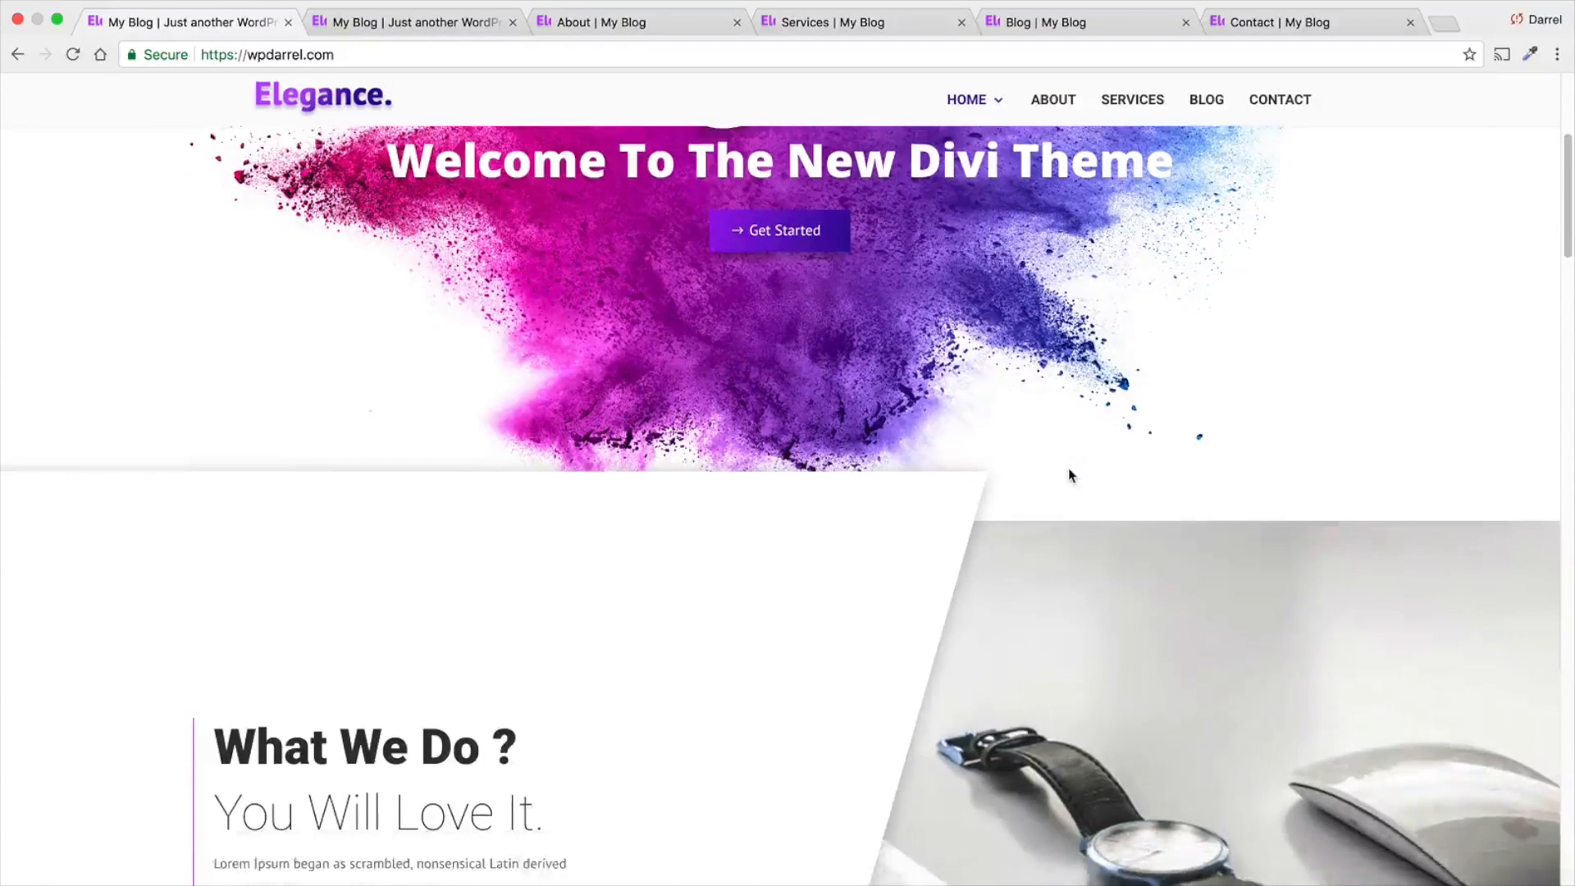
- Review the home page's sections from the hero banner through features, testimonials and footer, then return to the hero banner
scroll(1029, 489, down, 3)
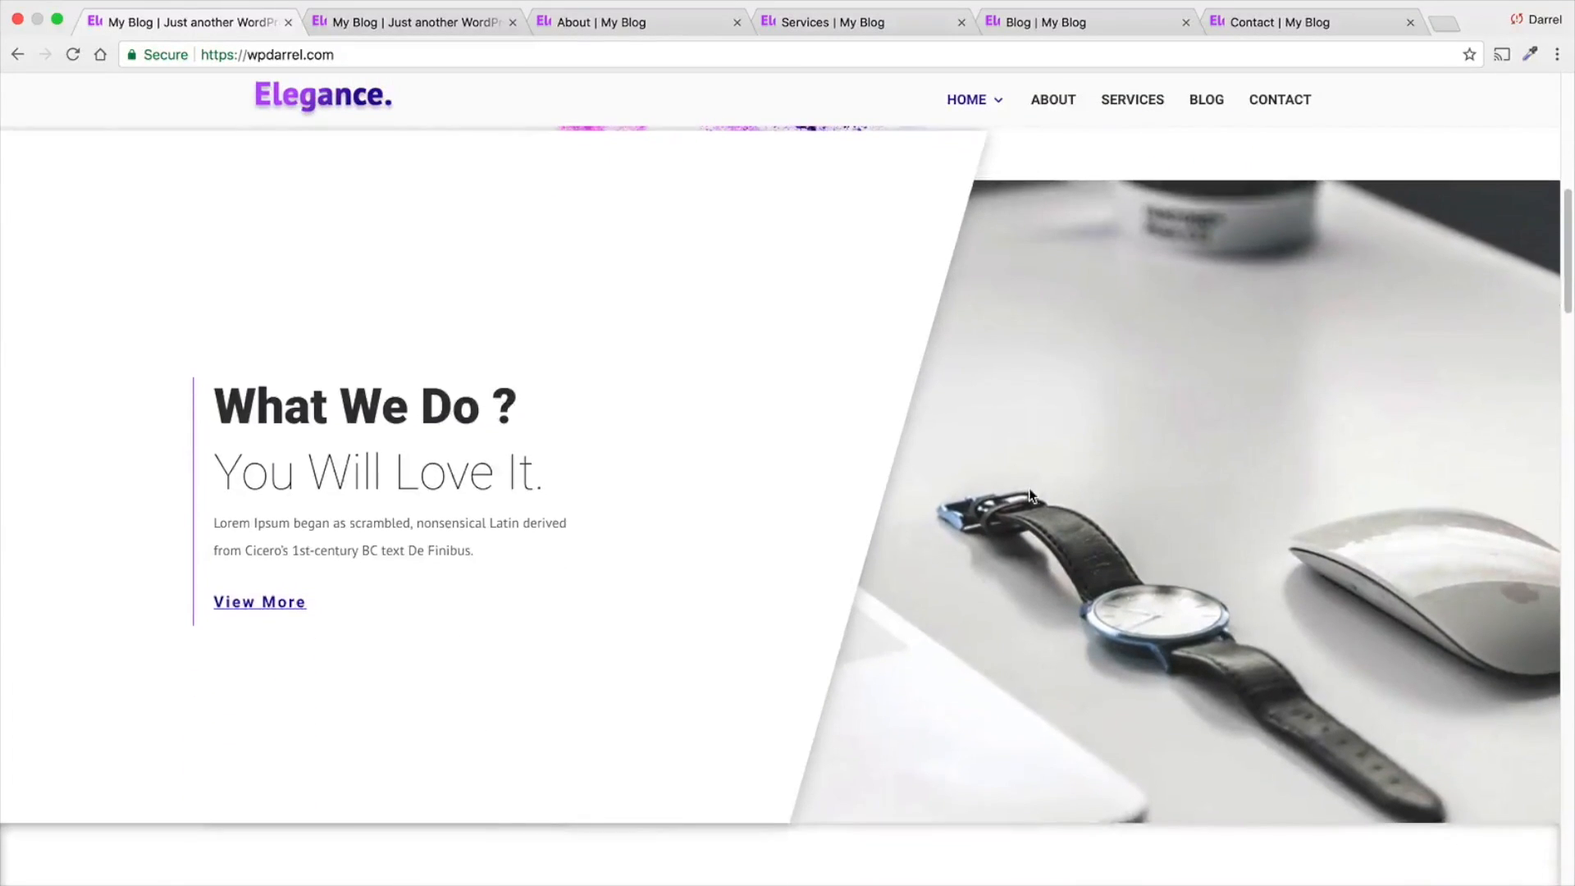
scroll(1027, 479, down, 6)
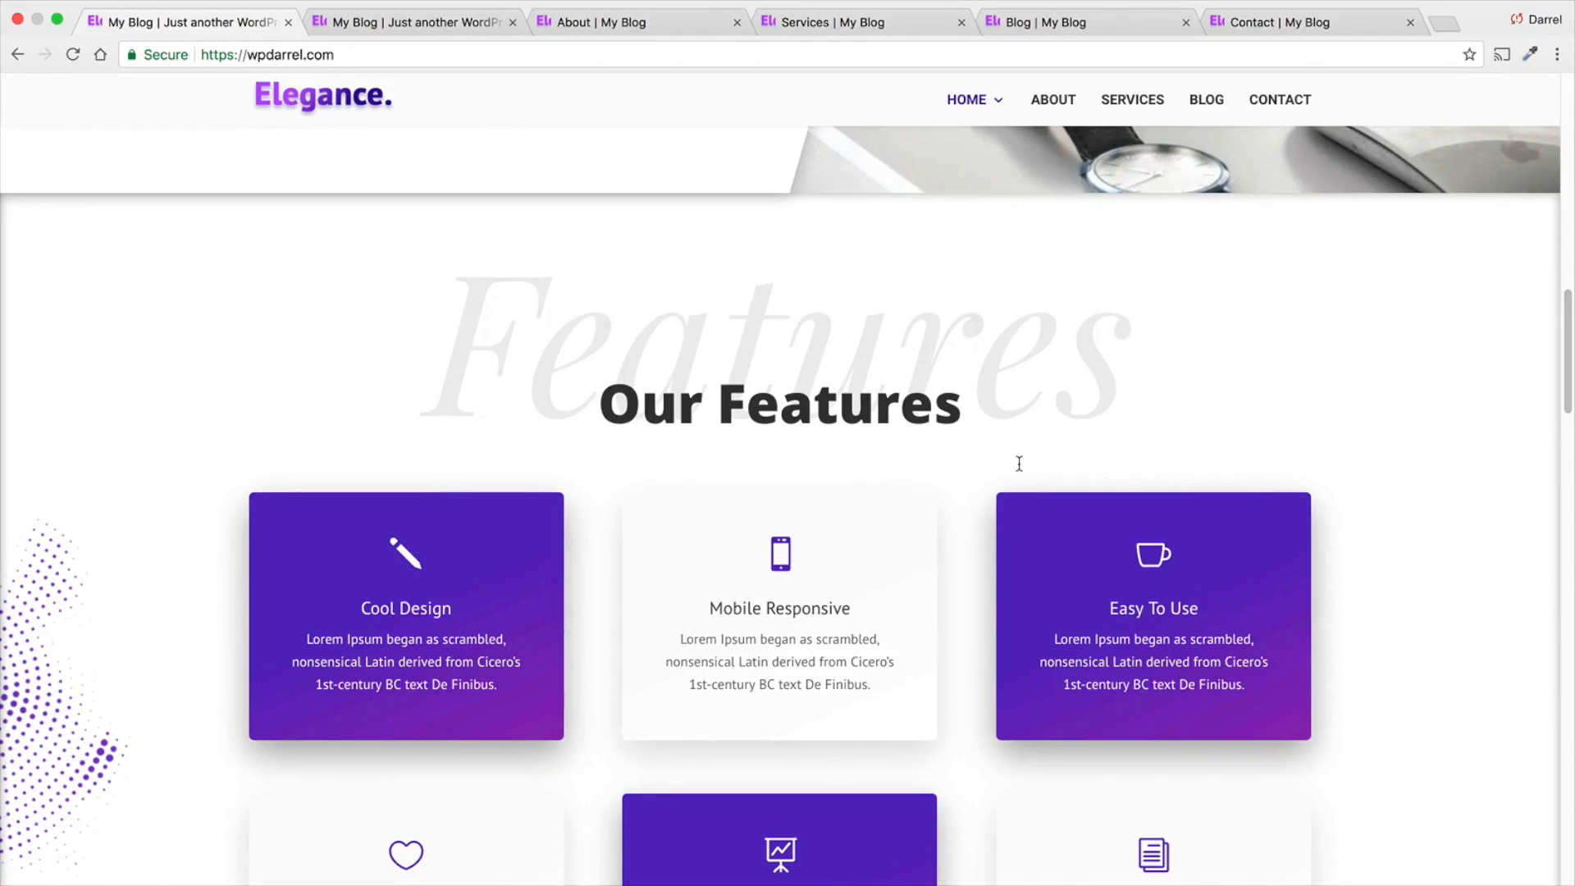
scroll(1017, 464, down, 3)
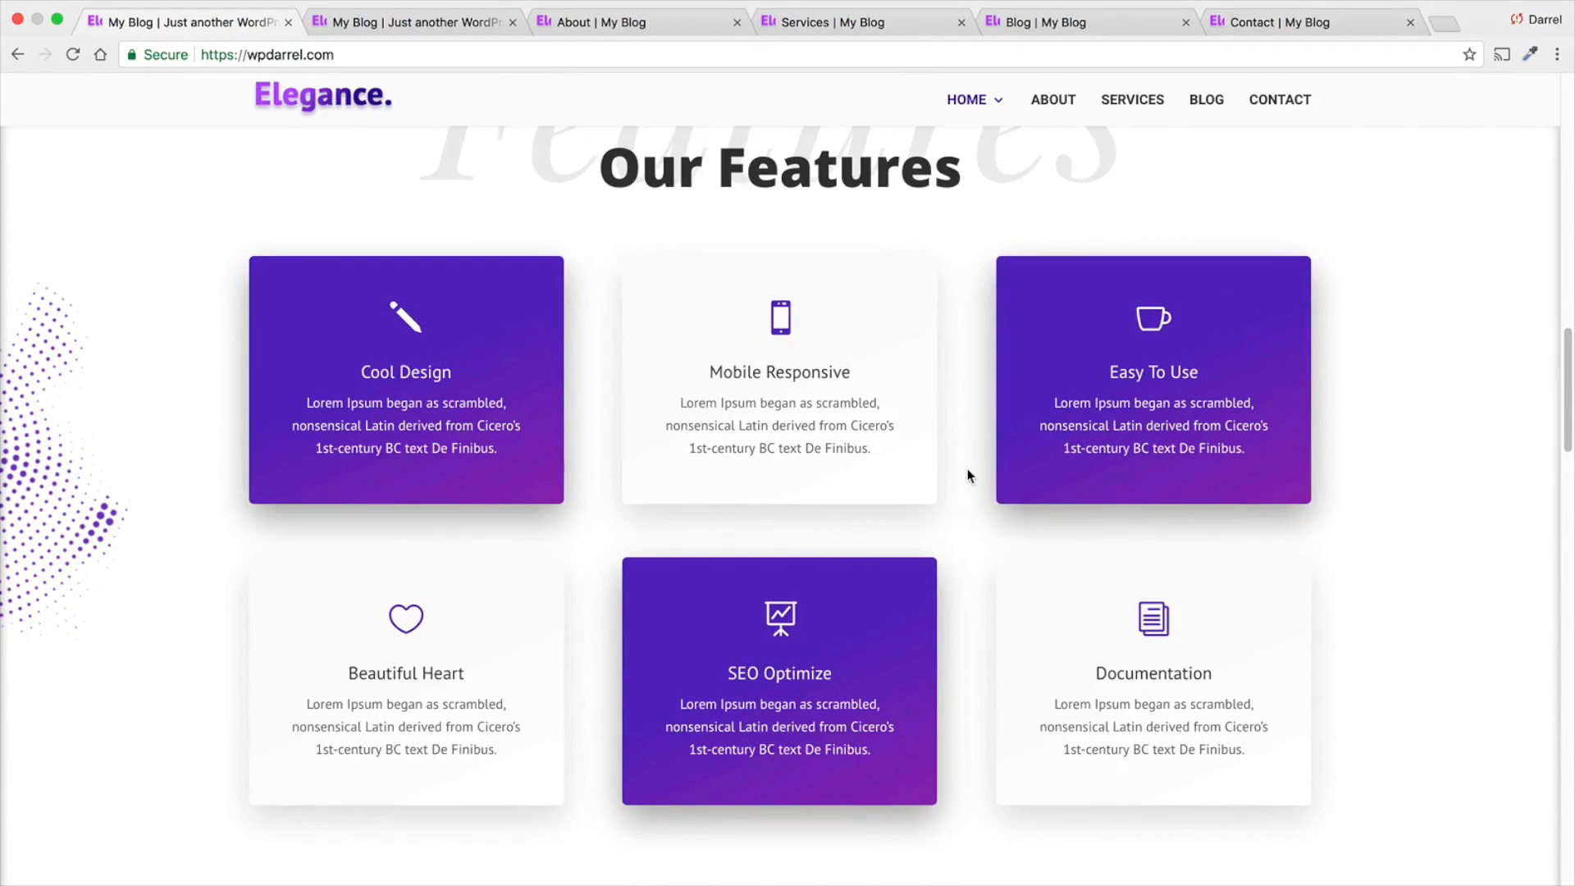
scroll(968, 471, down, 6)
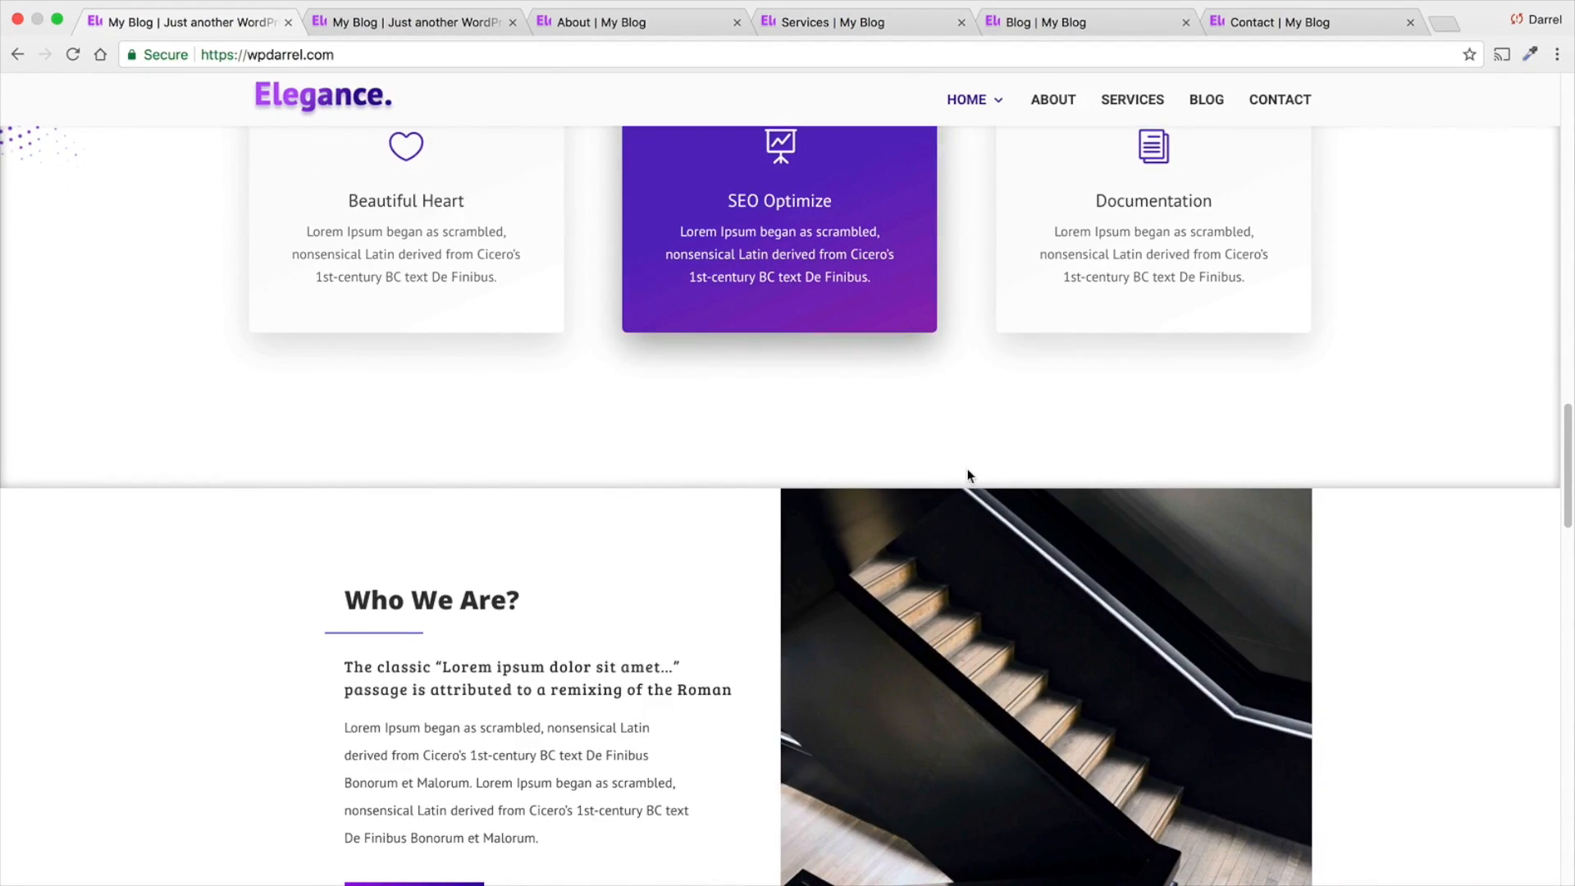
scroll(968, 474, down, 4)
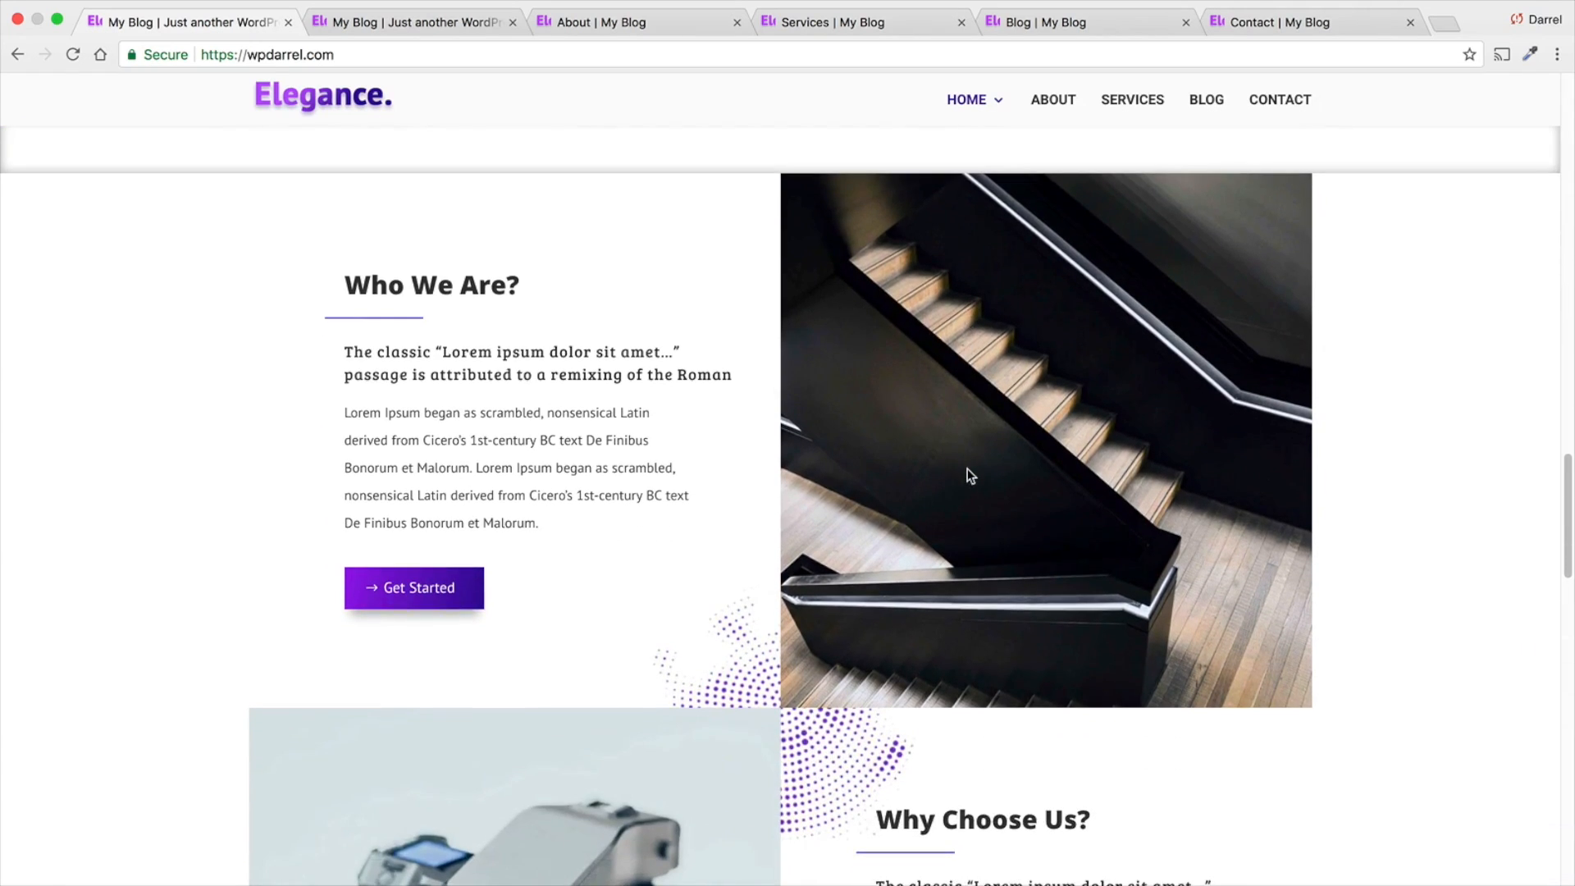
scroll(967, 474, down, 3)
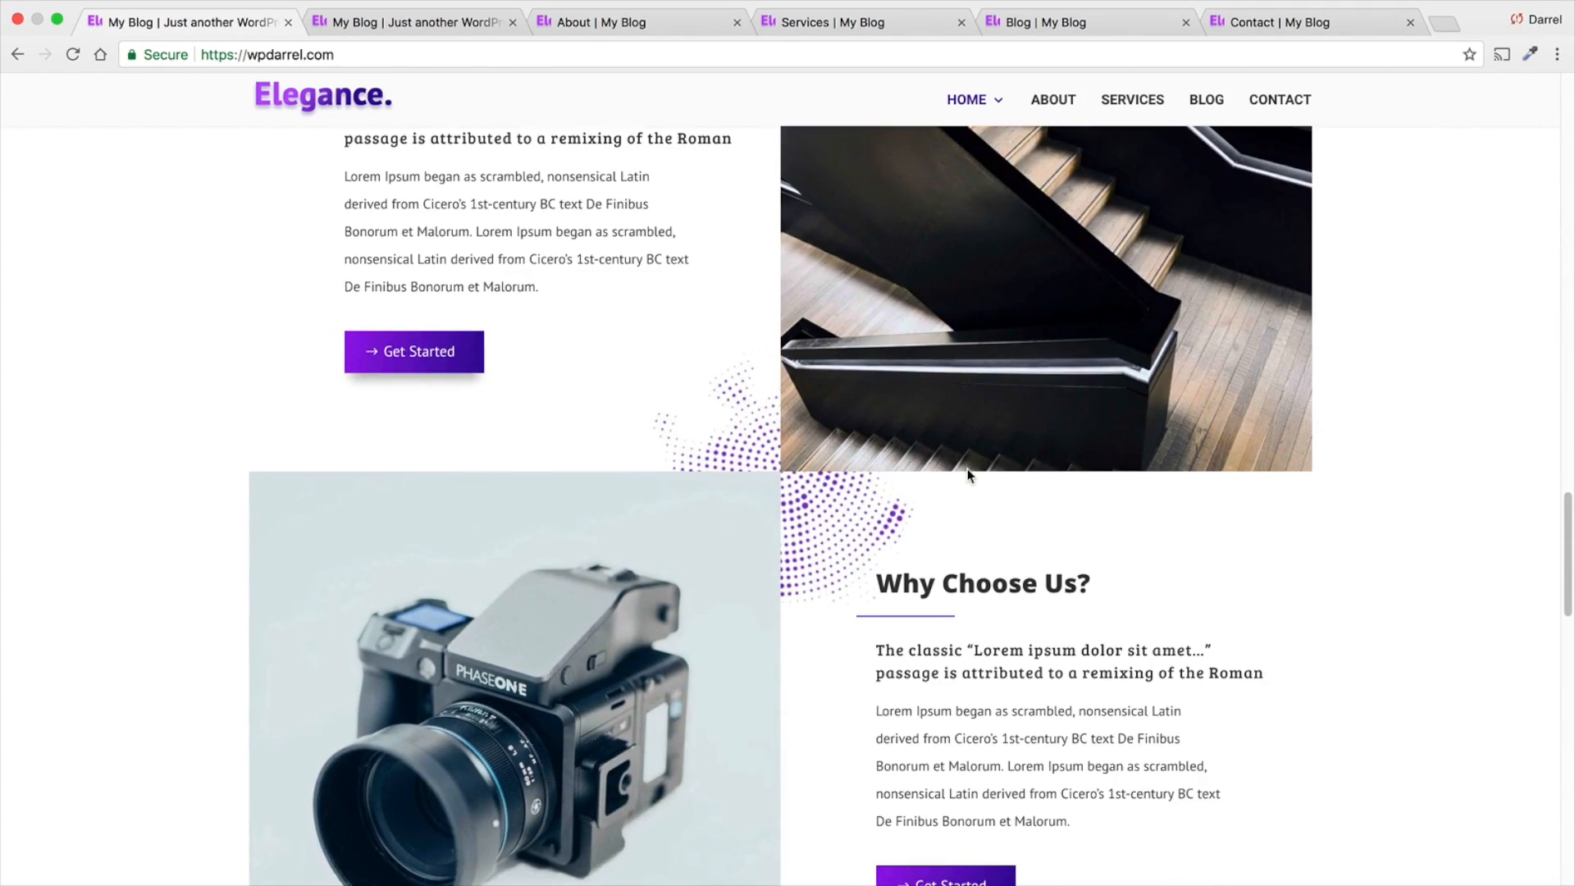
scroll(967, 474, down, 5)
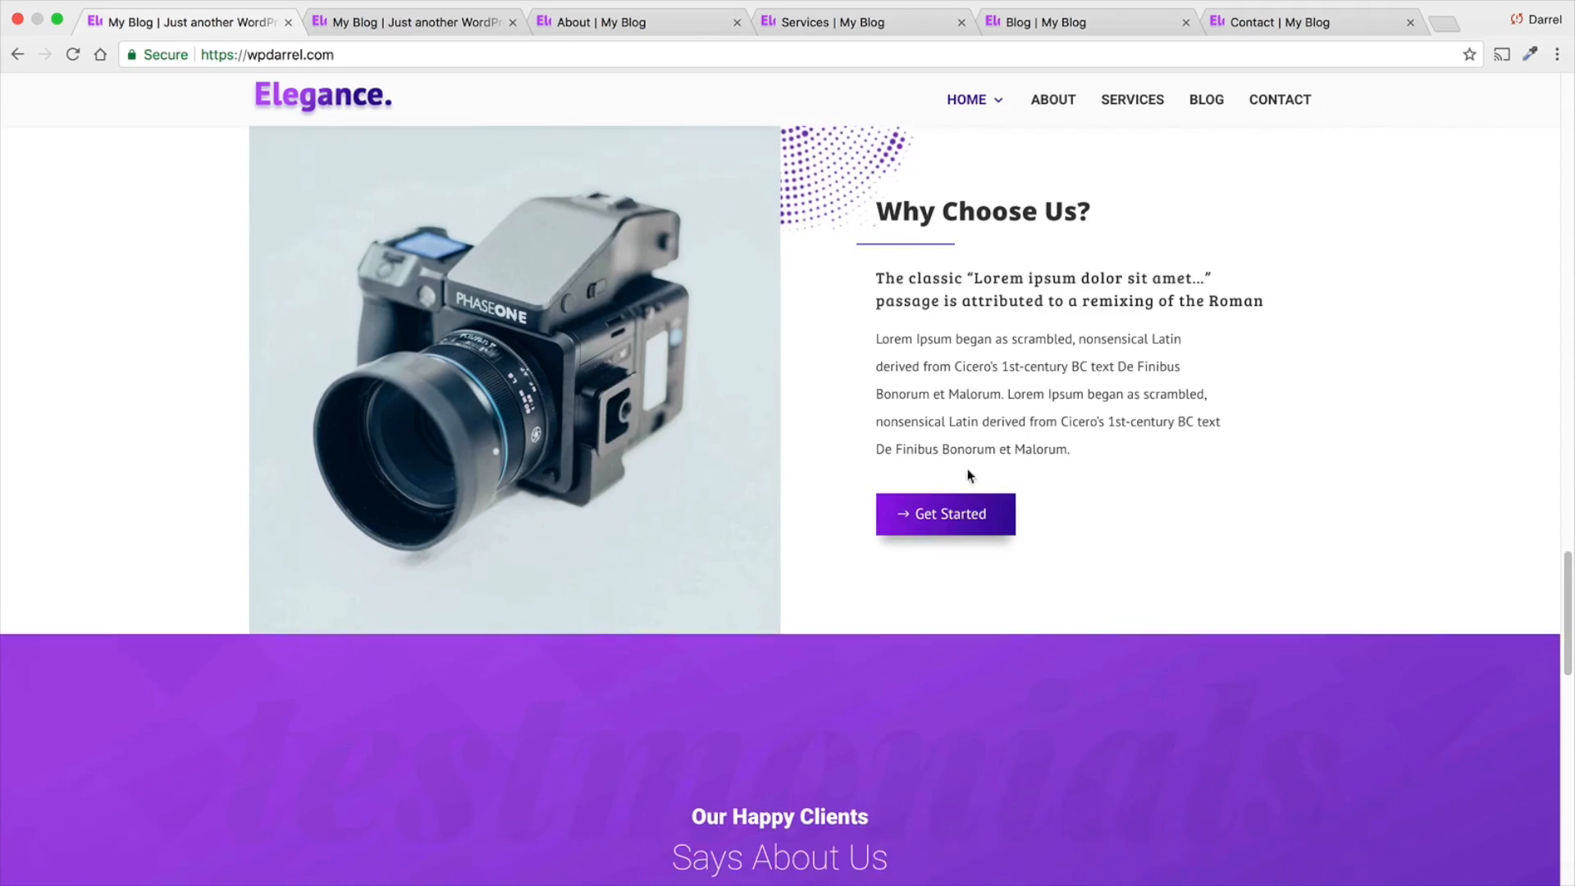
scroll(968, 472, down, 4)
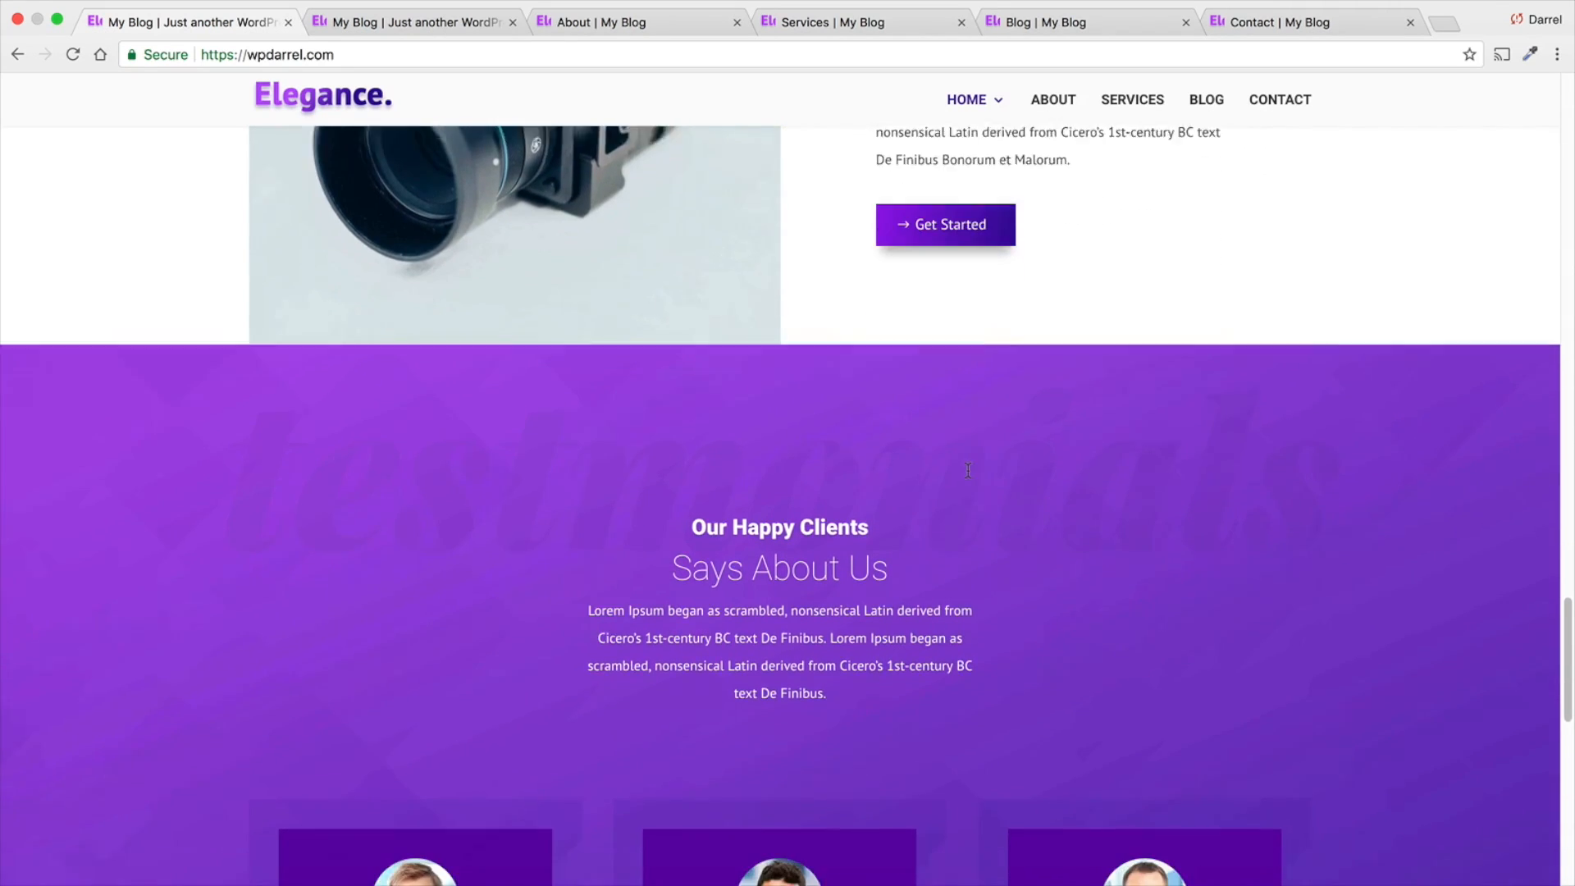
scroll(968, 470, down, 5)
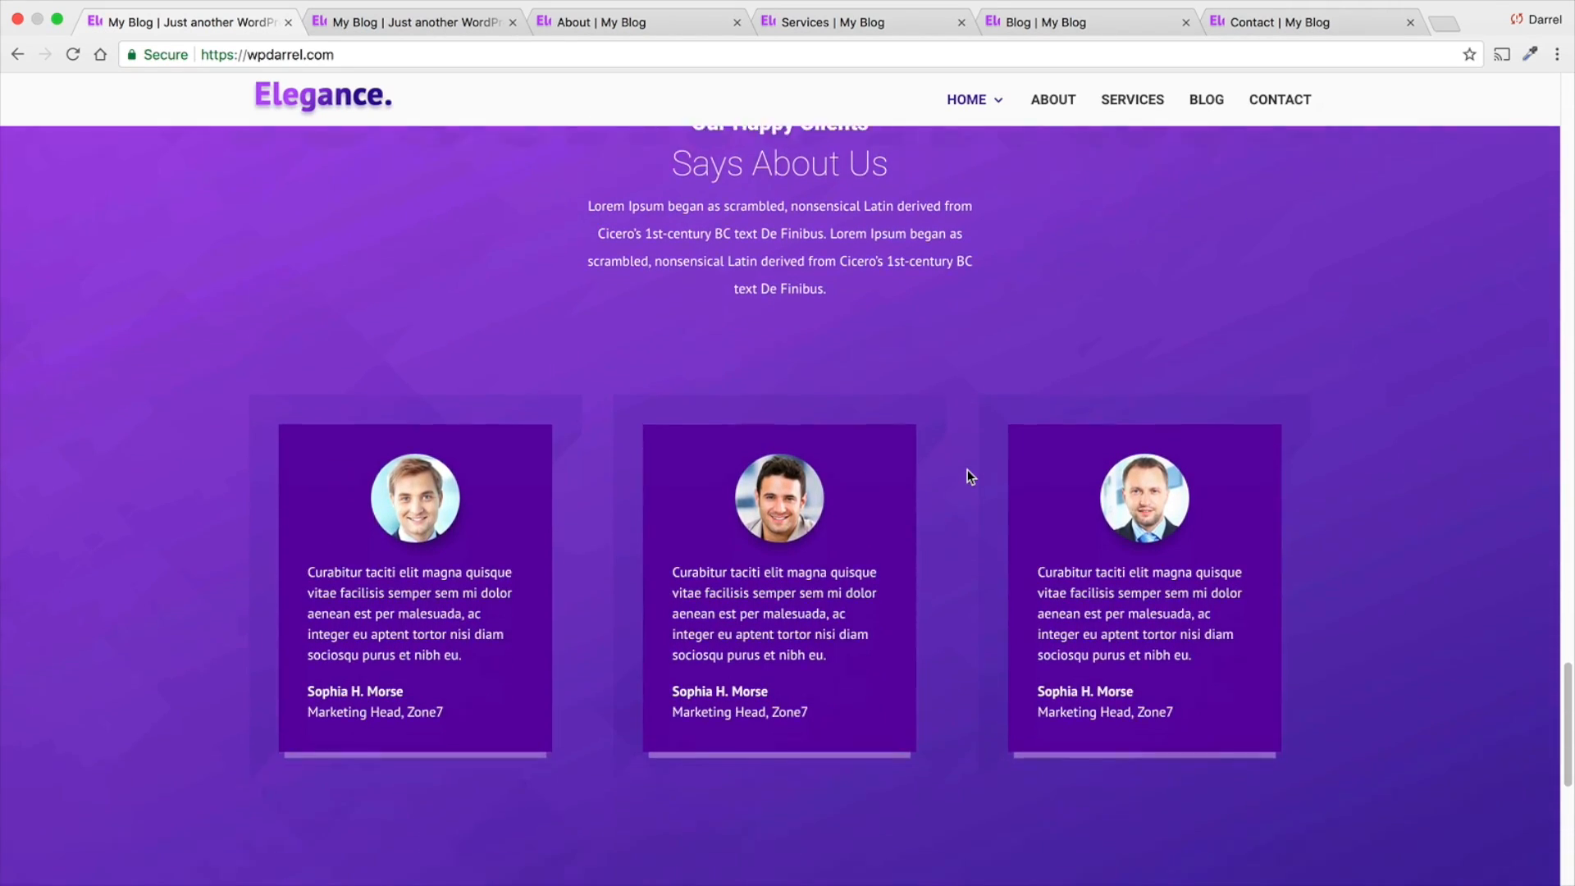
scroll(968, 470, down, 5)
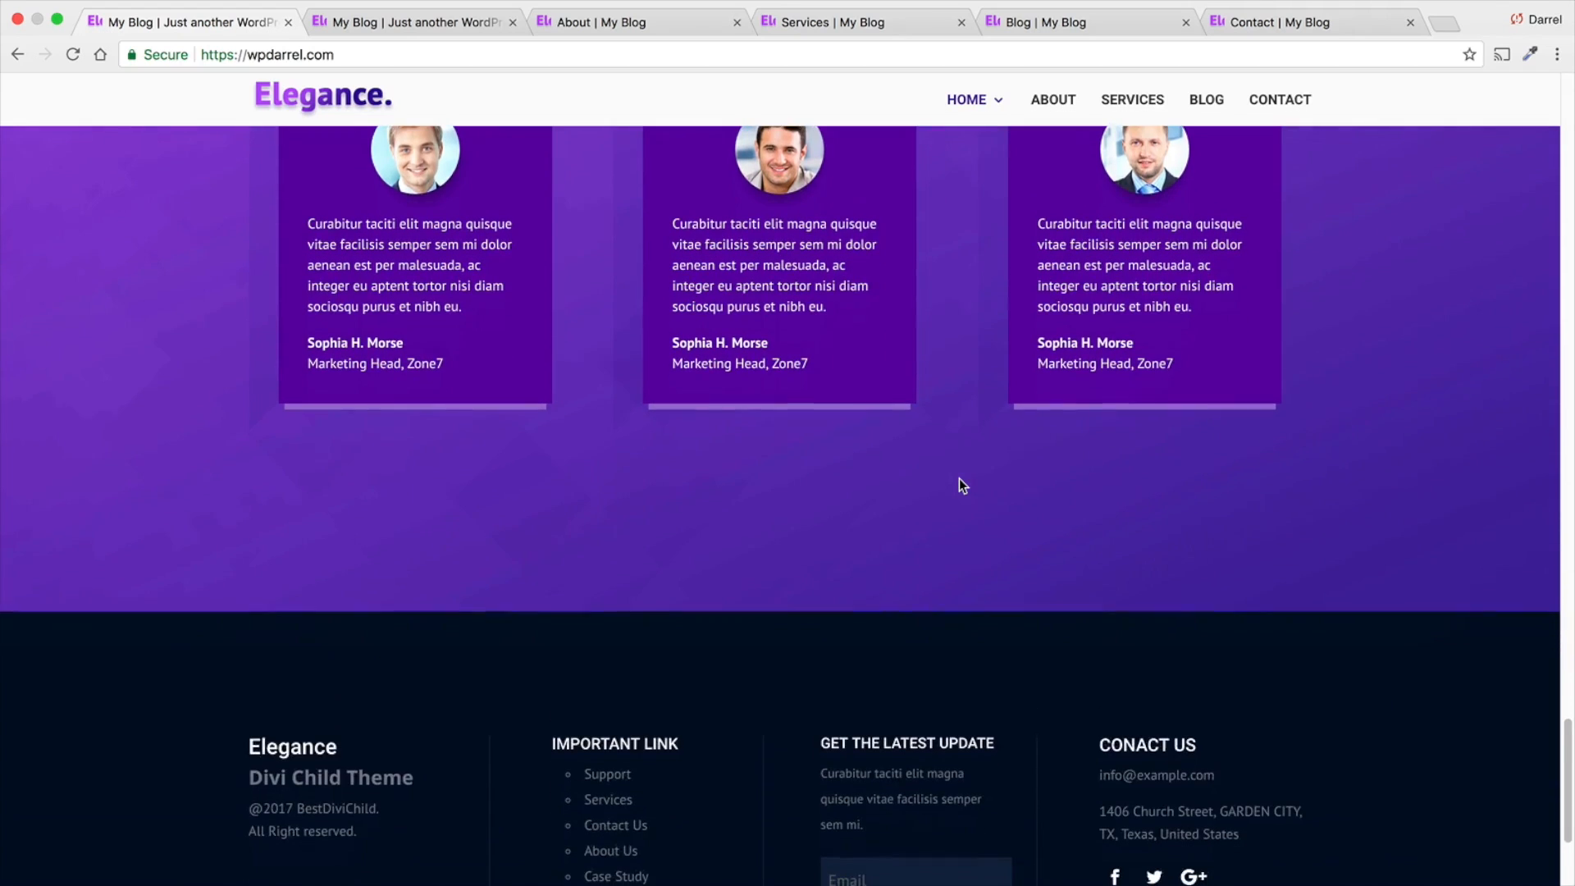
scroll(961, 484, down, 3)
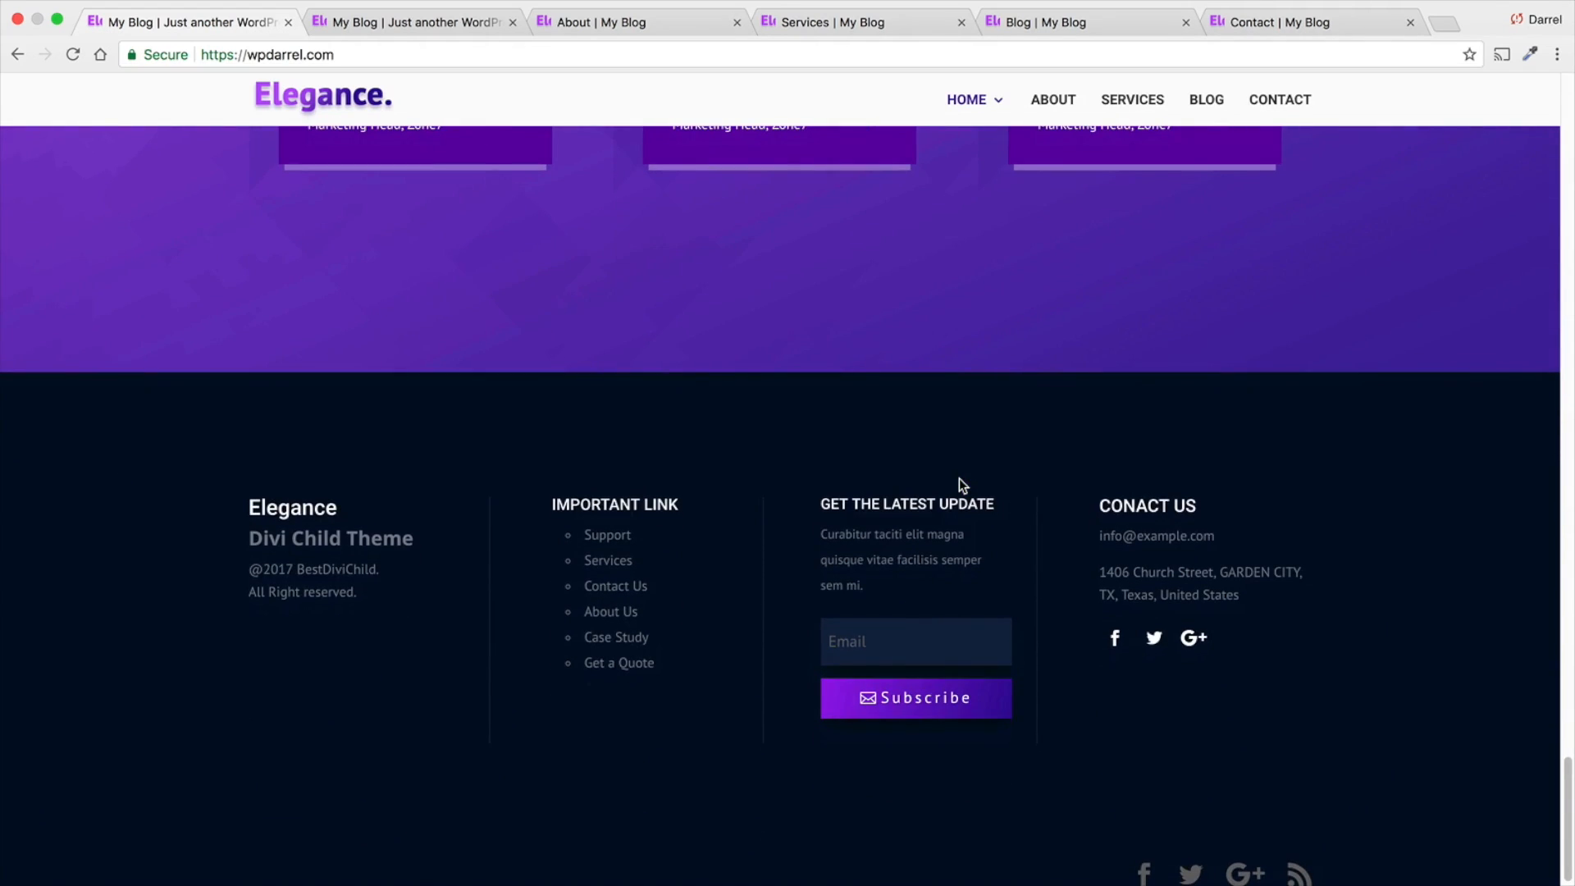
scroll(960, 480, up, 8)
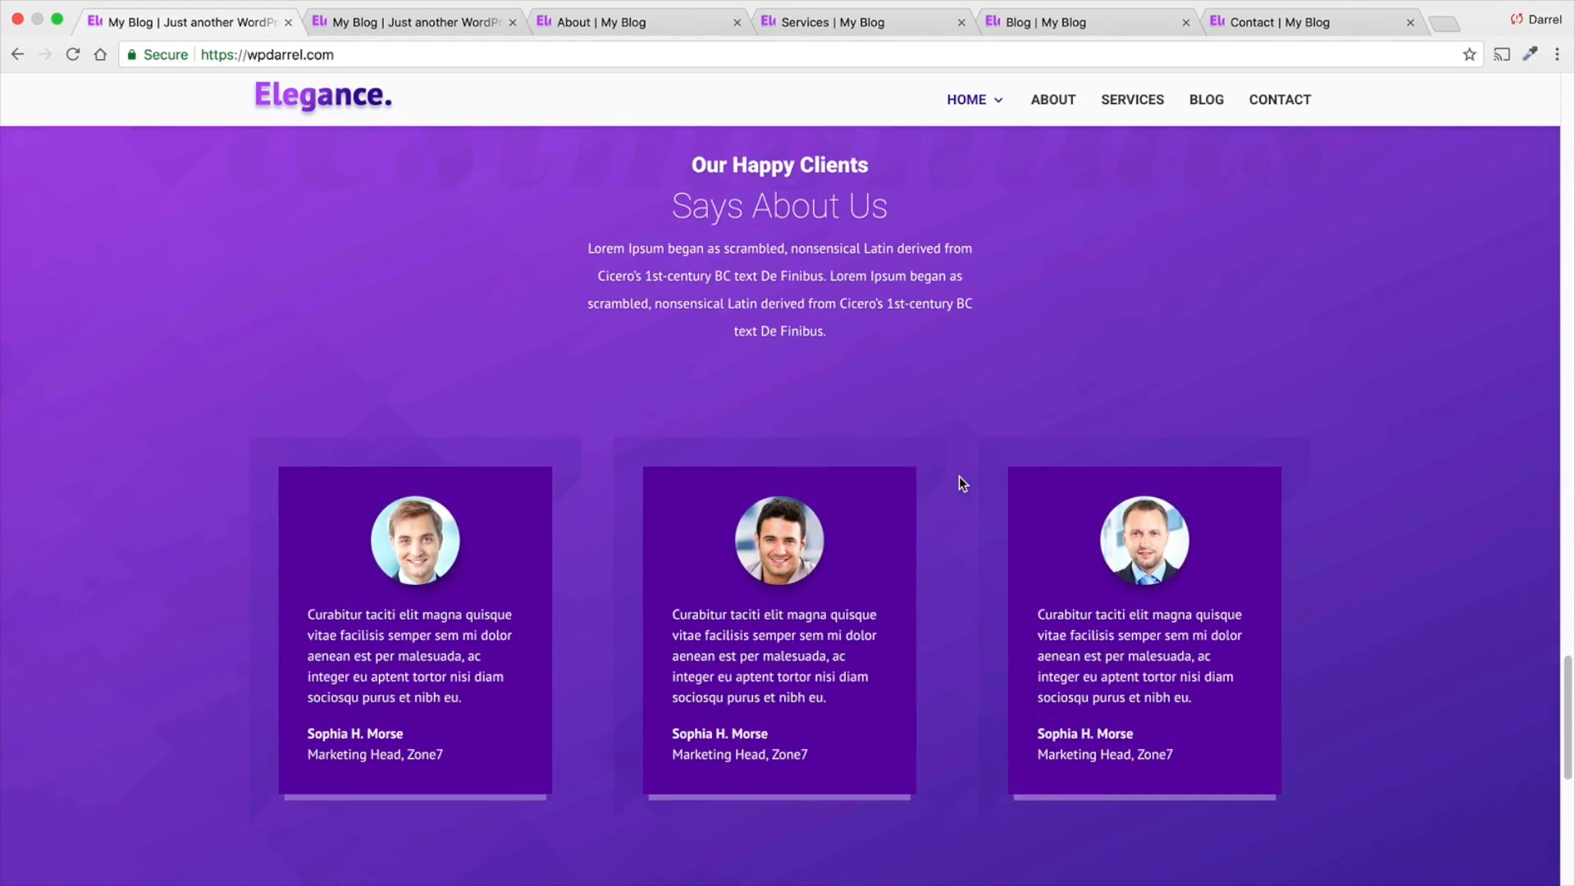
scroll(959, 476, up, 10)
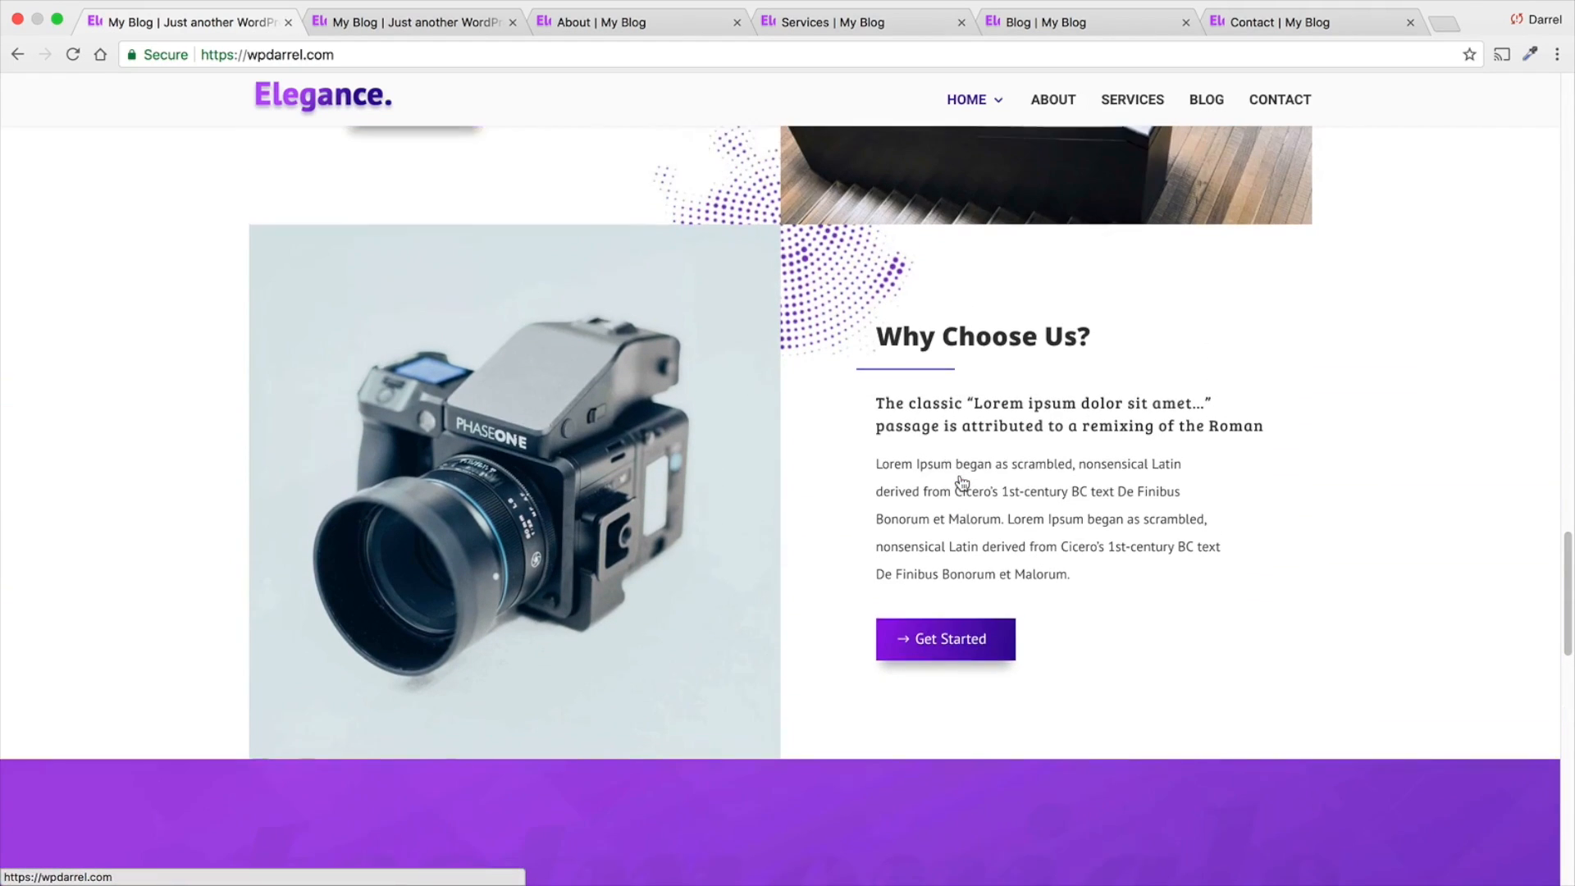
scroll(962, 483, up, 9)
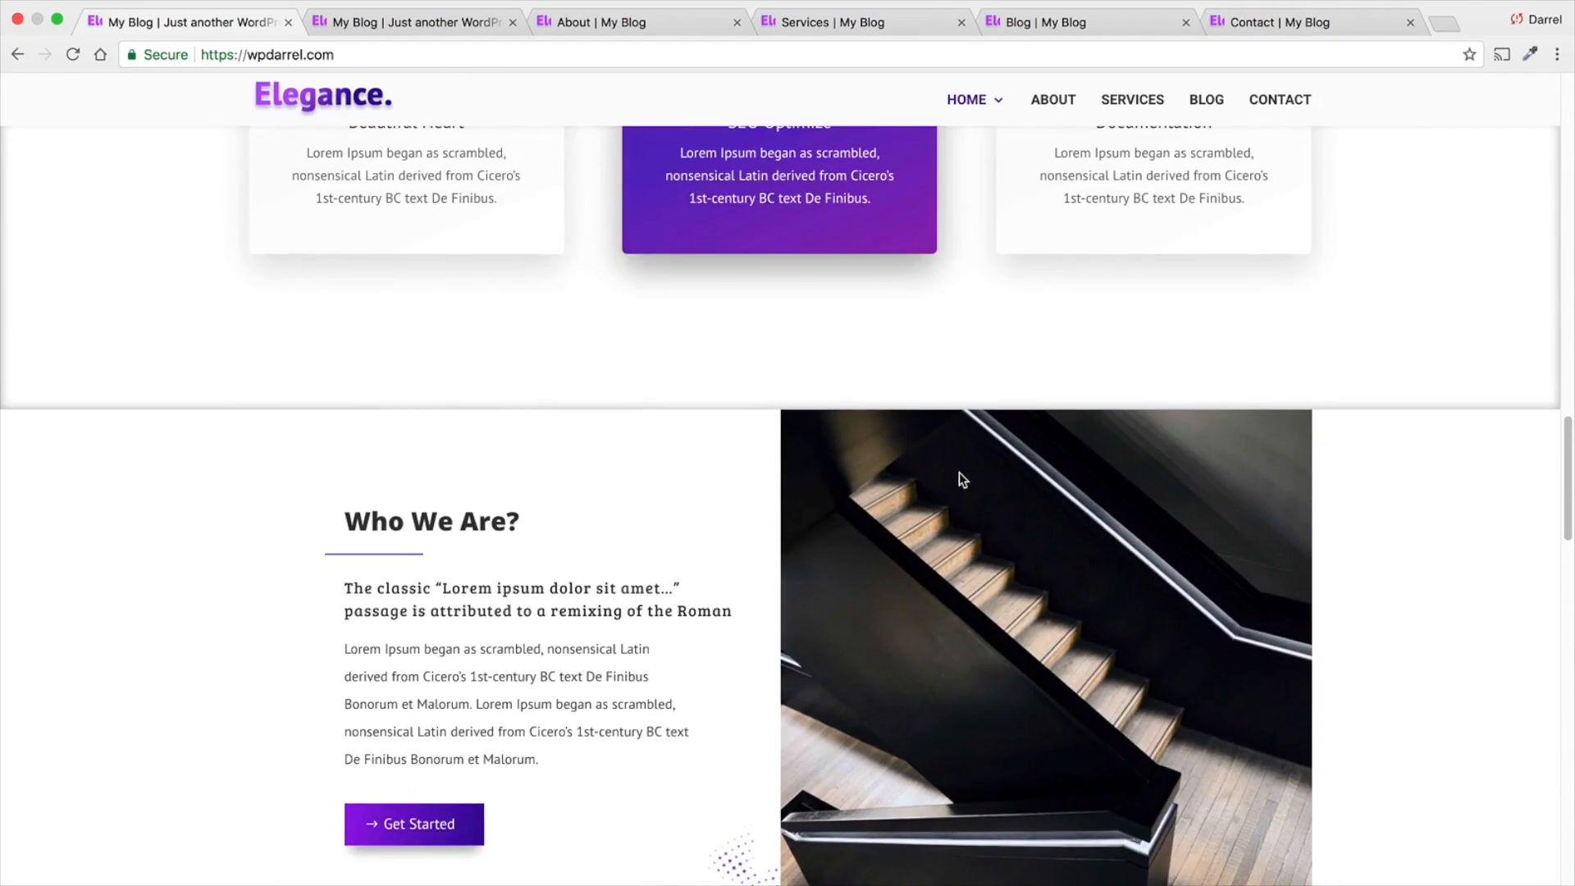
scroll(960, 480, up, 7)
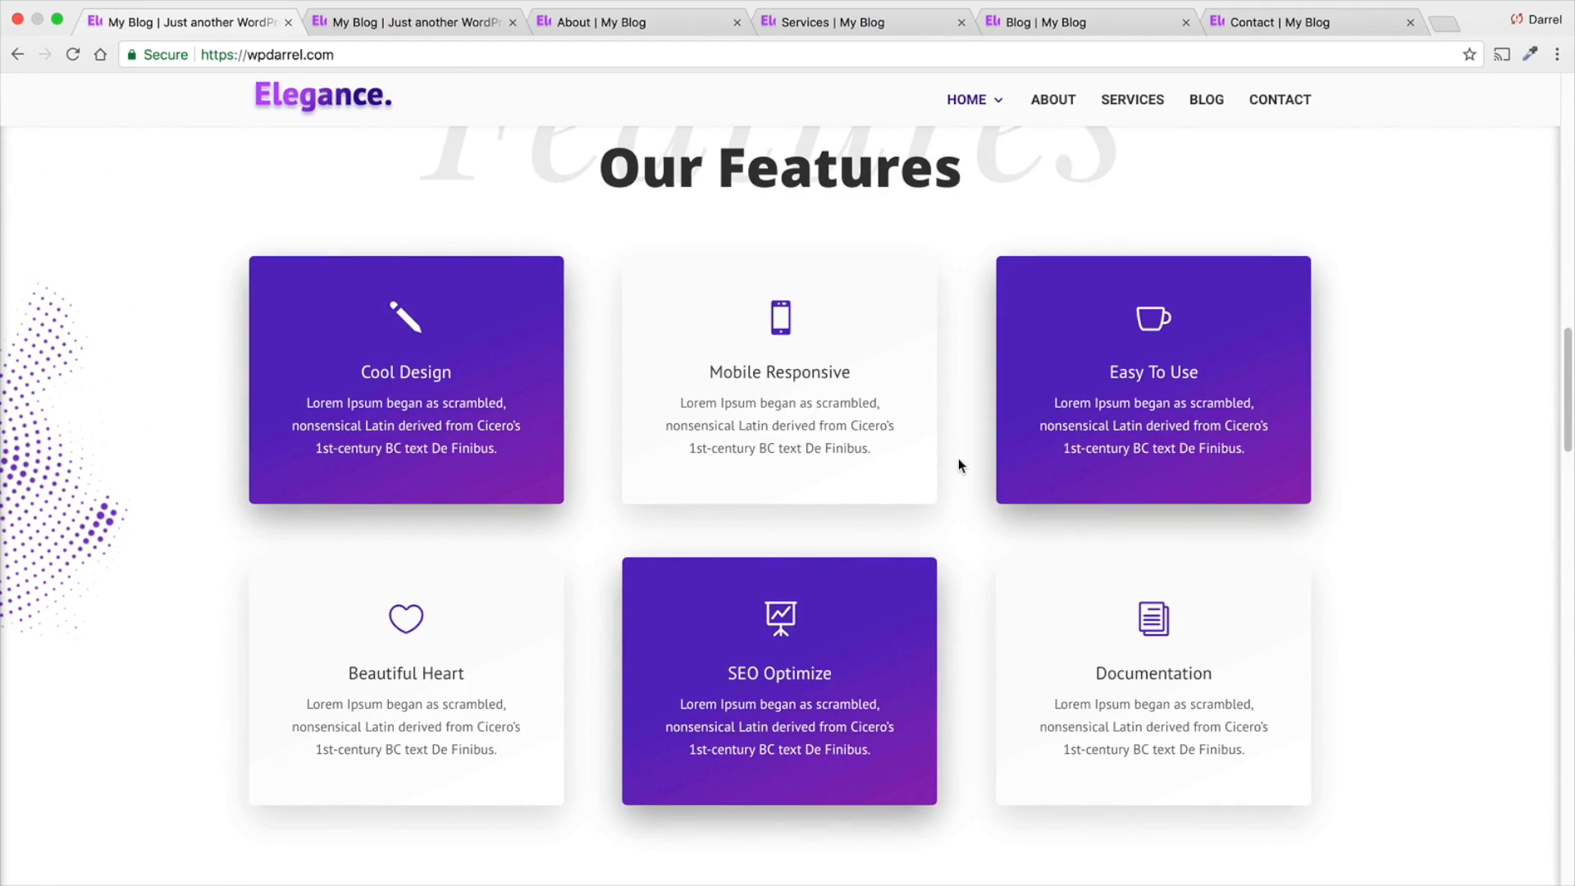
scroll(935, 441, up, 10)
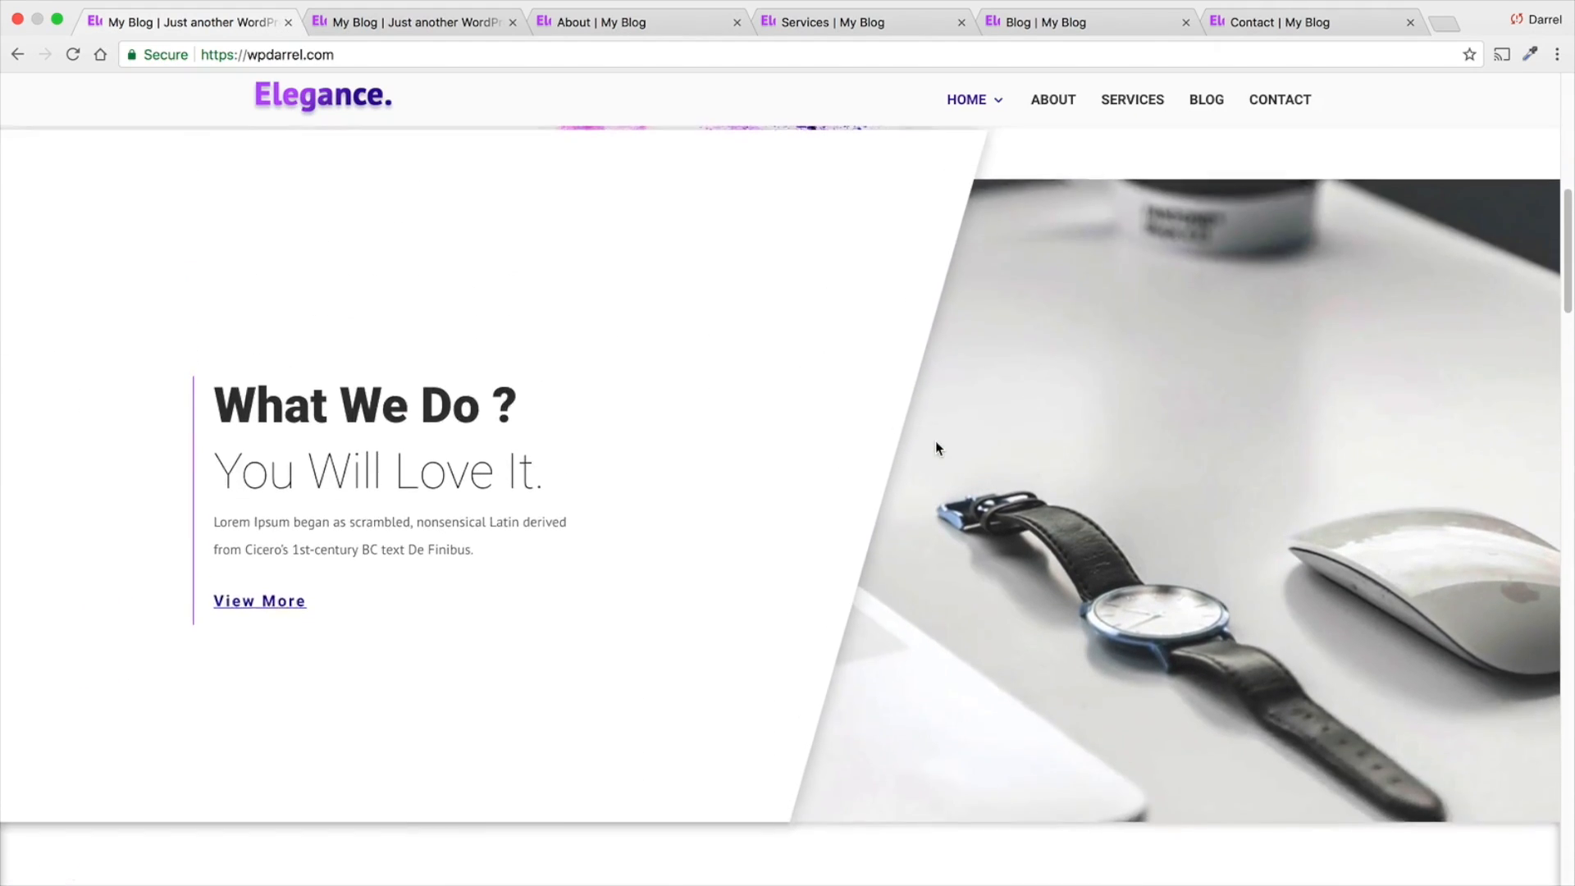
scroll(935, 441, up, 9)
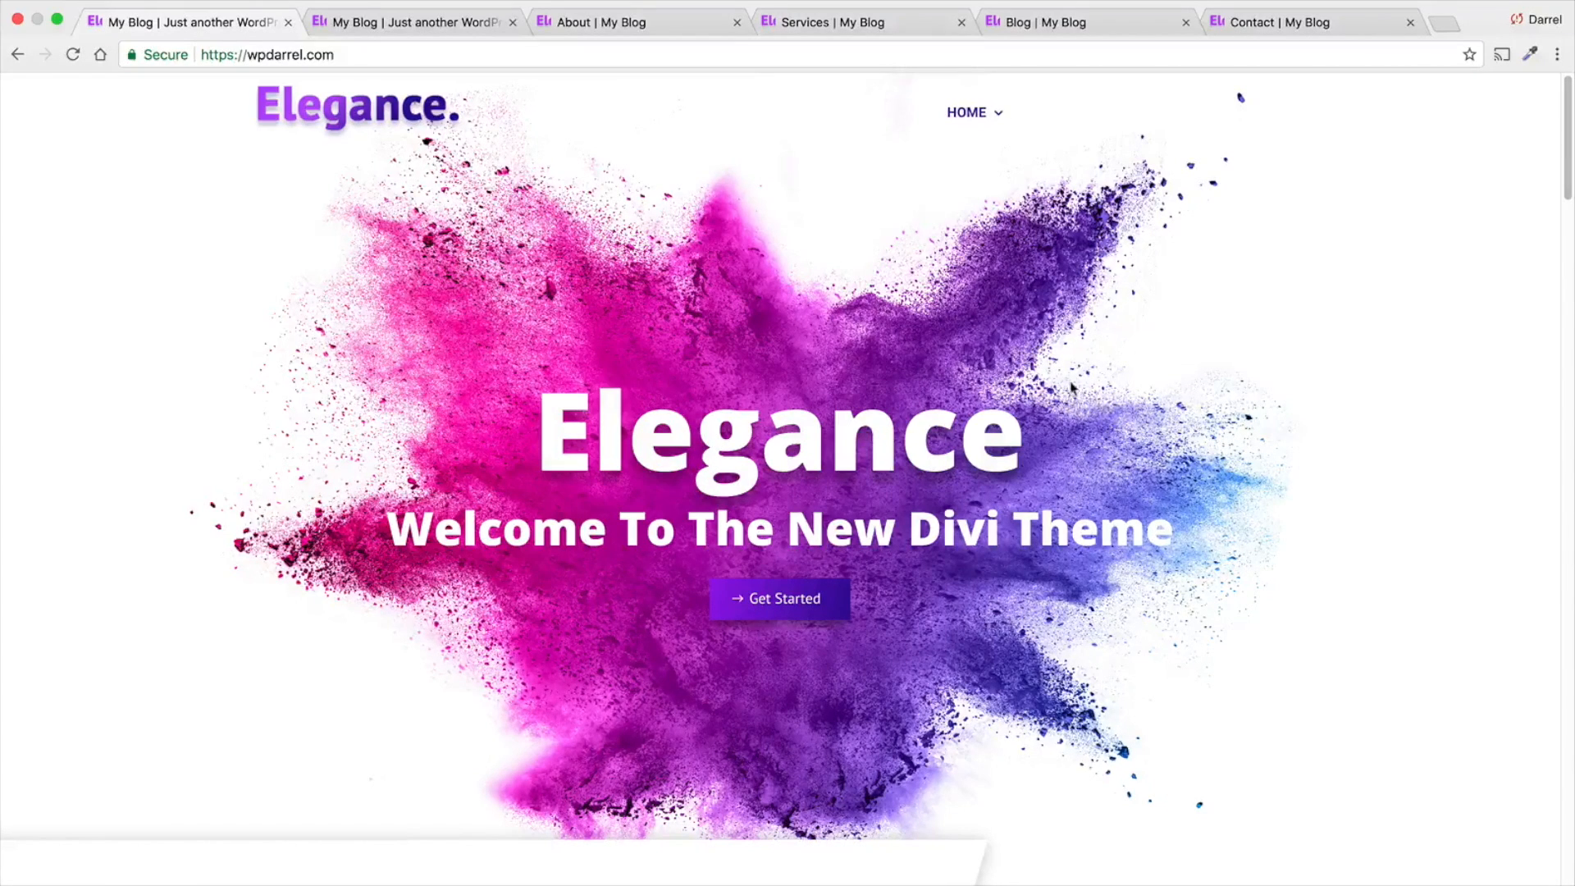
- In the home page's Visual Builder, swap the Cool Design and Mobile Responsive cards and retitle the Cool Design card "Great Design"
click(438, 24)
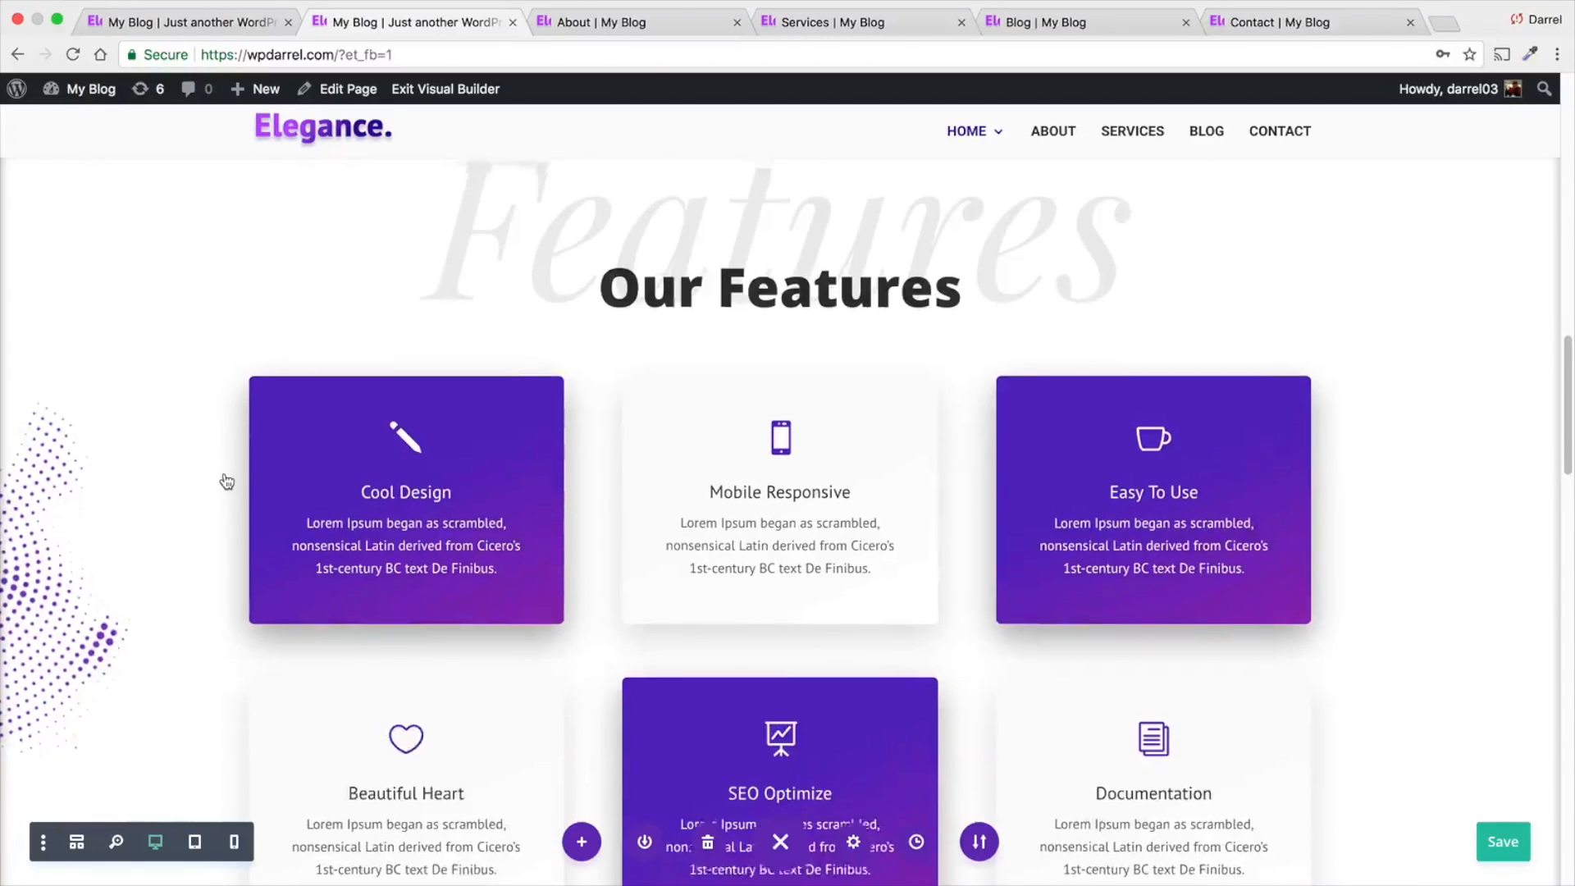
scroll(227, 482, up, 2)
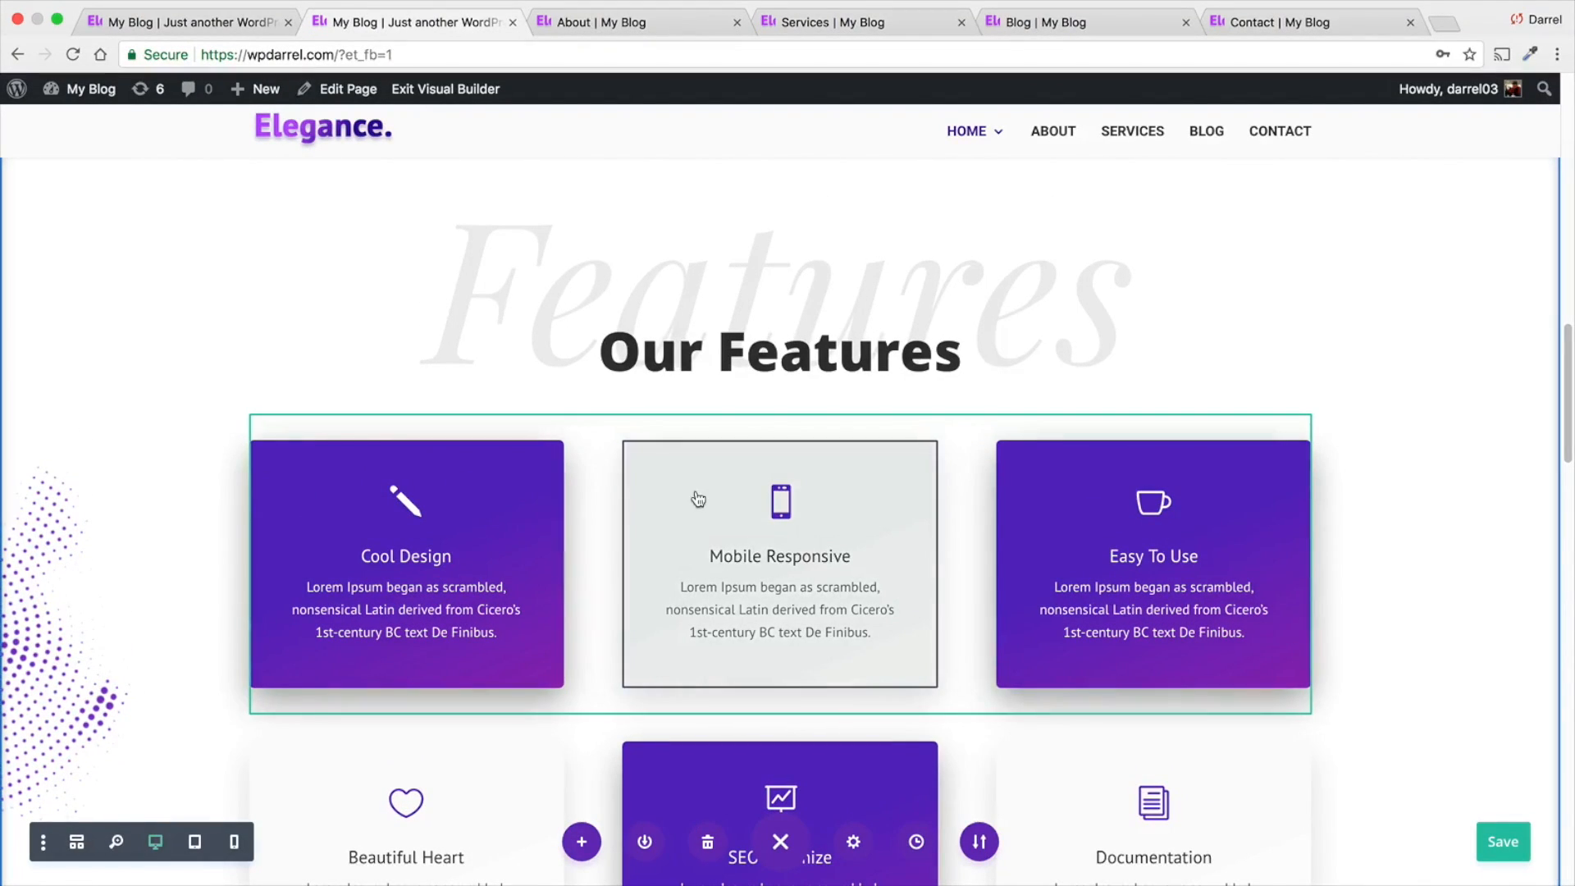
drag(652, 474, 434, 467)
drag(430, 673, 792, 406)
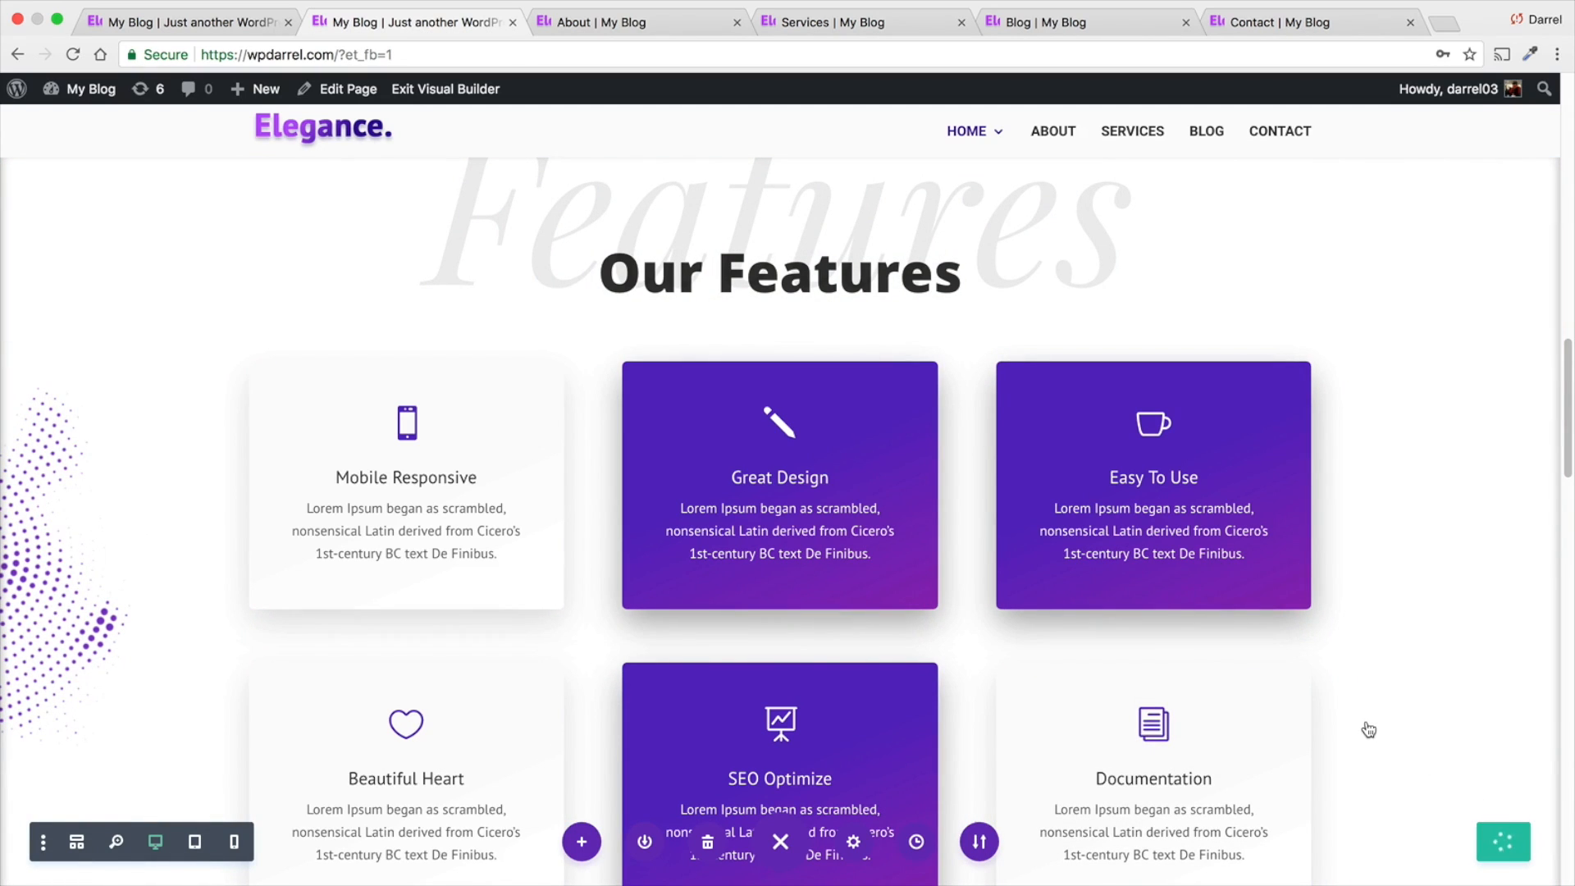
scroll(1339, 638, up, 2)
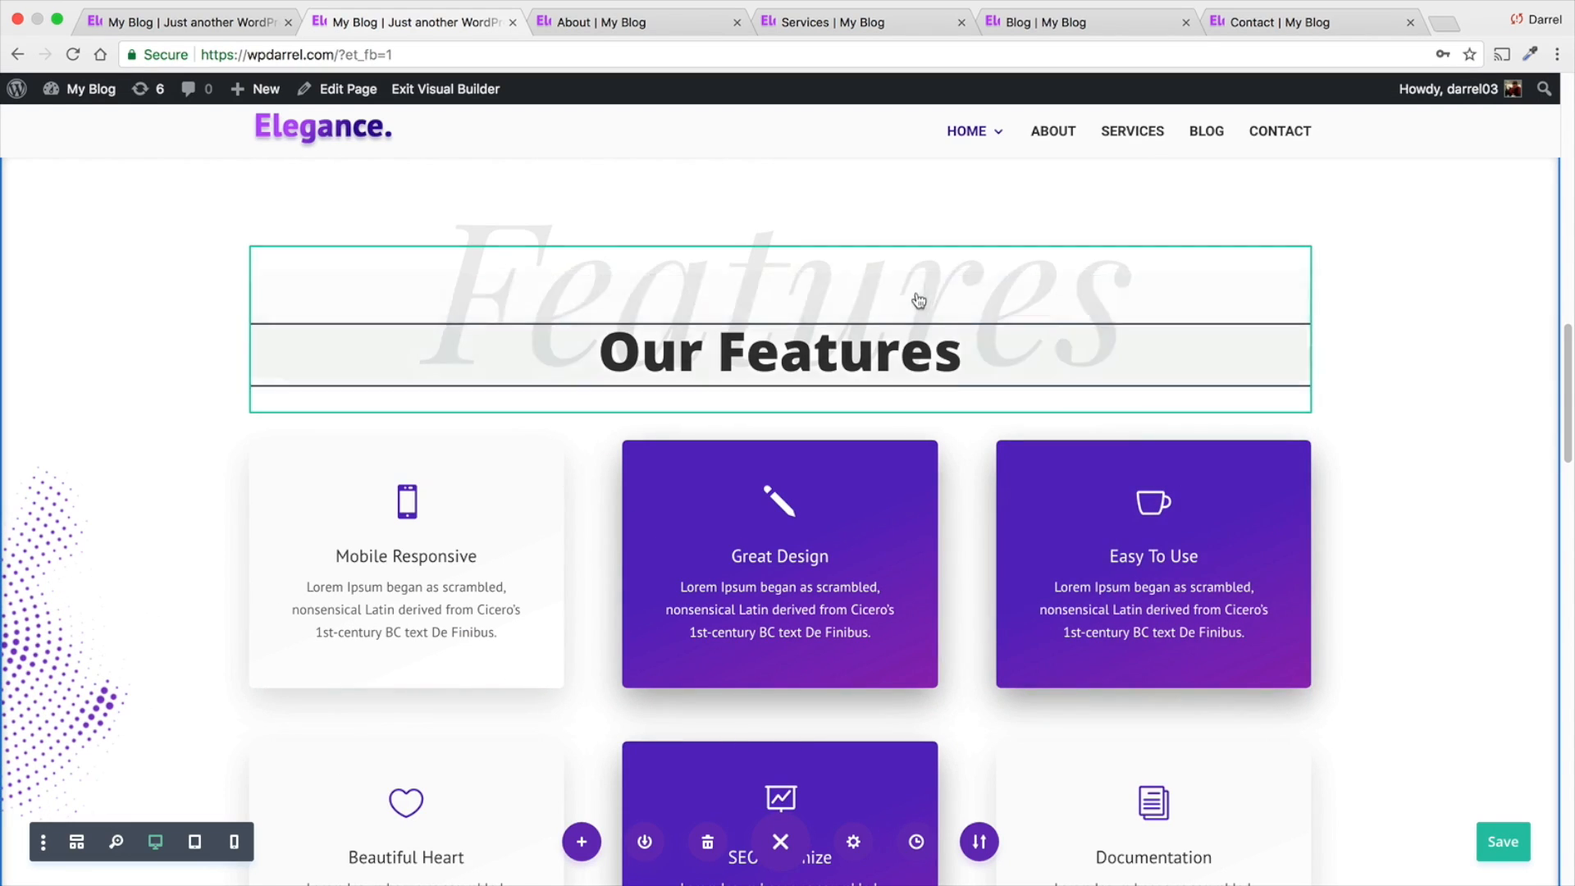
- Examine the About page's header, team, partners, slider and contact call-out sections
click(653, 30)
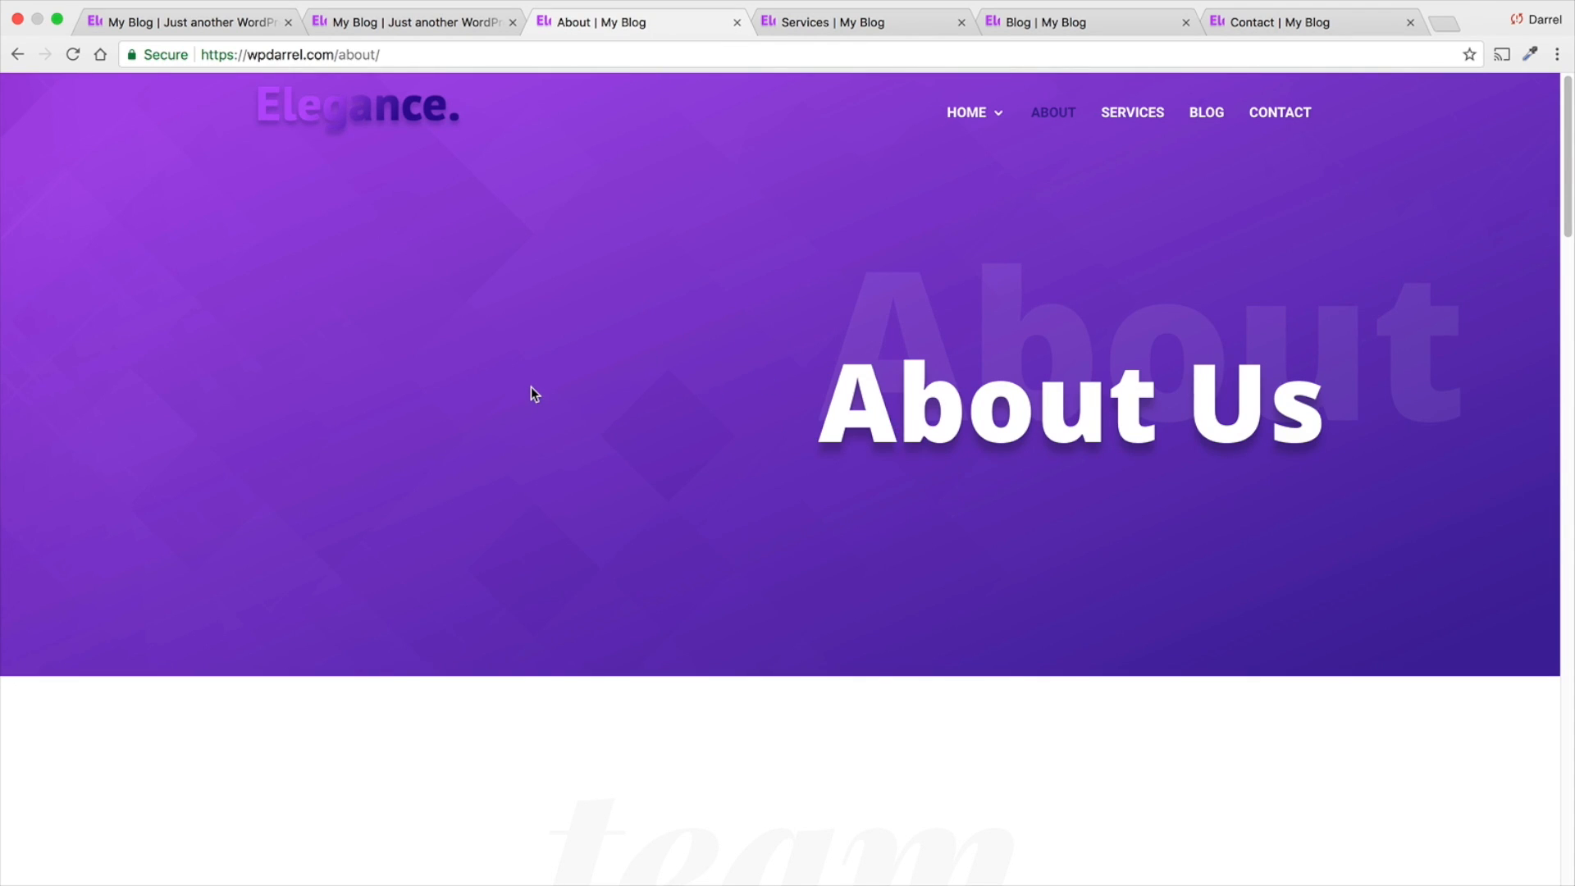
scroll(557, 433, down, 2)
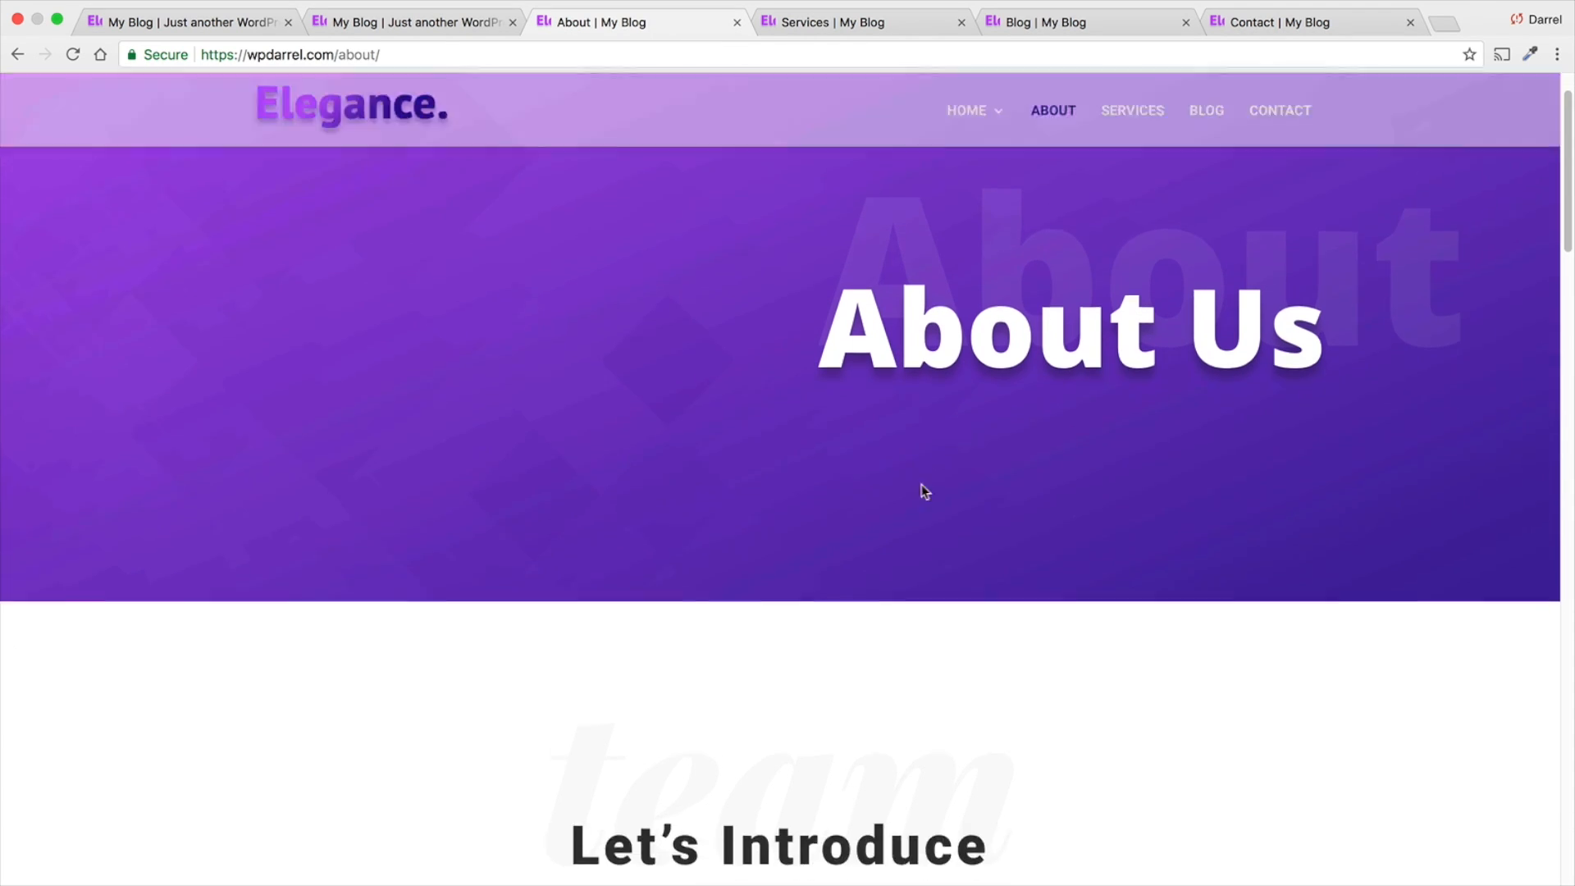
drag(1339, 345, 844, 443)
click(957, 492)
scroll(957, 492, down, 10)
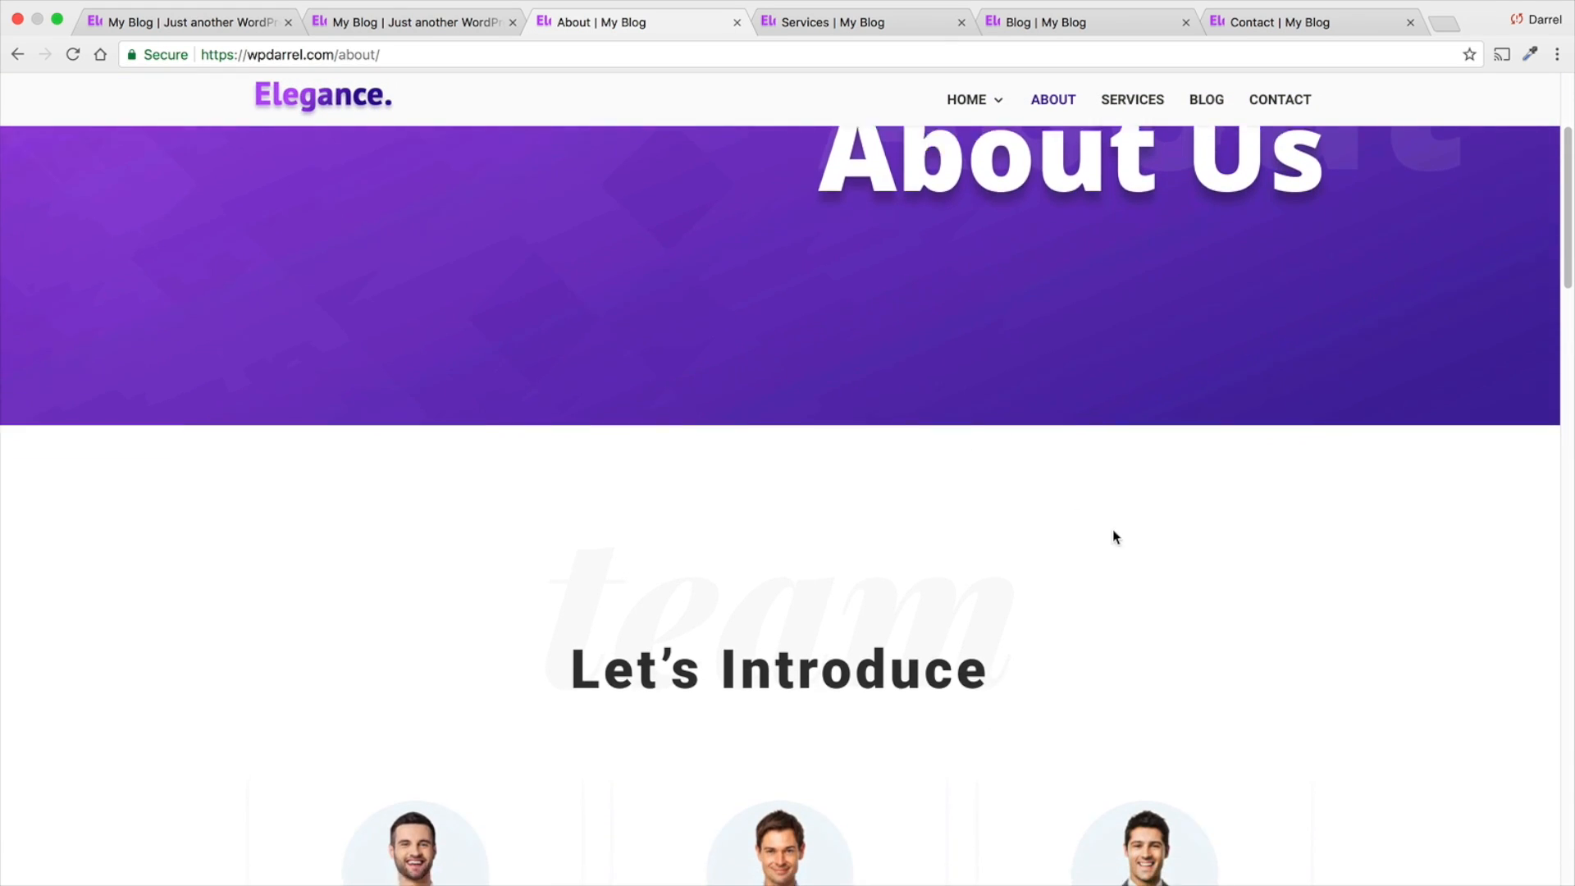
scroll(1192, 539, down, 11)
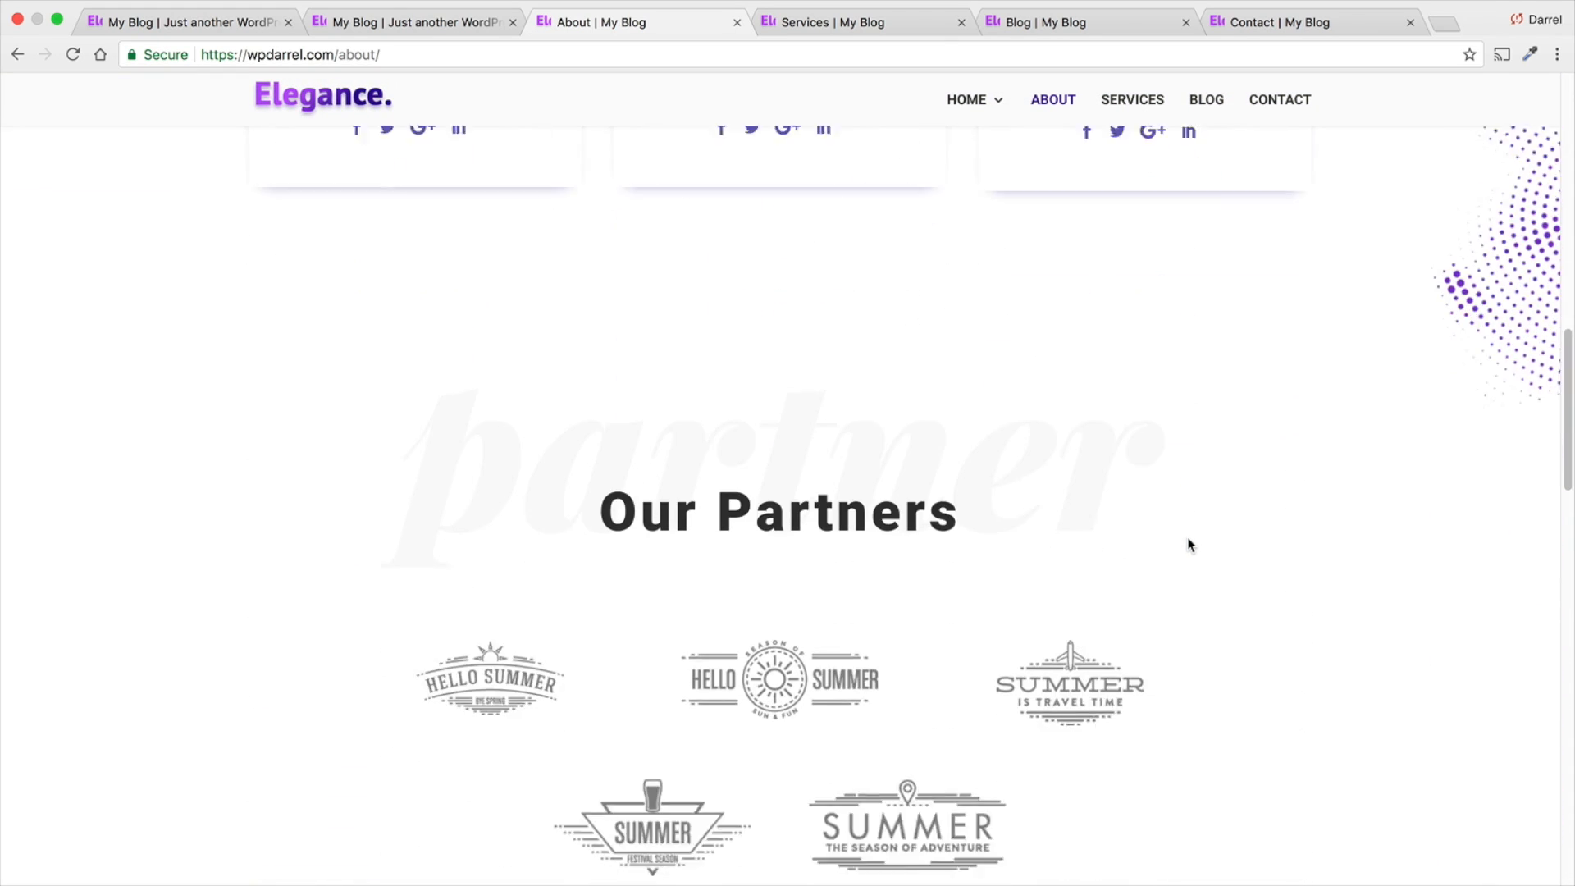
scroll(1181, 542, down, 9)
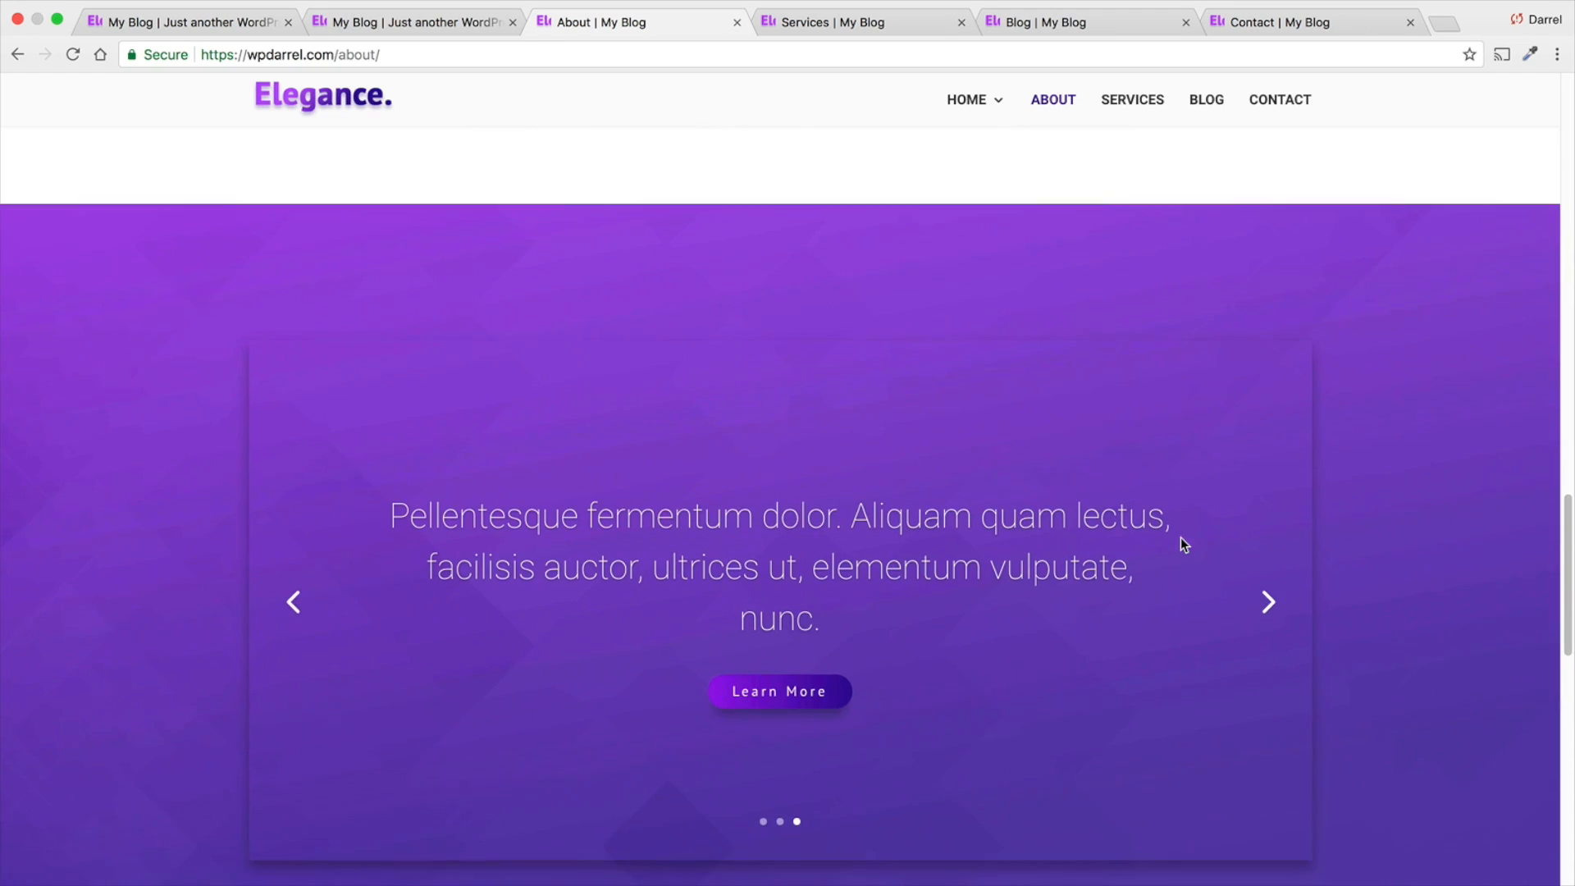
scroll(1179, 540, down, 6)
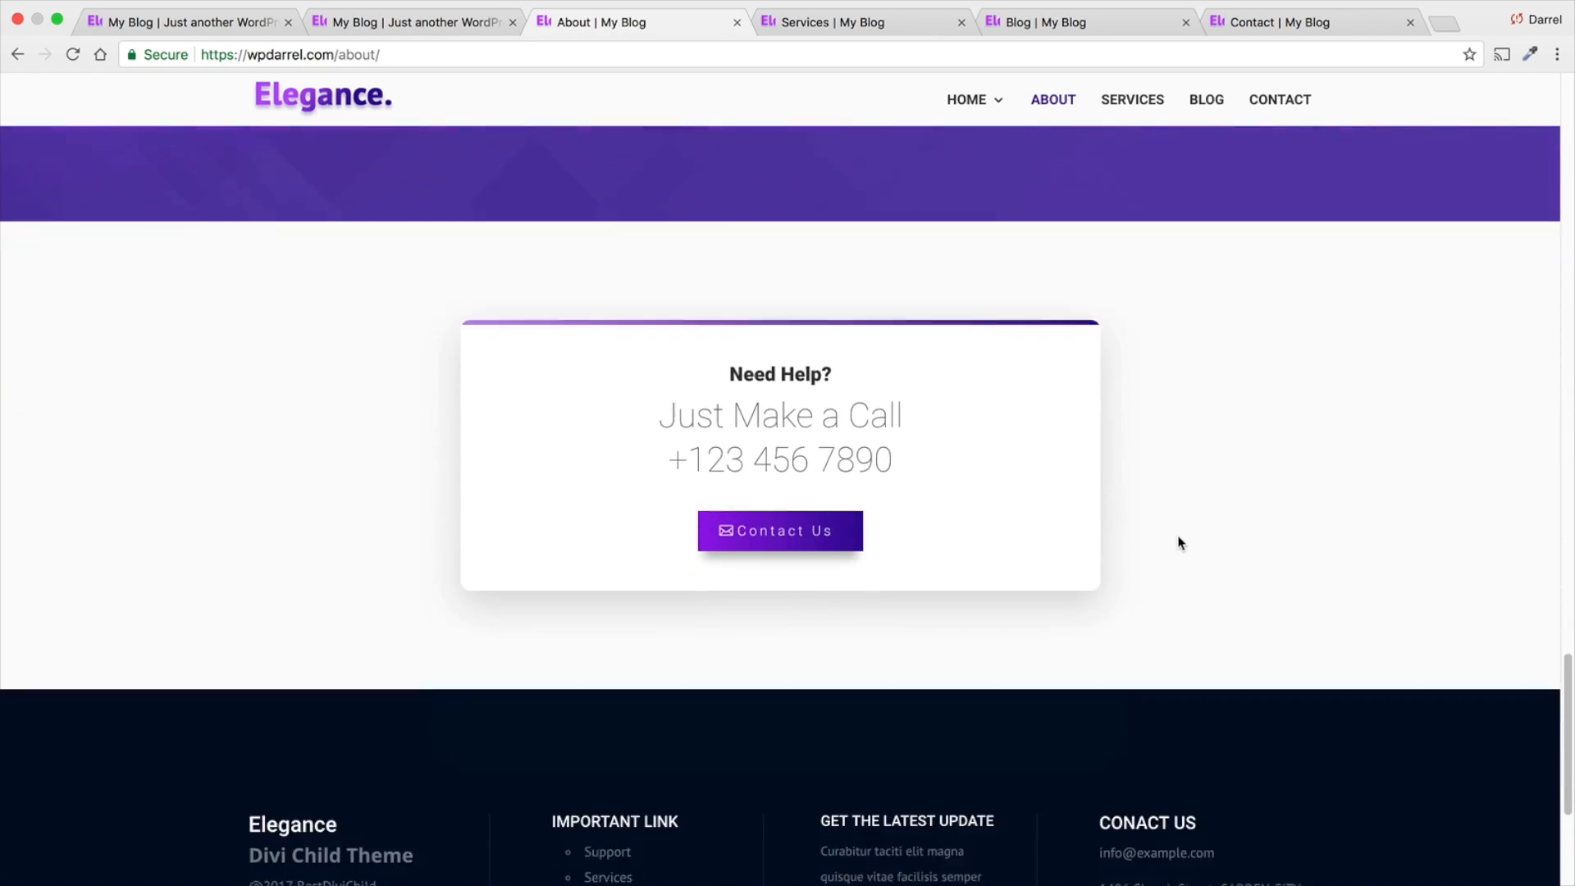
scroll(1174, 543, up, 10)
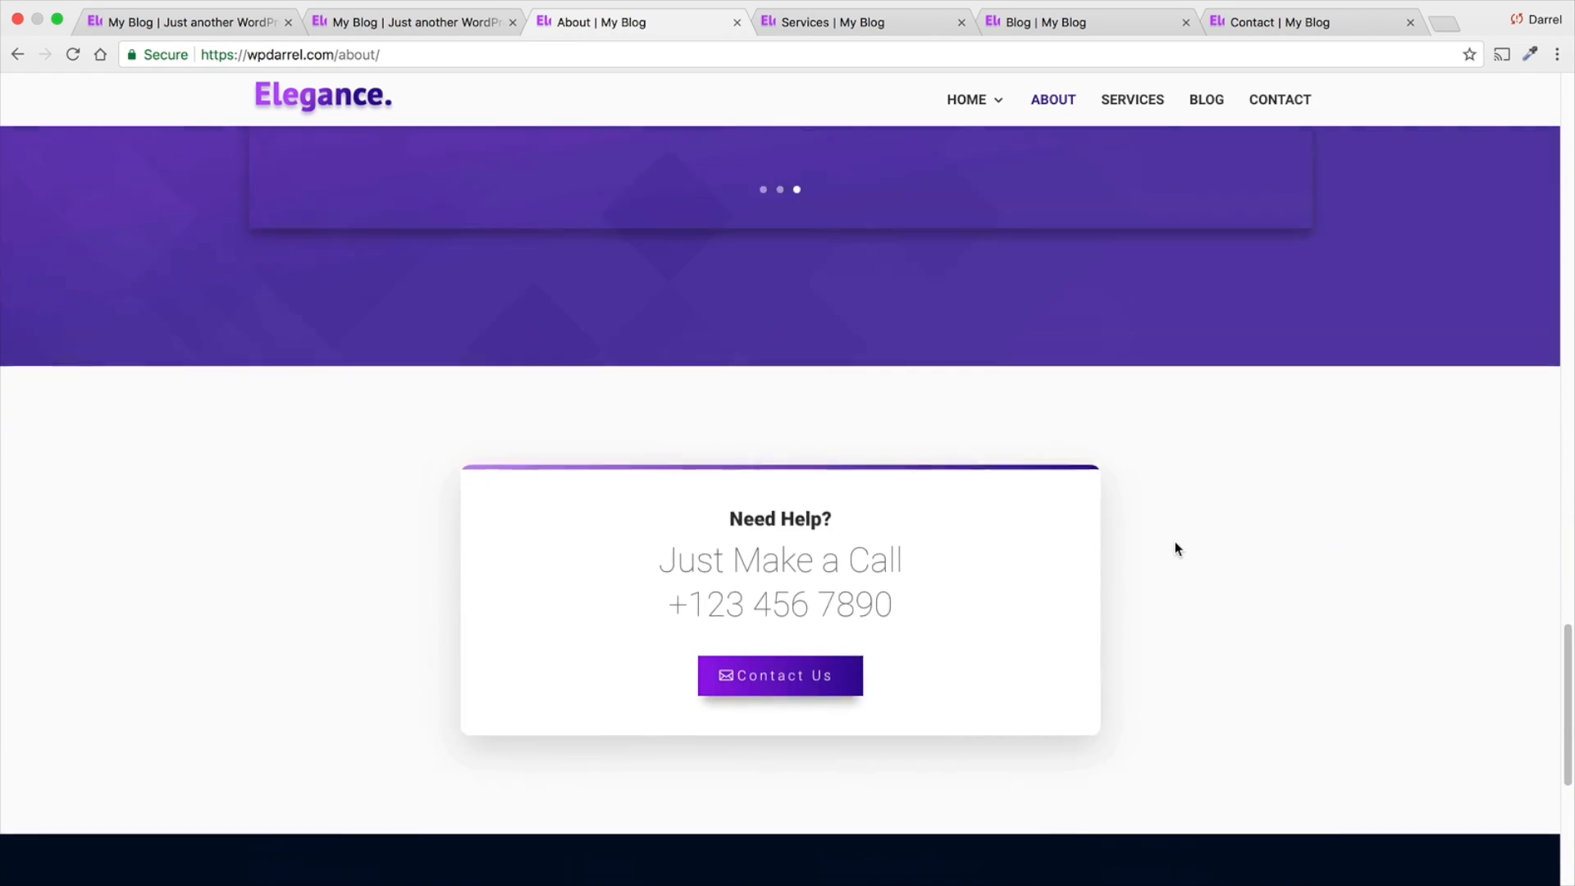
scroll(1174, 549, up, 18)
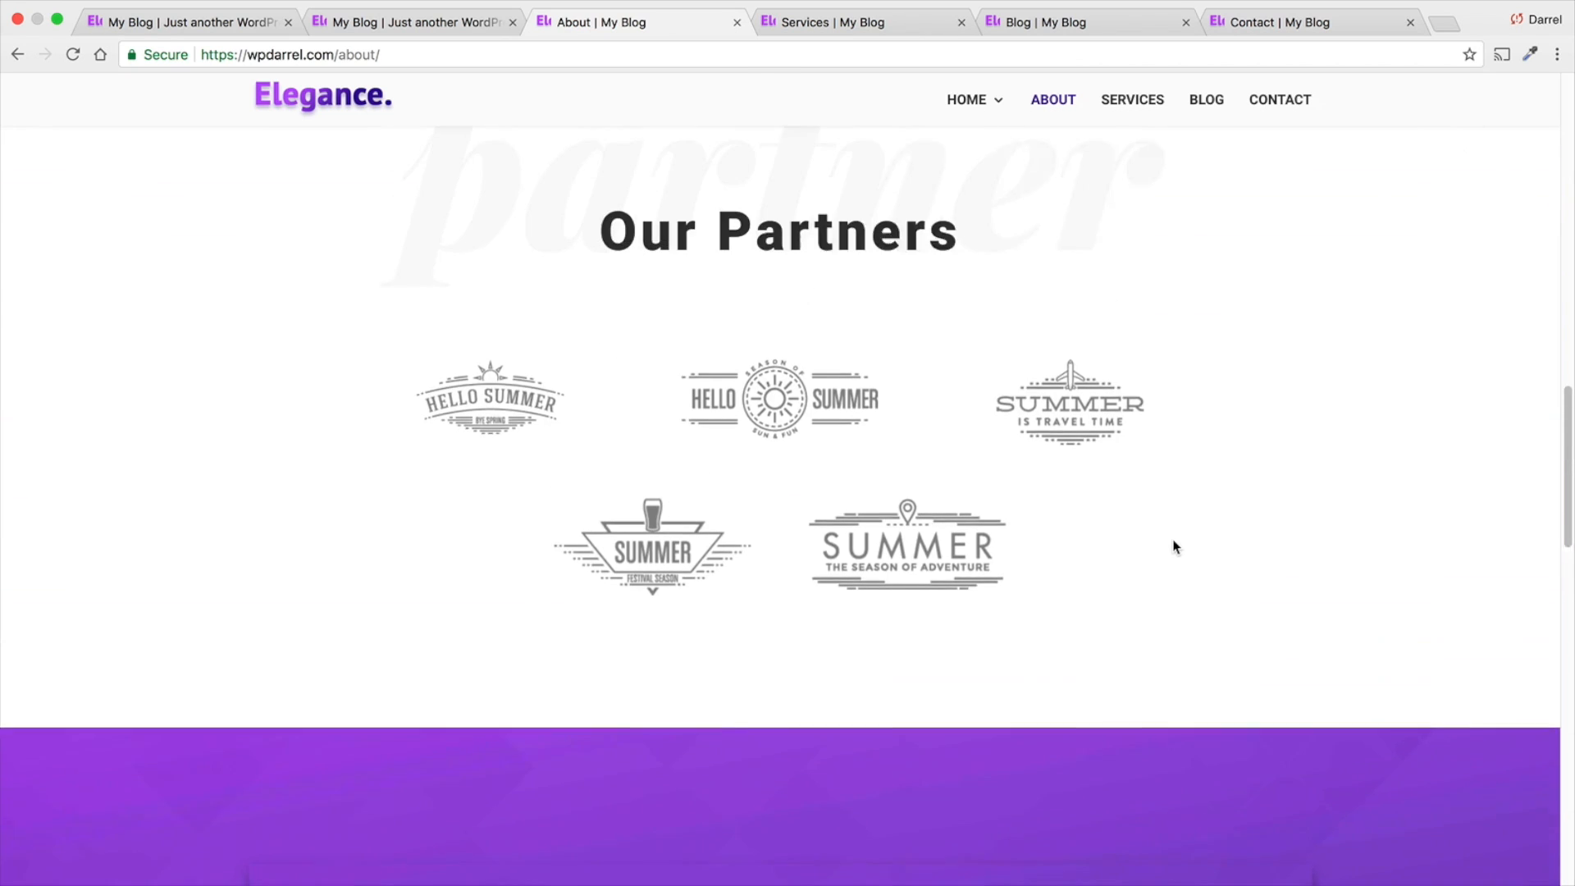
scroll(1148, 517, up, 5)
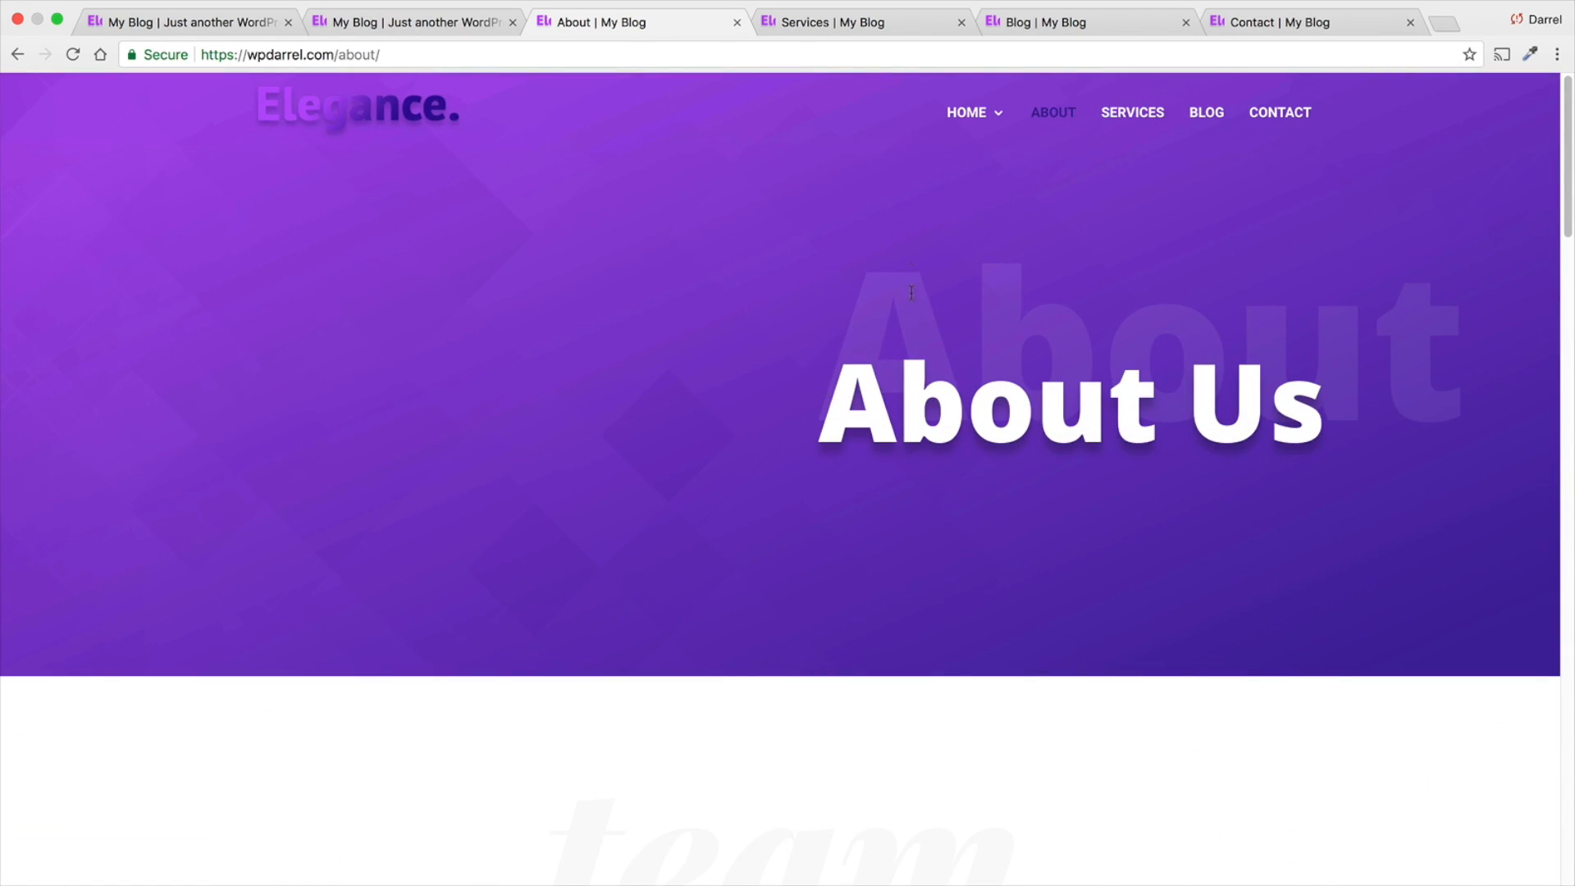
- Examine the Services page's offer, services grid, pricing tables, quote call-out and FAQ sections
click(835, 26)
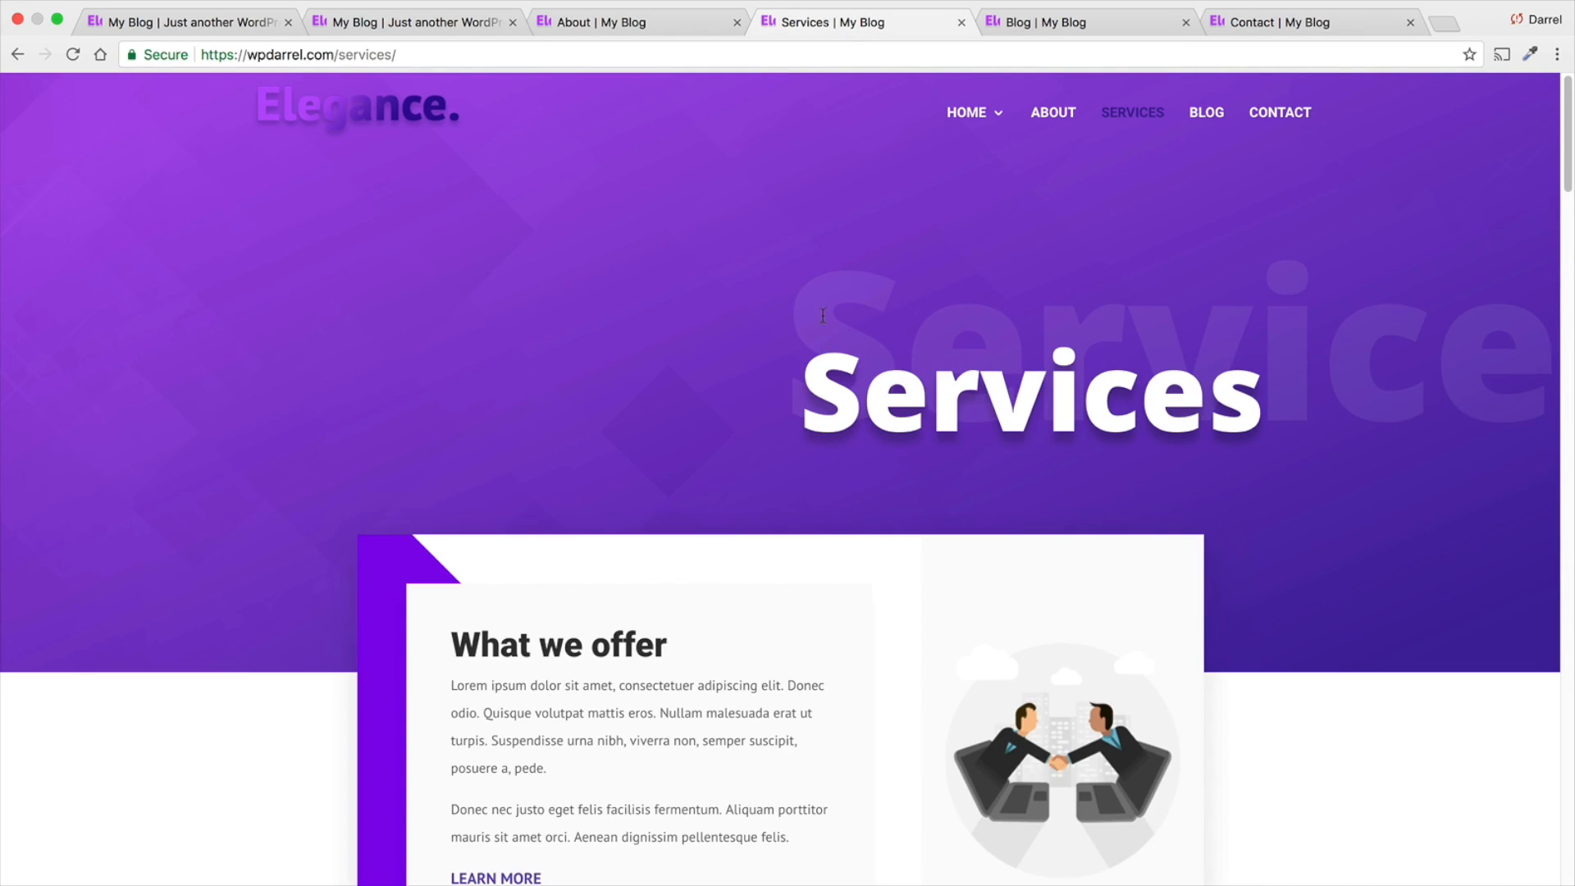
scroll(781, 395, down, 6)
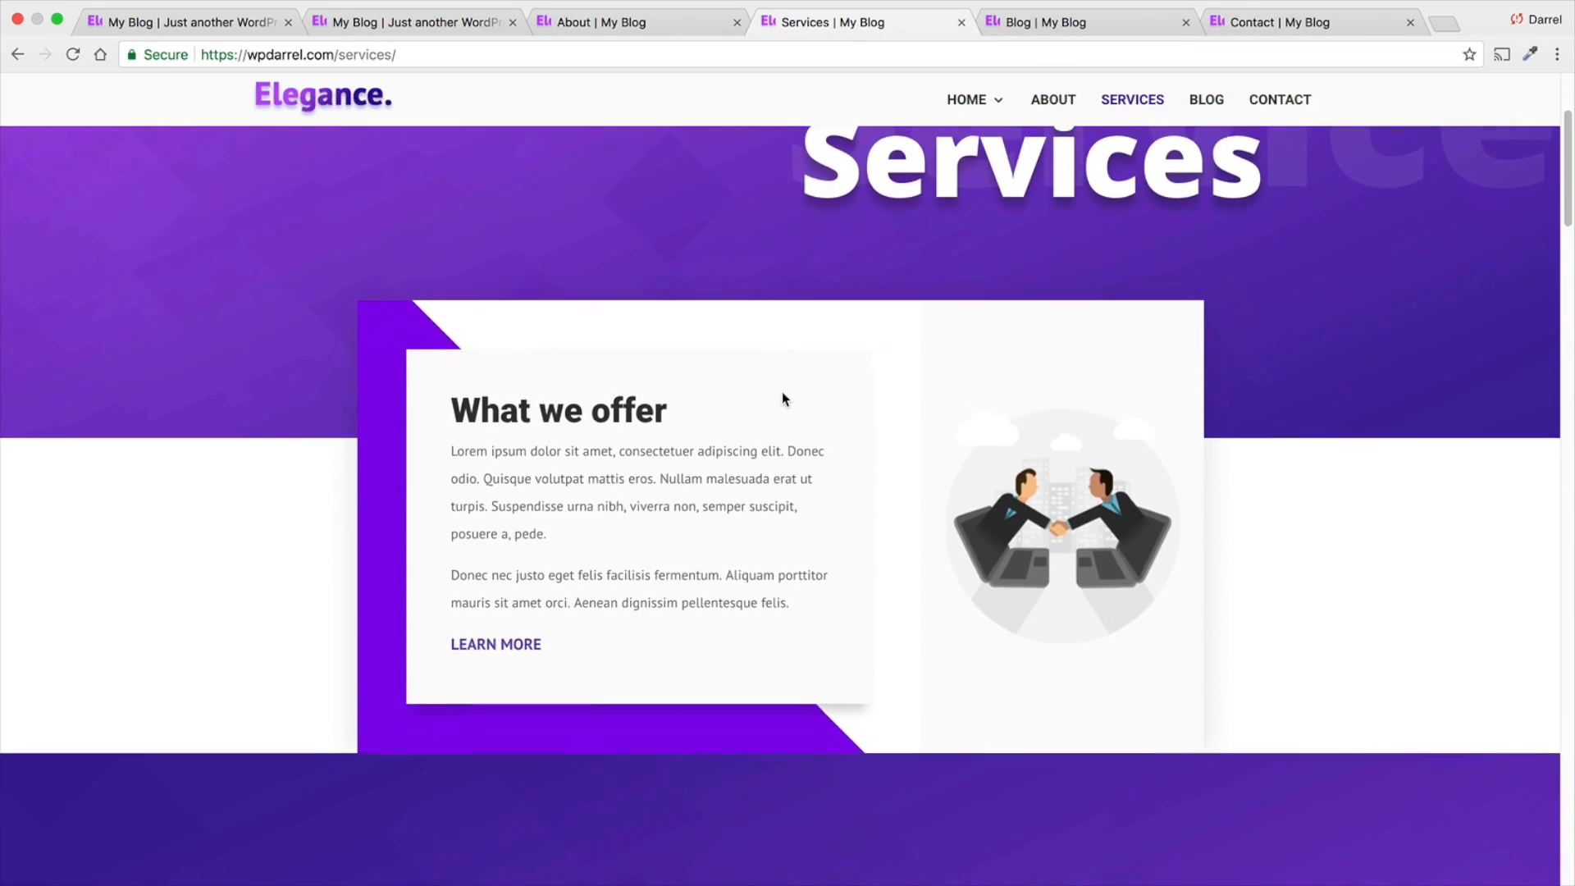
scroll(783, 399, down, 8)
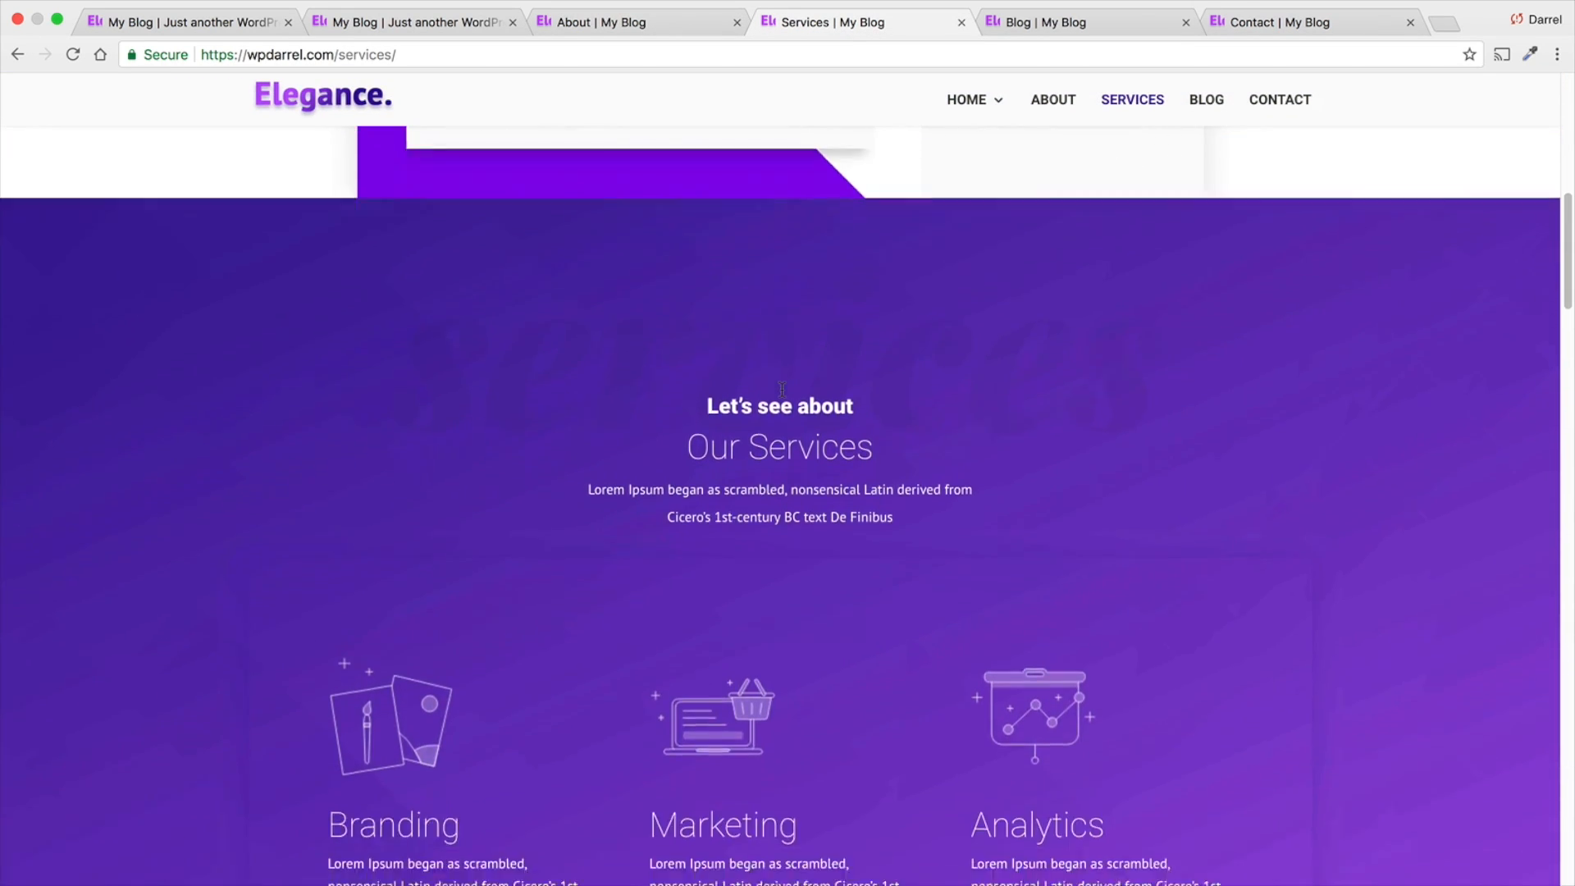
scroll(781, 396, down, 7)
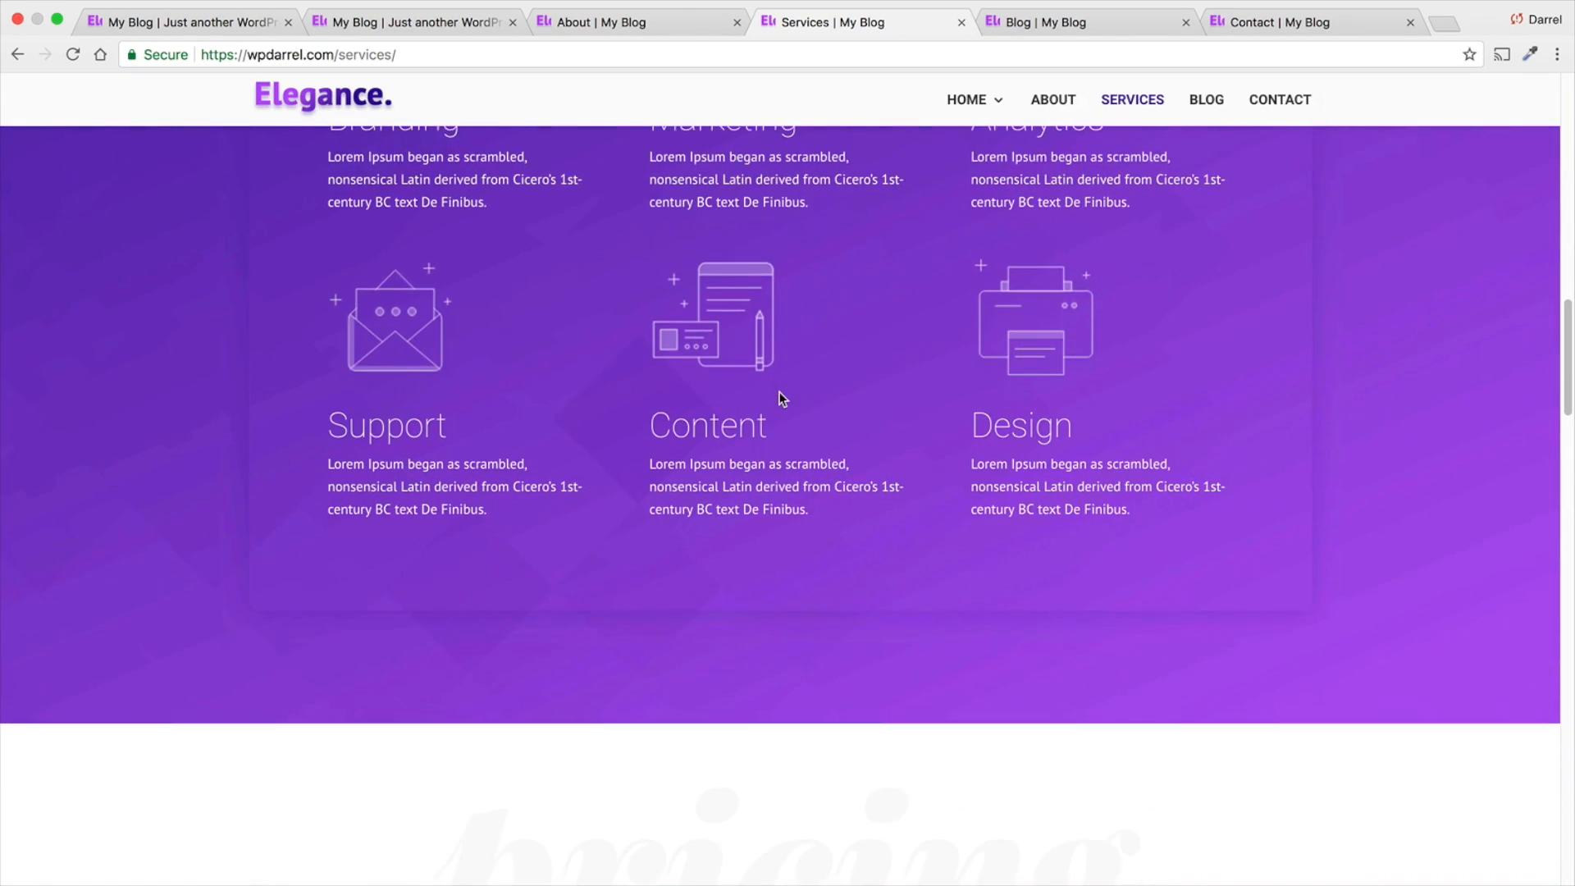
scroll(778, 394, down, 7)
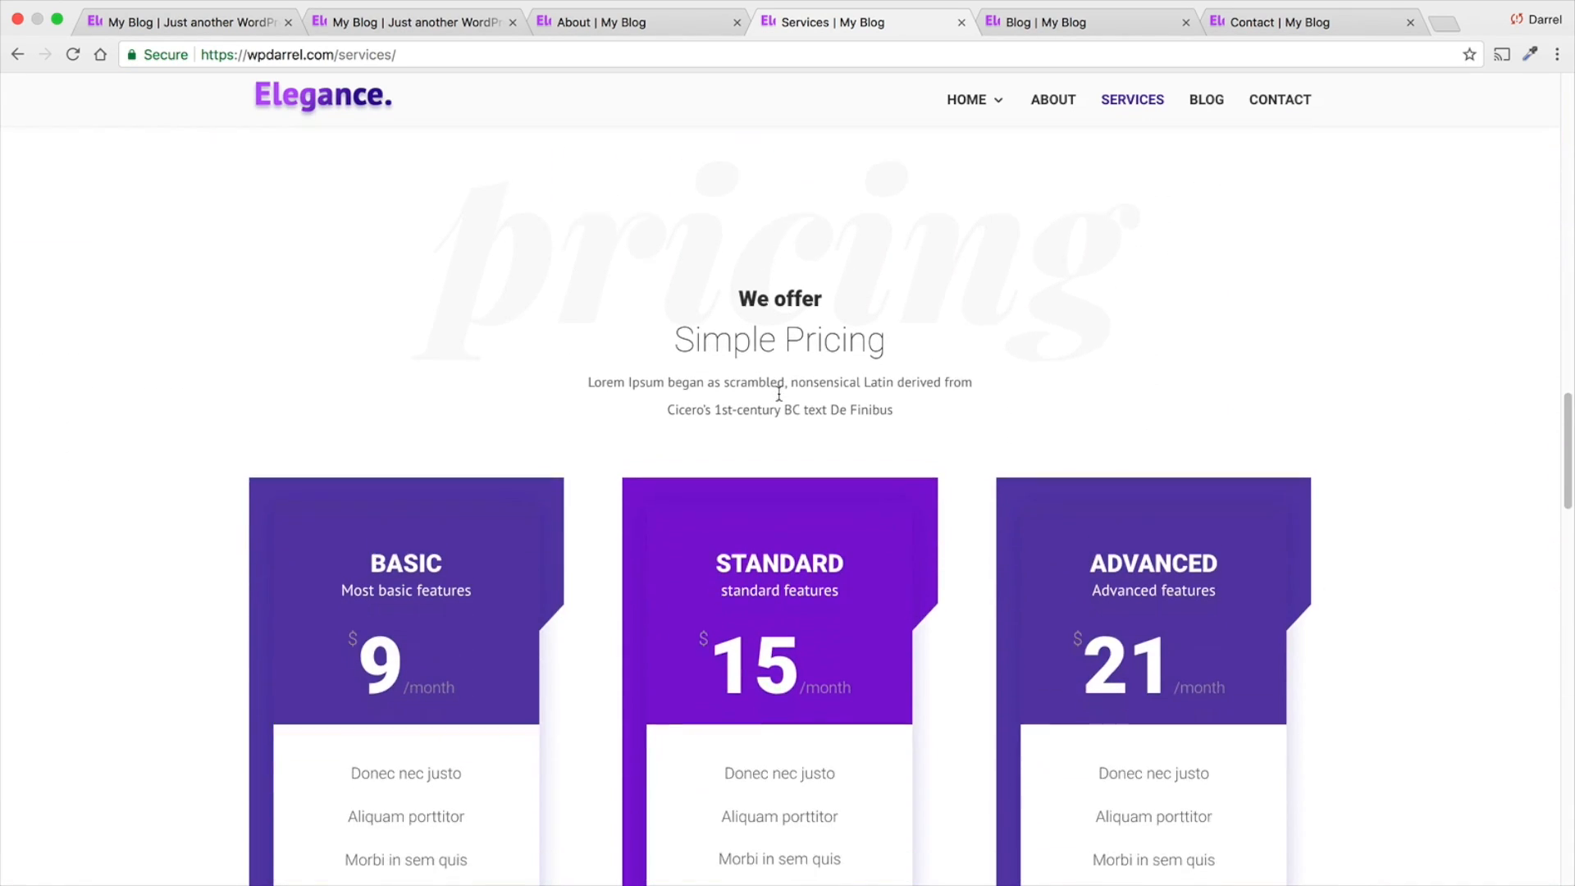
scroll(778, 394, down, 7)
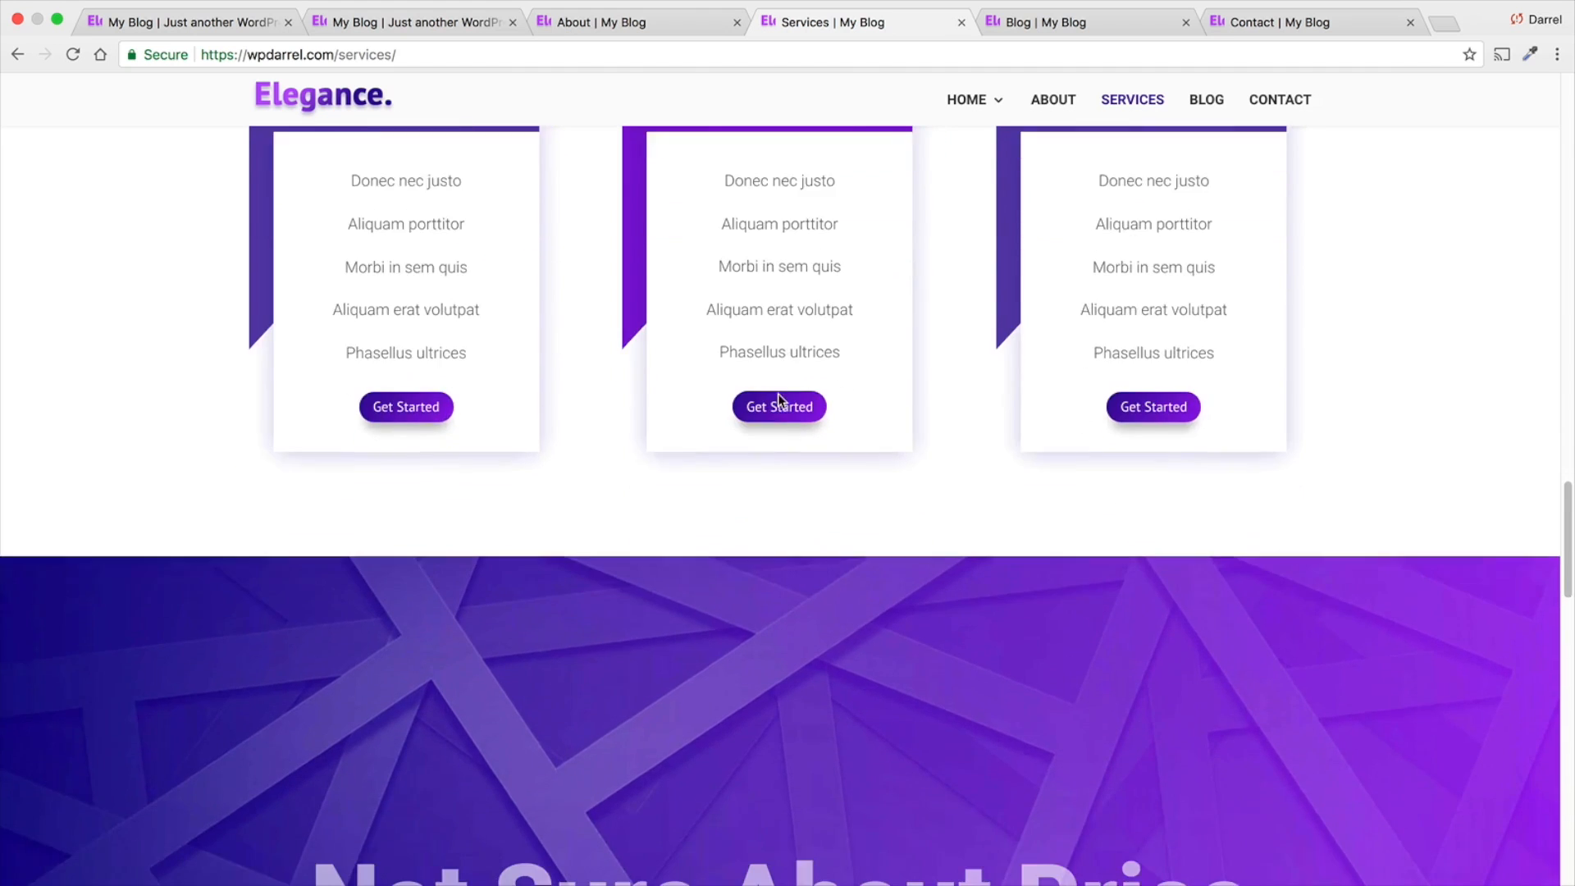
scroll(777, 395, down, 8)
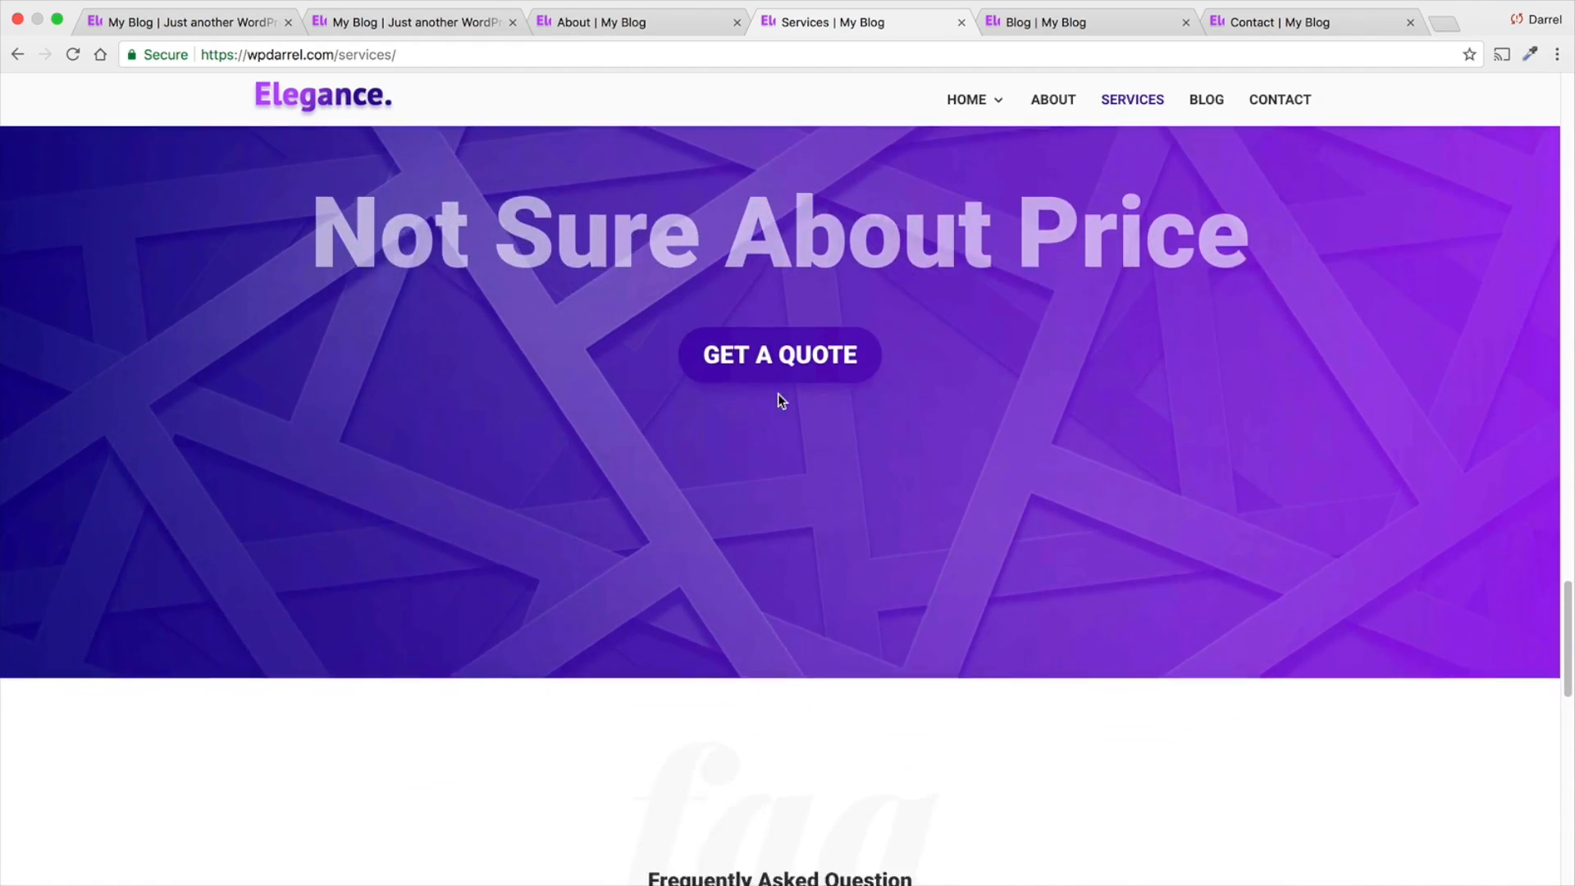
scroll(769, 409, down, 8)
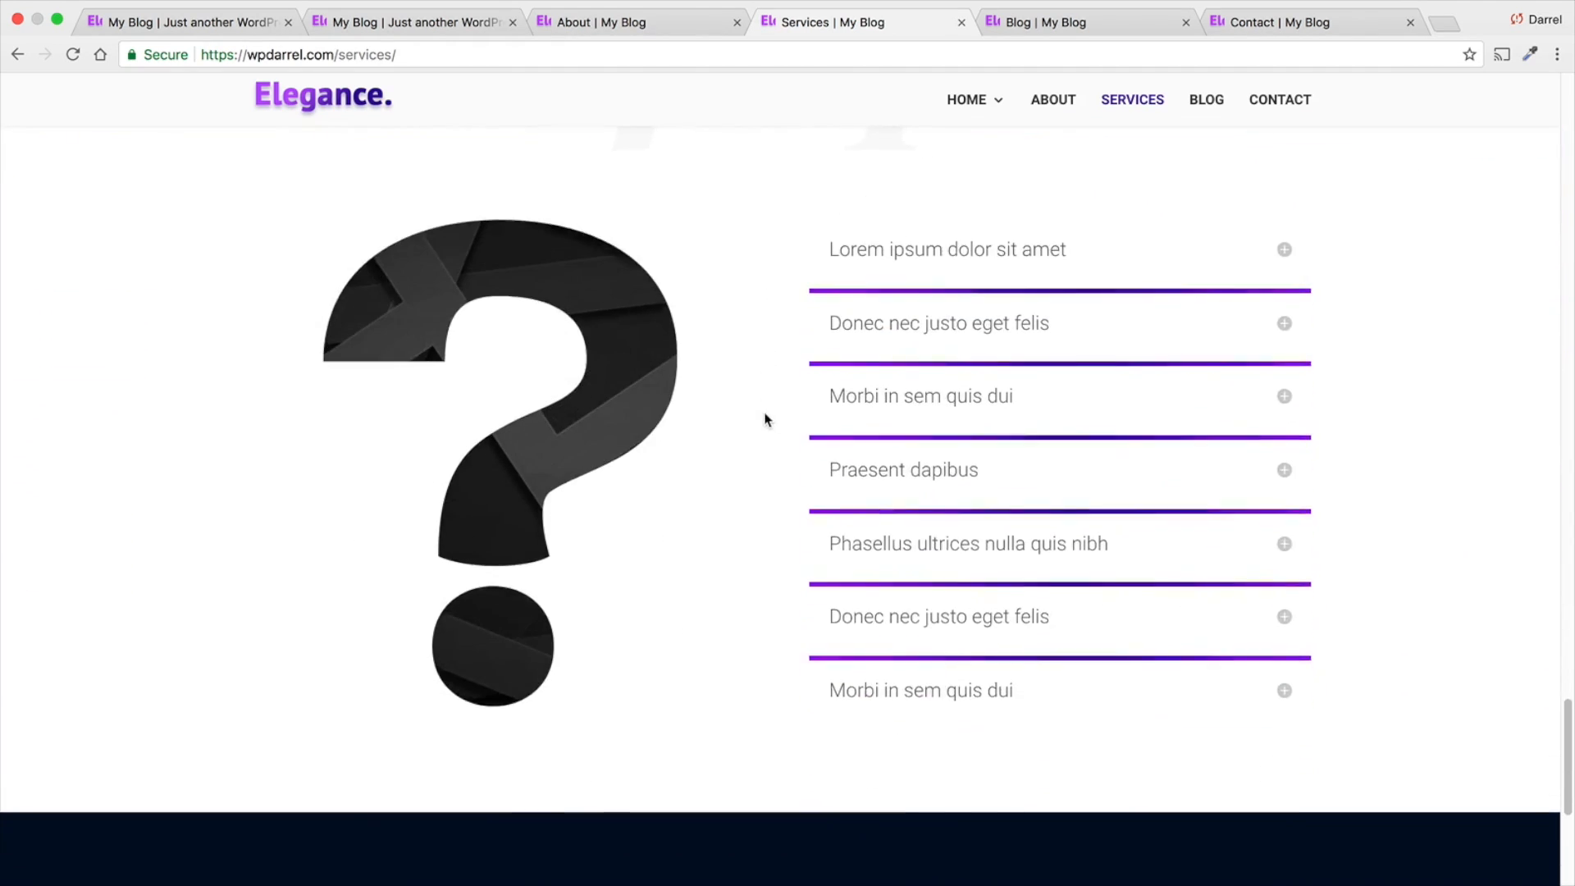
scroll(756, 447, down, 2)
scroll(757, 445, up, 11)
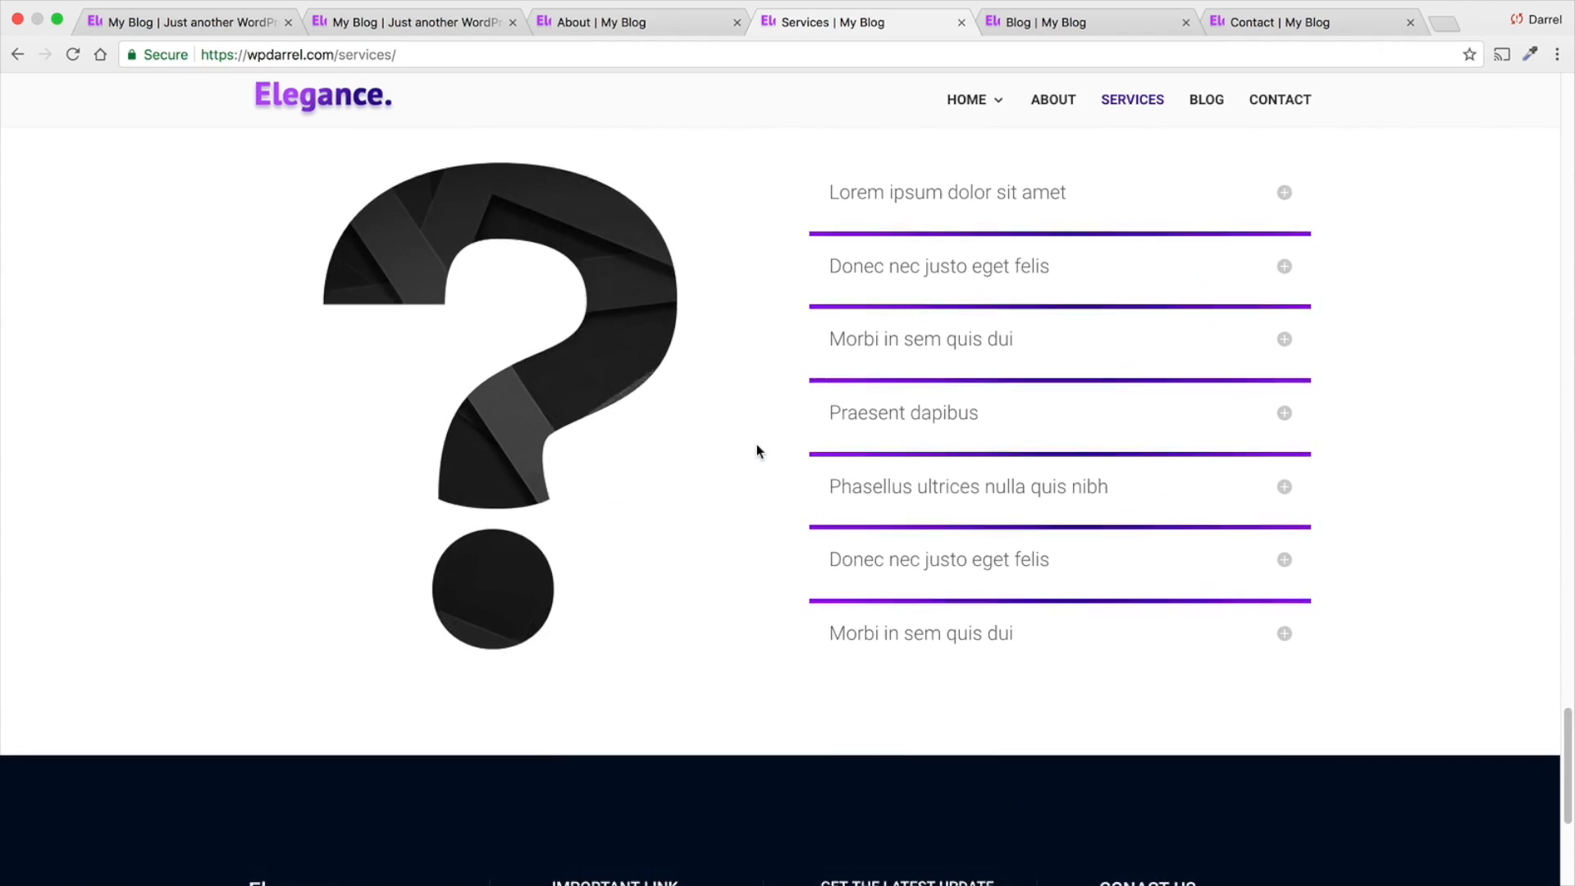
scroll(758, 441, up, 15)
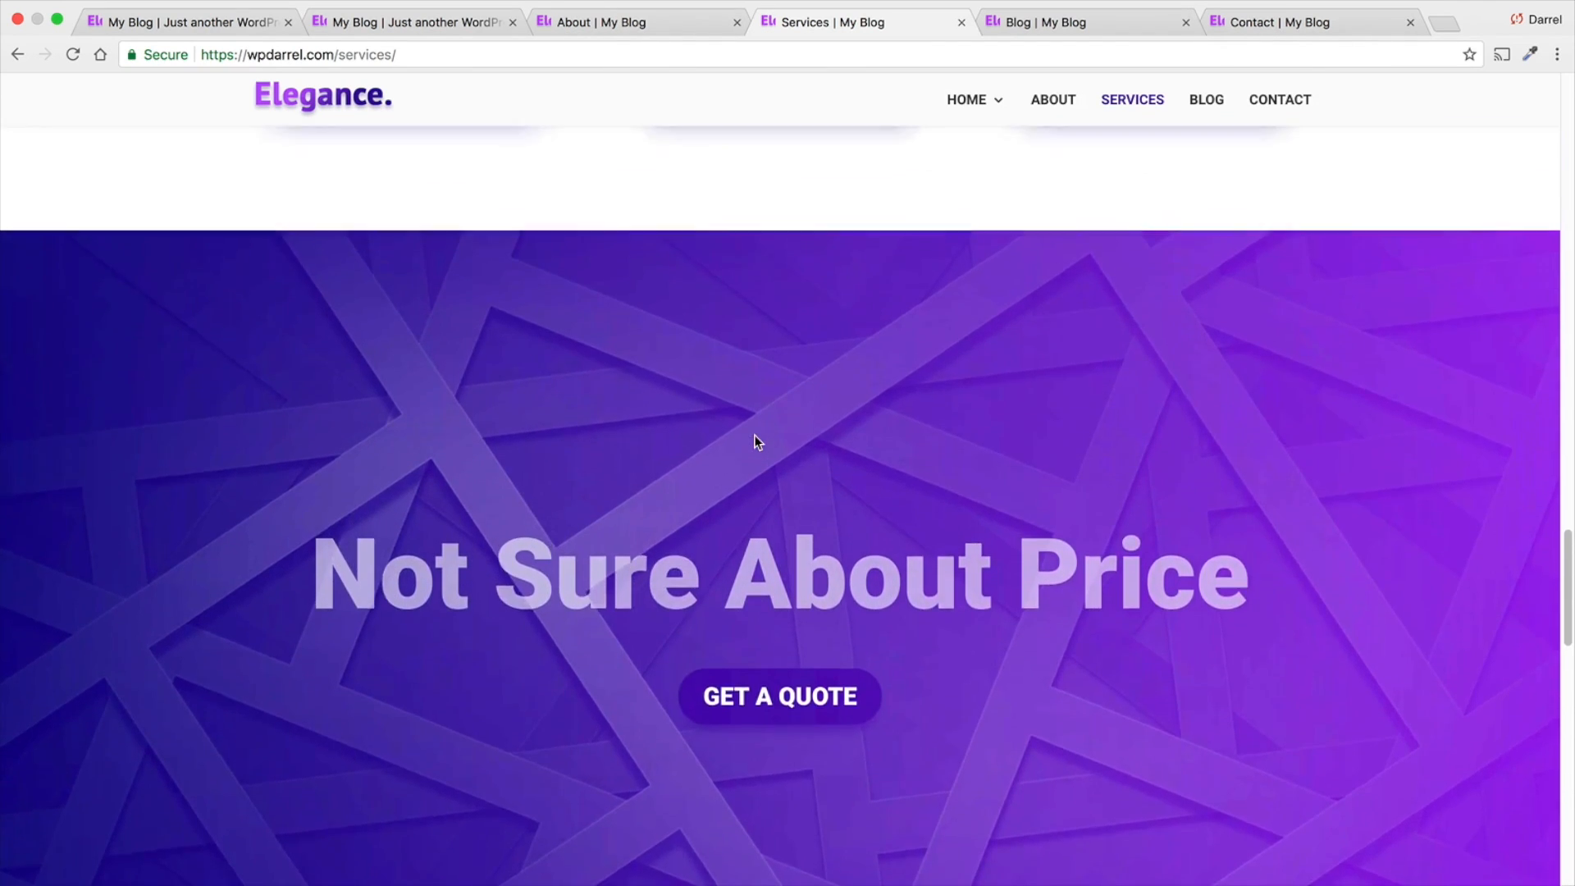
scroll(755, 434, up, 20)
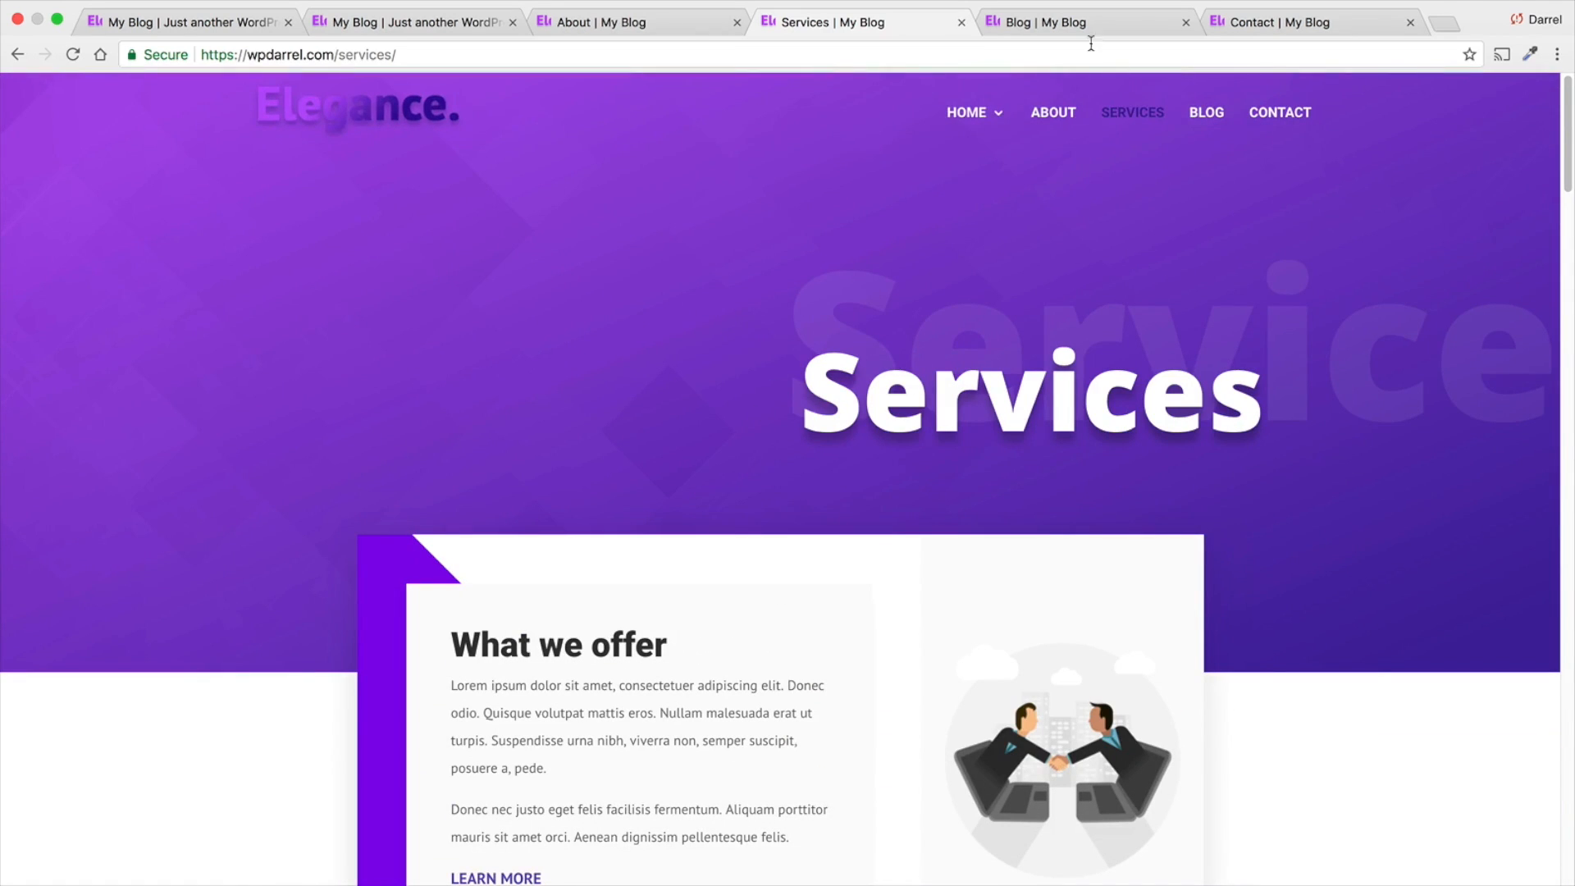
- View the Blog page and examine the "Best Camera's For 2018" post's image, sidebar, text columns and comment section
click(1081, 25)
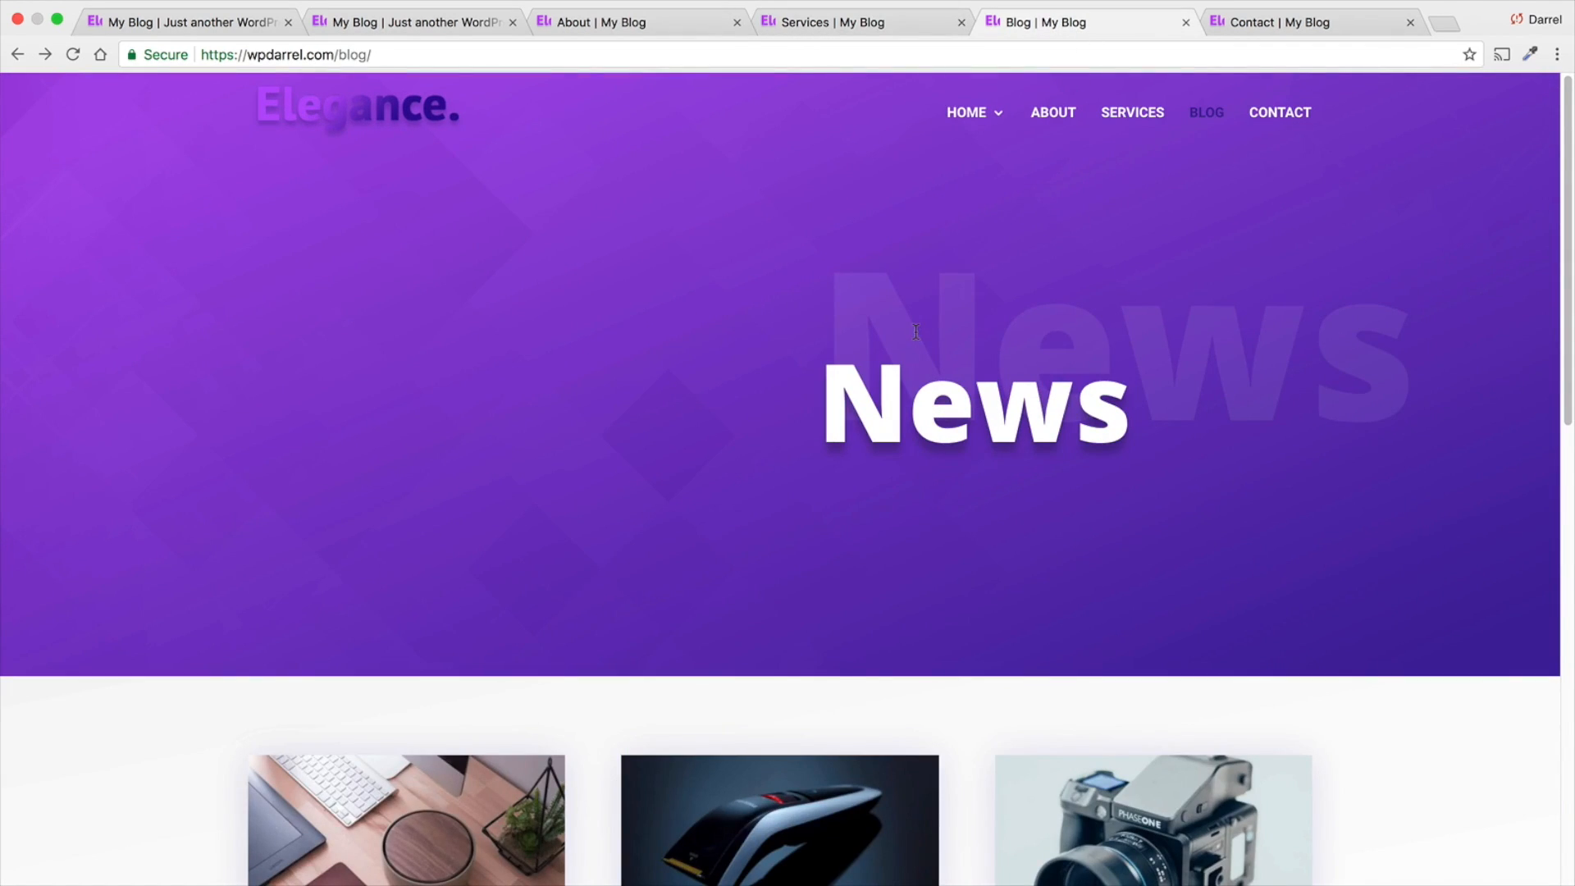
scroll(915, 327, down, 6)
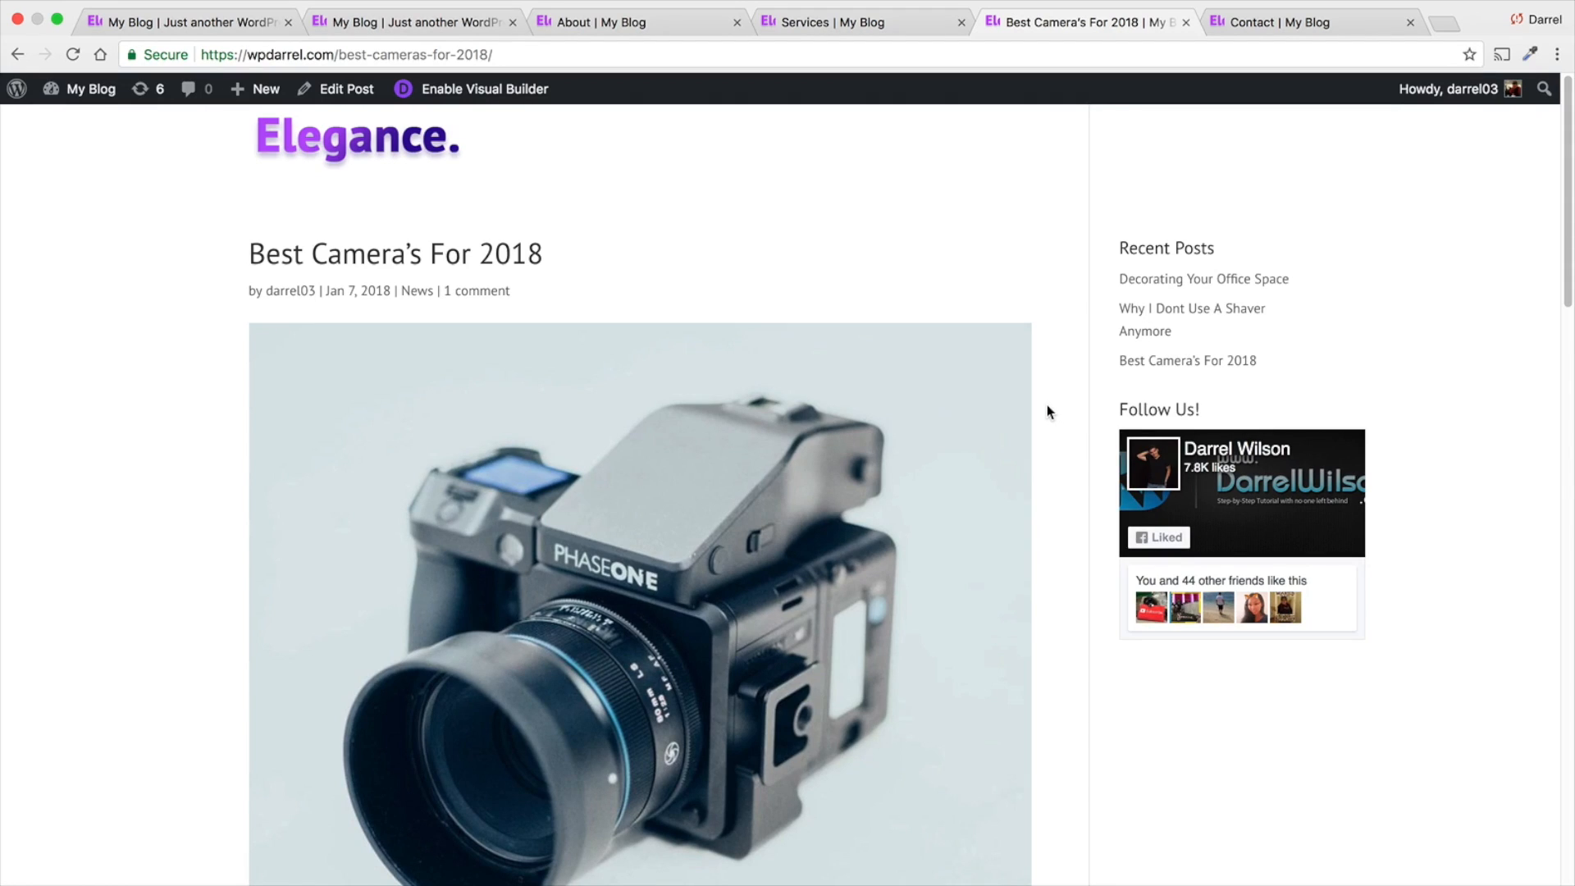
scroll(1047, 411, down, 2)
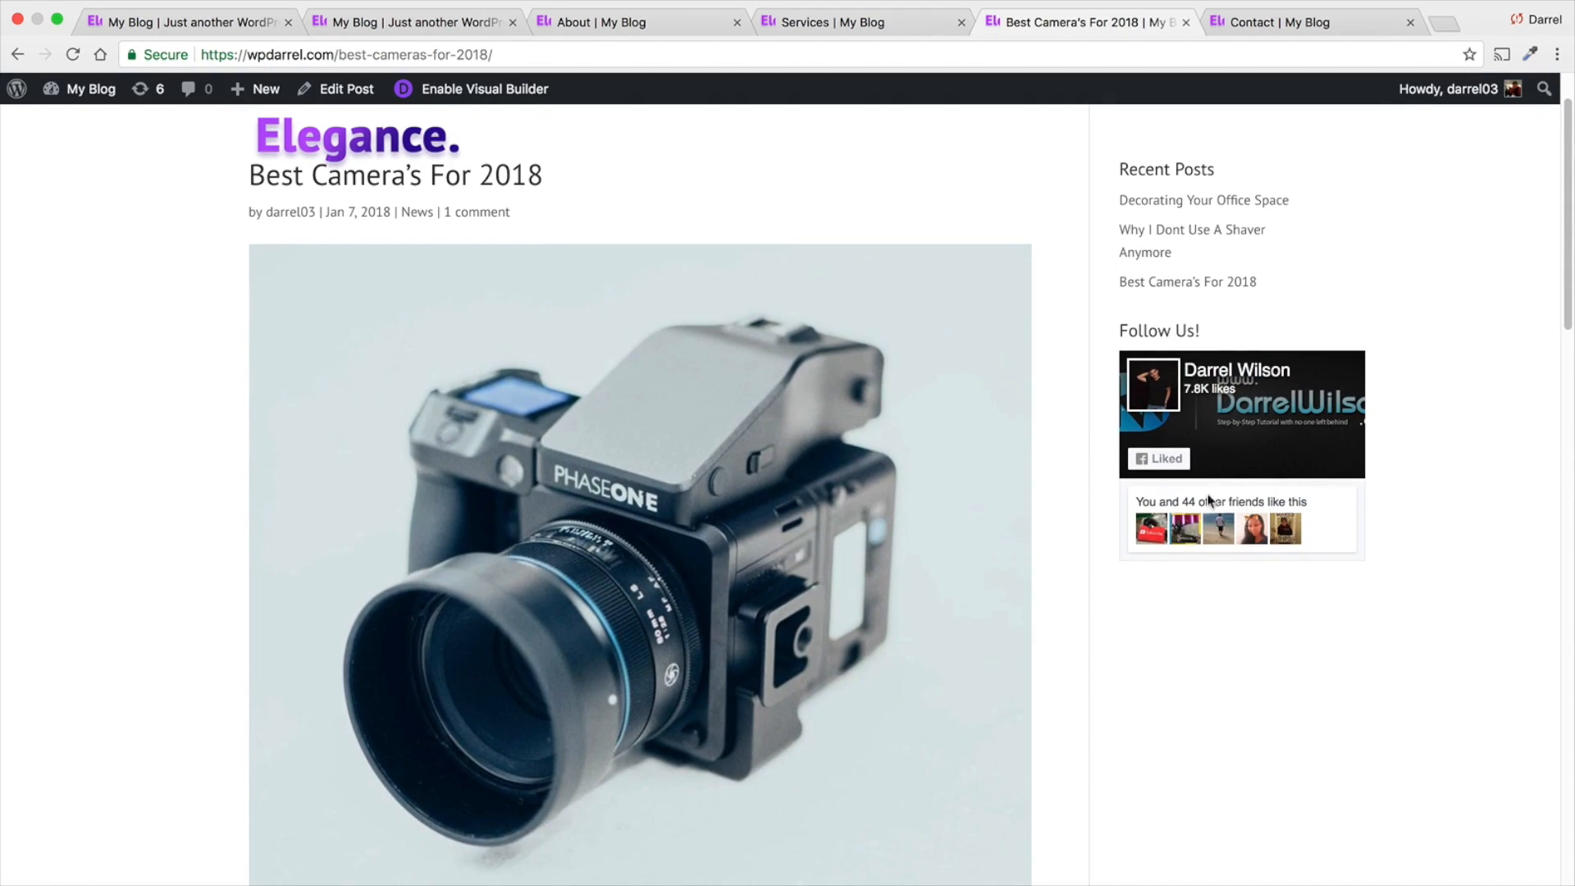
scroll(1108, 505, down, 5)
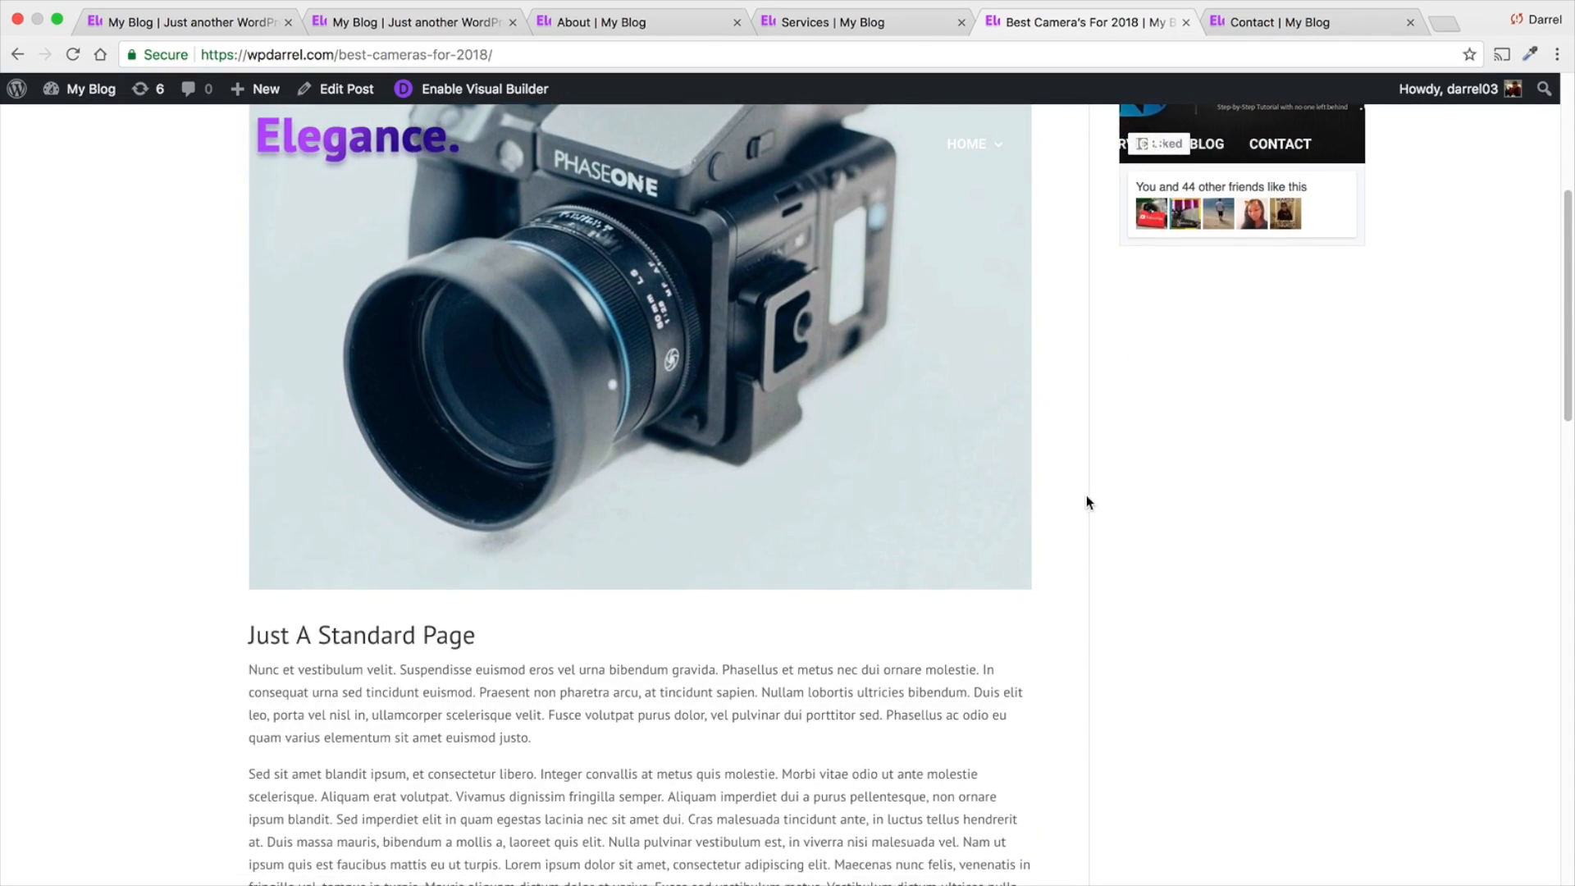
scroll(999, 534, down, 3)
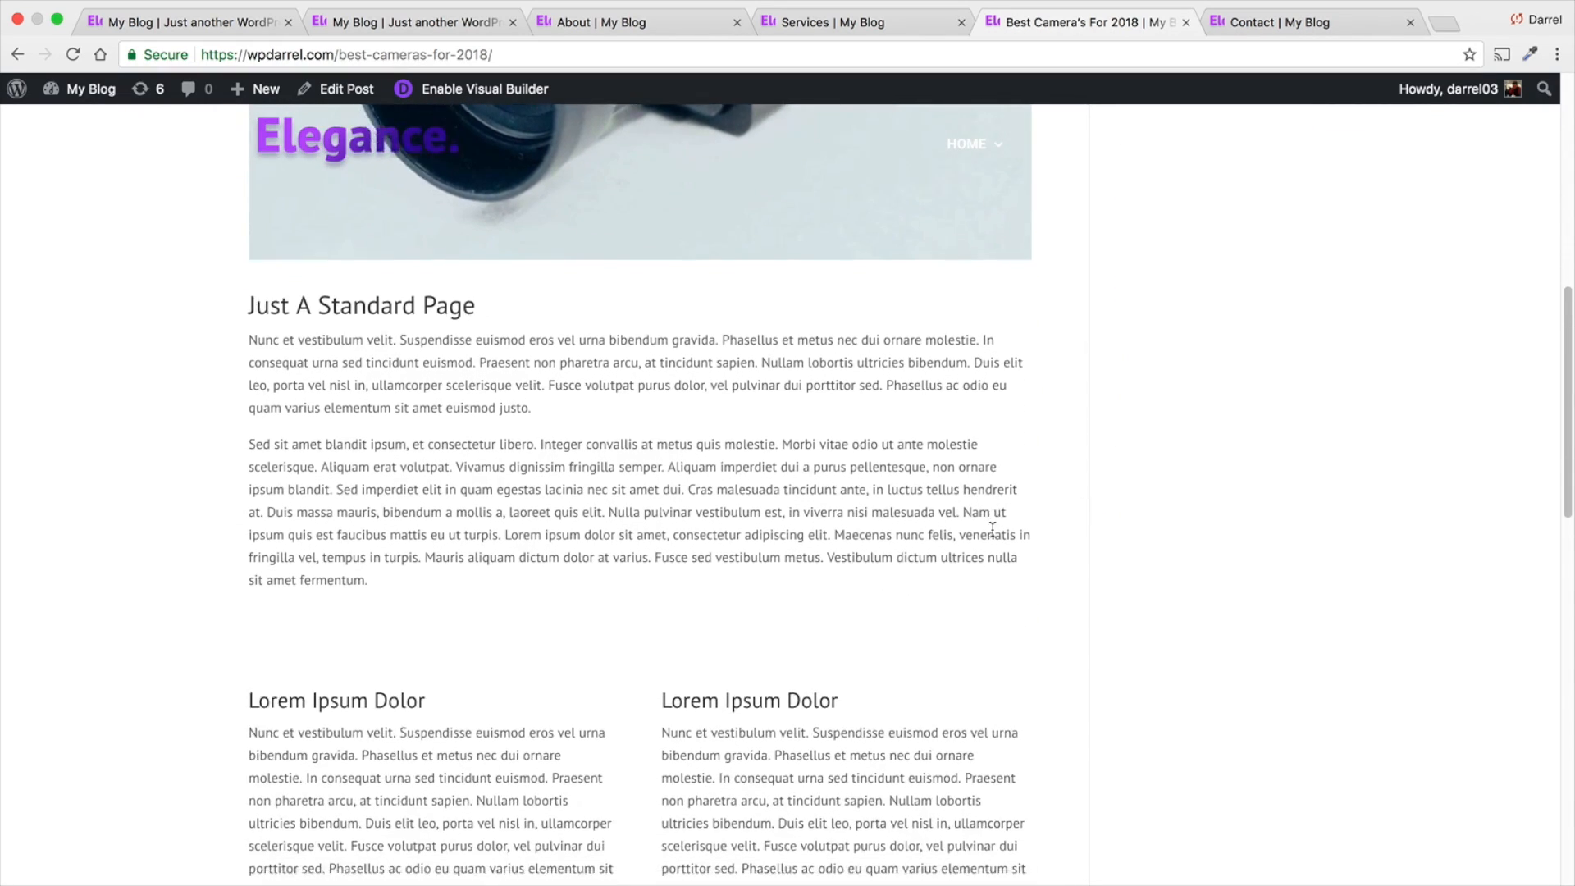
scroll(989, 530, down, 6)
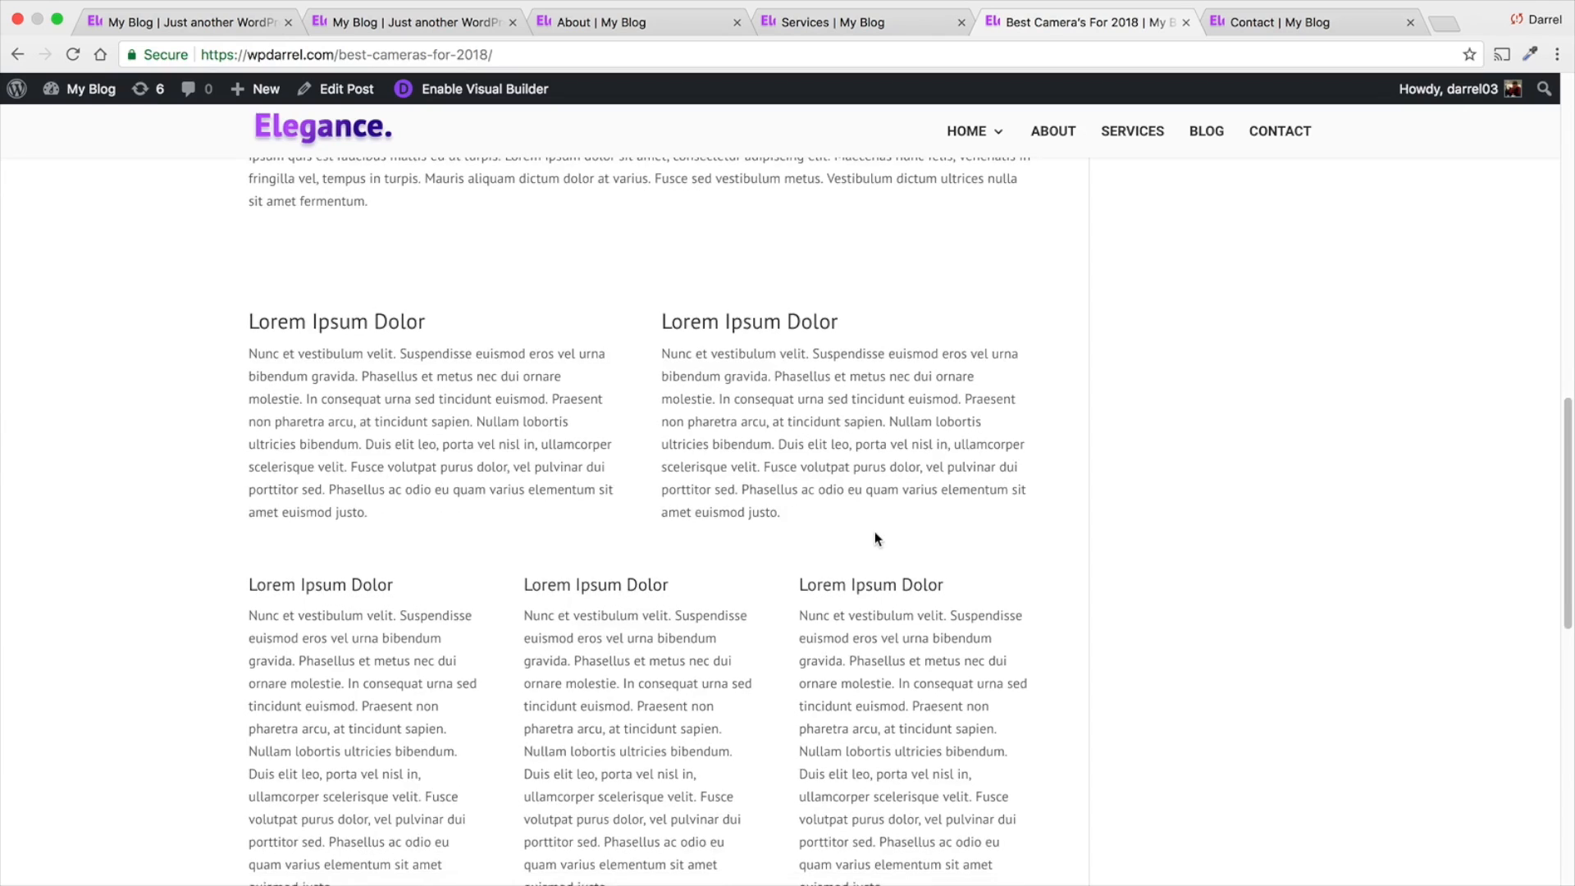
scroll(868, 529, down, 5)
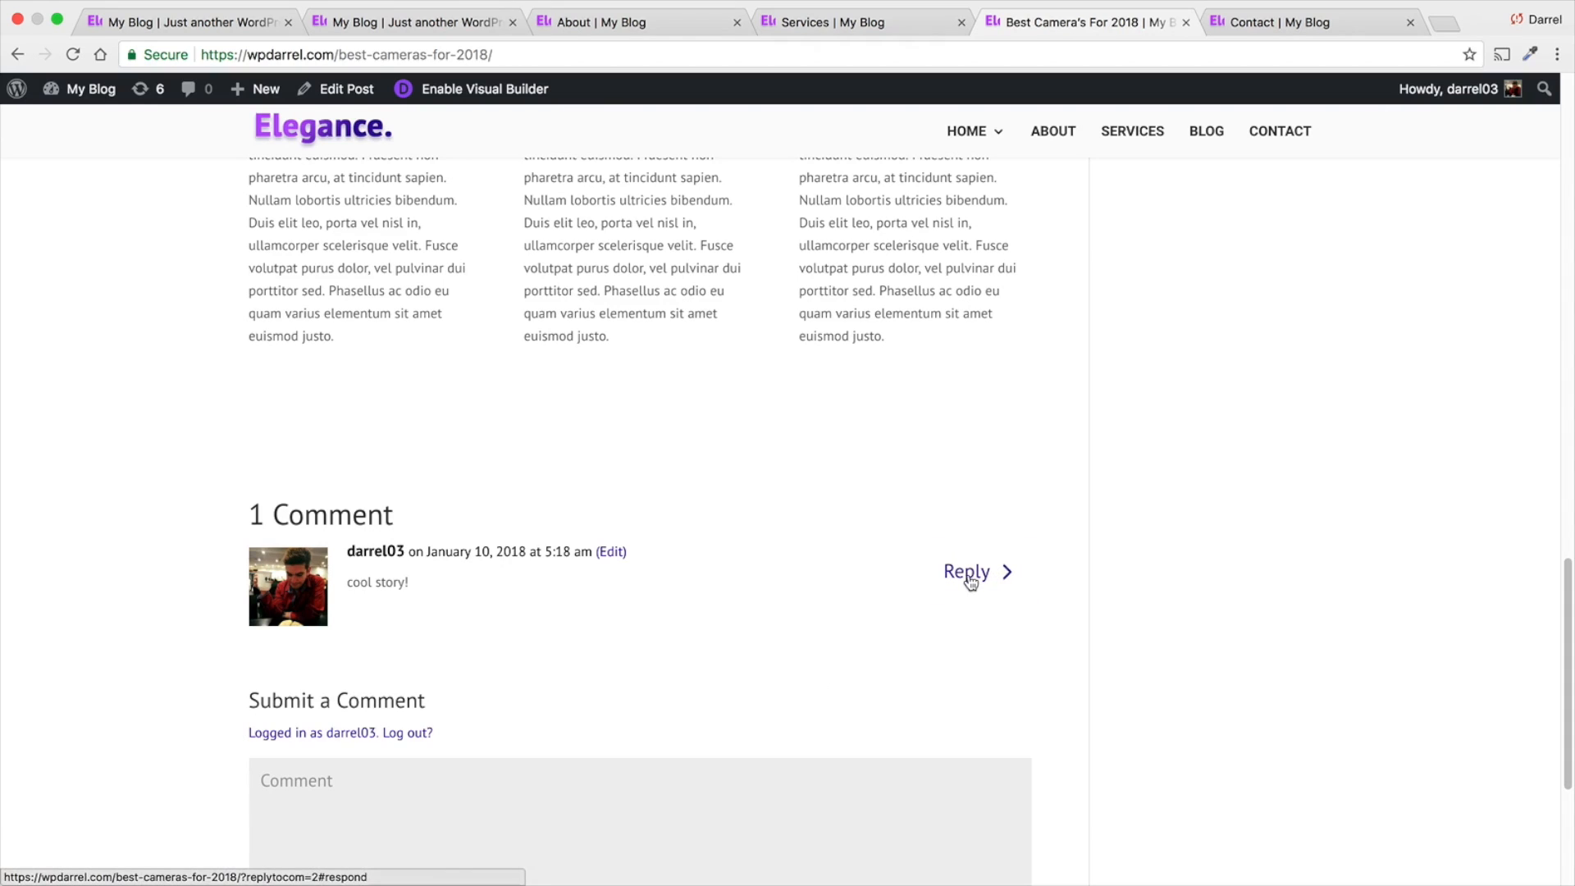
scroll(957, 574, up, 15)
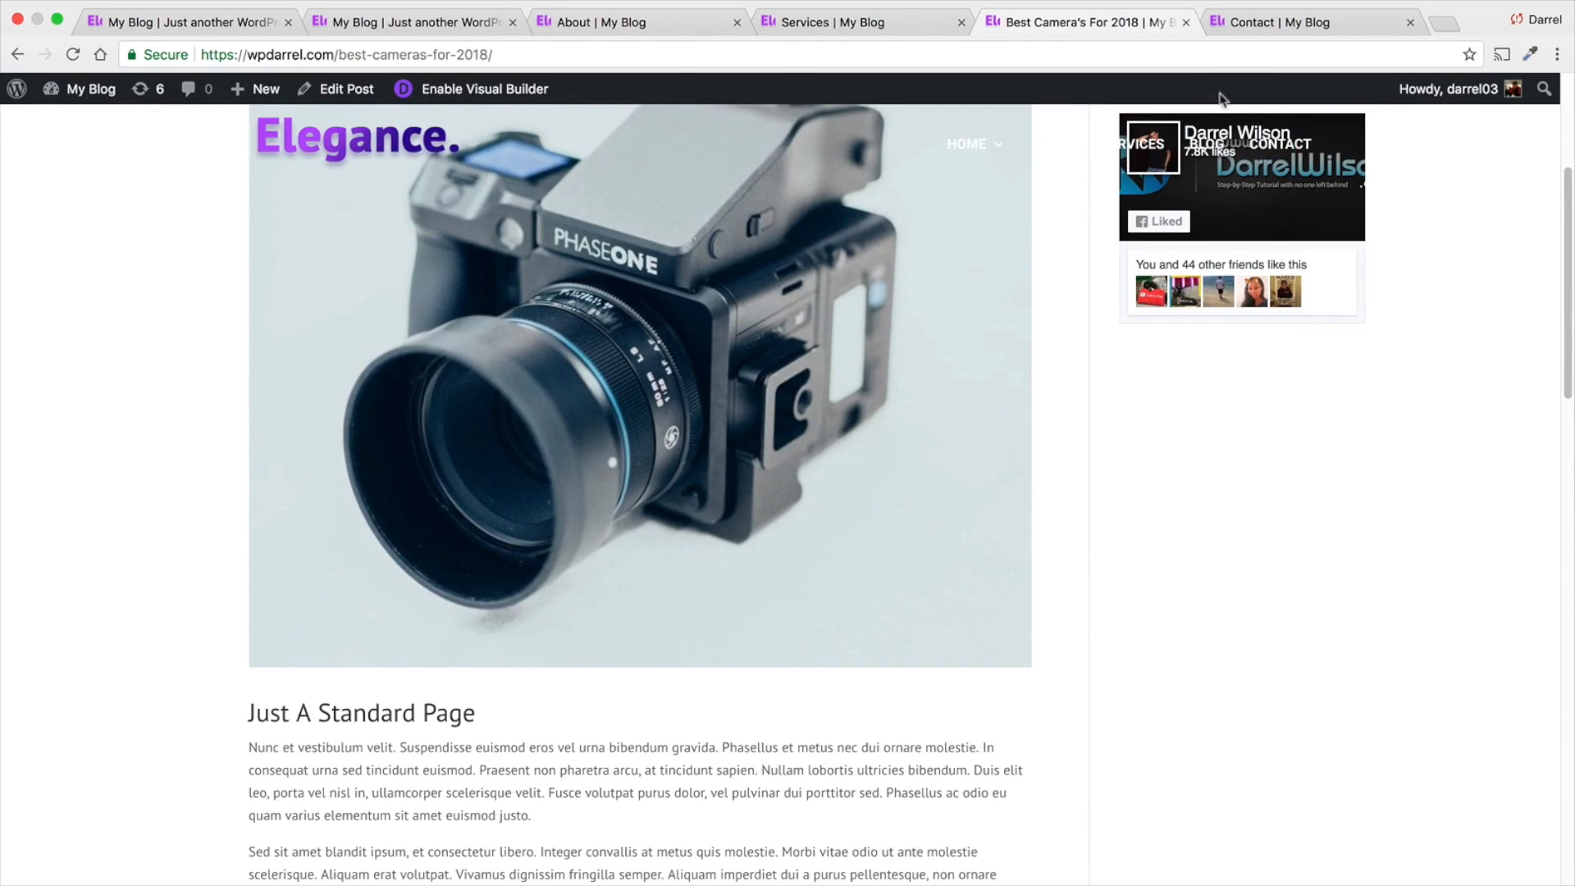
- Examine the Contact page's contact details, message form, interactive map and footer, then return to its header
click(1248, 28)
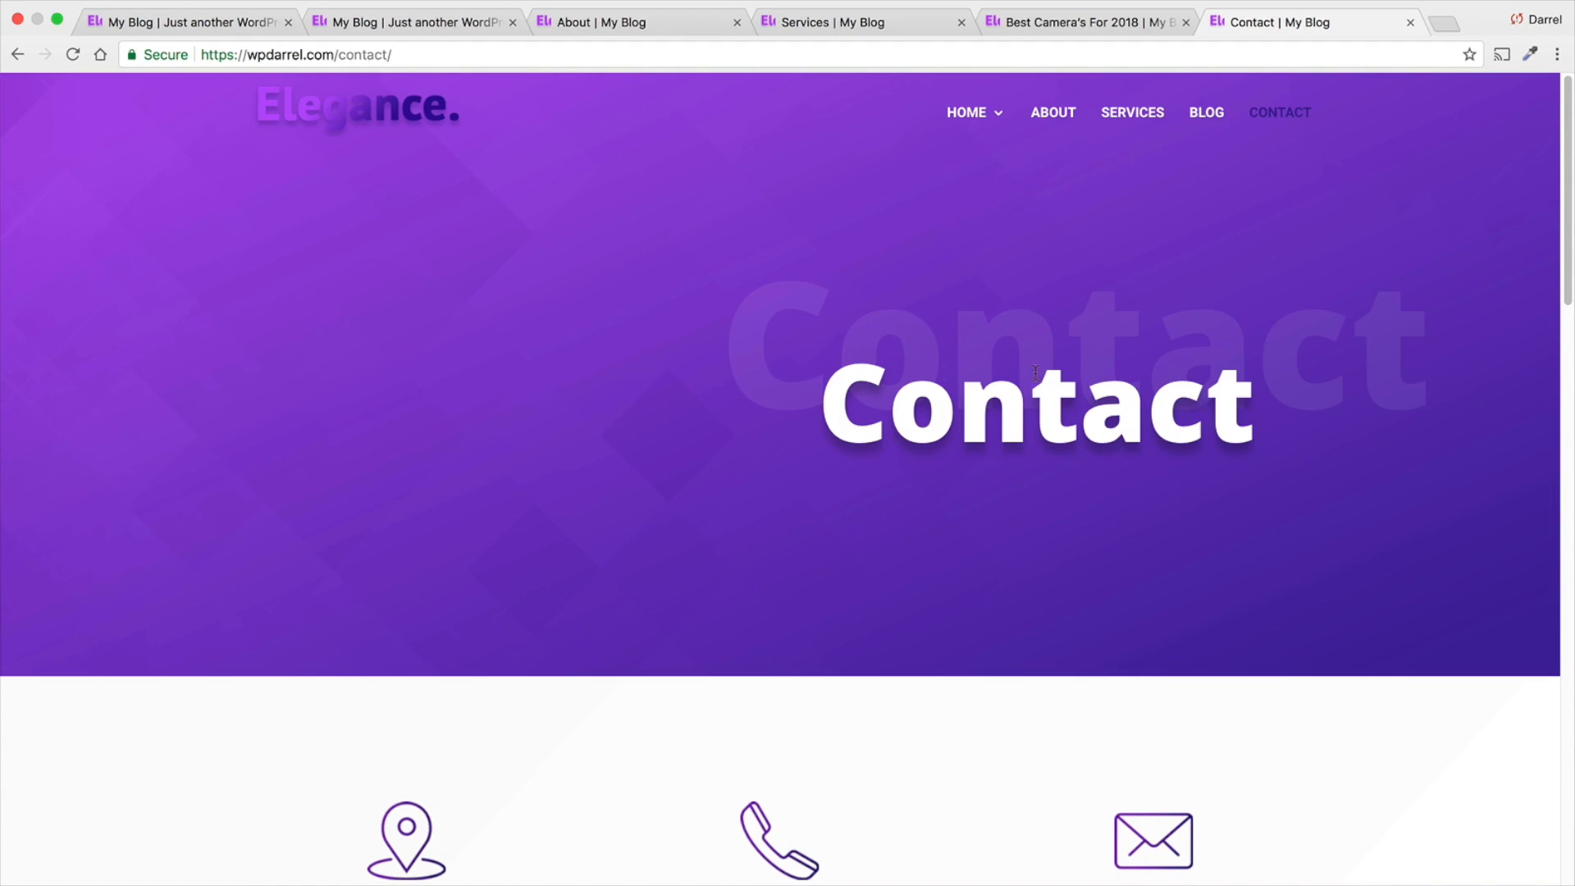
scroll(1269, 400, down, 6)
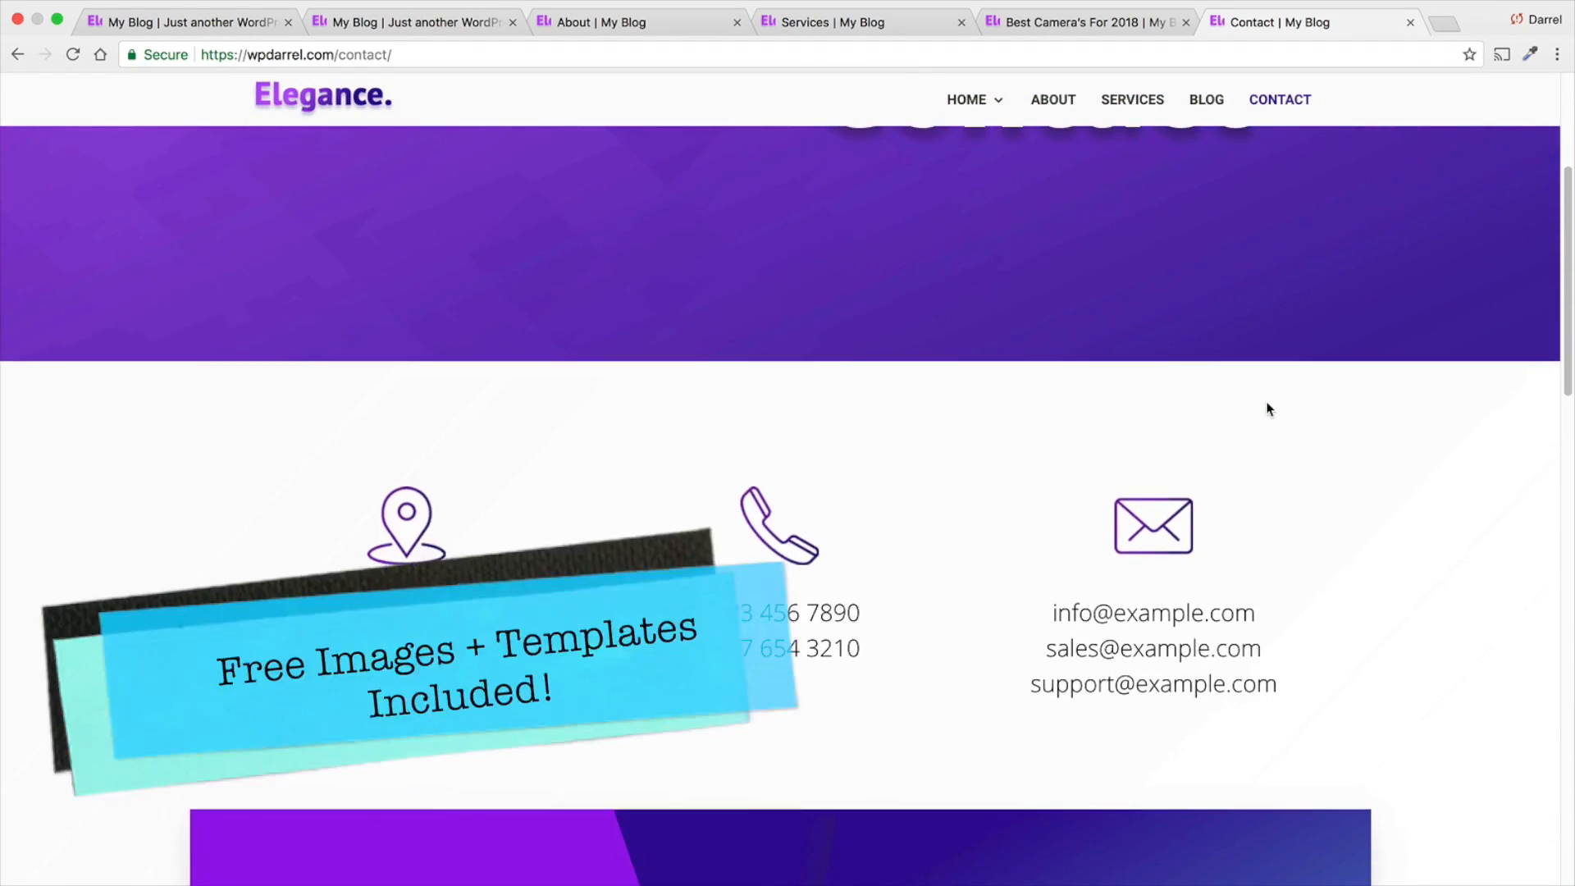
scroll(1267, 409, down, 2)
scroll(1267, 406, down, 6)
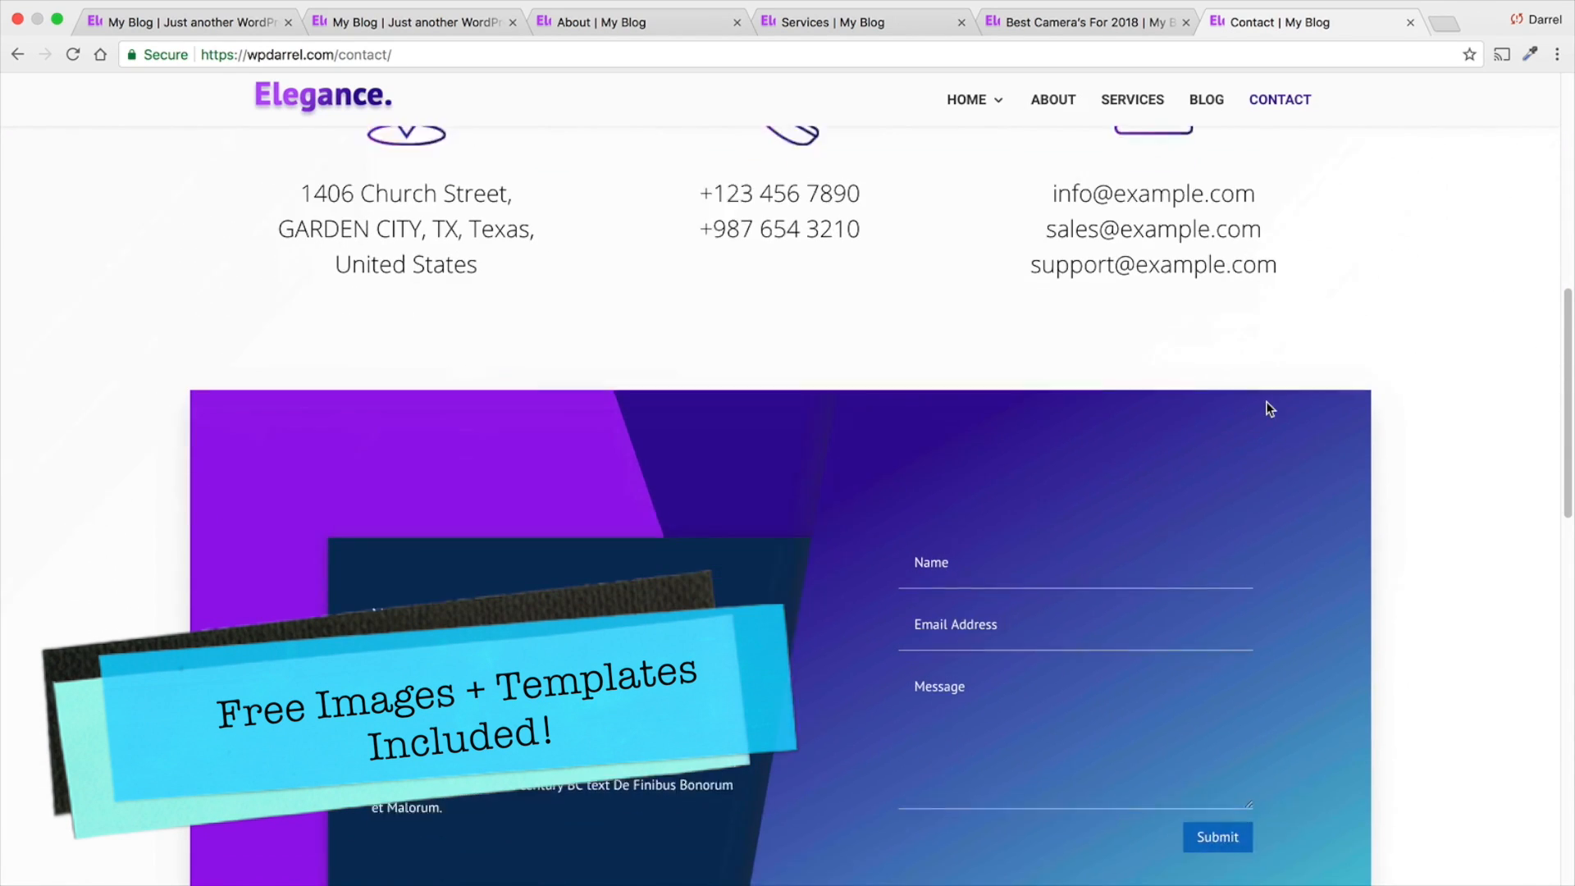
scroll(1267, 401, down, 6)
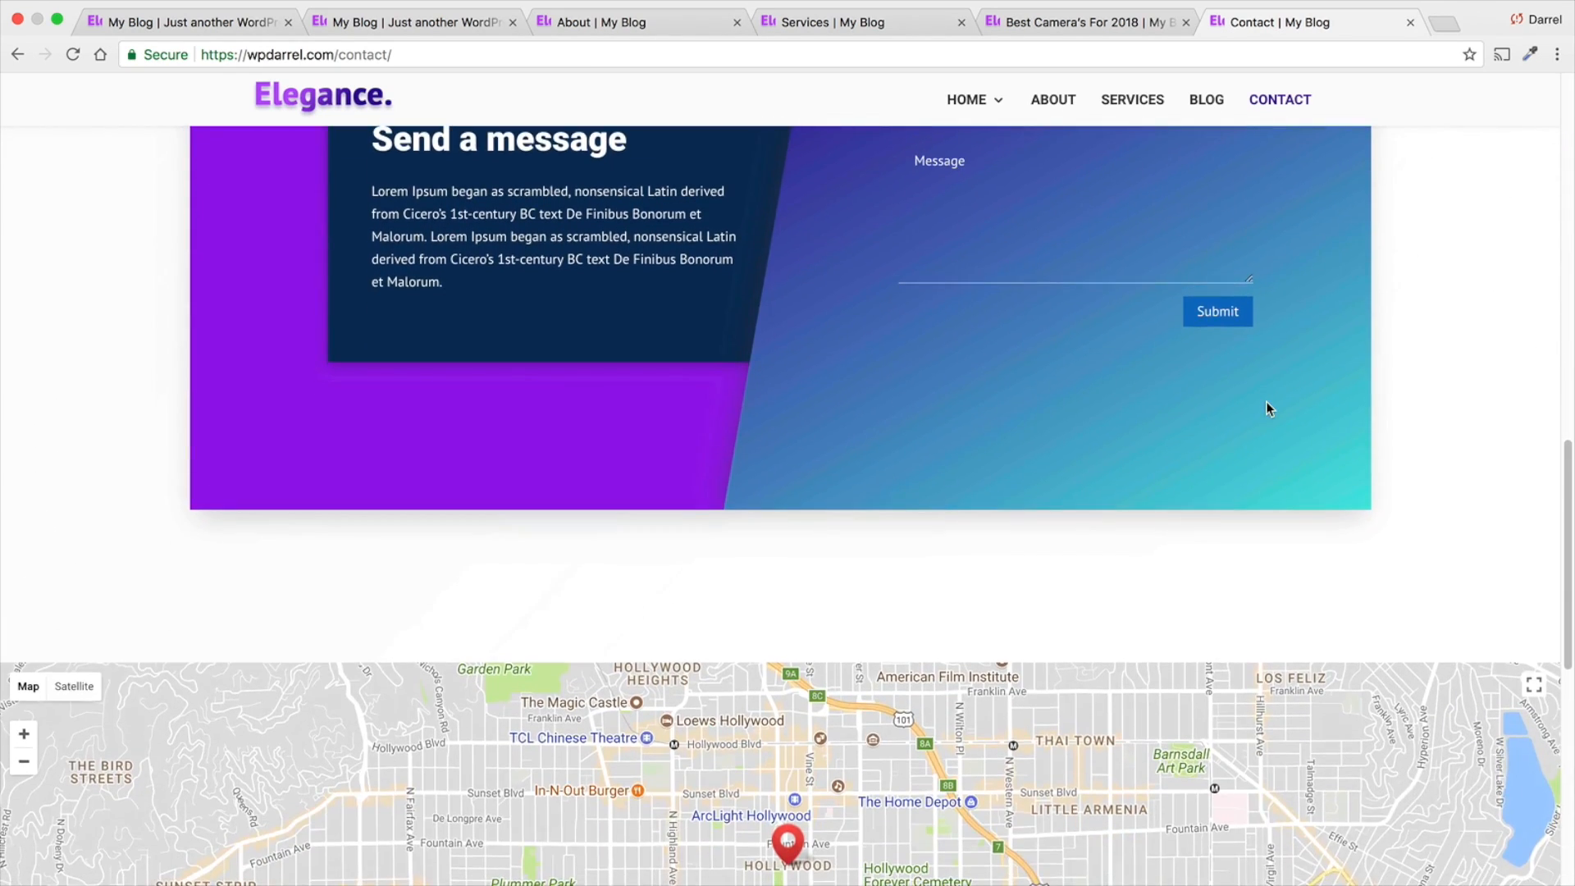
scroll(959, 394, down, 2)
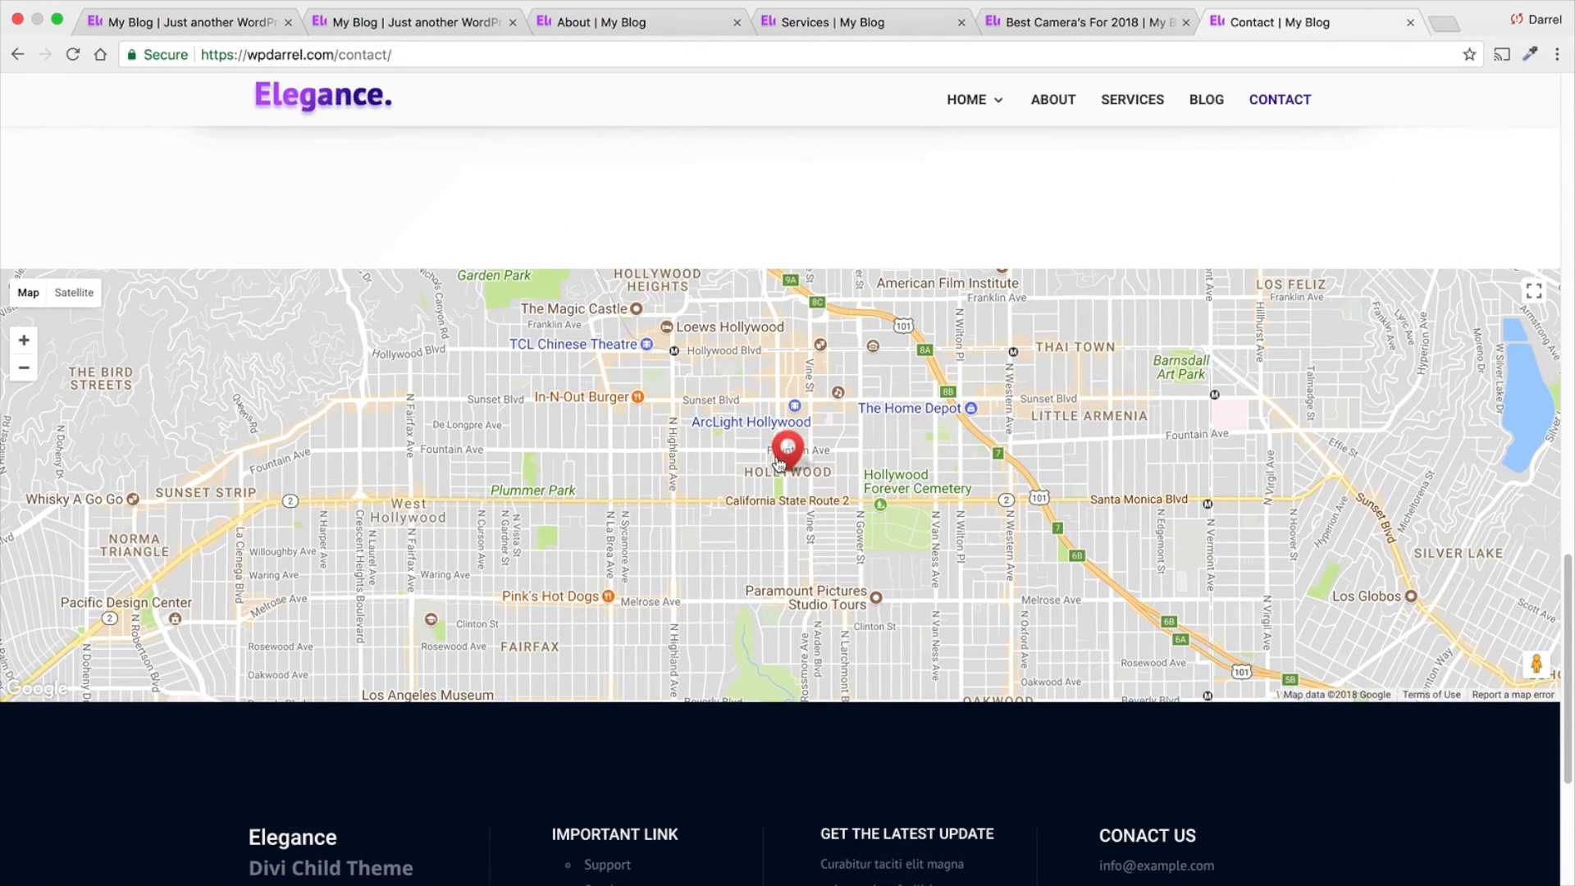
drag(785, 457, 778, 462)
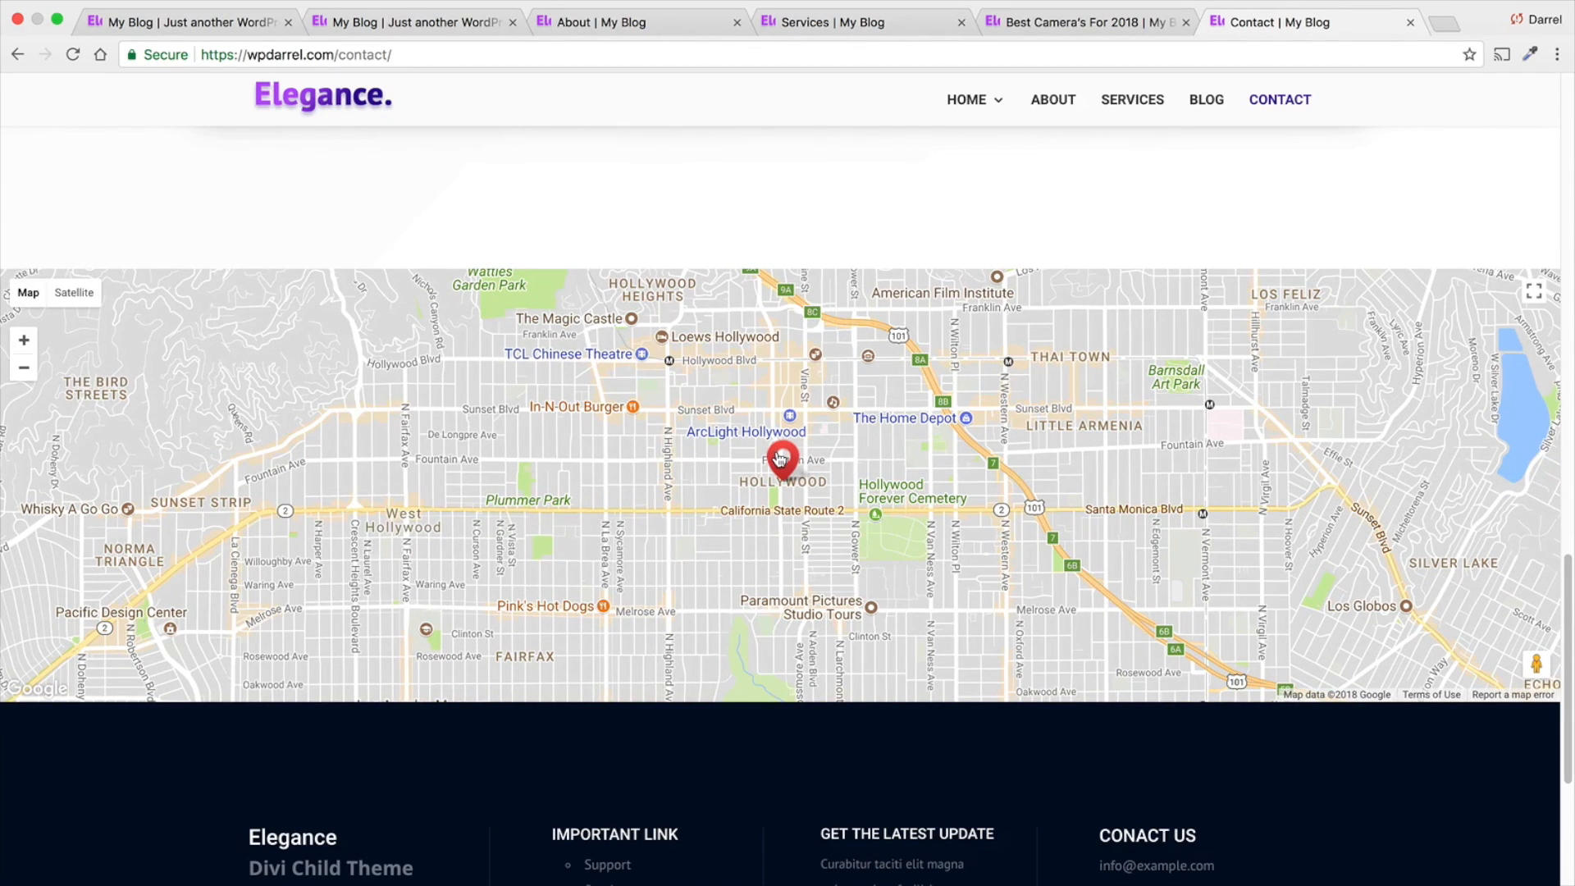
mouse_move(825, 489)
mouse_down()
mouse_move(795, 468)
mouse_move(817, 532)
mouse_move(829, 444)
mouse_move(808, 474)
mouse_up()
scroll(806, 476, down, 4)
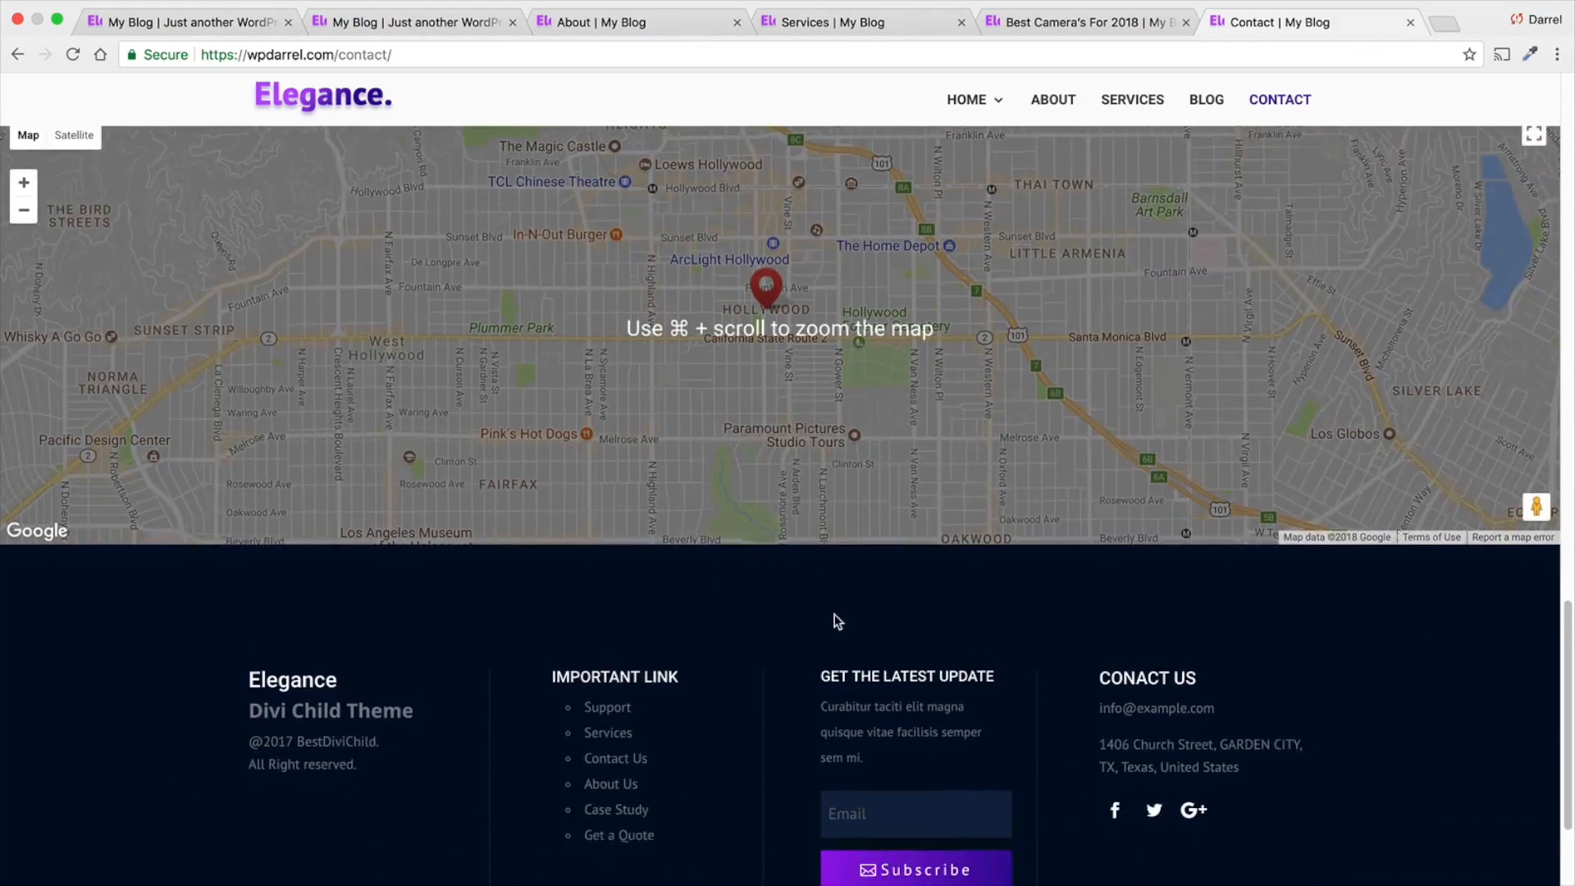
scroll(865, 654, up, 8)
scroll(869, 644, up, 10)
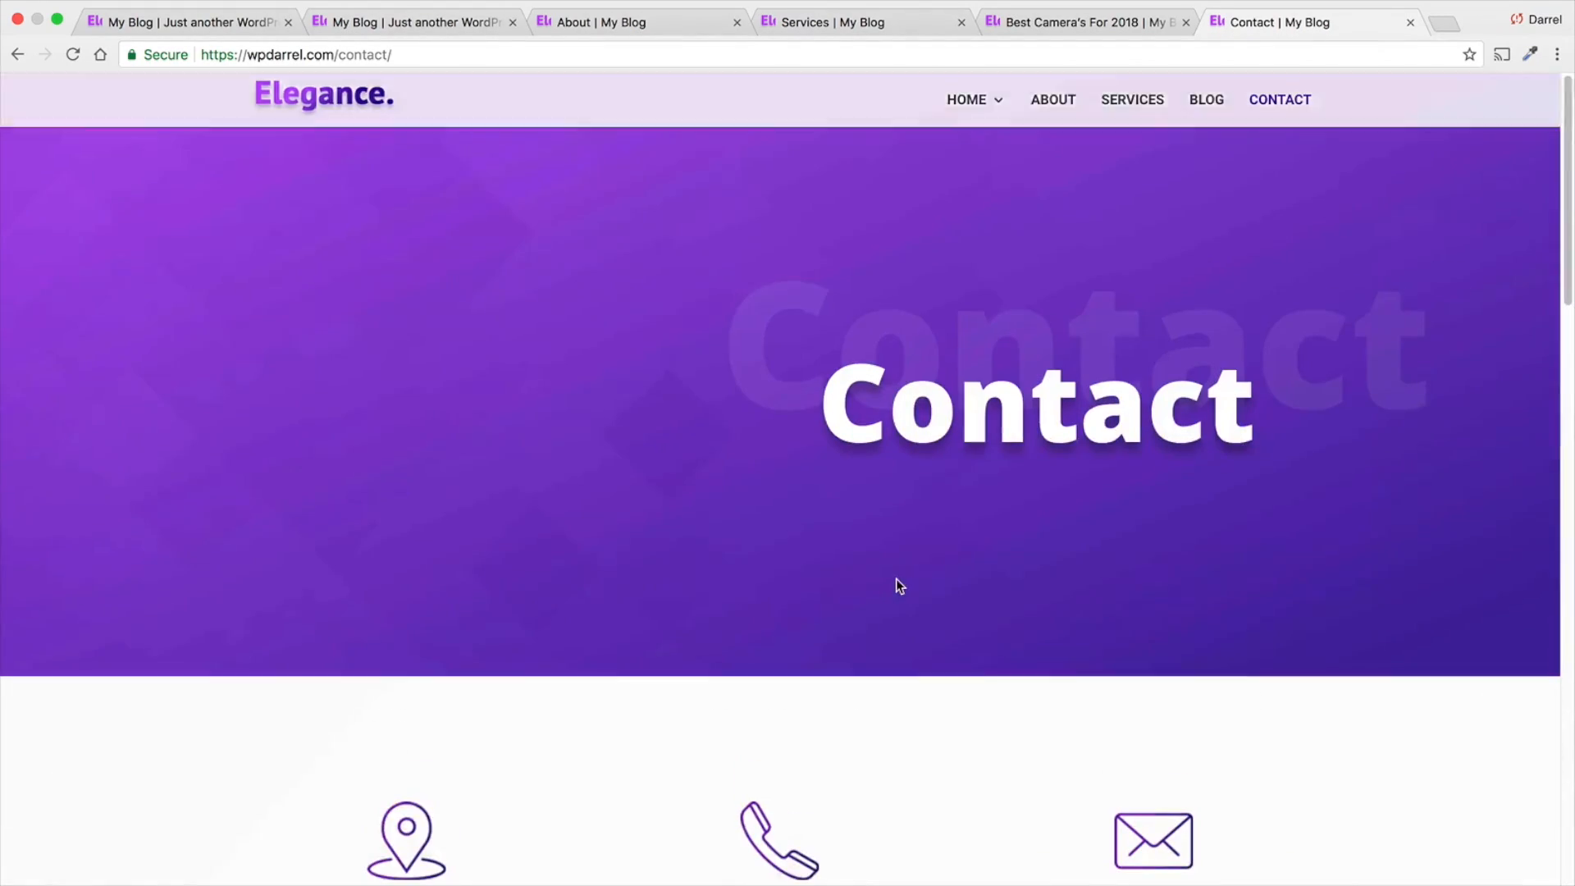
- Revisit the open camera post, Services and About pages in turn, ending on the home page
click(1098, 22)
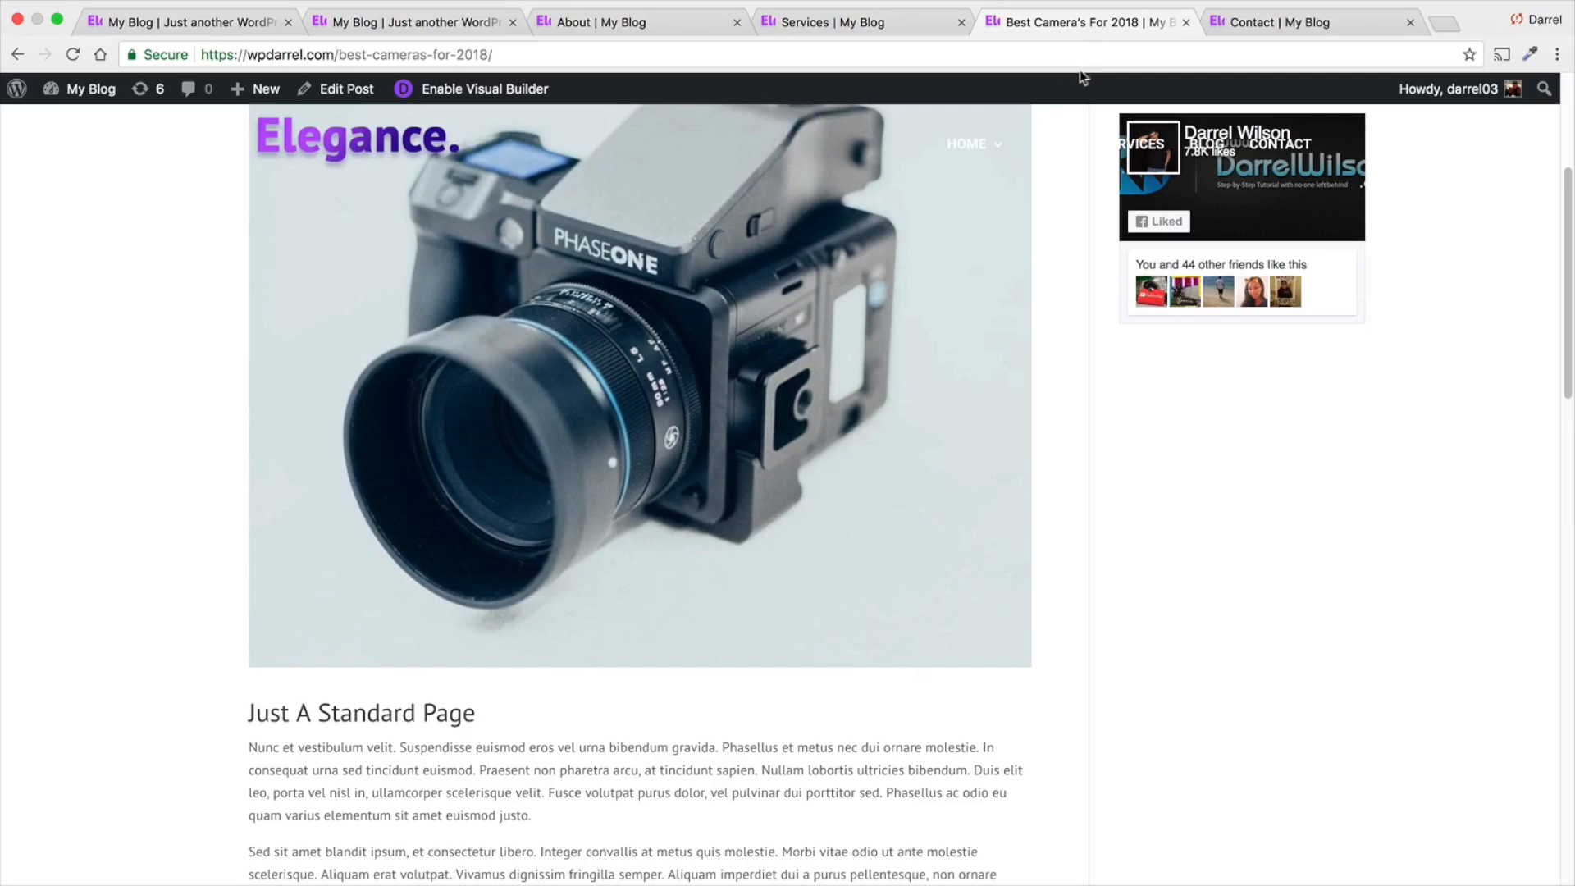
click(854, 22)
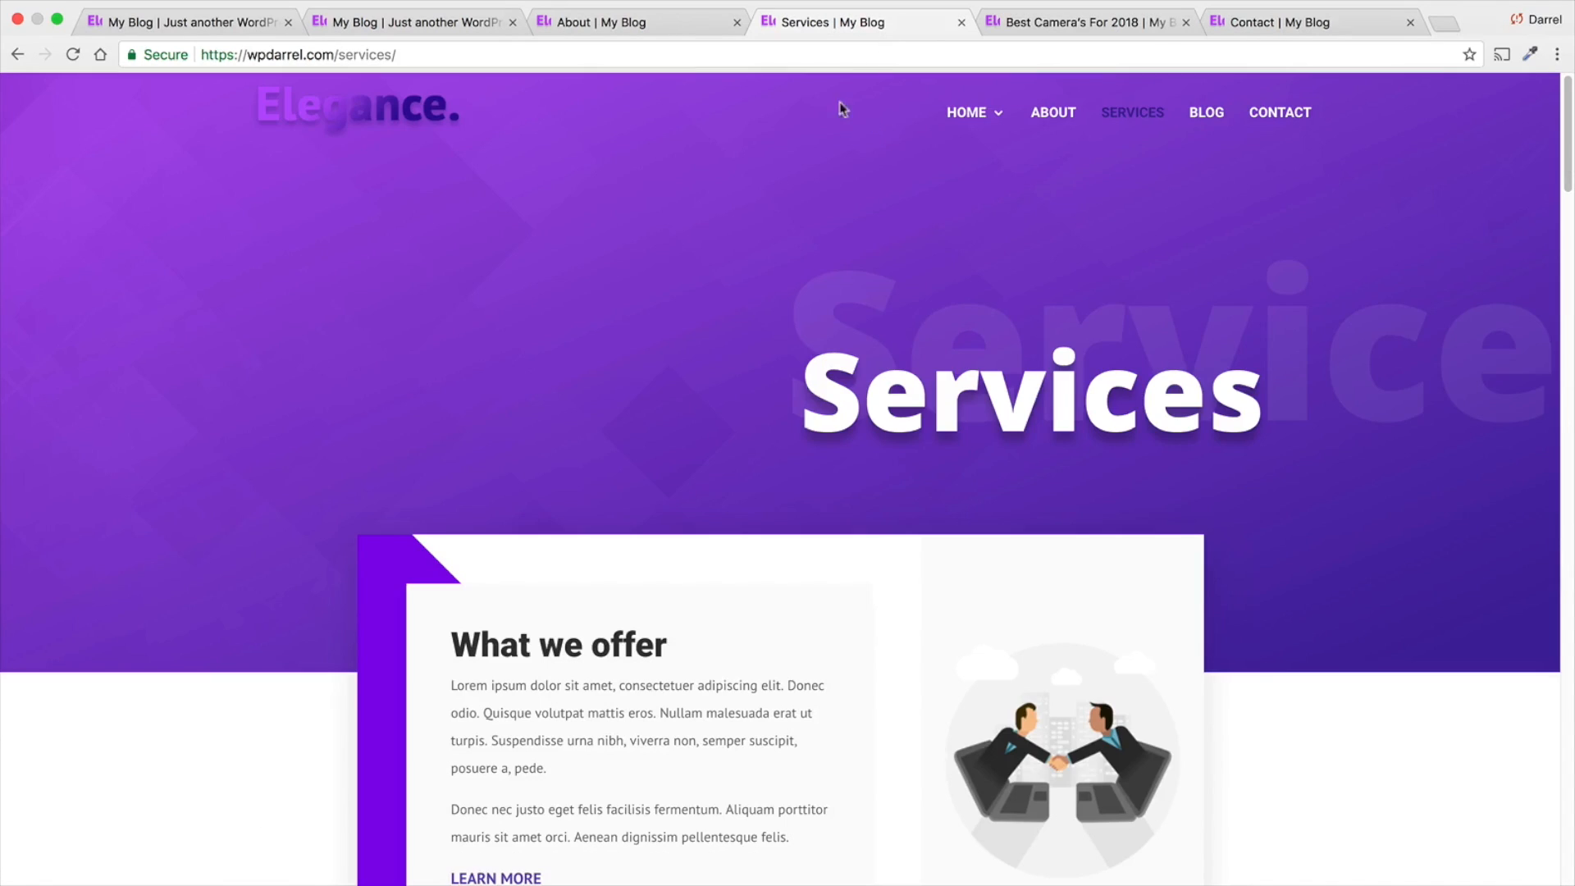
click(668, 30)
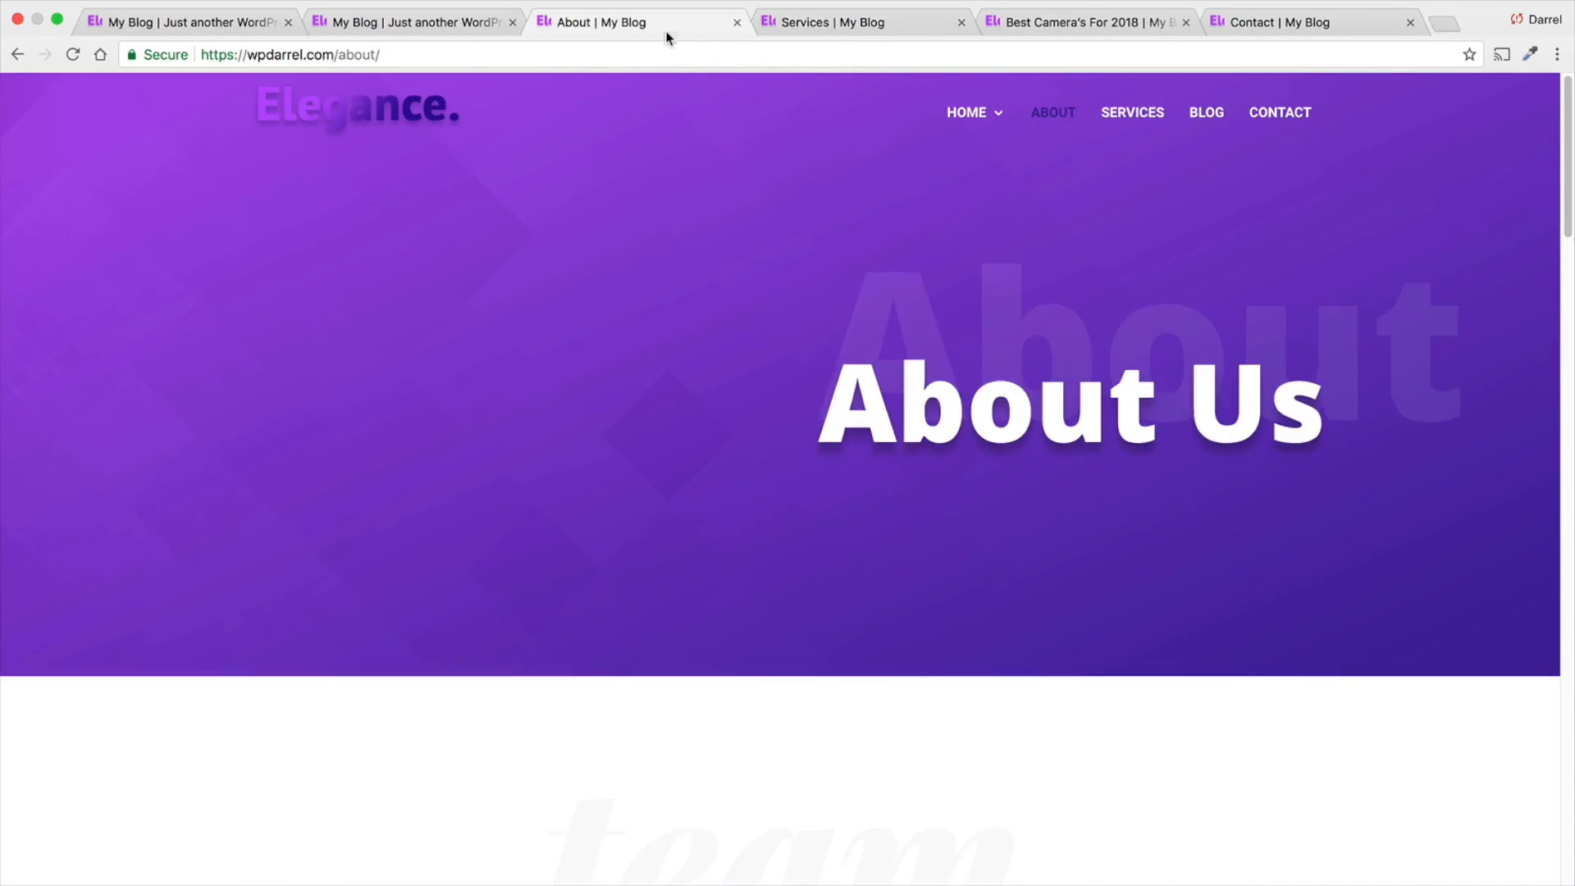
click(449, 23)
click(252, 24)
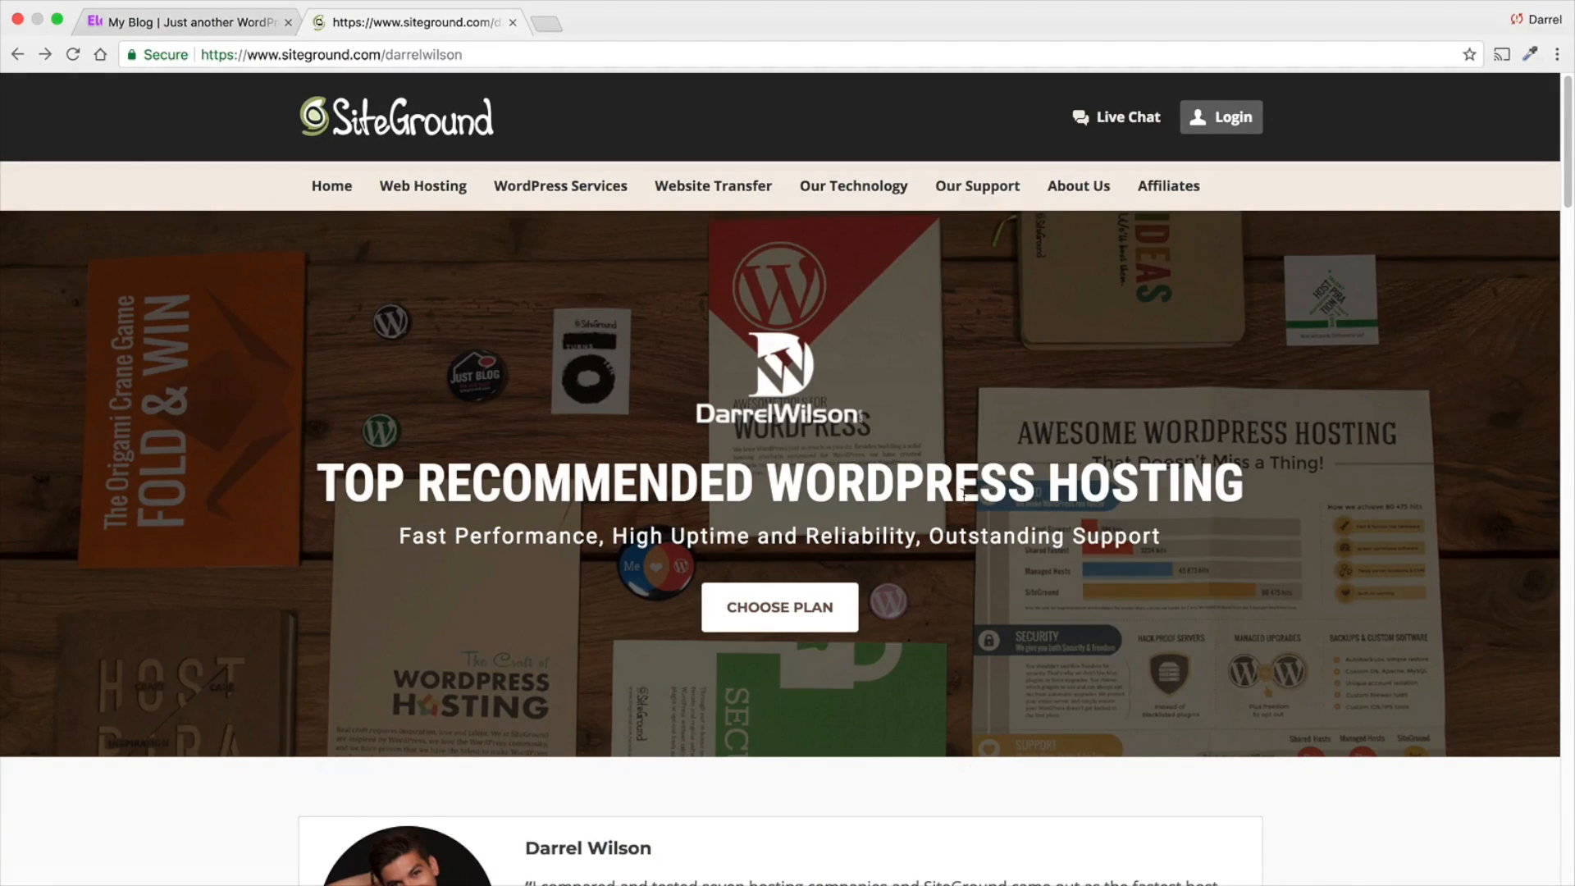
- Examine SiteGround's recommended WordPress hosting page, from its banner and testimonial to the hosting plan table
scroll(1175, 578, down, 1)
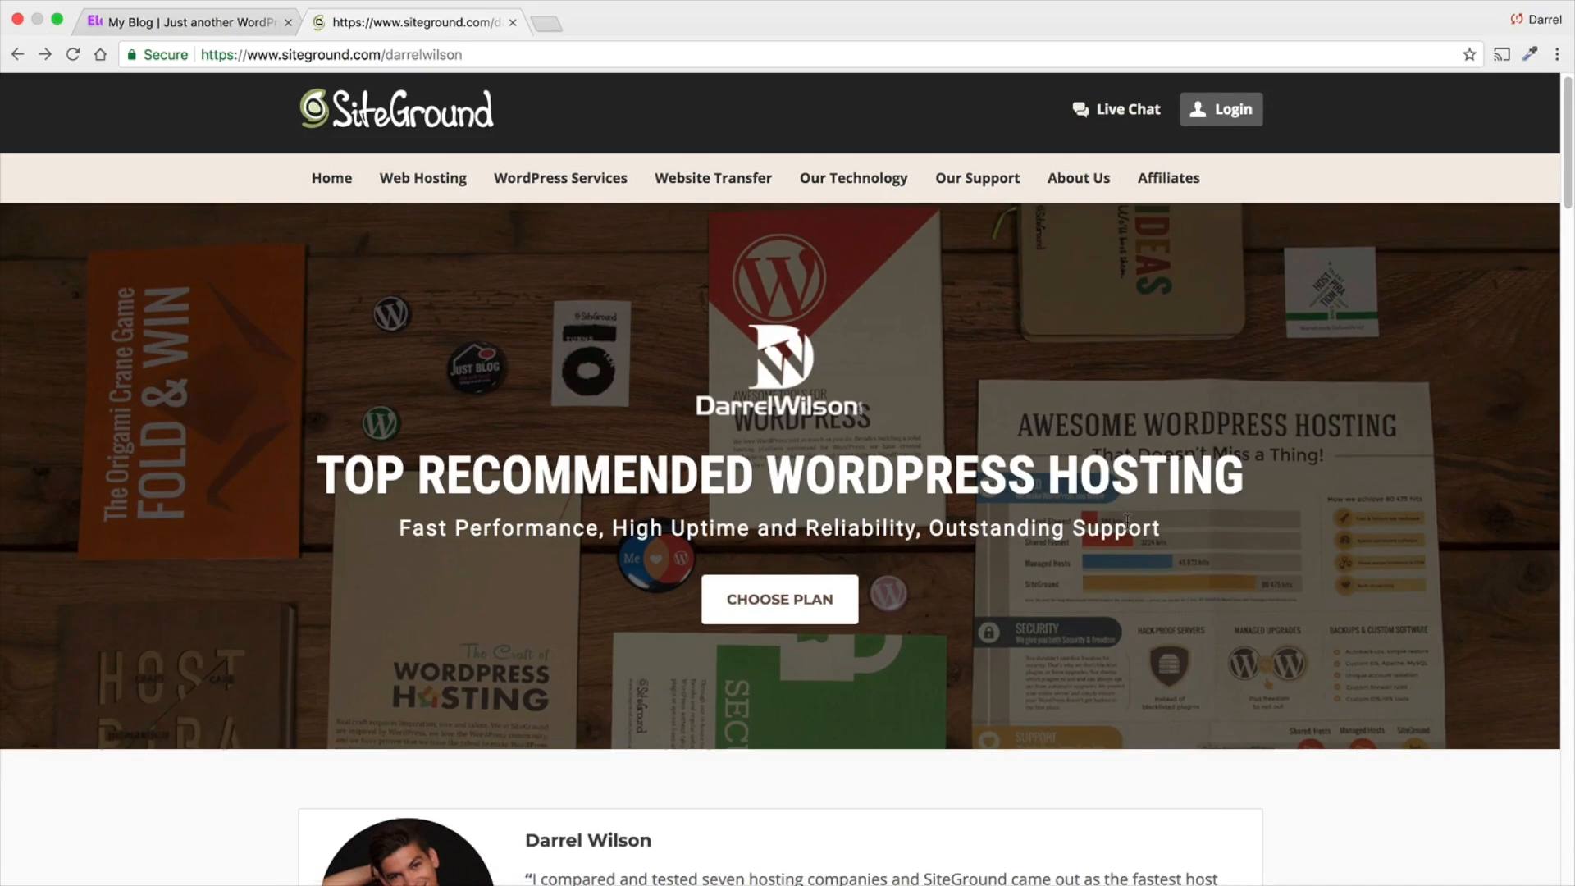
scroll(1126, 525, down, 3)
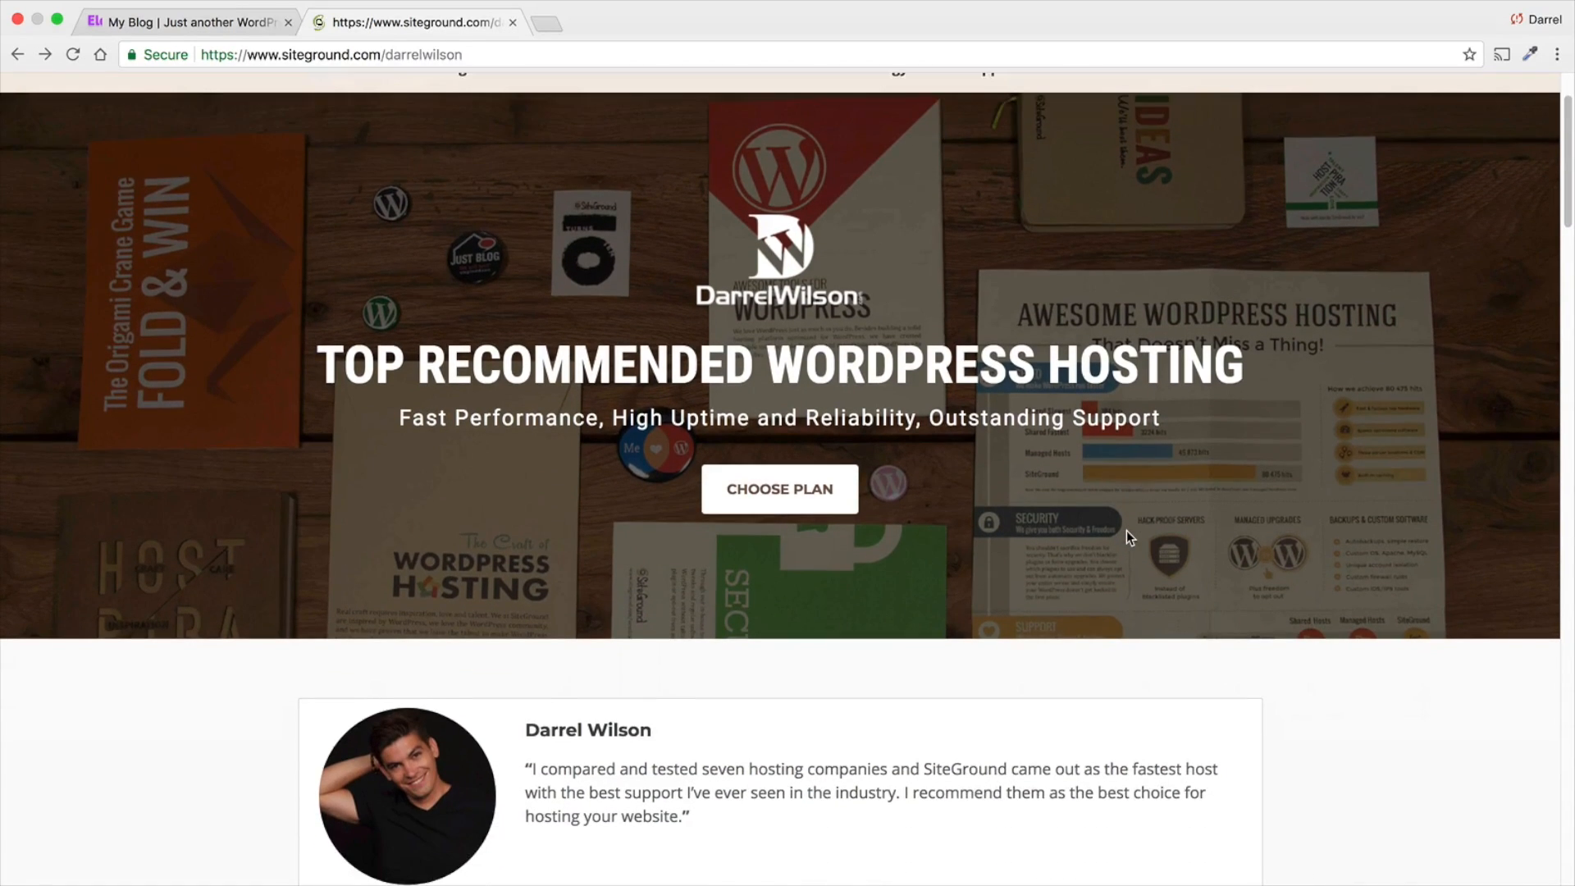
scroll(1126, 529, down, 2)
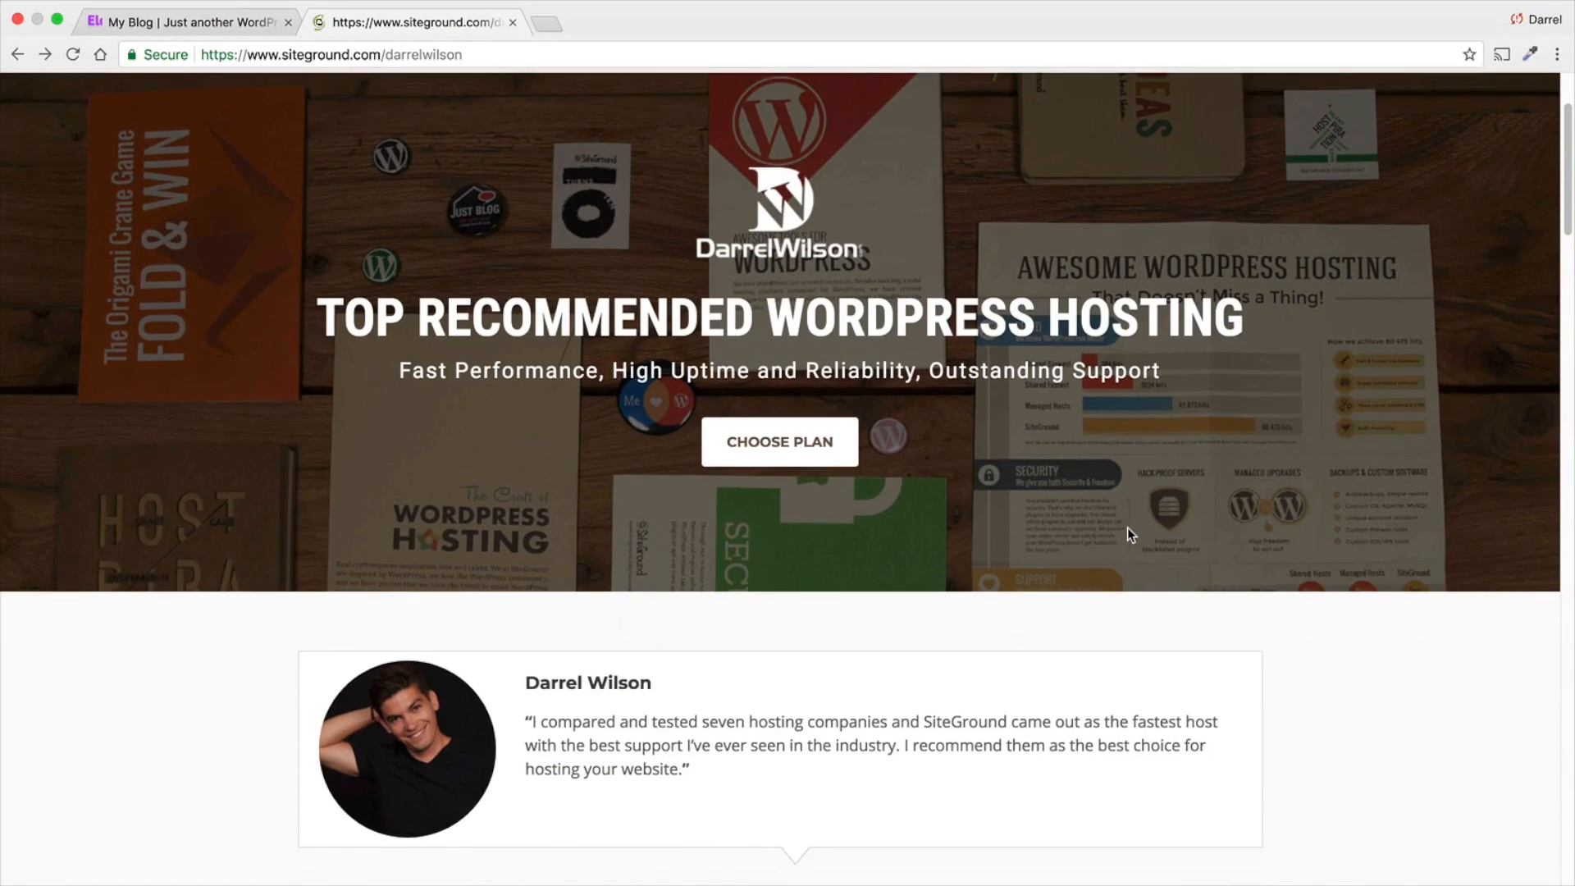
scroll(1127, 532, down, 5)
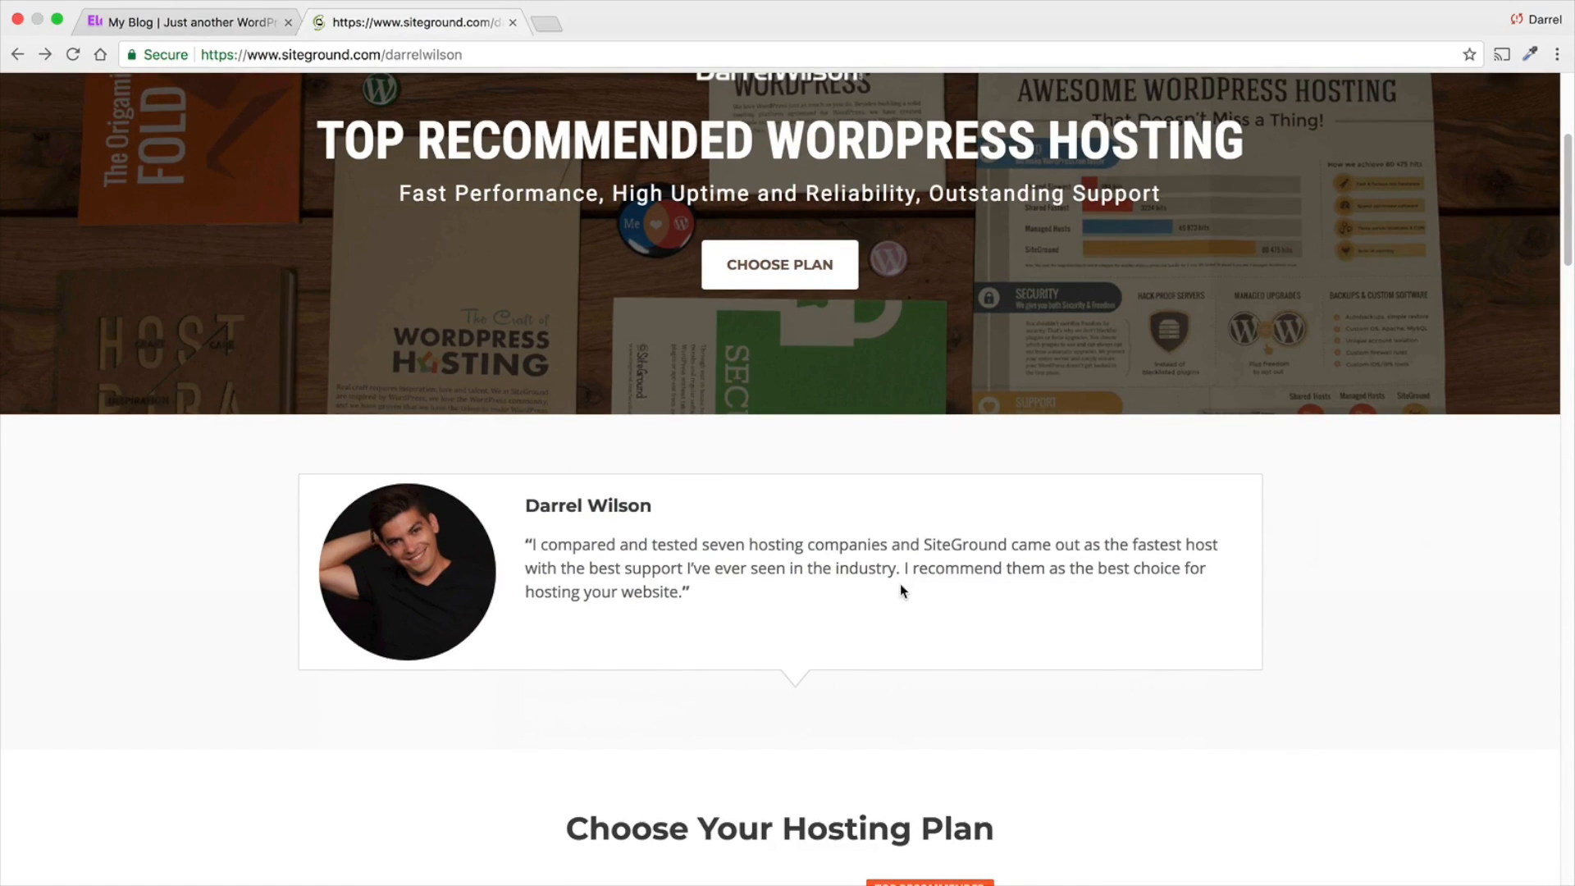
scroll(900, 599, down, 8)
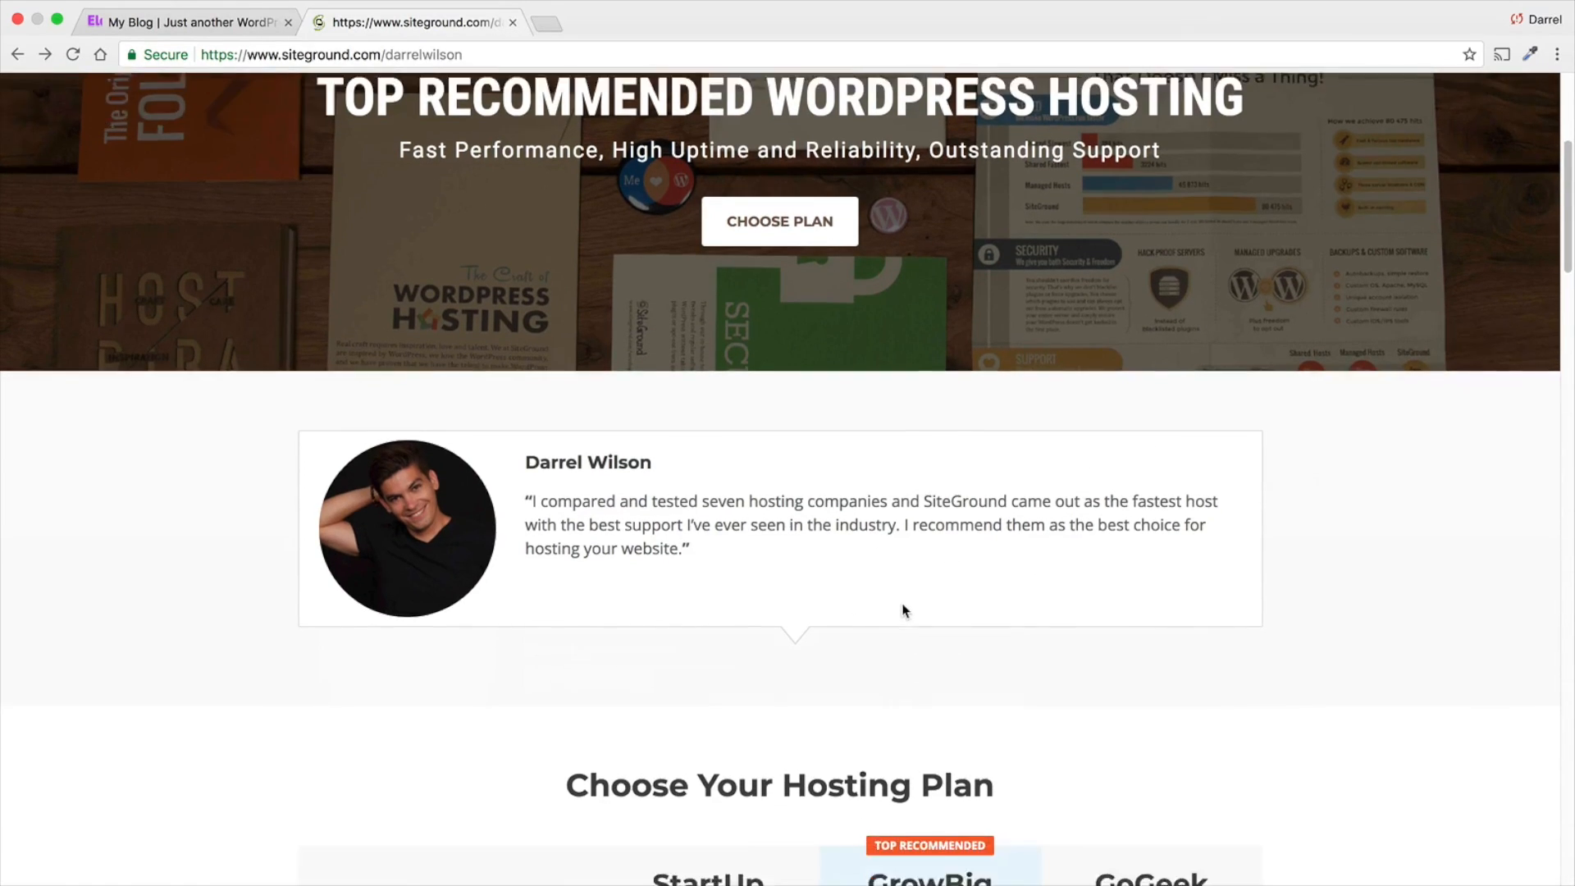
scroll(902, 601, down, 9)
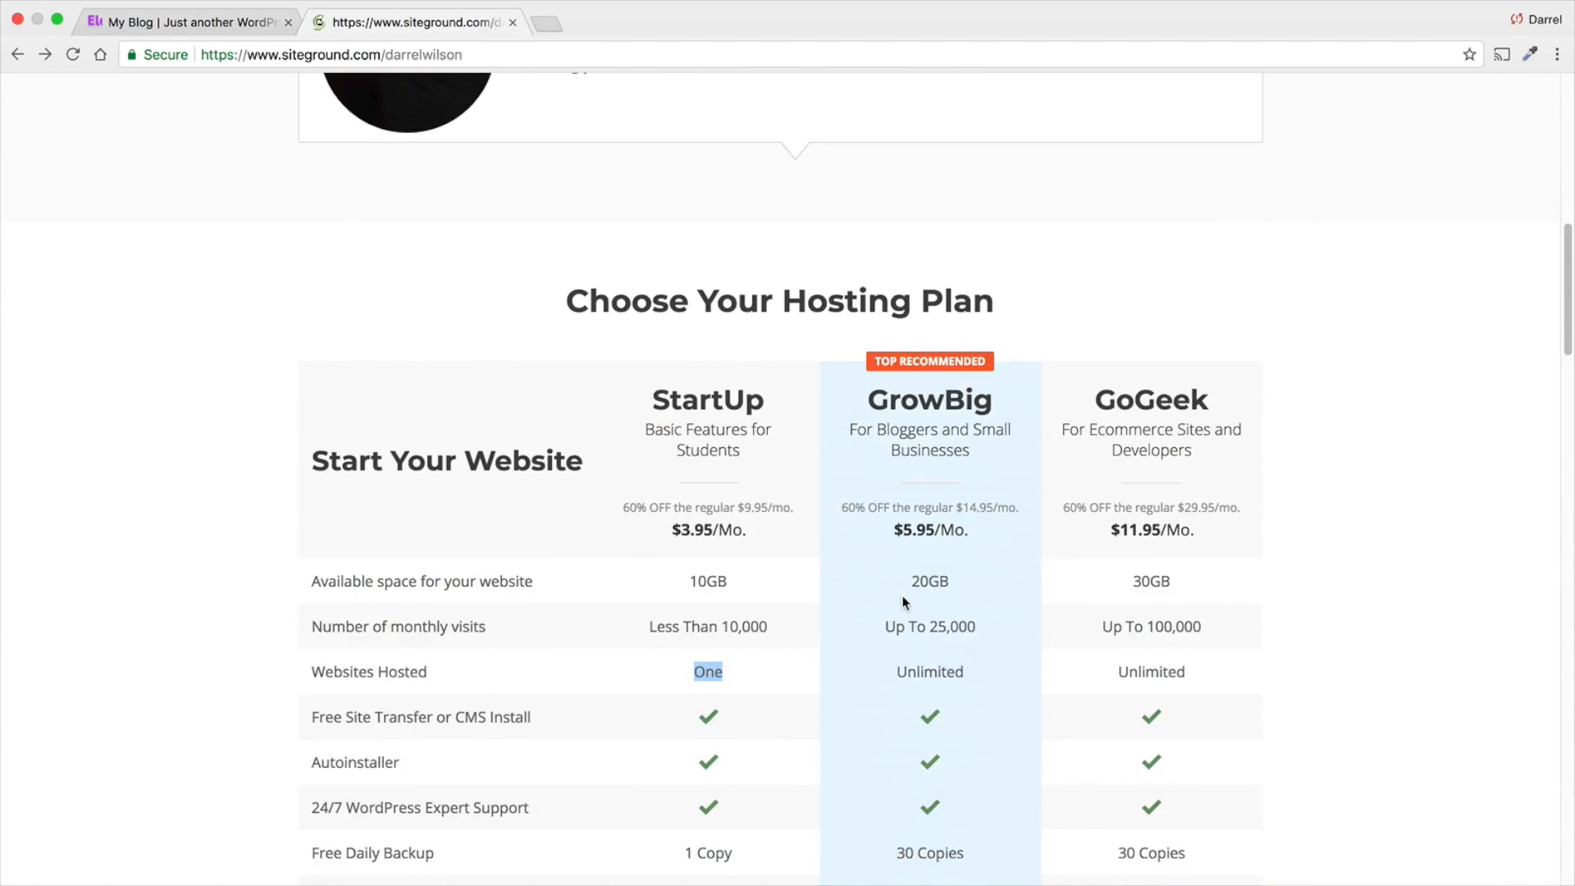
- Compare the StartUp and GrowBig hosting plans, checking their prices, features and number of websites hosted
click(973, 538)
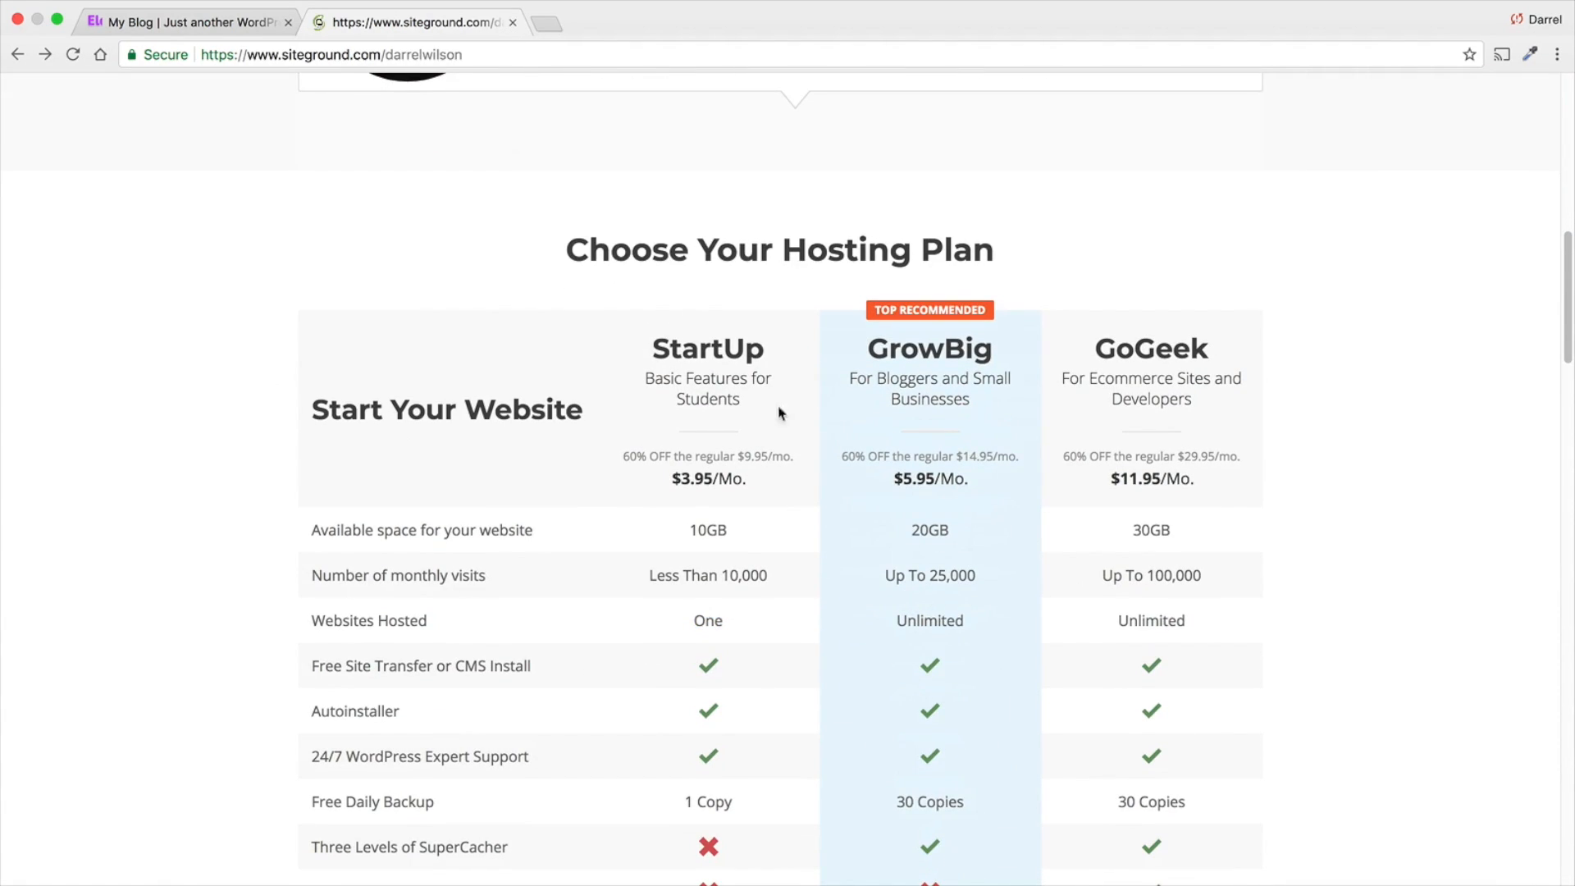
scroll(1000, 489, down, 1)
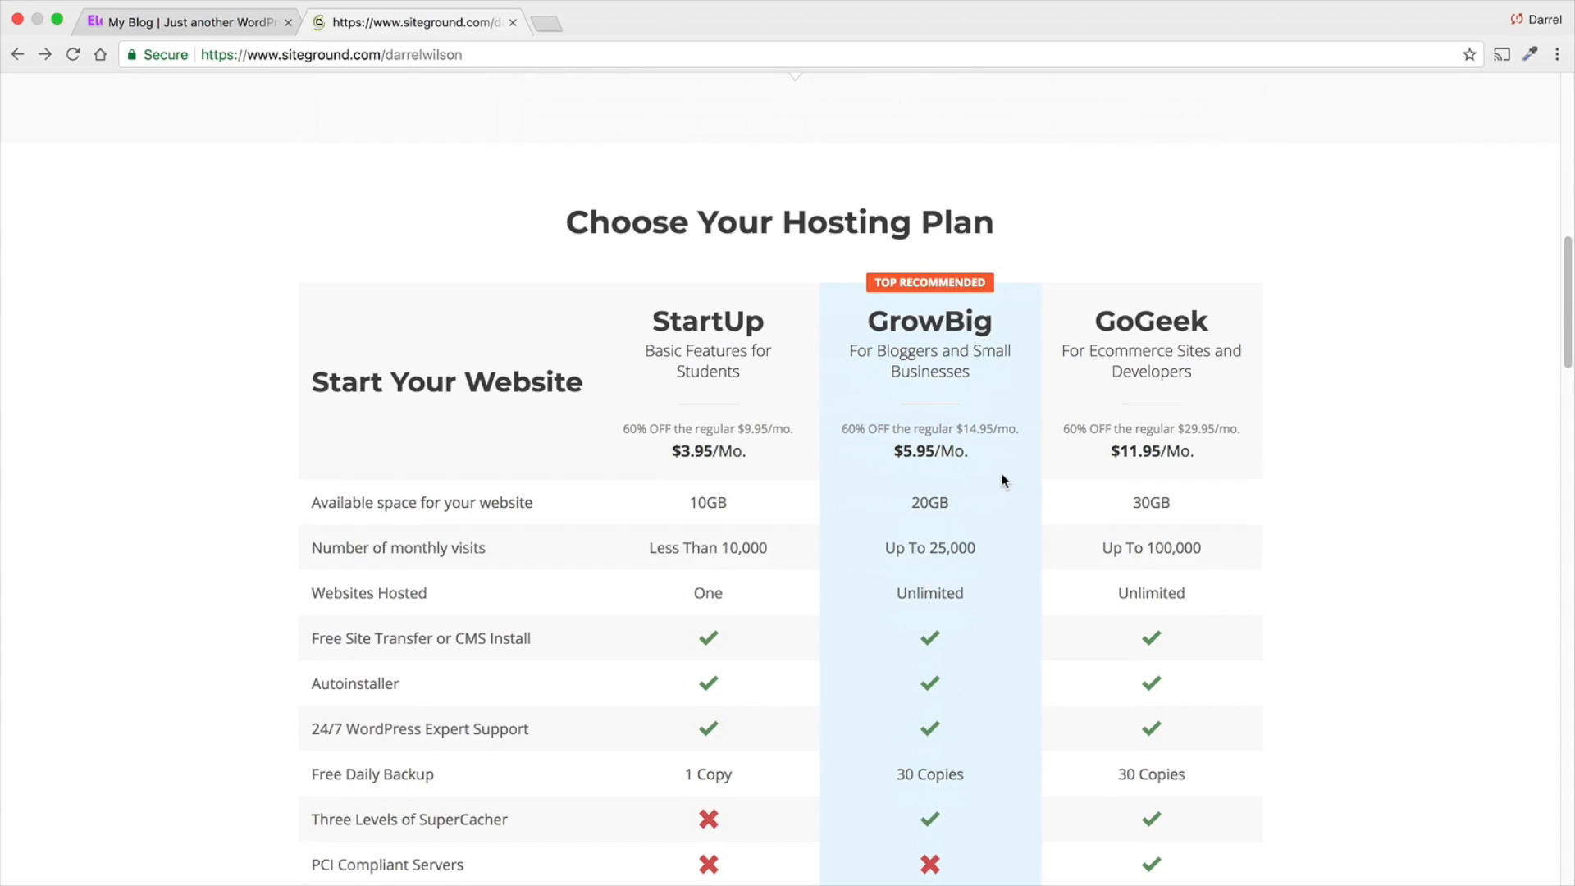
scroll(1002, 476, down, 1)
drag(996, 322, 892, 322)
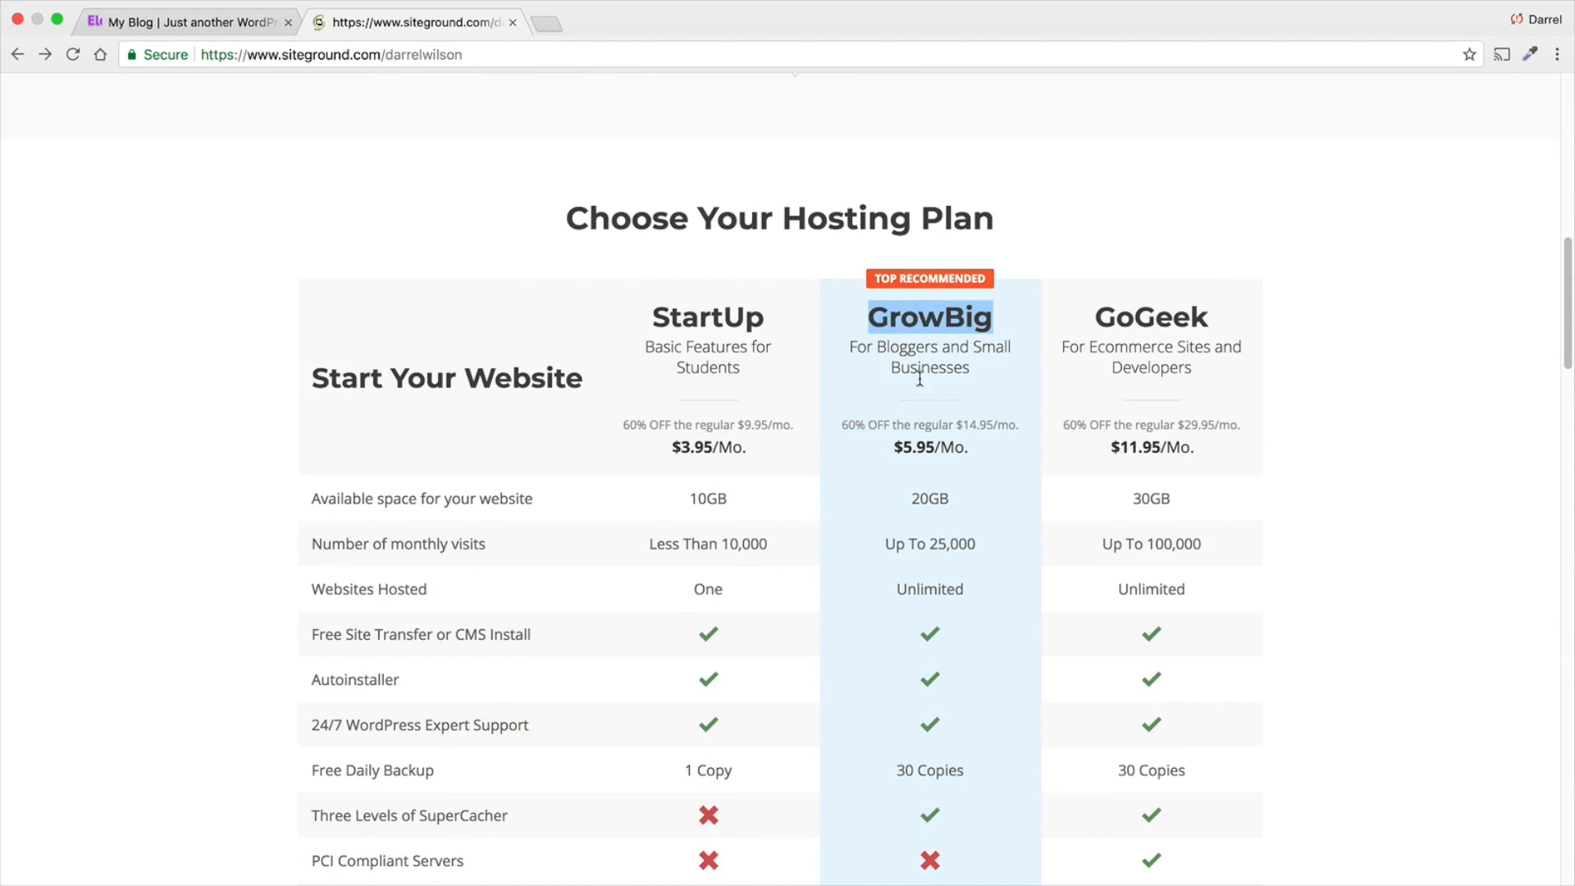
click(941, 397)
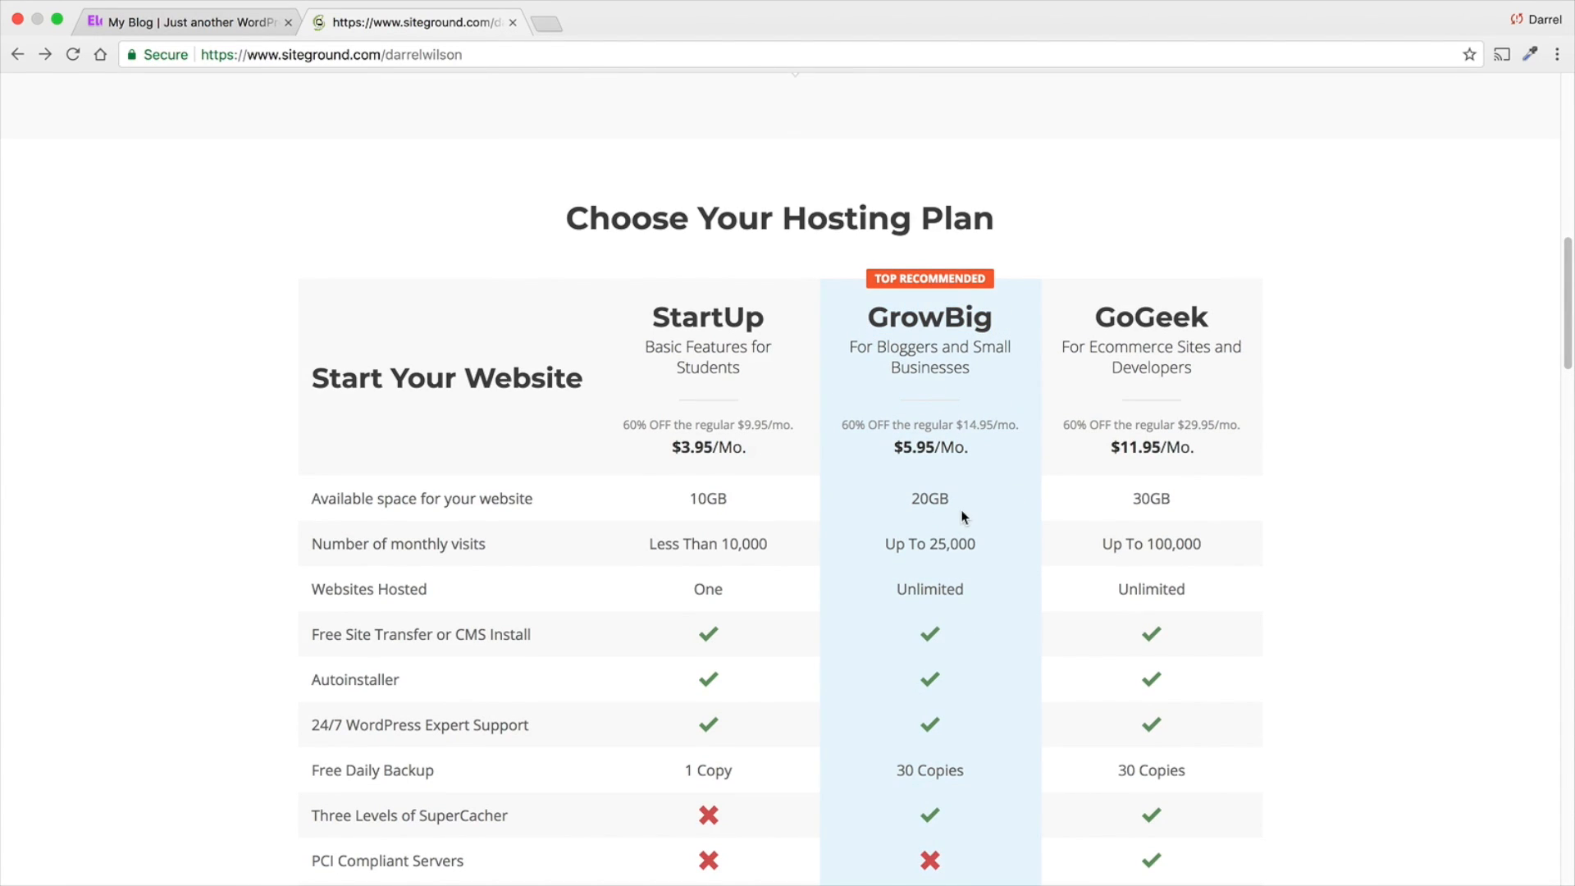
drag(968, 593, 893, 597)
drag(730, 595, 680, 591)
scroll(943, 597, down, 1)
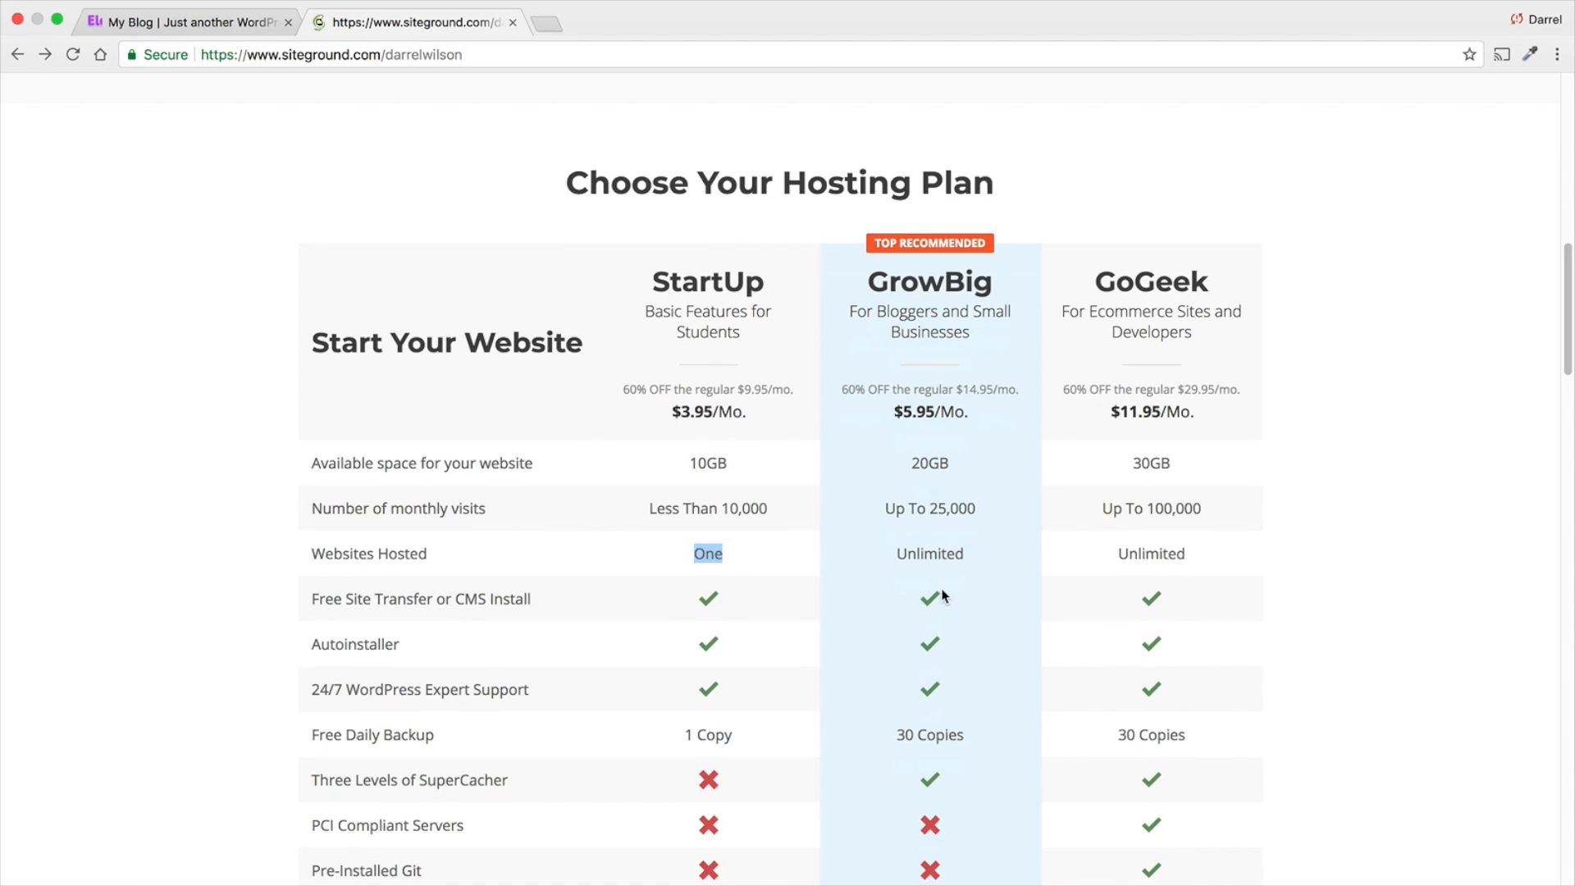
scroll(933, 579, down, 1)
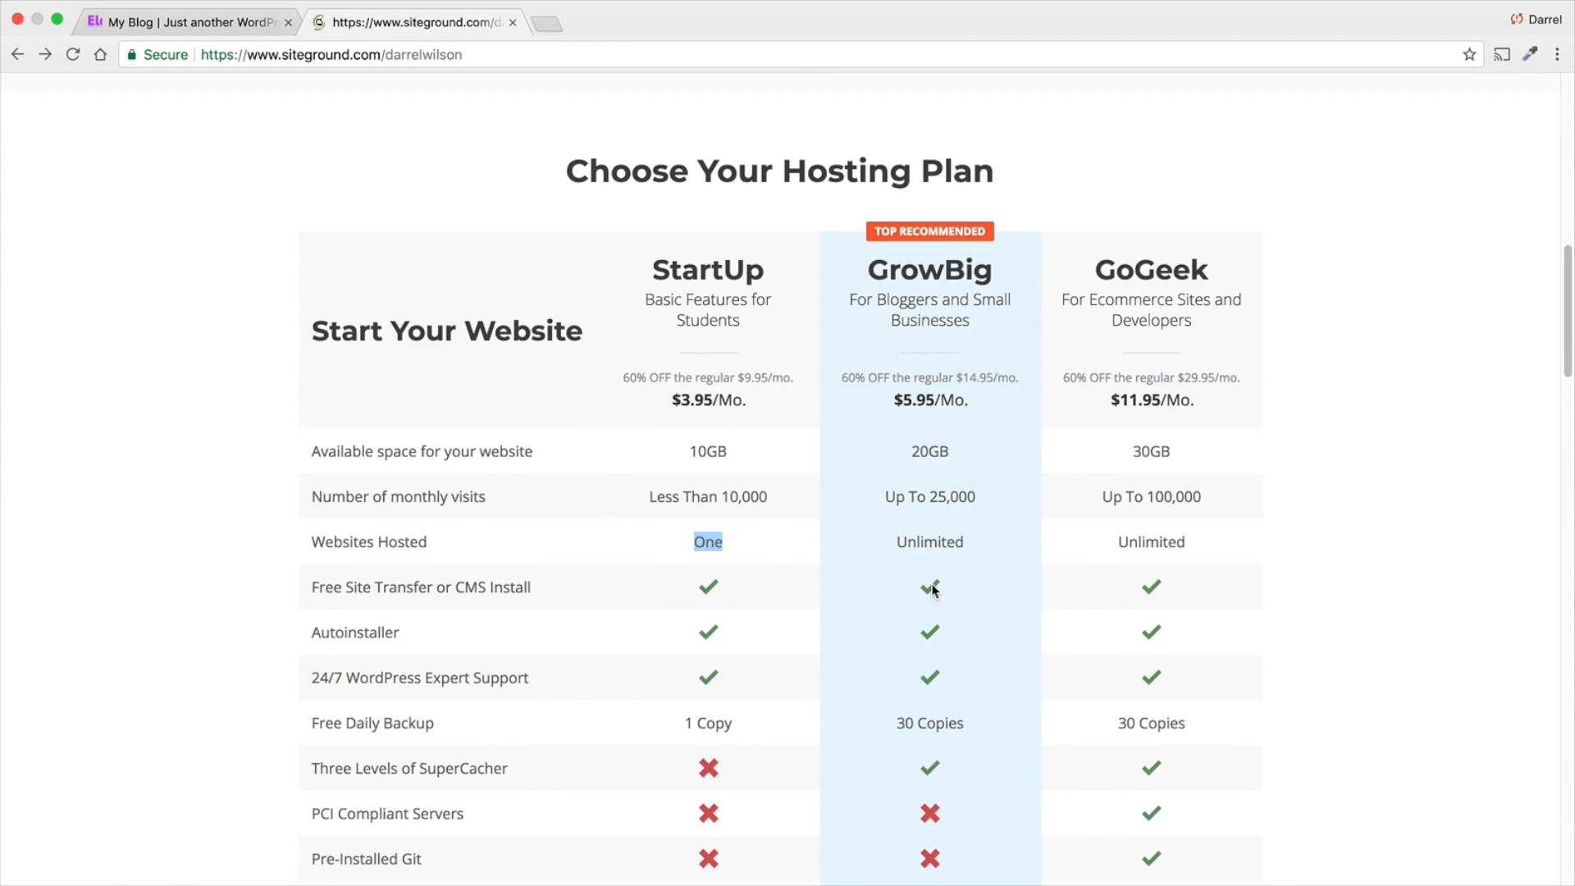
scroll(932, 589, down, 1)
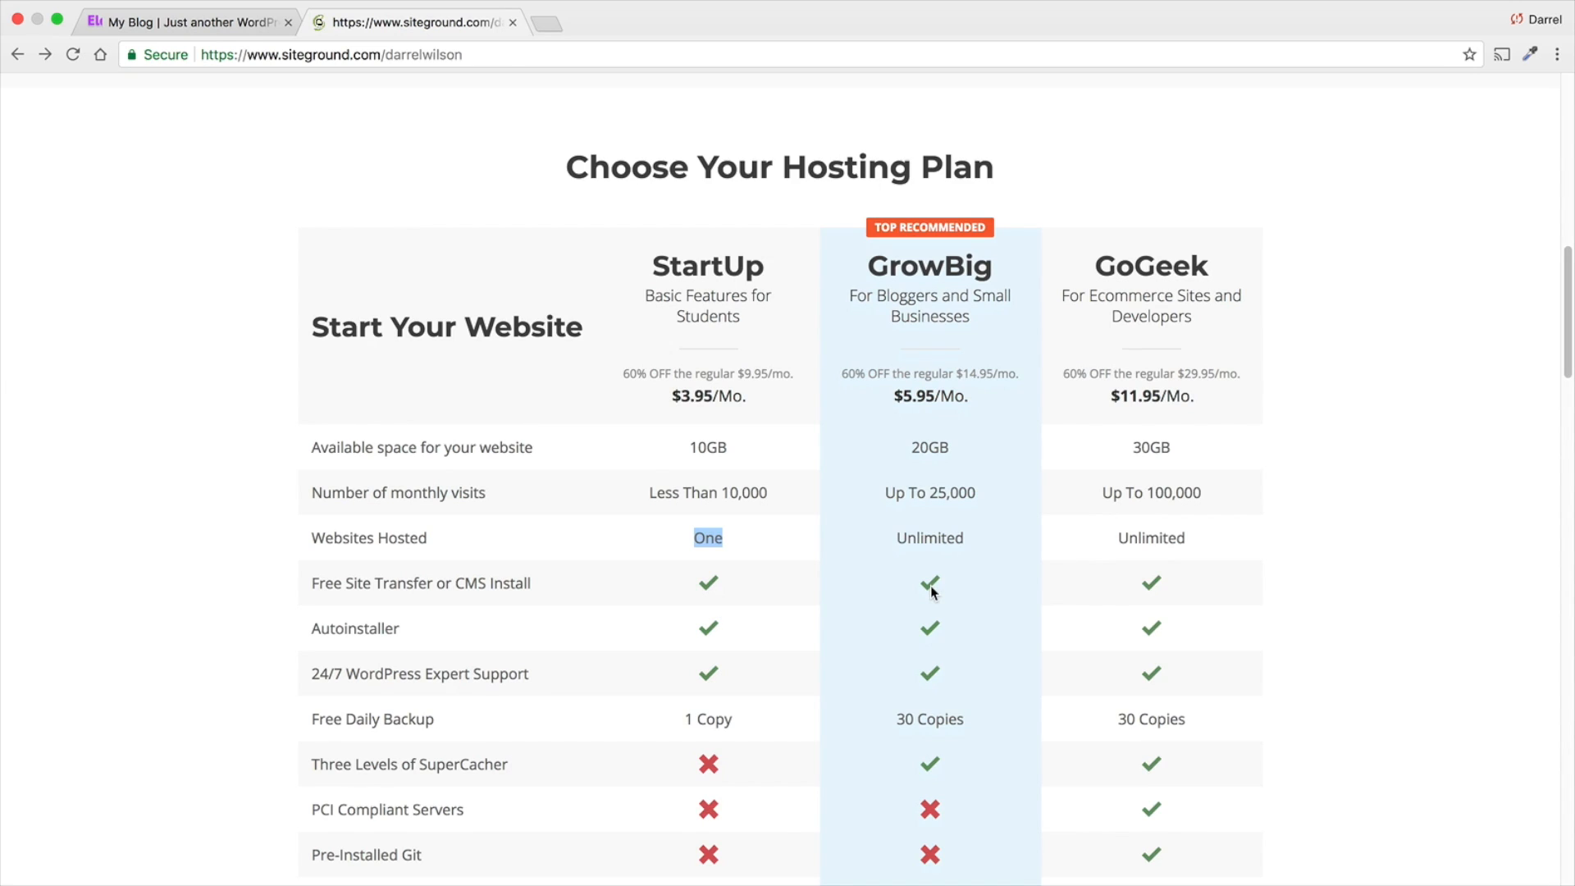
scroll(931, 586, down, 1)
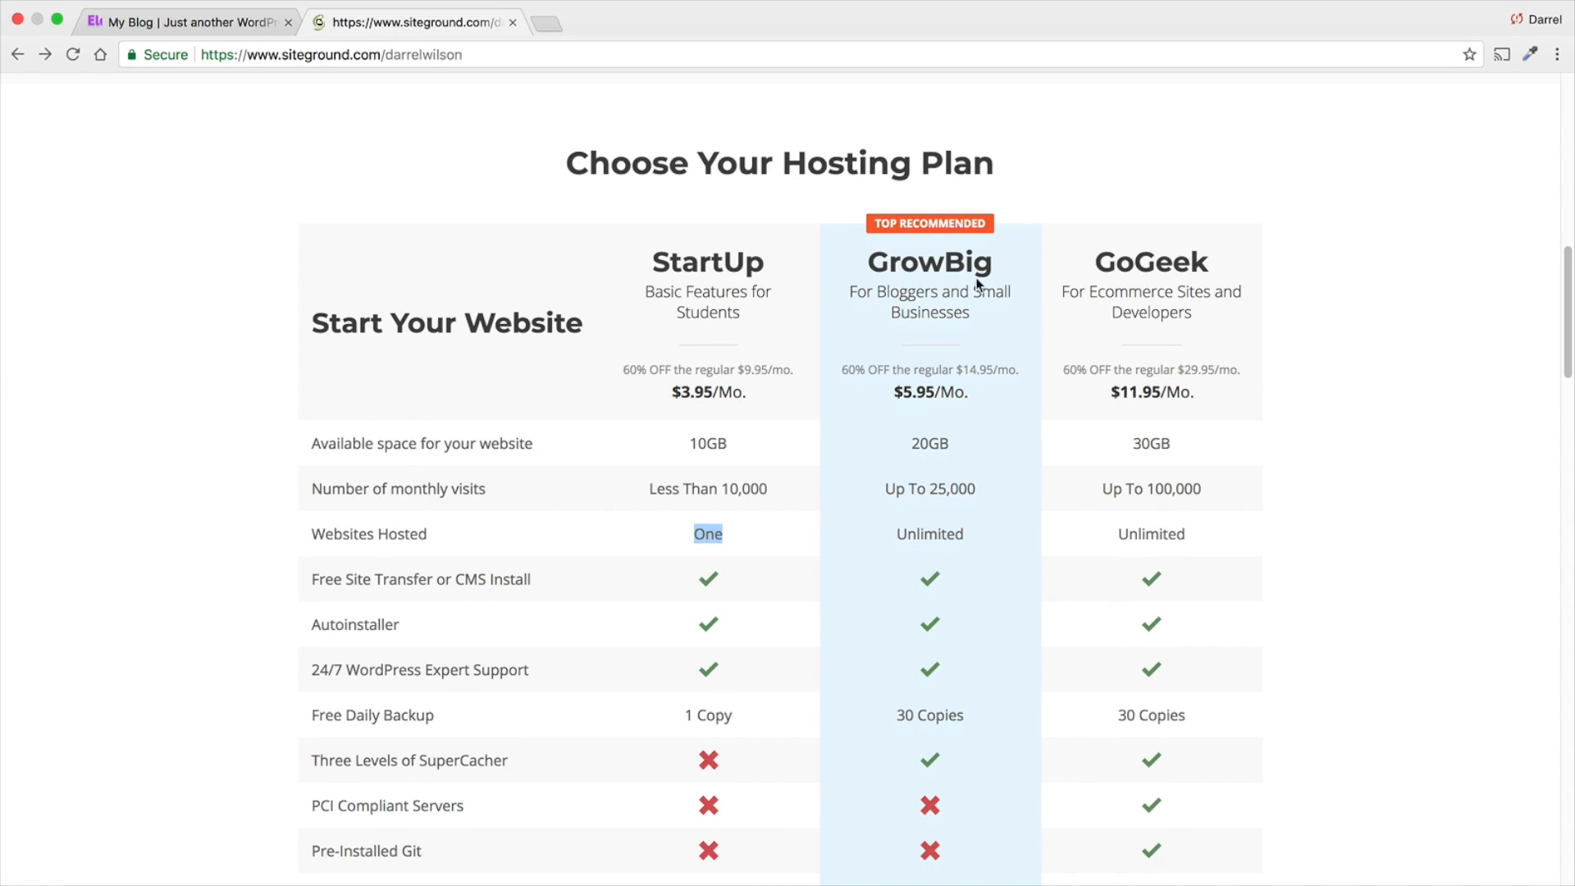
- Compare the GrowBig plan with the GoGeek plan for ecommerce sites and developers
drag(993, 261, 895, 263)
drag(1208, 260, 1105, 261)
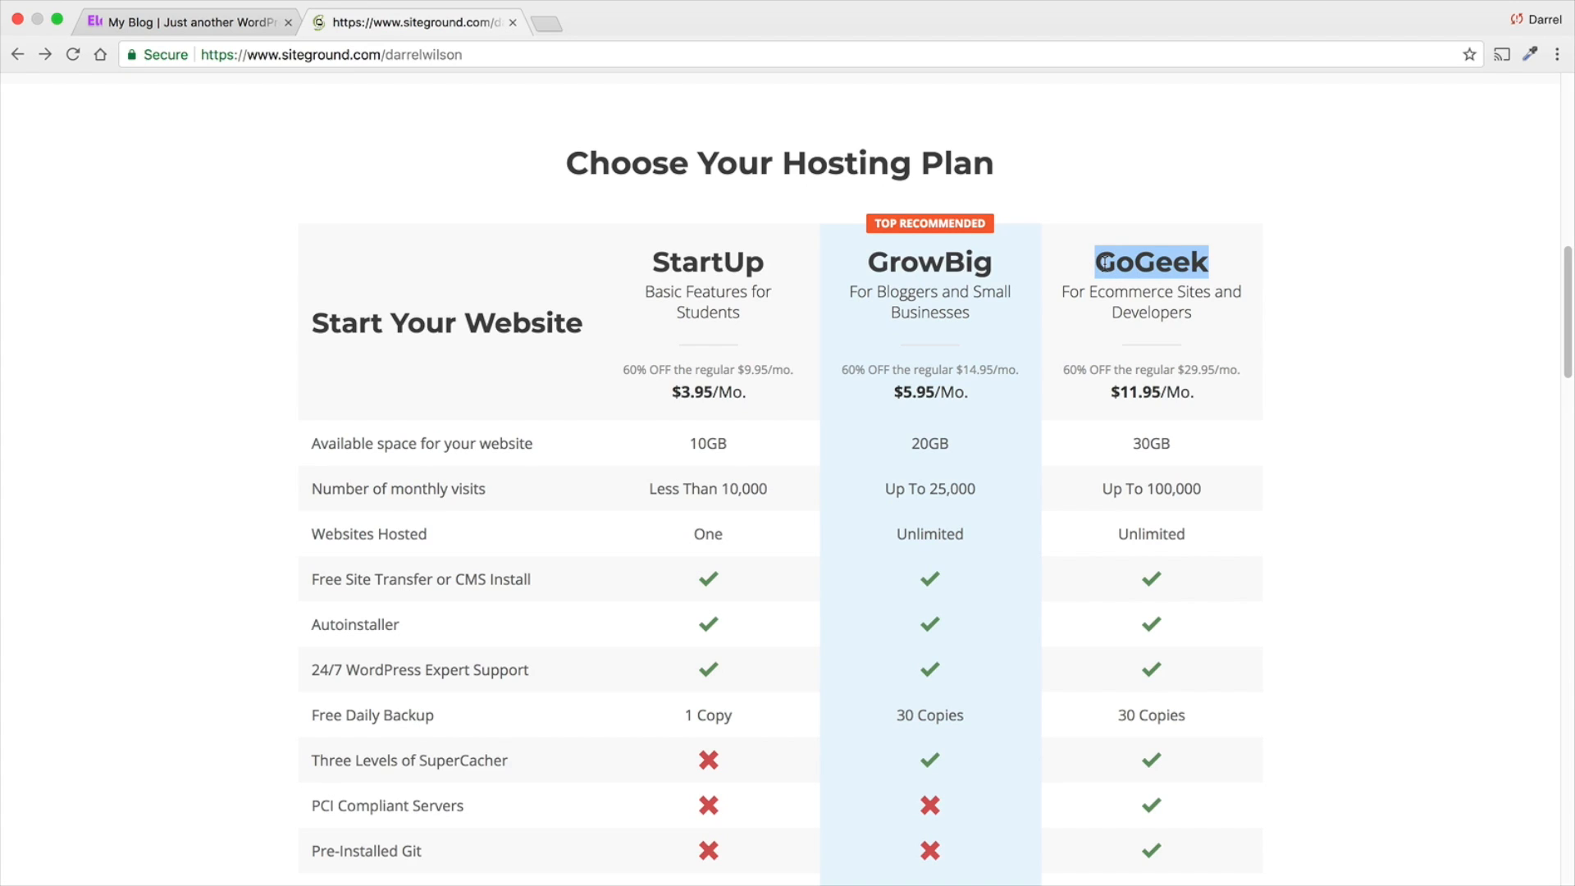
click(1150, 223)
drag(1219, 264, 1095, 263)
click(975, 310)
- Order the GrowBig hosting plan and submit ilovestarwars6 as the new .com domain to register
scroll(968, 312, down, 3)
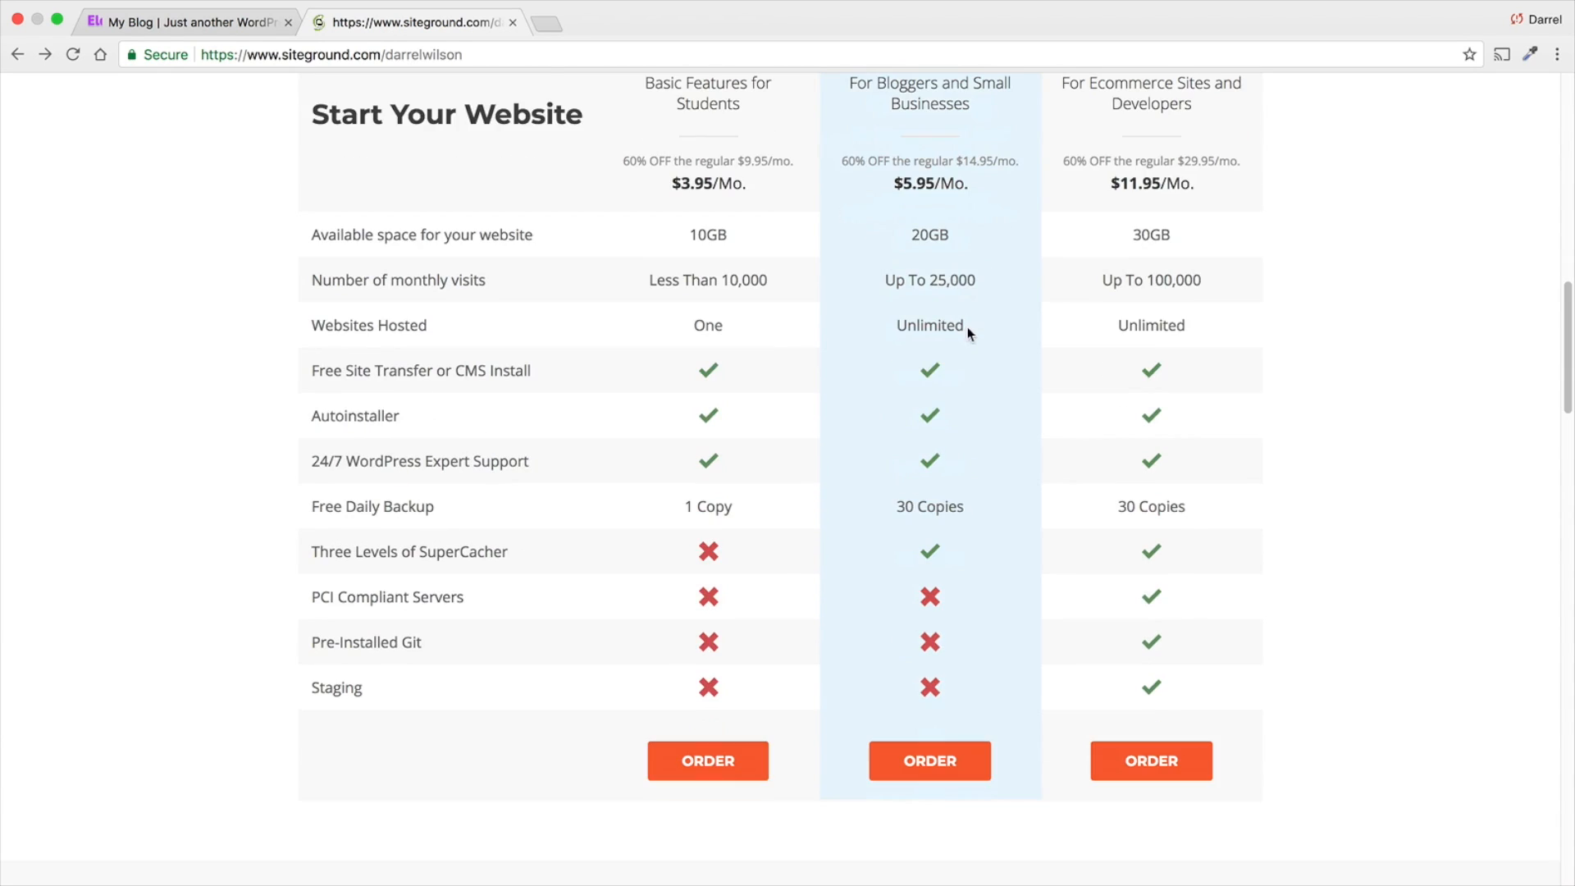
click(954, 756)
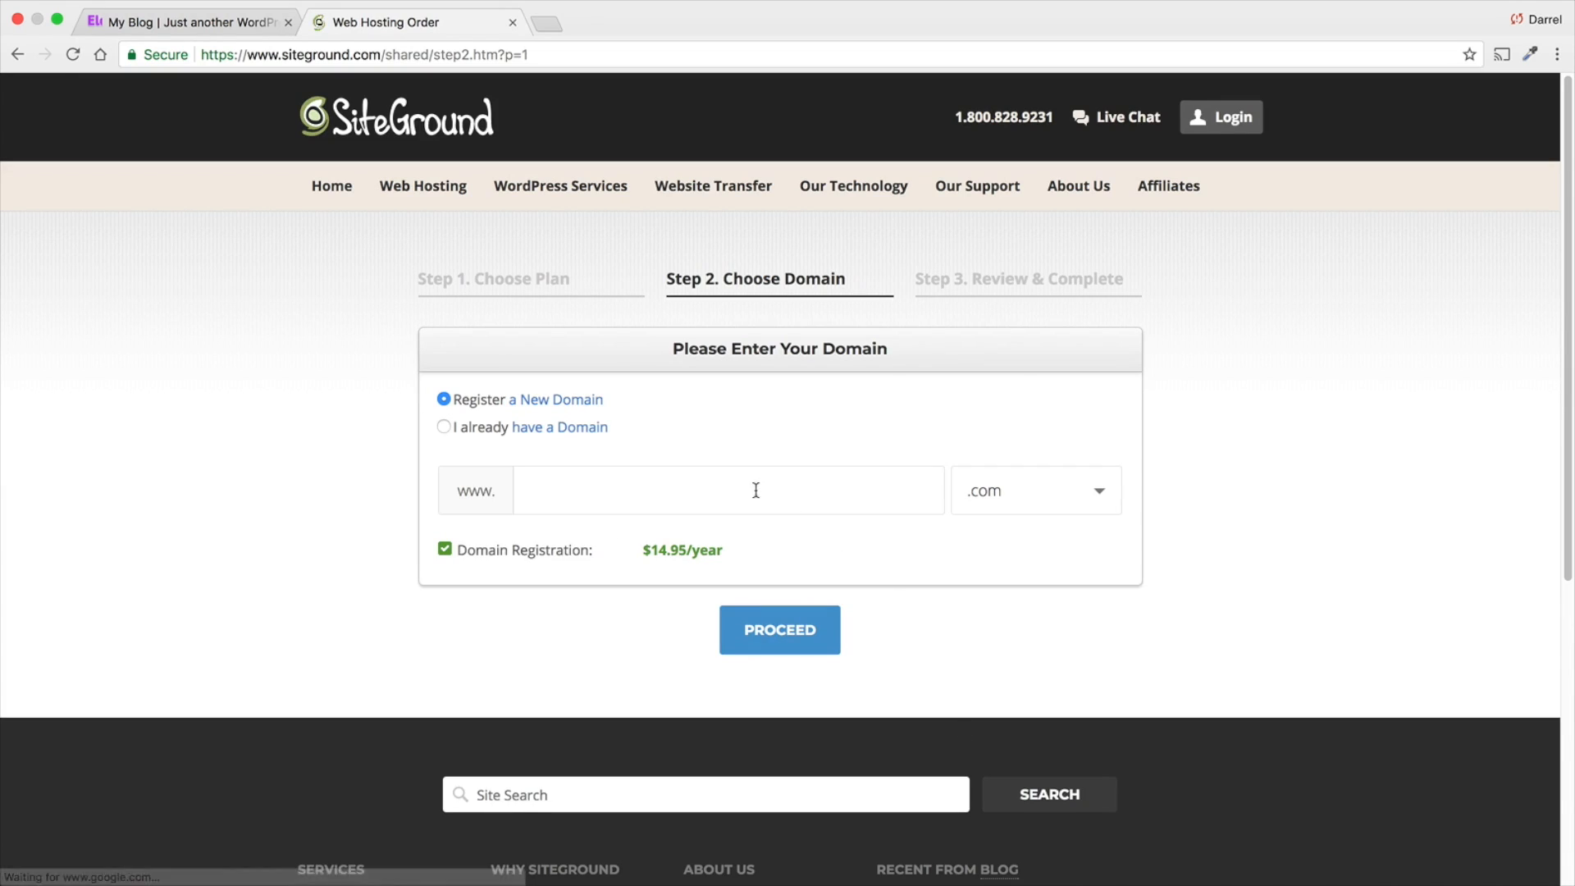
click(663, 483)
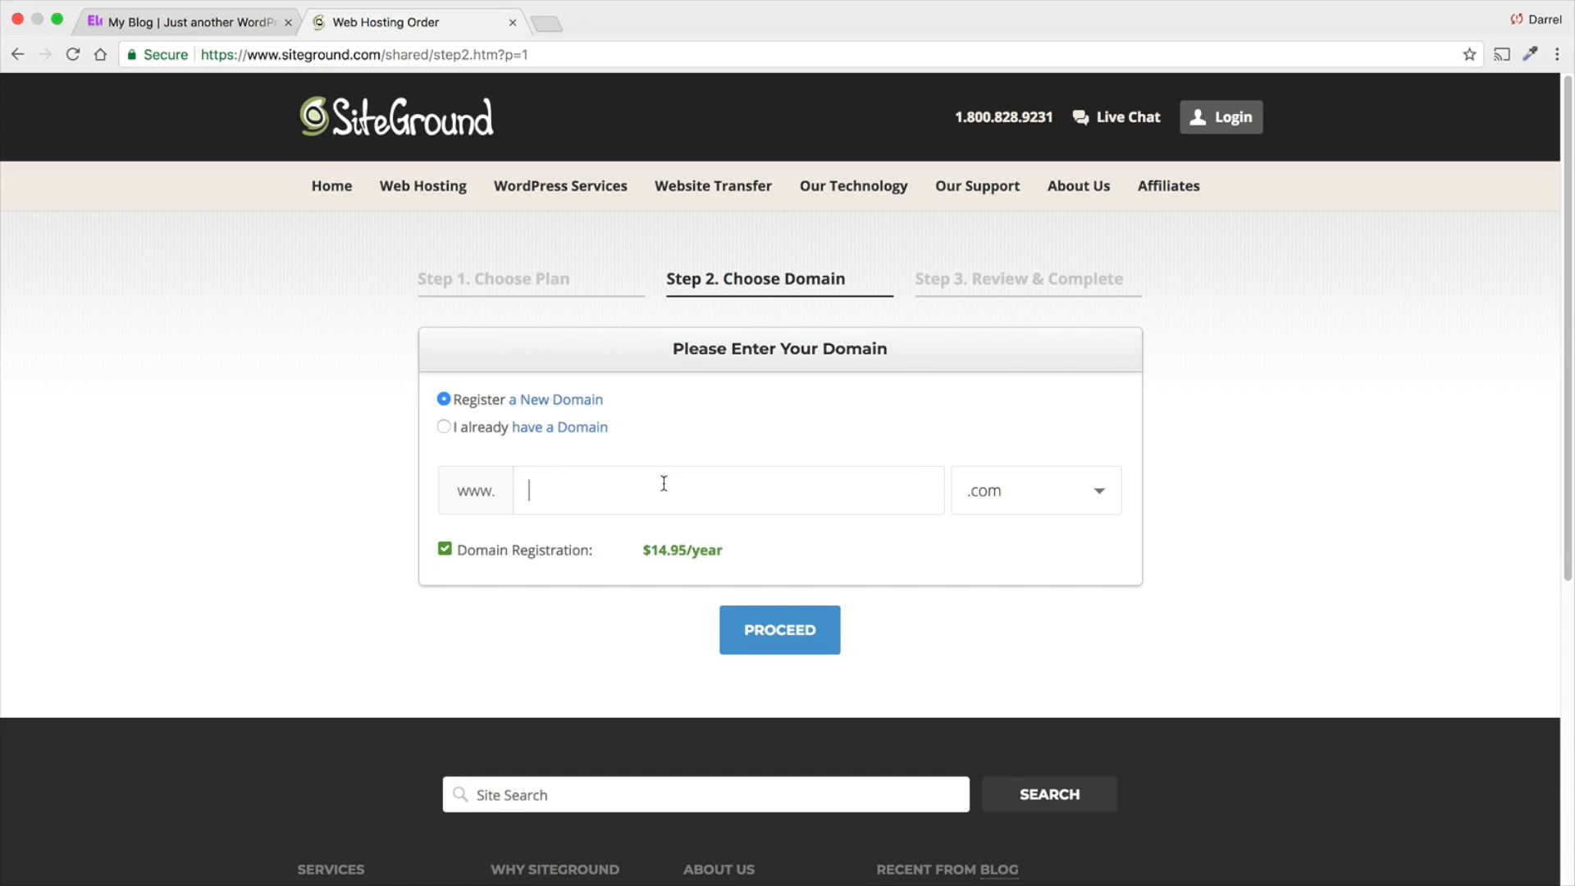
text(ilovestarwars6)
click(766, 644)
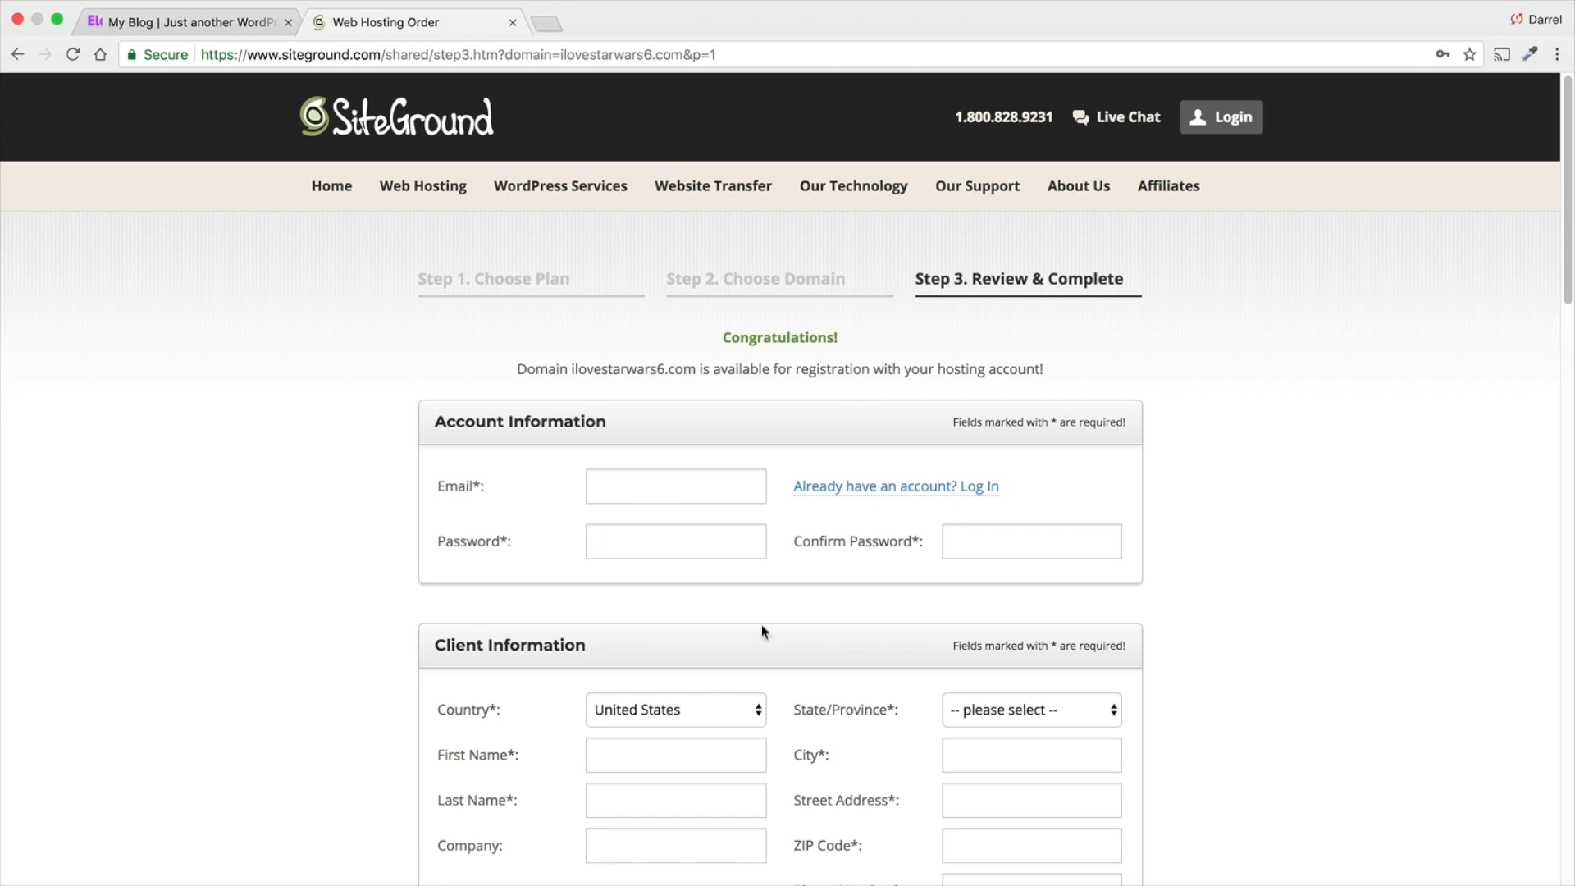
- Examine the order form's Account Information, Client Information and Payment Information fields
scroll(722, 512, down, 1)
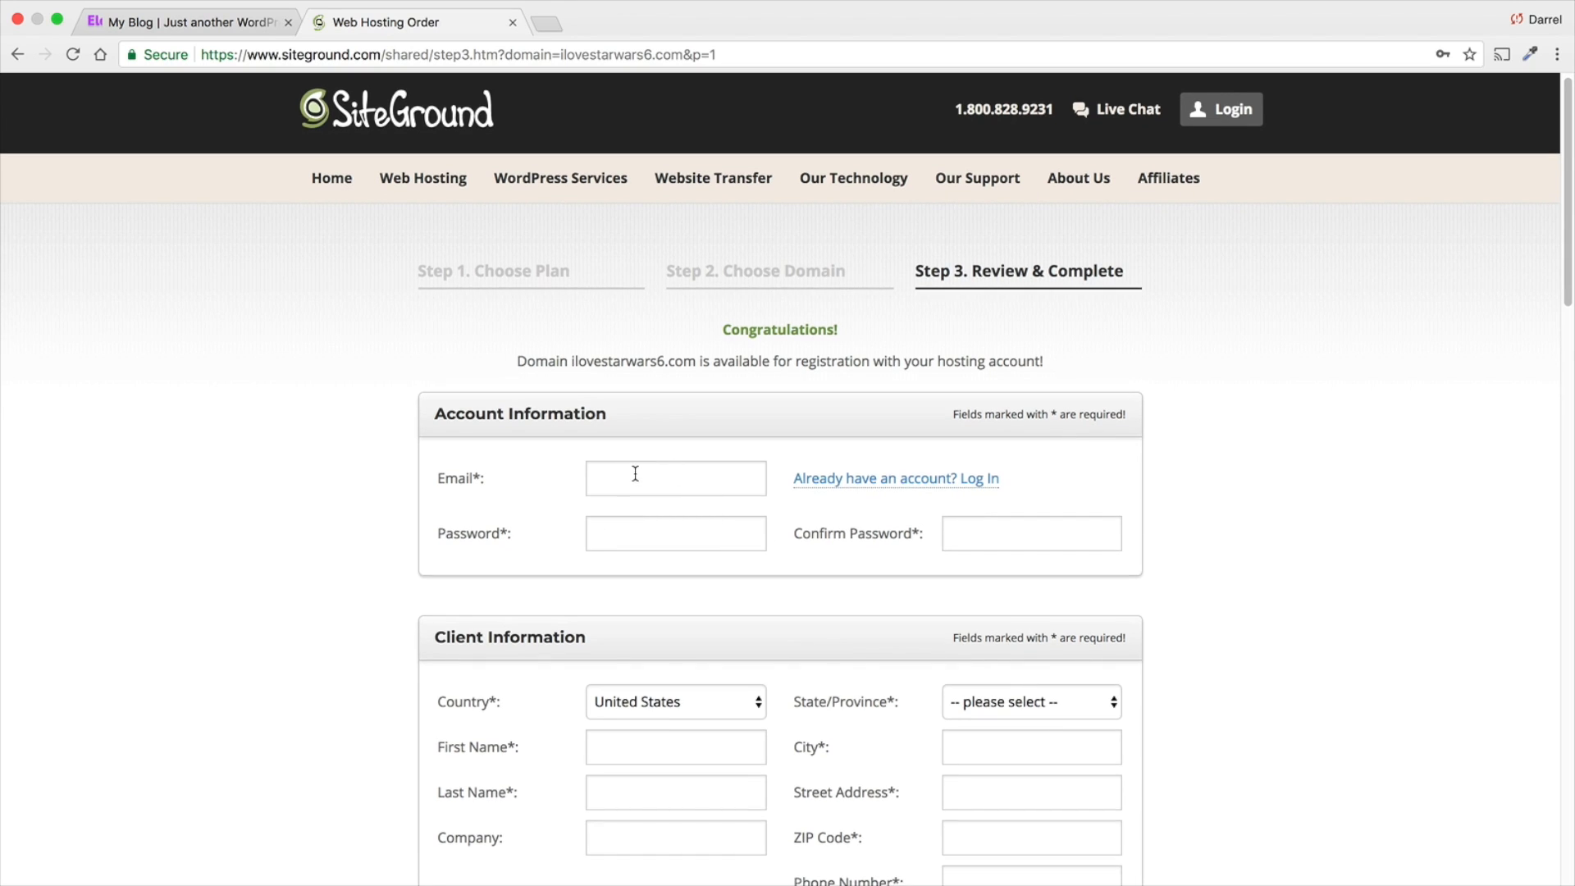
scroll(653, 553, down, 3)
scroll(649, 549, down, 1)
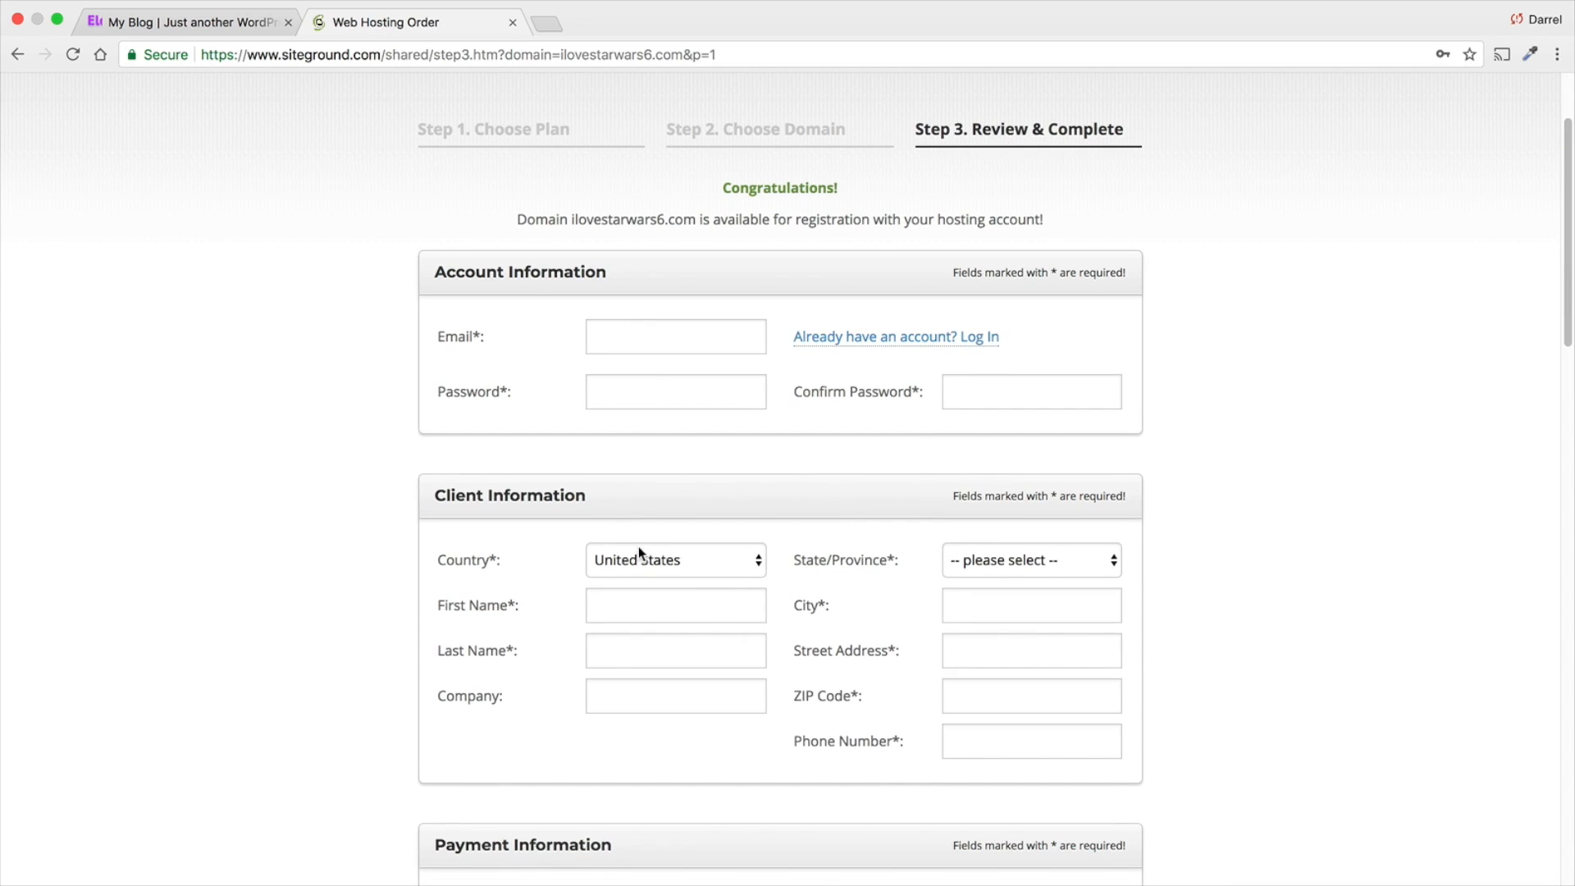
scroll(509, 566, down, 2)
scroll(513, 574, down, 1)
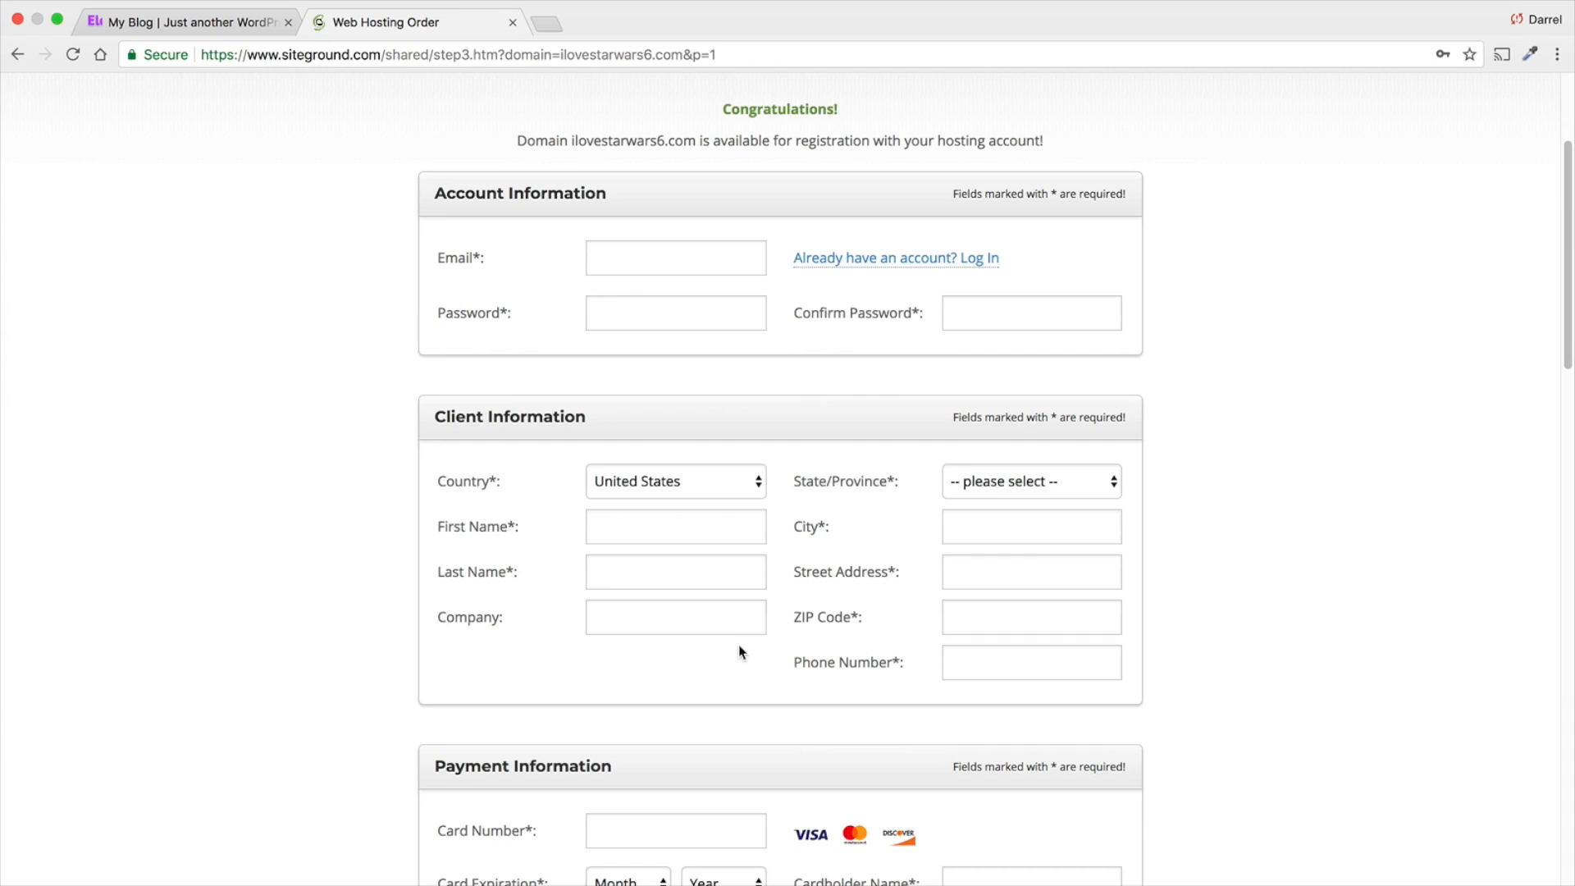
scroll(738, 649, down, 2)
scroll(740, 634, down, 2)
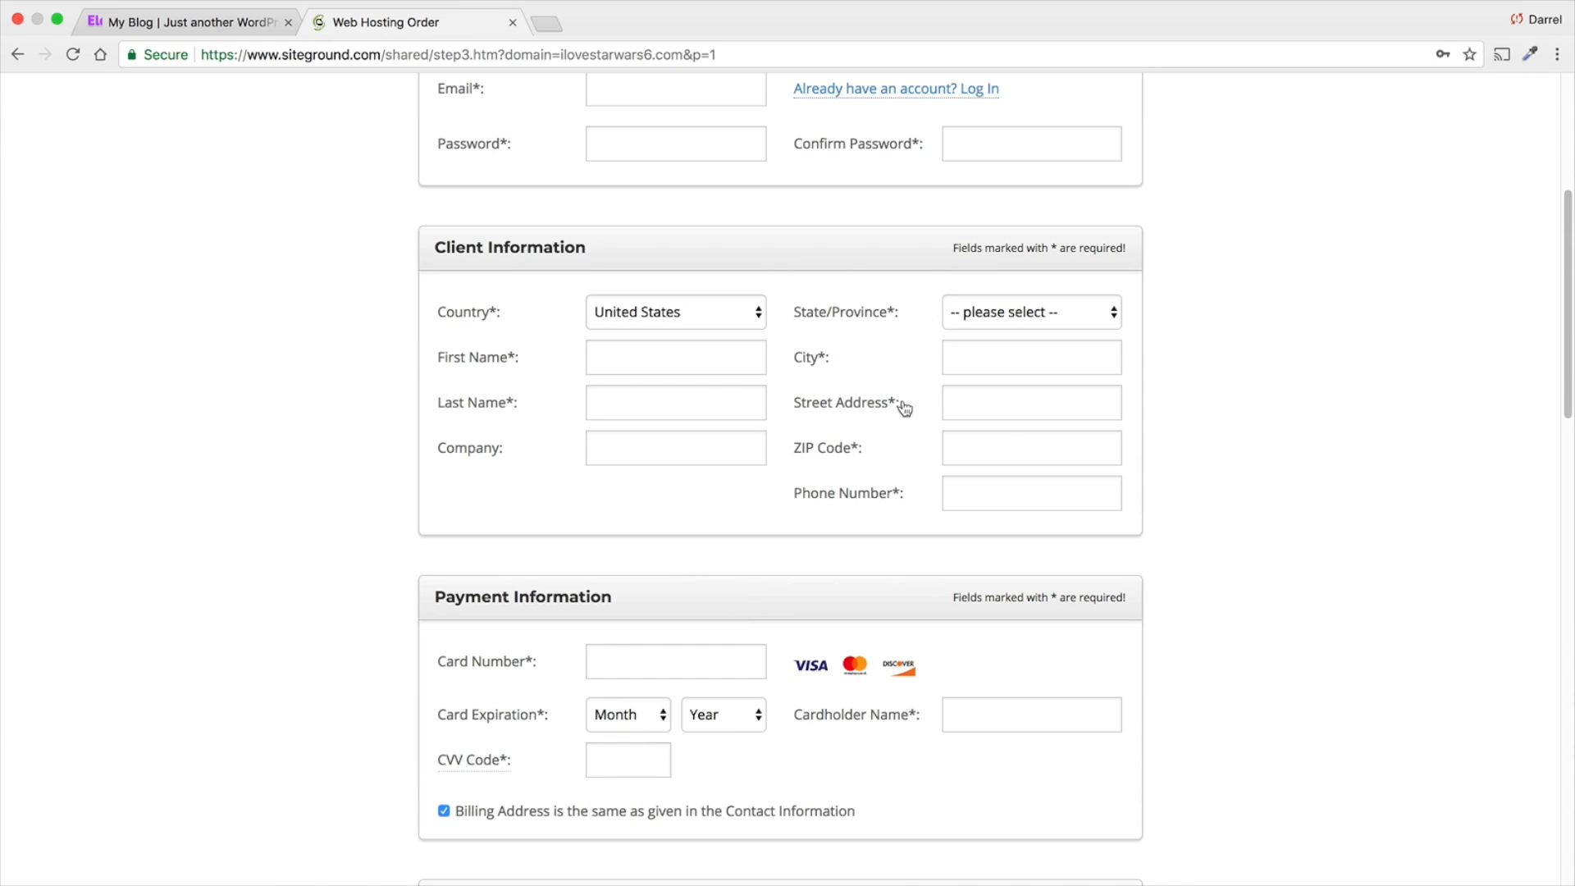
scroll(665, 665, down, 2)
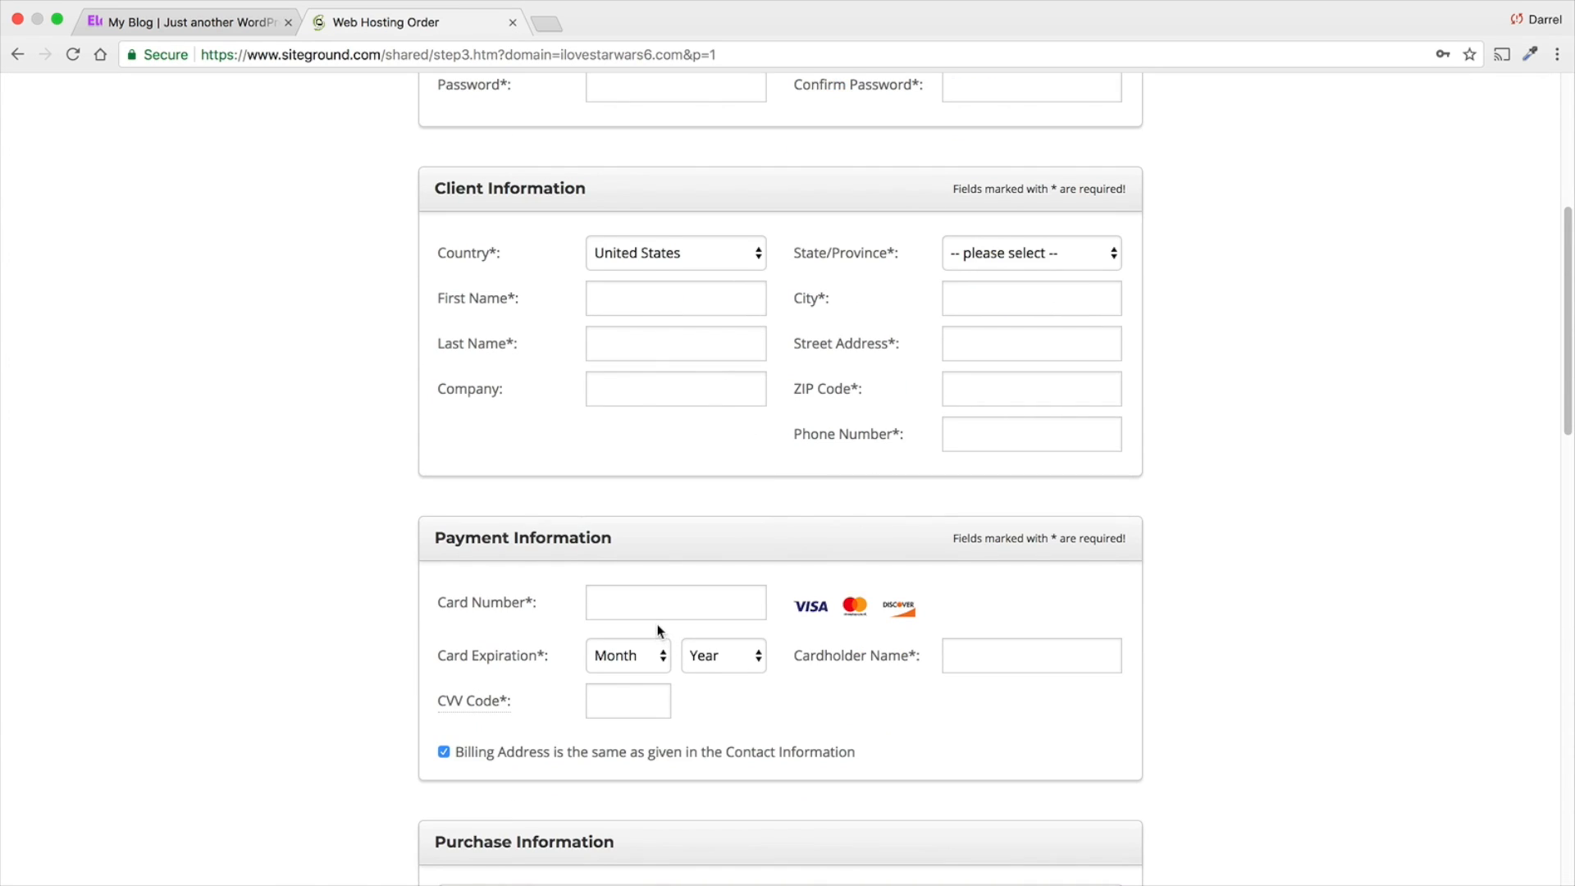
scroll(662, 640, down, 2)
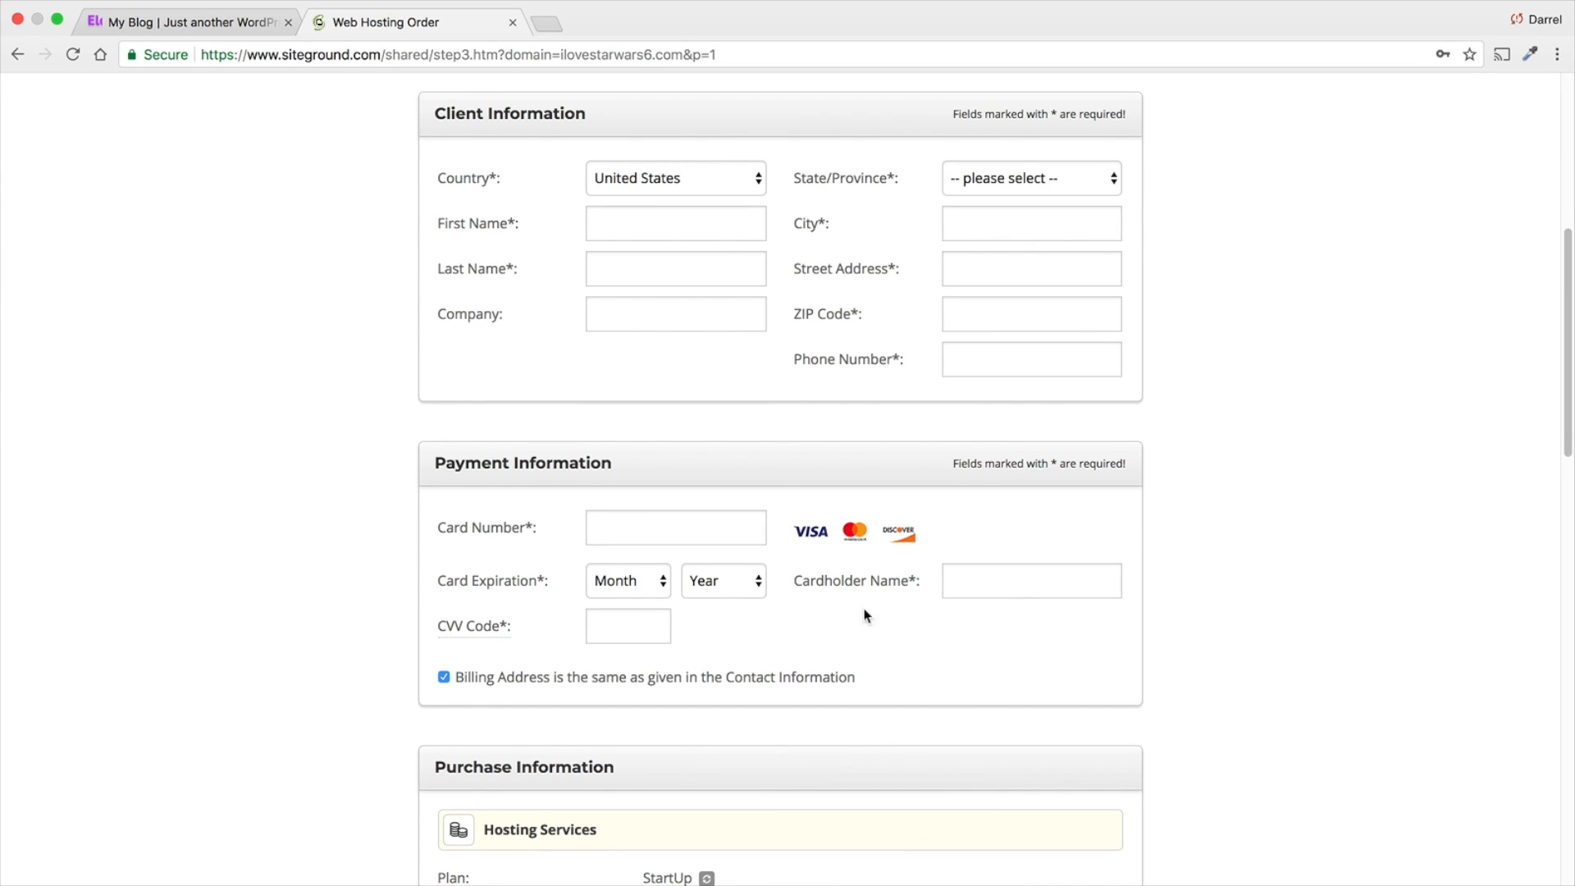
scroll(657, 617, down, 1)
scroll(655, 648, down, 4)
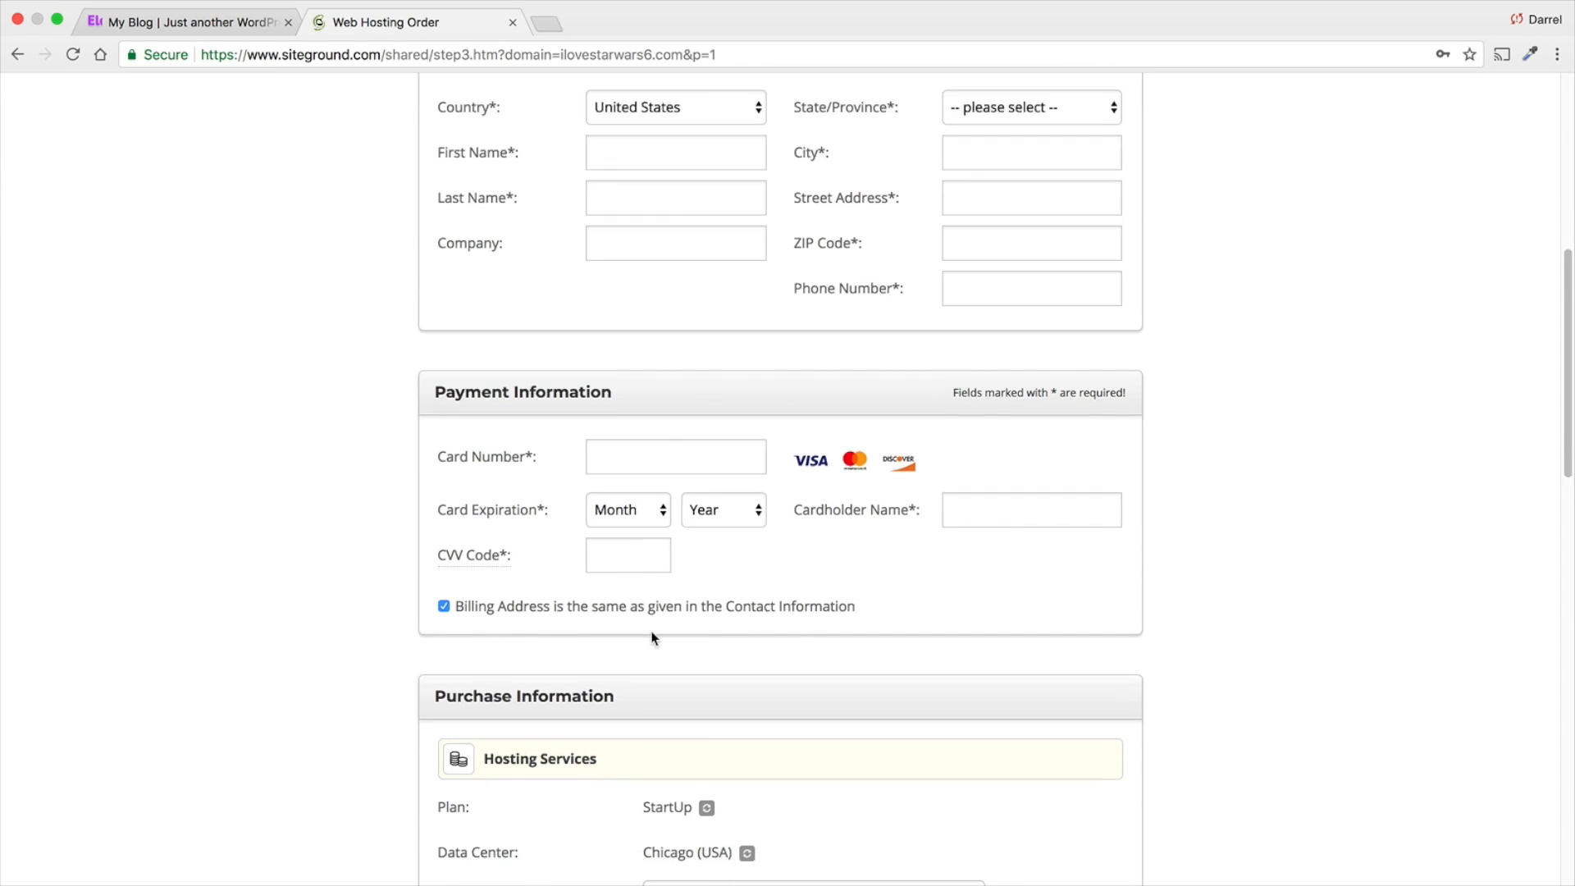
- Select 12 months as the hosting period in the order's Purchase Information
scroll(672, 643, down, 6)
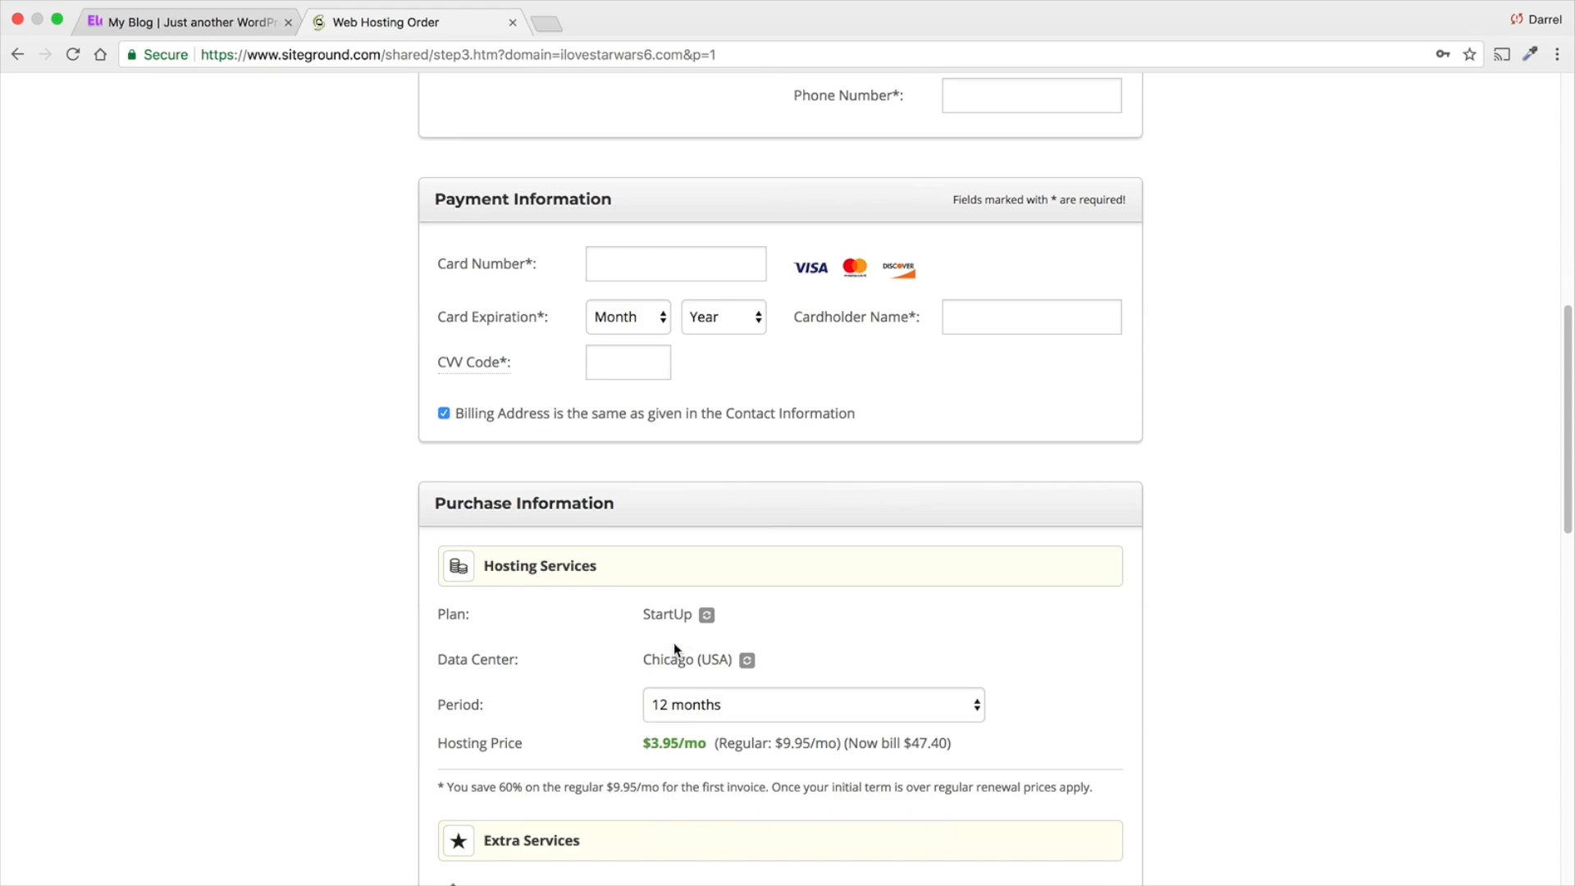
click(683, 614)
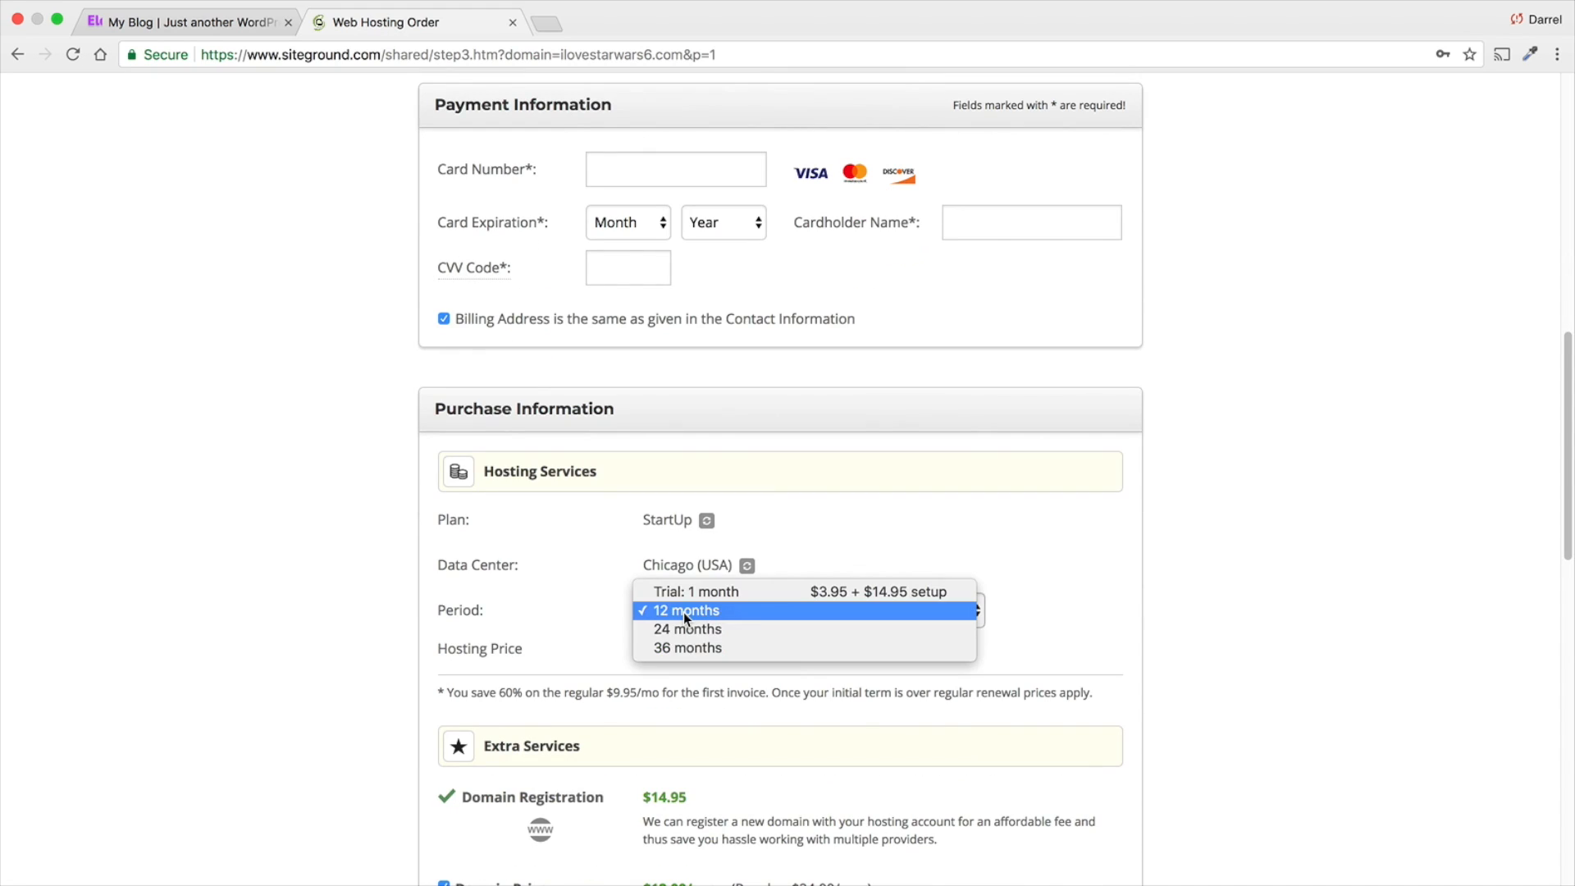
click(682, 612)
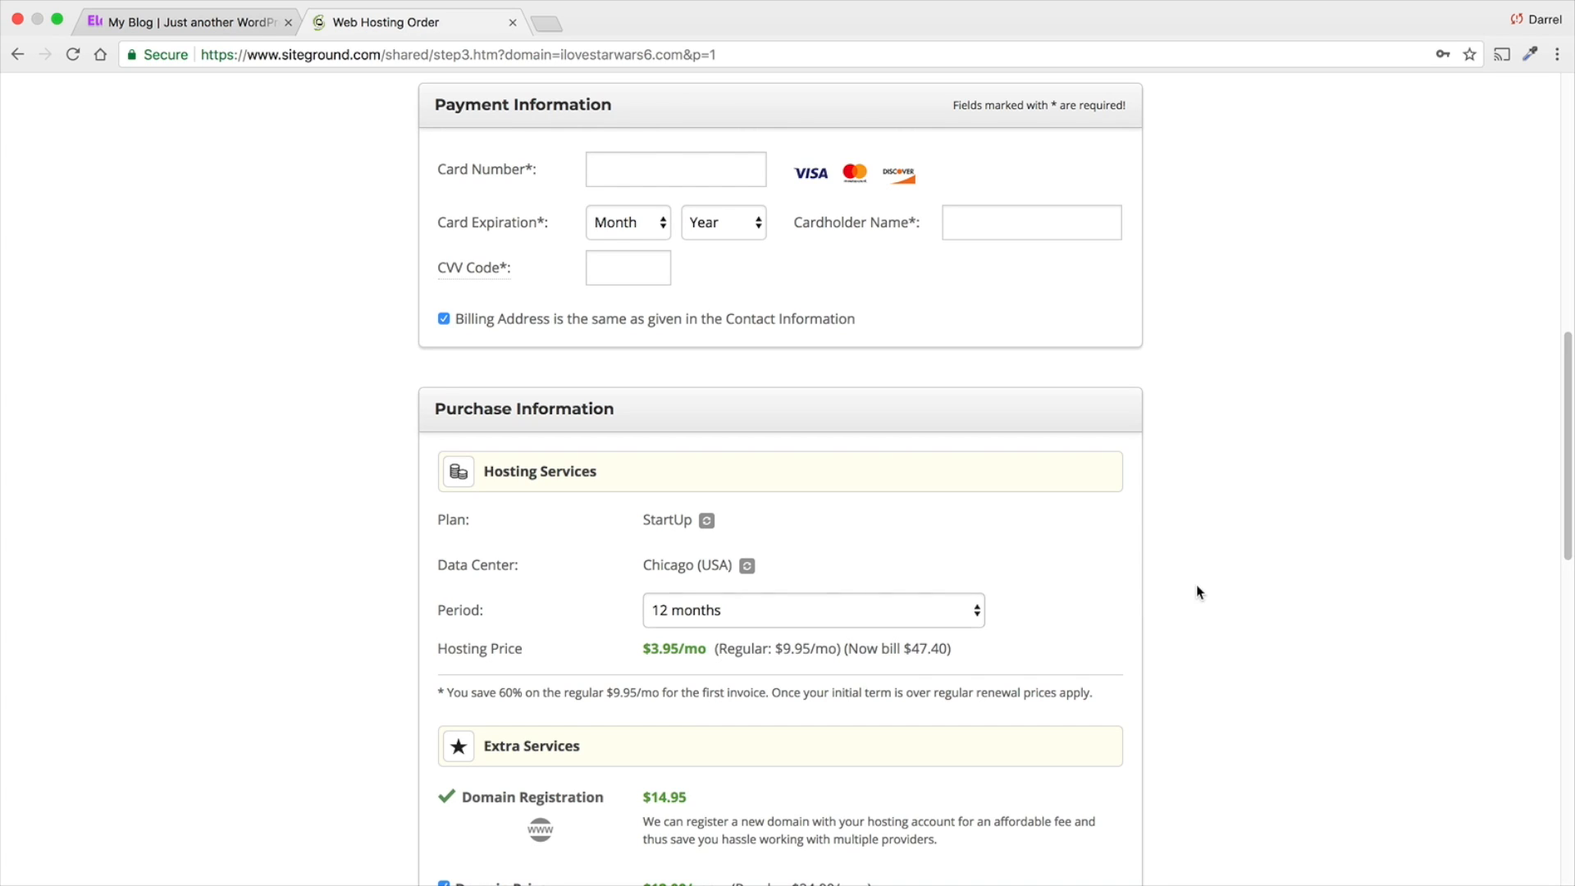
- Examine the order's hosting services and its extra services: domain registration, Domain Privacy and SG Site Scanner
scroll(1137, 589, down, 1)
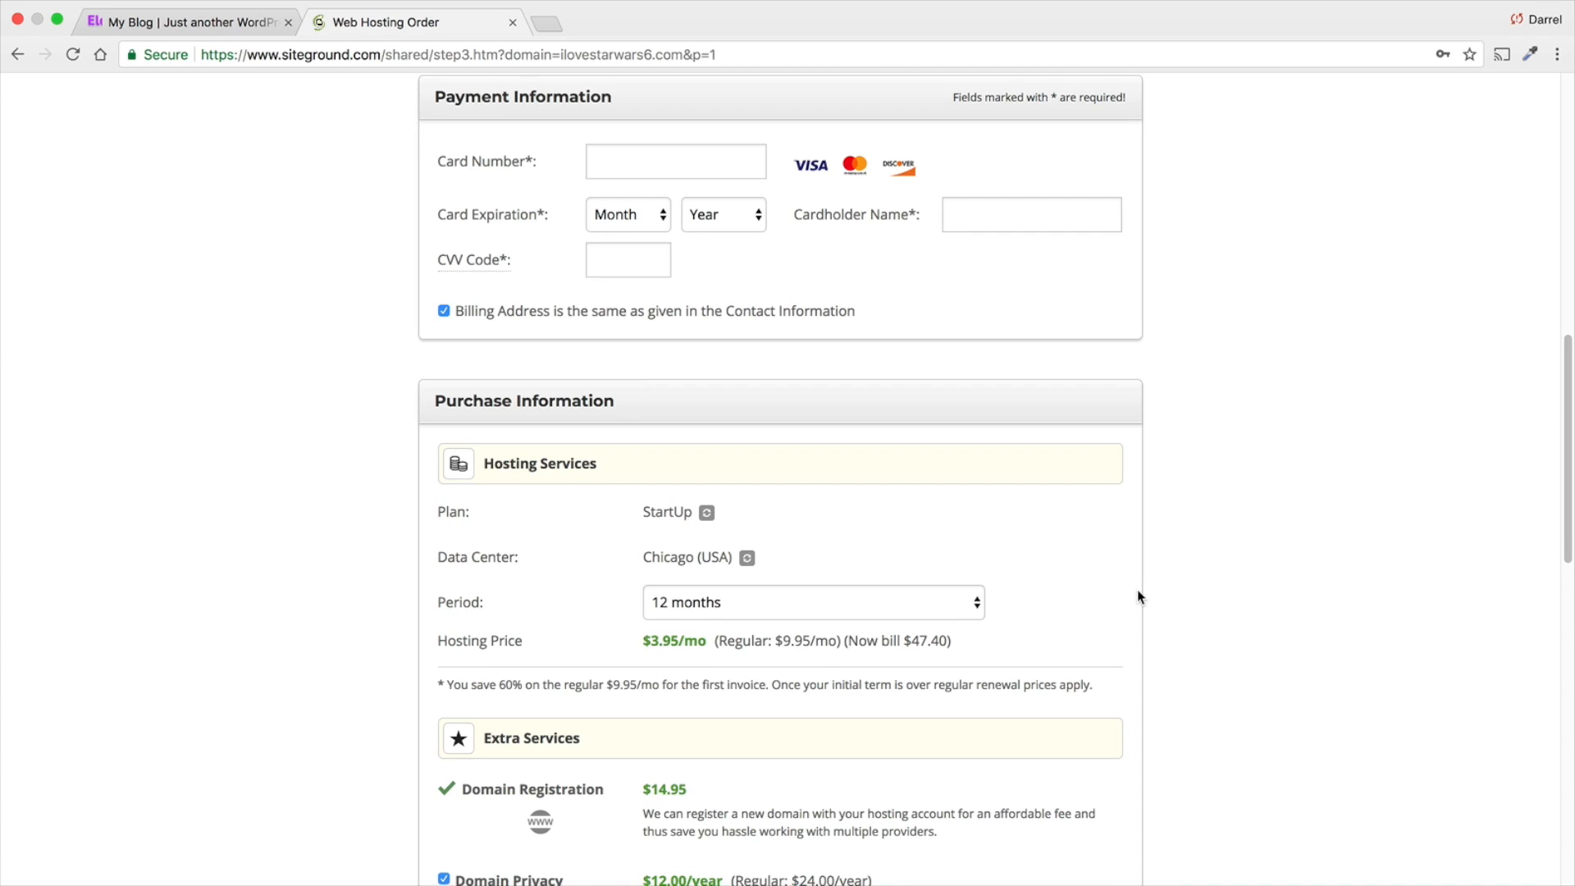
scroll(1135, 593, down, 1)
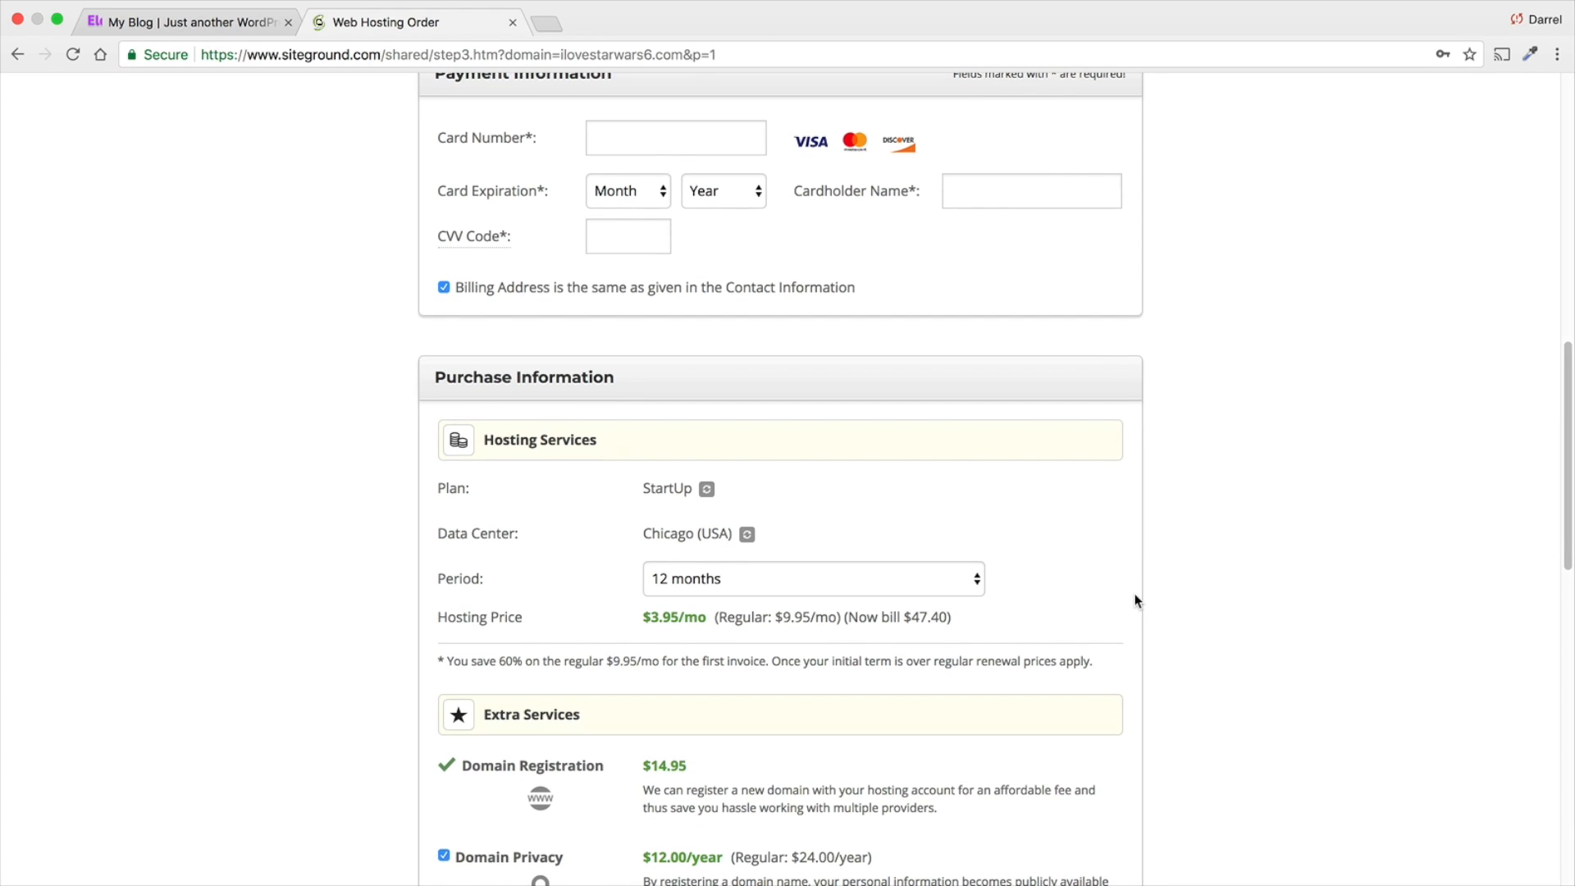
scroll(1130, 599, down, 1)
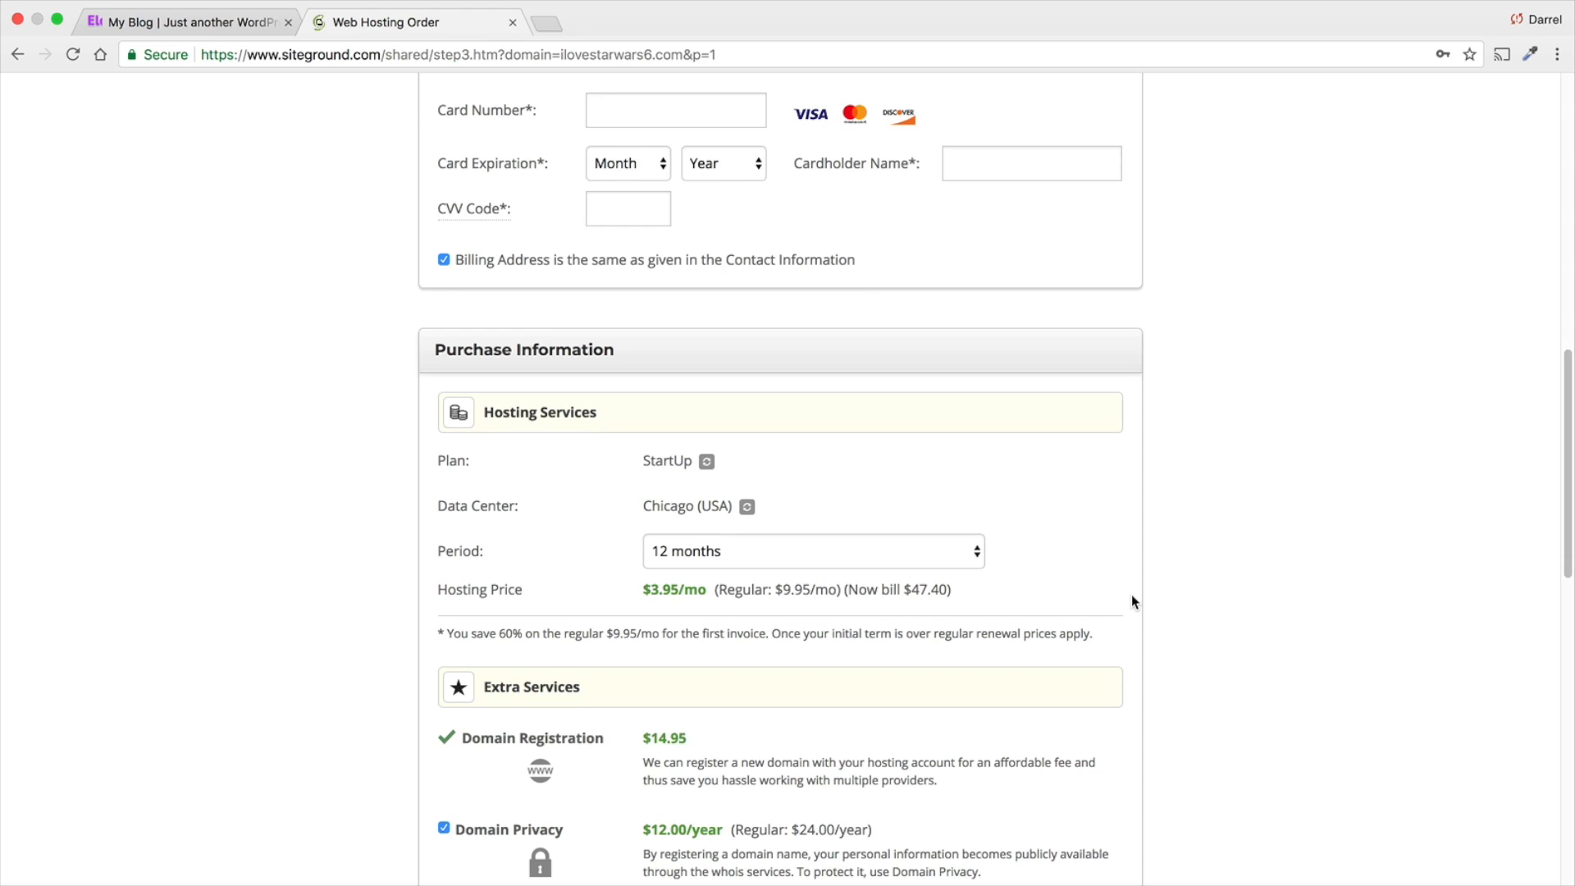
scroll(1130, 601, down, 1)
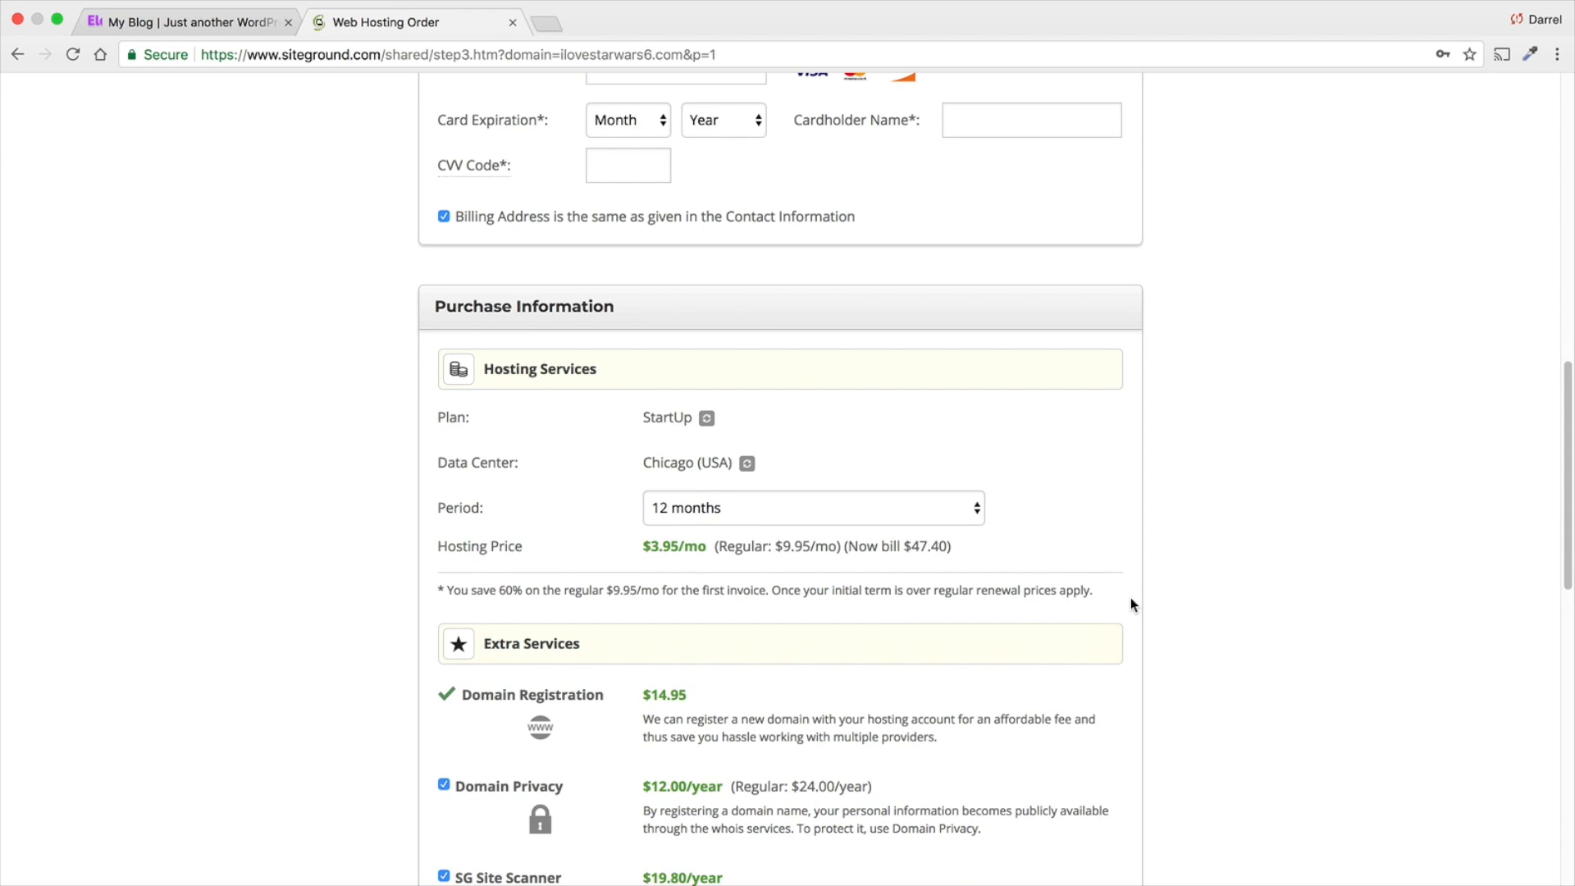
scroll(1120, 608, down, 1)
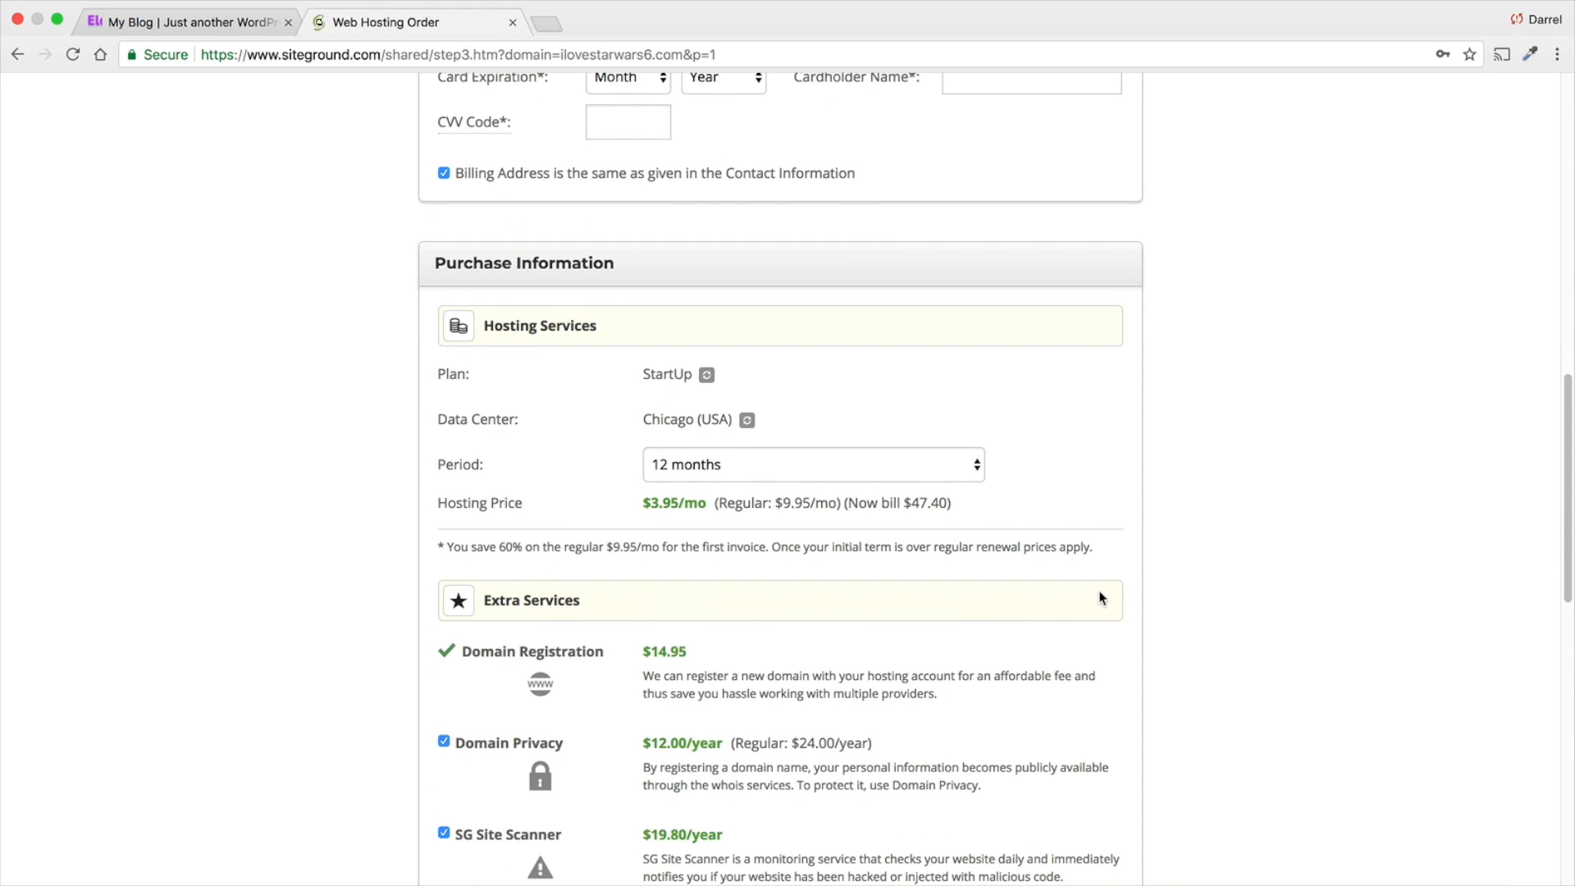
scroll(1102, 599, down, 1)
scroll(1102, 598, down, 2)
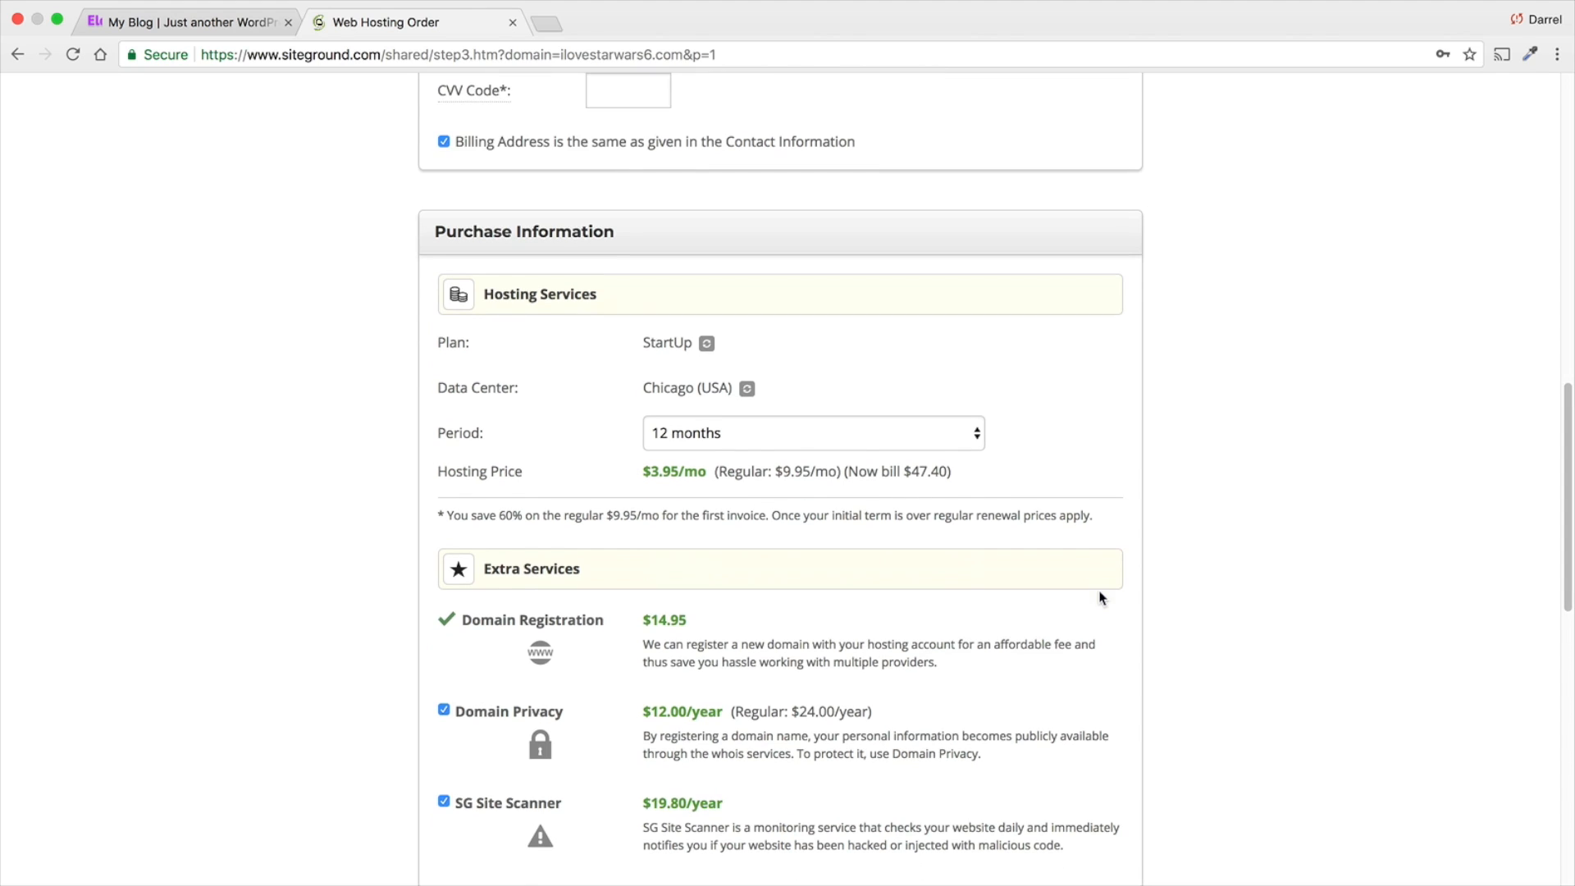
- Deselect the Domain Privacy extra service in the Purchase Information and select it again
scroll(1102, 598, down, 1)
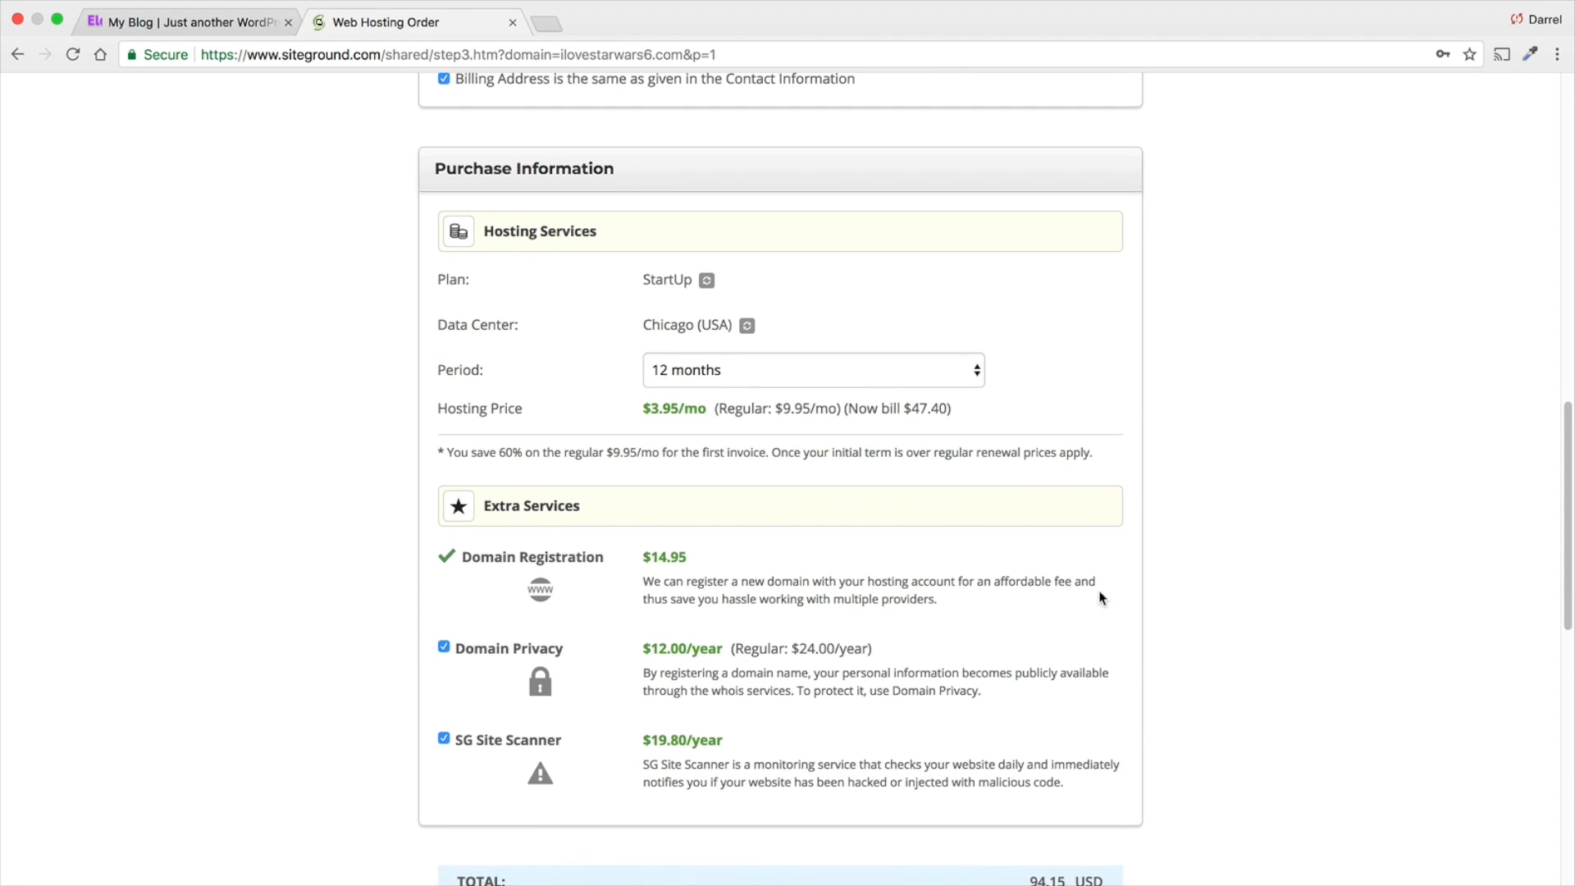
scroll(1102, 598, down, 1)
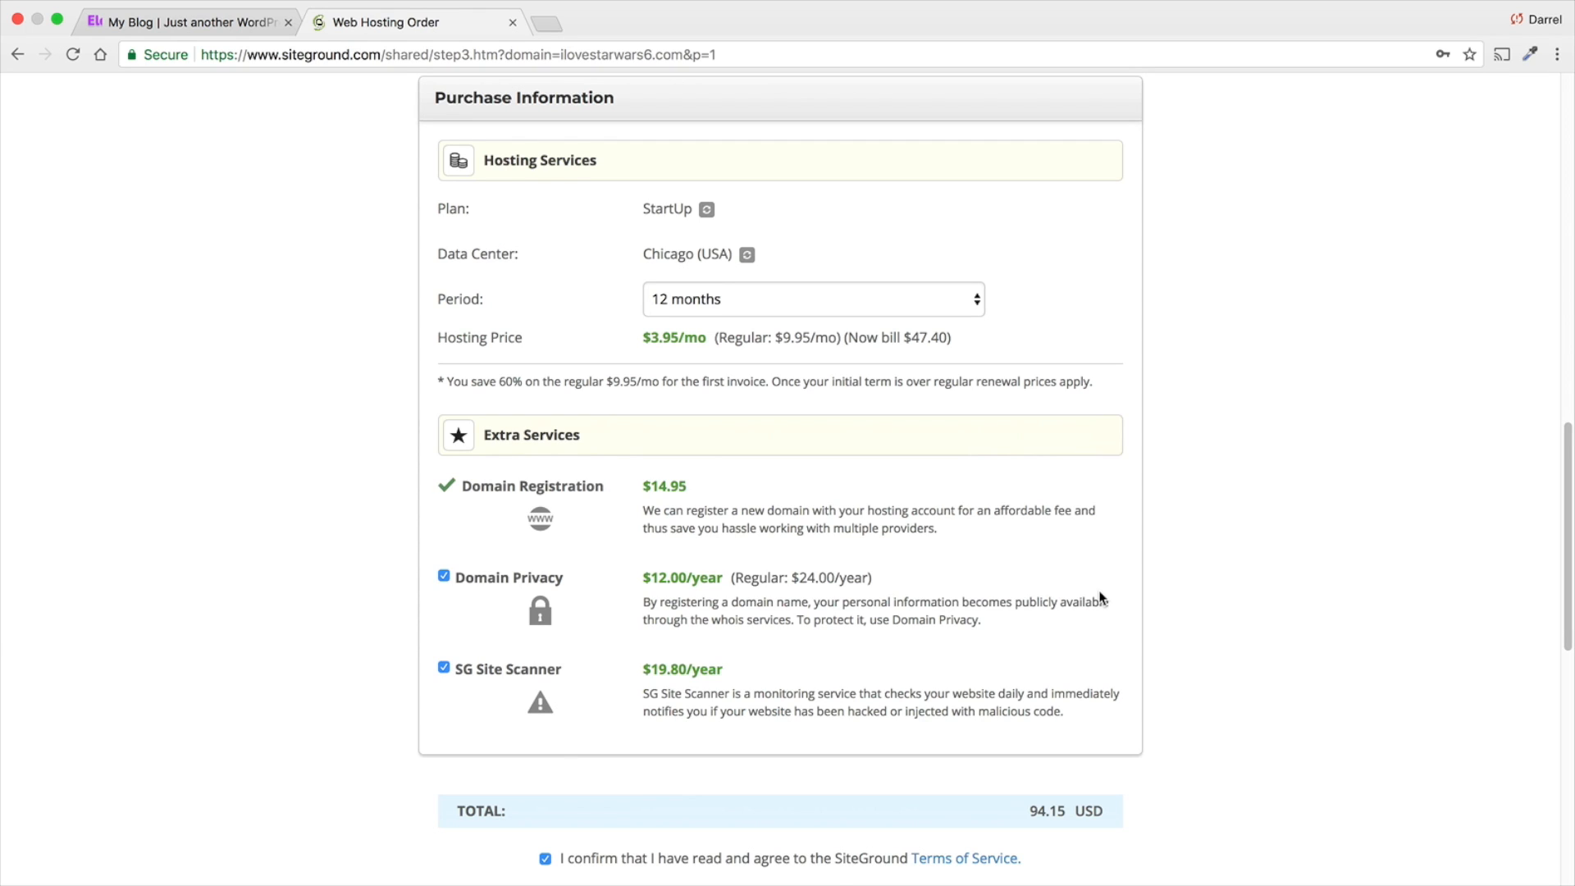
scroll(1102, 598, down, 1)
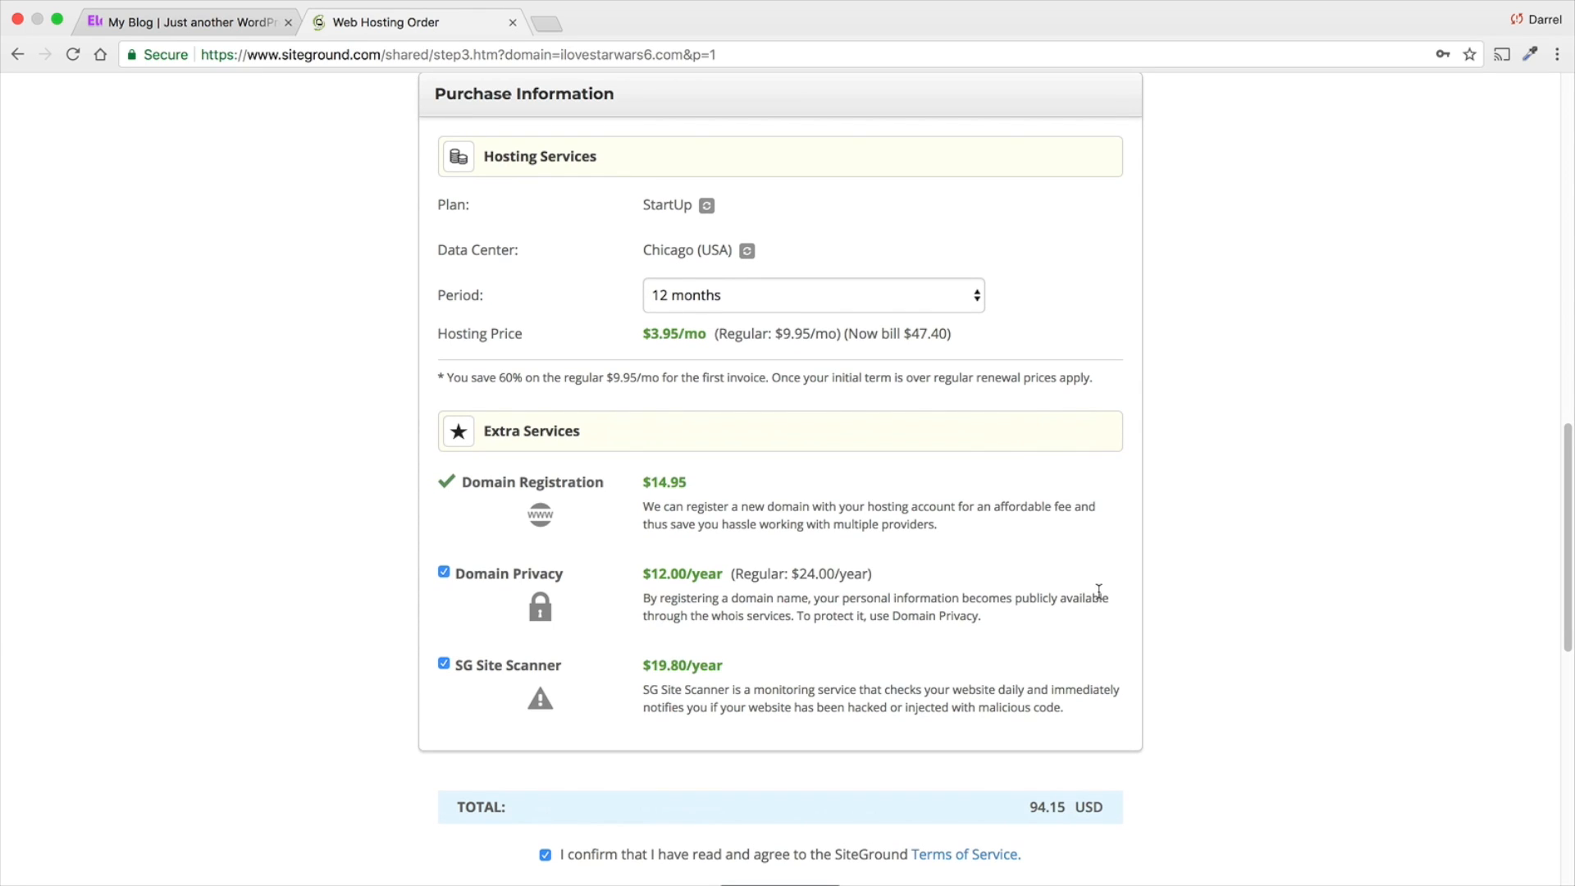
click(444, 572)
drag(800, 615, 473, 593)
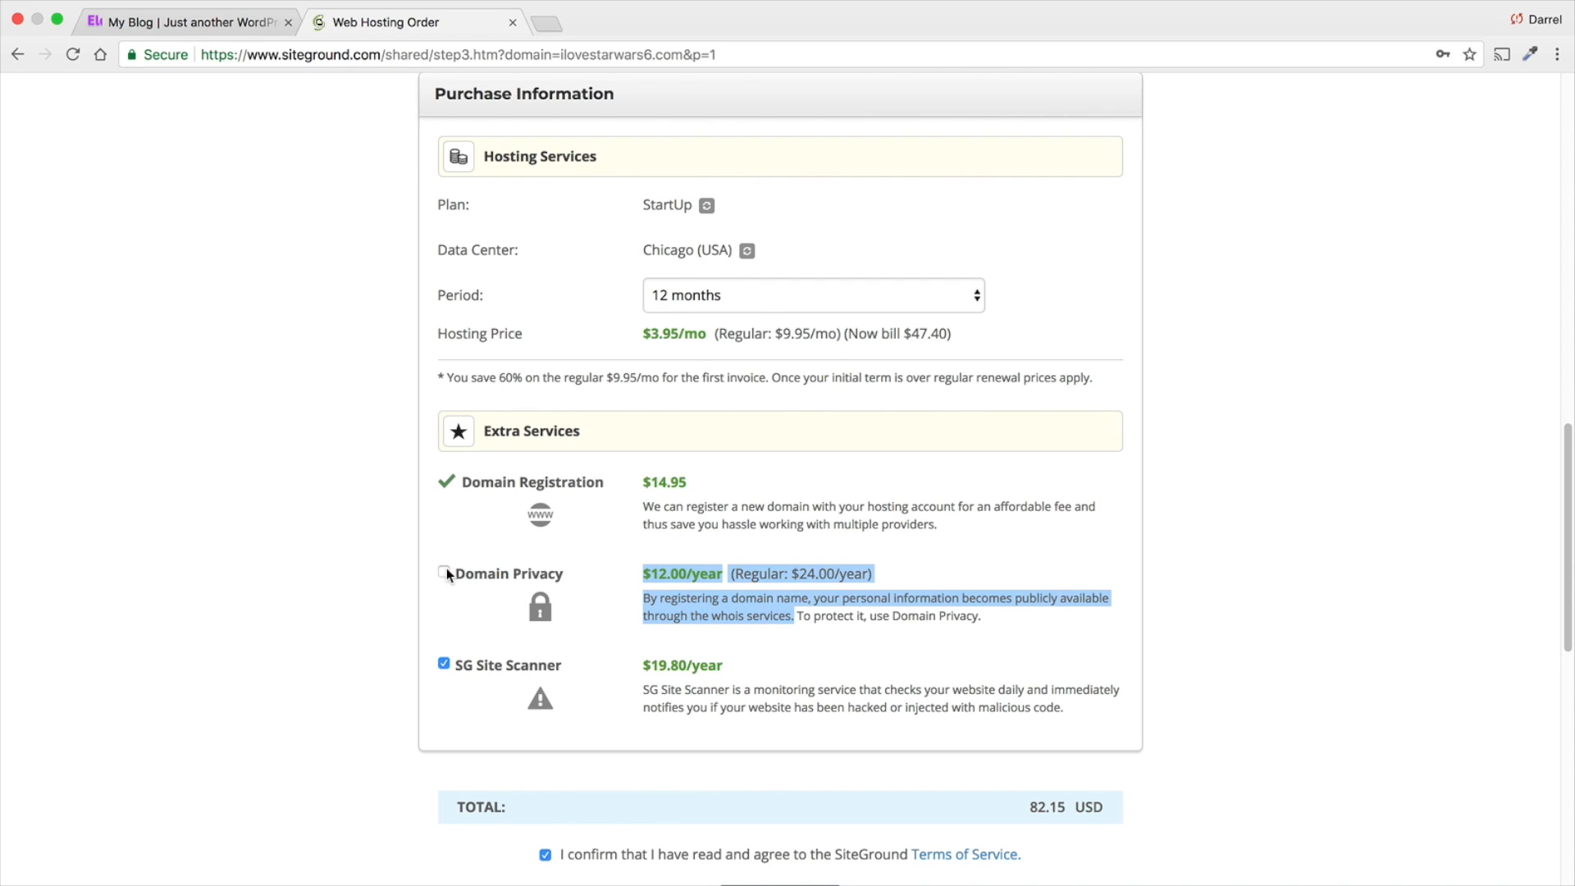
click(444, 572)
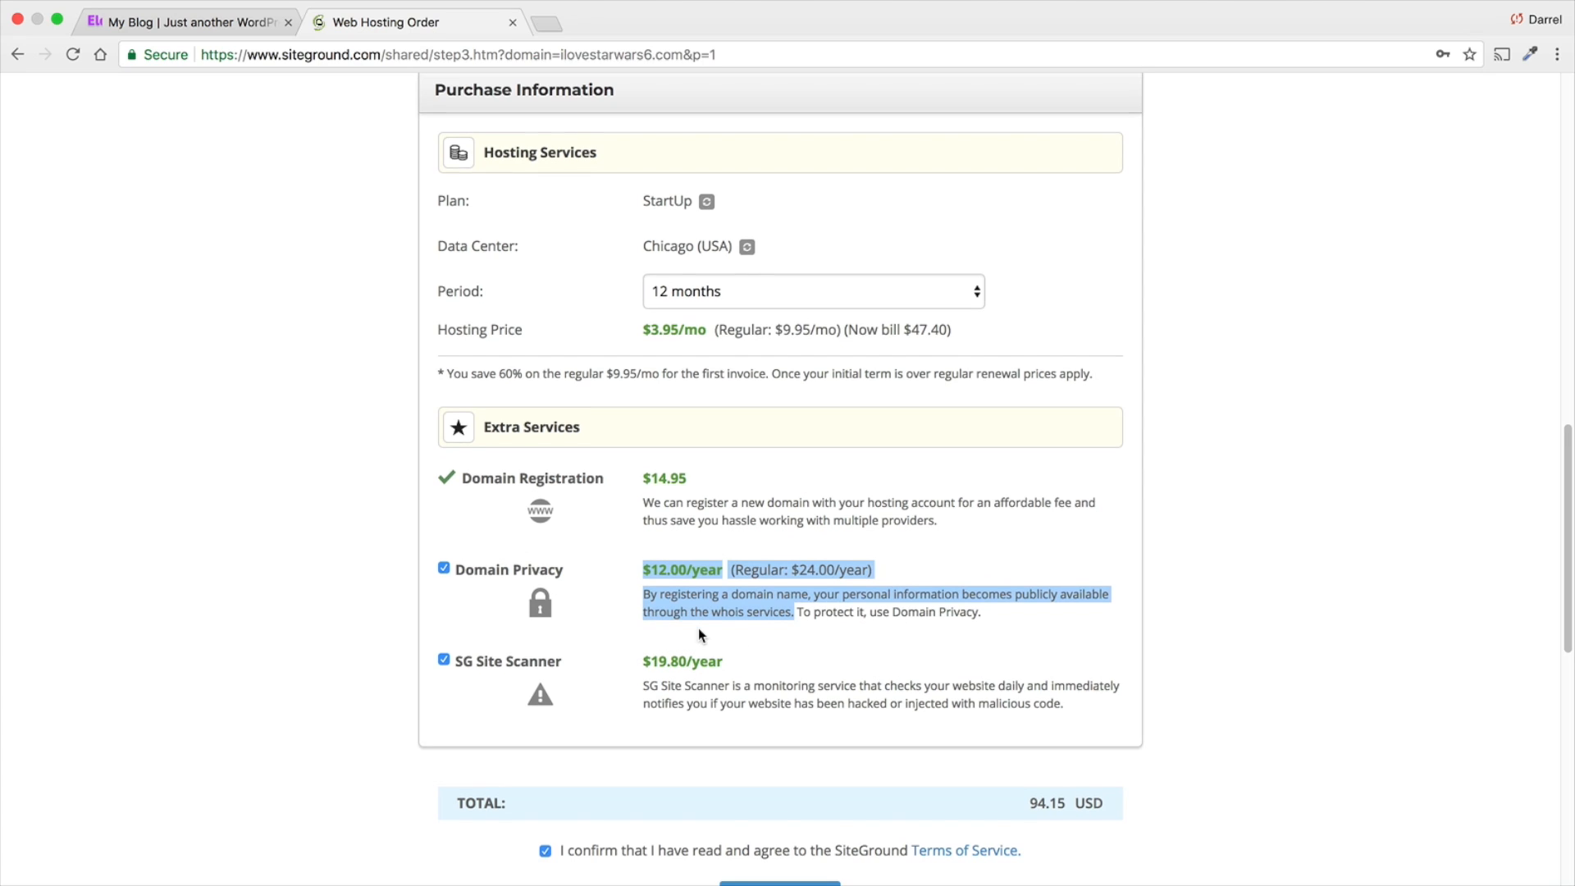
- Check the order's Terms of Service and submit the hosting order for payment
scroll(698, 627, down, 2)
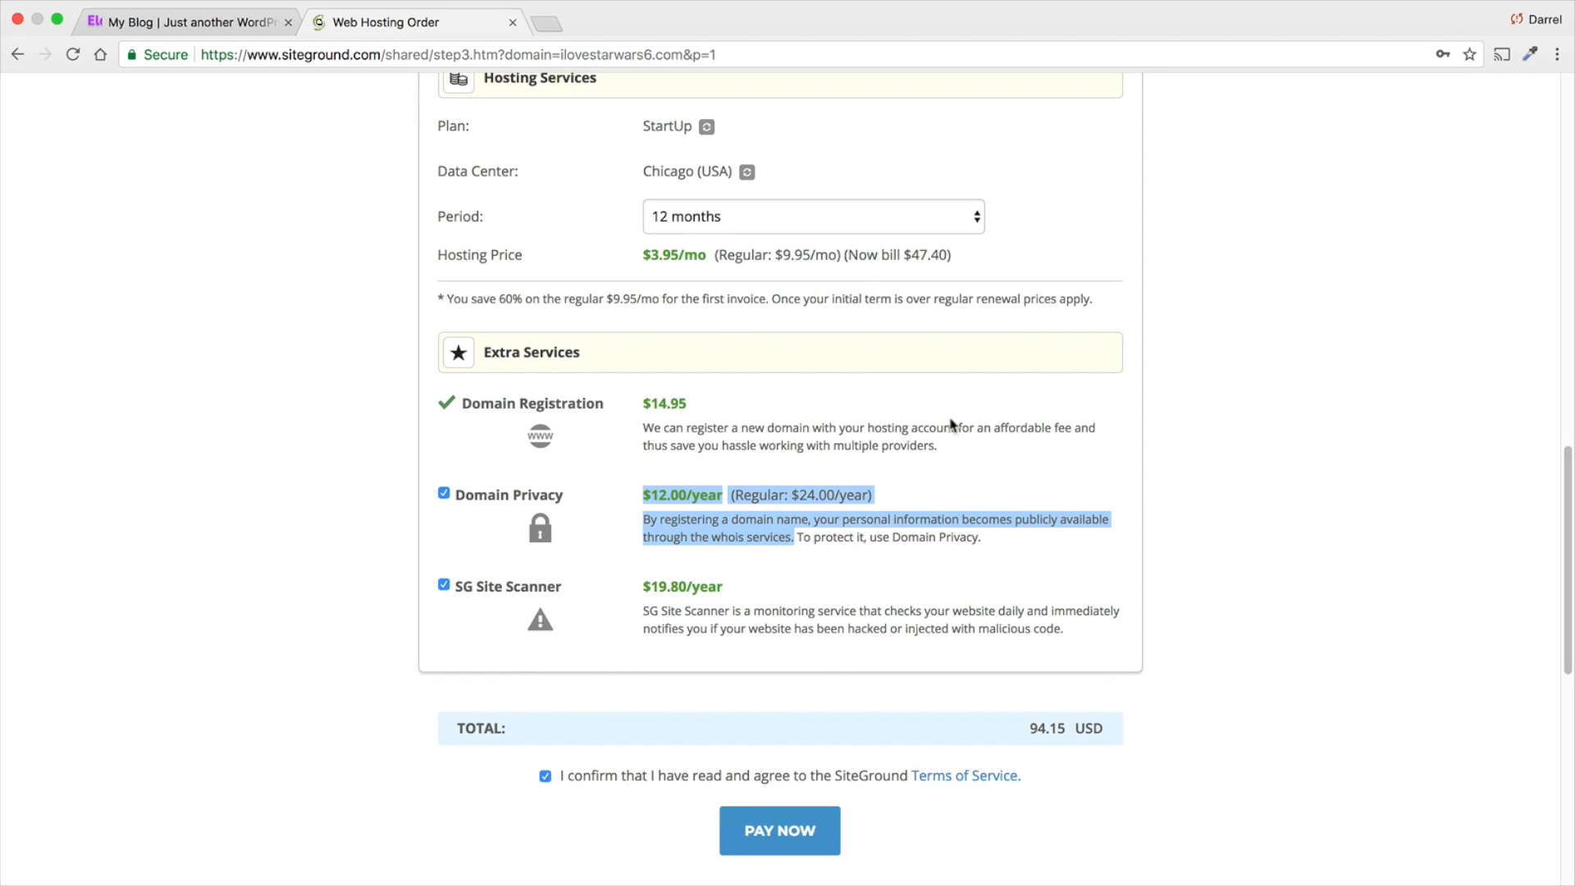
scroll(713, 616, down, 1)
scroll(713, 615, down, 2)
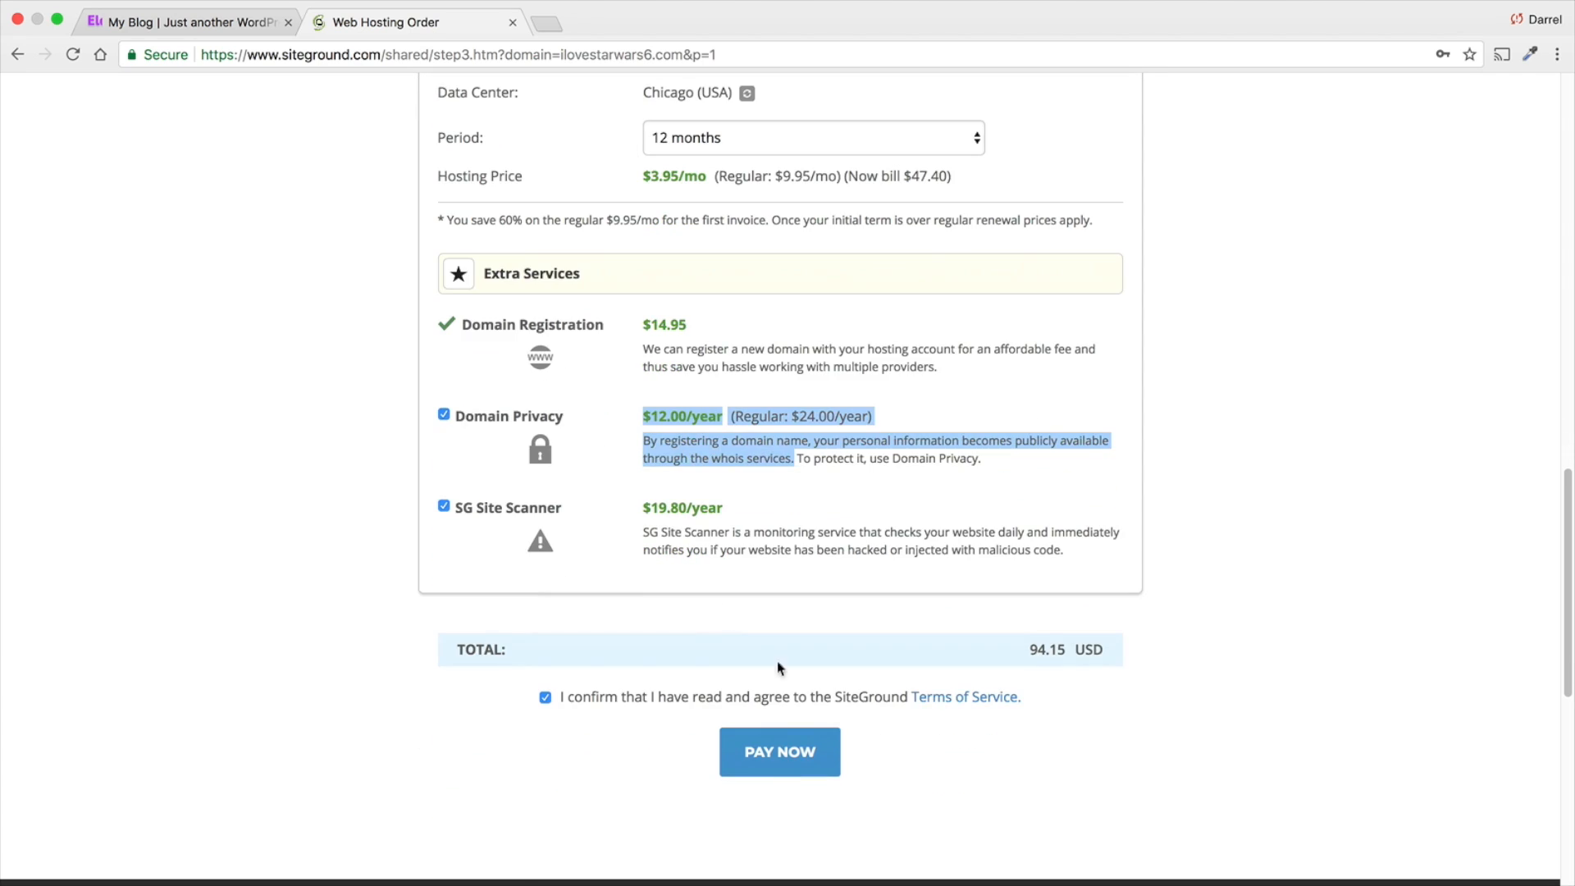
click(952, 702)
click(736, 23)
click(782, 756)
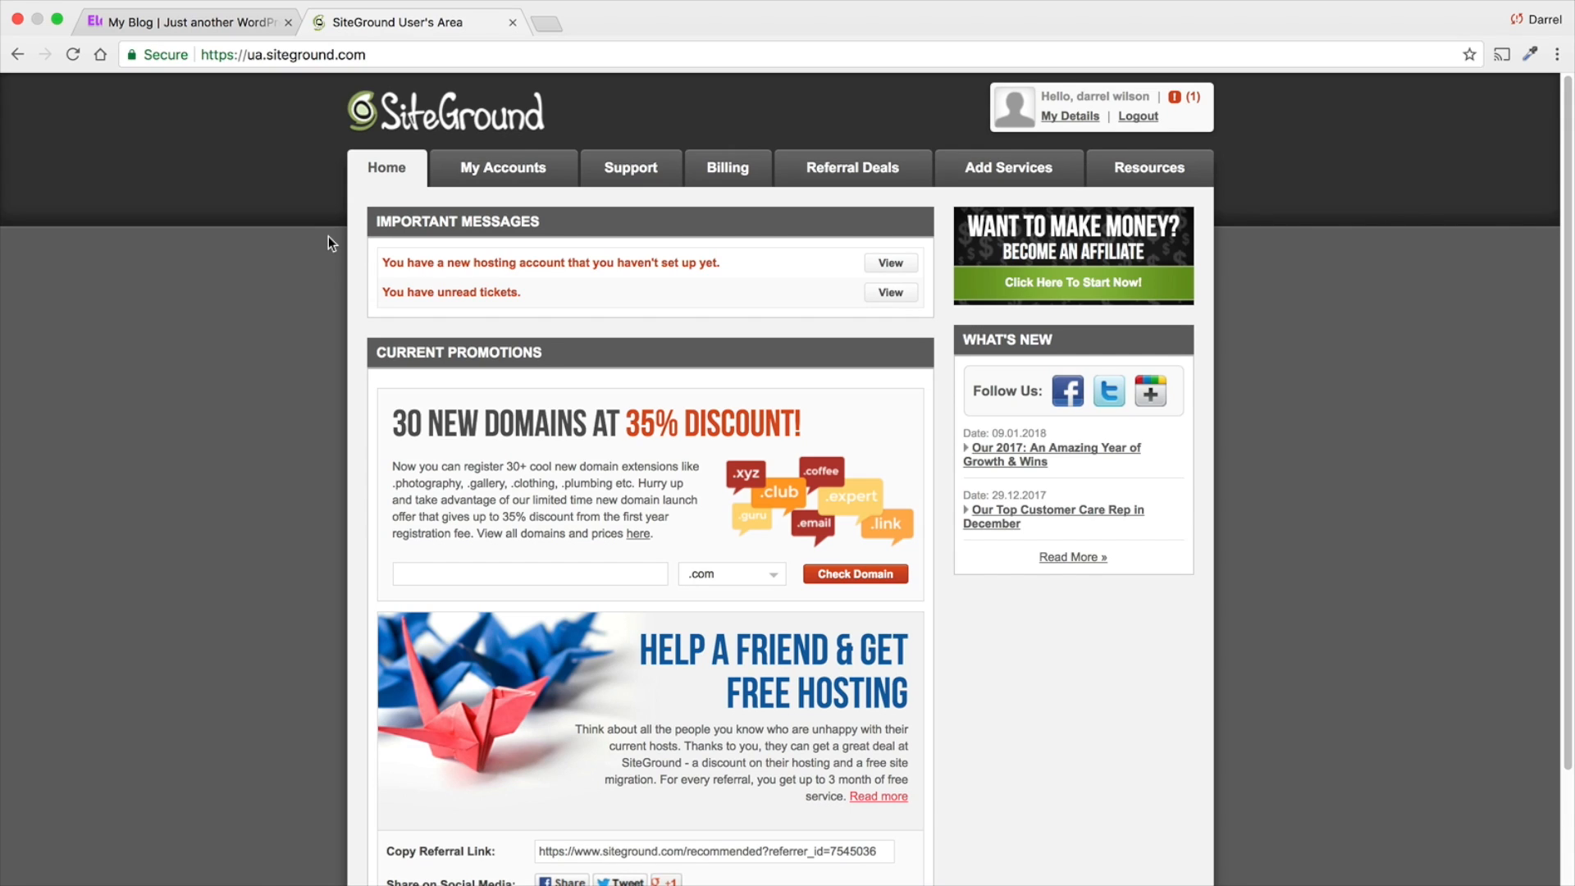
- Examine the customer area's Support, Billing and Add Services pages, including the hosting plans and order extras
click(612, 169)
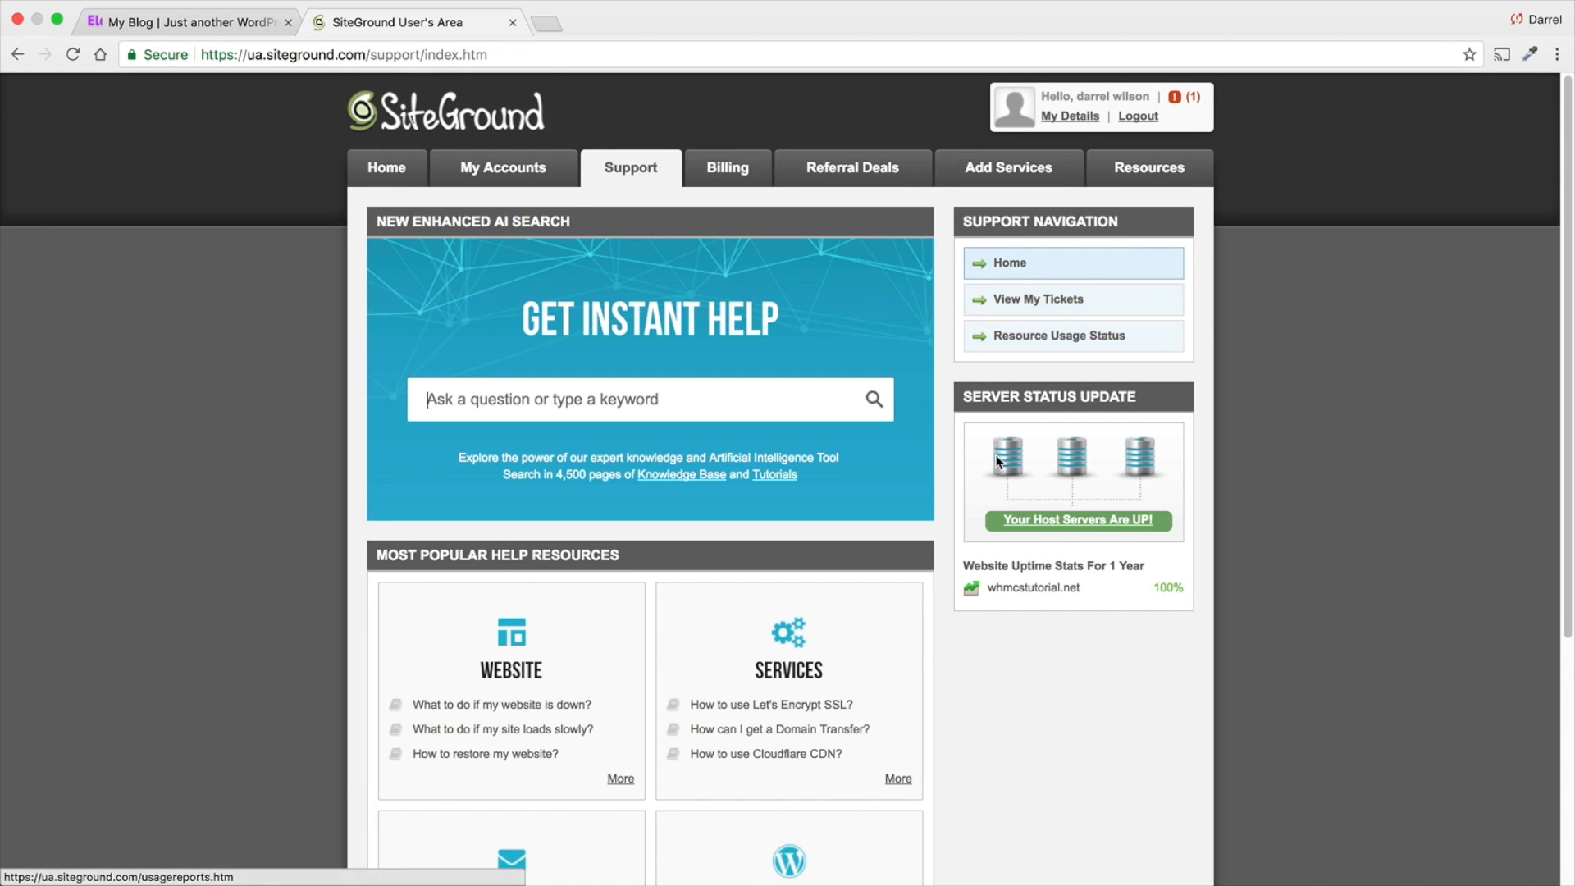
scroll(904, 611, down, 2)
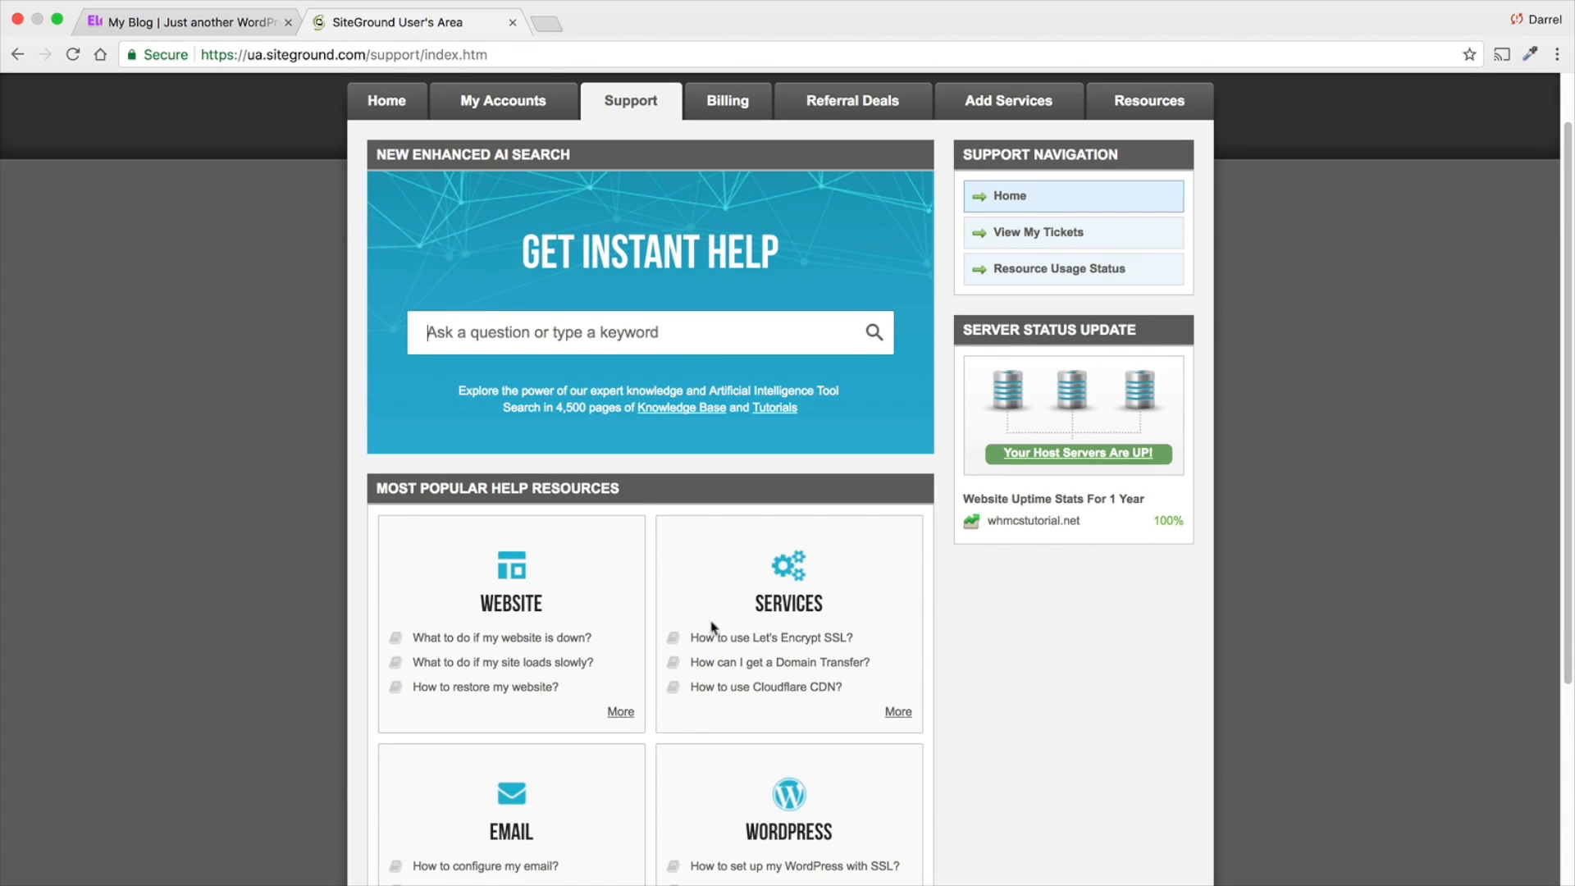
scroll(727, 328, up, 2)
click(717, 161)
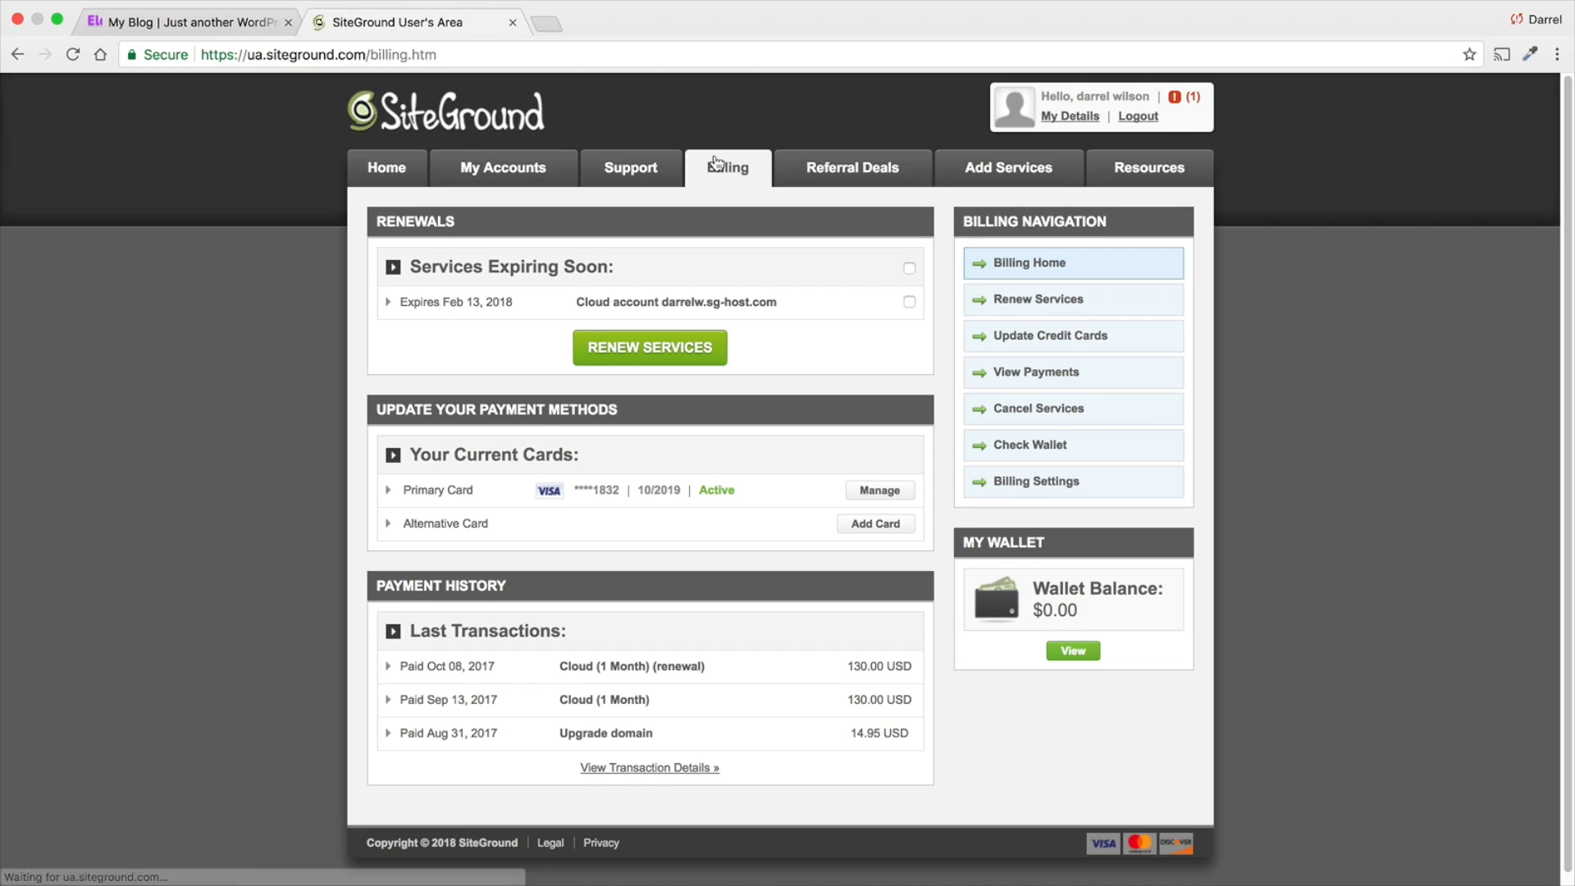
click(950, 166)
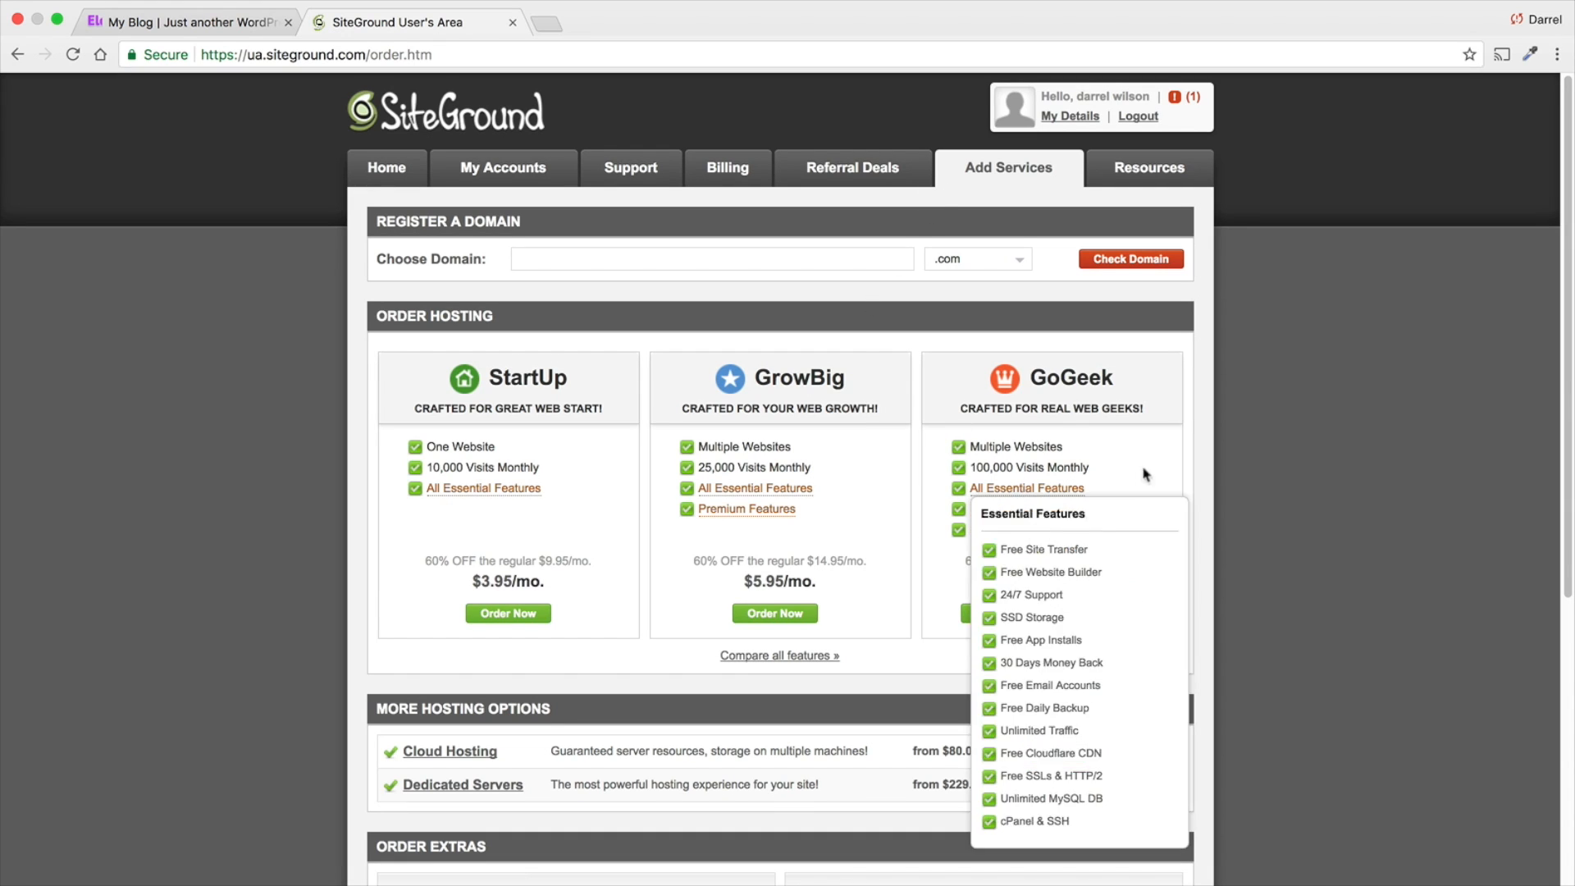
scroll(1061, 464, down, 2)
scroll(1058, 464, down, 10)
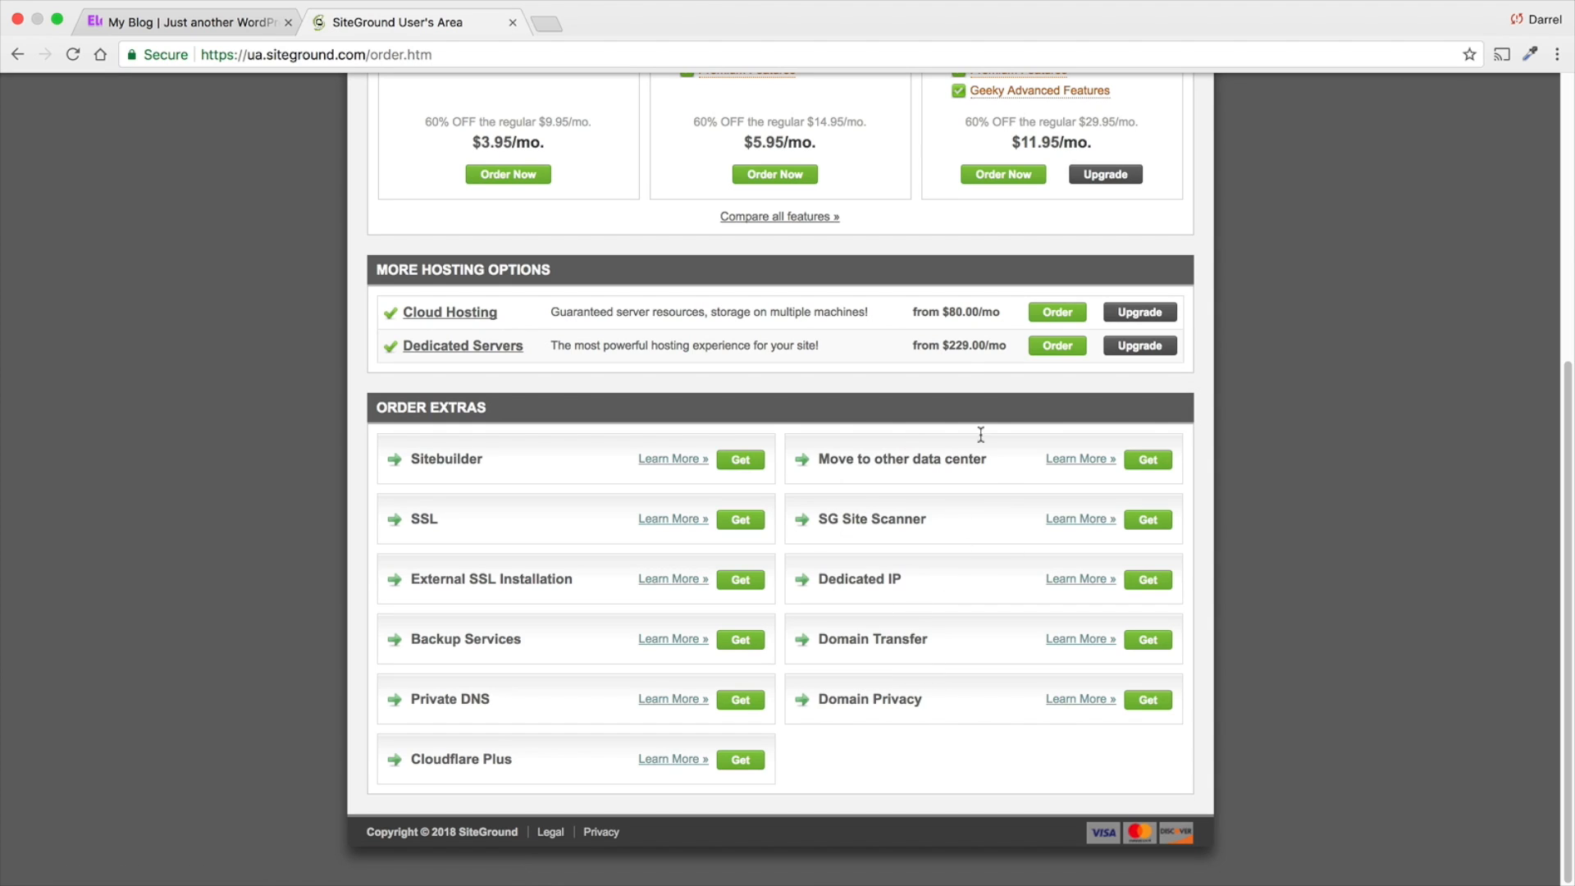
scroll(881, 544, up, 12)
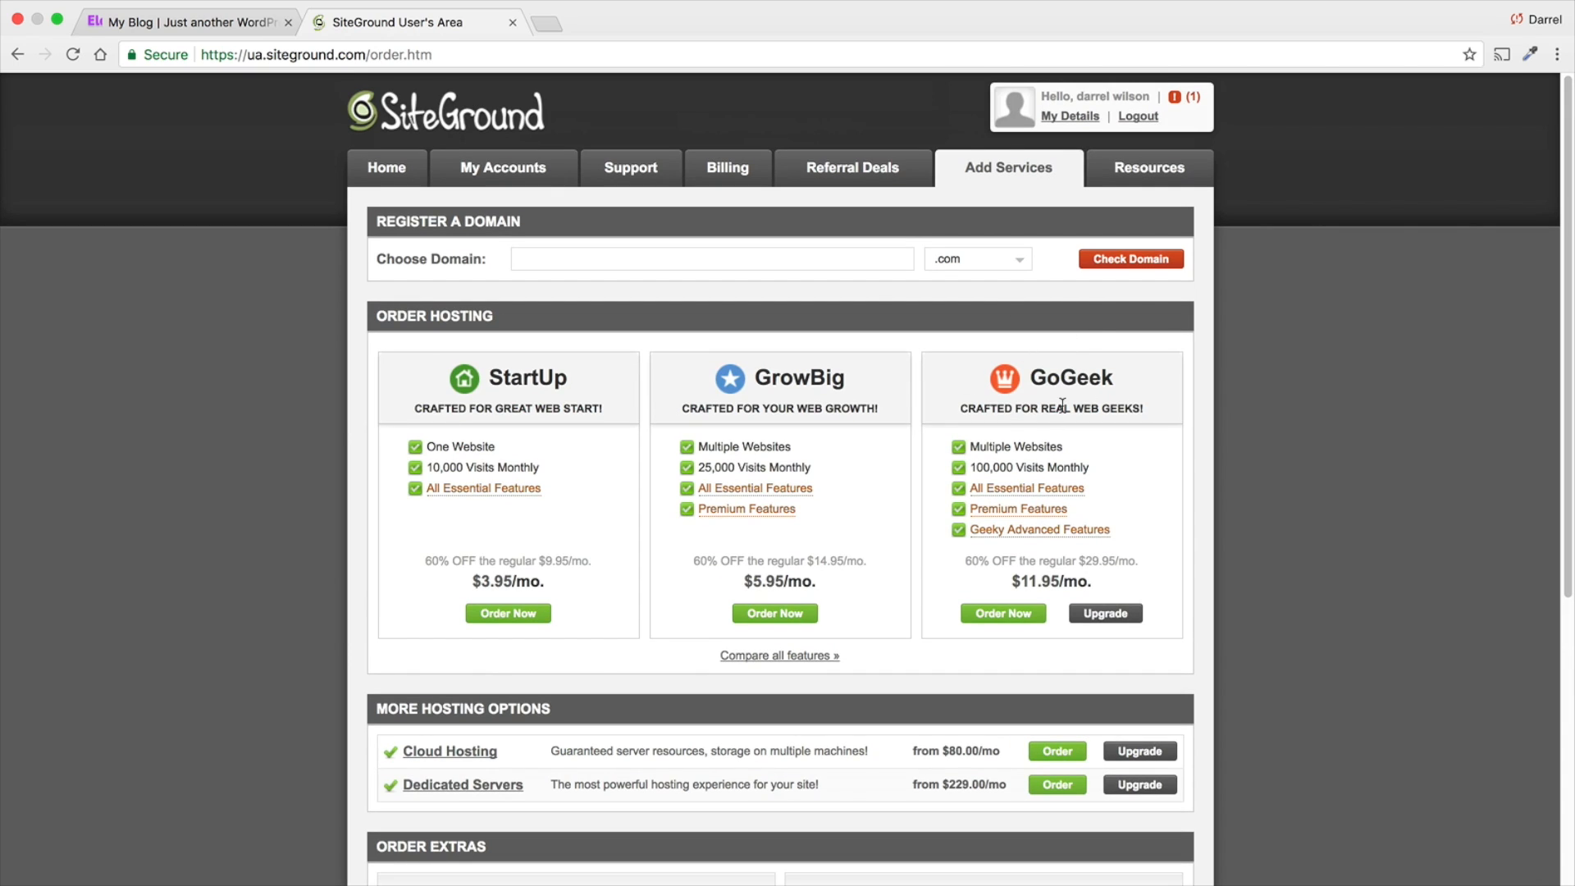
click(388, 179)
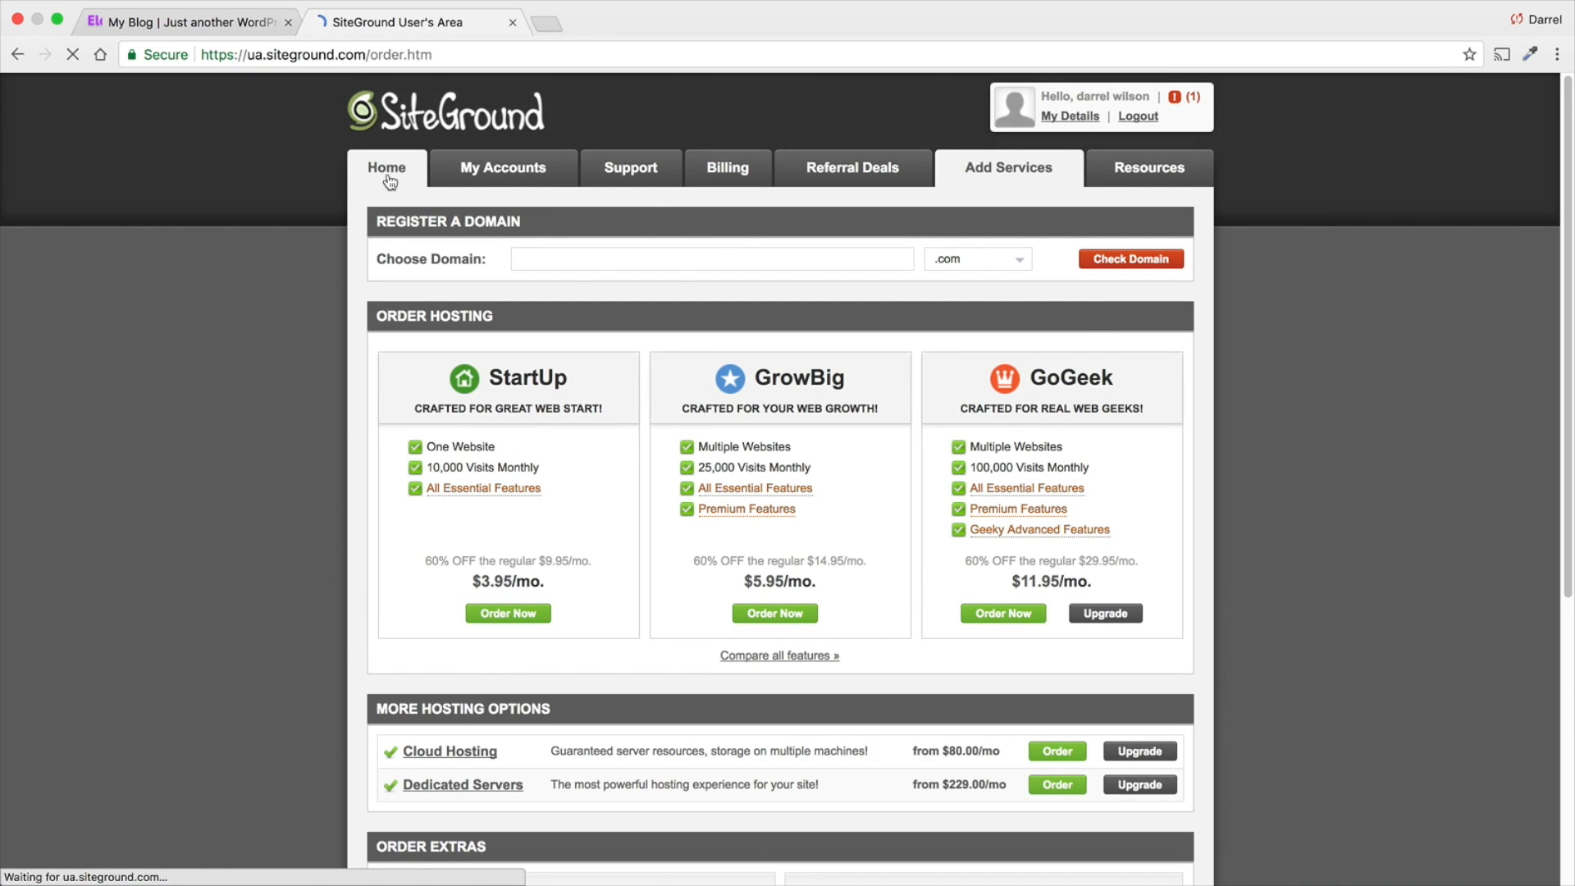
- Manage the whmcstutorial.net hosting account from the accounts list and open its cPanel
click(466, 179)
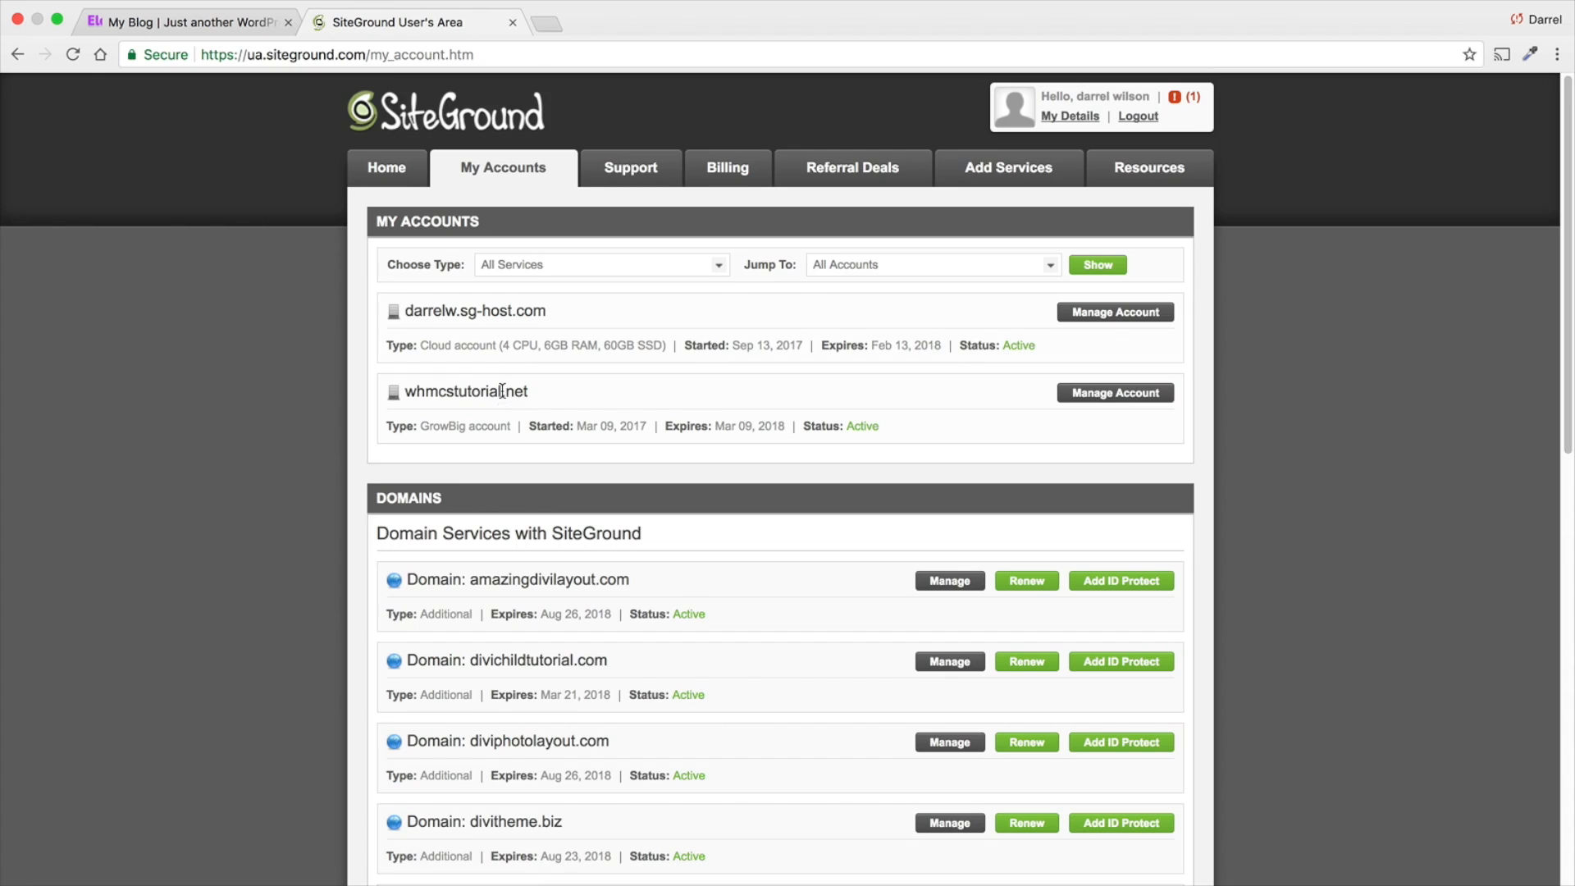
scroll(500, 386, down, 2)
scroll(574, 624, down, 4)
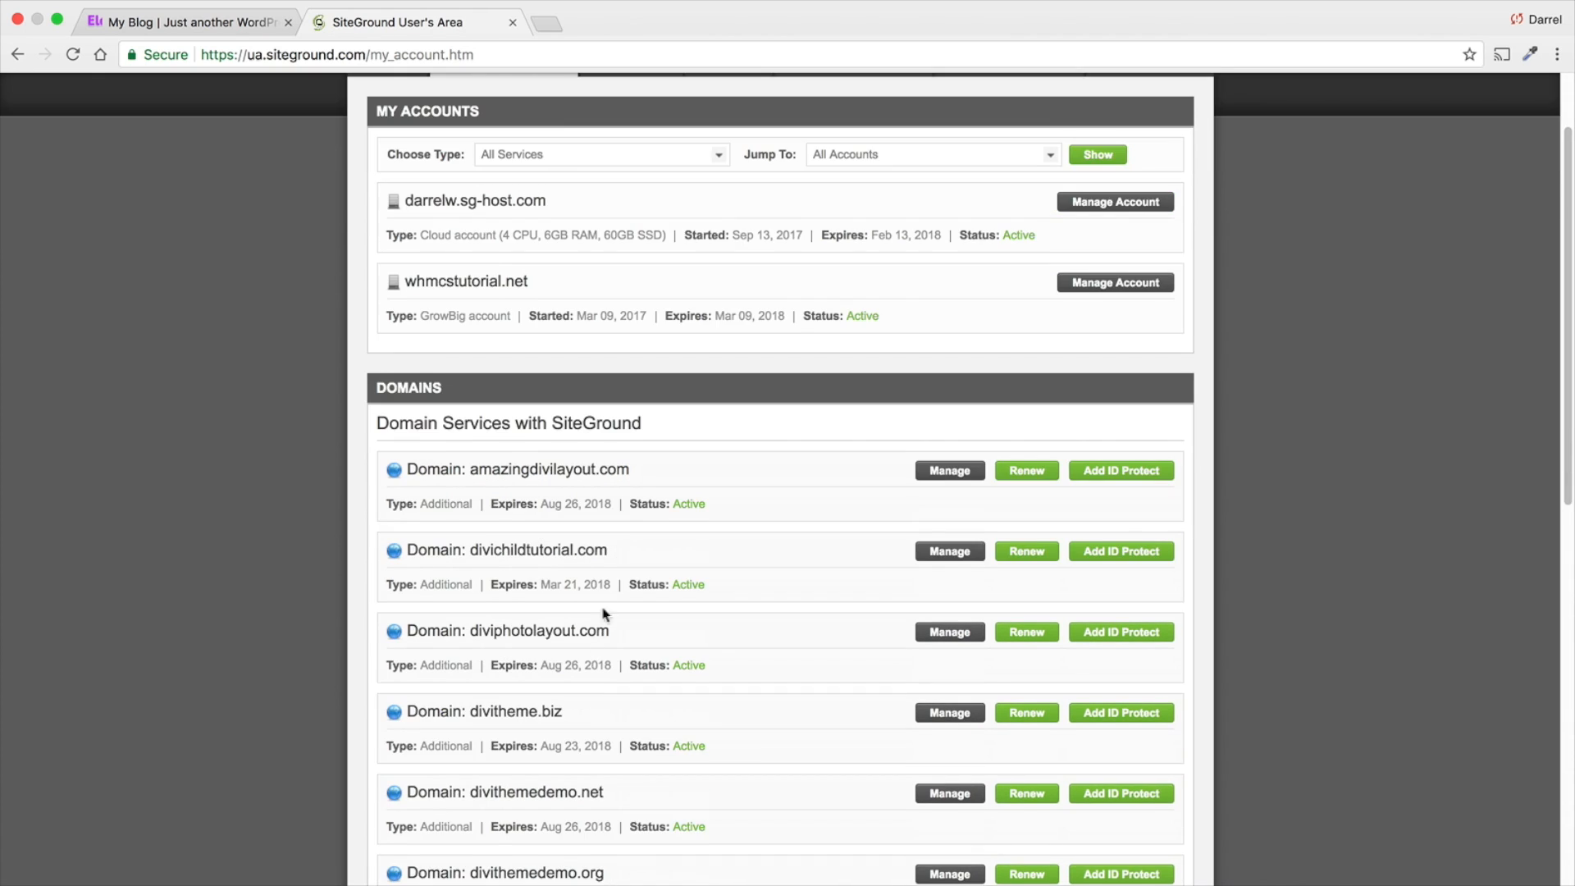
scroll(598, 590, up, 6)
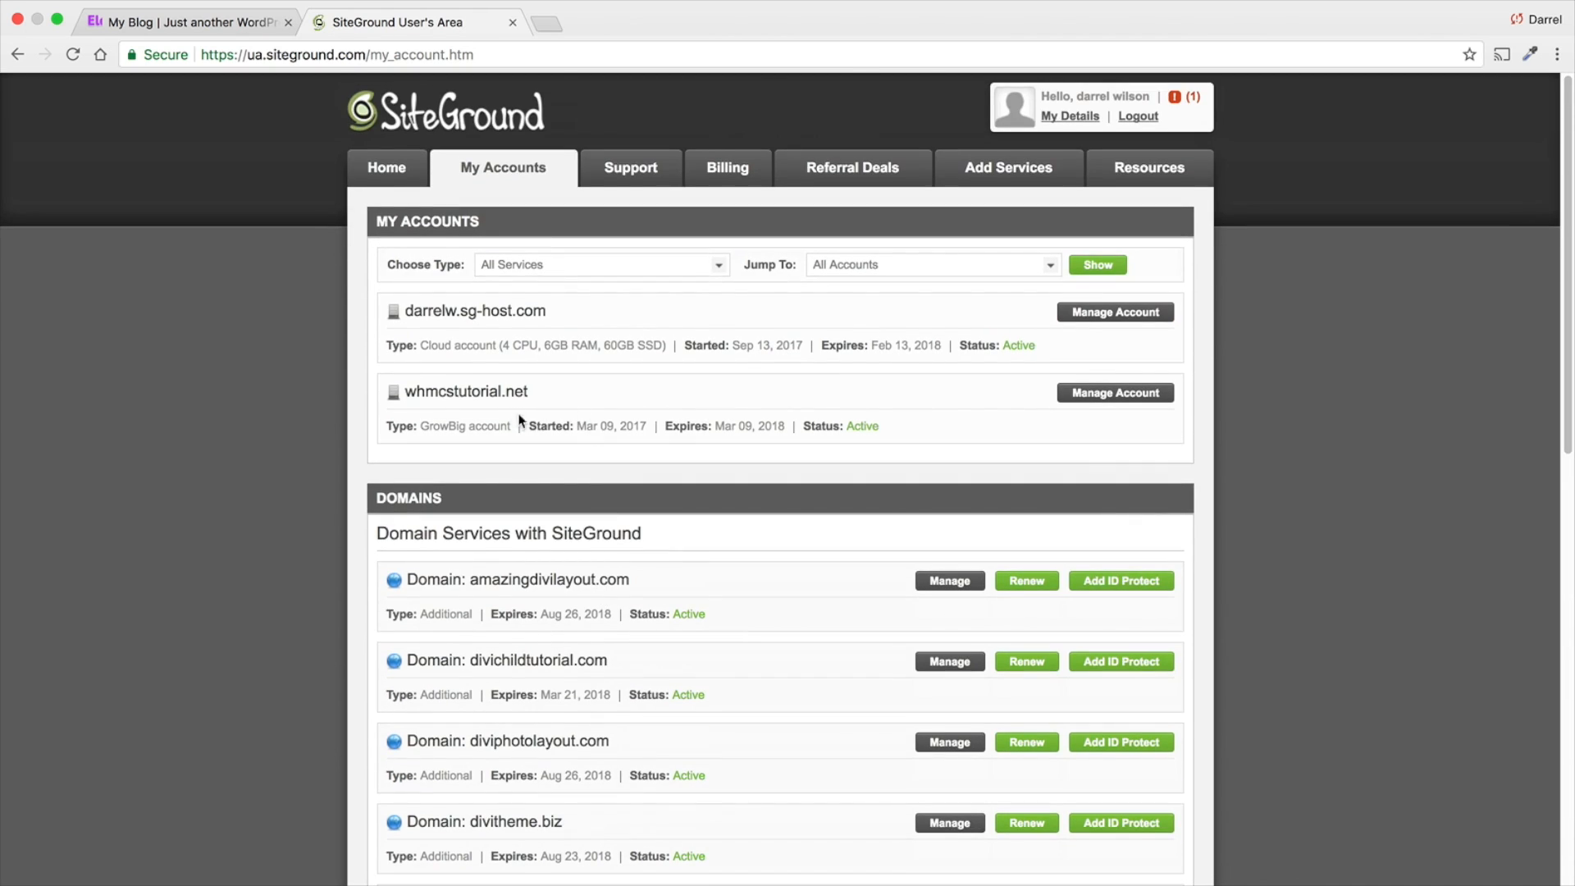
click(1105, 398)
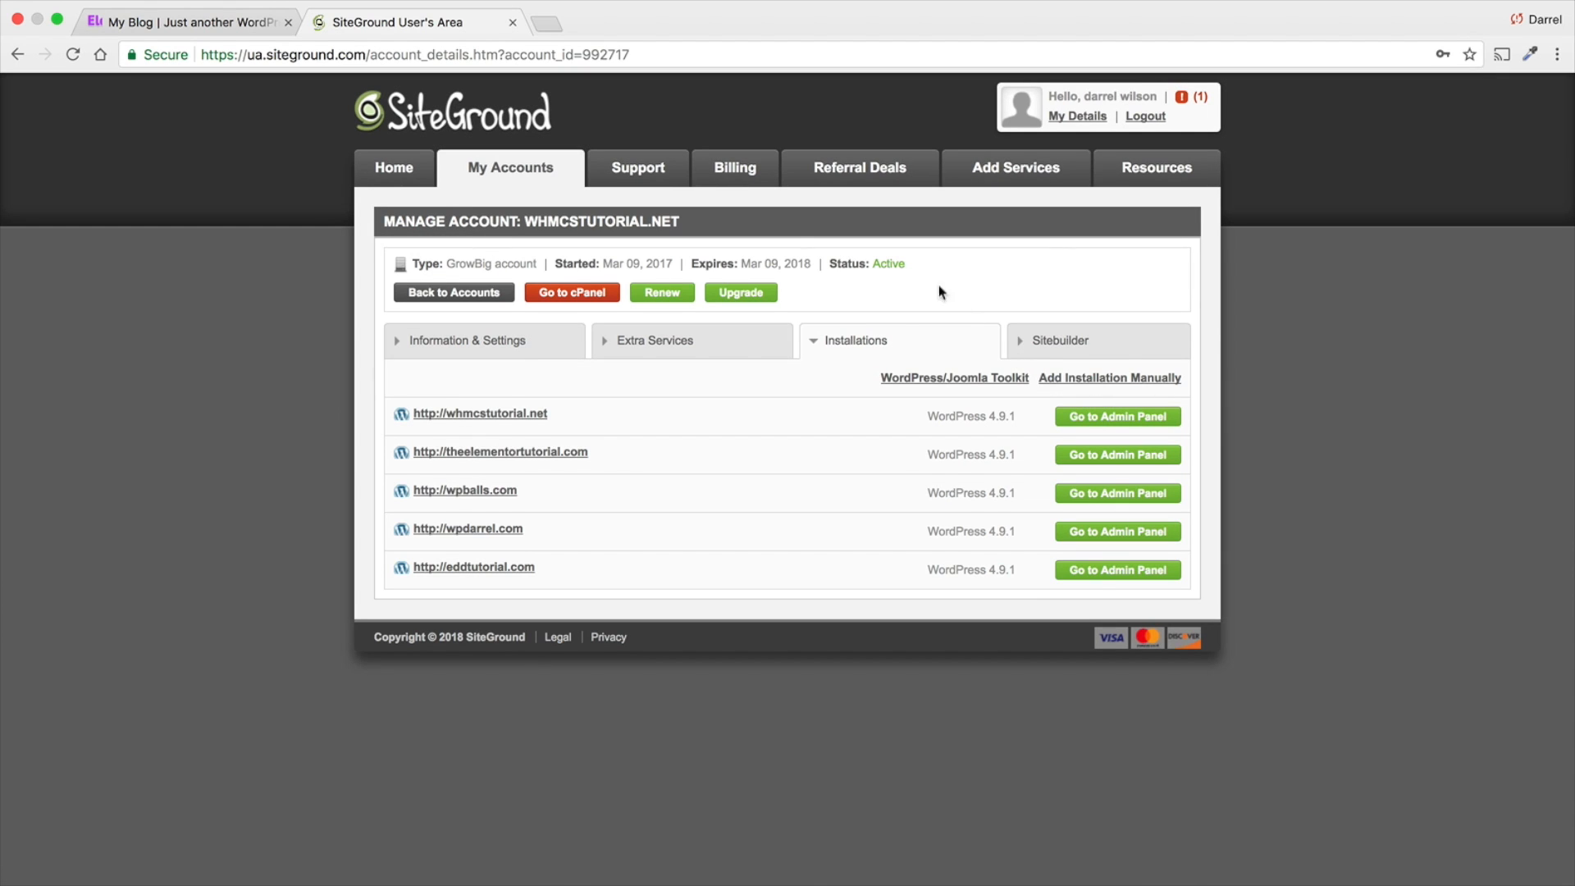
click(563, 292)
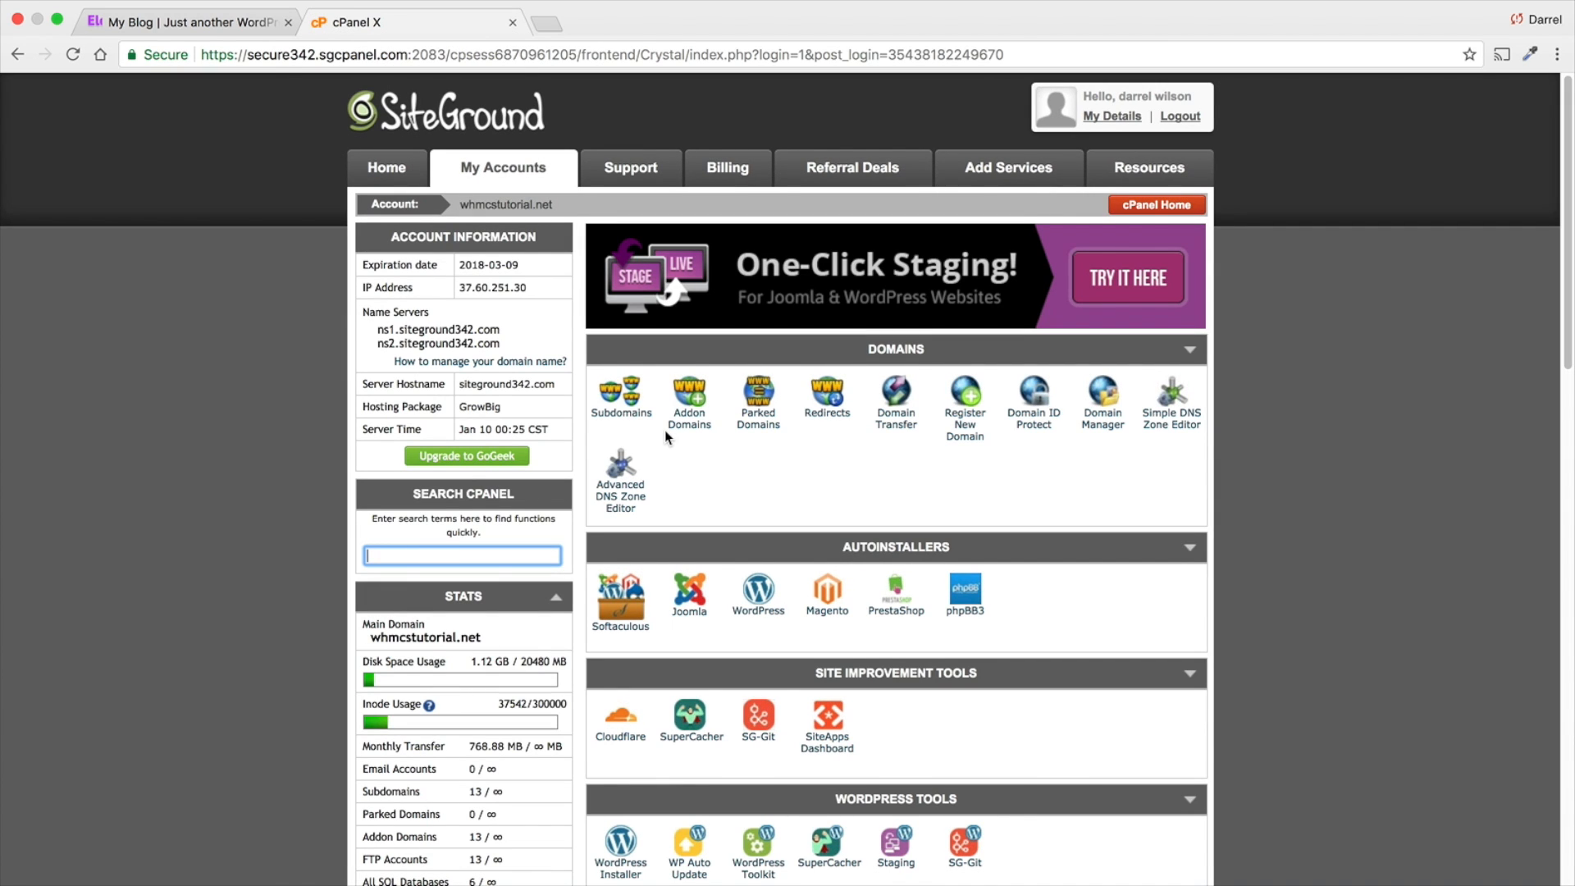
- Open the WordPress autoinstaller in cPanel and start a new WordPress installation
scroll(664, 430, down, 1)
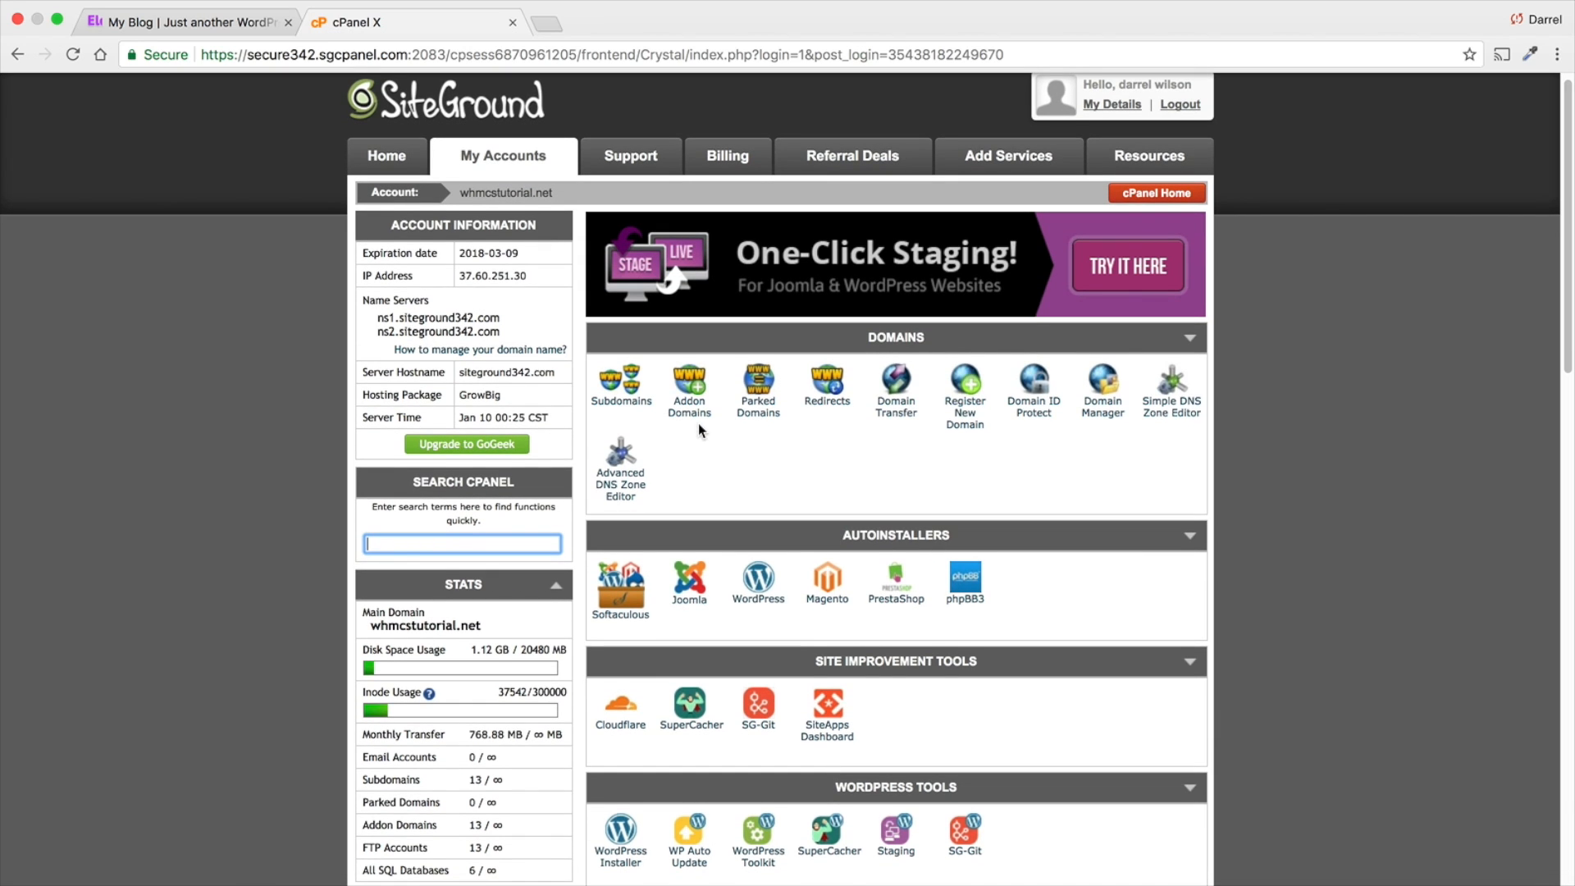
scroll(698, 423, down, 5)
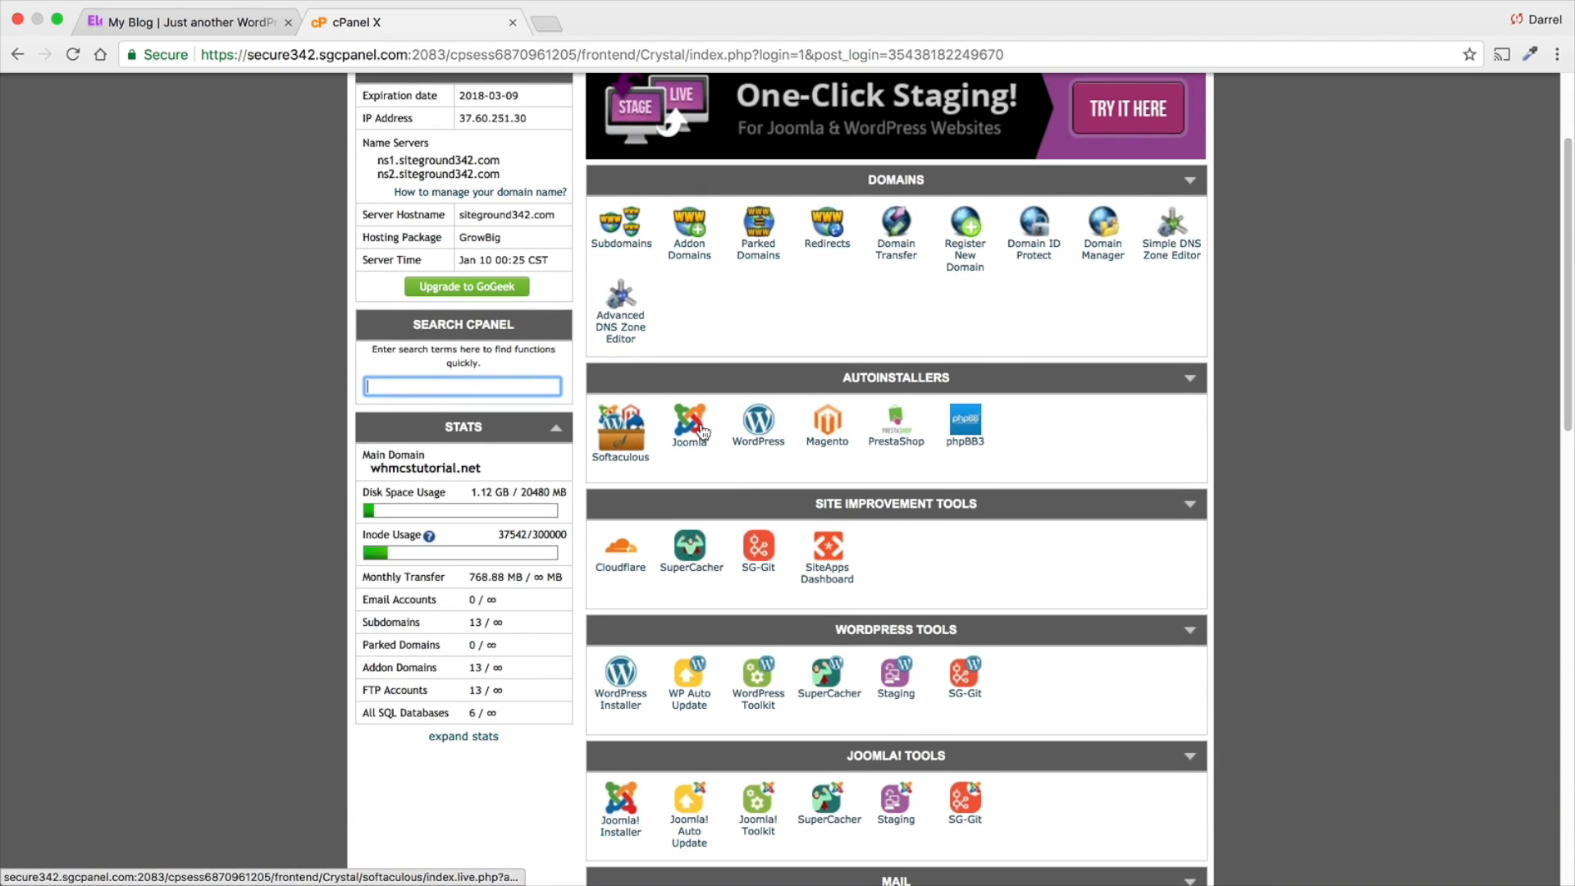
click(752, 423)
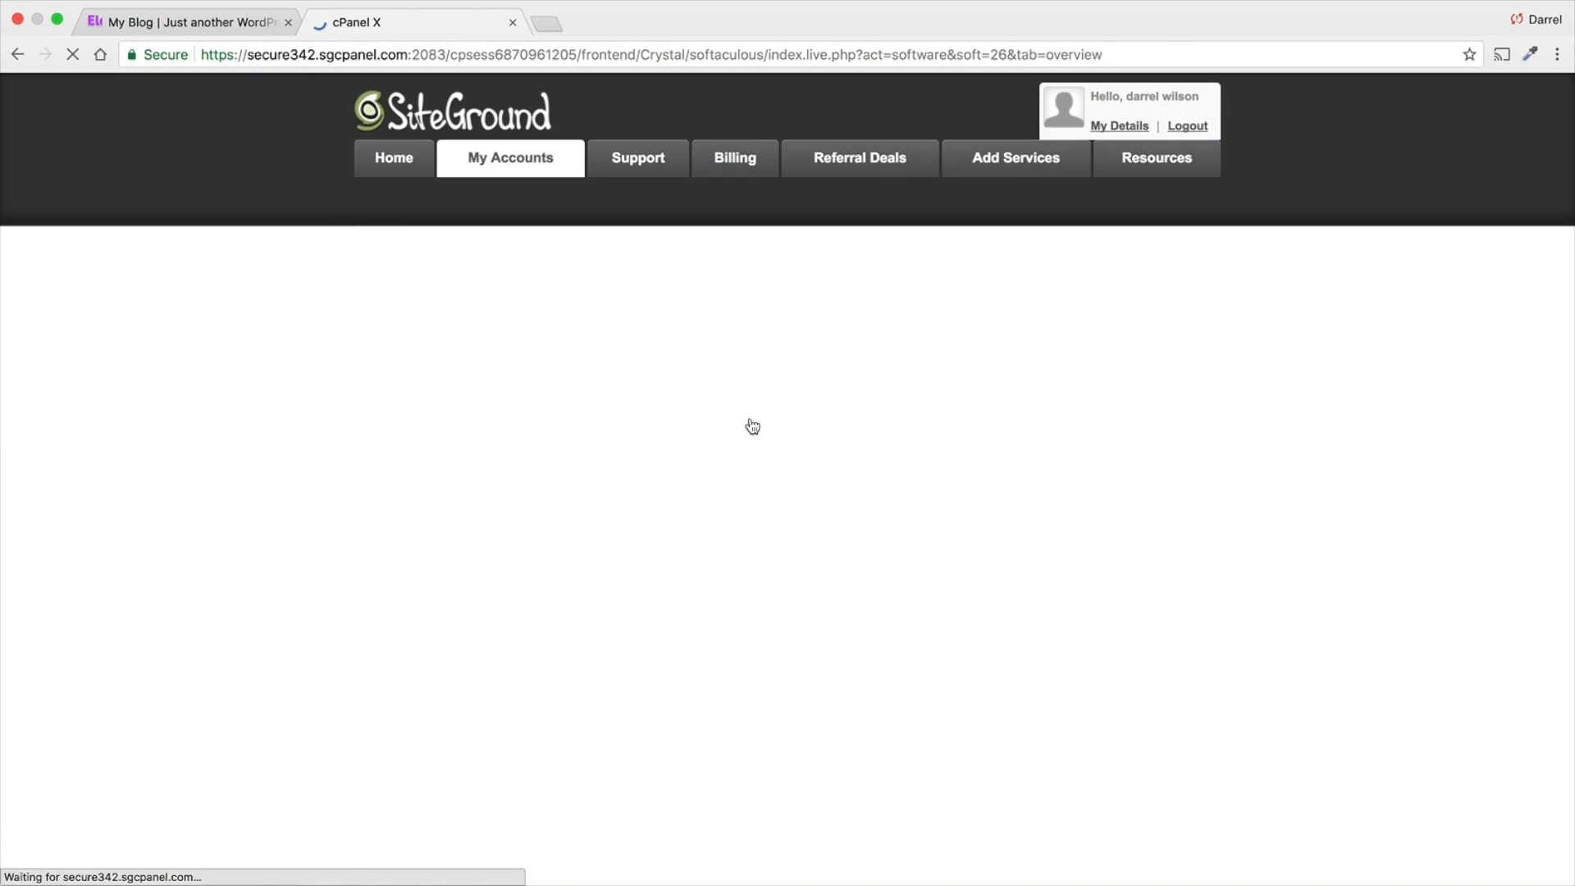
scroll(741, 425, down, 5)
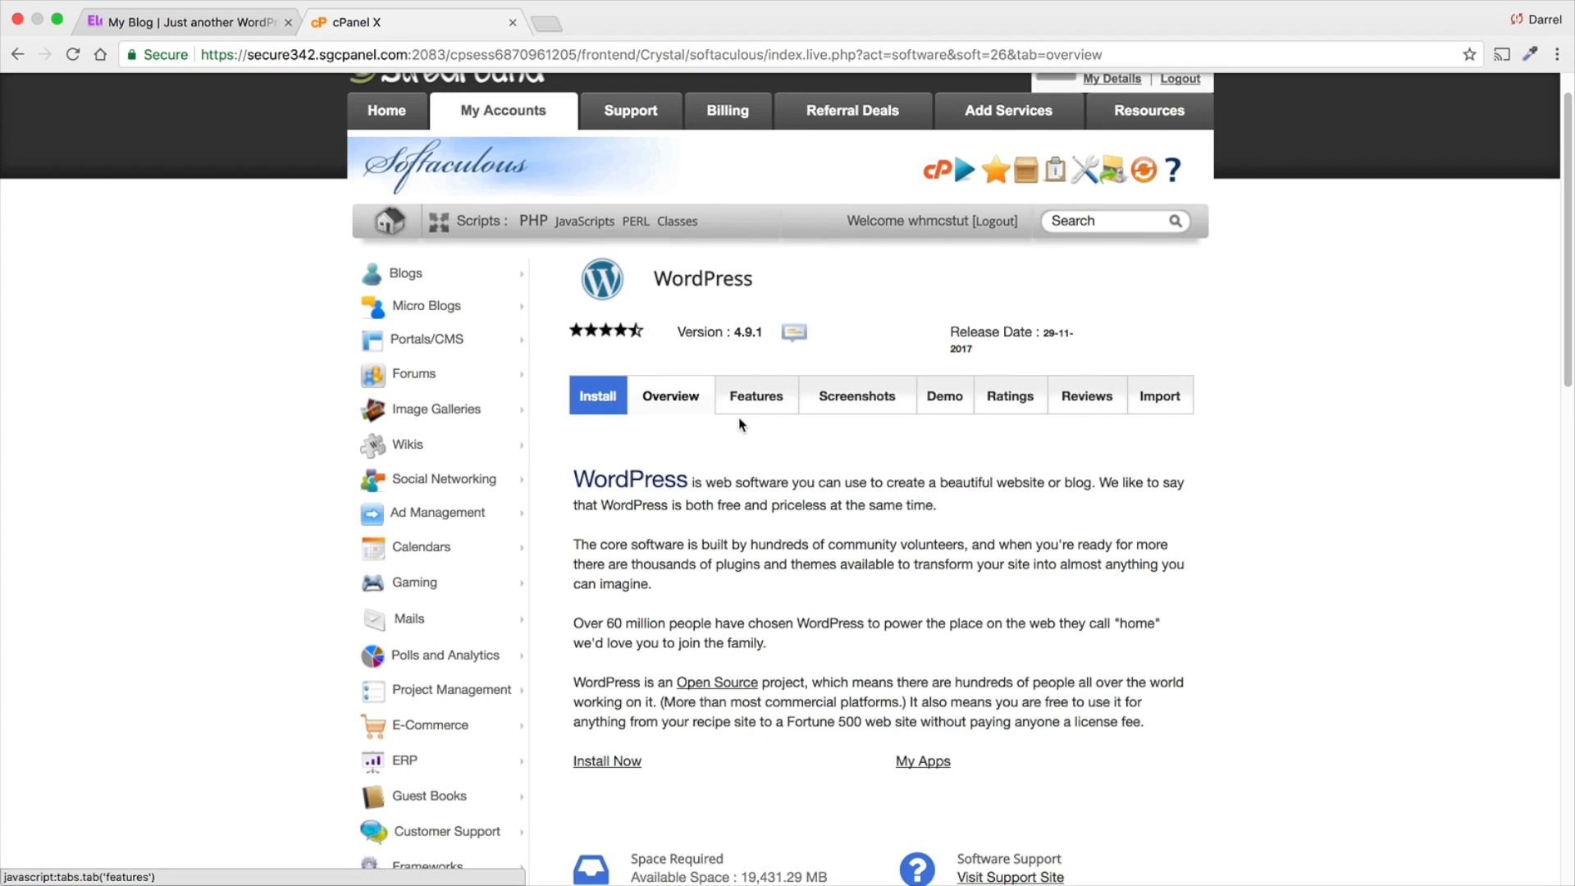
scroll(738, 420, down, 1)
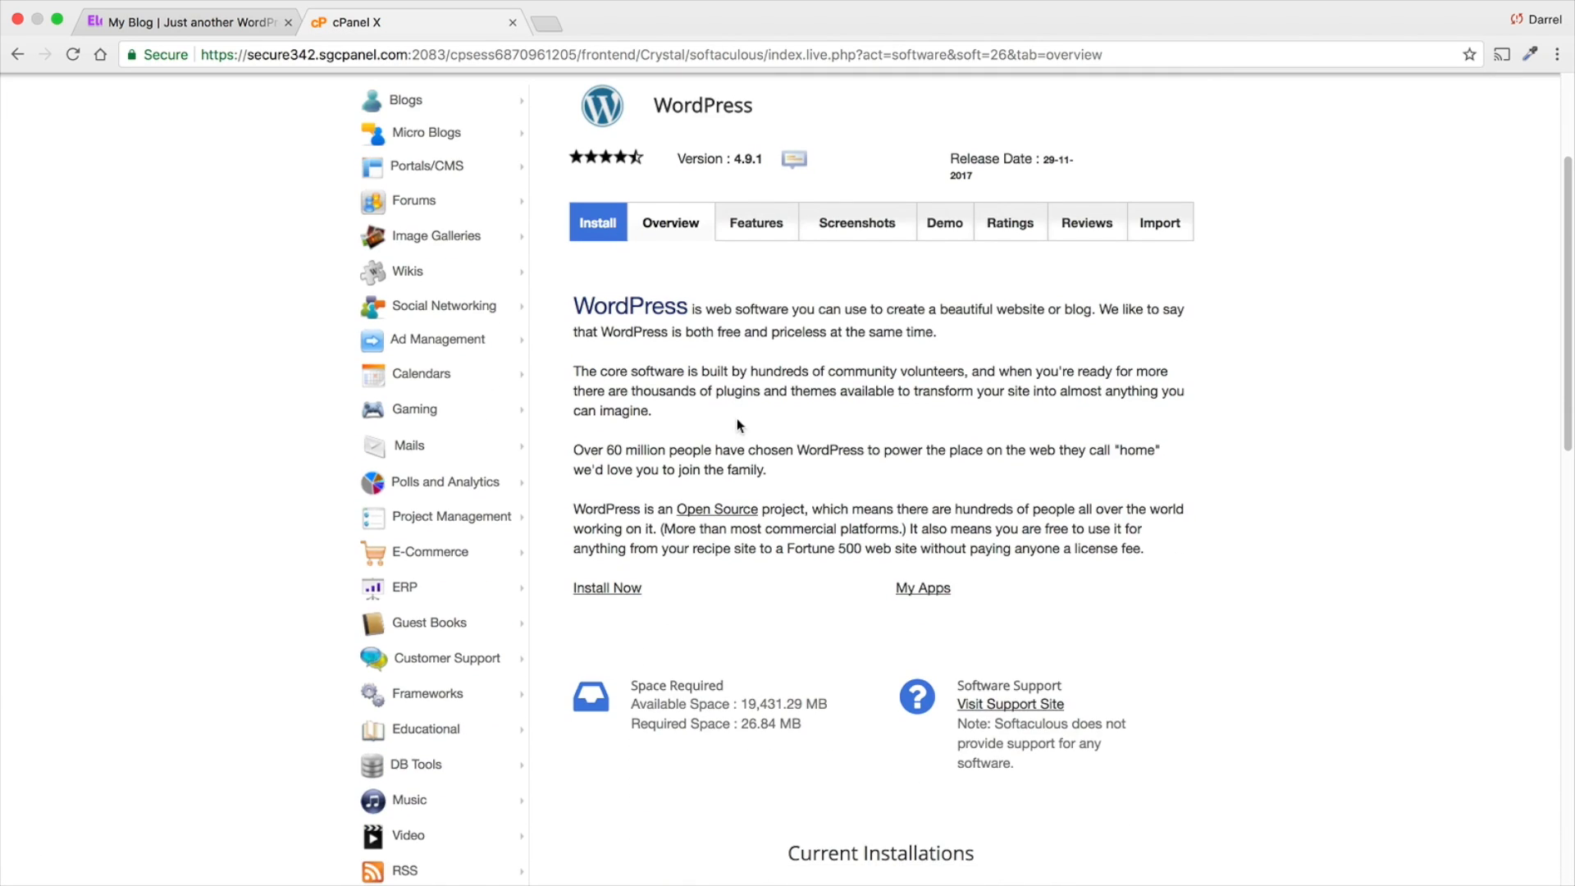
click(623, 591)
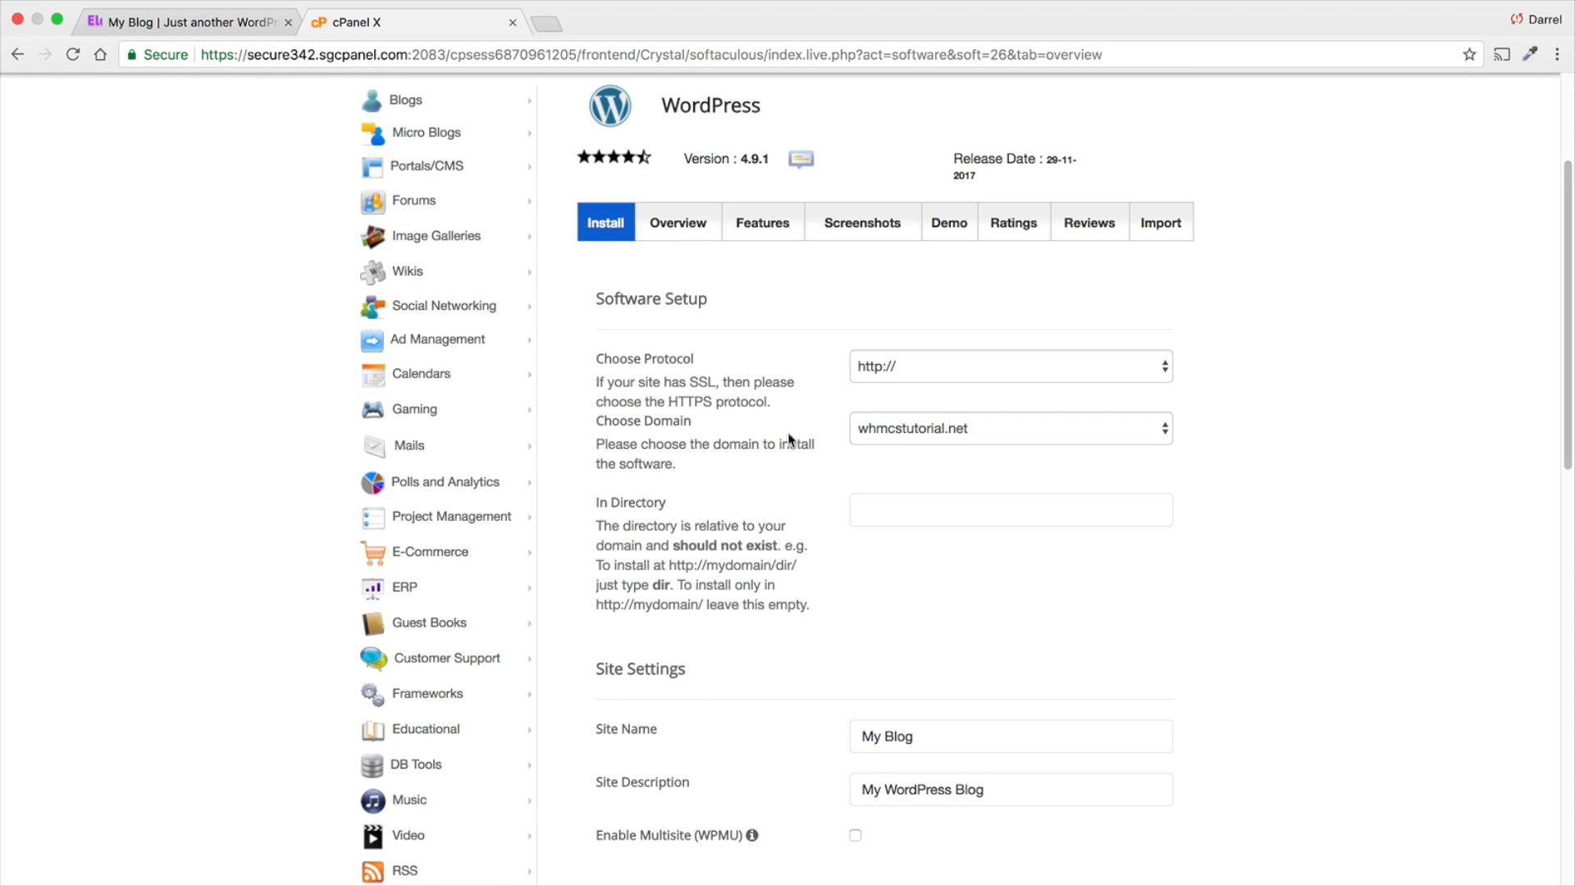
click(868, 430)
click(905, 429)
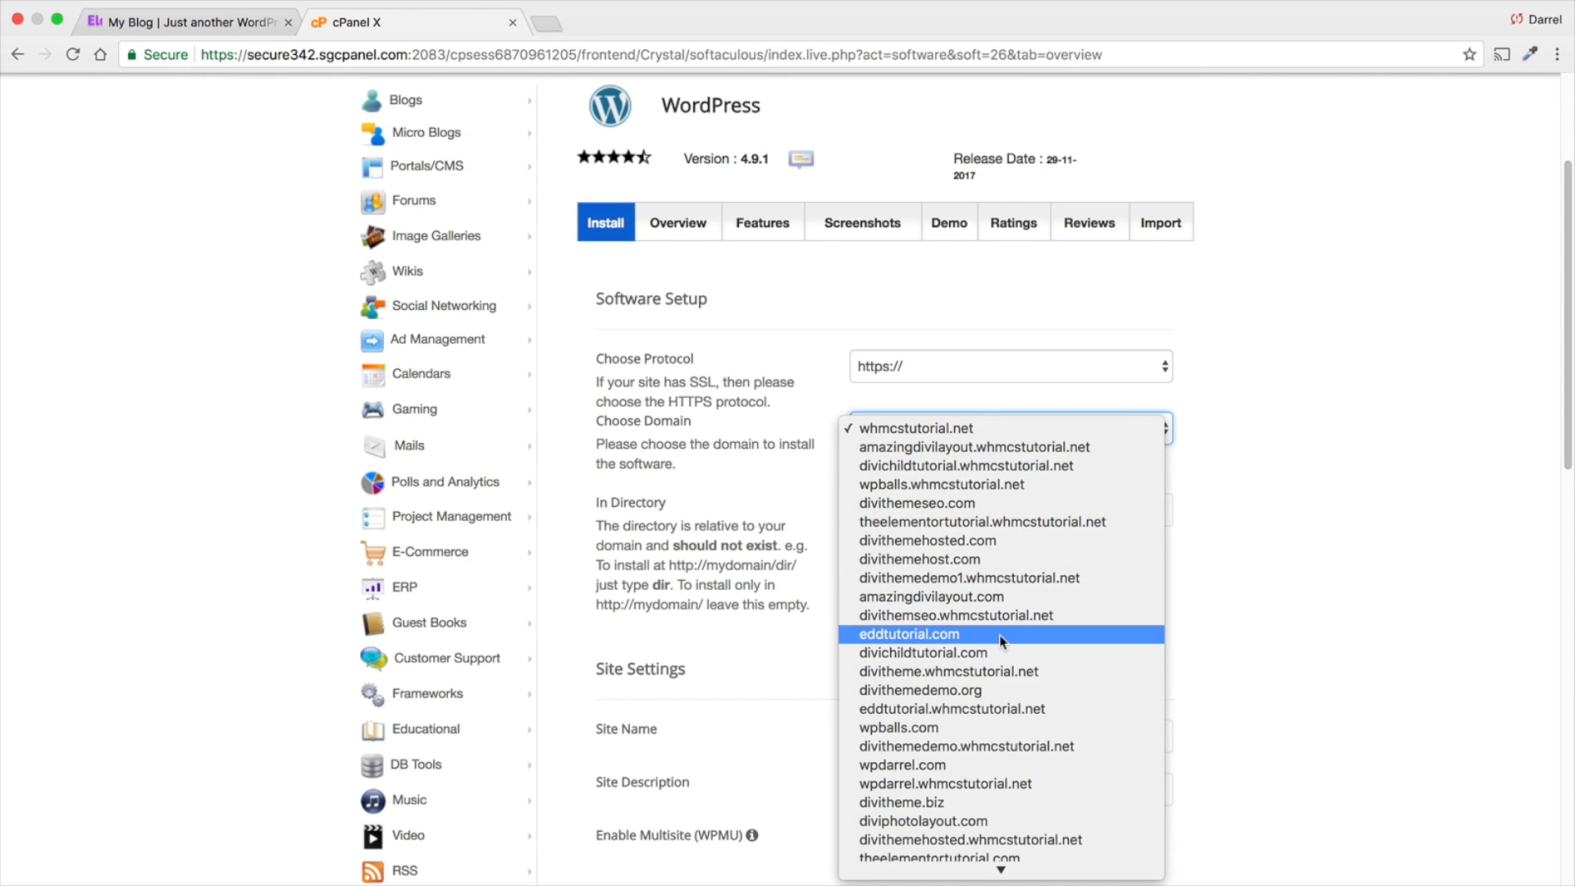
scroll(1013, 697, down, 2)
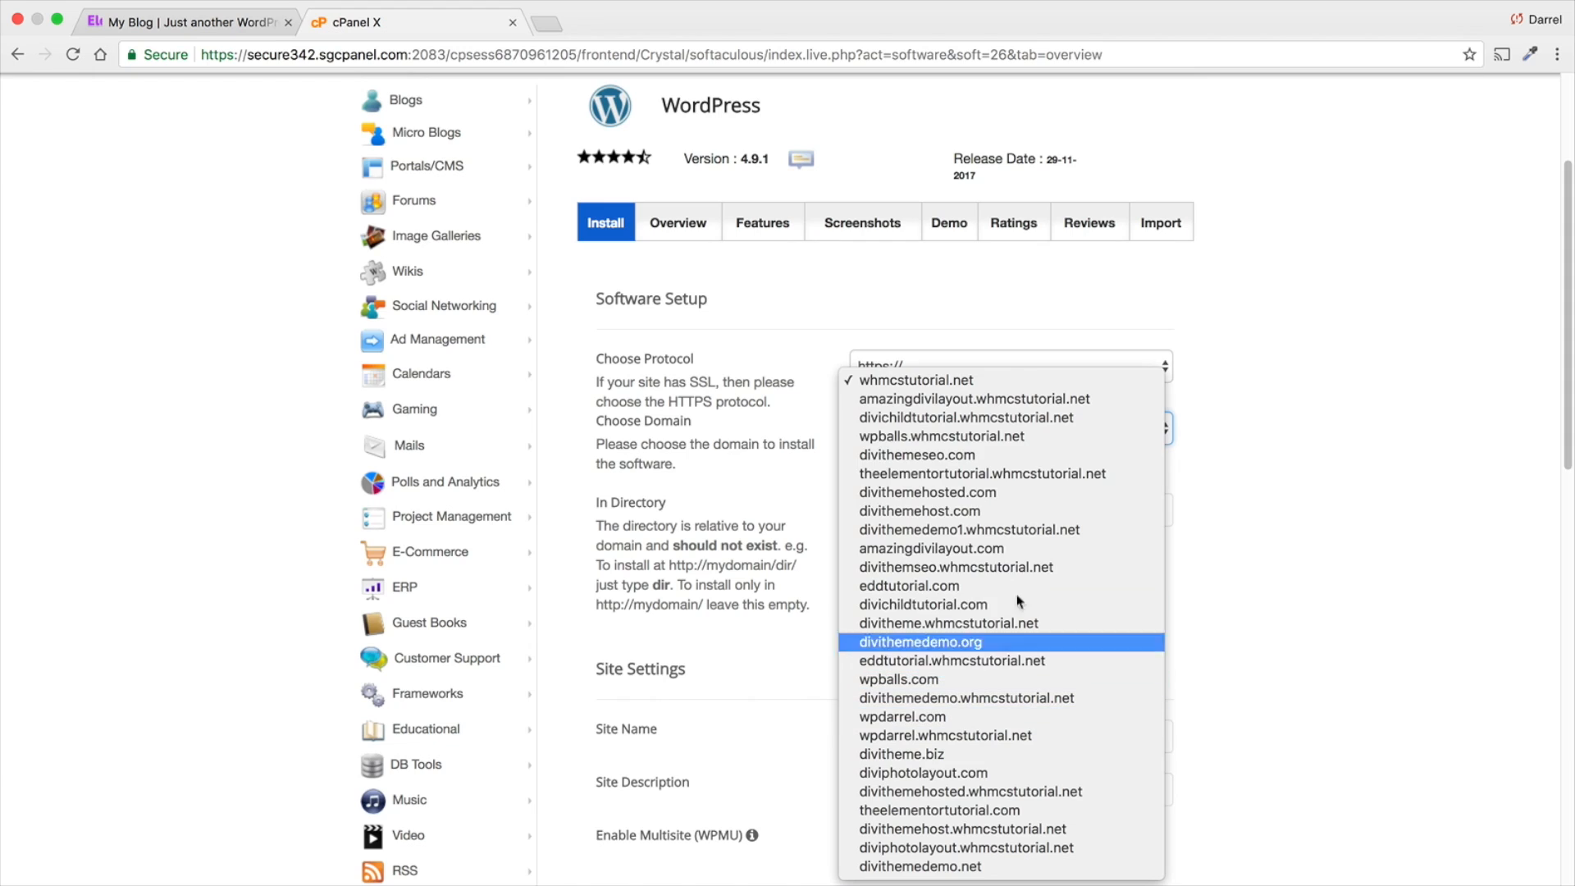
click(1006, 381)
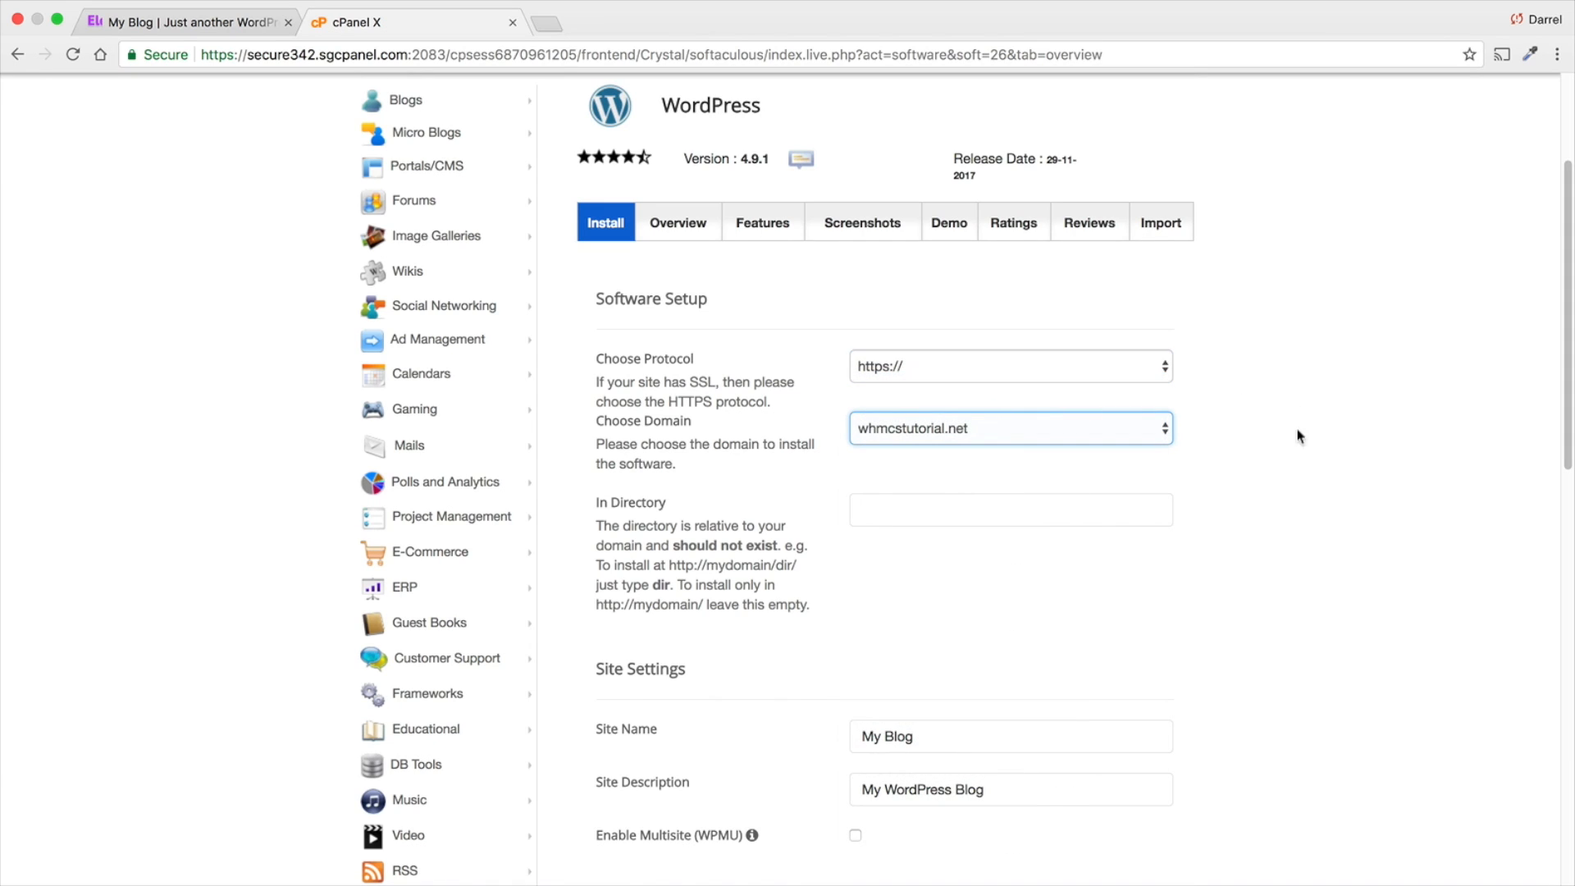
click(968, 504)
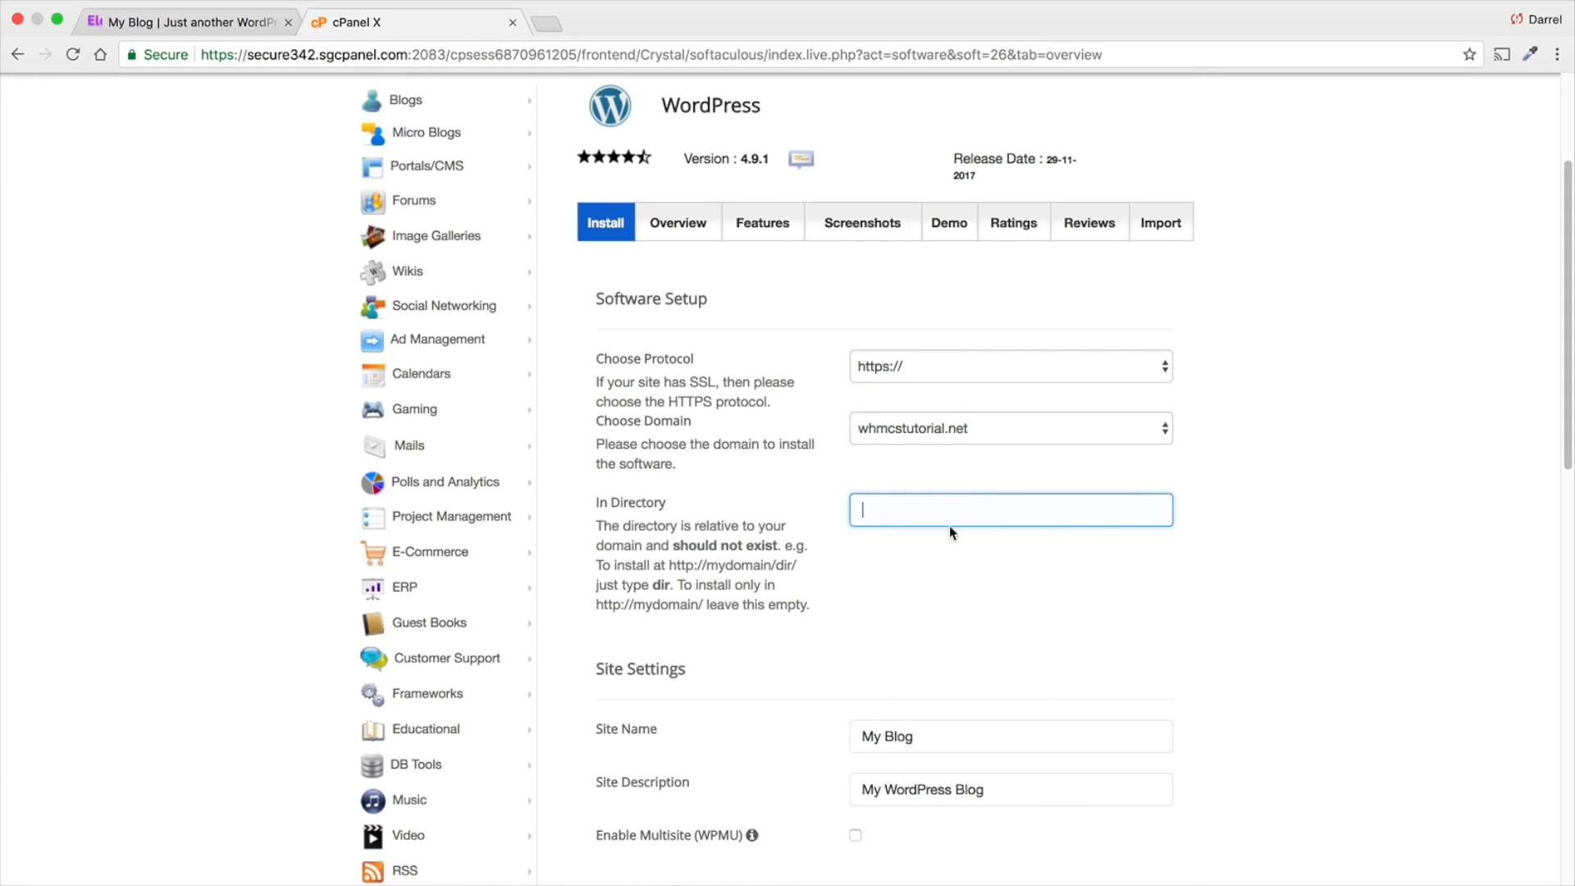
scroll(894, 551, down, 3)
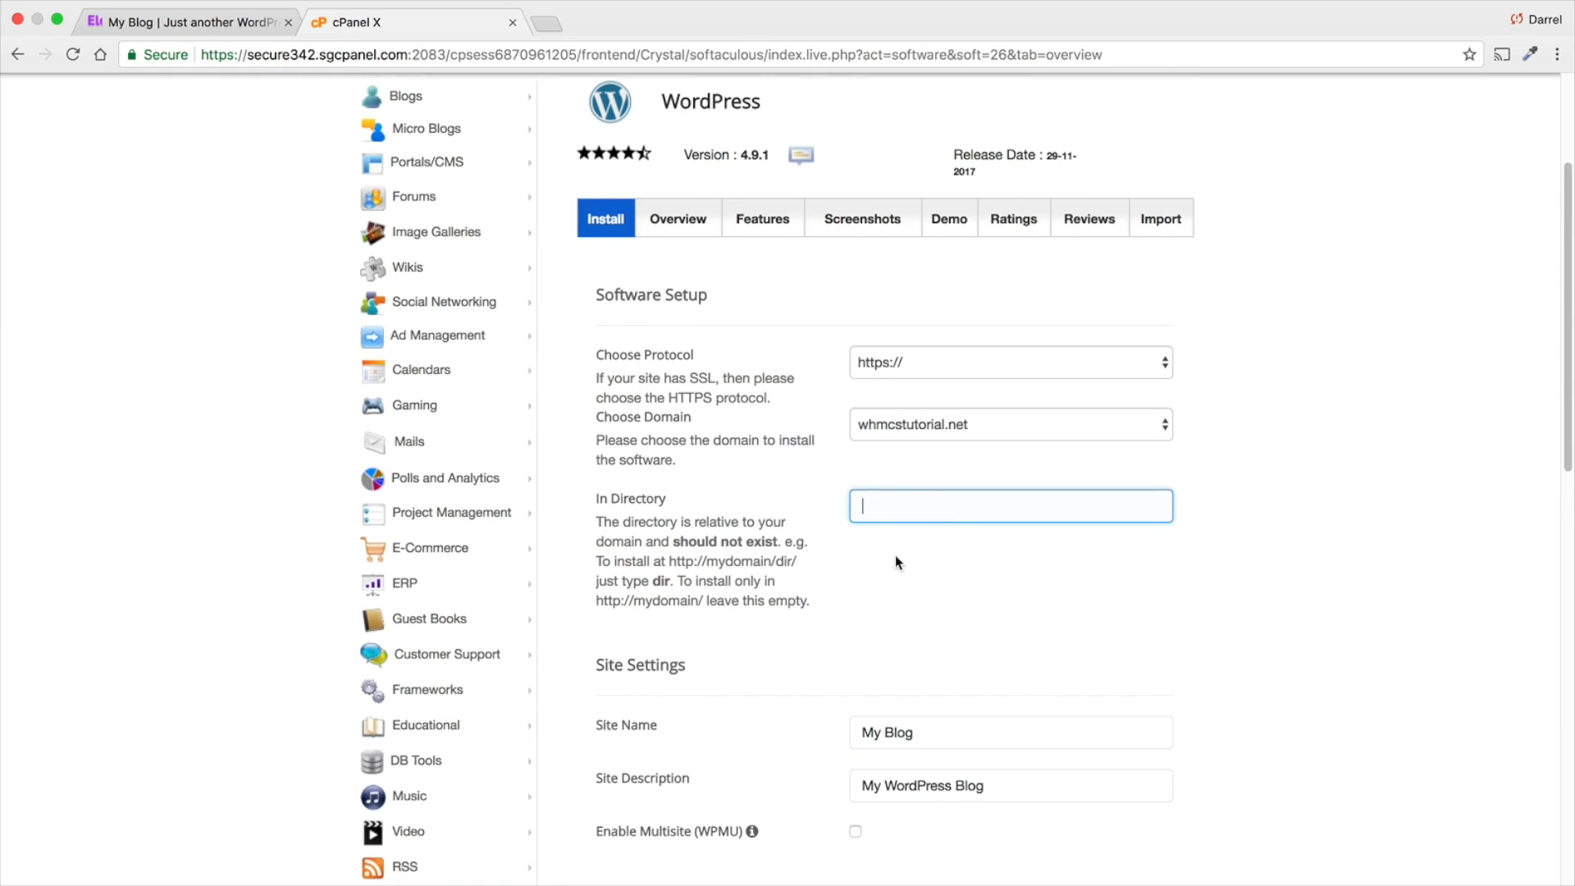
click(895, 501)
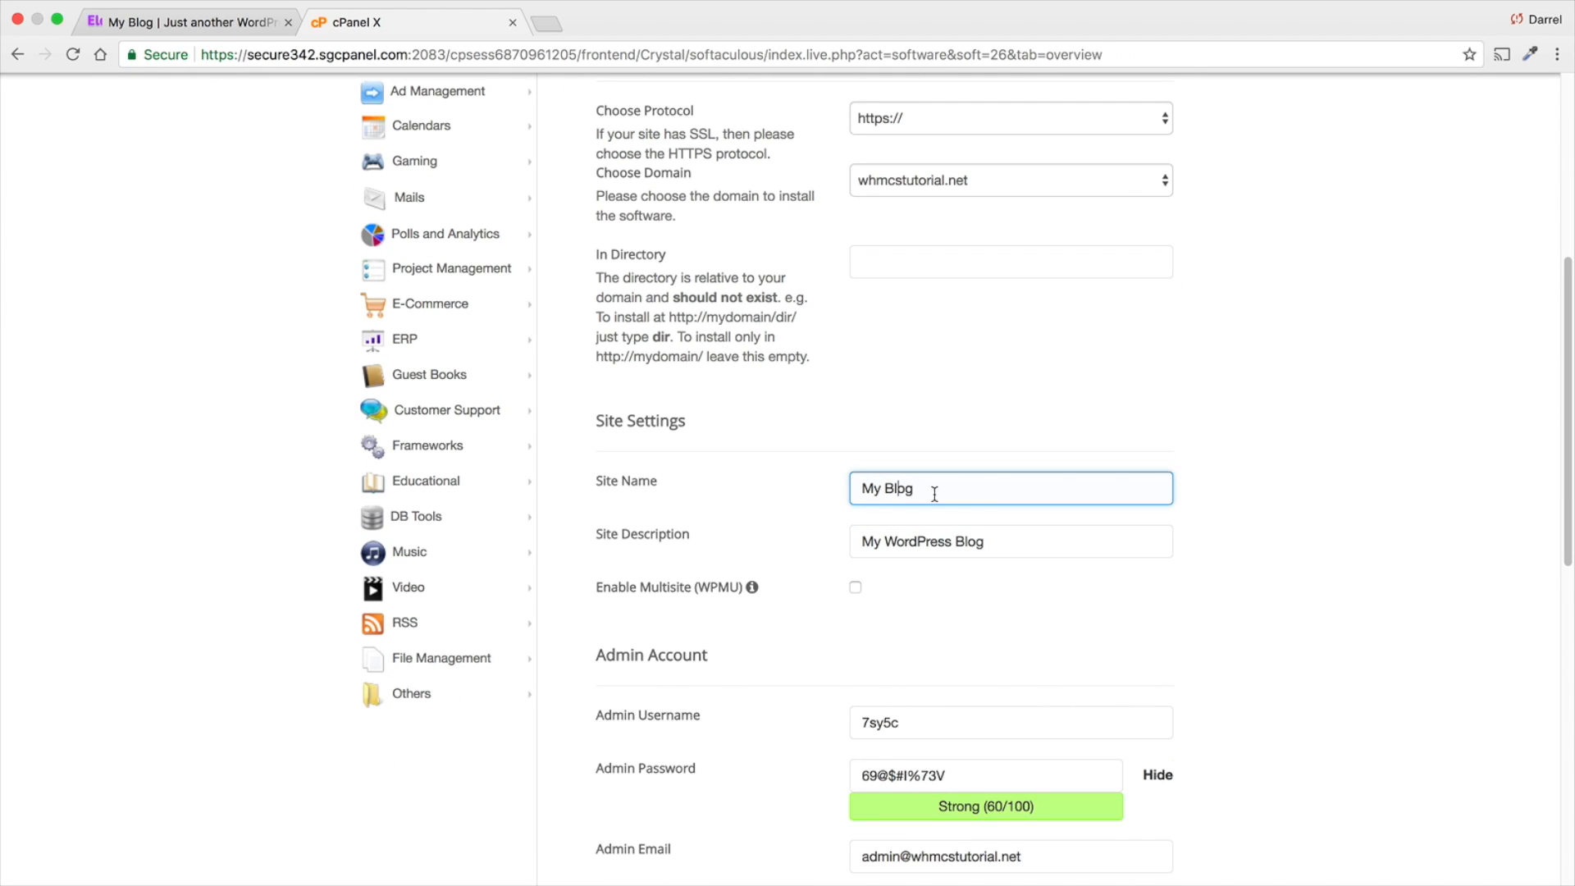
- Set the site name to PATTY and the site description to The Best Dog
click(999, 493)
double_click(999, 493)
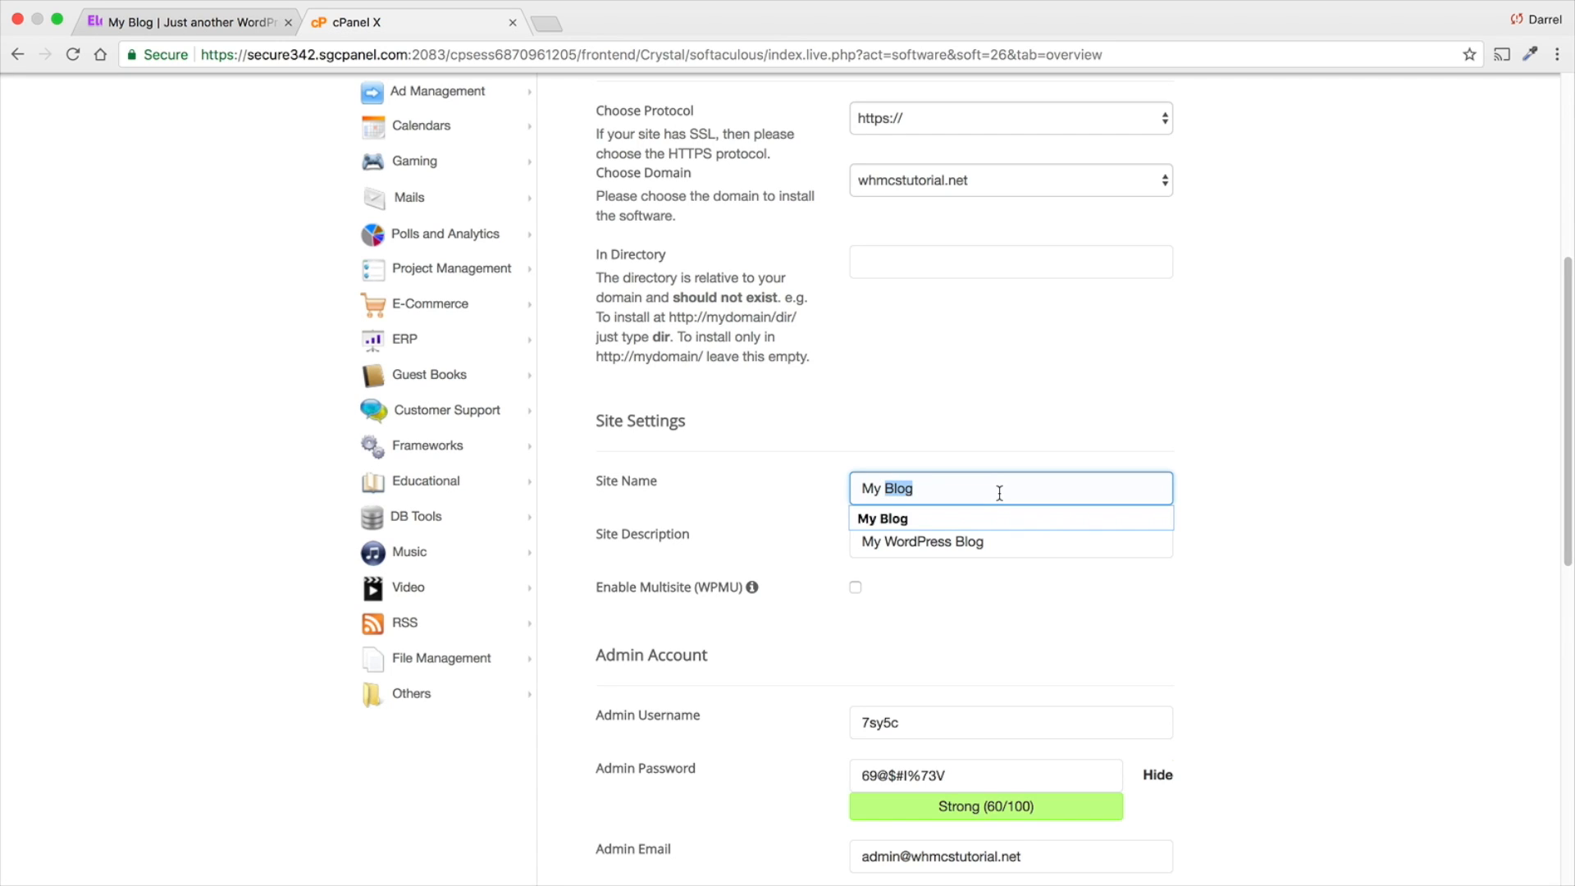
drag(934, 493, 658, 499)
text(PAT)
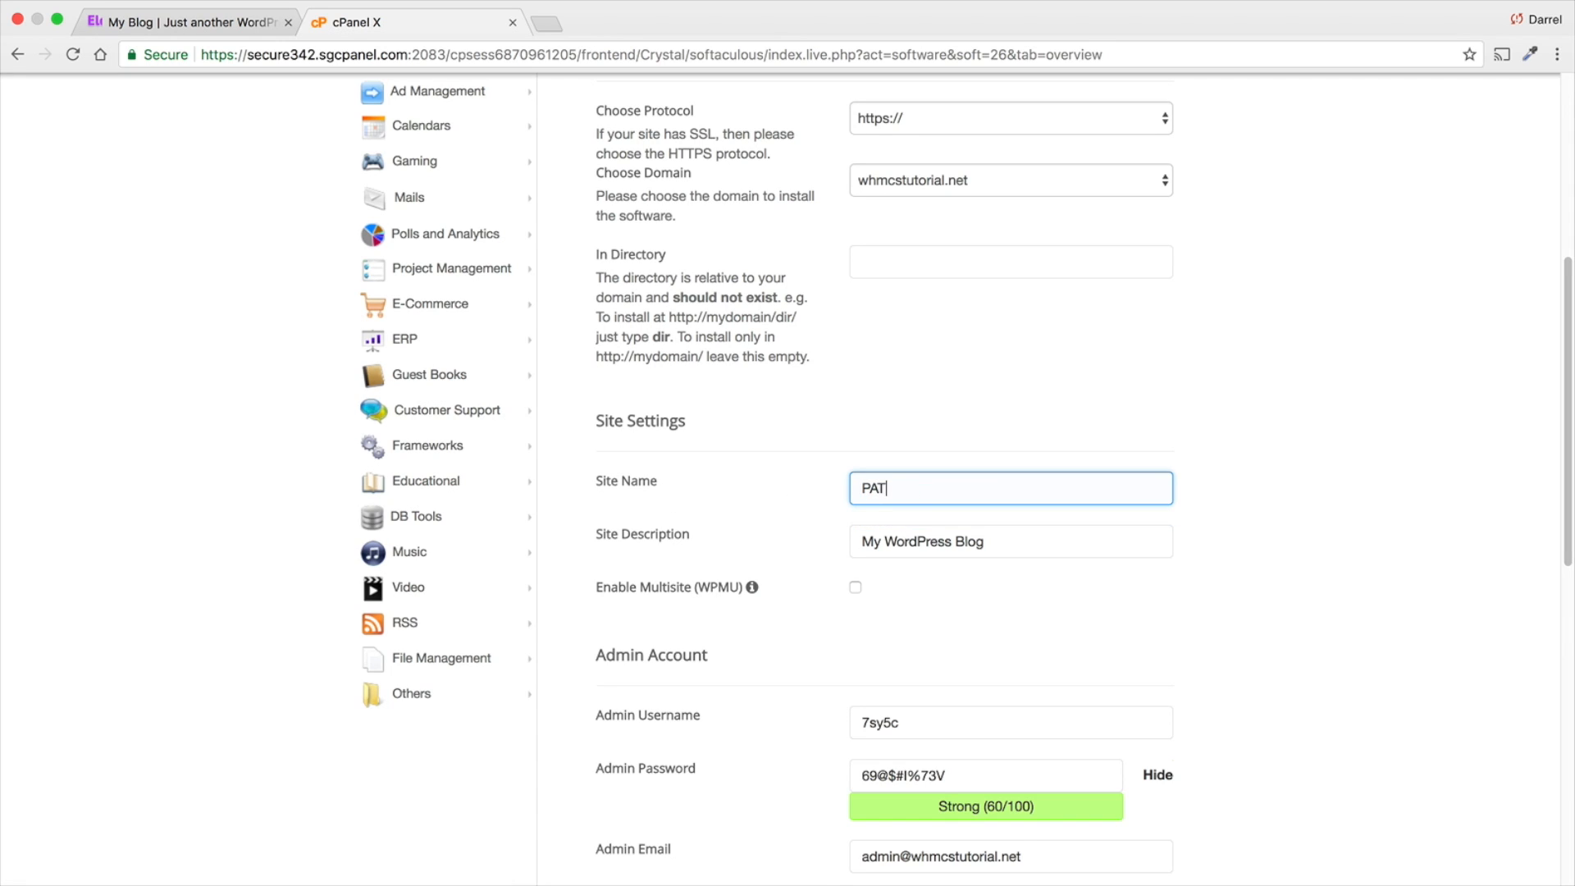
text(TY)
key(Tab)
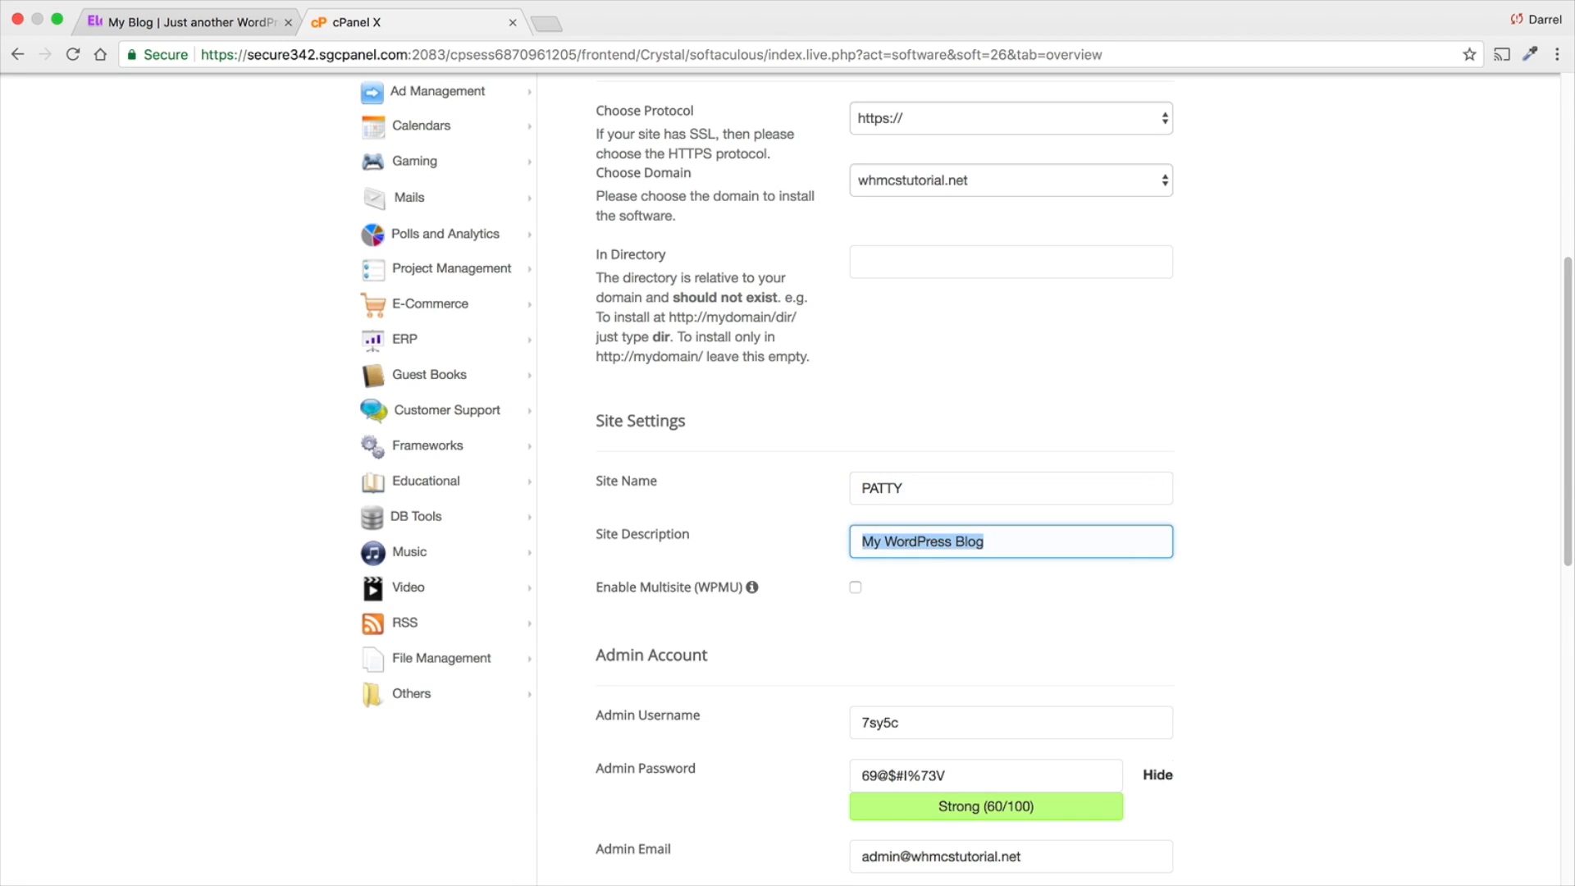
text(The Best Dog)
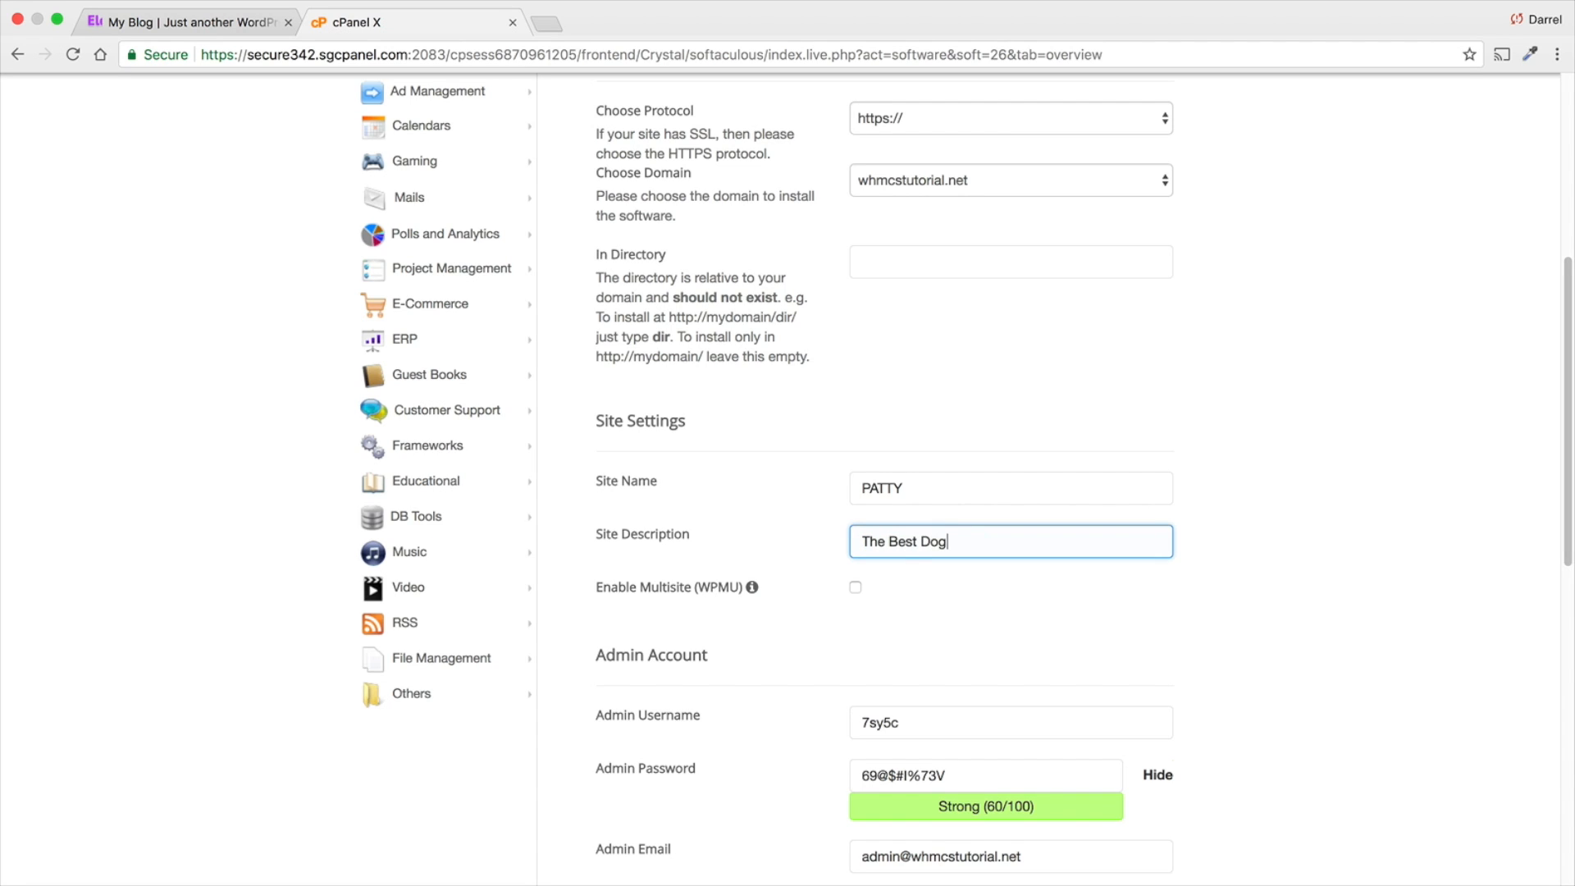
- Replace the generated admin username and admin password with the chosen login credentials, keeping the default admin email
scroll(866, 588, down, 3)
drag(865, 587, 915, 588)
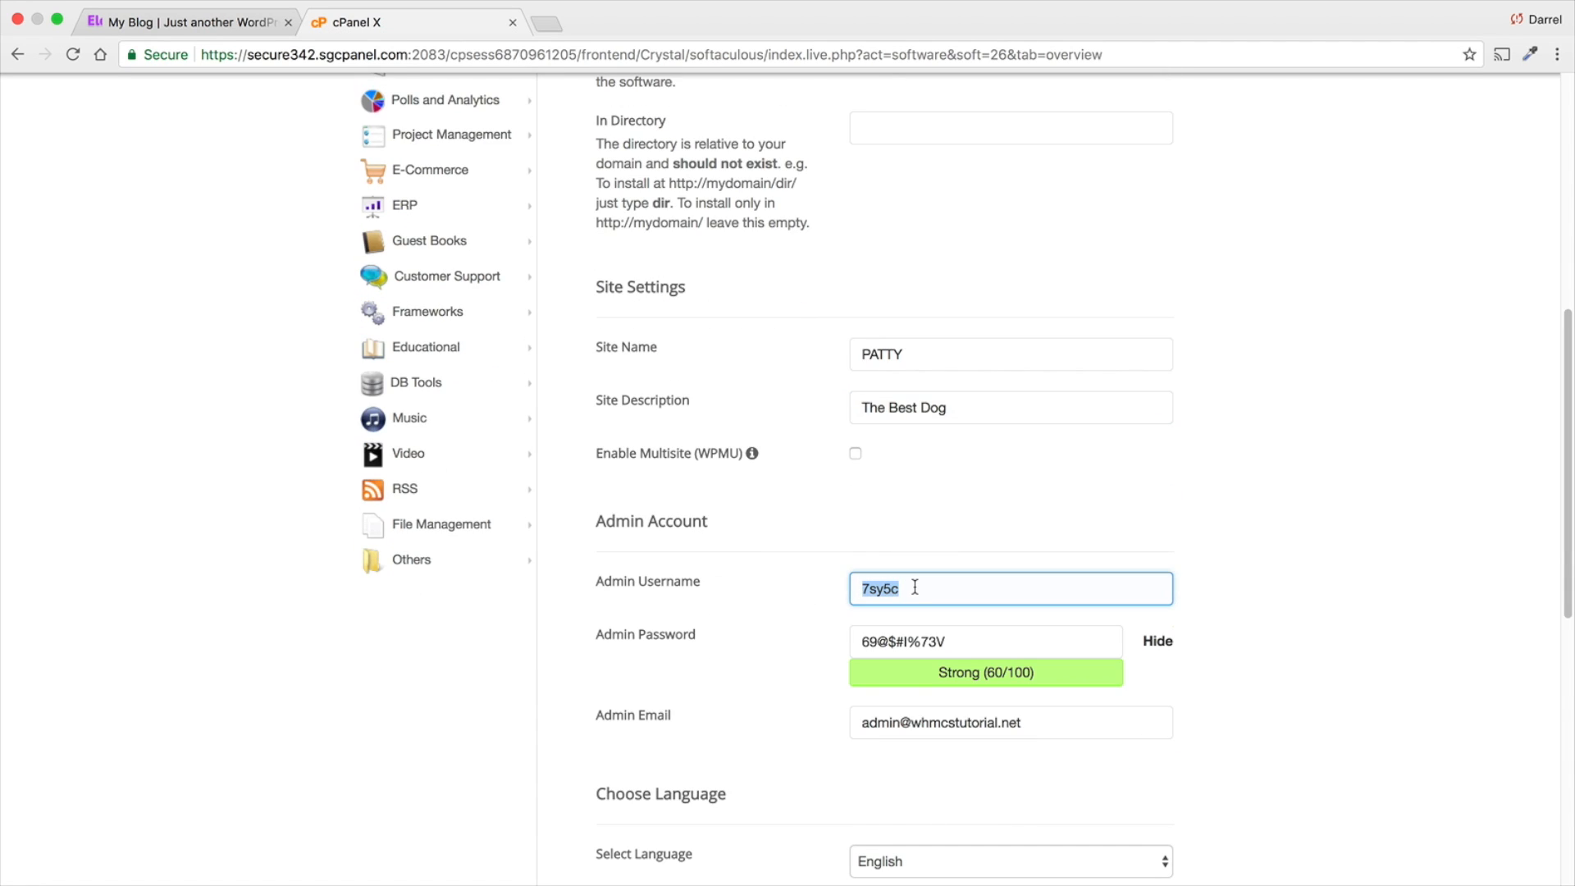
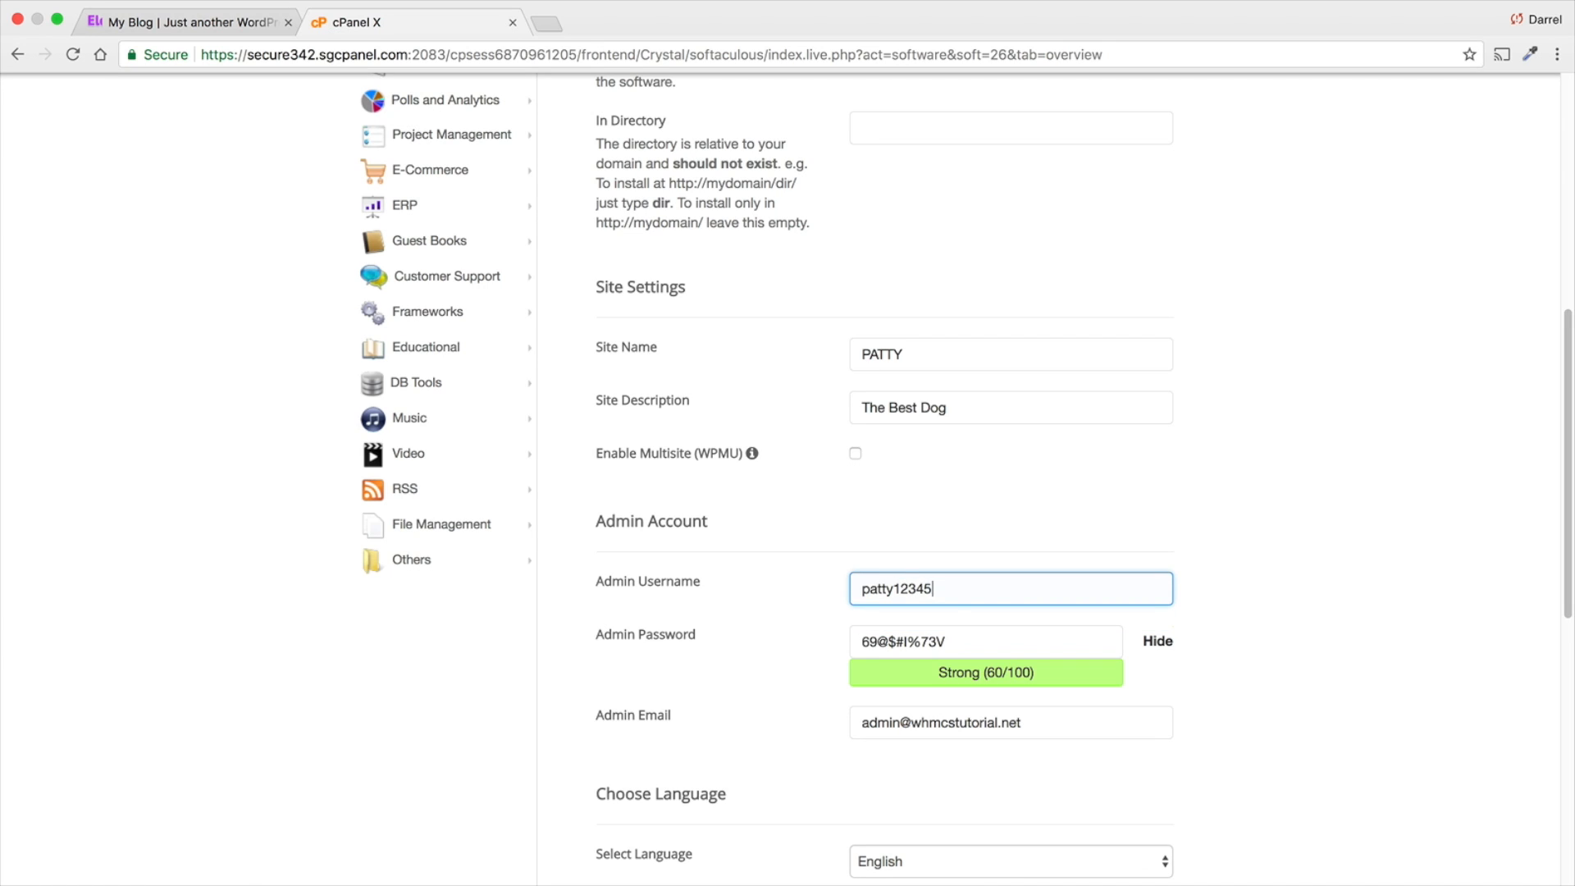
key(Tab)
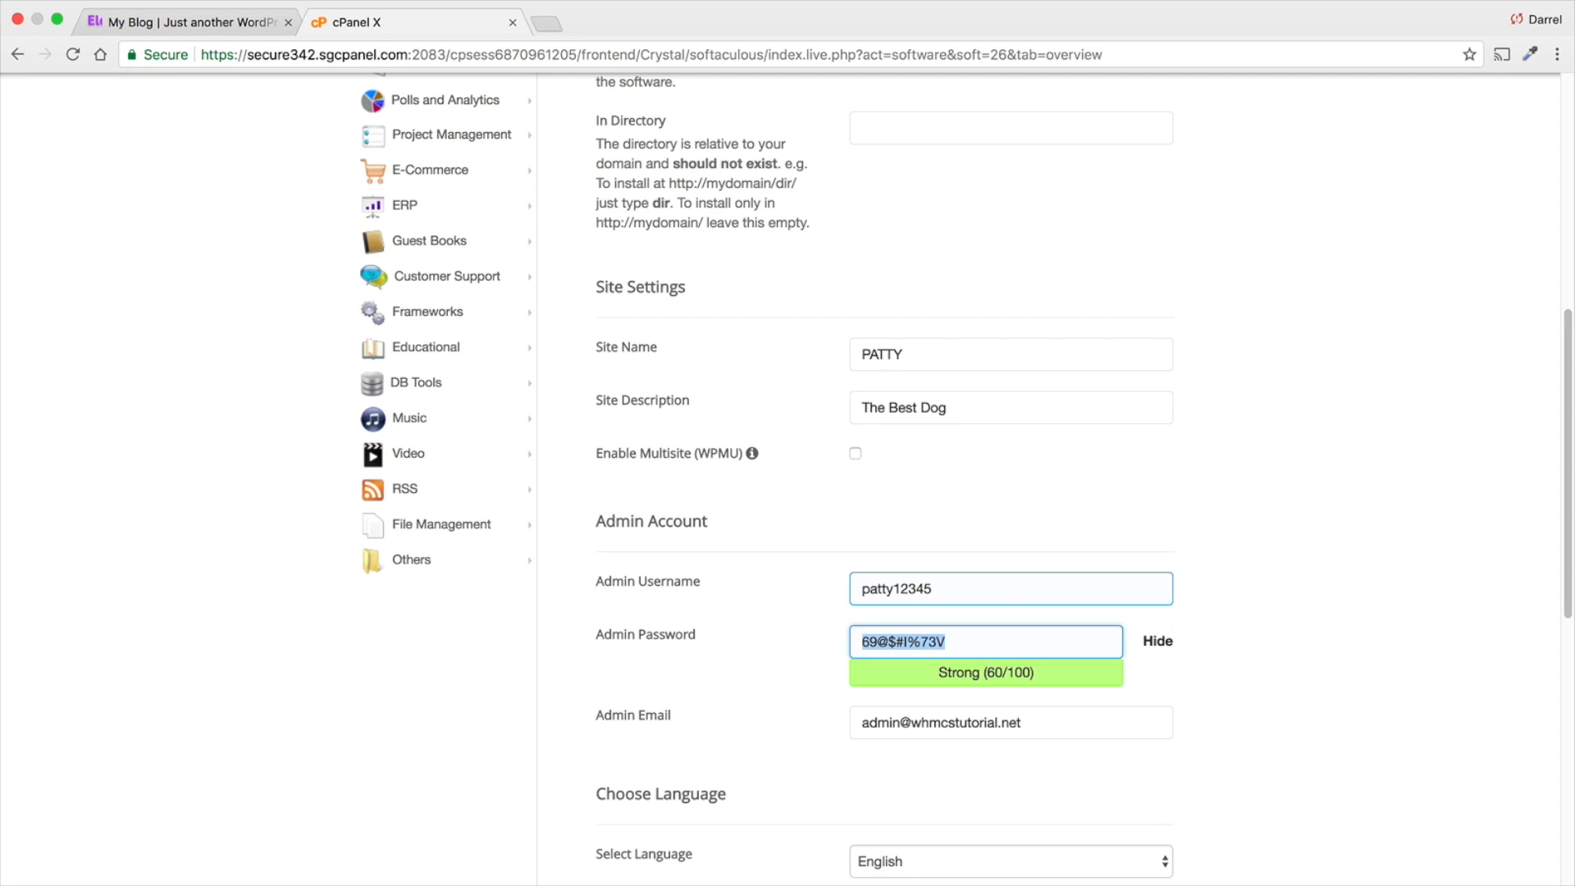
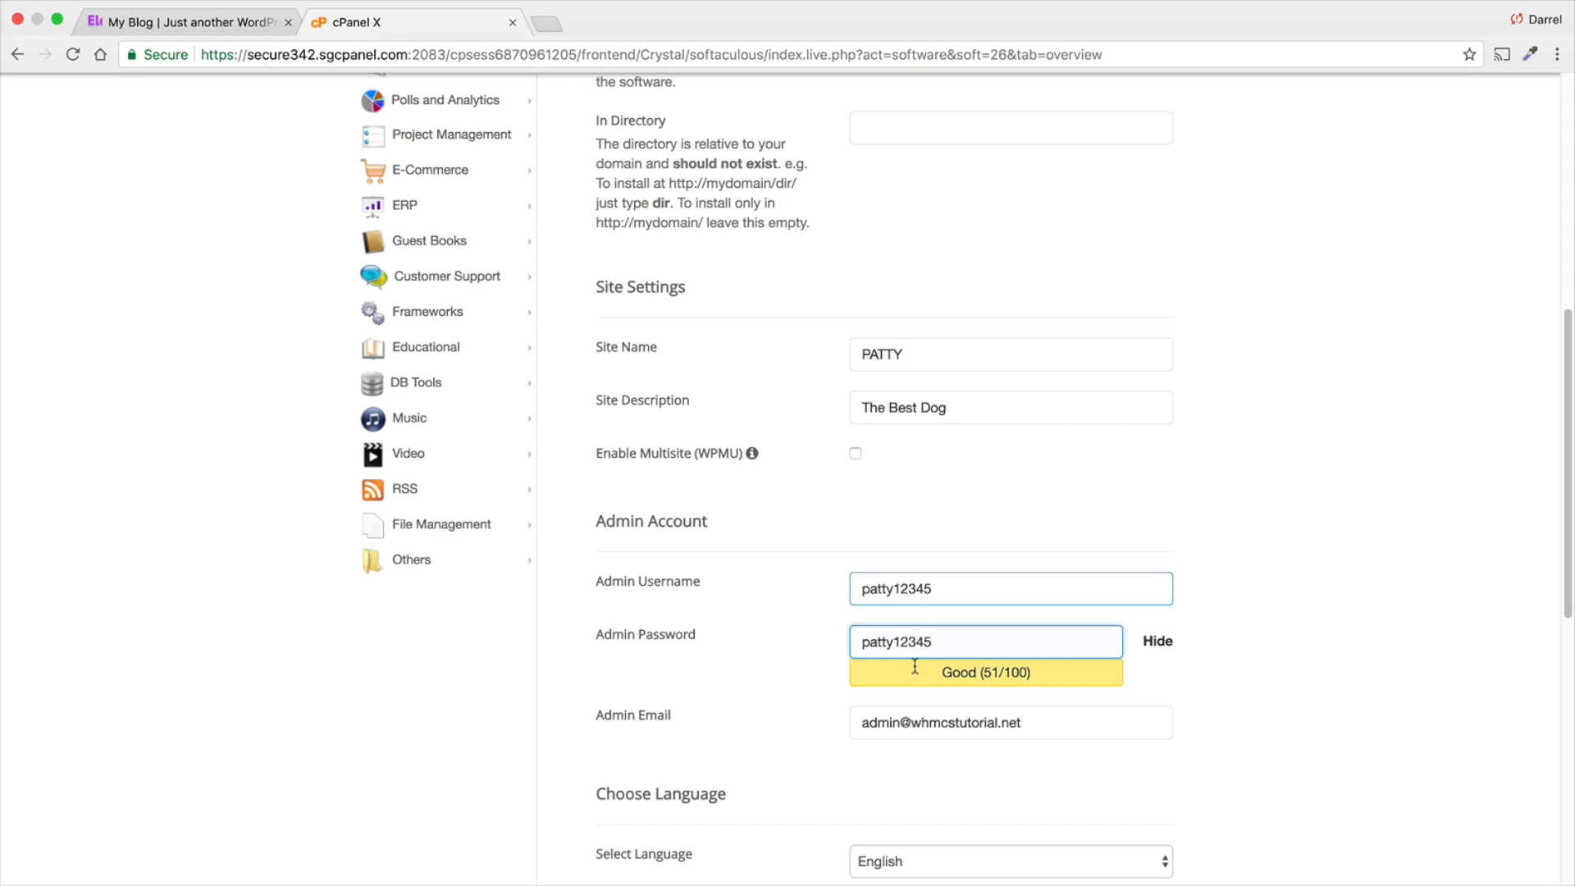
click(915, 728)
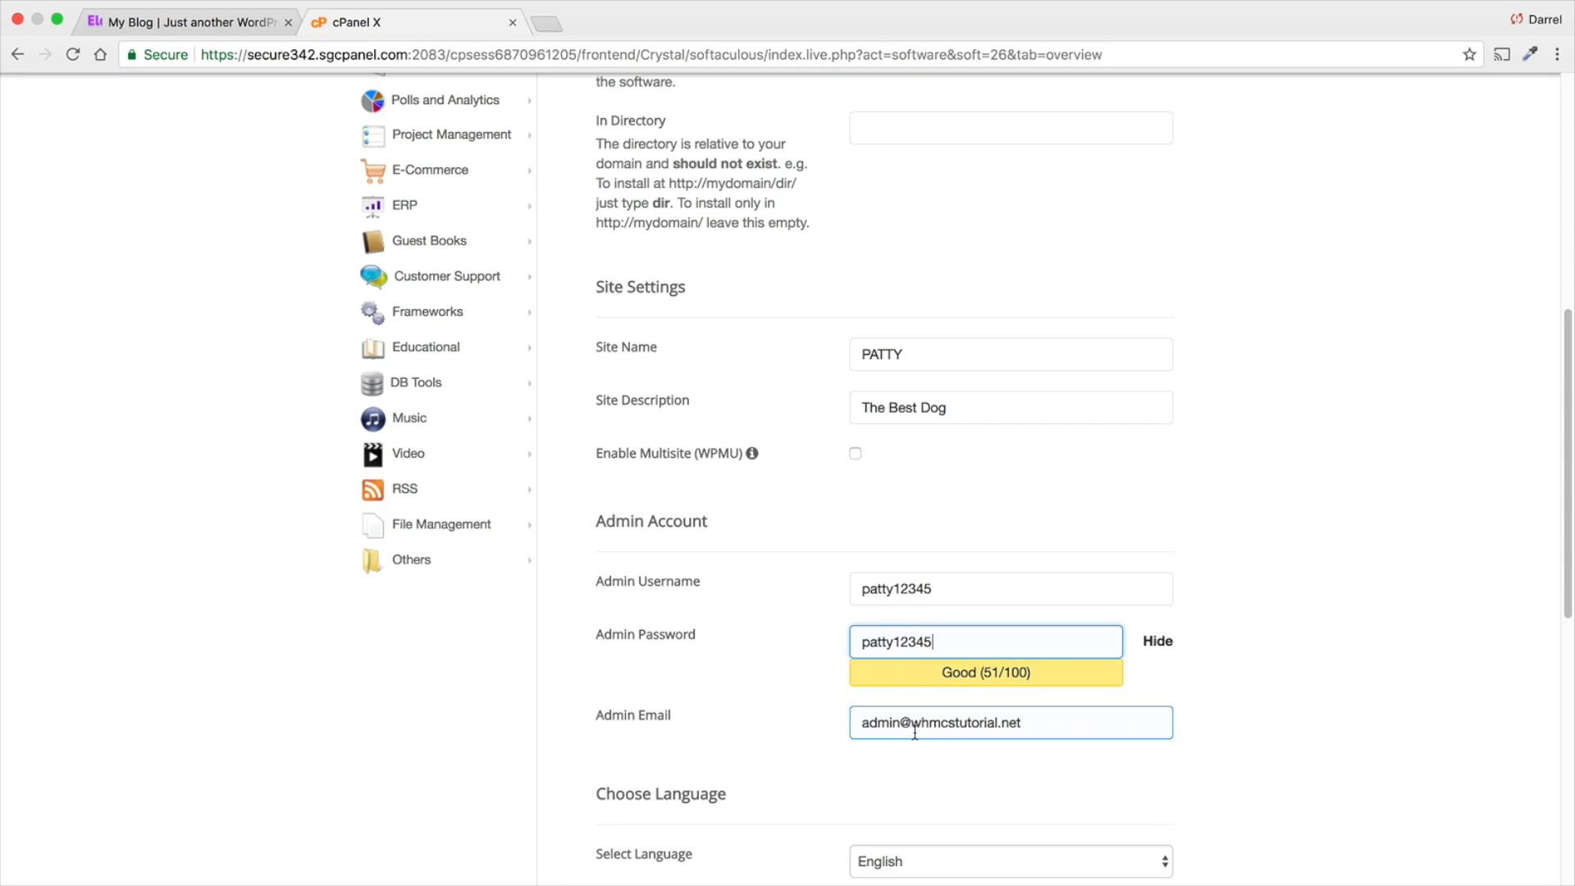
- Look through the available installation languages and select English
scroll(915, 732, down, 2)
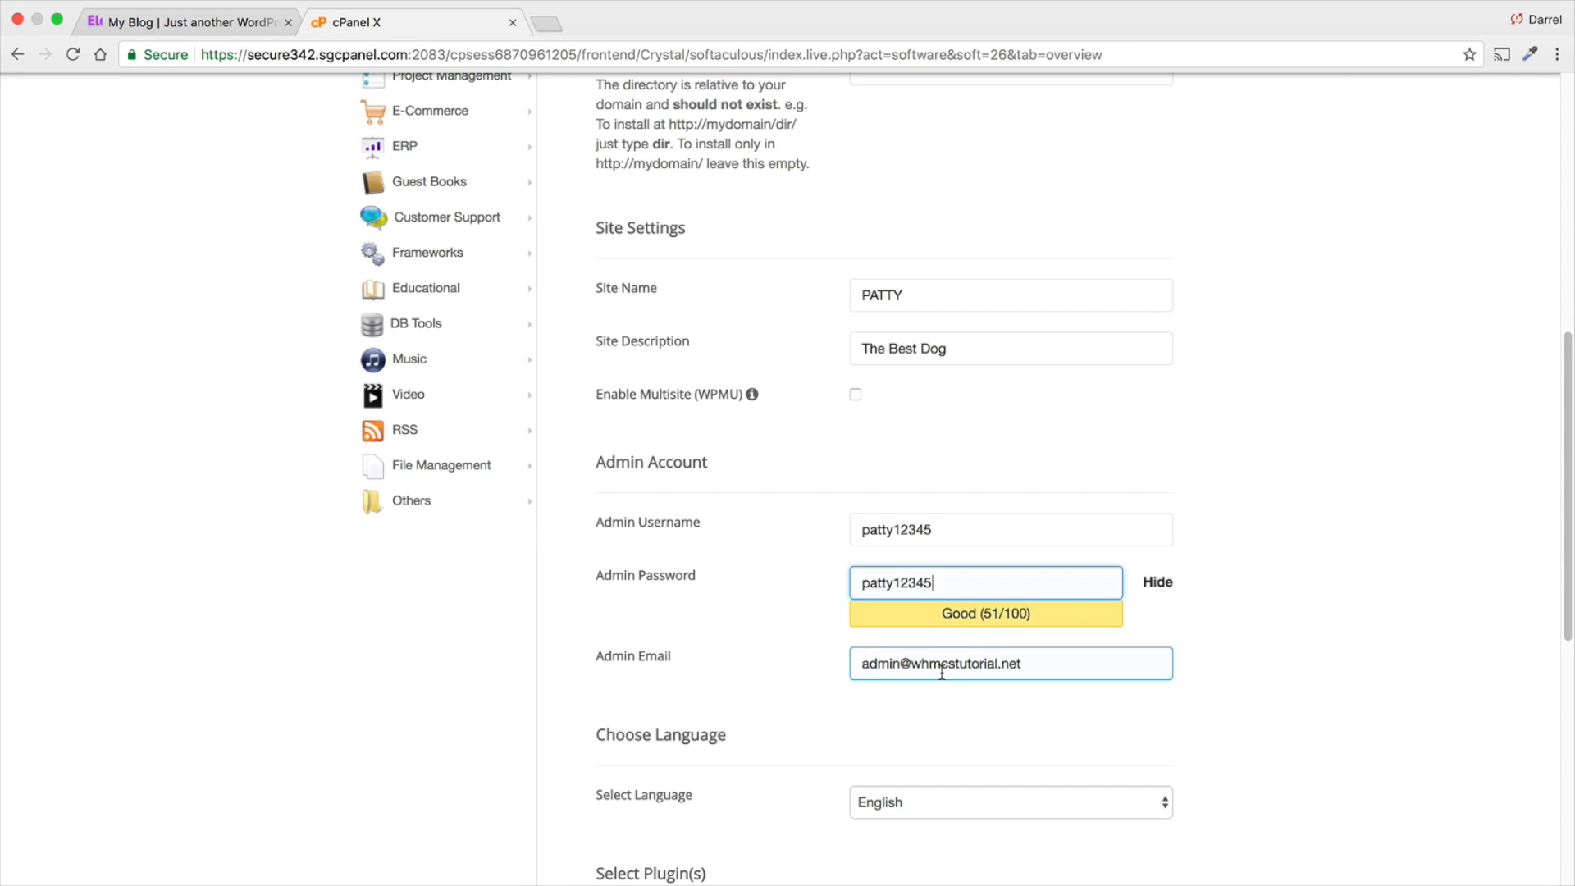
scroll(918, 660, down, 5)
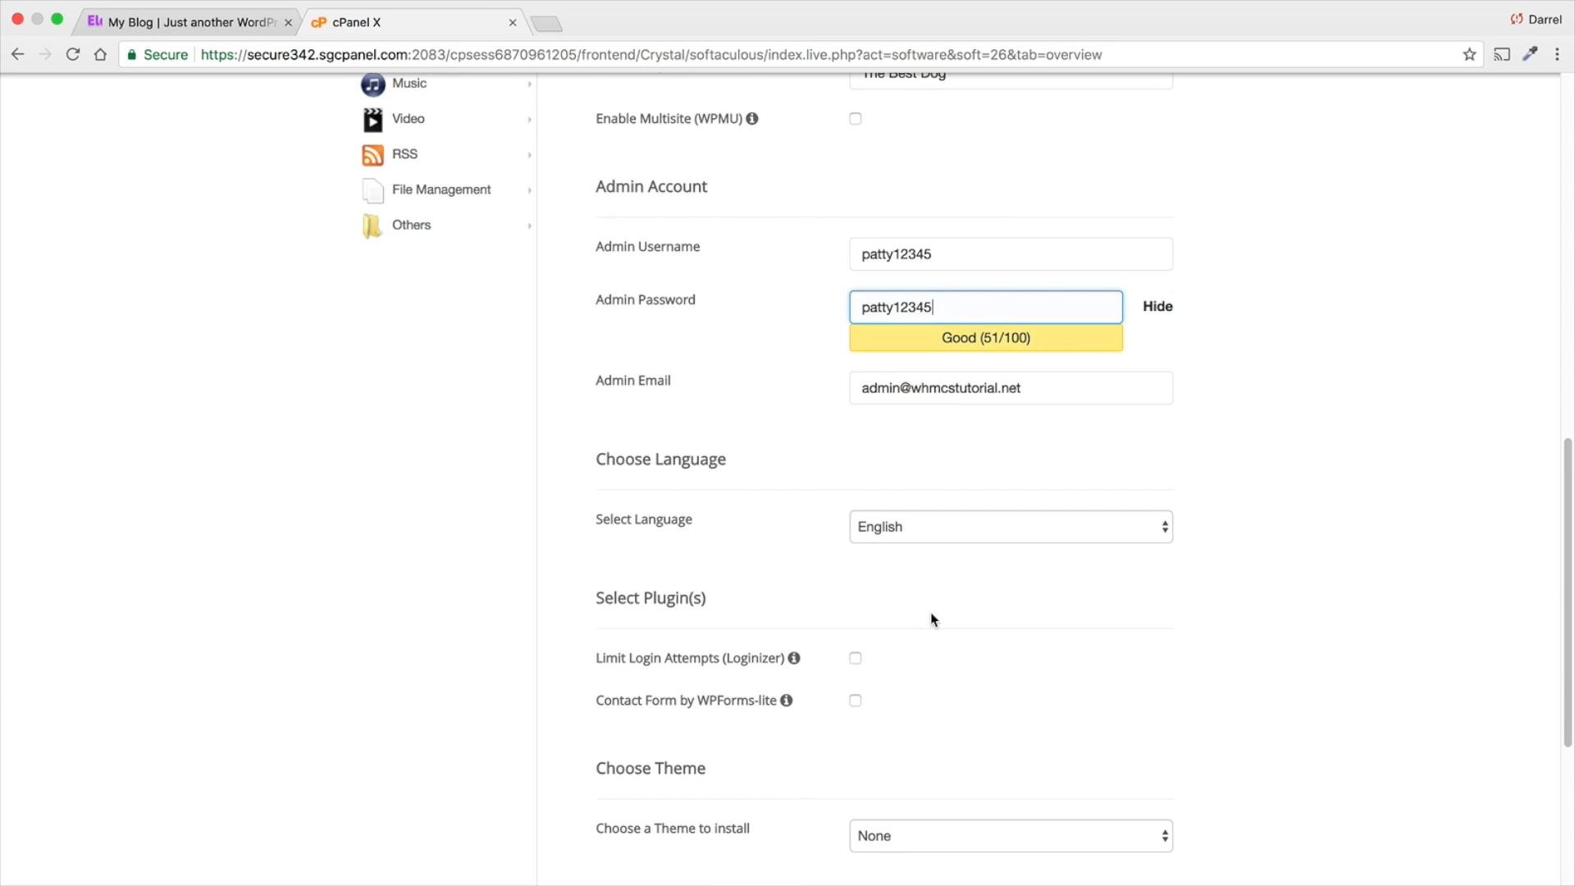
scroll(931, 599, down, 2)
click(935, 432)
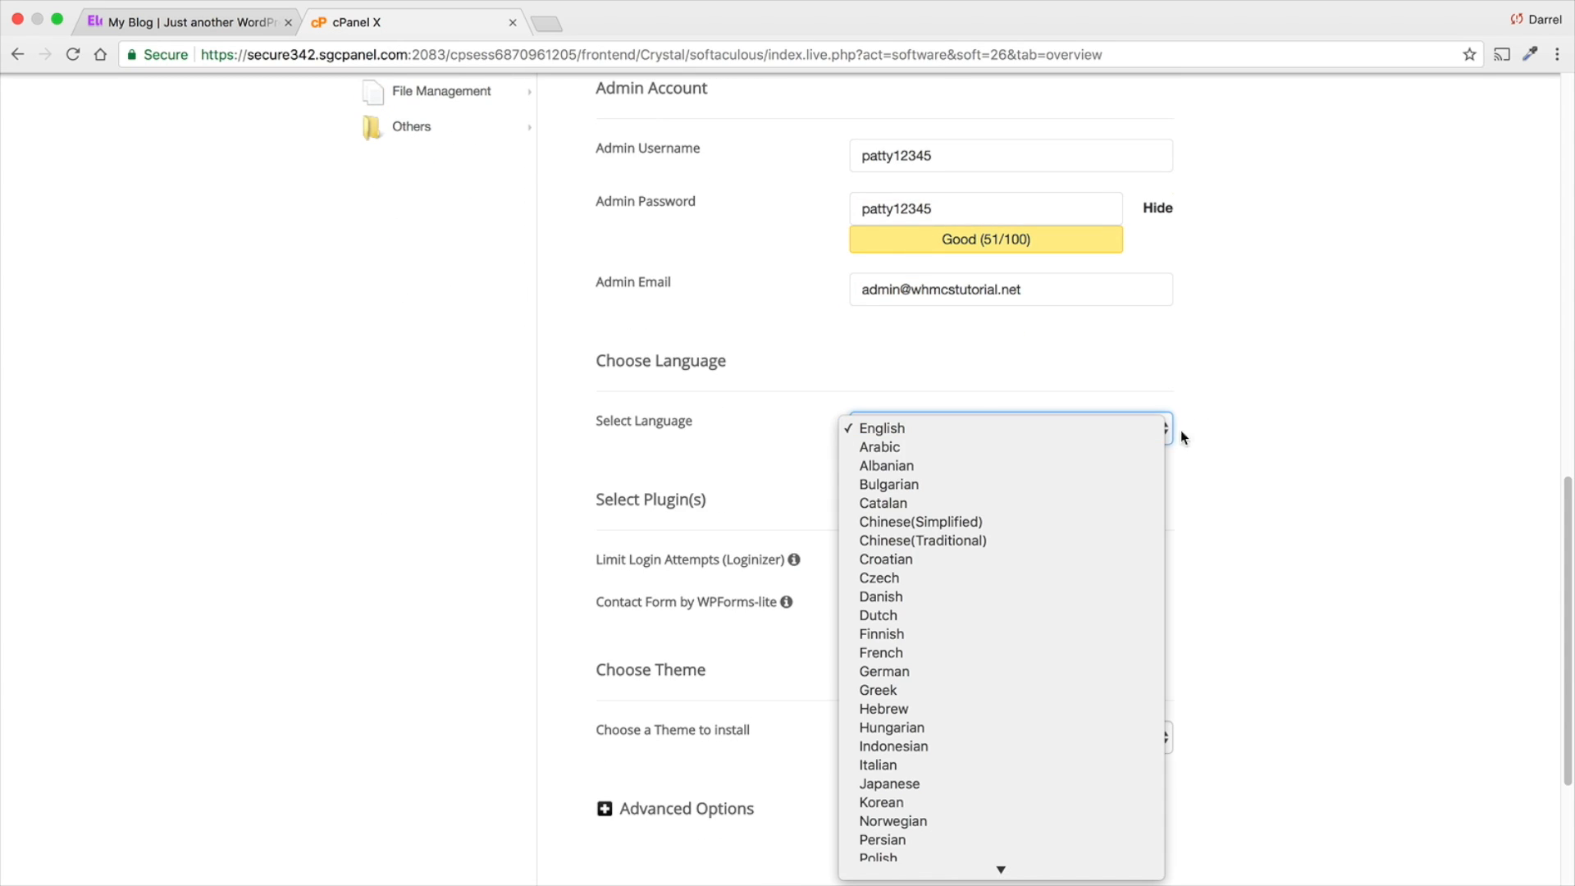
scroll(990, 677, down, 5)
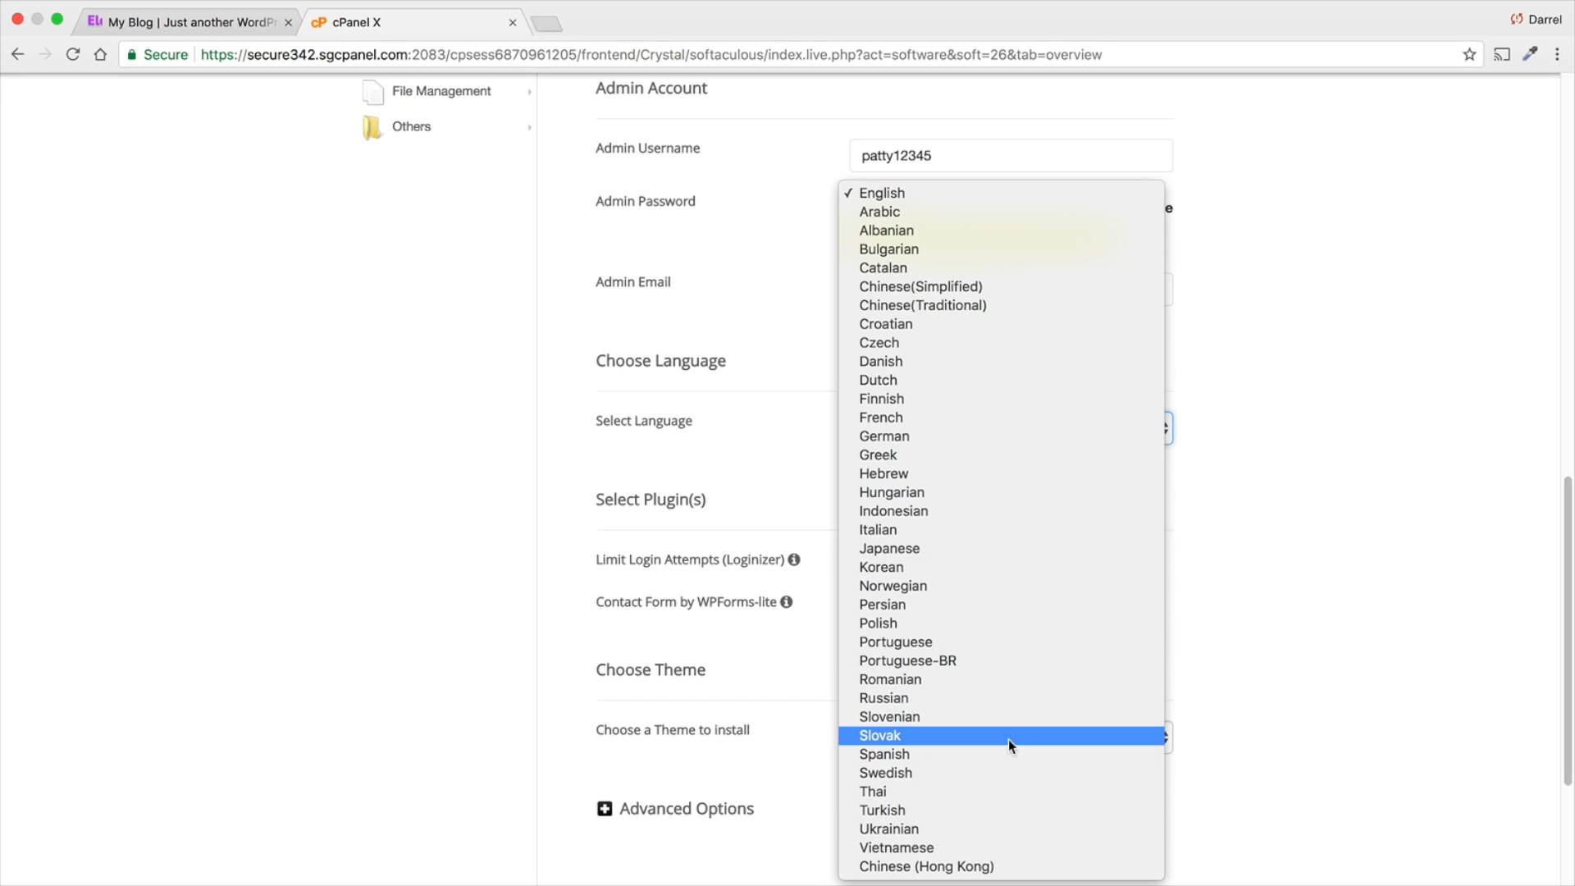
click(948, 197)
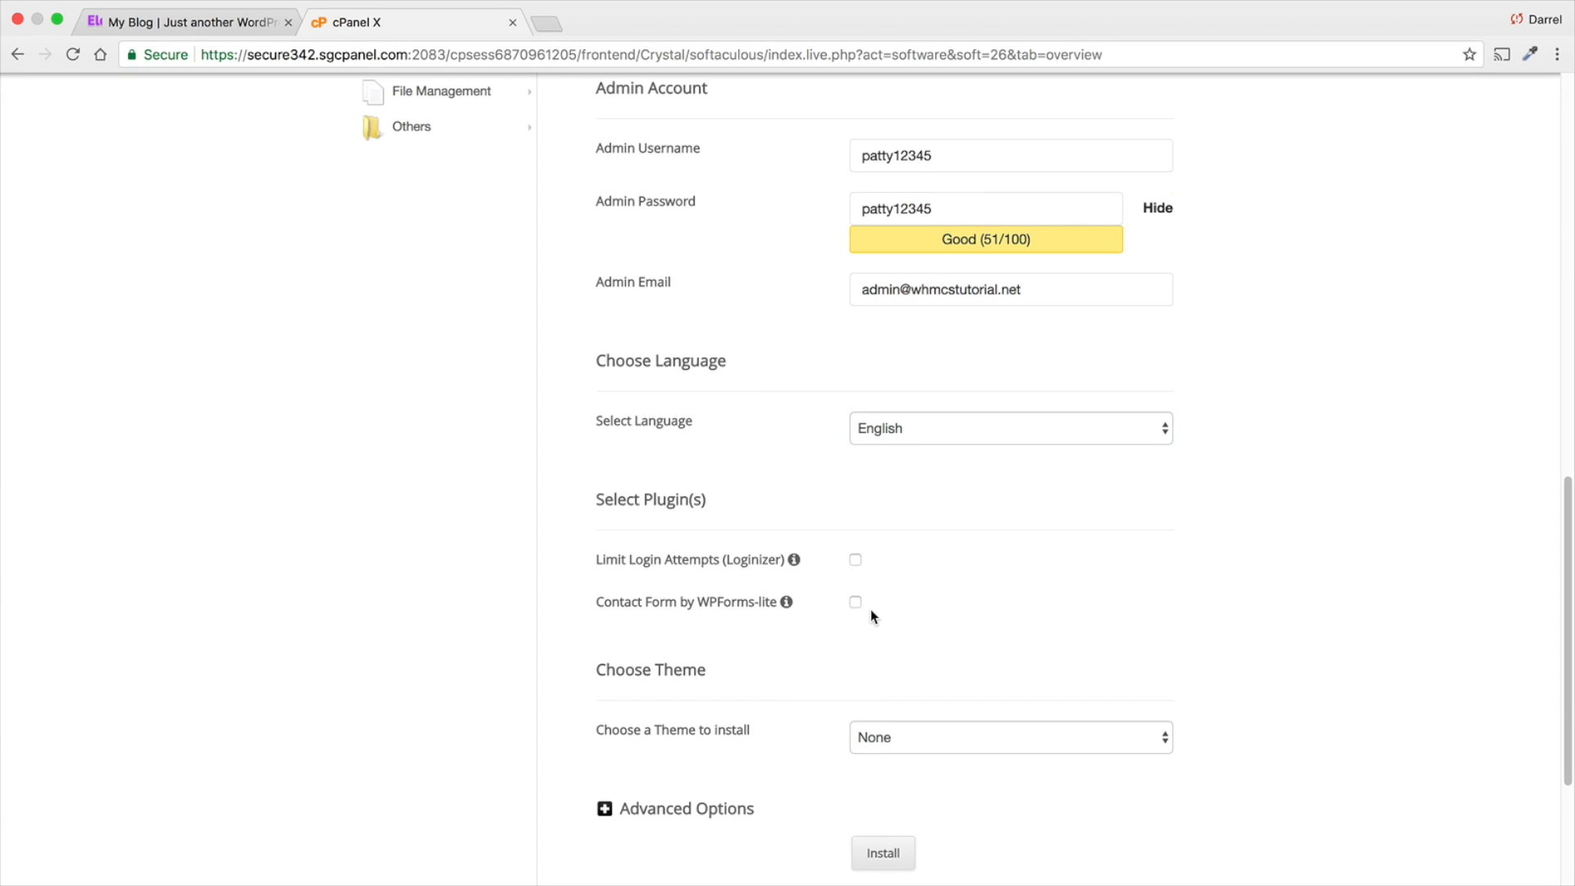
- Install WordPress without the optional plugins or a theme, and open the new site's administrative URL
scroll(875, 581, down, 2)
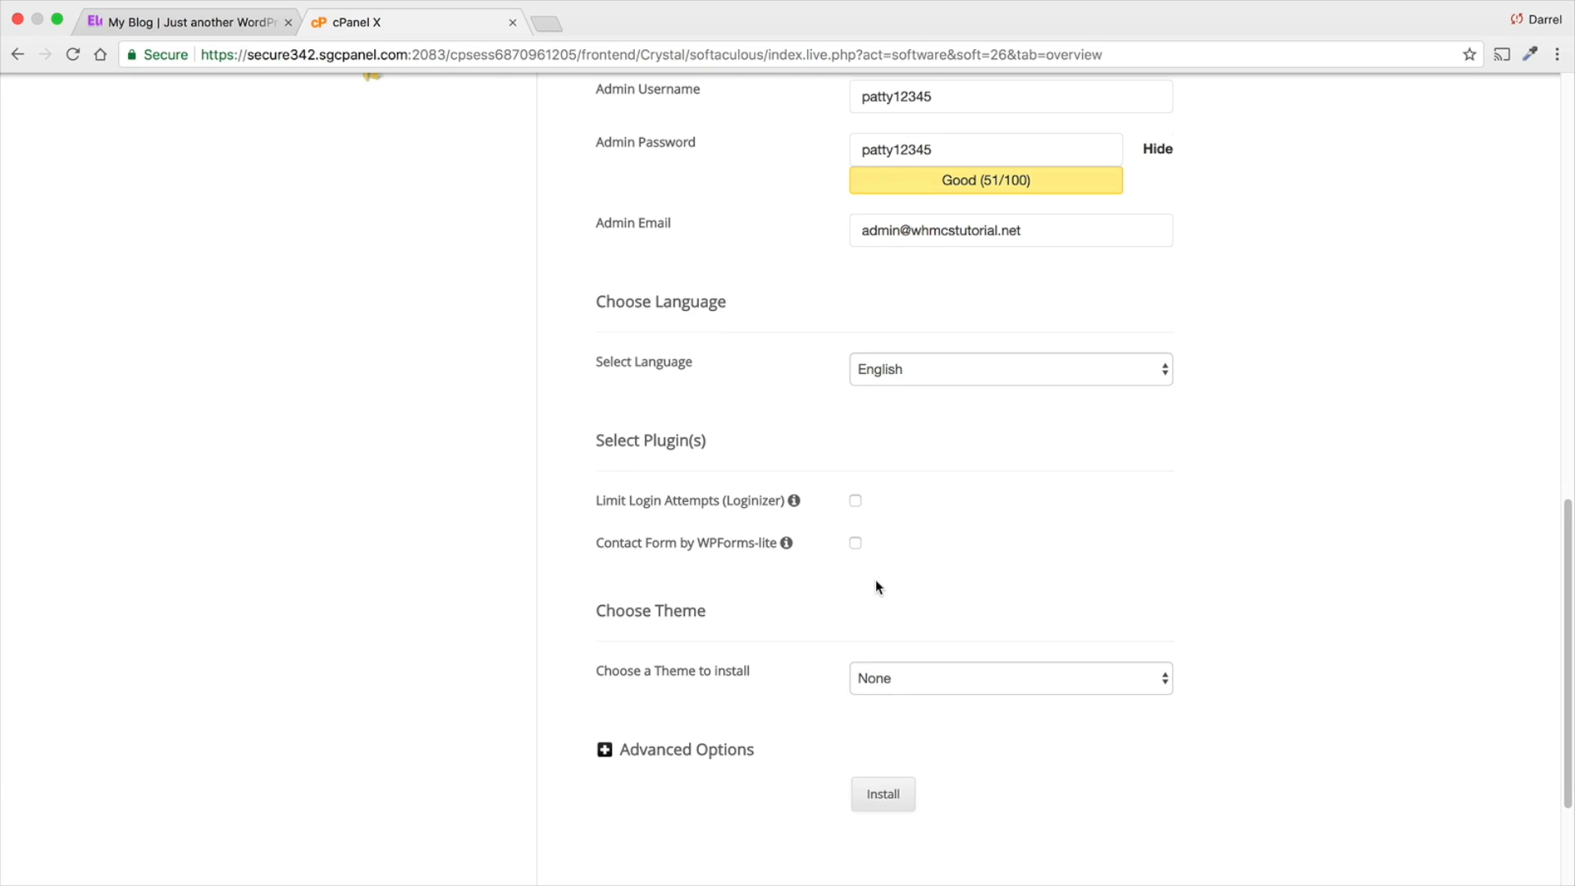
scroll(876, 584, down, 2)
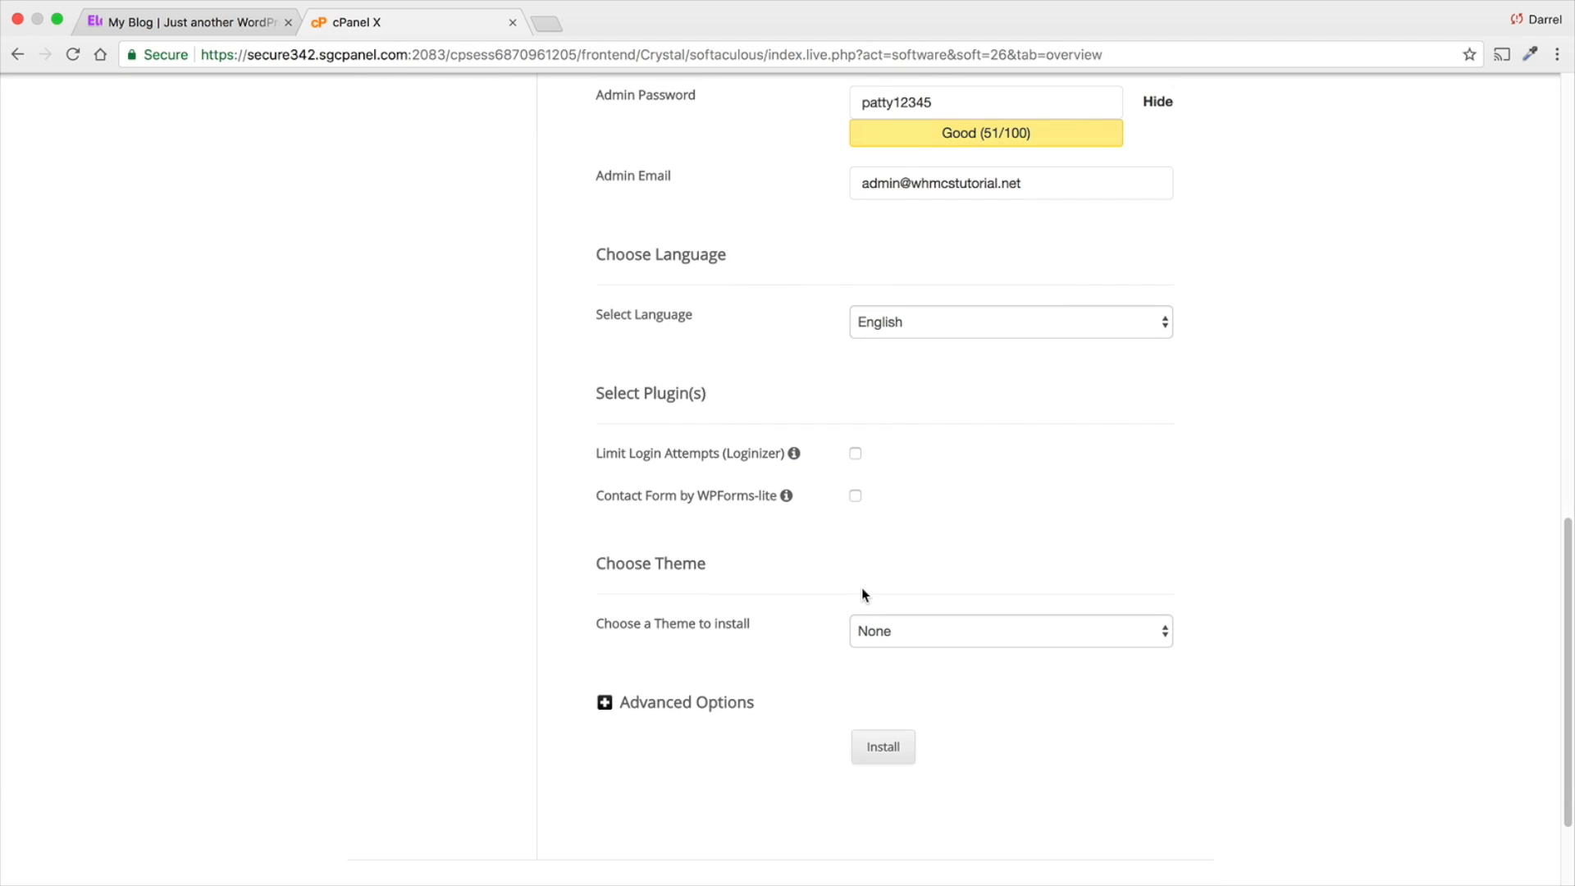
scroll(862, 589, down, 4)
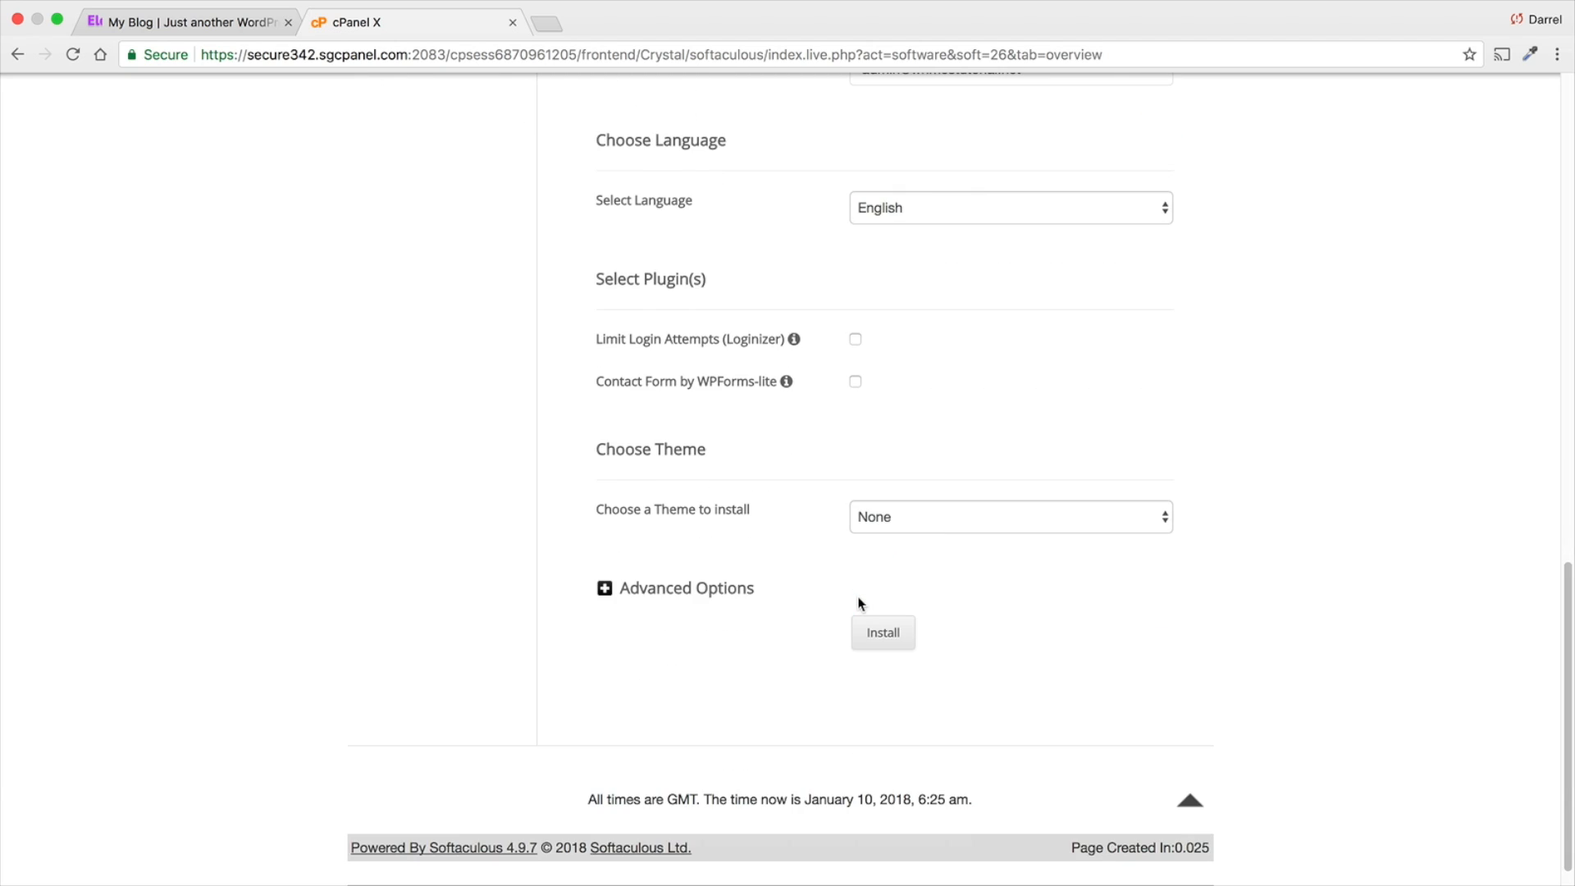
click(892, 639)
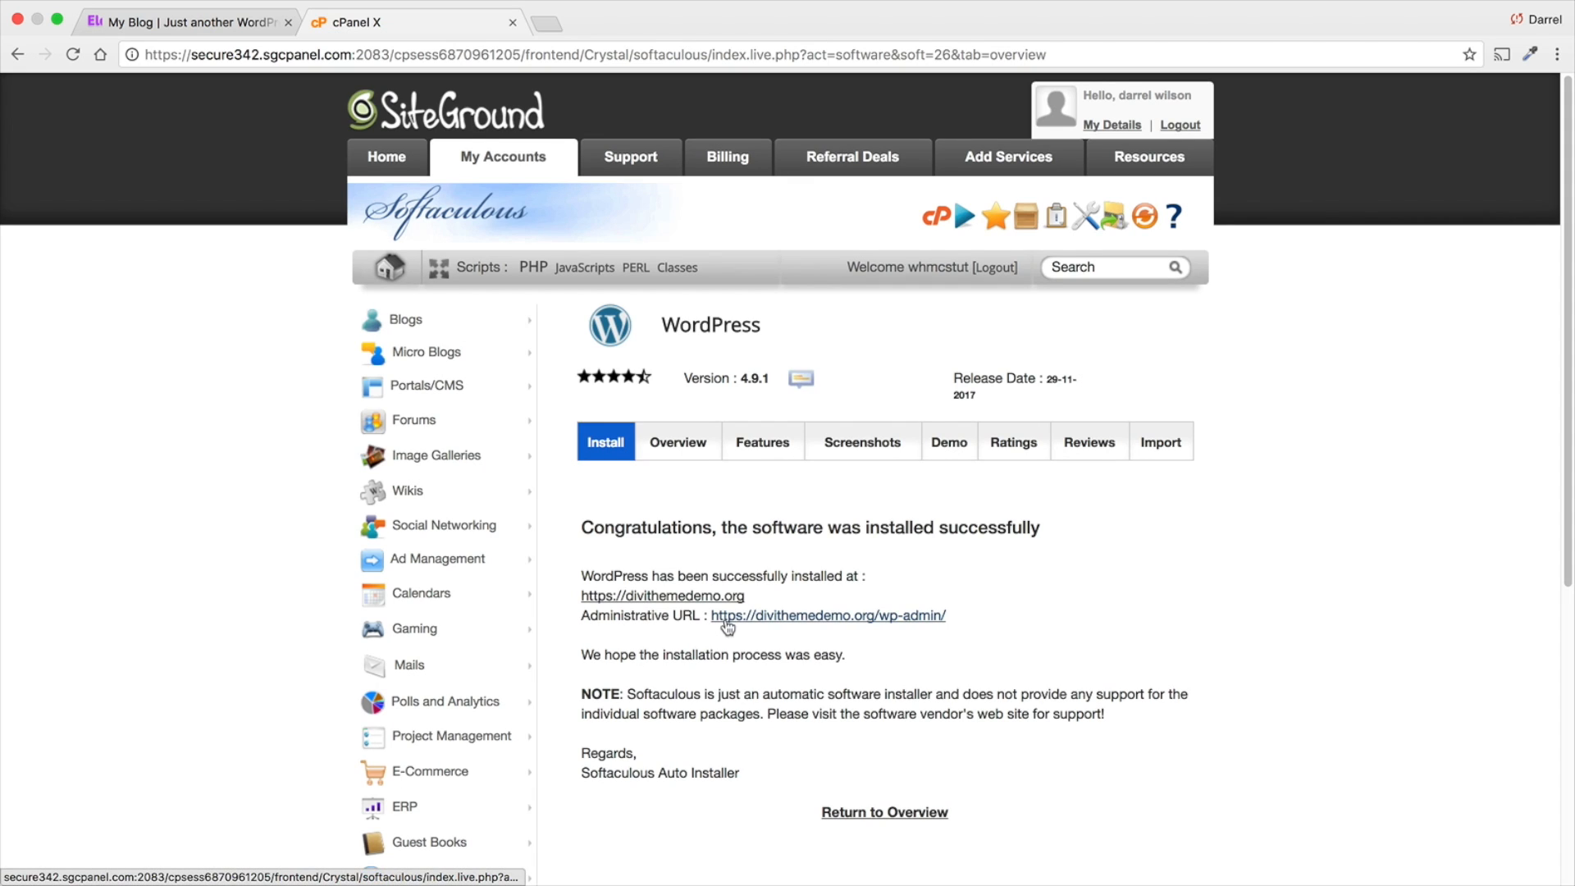
click(824, 617)
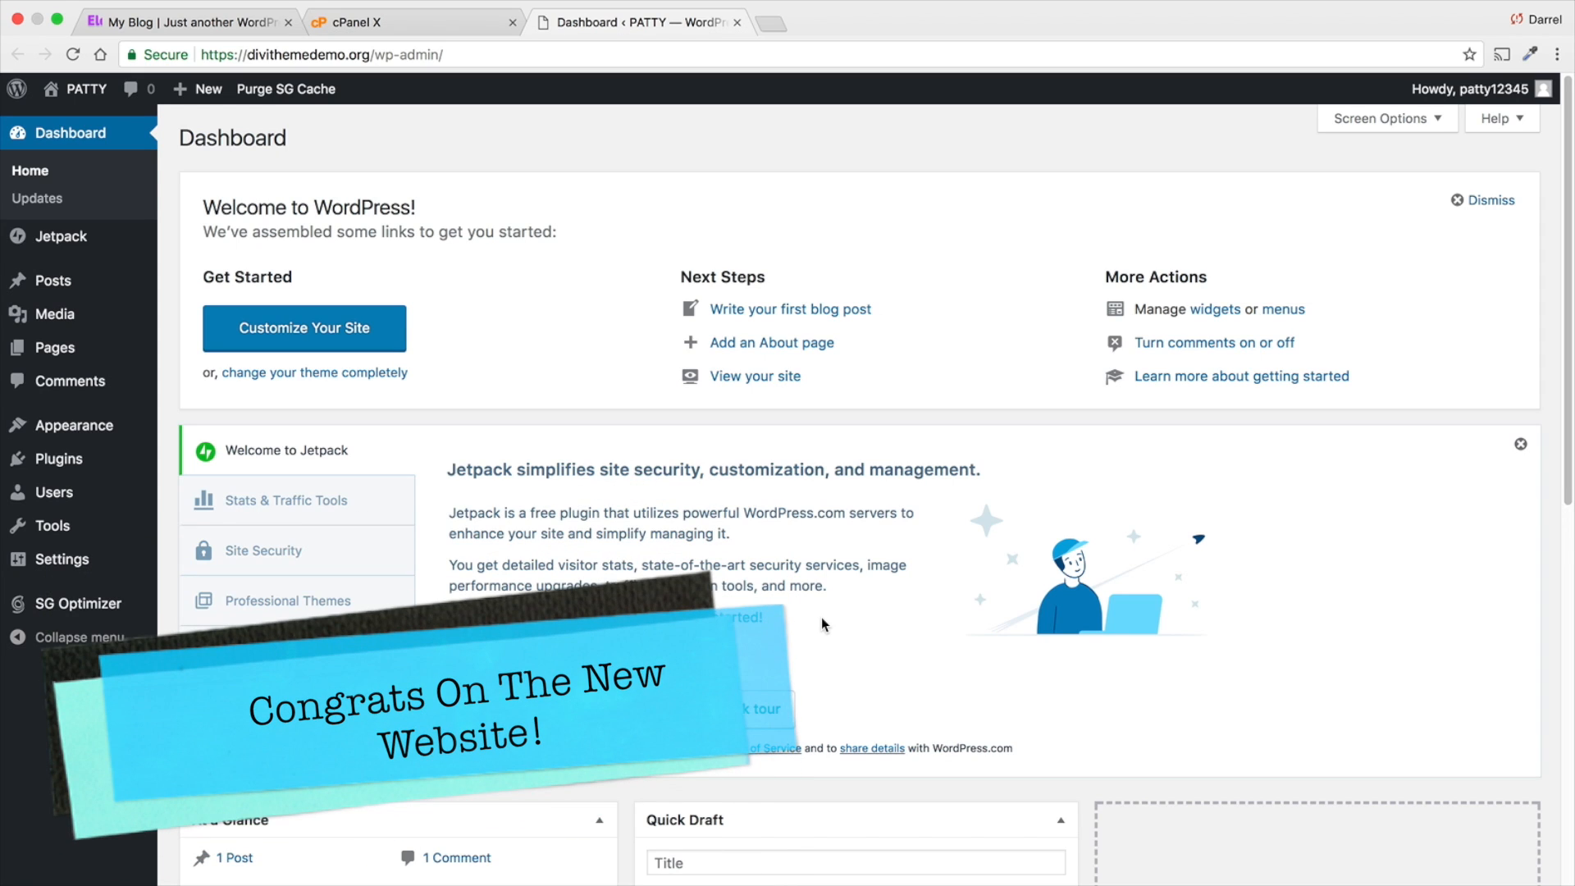
- Visit the new site from the dashboard and examine its header, site title and posts
mouse_move(99, 90)
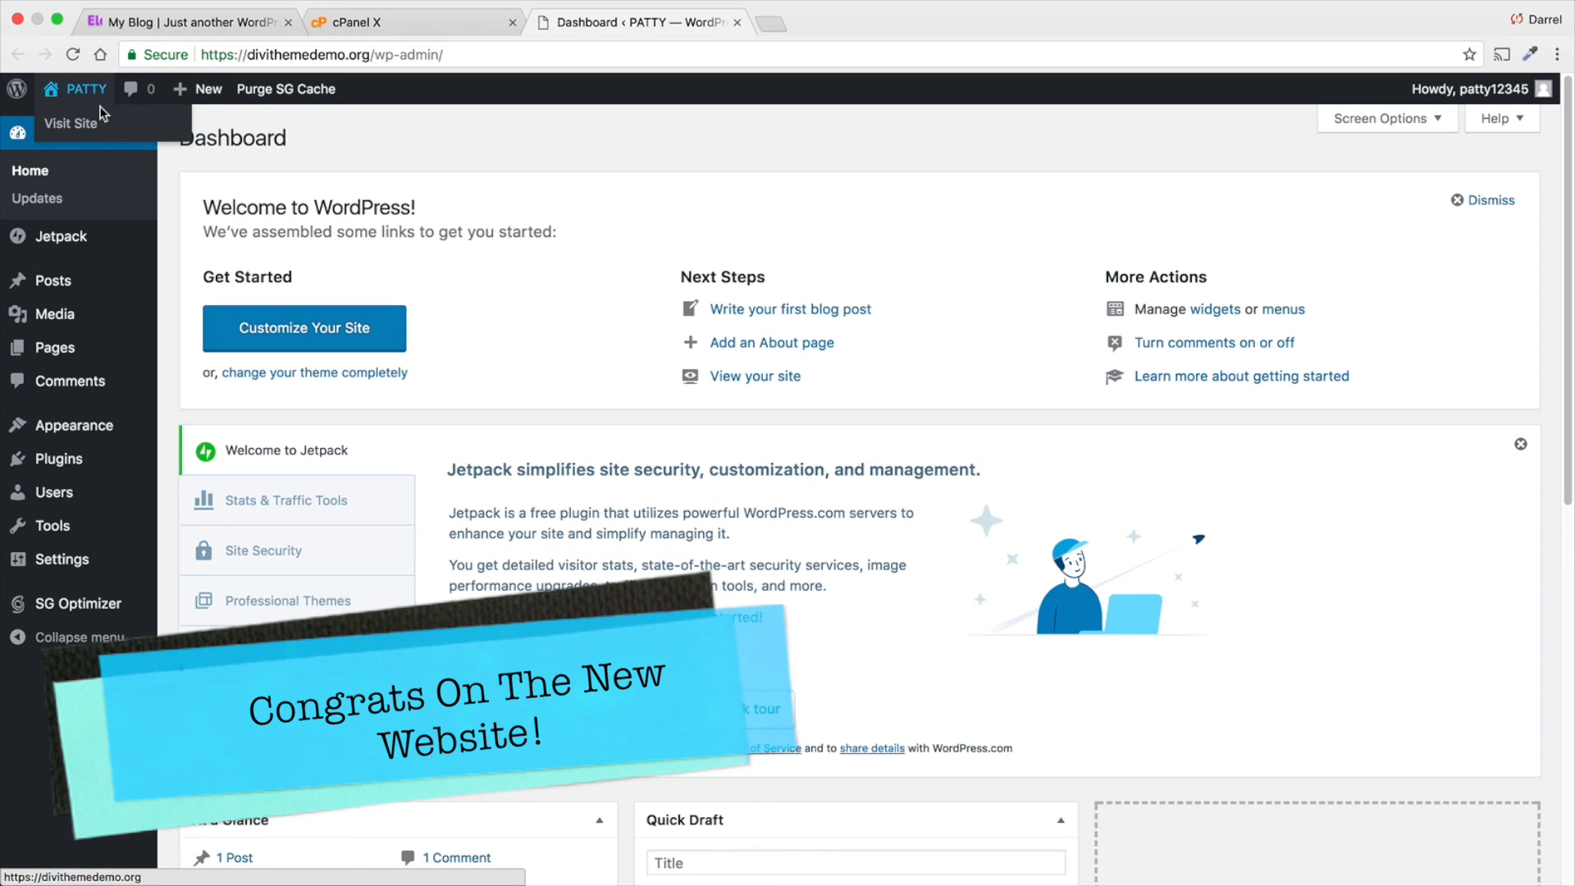
click(100, 124)
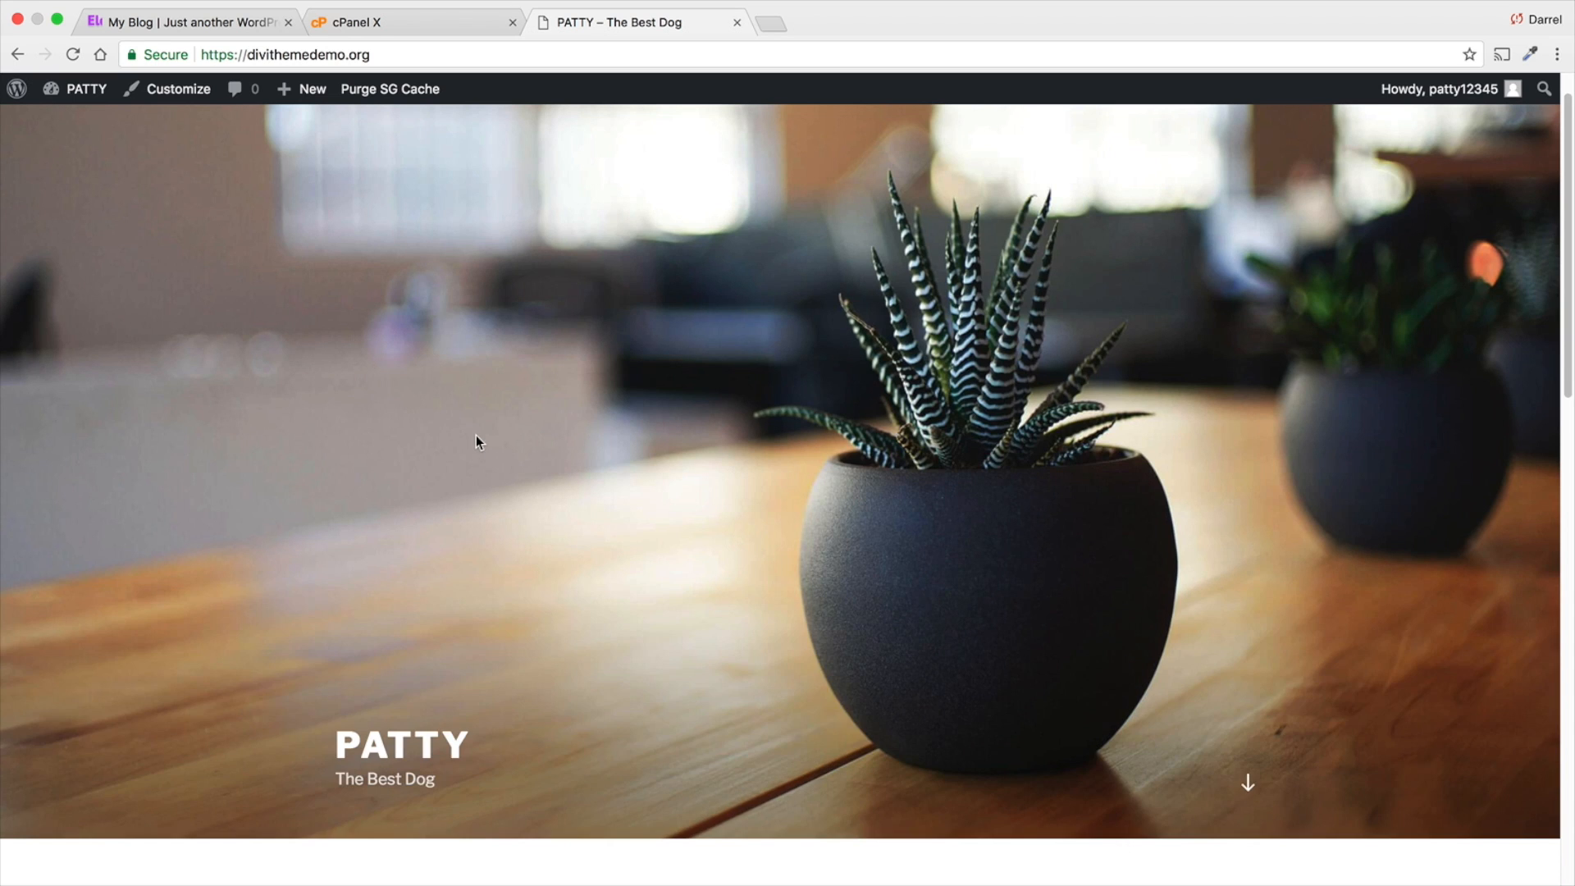
scroll(473, 426, down, 3)
scroll(484, 443, up, 2)
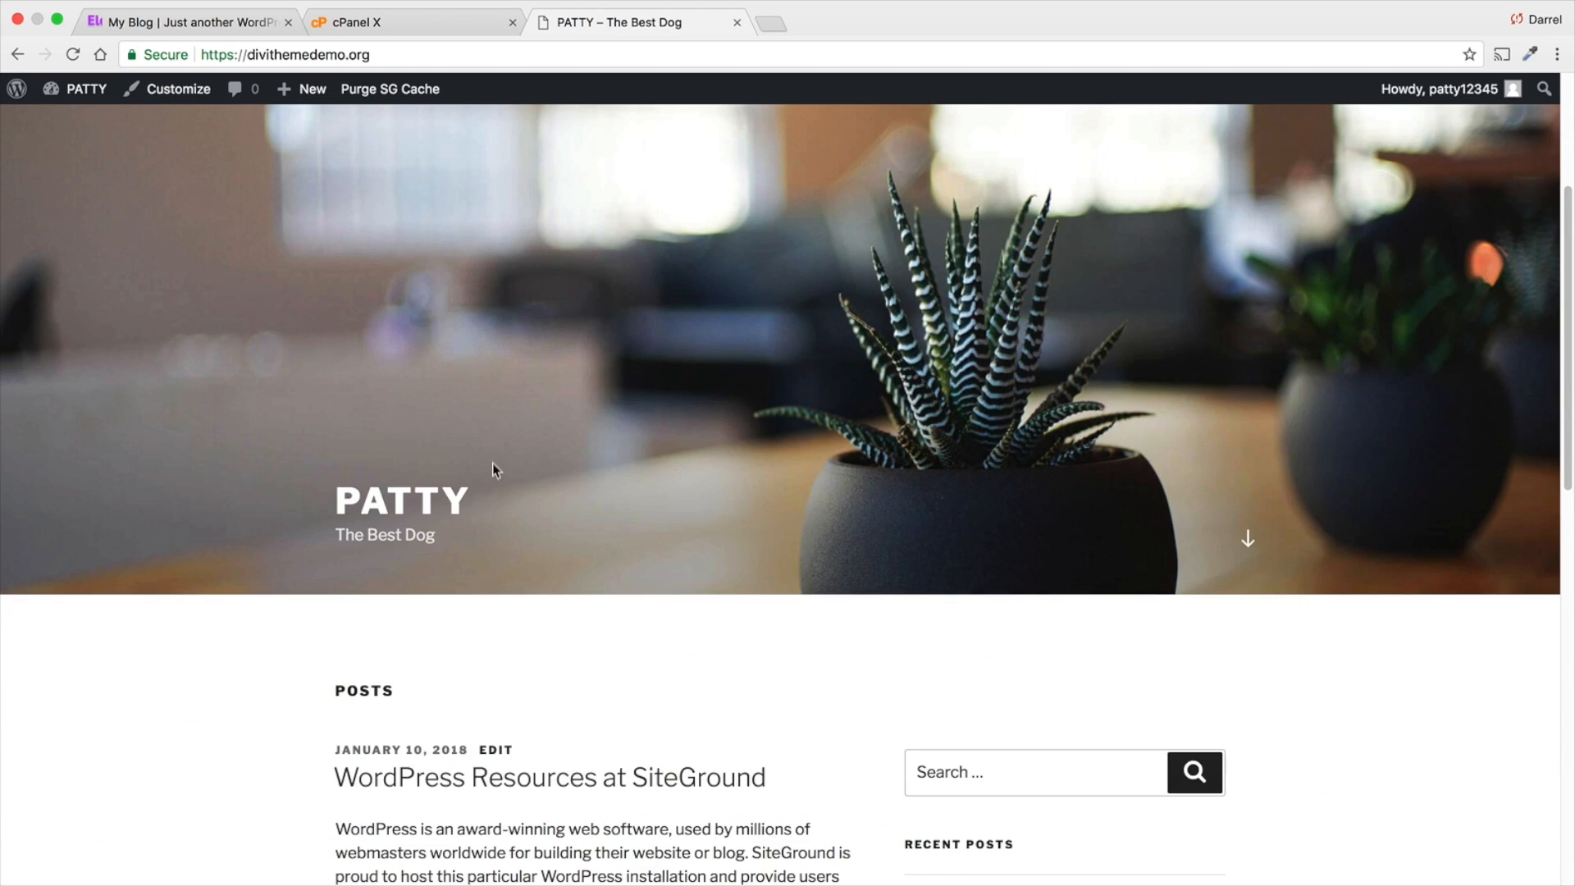
drag(492, 465, 335, 501)
click(511, 555)
scroll(511, 555, down, 10)
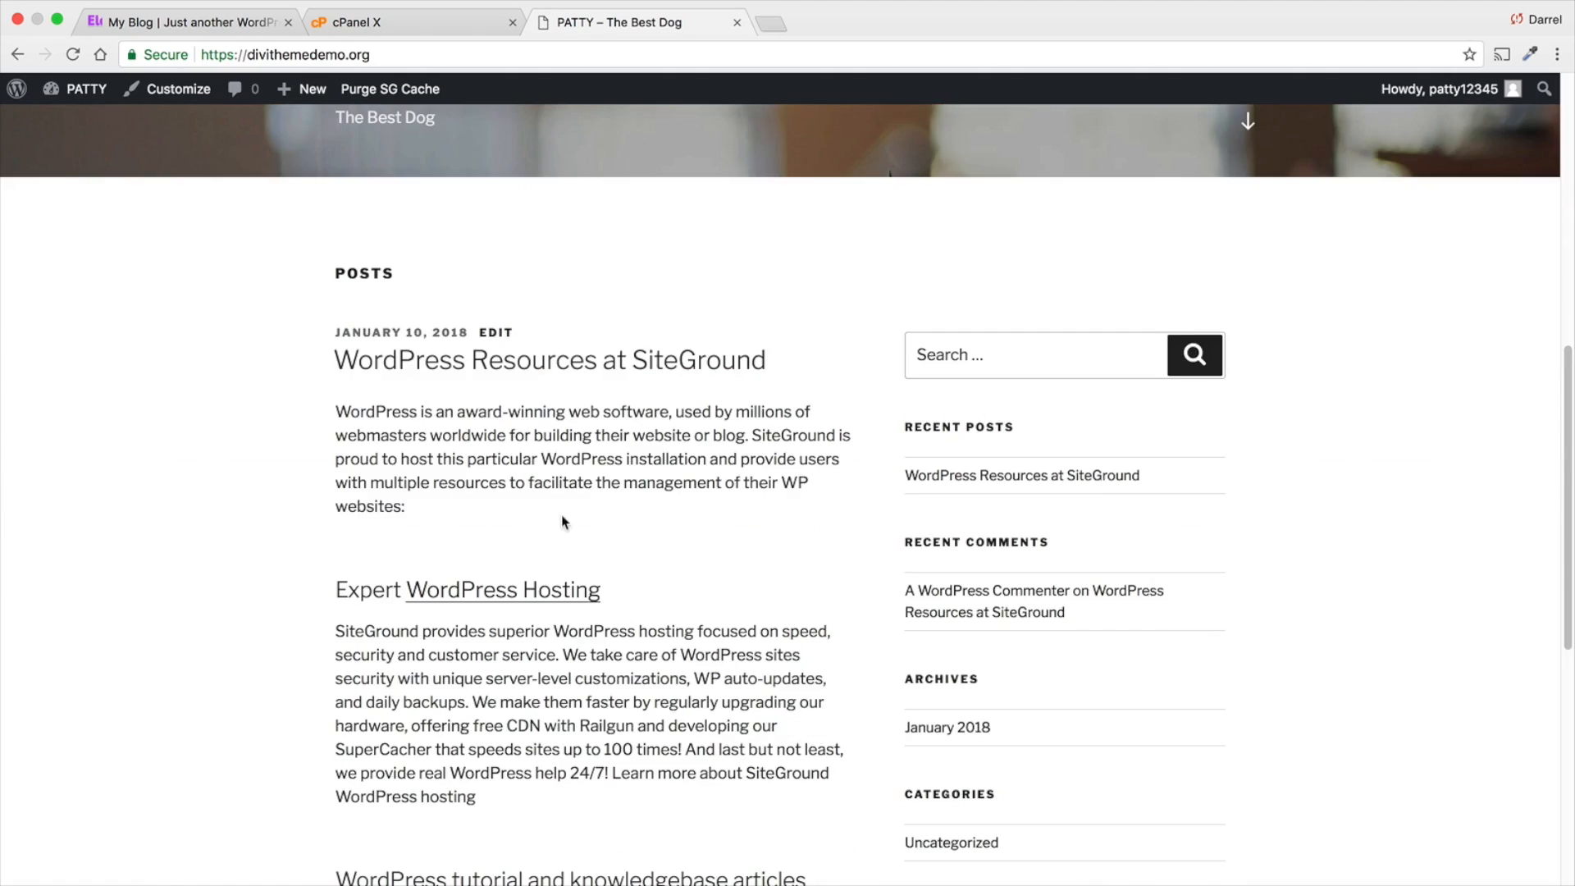
scroll(635, 509, down, 3)
scroll(633, 505, up, 15)
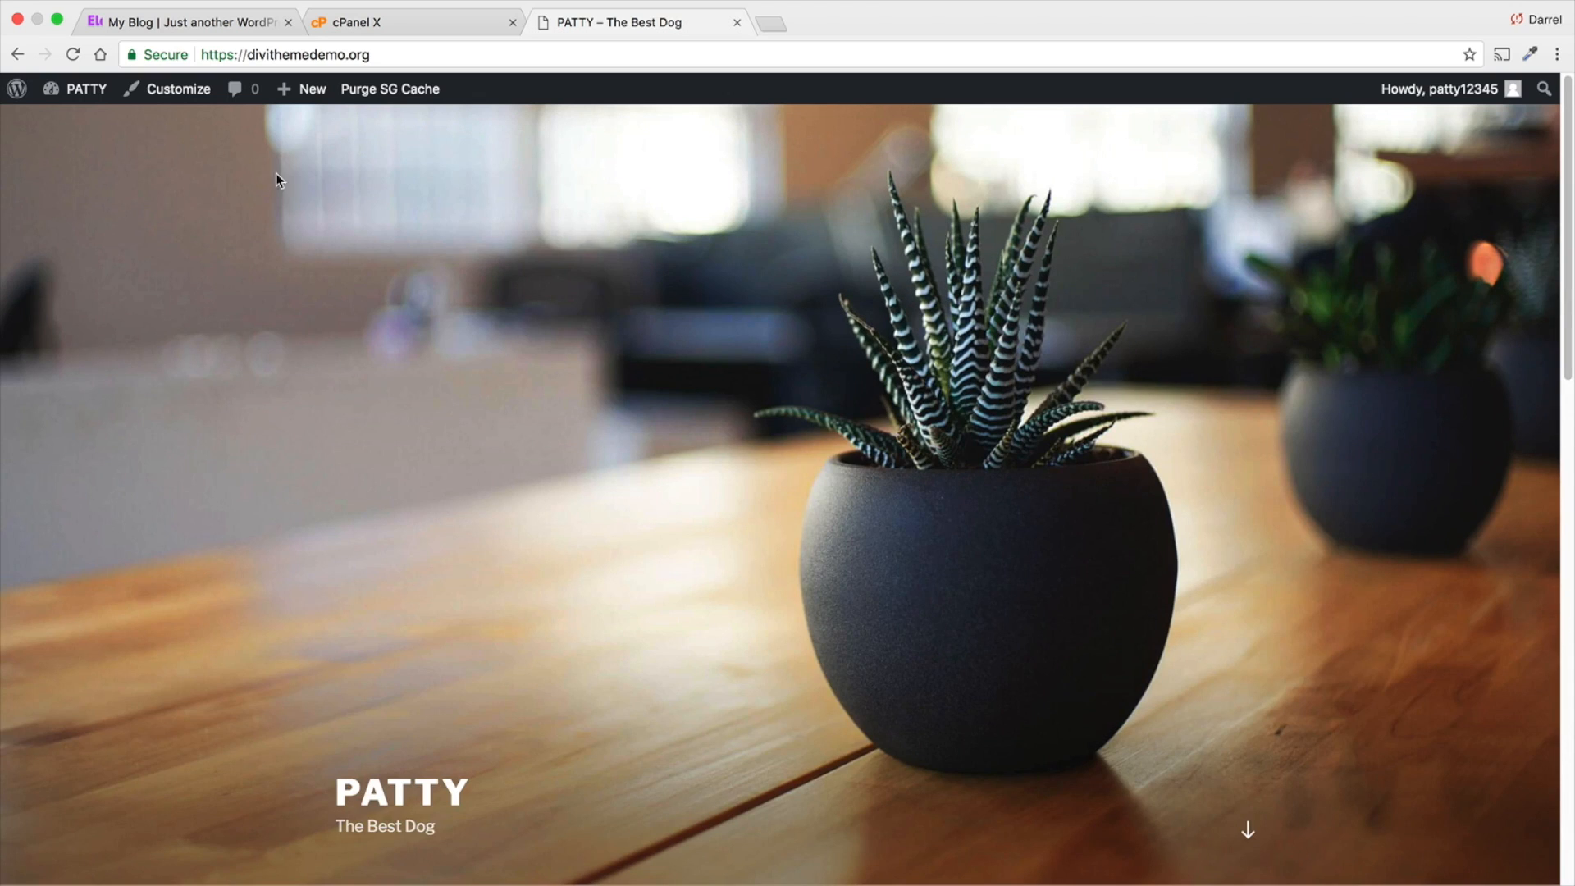
- Return to the WordPress dashboard and open your own user profile
mouse_move(93, 98)
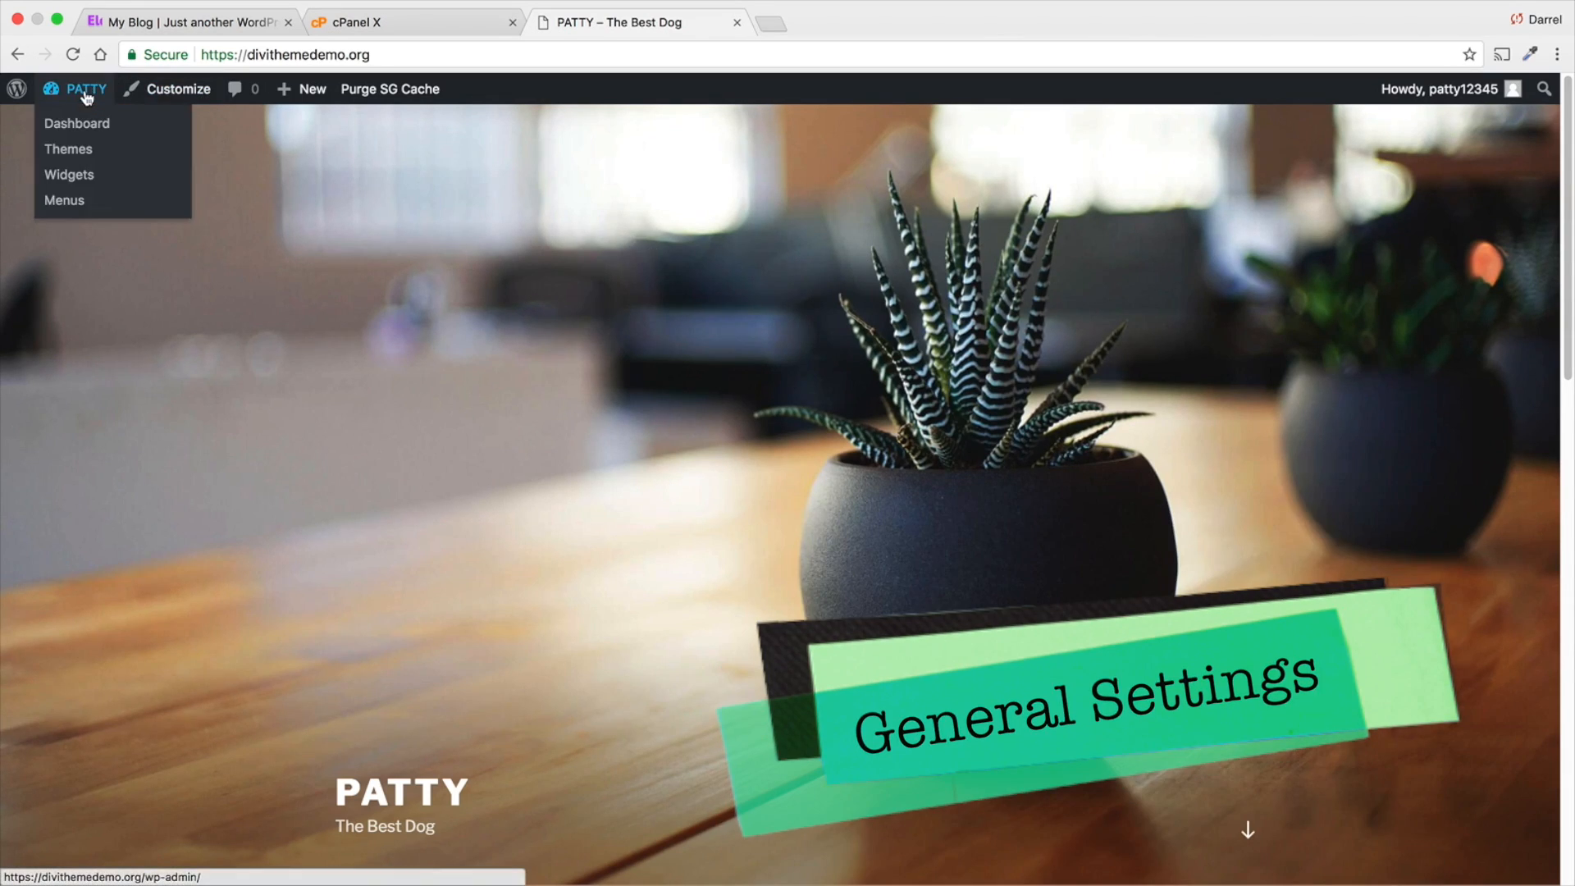
click(88, 132)
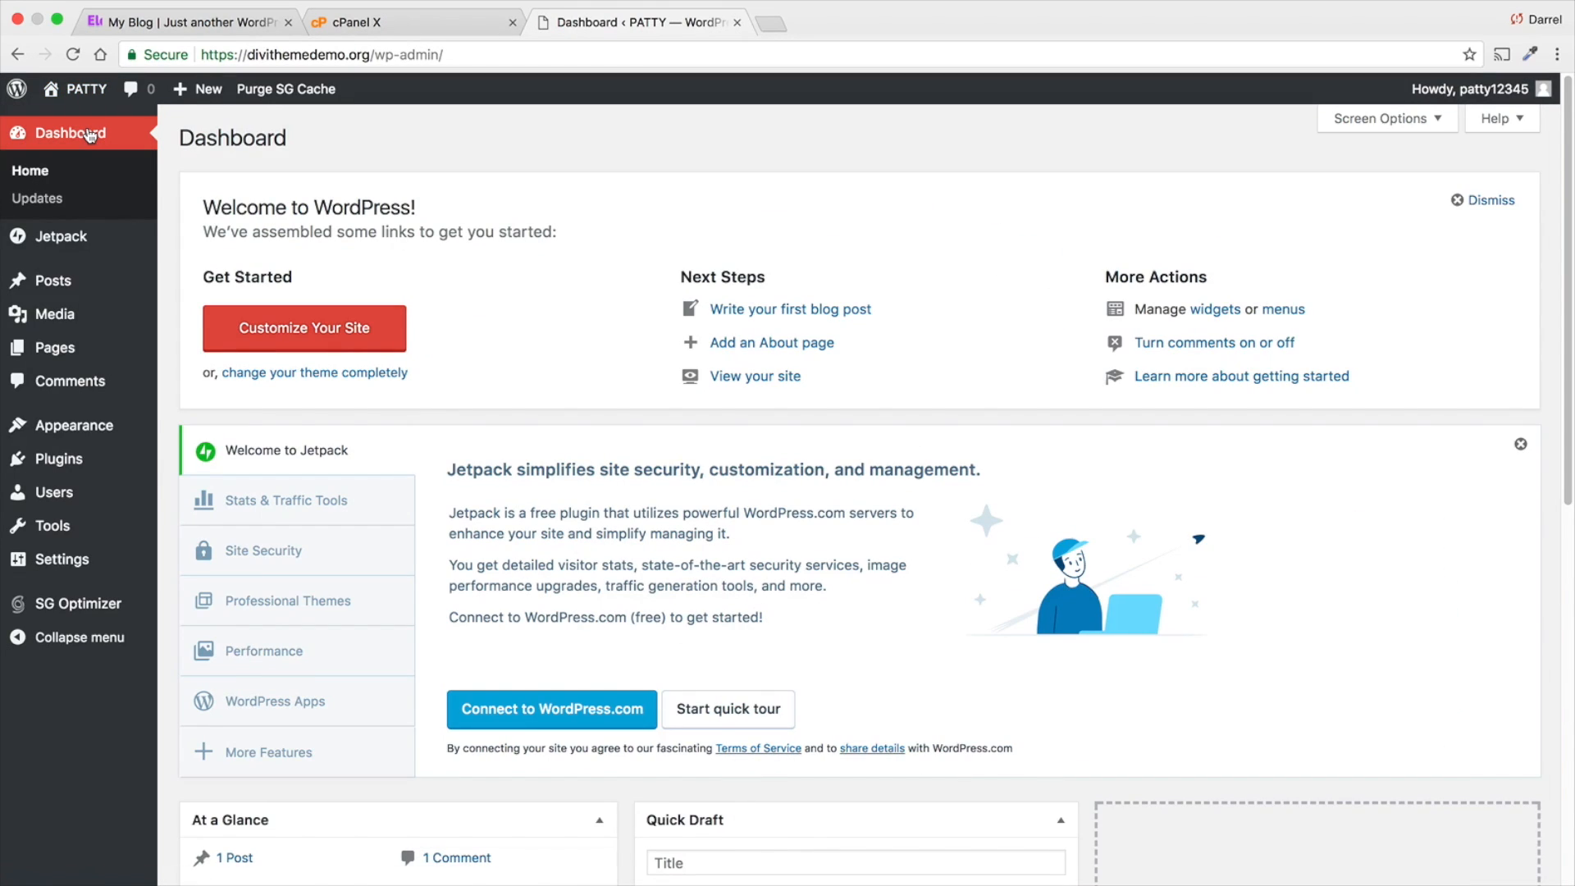
mouse_move(91, 355)
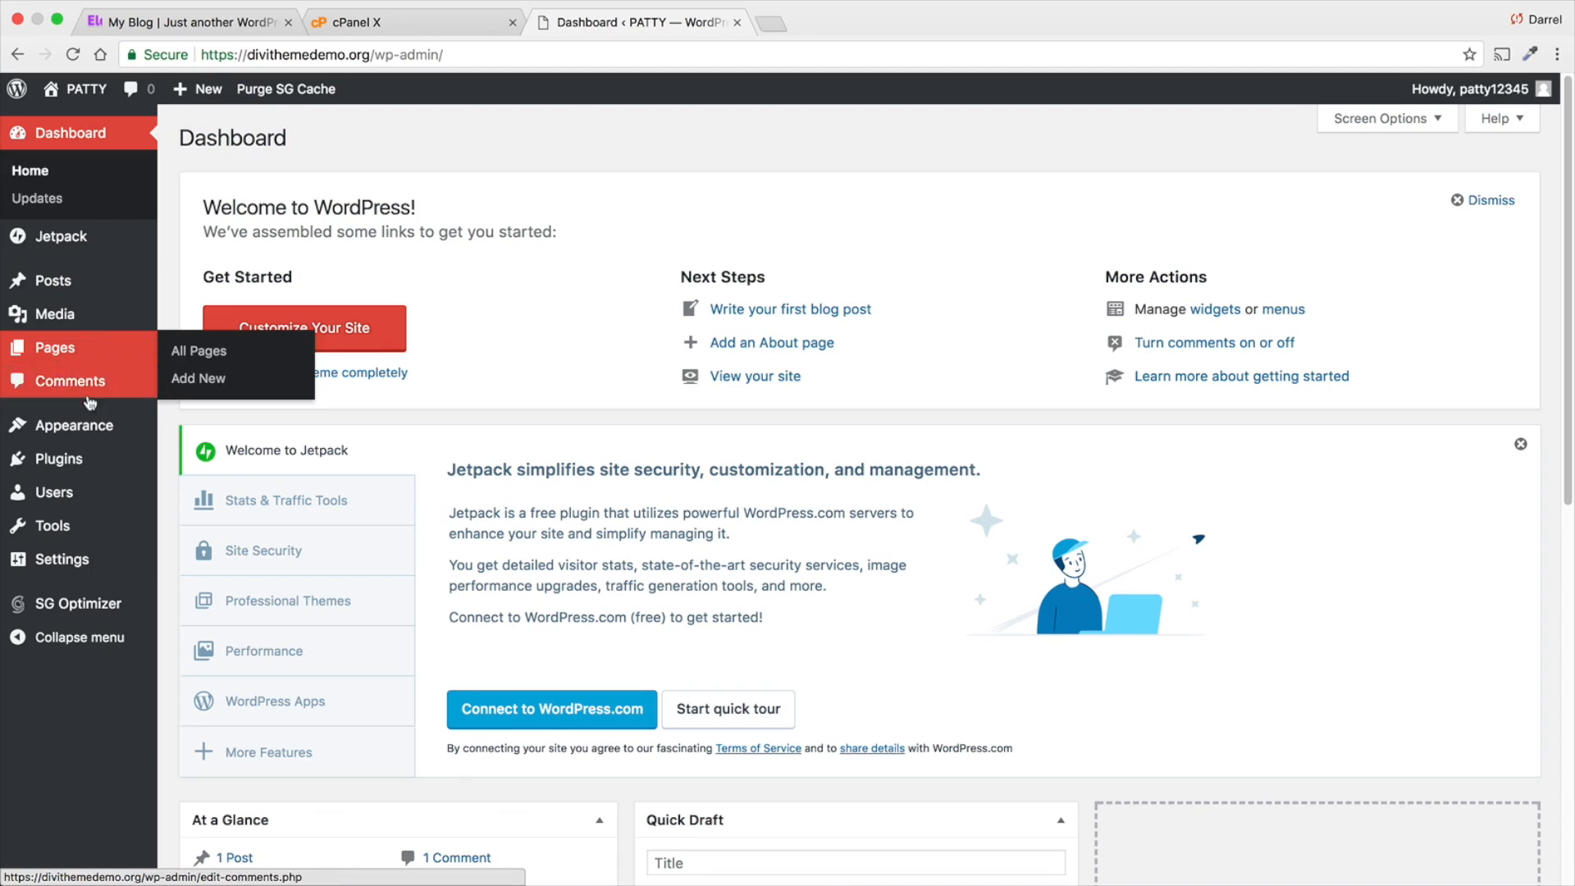
mouse_move(55, 500)
click(208, 550)
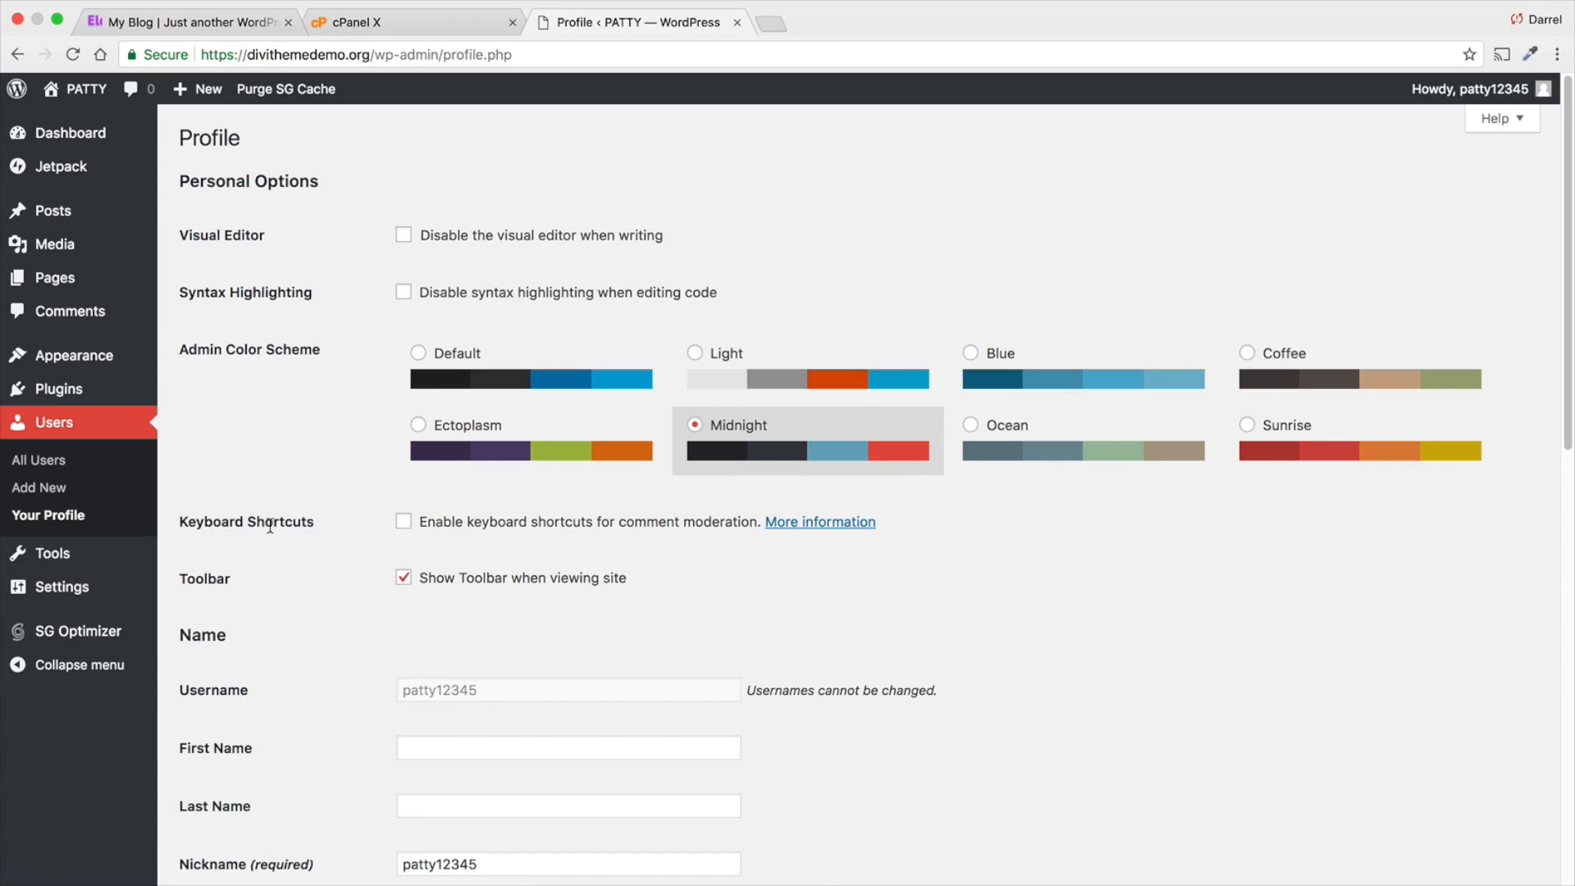
- Enter a new account password in the profile's Account Management section and cancel the password change
scroll(269, 526, down, 4)
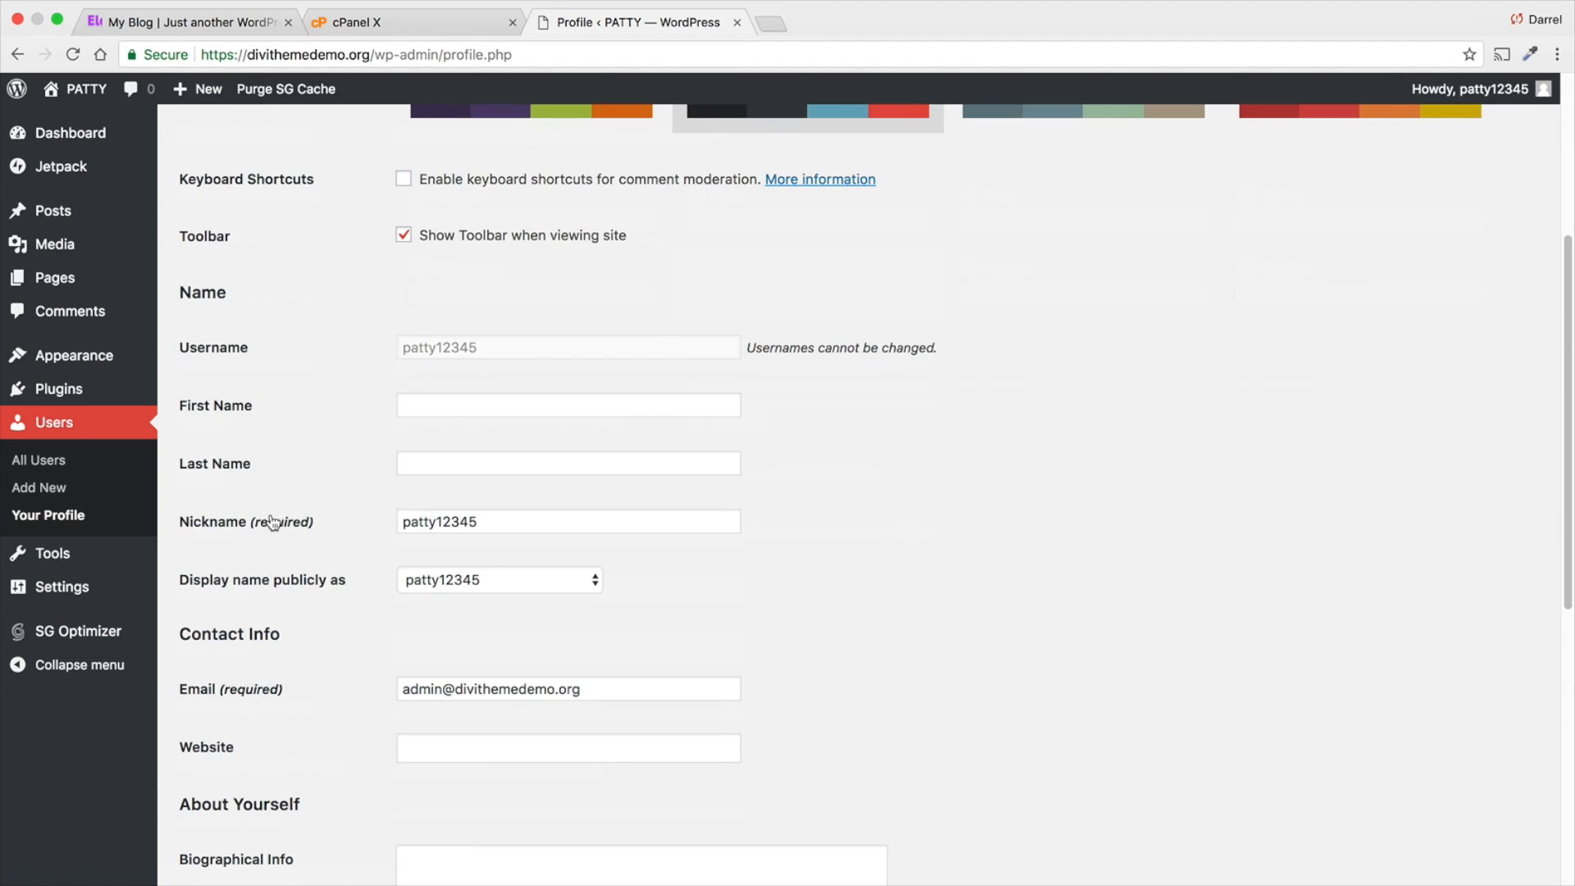
scroll(328, 431, down, 3)
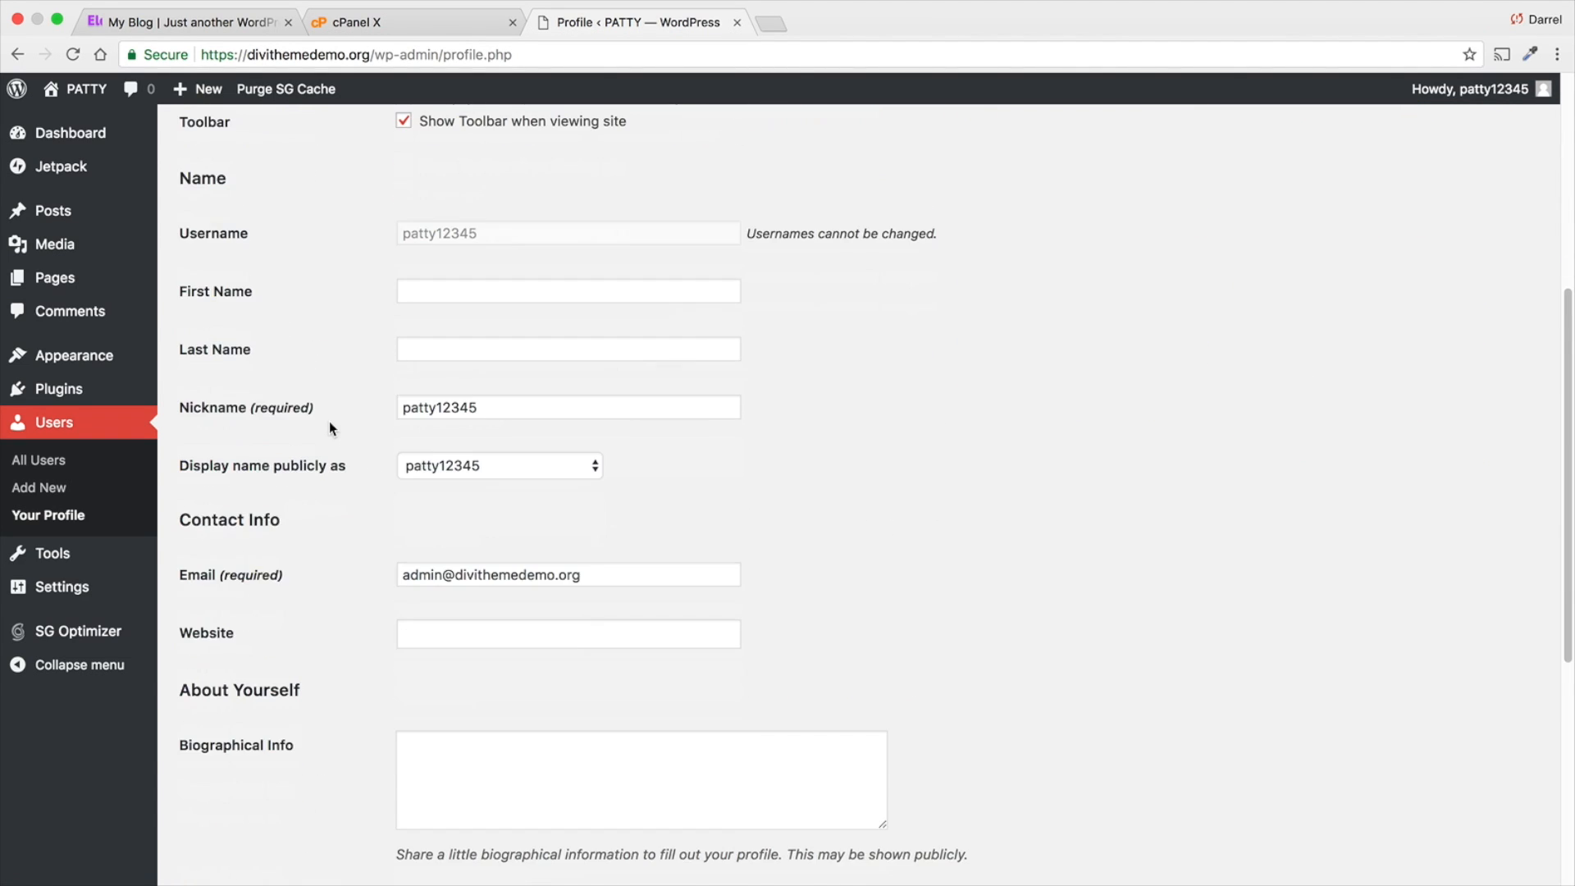
scroll(329, 425, down, 4)
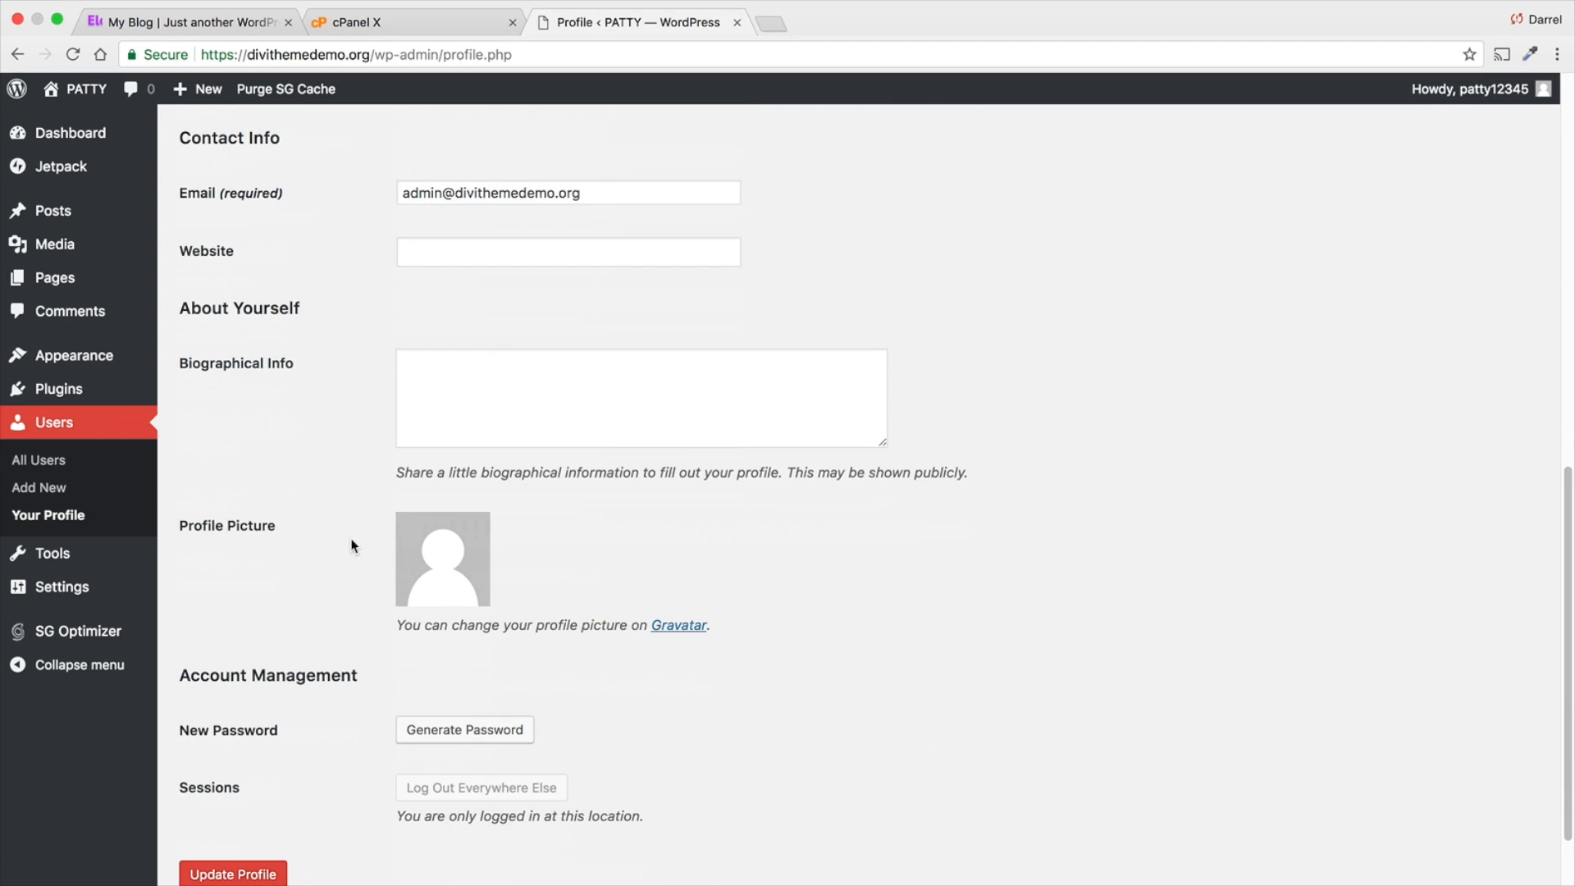
click(482, 729)
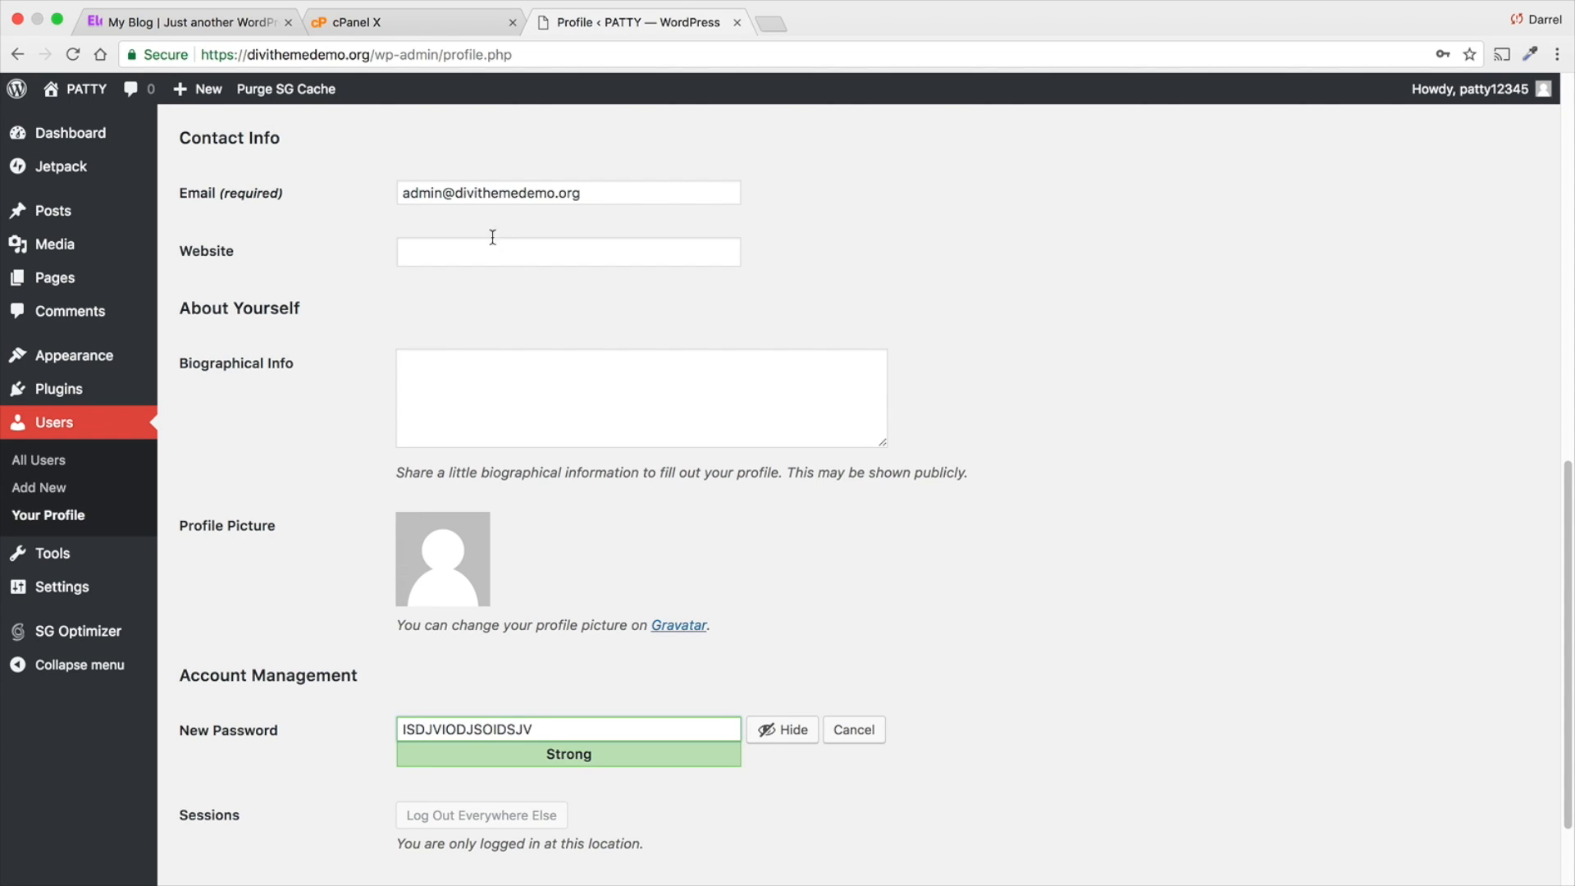
drag(629, 194, 675, 266)
scroll(950, 635, down, 3)
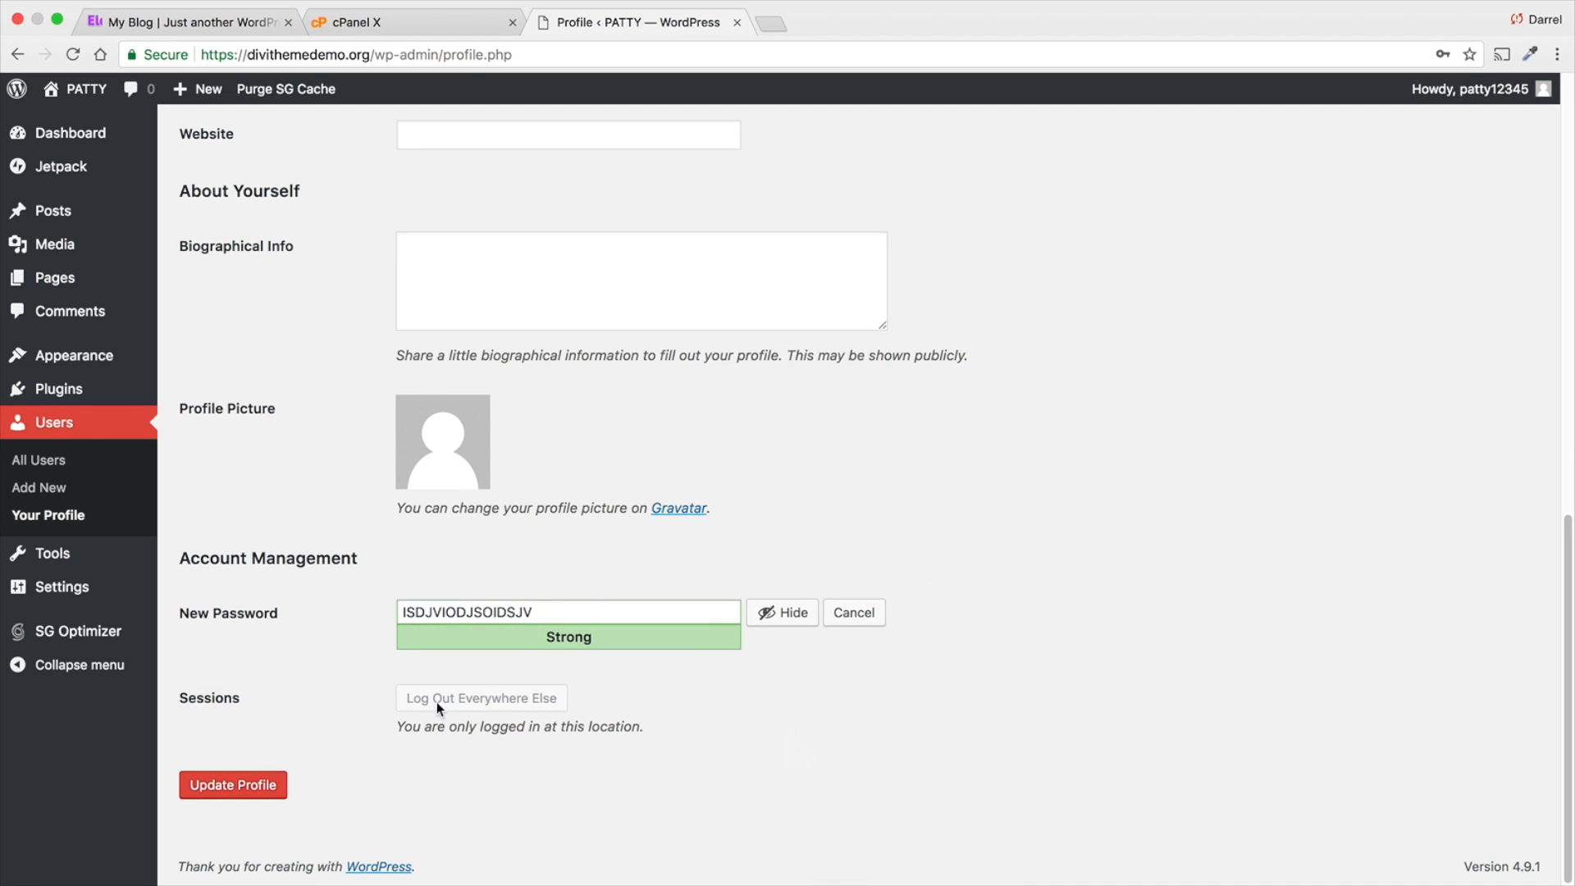
click(859, 609)
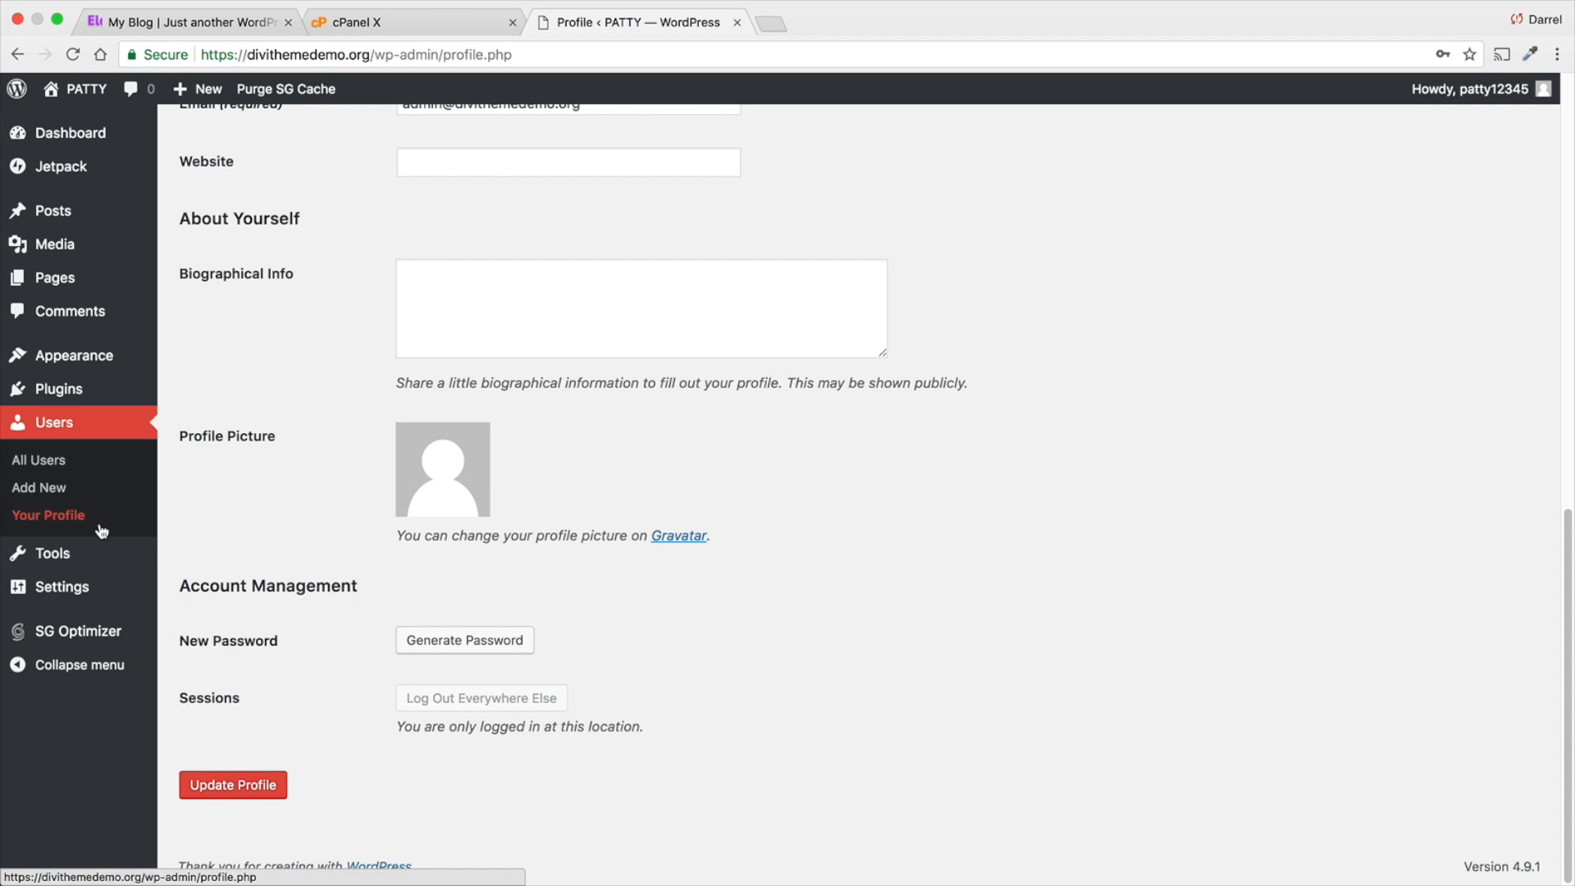
- Set the site's permalink structure to Post name and save the changes
mouse_move(101, 592)
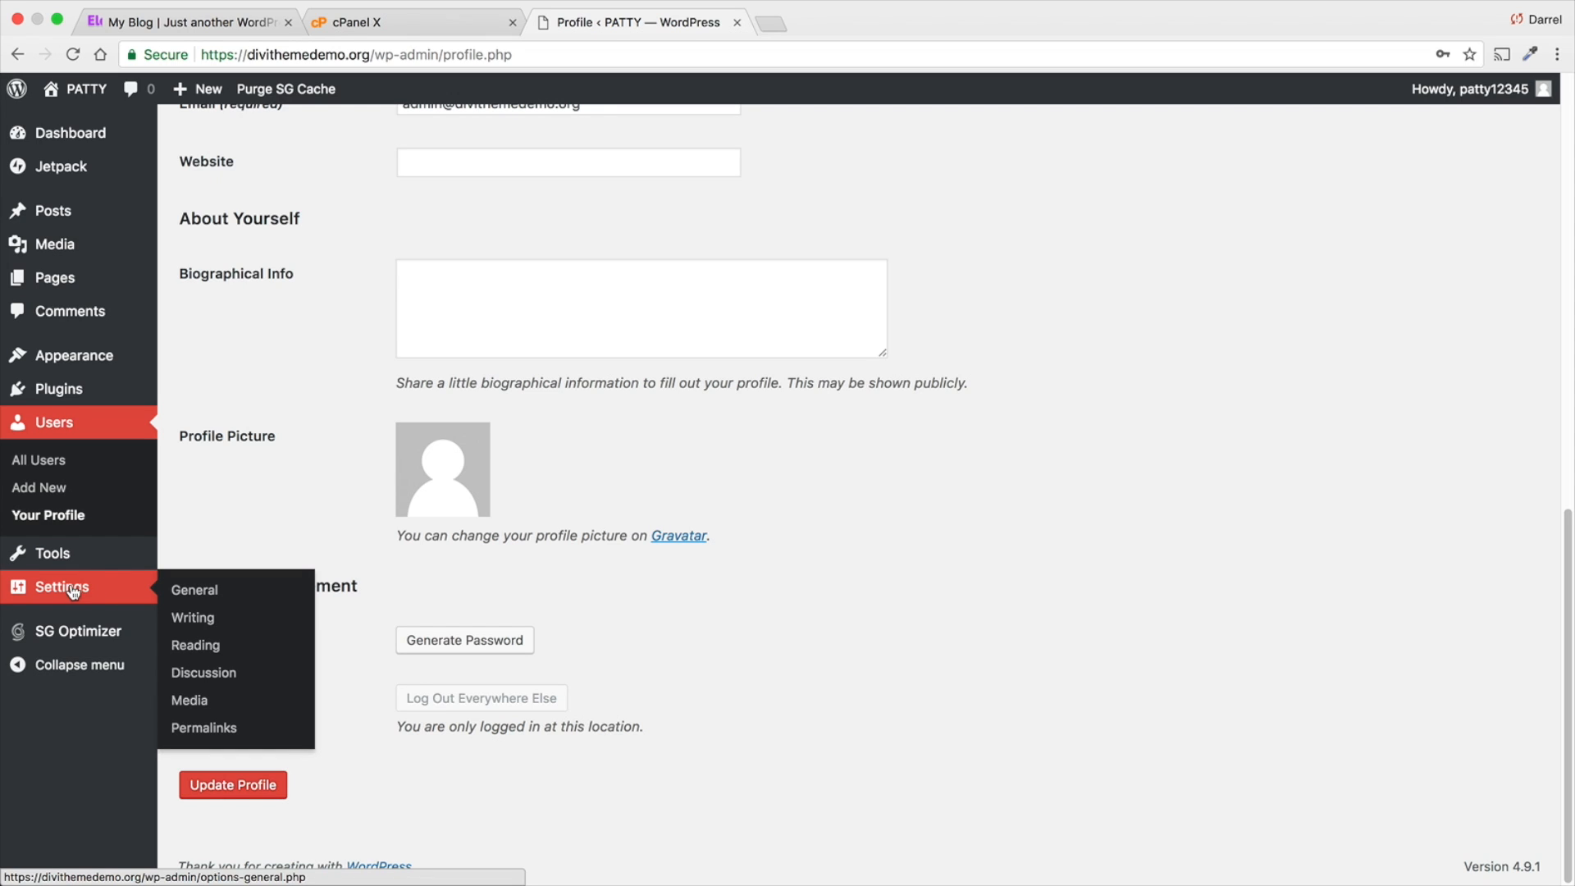
click(212, 732)
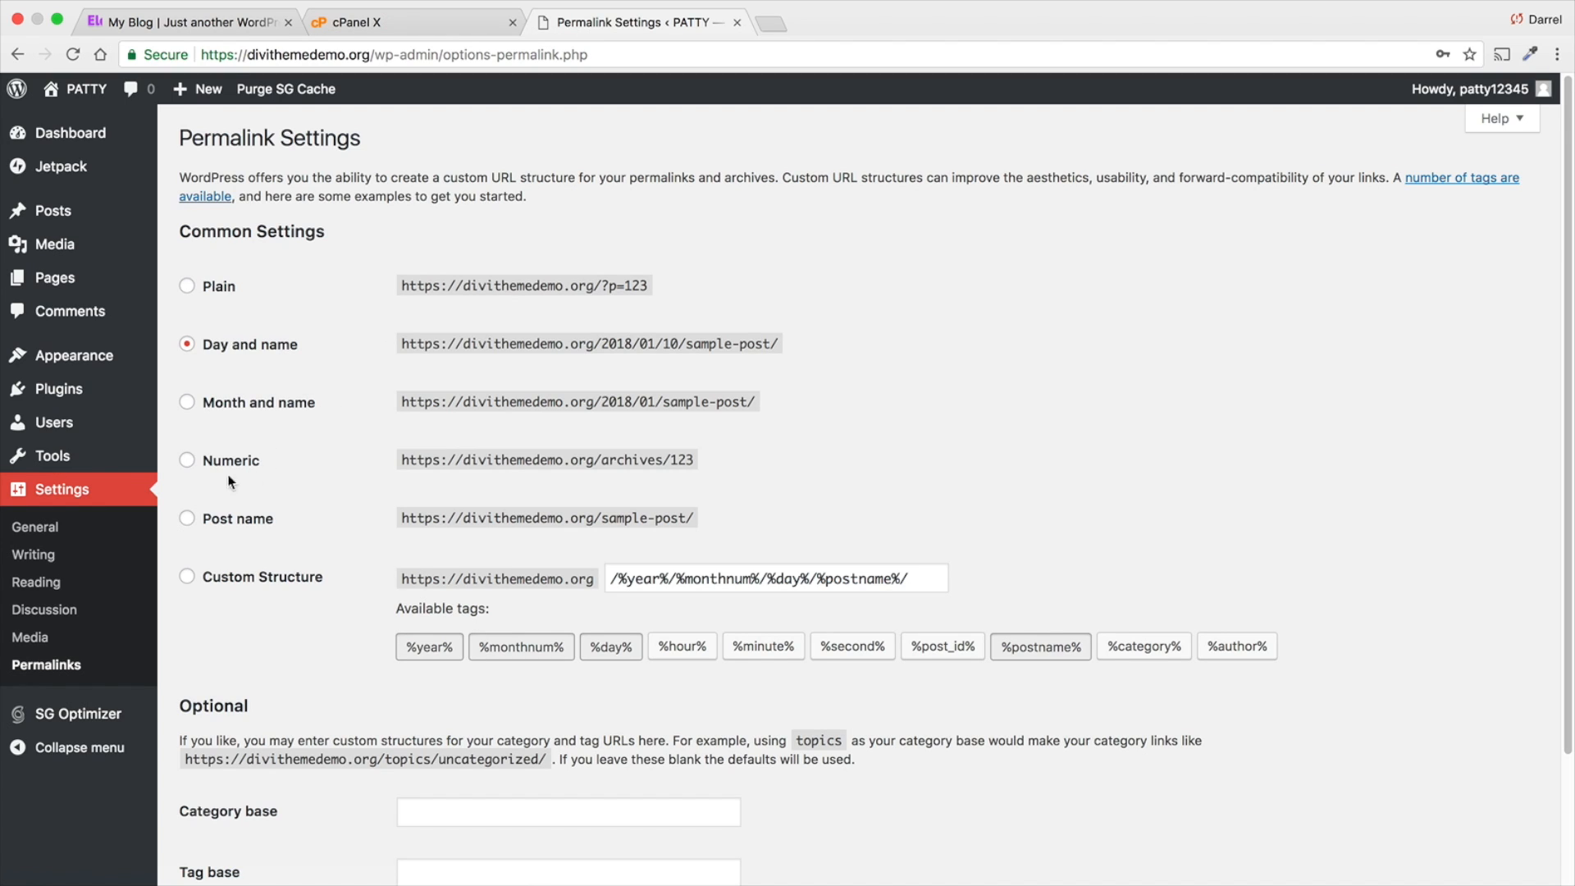
click(187, 520)
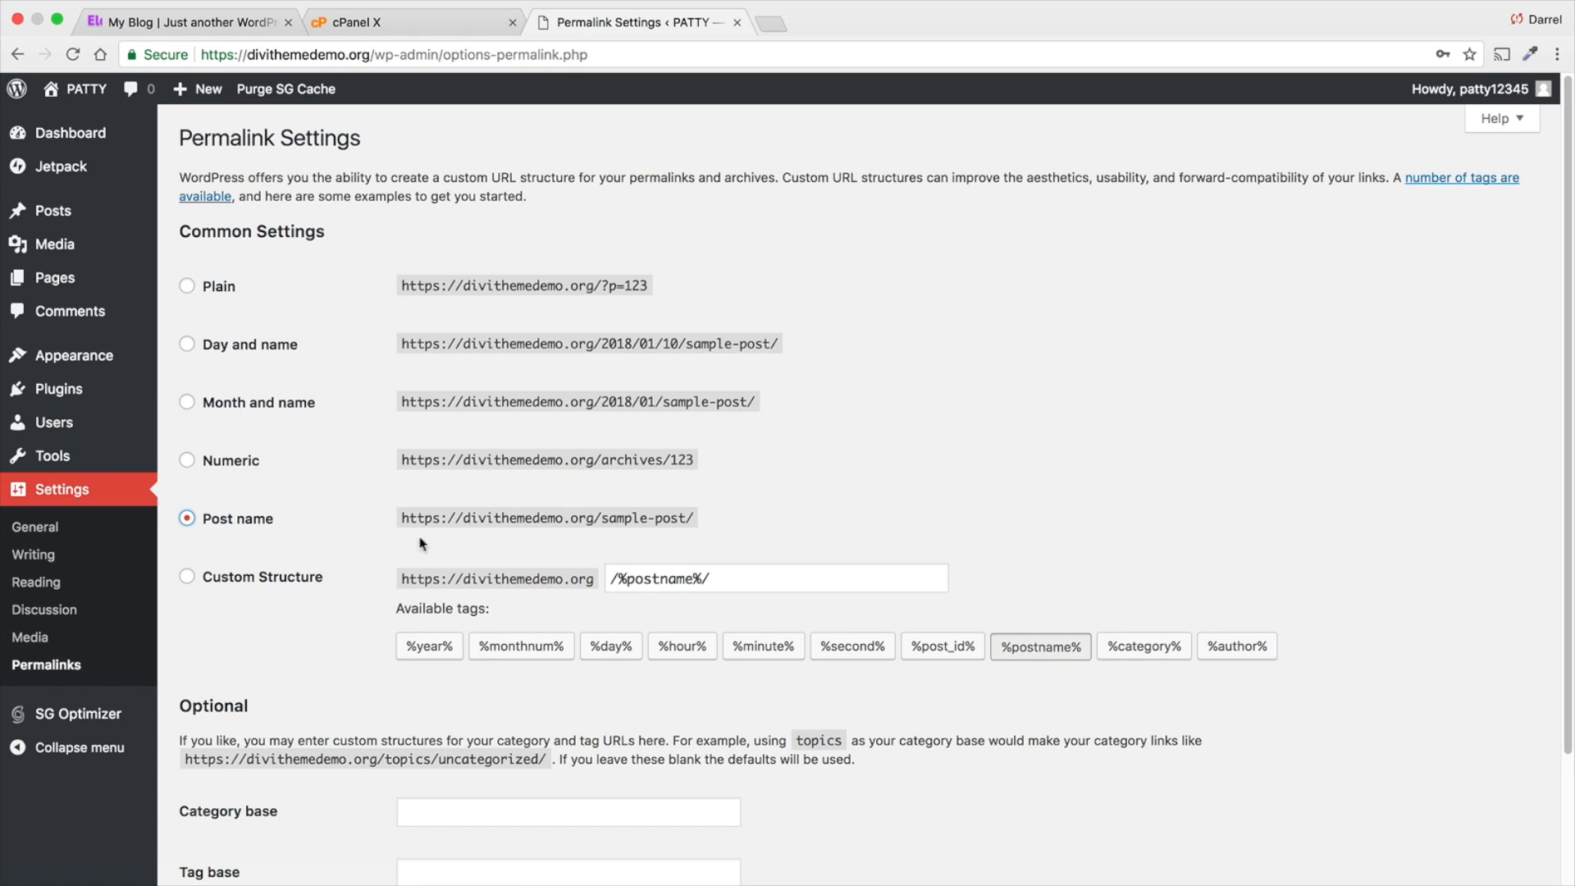
drag(464, 518, 660, 510)
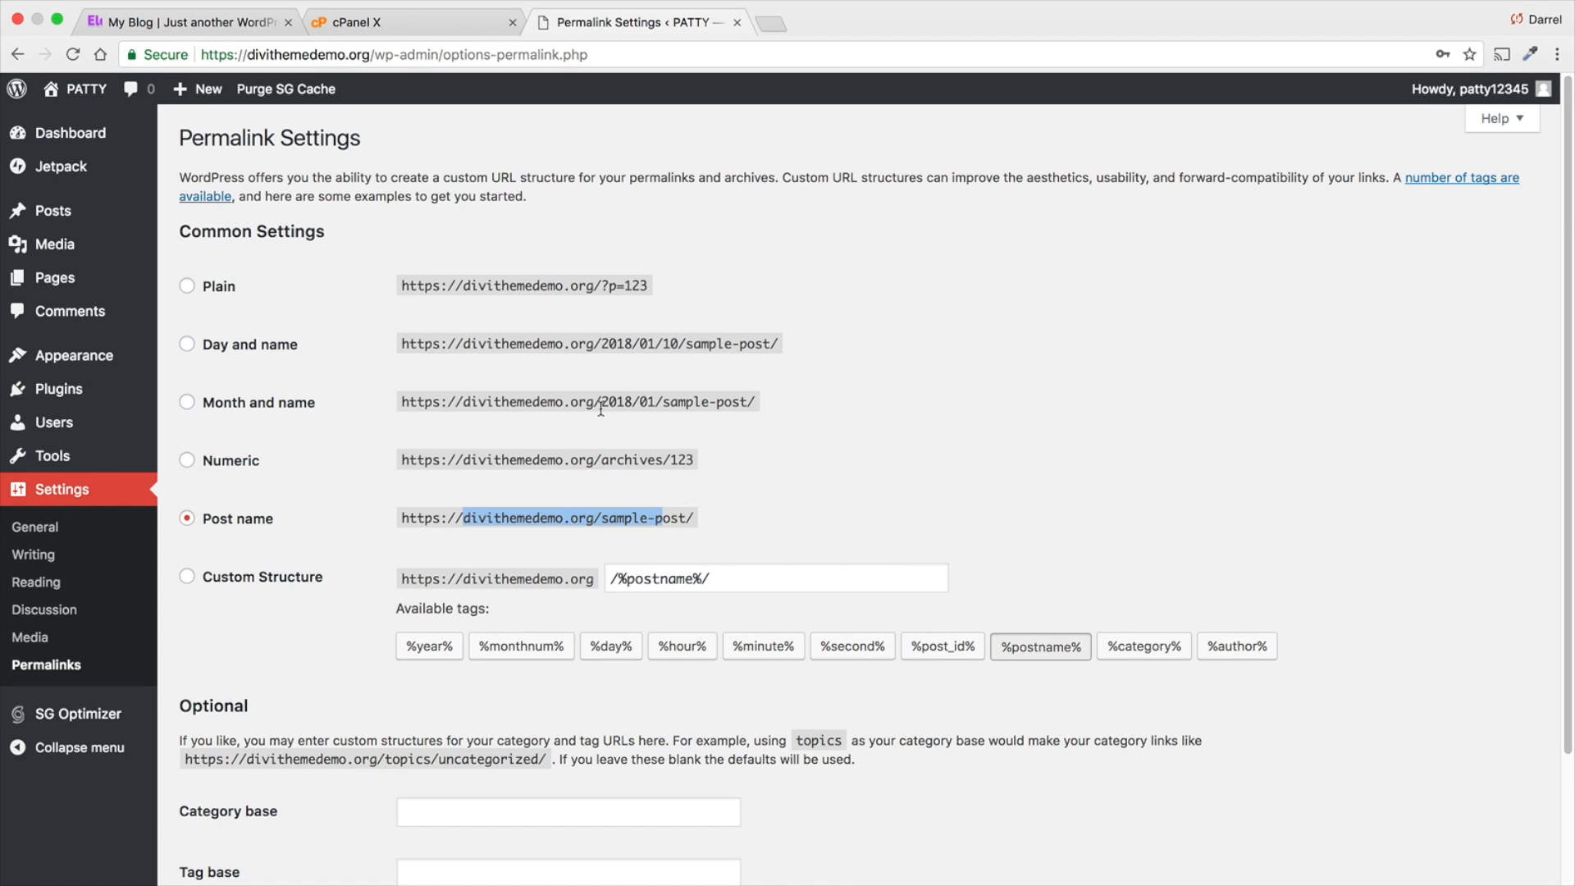
scroll(385, 435, down, 2)
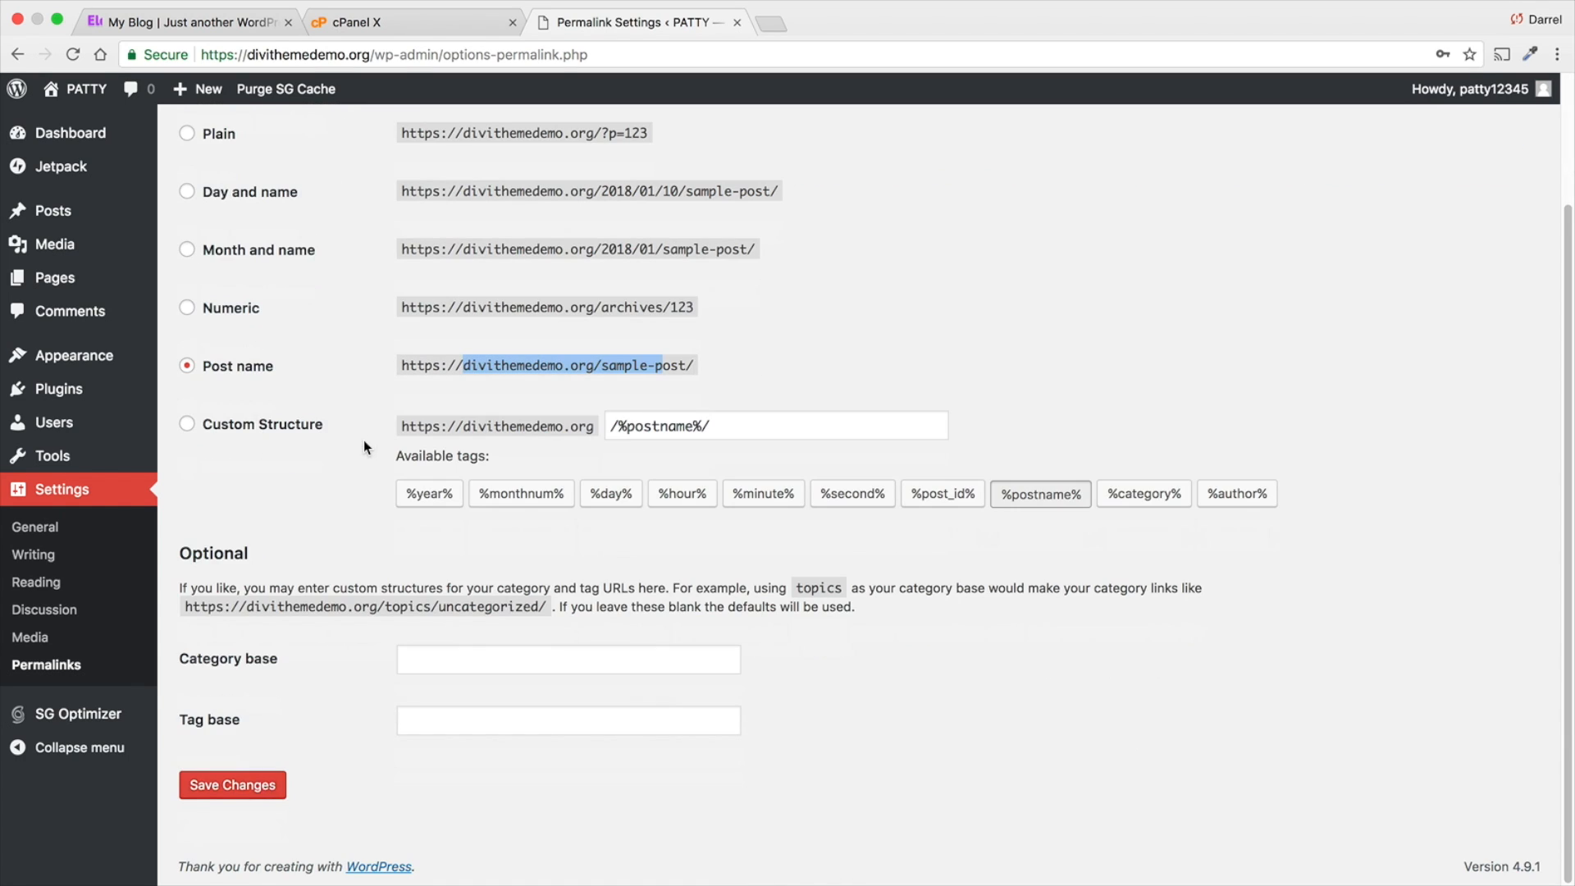
click(243, 786)
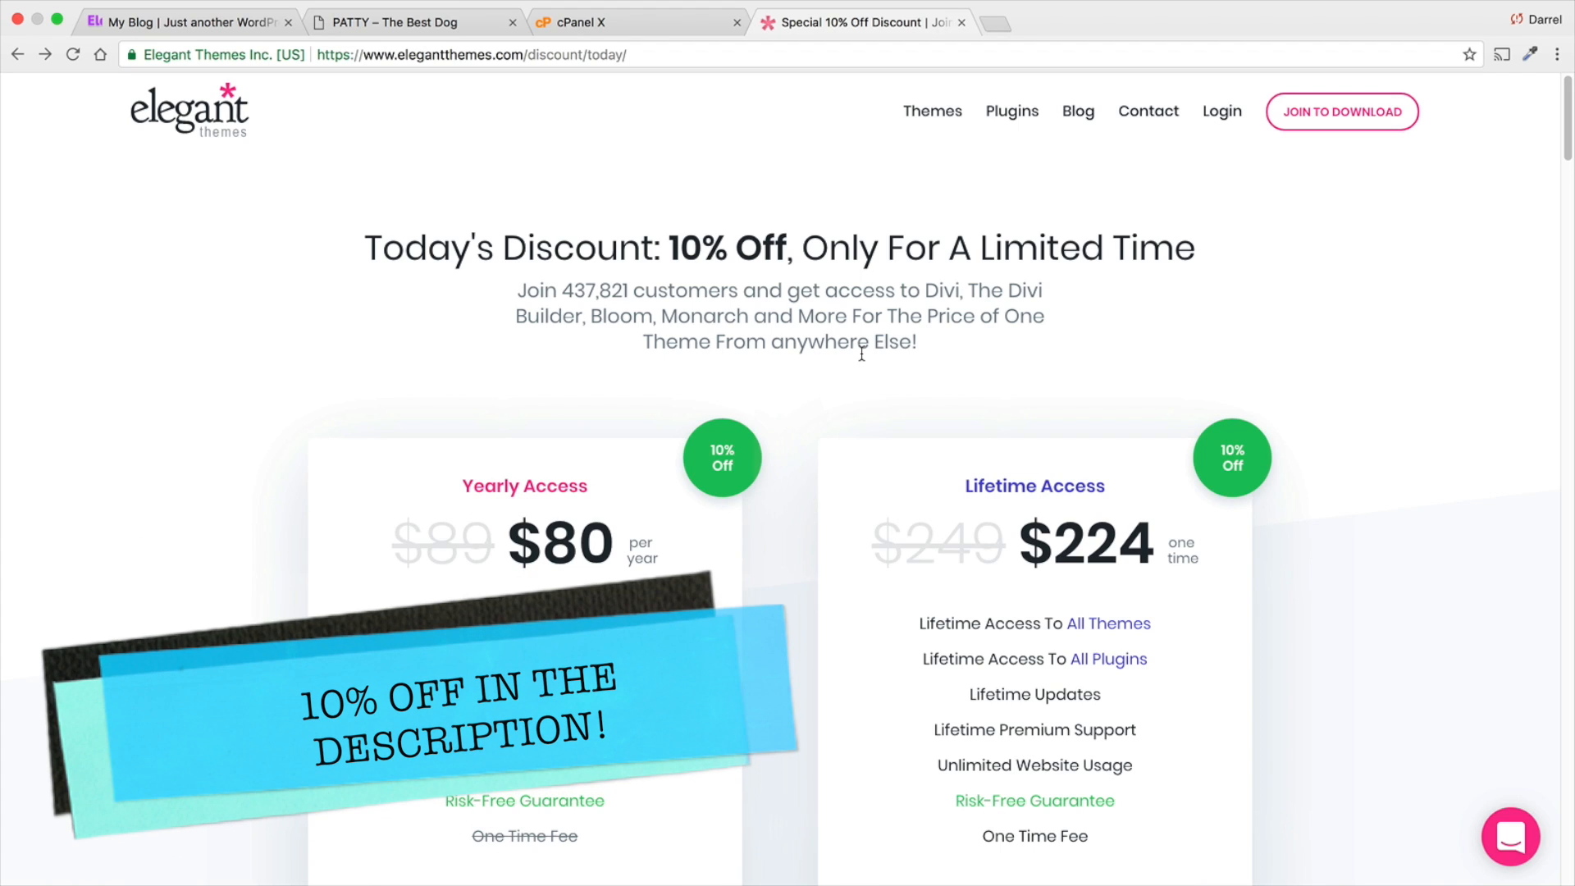
- Open the Yearly Access sign-up from the Elegant Themes discount page and examine its registration form and payment options
scroll(849, 375, down, 2)
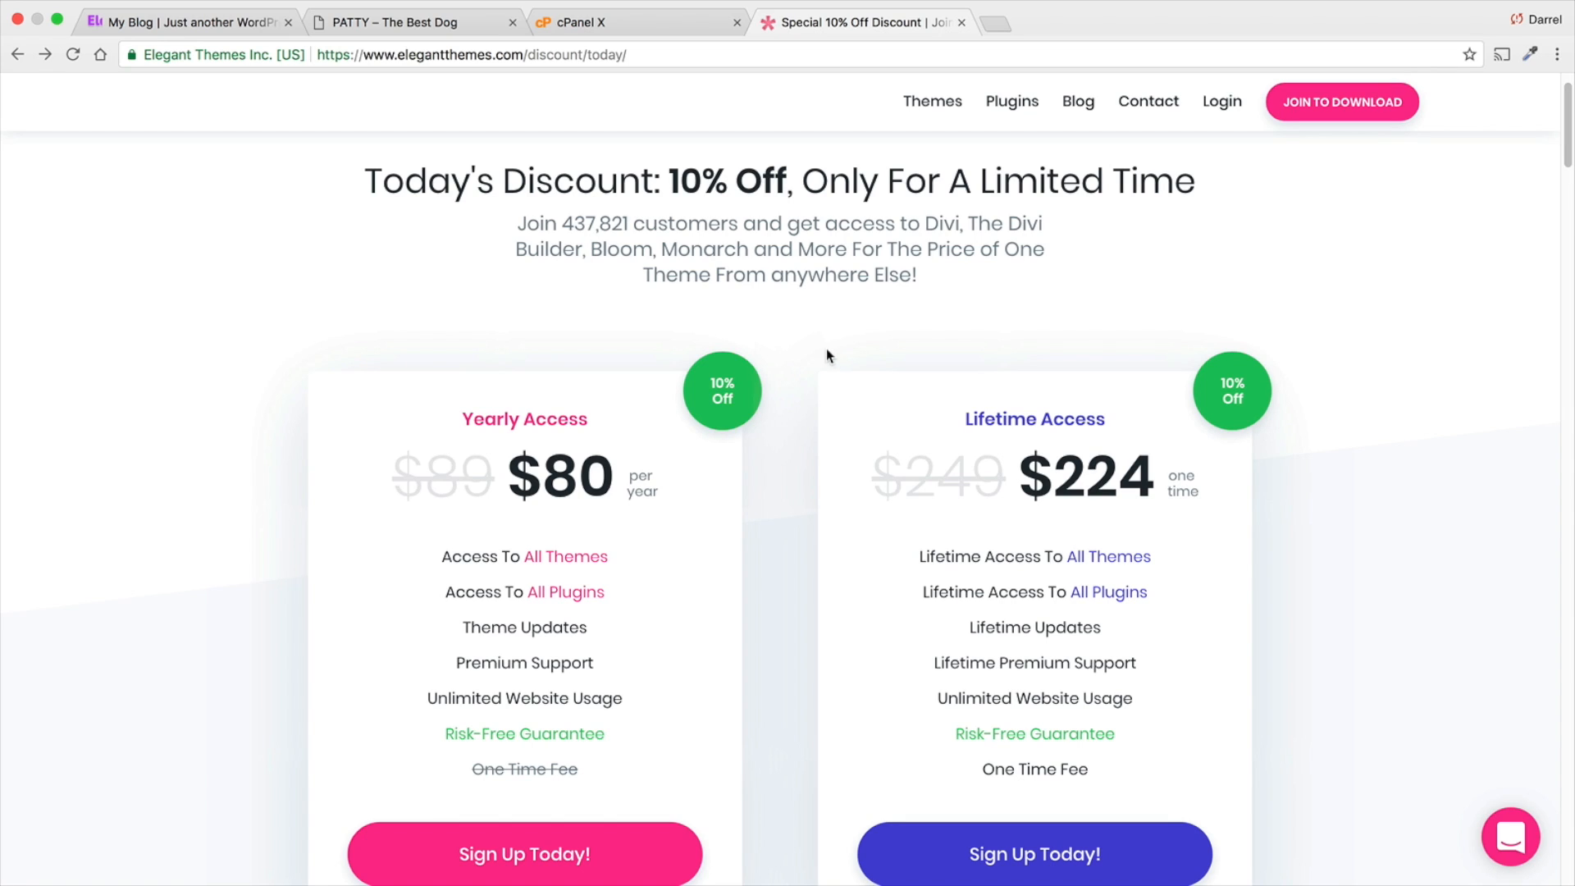
scroll(826, 353, down, 2)
click(572, 791)
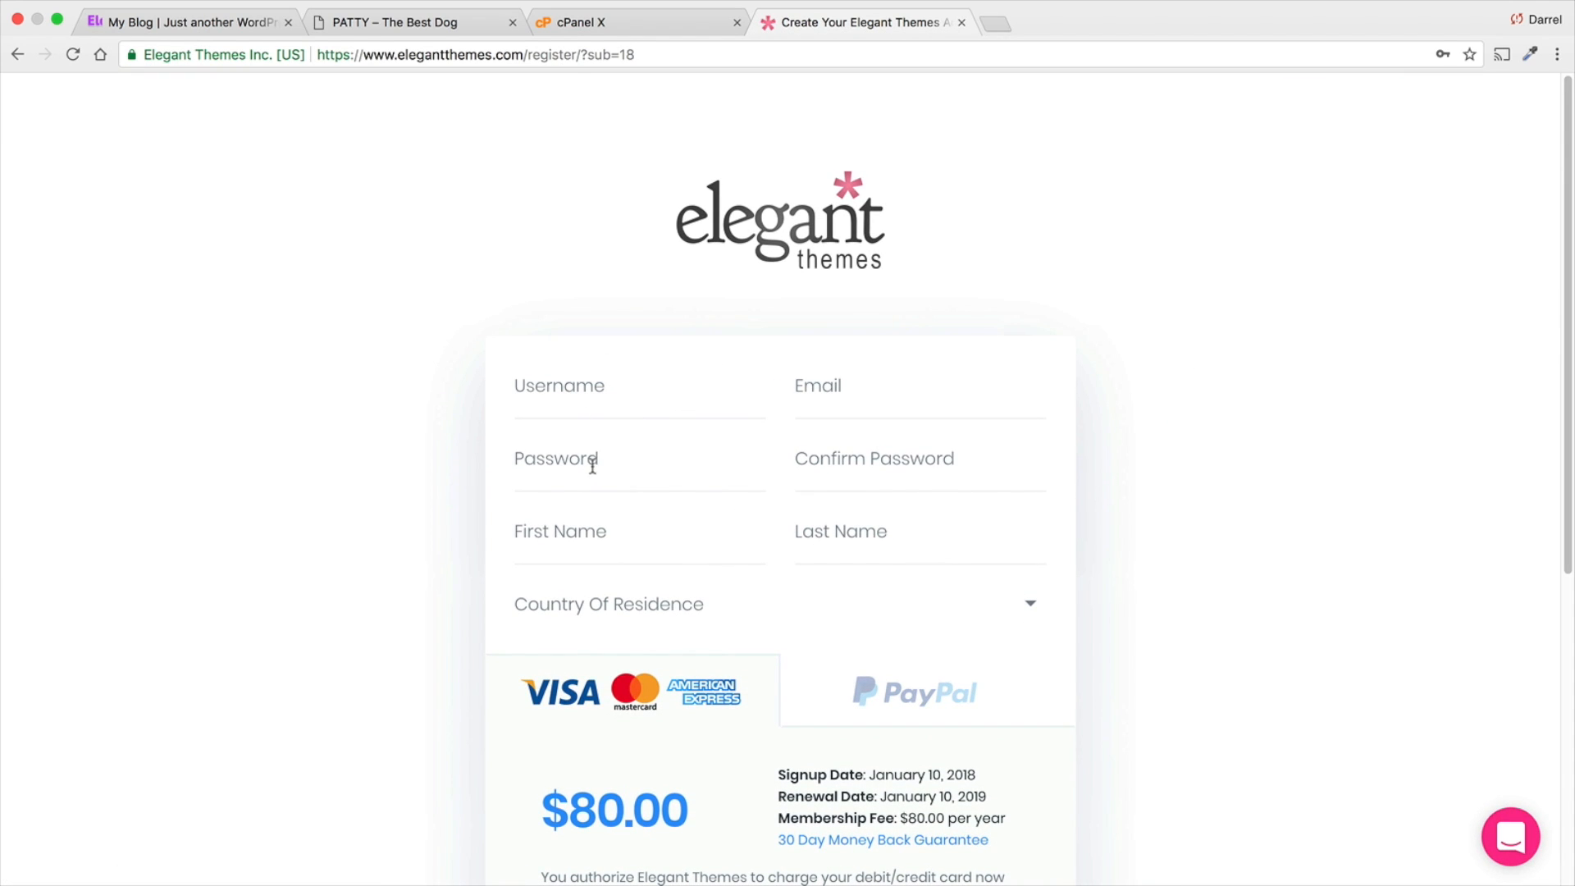
scroll(820, 453, down, 2)
scroll(869, 454, down, 1)
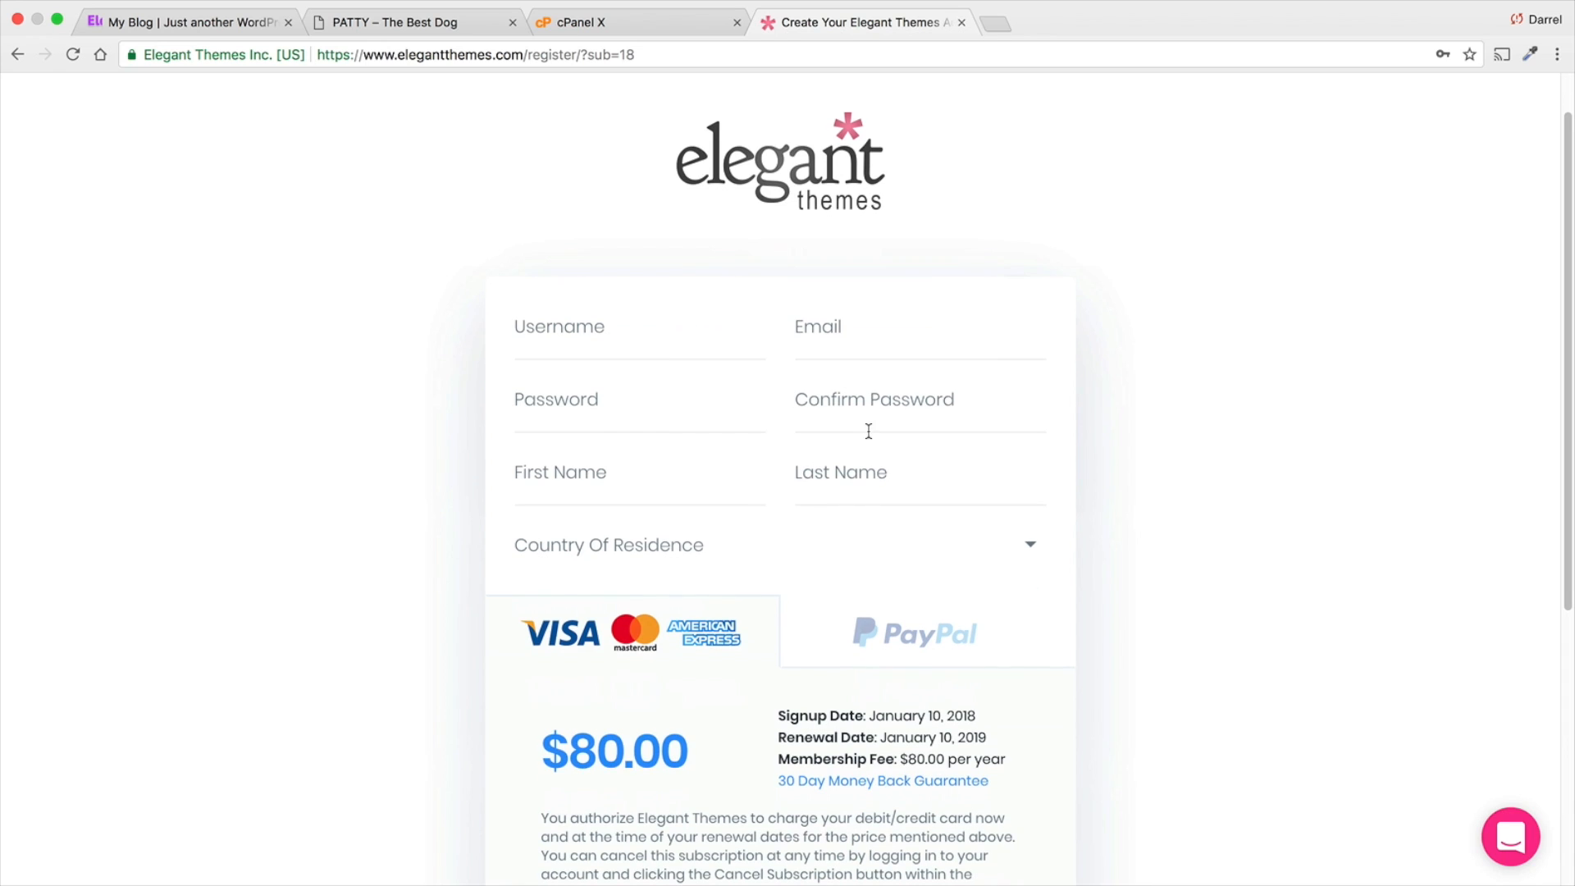
scroll(808, 673, down, 10)
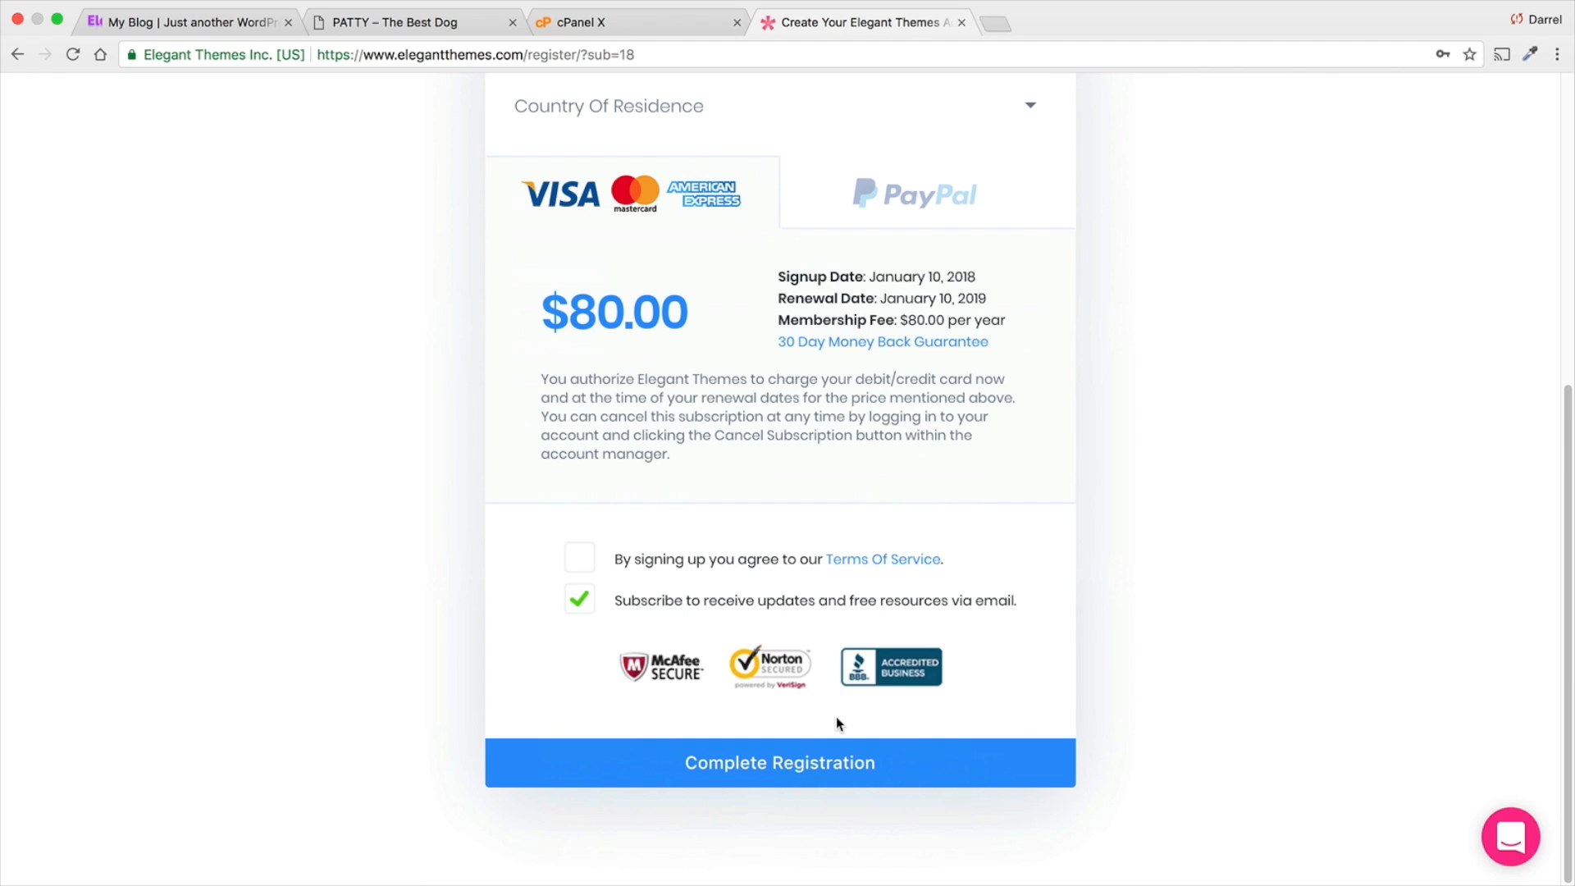
scroll(824, 689, up, 1)
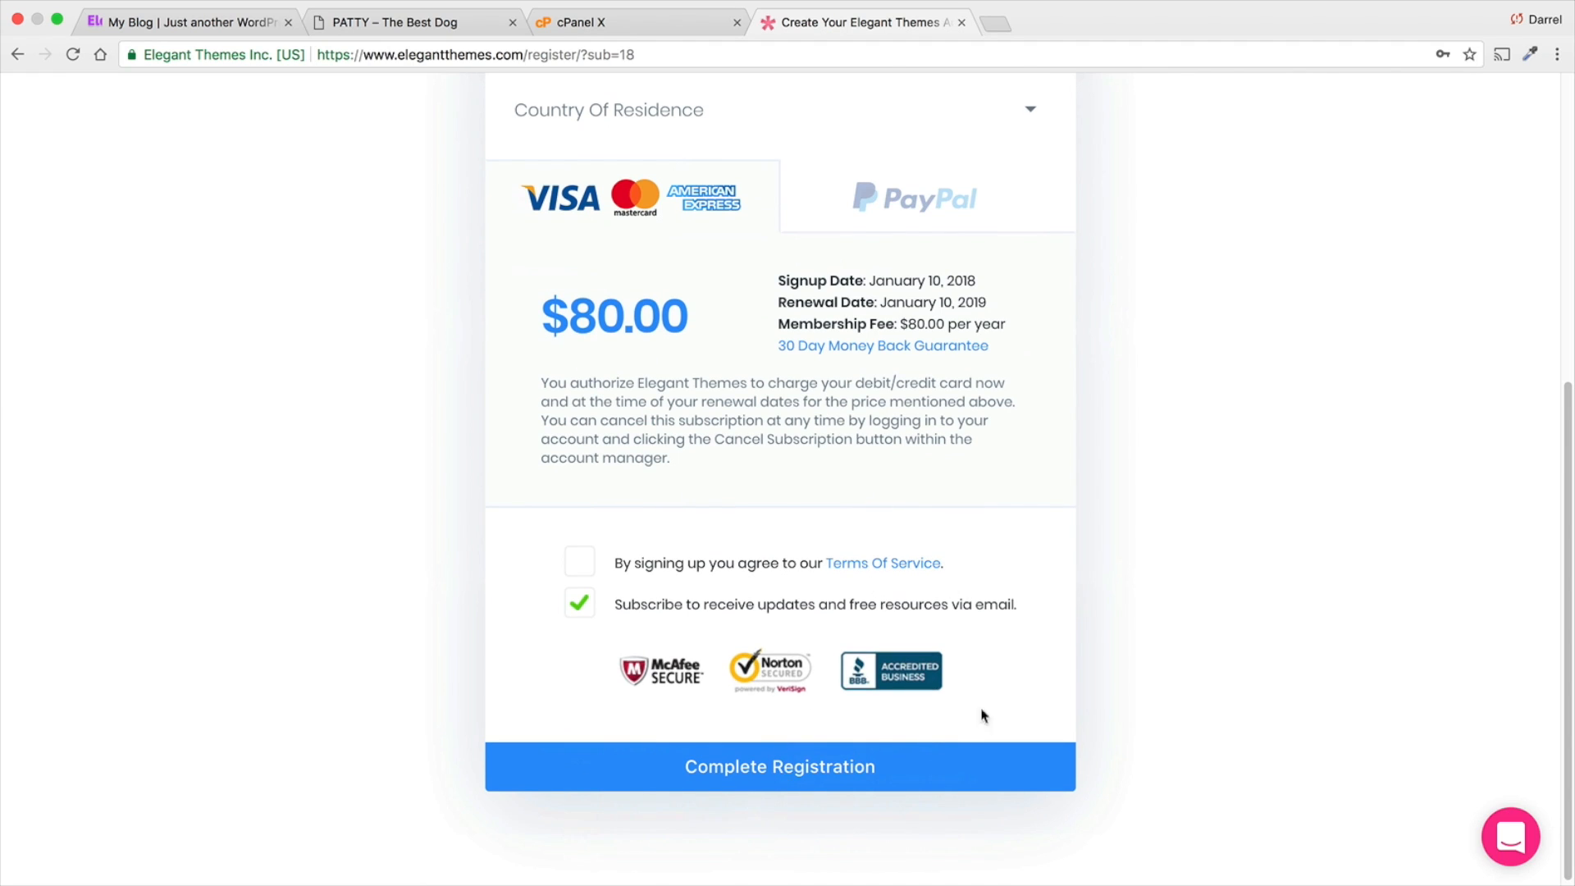
click(887, 761)
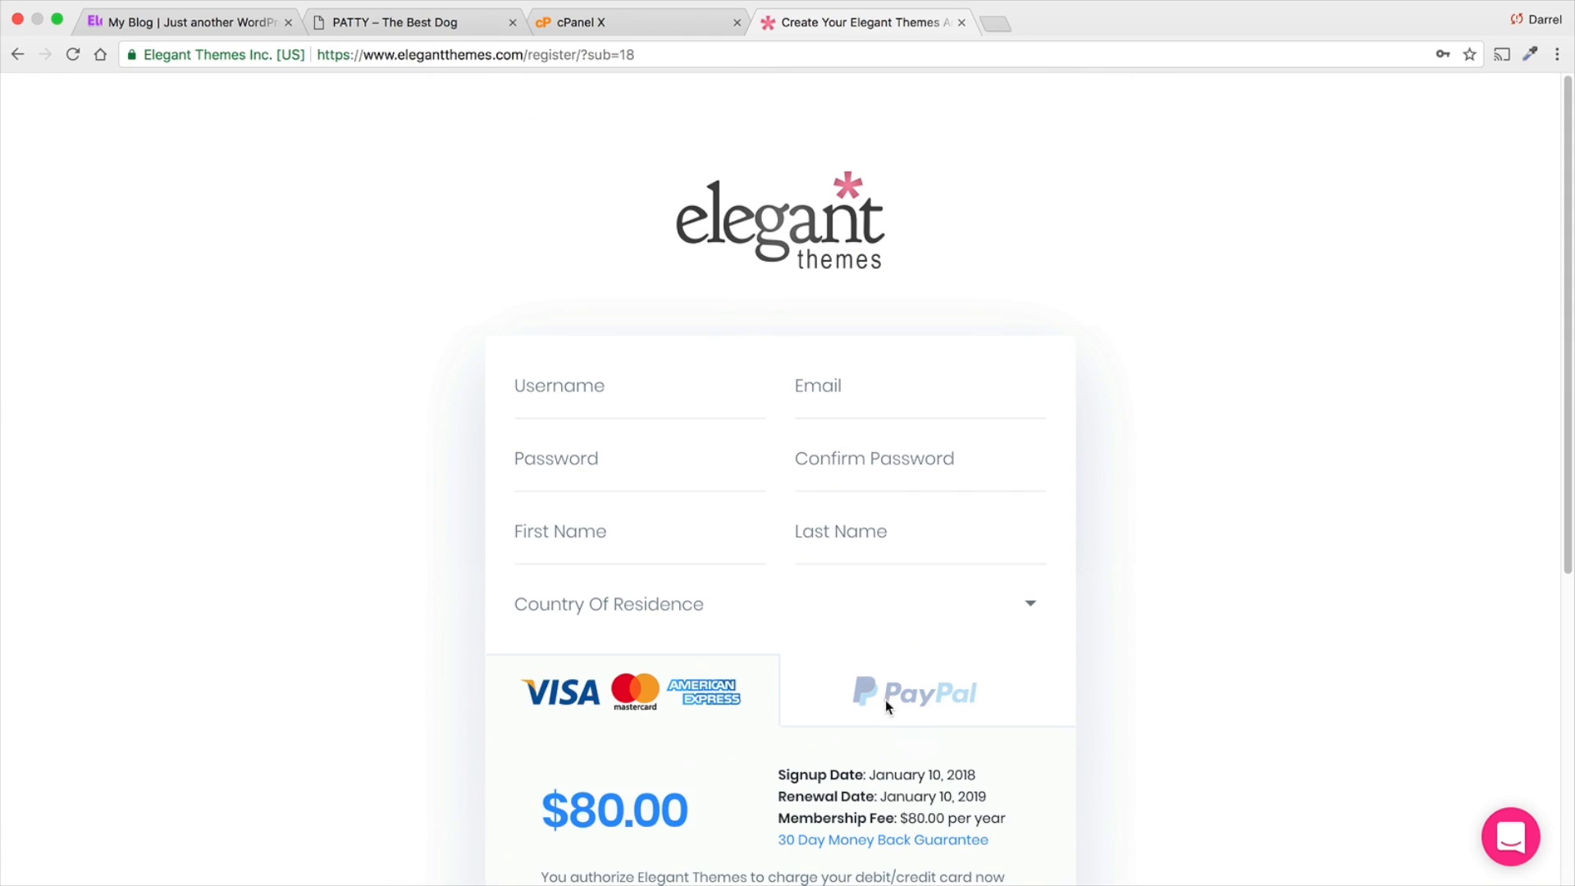
- Return to the discount page and log in to the Elegant Themes members area with the saved credentials
click(17, 54)
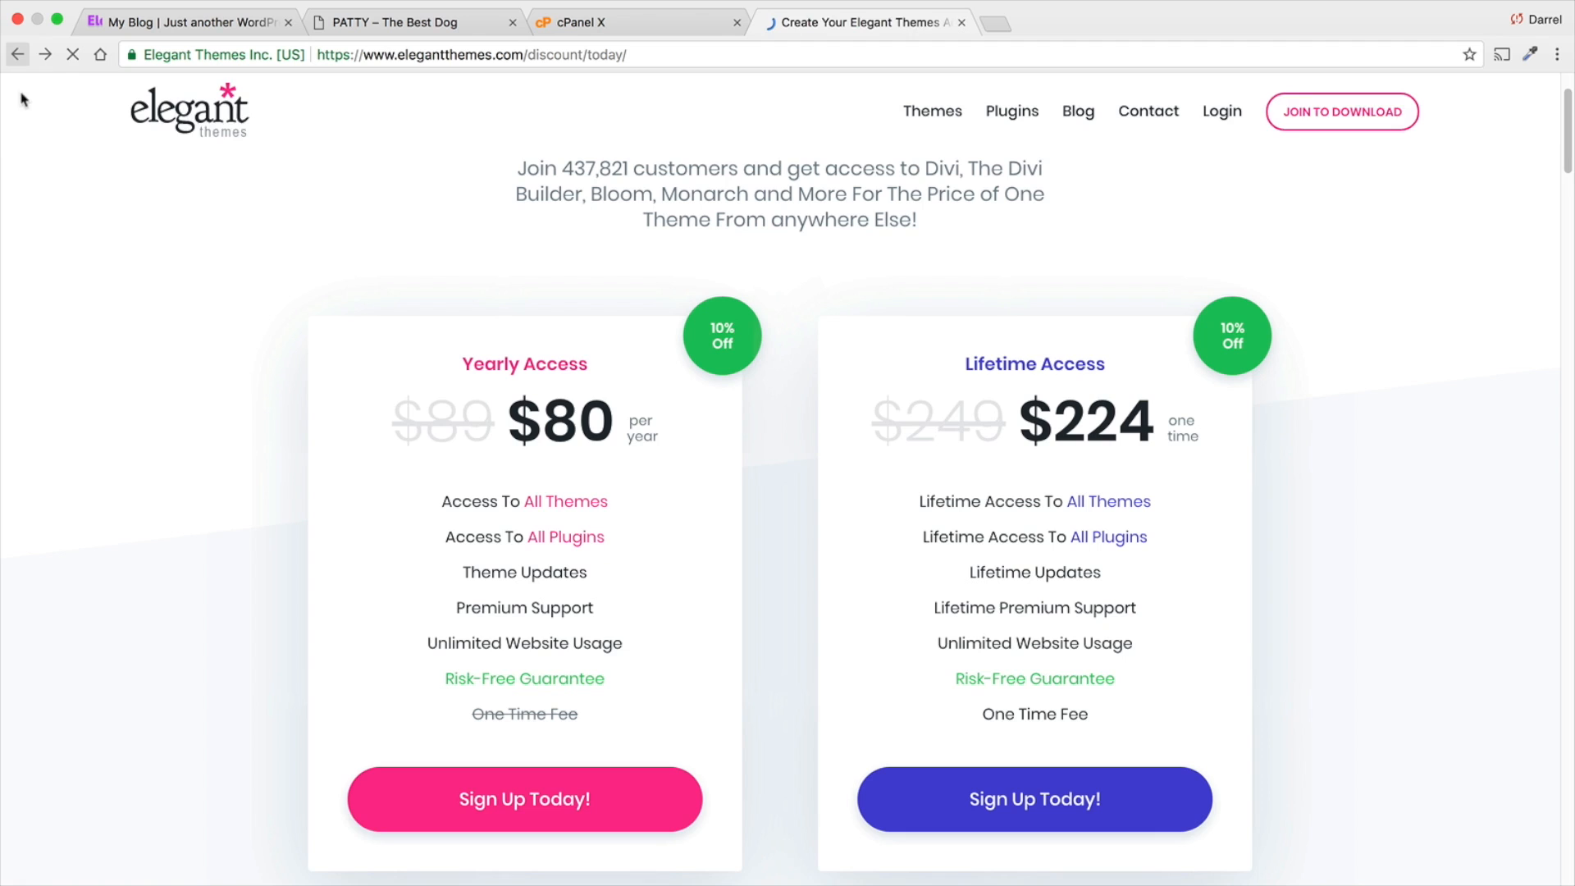
click(1222, 101)
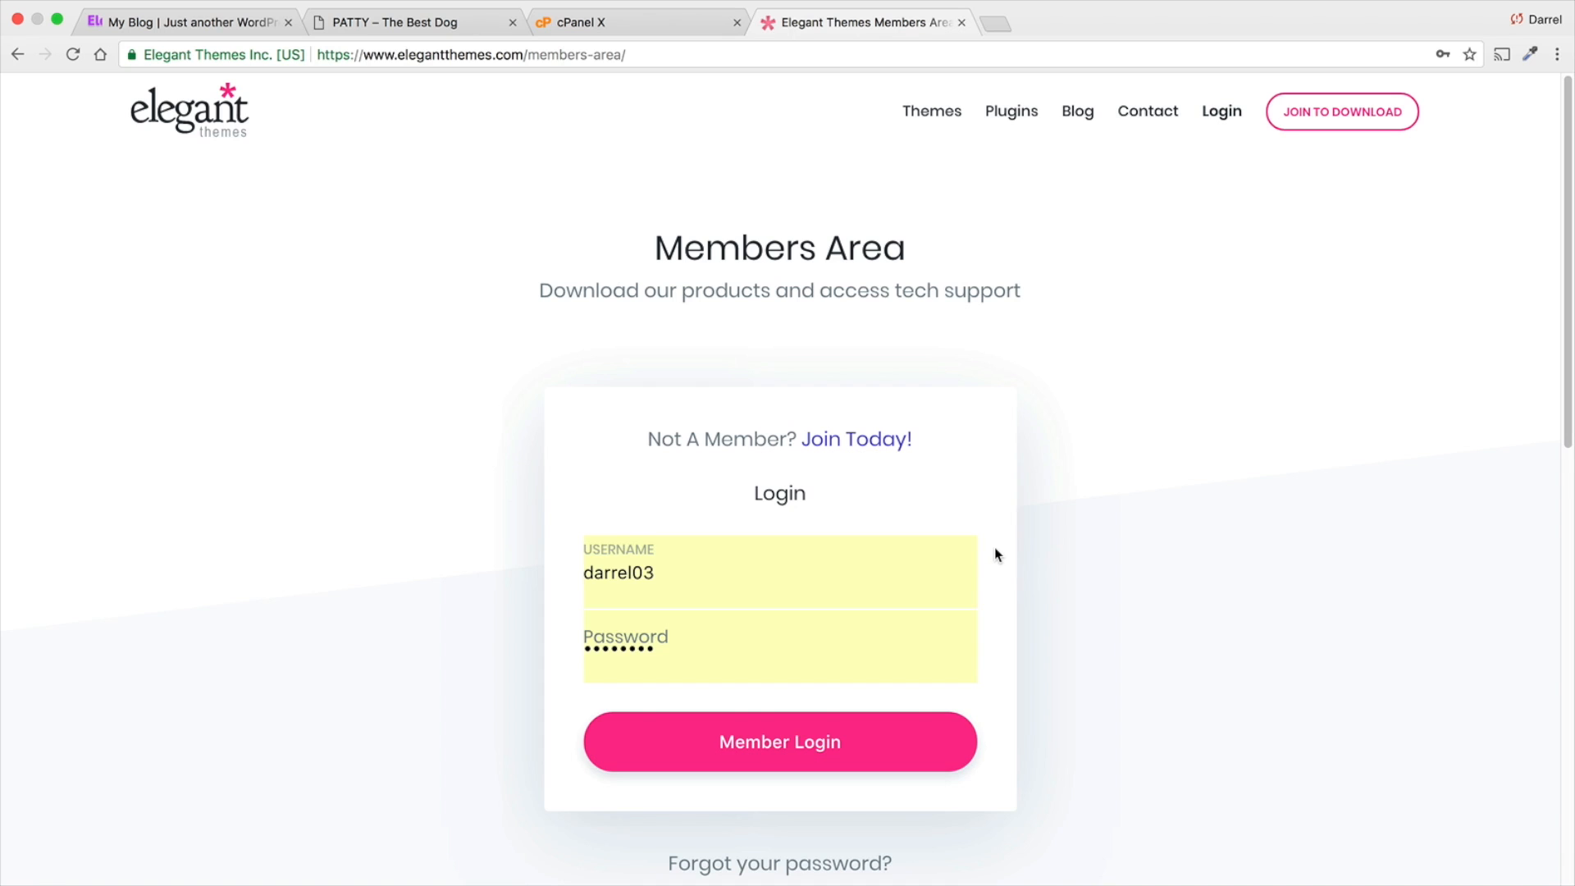
scroll(992, 548, down, 1)
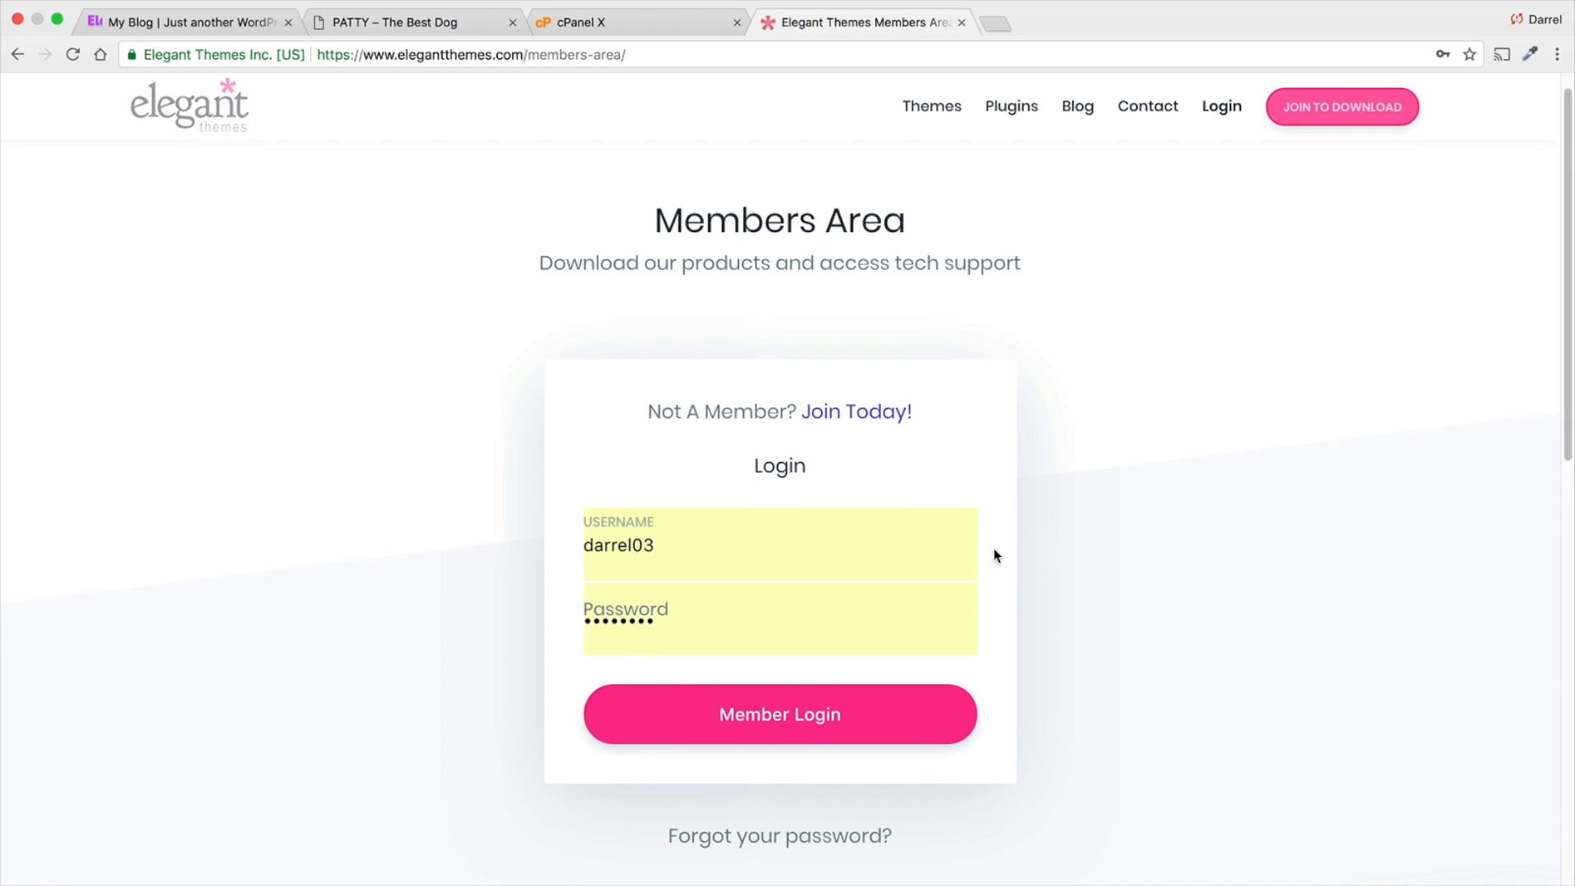
click(935, 730)
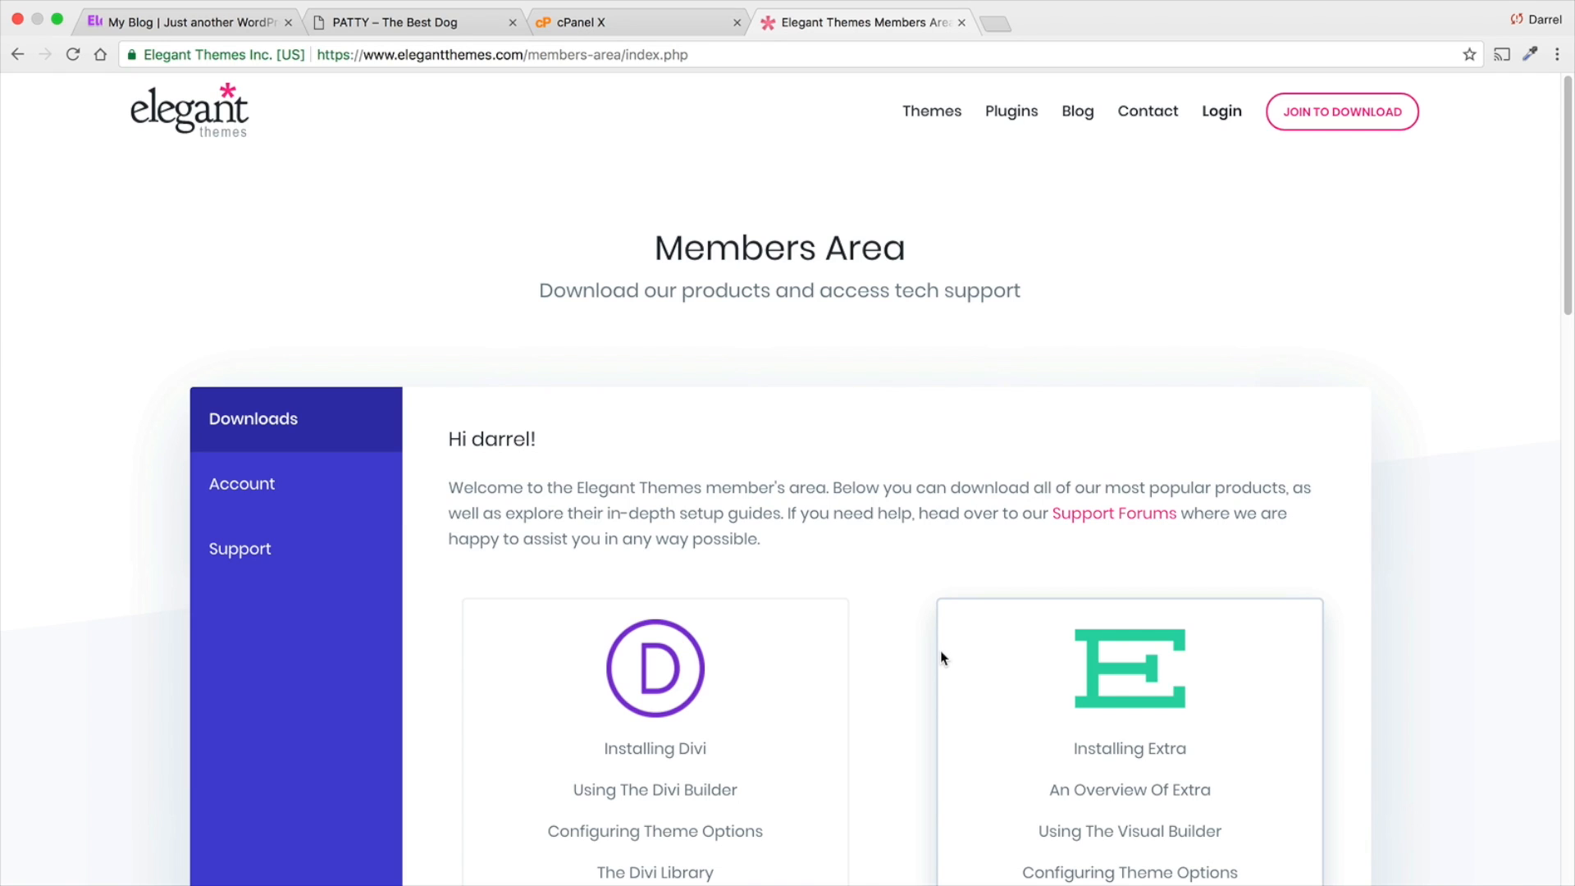
- Look over the members area downloads and browse the latest posts on the Elegant Themes blog
scroll(941, 651, down, 1)
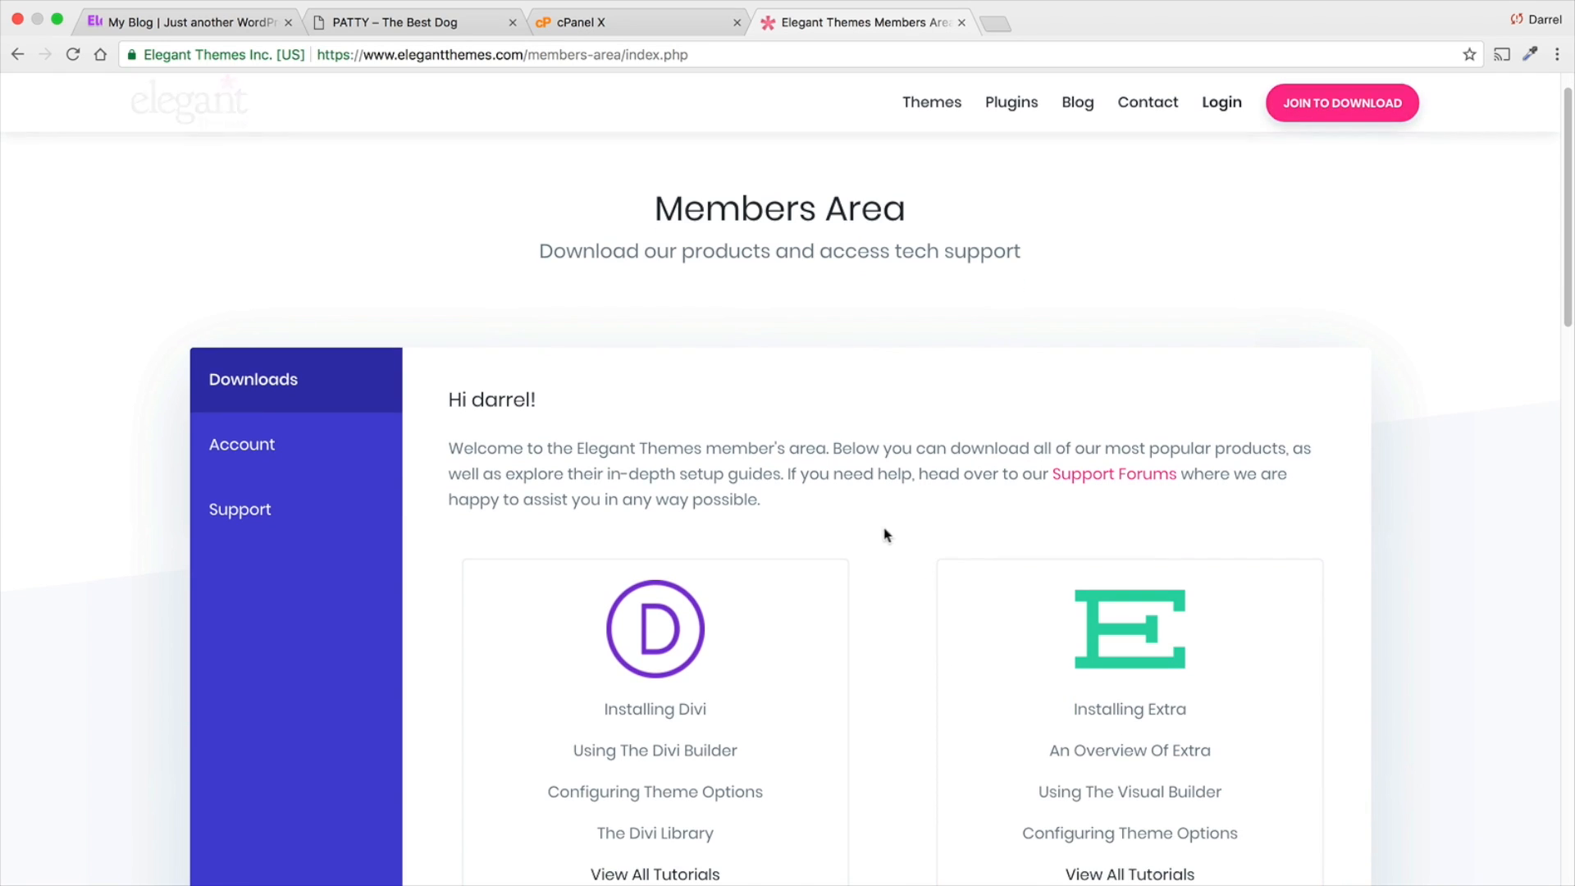
scroll(849, 513, down, 3)
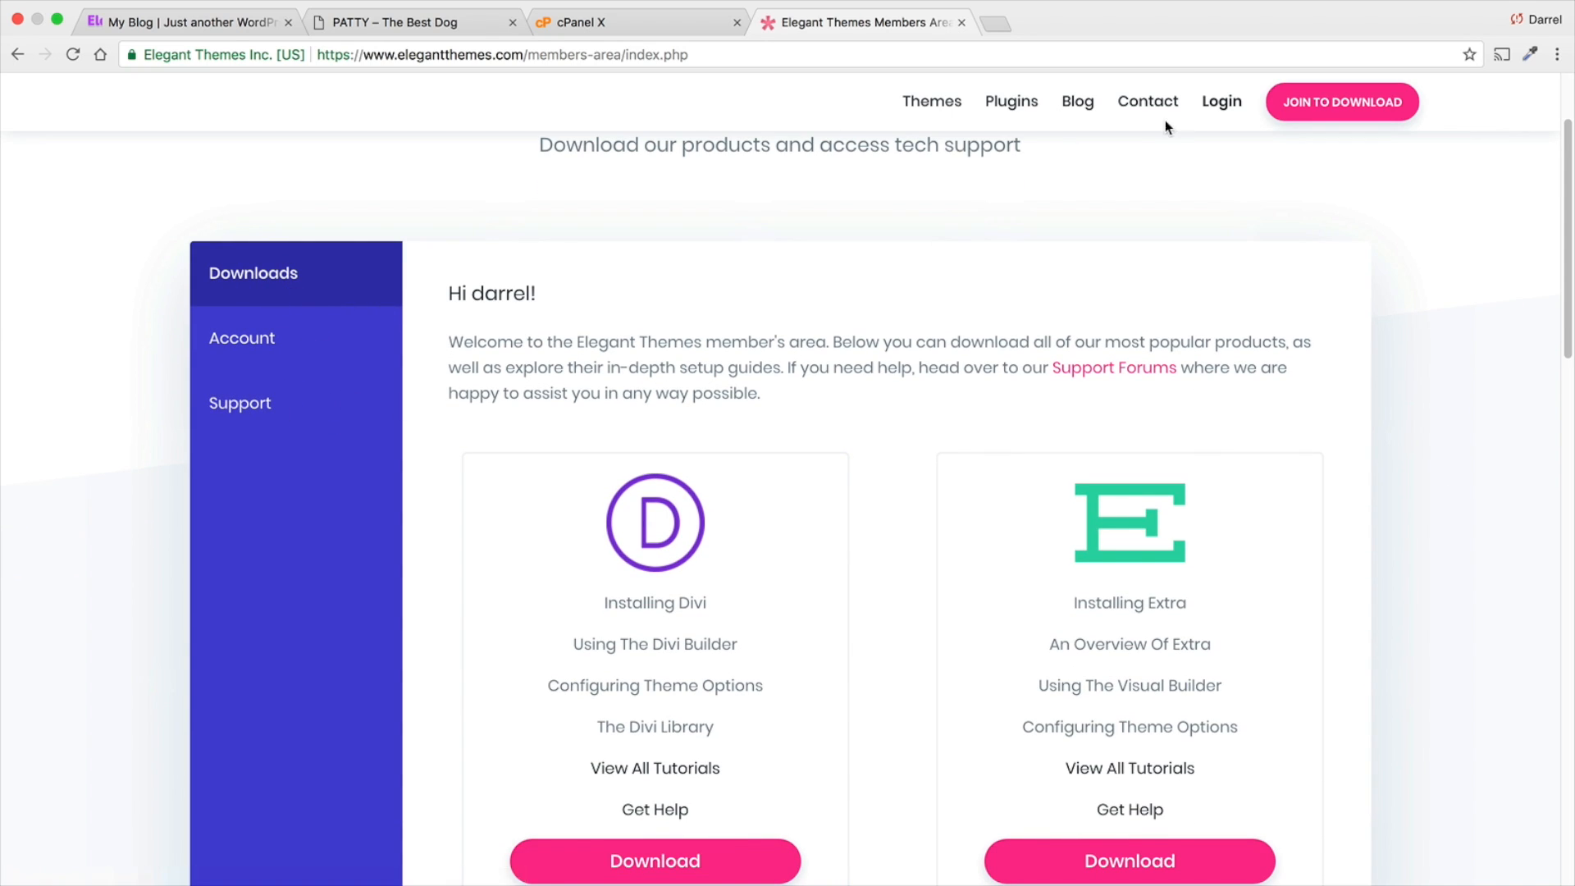
click(1079, 104)
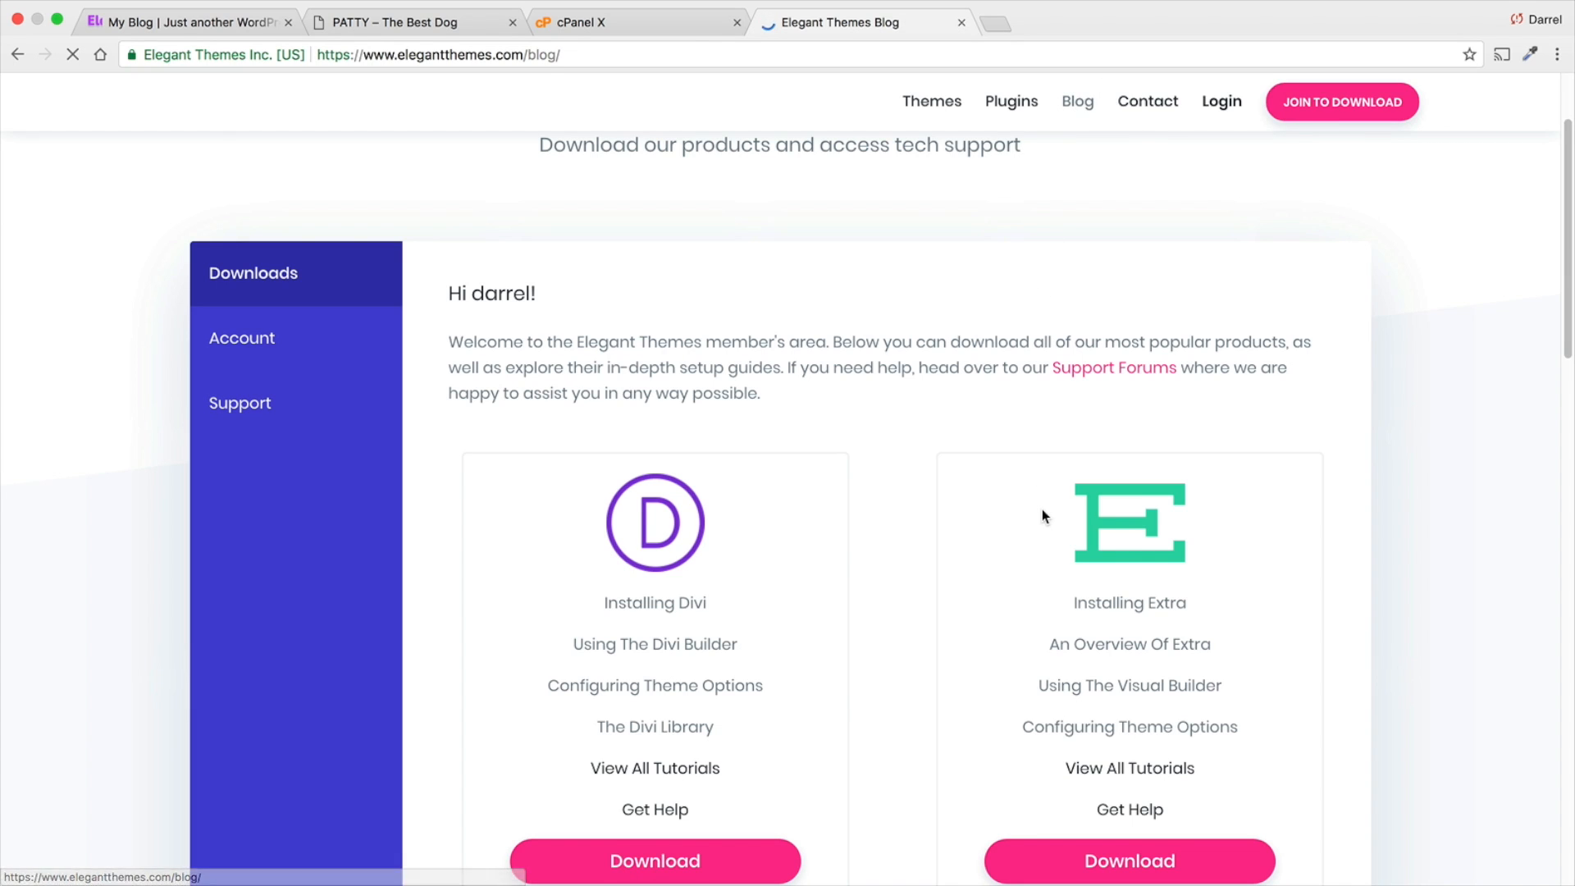
scroll(968, 517, down, 5)
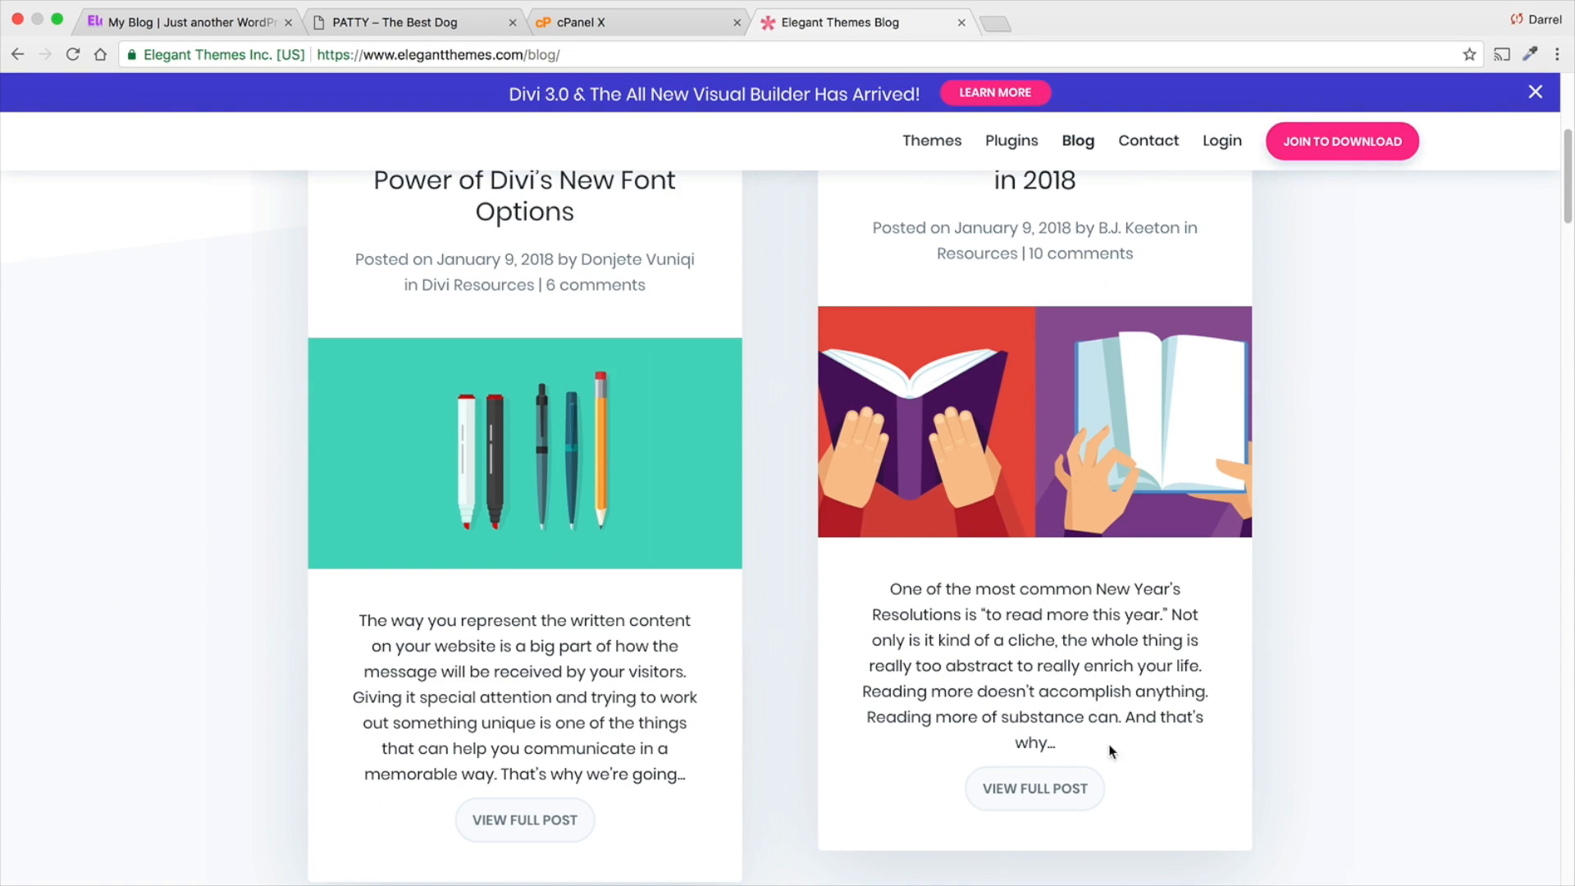
scroll(976, 525, up, 3)
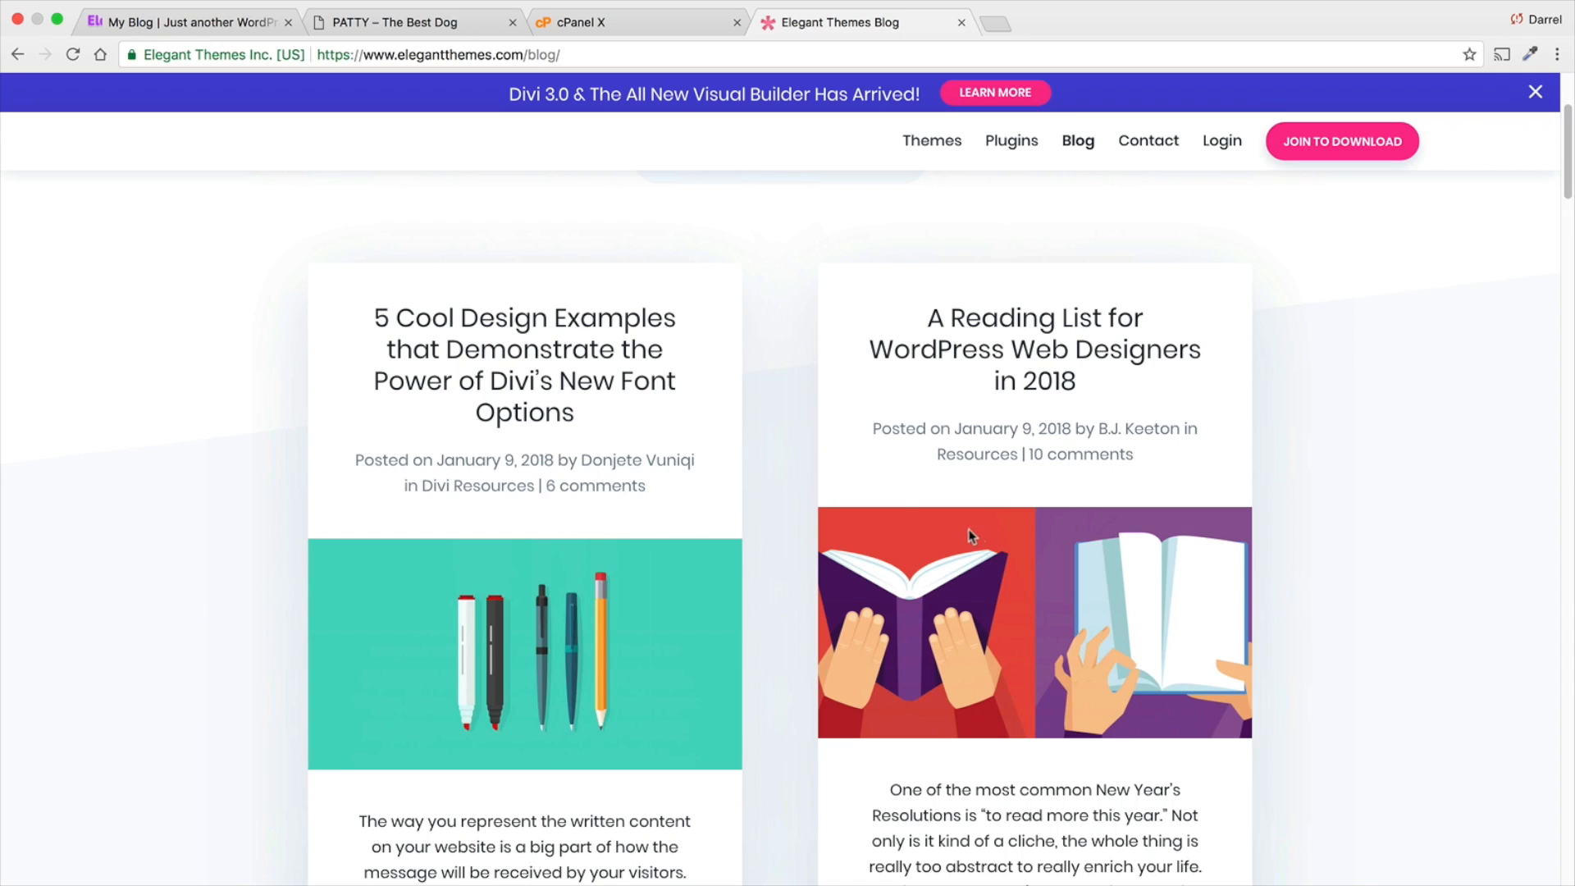
- Return to the members area and download the Divi theme
click(16, 56)
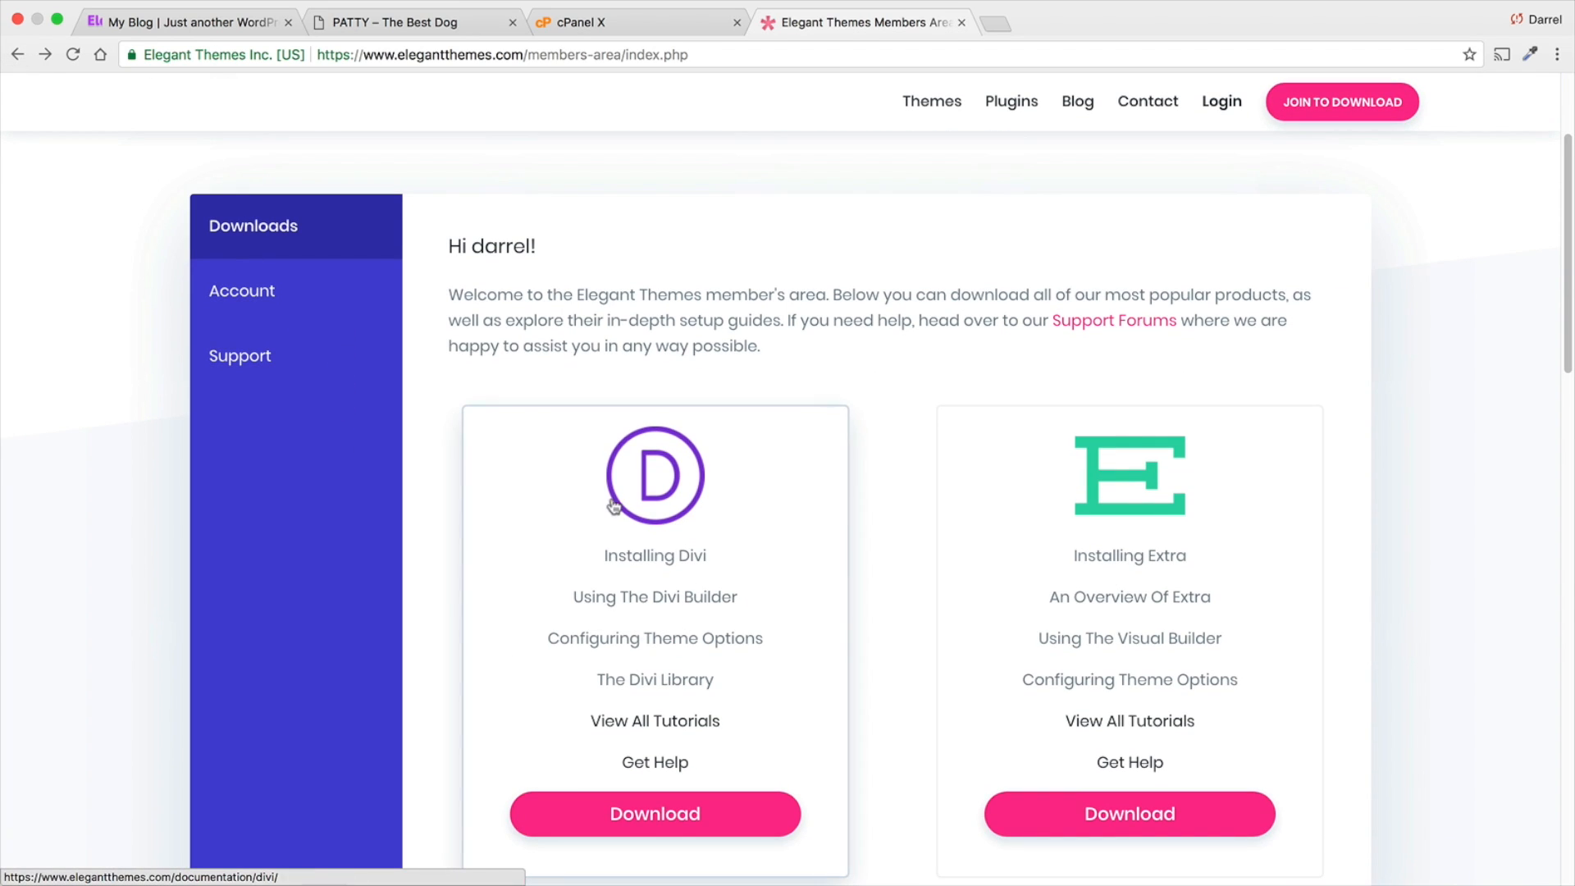
scroll(750, 635, down, 2)
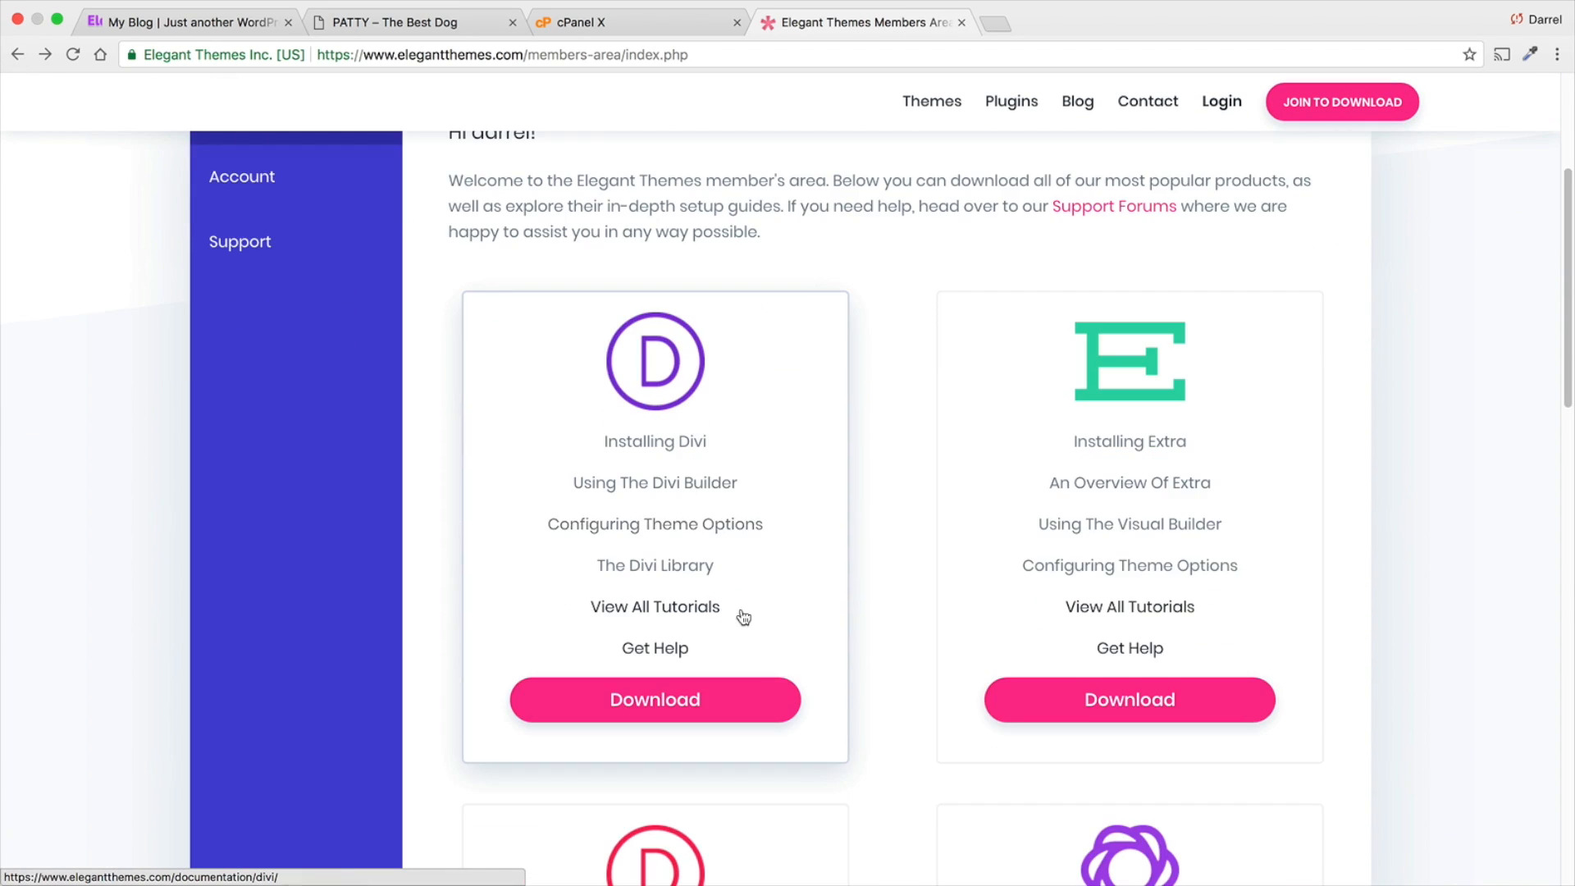
click(687, 704)
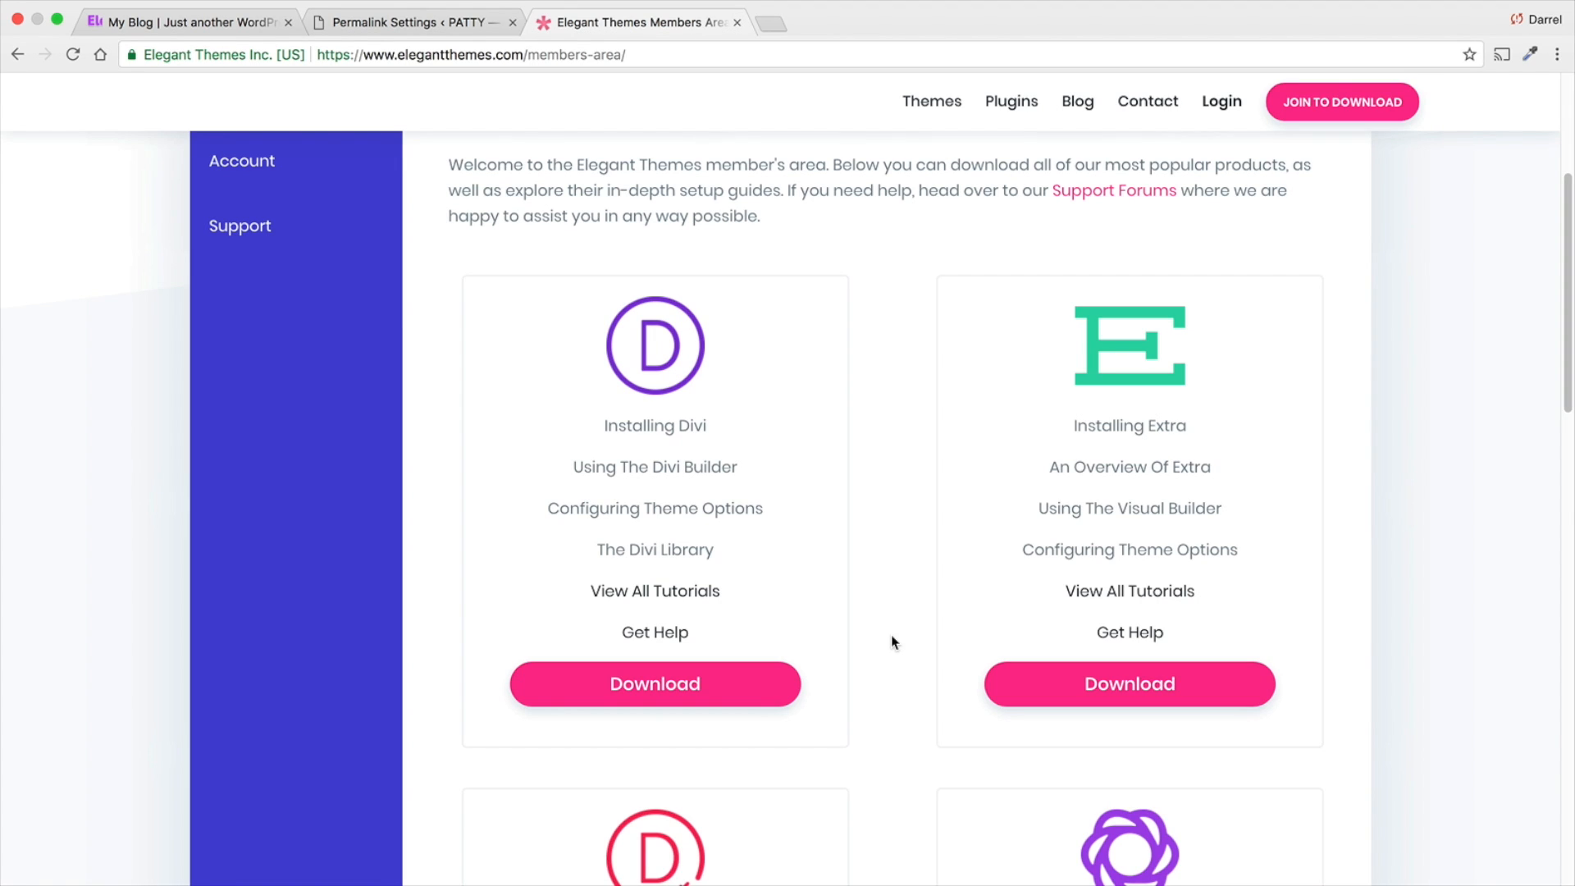
- Switch to the WordPress dashboard and open the upload form for adding a new theme
click(435, 23)
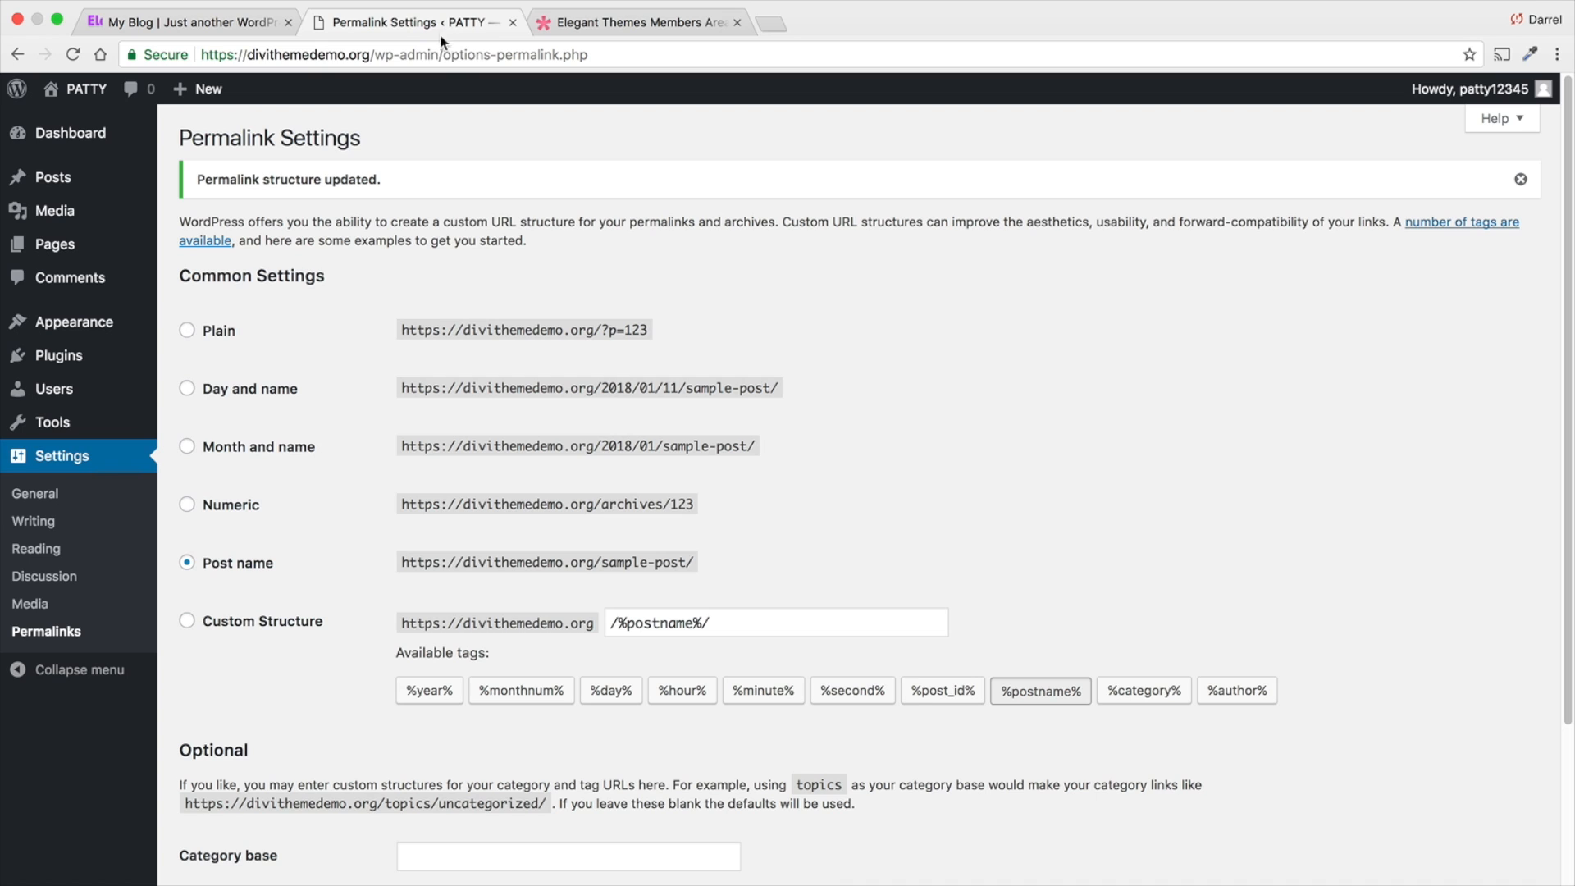
mouse_move(87, 323)
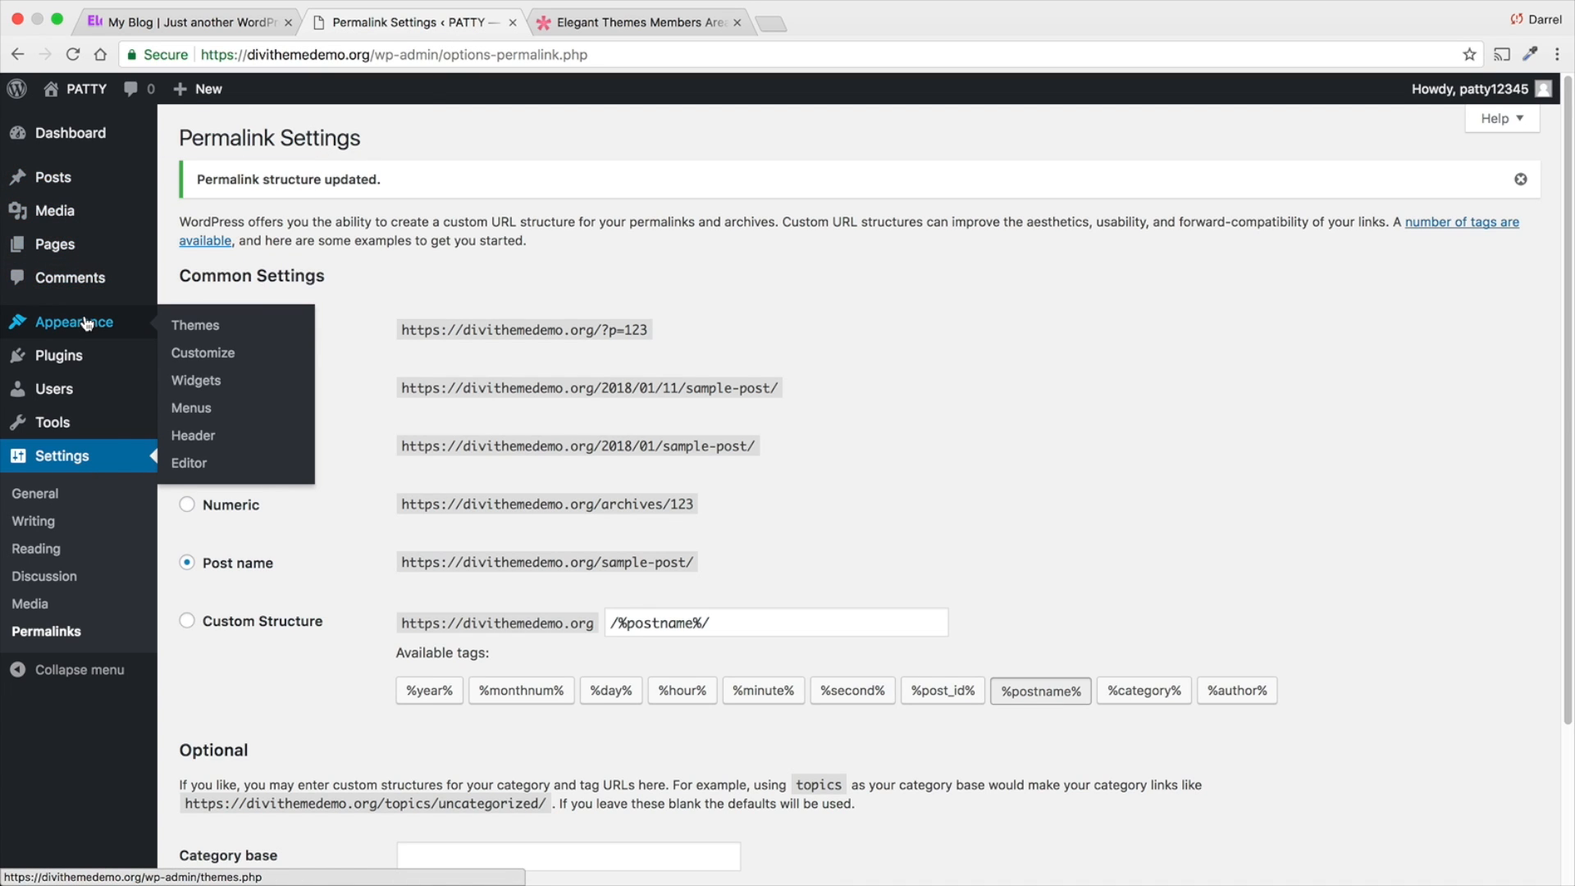
click(195, 326)
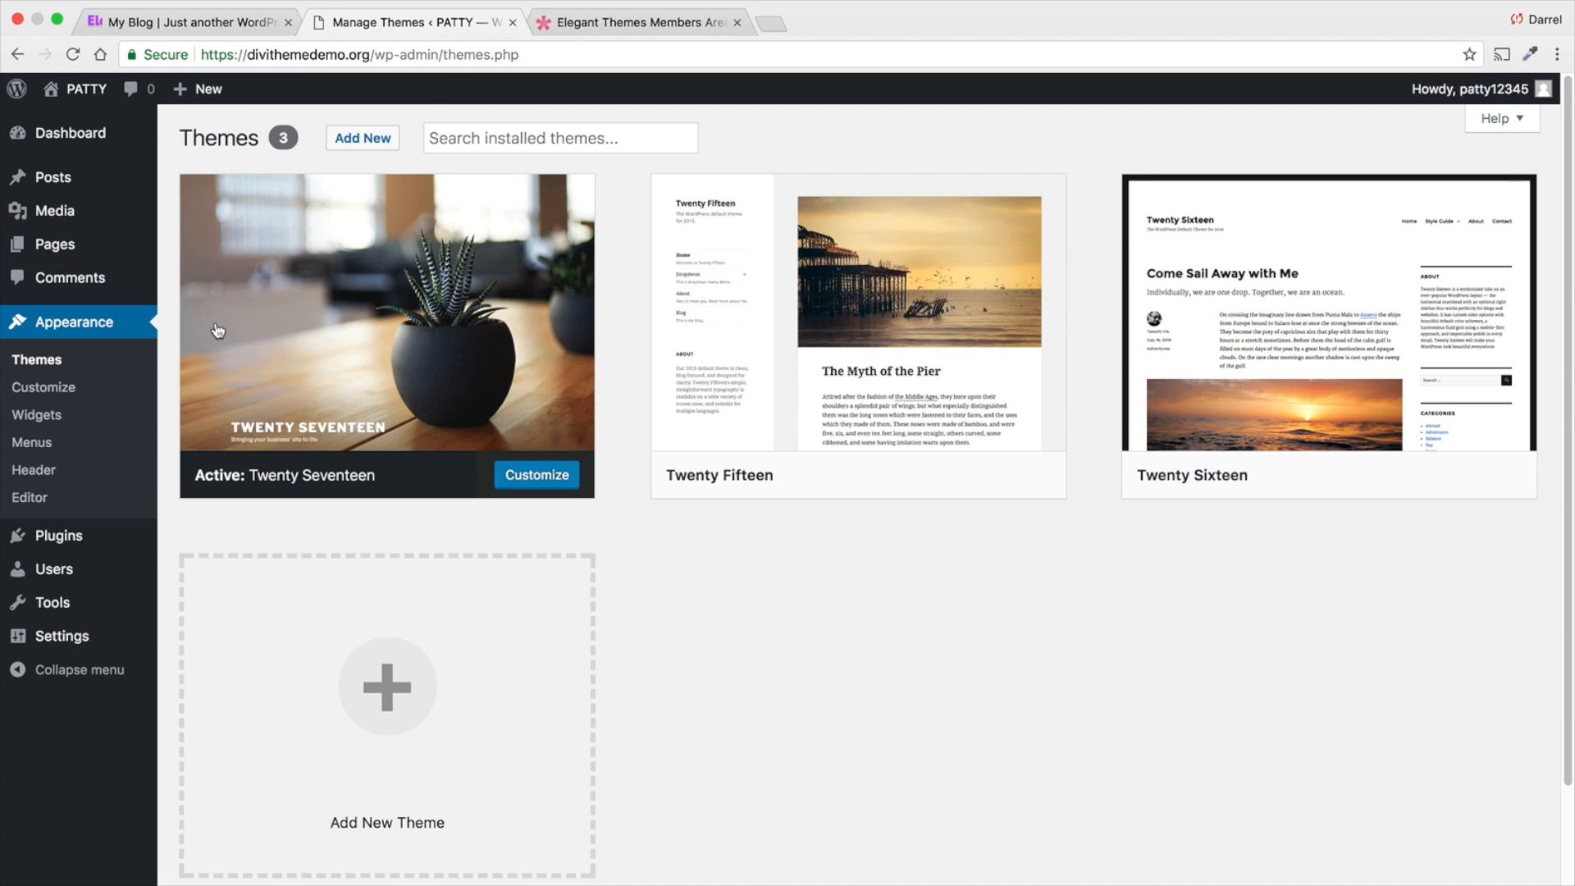
click(365, 139)
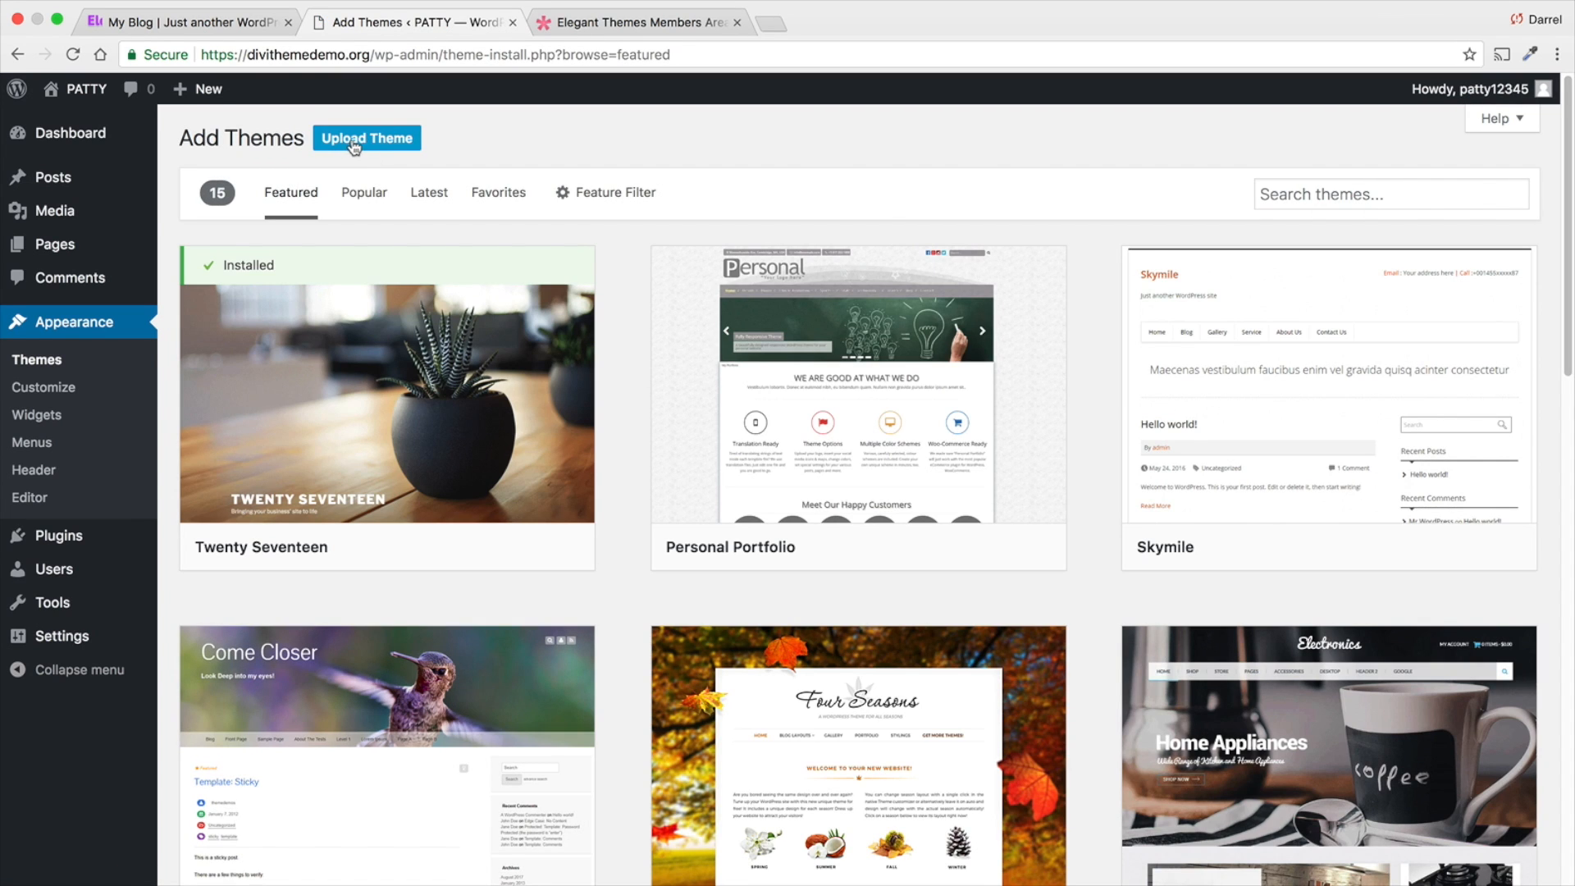
click(353, 143)
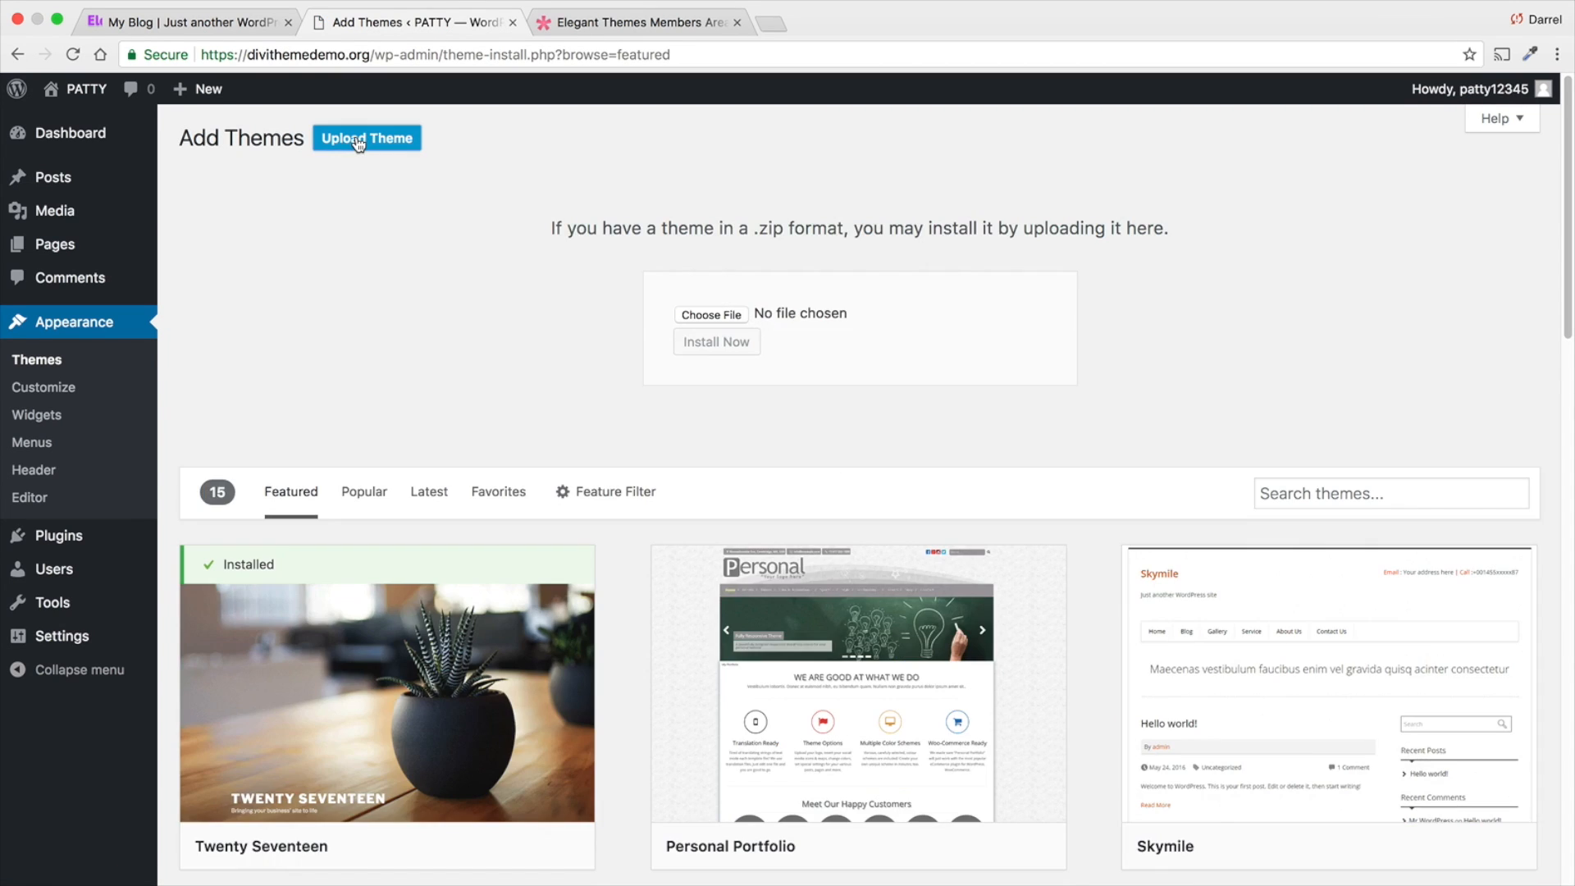
- Install the theme from Divi (2).zip on the Desktop and activate it
click(713, 315)
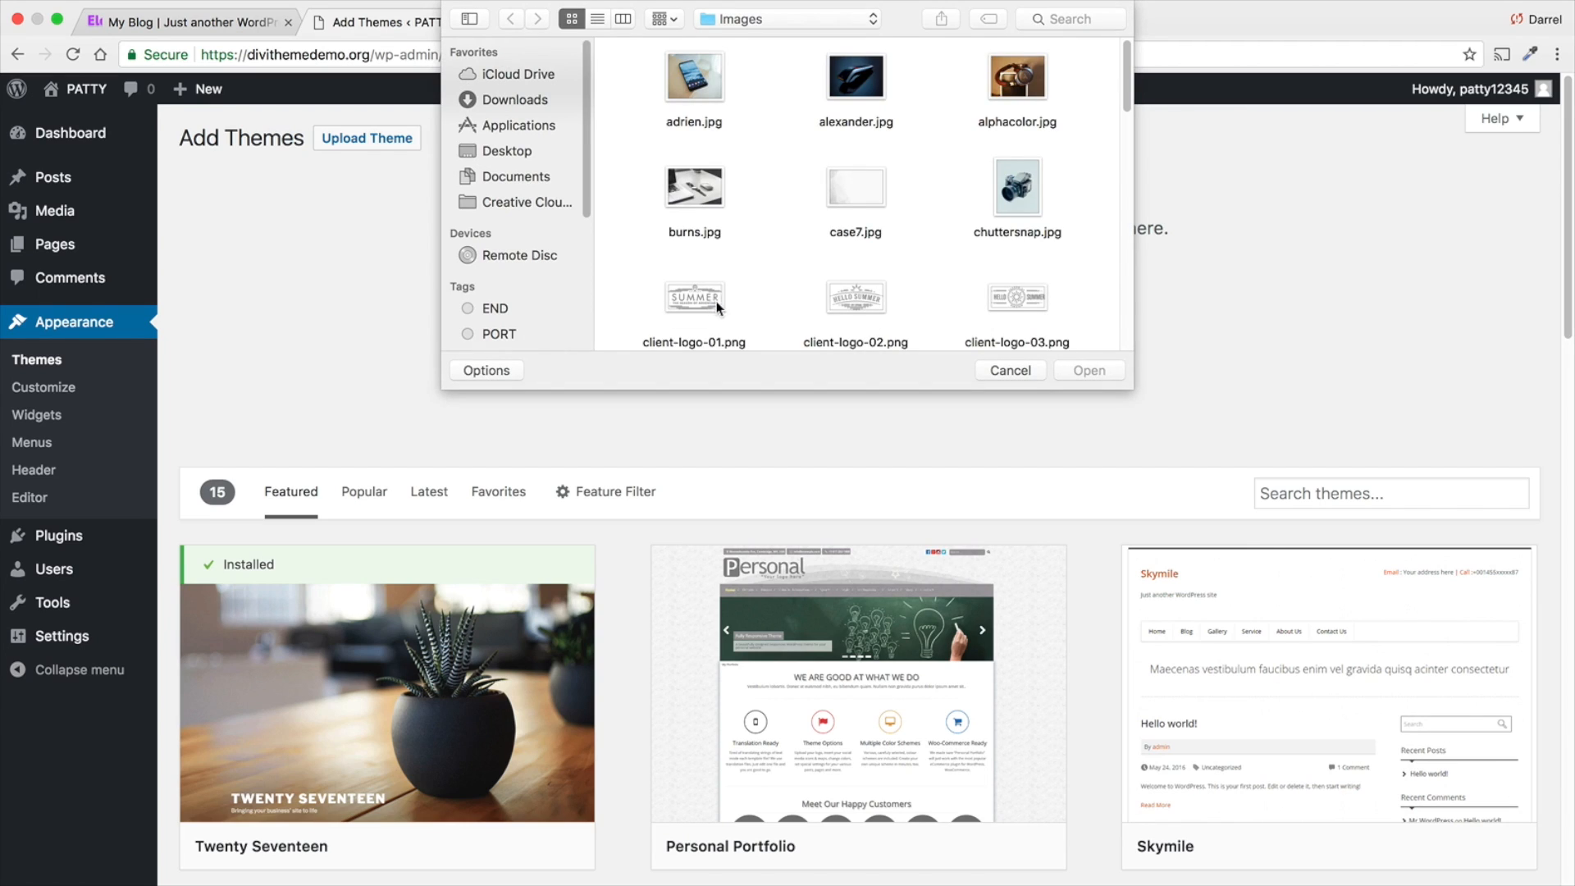
click(508, 152)
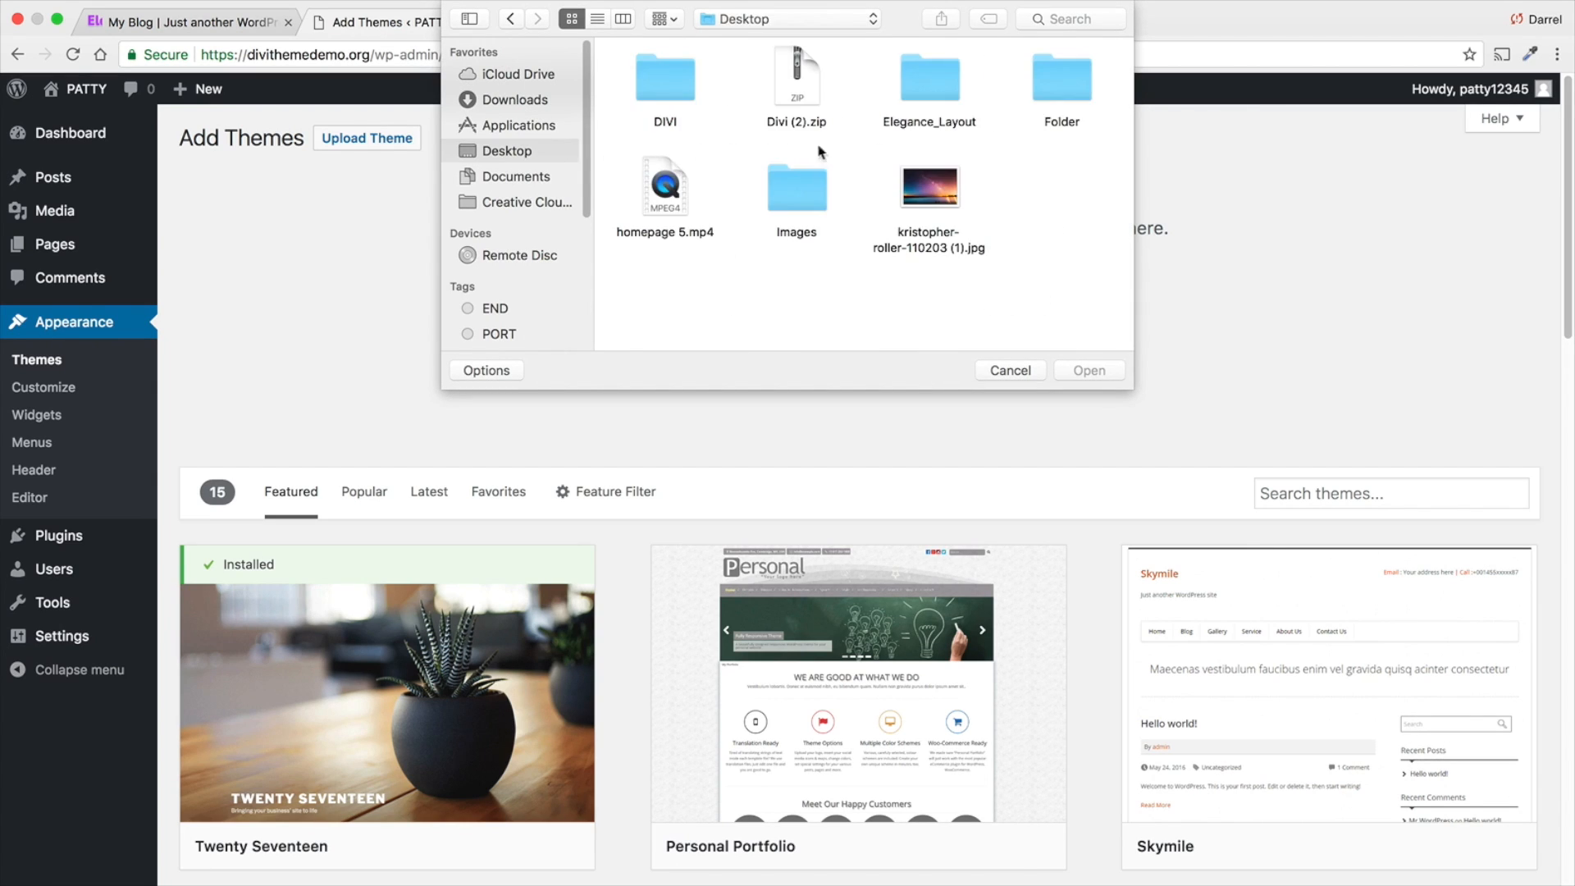
click(793, 83)
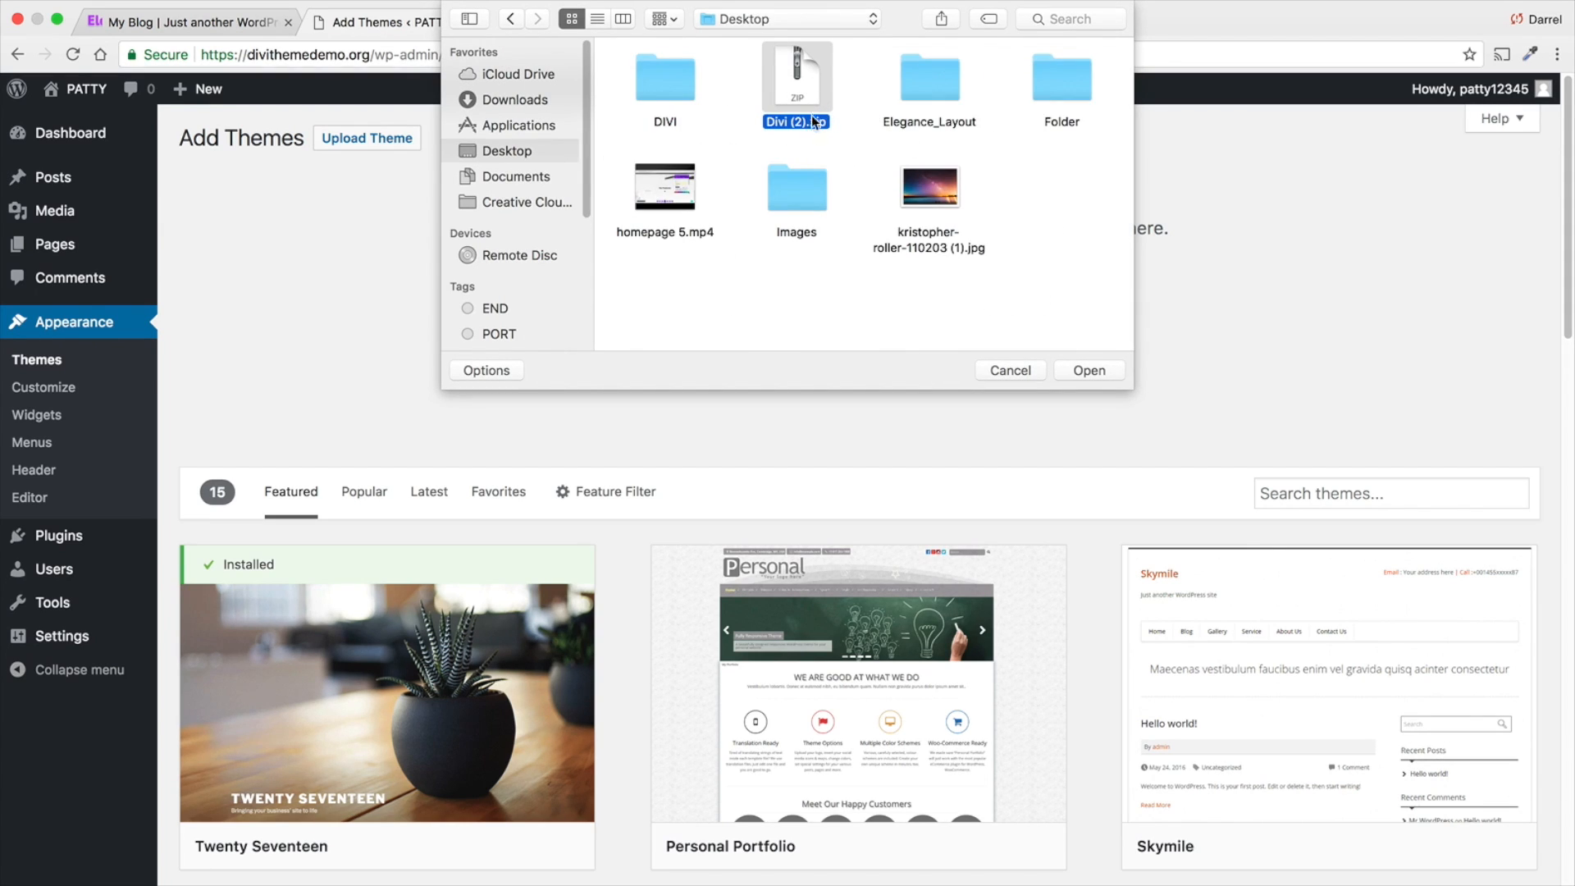
click(1081, 371)
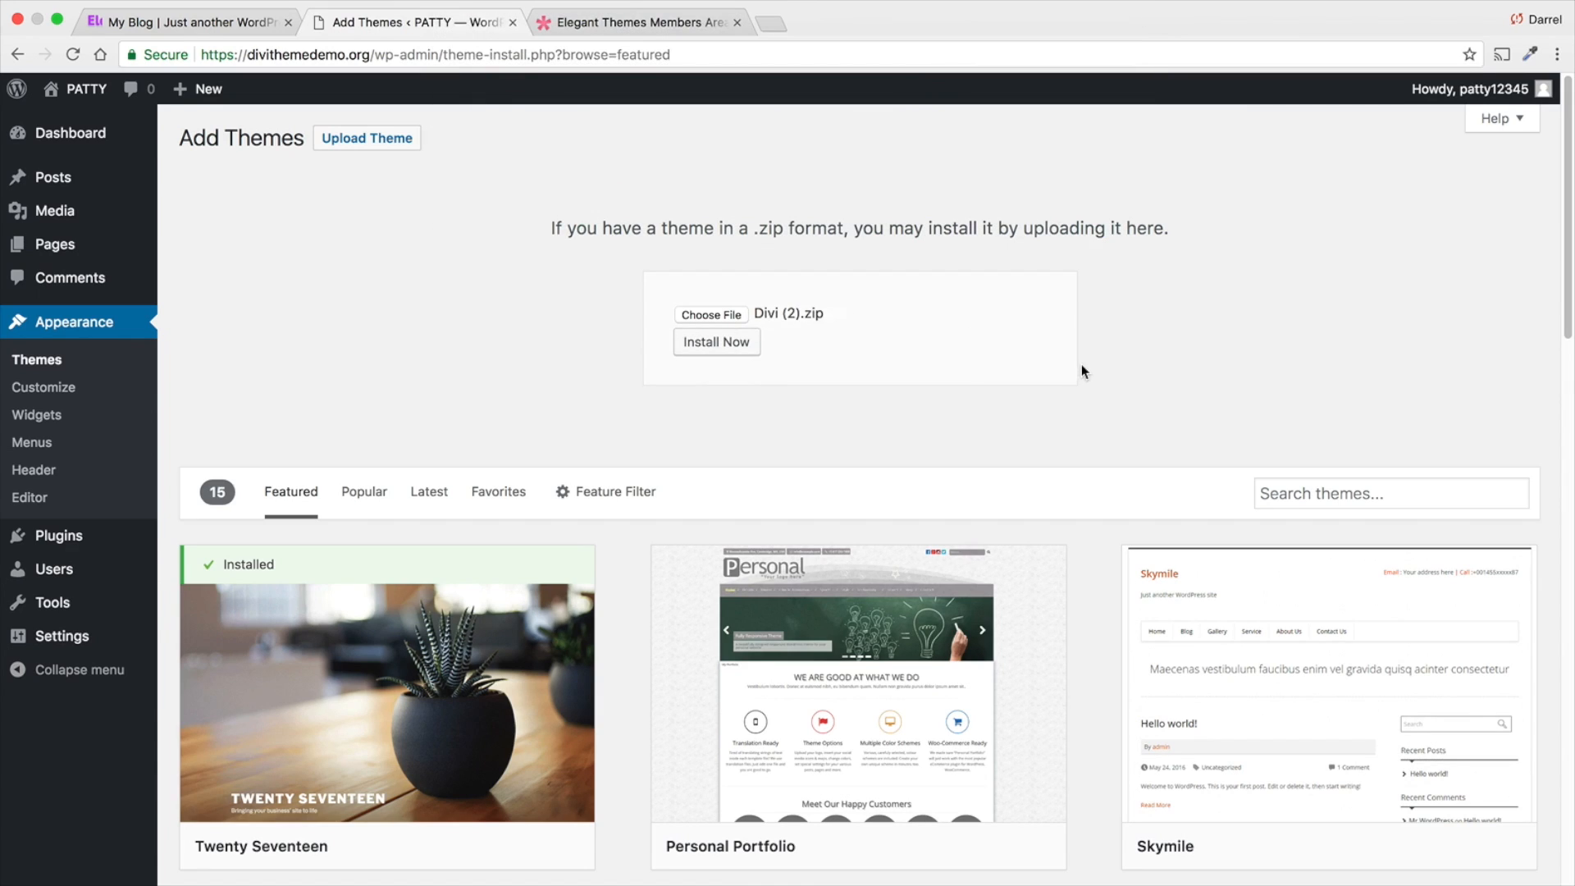
click(718, 350)
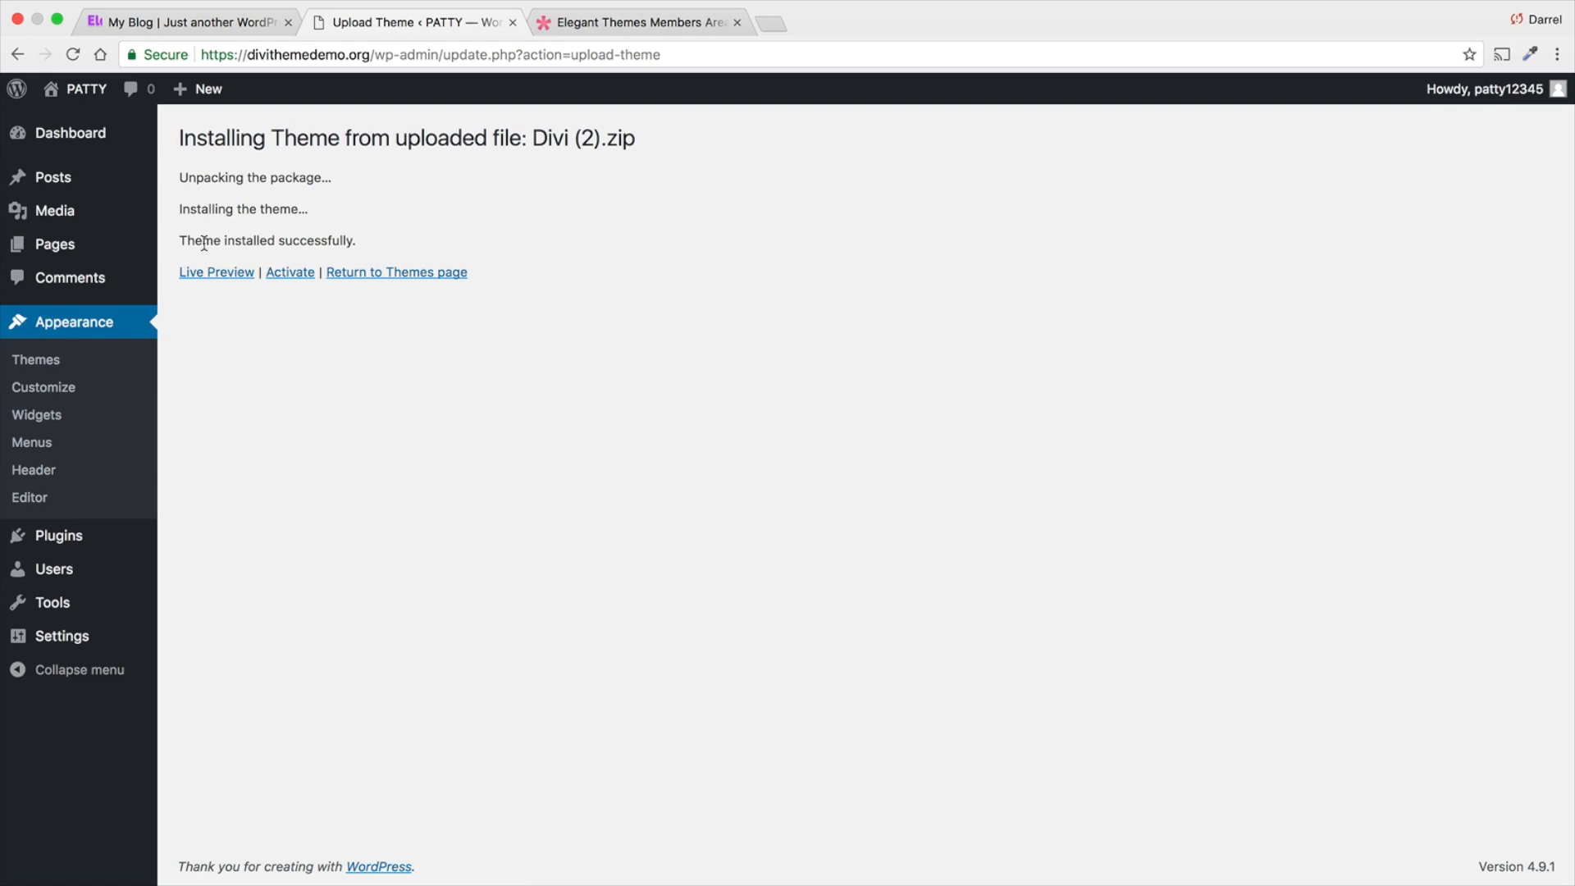
click(291, 274)
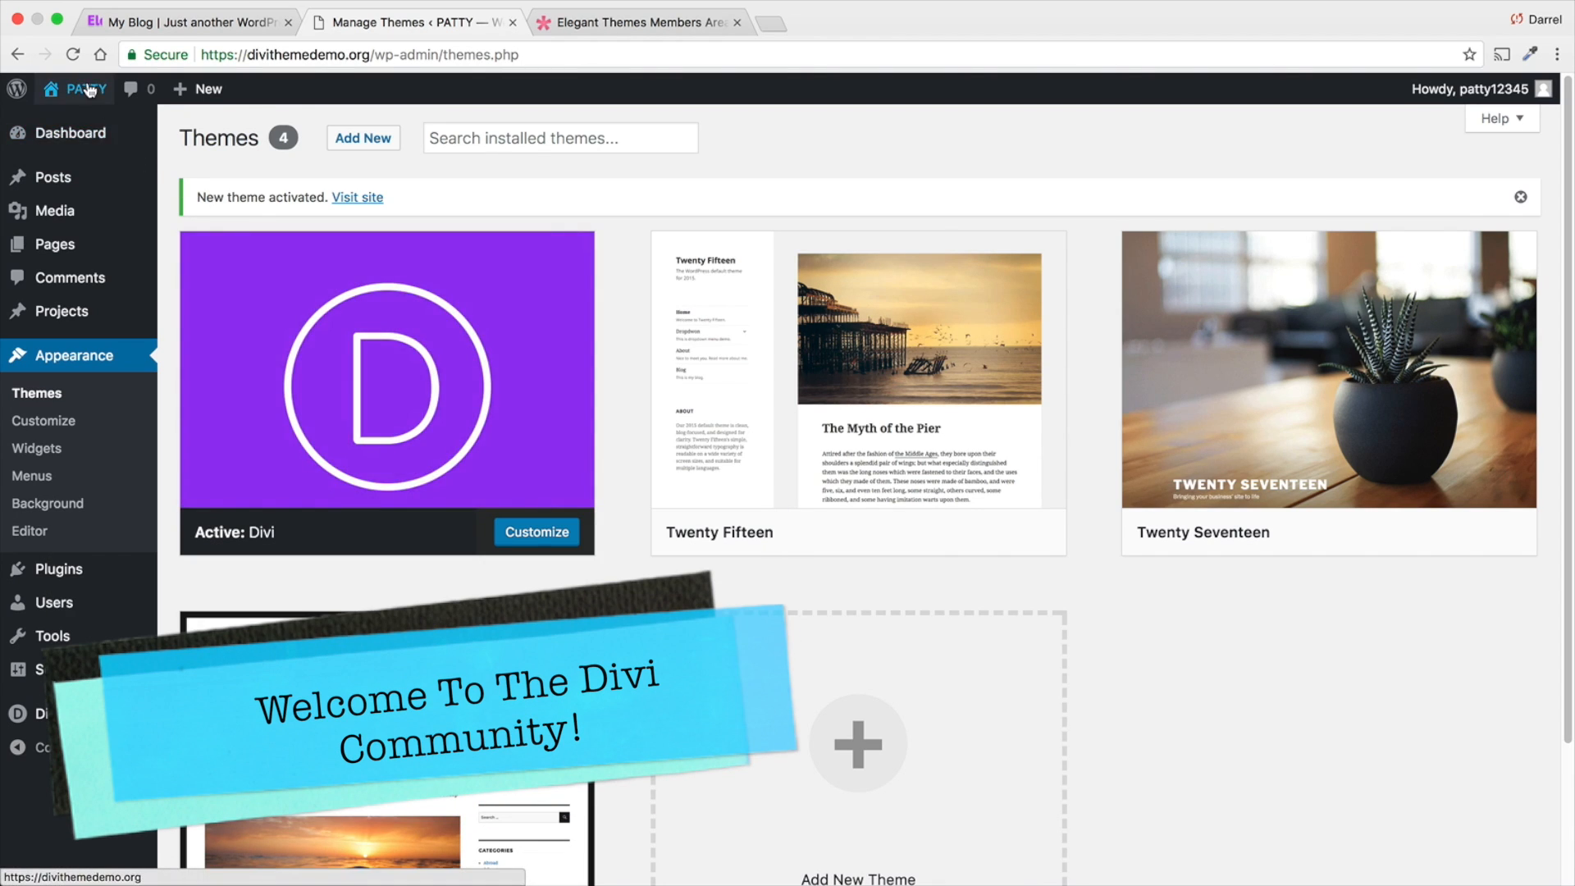
- View the live site with the Divi theme active, then return to the WordPress dashboard
mouse_move(82, 88)
click(87, 123)
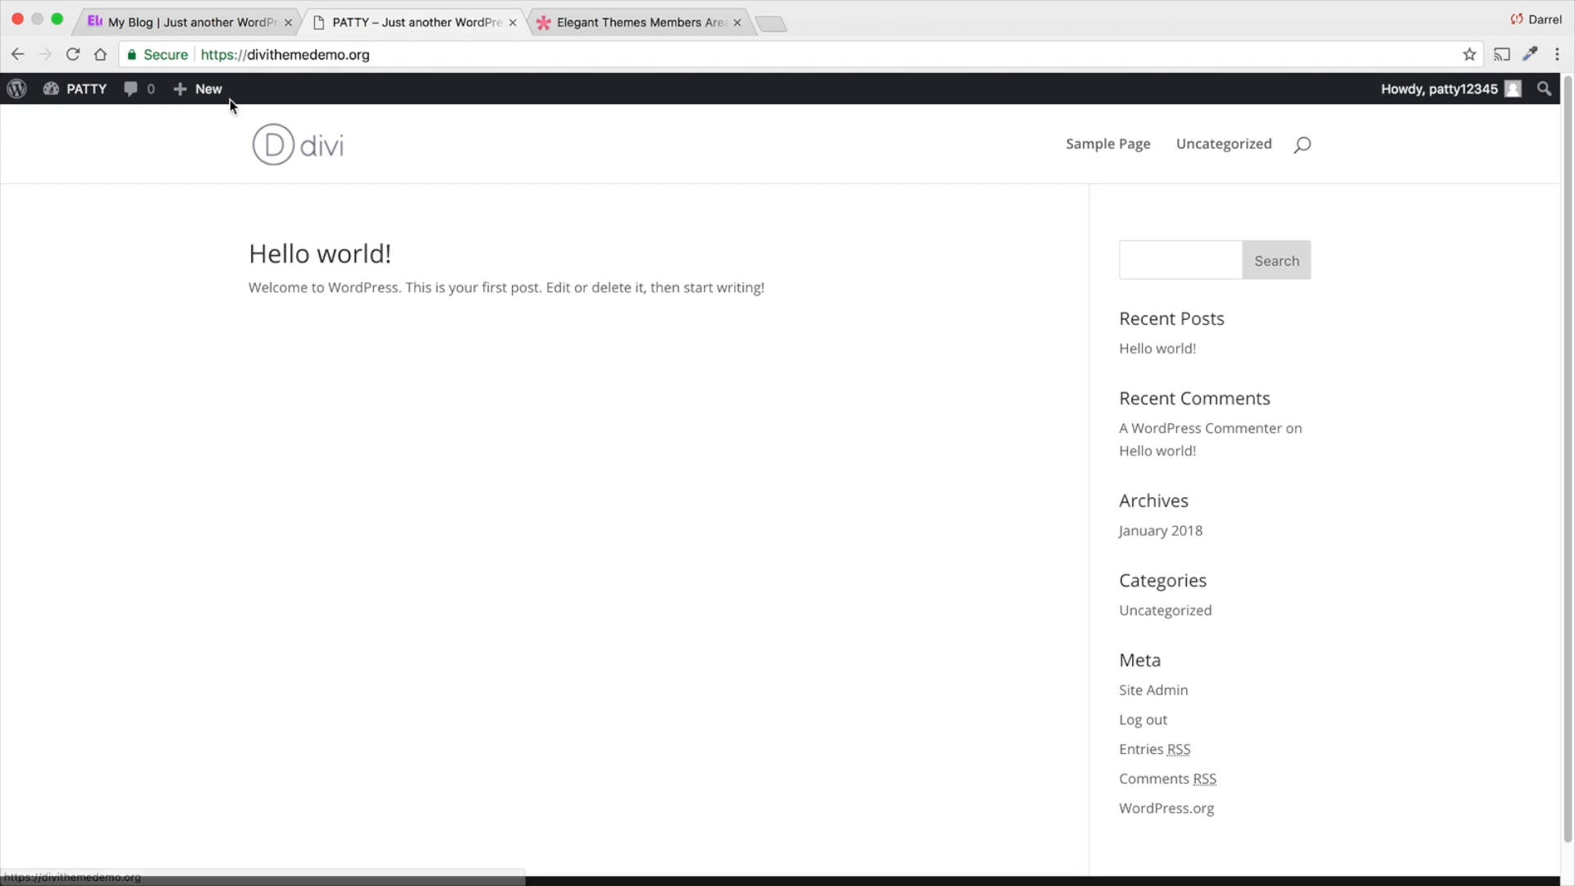
mouse_move(204, 99)
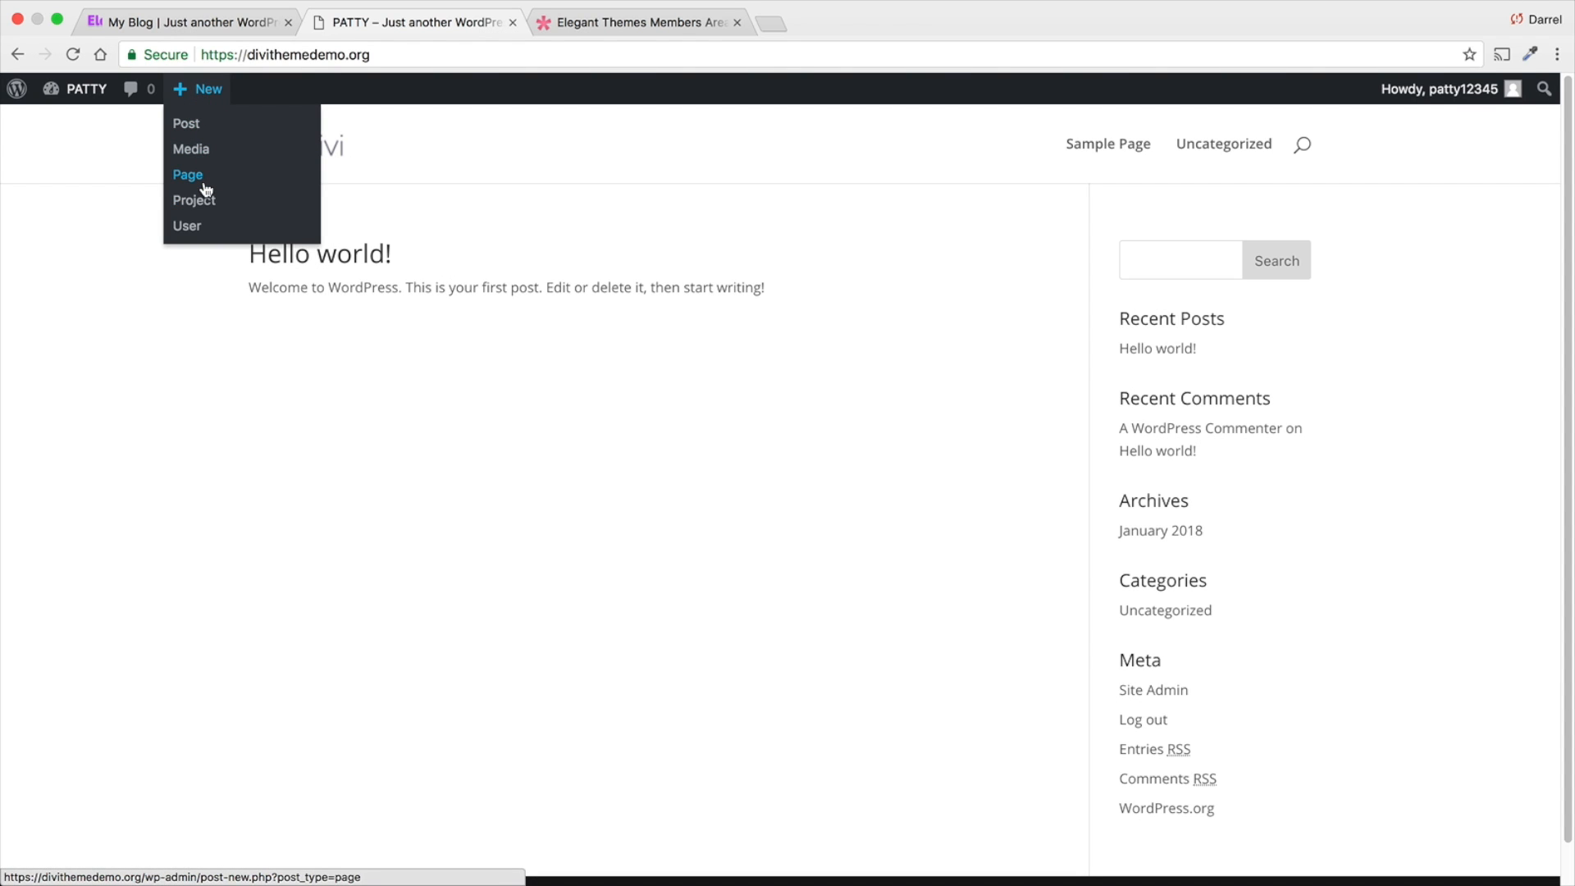
mouse_move(66, 94)
click(65, 121)
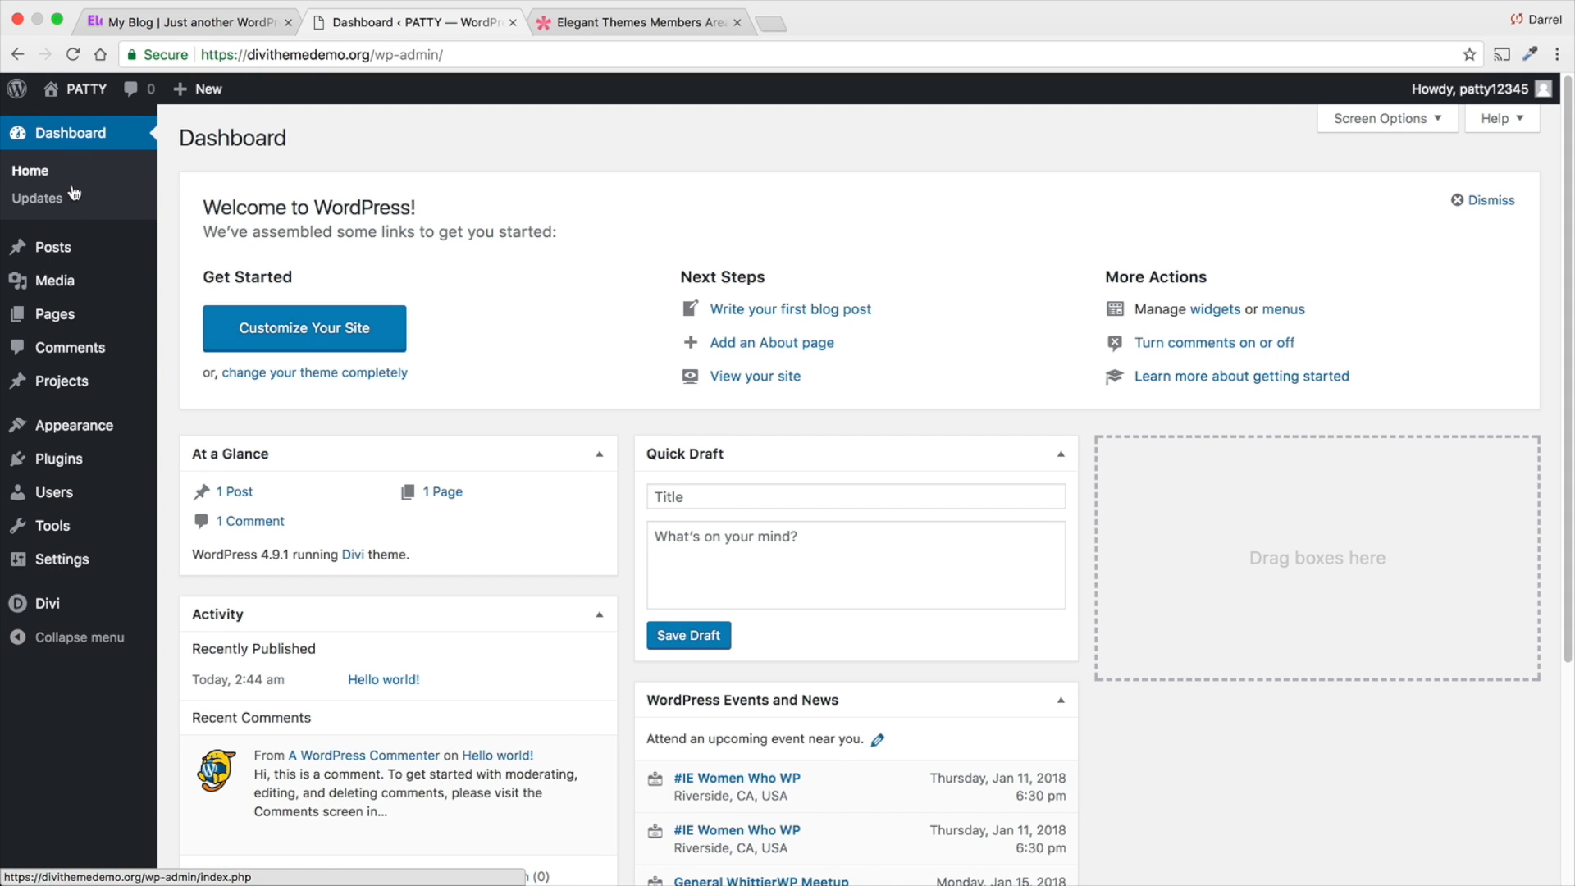
- Add a new page titled Home and publish it
mouse_move(72, 322)
click(199, 347)
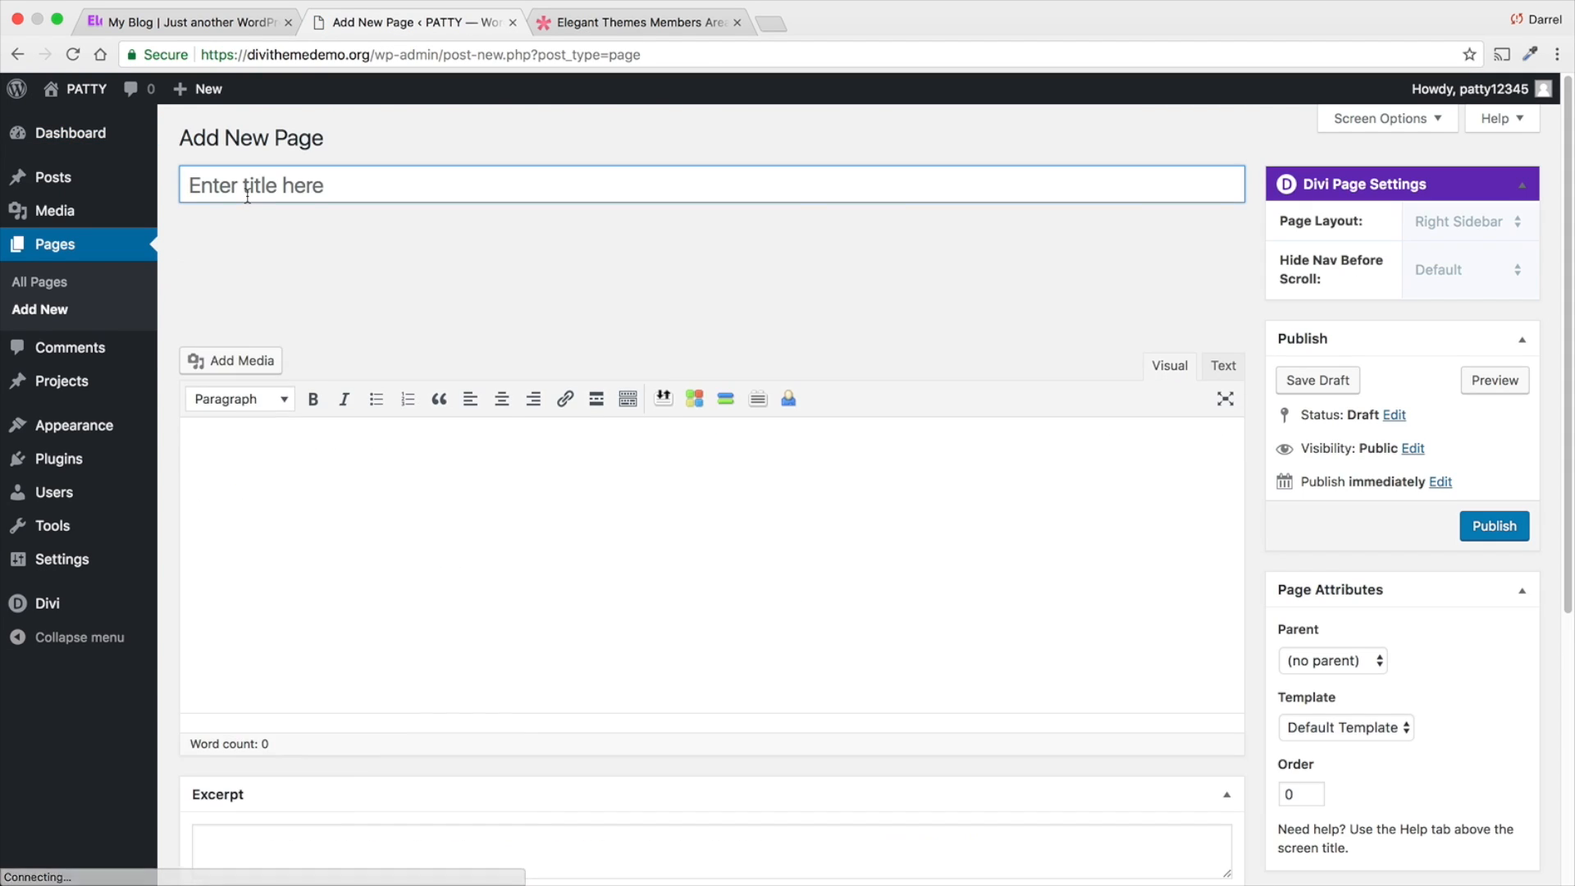
click(252, 186)
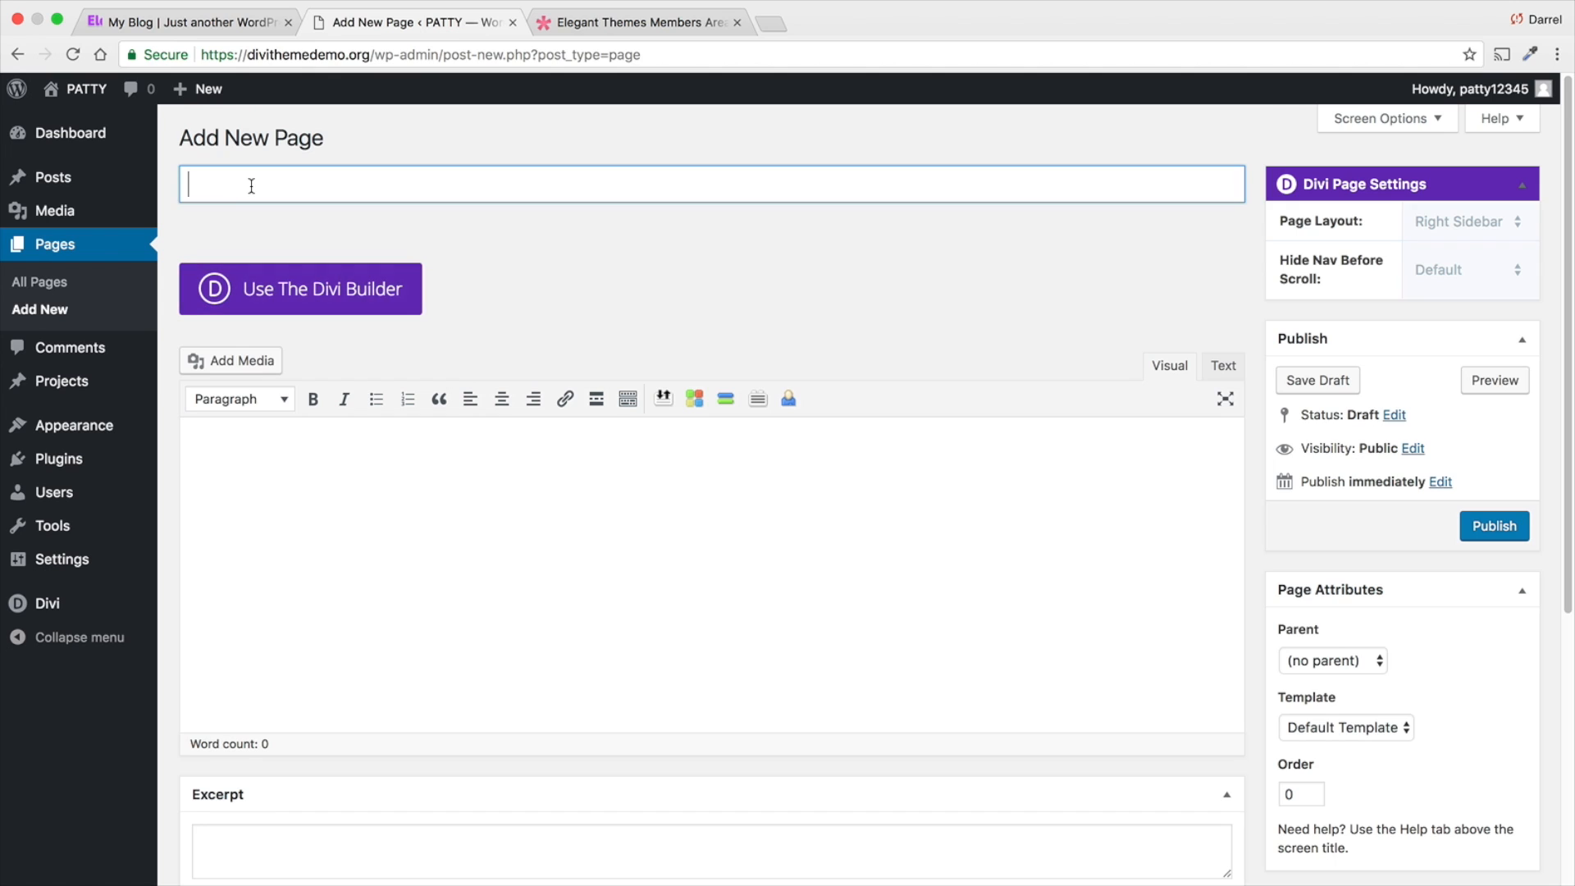
text(Home)
click(1494, 528)
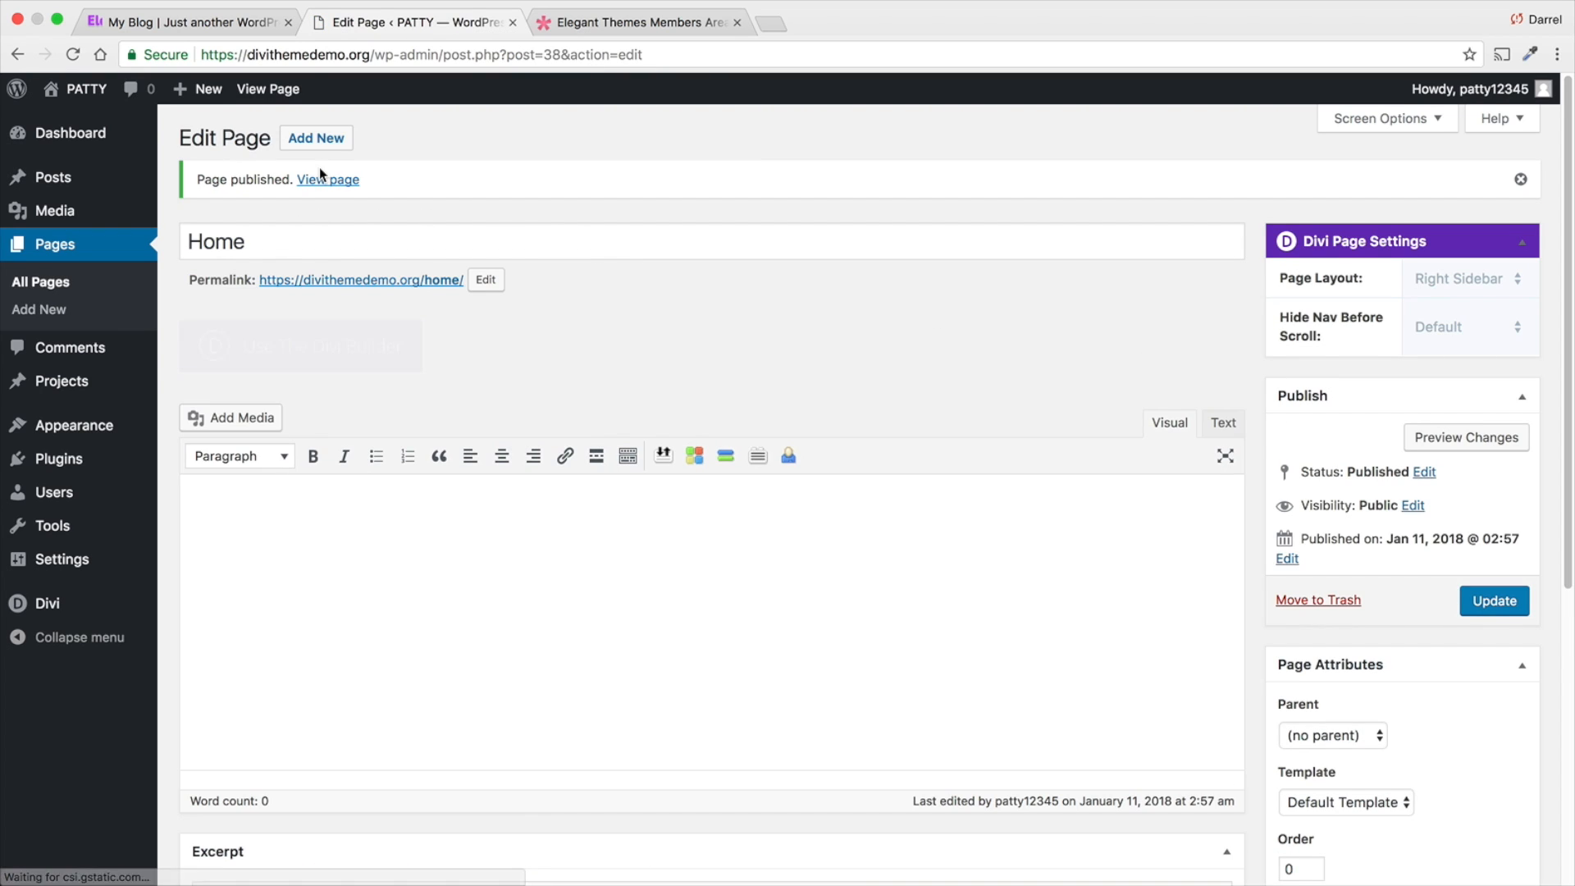
- Create and publish two more pages titled About Us and Services
click(316, 137)
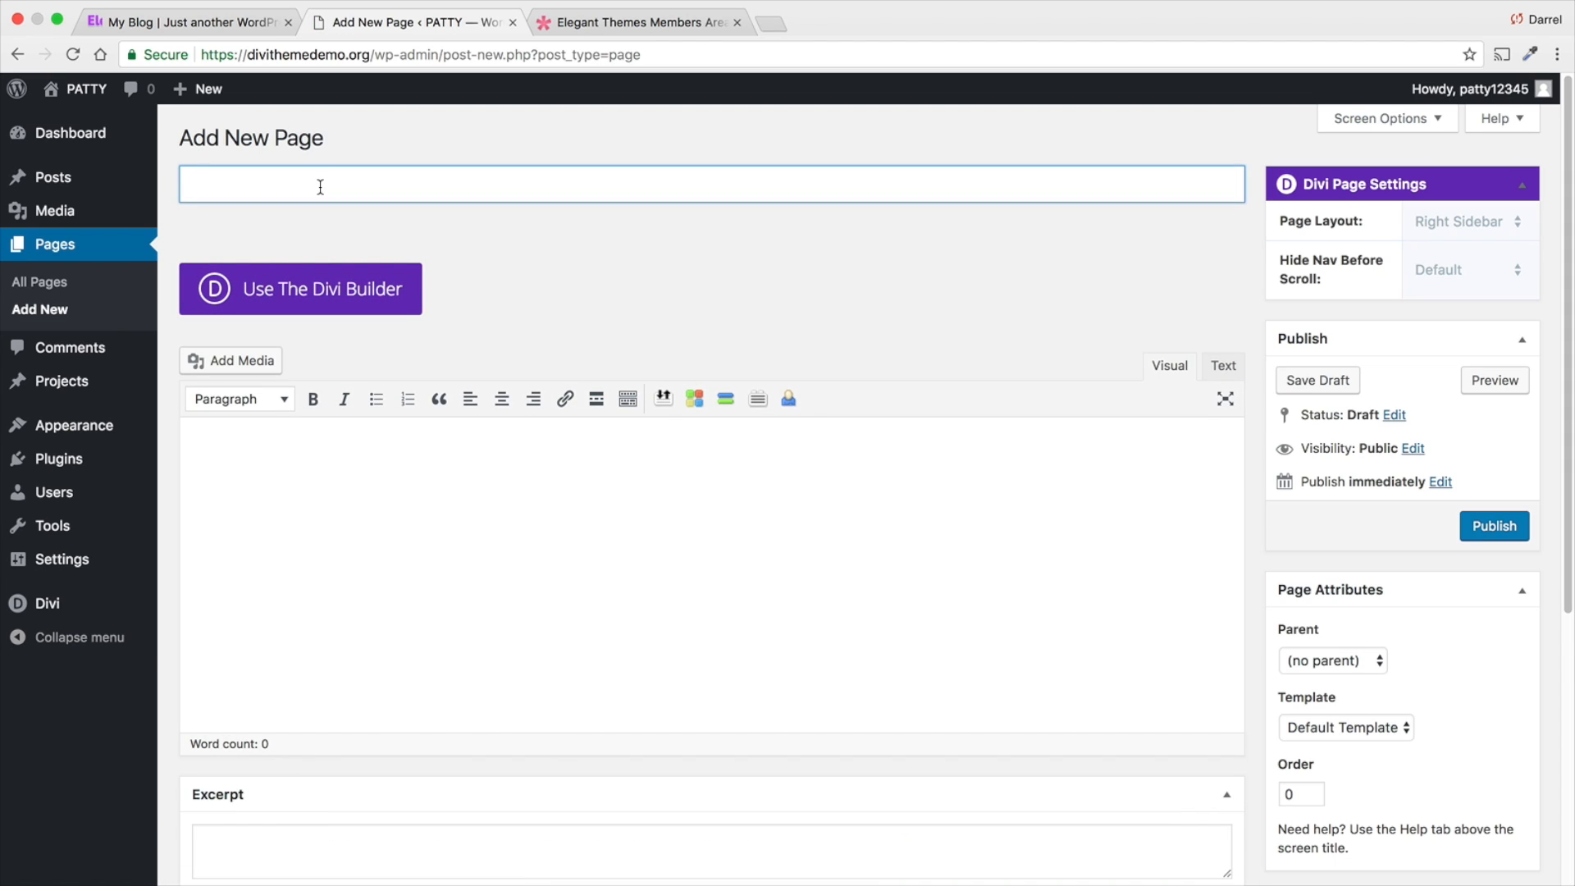
text(About Us)
click(1494, 525)
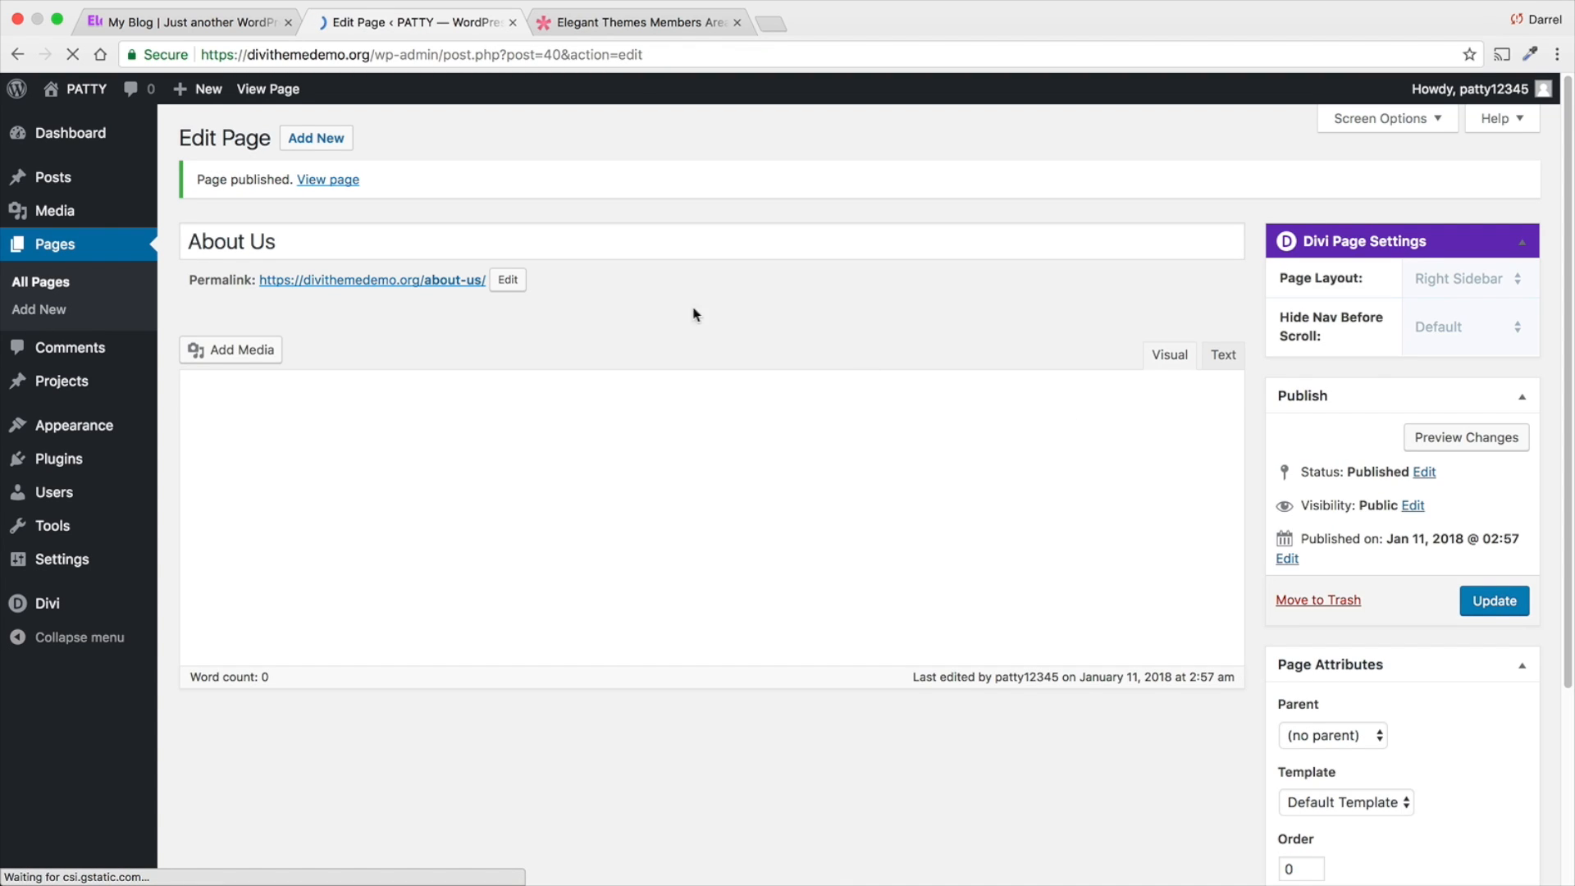
click(339, 141)
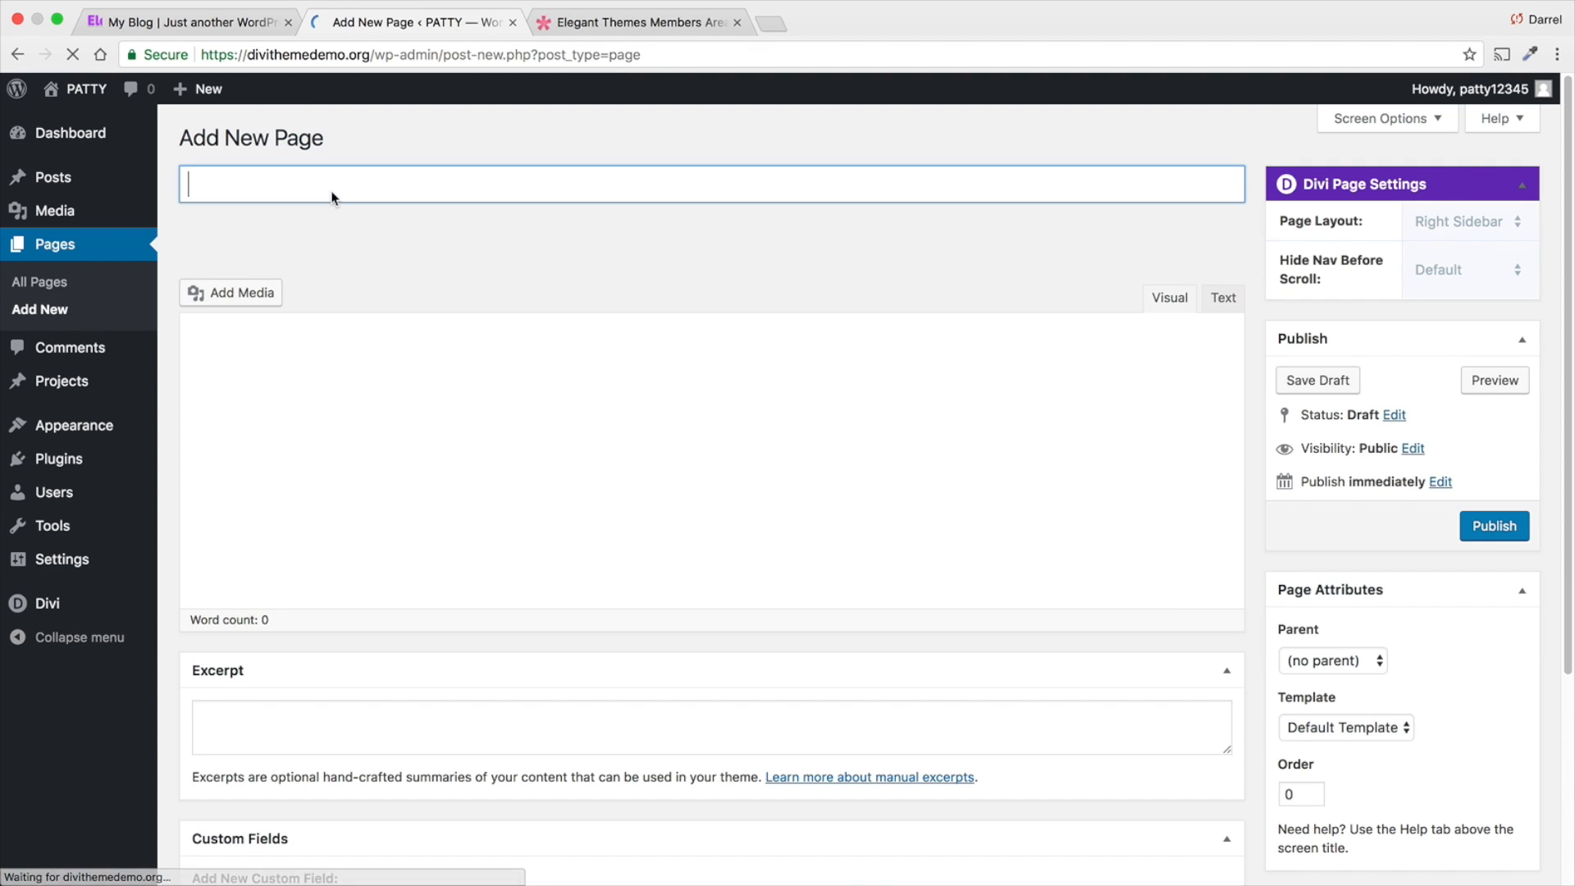
text(Services)
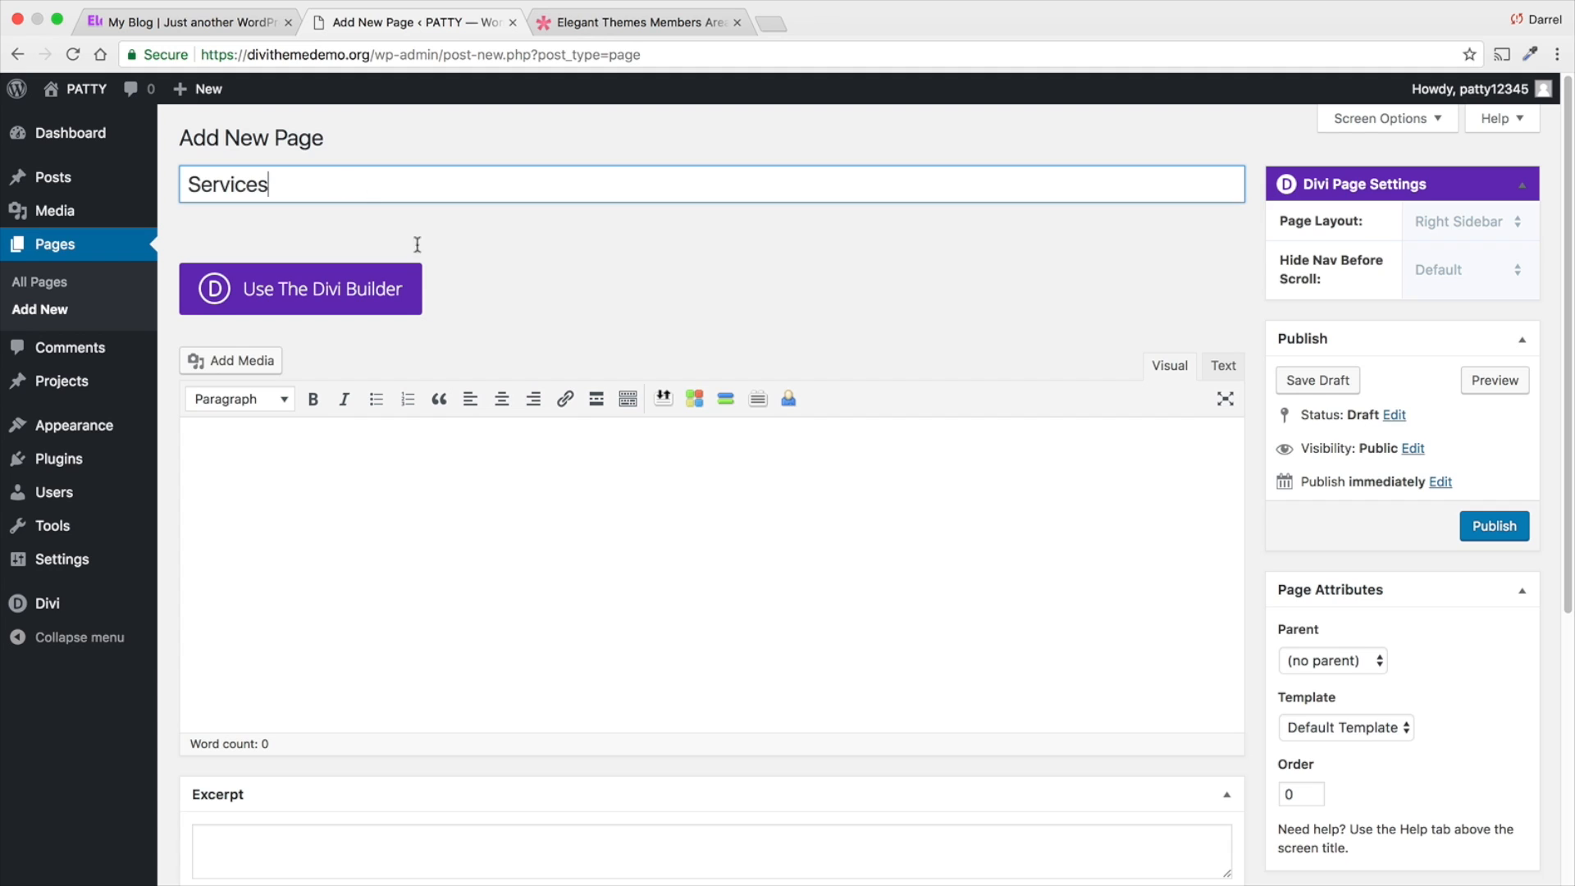
click(1514, 526)
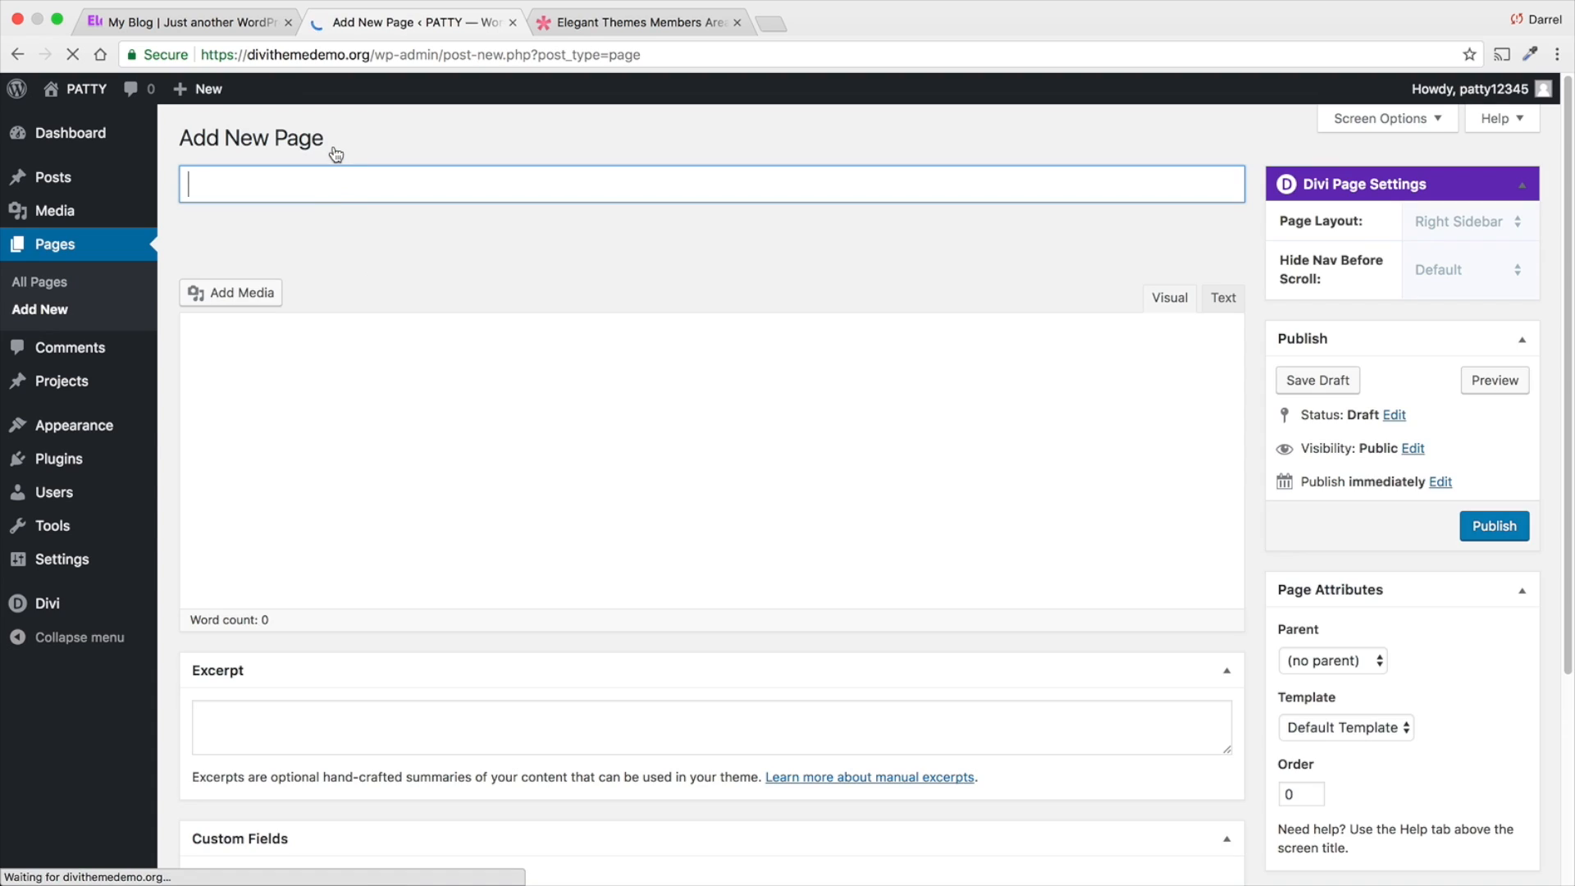
- Create and publish two more pages titled Blog and Contact
text(Blog)
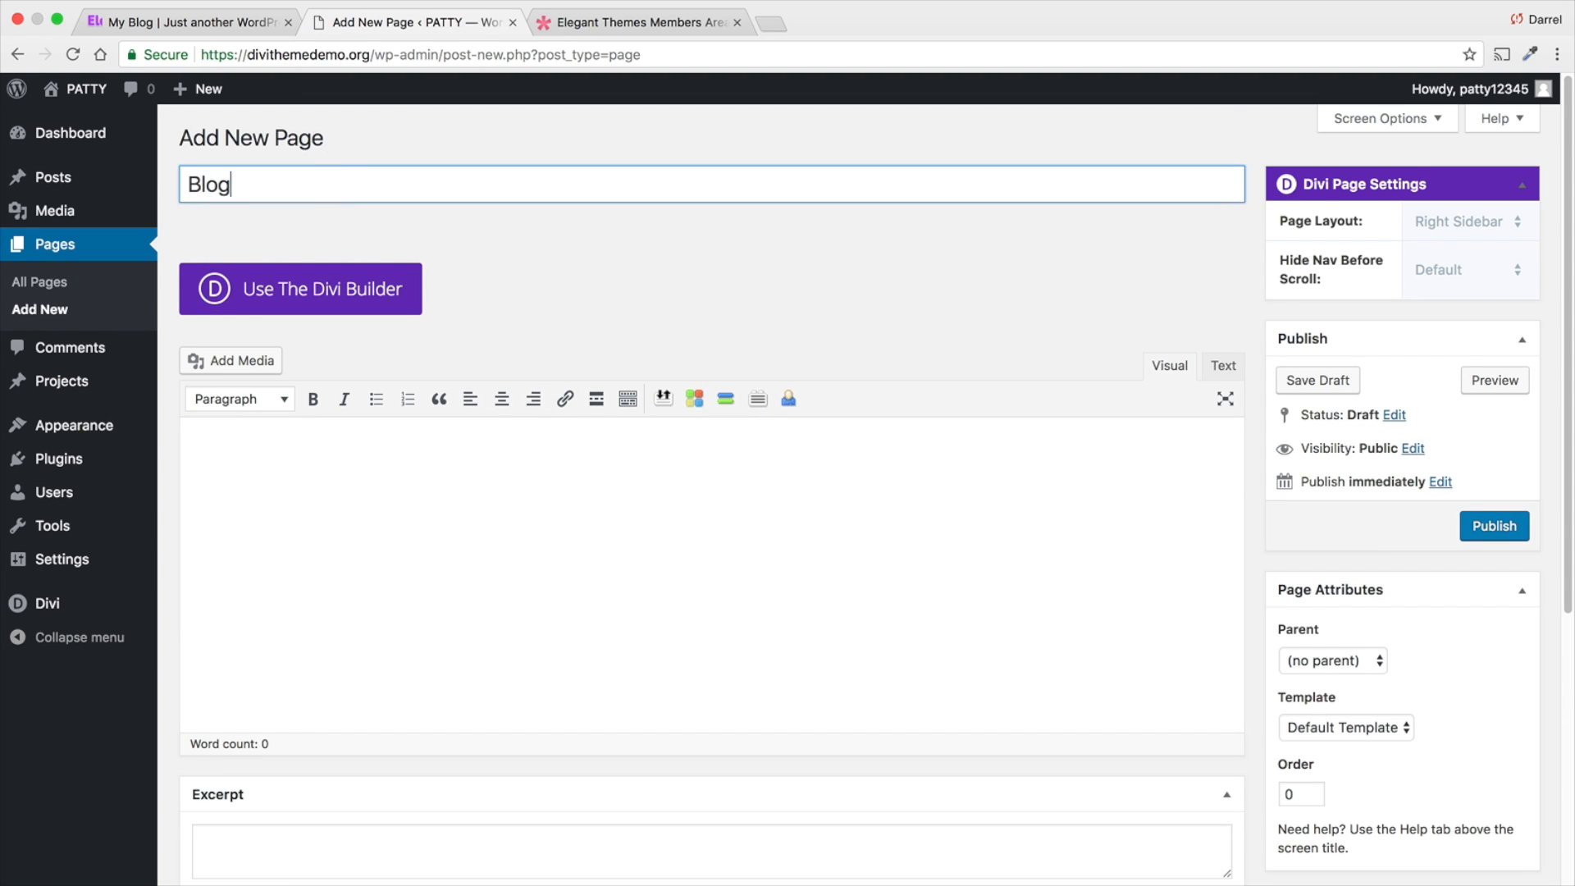
click(1496, 535)
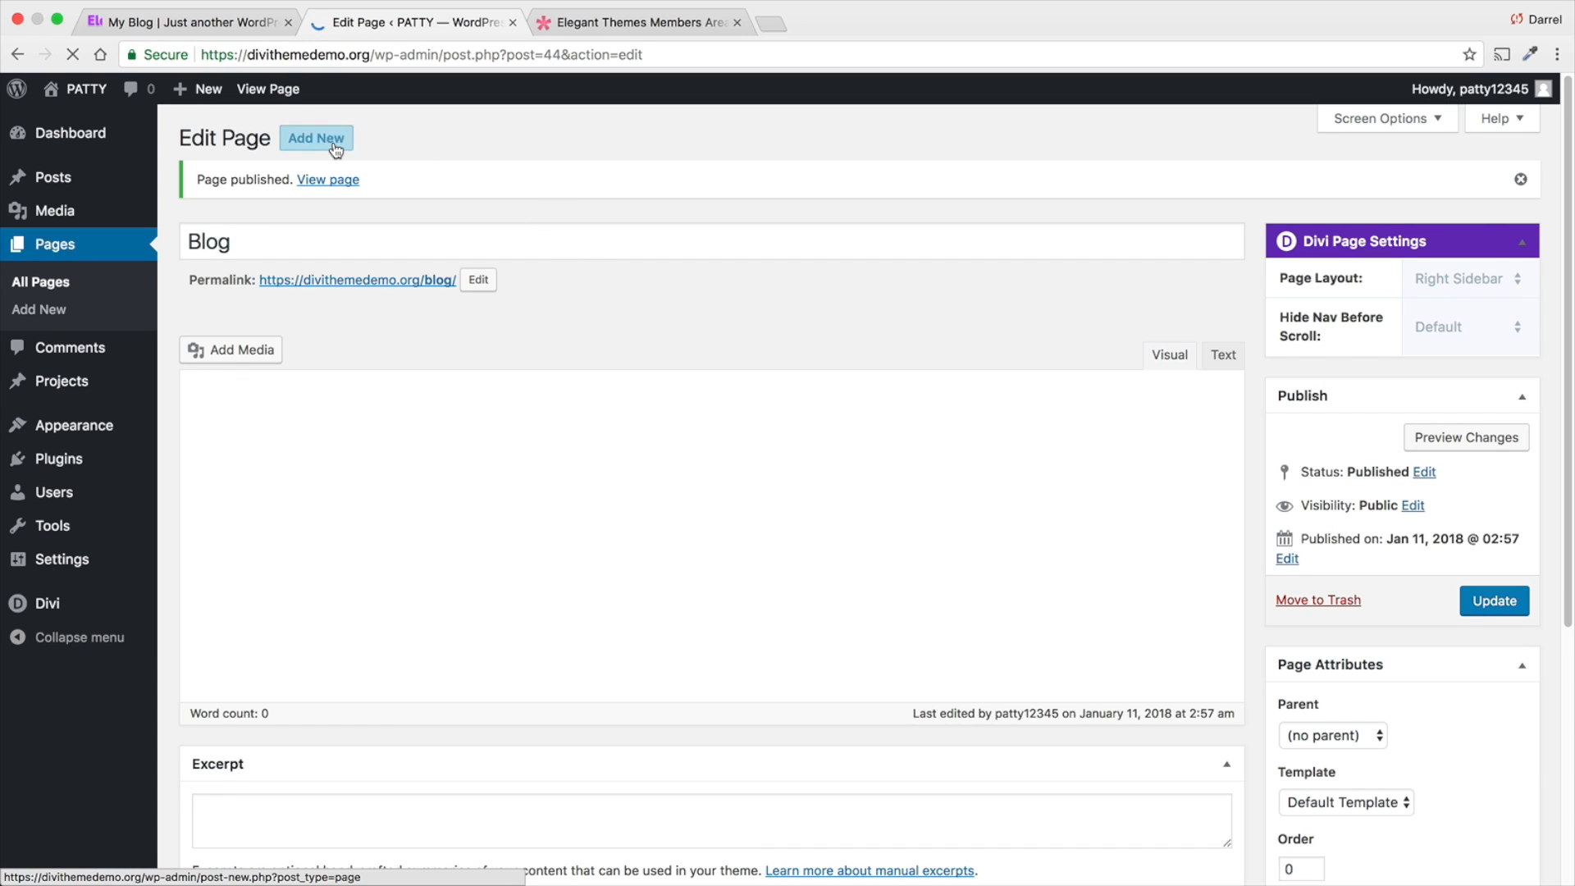
click(333, 140)
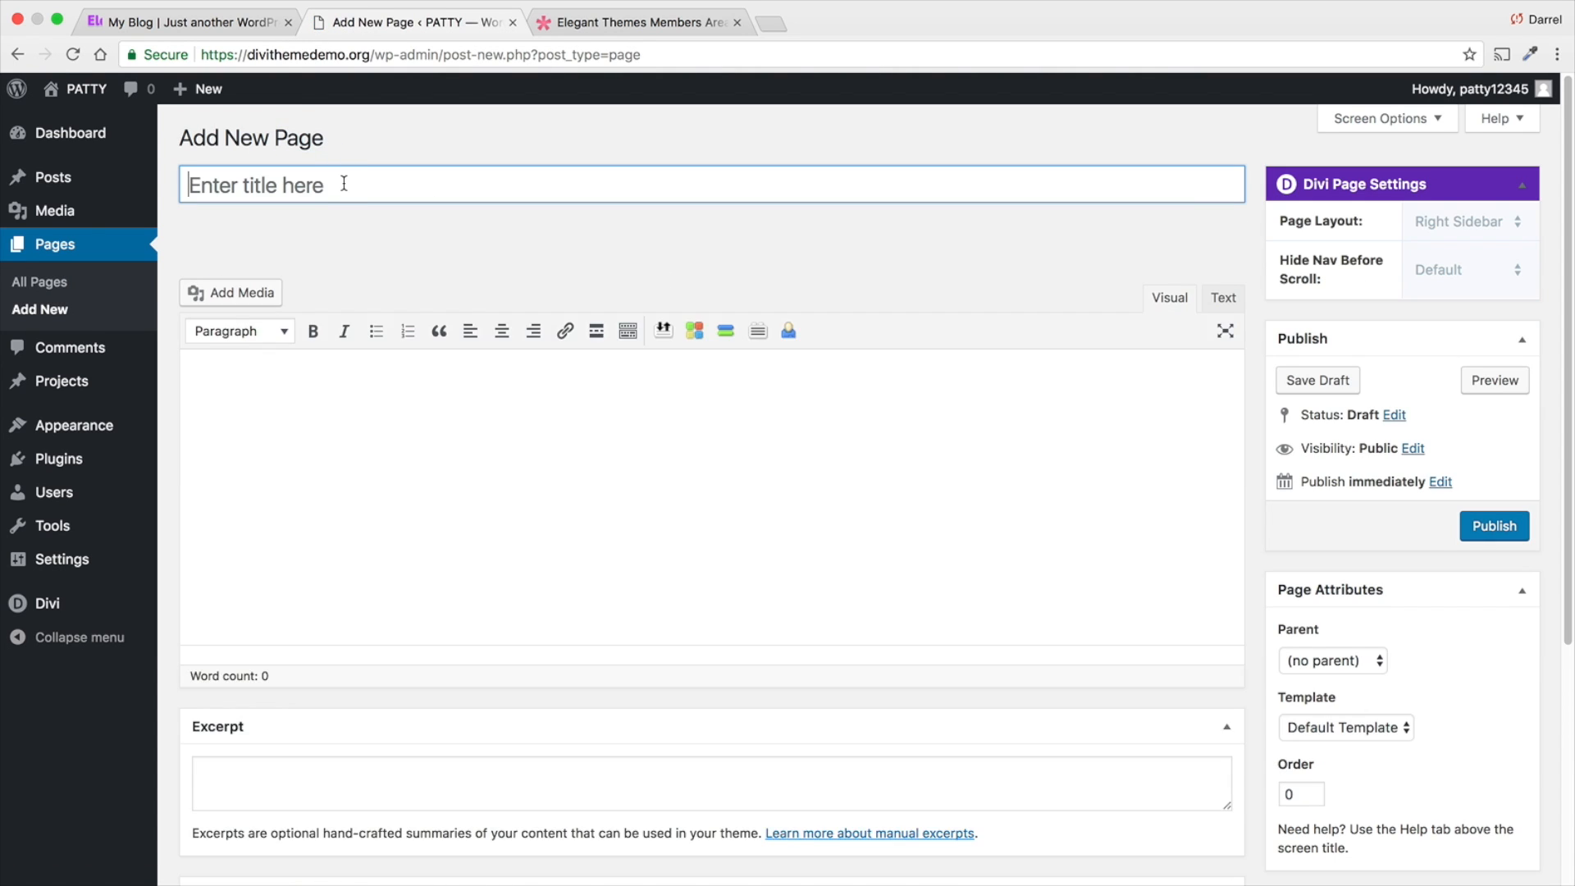
text(Contact)
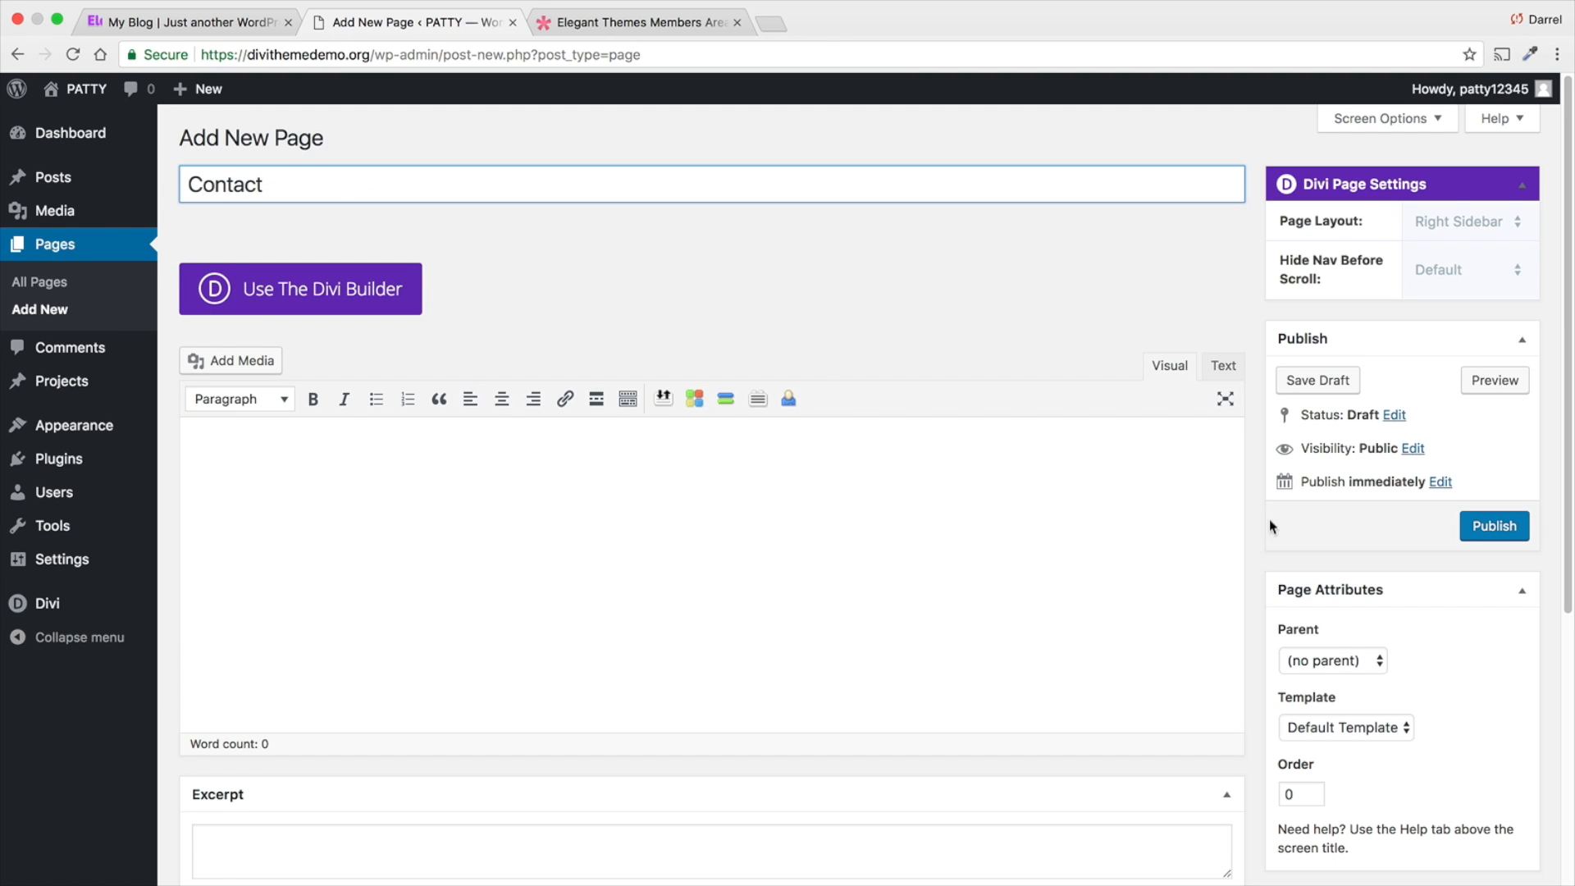
click(1487, 529)
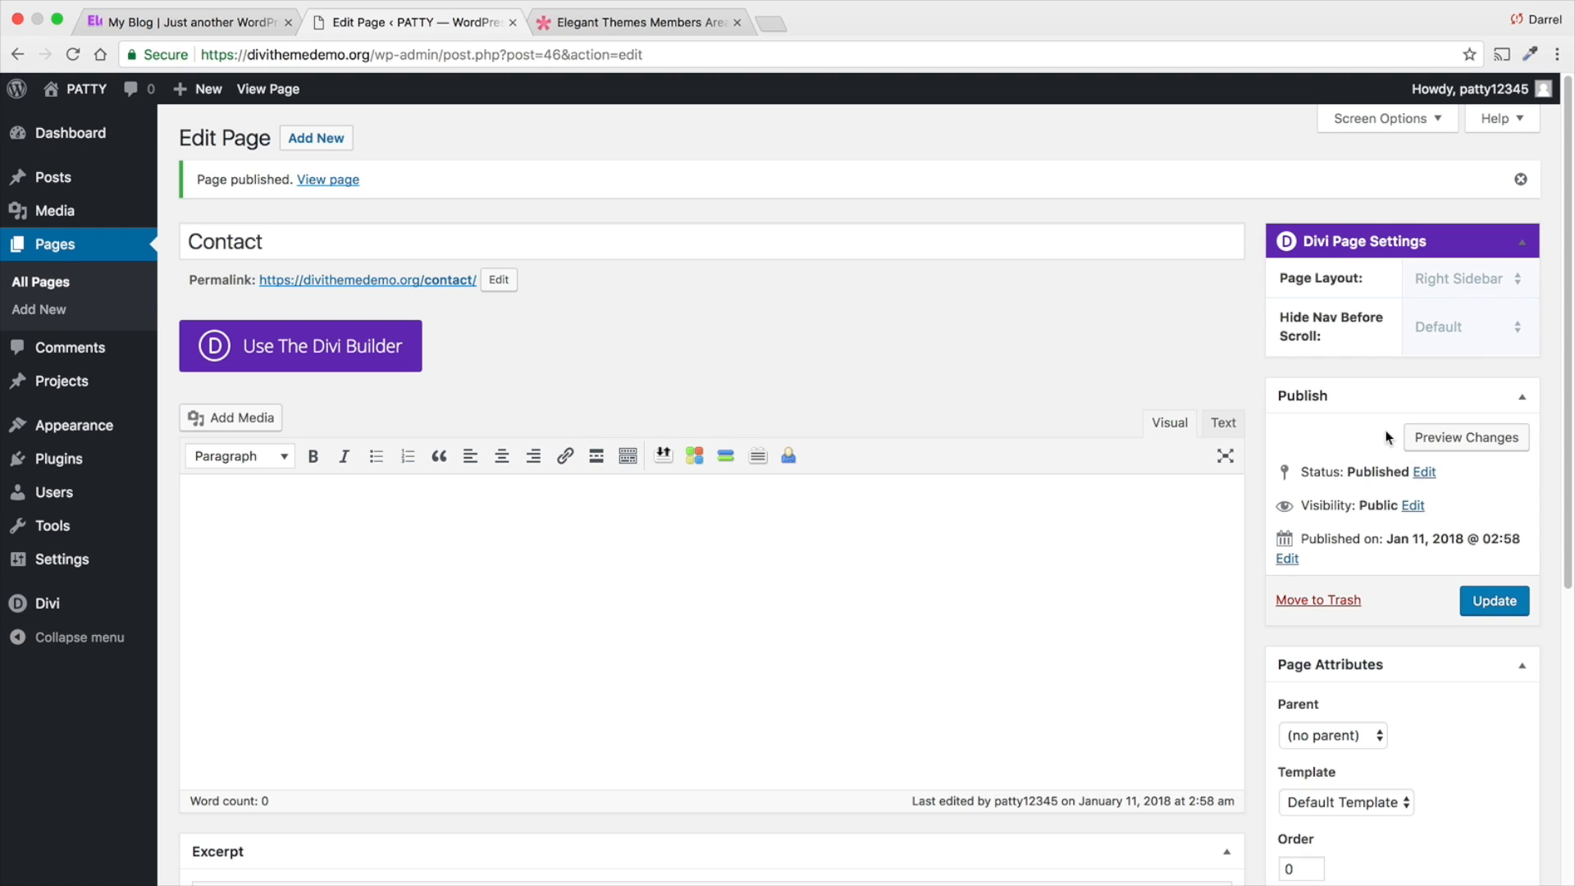
- Create a new navigation menu named Menu 1
mouse_move(95, 434)
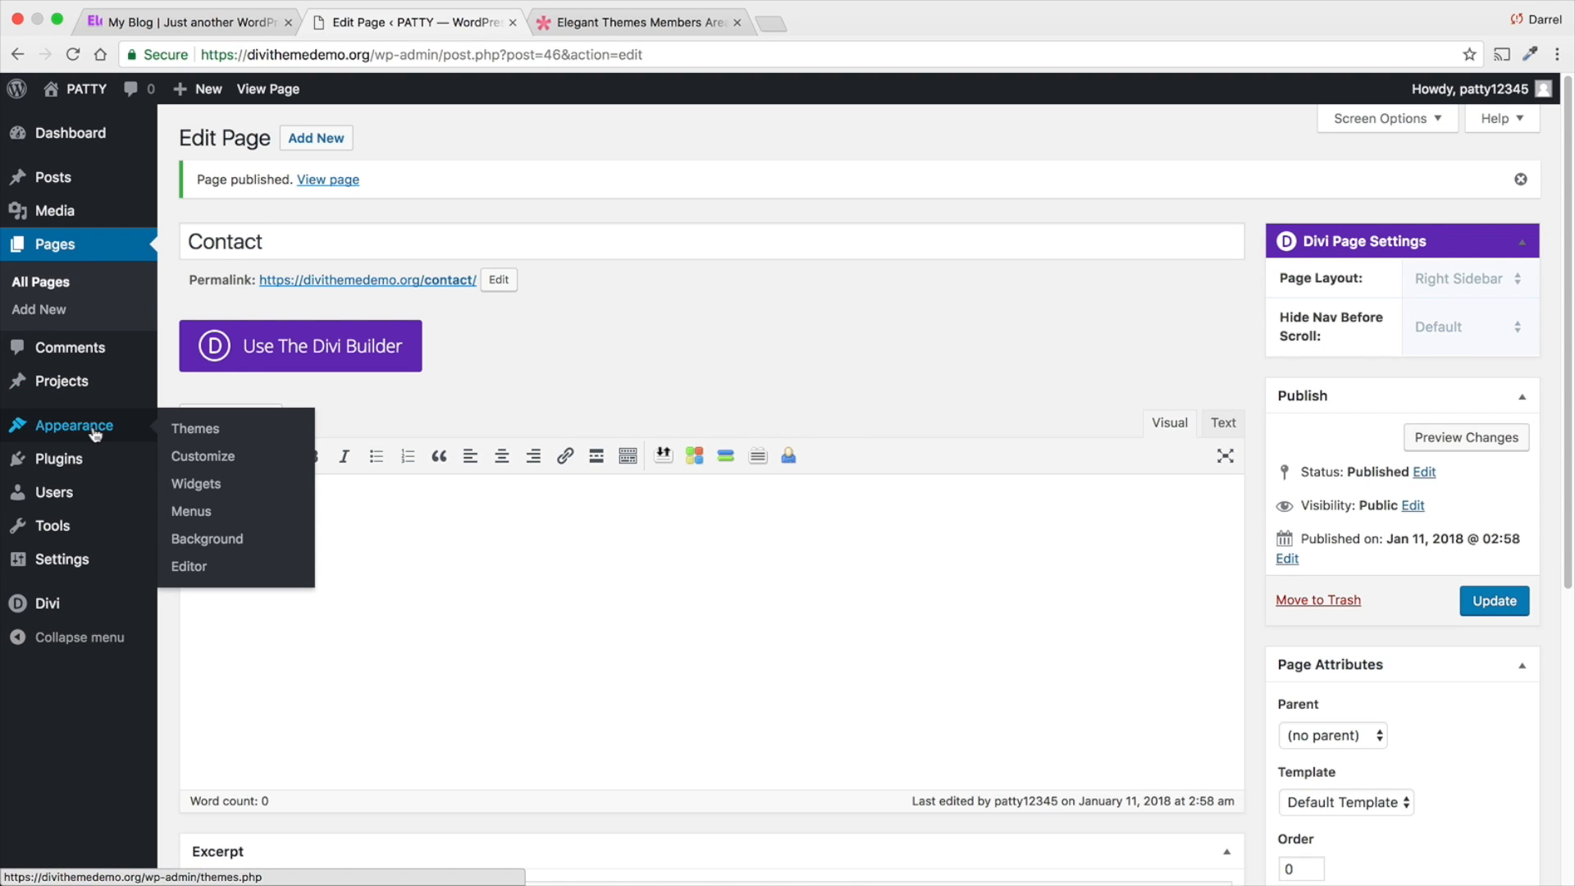
click(212, 513)
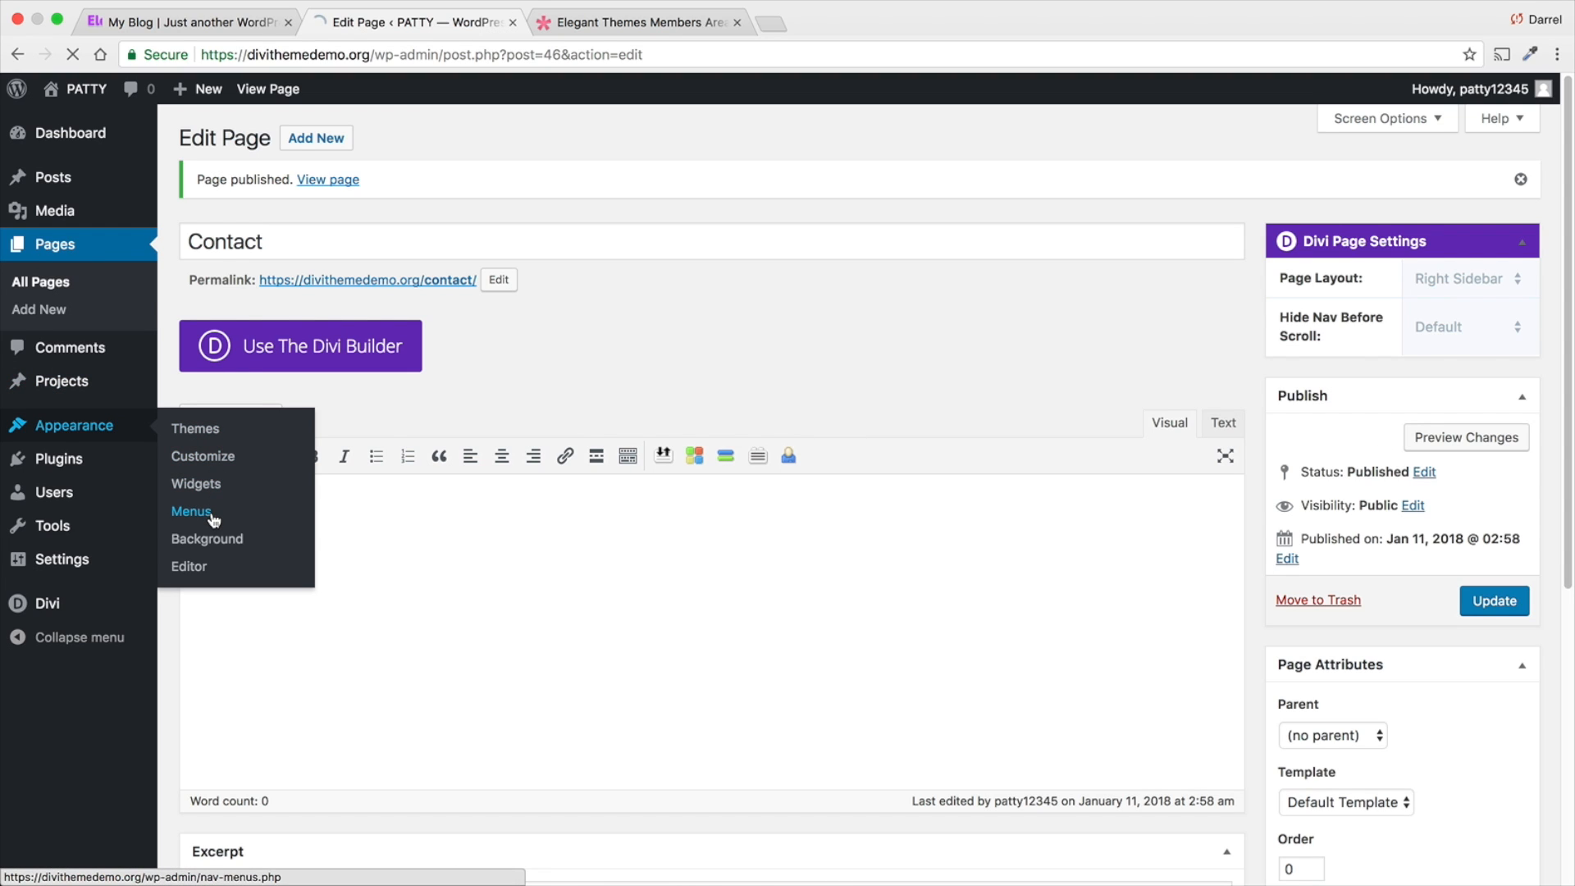
click(628, 313)
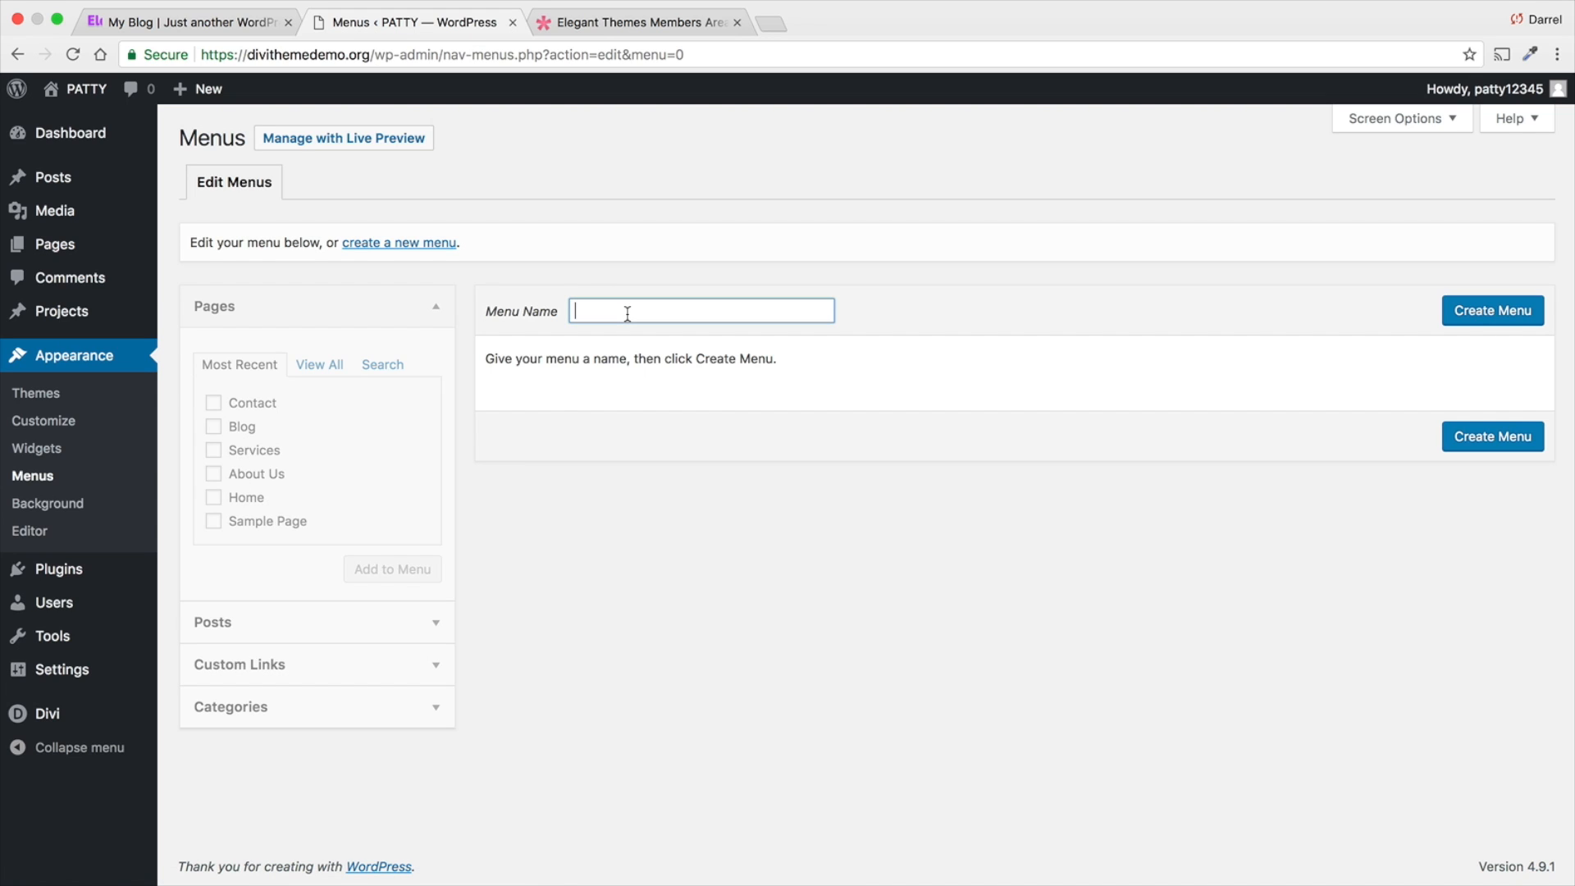
text(Menu 1)
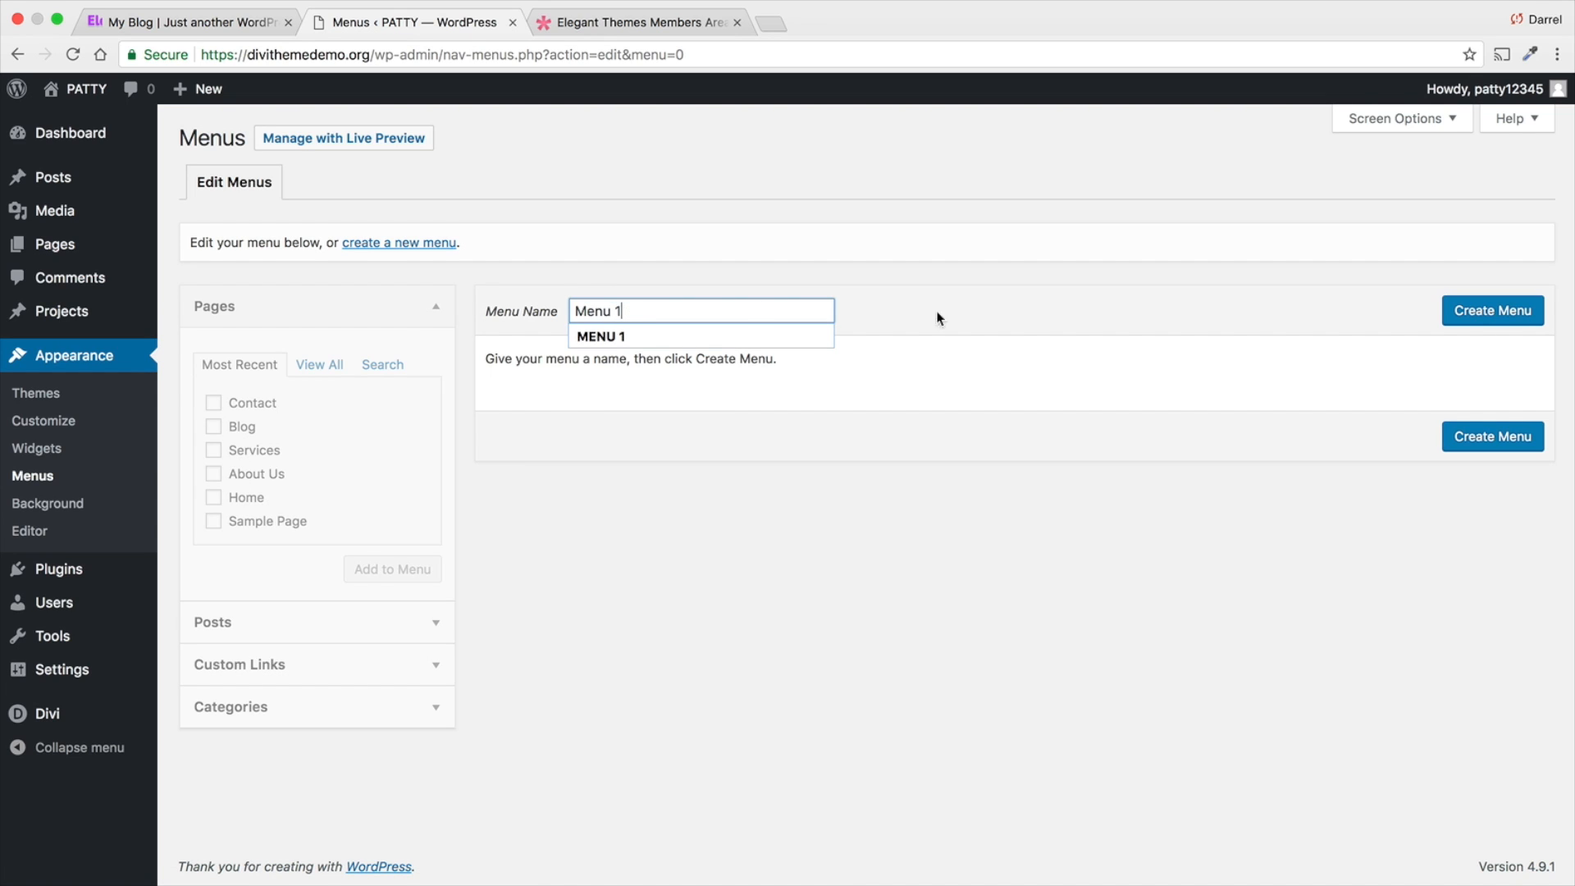
click(1457, 315)
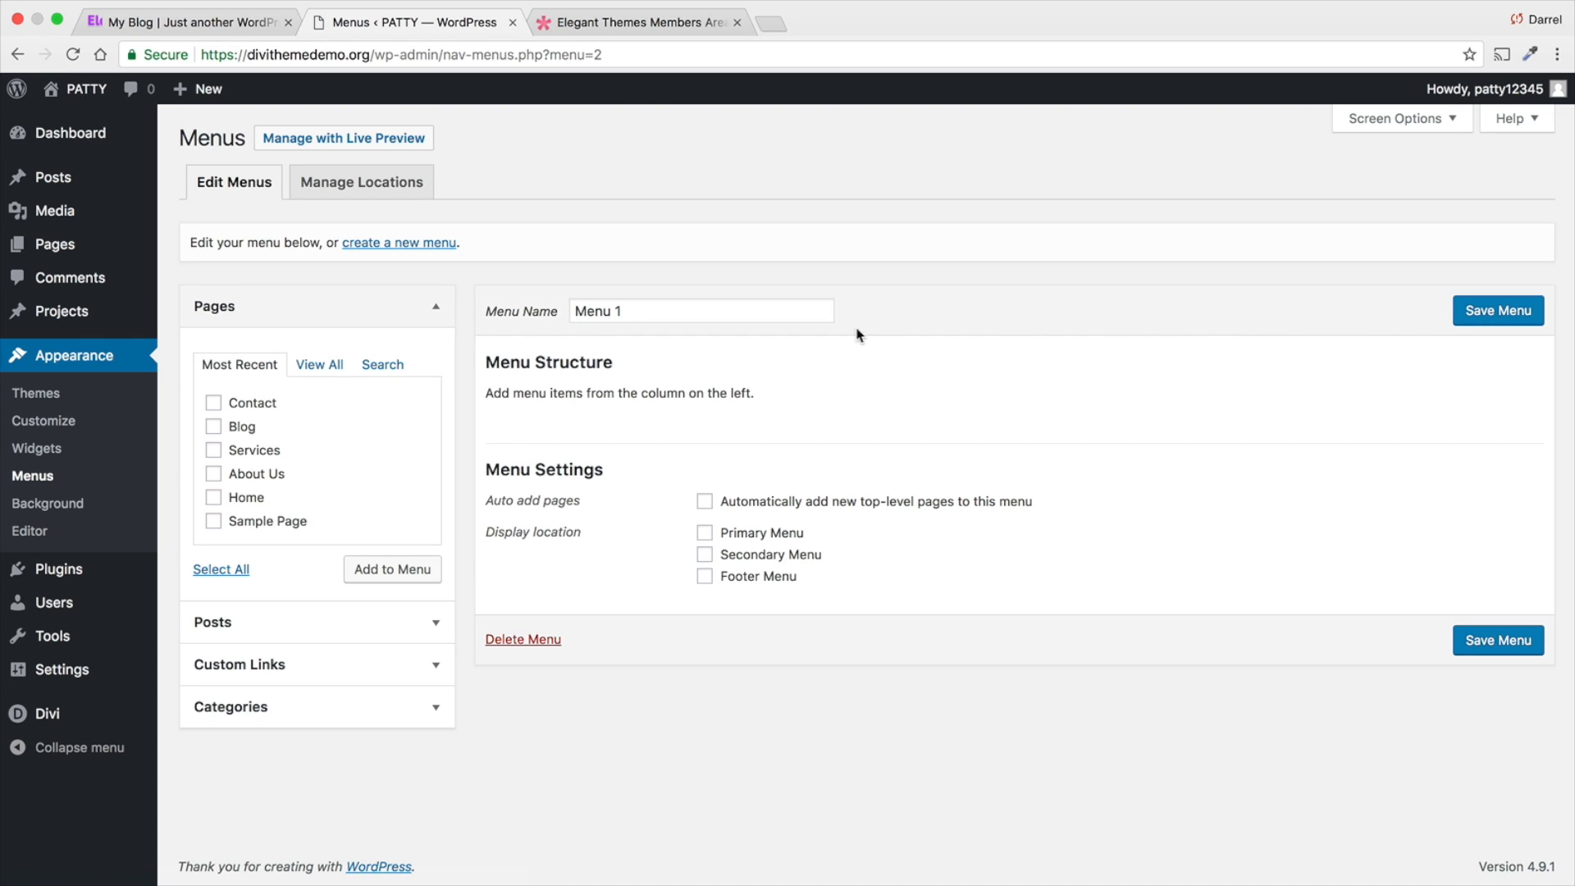
- Add both Home entries, About Us, Blog, Contact and Services to Menu 1, leaving out Sample Page
click(310, 366)
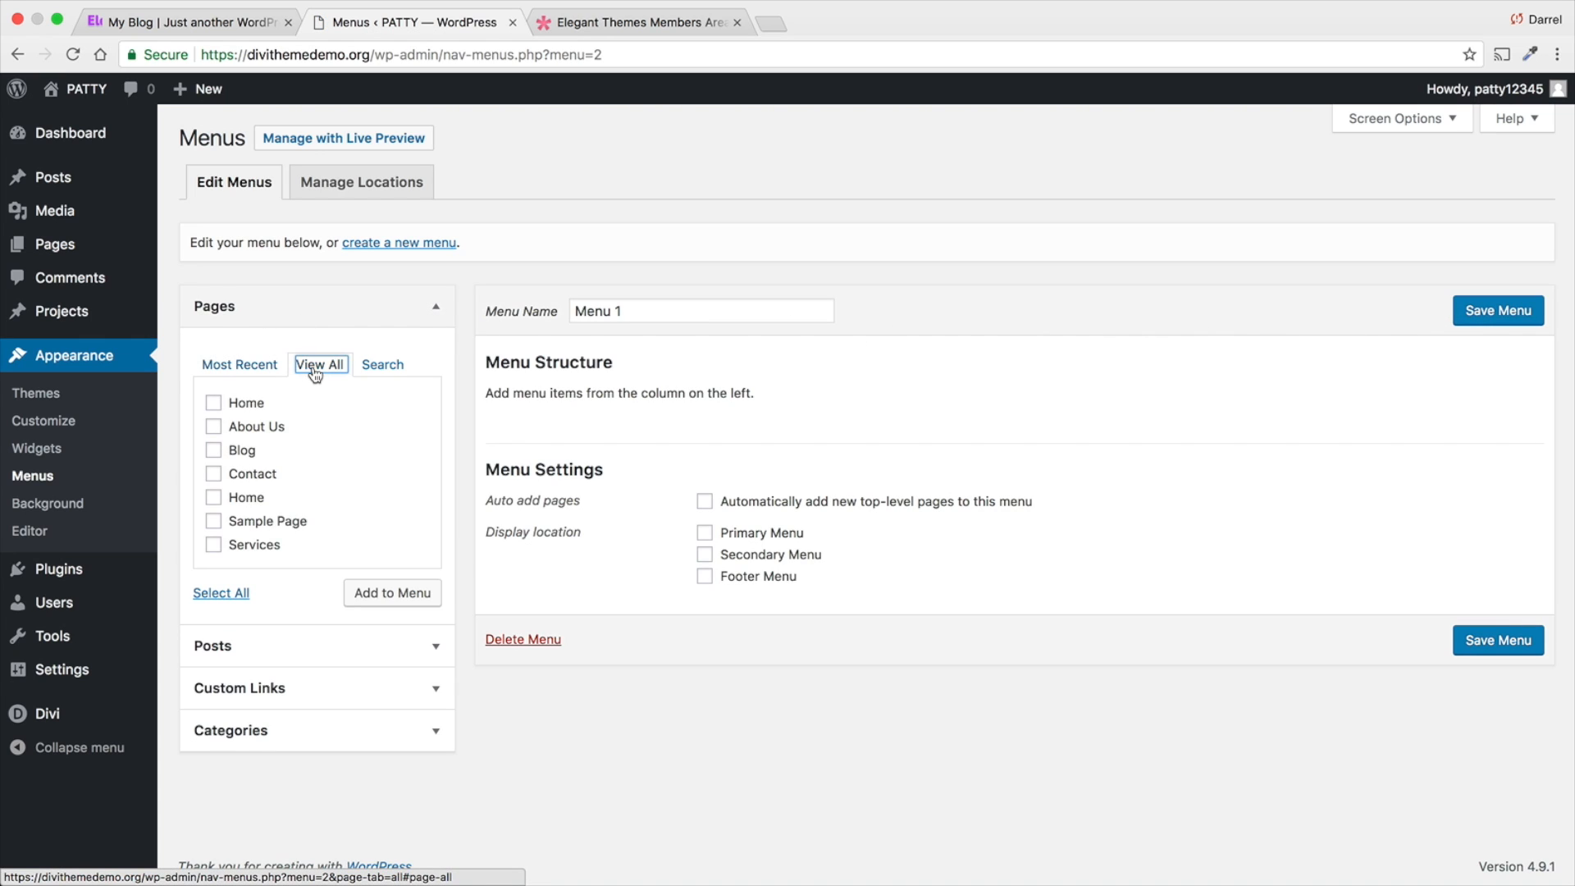
click(213, 403)
click(213, 426)
click(214, 449)
click(214, 473)
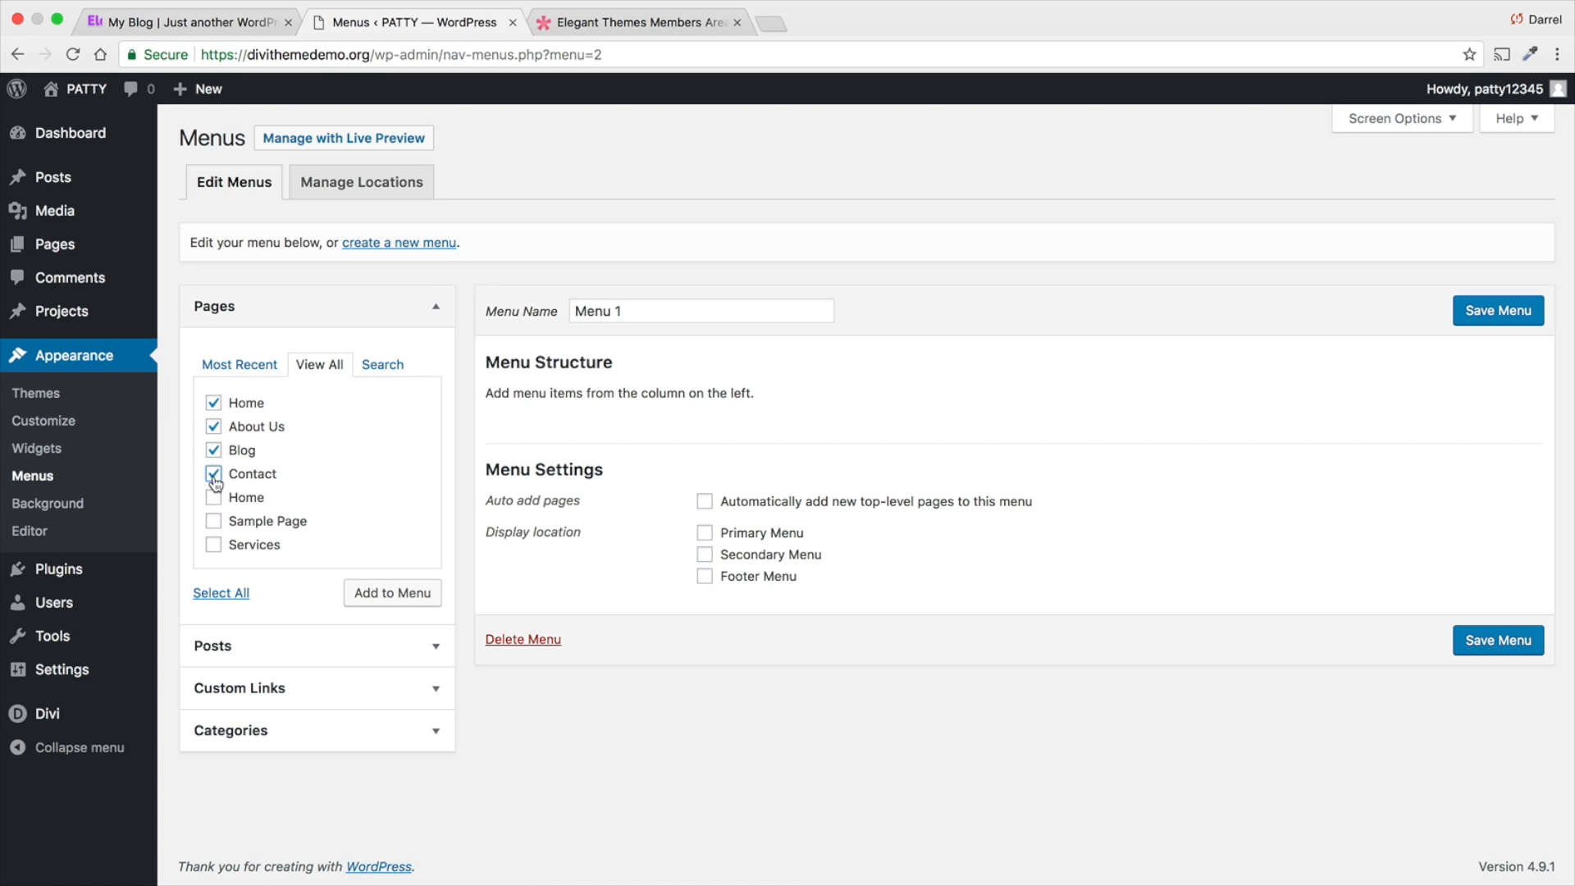
click(213, 497)
click(214, 544)
click(379, 600)
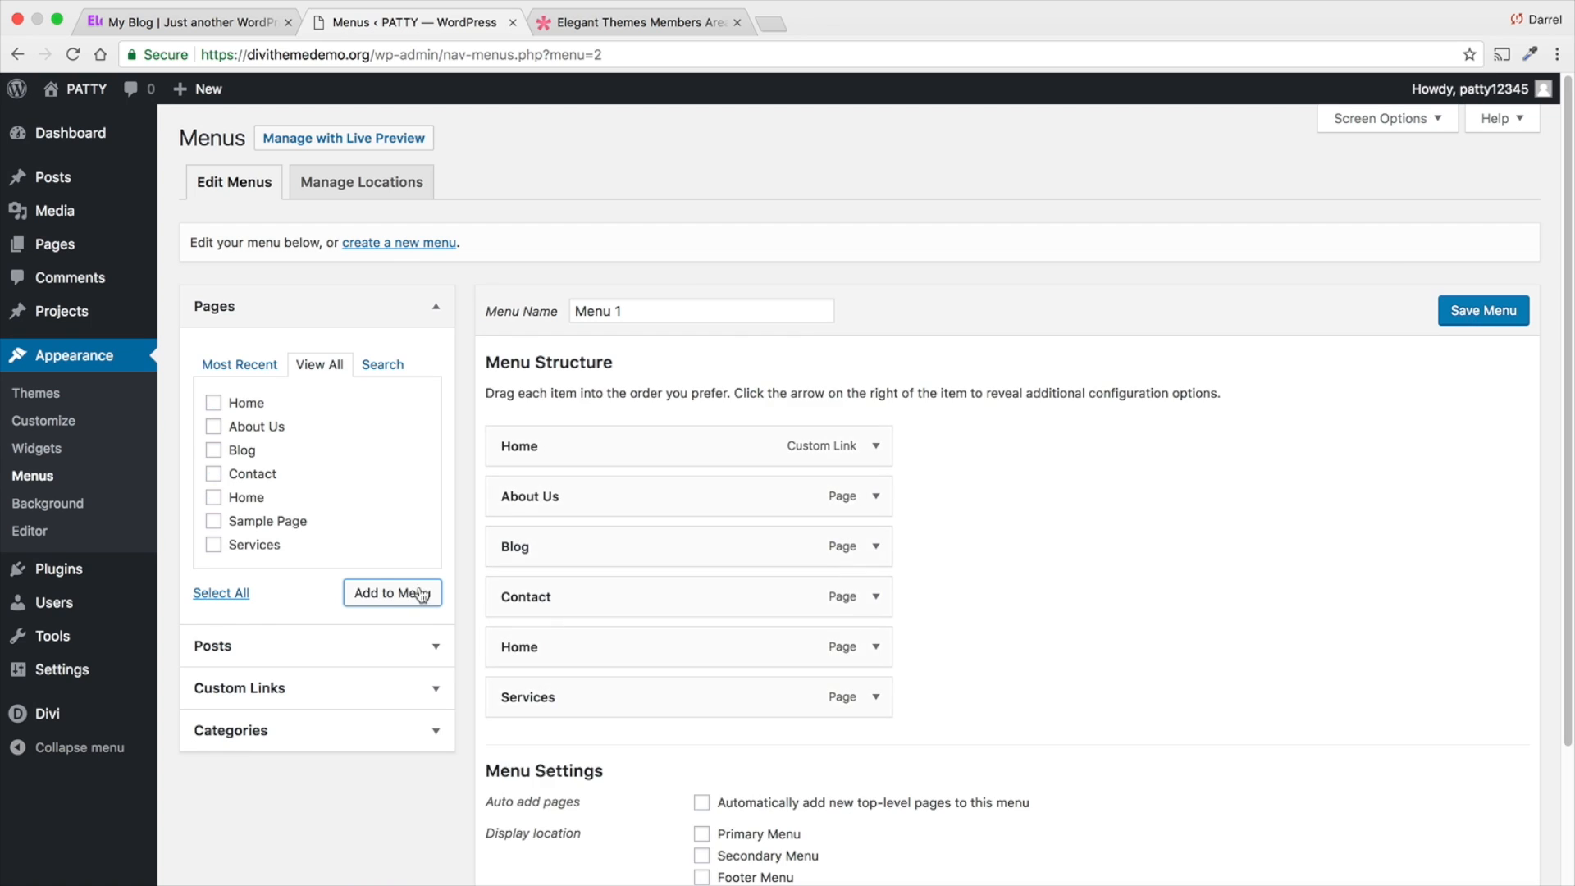
- Look over the menu structure and the Custom Links options for adding menu items
scroll(514, 563, down, 1)
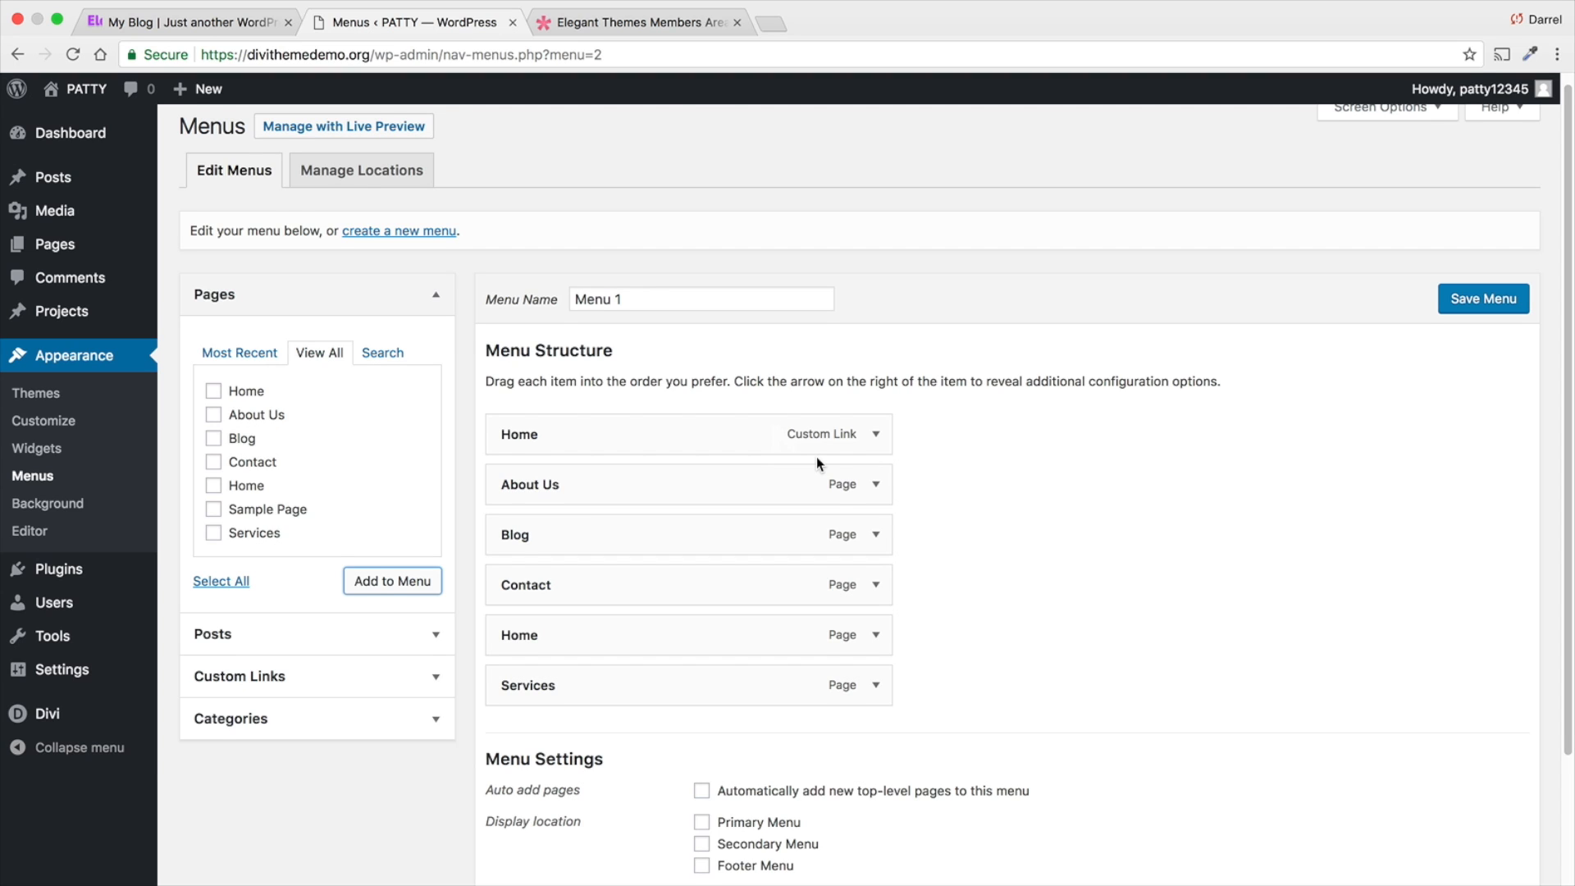
scroll(816, 456, down, 1)
click(306, 684)
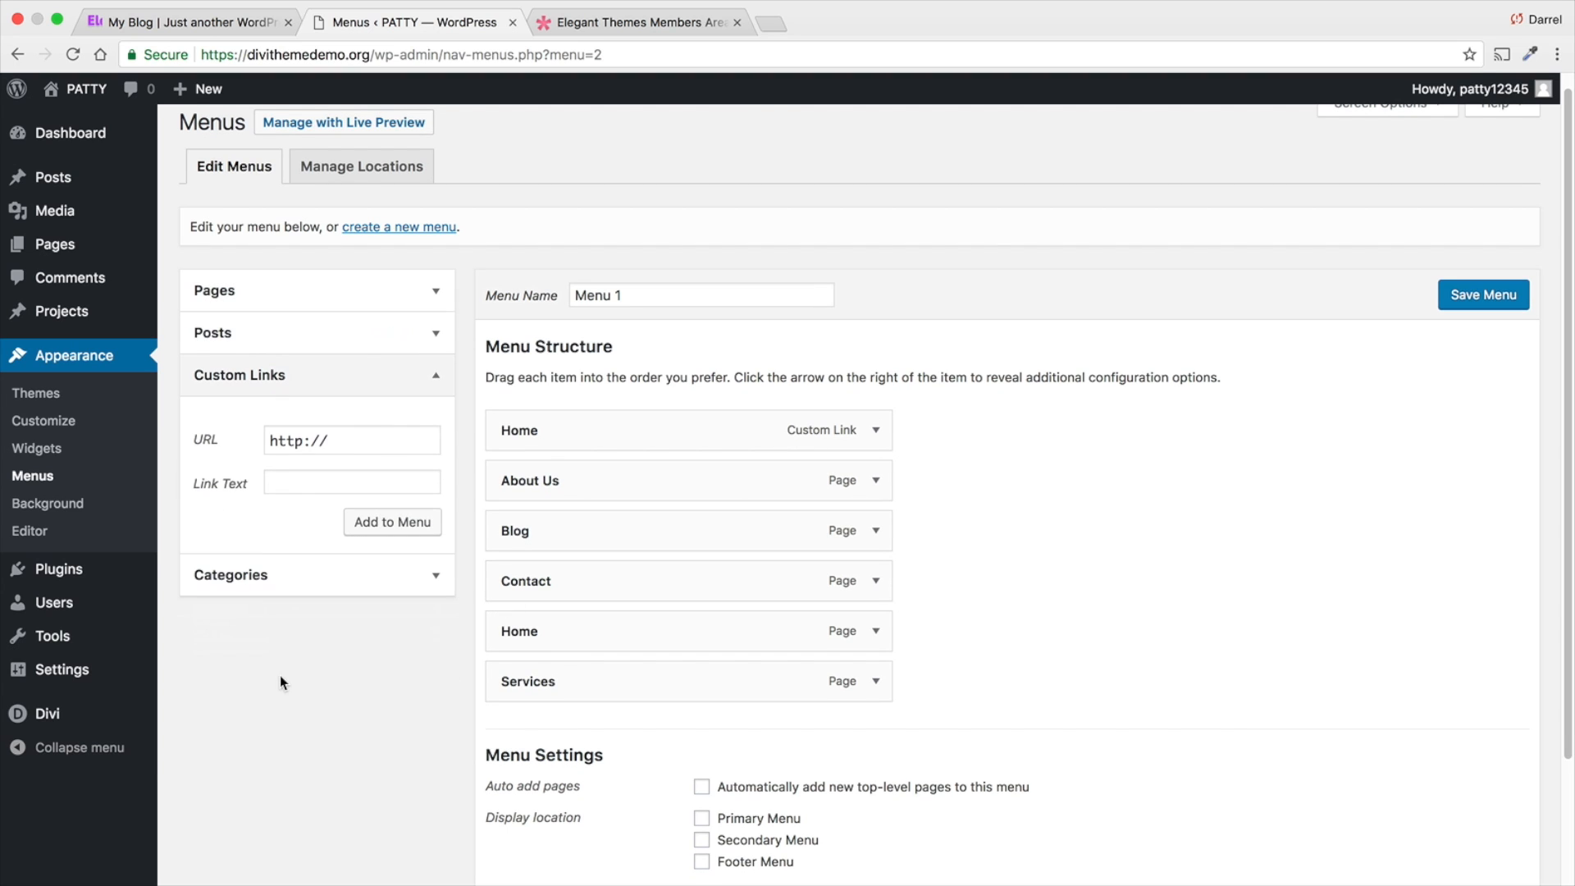
click(430, 376)
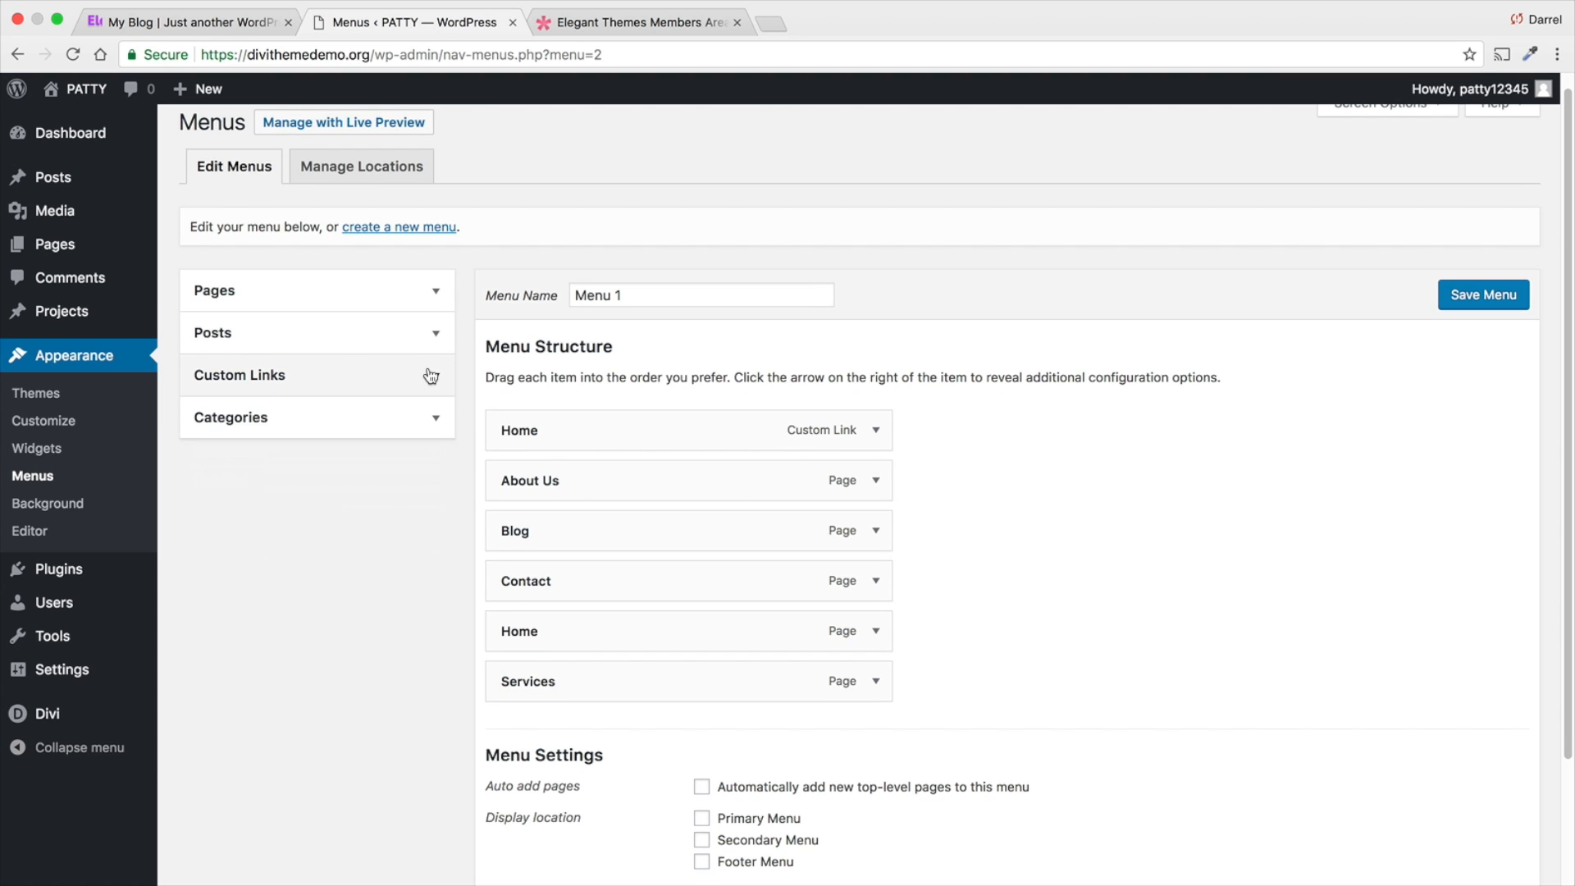
- Point the Home custom link to the site owner's personal website and relabel it with the owner's first name followed by Site
click(876, 432)
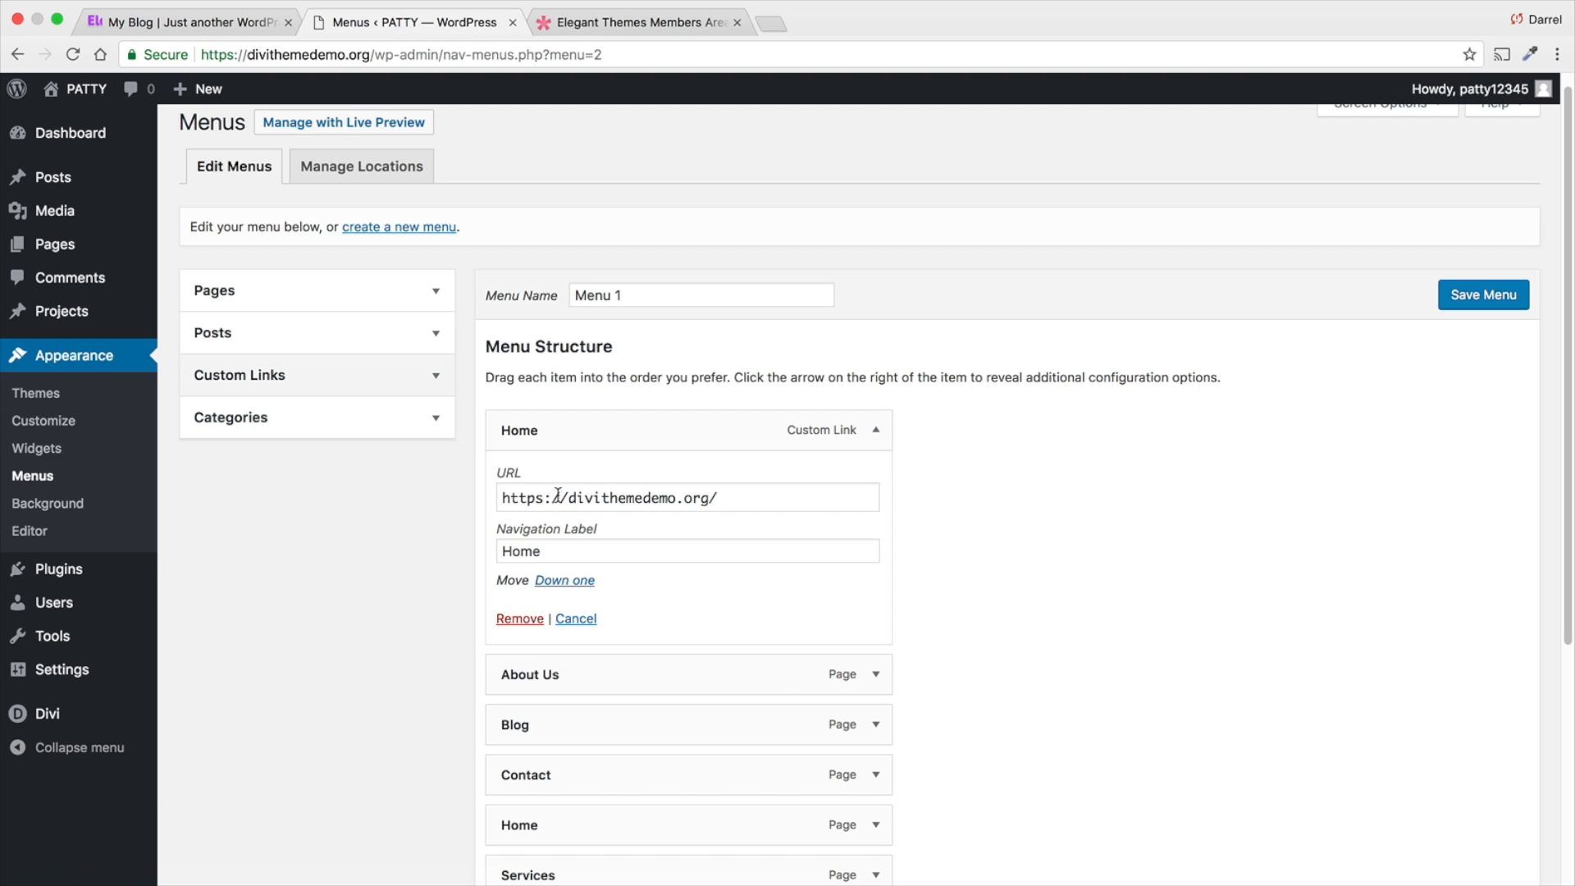
drag(577, 498, 876, 493)
key(BackSpace)
key(BackSpace)
text(www.darre)
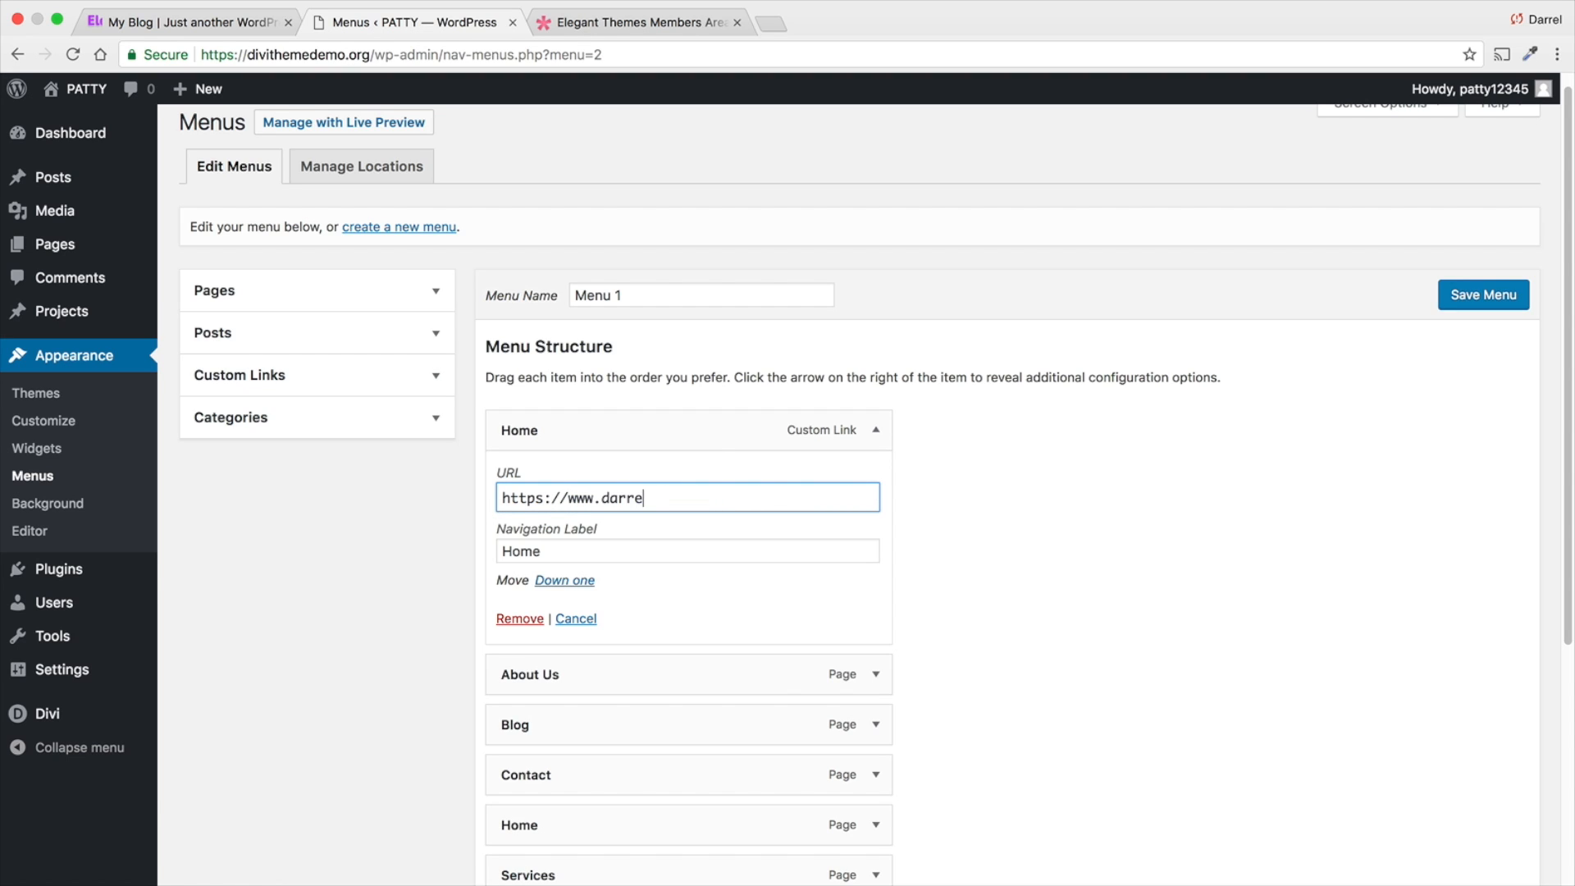
text(lwilson.com)
key(Tab)
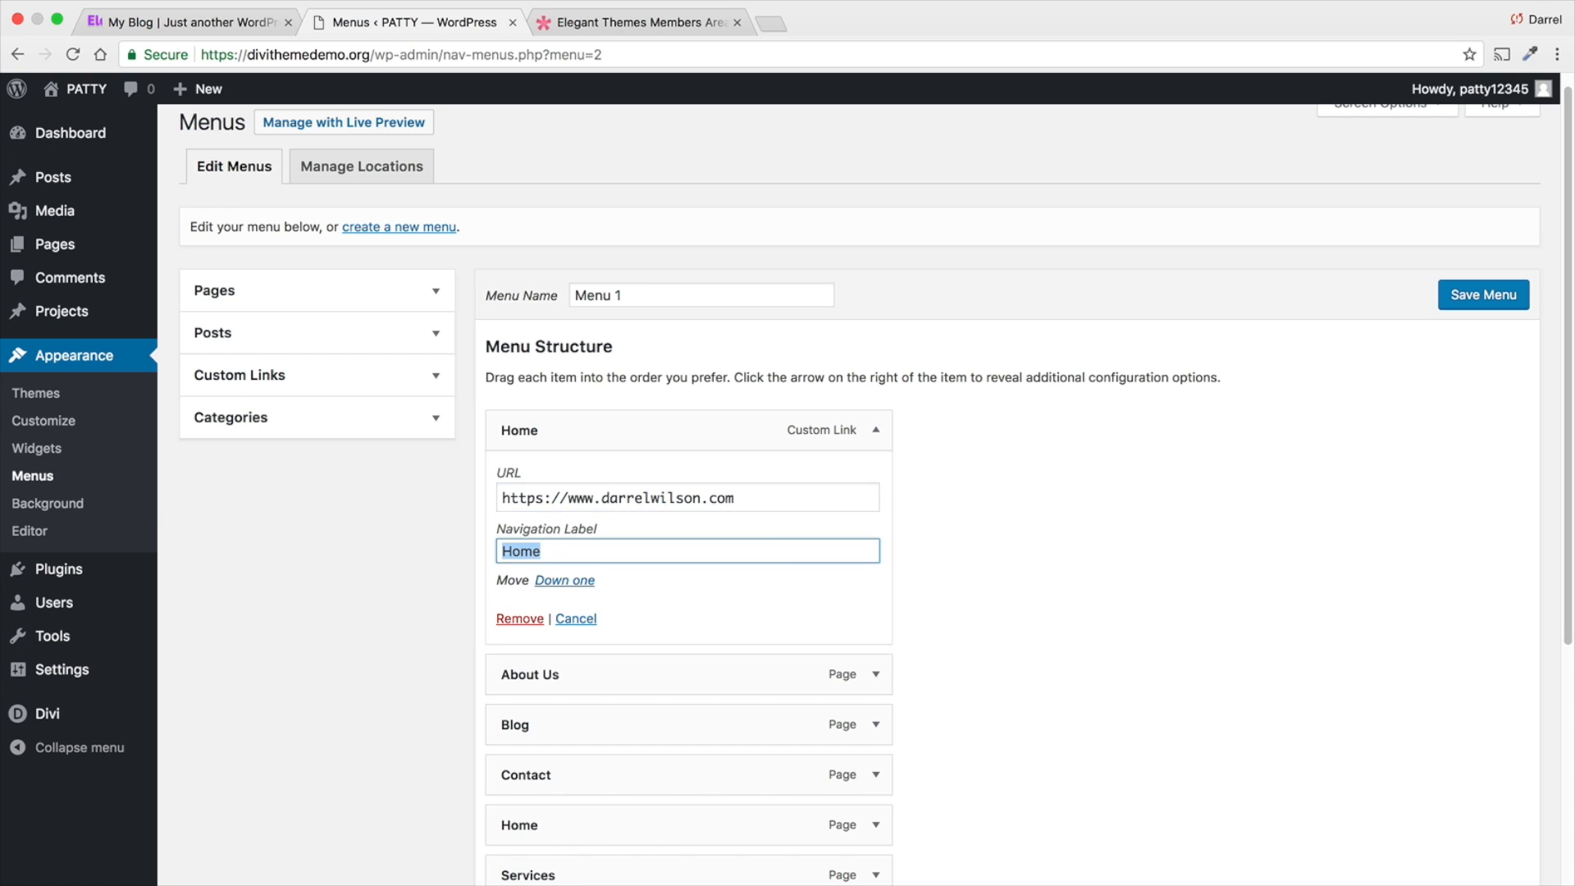
text(Darrel Site)
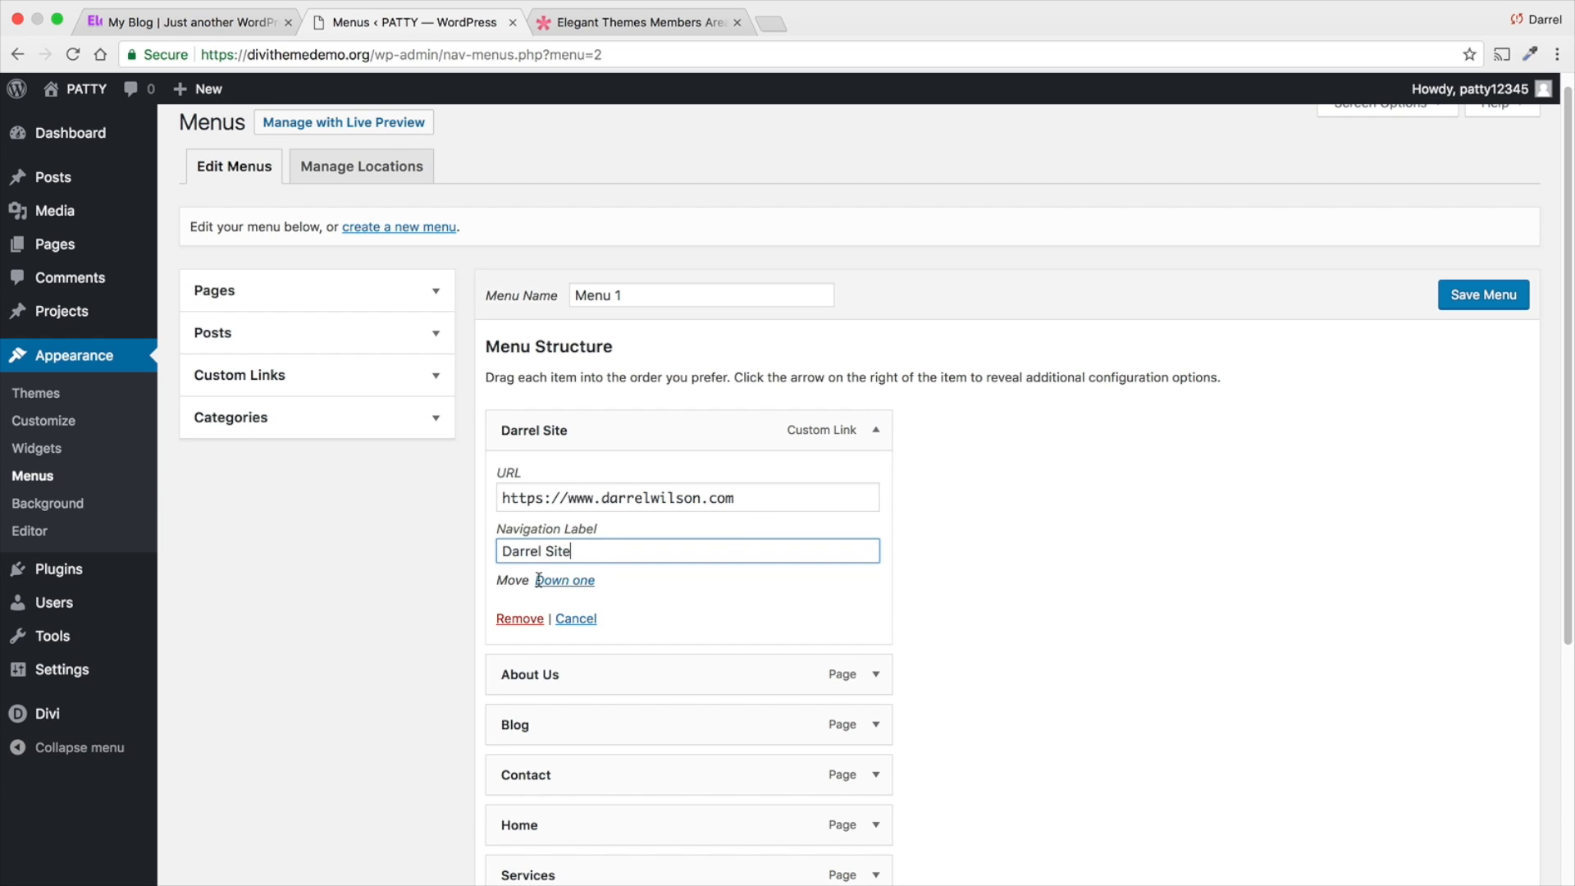
- Remove the custom link item from the menu and reorder the remaining items as Home, About Us, Services, Blog, Contact
drag(570, 551, 486, 553)
click(519, 620)
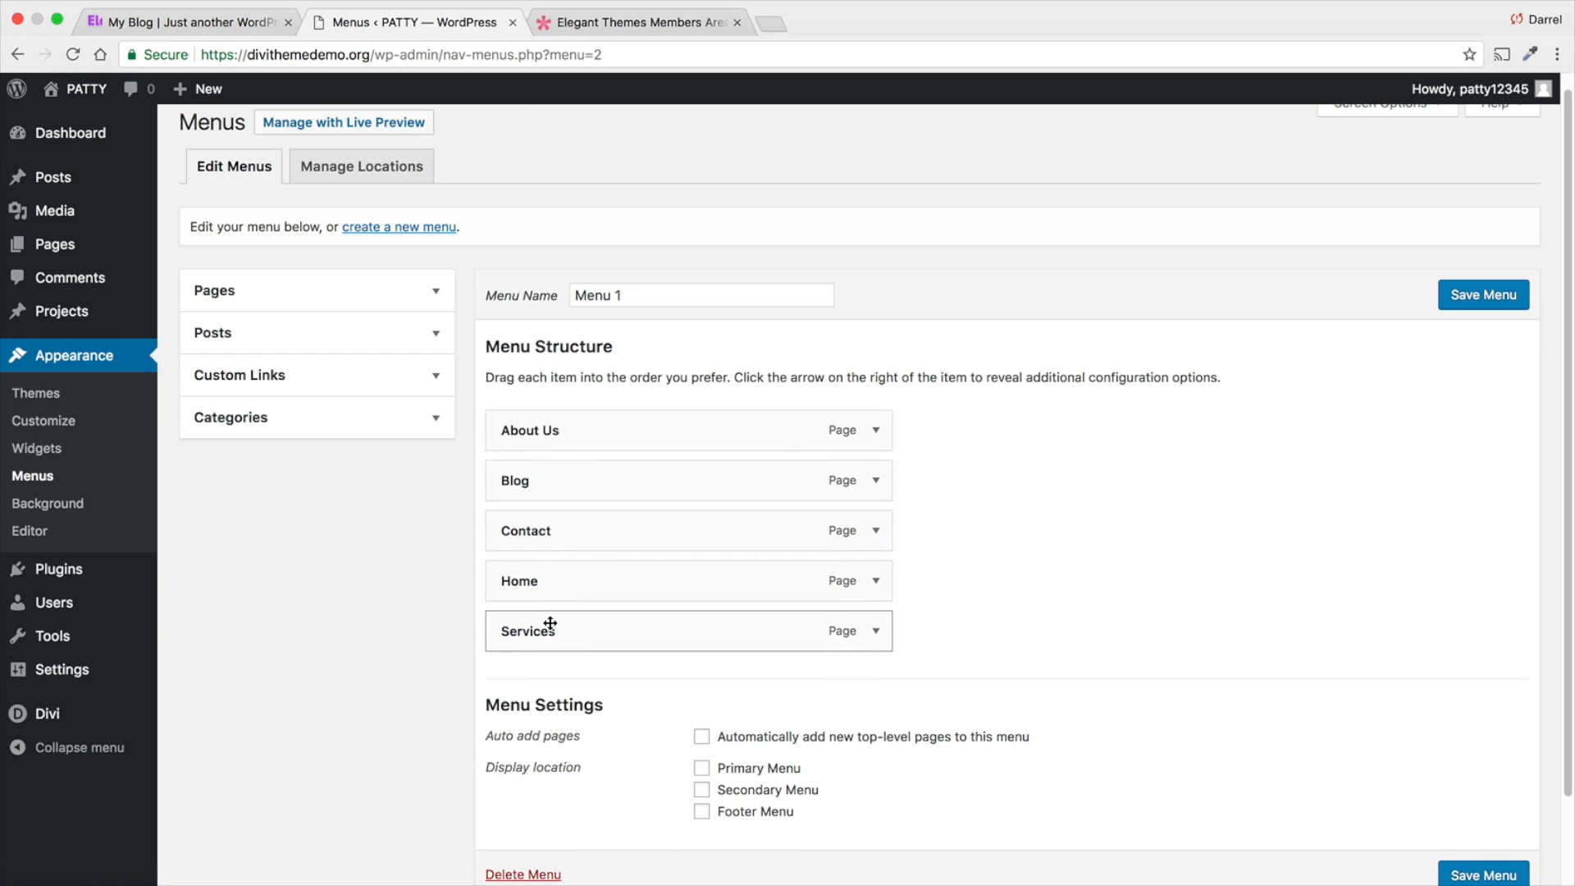
drag(556, 594, 534, 431)
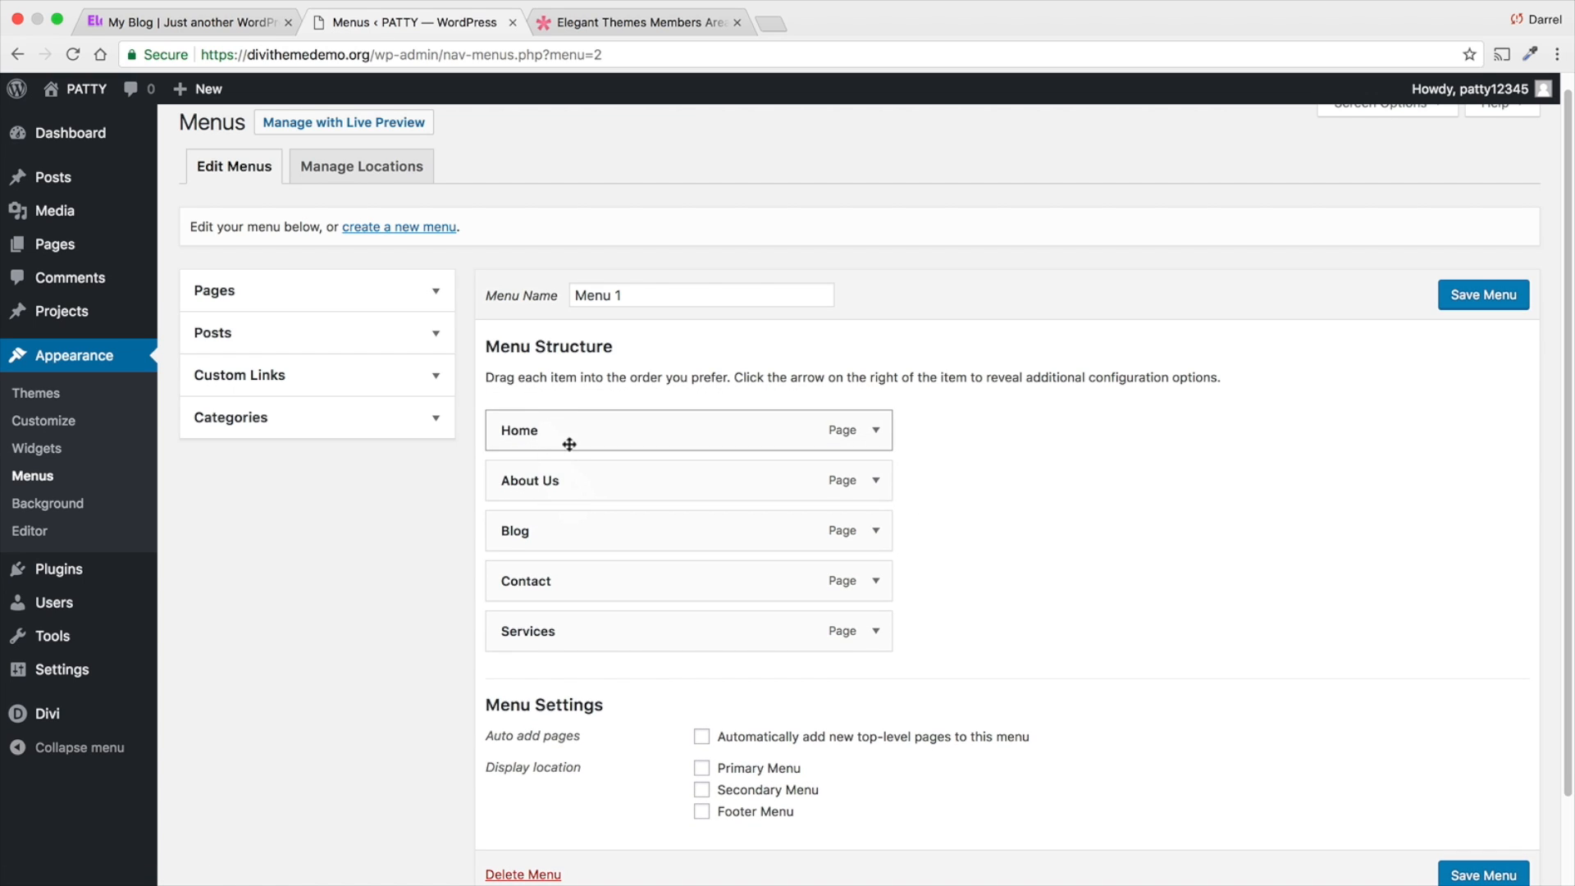
drag(541, 630, 534, 528)
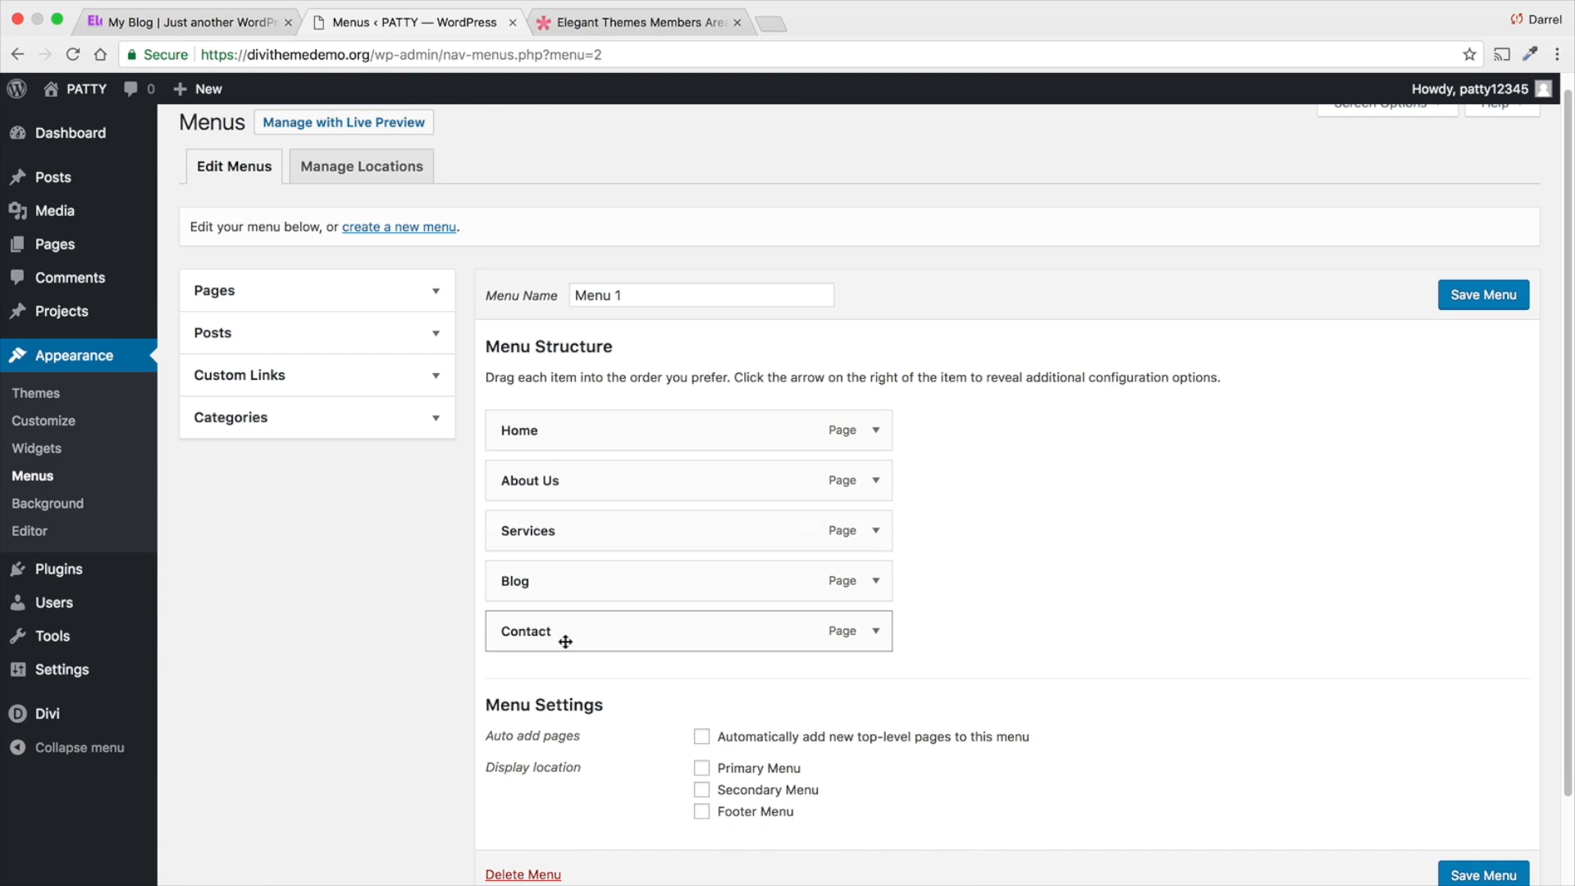
- Assign Menu 1 to the Primary Menu location and nest About Us as a sub item of Home, saving the menu
click(700, 769)
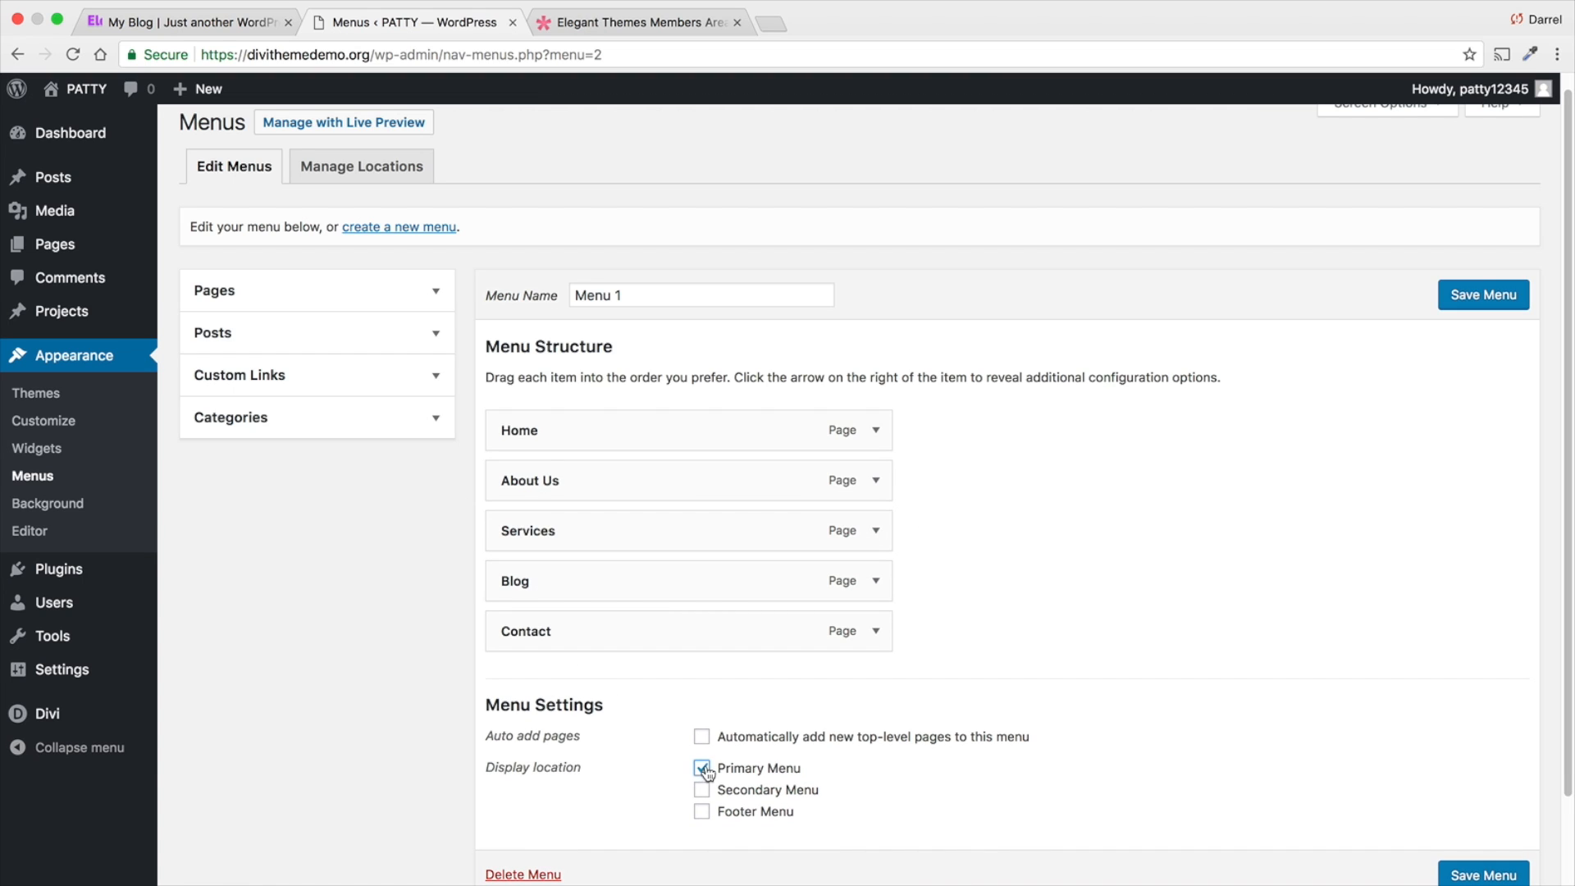
click(1470, 295)
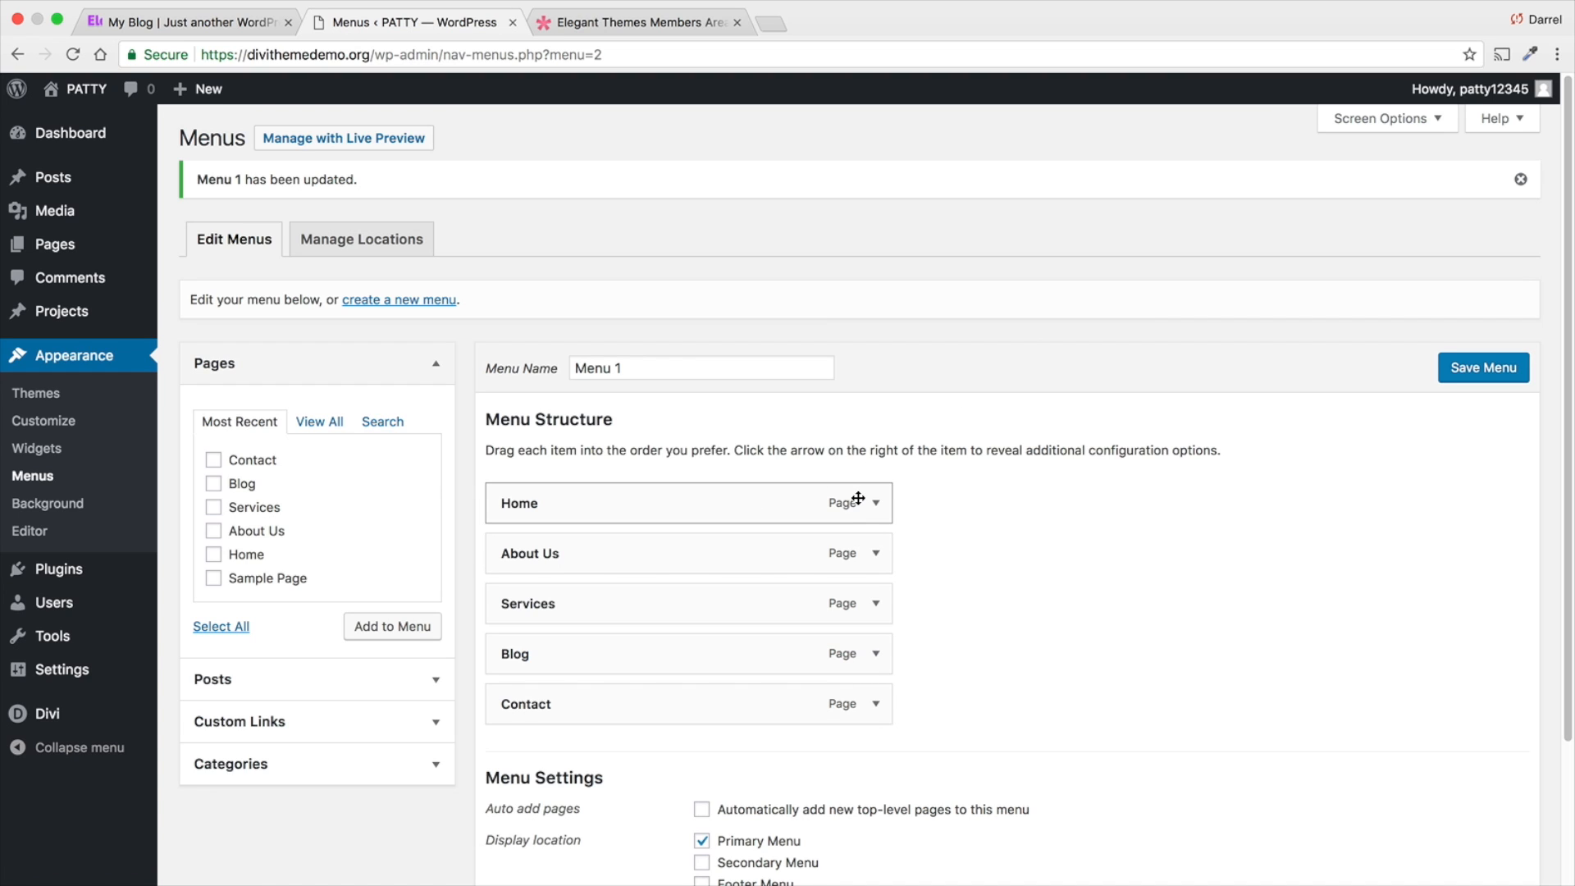
drag(545, 552, 589, 557)
click(1456, 371)
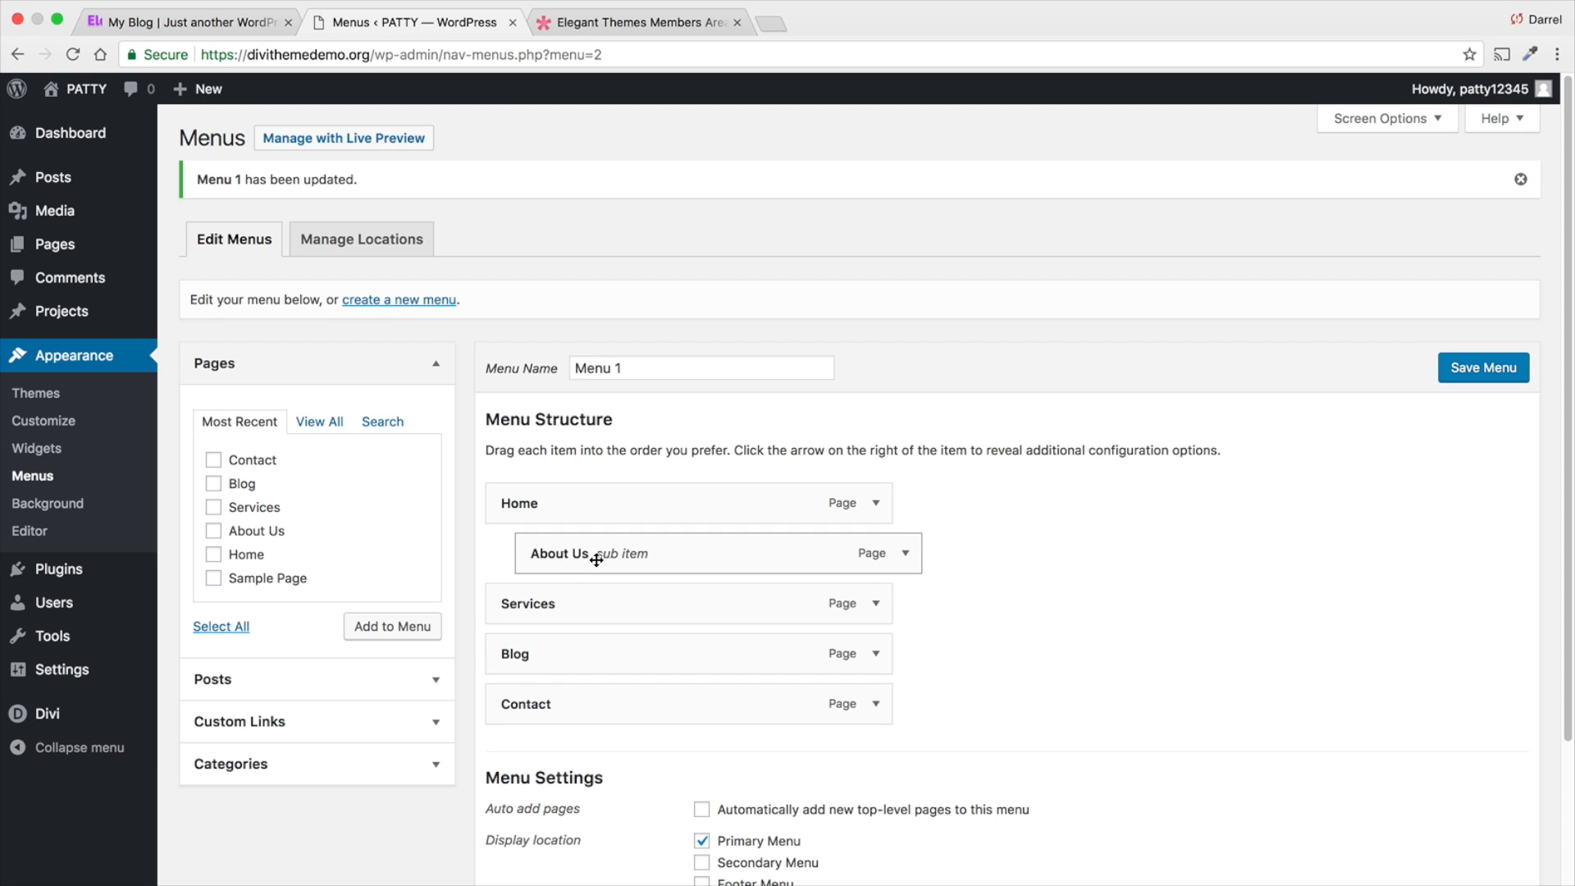
- Visit the live site and check the Home item's submenu in the header navigation
mouse_move(78, 90)
click(57, 114)
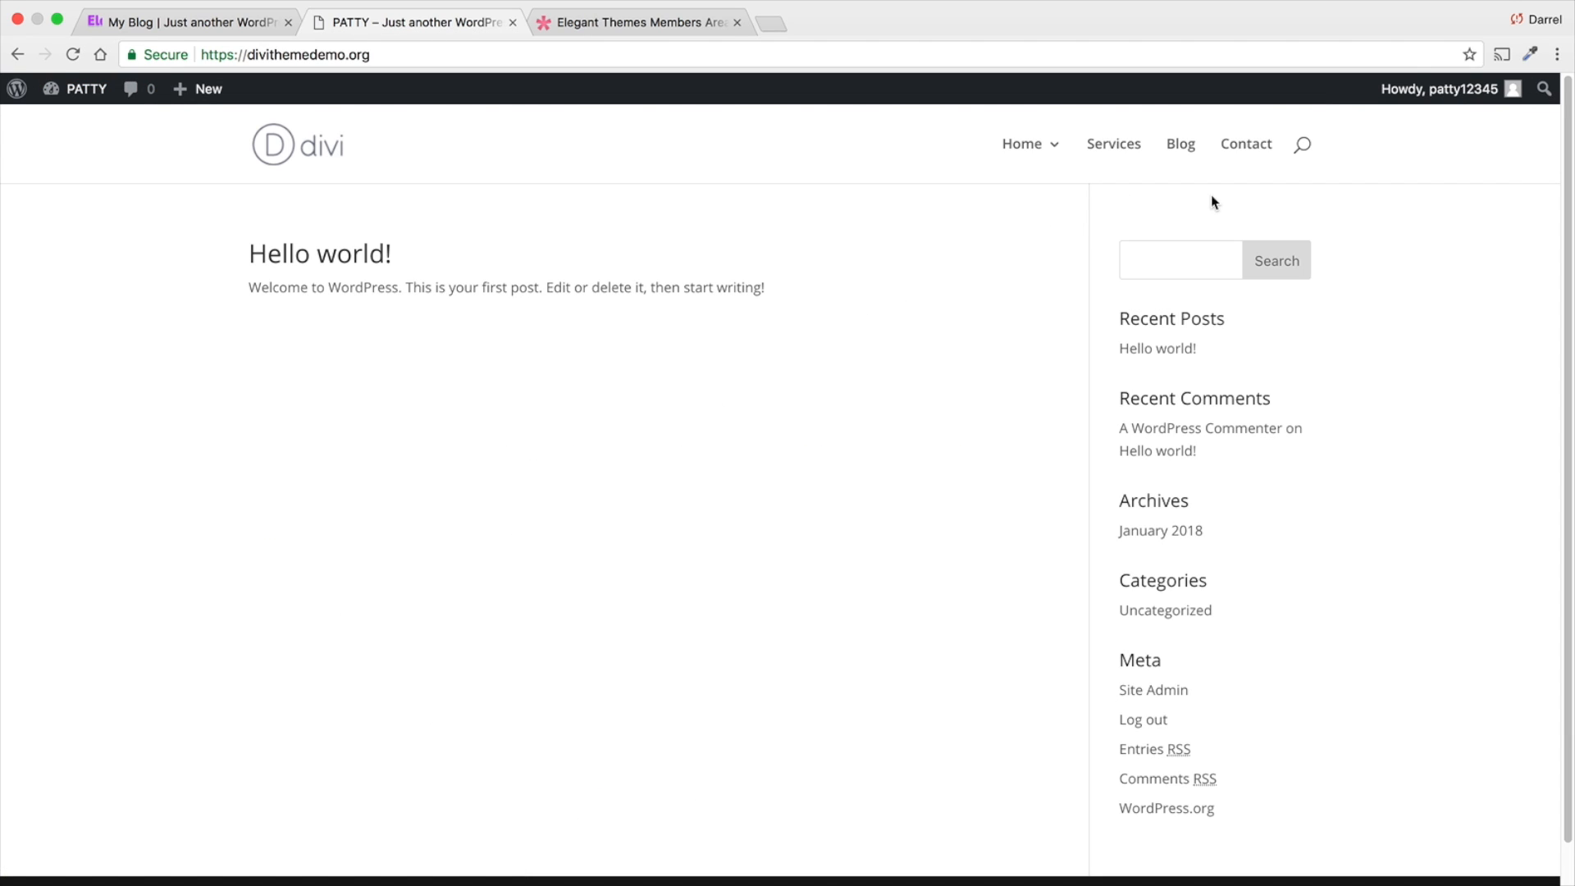
mouse_move(1010, 148)
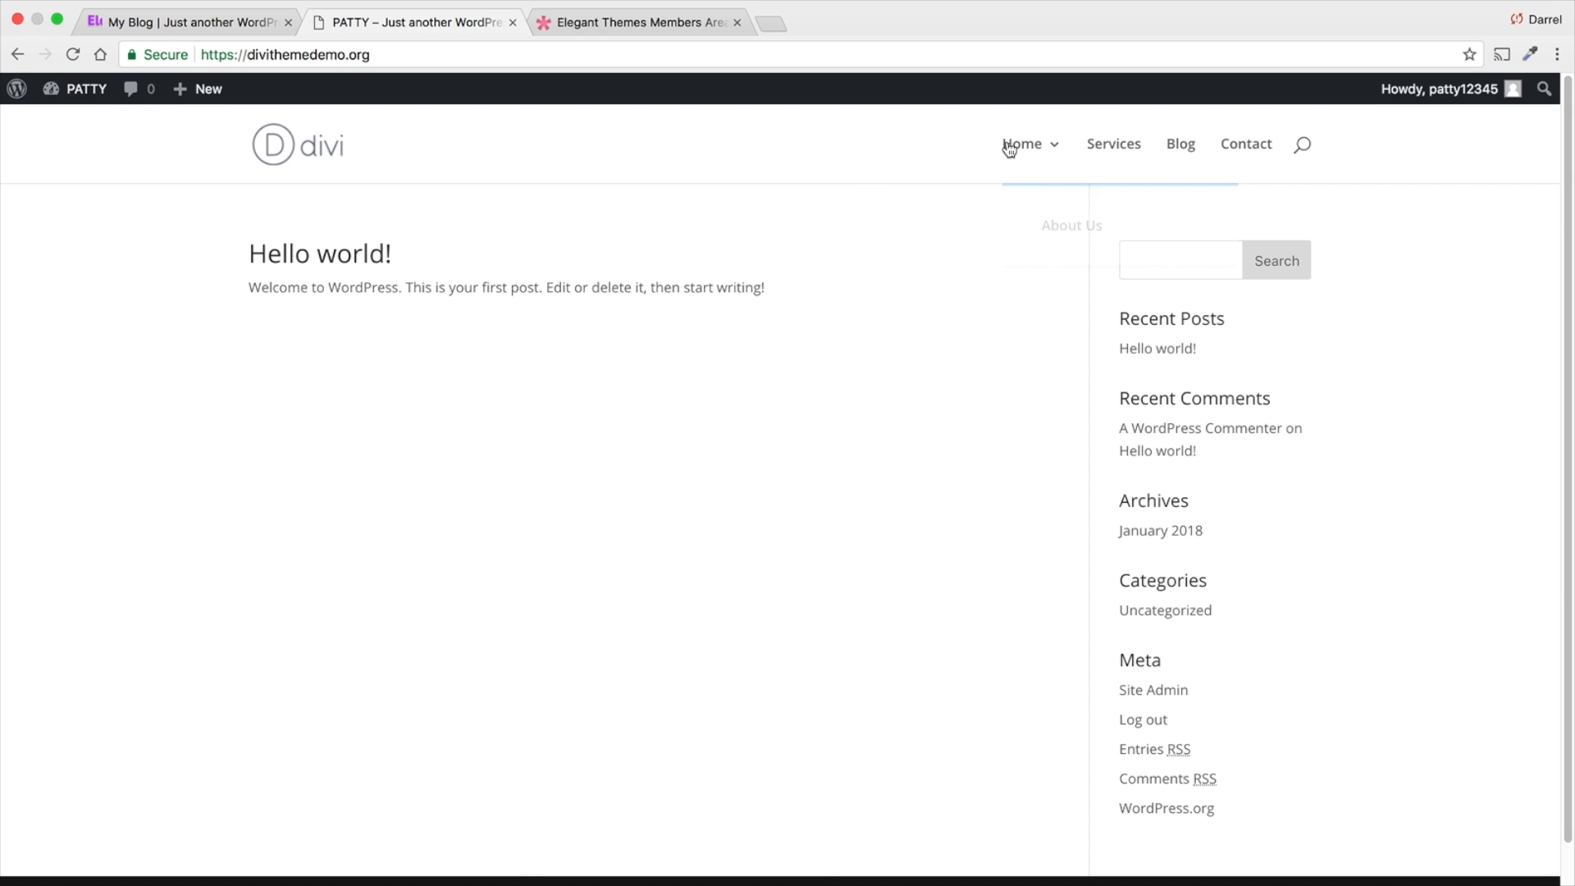
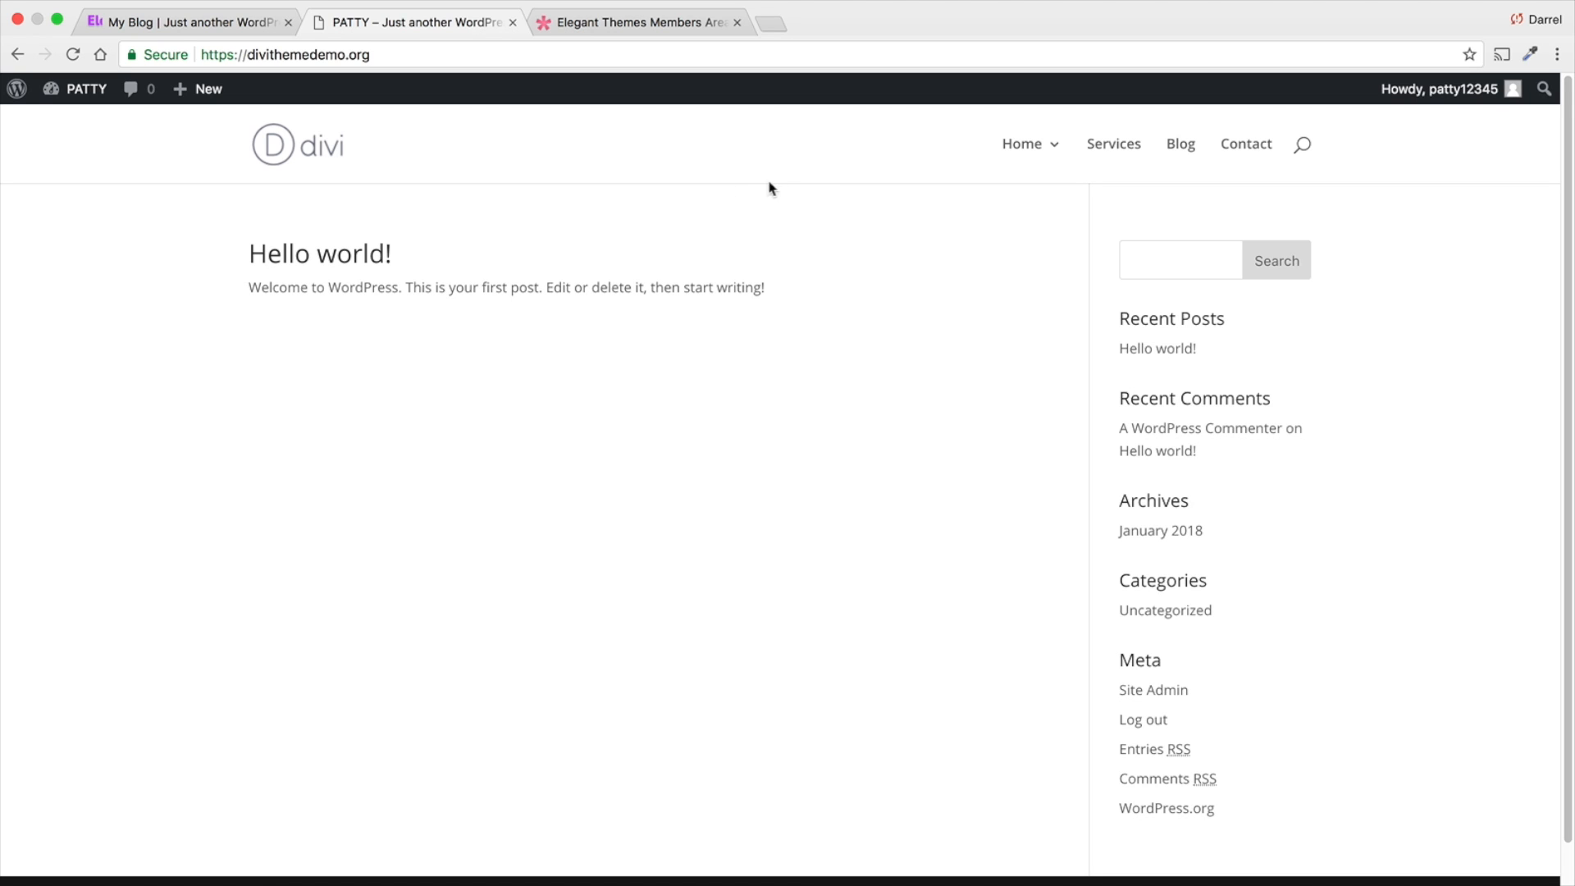
- Set the site's homepage to display the static page Home in the Theme Customizer, publish the change and return to the site
mouse_move(78, 90)
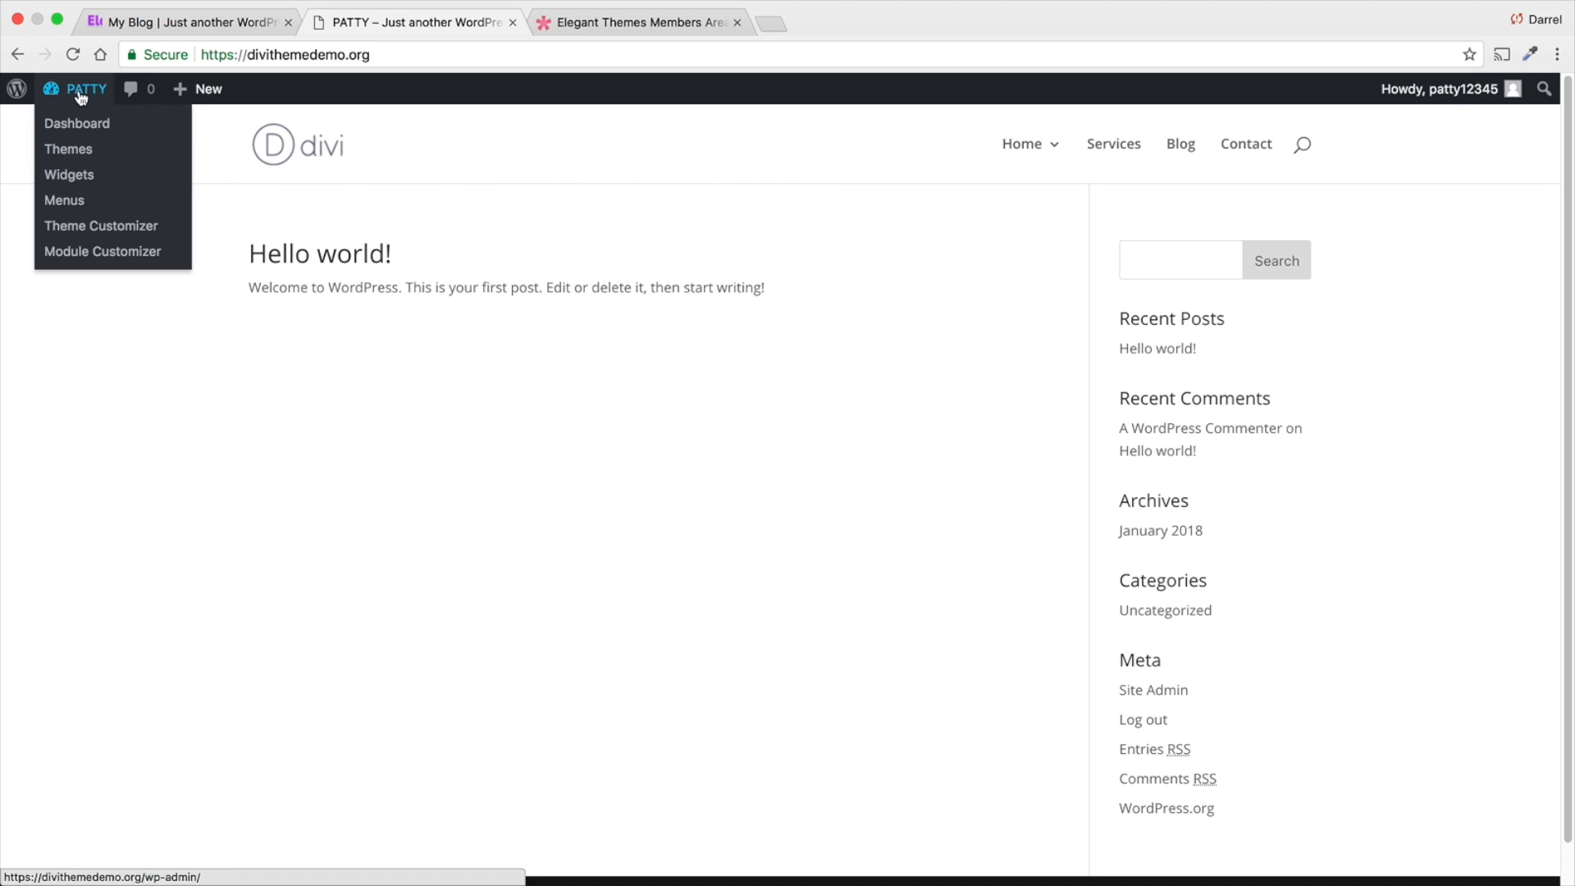
click(99, 233)
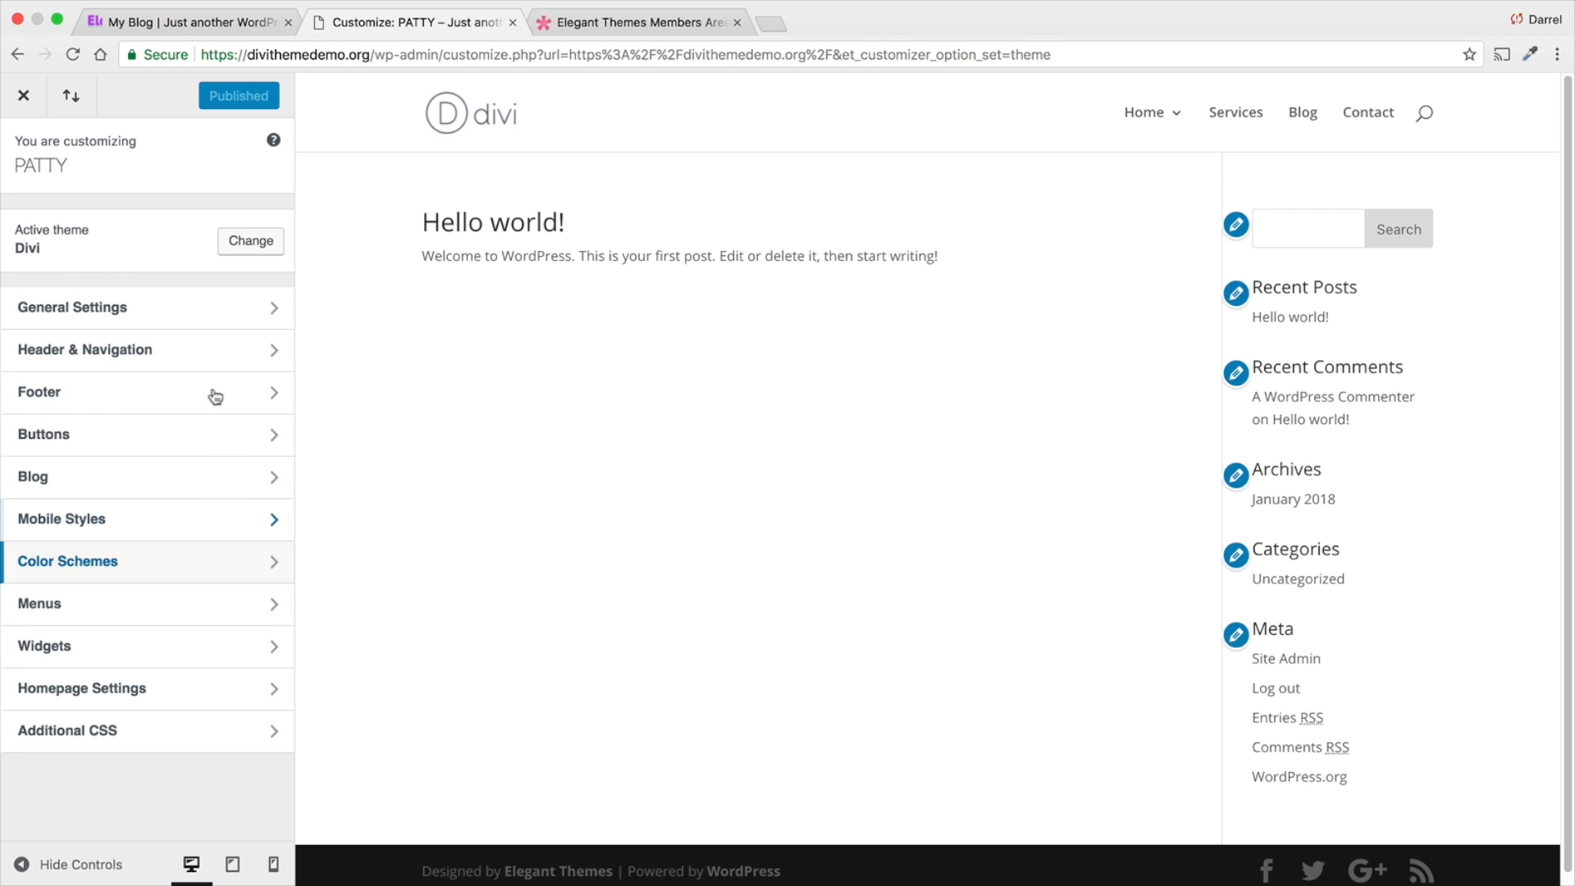
click(92, 689)
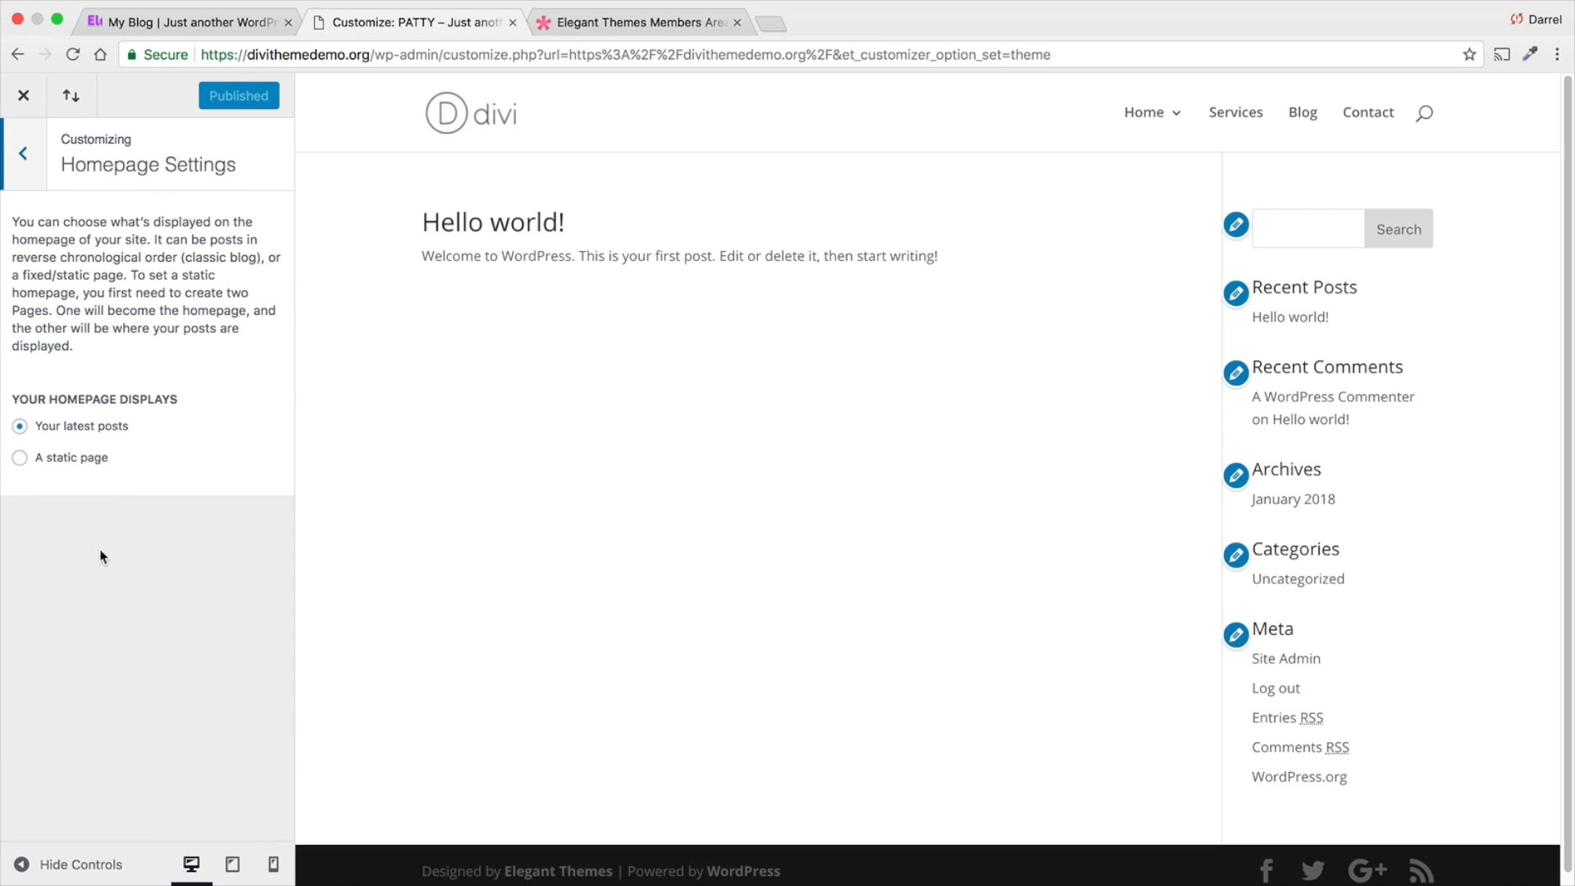
click(34, 459)
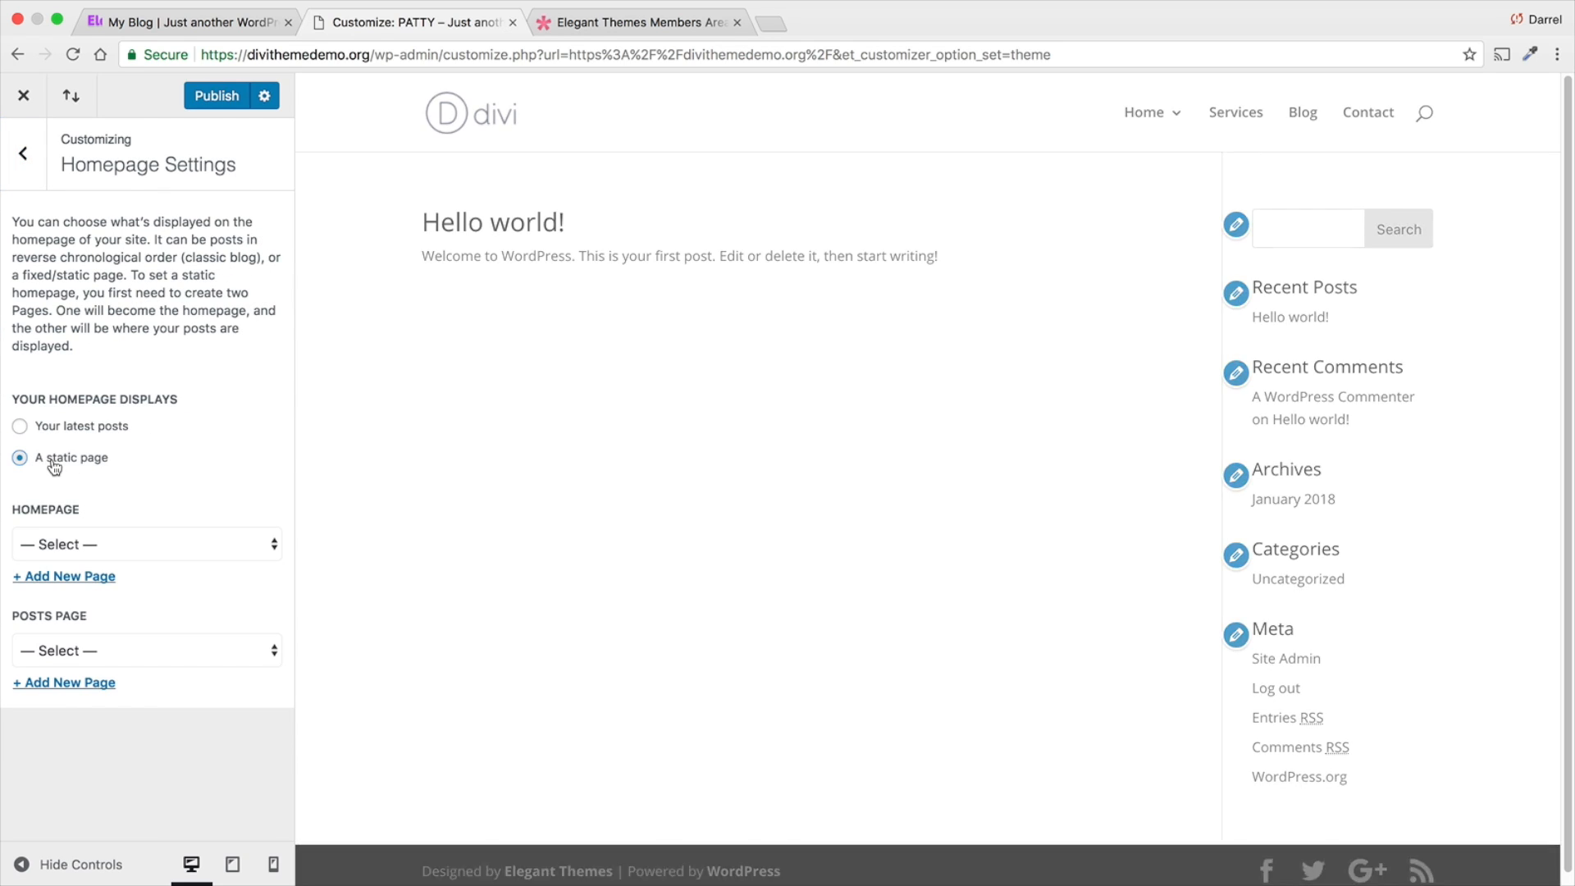
click(83, 542)
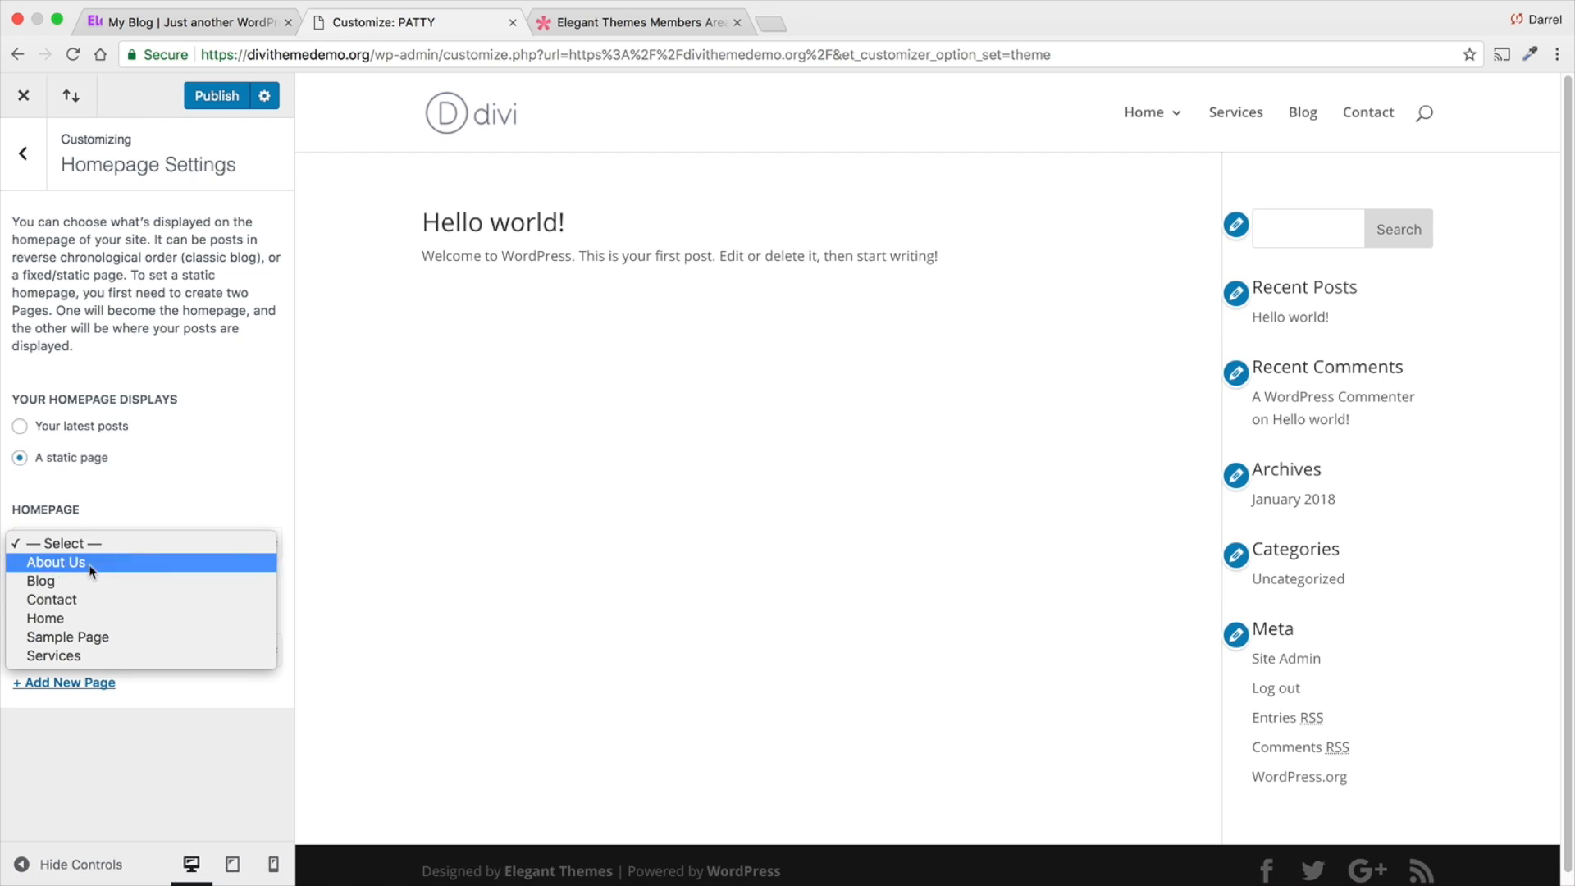
click(88, 616)
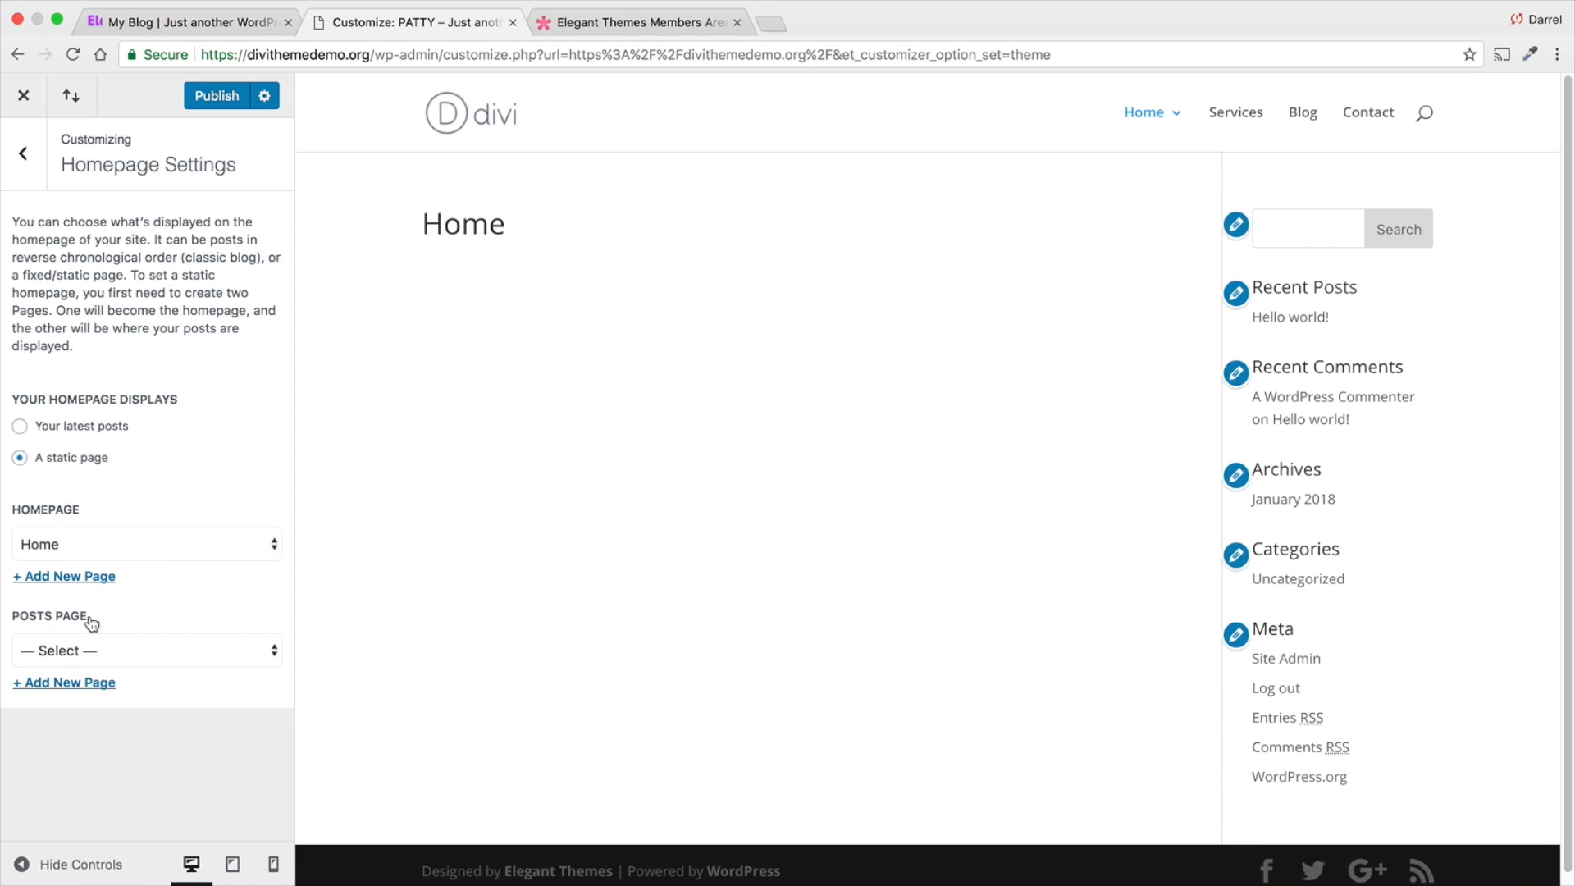
click(116, 543)
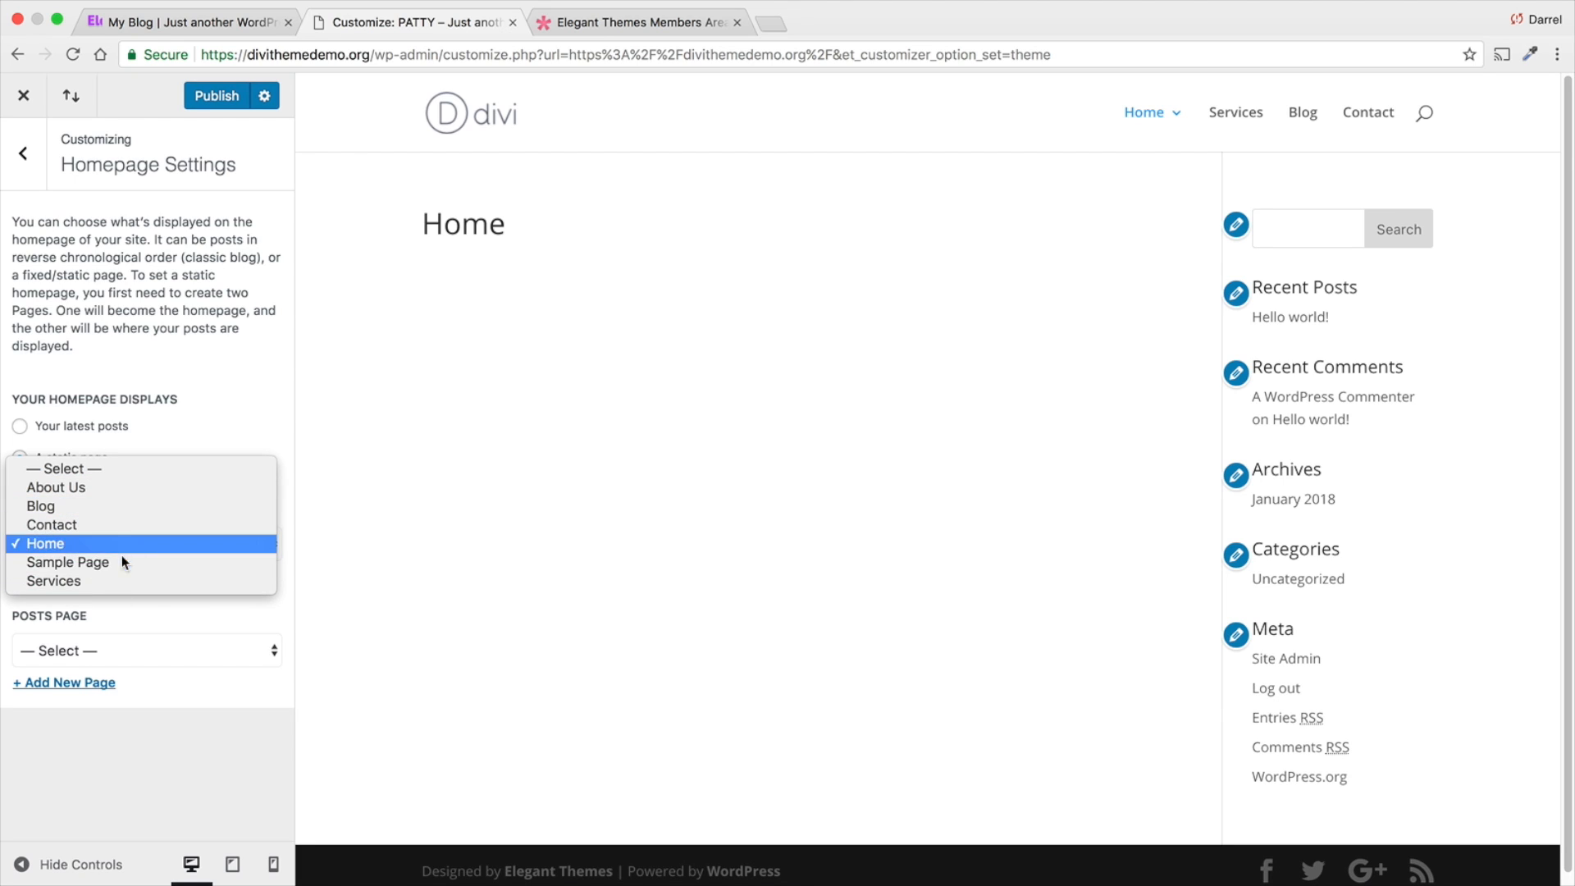
click(121, 540)
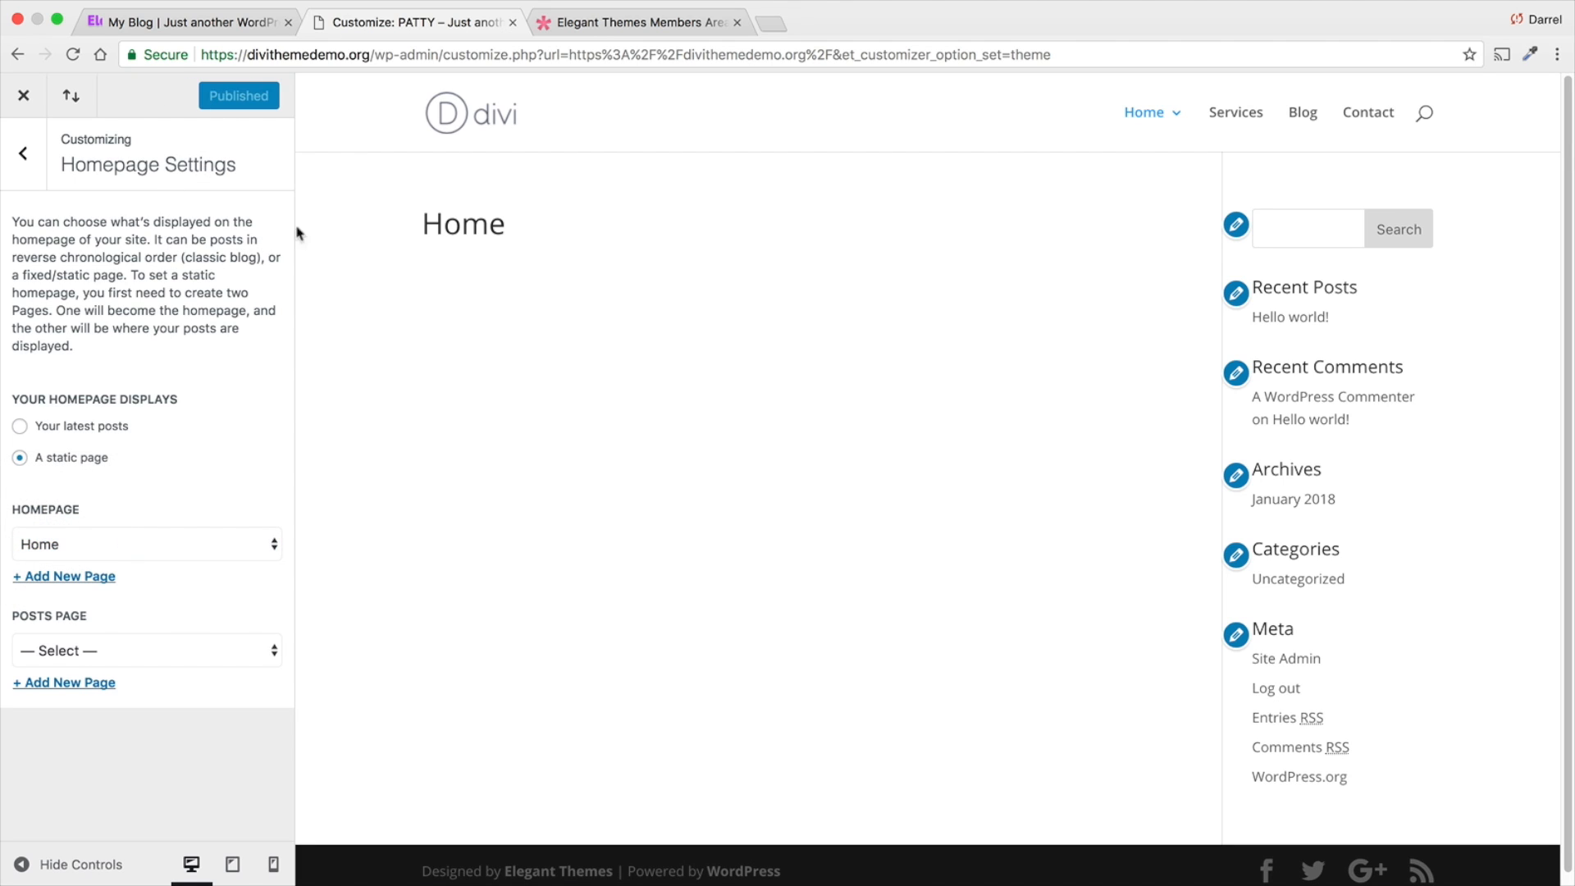
click(22, 100)
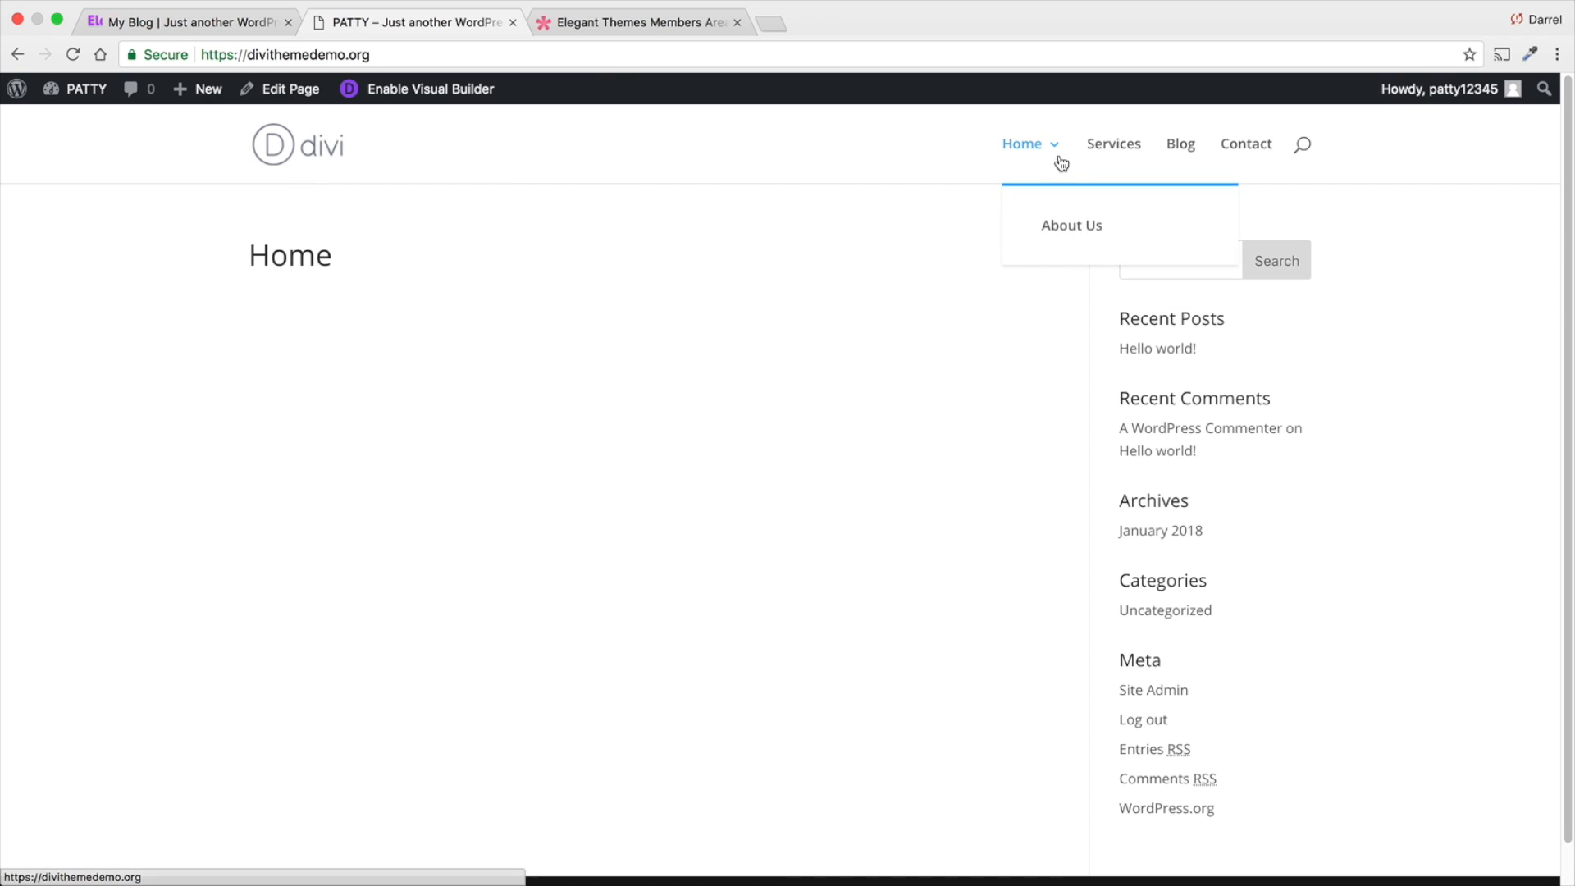
- Visit the Services, Blog, Contact and Home pages from the site's header navigation and close the Elegant Themes members area
click(1113, 153)
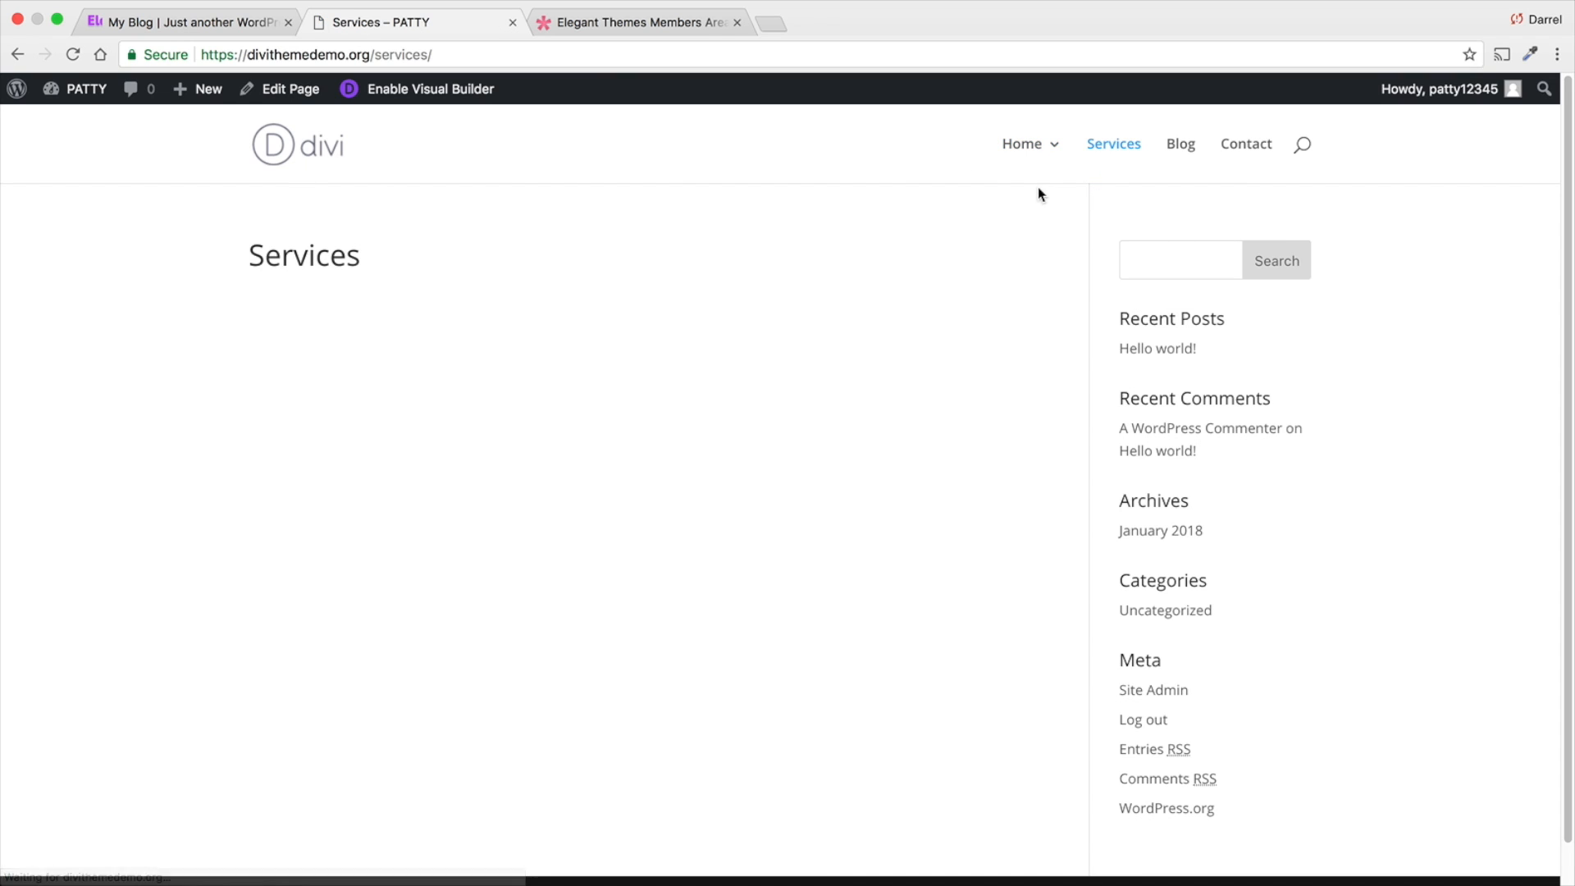
click(1183, 151)
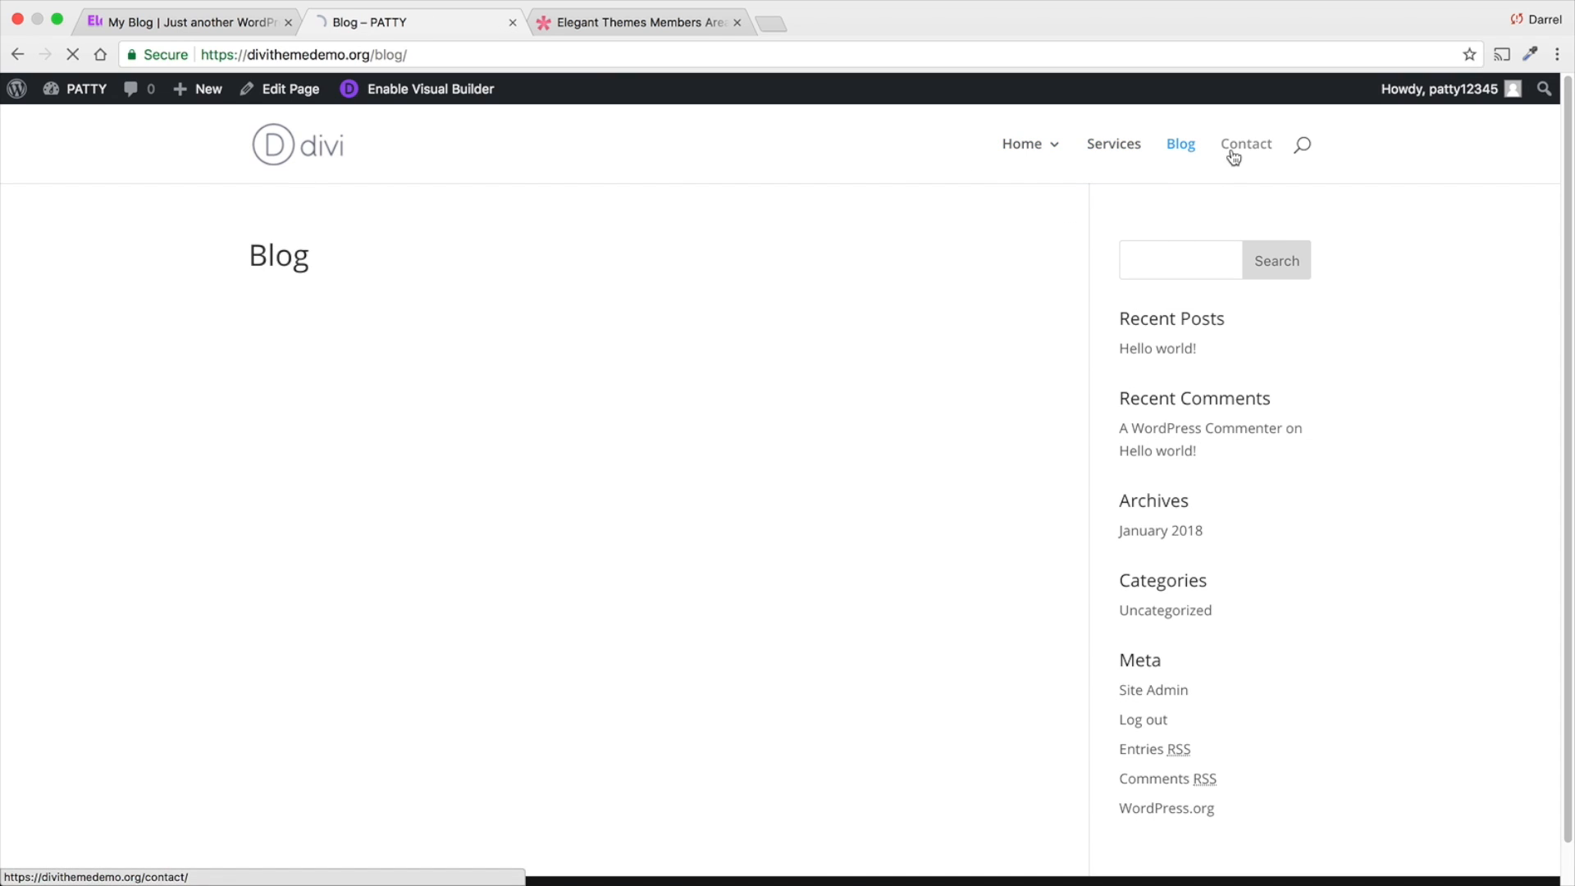
click(1231, 152)
mouse_move(1027, 194)
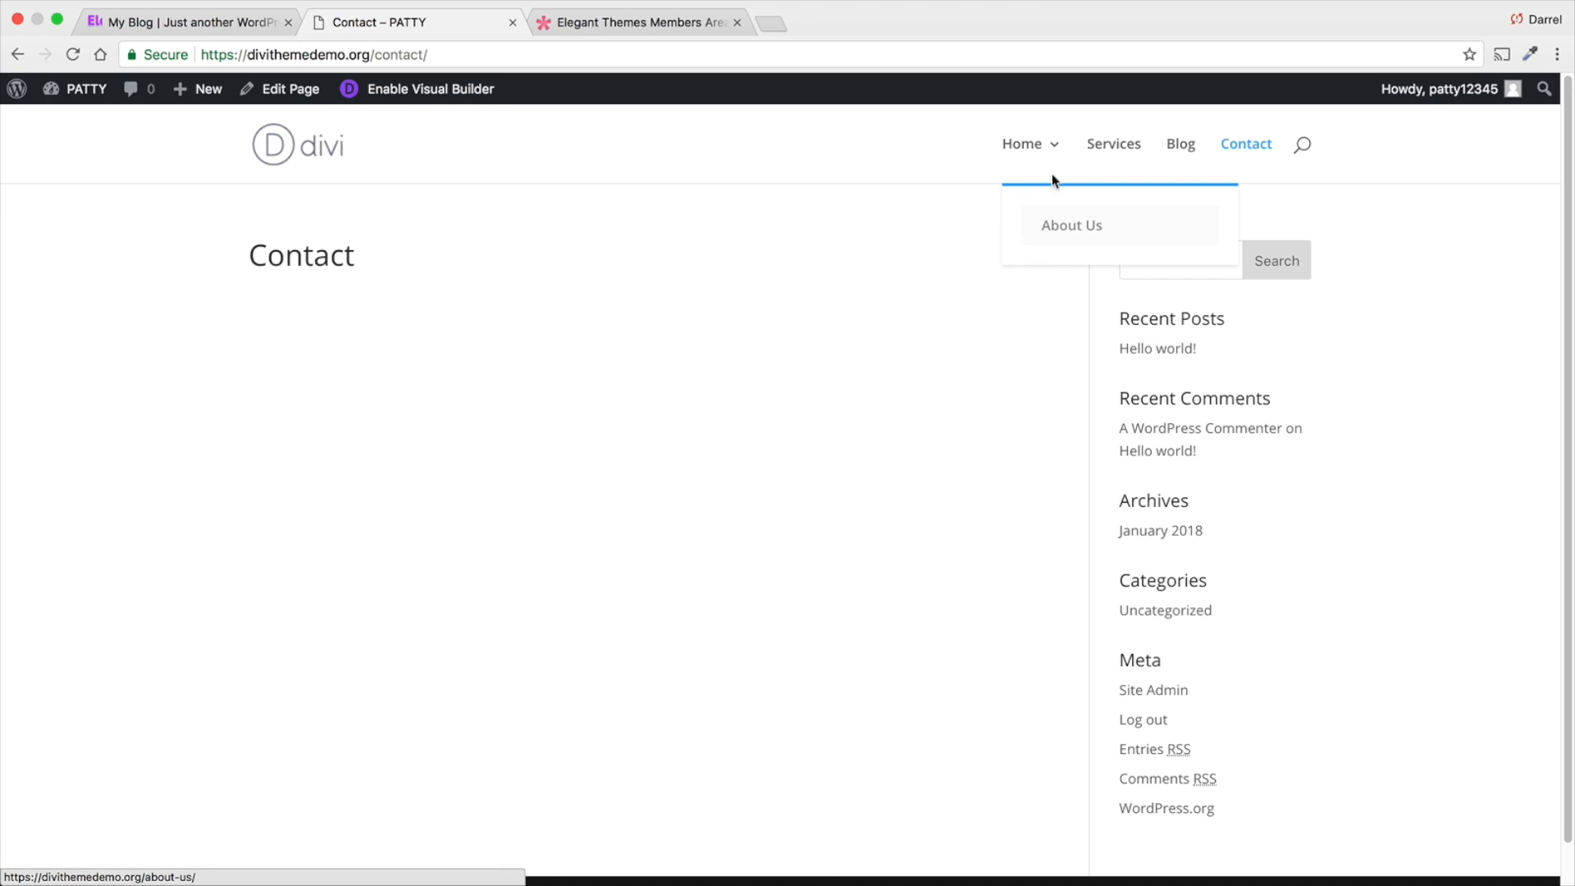
click(1038, 146)
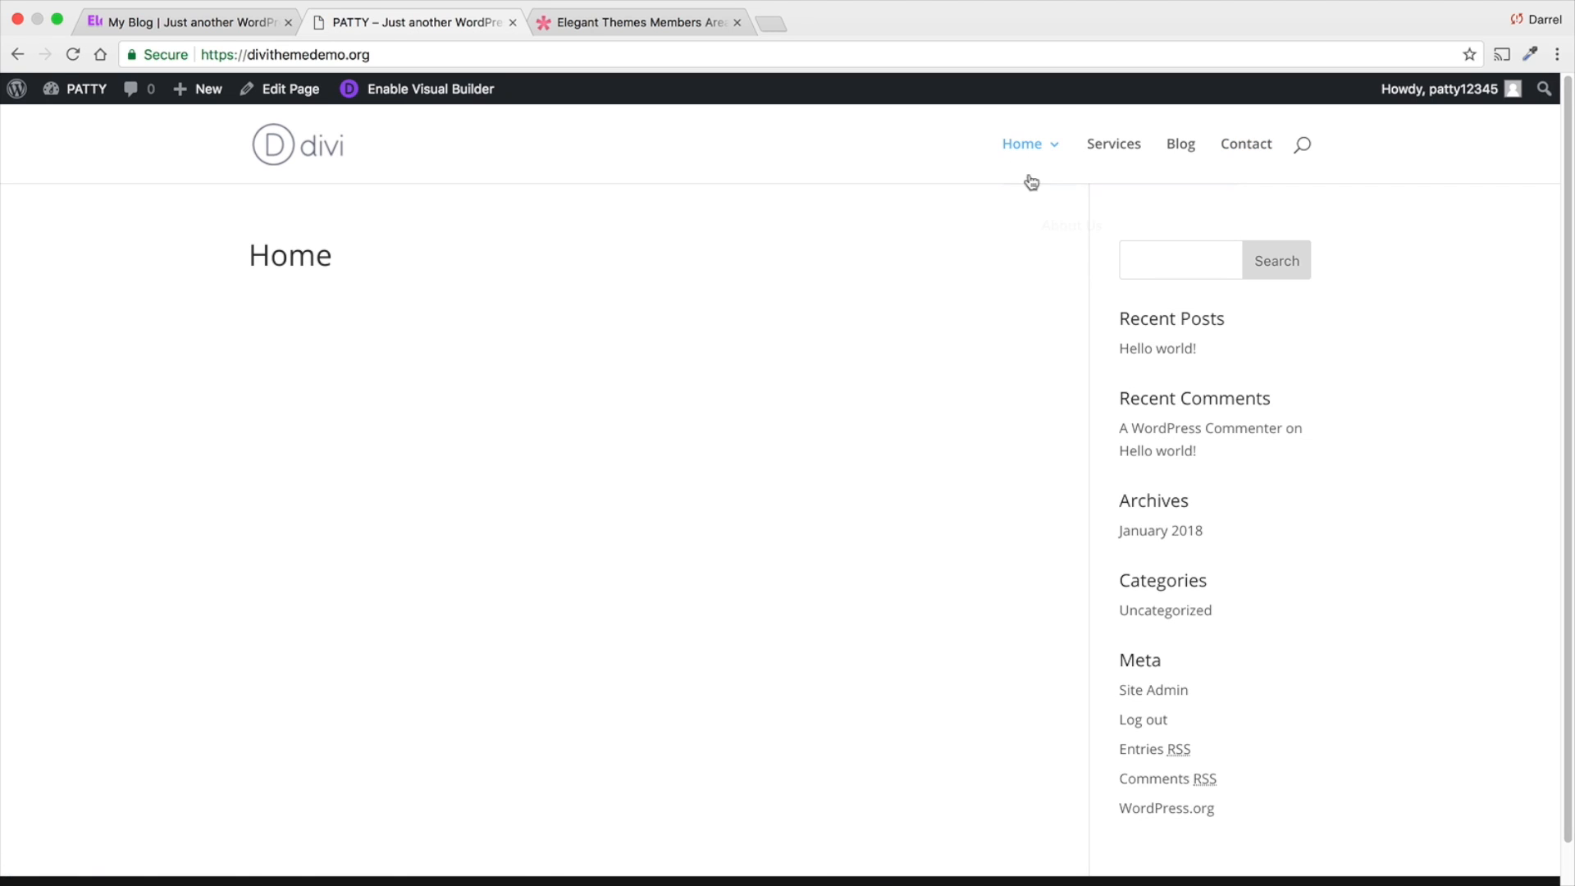
click(739, 22)
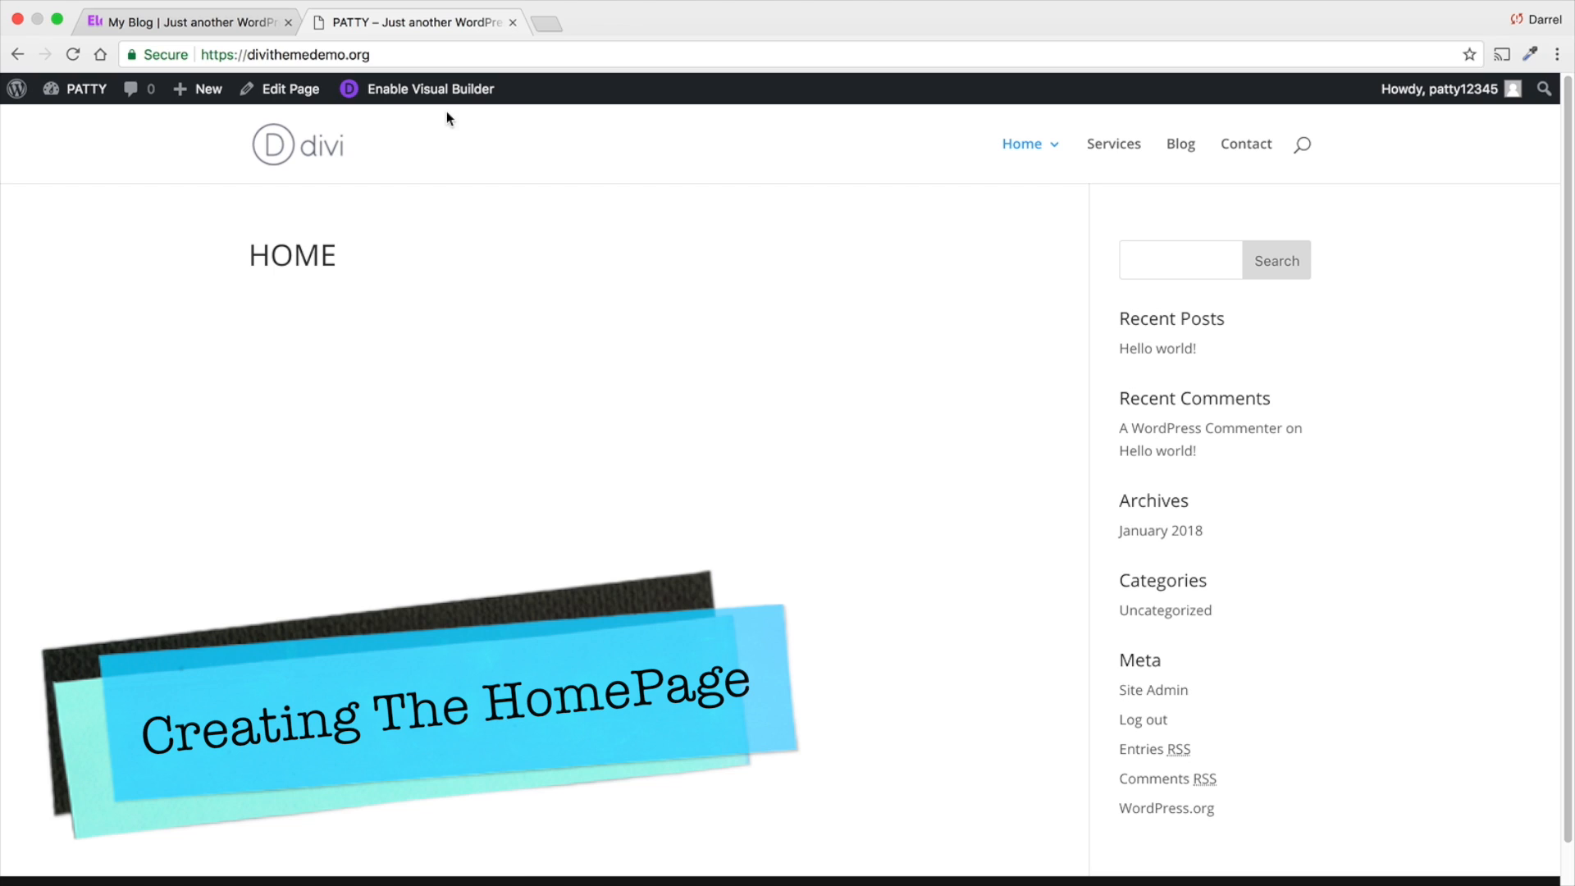
- Enable the Visual Builder on the Home page and replace the default module and row with a new single-column row
click(438, 95)
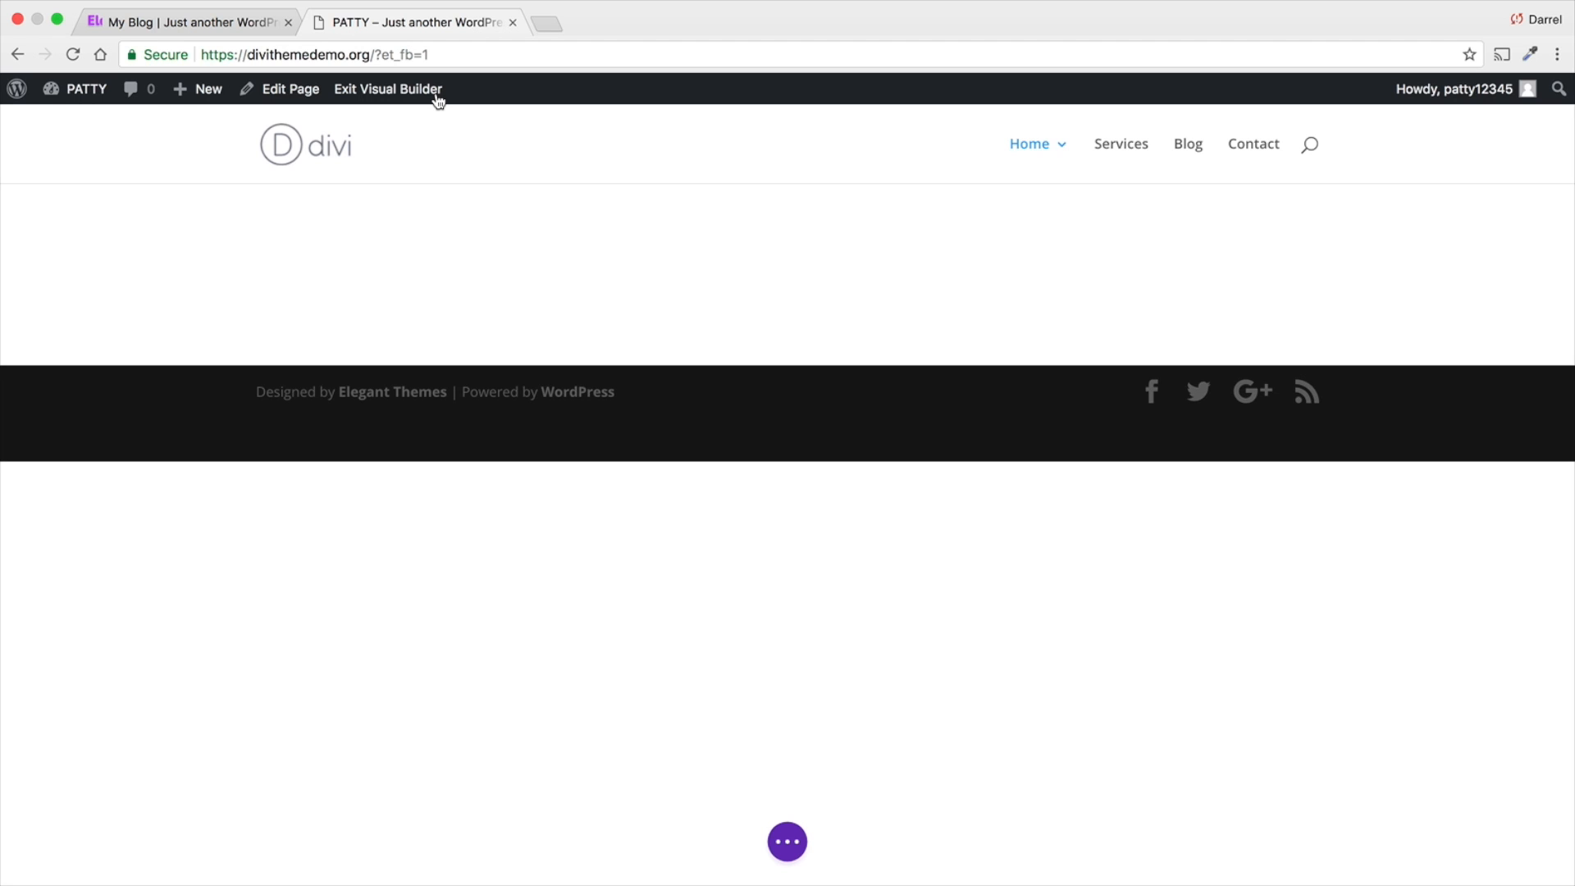
mouse_move(679, 268)
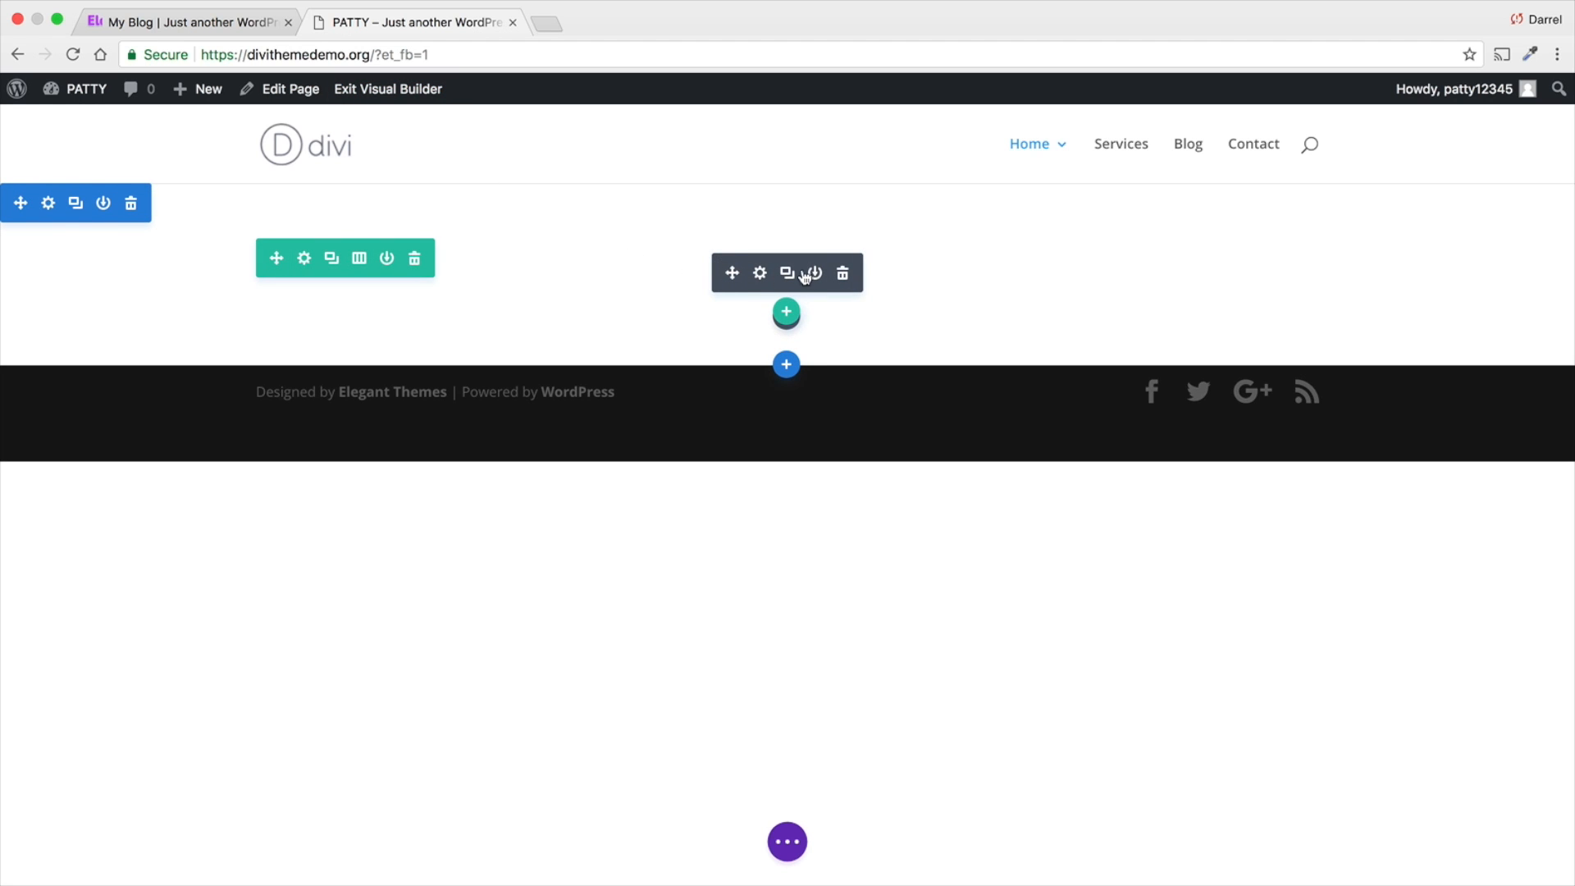
click(845, 275)
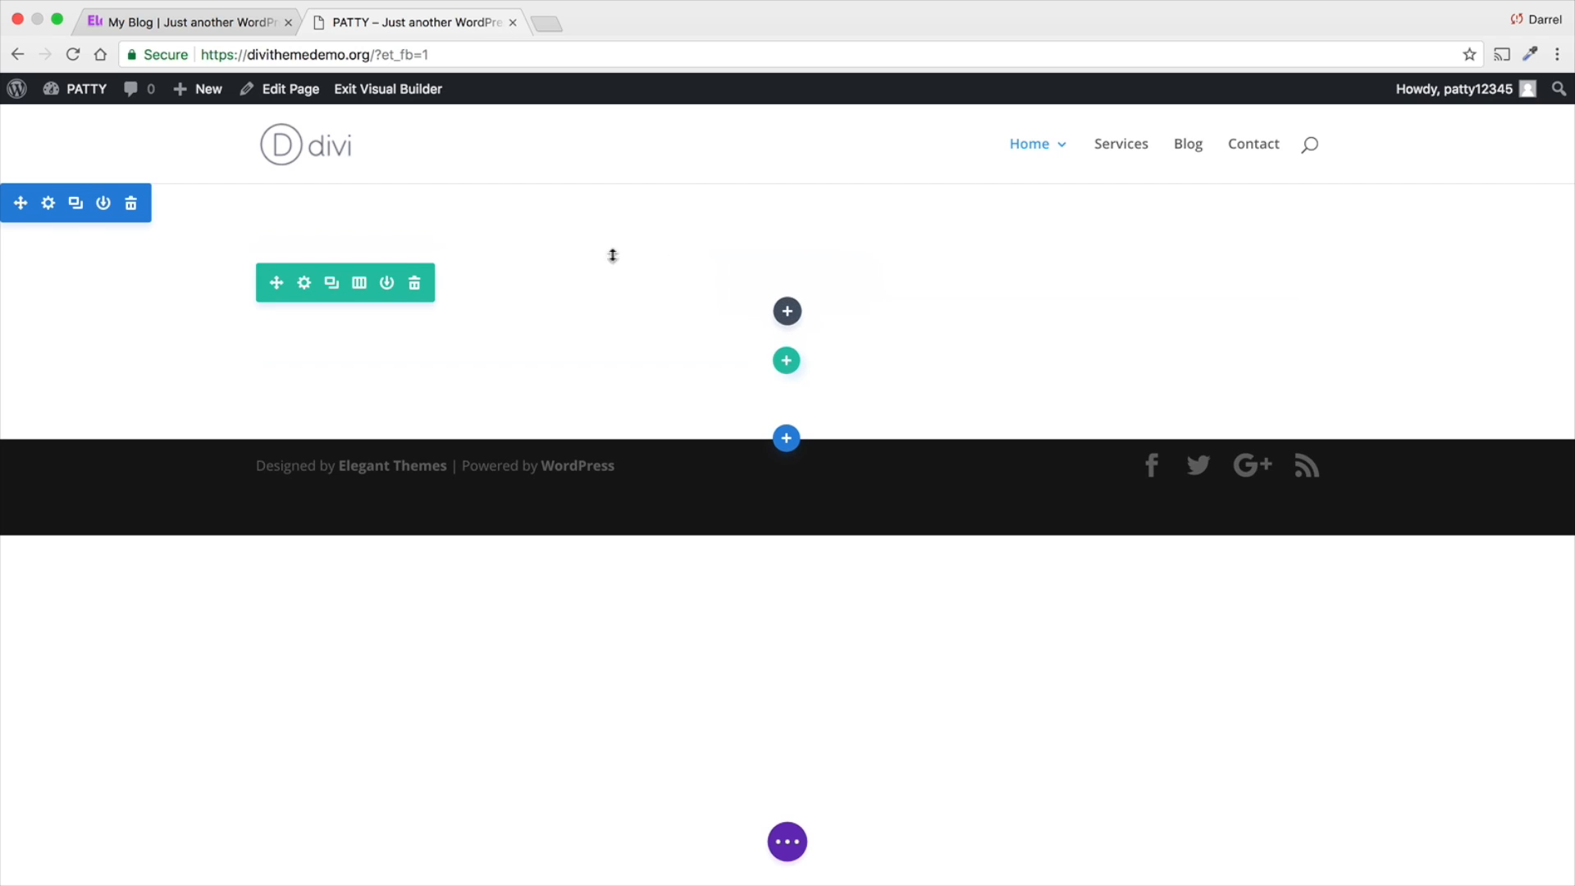
click(413, 284)
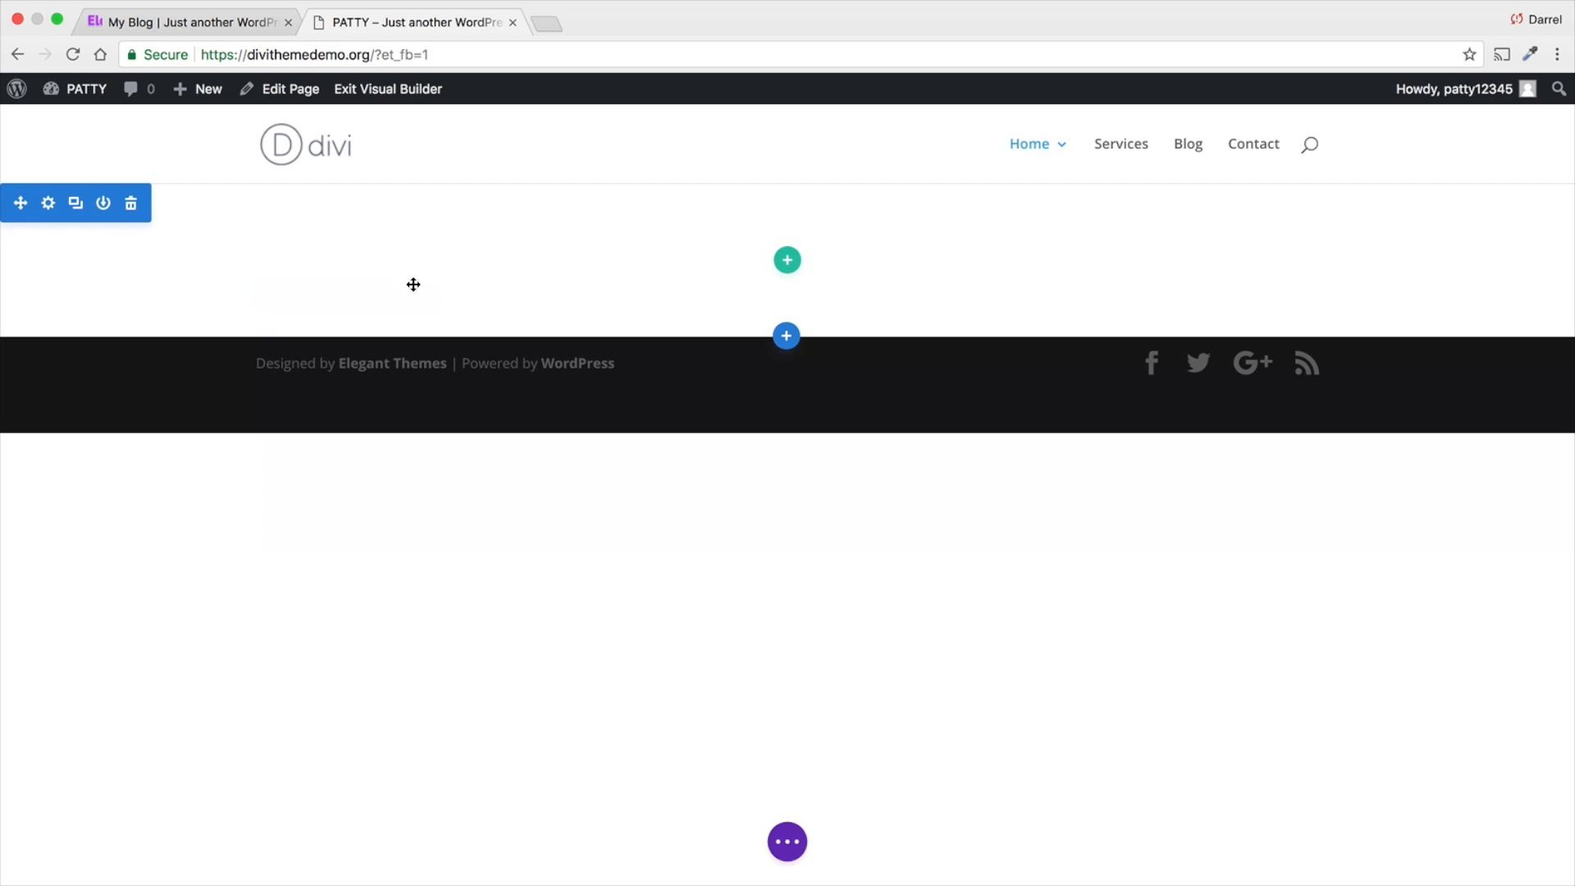
click(787, 261)
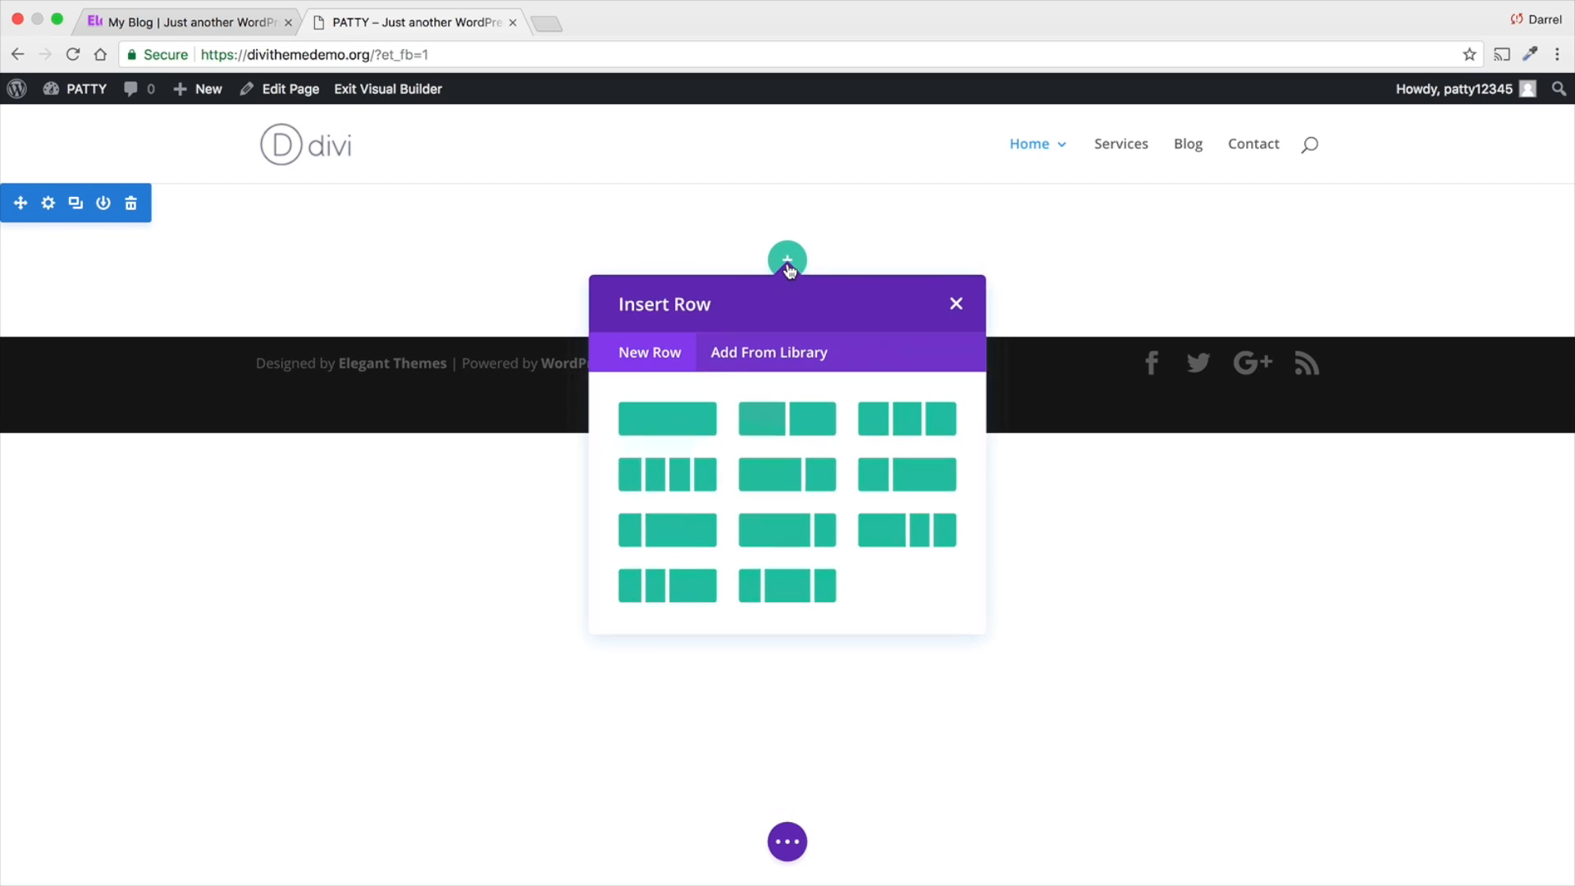
click(694, 421)
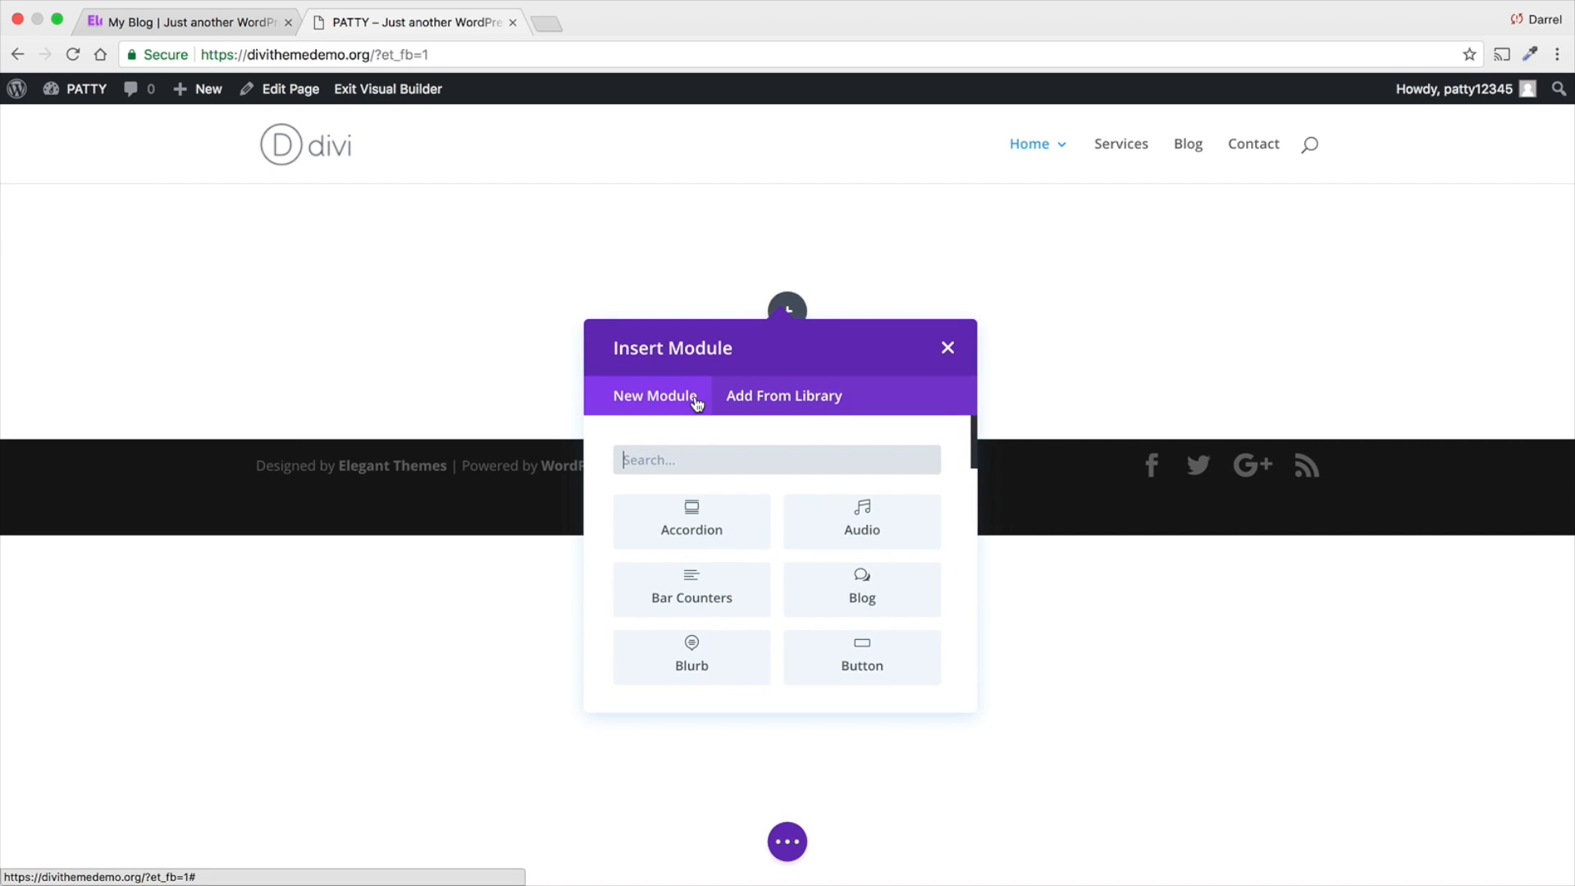
- Find the Text module in the module list and insert it into the new row
text(text)
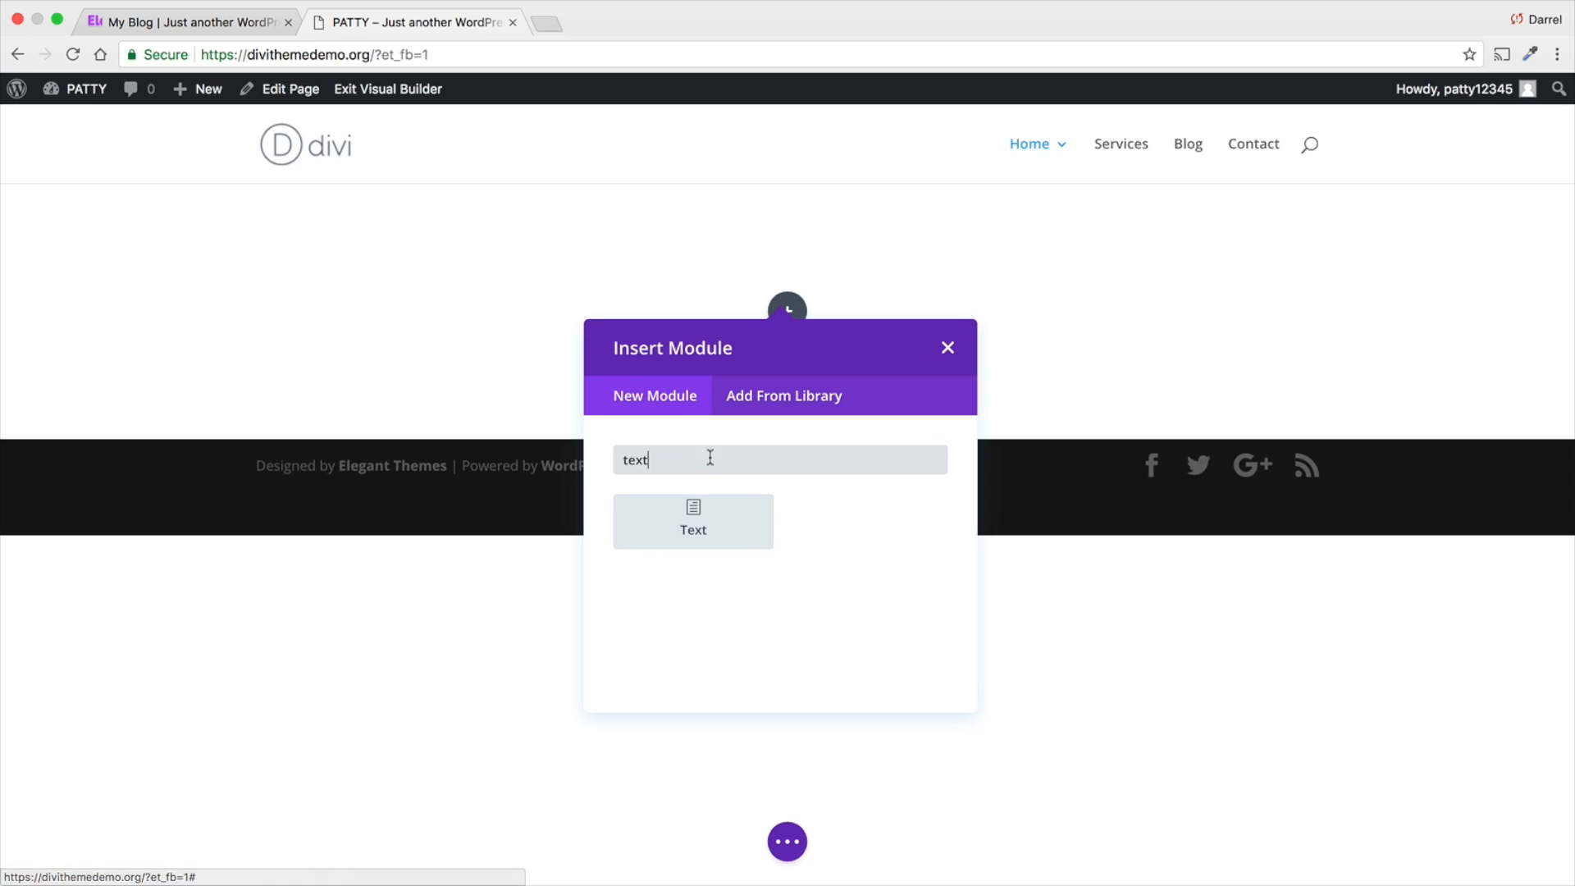
key(BackSpace)
key(BackSpace)
key(BackSpace)
key(BackSpace)
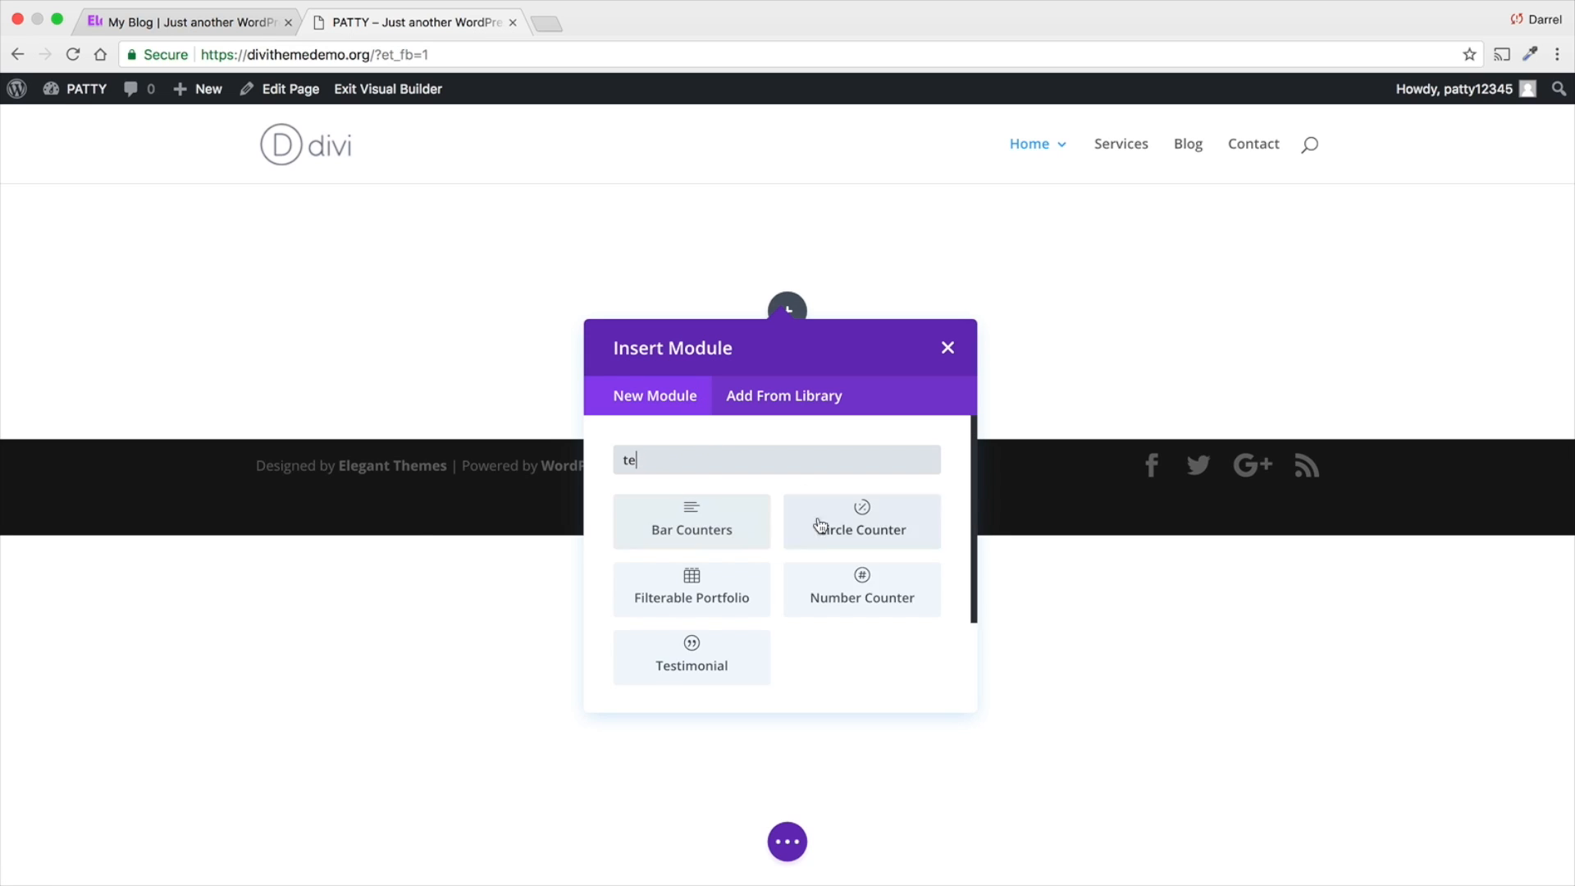
scroll(820, 534, down, 3)
scroll(865, 518, down, 3)
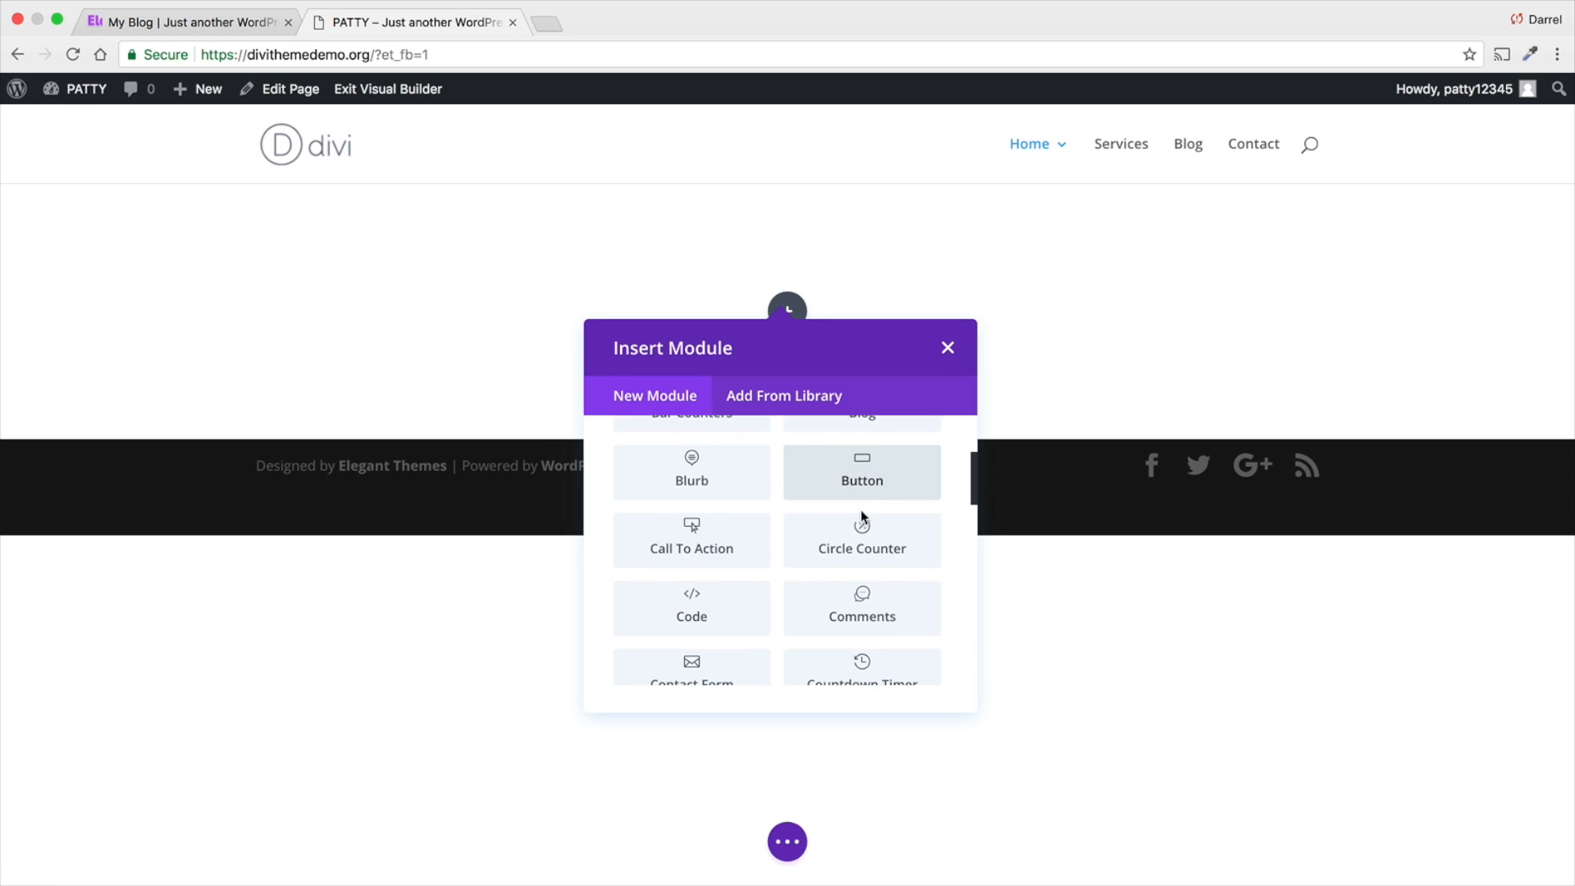
scroll(724, 510, down, 2)
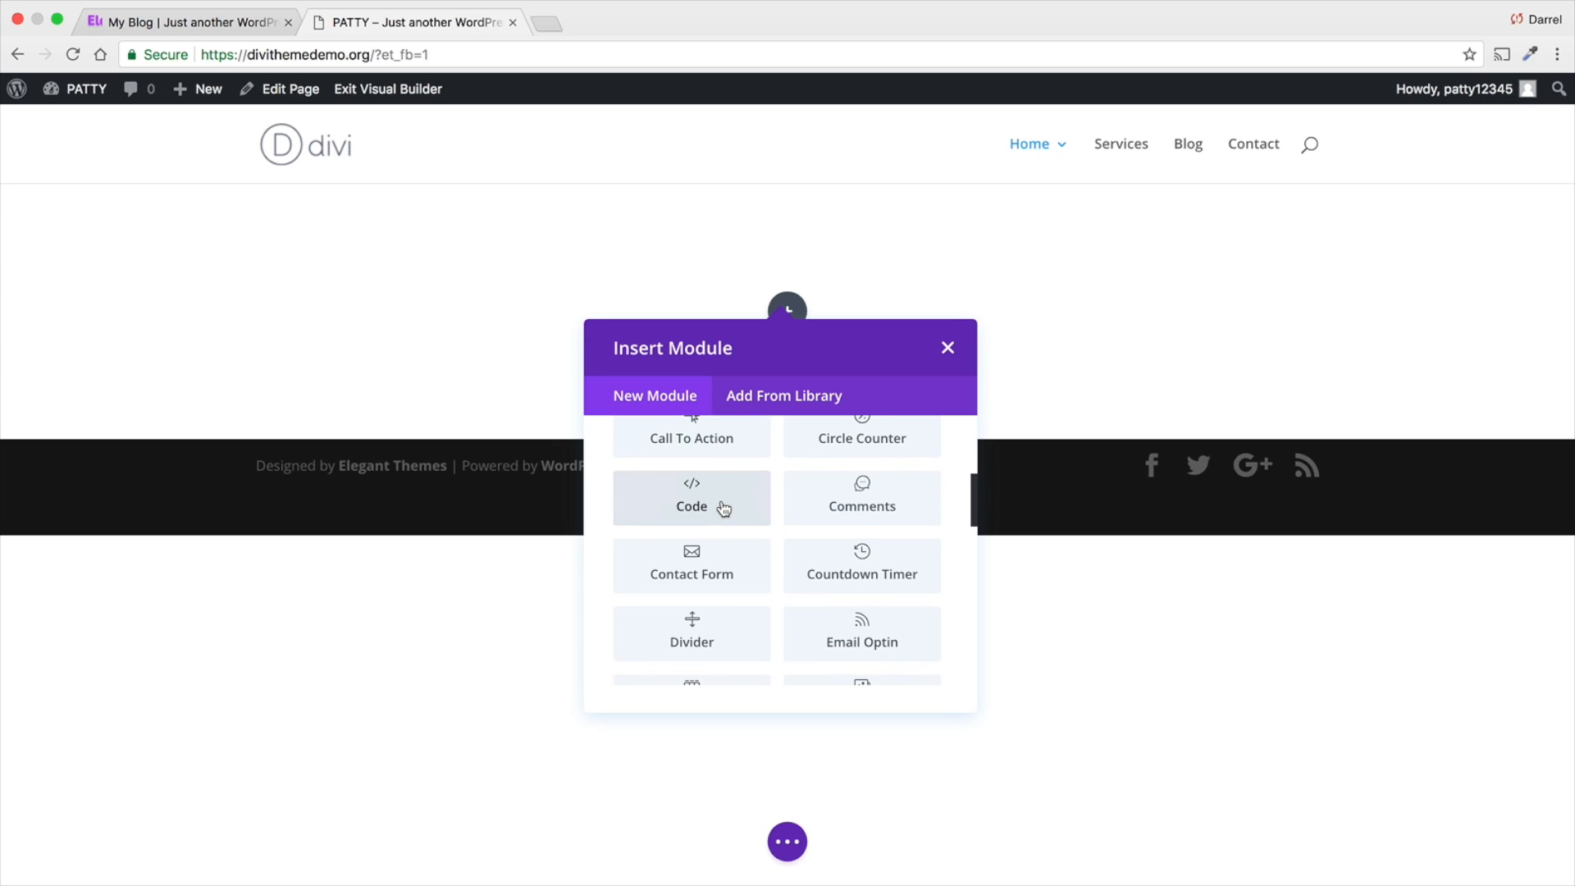
scroll(723, 509, down, 5)
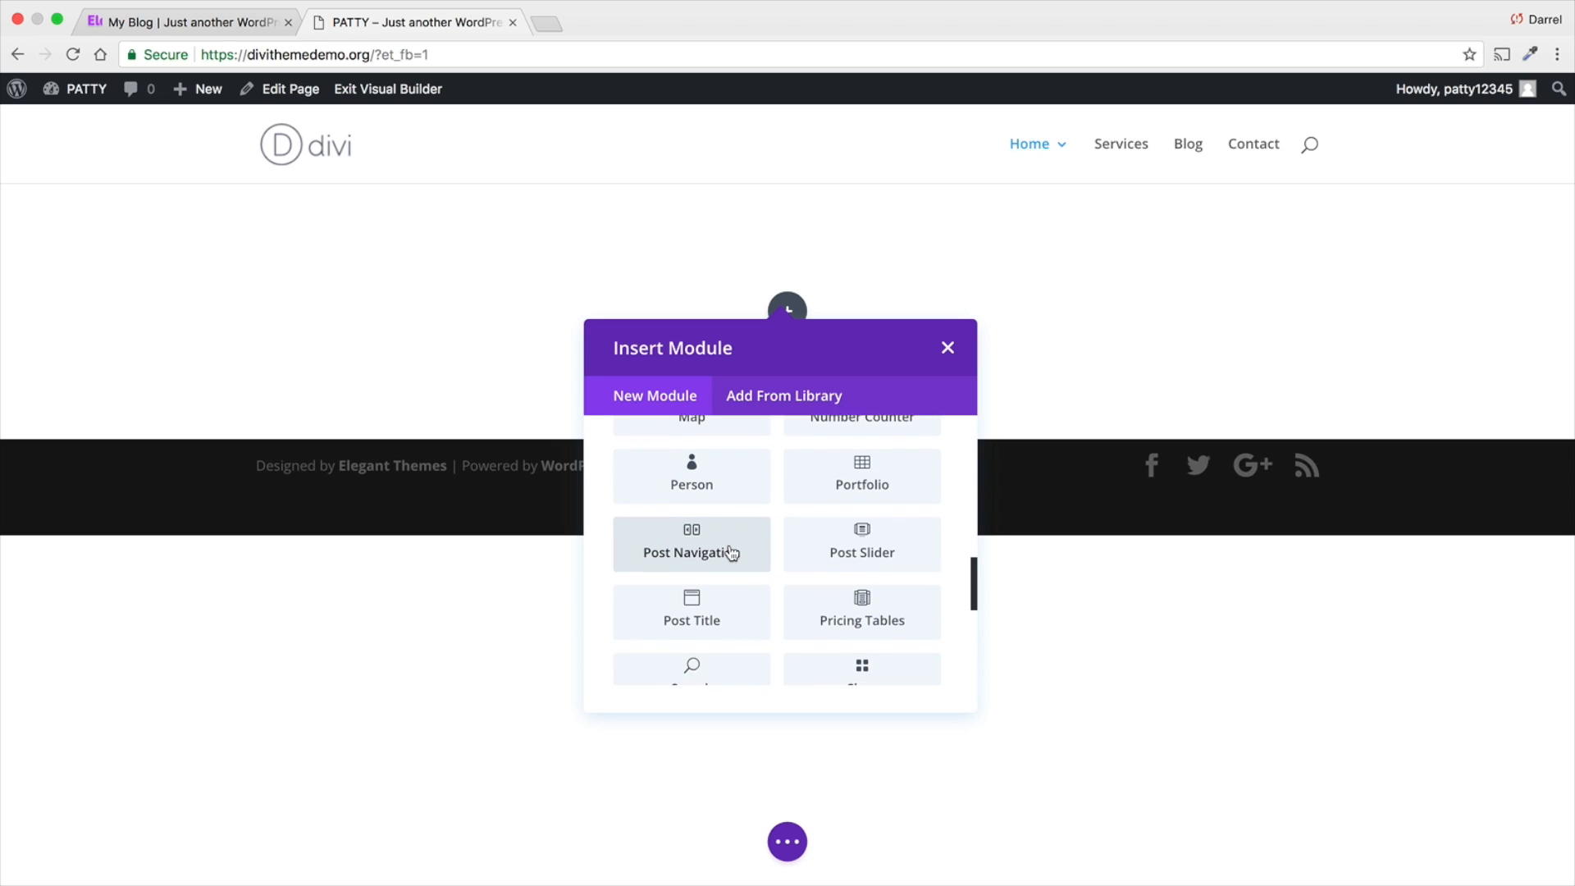
scroll(771, 561, down, 5)
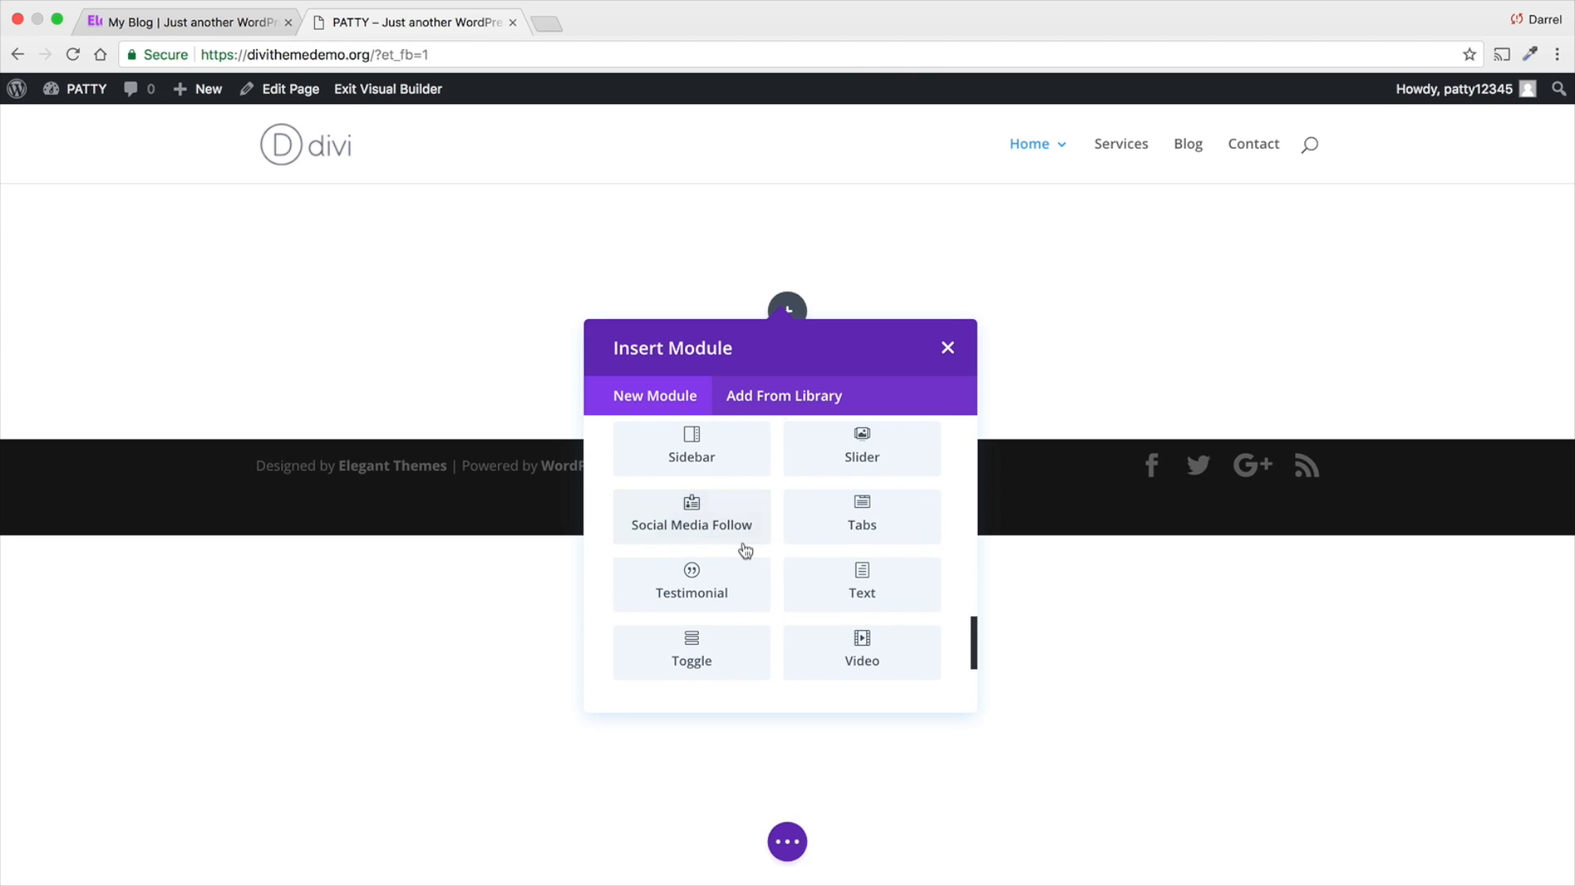
scroll(816, 550, down, 2)
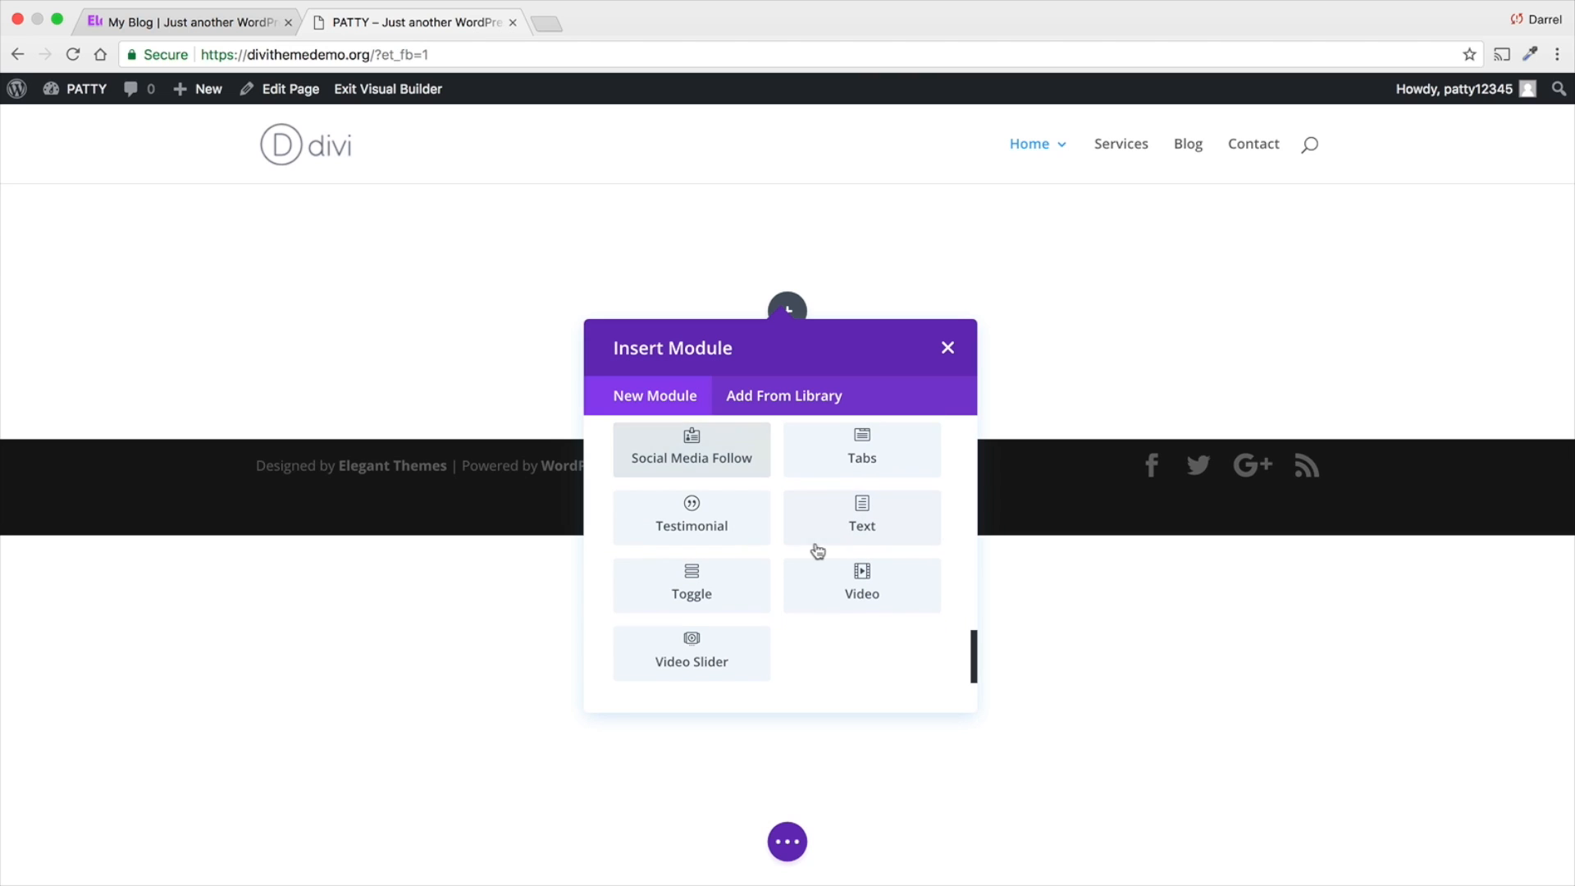
click(867, 534)
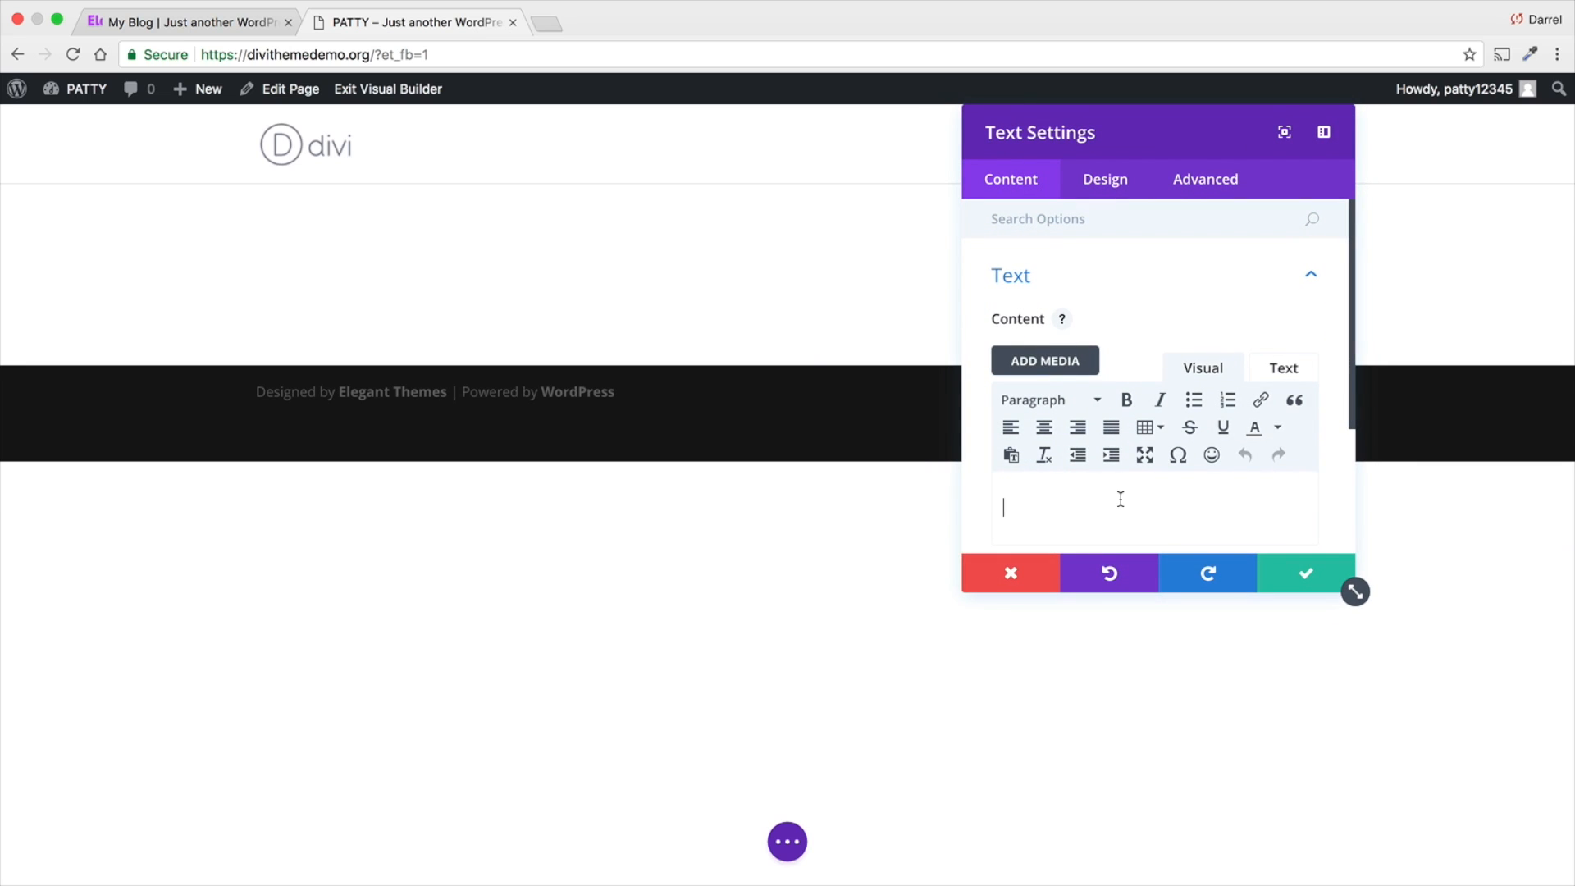
- Enter "Elegance" as the text module's content and format it as Heading 1
text(Elegance)
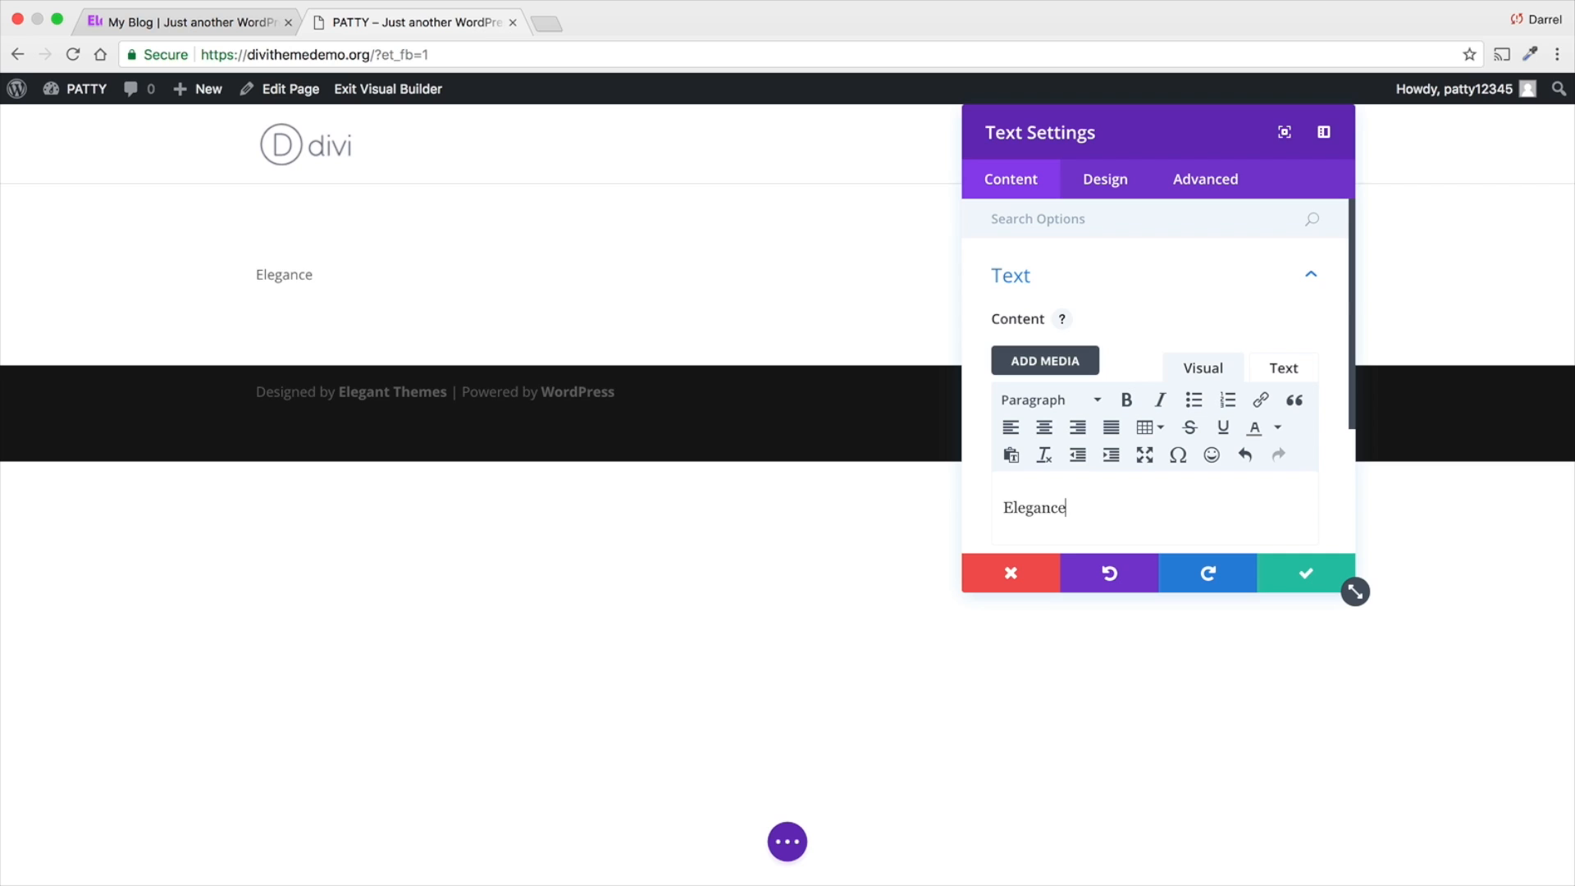
drag(1082, 514, 988, 507)
click(1085, 400)
click(1095, 474)
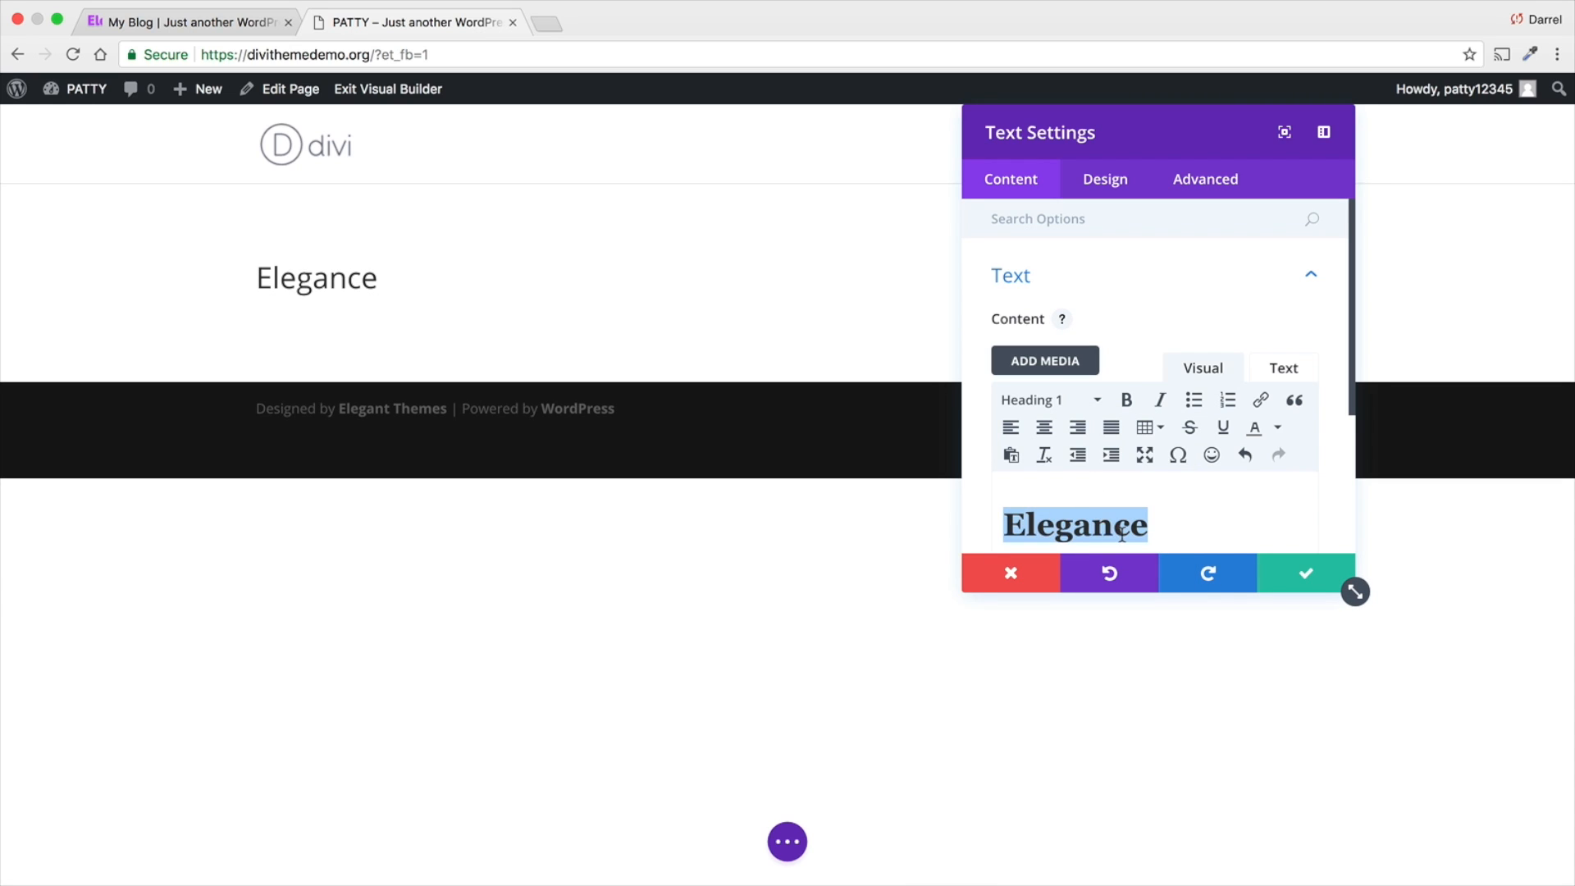
click(1165, 527)
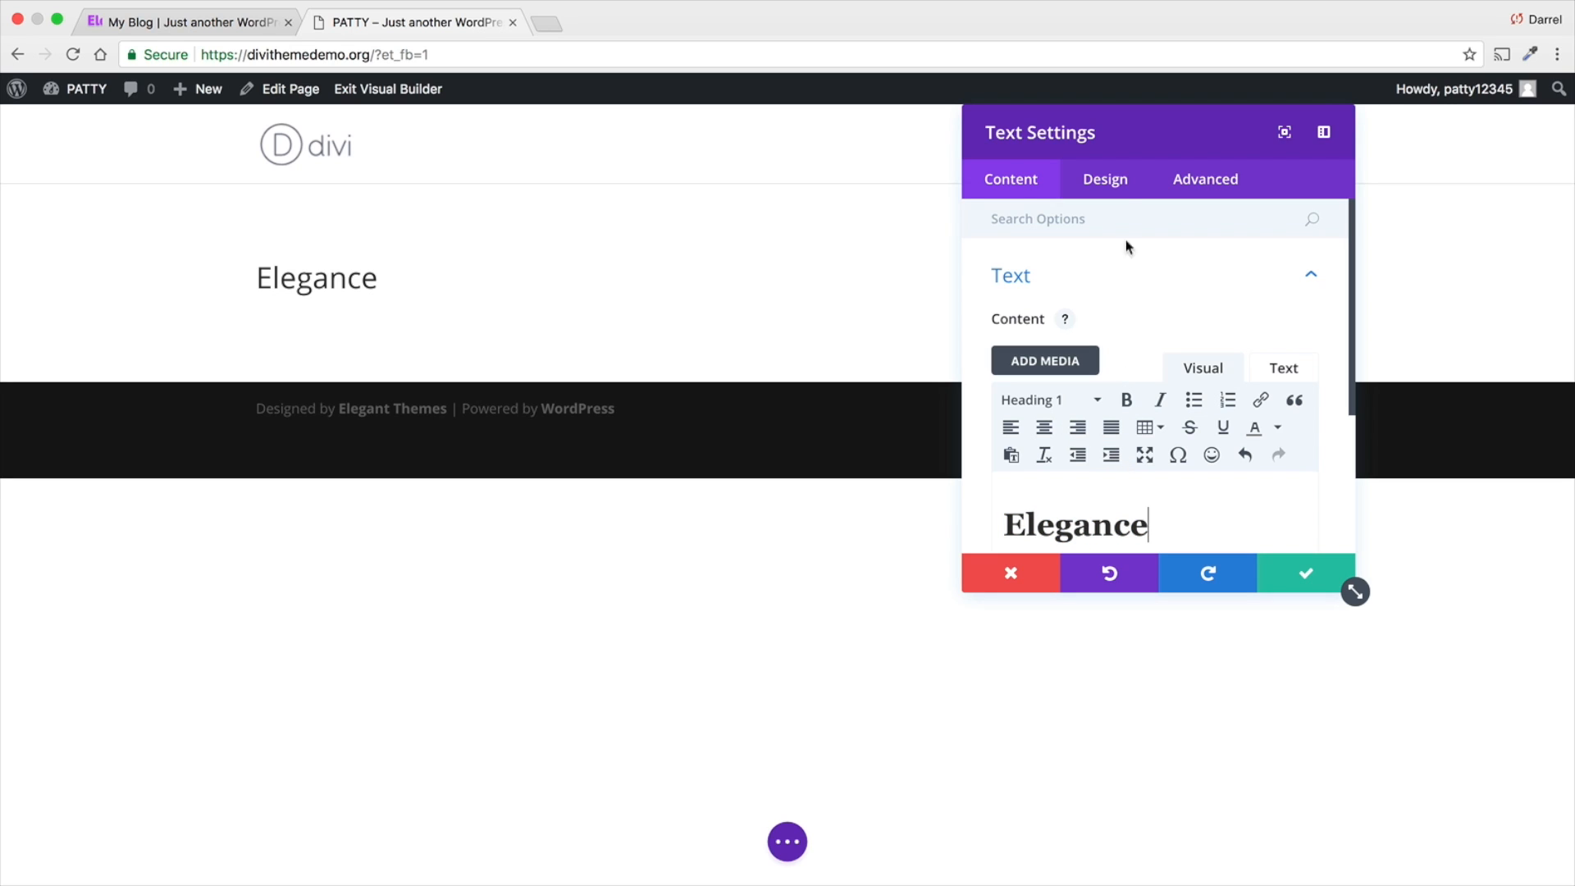
- Set the H1 heading font of the text module to Open Sans
click(1113, 188)
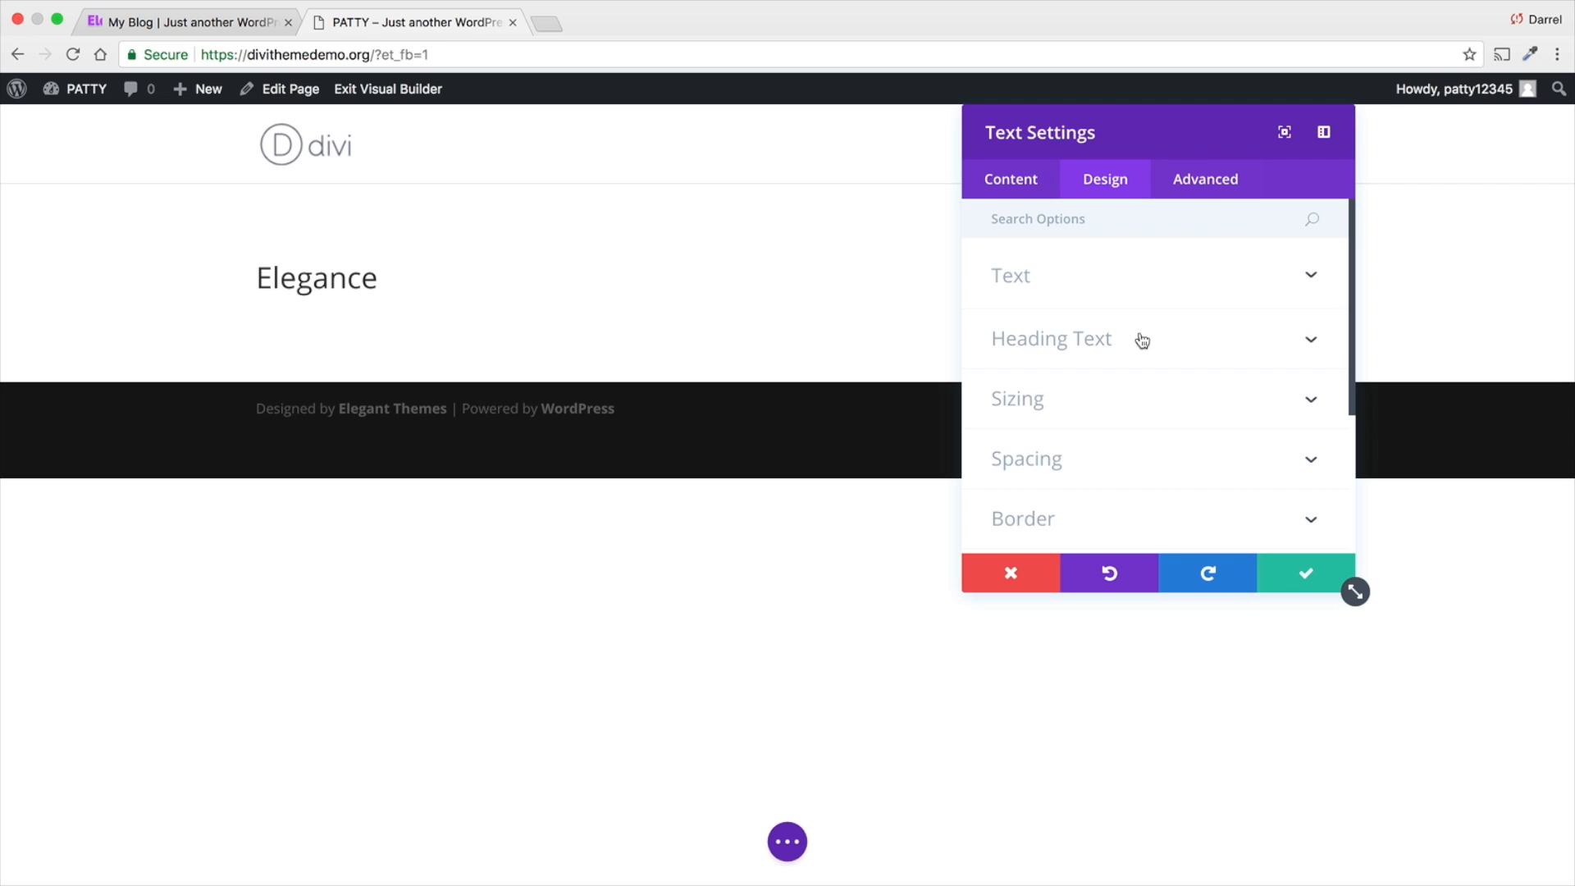
click(1087, 345)
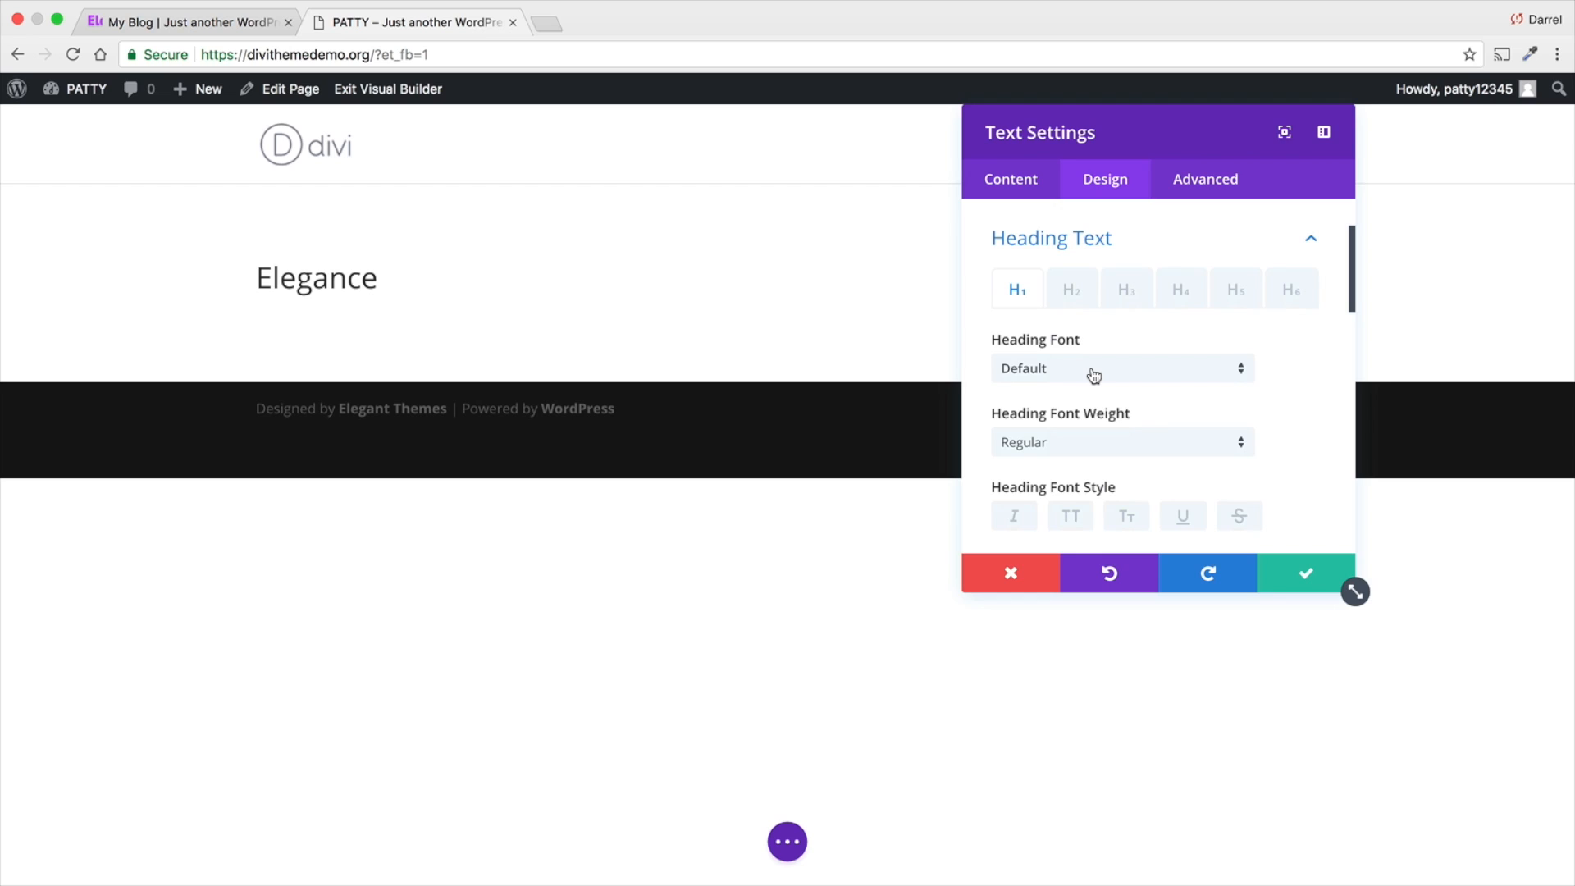
click(1093, 376)
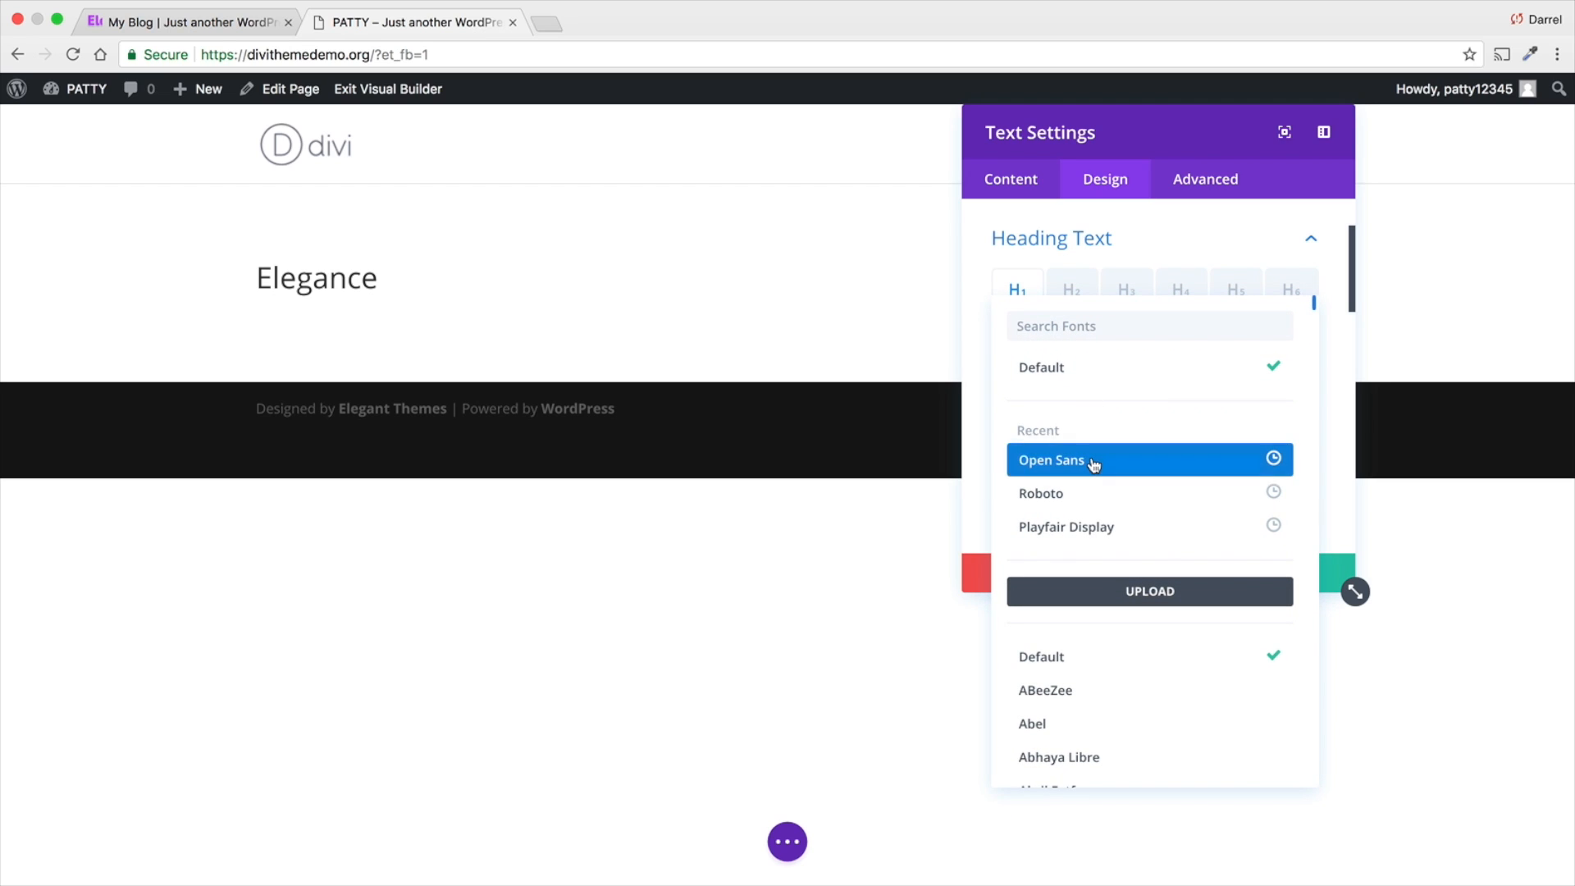
click(1094, 463)
- Look through the list of available heading fonts and close it without choosing another font
click(1106, 364)
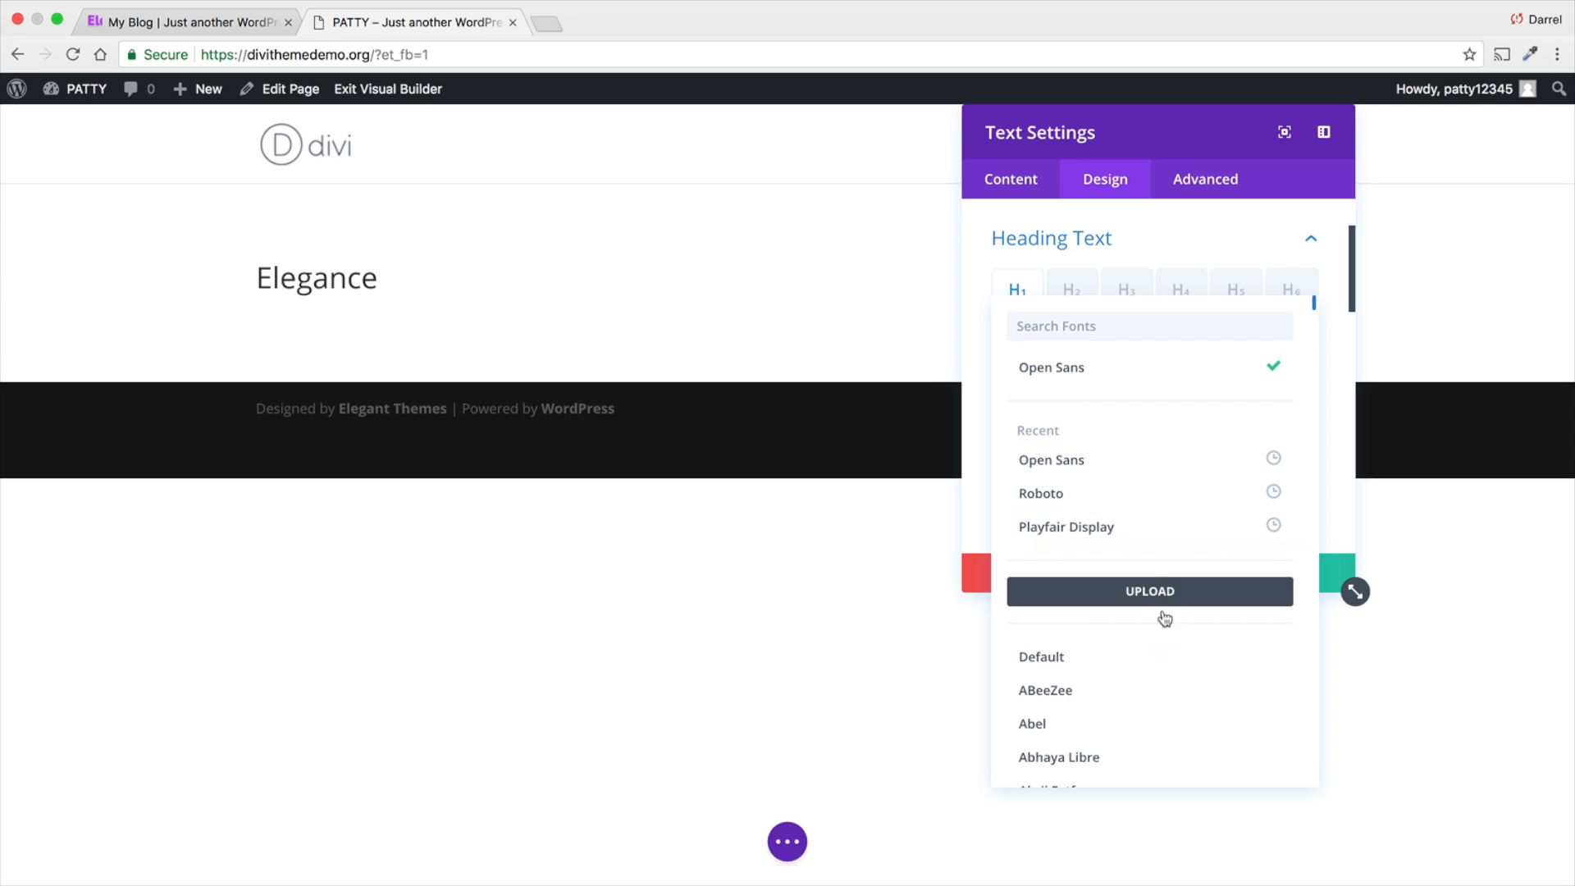
scroll(1159, 622, down, 20)
scroll(1159, 623, down, 20)
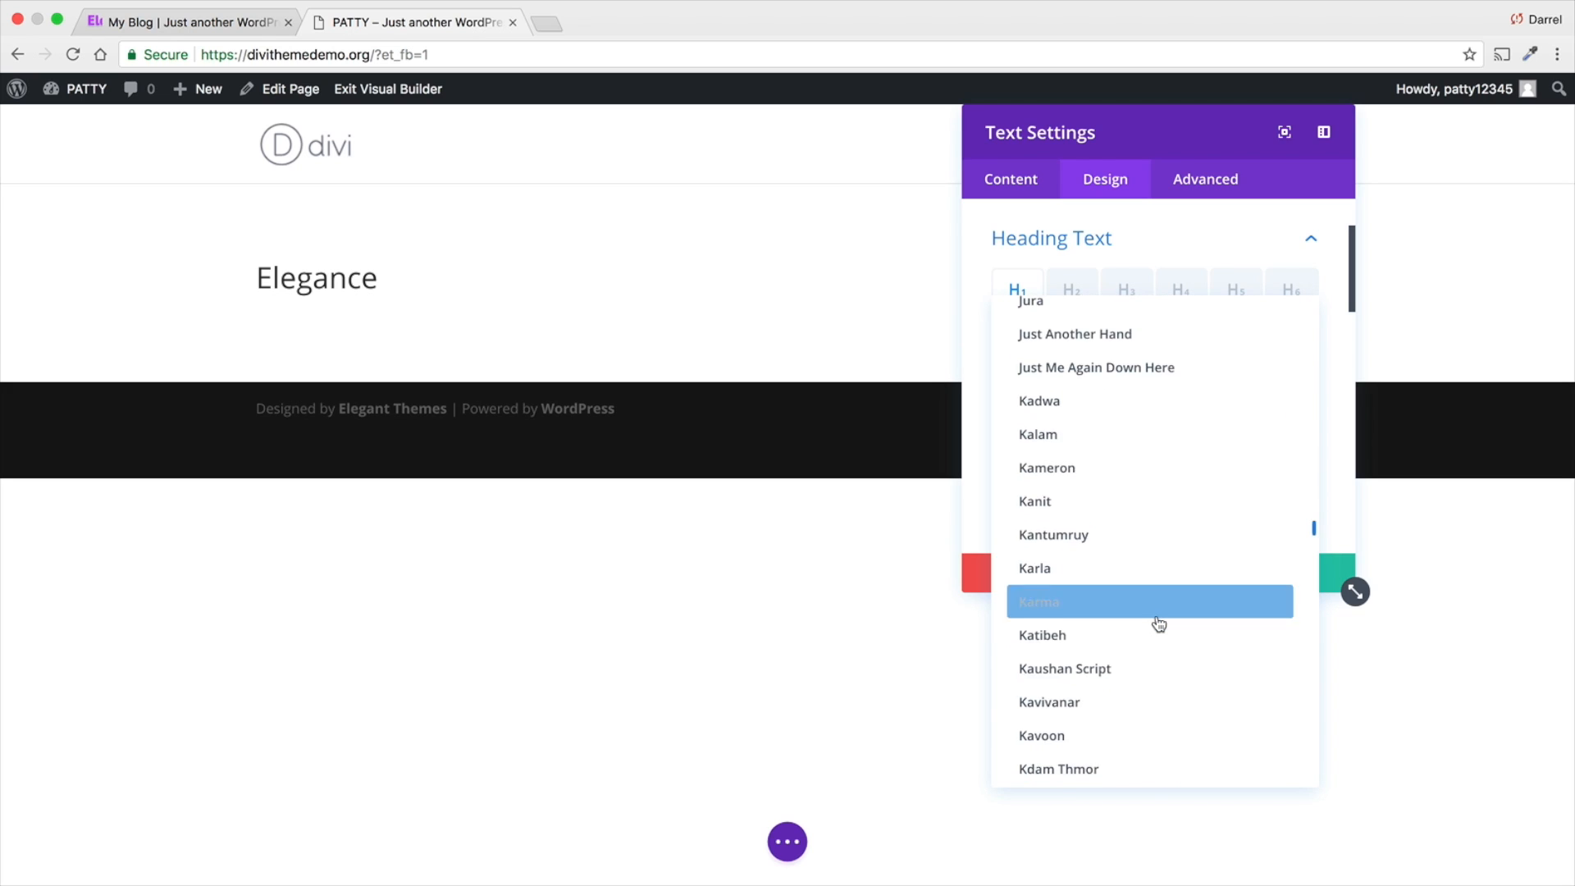
scroll(1159, 621, up, 20)
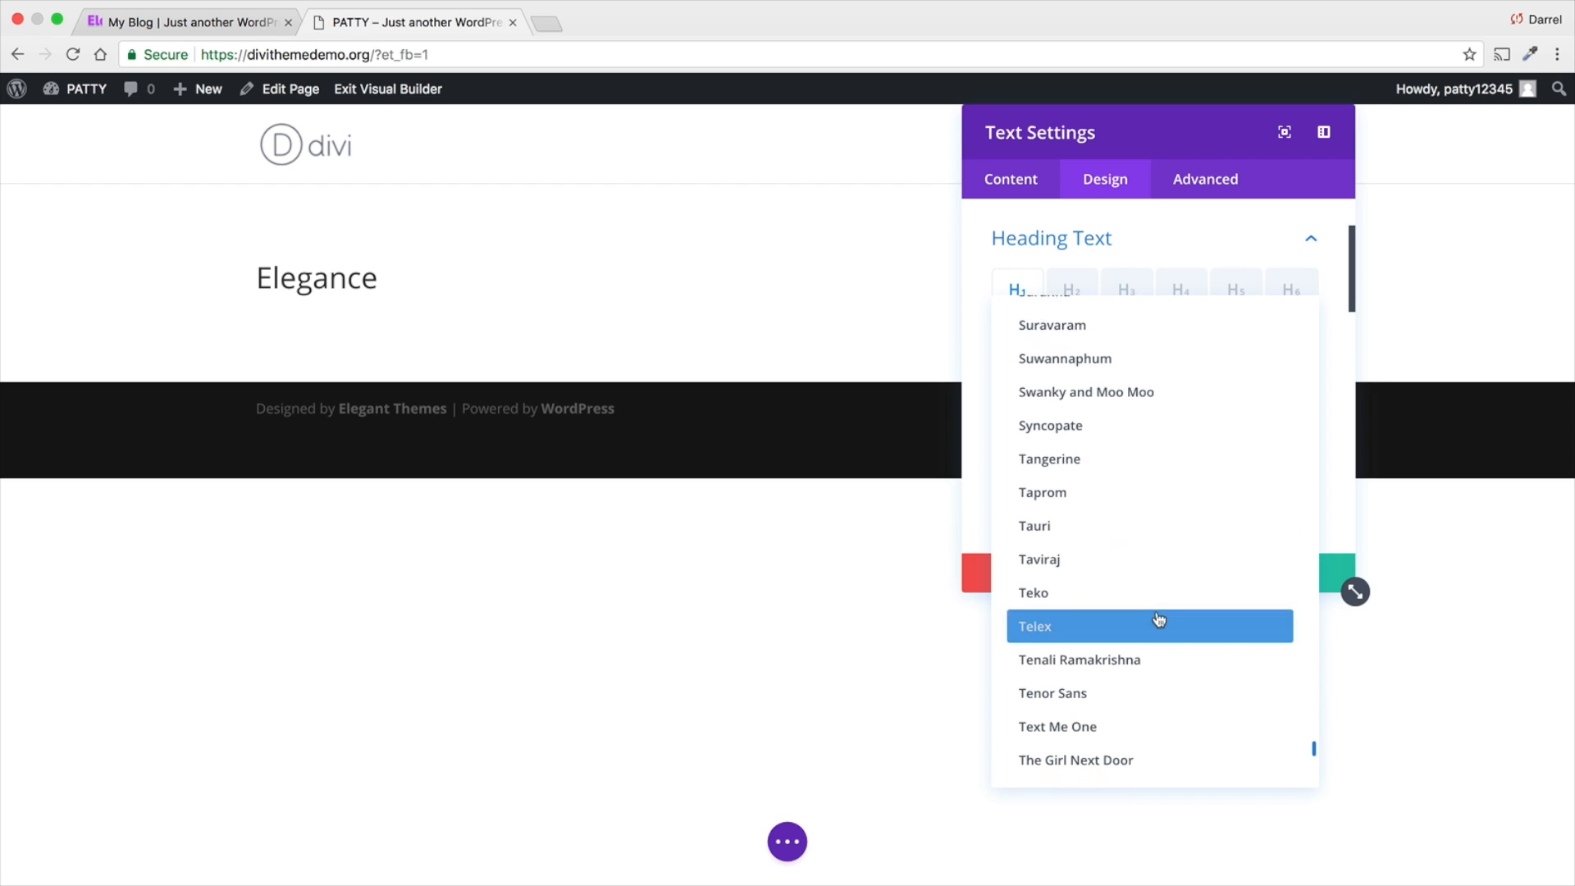
scroll(1159, 620, up, 20)
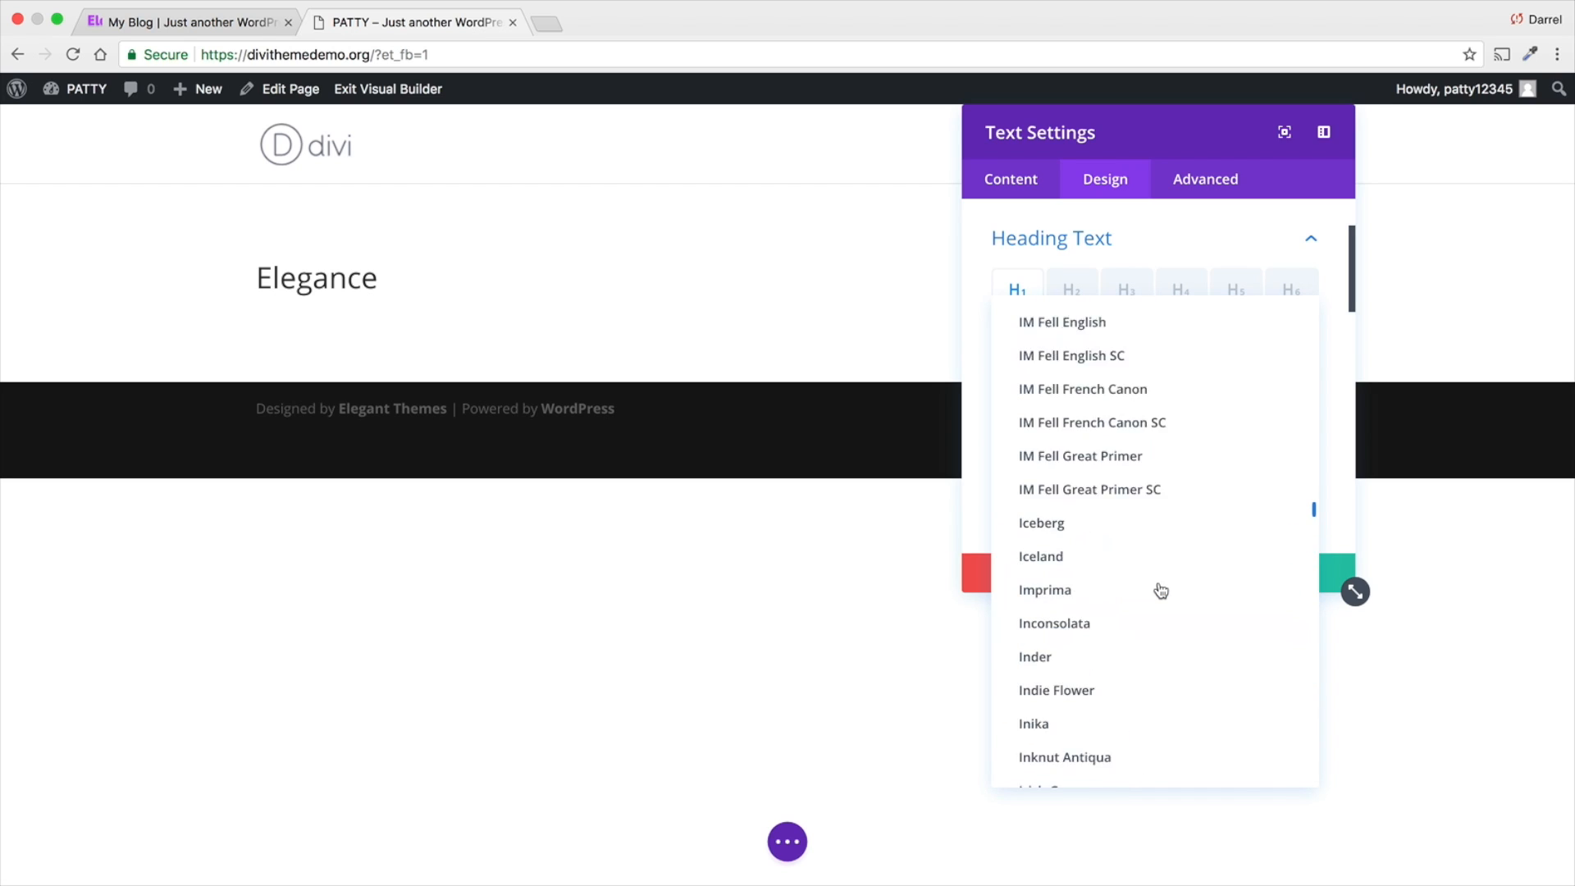
scroll(1160, 594, up, 20)
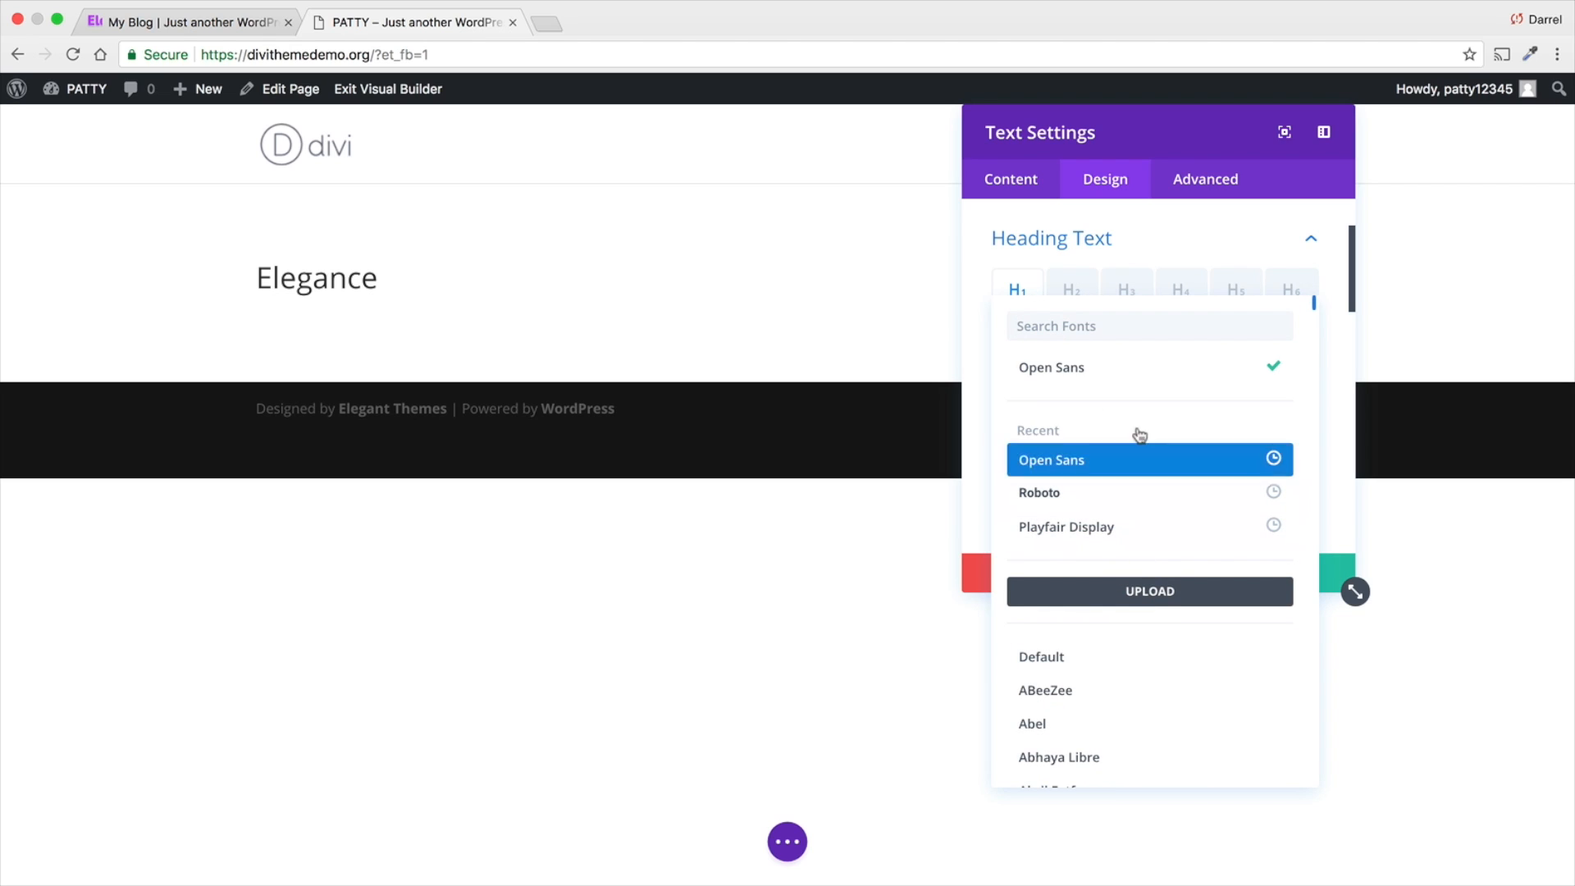
click(1157, 245)
- Try the Light weight on the heading and settle on Ultra Bold
click(1087, 457)
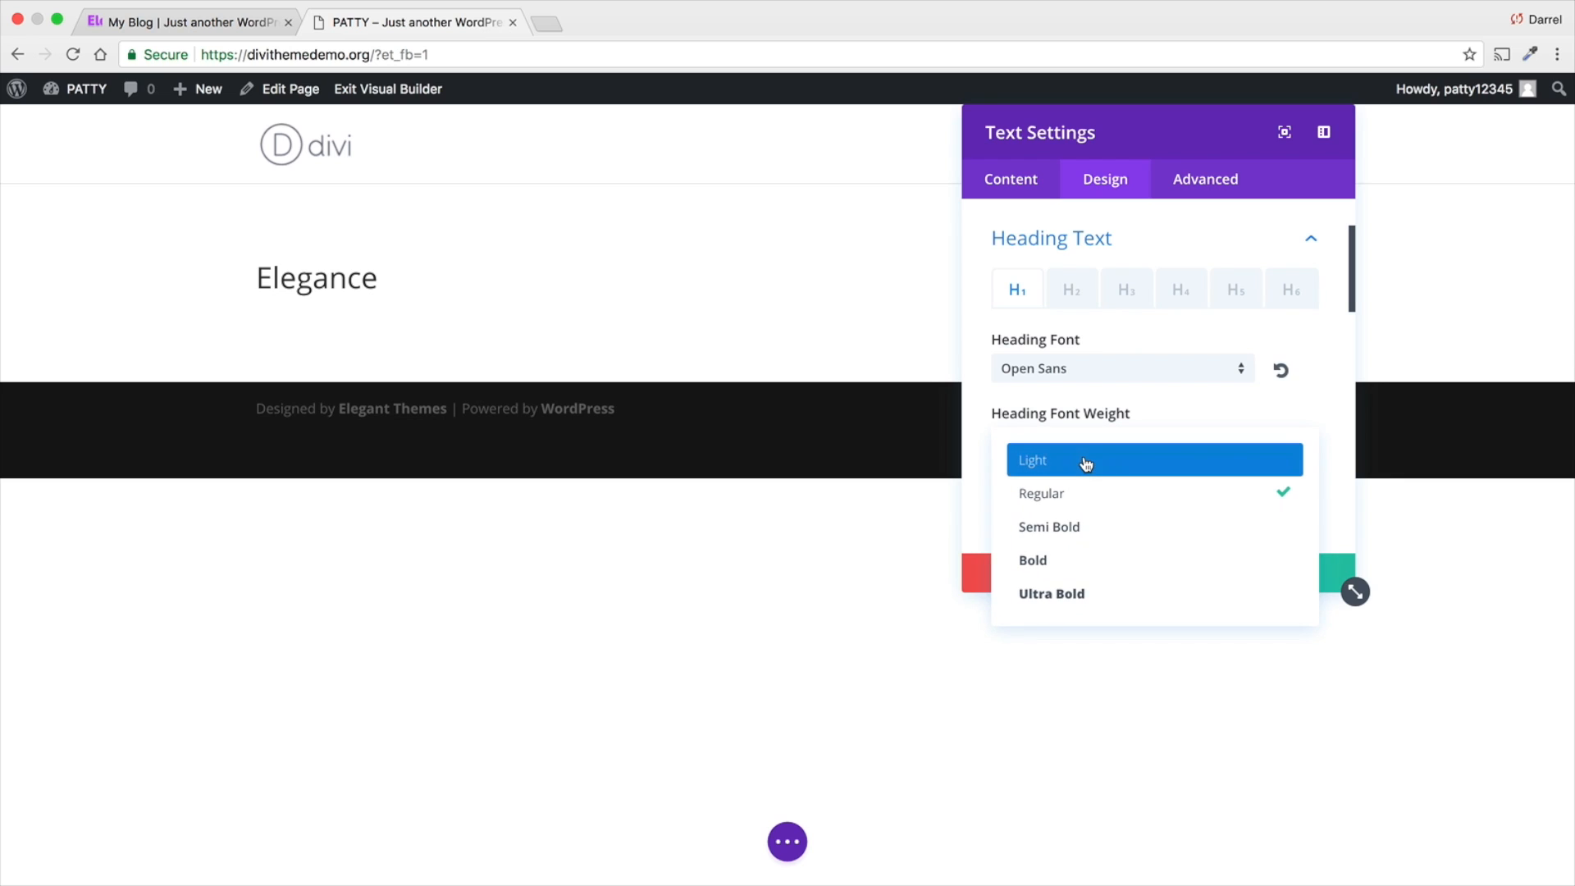
click(1086, 461)
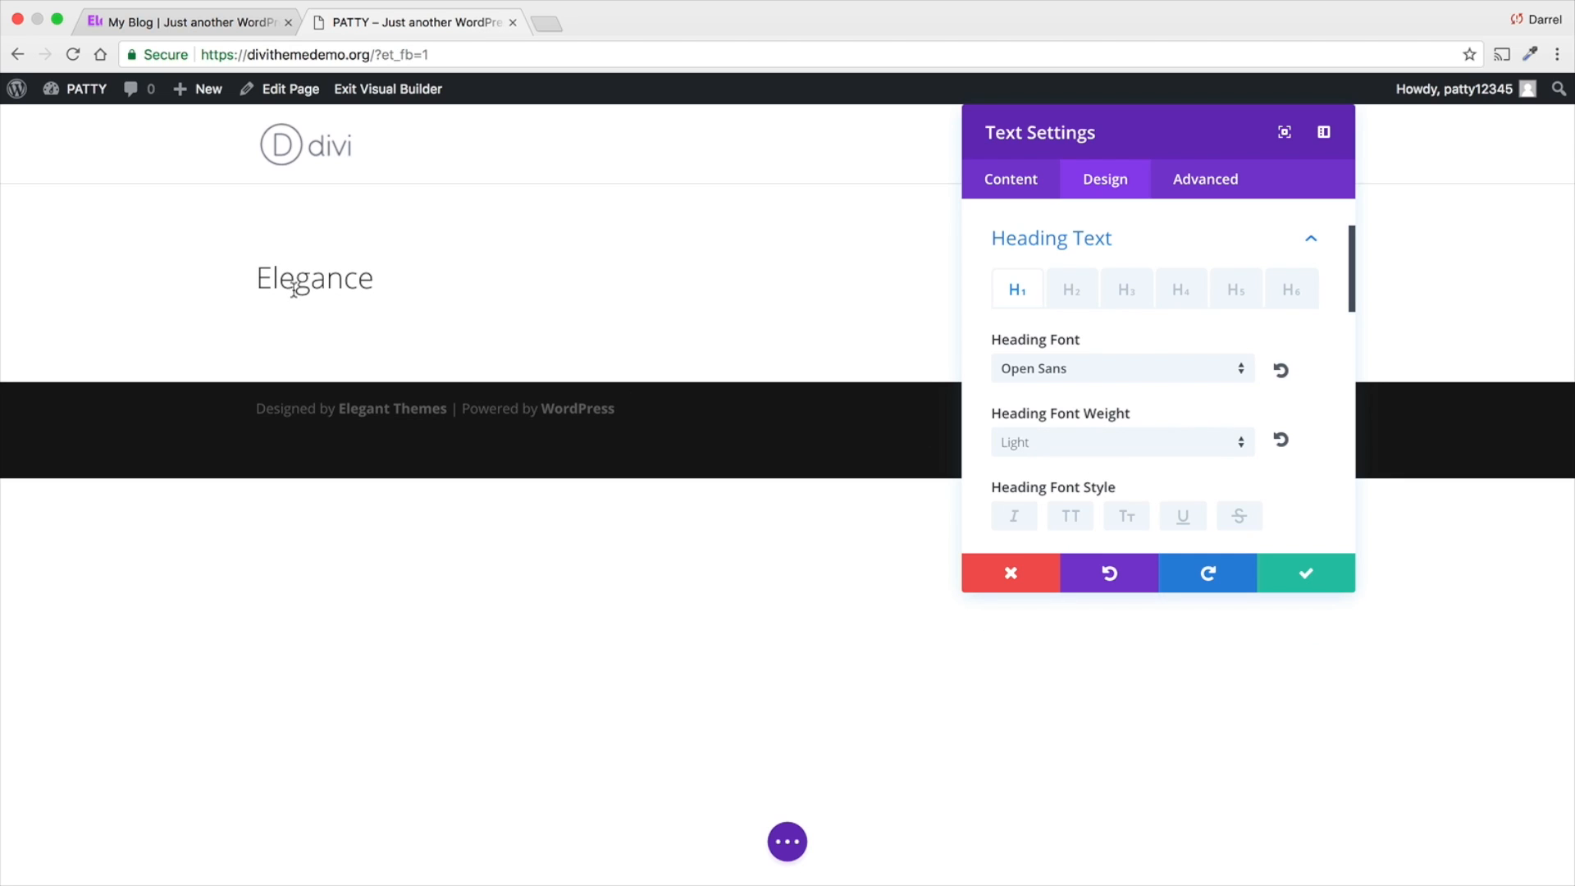
click(1056, 447)
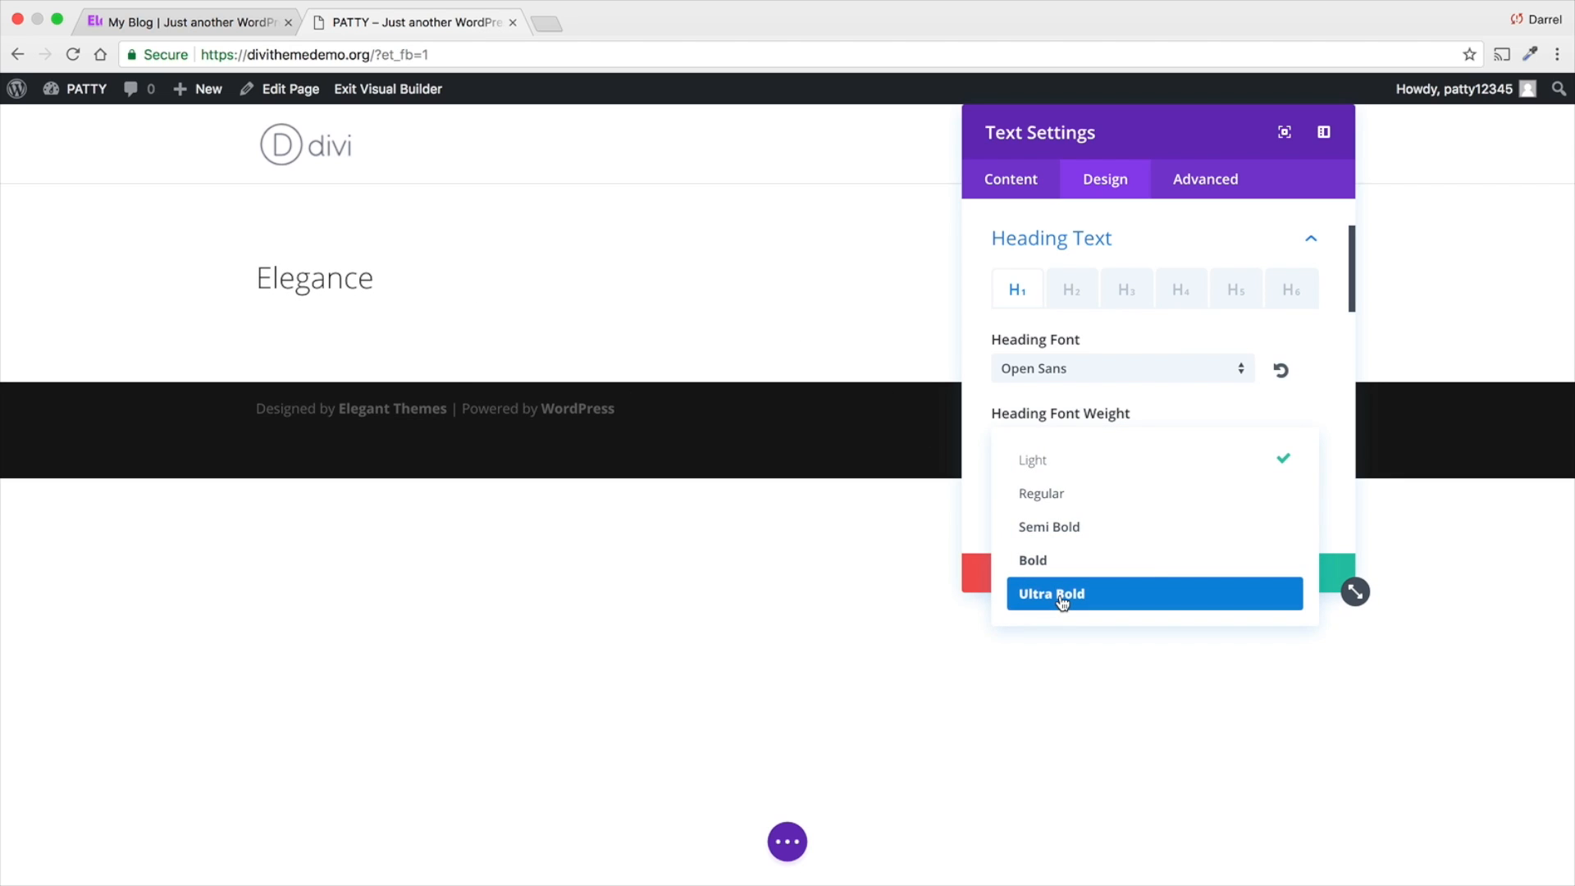
click(1062, 601)
- Try the italic, uppercase and small caps styles on the heading and turn them all off again
scroll(1083, 521, down, 1)
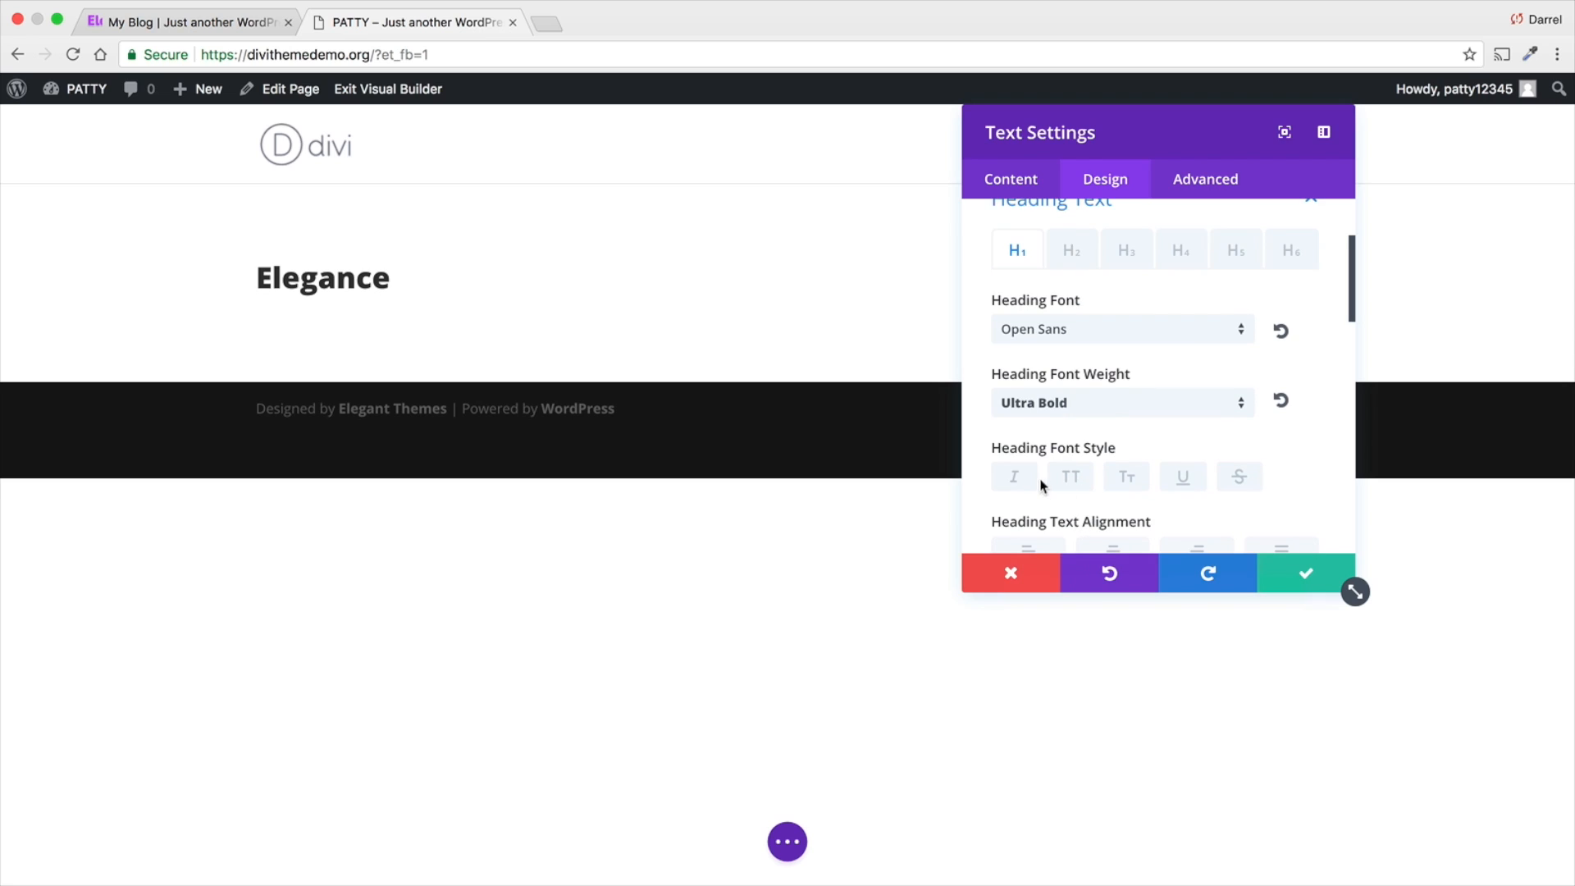
click(1019, 483)
click(1066, 492)
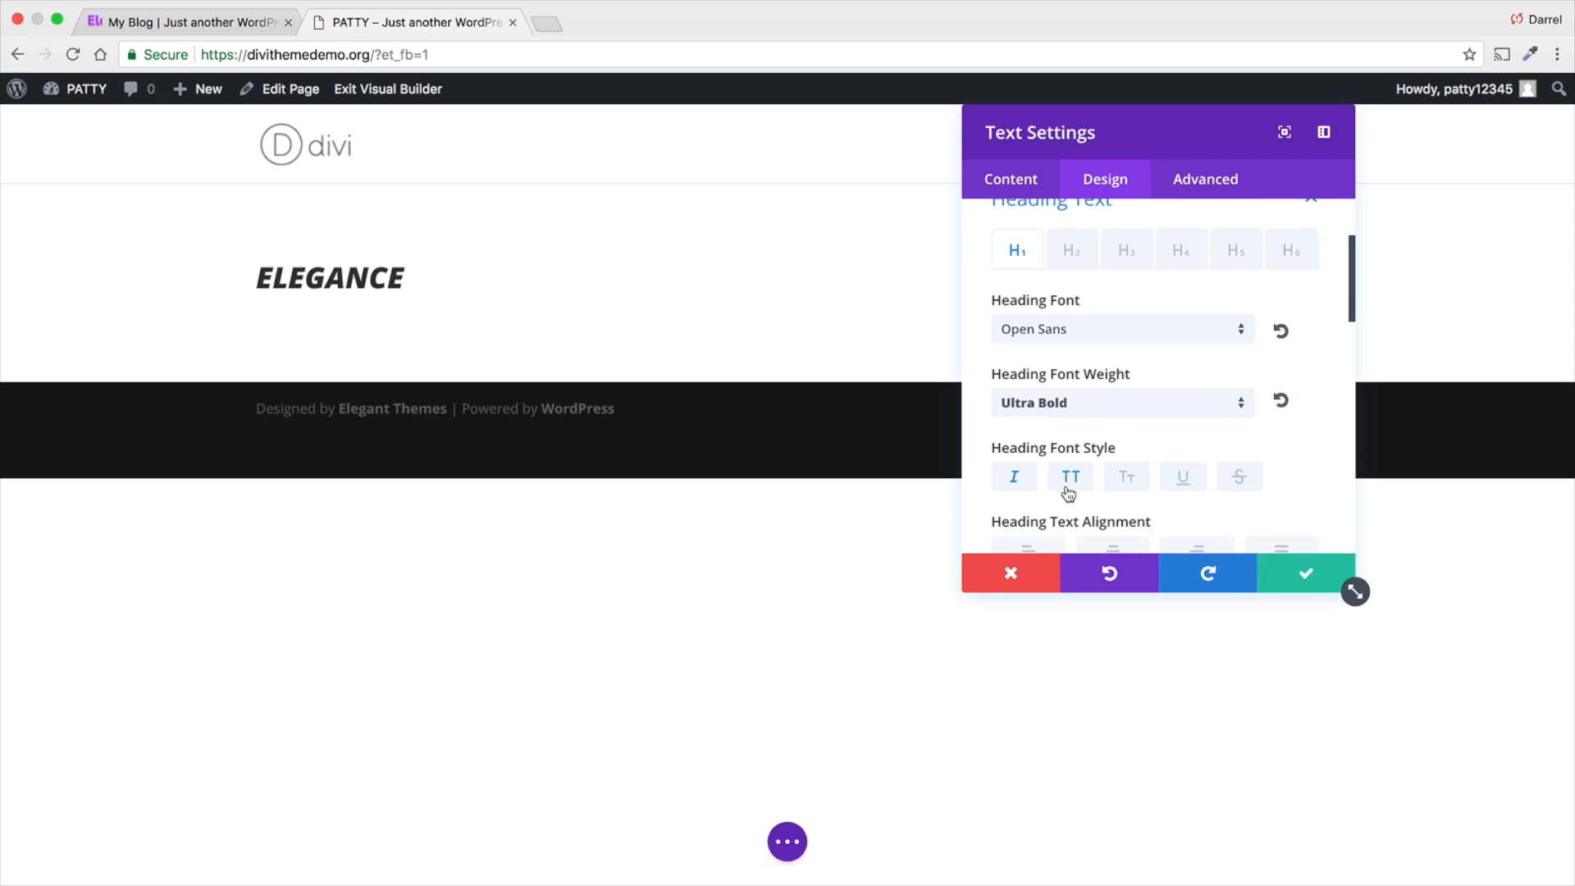
click(1127, 483)
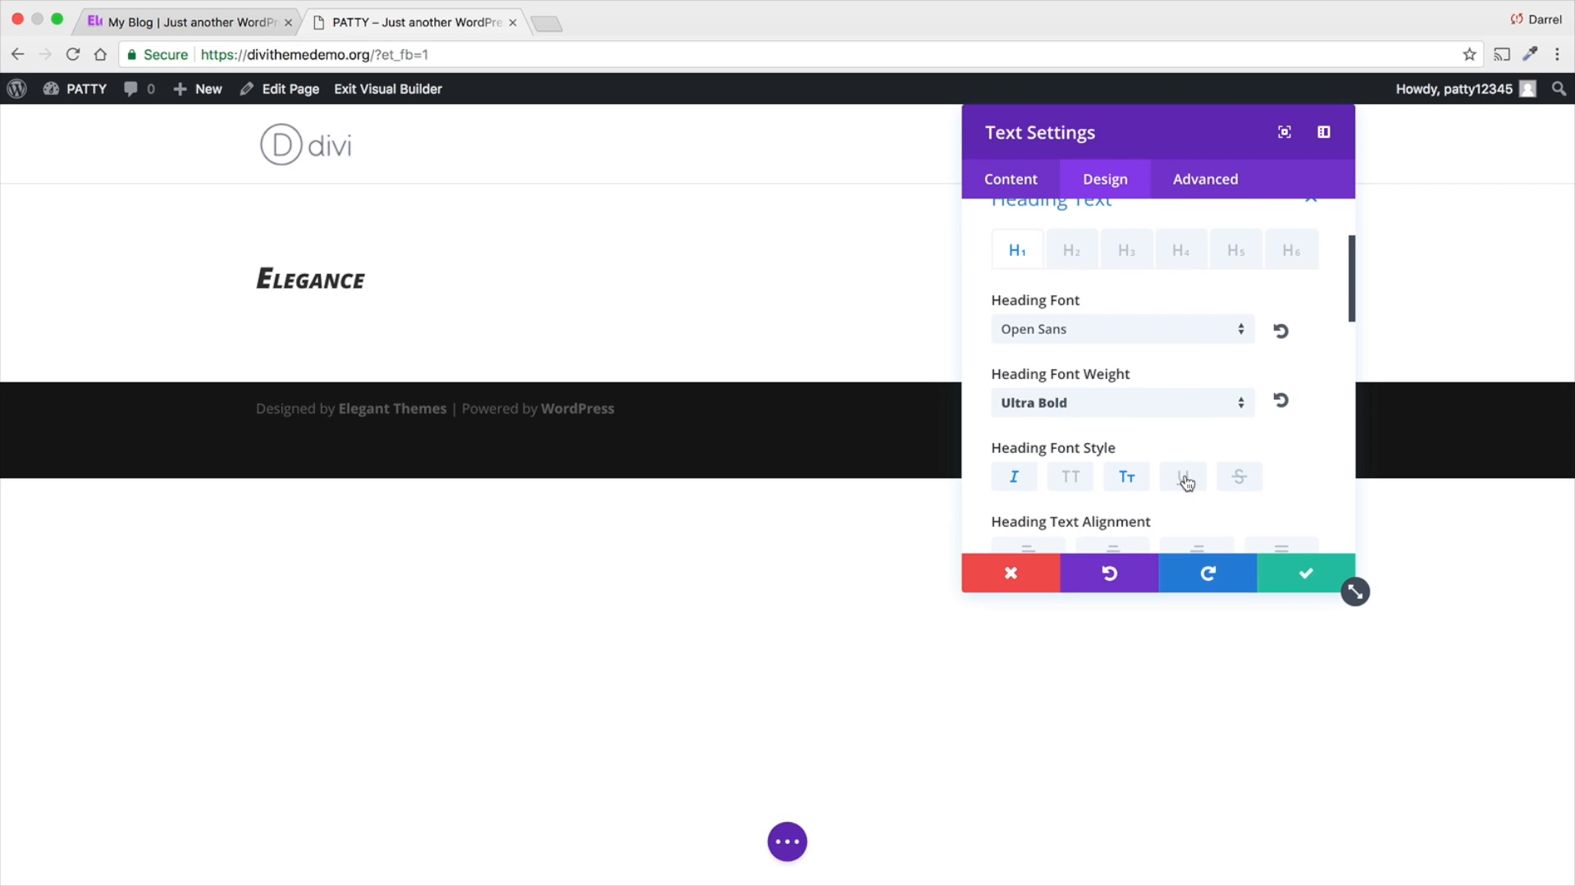
click(1128, 478)
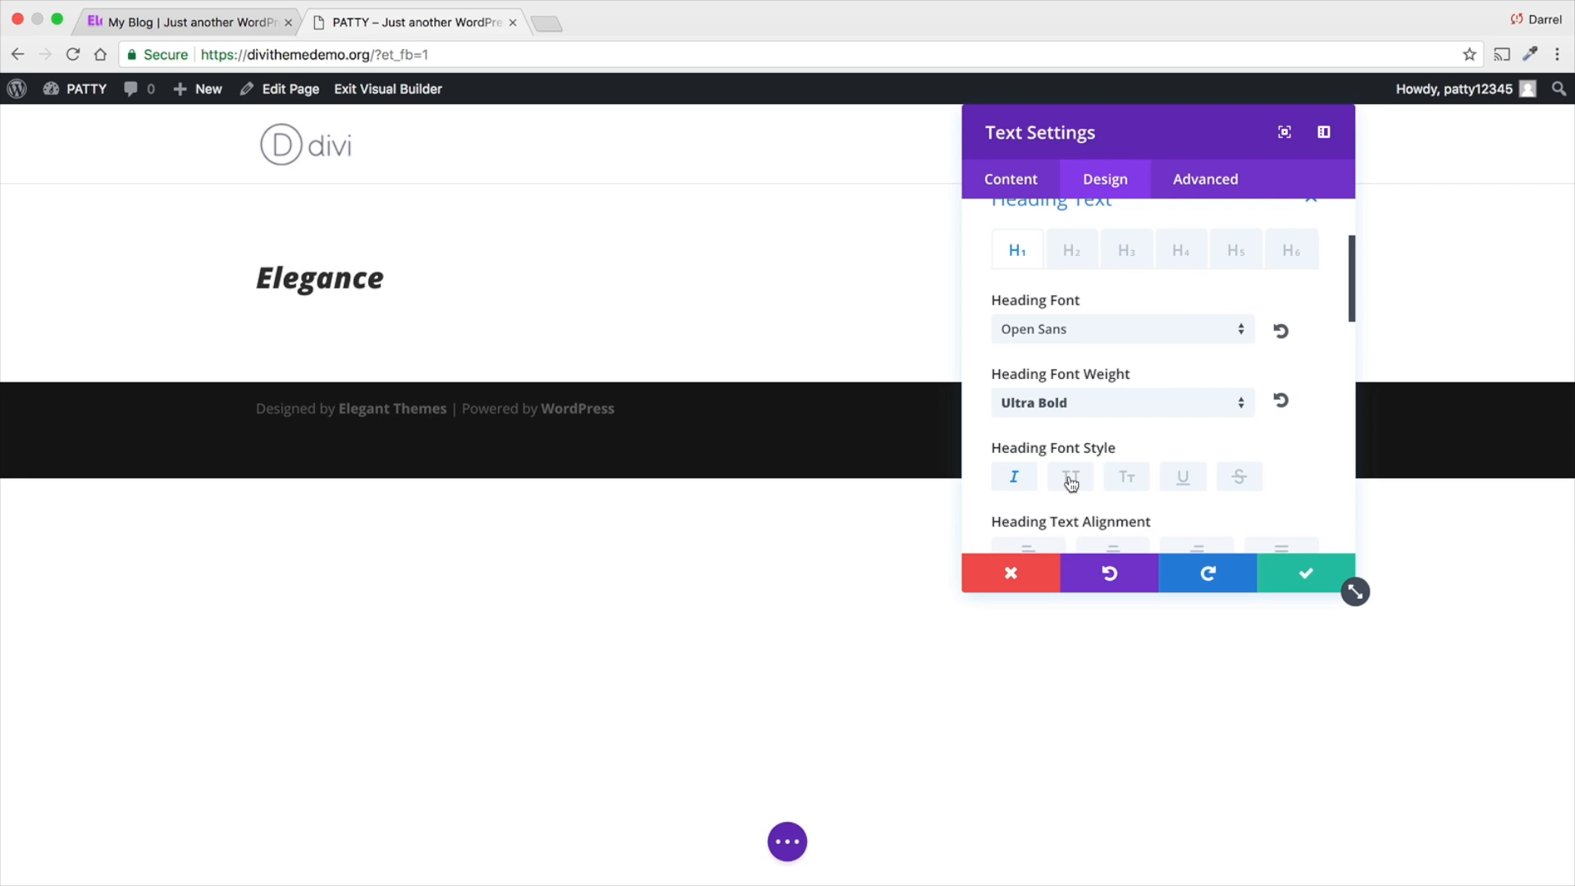
scroll(1071, 483, down, 1)
drag(1071, 132, 1179, 131)
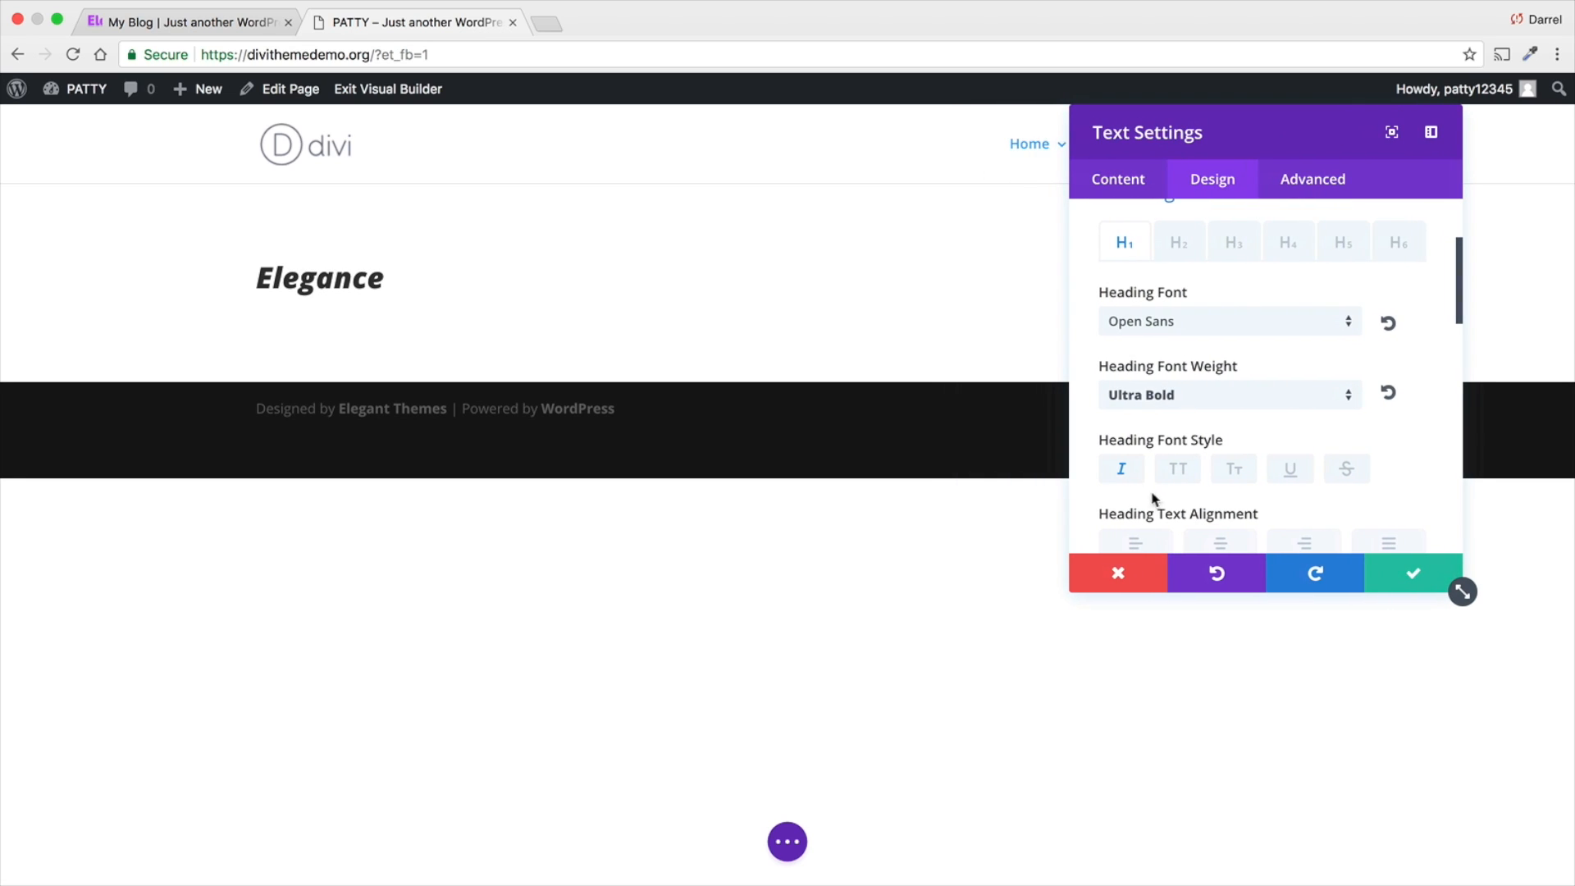
click(1122, 474)
- Center the heading text and enlarge its size to 100px
scroll(1199, 429, down, 2)
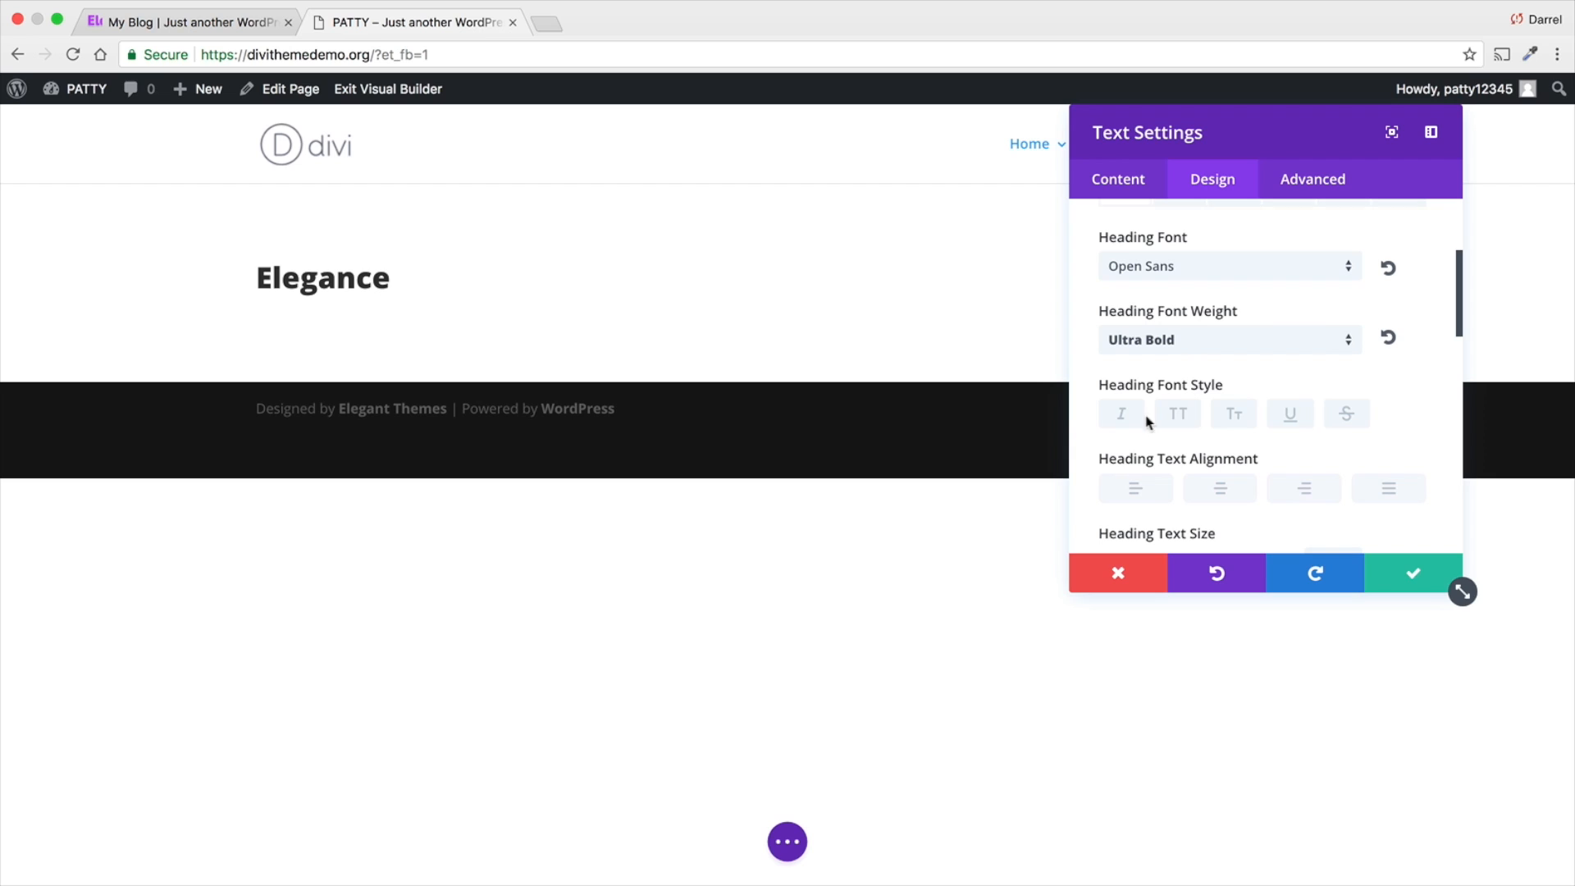
click(1221, 492)
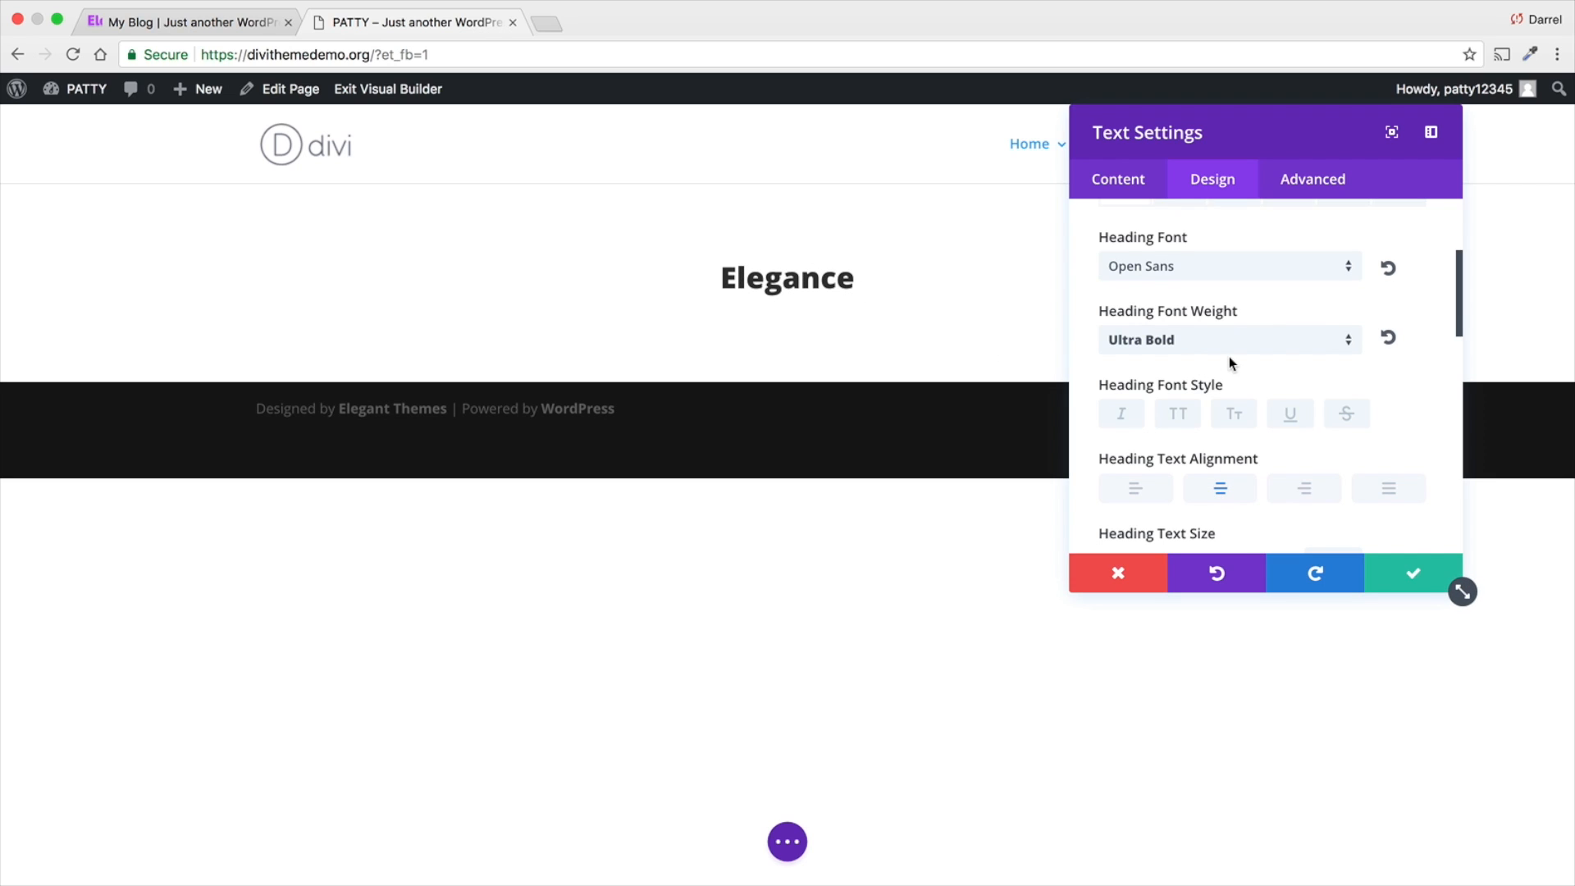
scroll(1229, 356, down, 5)
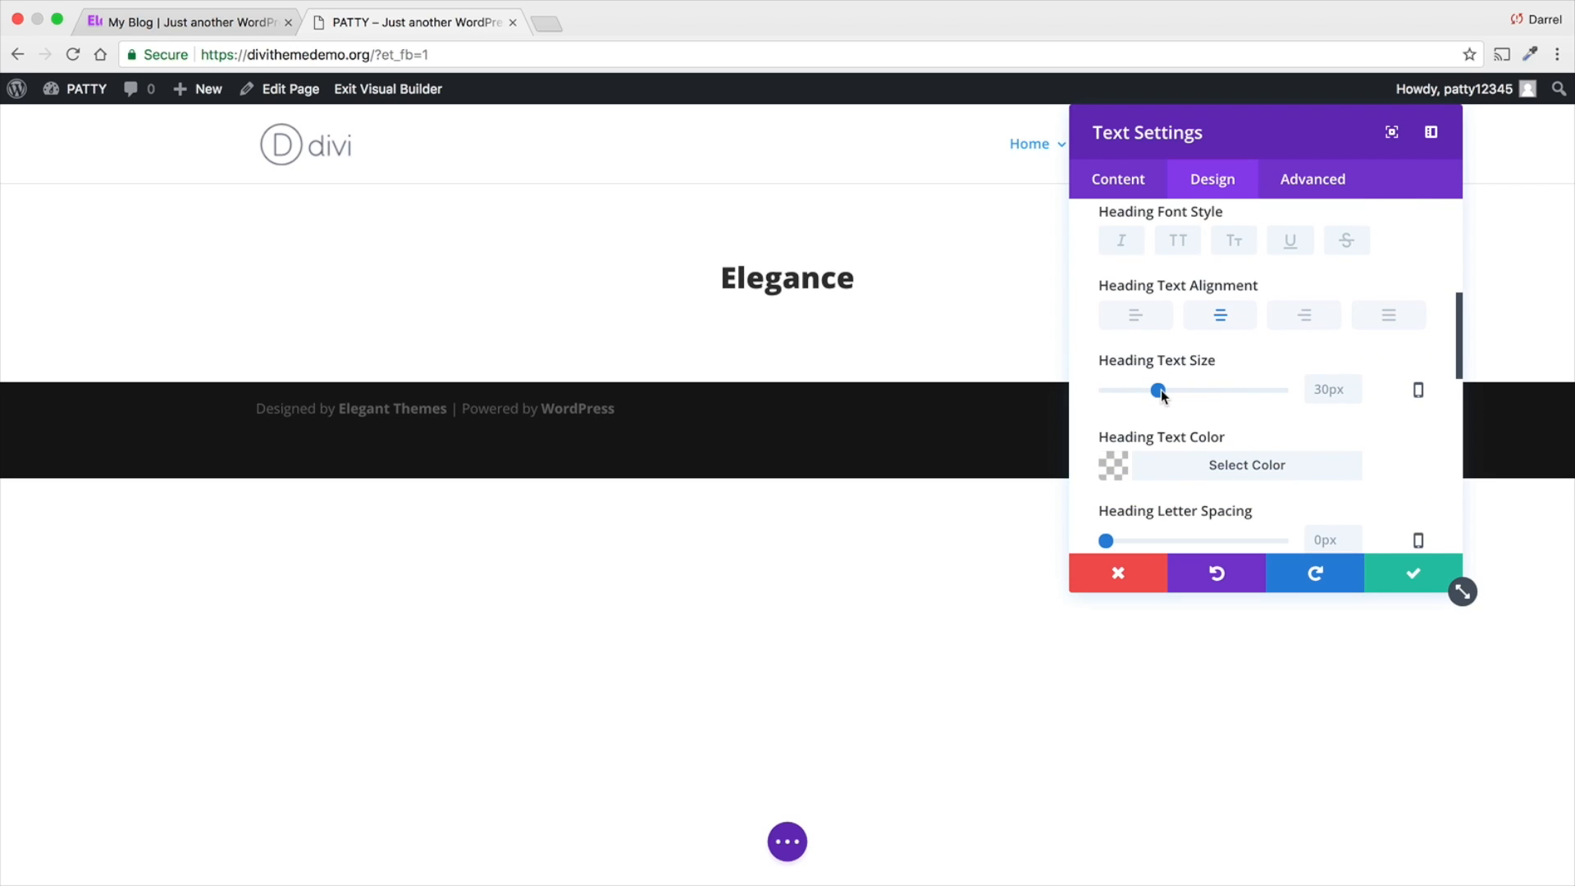
drag(1162, 394, 1286, 397)
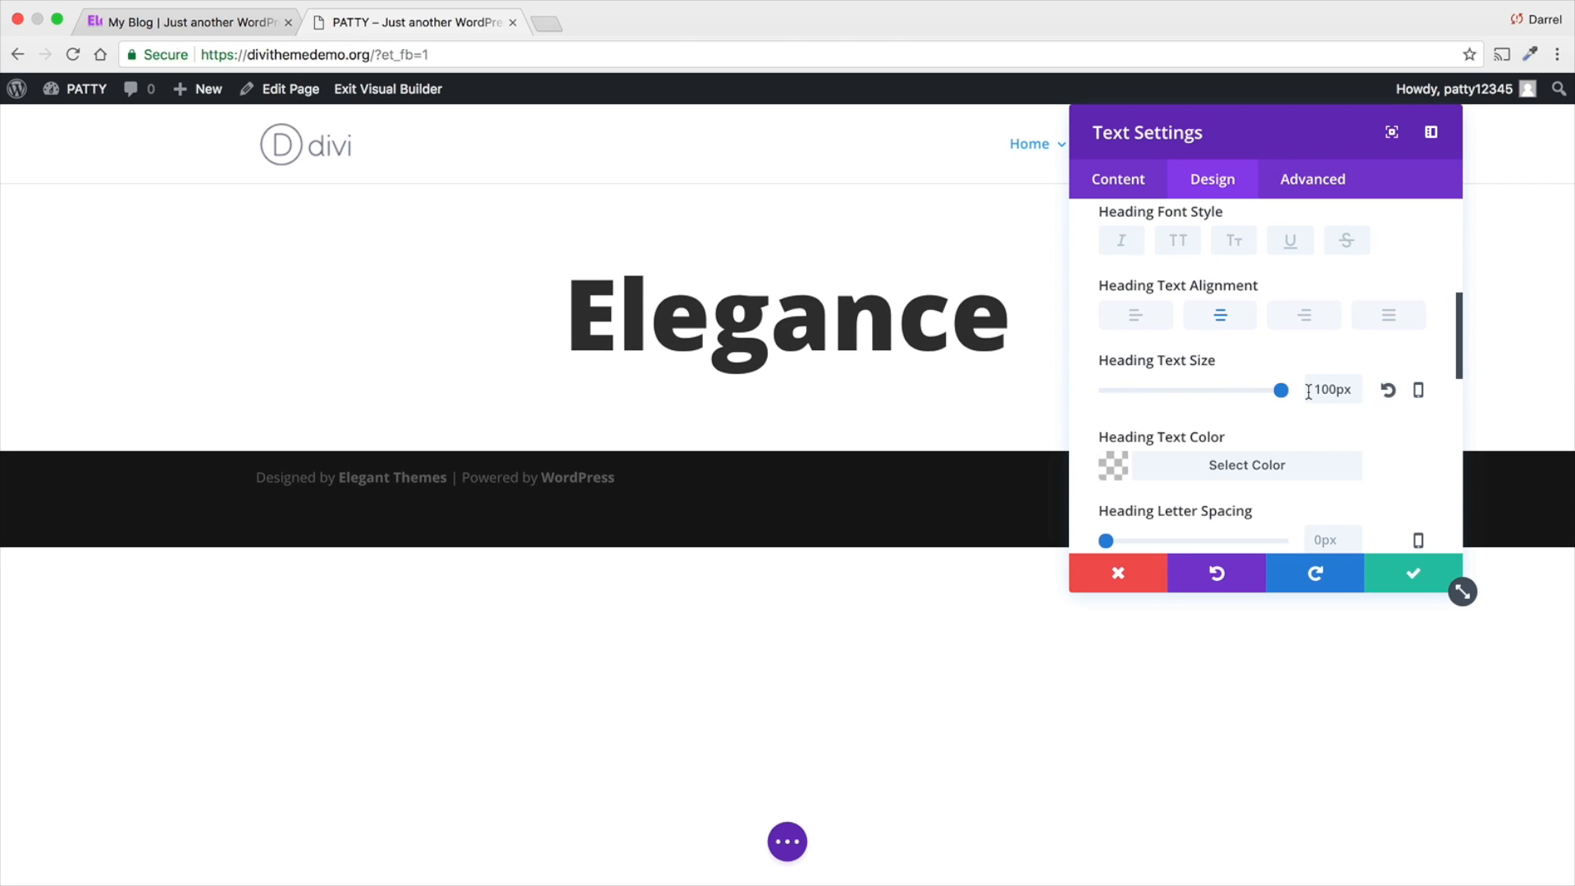
- Try a heading text size of 200px and settle on 120px
drag(1297, 152, 1352, 173)
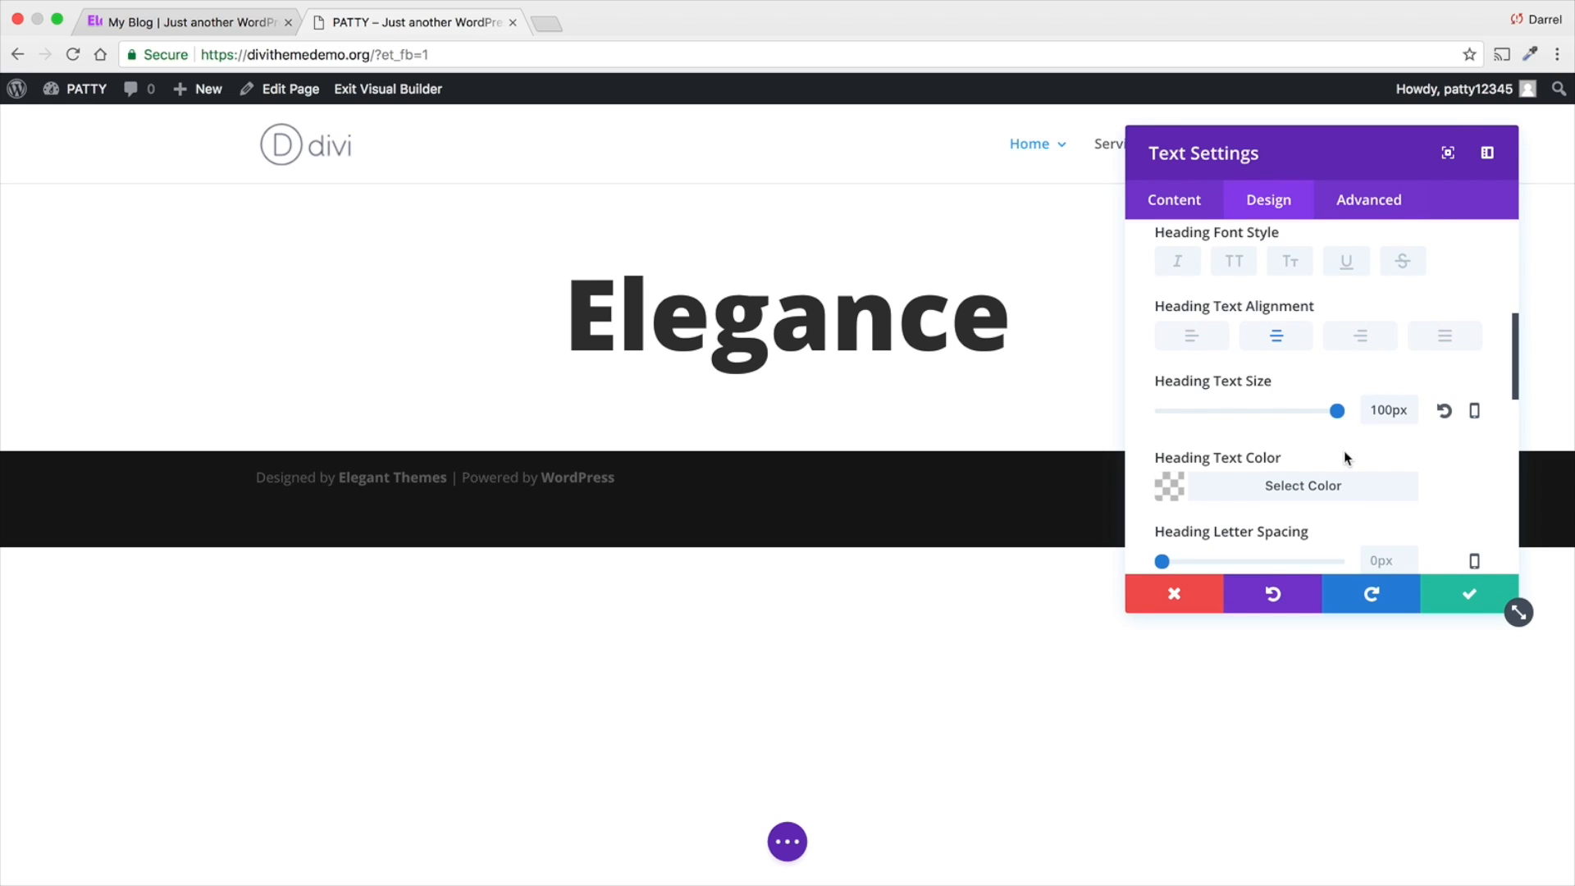
click(1387, 412)
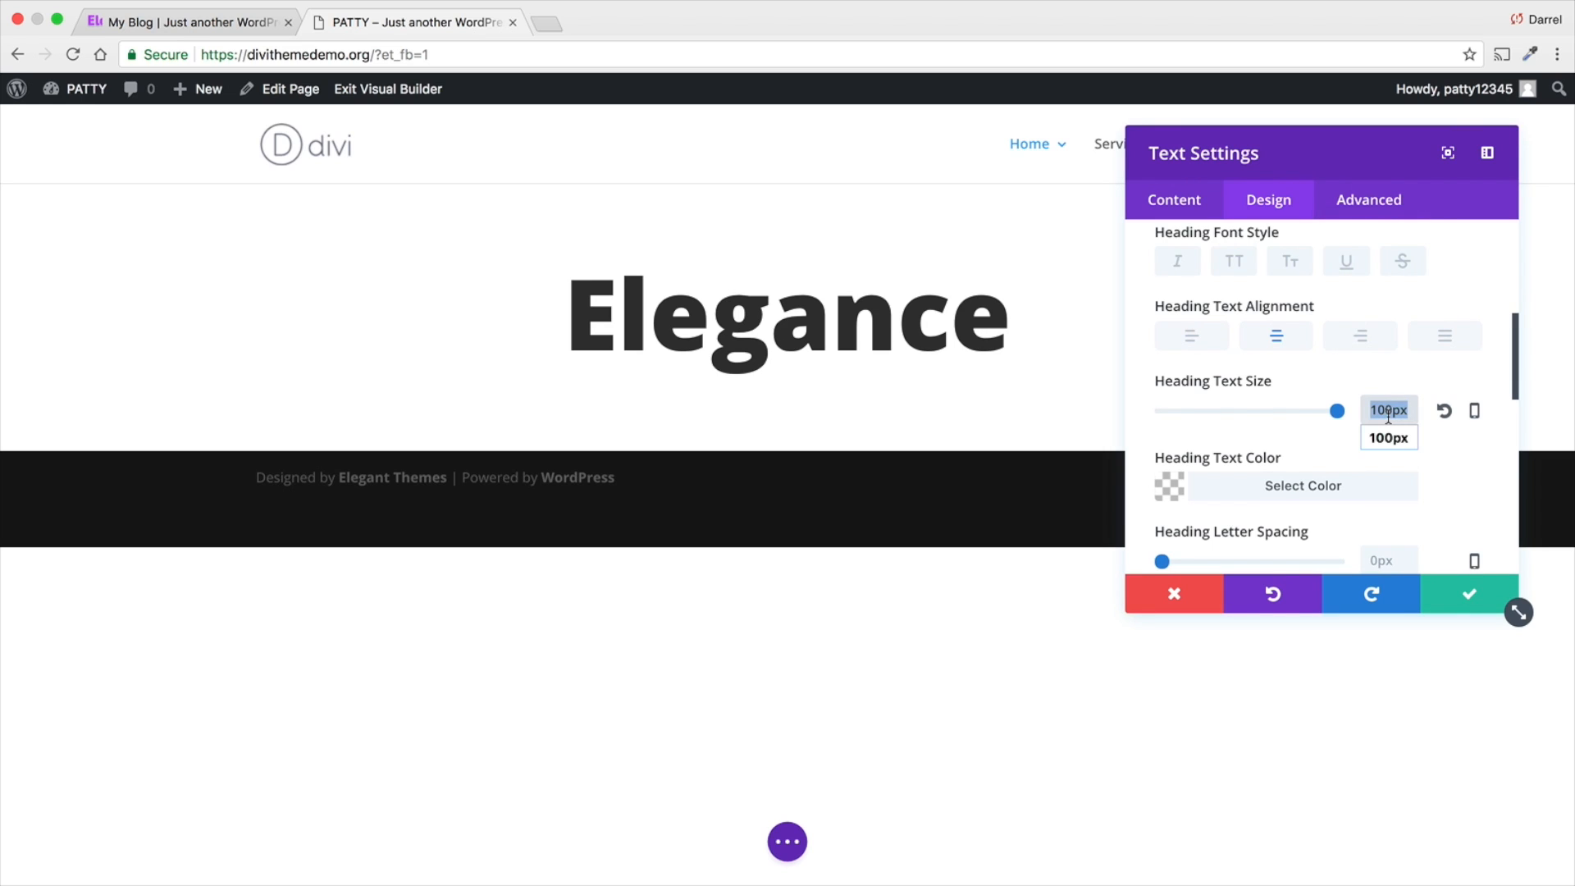
text(200px)
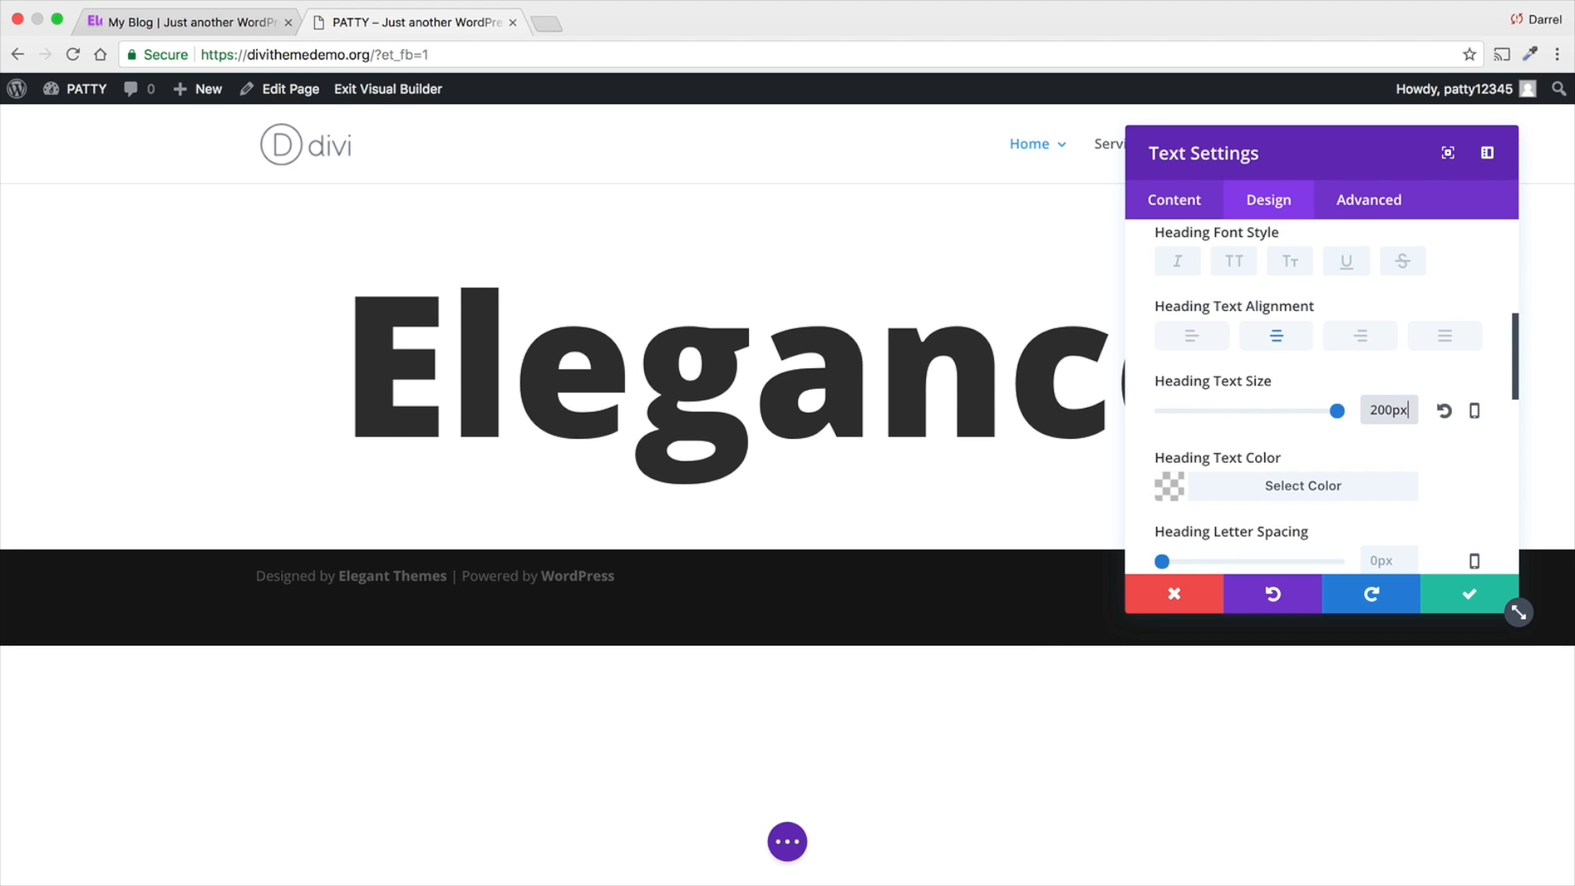
drag(1379, 134, 1348, 182)
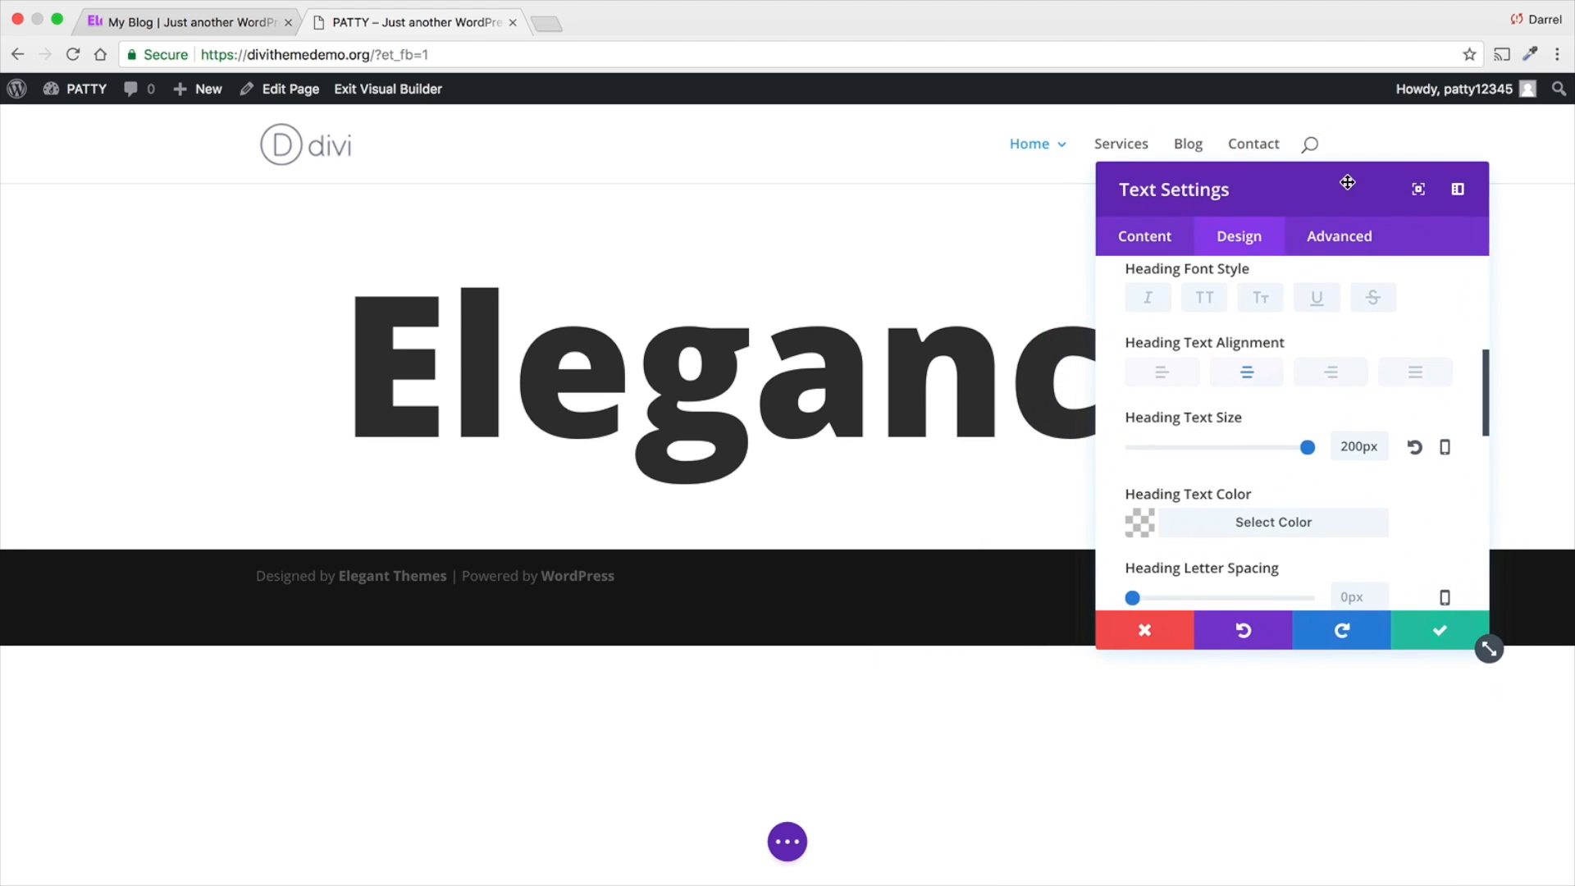
double_click(1353, 445)
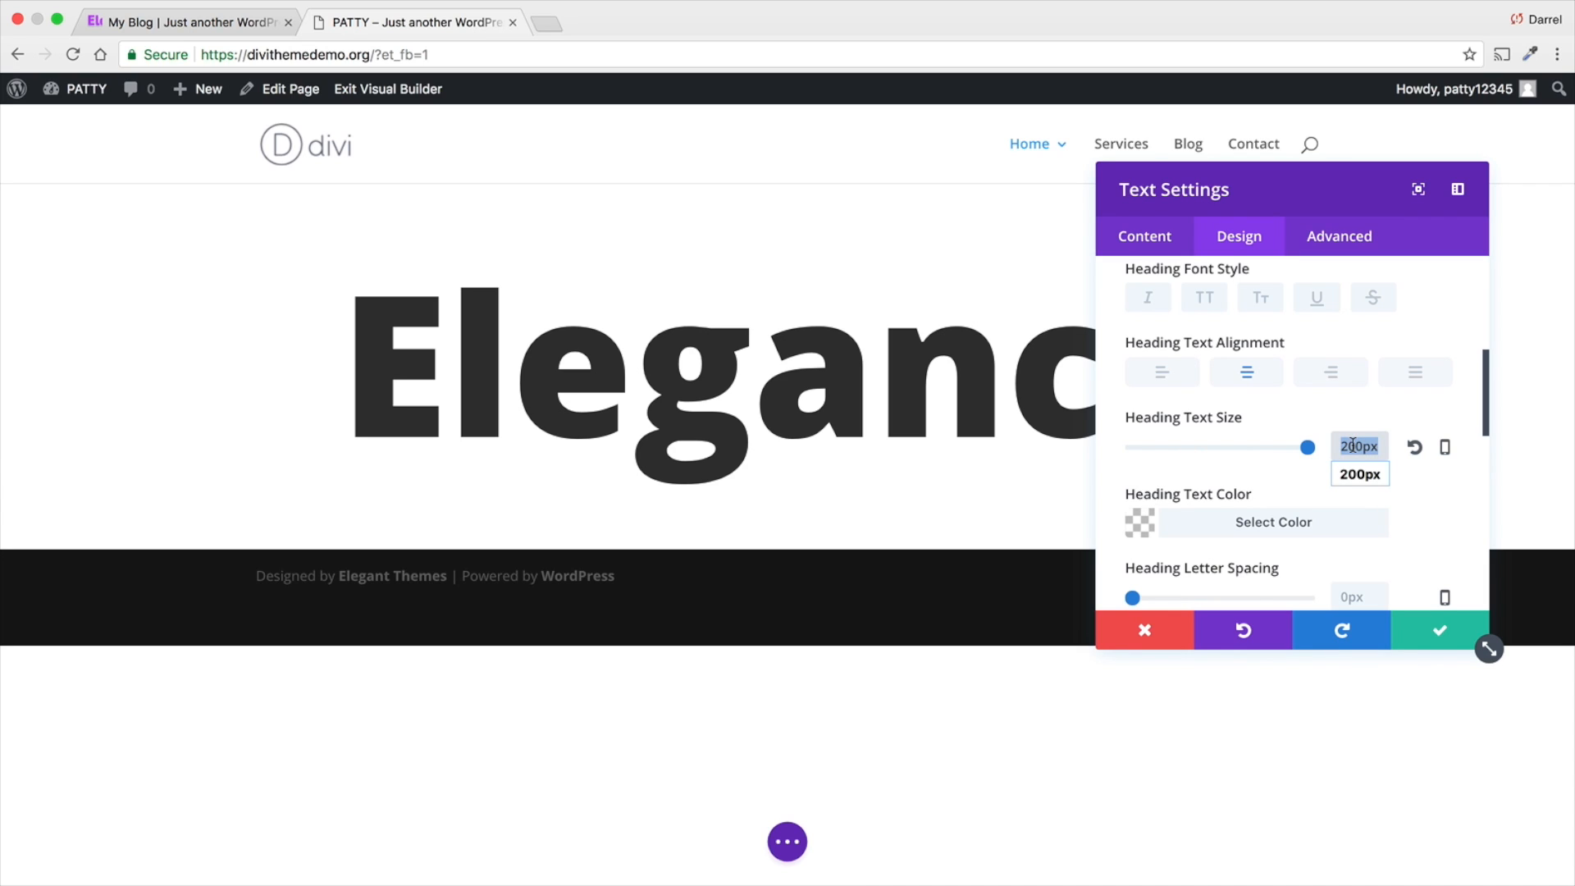
text(120)
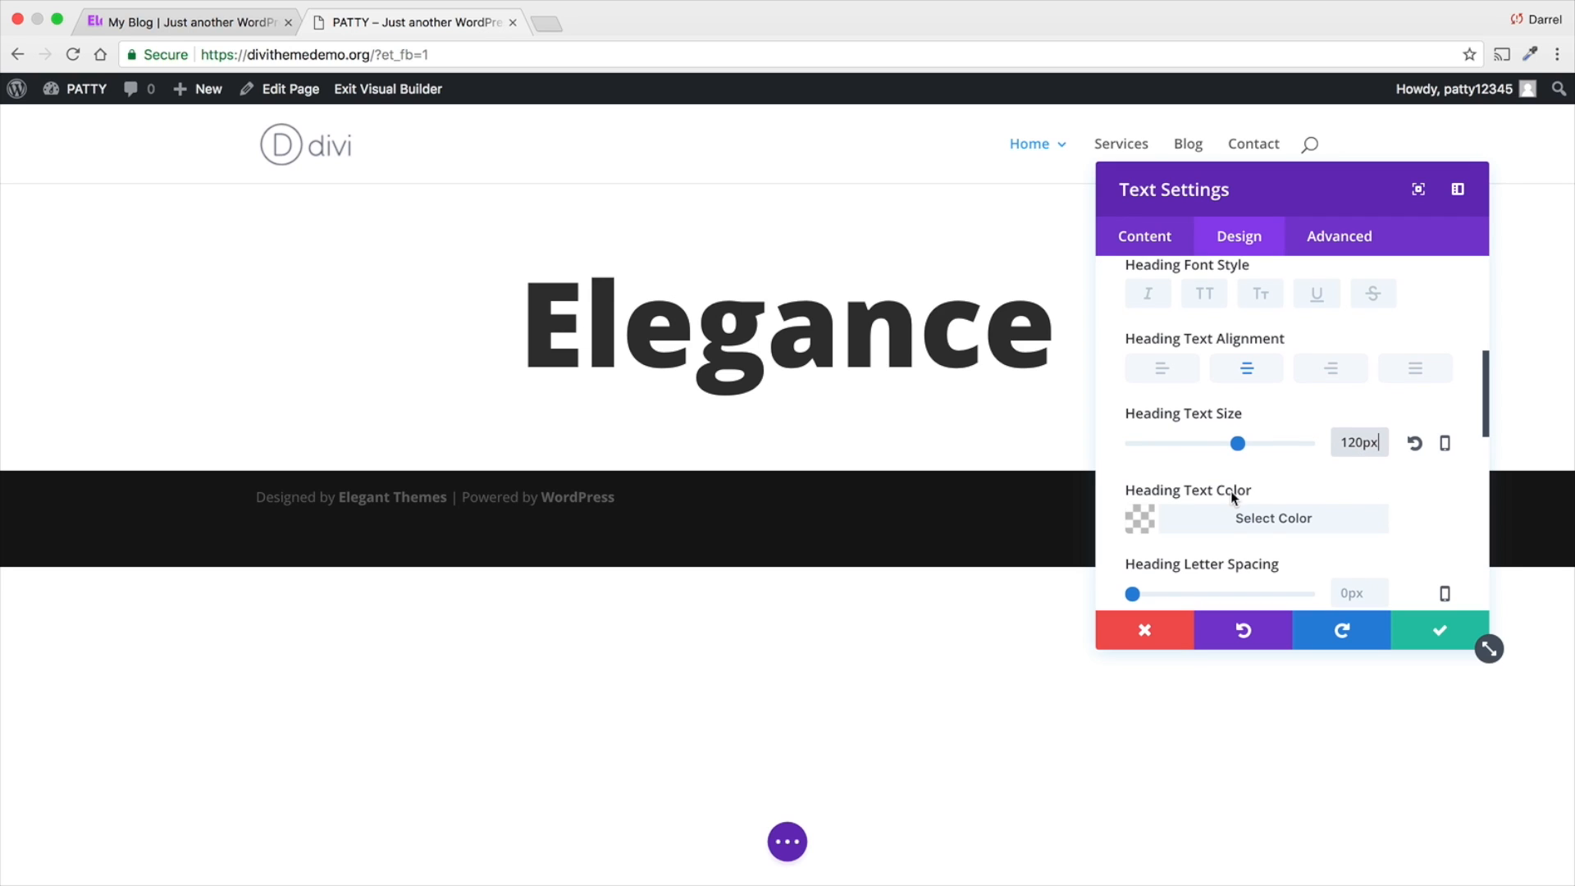
- Set the heading text color to black (#000000)
click(1165, 525)
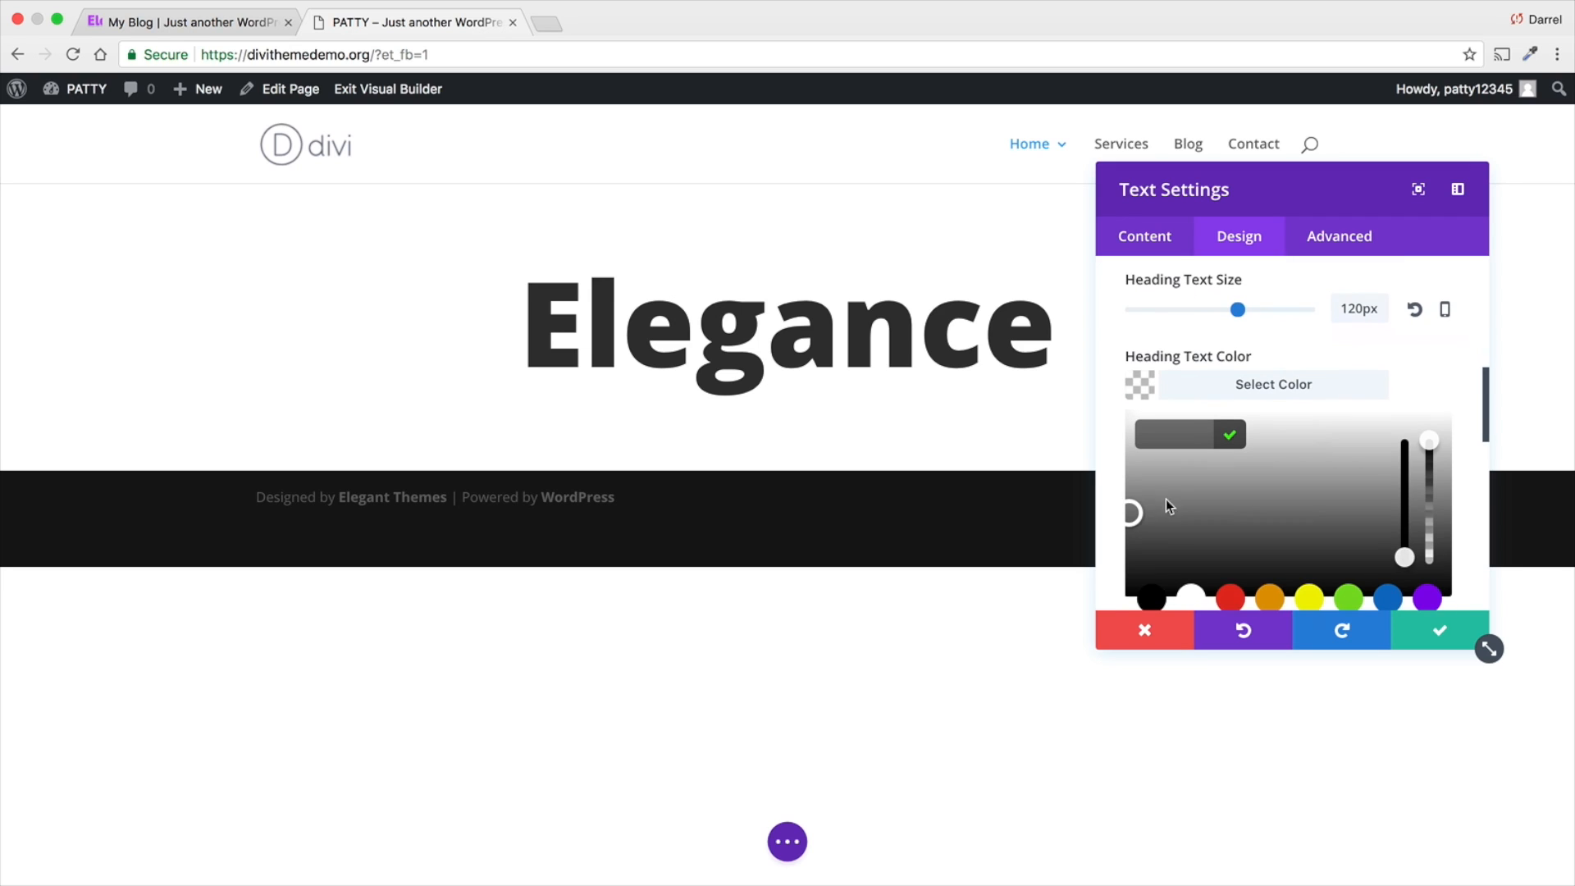
click(1151, 599)
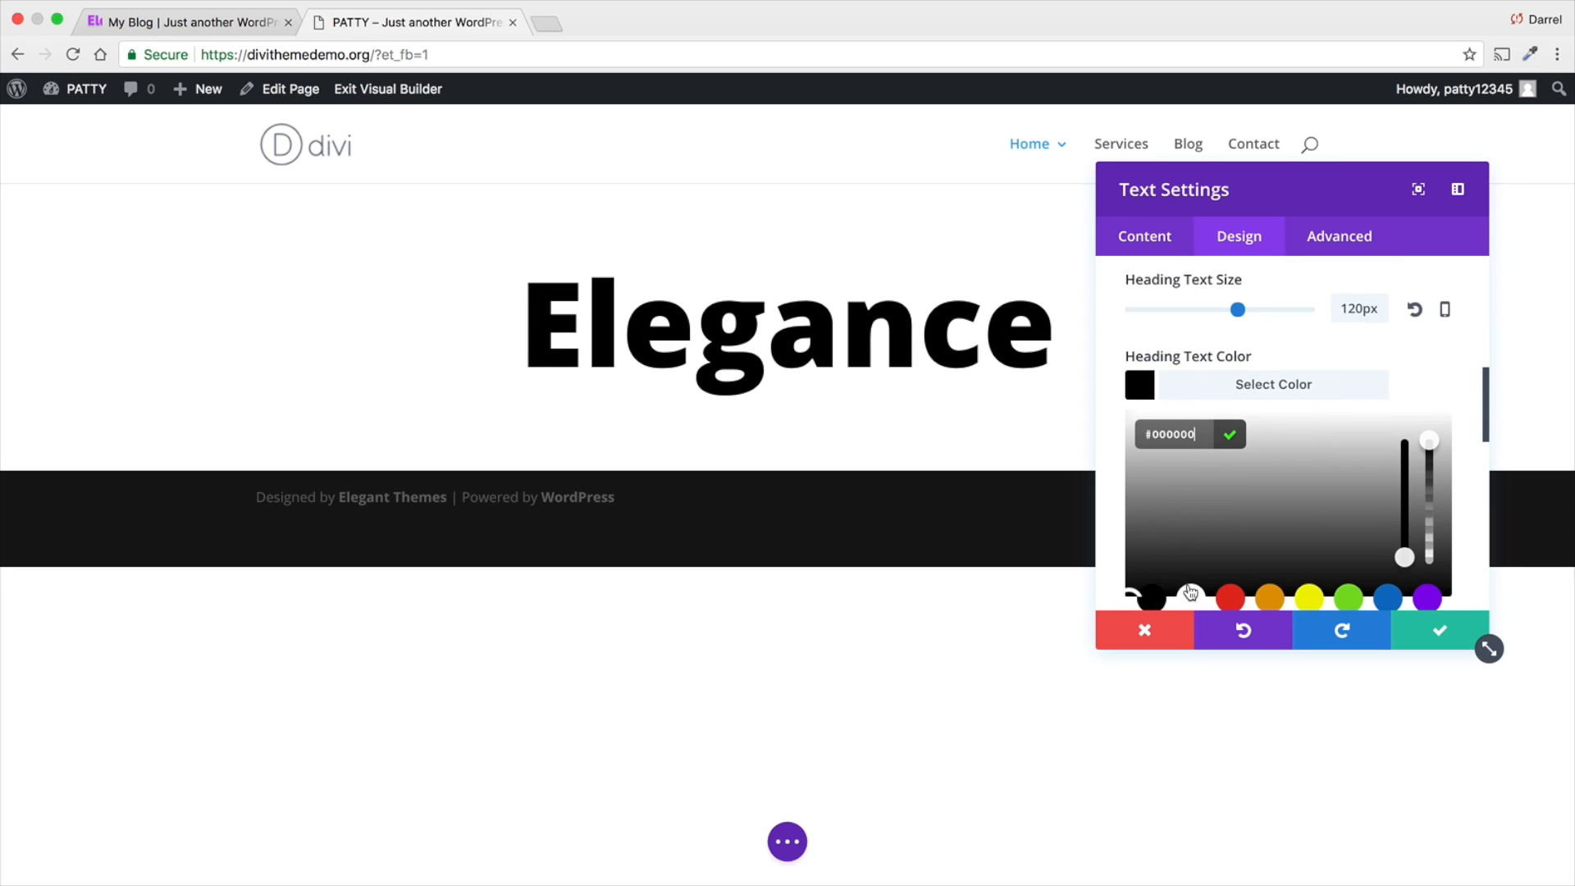
drag(1220, 193, 1253, 135)
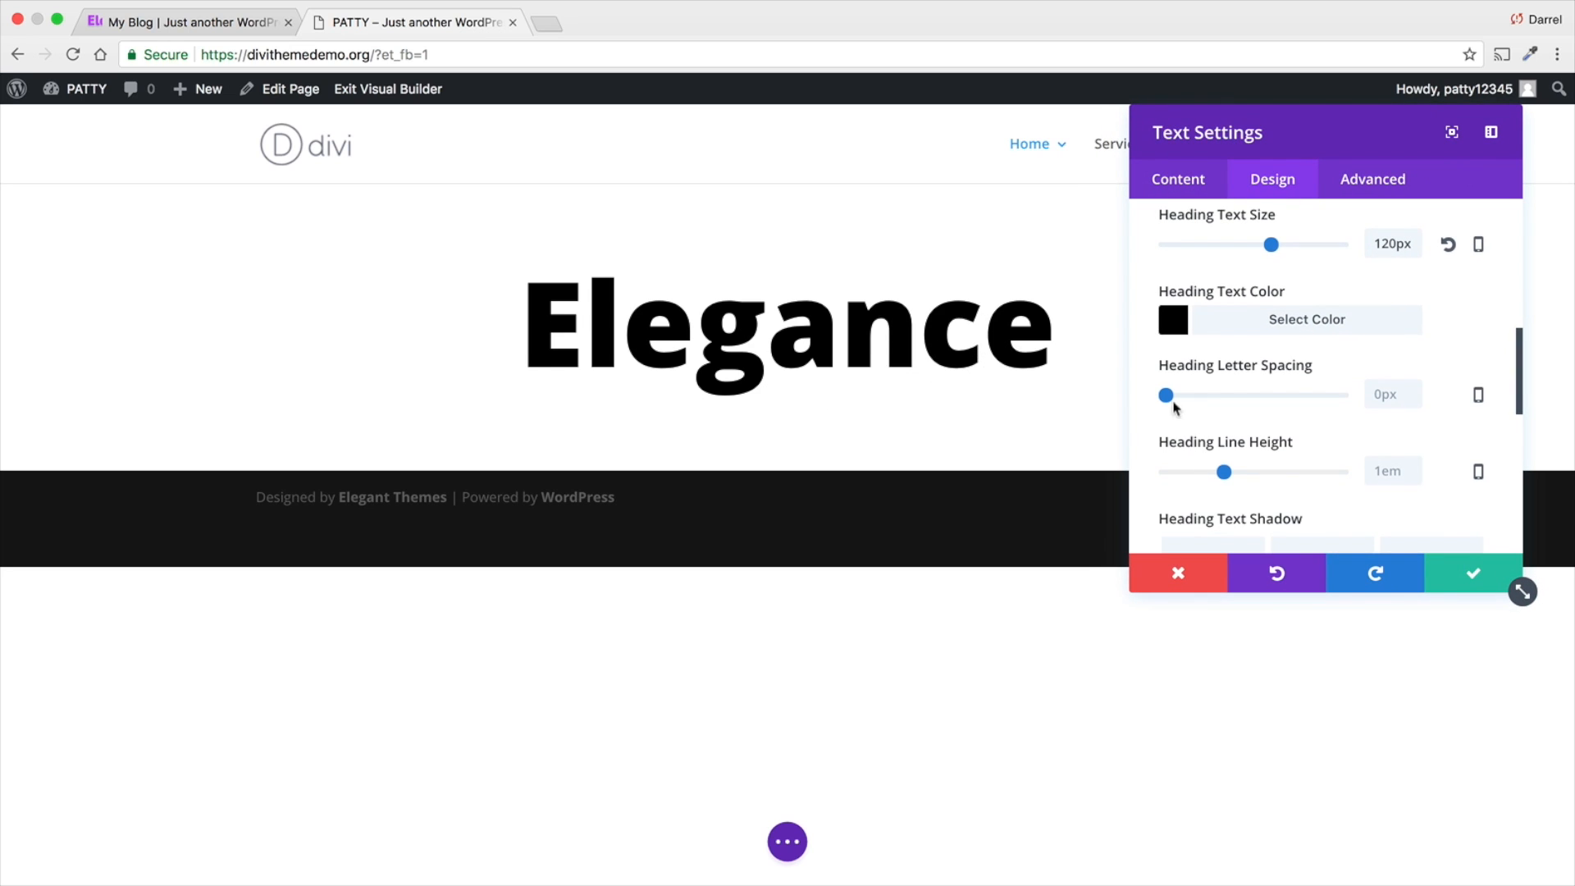
- Try a wider letter spacing on the heading and reset it to the default
drag(1165, 396, 1206, 397)
drag(1239, 138, 1177, 155)
click(1387, 411)
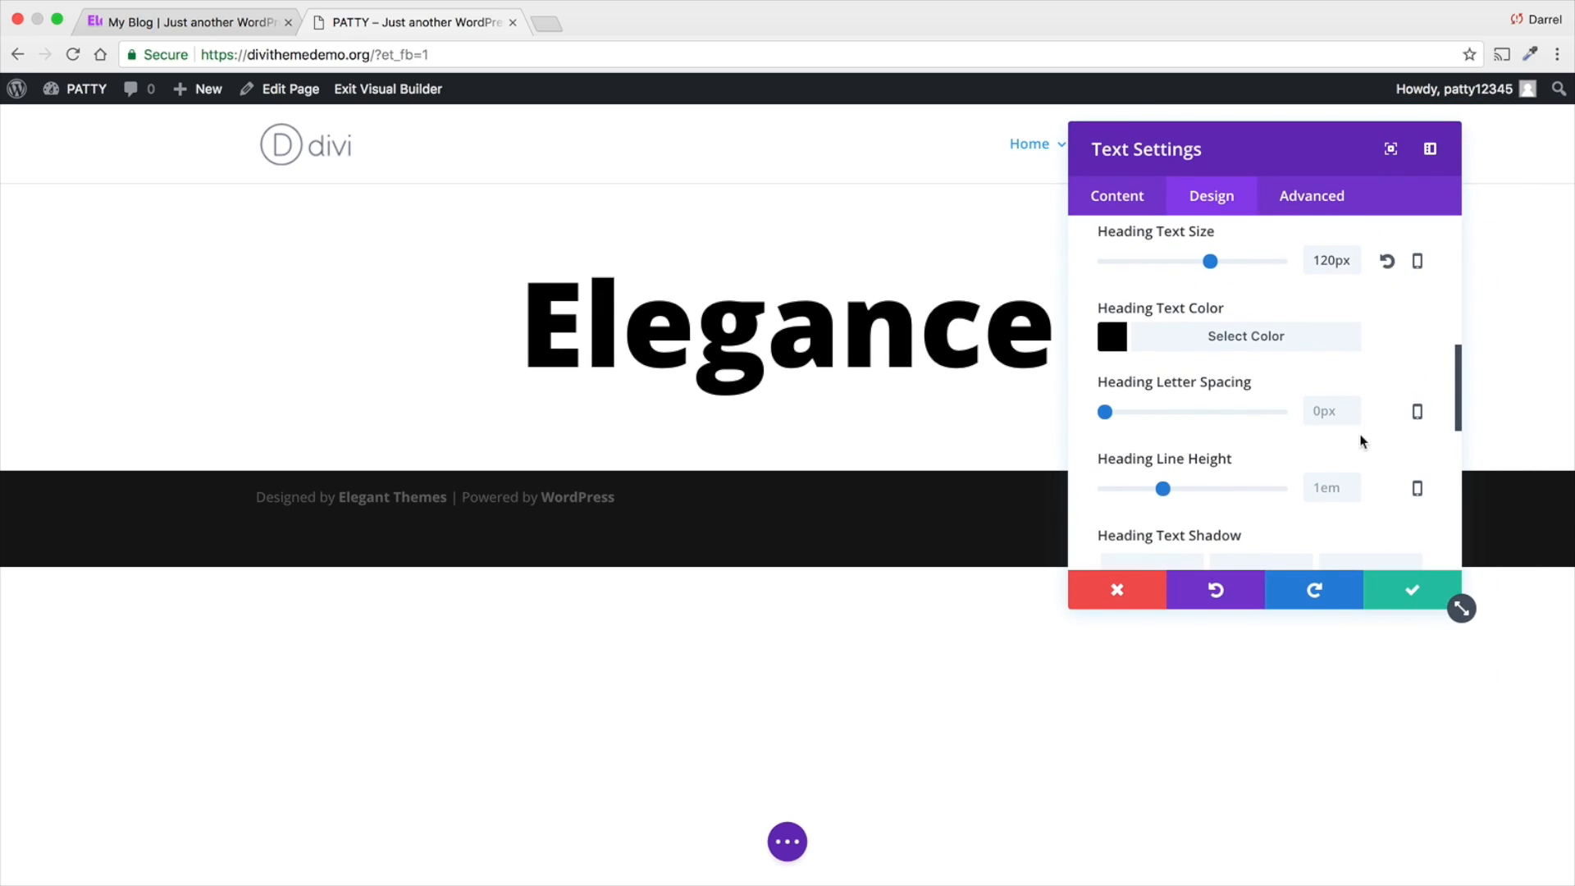
- Try the heading text shadow presets, apply the soft glow shadow, and move the settings window clear of the heading
scroll(1160, 435, down, 1)
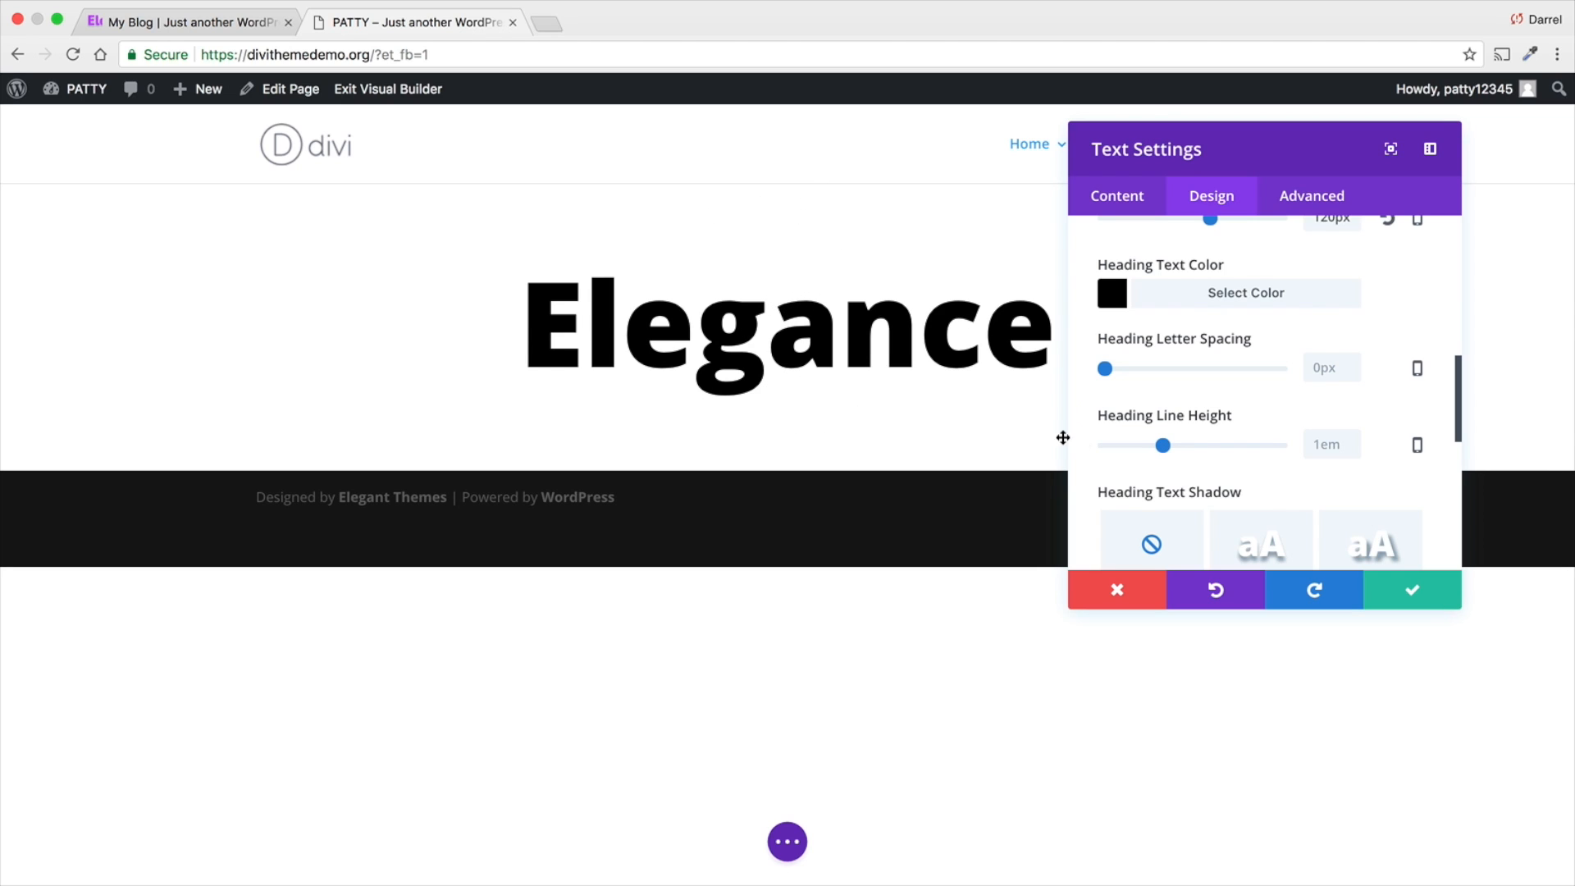
scroll(1086, 439, down, 4)
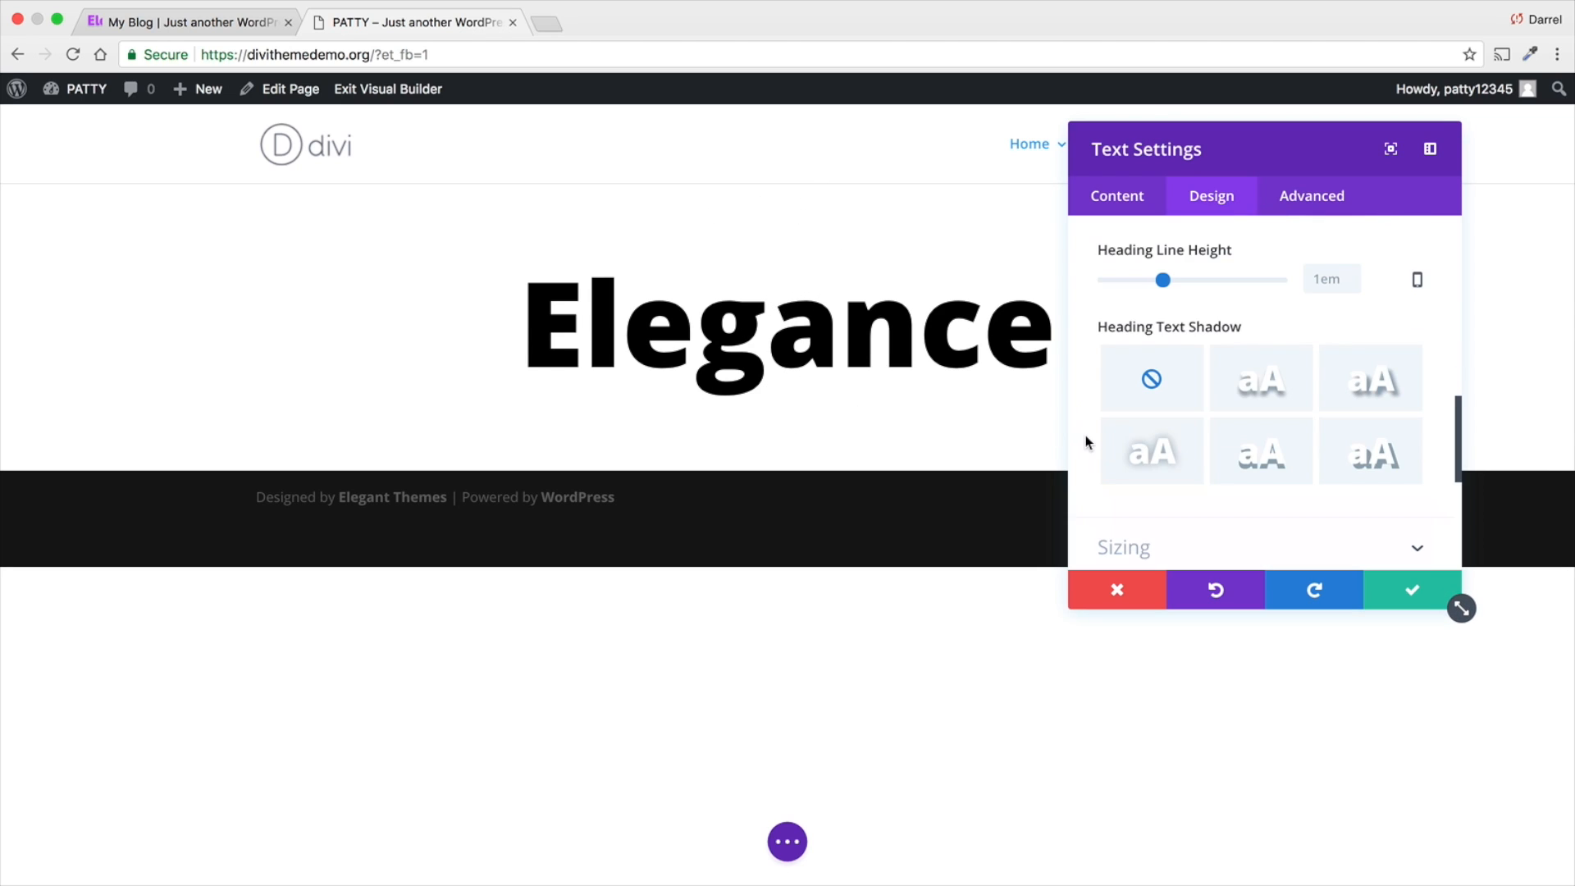
click(1262, 386)
click(1368, 384)
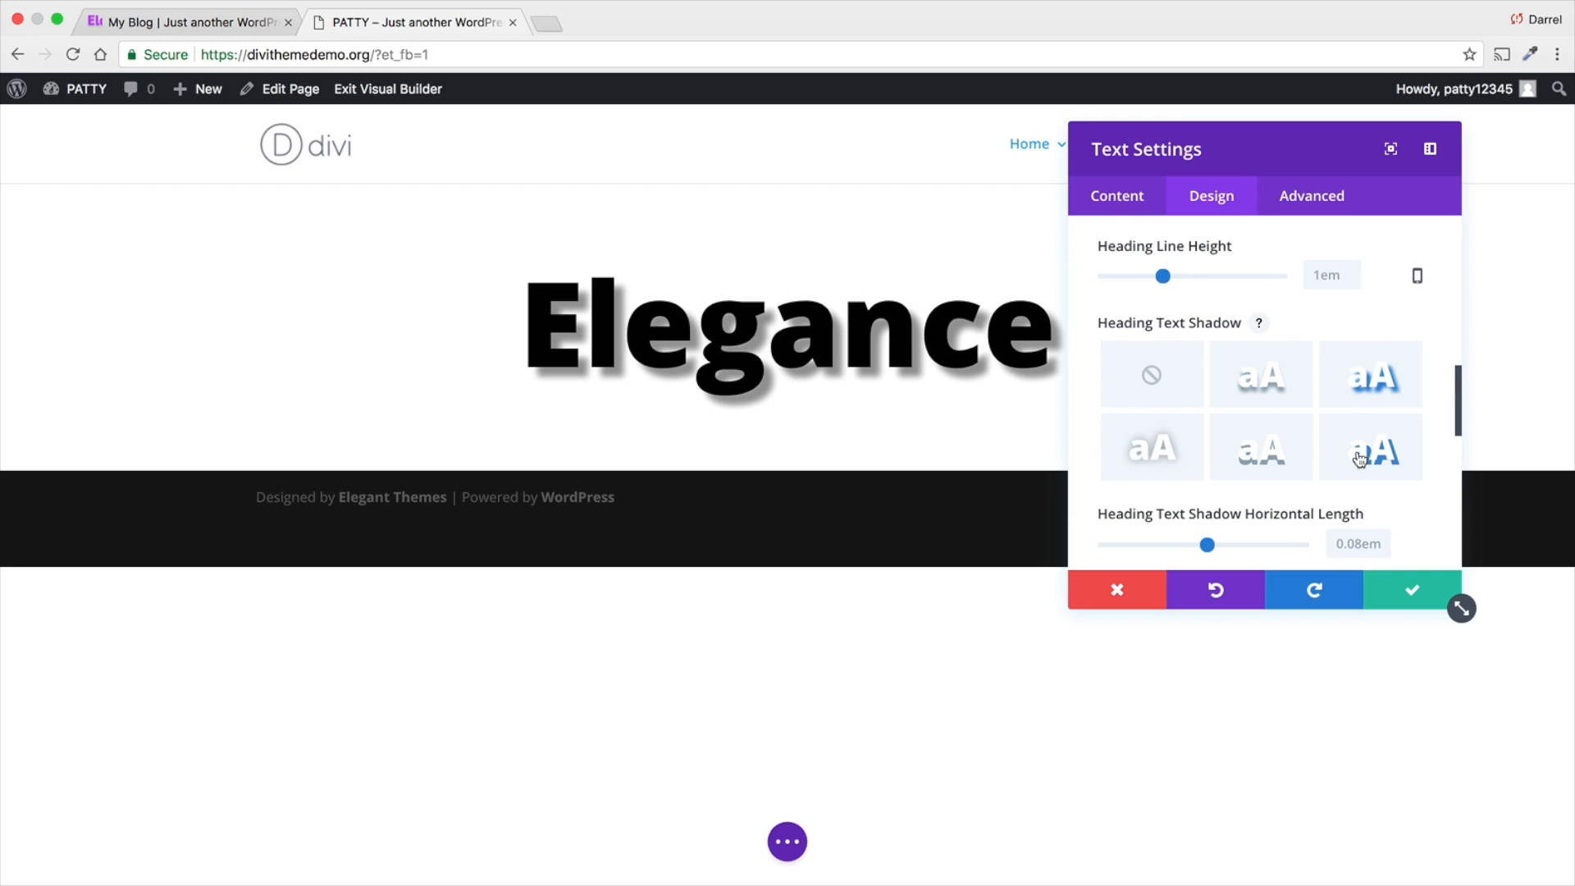
click(1360, 458)
click(1267, 464)
click(1161, 466)
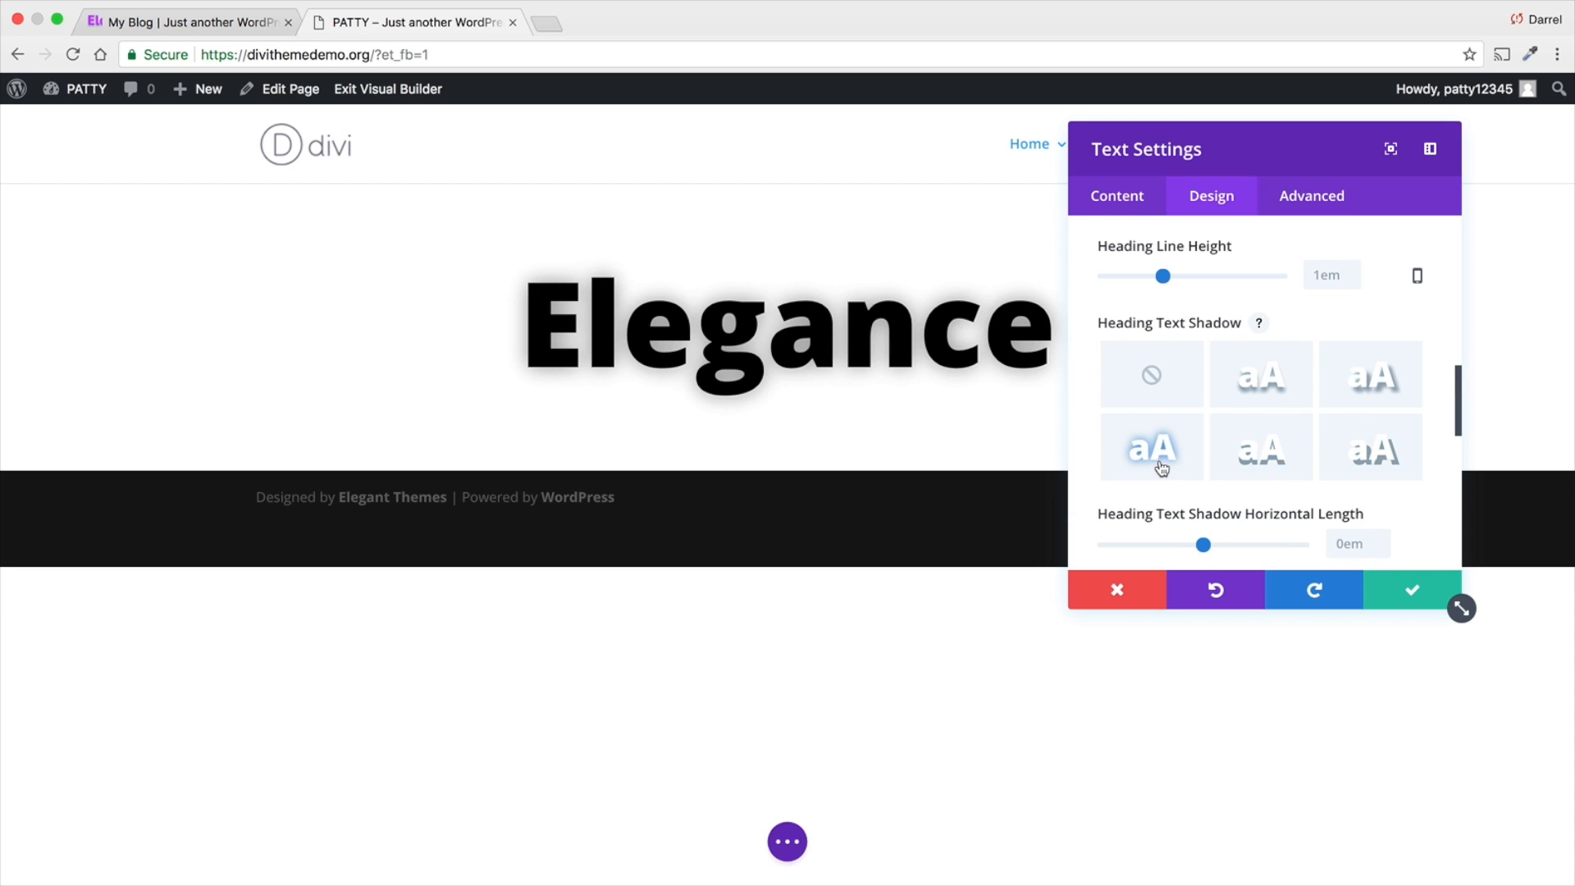
drag(1198, 148, 166, 145)
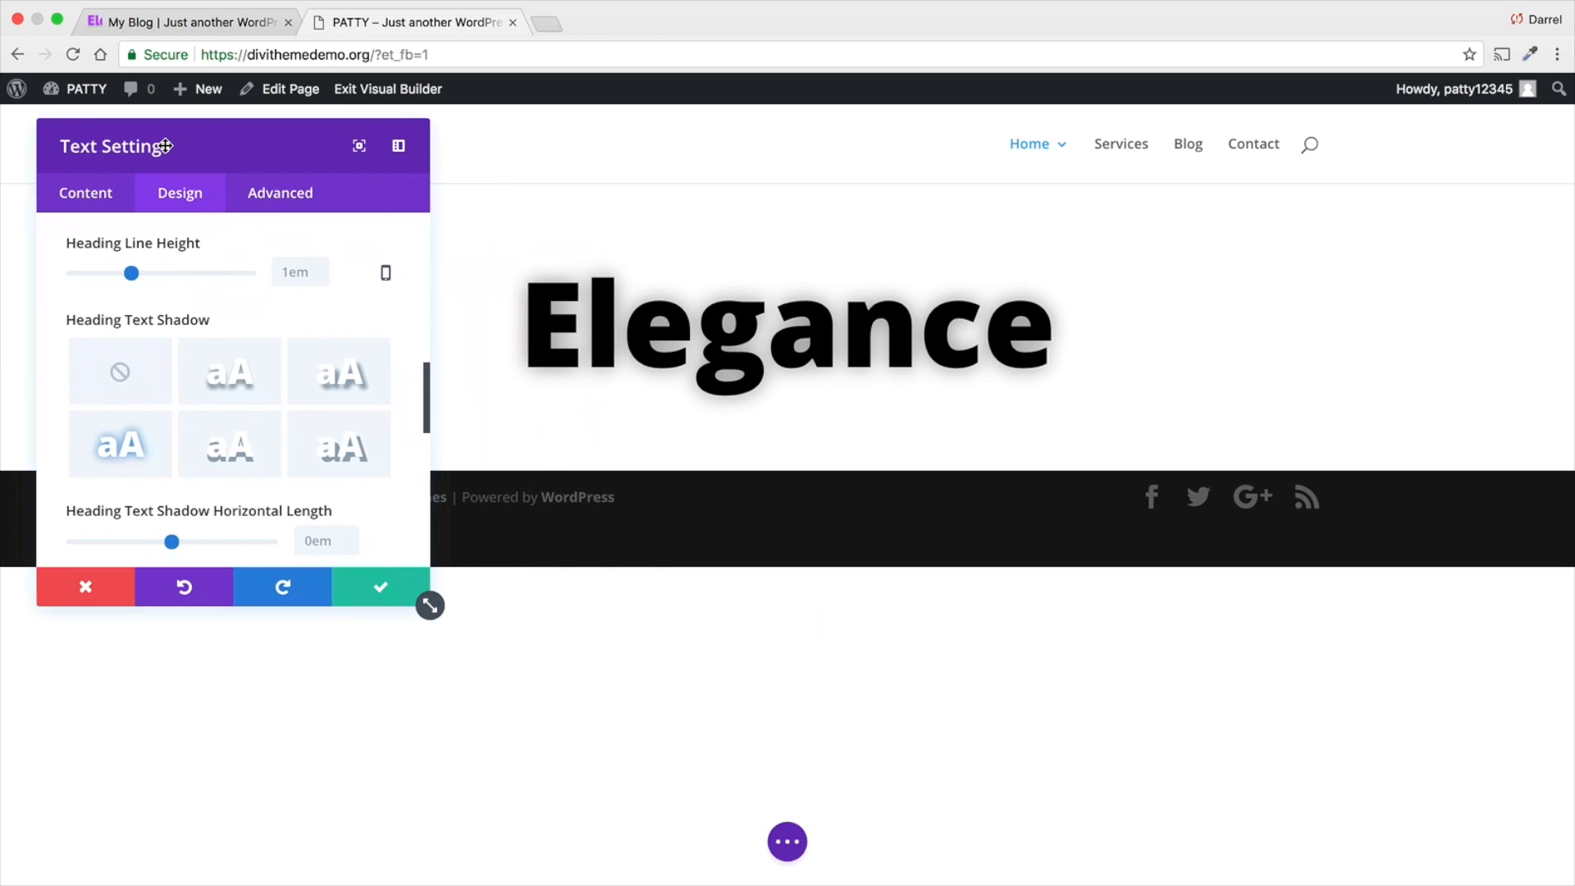
- Try the diagonal soft and the hard downward text shadow presets on the Elegance heading
click(332, 365)
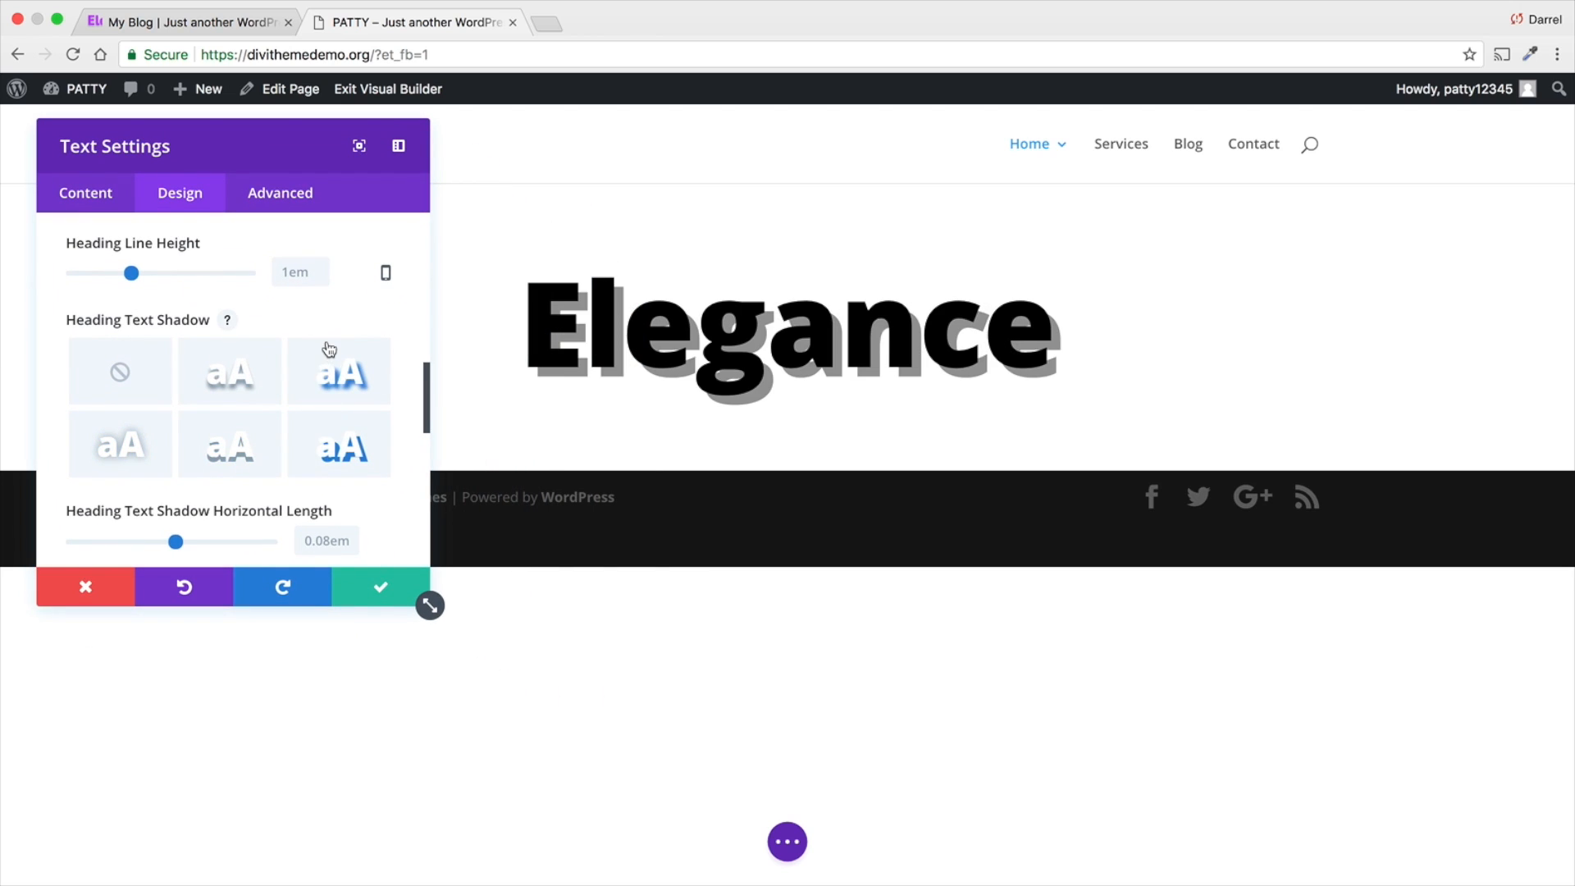
click(254, 460)
drag(279, 136, 393, 171)
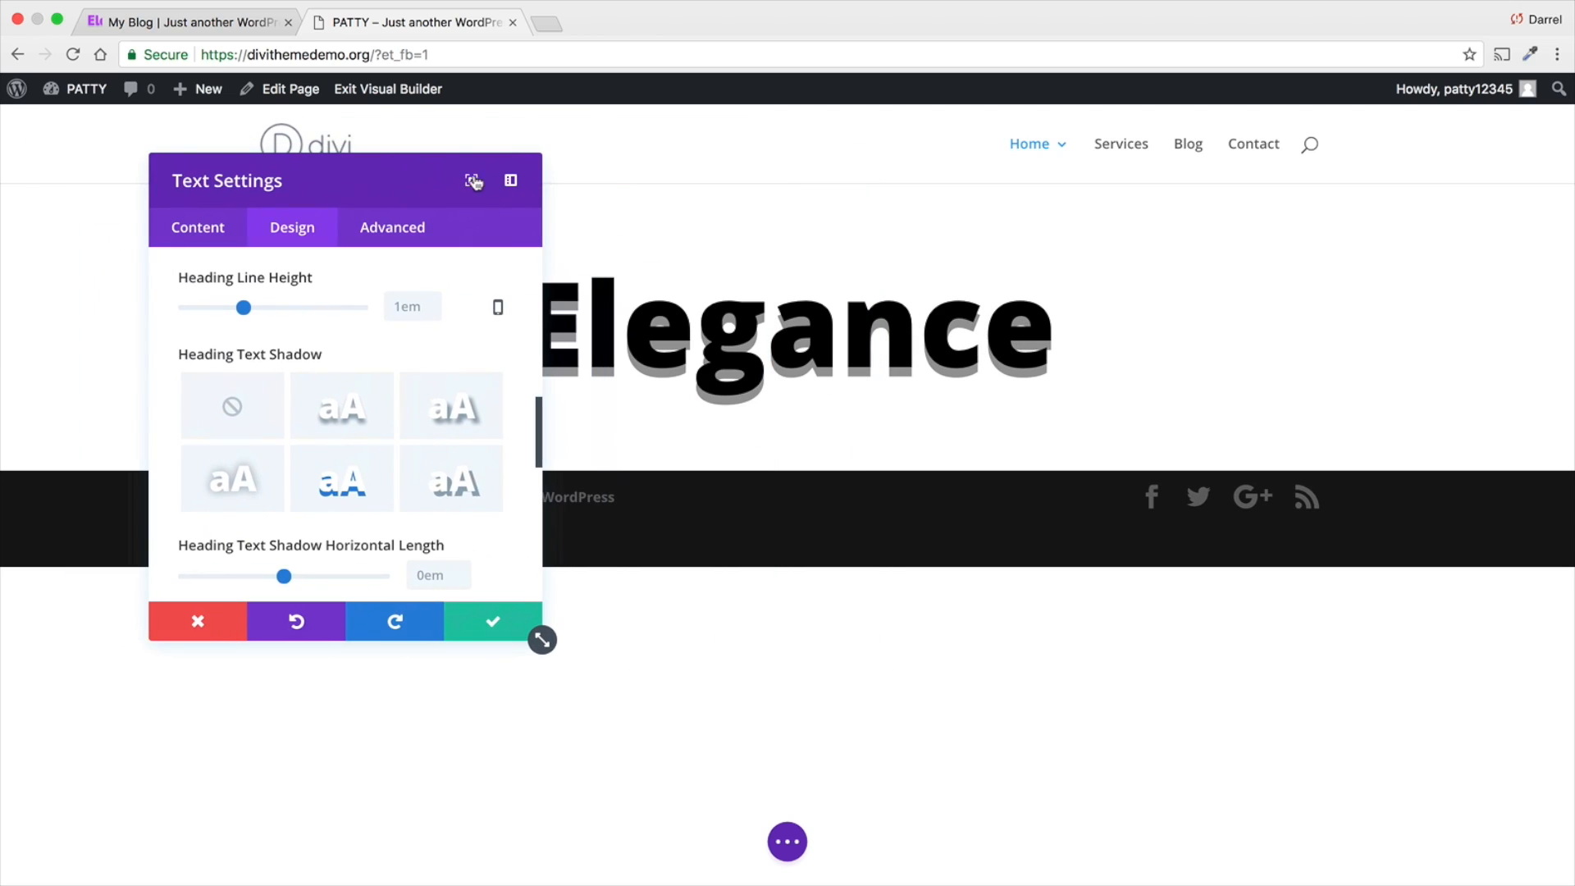
- Try the settings window docked beside the page and in full screen, and return it to a floating window next to the heading
click(510, 188)
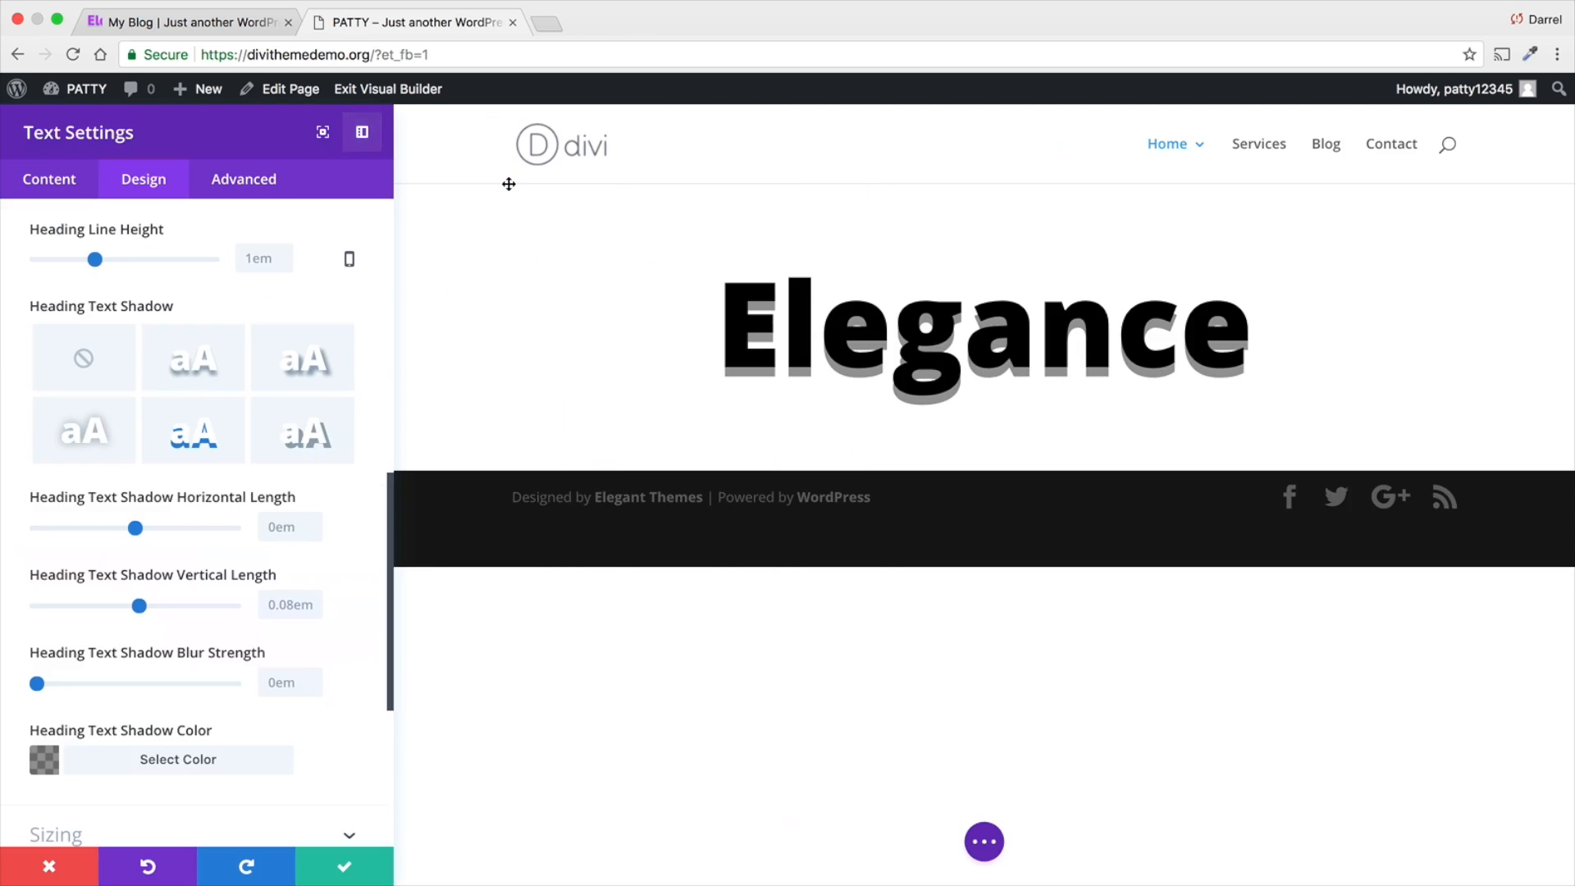
click(321, 138)
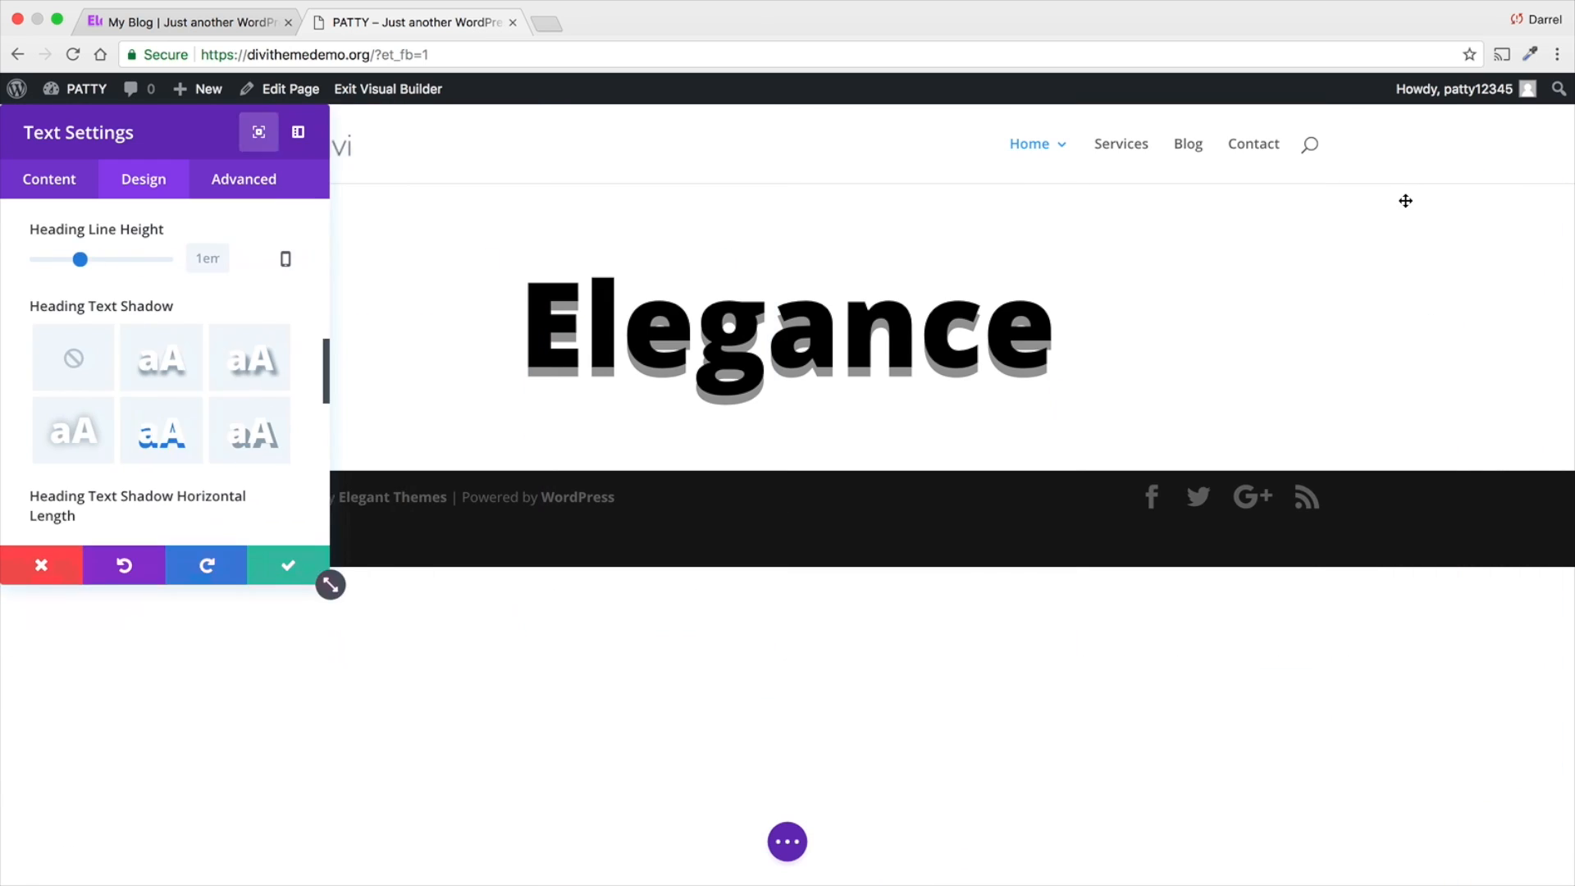
click(1419, 199)
drag(205, 131, 294, 176)
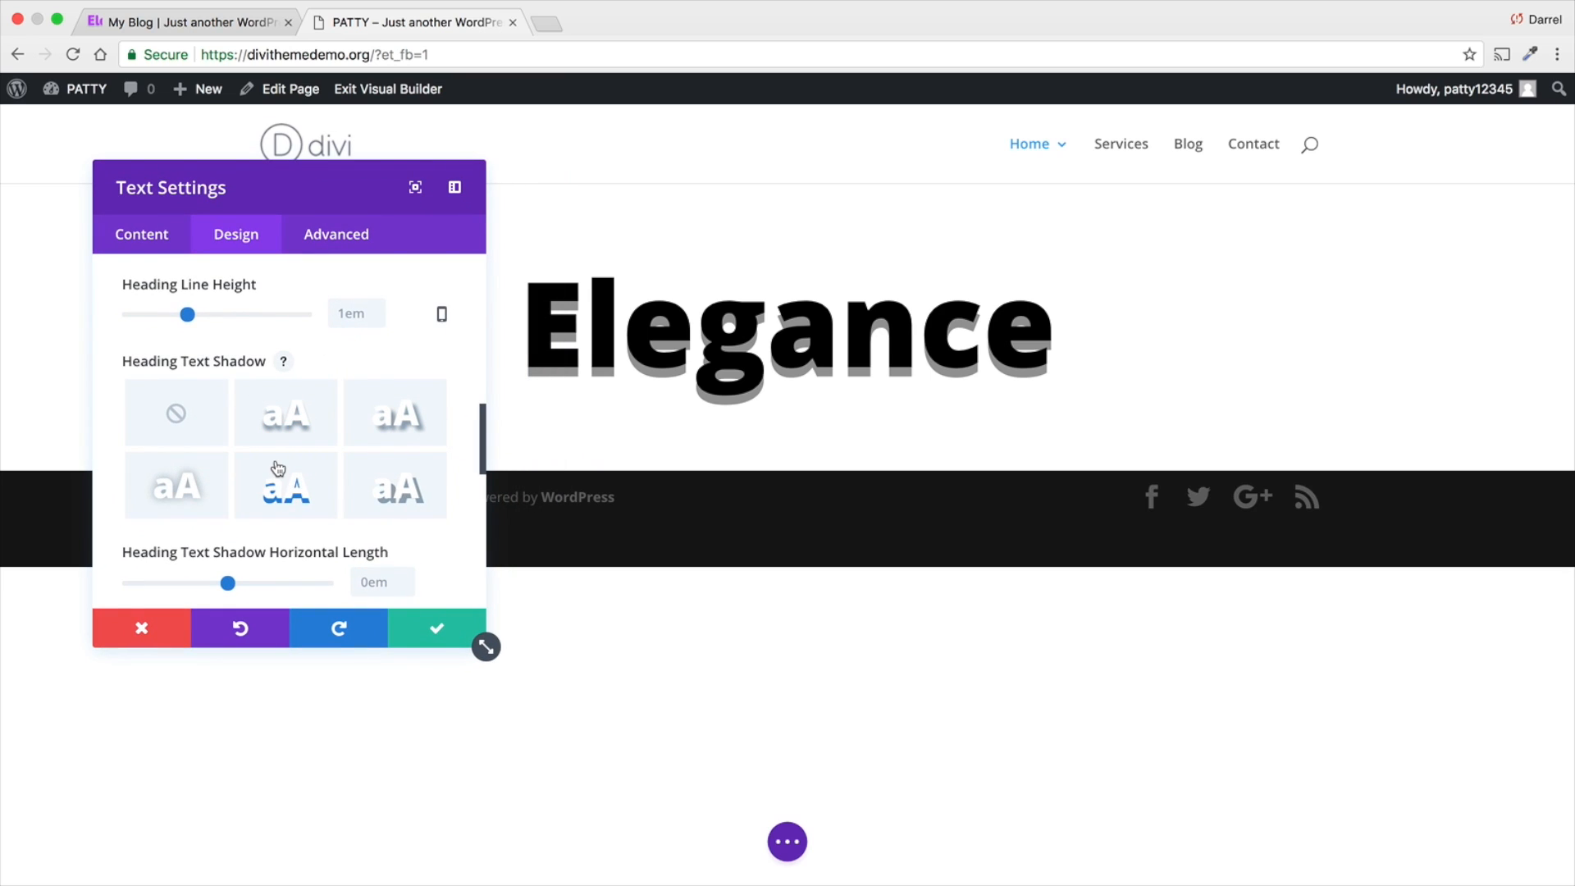
drag(294, 186, 199, 174)
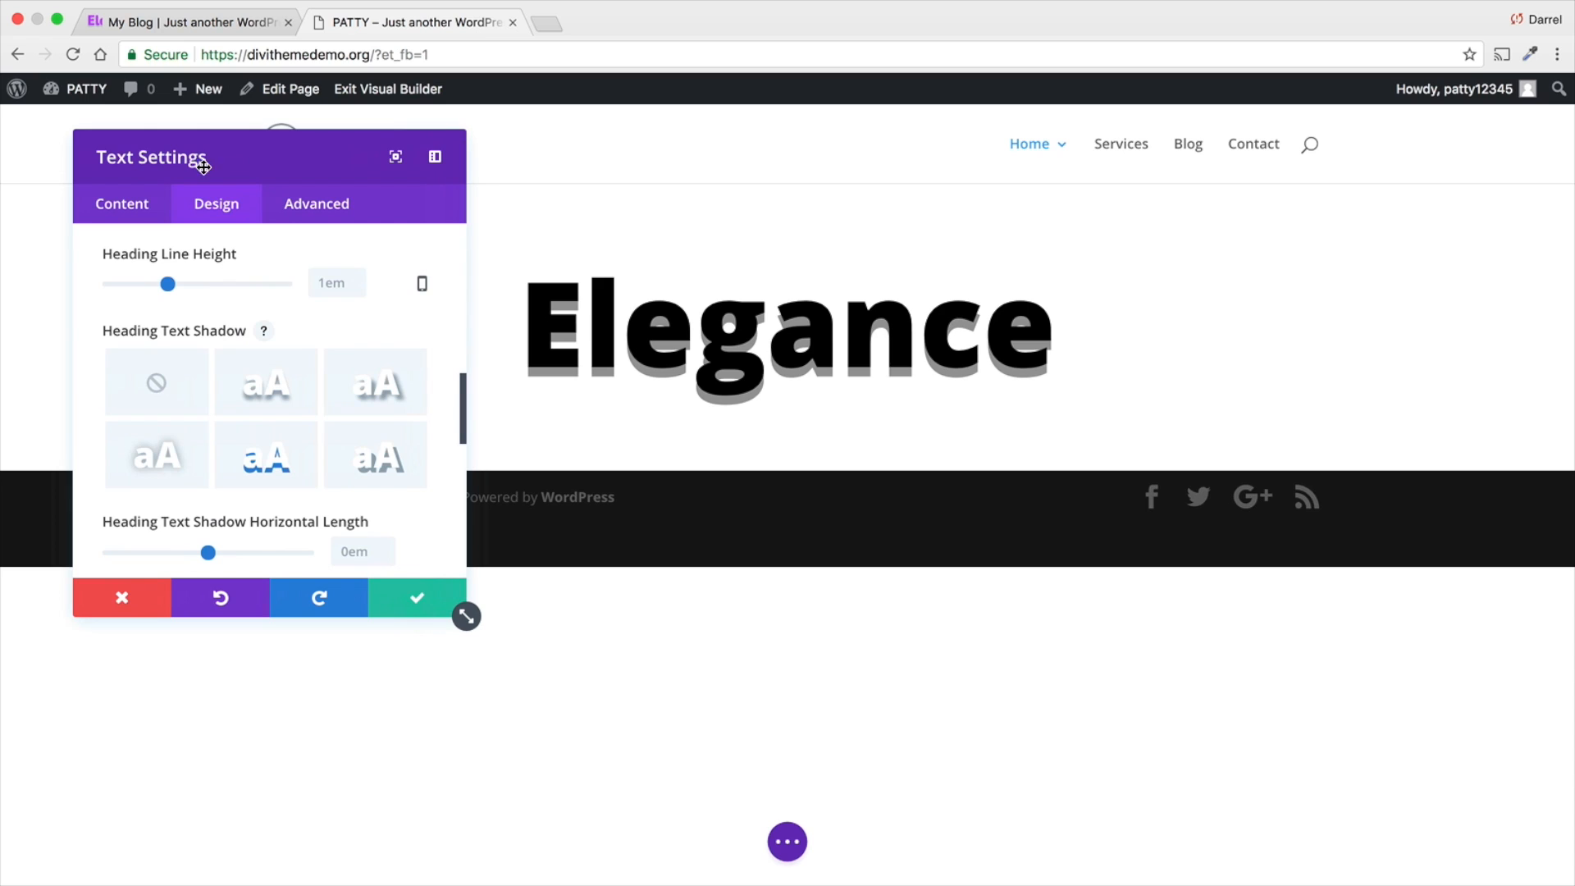
- Shift the heading's text shadow sideways to a horizontal length of -0.15em
scroll(232, 443, down, 1)
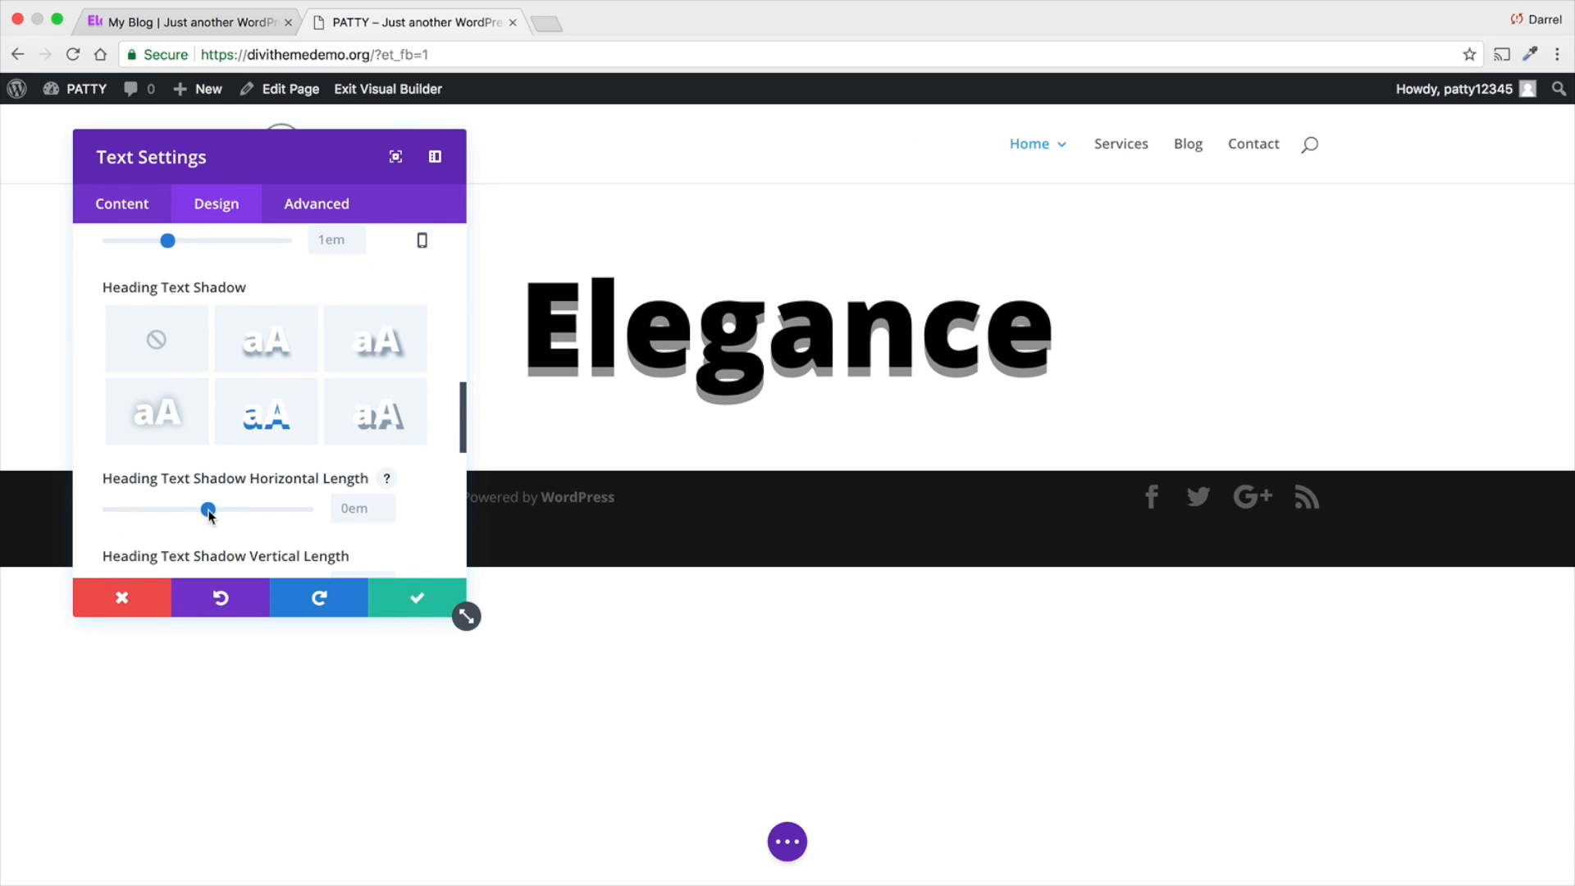
mouse_move(208, 510)
mouse_down()
mouse_move(235, 512)
mouse_move(202, 515)
mouse_up()
drag(229, 162, 177, 149)
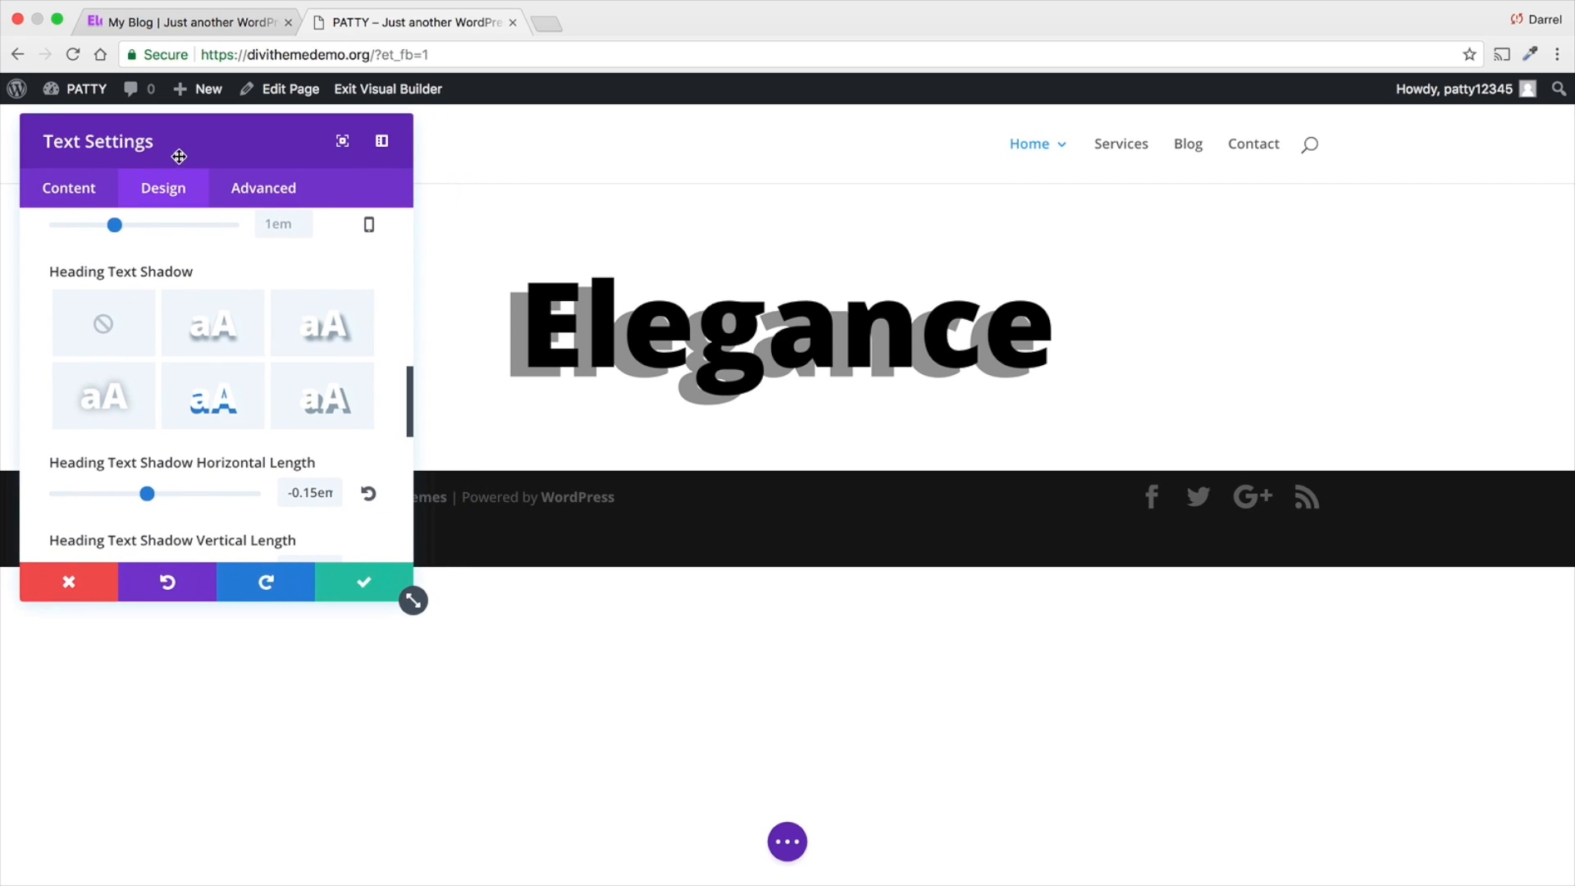
- Try the hard diagonal shadow preset on the heading with a horizontal length of -0.05em and a vertical length of -0.07em
click(300, 406)
drag(158, 493, 151, 543)
scroll(168, 480, down, 1)
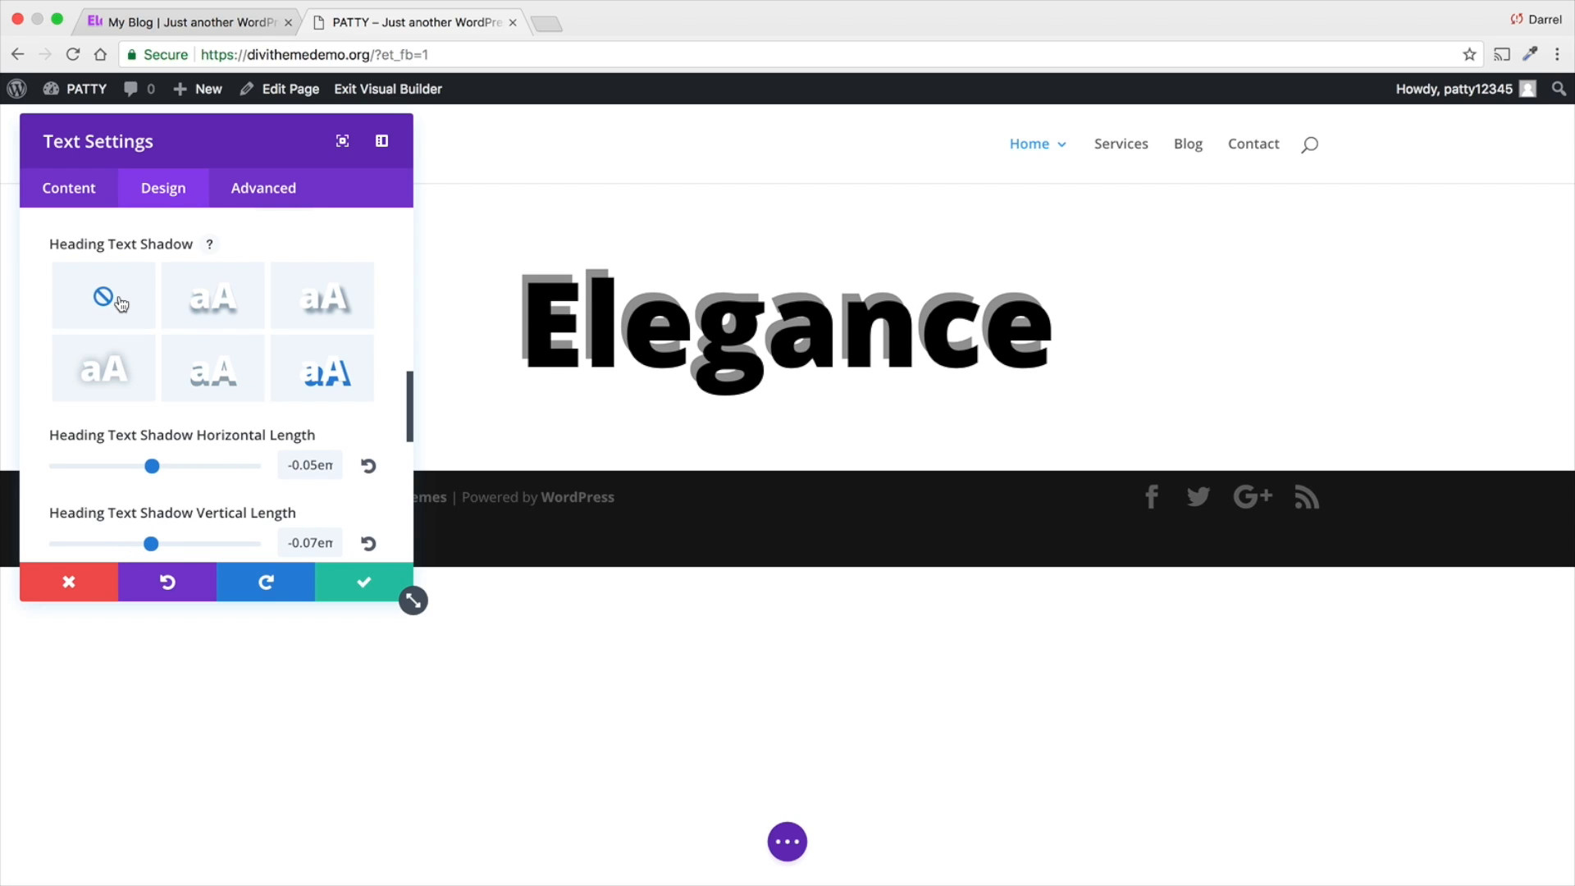
- Set the heading shadow's blur strength to 0.22em and its color to red
scroll(213, 414, down, 1)
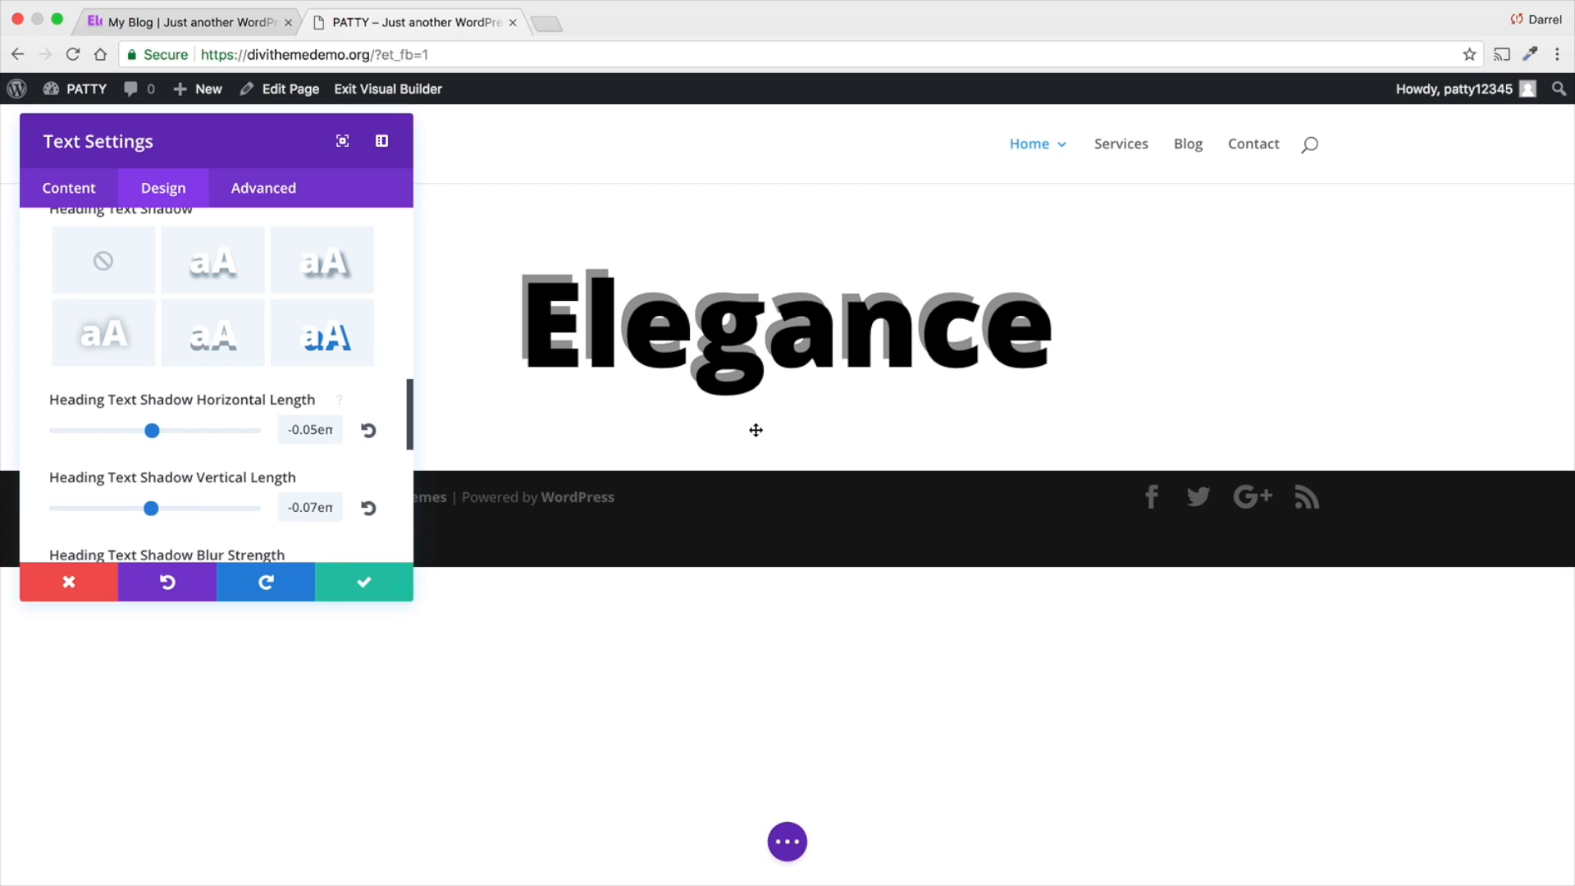
scroll(151, 406, down, 2)
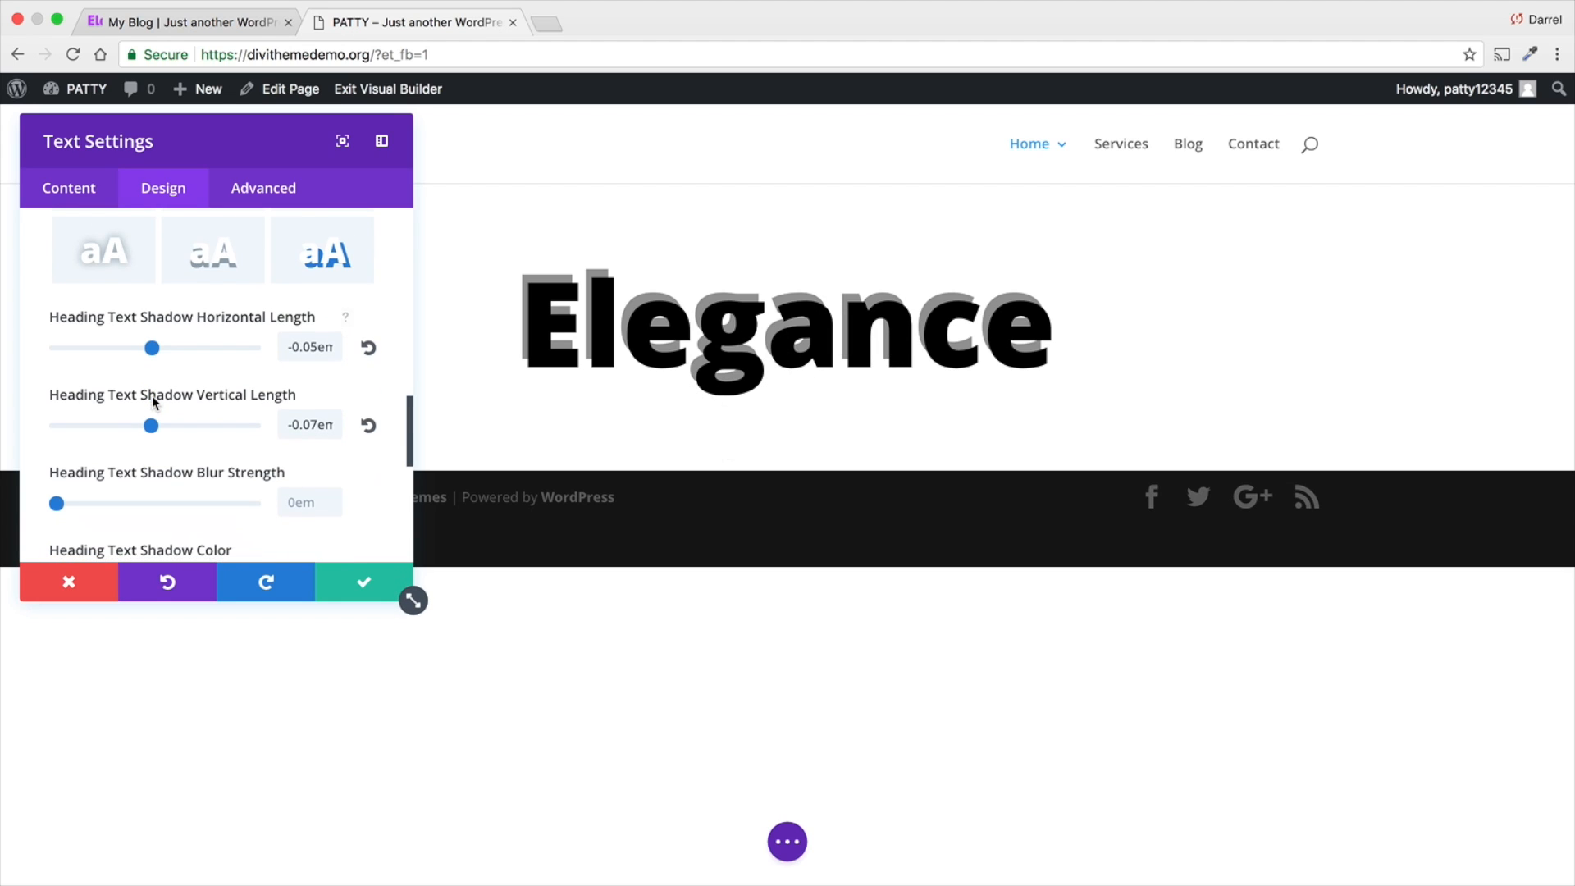
mouse_move(59, 503)
mouse_down()
mouse_move(169, 505)
mouse_move(48, 508)
mouse_move(78, 509)
mouse_up()
scroll(78, 504, down, 3)
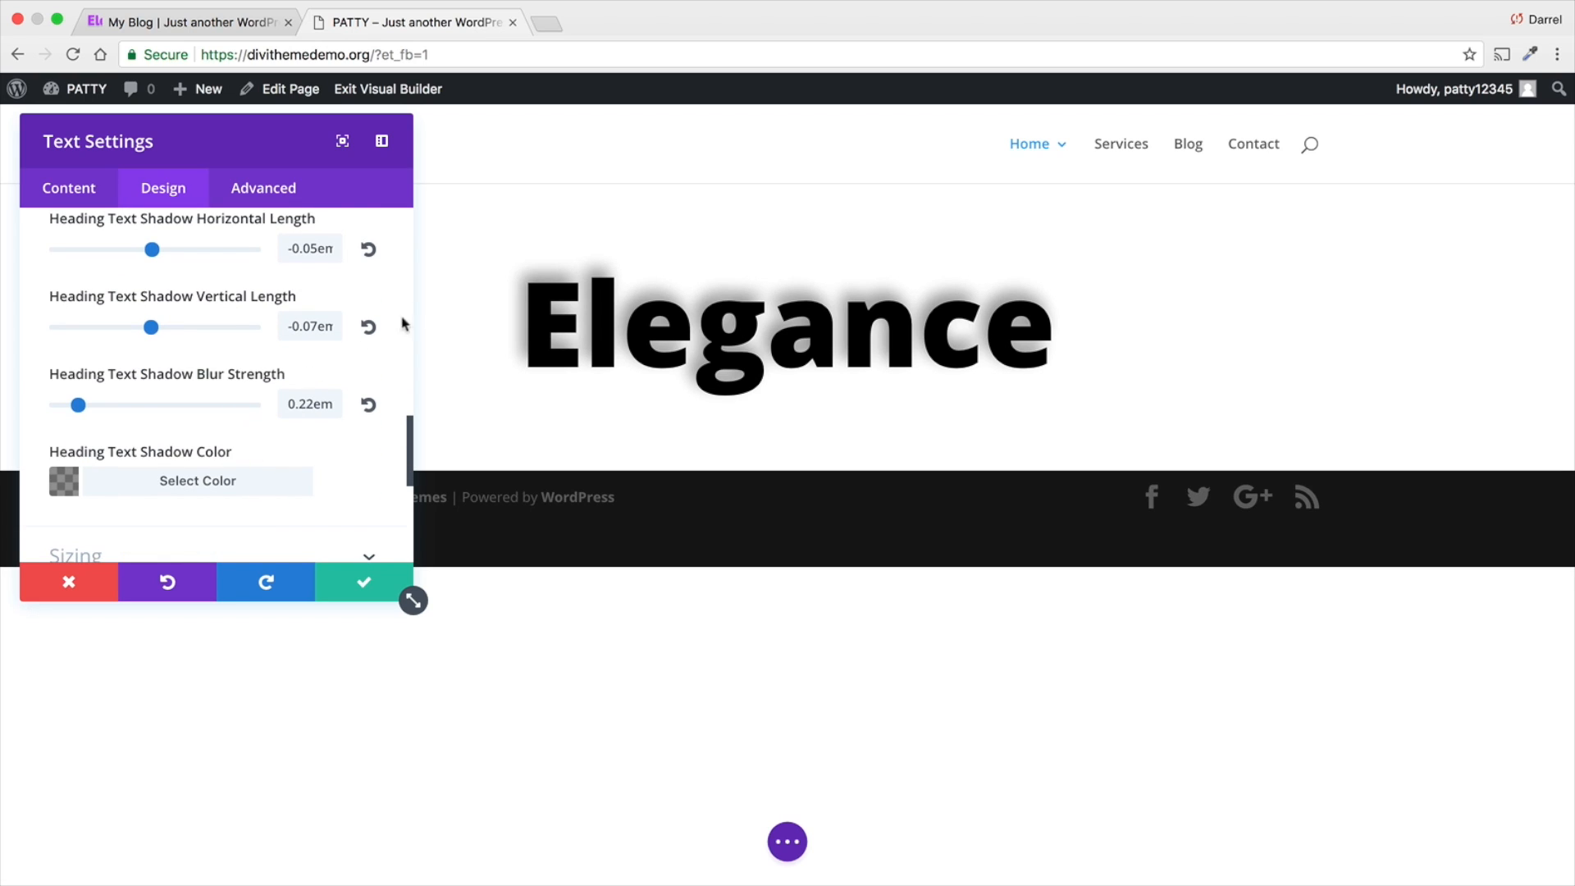
click(205, 481)
click(155, 417)
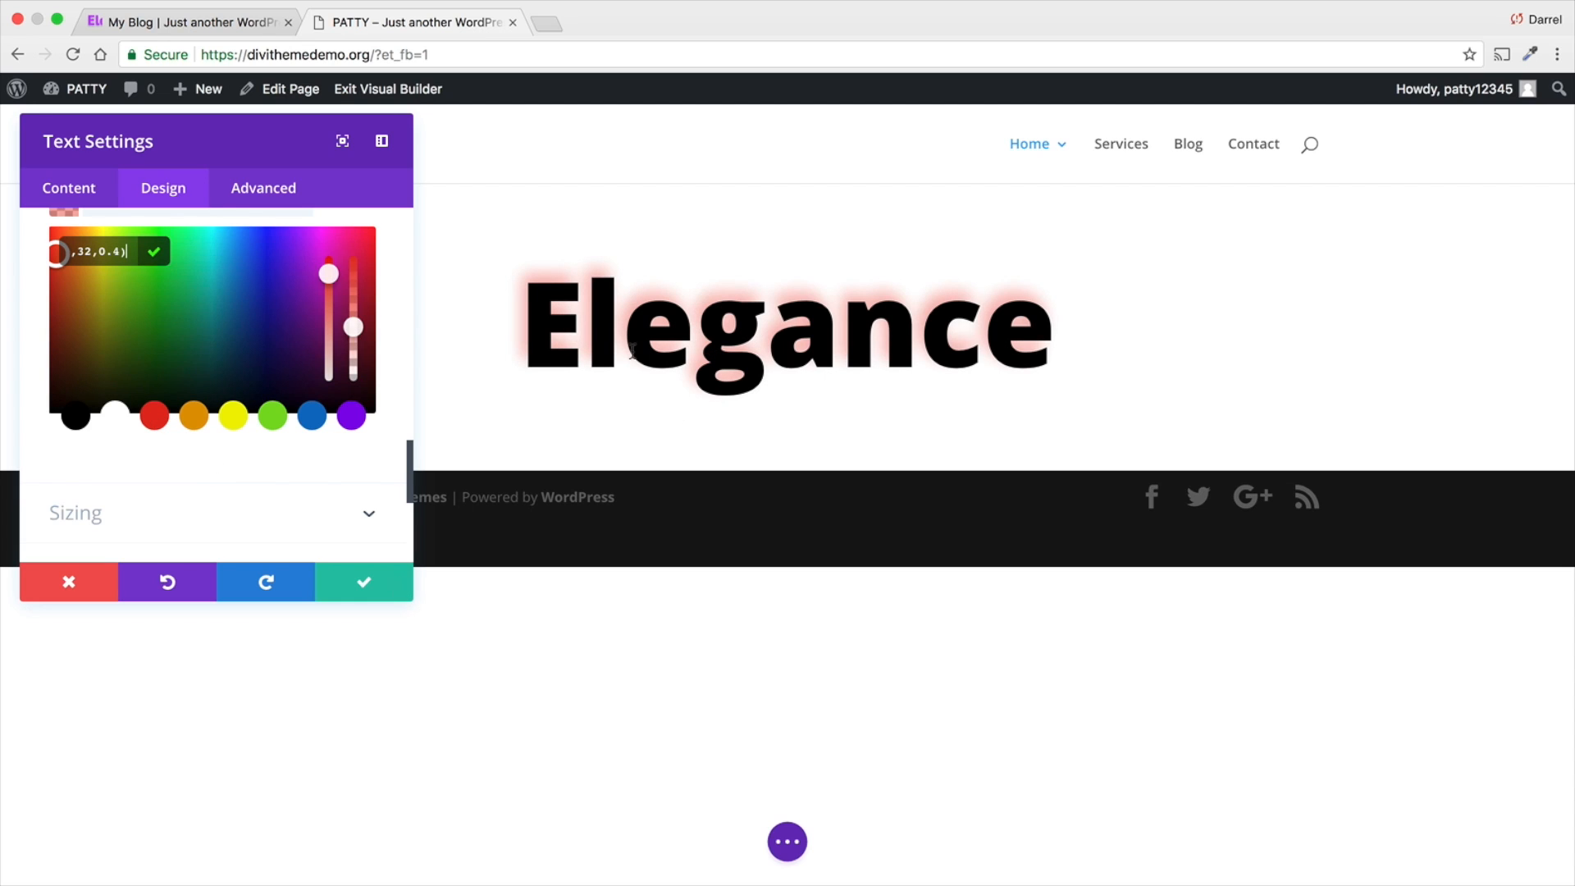
scroll(328, 410, up, 3)
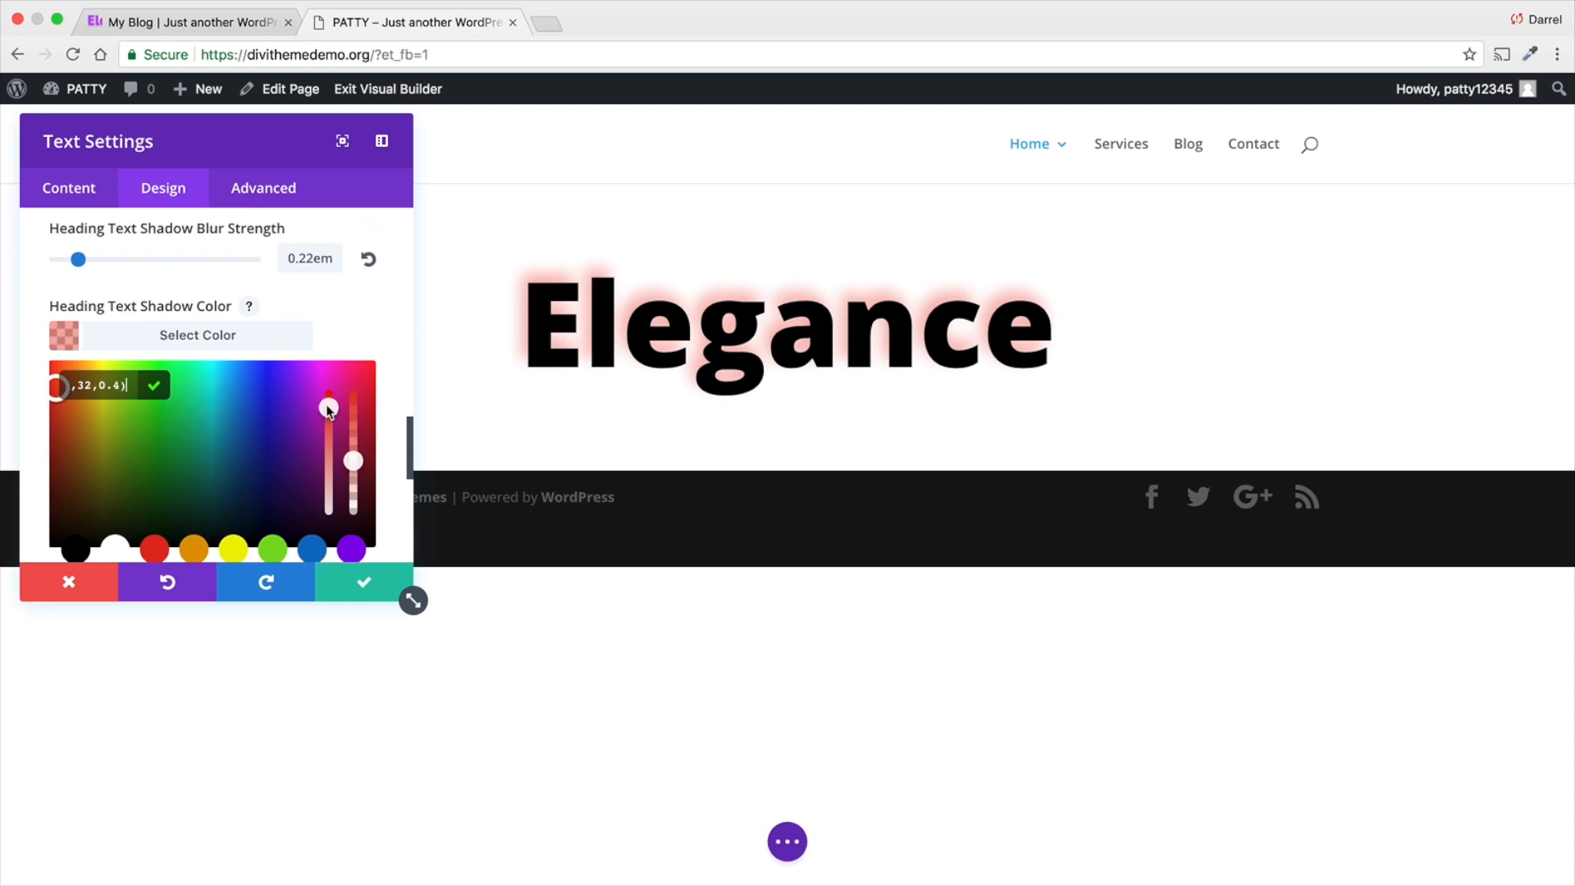
- Remove the text shadow from the heading and save the text module's settings
scroll(225, 367, up, 6)
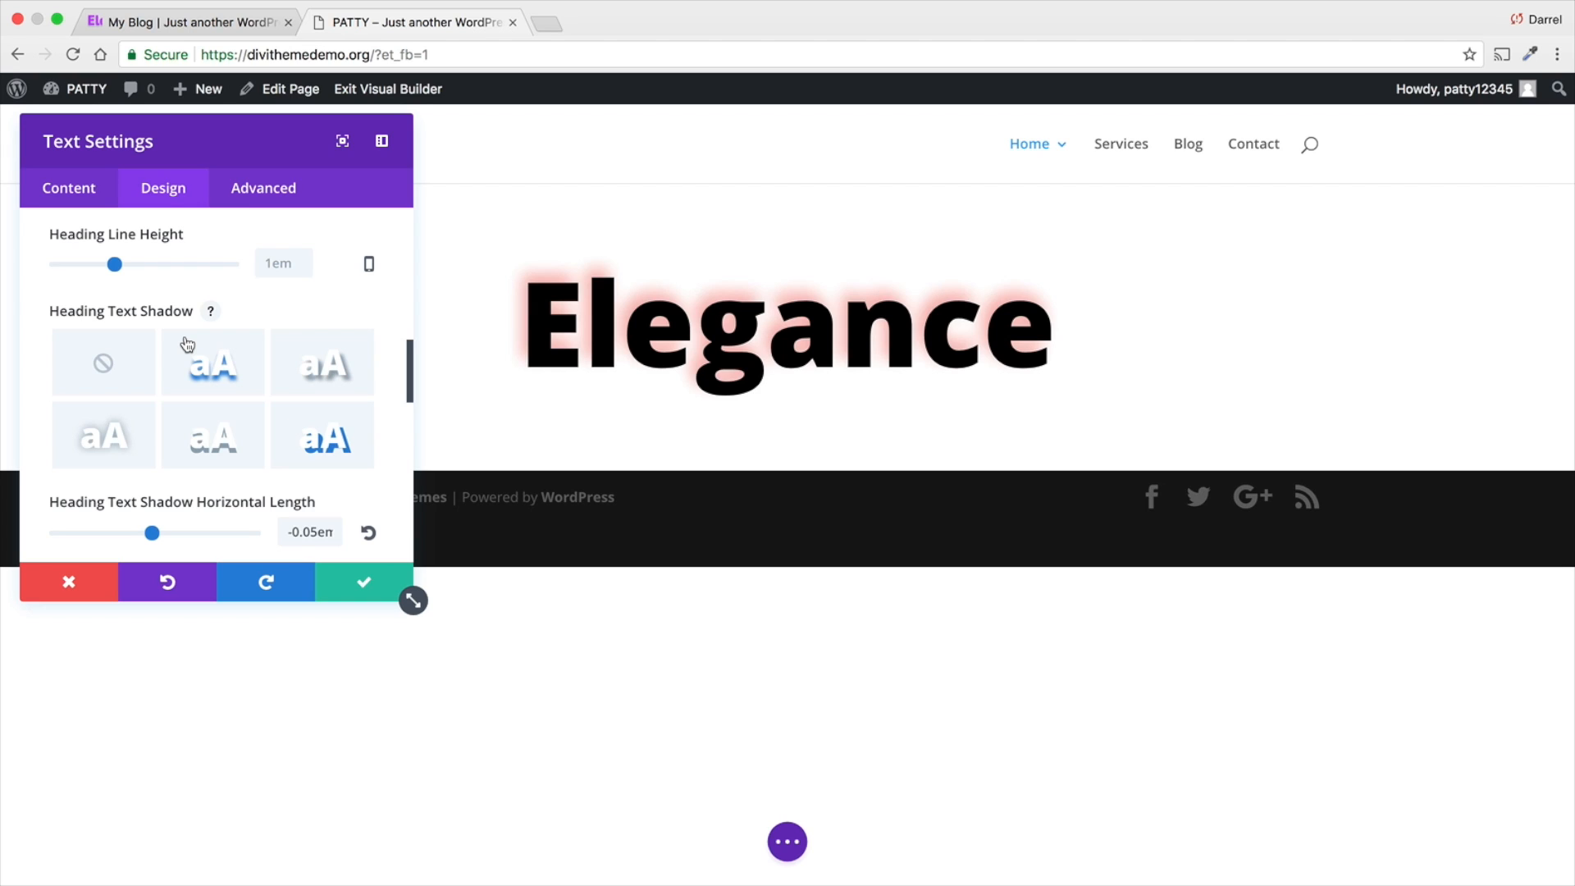
click(111, 374)
scroll(113, 367, down, 3)
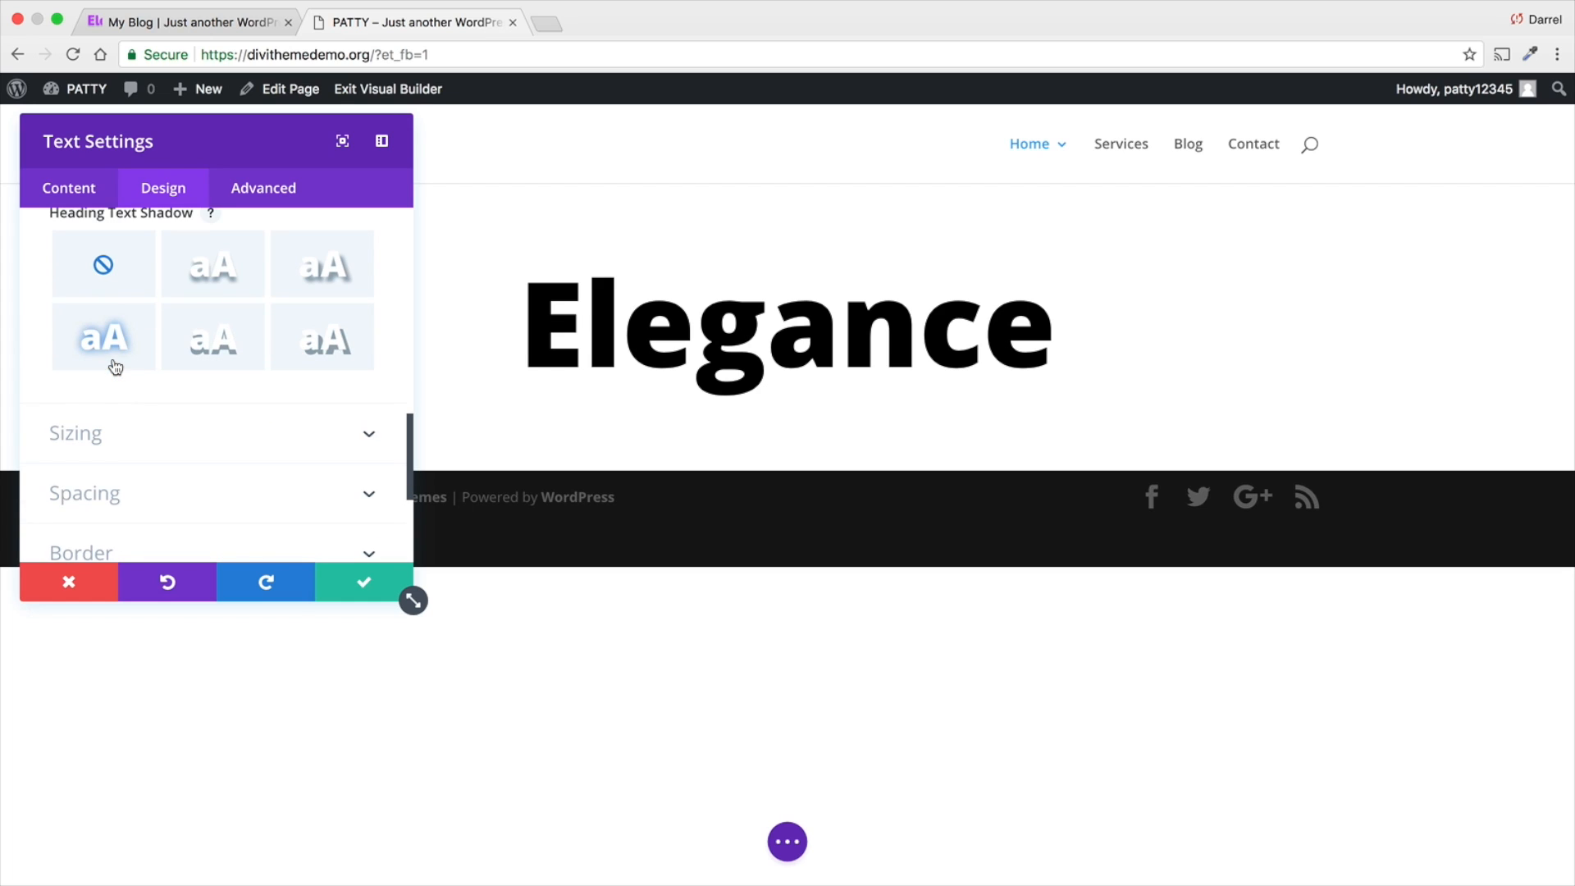
click(354, 587)
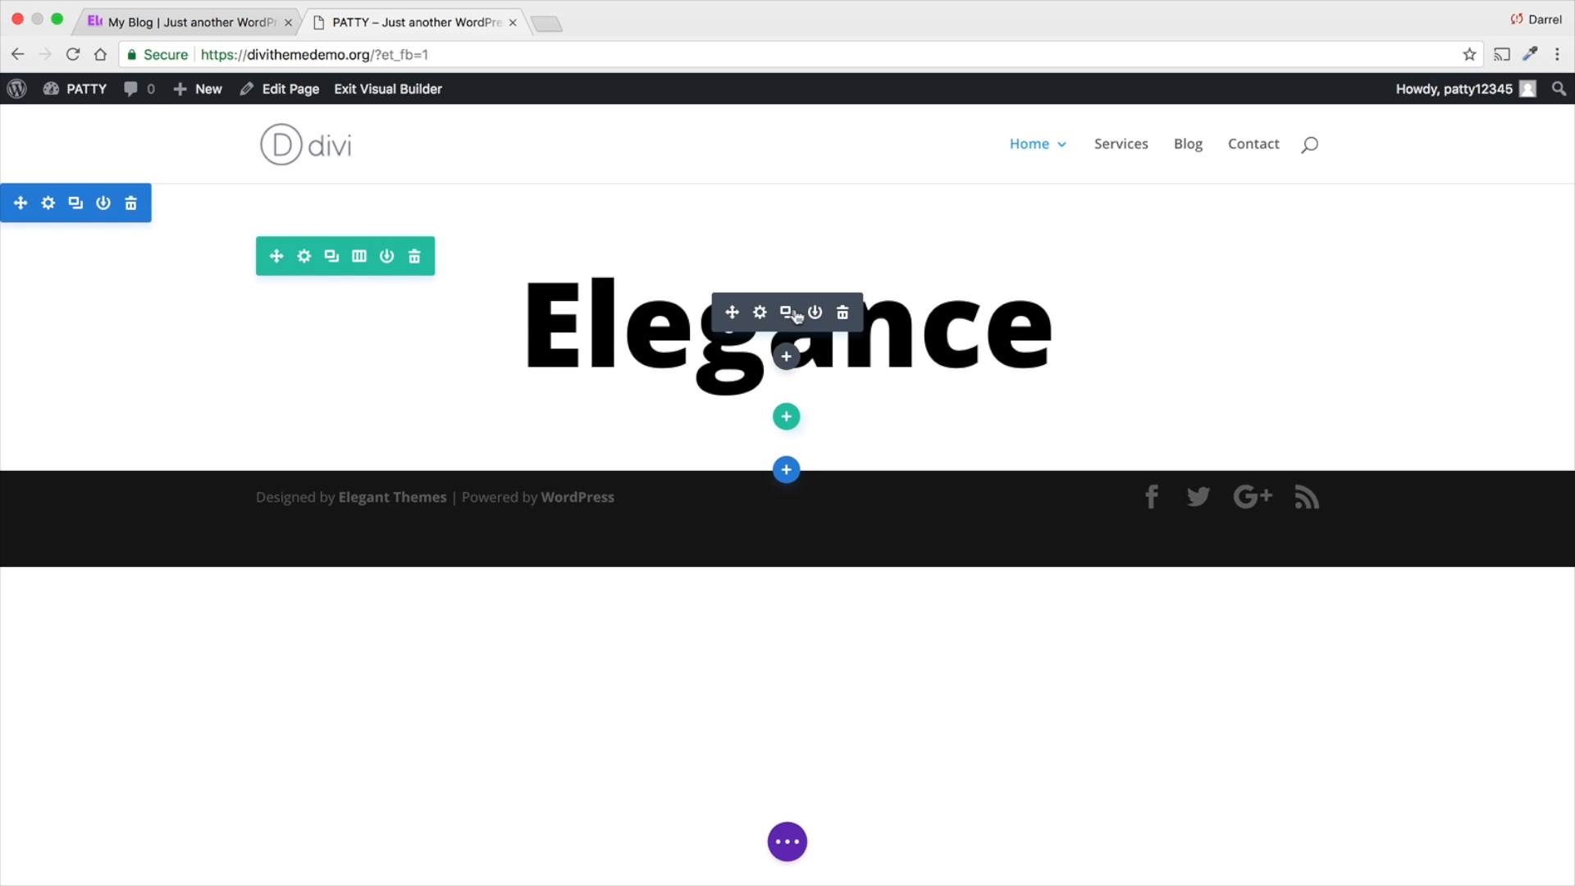
- Try adding the placeholder line "jeijgerijgeriojgeorijgoerij" below the heading within the same text module
click(765, 318)
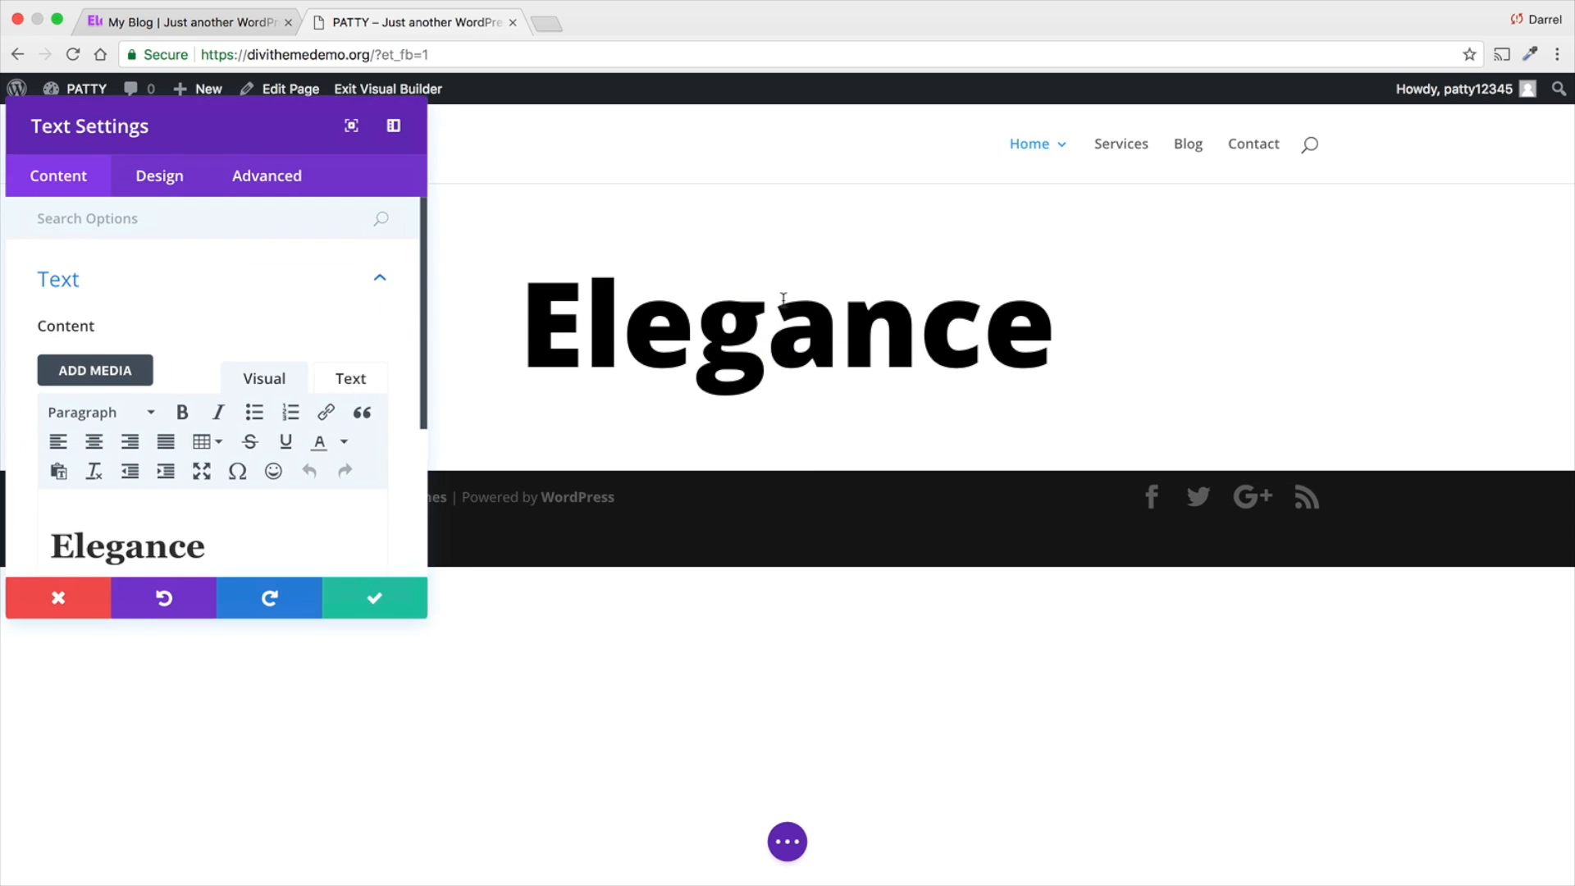
click(284, 493)
key(Return)
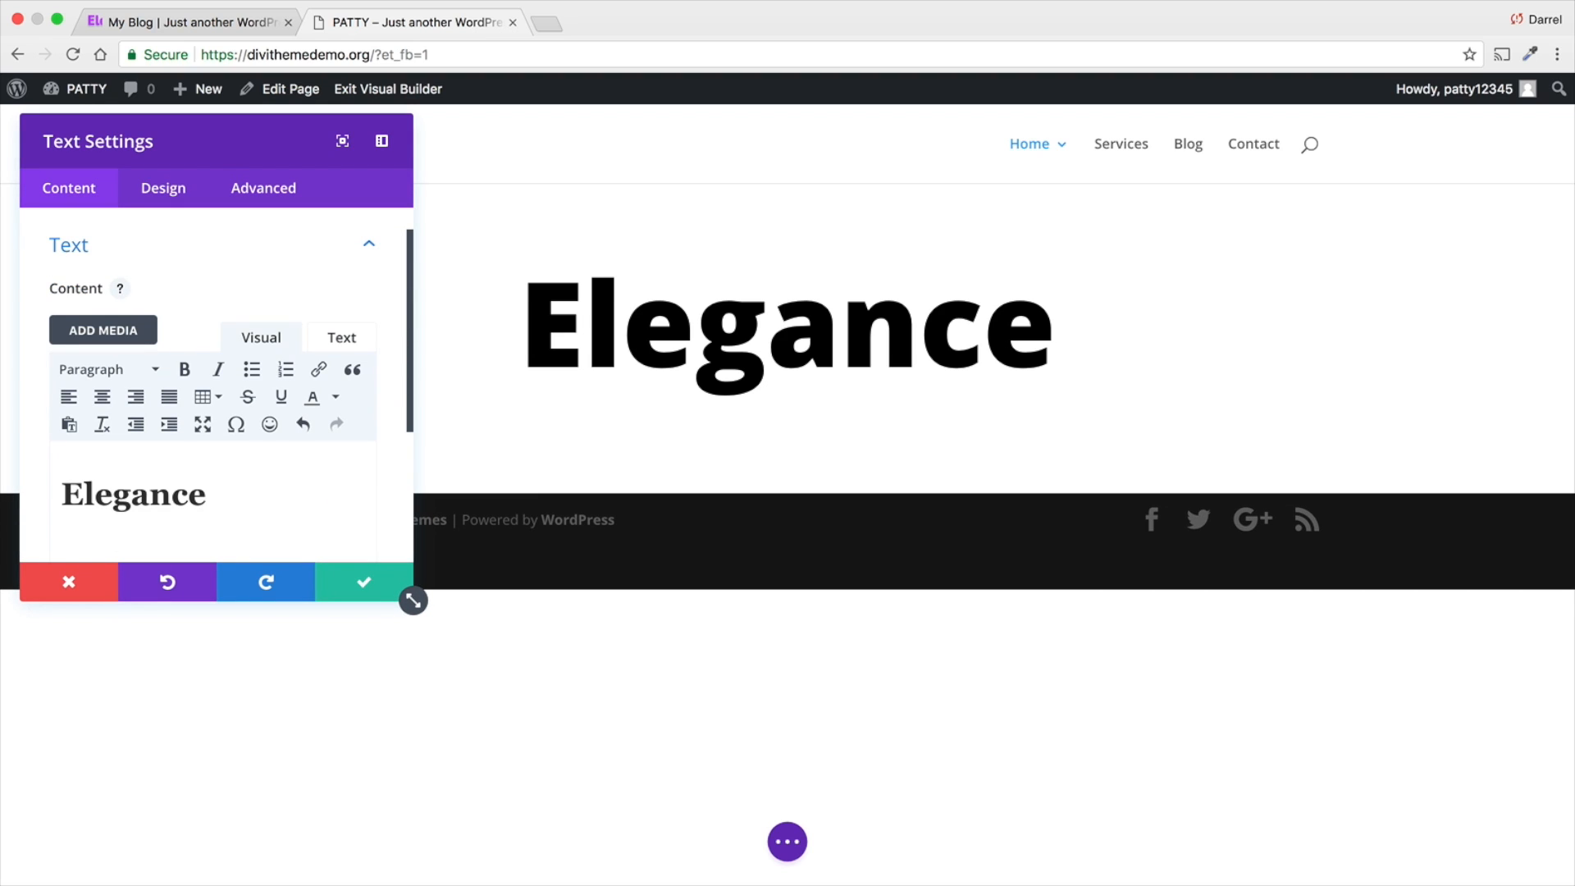
text(jeijgerijgeriojgeorijgoerij)
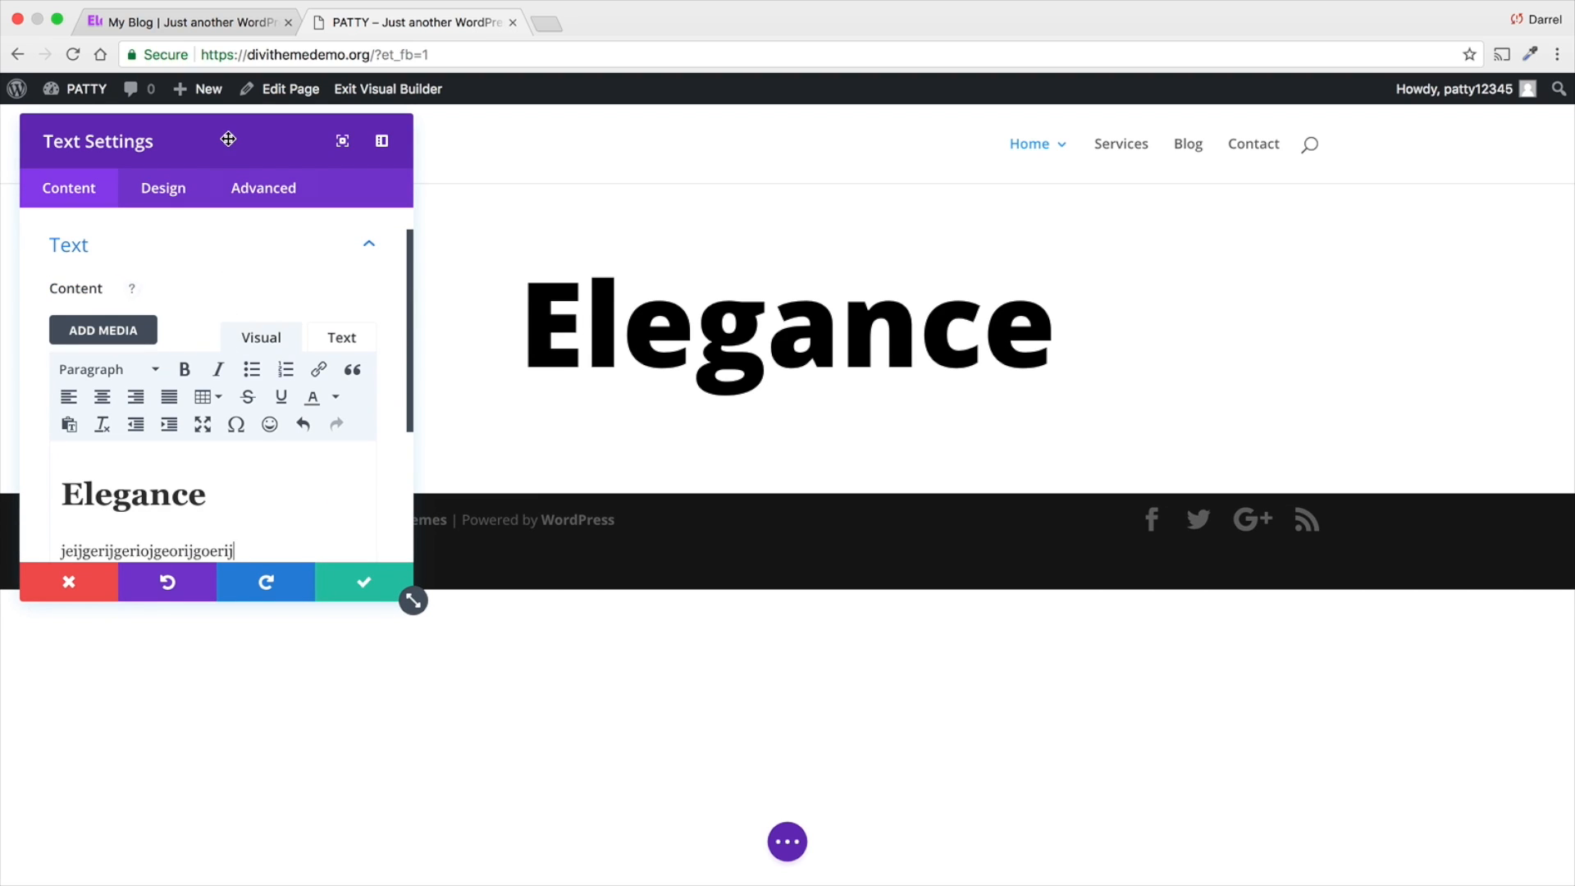
drag(229, 138, 900, 208)
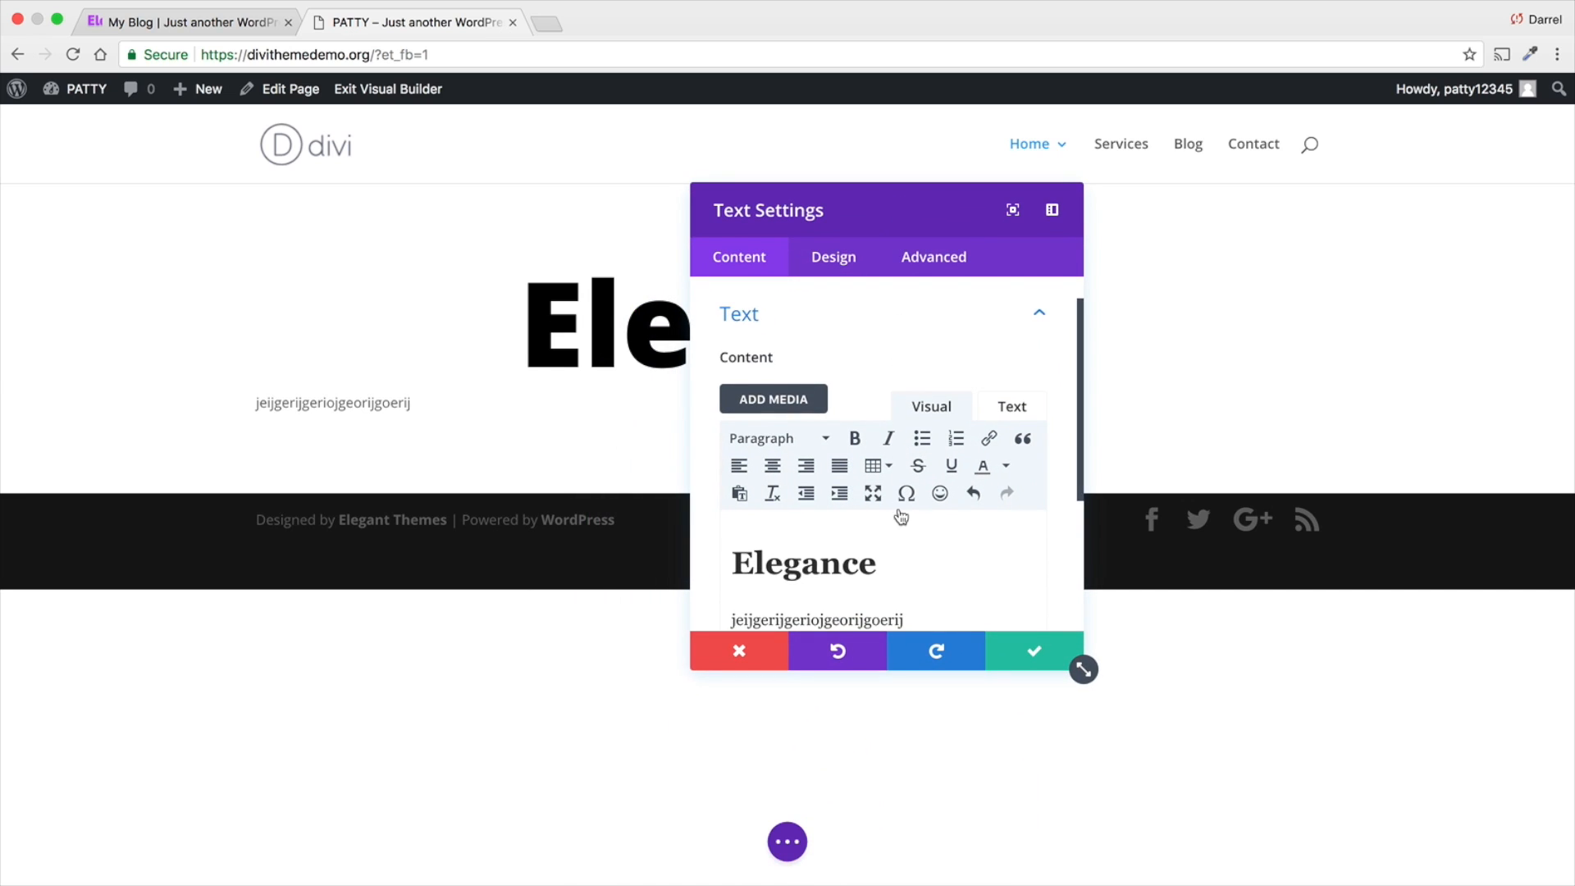
scroll(910, 620, down, 2)
- Delete the placeholder line below the heading and save the text module
drag(703, 603, 703, 569)
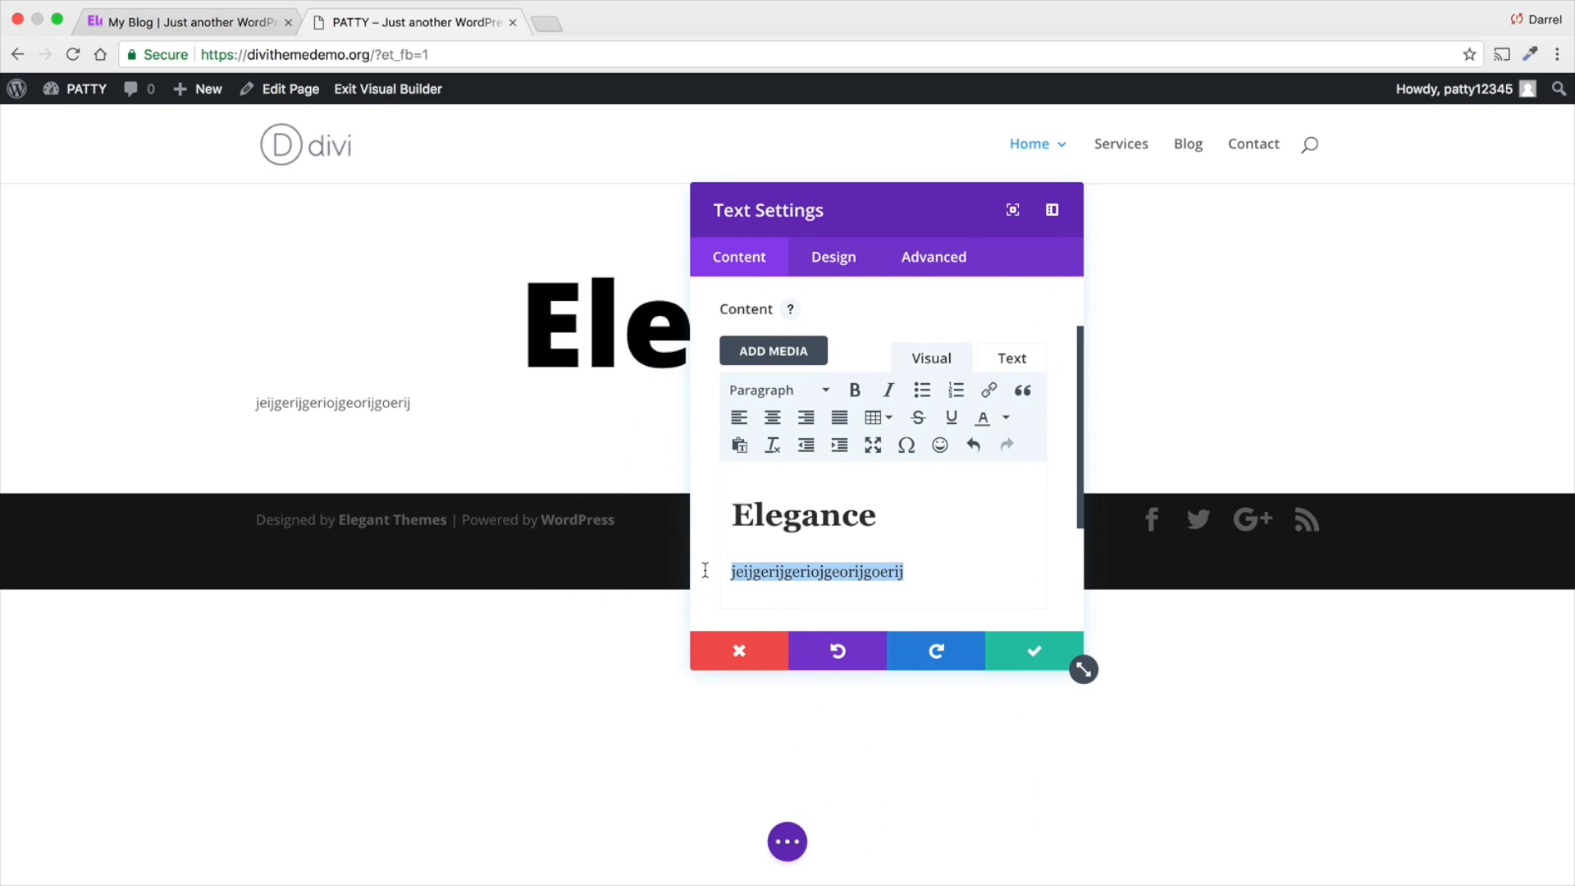
key(BackSpace)
key(BackSpace)
click(1036, 653)
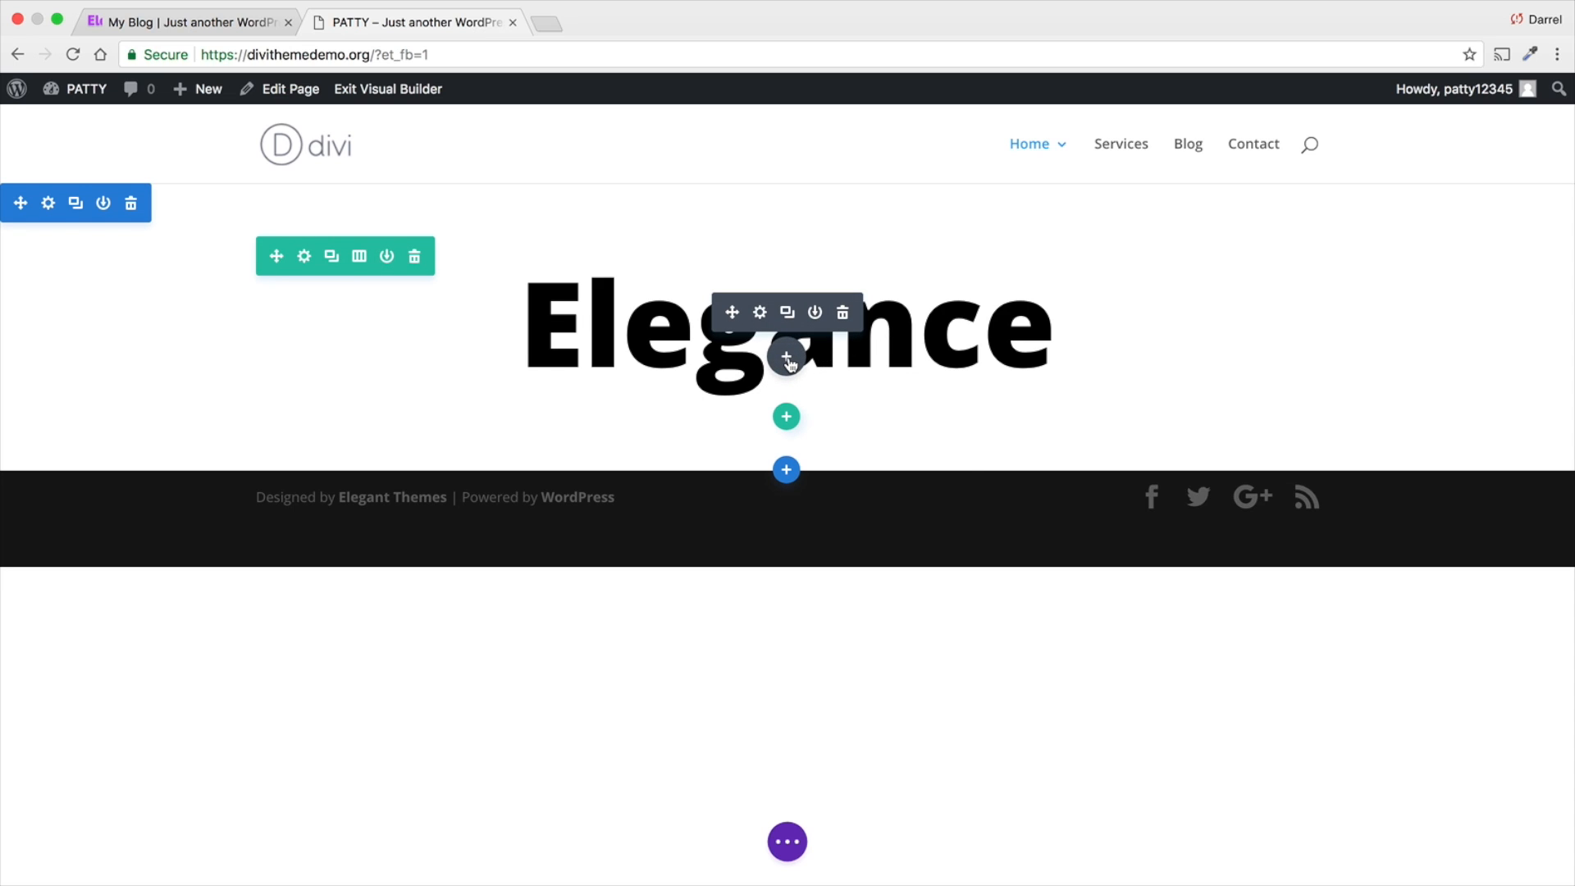
- Insert a new Text module directly below the Elegance heading module
click(785, 357)
text(tex)
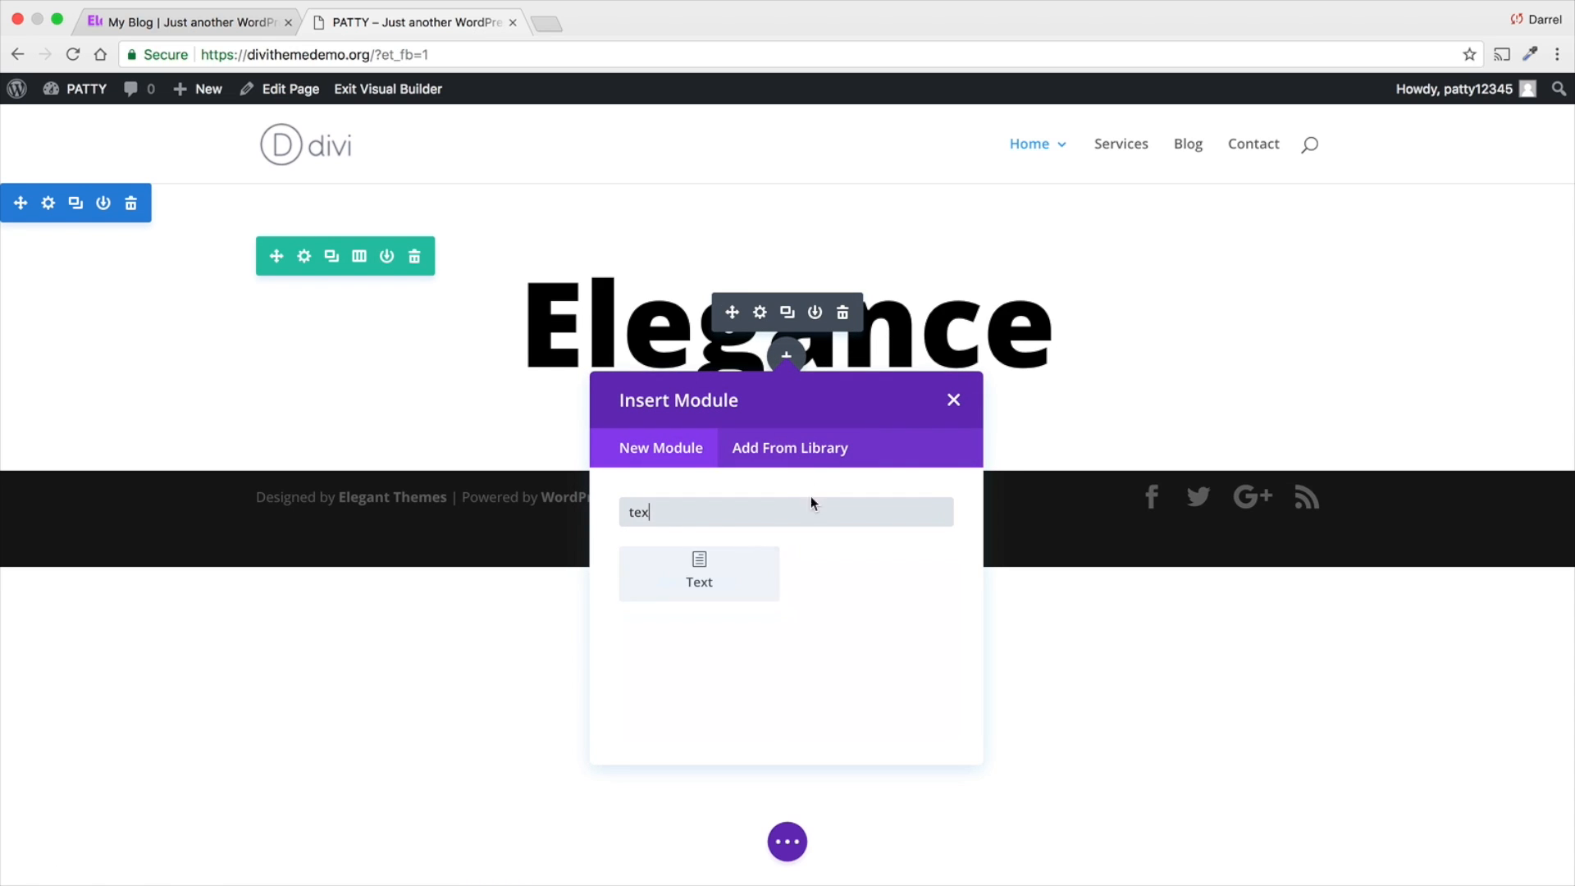
text(t)
click(727, 576)
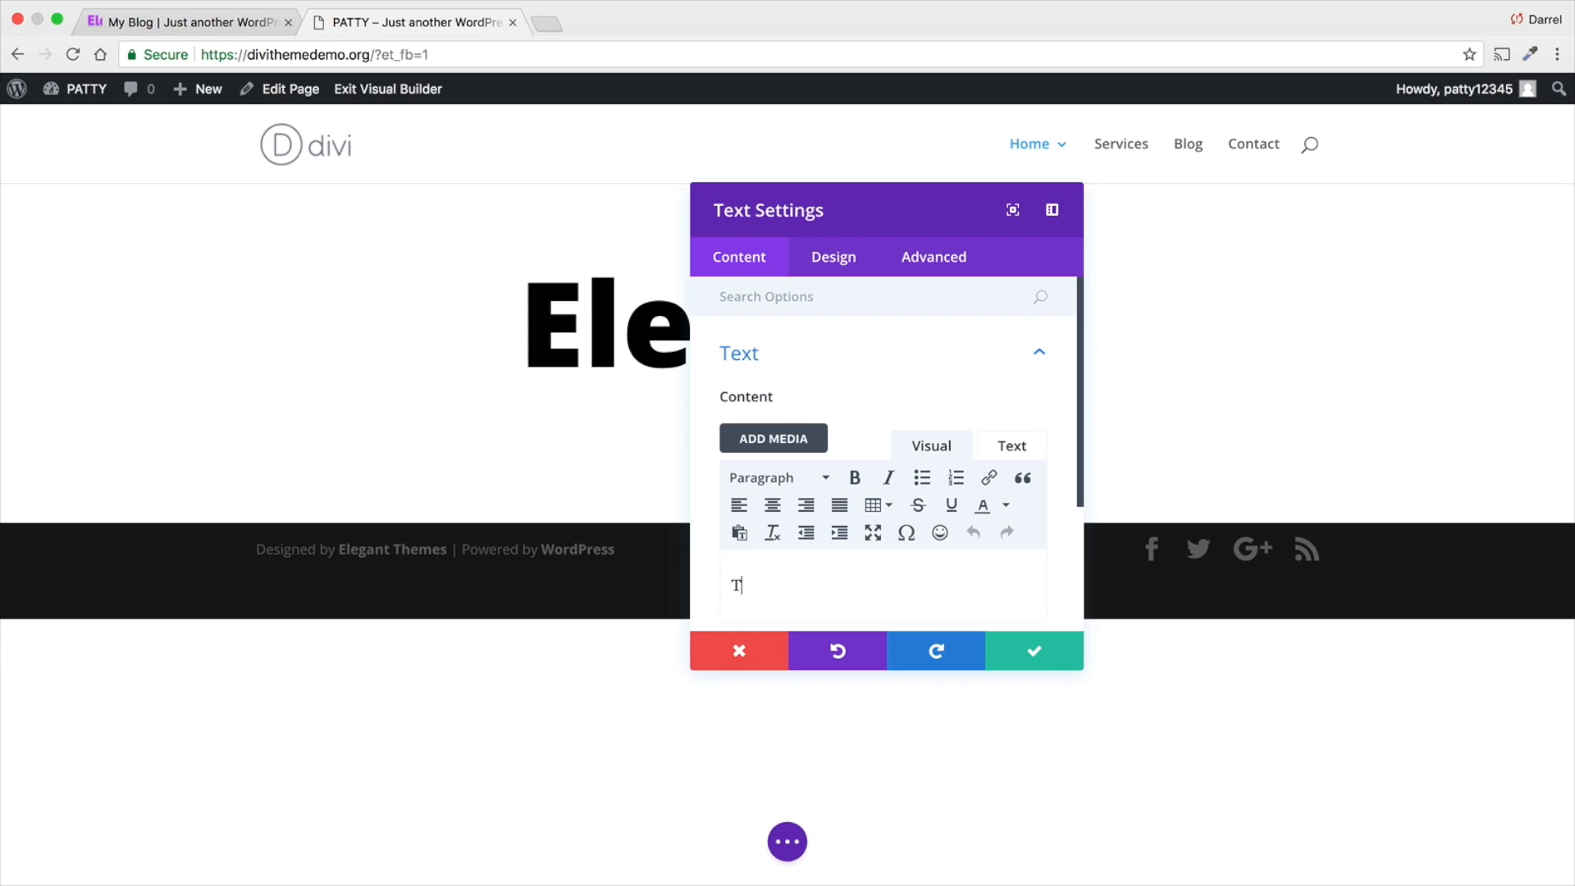
- Enter "Welcome To The Divi Theme" as the new text module's content
text(T)
key(BackSpace)
text(Welcome To The Div)
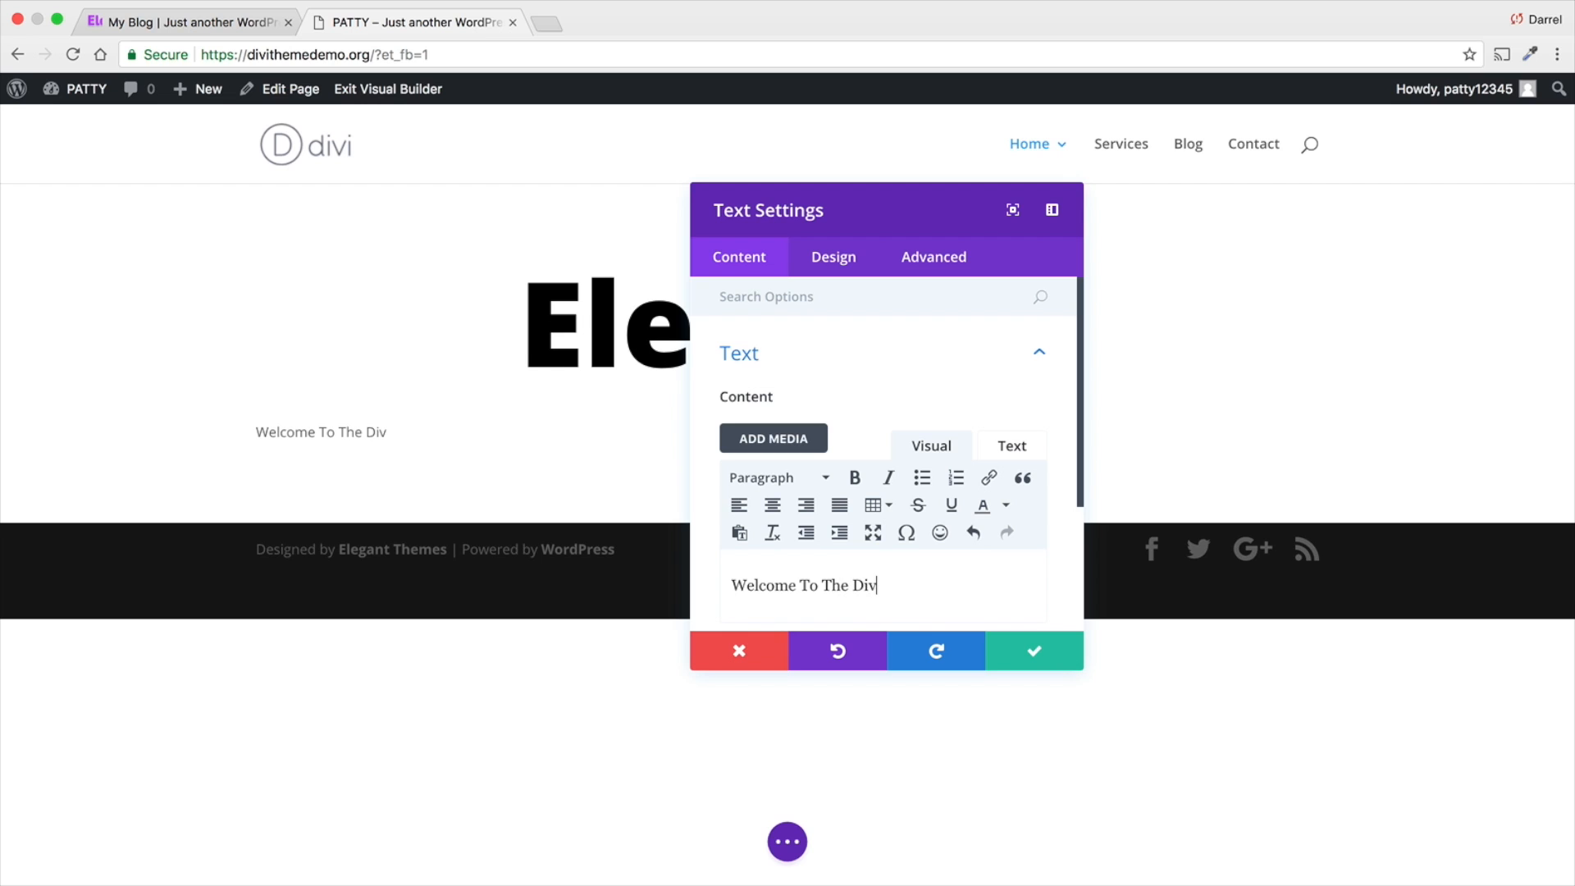
text(i Theme)
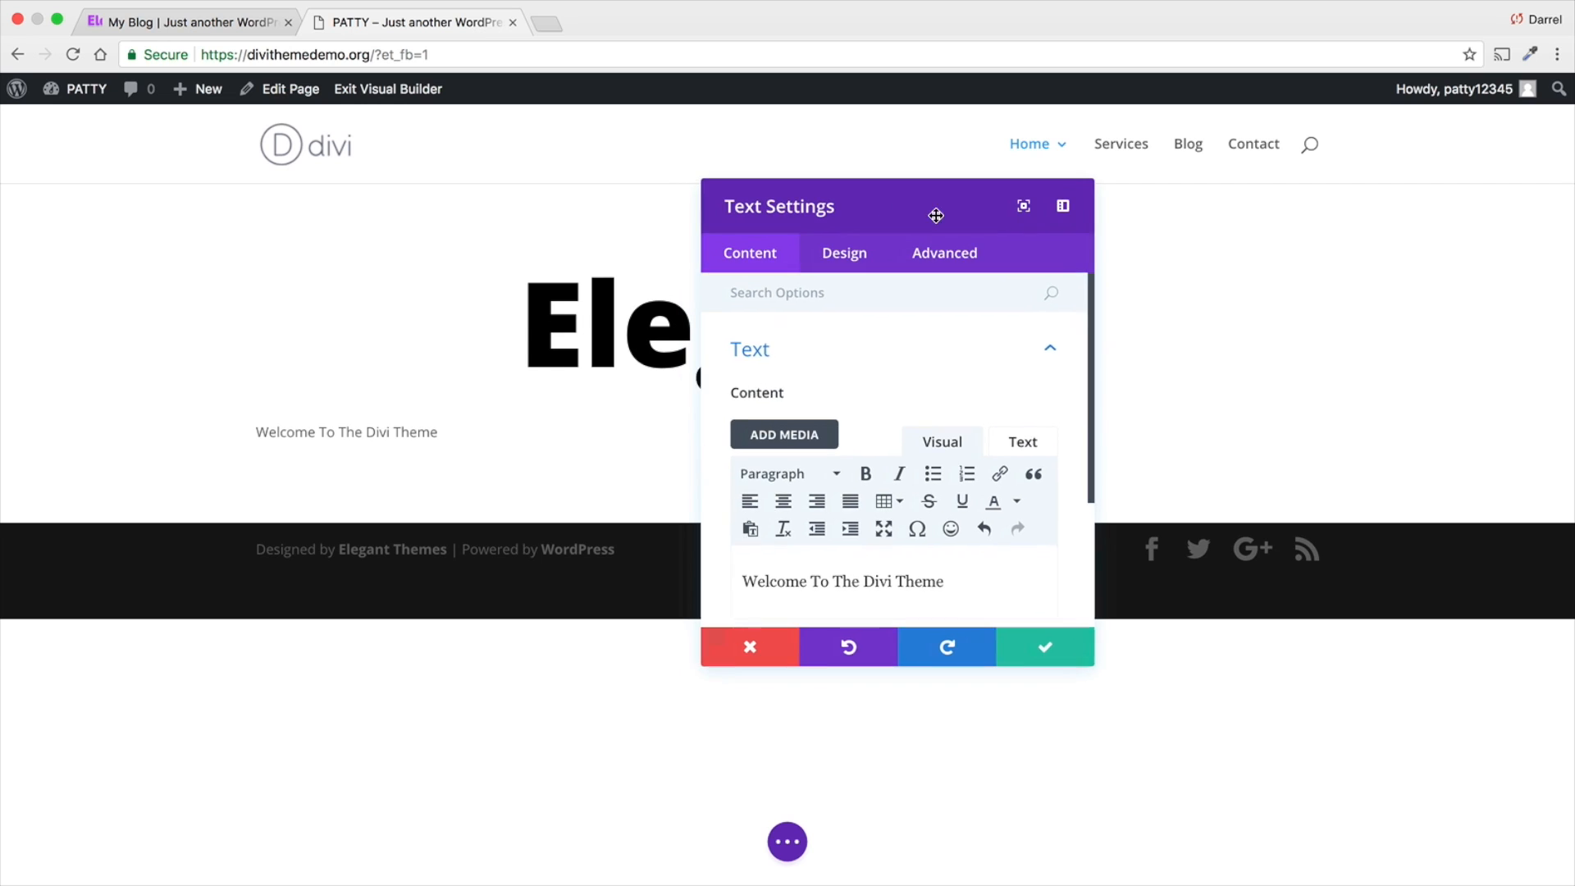
- Dock the settings window beside the page and open the welcome text's design options for body text
drag(935, 214, 1315, 174)
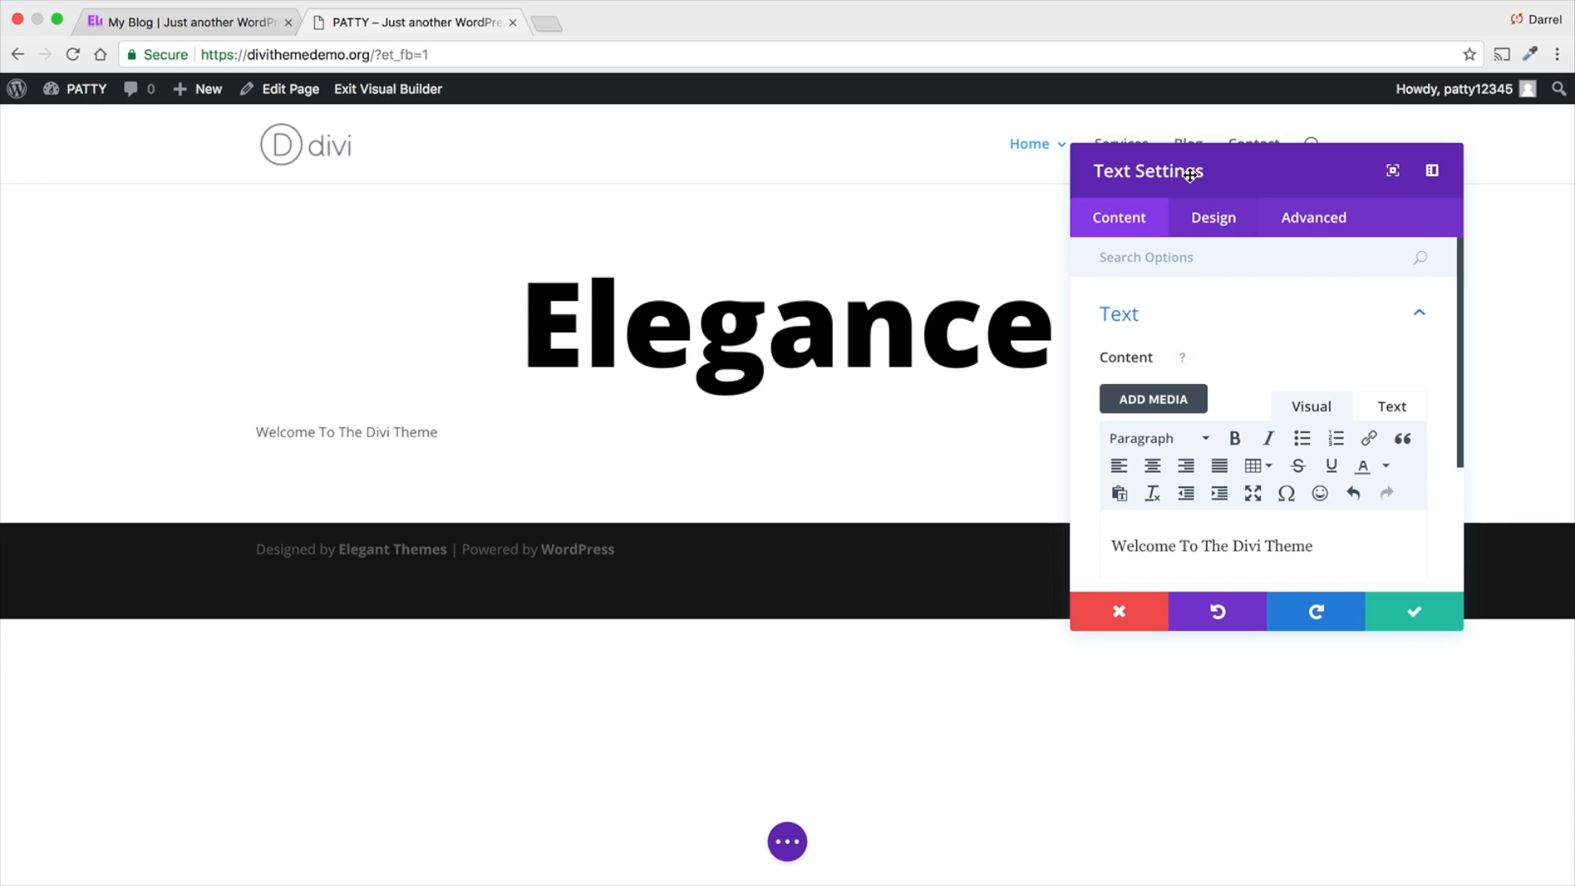
drag(1206, 168, 68, 166)
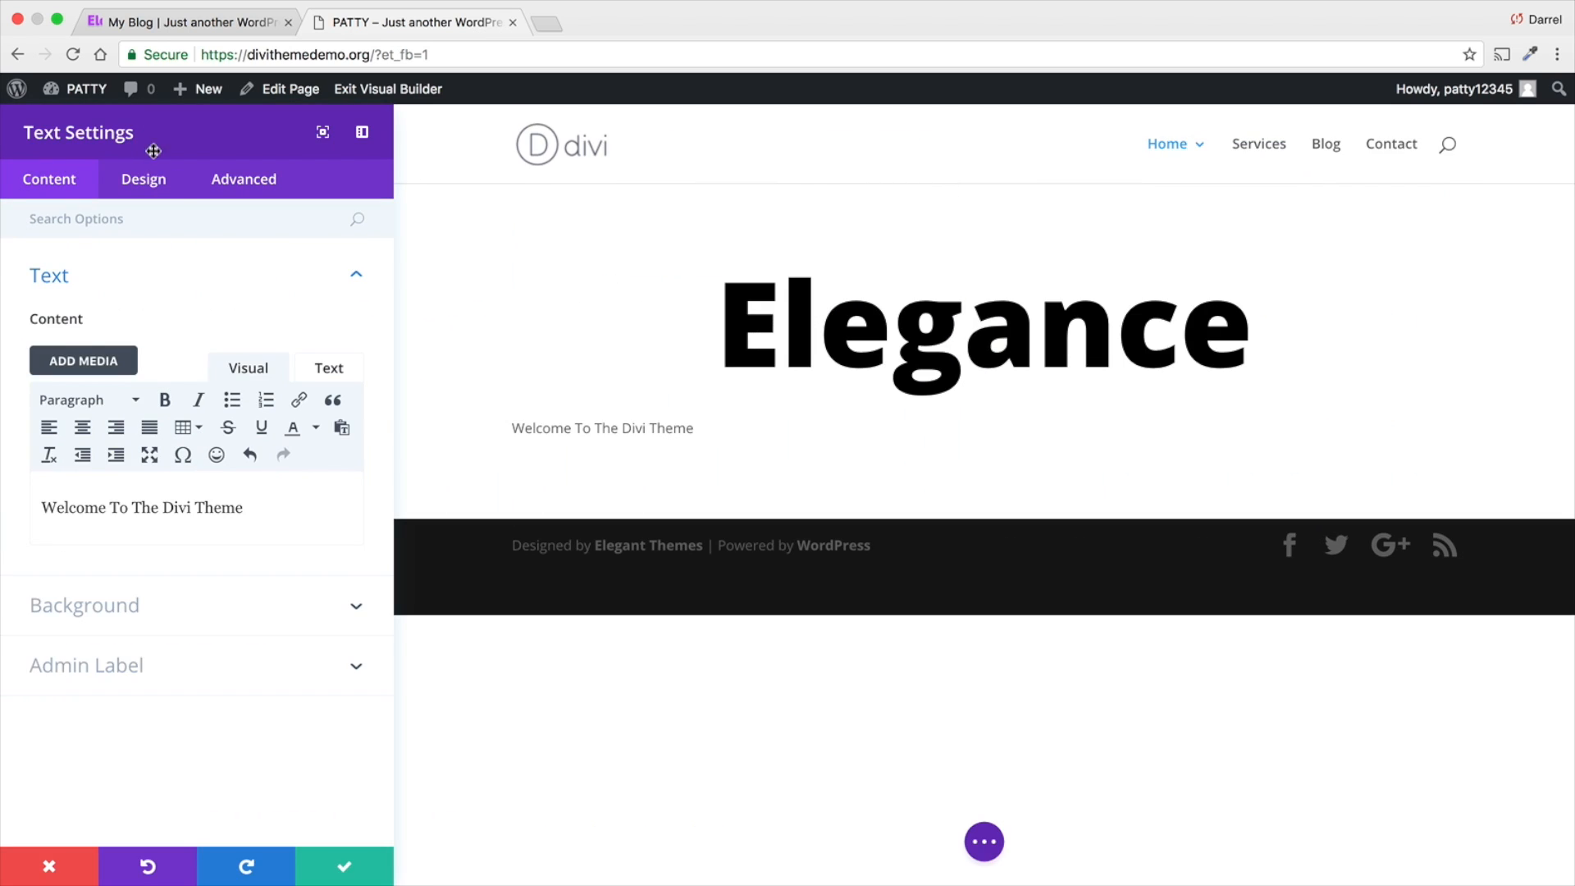
click(154, 182)
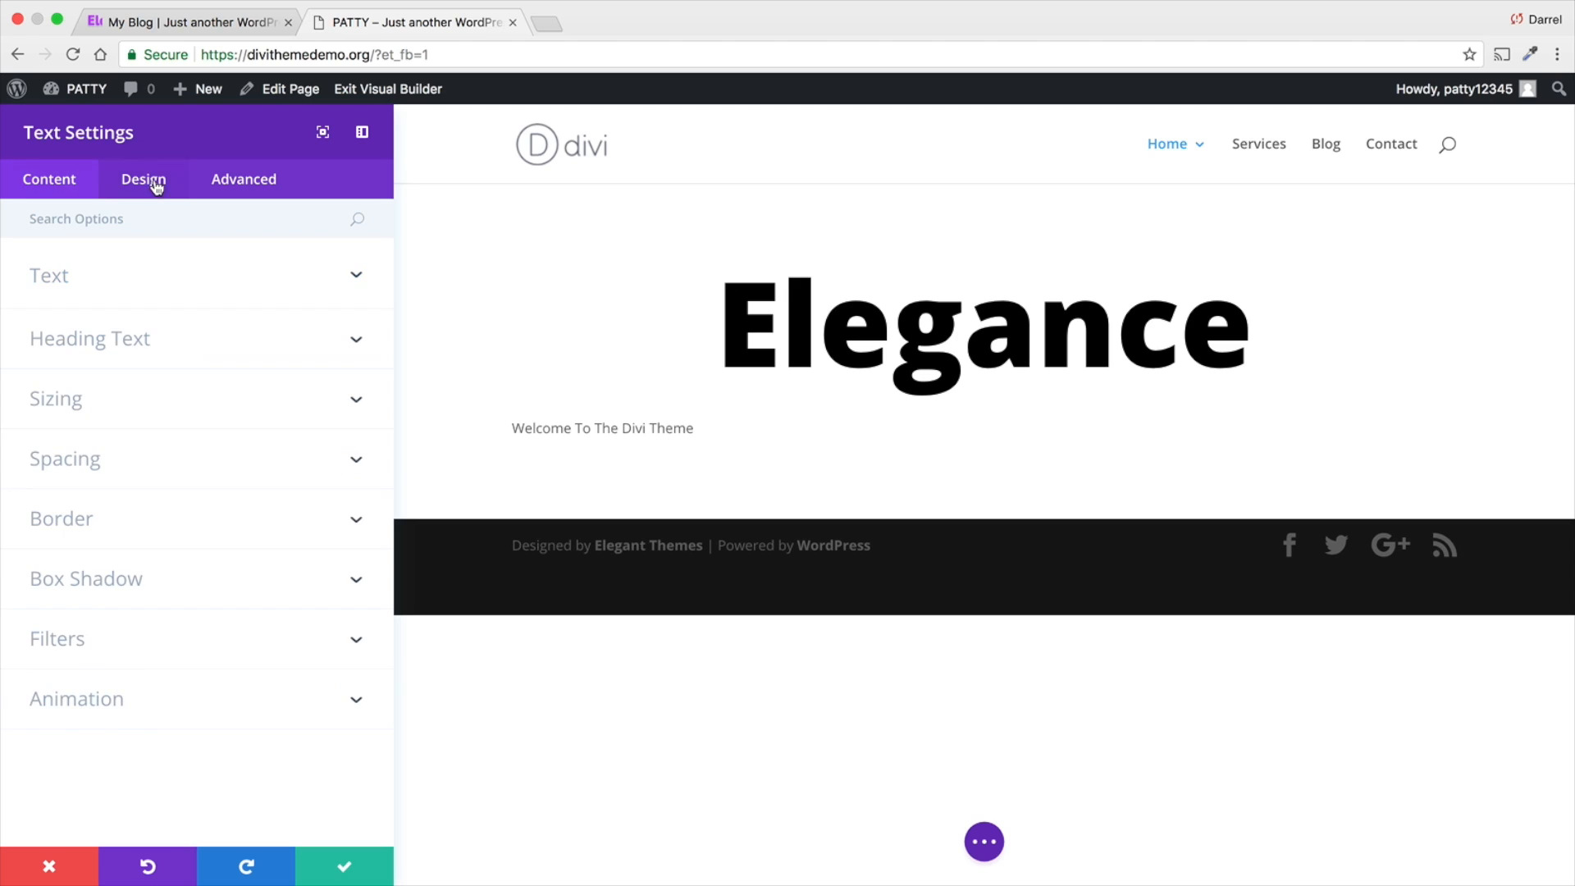
click(356, 281)
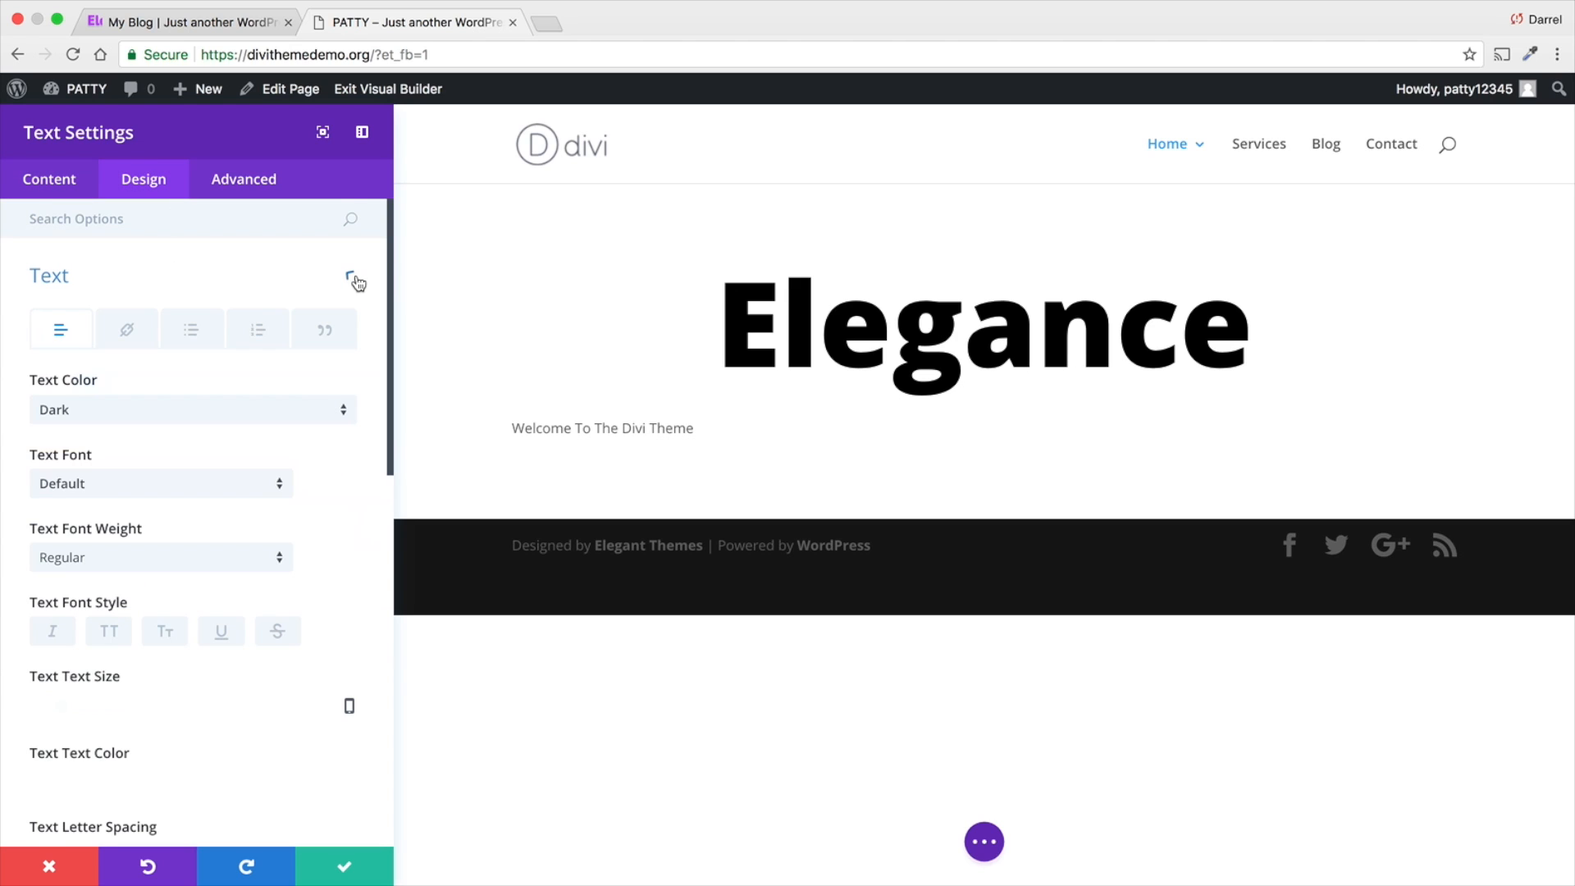
- Try the Light text color on the welcome text and return it to Dark
click(214, 415)
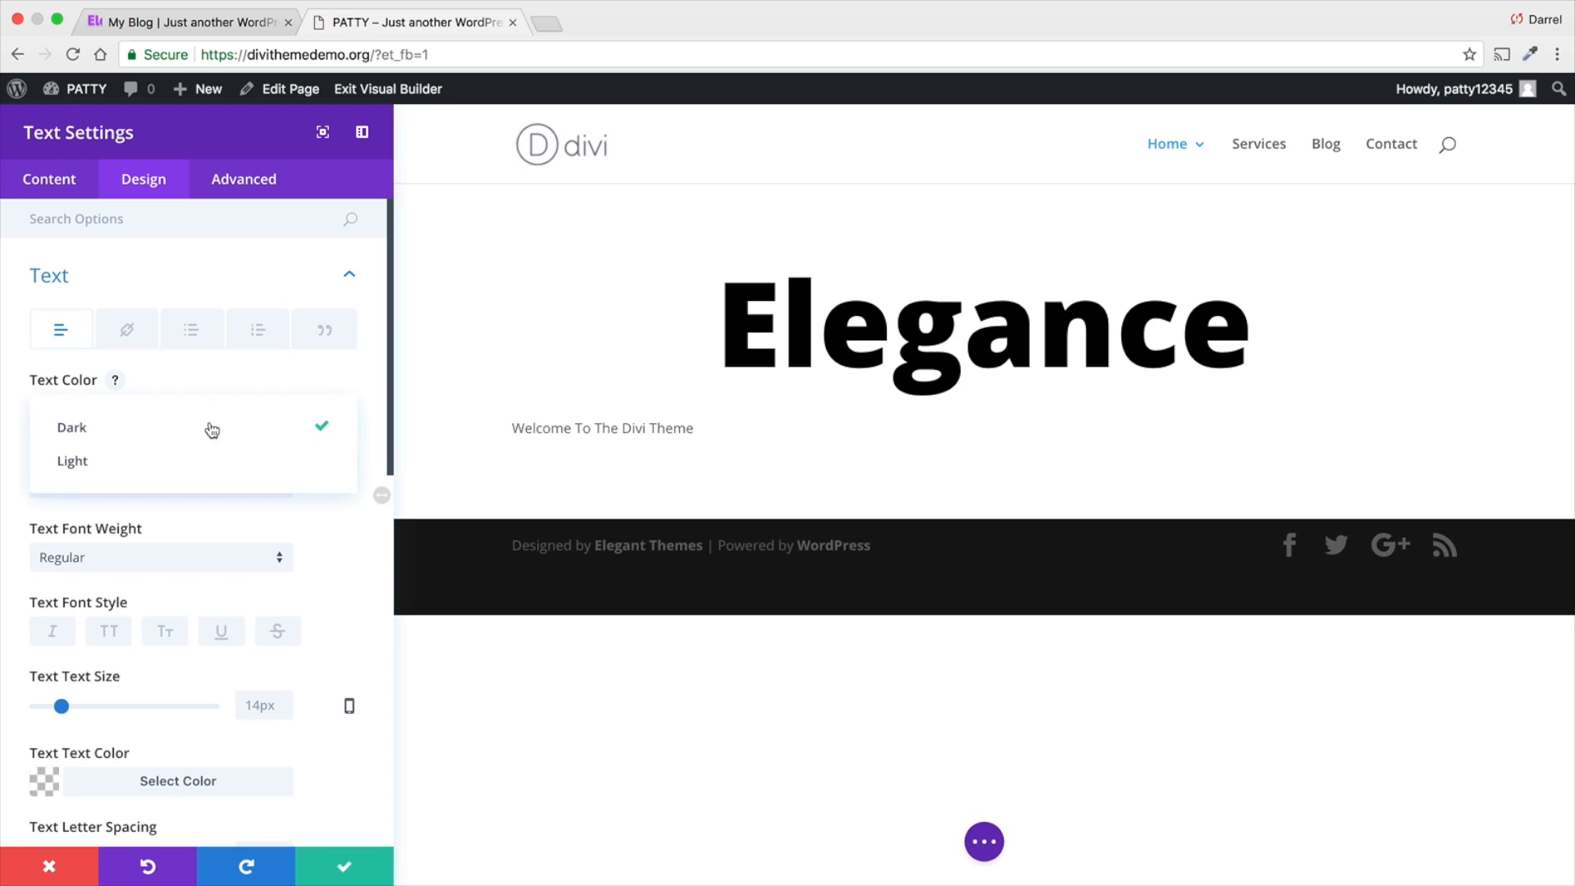
click(211, 464)
click(208, 414)
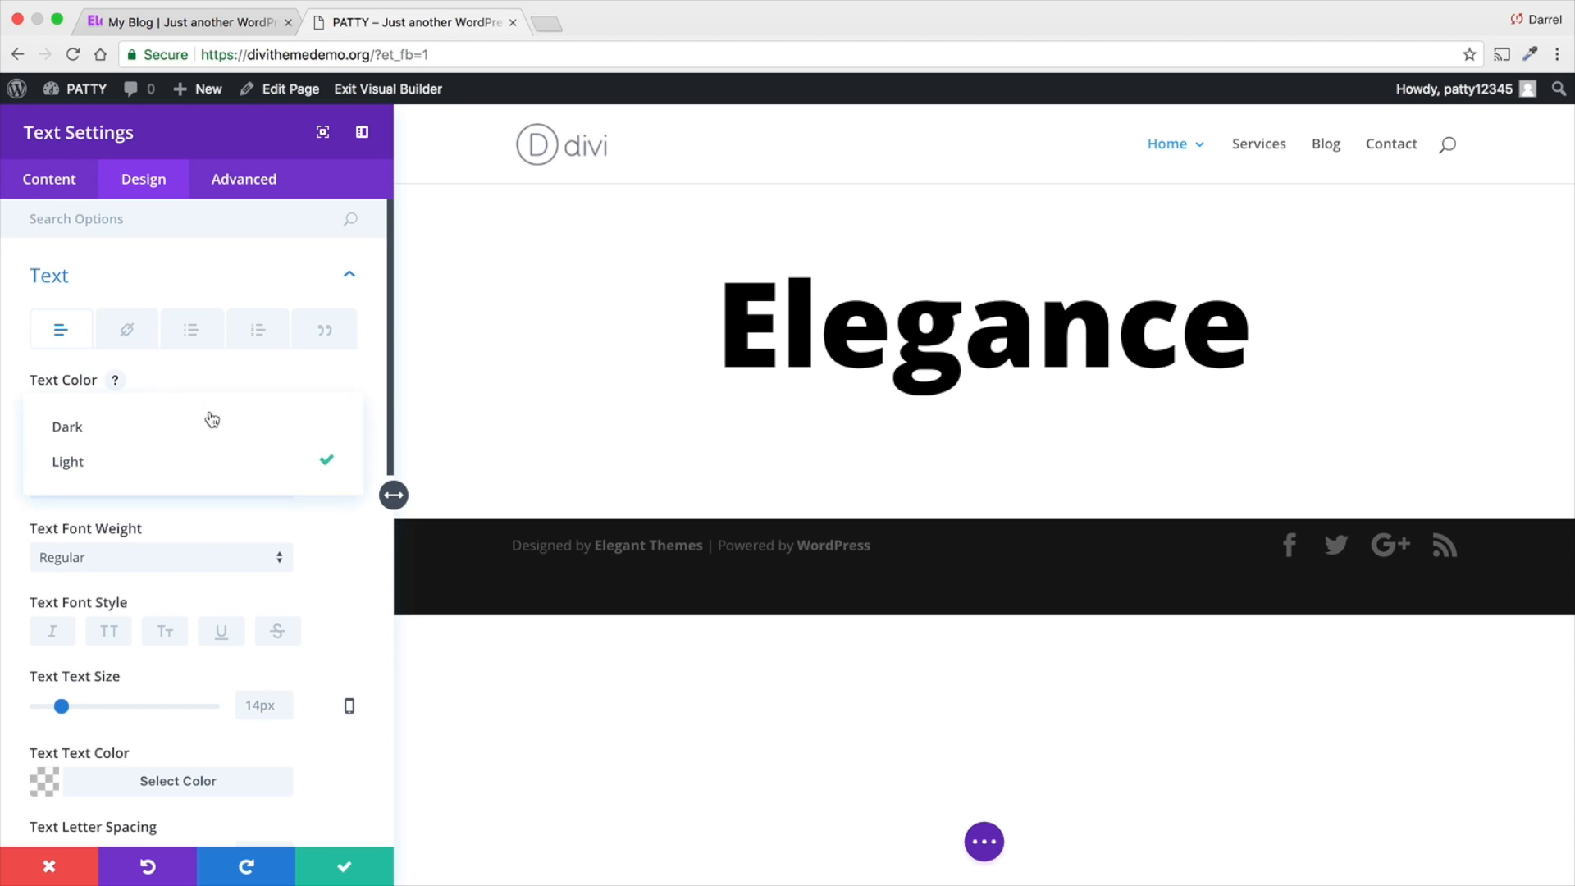
click(209, 431)
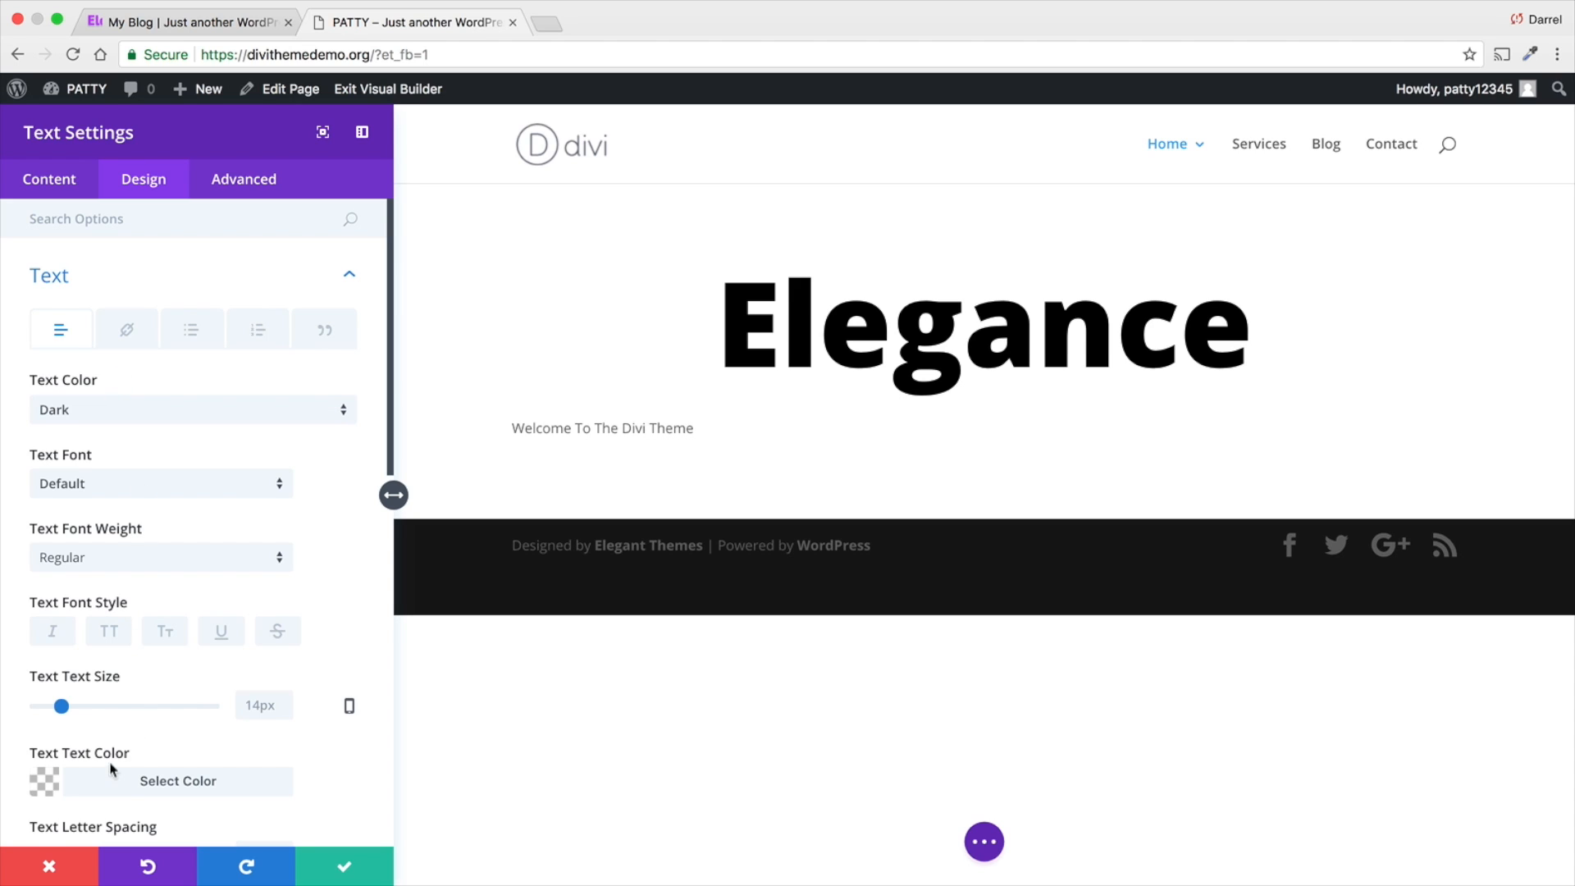
- Set the welcome text's font to Open Sans, try the Semi Bold weight and settle on Bold
click(158, 482)
click(162, 456)
click(172, 555)
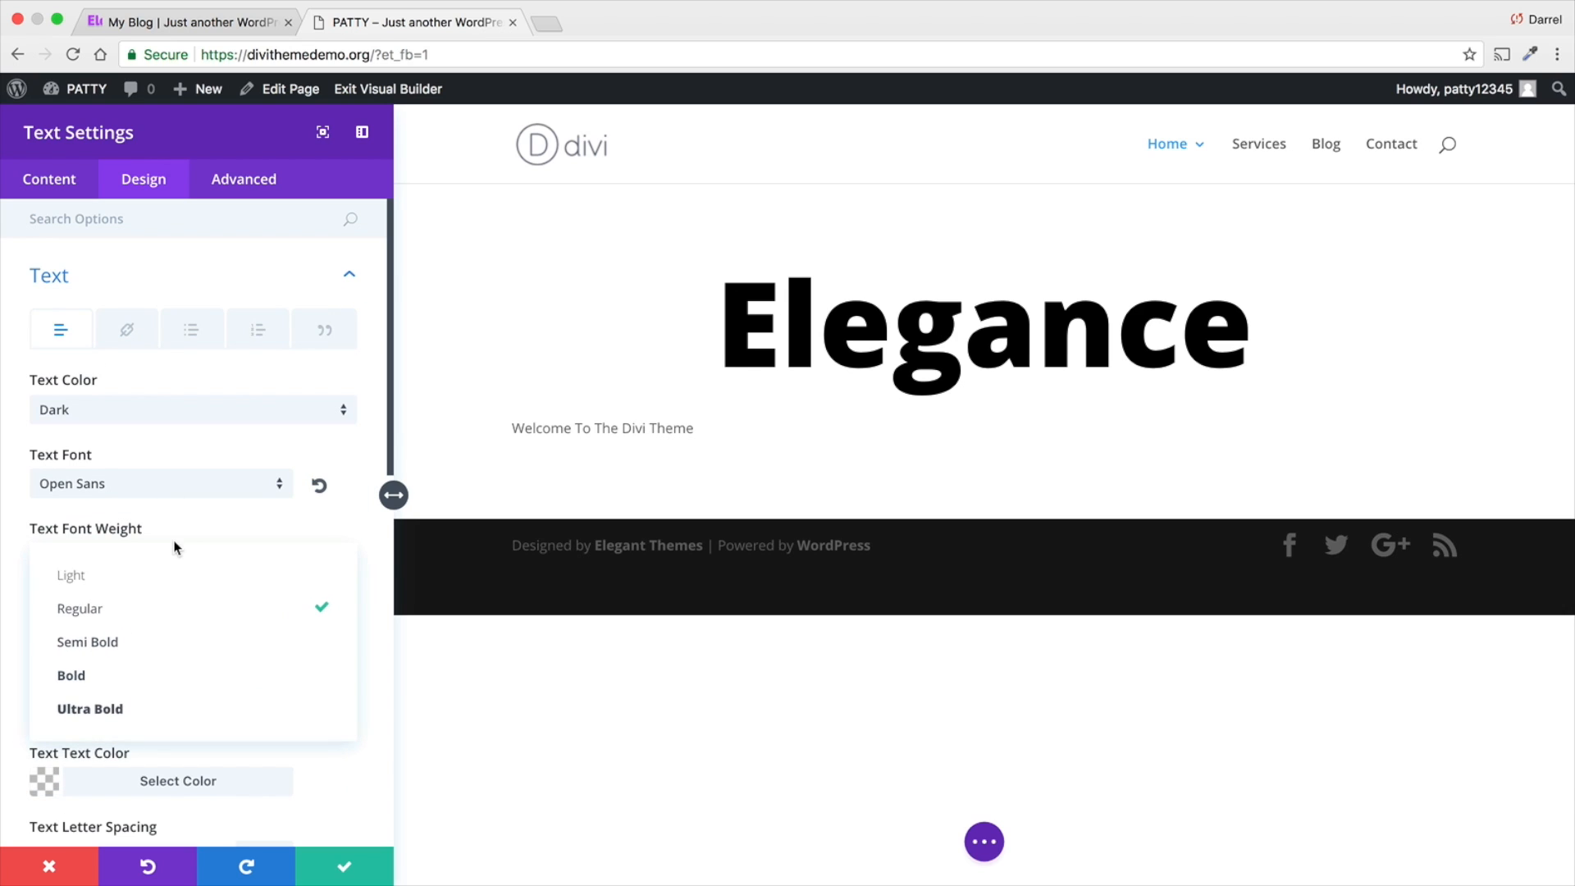
click(177, 652)
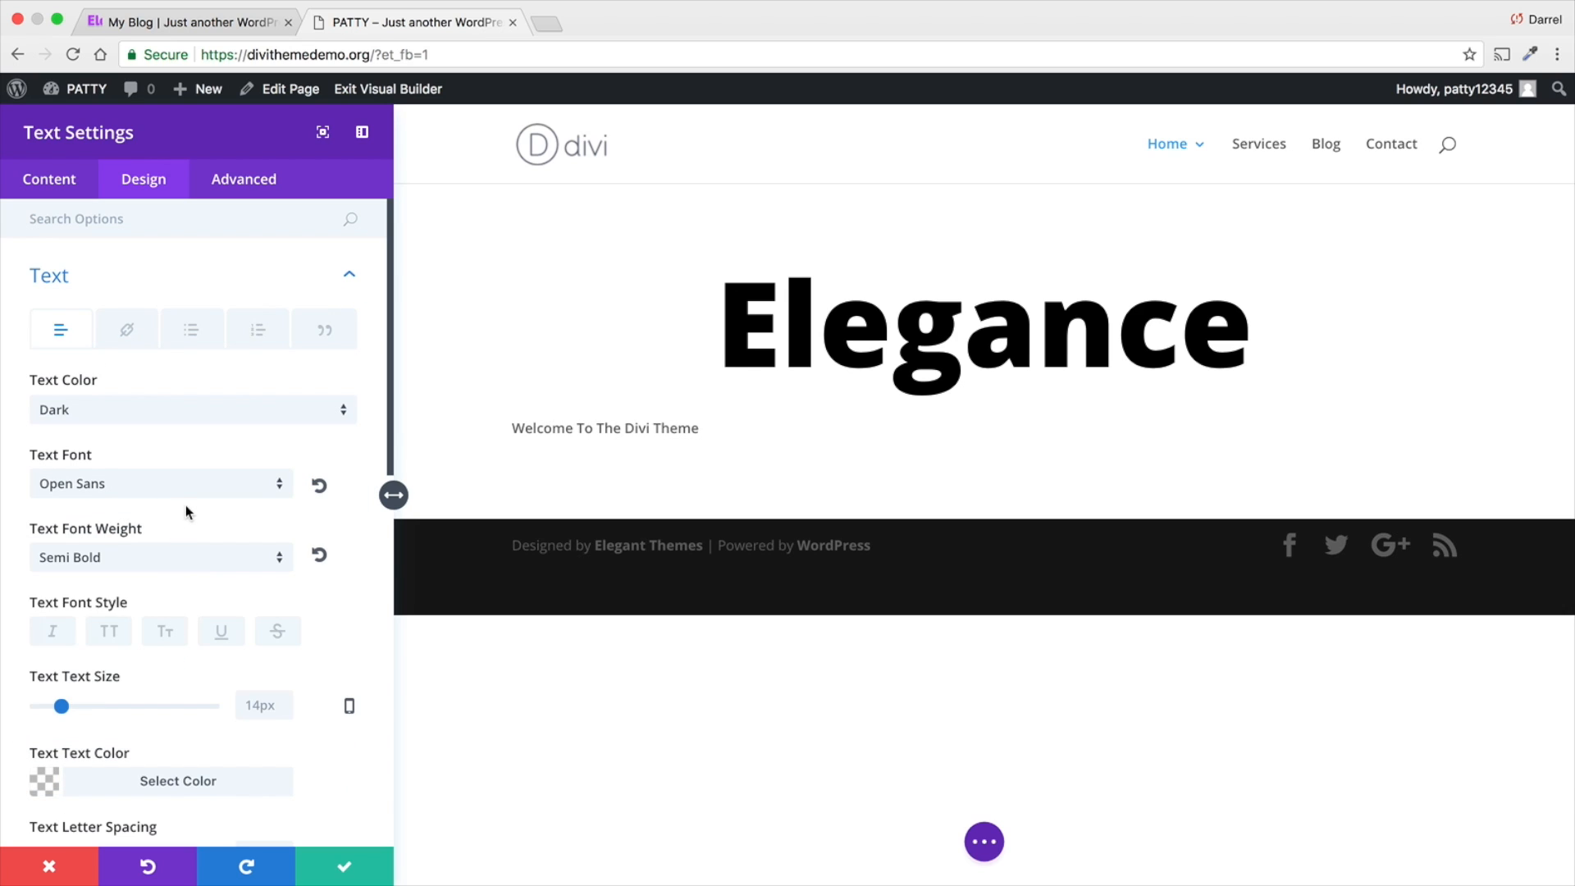
click(191, 480)
click(191, 476)
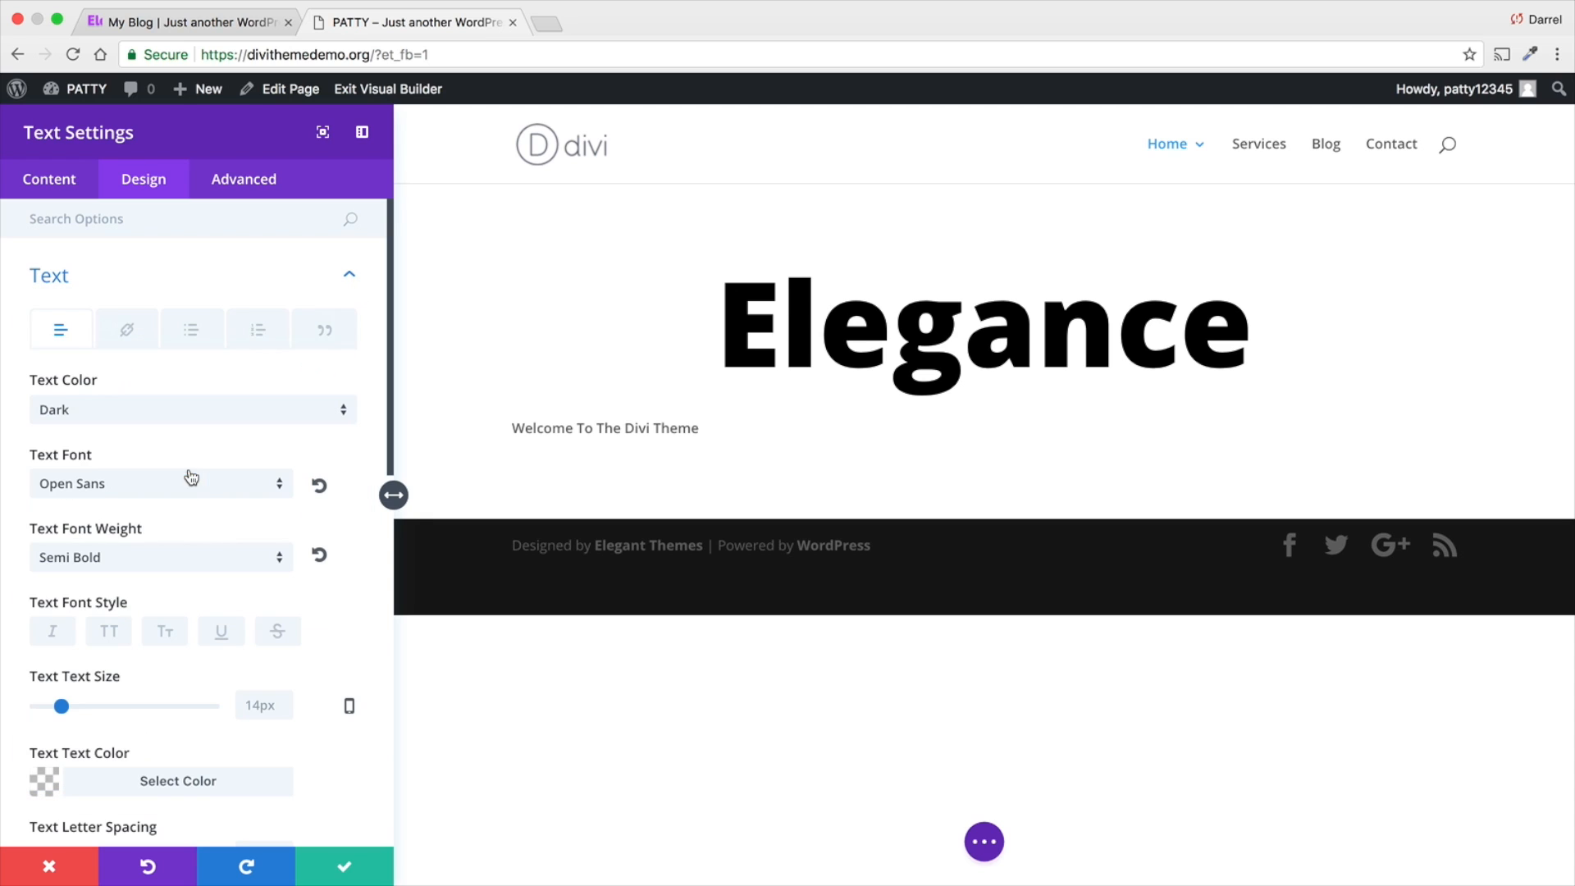
click(197, 559)
click(195, 676)
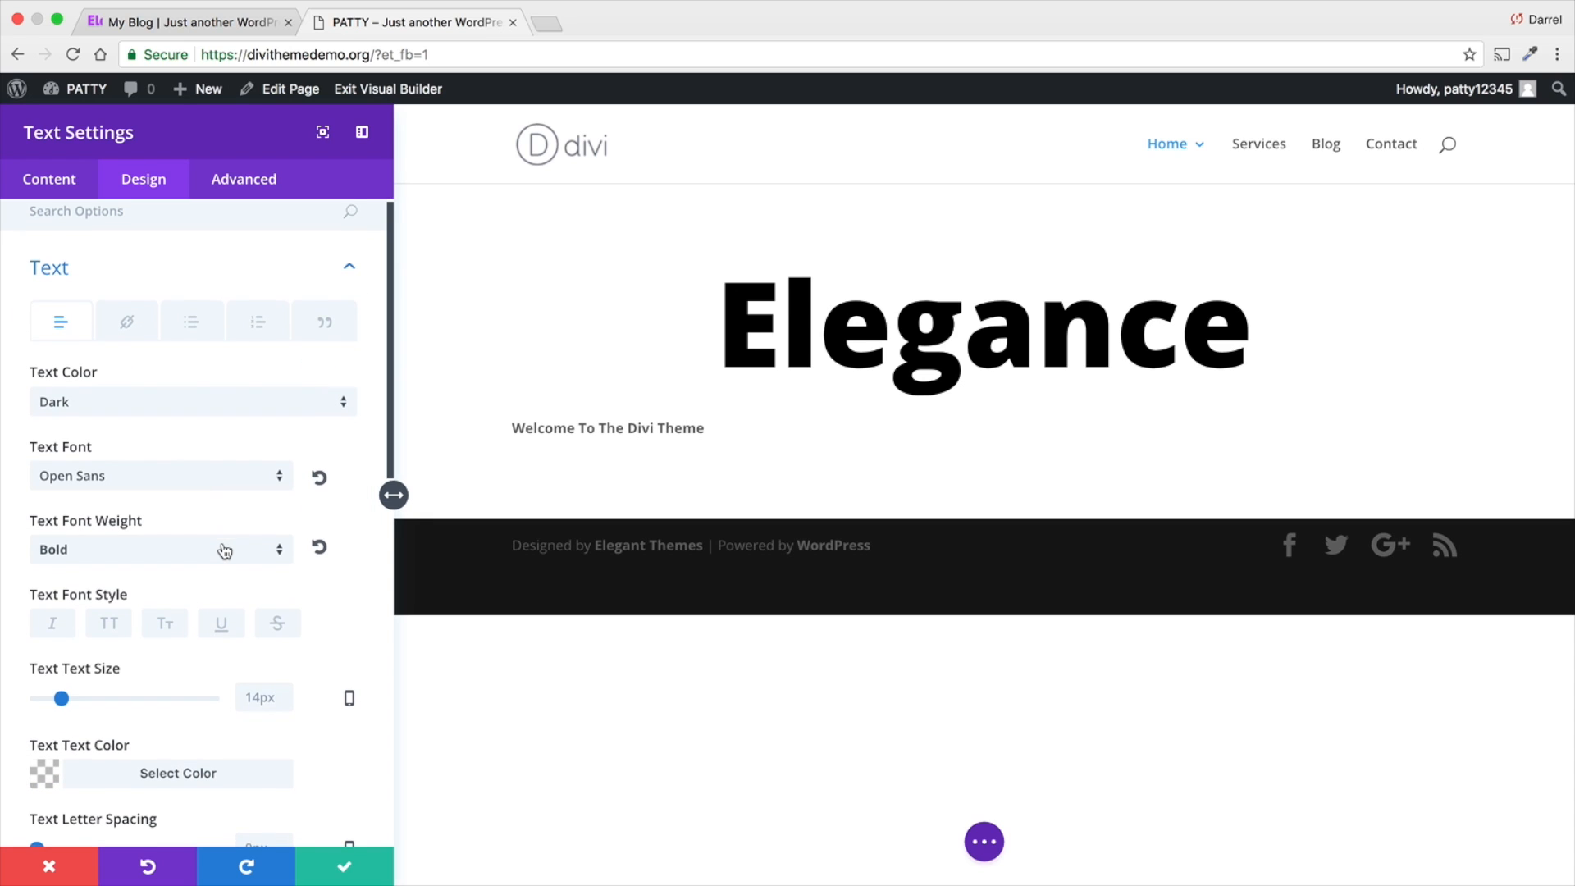
- Increase the welcome text's size to 32px
scroll(74, 620, down, 1)
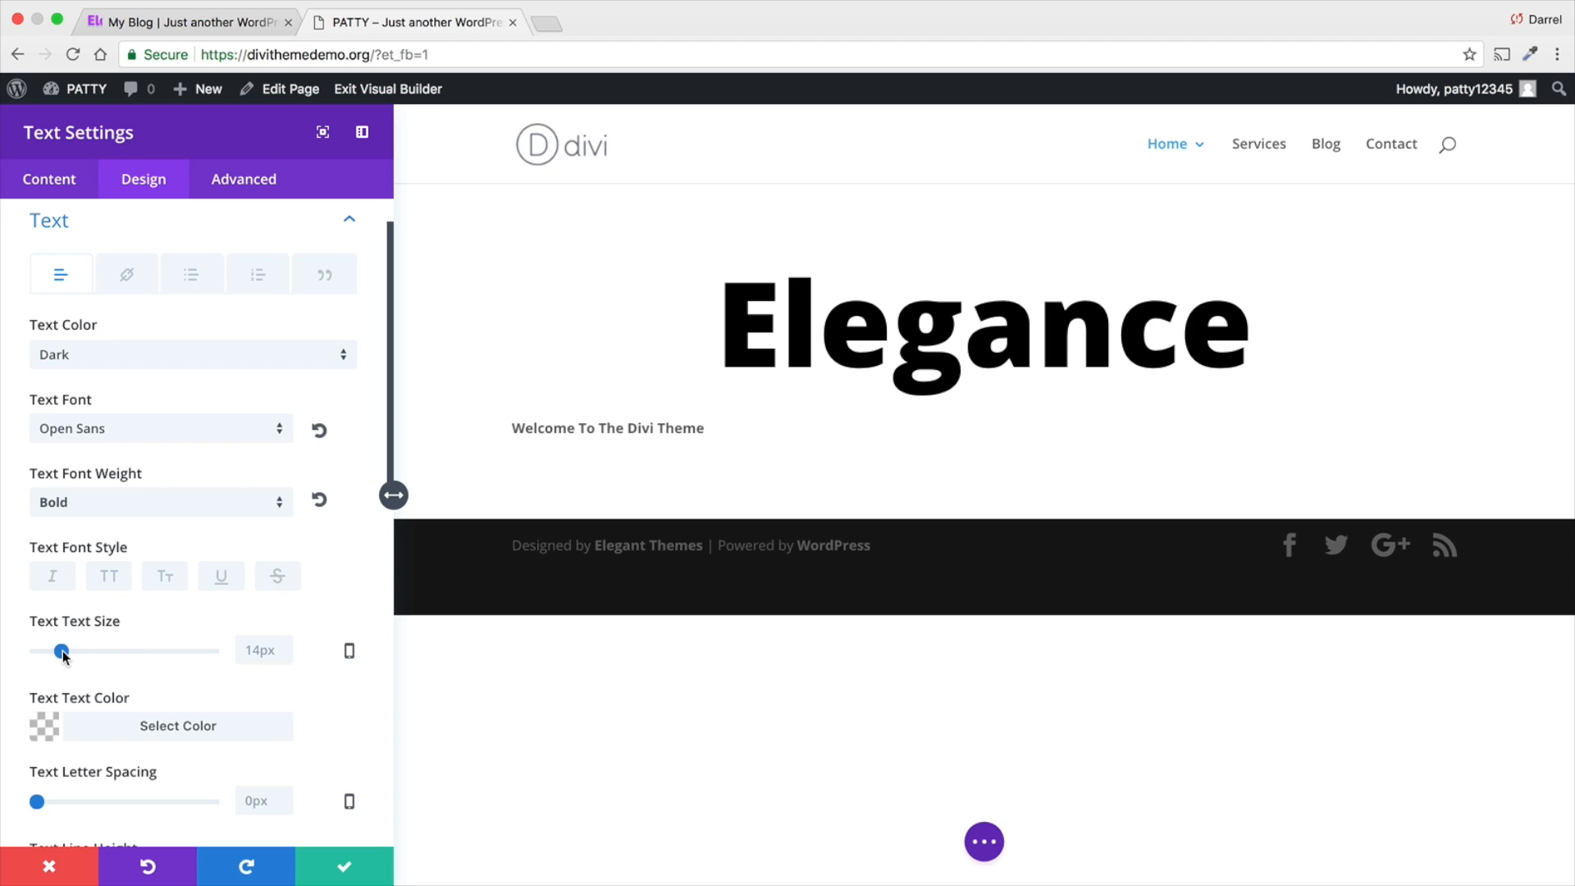
drag(62, 652, 92, 652)
scroll(92, 657, down, 1)
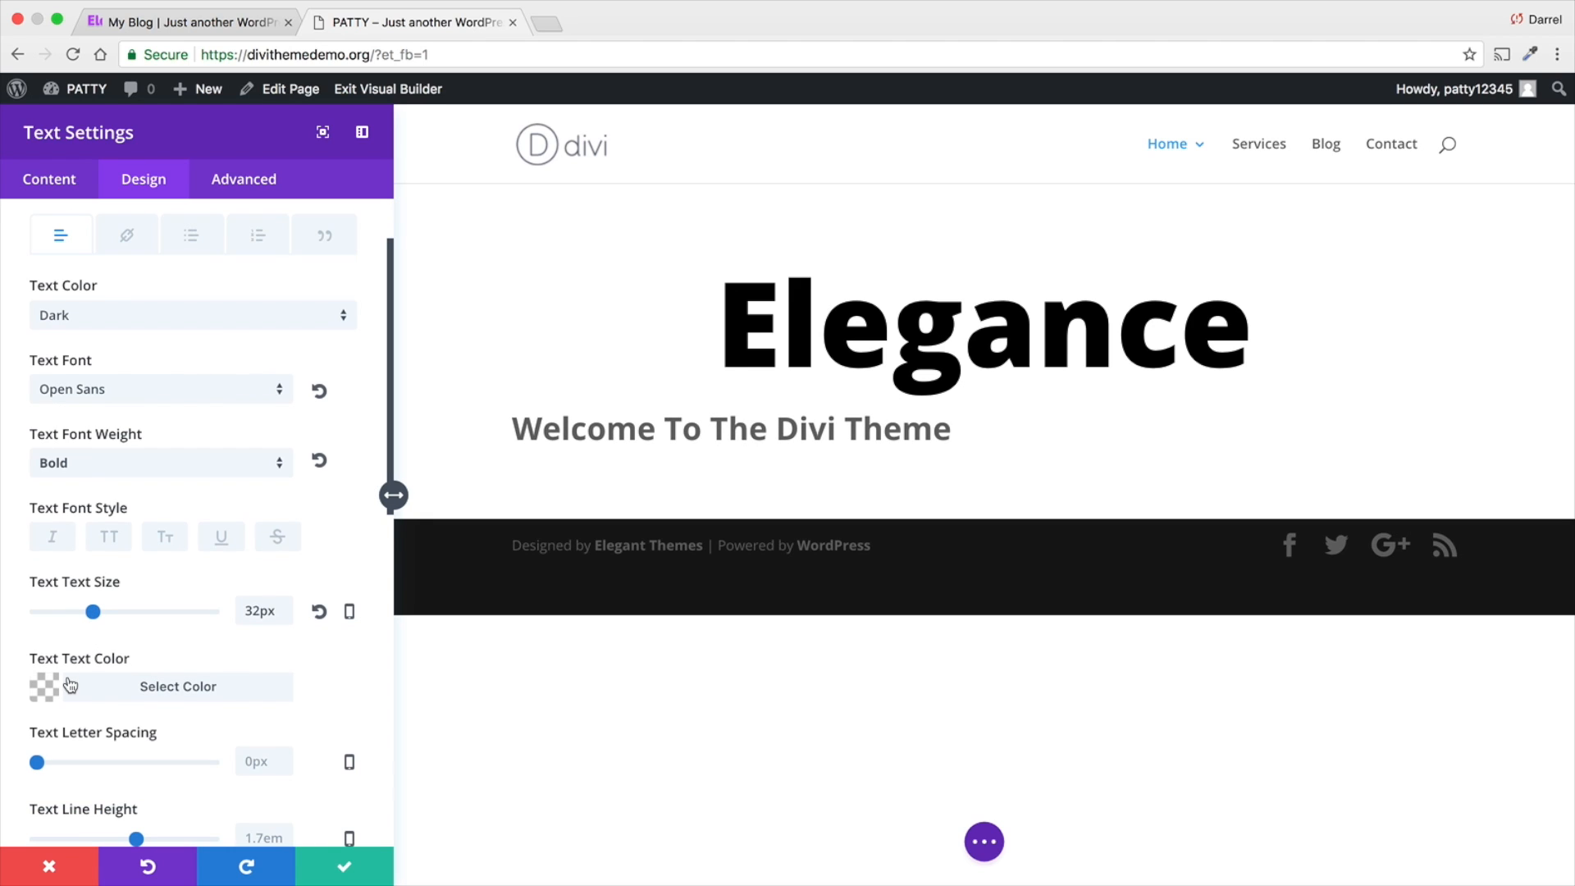
- Color the welcome text black (#000000) and set its letter spacing to 2px
click(49, 692)
scroll(77, 642, down, 3)
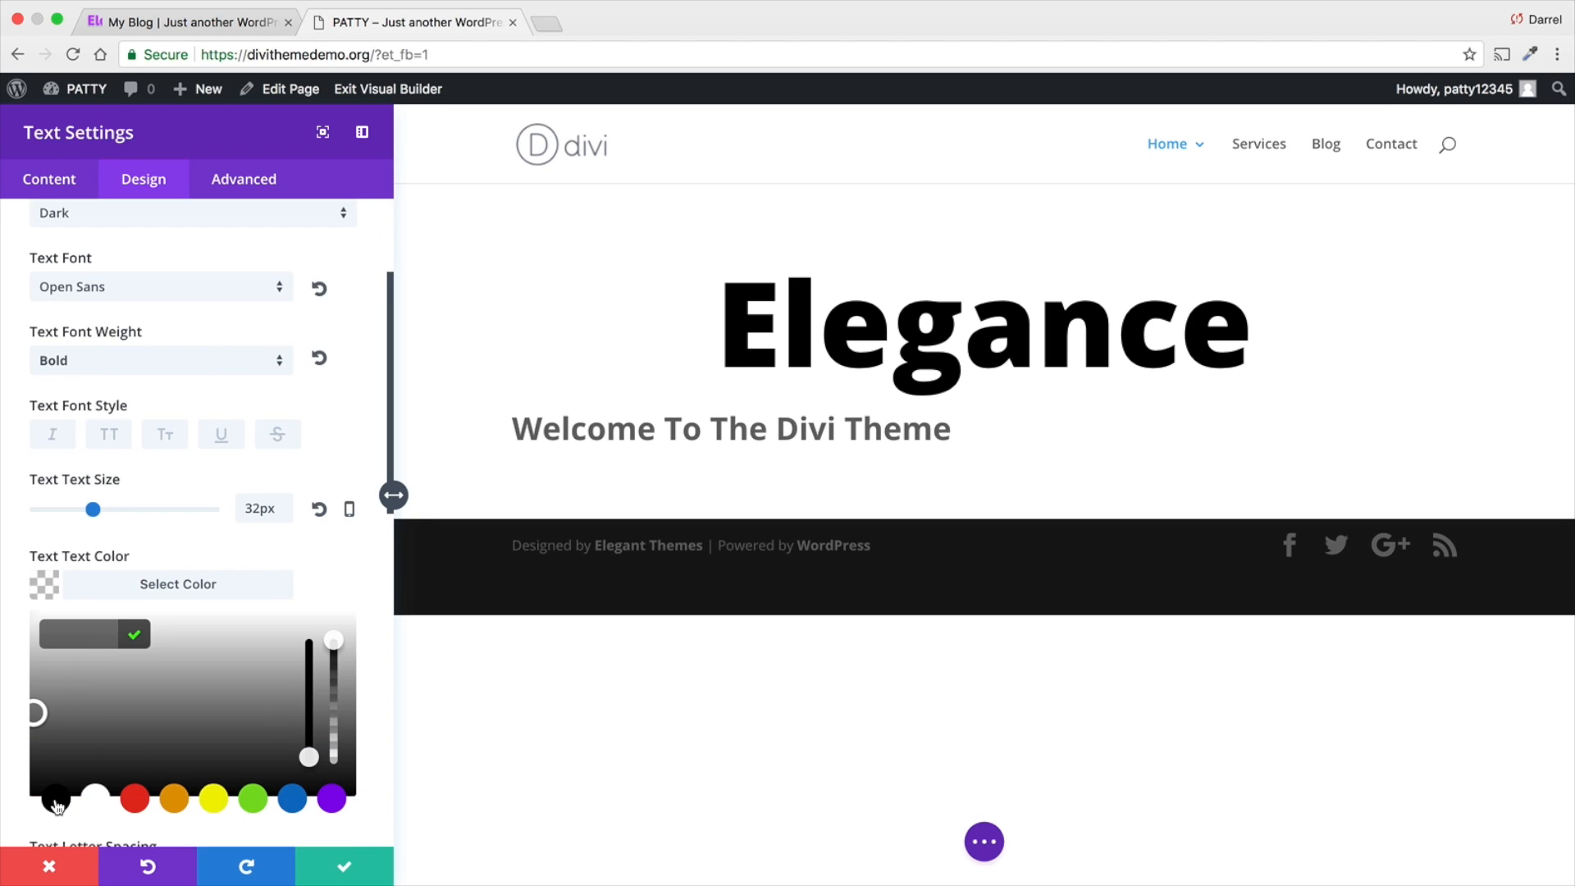
click(56, 798)
scroll(175, 682, down, 5)
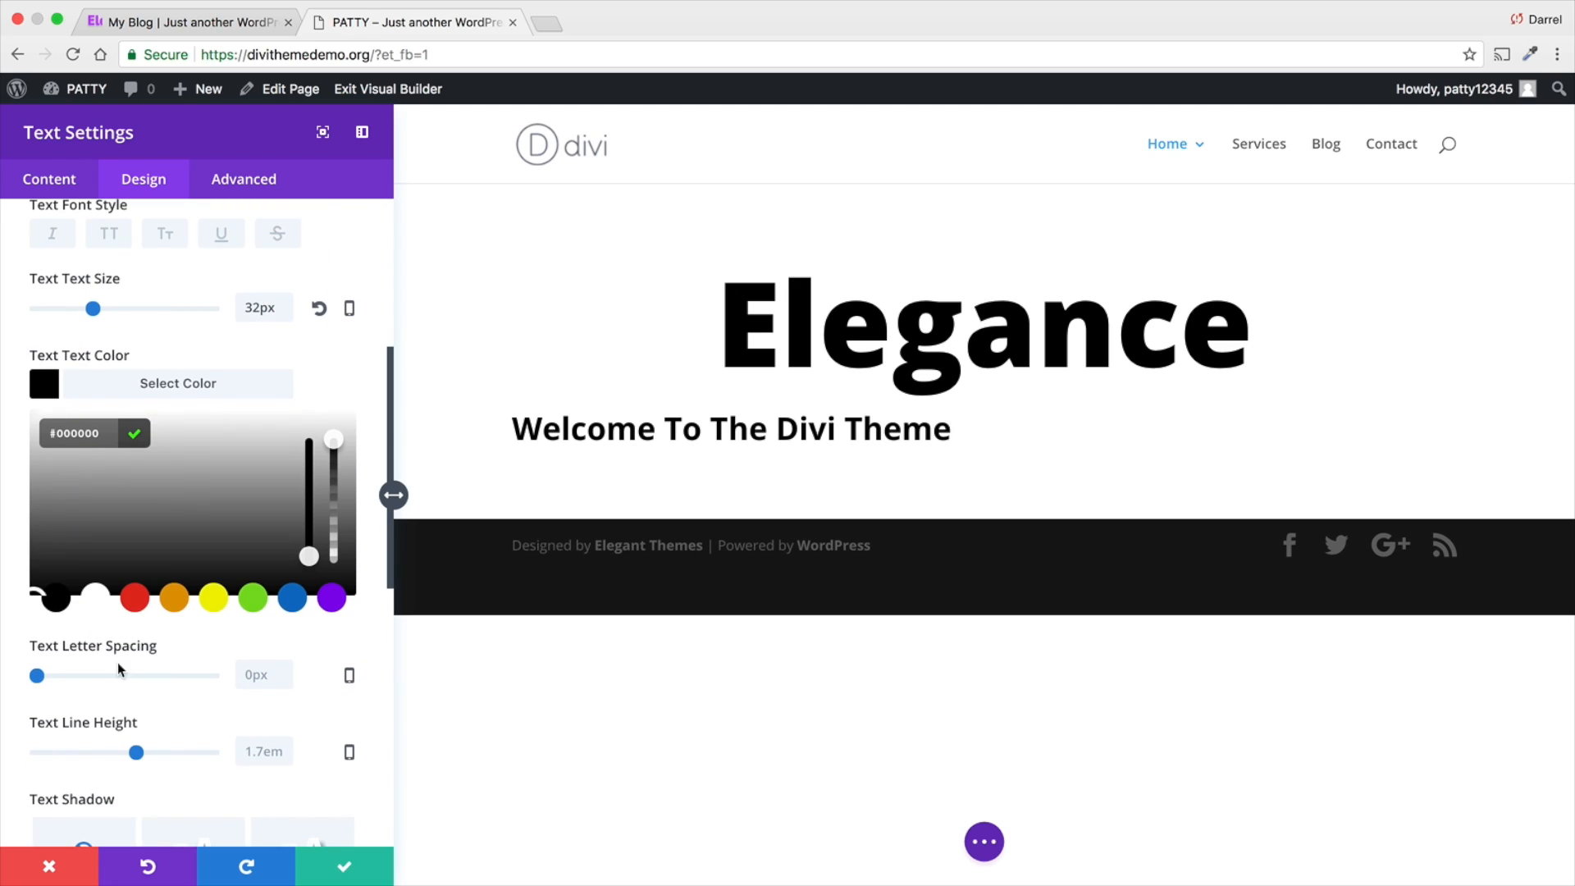
drag(37, 679, 41, 676)
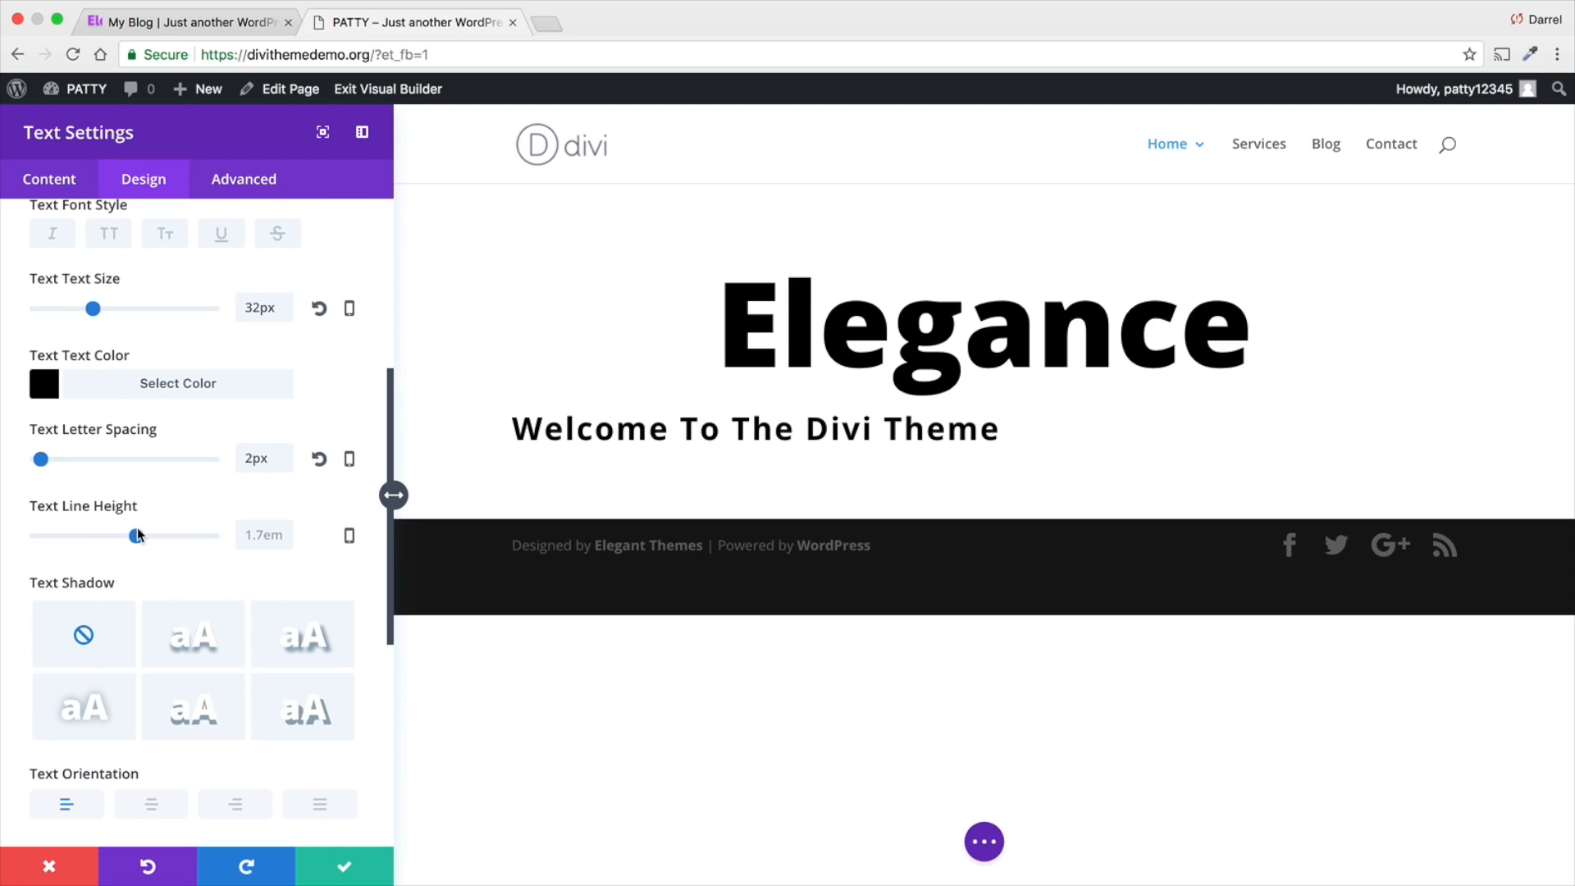
- Try line heights of 1.8em and 0.6em on the welcome text and reset the line height to its default
drag(138, 539, 143, 538)
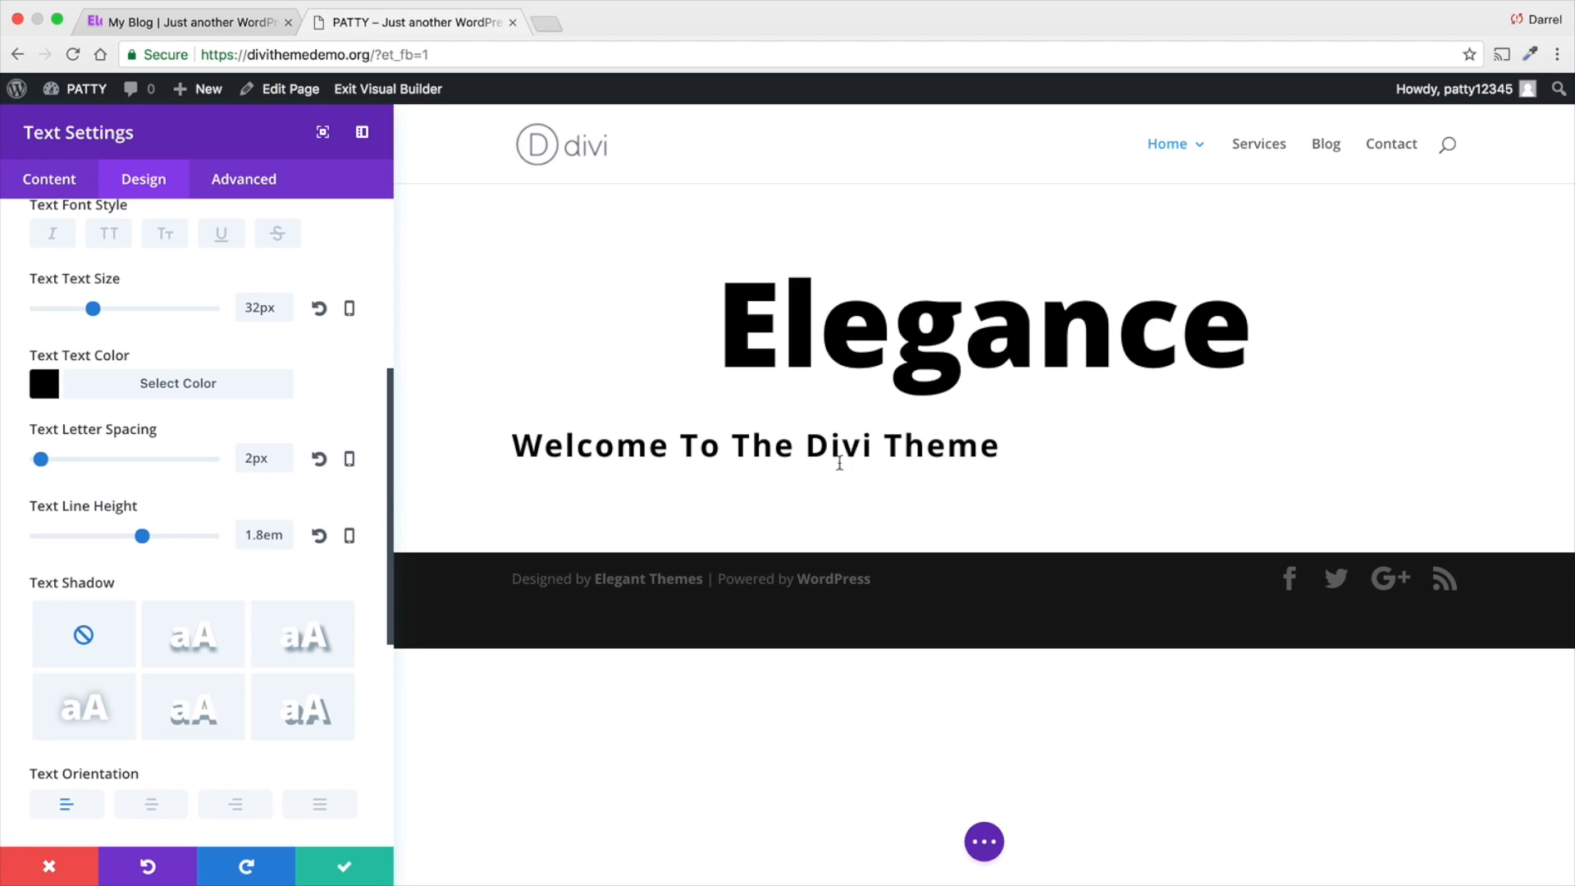
drag(145, 538, 72, 537)
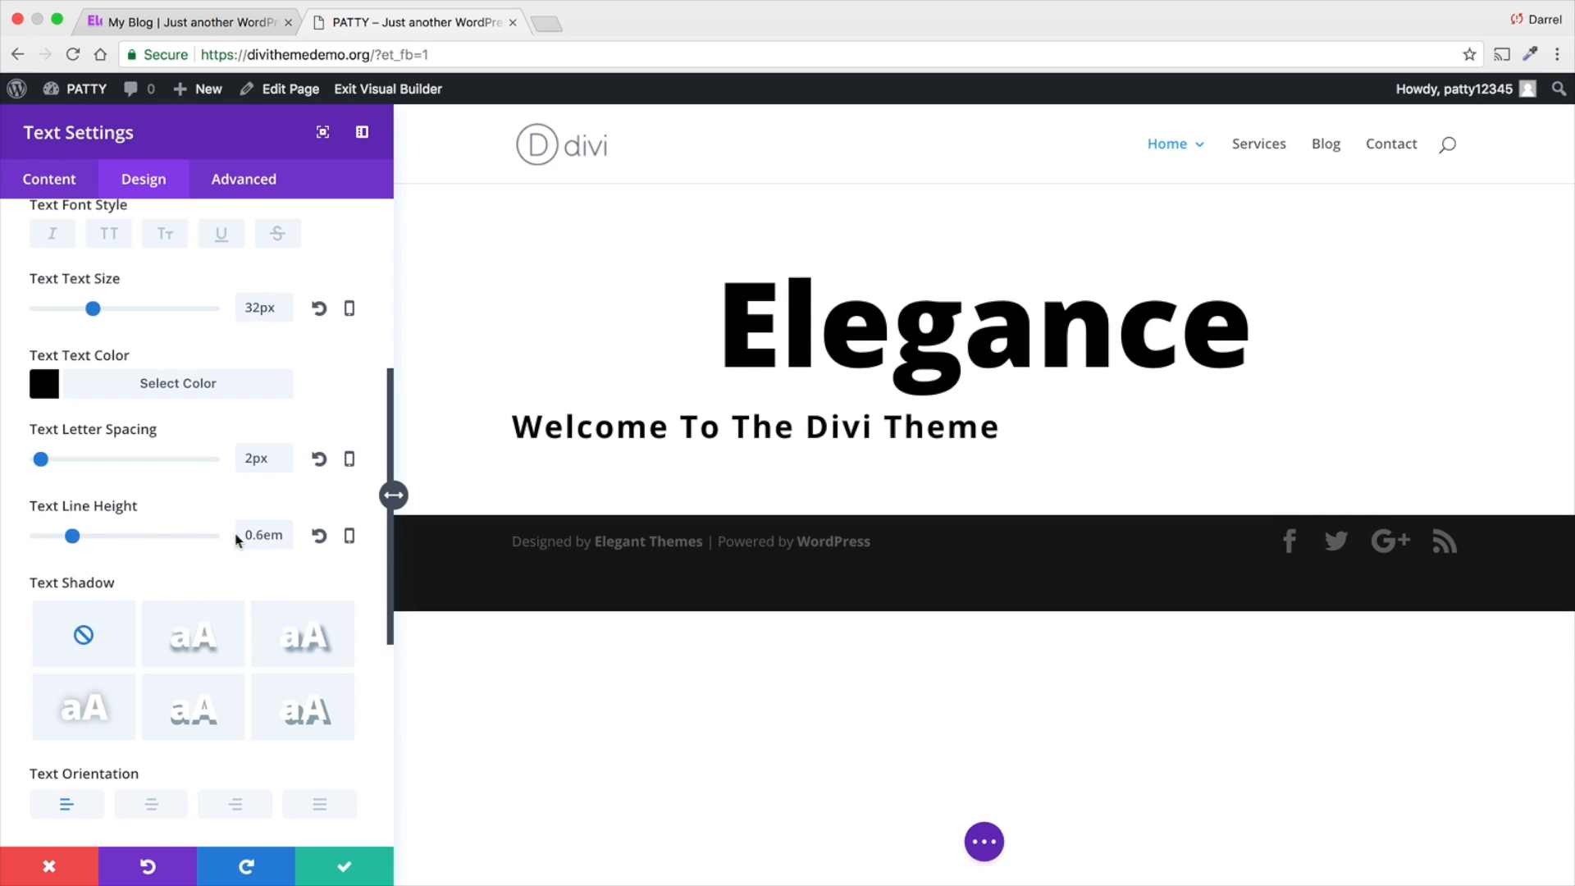
click(320, 535)
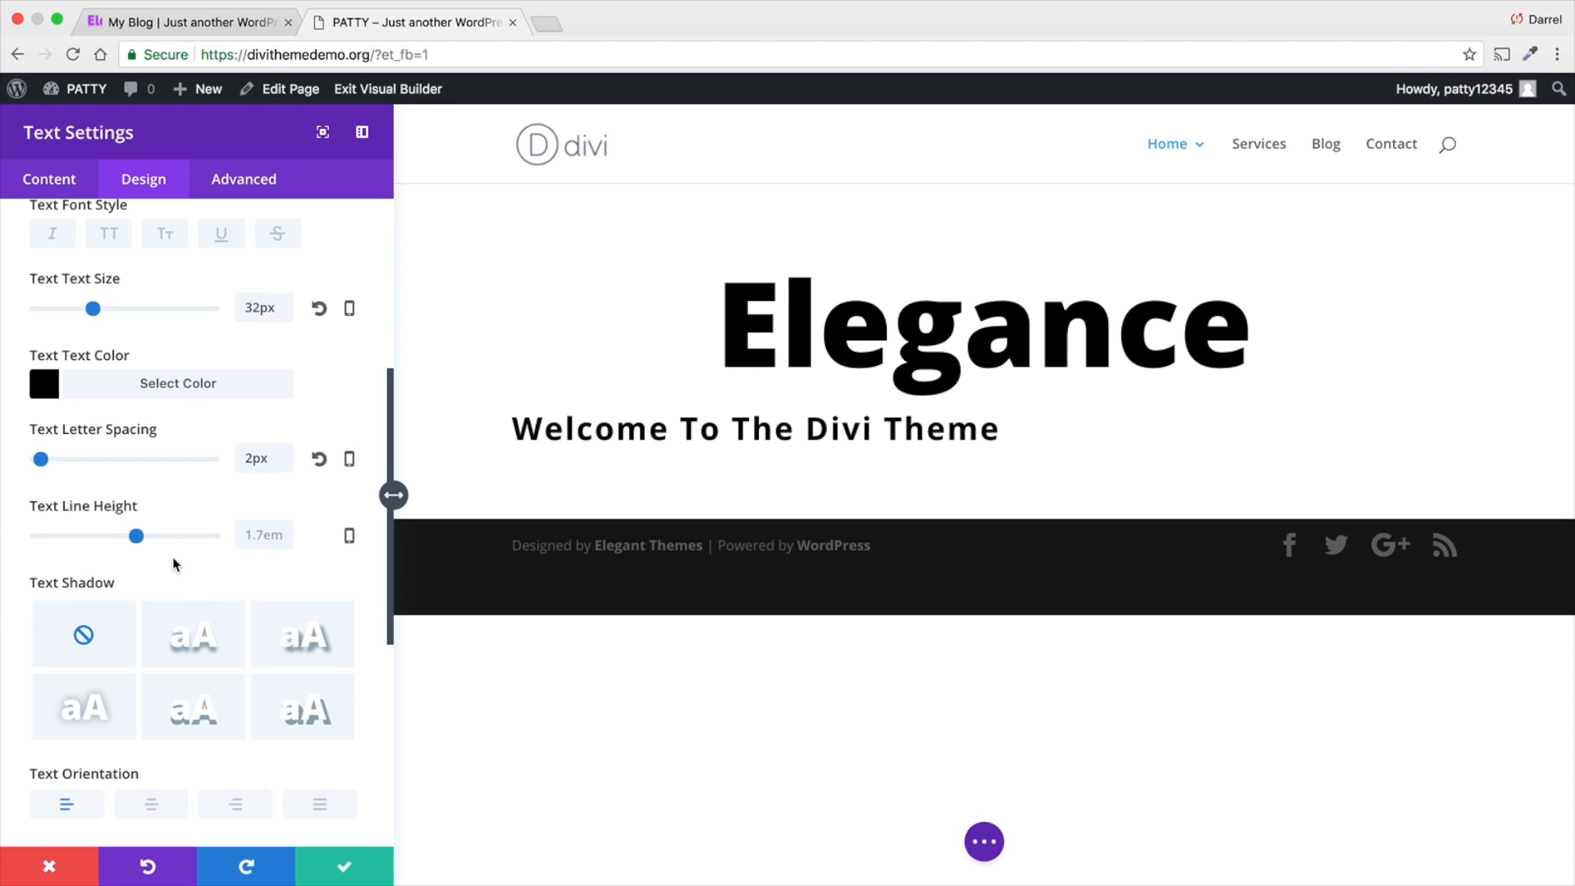
- Center the welcome text's orientation and save the text module's settings
scroll(172, 558, down, 1)
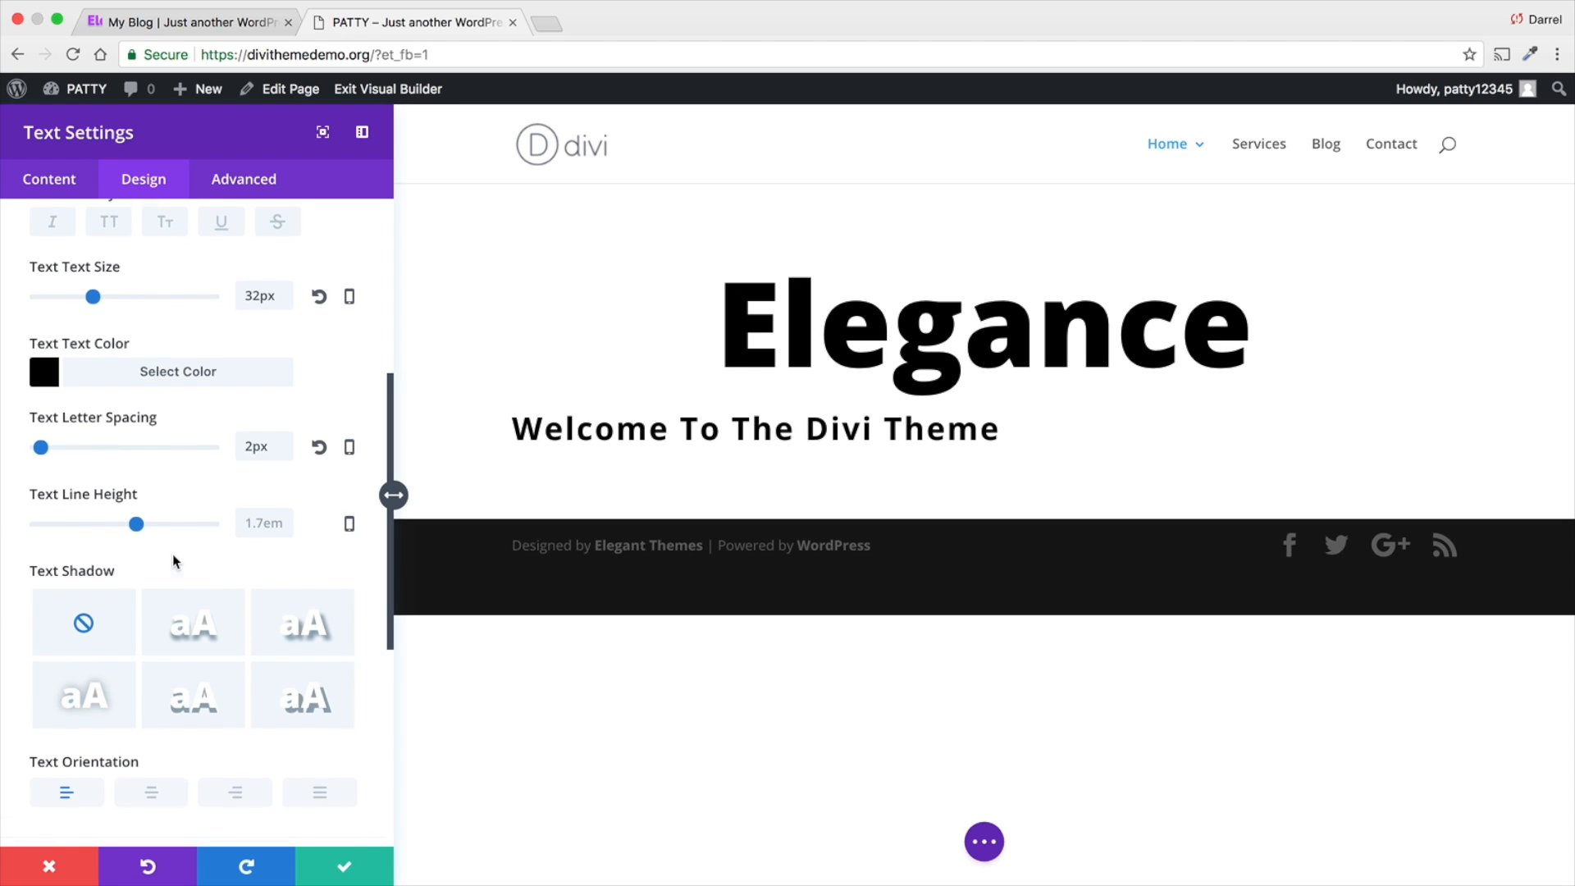
scroll(173, 556, down, 3)
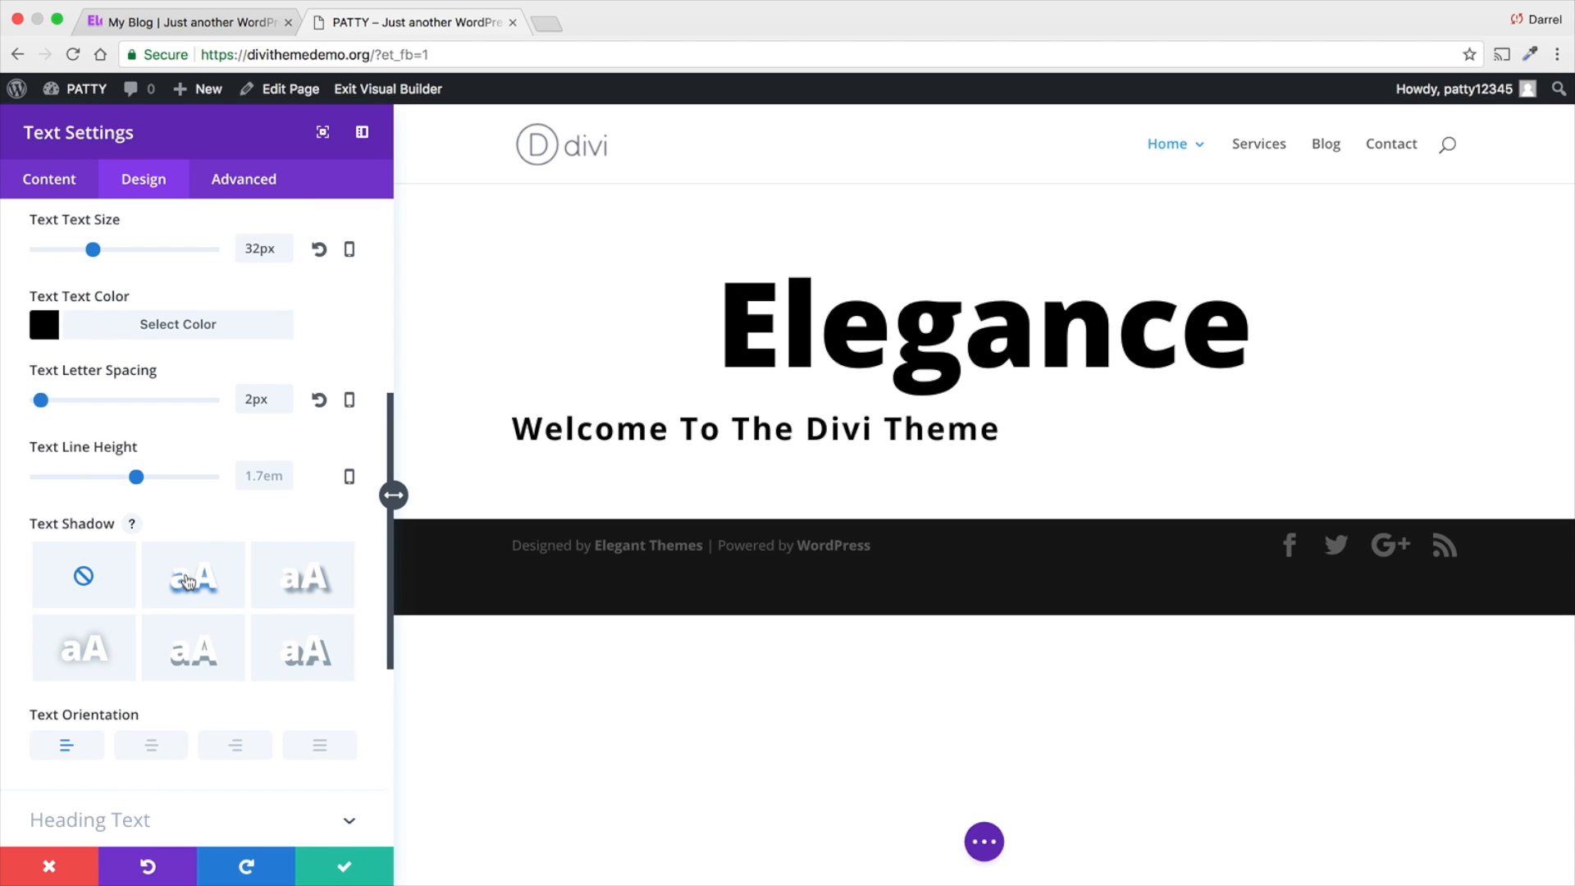
scroll(156, 730, down, 1)
click(150, 753)
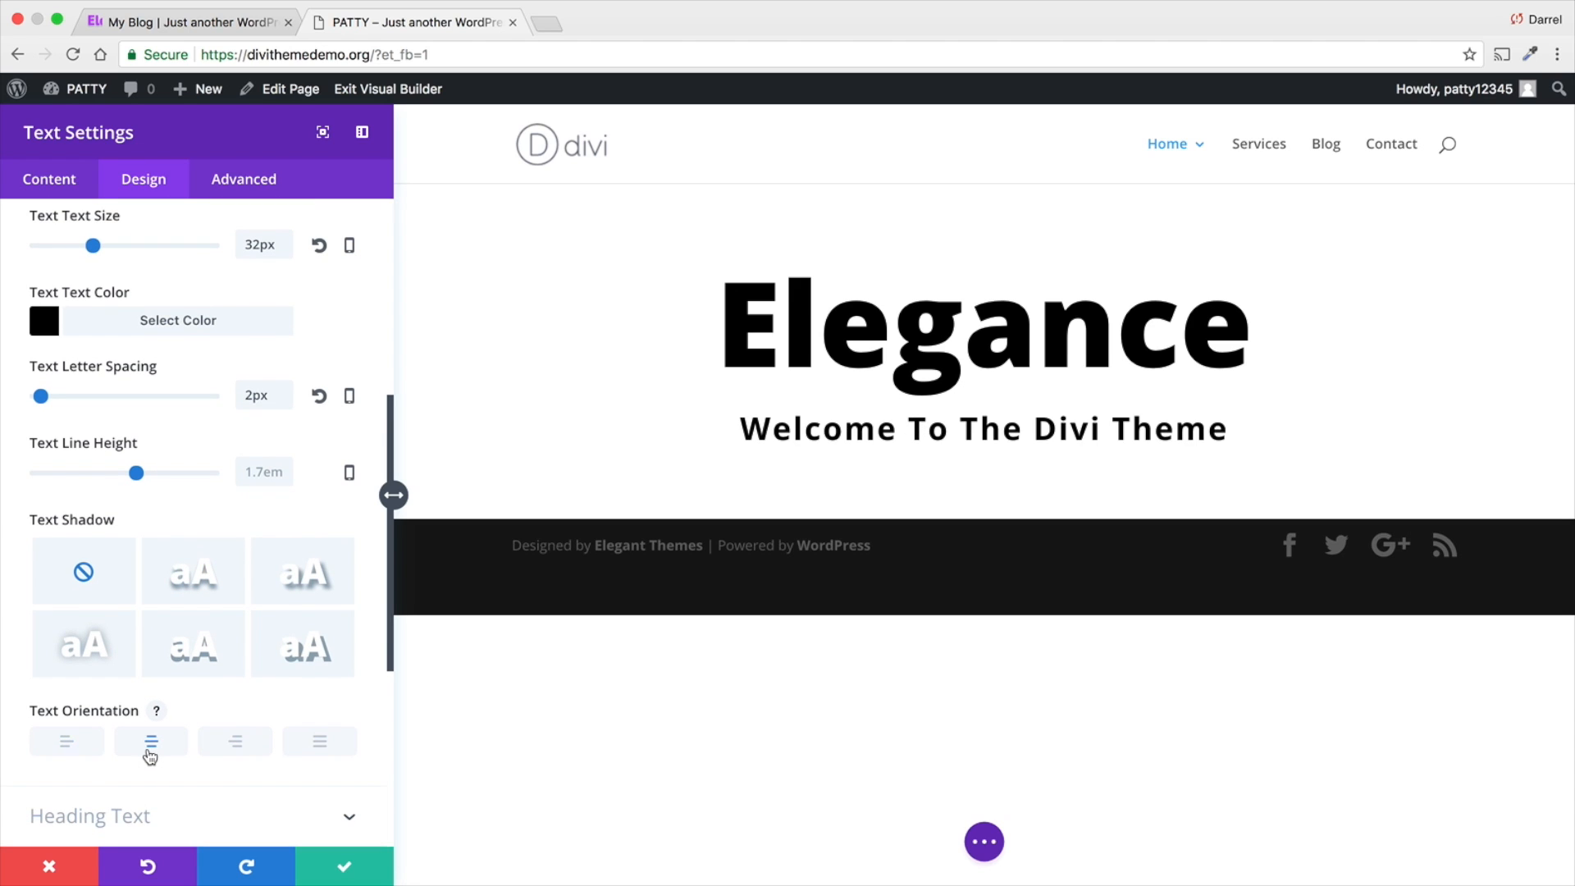
scroll(169, 699, down, 2)
scroll(171, 695, down, 8)
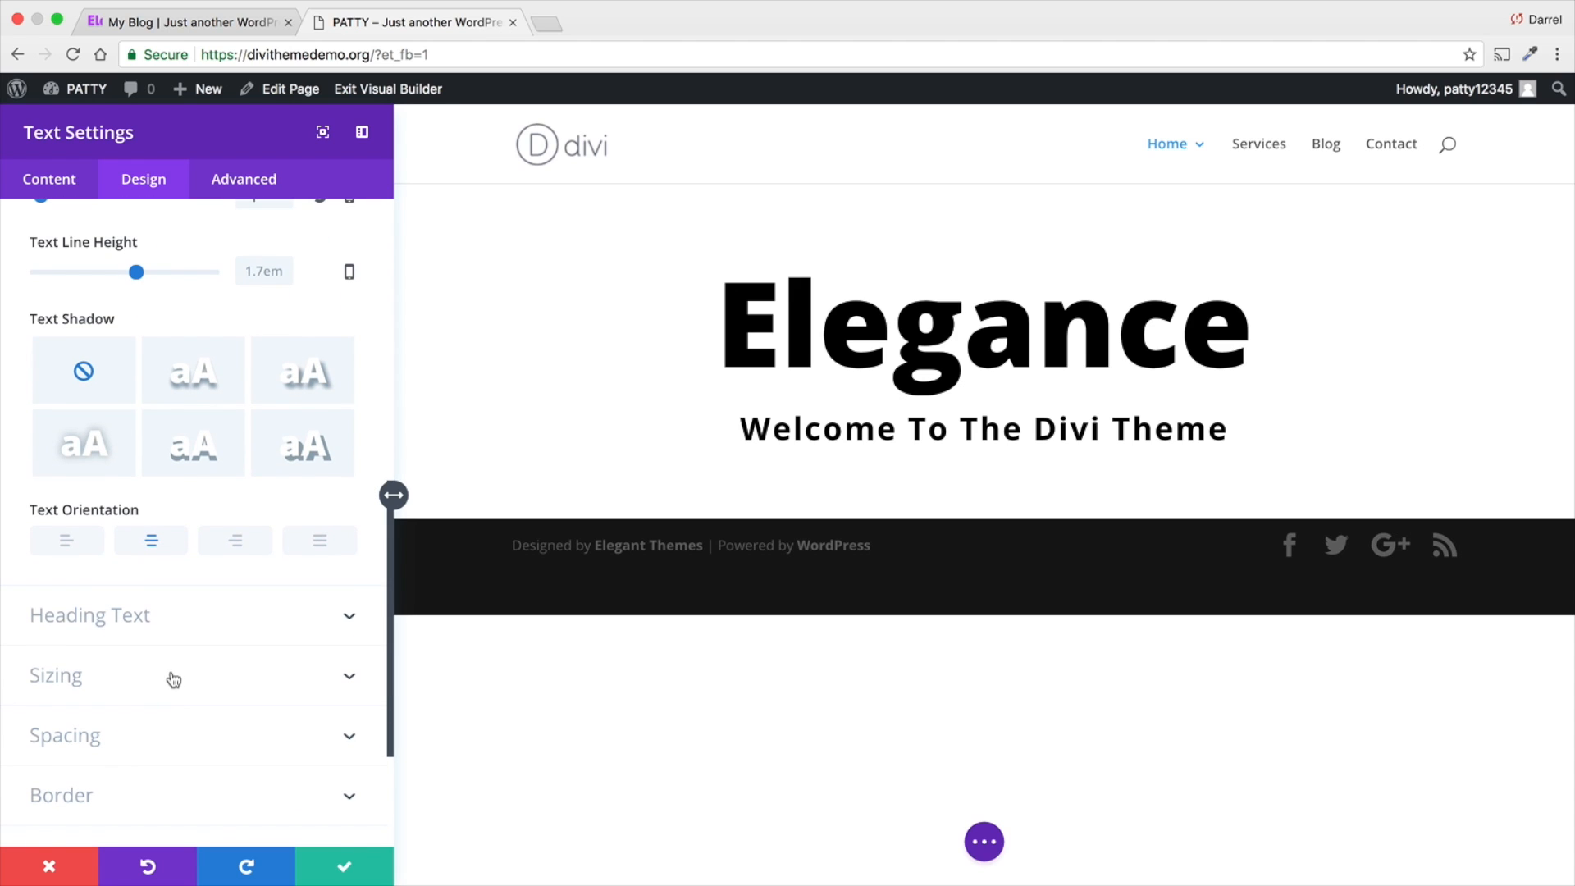
click(326, 868)
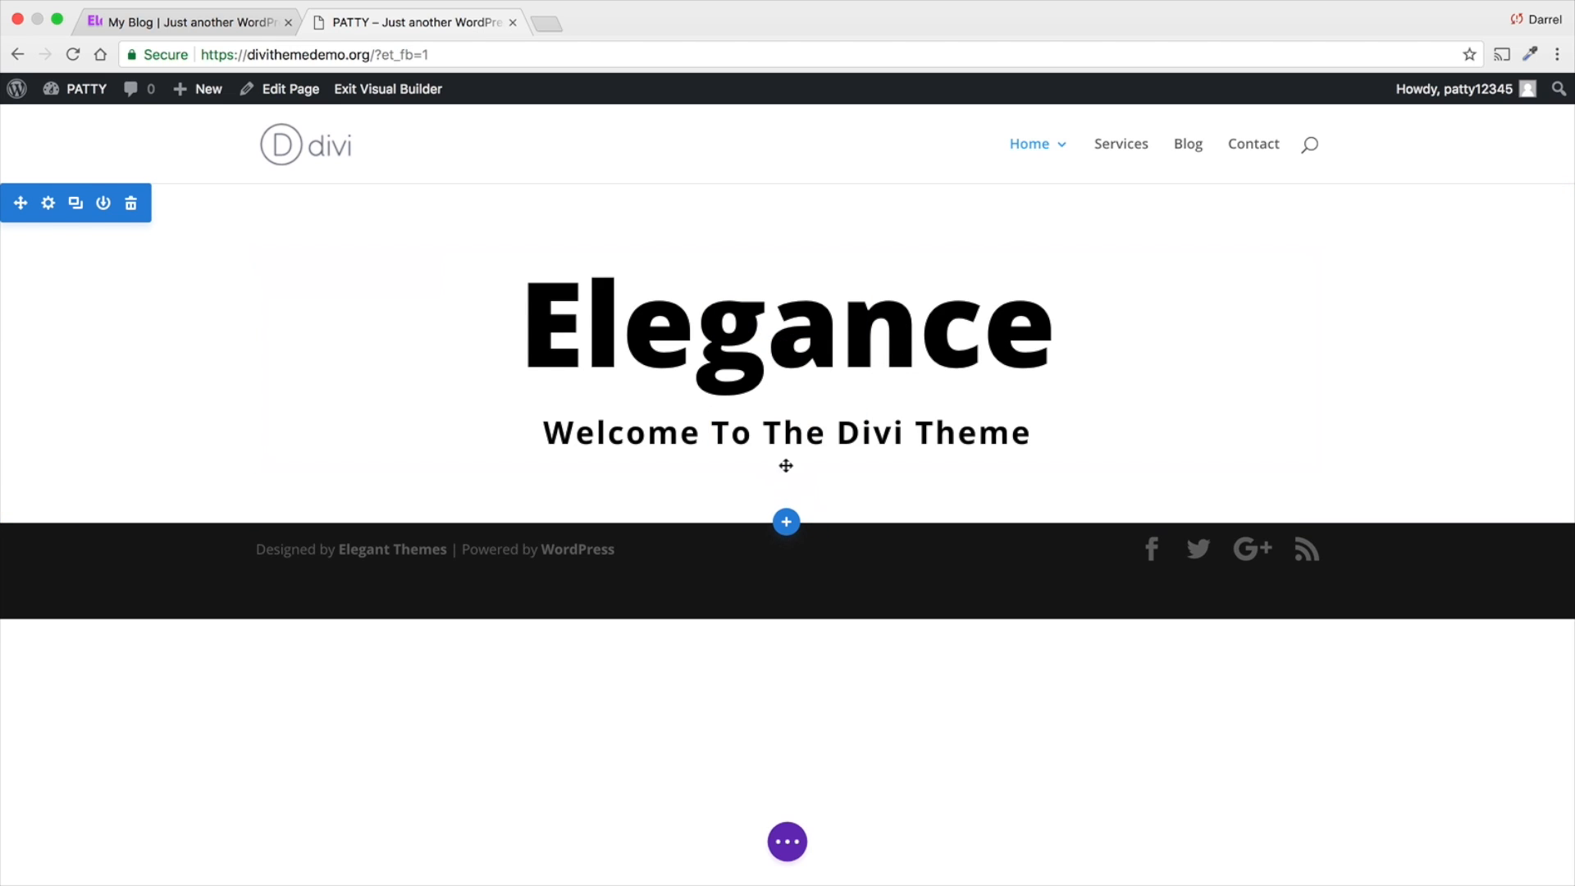
- Insert a Button module directly below the Elegance heading and give it the button text "Get Started"
mouse_move(786, 464)
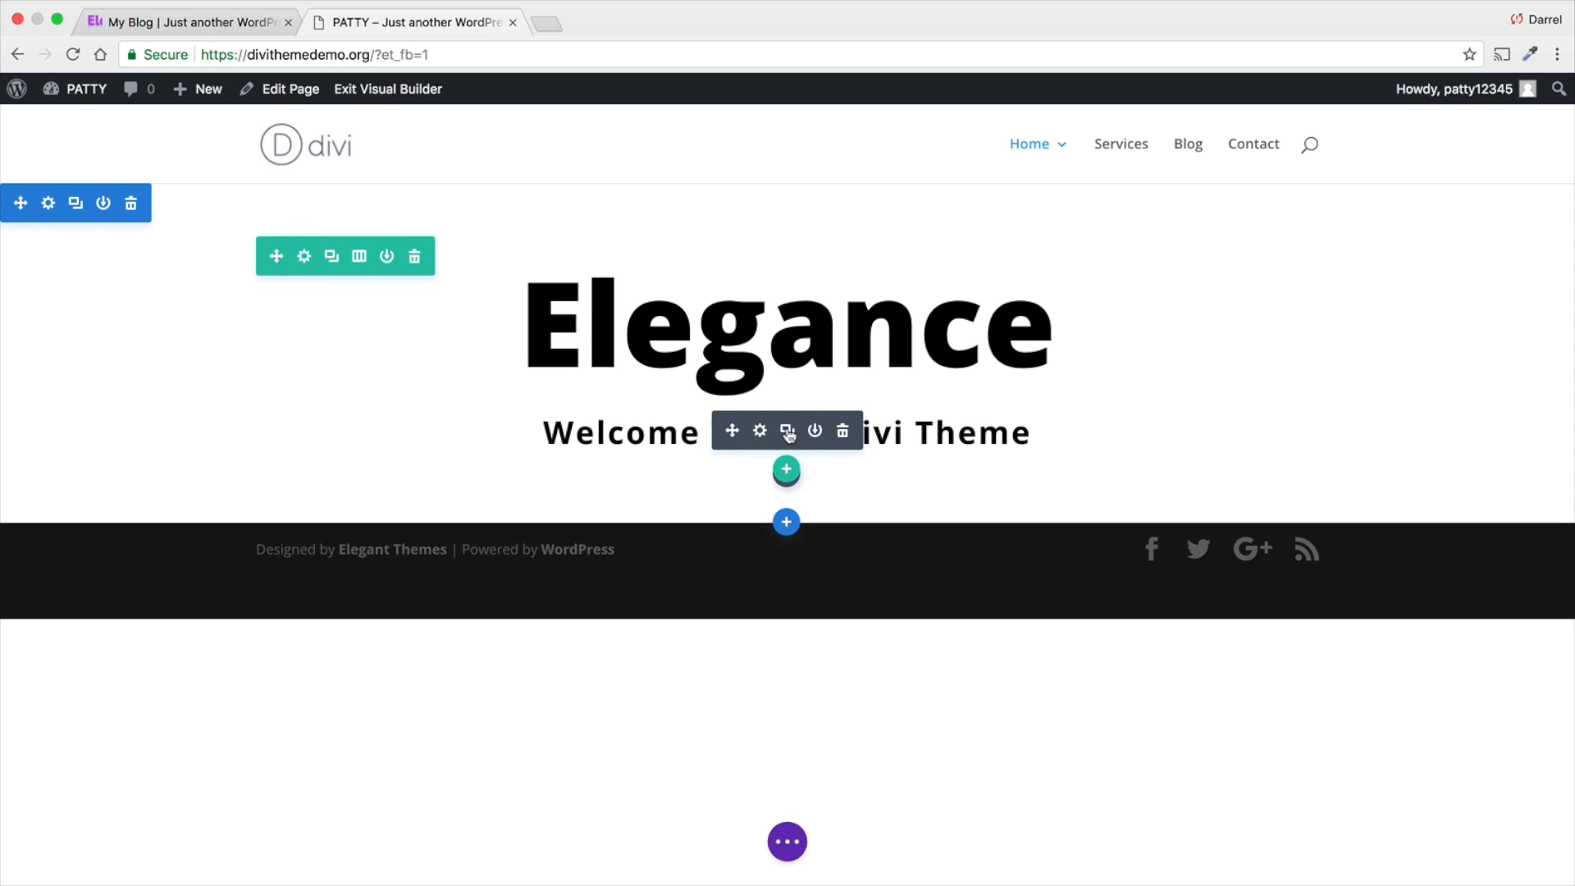
mouse_move(767, 341)
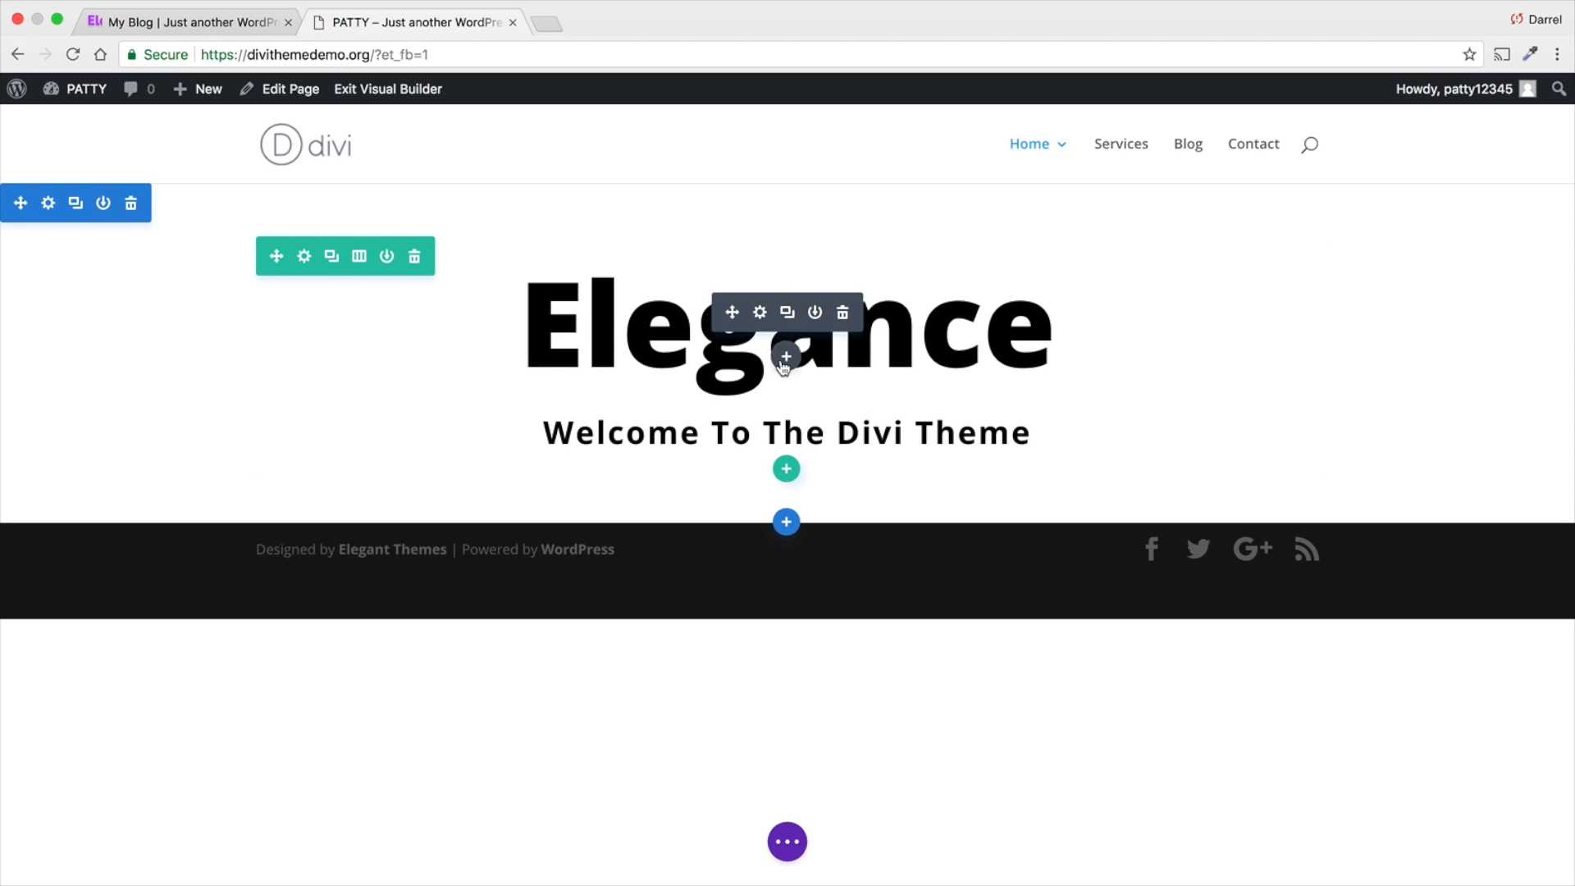
click(786, 359)
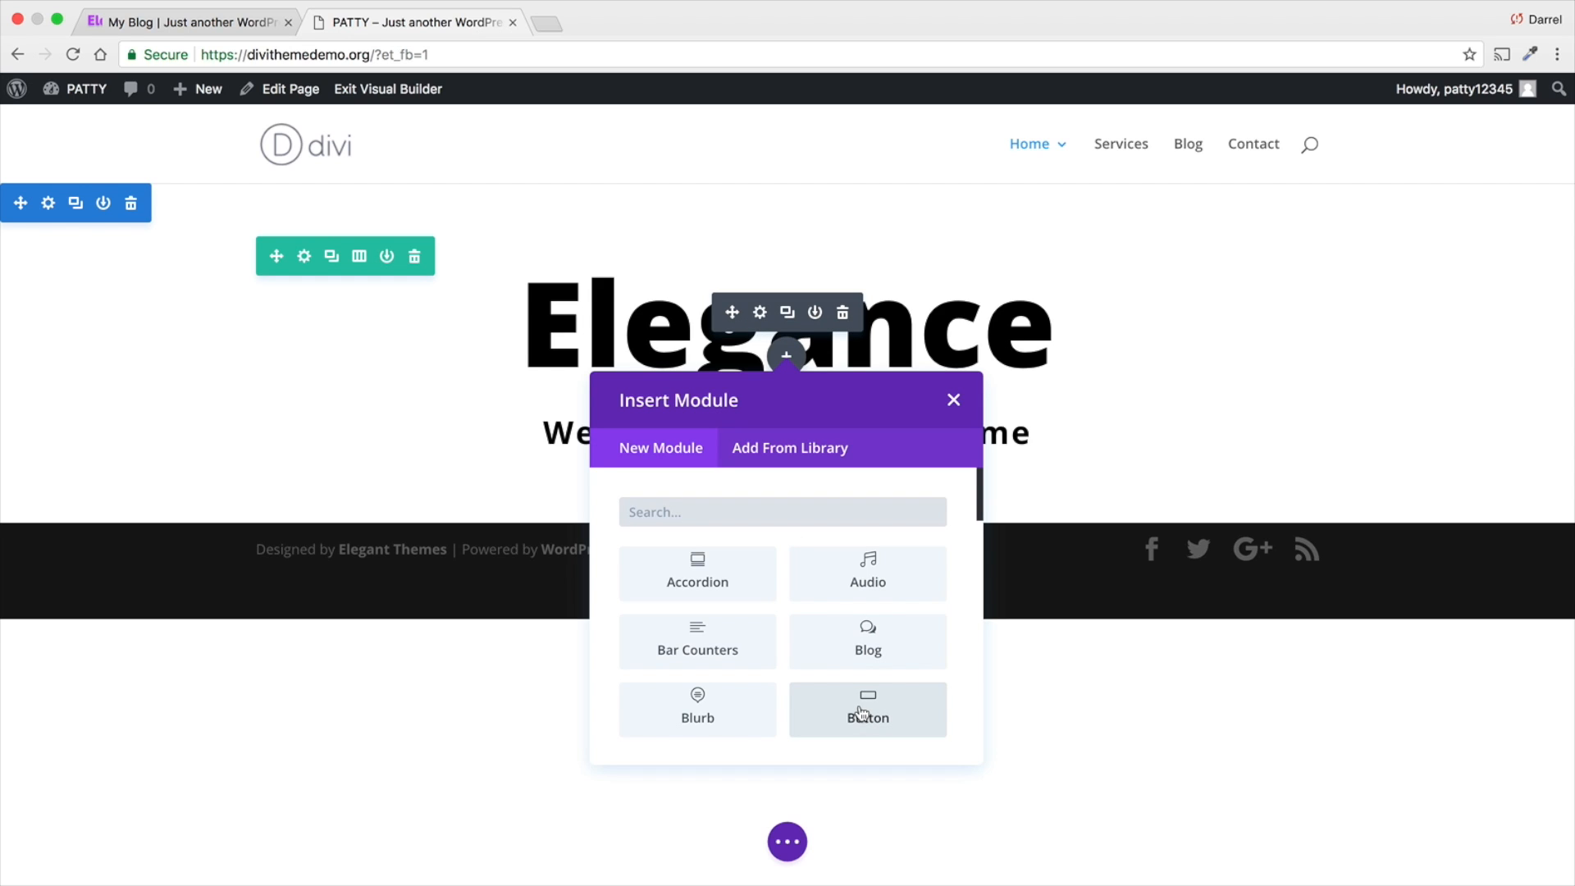
click(886, 714)
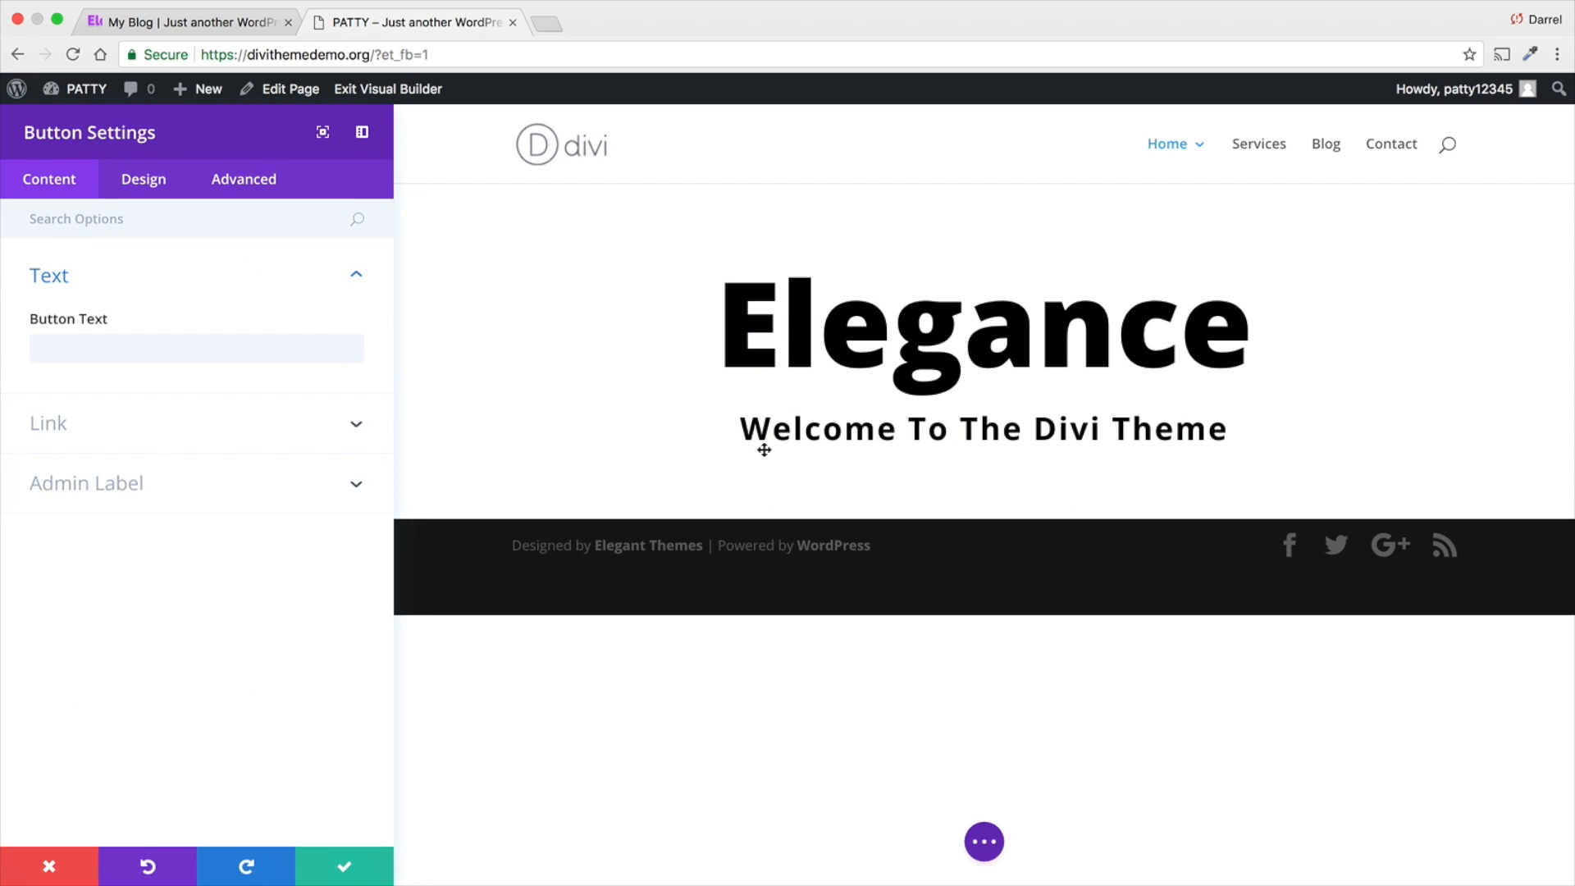
click(86, 356)
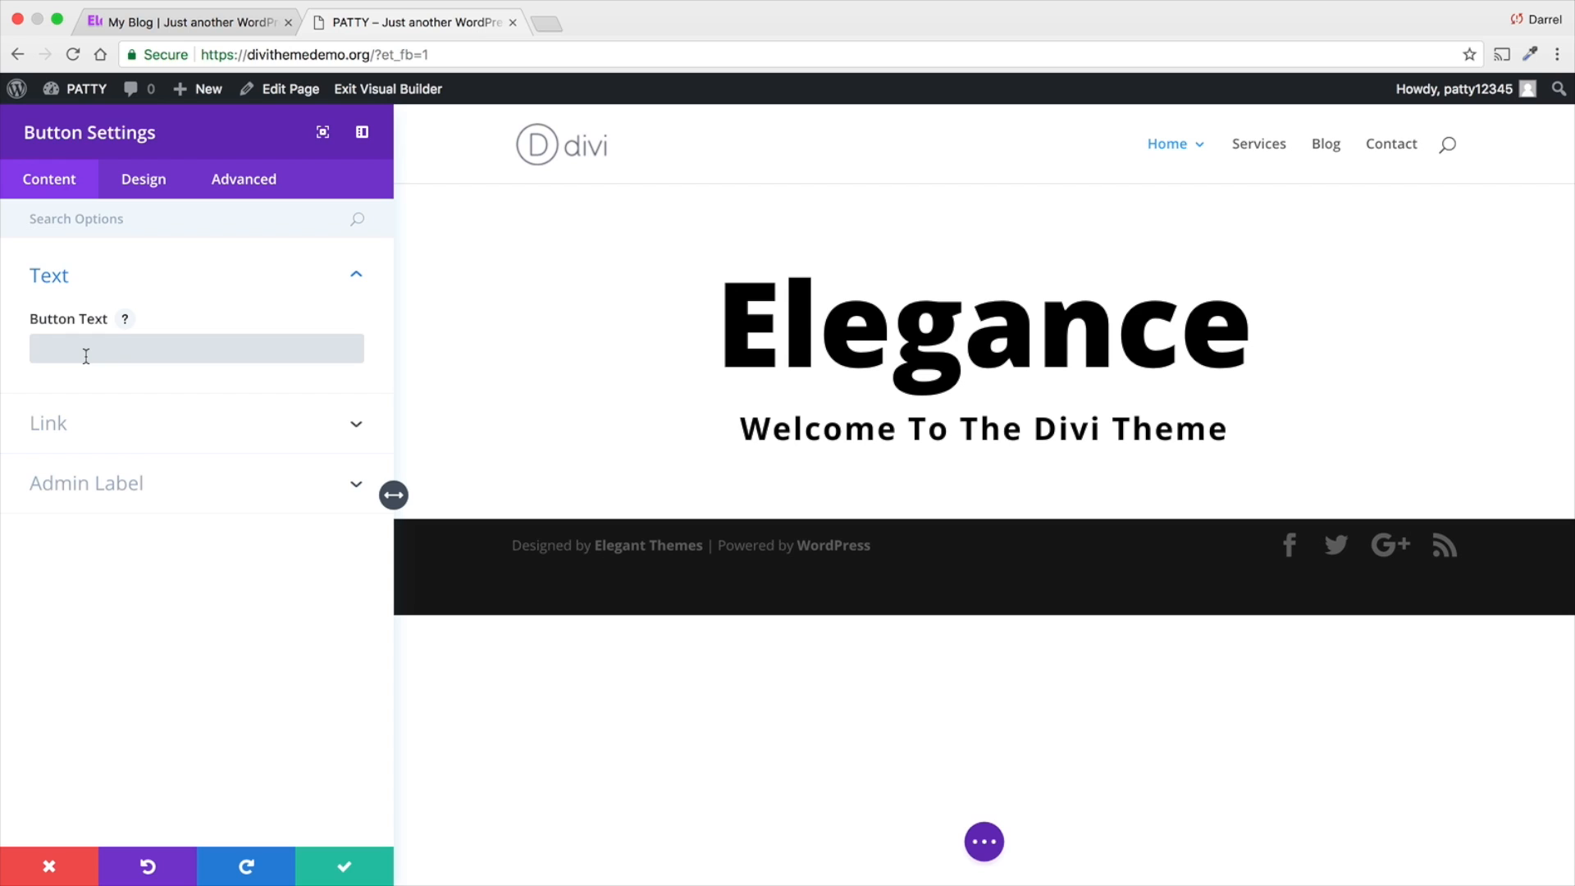
text(Get Started)
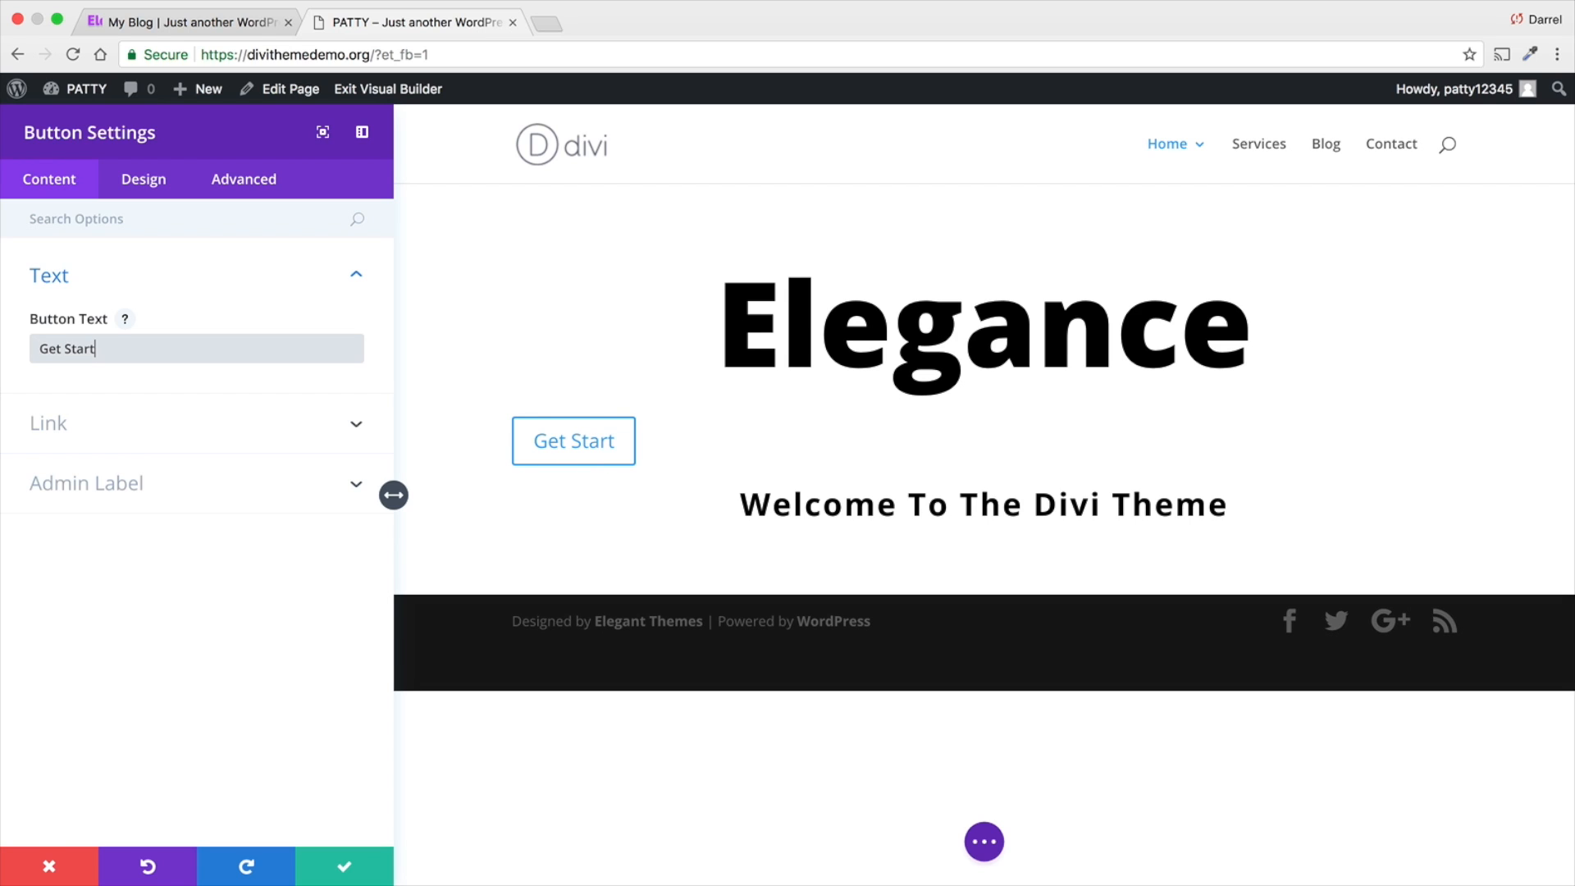
click(156, 424)
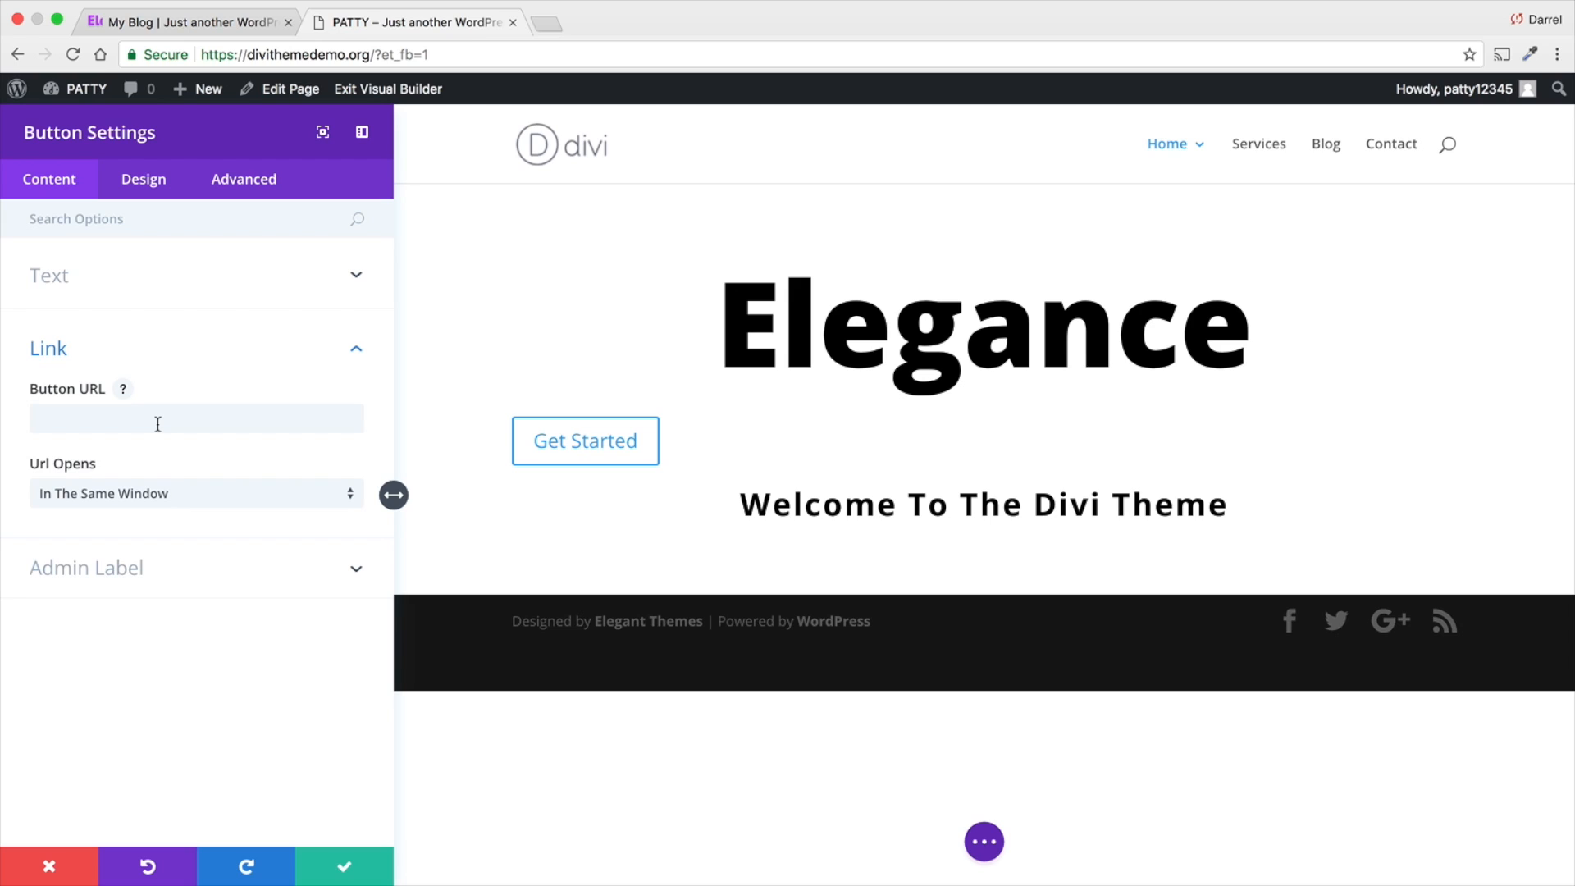
click(157, 424)
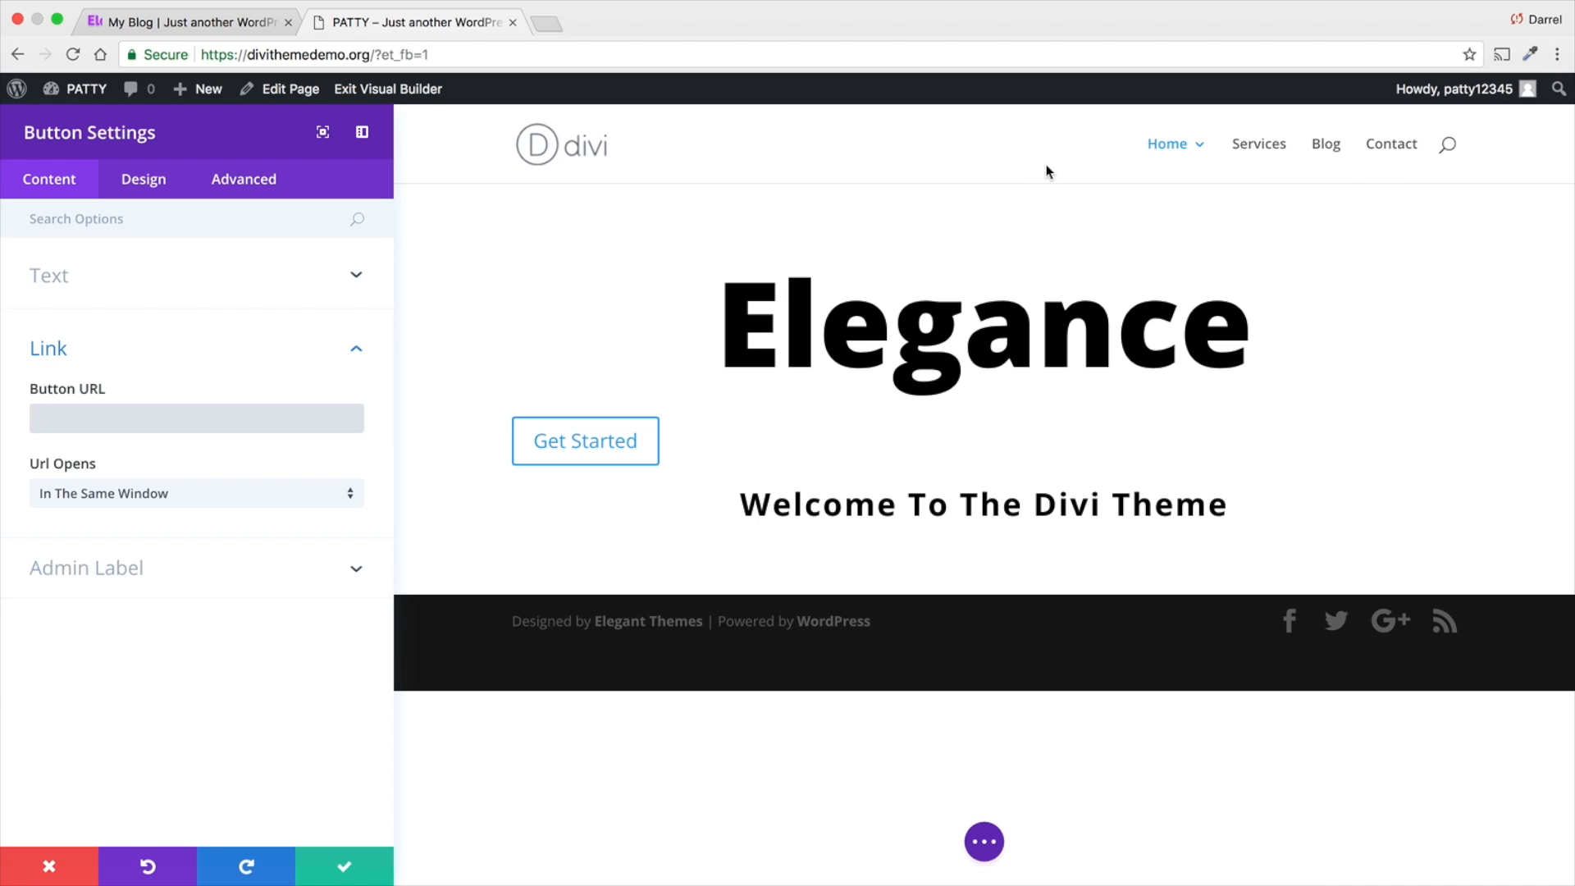
text(www.darrelwilson.com)
drag(247, 54, 371, 56)
right_click(371, 56)
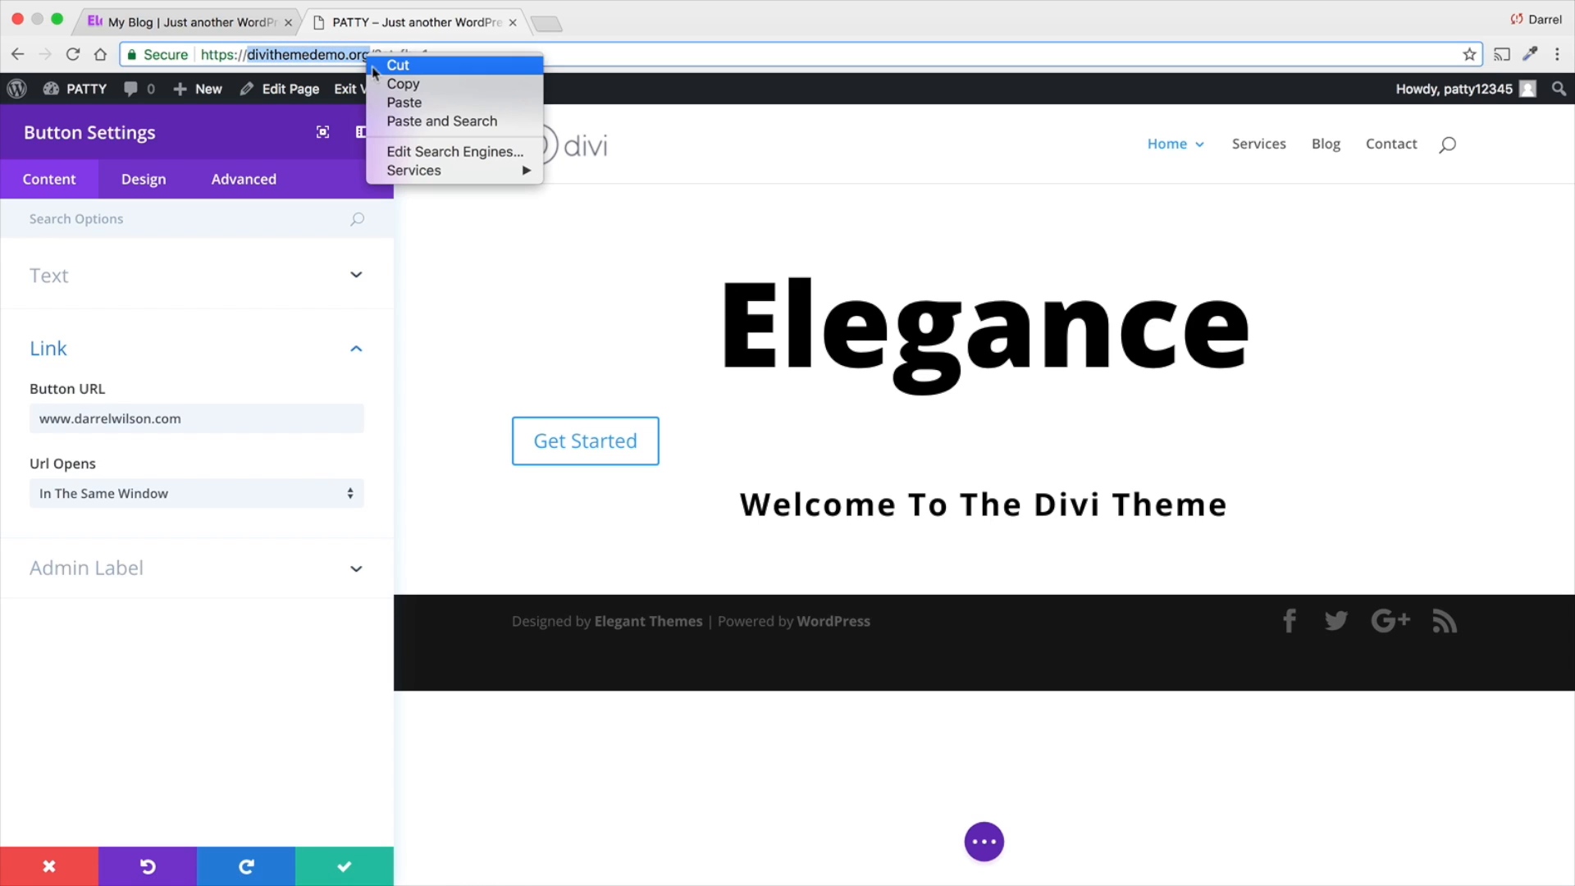
click(388, 79)
drag(74, 419, 182, 418)
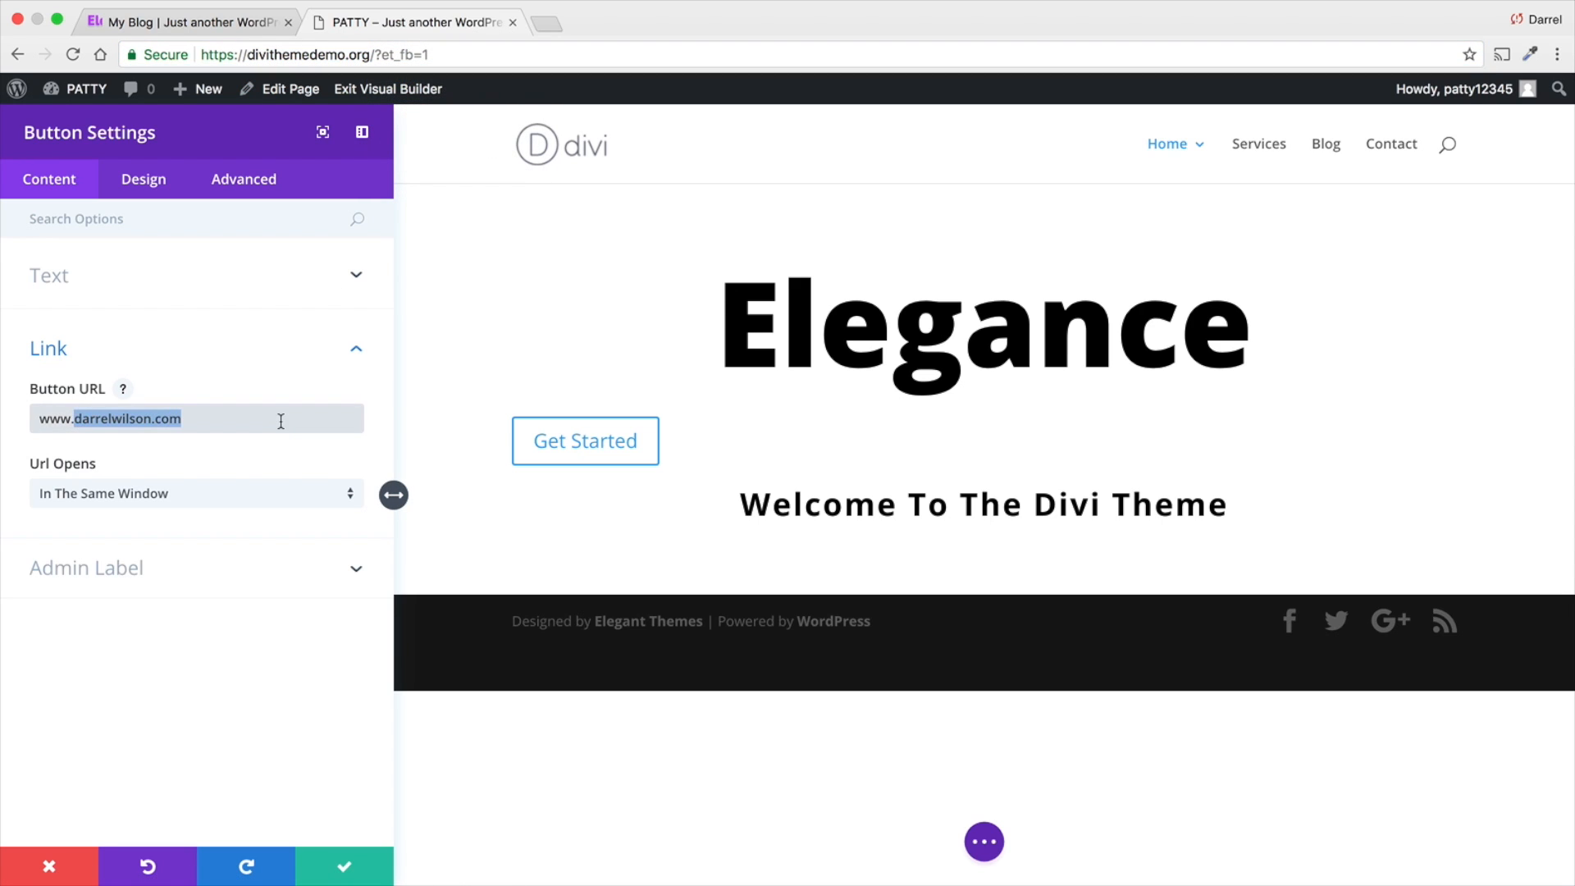
right_click(166, 419)
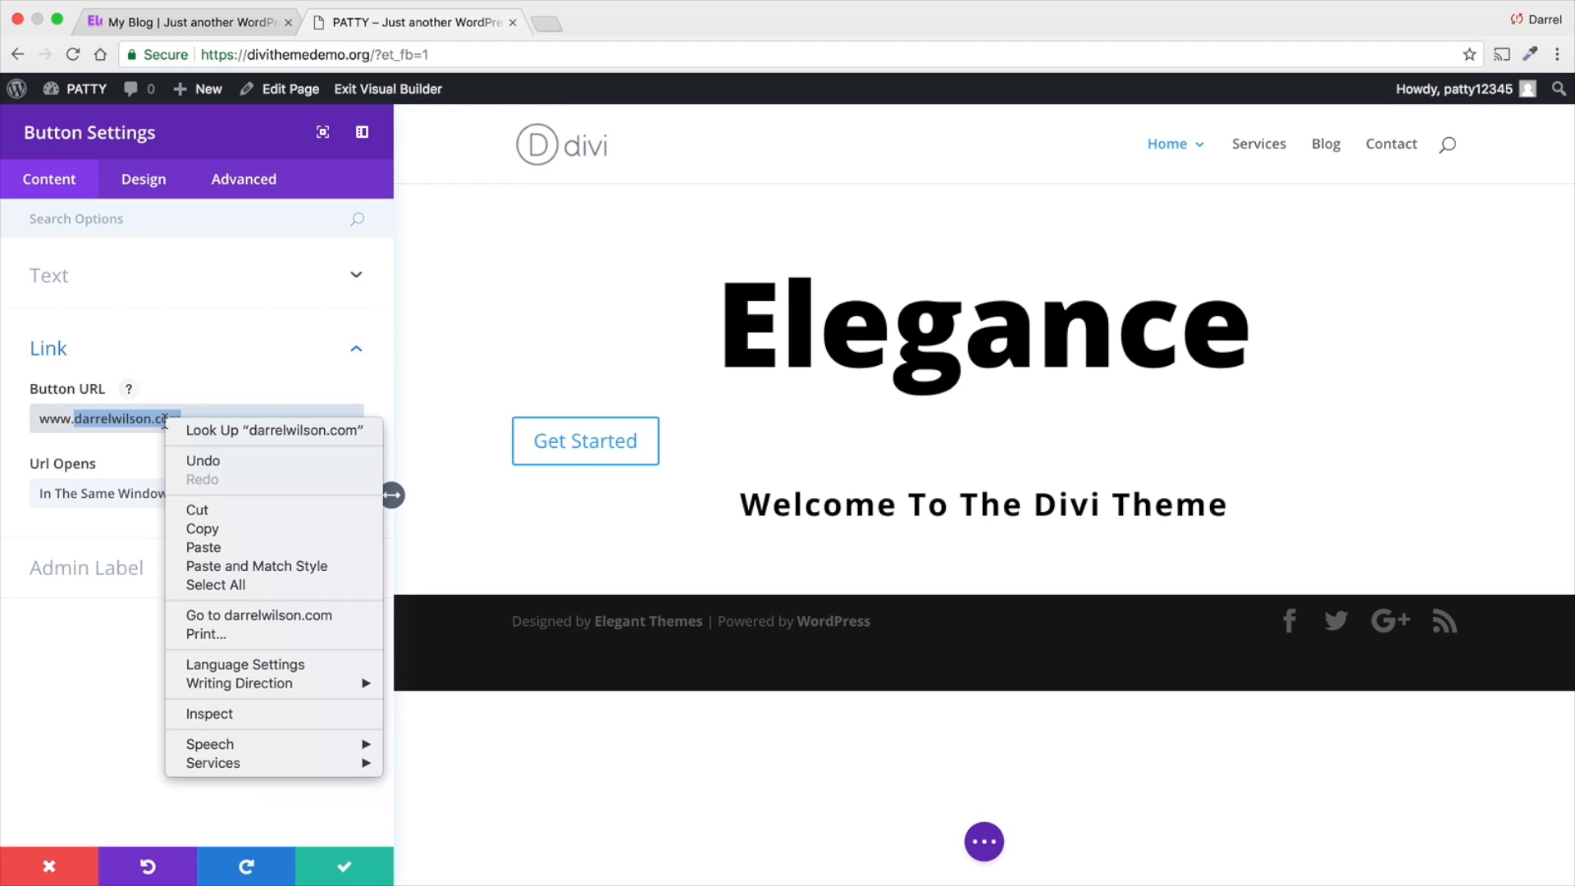
click(204, 547)
text(/contact)
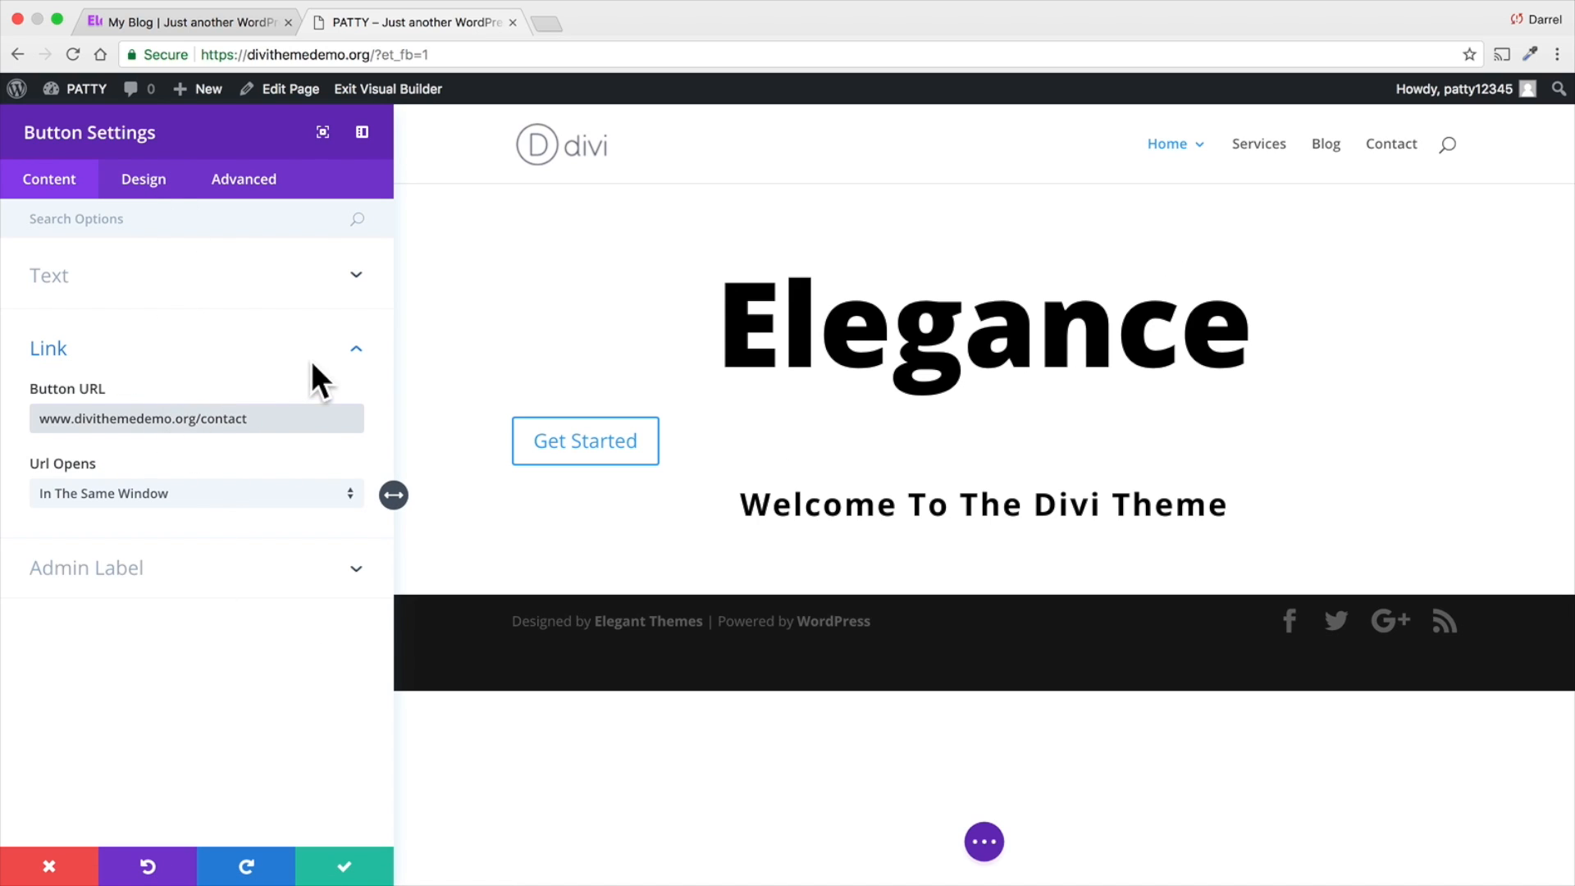
click(355, 348)
- Align the Get Started button to the center in its design settings
click(144, 179)
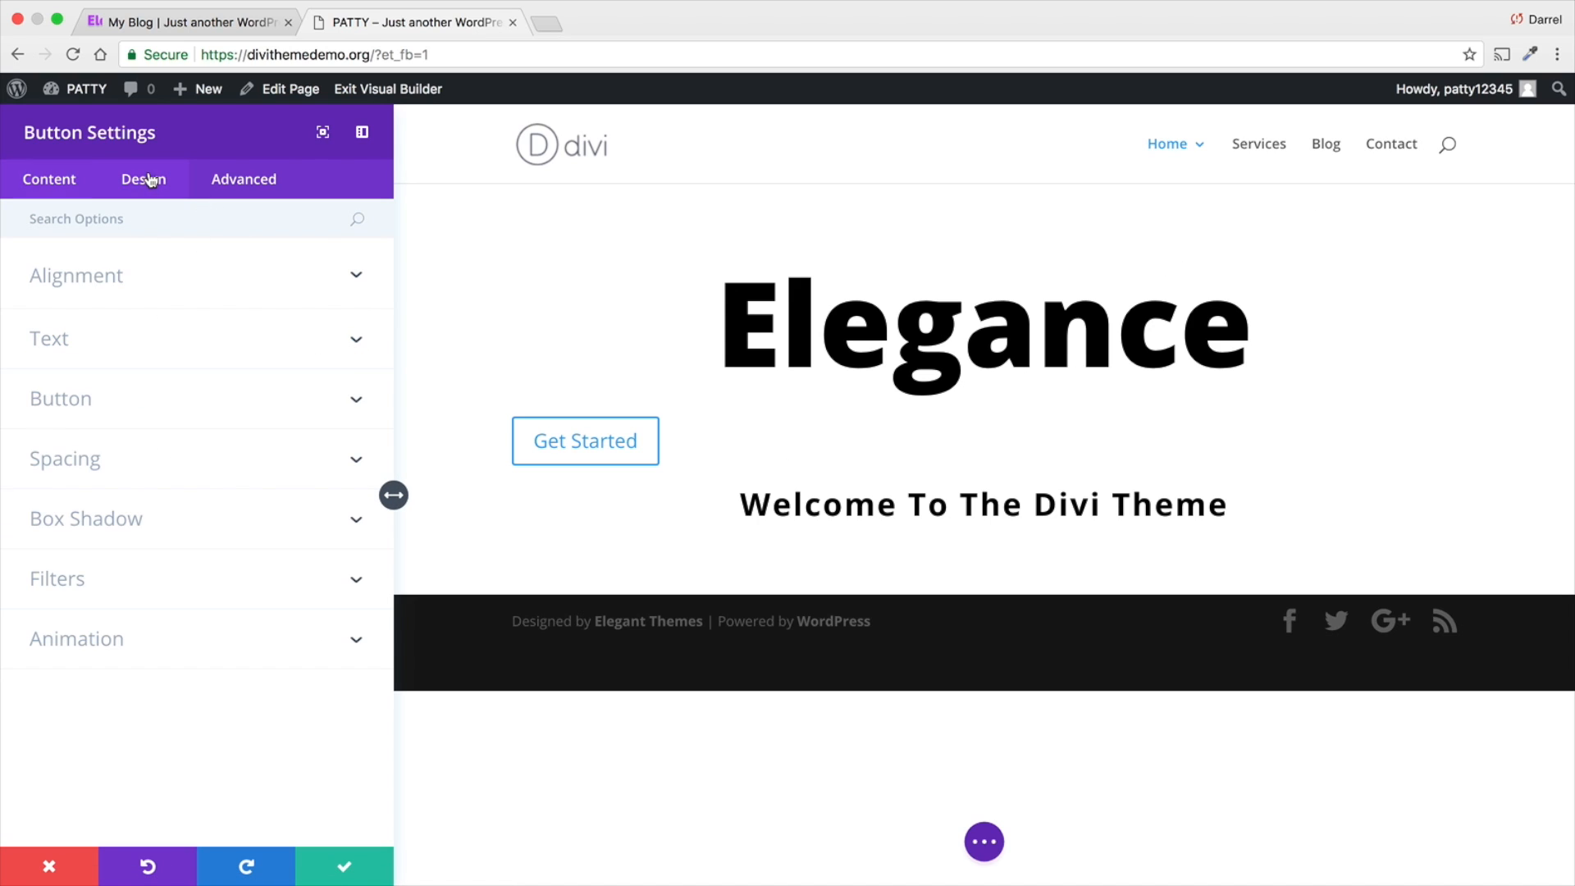
click(156, 291)
click(189, 356)
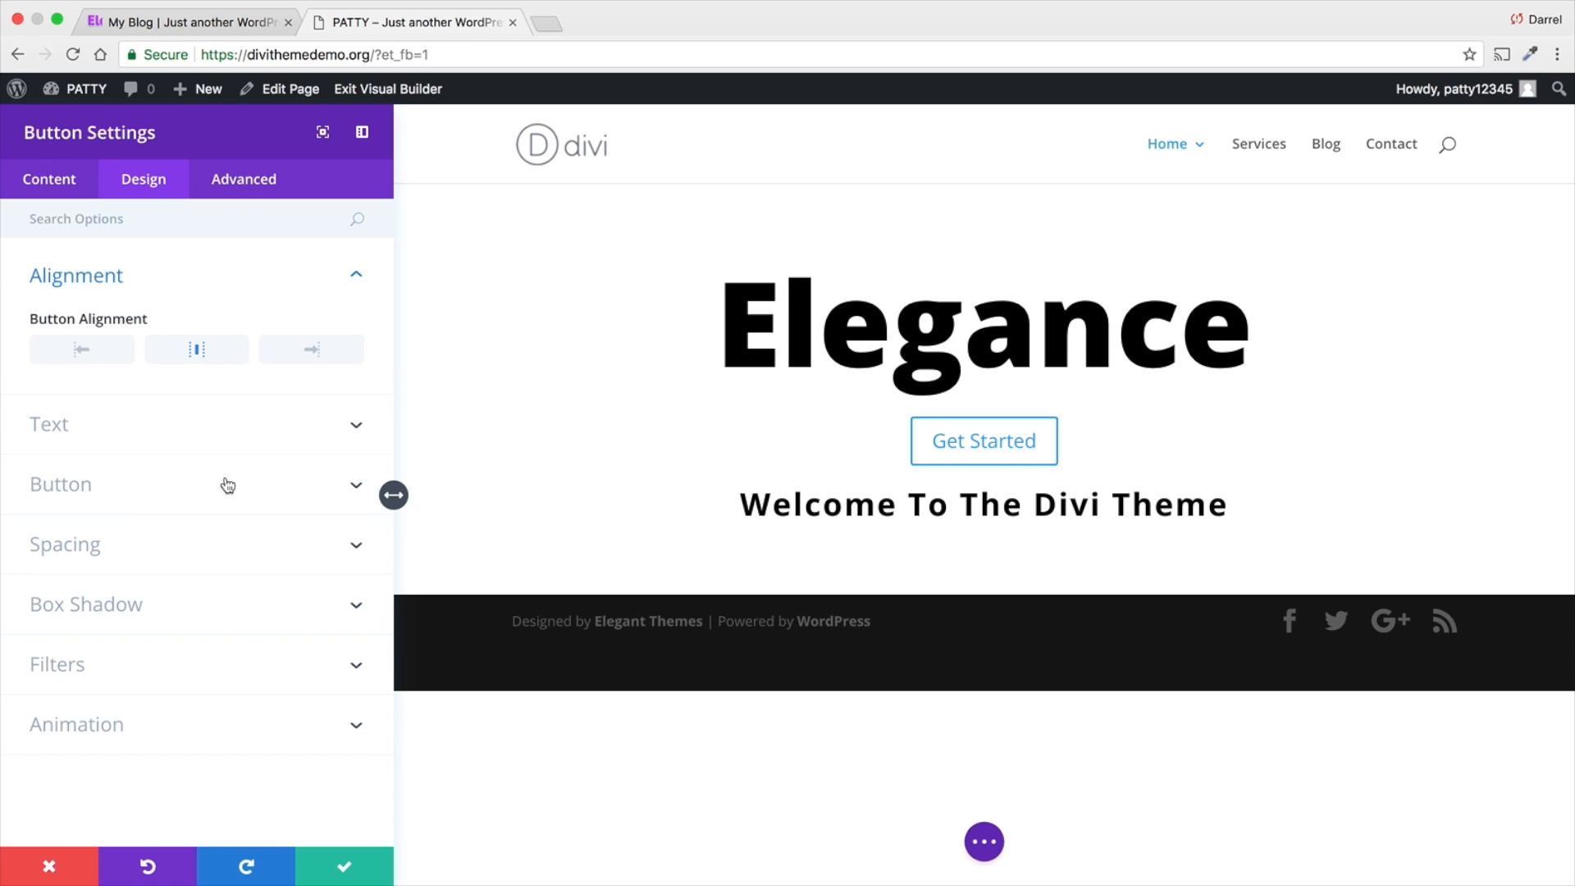
- Enable custom styles for the Get Started button and set its text size to 15px
click(240, 423)
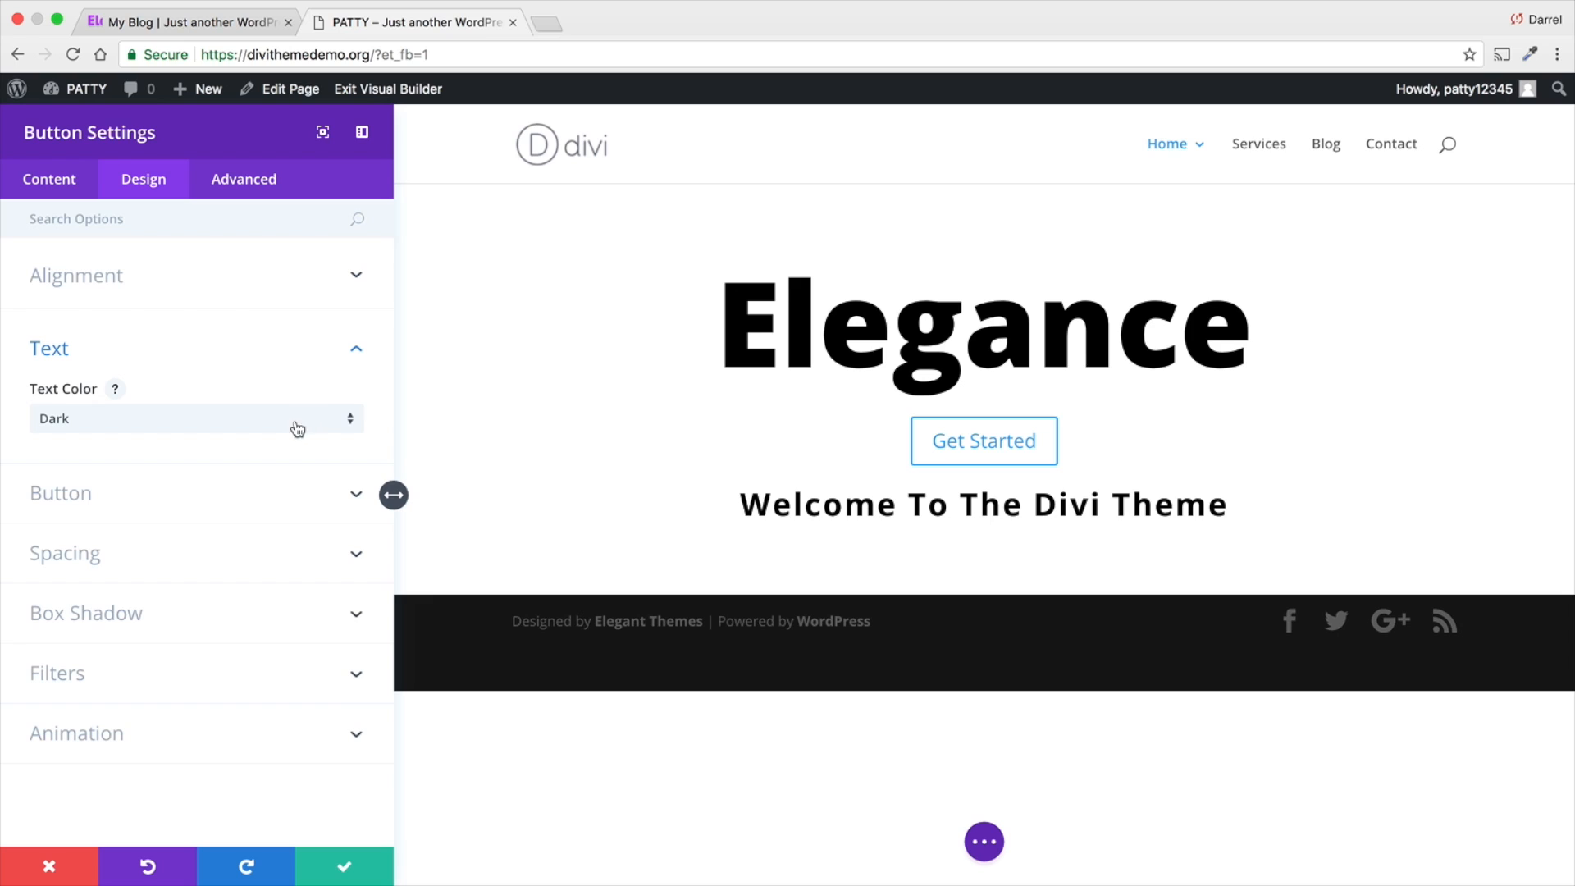
click(332, 491)
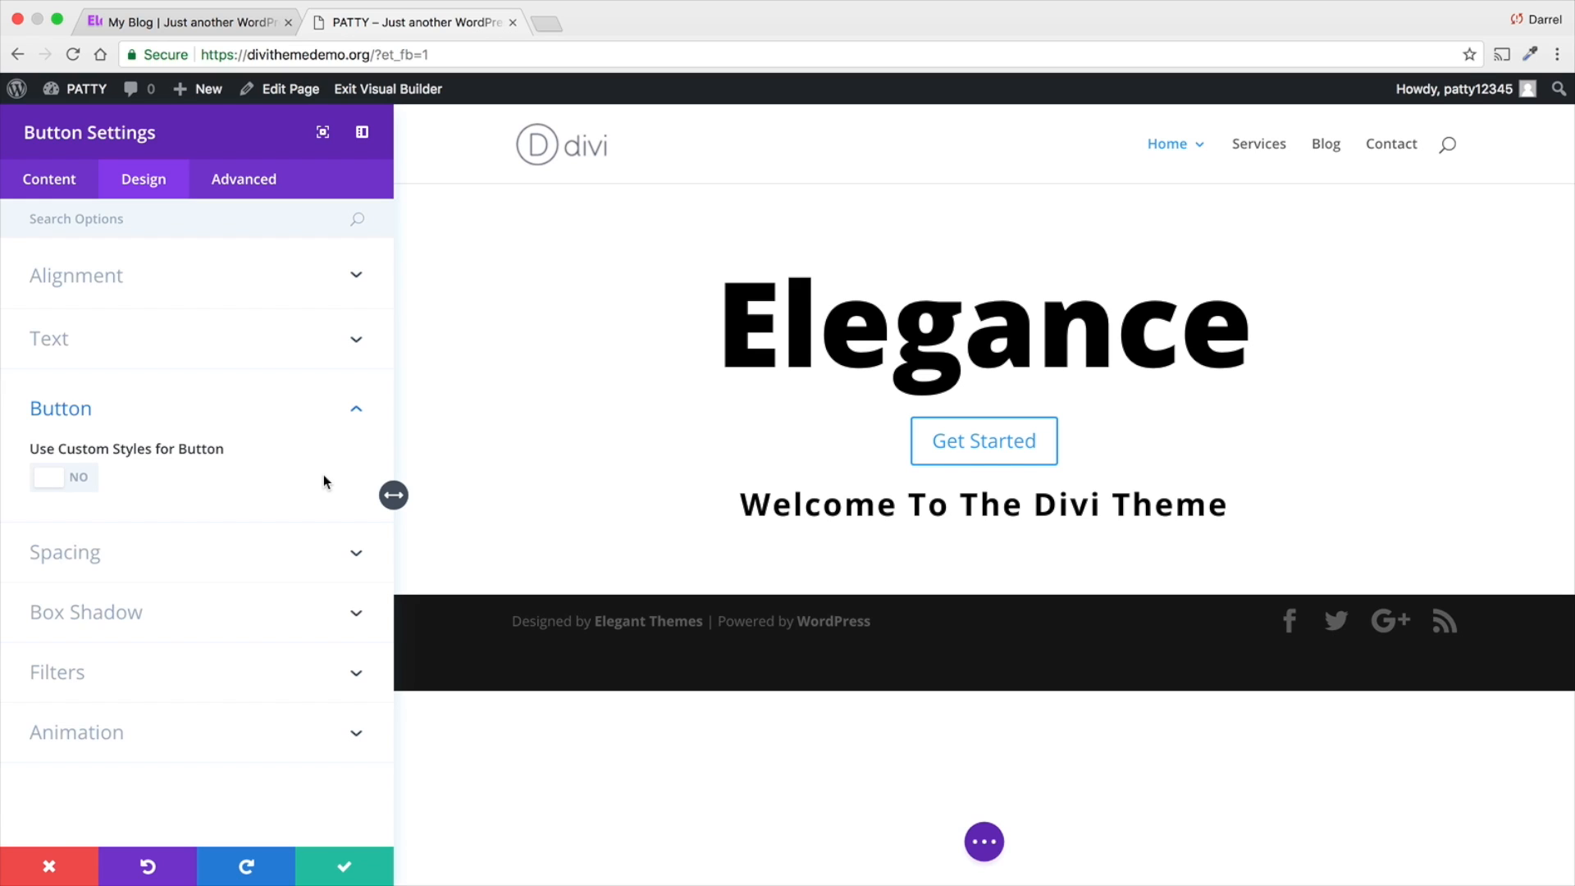
click(61, 478)
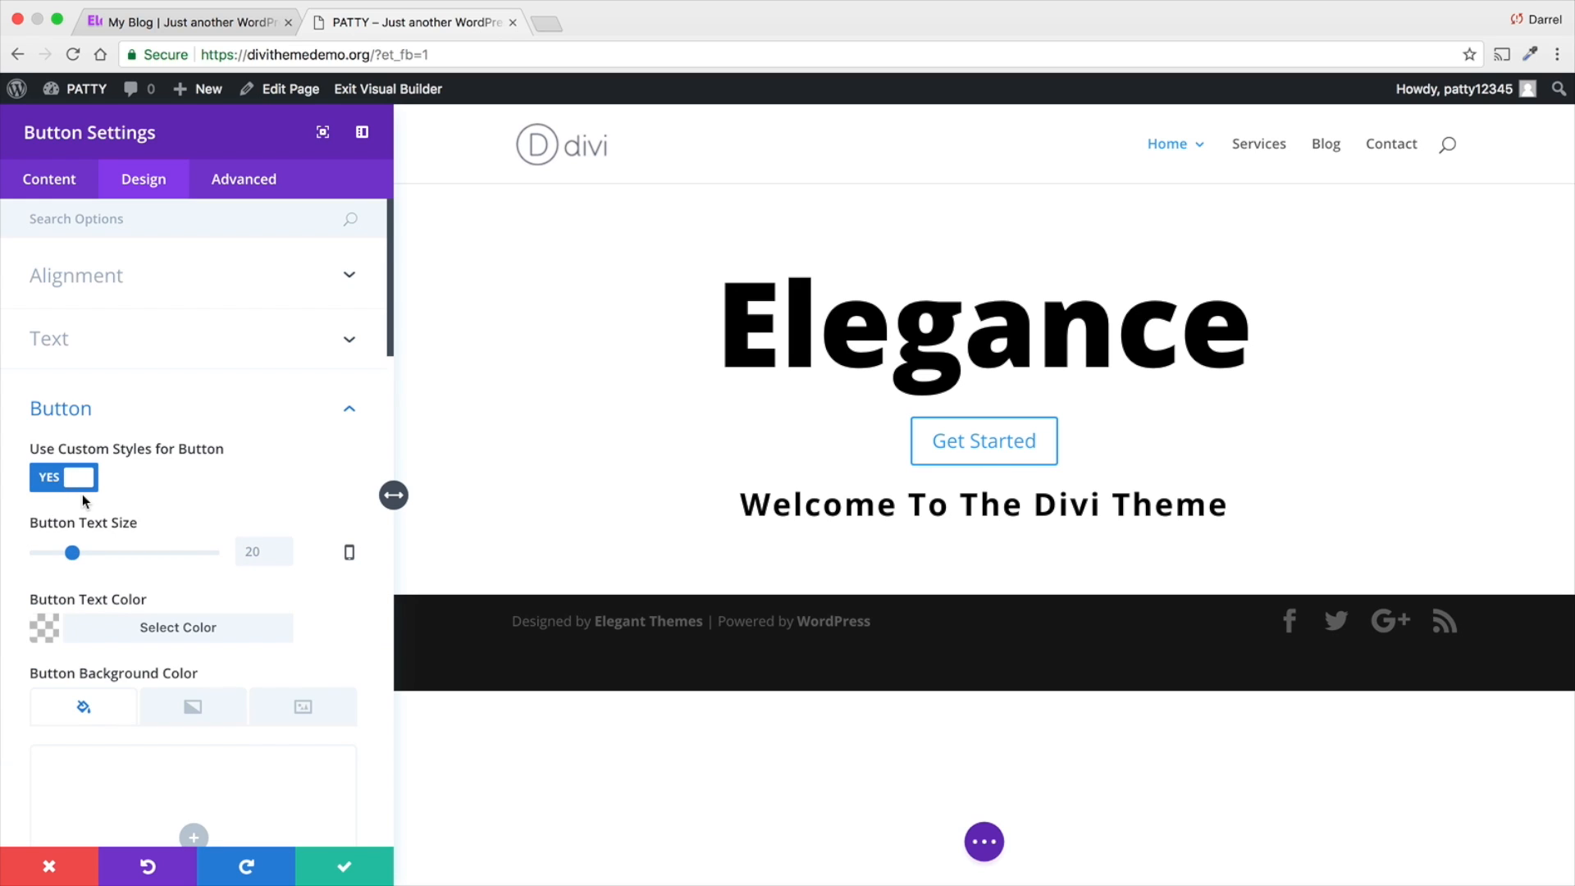
scroll(82, 495, down, 1)
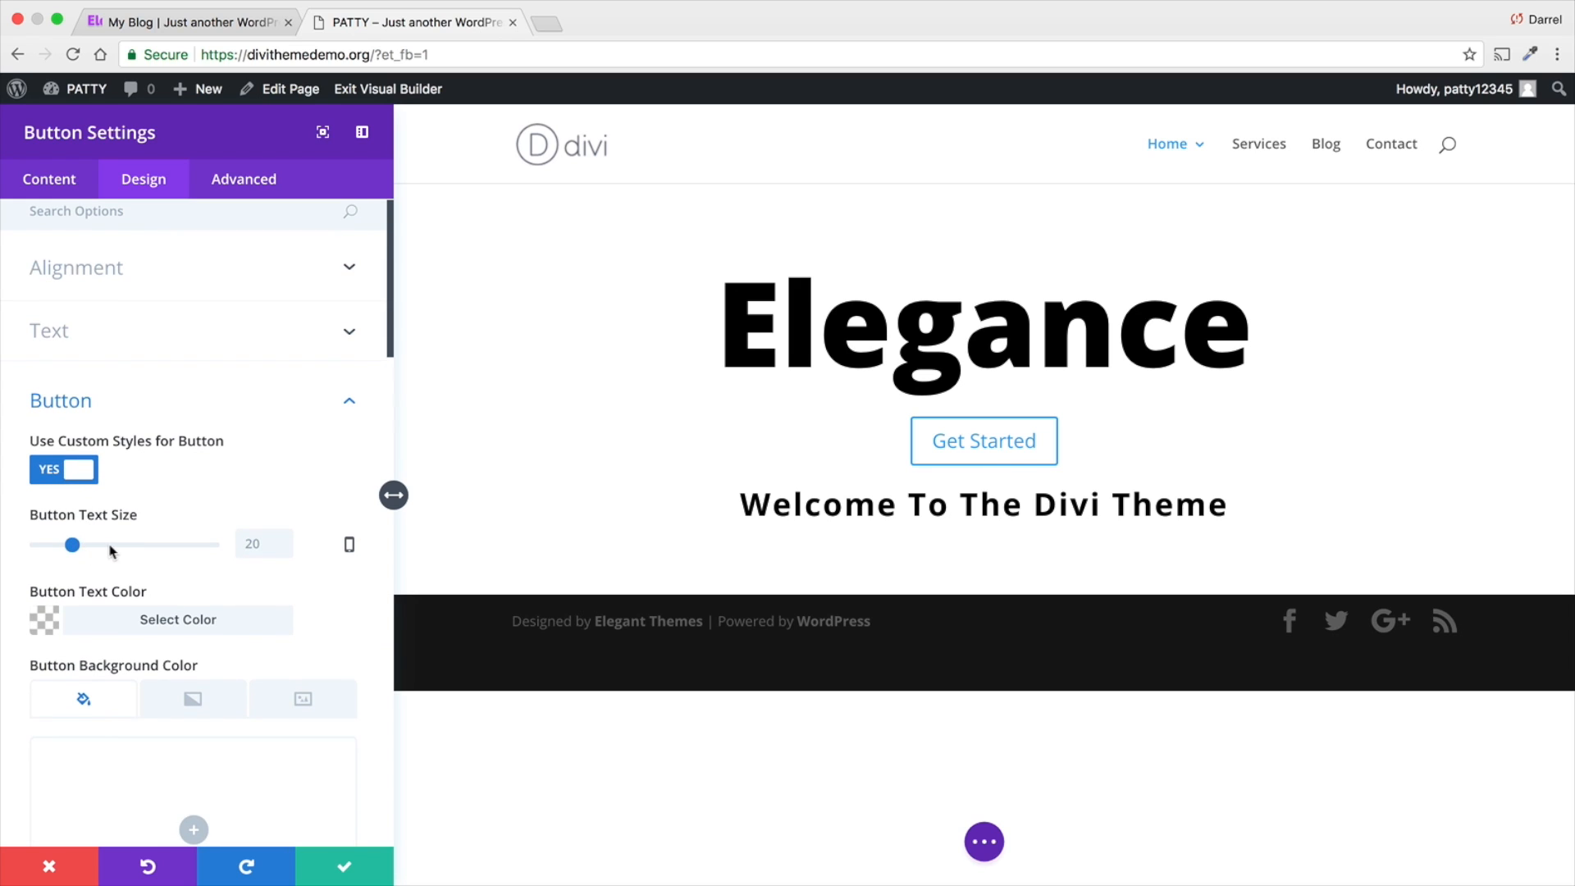
drag(74, 544, 62, 543)
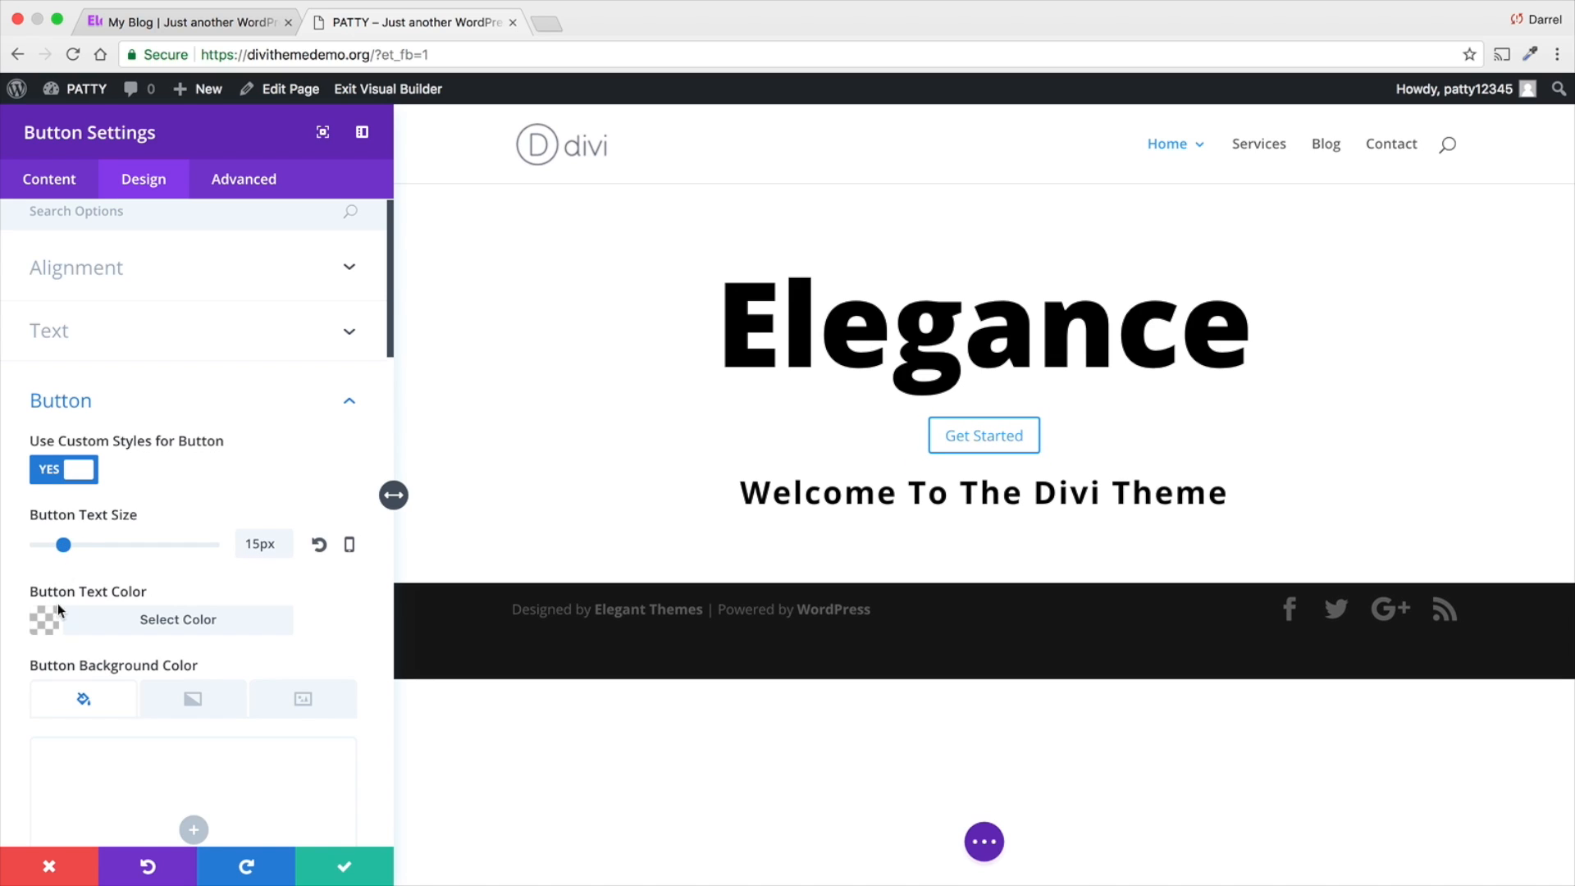
- Set the Get Started button's text color to white (#ffffff)
click(95, 619)
scroll(97, 611, down, 1)
scroll(97, 605, down, 1)
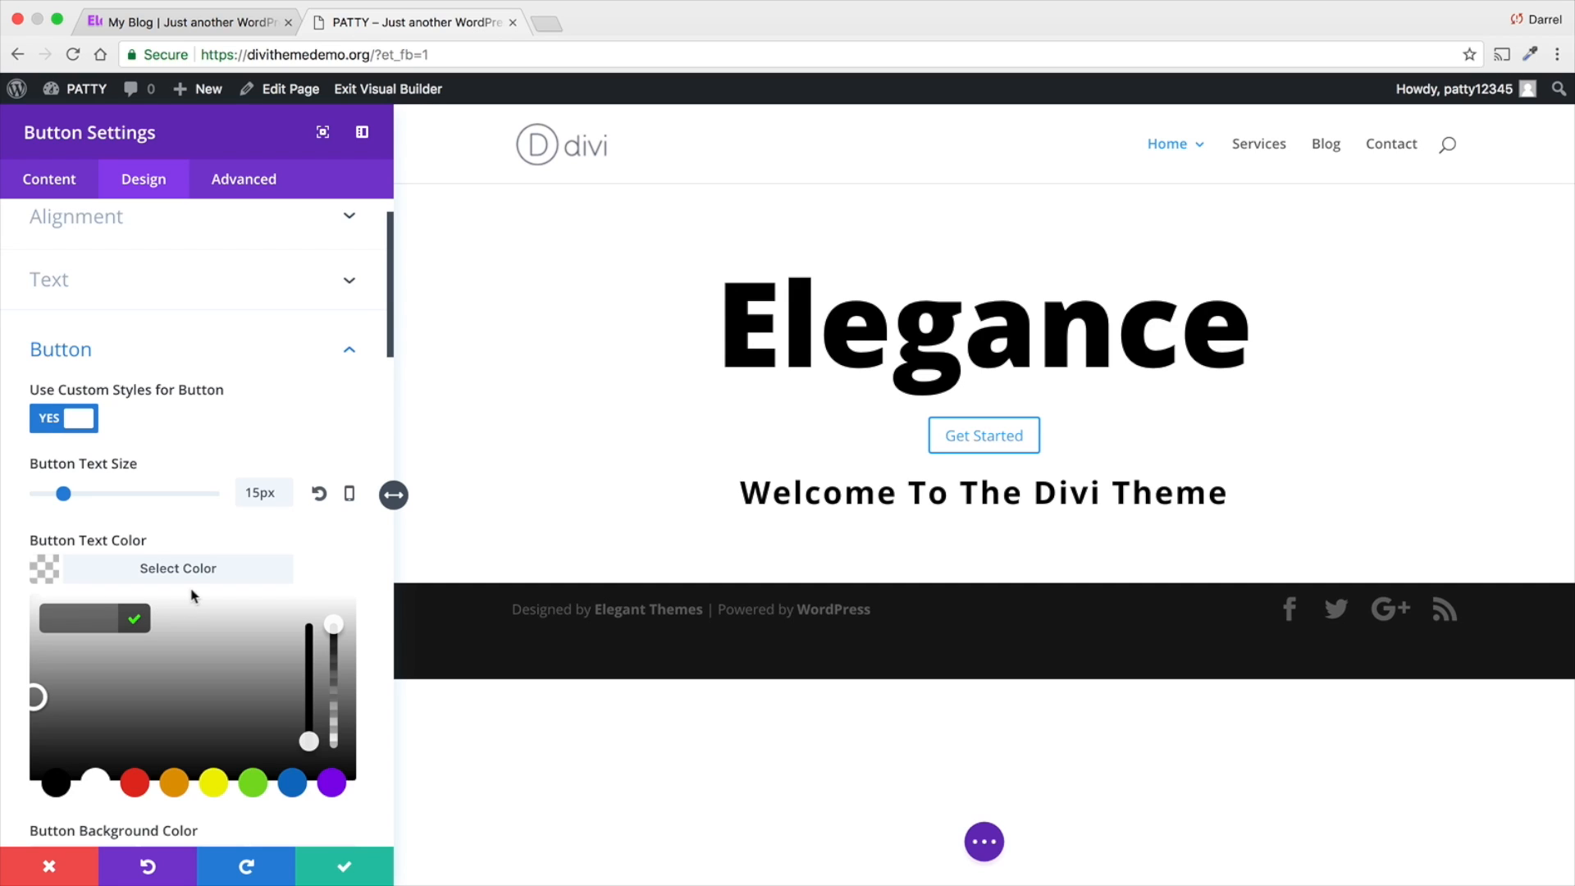
scroll(198, 648, down, 3)
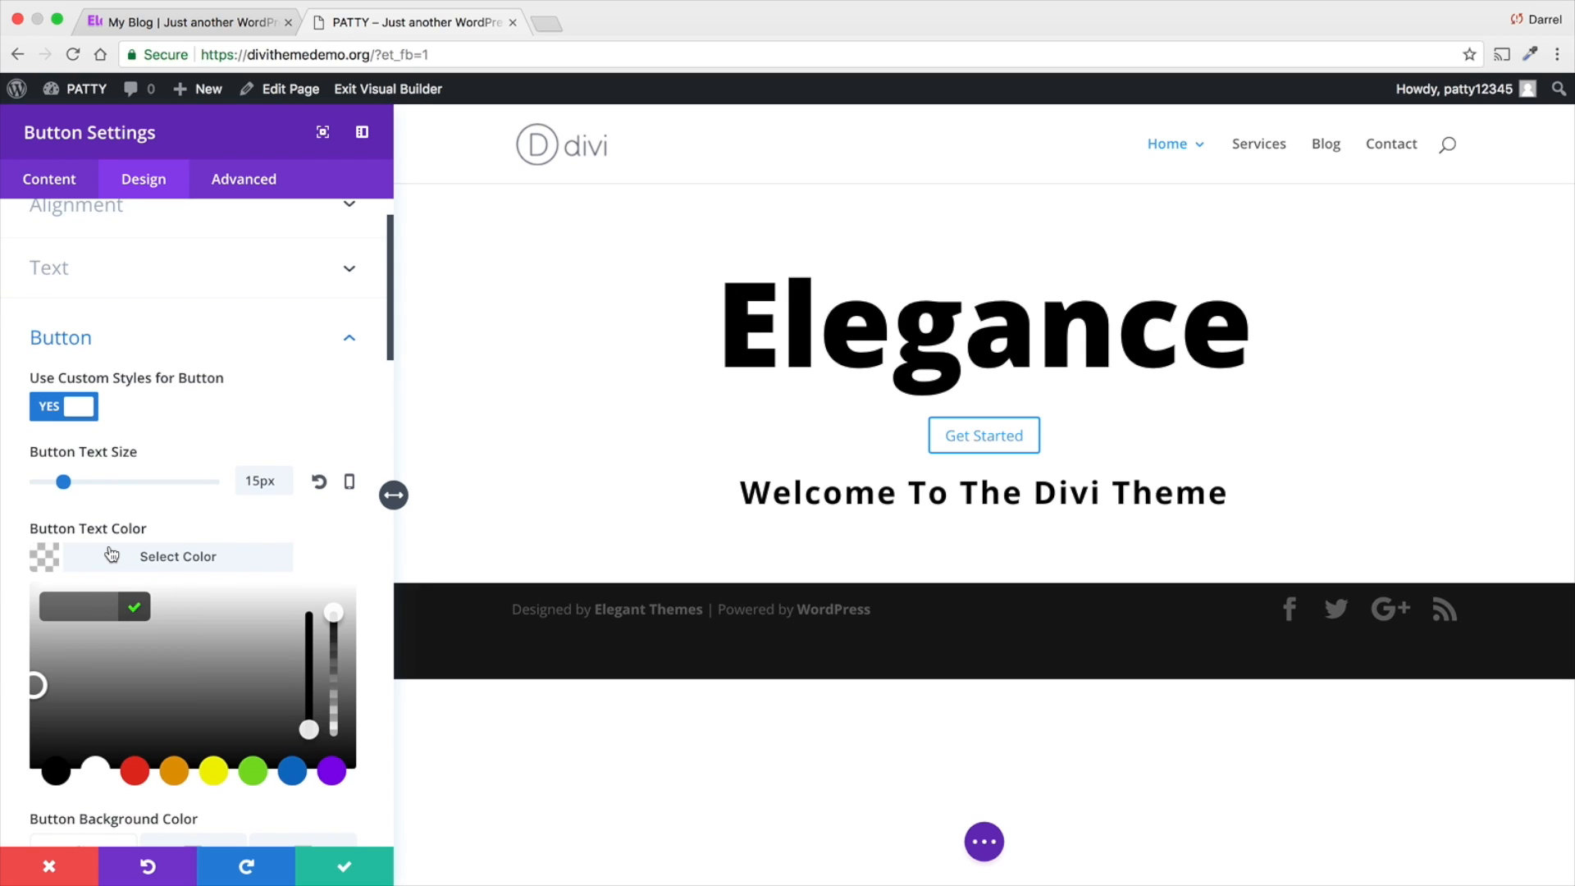
click(99, 768)
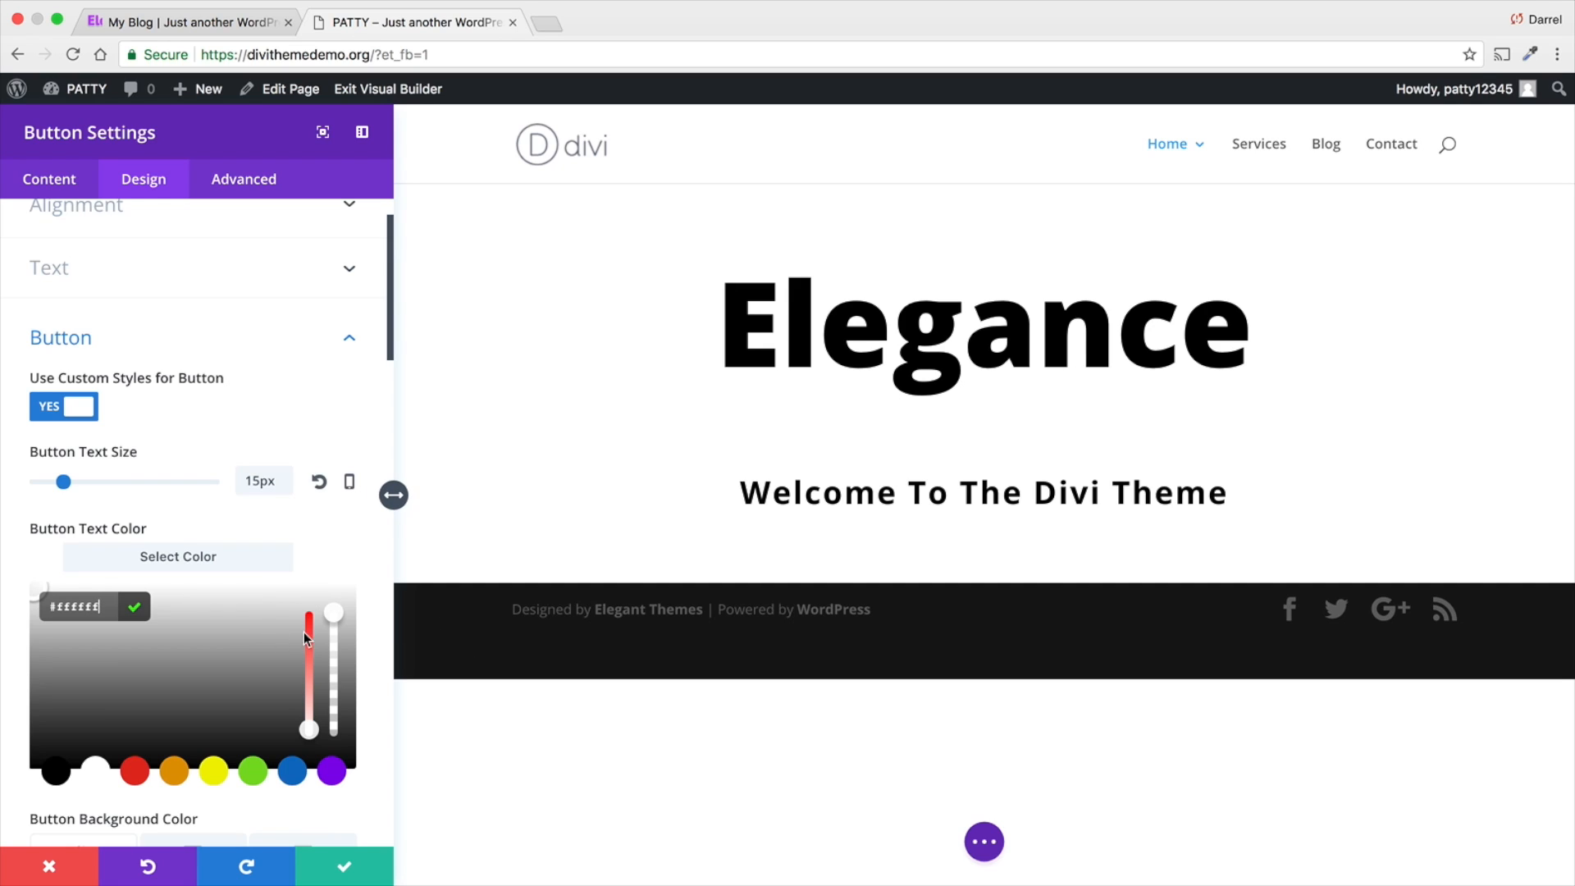
- Give the Get Started button a solid blue background color, #0c71c3
scroll(251, 642, down, 1)
scroll(250, 642, down, 1)
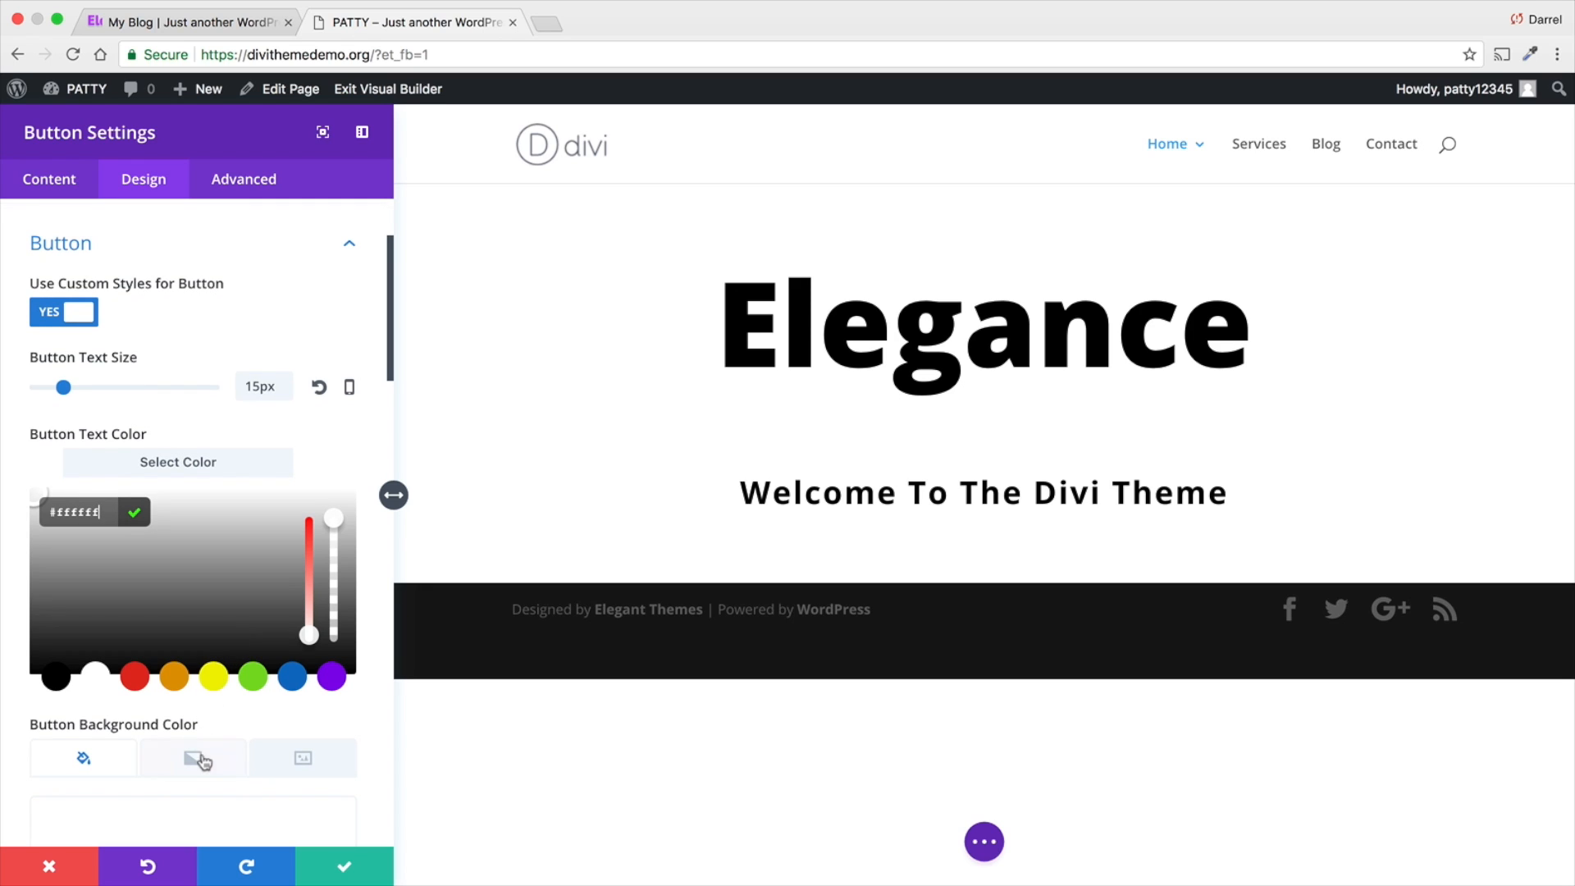
scroll(194, 753, down, 2)
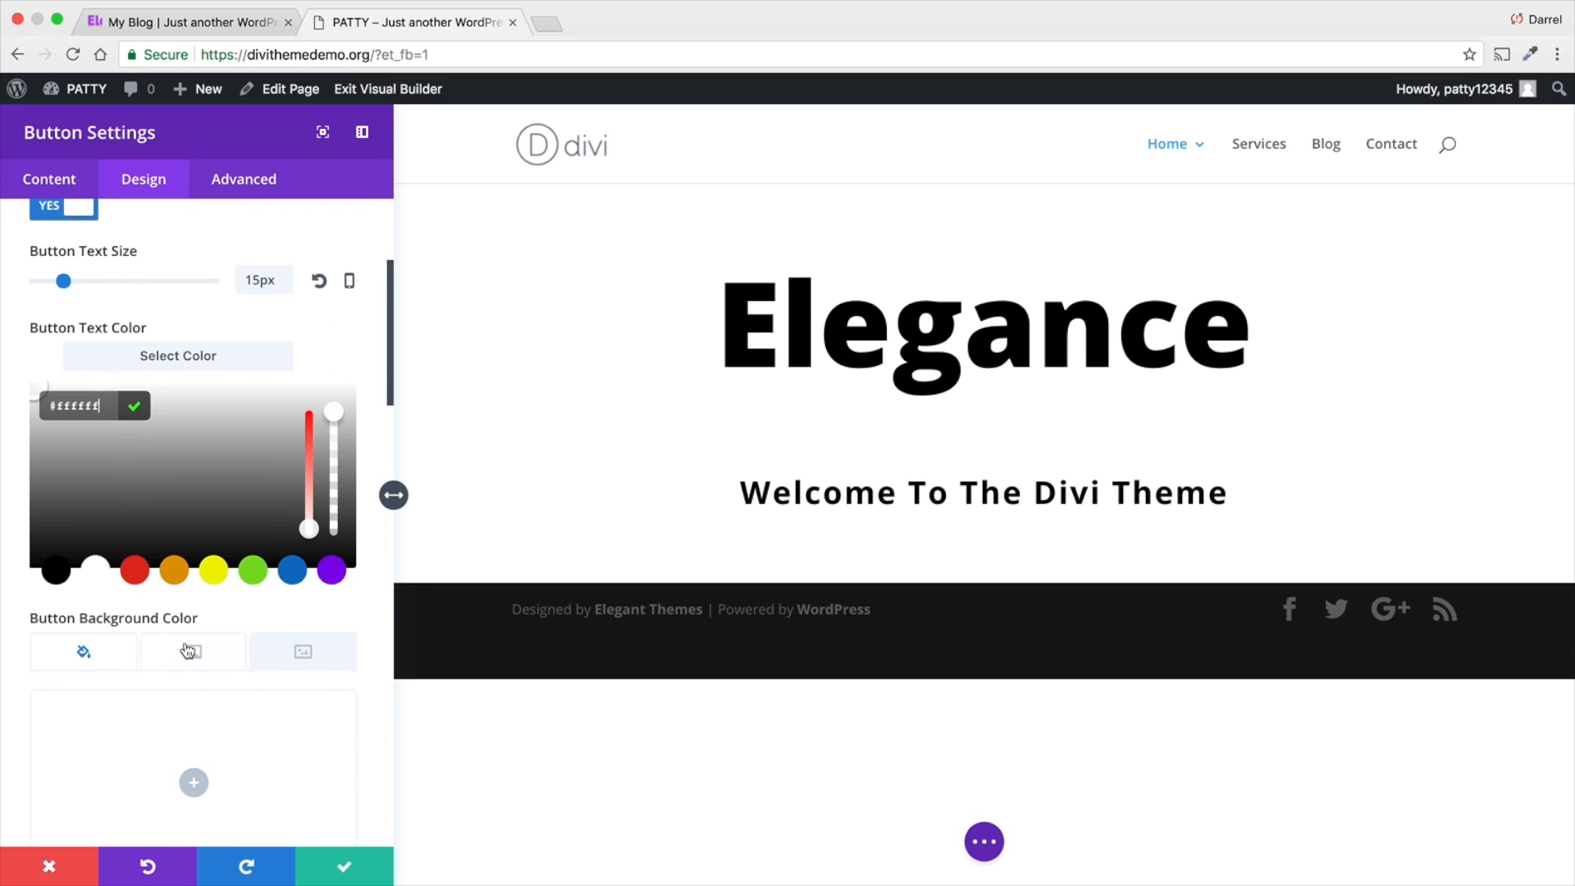
click(185, 662)
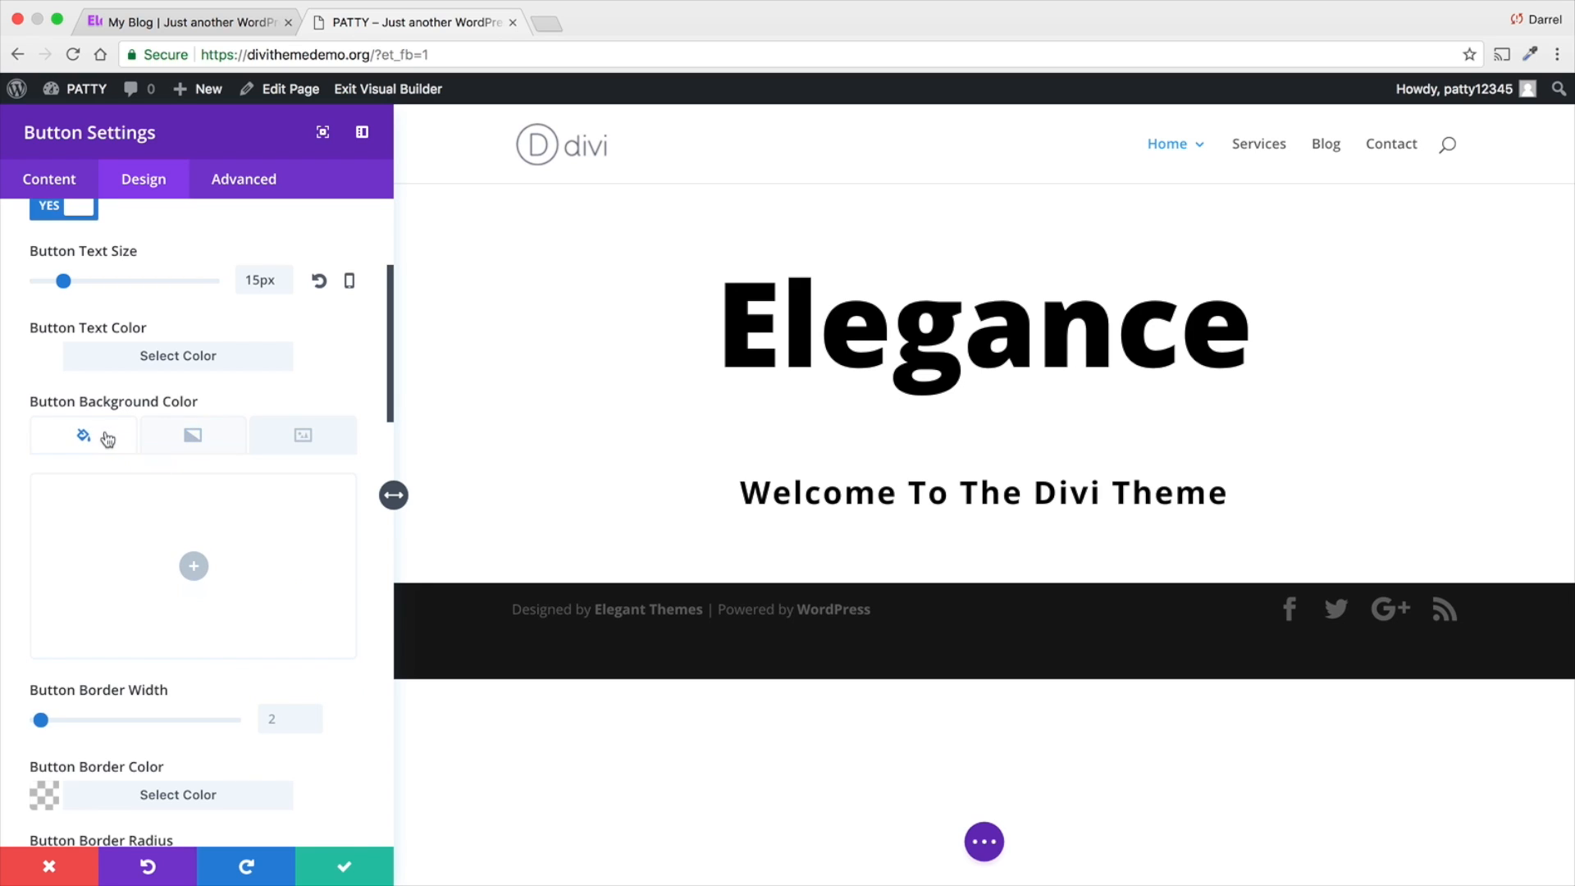
click(303, 438)
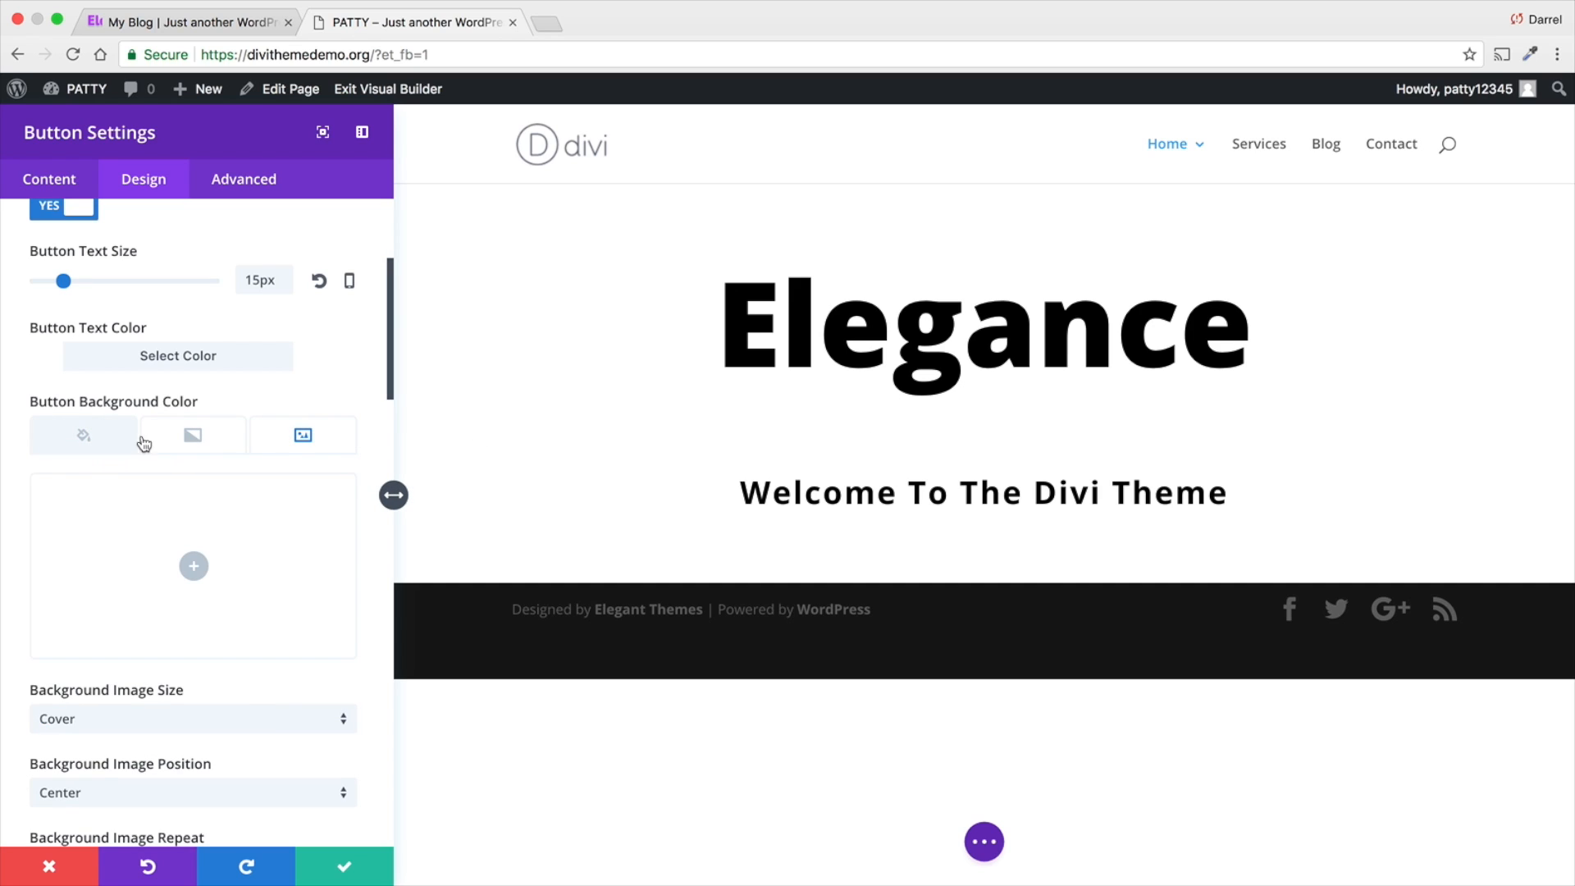
click(85, 442)
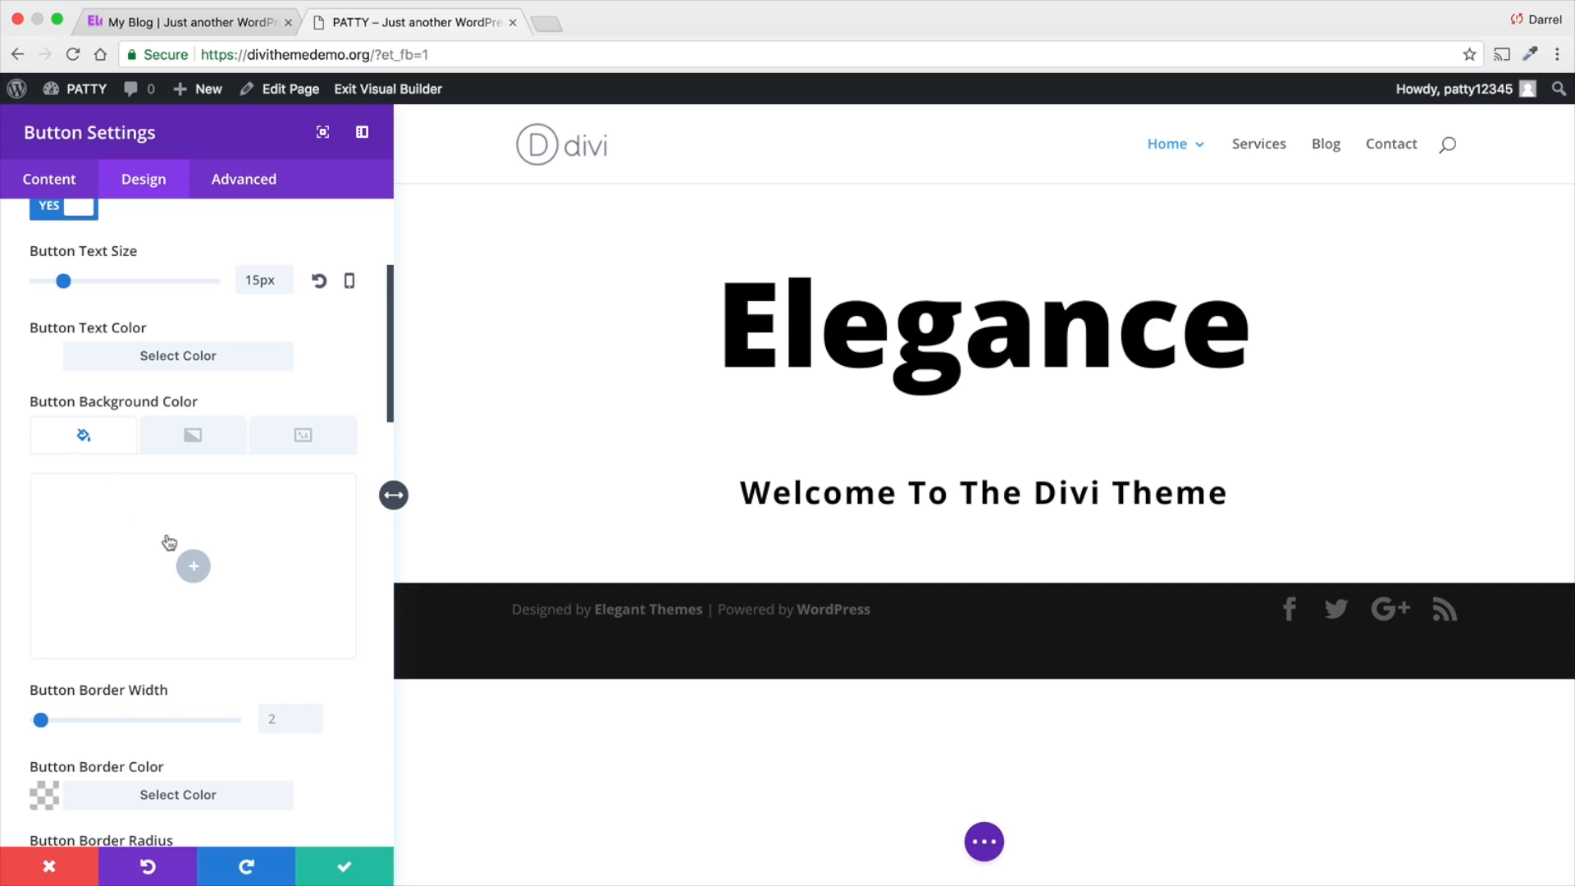
click(182, 554)
click(255, 663)
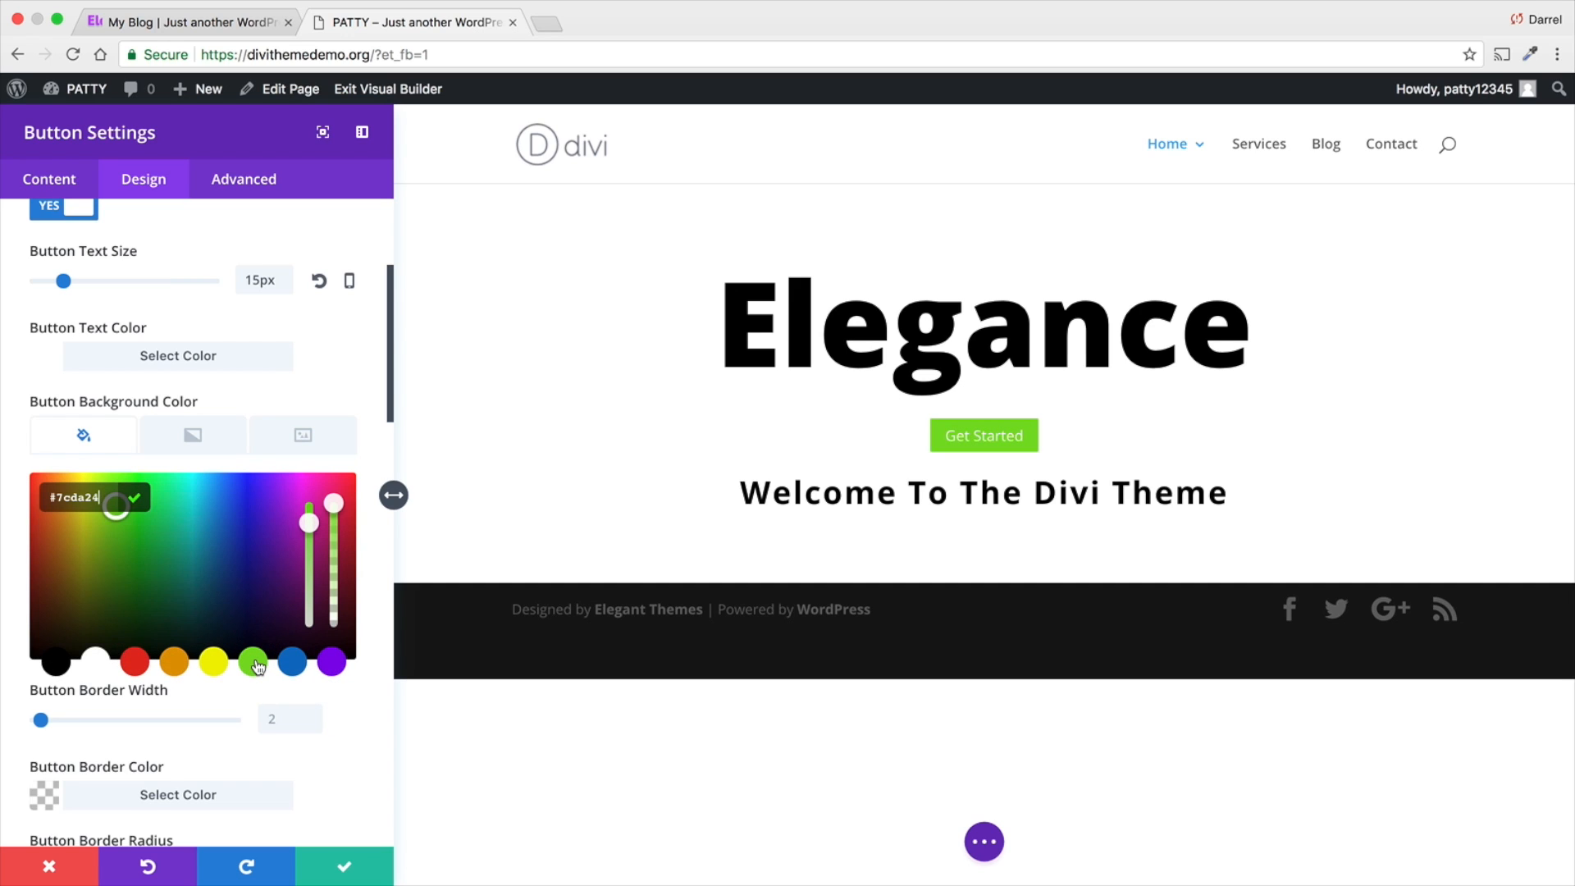
click(297, 665)
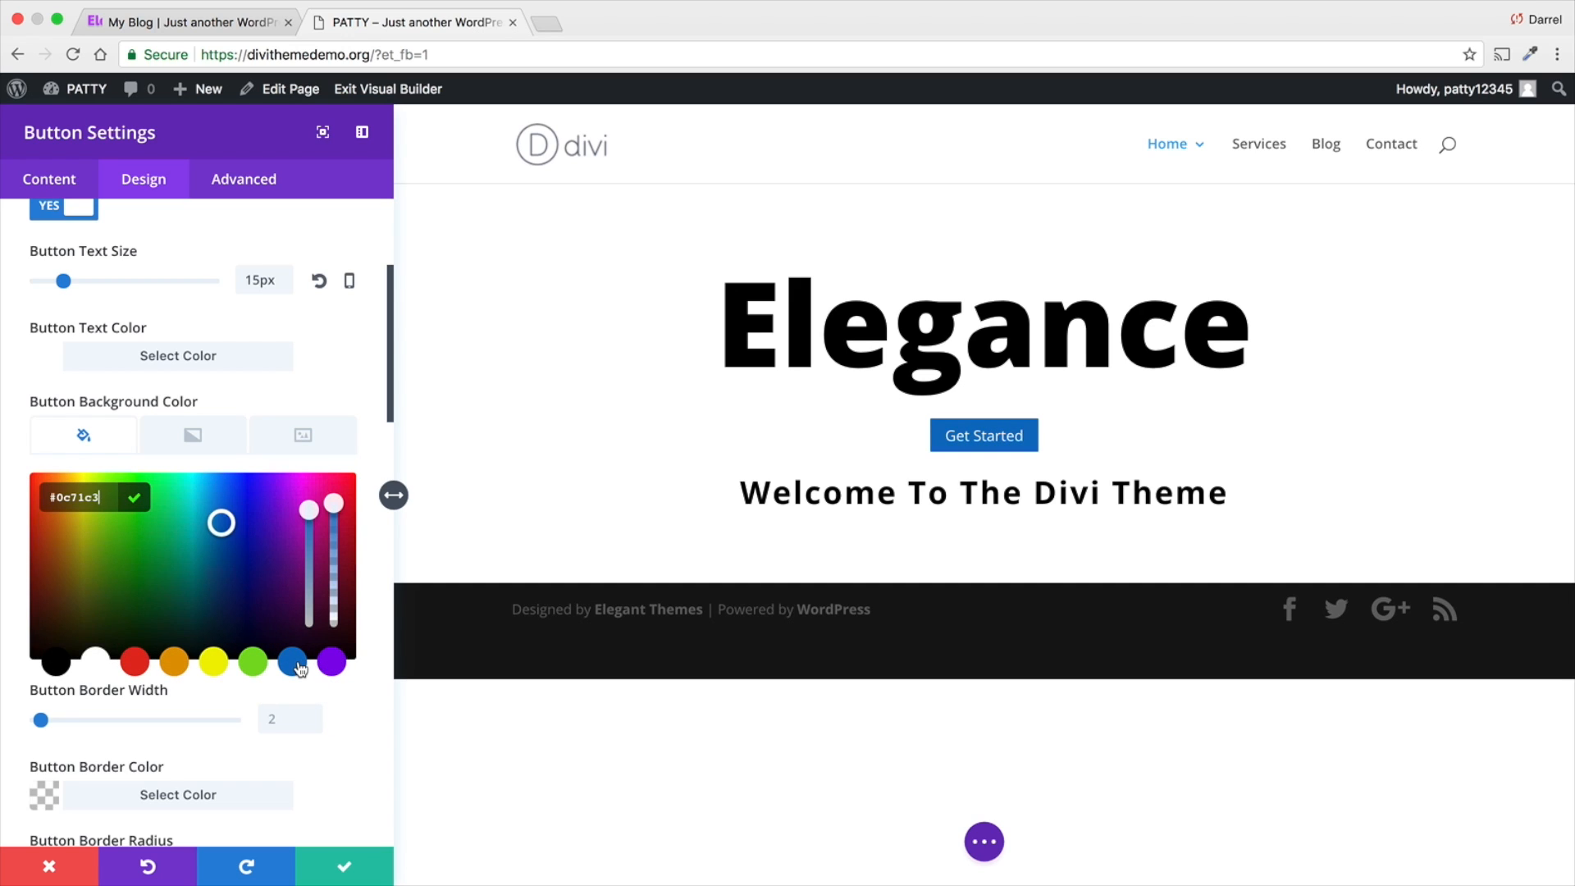
- Add a gradient to the Get Started button's background and set its first color to #9816e8
click(197, 437)
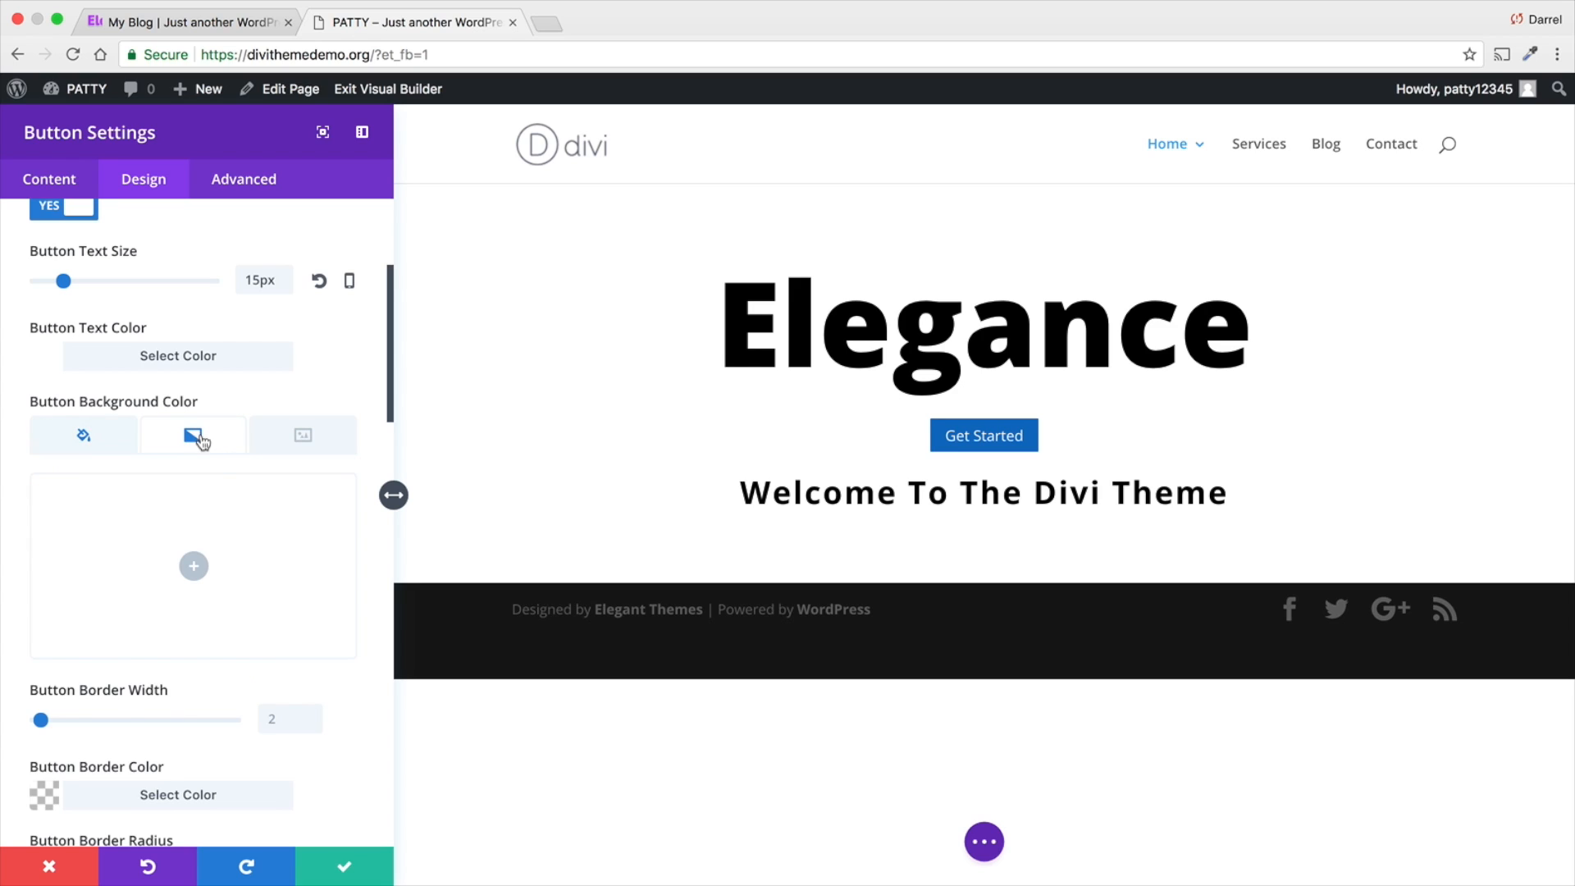
click(193, 566)
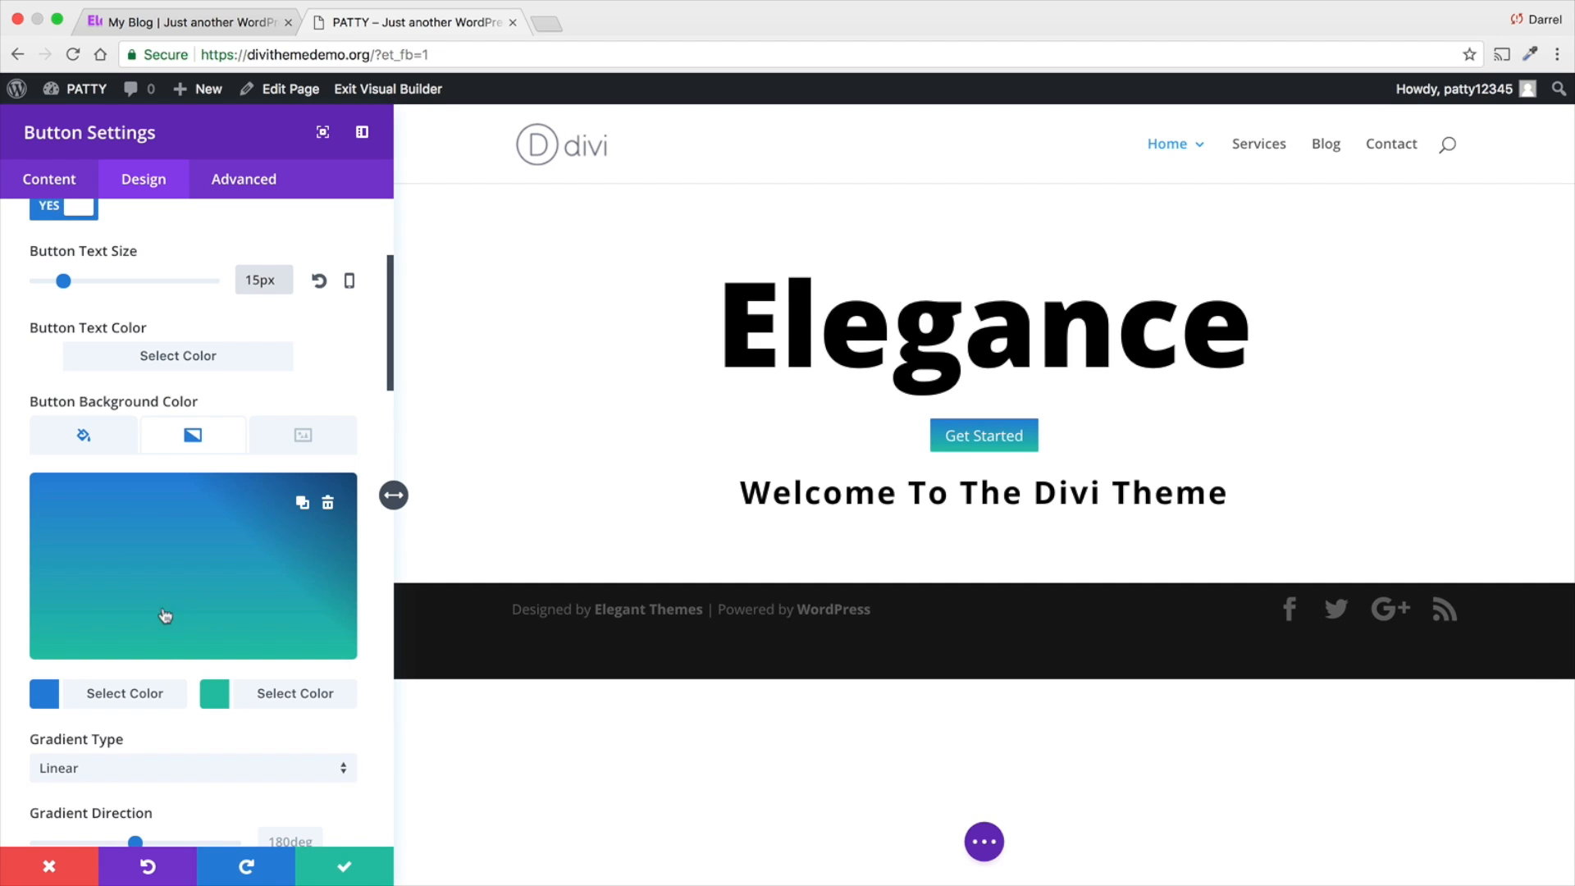
click(44, 697)
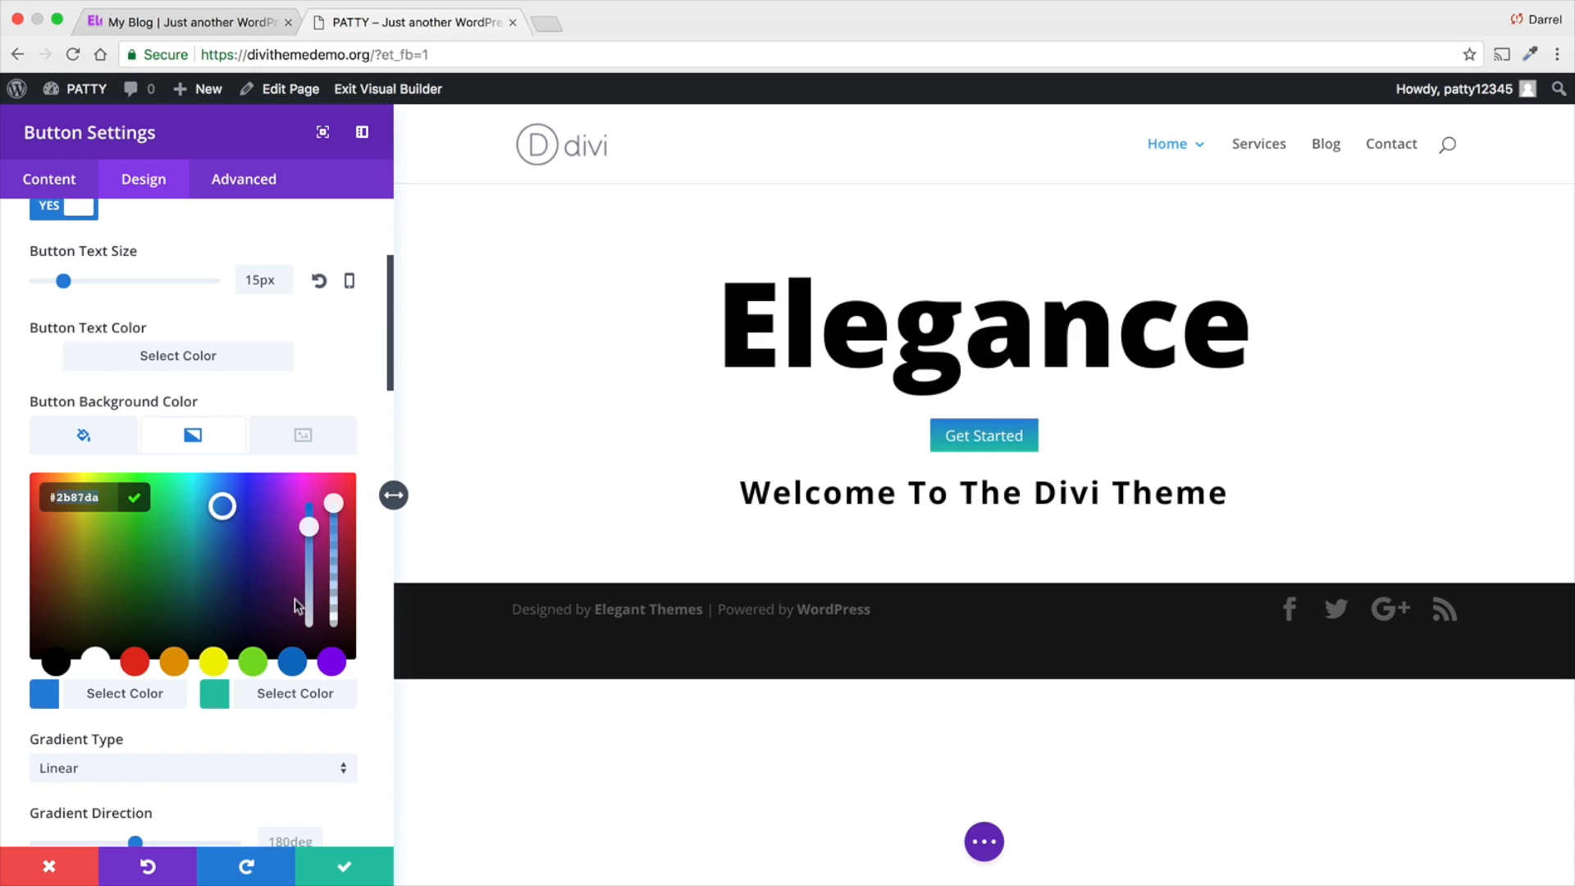
click(331, 661)
click(258, 585)
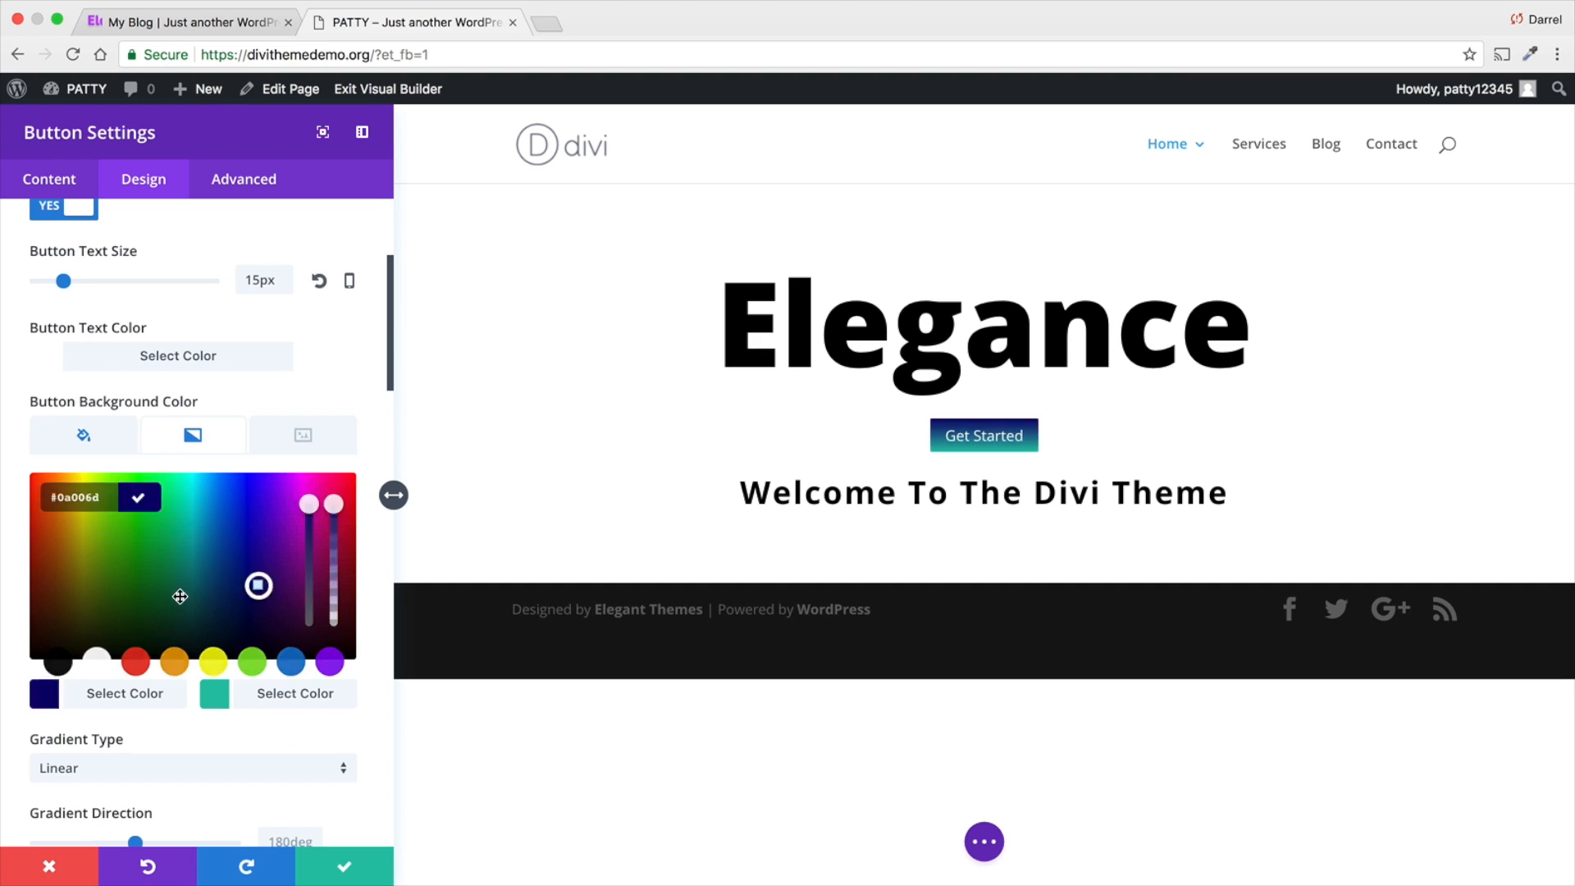
mouse_move(180, 596)
mouse_down()
mouse_move(260, 575)
mouse_move(179, 545)
mouse_move(247, 612)
mouse_up()
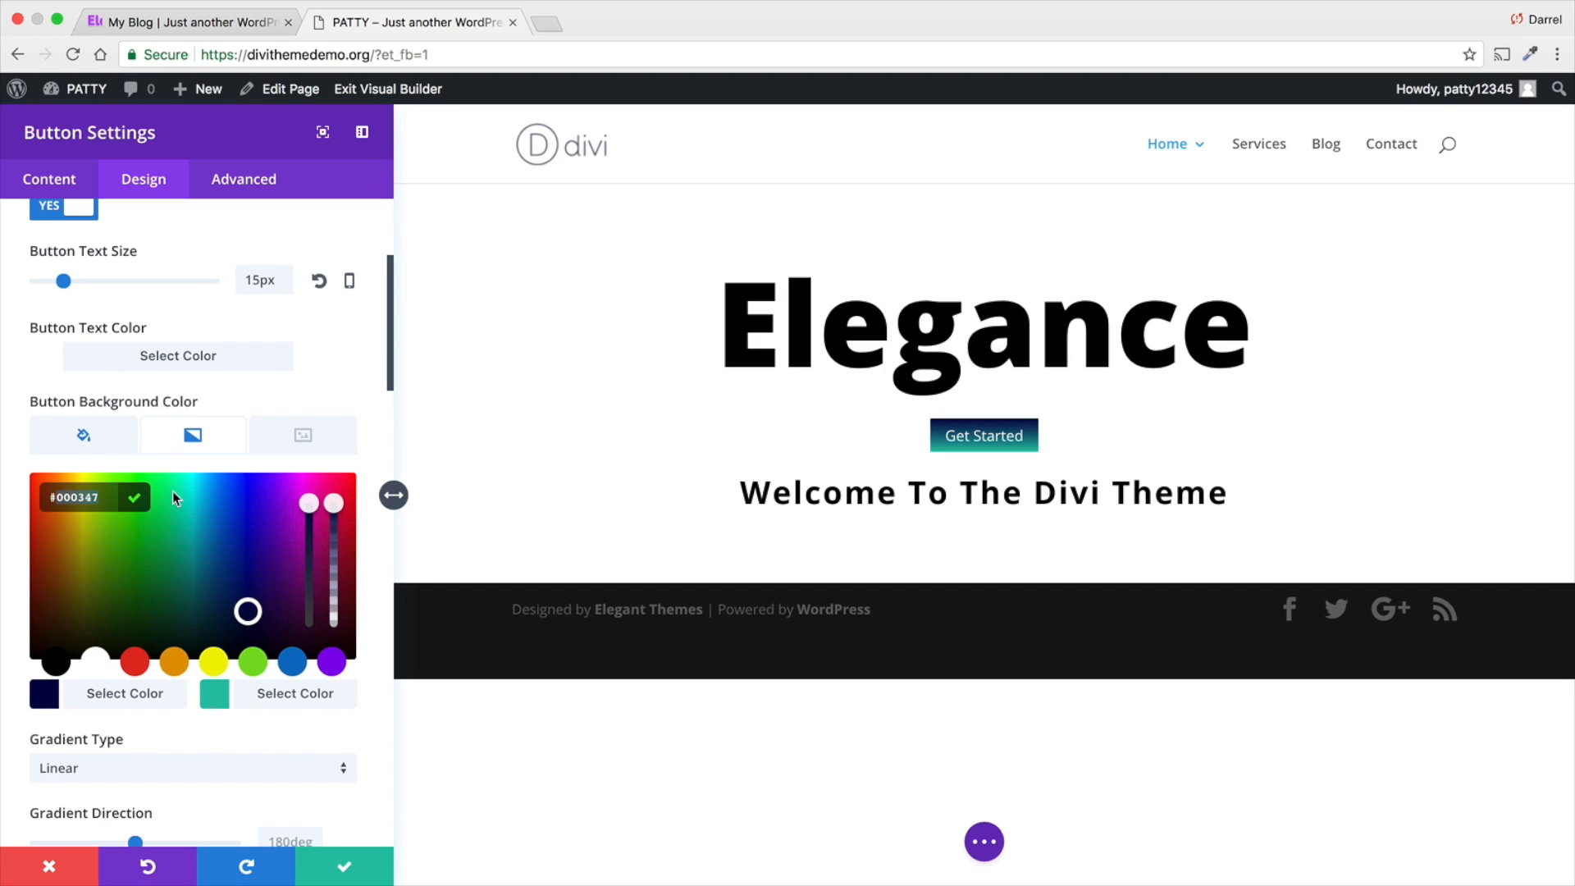
text(#98)
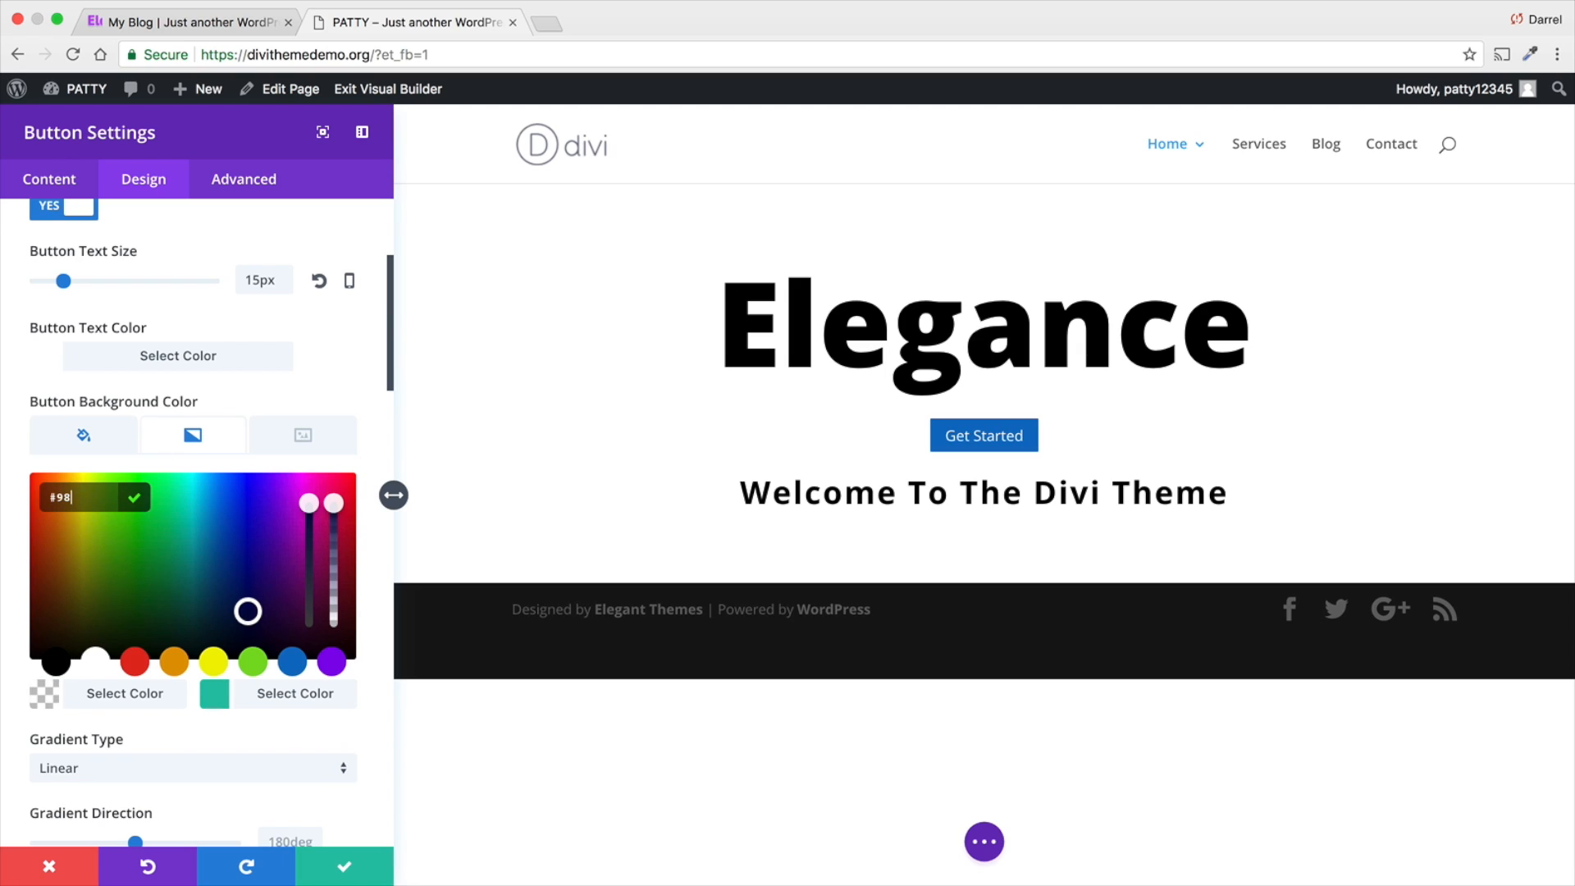
text(16e8)
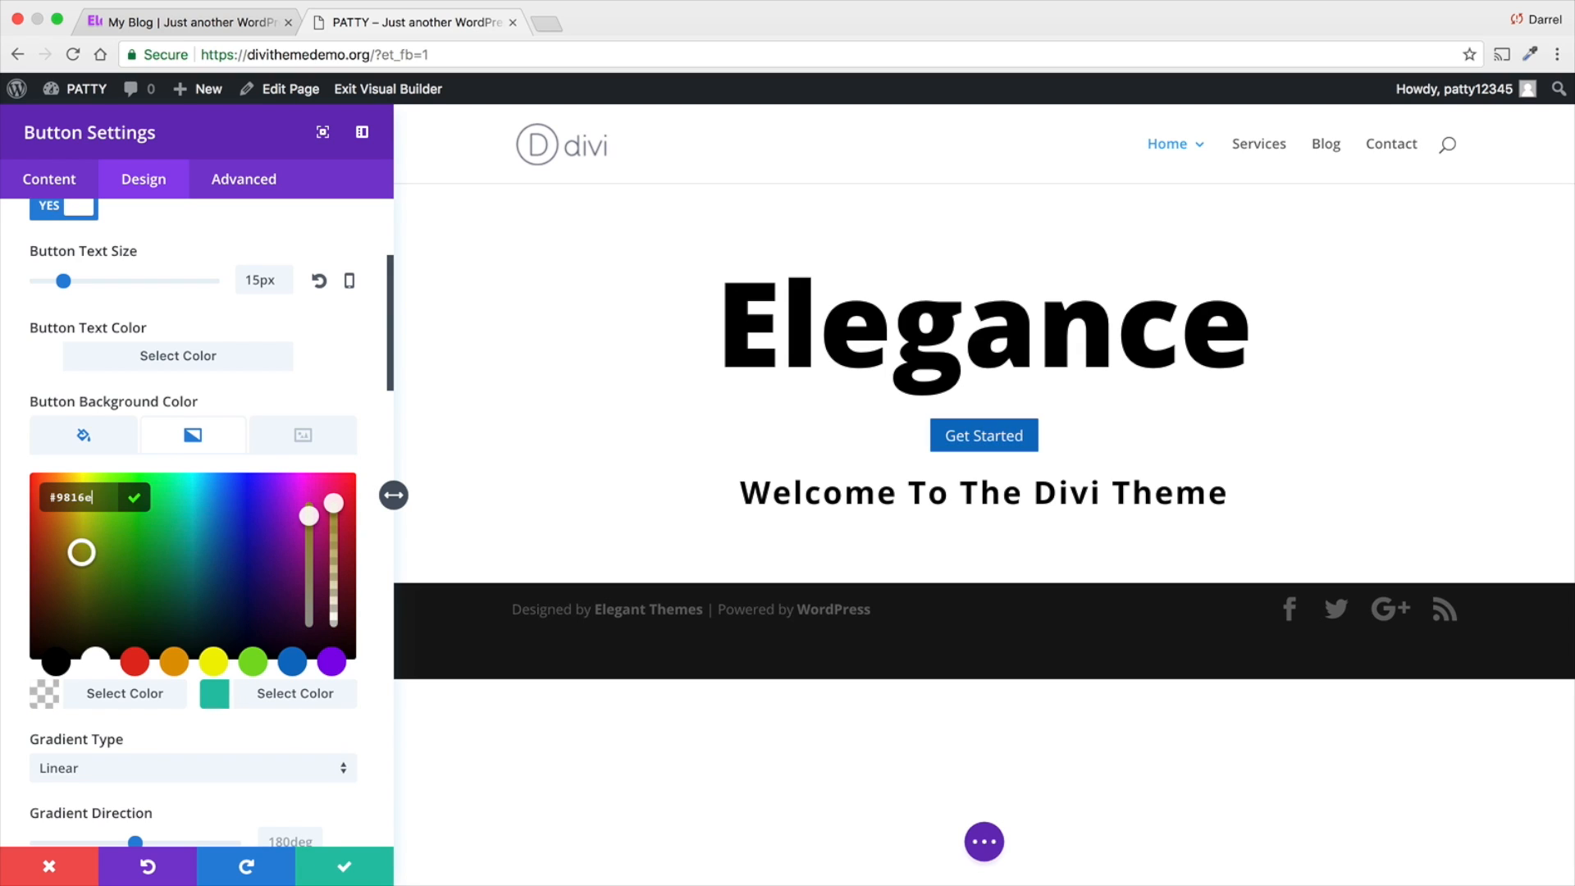
- Set the second color of the button's background gradient to #340996
click(251, 698)
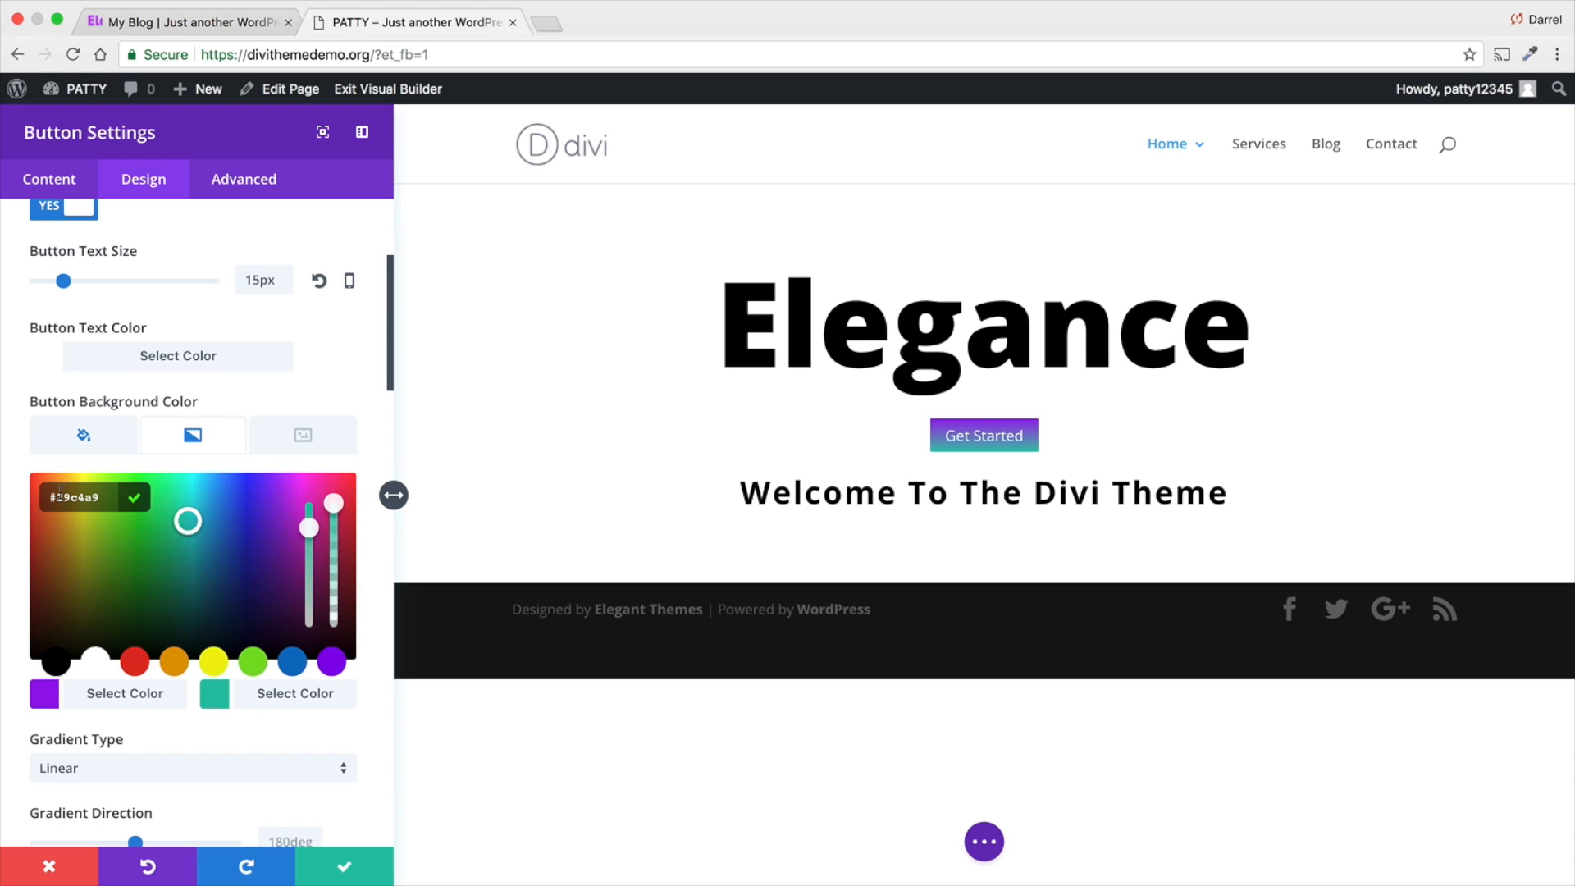
triple_click(121, 507)
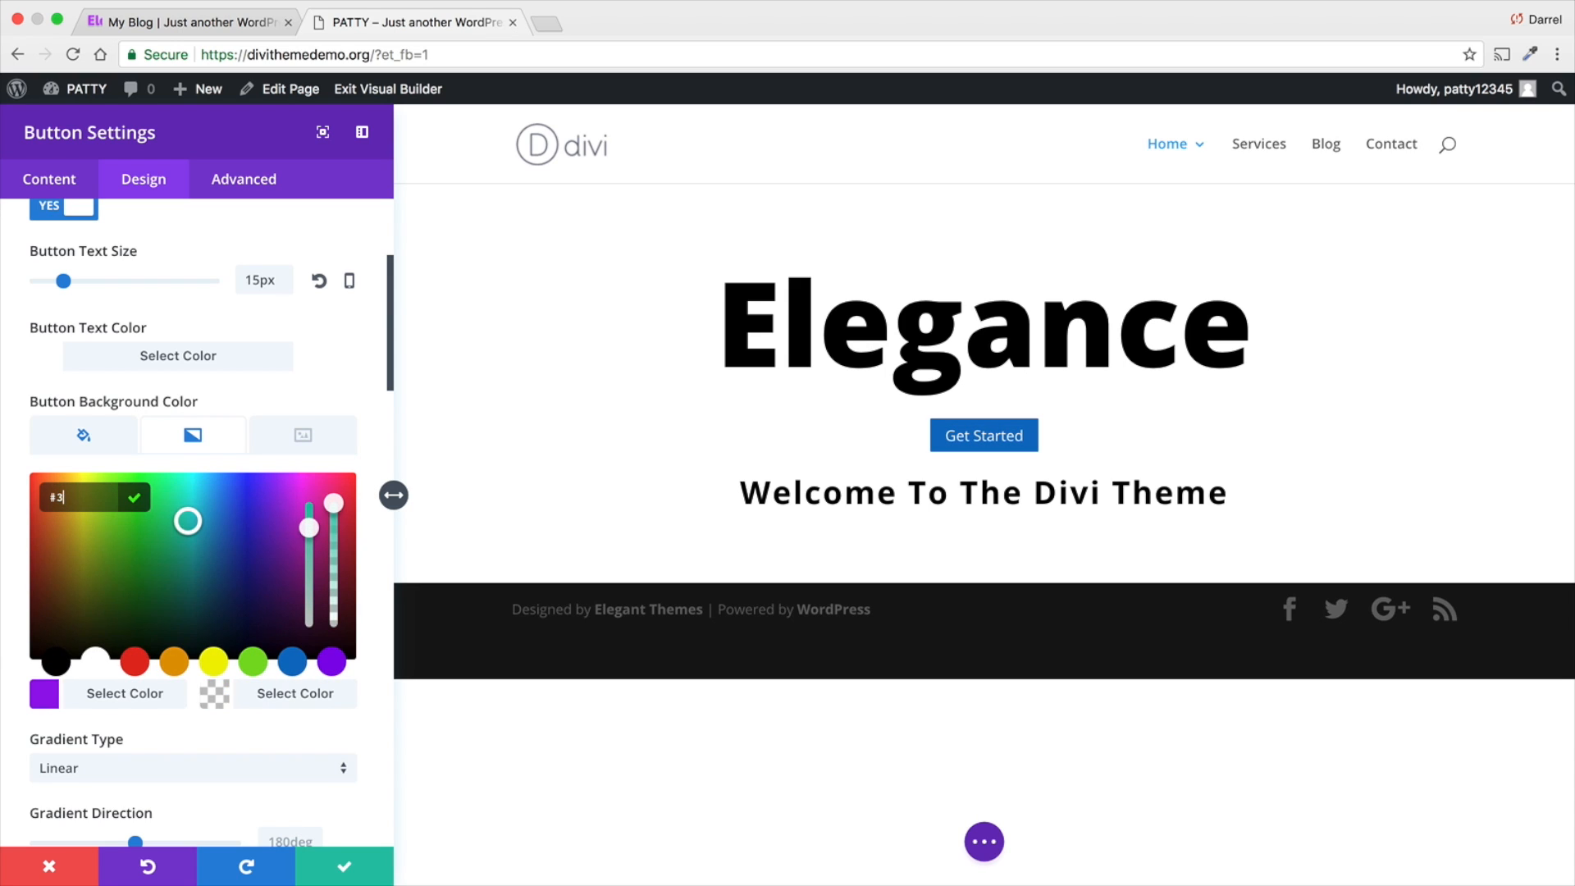
text(#340996)
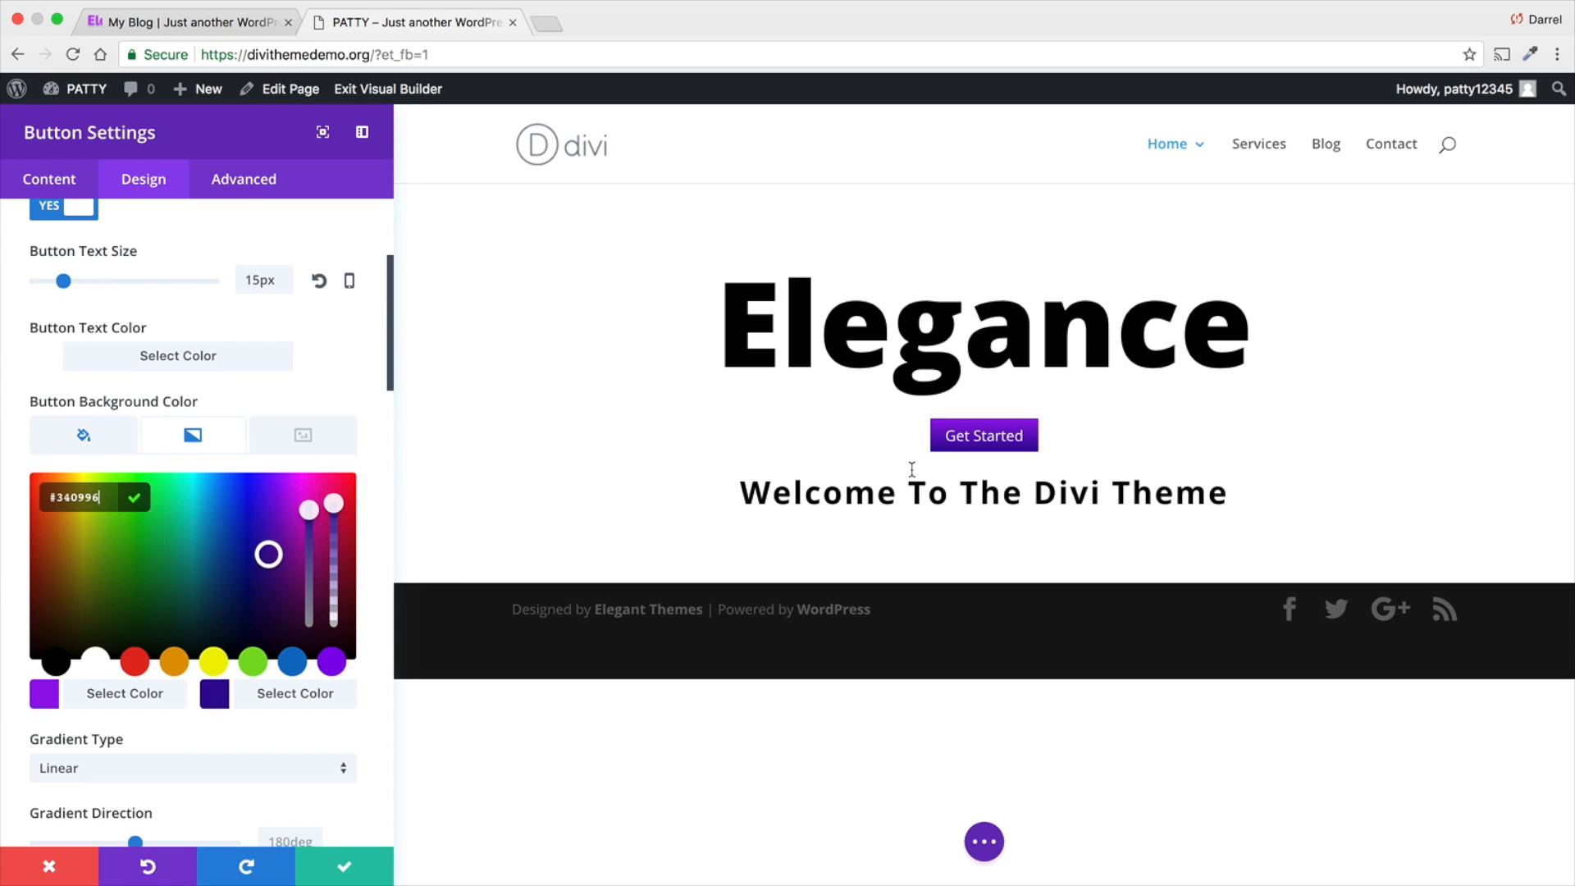
- Try the Radial gradient type on the button background and return it to Linear
scroll(175, 553, down, 3)
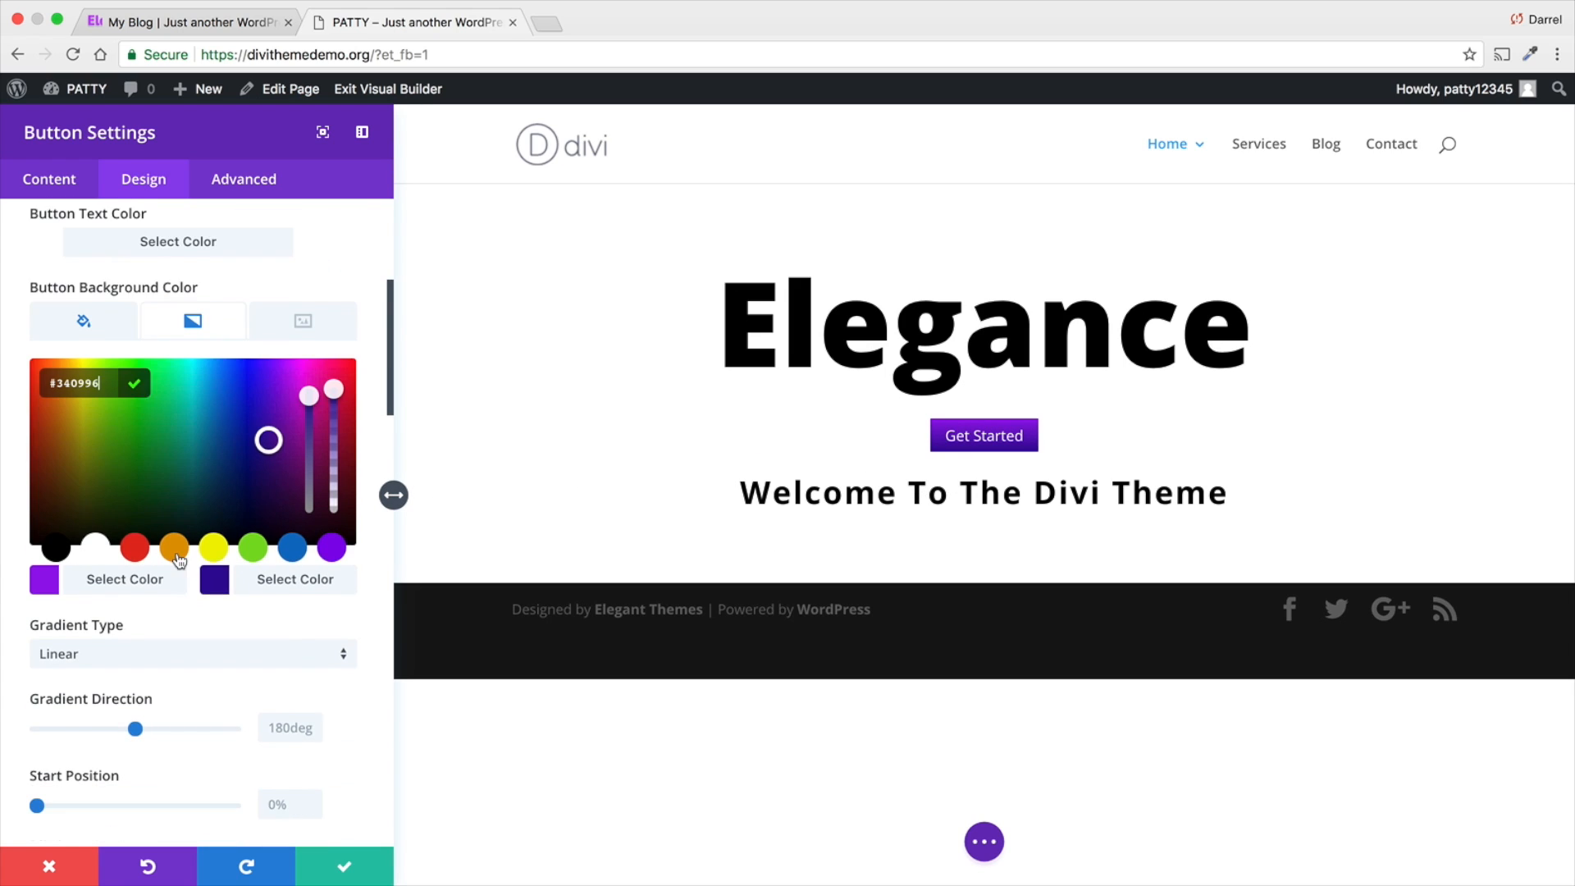
click(171, 656)
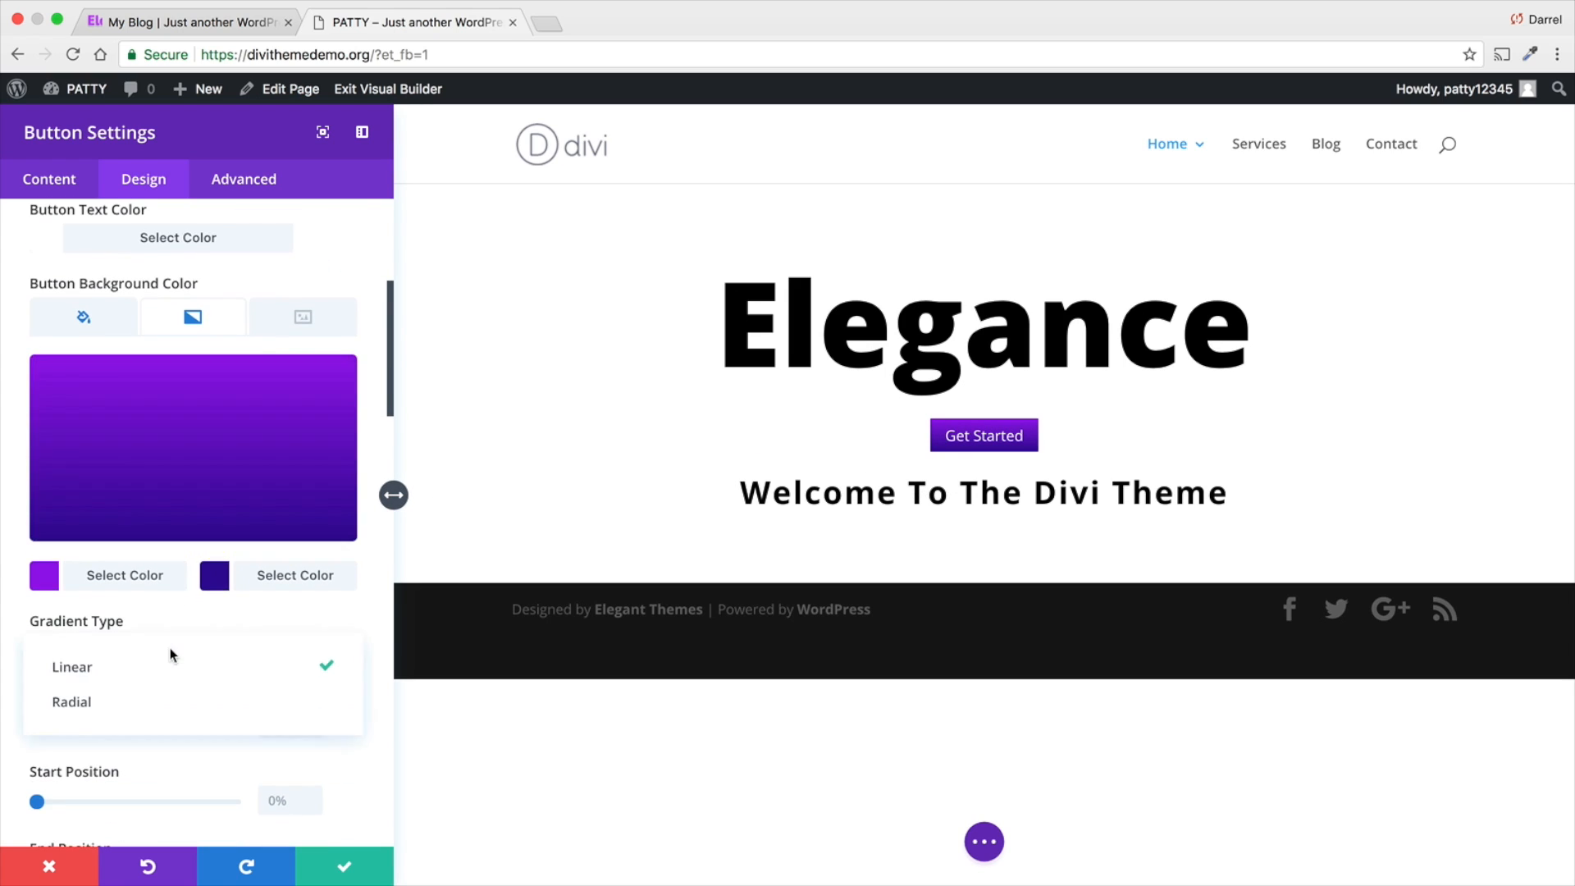
click(157, 707)
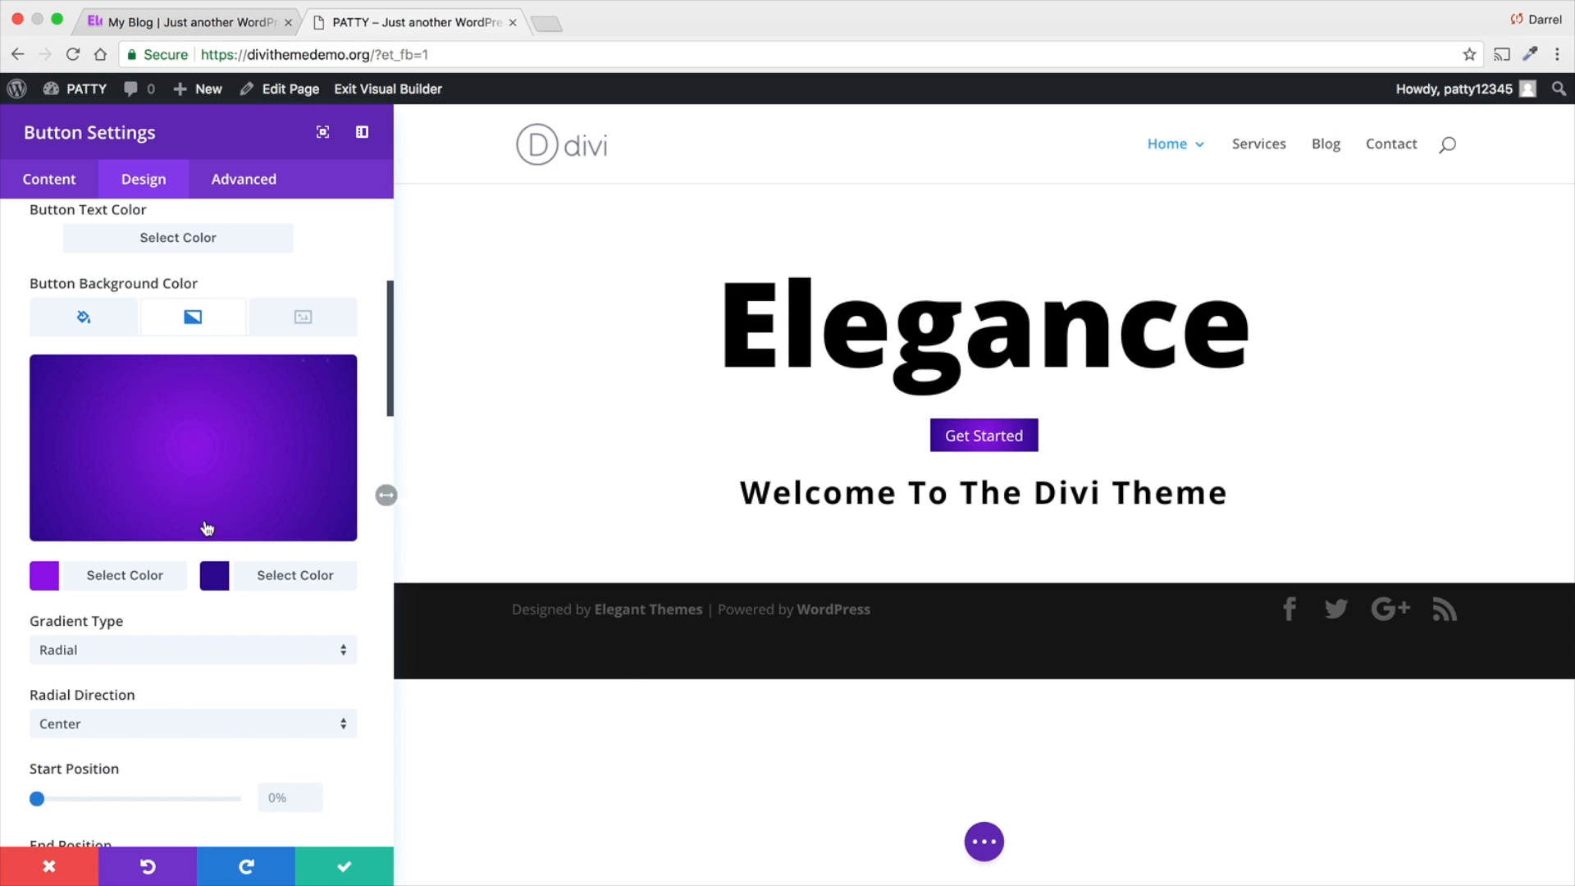
click(204, 659)
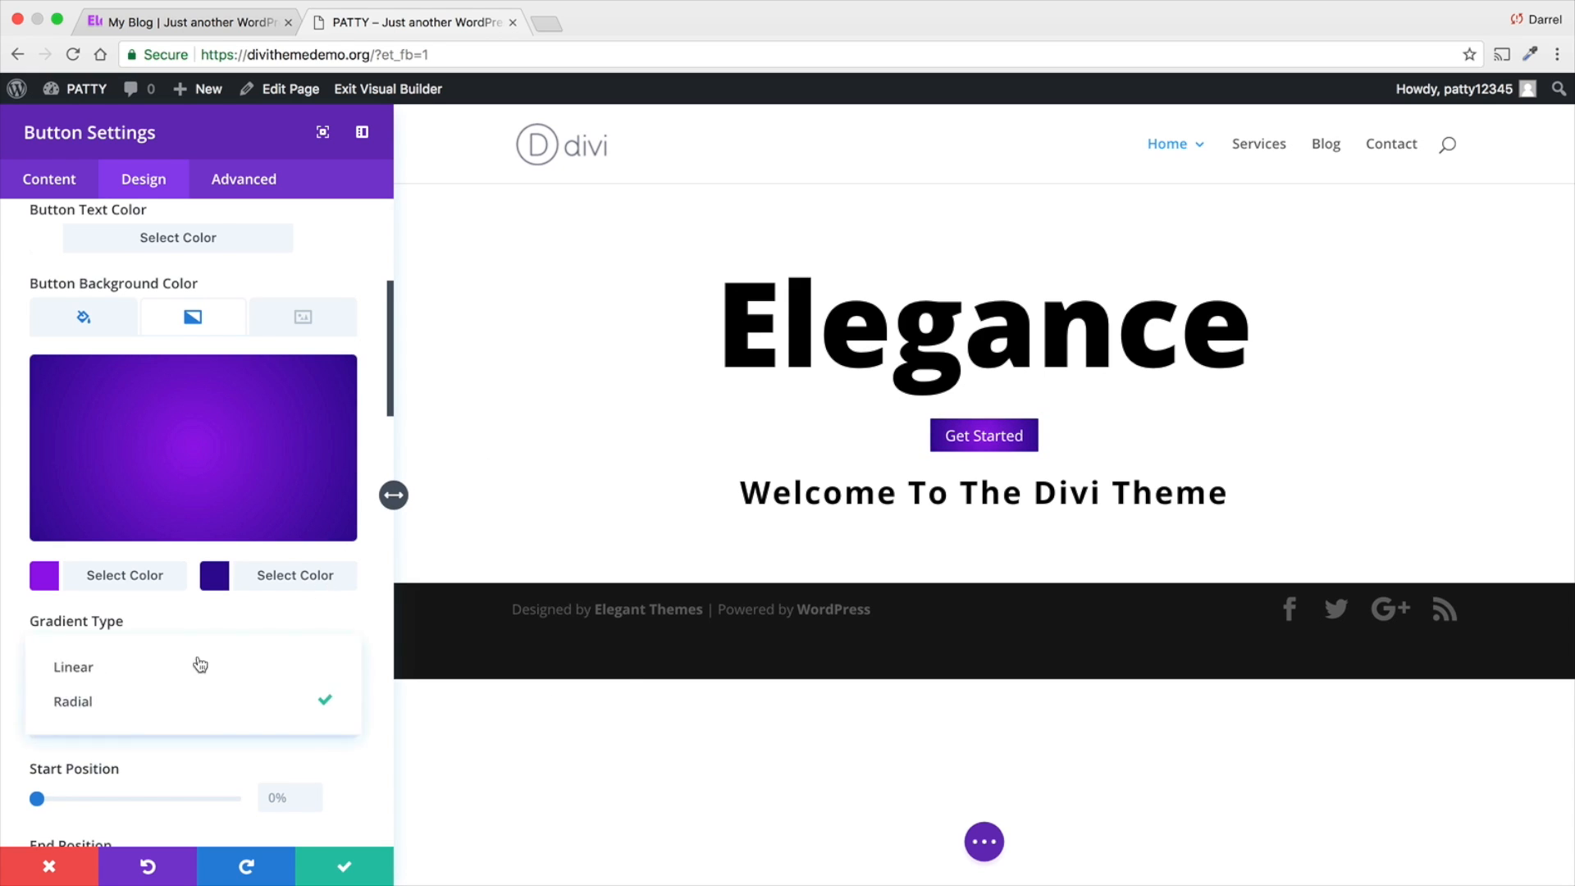
click(149, 665)
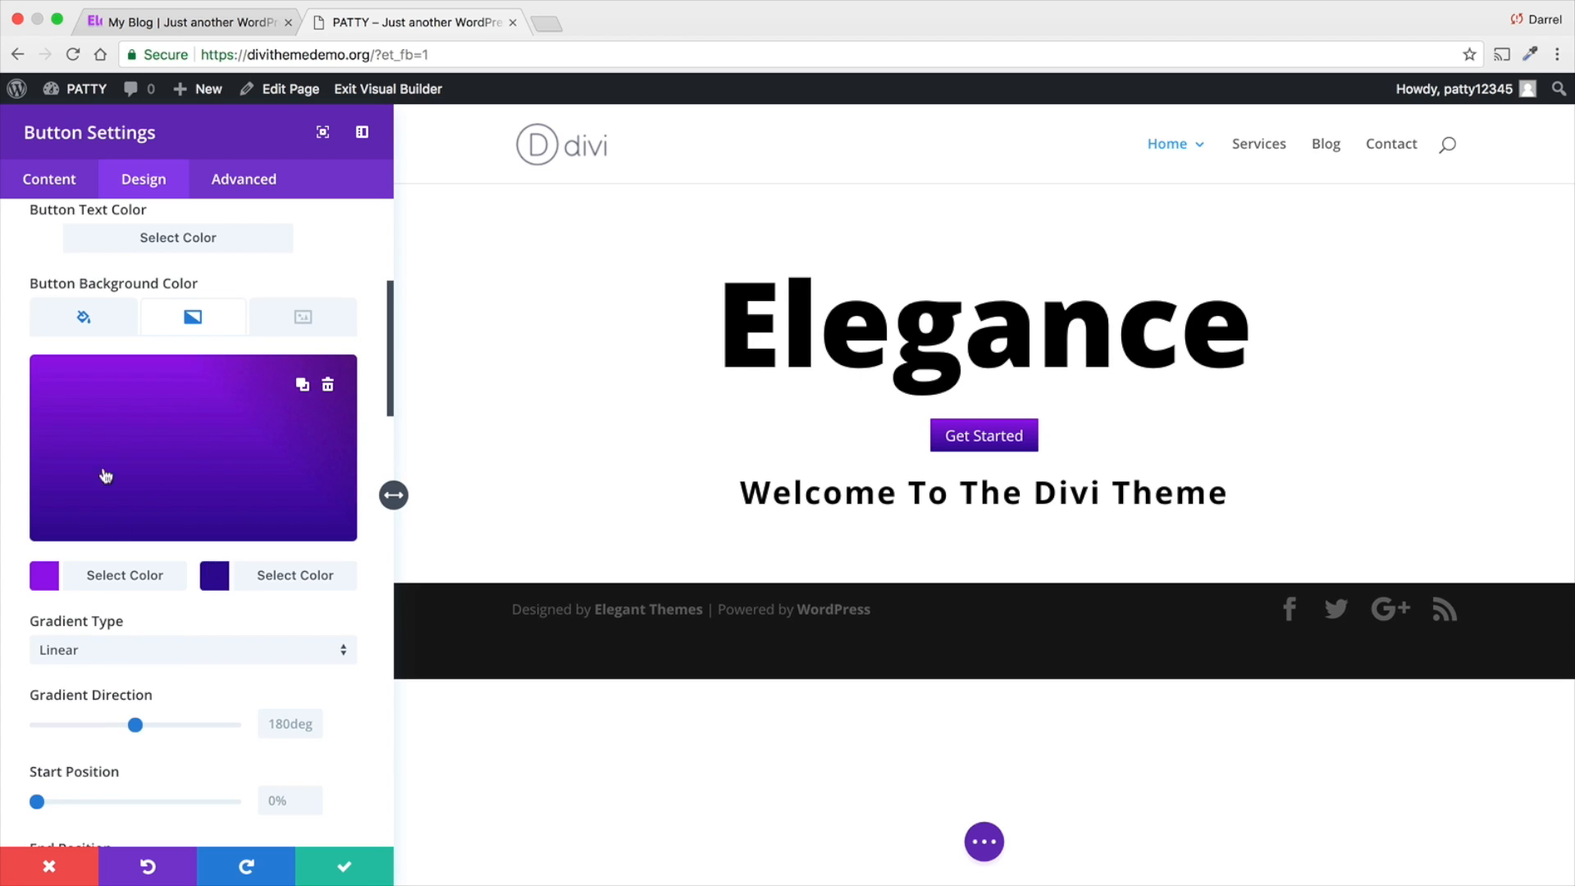
- Set the gradient direction of the button's background to 103deg
scroll(213, 591, down, 1)
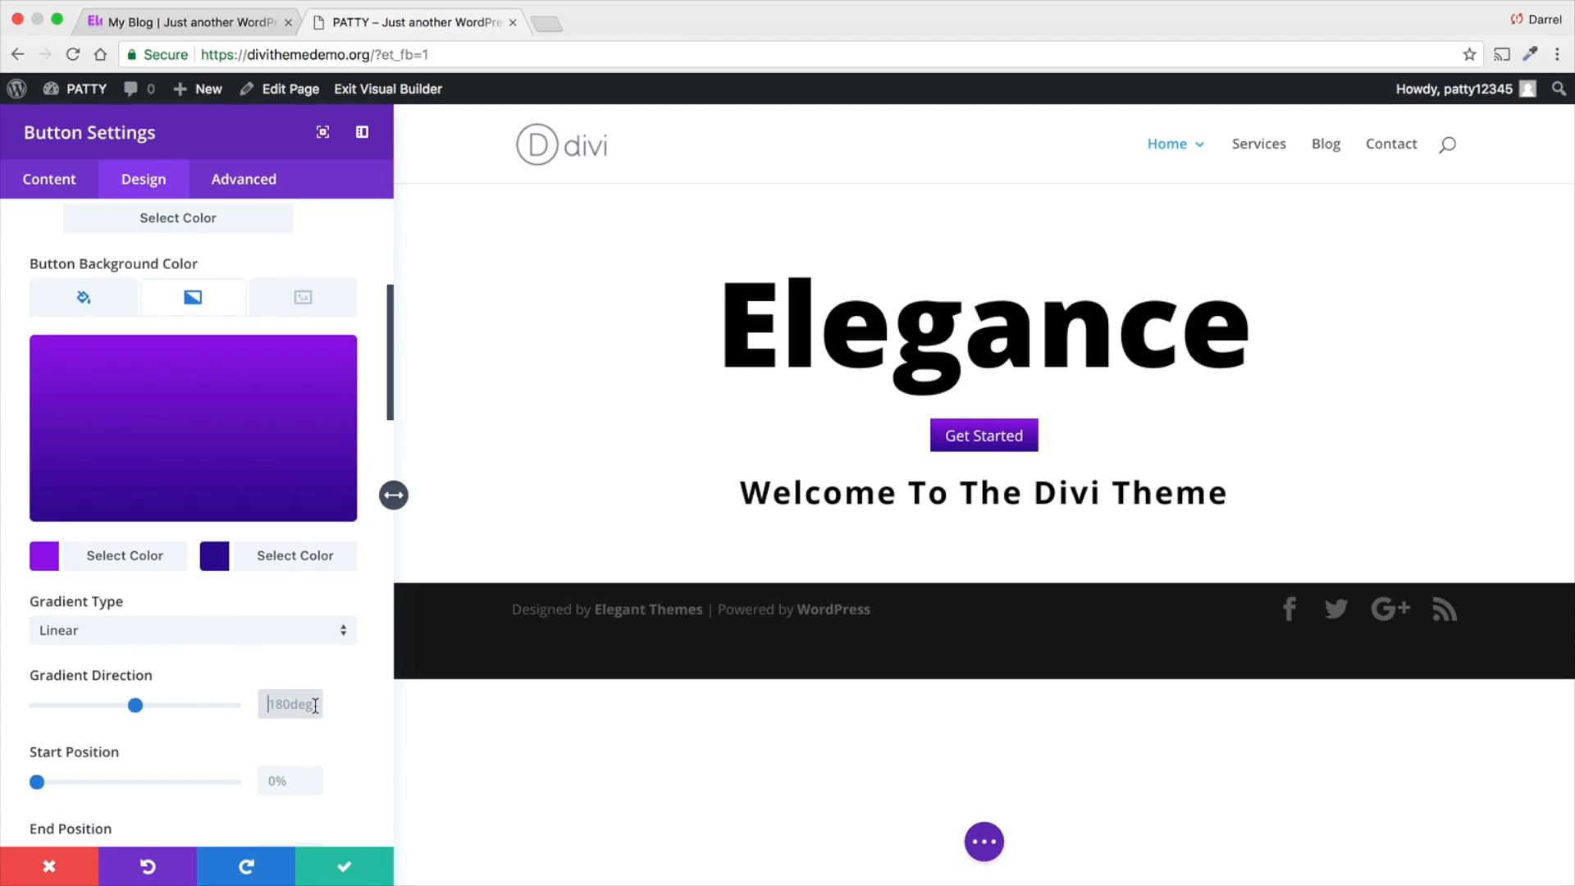
text(100deg)
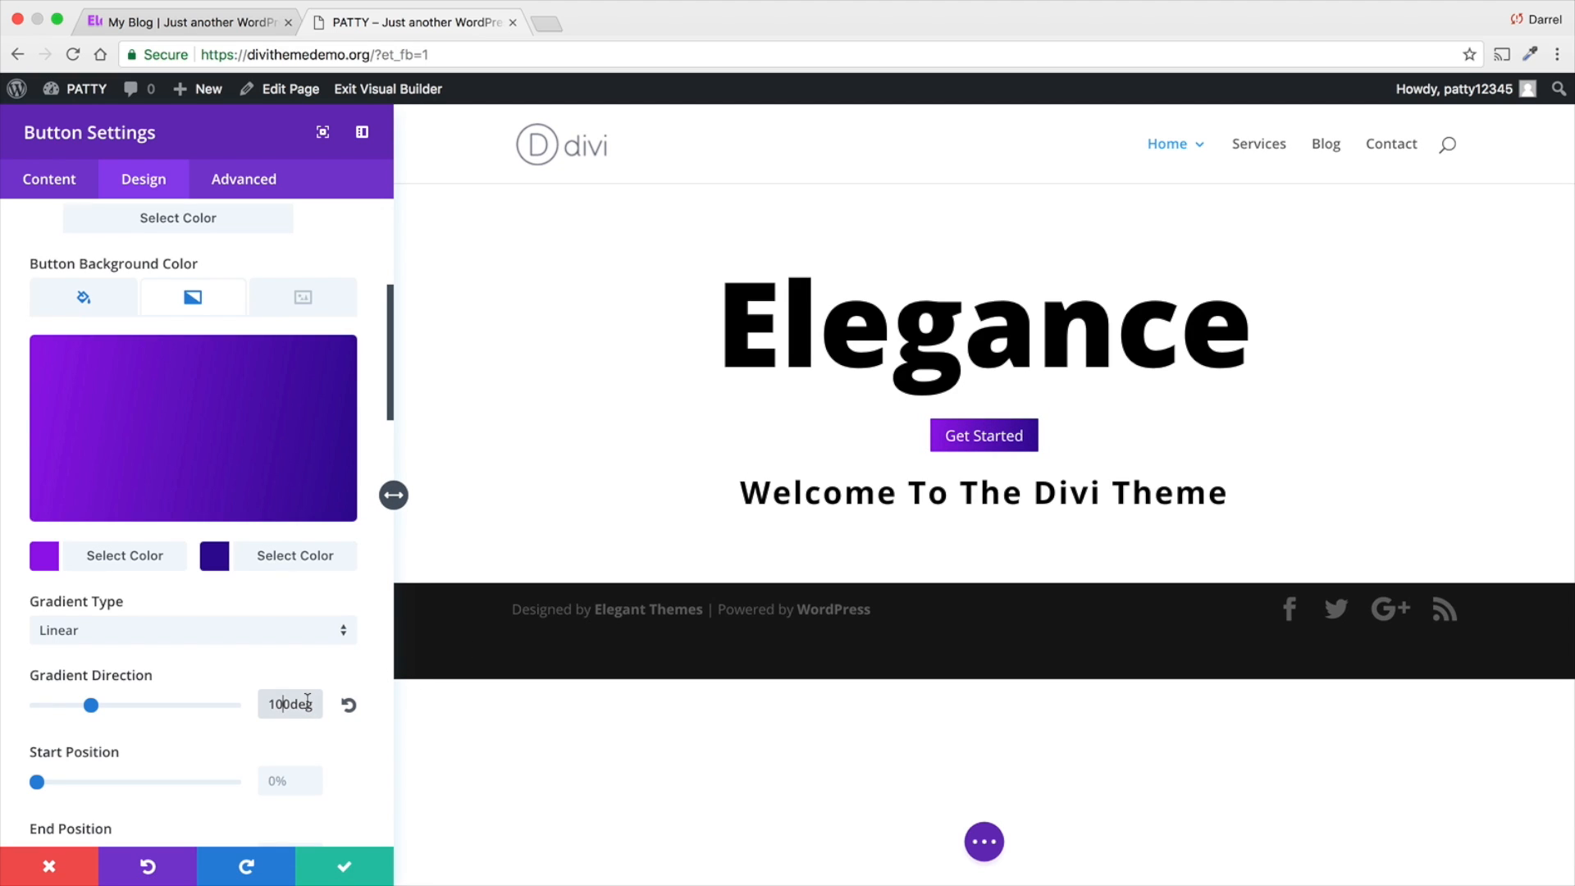
scroll(306, 705, down, 2)
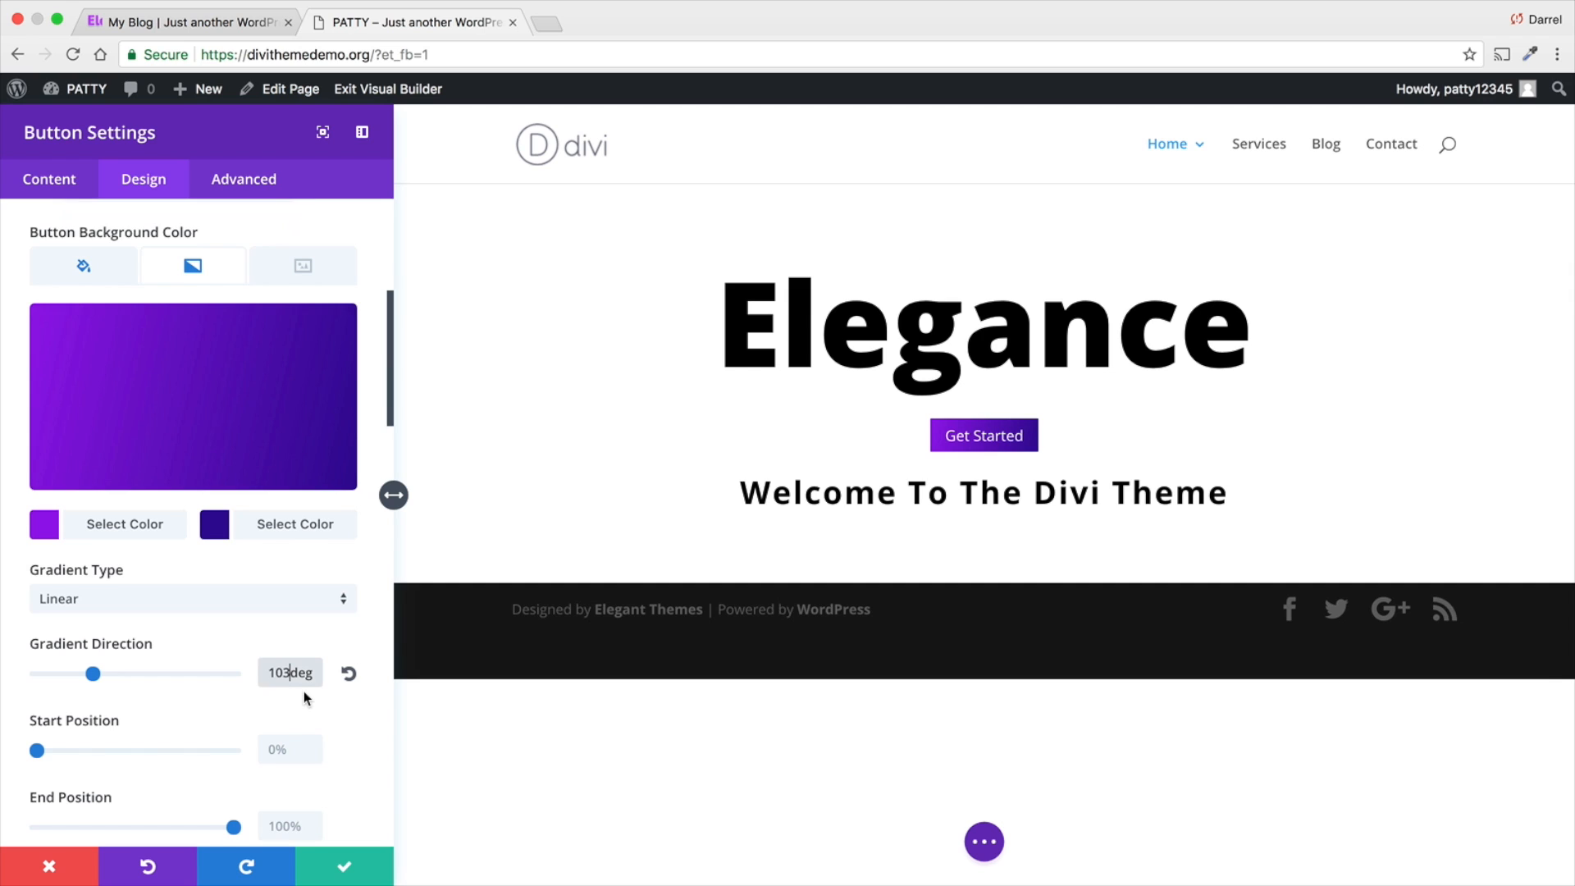
scroll(303, 691, down, 3)
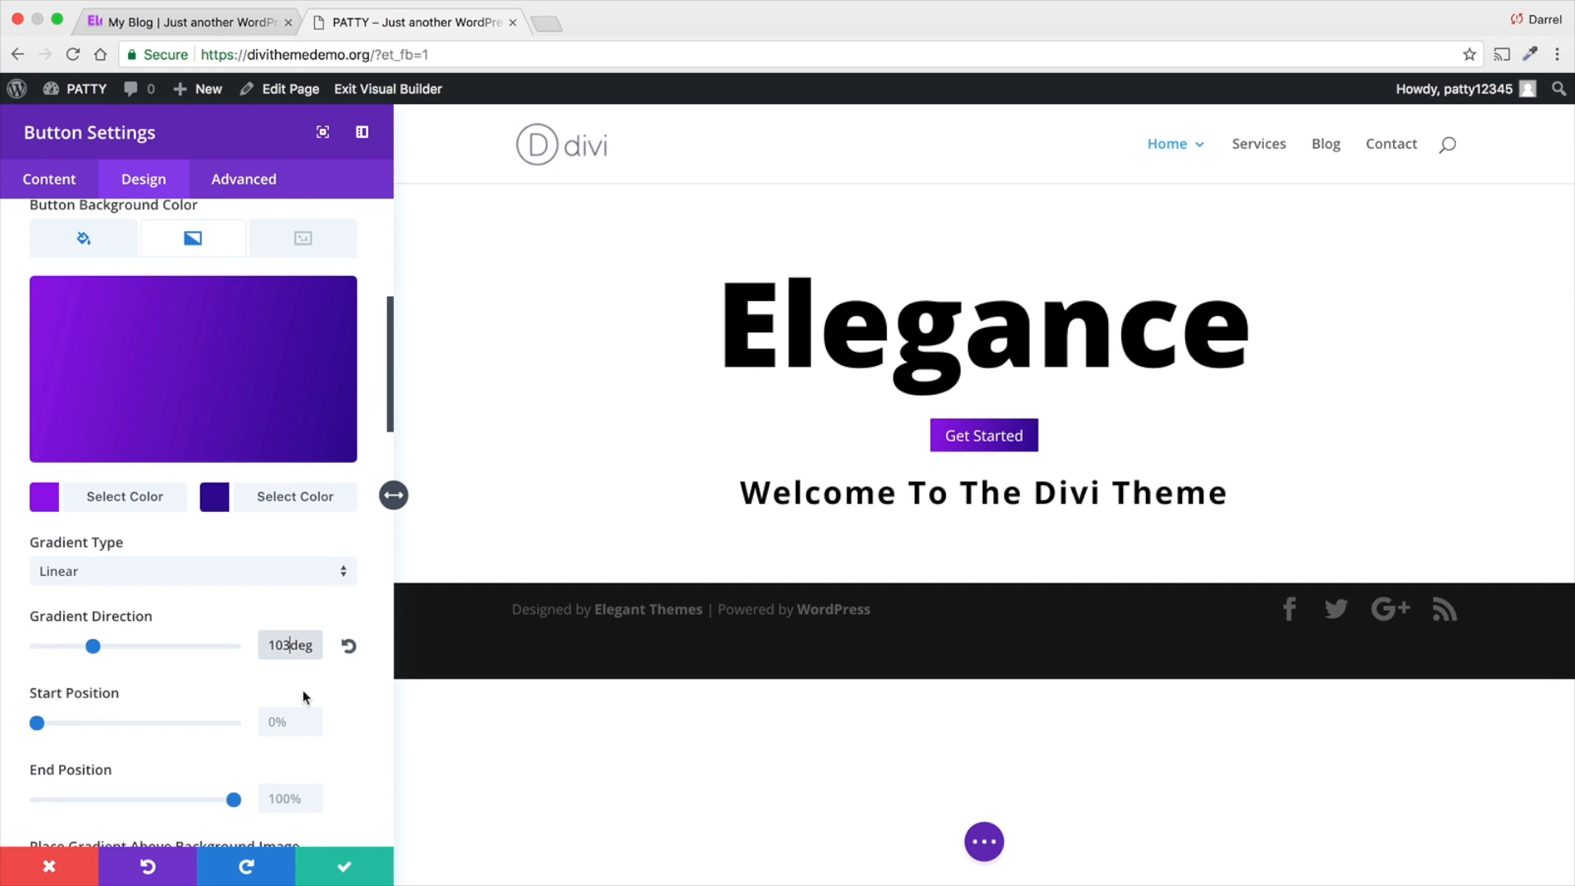
scroll(100, 706, down, 1)
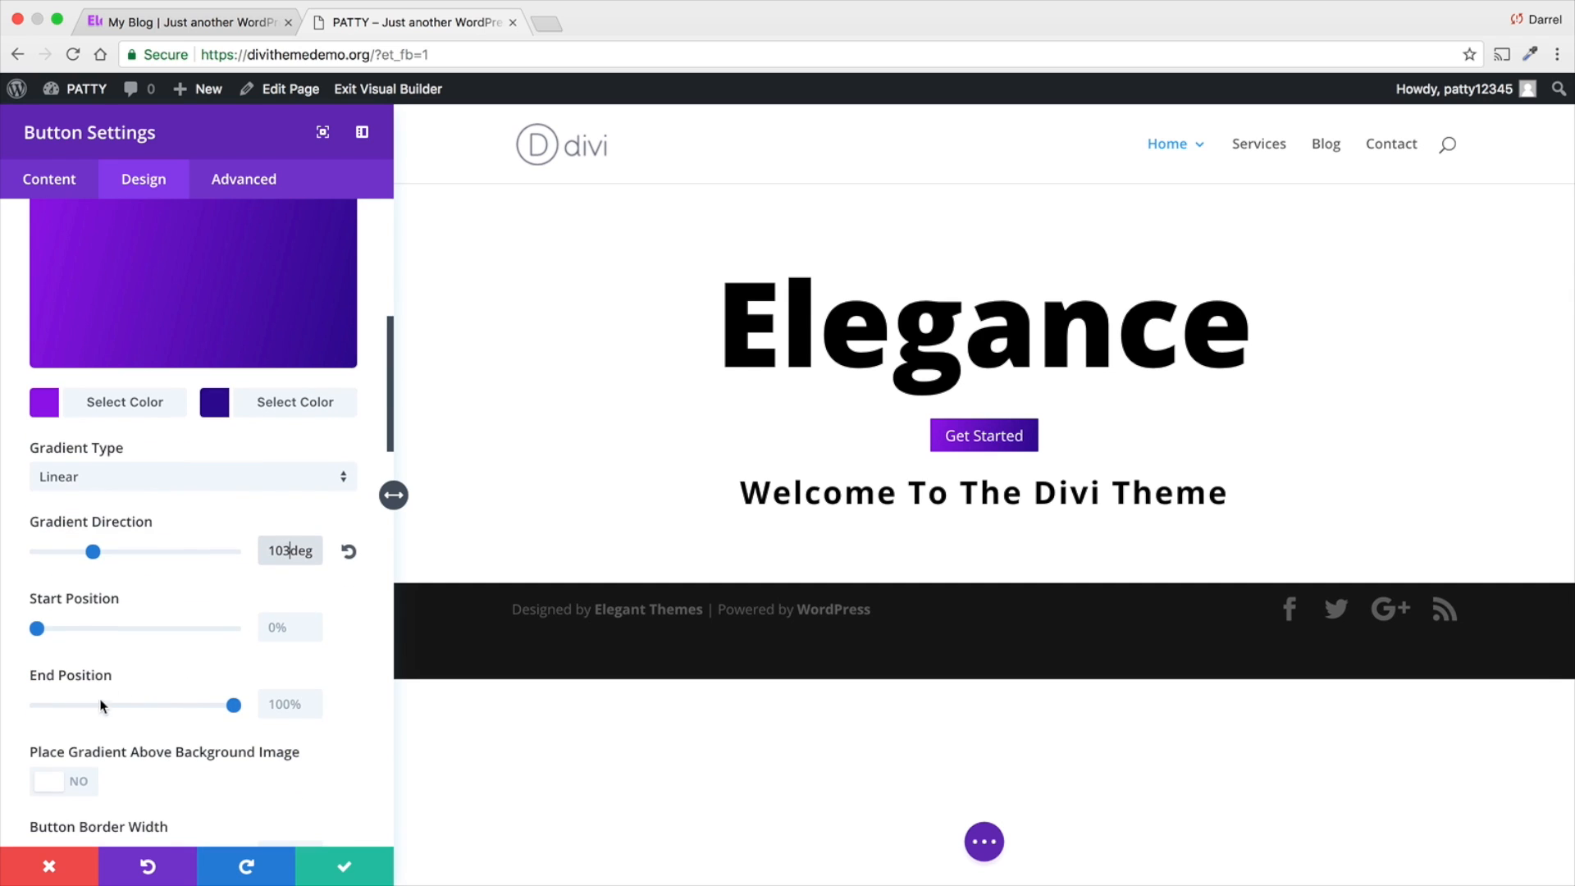
drag(43, 627, 0, 630)
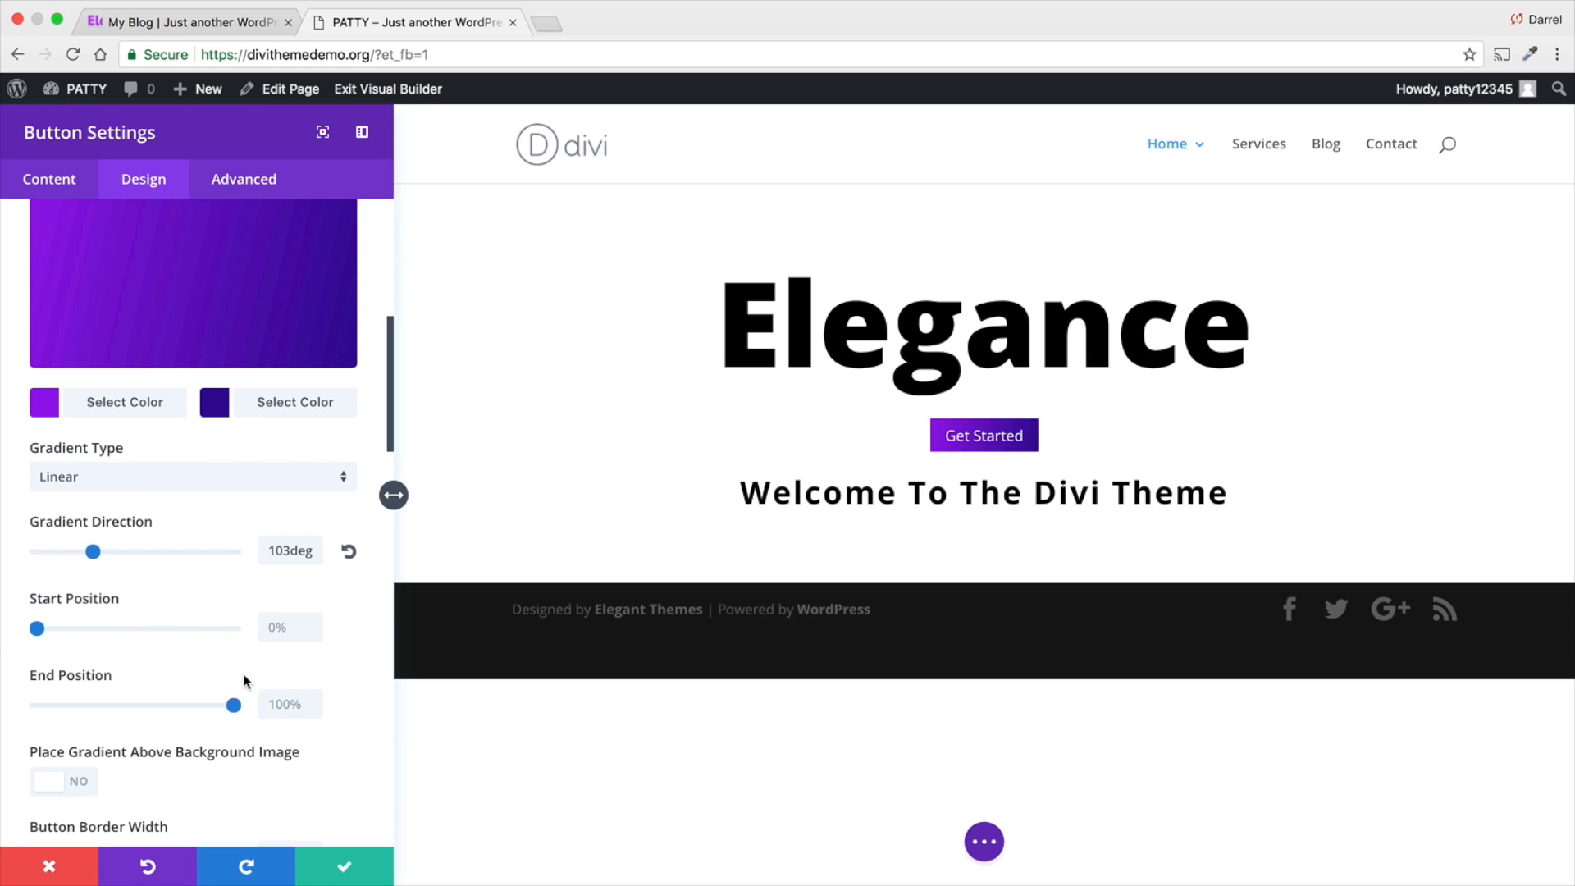
- Set the Get Started button's border width to 0px, trying 13px for comparison
scroll(238, 674, down, 2)
scroll(148, 681, down, 1)
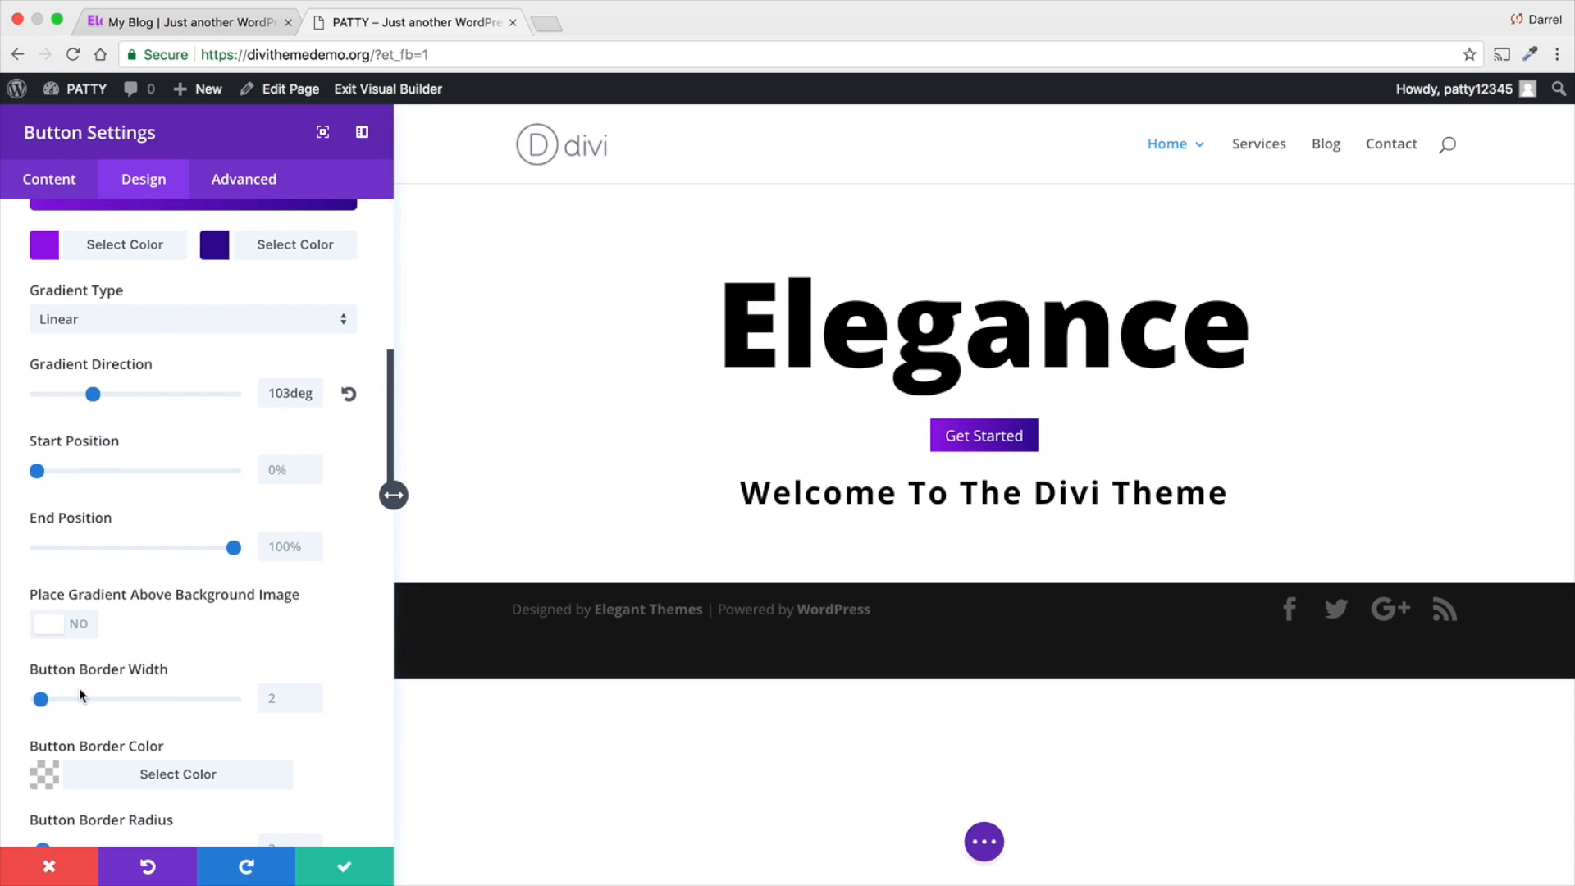
drag(47, 702, 18, 702)
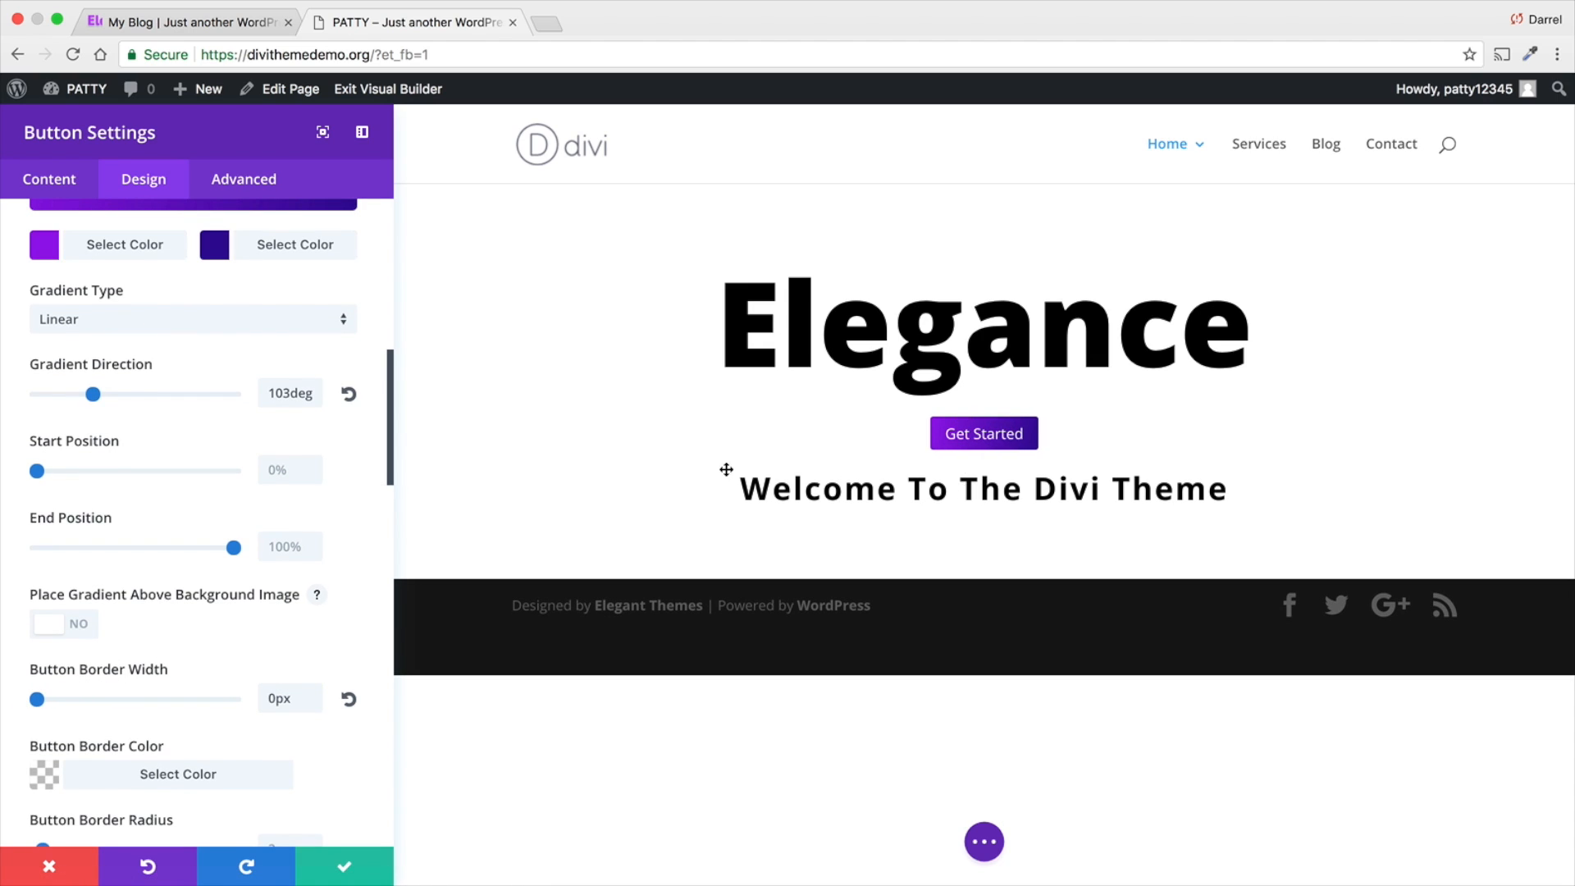
drag(39, 700, 62, 700)
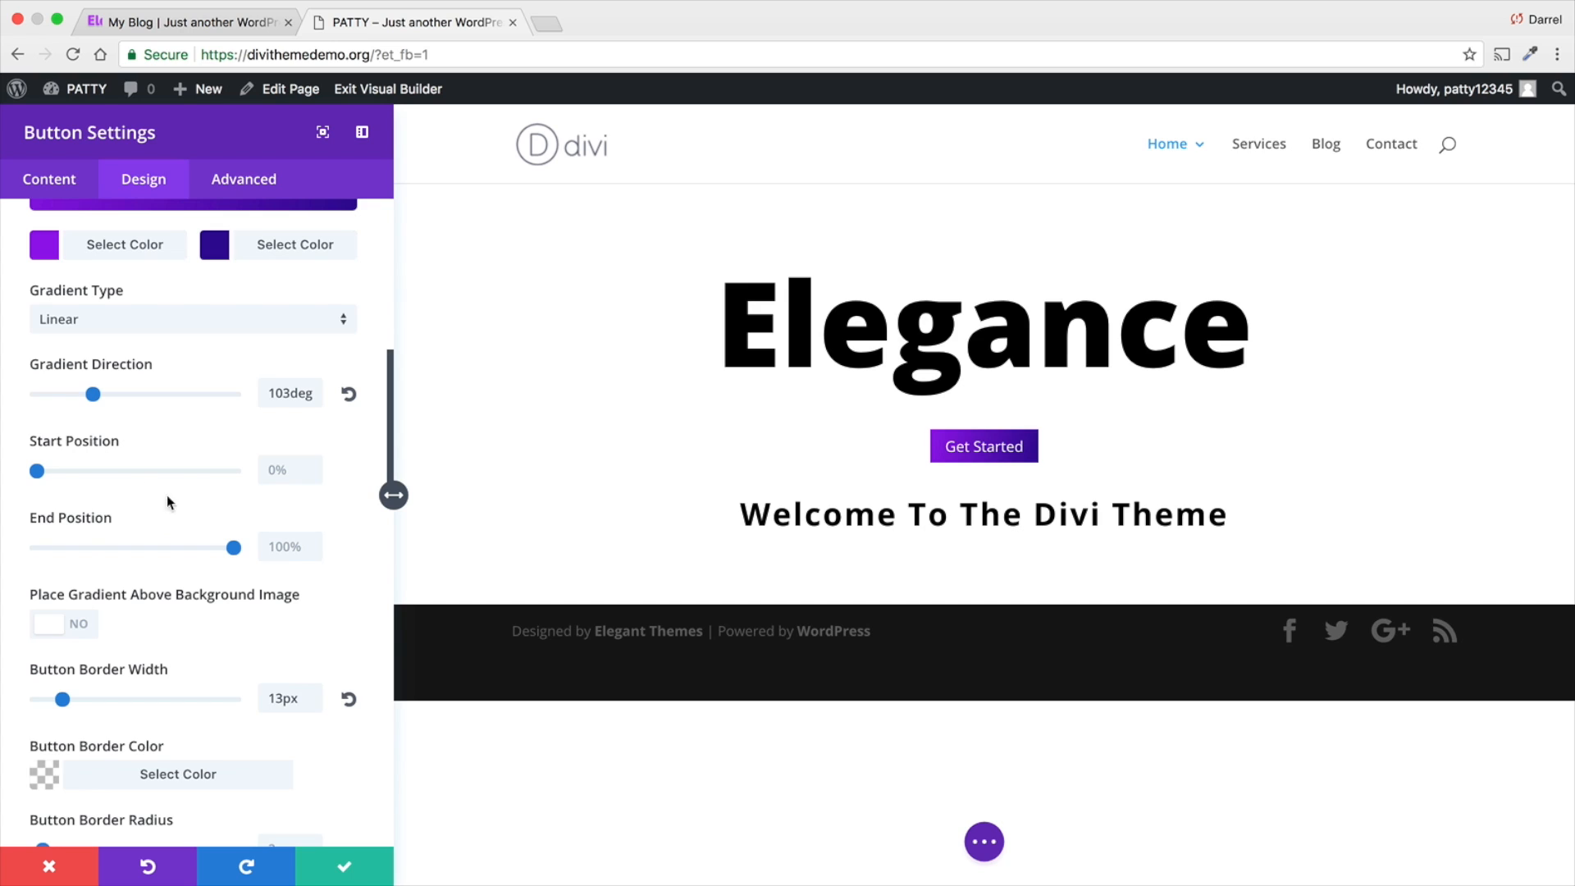
drag(62, 698, 9, 702)
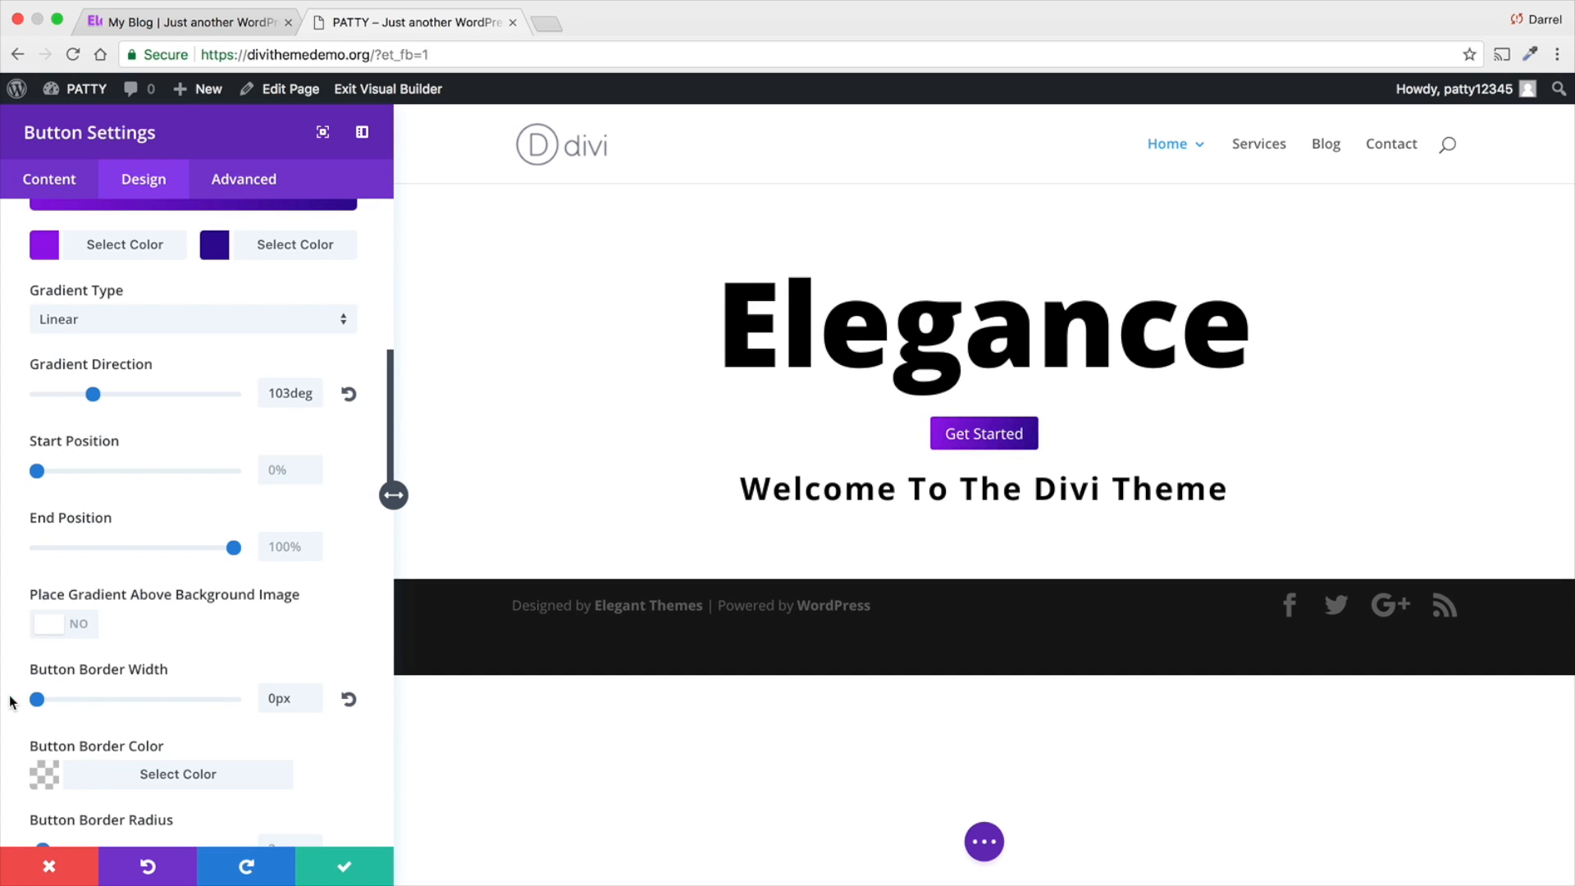
- Set the Get Started button's border radius to 0px, trying 35px for comparison
scroll(52, 758, down, 2)
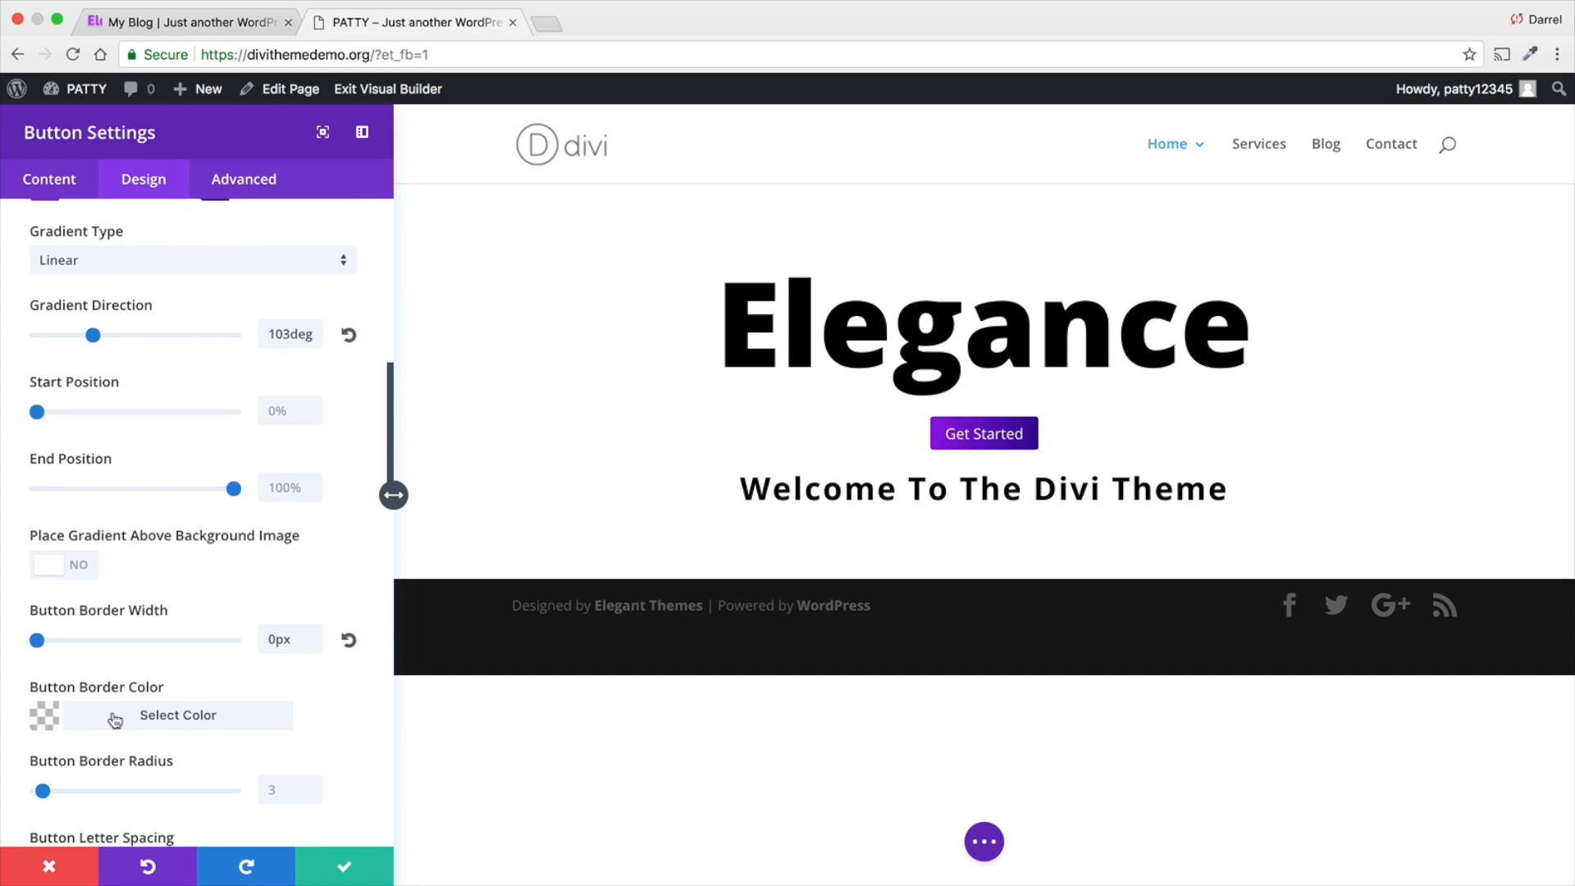
scroll(136, 717, down, 3)
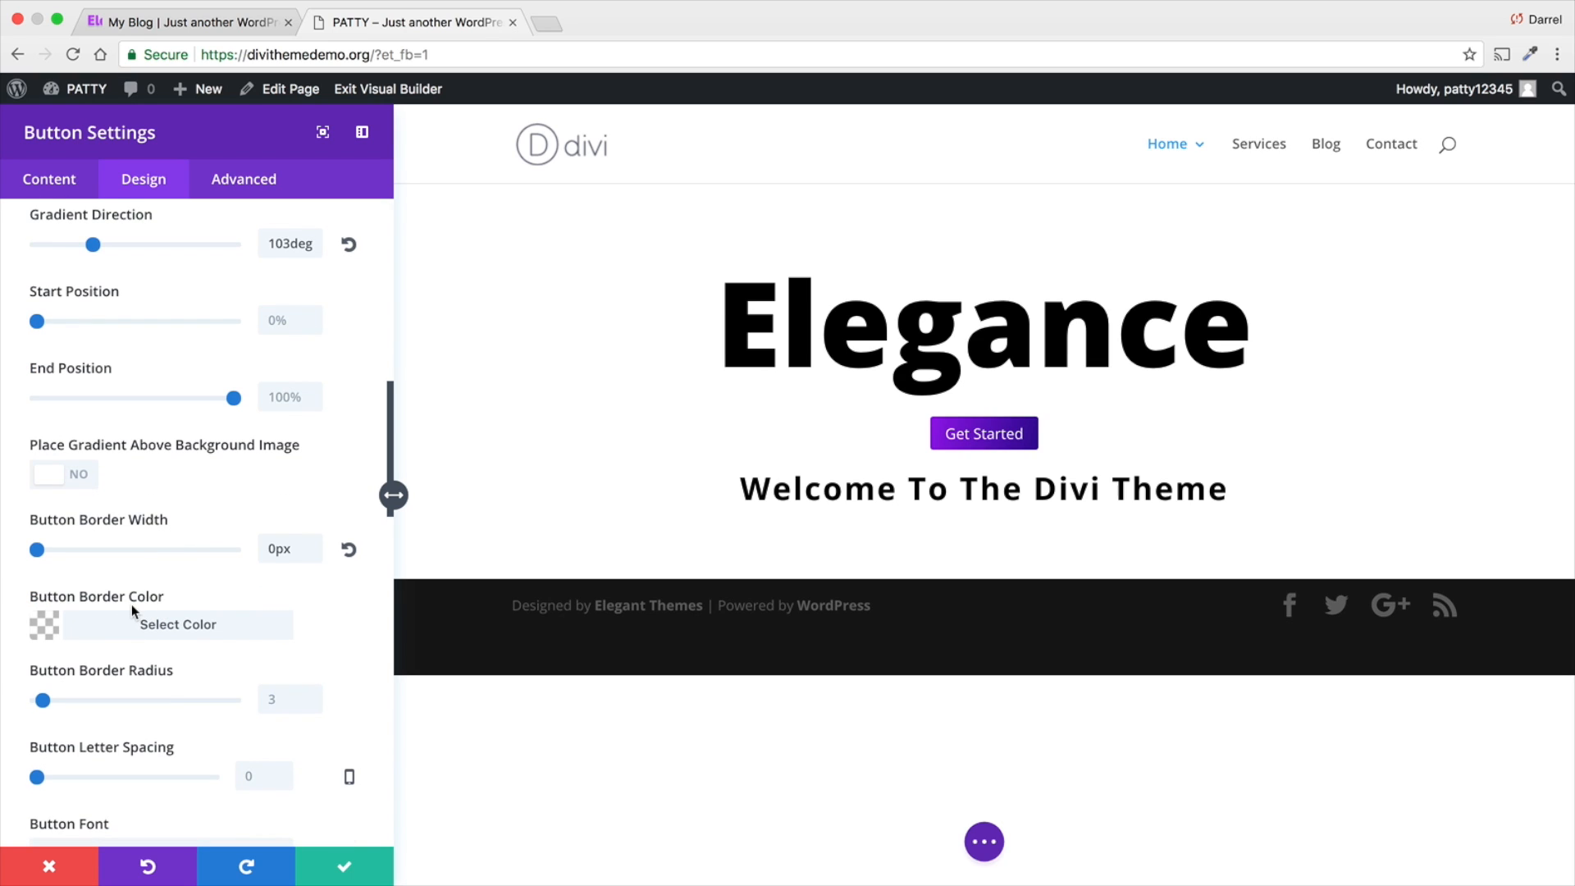
drag(44, 703, 106, 703)
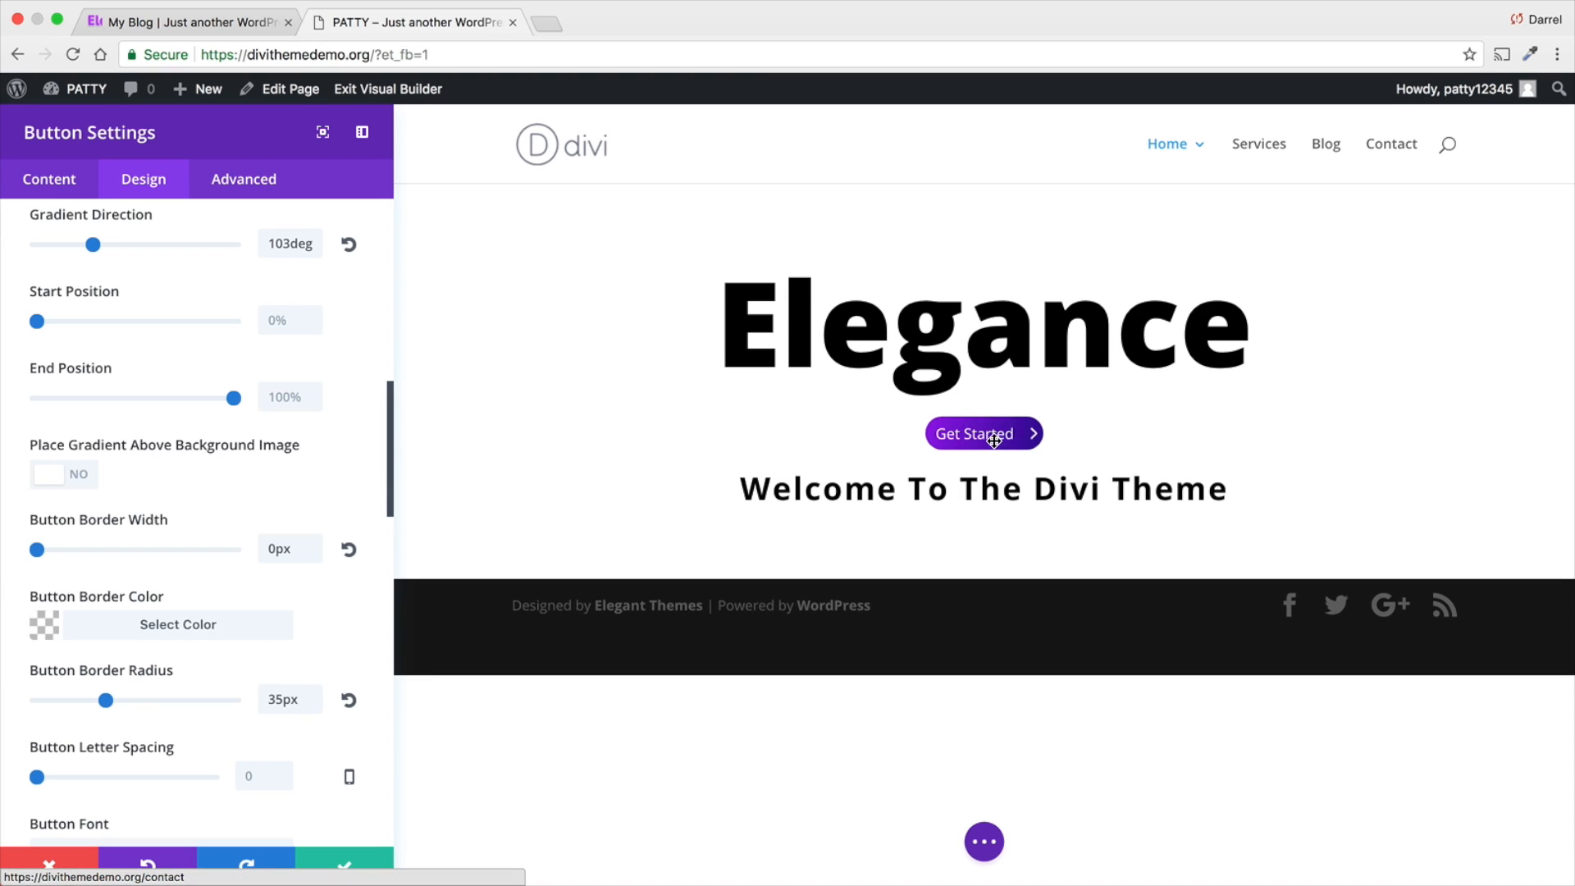
drag(108, 705, 11, 707)
- Set the button's letter spacing to 2px and its font to Open Sans
scroll(211, 622, down, 3)
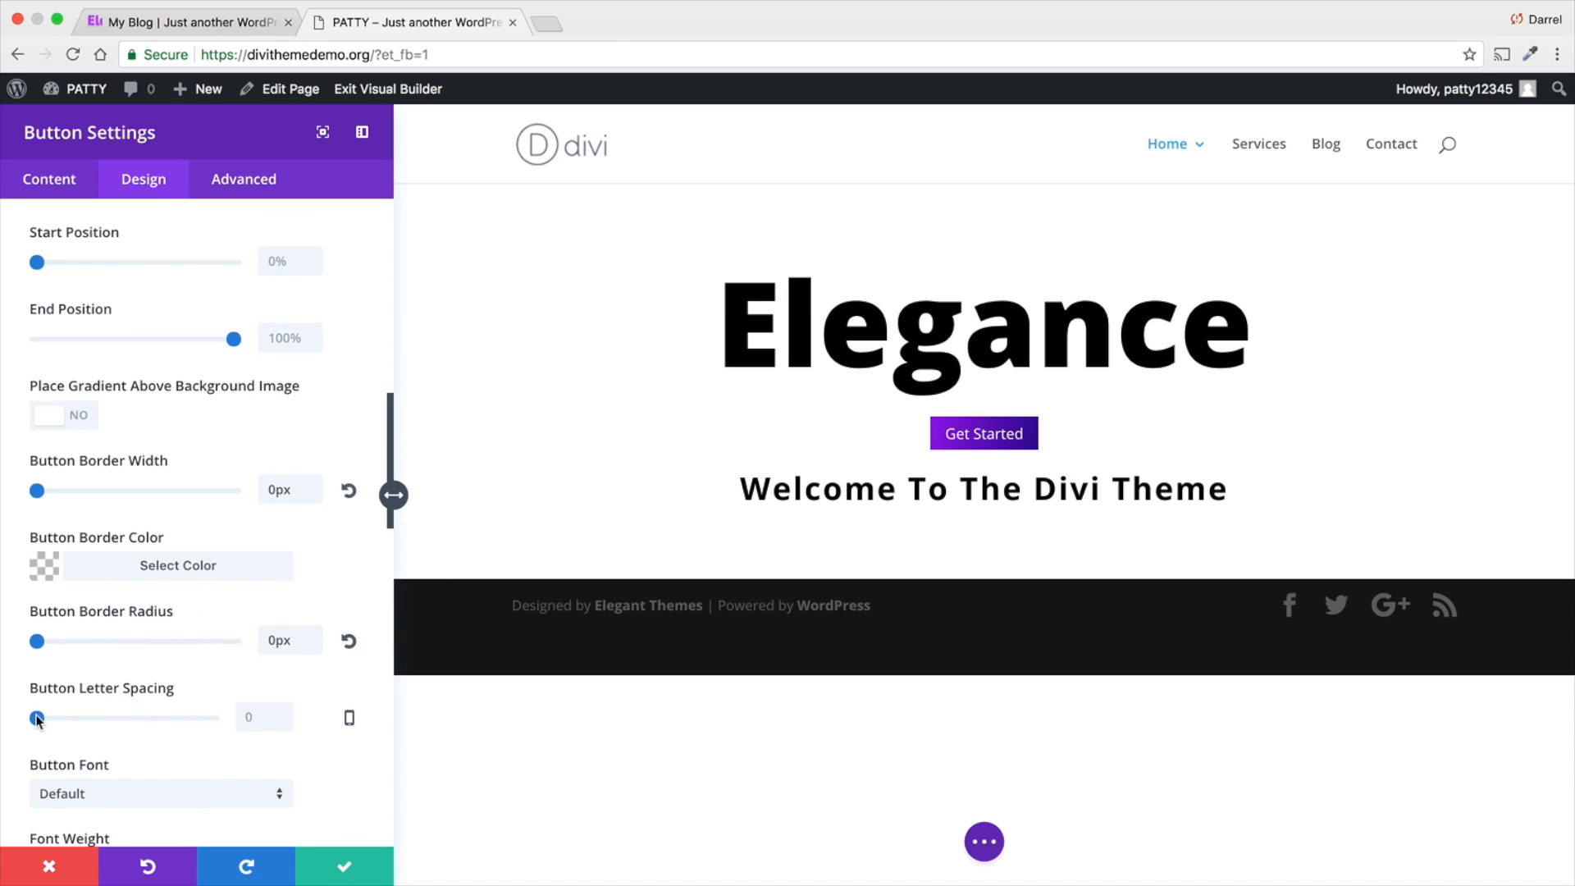
mouse_move(37, 719)
mouse_down()
mouse_move(92, 719)
mouse_move(40, 716)
mouse_up()
scroll(72, 689, down, 3)
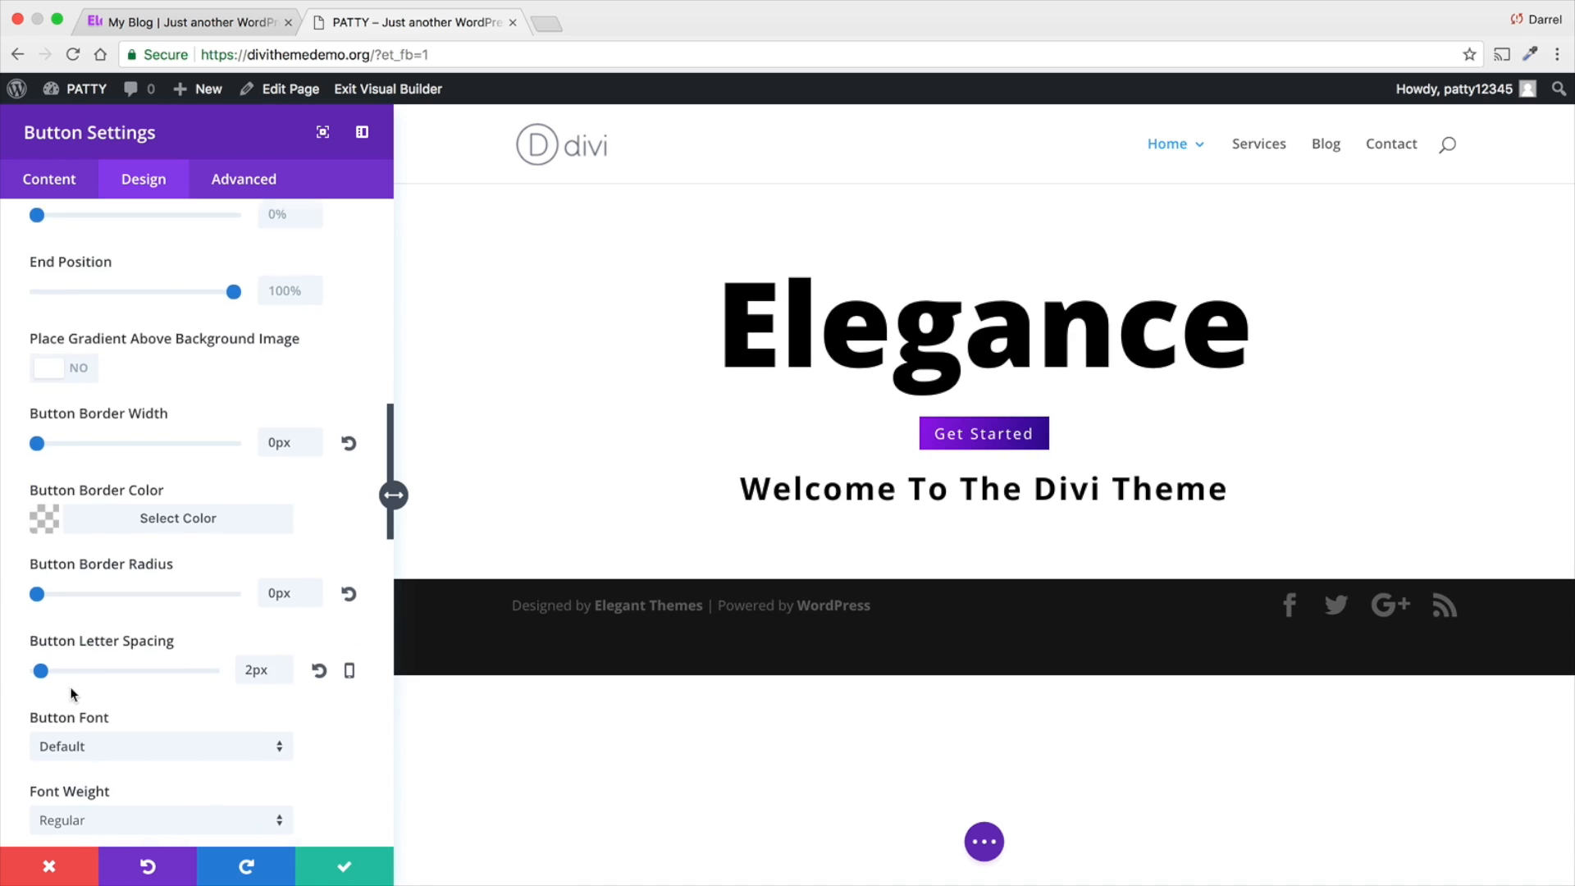
click(82, 658)
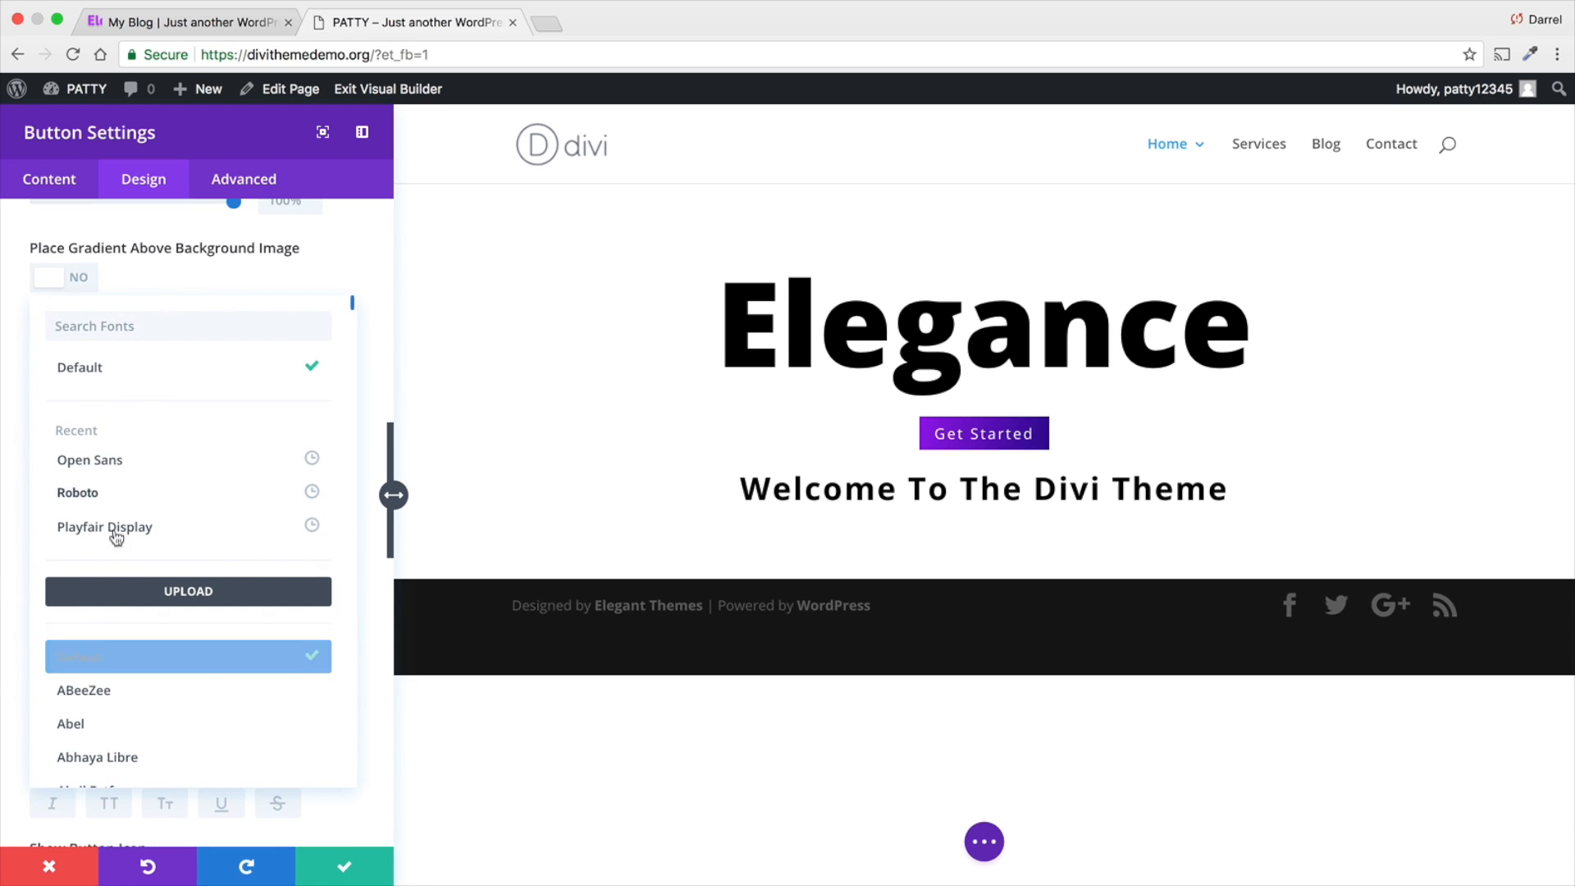
click(137, 457)
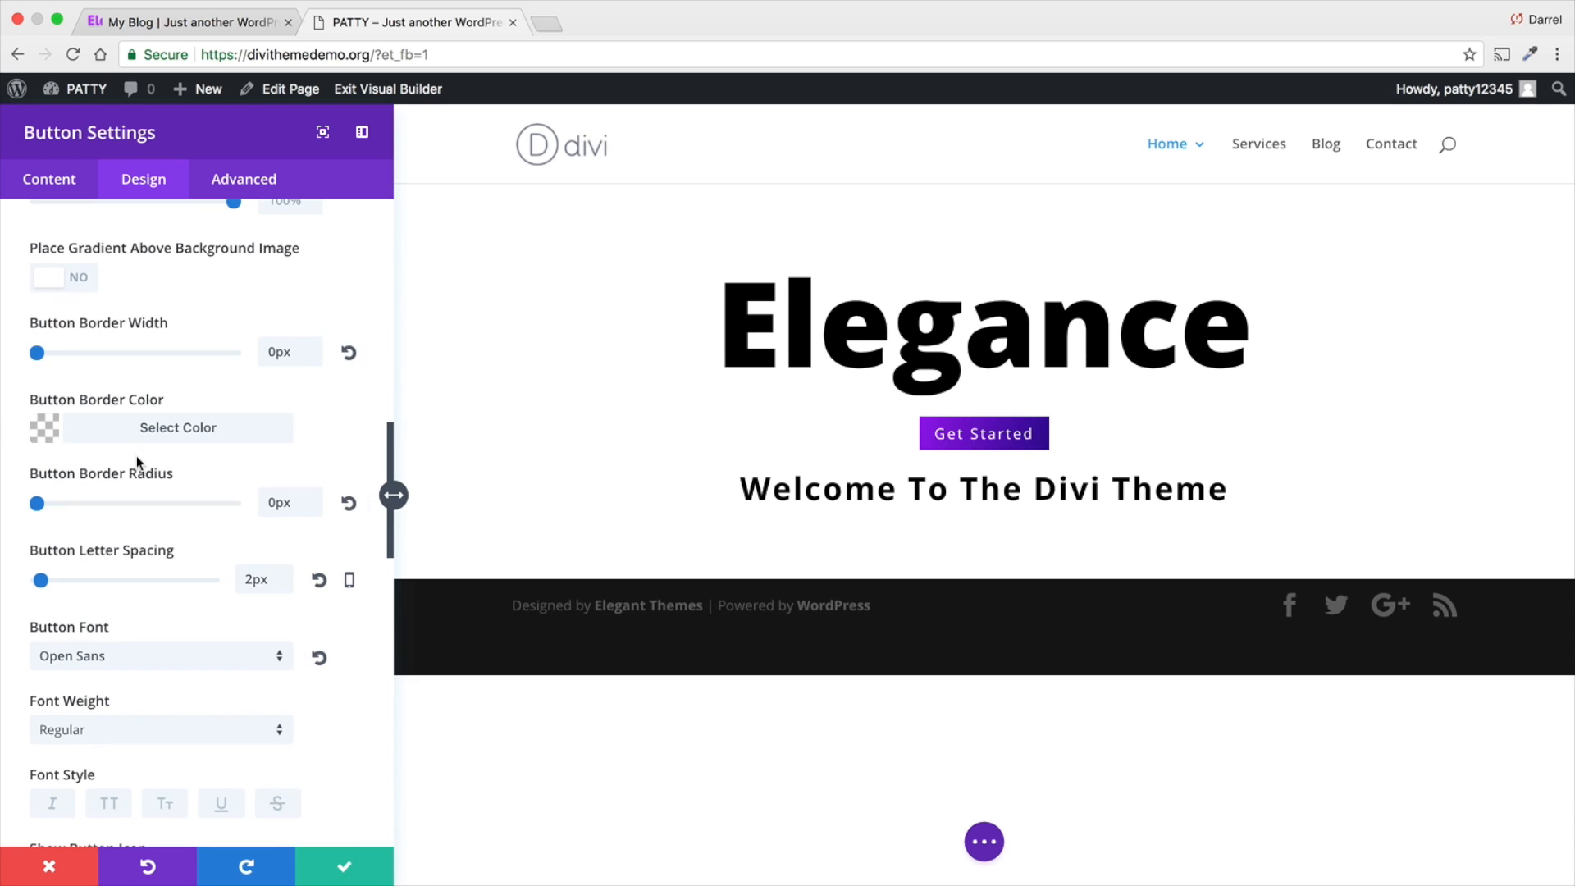
- Try the Light font weight on the button text and return it to Regular
scroll(177, 648, down, 1)
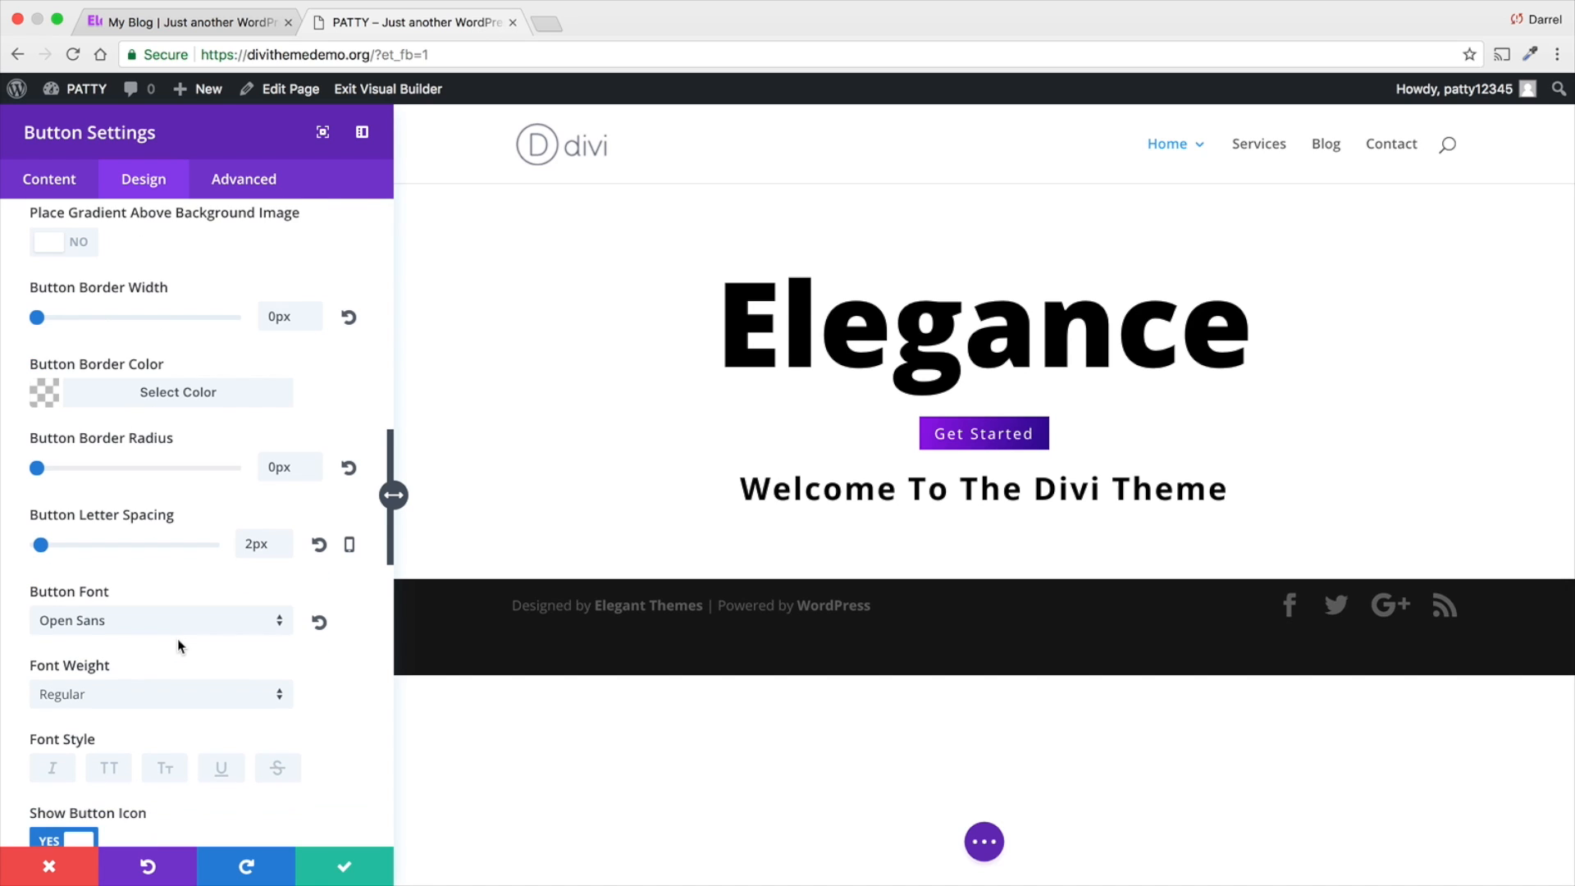
click(181, 681)
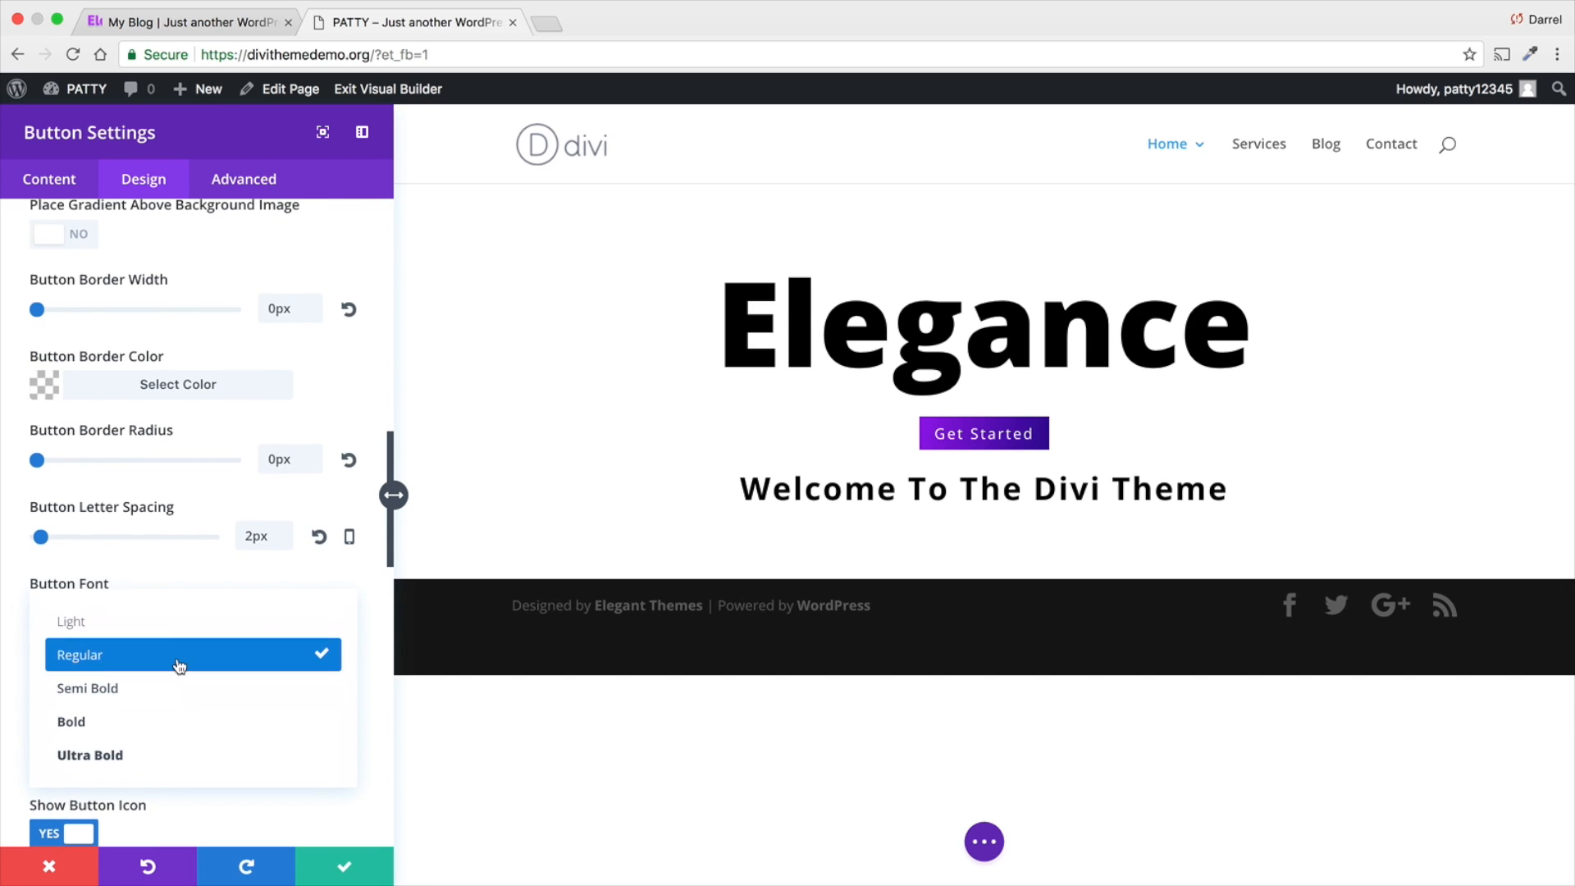
click(177, 630)
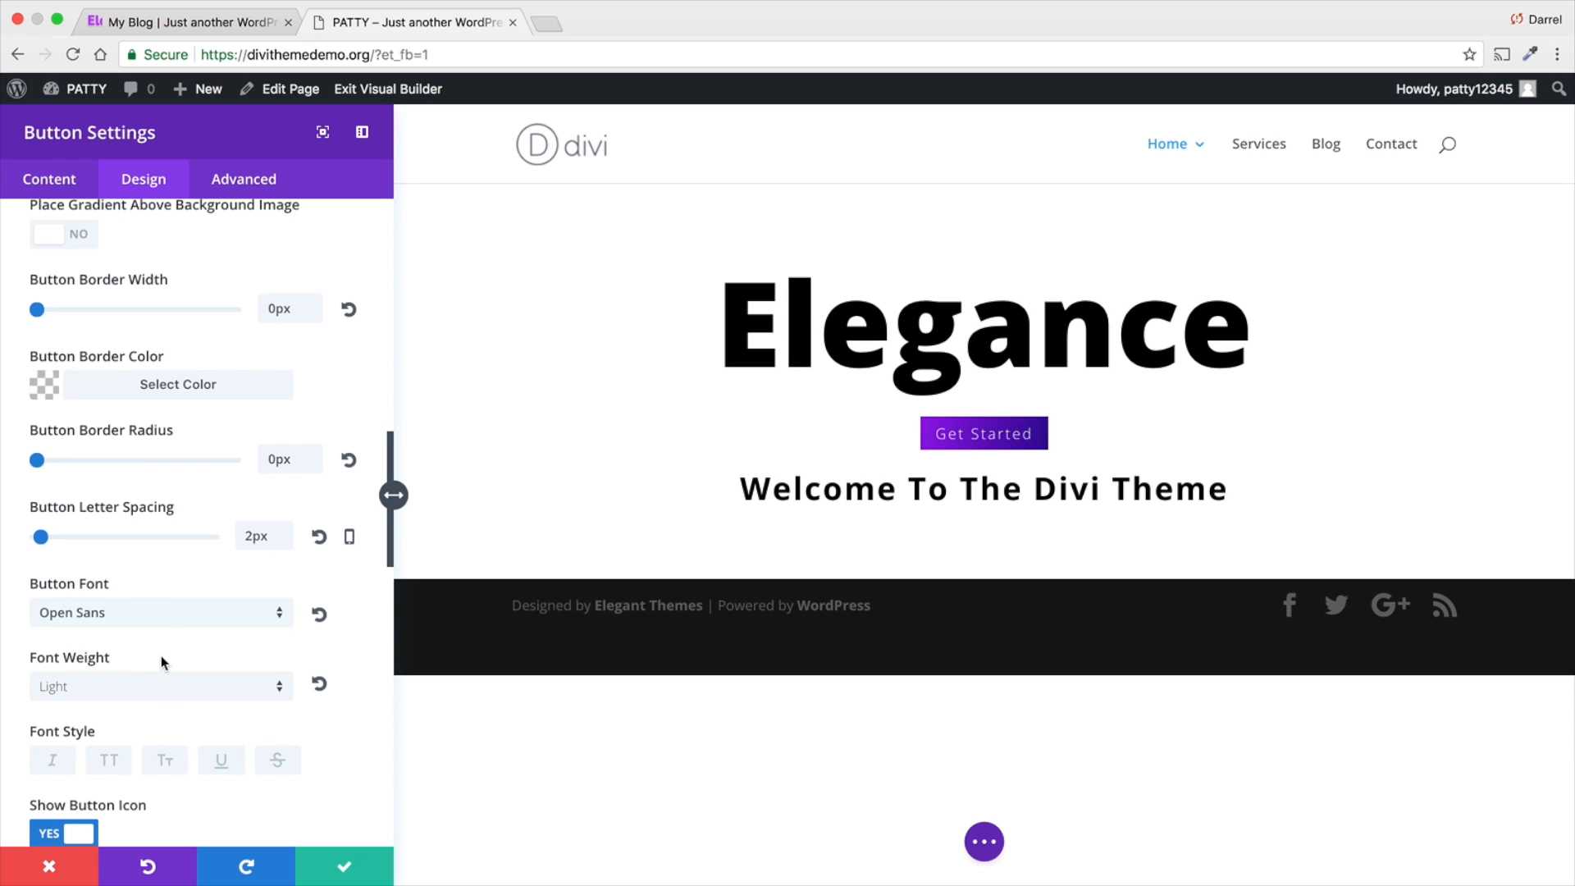
click(163, 689)
click(156, 654)
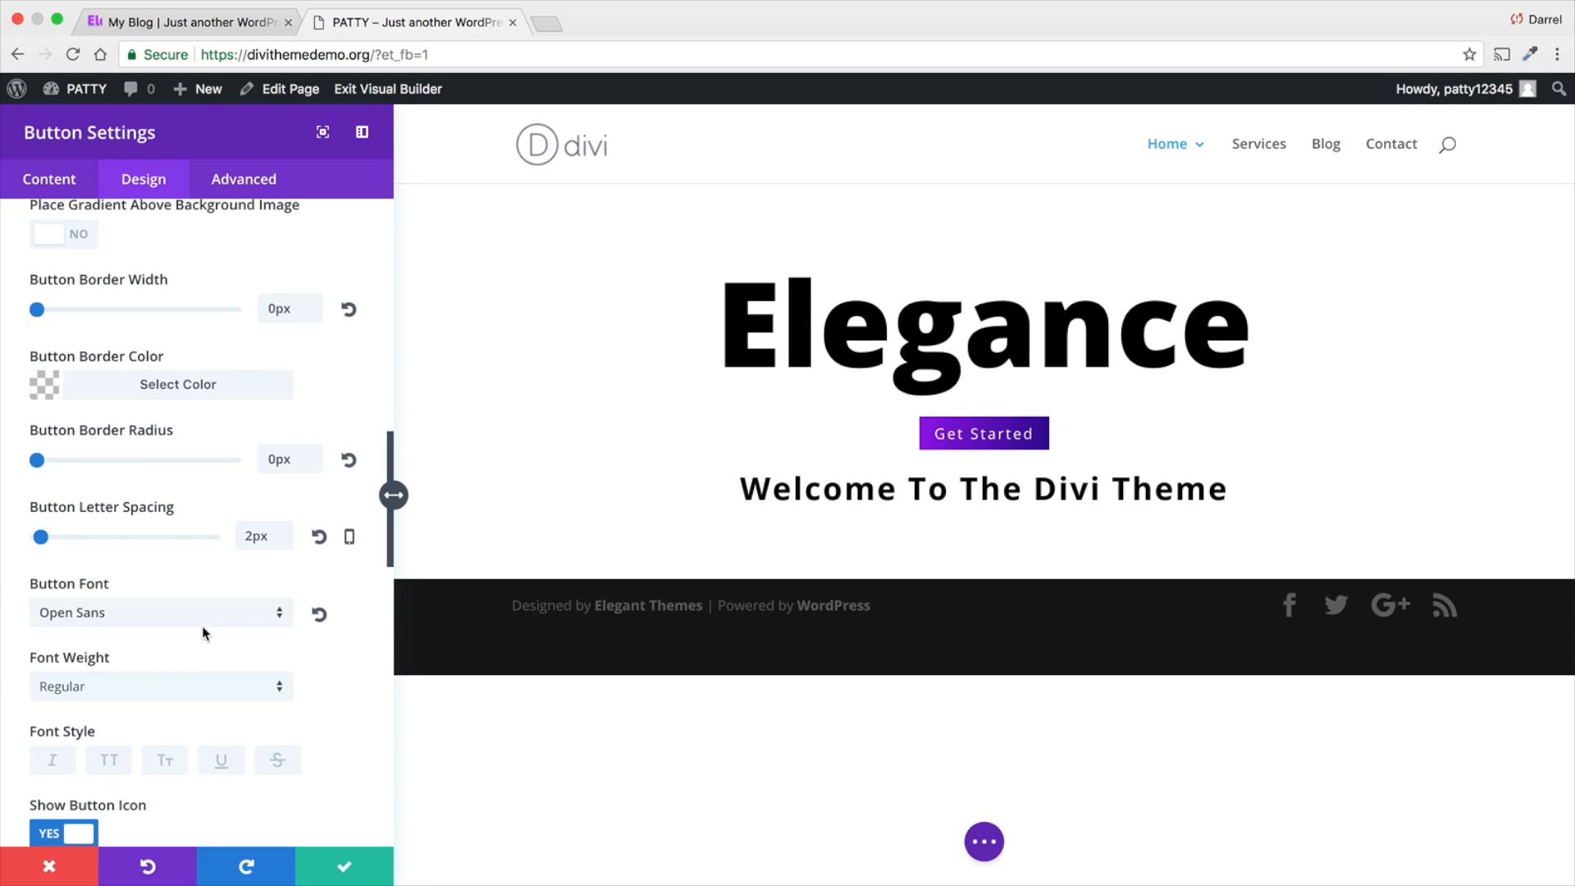
- Try the italic font style on the button text and switch it off again
scroll(266, 598, down, 3)
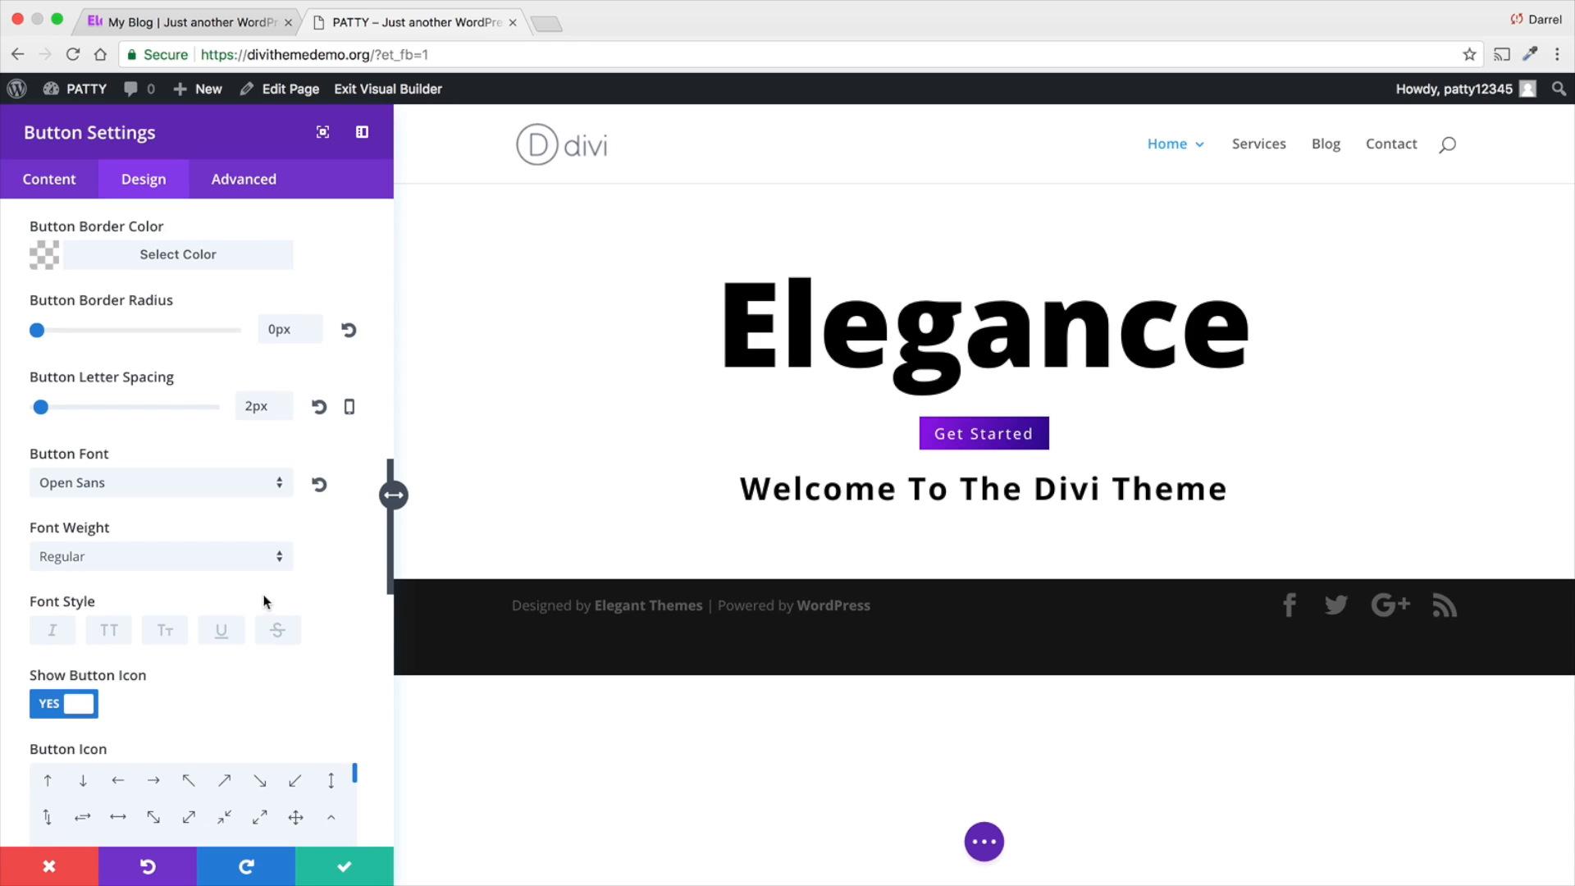
scroll(263, 602, down, 2)
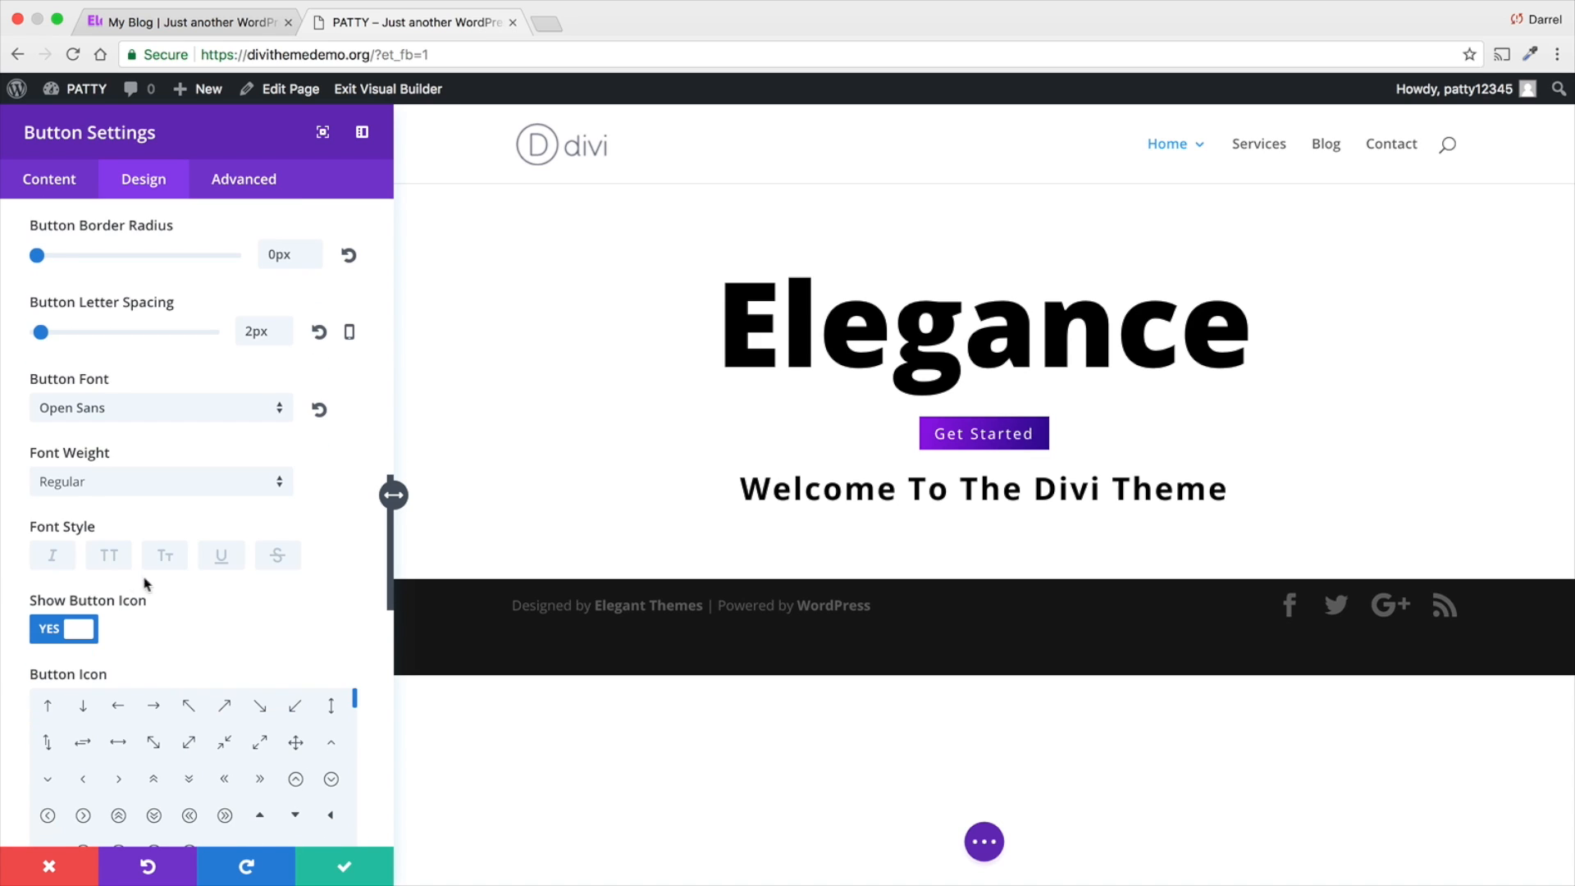
click(56, 555)
click(56, 555)
- Choose the right-pointing arrow as the button's icon, trying the left-pointing arrow first
scroll(246, 584, down, 1)
click(109, 662)
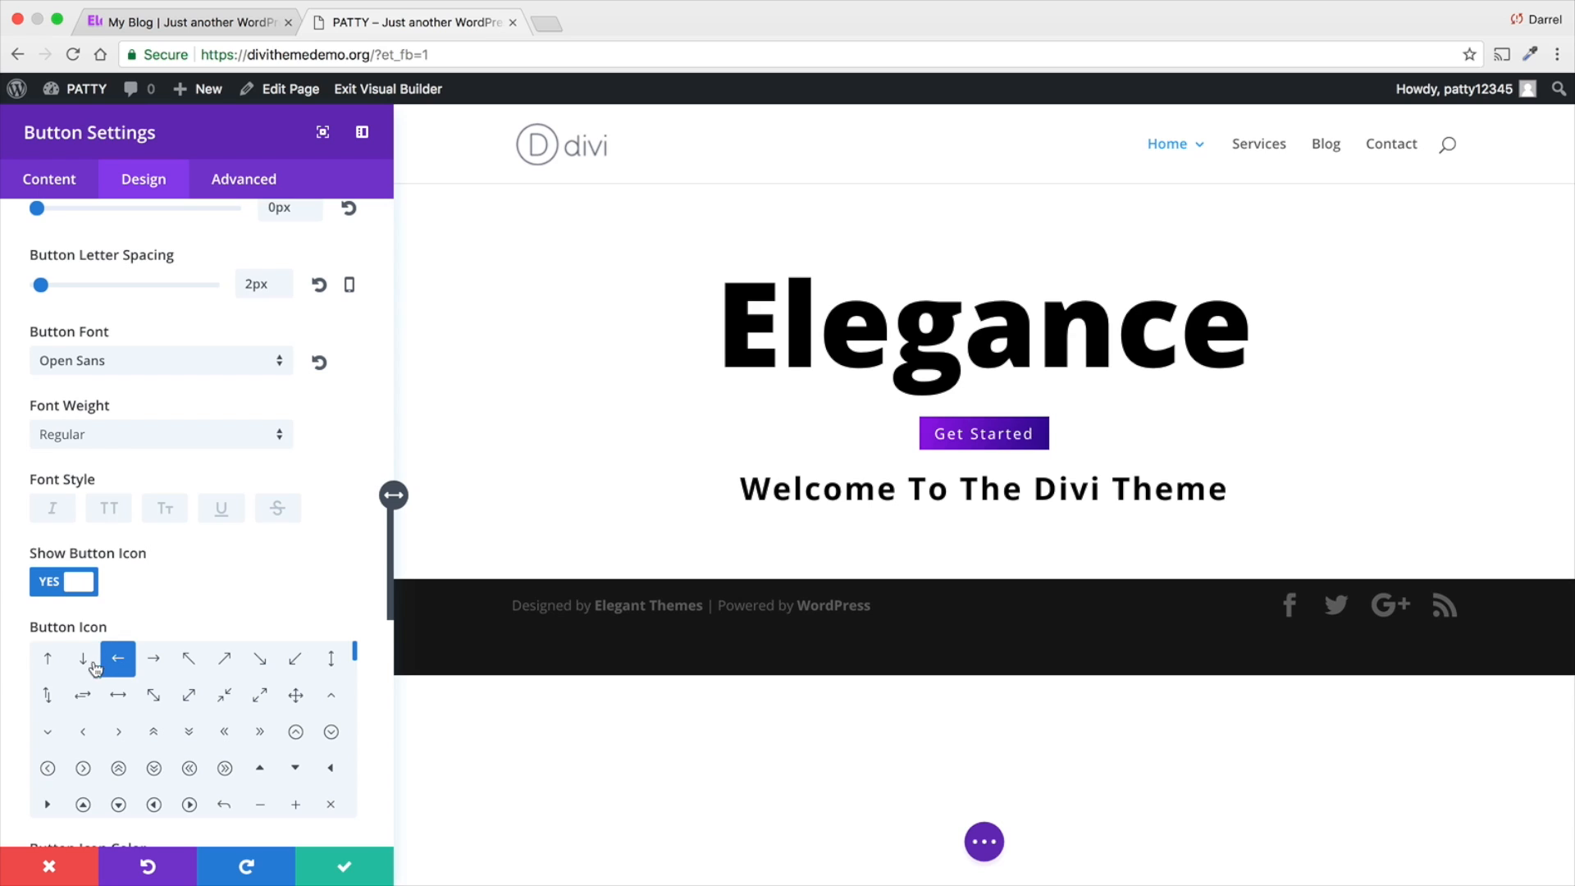
click(156, 663)
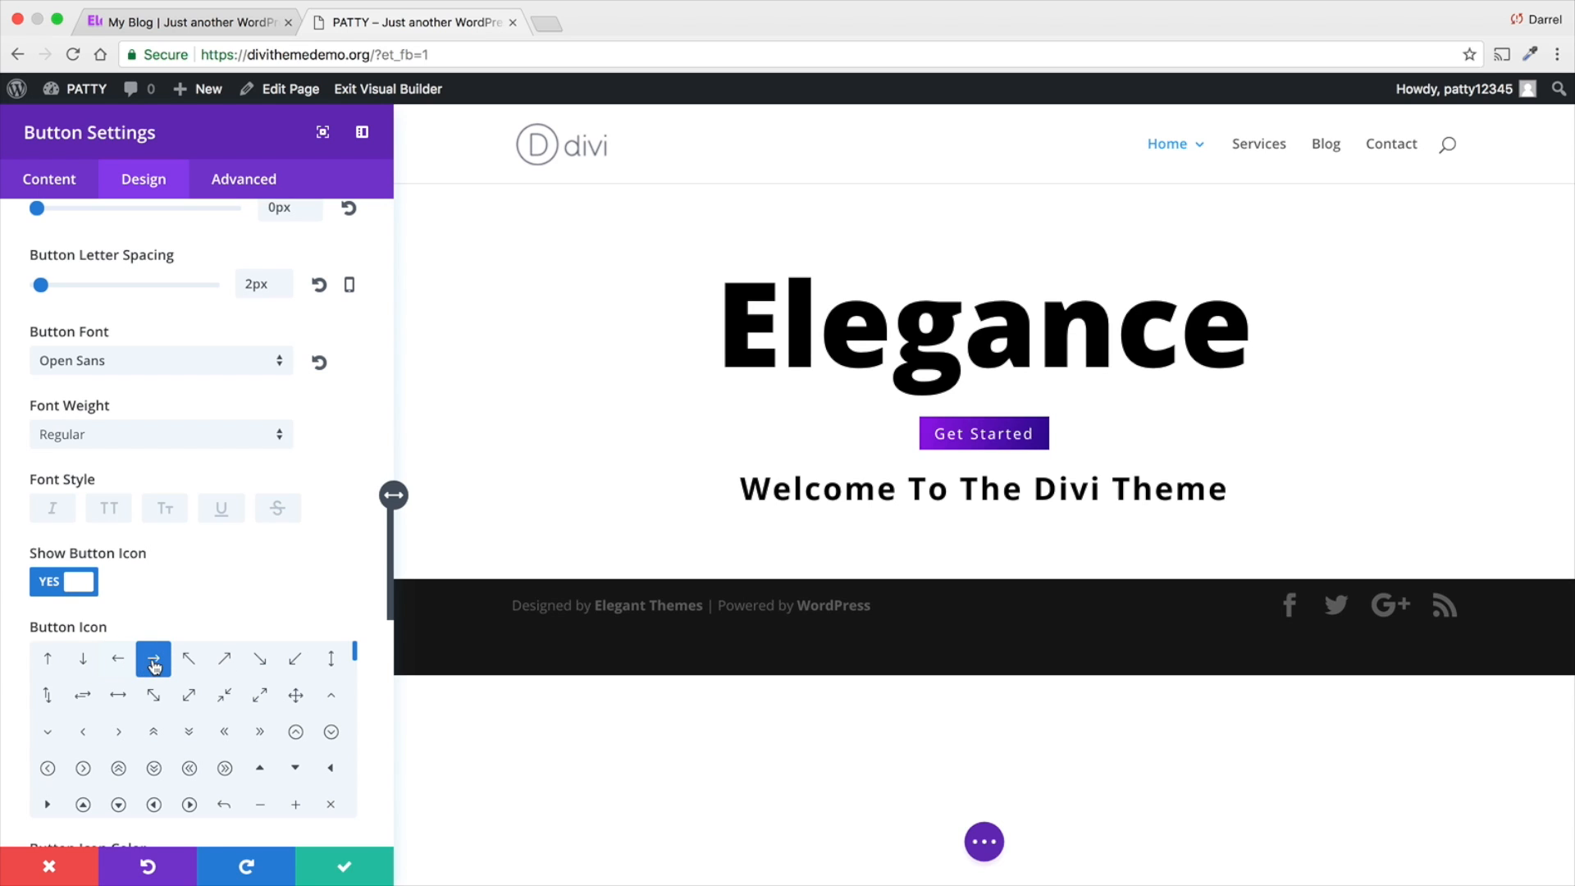
- Make the button's icon show permanently instead of only on hover, and set its placement to Left
scroll(358, 539, down, 4)
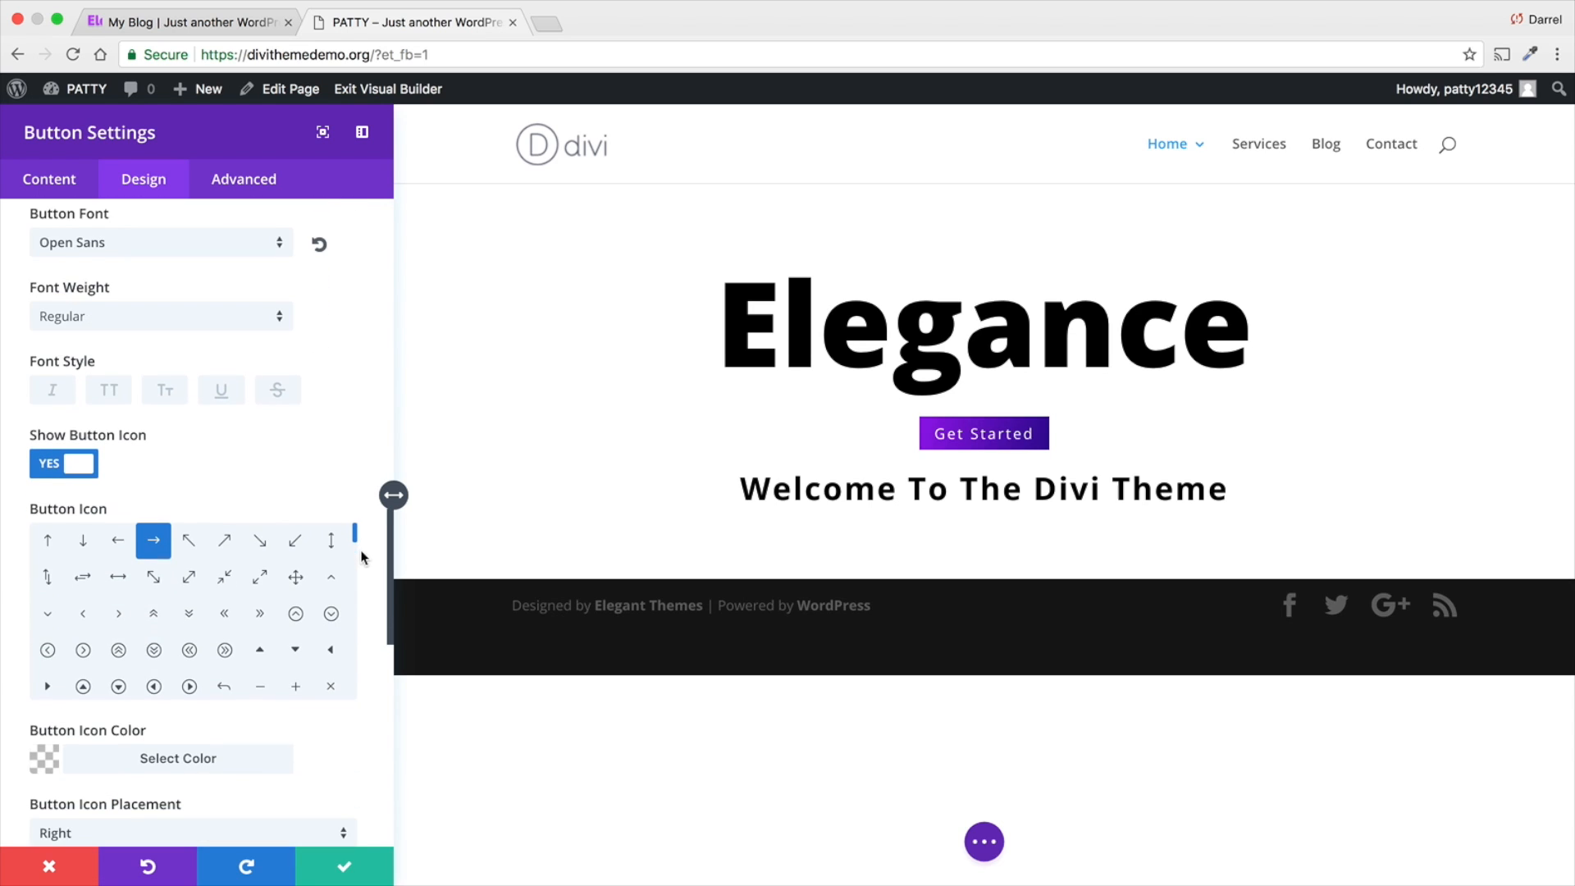
scroll(361, 626, down, 3)
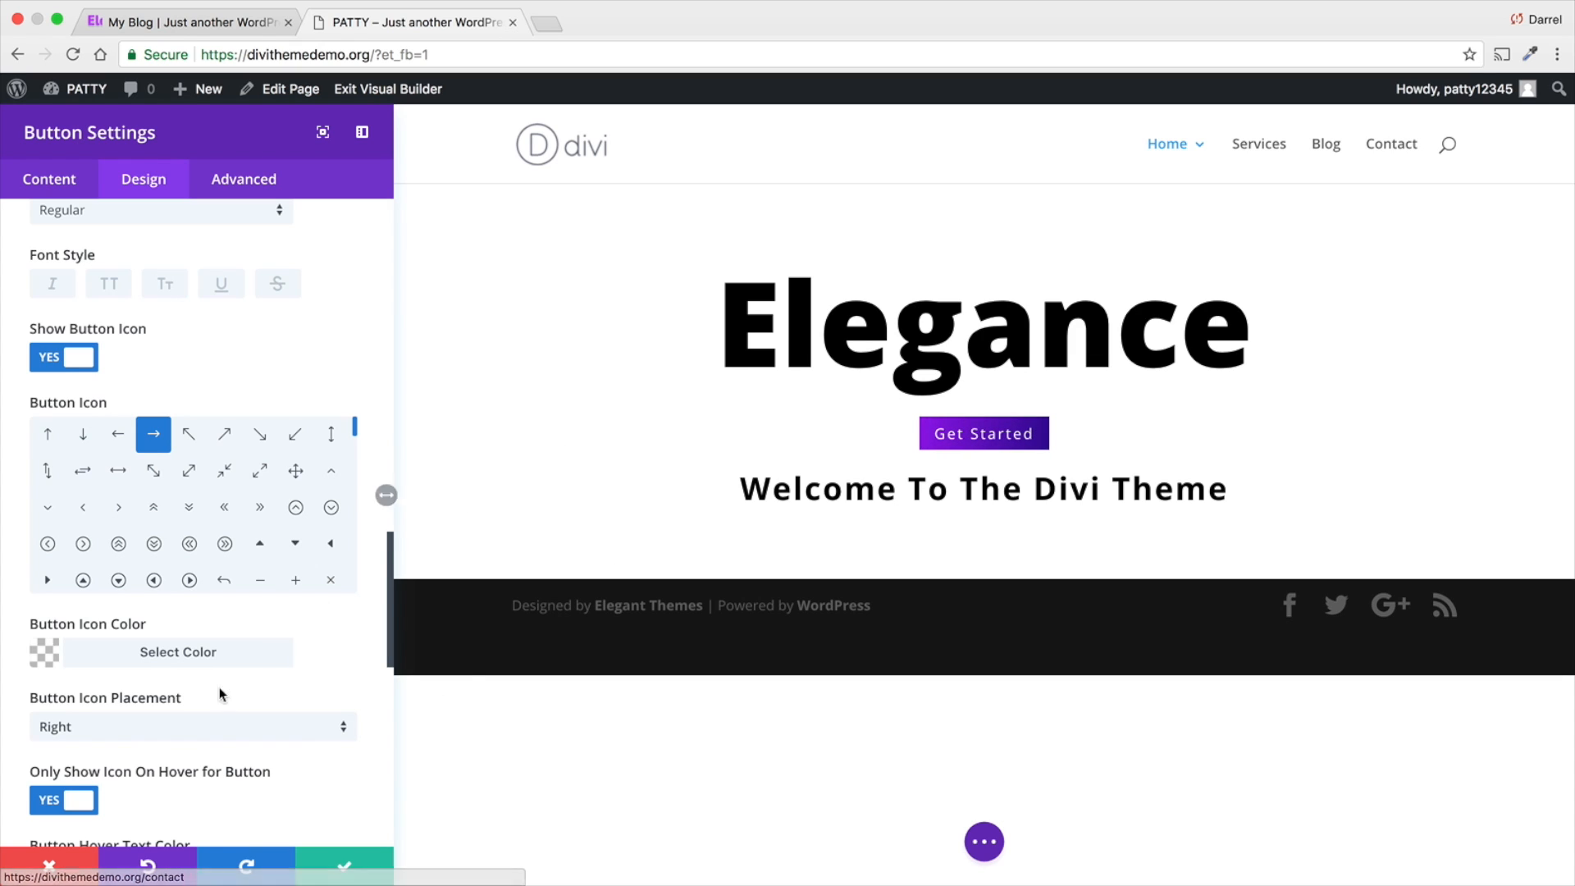
click(80, 800)
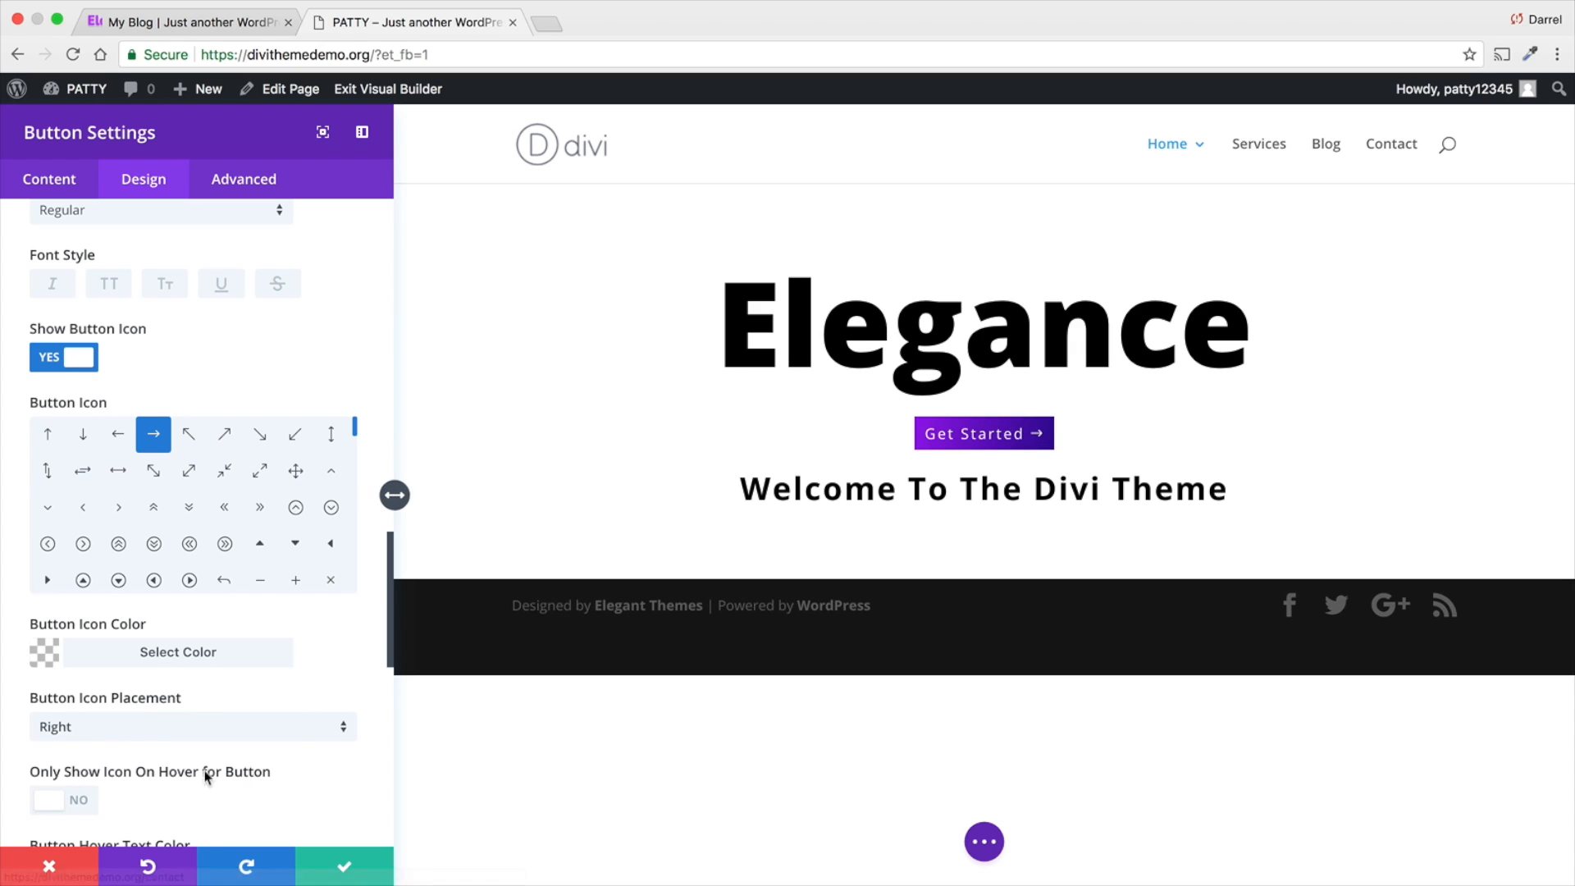
click(202, 728)
click(195, 753)
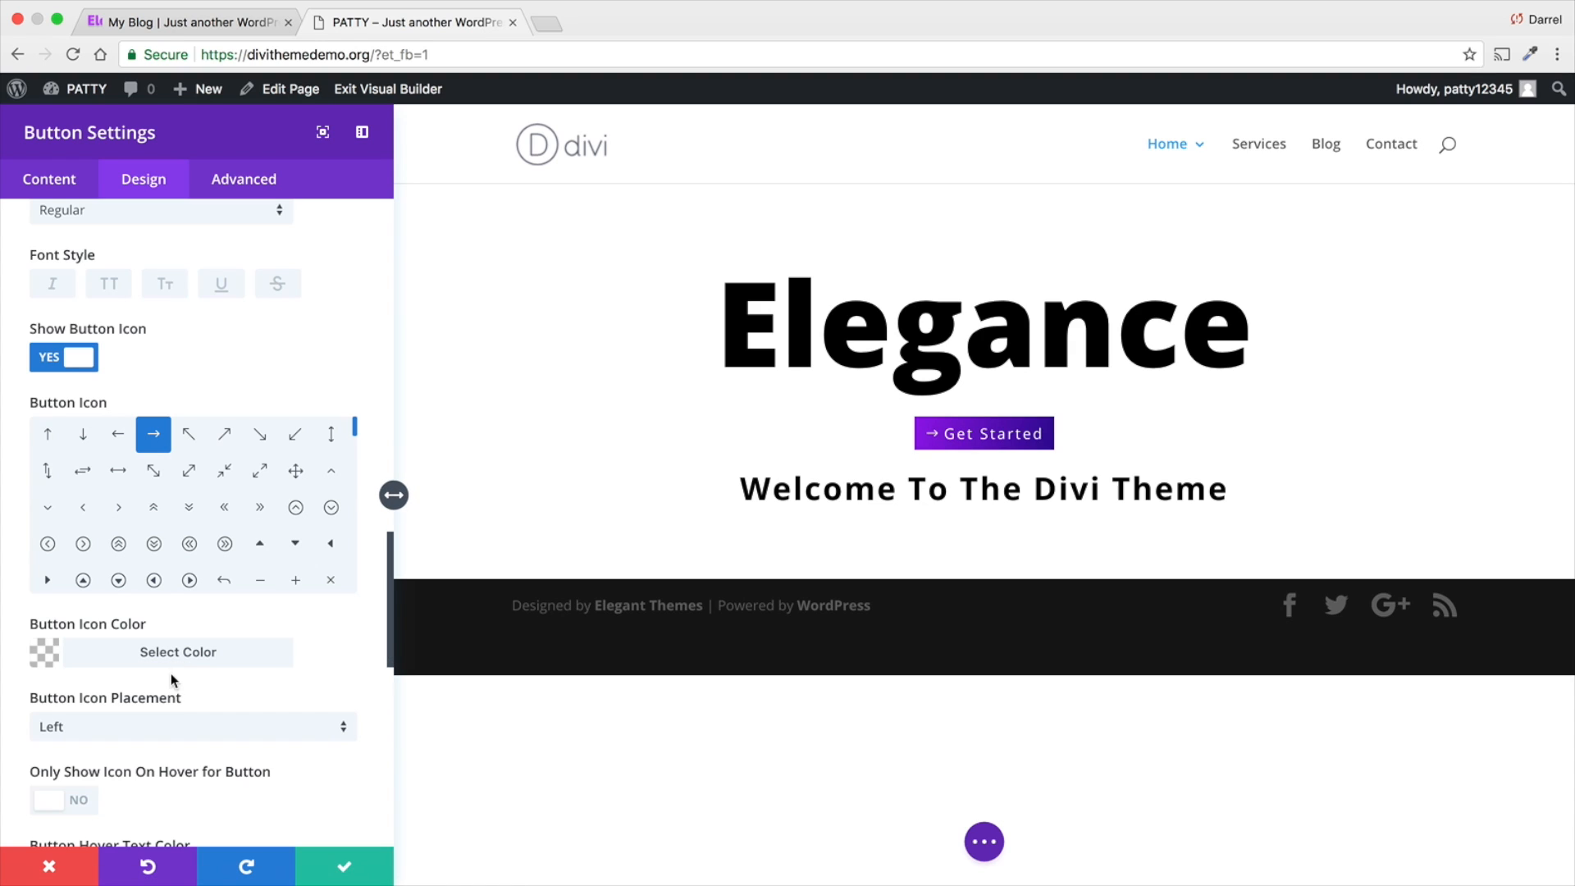
- Try the green #7cda24 as the button's hover background color
scroll(211, 662, down, 1)
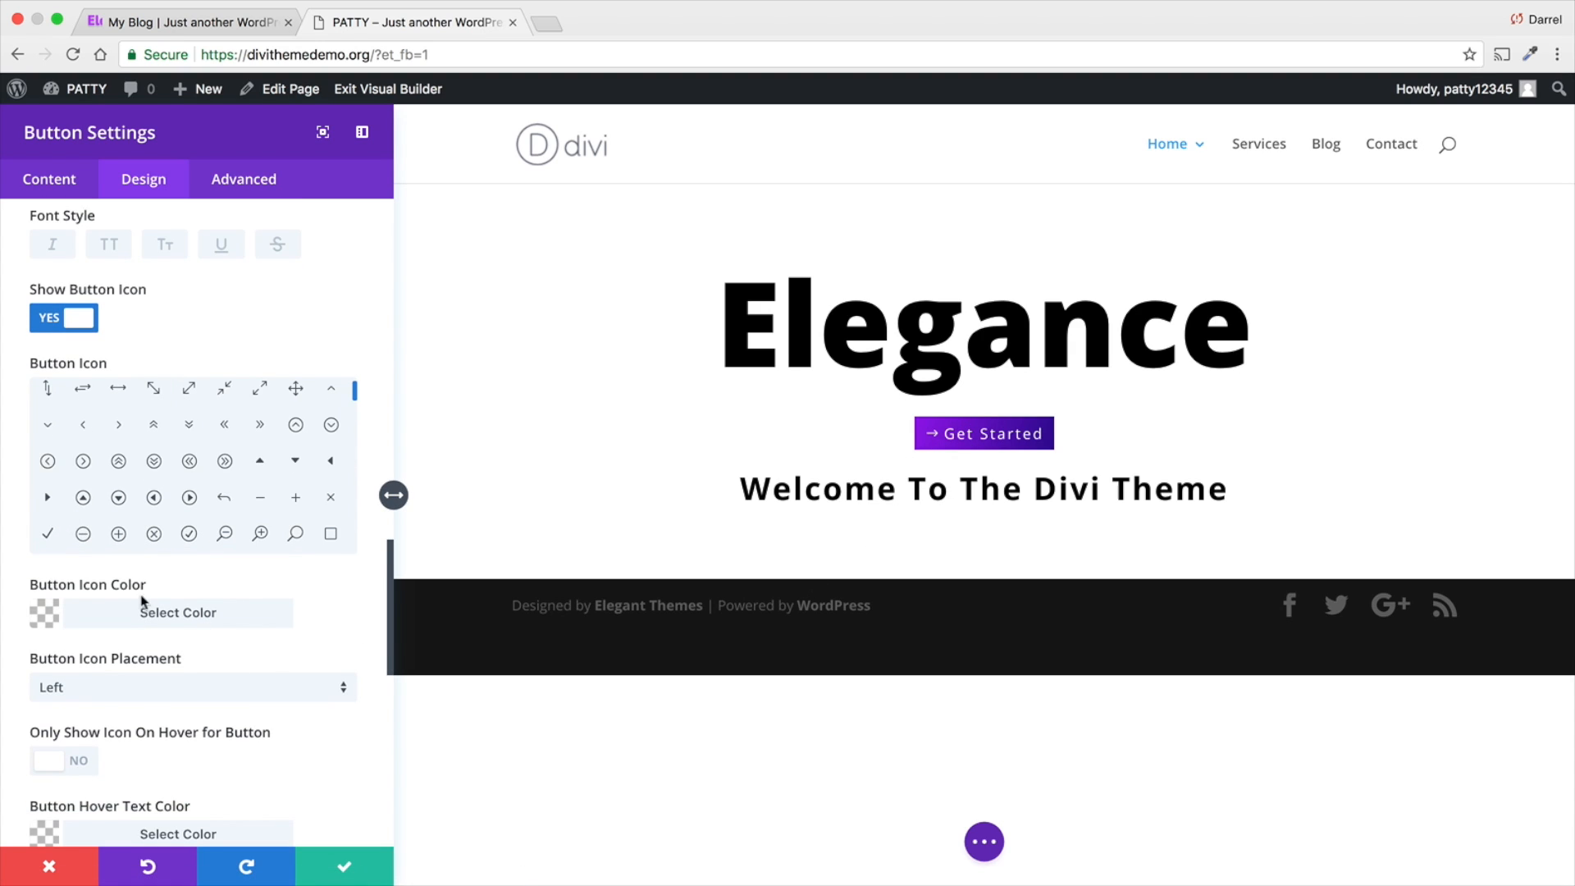
scroll(195, 631, down, 6)
scroll(197, 636, down, 1)
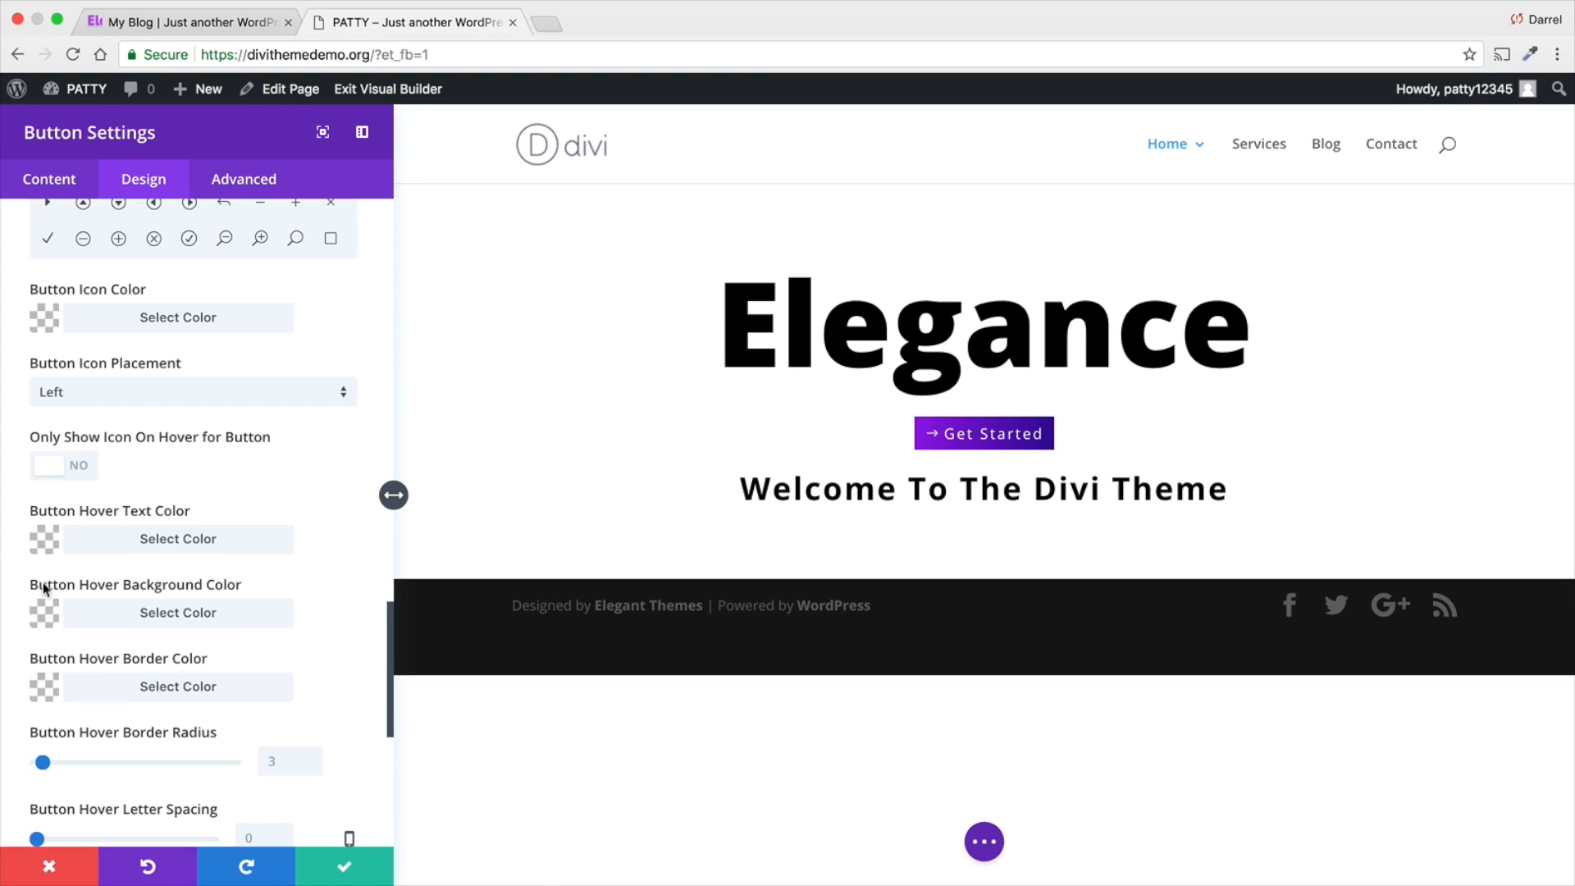
click(45, 619)
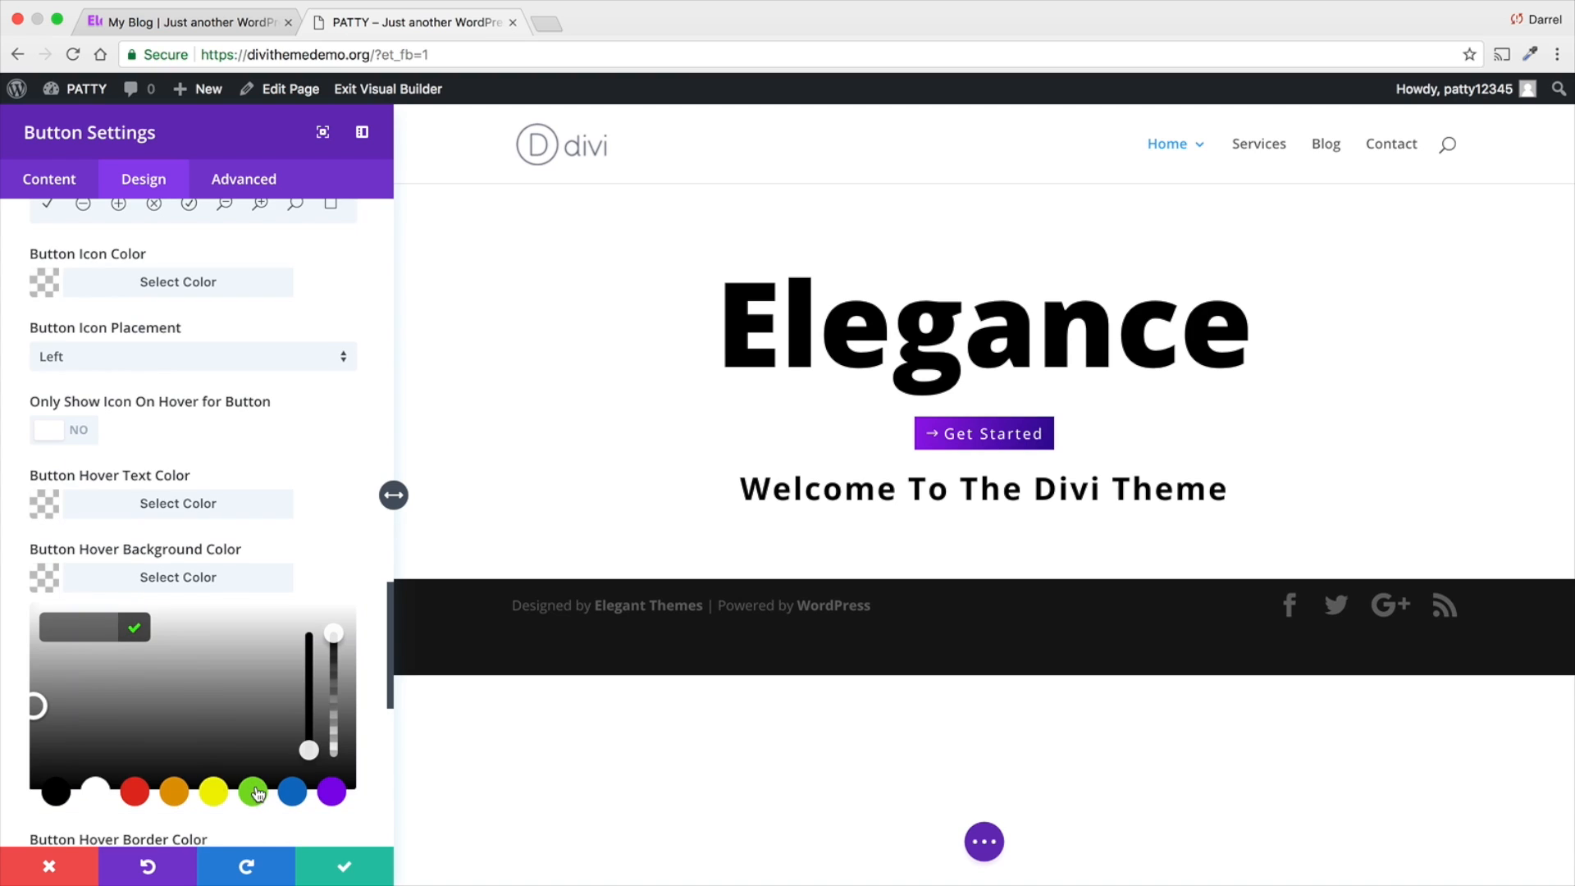
click(254, 792)
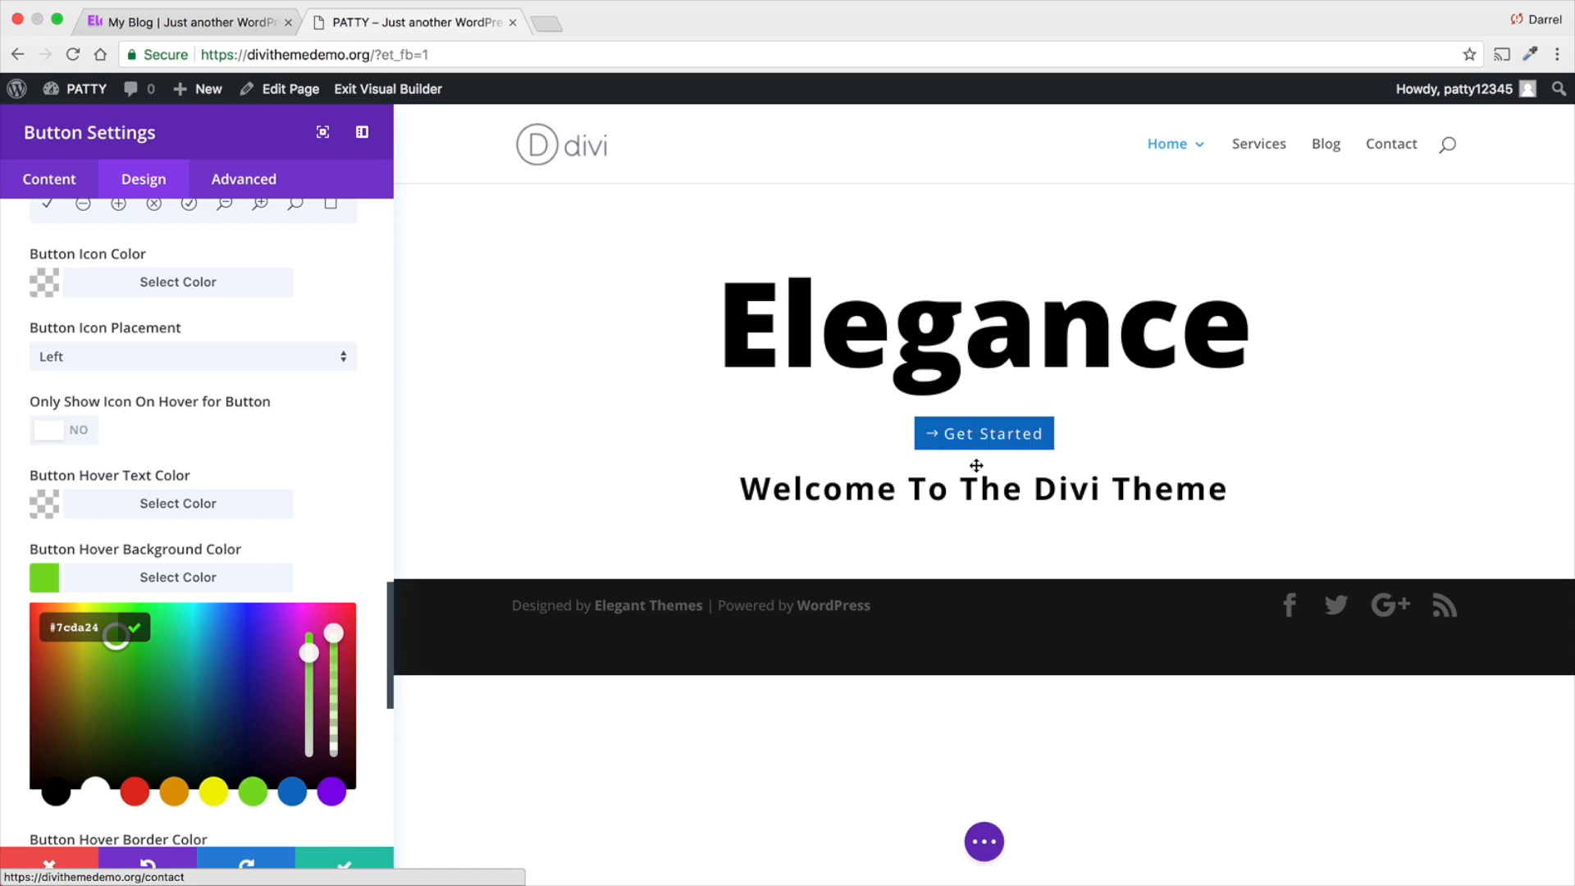
- Reduce the opacity of the button's hover background color to fully transparent
scroll(269, 554, down, 1)
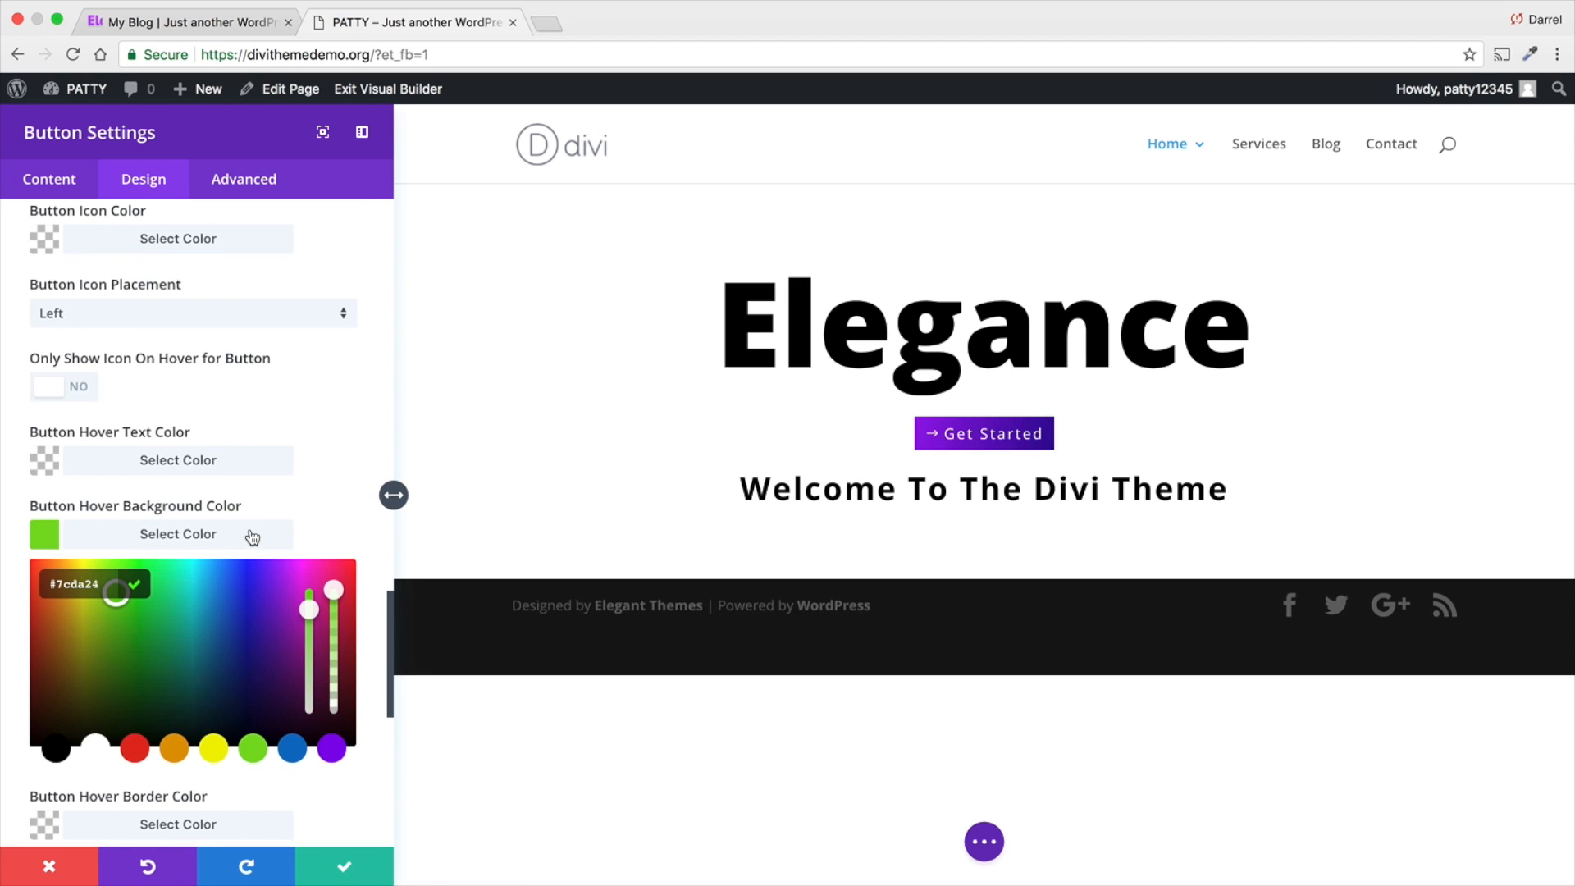
scroll(248, 528, down, 1)
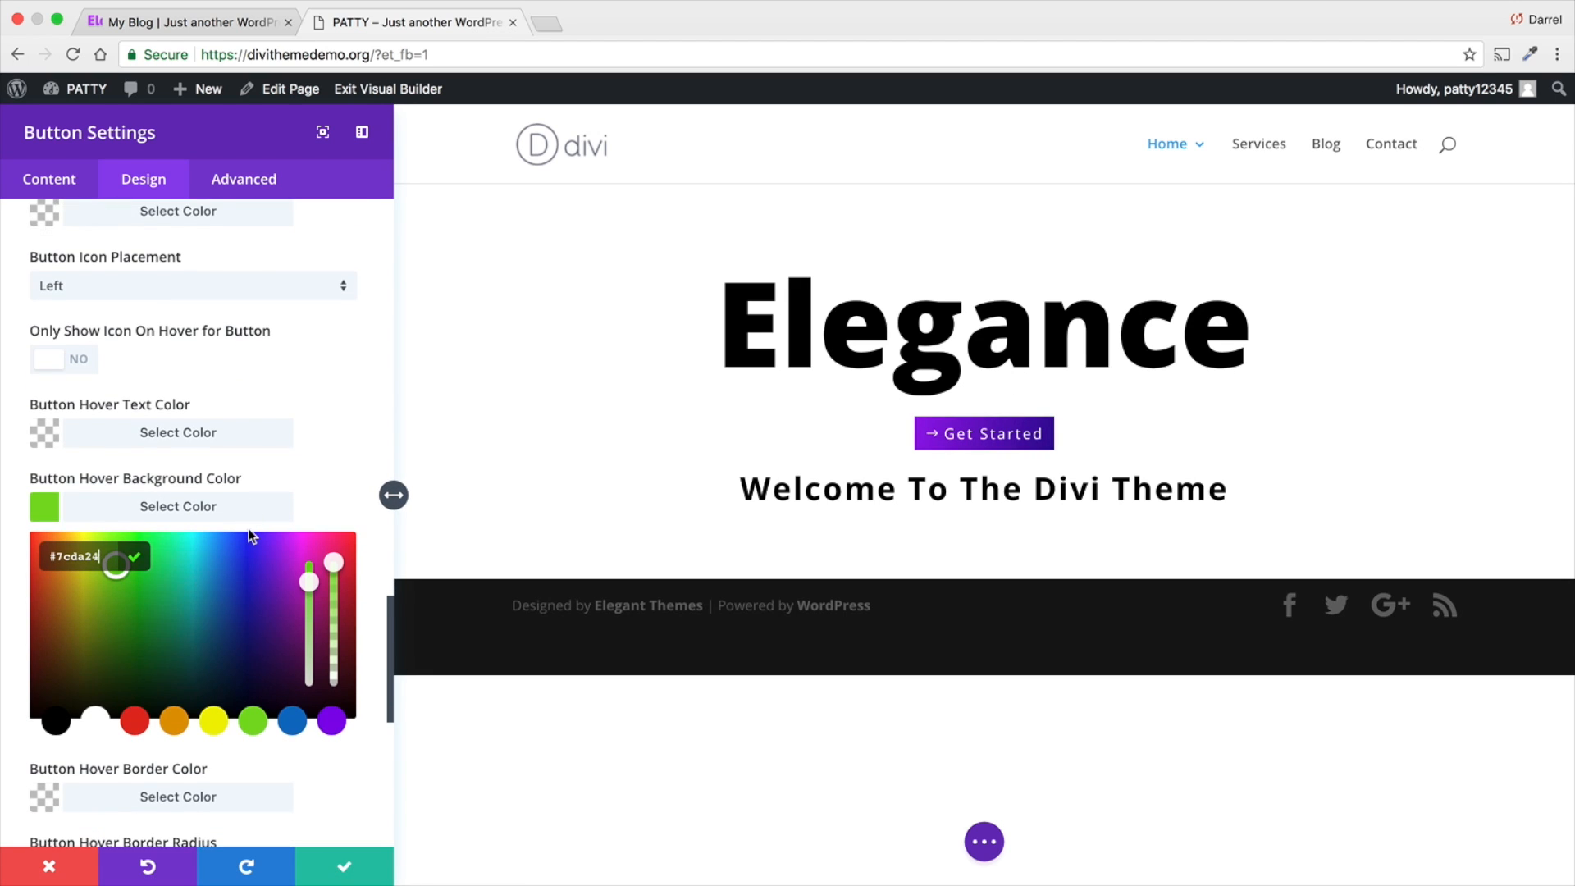
click(70, 498)
click(45, 500)
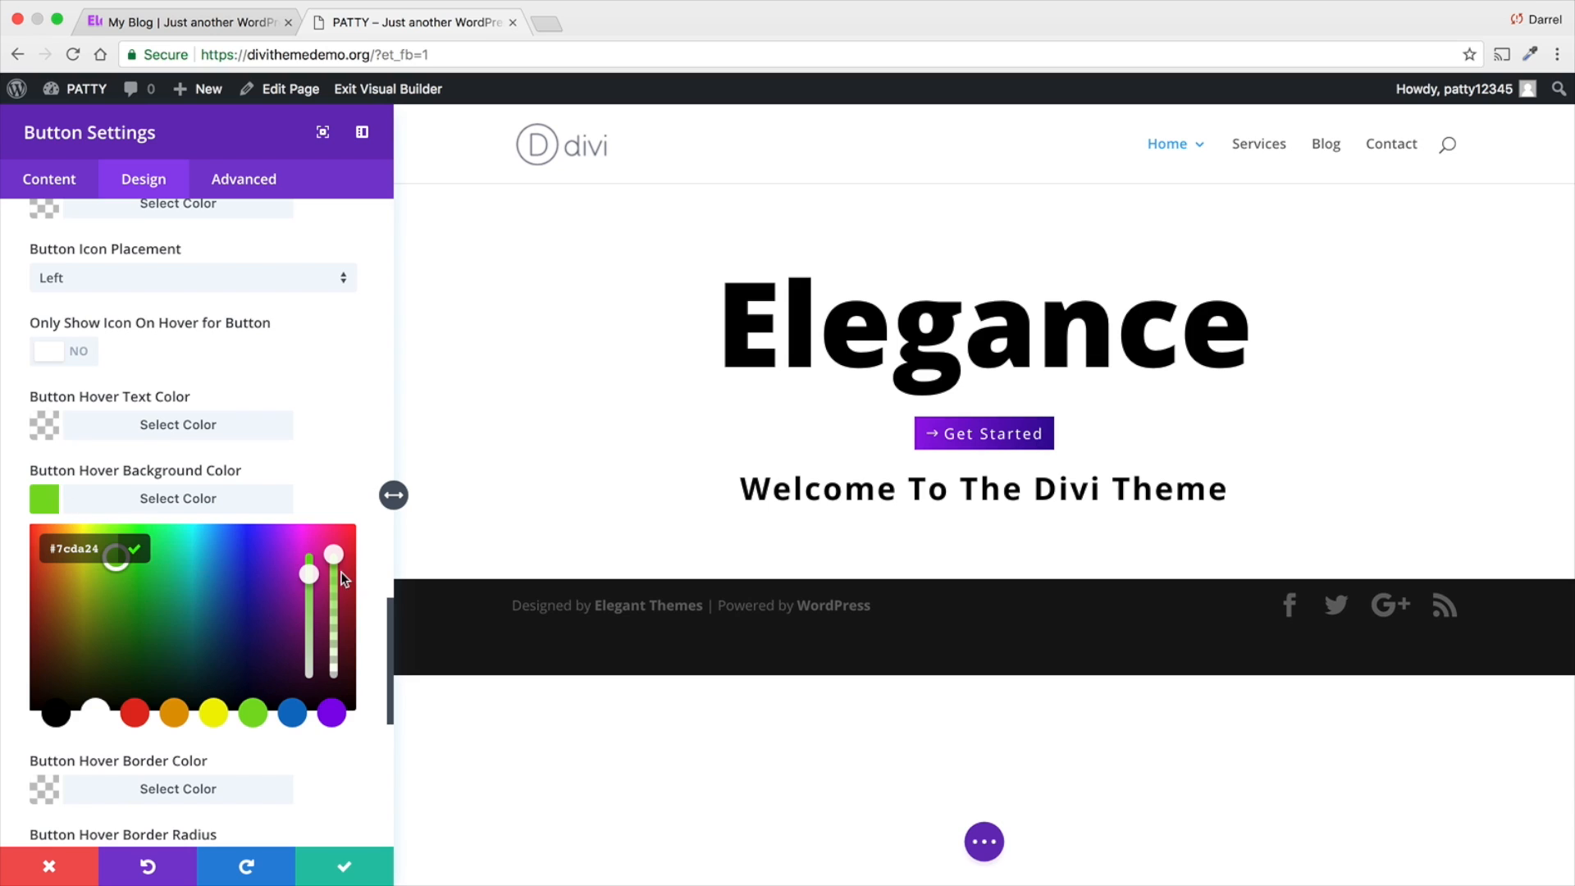
drag(341, 574, 335, 677)
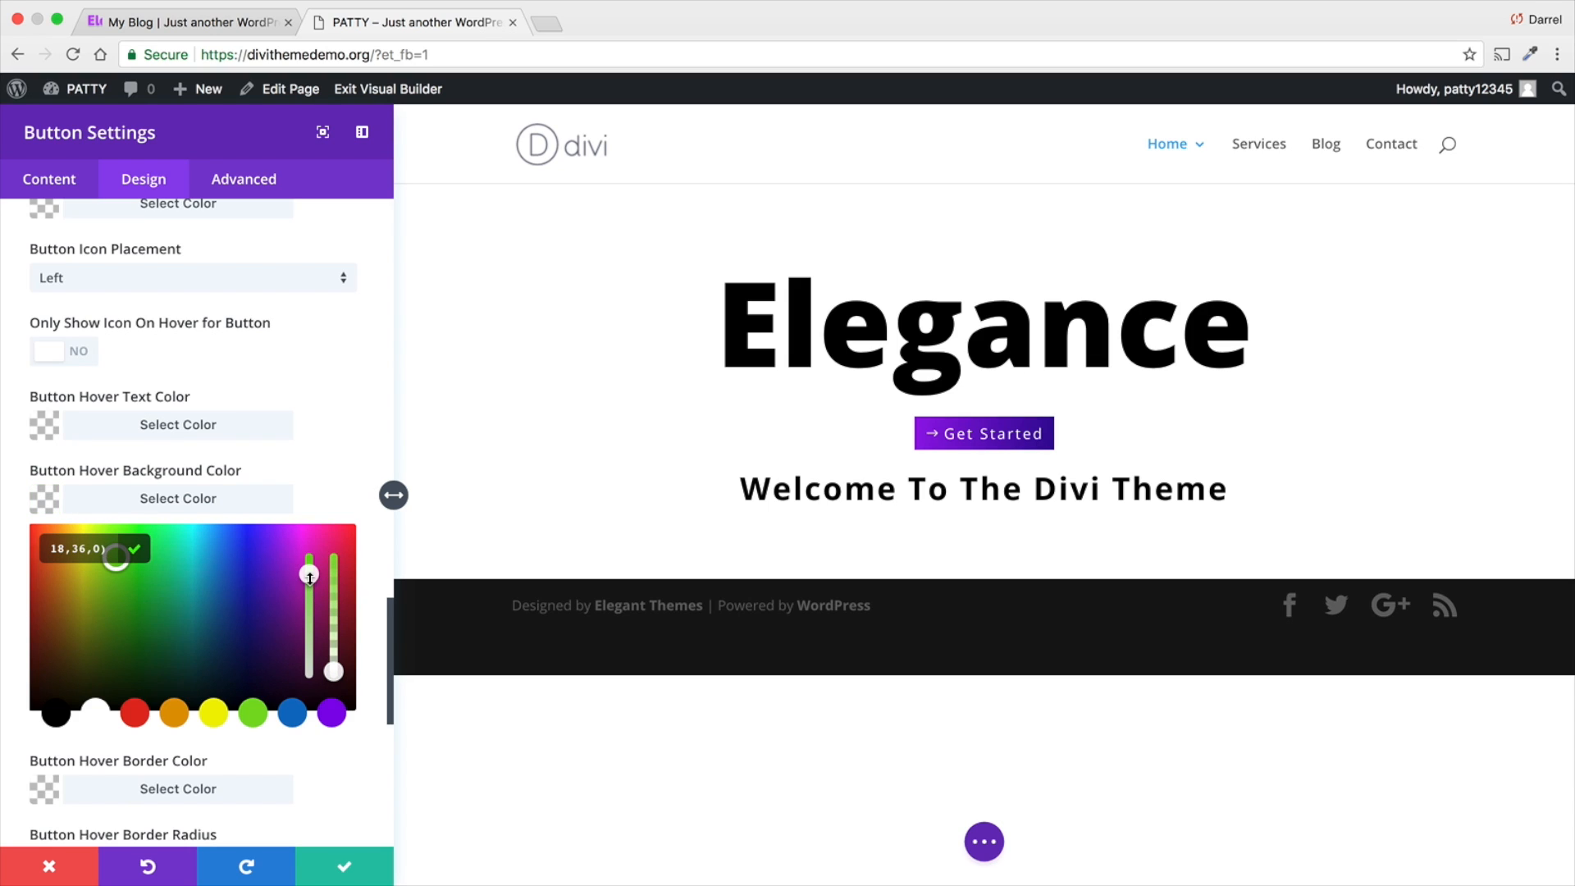
click(289, 493)
- Set the button's hover background color to the purple #8300e9 at full opacity
scroll(299, 481, down, 3)
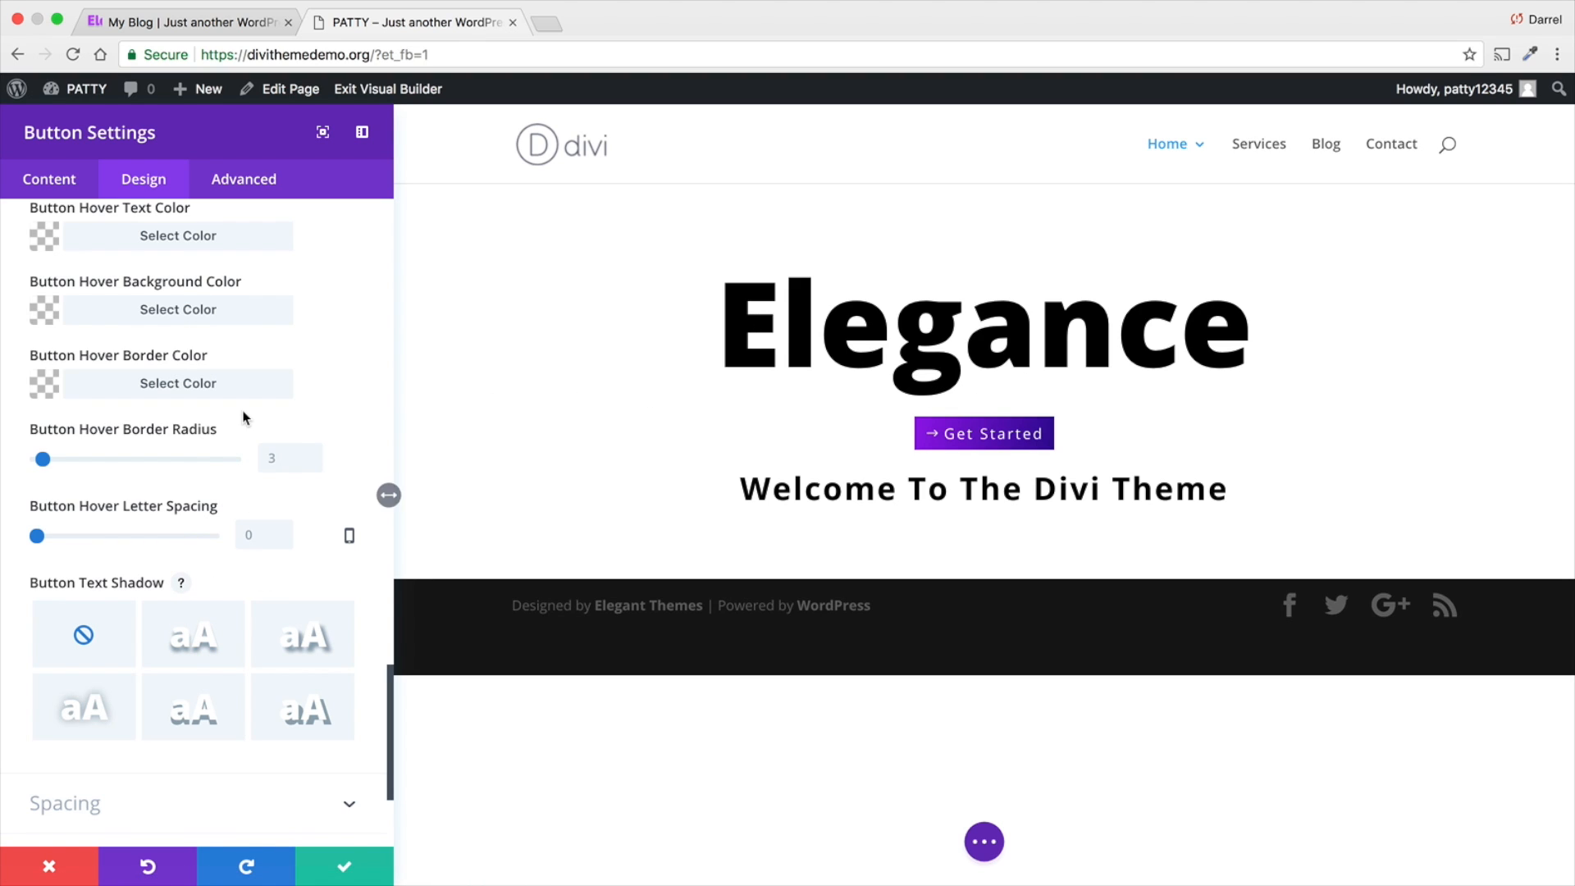
scroll(152, 369, up, 1)
click(48, 352)
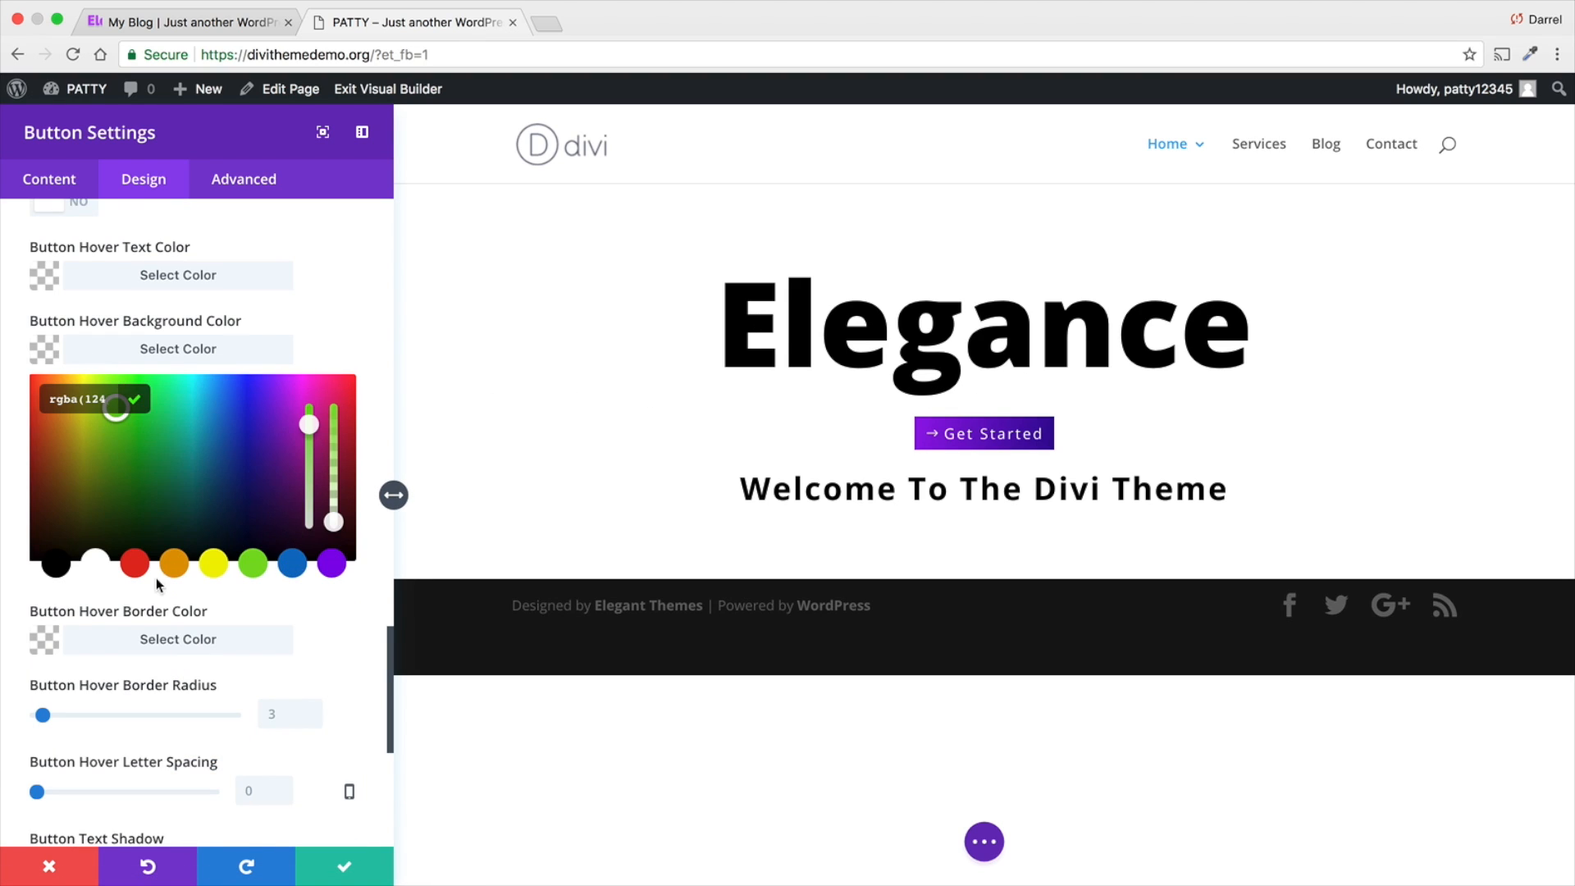
click(330, 566)
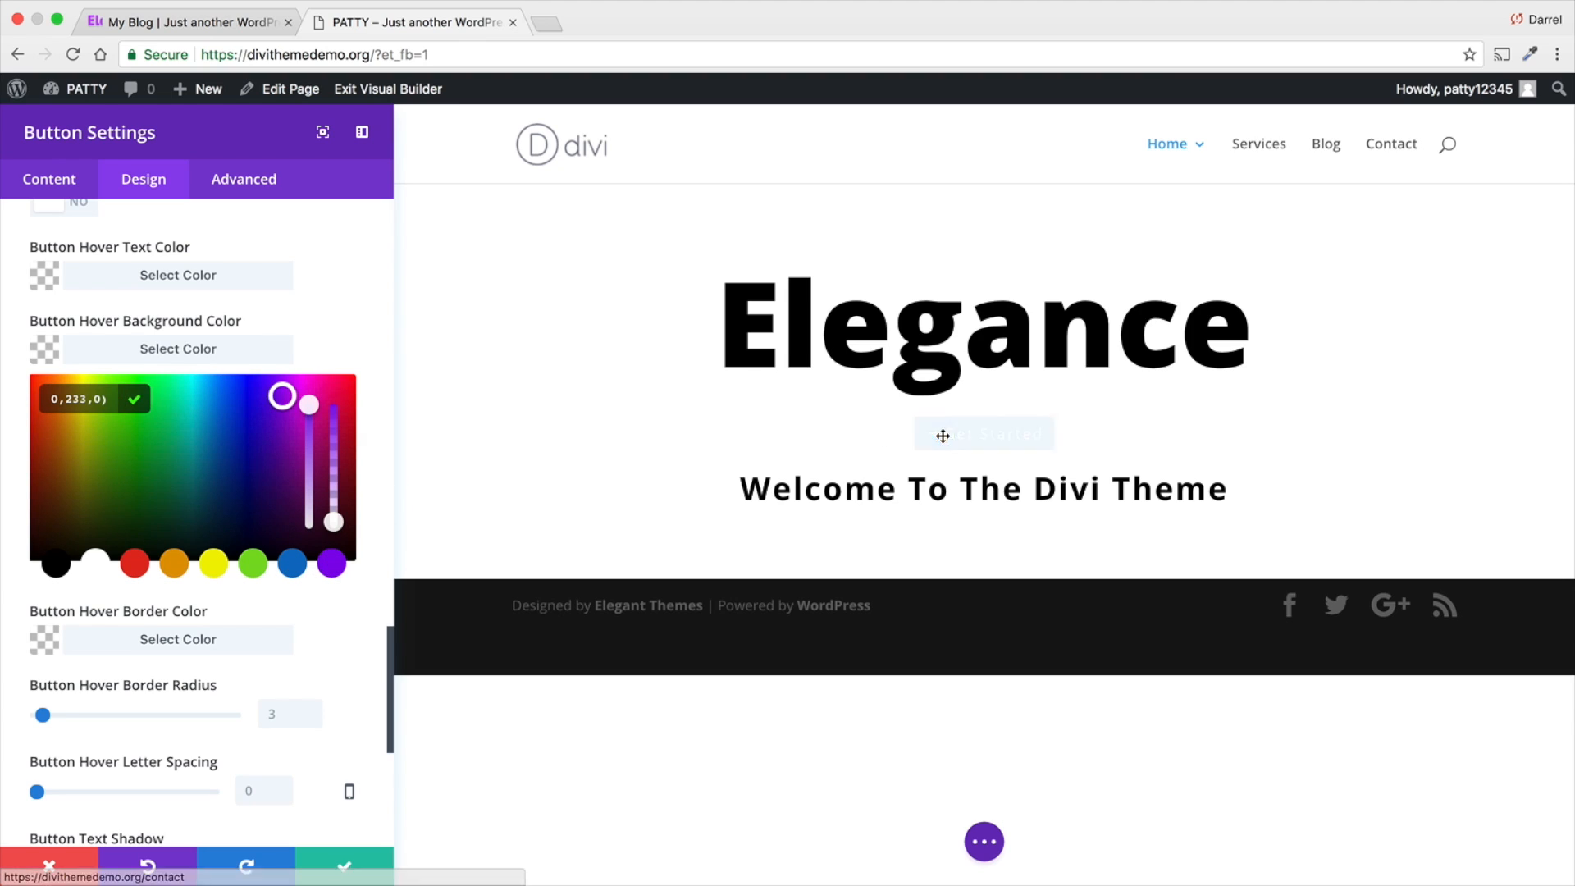
scroll(161, 384, up, 1)
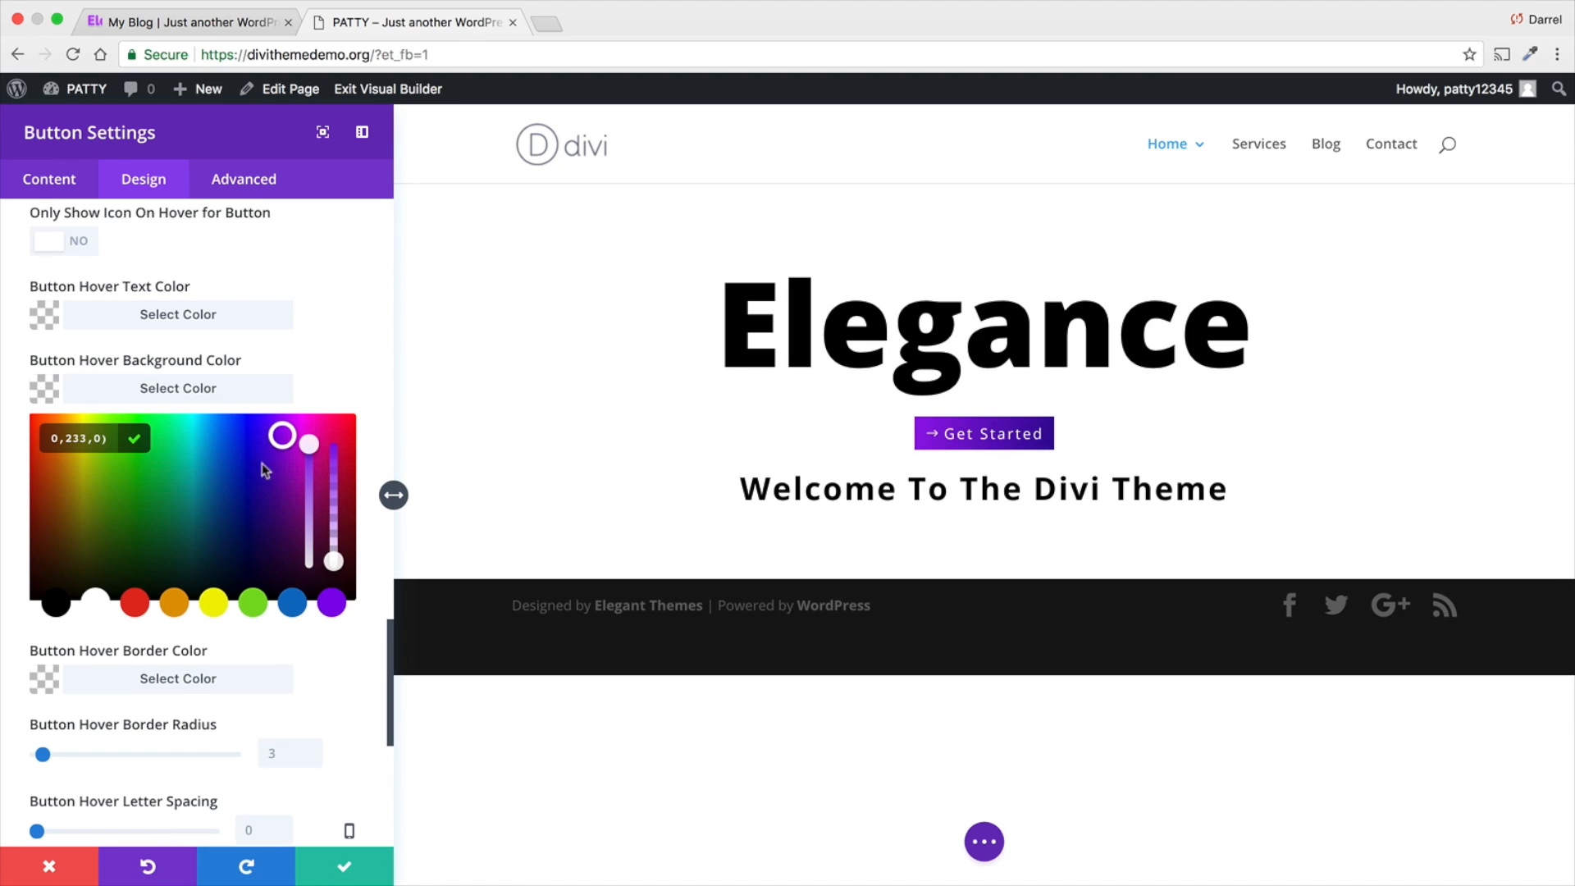
drag(331, 558, 331, 445)
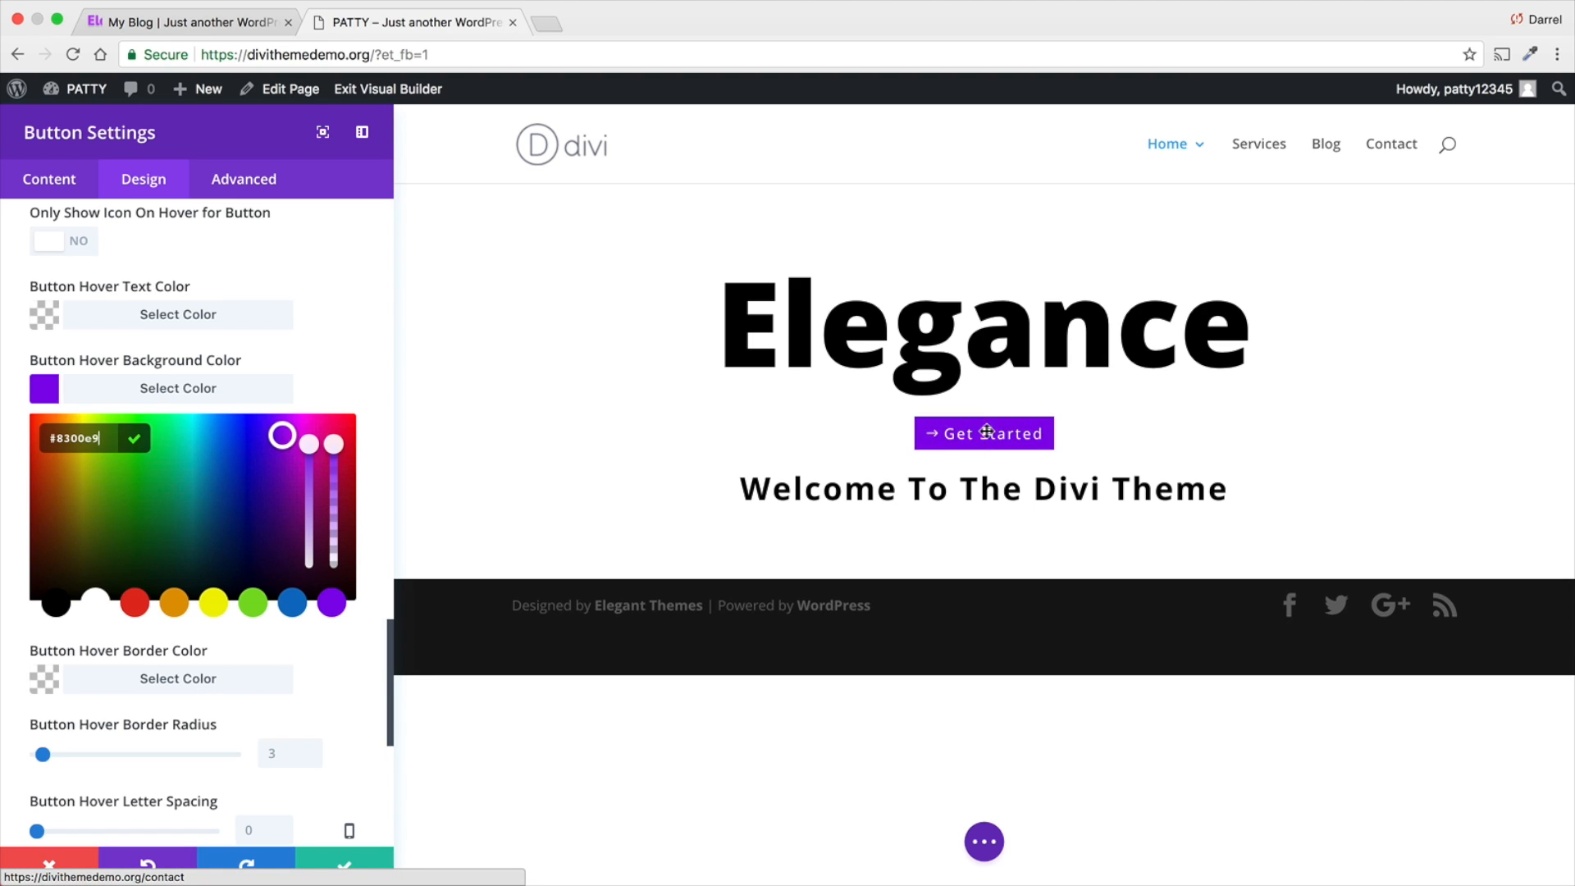
- Save the button settings and move the Get Started button below the "Welcome To The Divi Theme" text
scroll(329, 484, down, 5)
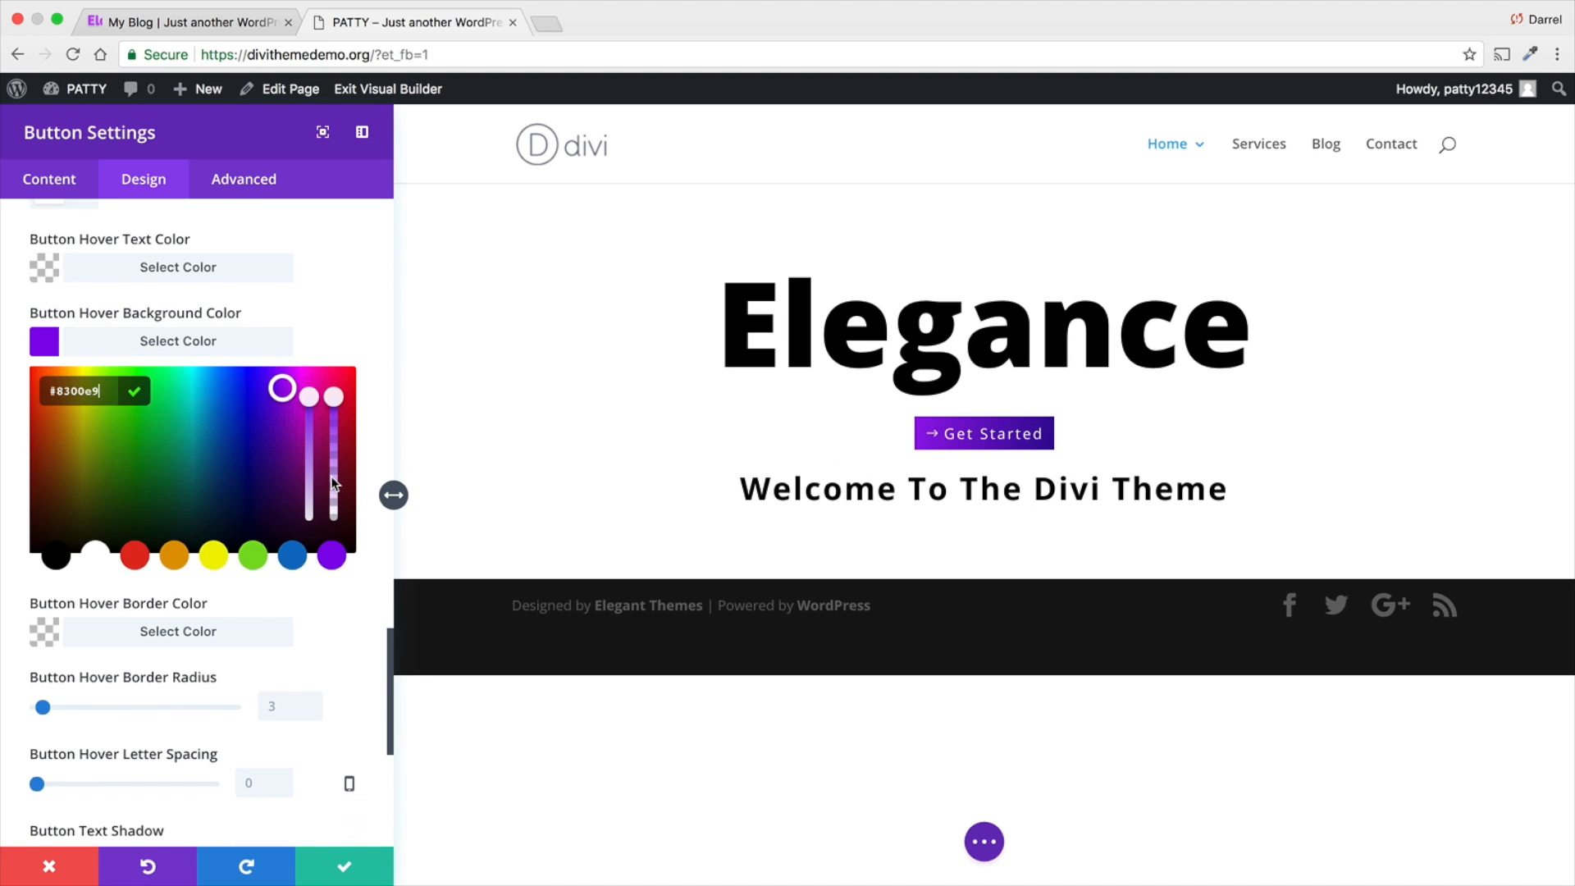
scroll(321, 490, down, 2)
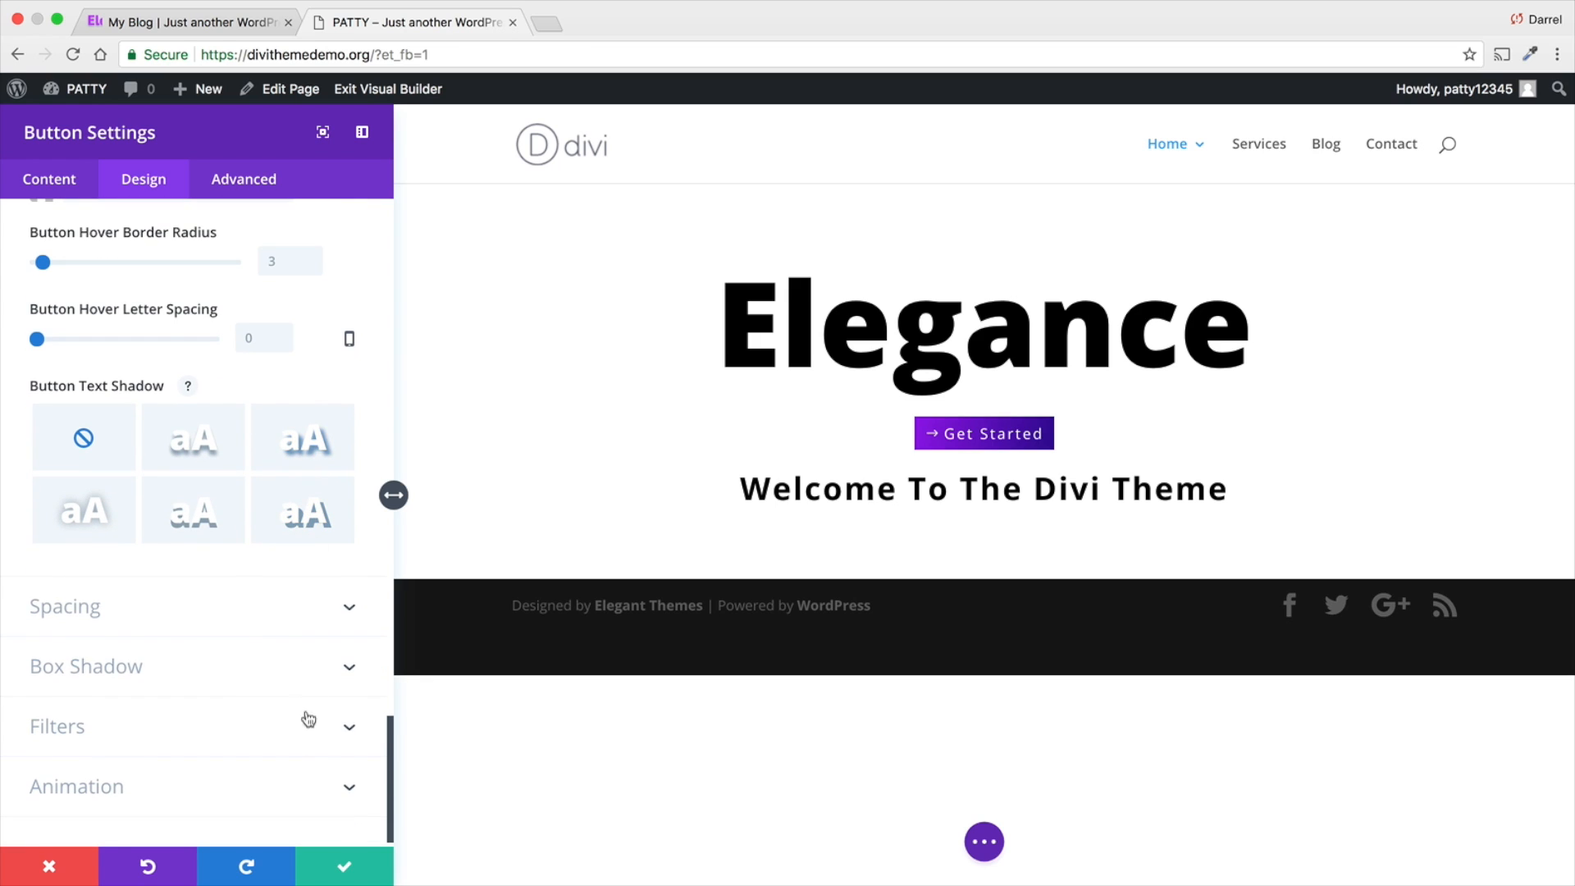
click(340, 860)
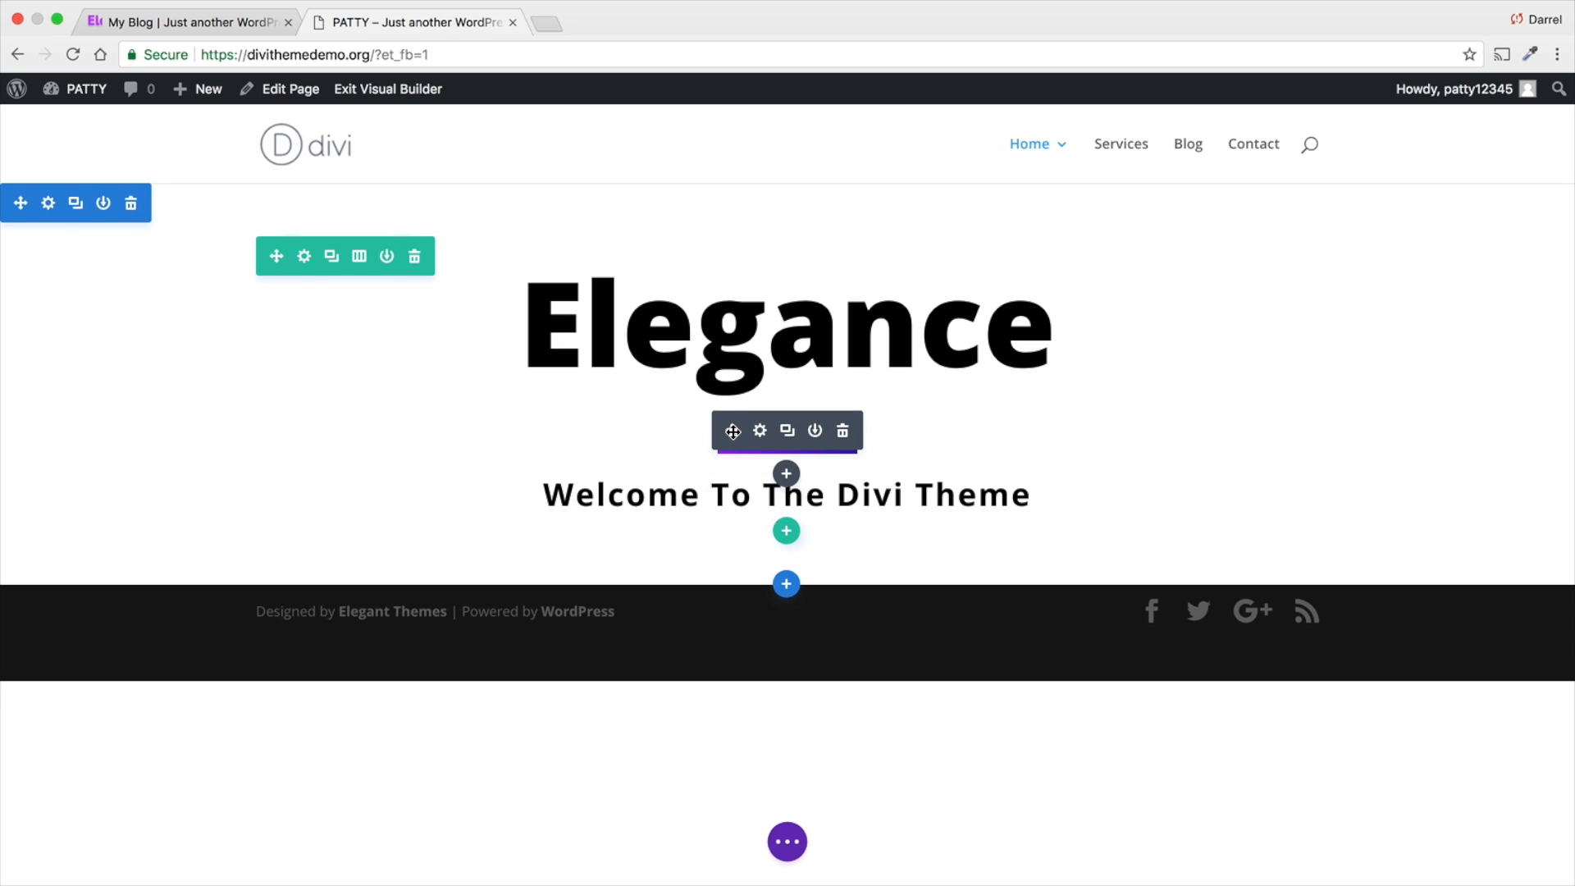
drag(733, 429, 820, 454)
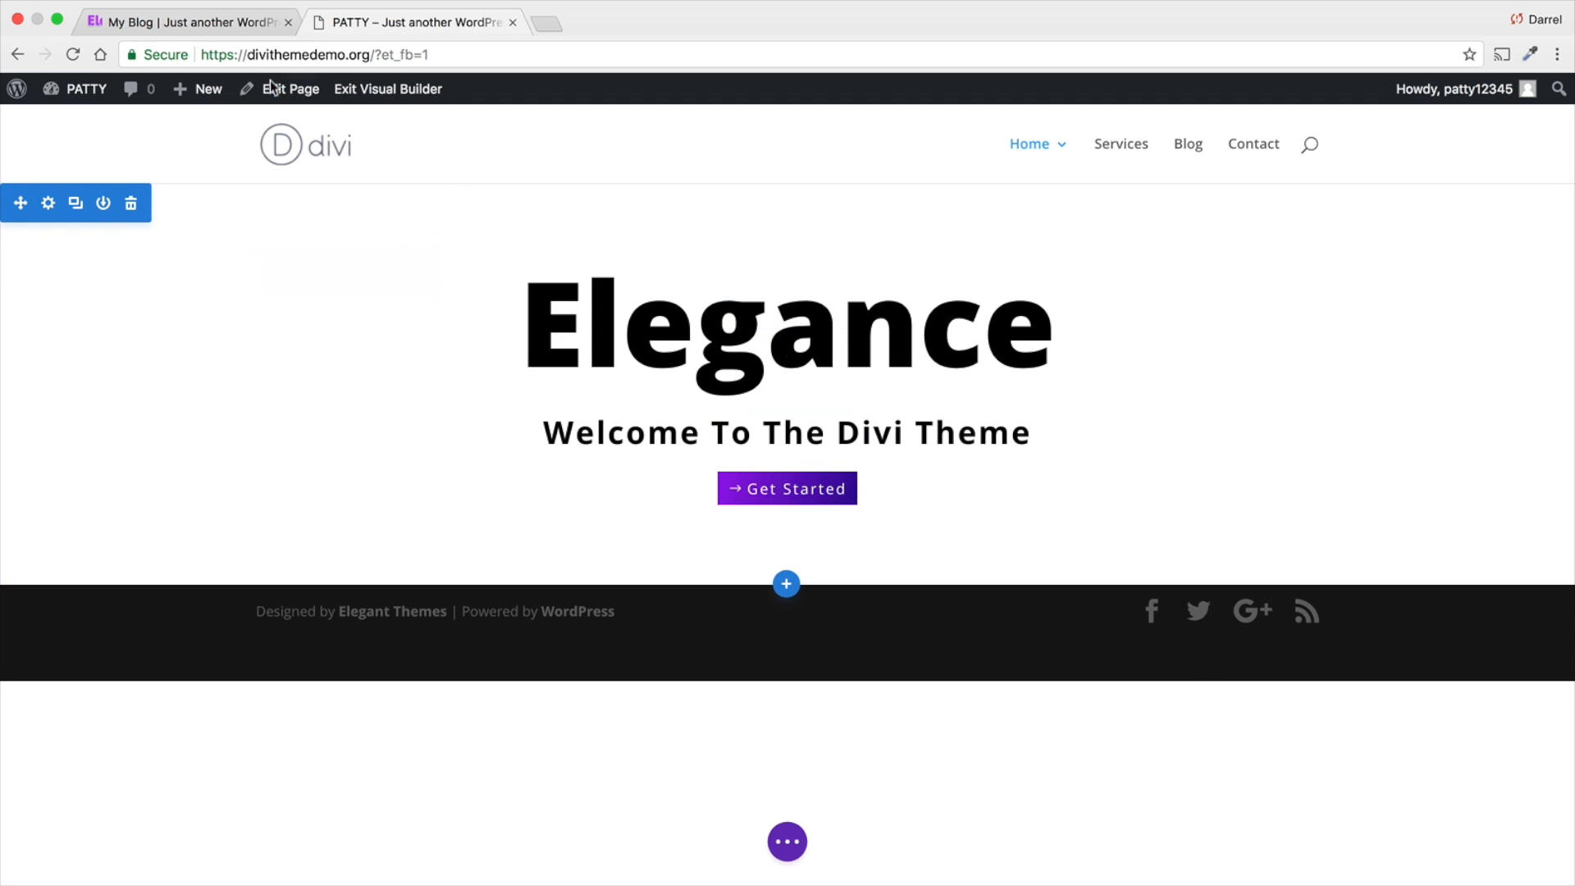
- Compare with the reference site's header, set the section's top padding to 105px and reduce its bottom padding
click(169, 22)
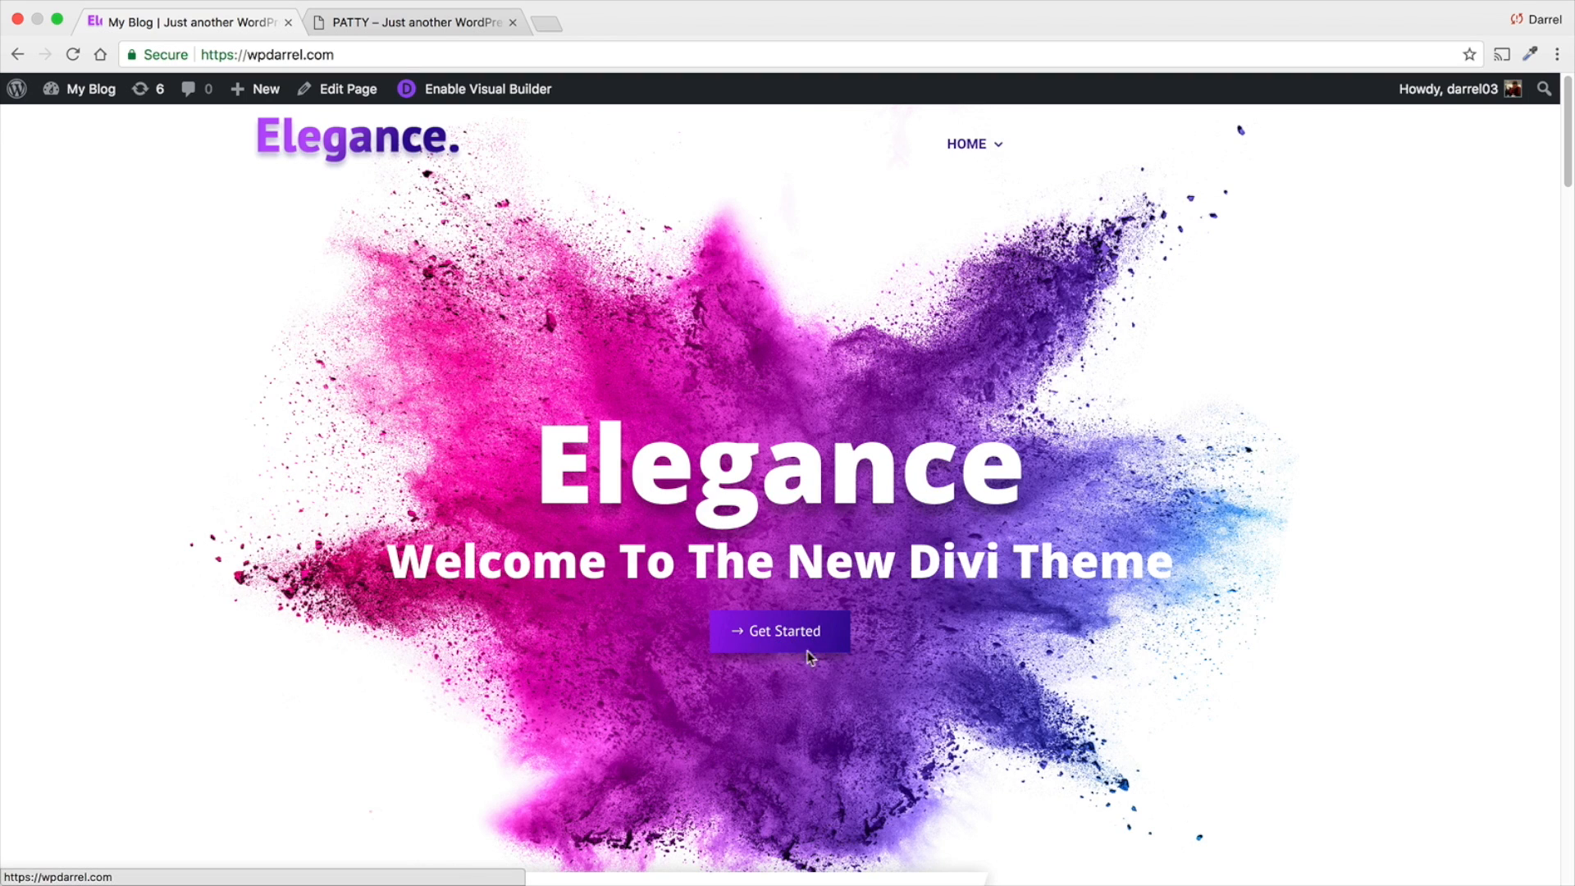
click(381, 23)
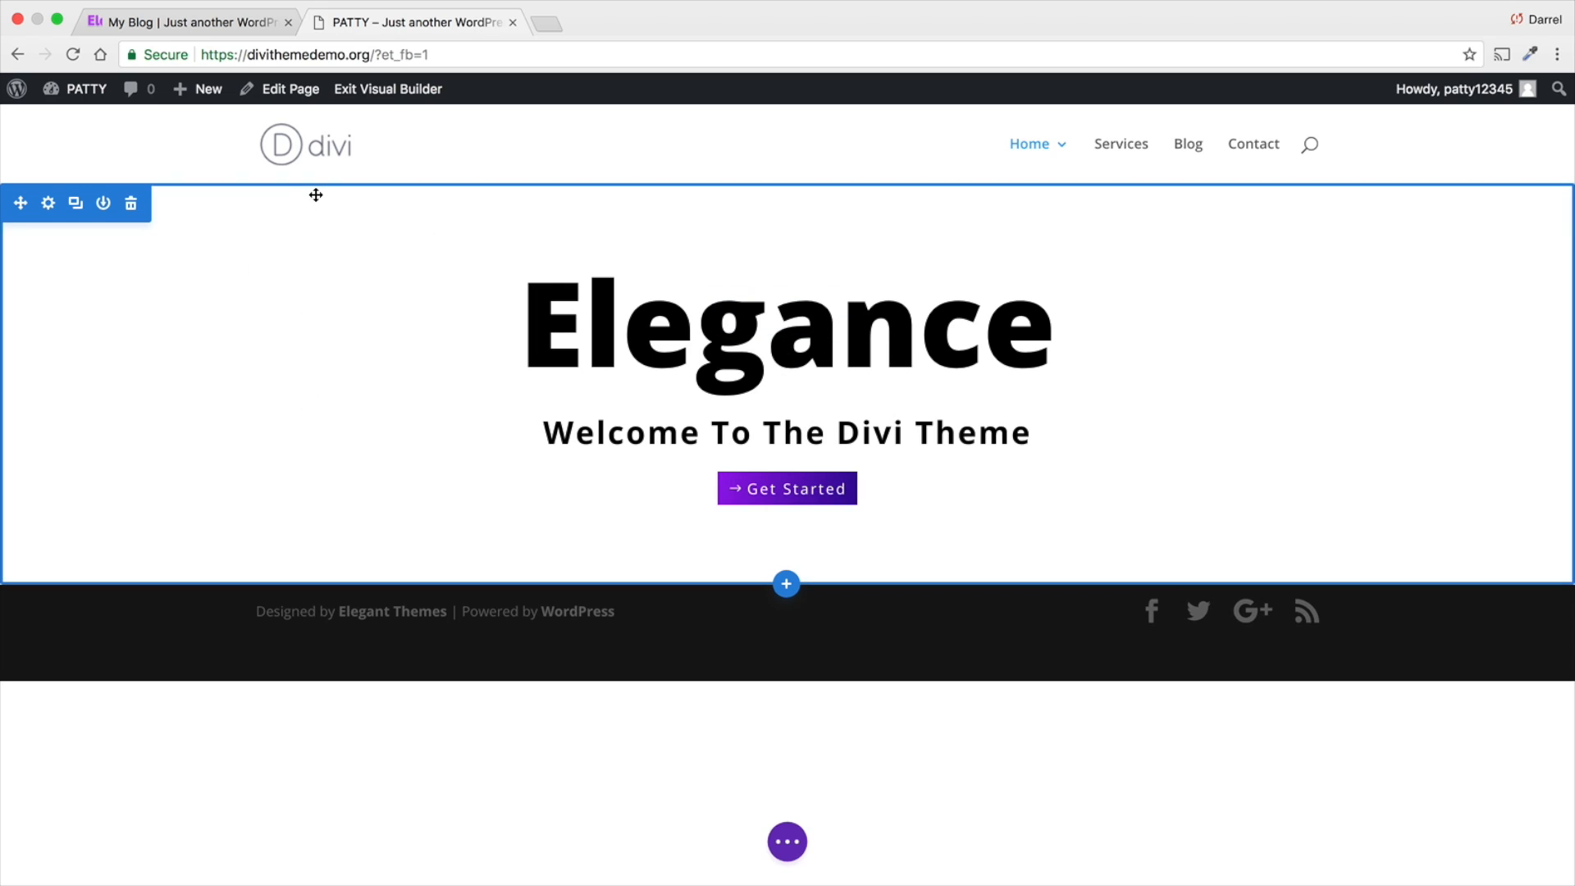
drag(334, 187, 331, 239)
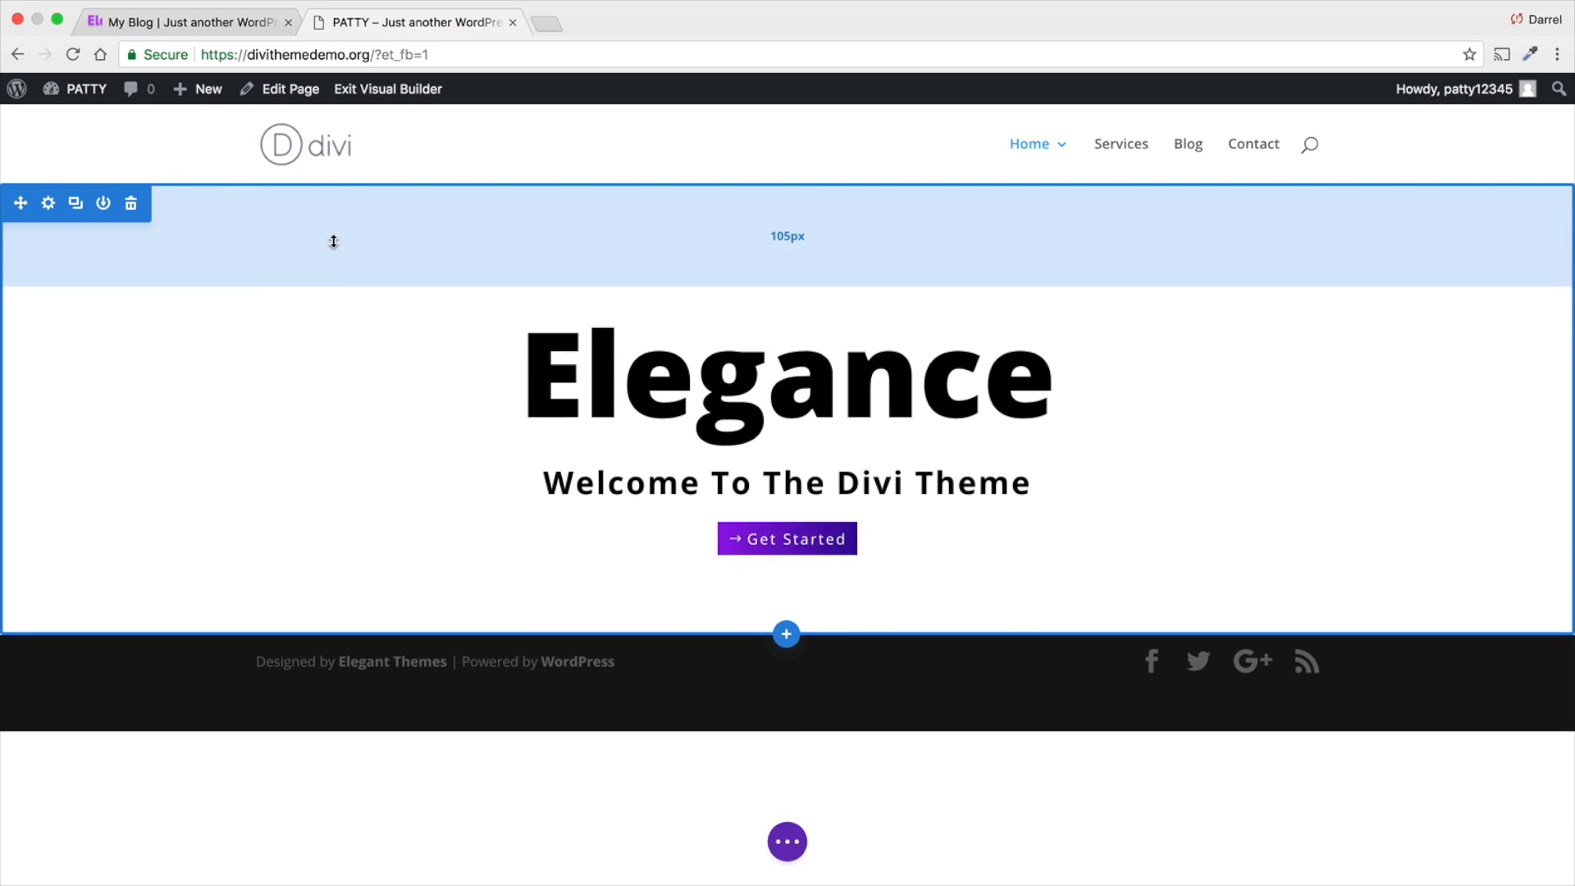
drag(337, 632, 334, 575)
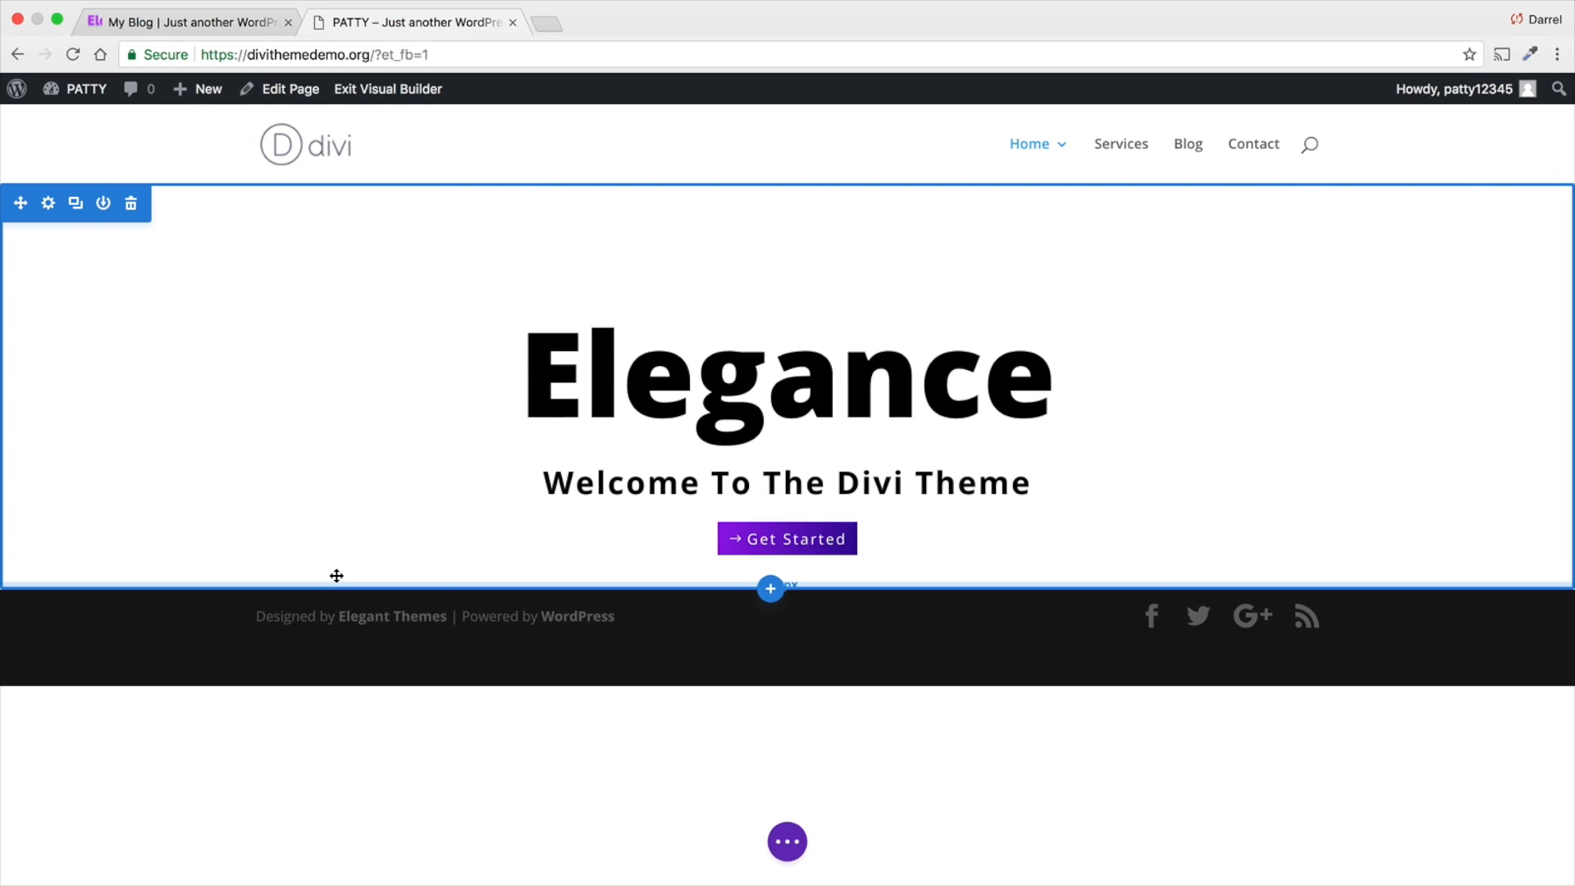
- Try orange, green, blue, purple, red and black #000000 as the section's solid background color
click(49, 203)
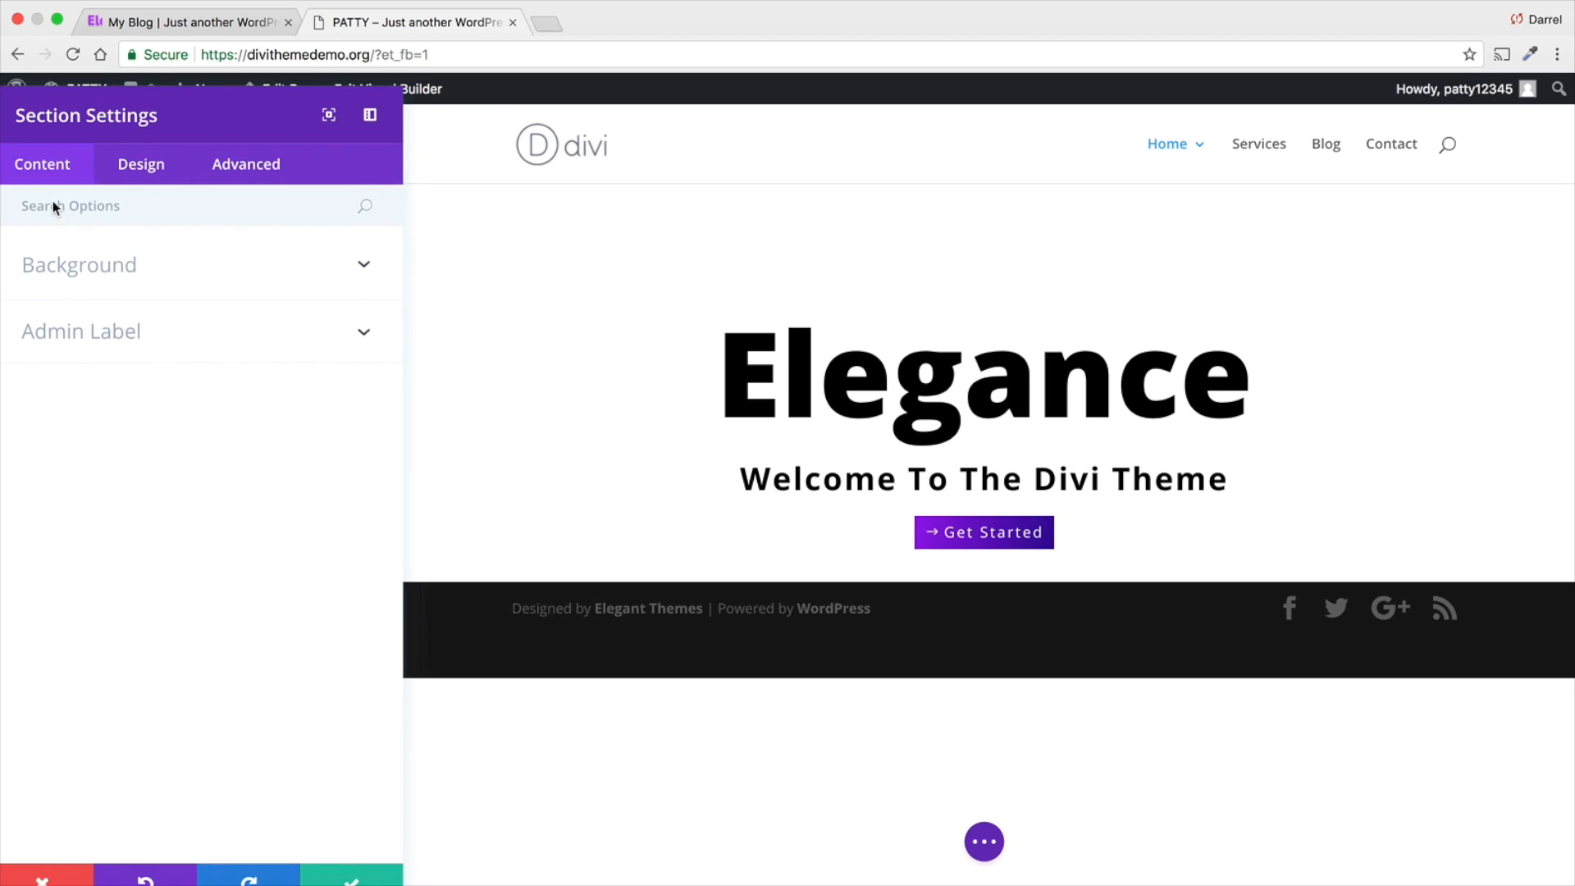
click(130, 285)
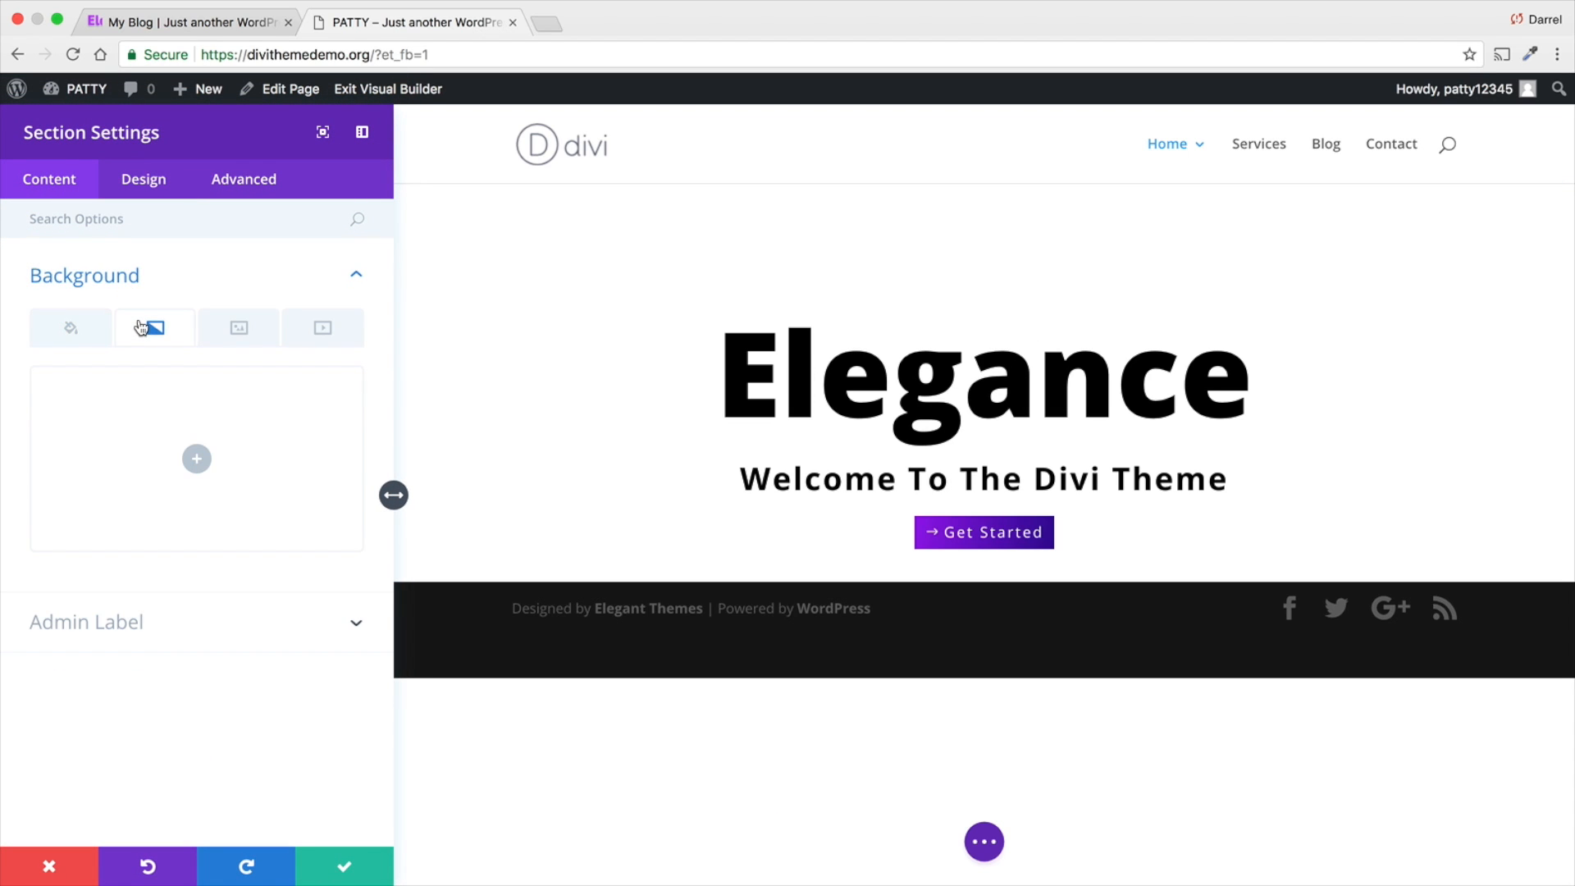
click(71, 328)
click(197, 459)
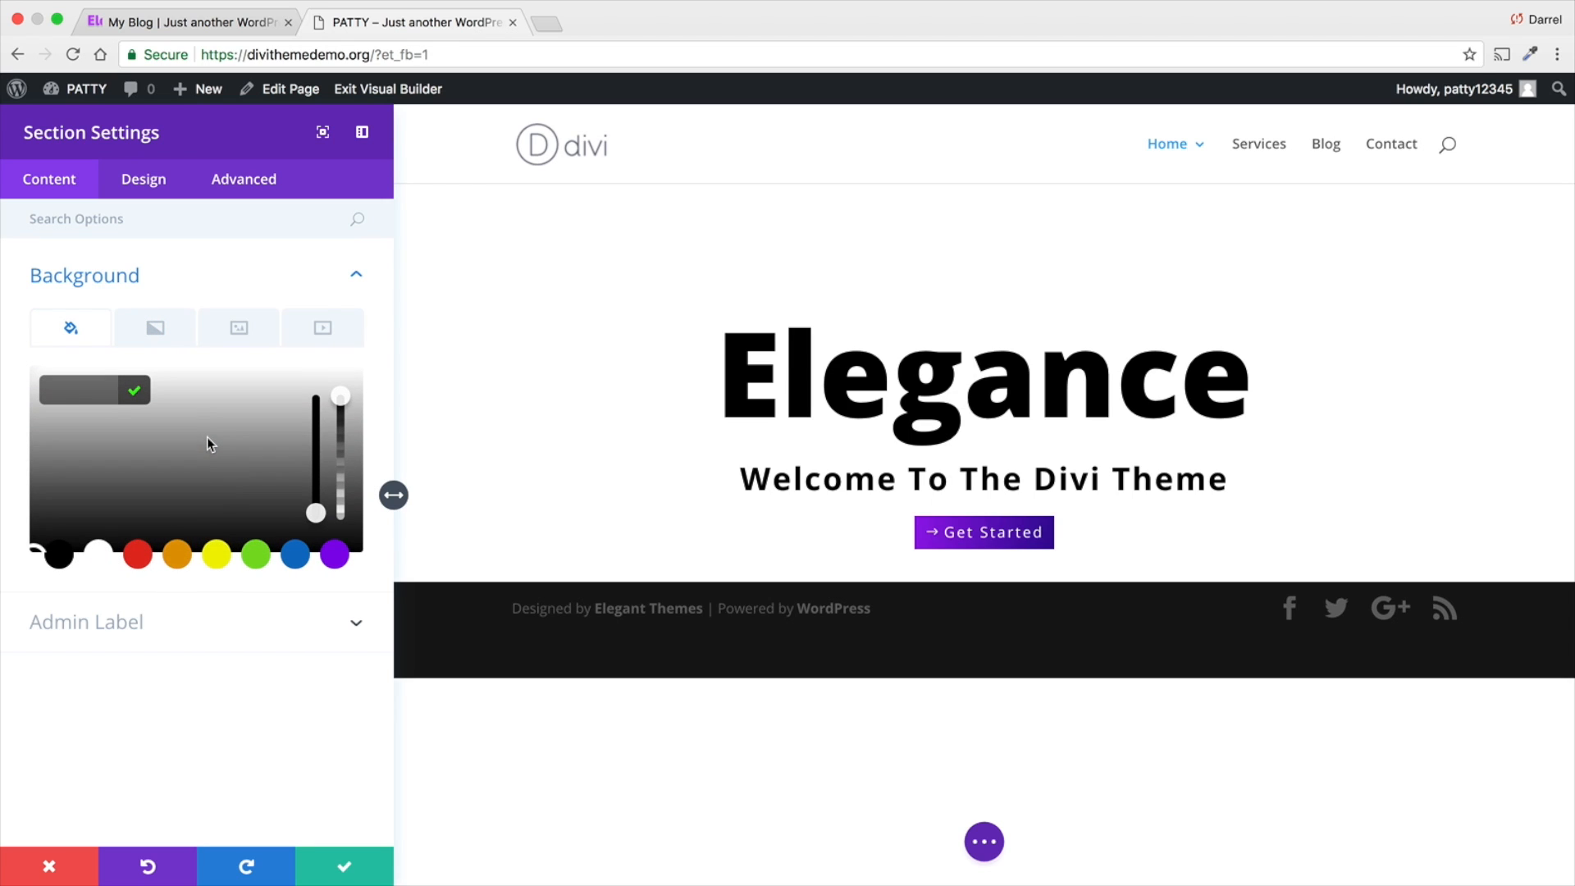
click(177, 555)
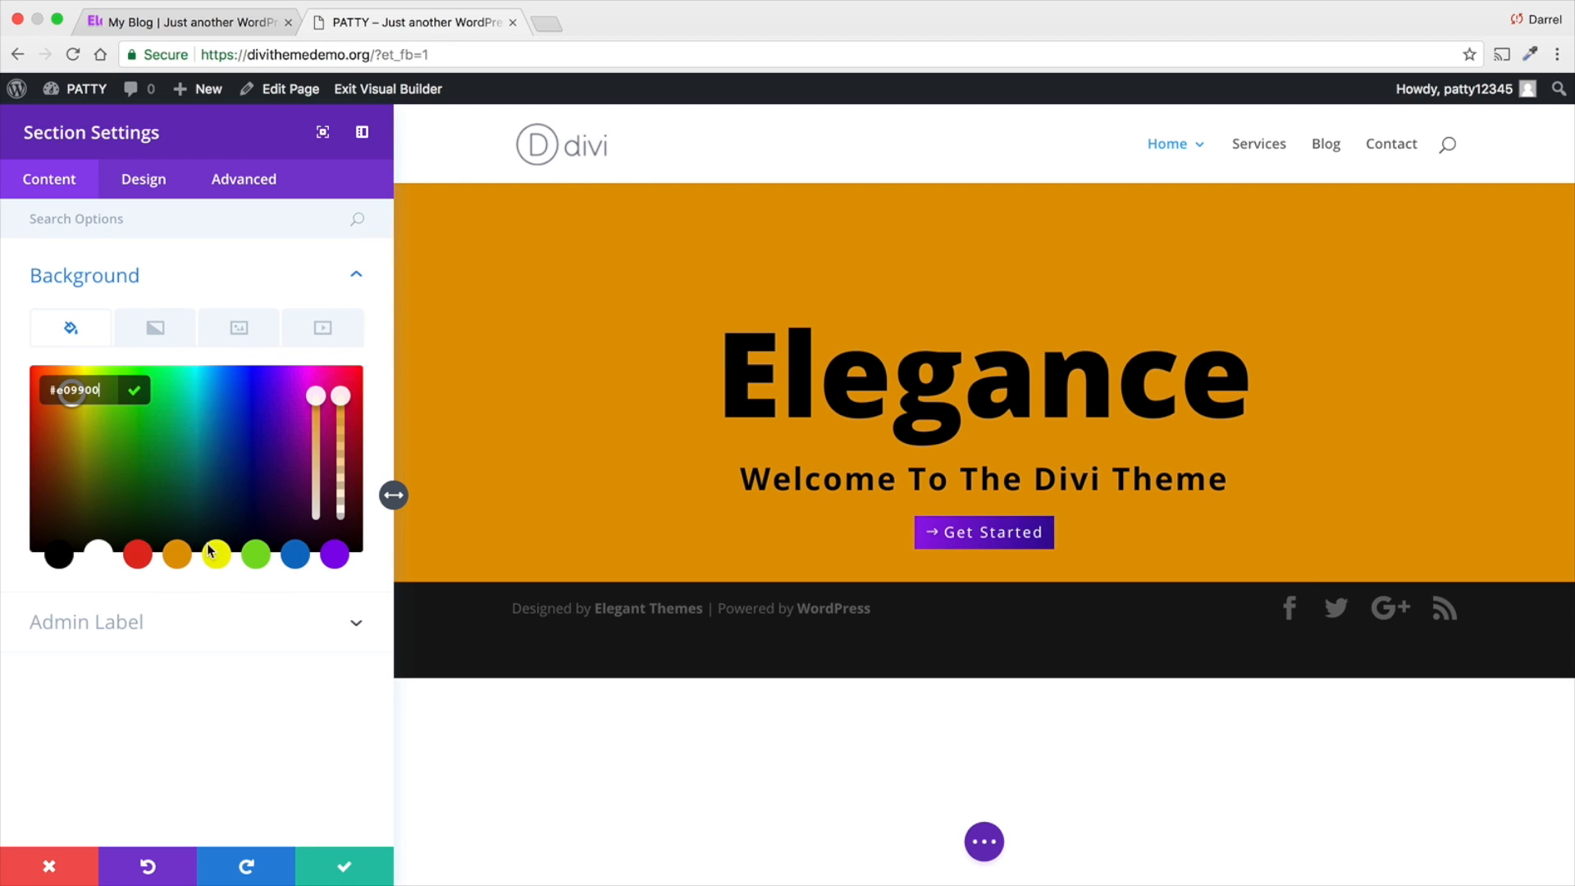
click(256, 555)
click(302, 557)
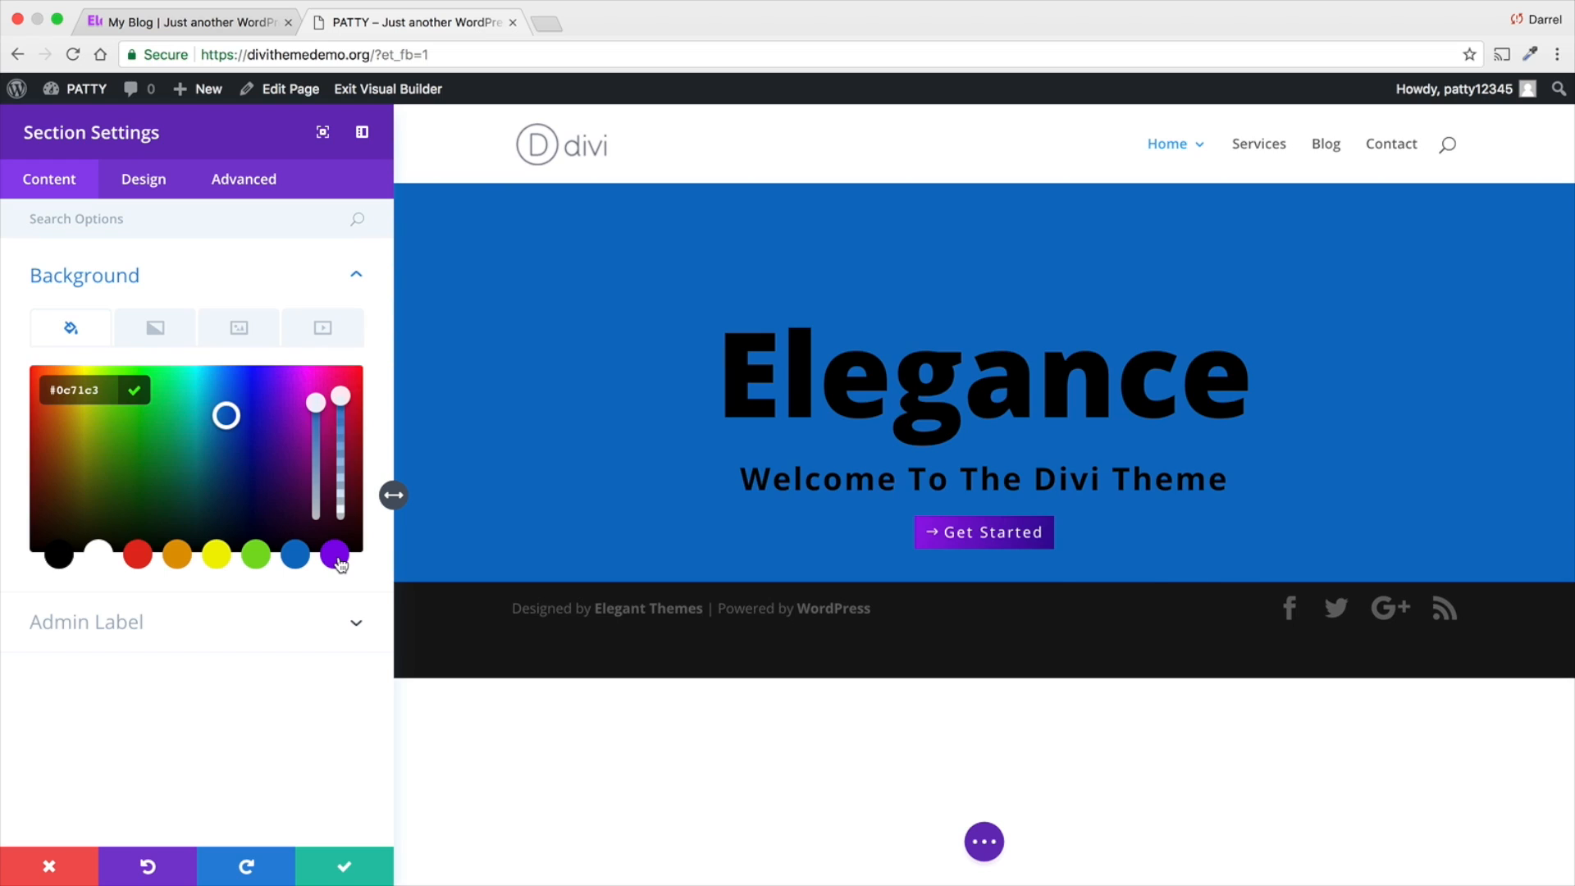
click(338, 561)
click(138, 555)
click(59, 555)
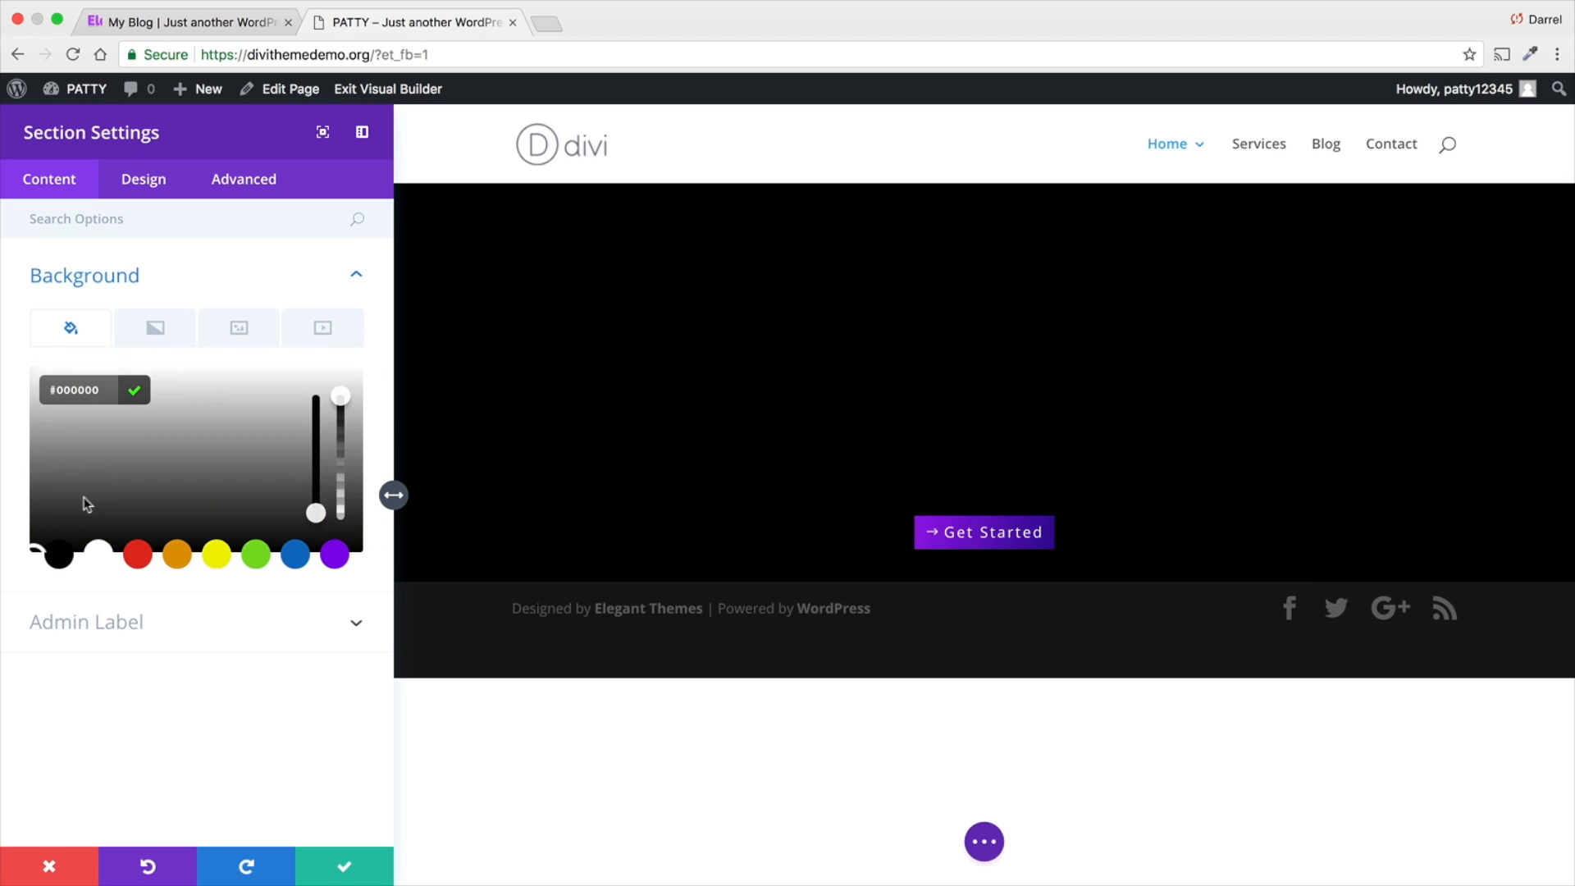
- Remove the solid black background color from the section
click(155, 327)
click(197, 458)
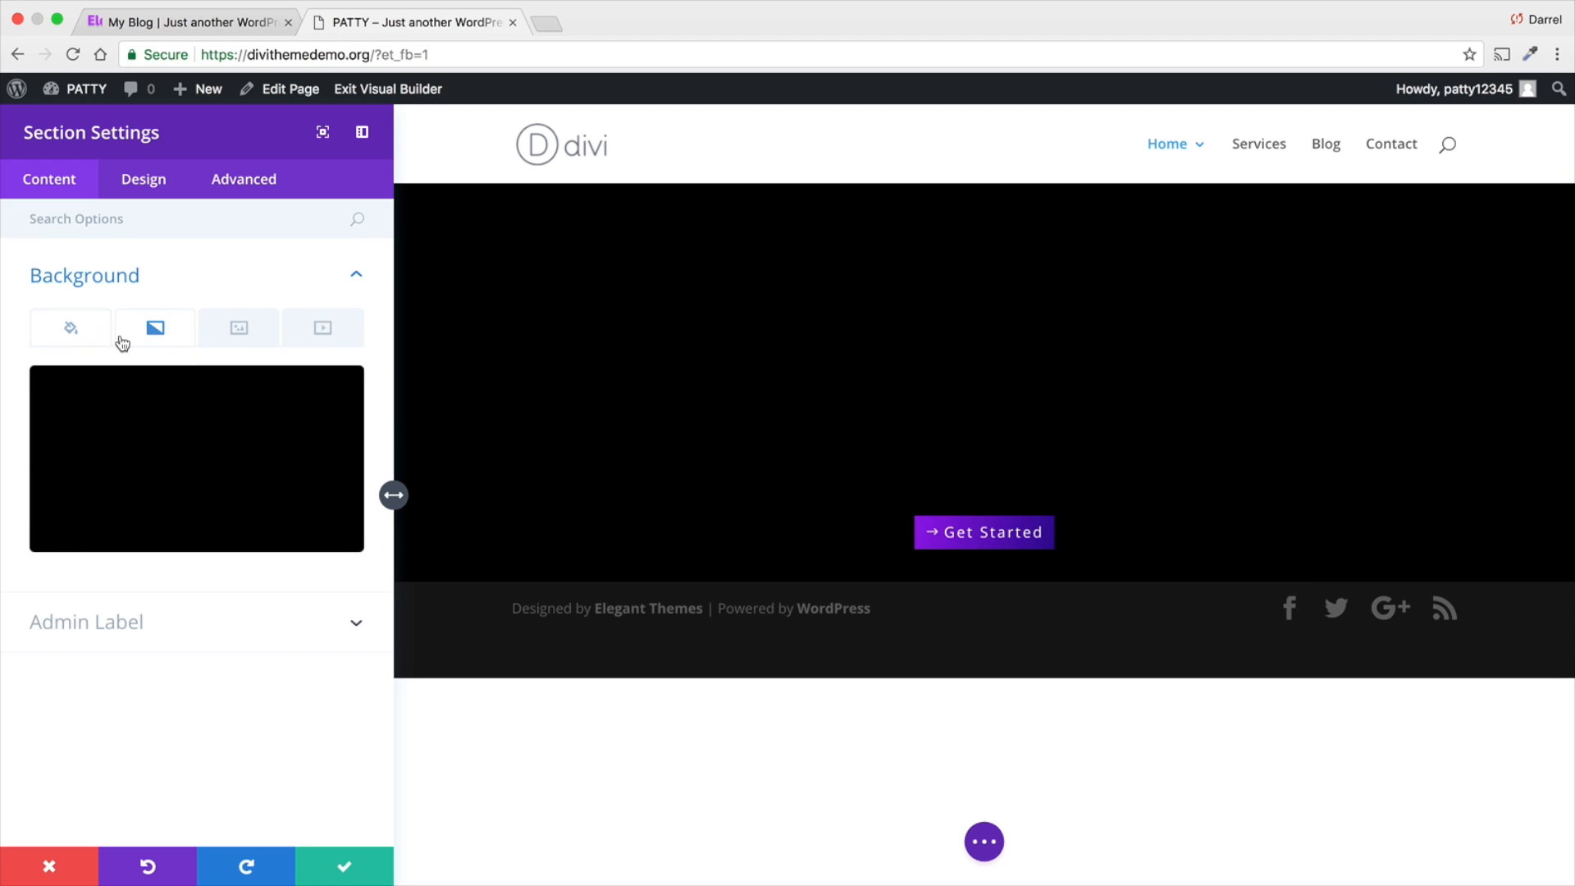
mouse_move(263, 456)
click(338, 396)
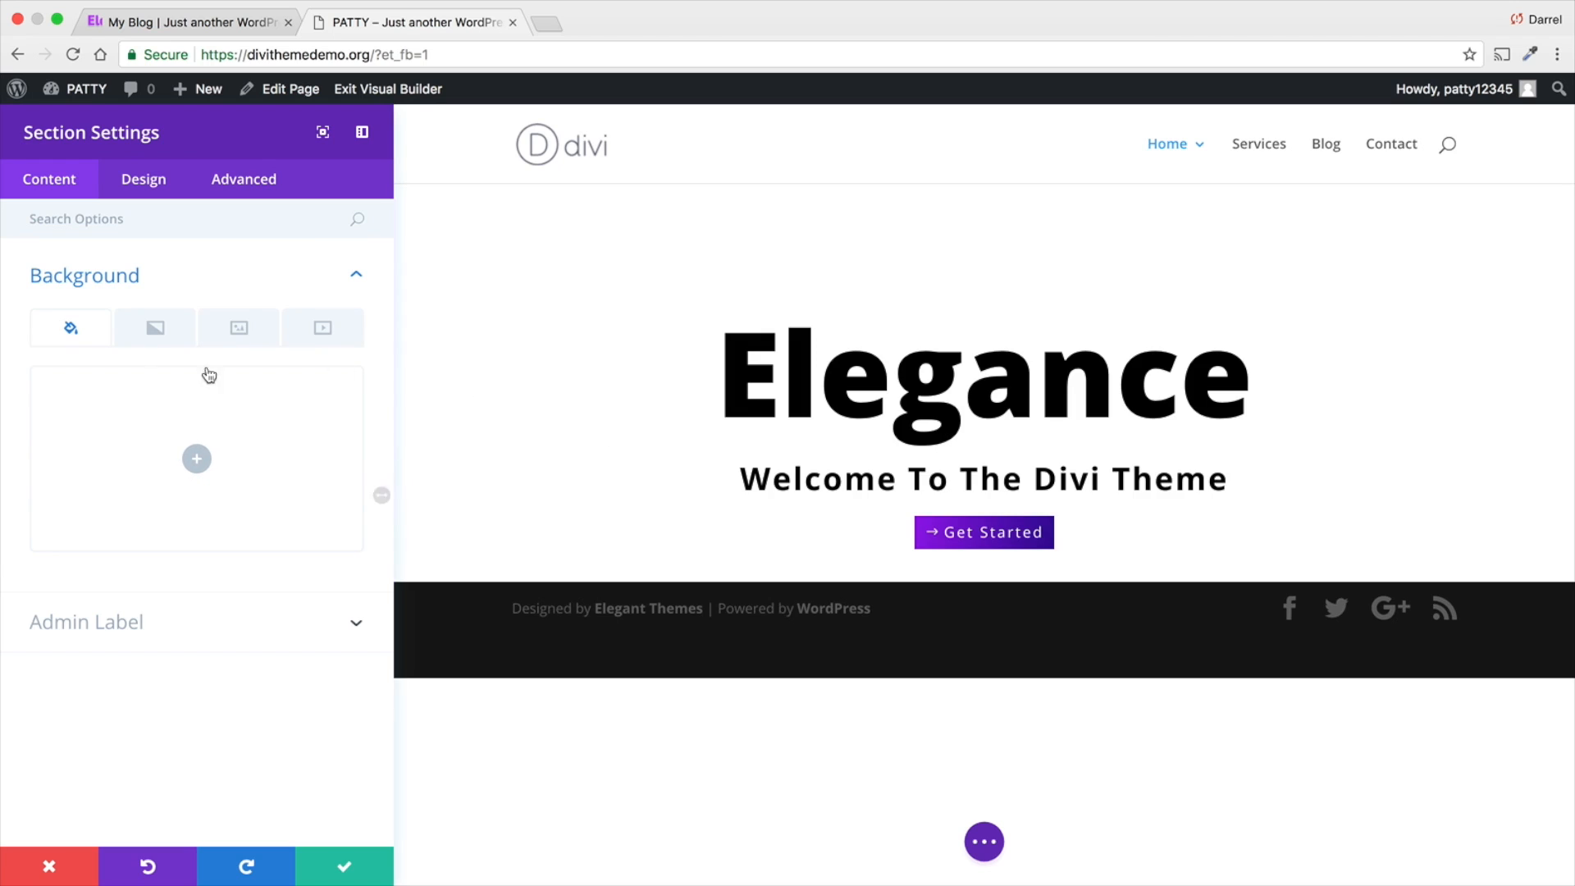
- Add a background gradient to the section and set its gradient type to Radial
click(164, 337)
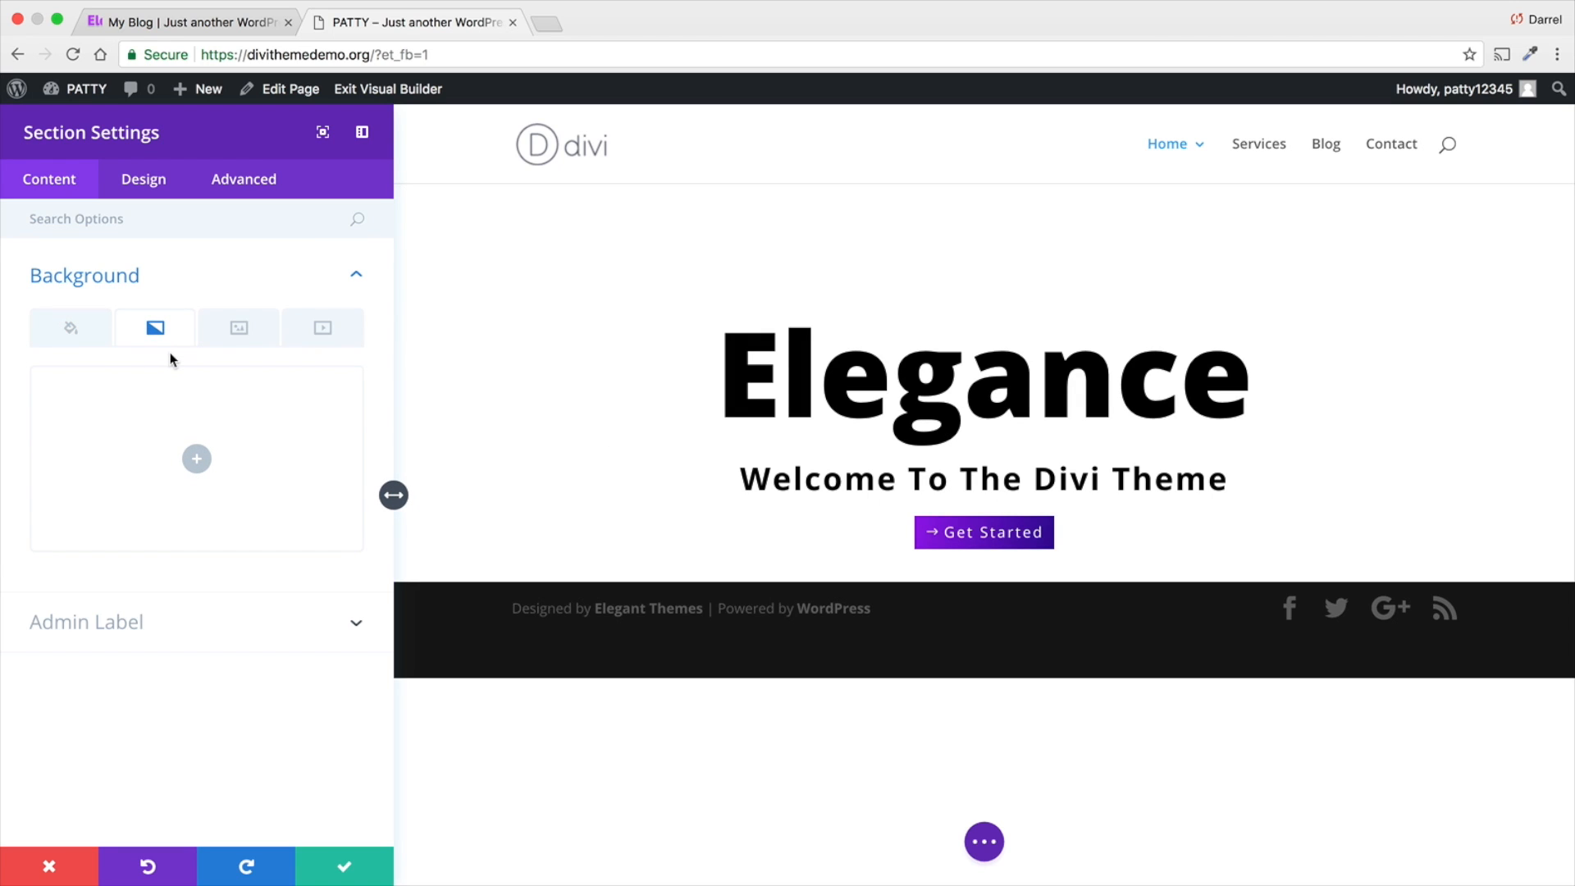
click(196, 459)
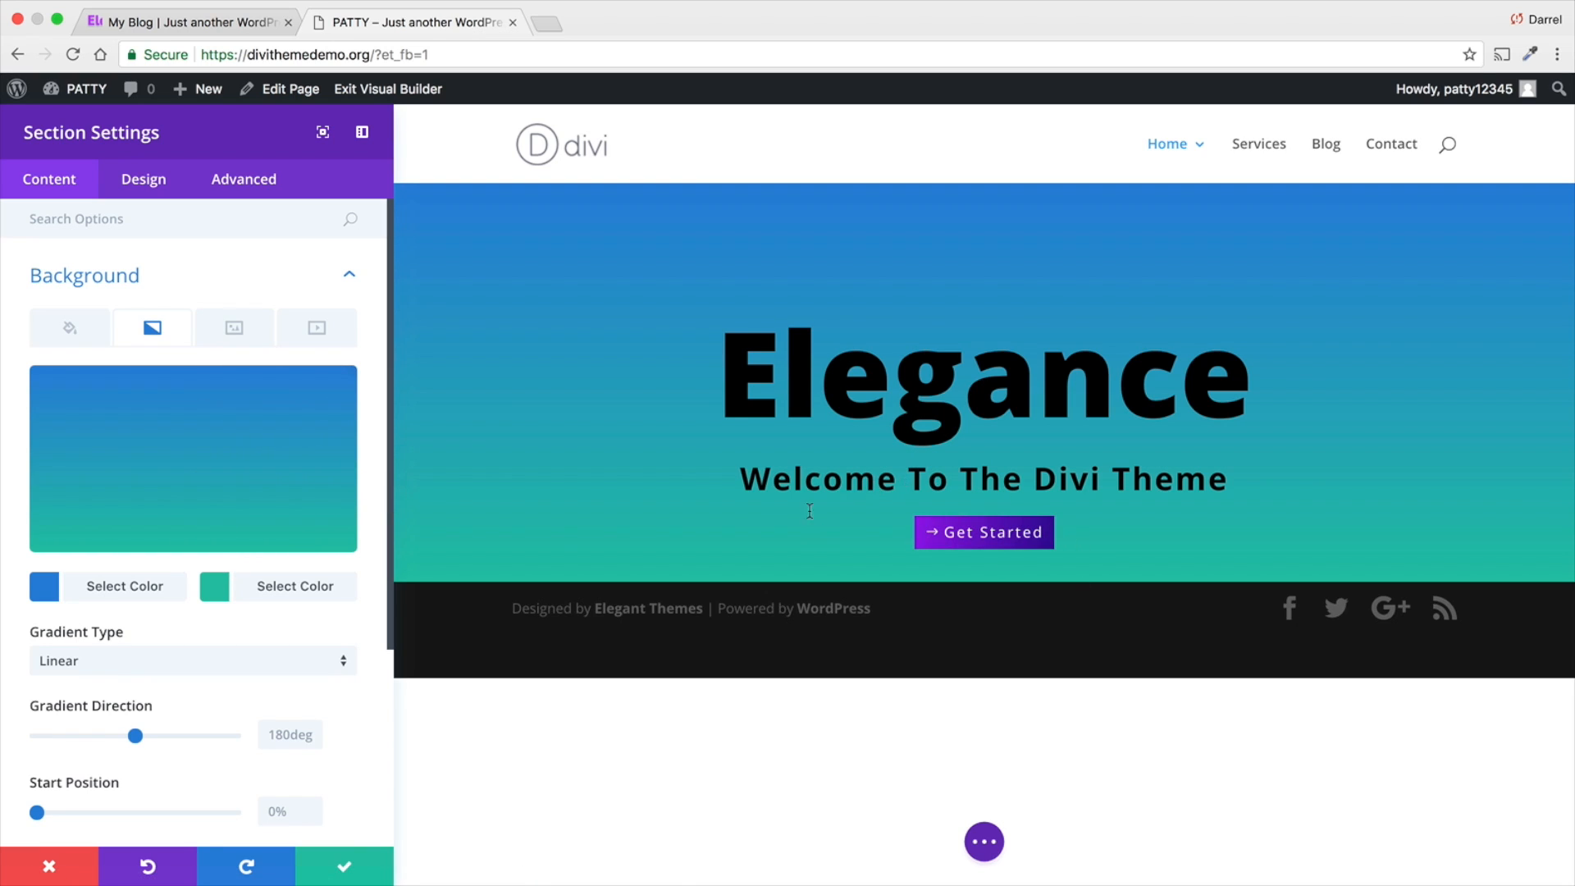
click(242, 664)
click(238, 712)
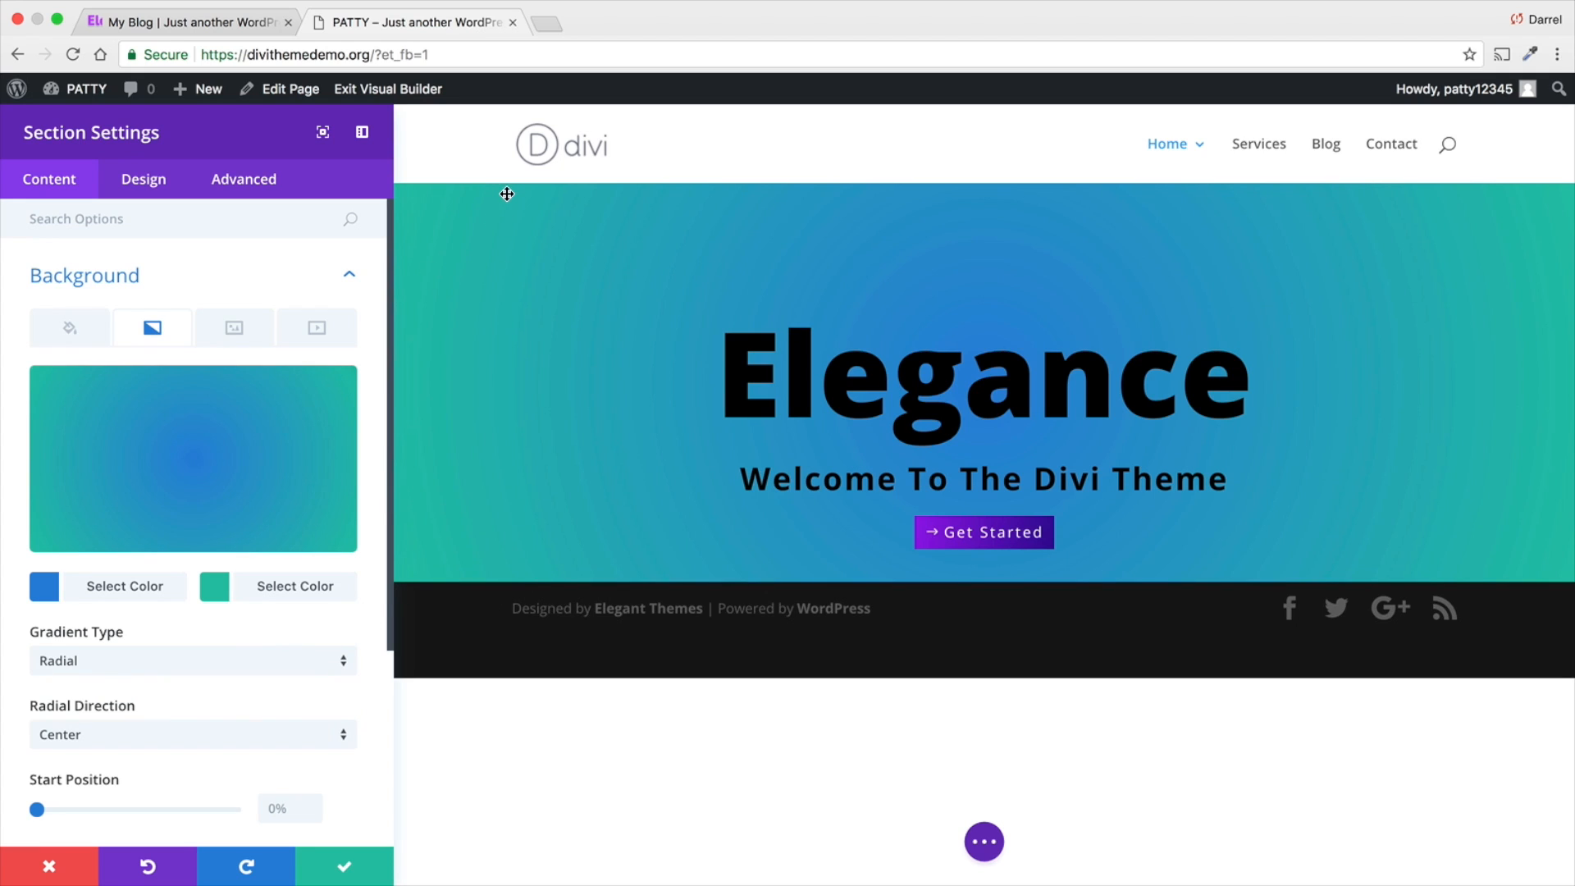
- Undock the Section Settings window into a small floating window over the page and save the section settings
click(363, 133)
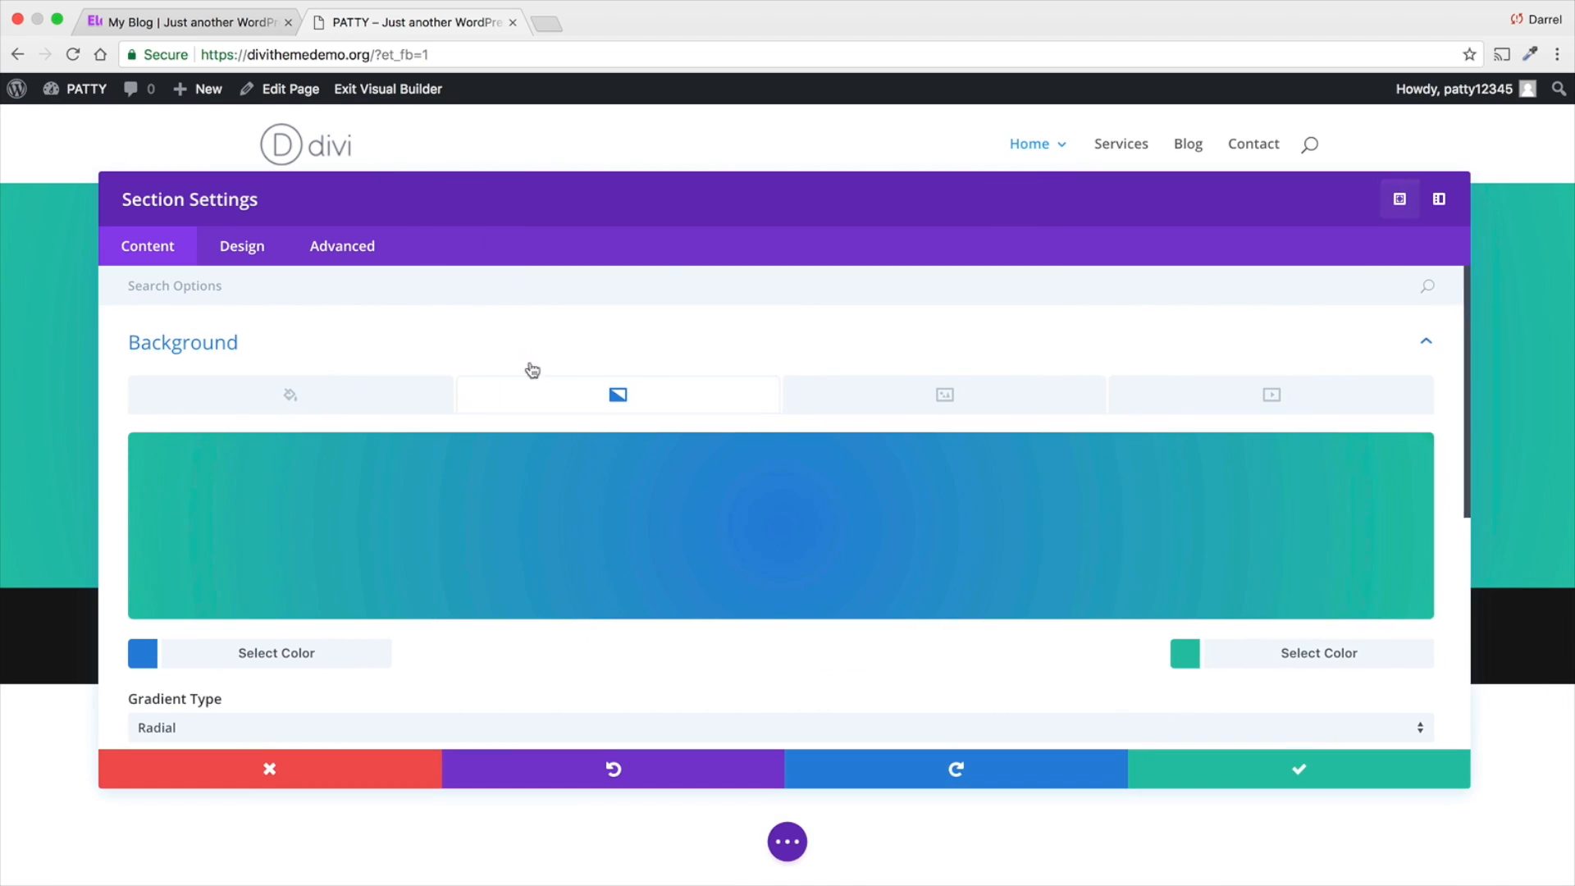
click(1405, 198)
drag(397, 591, 1162, 640)
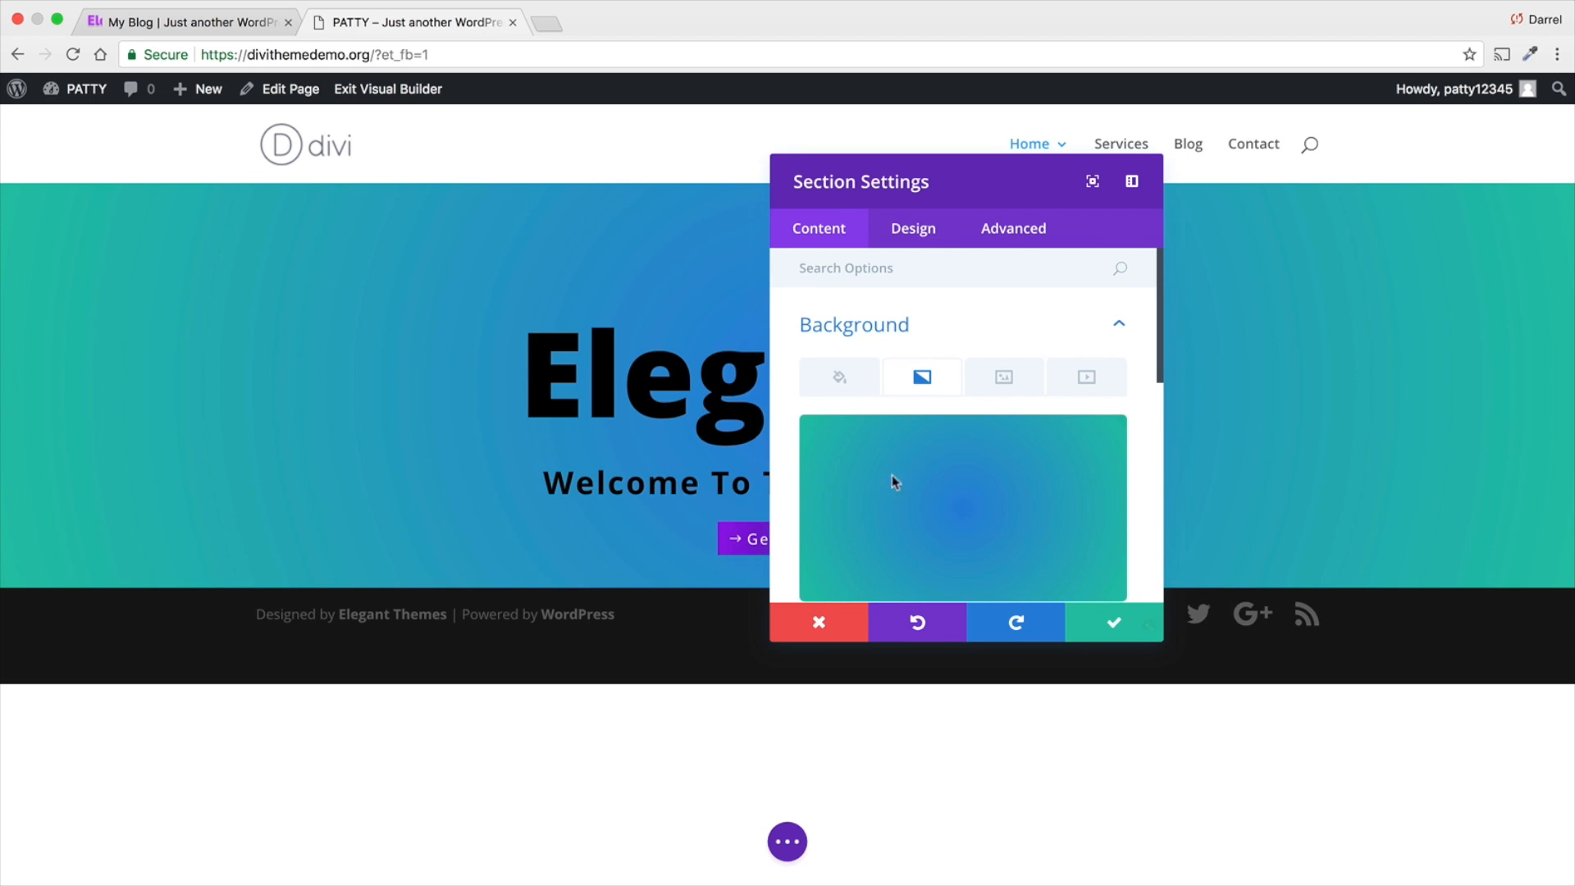
click(1151, 632)
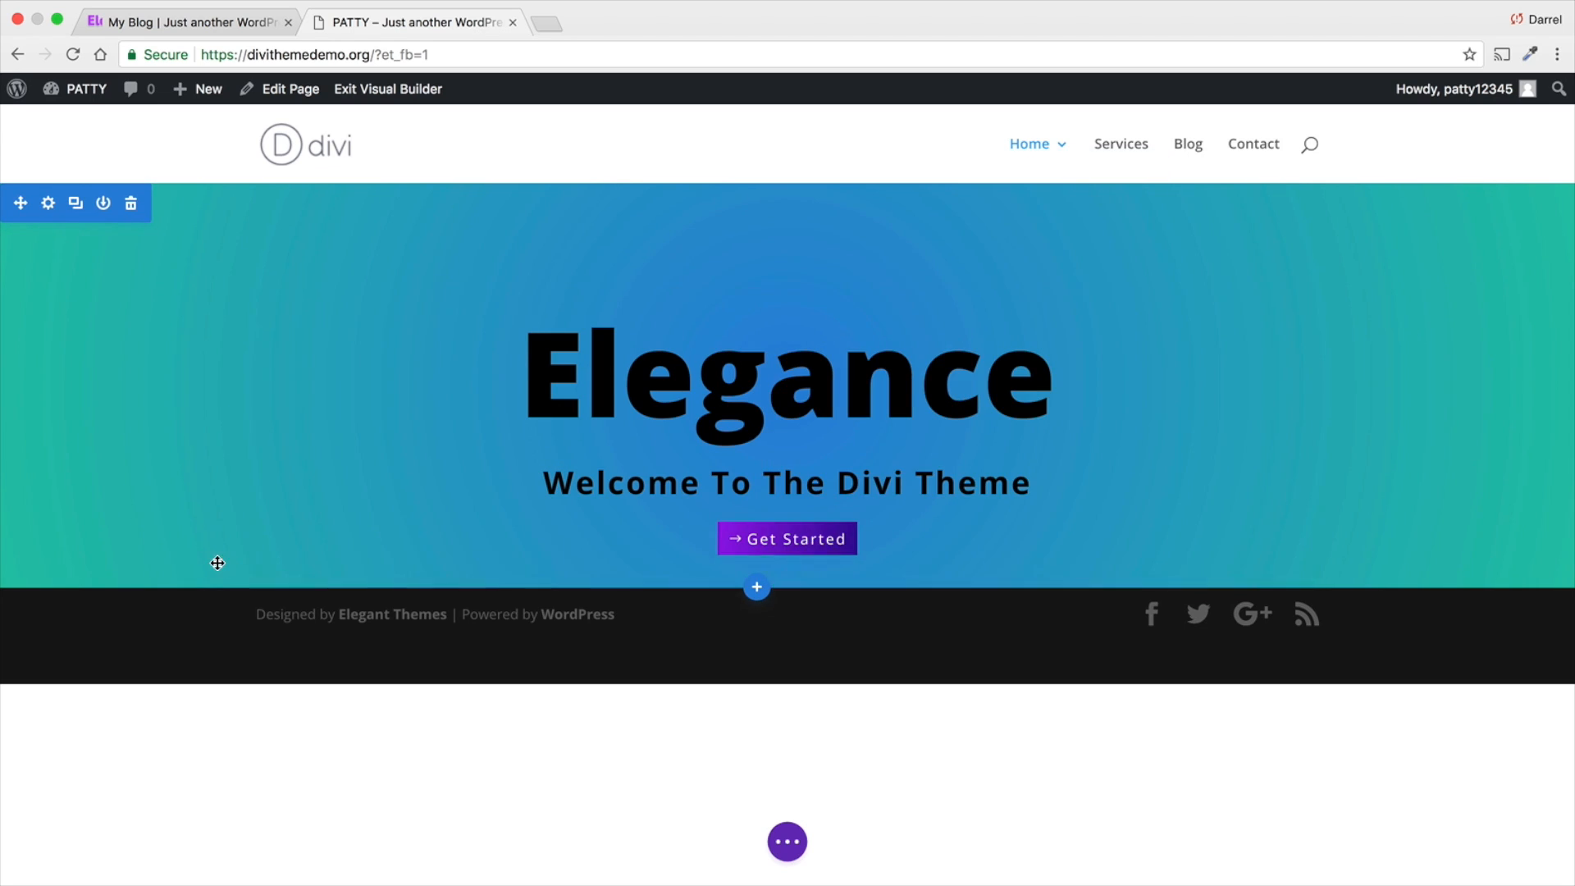
- Increase the section's bottom and top padding until the section fills the visible page height
drag(222, 580, 222, 730)
click(251, 203)
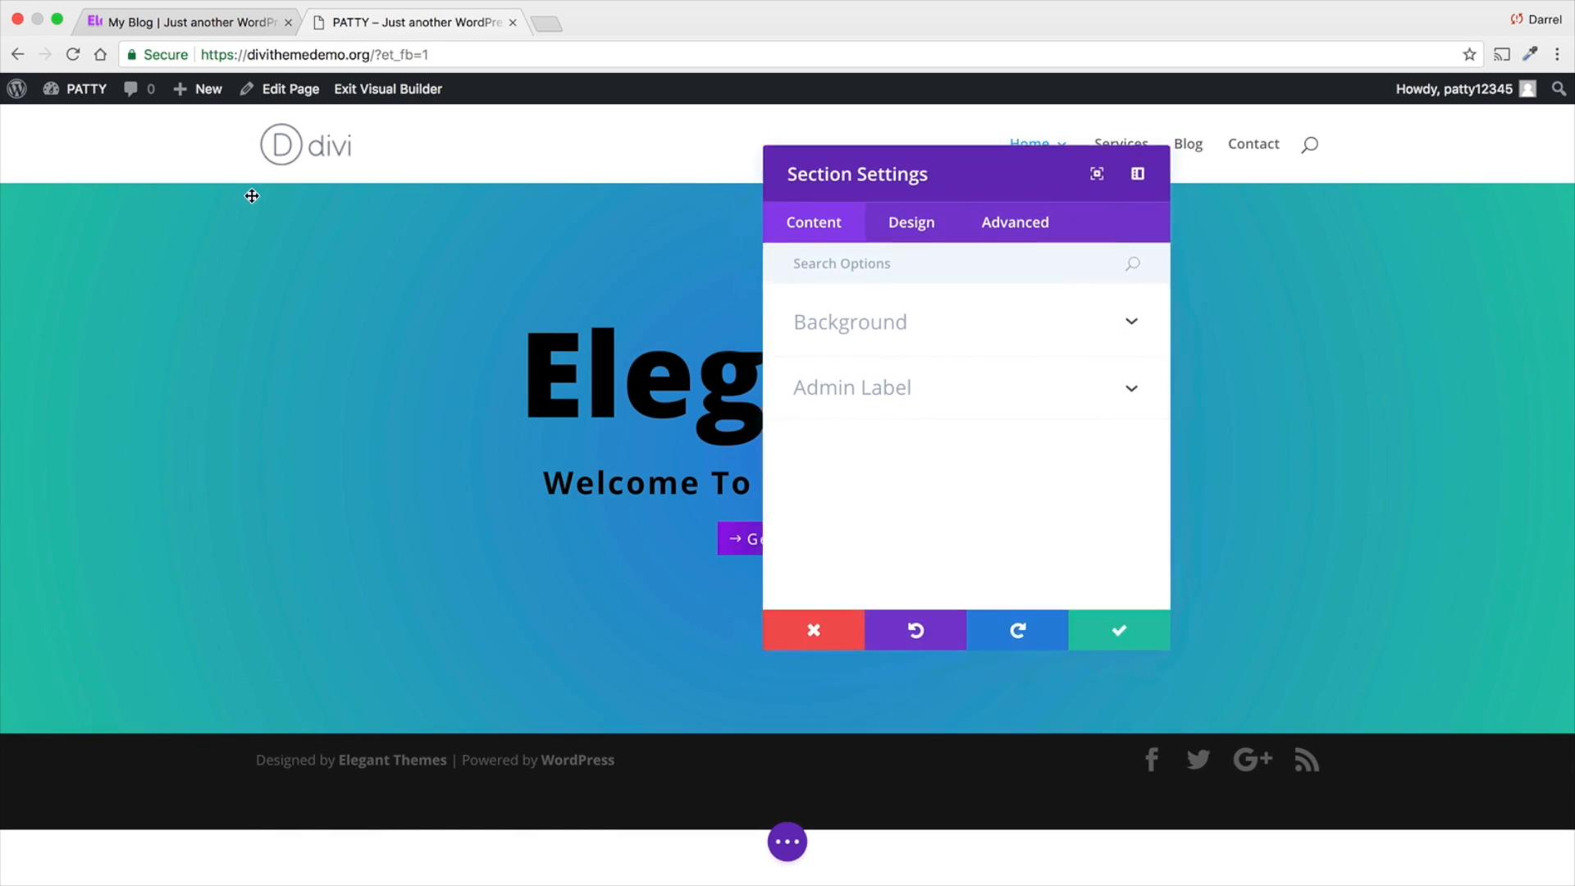
click(1157, 637)
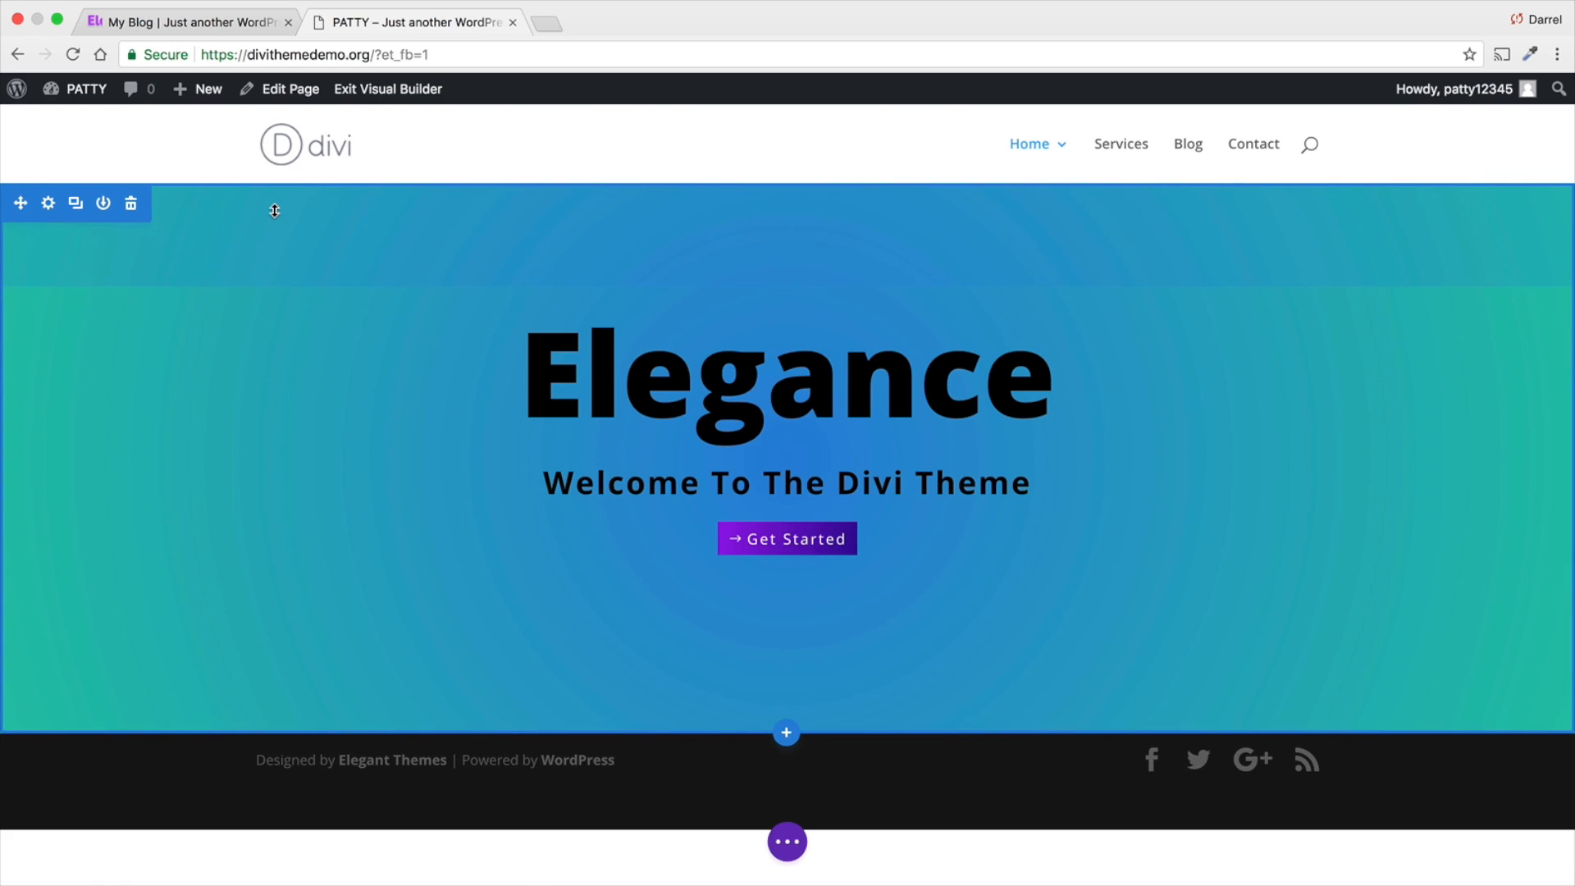
drag(274, 211, 277, 365)
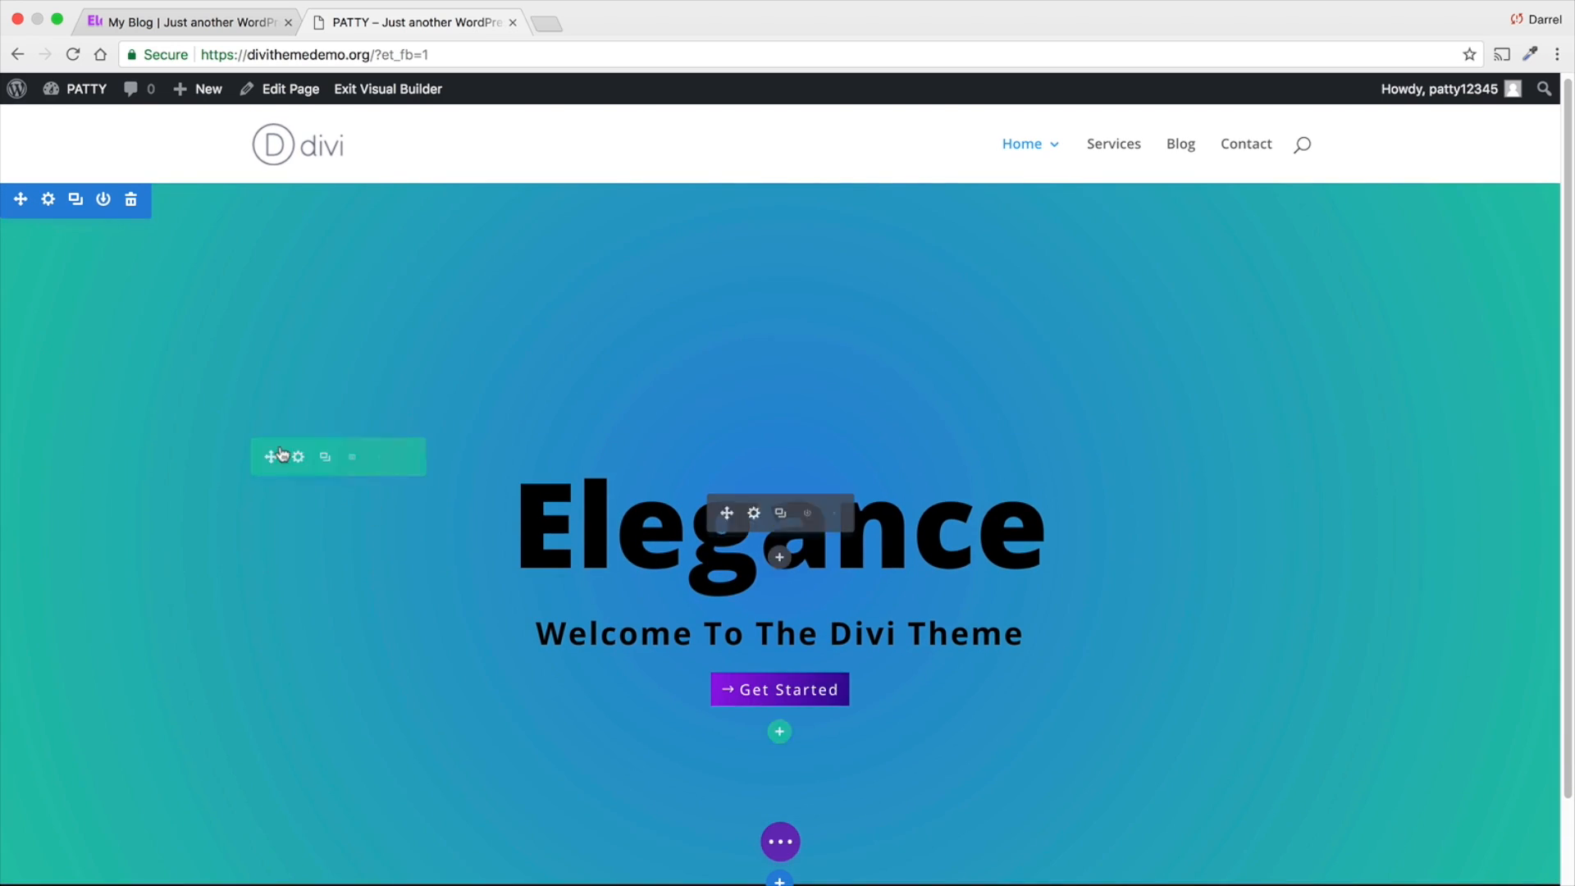
- Open the section's background gradient settings and move the settings window clear of the Elegance heading
click(48, 203)
click(1120, 324)
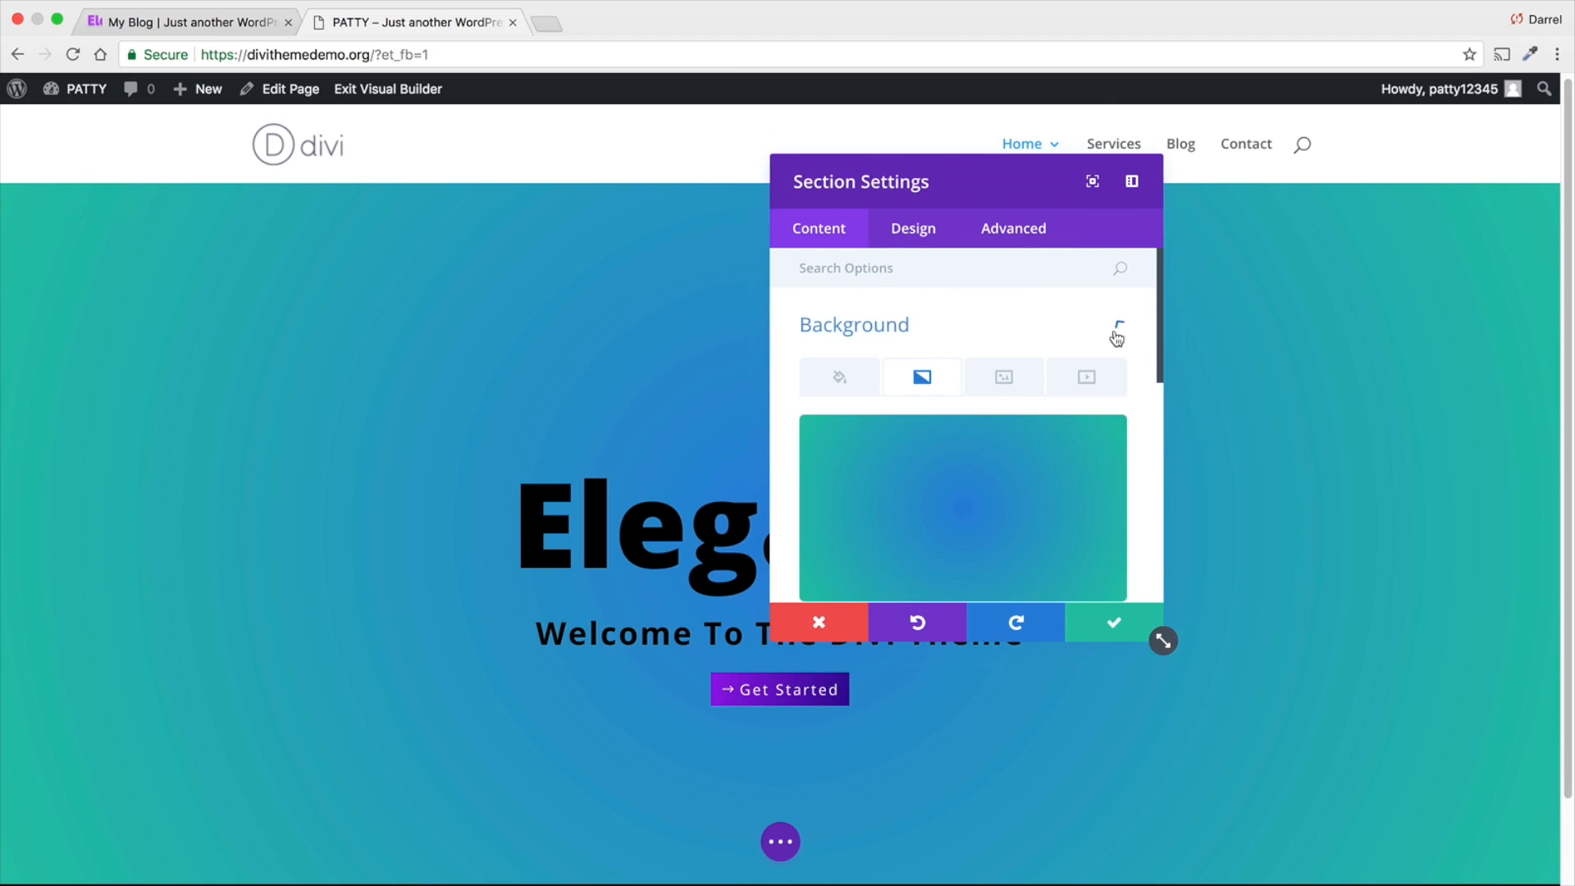
drag(1011, 182, 1353, 158)
scroll(1272, 422, down, 5)
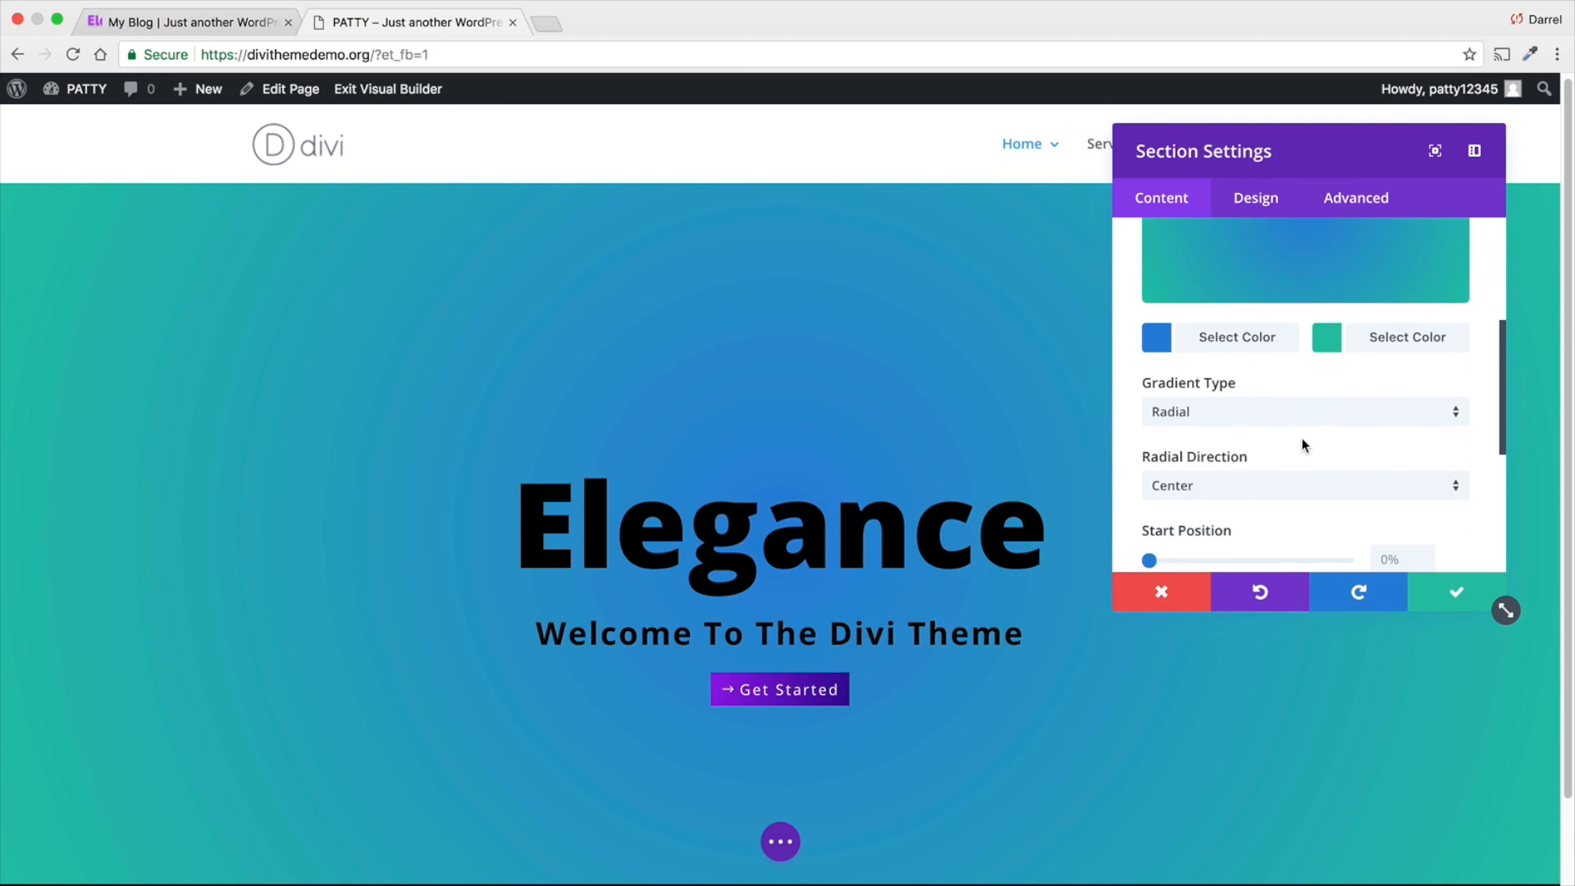
- Try the Top Left radial direction, and change the section gradient to Linear with a 219deg direction
click(1231, 488)
click(1231, 519)
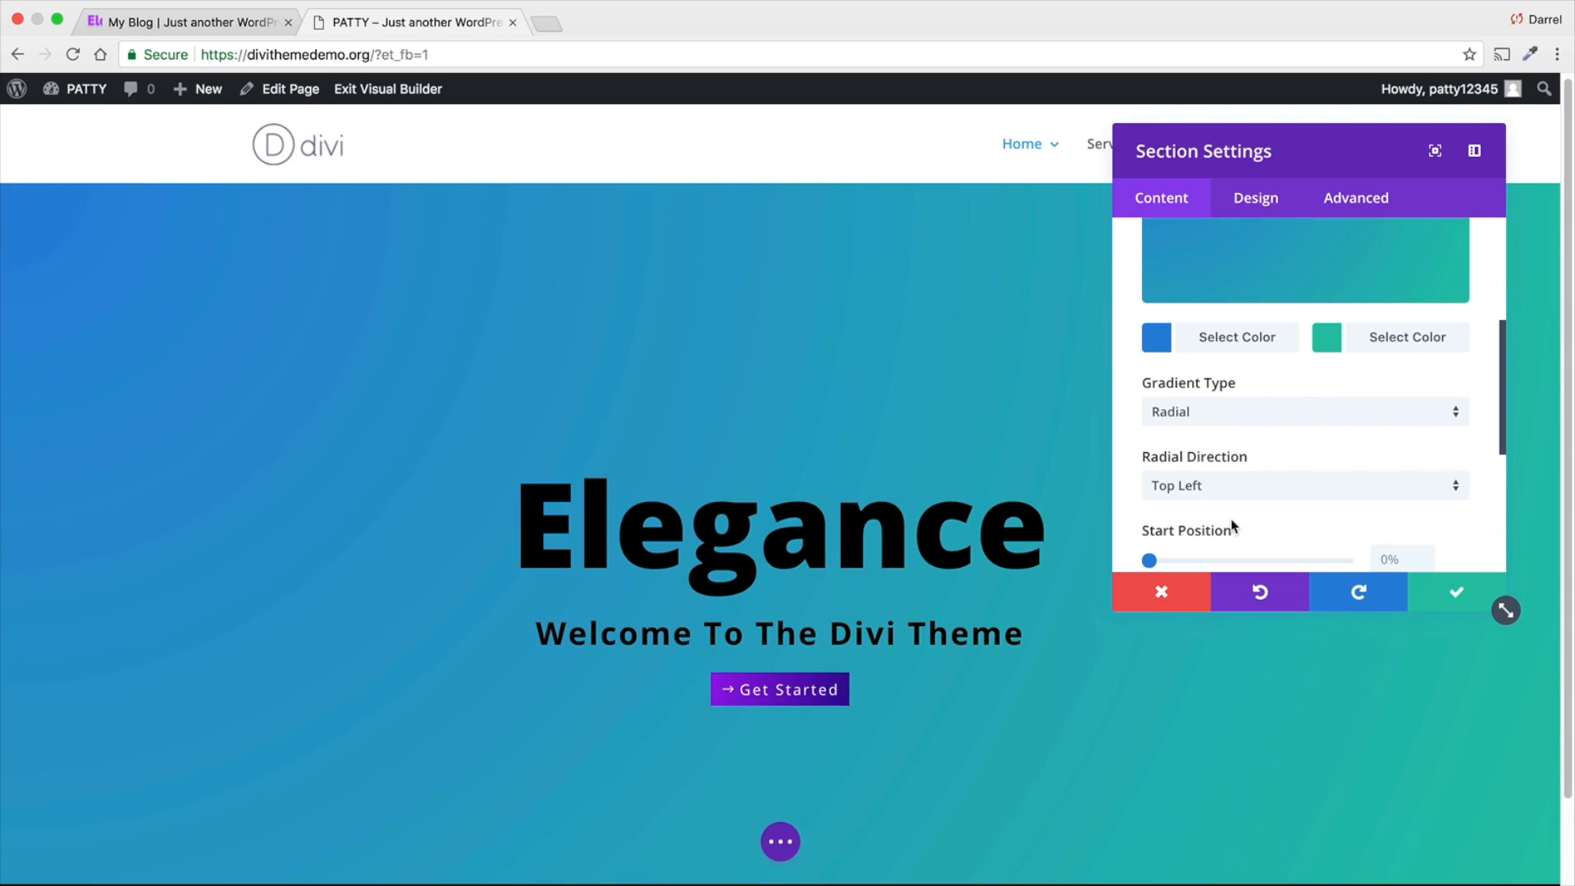
click(1230, 419)
click(1263, 429)
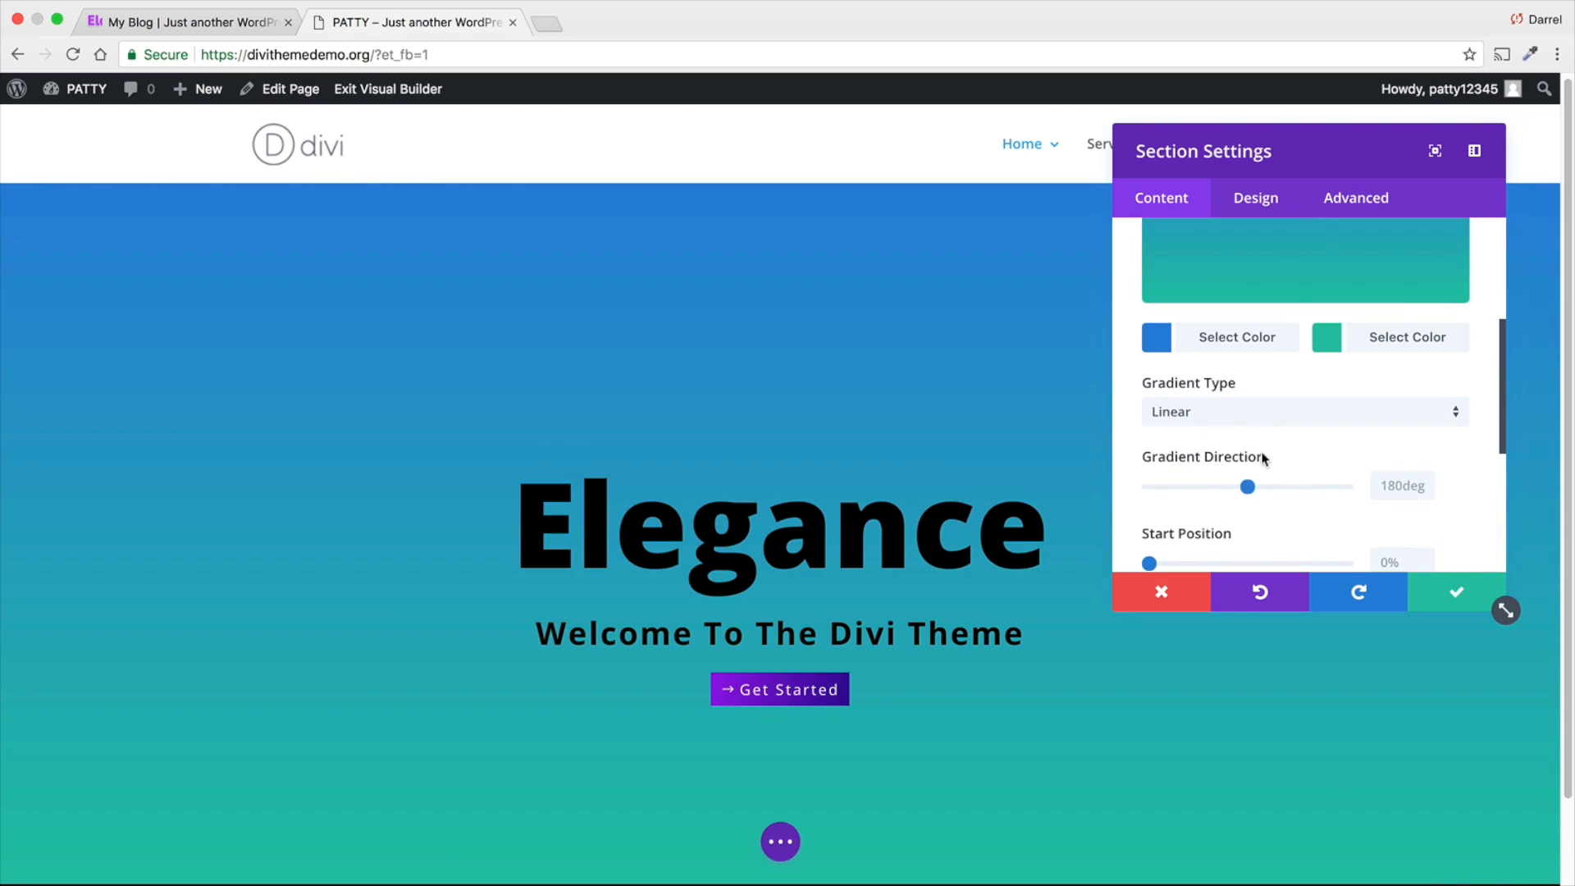
scroll(1264, 455, down, 1)
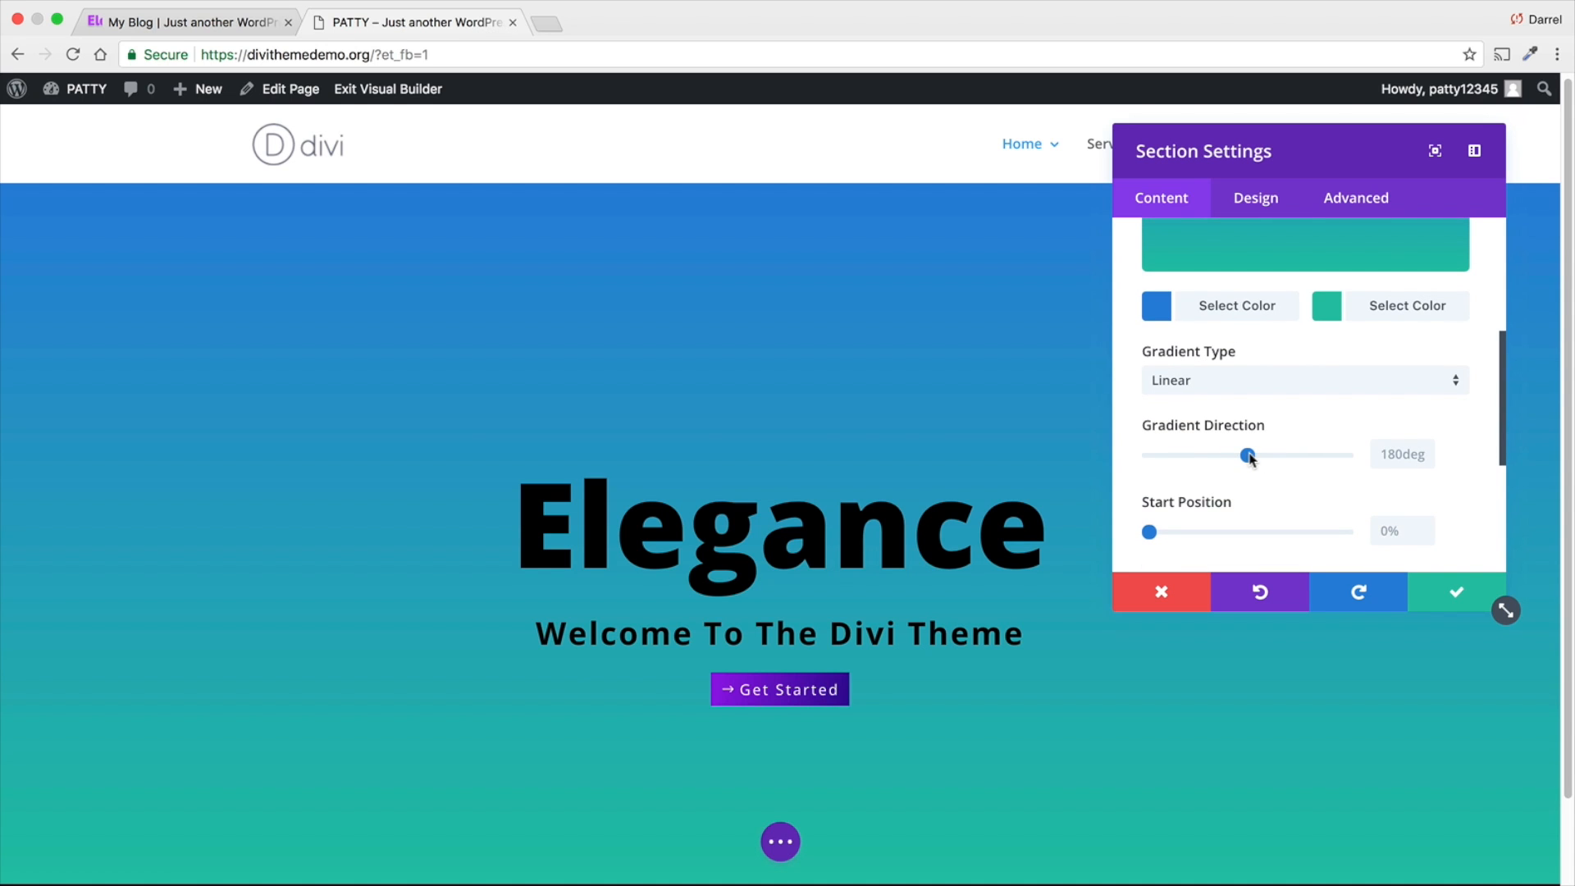
mouse_move(1248, 455)
mouse_down()
mouse_move(1331, 456)
mouse_move(1222, 456)
mouse_move(1276, 456)
mouse_up()
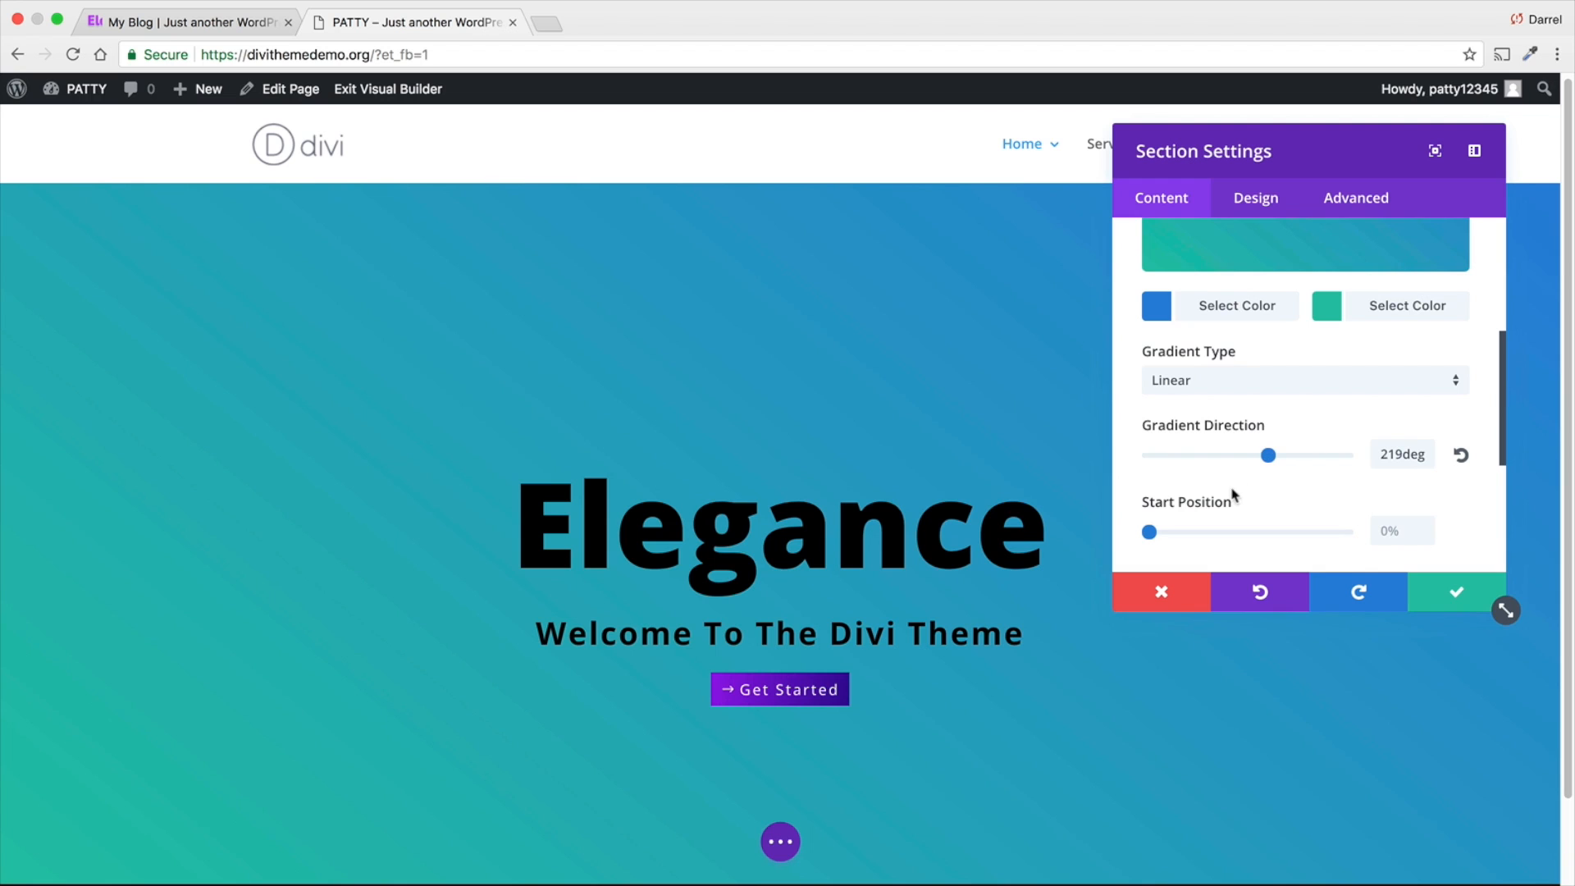
- Split the section gradient into two hard-edged vertical halves with a 270deg direction, 51% start position and 29% end position
scroll(1026, 459, down, 1)
scroll(1025, 460, up, 1)
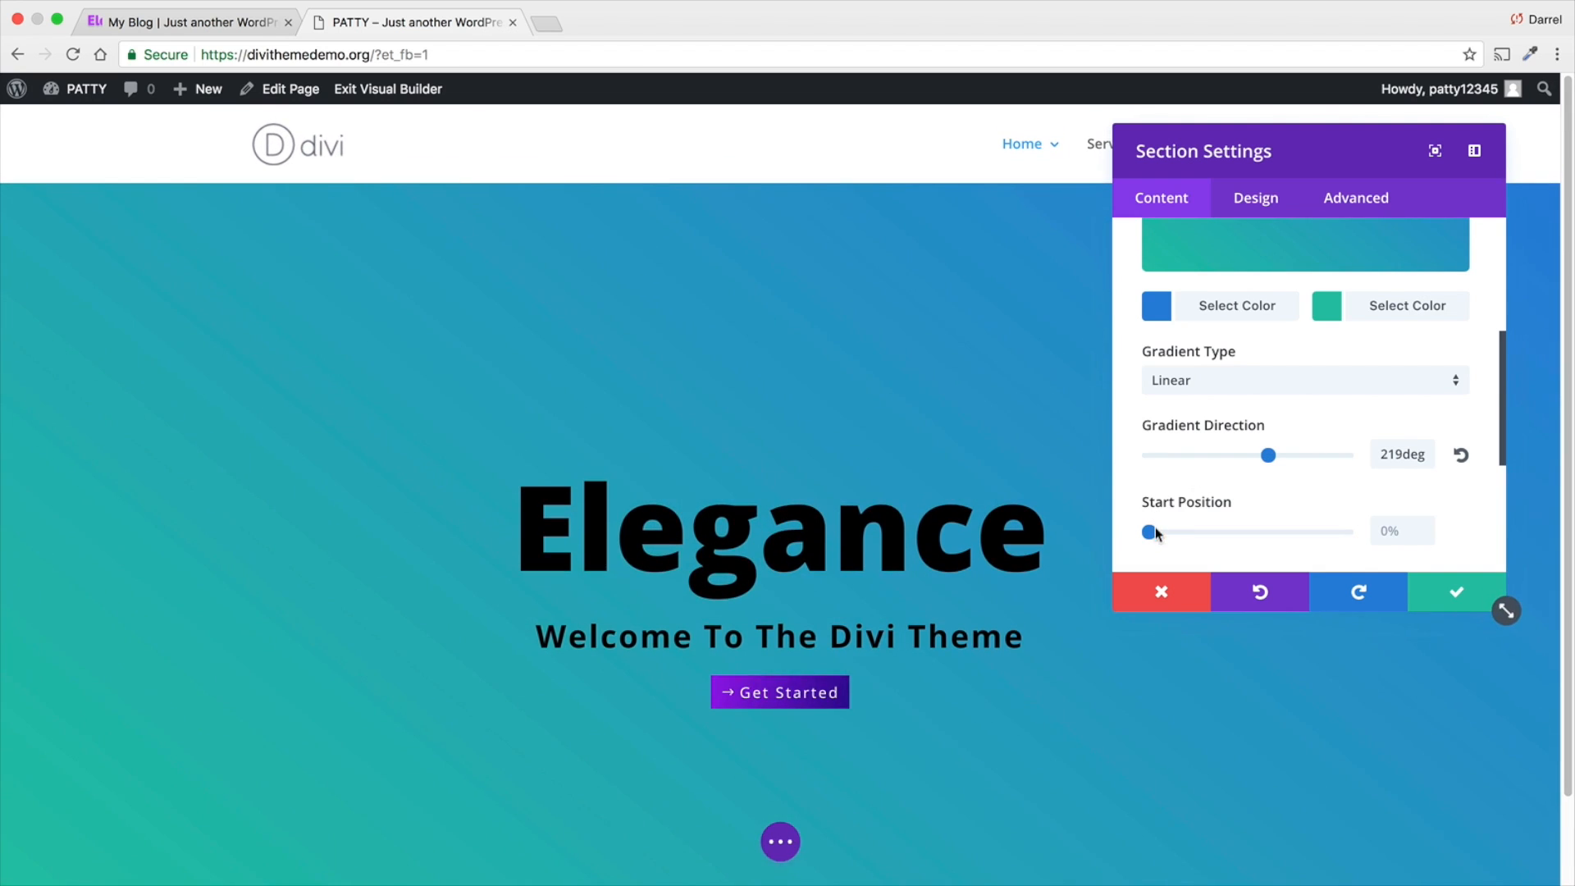
drag(1154, 534, 1233, 532)
scroll(1288, 503, down, 2)
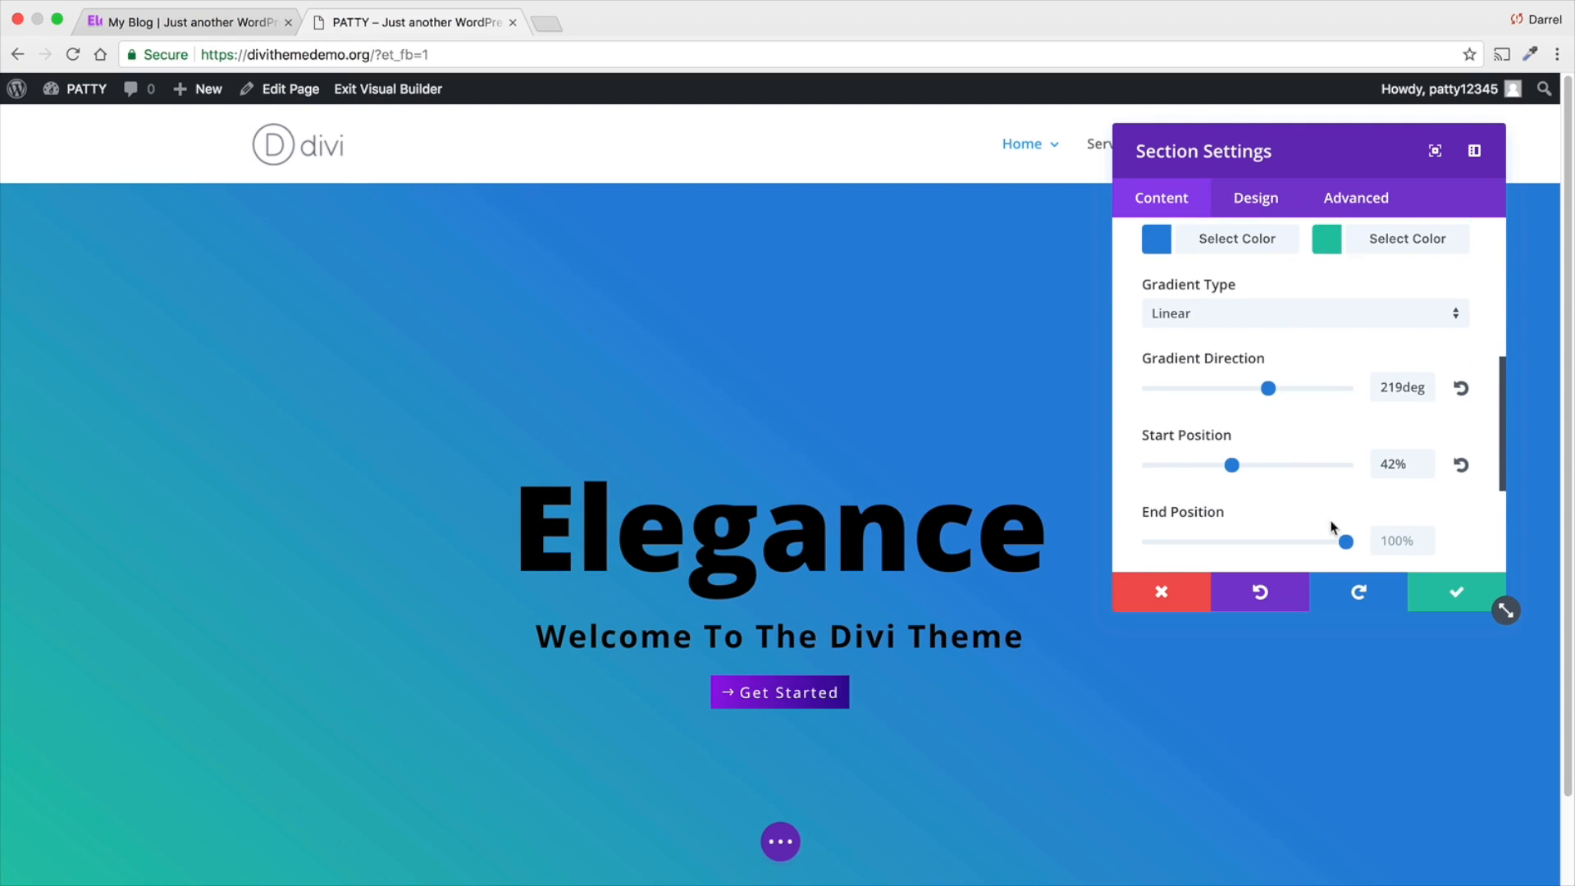
drag(1339, 539, 1207, 544)
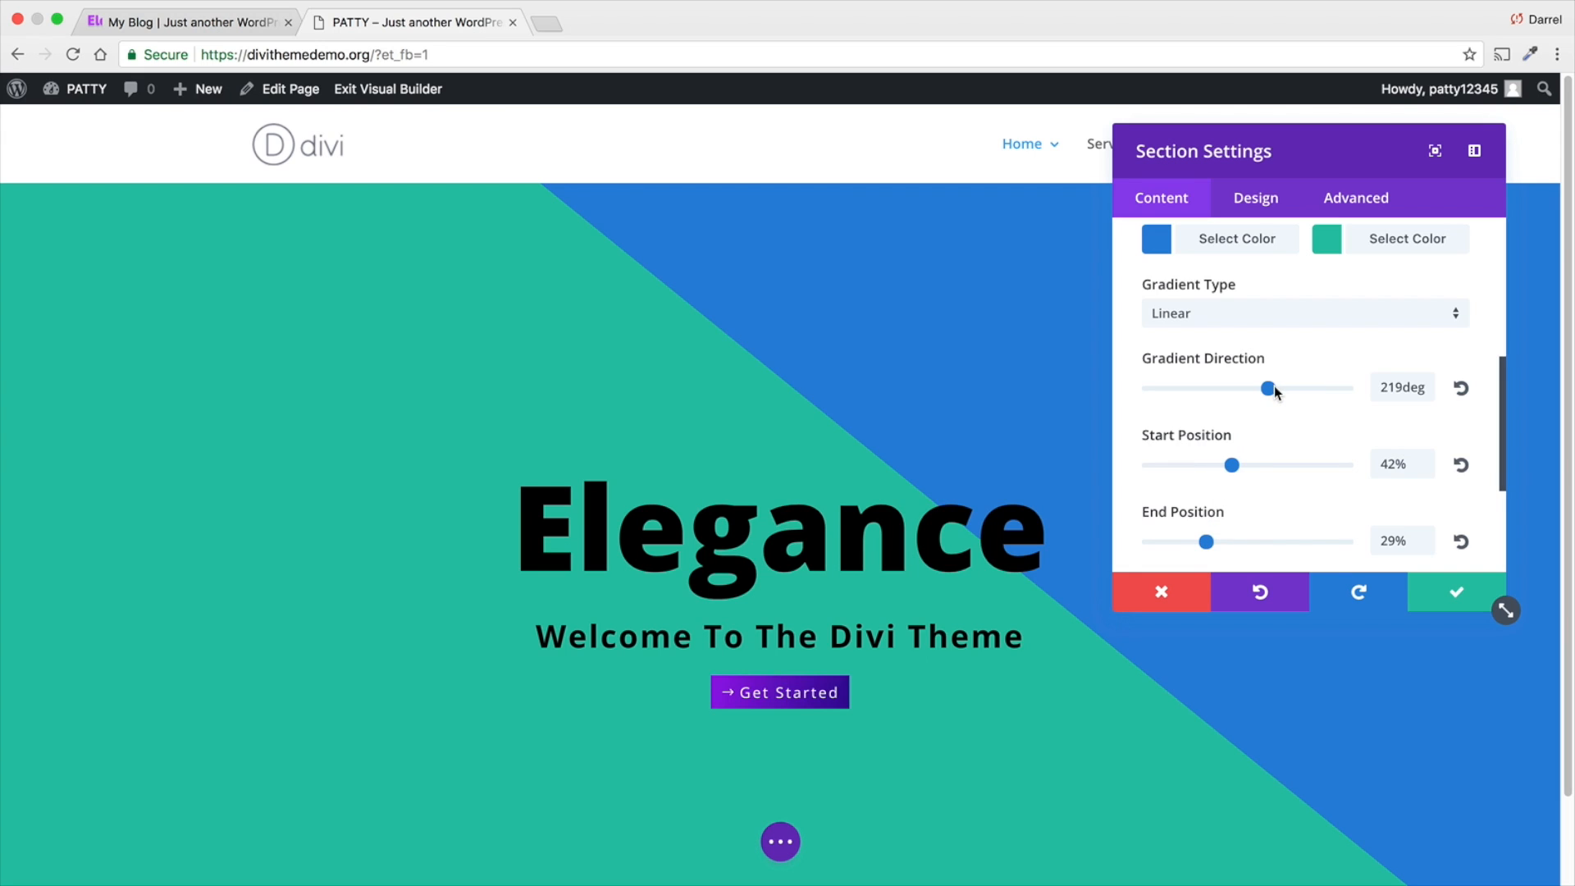
drag(1274, 387, 1298, 394)
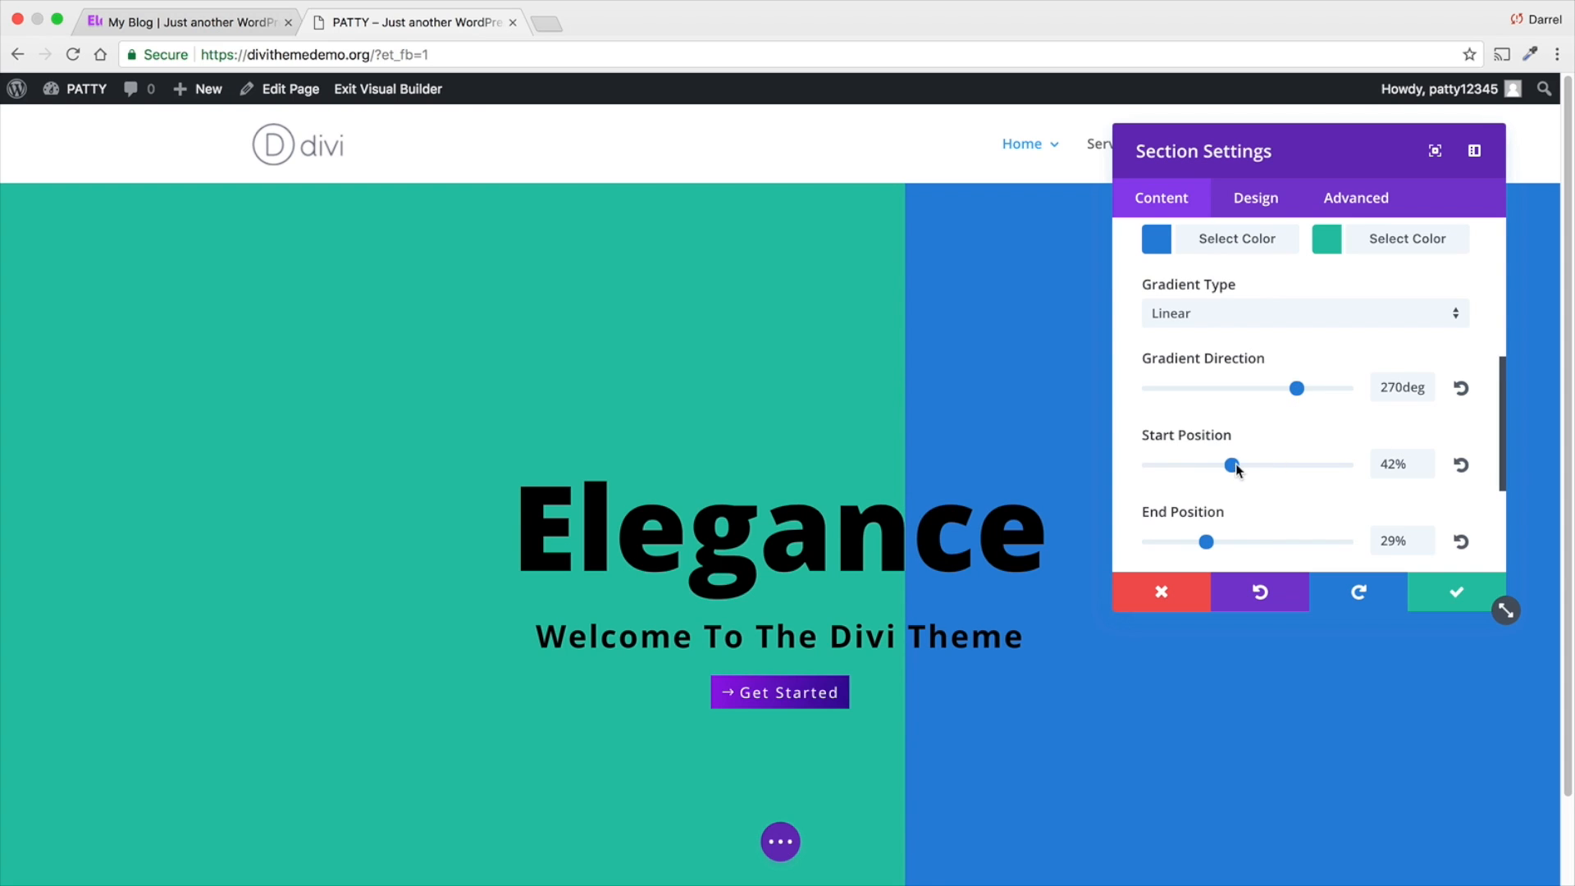
mouse_move(1237, 466)
mouse_down()
mouse_move(1220, 467)
mouse_move(1251, 468)
mouse_up()
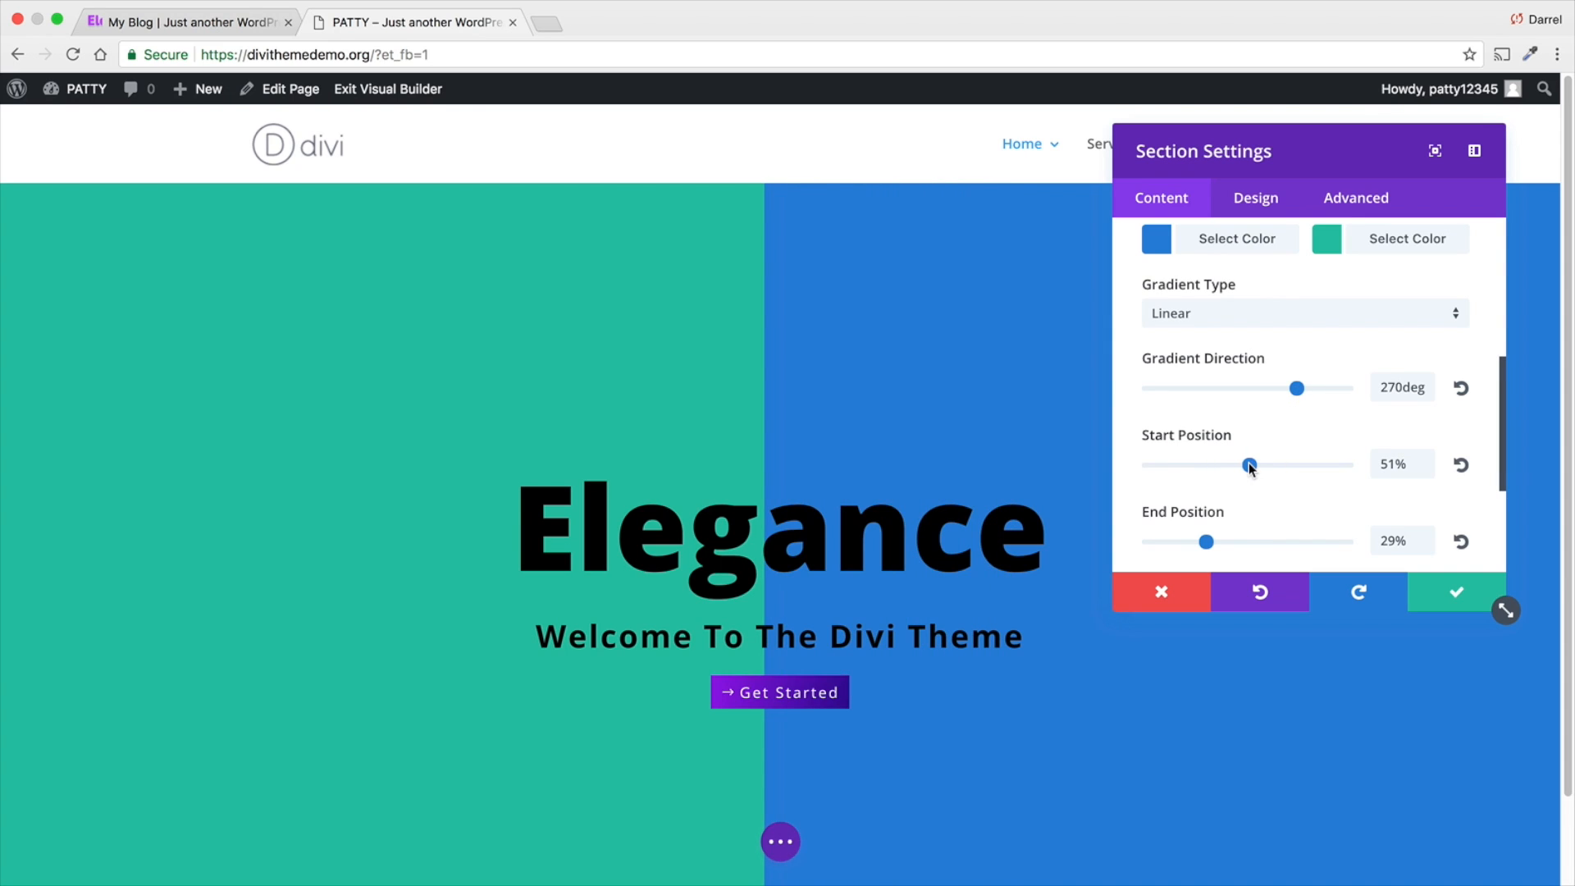
- Review the remaining gradient options and delete the section's background gradient
scroll(563, 458, down, 2)
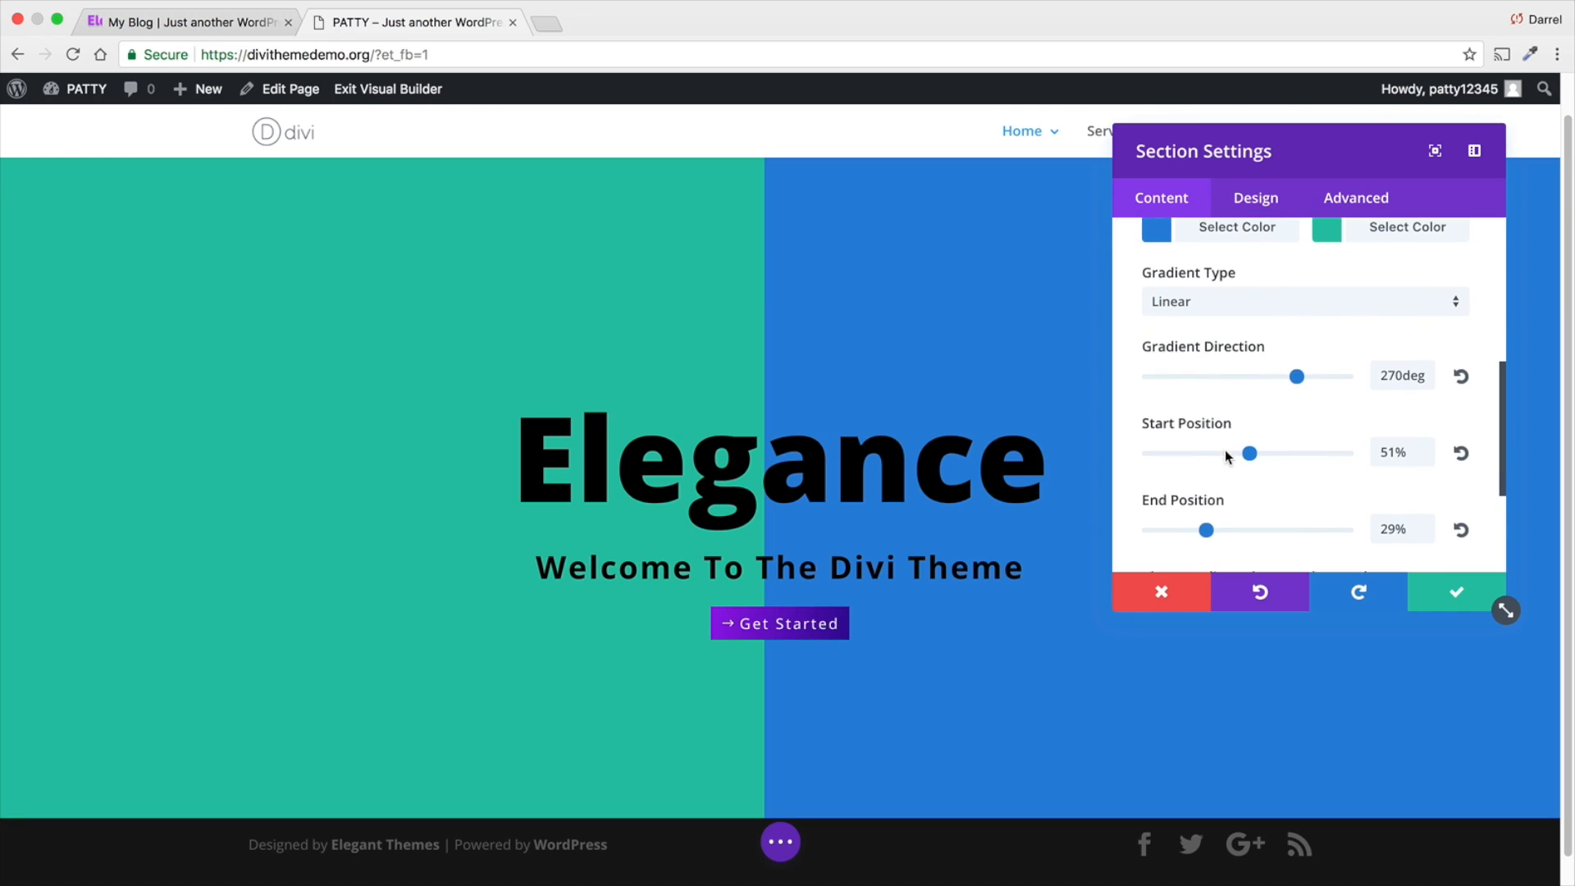
scroll(1227, 447, down, 2)
scroll(1210, 406, down, 3)
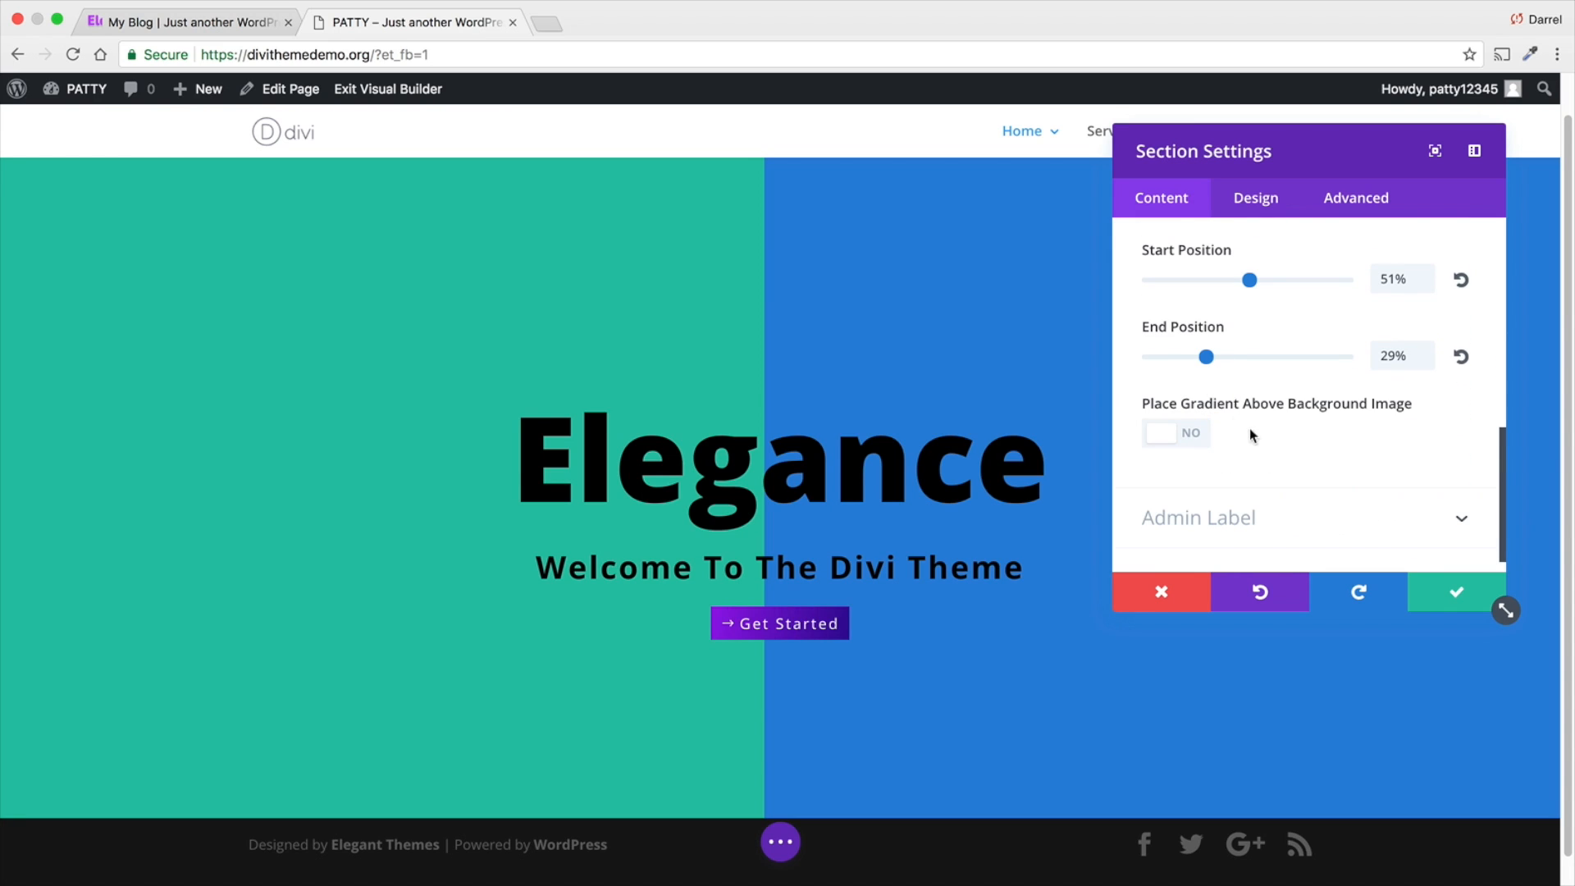
scroll(1214, 415, up, 10)
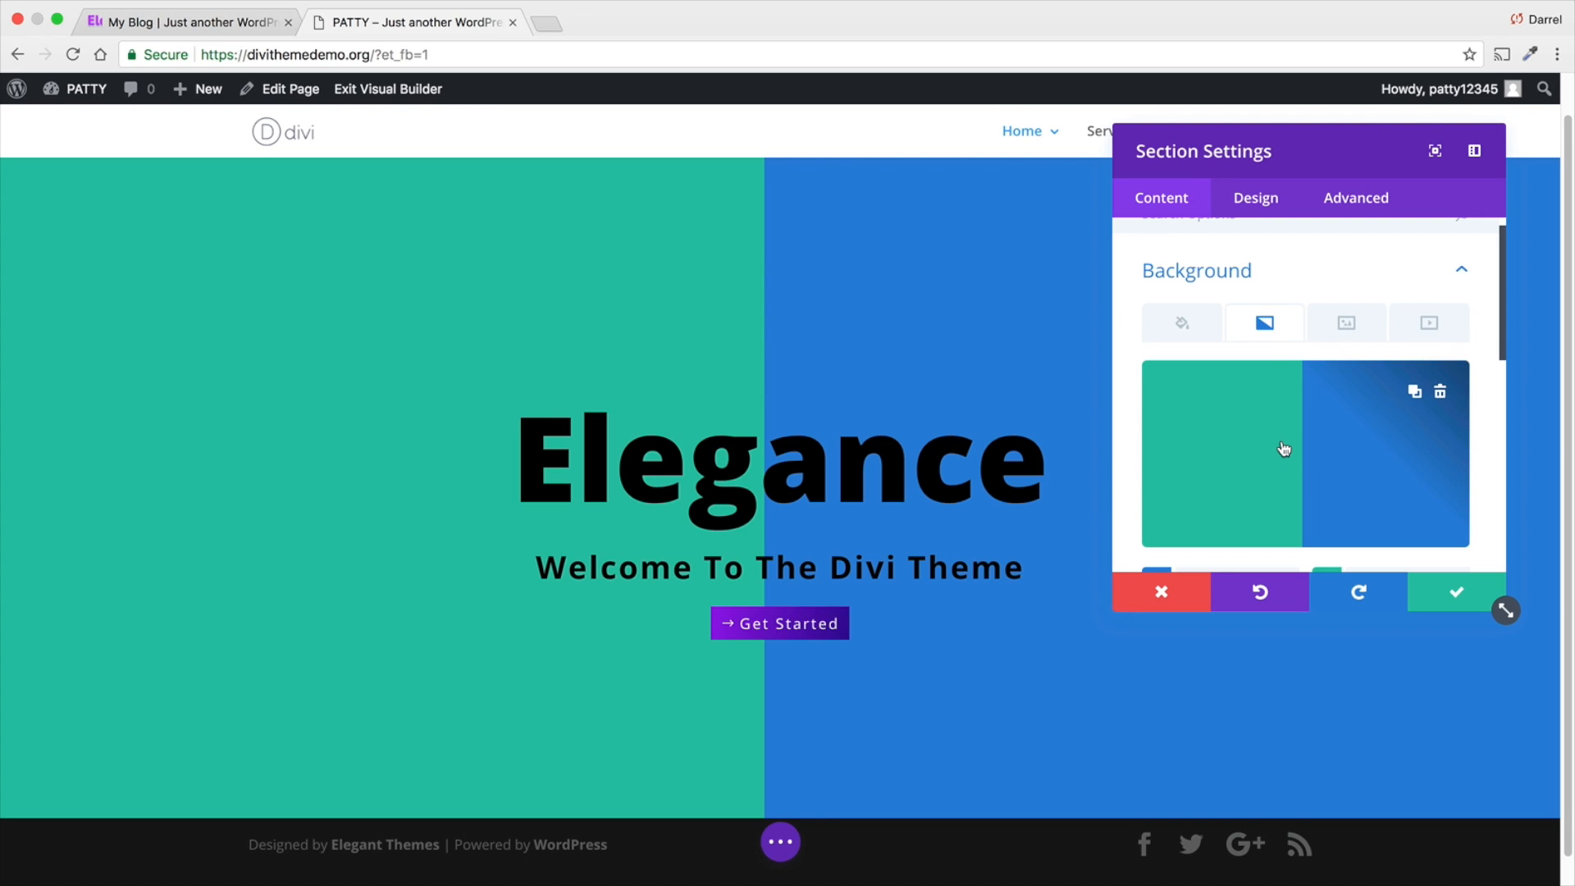
click(1440, 393)
- Open the background image chooser for the section
click(1344, 323)
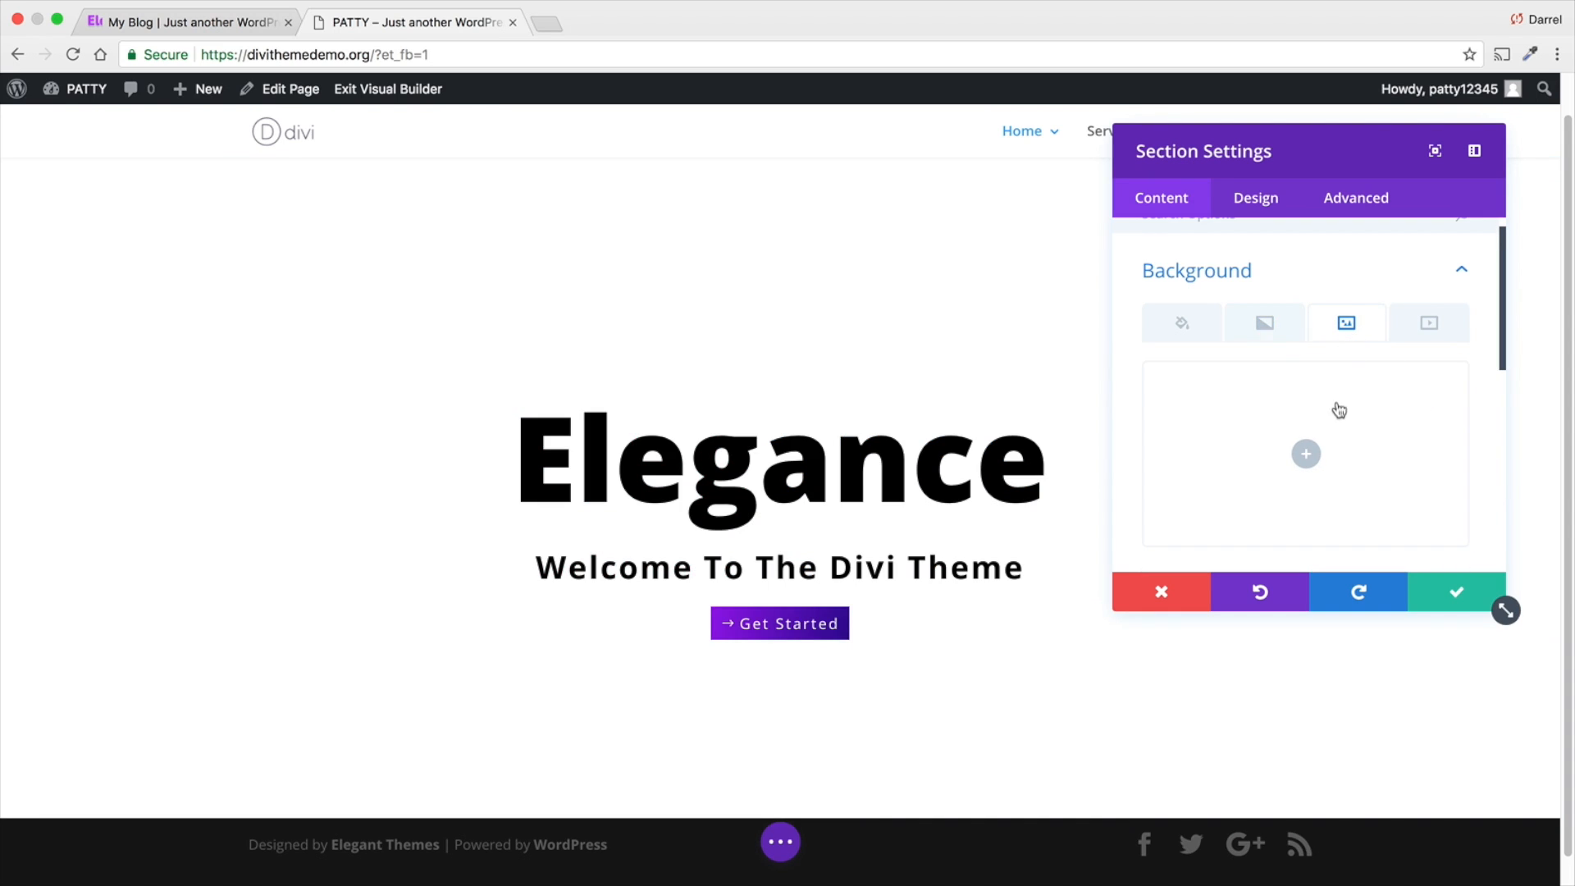
click(1308, 455)
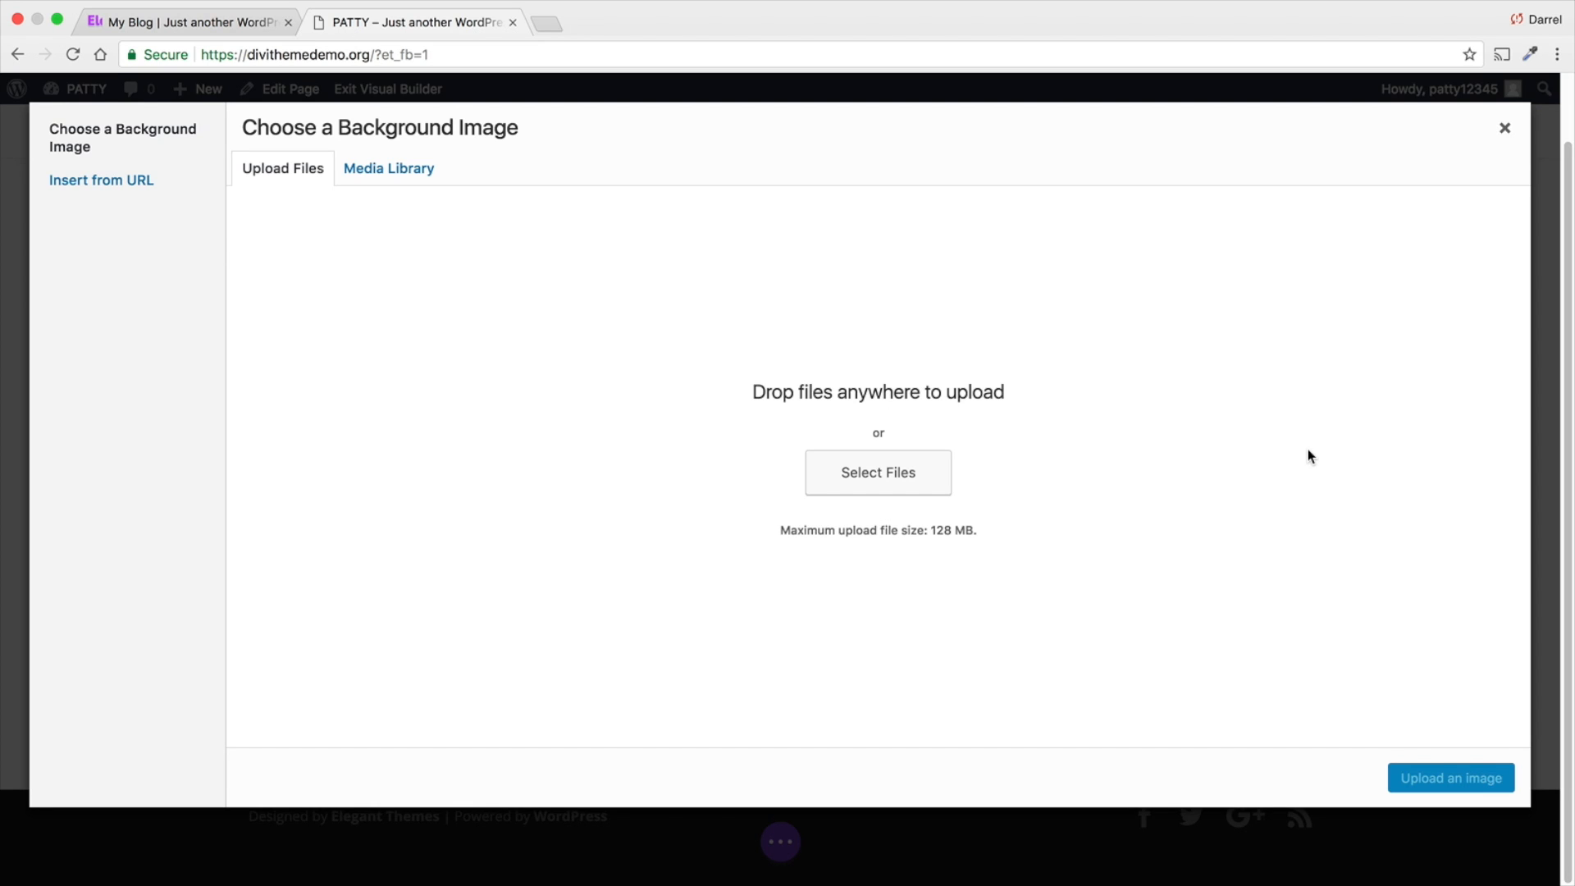
- Open unsplash.com in a new browser tab and browse its trending free photos
click(546, 26)
text(uns)
key(Return)
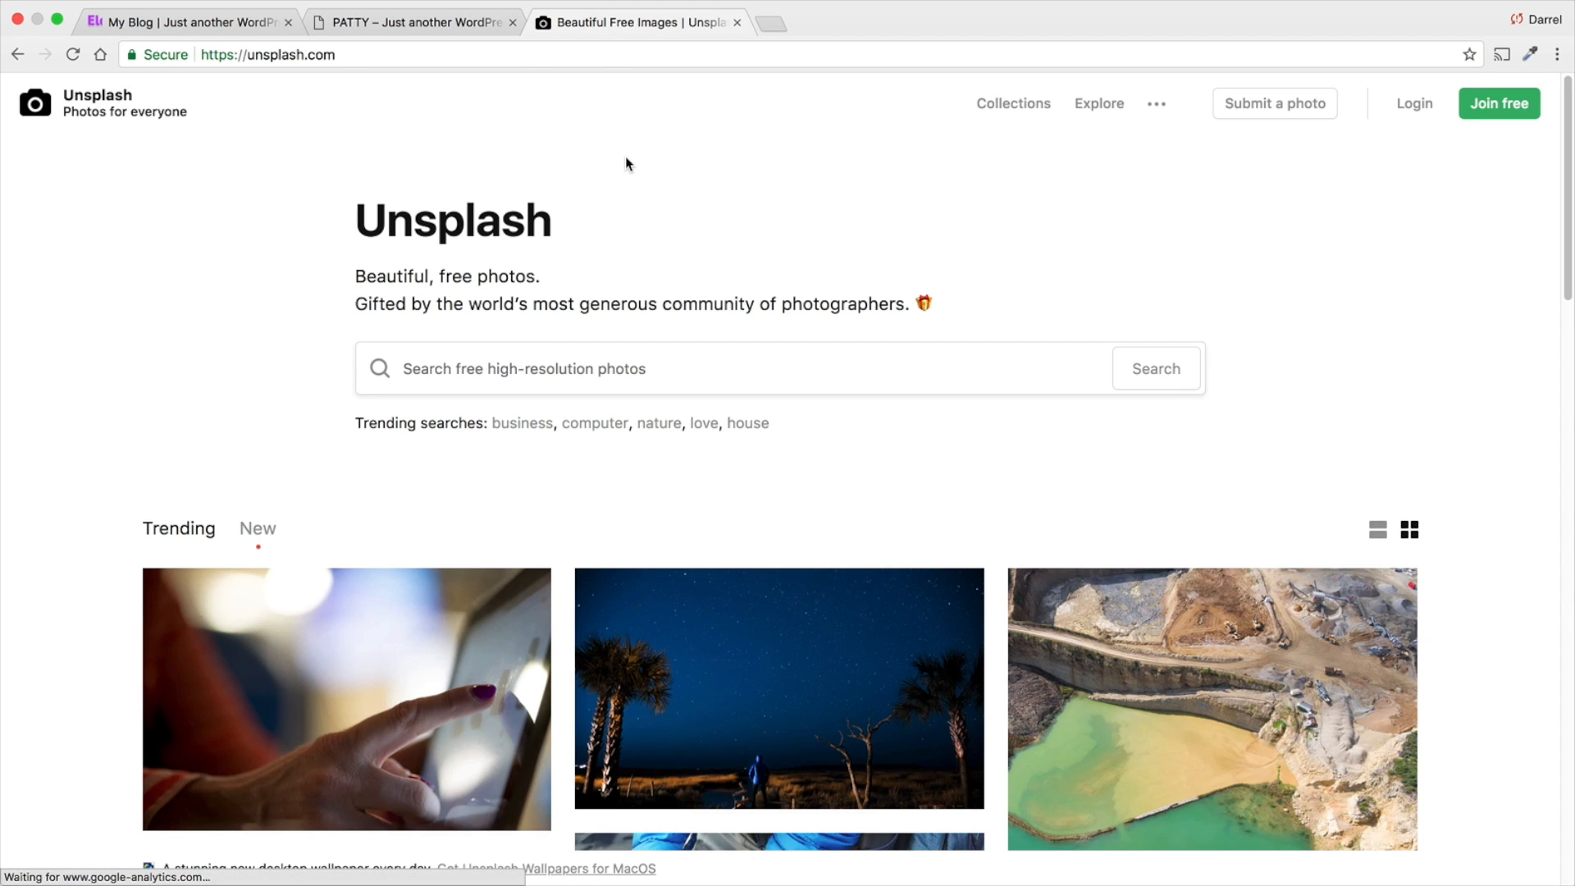
scroll(651, 309, down, 5)
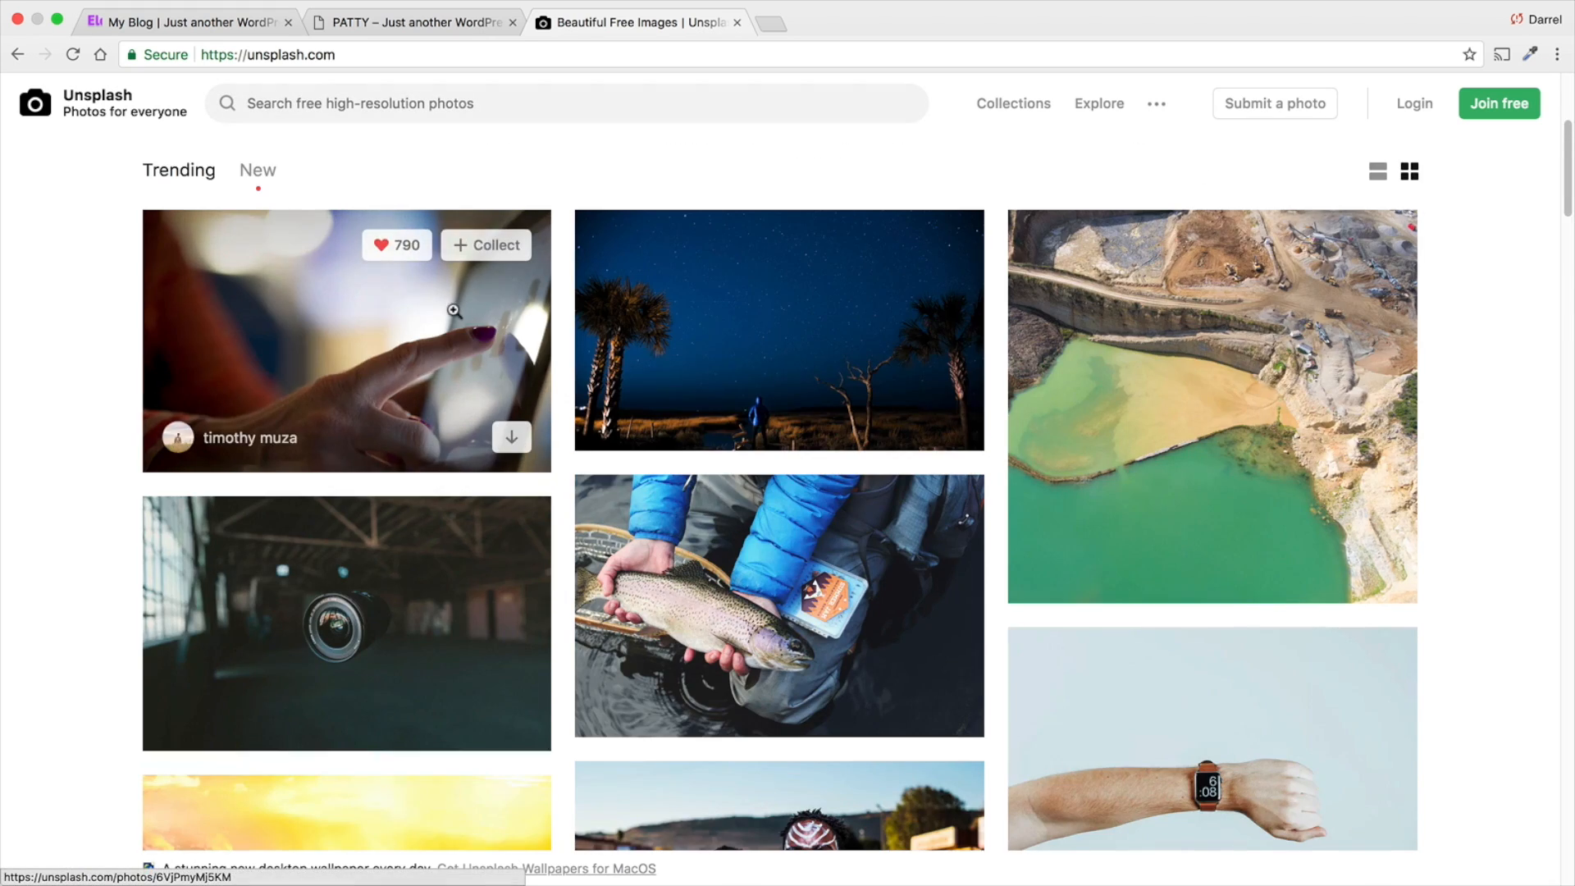
scroll(454, 311, down, 10)
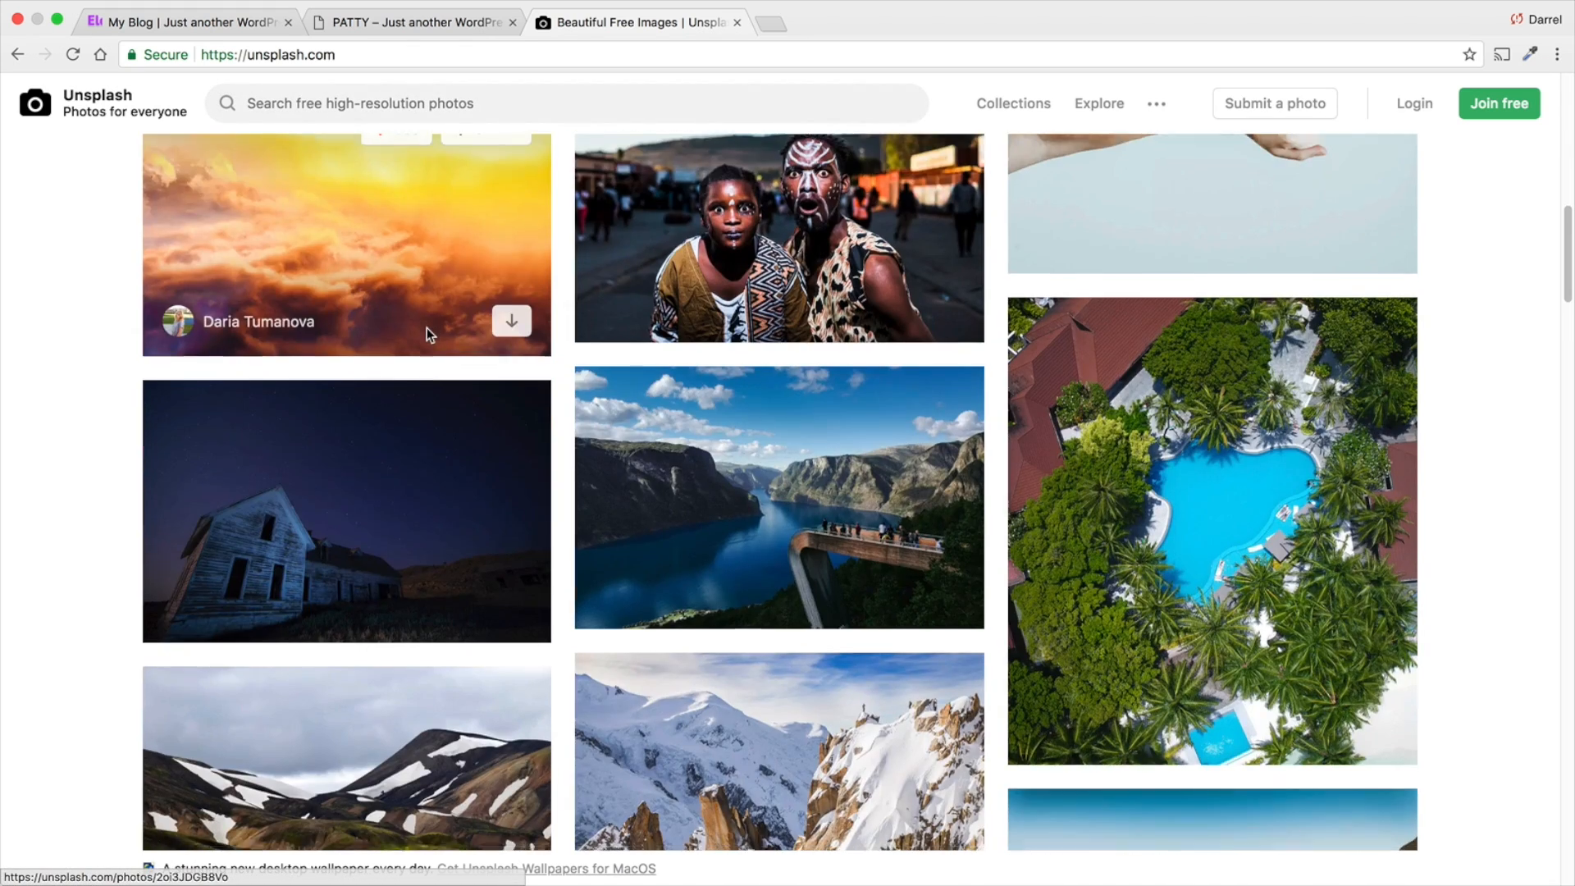
- Search Unsplash for "night sky" and look through the photos for a possible background
scroll(426, 327, up, 15)
click(486, 385)
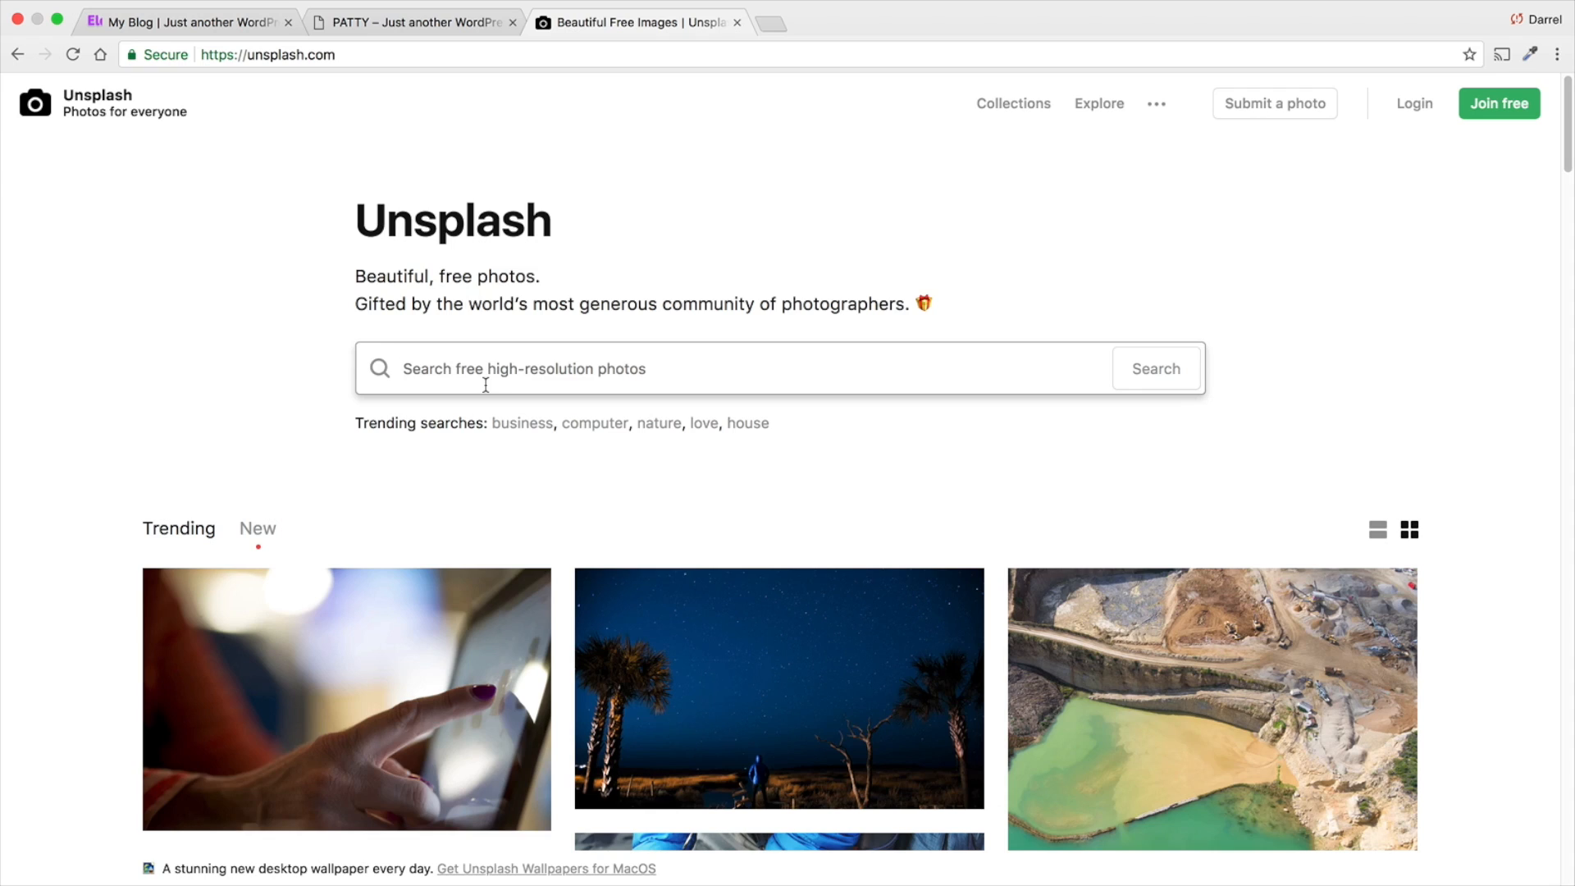
text(night skyt)
key(Return)
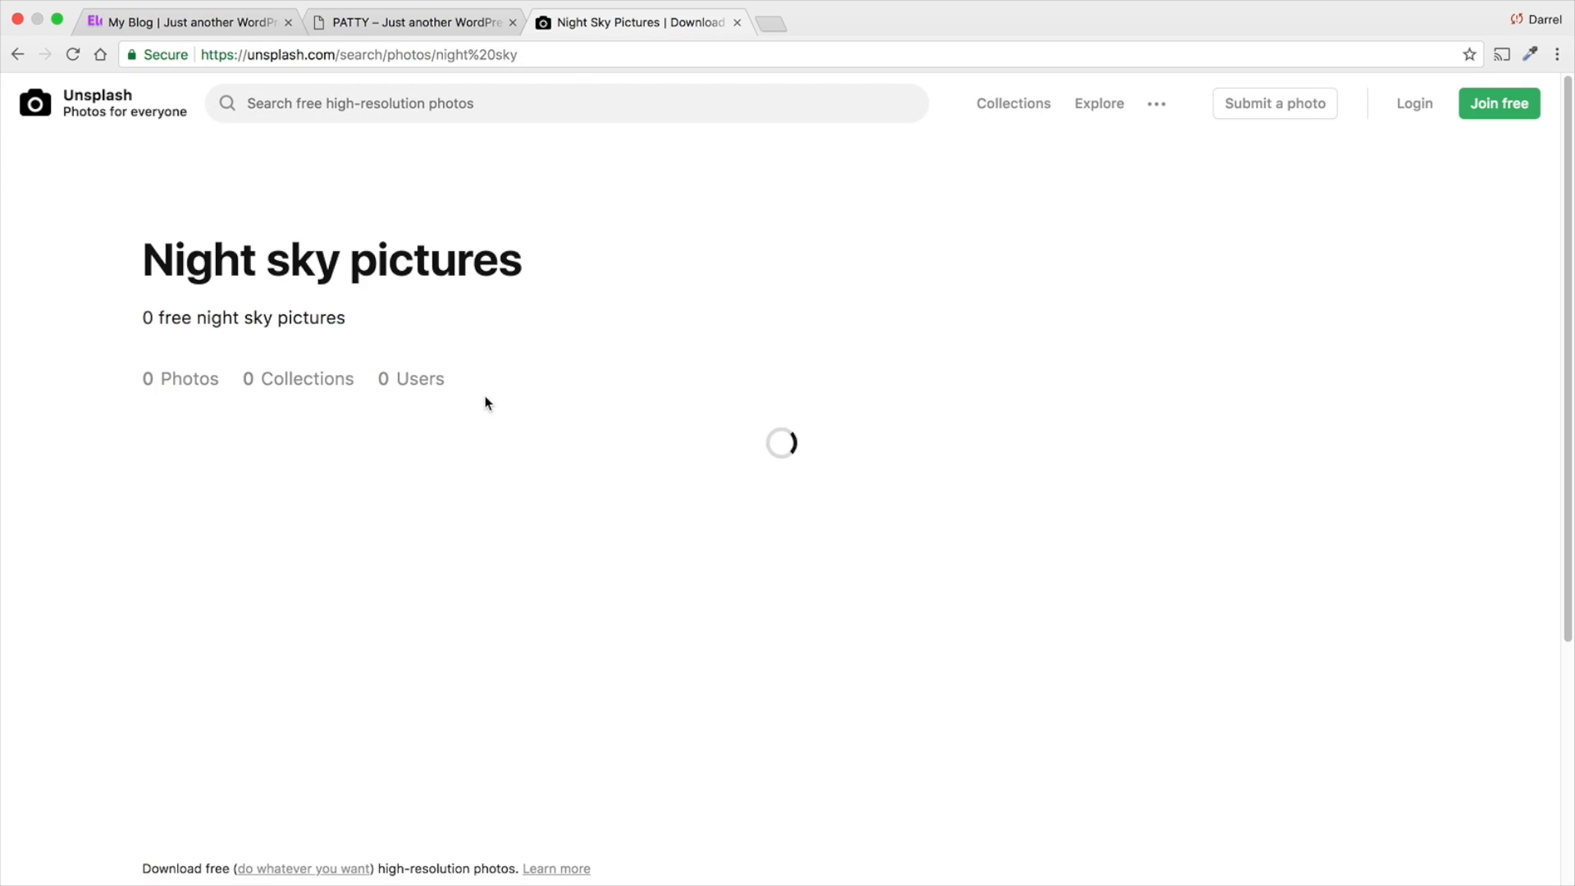
scroll(716, 389, down, 10)
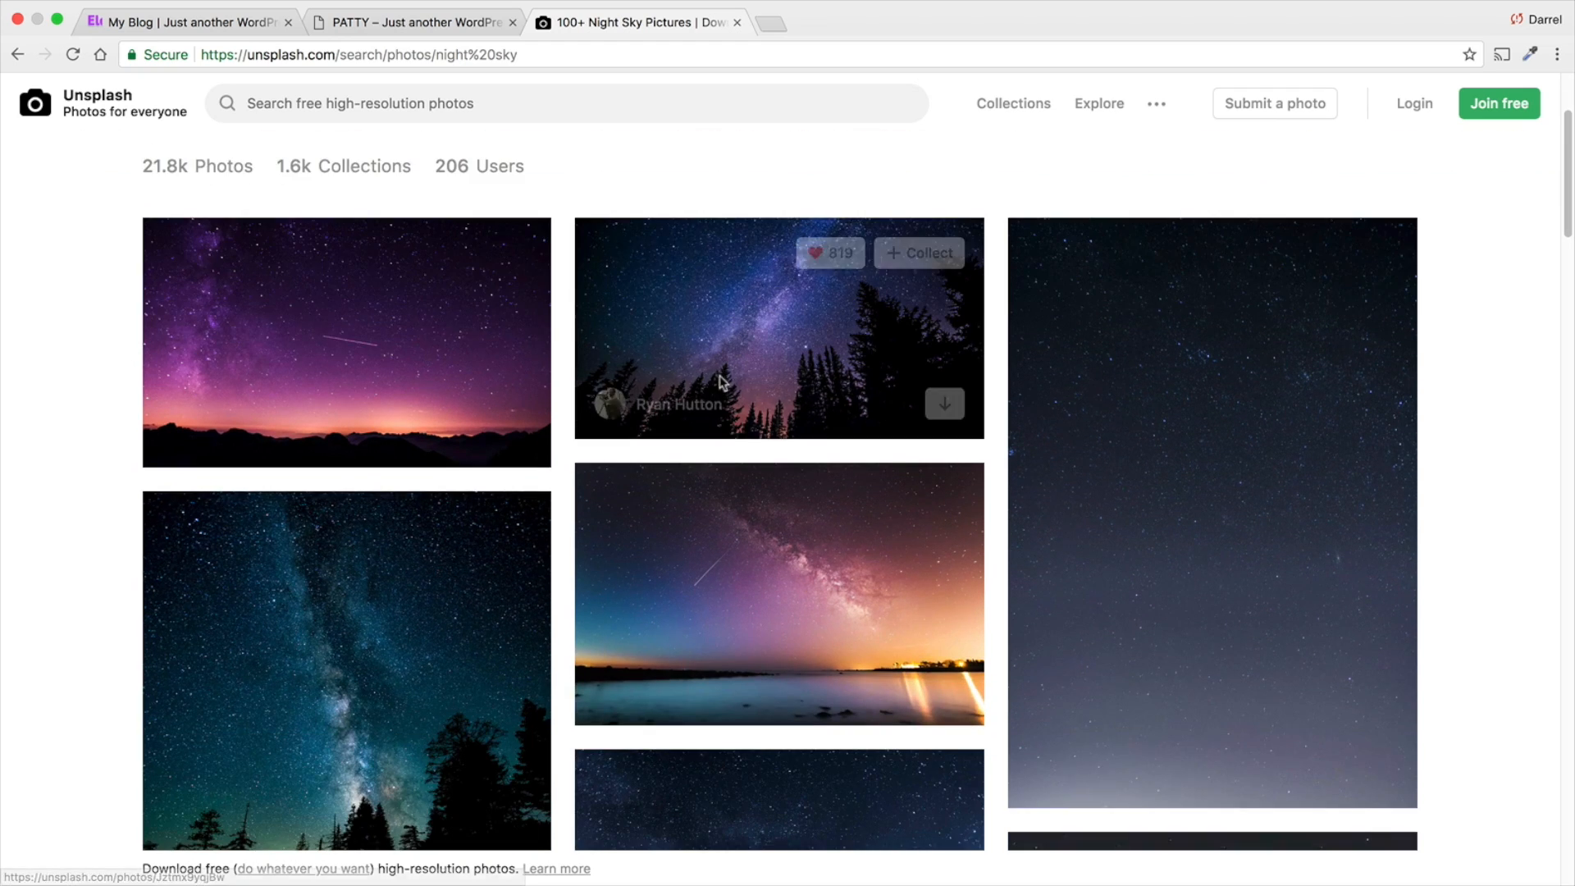
scroll(720, 378, down, 12)
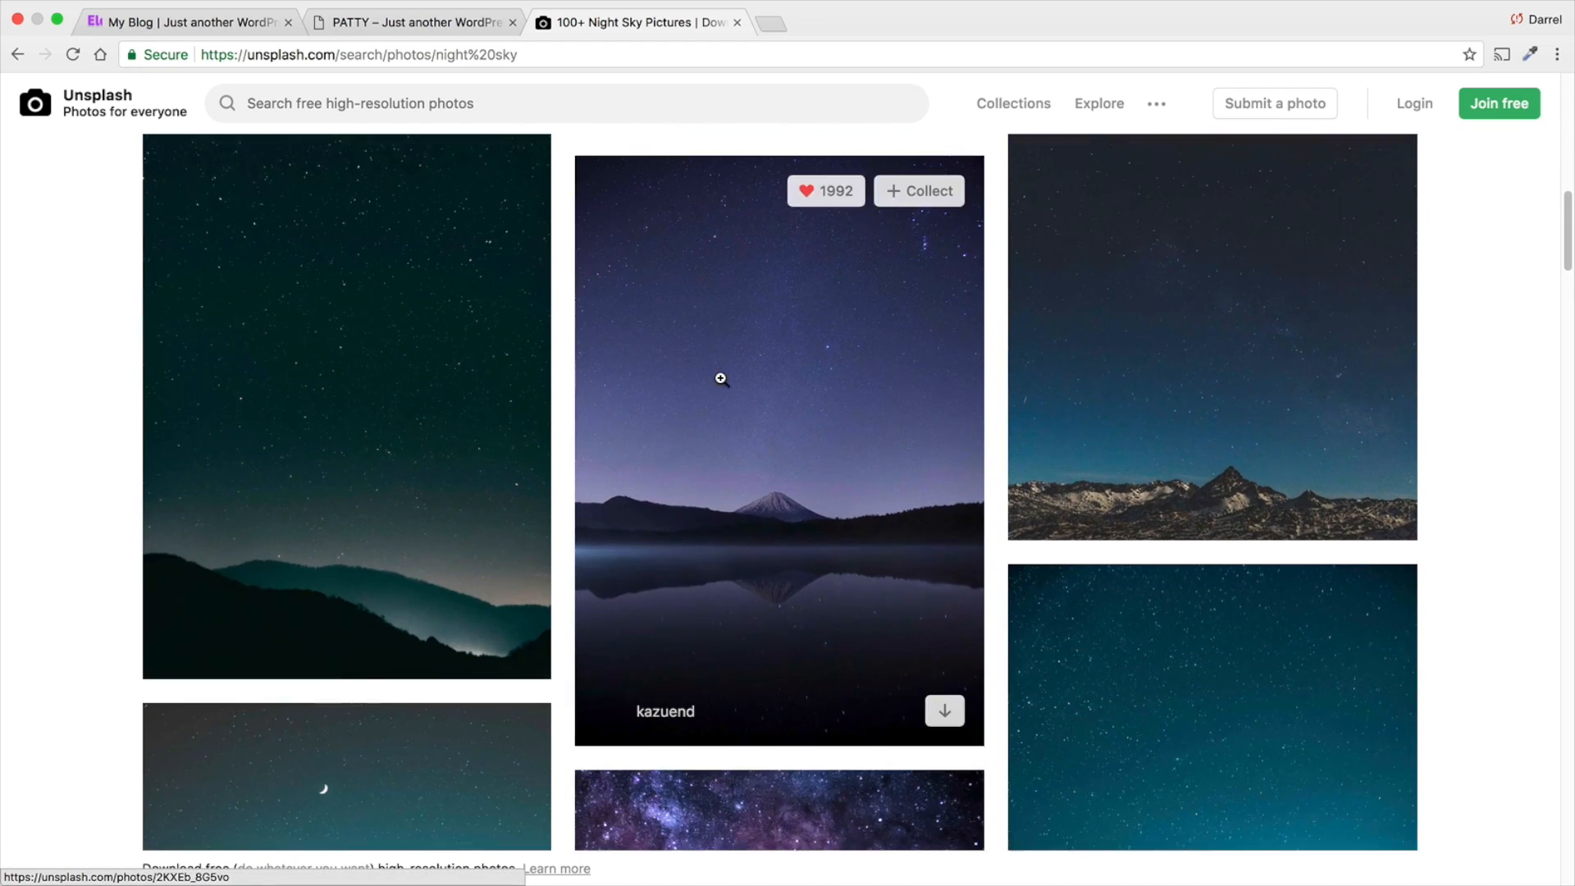
scroll(720, 379, down, 15)
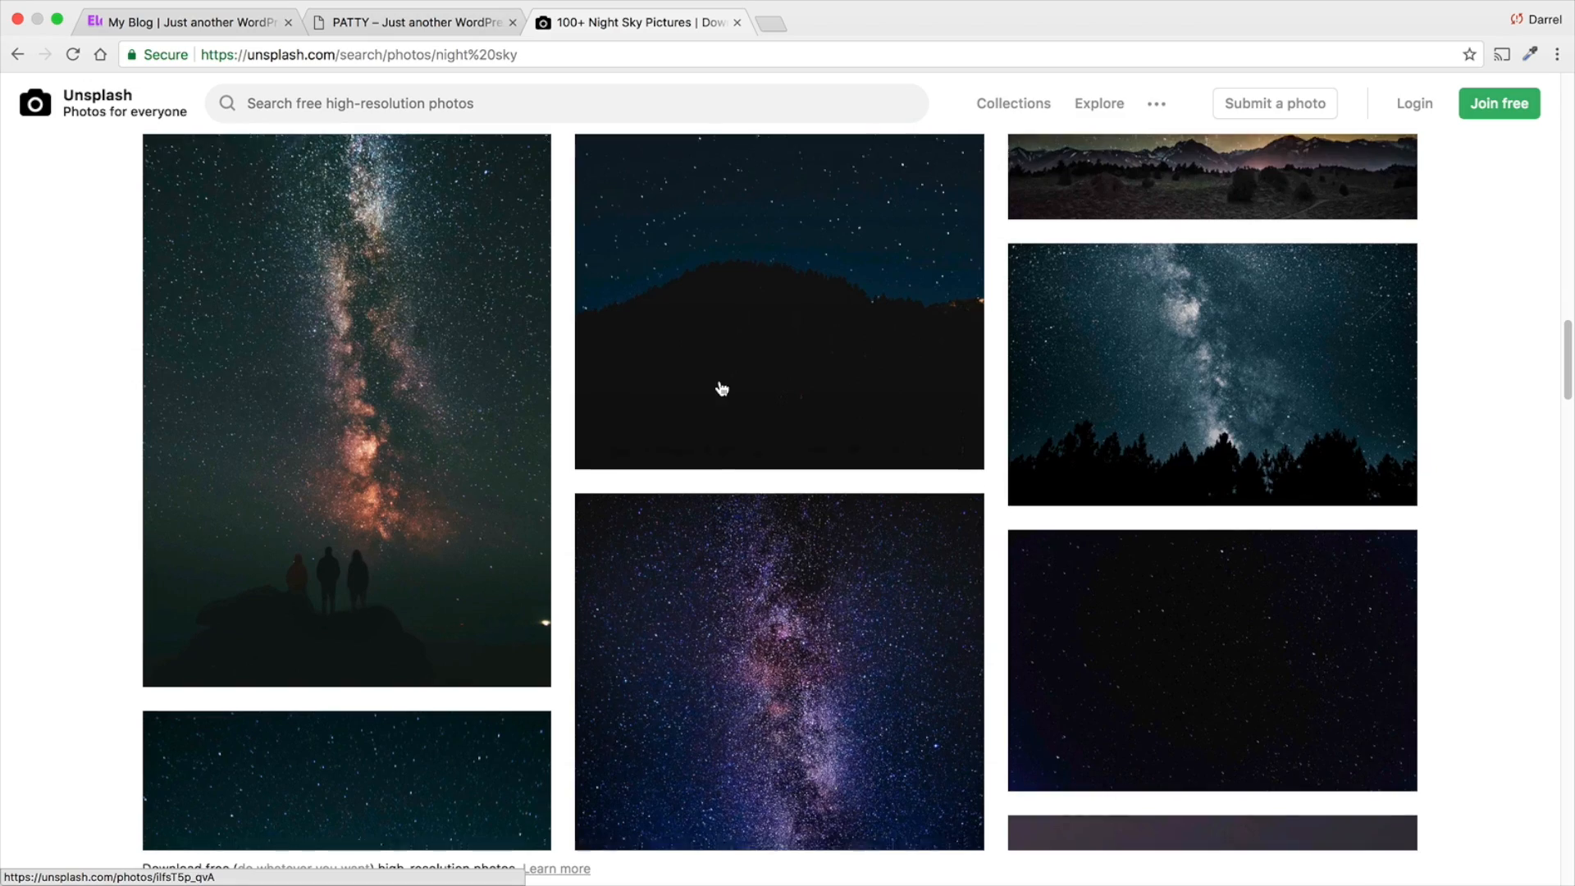
scroll(720, 378, down, 15)
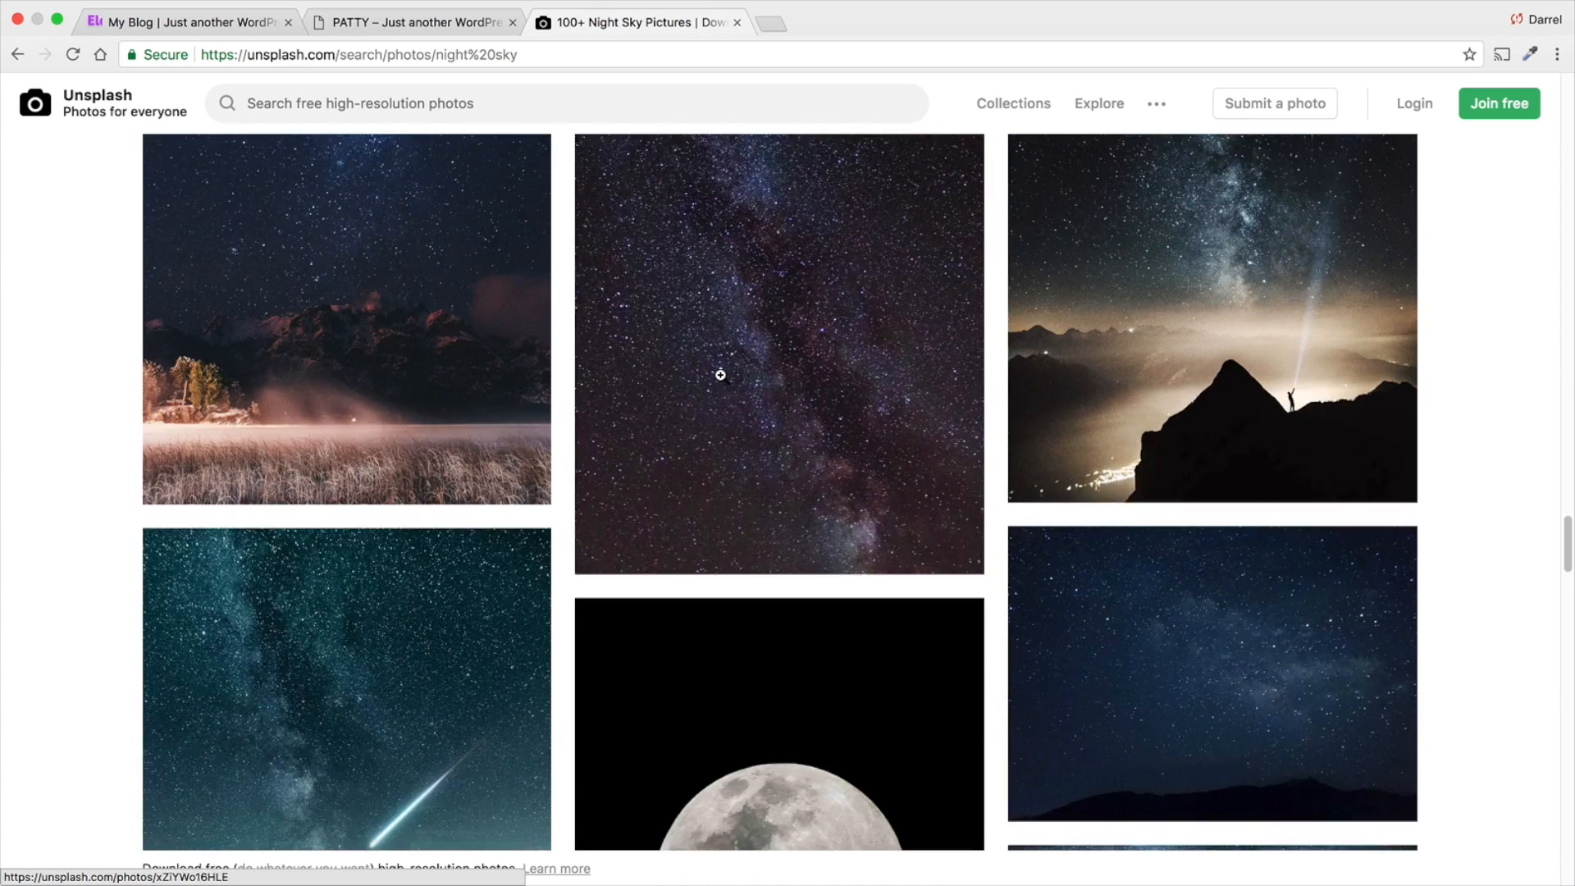
scroll(720, 375, down, 10)
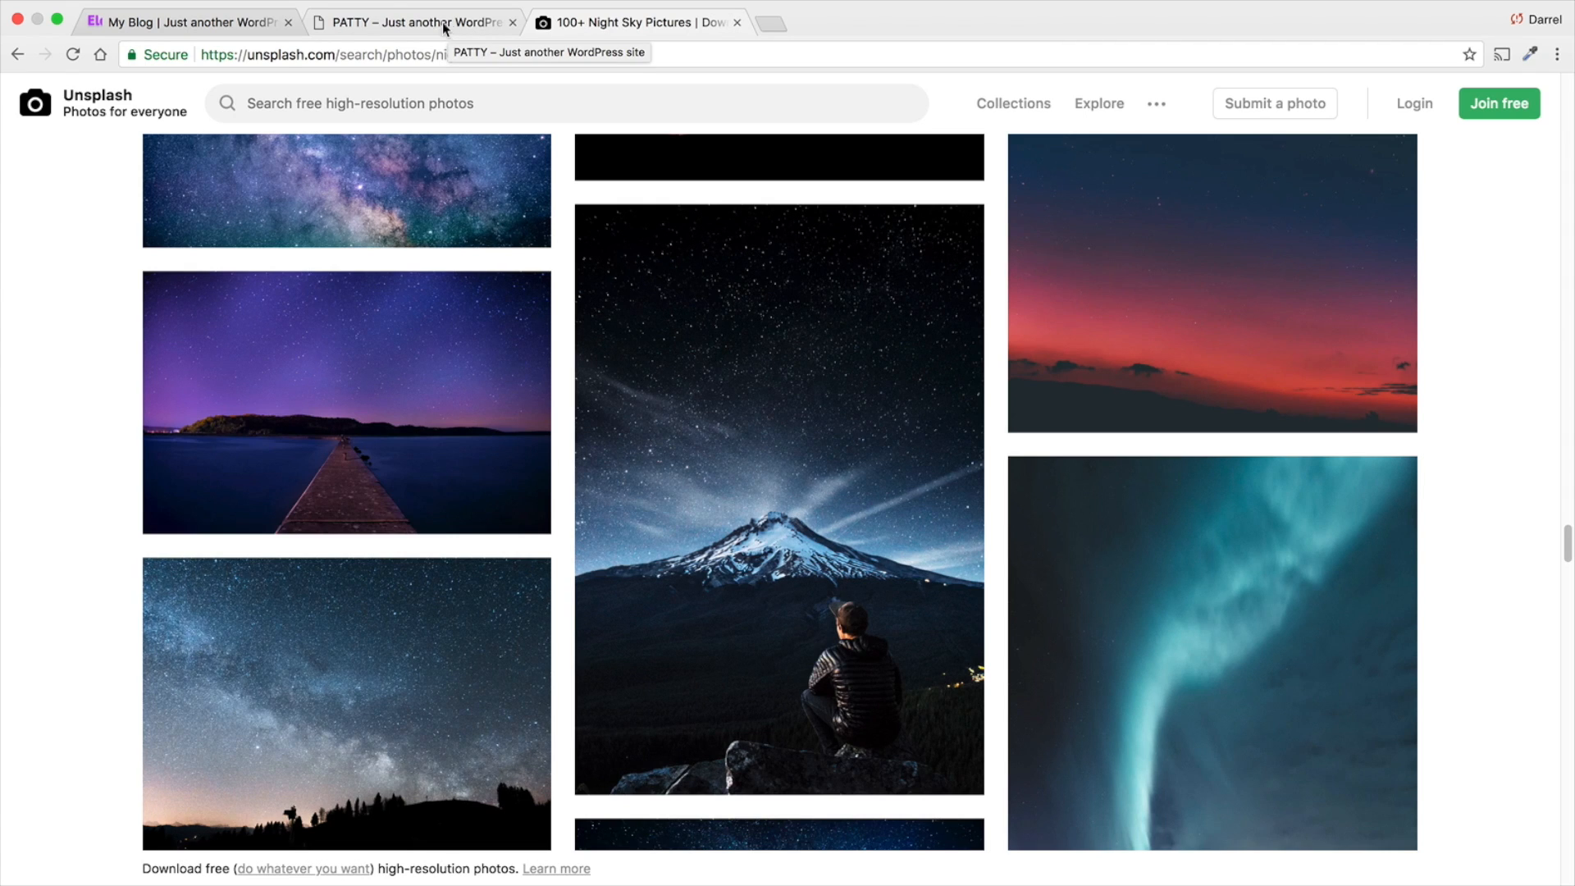
- Look at the finished Elegance site's hero background for reference, and return to the background image chooser
click(238, 23)
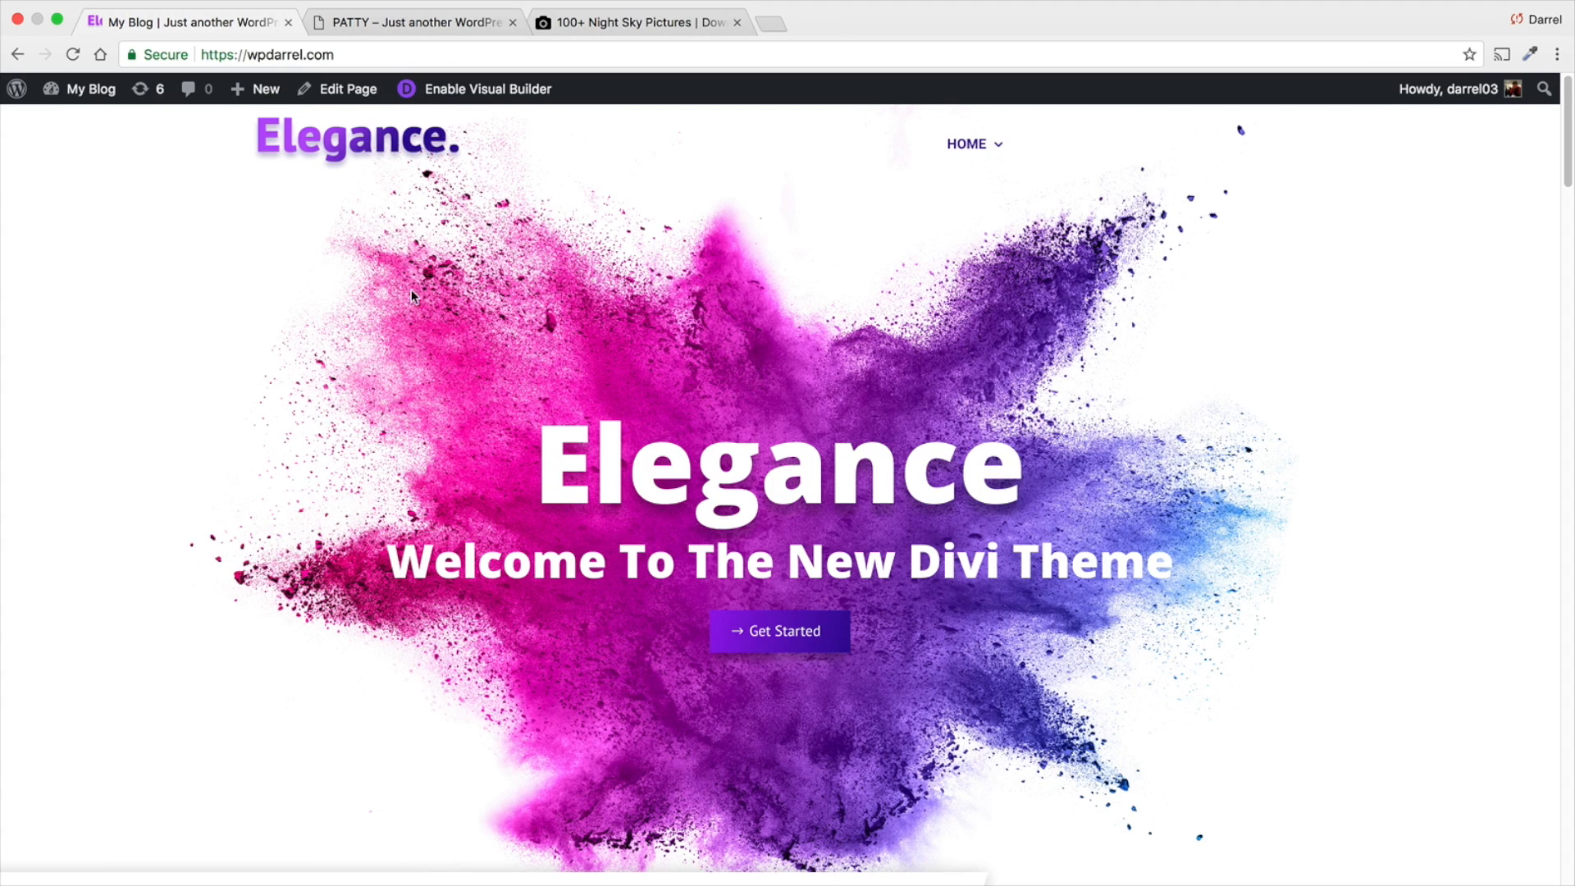
click(366, 24)
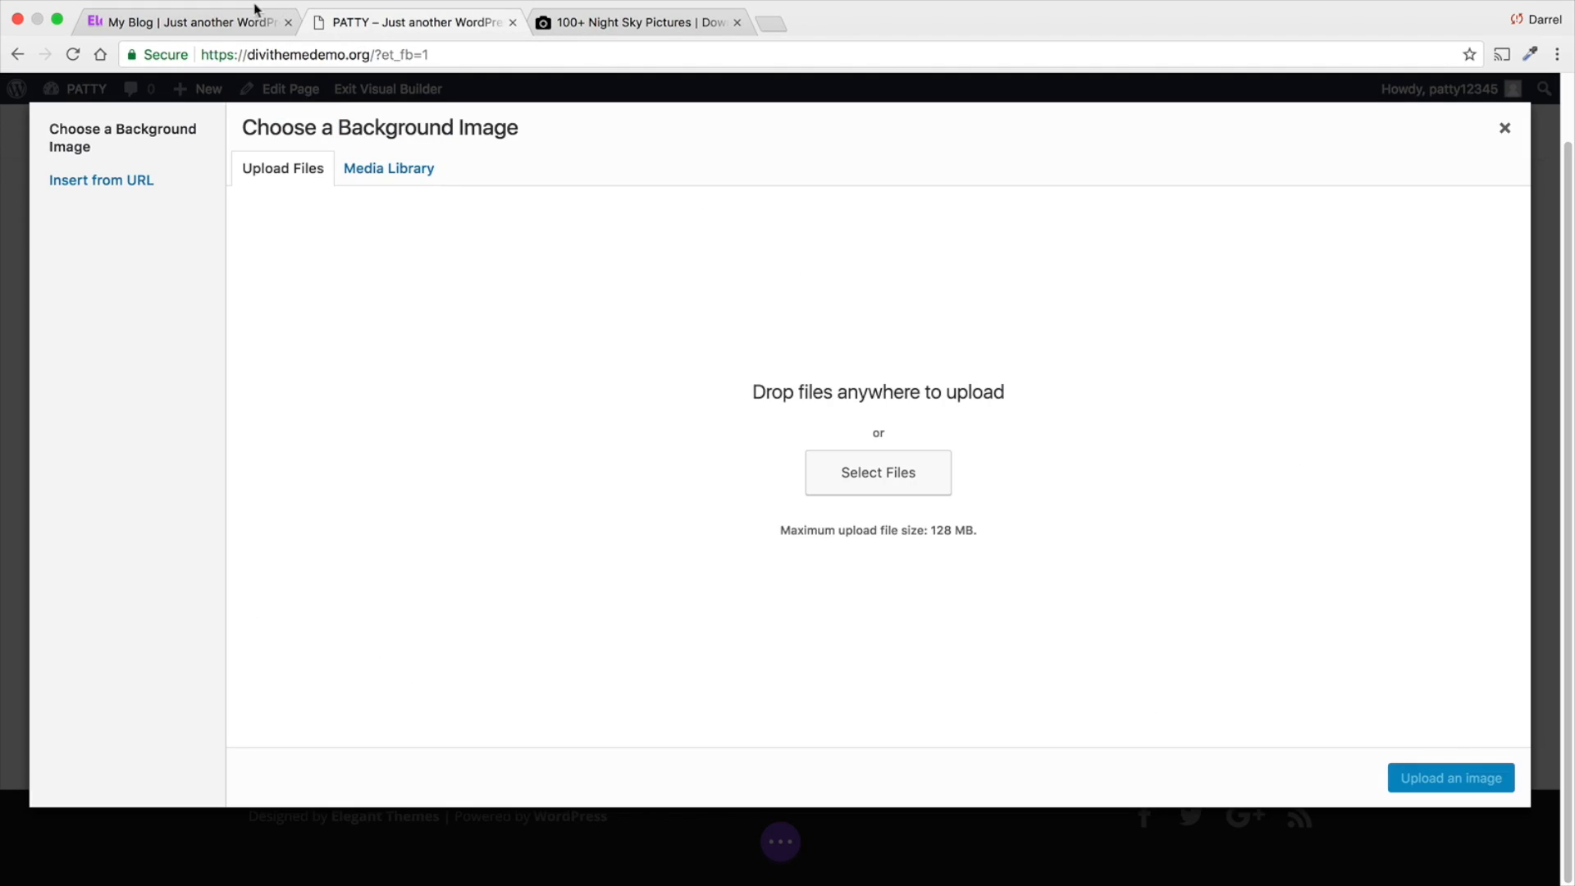
click(218, 23)
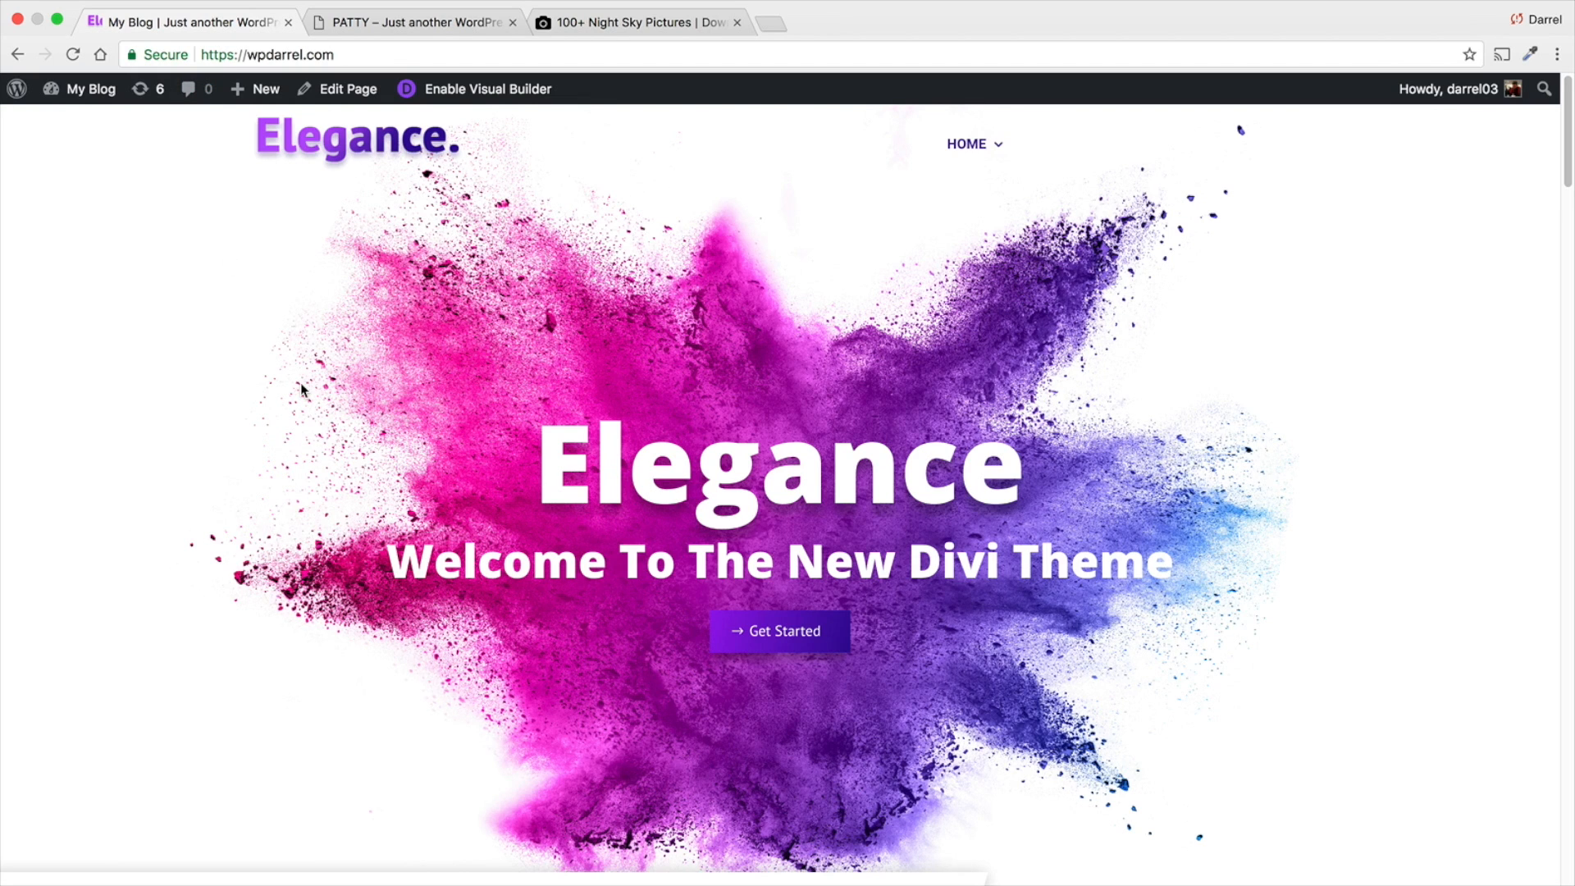
click(366, 23)
- Upload all the files from the desktop's Images folder to the media library
click(414, 170)
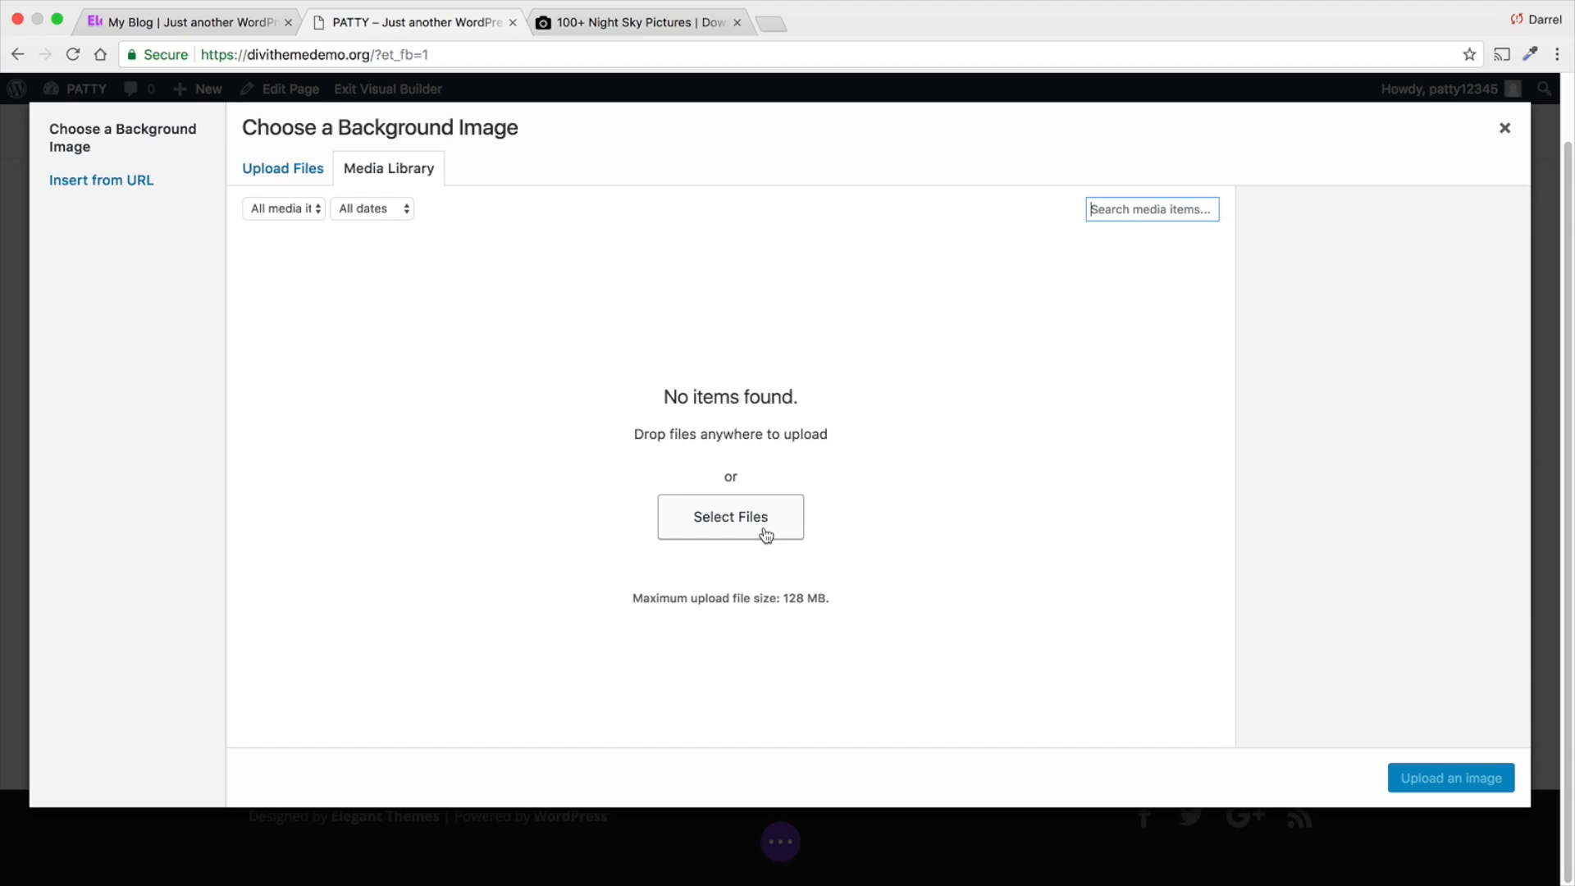
click(765, 535)
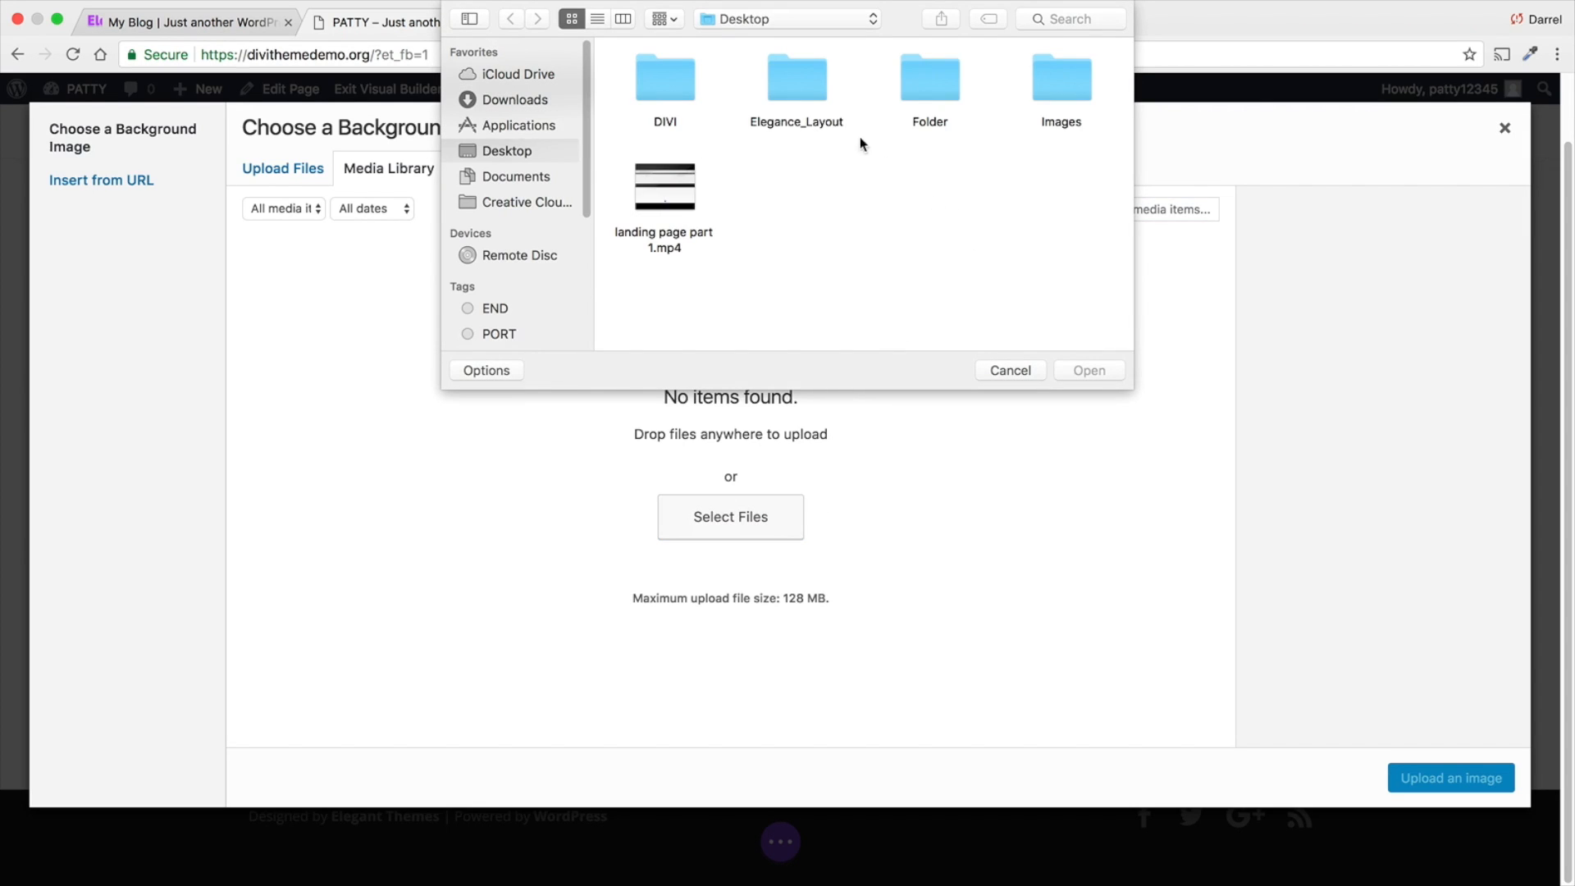
double_click(1066, 82)
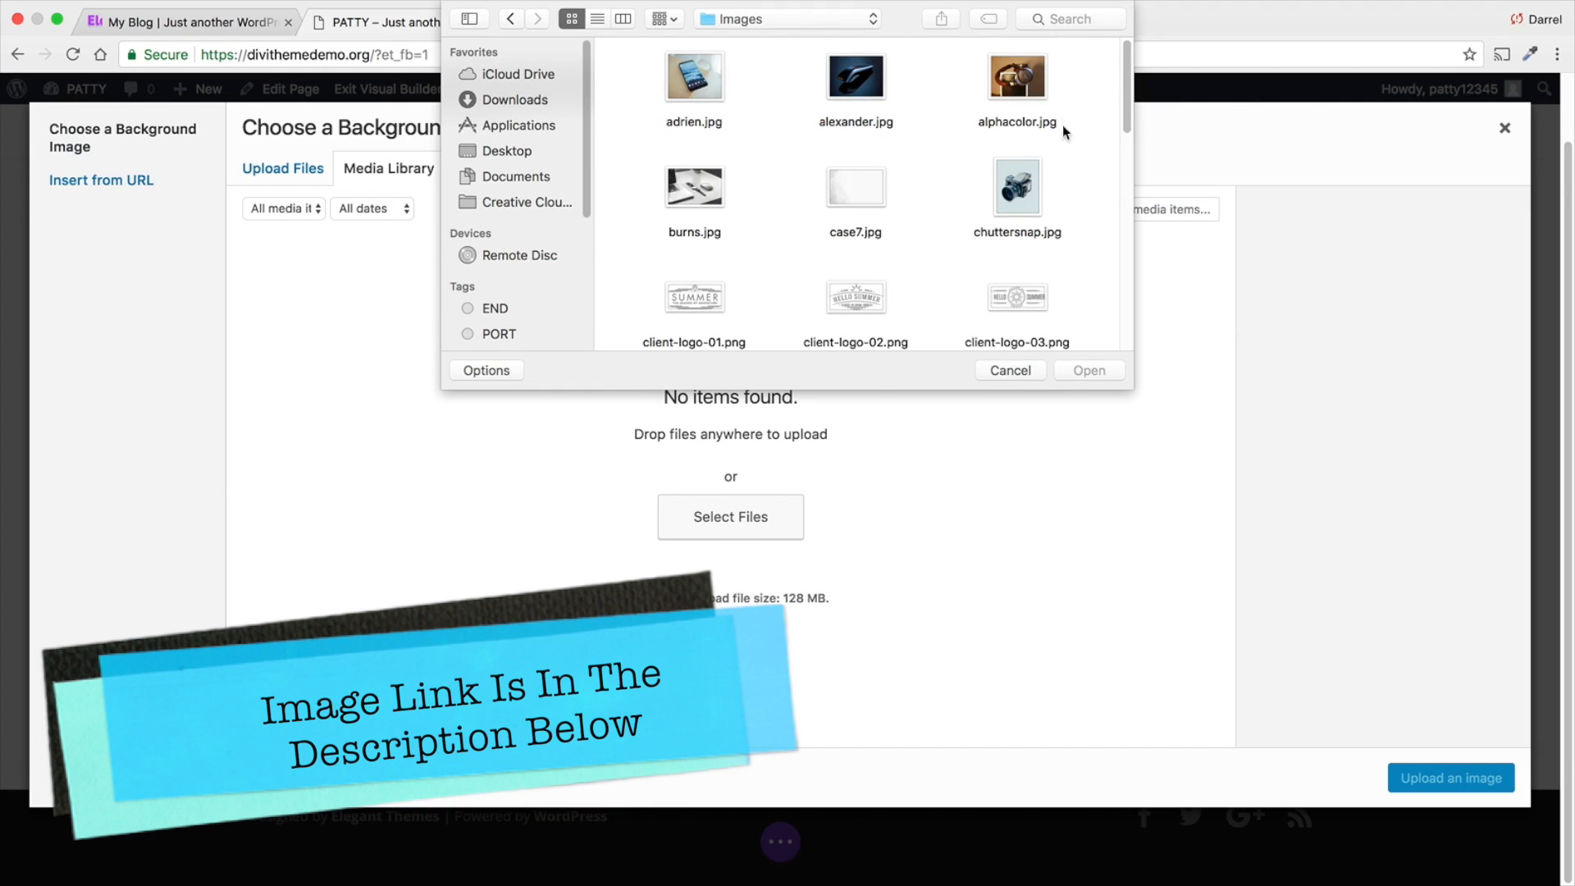
drag(1101, 74, 632, 331)
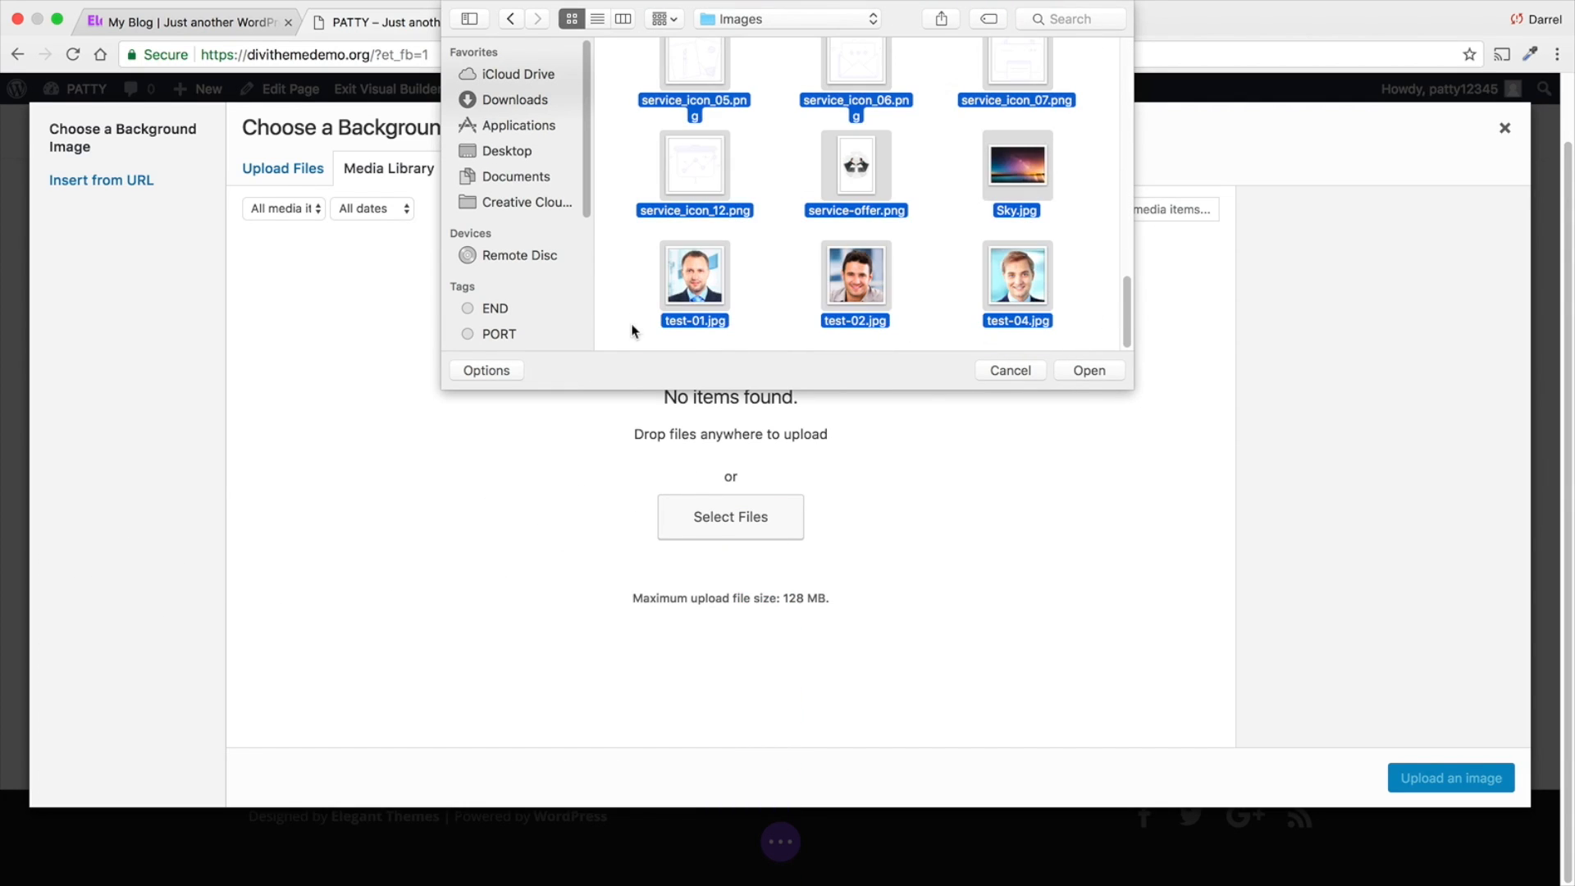
click(1087, 371)
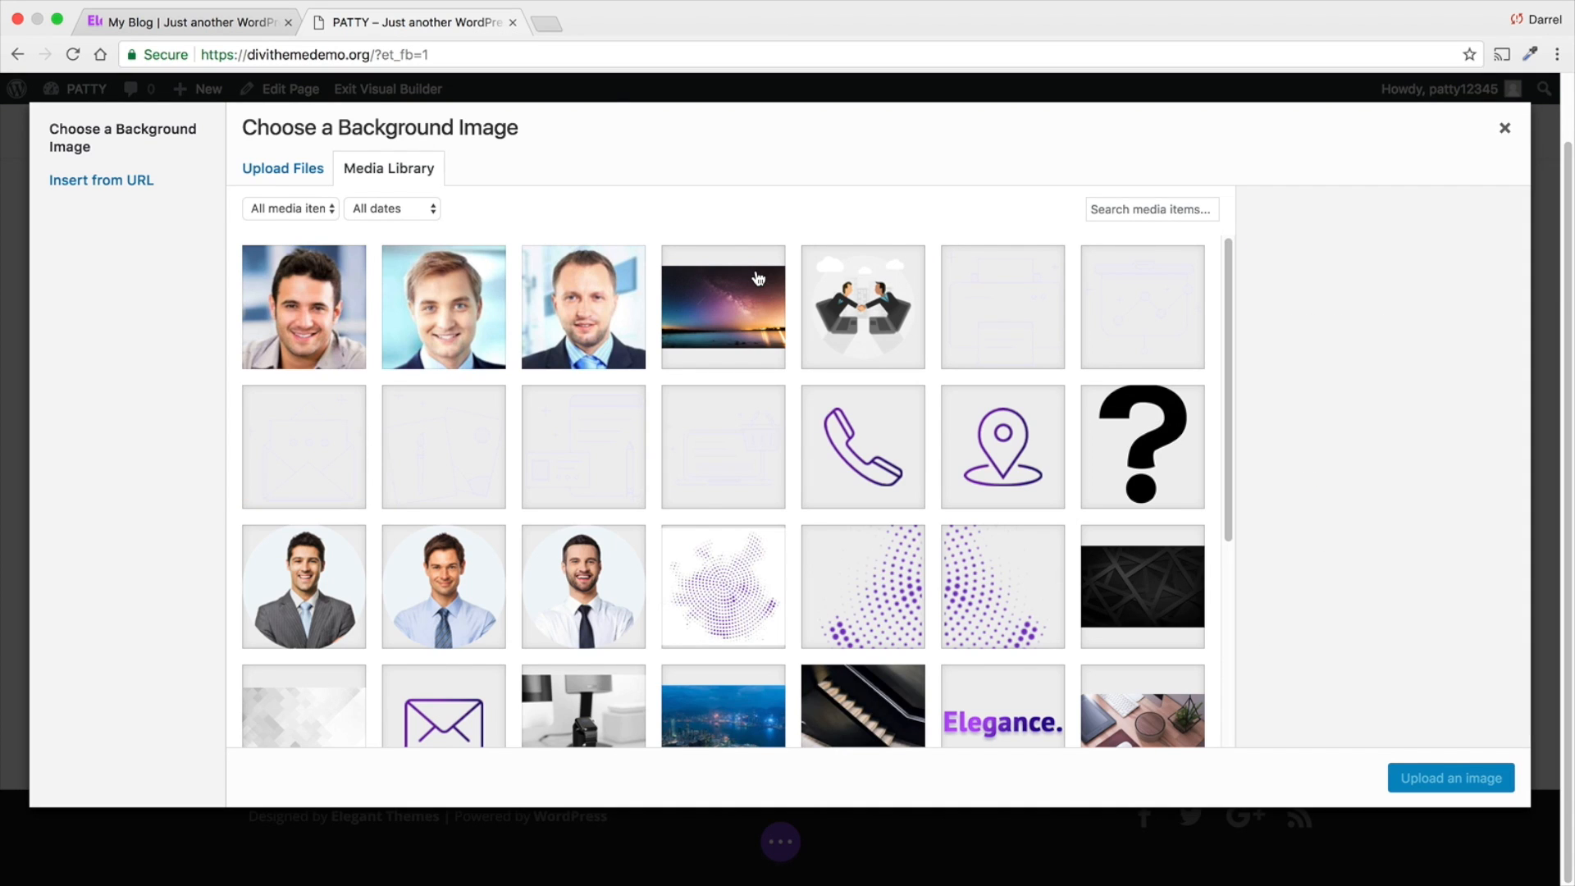
- Try Hong-Kong-China-2.jpg from the media library as the section's background image
scroll(760, 274, down, 3)
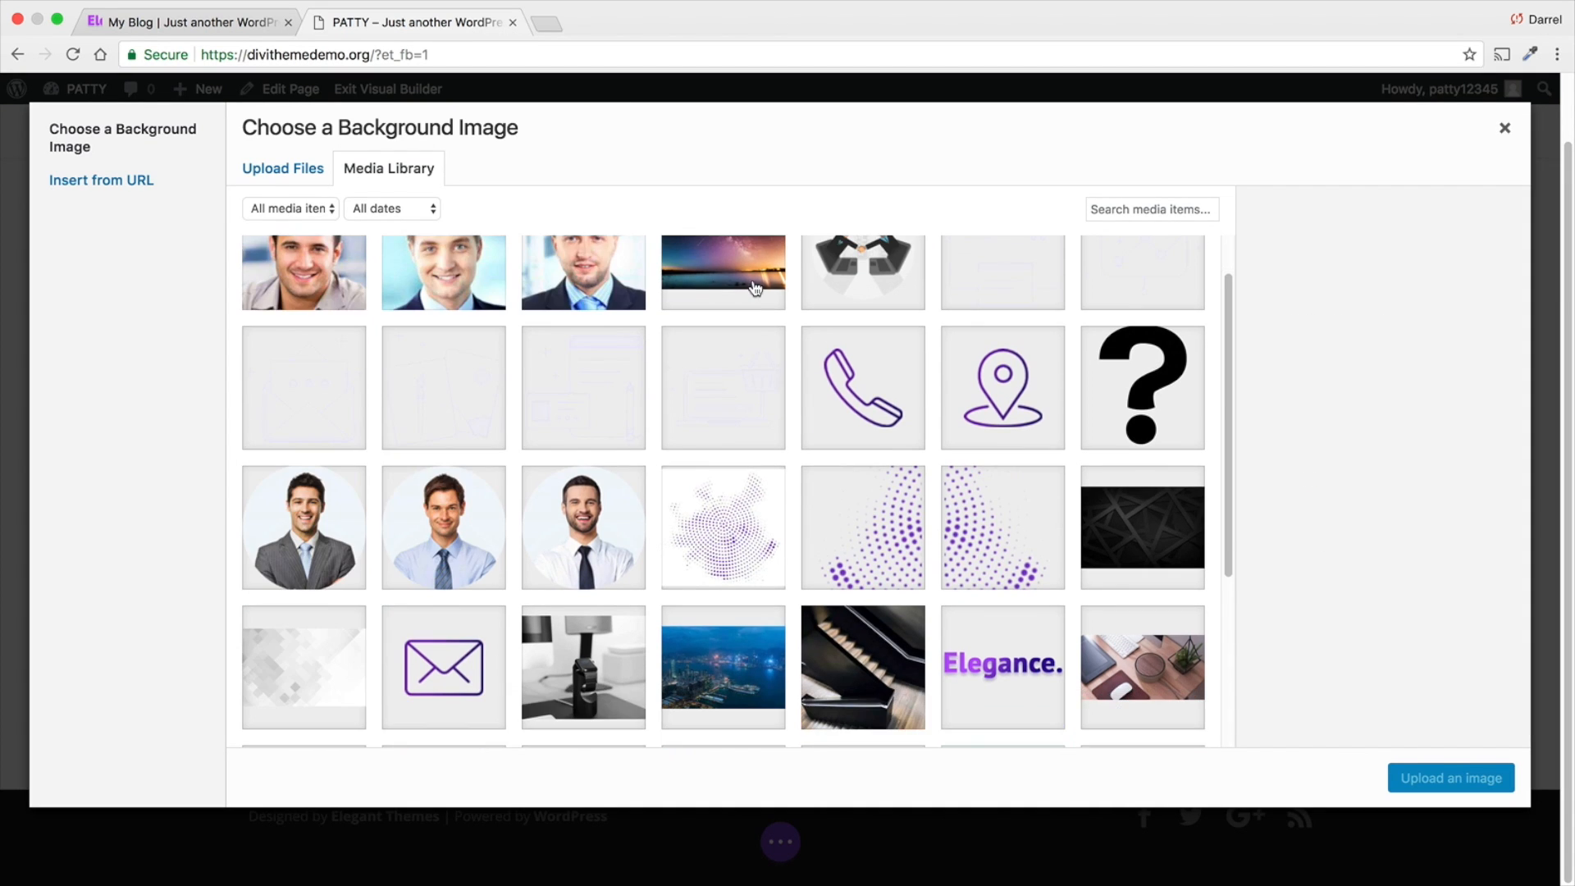
scroll(745, 409, down, 1)
click(738, 533)
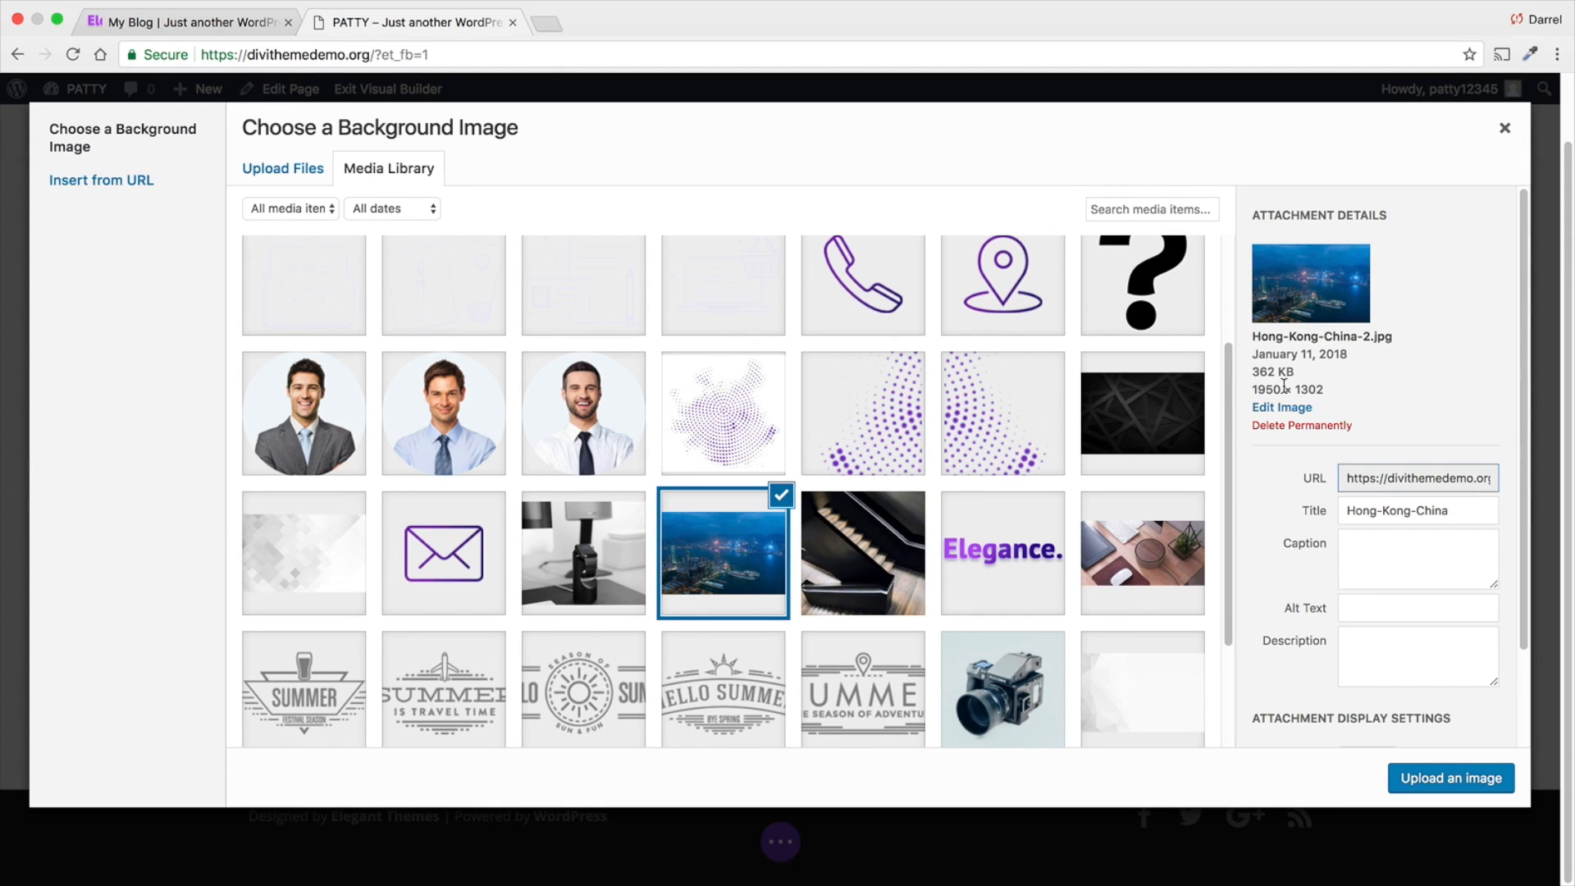
click(1447, 780)
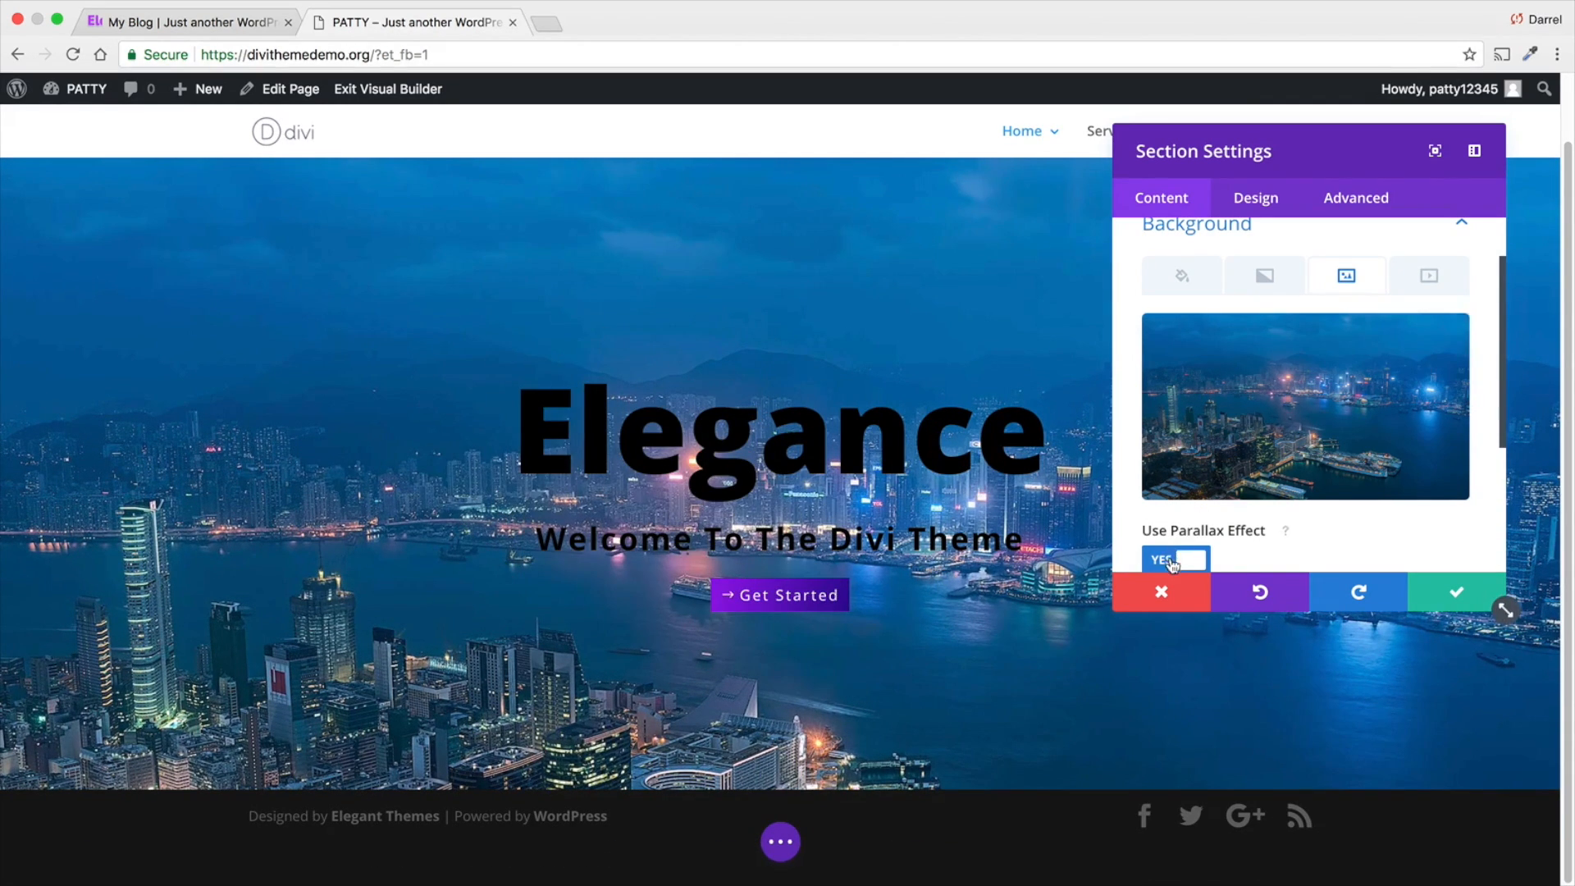
- Compare the Hong Kong background with the parallax effect on and off, leaving parallax off
click(1178, 559)
scroll(1207, 512, down, 1)
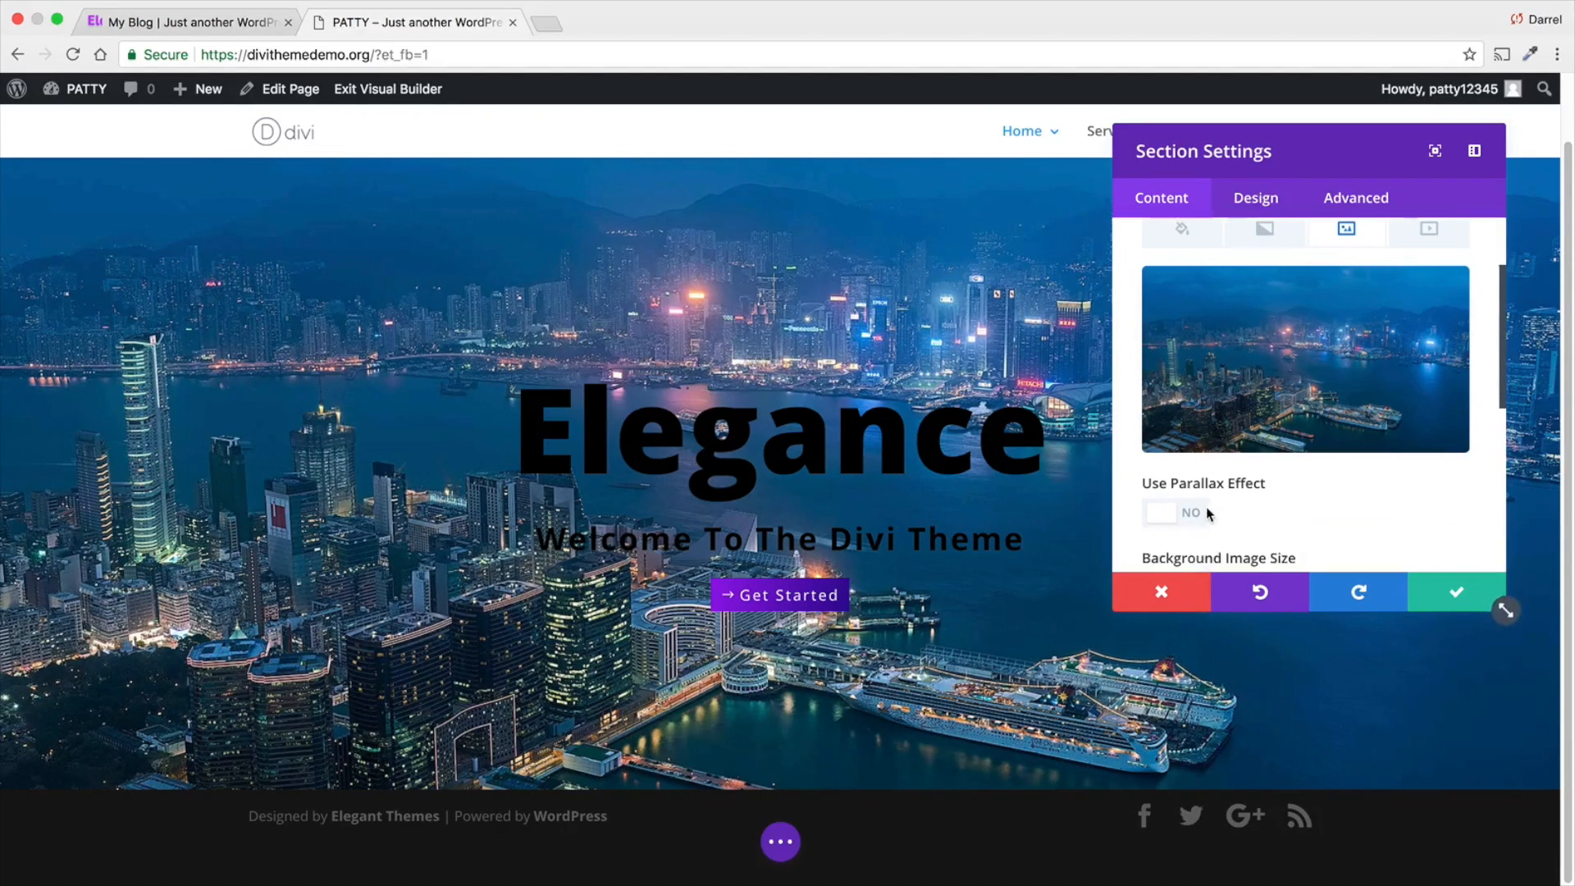
click(1167, 517)
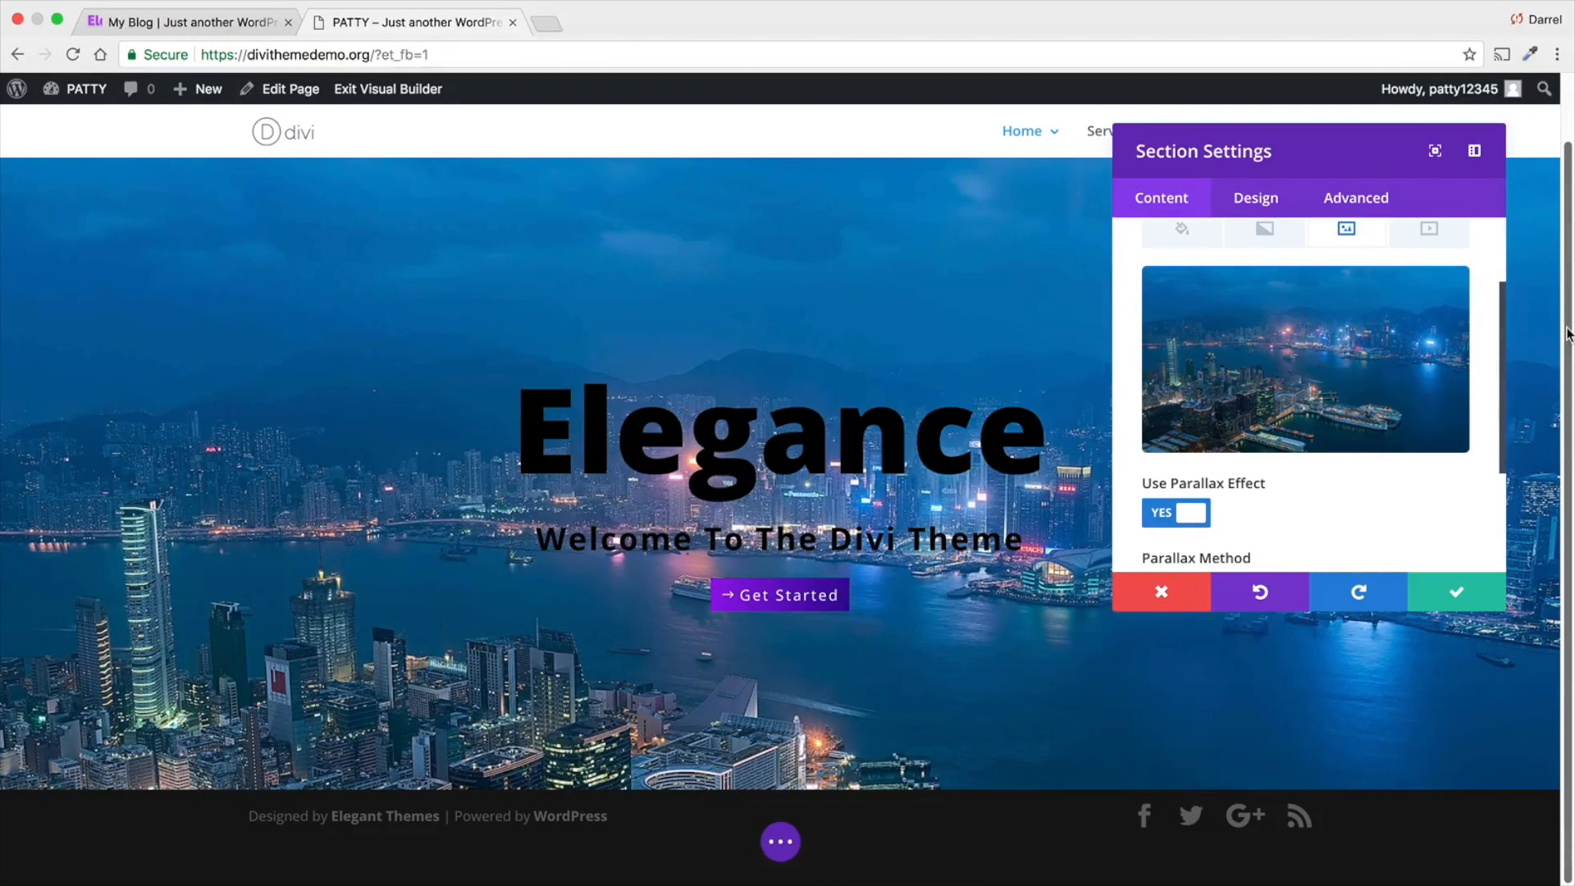
mouse_move(1568, 301)
mouse_down()
mouse_move(1568, 235)
mouse_move(1568, 312)
mouse_move(1568, 264)
mouse_move(1567, 280)
mouse_up()
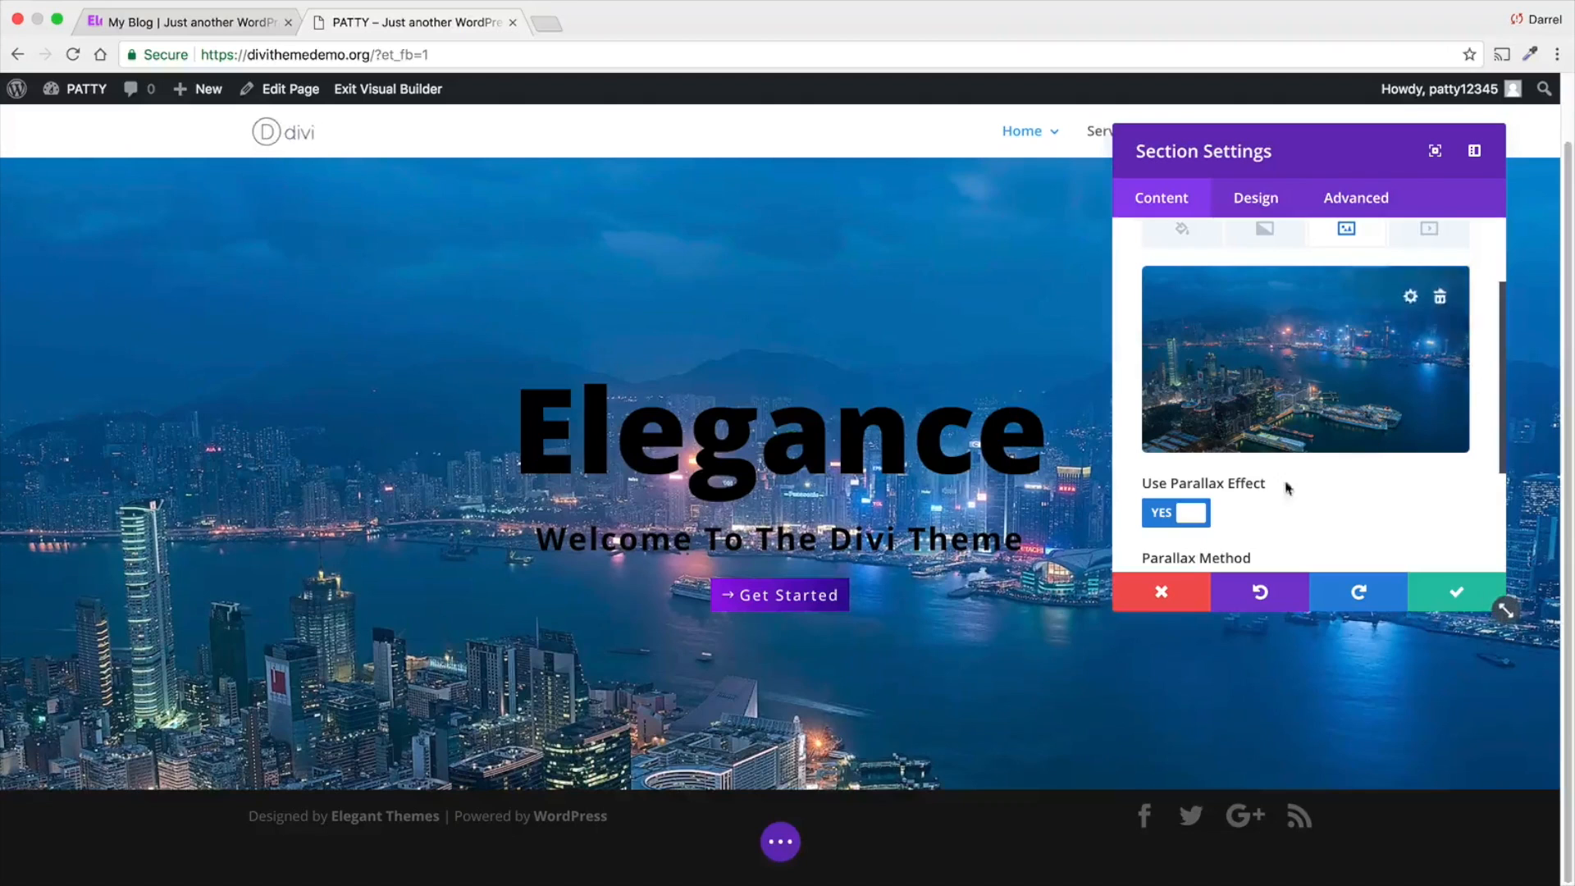
click(1198, 515)
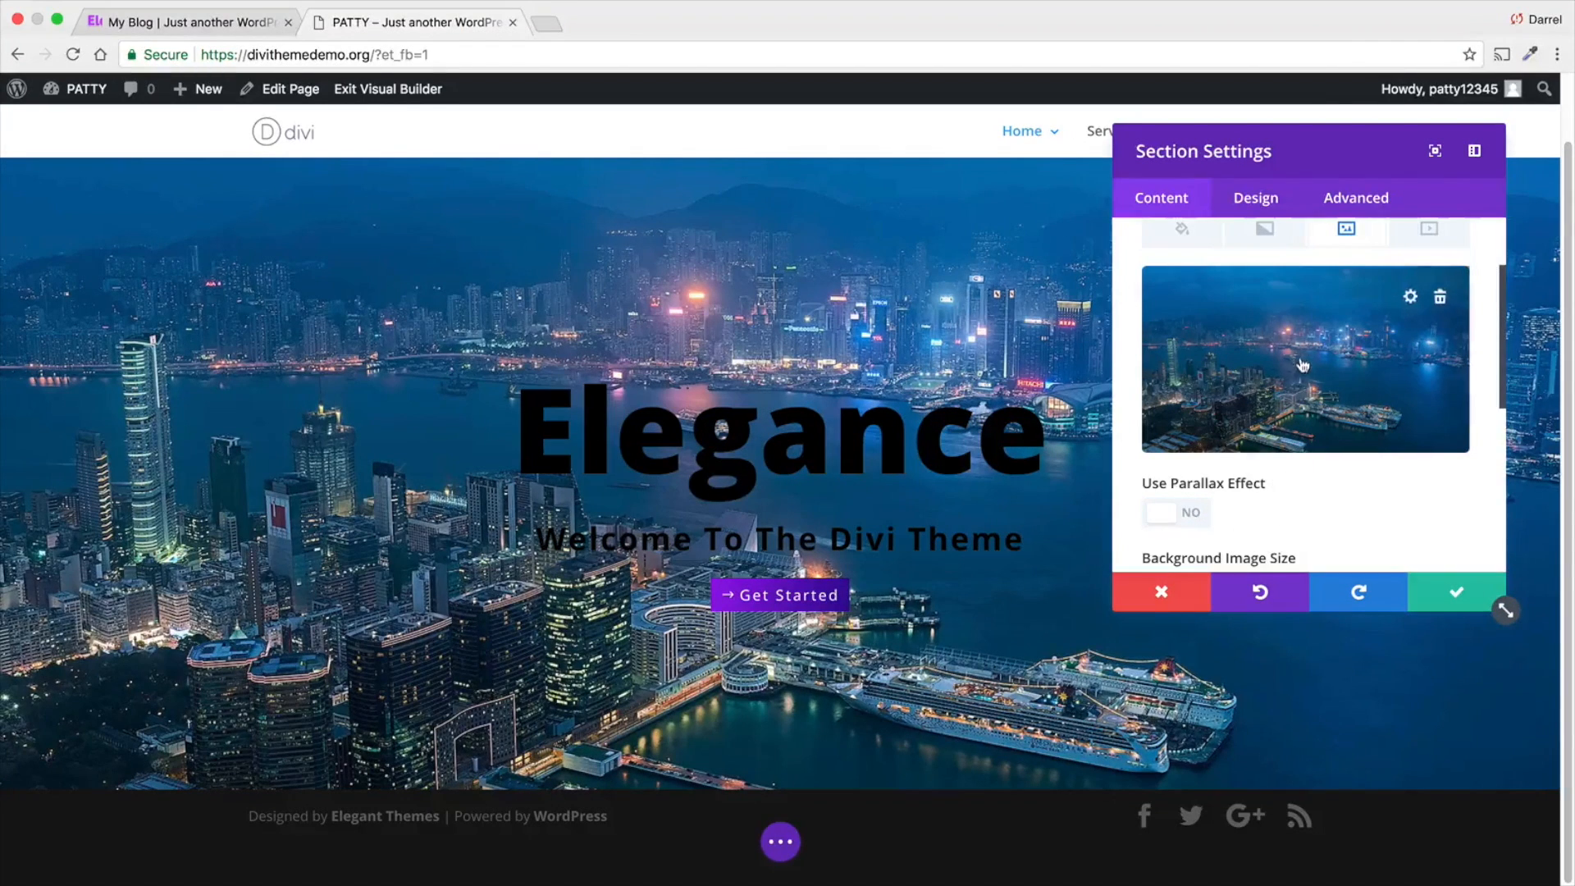
- Delete the Hong Kong background image and set pattern-01-1.png as the section's background image instead
click(1438, 289)
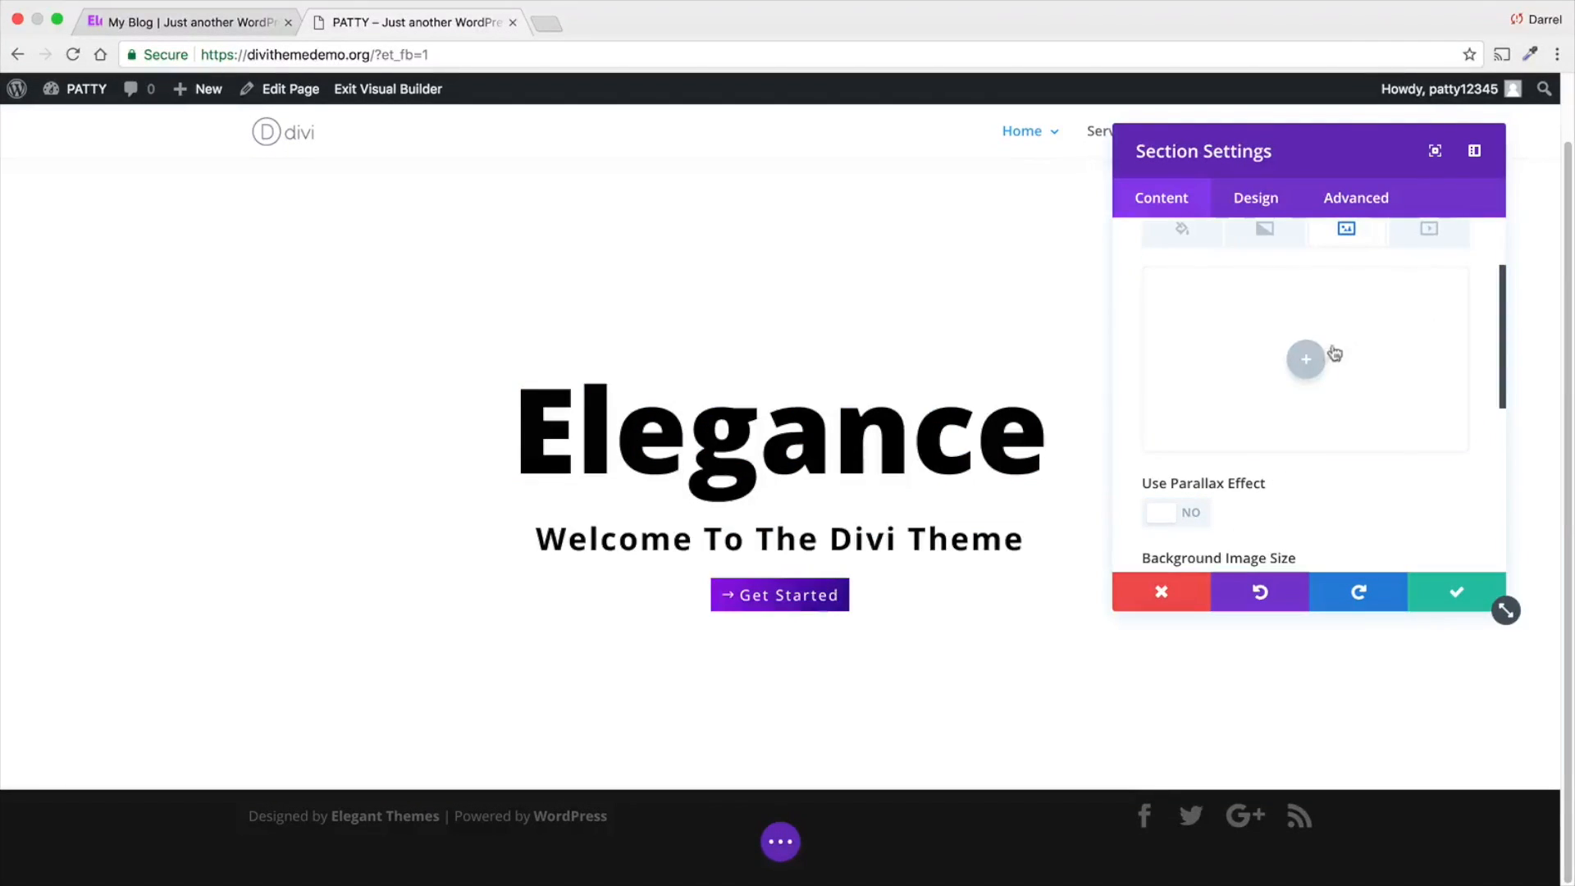
click(1304, 359)
scroll(826, 528, down, 2)
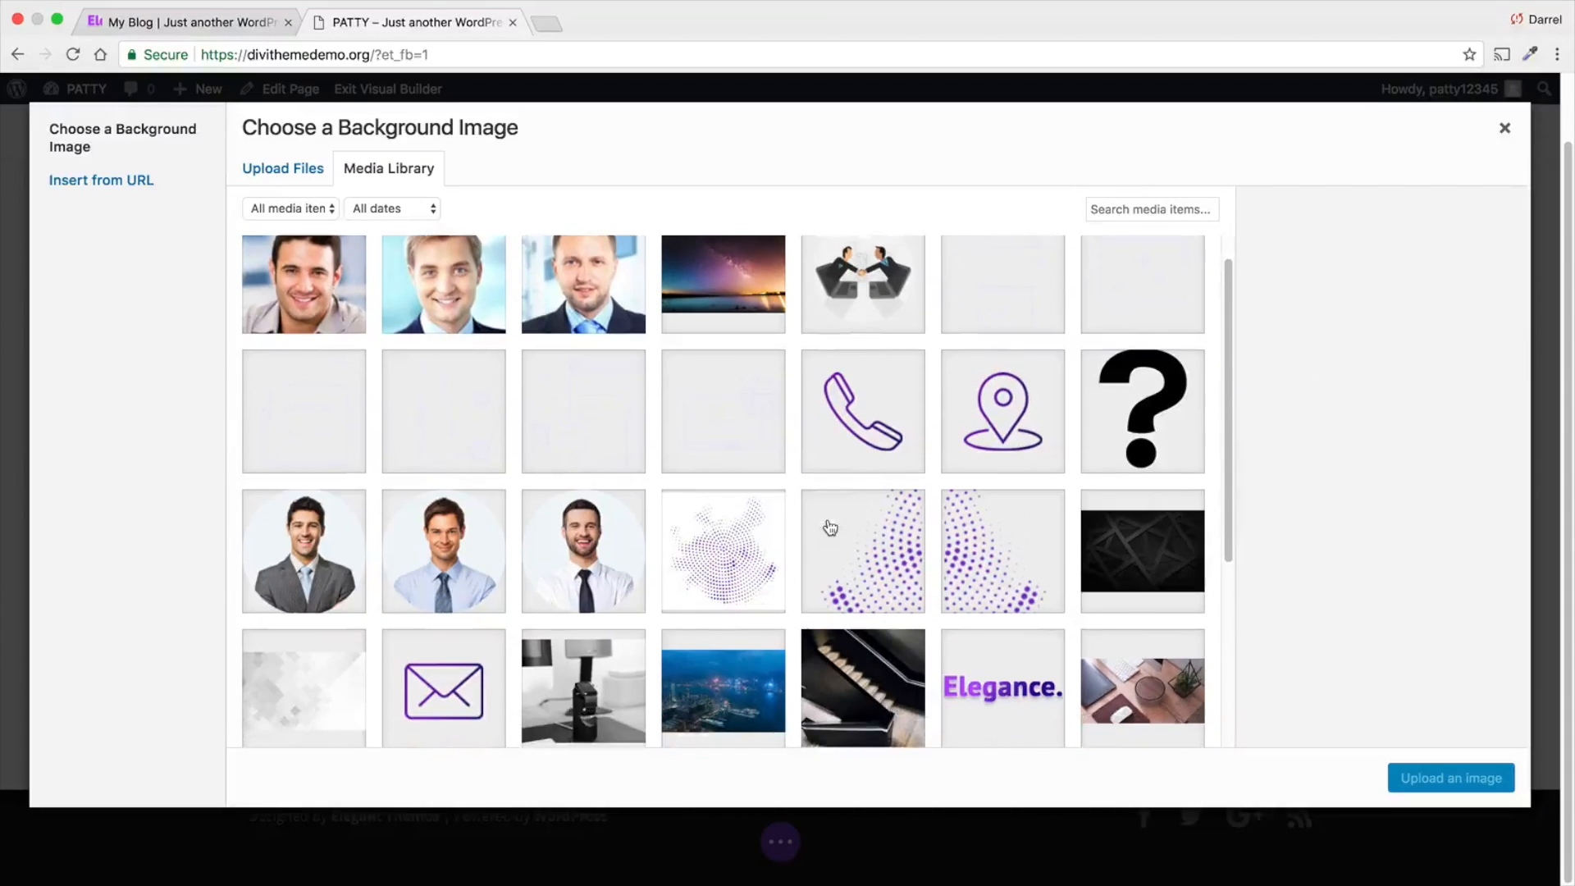
scroll(830, 527, down, 3)
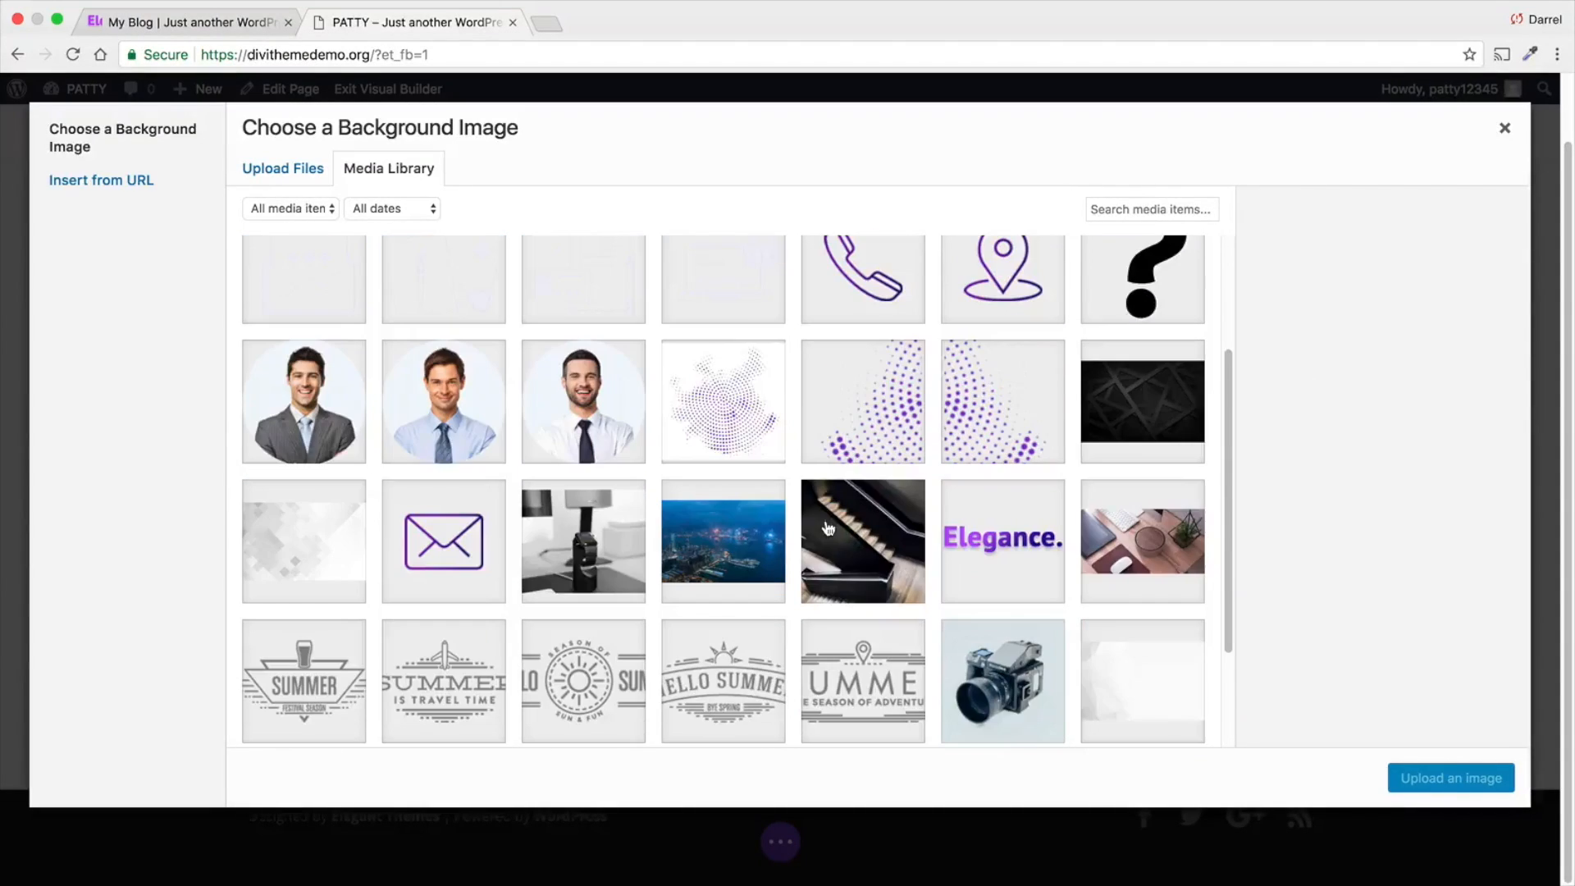
click(302, 535)
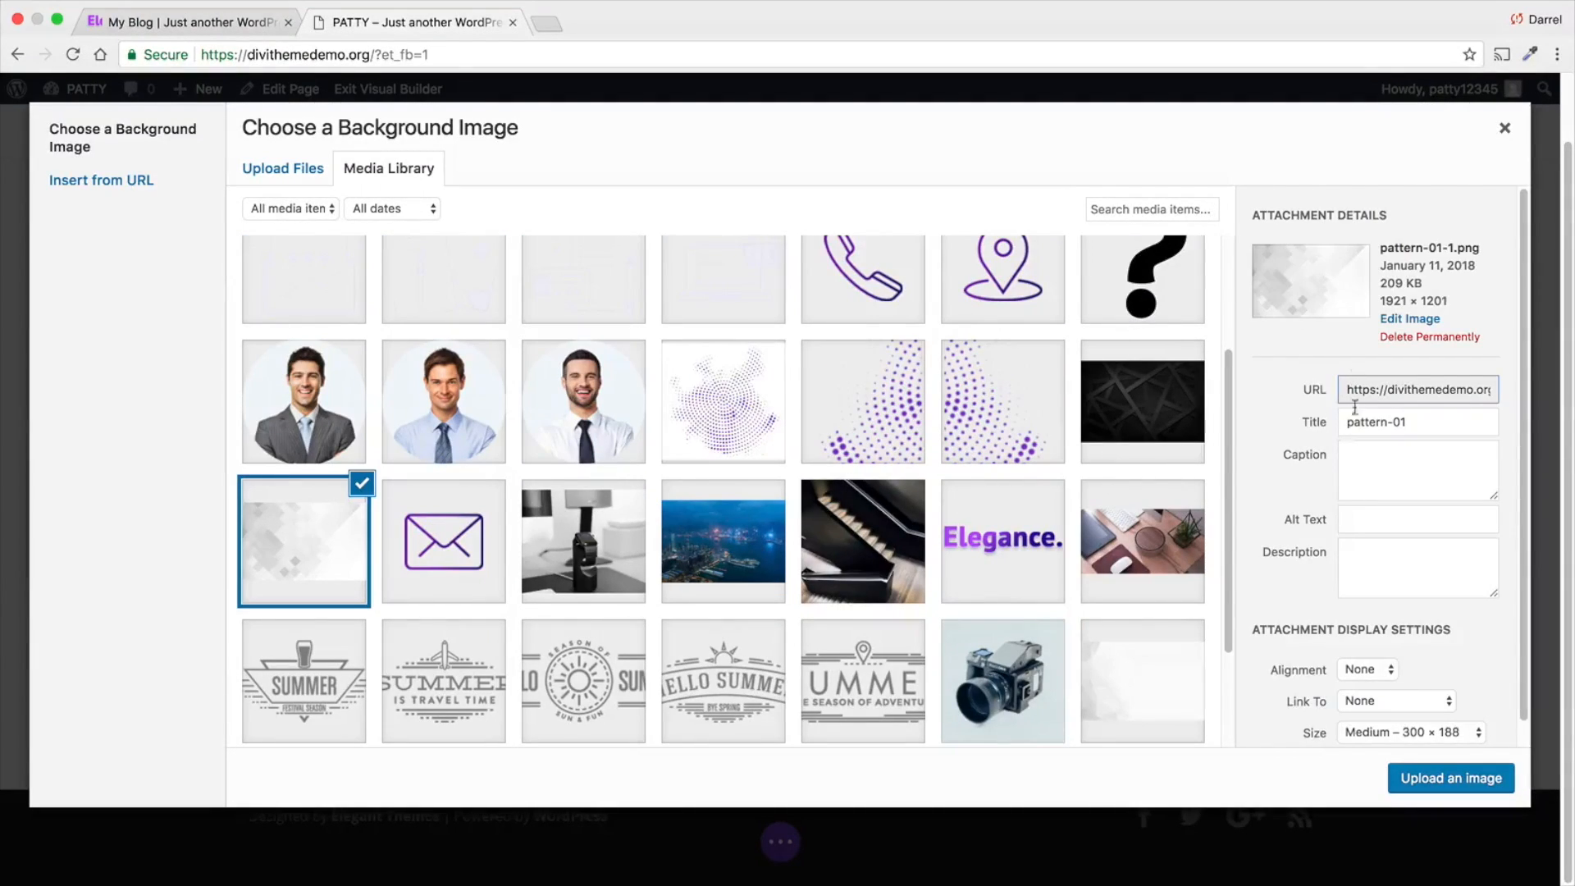
click(1410, 773)
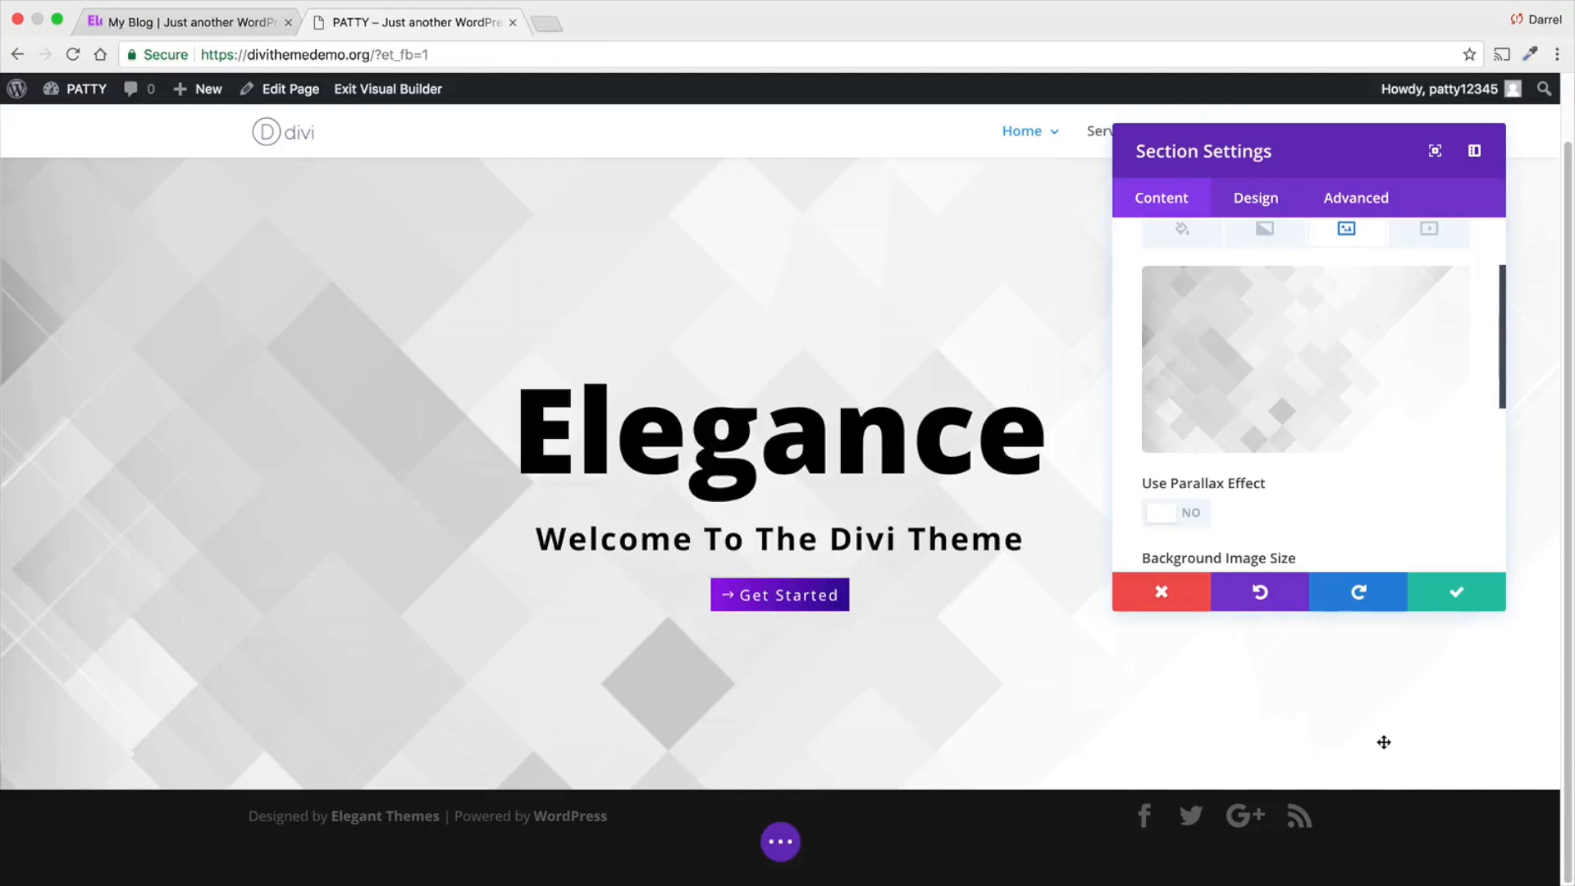
- Add a background gradient over the section's pattern image and lower the blue gradient color's opacity to 0.27
mouse_move(1320, 414)
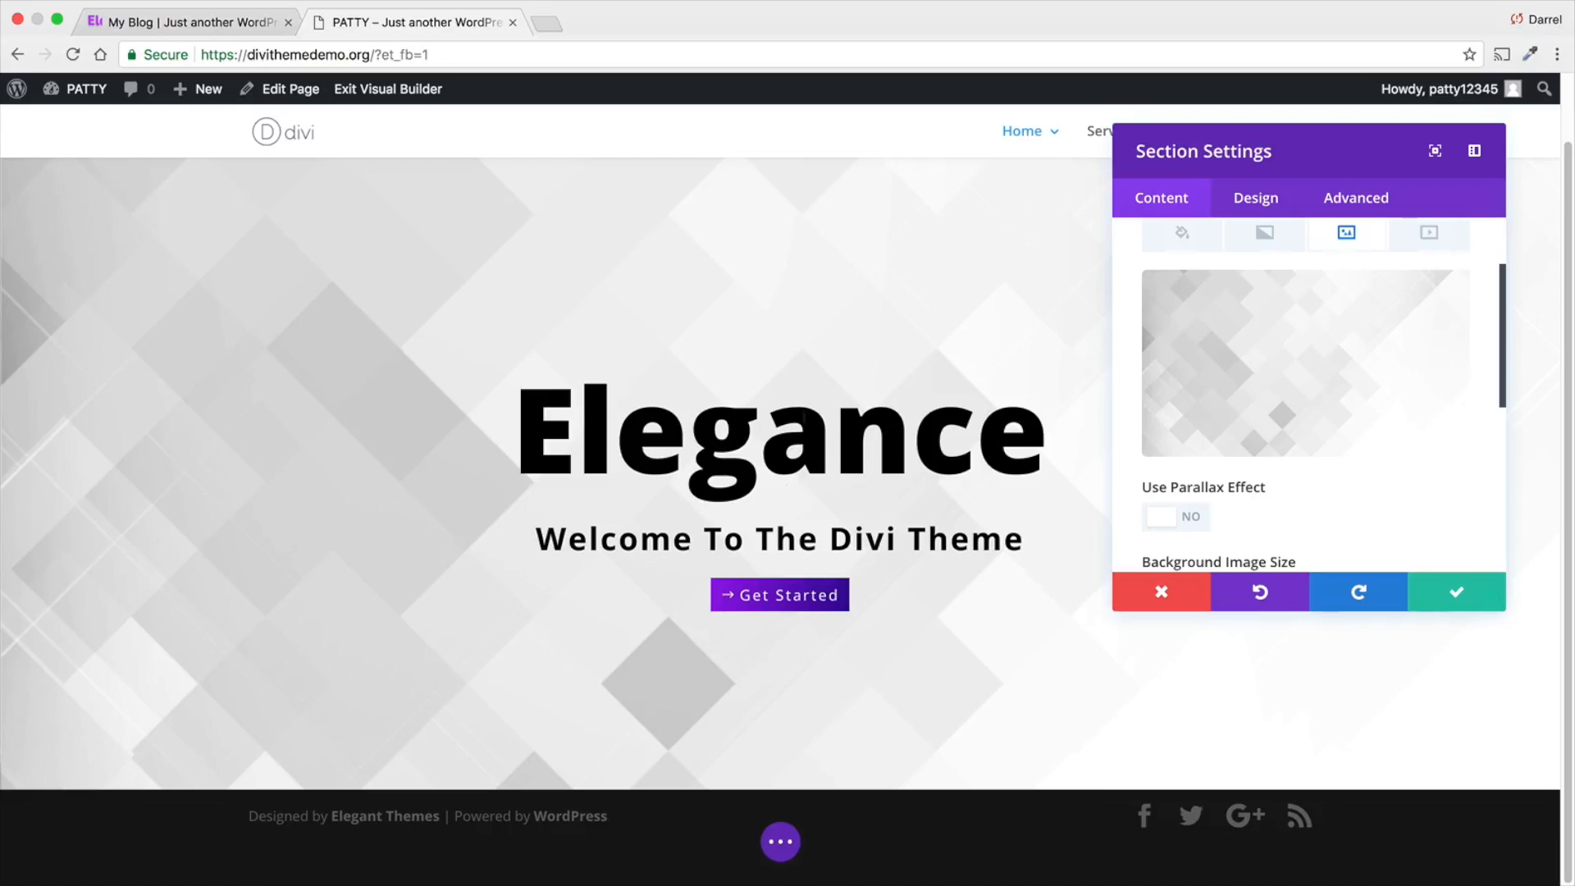
click(1267, 238)
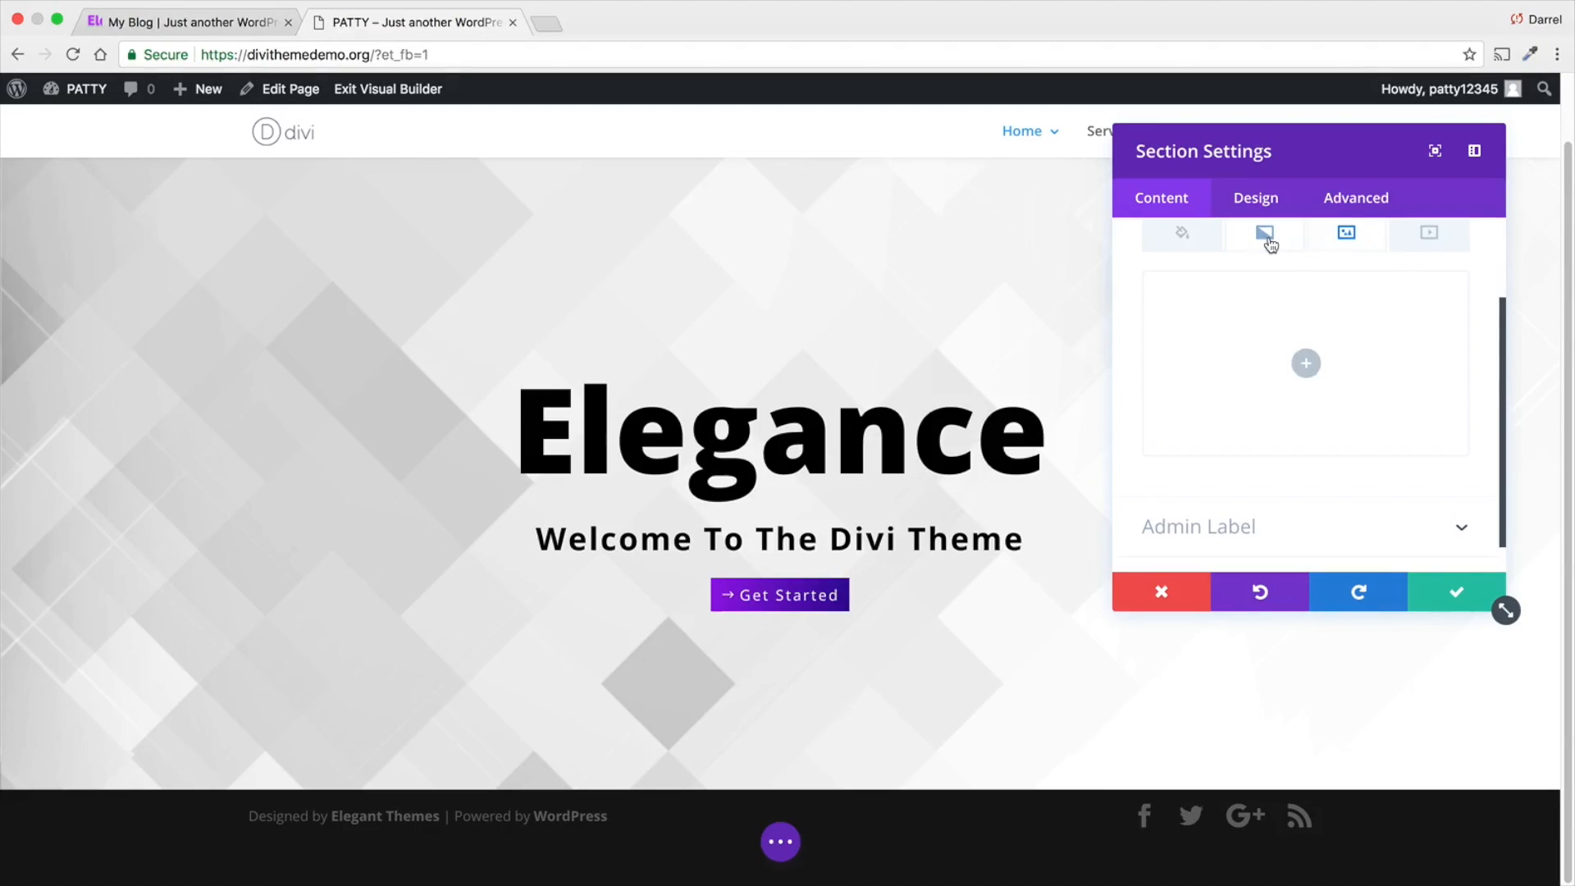
click(1307, 365)
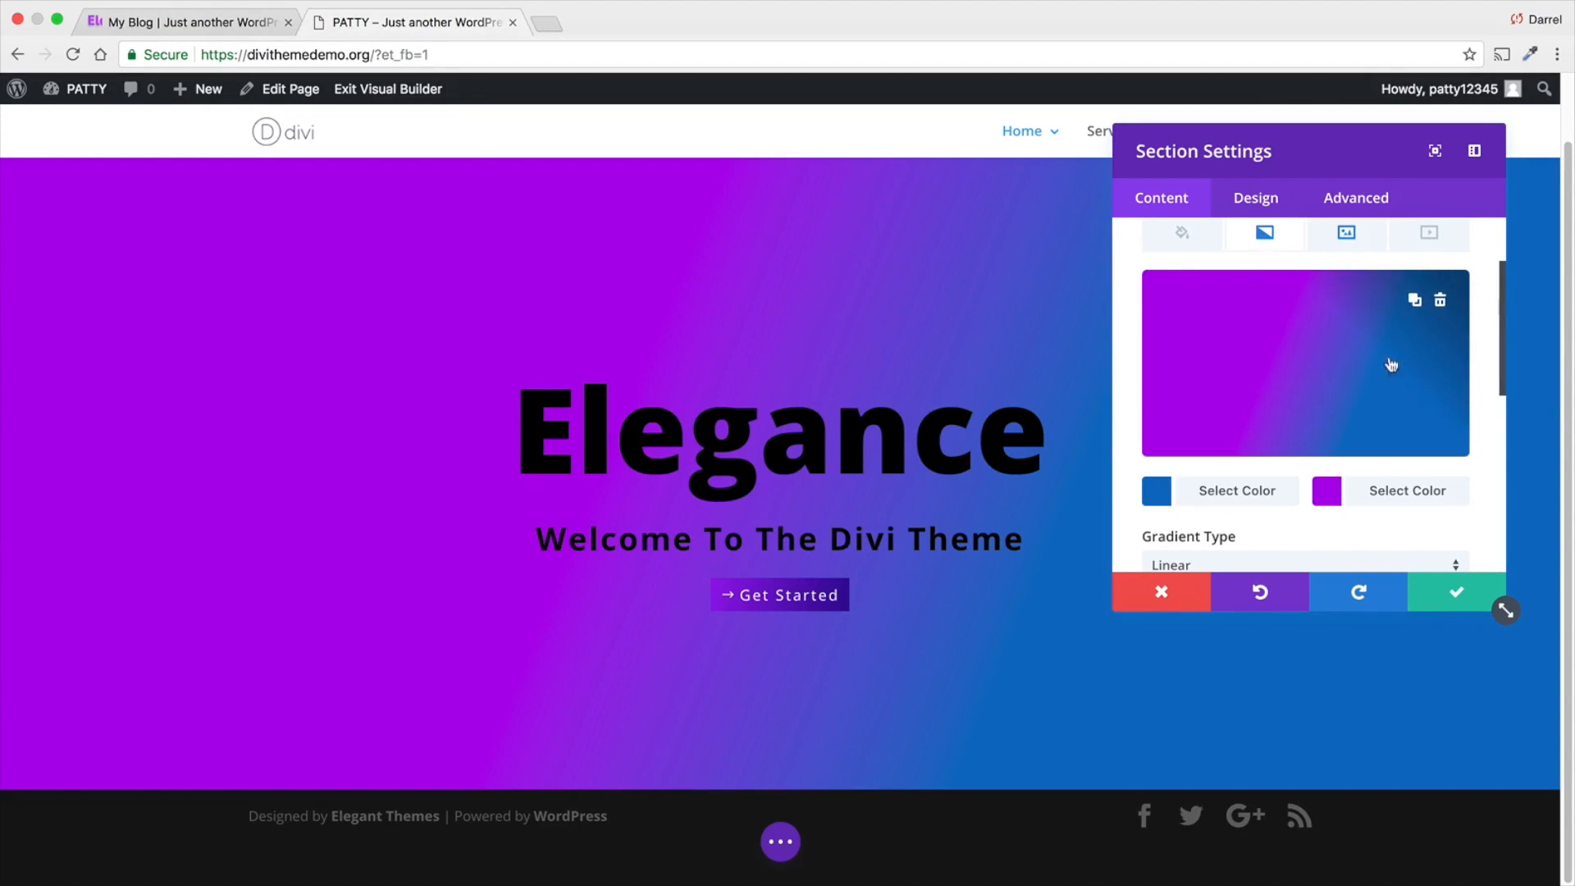
click(1294, 335)
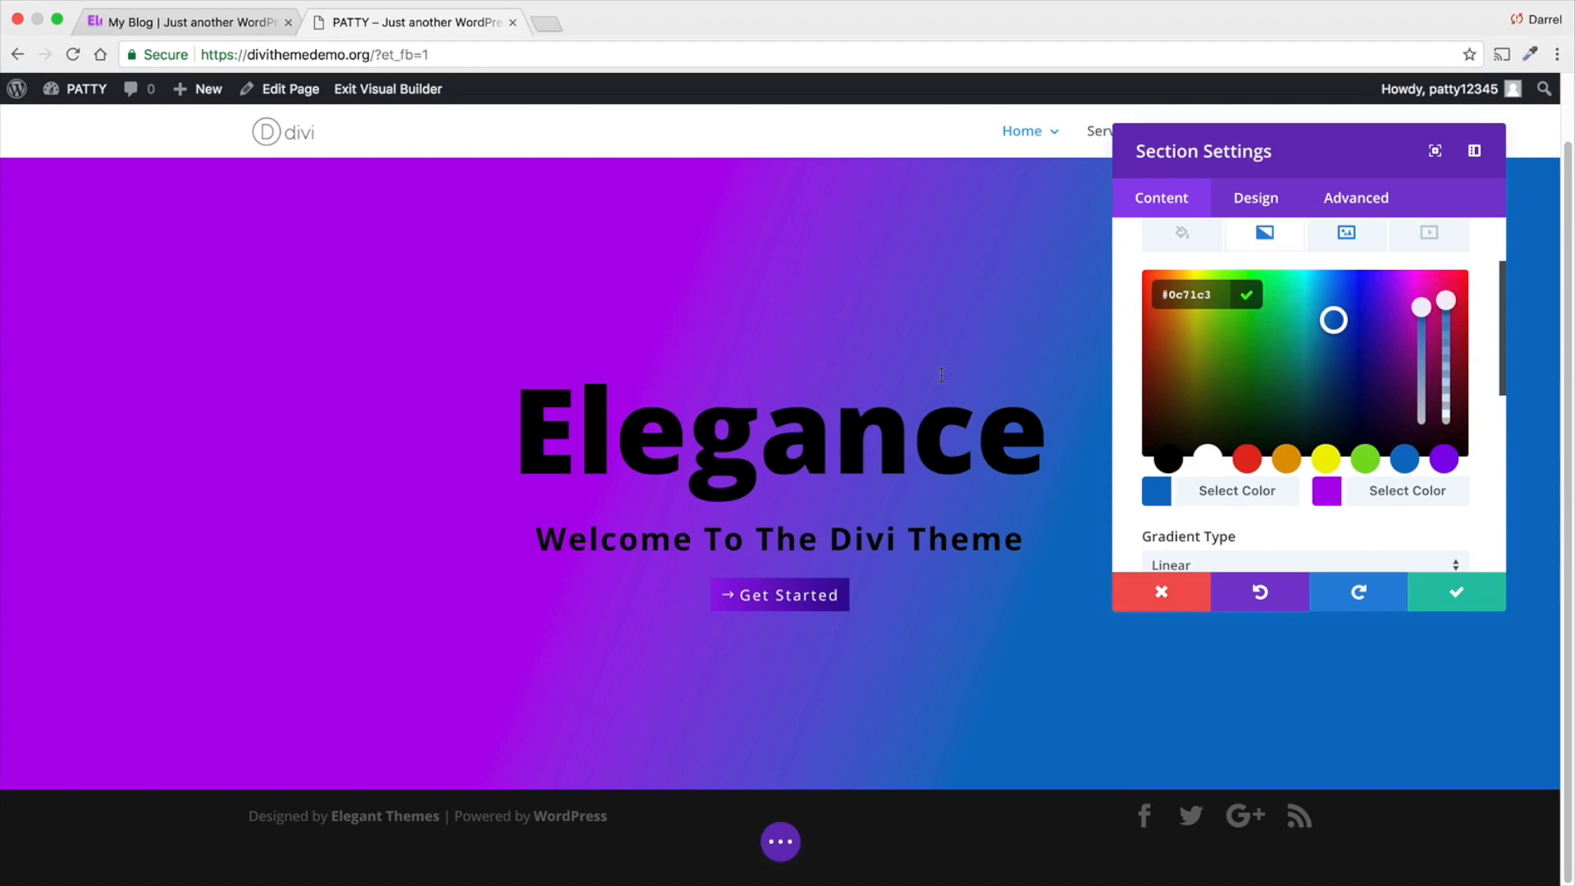
drag(1446, 305, 1445, 400)
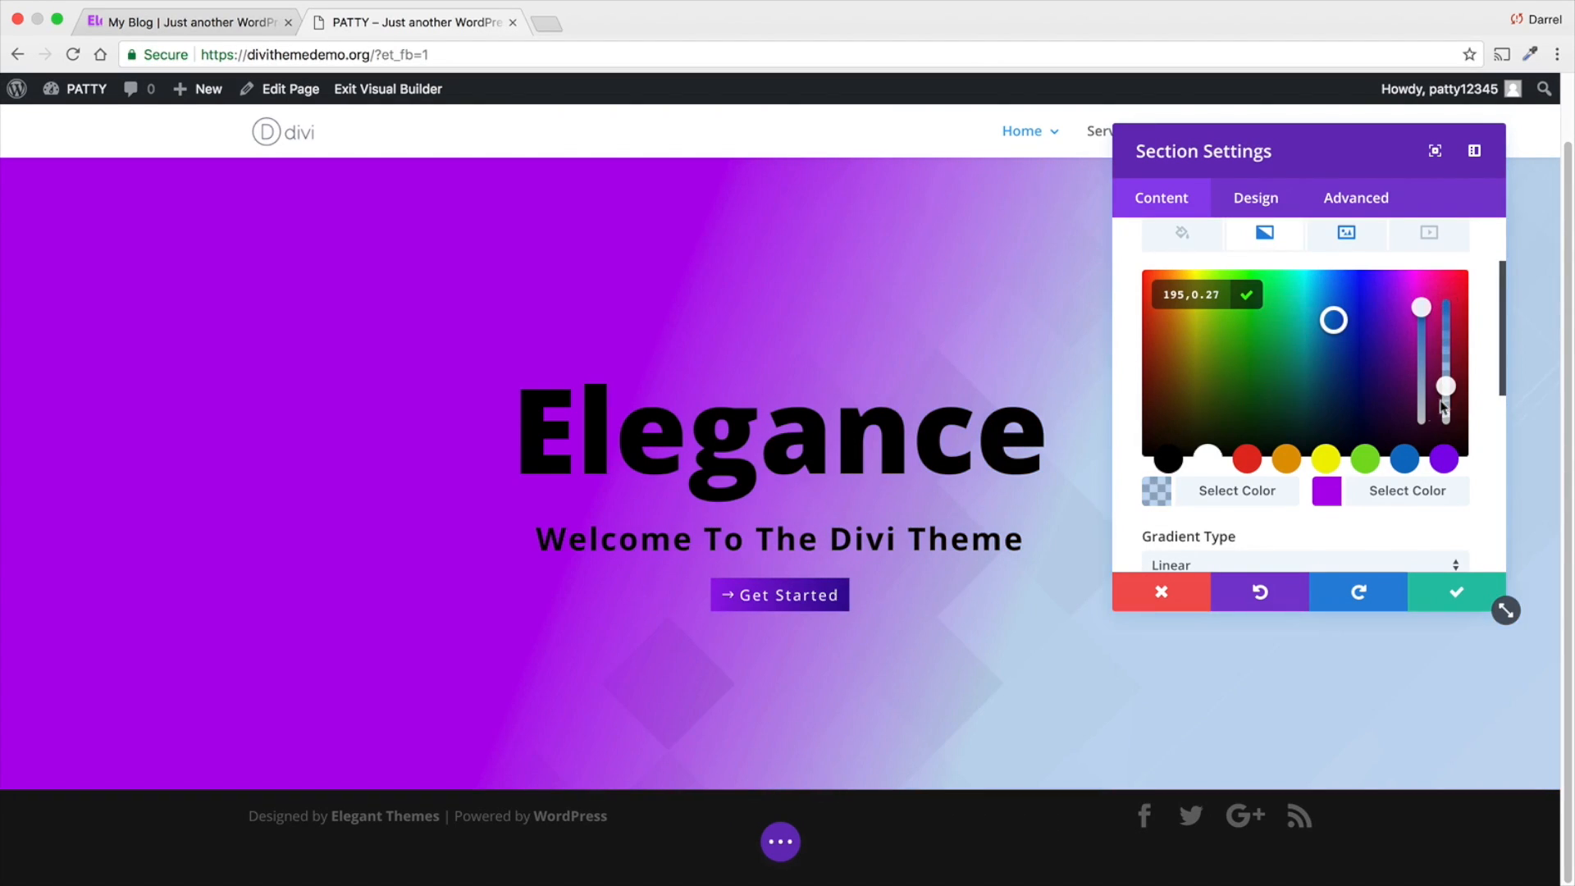
- Lower the opacity of the section gradient's second, purple color to 0.37
click(1362, 482)
drag(1445, 302, 1449, 390)
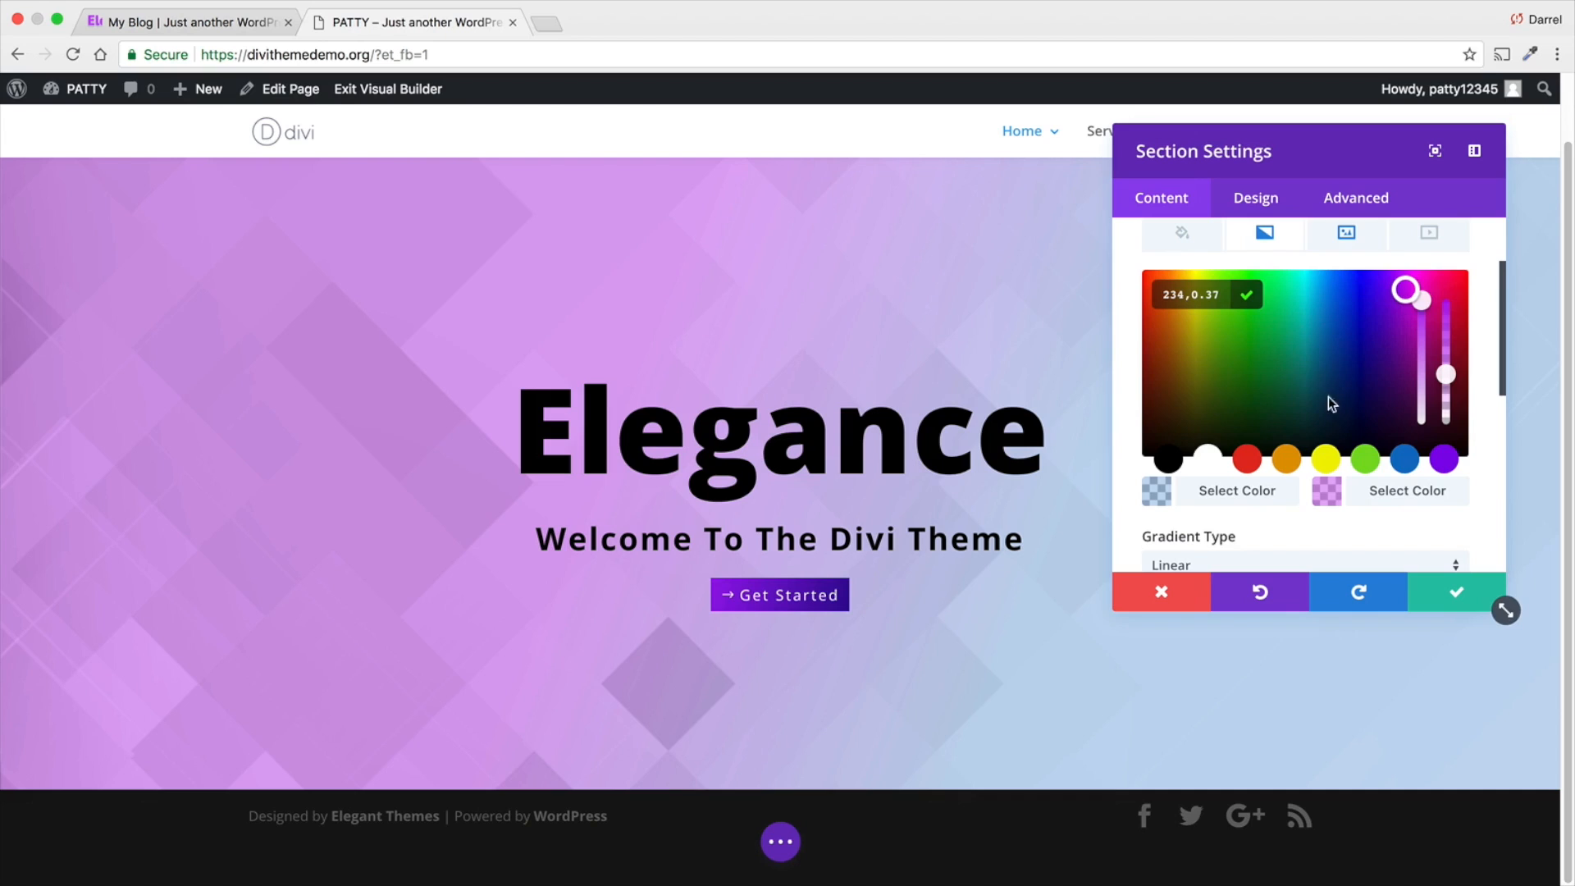
- Try the Radial type for the section's background gradient and return it to Linear
scroll(1300, 490, down, 1)
click(1293, 517)
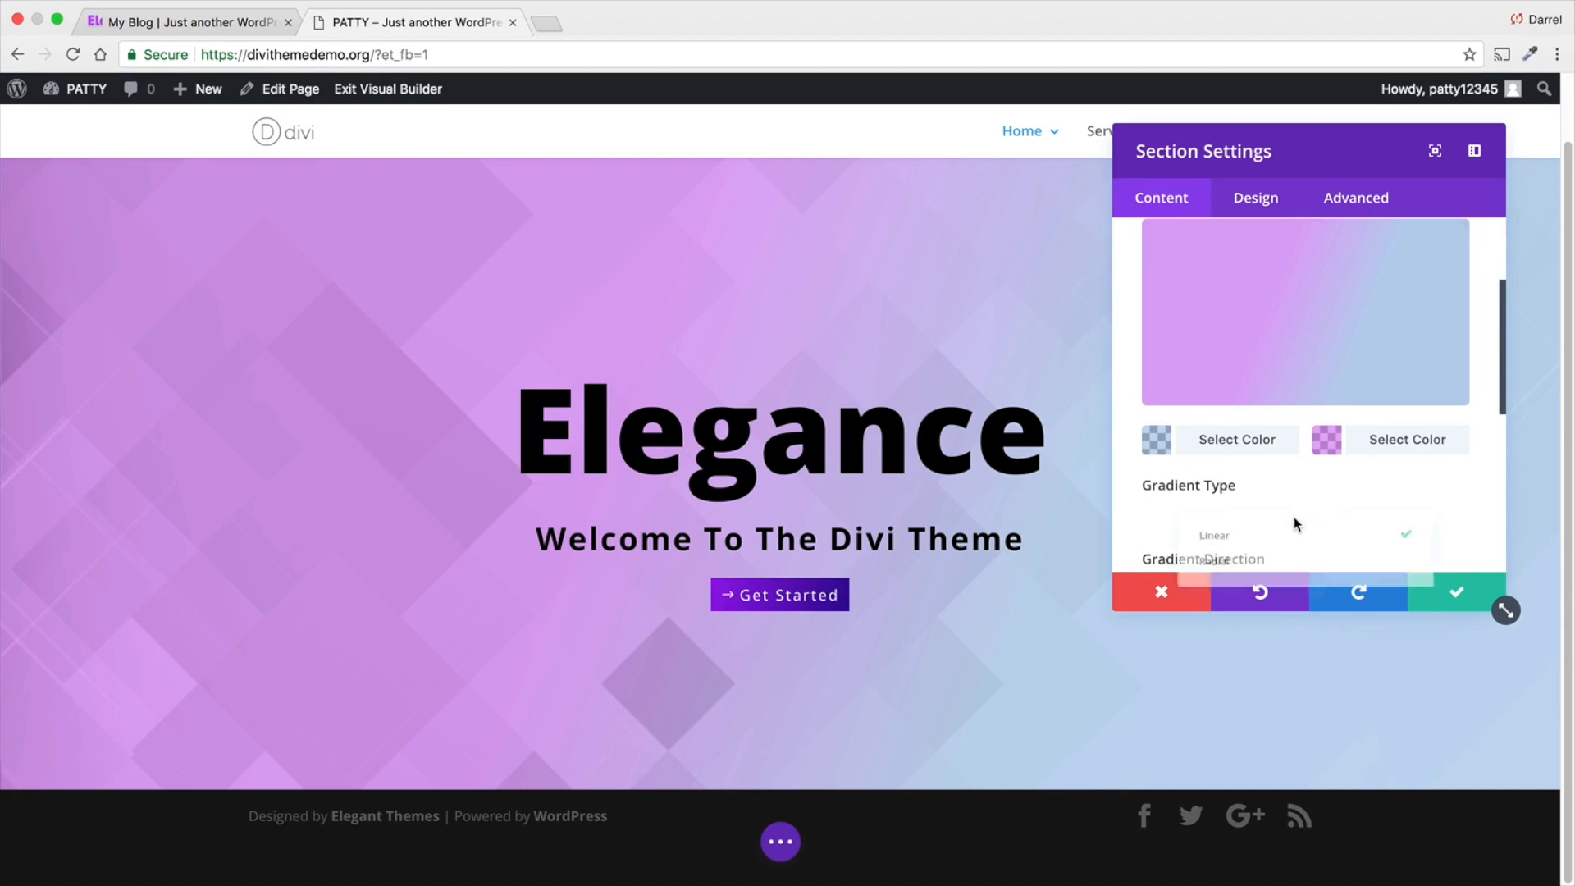
click(1248, 564)
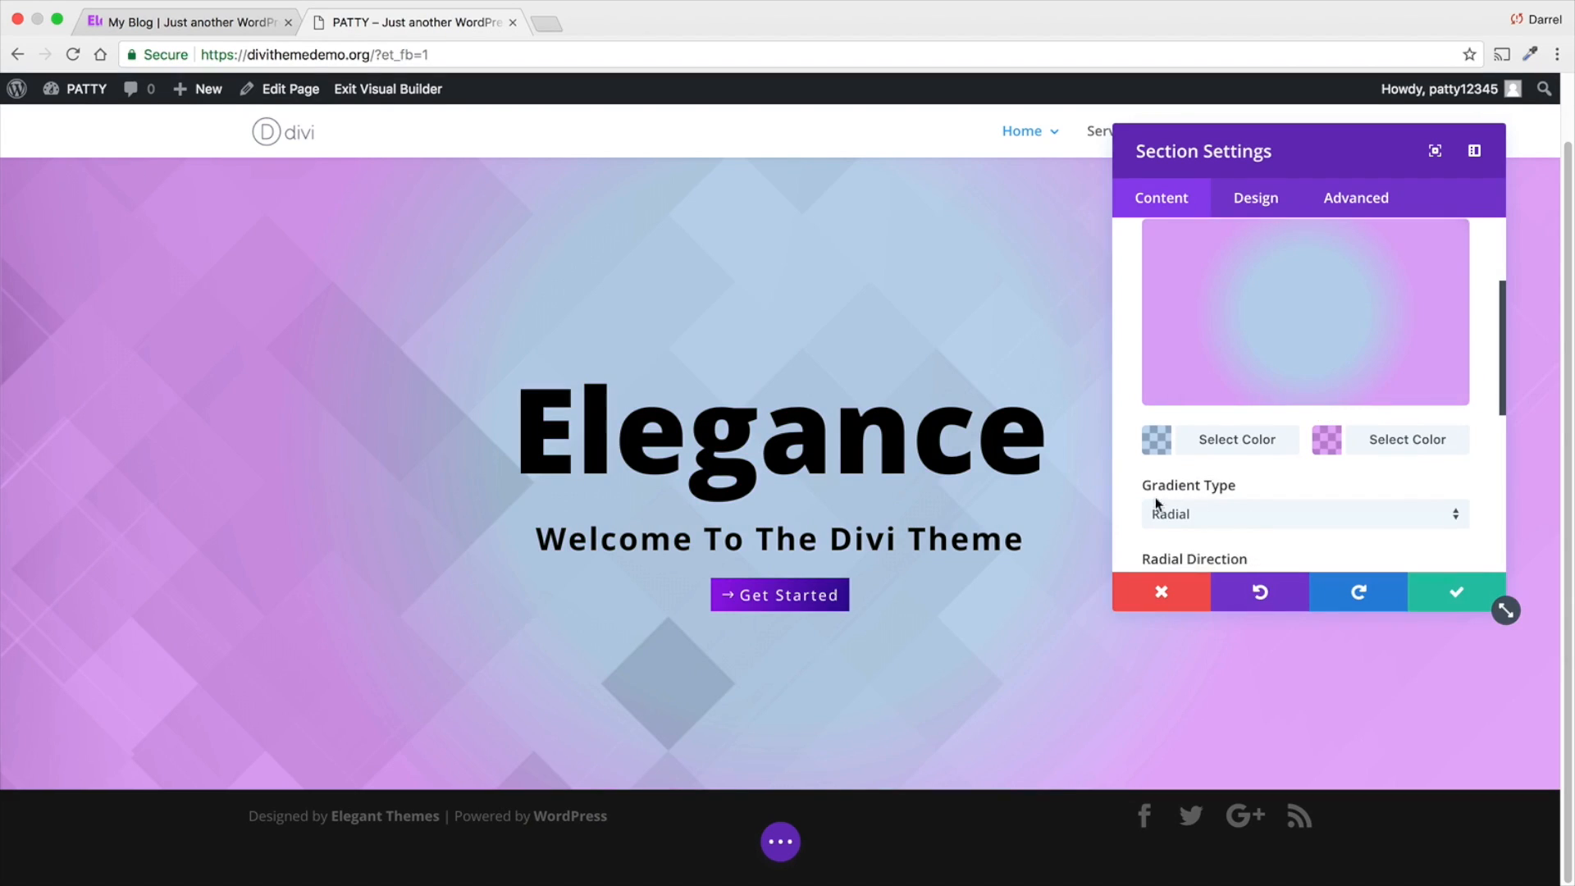
scroll(1263, 460, up, 1)
scroll(1272, 492, down, 1)
click(1257, 526)
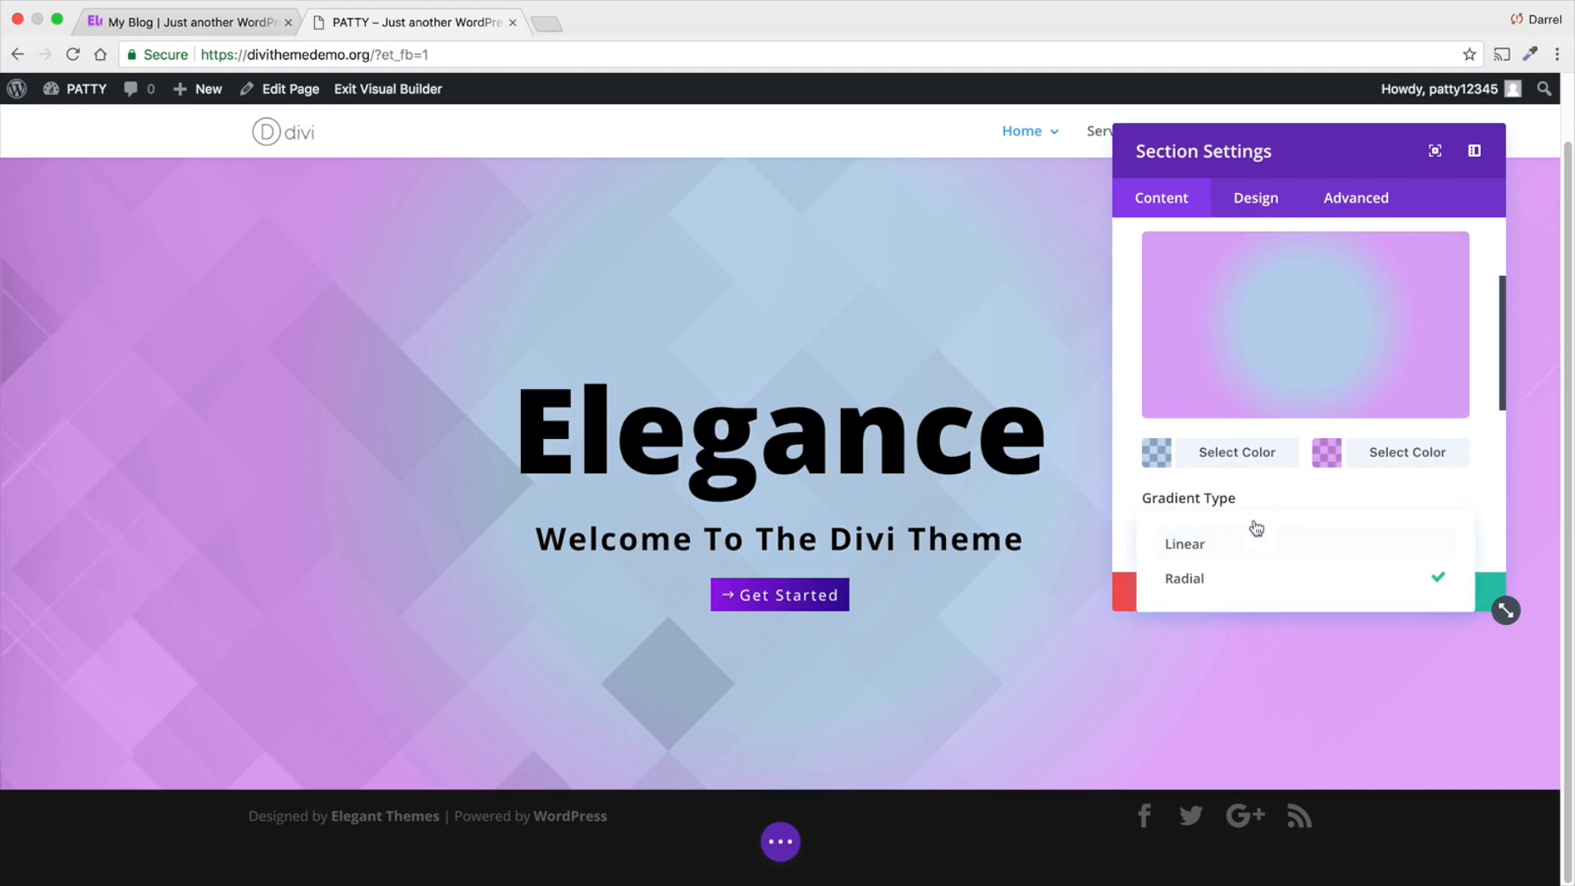
click(1224, 555)
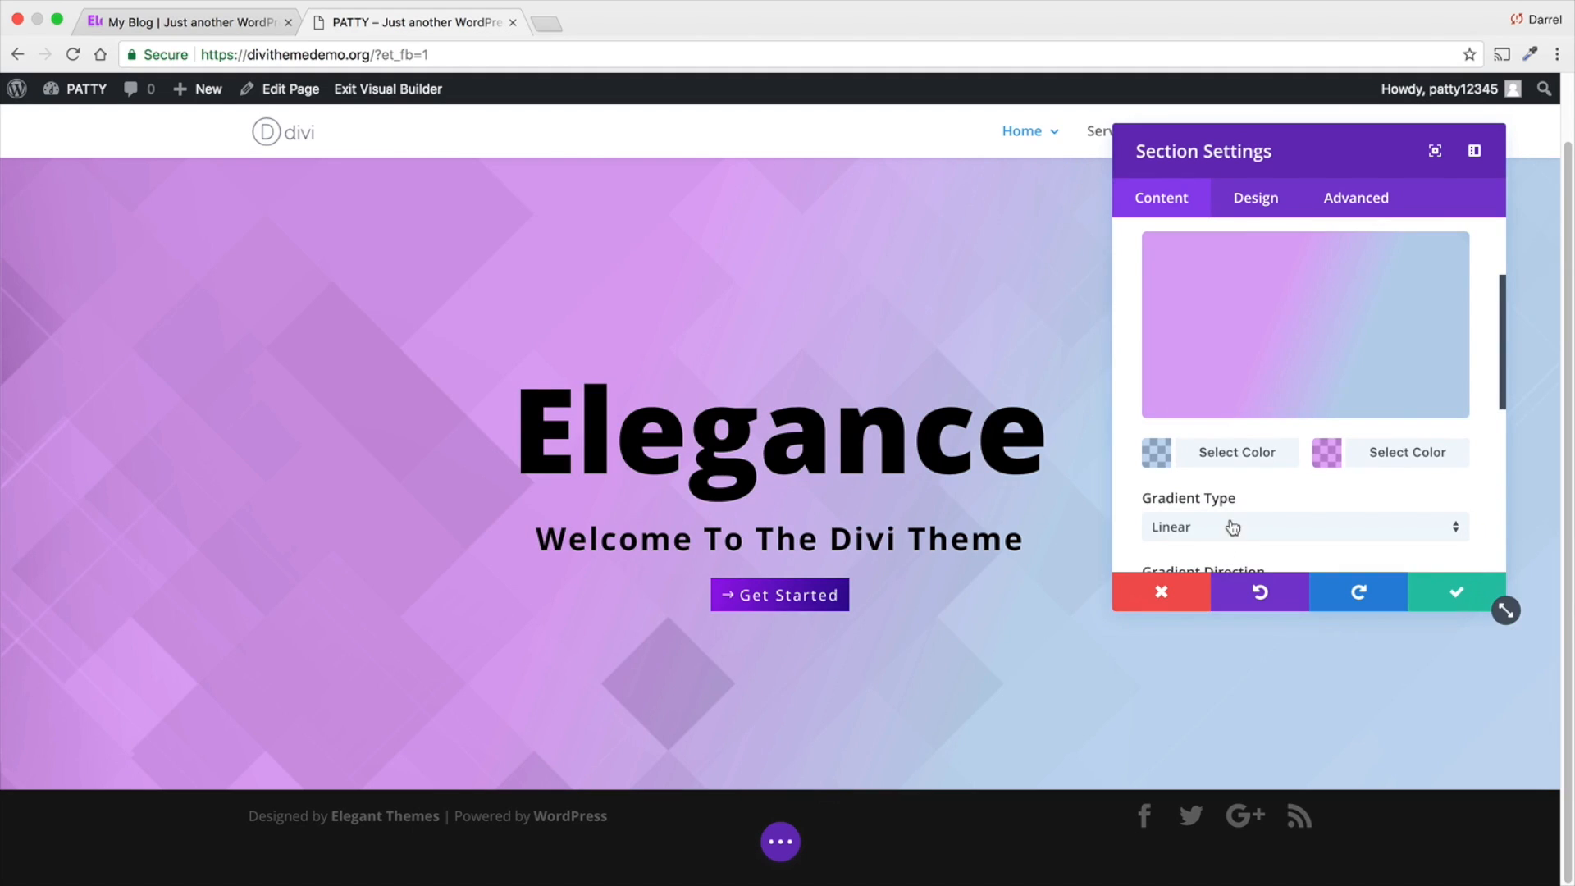
- Change the section gradient's first color to purple and its second color to white
scroll(1231, 529, up, 2)
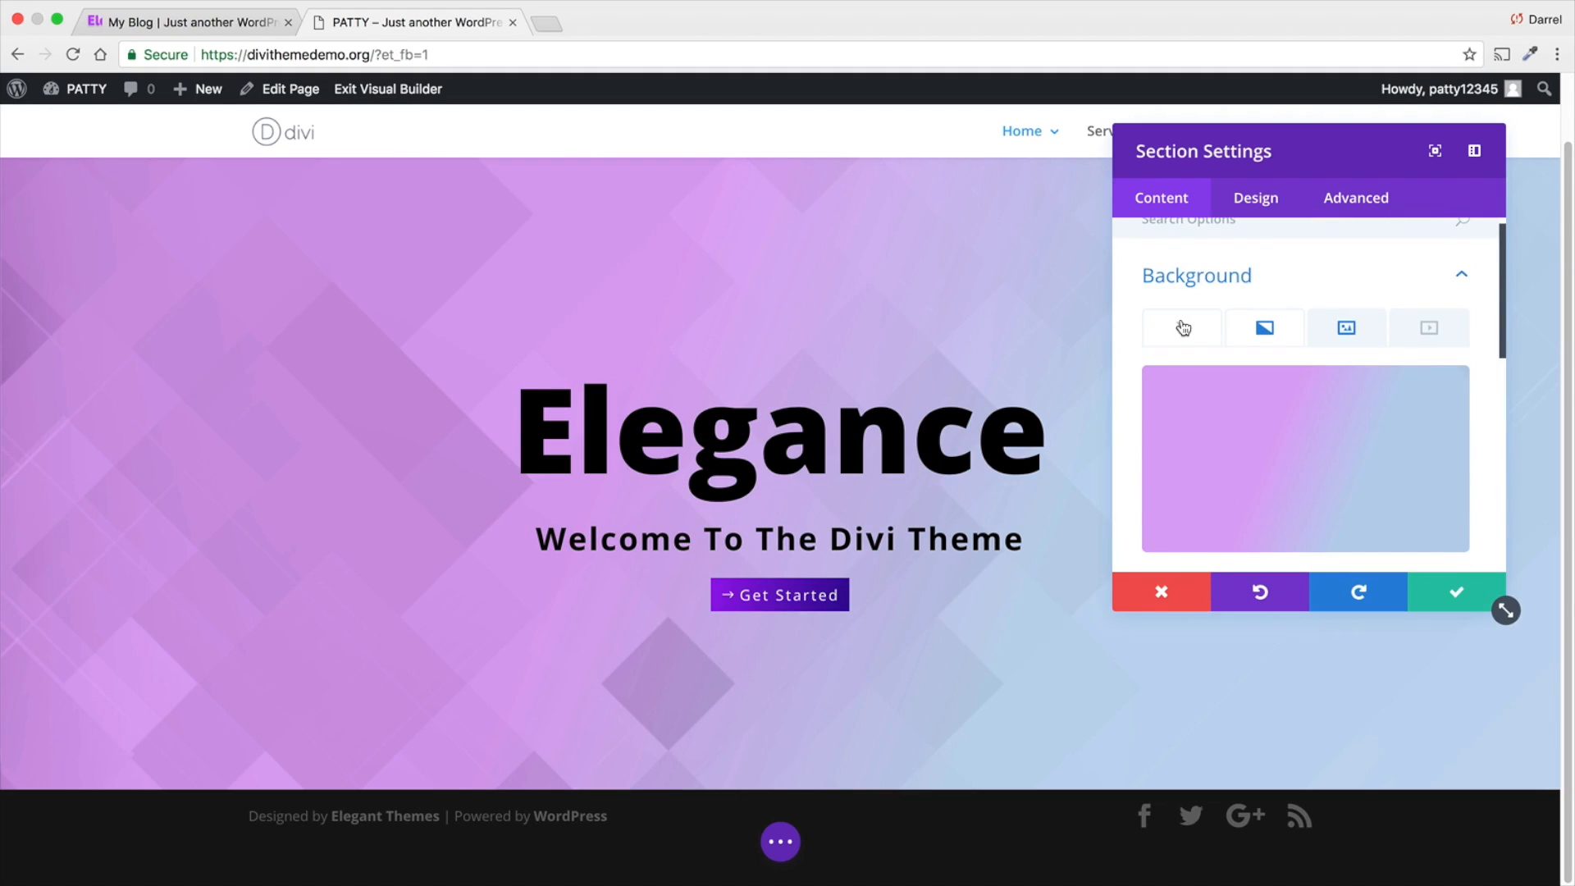
scroll(1183, 328, down, 1)
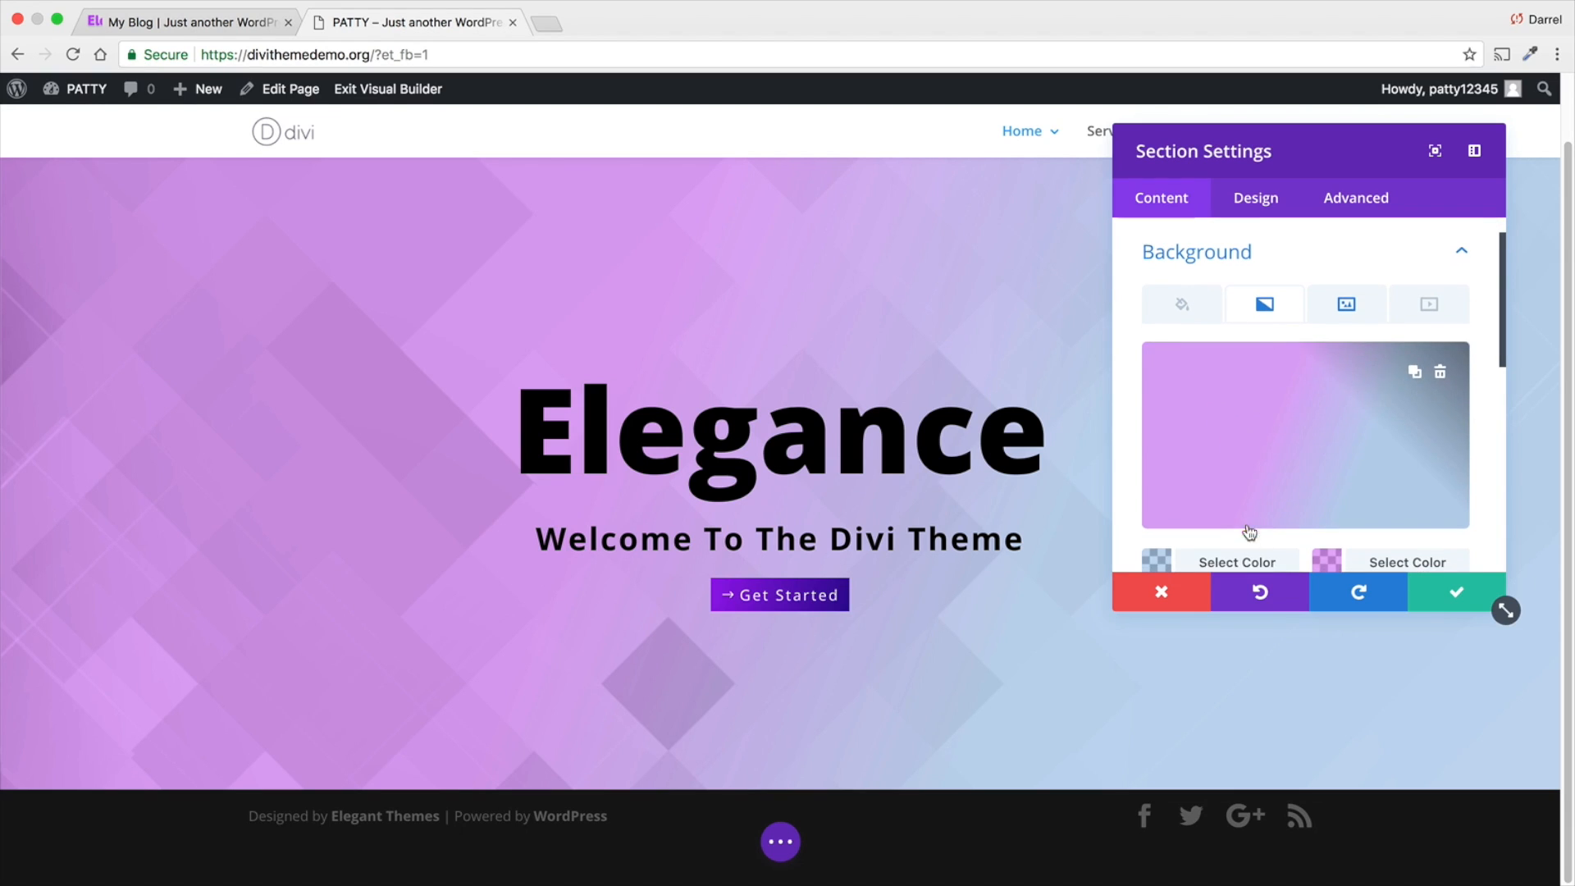
click(1247, 562)
click(1434, 529)
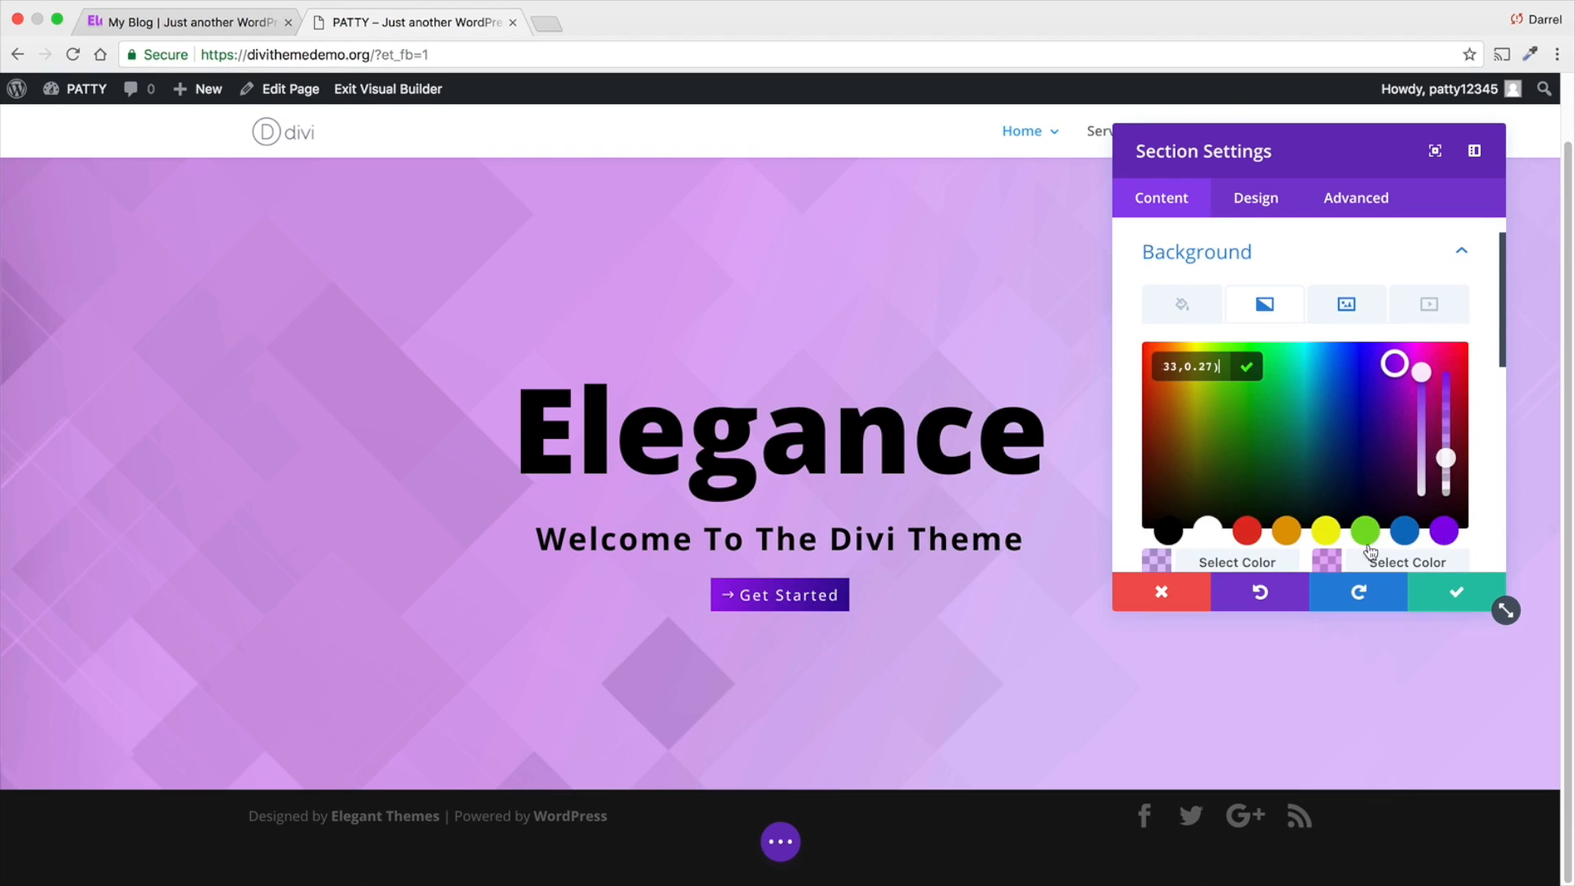
click(1277, 535)
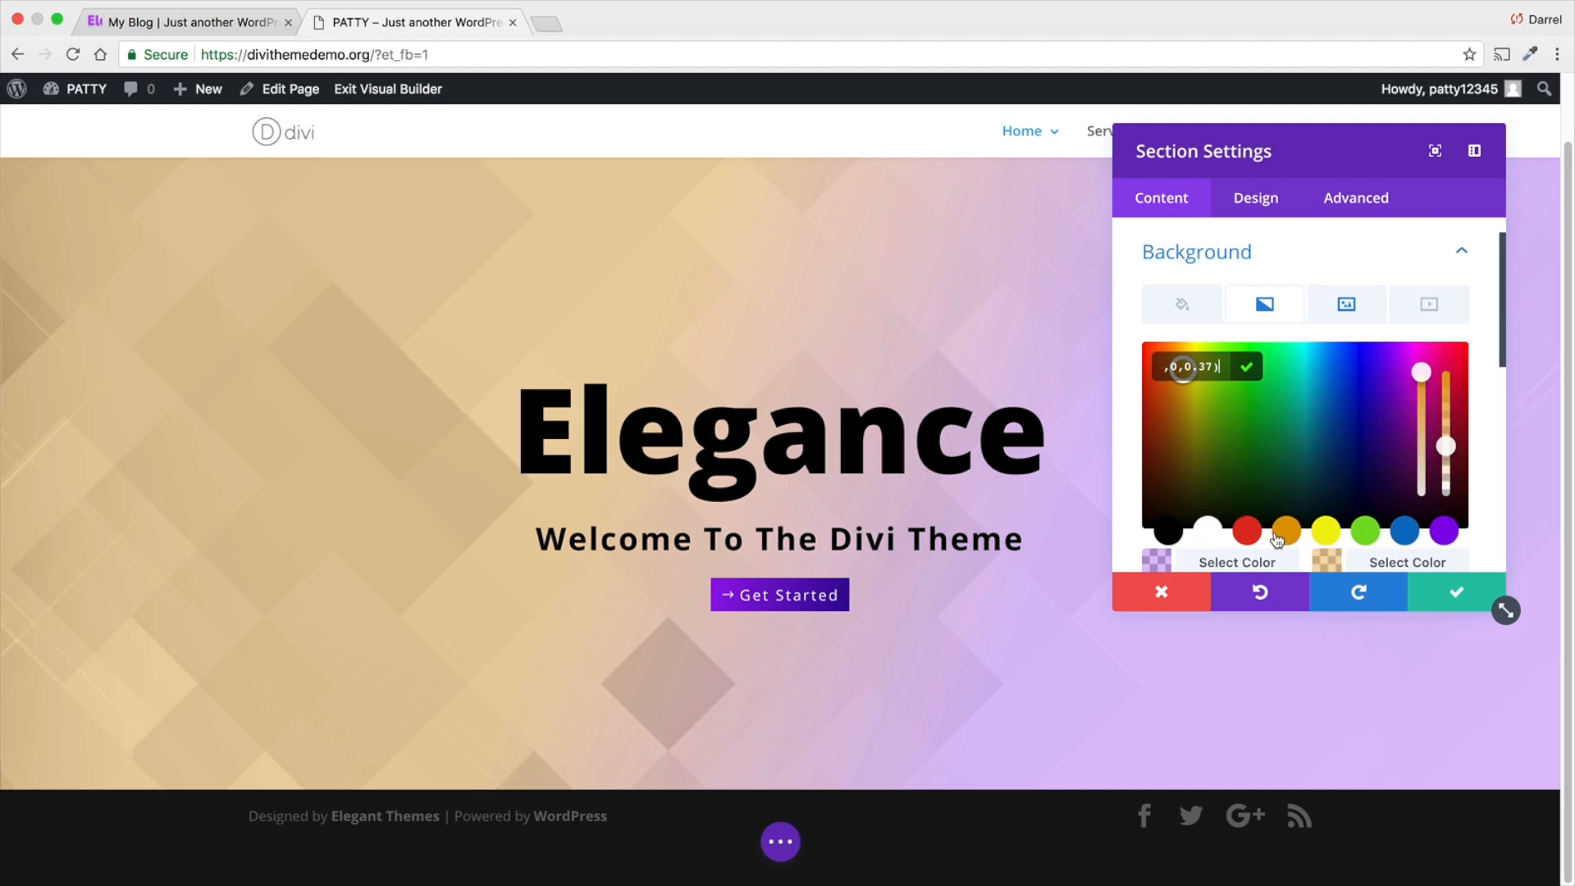
click(1208, 532)
click(1171, 533)
click(1207, 531)
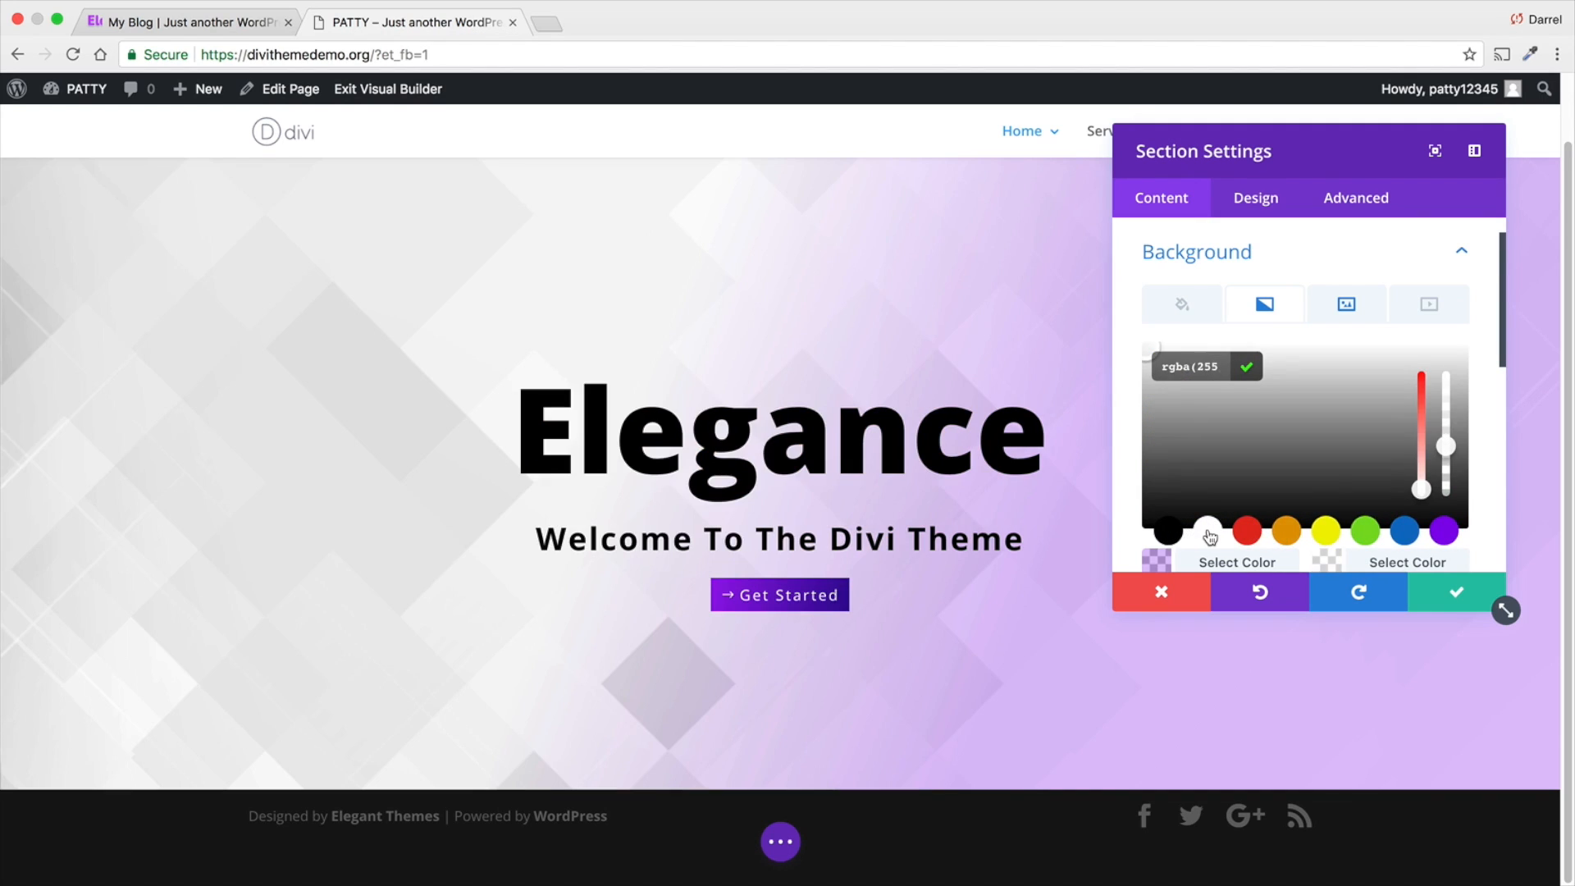
- Set the purple gradient color's opacity to 0.32, and save the section settings and the page
click(1253, 565)
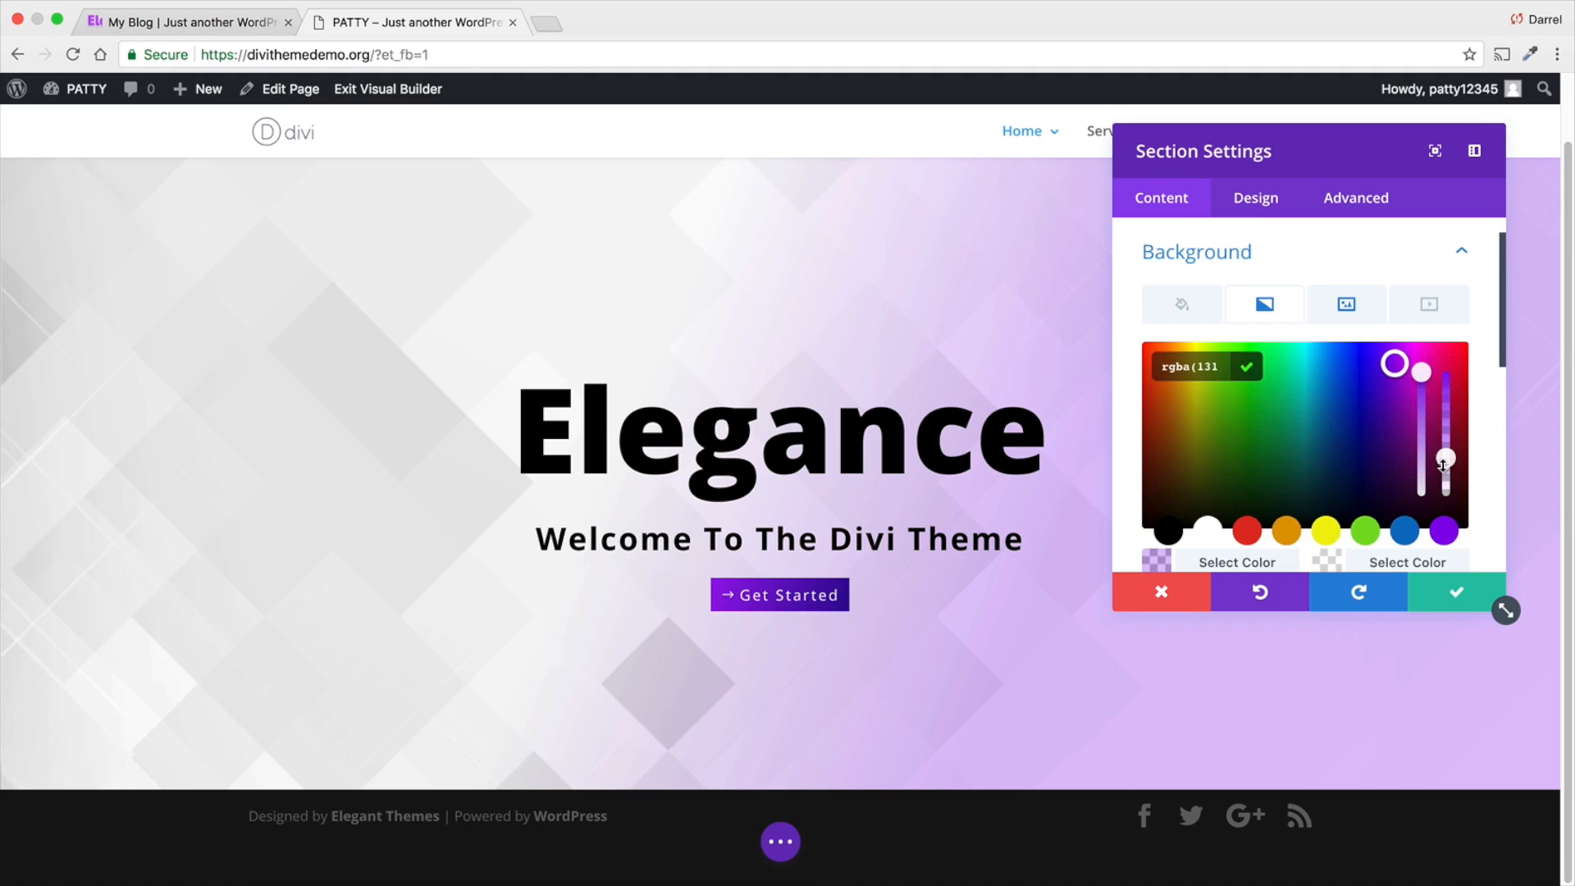
mouse_move(1444, 465)
mouse_down()
mouse_move(1446, 451)
mouse_move(1447, 467)
mouse_up()
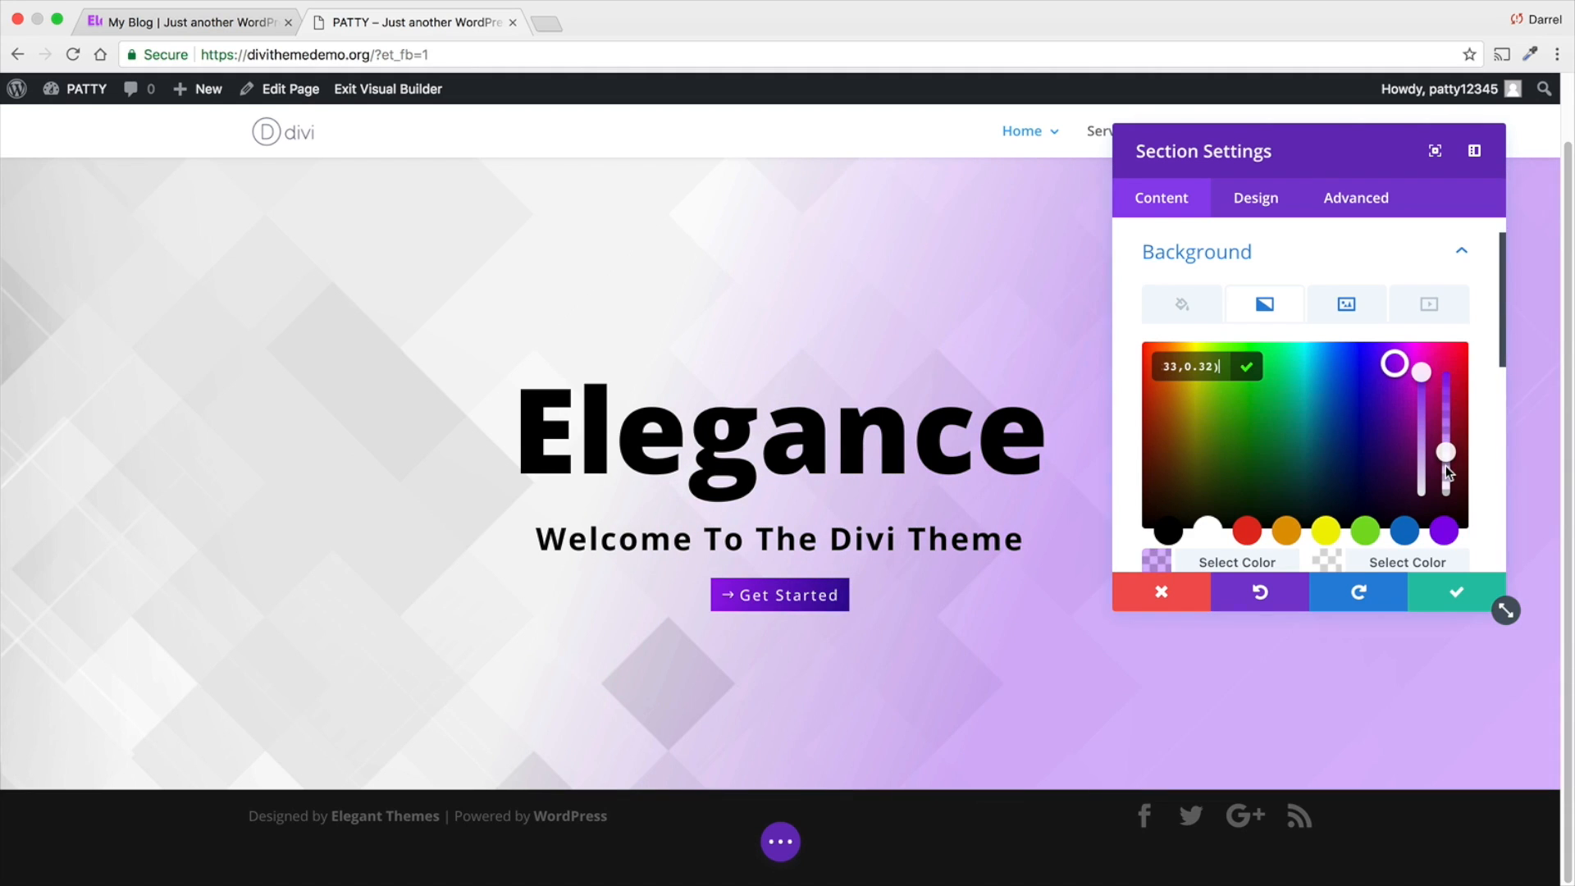
click(1440, 603)
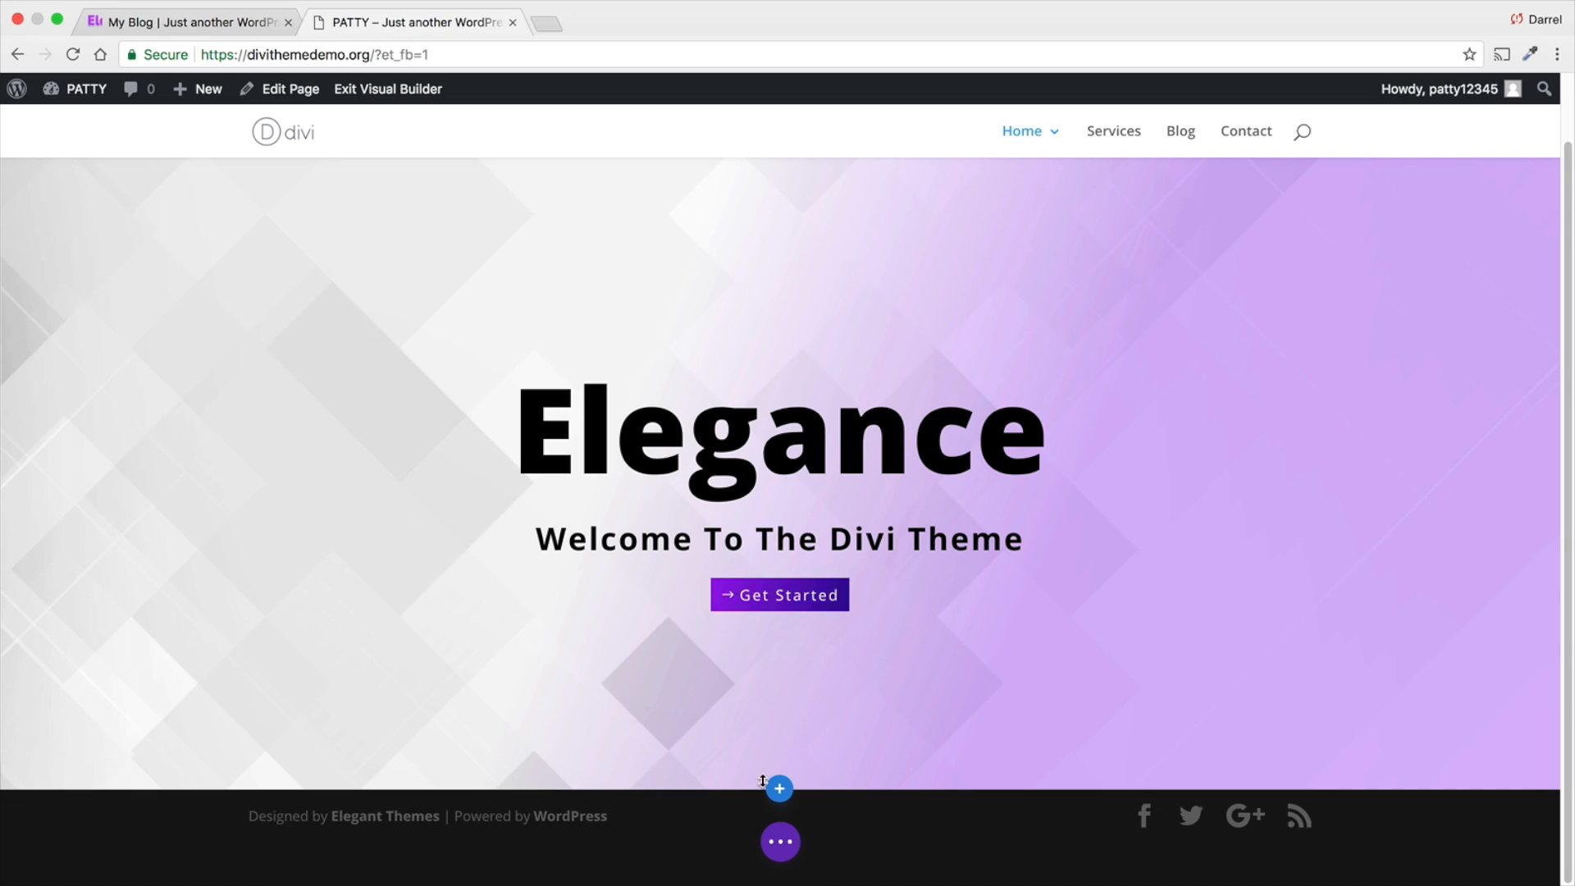
click(780, 841)
click(1486, 845)
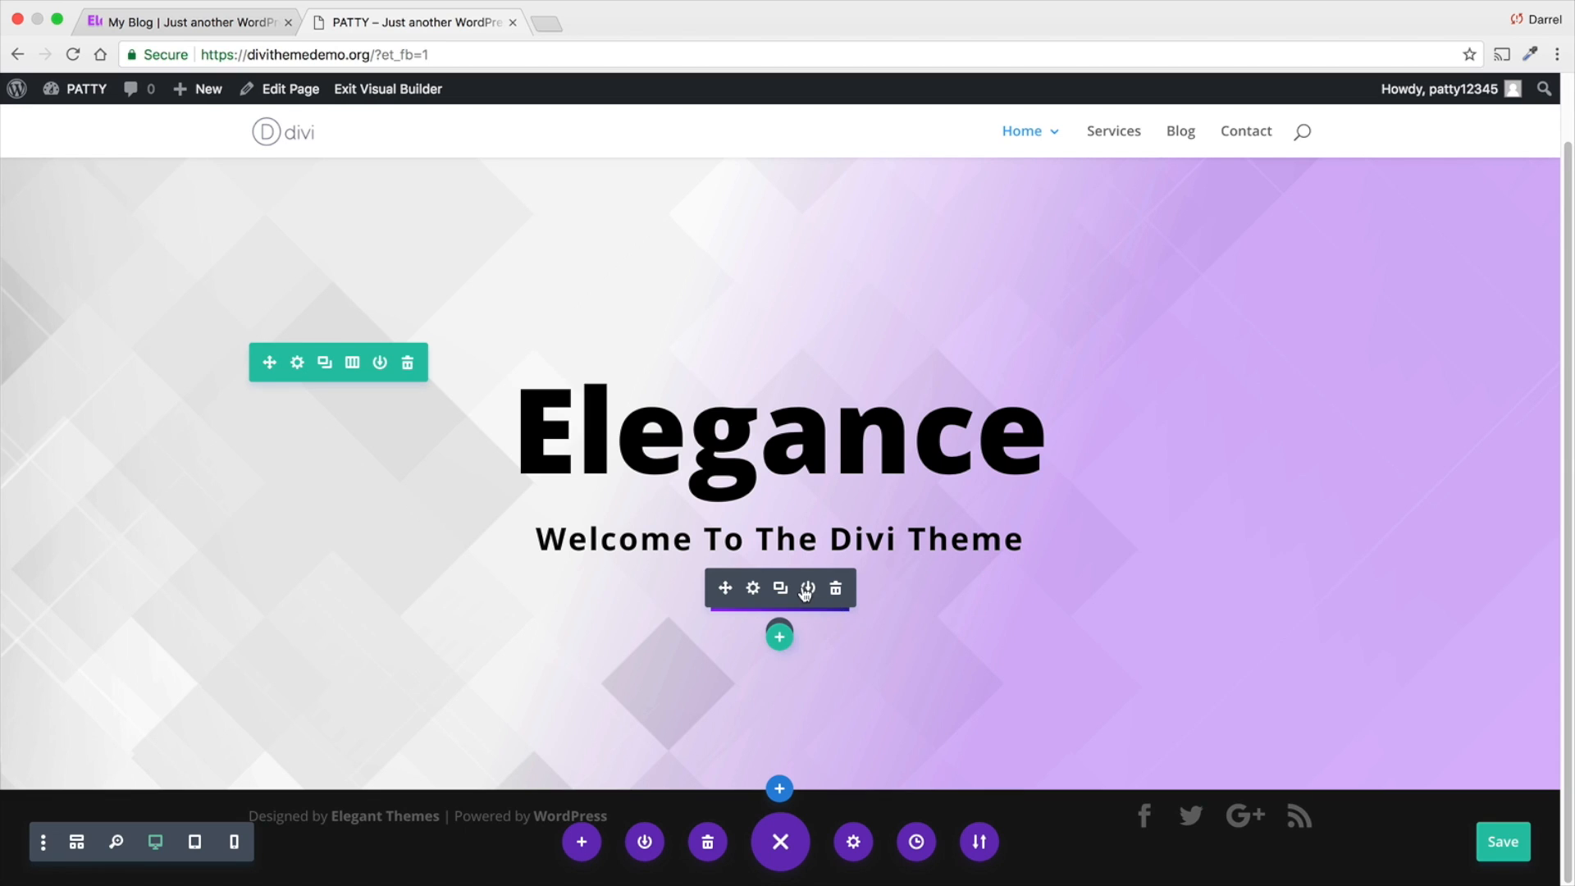
- Save the Get Started button module to the Divi Library under the template name "Button"
click(808, 589)
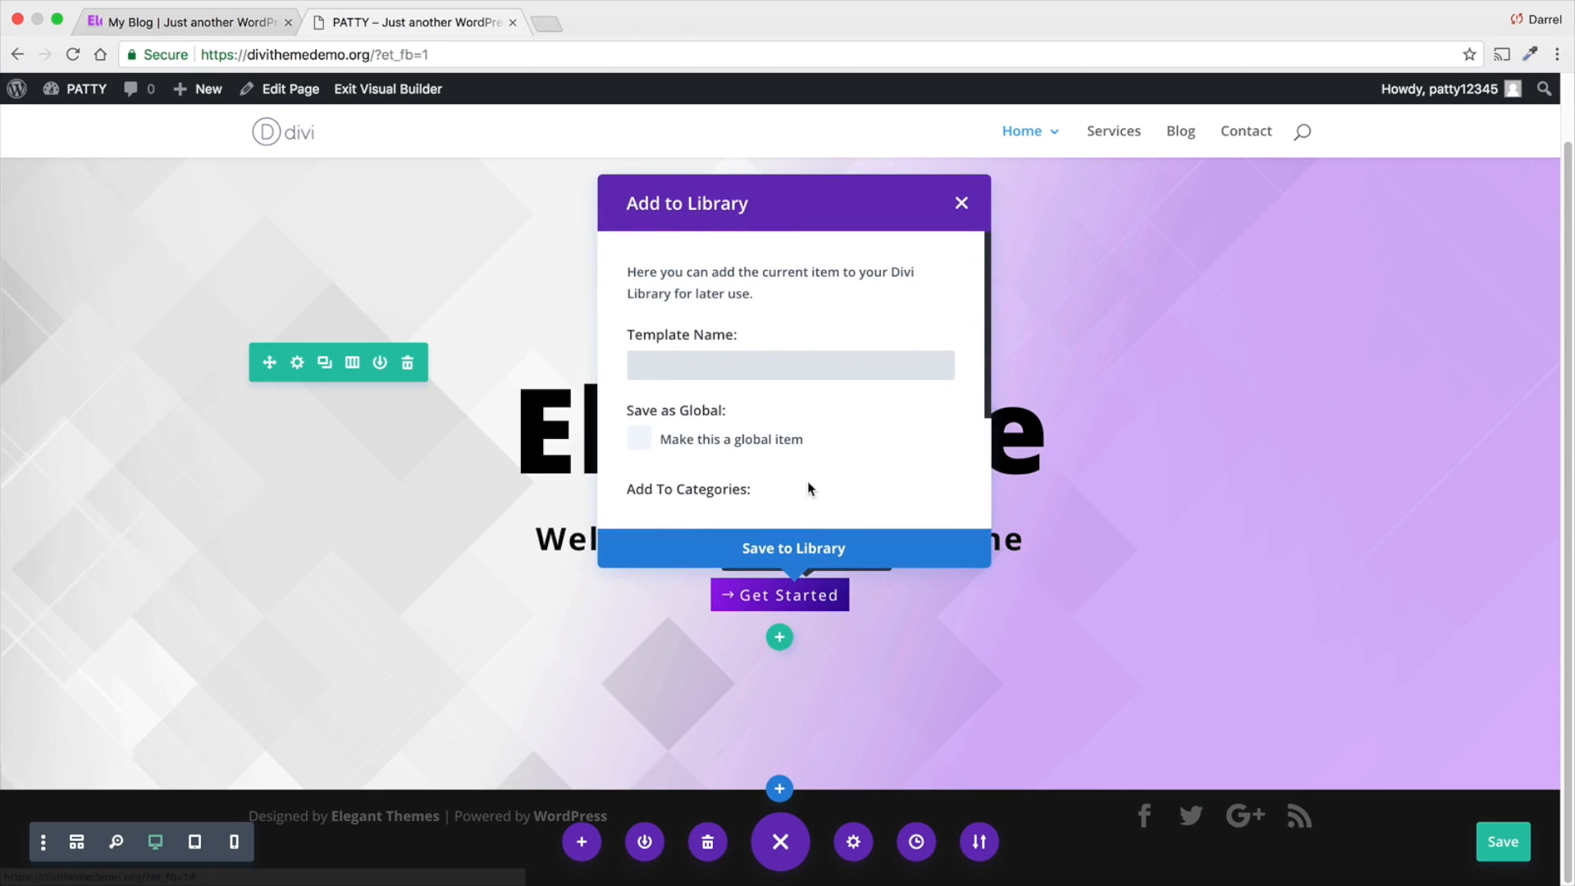
text(Button)
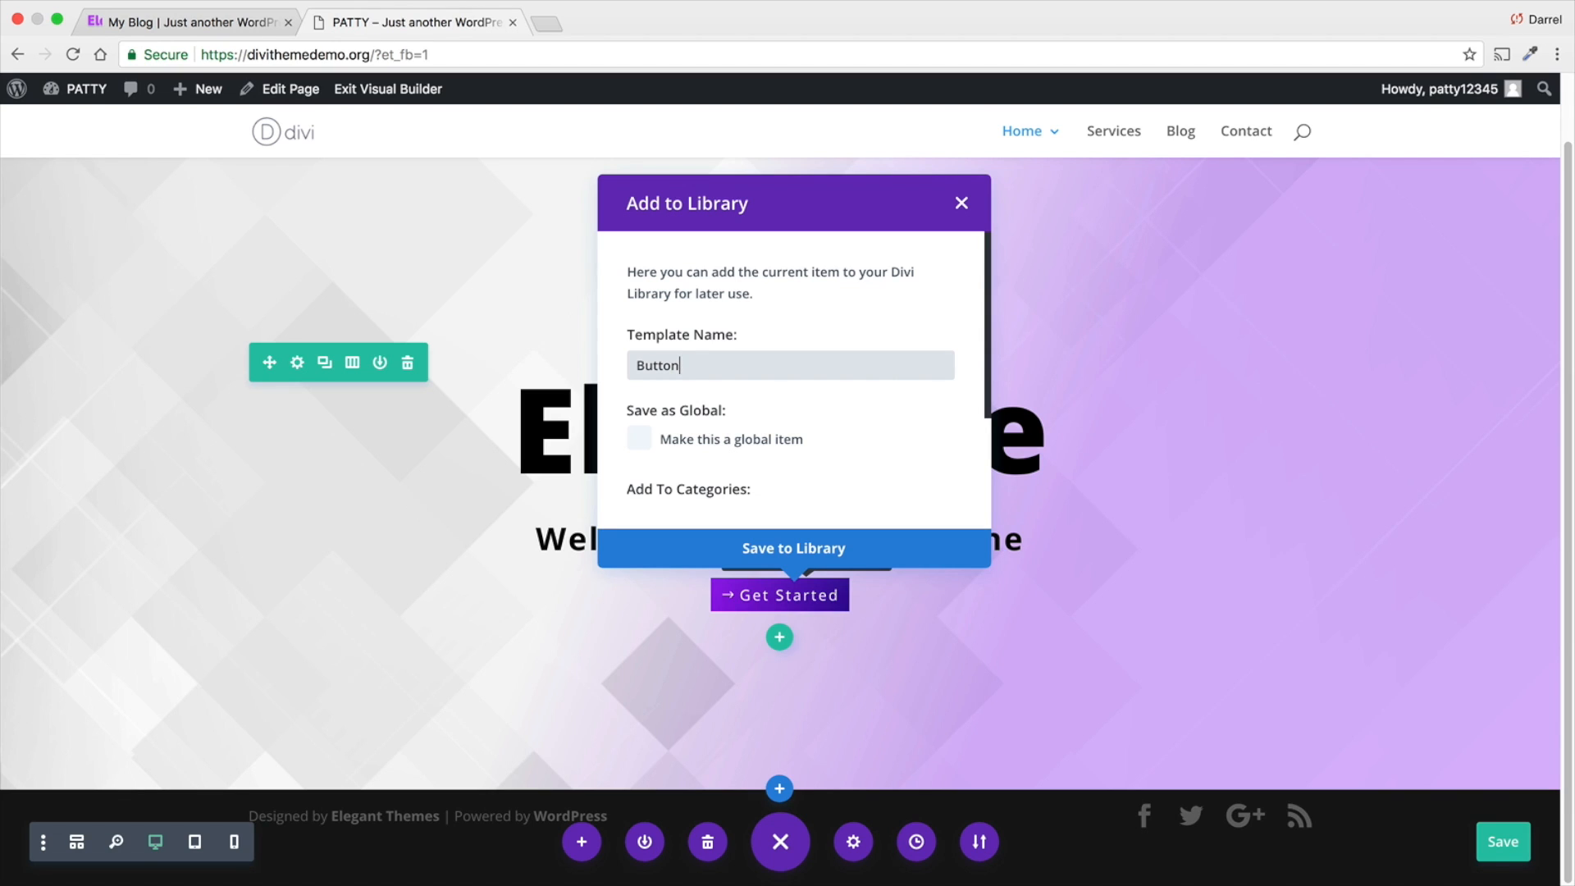
click(801, 550)
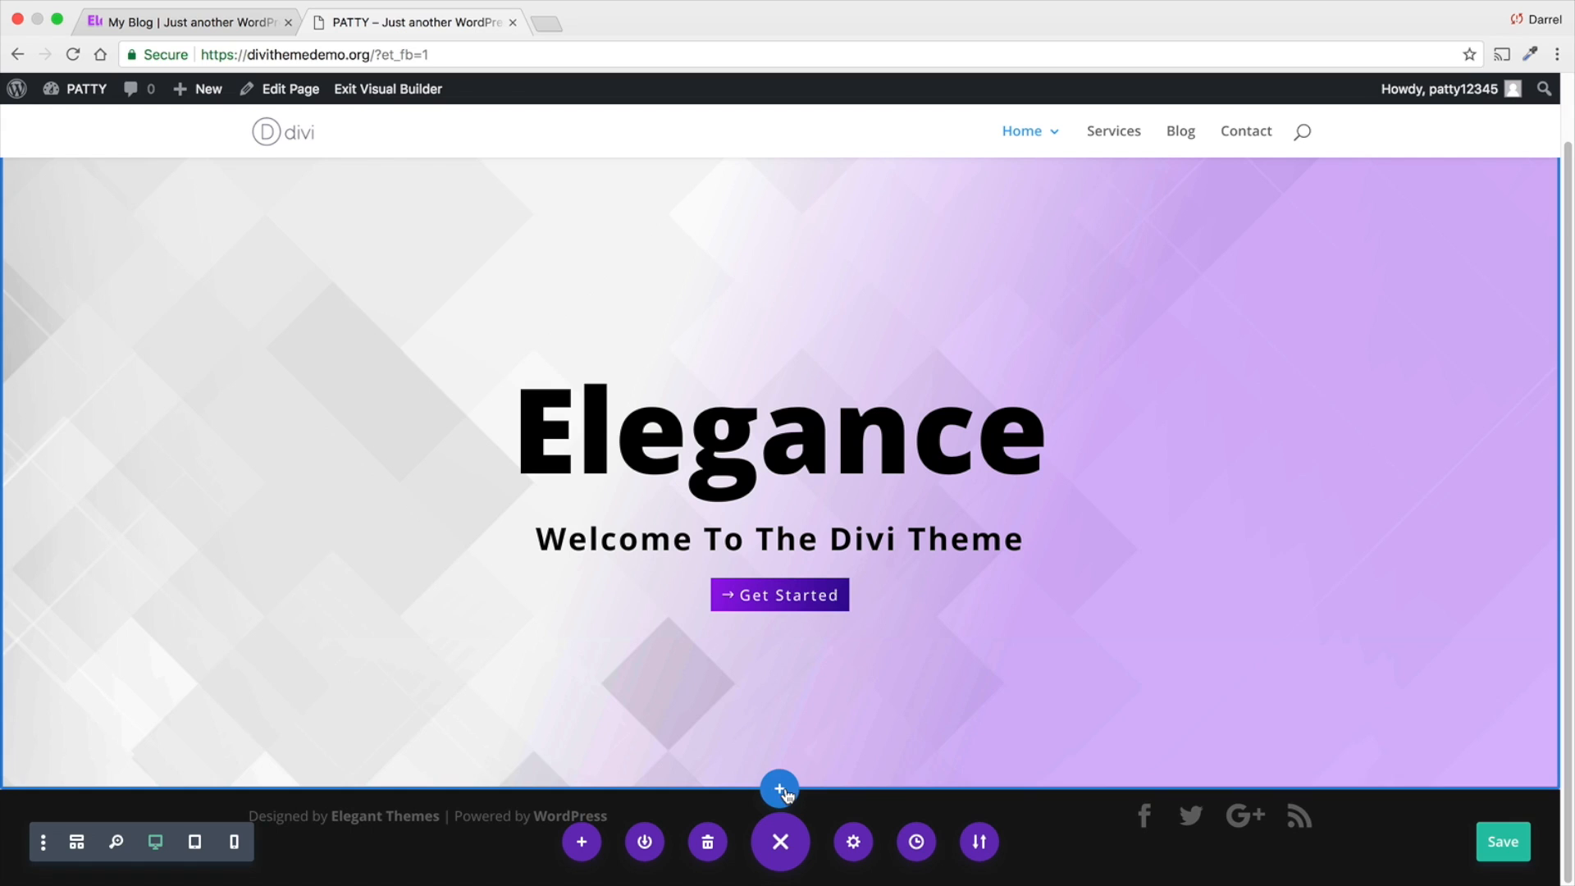
- Insert a regular section below the hero section with a row of two equal columns
click(780, 790)
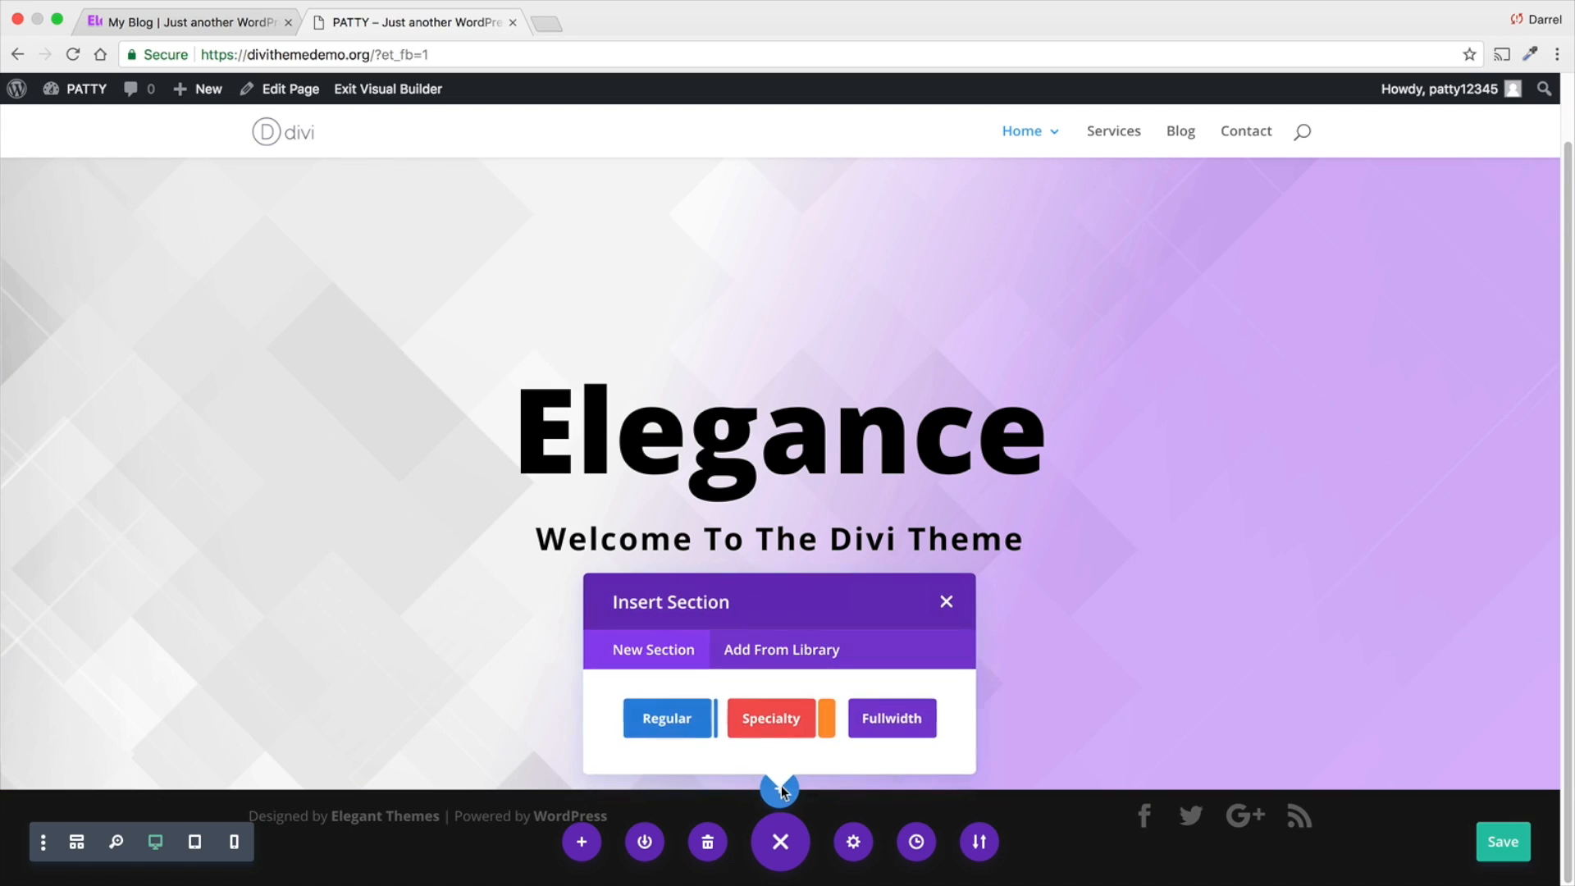
click(672, 724)
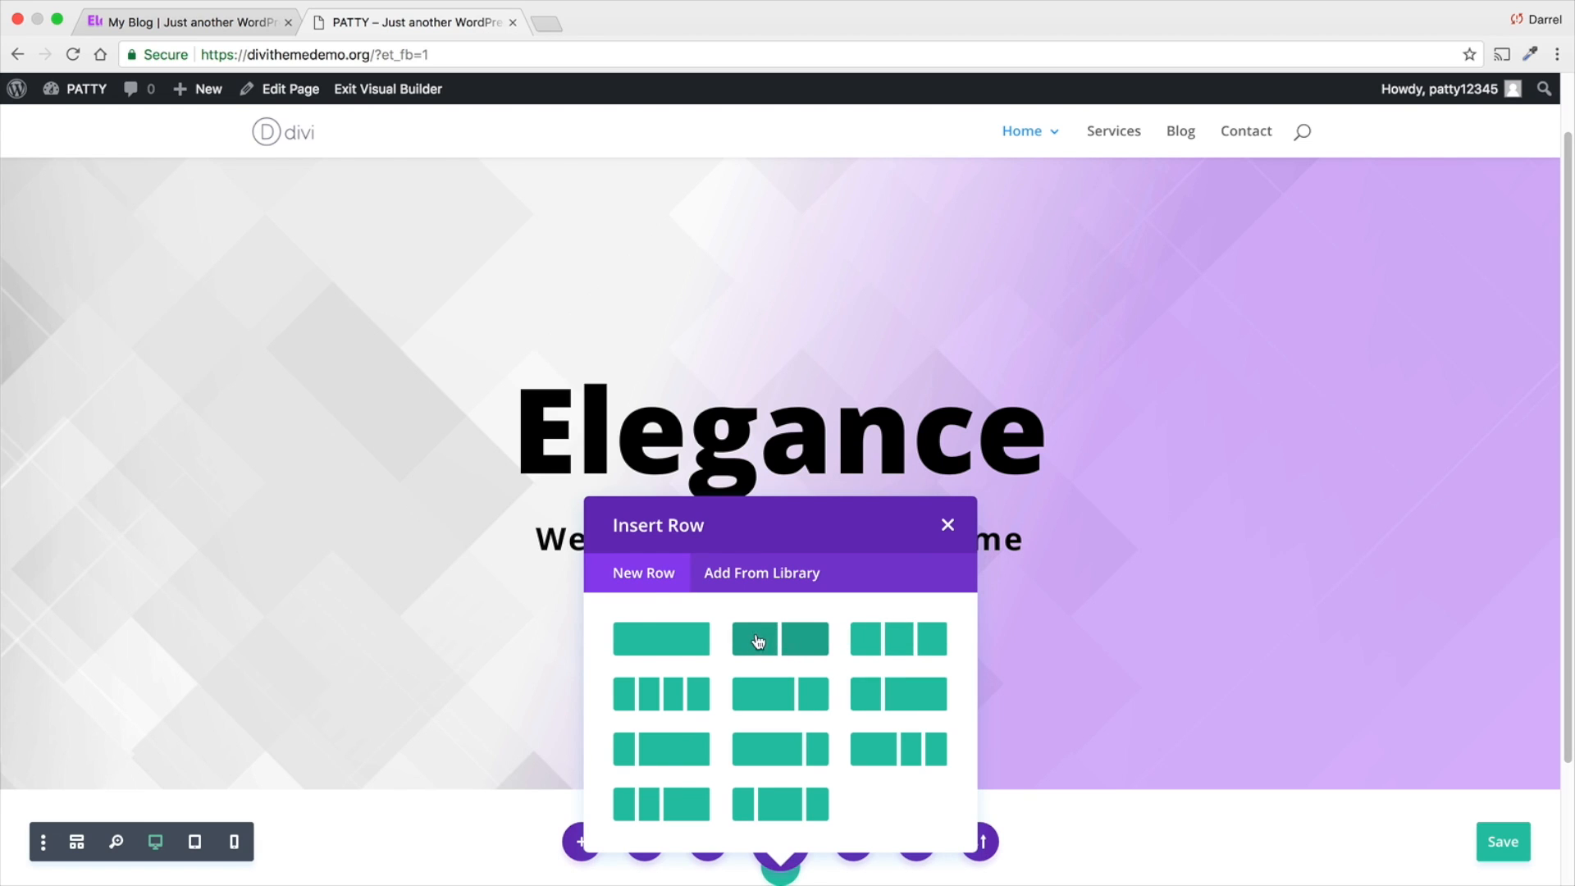
click(809, 648)
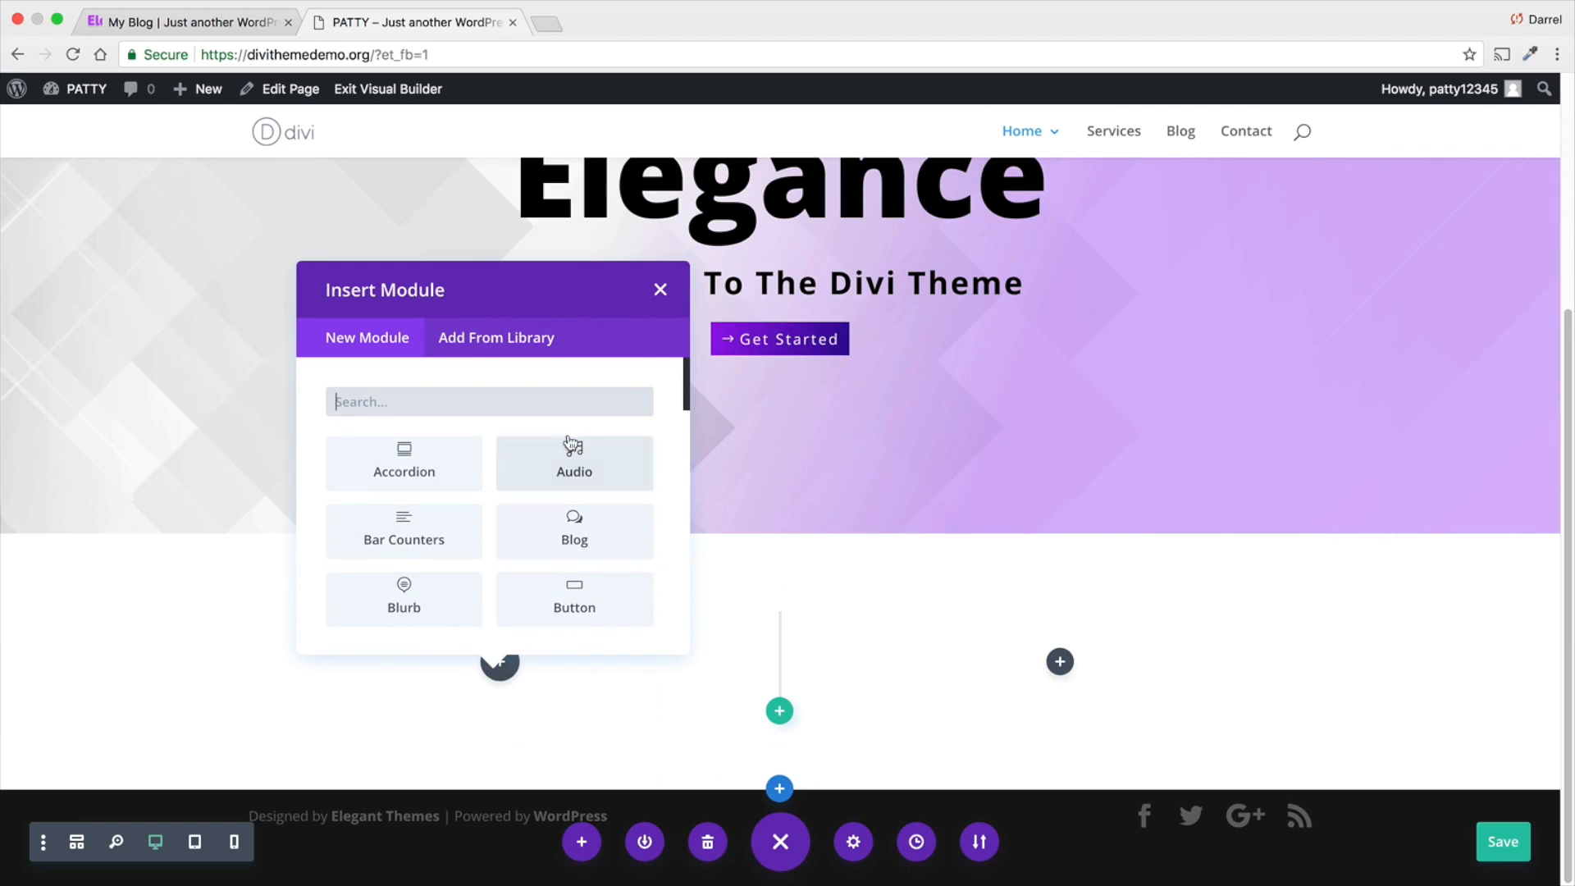
- Insert a Text module in the first column of the new row
text(text)
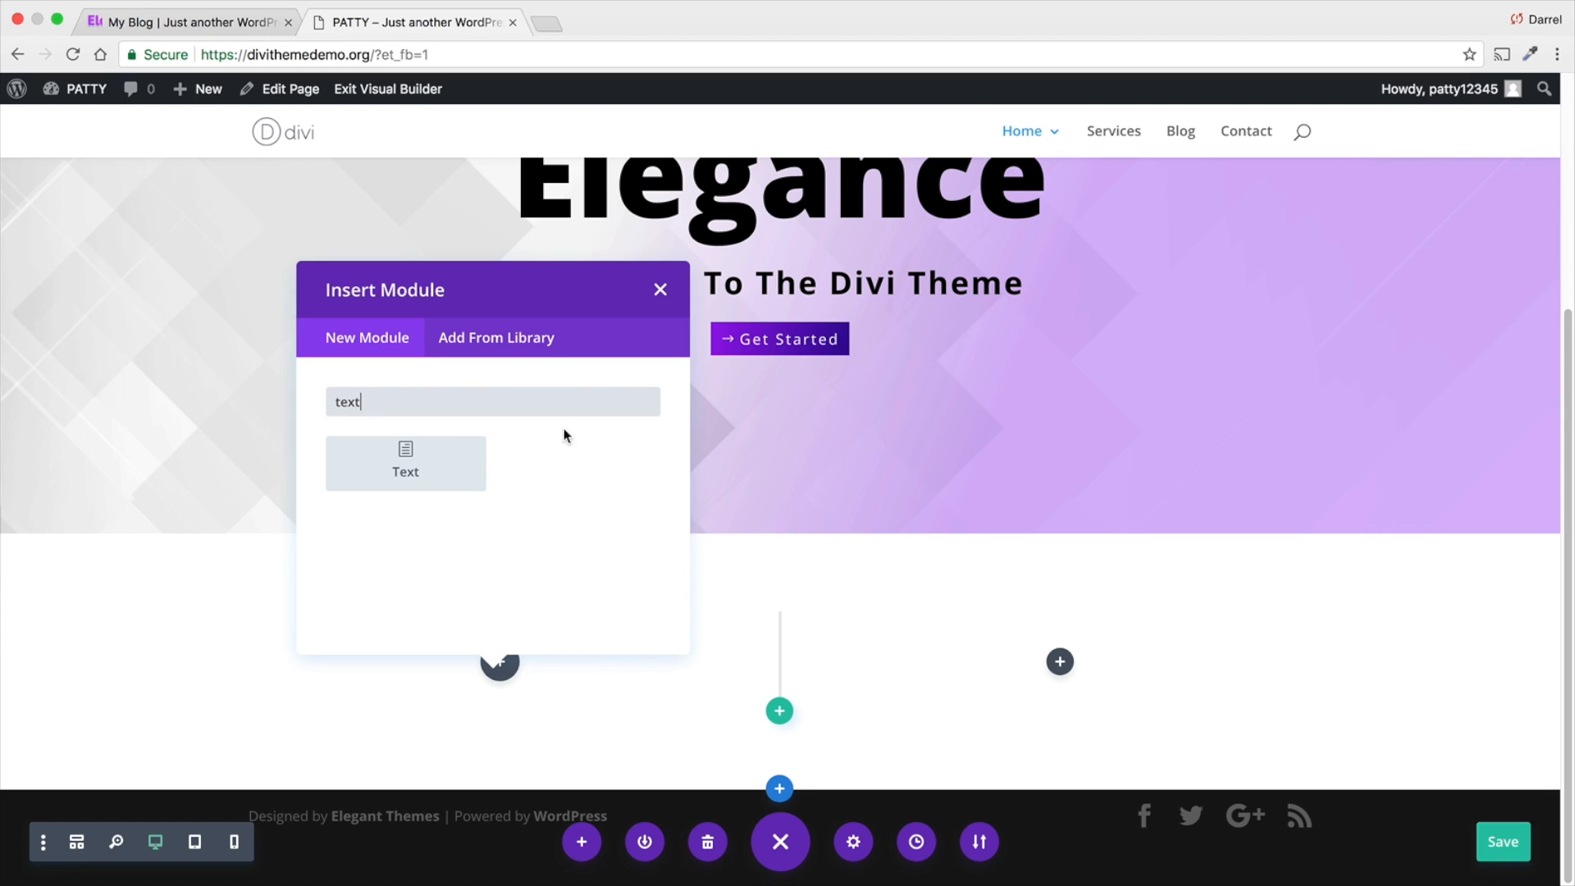
click(419, 464)
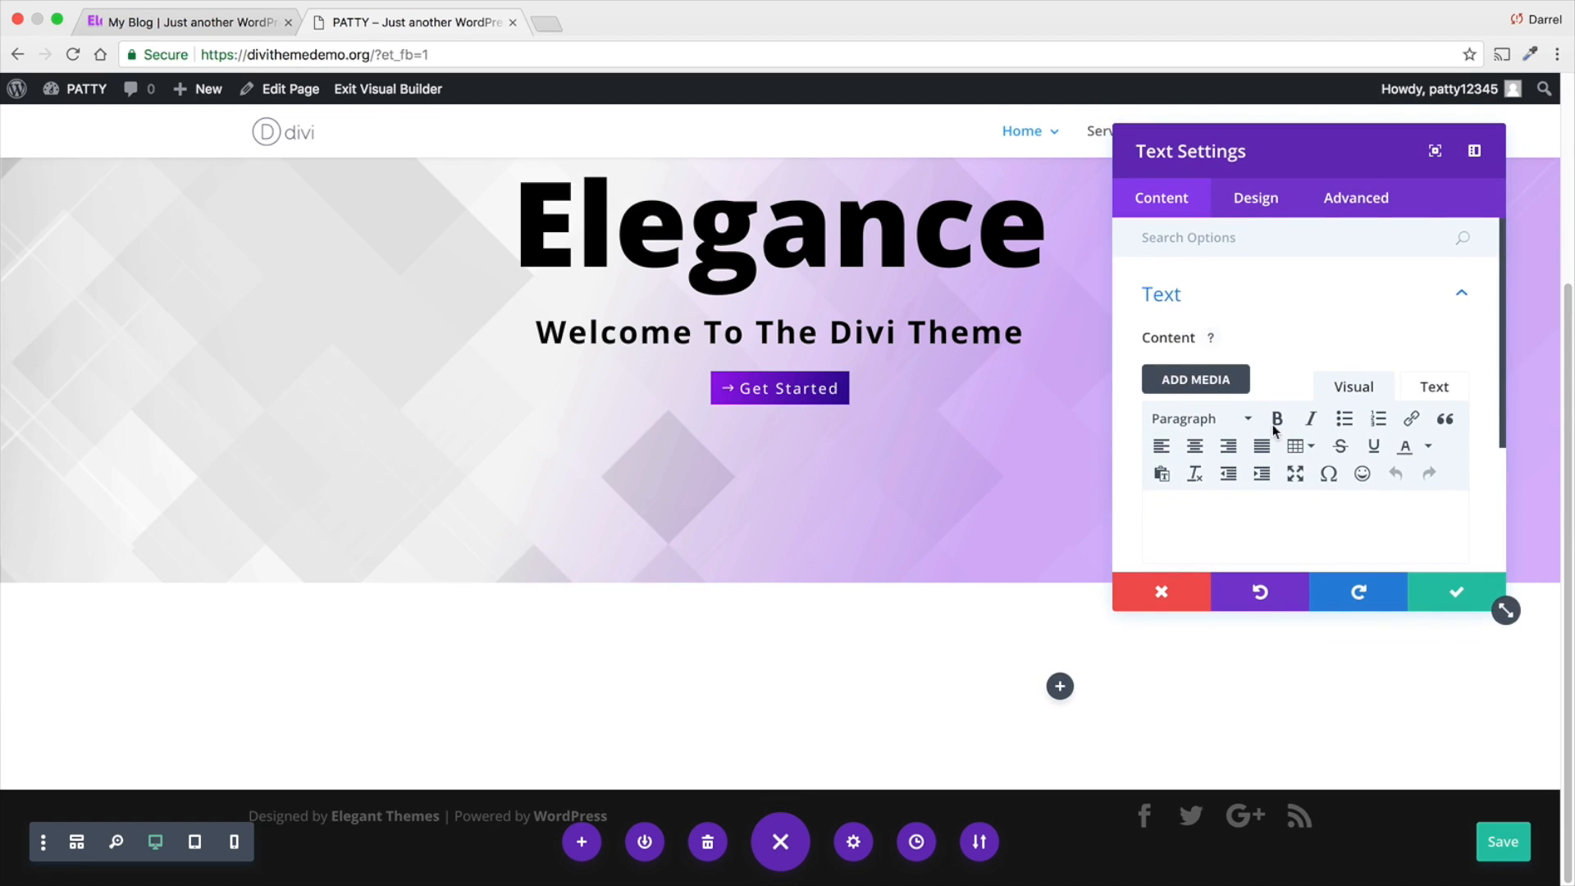
- Check the reference site's second section and enter "What We Do" and "You Will Love It" as two paragraphs in the Text module
click(1272, 507)
click(243, 22)
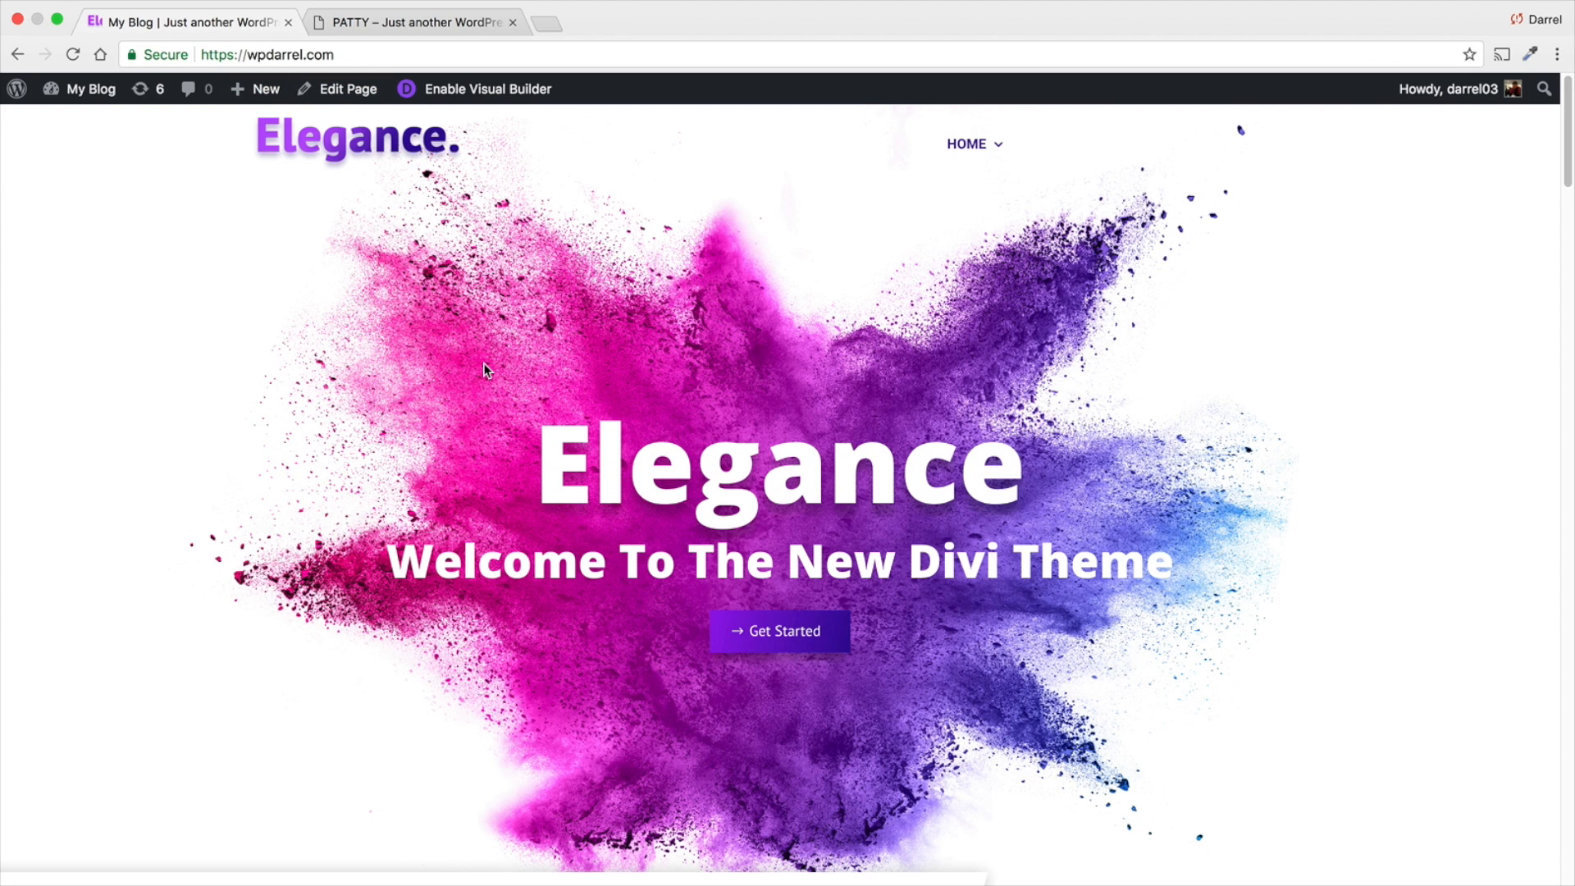
scroll(484, 371, down, 4)
scroll(484, 371, down, 5)
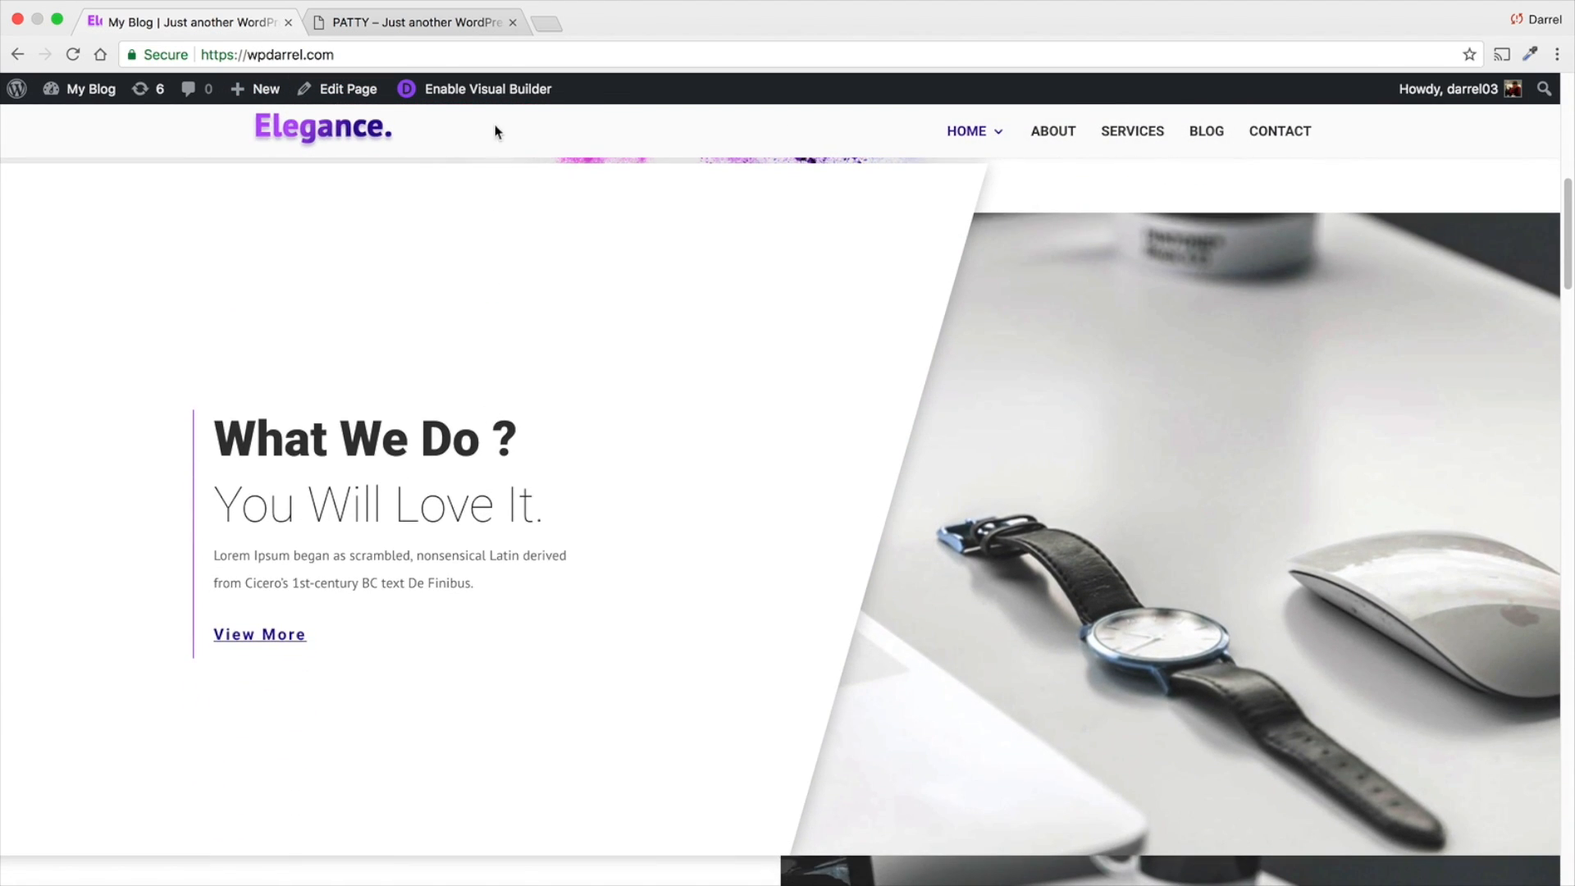
click(471, 23)
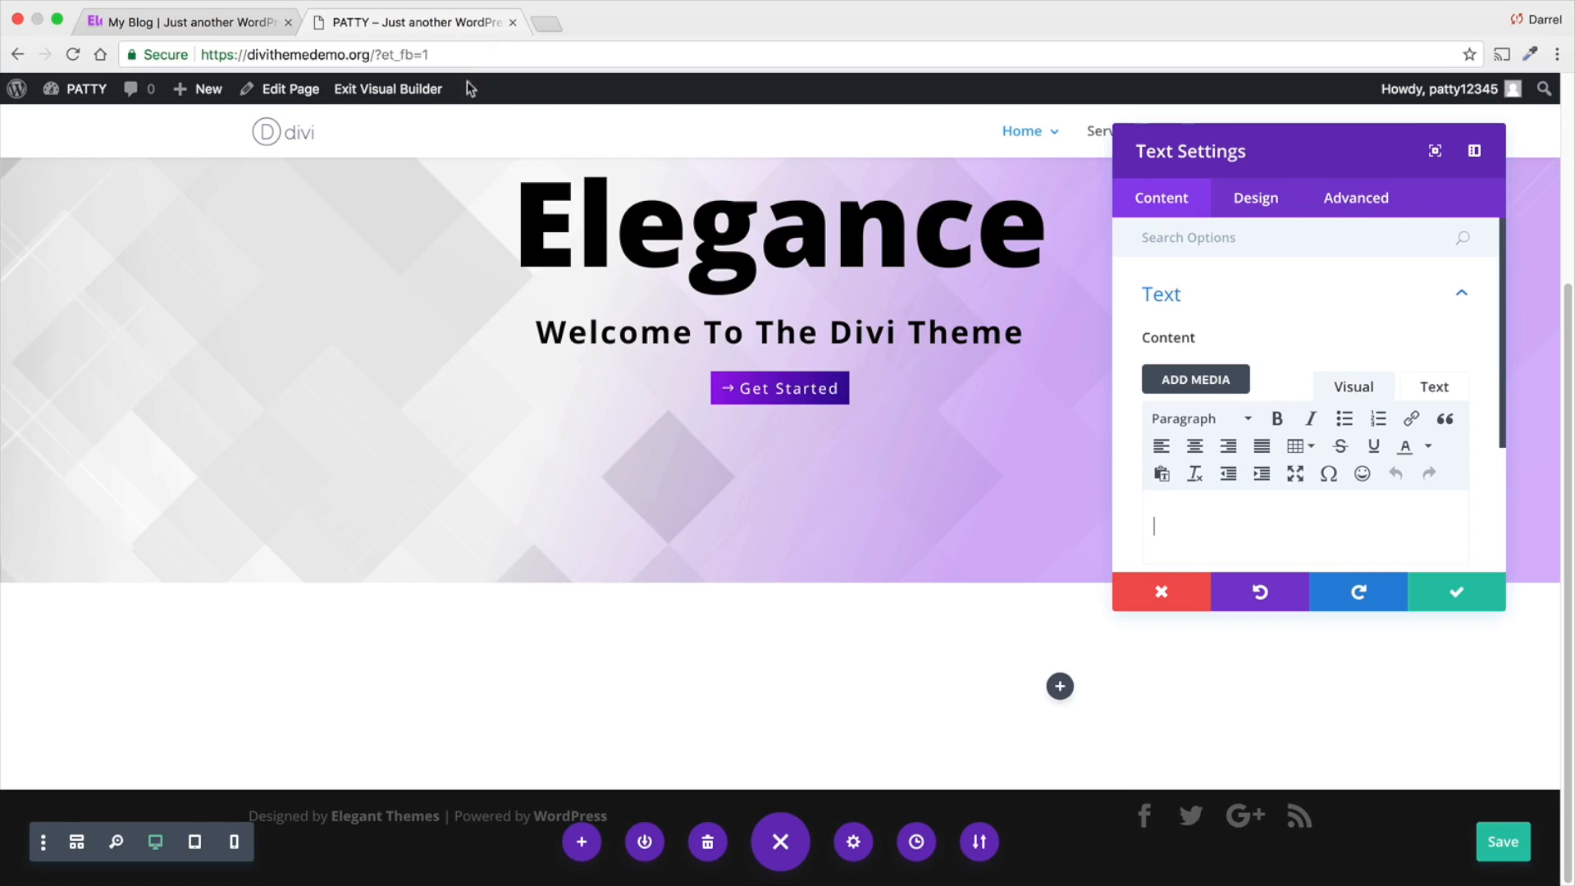
click(1148, 545)
text(What We Do)
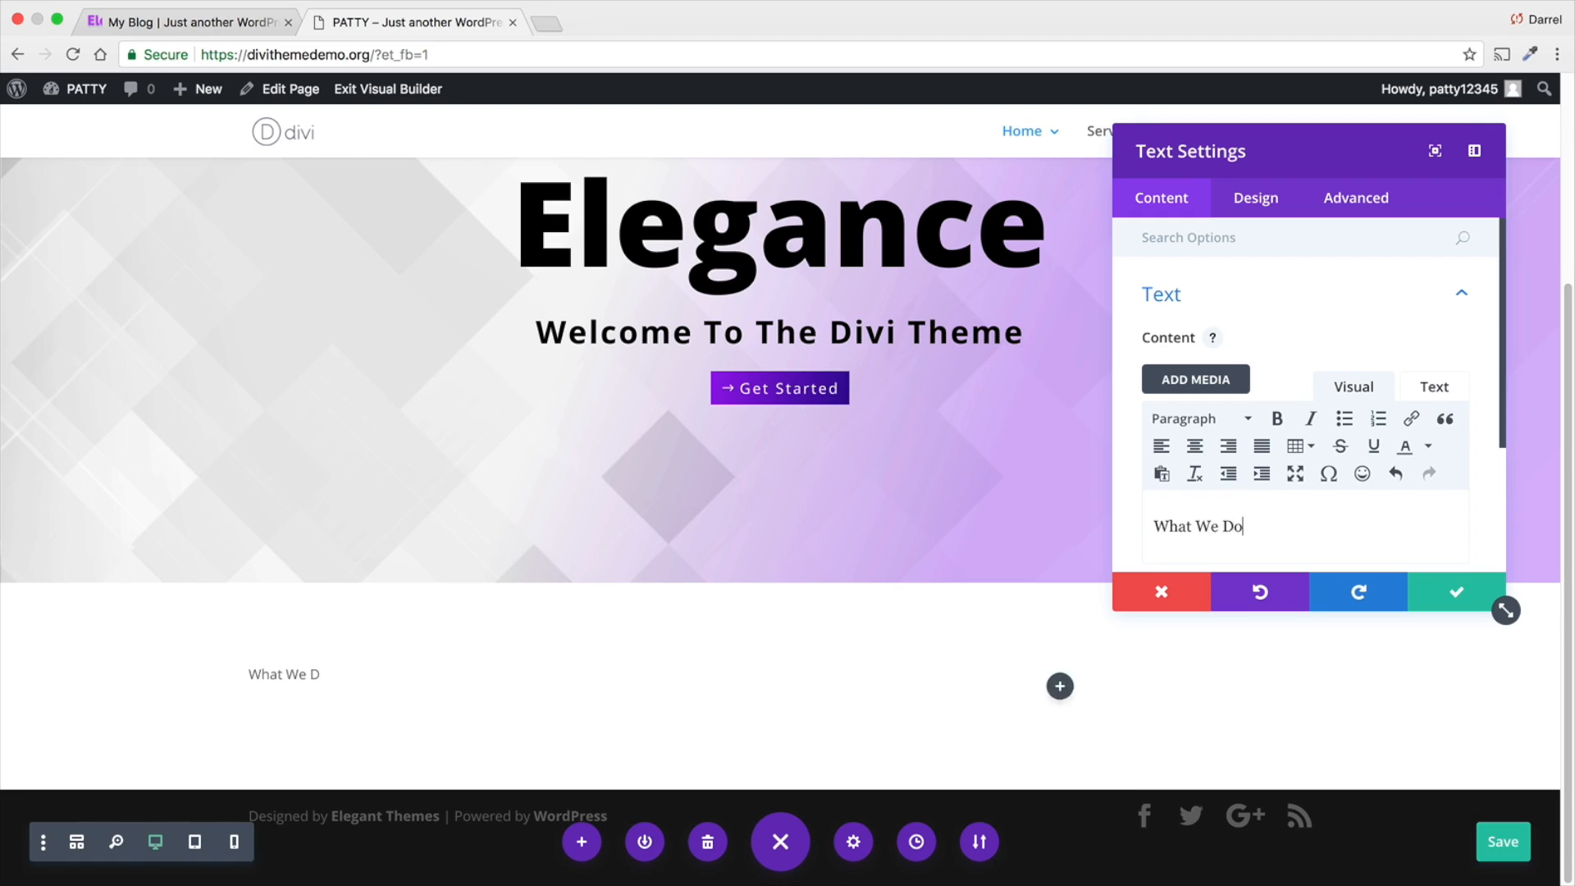
key(Return)
text(Yo)
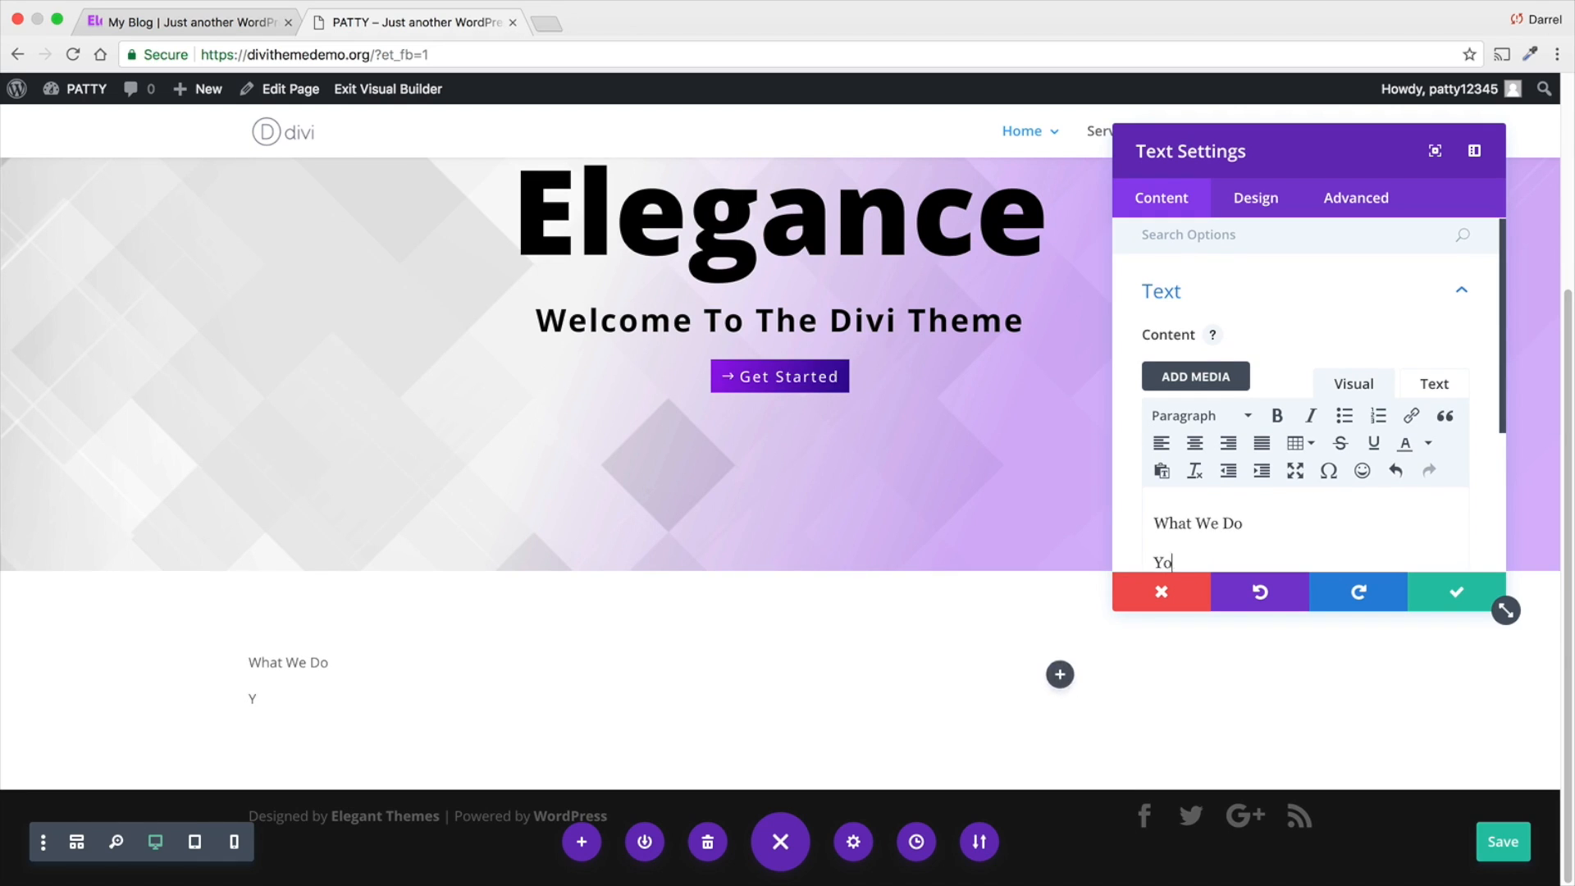
text(u Will Love It.)
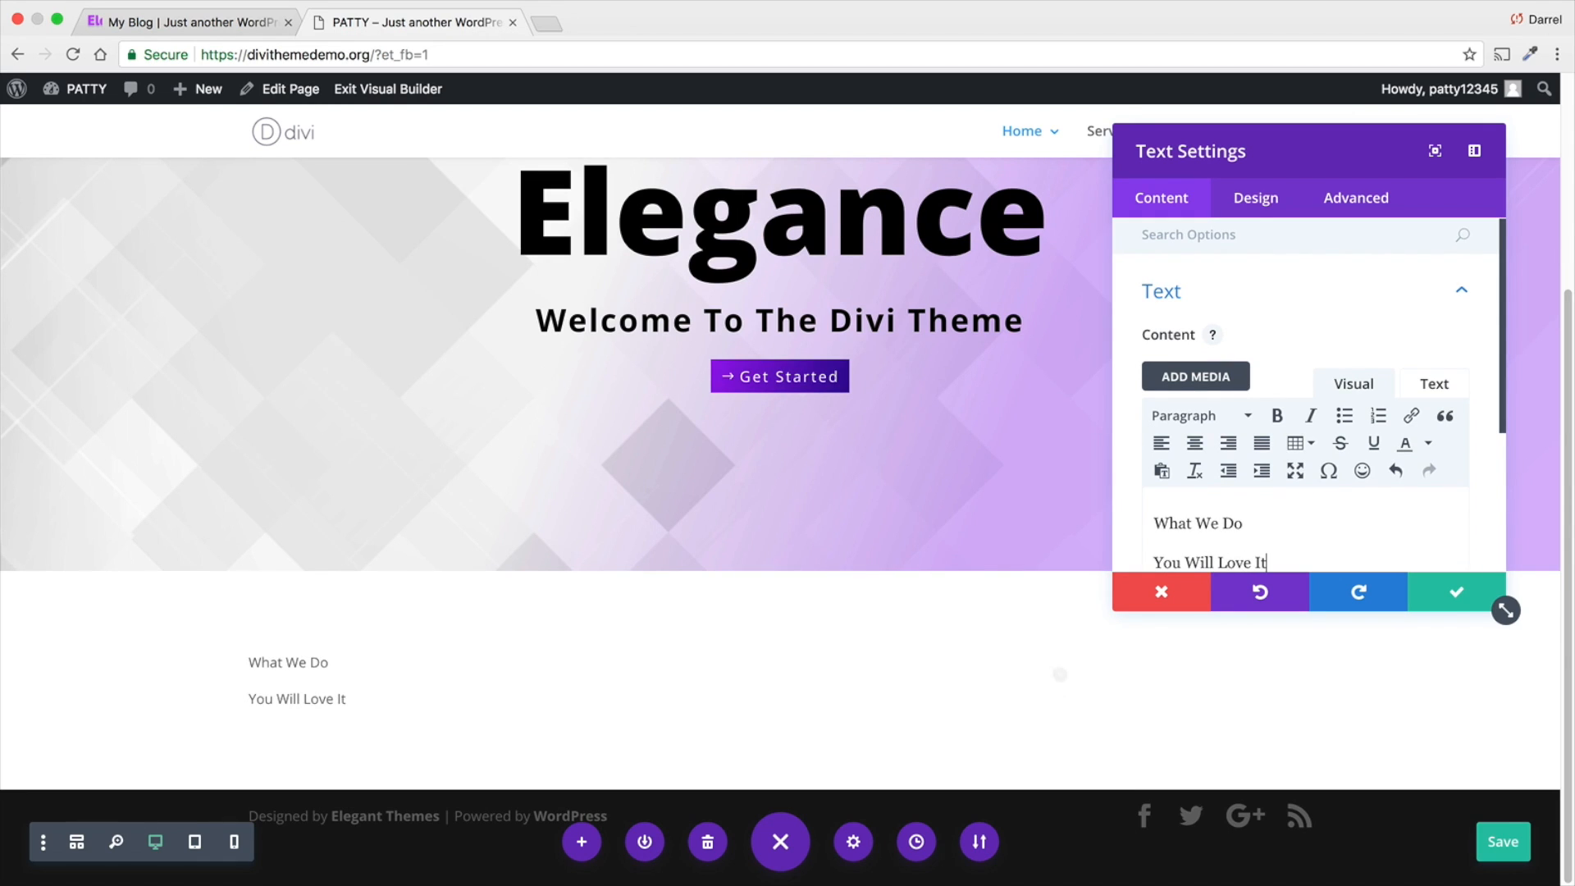
- Copy the Lorem Ipsum paragraph from the reference site and paste it below "You Will Love It" in the Text module
click(215, 23)
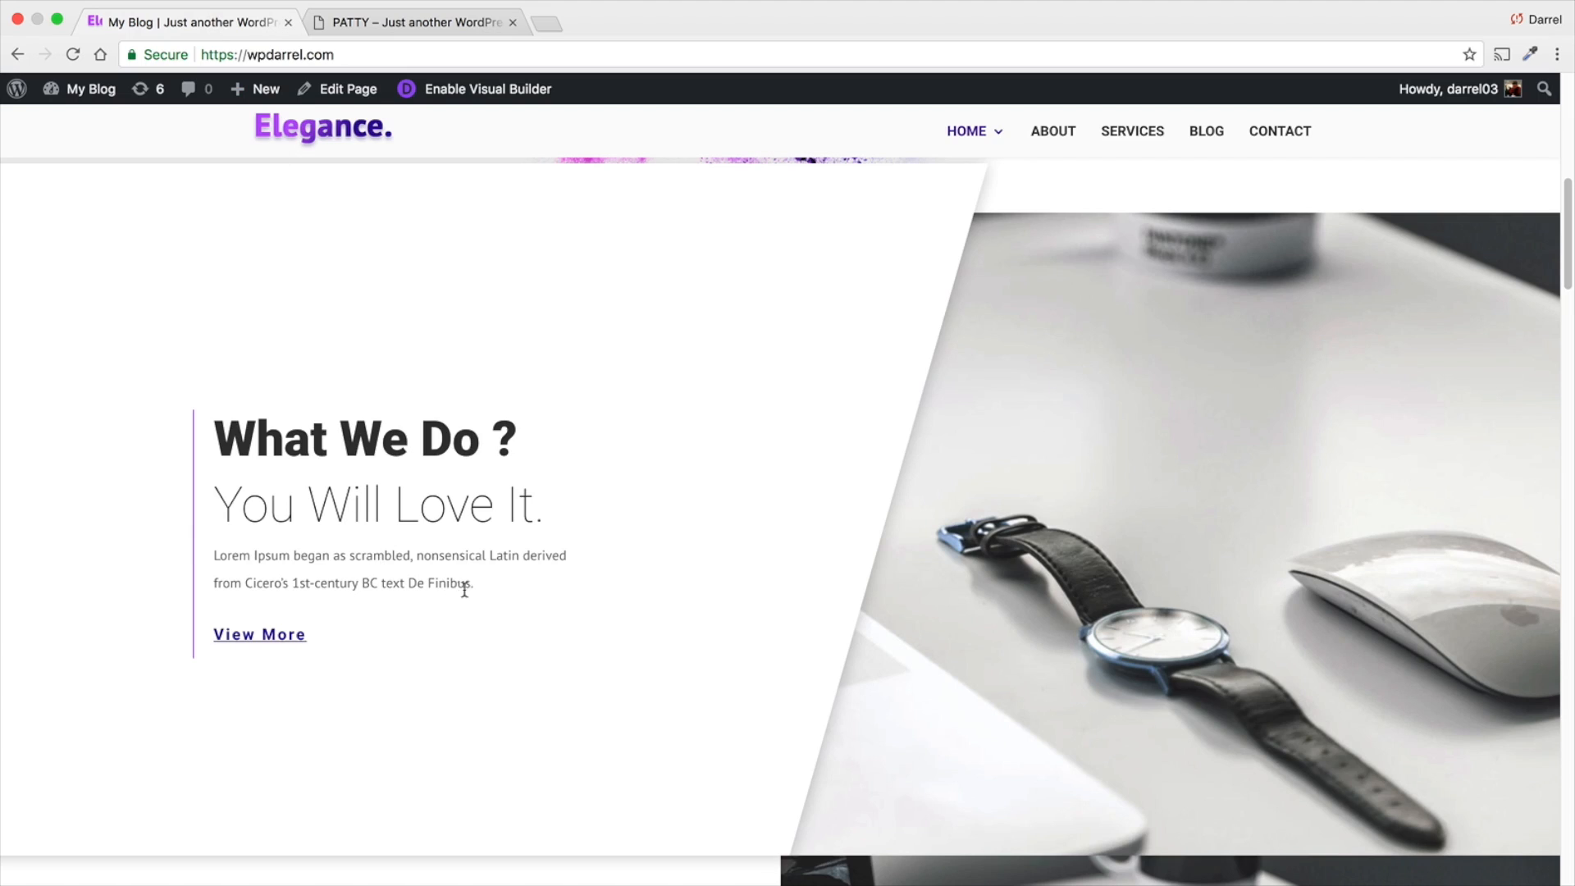
drag(465, 589, 222, 561)
right_click(217, 559)
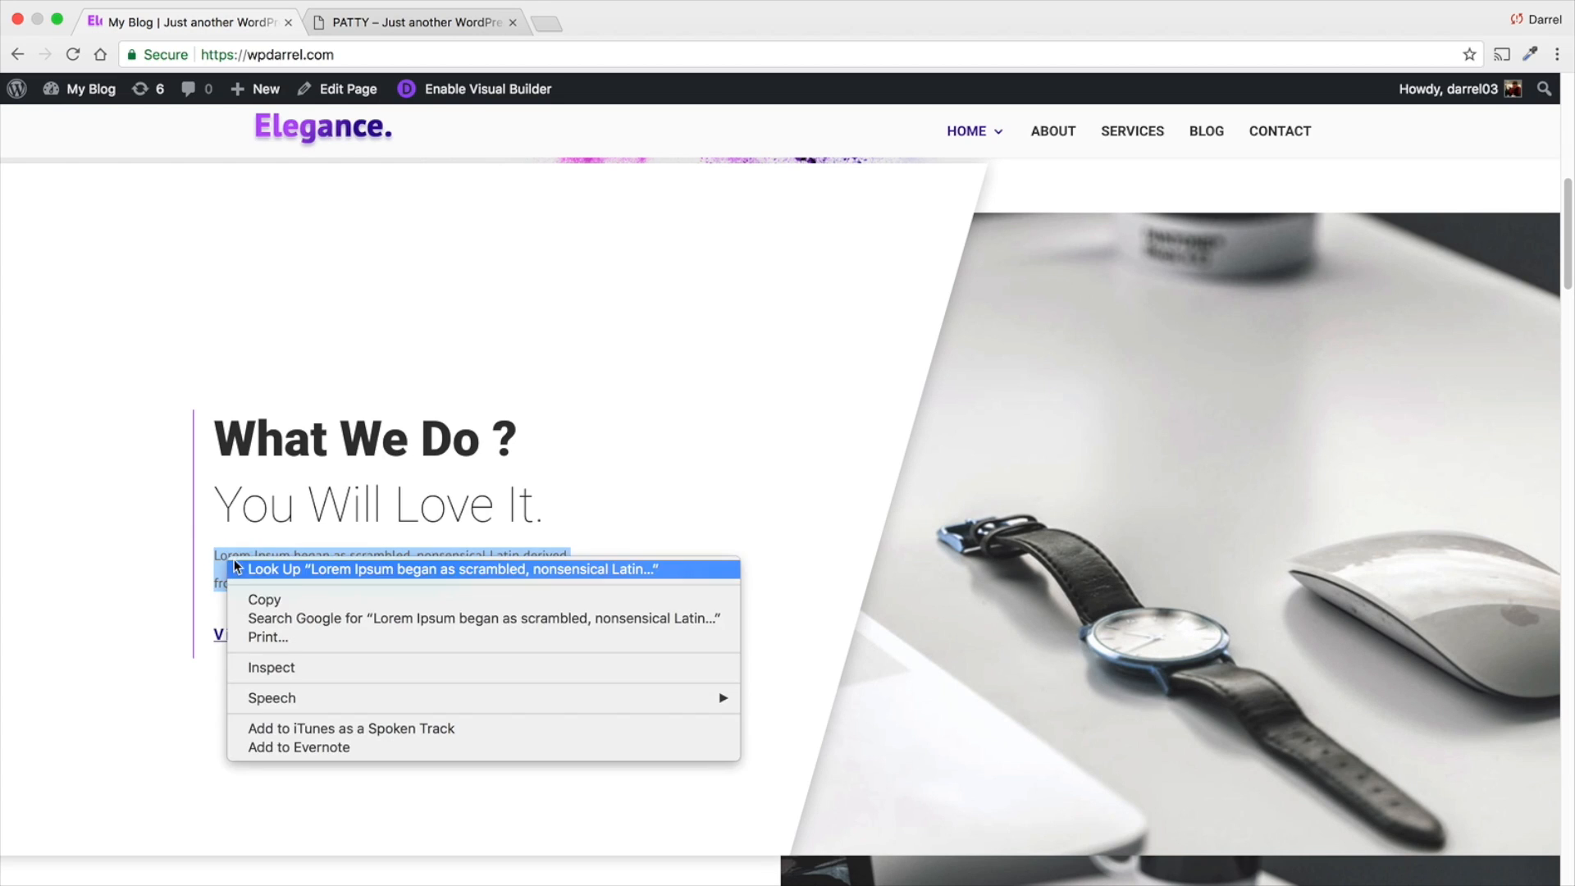
click(261, 596)
click(371, 24)
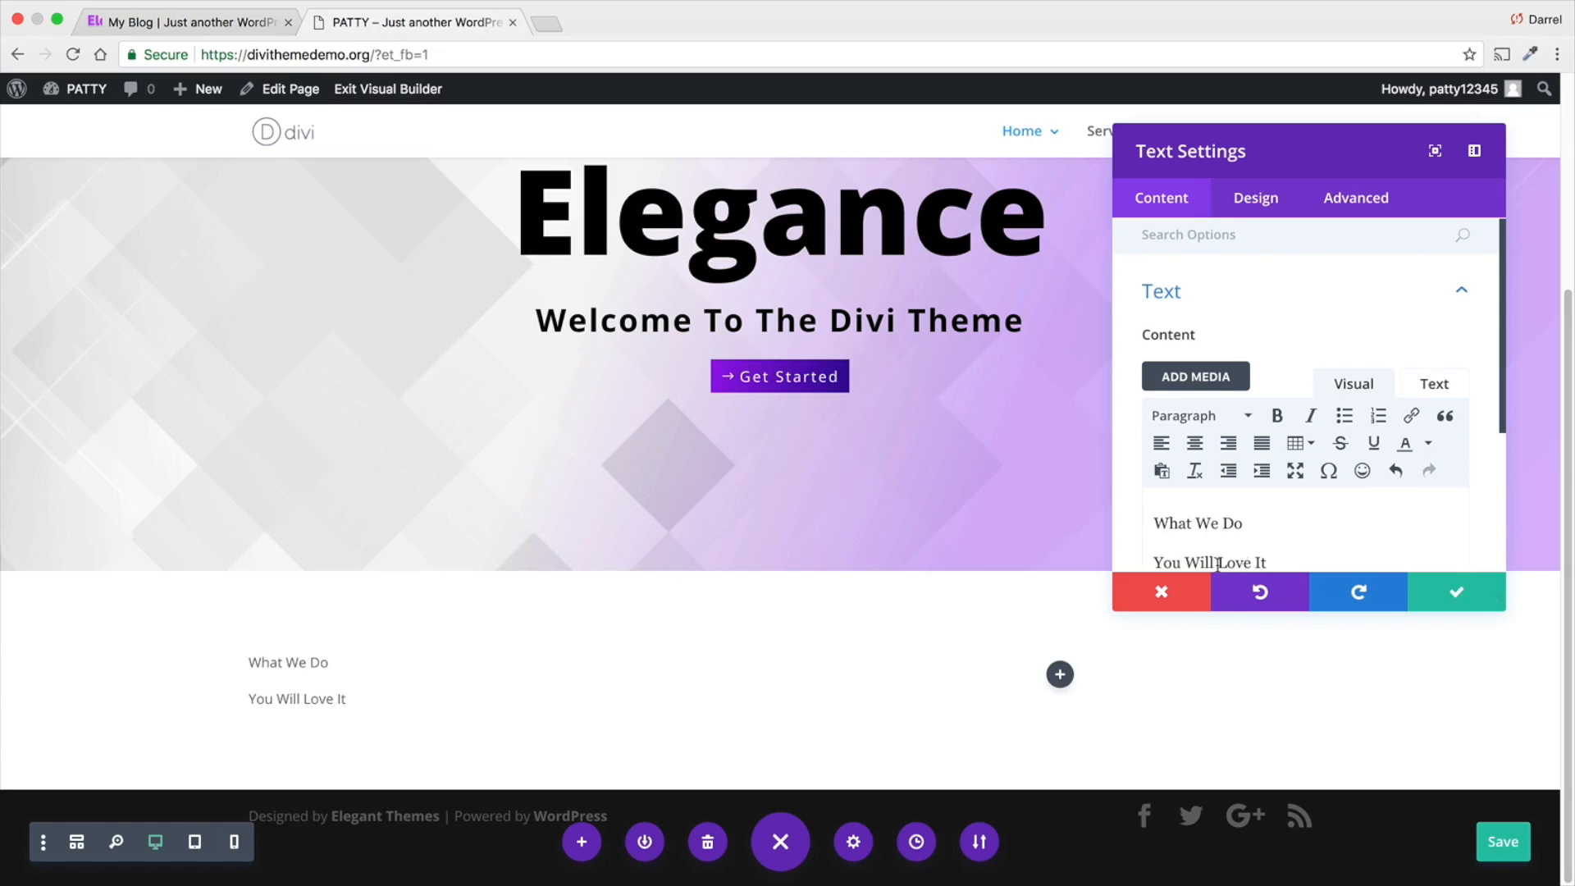
scroll(1223, 542, down, 2)
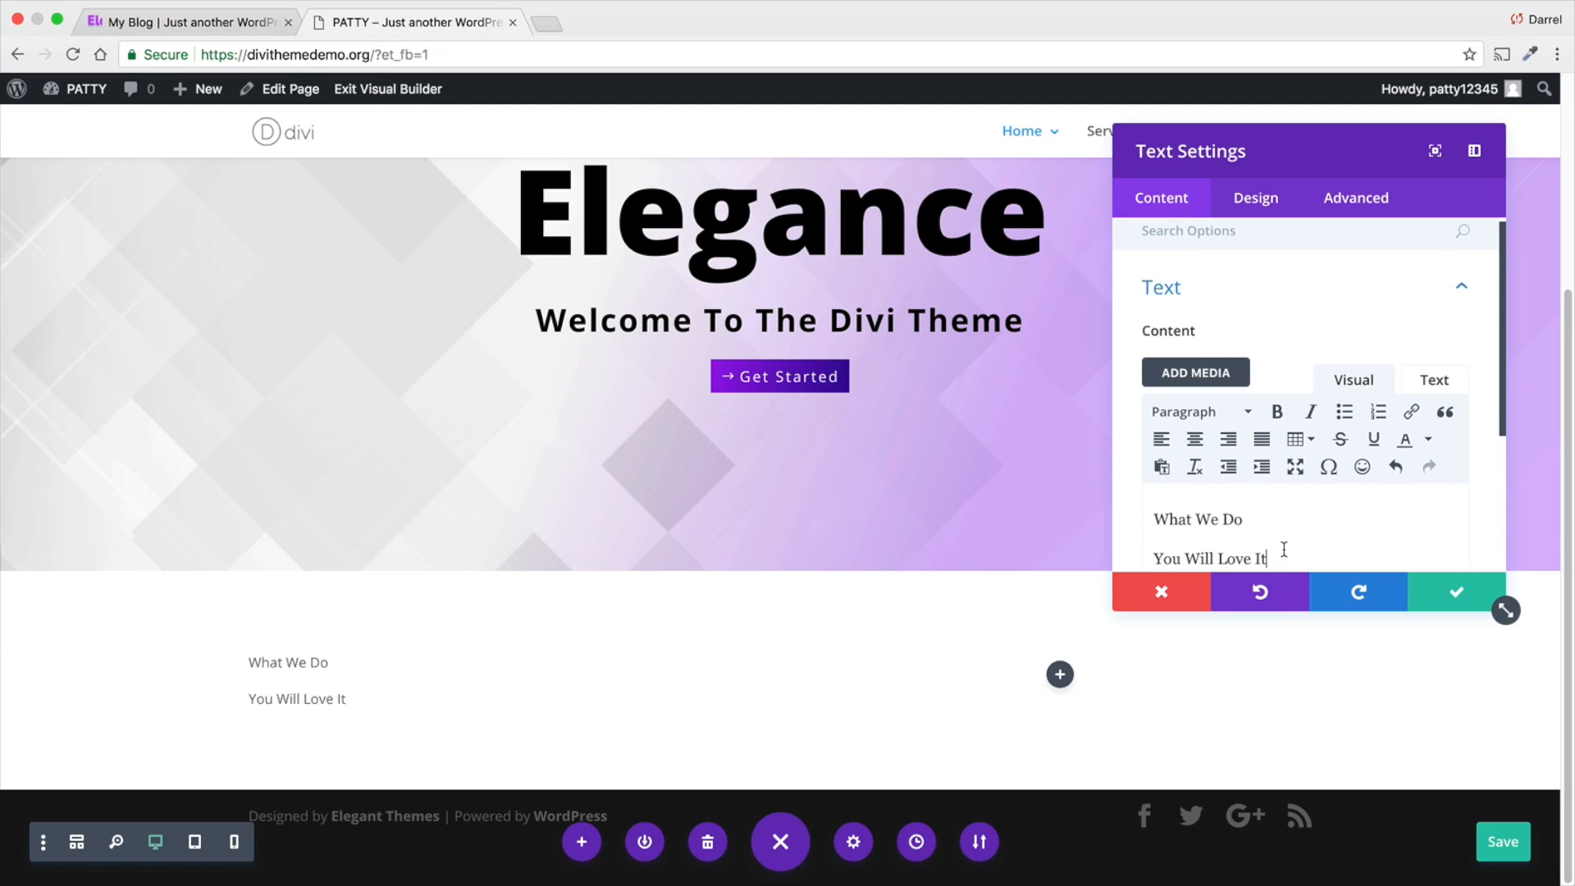
click(1225, 531)
right_click(1174, 533)
click(1215, 628)
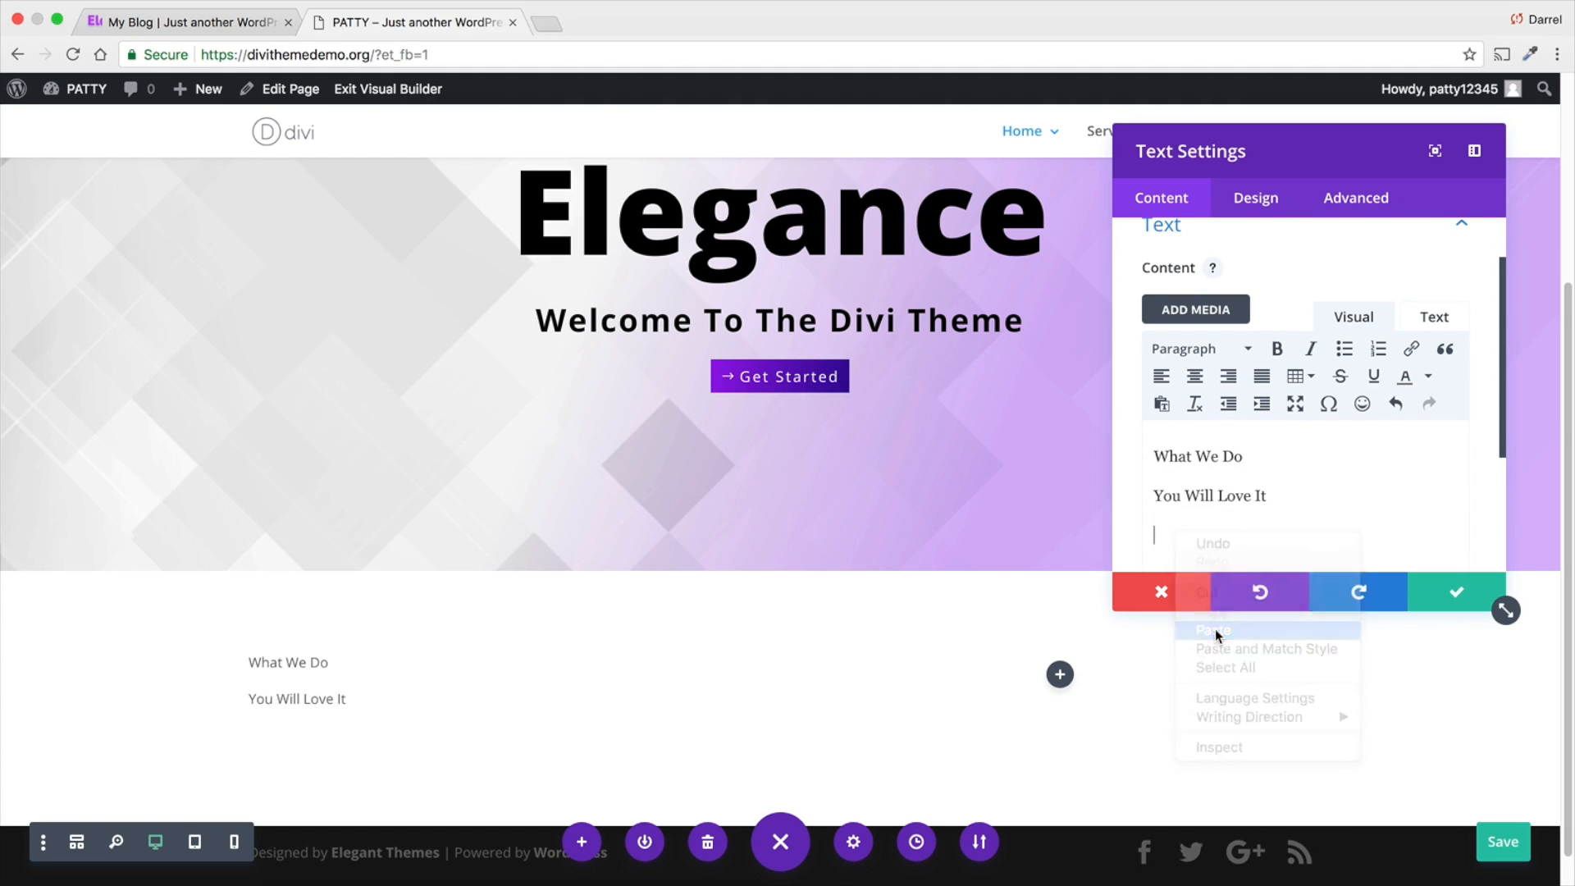
- Format the "What We Do" line as Heading 1
drag(1257, 452, 1147, 452)
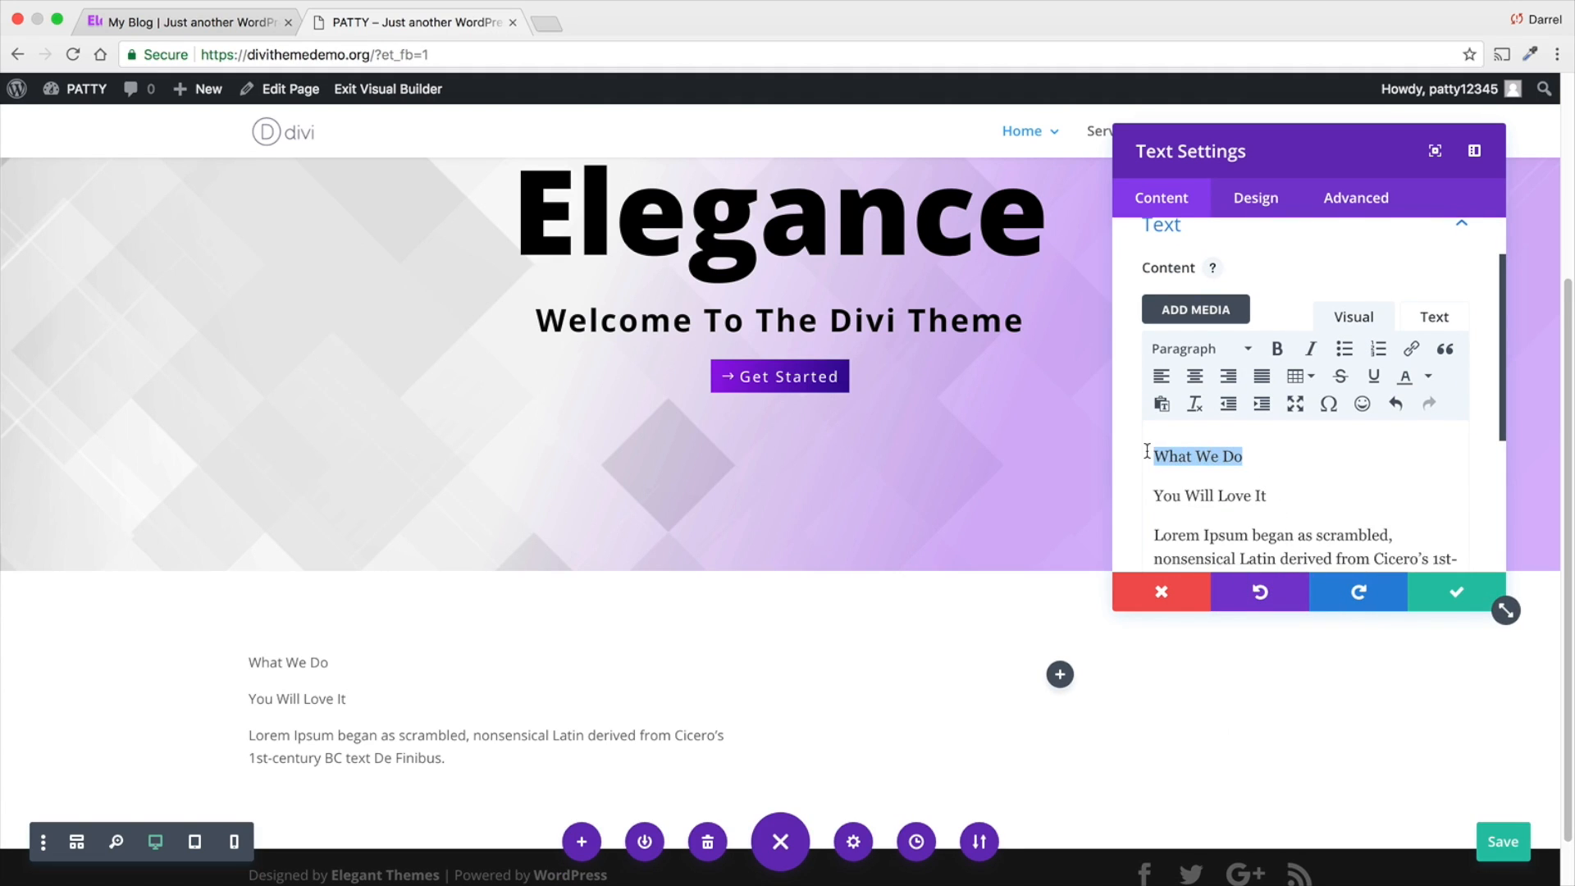
click(1206, 350)
click(1222, 422)
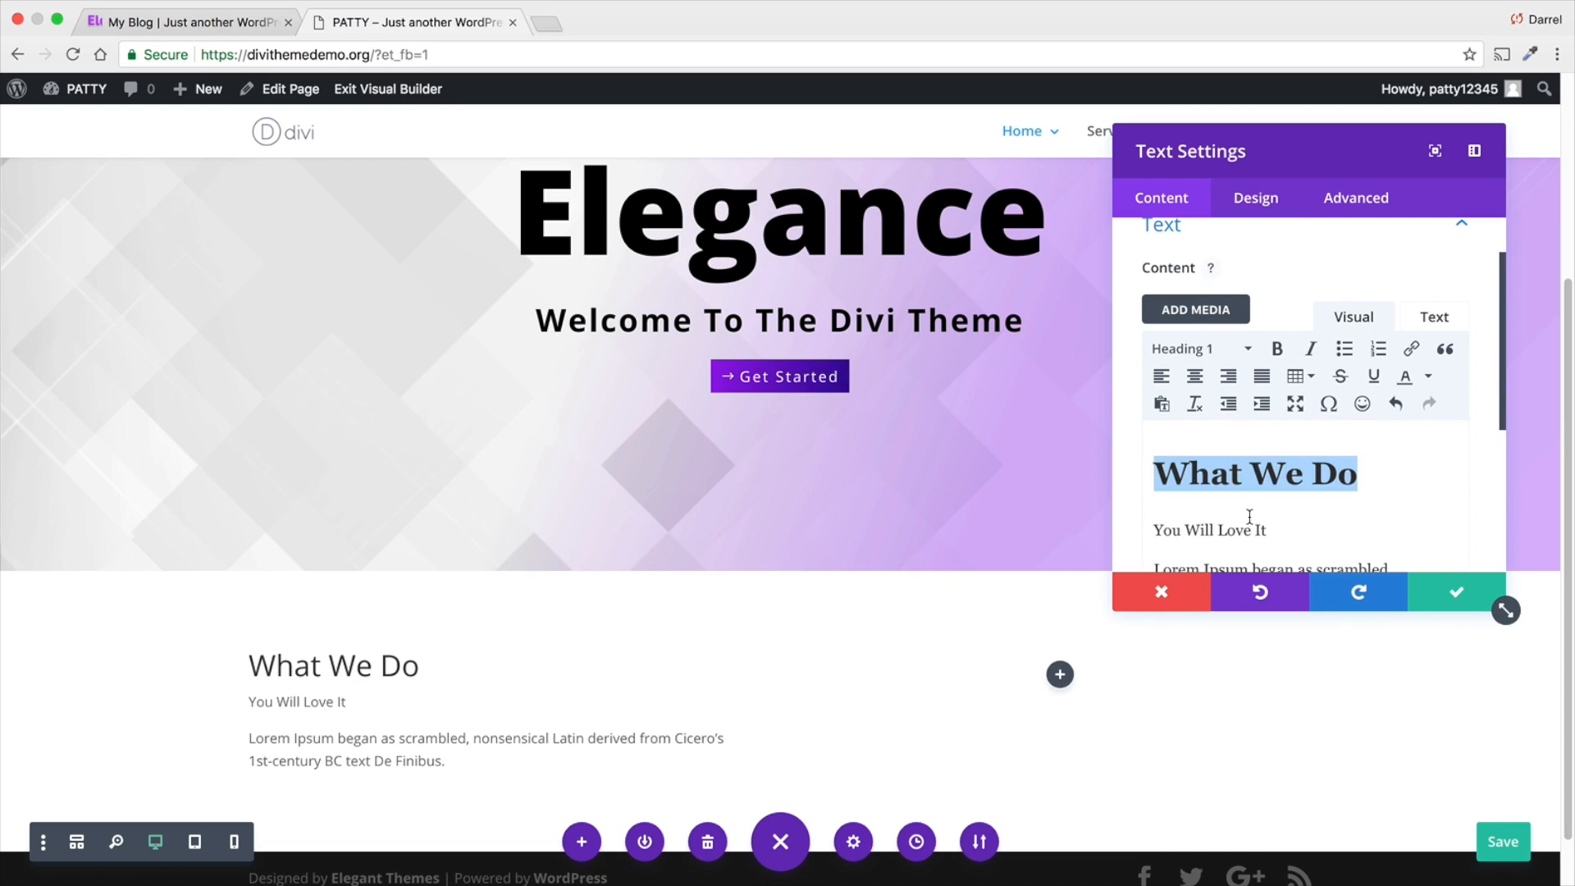
- Format the "You Will Love It" line in the Text module as Heading 2
click(1268, 535)
drag(1268, 536, 1146, 537)
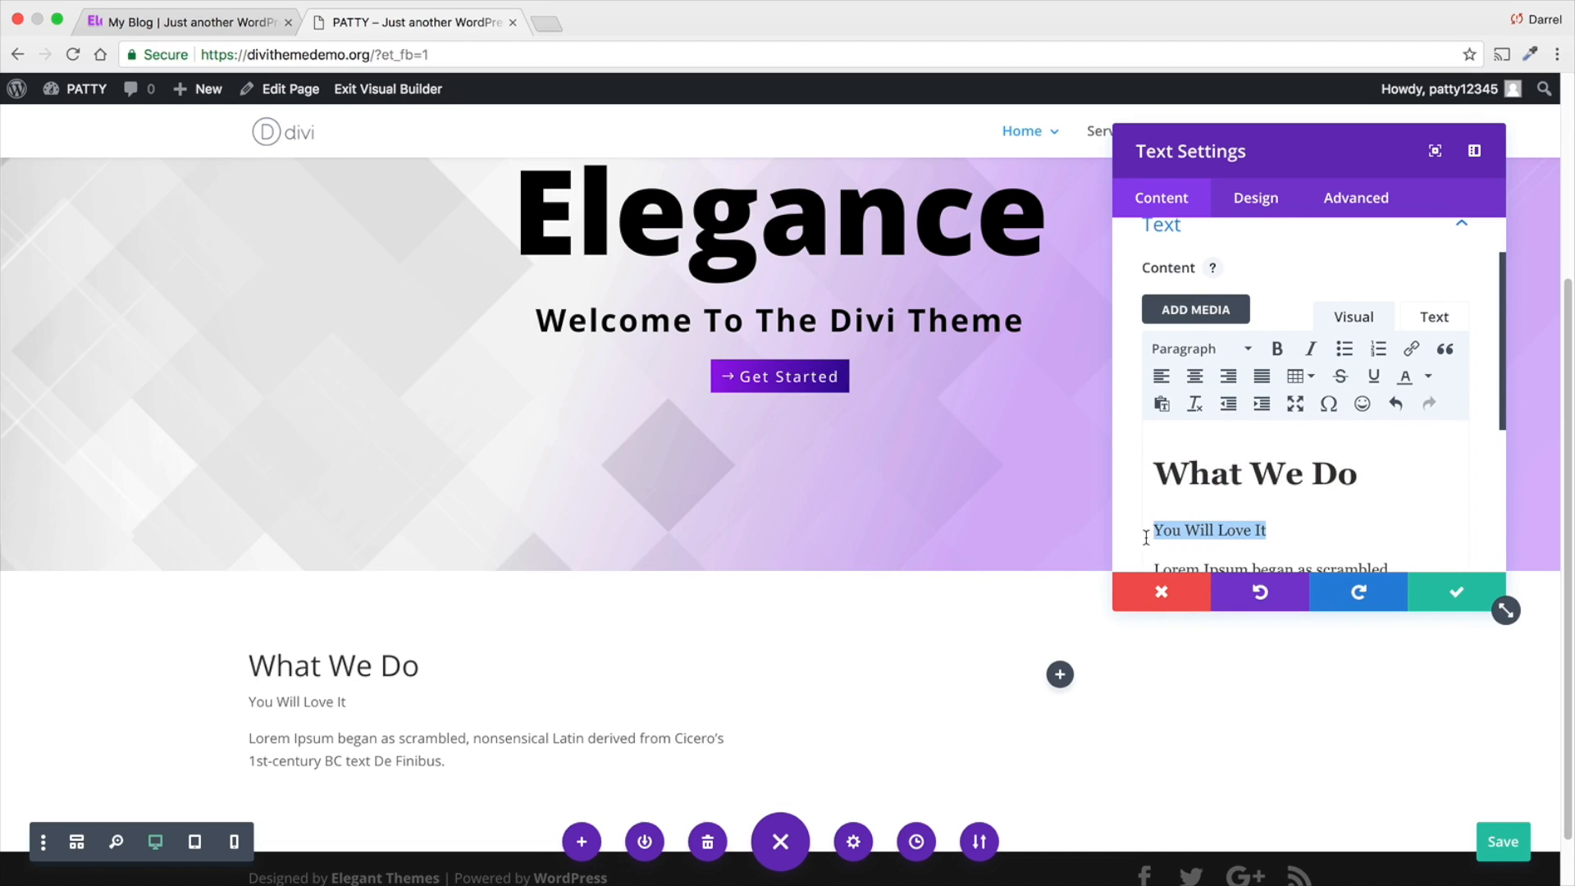
click(1218, 350)
click(1239, 468)
scroll(1254, 483, down, 2)
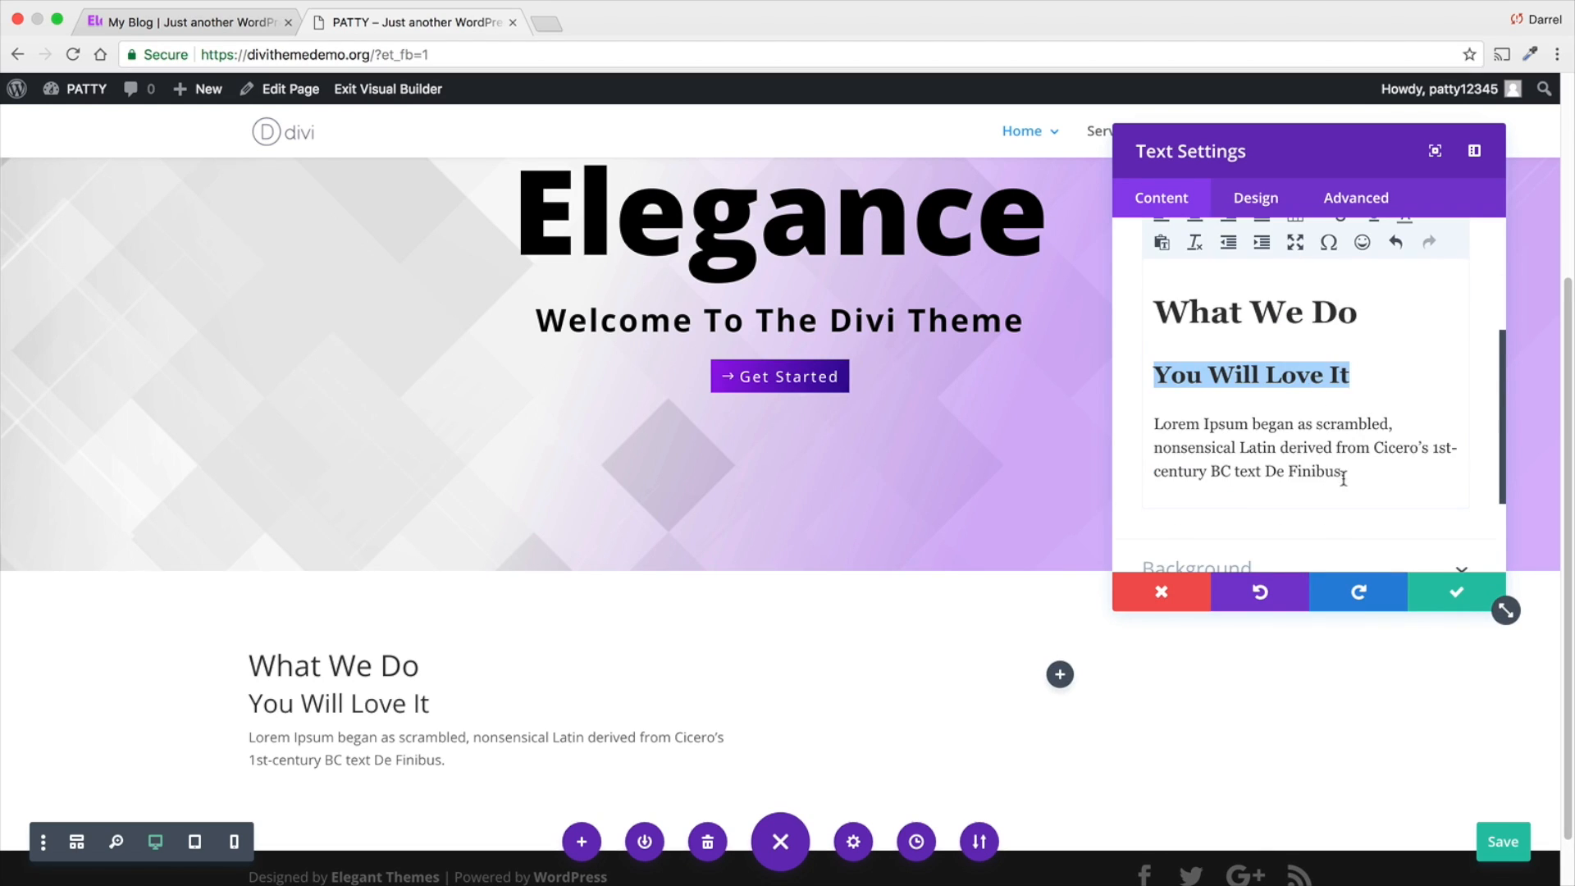
click(1386, 482)
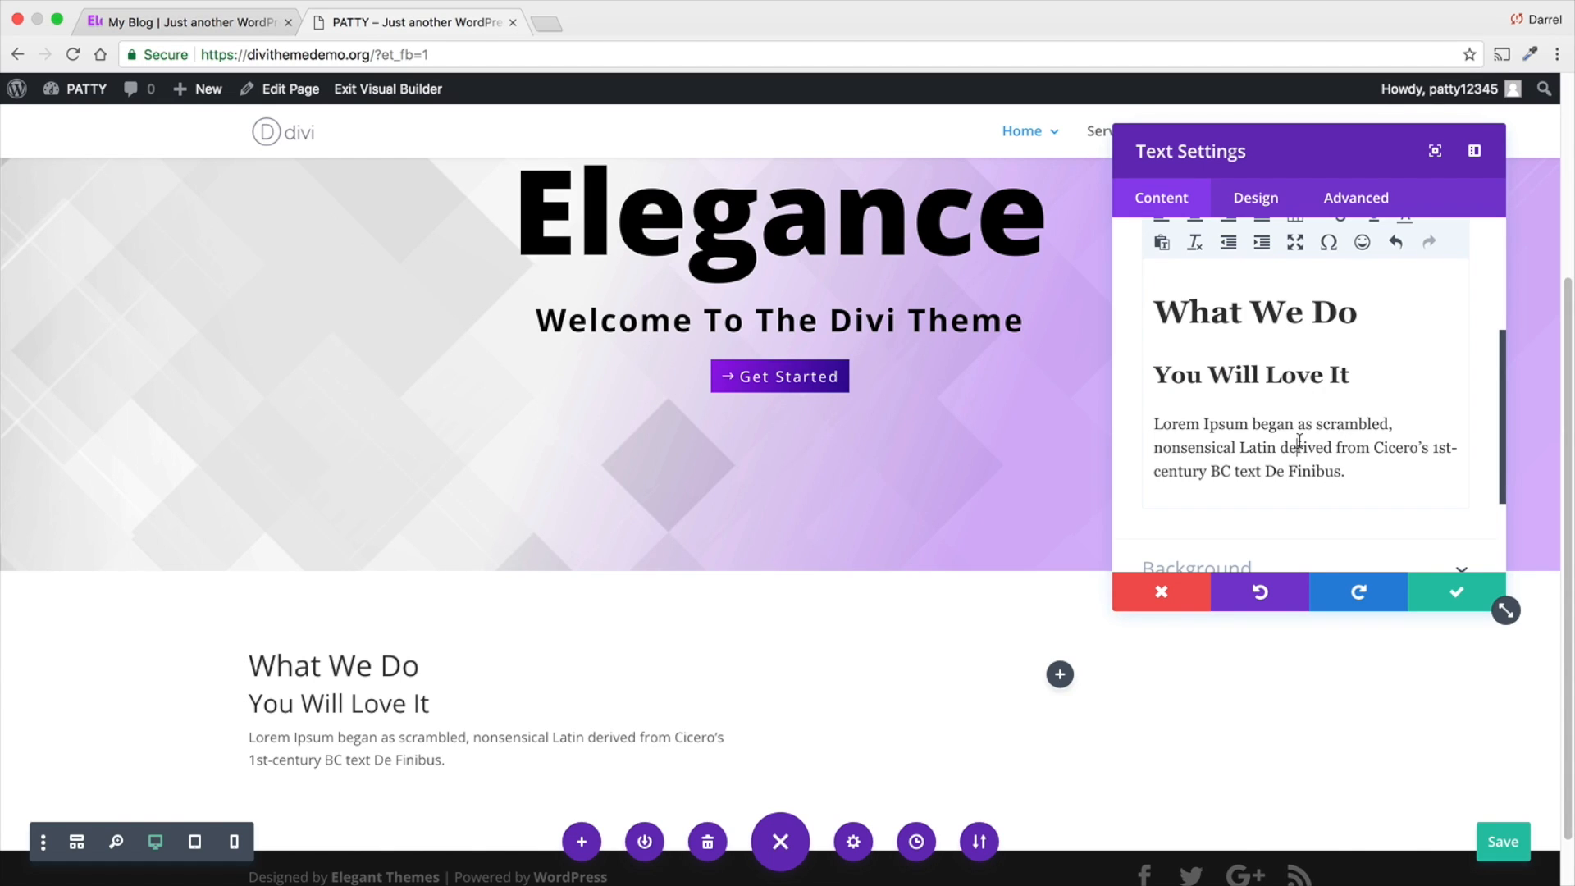
scroll(1284, 278, up, 1)
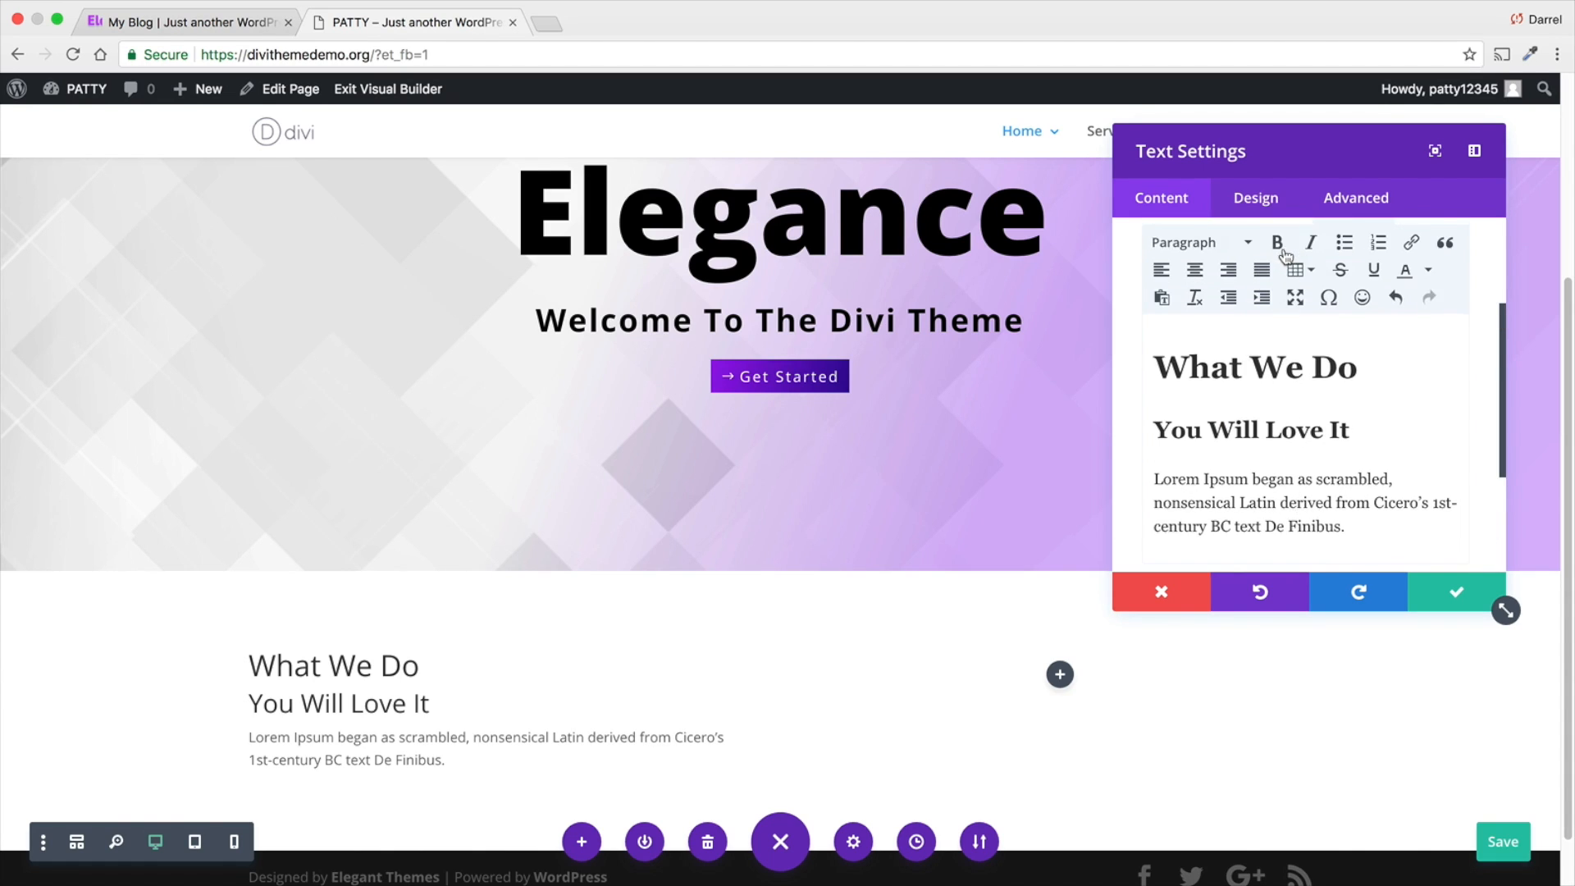
- Set the Heading 1 font of the Text module to Roboto in its design settings
click(1273, 204)
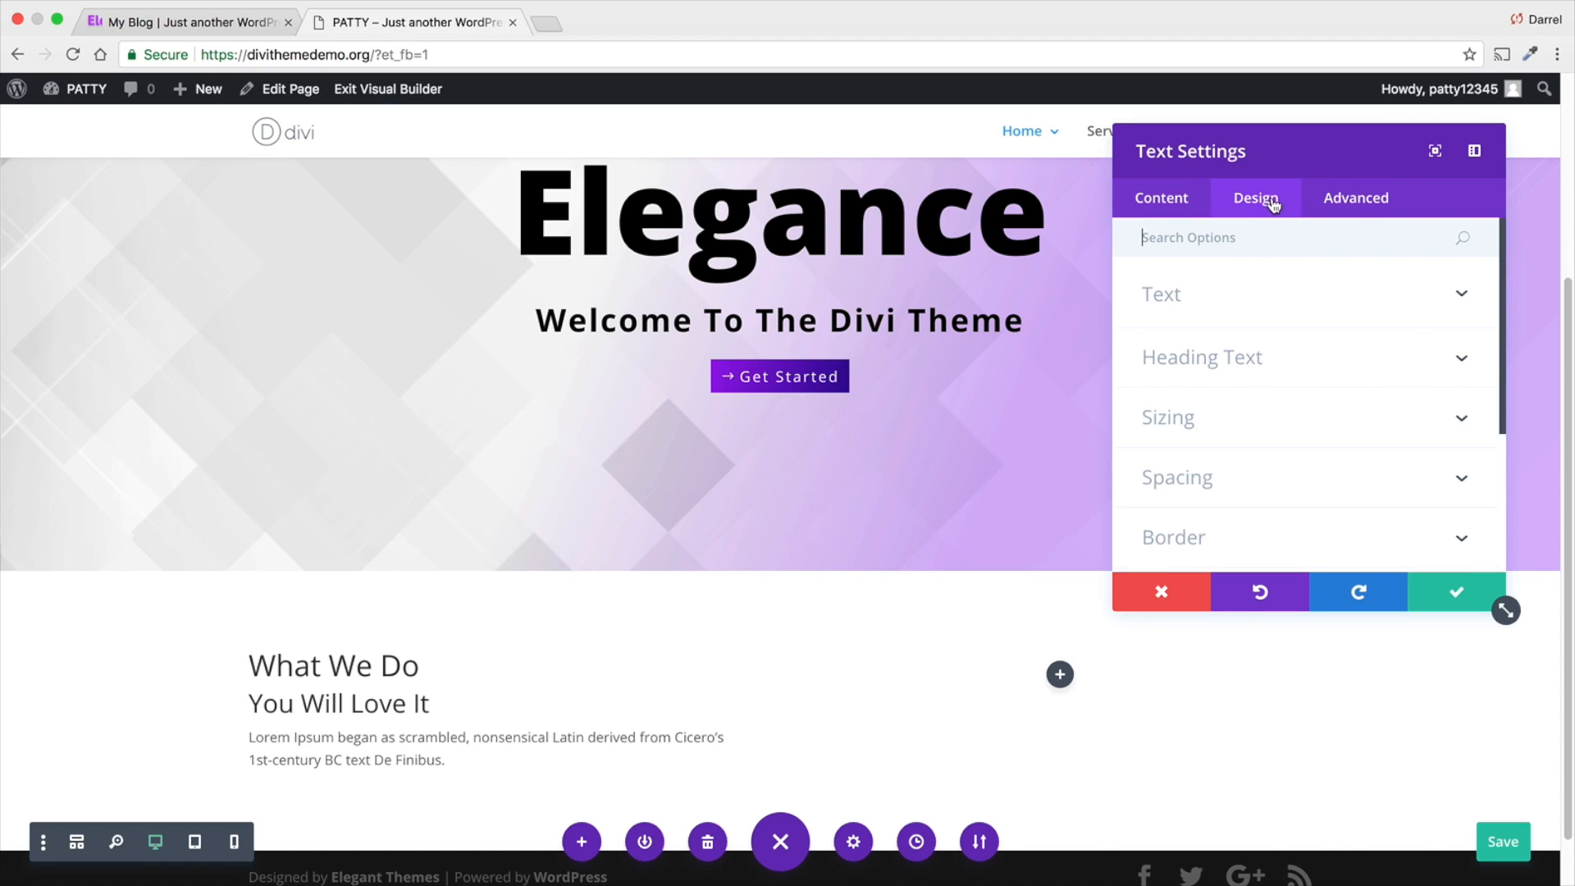
click(1285, 361)
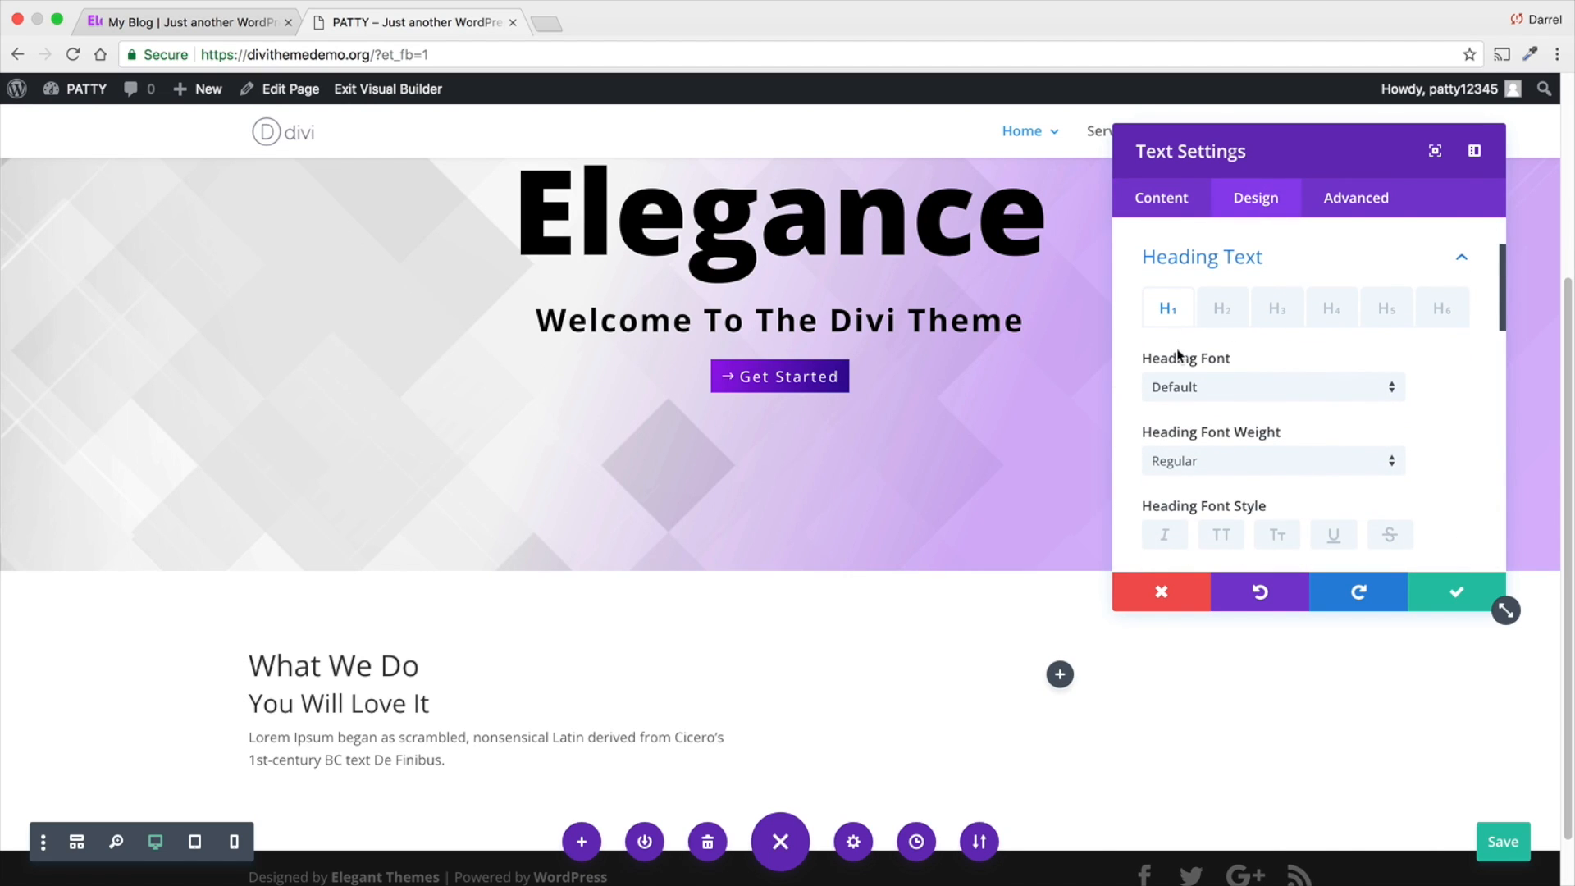
click(1185, 389)
click(1193, 490)
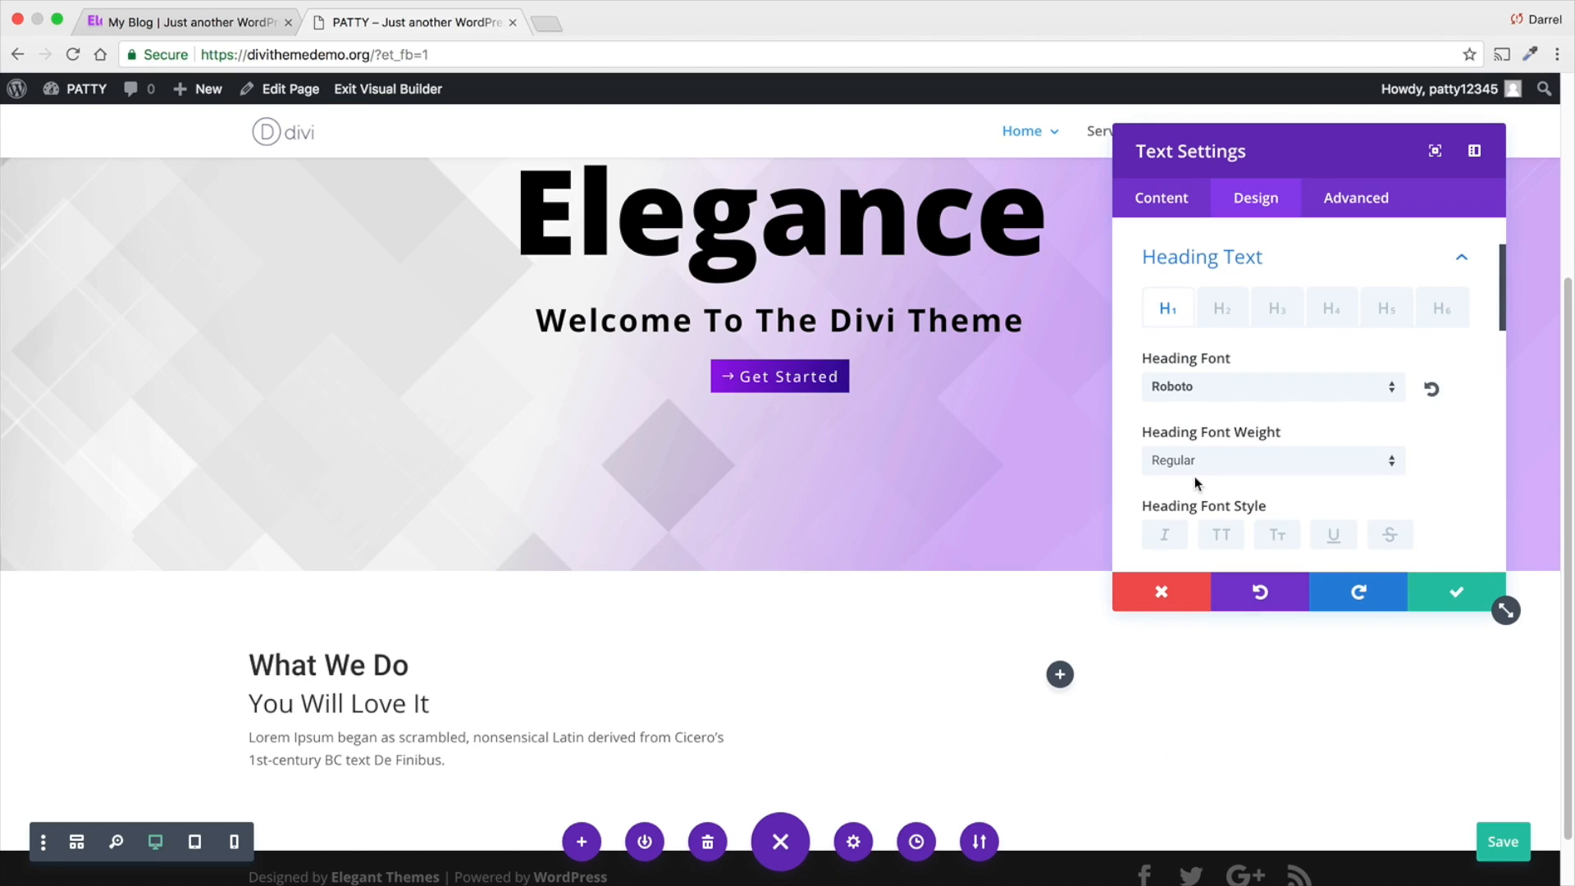
click(1203, 395)
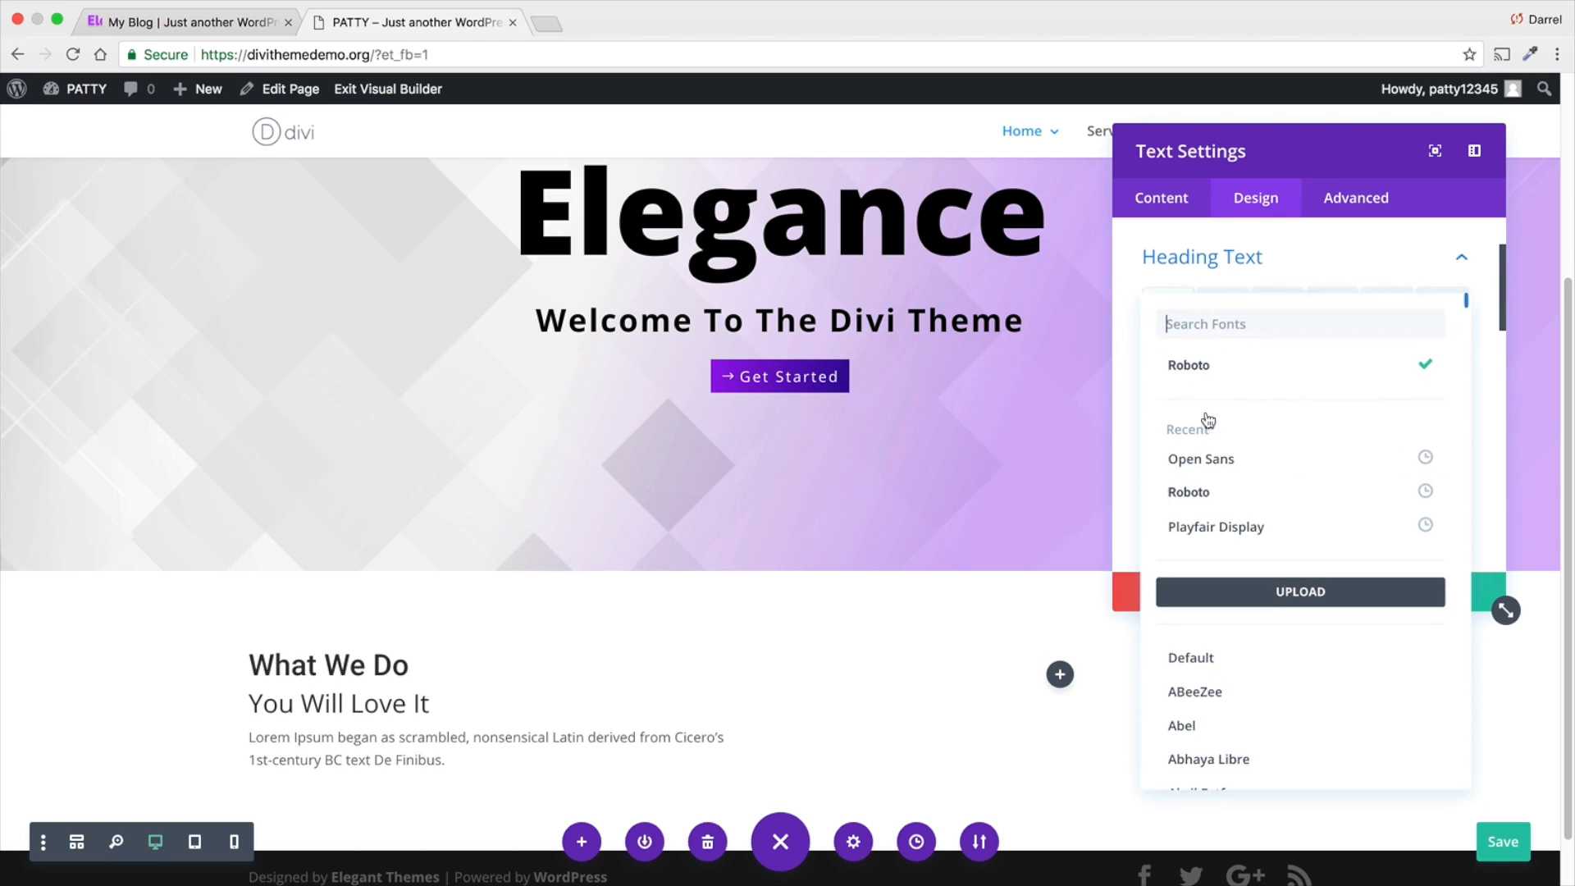
click(1206, 492)
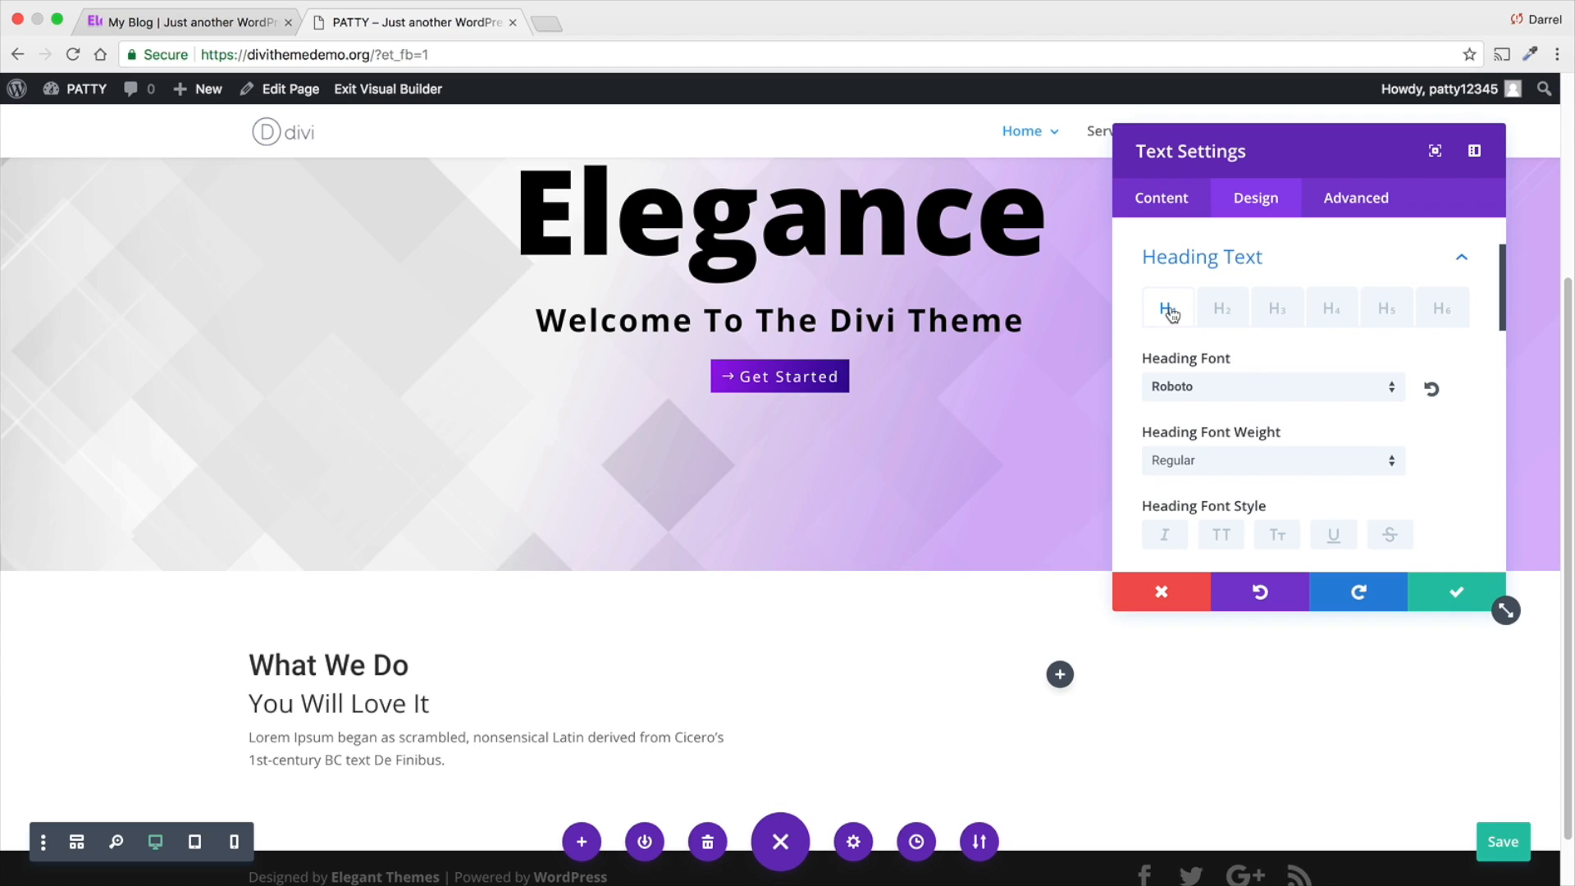
- Try the Light weight on the Heading 1 text, settle on Heavy, and keep Roboto as its font
scroll(1191, 484, down, 1)
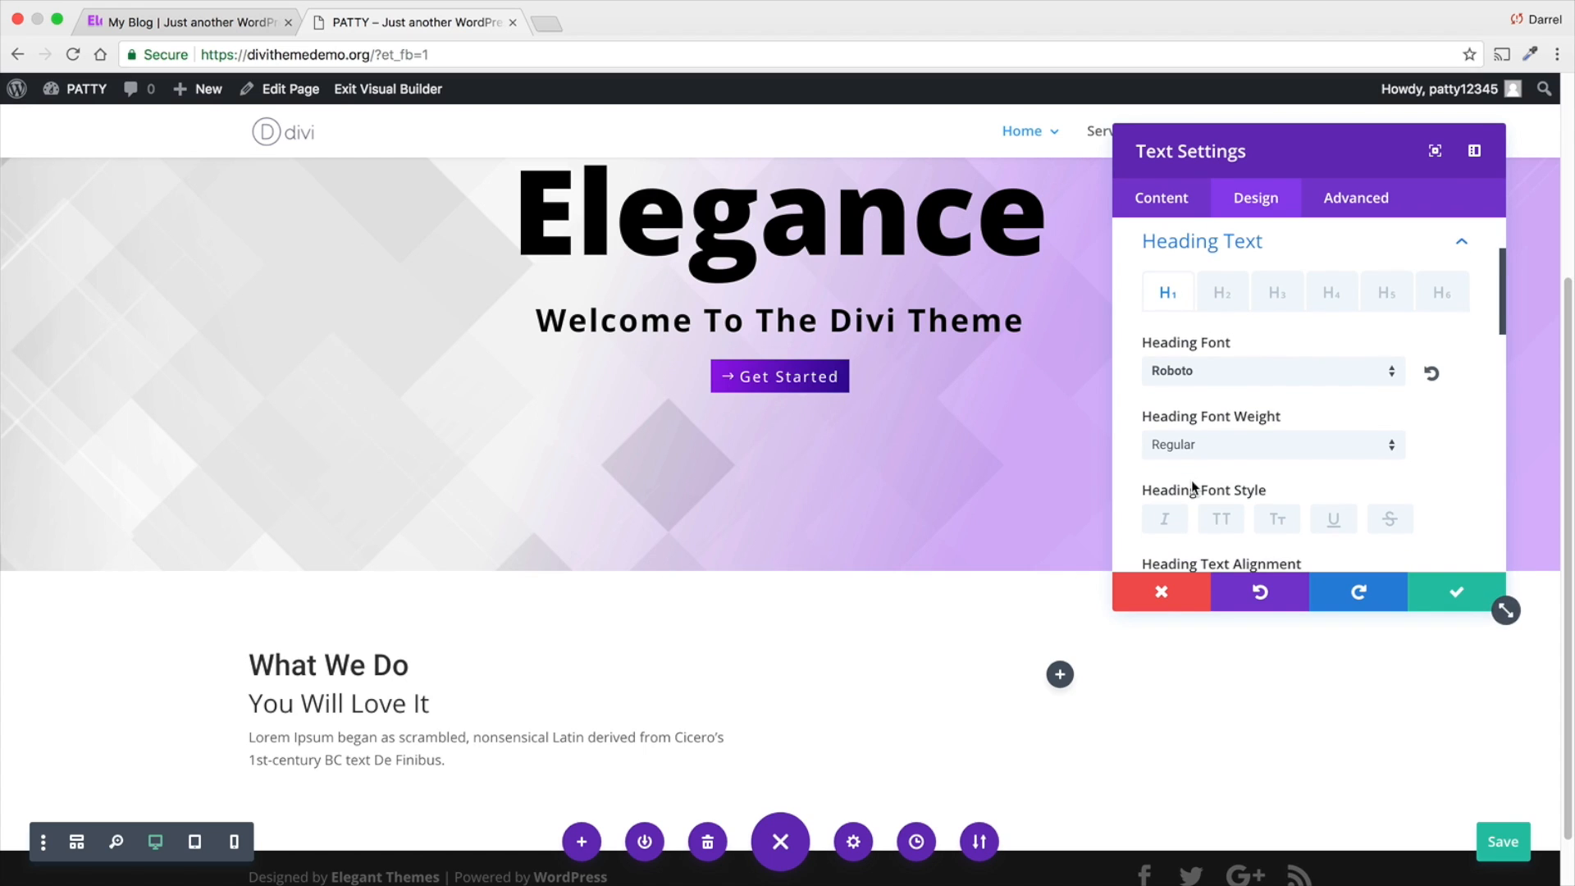
click(1218, 447)
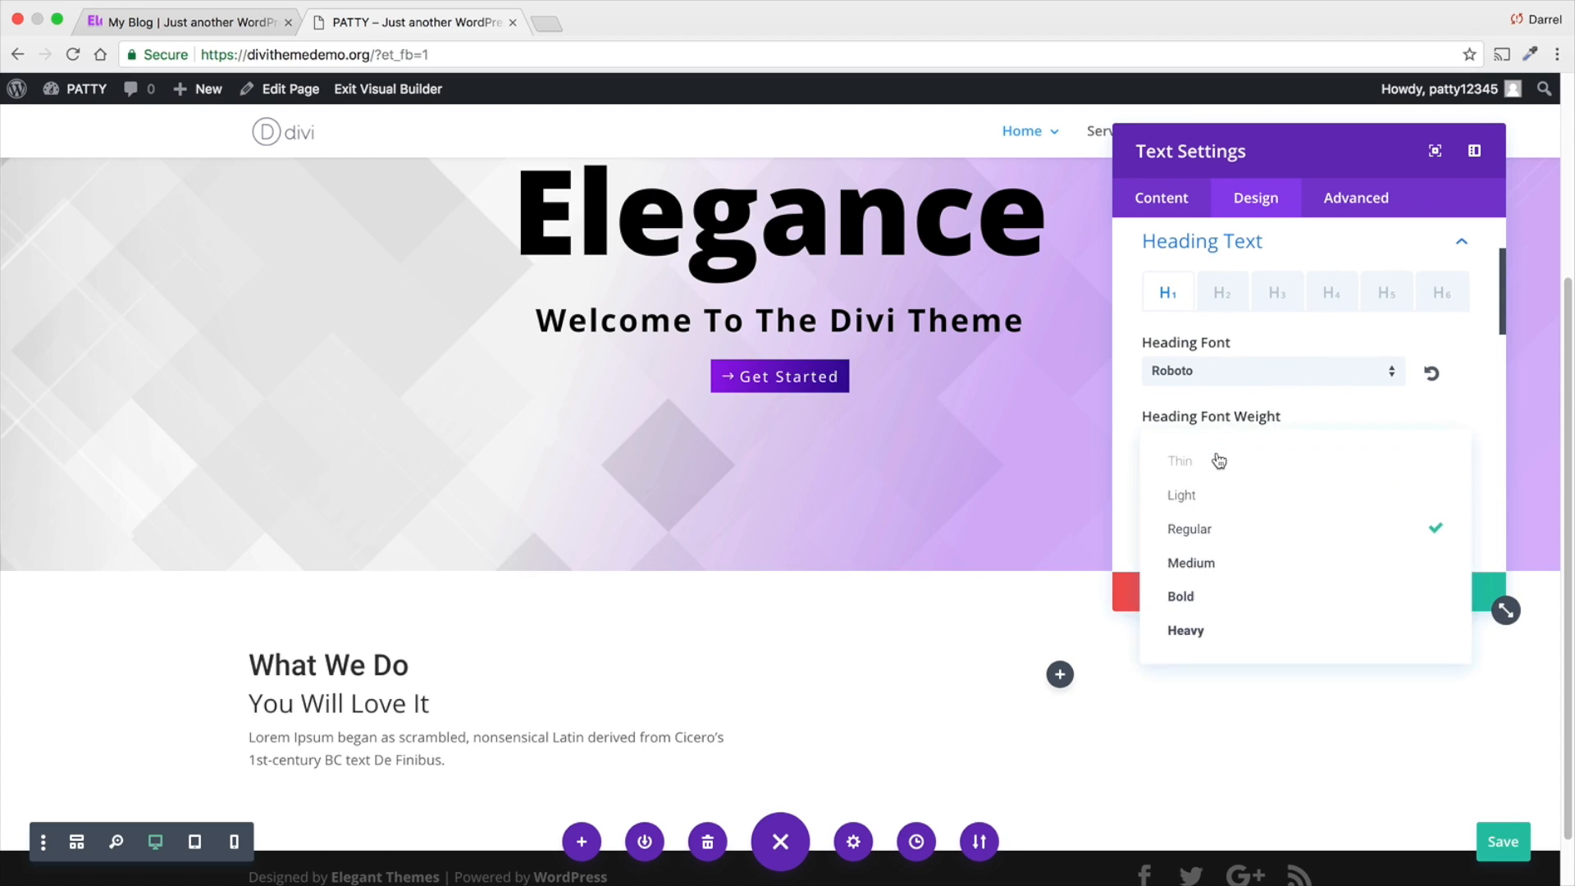
click(1218, 492)
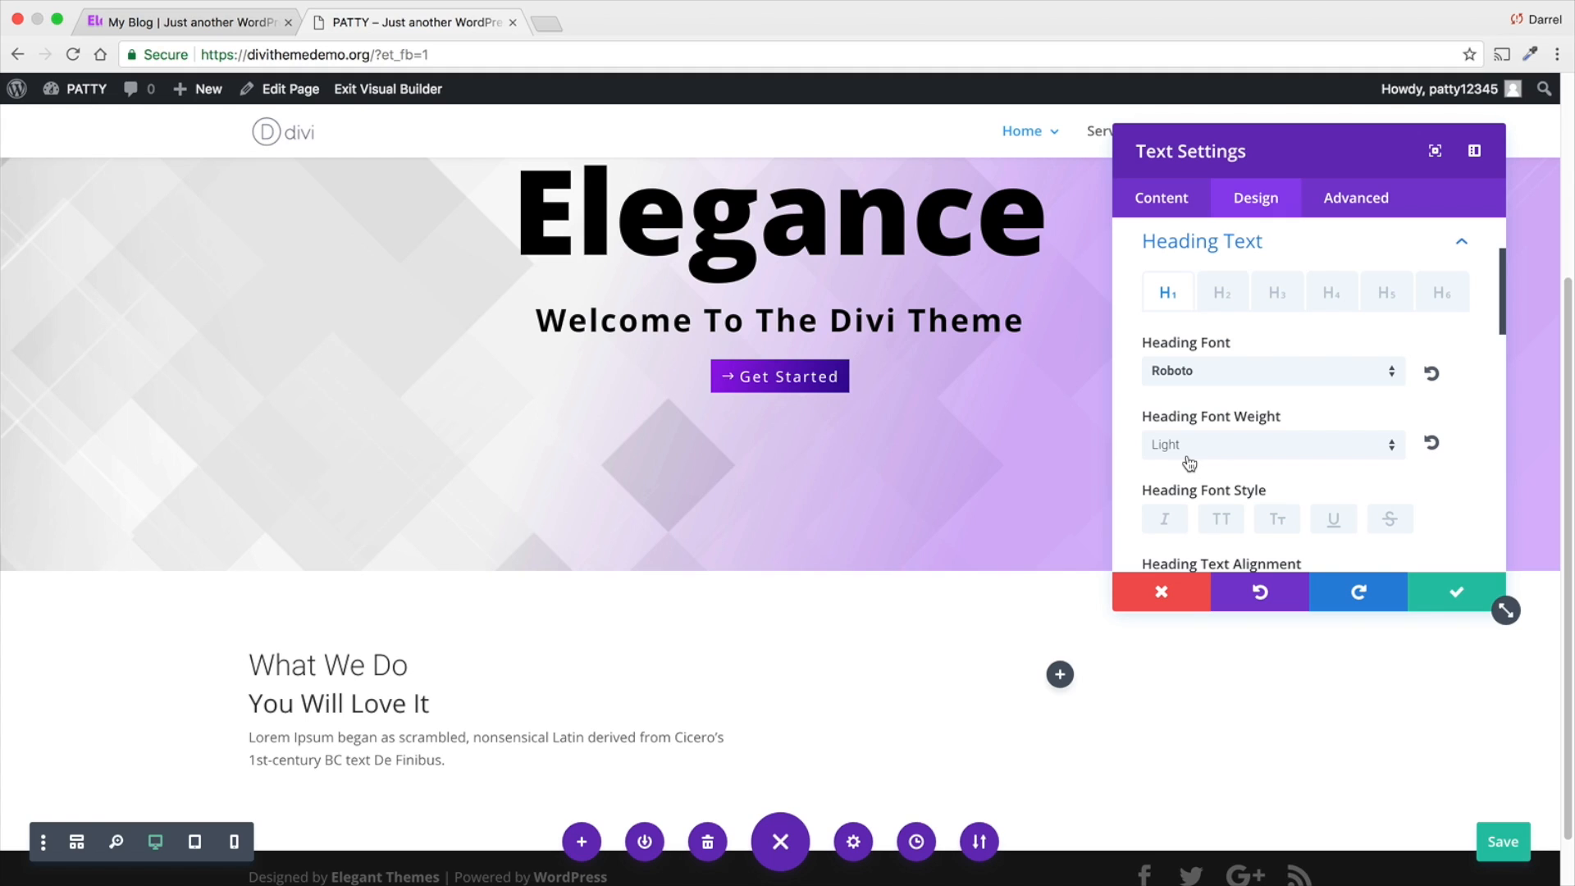
click(1231, 451)
click(1231, 630)
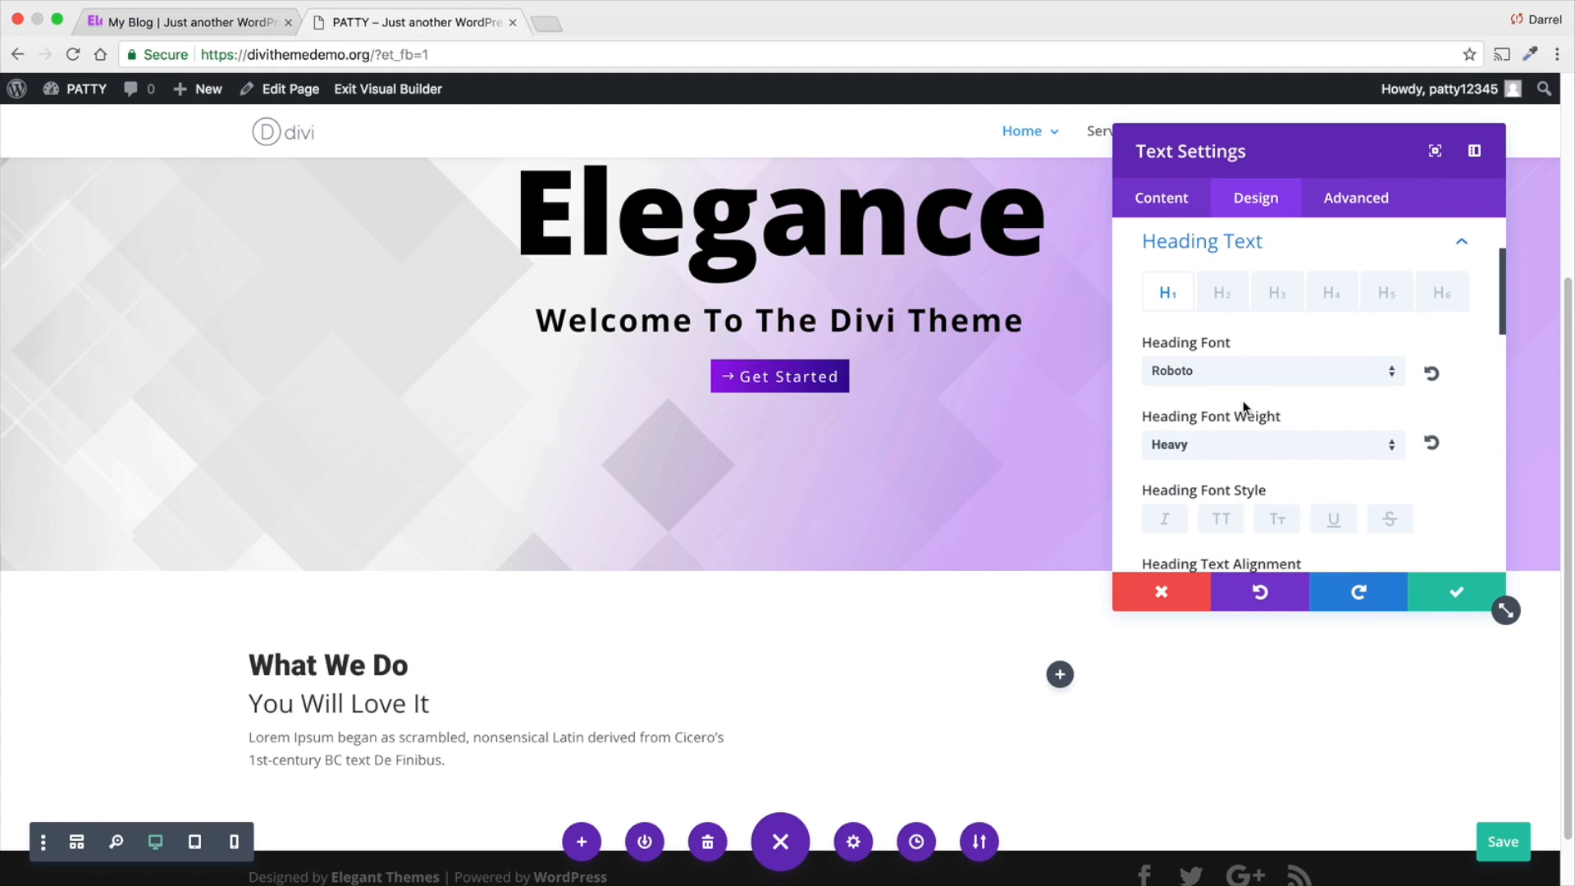
click(1243, 377)
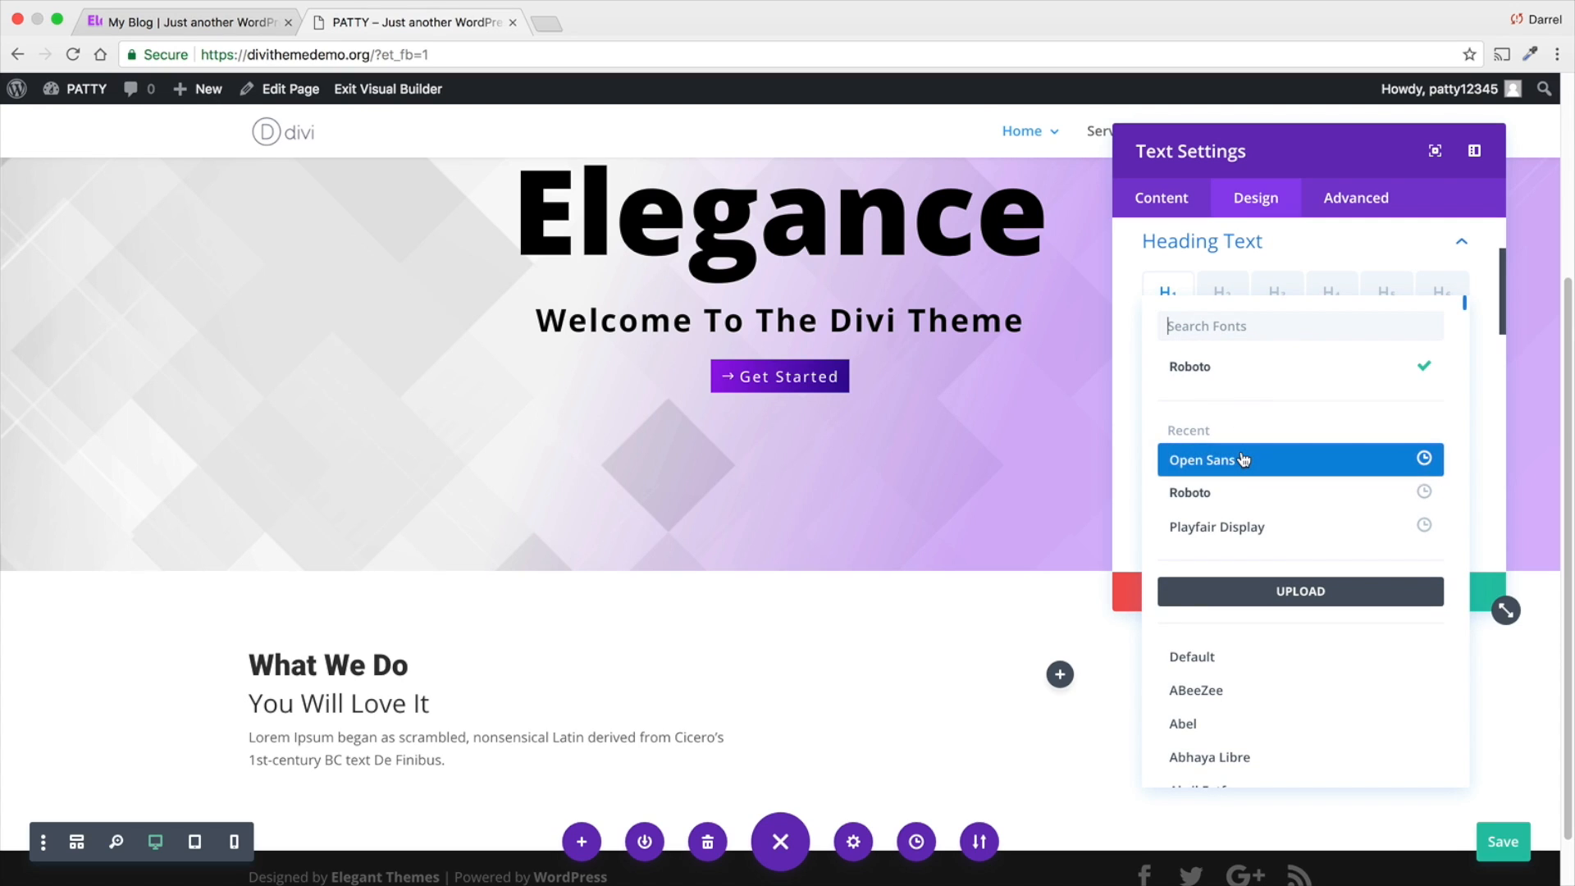
click(1244, 366)
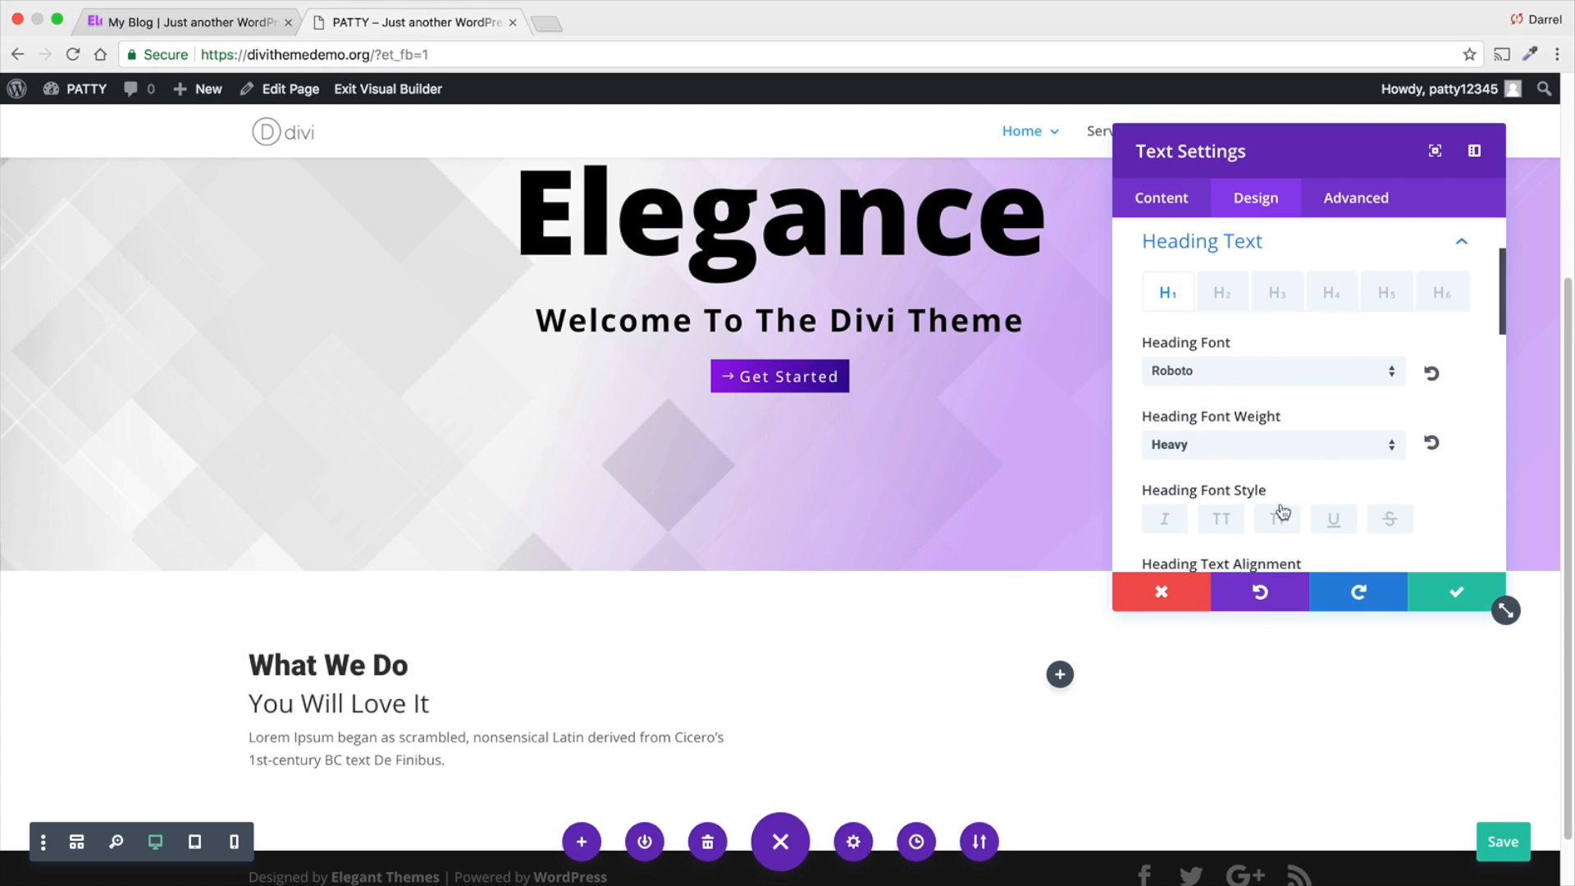
- Try the center, right and justified alignments on the Heading 1 text, then align it left
scroll(1259, 484, down, 3)
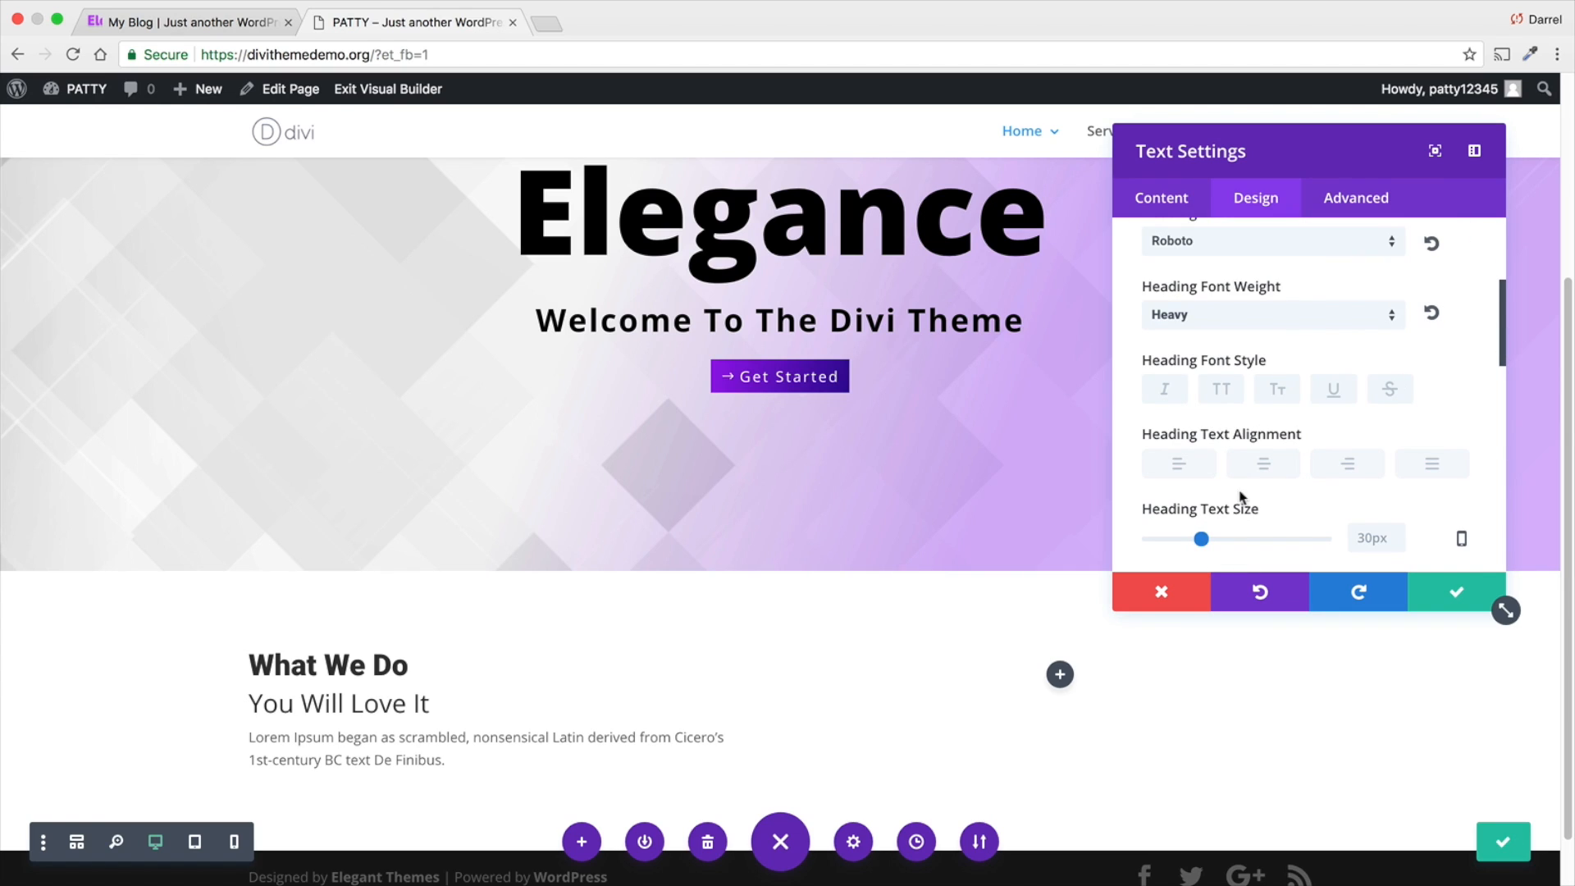
click(1256, 468)
click(1347, 465)
click(1437, 472)
click(1349, 466)
click(1263, 466)
click(1151, 476)
- Increase the Heading 1 text size to 55px
scroll(1175, 476, down, 1)
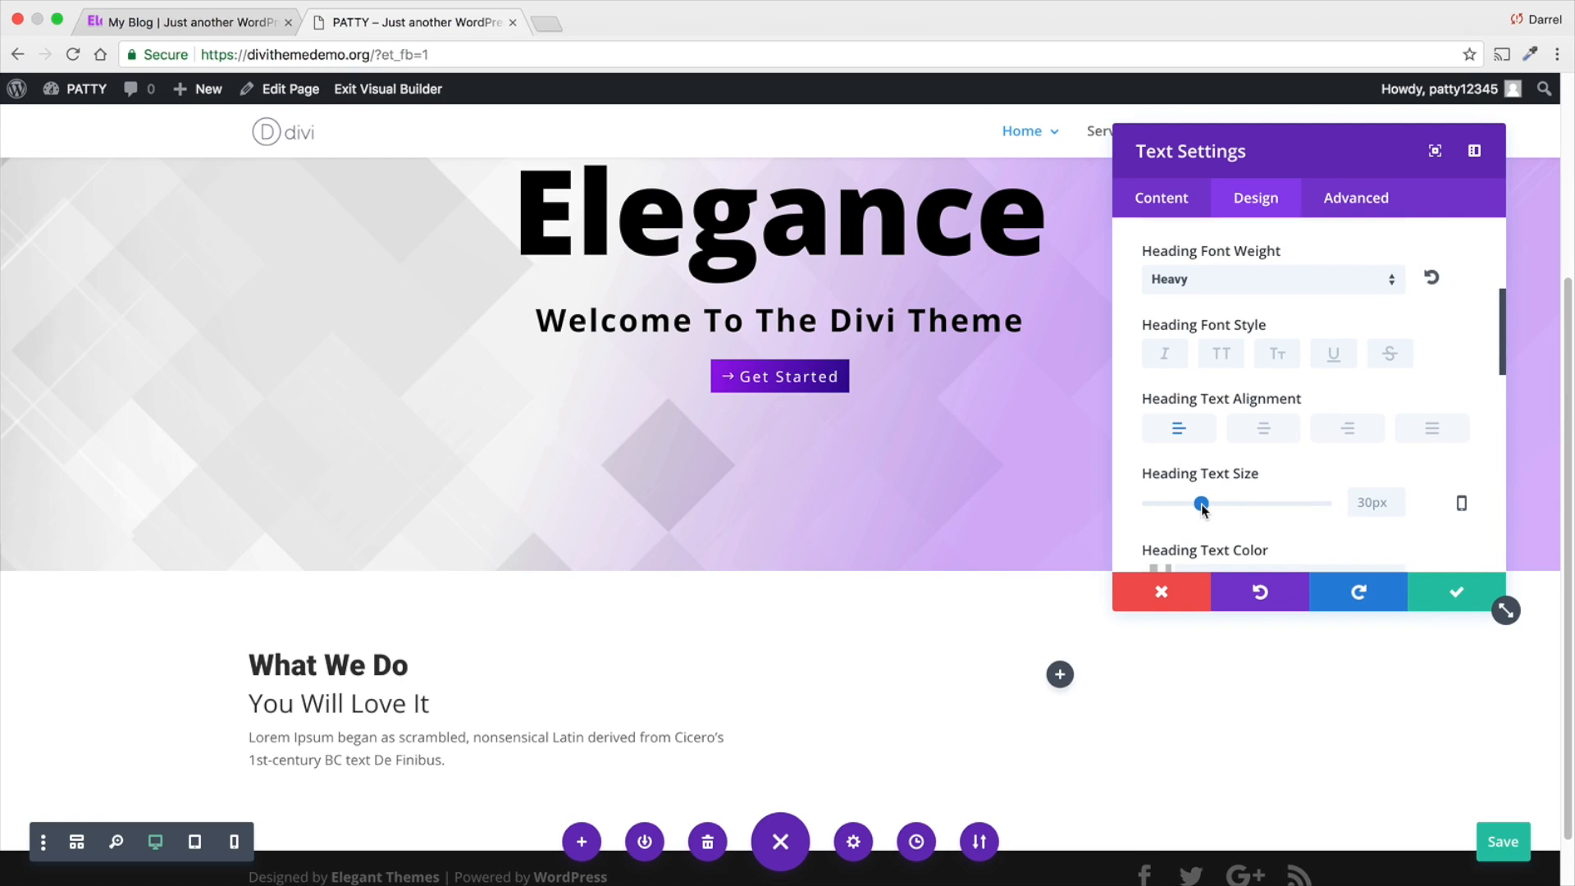
drag(1202, 504, 1247, 504)
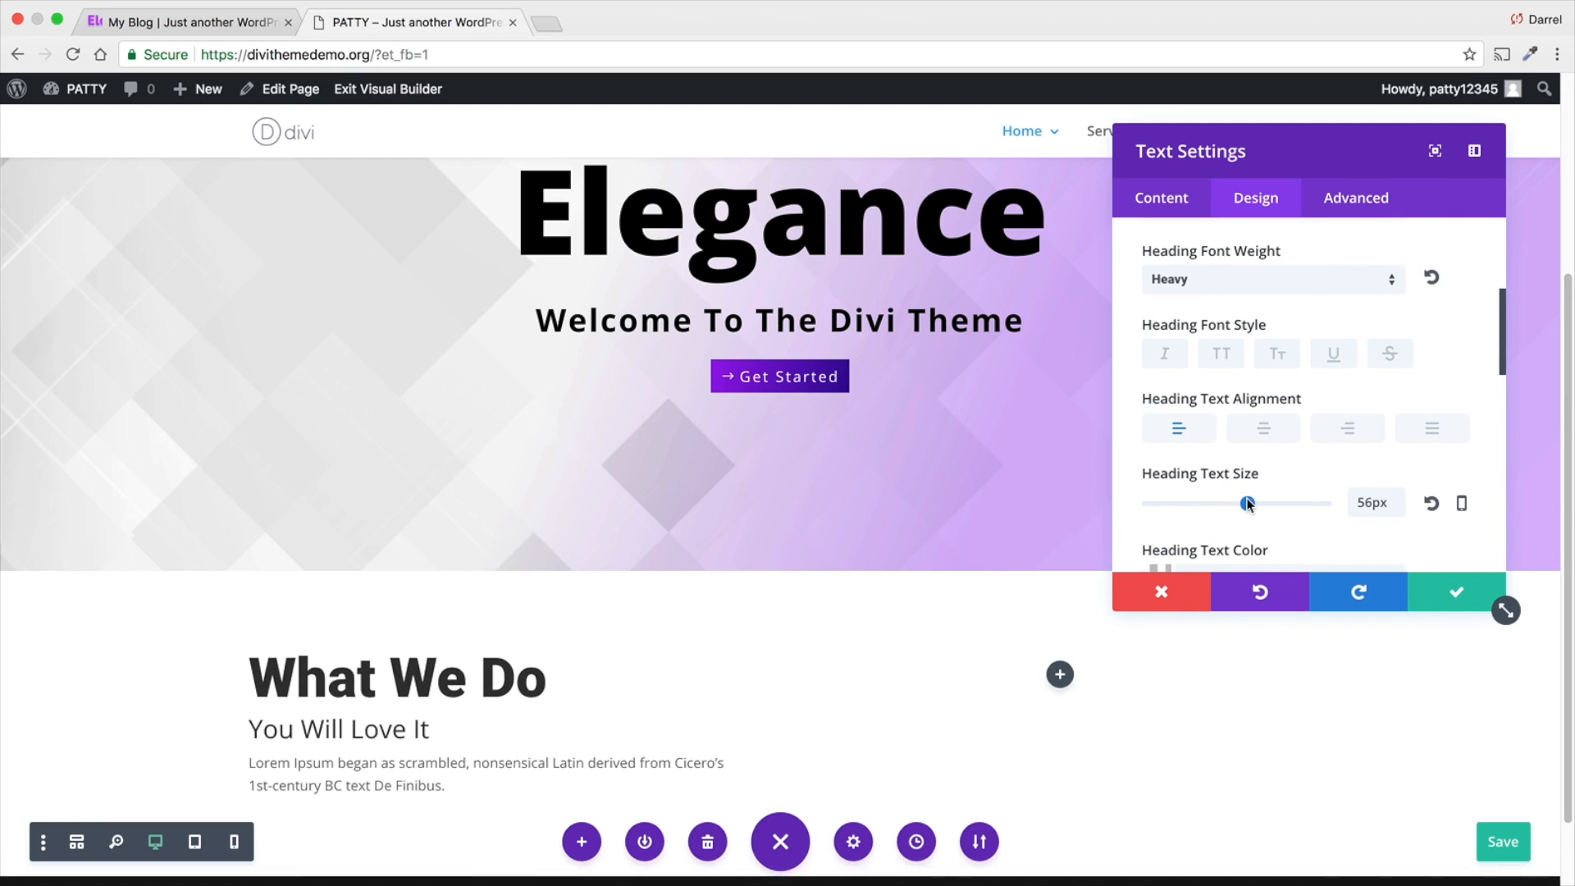
scroll(1204, 484, down, 4)
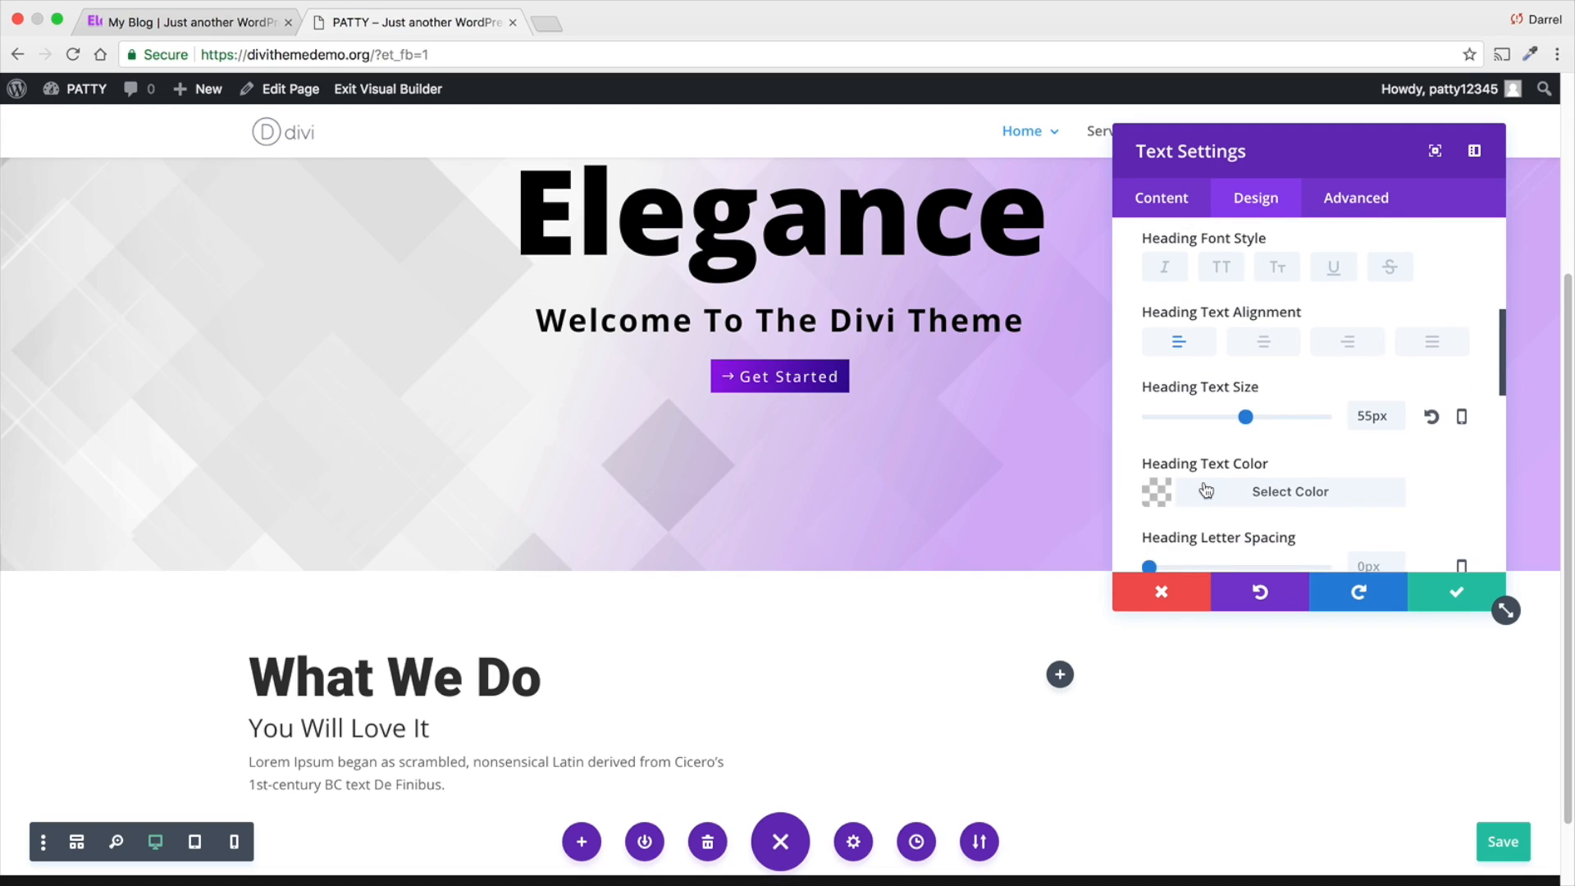
scroll(1206, 479, down, 2)
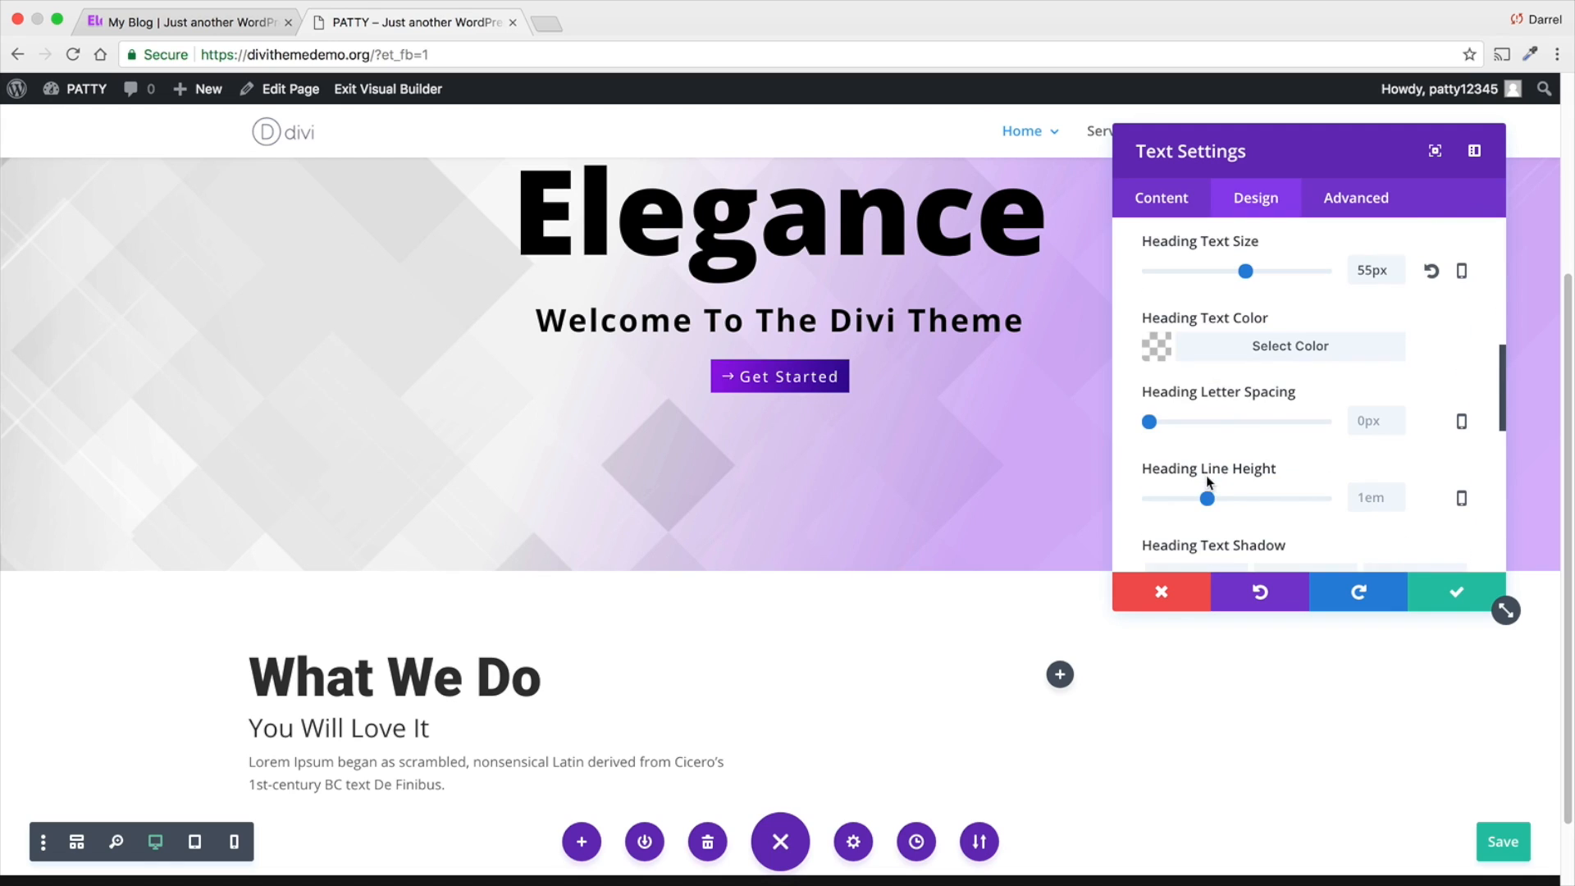
- Set the Heading 2 font to Roboto and its font weight to Thin
scroll(1198, 312, up, 6)
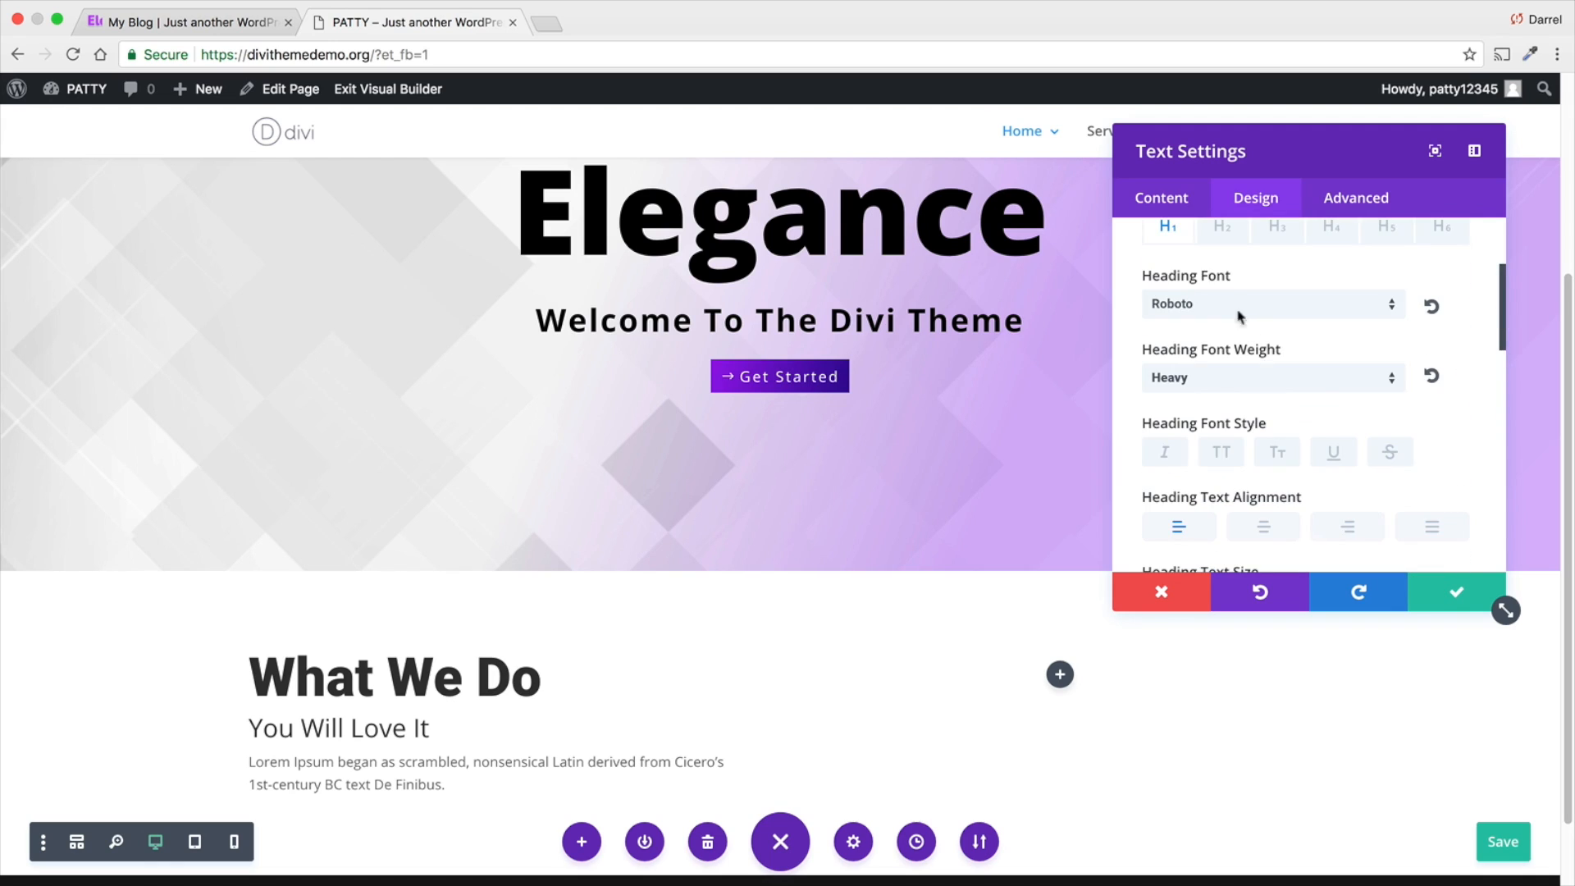
click(1219, 235)
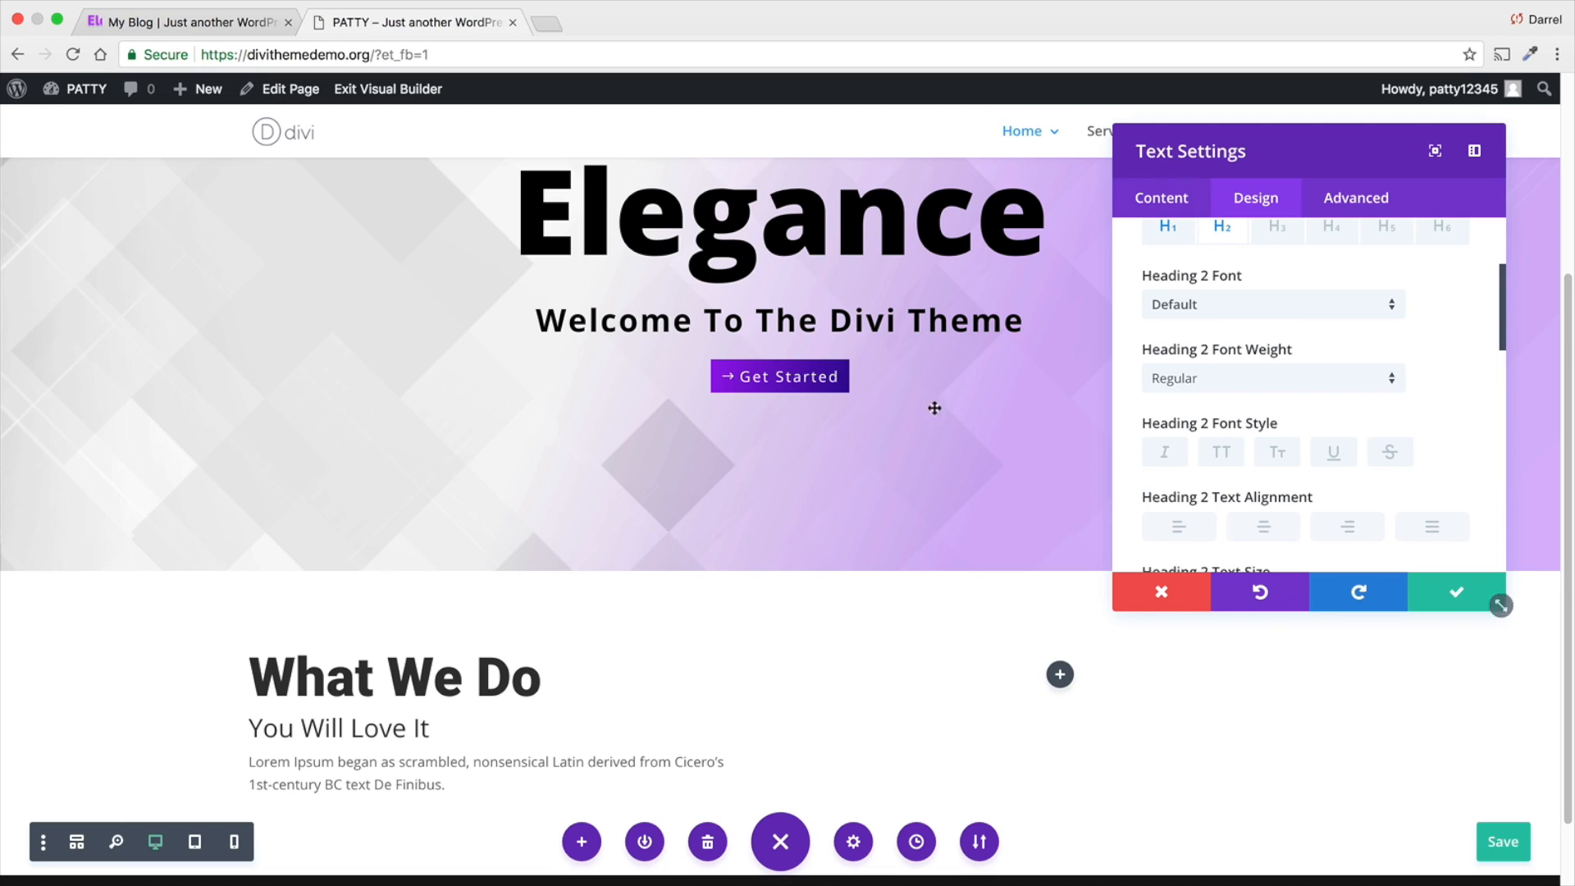
click(1246, 310)
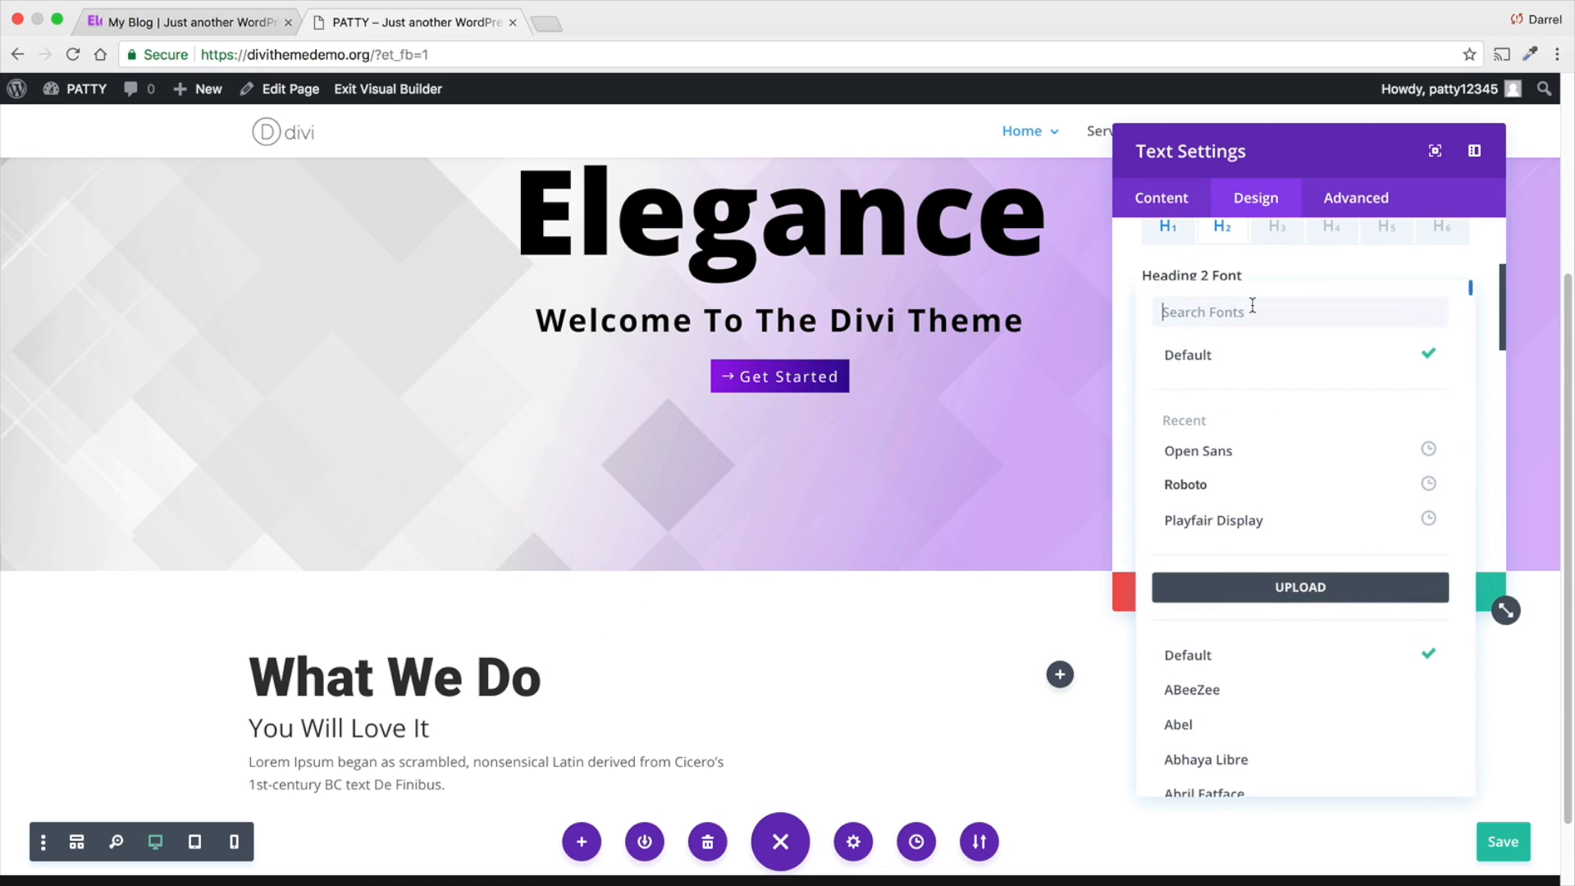
click(1249, 452)
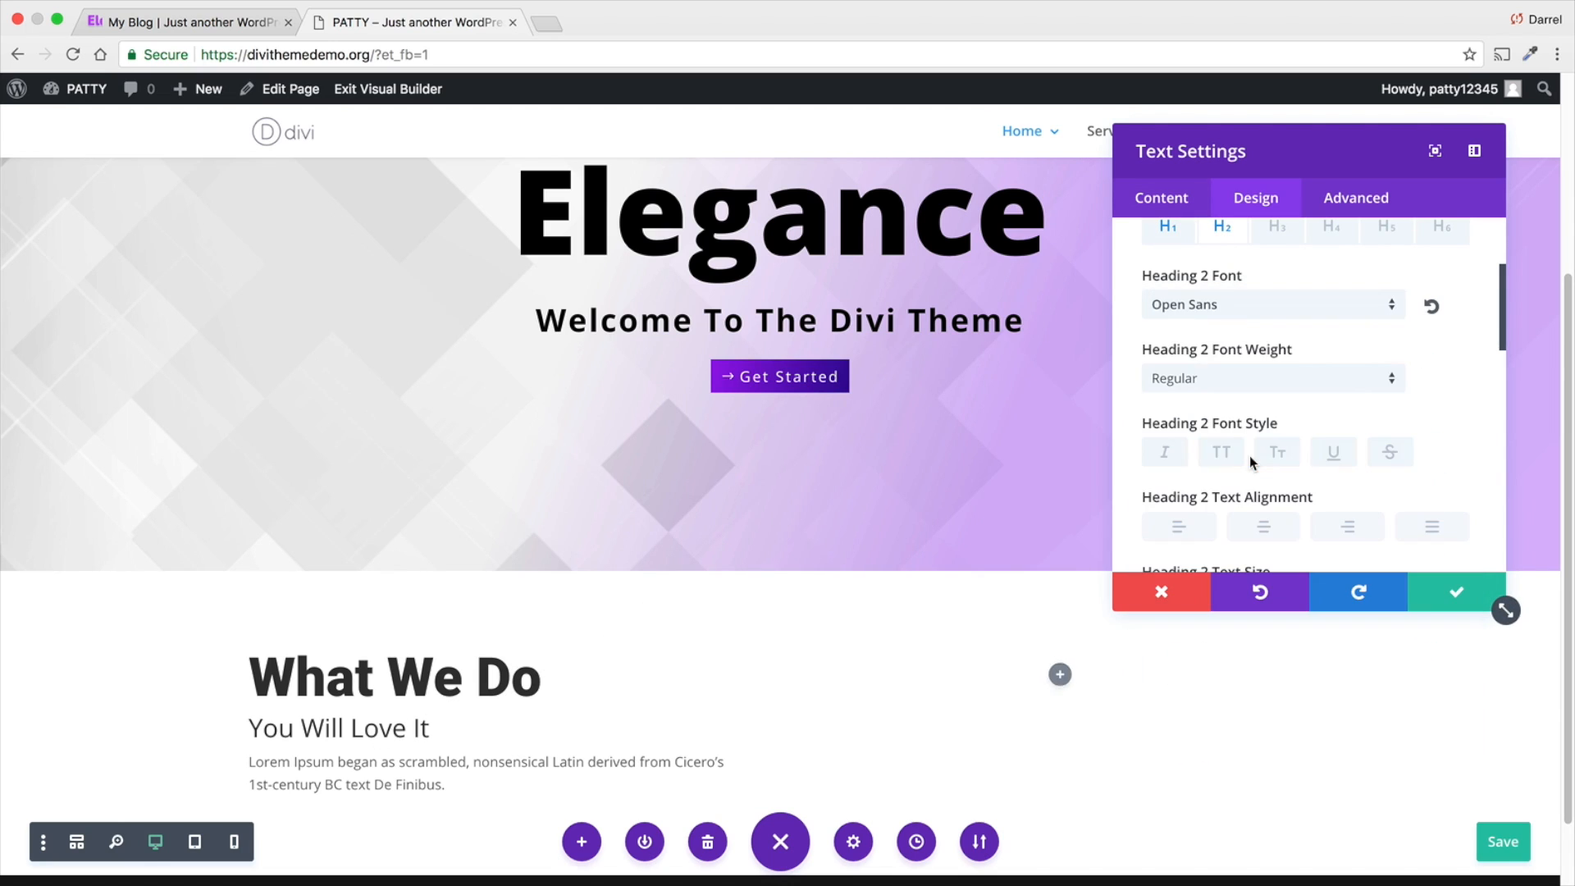
click(1264, 386)
click(1253, 314)
click(1256, 308)
click(1256, 307)
click(1250, 485)
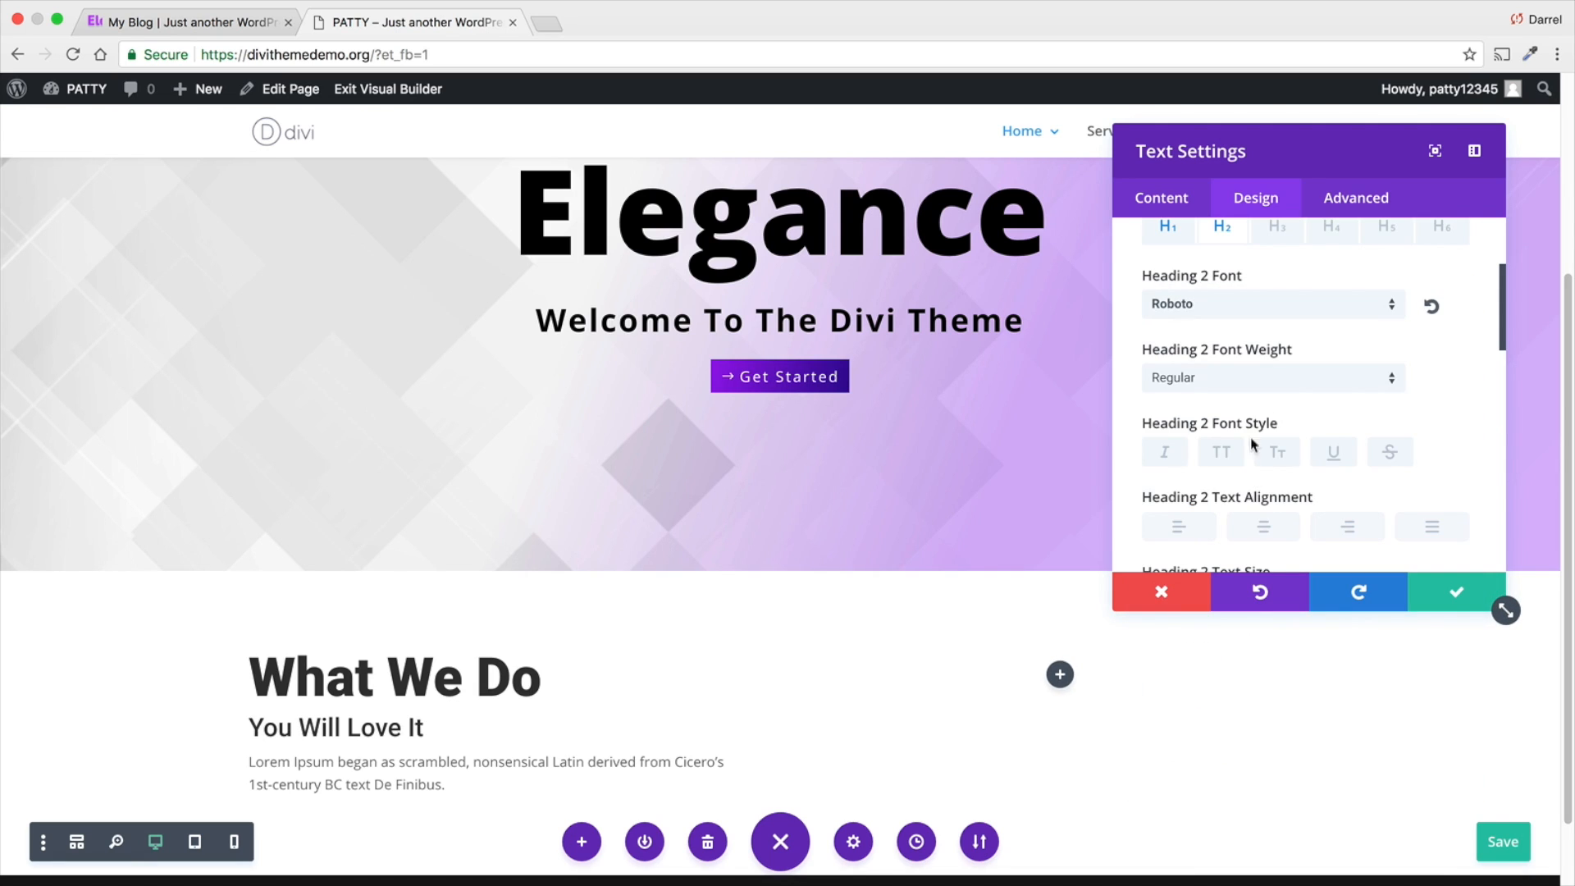
click(1253, 381)
click(1250, 392)
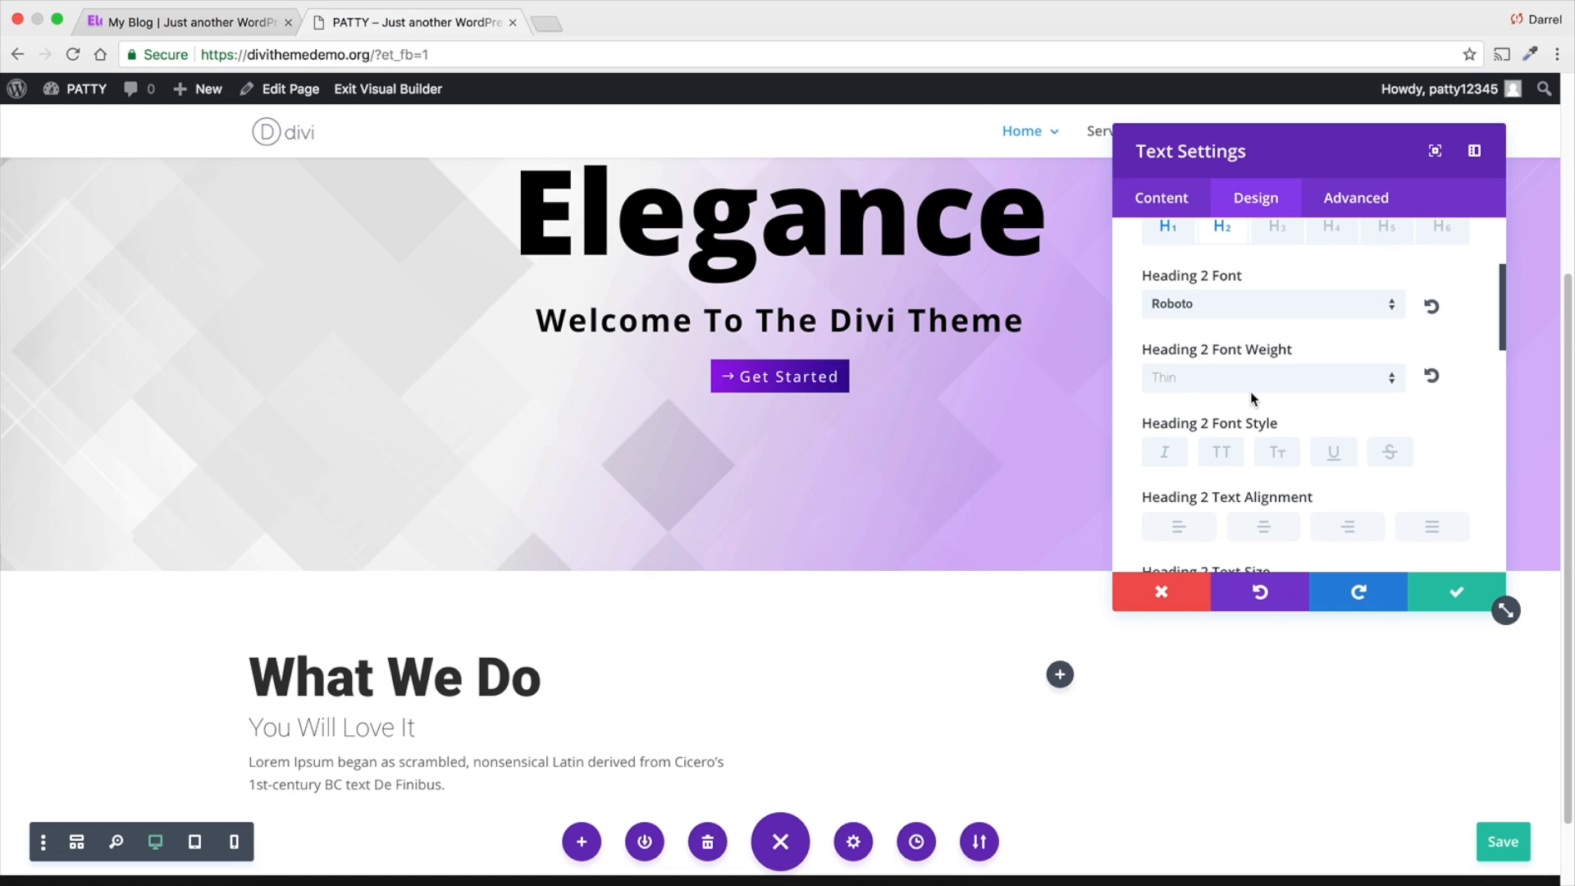
- Set the Heading 2 text size to 38px and its line height to 1.4em, leaving the letter spacing at 0px
scroll(1206, 503, down, 3)
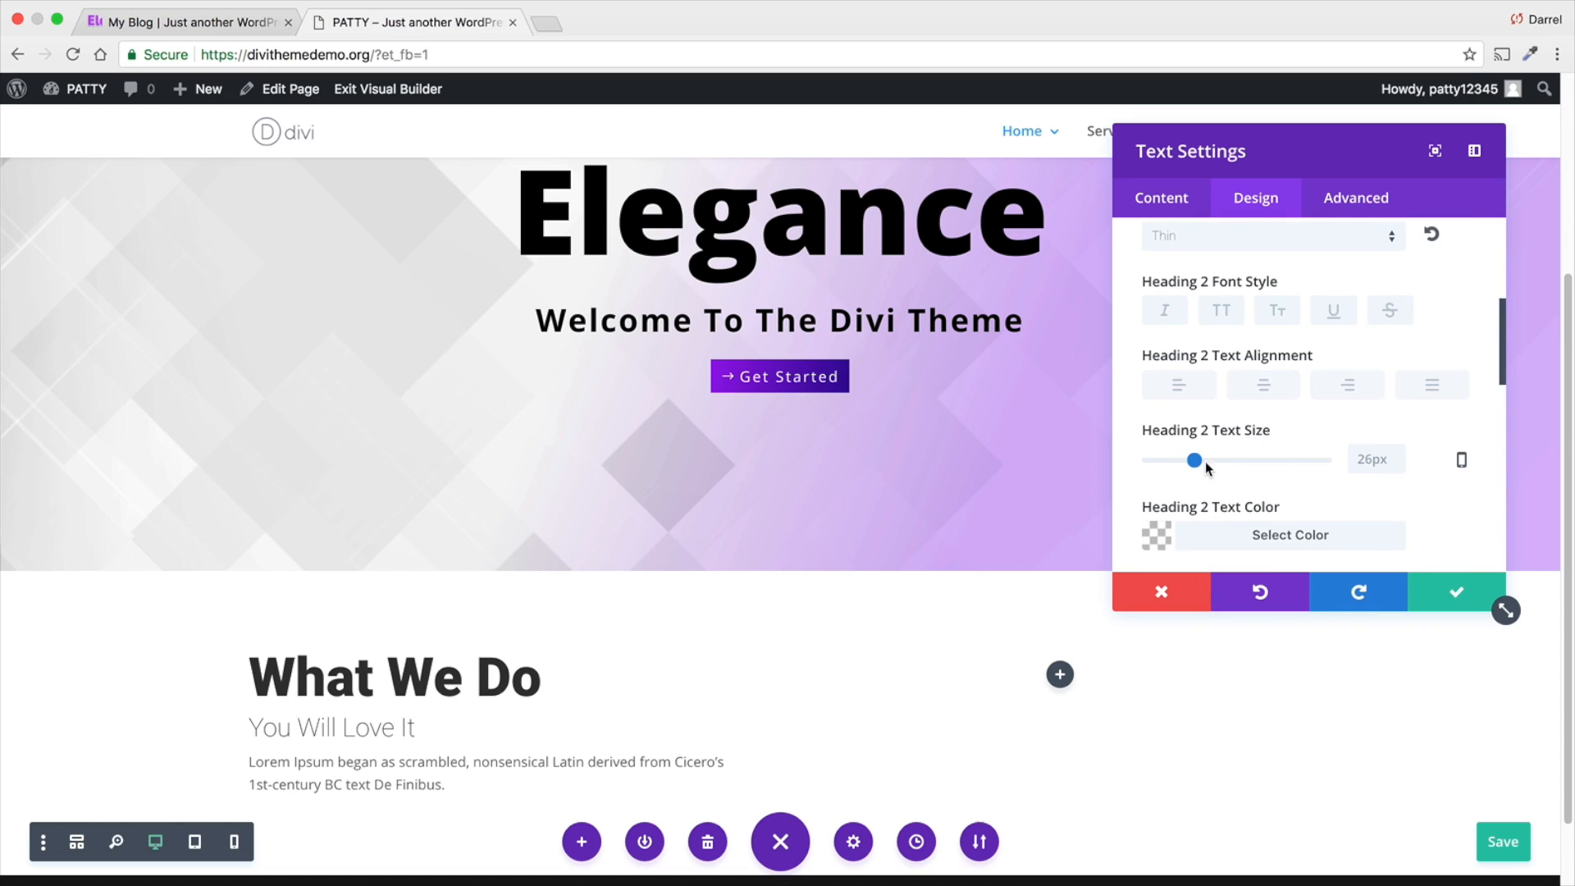
drag(1197, 462, 1217, 459)
scroll(1216, 457, down, 5)
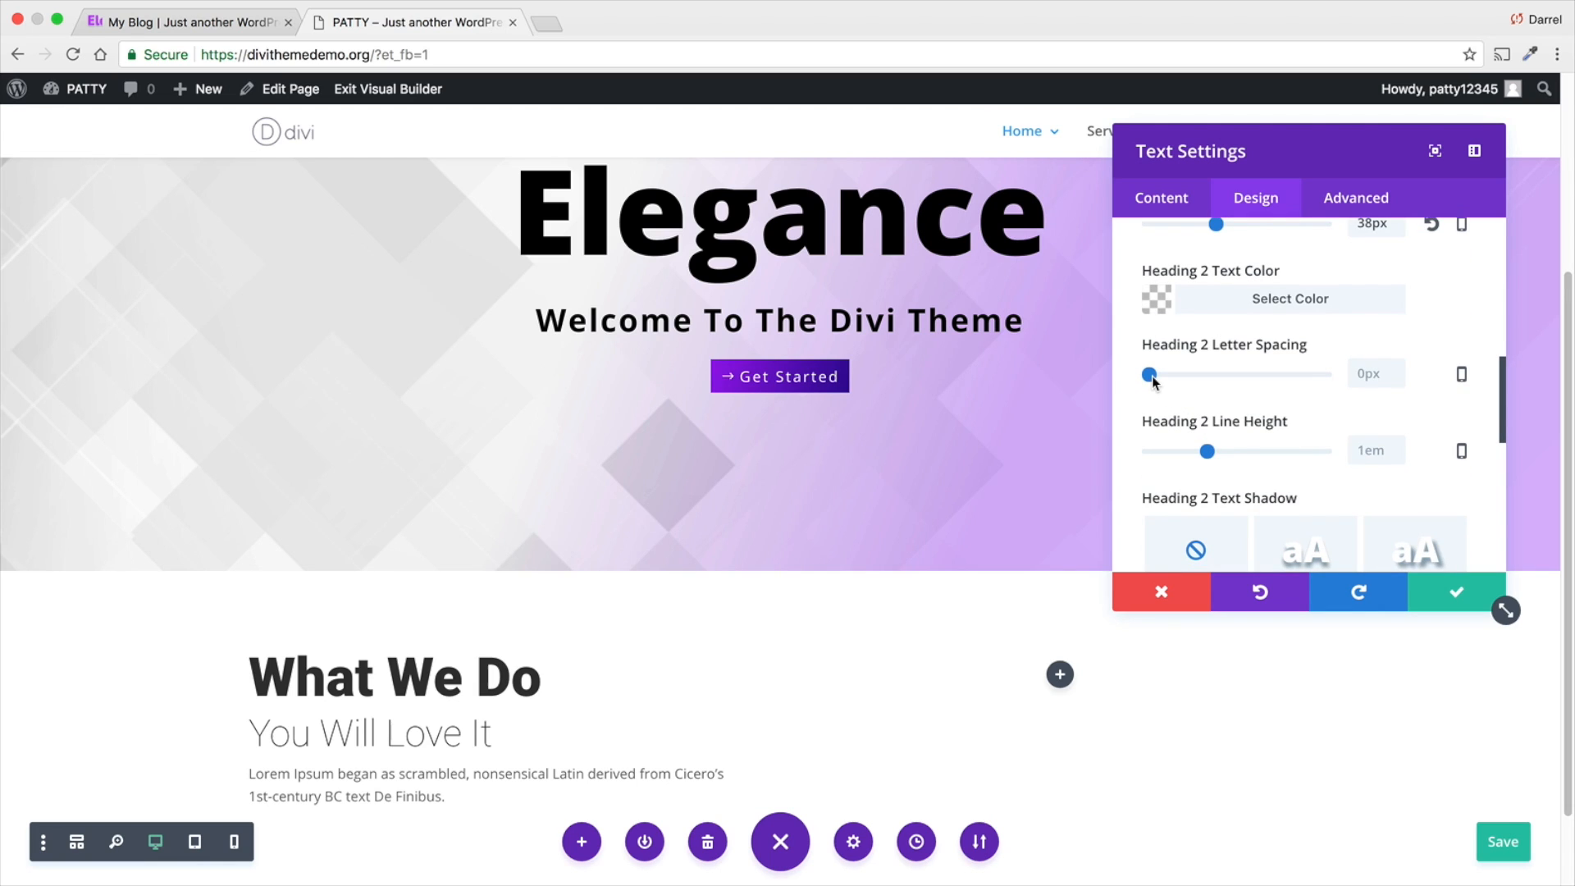
mouse_move(1152, 378)
mouse_down()
mouse_move(1188, 379)
mouse_move(1150, 375)
mouse_up()
drag(1213, 454, 1229, 446)
scroll(825, 585, down, 2)
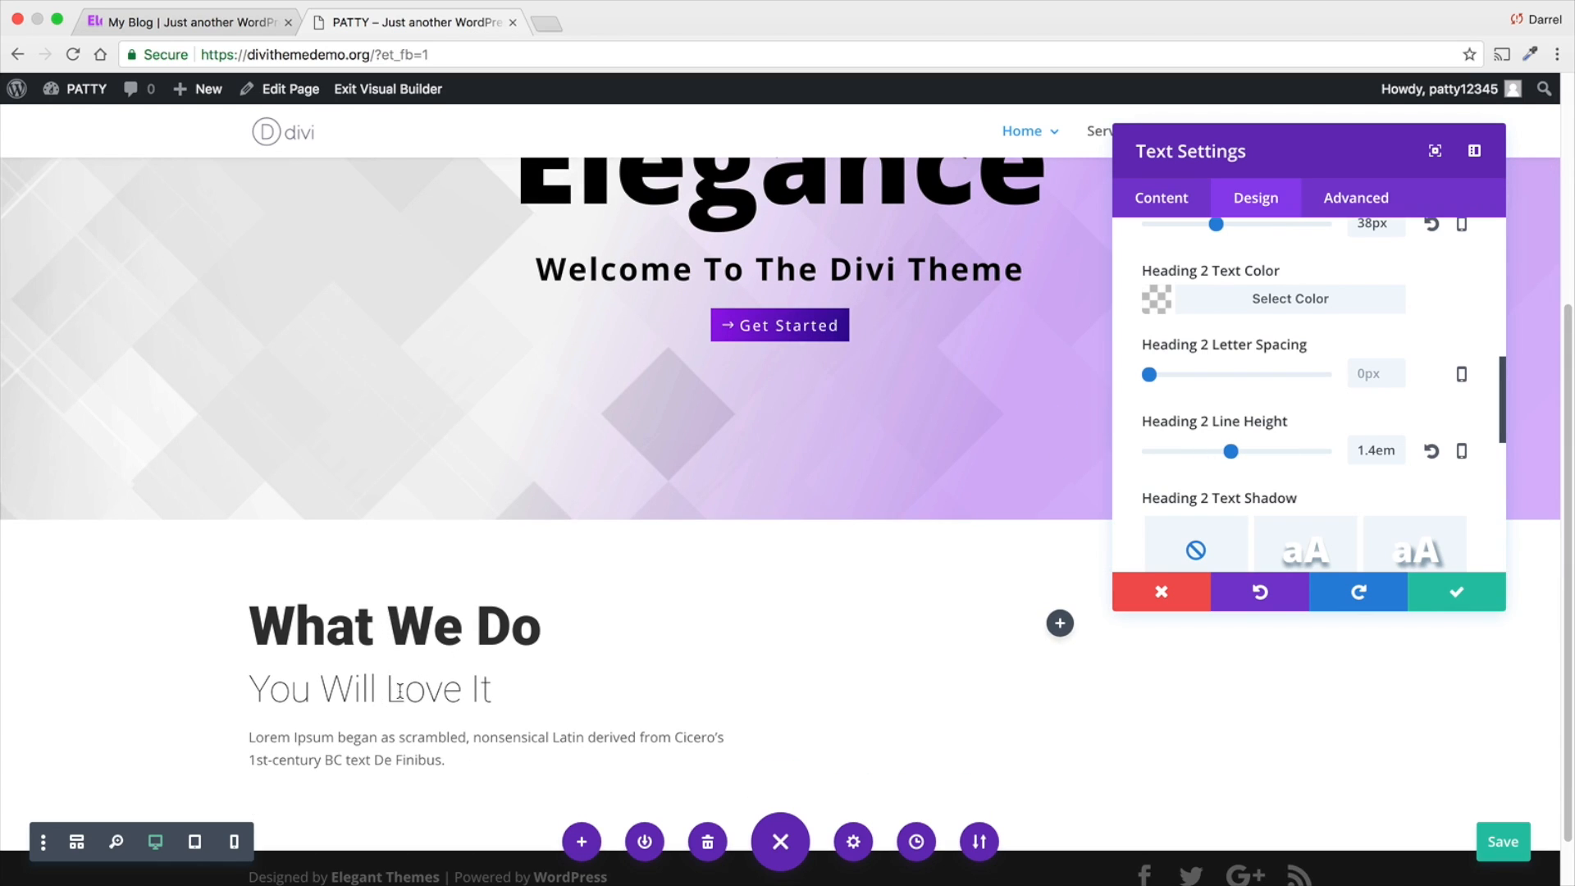
- Apply the first text shadow preset to the Heading 2 text and look over the remaining design options
scroll(1231, 499, down, 1)
click(1318, 514)
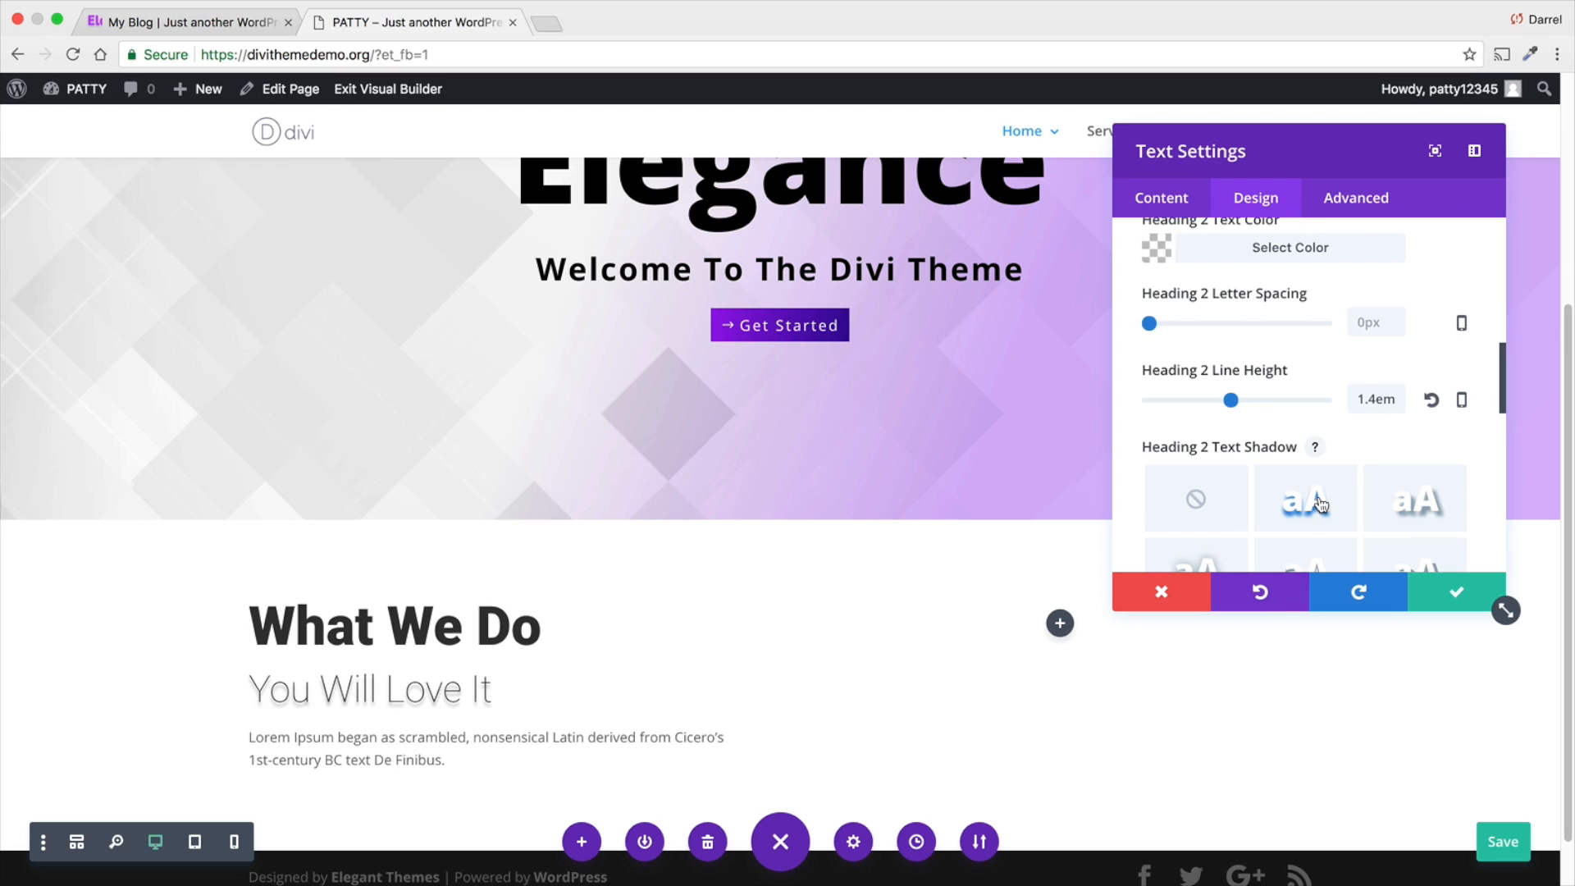
scroll(1329, 476, down, 2)
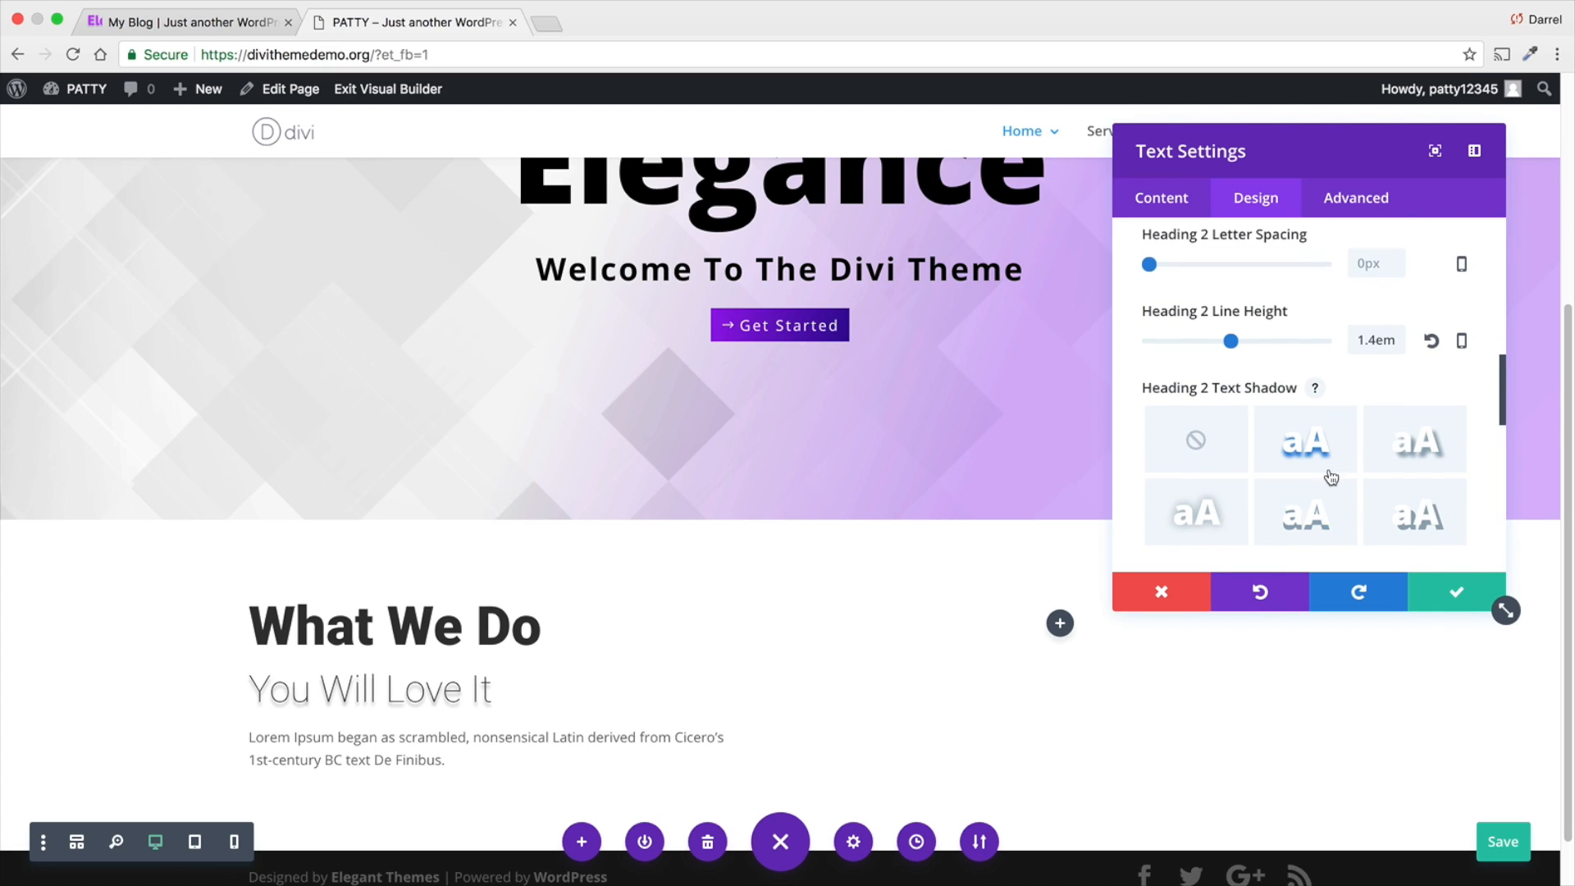
scroll(1322, 475, down, 1)
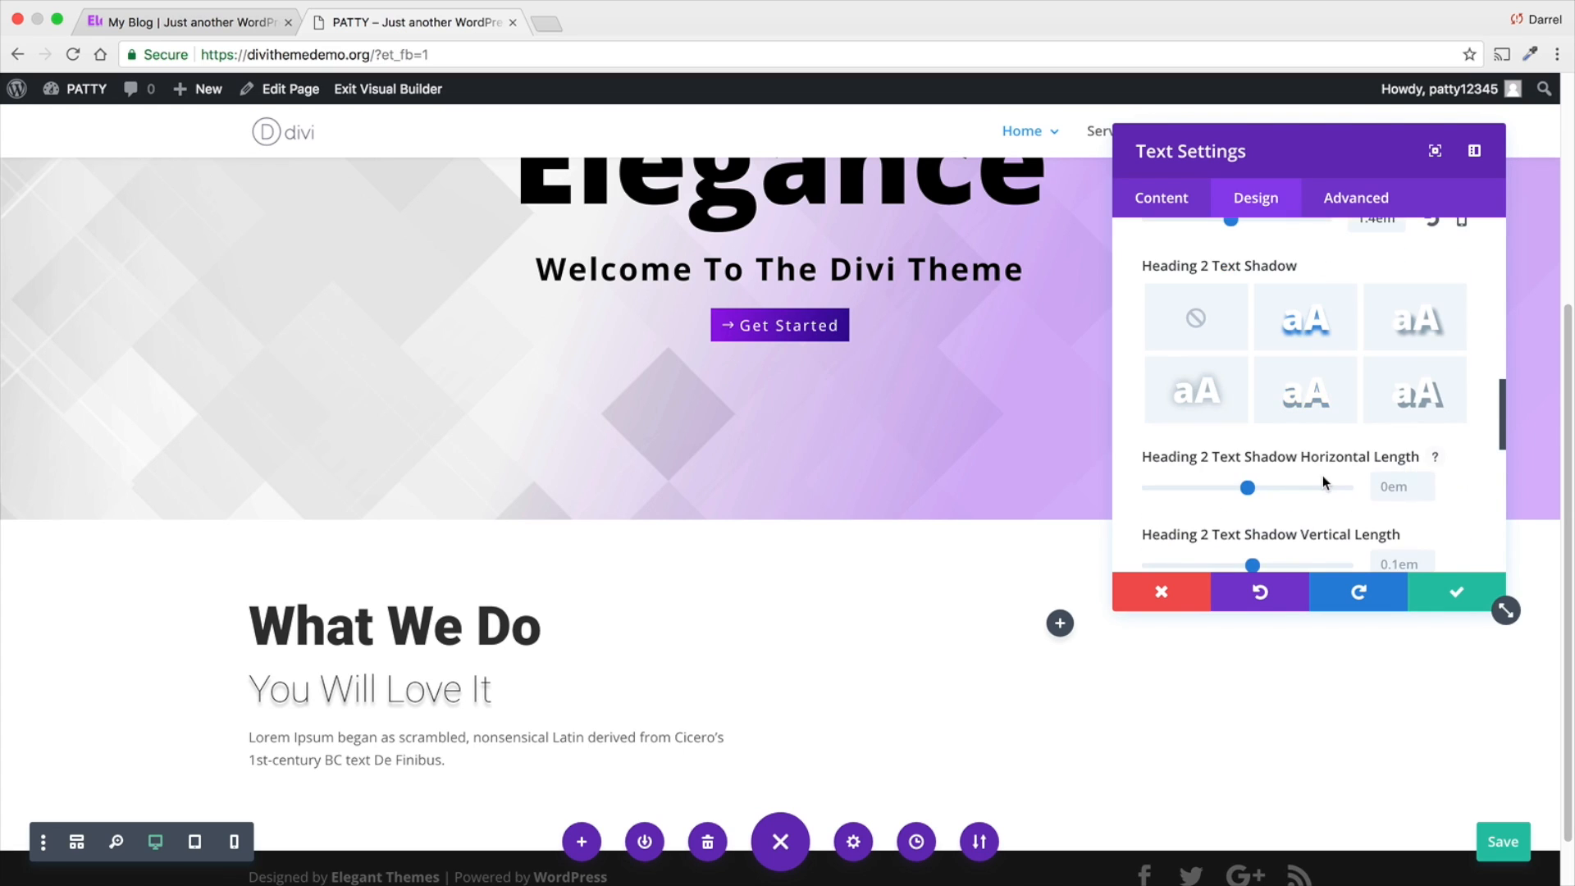
scroll(1323, 475, down, 4)
scroll(1322, 476, down, 3)
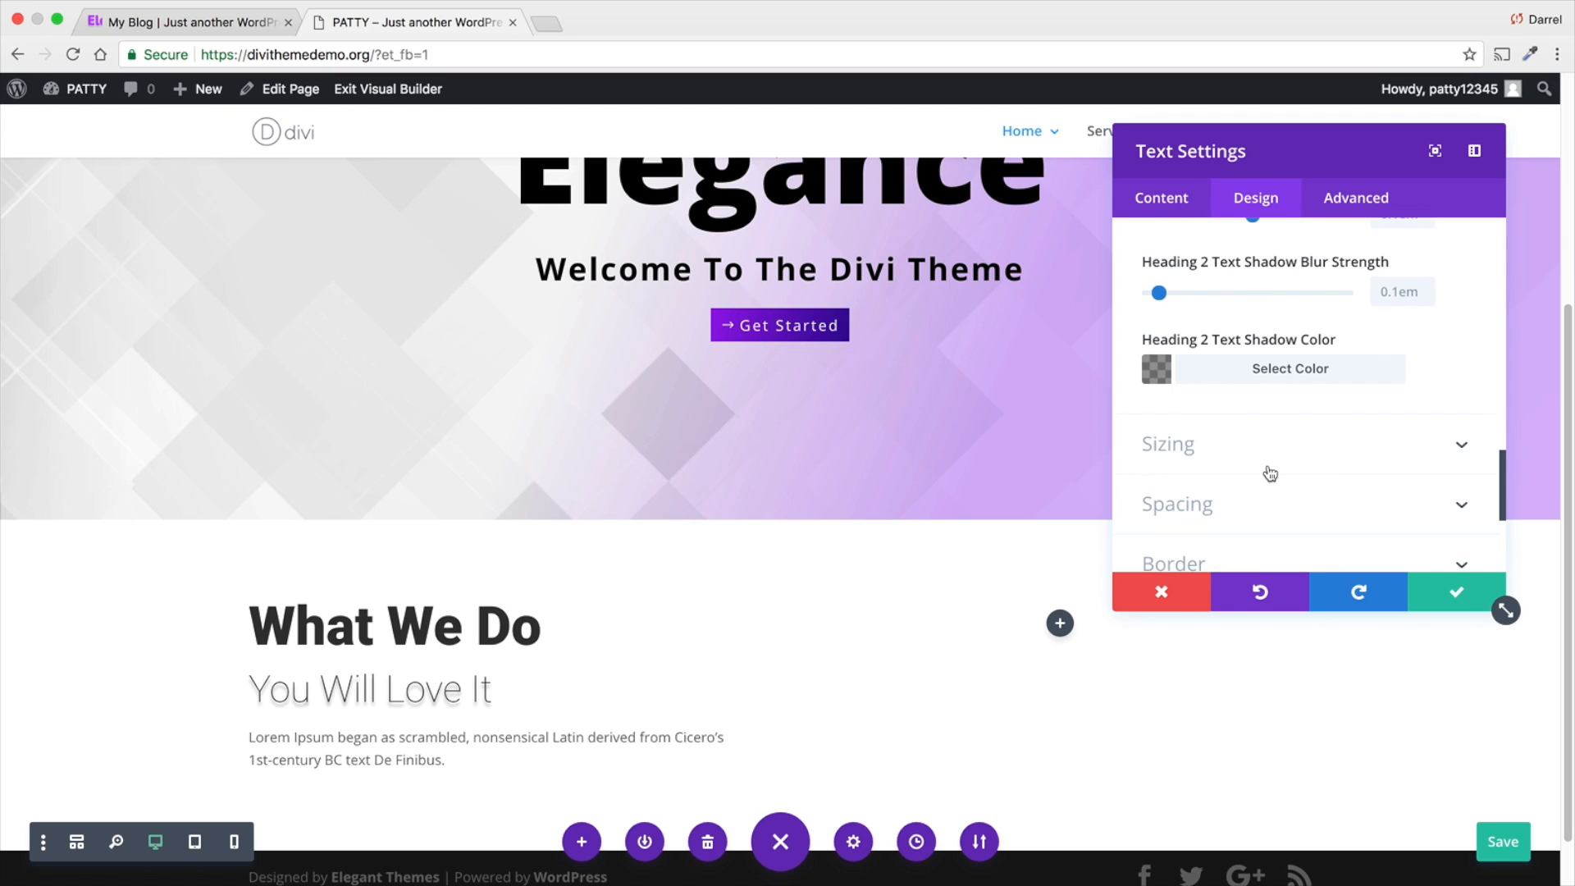
scroll(1270, 474, down, 2)
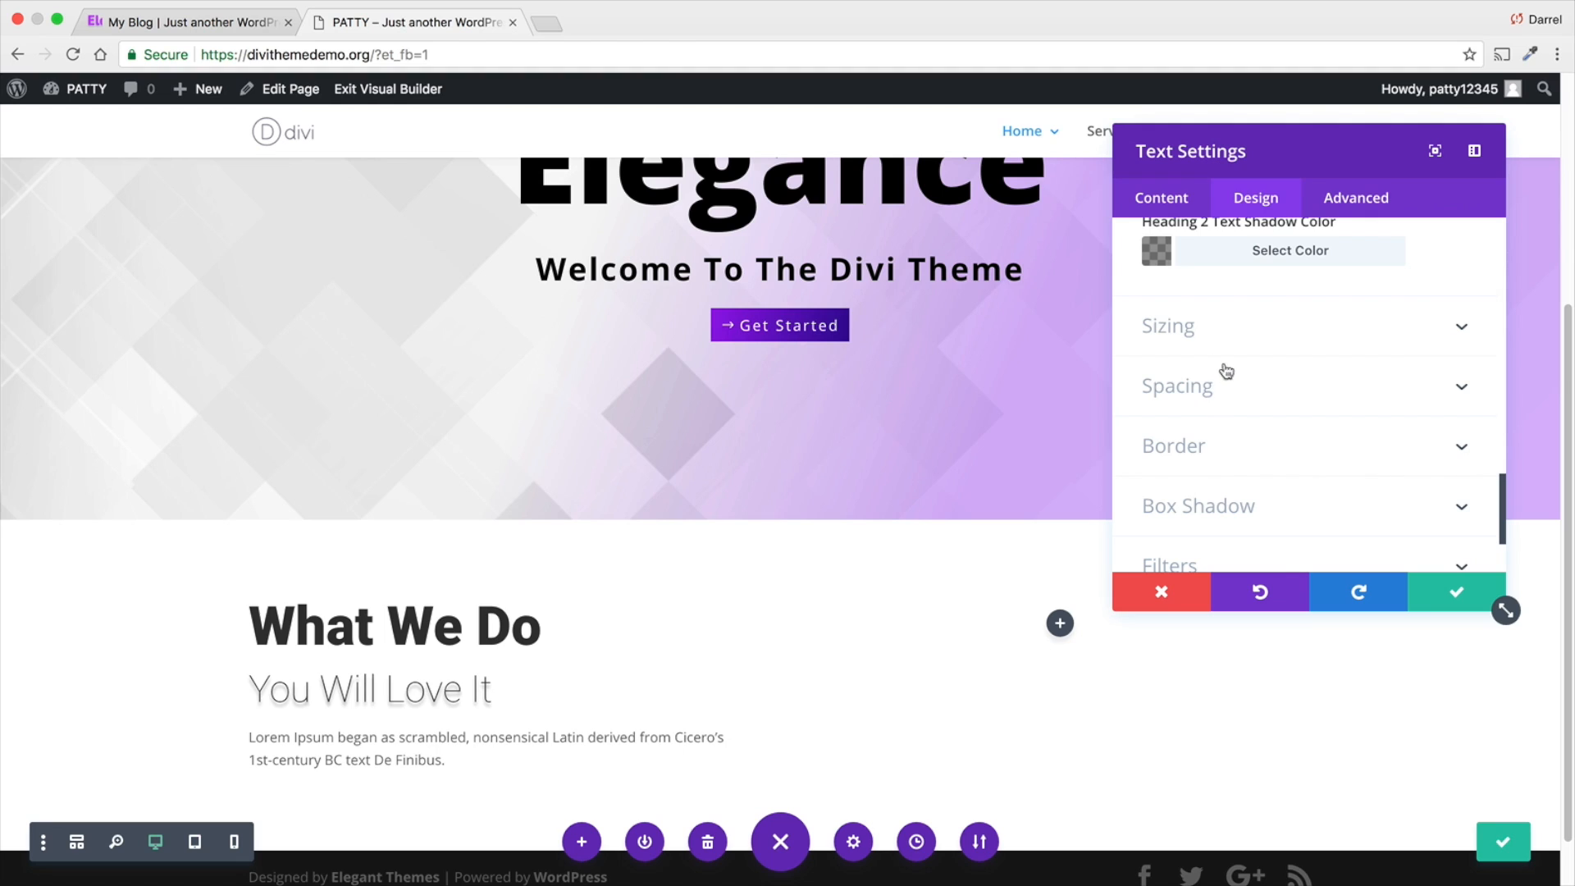
scroll(1305, 396, down, 1)
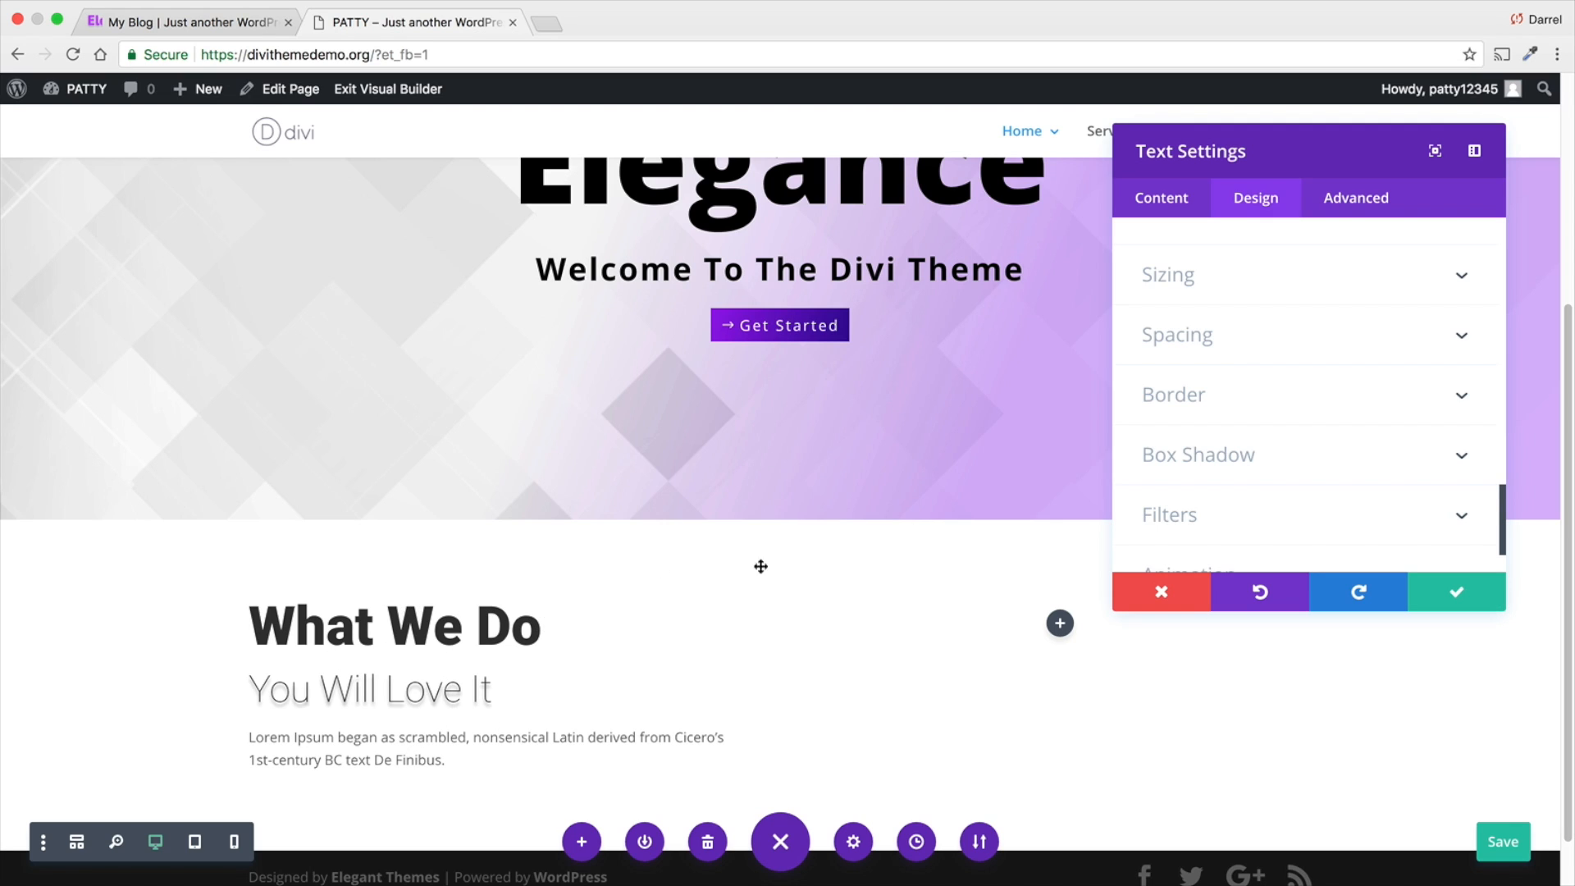
- Set the body text font of the "What We Do" text module to Open Sans
scroll(526, 631, down, 2)
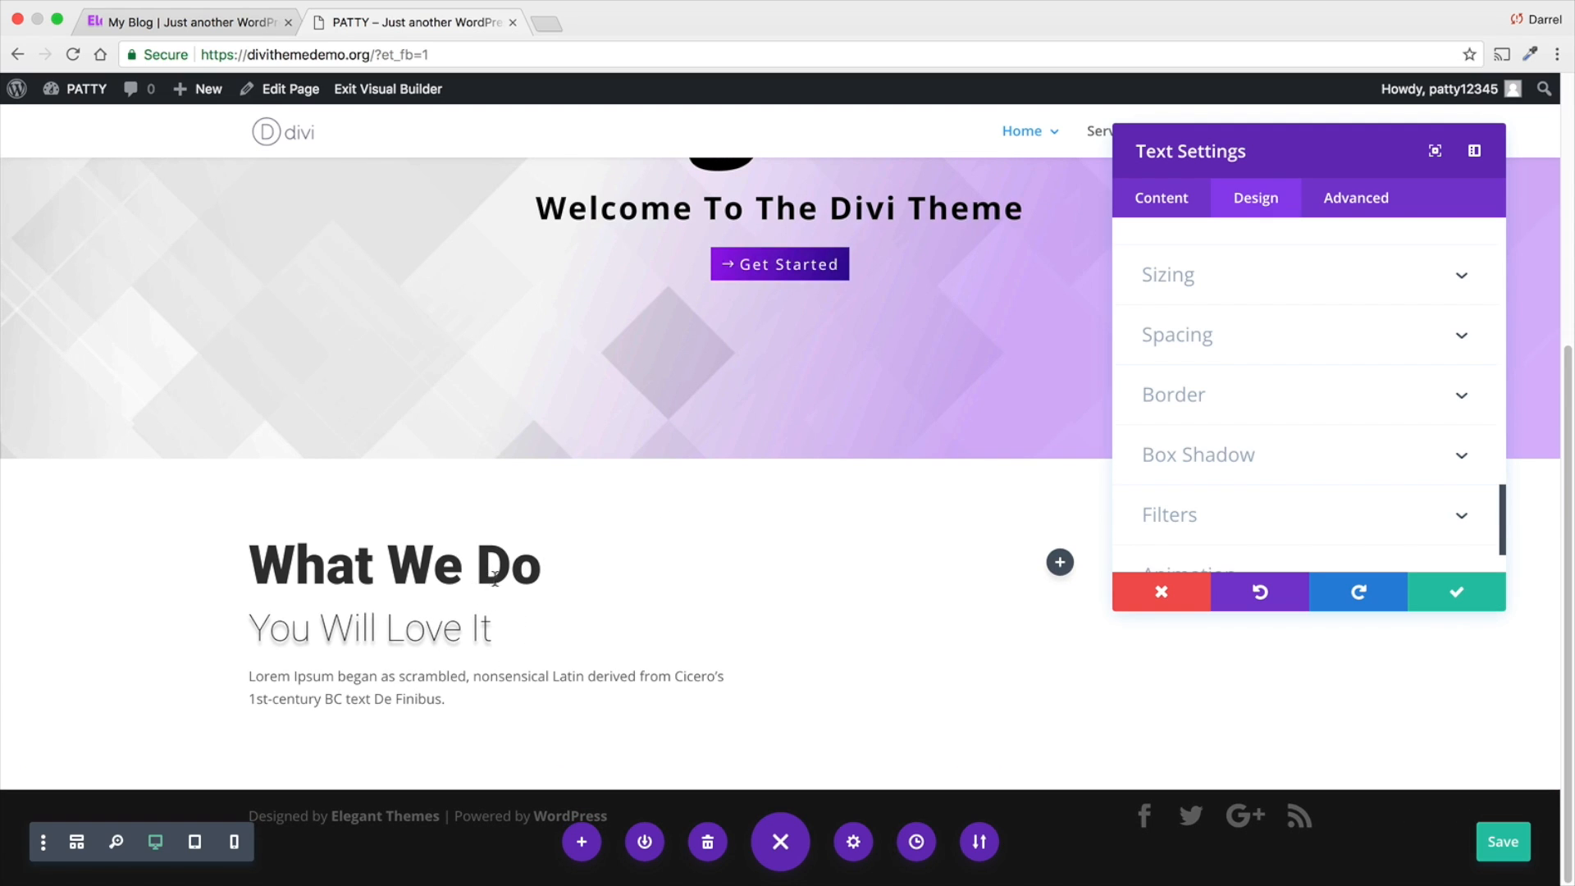
scroll(1307, 484, up, 5)
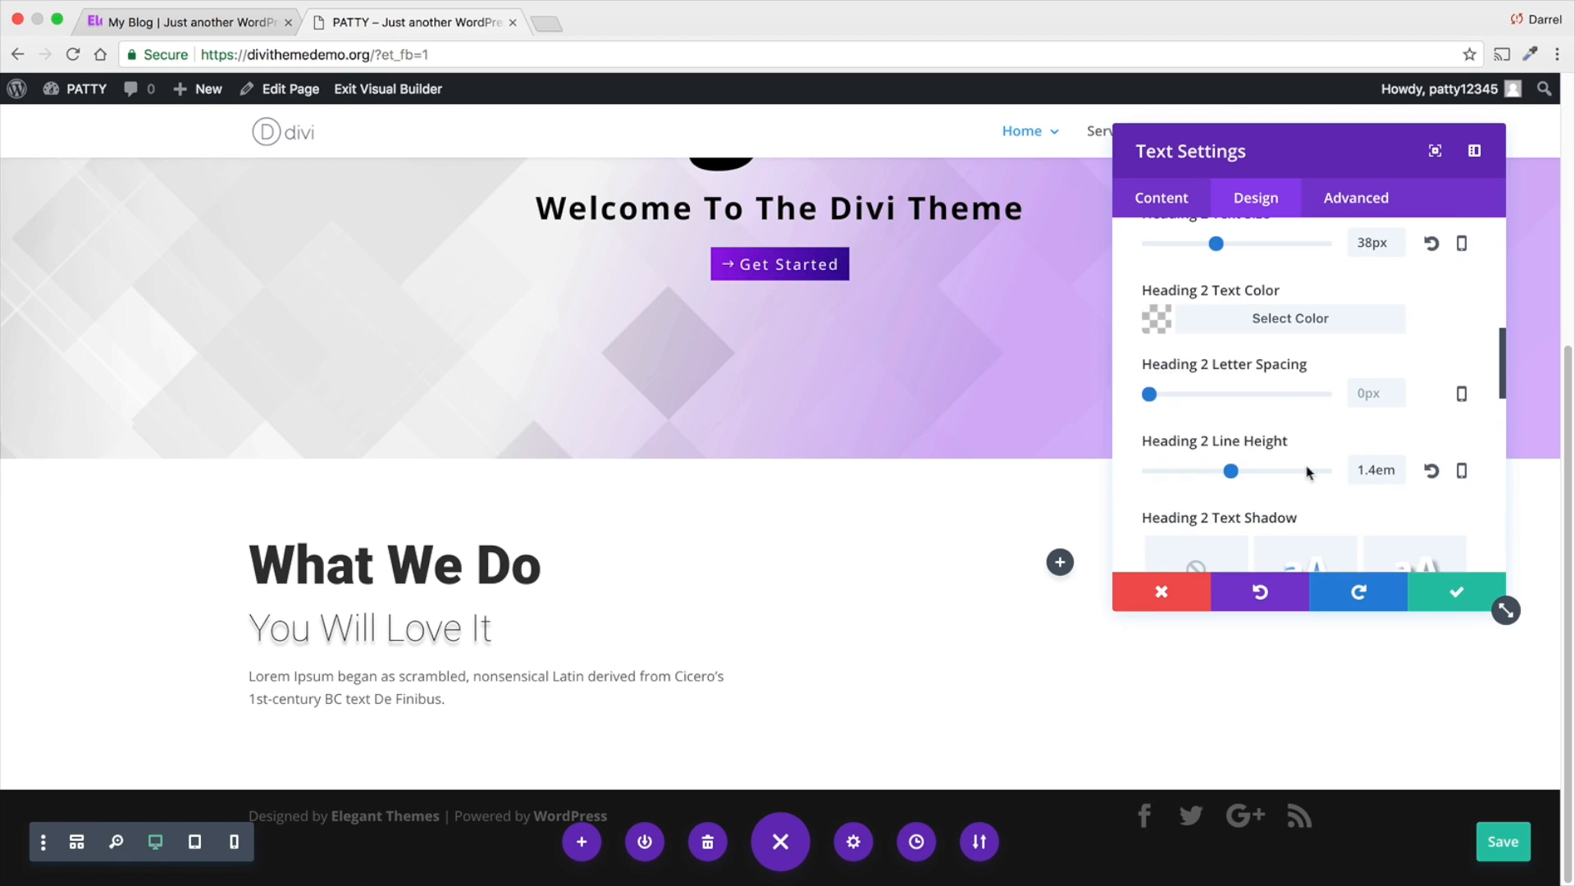
scroll(1256, 364, up, 6)
click(1441, 362)
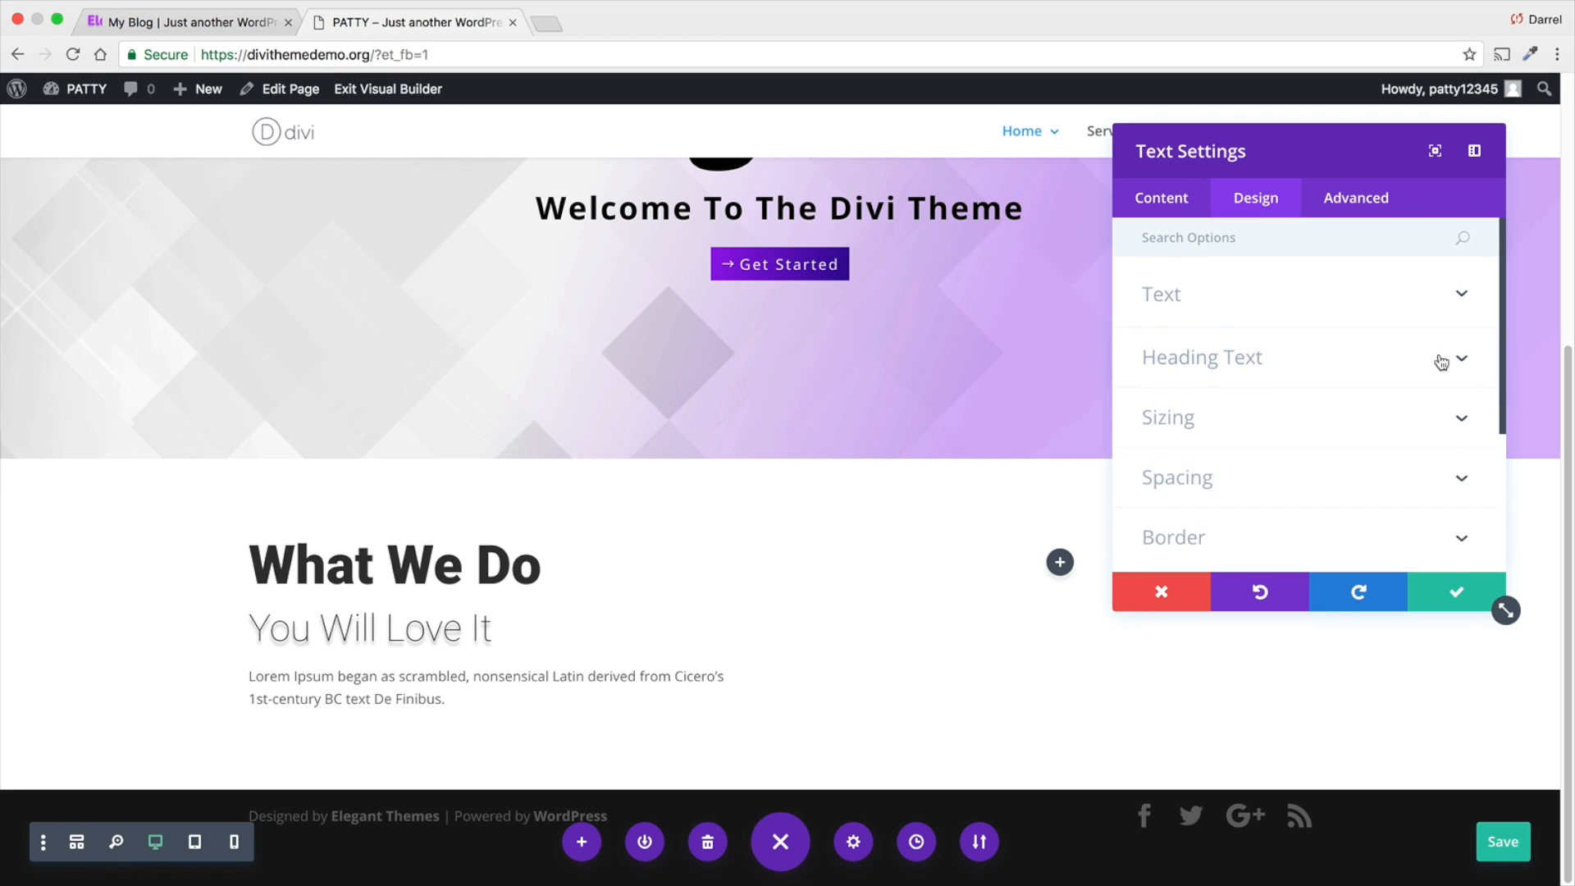
click(1167, 307)
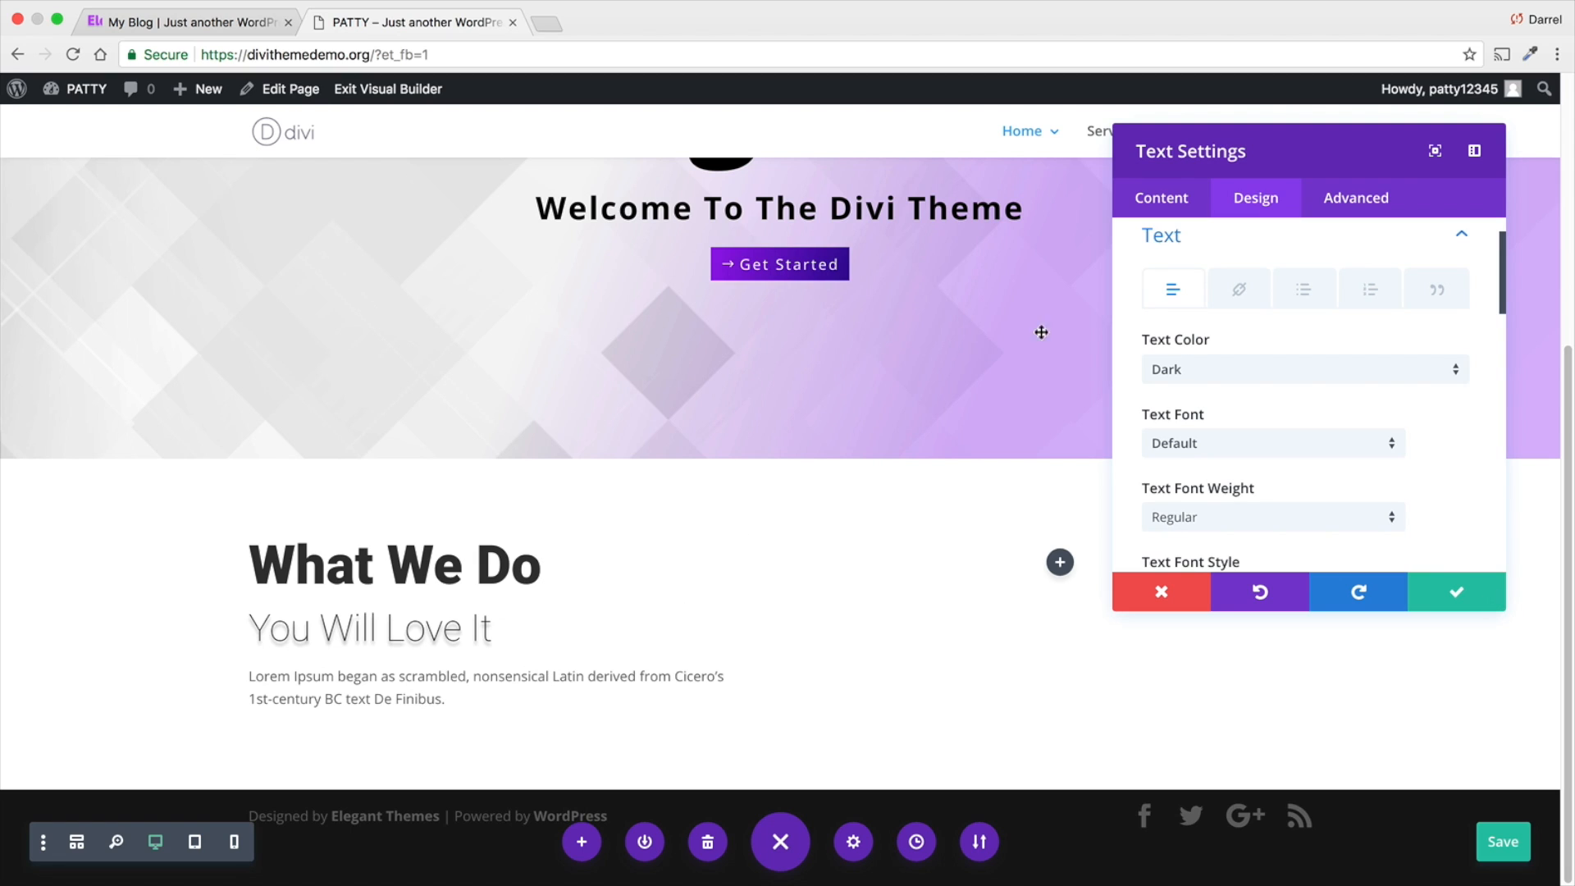
click(1461, 237)
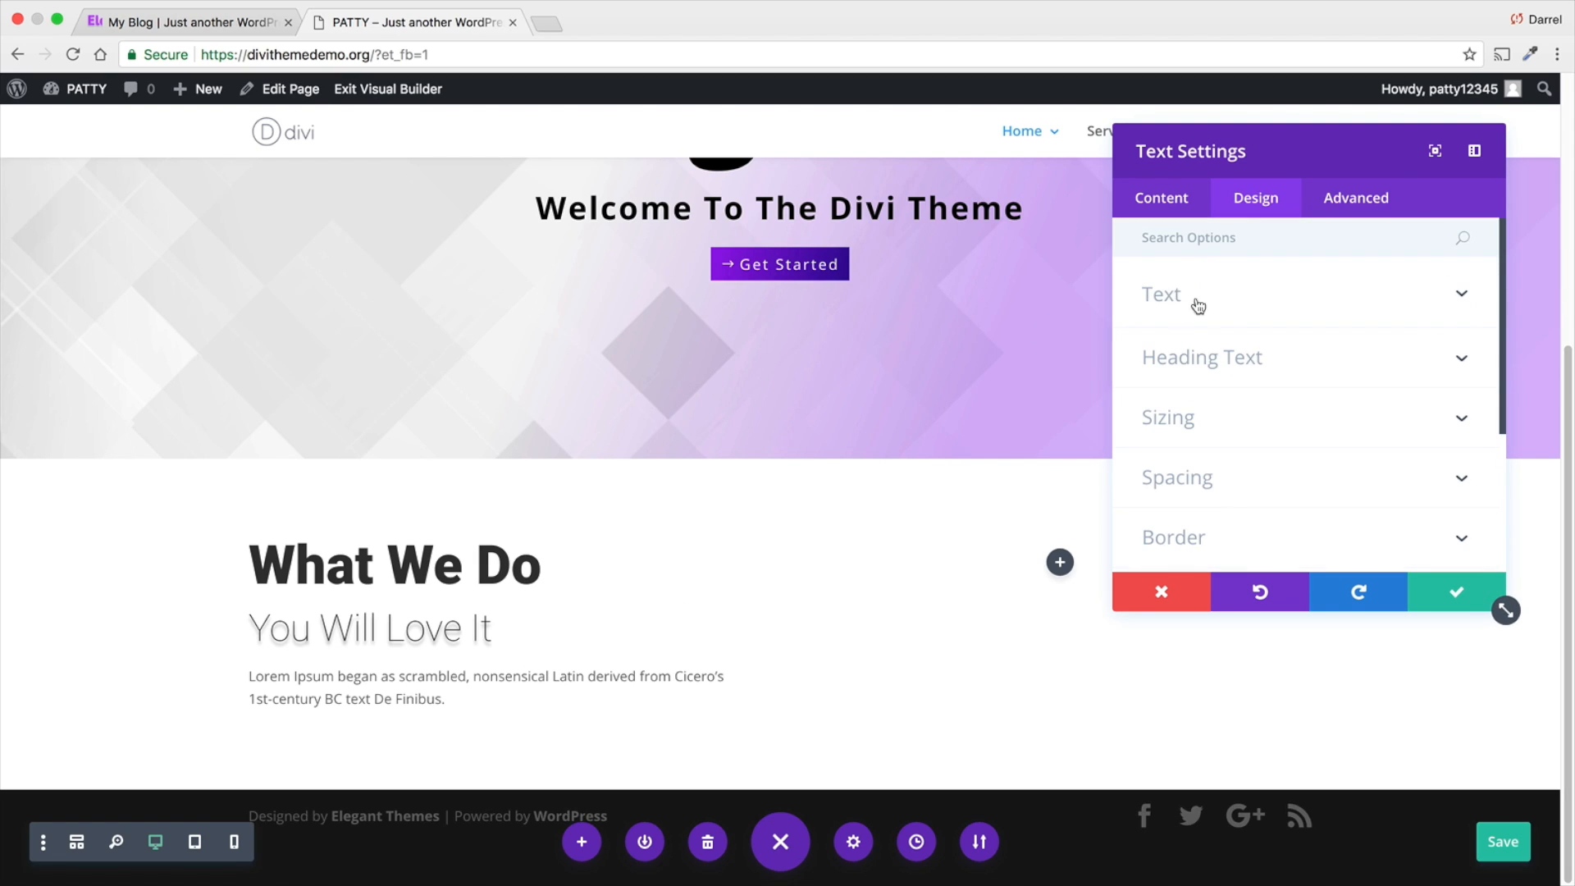
click(1449, 303)
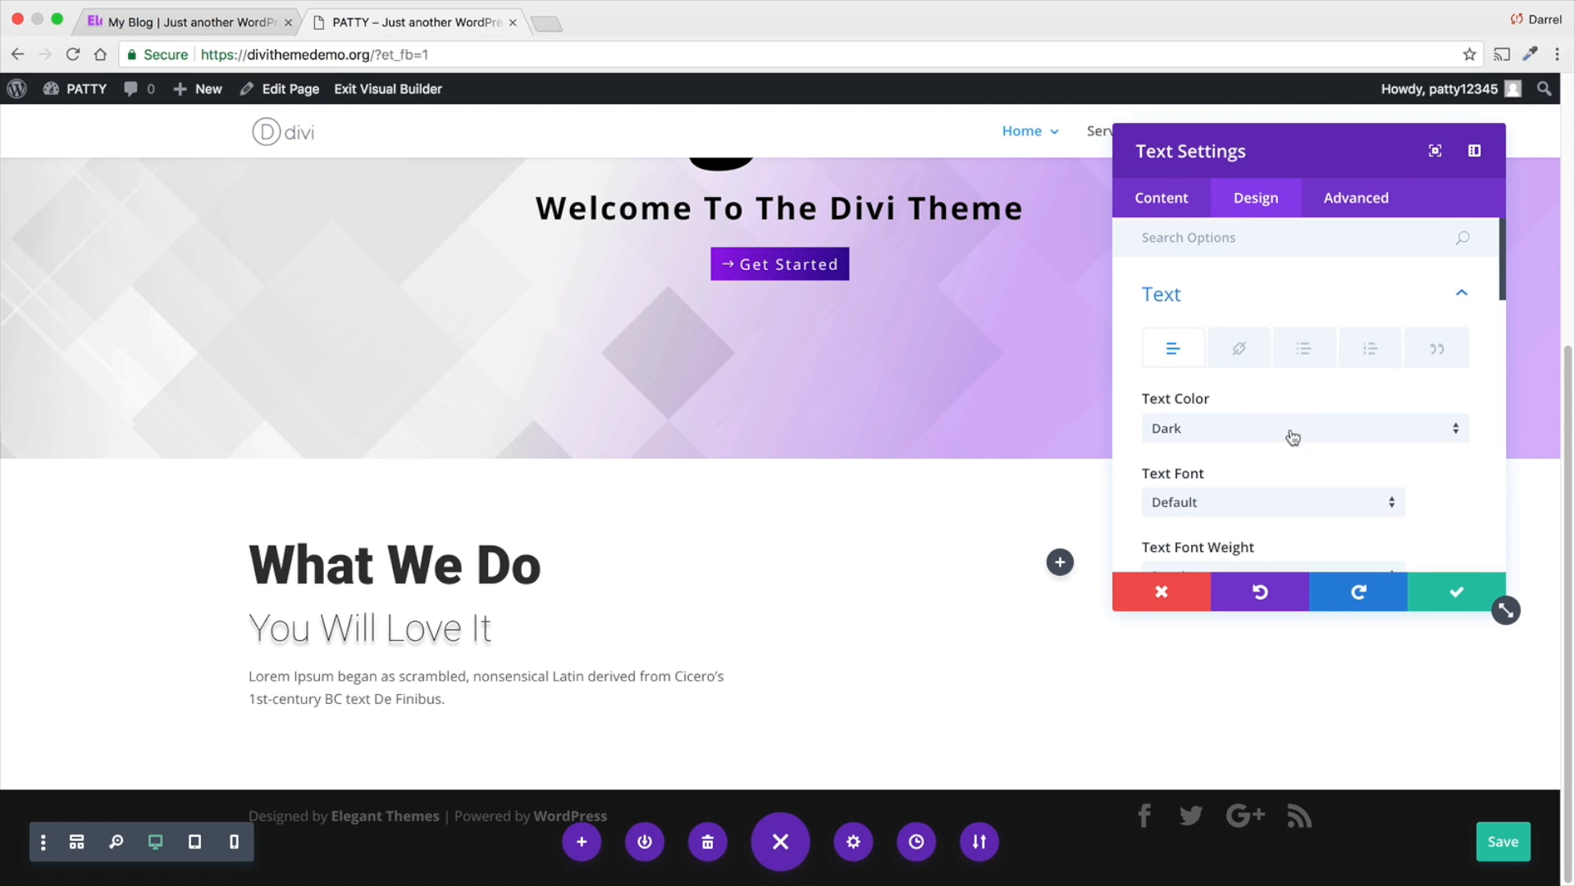
click(1266, 512)
click(1252, 721)
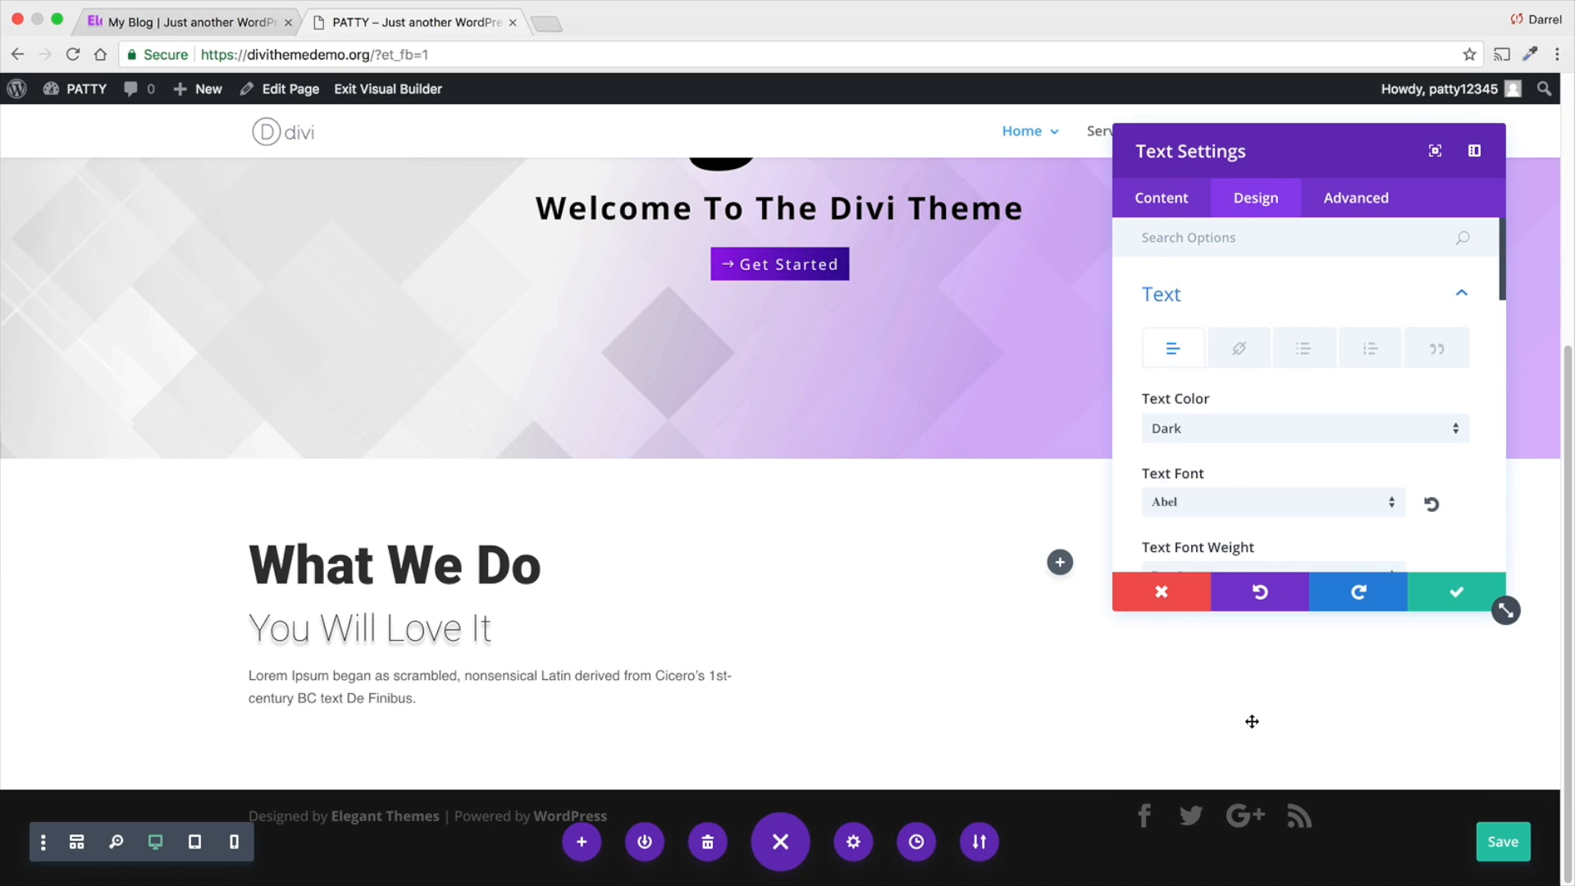
click(1238, 502)
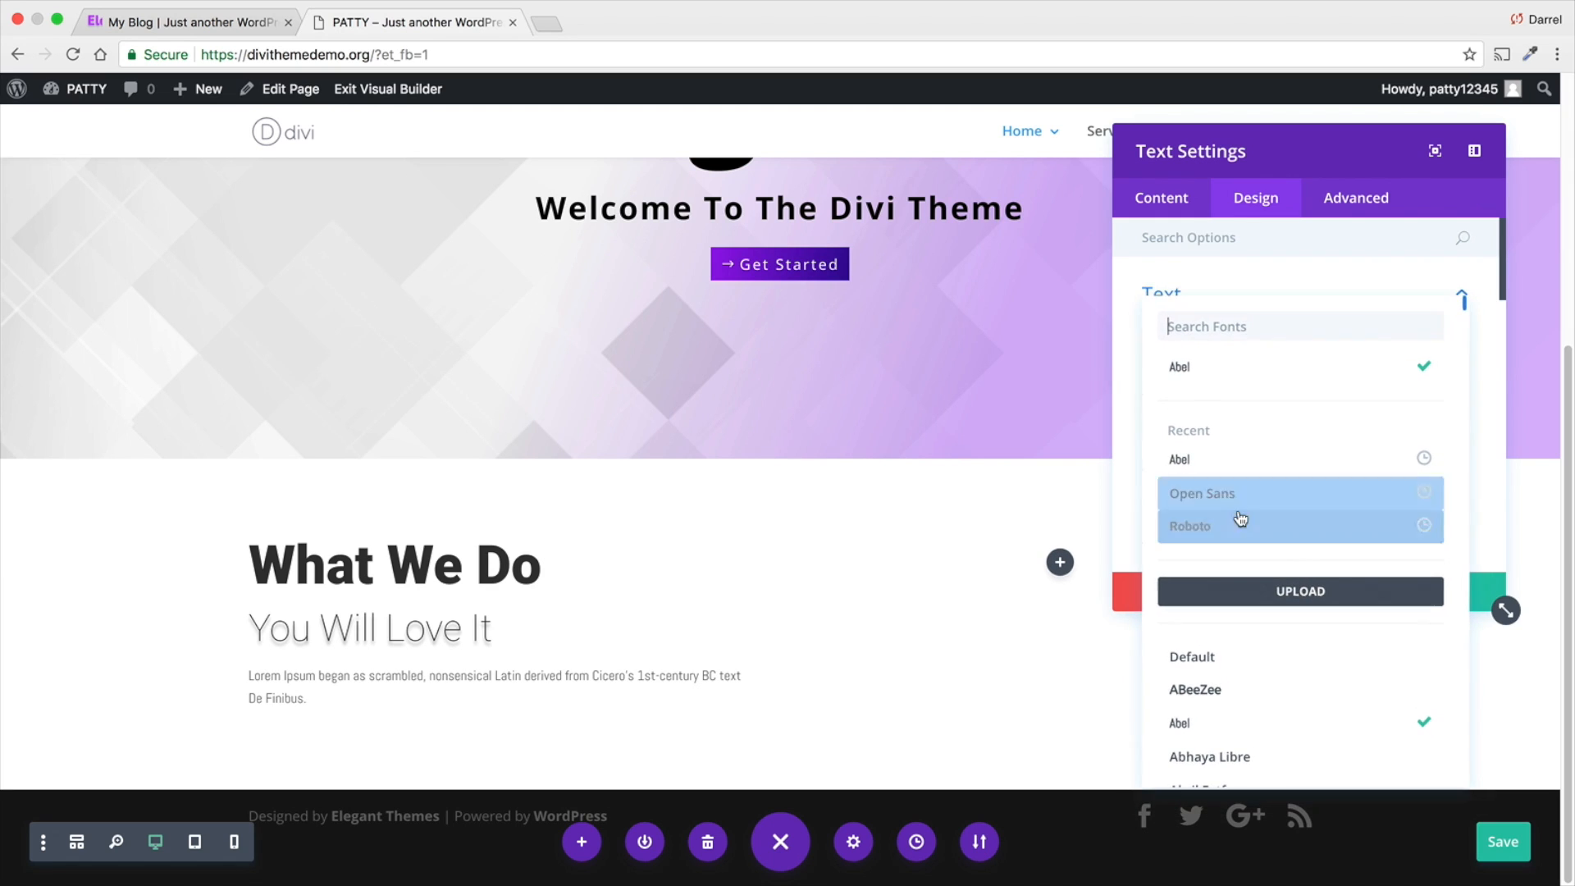
click(1238, 494)
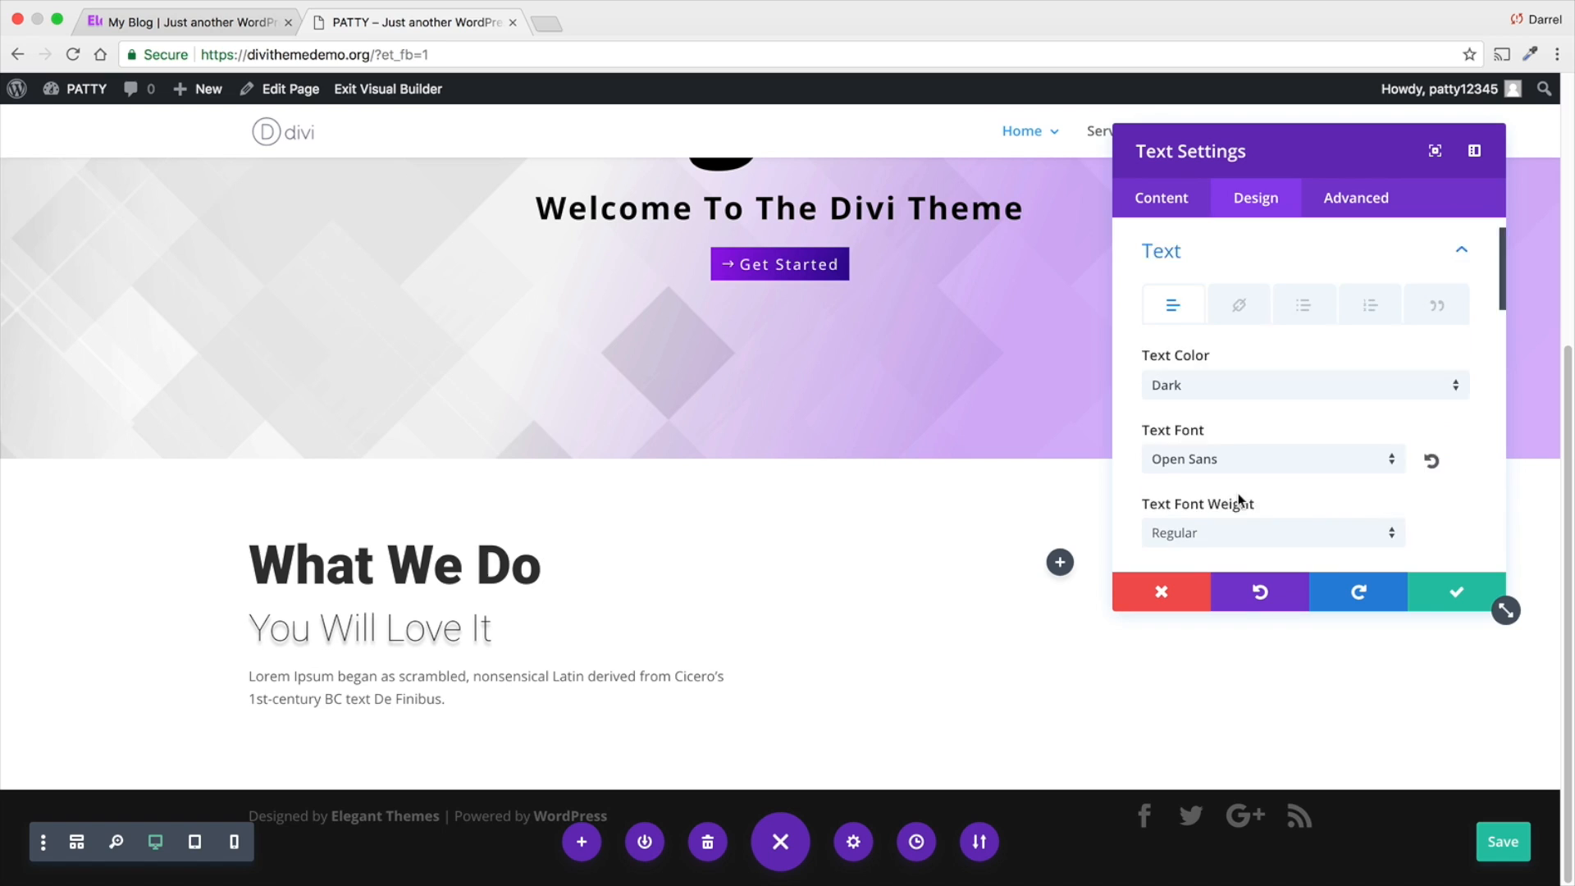
- Set the body text size to 15px and its text color to black (#000000)
scroll(1250, 425, down, 3)
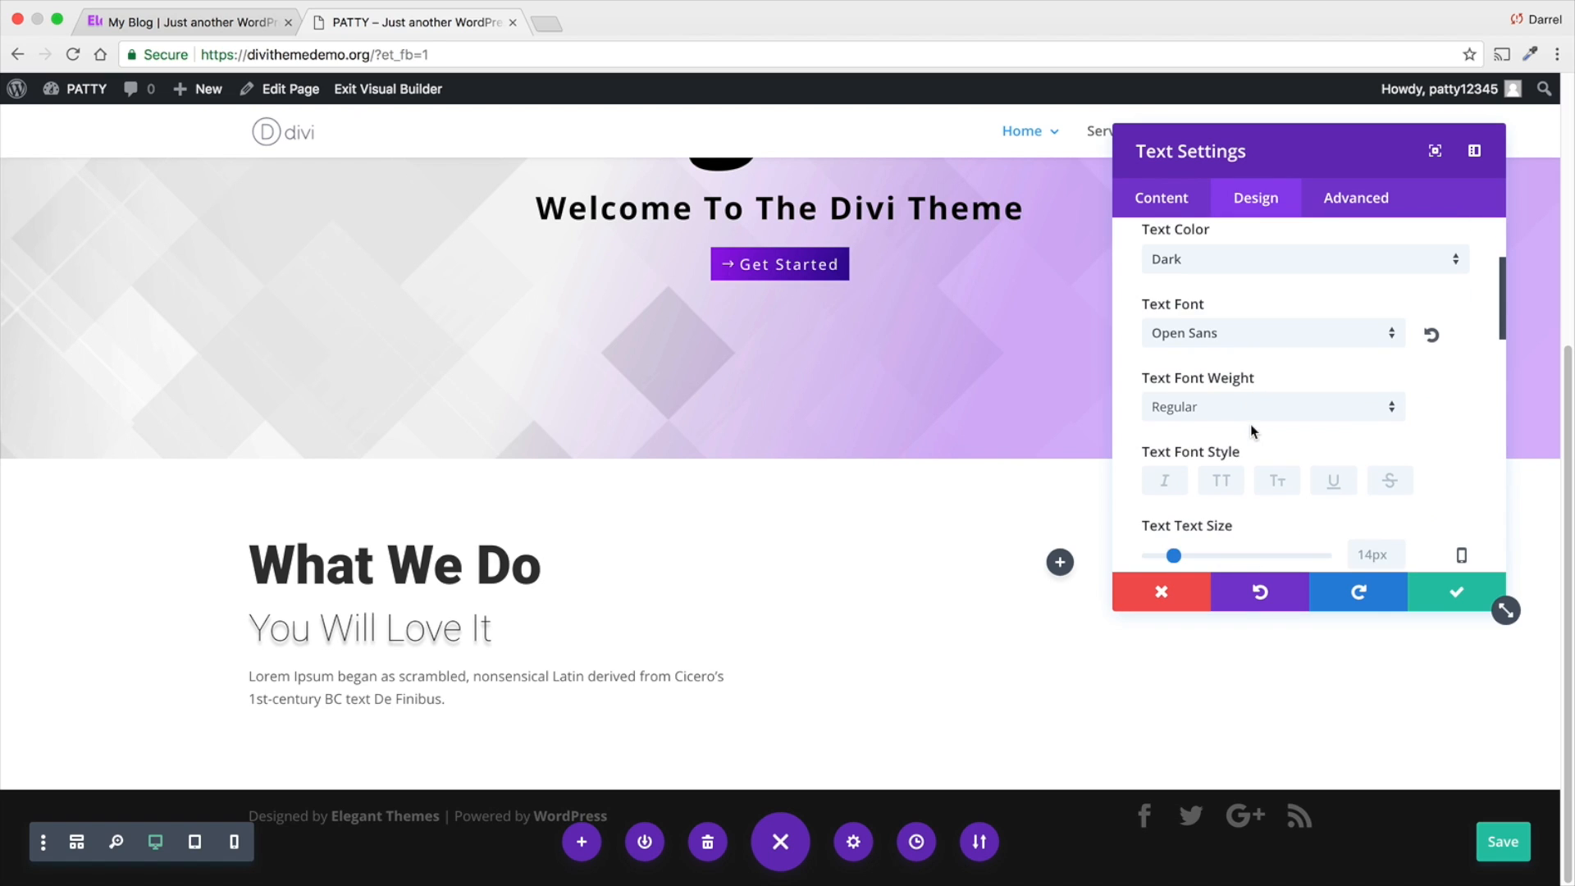
scroll(1250, 425, down, 1)
drag(1180, 510, 1178, 511)
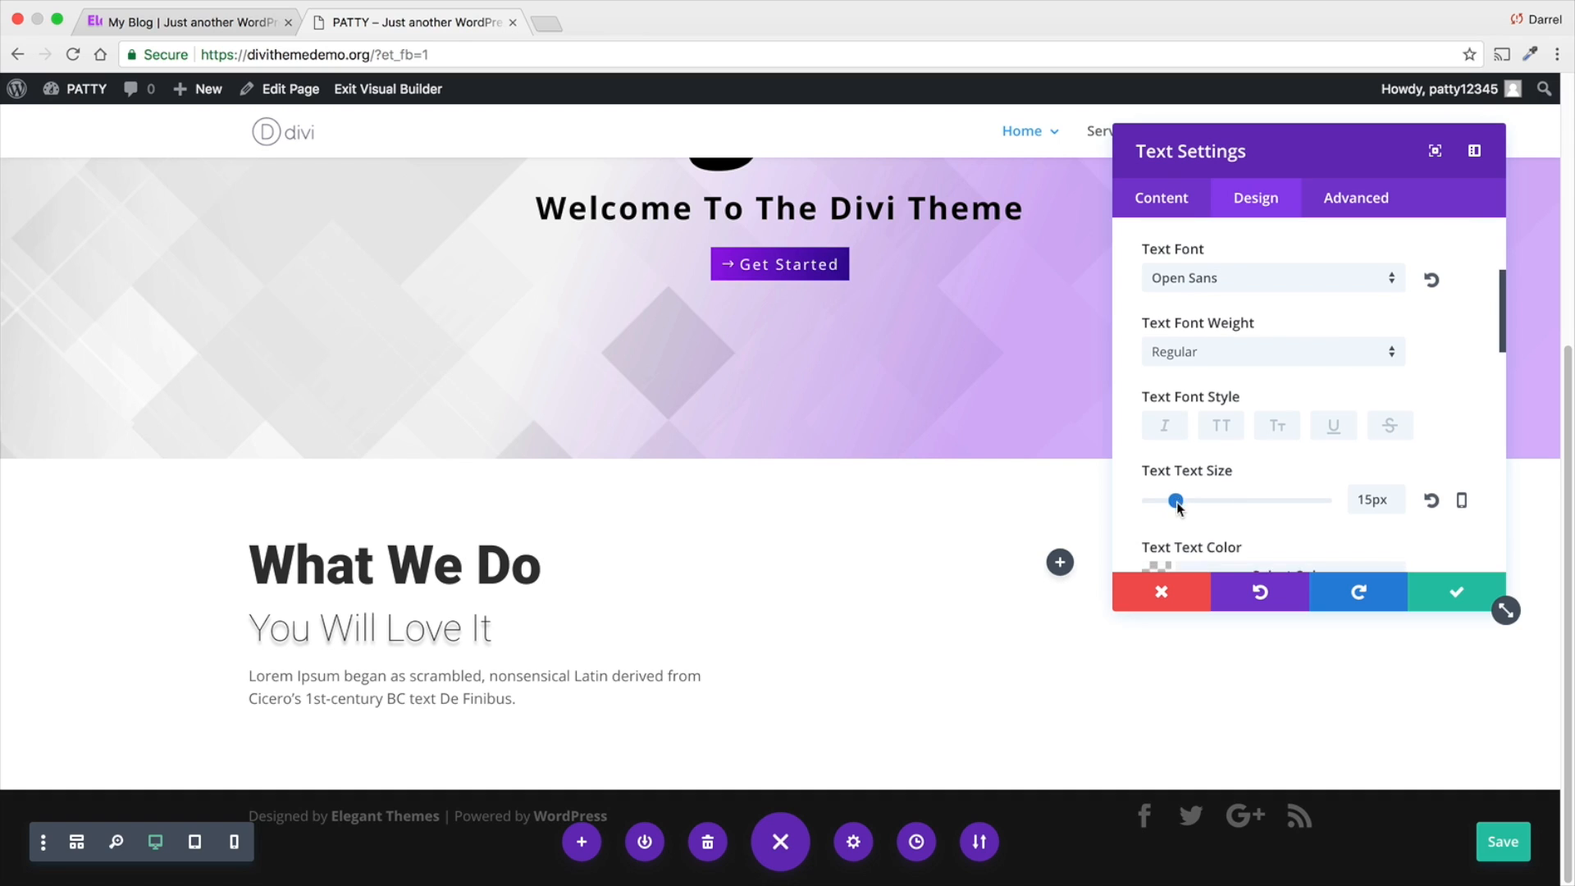
scroll(1176, 513, down, 1)
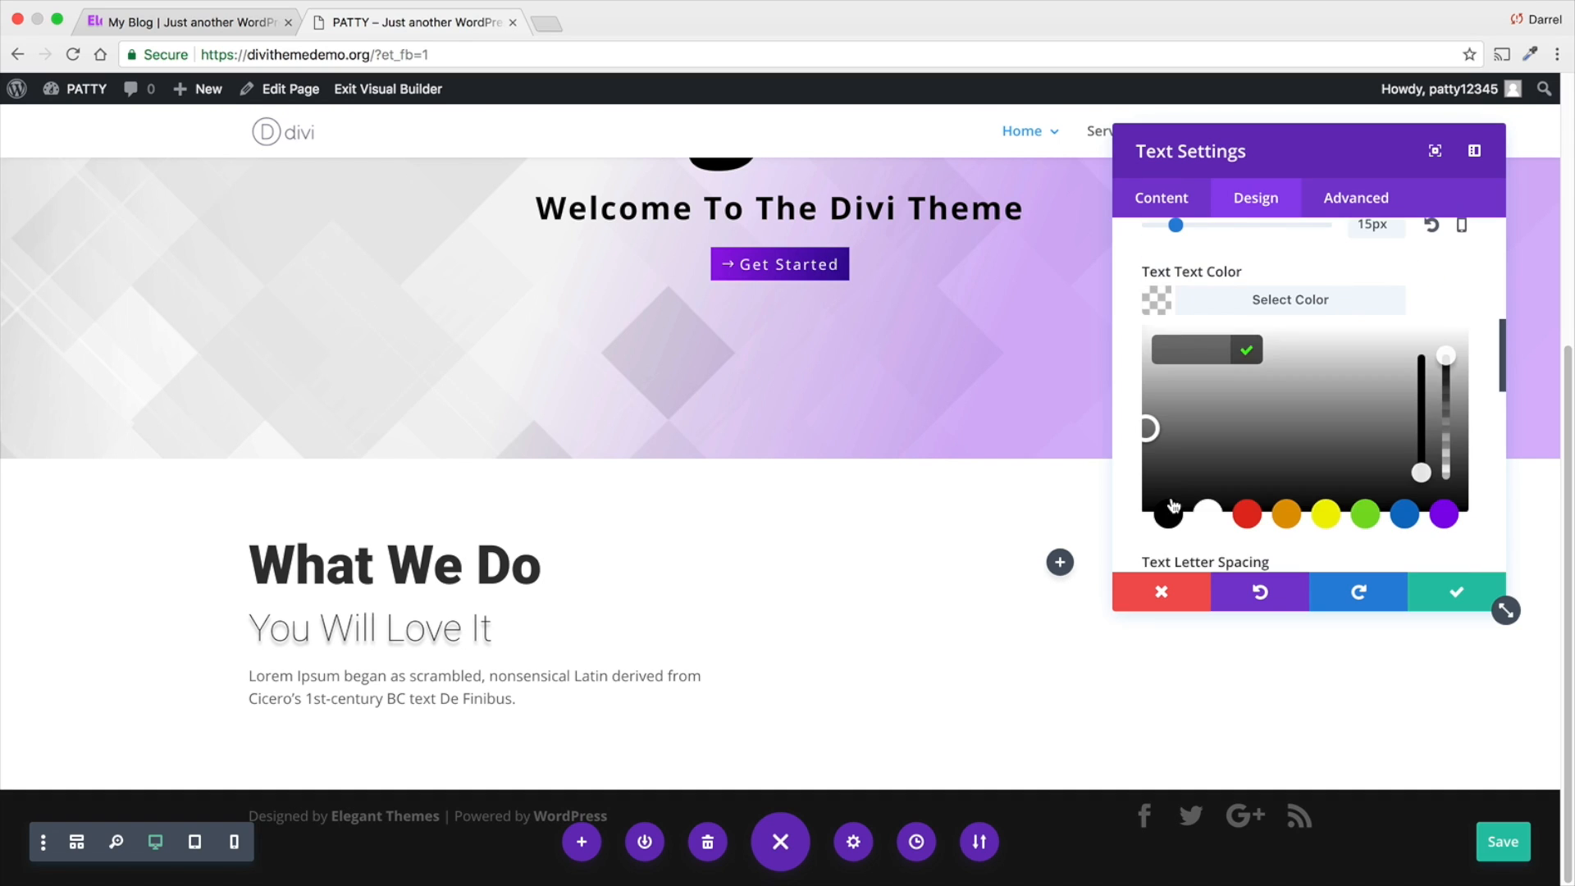
click(1169, 517)
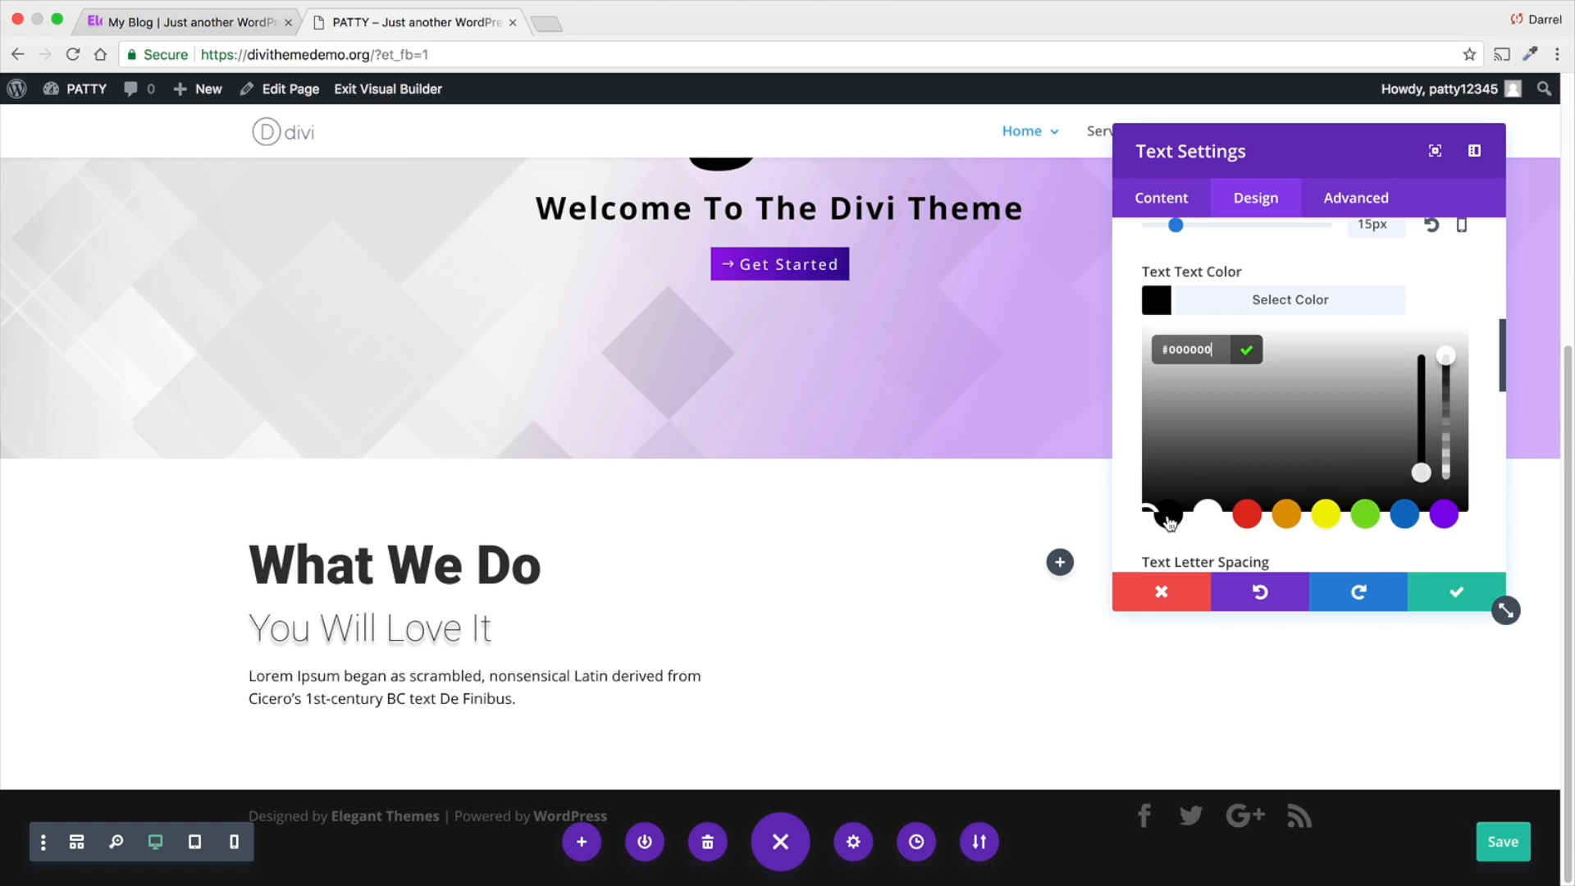
- Compare with the "What We Do" section on the finished demo site, and save the text module's settings on the page being built
click(232, 33)
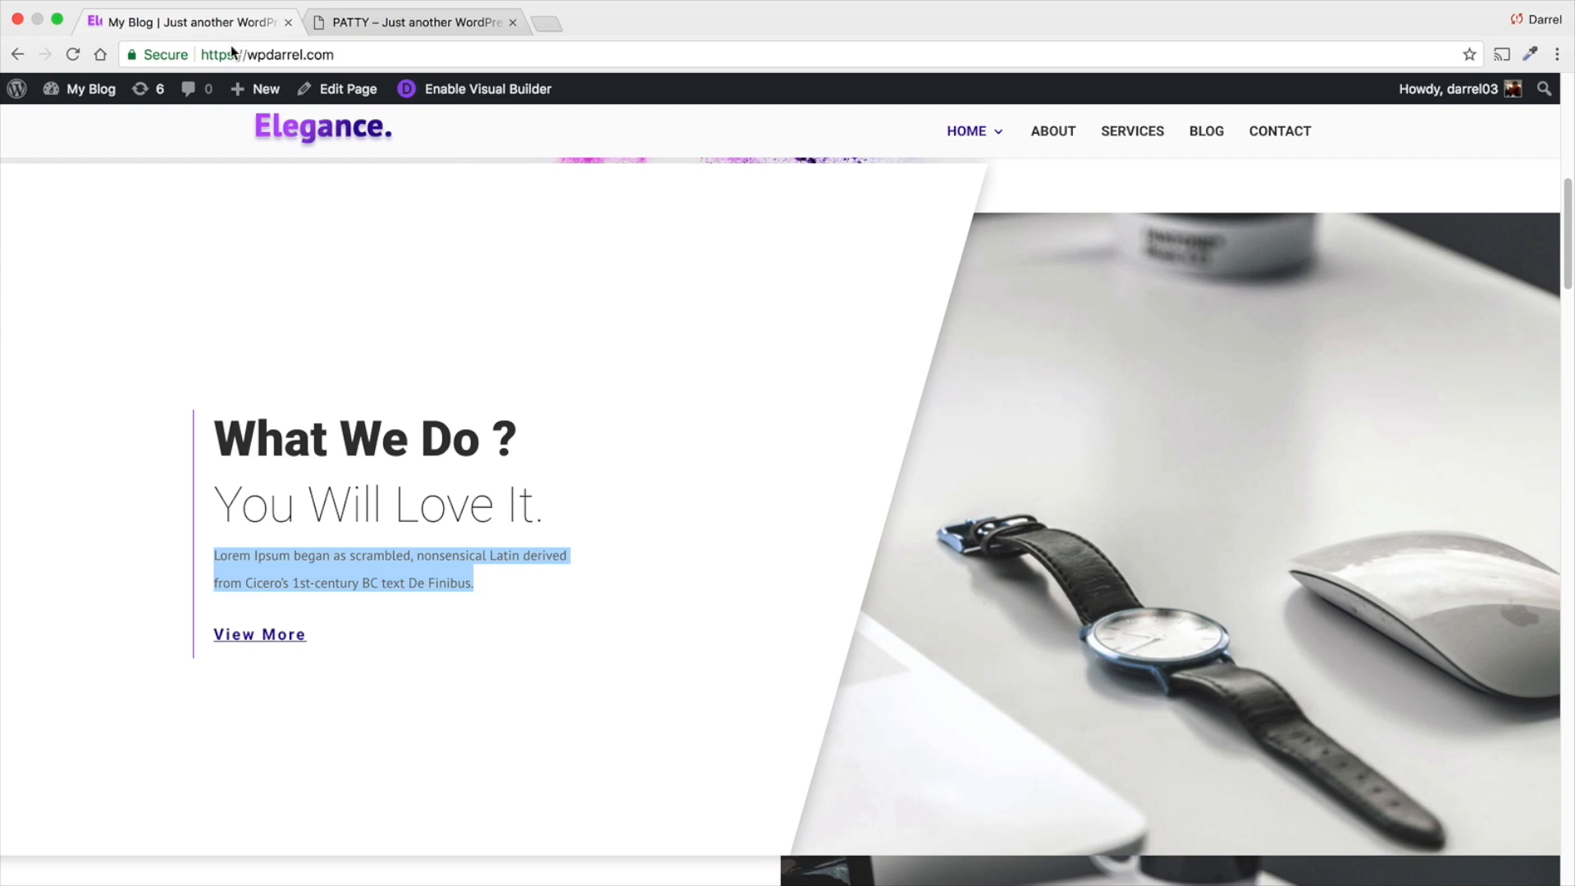
click(451, 457)
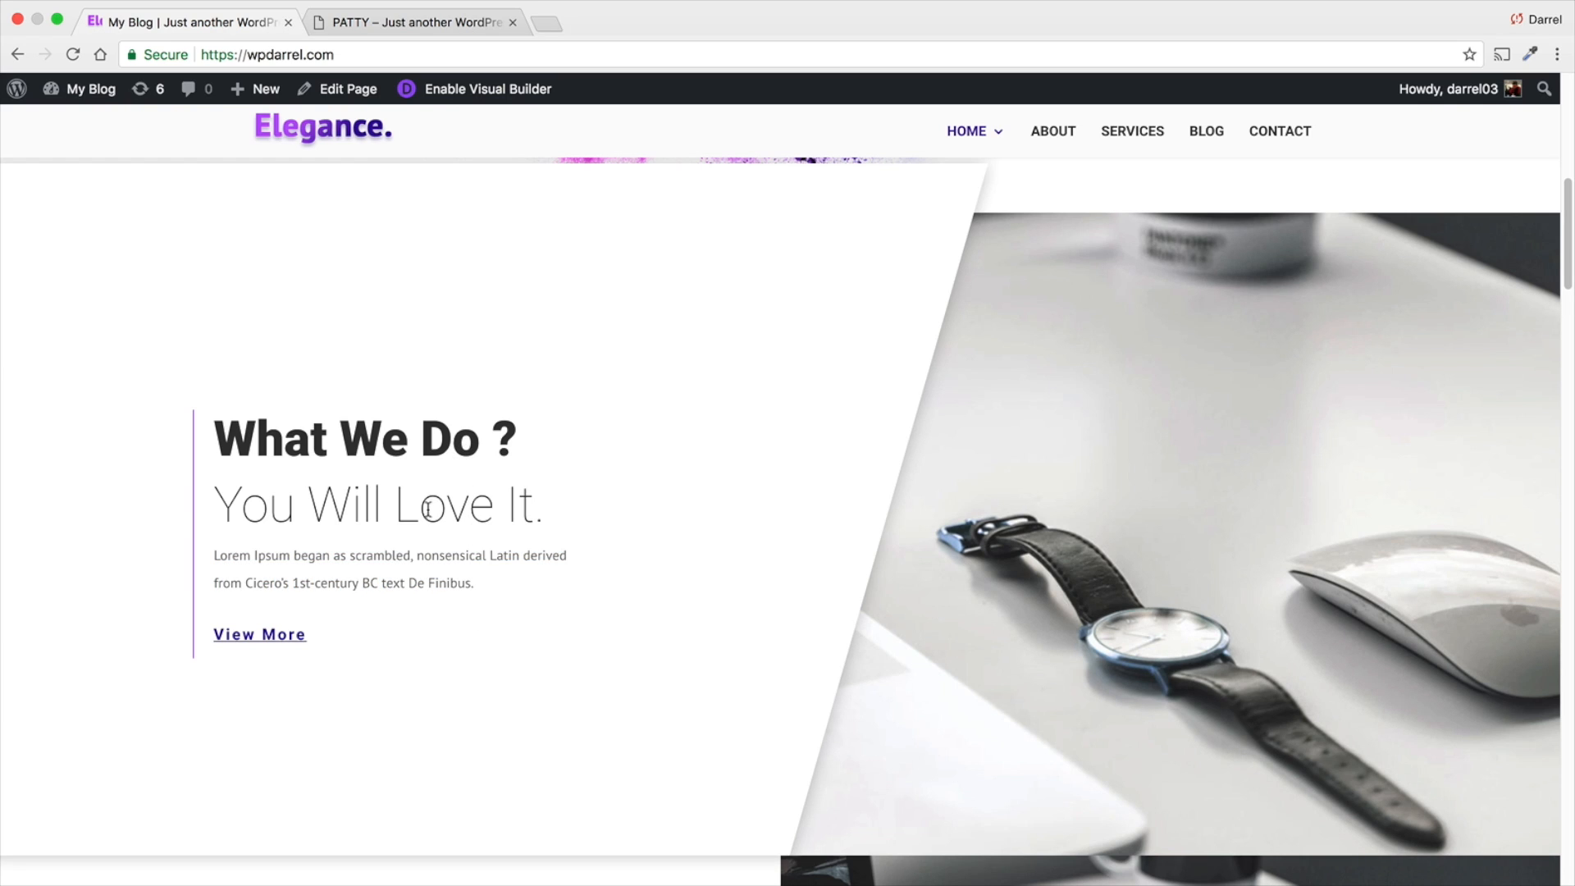
click(427, 22)
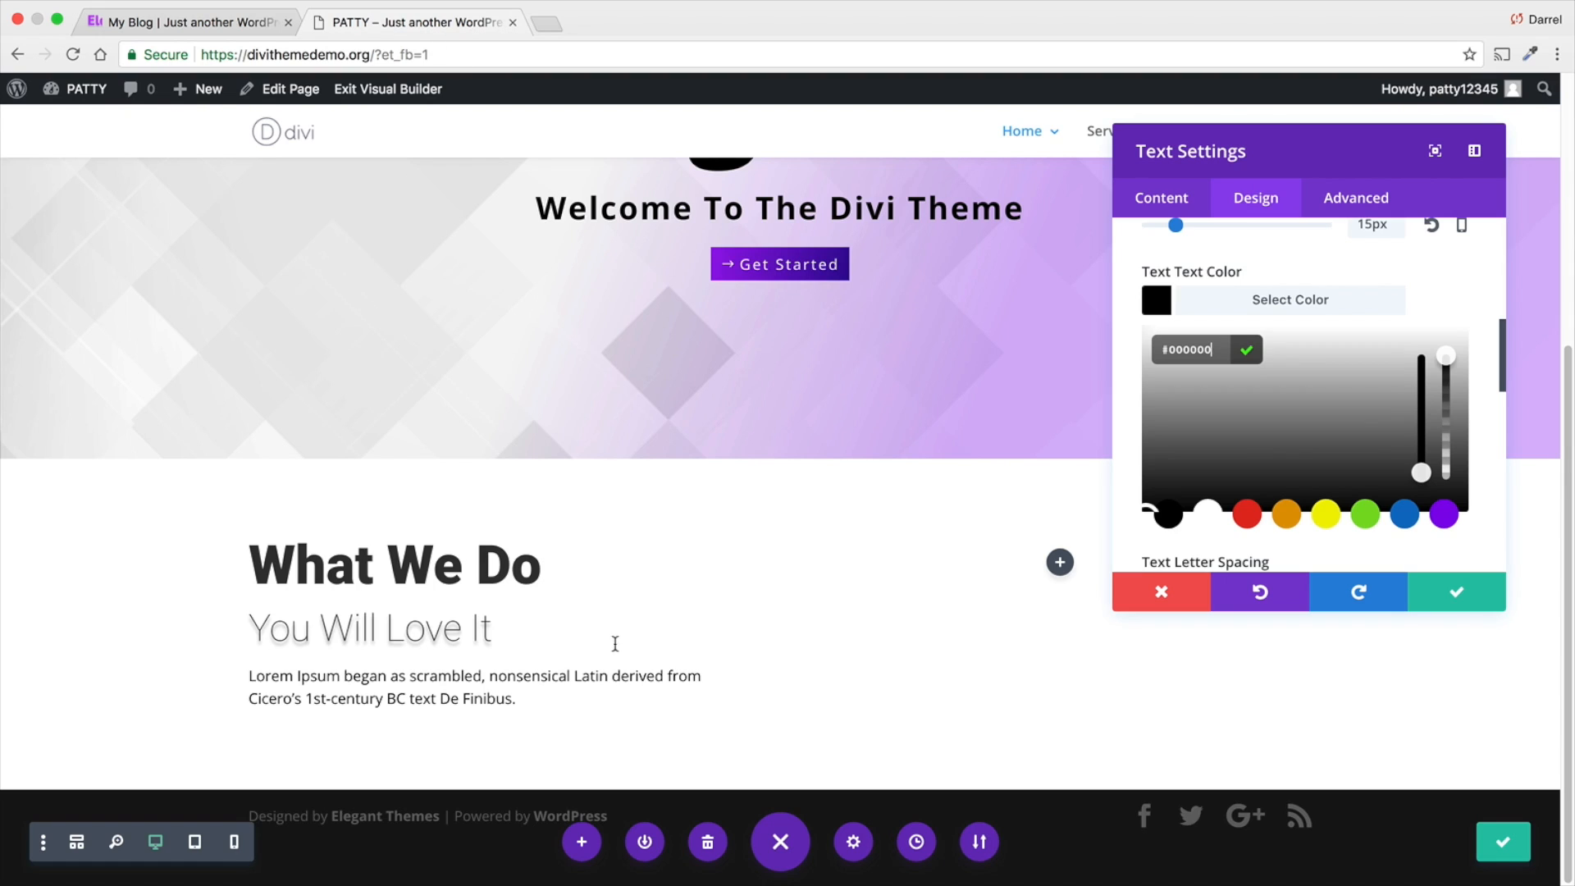
click(1452, 594)
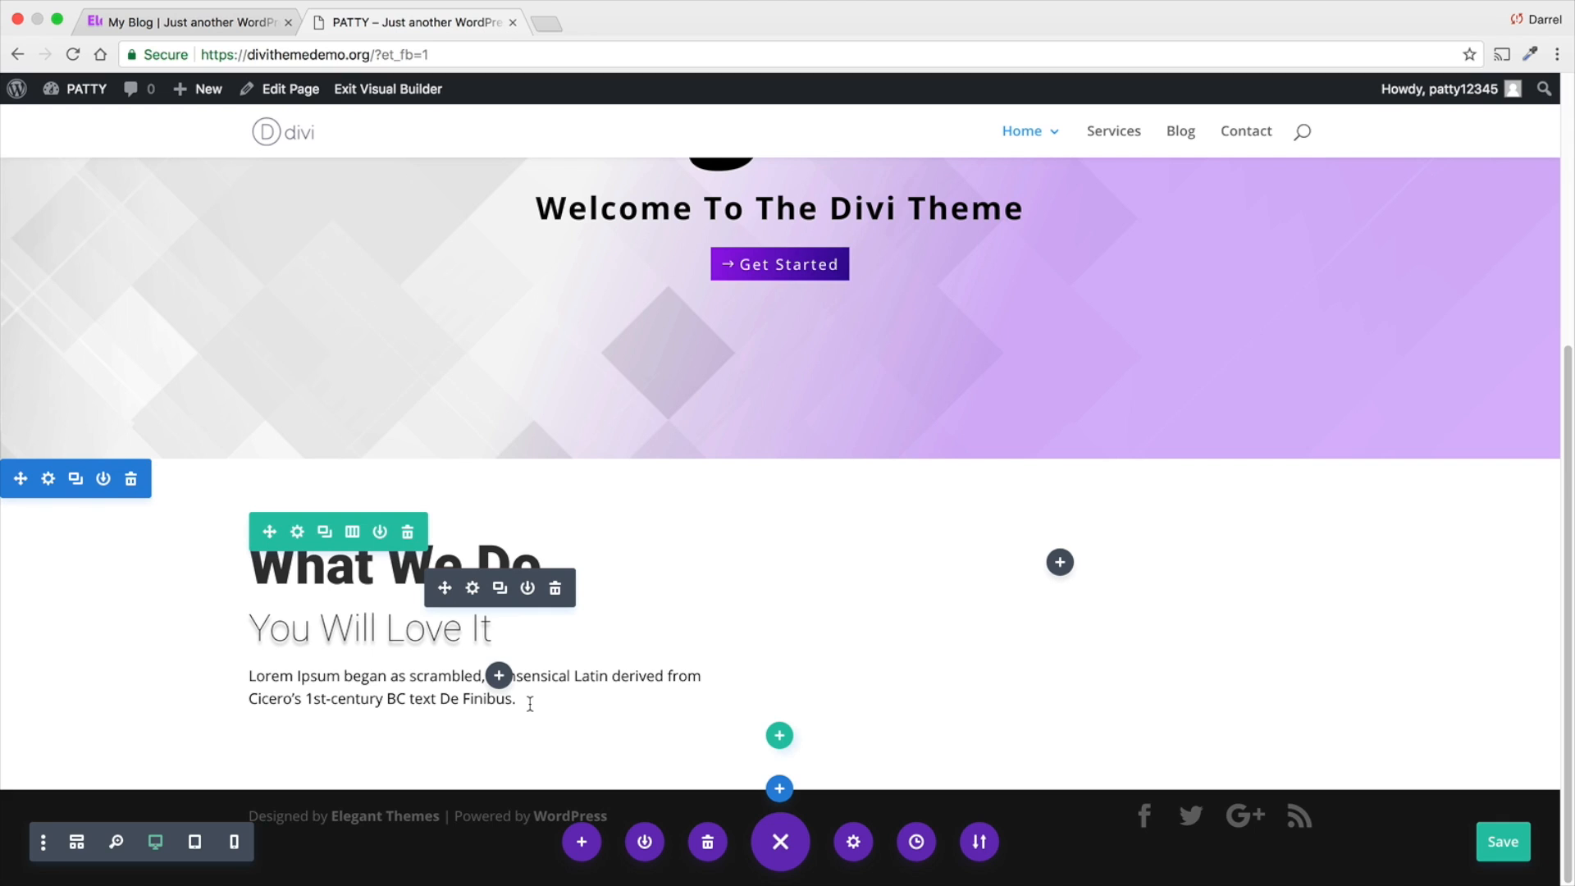
- Reopen the "What We Do" text module and add a "Click Me" line below the Lorem Ipsum paragraph
click(472, 588)
scroll(1386, 525, down, 1)
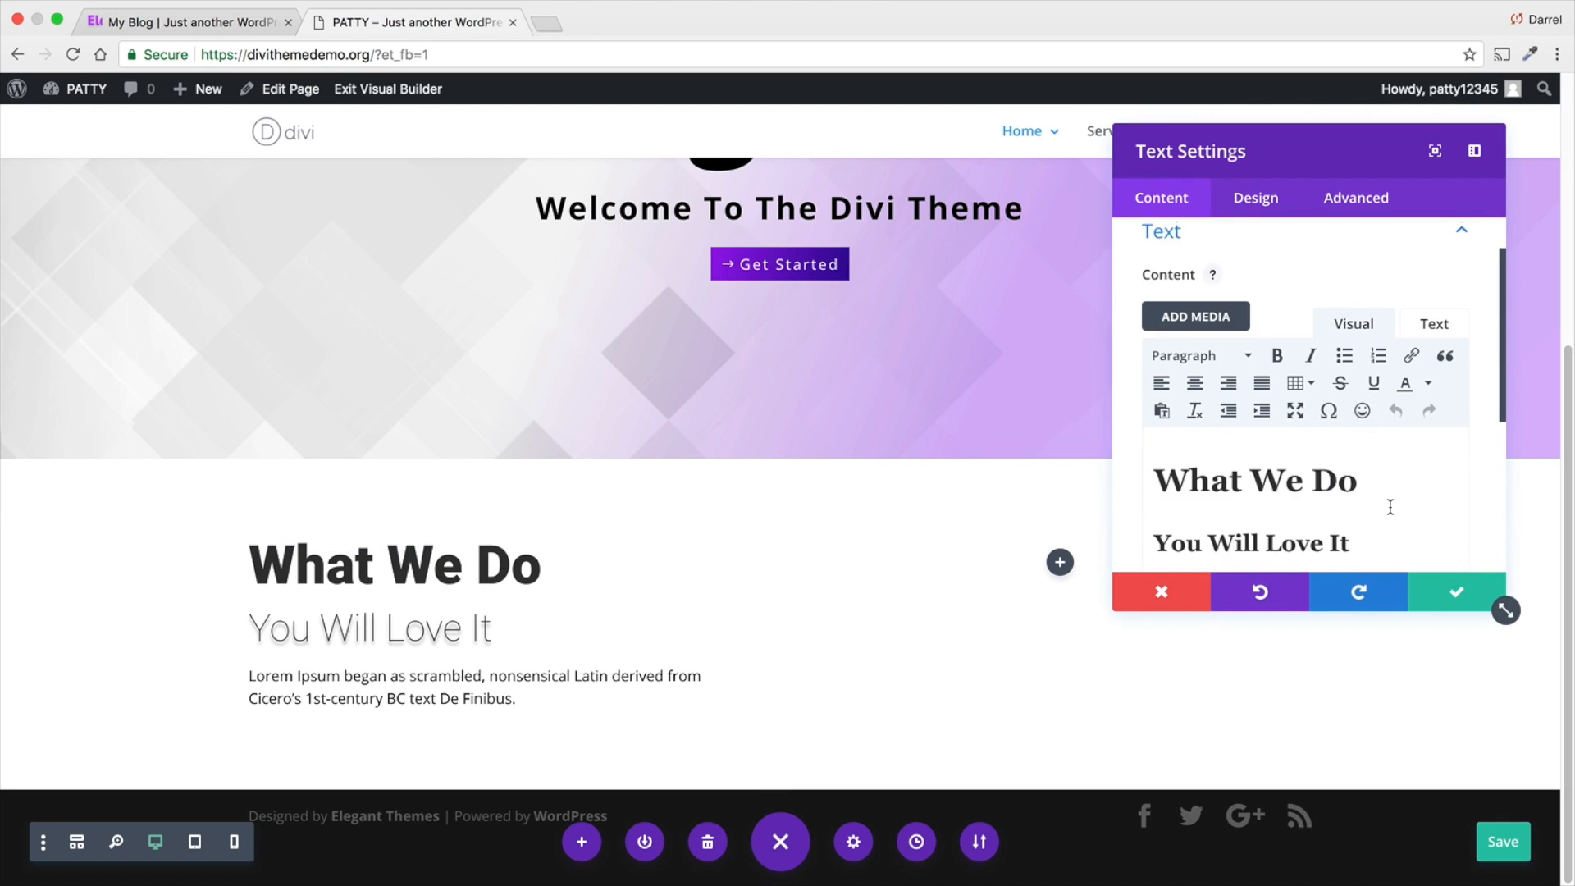
scroll(1390, 508, down, 3)
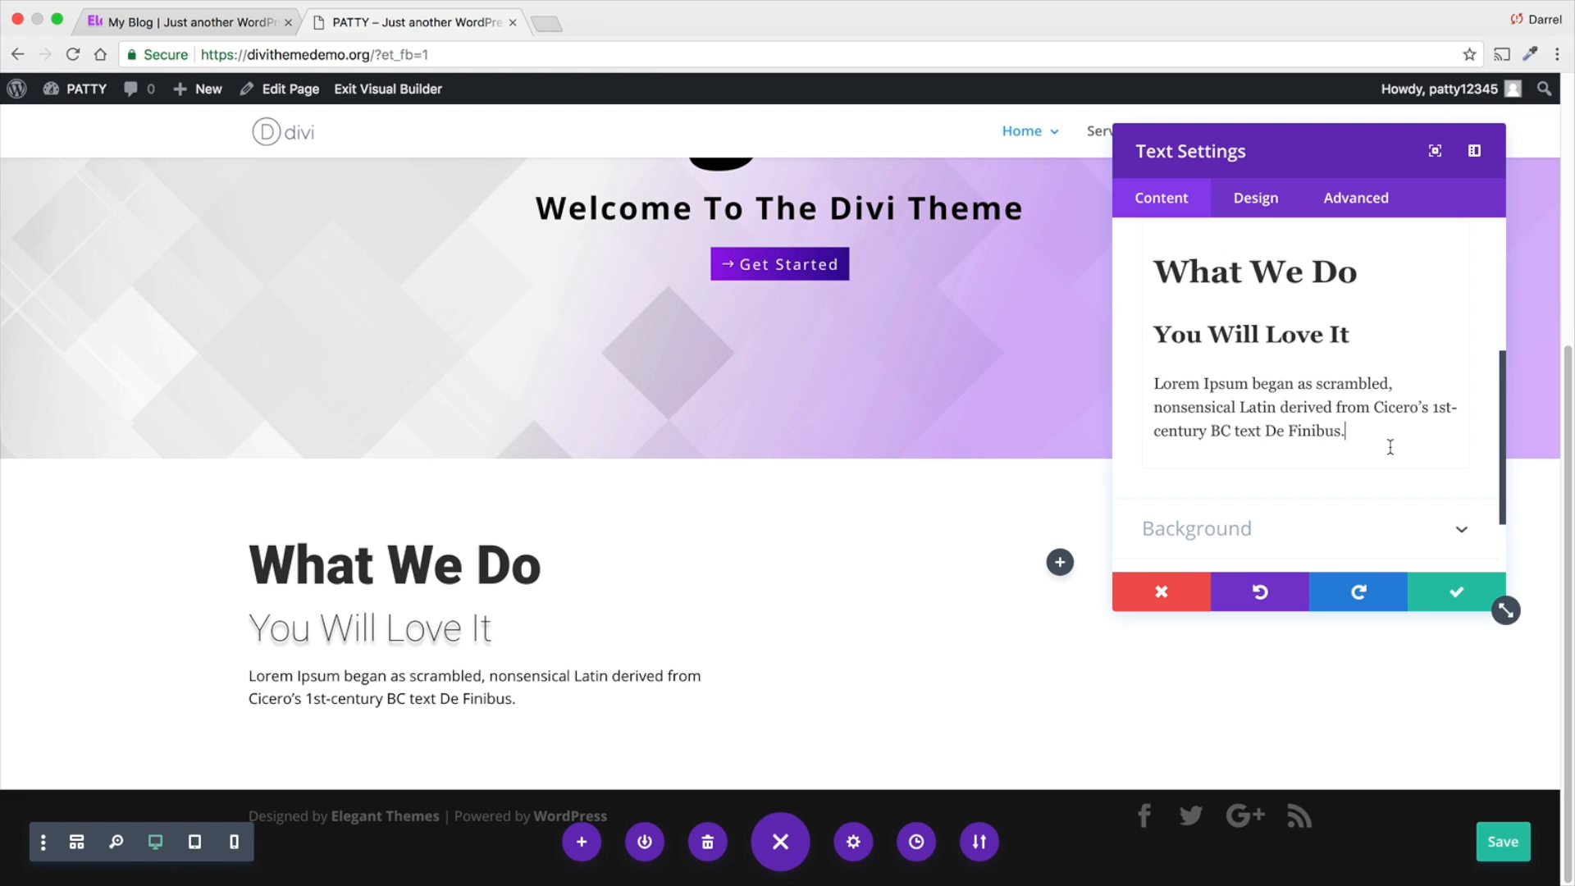
key(Return)
text(Click )
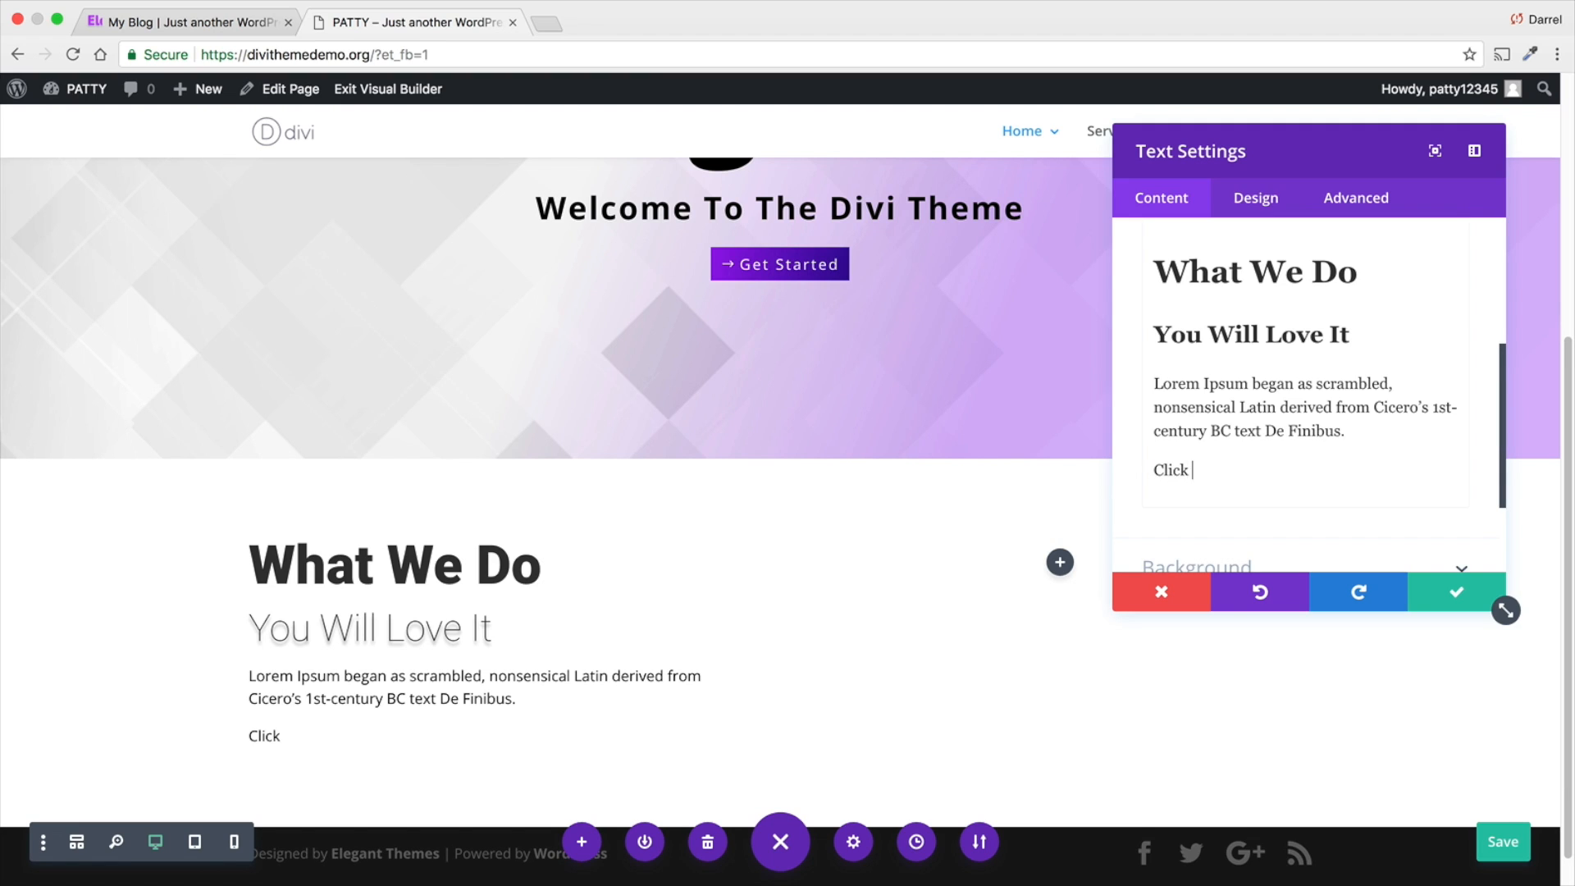
text(Me)
drag(1262, 478, 1146, 476)
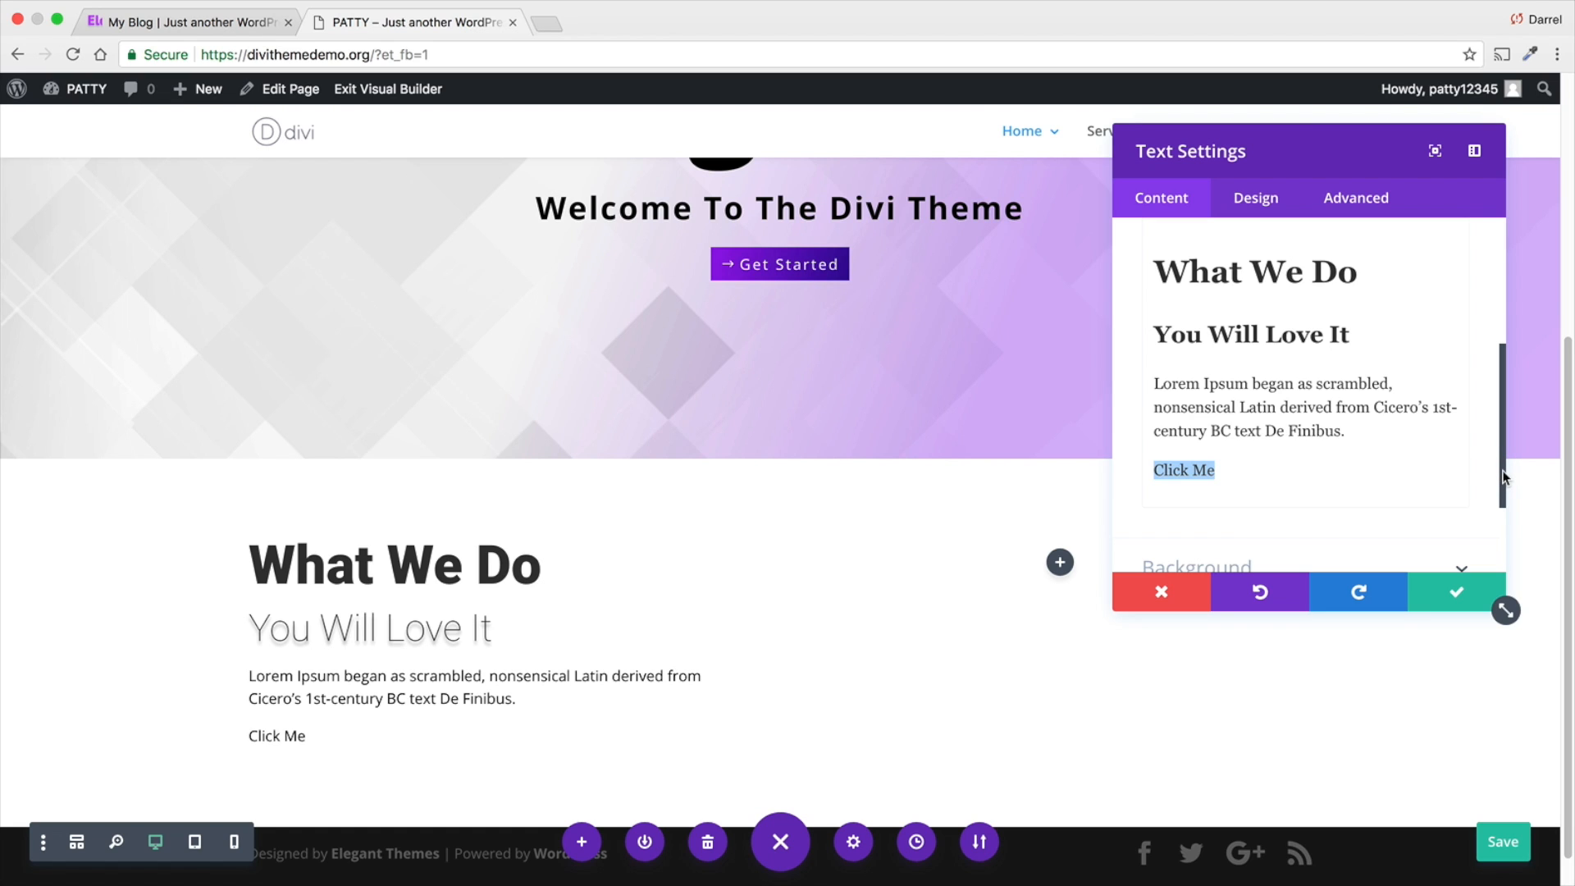
drag(1506, 477, 1505, 425)
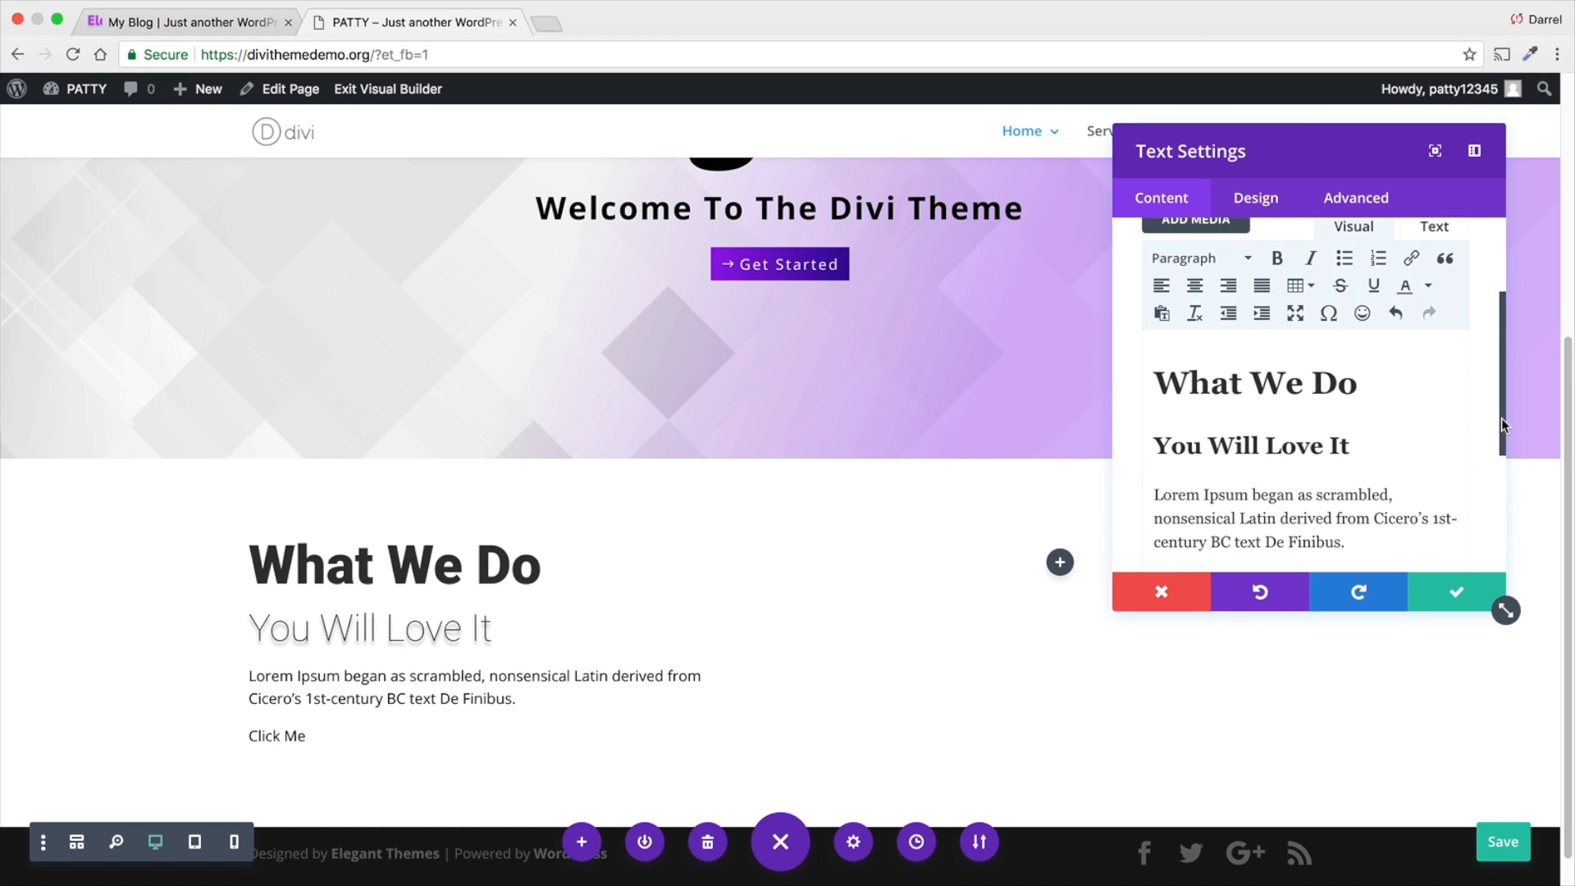
click(1412, 266)
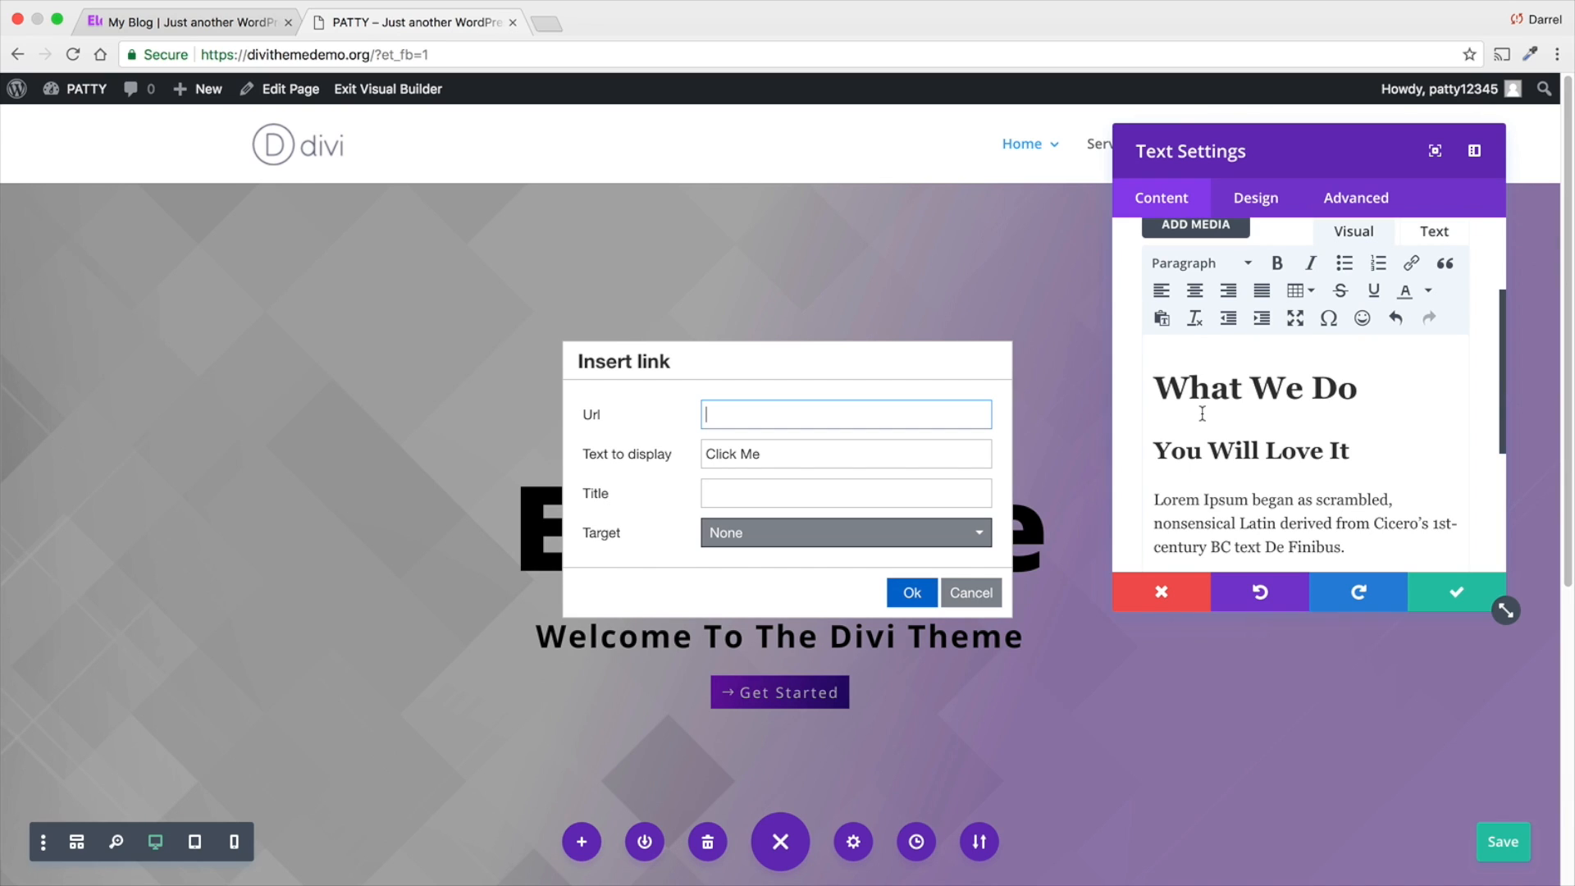
text(www.darrelwilson.com)
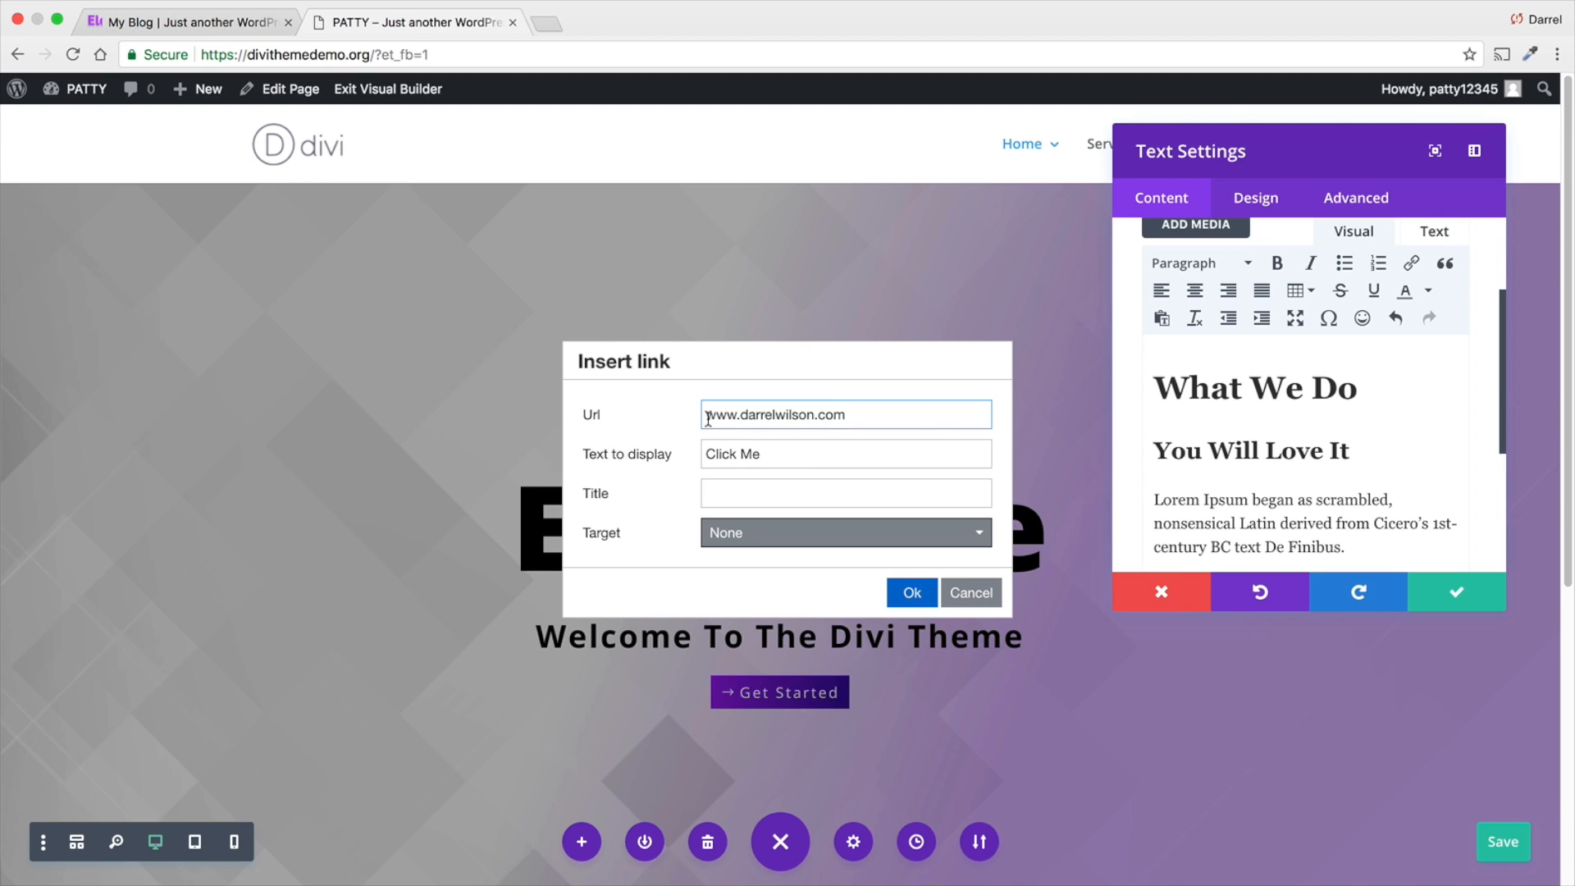
text(http)
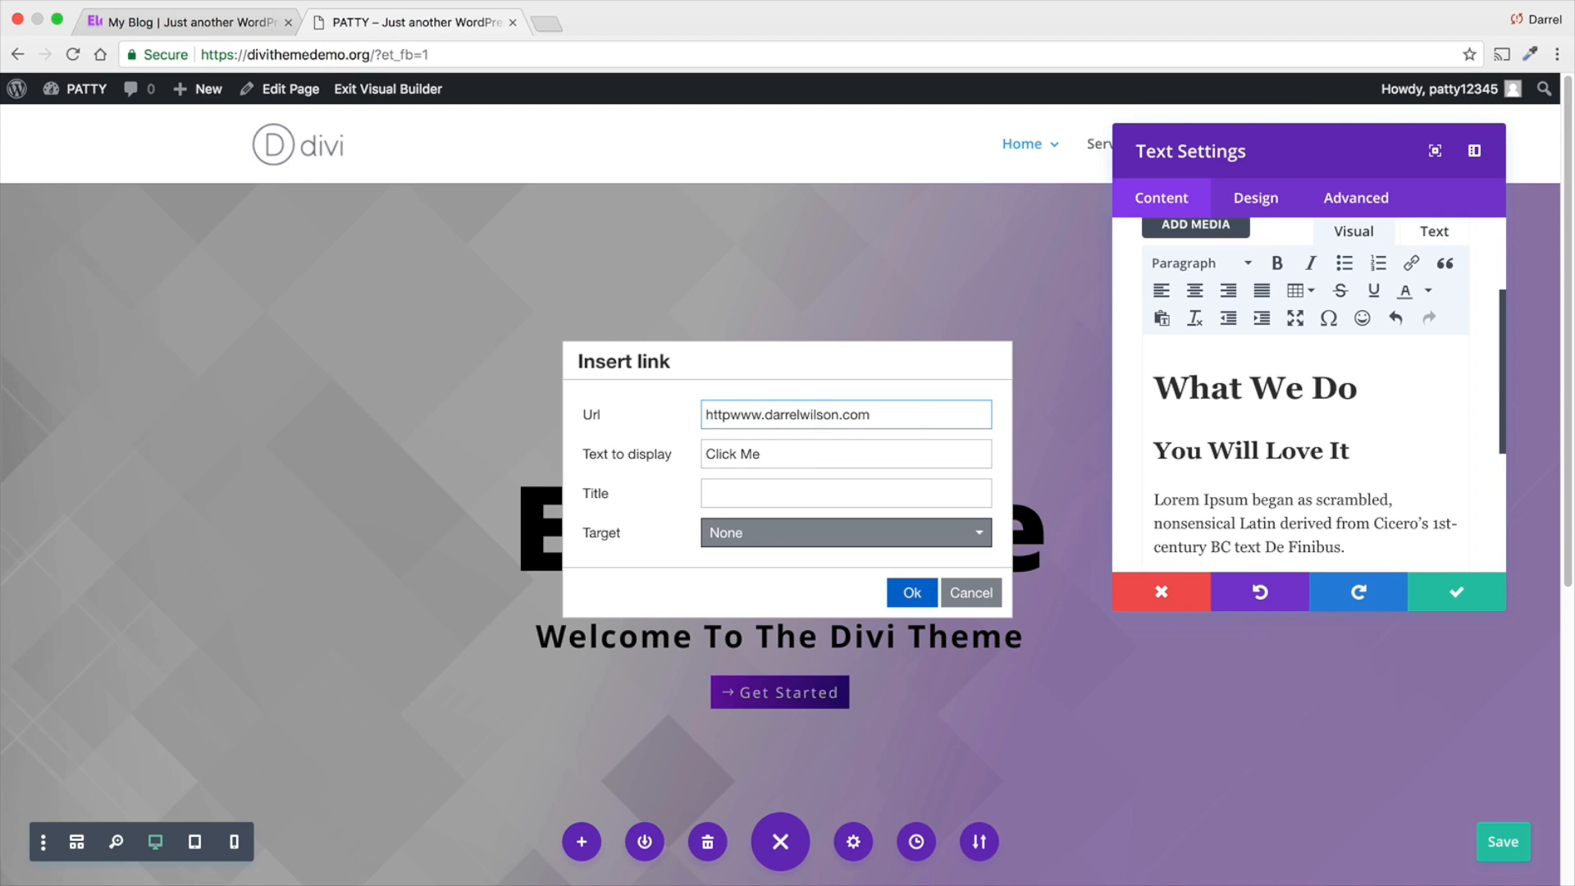
text(s://)
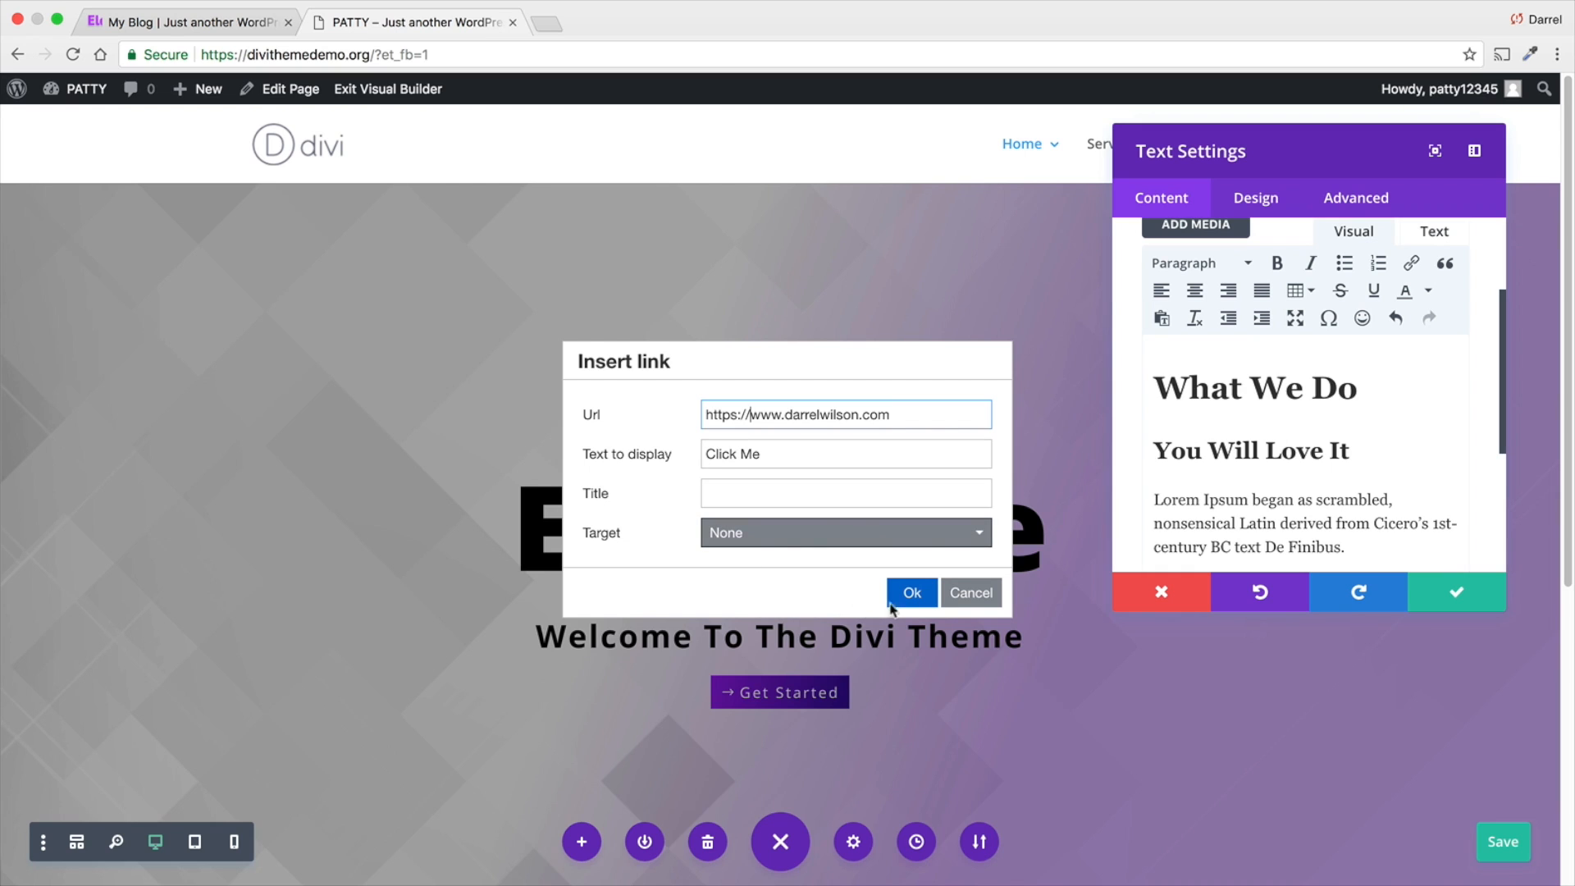
click(909, 593)
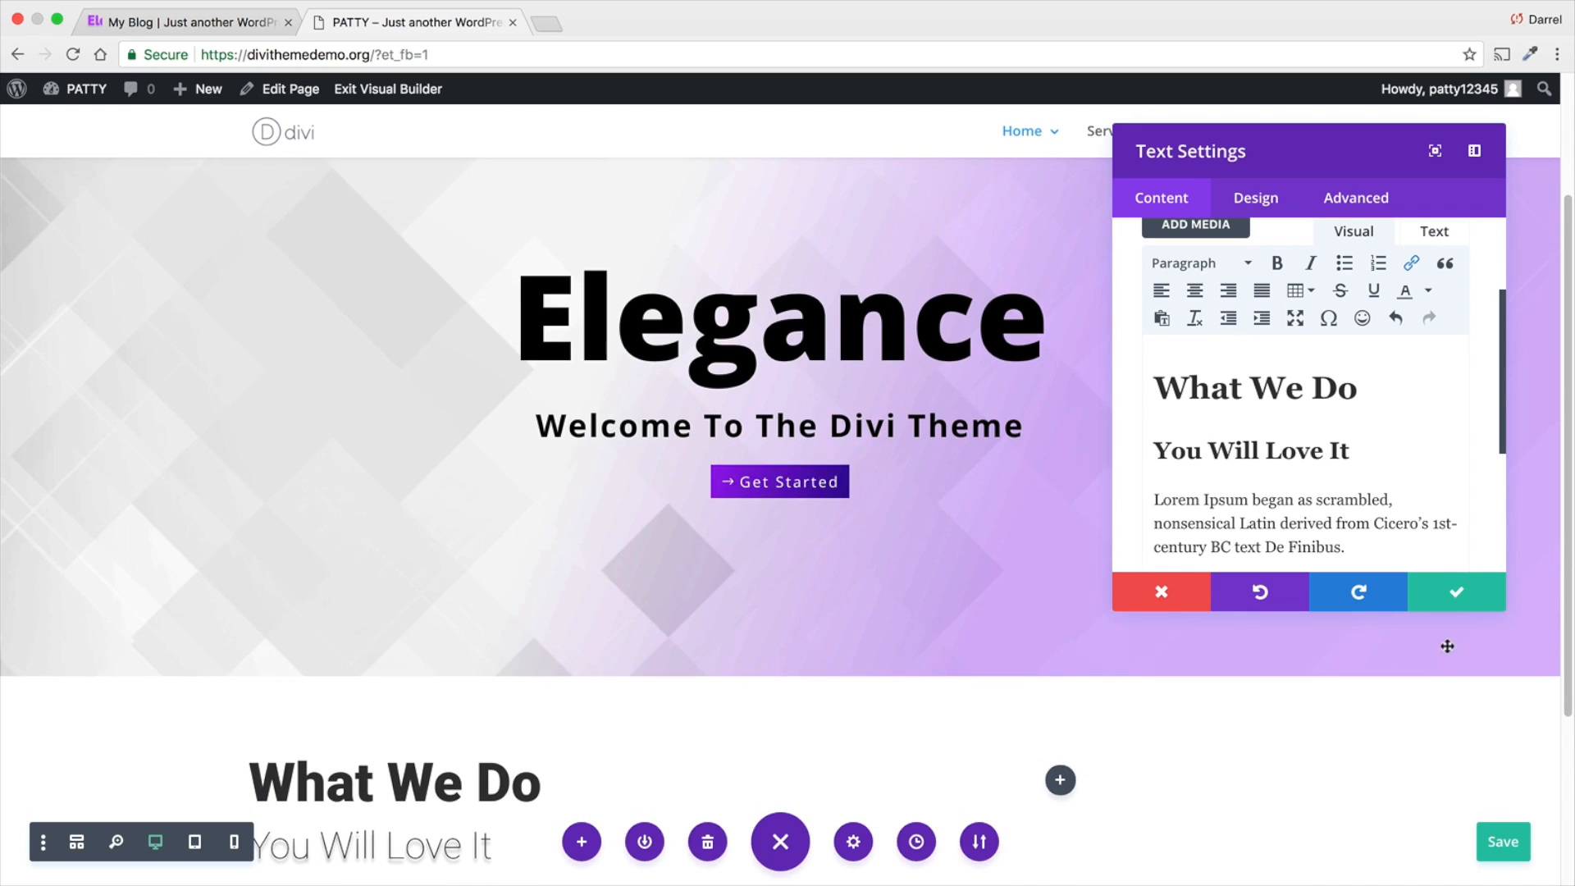
click(1464, 590)
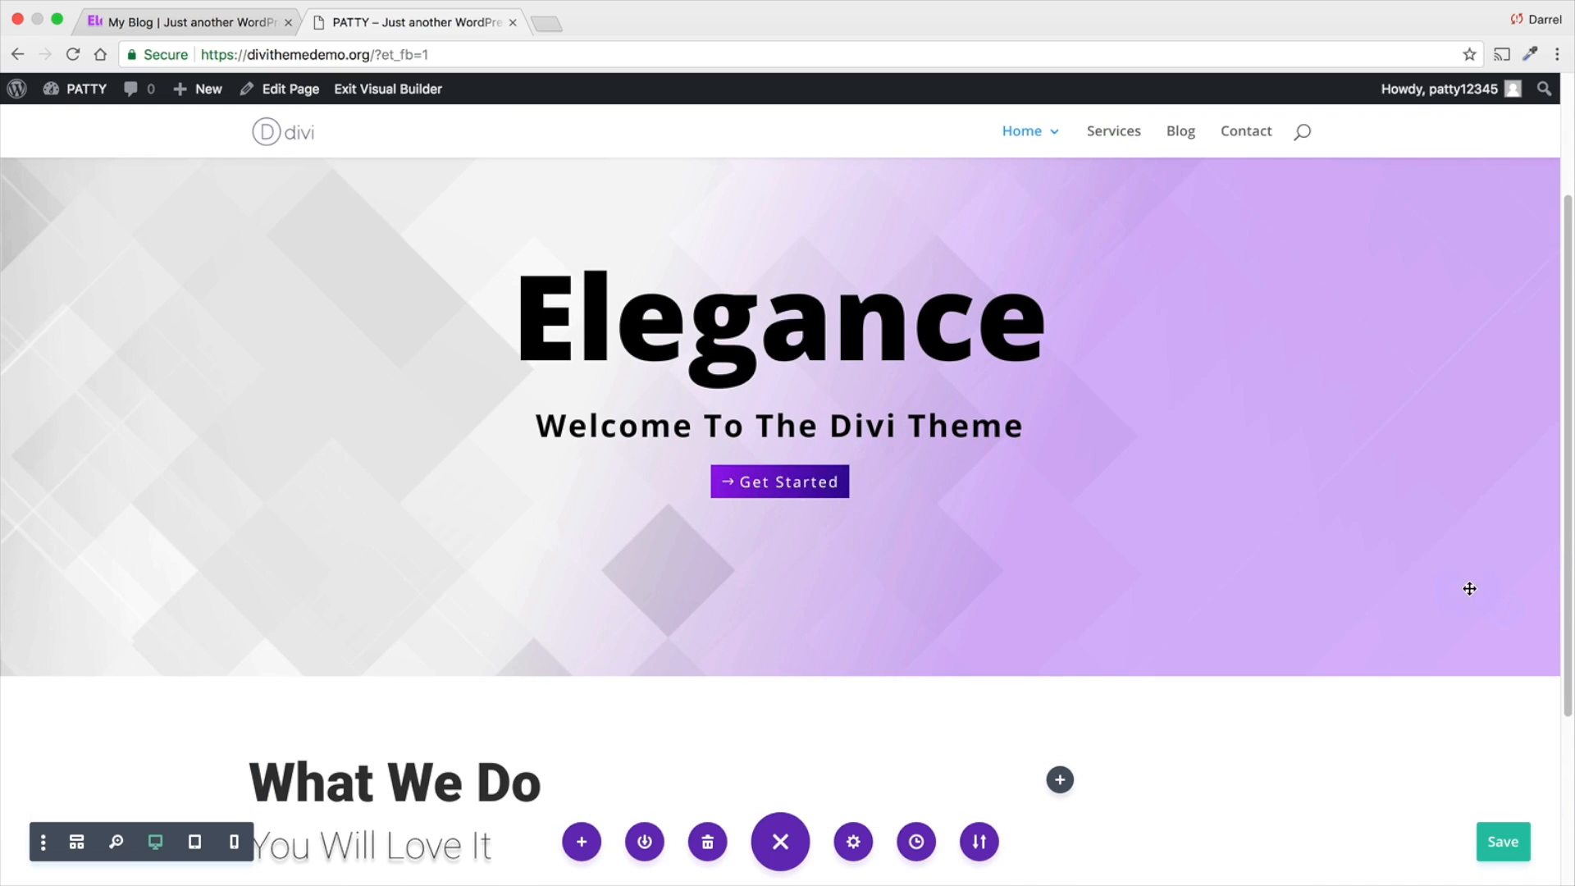
- Underline the "Click Me" link in the "What We Do" text module and save the module
scroll(935, 605, down, 3)
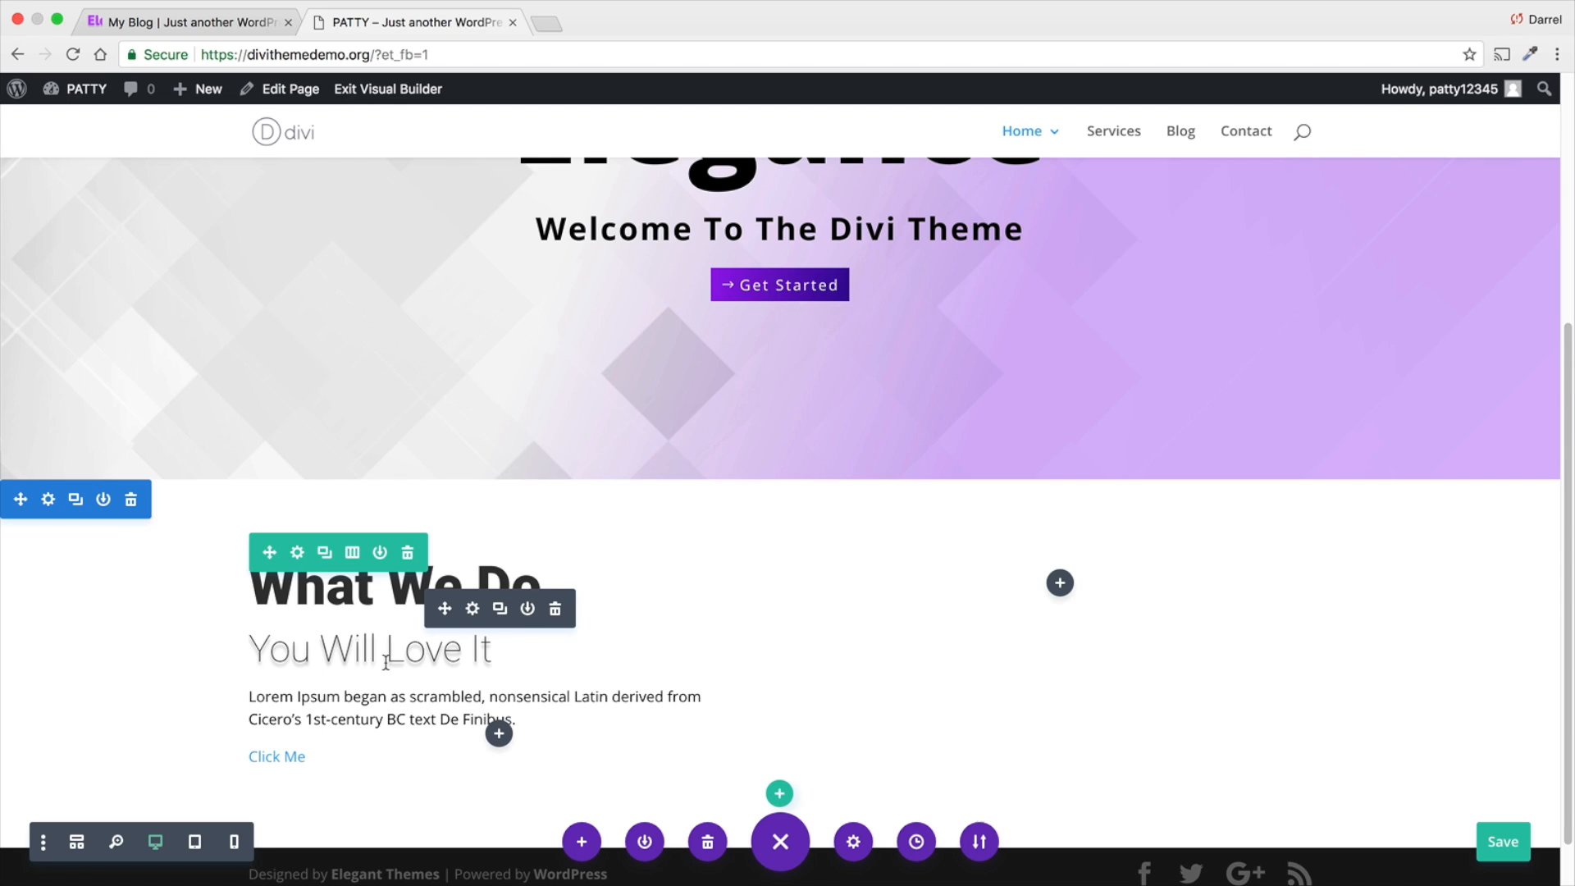
click(471, 608)
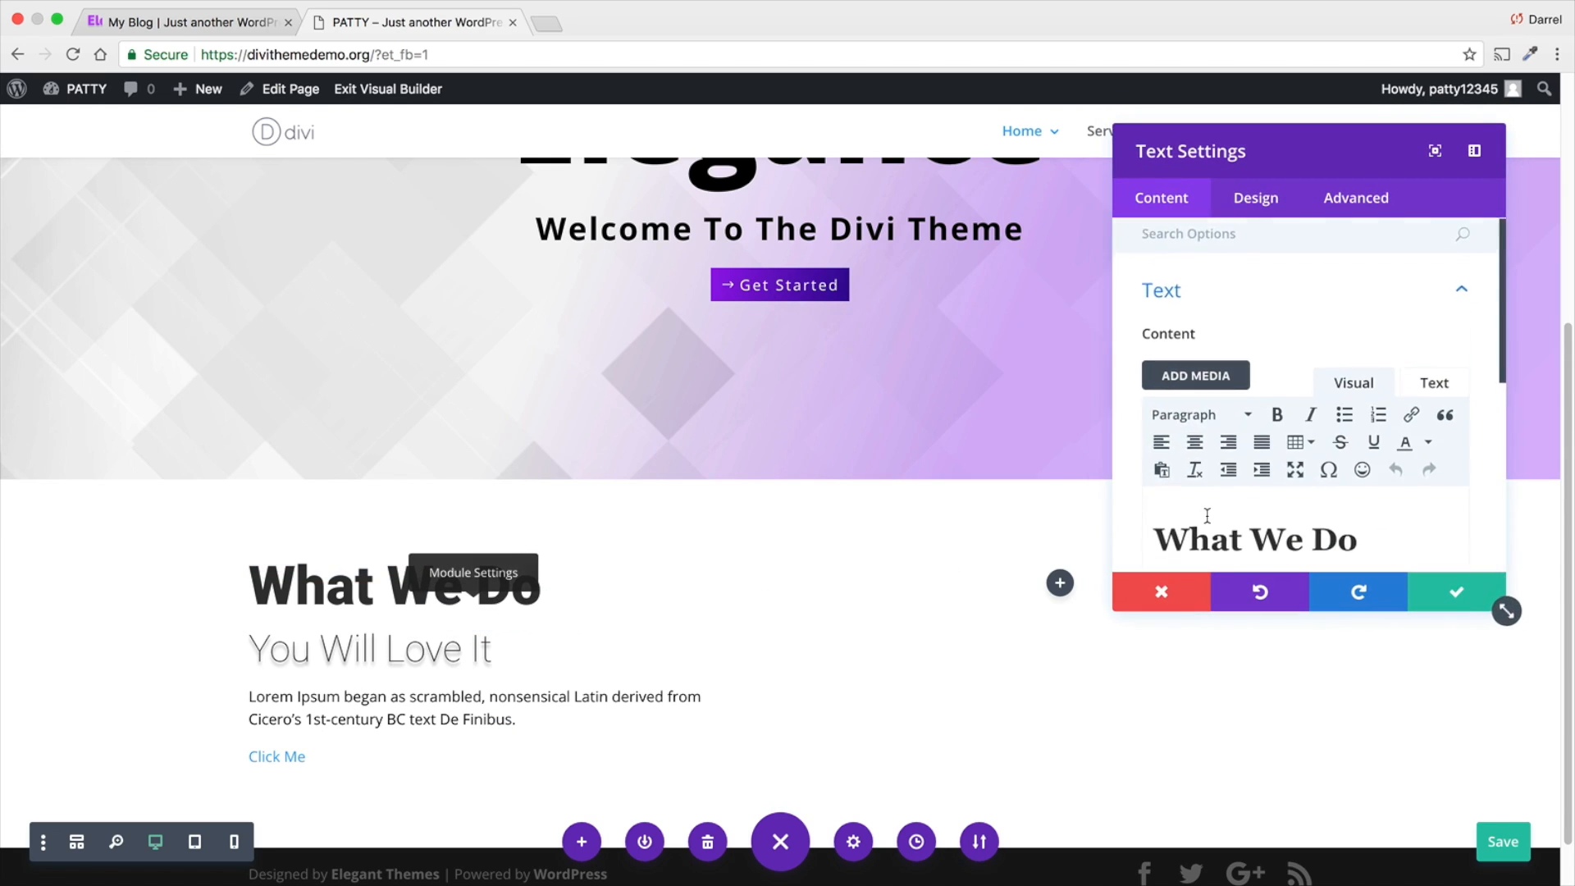
scroll(1207, 515, down, 3)
drag(1233, 558, 1137, 558)
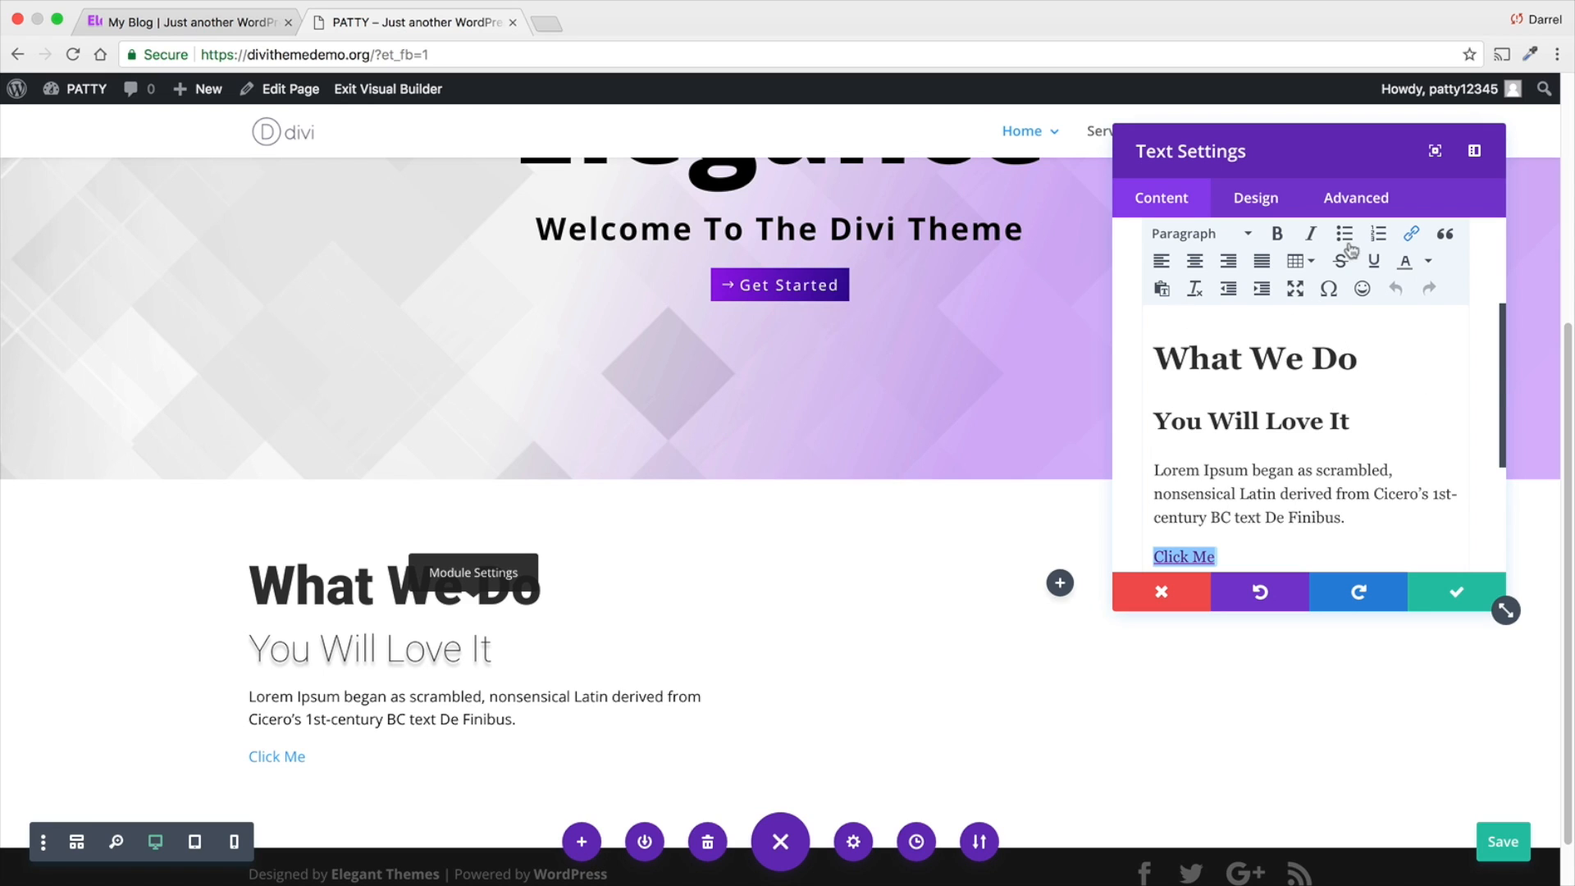
click(1374, 261)
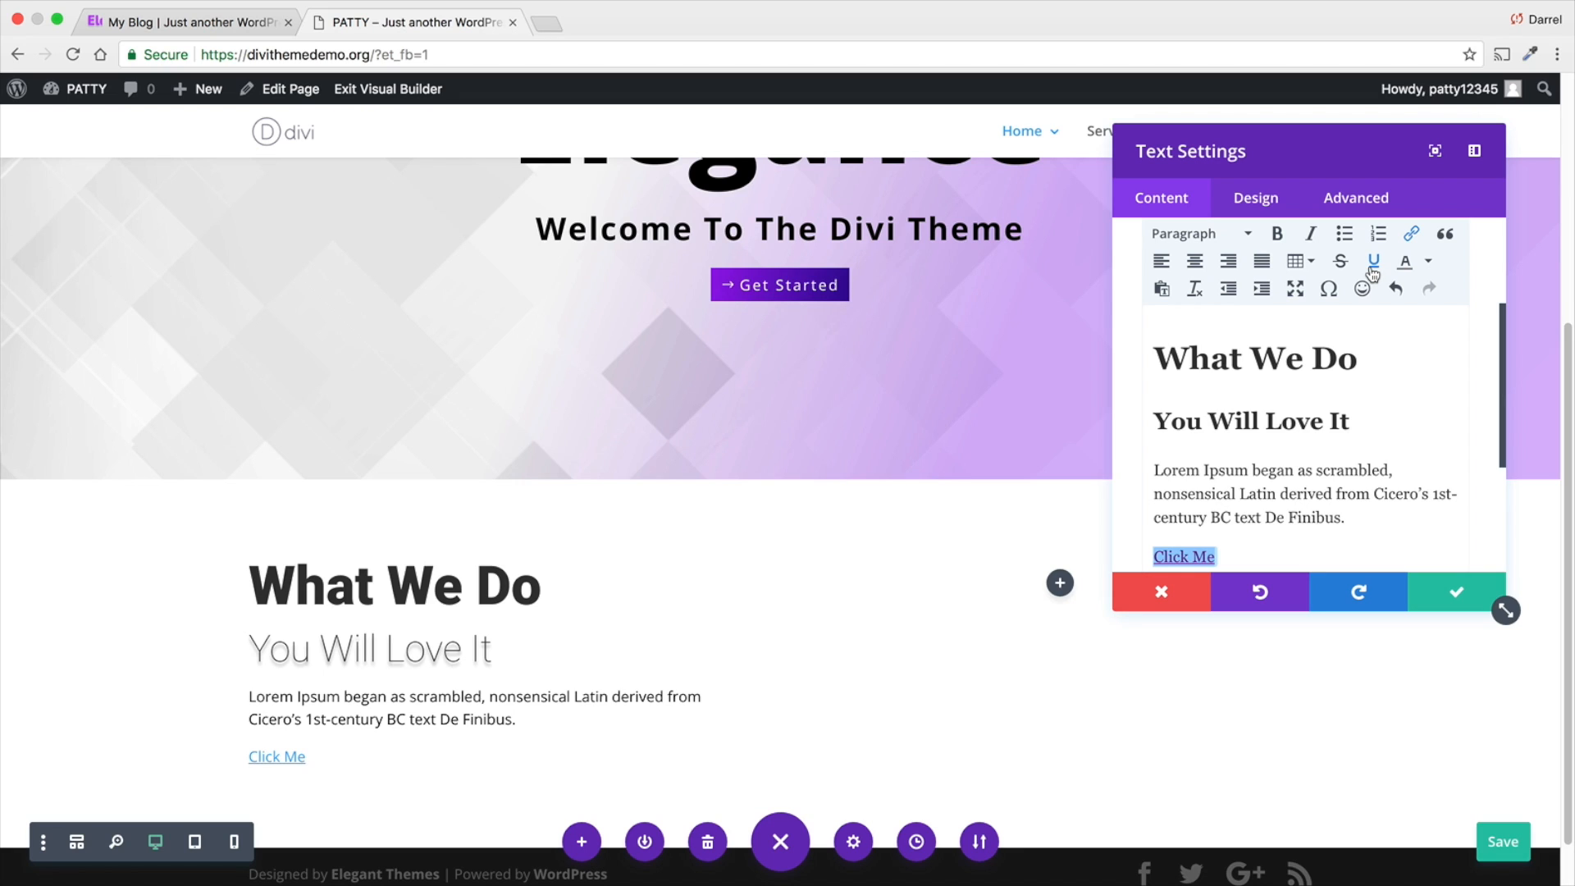
scroll(934, 402, down, 1)
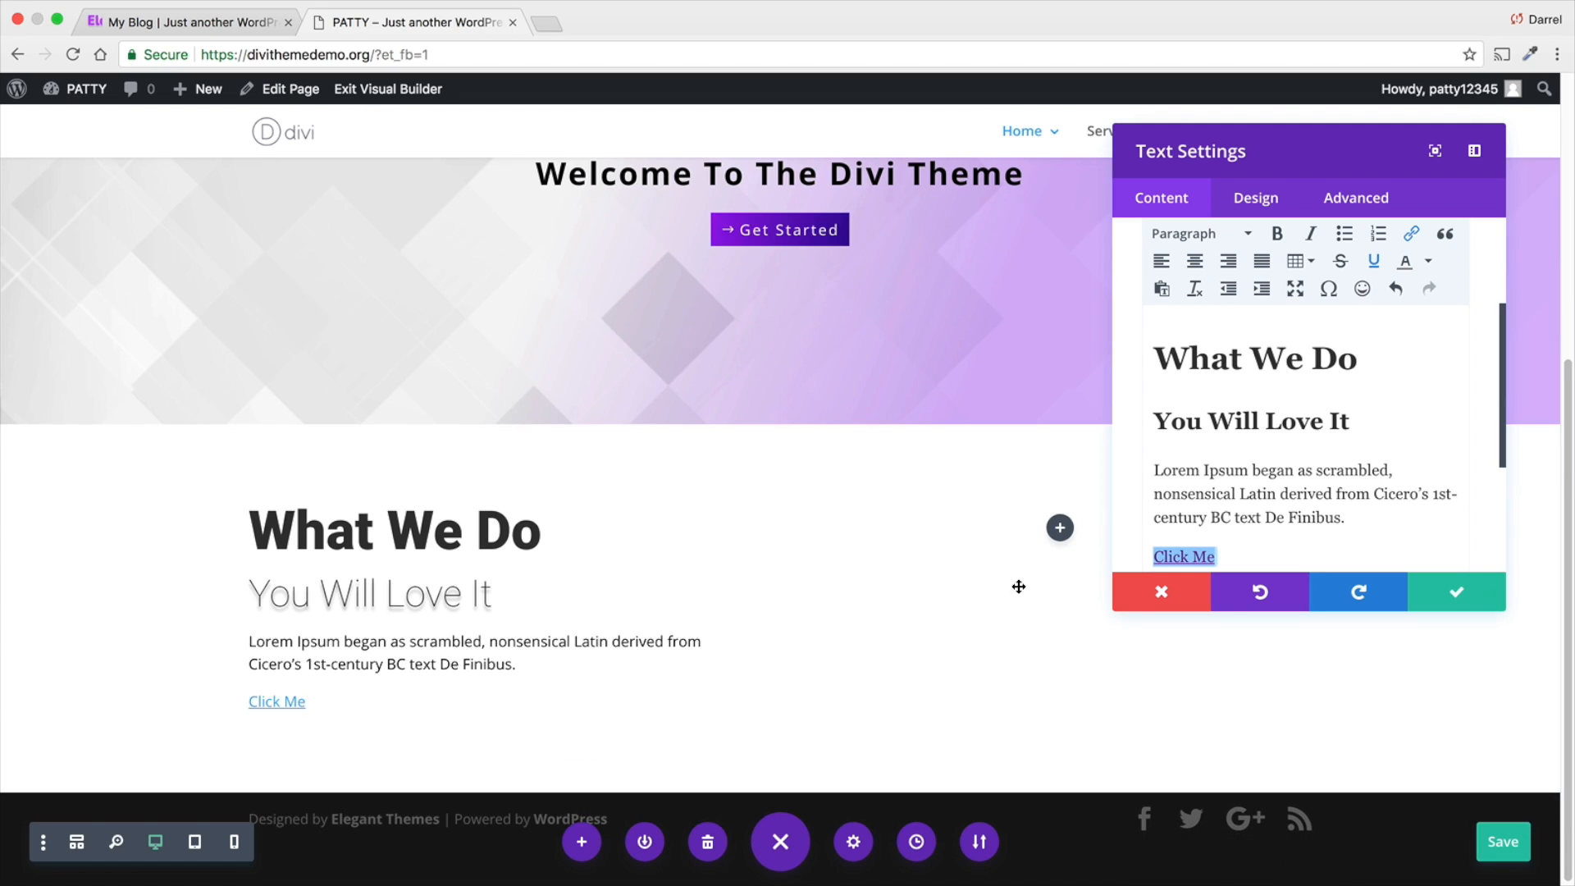
click(1455, 605)
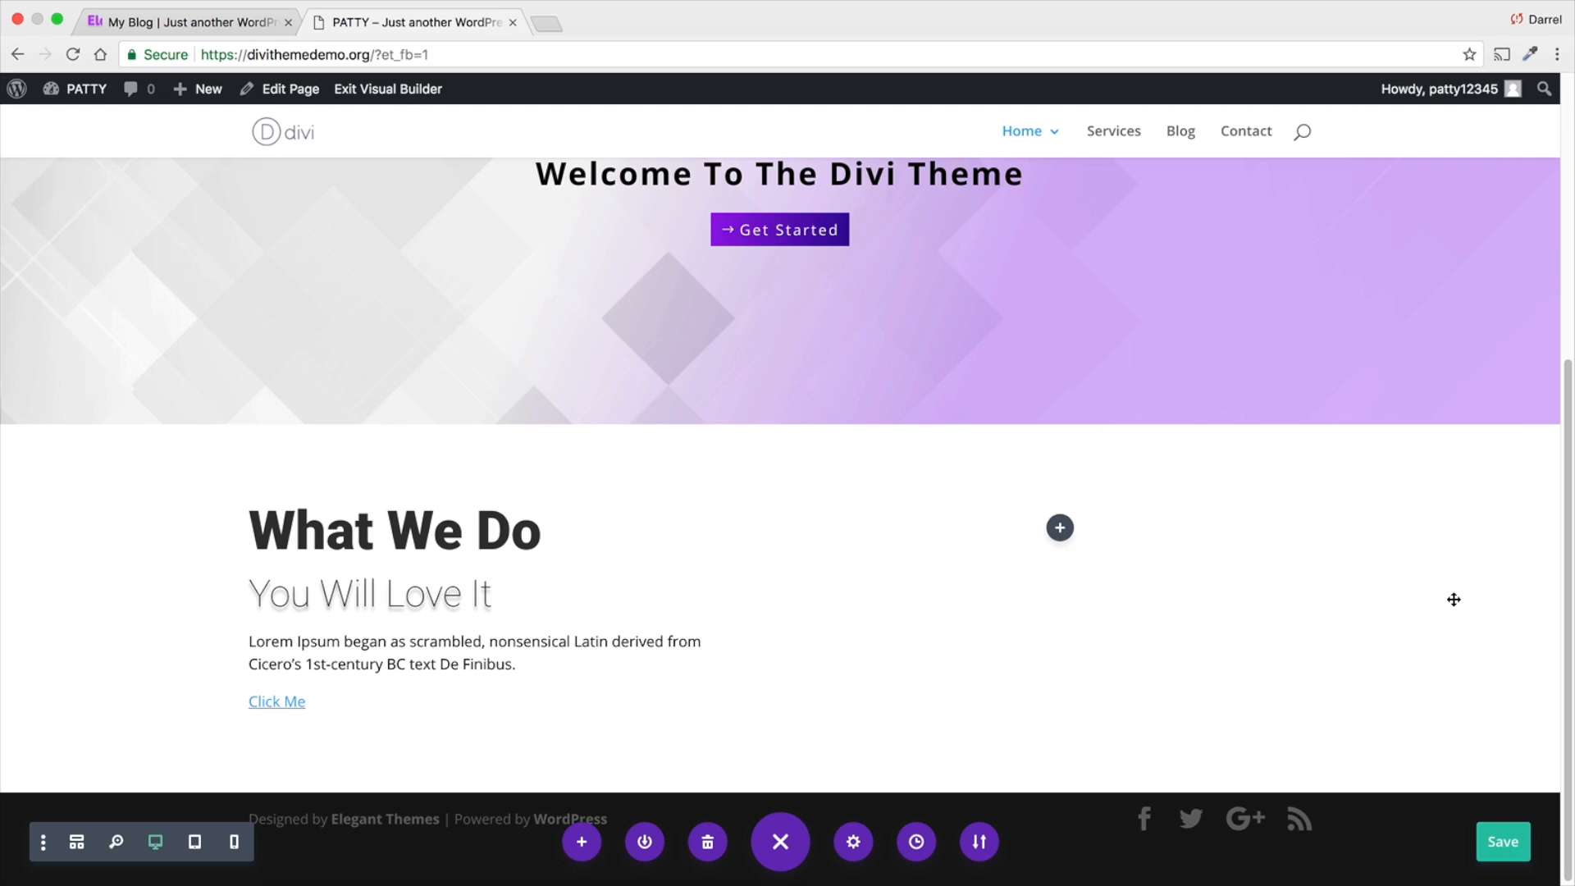
- Insert a Call To Action module into the empty second column beside the "What We Do" text
click(1059, 530)
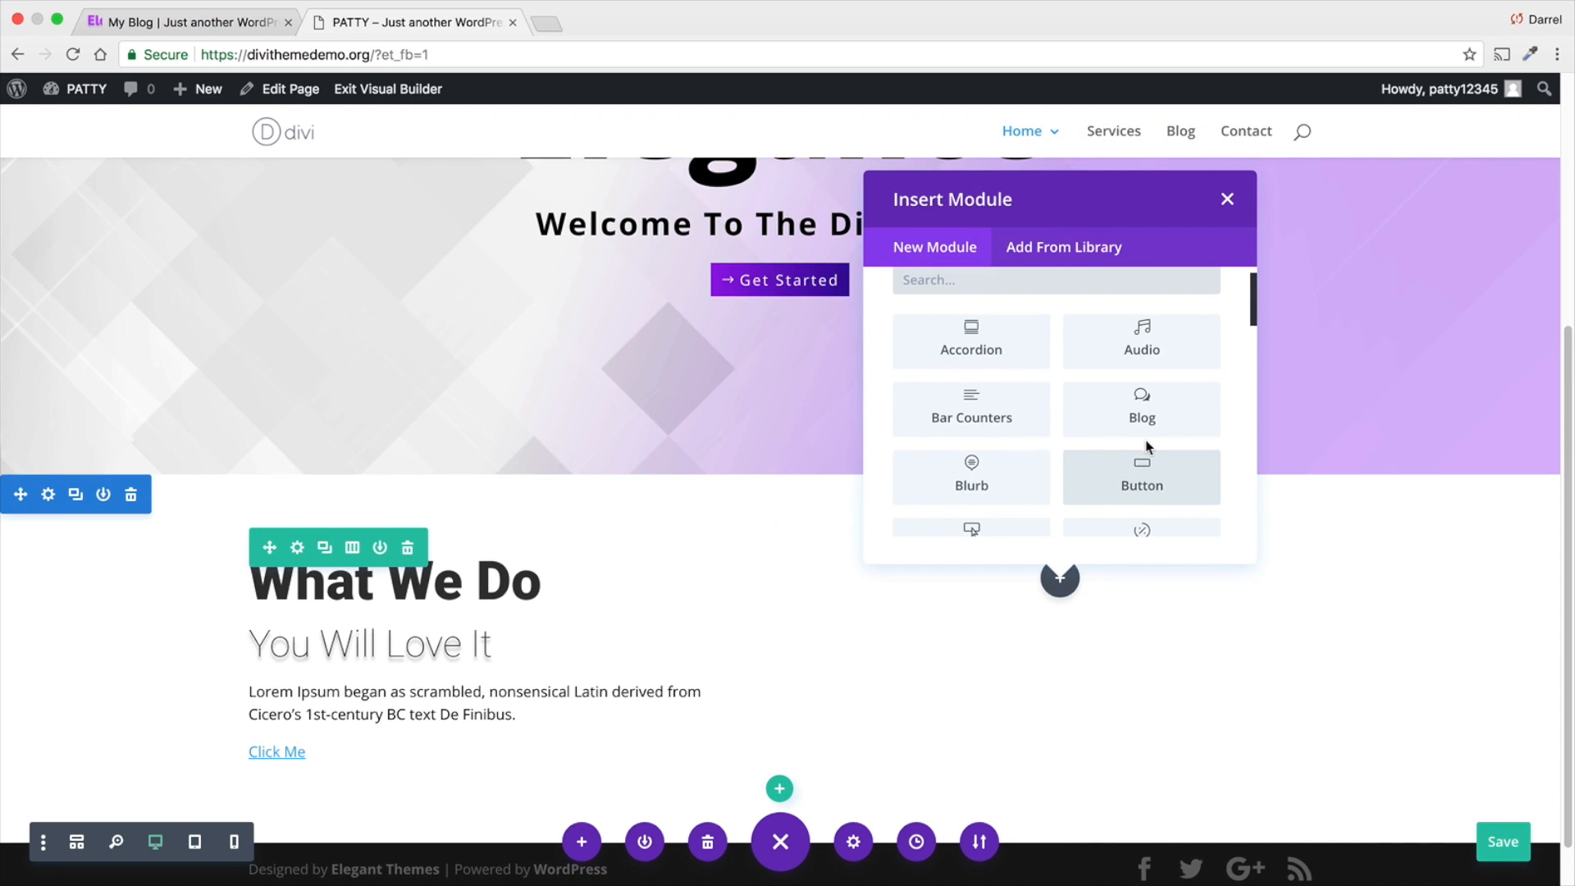
scroll(1142, 484, down, 3)
click(1007, 410)
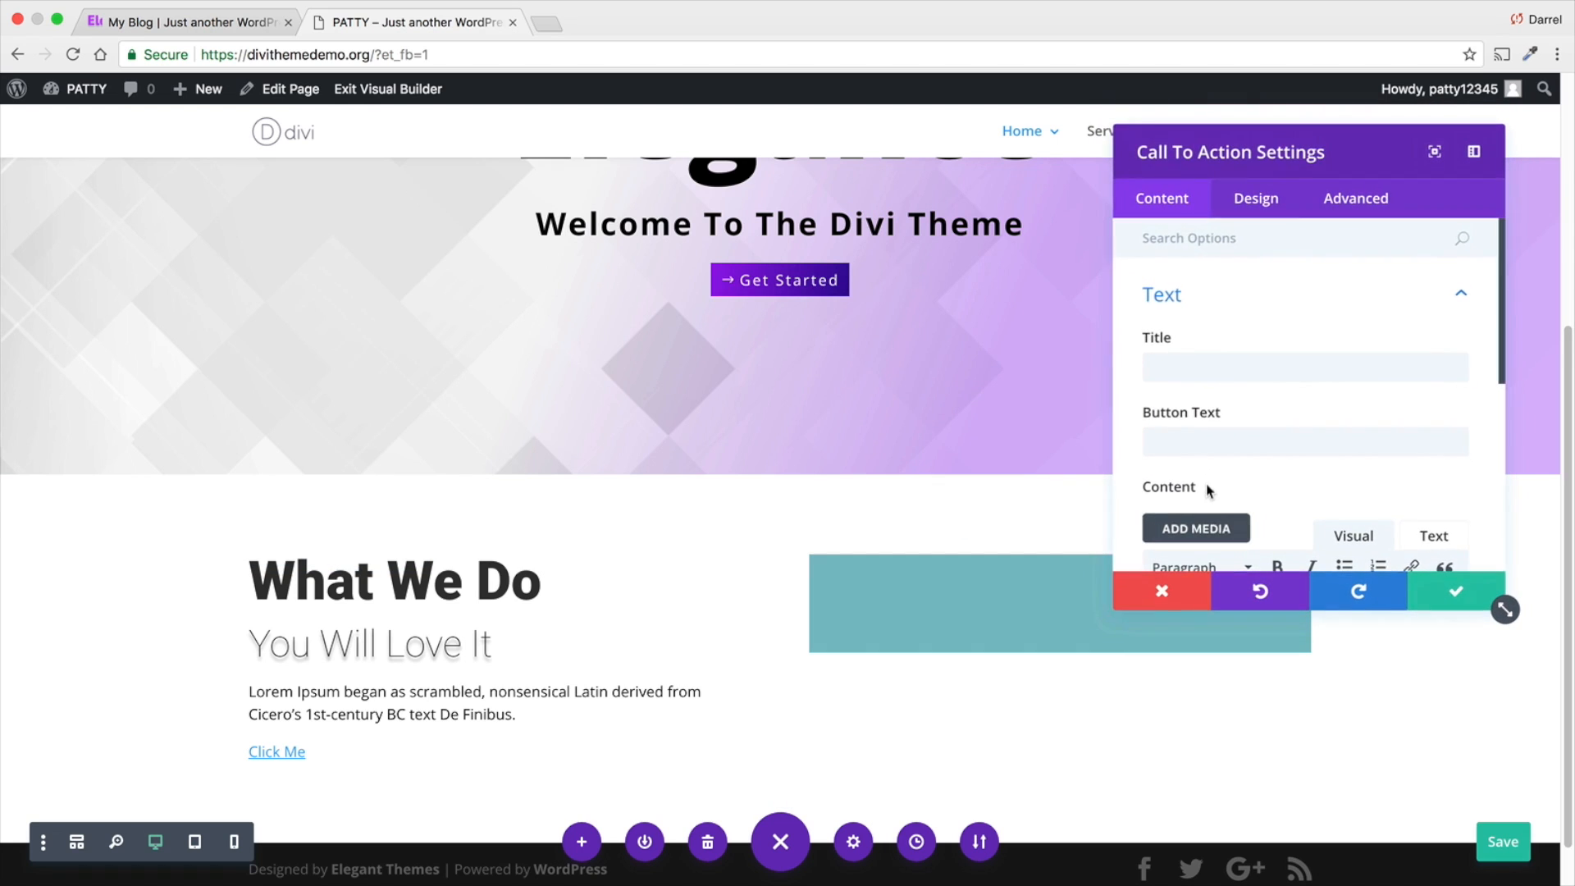
- Fill in the Call To Action module with title "hey", button text "whatsup!" and content "asdasdasd", and save it
click(1241, 357)
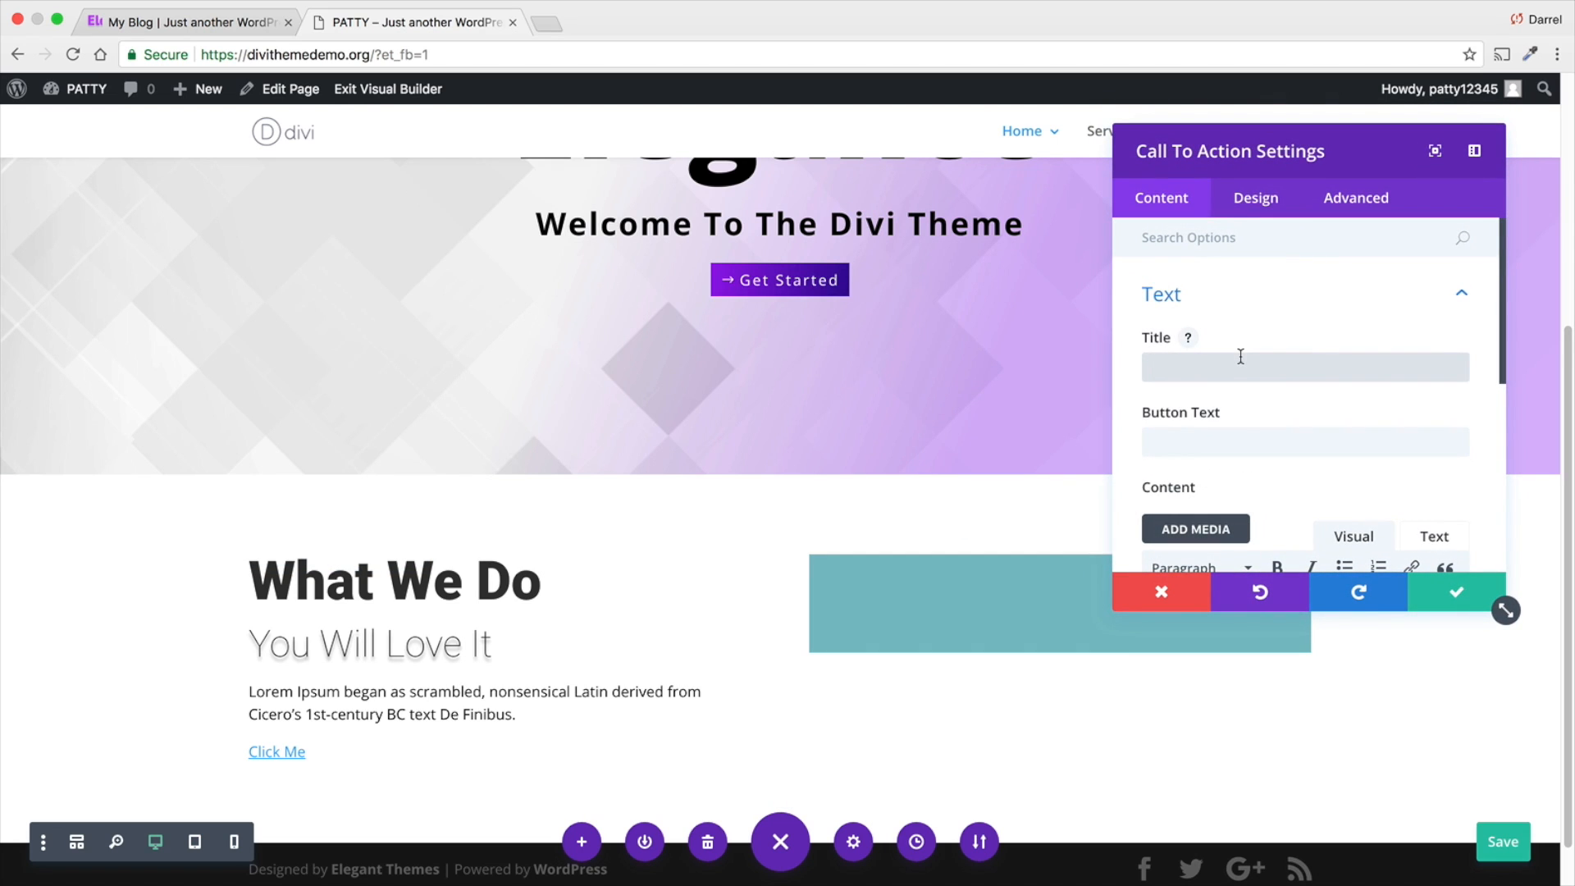
text(hey)
key(Tab)
text(whats)
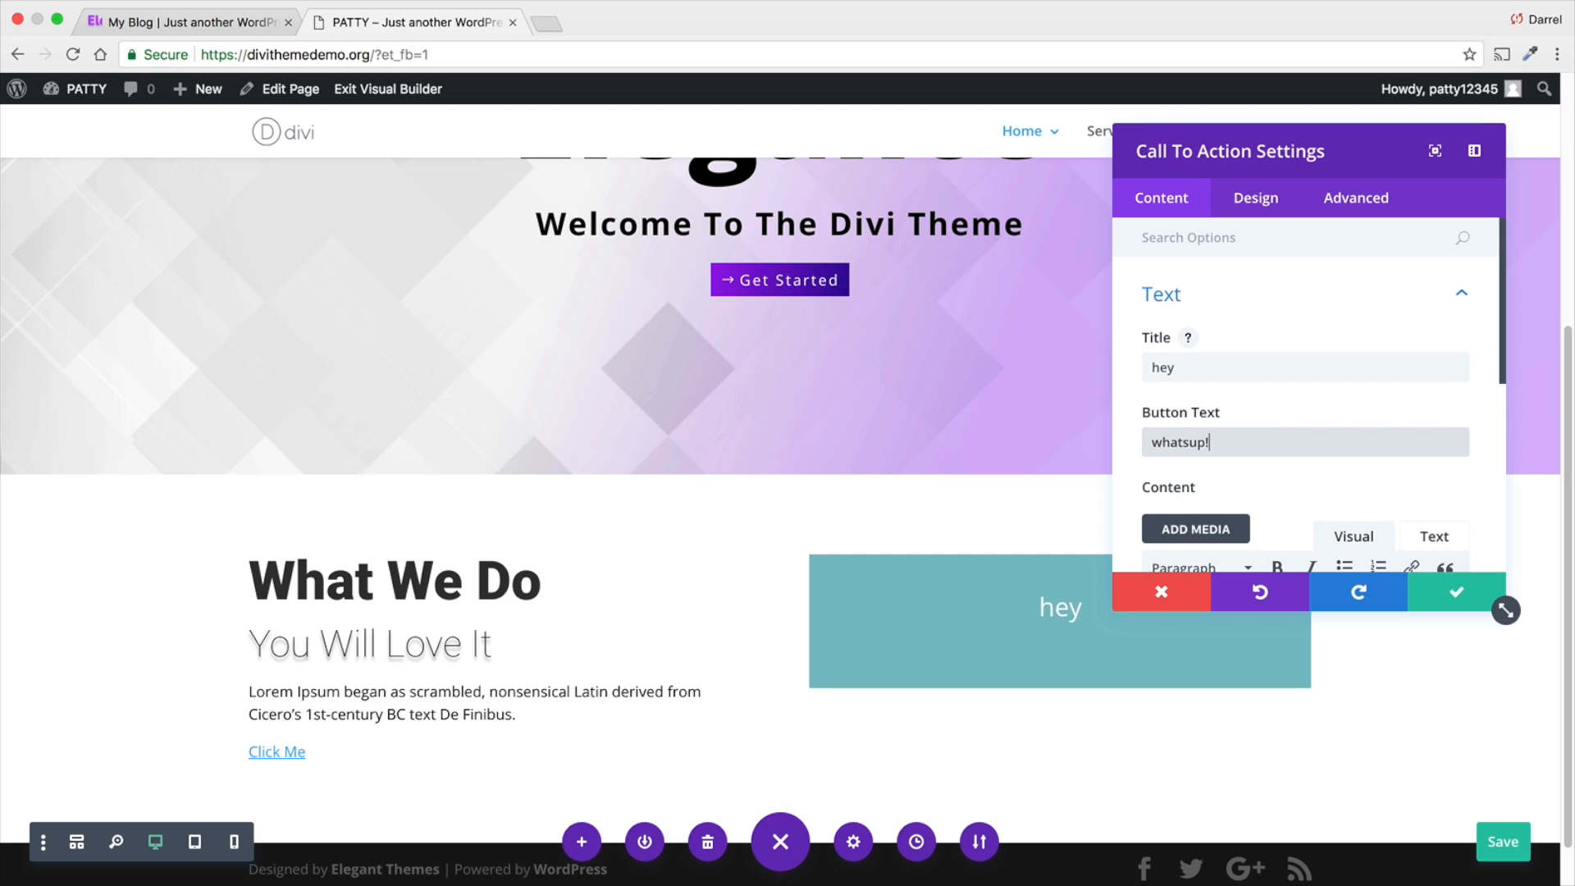
key(Tab)
scroll(1241, 362, down, 5)
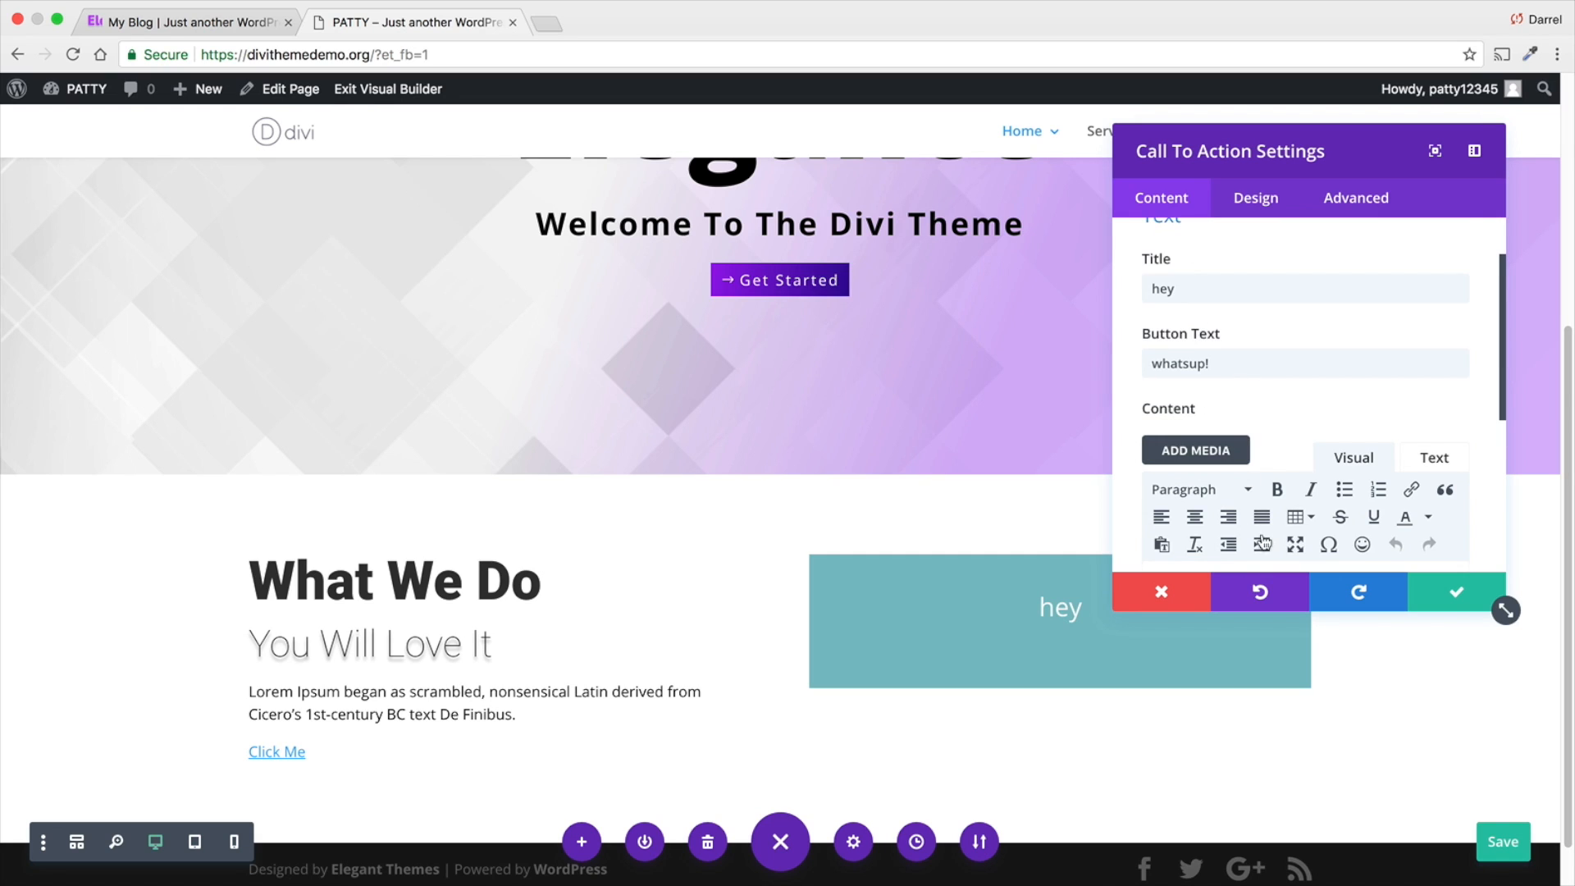
text(asdasdasd)
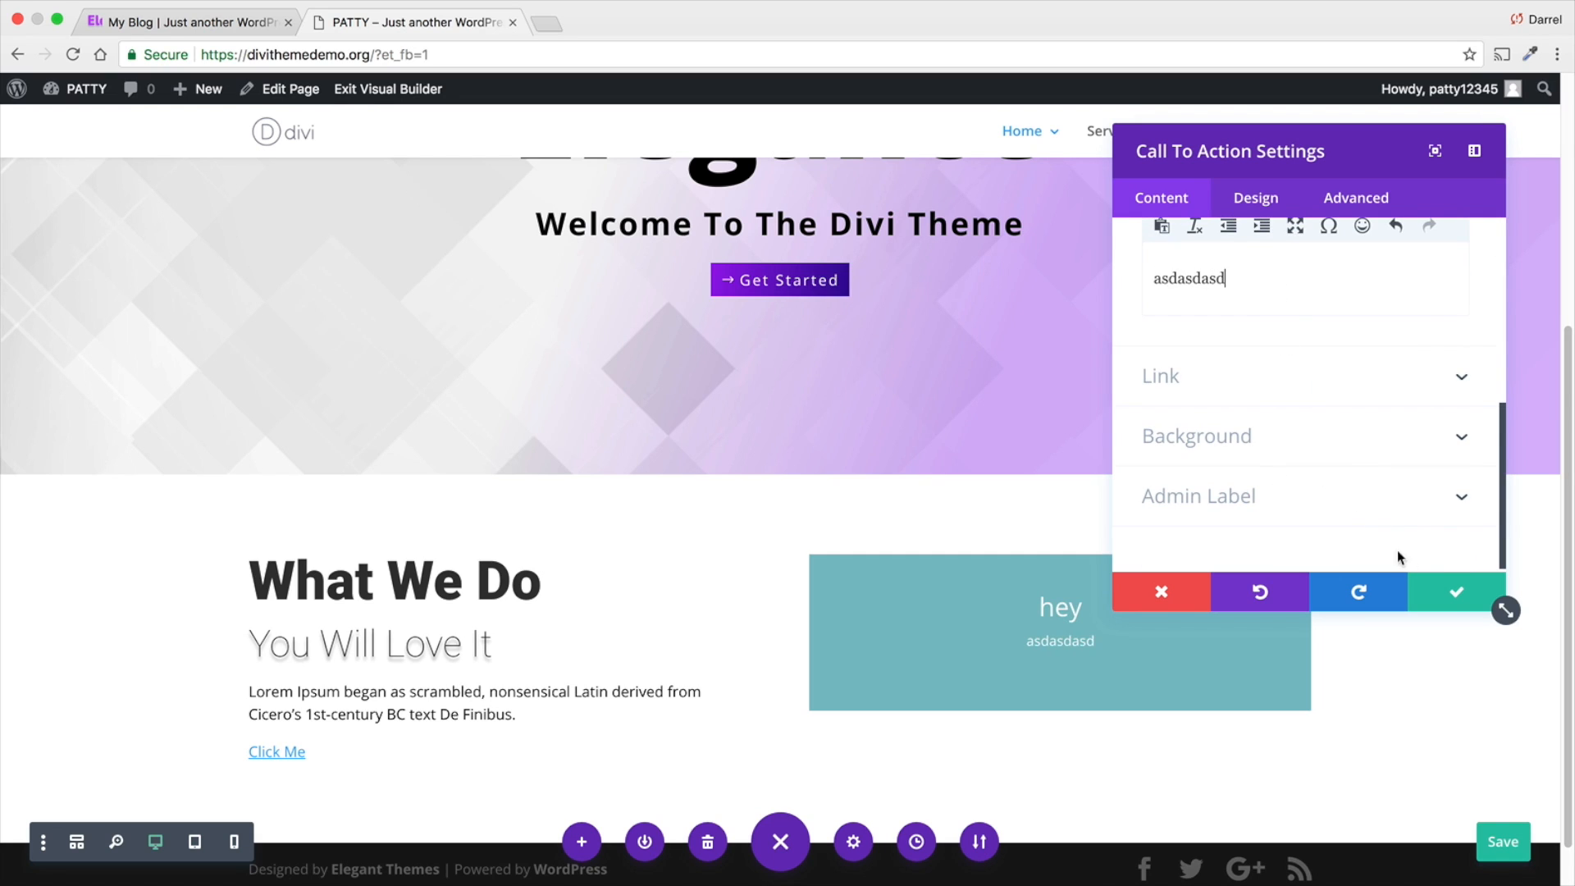
click(1456, 592)
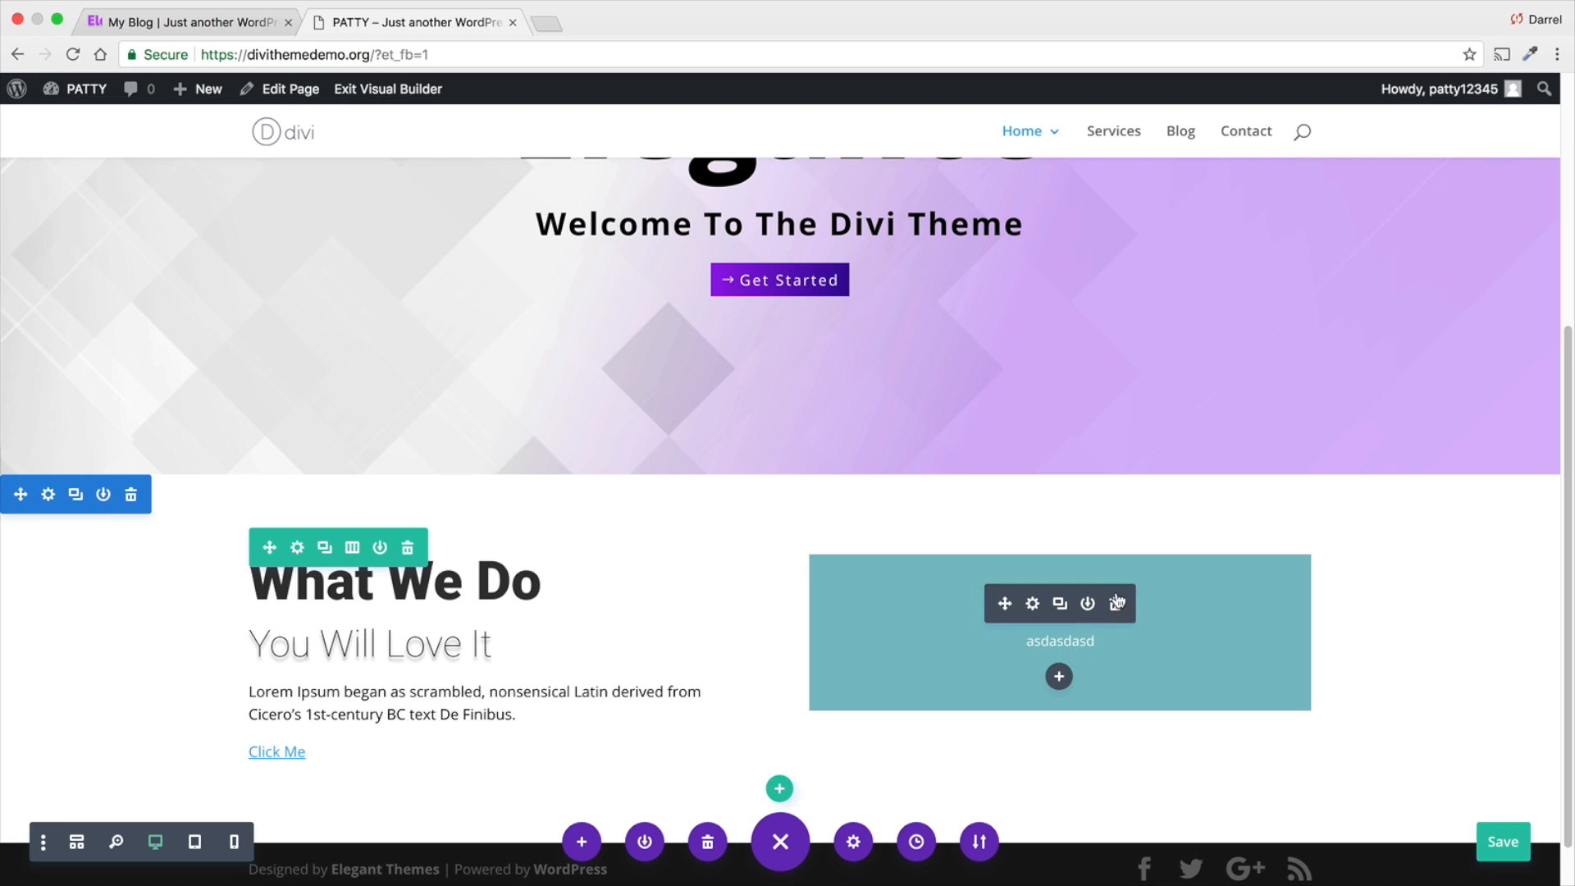
- Examine the reference Elegance site's Home and About pages for an example of a styled call to action
click(254, 24)
scroll(438, 294, down, 5)
scroll(438, 288, down, 20)
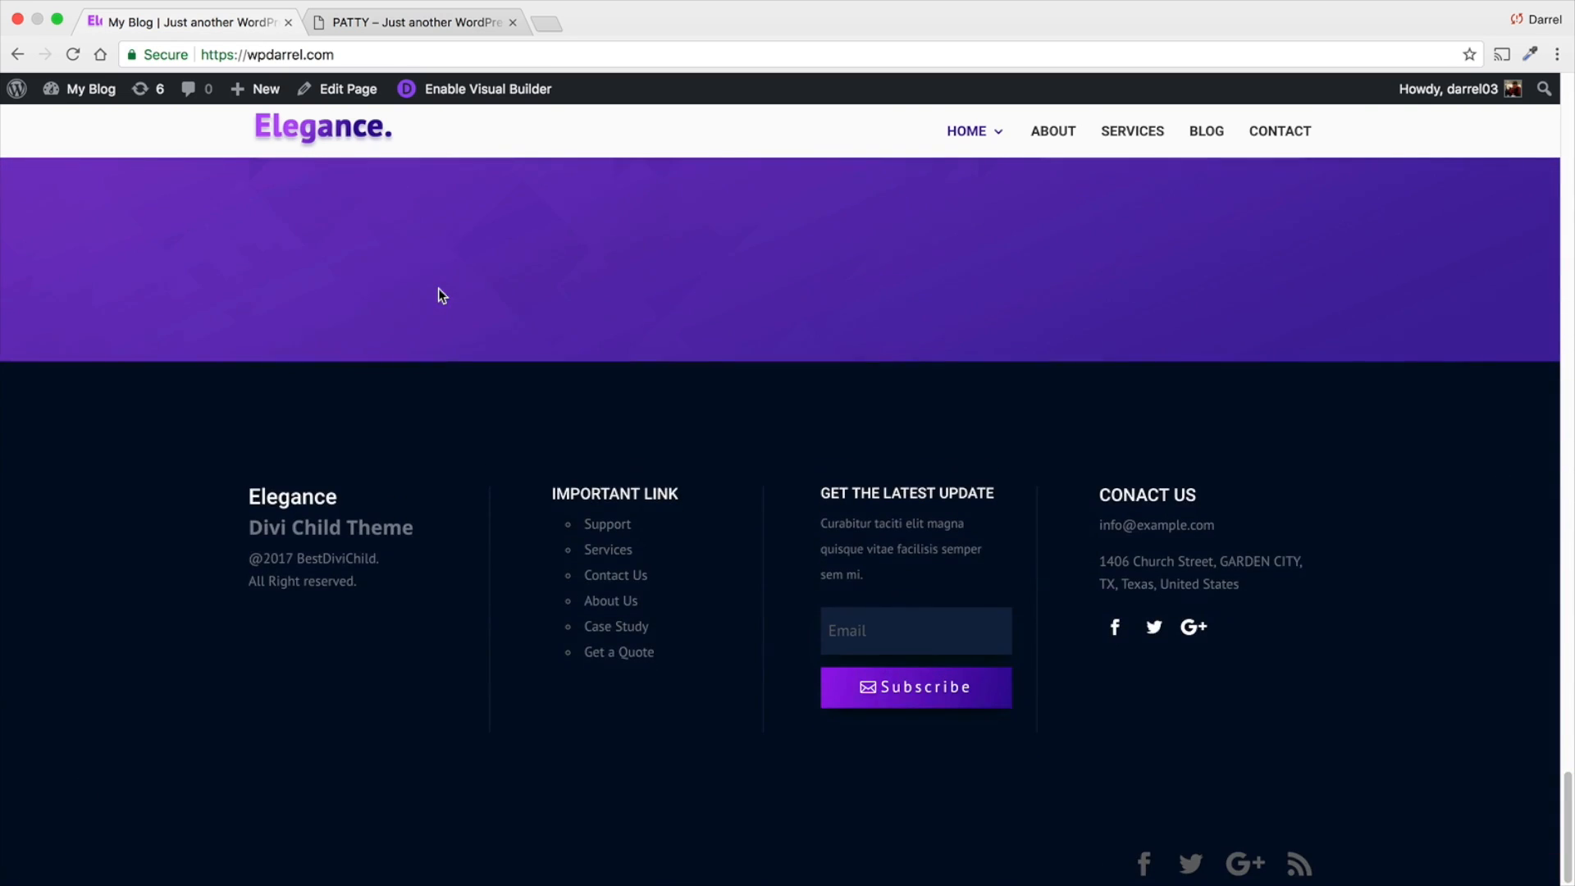
scroll(438, 288, up, 2)
scroll(446, 314, up, 2)
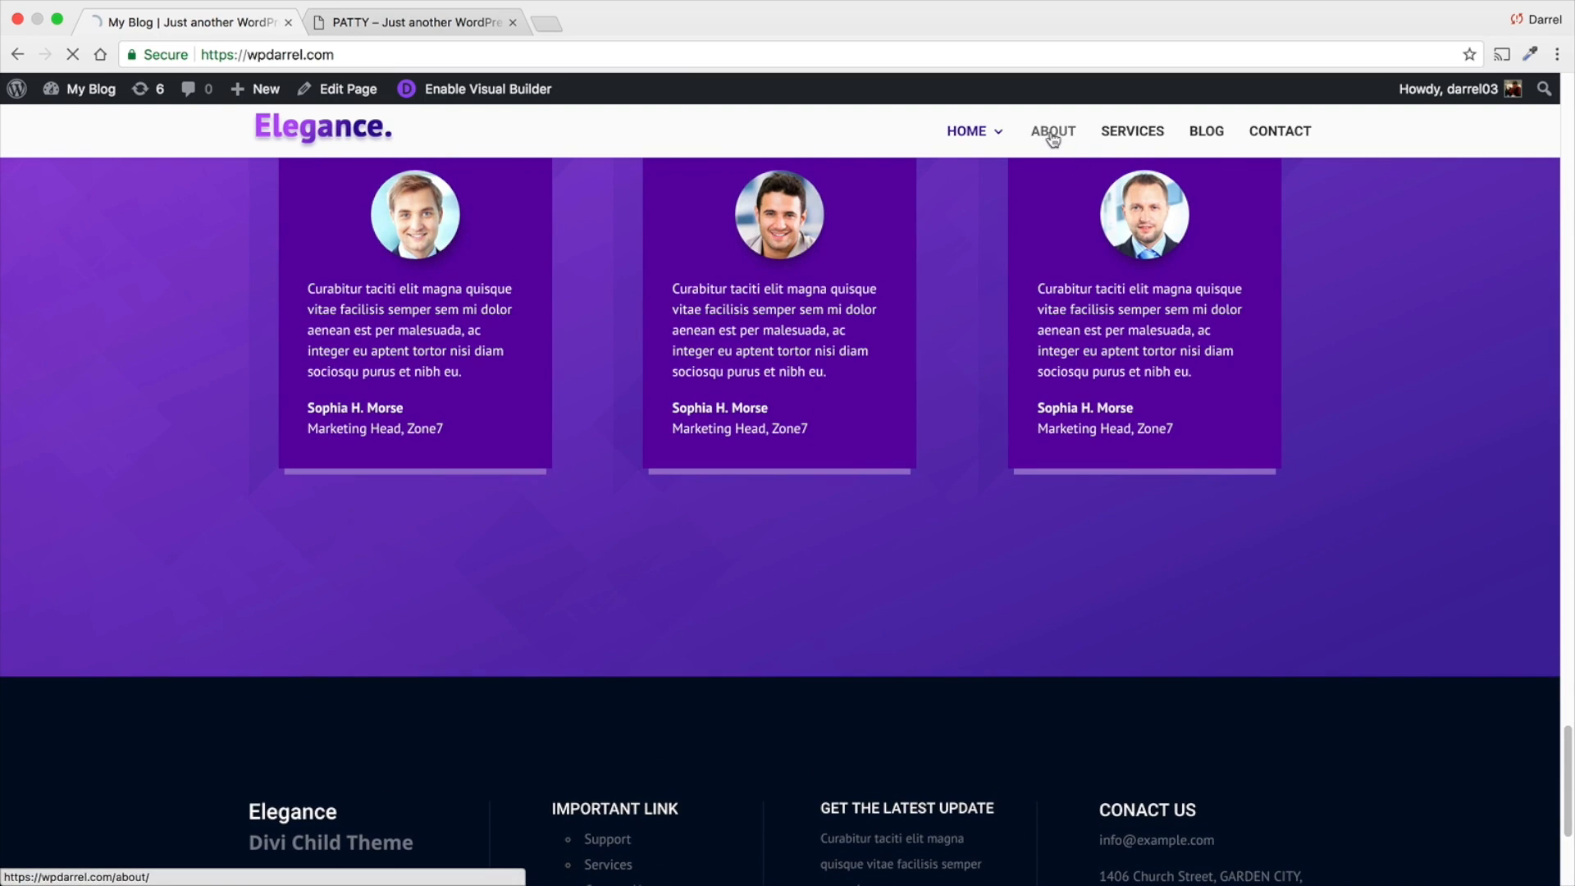
click(1053, 137)
scroll(899, 406, down, 20)
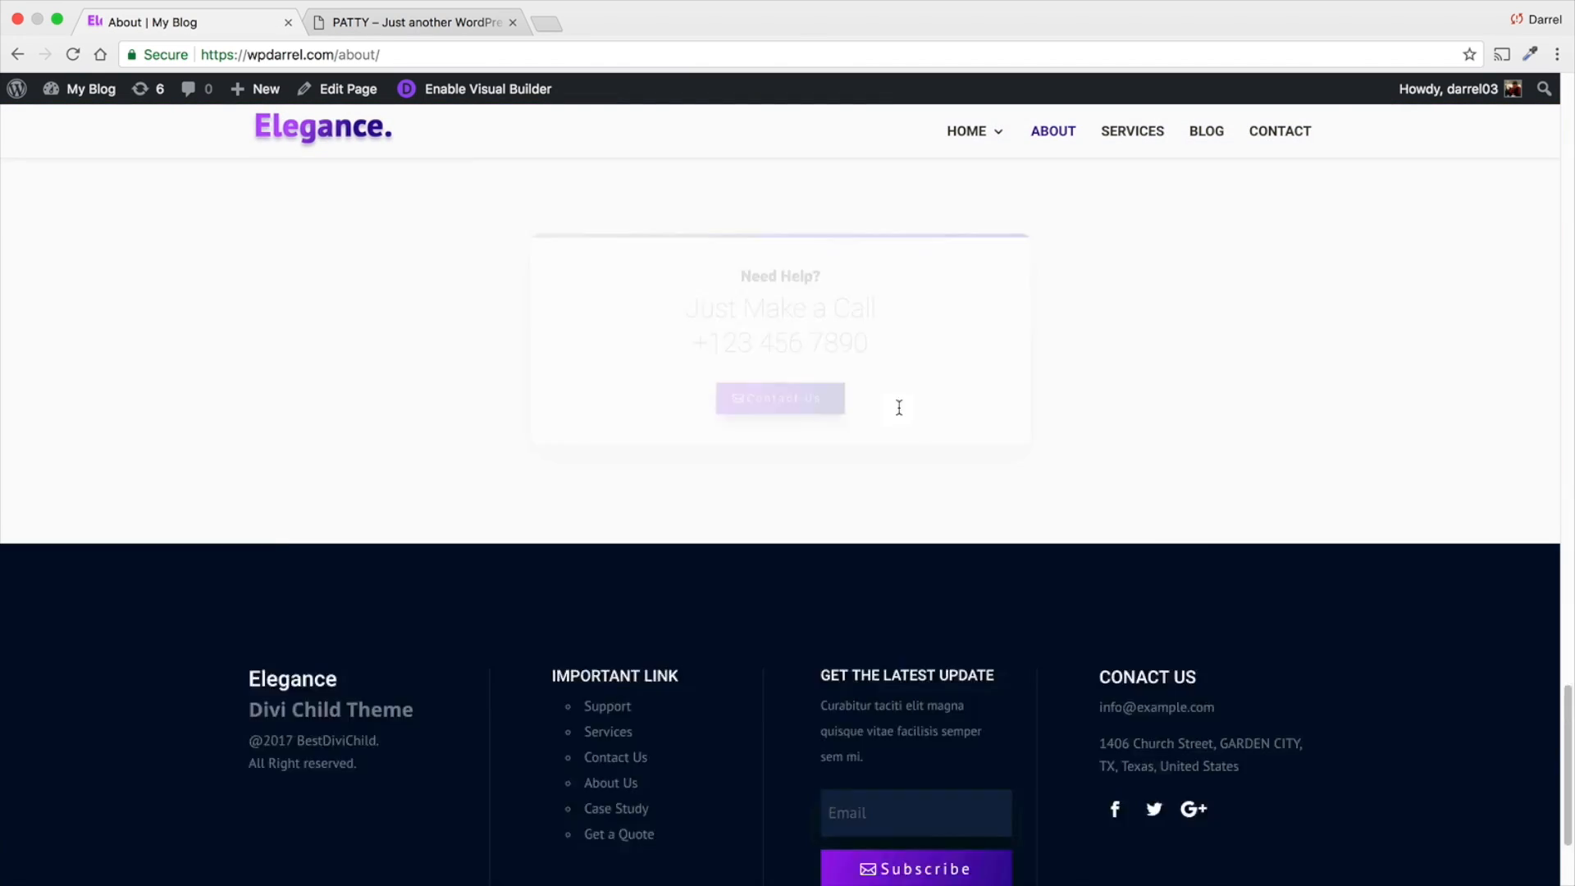
scroll(758, 498, up, 4)
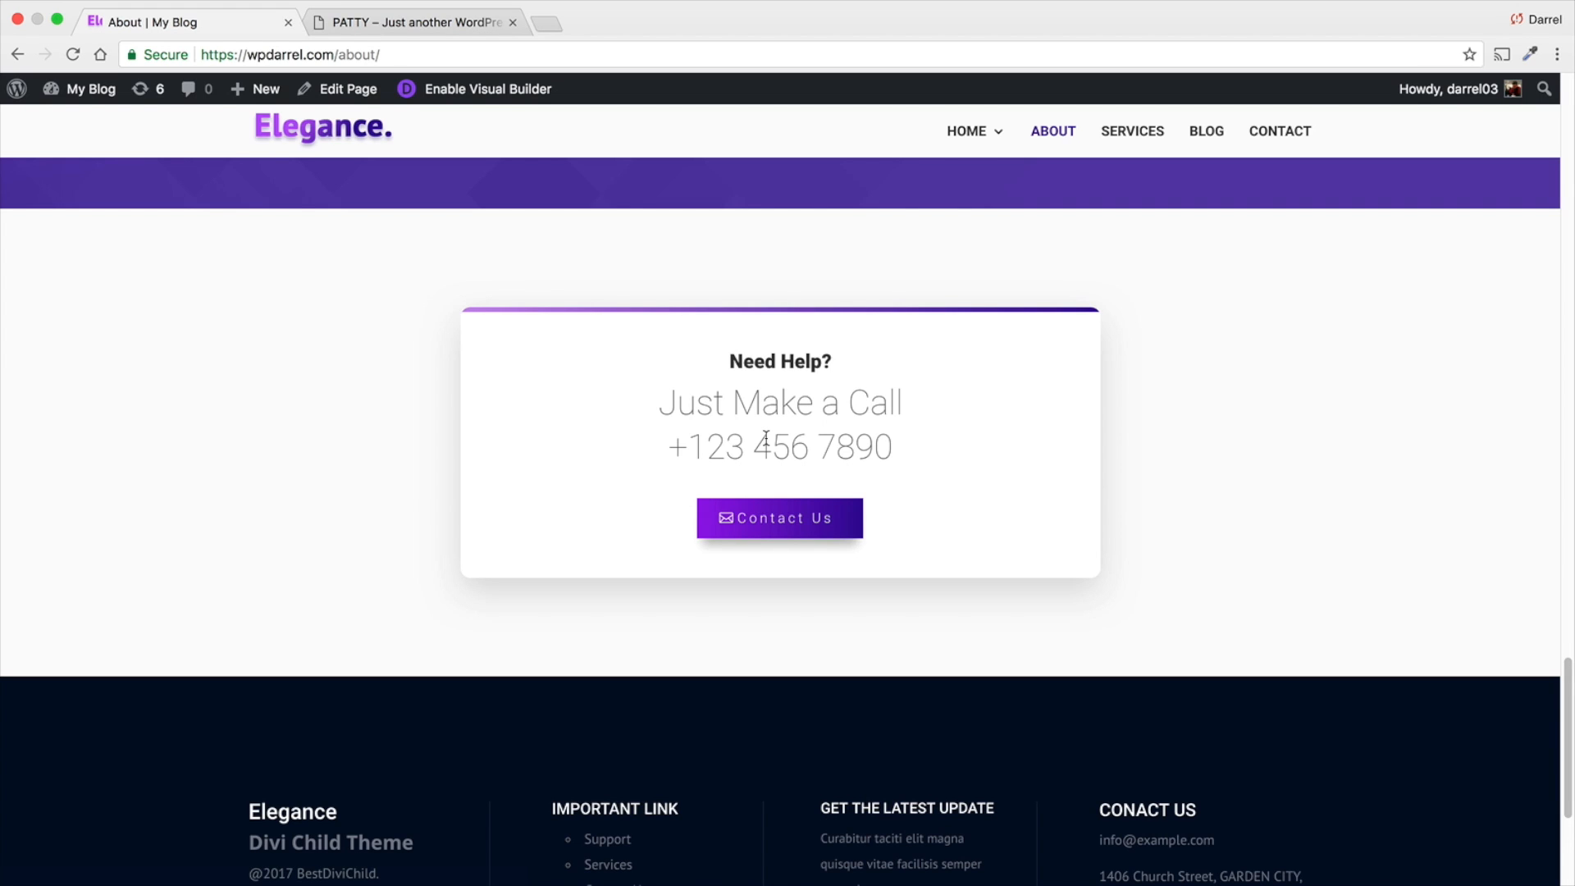
- Back on the page being built, delete the Call To Action module and insert an Image module in the second column
click(391, 22)
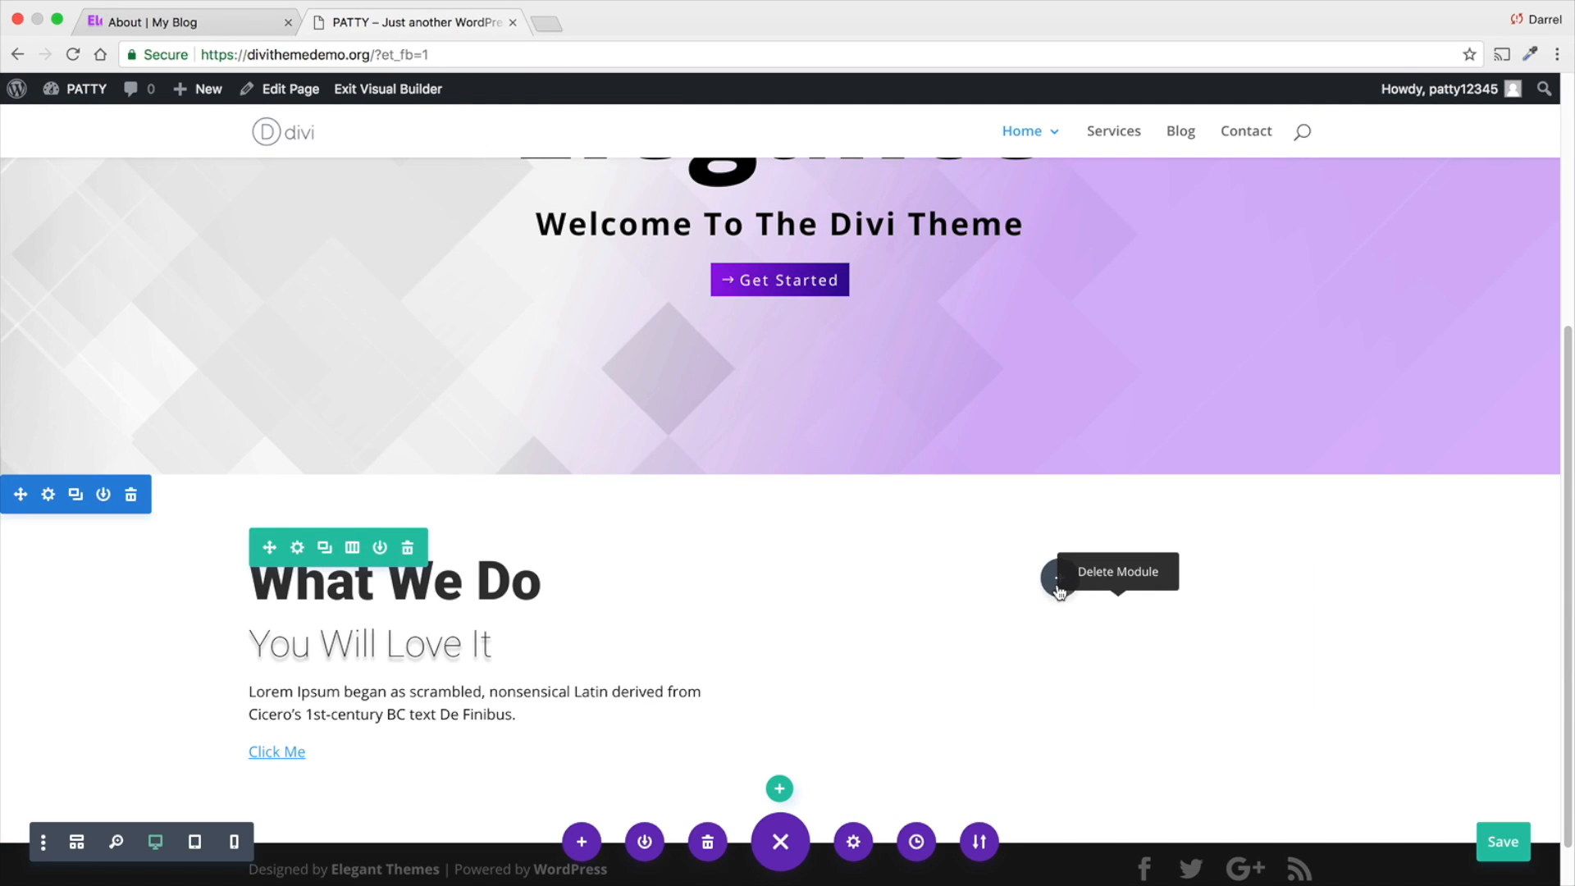
click(1058, 583)
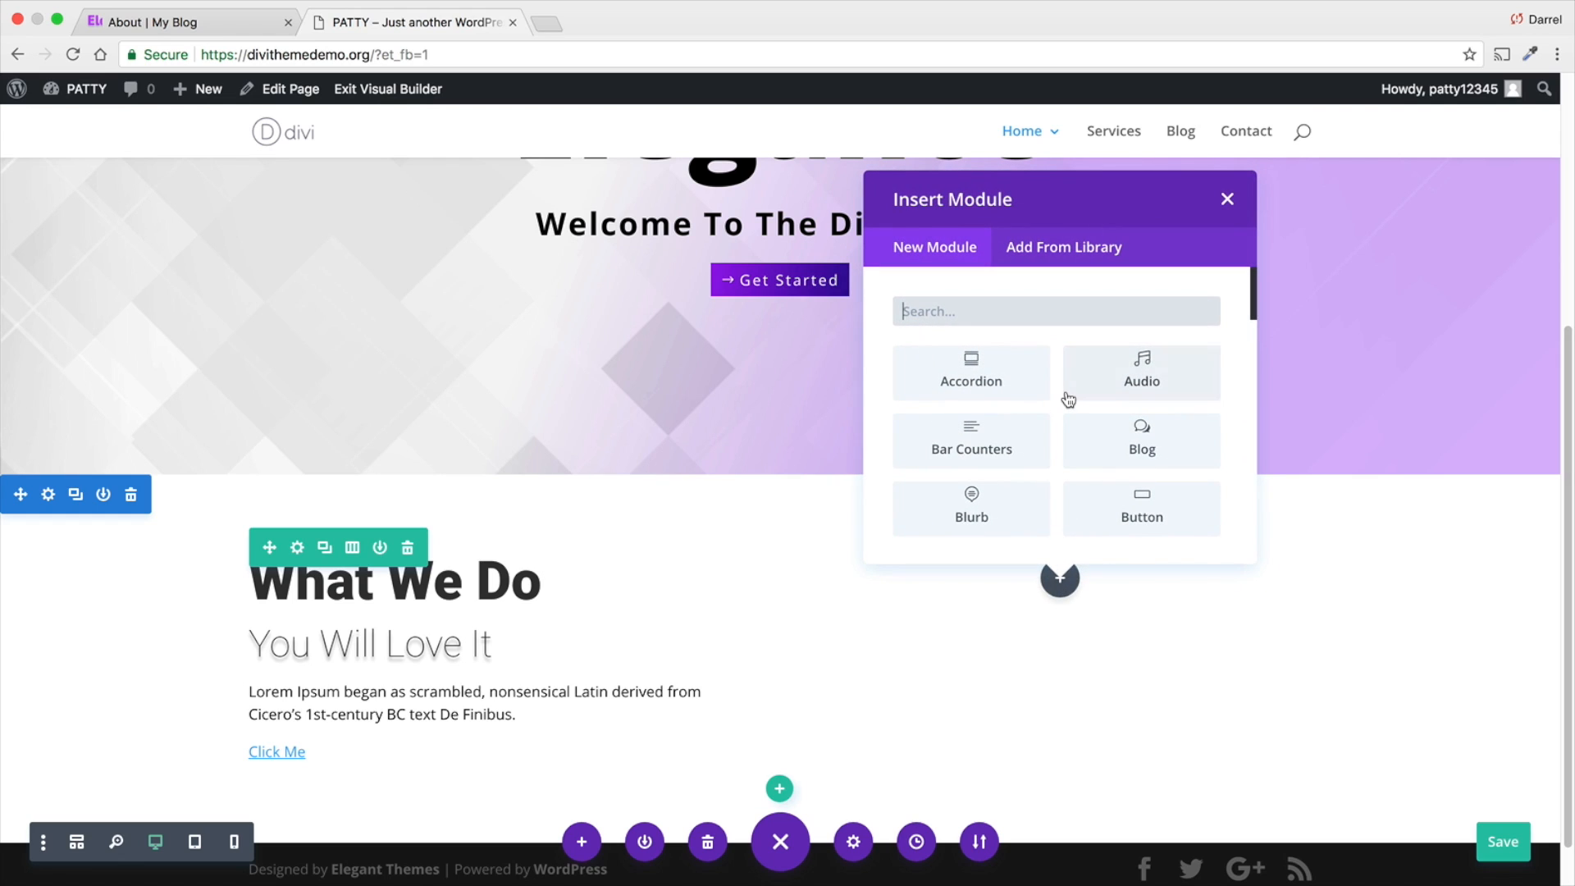
text(im)
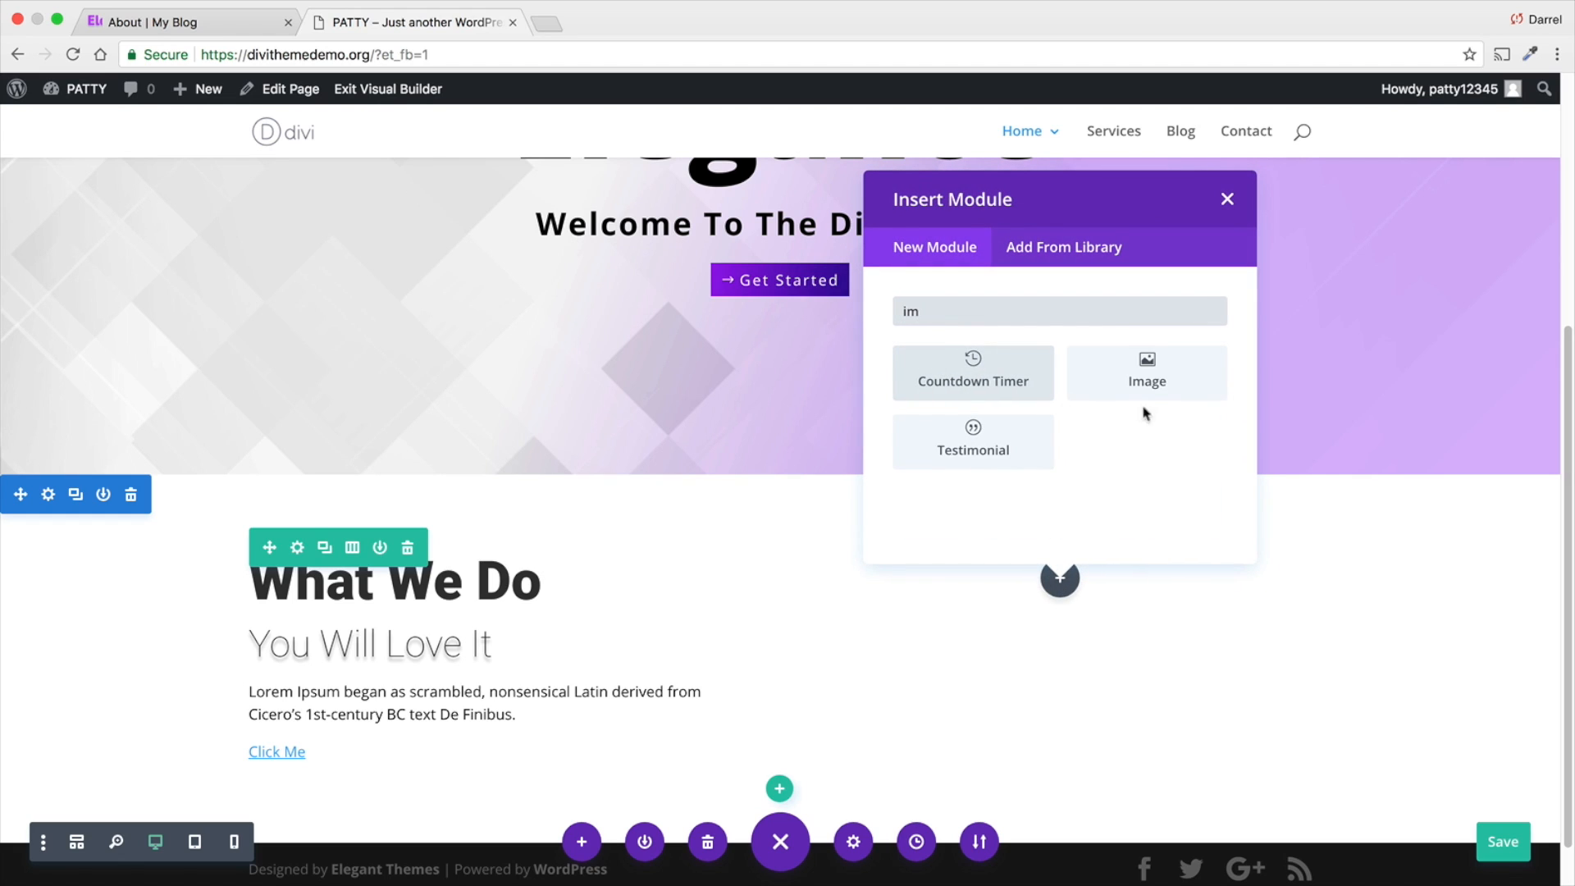
click(1151, 369)
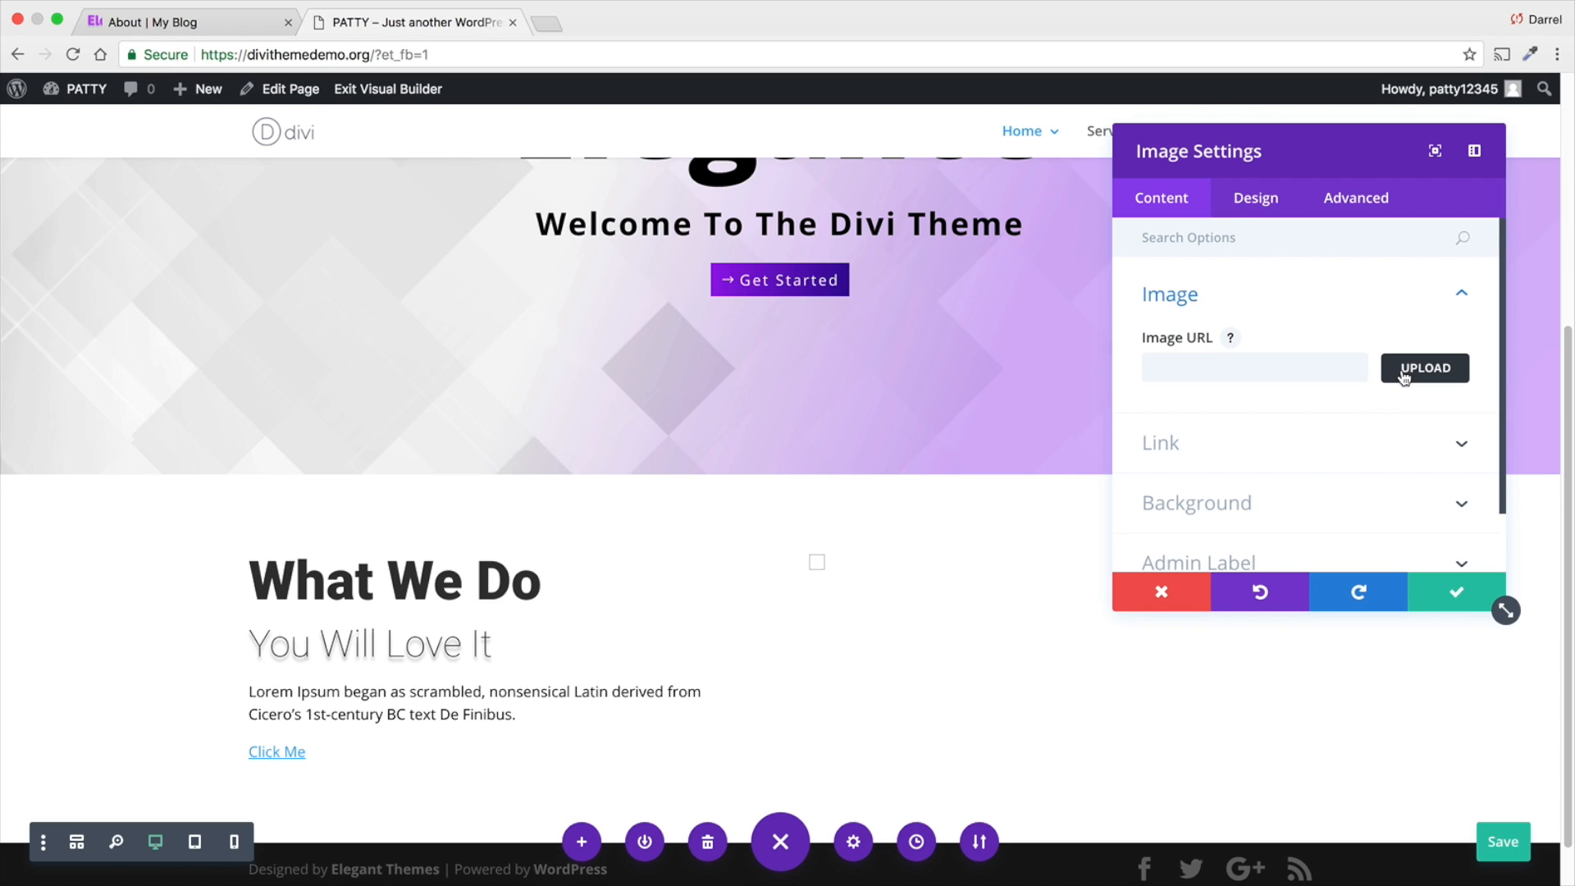
- Set the Image module to the laptop-and-watch picture burns-1.jpg from the media library and save the module
click(1404, 371)
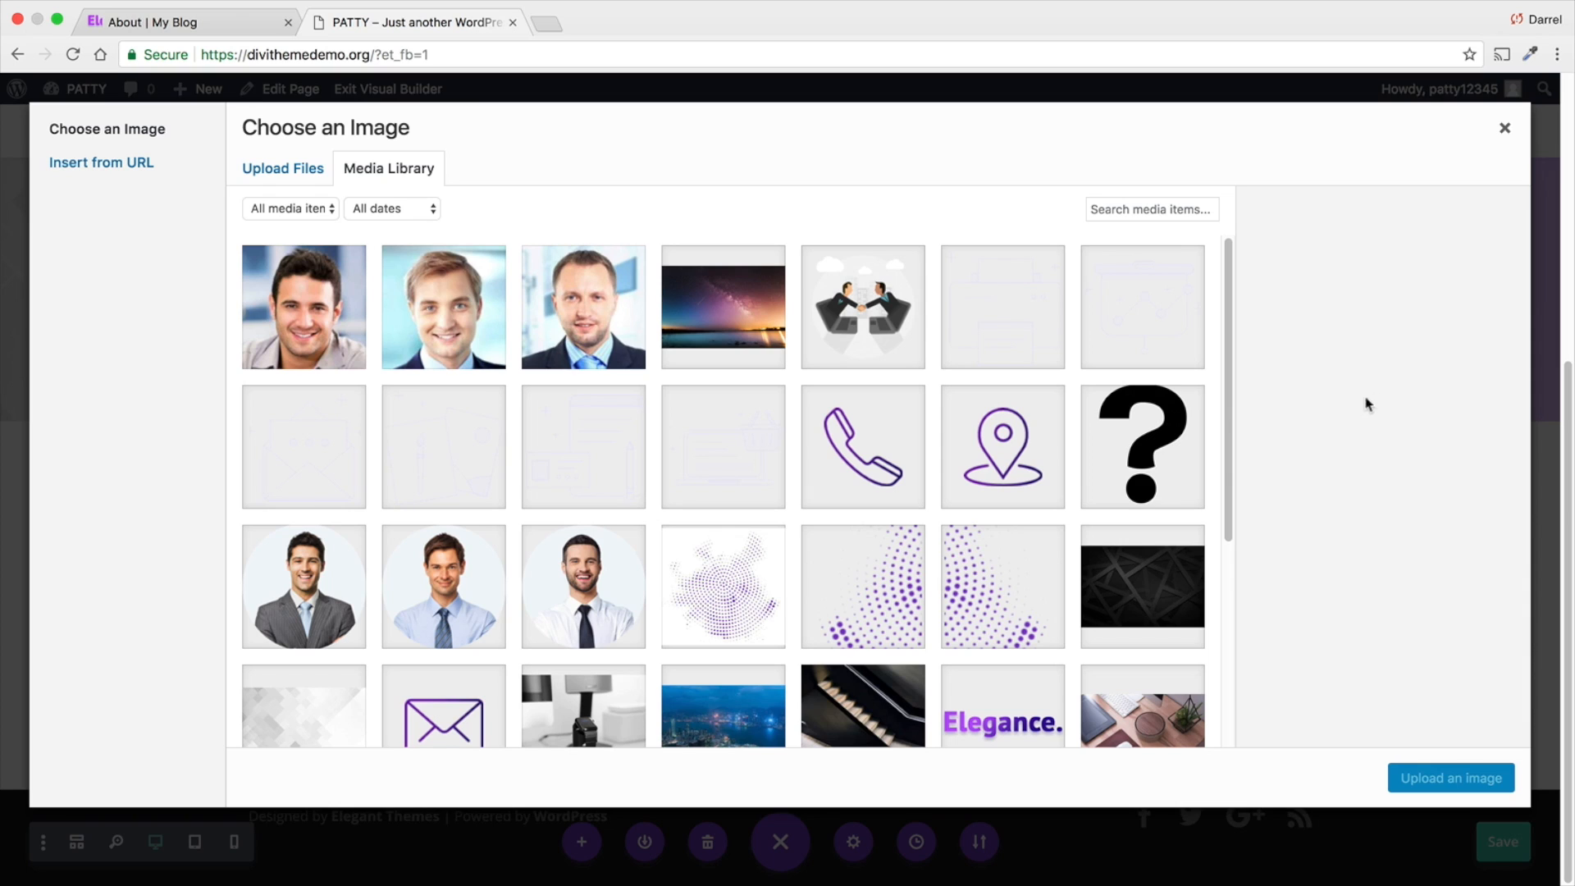
scroll(1058, 525, down, 3)
scroll(1052, 528, down, 2)
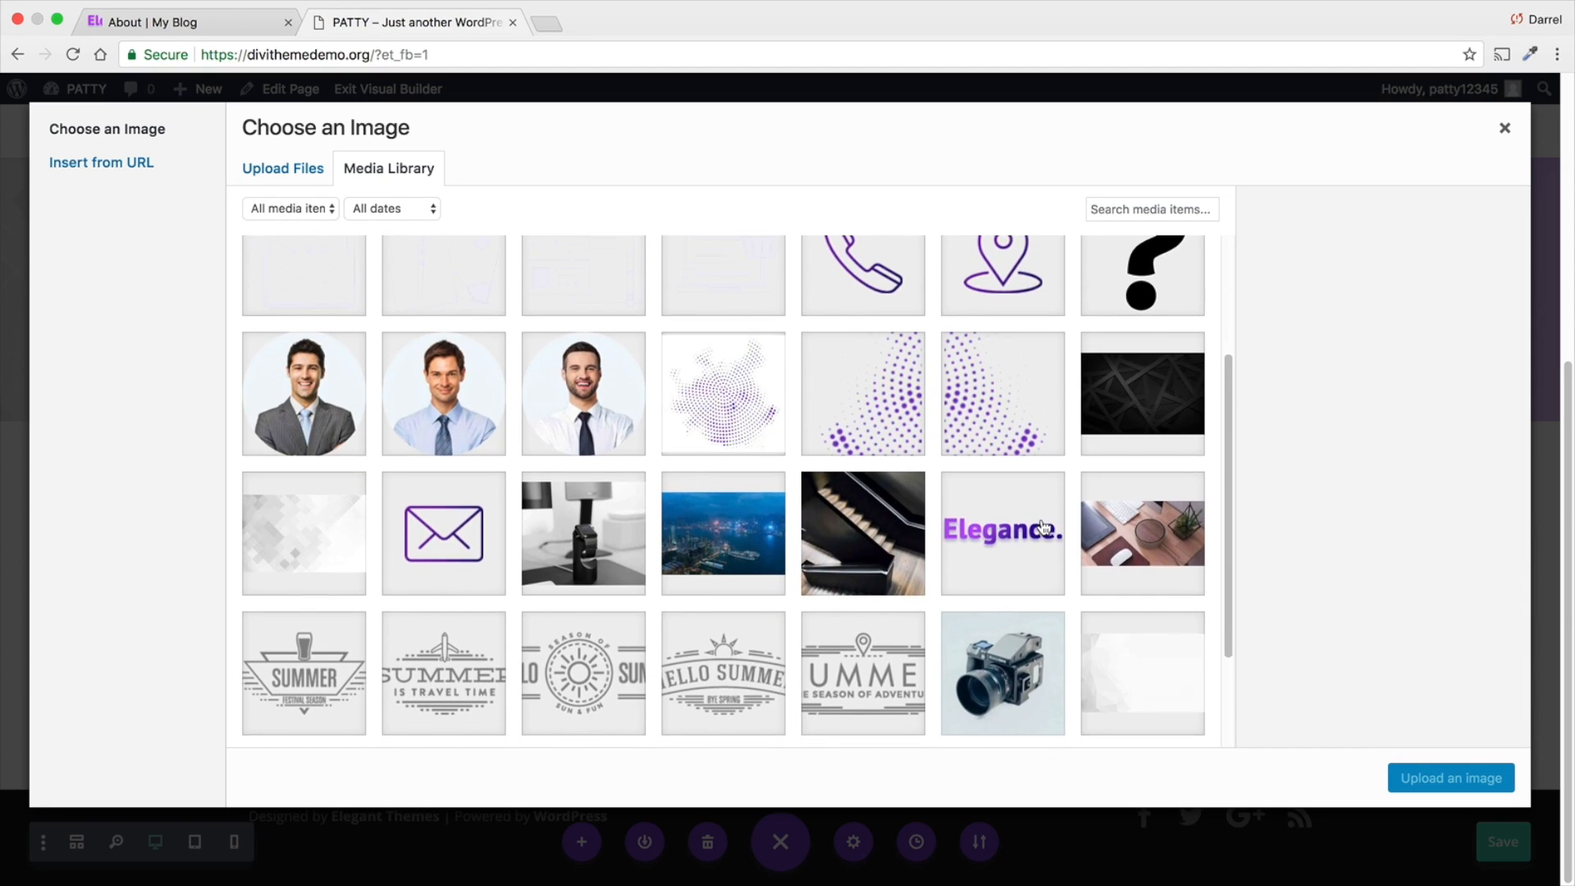
scroll(957, 548, down, 1)
scroll(671, 512, down, 2)
scroll(671, 512, down, 1)
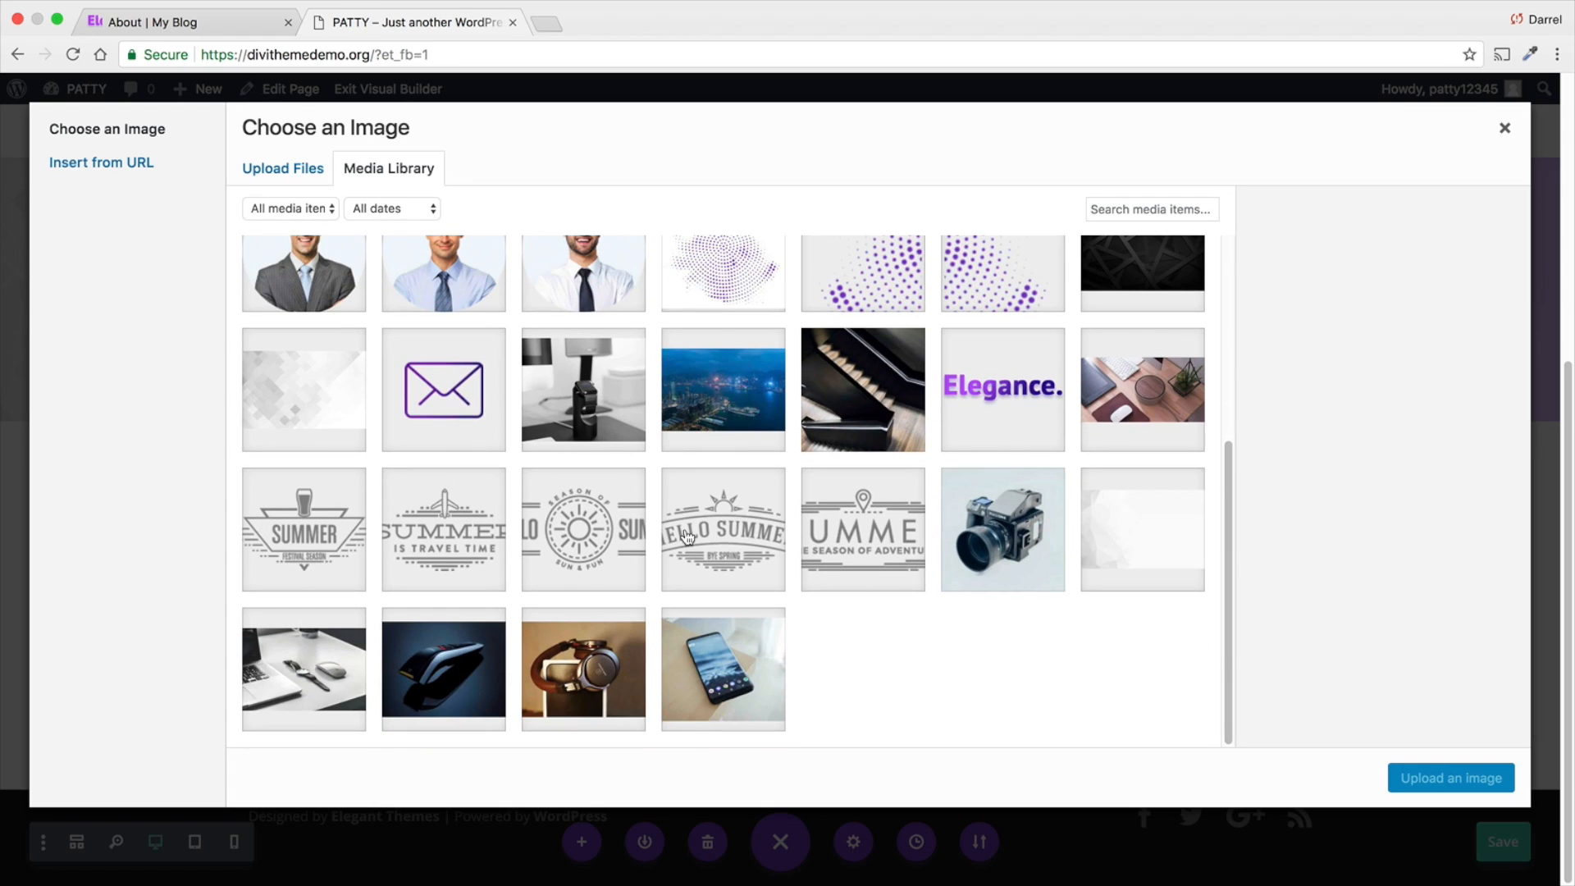
click(312, 644)
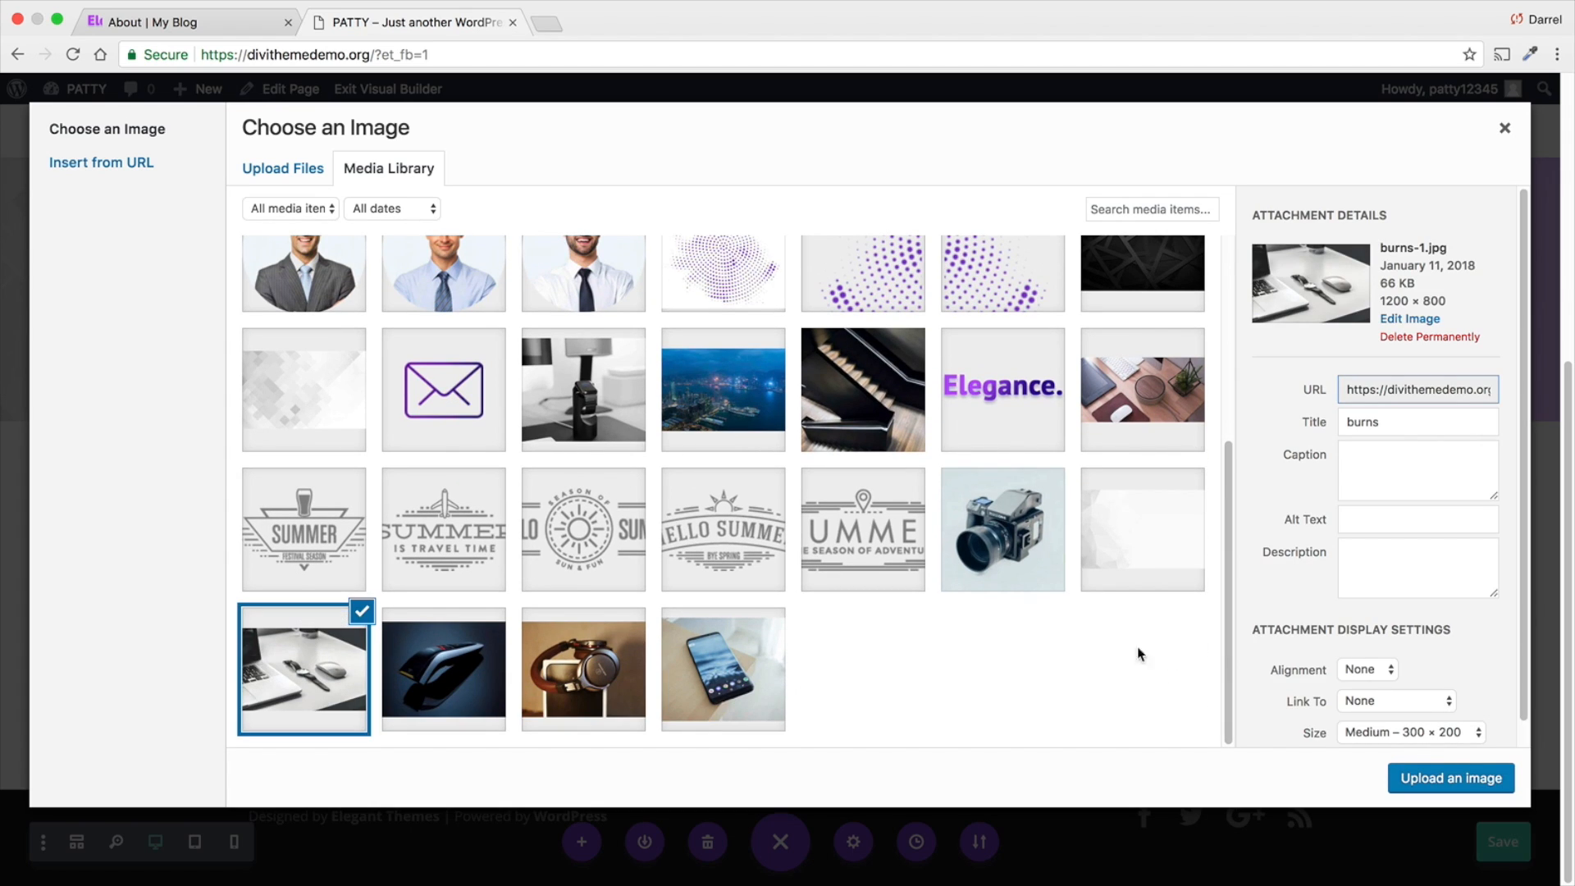
click(1436, 776)
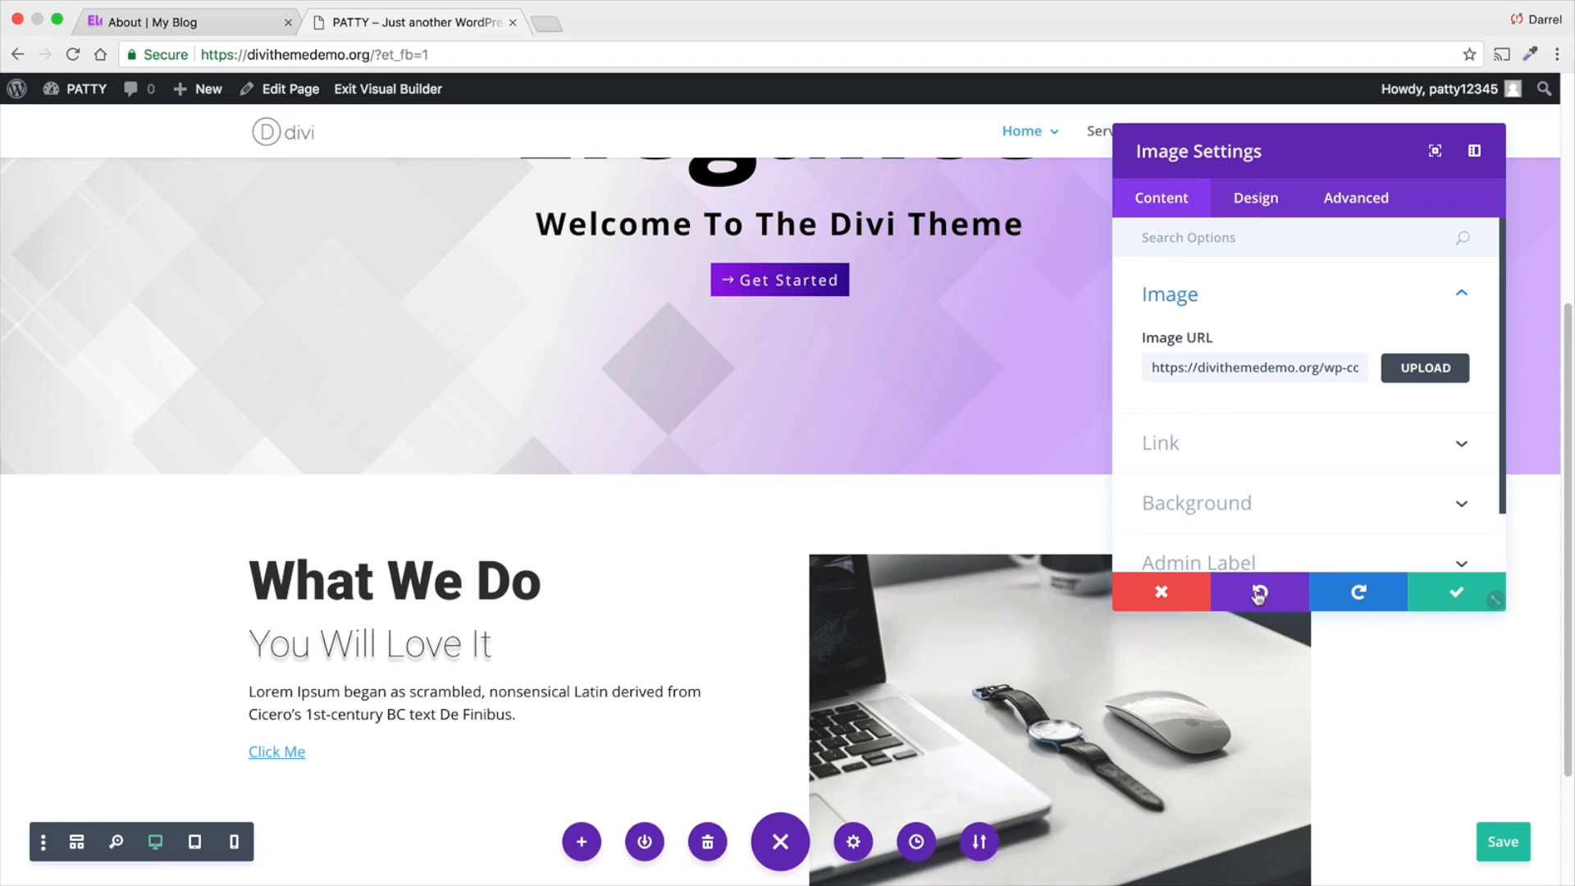
scroll(722, 579, down, 3)
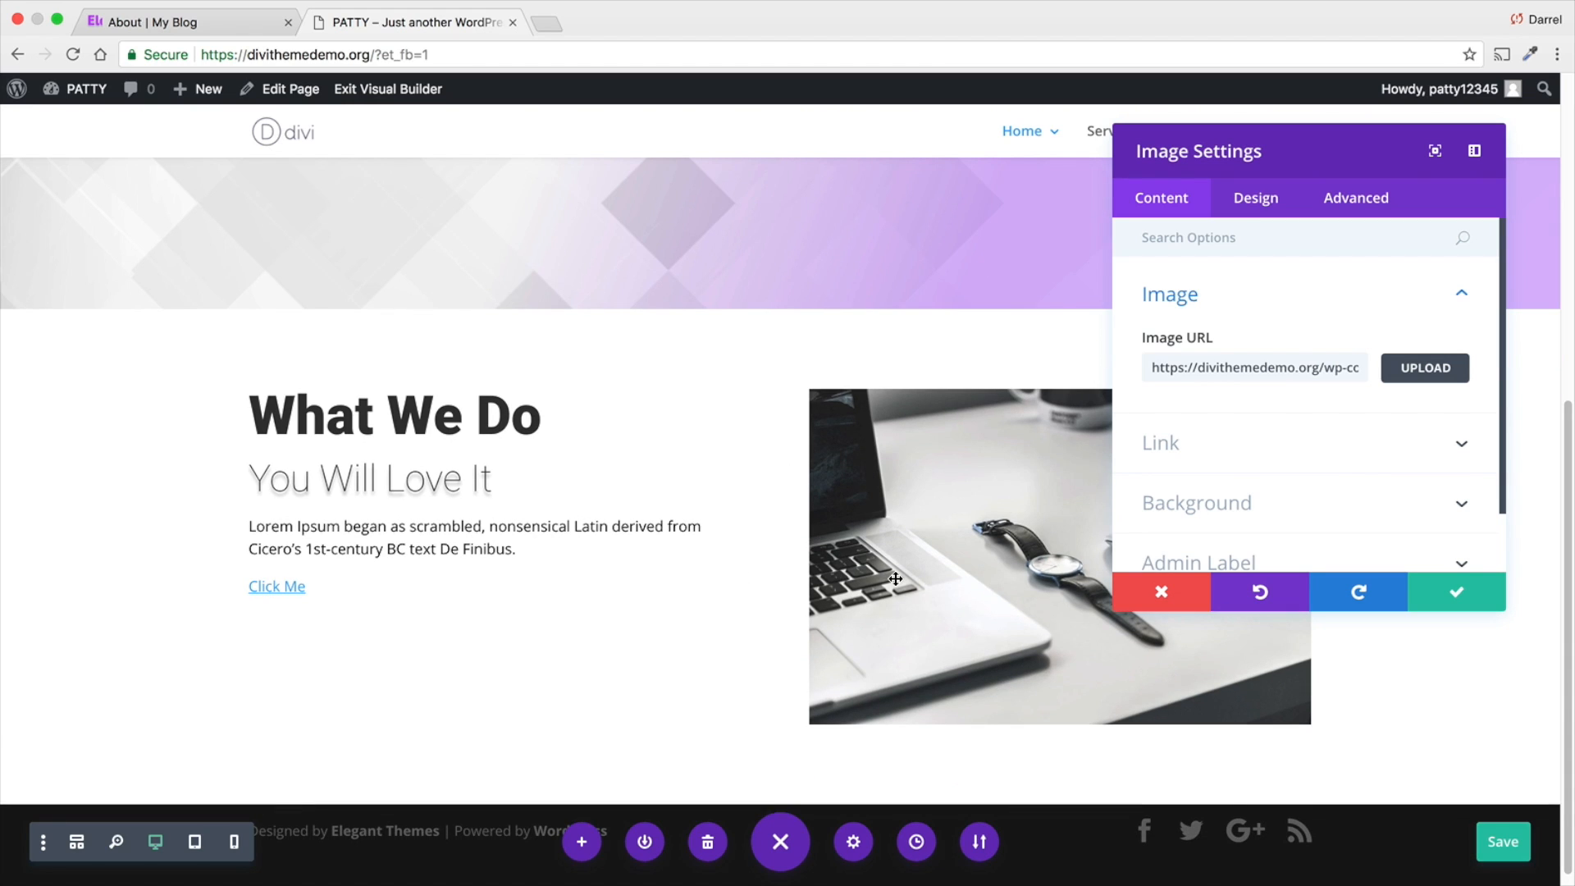
click(1462, 594)
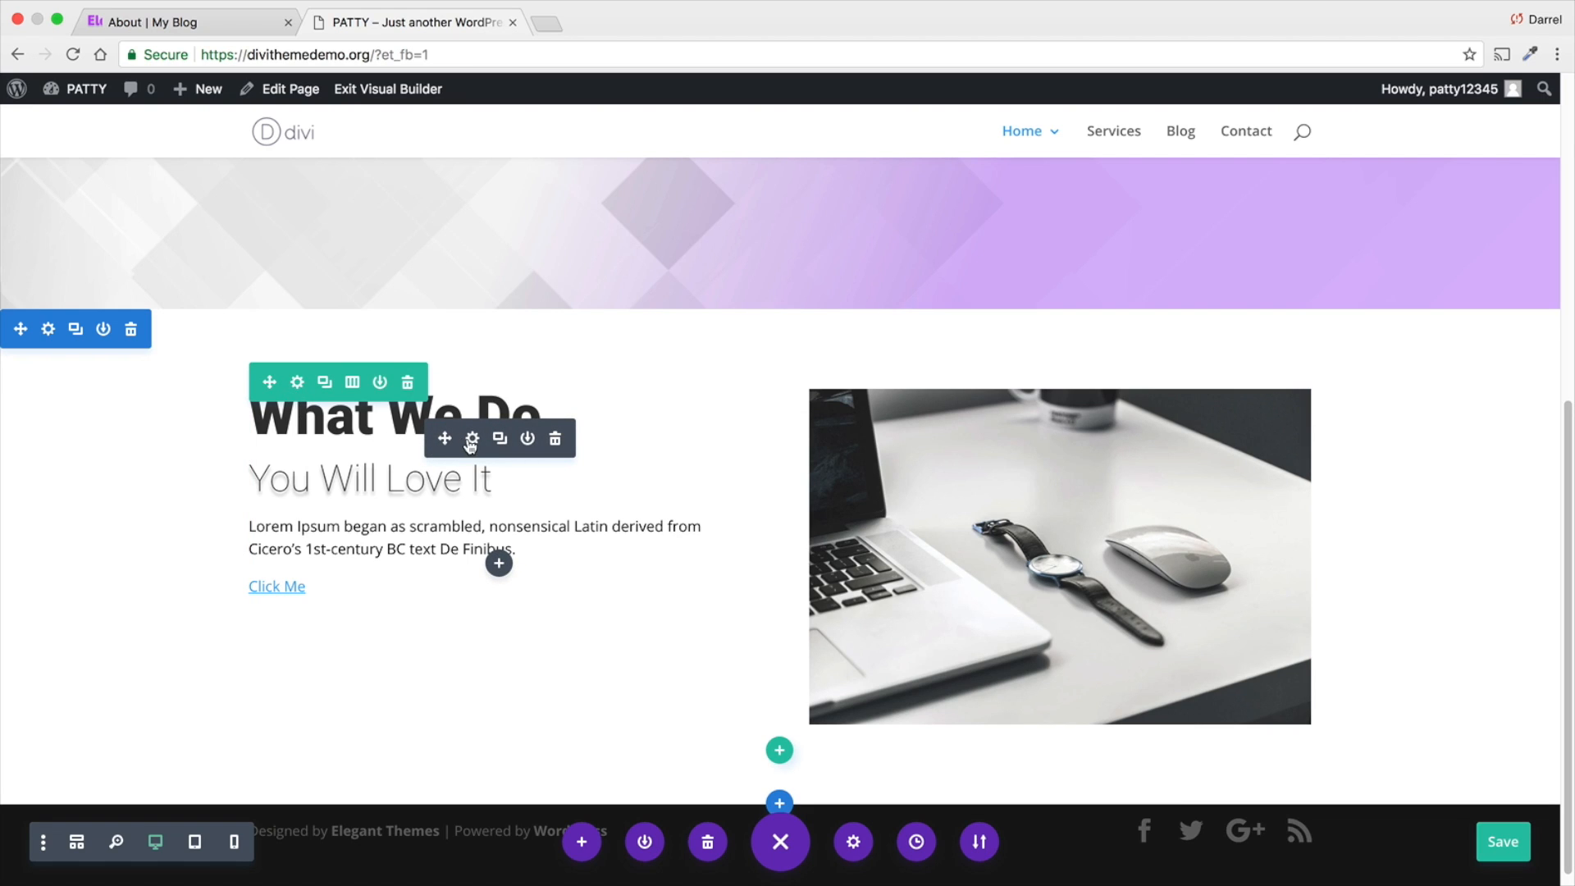
- Open the "What We Do" text module's spacing settings and set its top custom padding to 50px
click(474, 441)
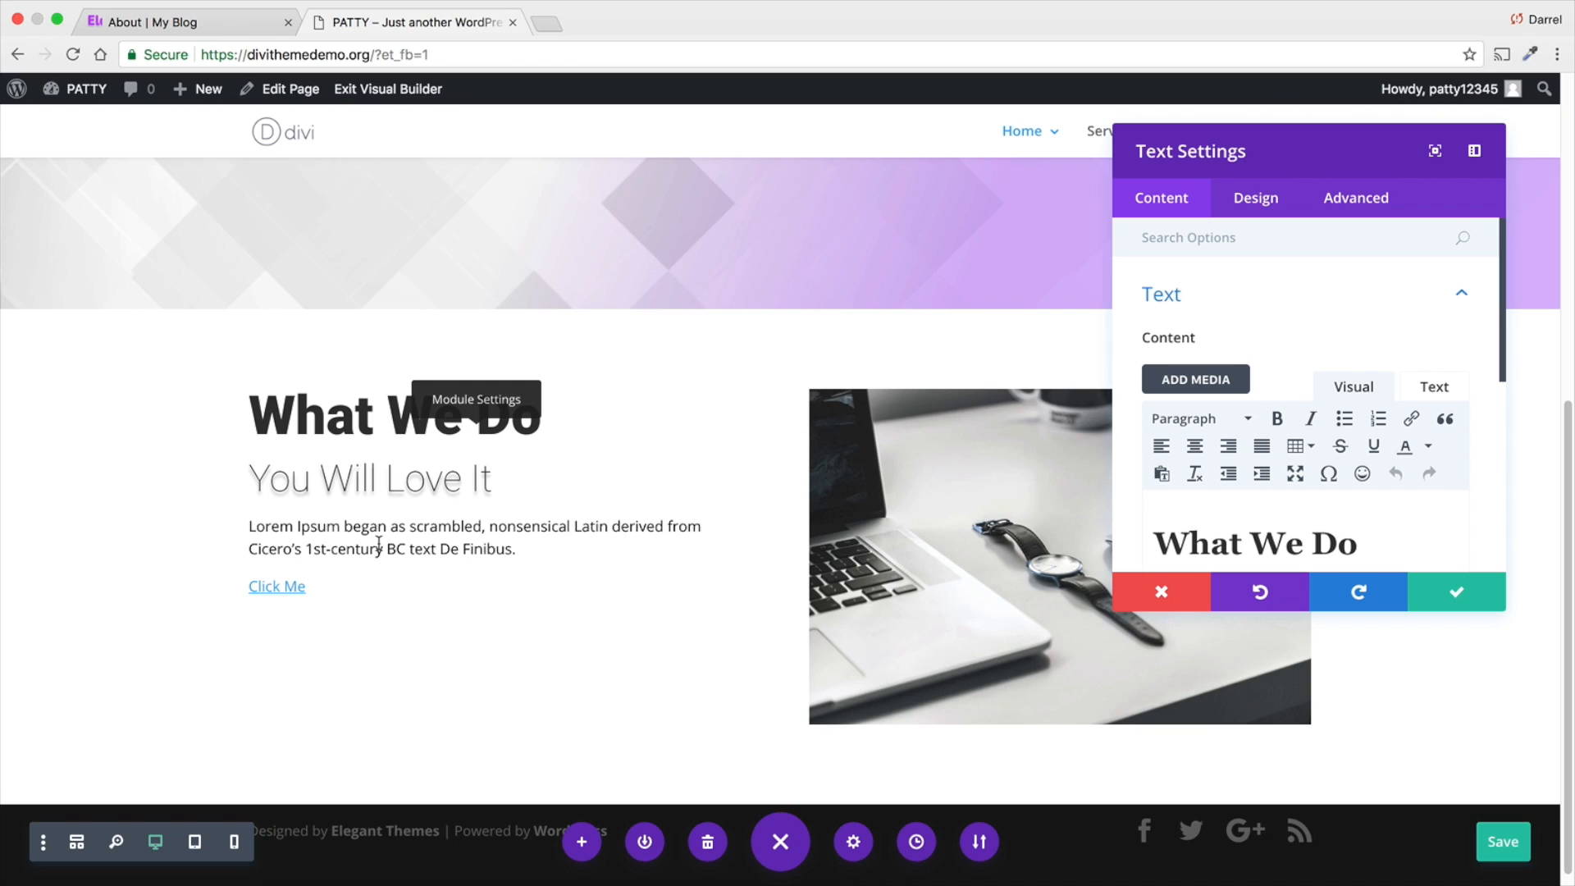
click(1263, 199)
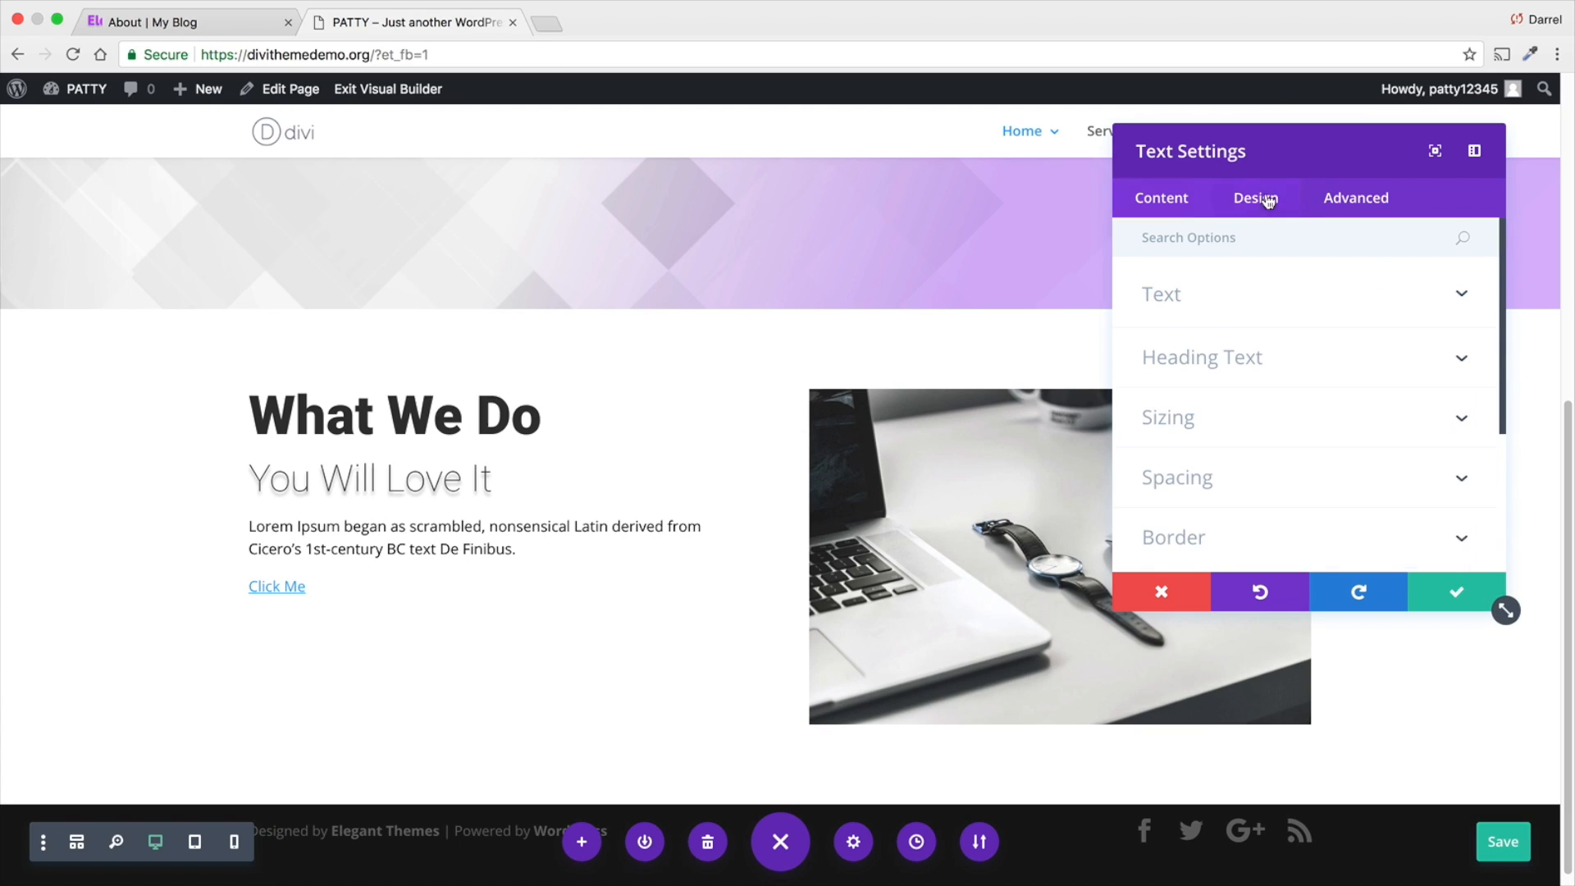
click(1350, 424)
click(1339, 411)
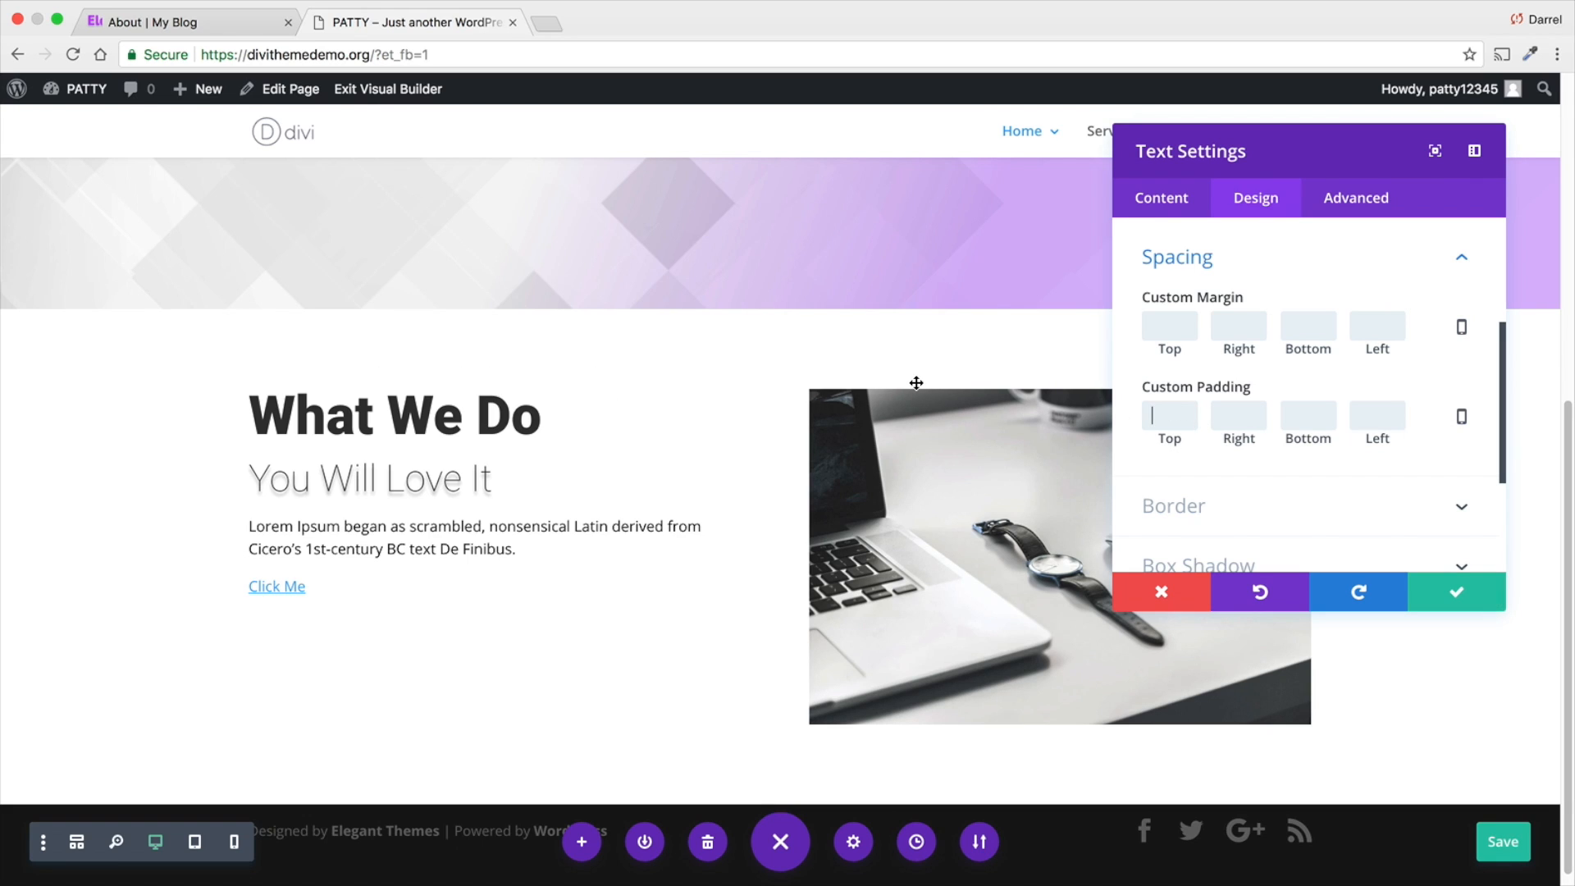
text(50px)
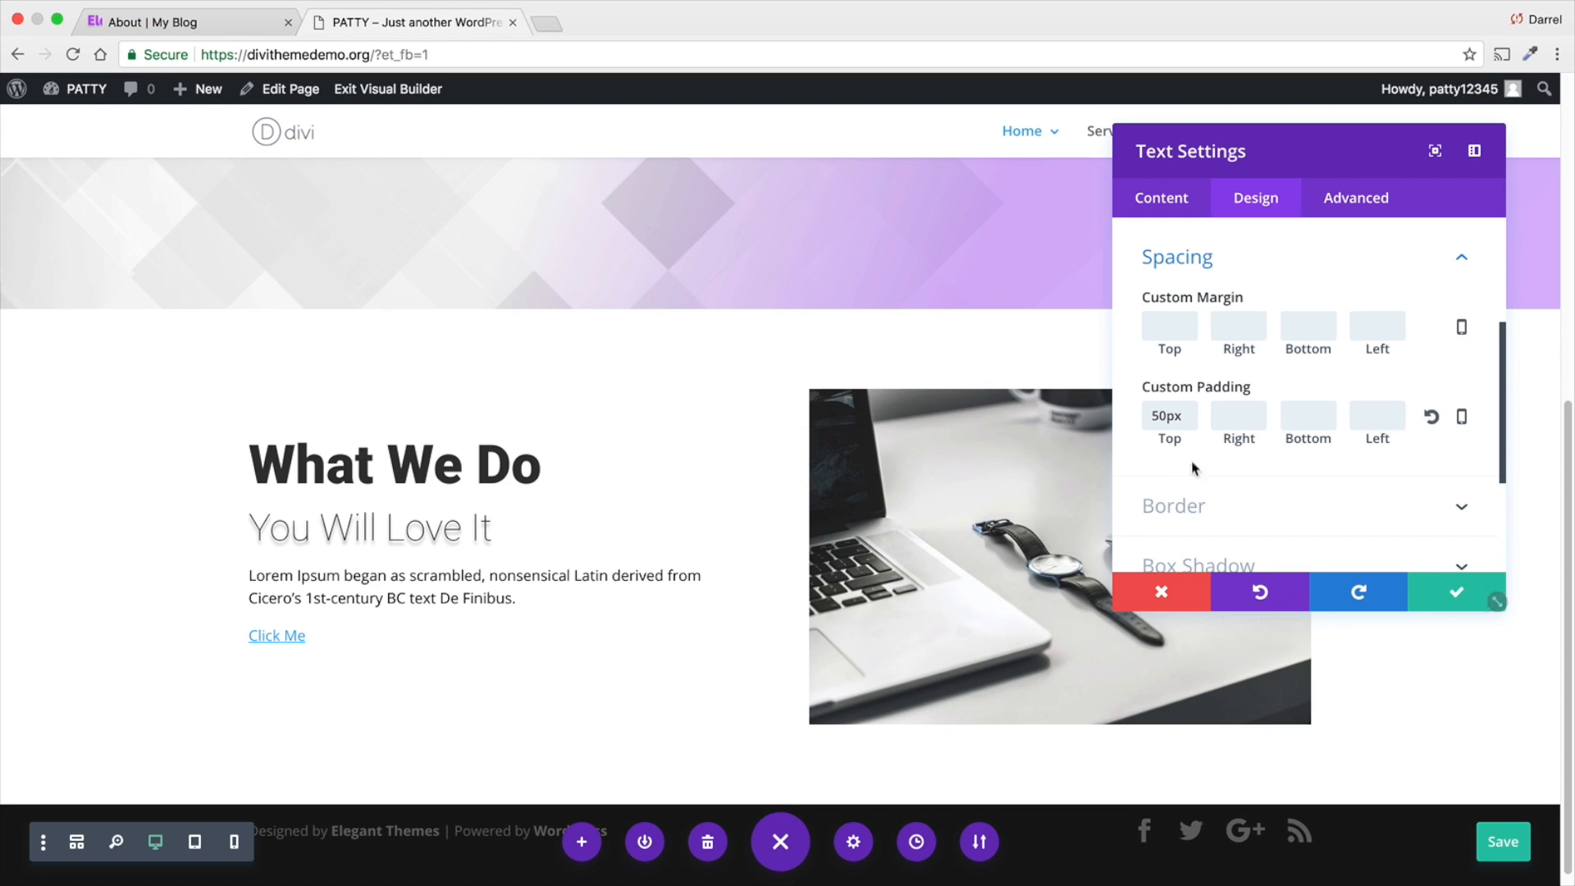
- Try top paddings of 100px and 300px on the "What We Do" text module and view the effect
drag(1169, 416, 1066, 418)
text(100)
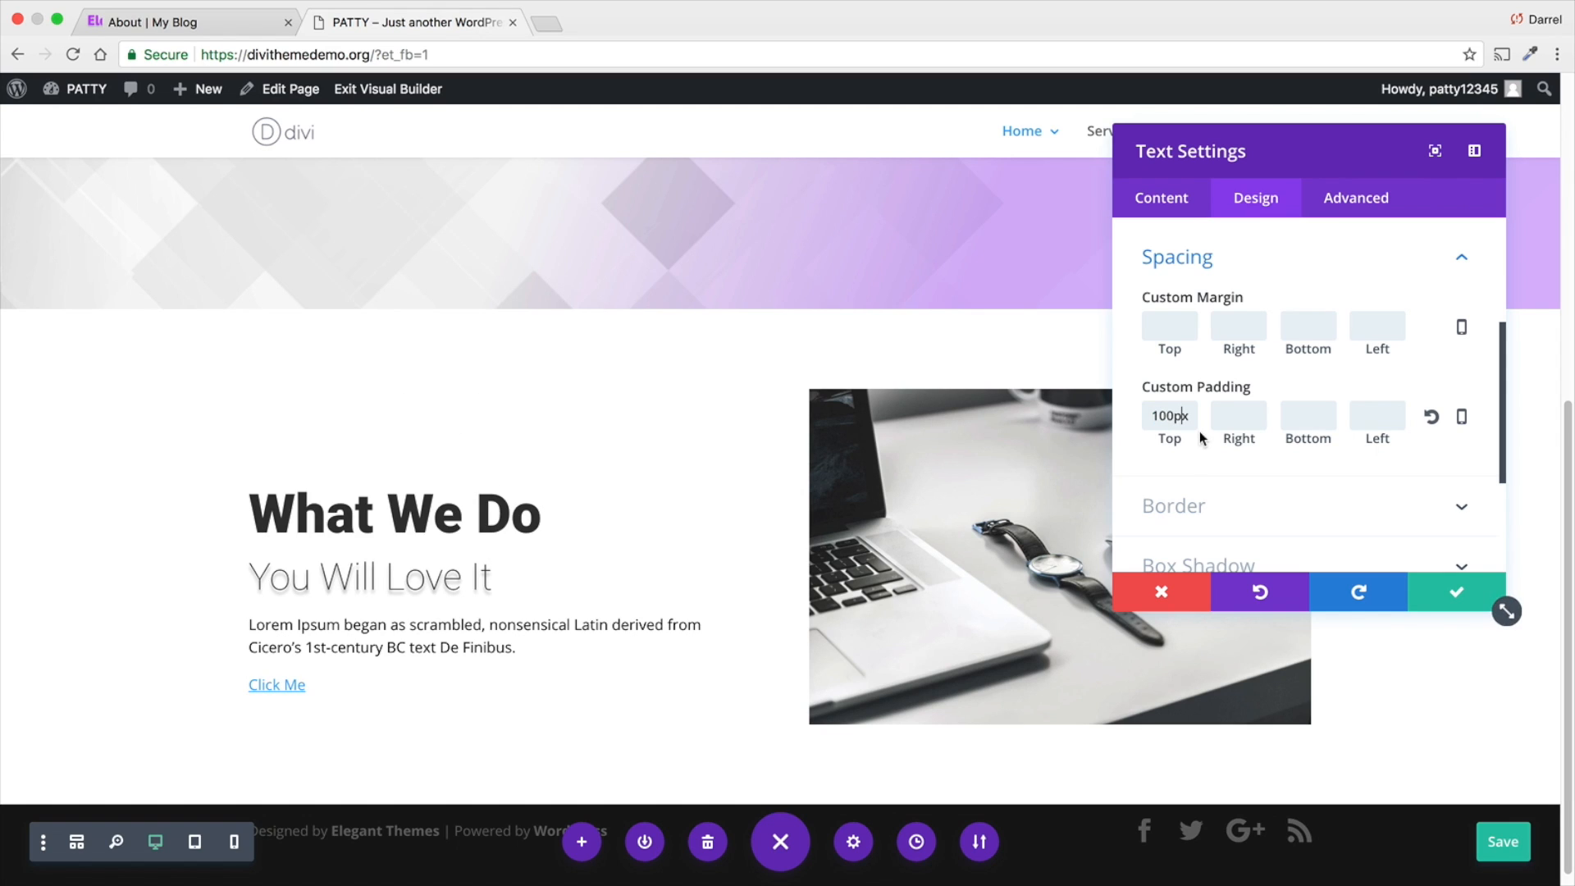
double_click(1192, 417)
text(300)
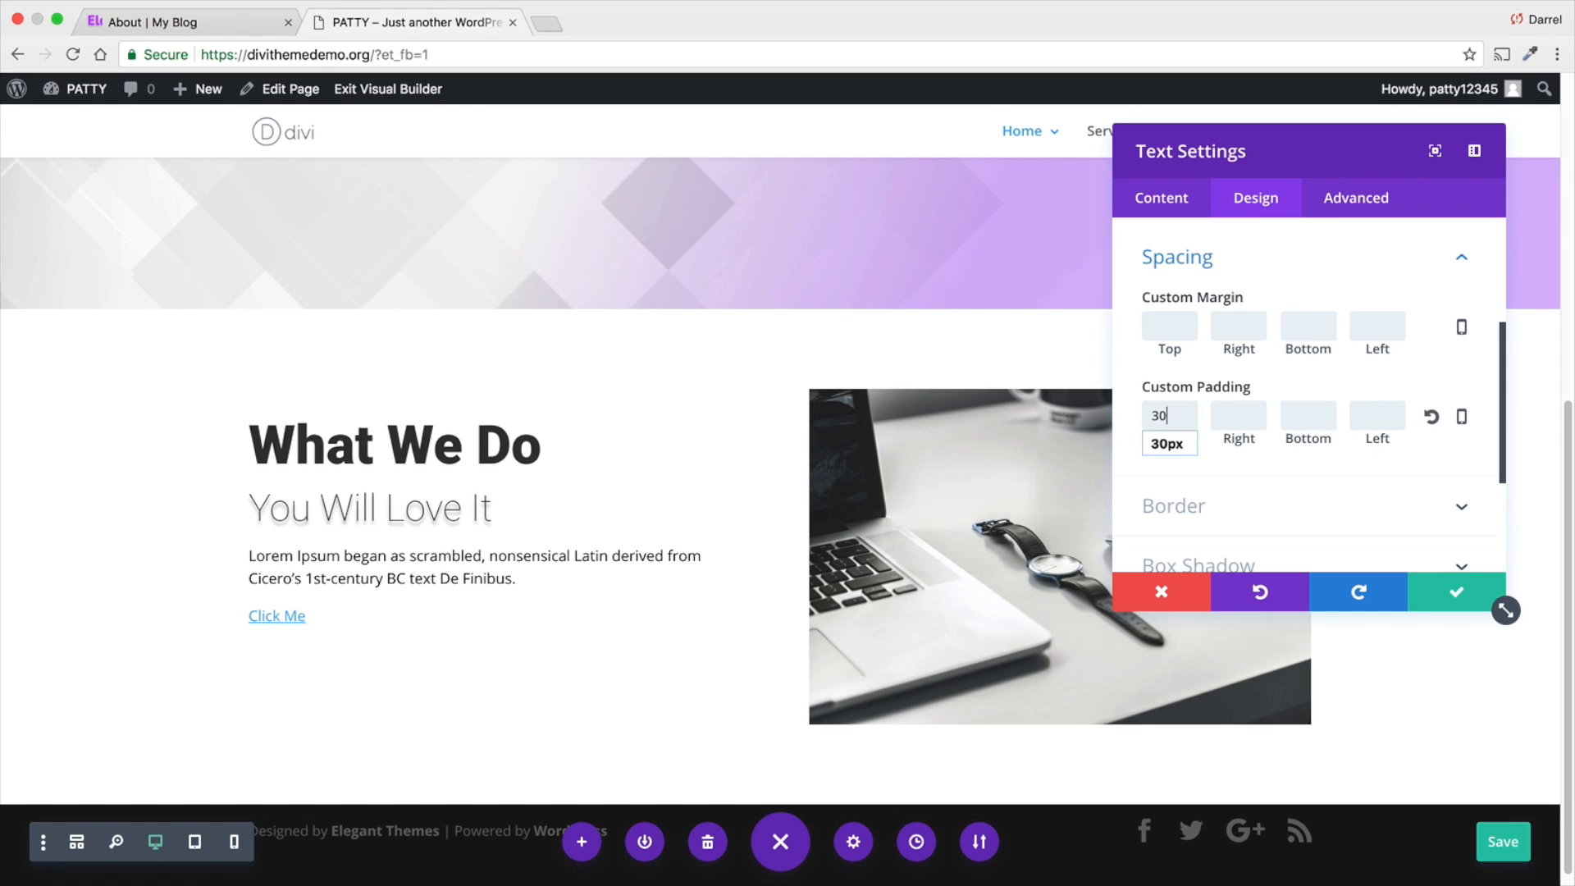
scroll(785, 489, down, 2)
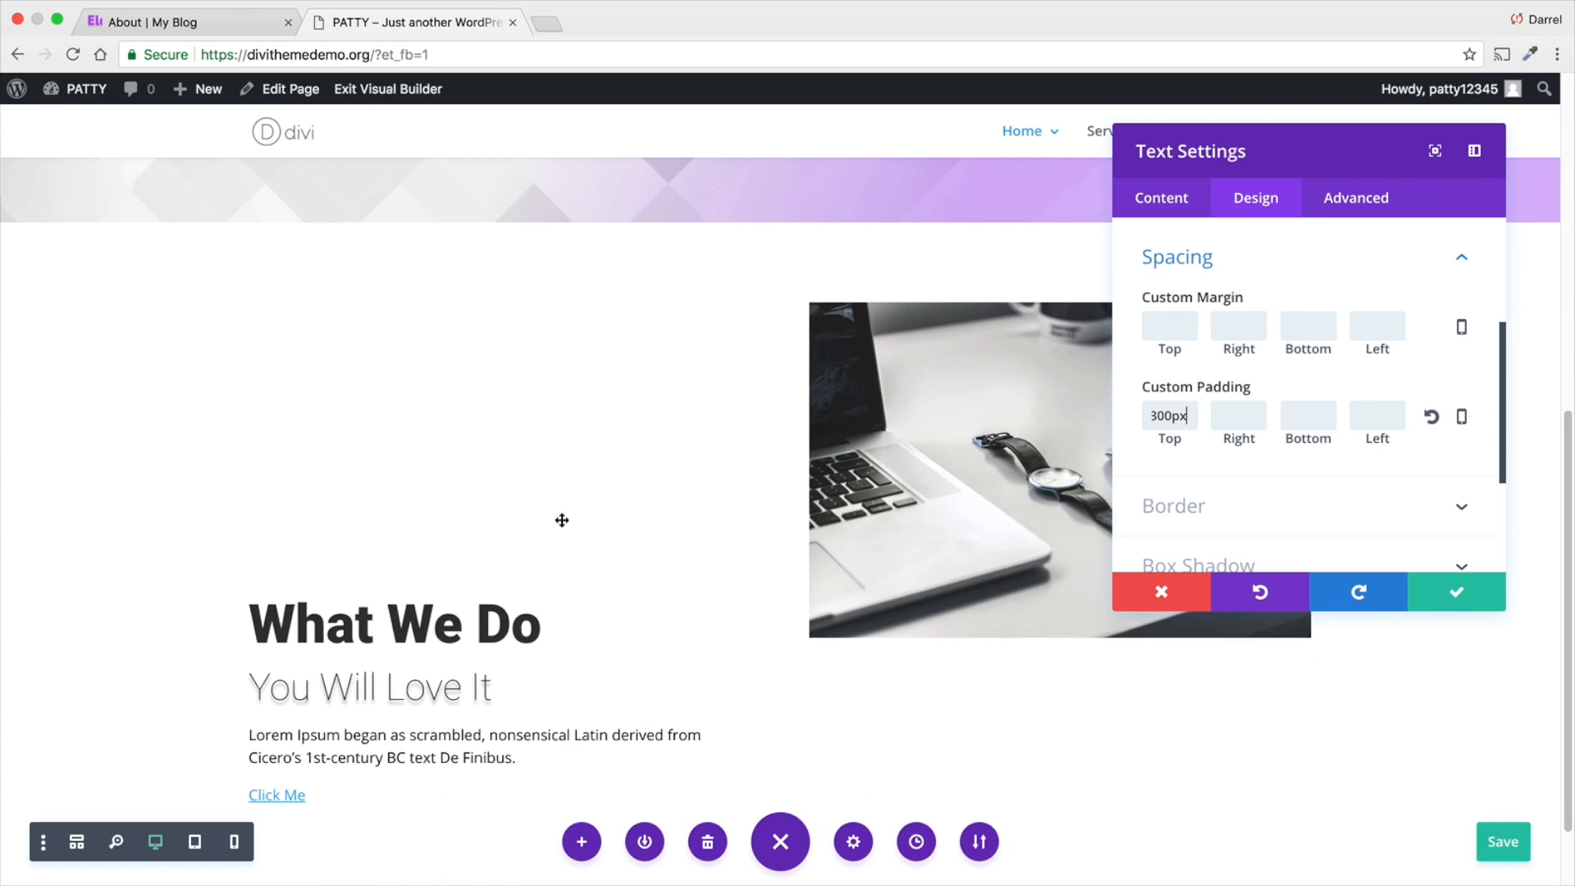
scroll(564, 521, up, 1)
- Set the "What We Do" text module's top custom padding to 75px and save the module
double_click(1172, 419)
key(BackSpace)
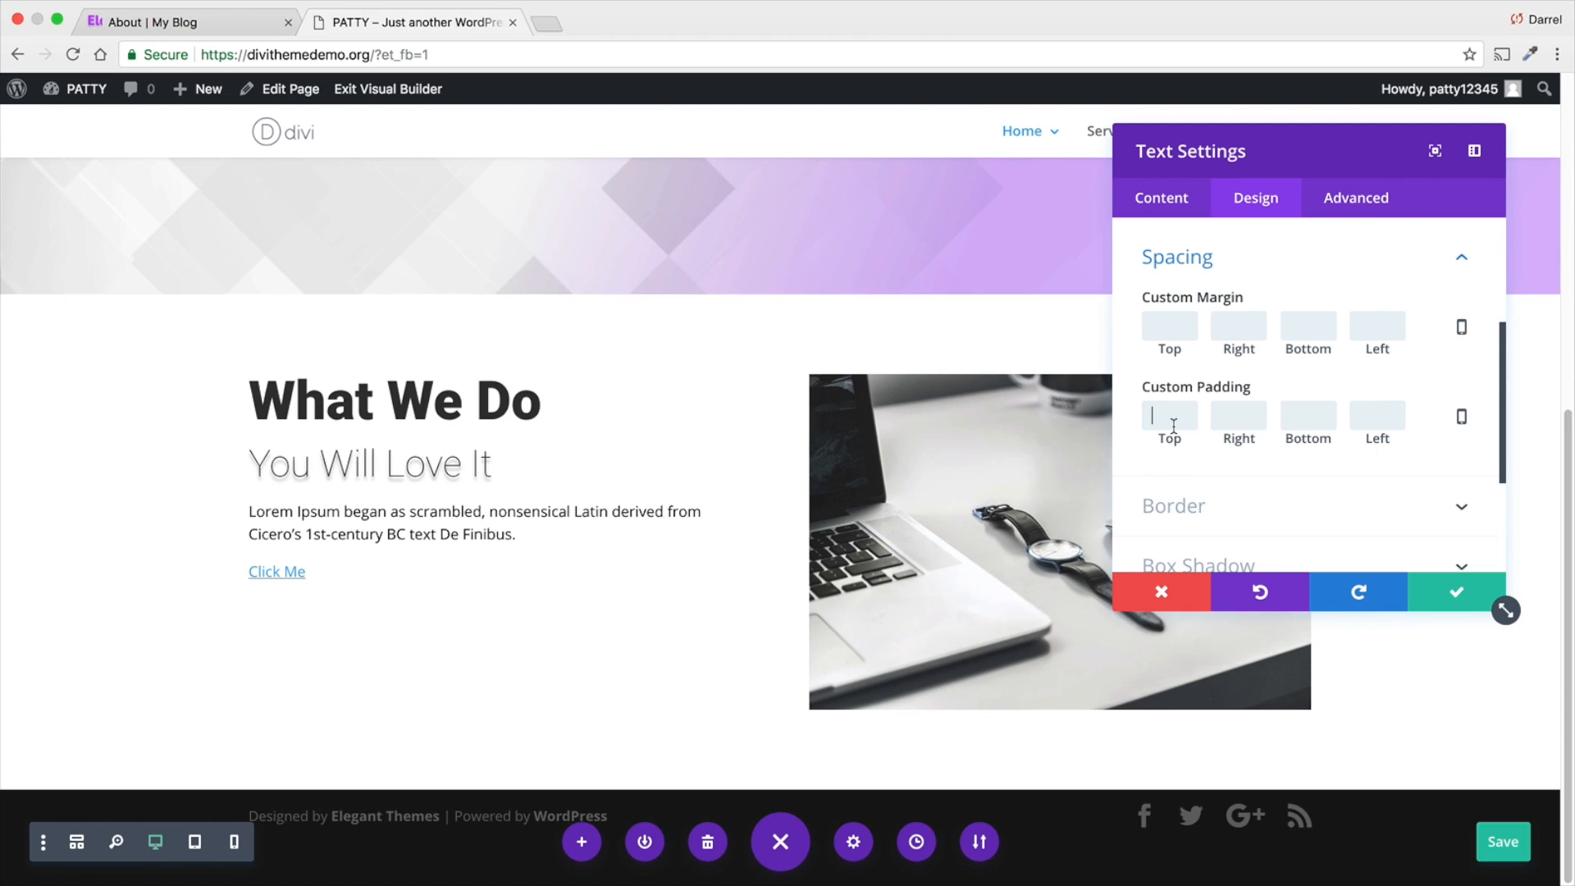
text(75px)
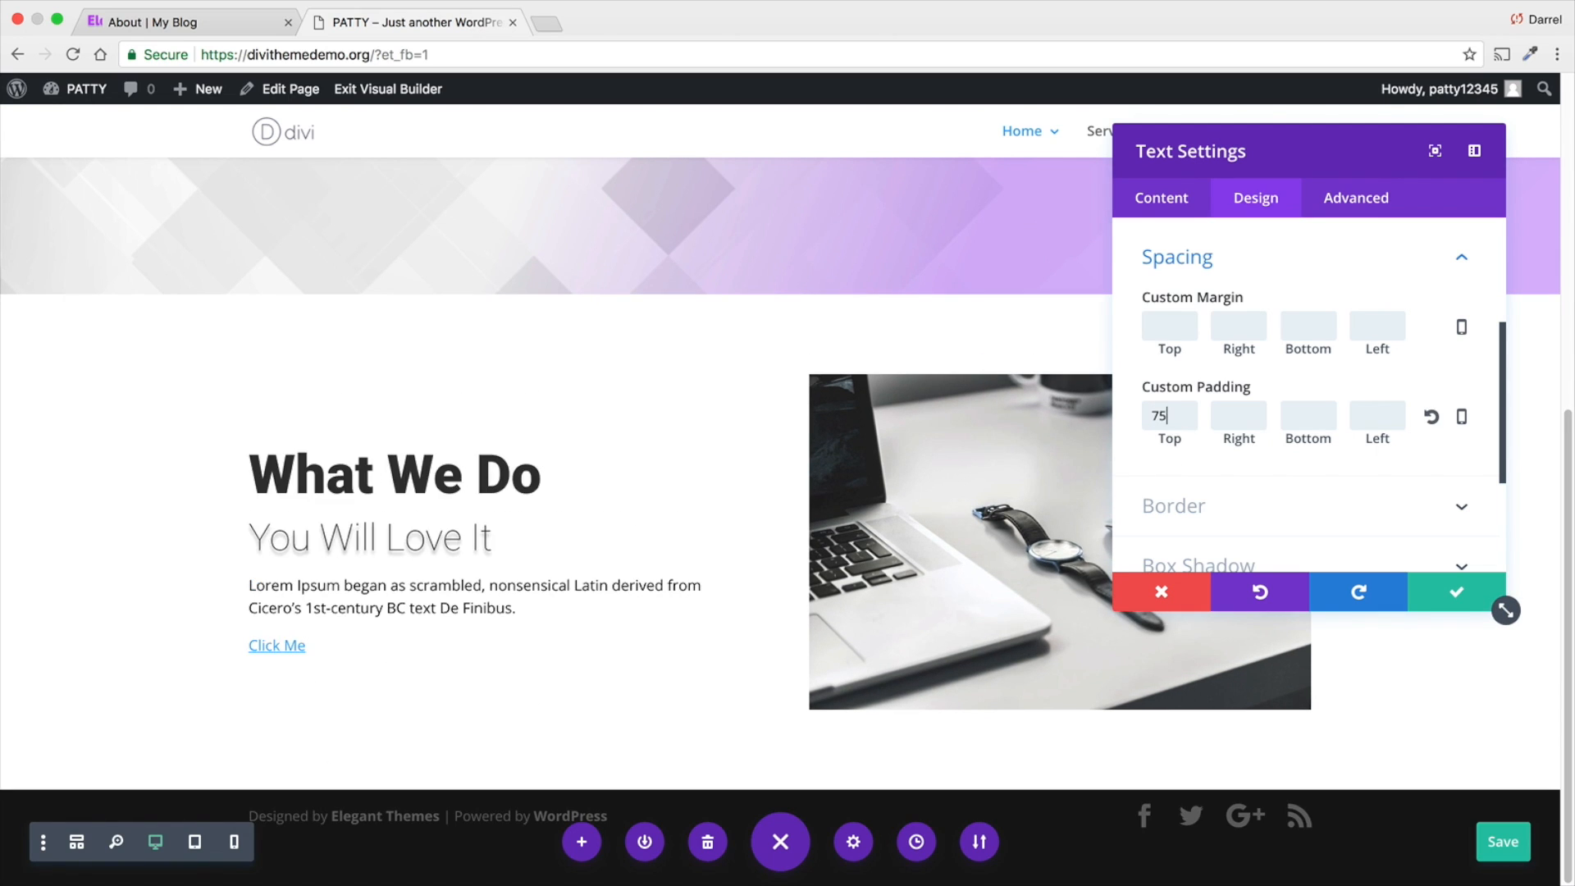
click(1435, 594)
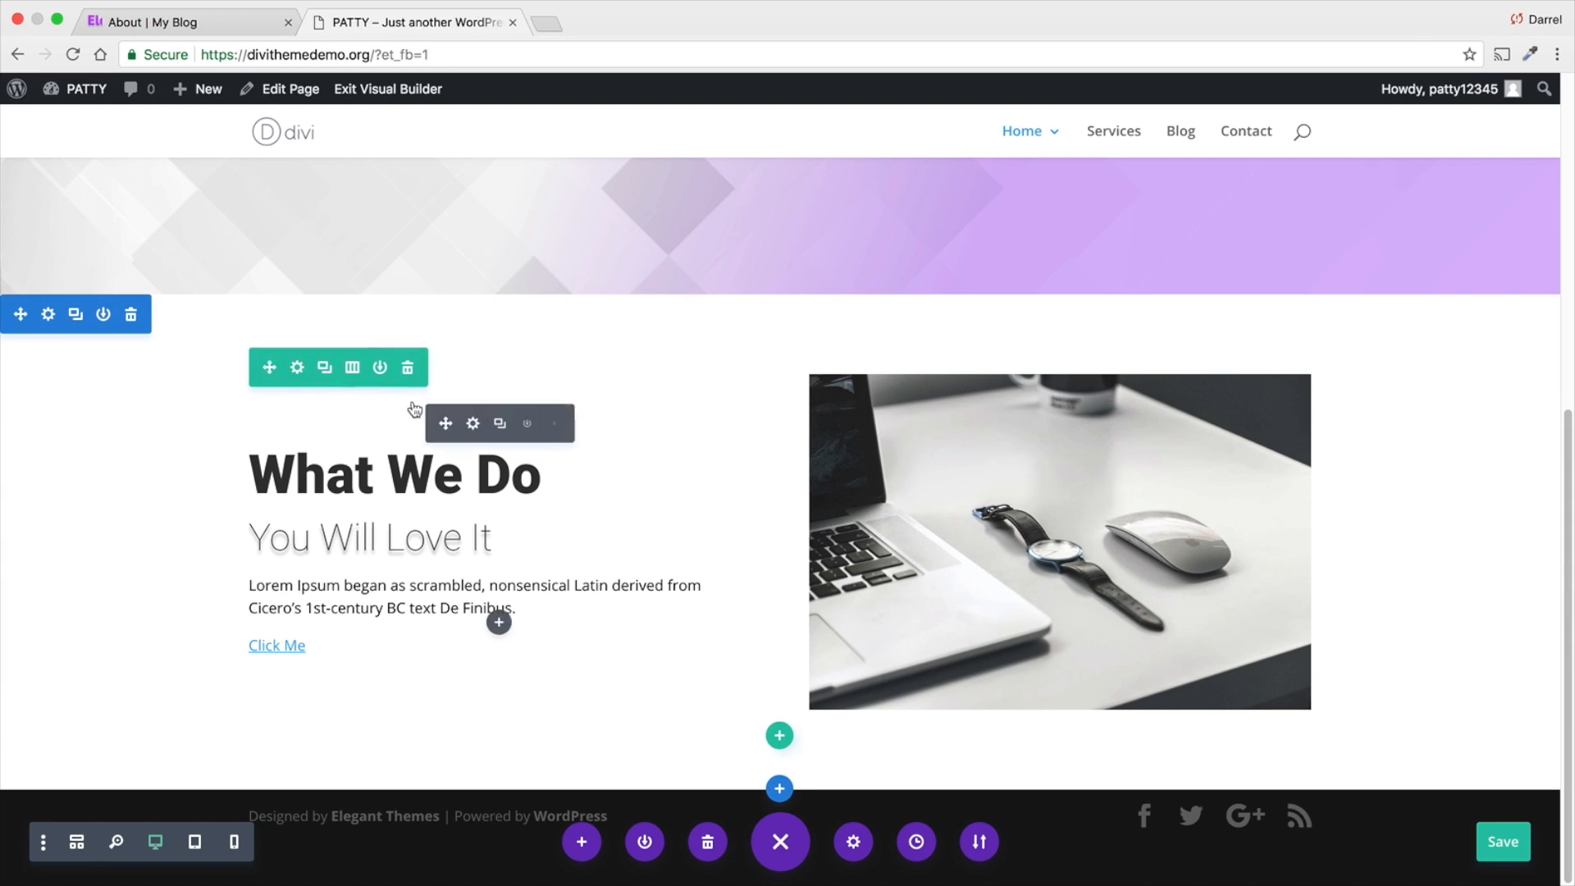
- Open the "What We Do" section's spacing settings and enter a custom padding of 9 for top, right, bottom and left
click(49, 317)
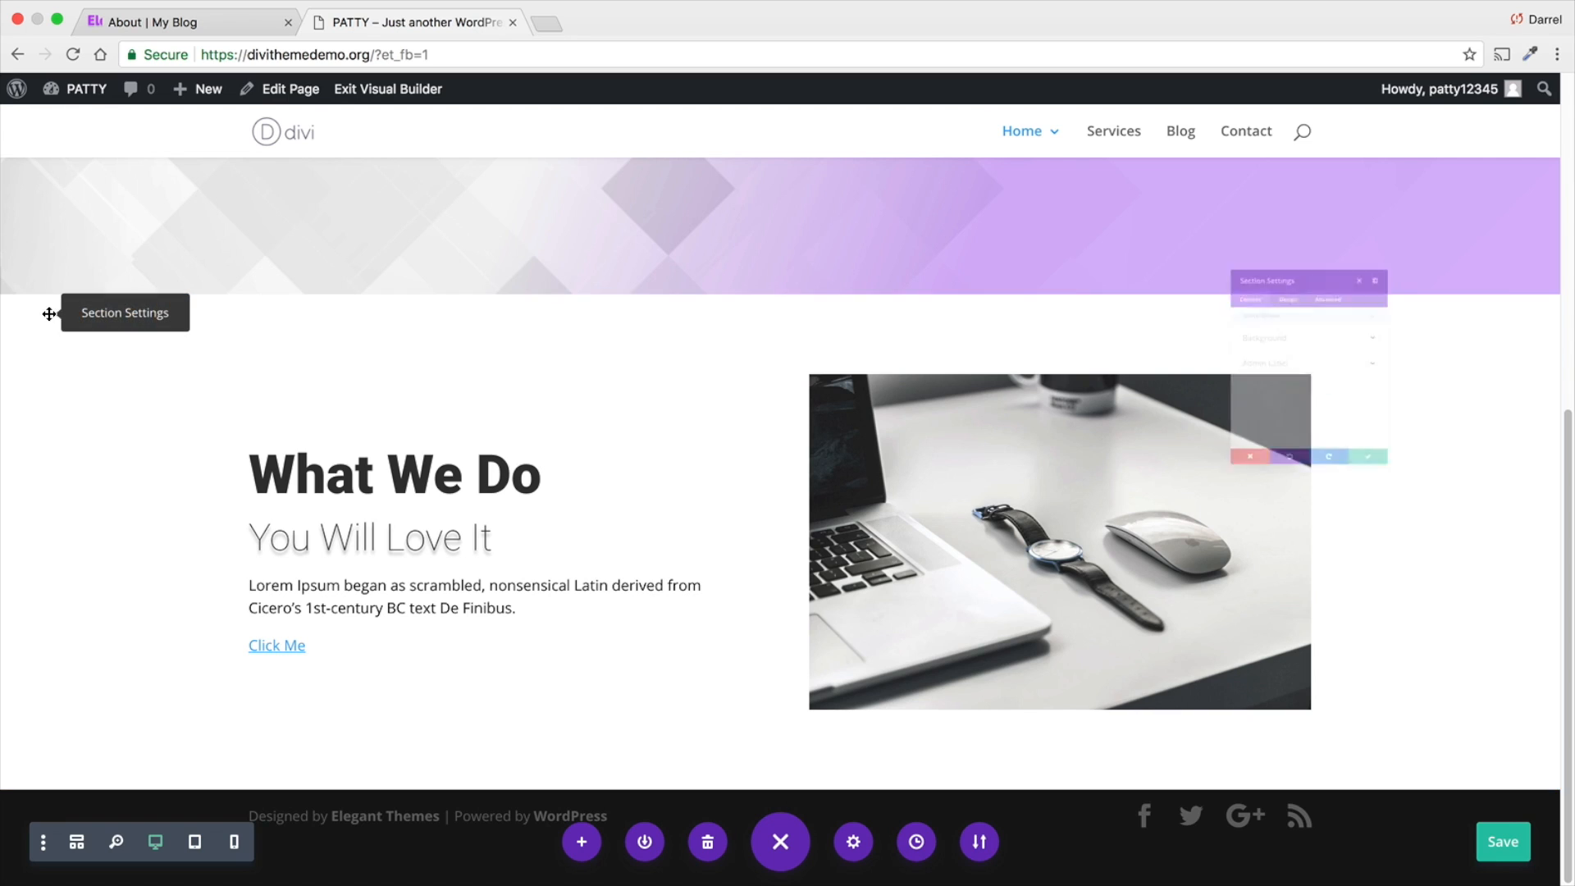
click(1256, 204)
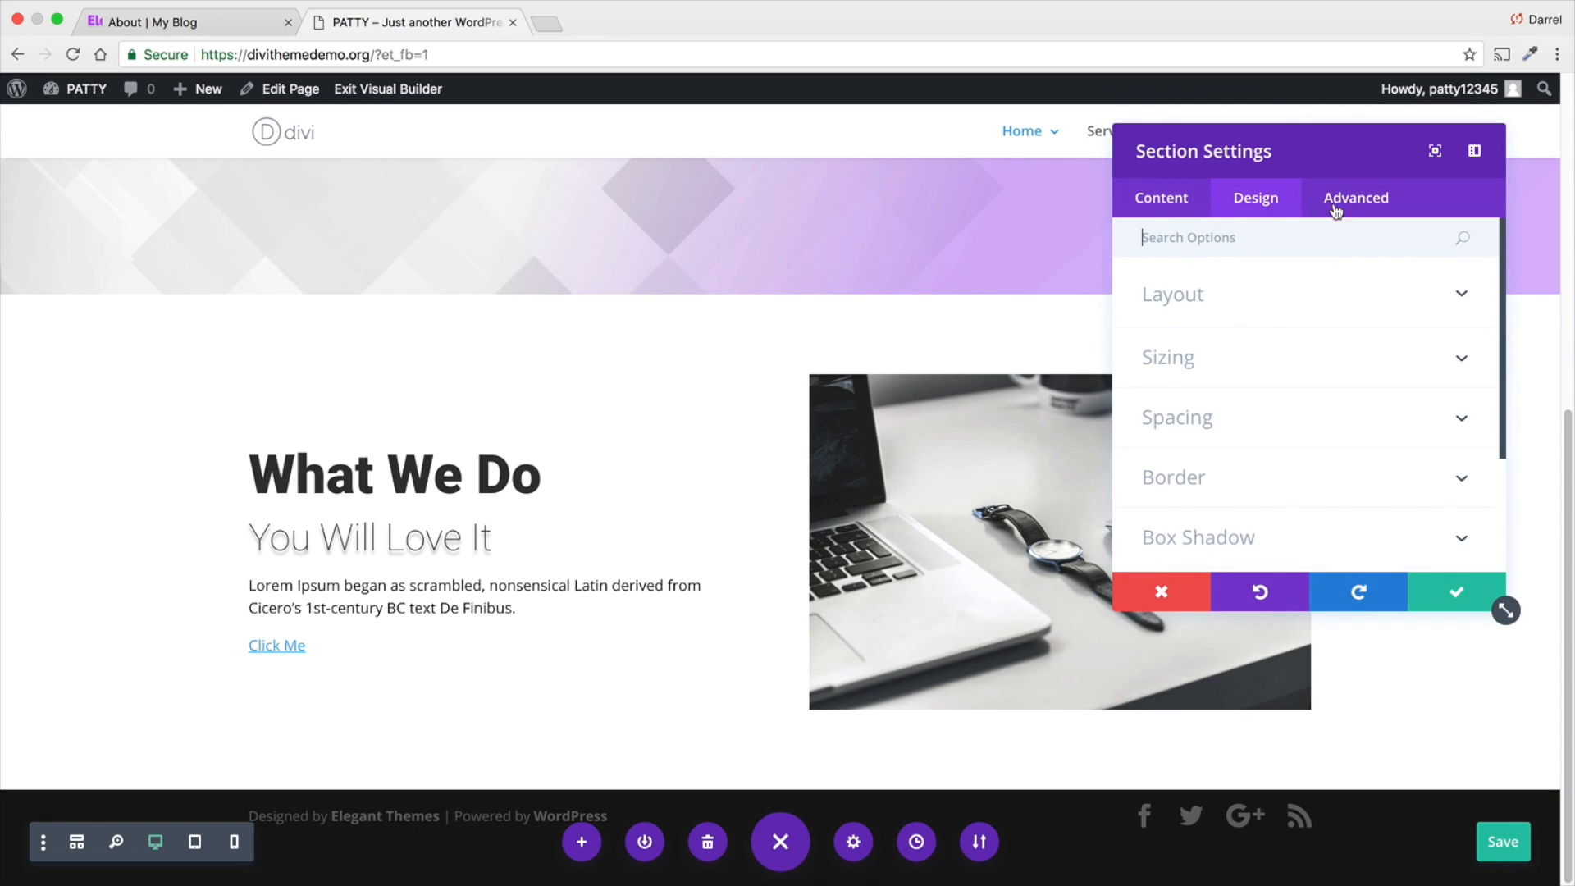
click(1316, 426)
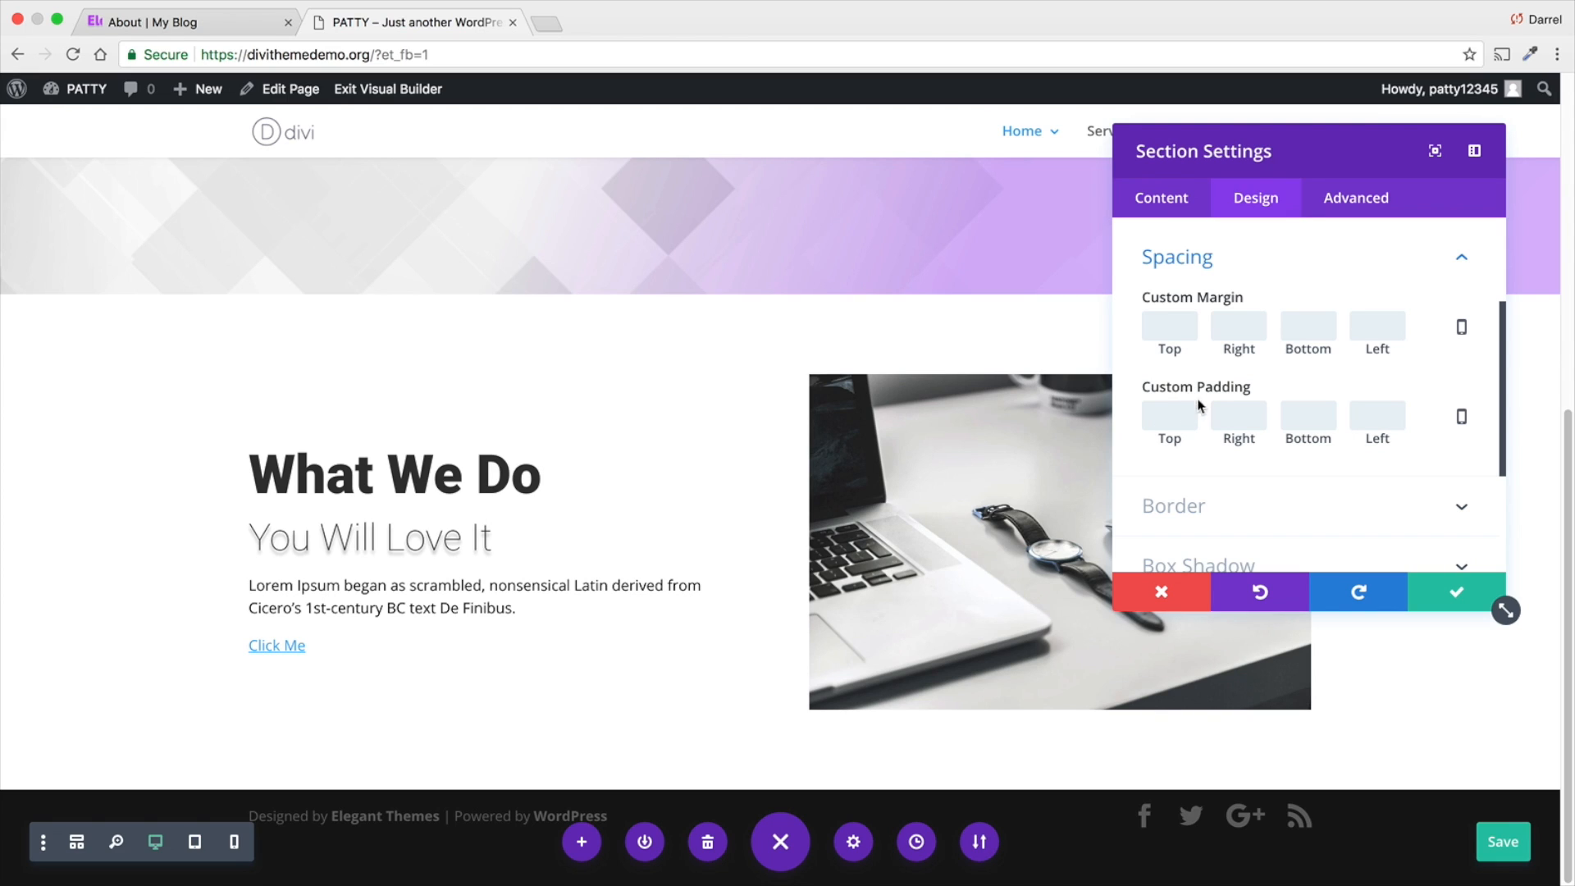
text(9)
click(1239, 416)
text(9)
click(1308, 416)
text(9)
click(1378, 416)
text(9)
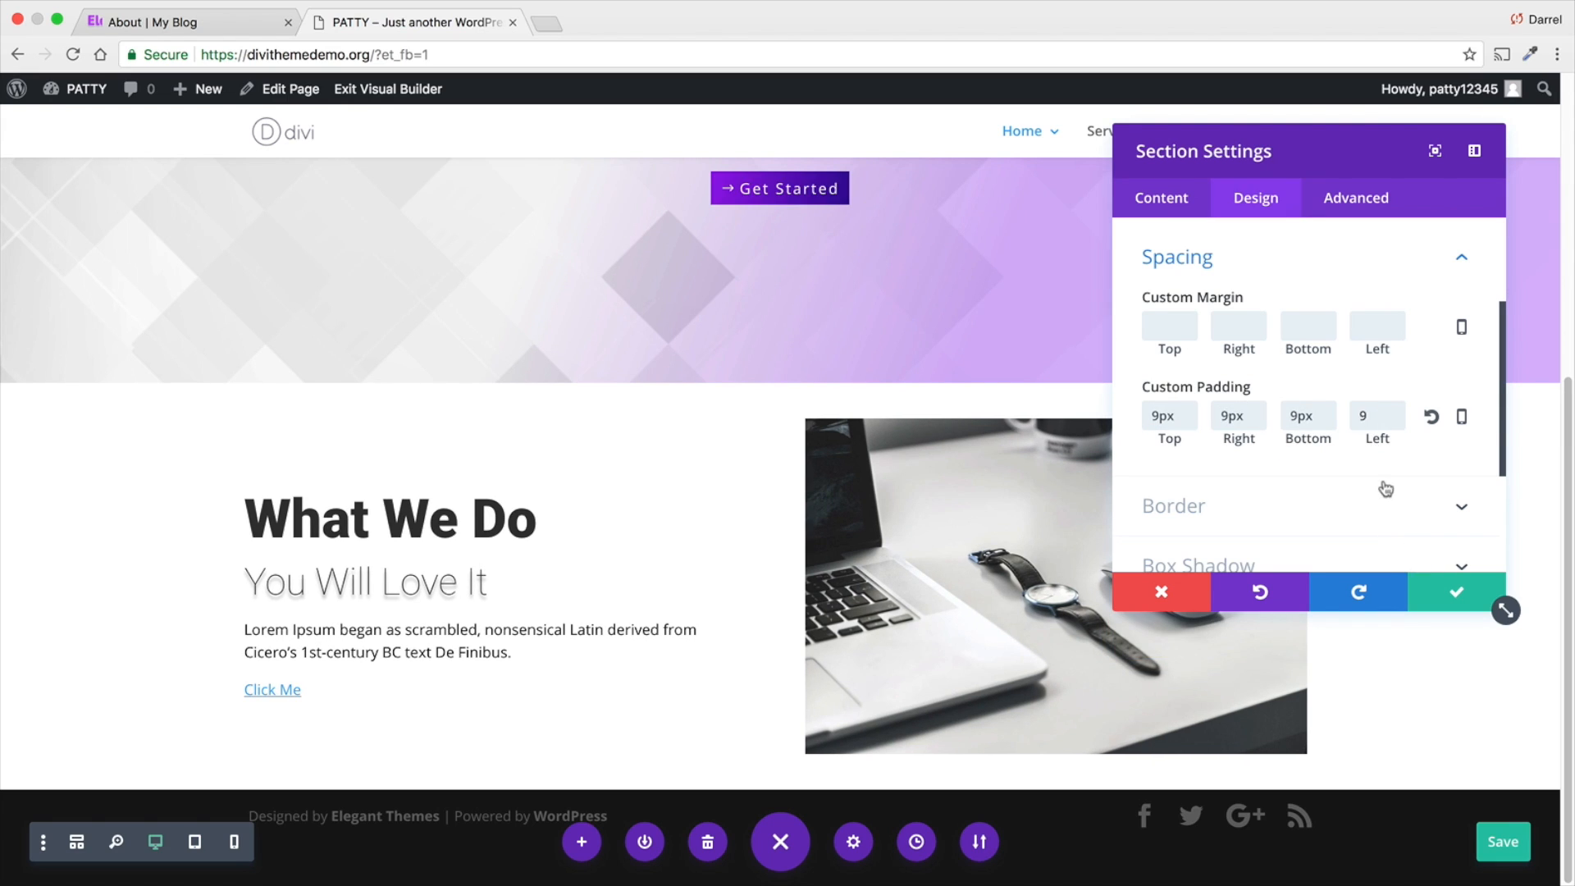
- Set the "What We Do" section's custom padding to 0px for top, right, bottom and left, and save the section settings
key(BackSpace)
double_click(1163, 416)
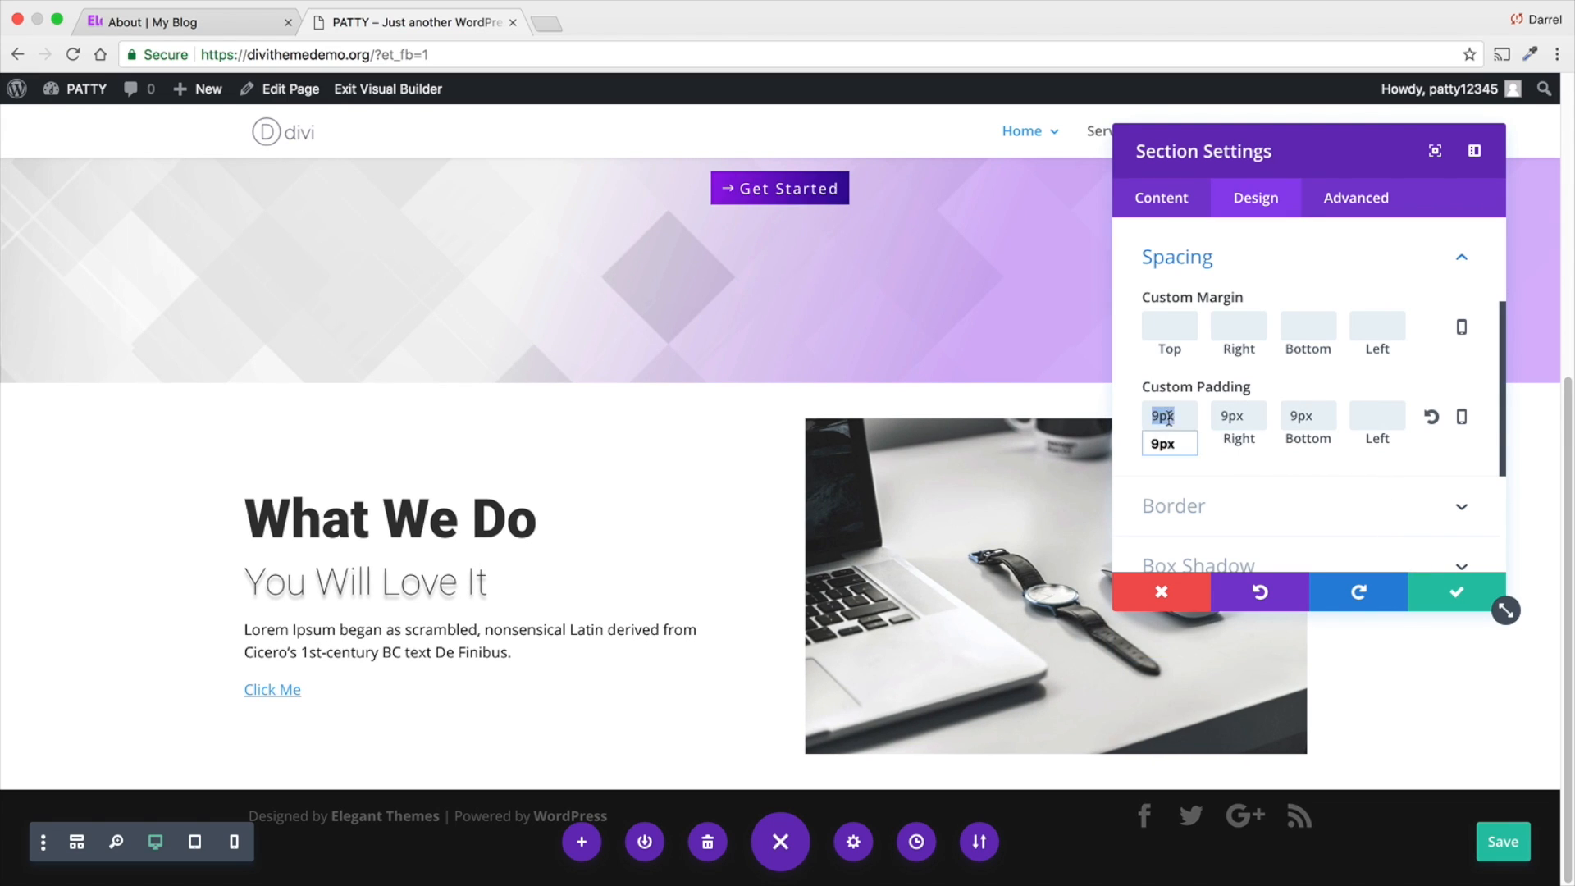
text(0)
double_click(1233, 416)
text(0)
double_click(1333, 422)
text(0)
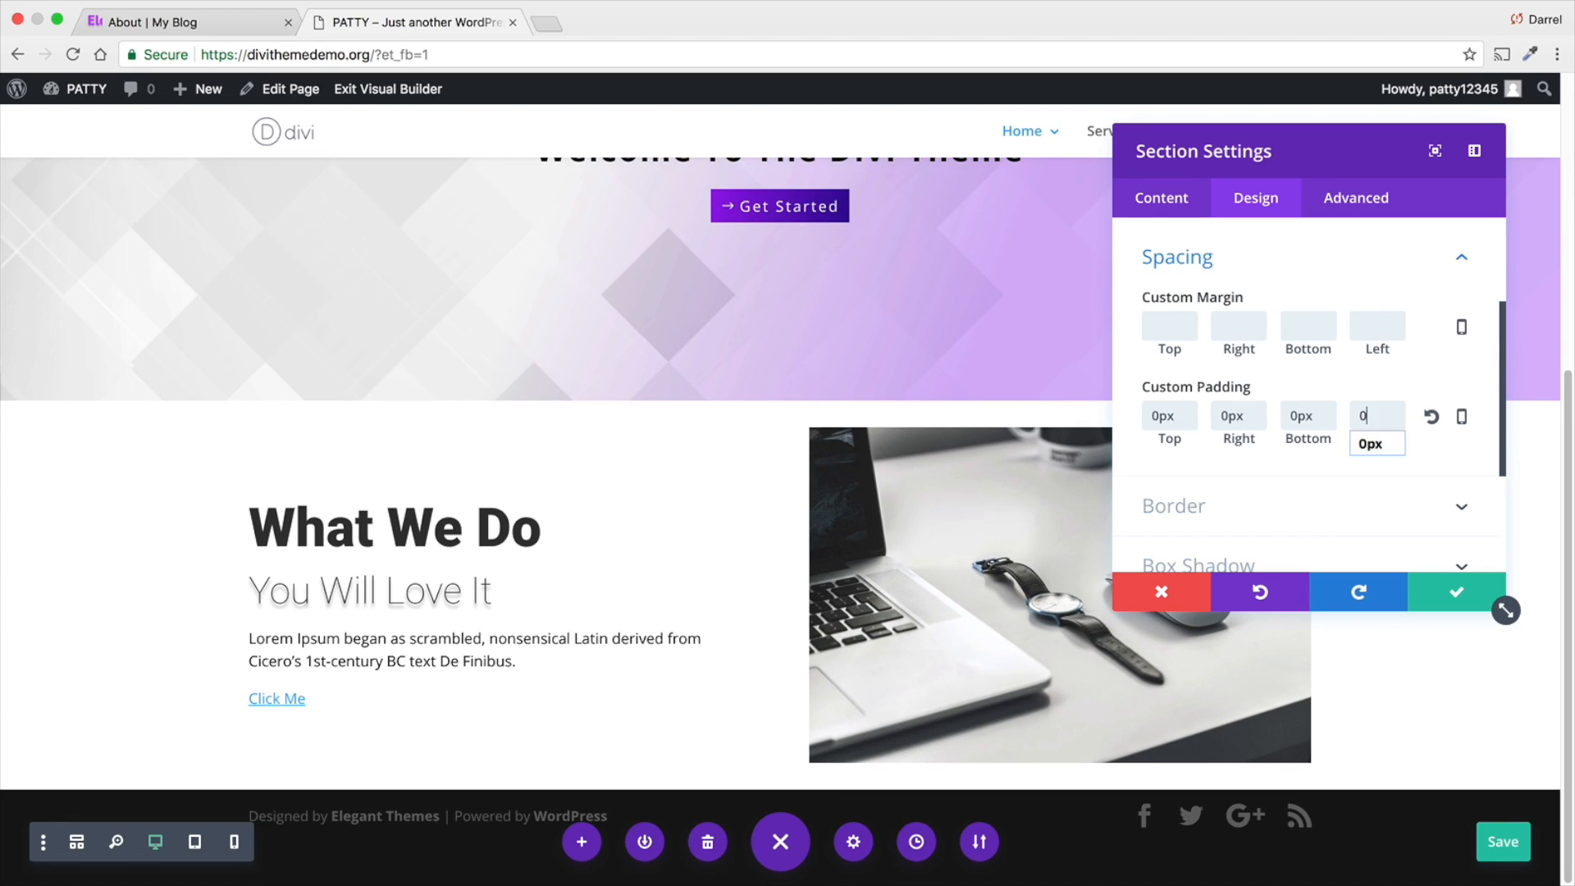
click(1457, 592)
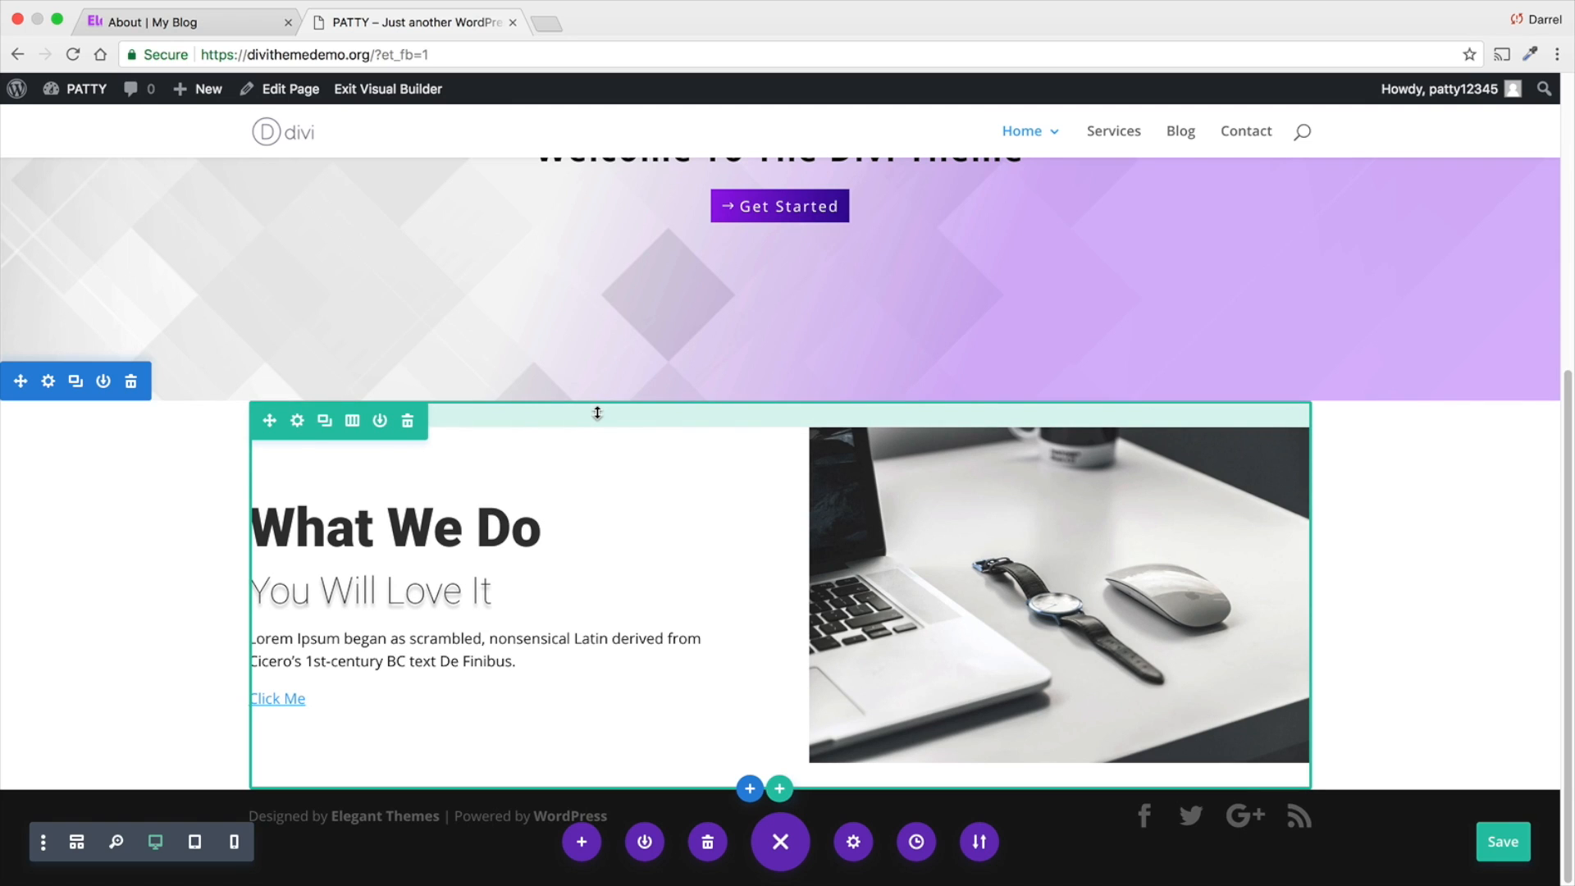
- Reduce the top and bottom padding of the "What We Do" row to 0px directly on the page
drag(595, 416, 594, 380)
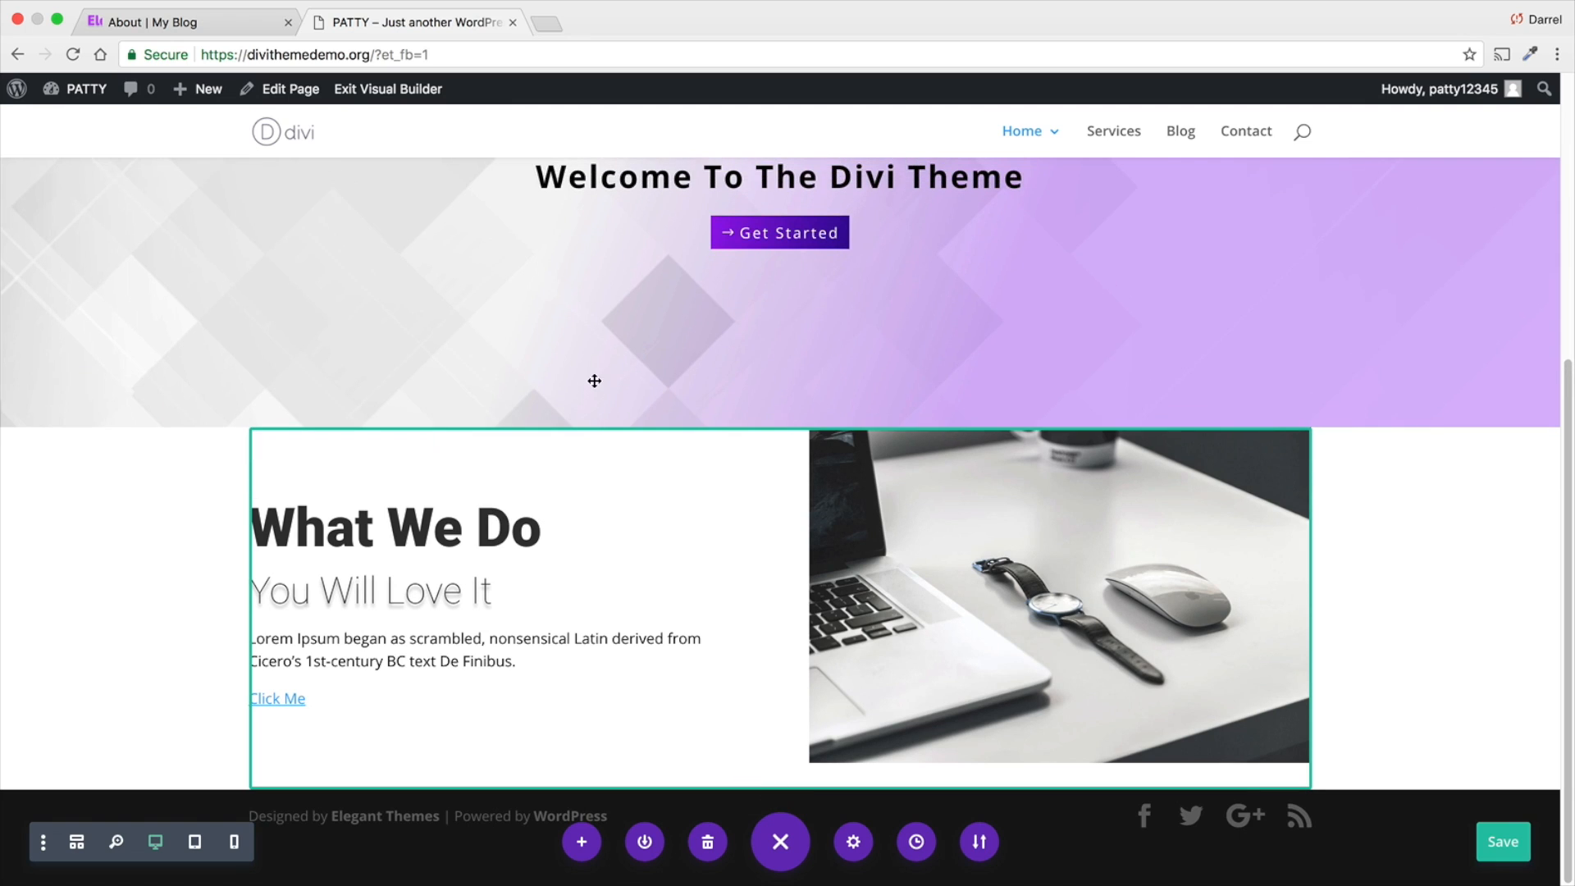
drag(602, 781, 602, 707)
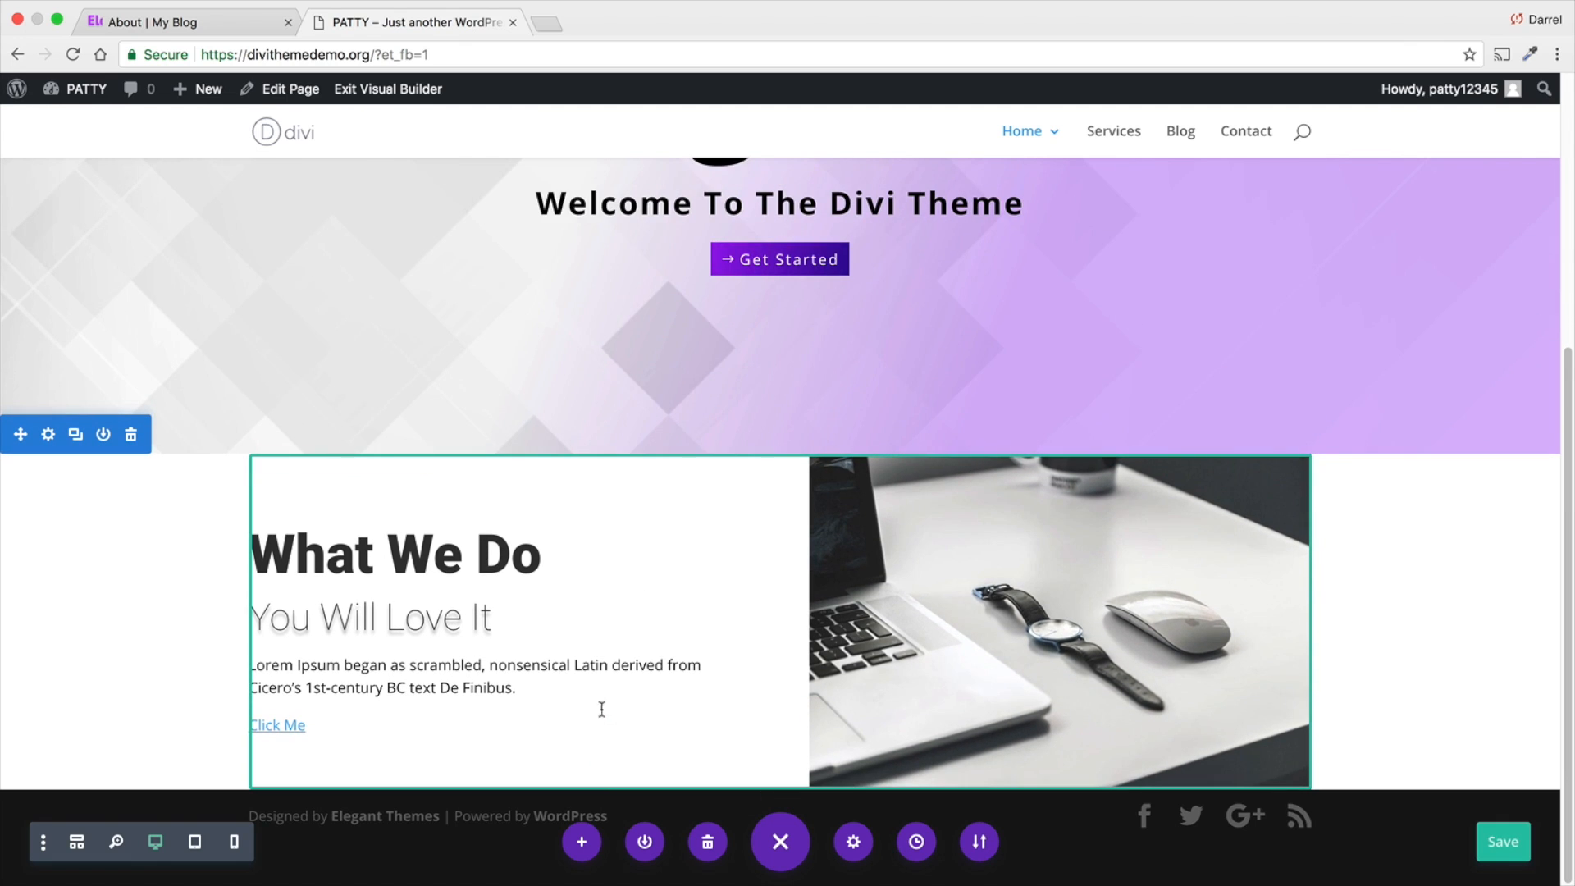
click(255, 594)
click(150, 629)
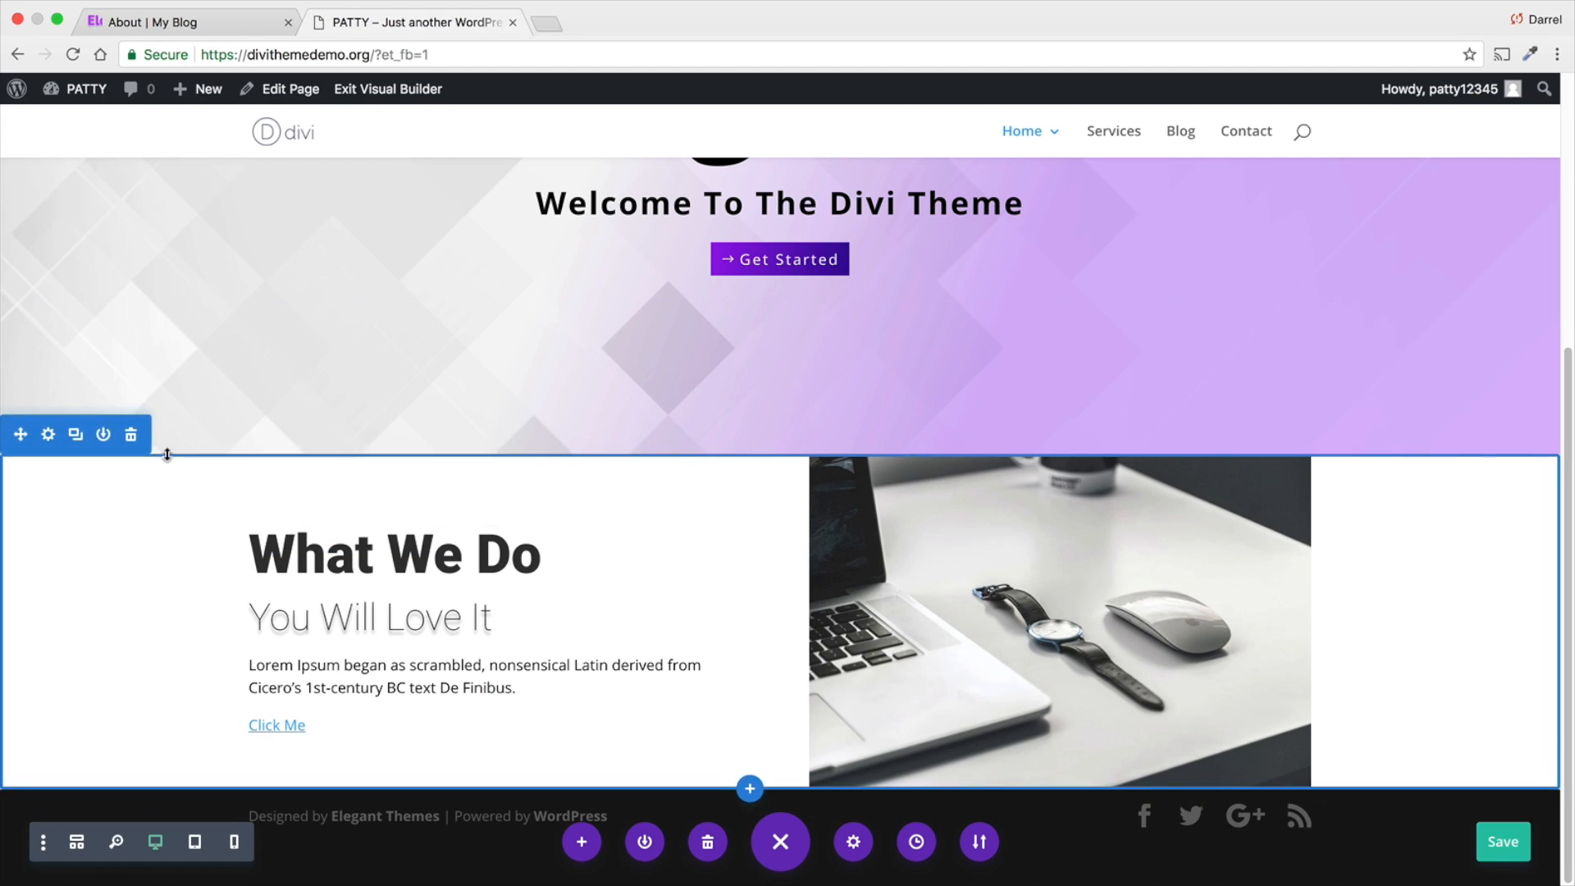
drag(168, 464, 165, 362)
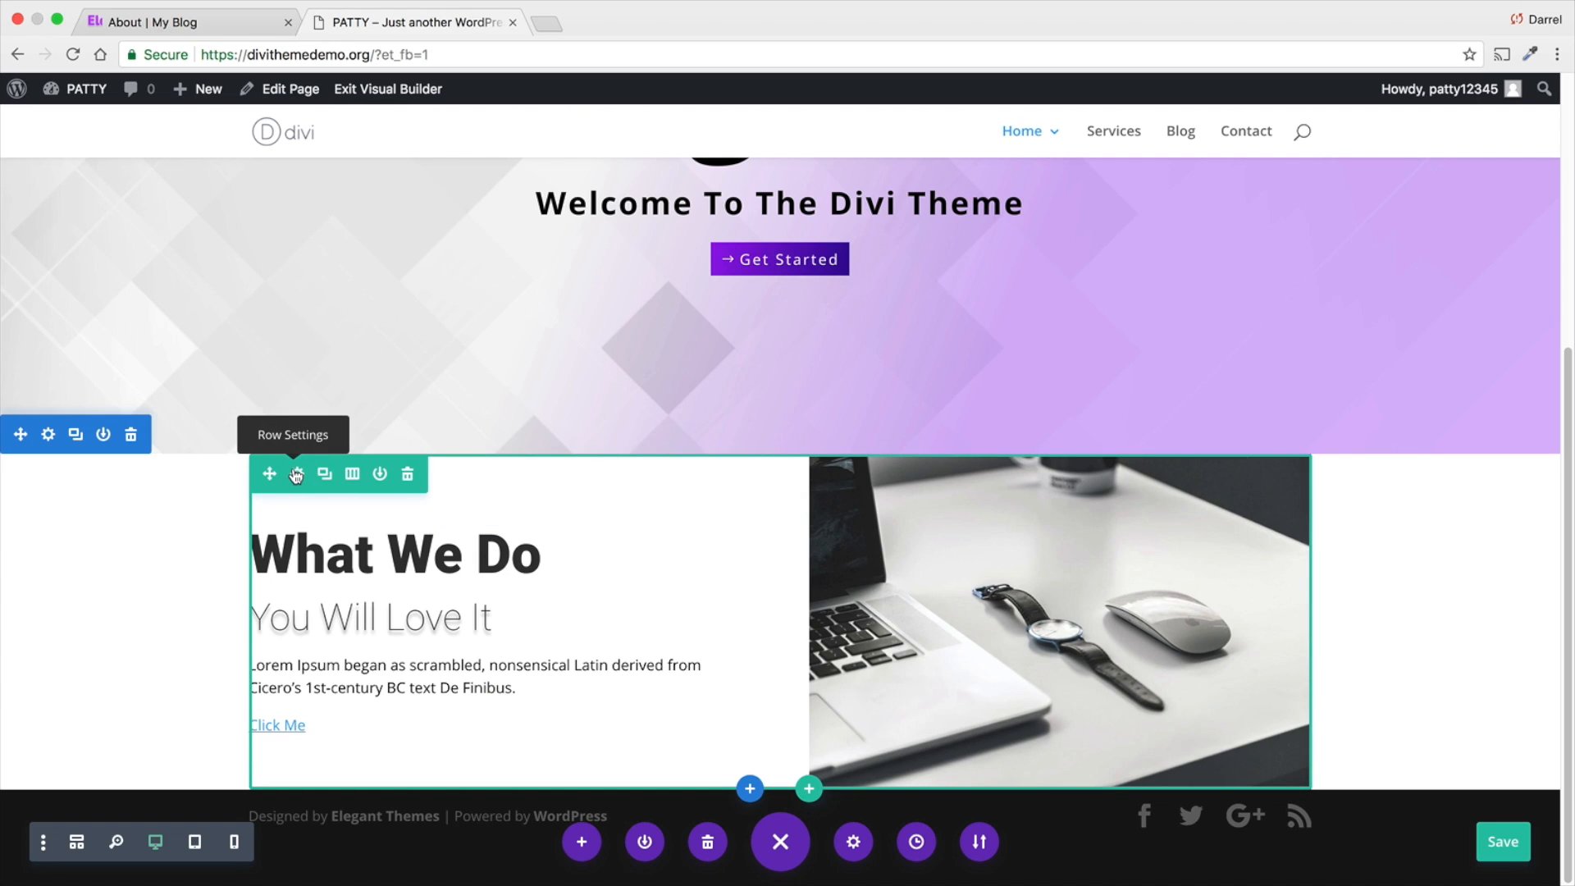
- Open the "What We Do" row's design settings and make the row fullwidth
click(296, 476)
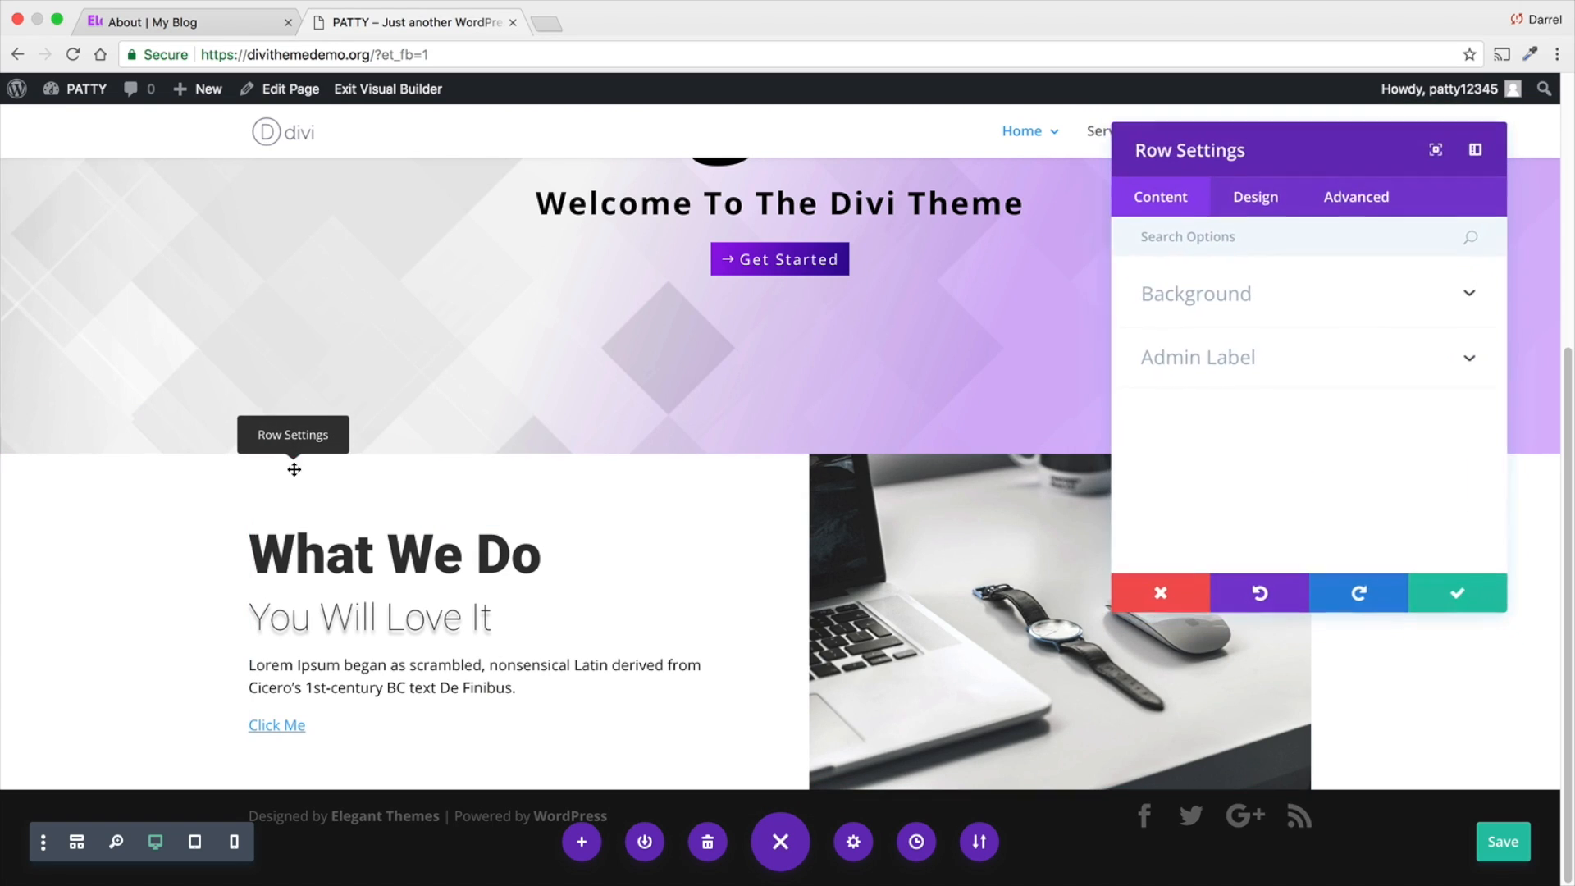
click(1271, 201)
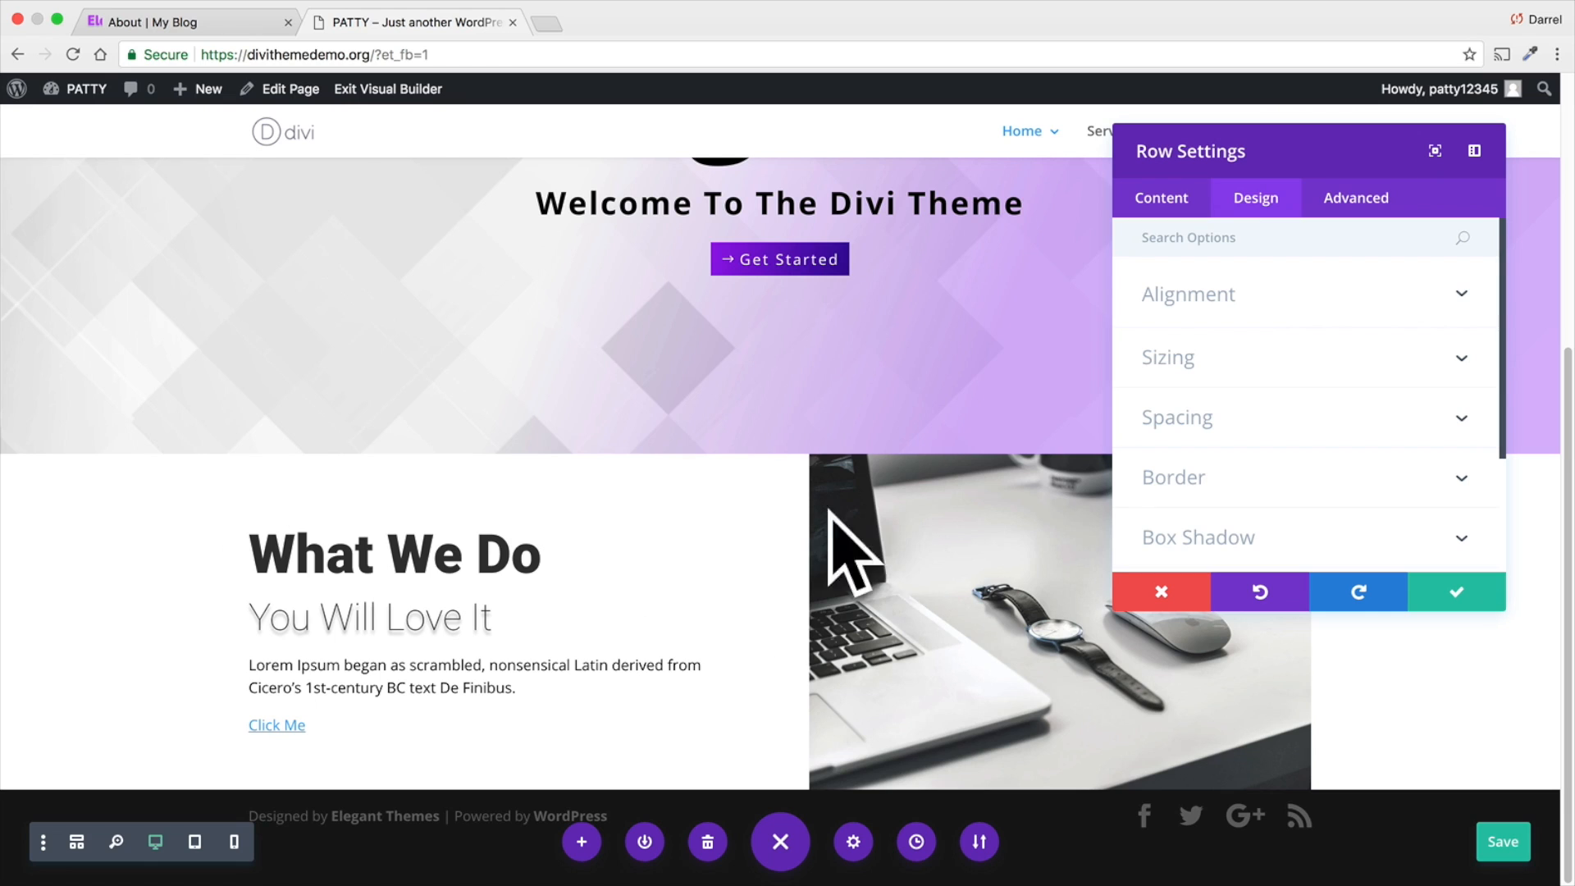
click(1219, 414)
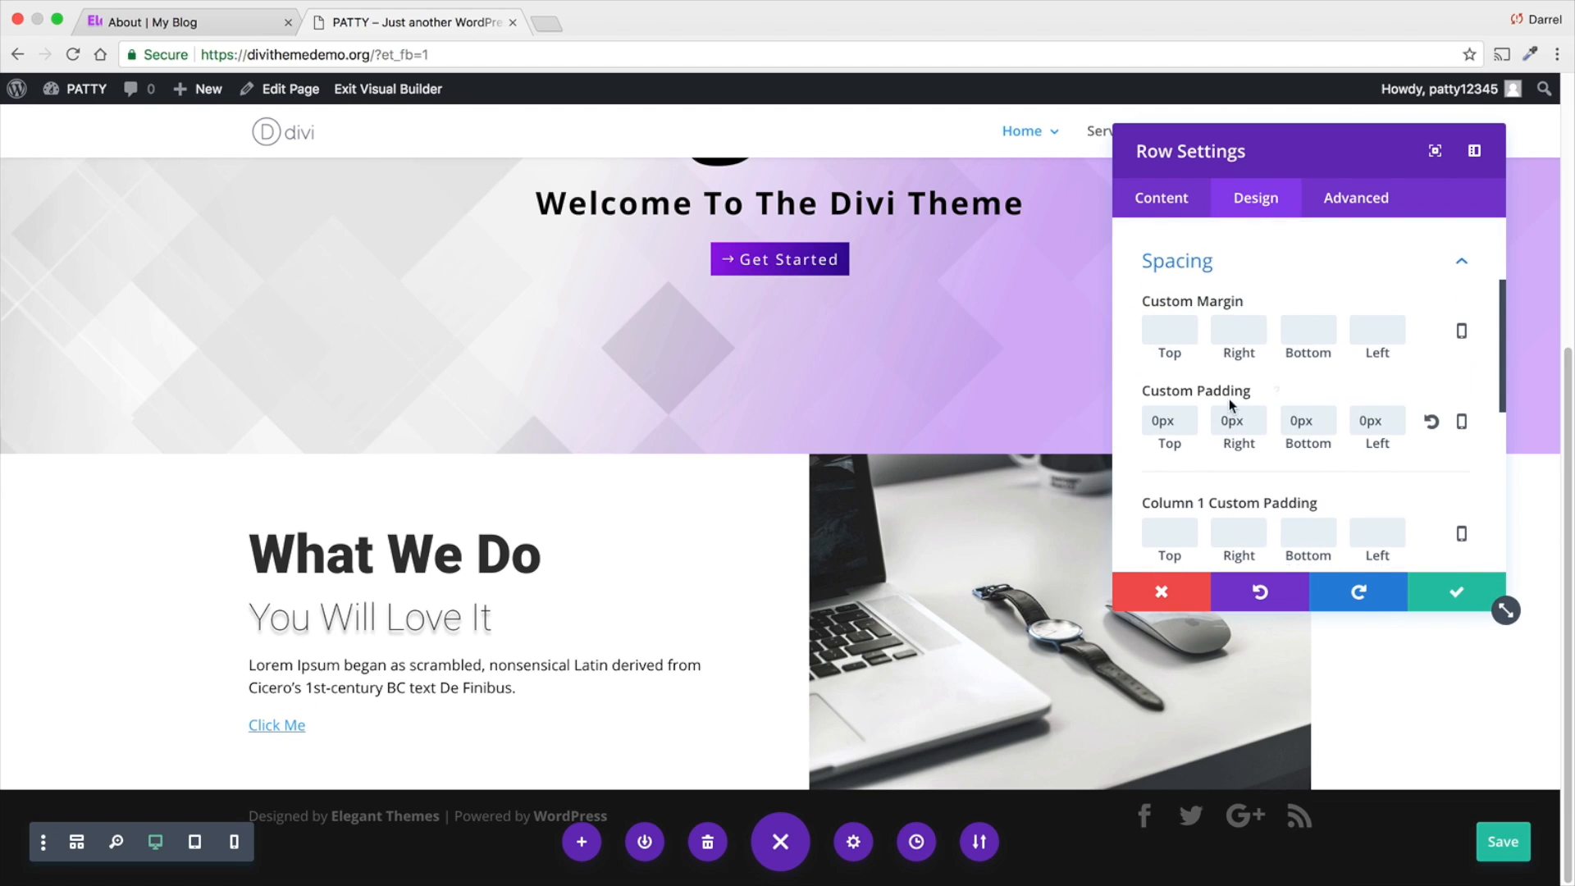
scroll(1234, 296, up, 1)
click(1238, 260)
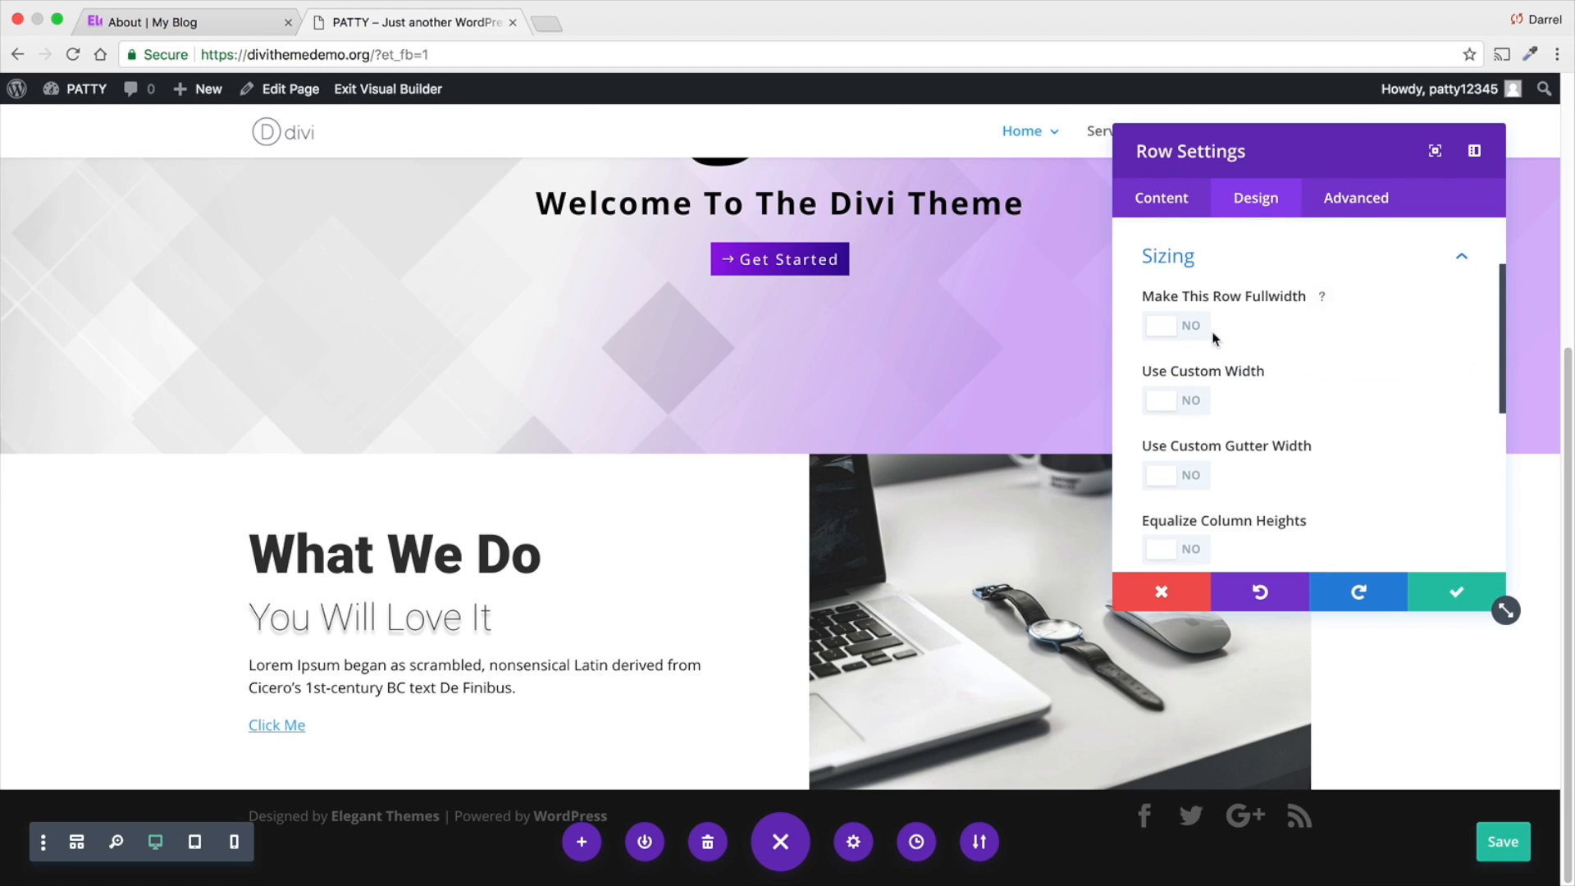
click(1187, 330)
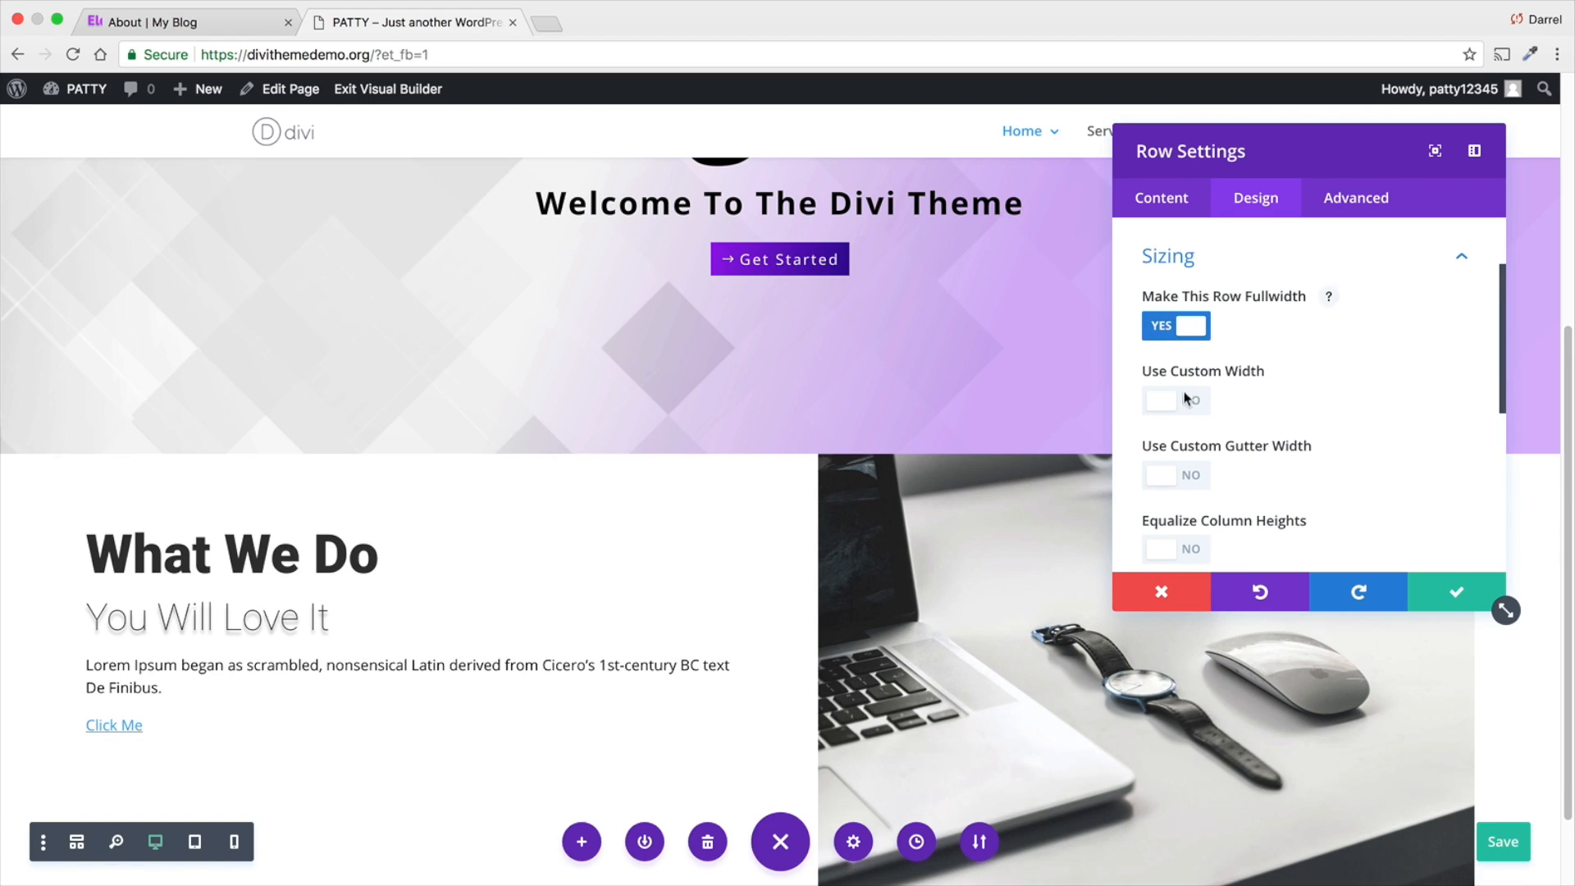
- Enable a custom gutter width of 1 and equalized column heights for the "What We Do" row, and save its settings
scroll(1026, 344, down, 1)
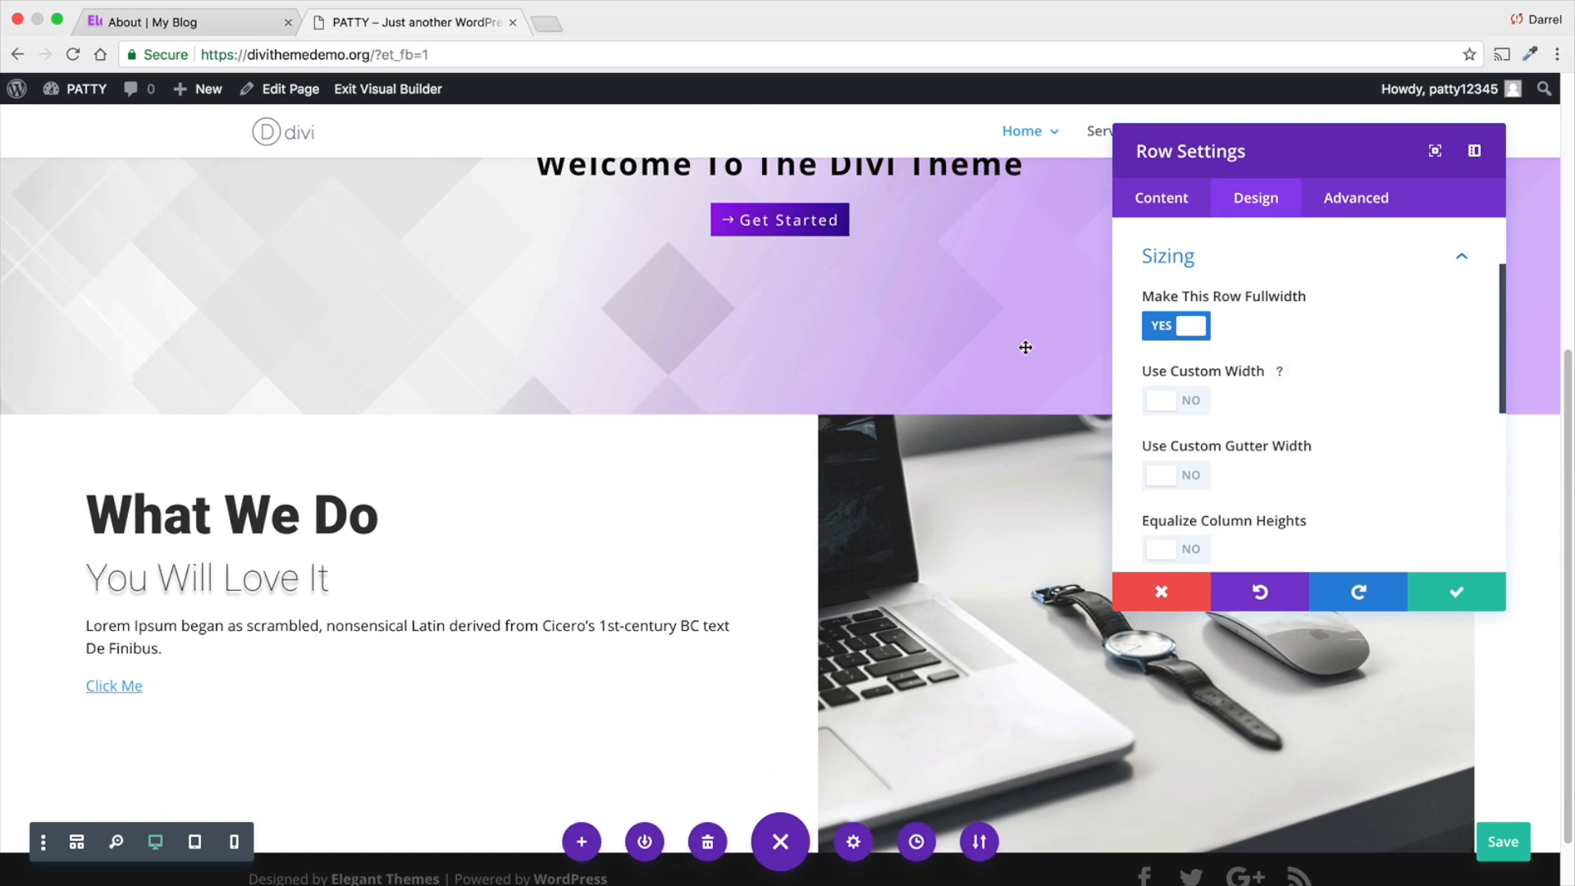
click(1174, 476)
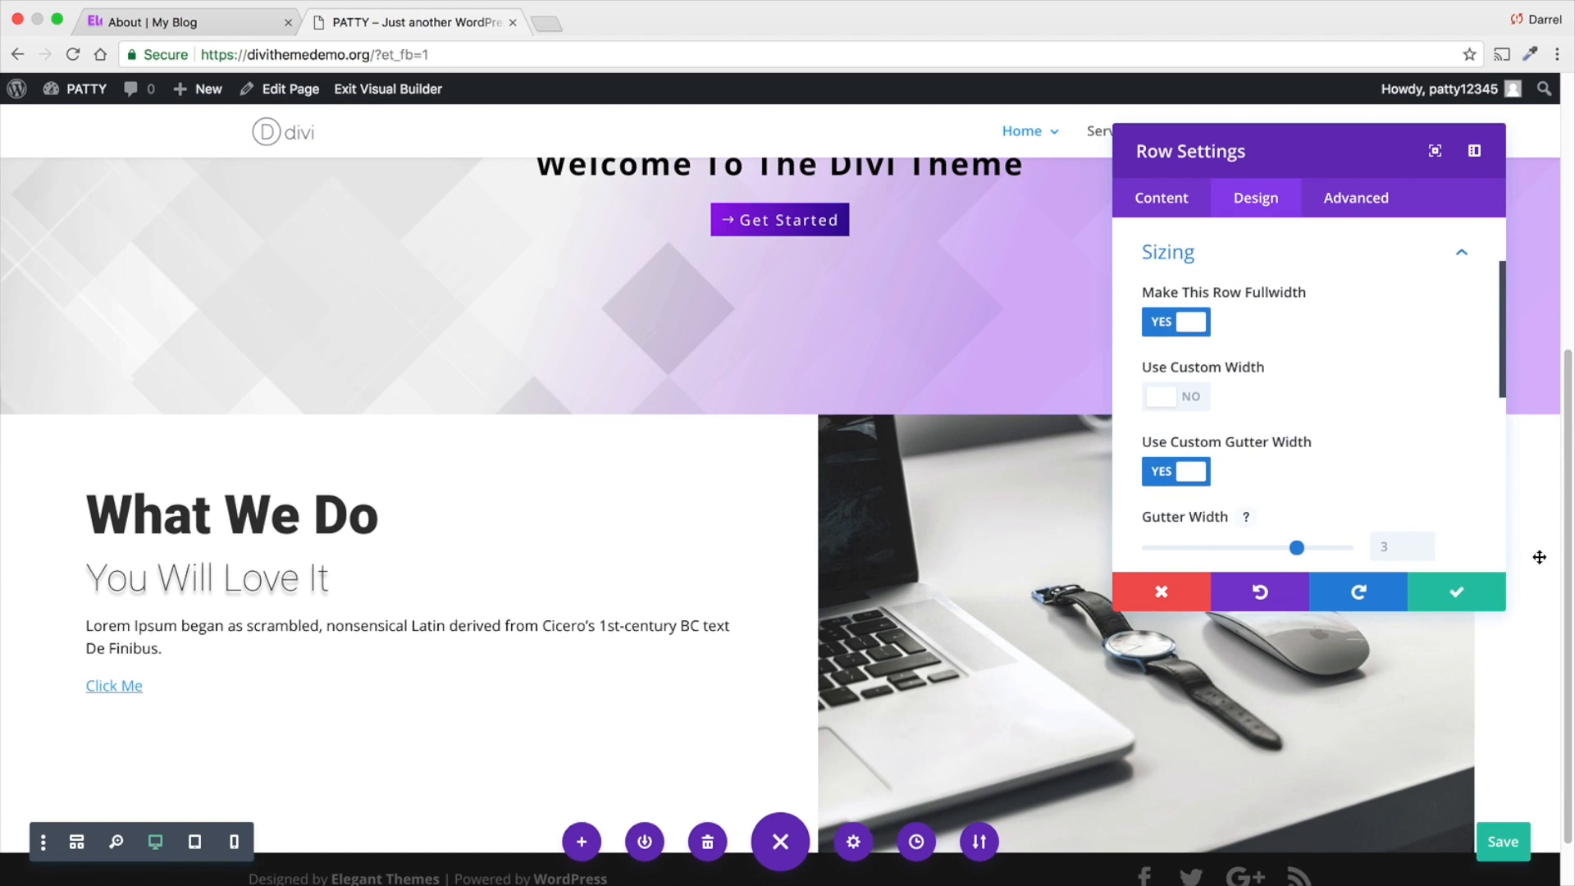
drag(1297, 547, 1198, 548)
scroll(692, 551, down, 3)
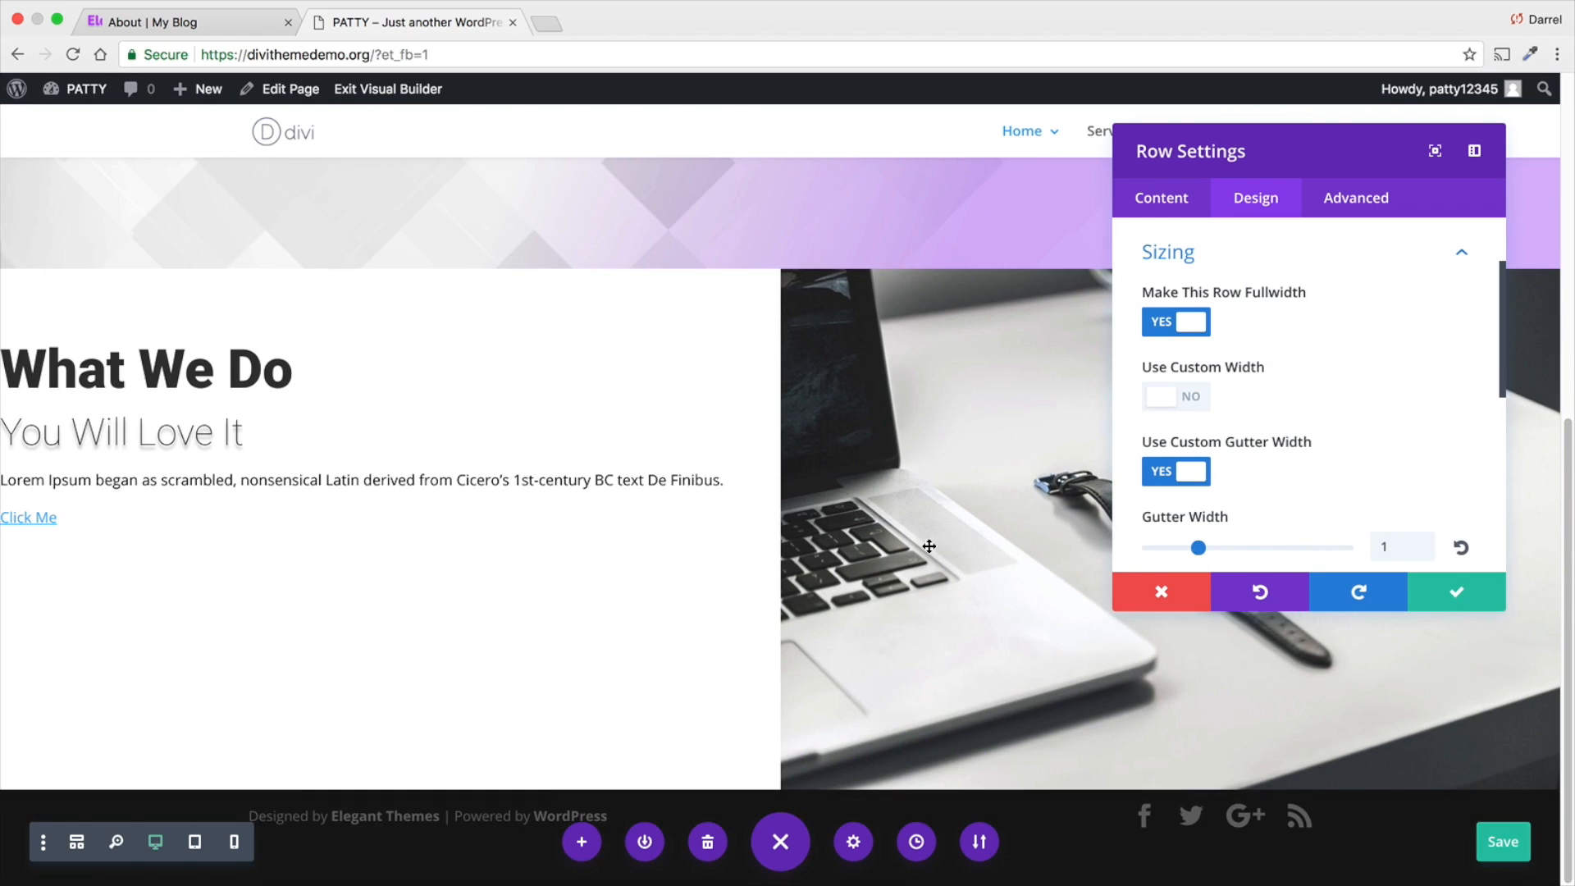
scroll(1501, 603, down, 2)
click(1198, 462)
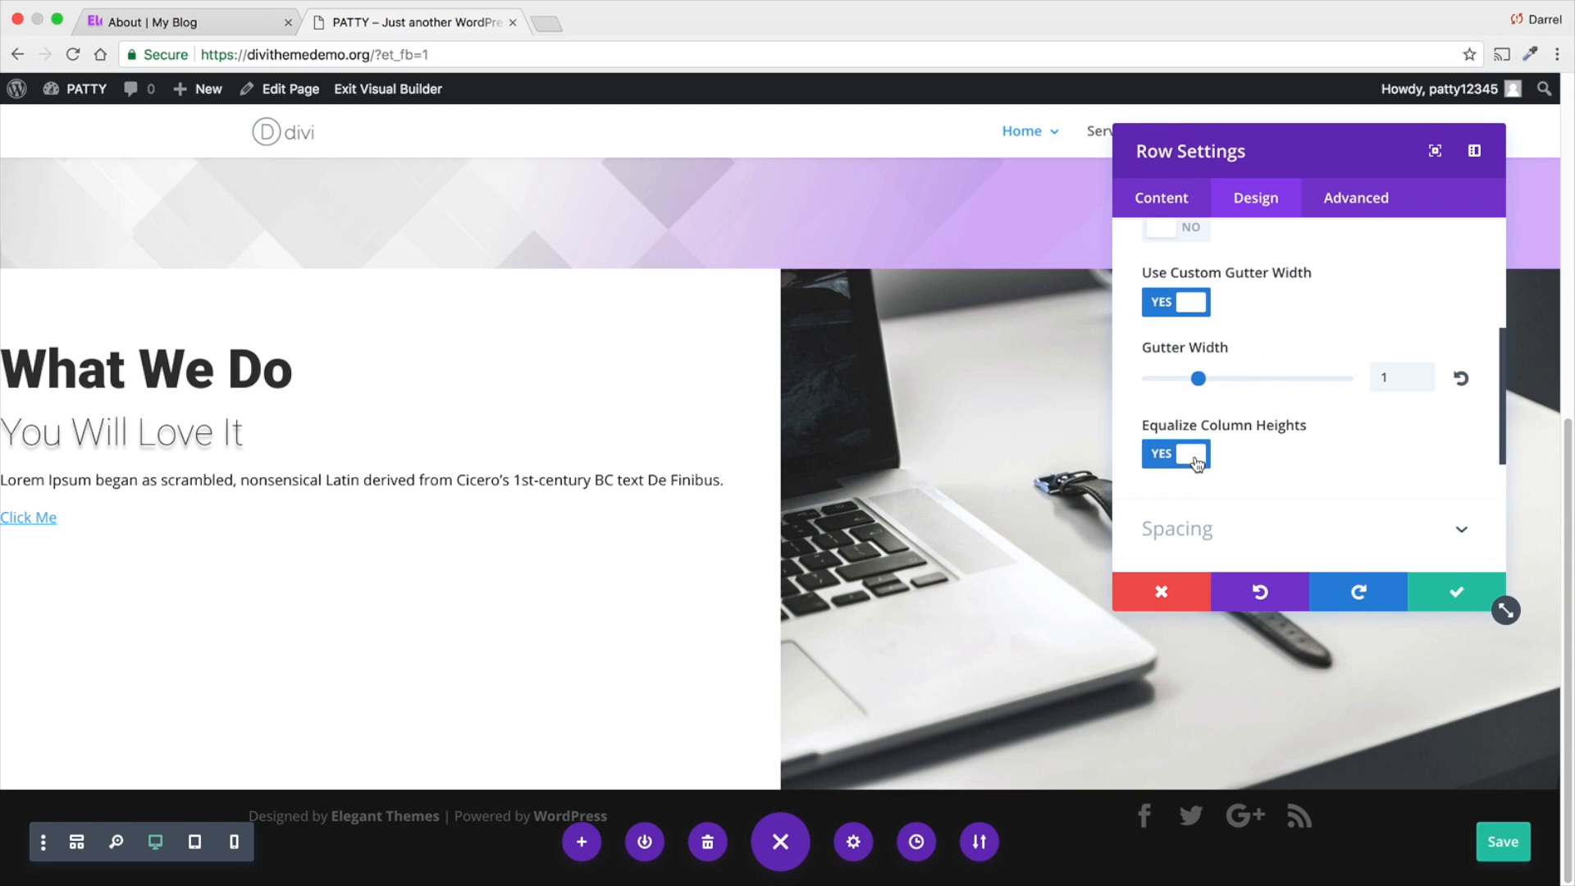
scroll(1215, 468, up, 1)
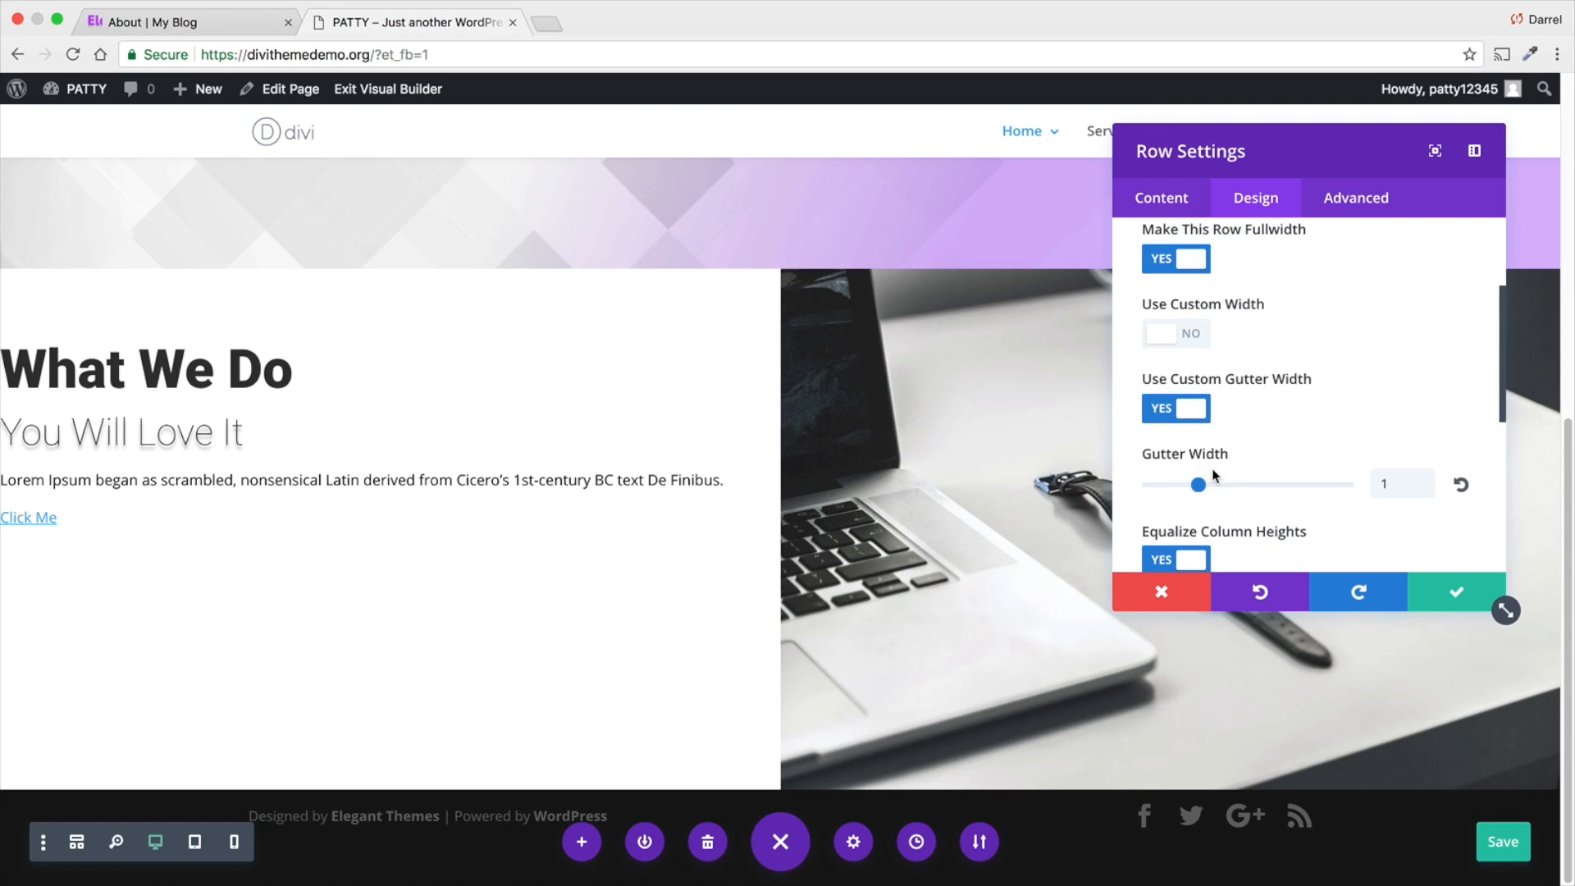
click(1450, 600)
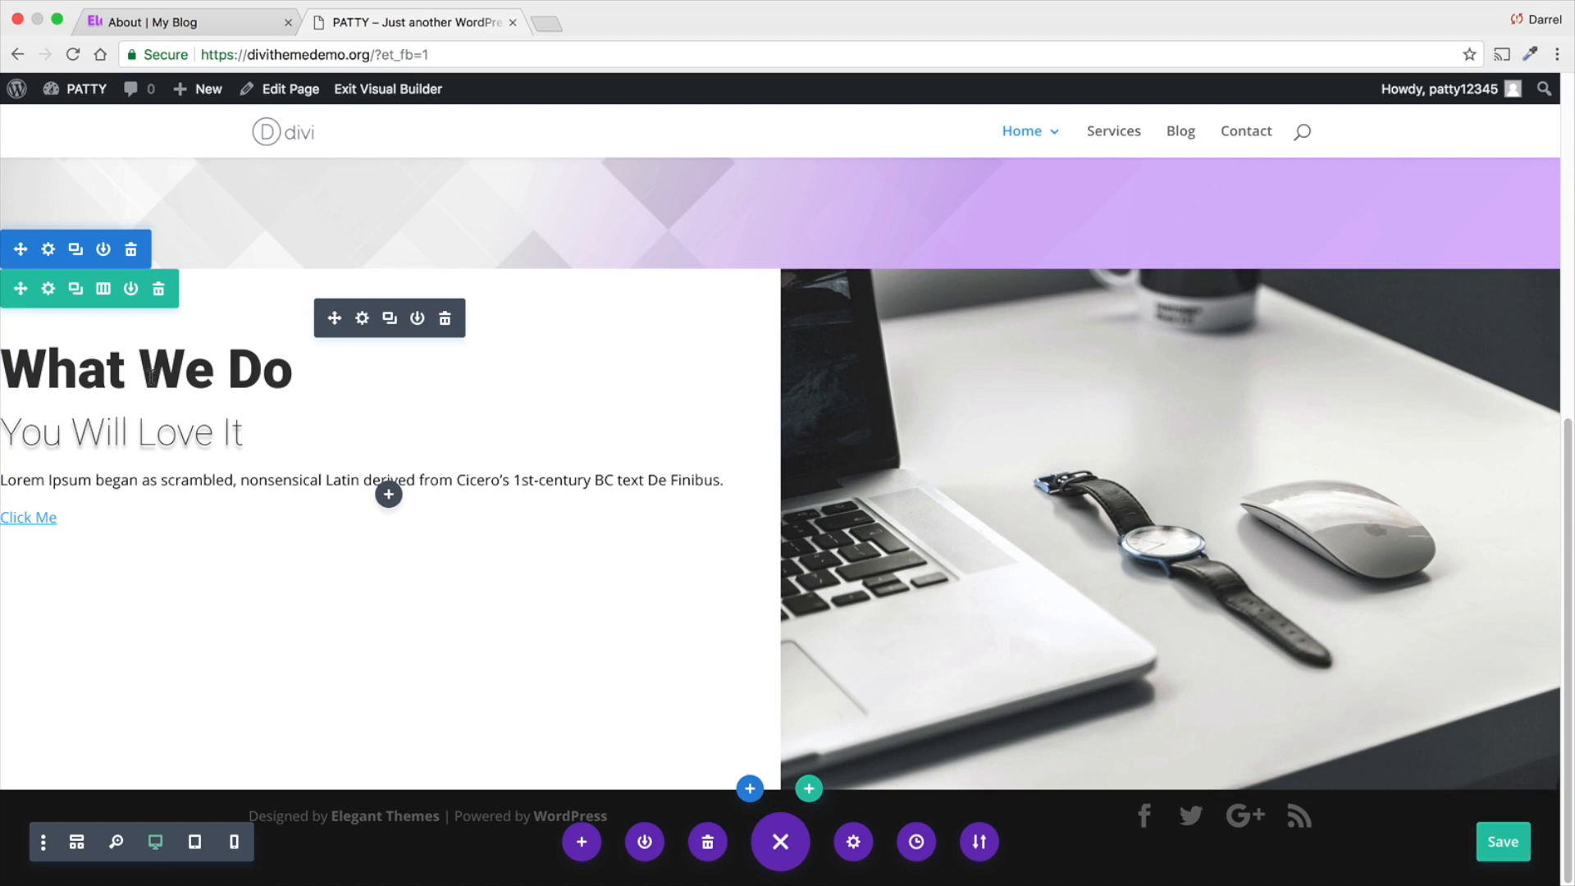
- Set the "What We Do" text module's custom margin to 30px top, 30px right and 80px left
click(362, 318)
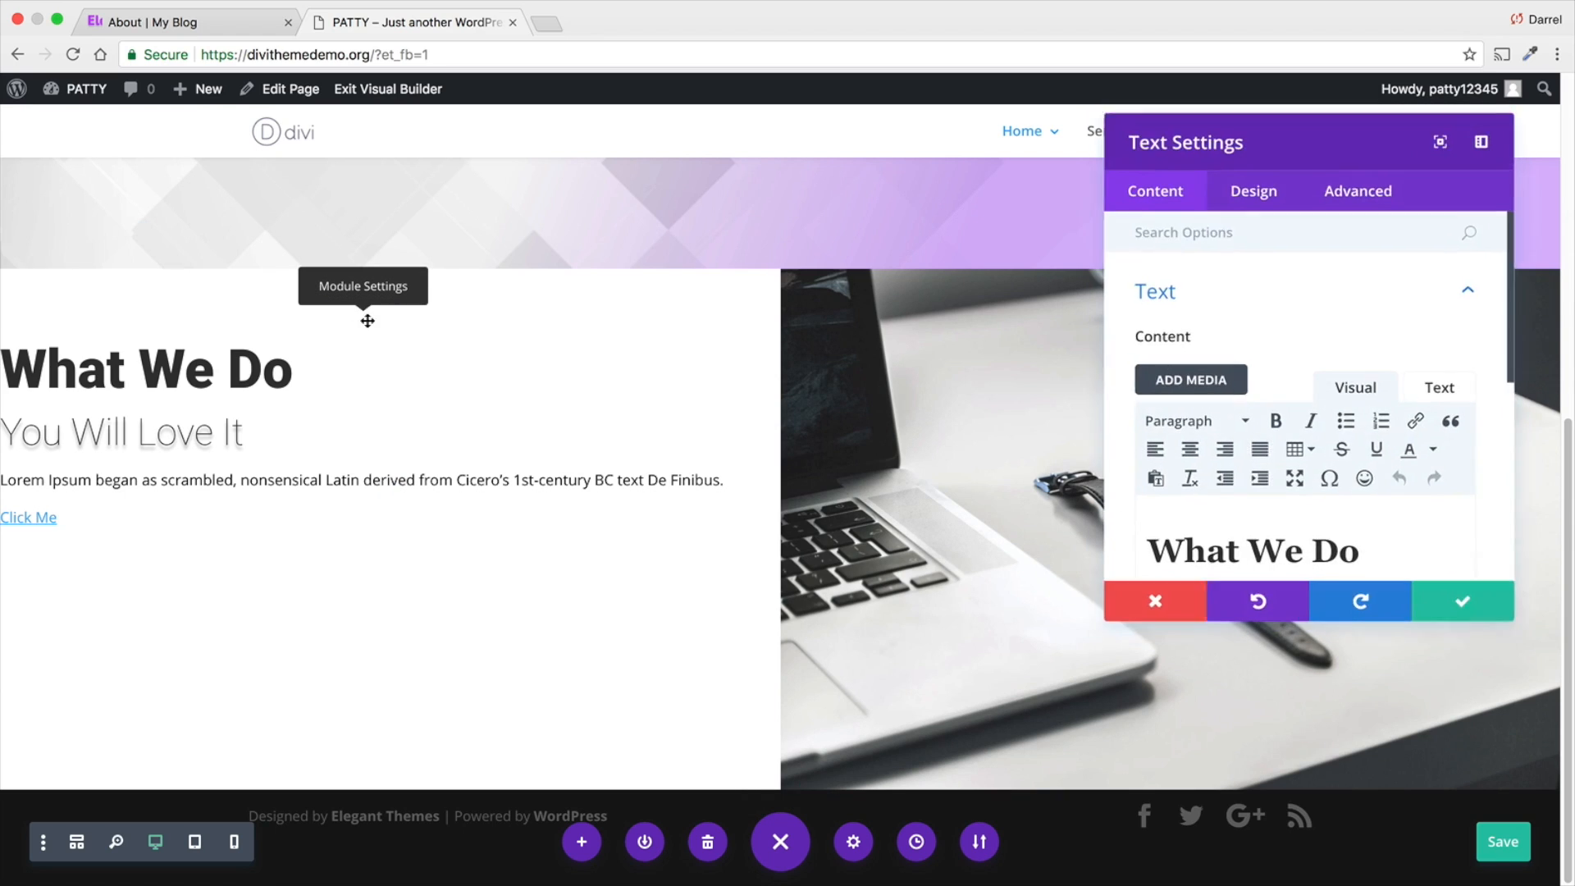
click(1257, 199)
click(1290, 477)
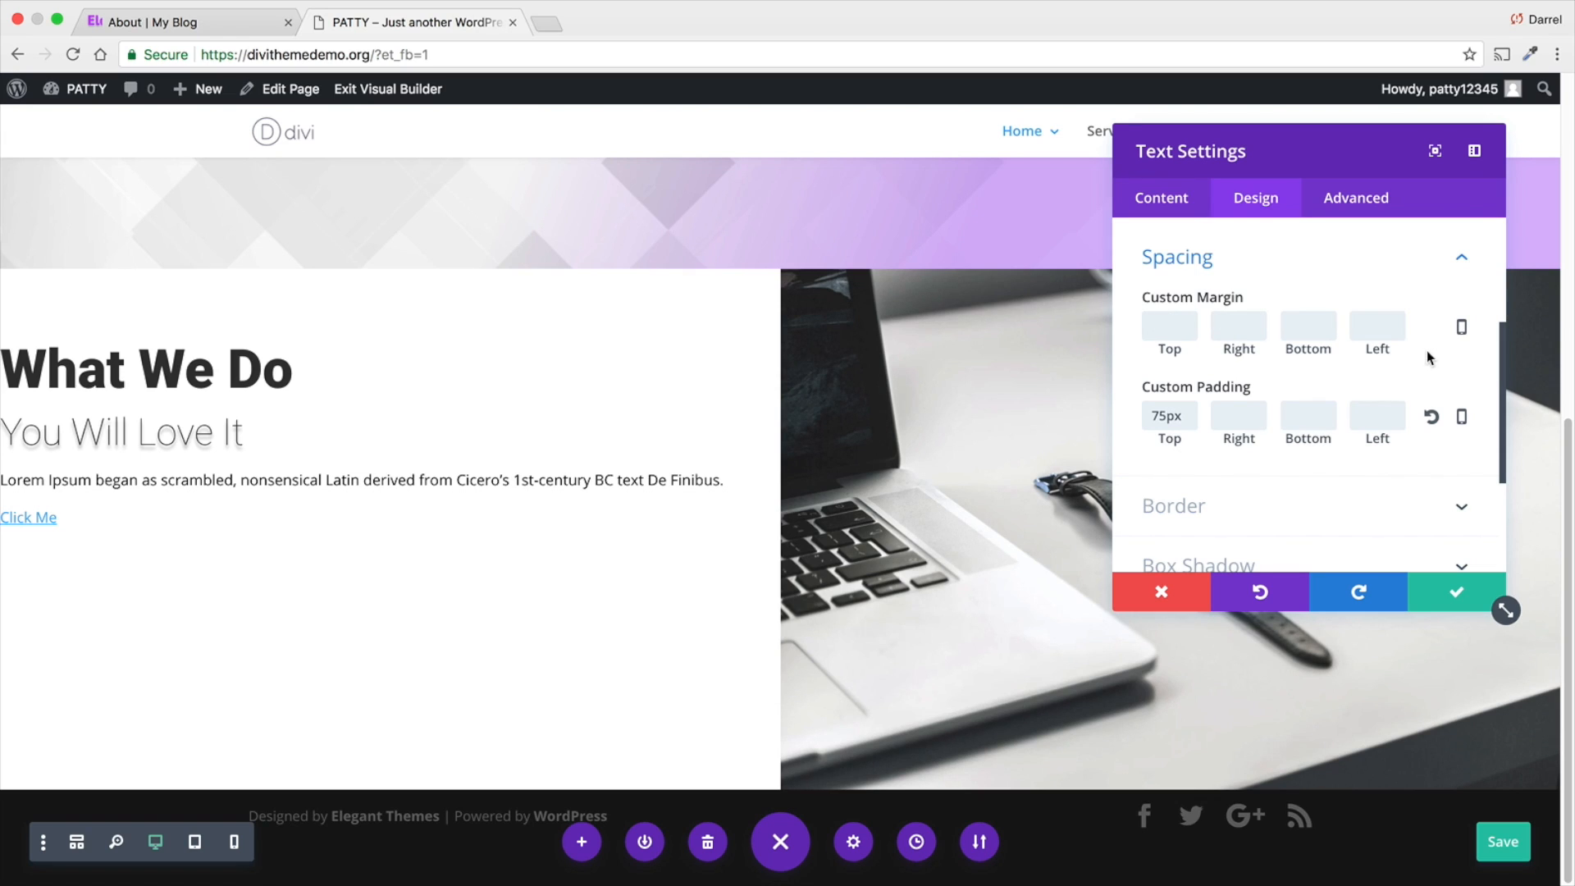
click(1169, 326)
text(30px)
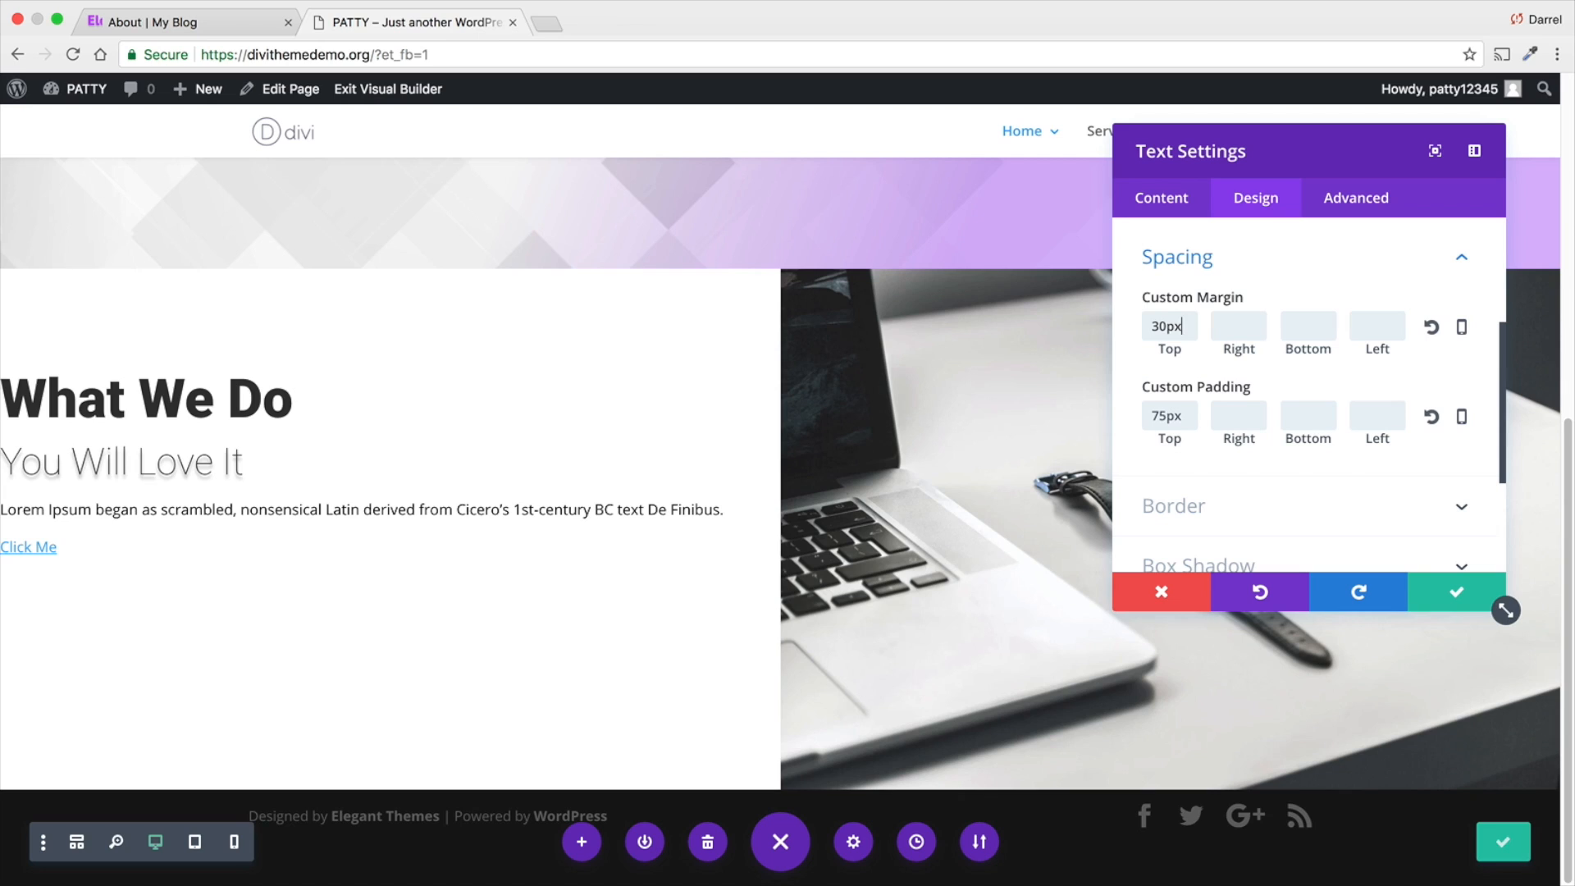
text(30px)
text(80px)
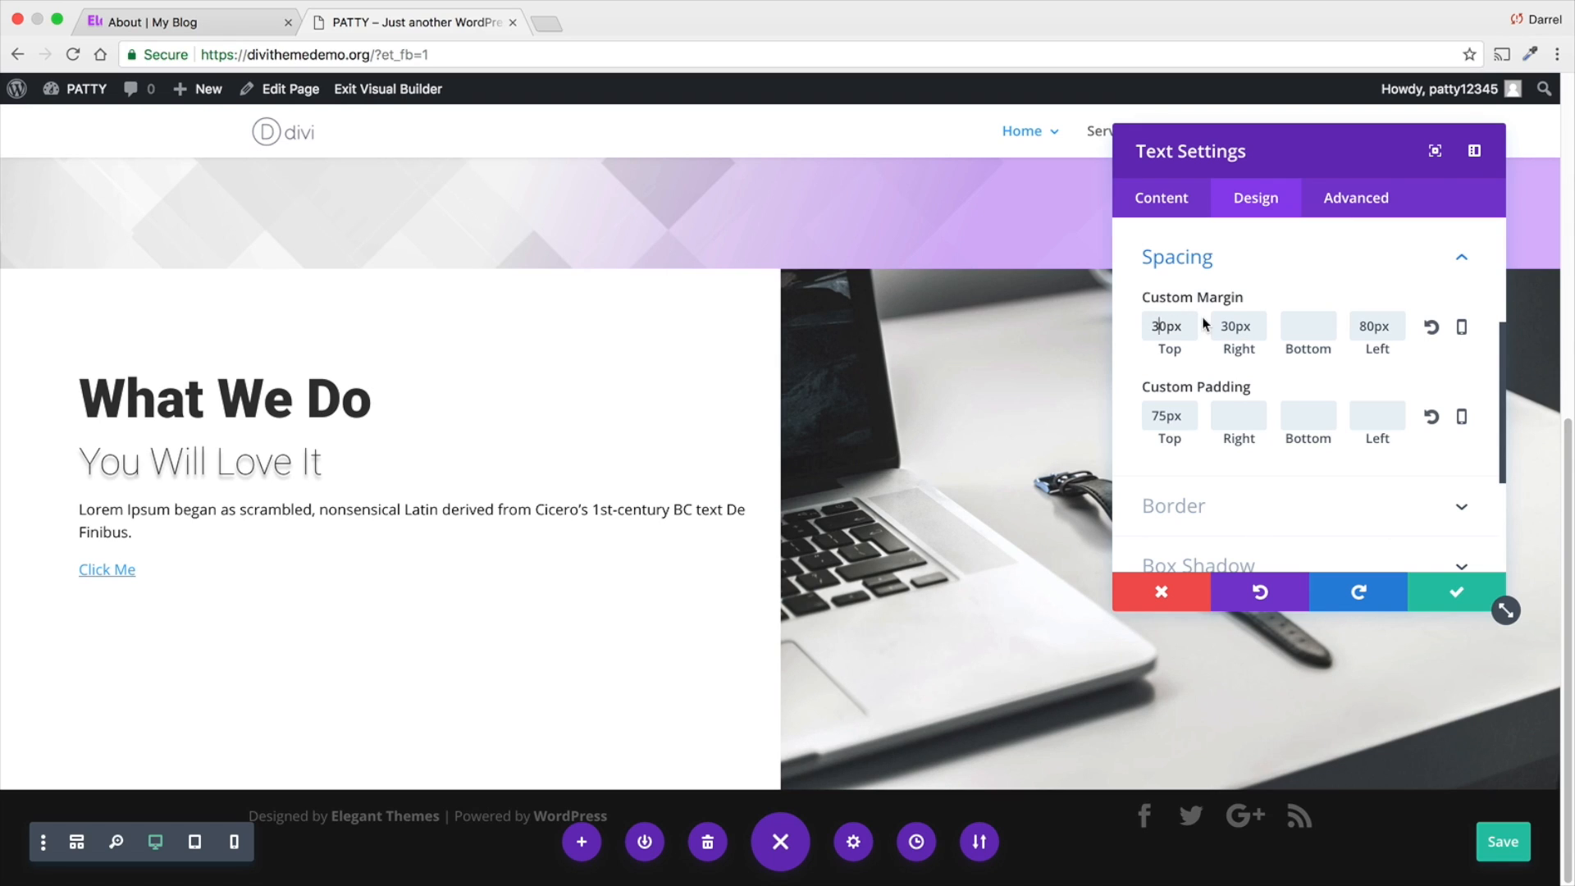
- Set the text module's top custom margin to 80px, then save the module and the page
key(BackSpace)
text(9)
key(BackSpace)
text(8)
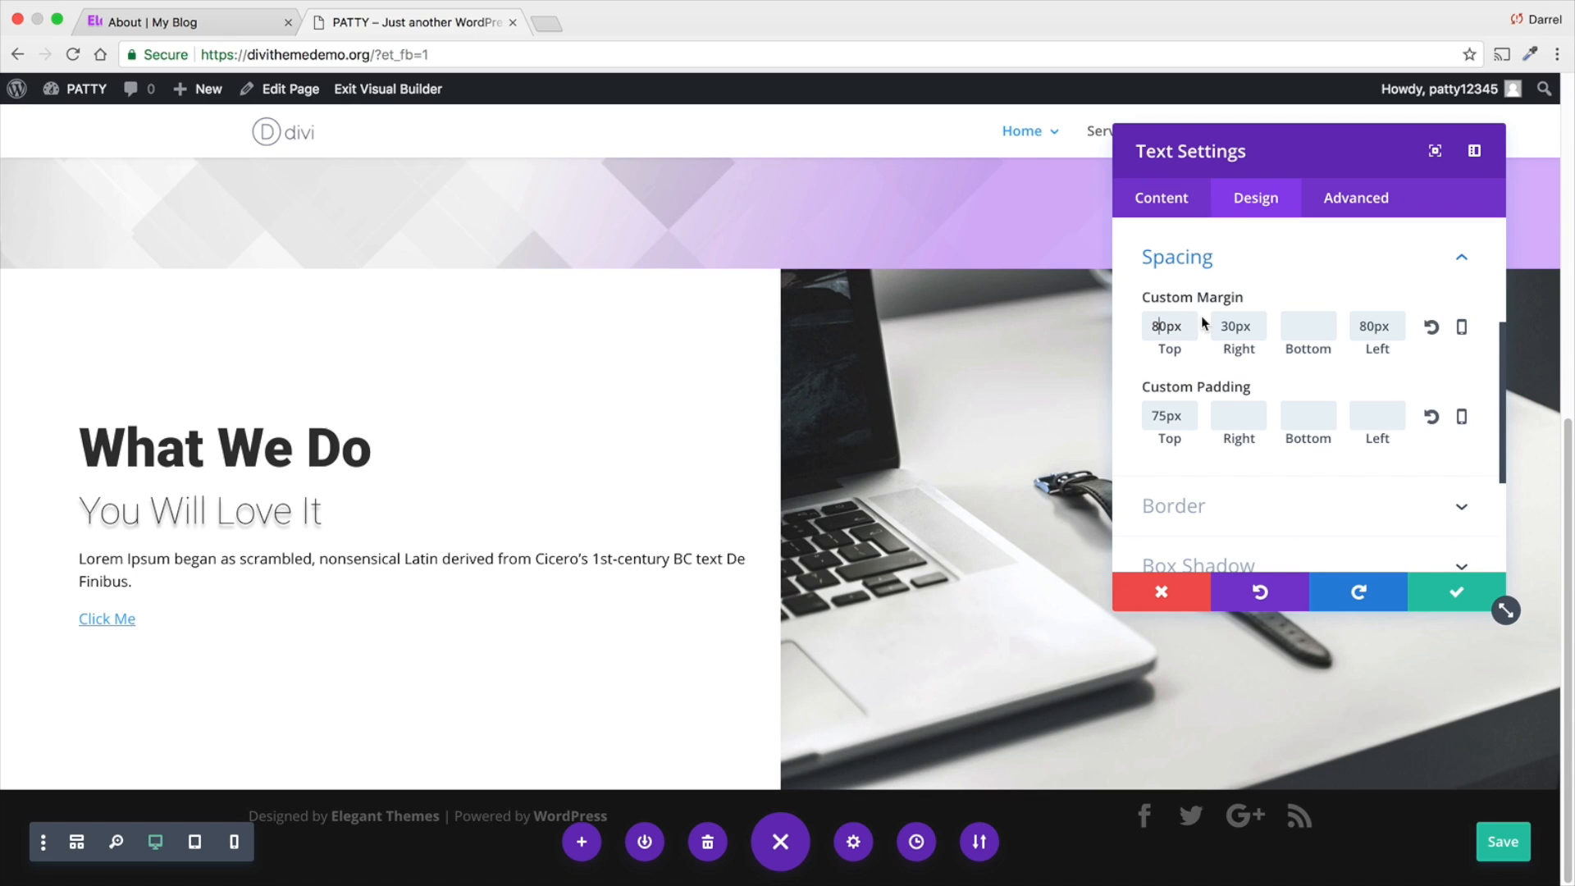
click(1438, 592)
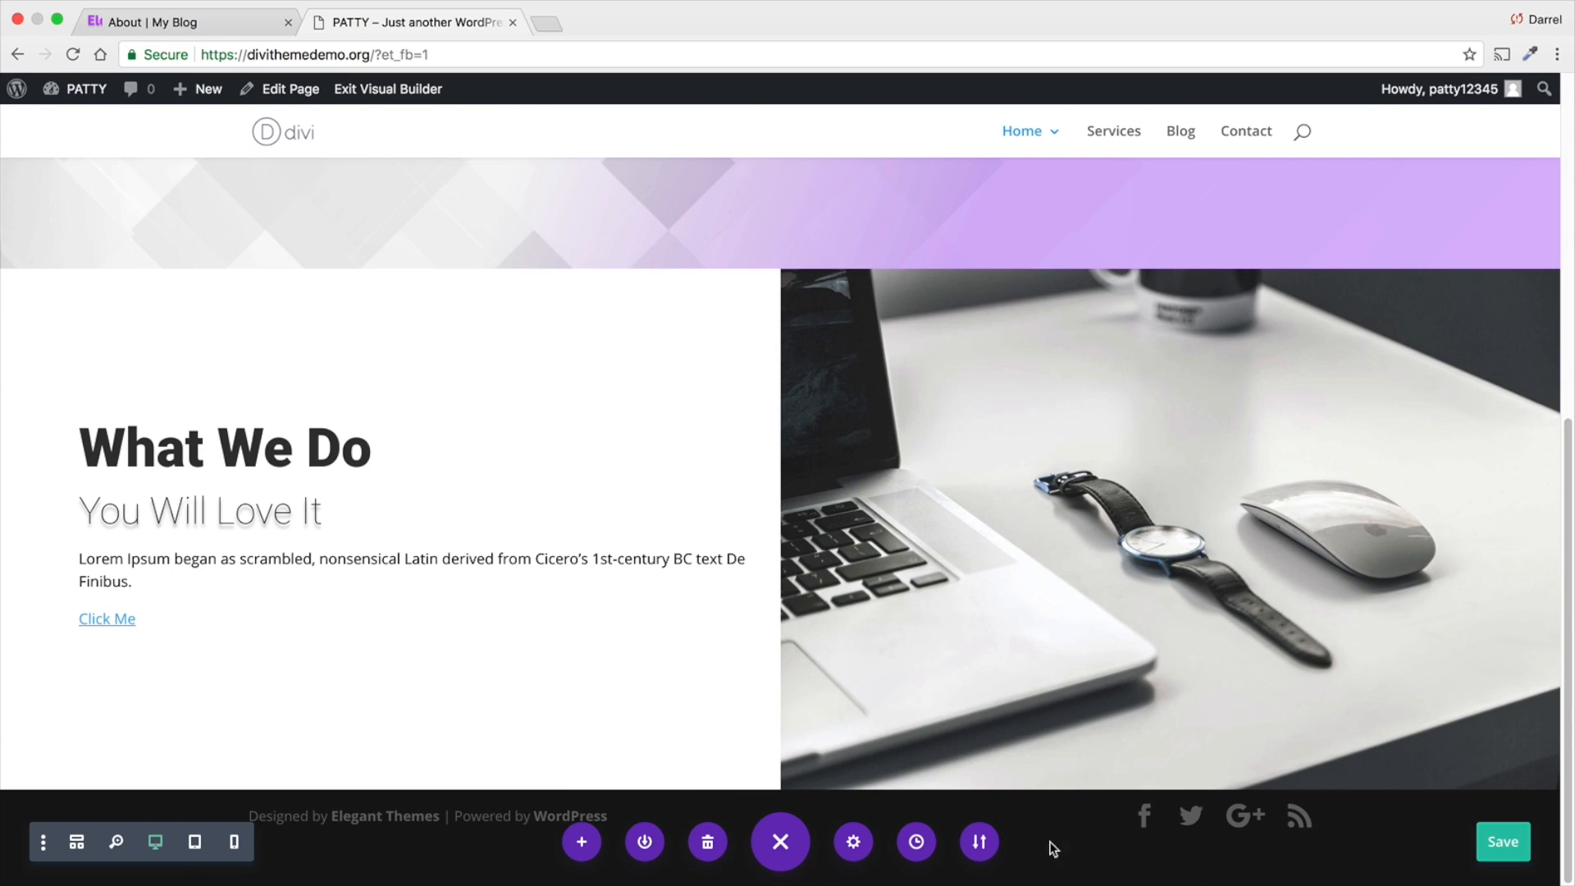
click(1487, 842)
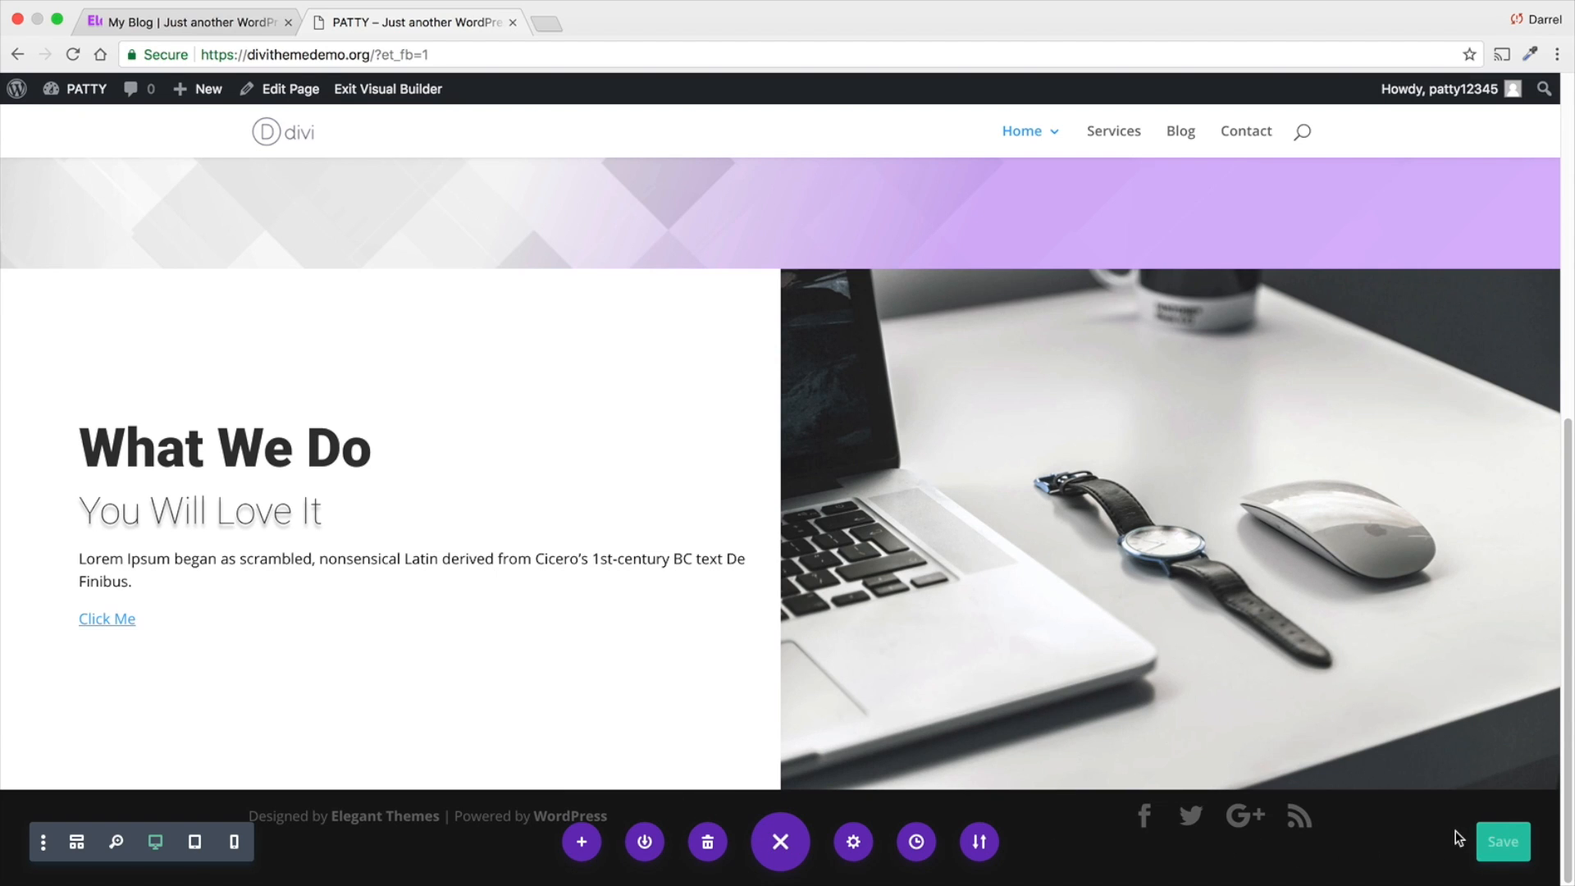
- Examine the layout of the "What We Do ?" and "Our Features" sections on the finished Elegance reference site
click(233, 31)
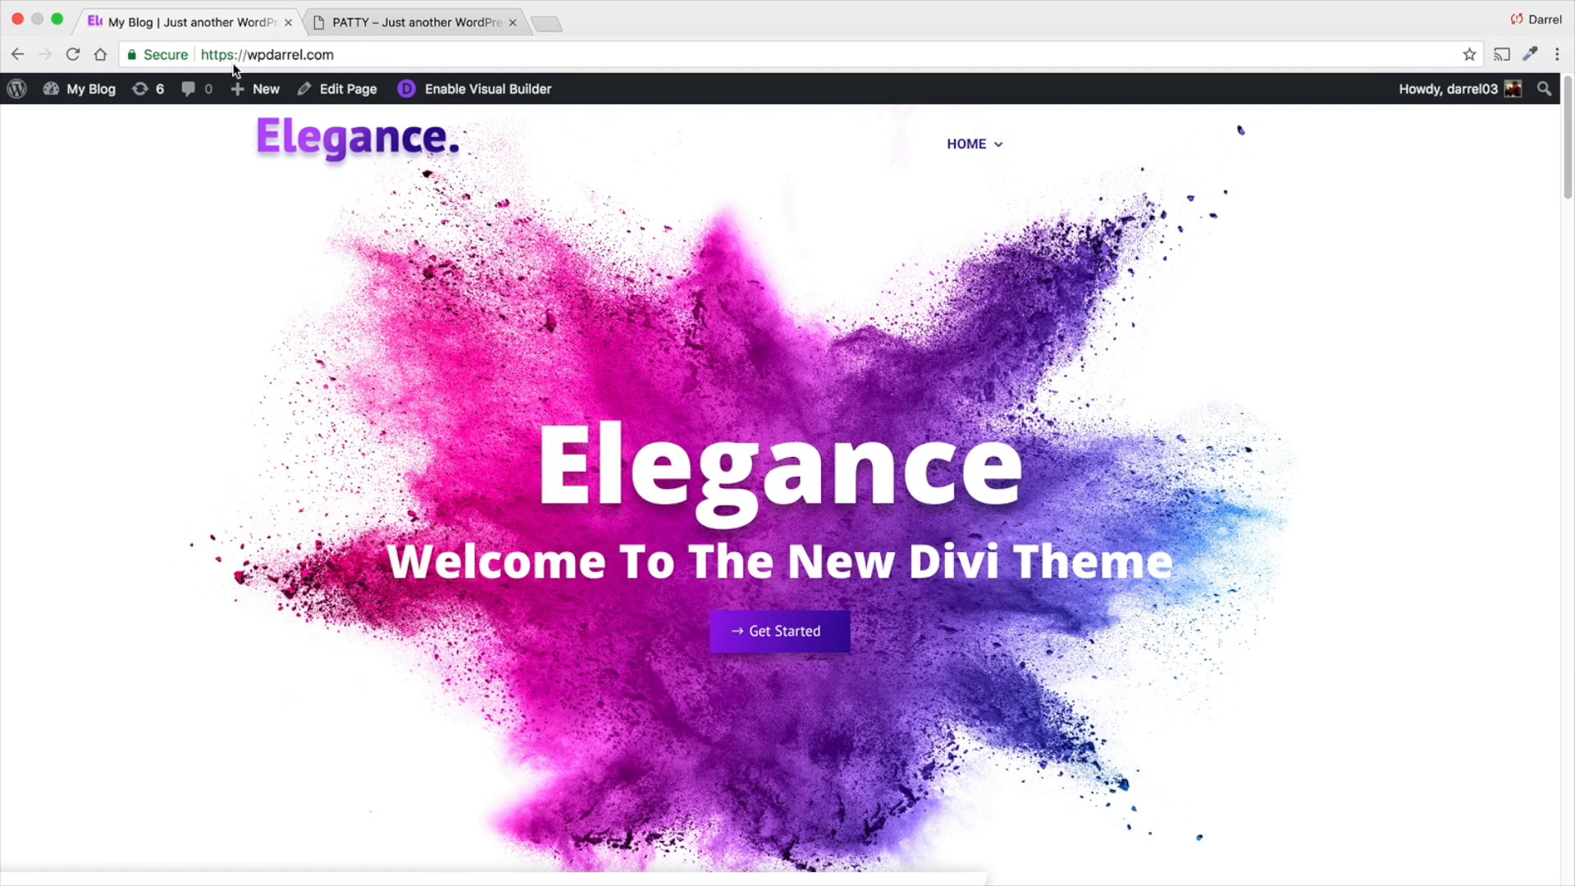
scroll(420, 411, down, 10)
scroll(421, 410, down, 10)
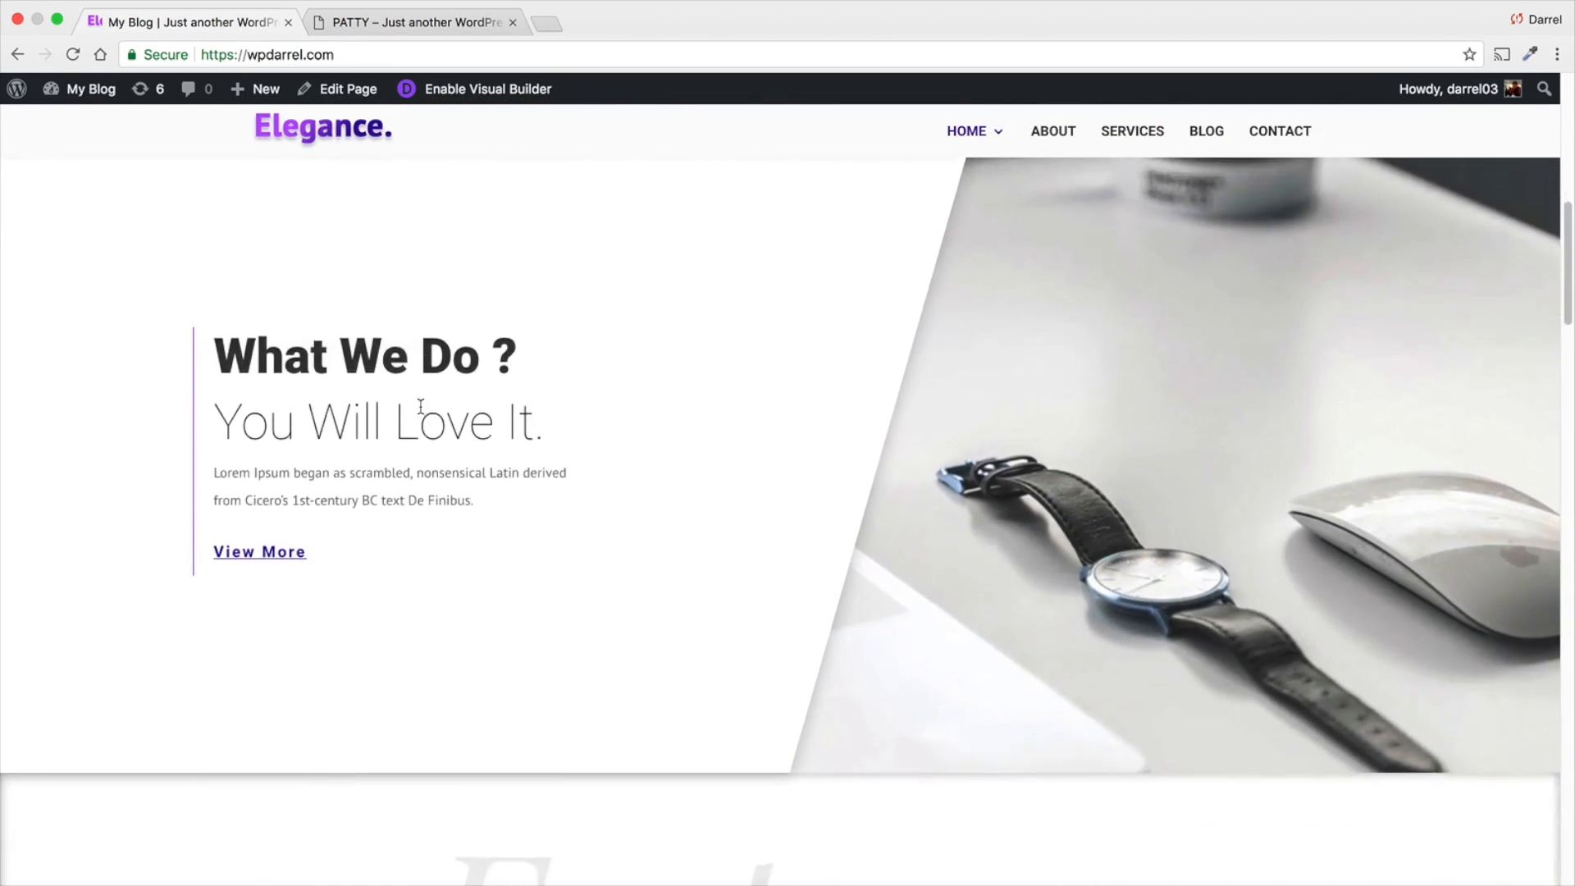
scroll(436, 435, up, 1)
scroll(436, 435, up, 5)
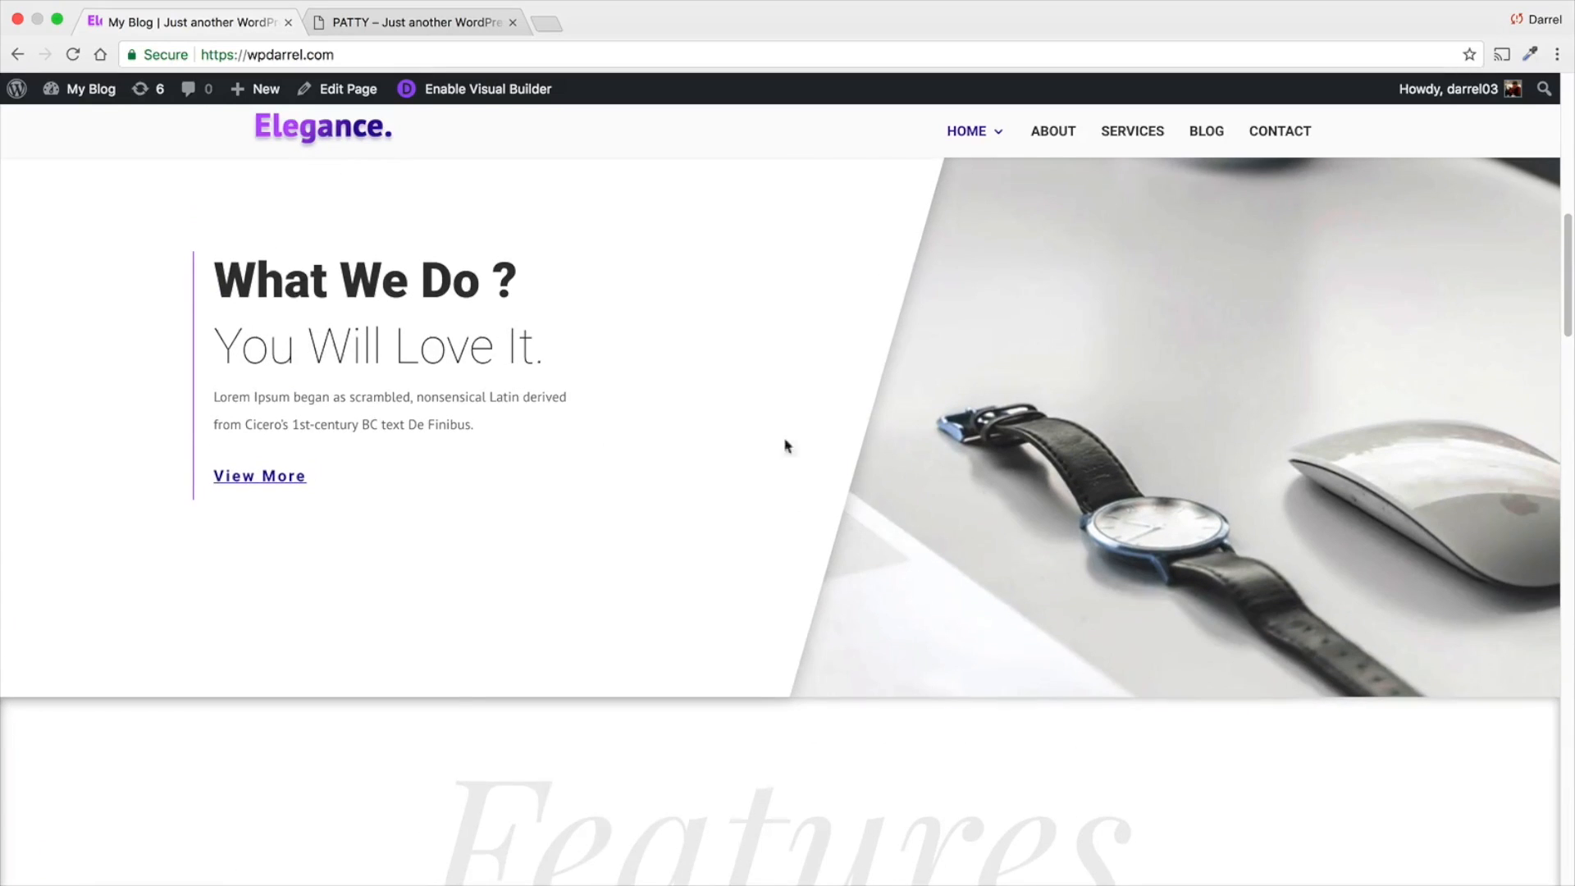
scroll(962, 297, up, 3)
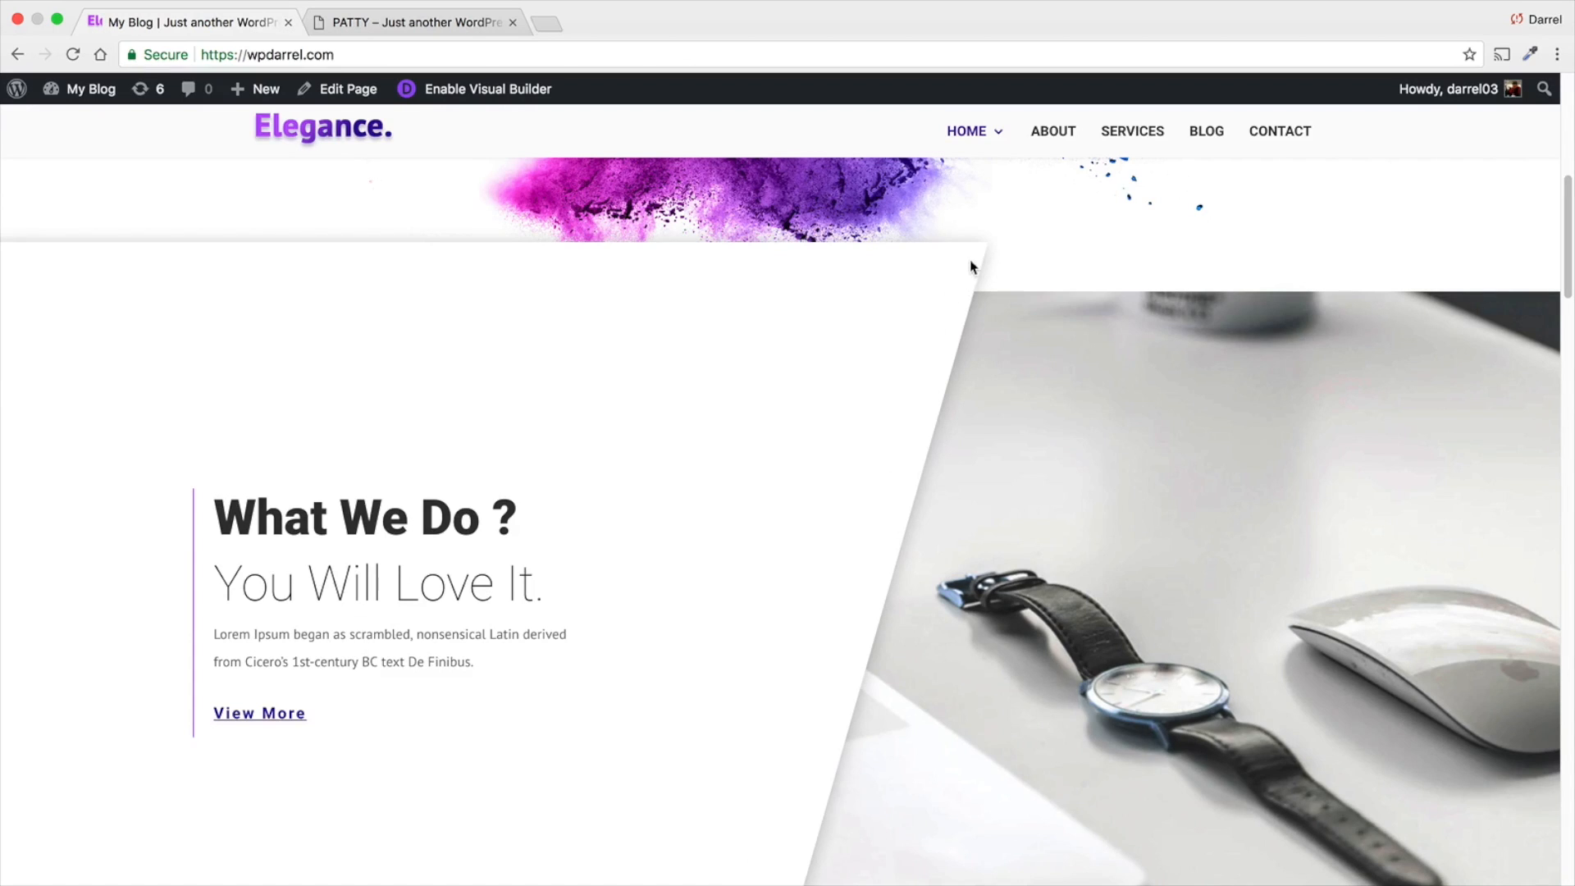
scroll(971, 266, down, 10)
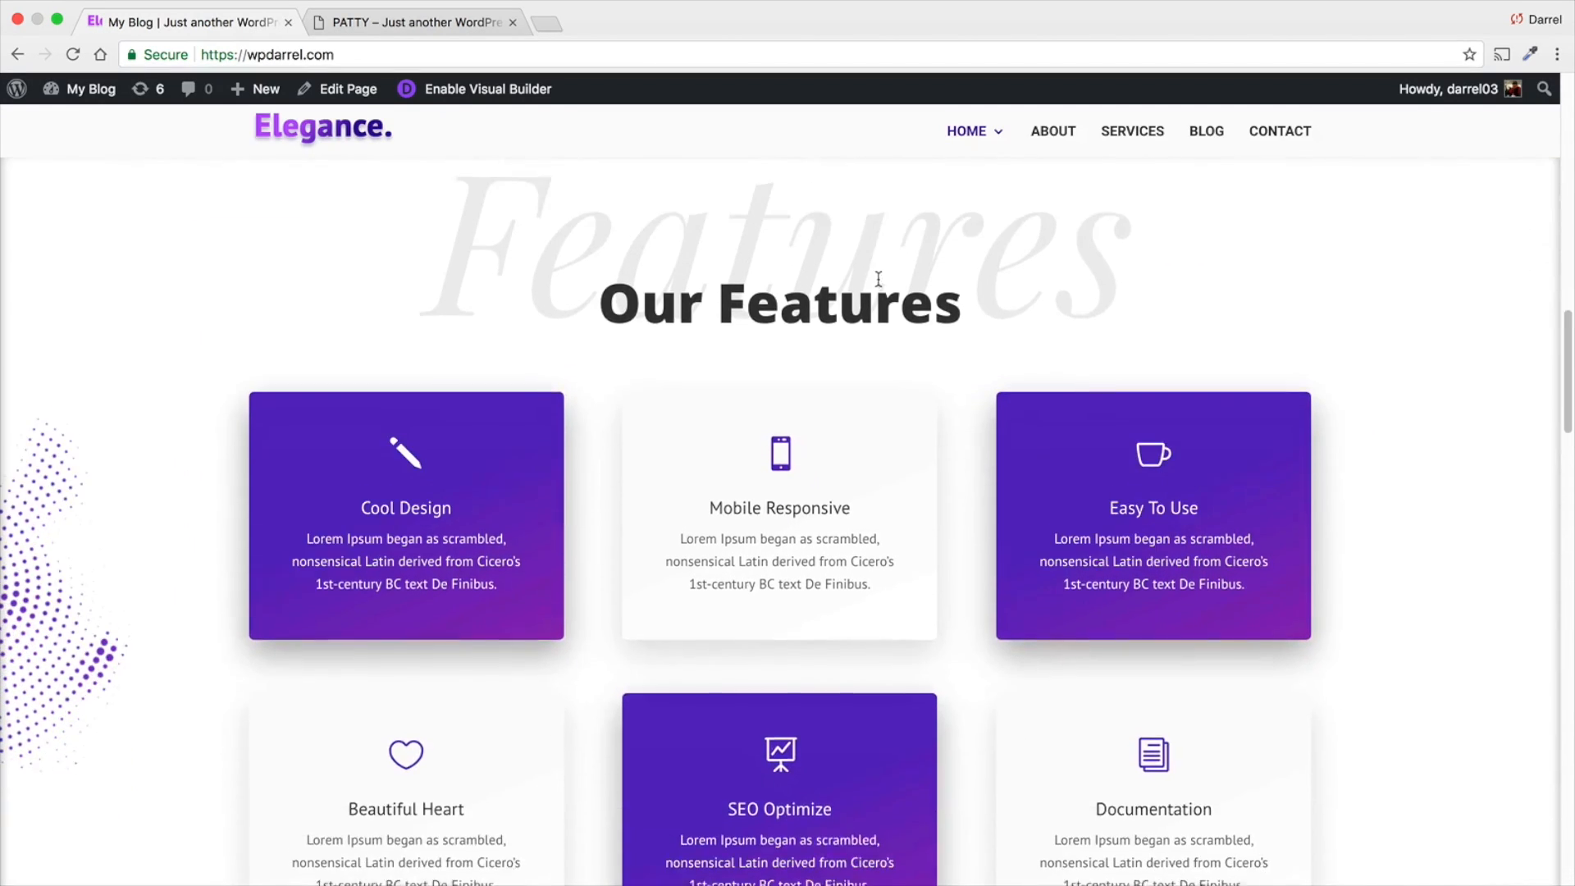
scroll(903, 354, up, 2)
drag(1132, 345, 622, 313)
click(478, 316)
scroll(415, 450, down, 5)
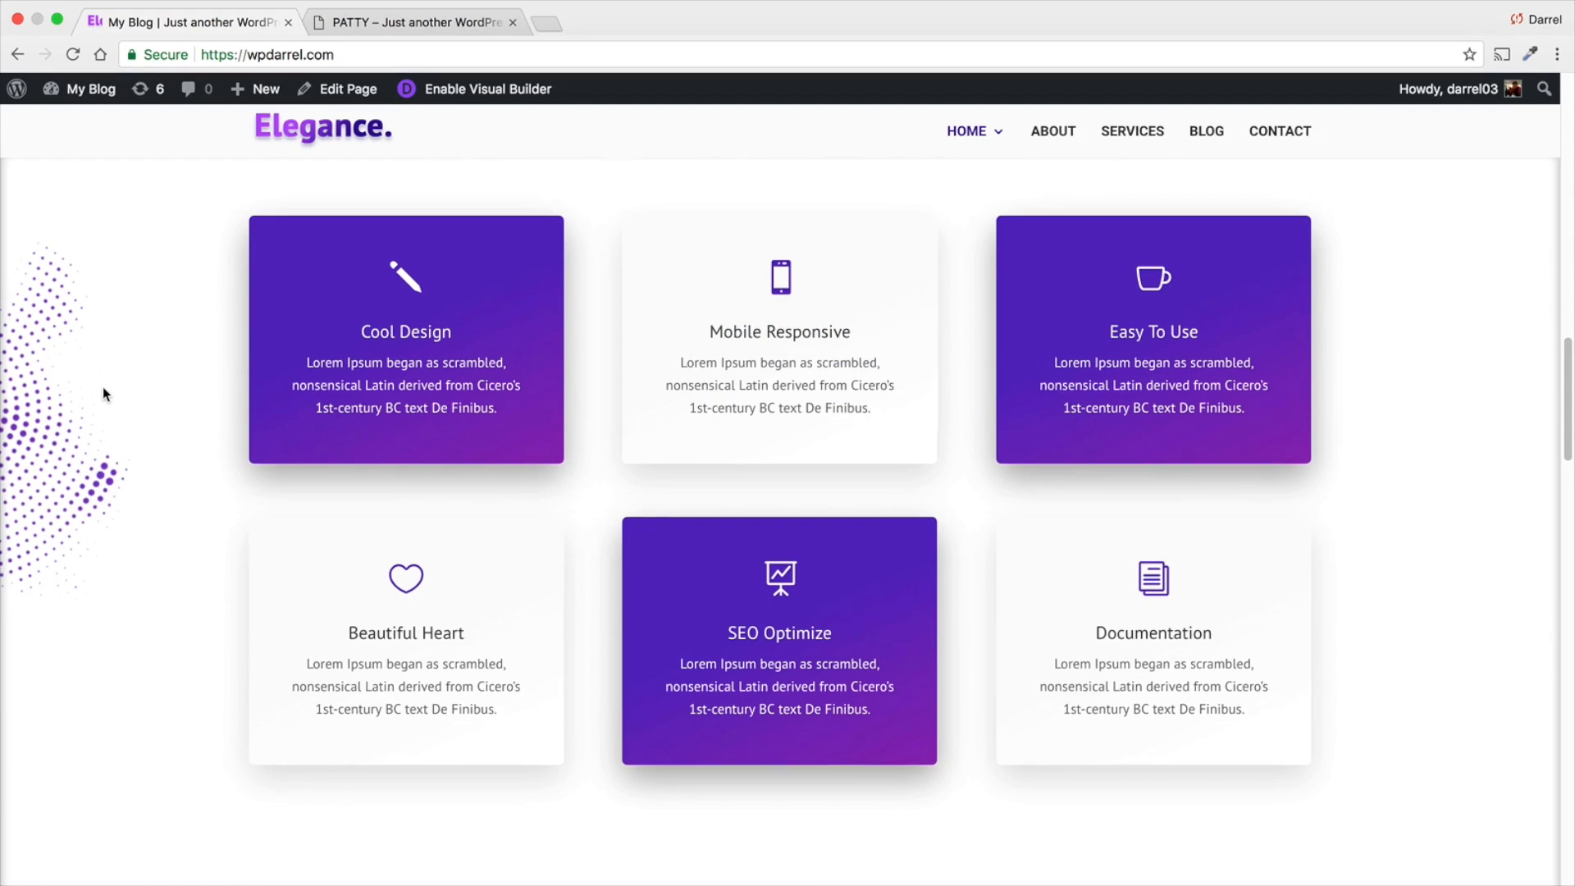
scroll(102, 386, up, 1)
- Return to the PATTY page and insert a regular section with a single-column row below the "What We Do" section
click(410, 22)
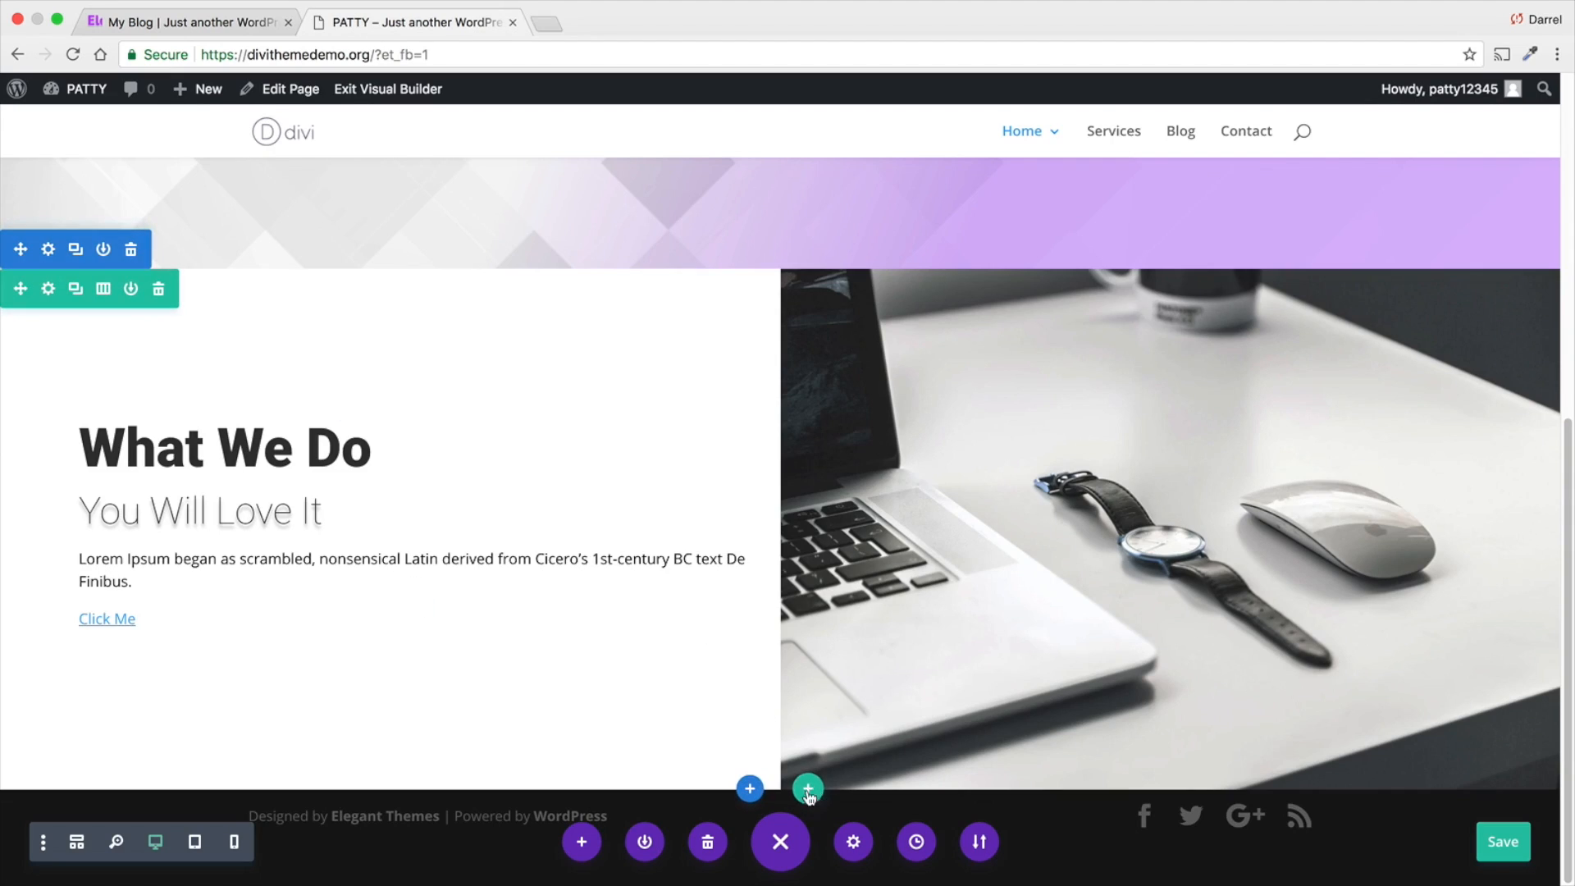
click(752, 790)
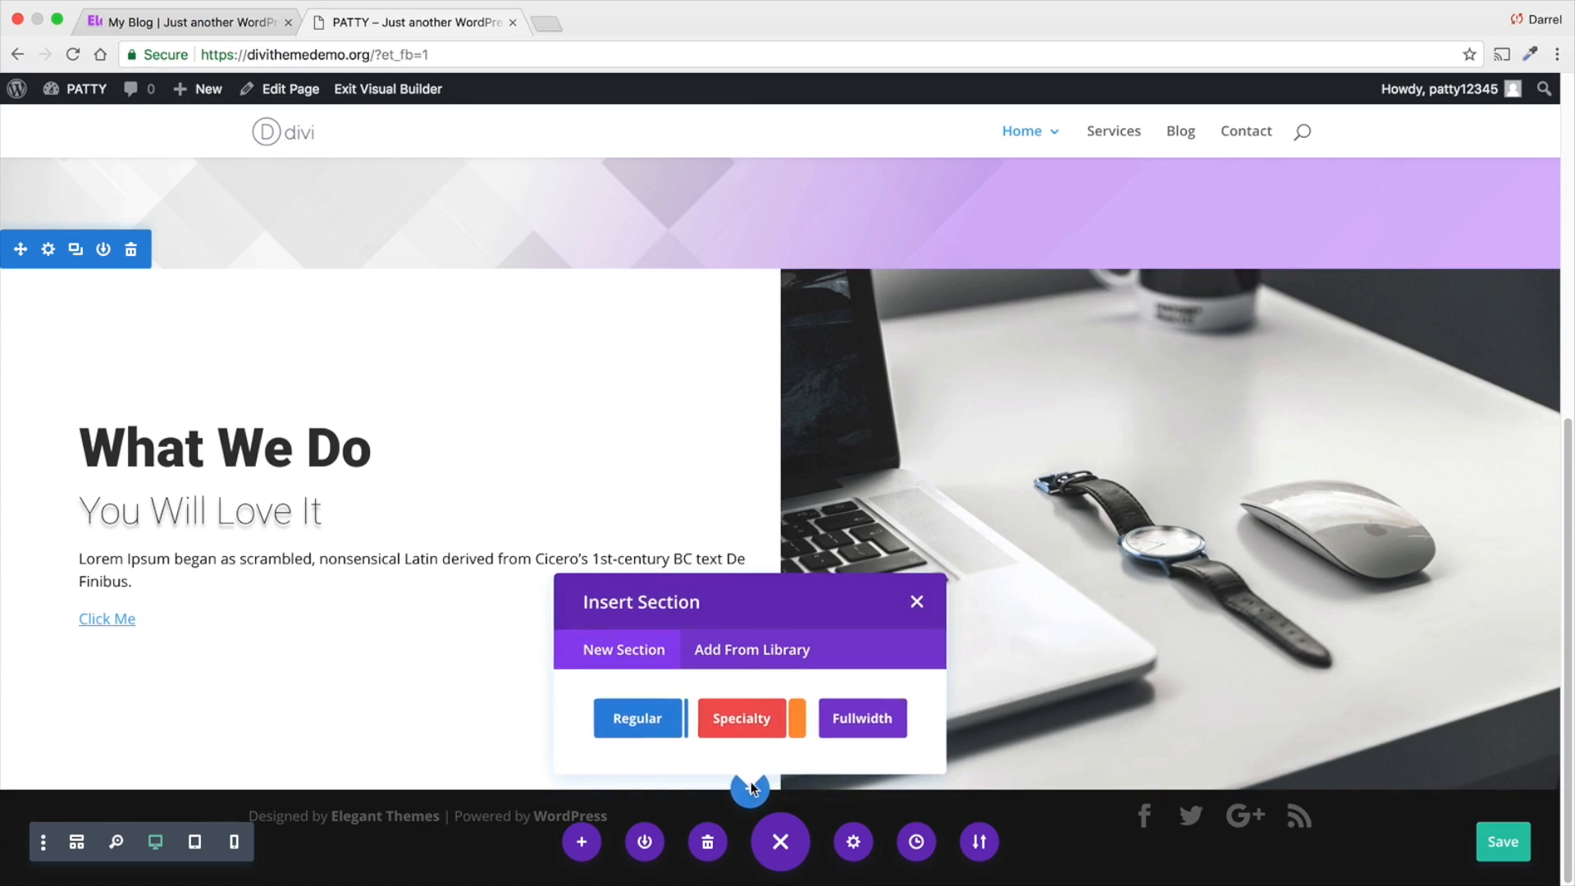
click(647, 719)
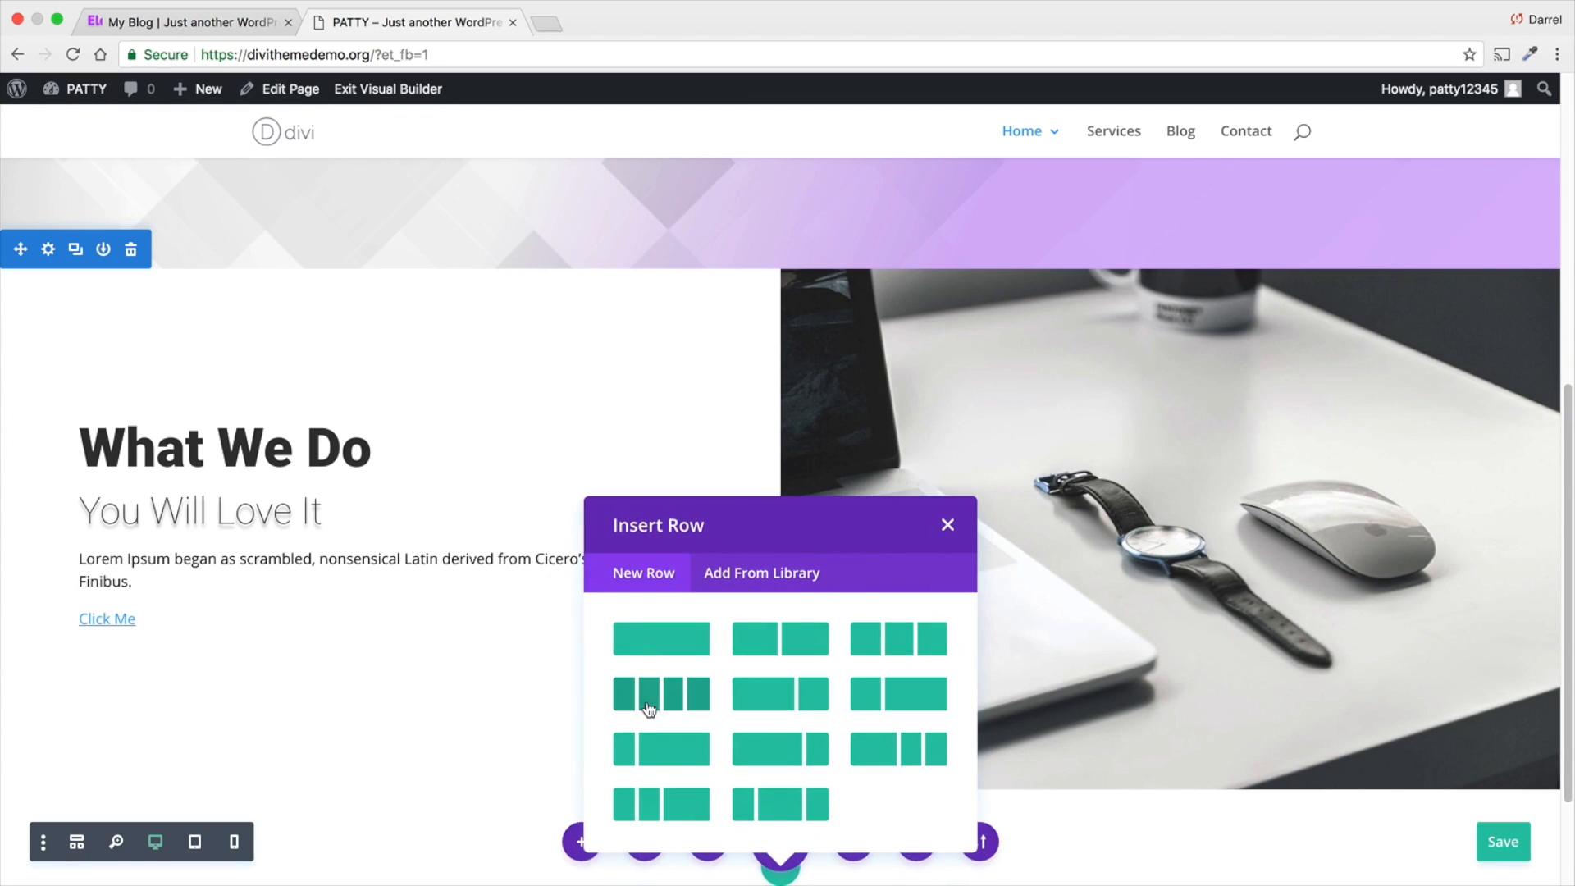
click(679, 639)
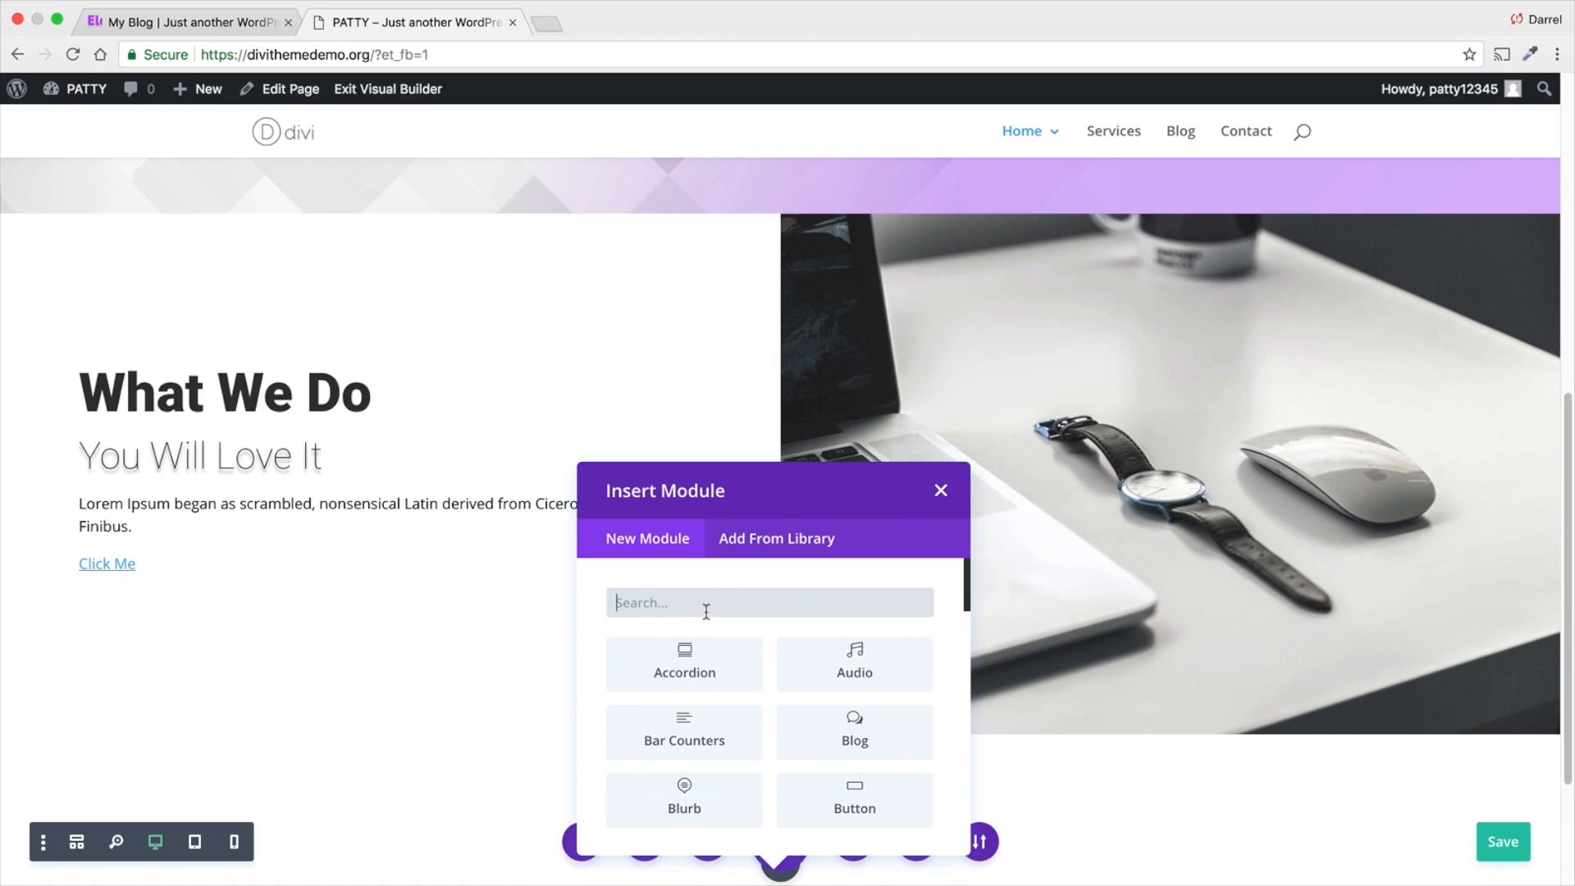
- Add a Text module to the new row and enter "Our Features" as its content
text(text)
click(704, 661)
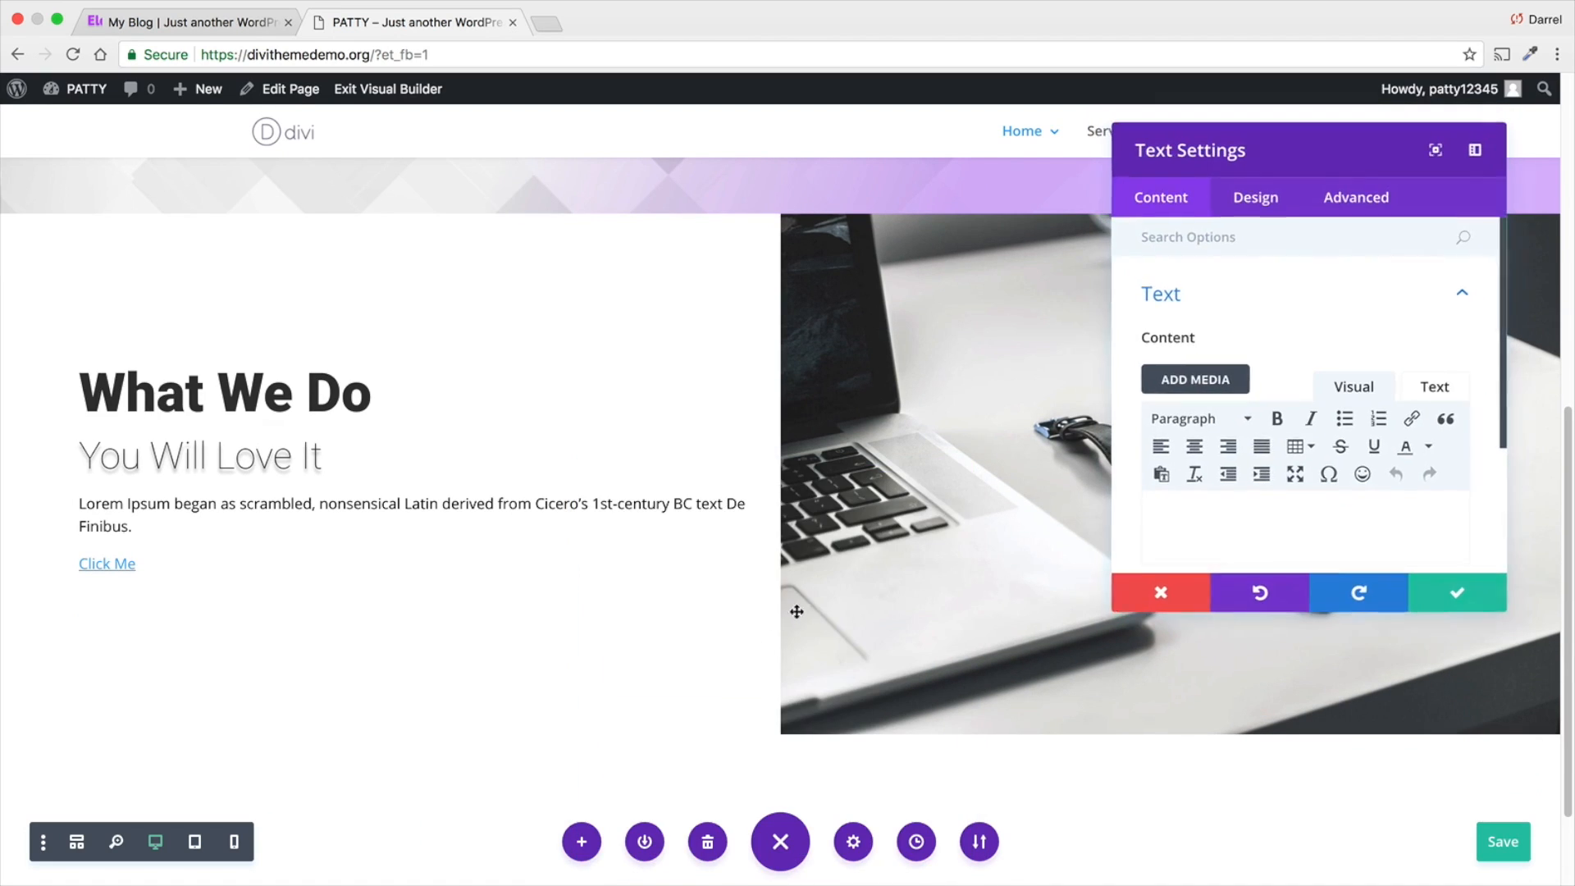
click(1199, 518)
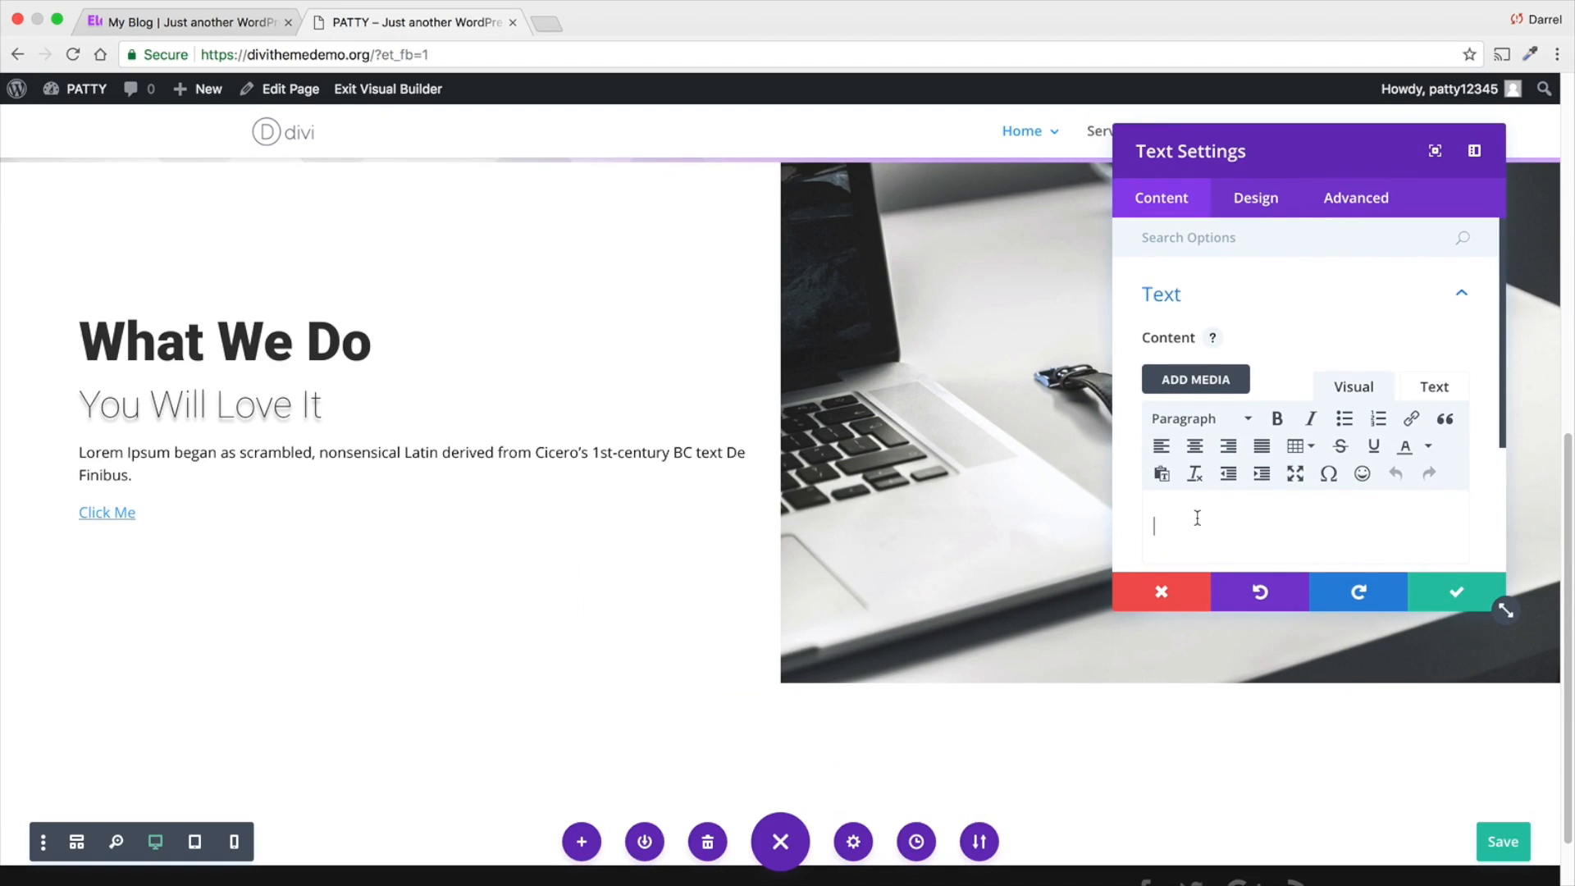
text(Our Features)
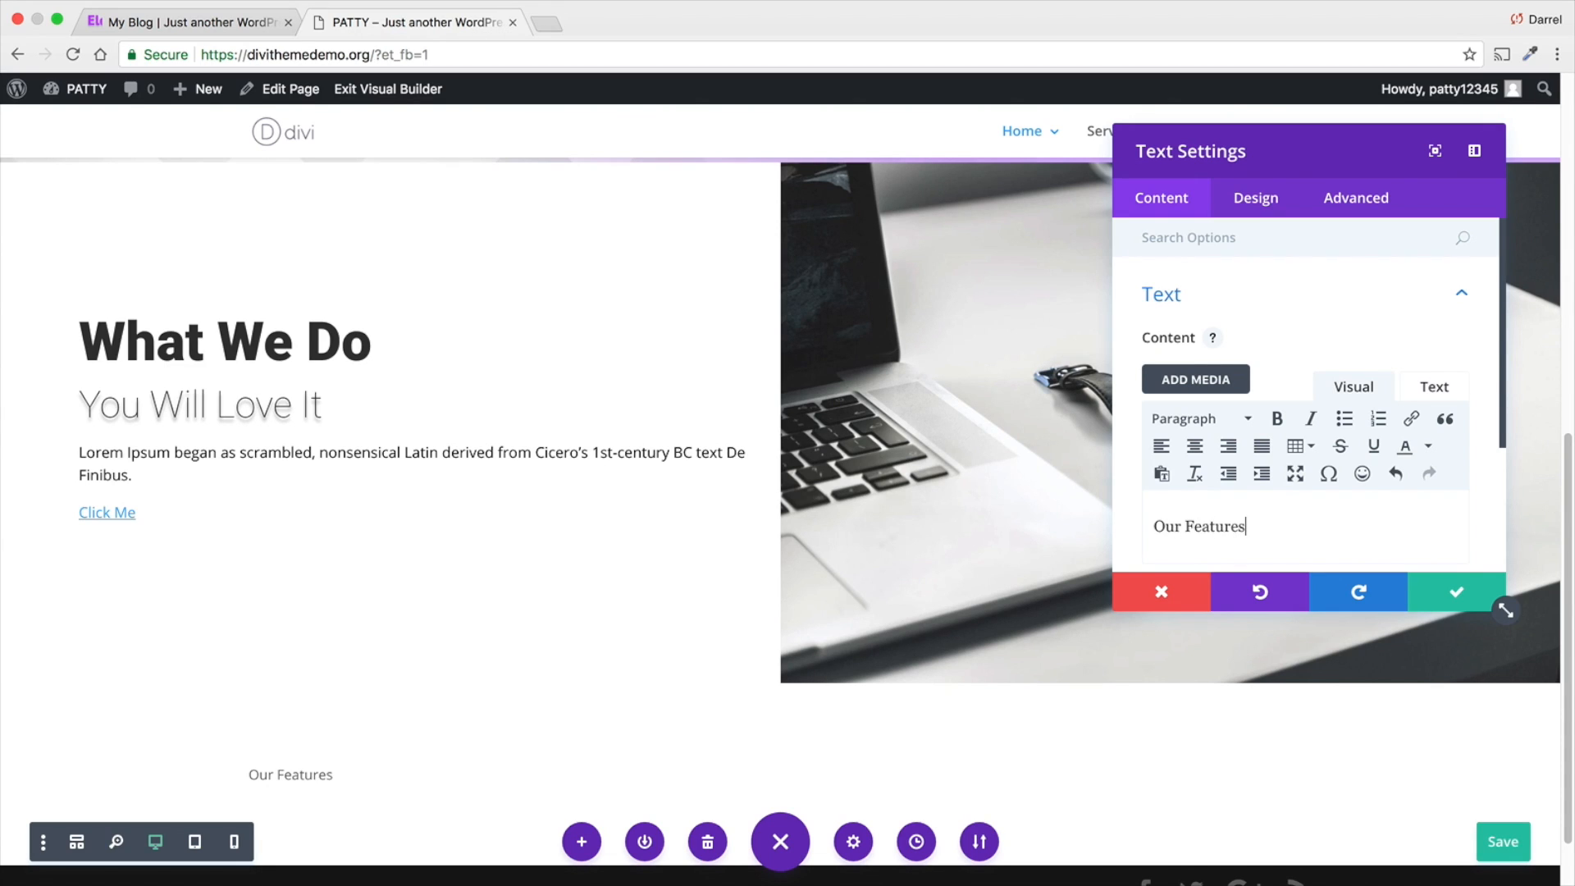
- Format the "Our Features" text as Heading 1
click(1254, 197)
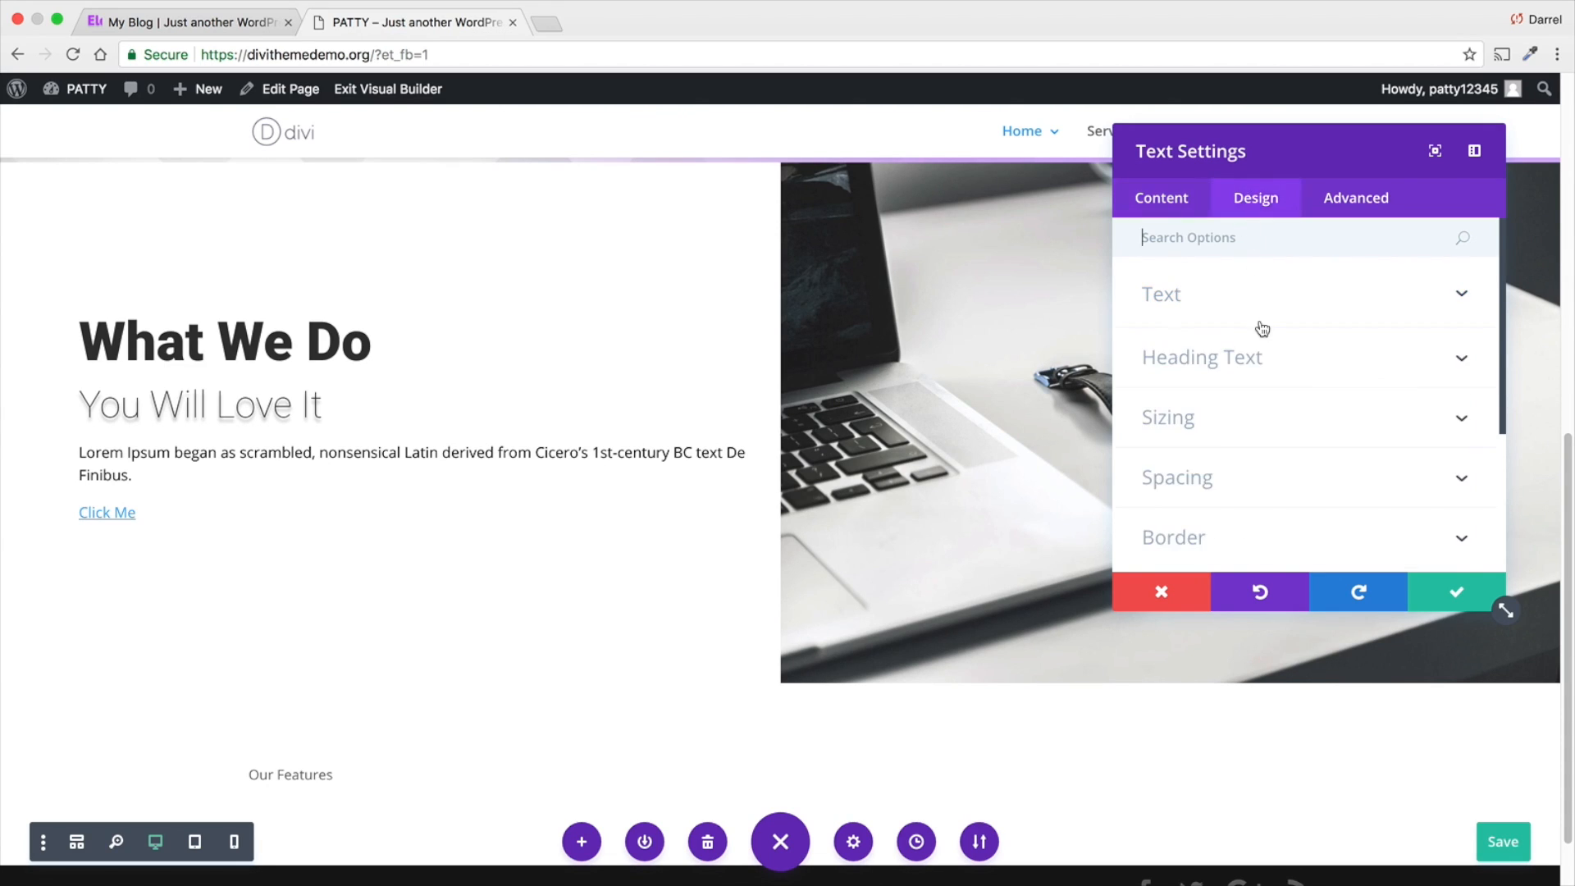
click(1200, 209)
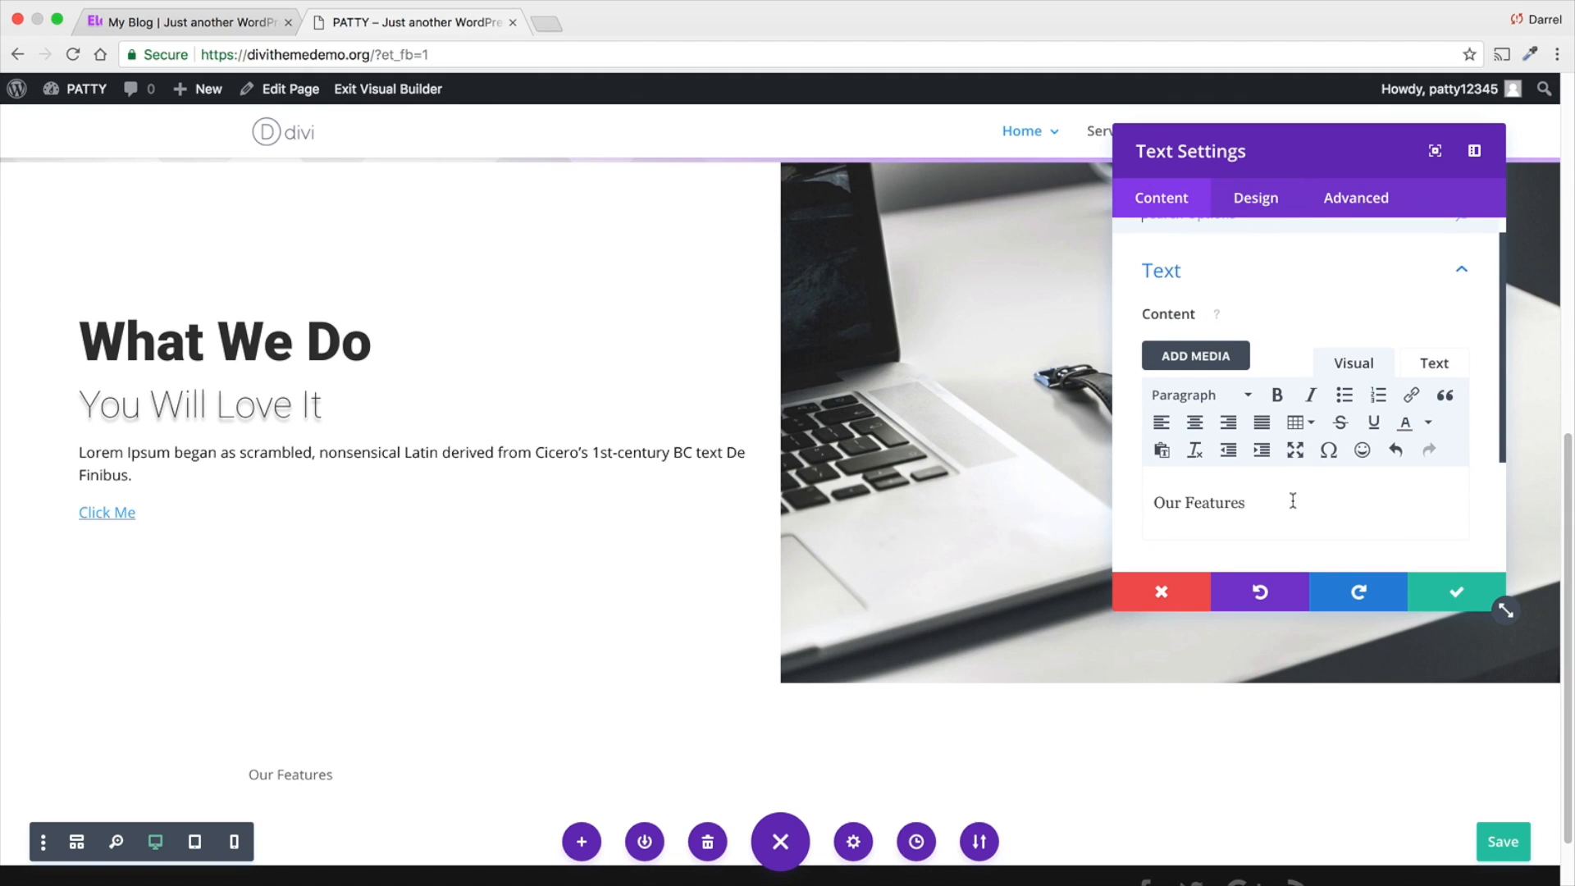
drag(1290, 500, 1150, 501)
click(1196, 397)
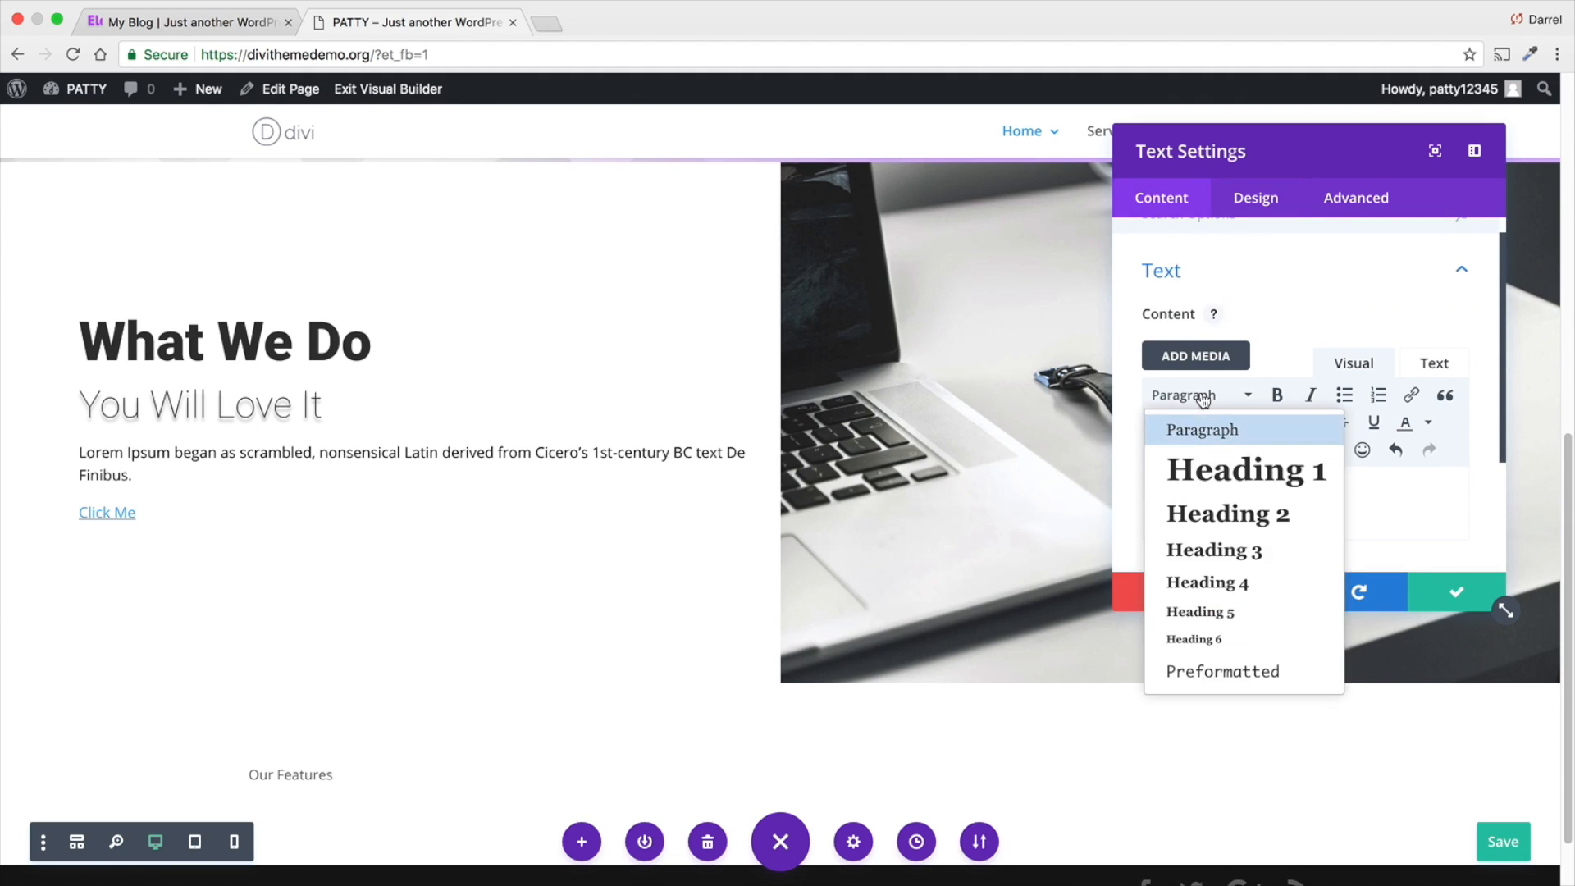
click(1205, 469)
- Set the H1 heading font of the "Our Features" module to Open Sans with Ultra Bold weight
click(1251, 199)
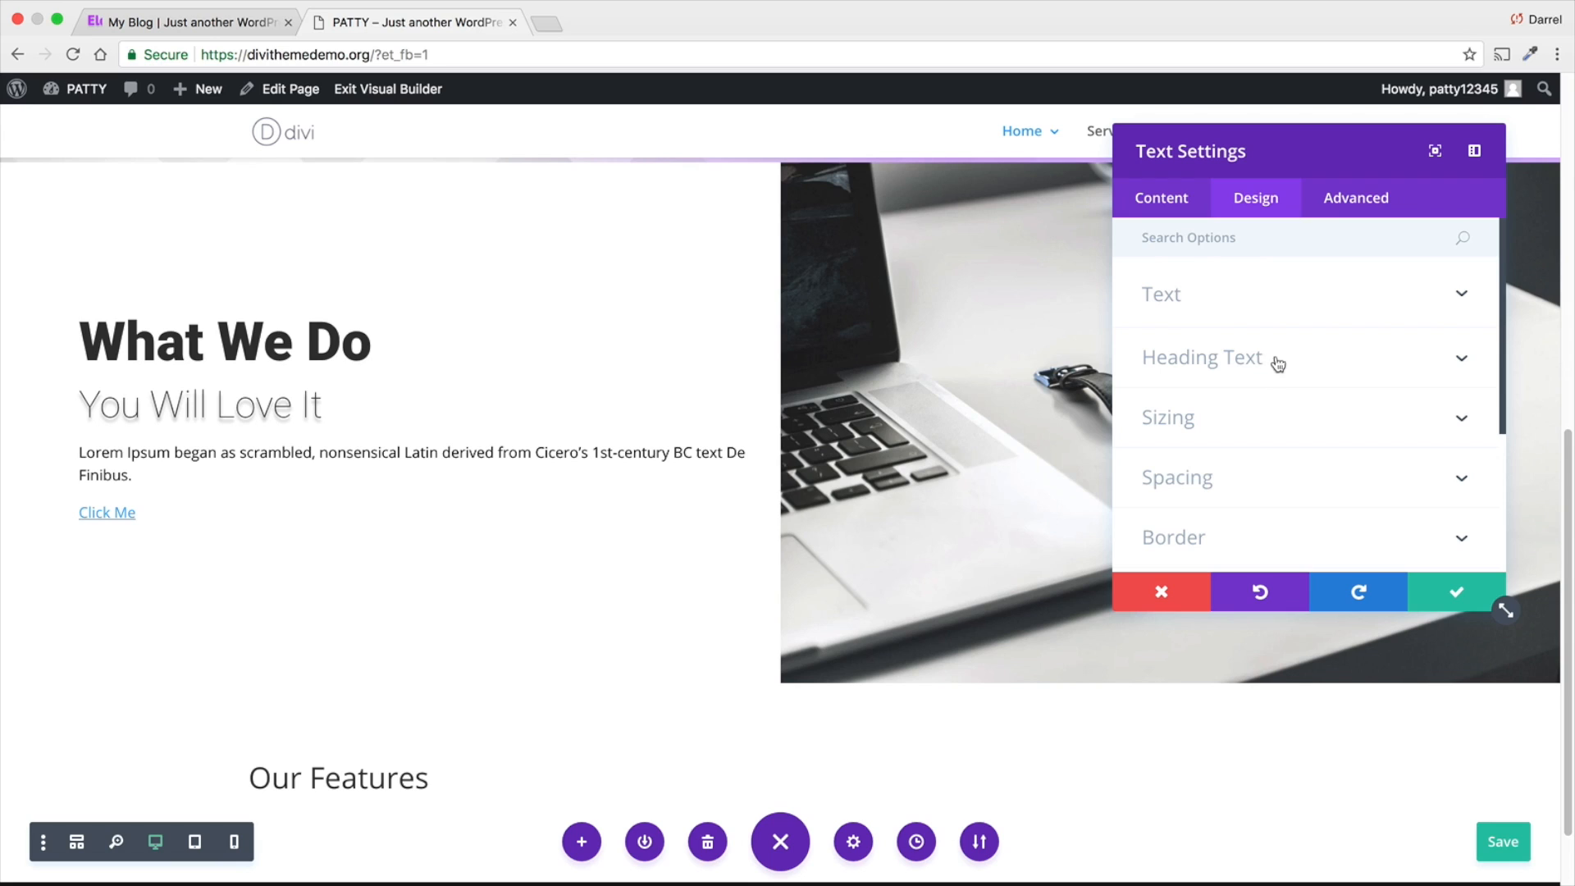
click(1229, 364)
scroll(1232, 371, down, 1)
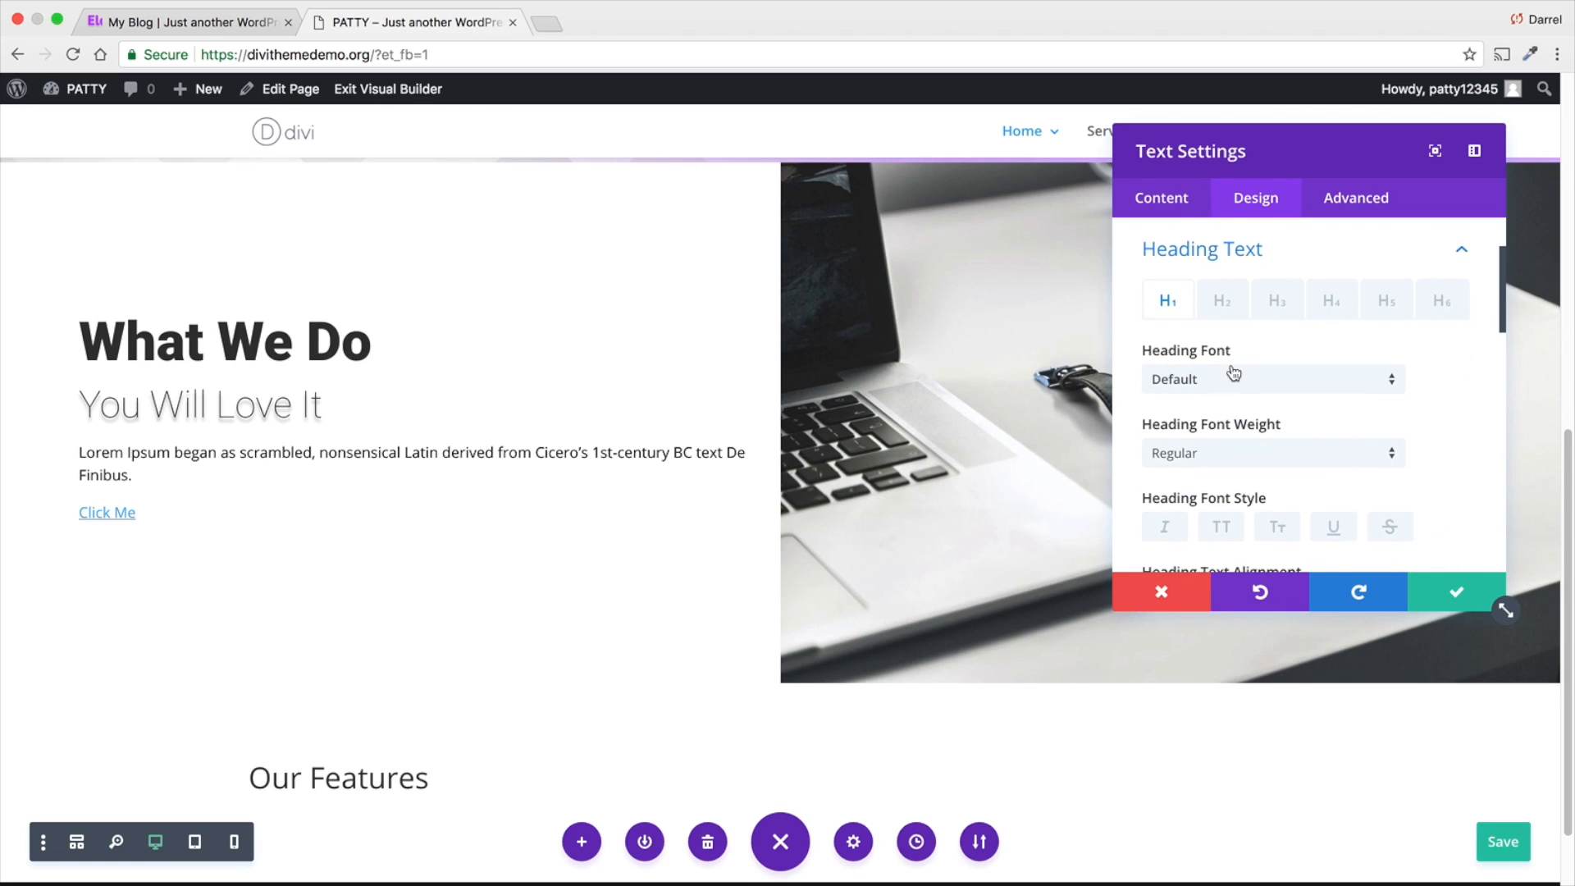
click(1235, 375)
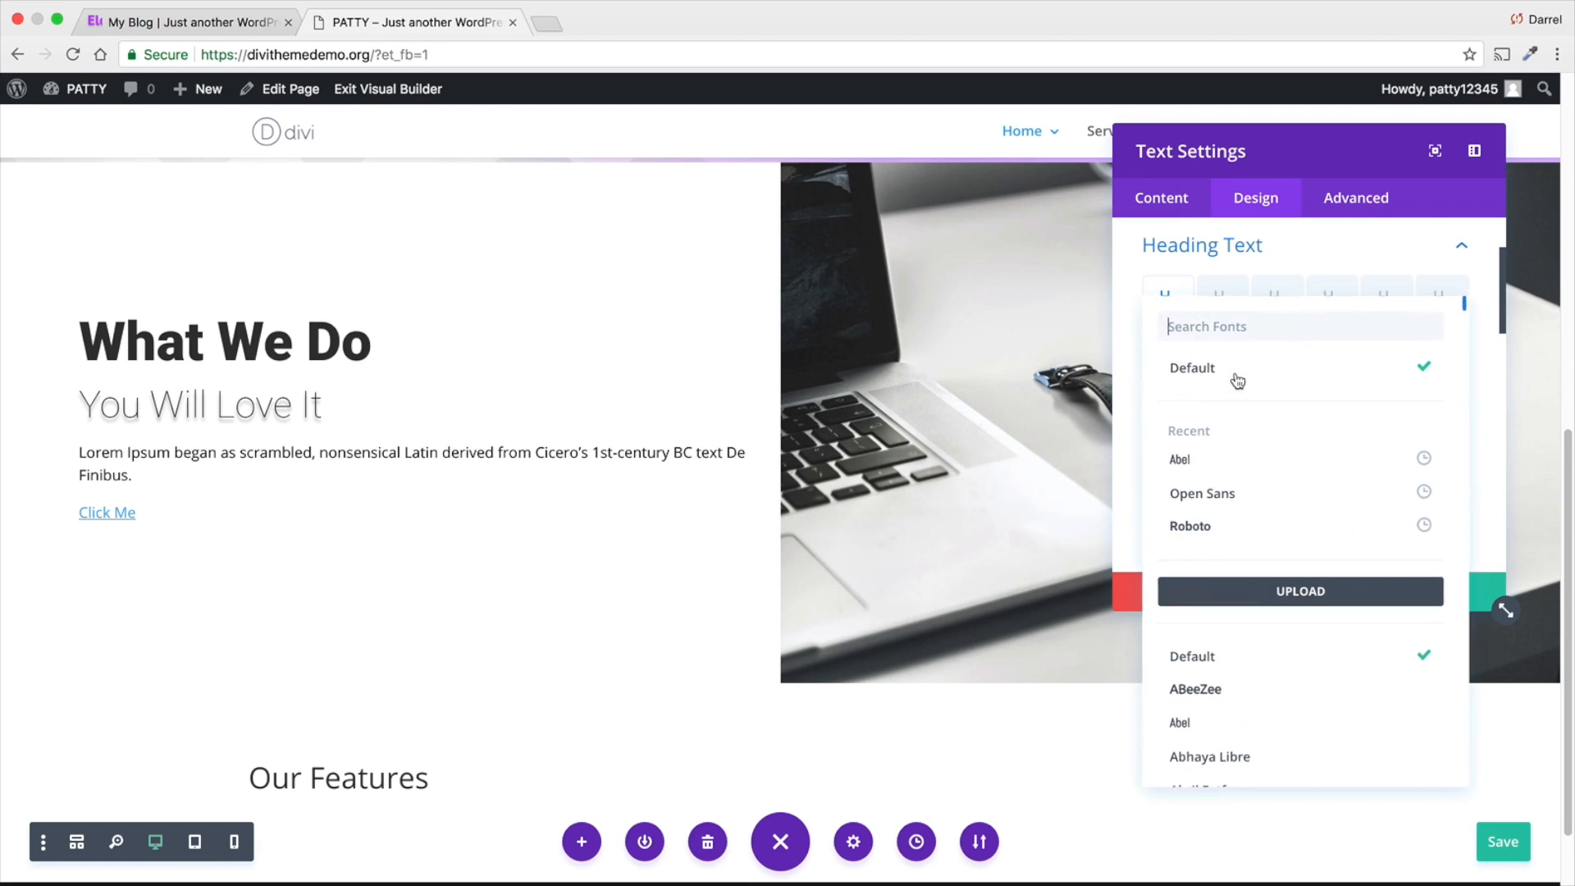
click(1241, 493)
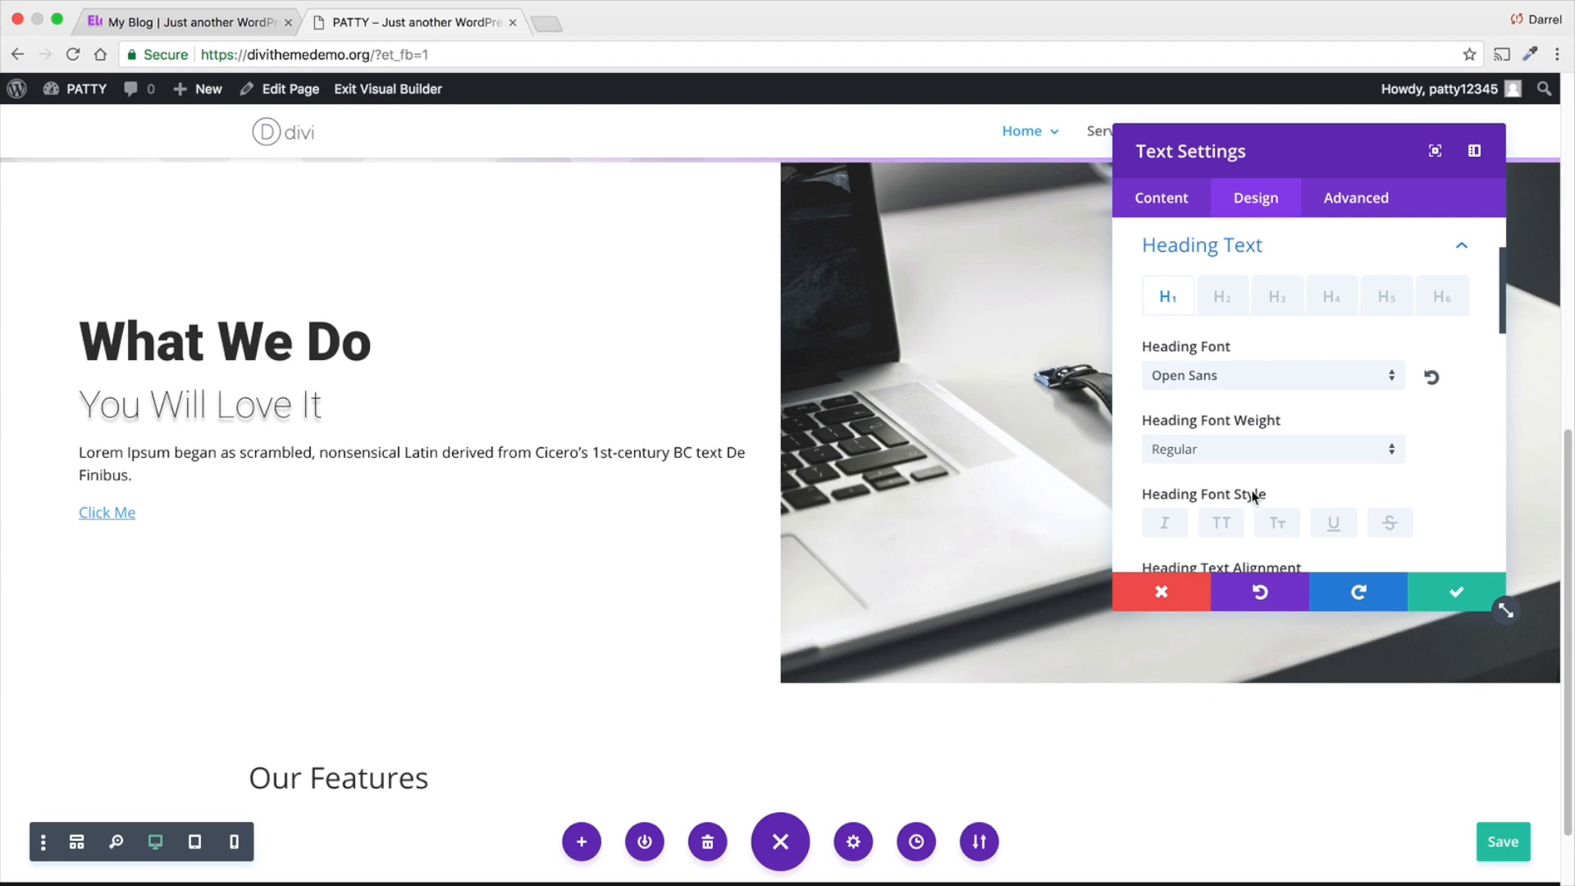
click(1257, 452)
click(1259, 601)
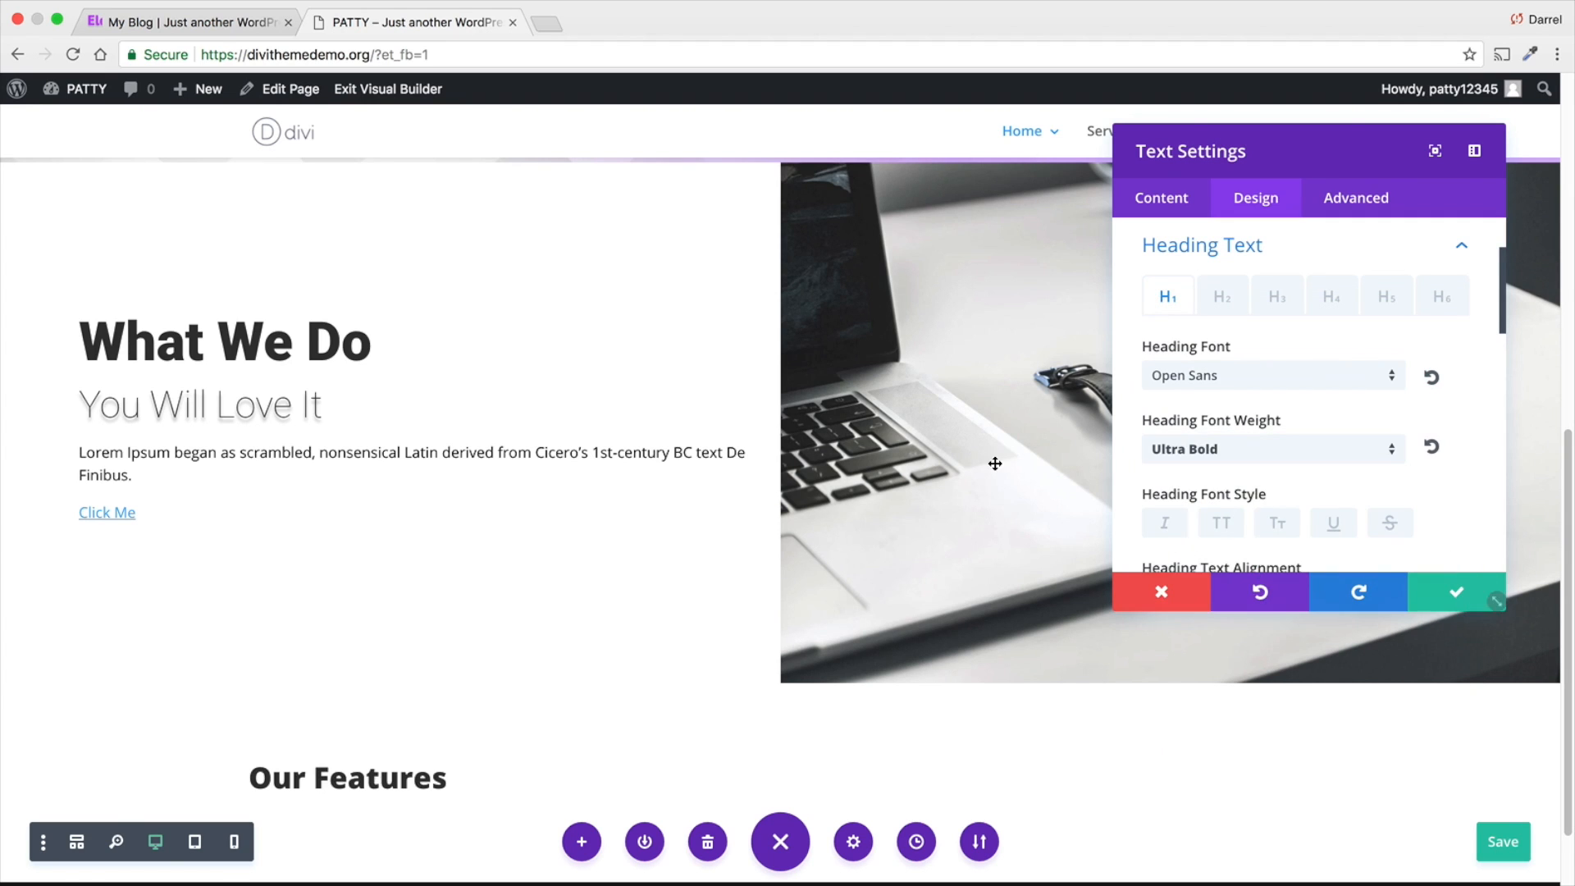
- Center the "Our Features" heading, set its text size to 50px, and save the module settings
scroll(936, 474, down, 1)
scroll(936, 474, down, 1)
scroll(1254, 500, down, 2)
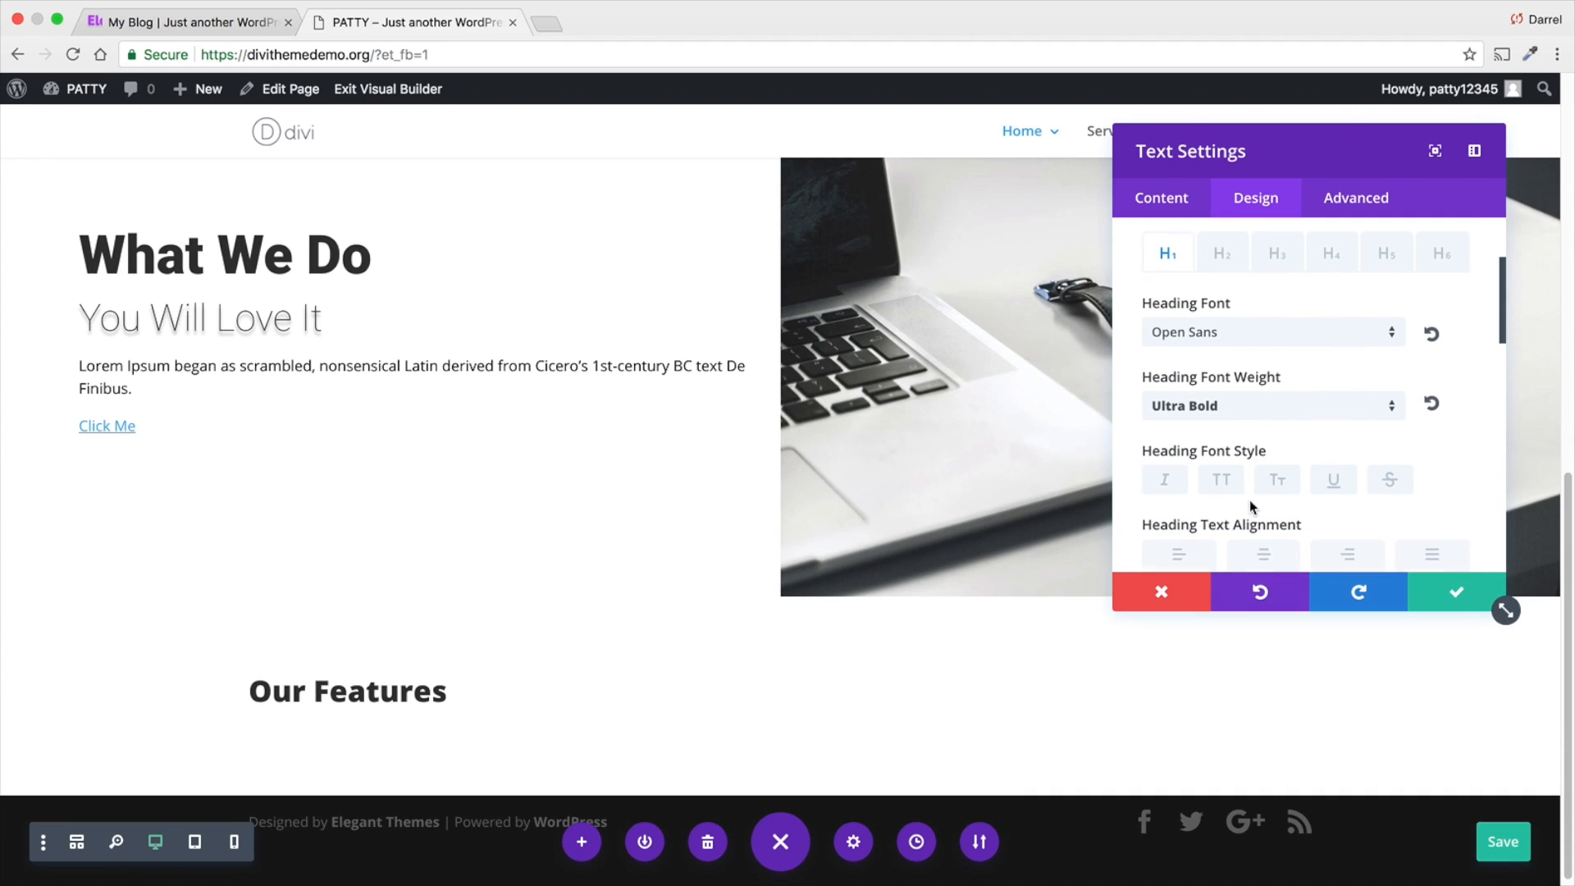
click(1260, 513)
scroll(929, 516, down, 1)
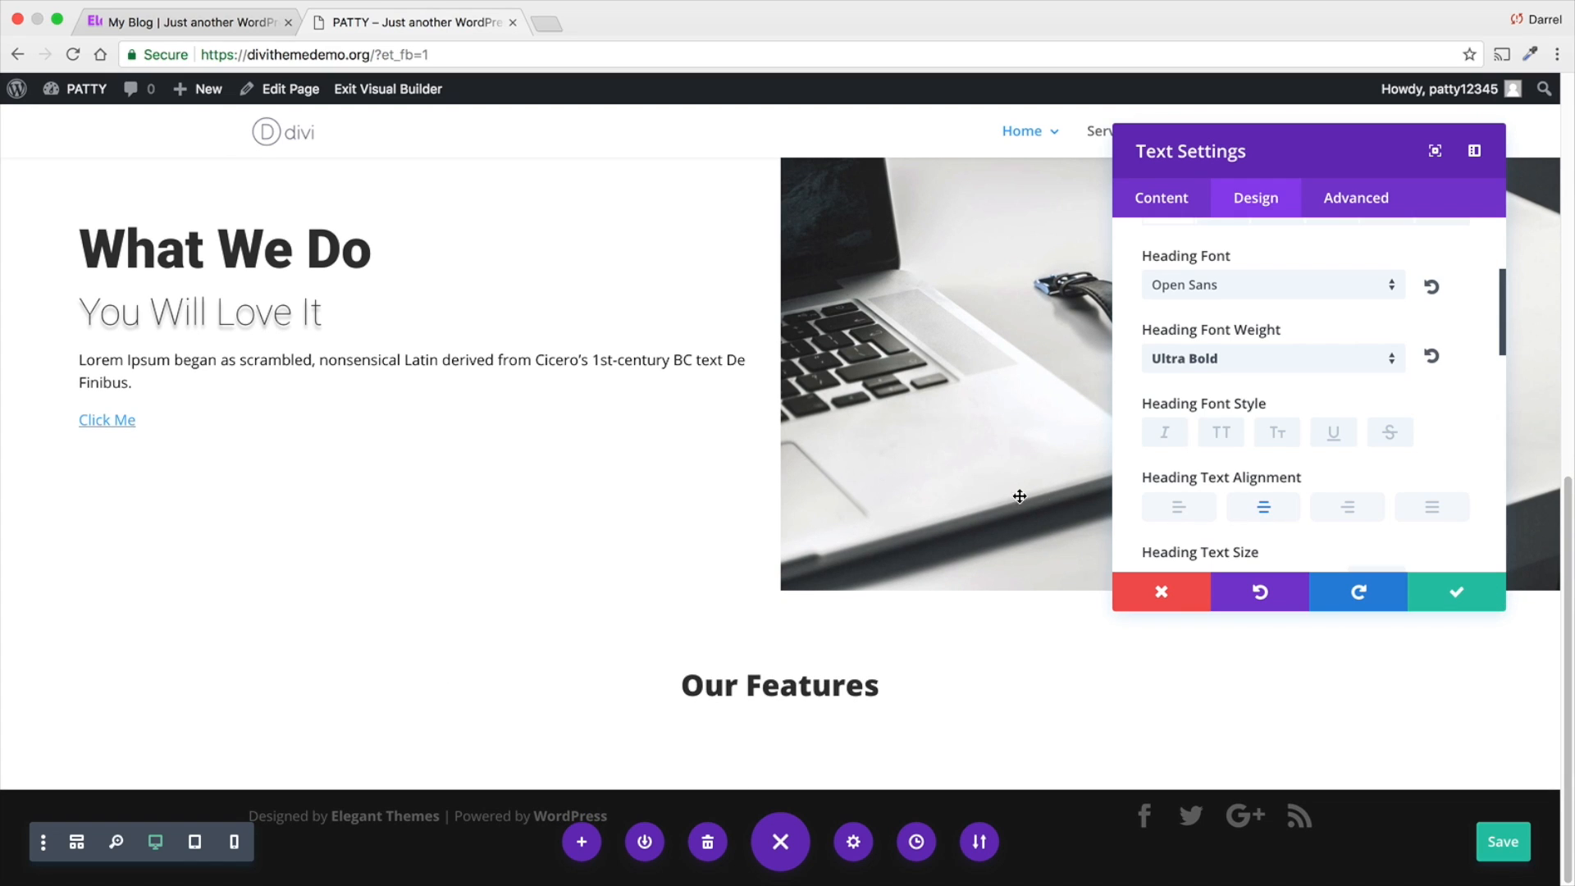
scroll(1220, 492, down, 2)
drag(1209, 489, 1238, 488)
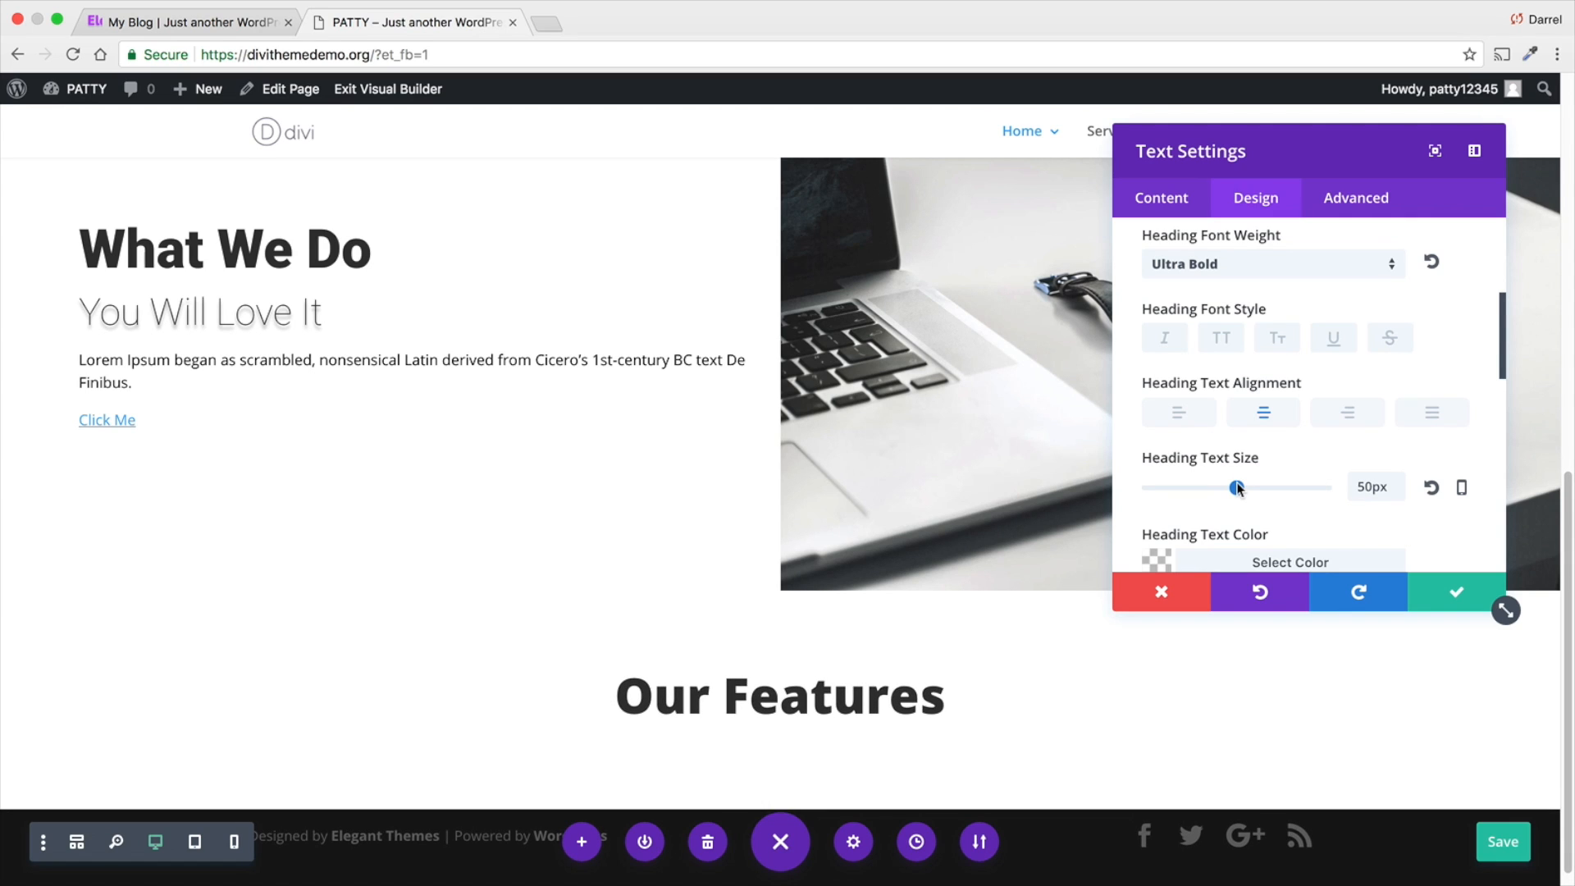
scroll(1243, 460, down, 3)
scroll(1249, 435, down, 3)
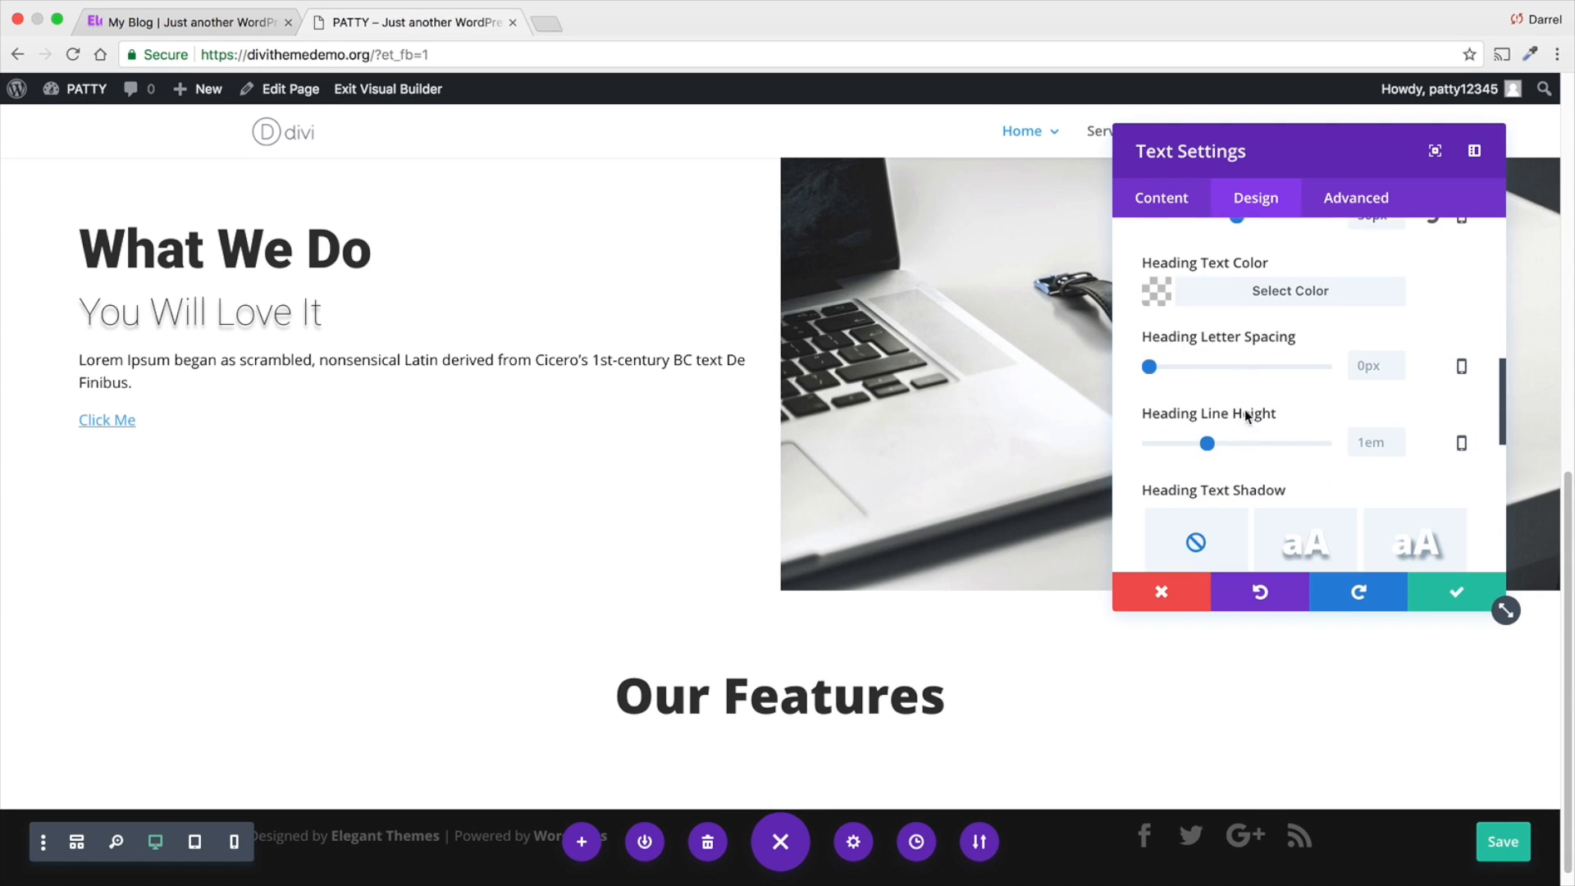
scroll(1235, 410, down, 5)
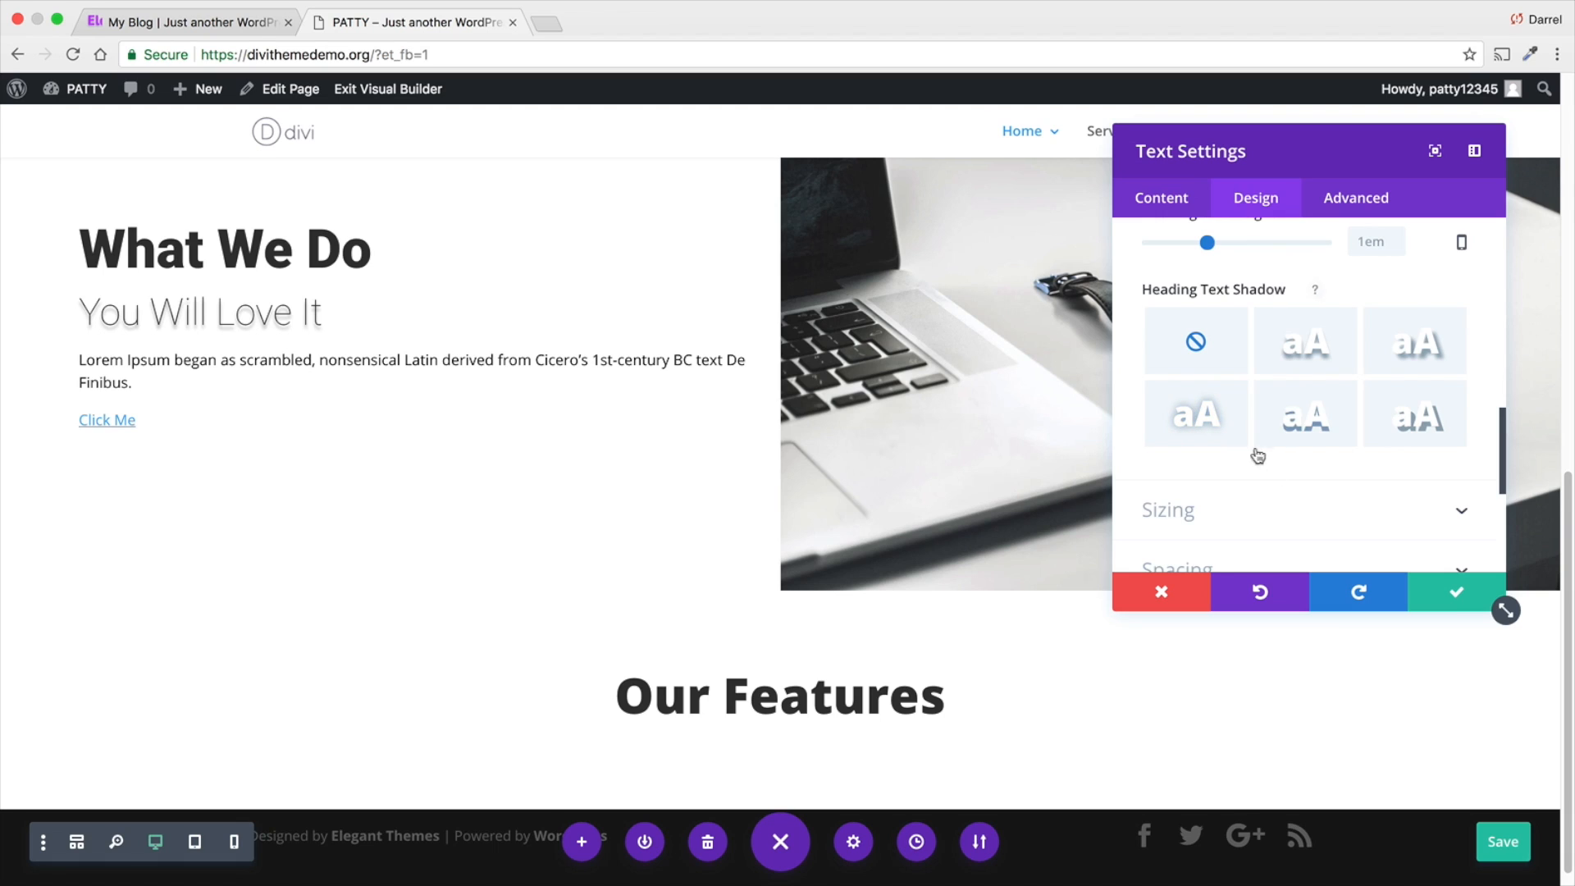
scroll(1231, 492, down, 4)
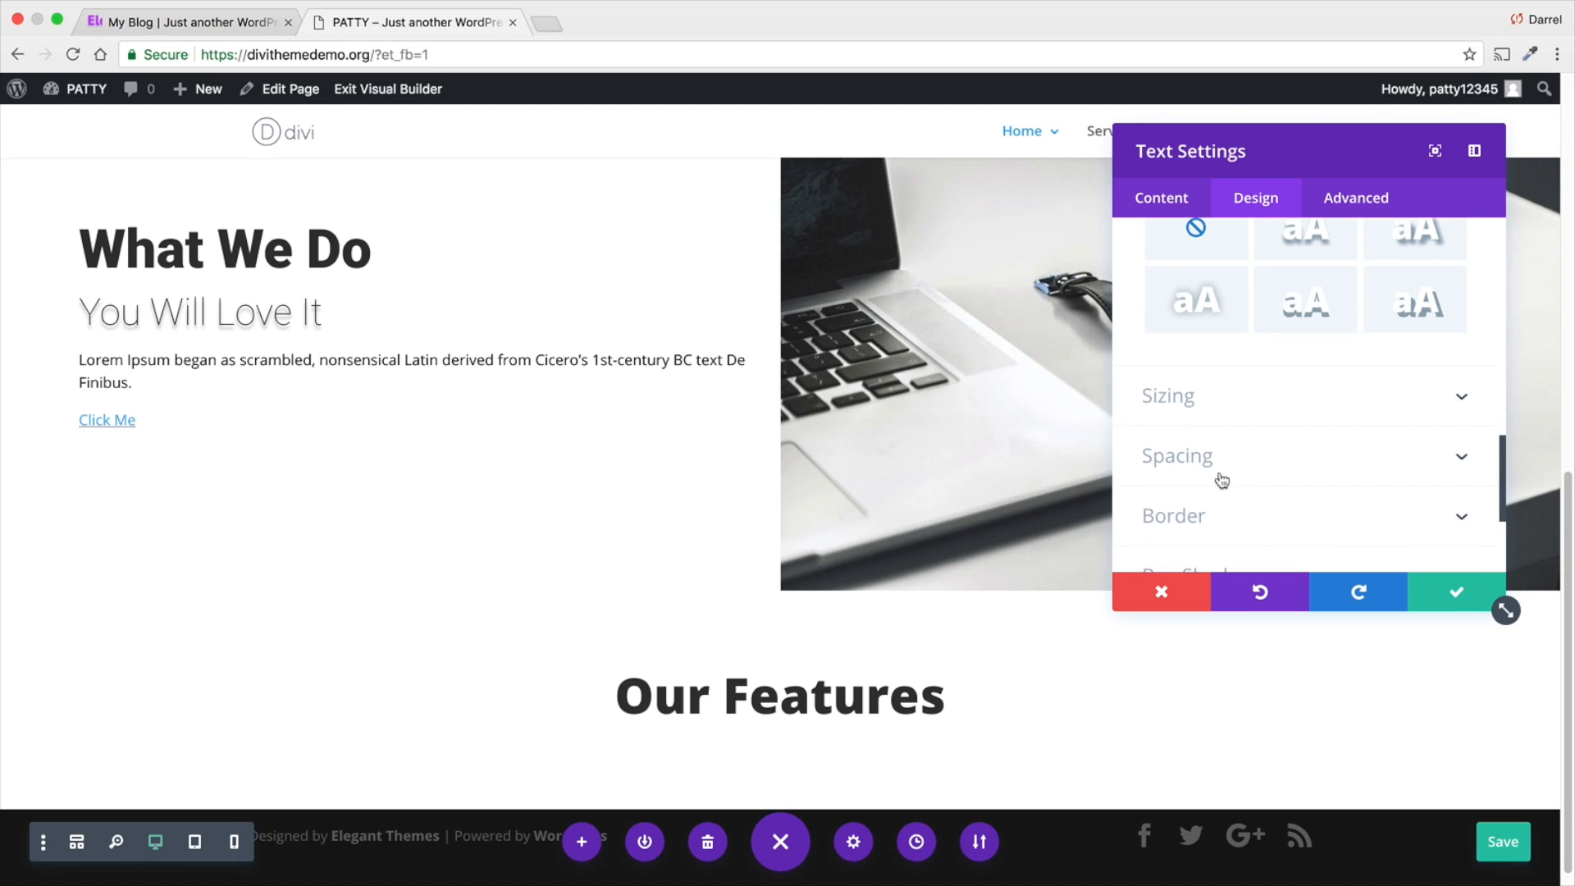
scroll(1231, 484, down, 1)
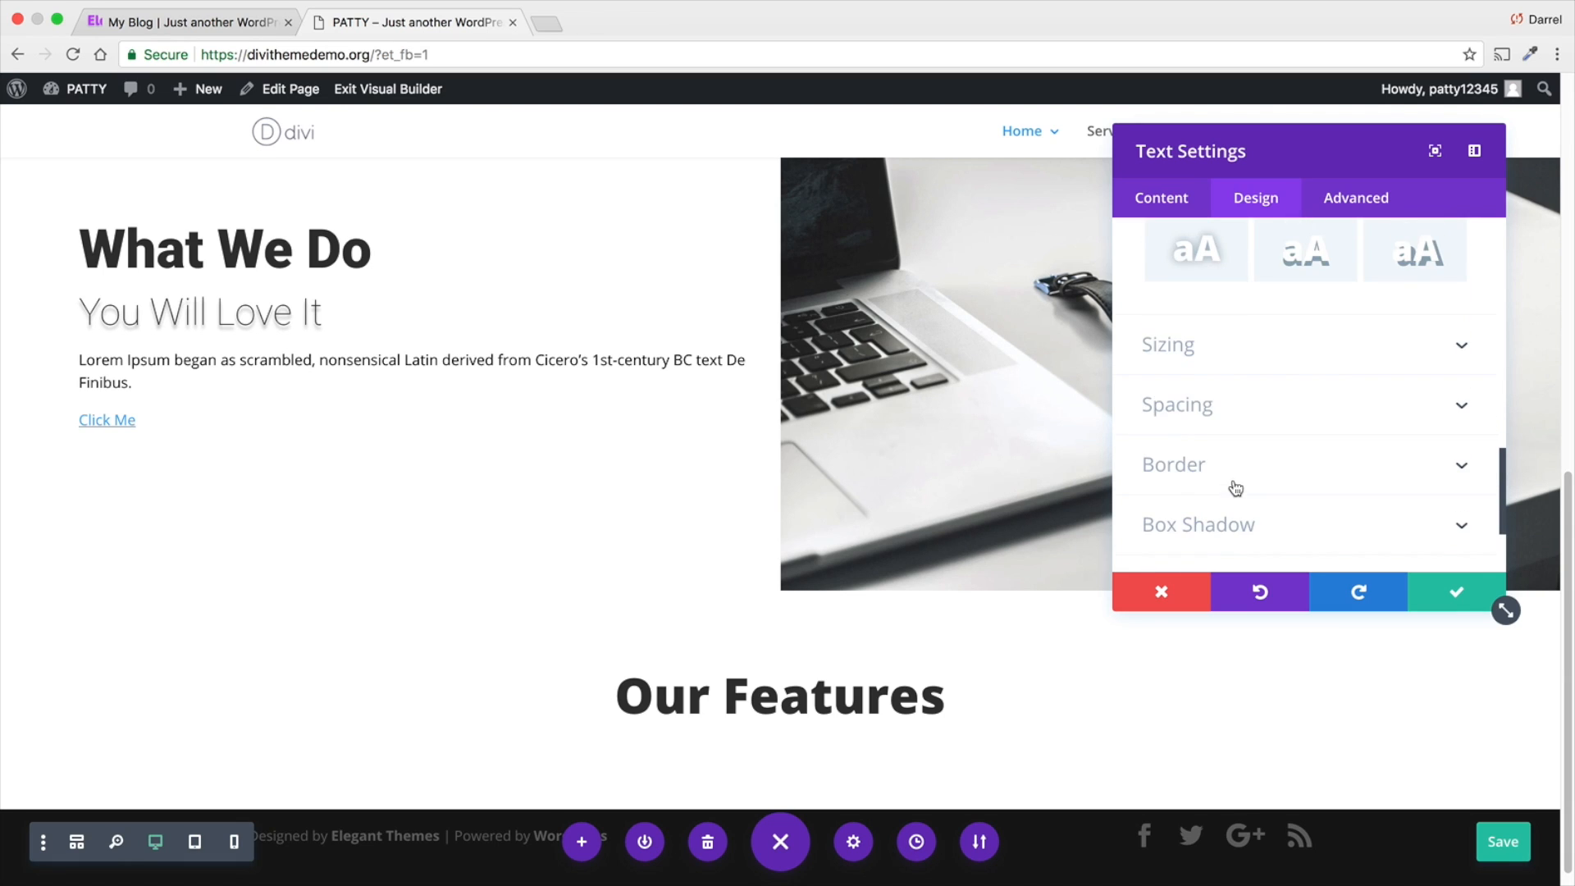
click(1395, 573)
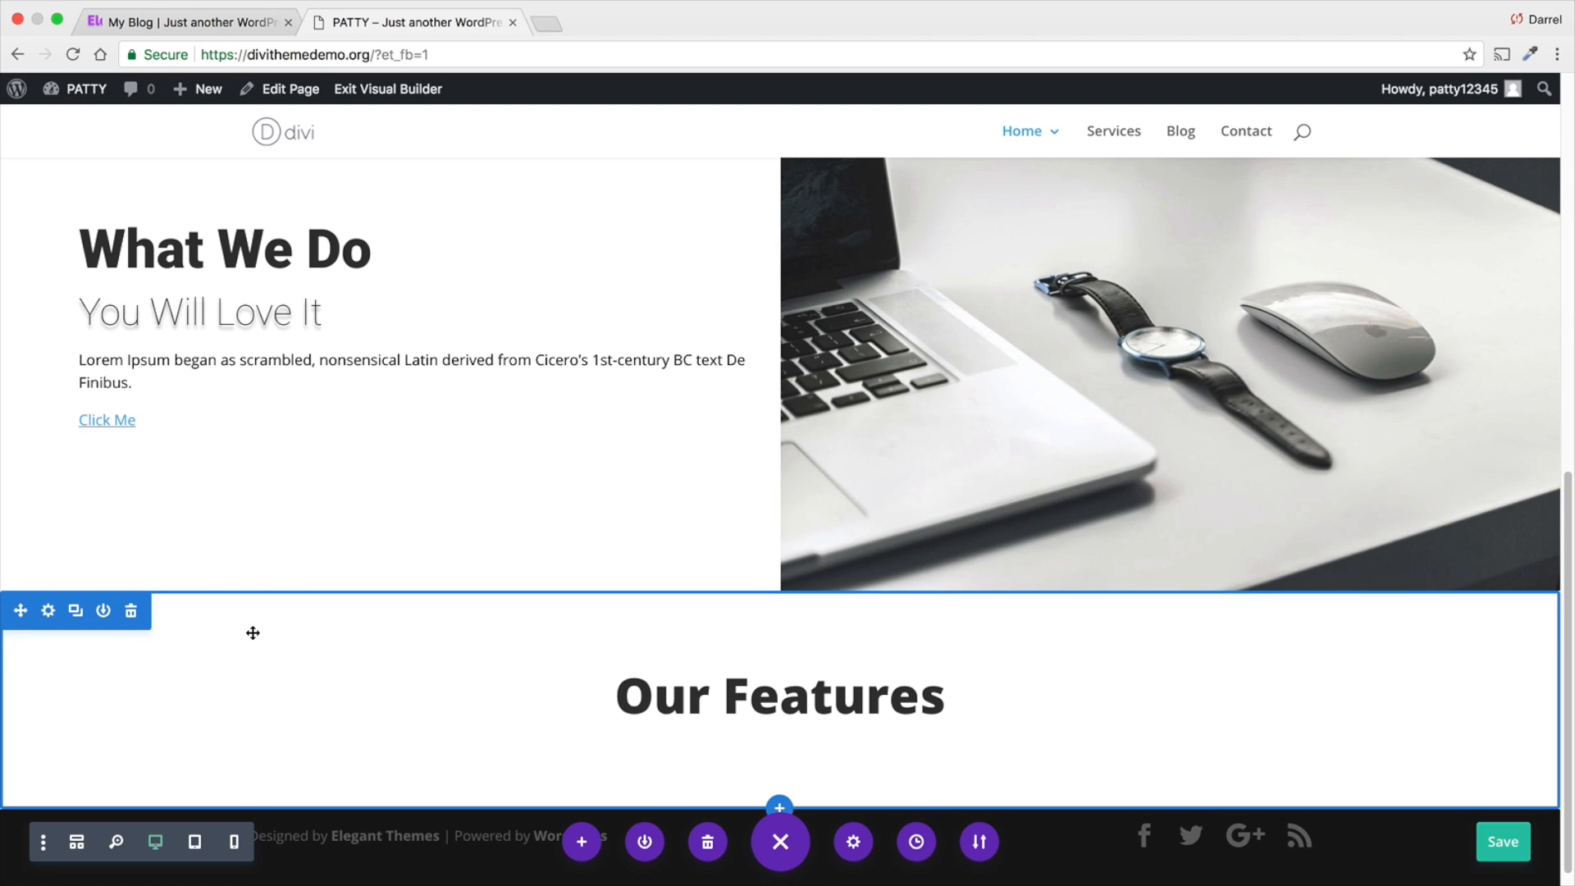
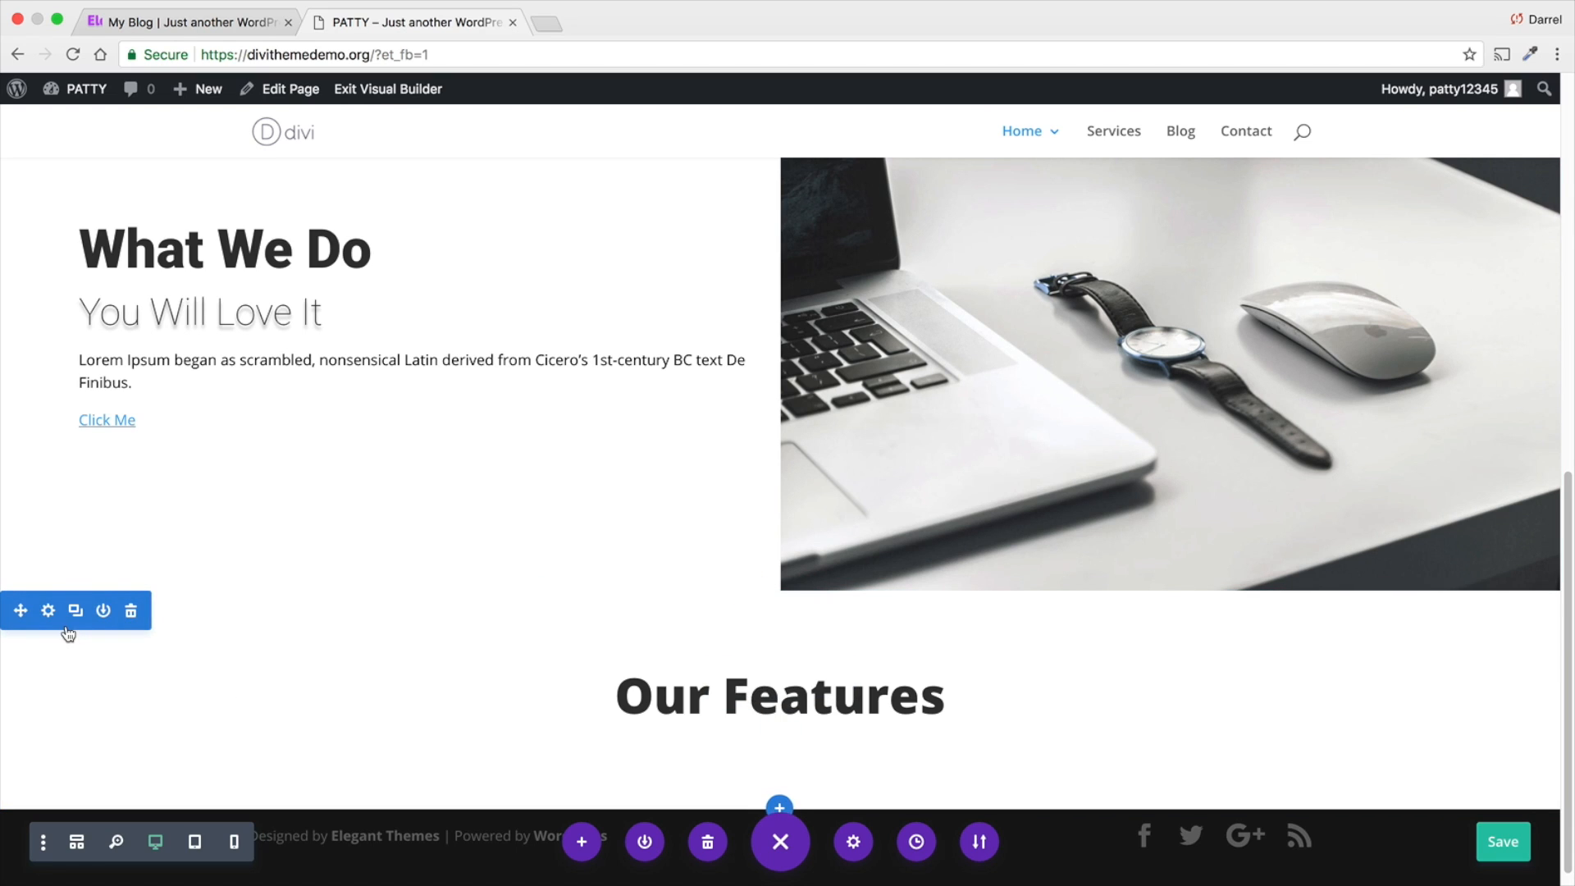
- Apply the soft inner box shadow preset to the "Our Features" section and save the section settings
click(49, 611)
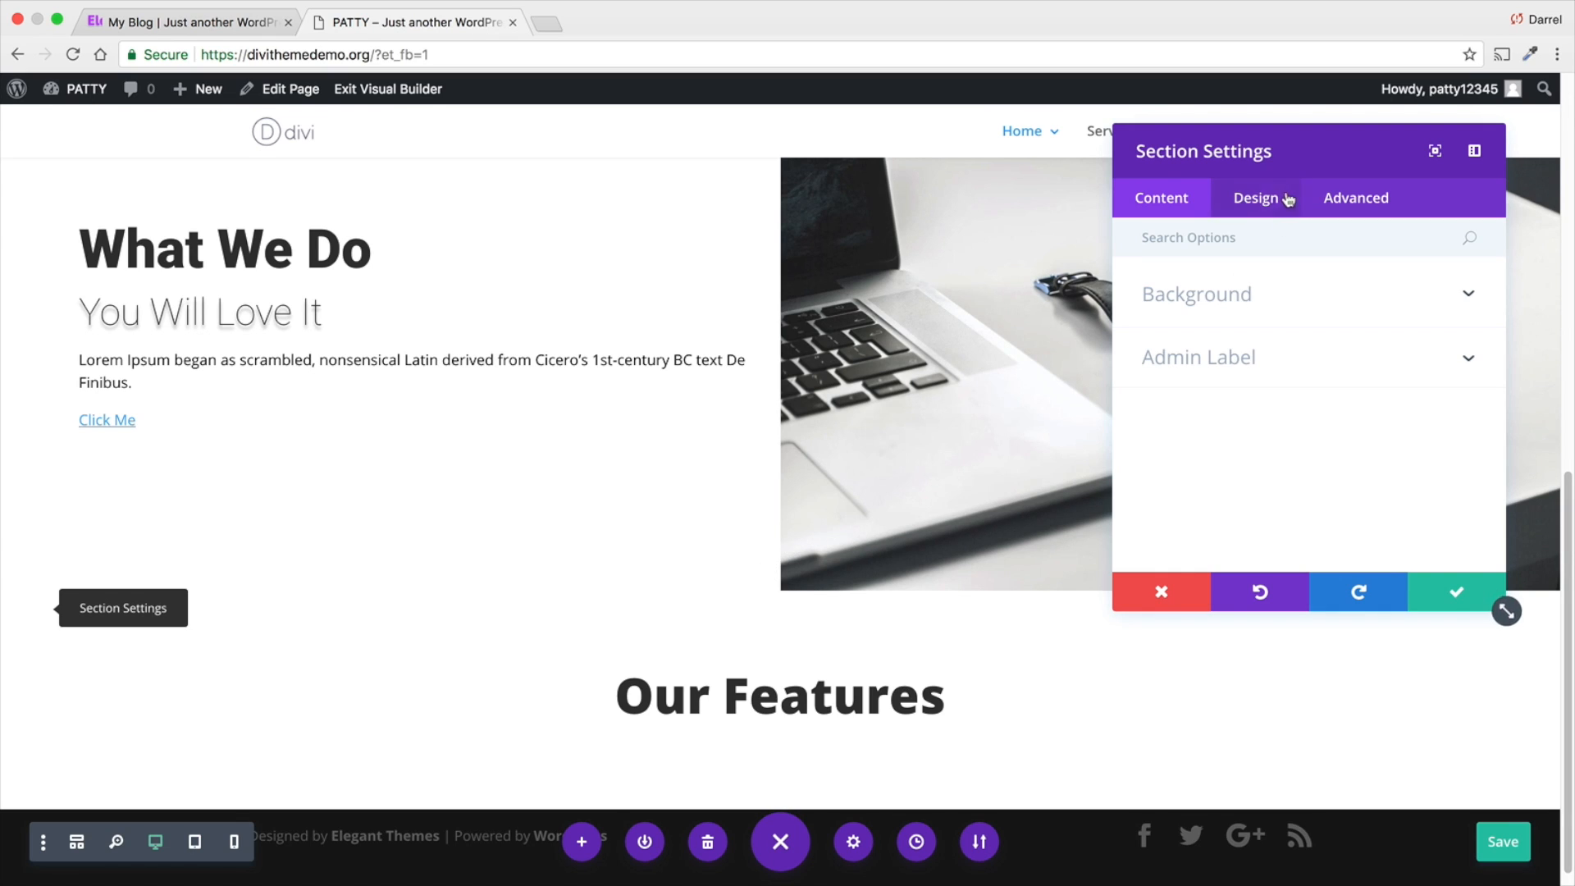
click(1262, 200)
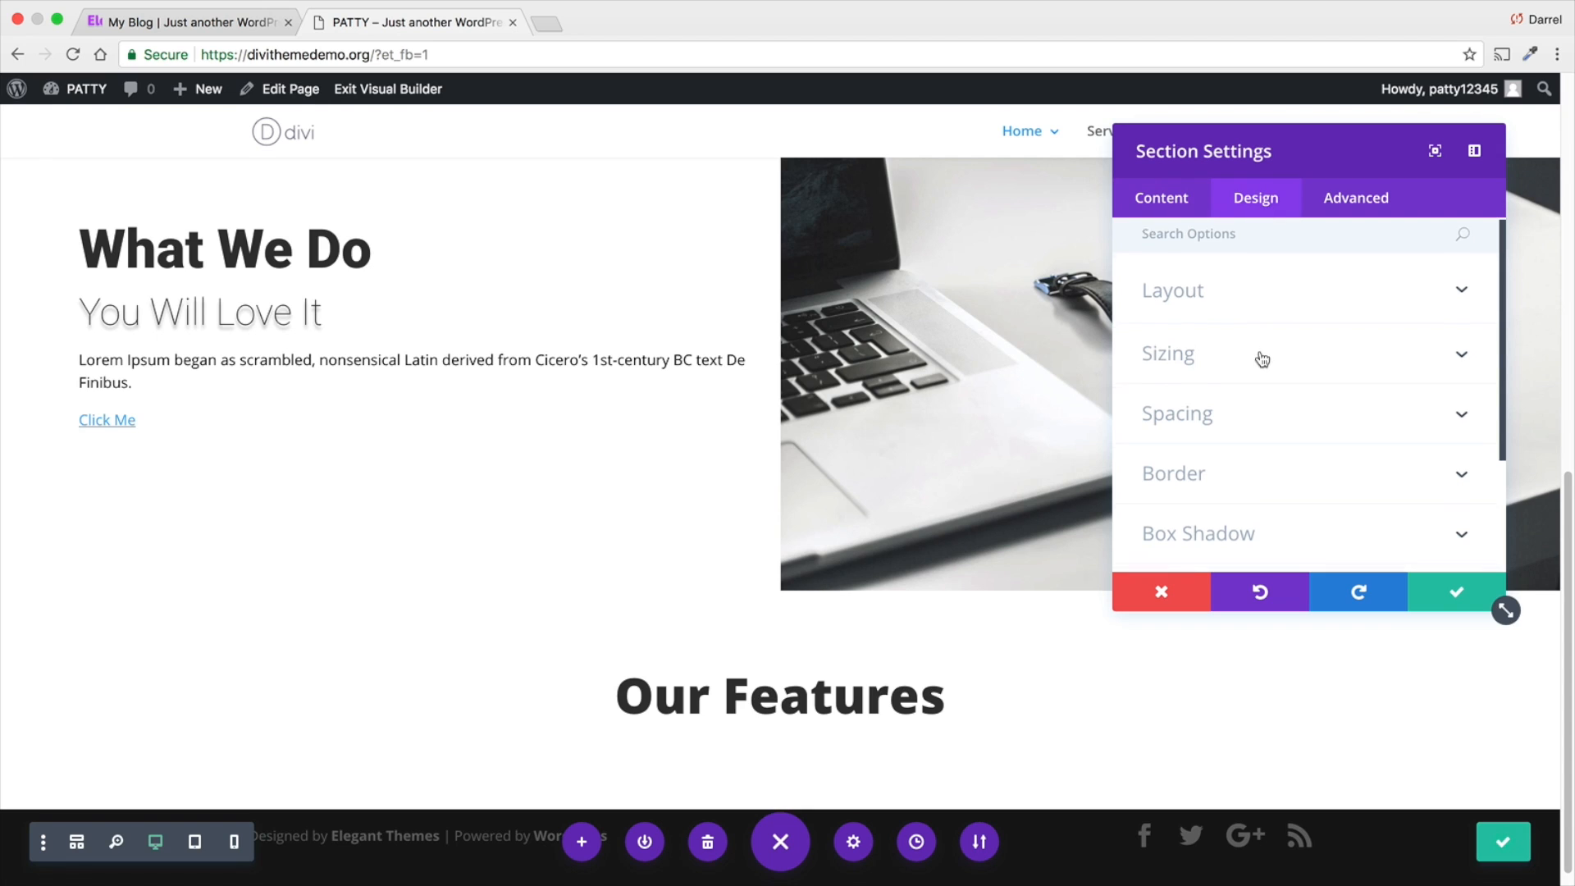
scroll(1262, 394, down, 2)
click(1270, 491)
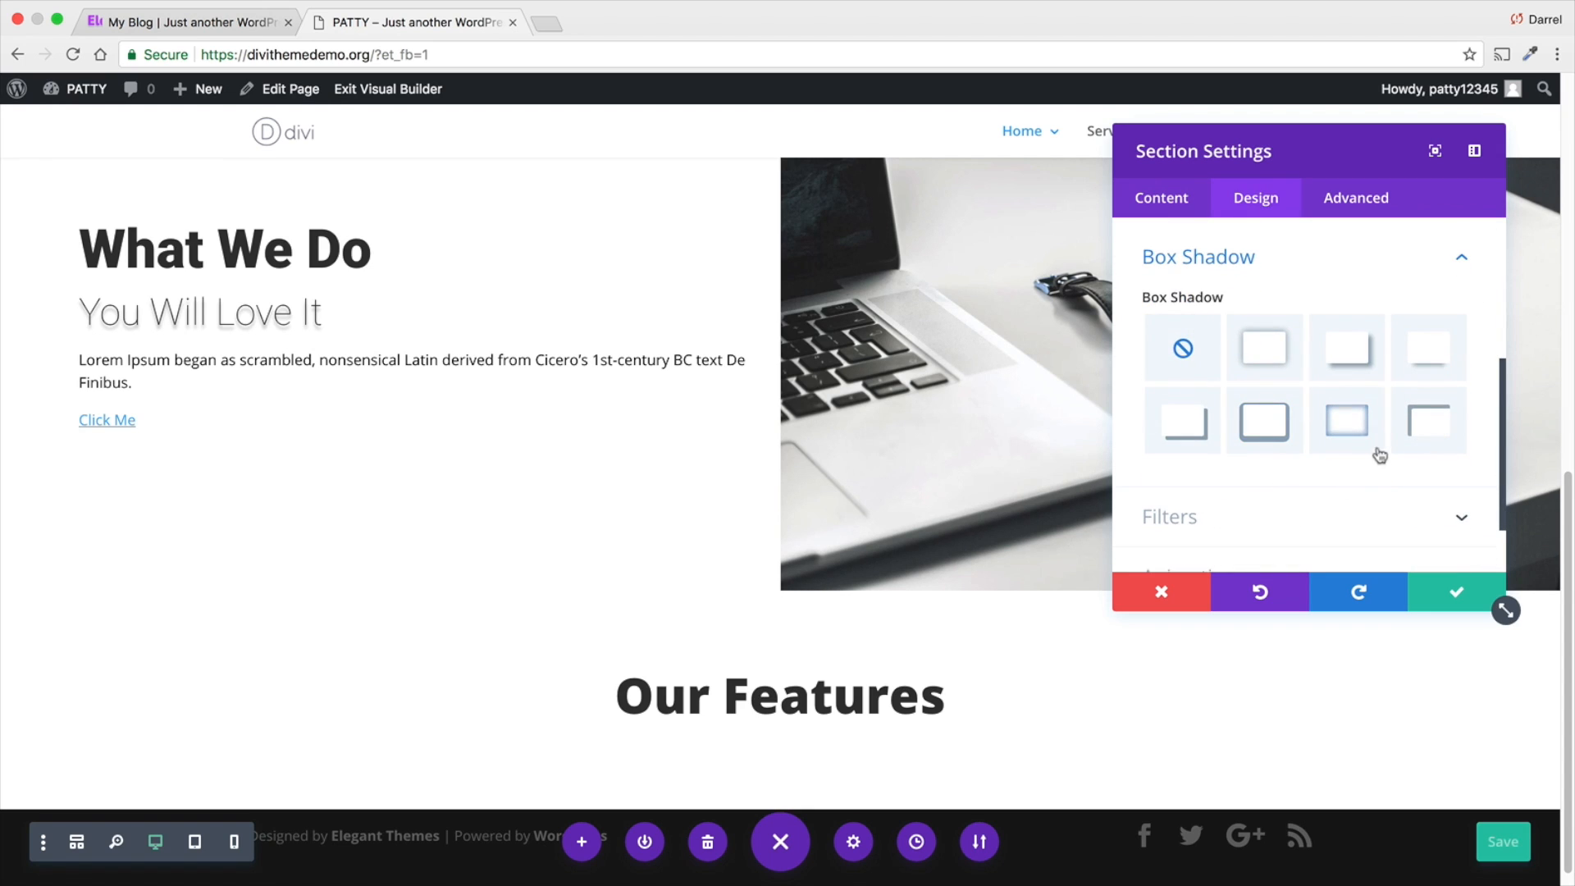
click(1349, 429)
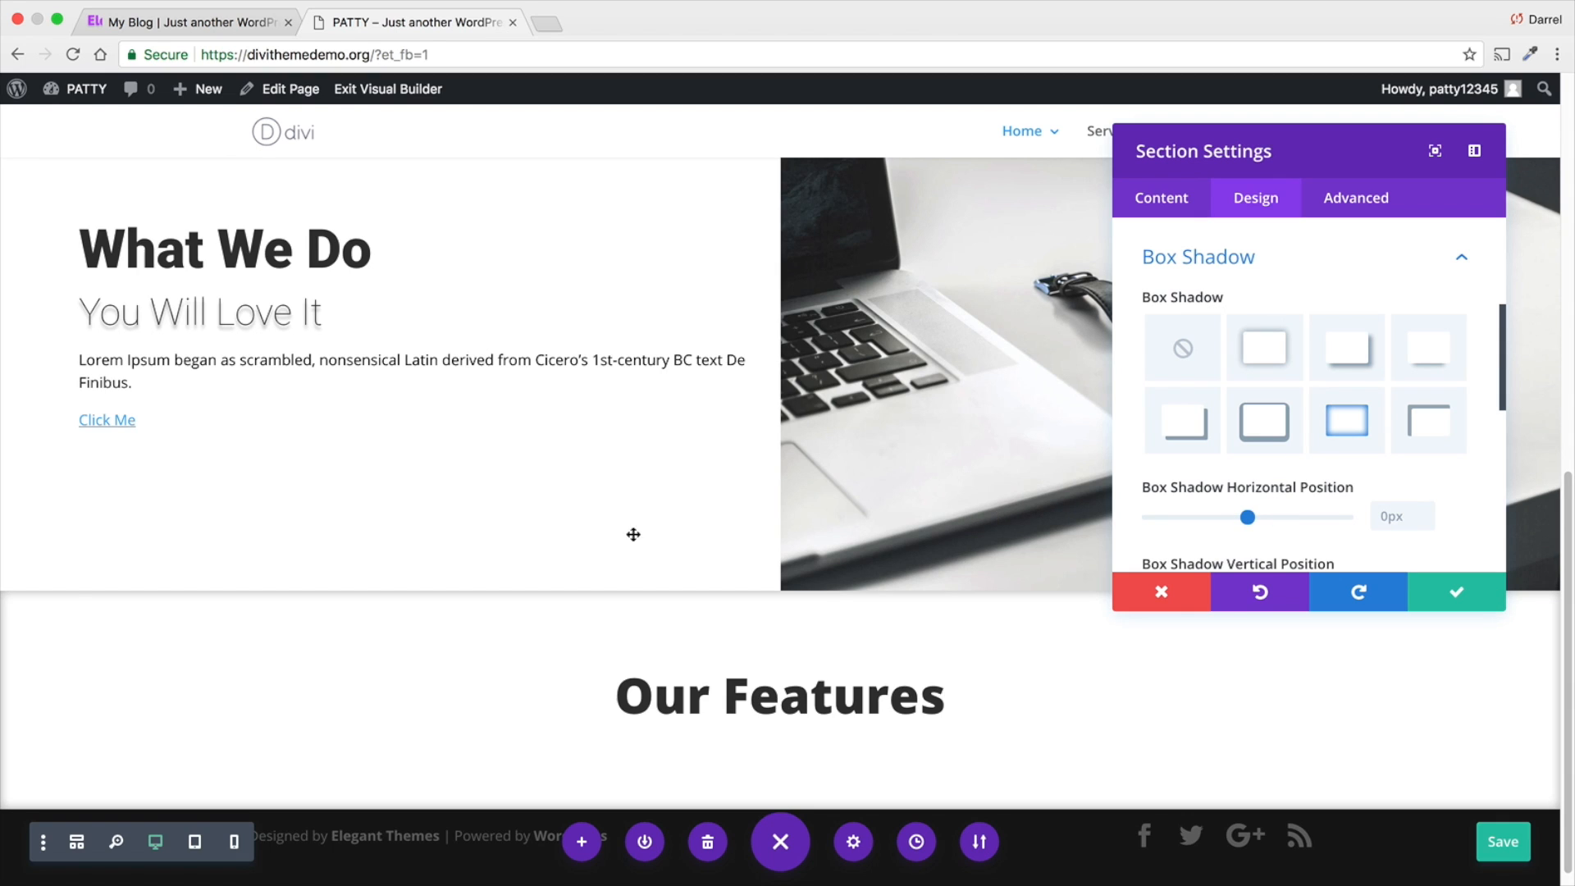
scroll(633, 534, up, 3)
scroll(657, 619, down, 1)
scroll(661, 716, down, 2)
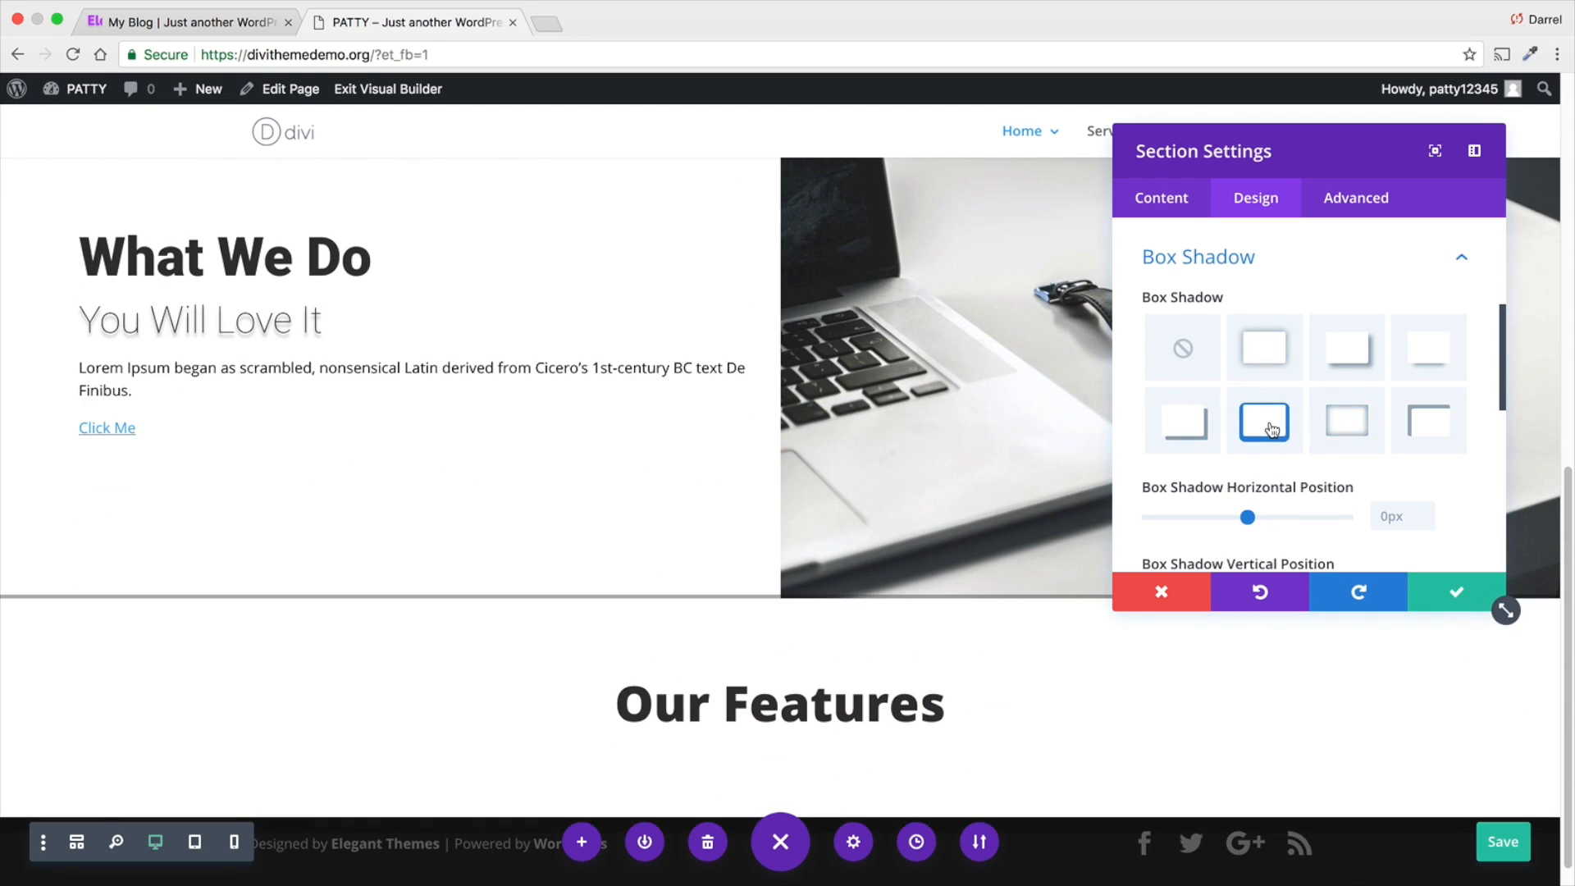
click(1336, 423)
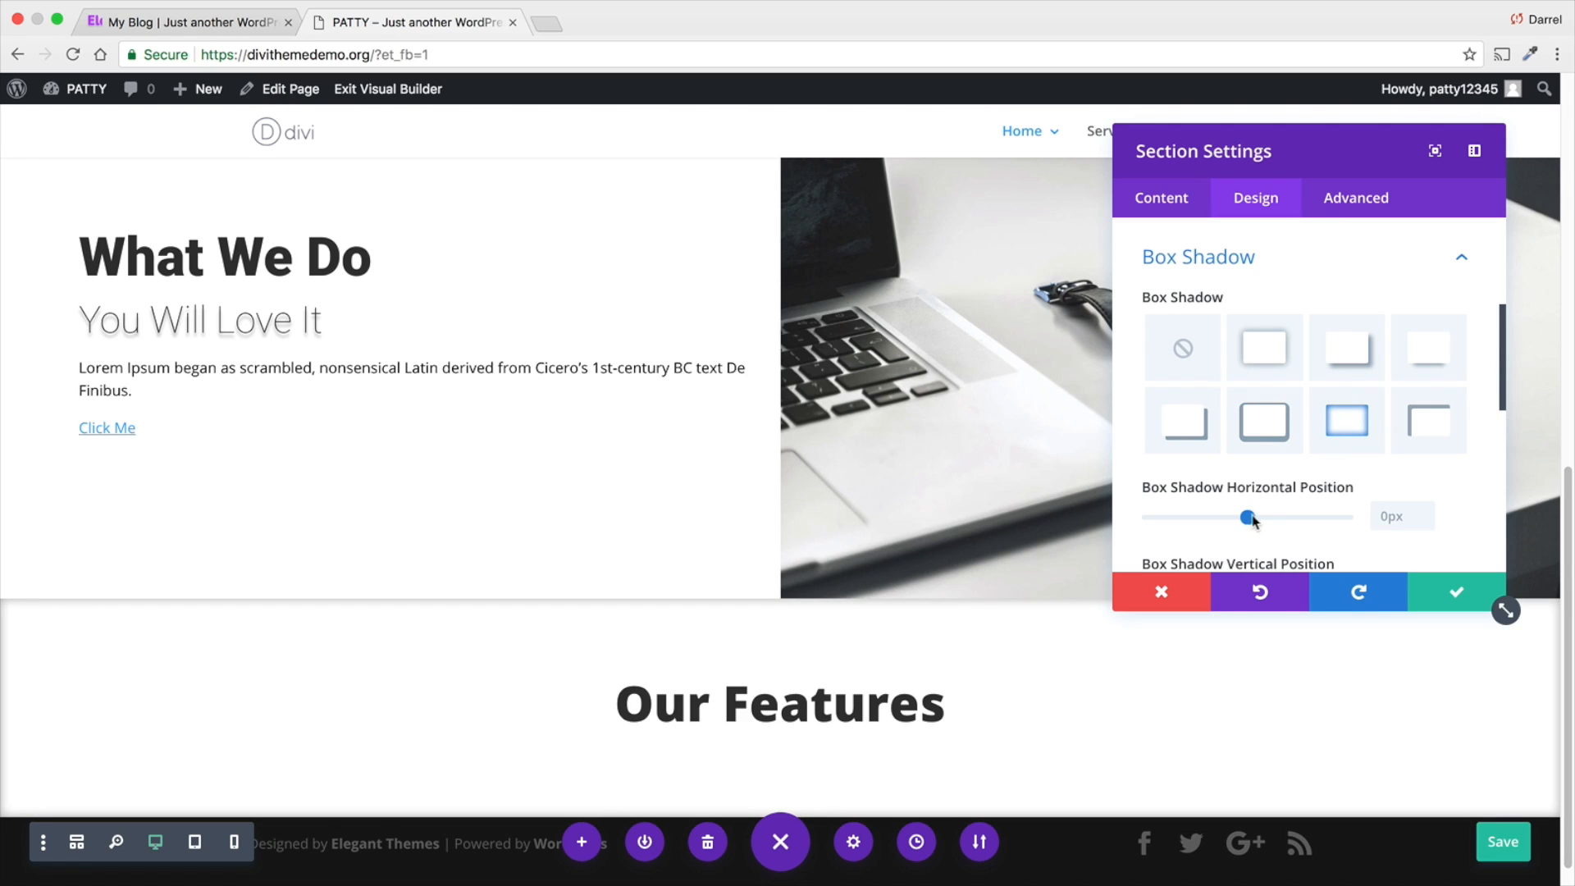
mouse_move(1251, 518)
mouse_down()
mouse_move(1272, 514)
mouse_move(1248, 518)
mouse_up()
click(1440, 599)
- Add a Text module below the "Our Features" heading and enter "features" as its content
scroll(943, 648, down, 1)
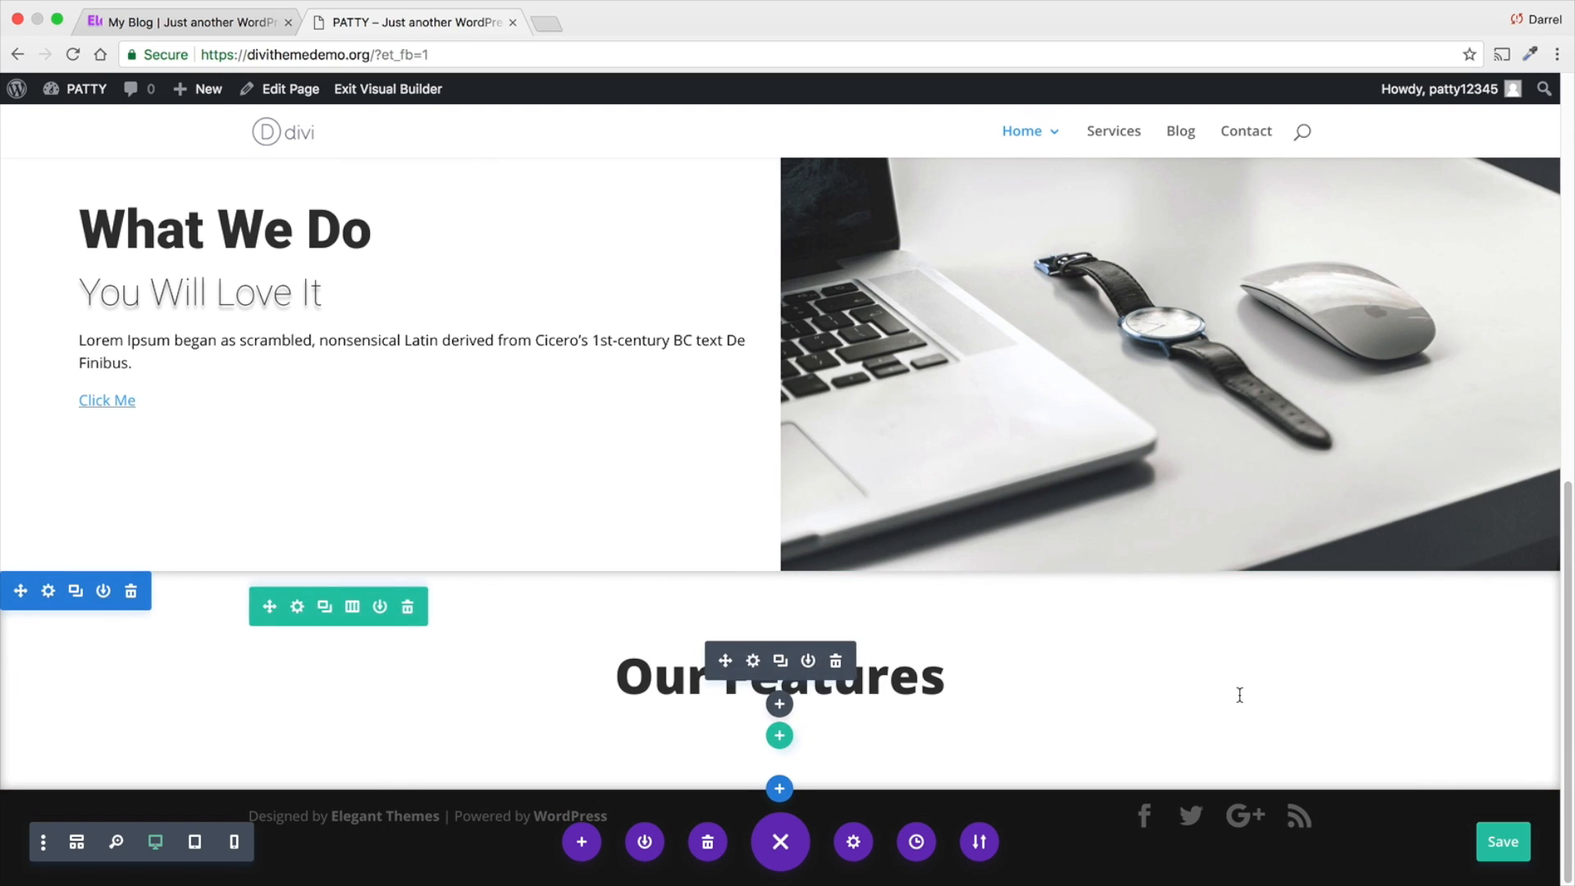
click(780, 704)
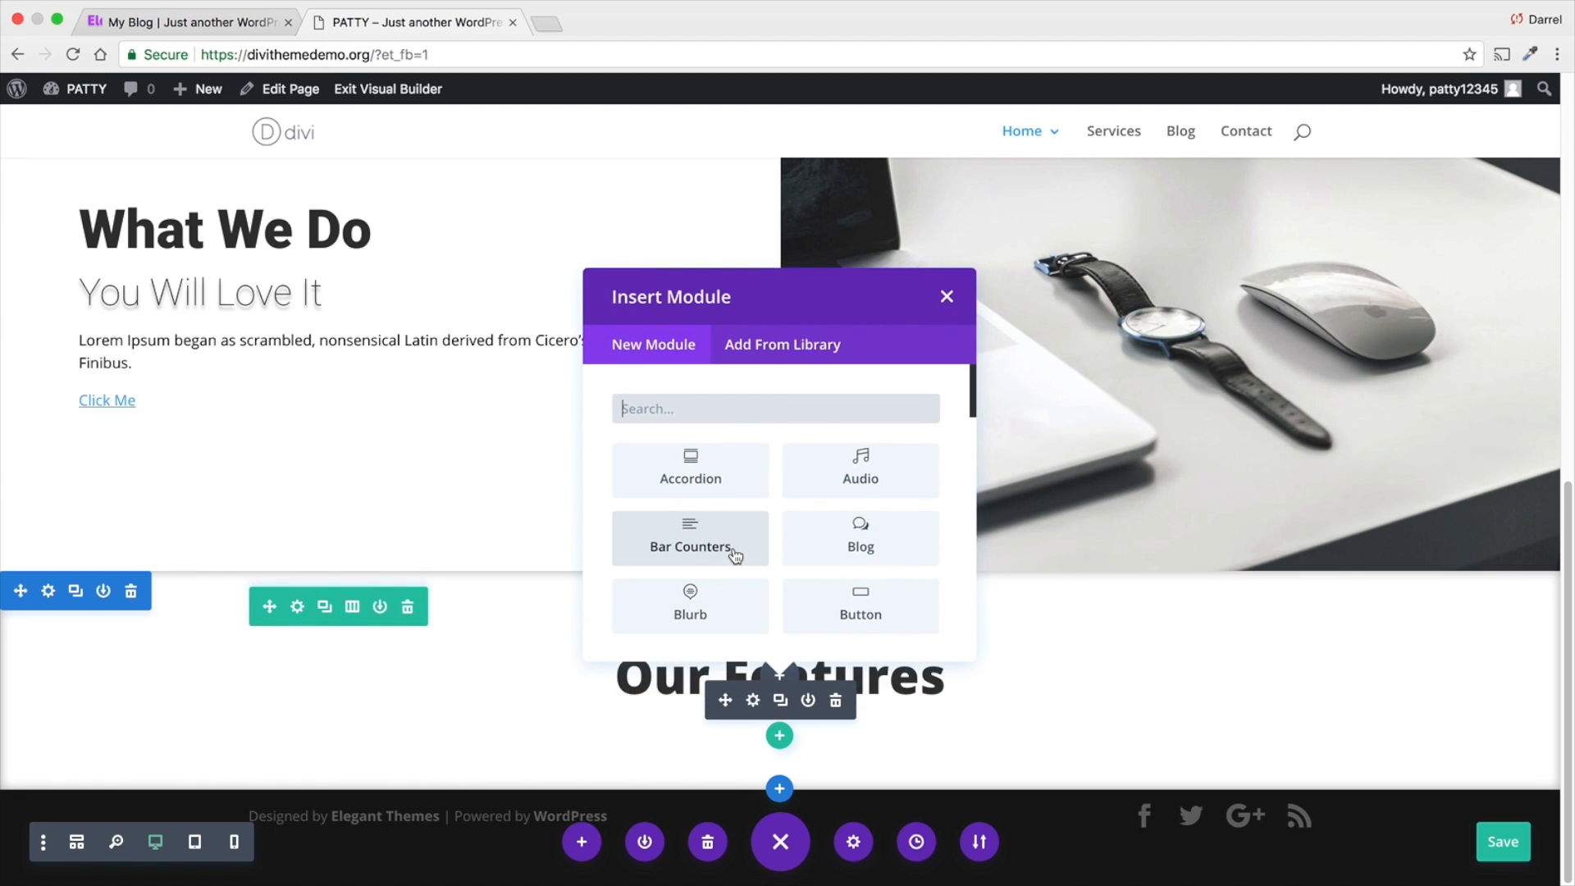
text(text)
click(721, 496)
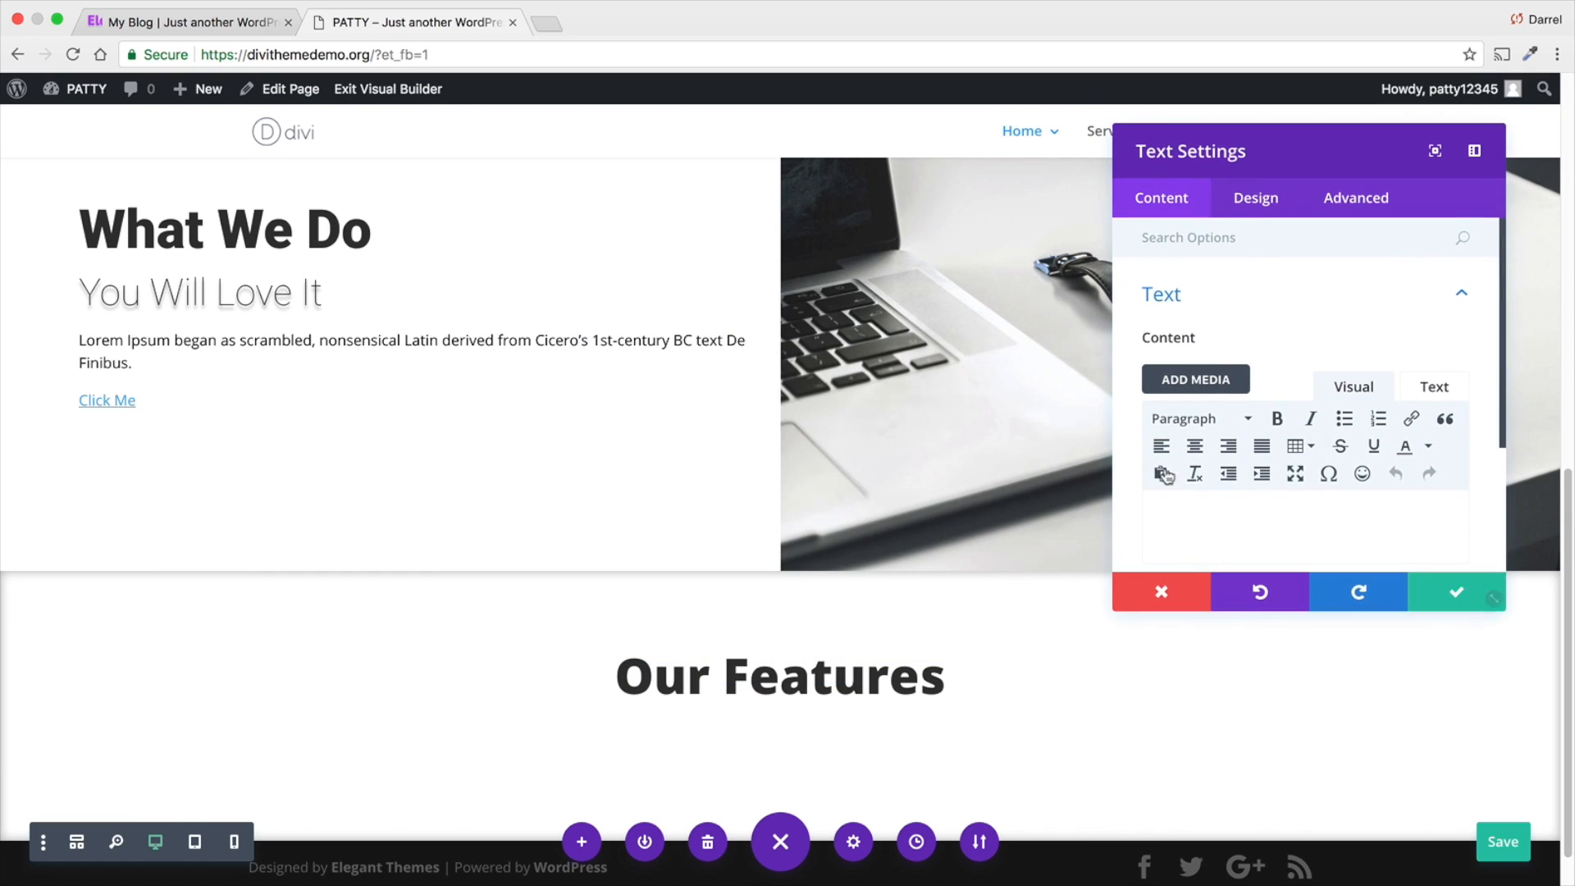
click(1262, 524)
text(feat)
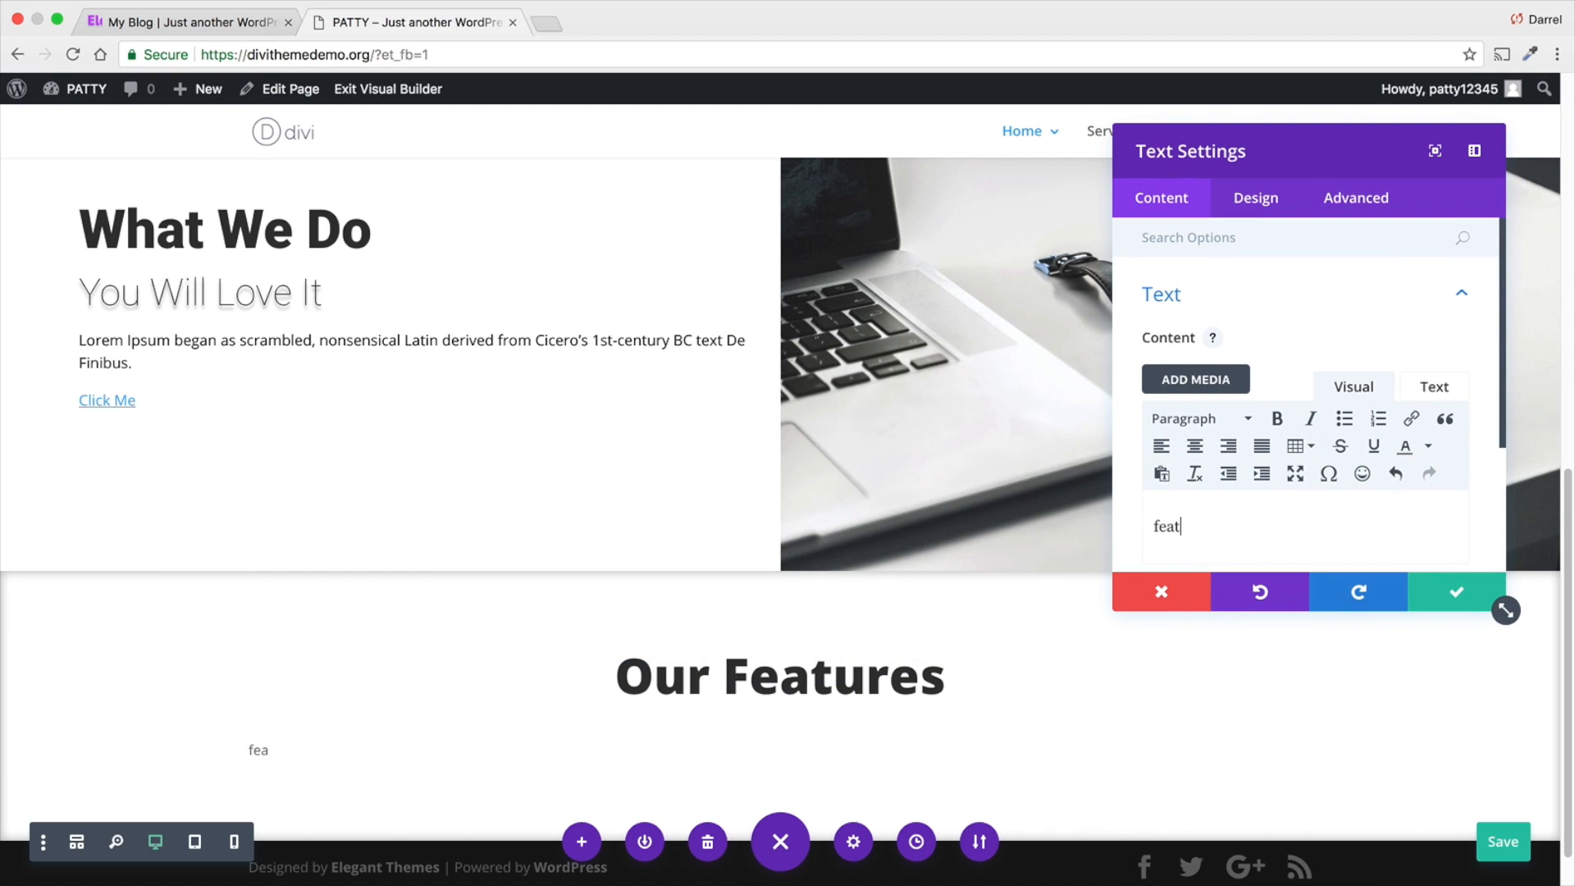
text(ures)
- Keep the "features" module's text color Dark and set its text font to Playfair Display
click(1255, 208)
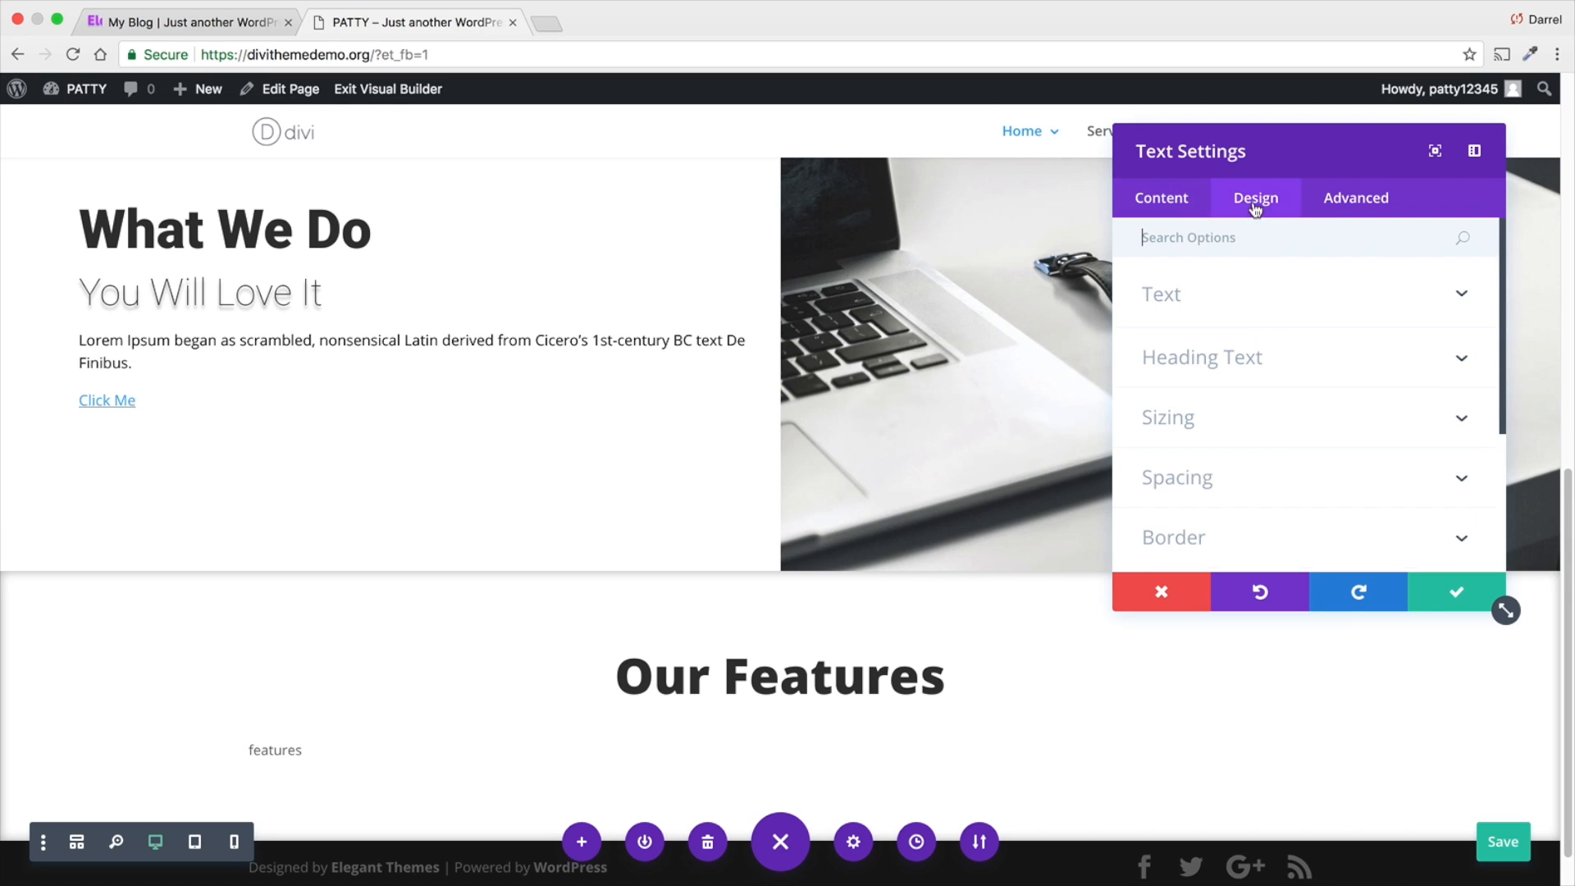
click(1253, 311)
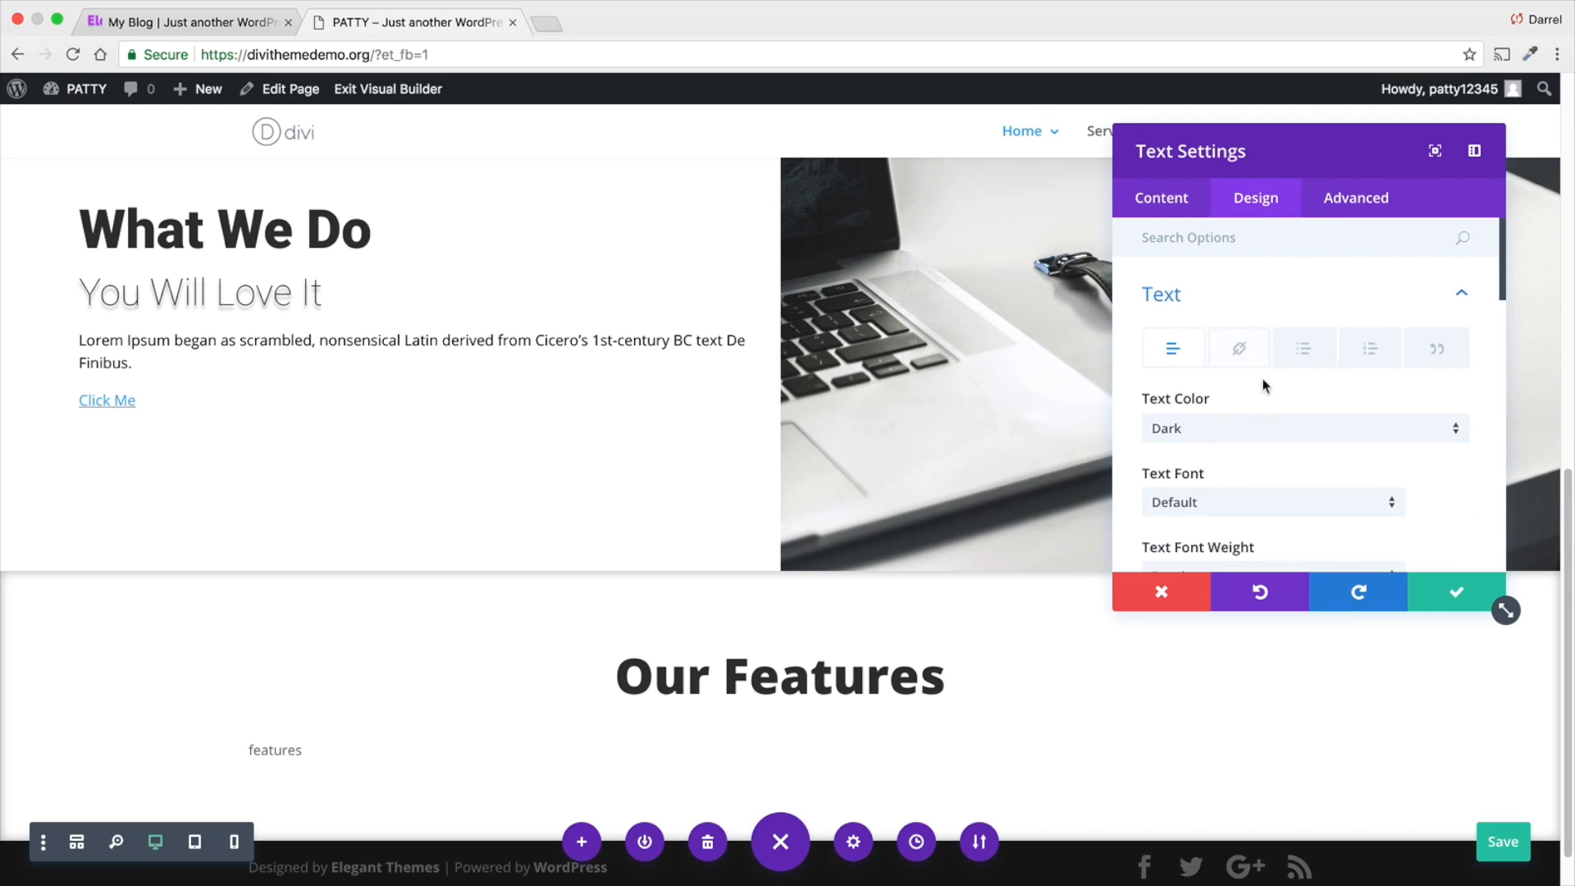
click(1239, 436)
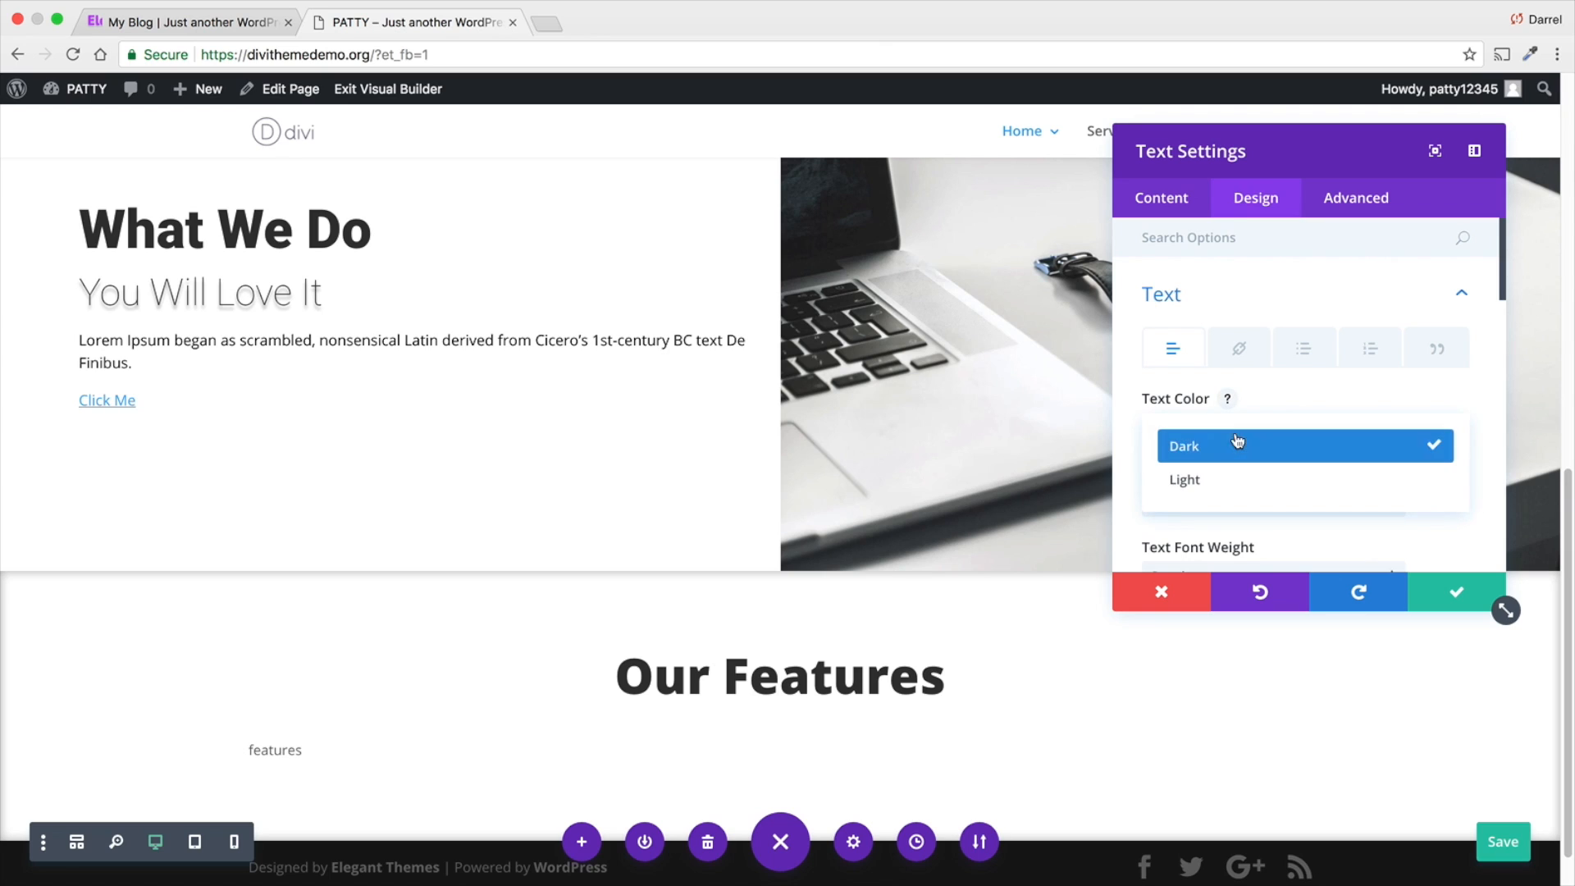
click(1234, 450)
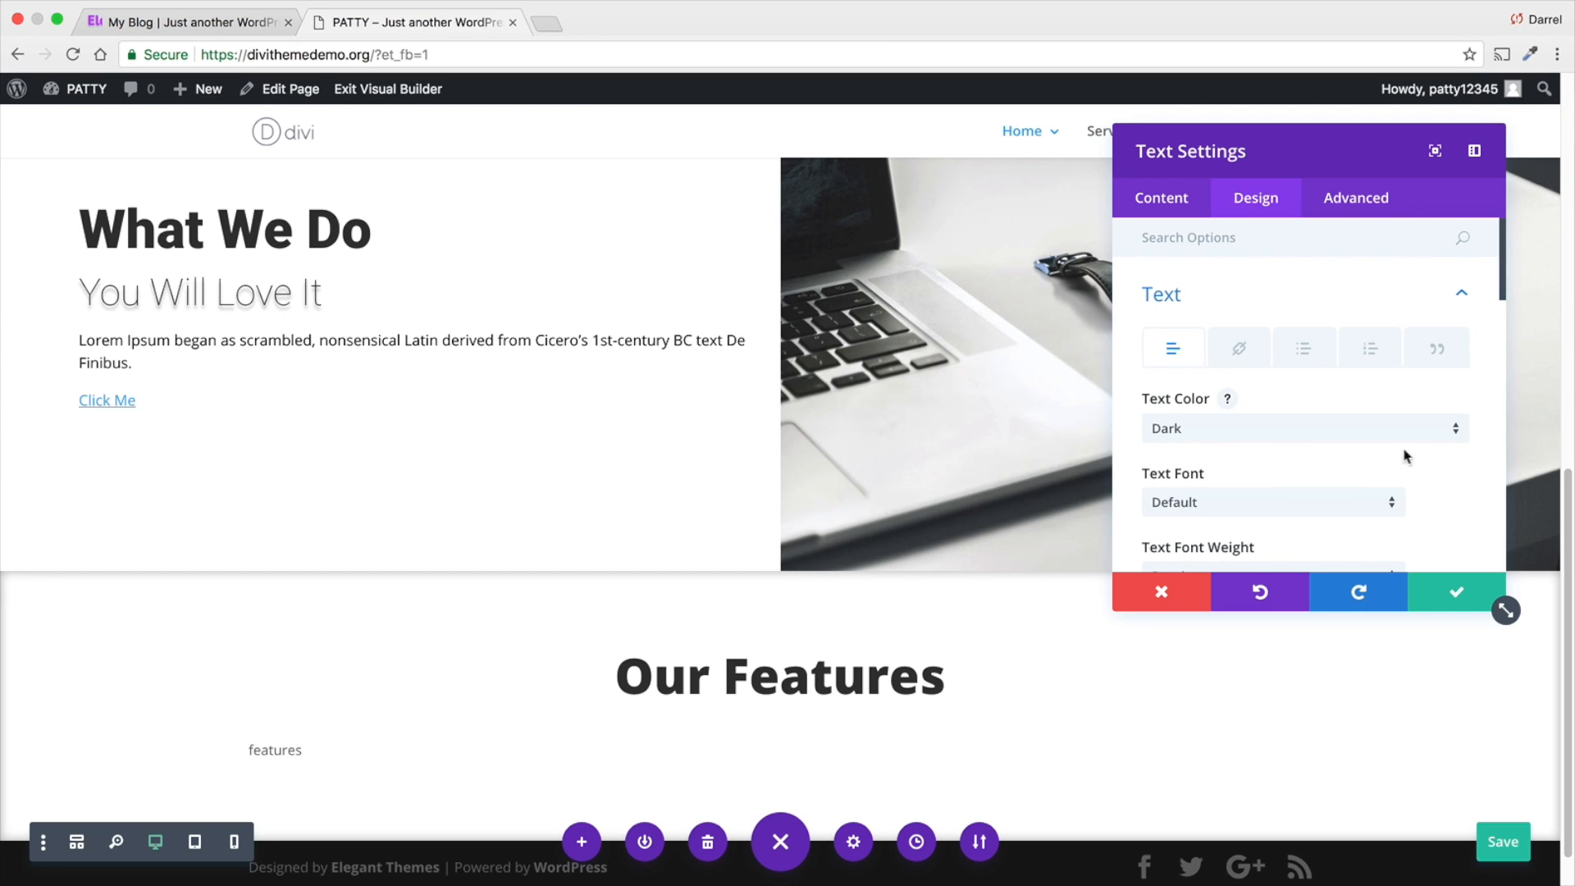
click(1294, 504)
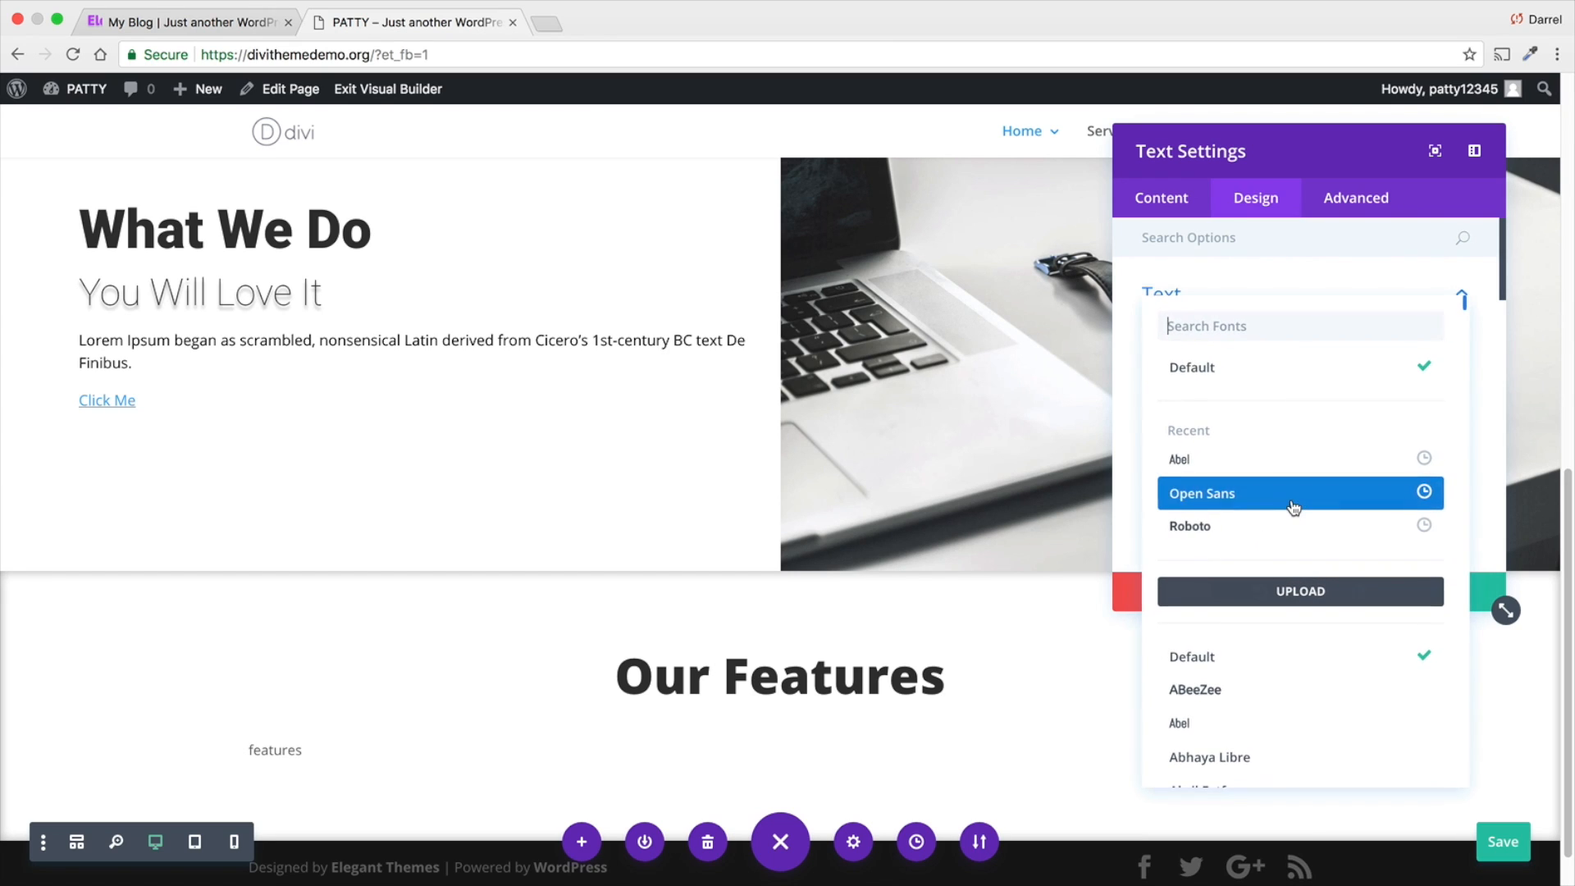
click(1289, 324)
text(playf)
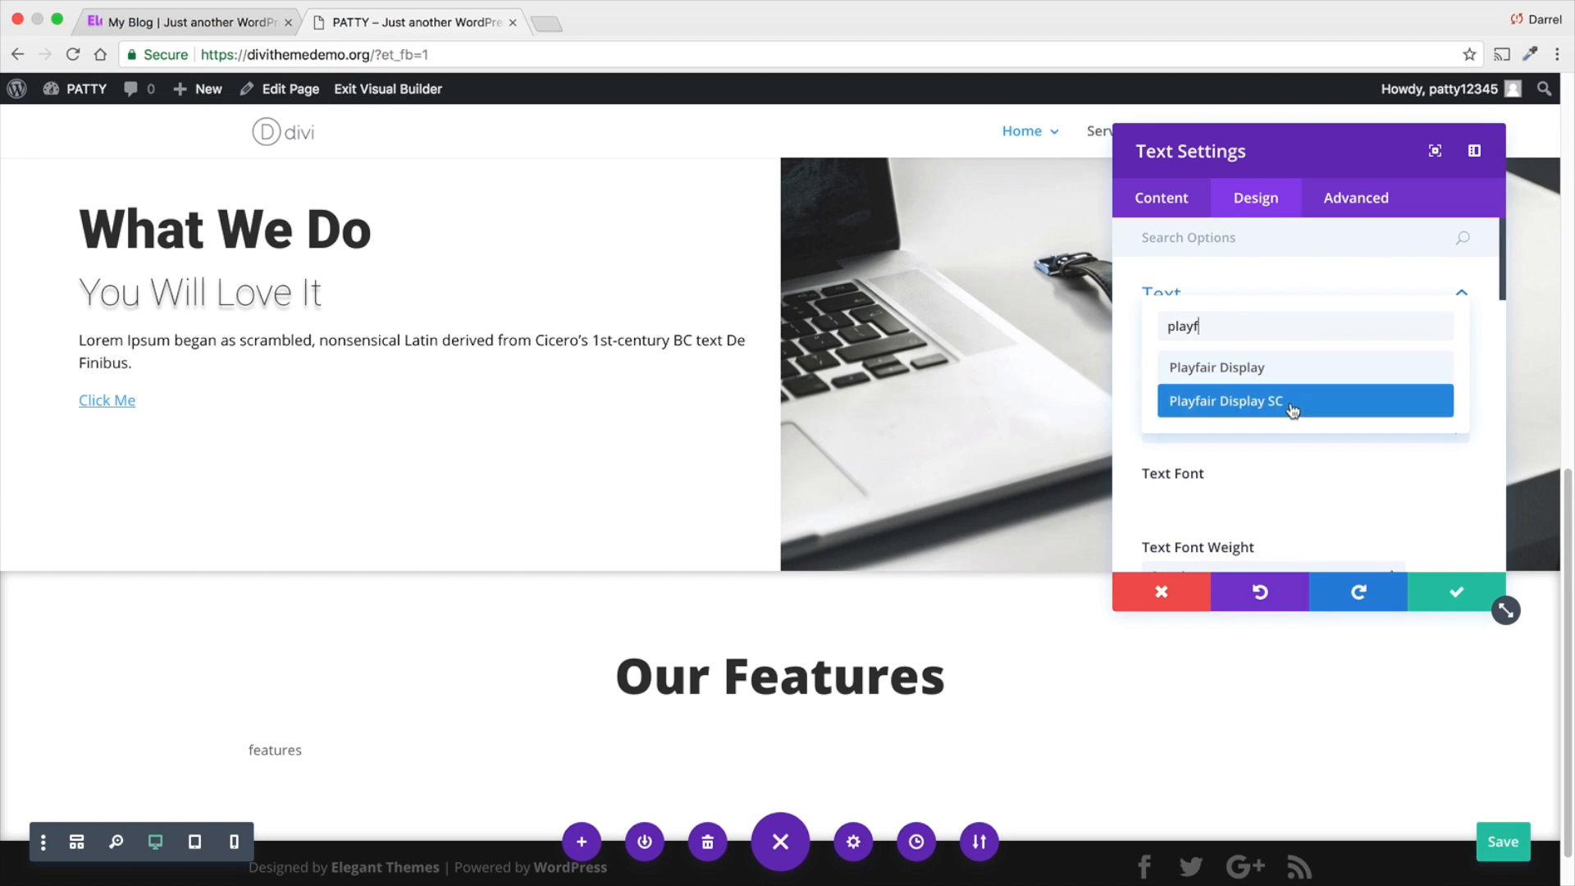
click(1318, 385)
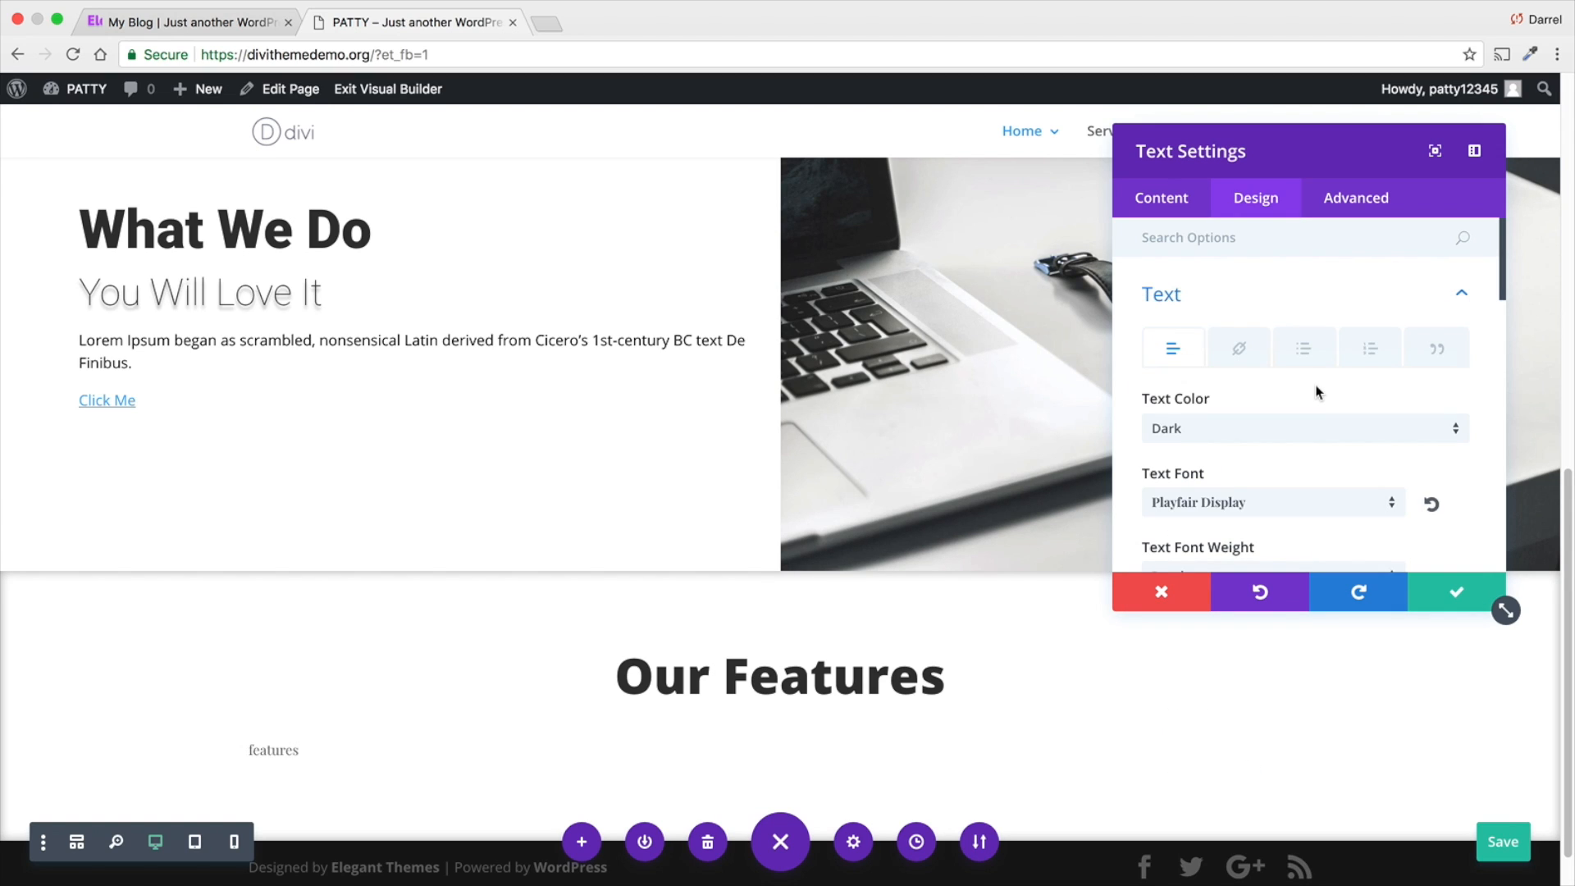
- Set the "features" text to Bold weight with a text size of 200px
scroll(1287, 474, down, 4)
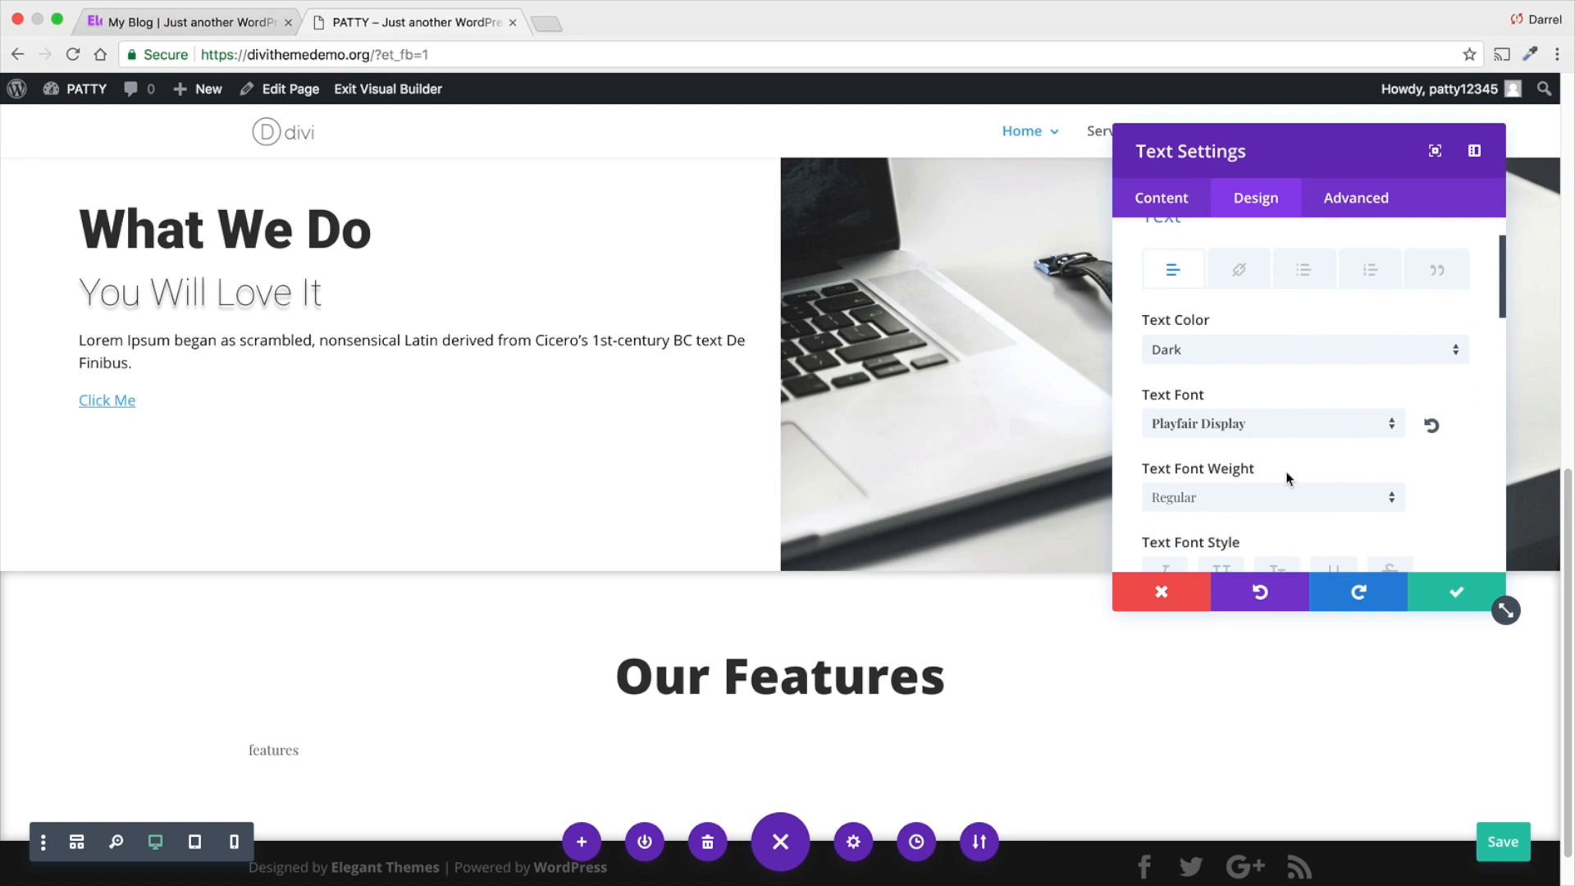
click(1287, 461)
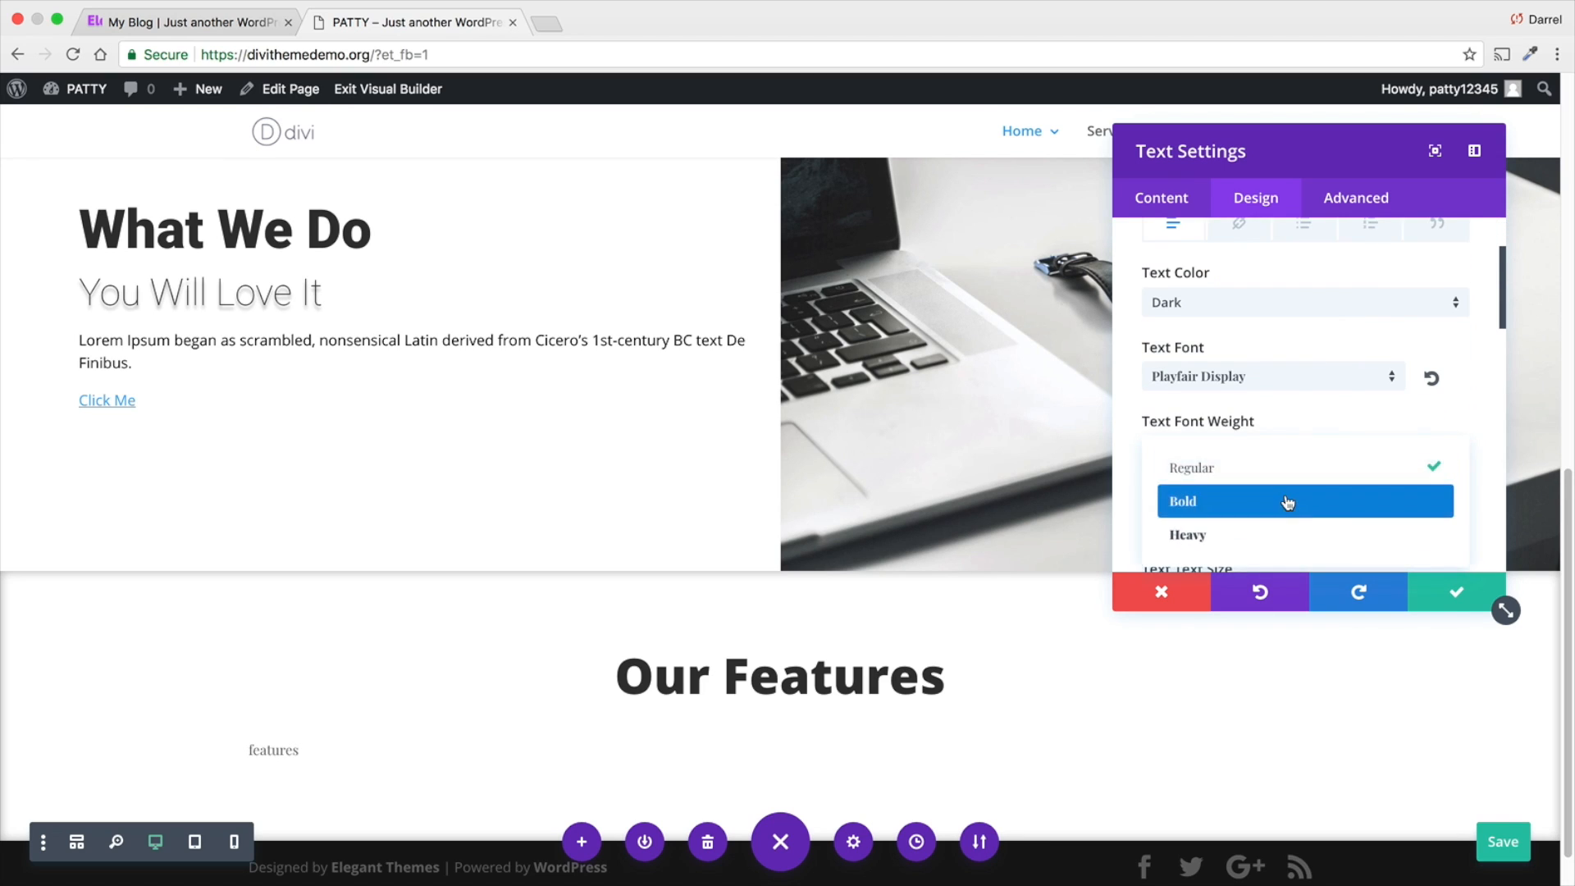
click(1285, 497)
scroll(1285, 494, down, 4)
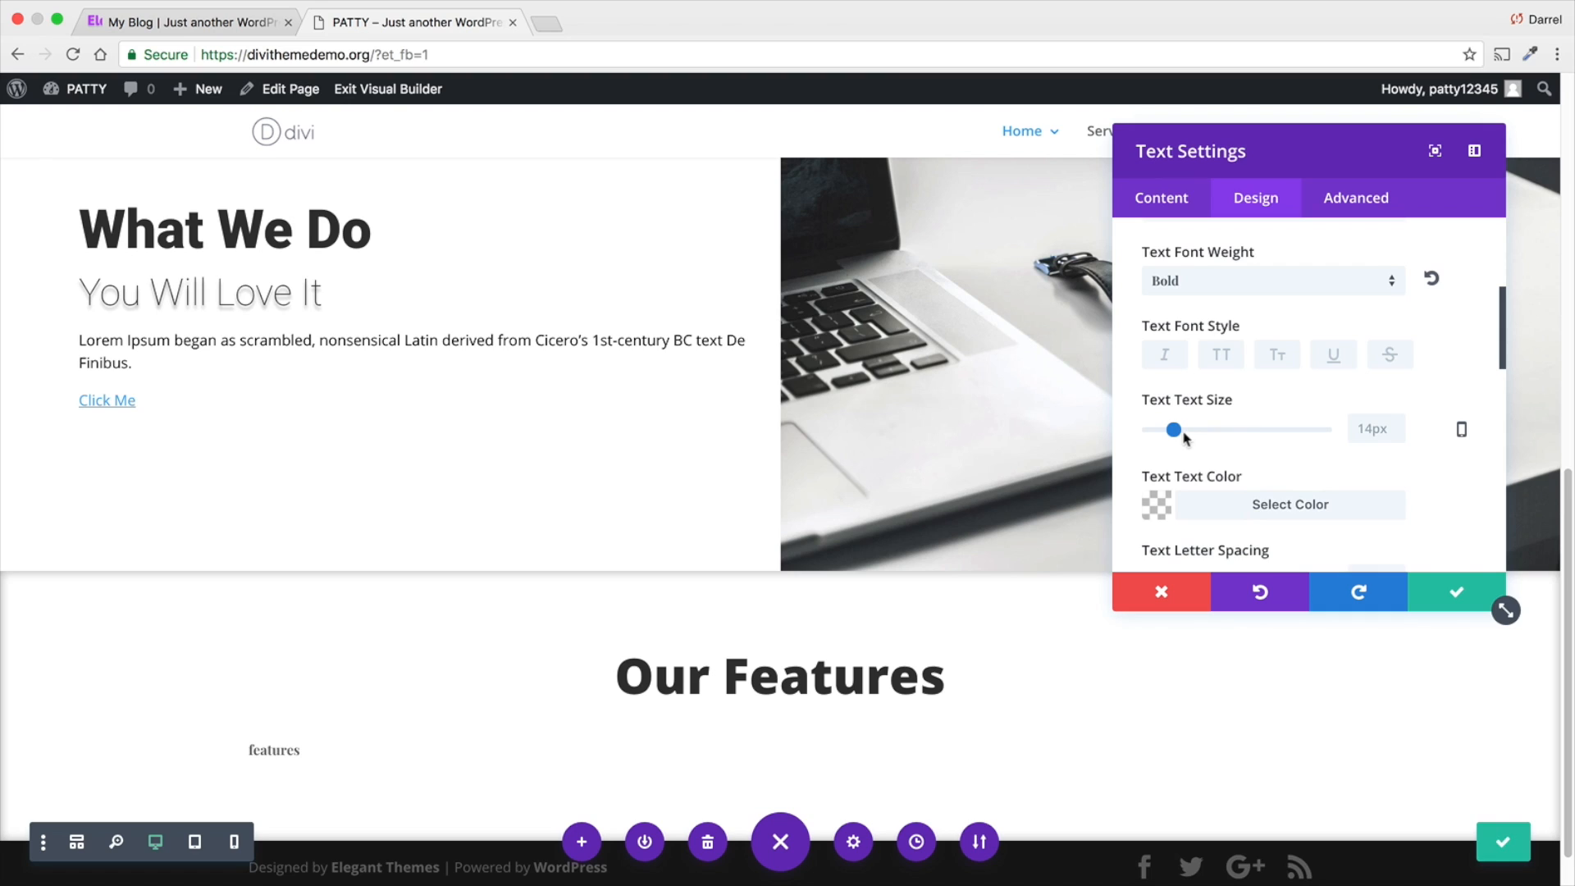
click(1364, 424)
text(200)
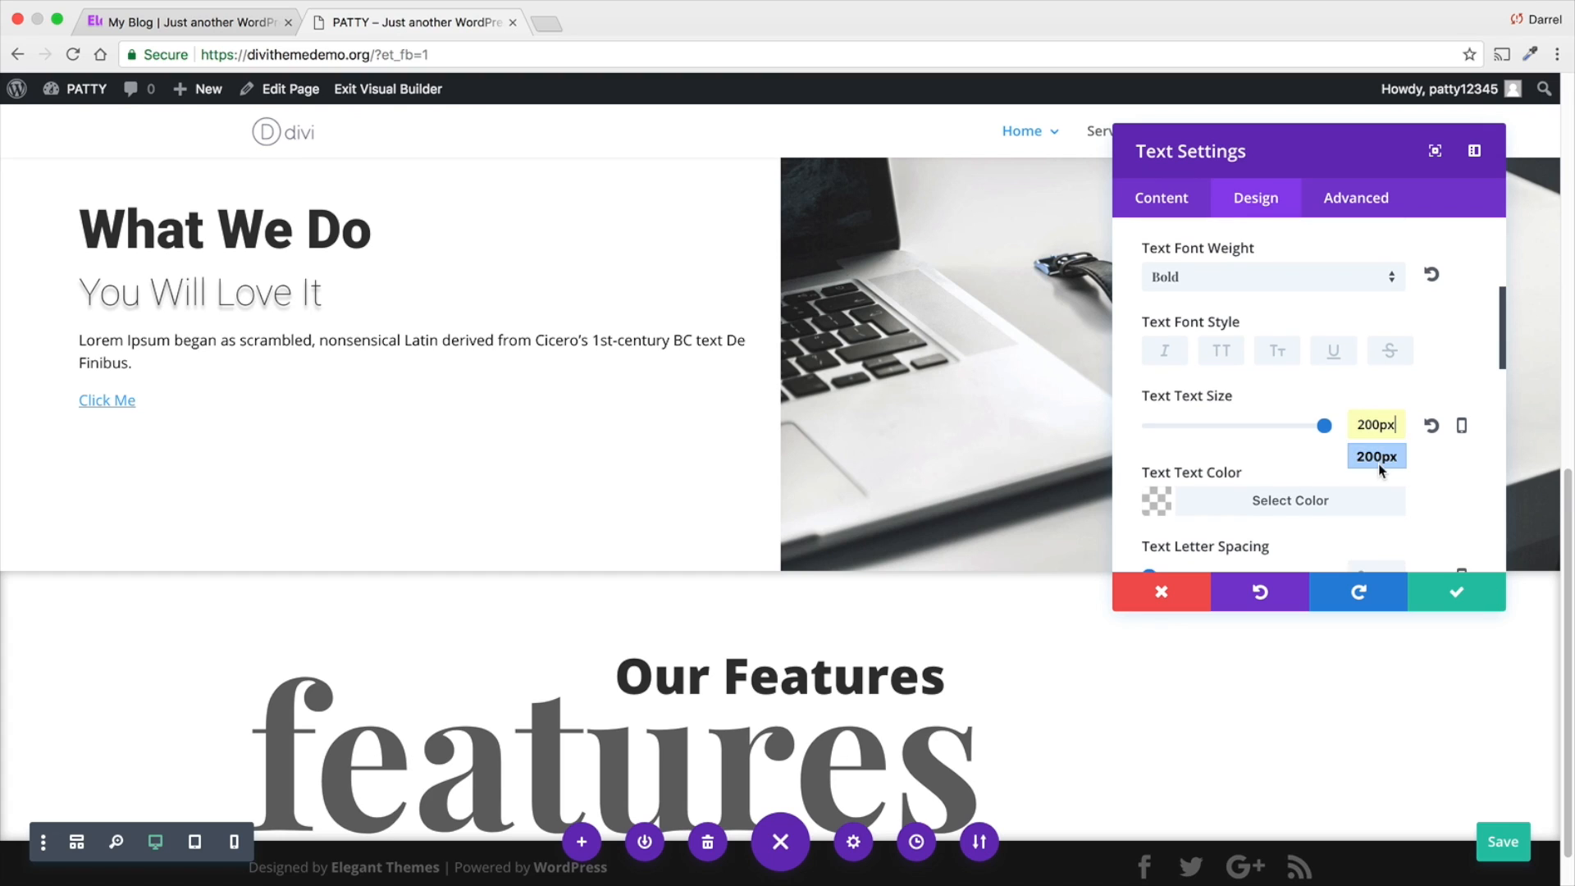
- Center the "features" text orientation and save the module settings
scroll(1395, 472, down, 2)
scroll(1408, 475, down, 5)
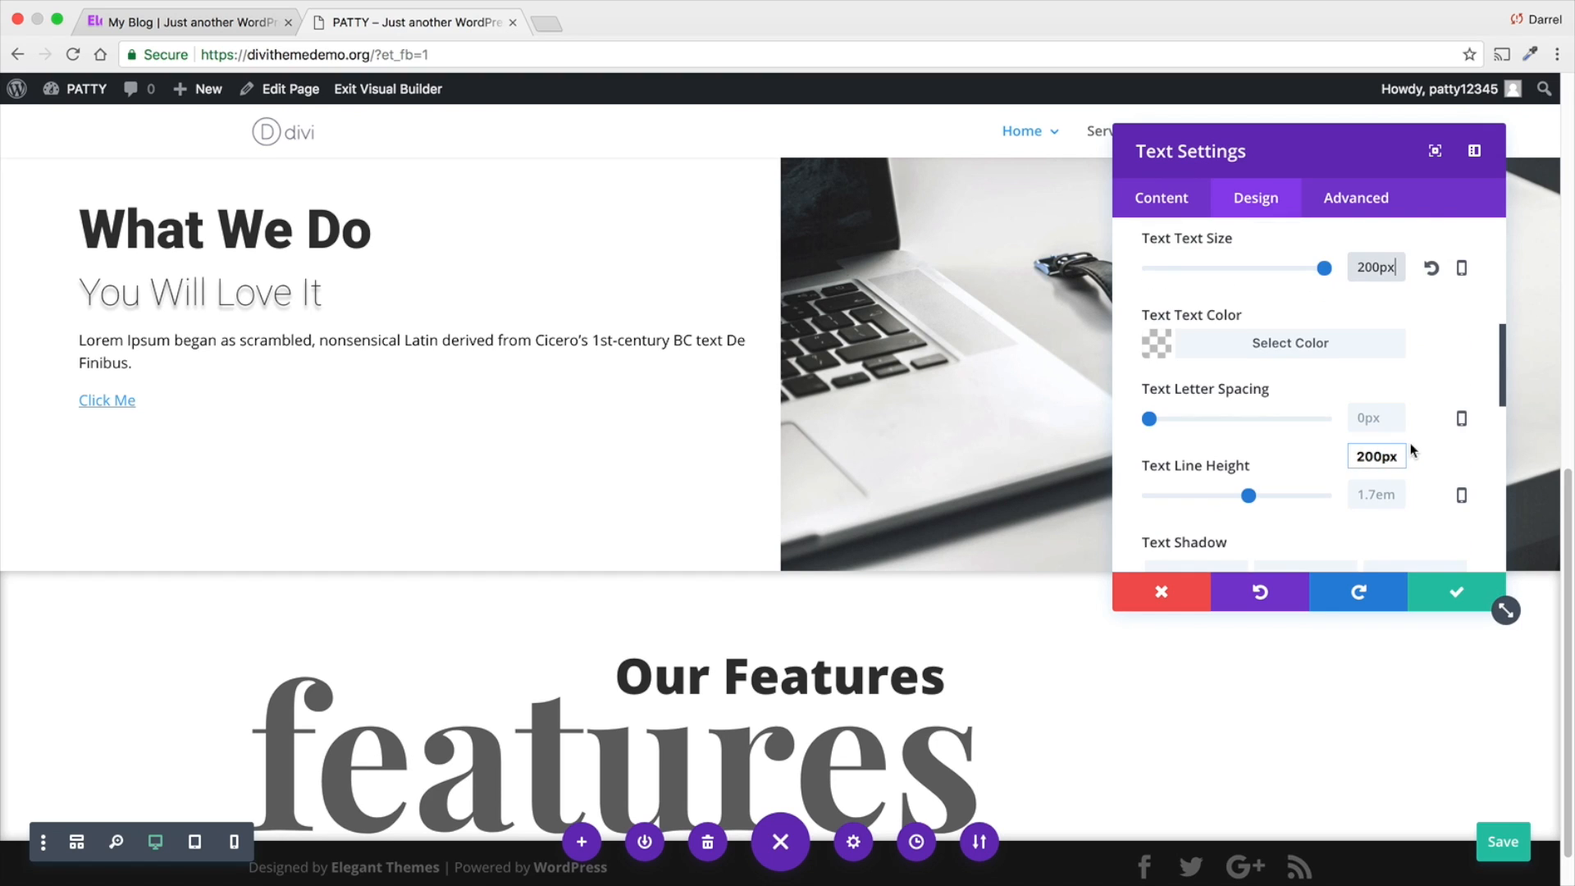
scroll(1405, 447, down, 3)
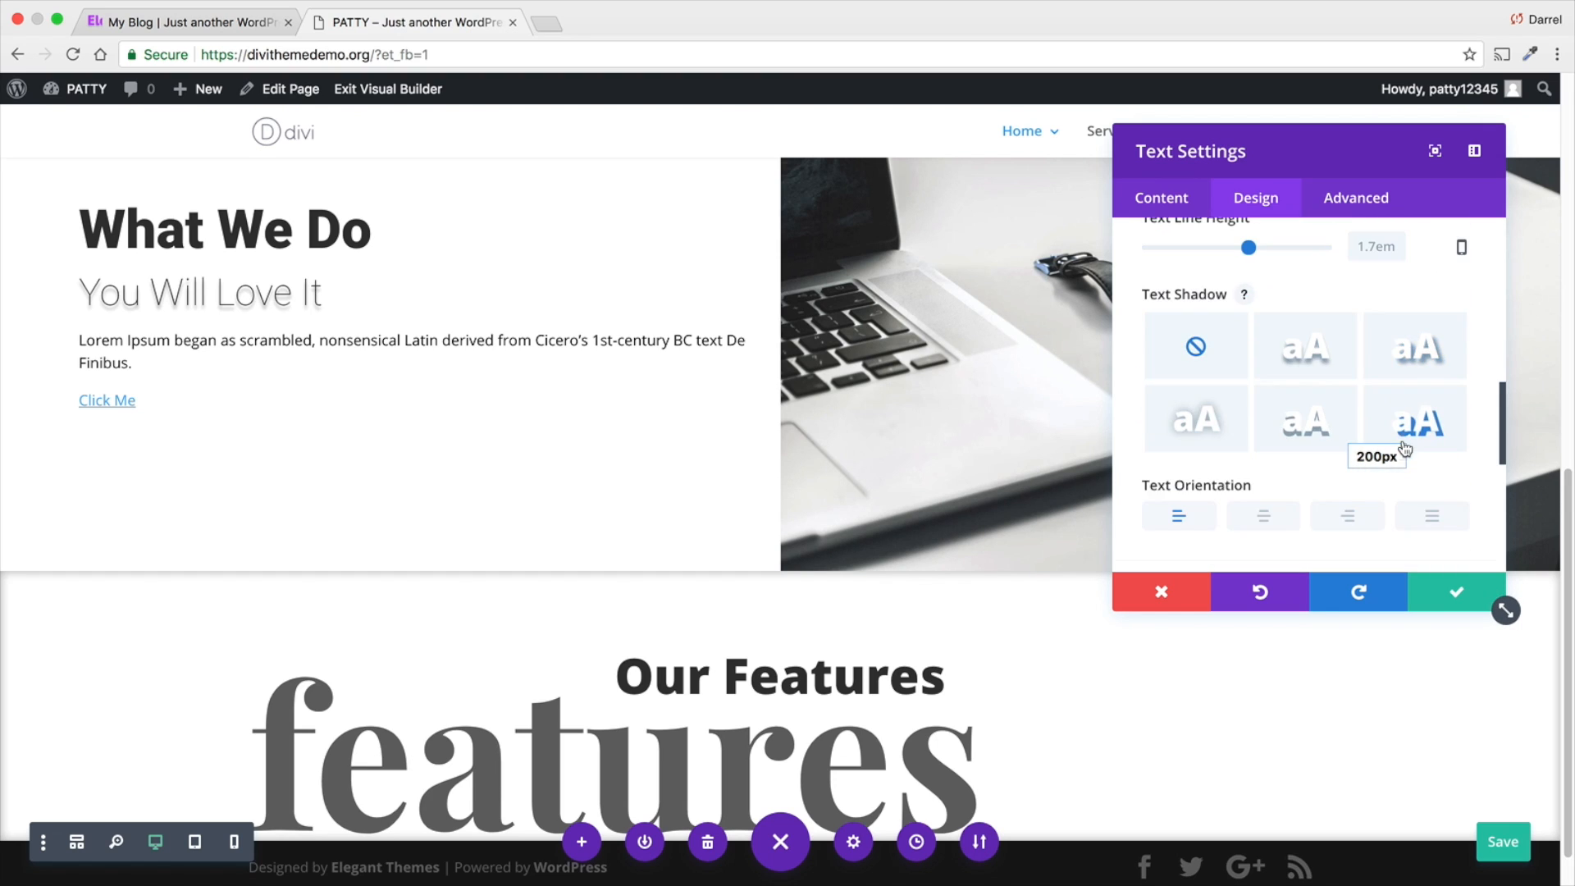
click(1267, 521)
scroll(1172, 517, down, 2)
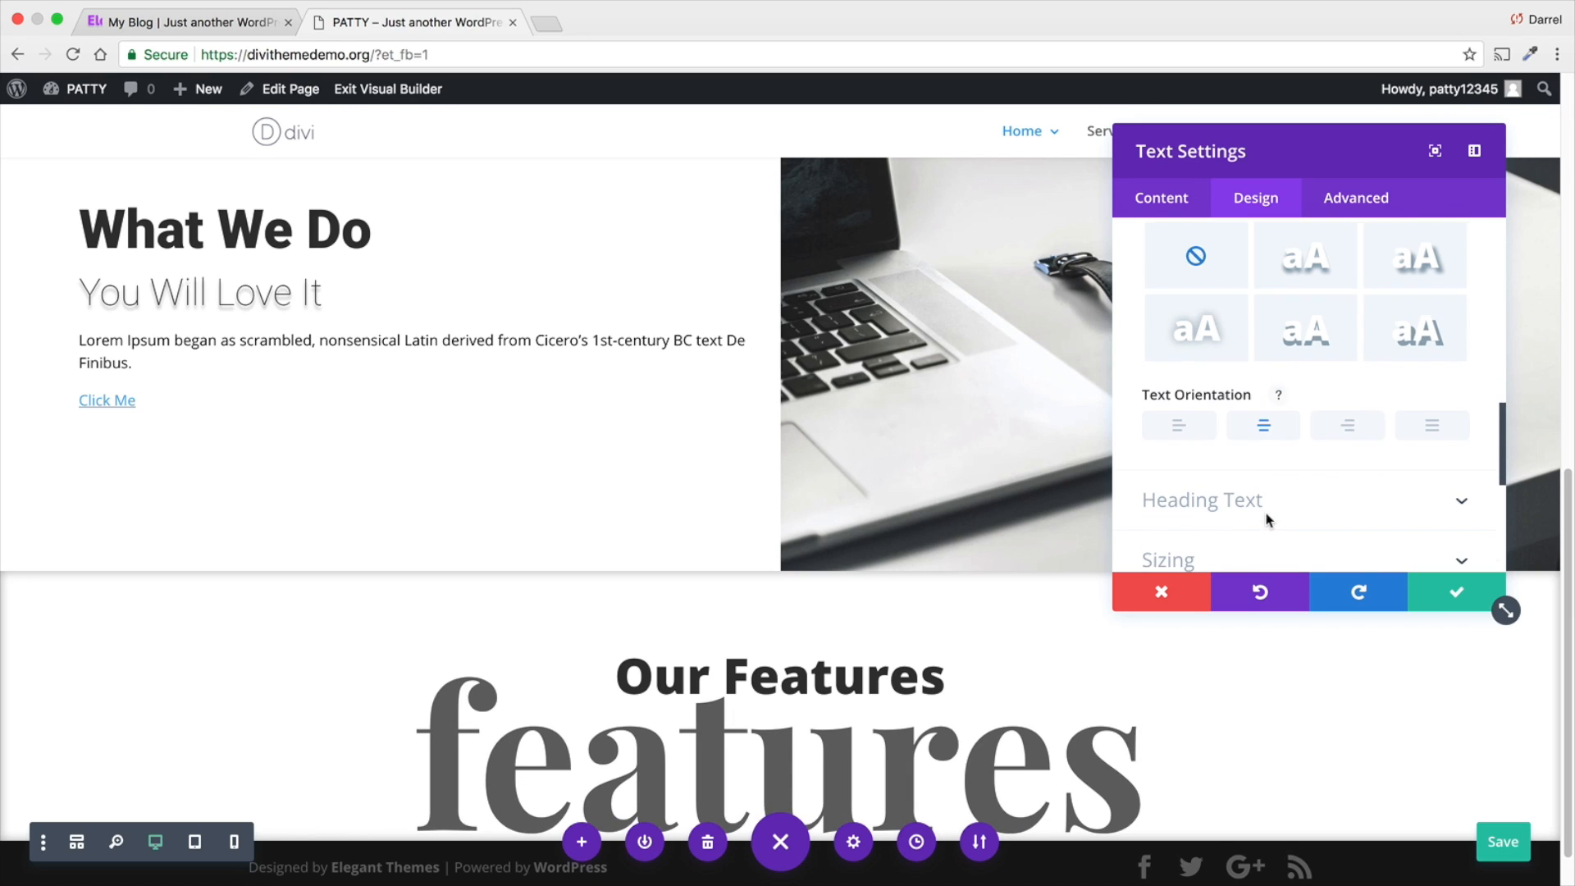
scroll(922, 546, down, 1)
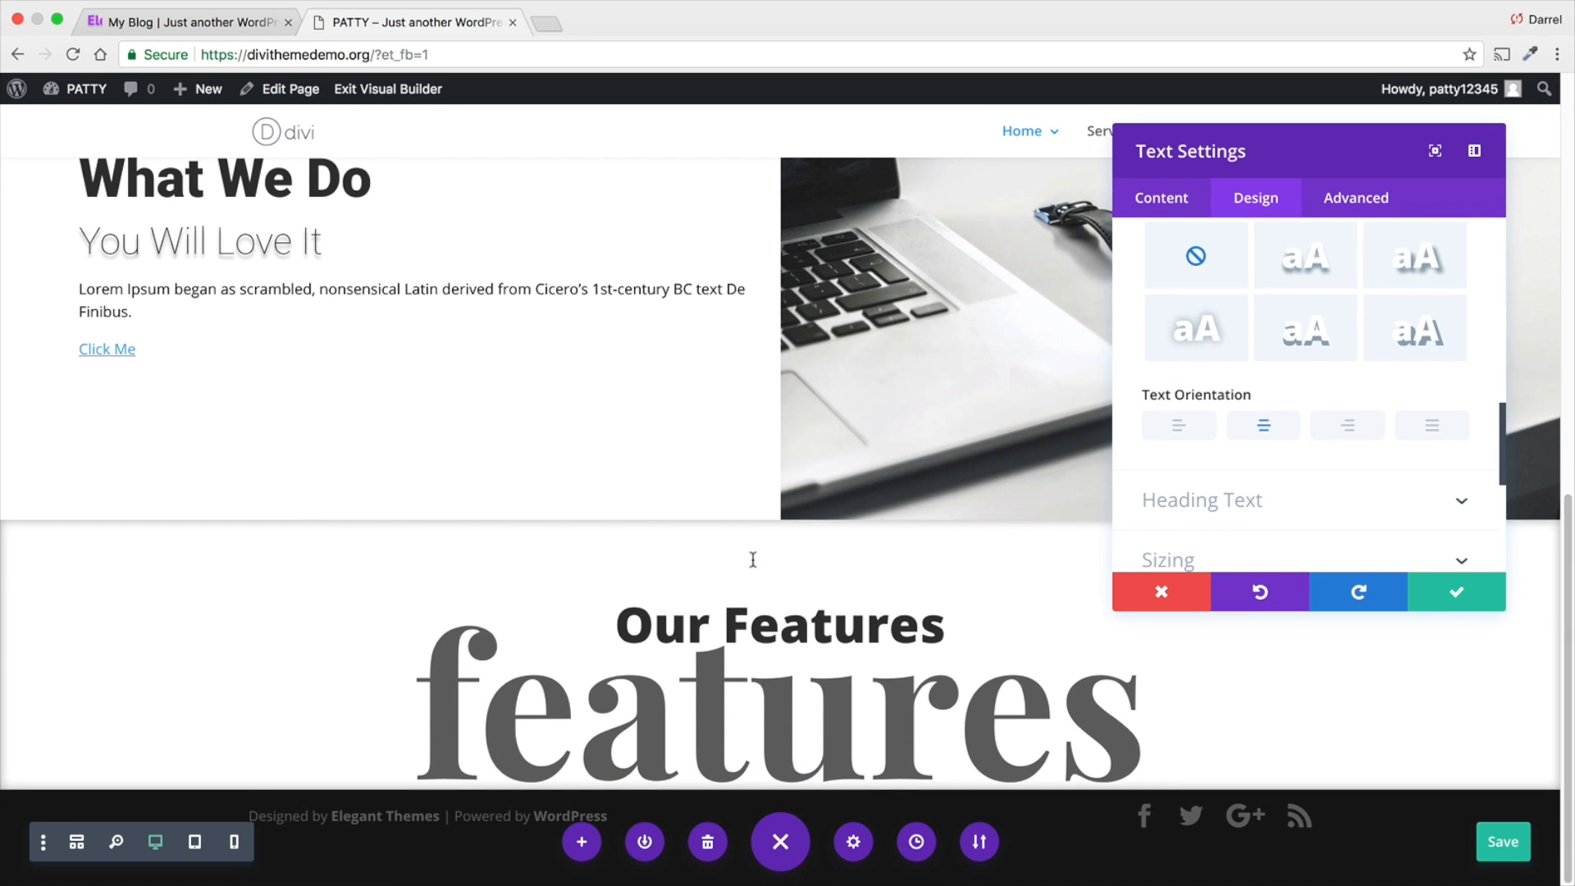
click(1452, 592)
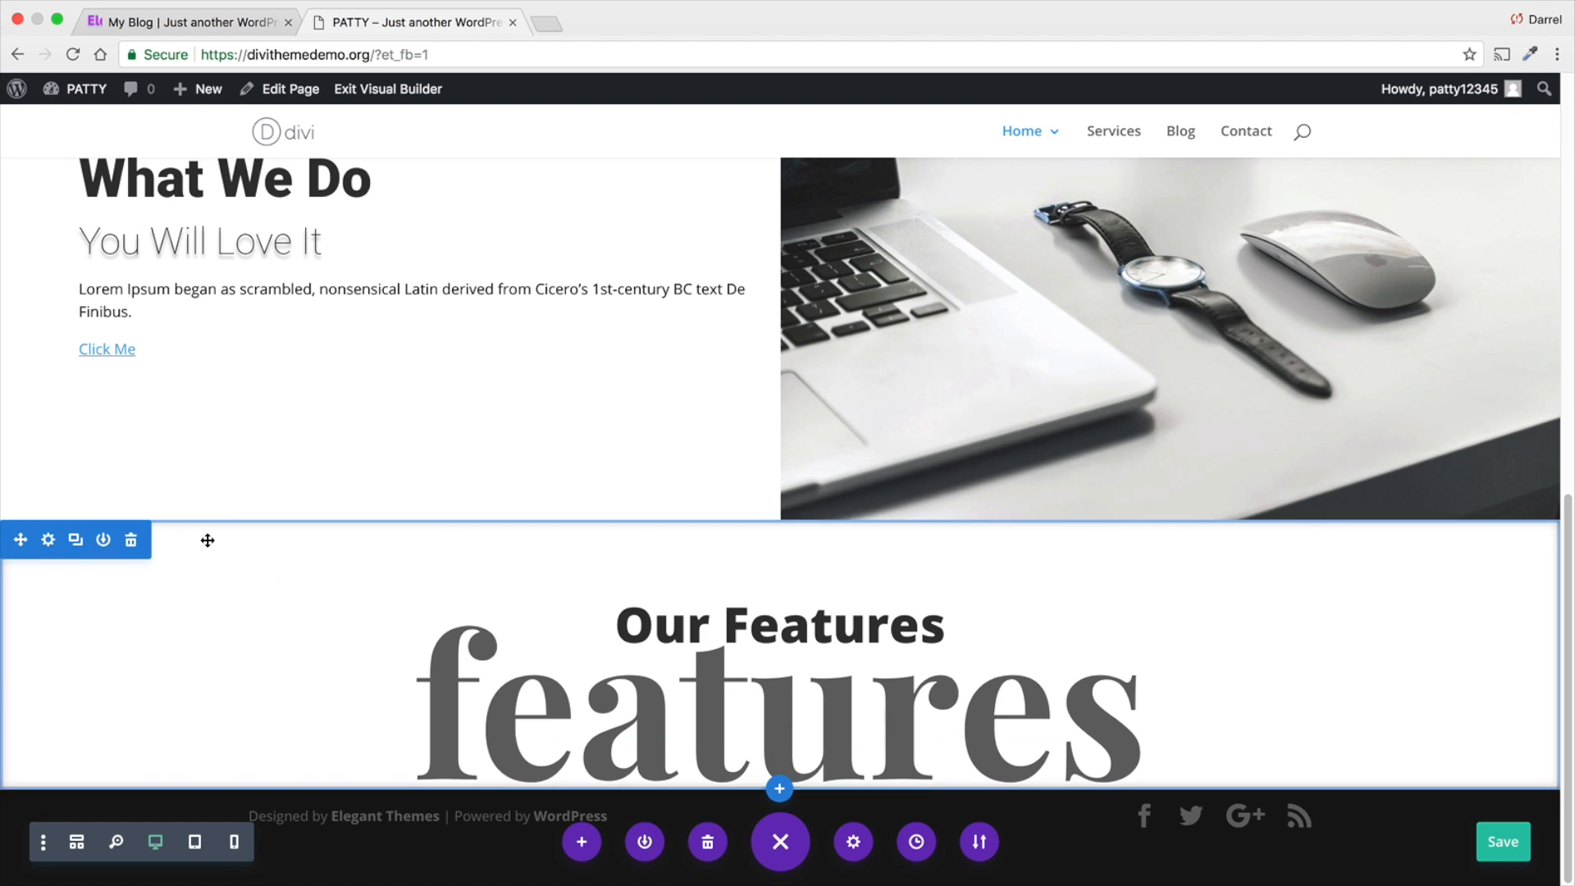
- Increase the top and bottom padding of the "Our Features" section directly on the page
drag(216, 531, 241, 558)
scroll(241, 558, down, 1)
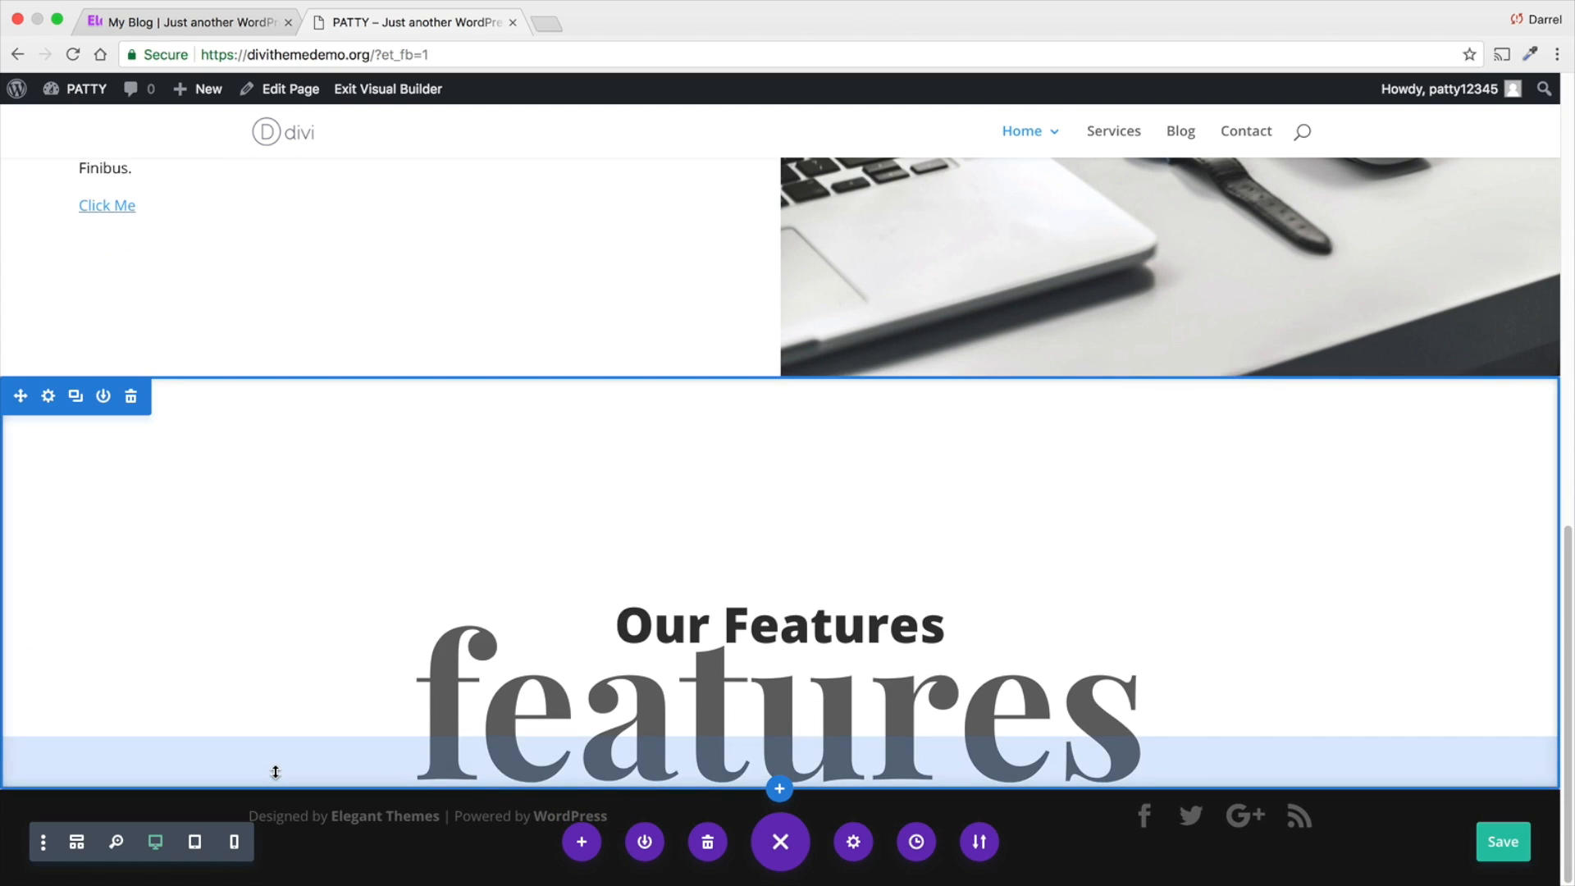
drag(274, 773, 276, 826)
scroll(279, 744, down, 1)
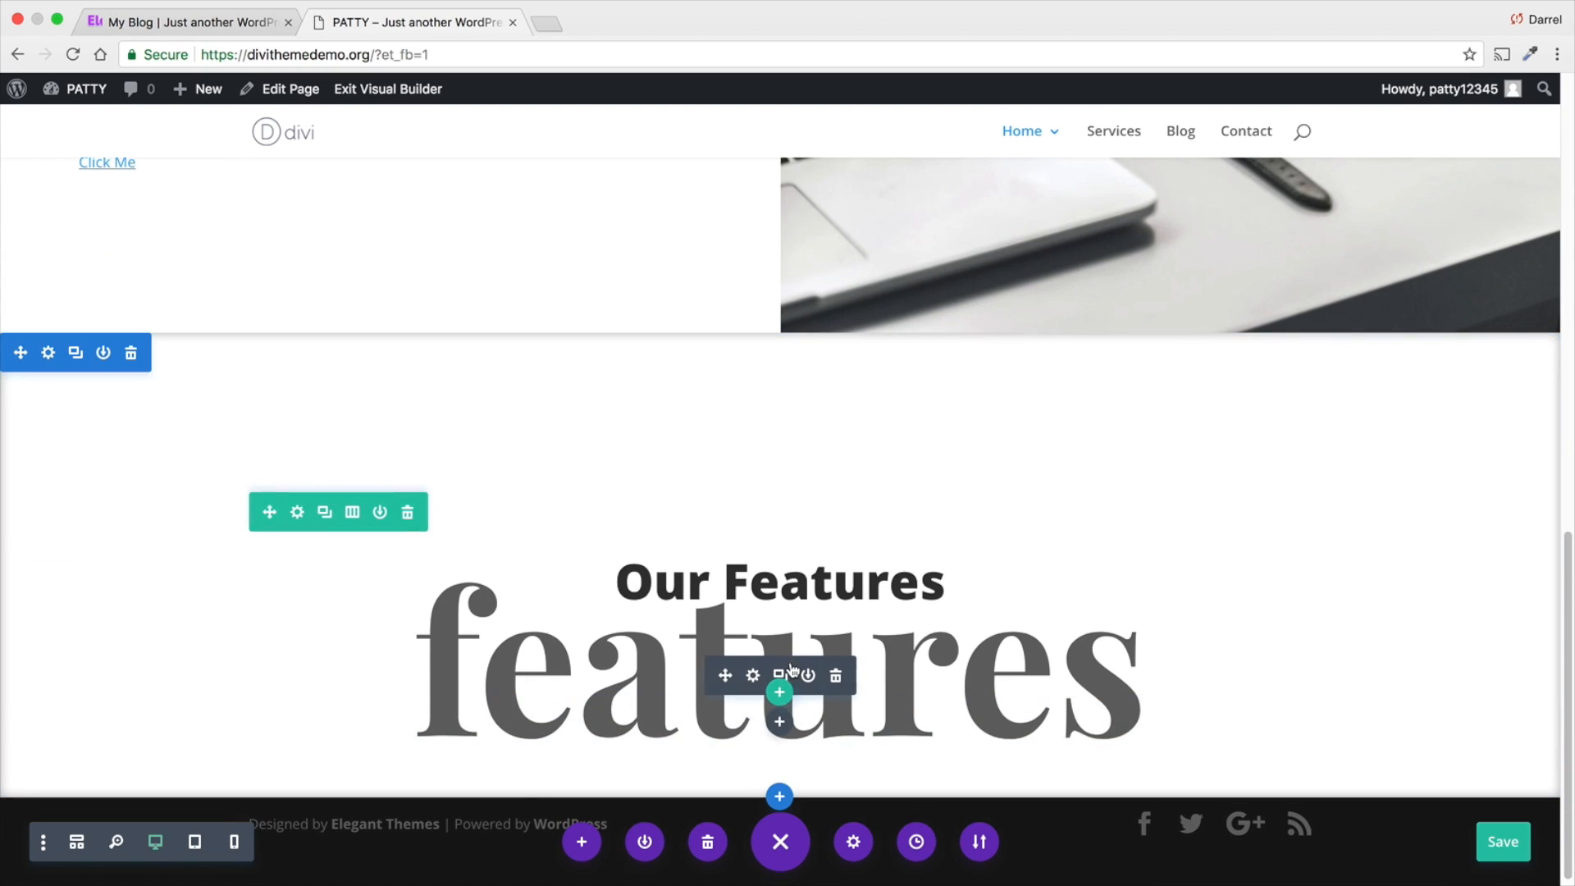
click(753, 675)
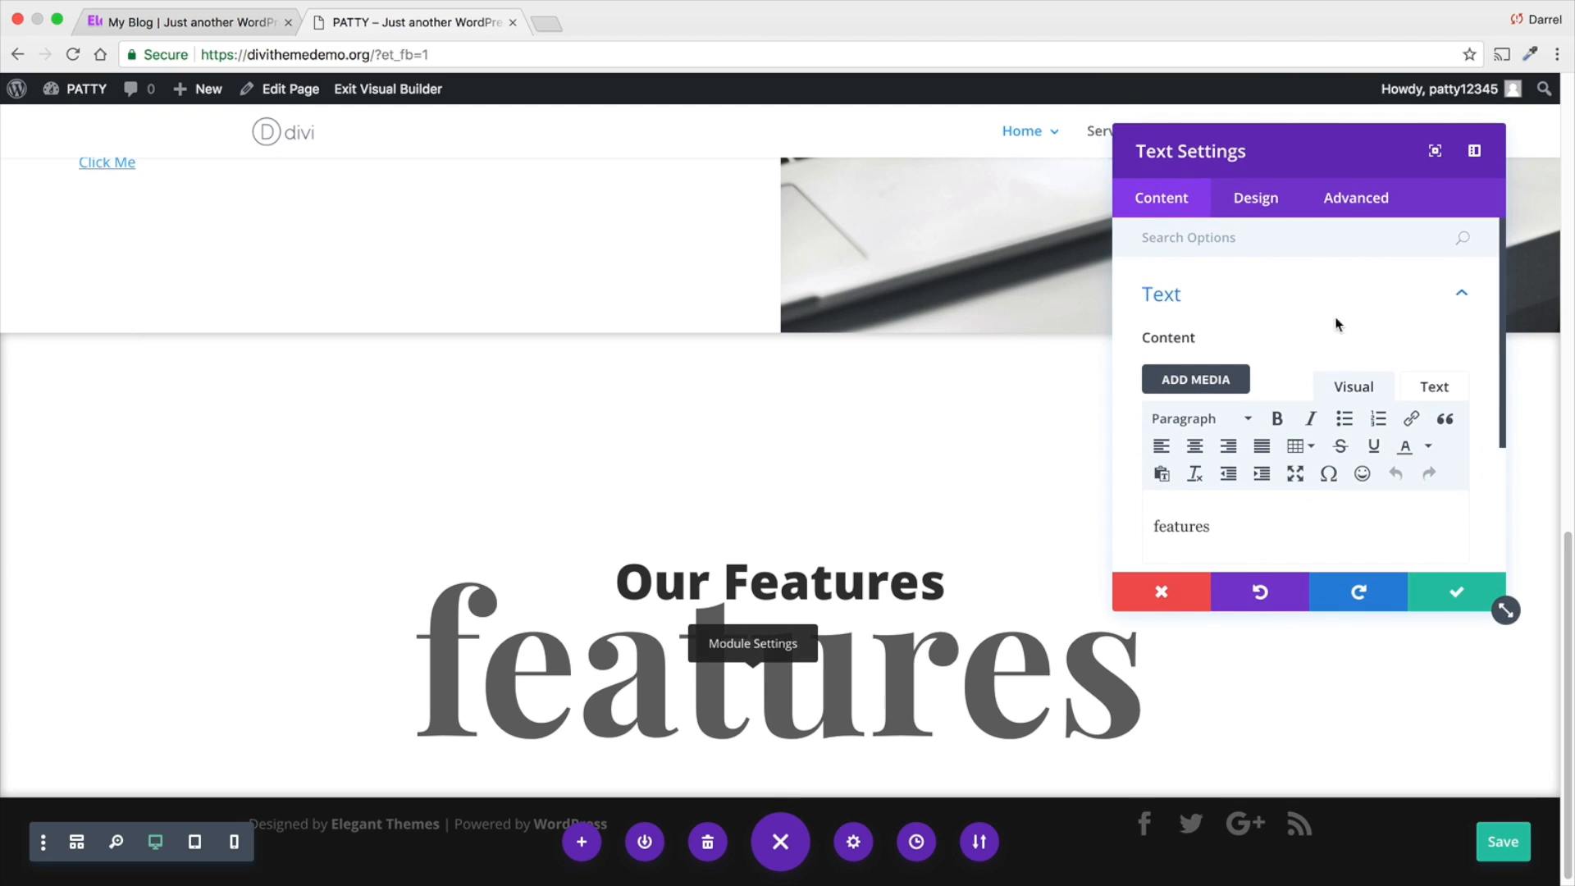
click(1256, 198)
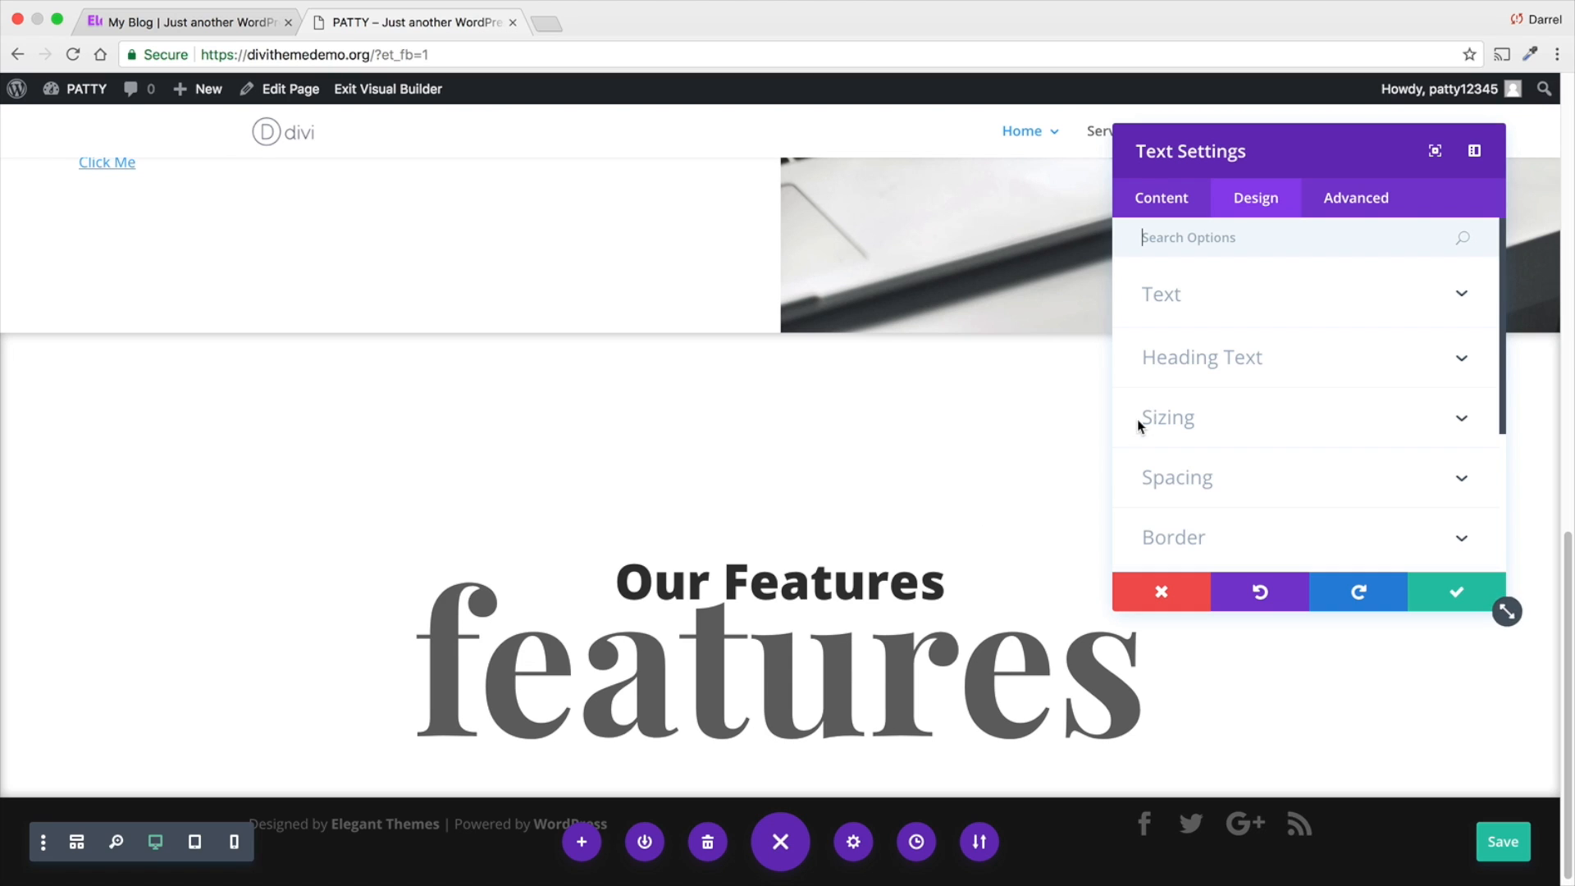
click(1427, 594)
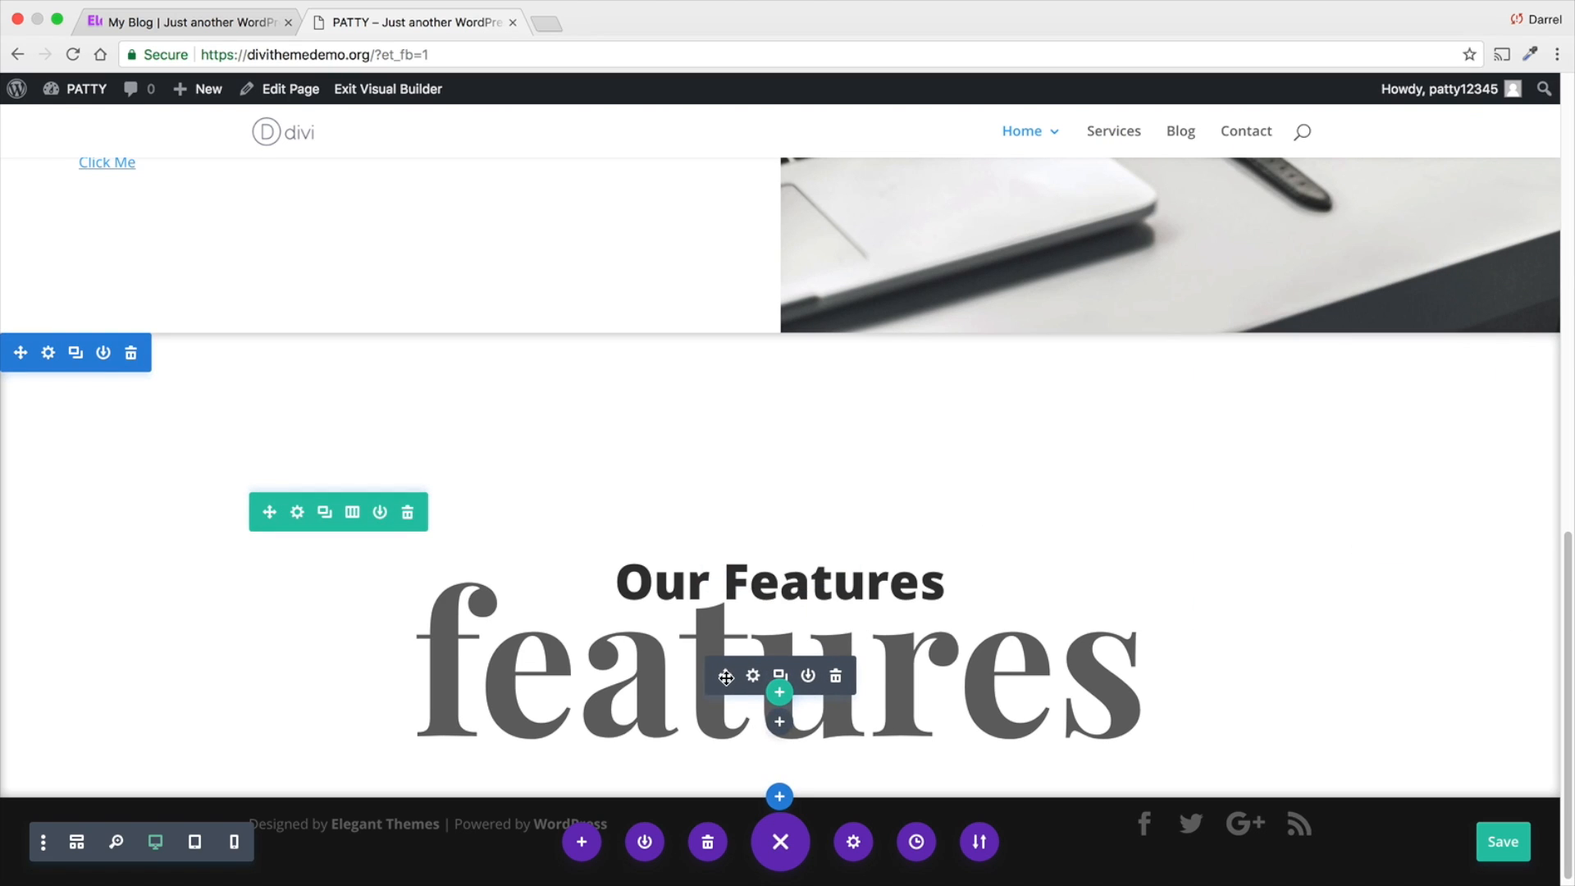
- Move the large "features" text module above the "Our Features" heading module
drag(726, 677, 727, 558)
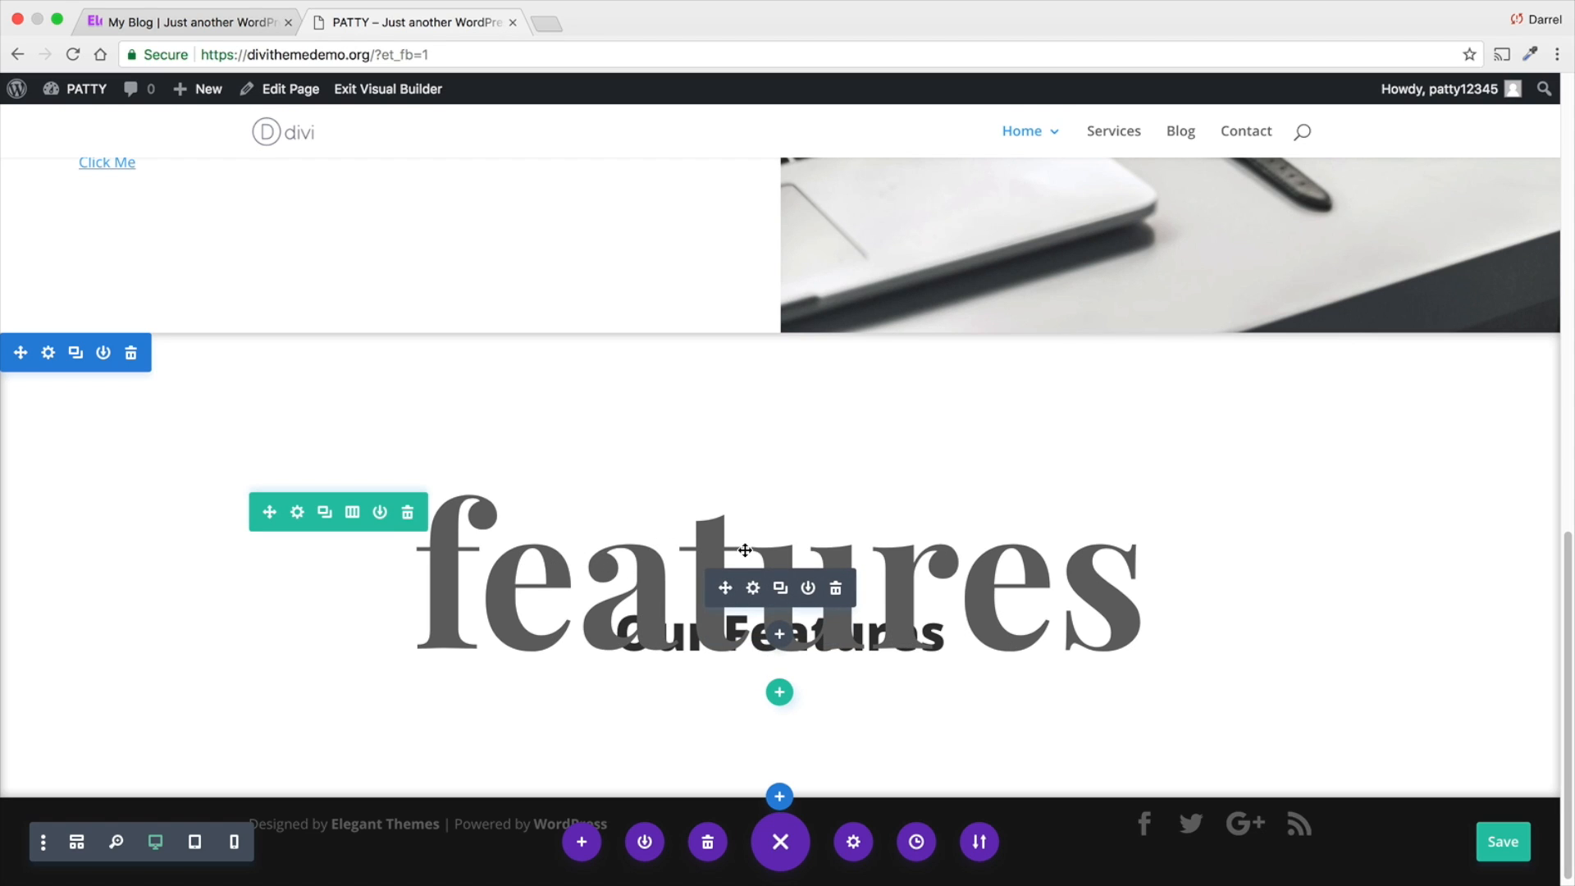
- Fade the oversized "features" text by setting its text color to black at 0.08 opacity
click(751, 589)
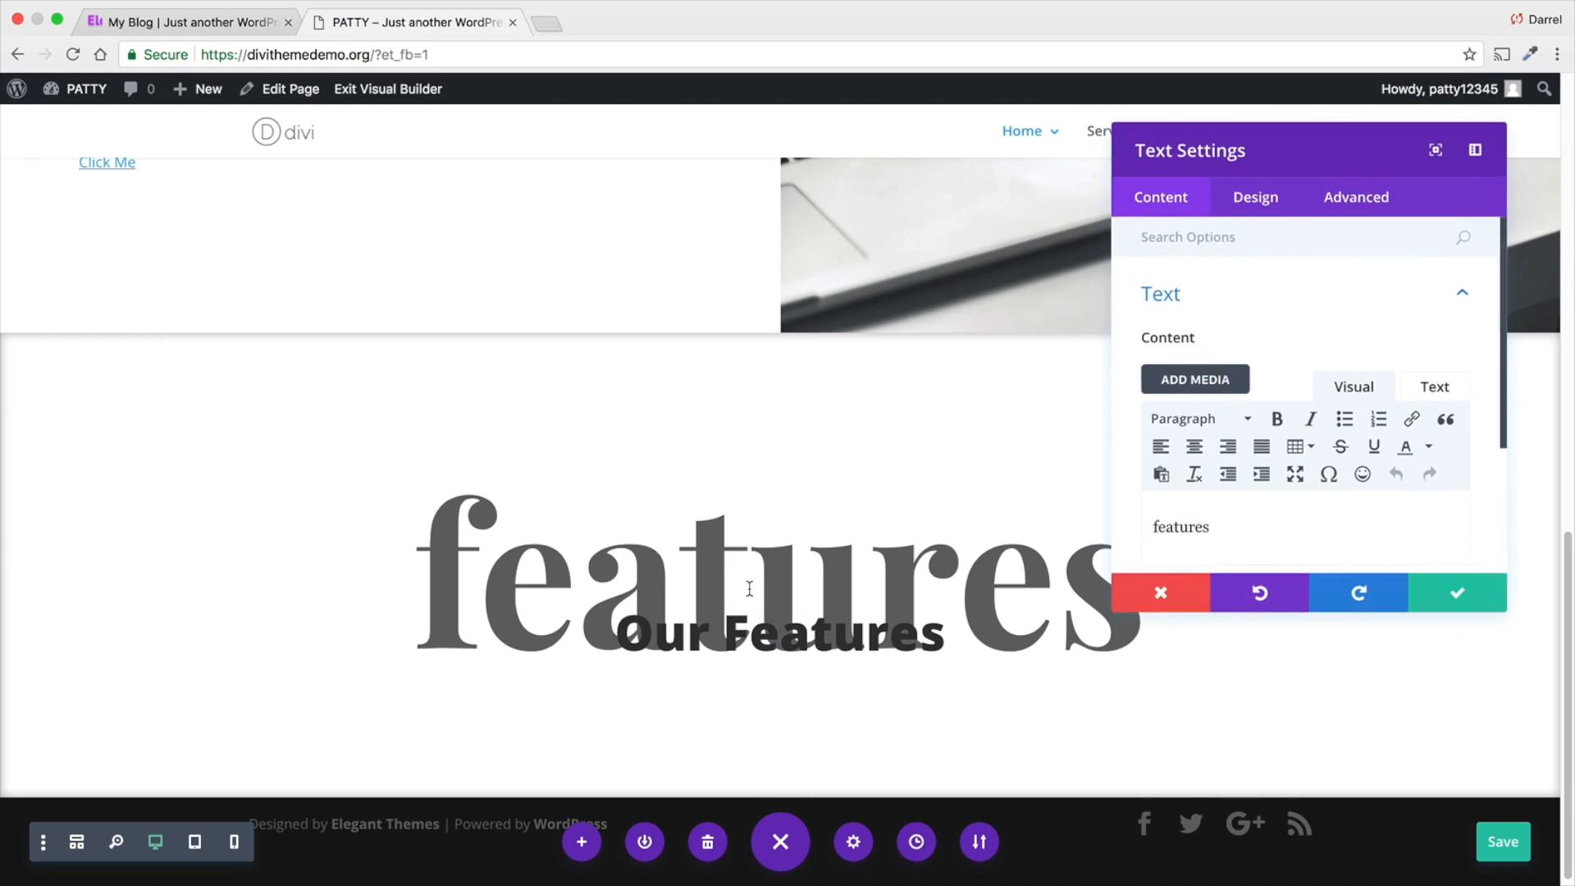
click(1254, 201)
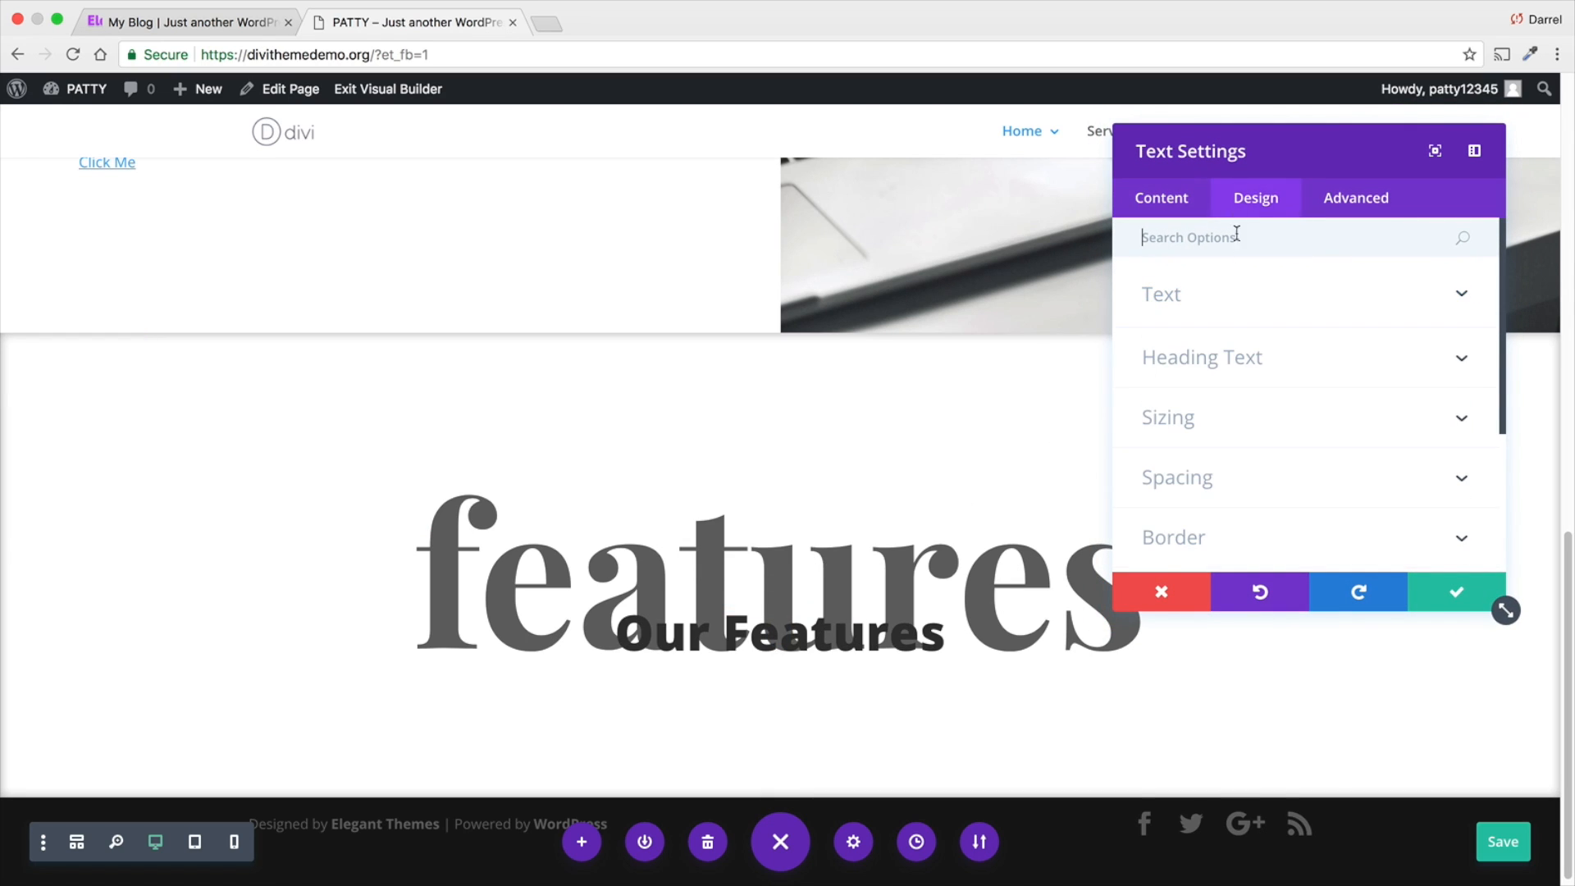
click(1238, 358)
scroll(1239, 357, up, 2)
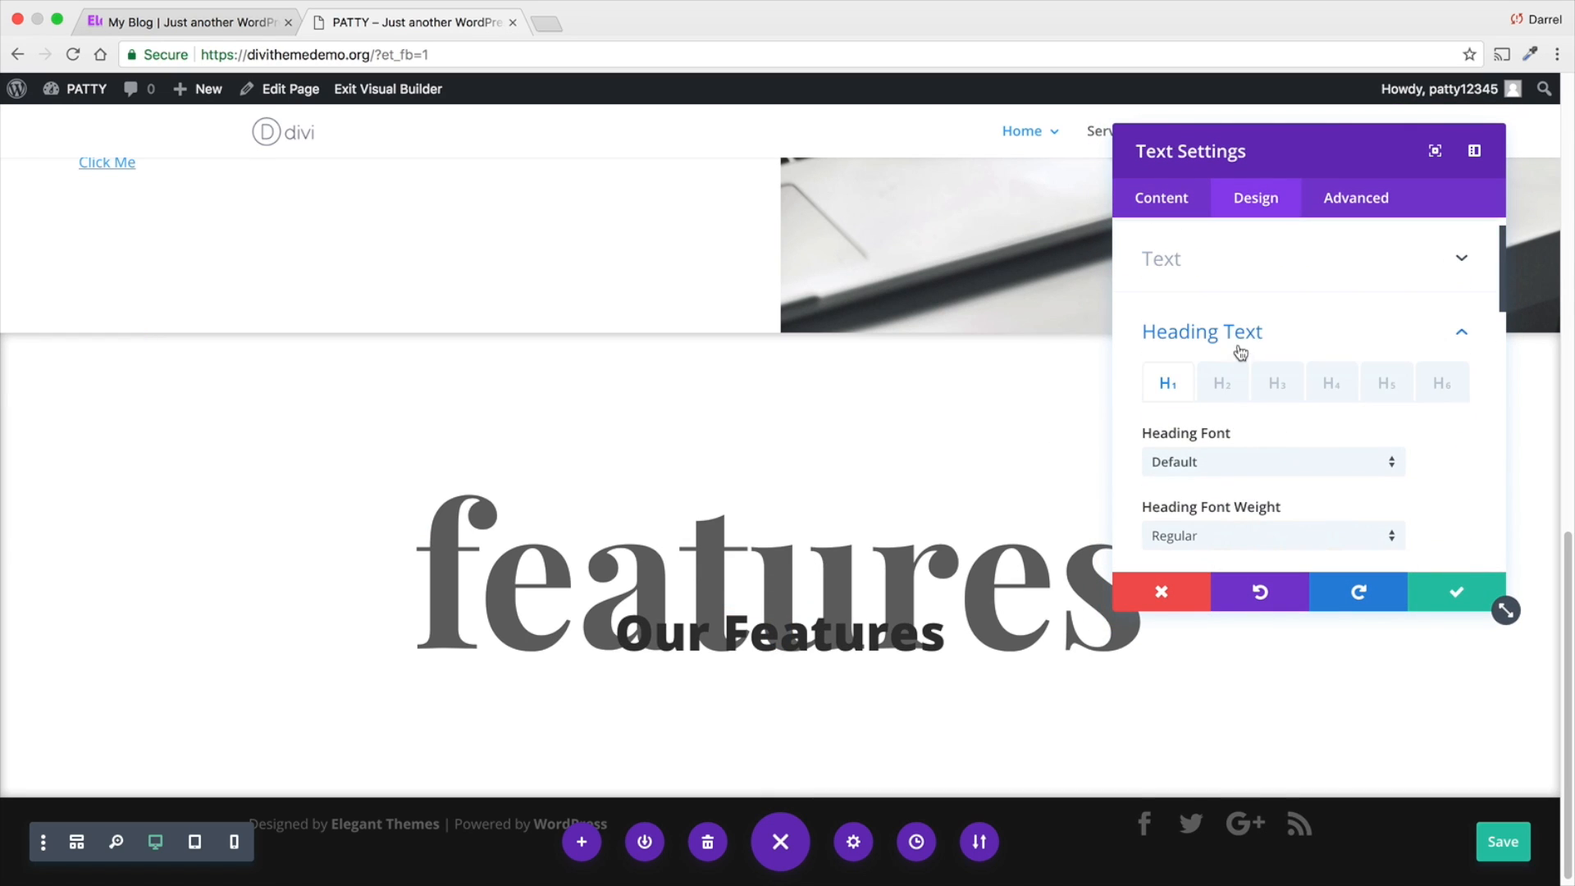
click(1244, 264)
scroll(1322, 445, down, 5)
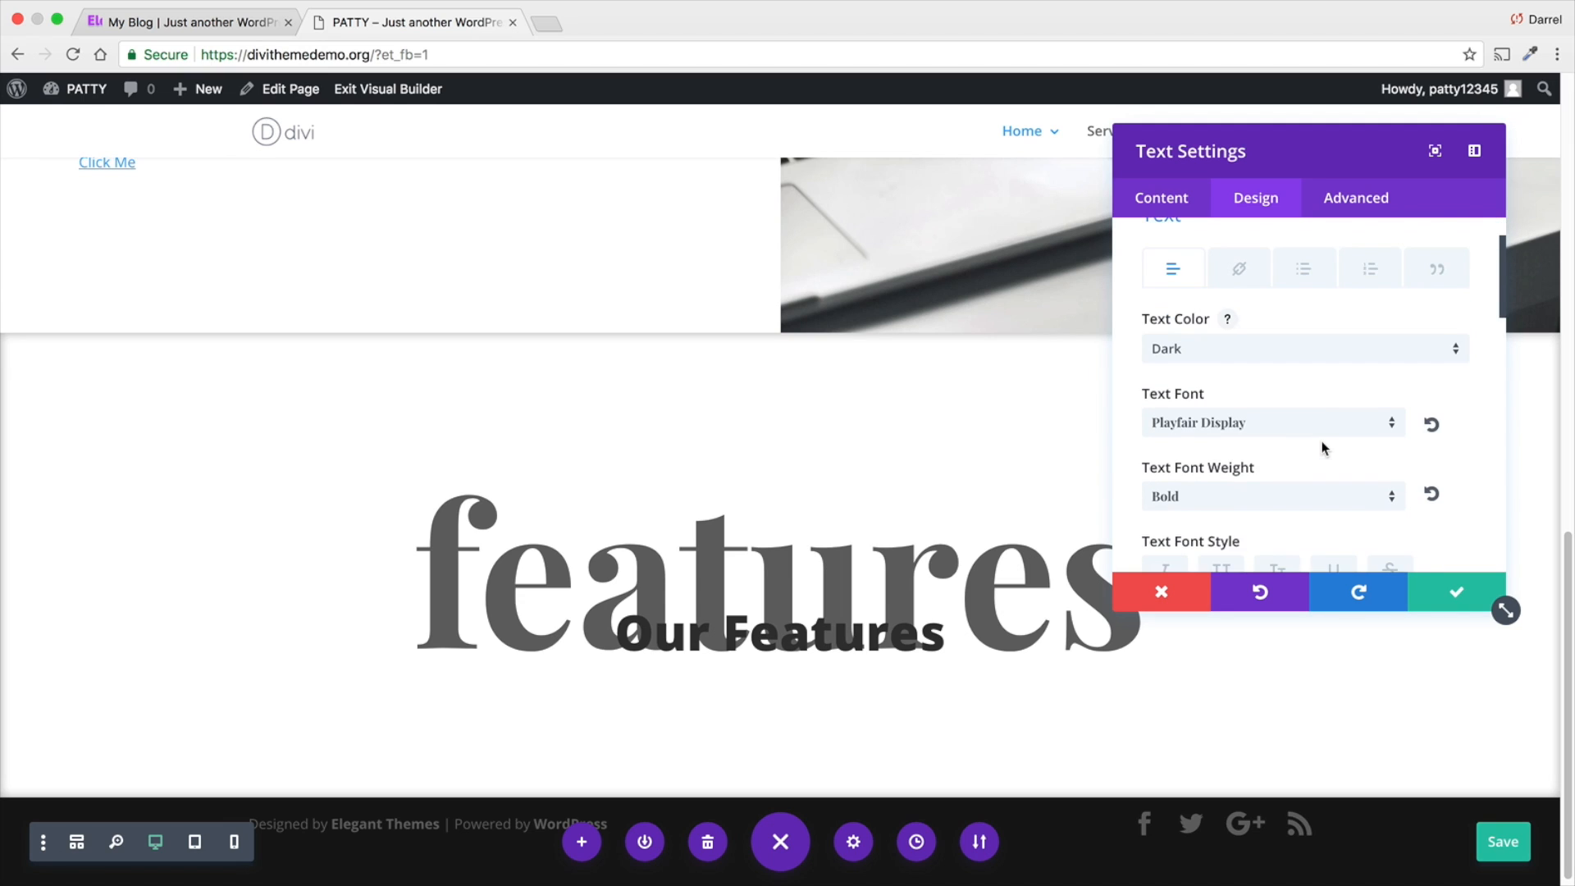
click(1278, 419)
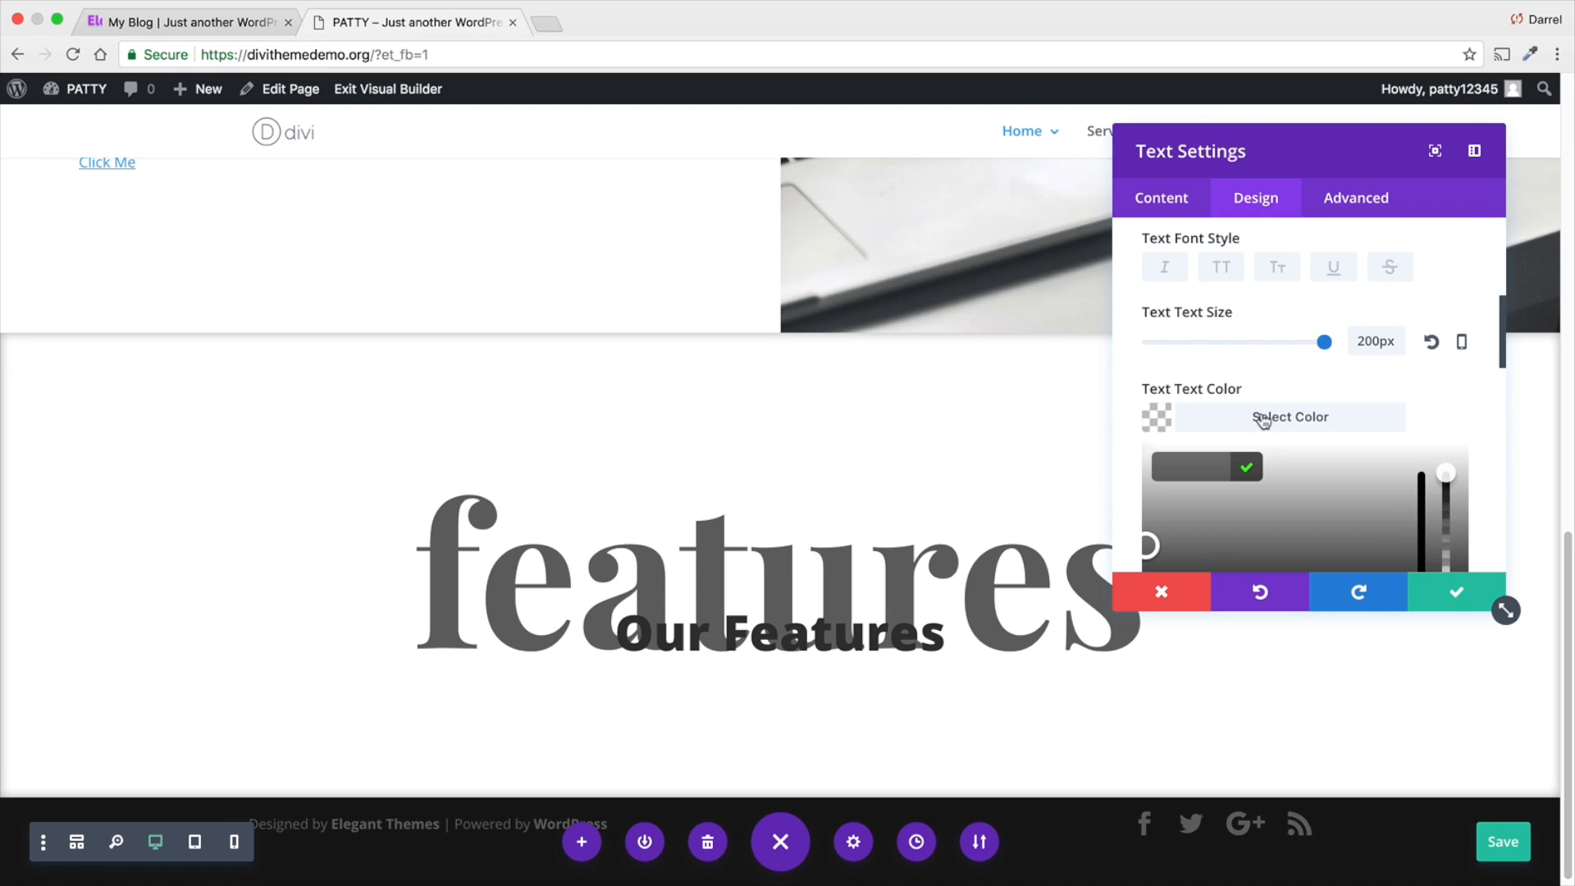
scroll(1395, 393, down, 3)
drag(1446, 373, 1449, 493)
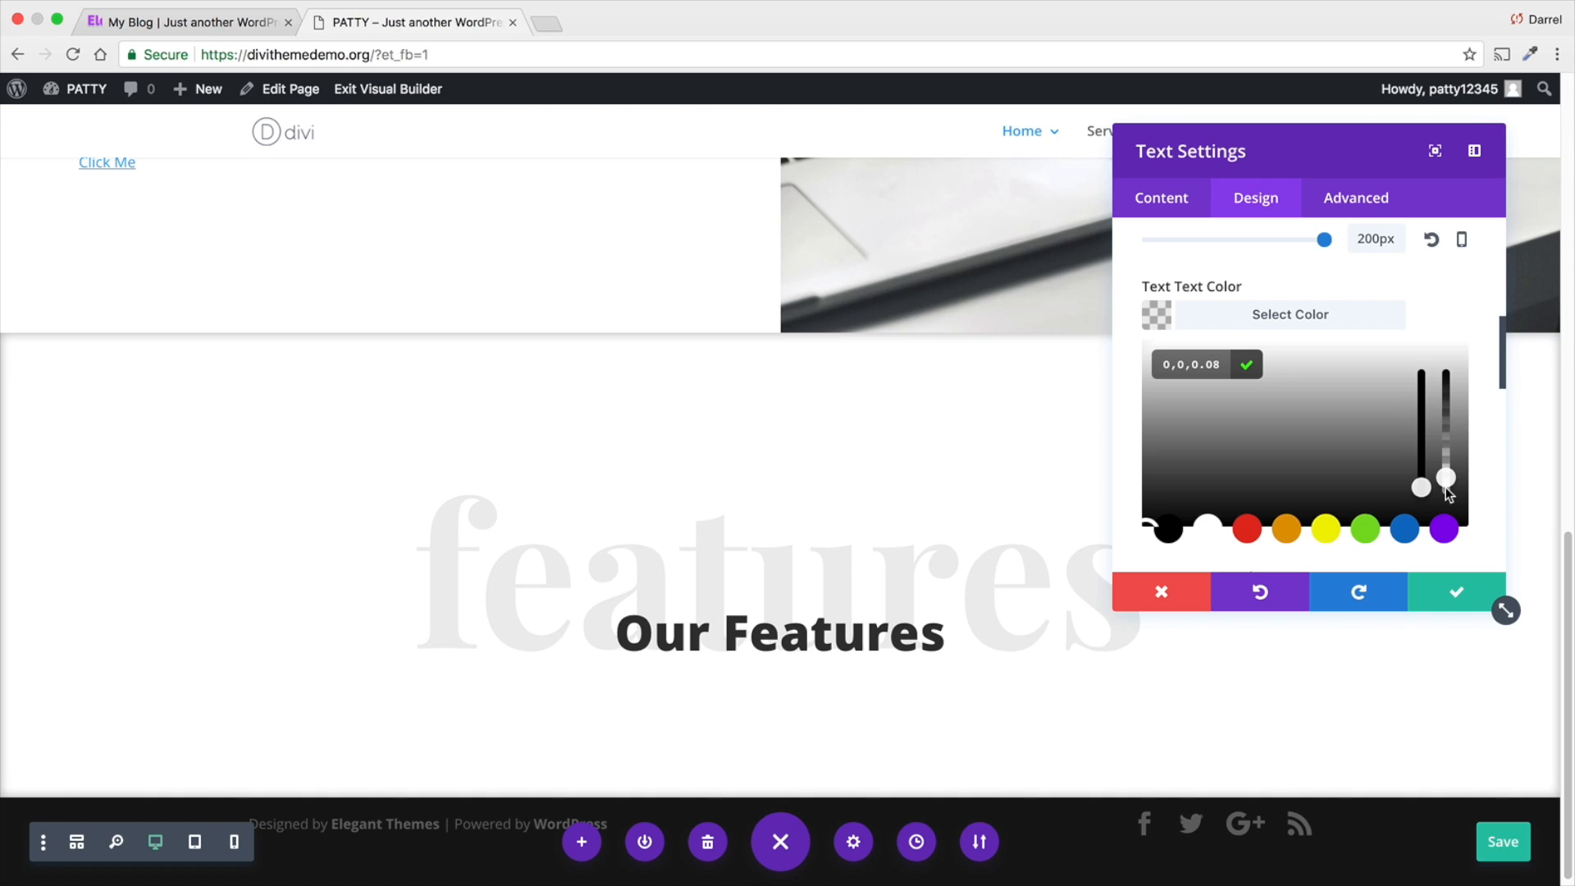
mouse_move(1306, 144)
mouse_down()
mouse_move(574, 127)
mouse_move(573, 224)
mouse_move(1284, 162)
mouse_up()
scroll(1405, 494, down, 1)
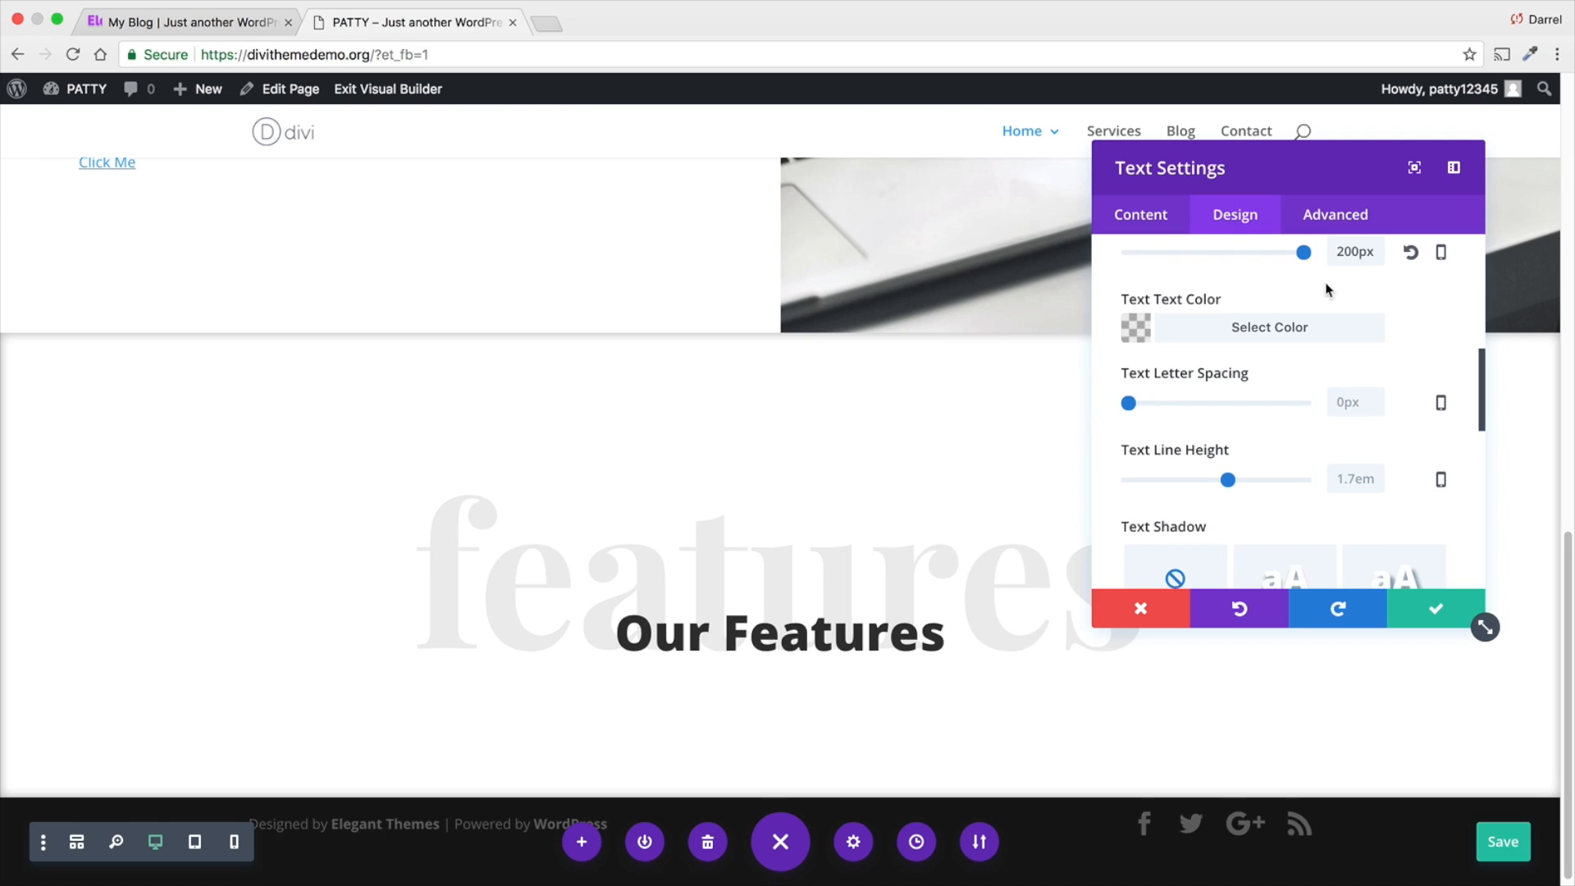
- Examine the "Our Features" heading on the finished Elegance site for comparison and return to the page under construction
click(197, 23)
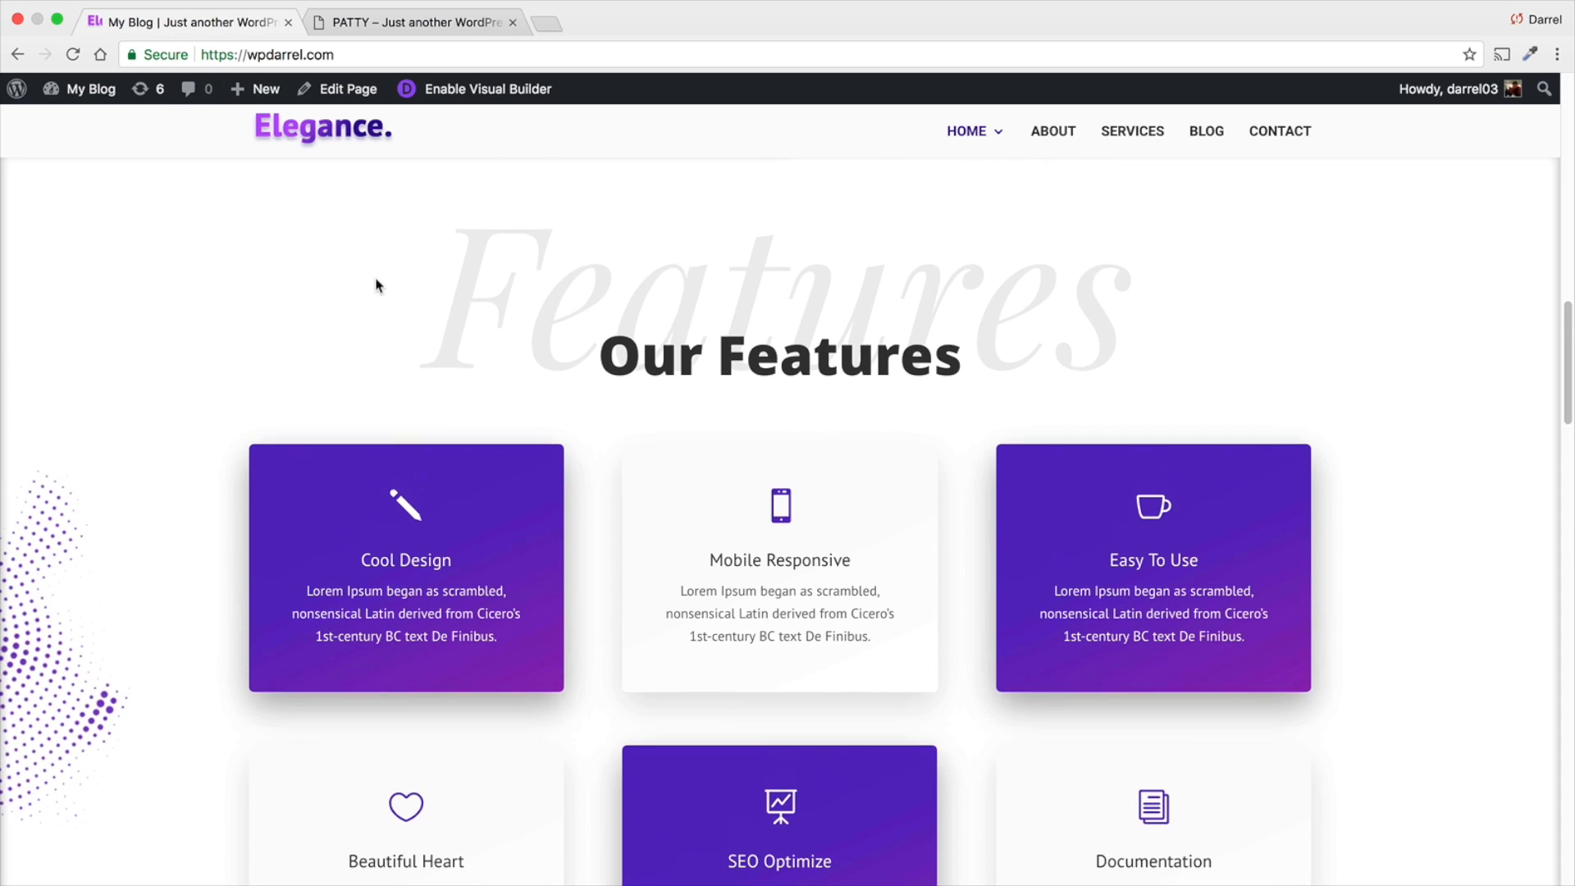
scroll(504, 373, up, 2)
drag(501, 394, 1083, 384)
click(1092, 388)
click(367, 24)
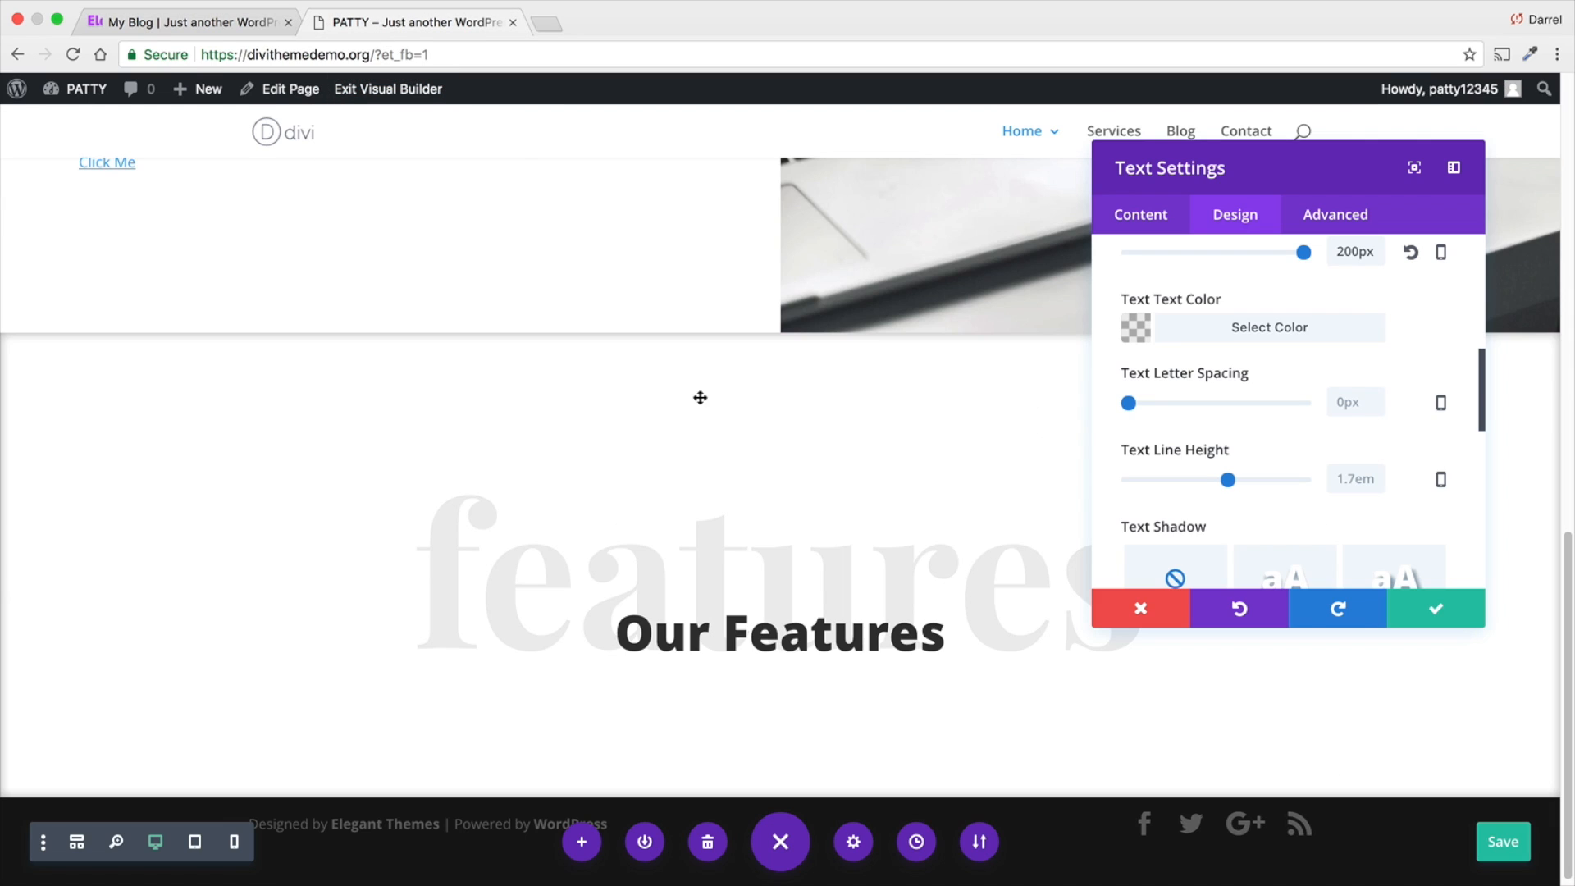
- Capitalize the oversized background text to read "Features" and save the text module settings
click(1144, 218)
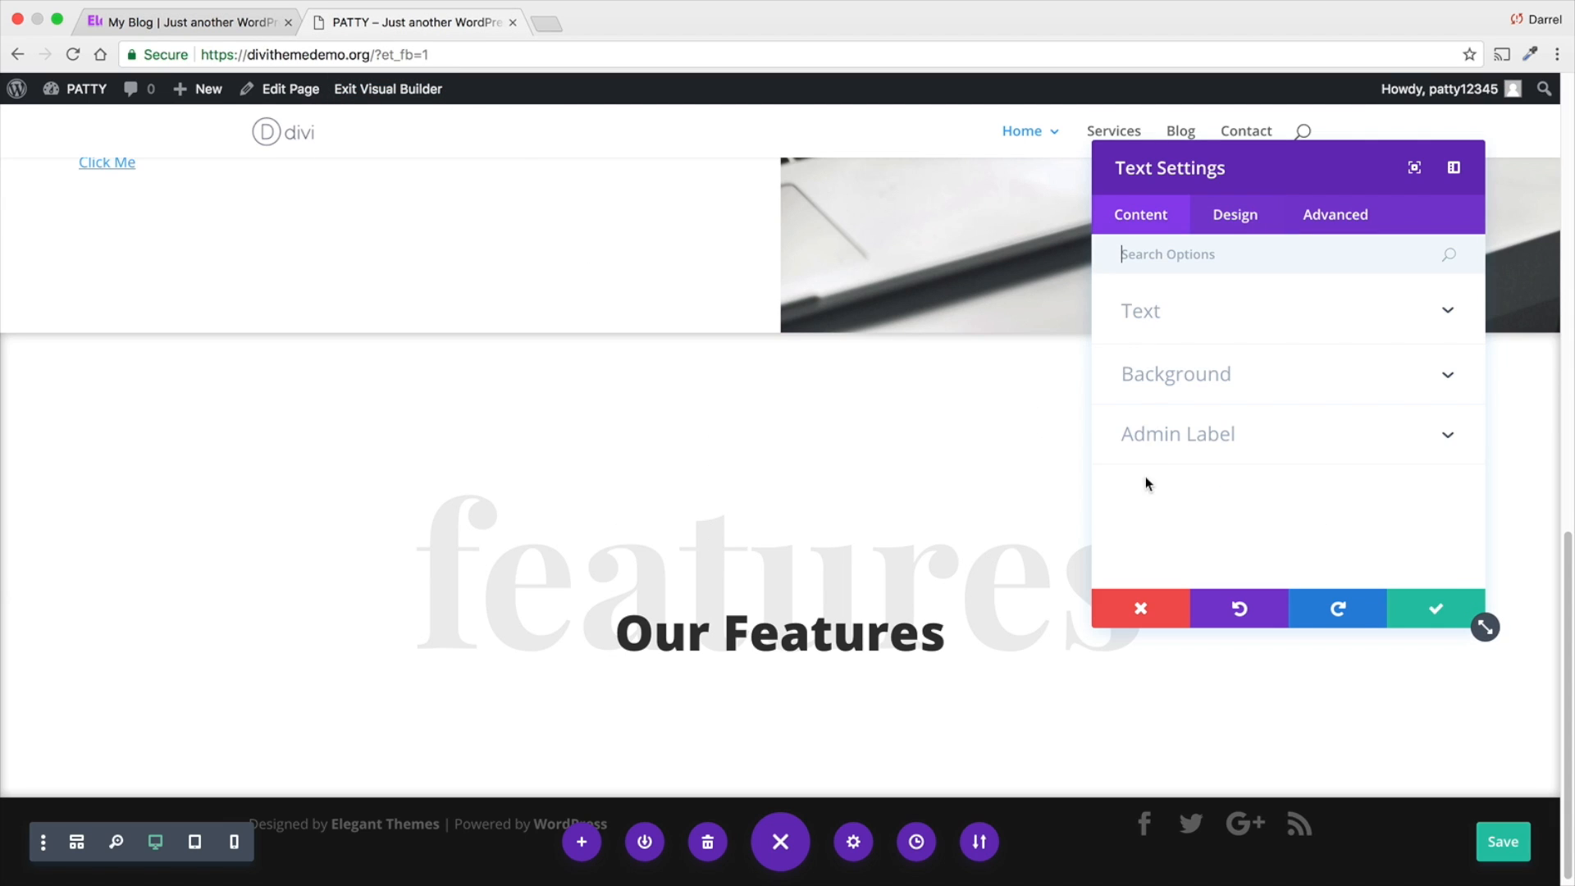
click(1154, 321)
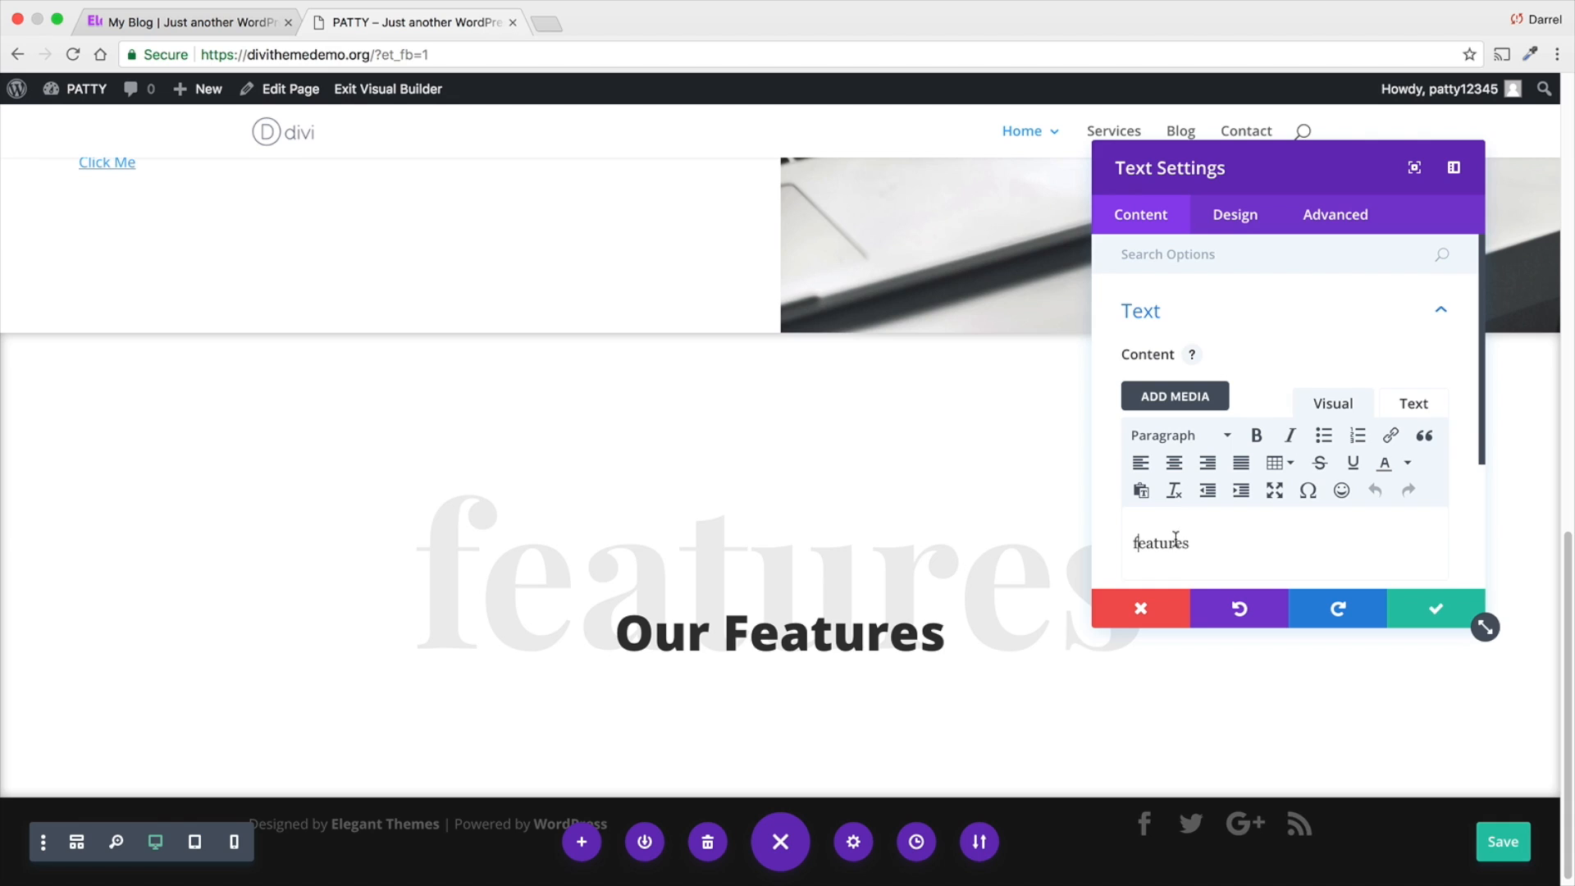
key(BackSpace)
text(F)
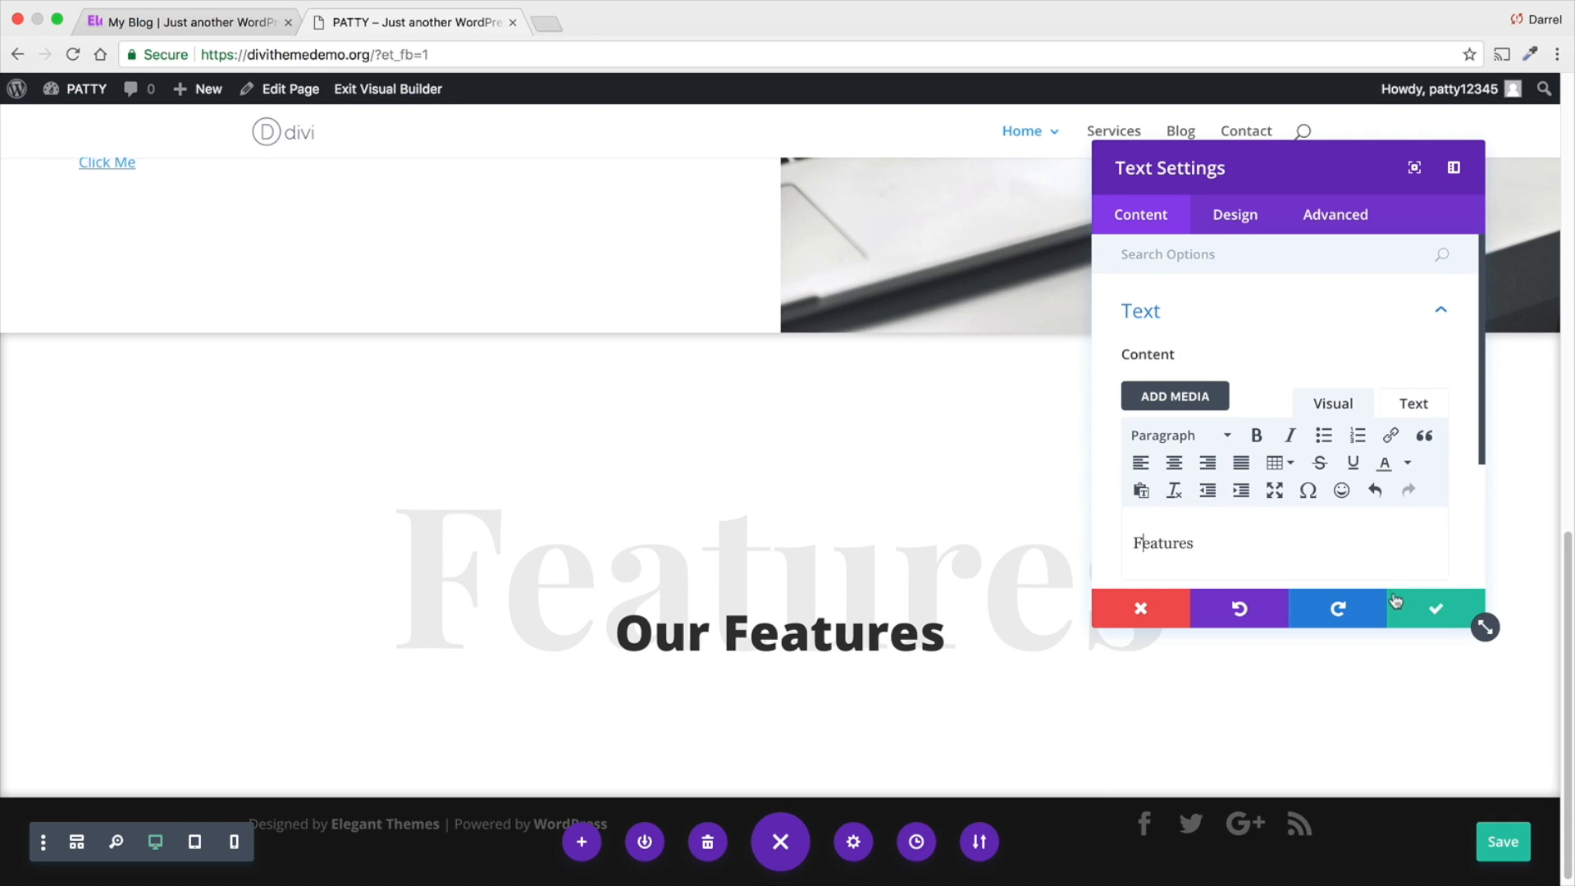
click(1234, 212)
drag(1290, 169, 1331, 195)
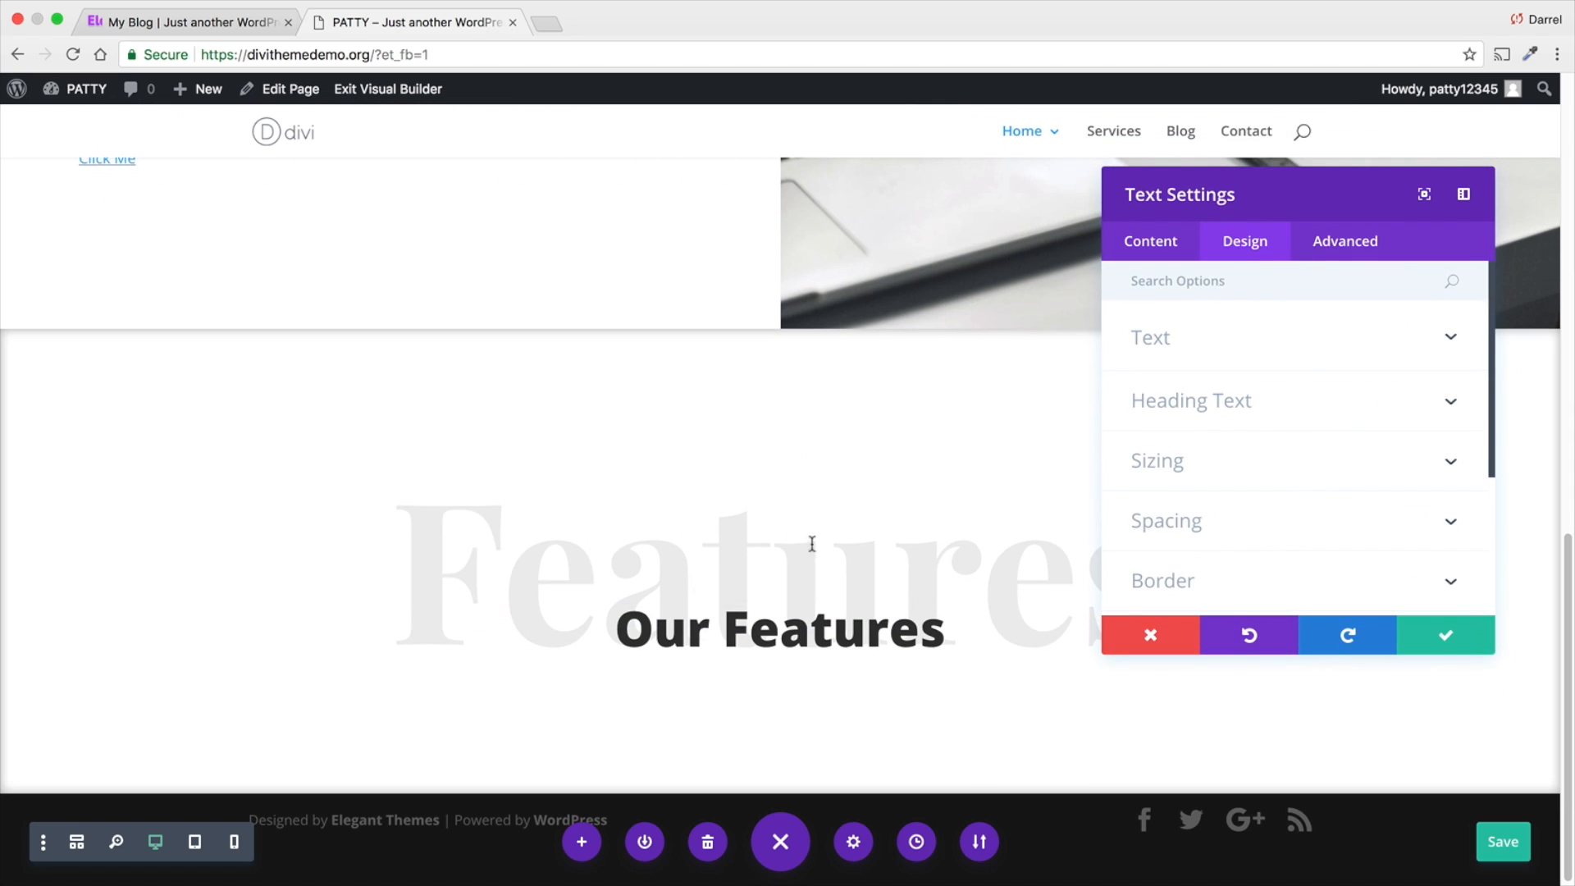
click(1489, 648)
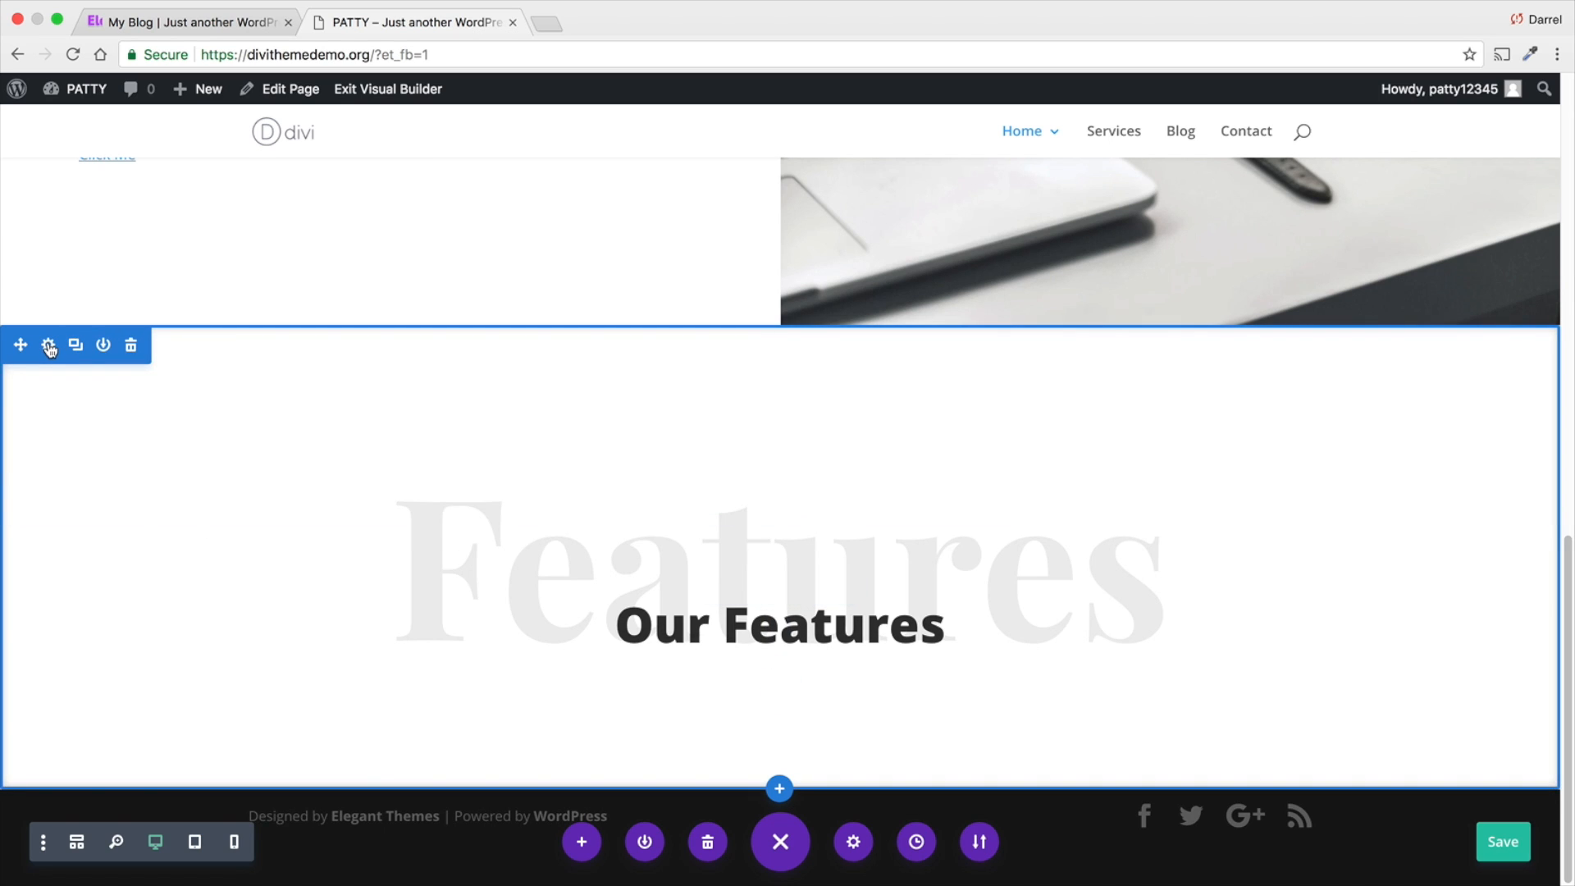
- Add the purple dotted pattern-04-1.png from the media library as the "Our Features" section's background image
click(49, 348)
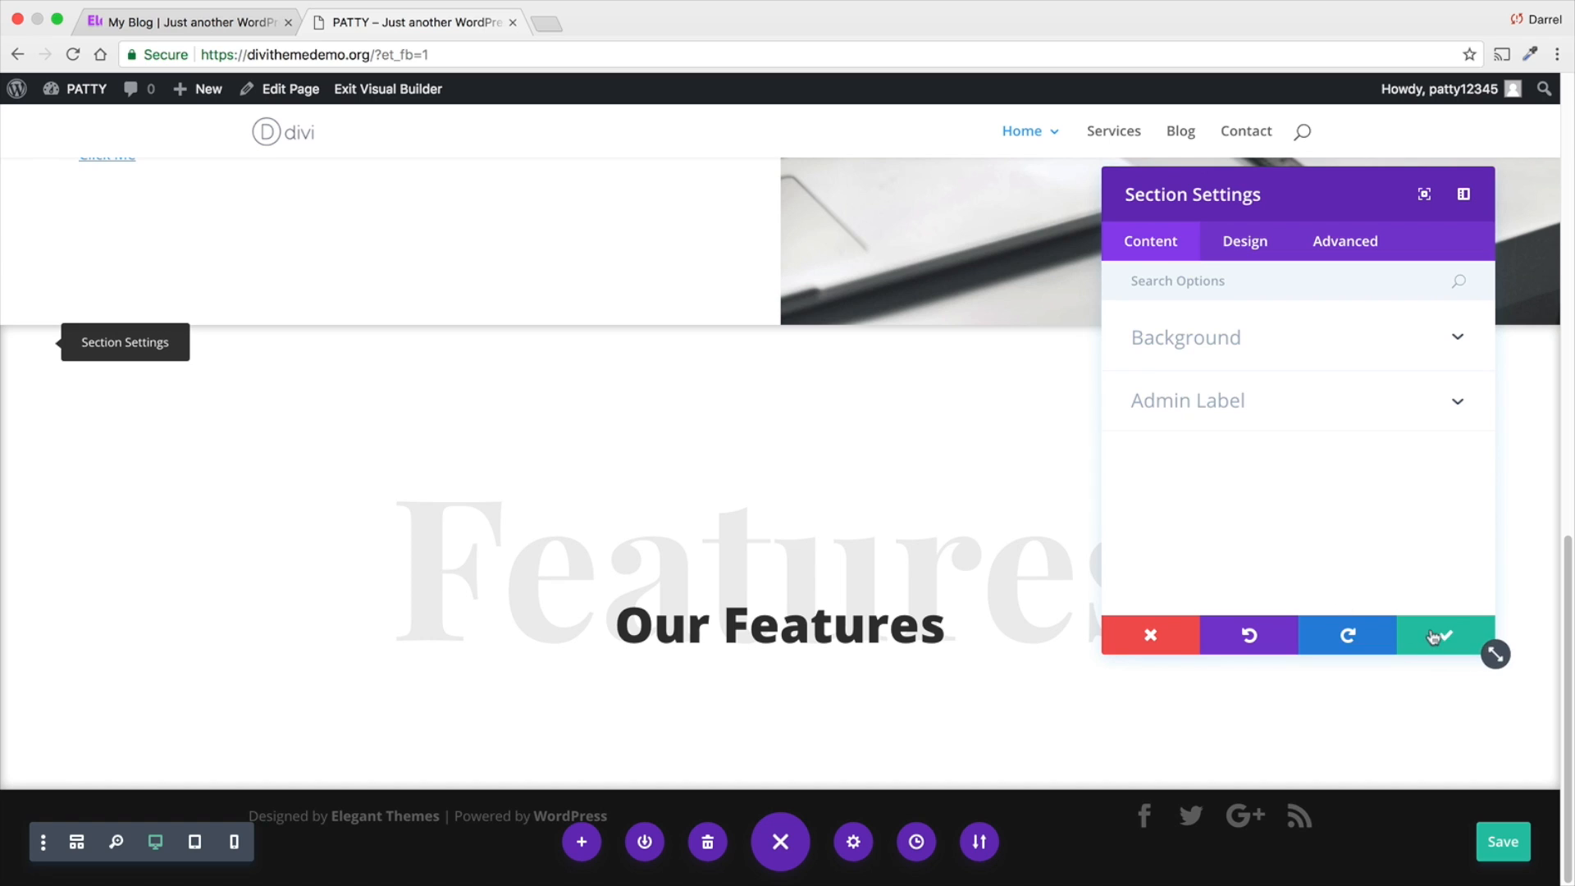
click(1477, 644)
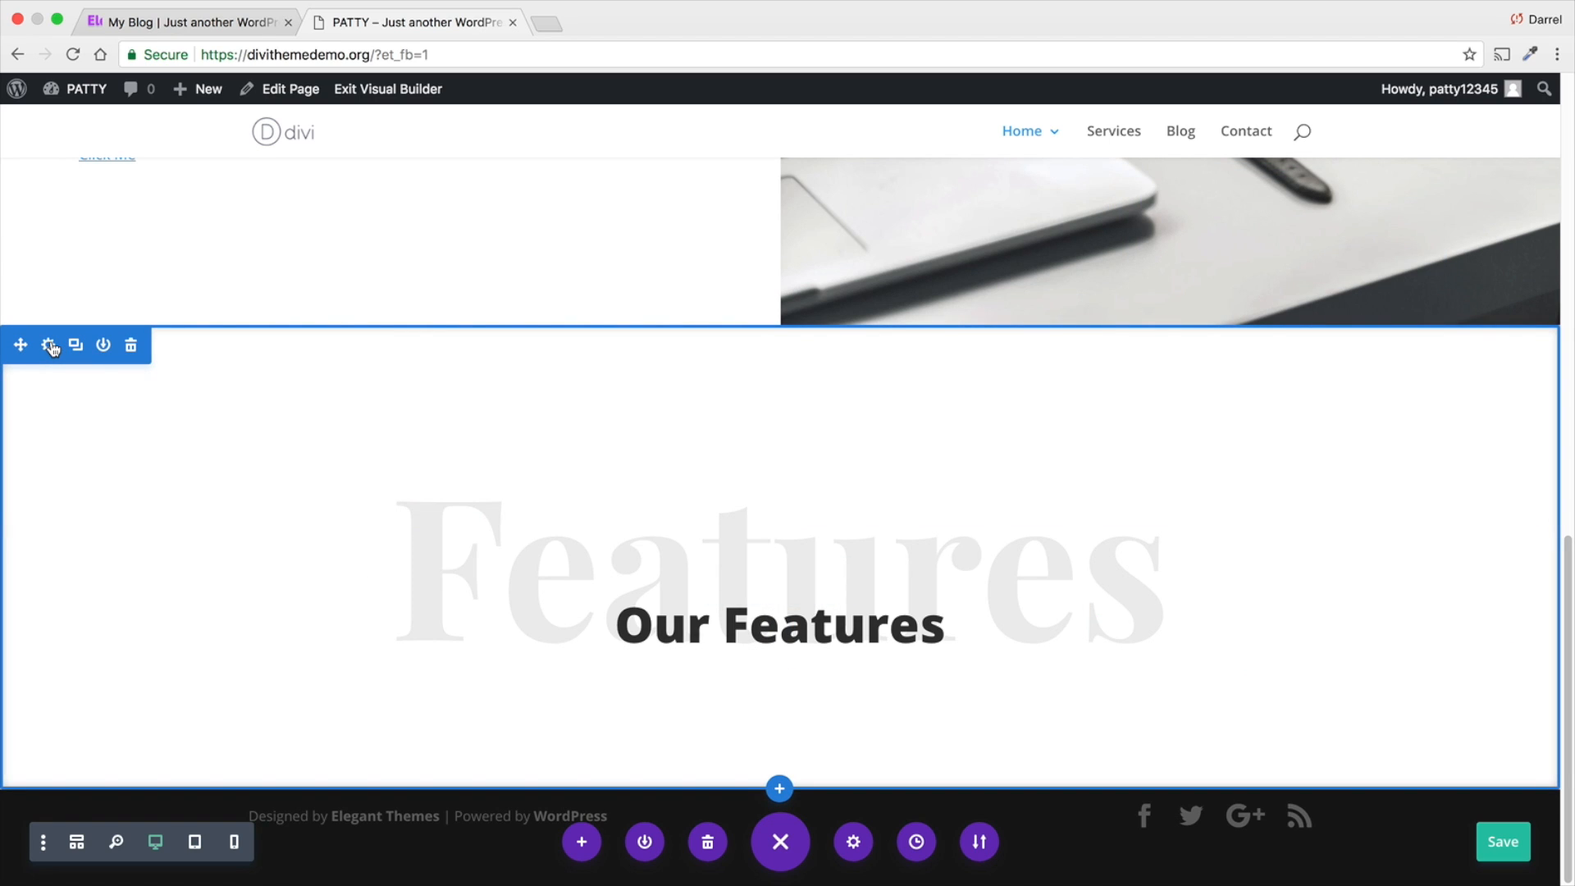
click(50, 348)
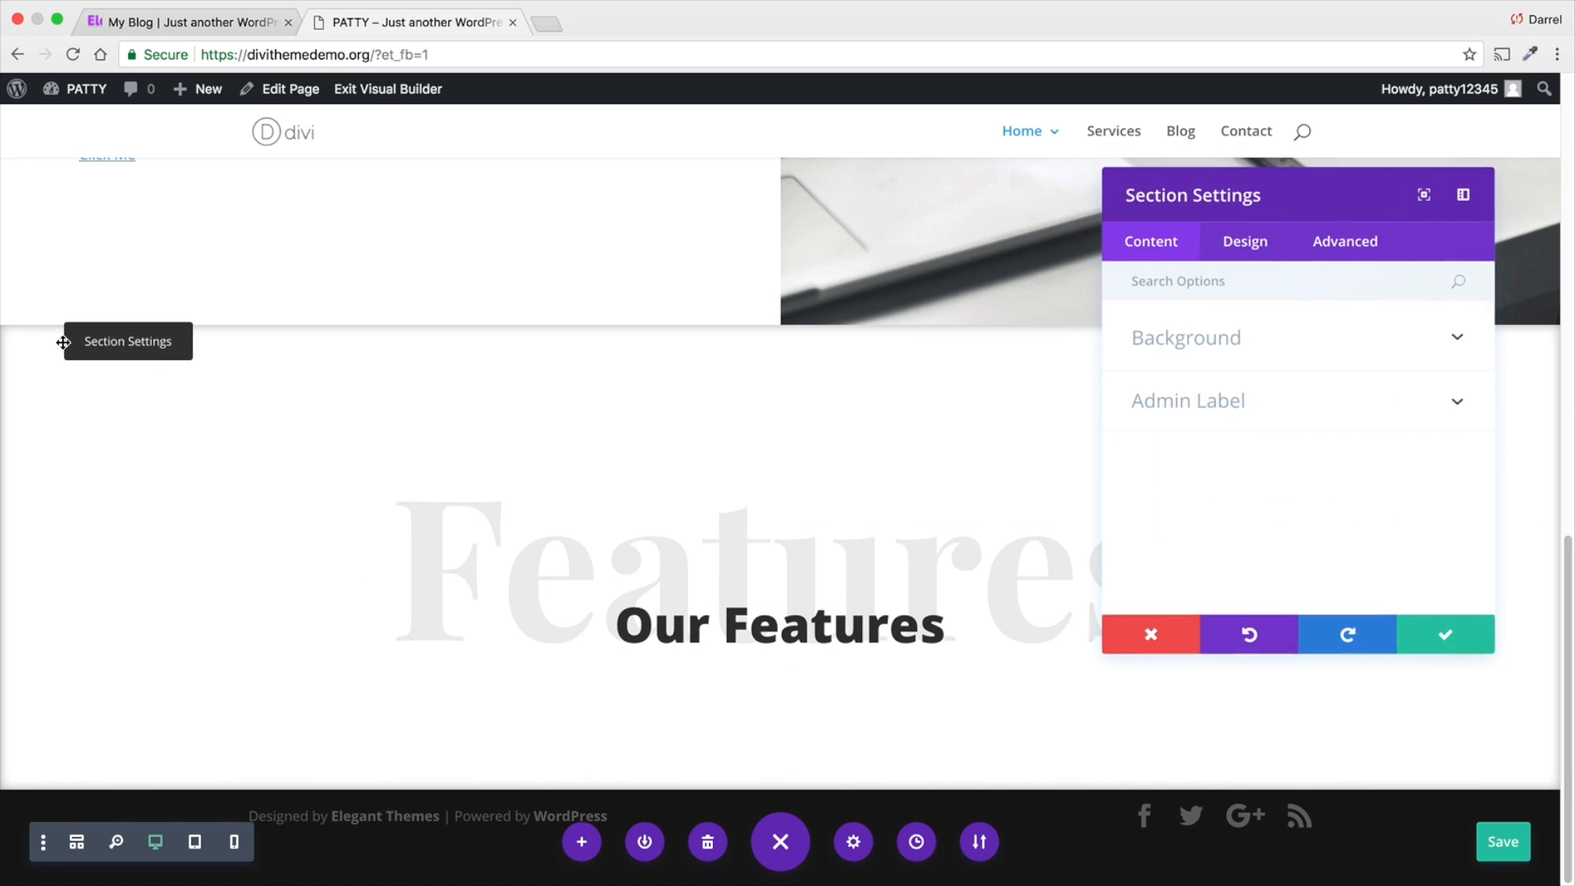
click(1212, 340)
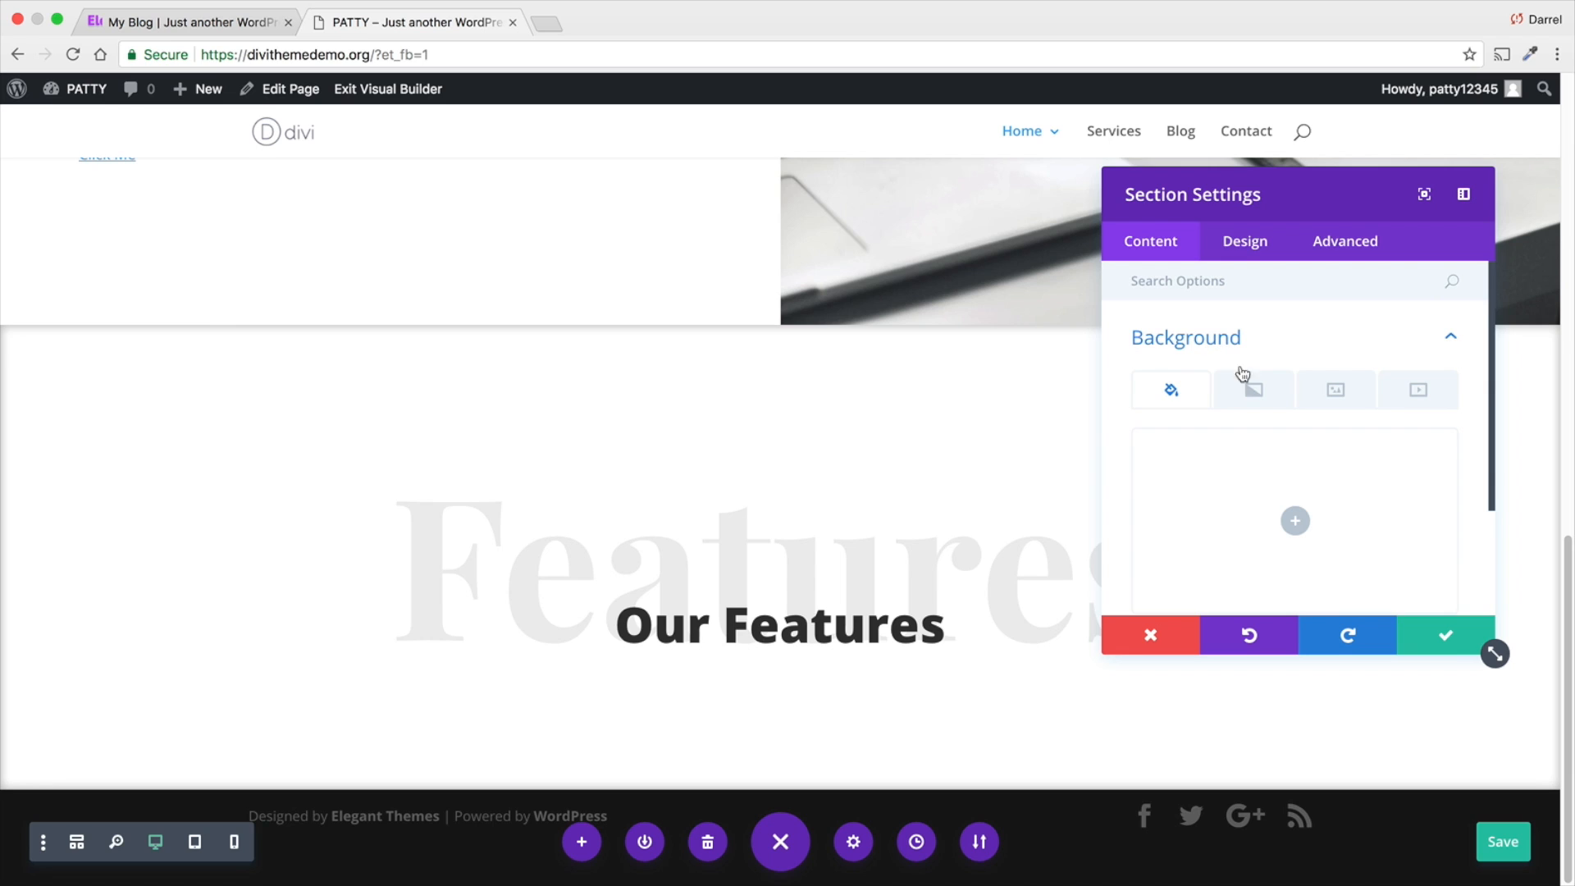
click(1335, 389)
click(1295, 521)
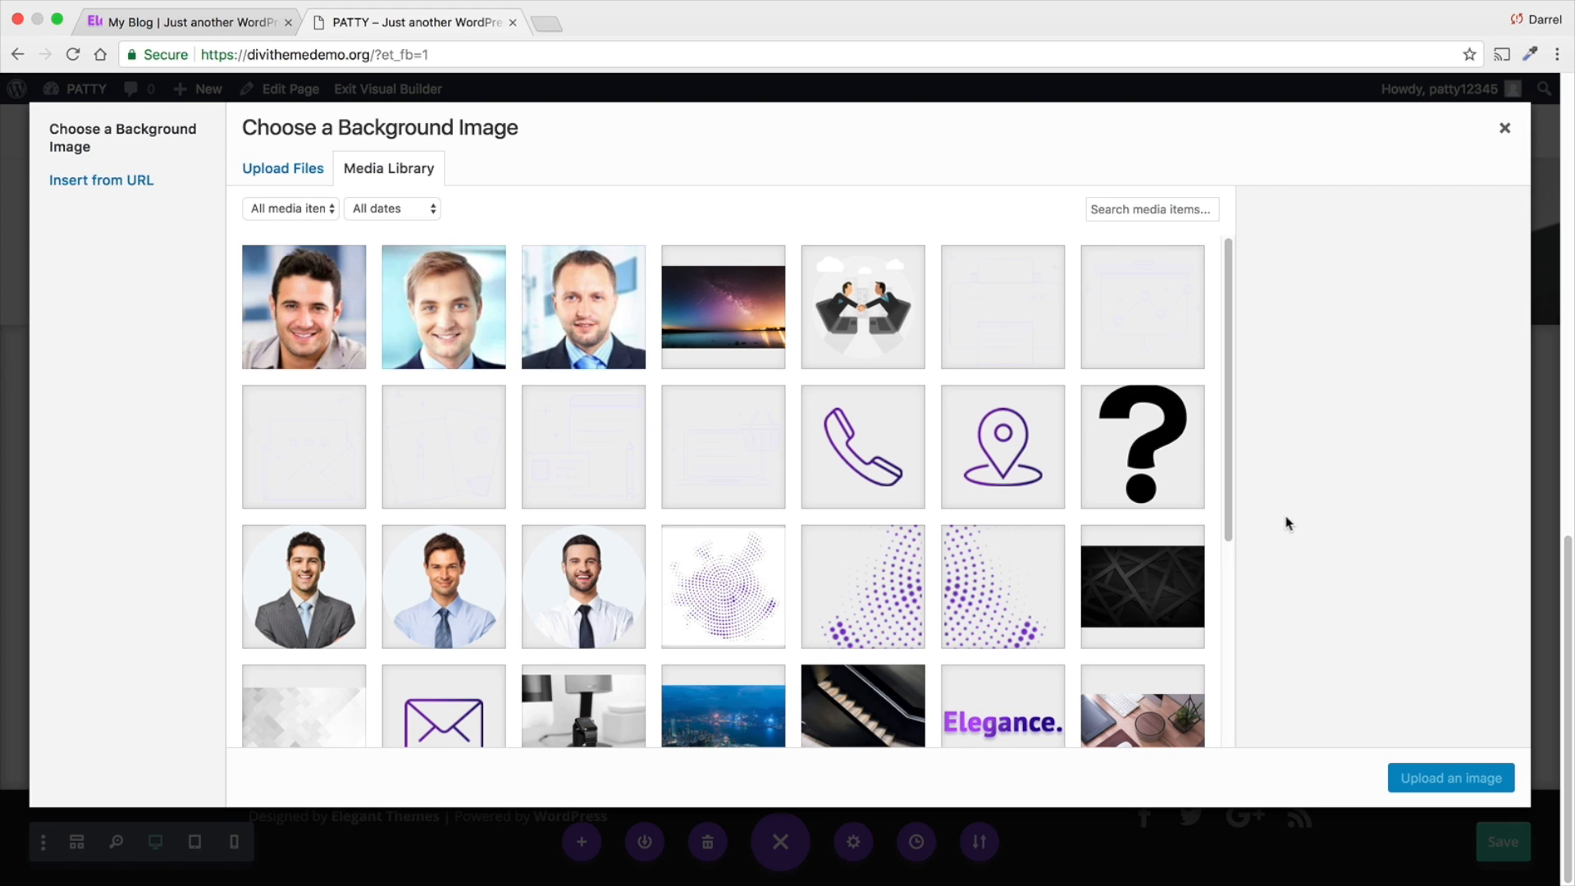
scroll(983, 525, down, 2)
click(885, 493)
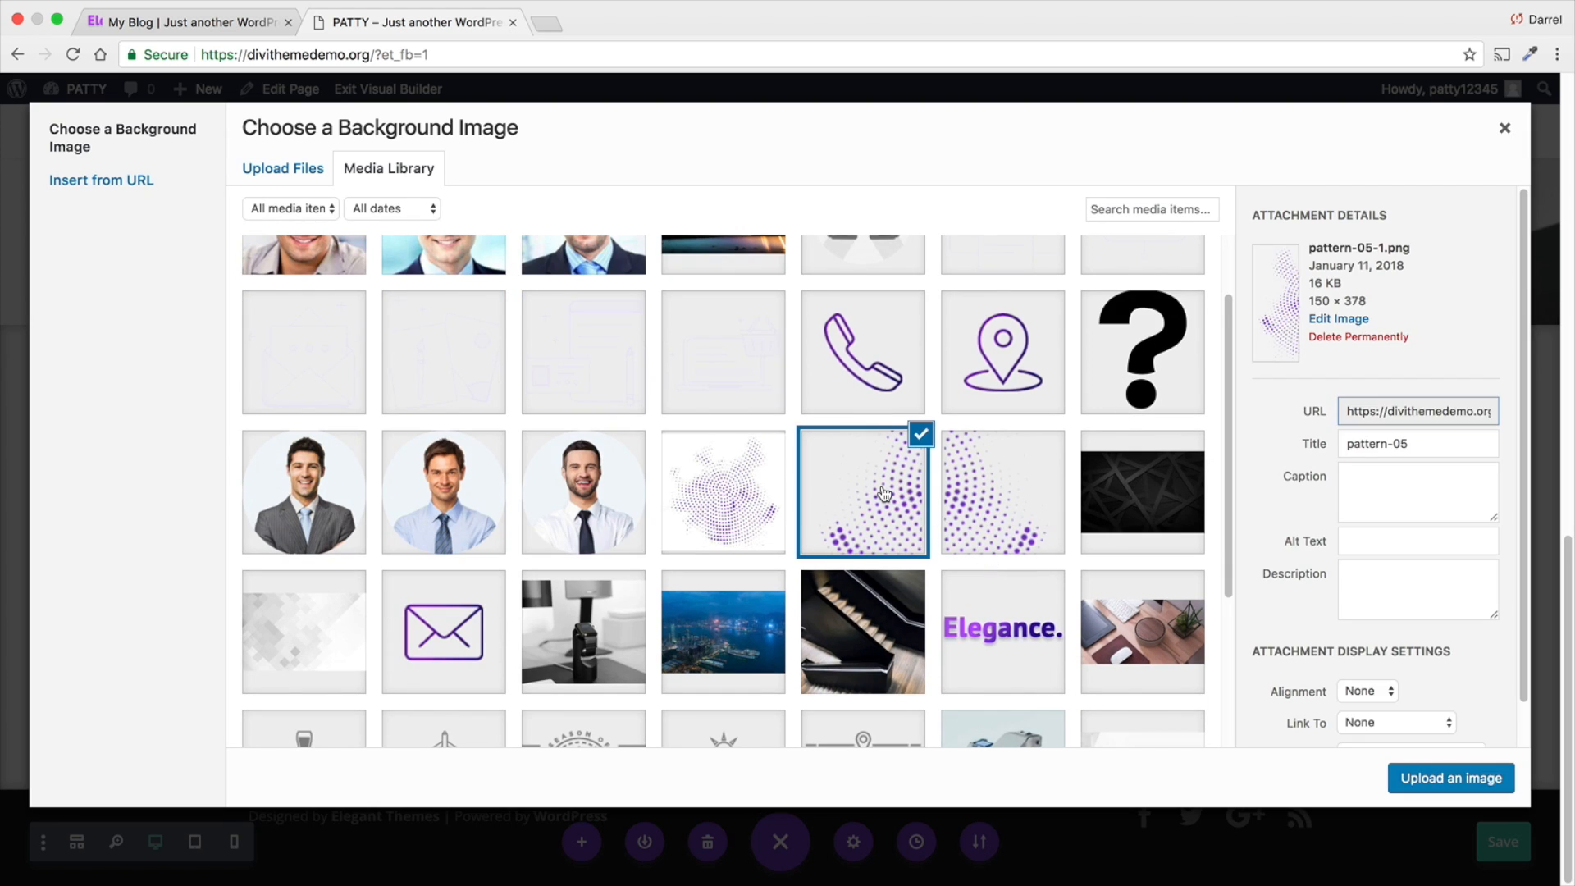
click(974, 491)
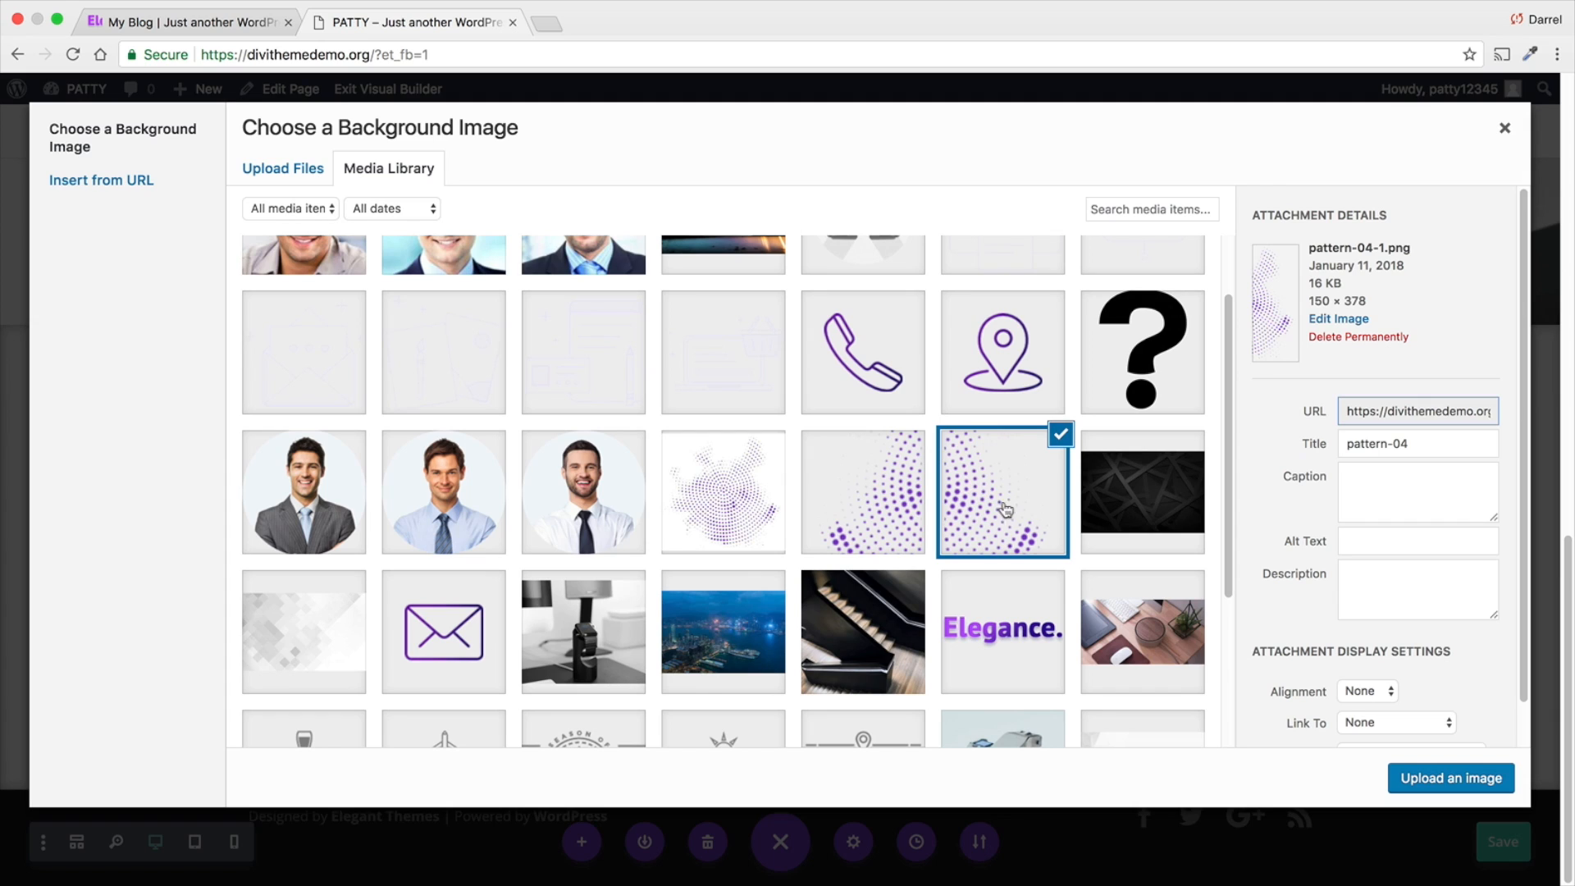
click(1450, 777)
- Set the section's background image position to Center Left and its size to Fit, and save the section settings
scroll(1277, 510, down, 3)
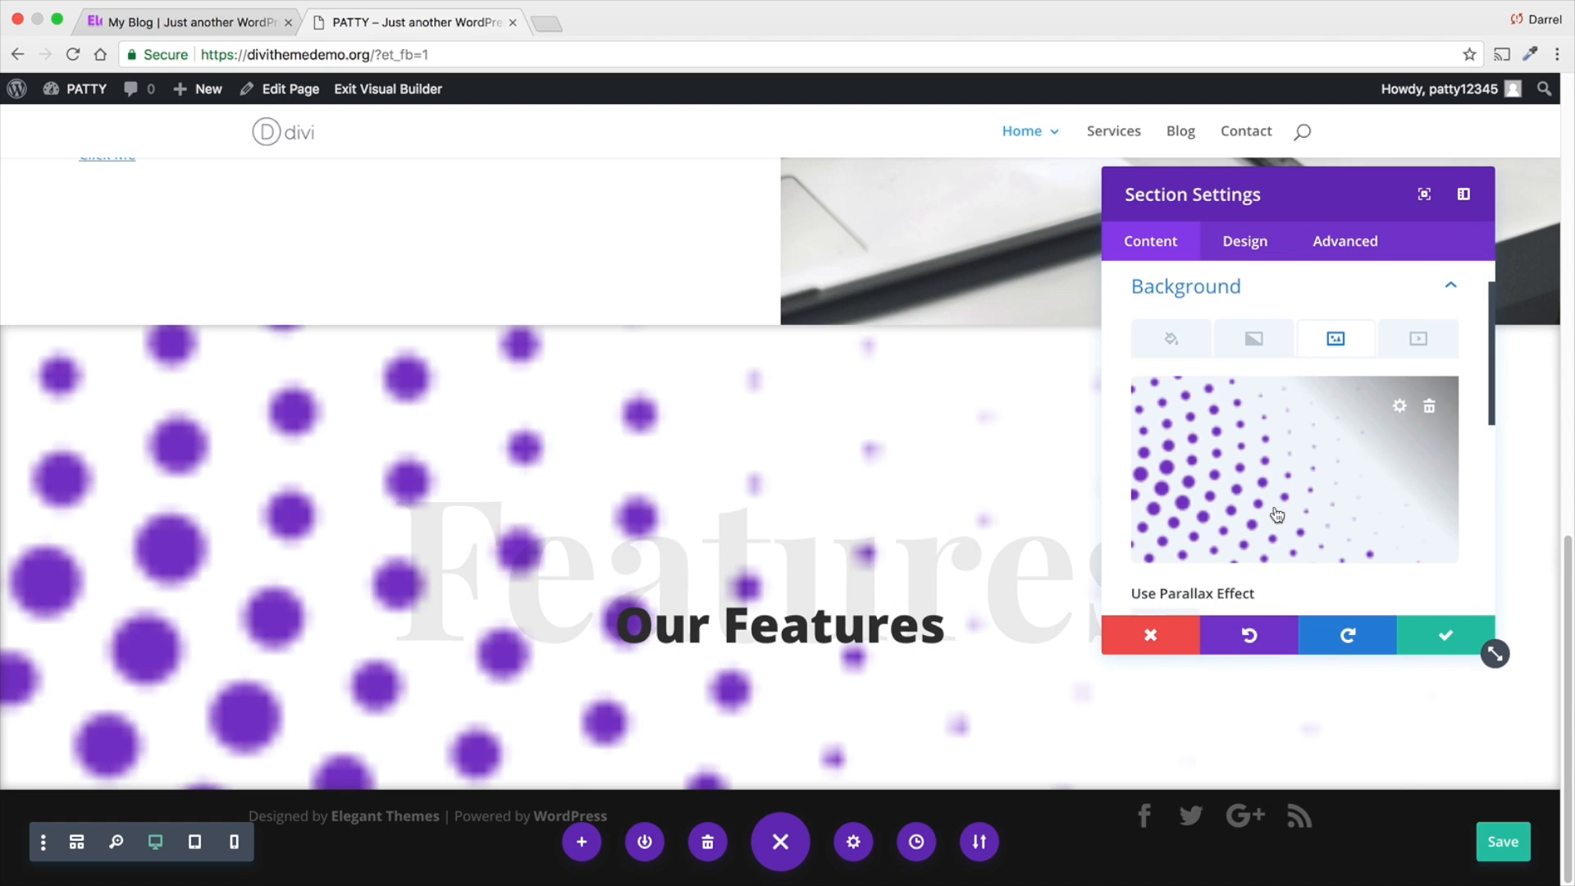
scroll(1276, 508, down, 1)
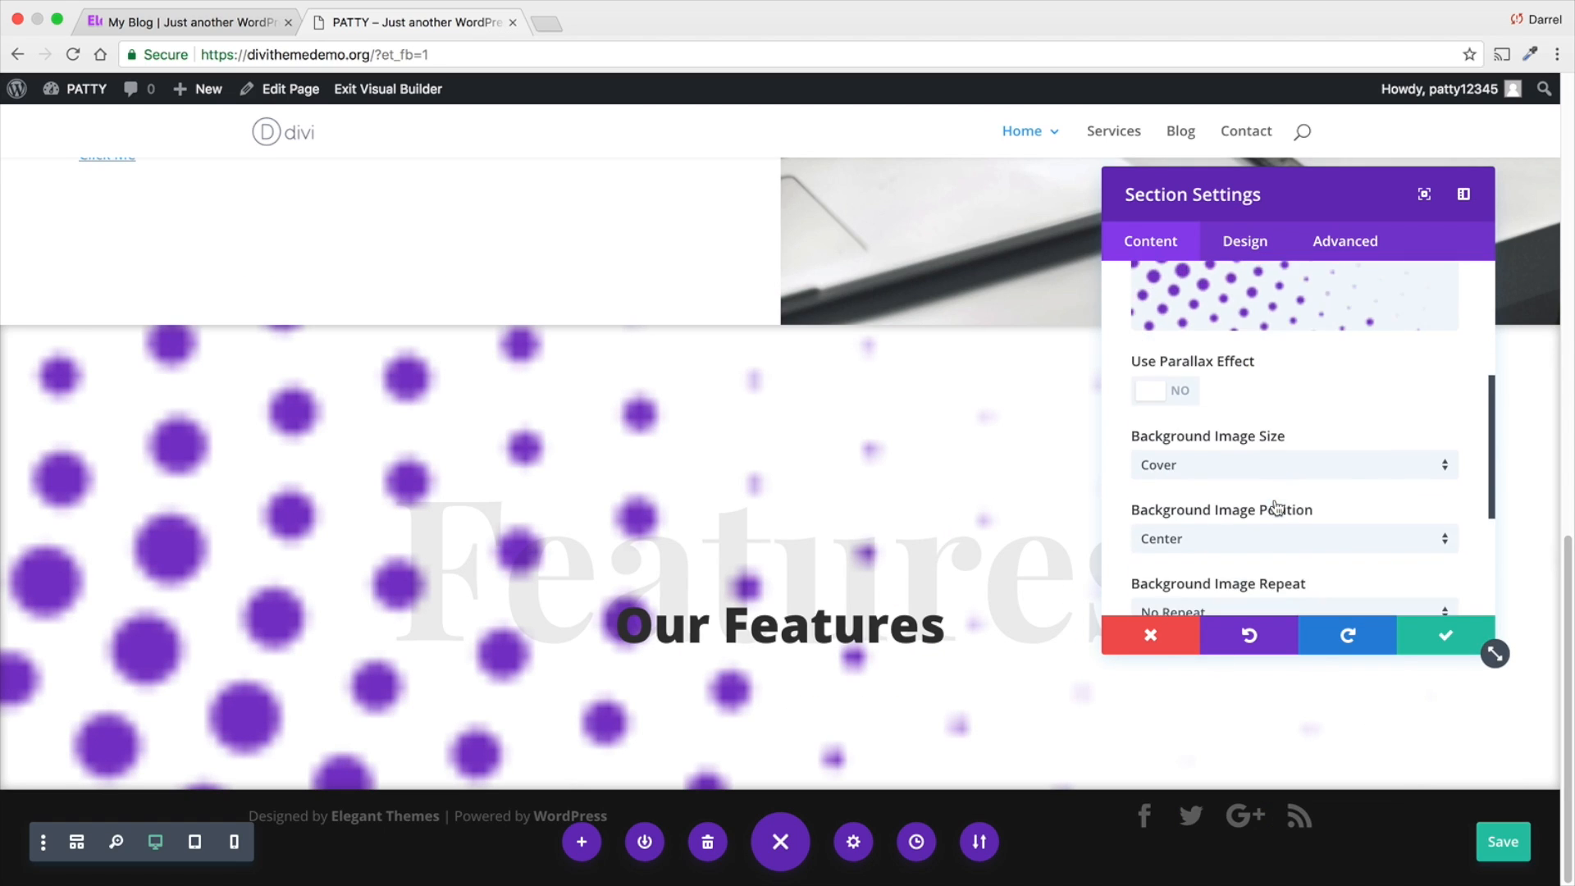
click(1225, 543)
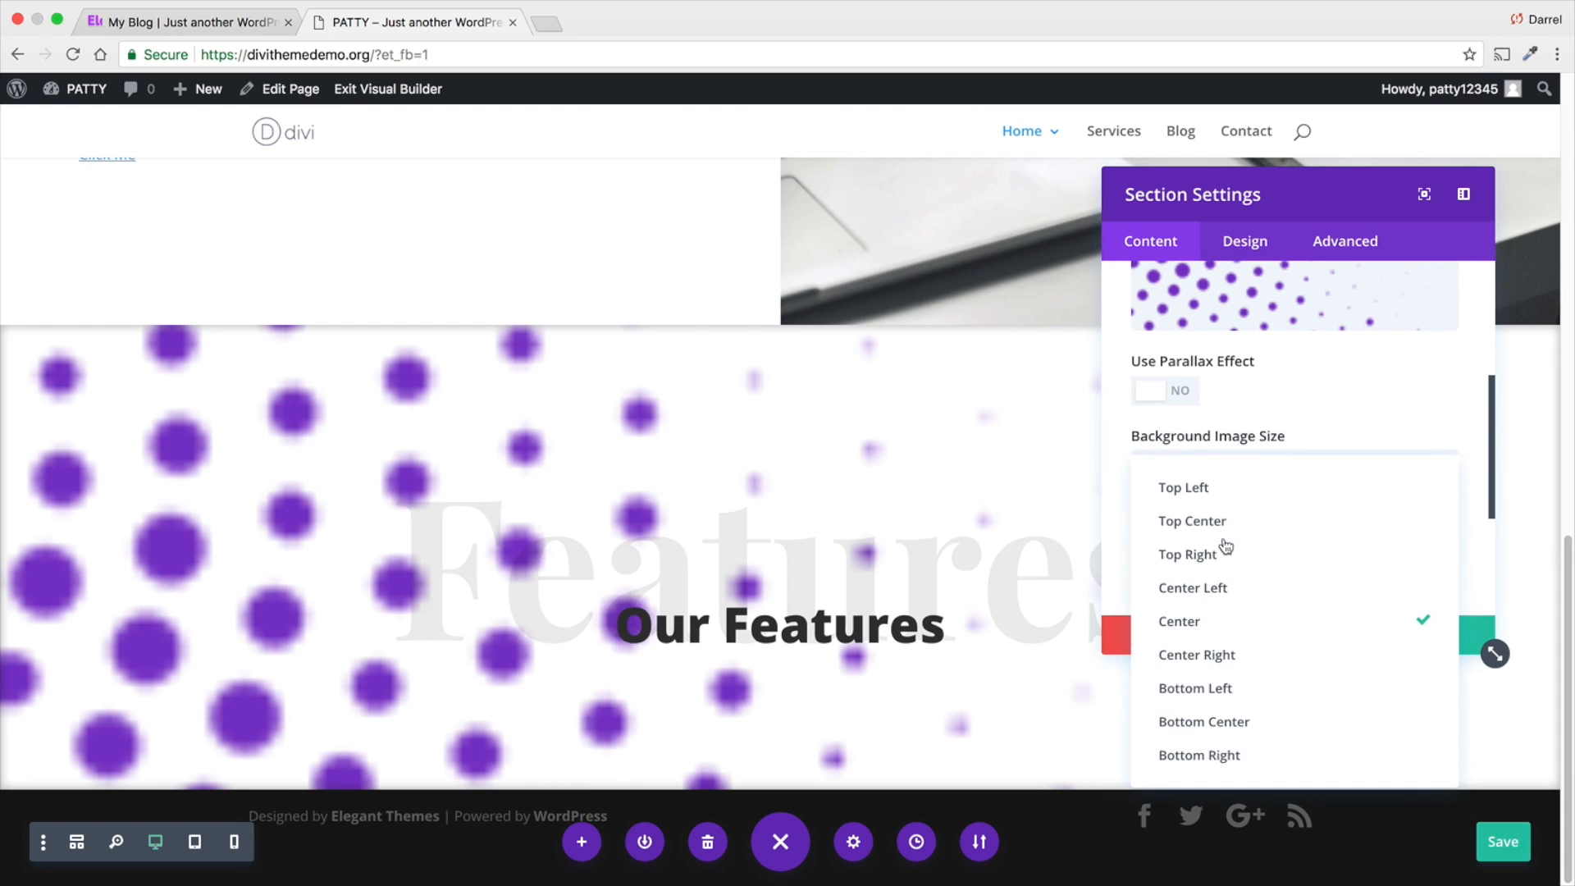
click(1224, 588)
click(1223, 466)
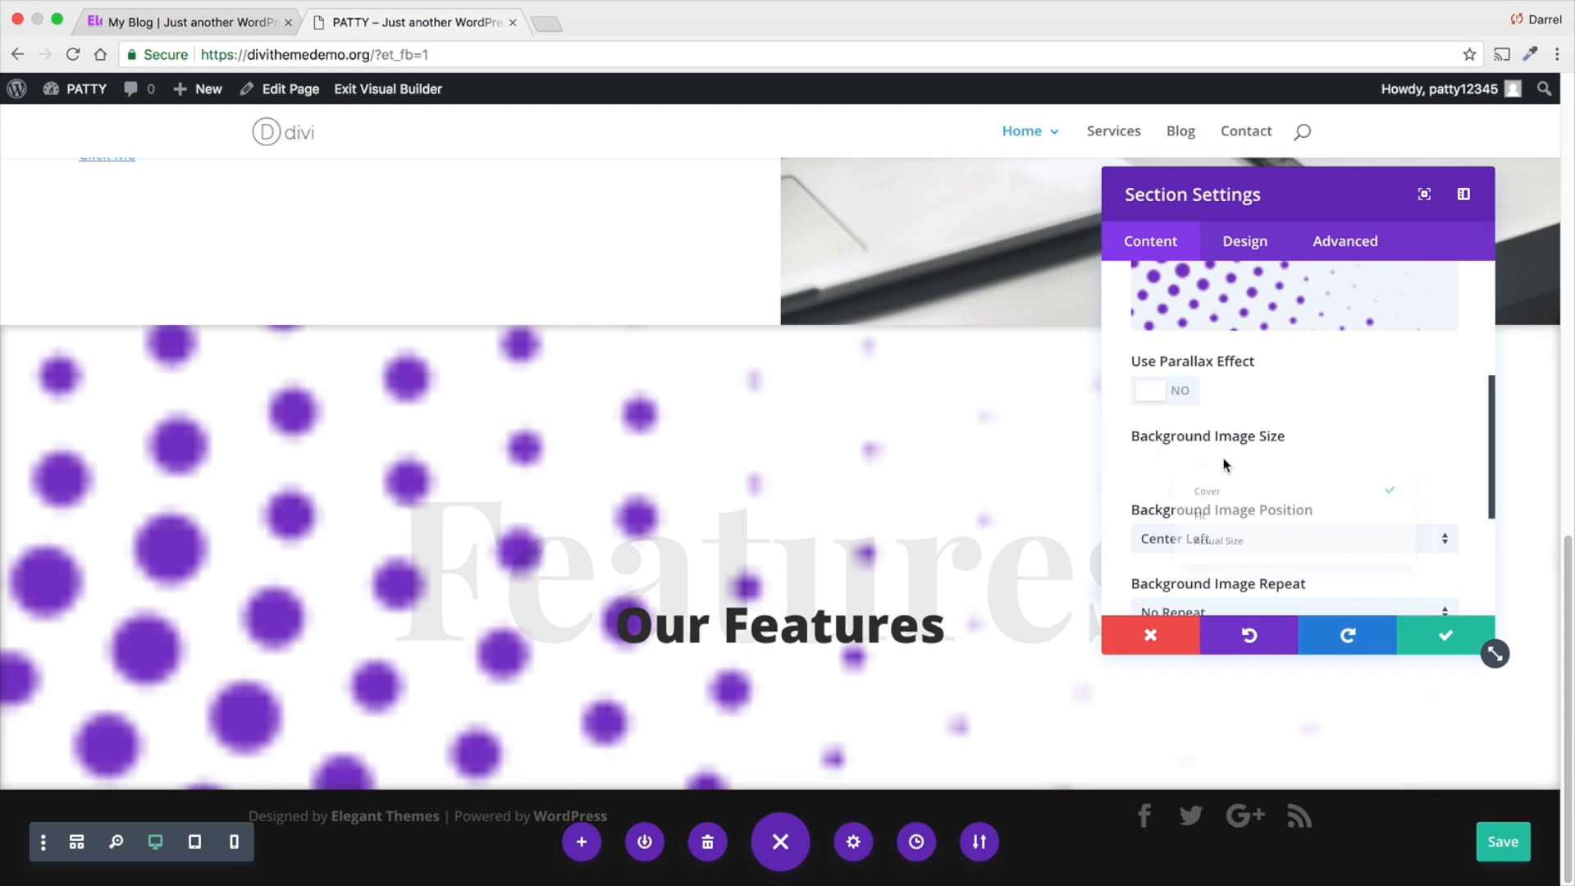
click(1224, 517)
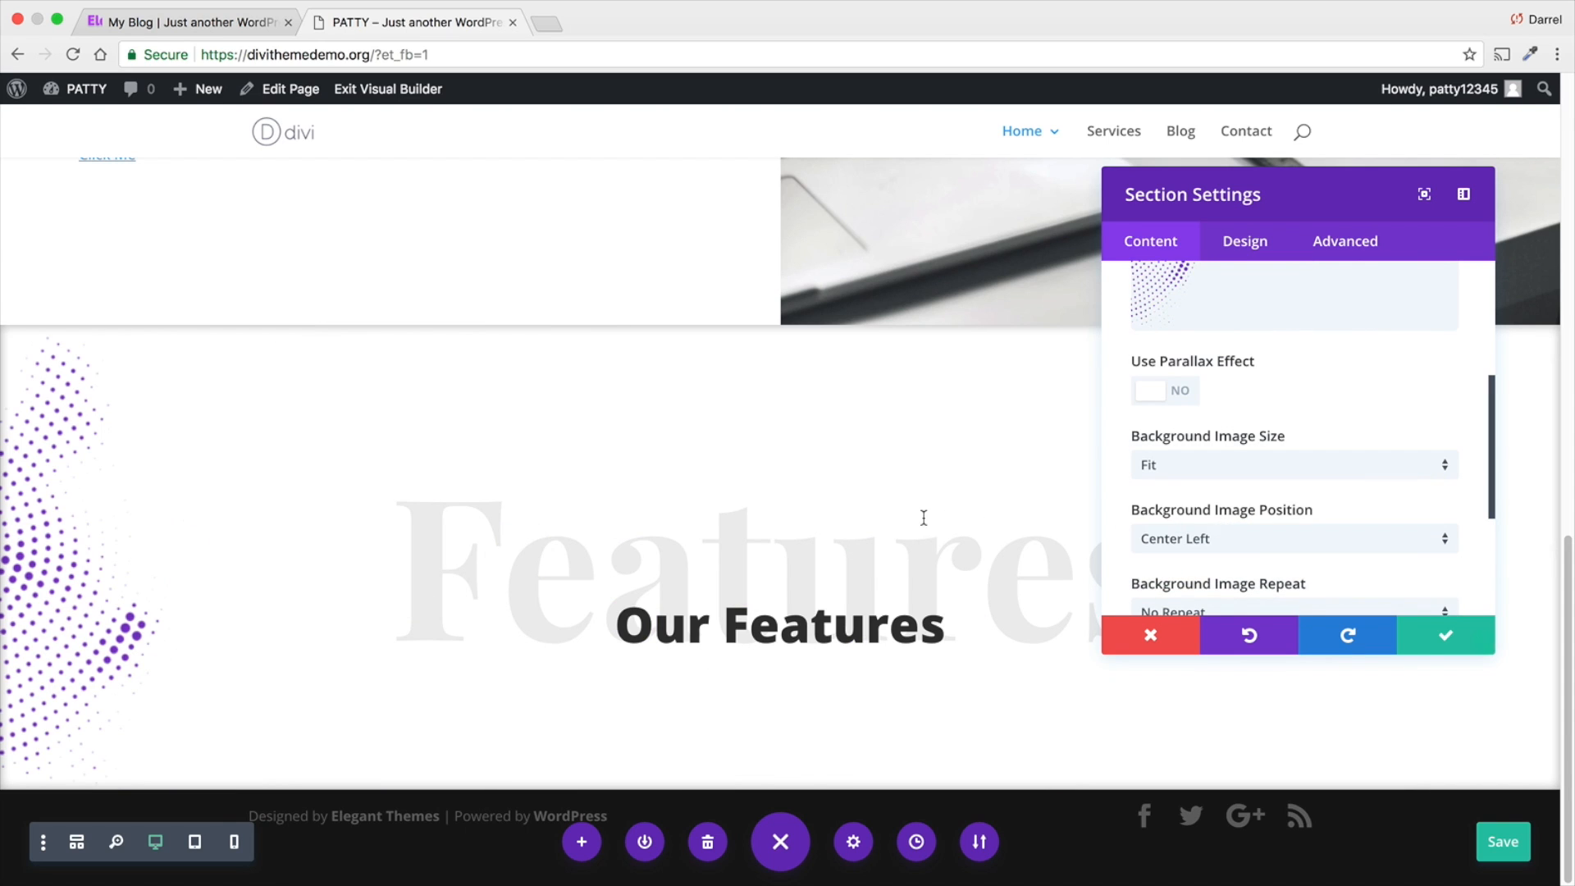
click(1425, 632)
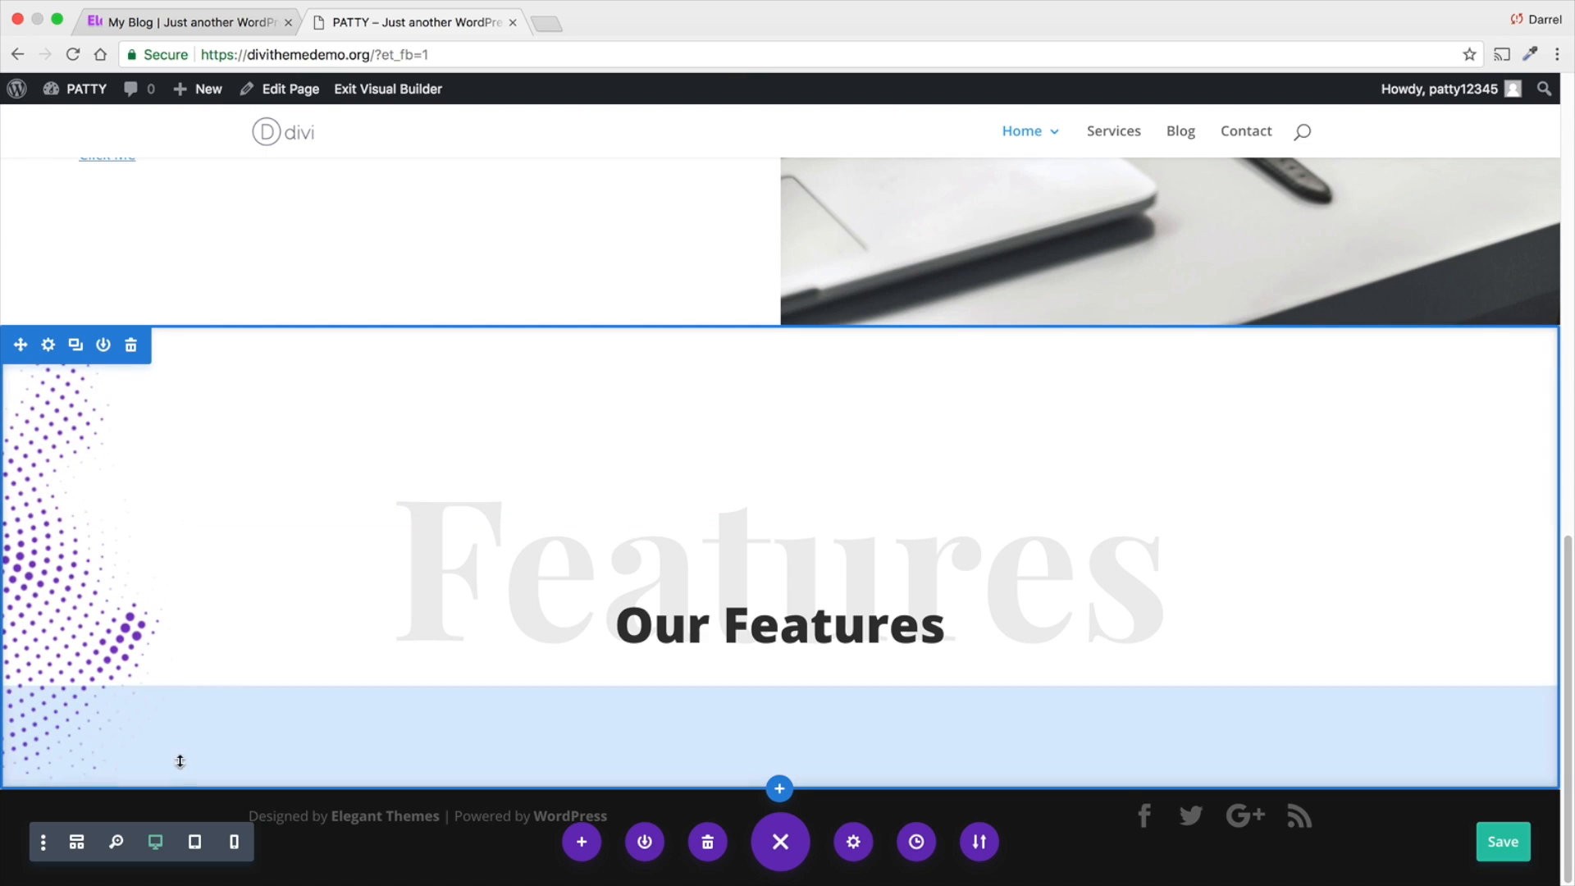
- Reduce the bottom padding of the "Our Features" section to 85px and save the page
mouse_move(184, 778)
mouse_down()
mouse_move(183, 805)
mouse_move(183, 749)
mouse_move(183, 774)
mouse_up()
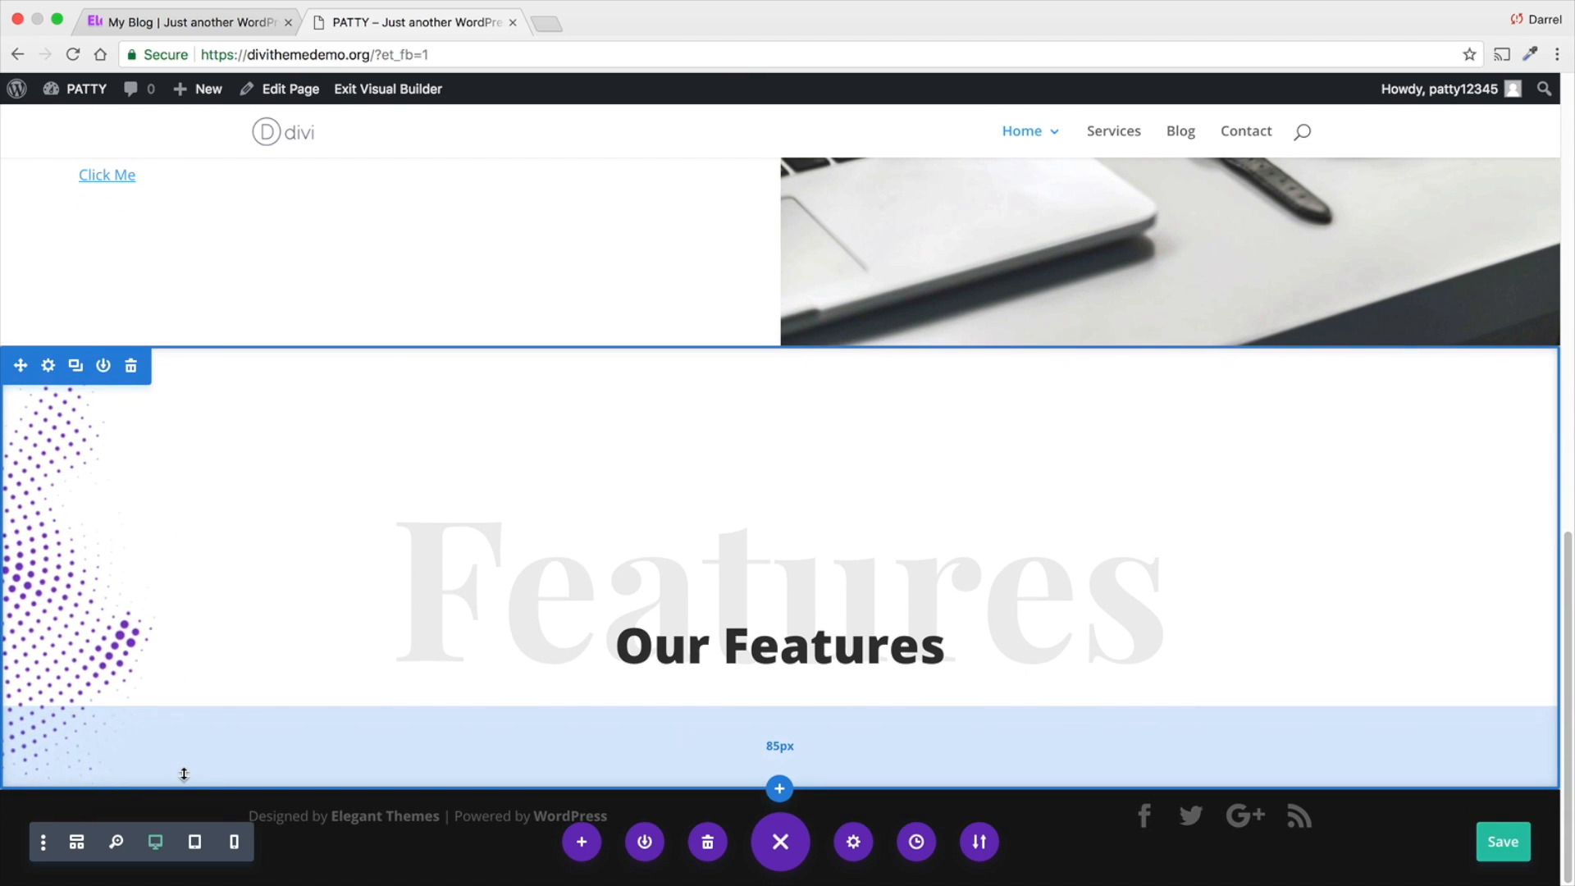
key(ctrl+s)
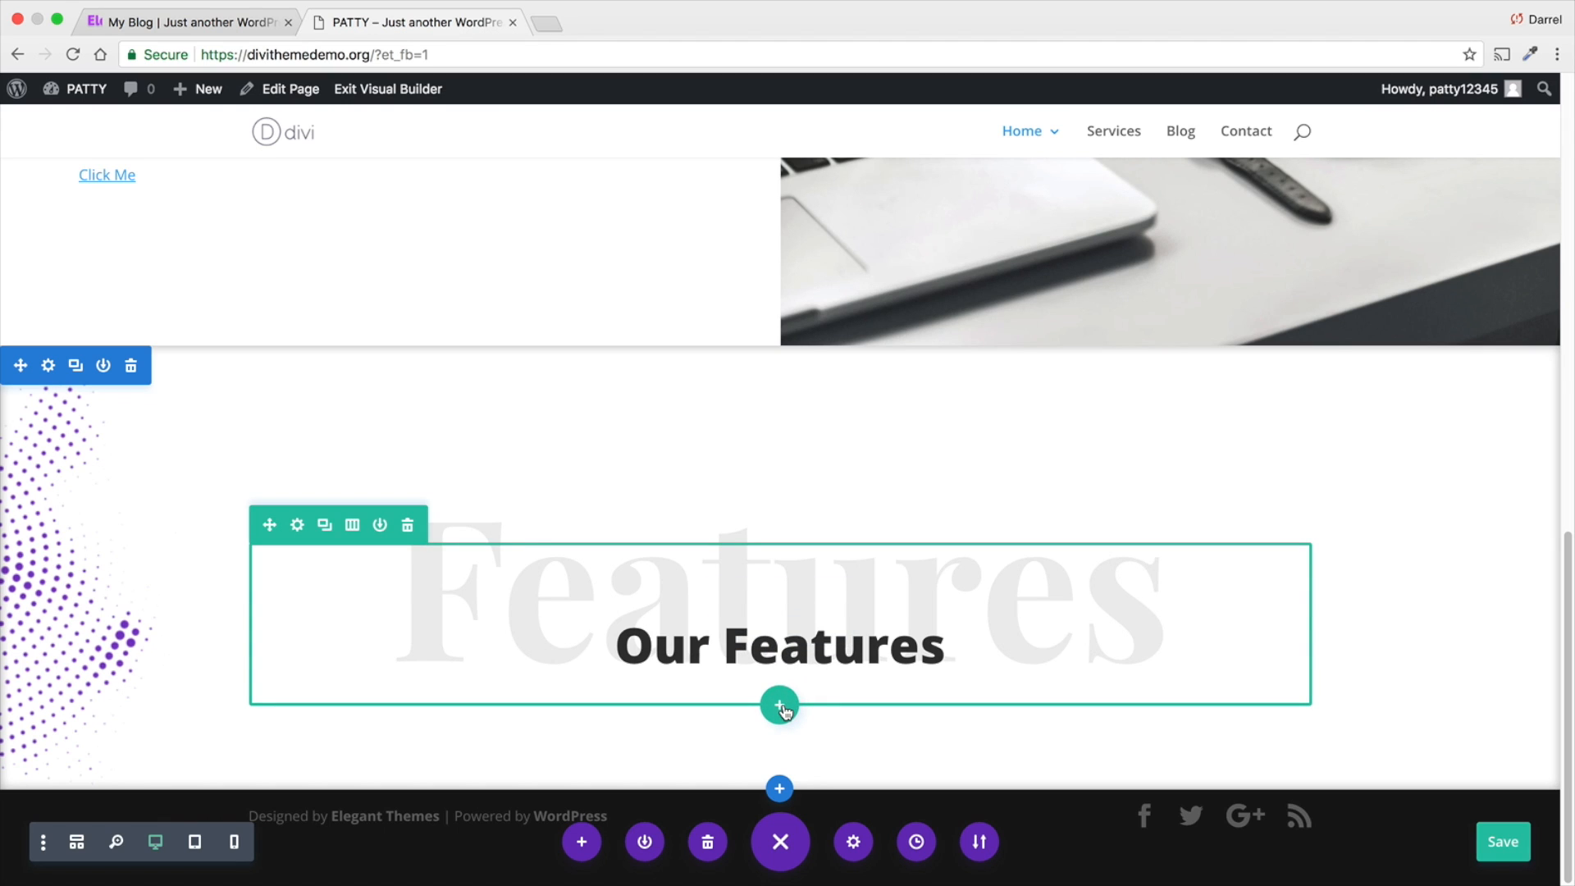
- Add a three-column row below the "Our Features" heading and insert a Circle Counter module in its first column
click(782, 708)
click(895, 480)
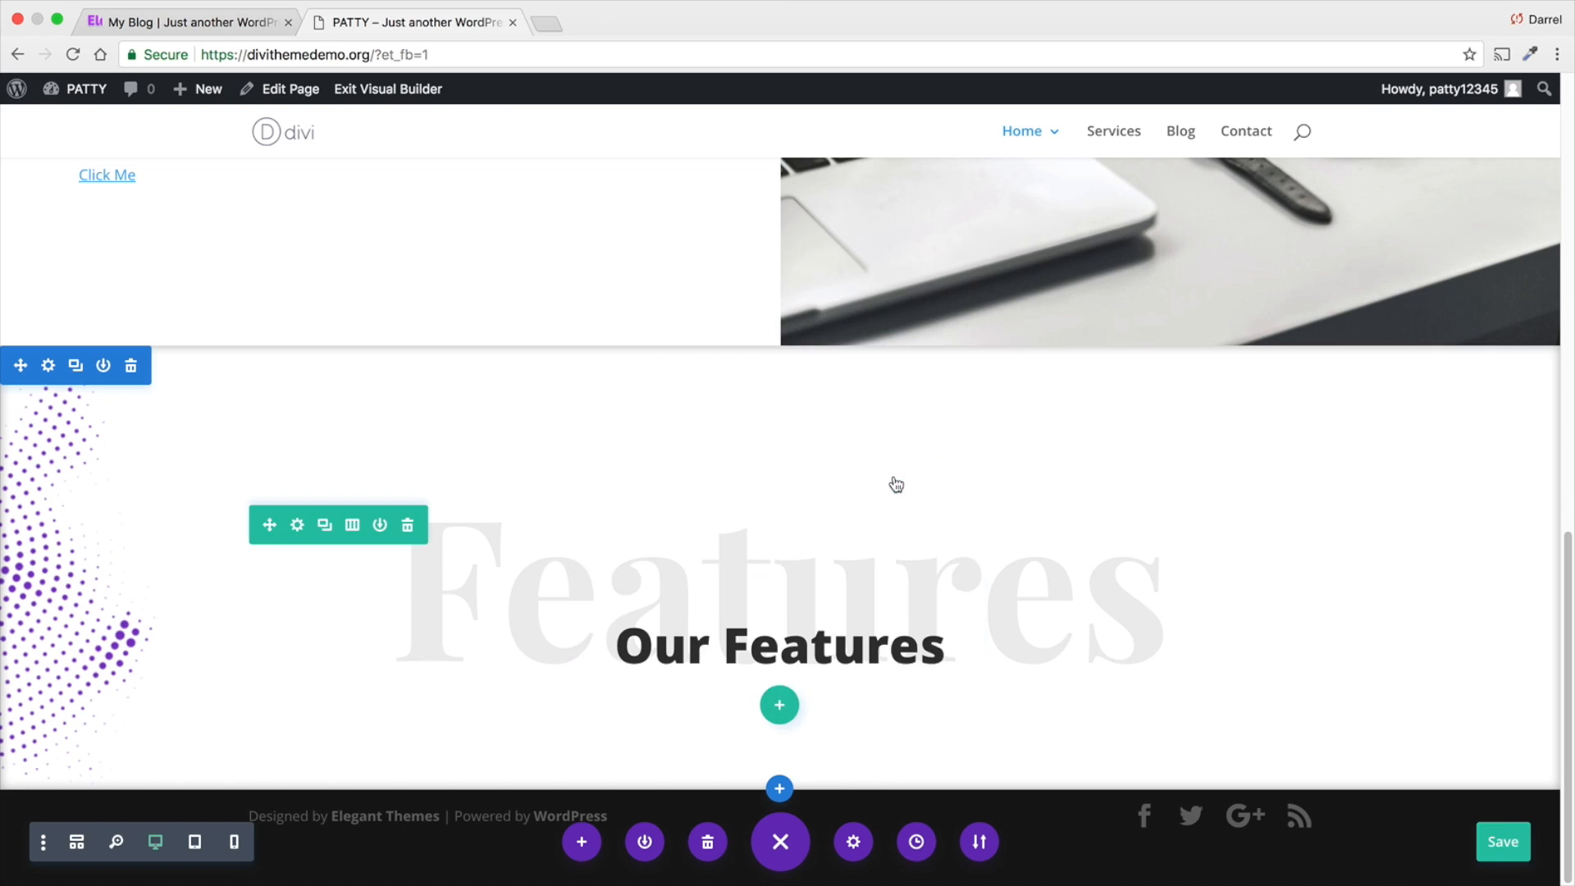
scroll(516, 467, down, 2)
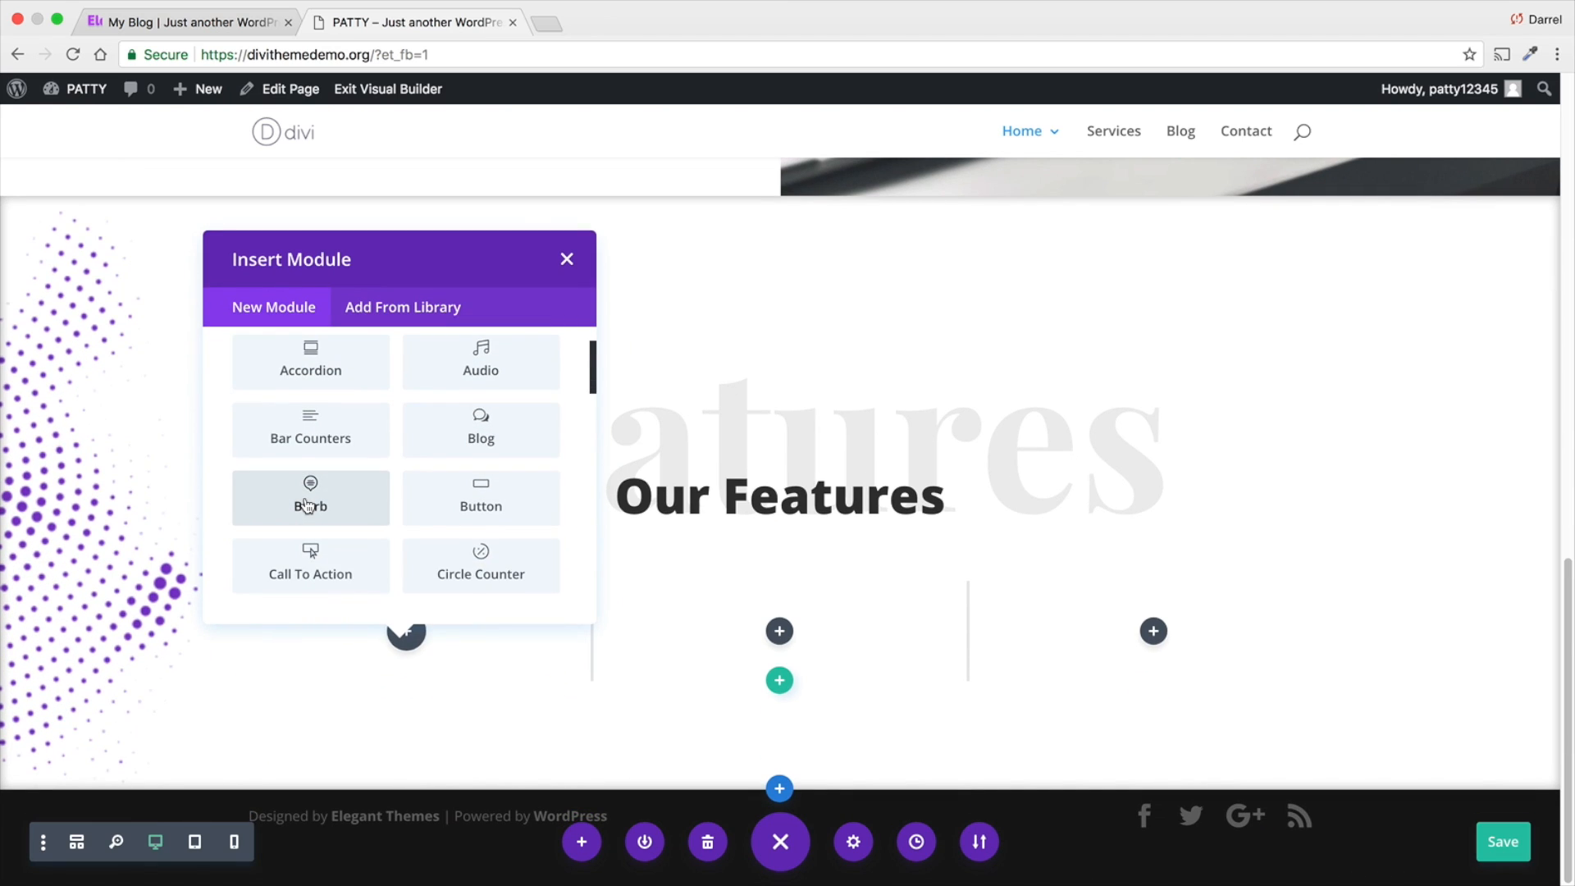
scroll(410, 541, down, 1)
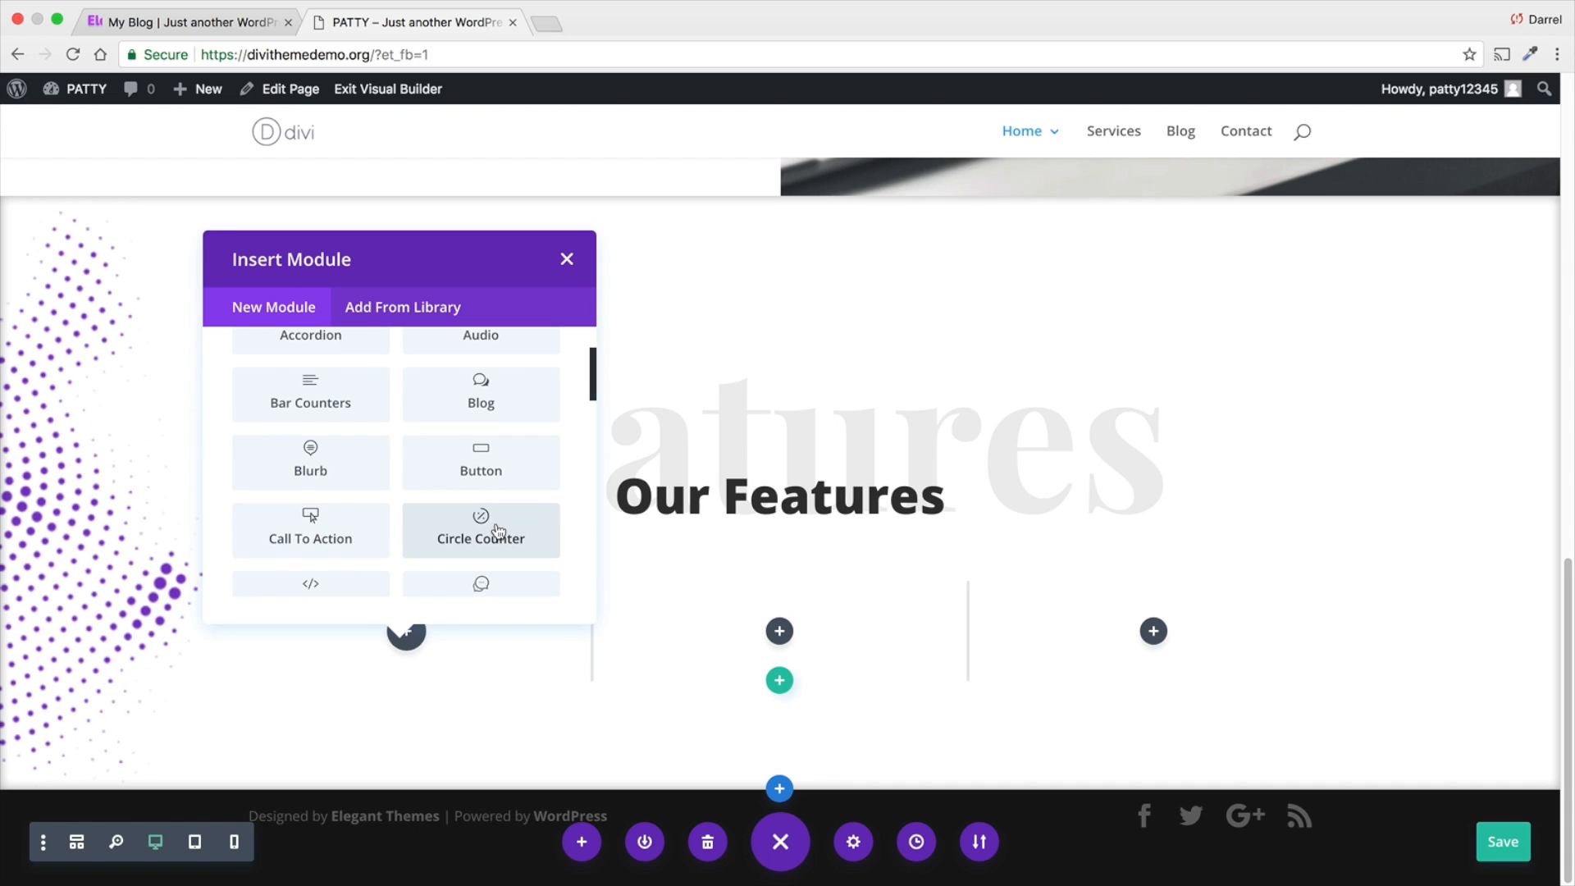
click(495, 529)
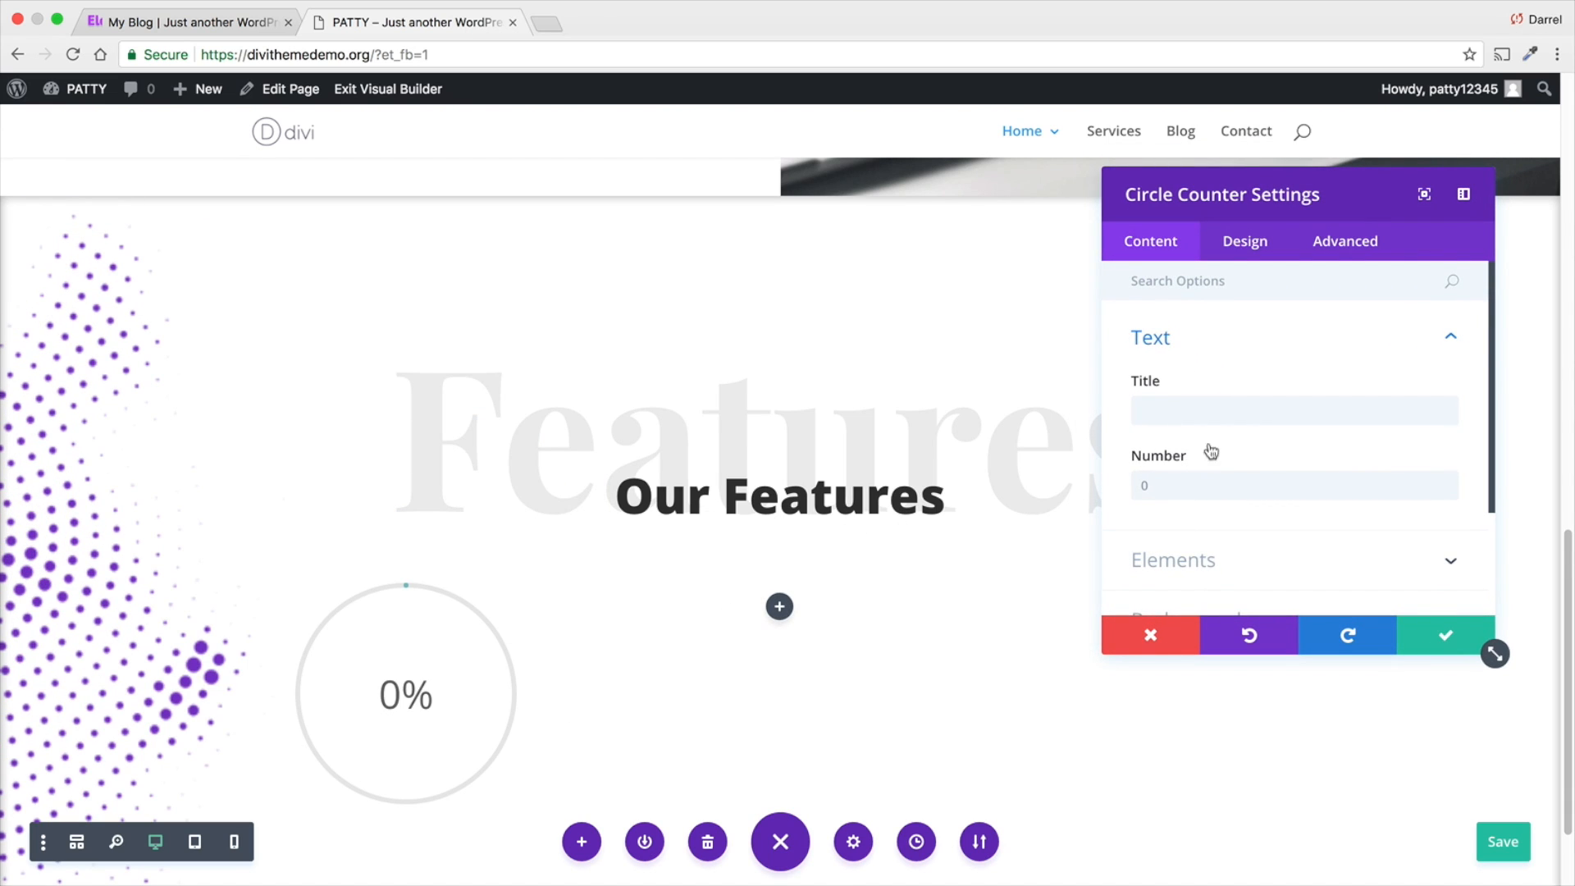
- Give the circle counter the title "Number" and the number 1000
click(1209, 416)
text(Number)
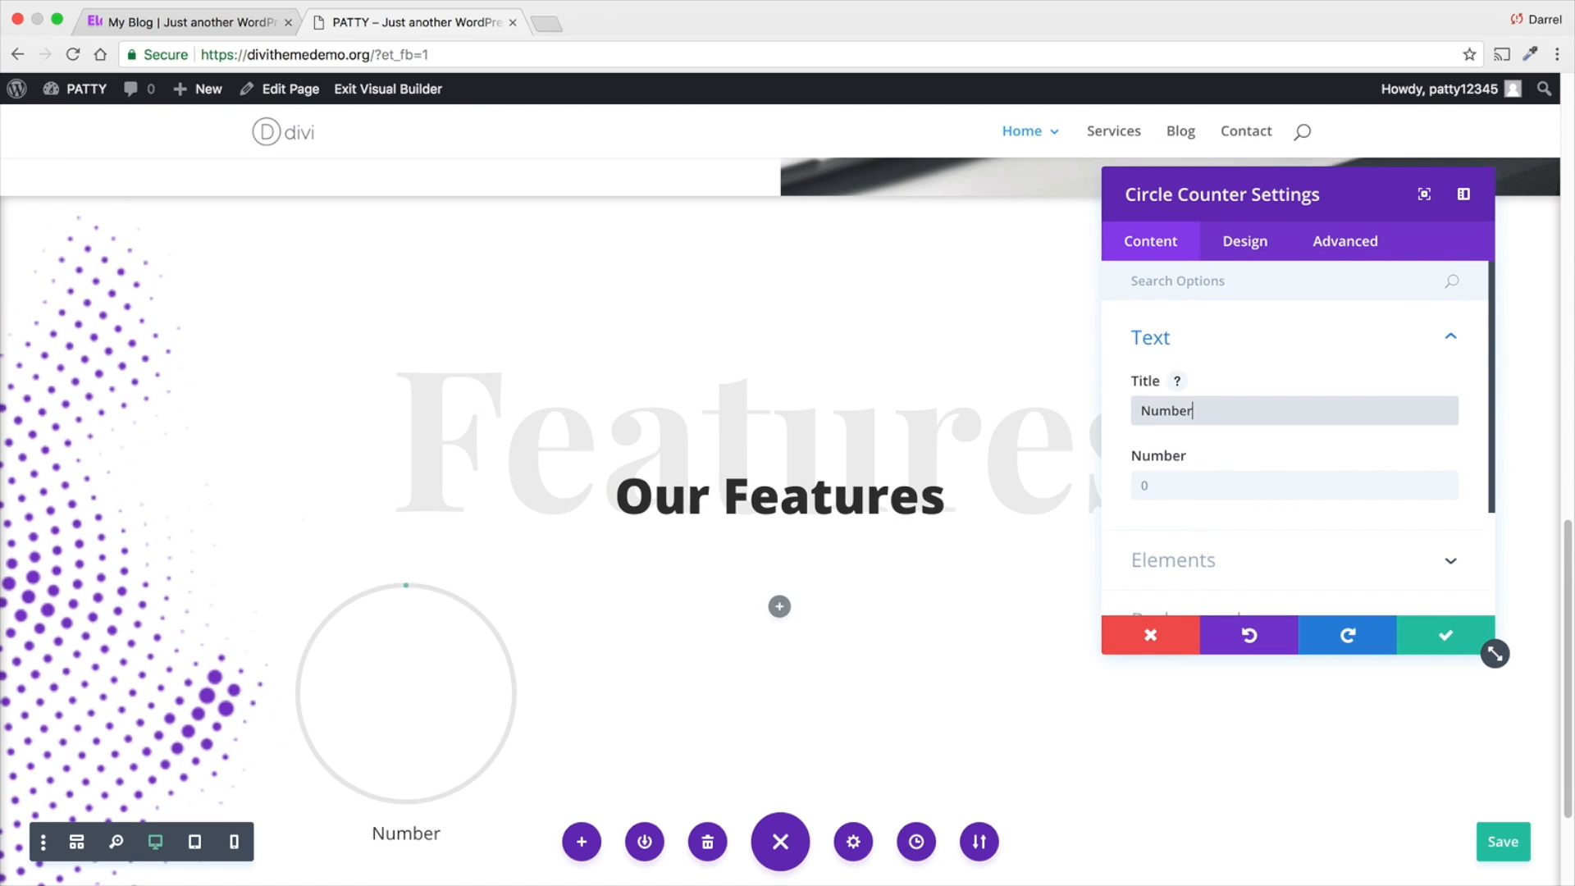
key(Tab)
text(1000)
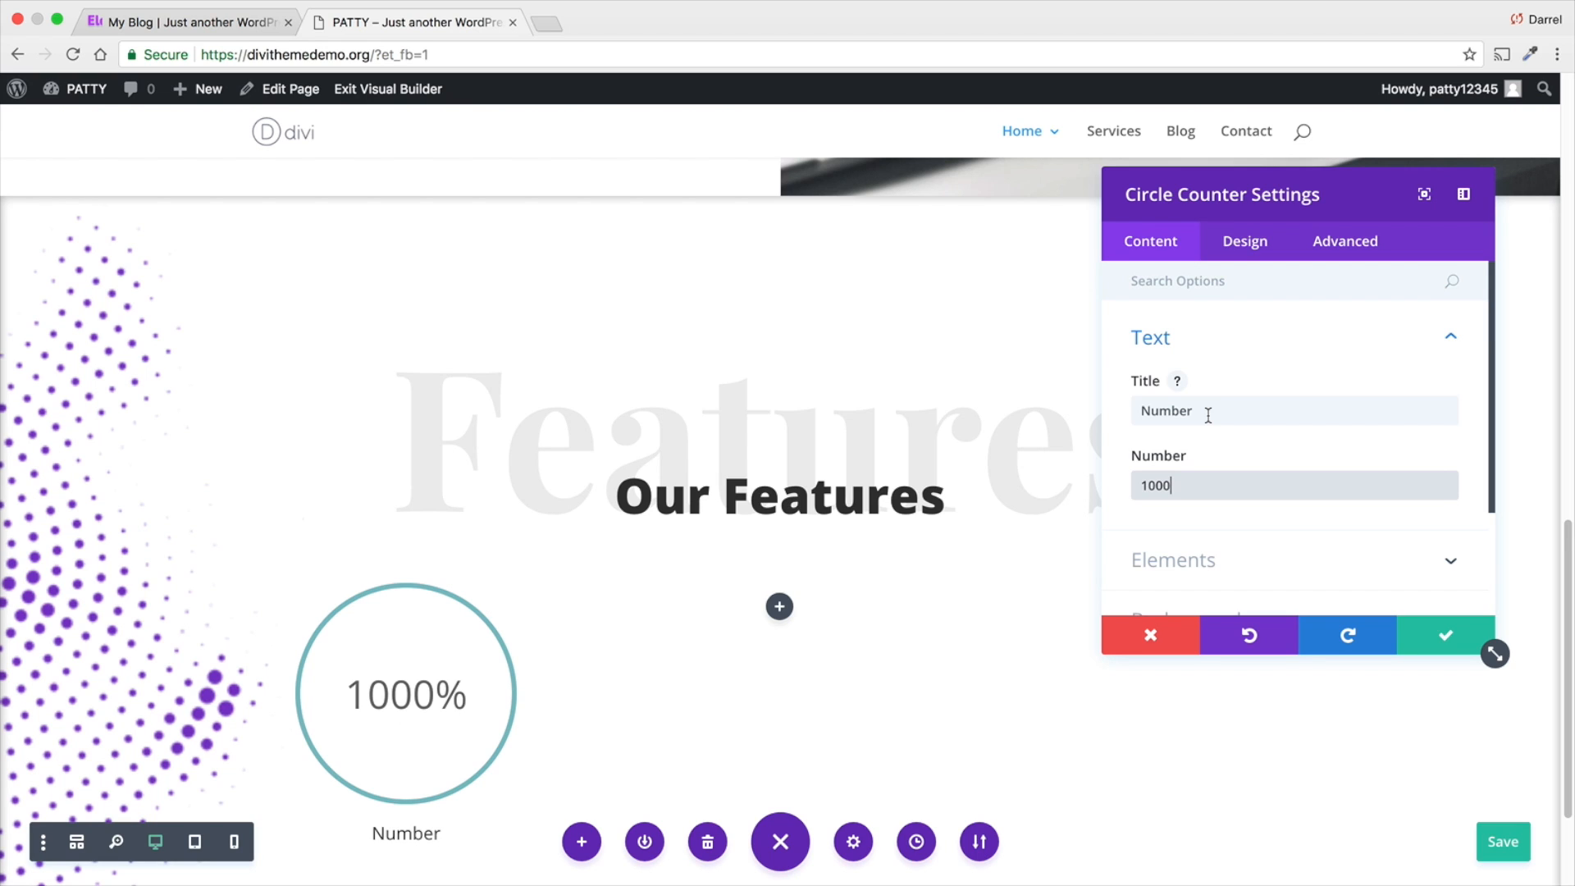
- Discard the circle counter's changes, delete that module, and insert a Blurb module in the row's first column
click(1142, 633)
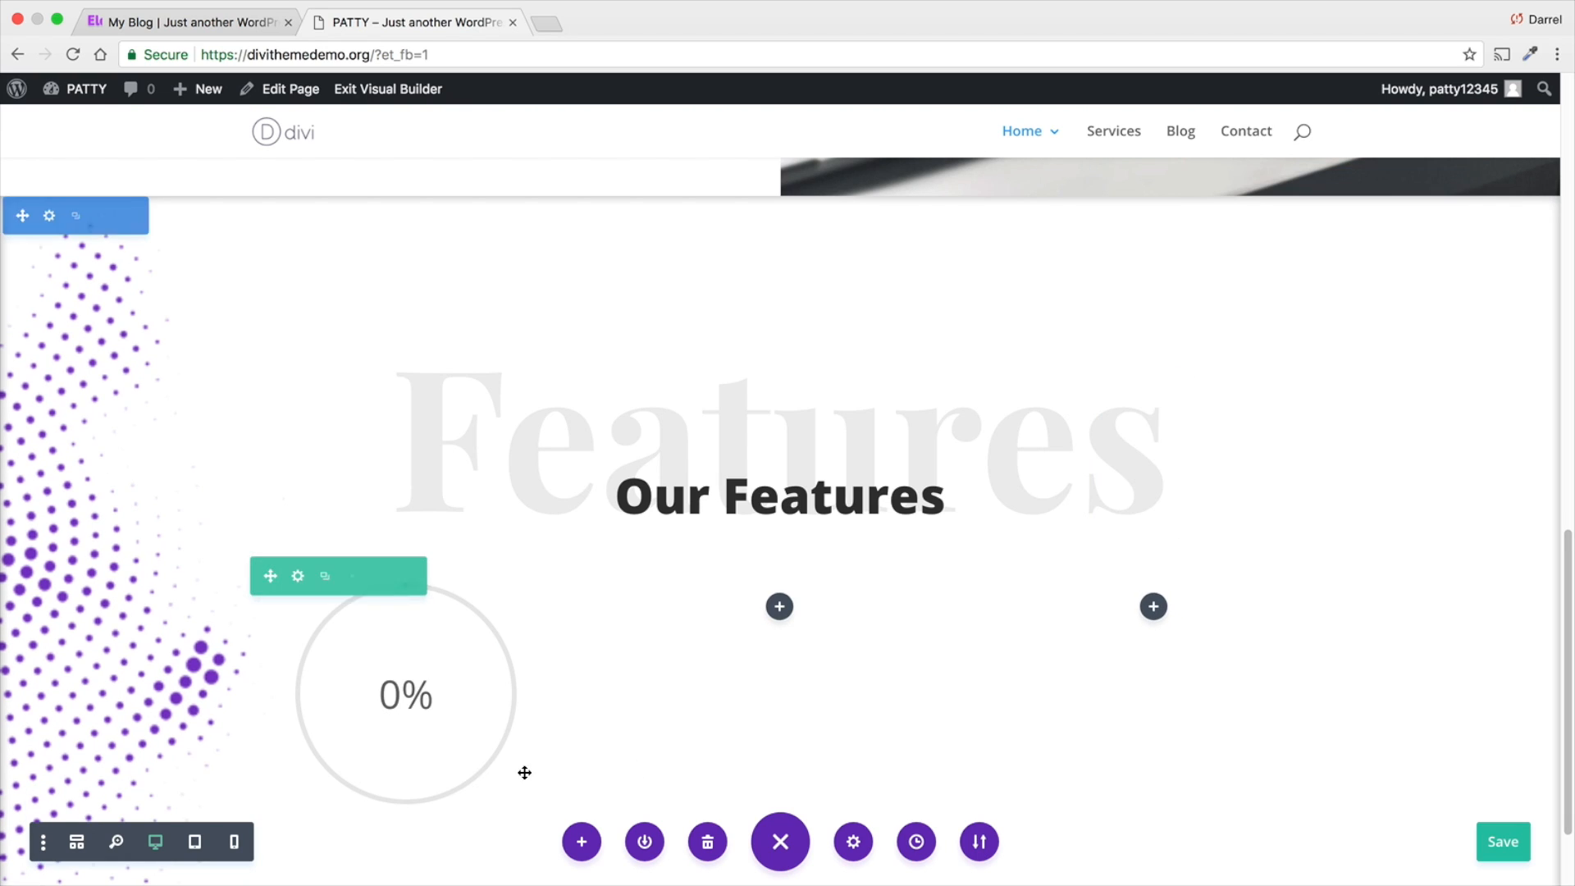
click(457, 632)
click(405, 631)
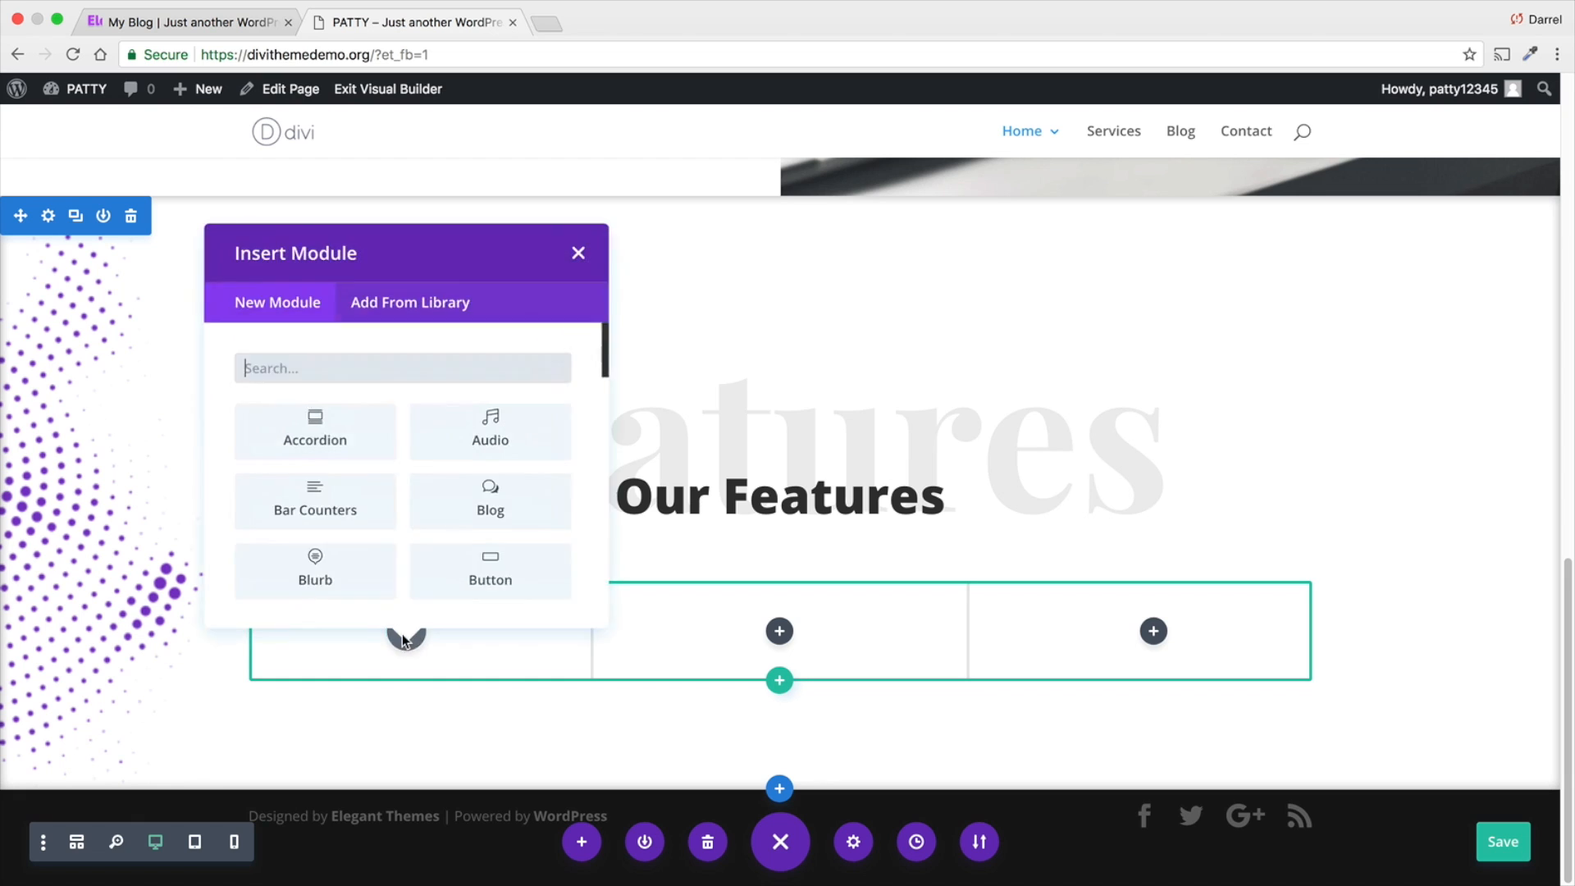
click(317, 559)
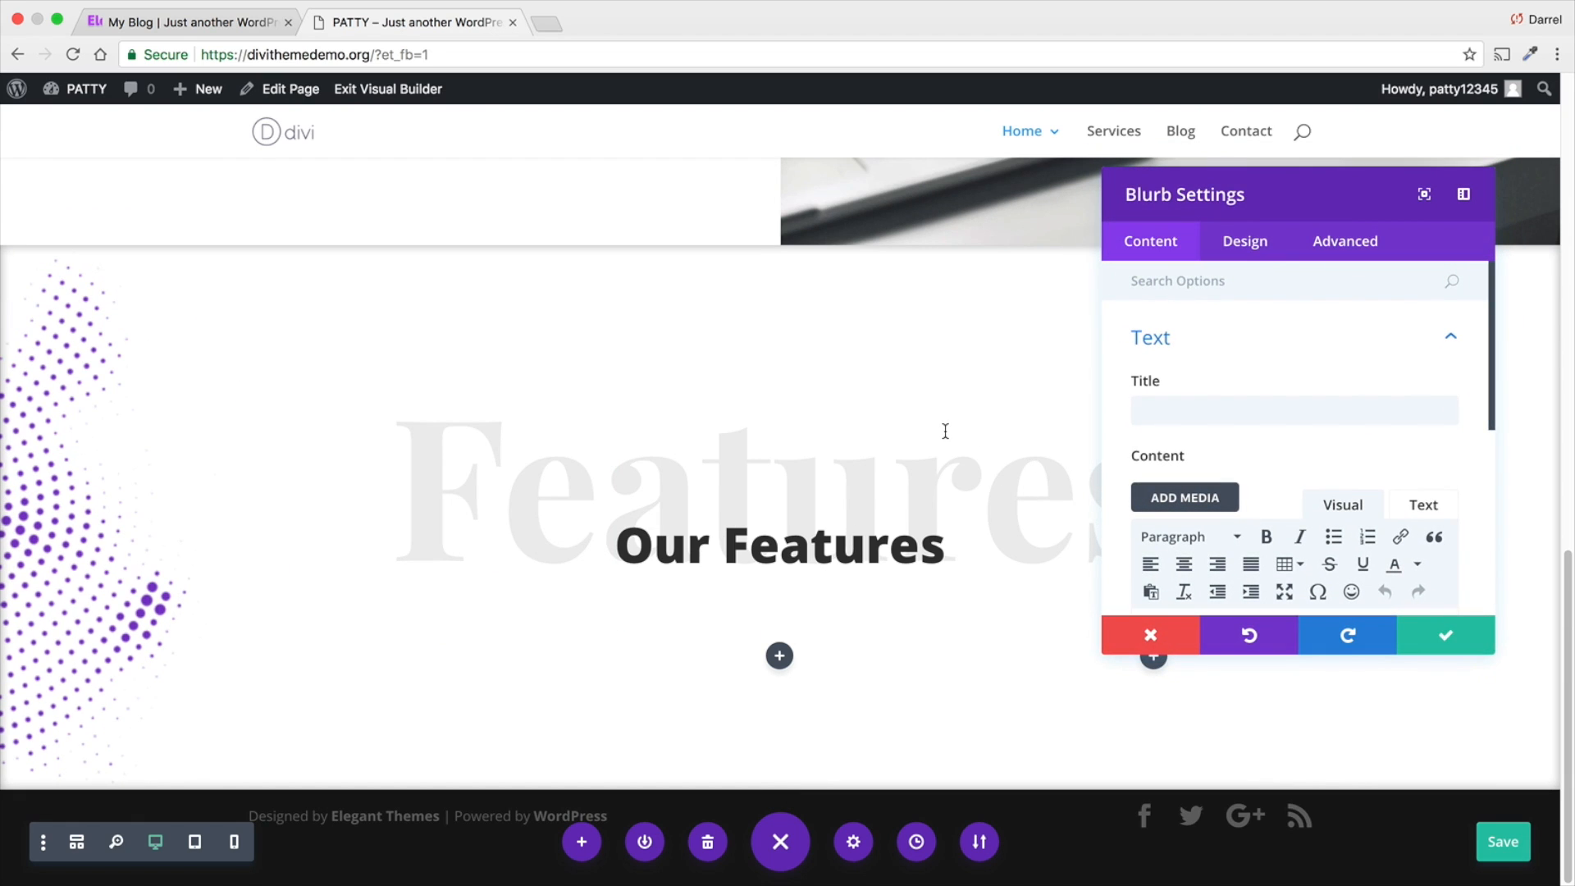
- Give the blurb the title "Mobile Responsive"
click(1198, 408)
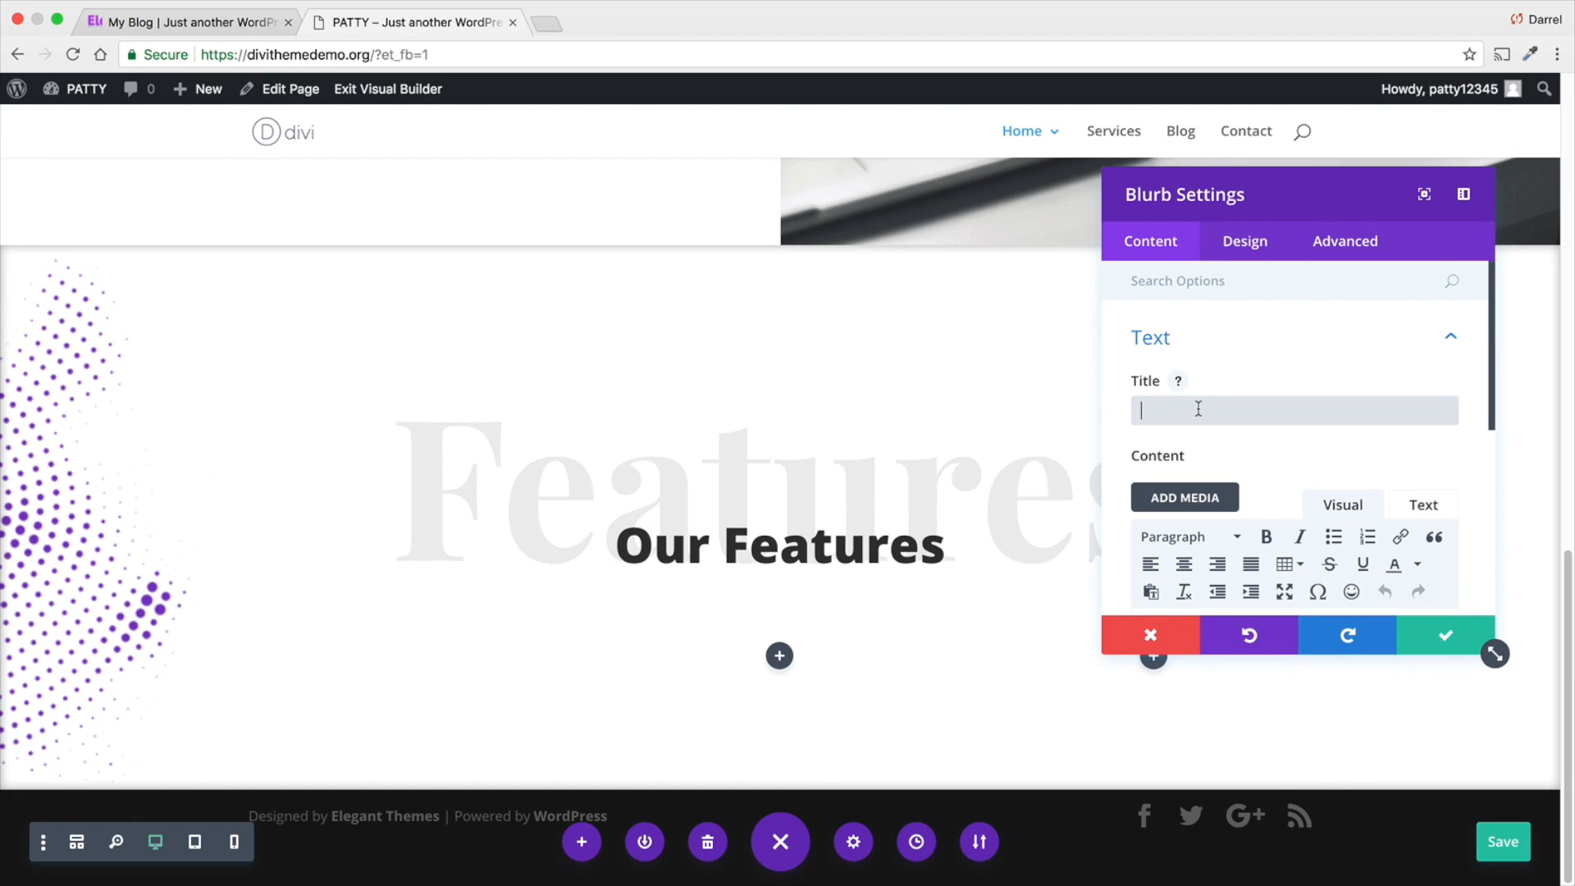
text(Mobile)
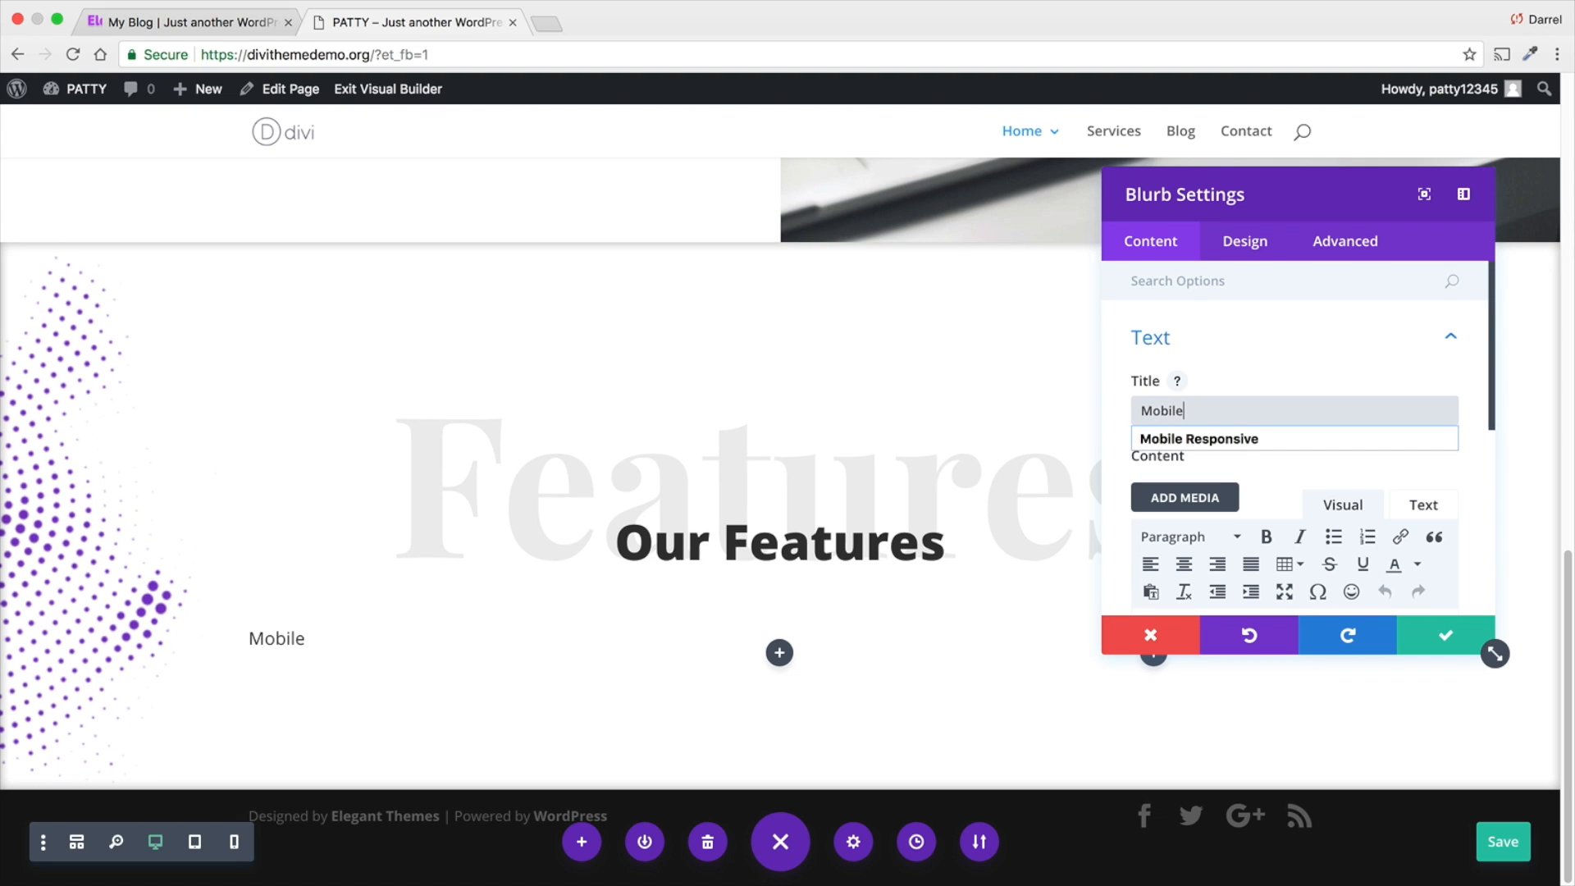
key(Down)
key(Return)
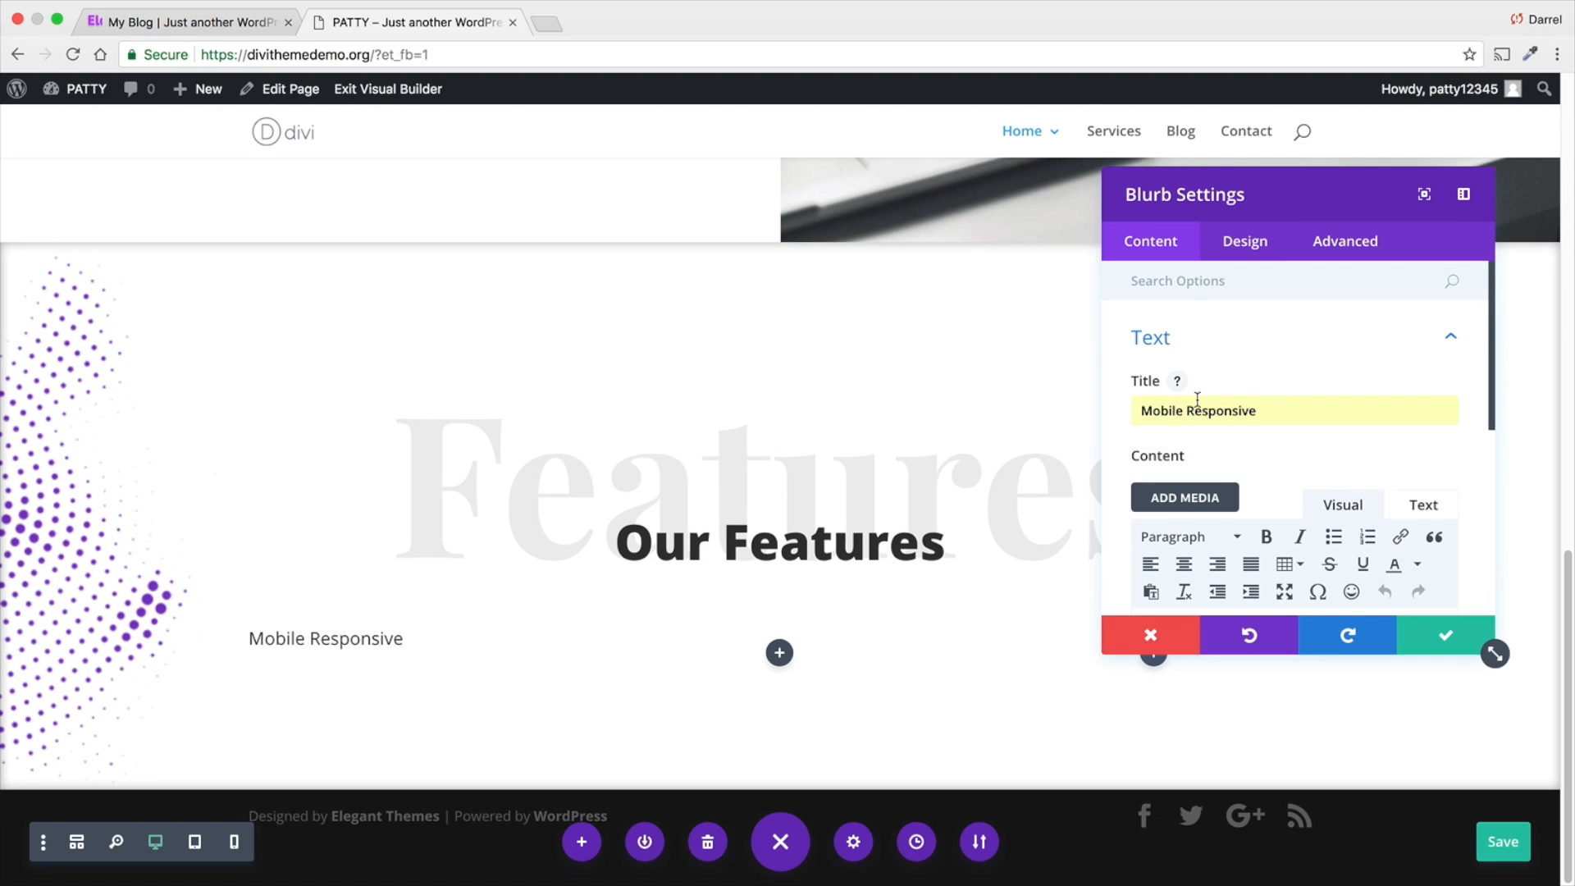
scroll(1198, 400, down, 5)
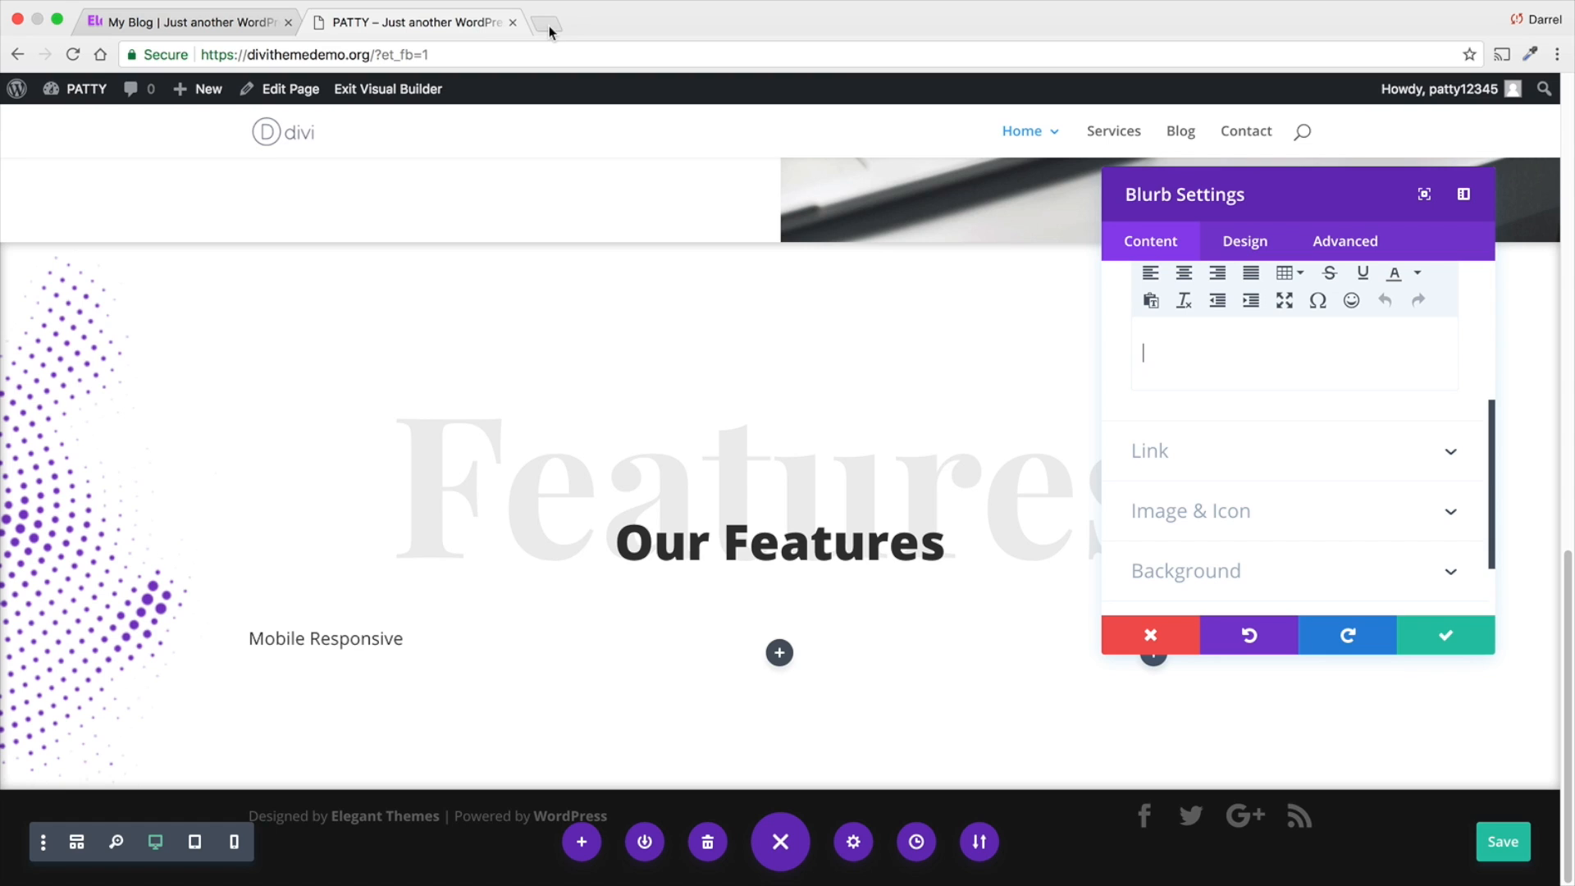
- Copy the Cool Design card's description text from the Elegance demo page and return to the page being built
click(215, 25)
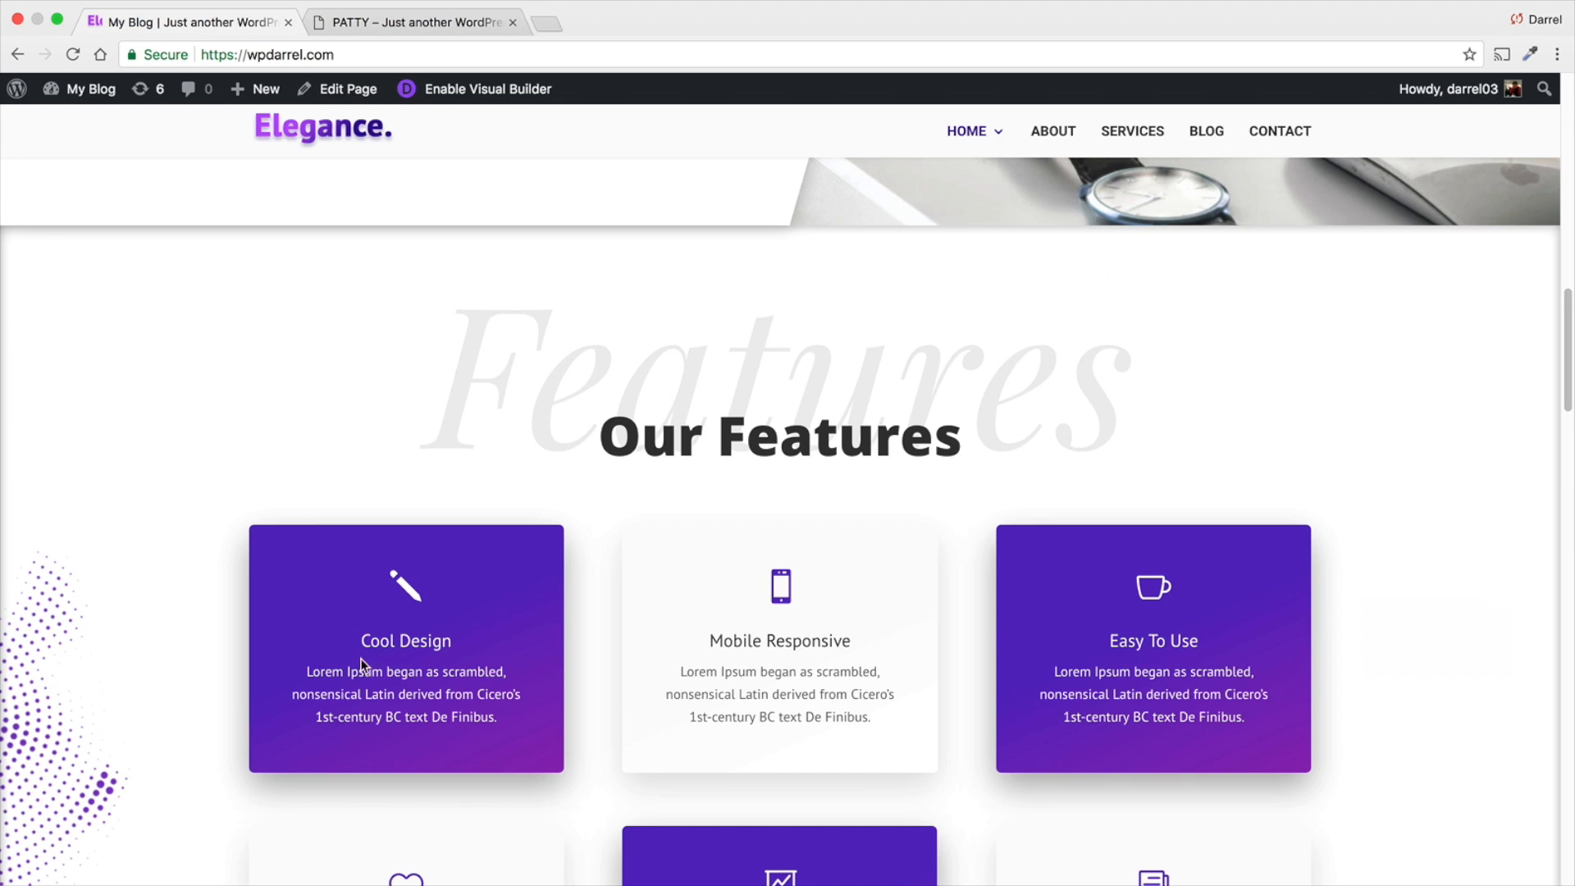
drag(489, 727, 292, 671)
right_click(331, 669)
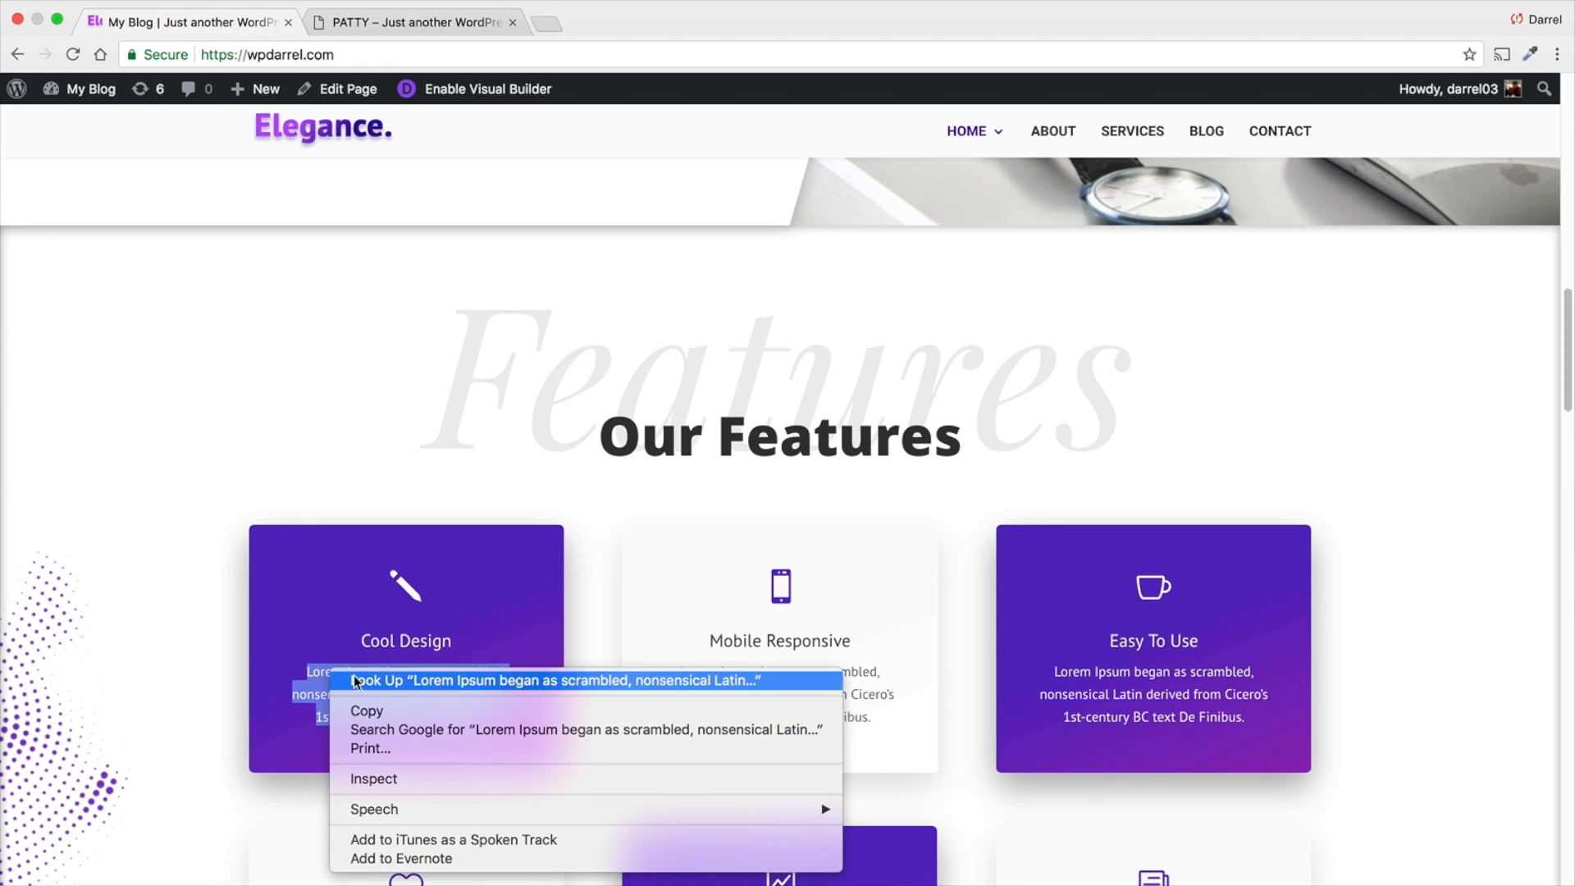
click(366, 711)
click(414, 22)
- Search the web for "dummy text generator" in a new browser tab and open the blindtextgenerator.com result
click(546, 23)
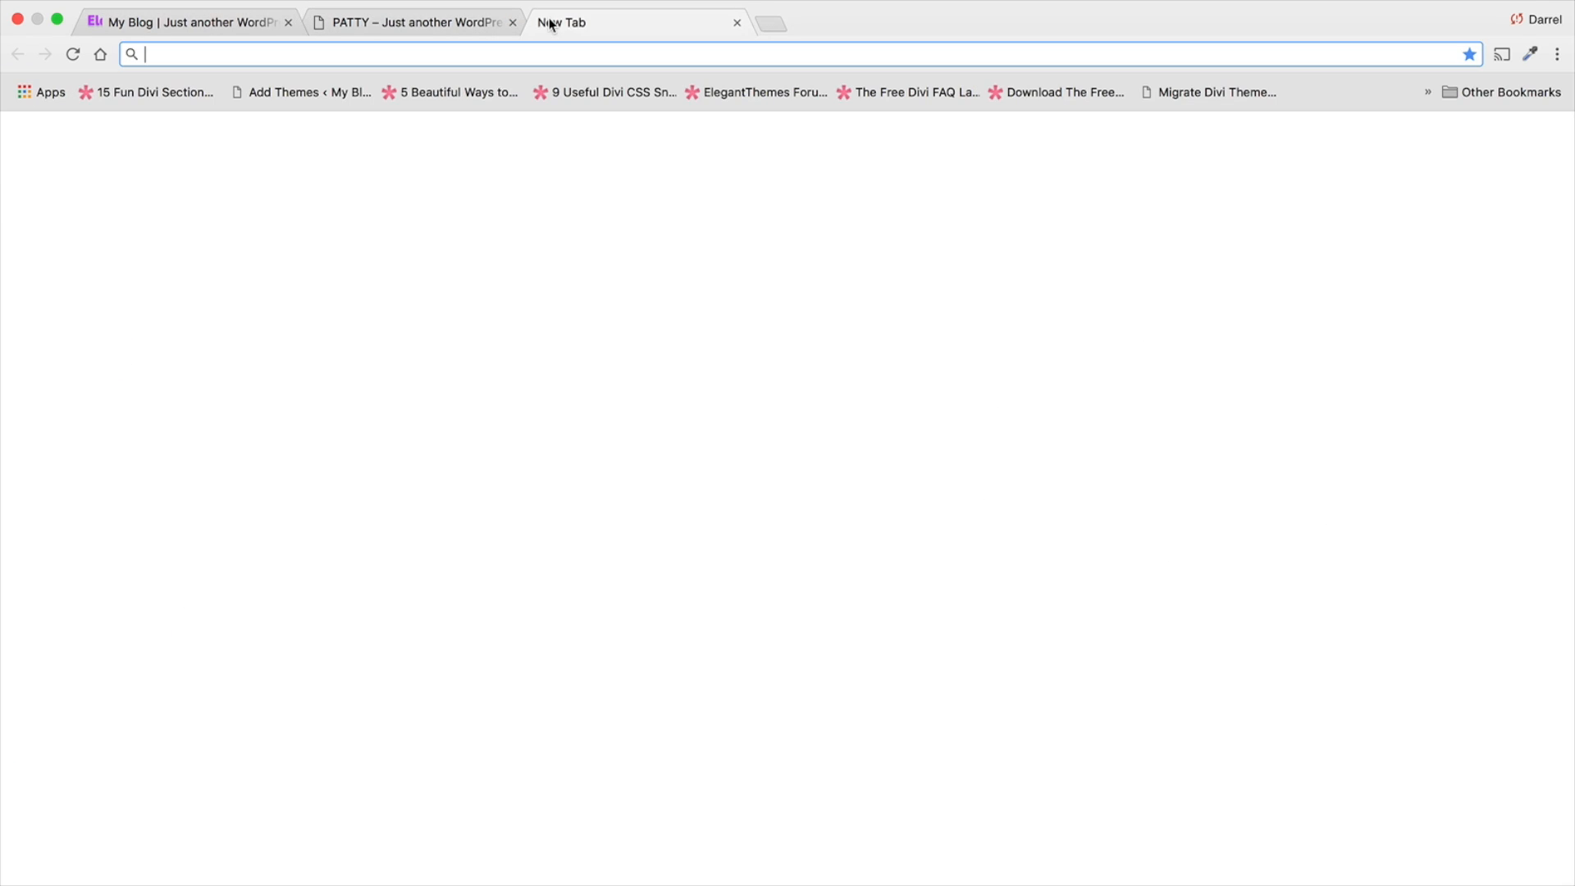
text(dummy text generator)
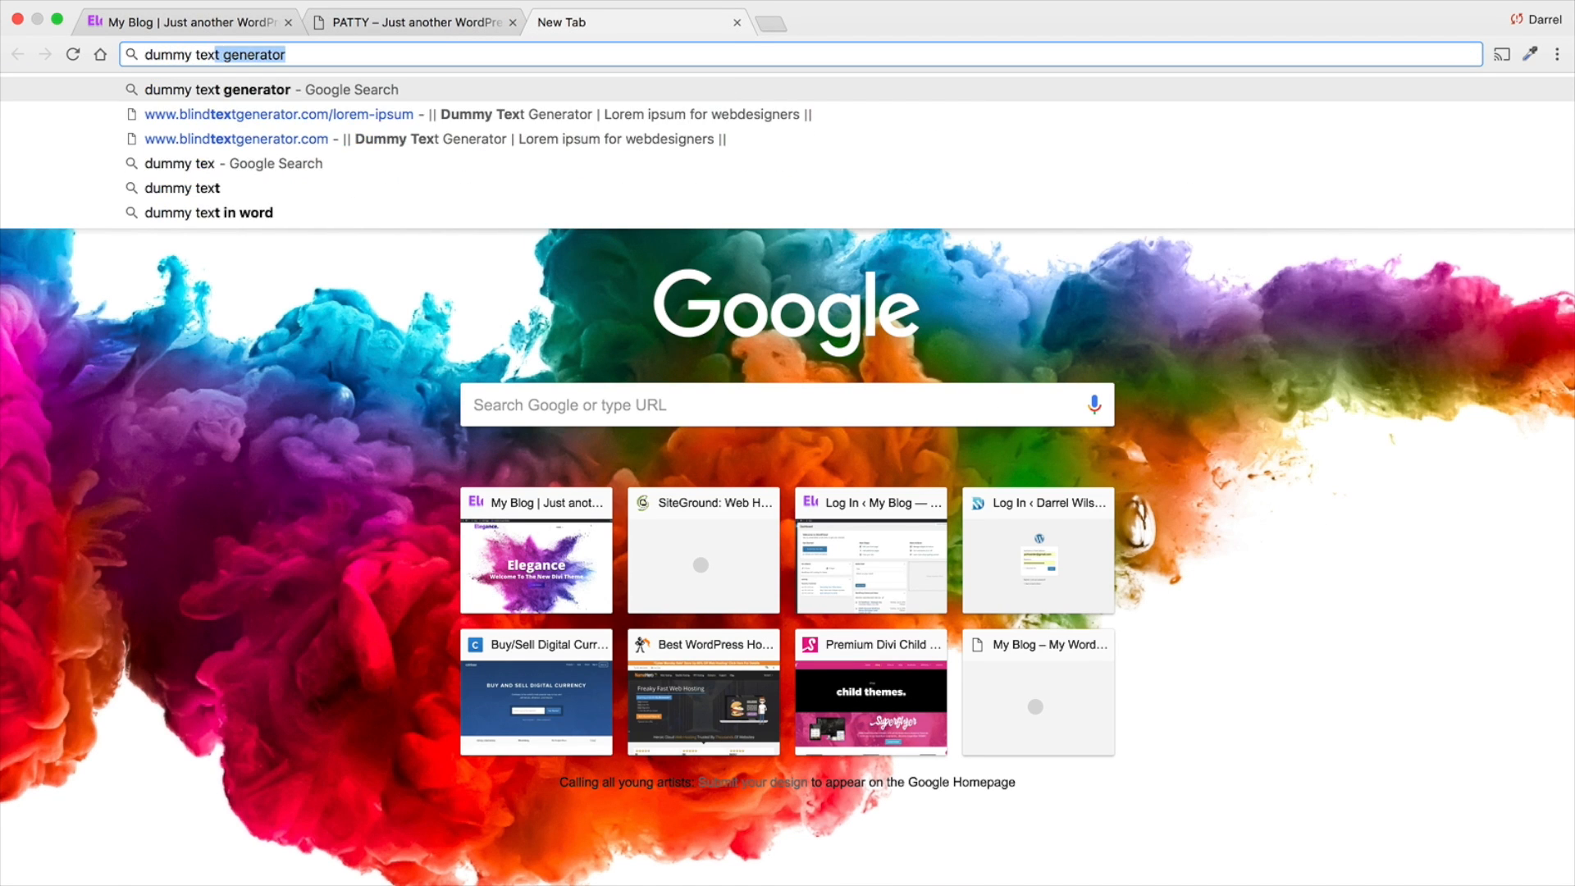
key(Return)
click(345, 257)
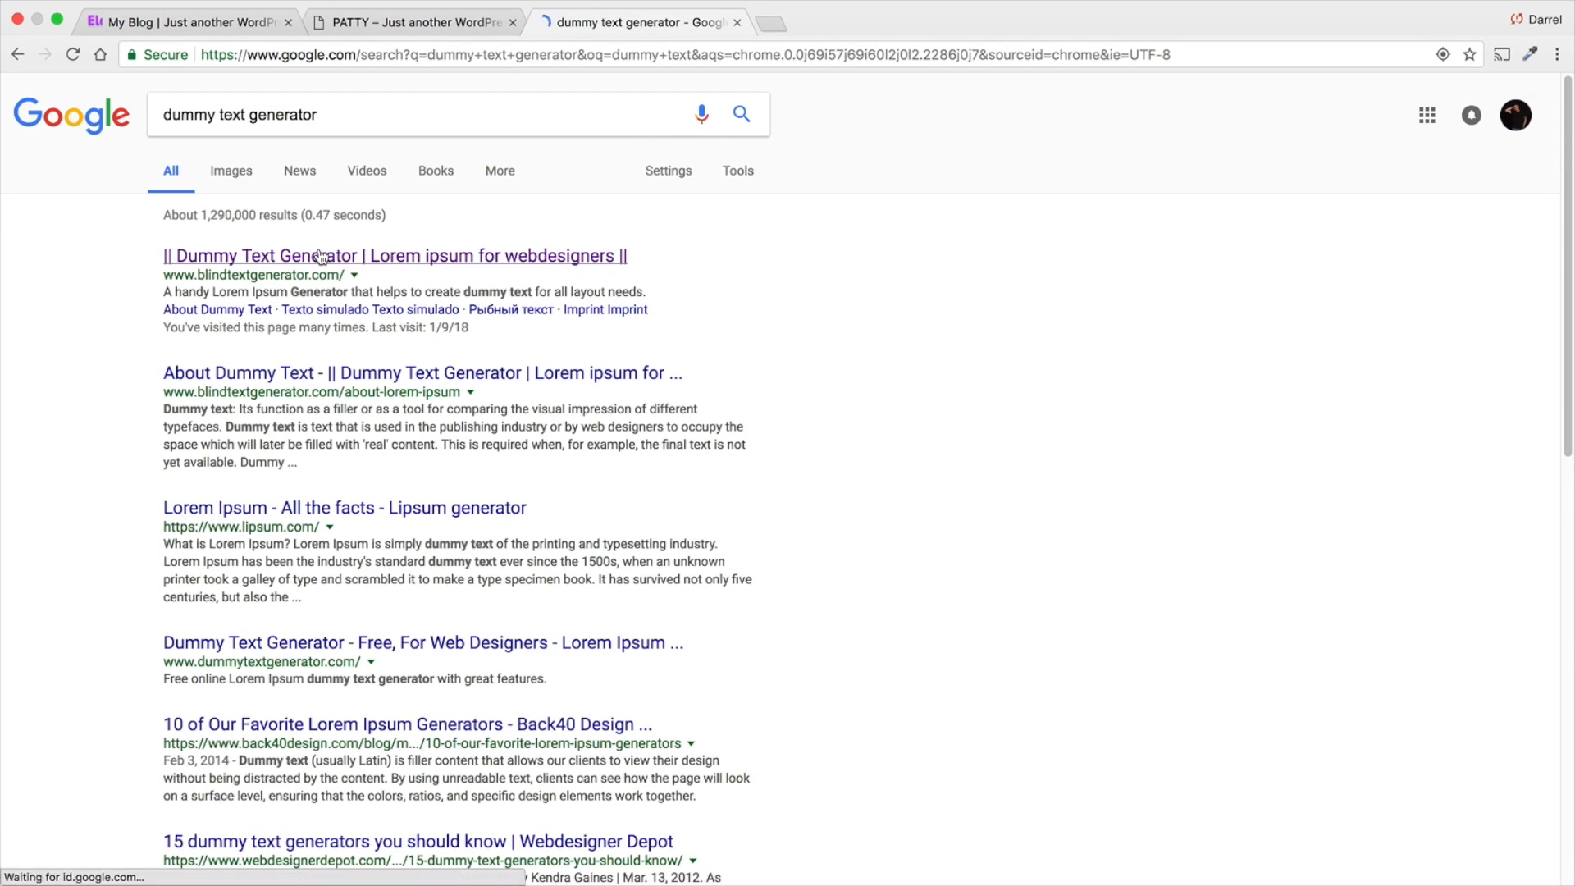
- Copy the generated lorem ipsum from its beginning through "Nulla consequat"
drag(767, 298, 709, 251)
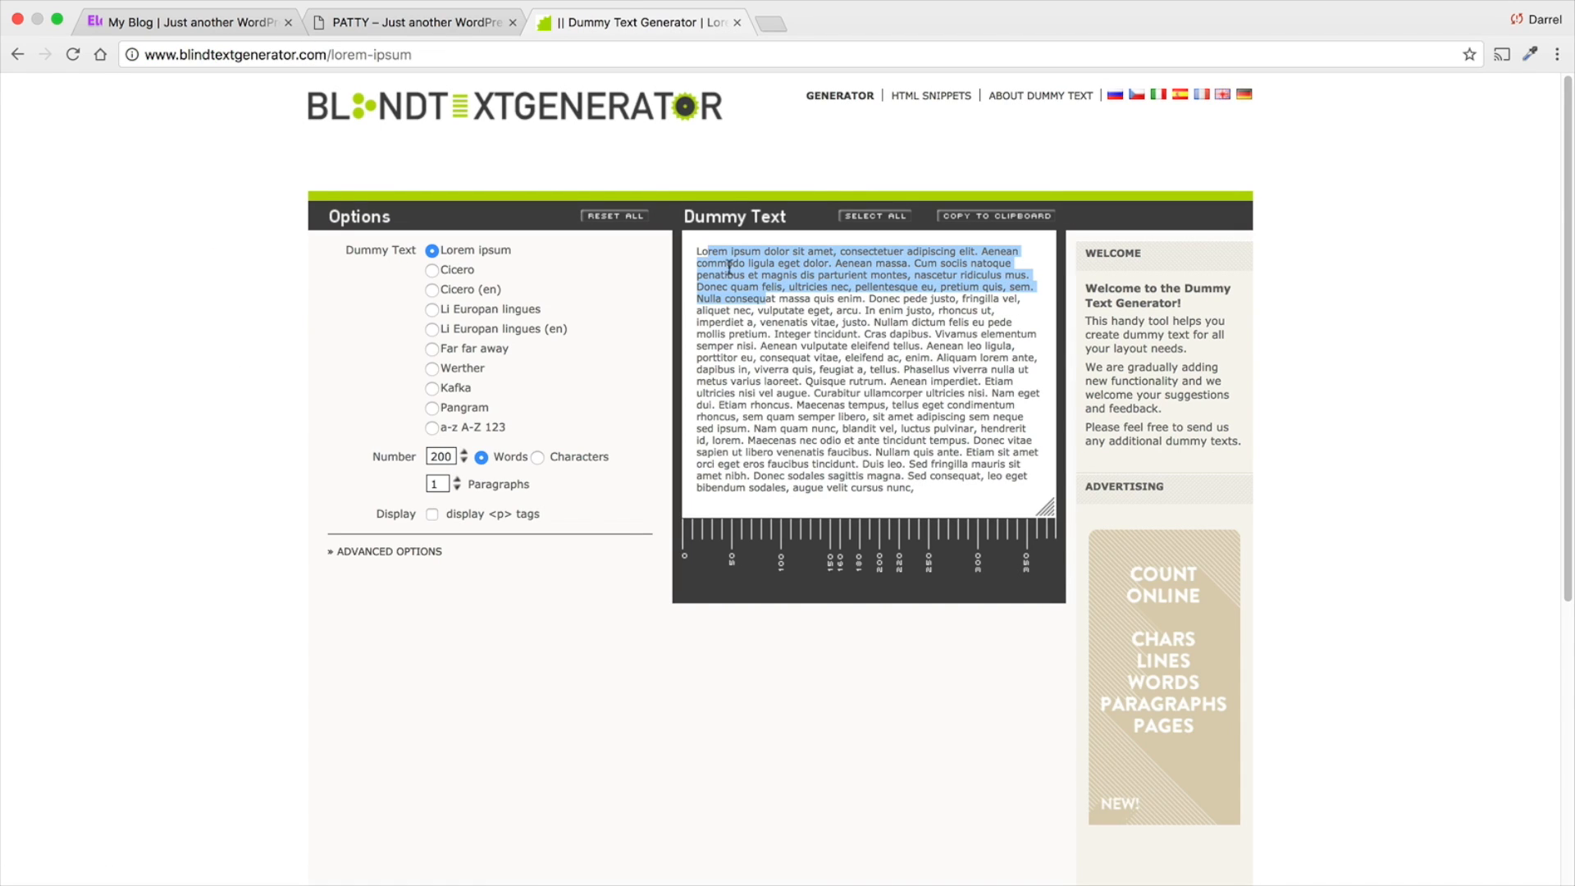
drag(791, 302, 694, 252)
right_click(713, 248)
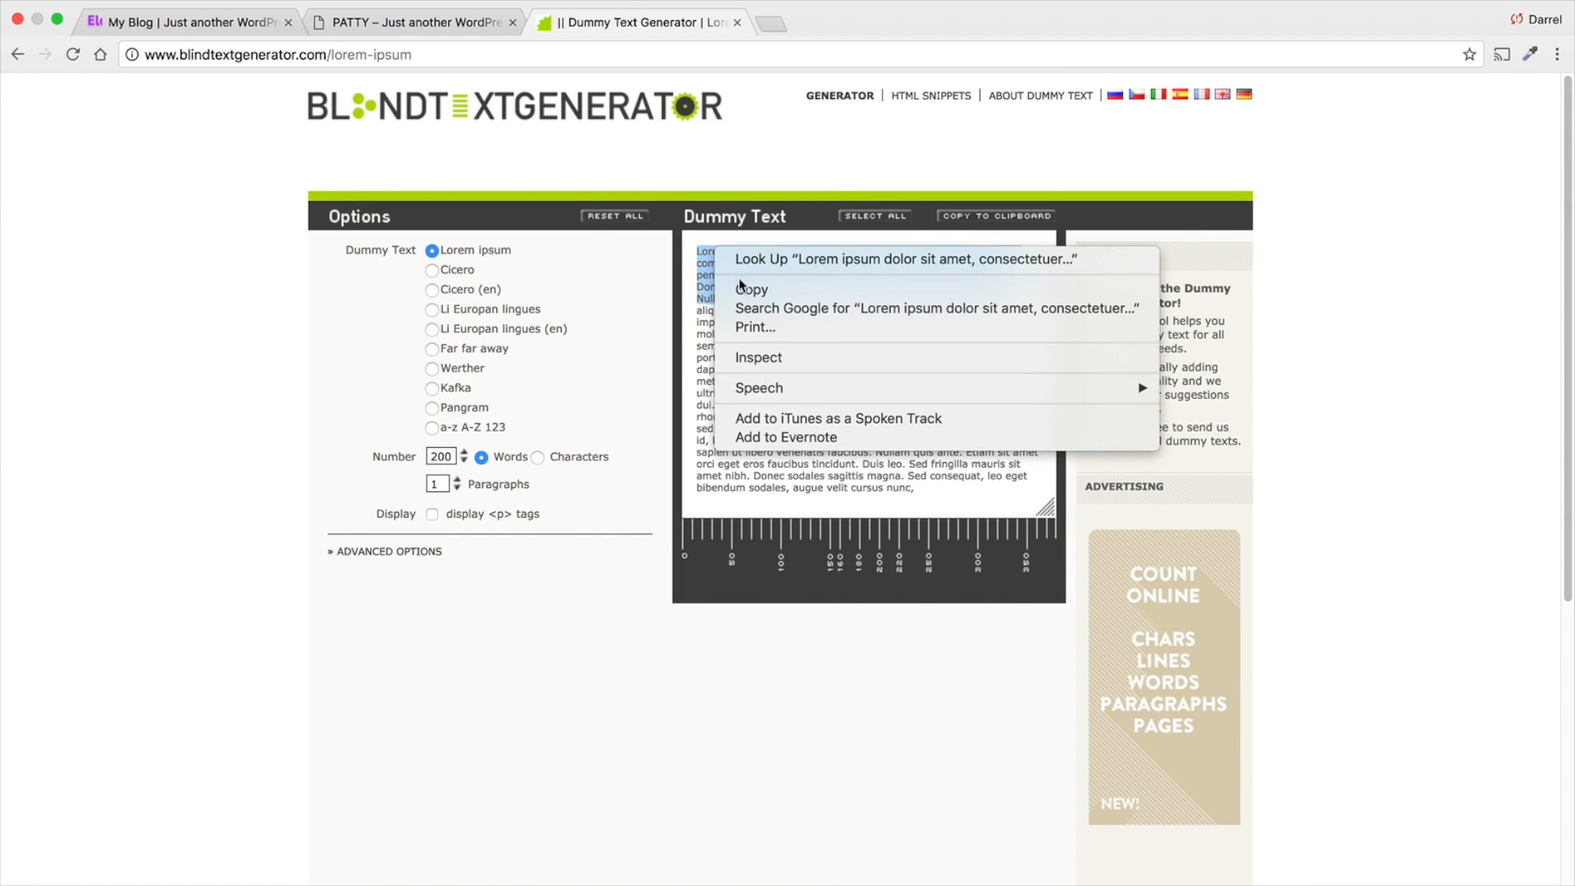
click(750, 288)
- Paste the dummy text into the blurb's content on the PATTY page and delete everything after "Aenean massa."
click(189, 22)
click(394, 22)
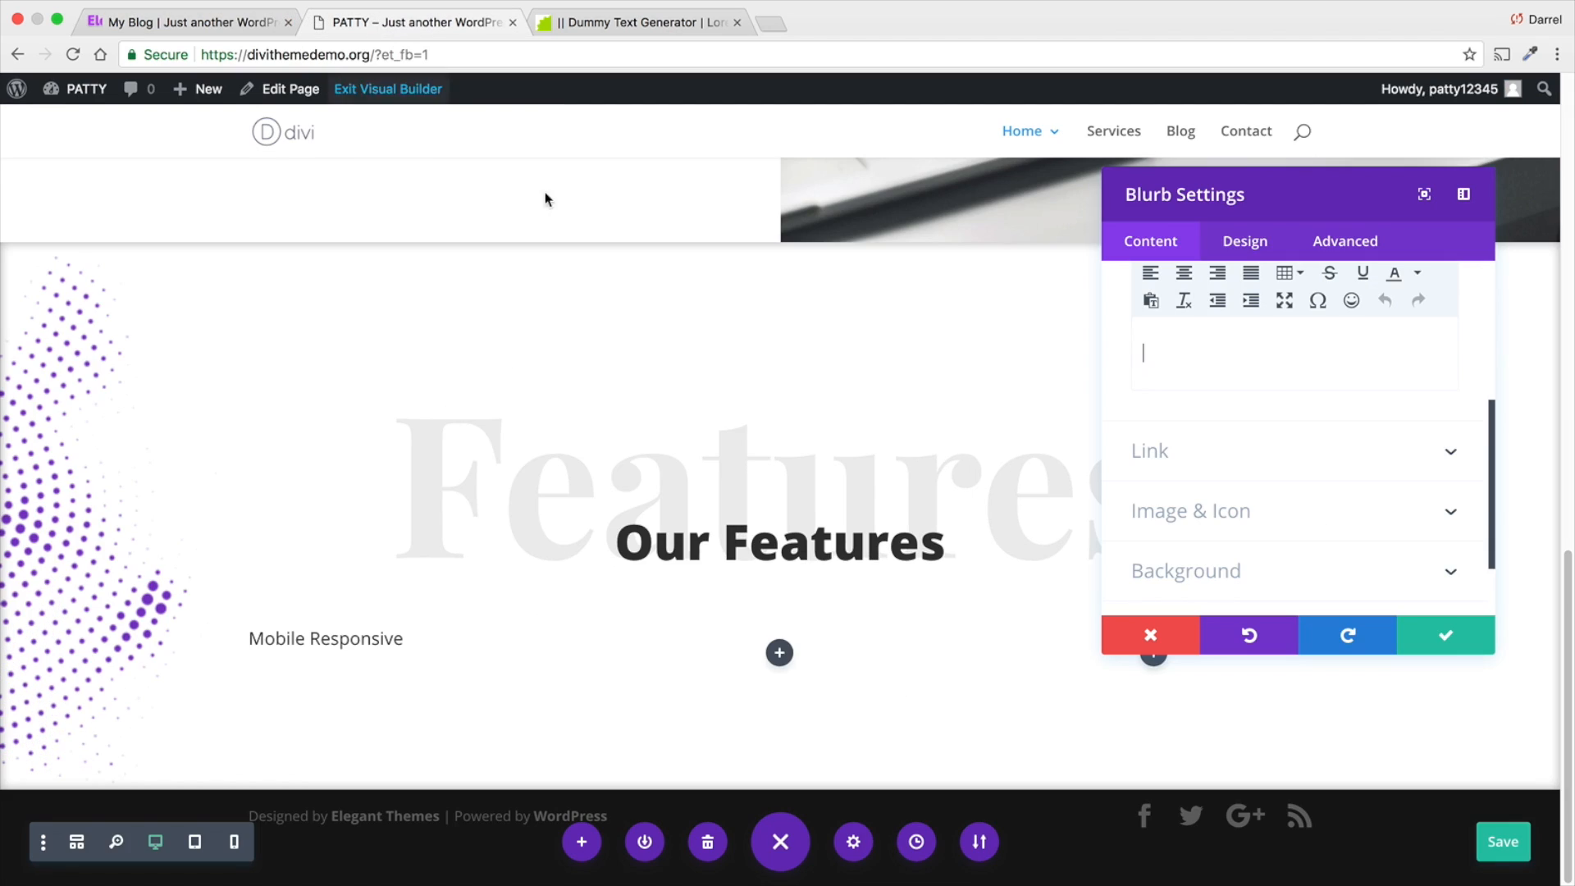
right_click(1142, 353)
click(1189, 439)
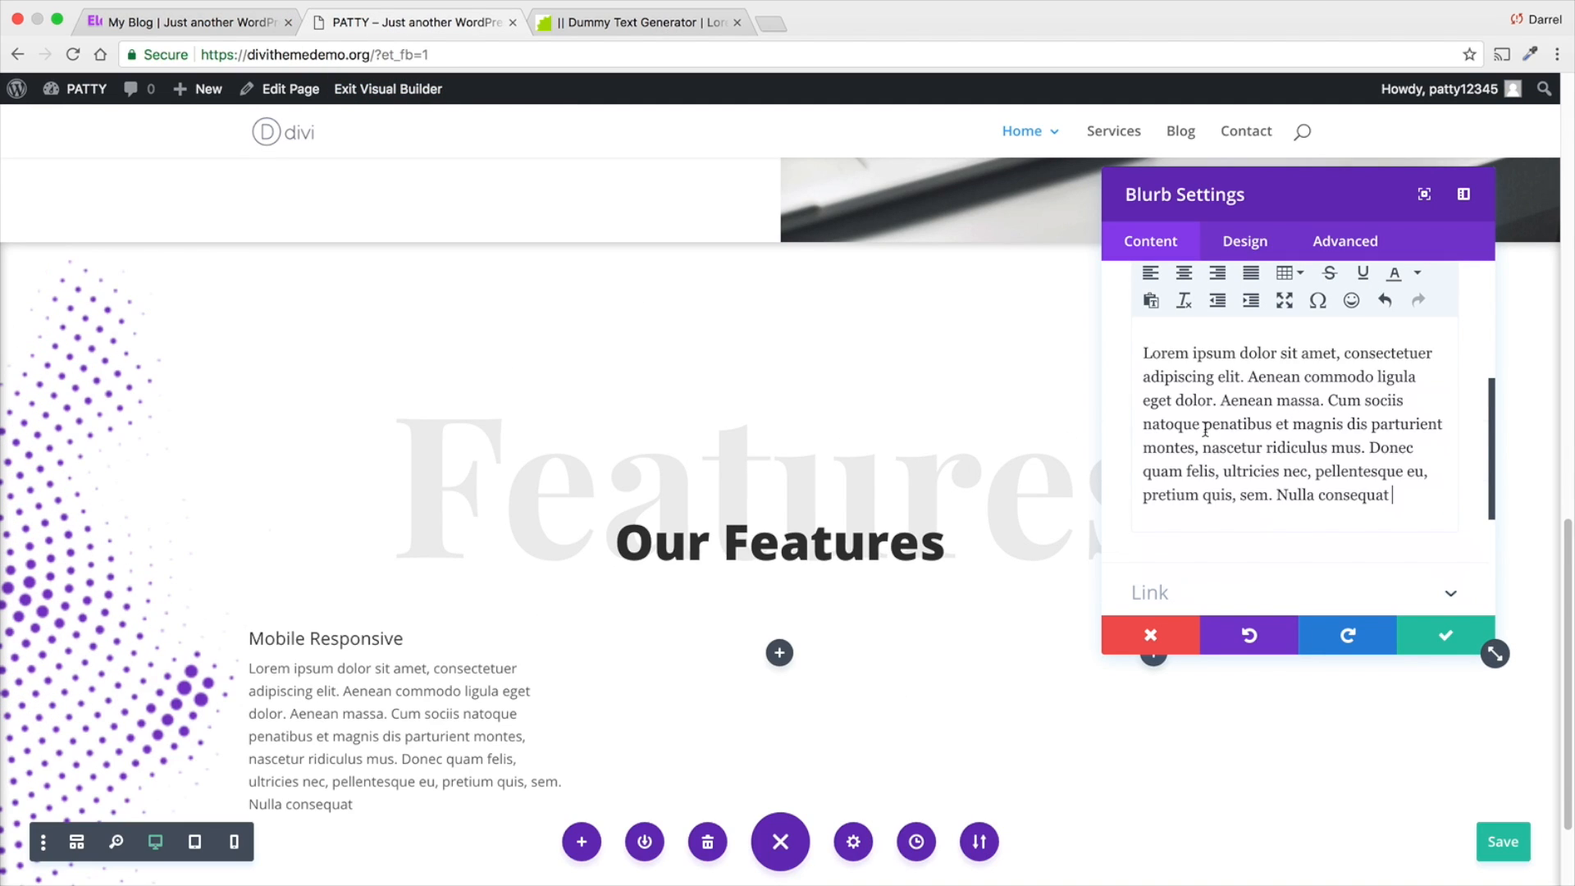
drag(1441, 514, 1329, 402)
key(BackSpace)
key(BackSpace)
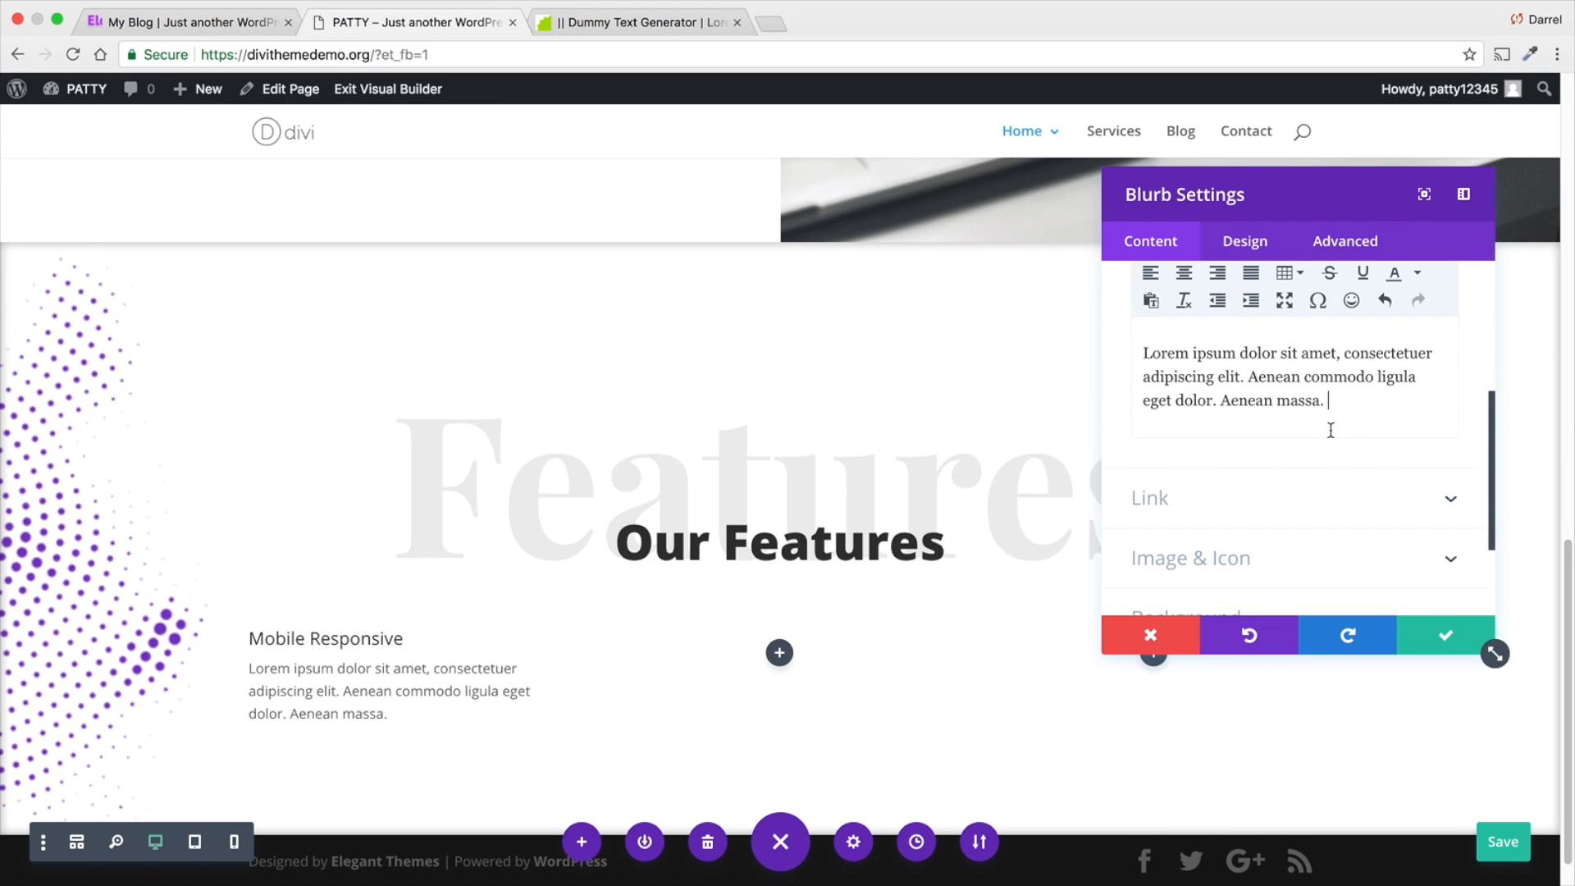
- Enter a www web address as the blurb's link URL
click(1244, 496)
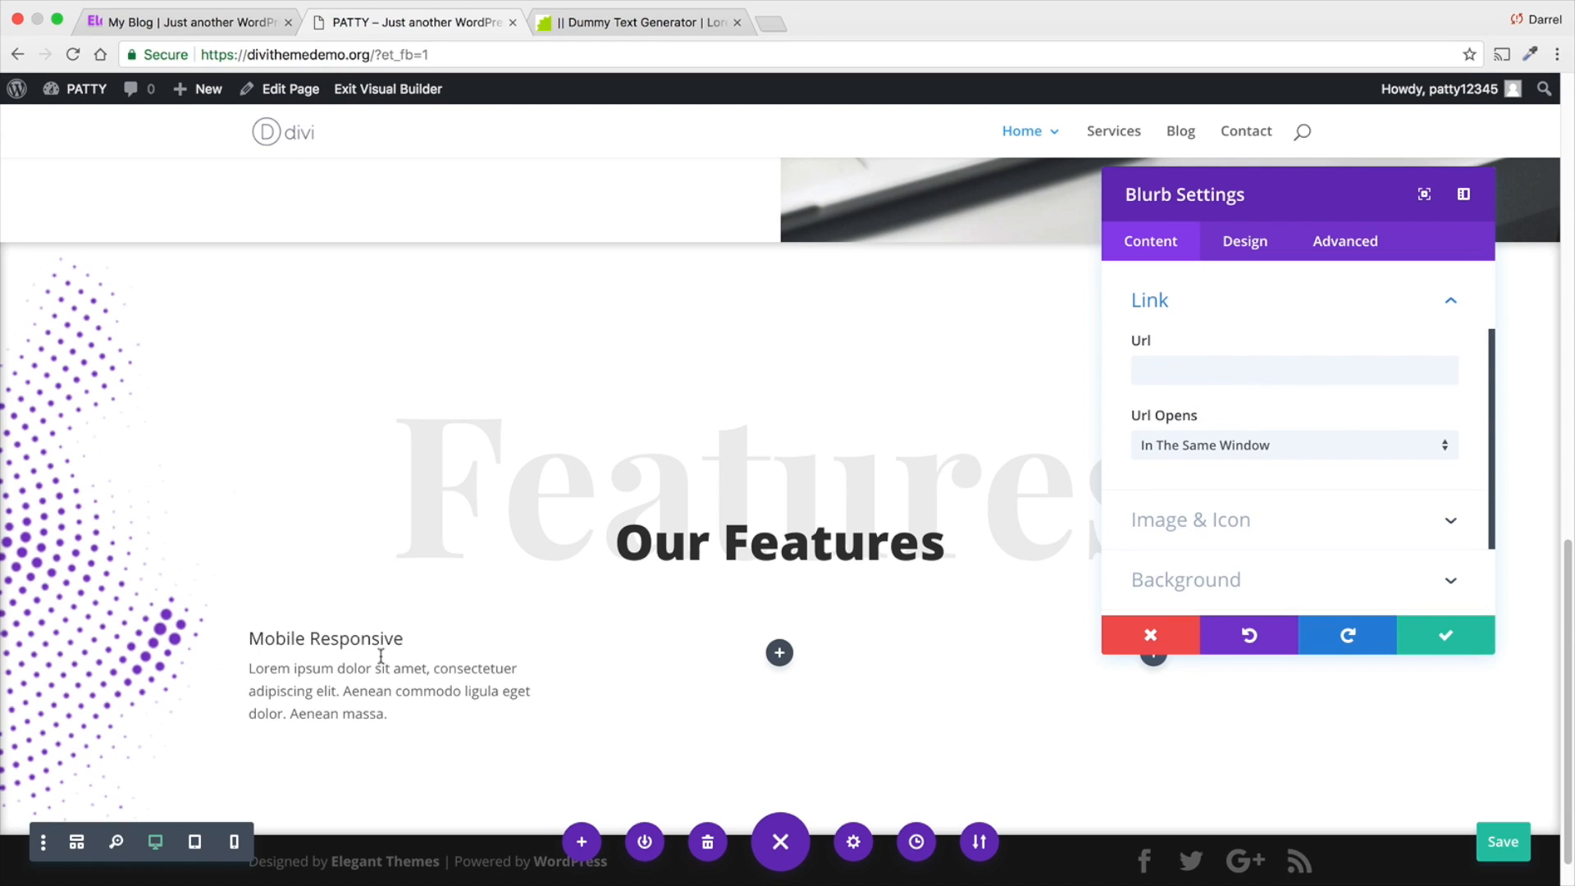
click(1178, 373)
text(www.darrelwilson.com)
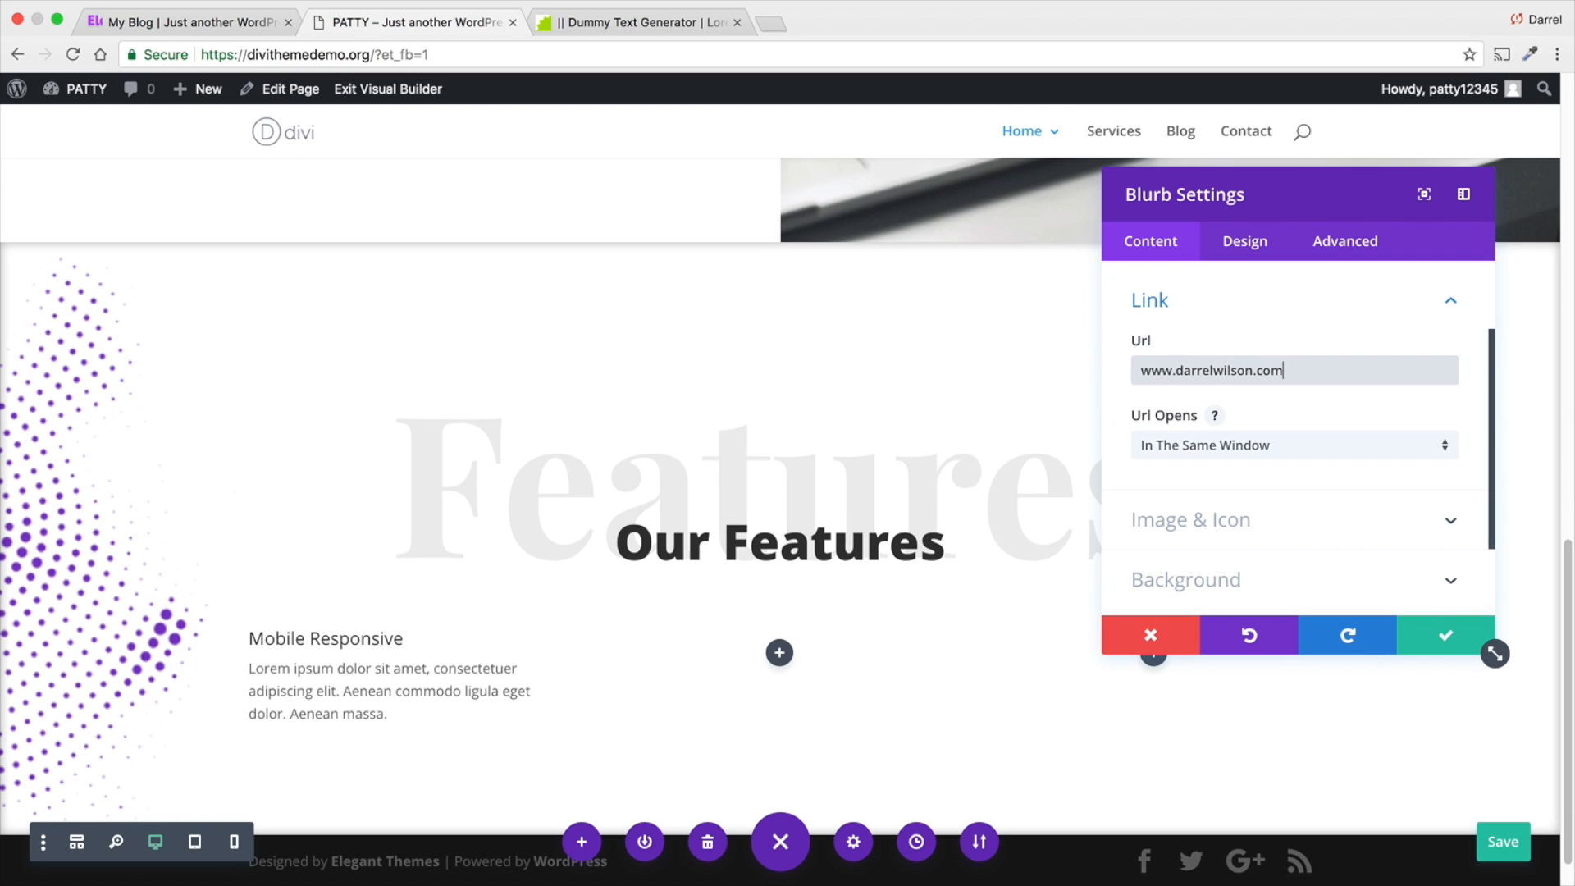
- Enable an icon for the blurb, choose the mobile phone symbol, and open the blurb's background settings
click(1393, 518)
click(1187, 376)
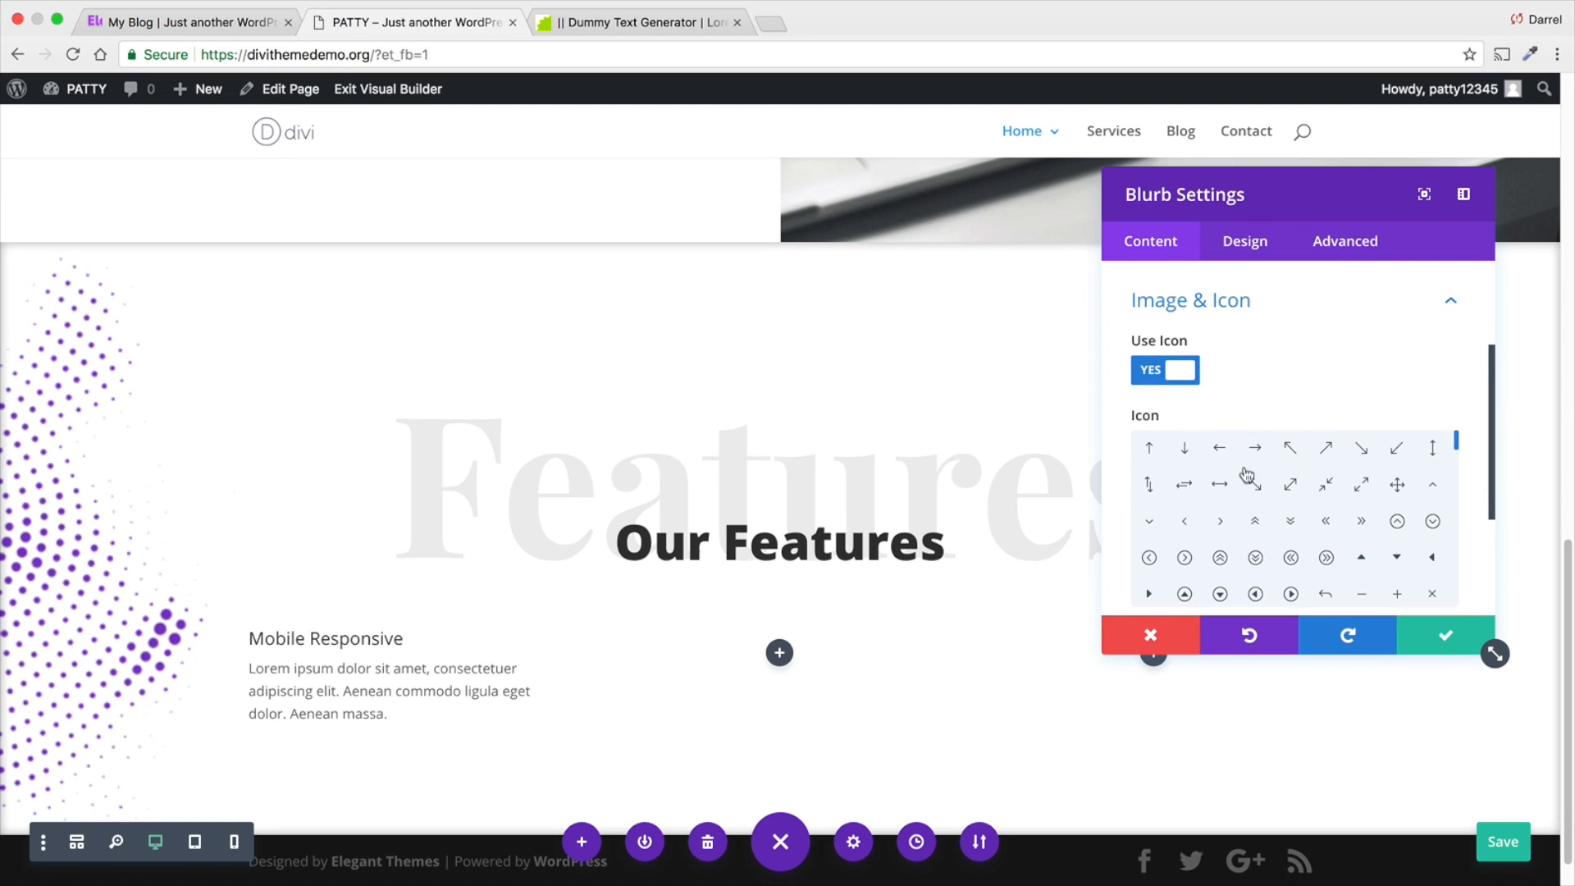
scroll(1264, 410, down, 3)
scroll(1264, 408, down, 3)
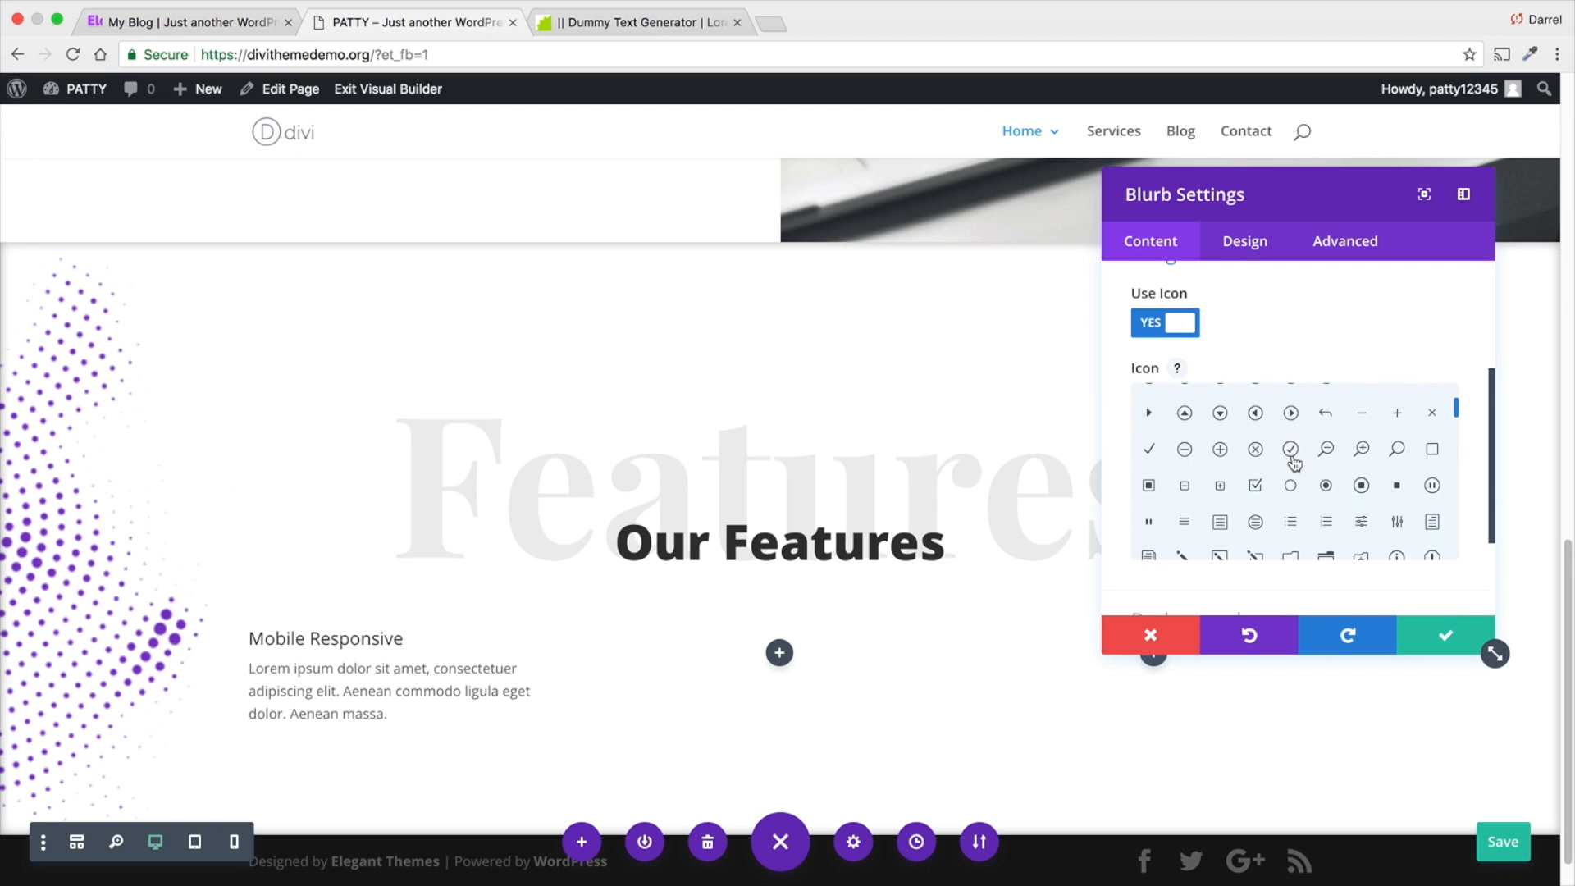
scroll(1296, 465, down, 2)
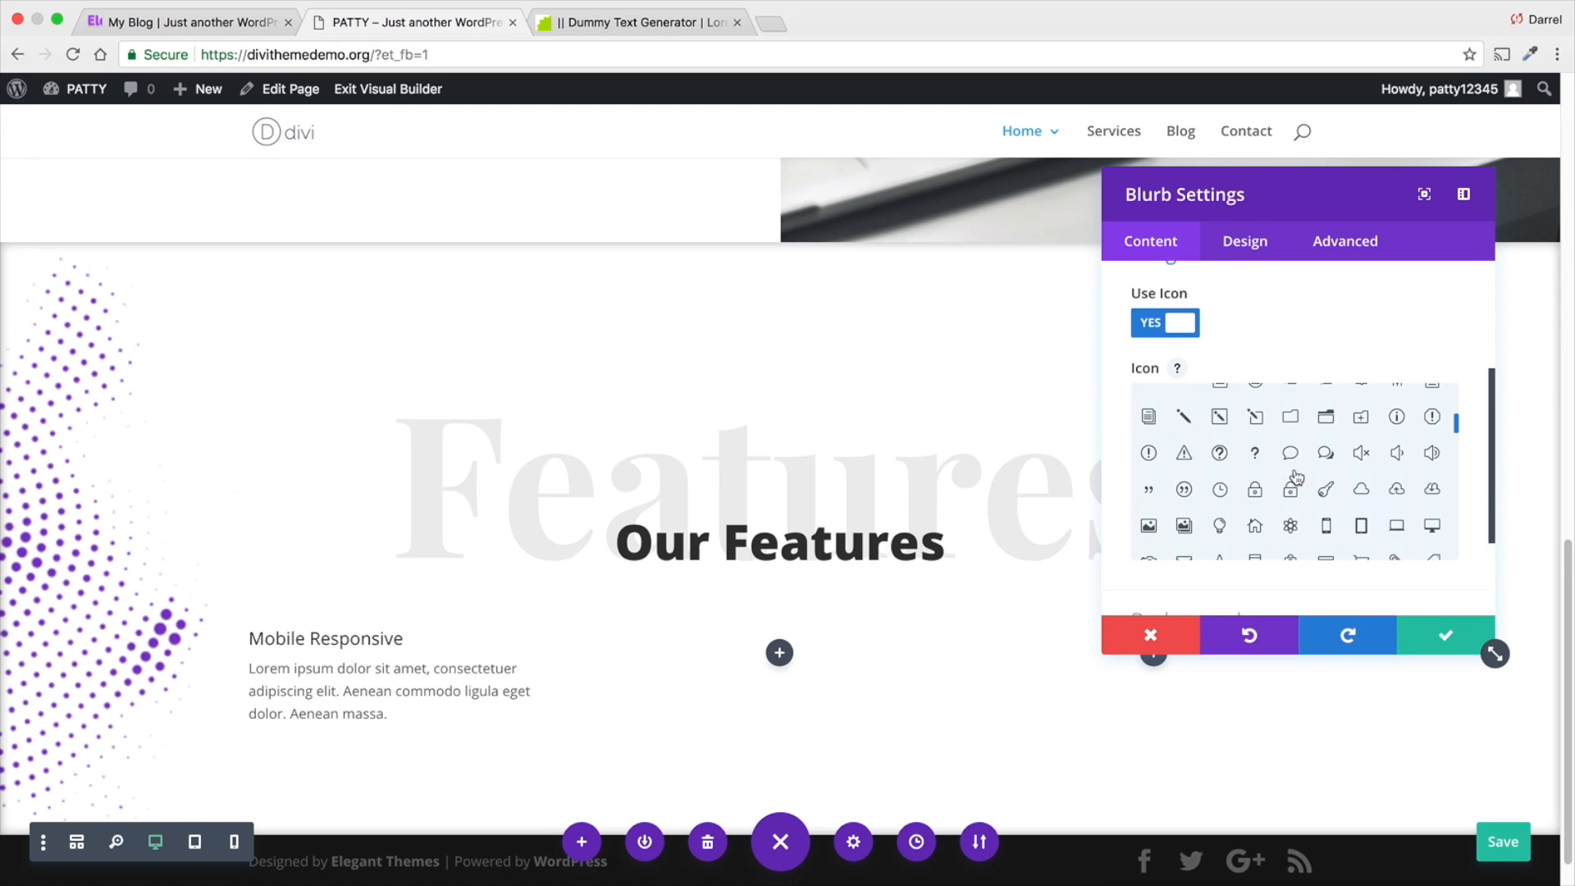
click(1327, 522)
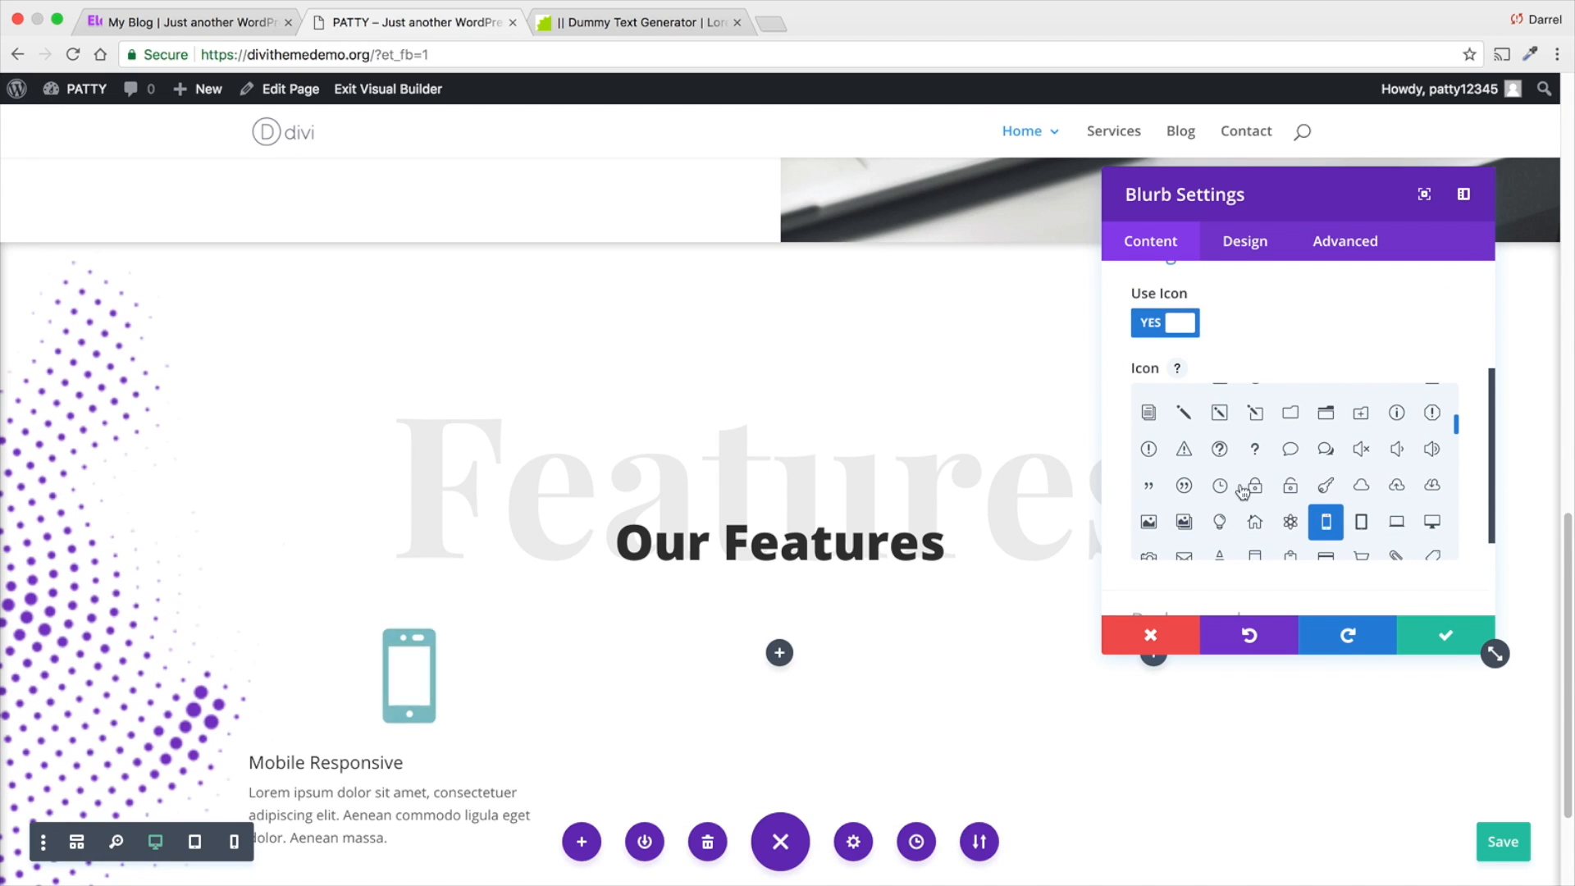
scroll(1295, 556, down, 3)
click(1292, 534)
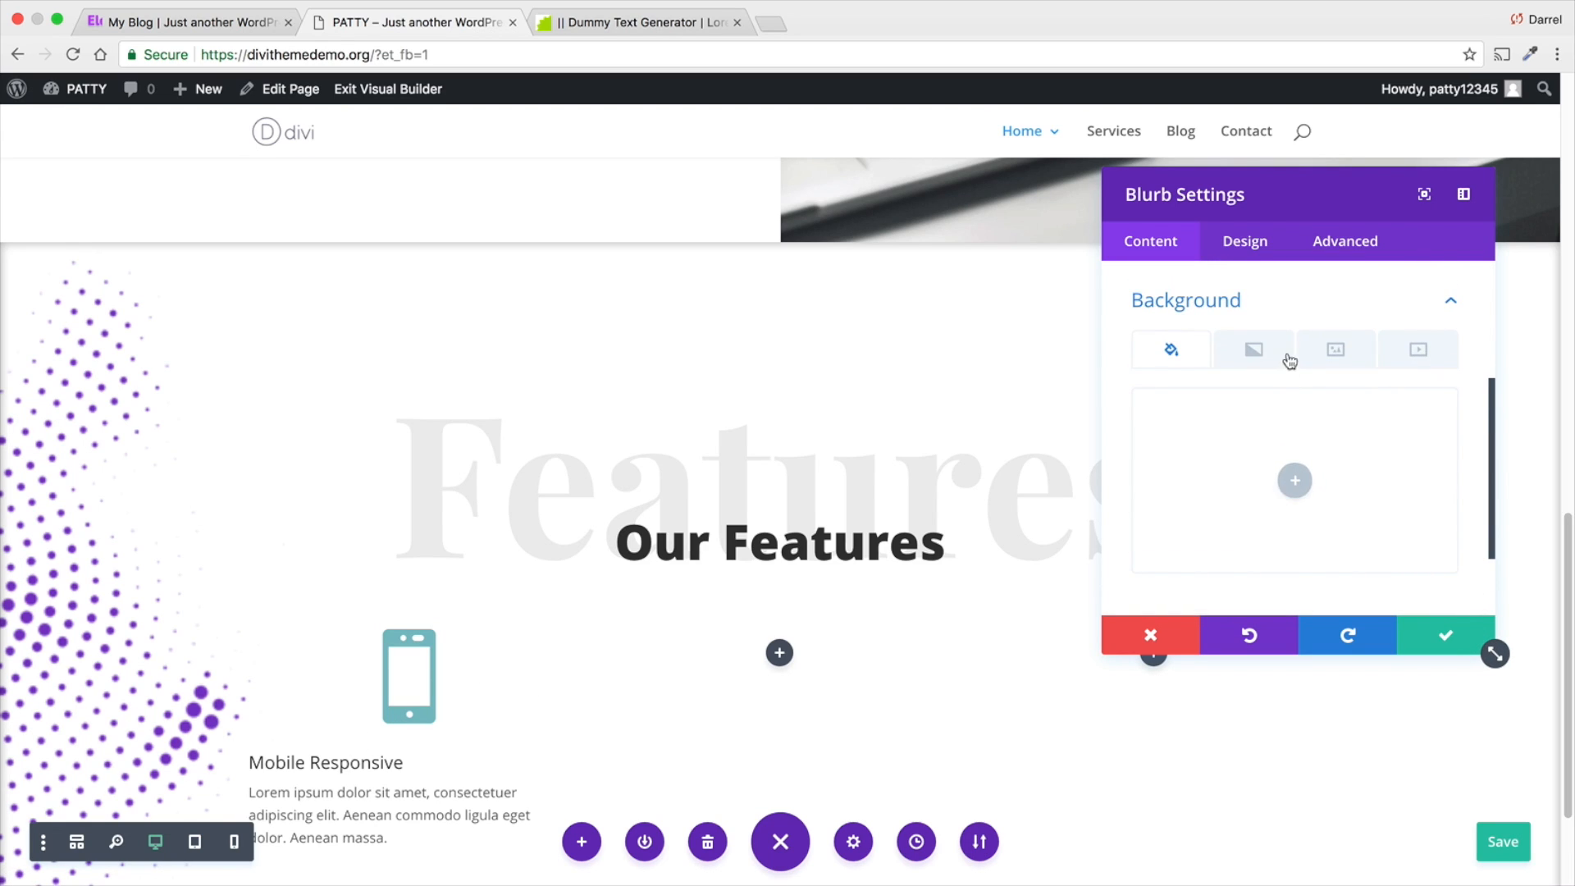
- Try a grey #7f7f7f background colour on the blurb and remove it
click(1295, 478)
mouse_move(1228, 479)
mouse_down()
mouse_move(1327, 457)
mouse_move(1271, 511)
mouse_move(1220, 446)
mouse_move(1255, 510)
mouse_move(1245, 457)
mouse_move(1232, 461)
mouse_move(1271, 479)
mouse_move(1253, 484)
mouse_up()
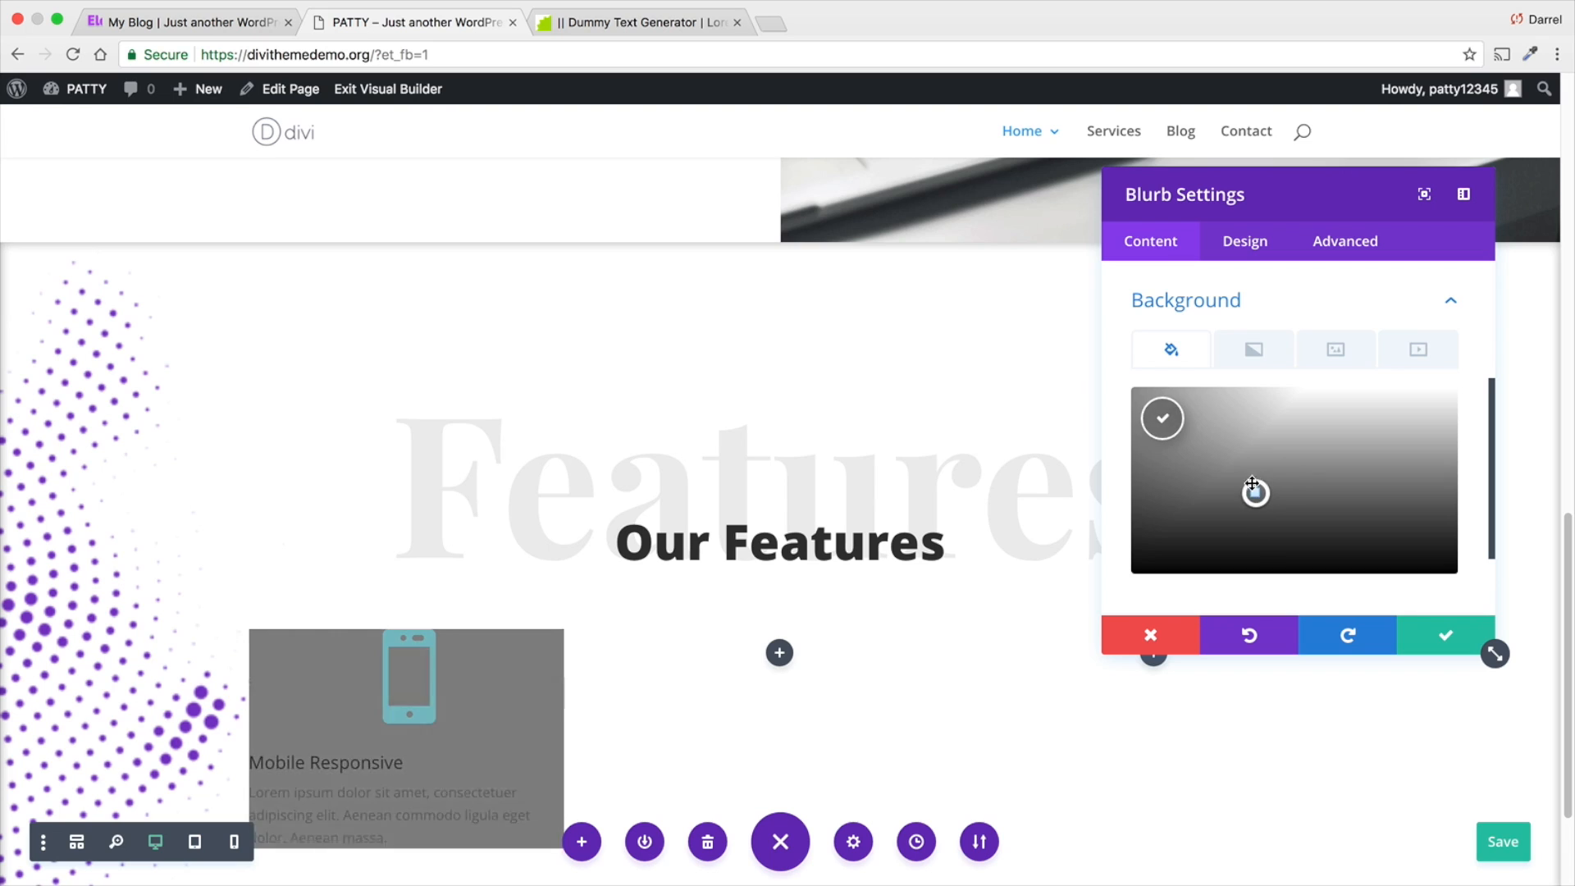
click(1253, 351)
click(1173, 351)
click(1422, 419)
- Add a background gradient to the blurb and set its first colour to #9816e8
click(1253, 351)
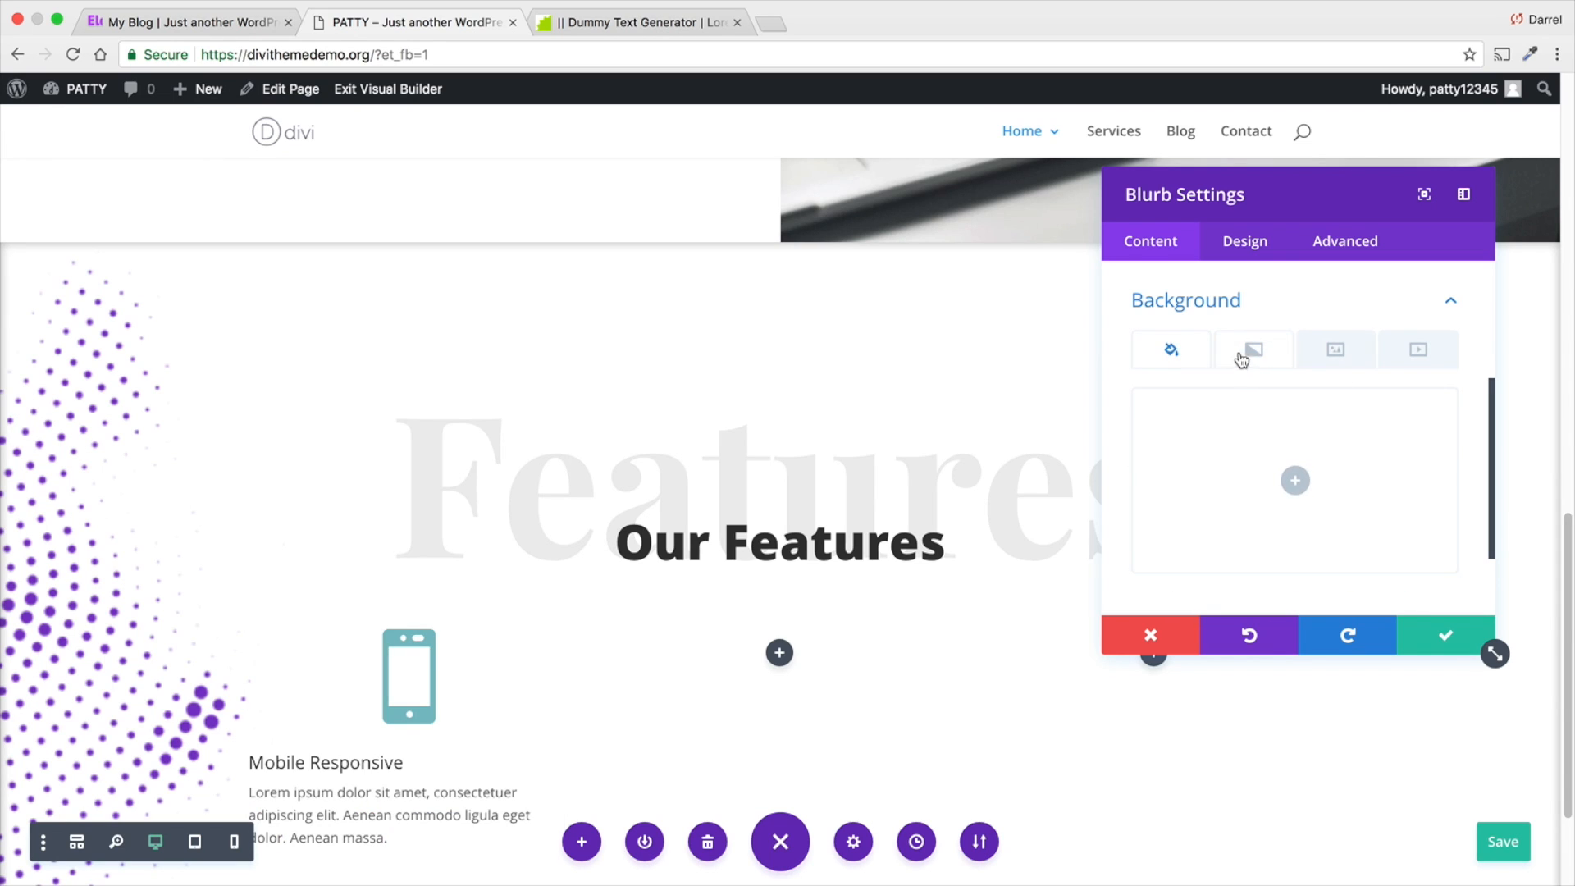
click(1295, 483)
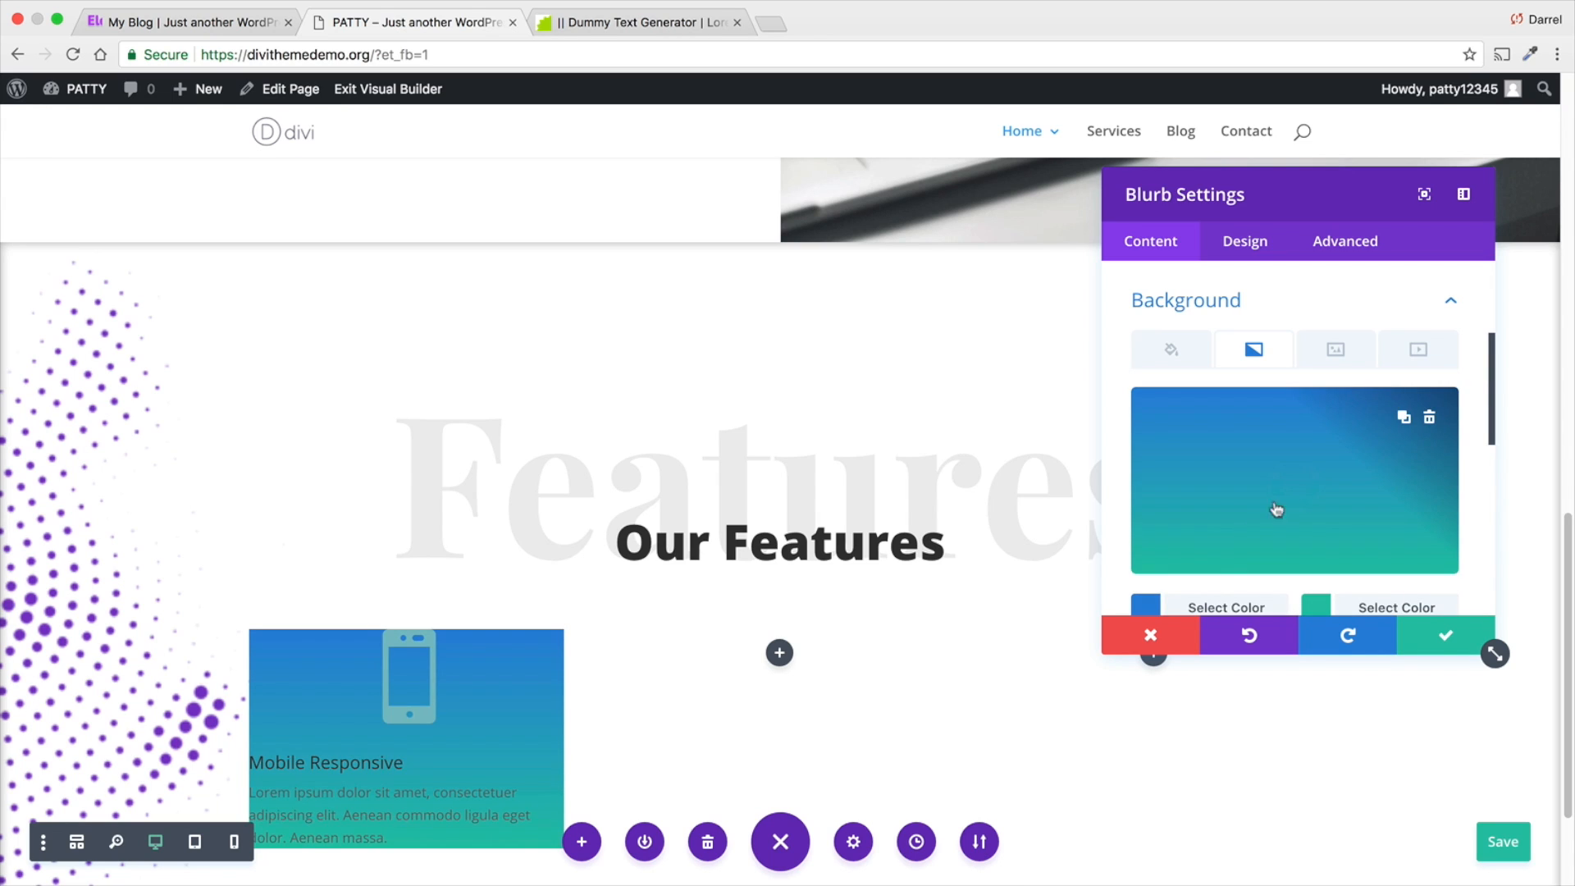
click(1210, 603)
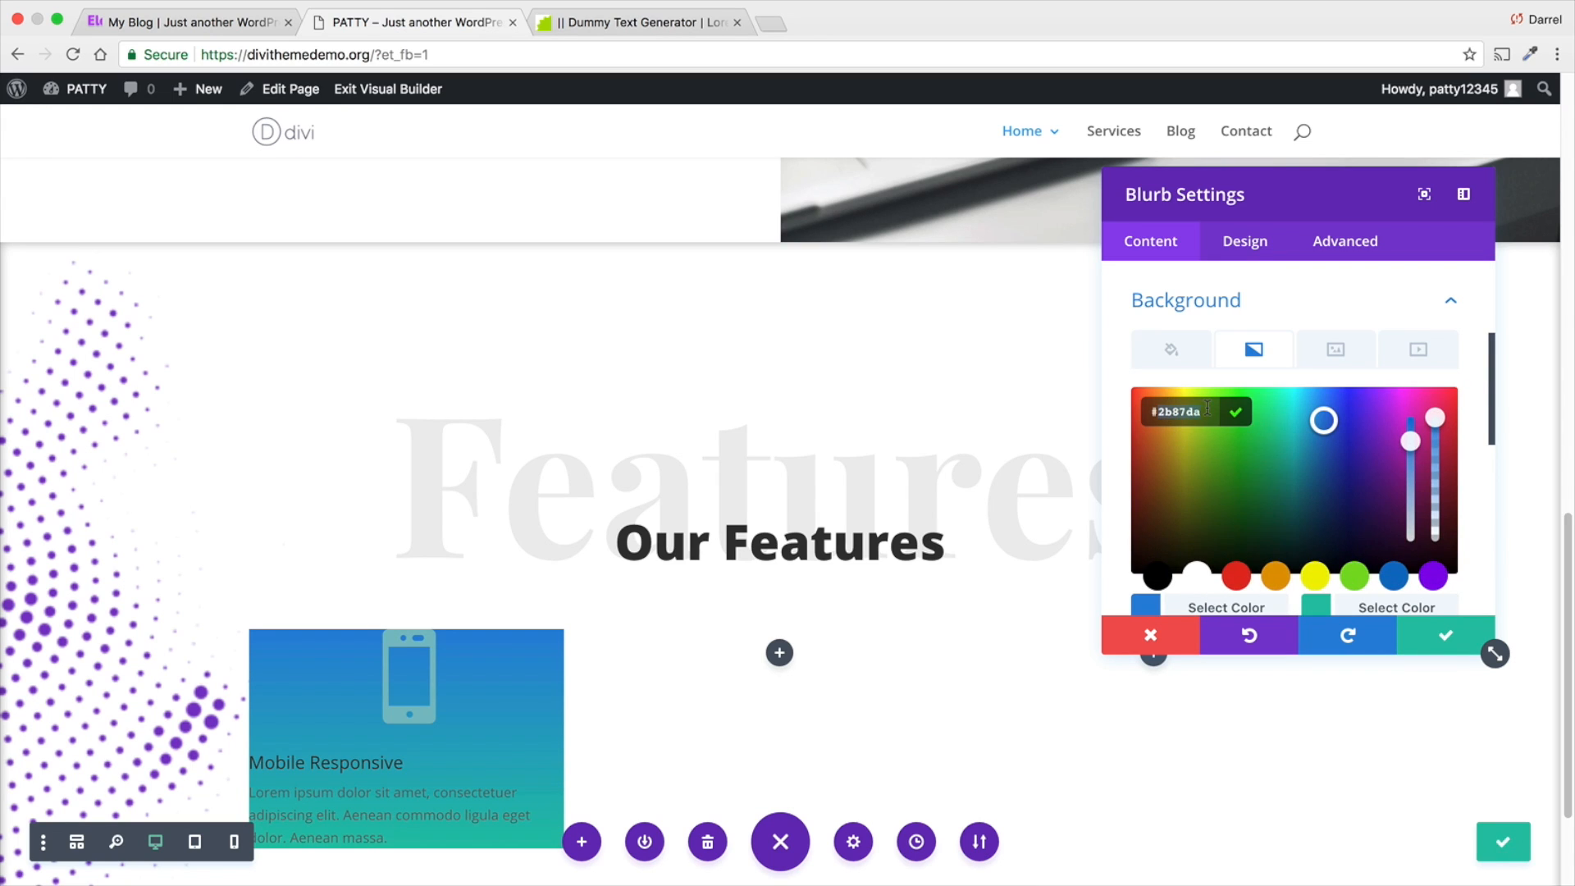
text(#981)
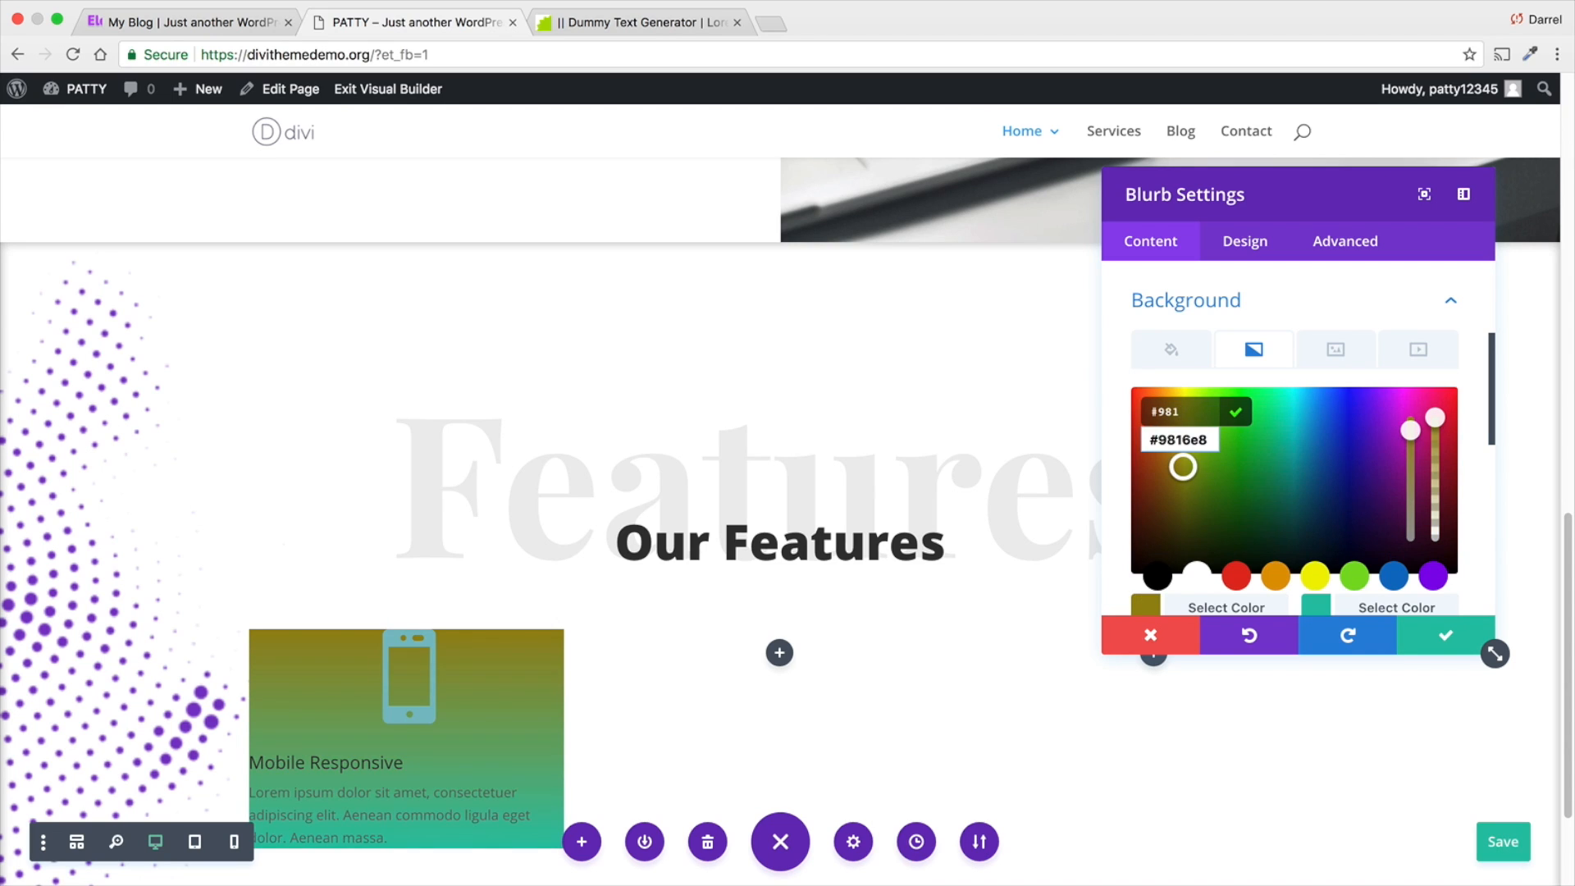
text(628)
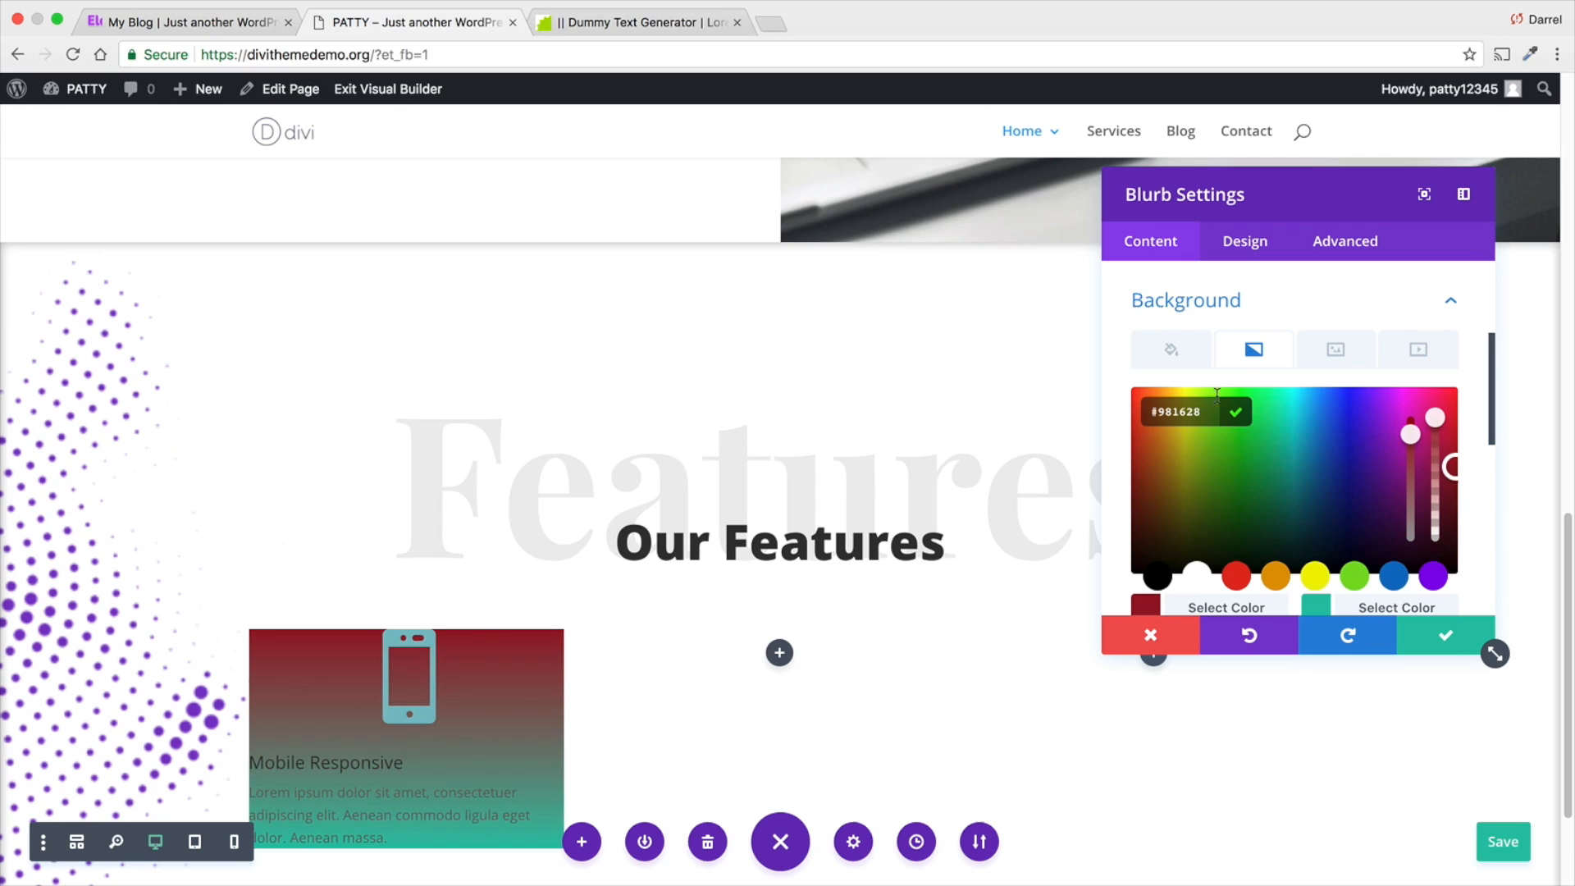
key(BackSpace)
key(BackSpace)
text(e8)
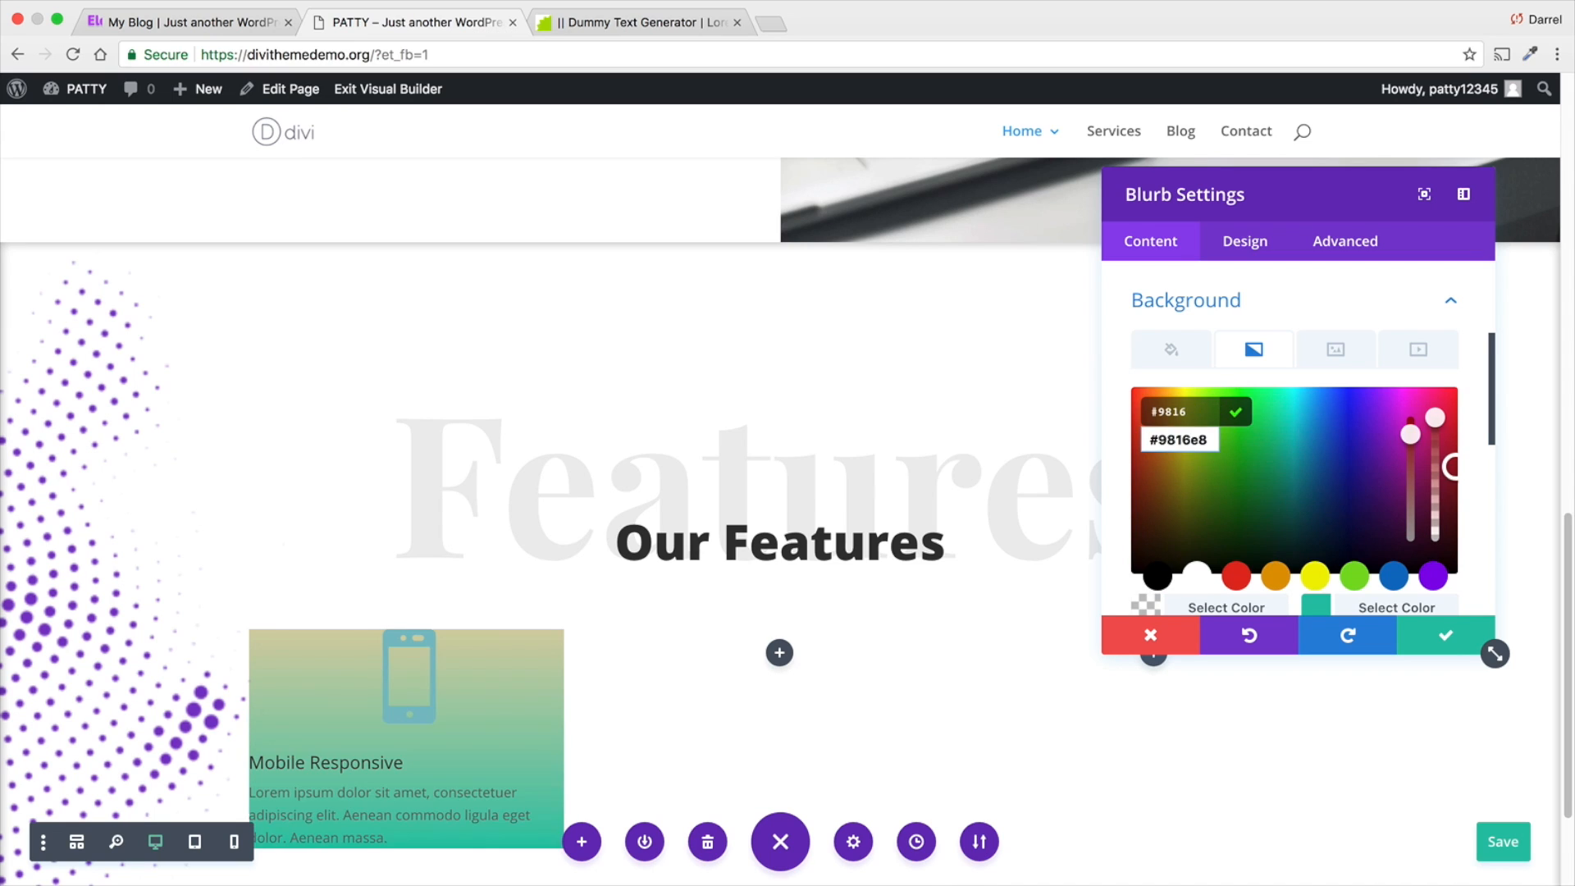
- Set the second colour of the blurb's background gradient to #340996
click(1349, 606)
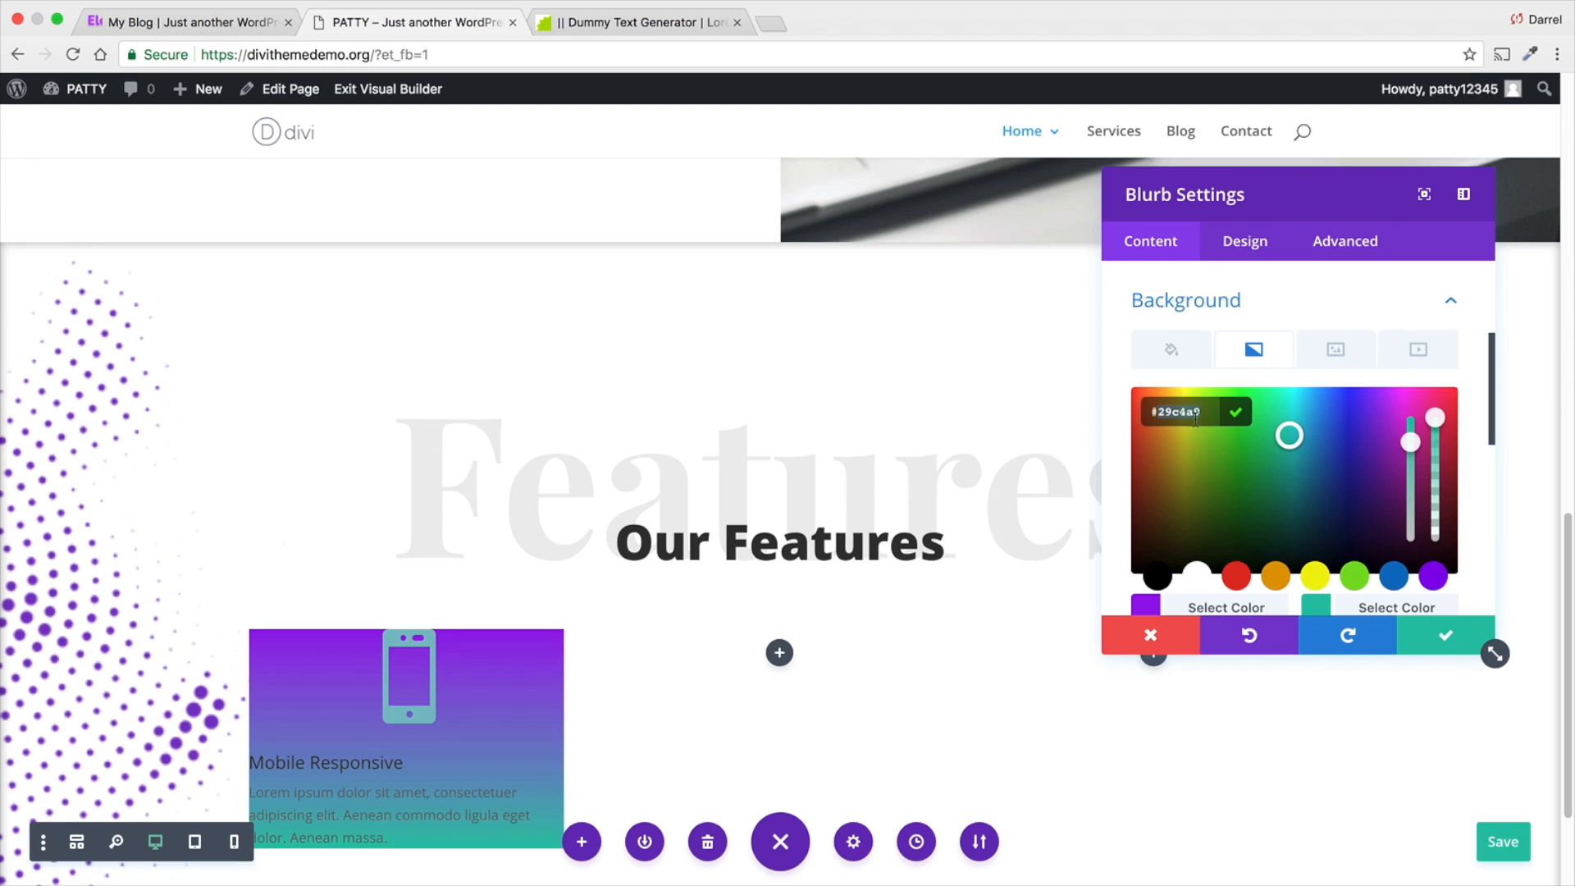
text(#34)
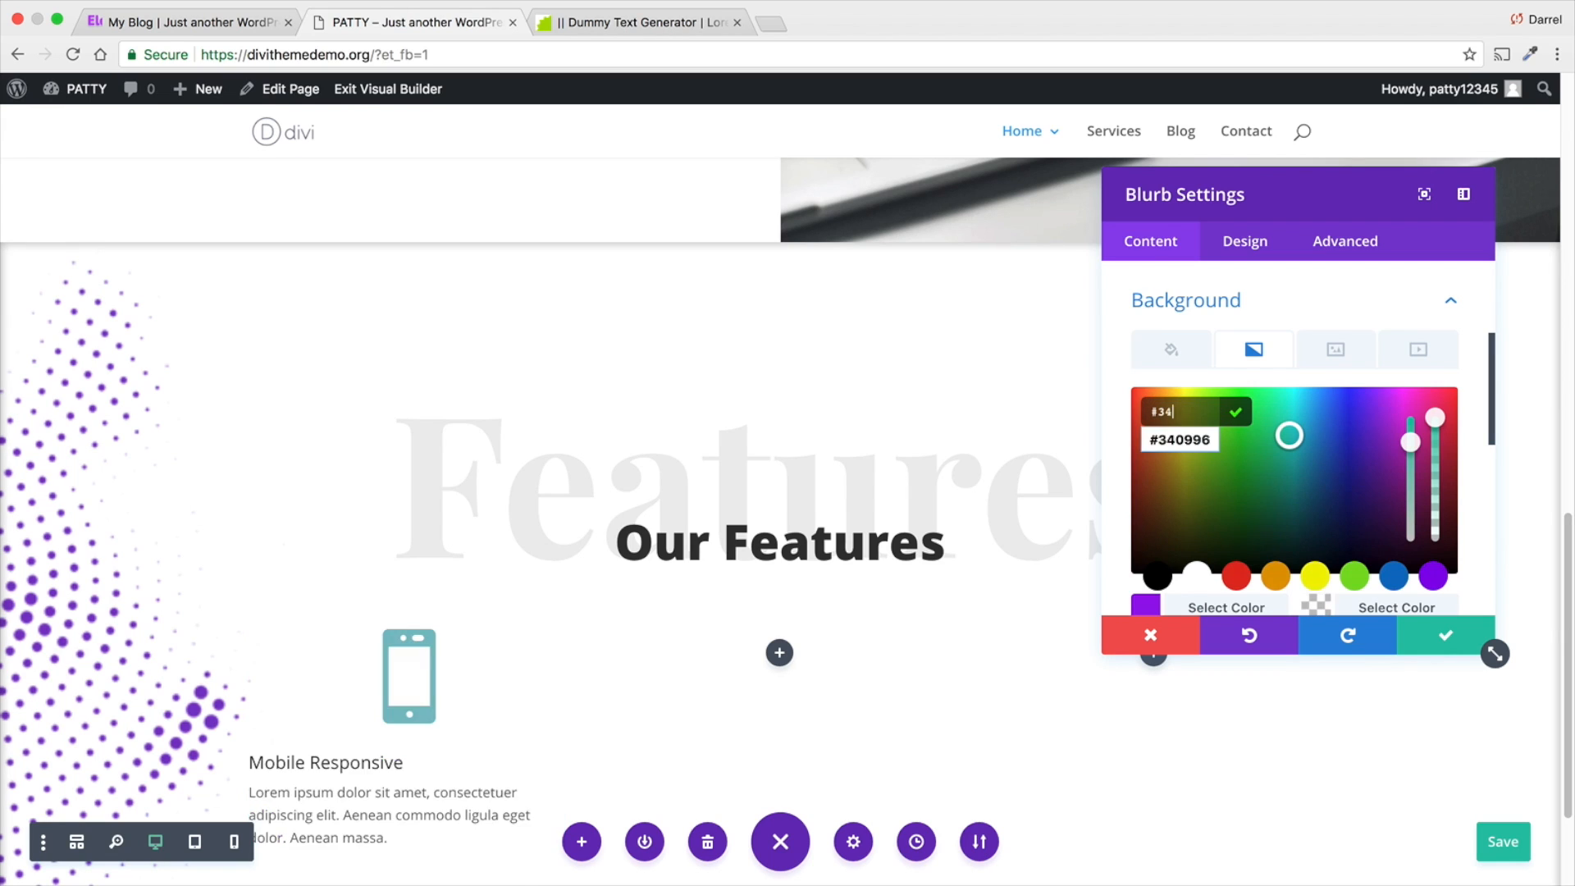
text(0996)
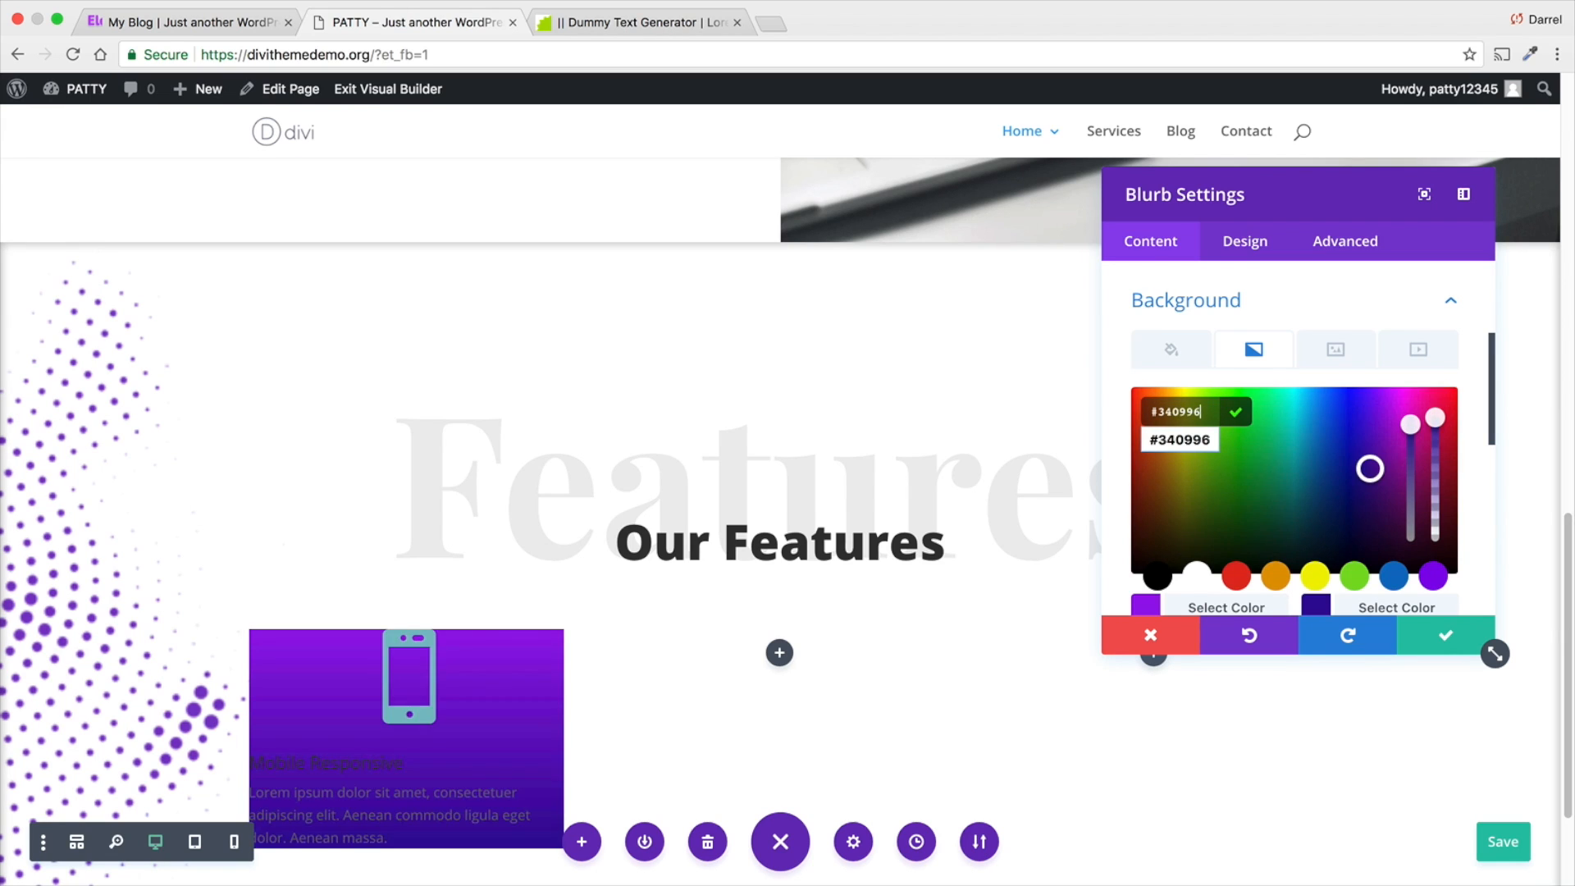
scroll(1317, 470, down, 3)
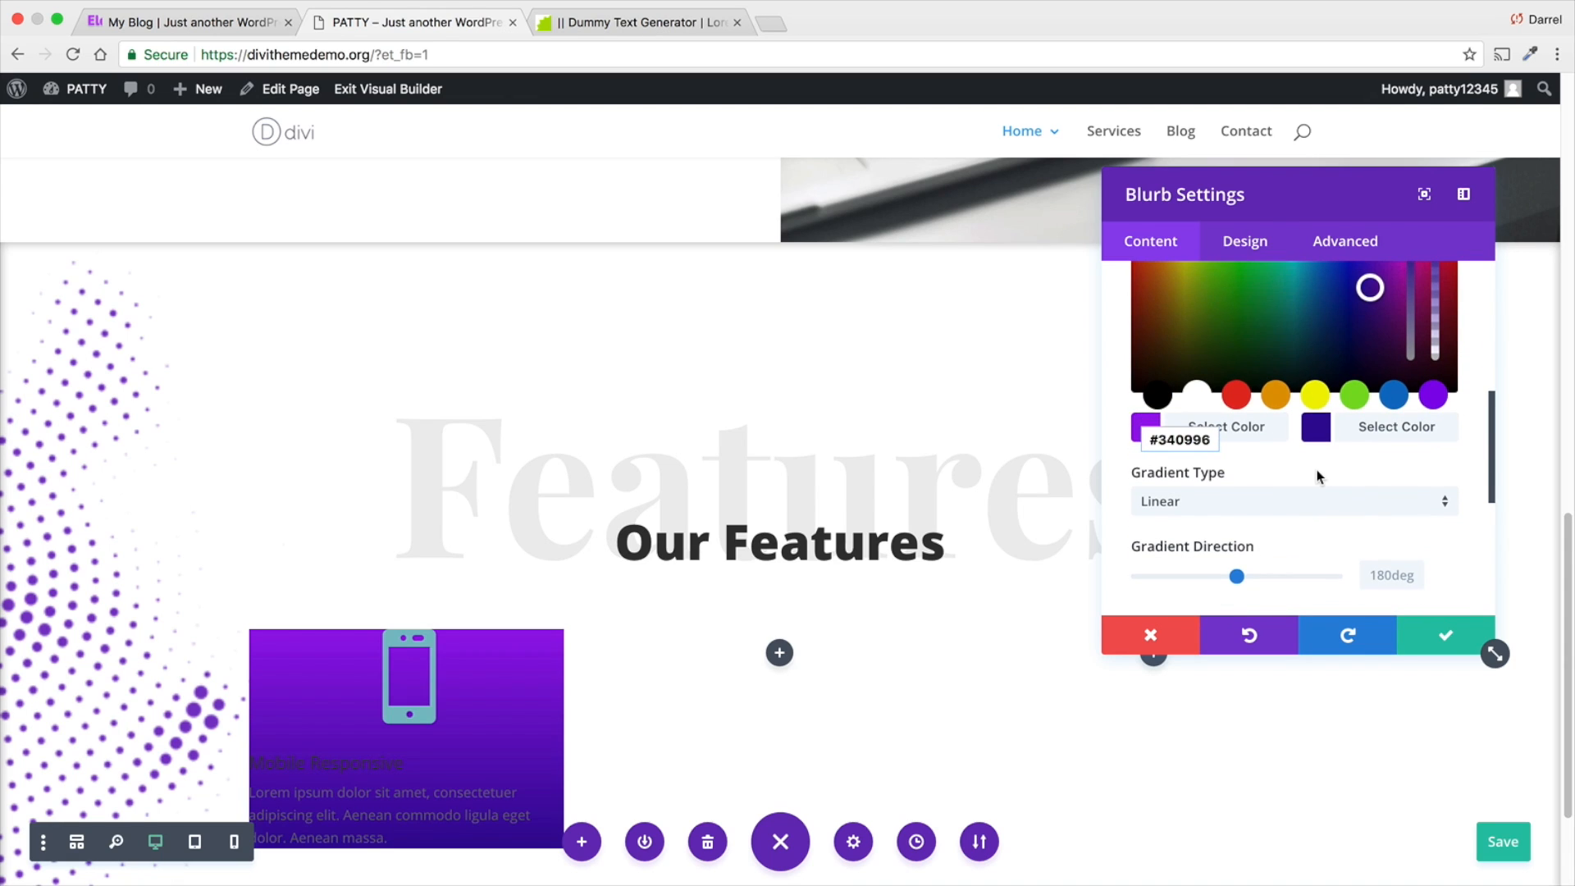
- Keep the blurb's background gradient type as Linear and set the gradient direction to 235deg
click(1320, 515)
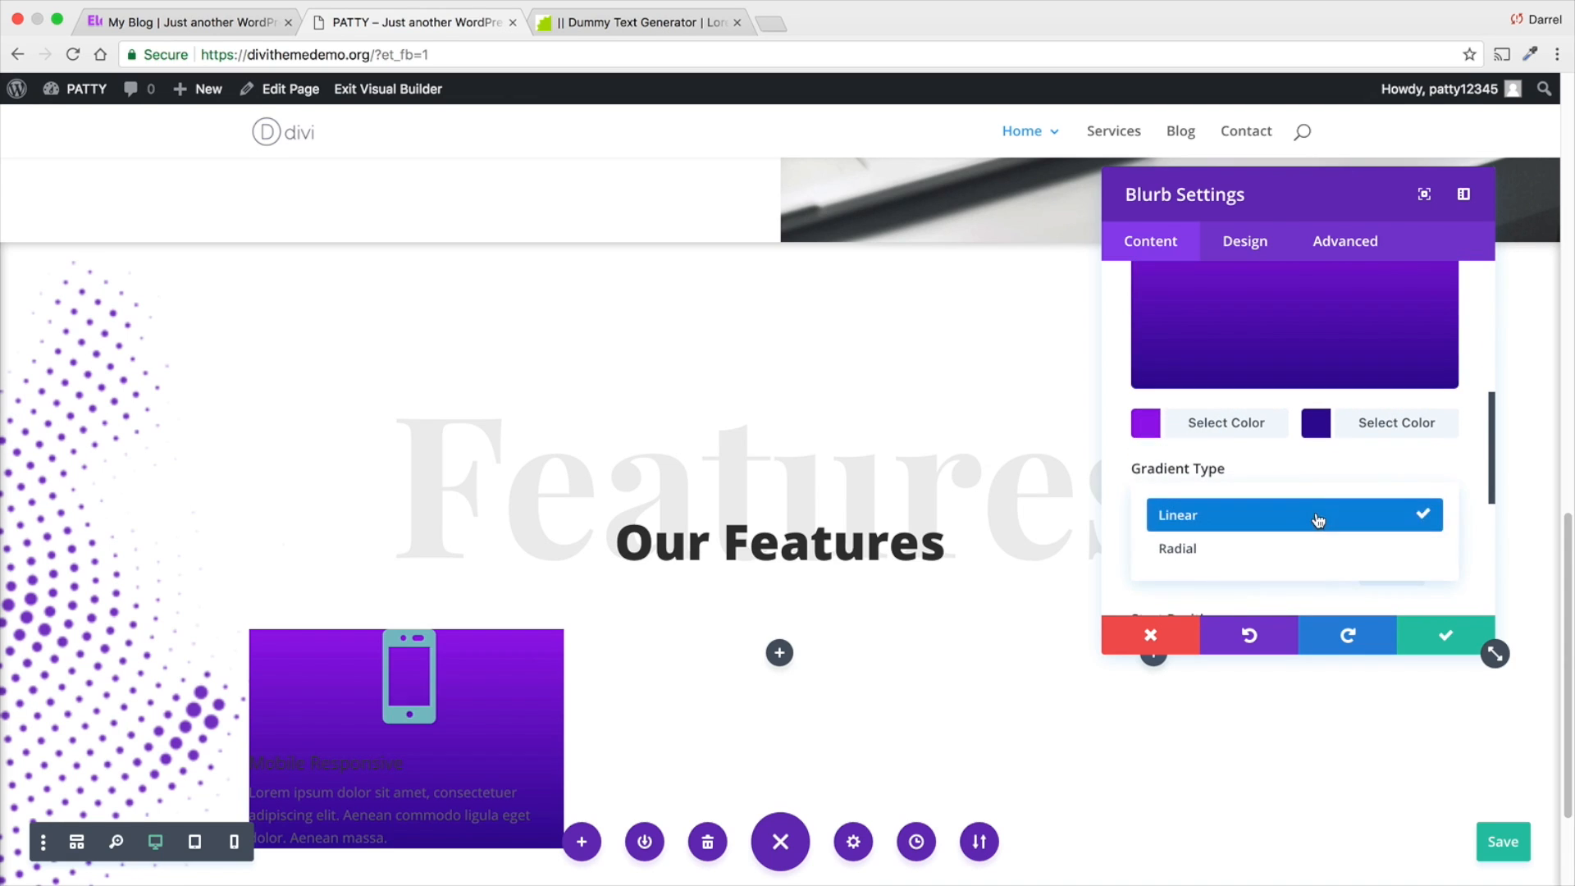
click(1322, 513)
scroll(1288, 519, down, 1)
mouse_move(1238, 526)
mouse_down()
mouse_move(1175, 525)
mouse_move(1267, 525)
mouse_up()
scroll(1224, 525, down, 2)
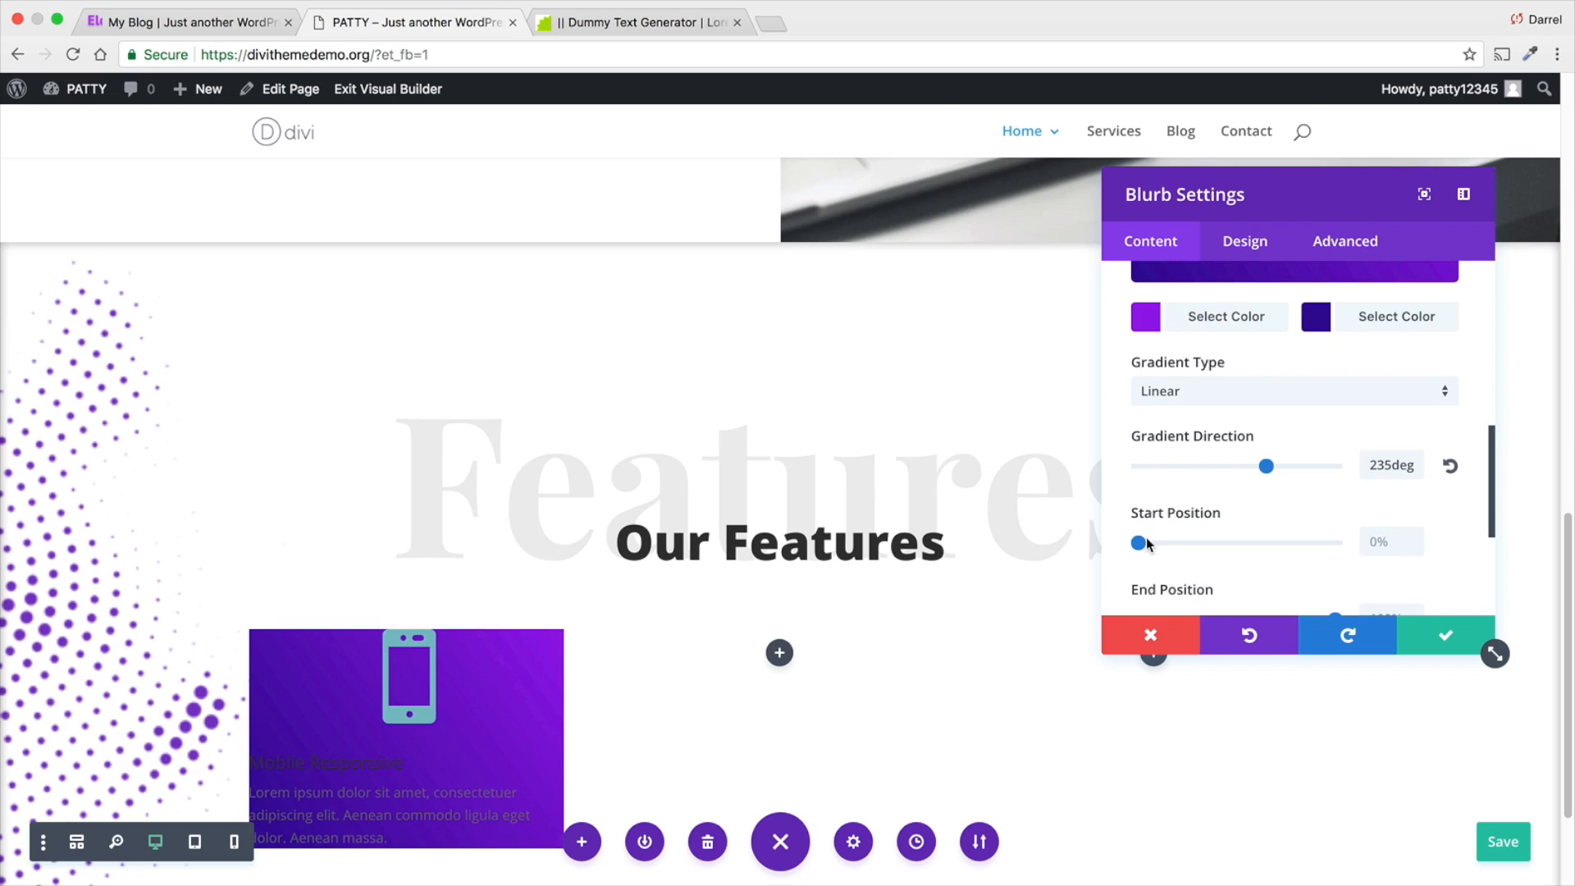
- Set the blurb gradient's start position to 41% and leave its end position at 100%
drag(1139, 543, 1219, 543)
scroll(1228, 537, down, 2)
drag(1325, 546, 1411, 558)
scroll(1394, 508, down, 4)
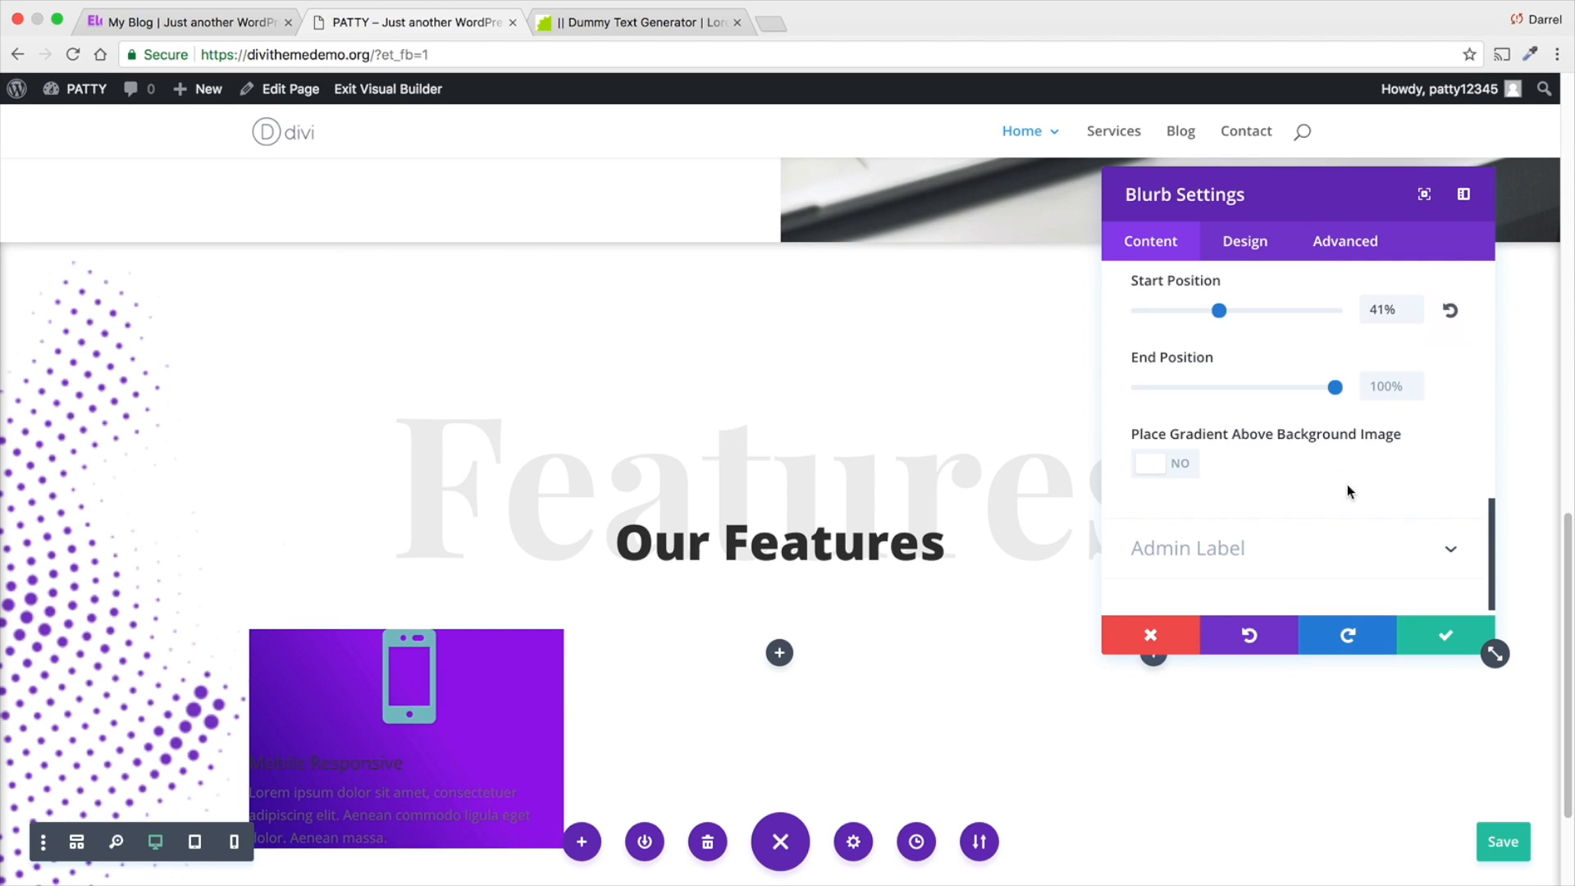
- Set the blurb's mobile phone icon colour to white #ffffff in the design settings
scroll(1202, 566, up, 1)
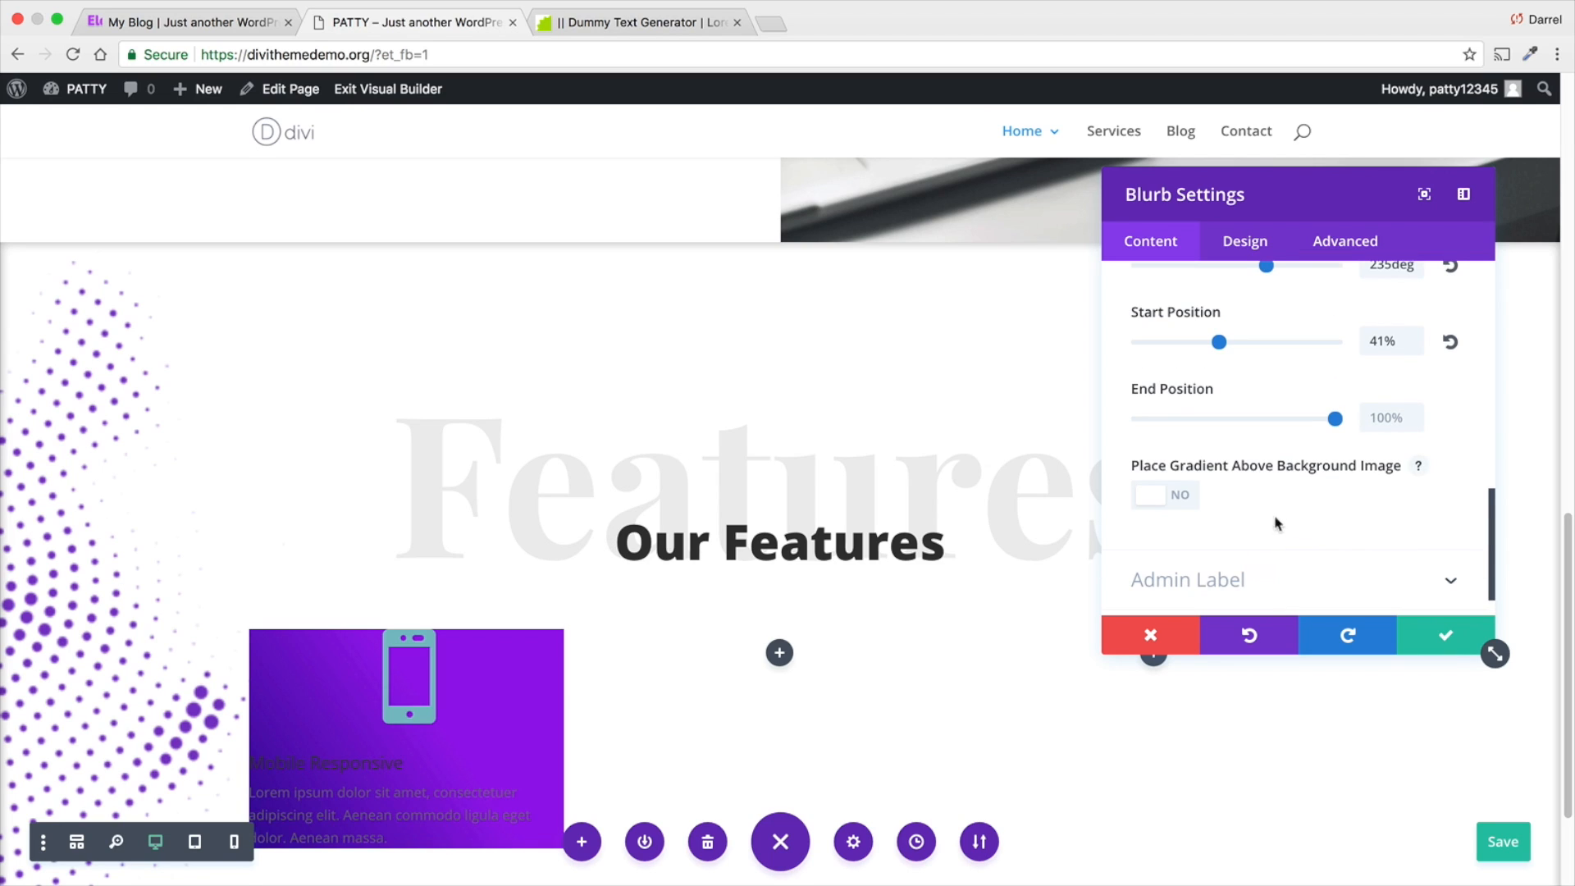
scroll(1184, 429, up, 10)
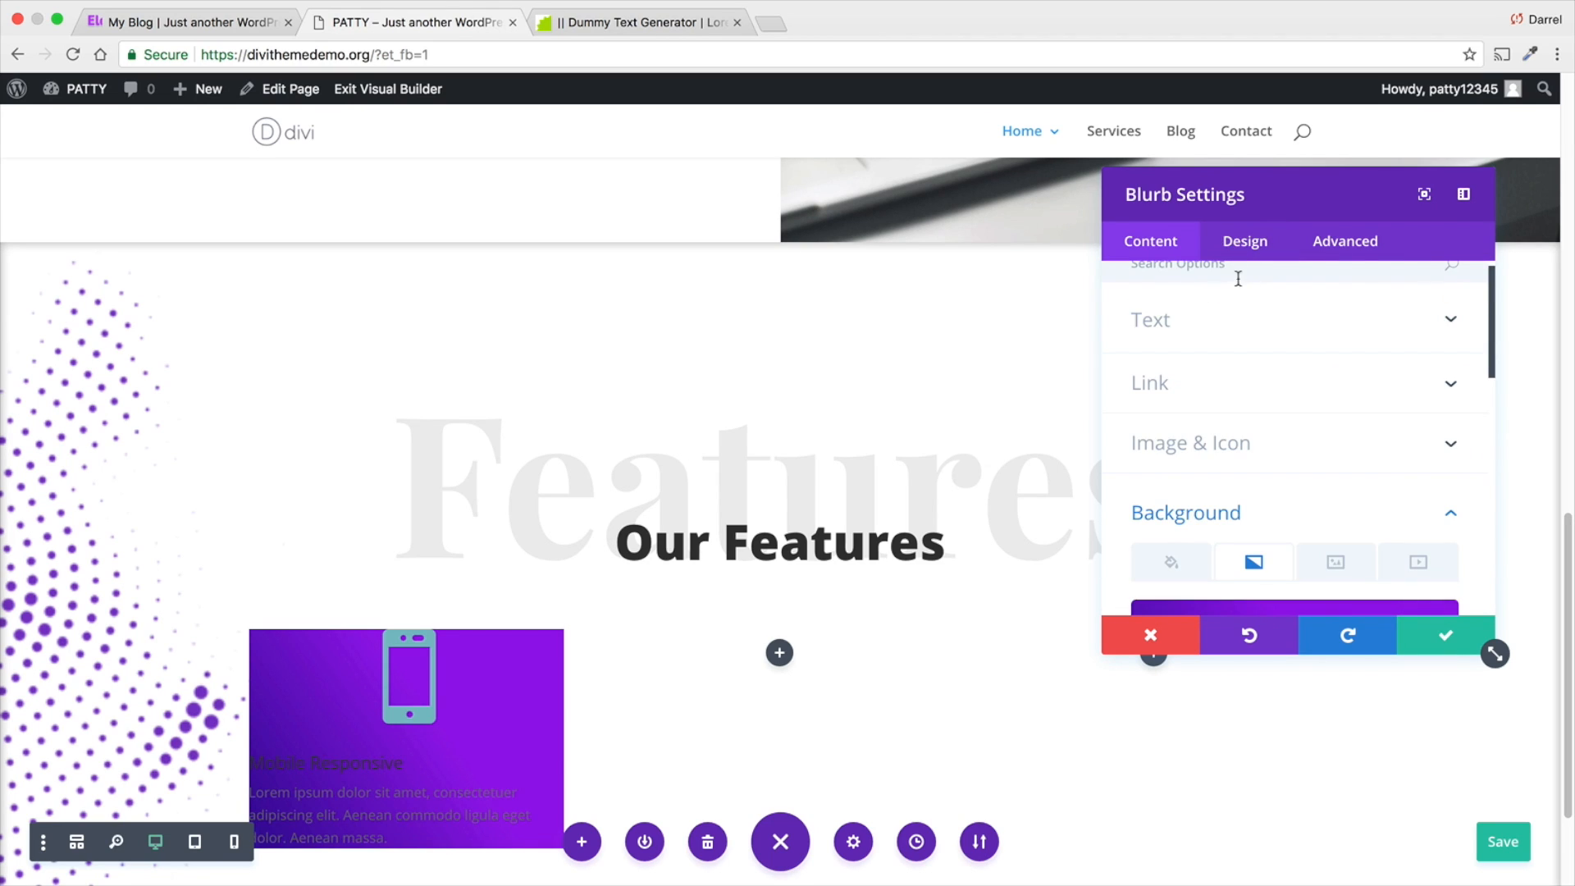
click(1232, 255)
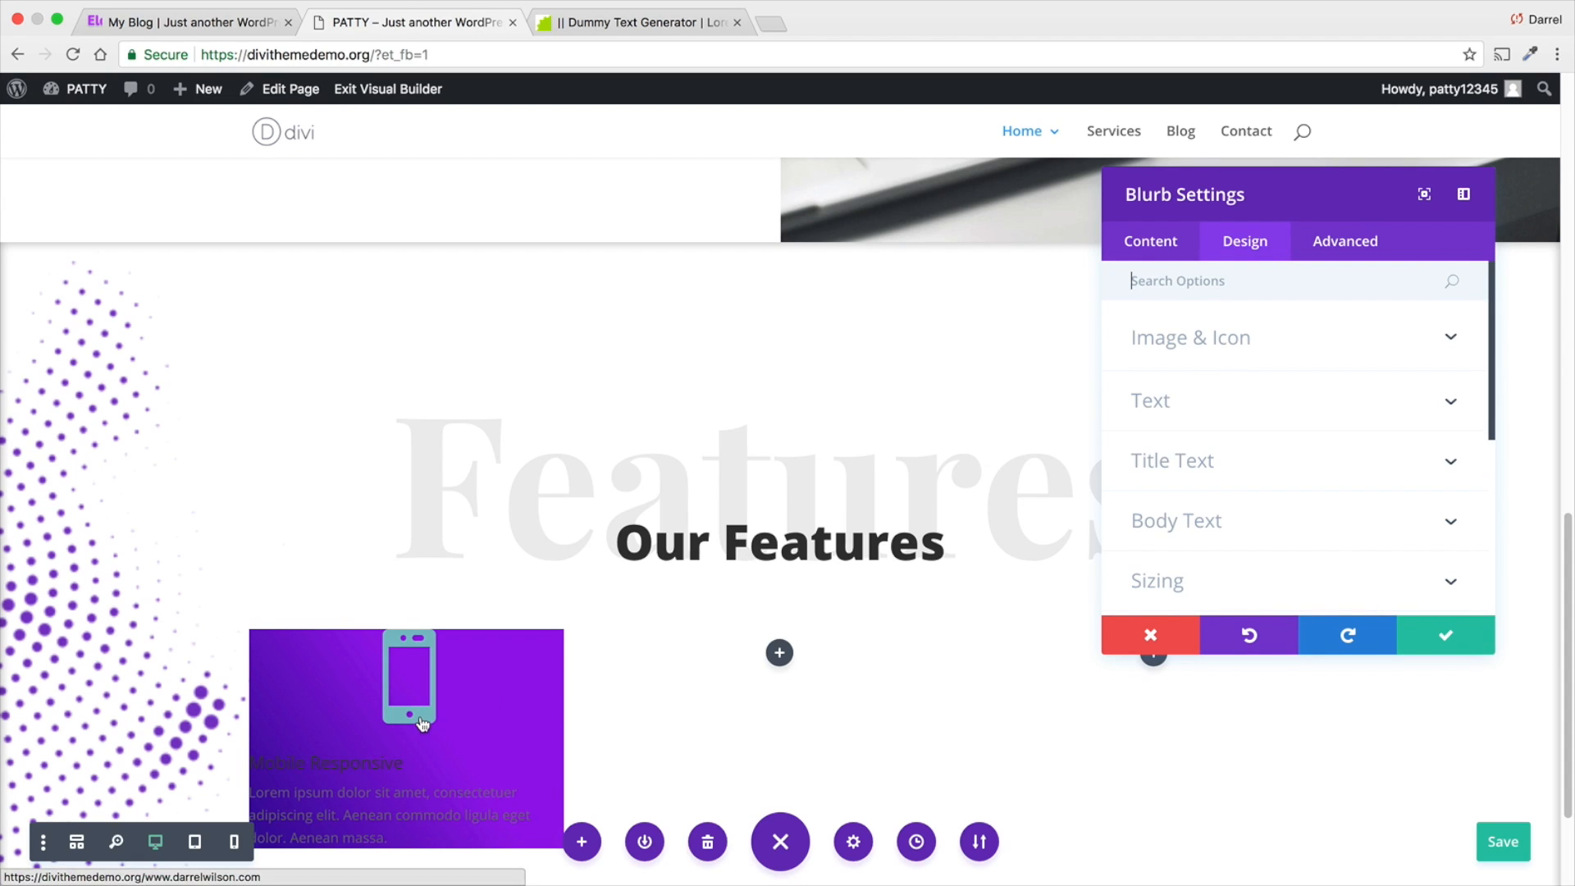
scroll(439, 681, down, 2)
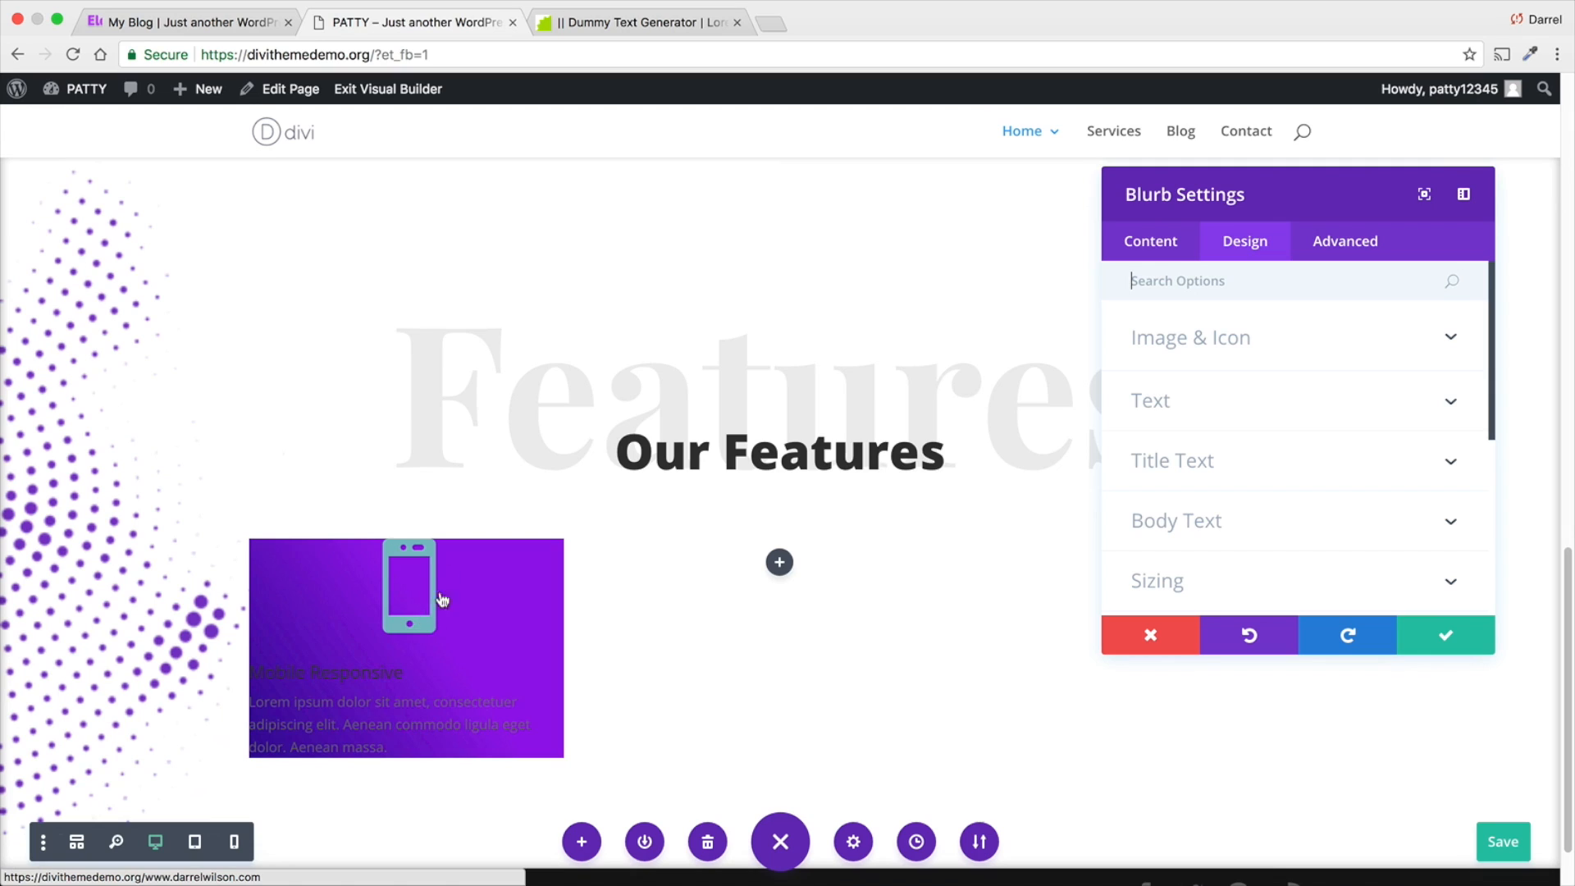
click(1240, 339)
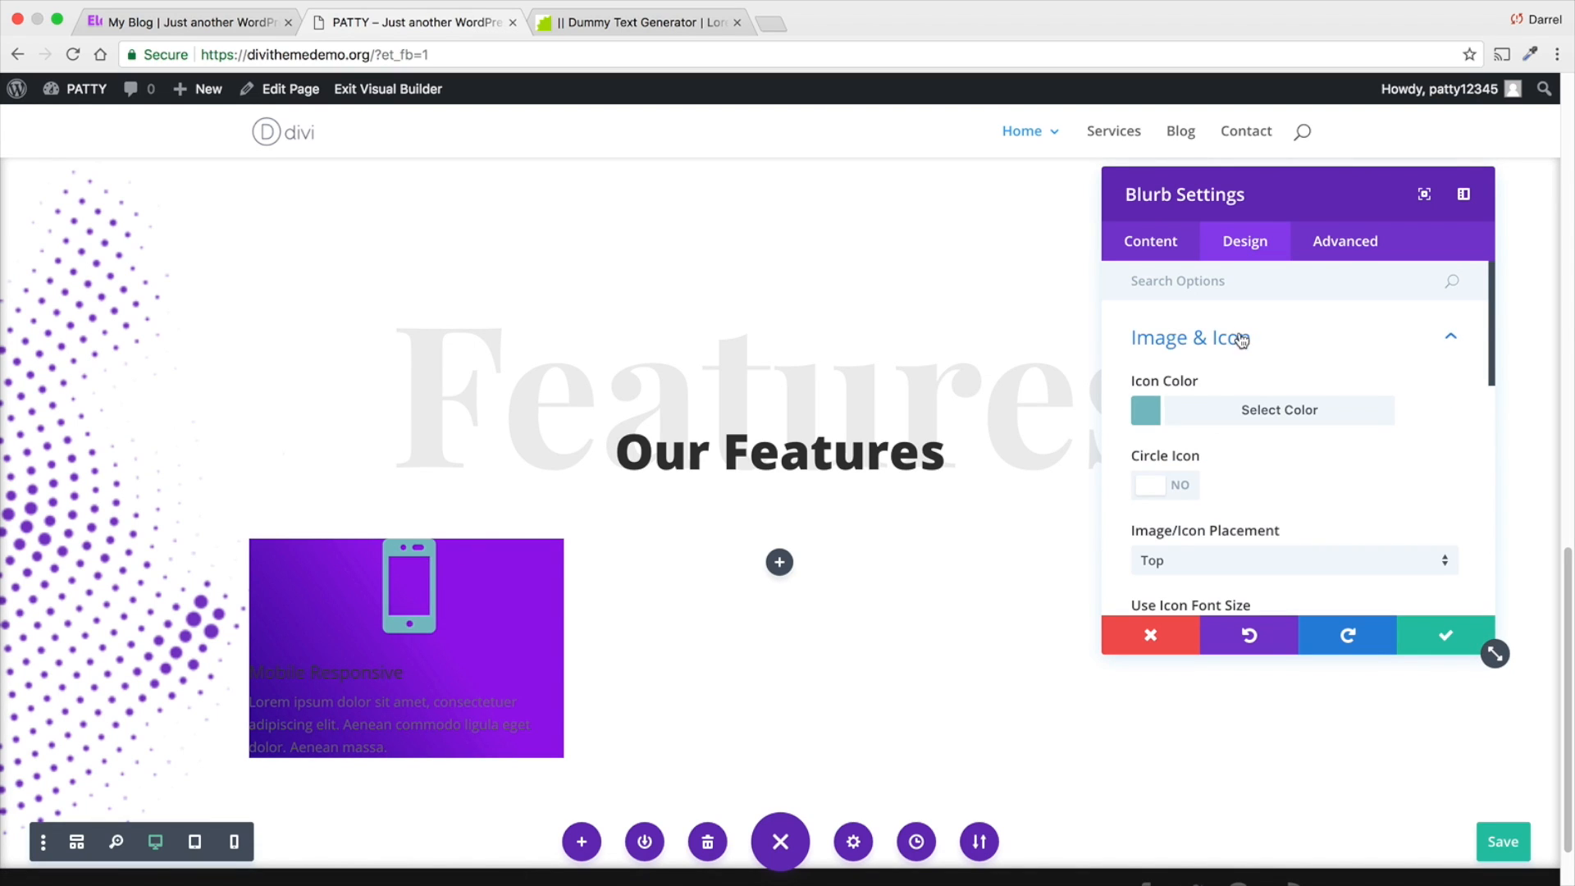
click(1152, 416)
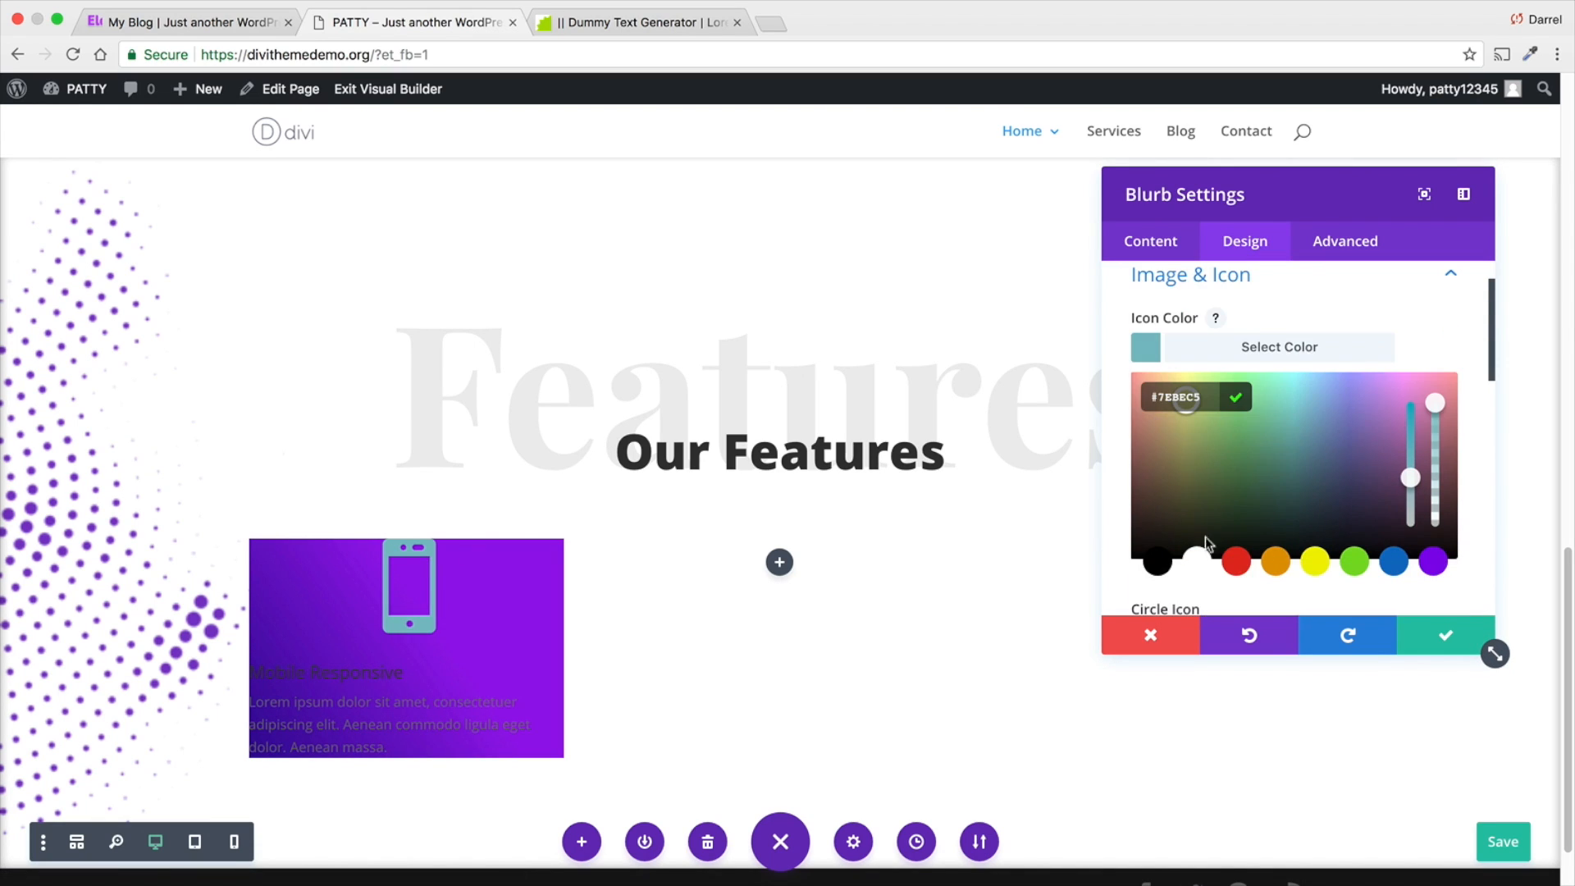
click(1197, 563)
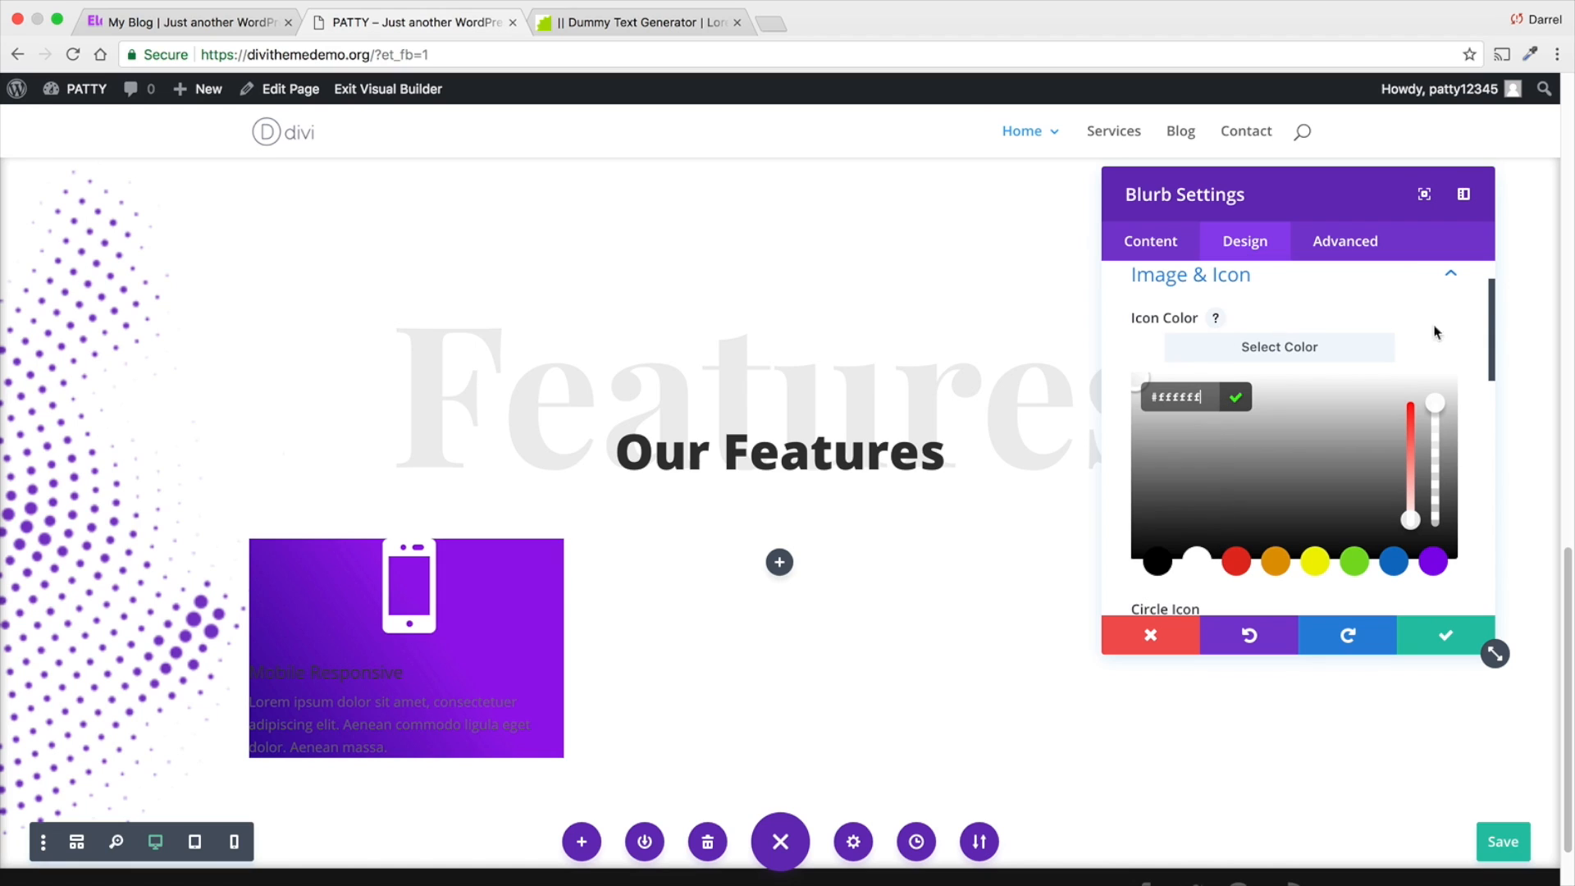
click(1452, 276)
click(1454, 279)
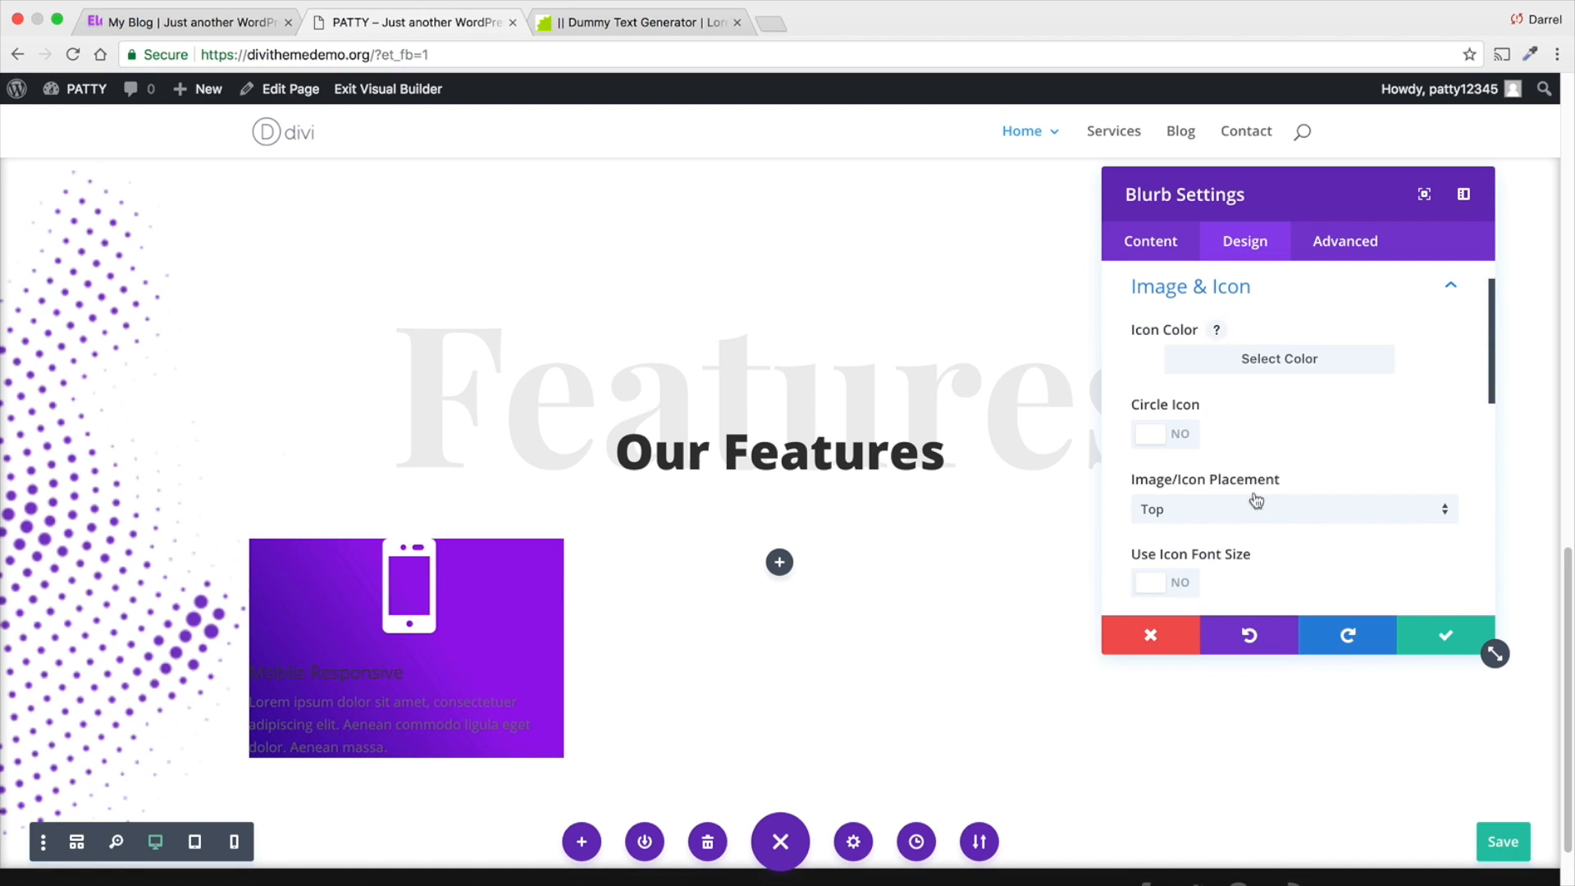
- Try left icon placement and a circle icon on the blurb, and restore Top placement without the circle
click(1228, 510)
click(1219, 559)
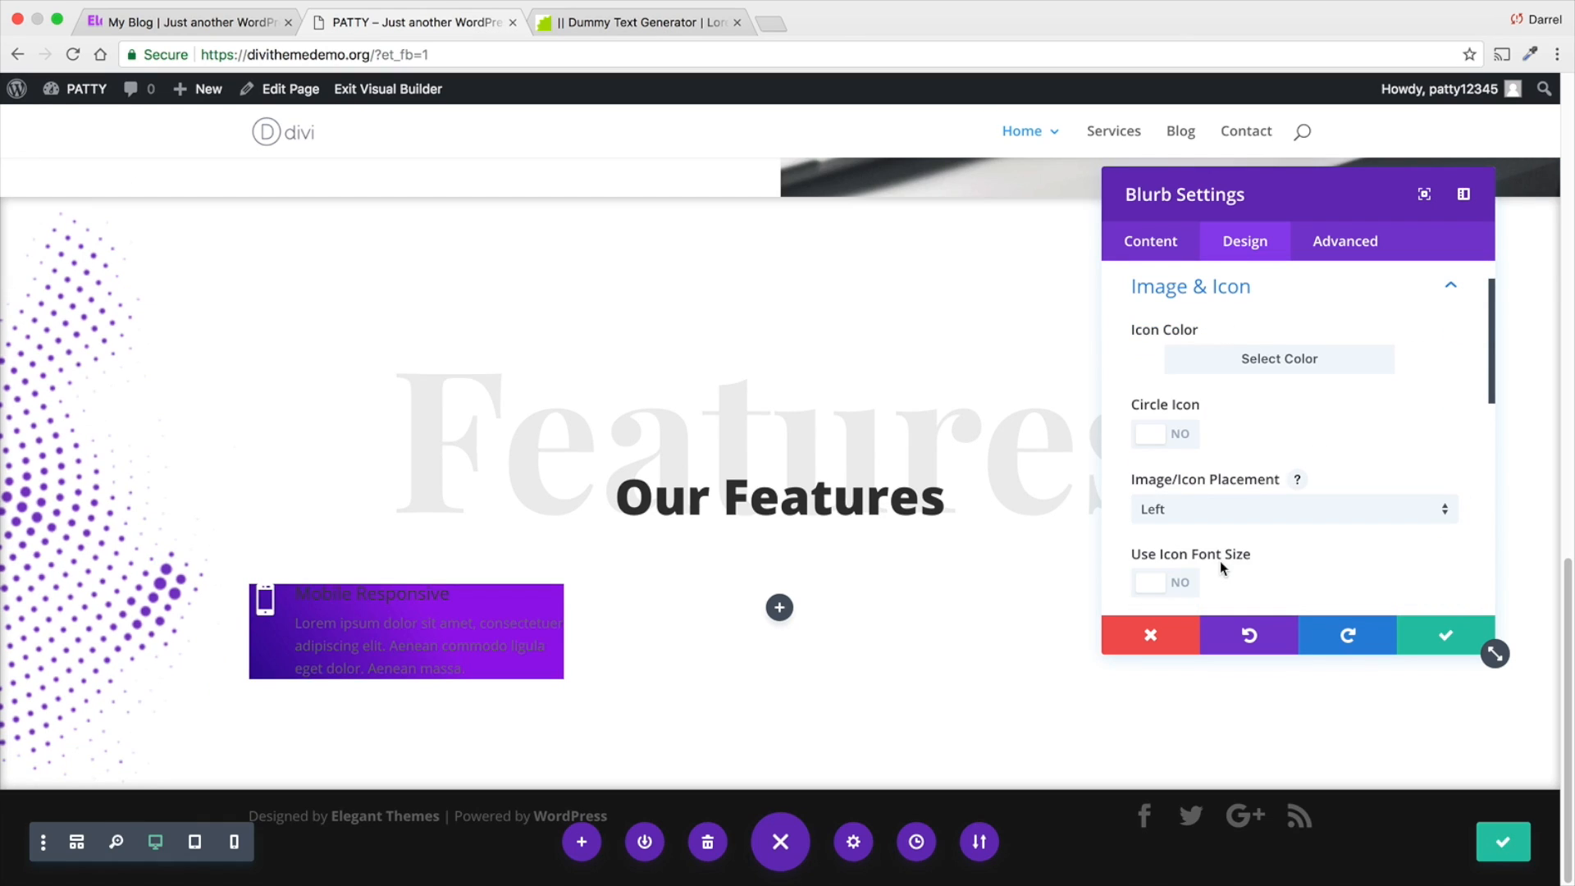
click(1163, 434)
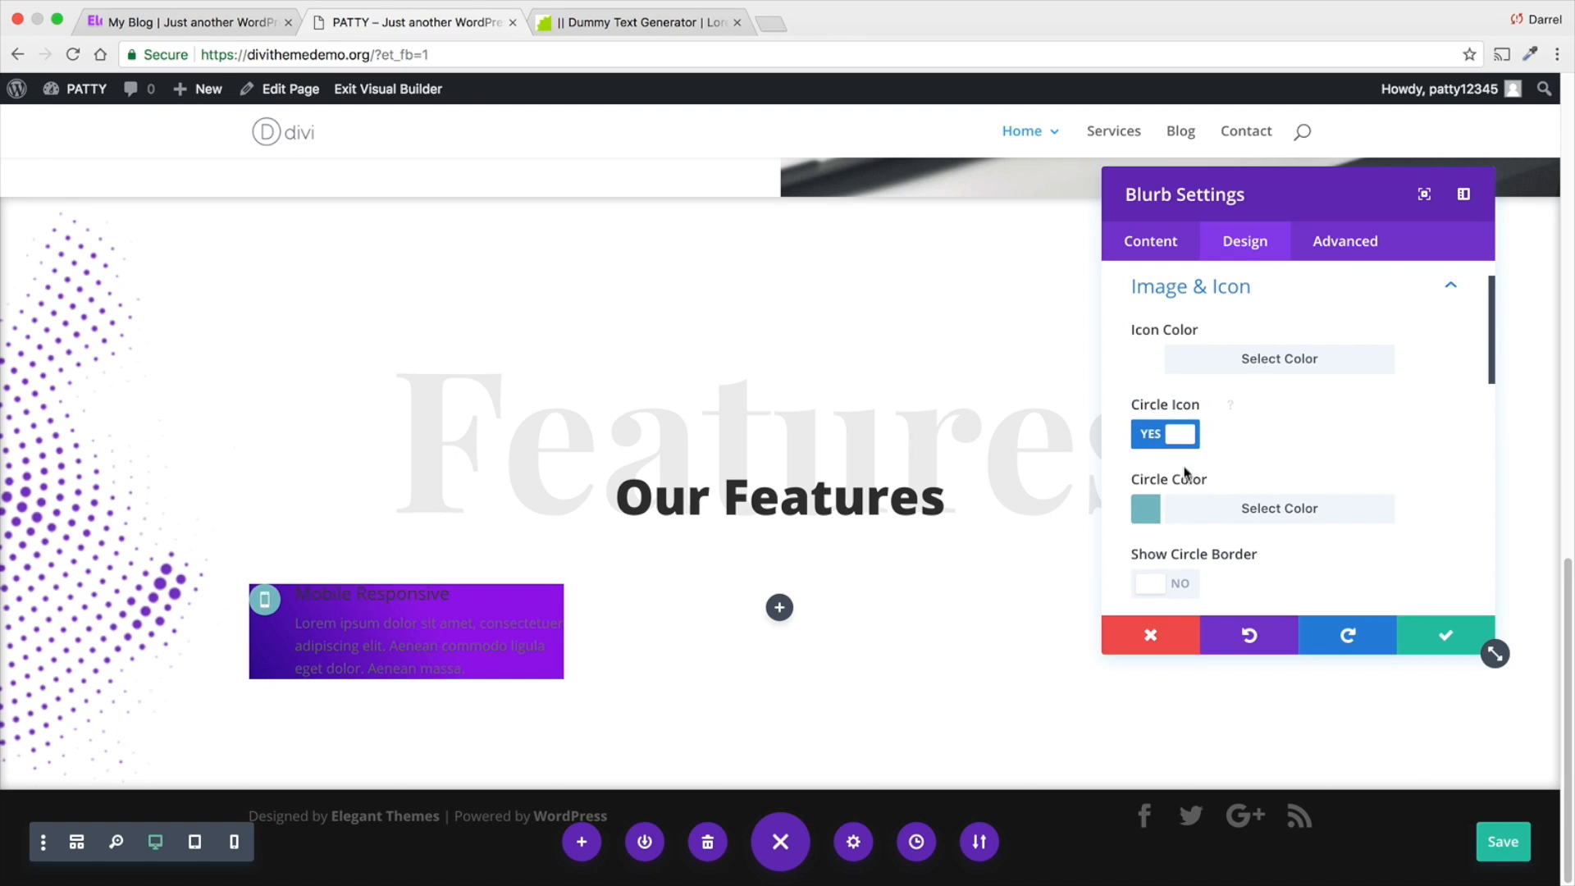
click(1179, 441)
click(1258, 514)
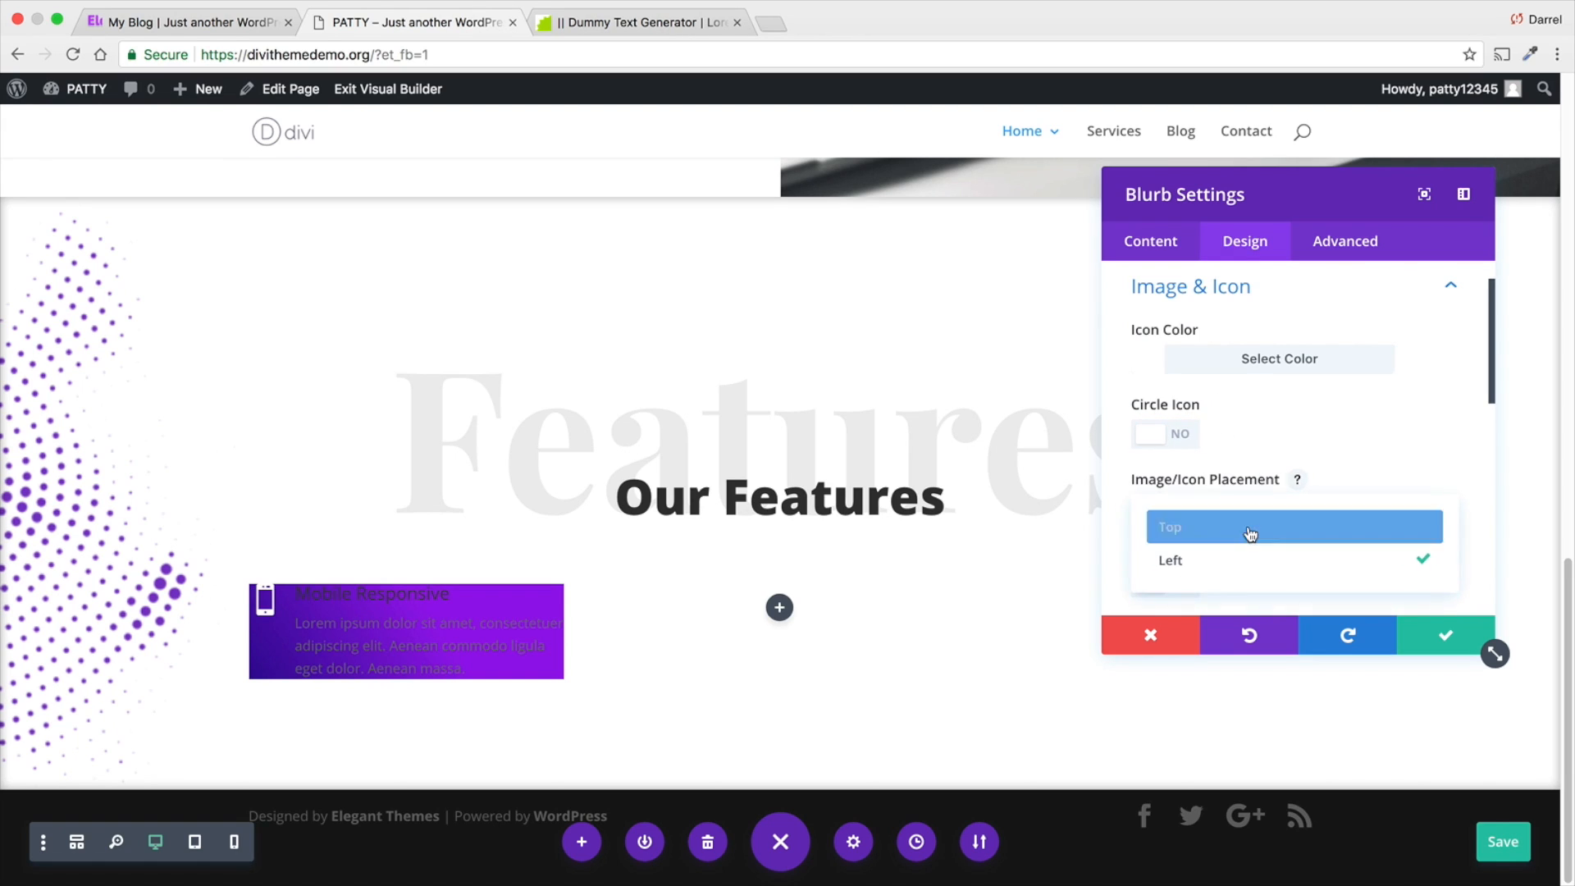
click(1249, 526)
- Centre the blurb's text and set its text colour to Light
scroll(1260, 560, down, 3)
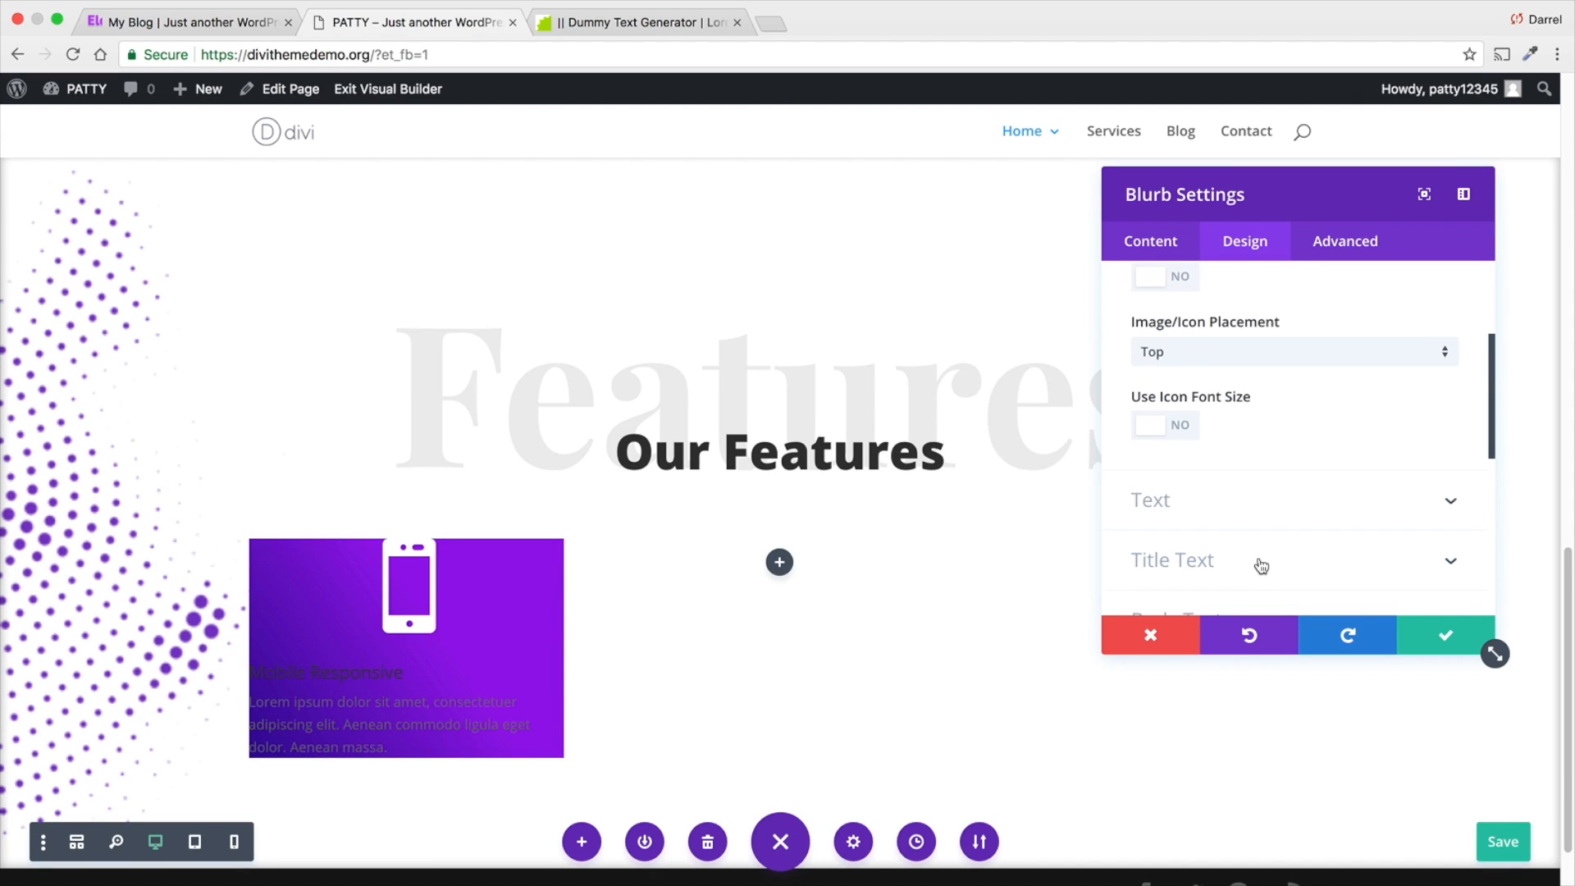
click(1239, 504)
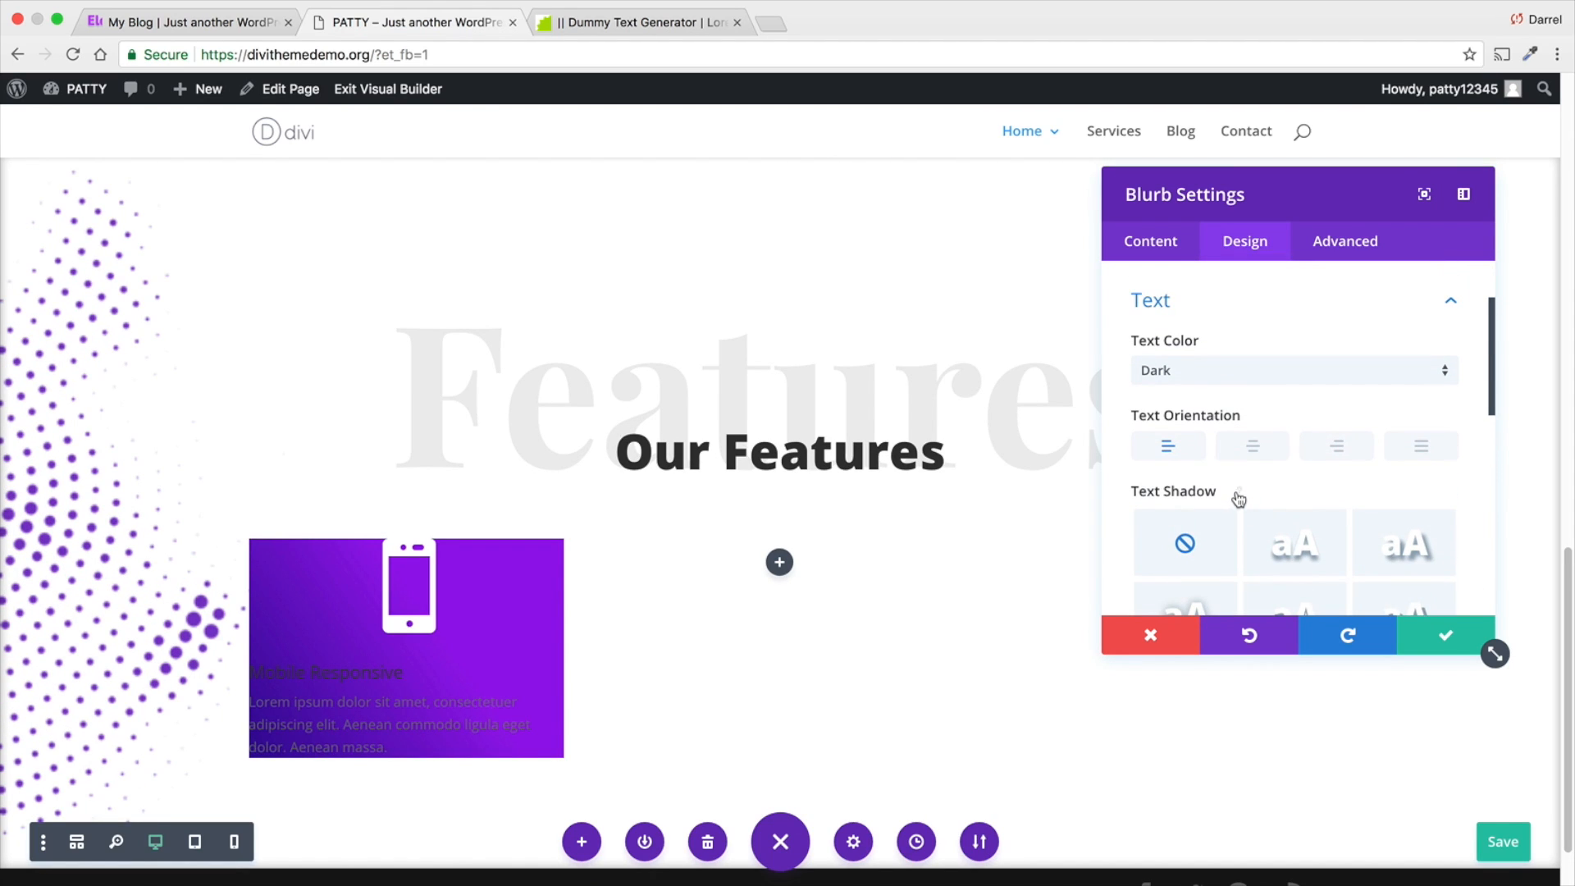
click(1250, 447)
click(1253, 378)
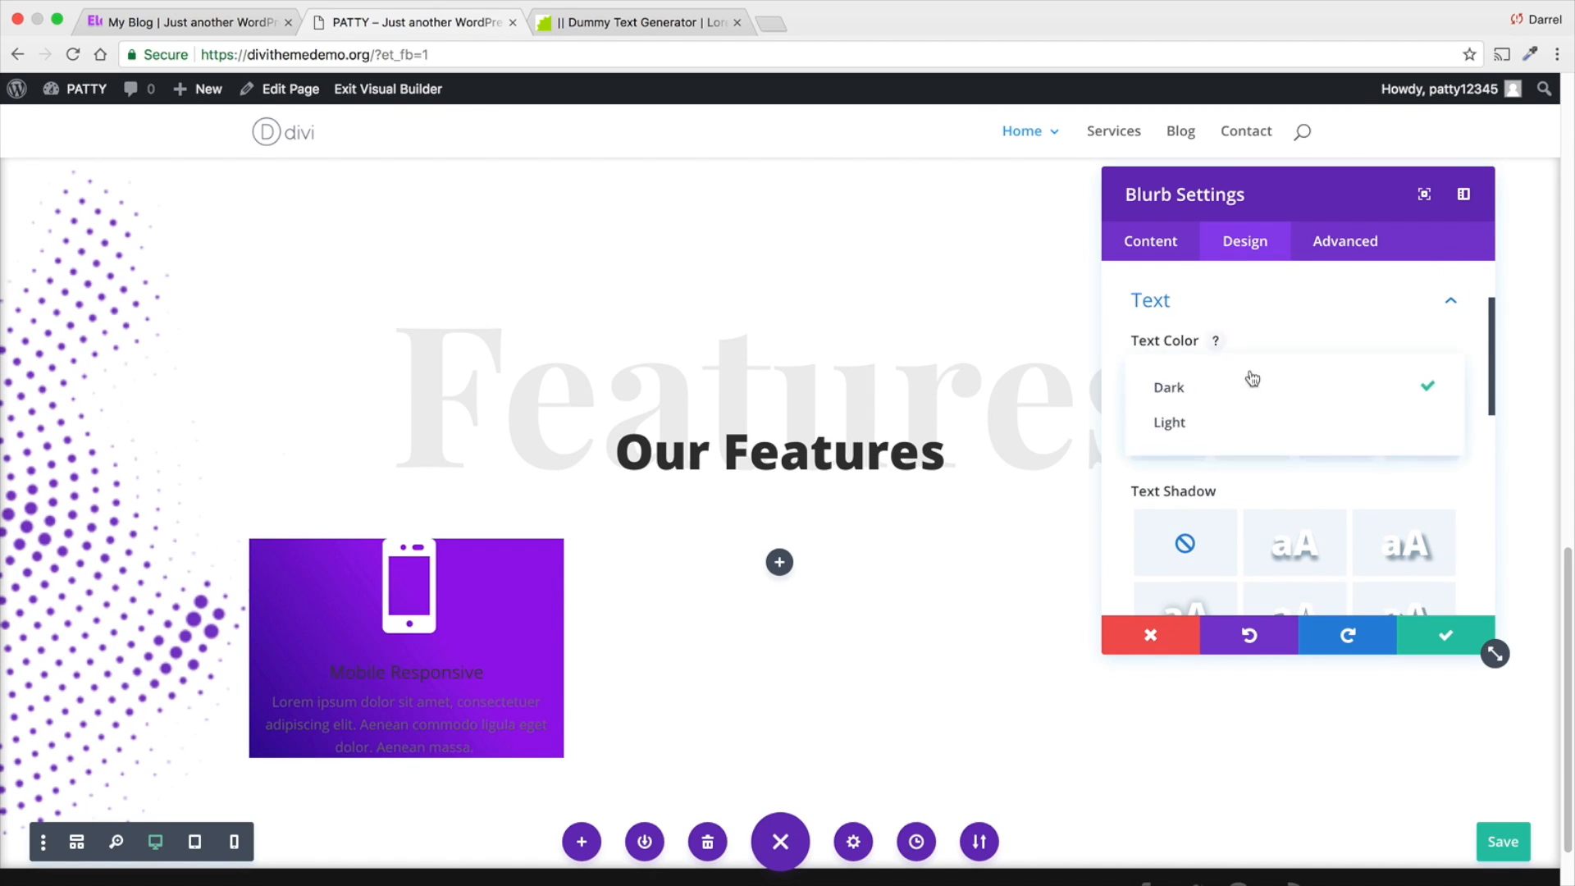
click(1239, 420)
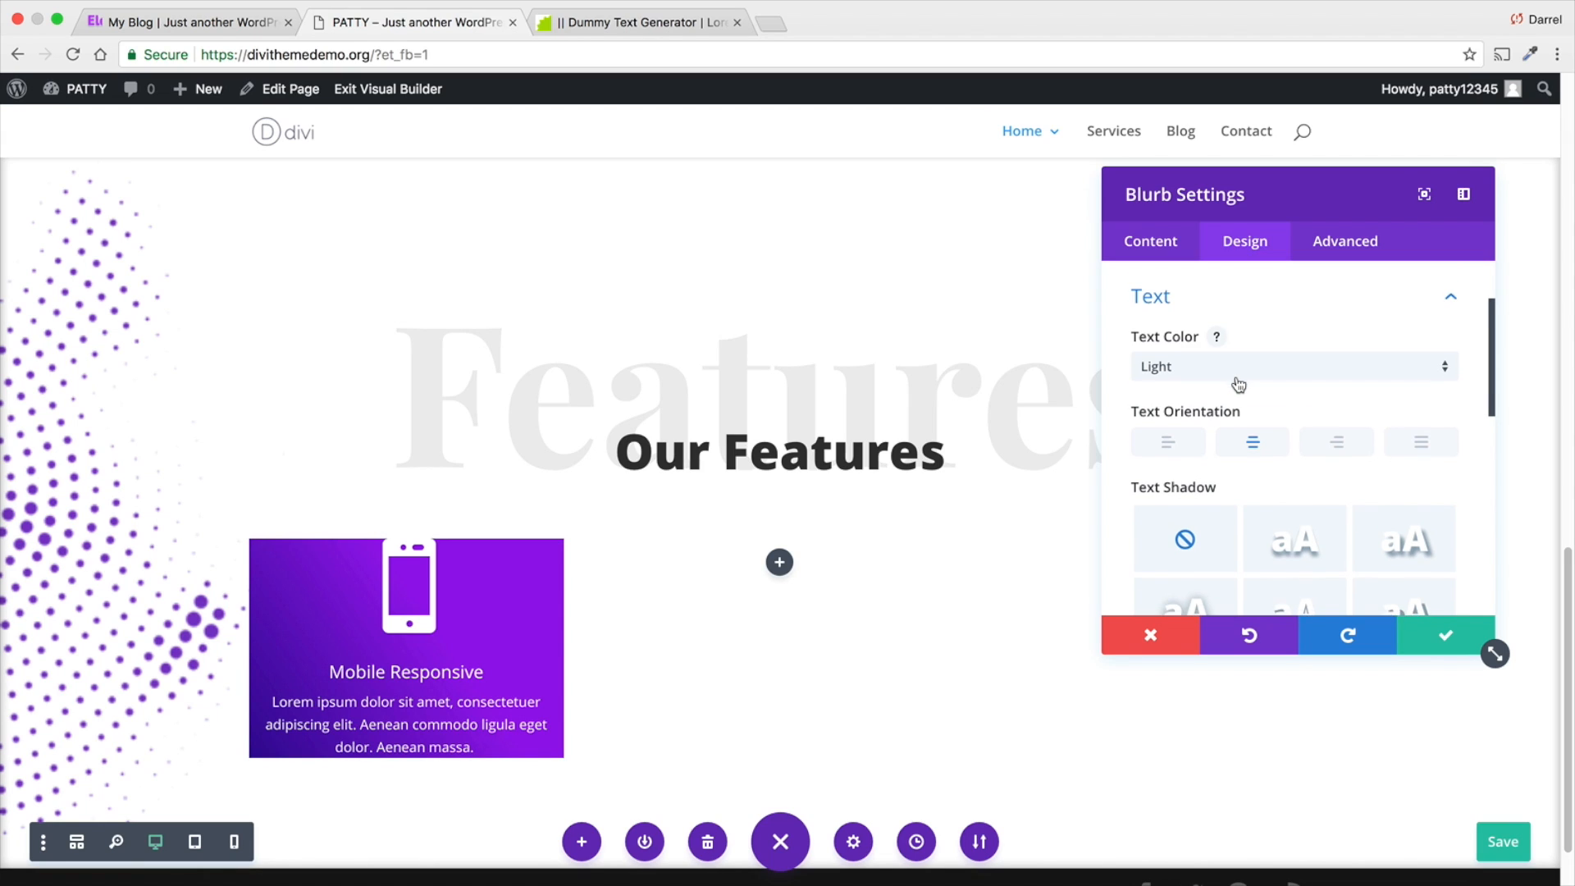
- Apply the text shadow preset with 0em horizontal length, 0.1em vertical length and 0.1em blur to the blurb's text
scroll(1239, 381, down, 3)
click(1288, 457)
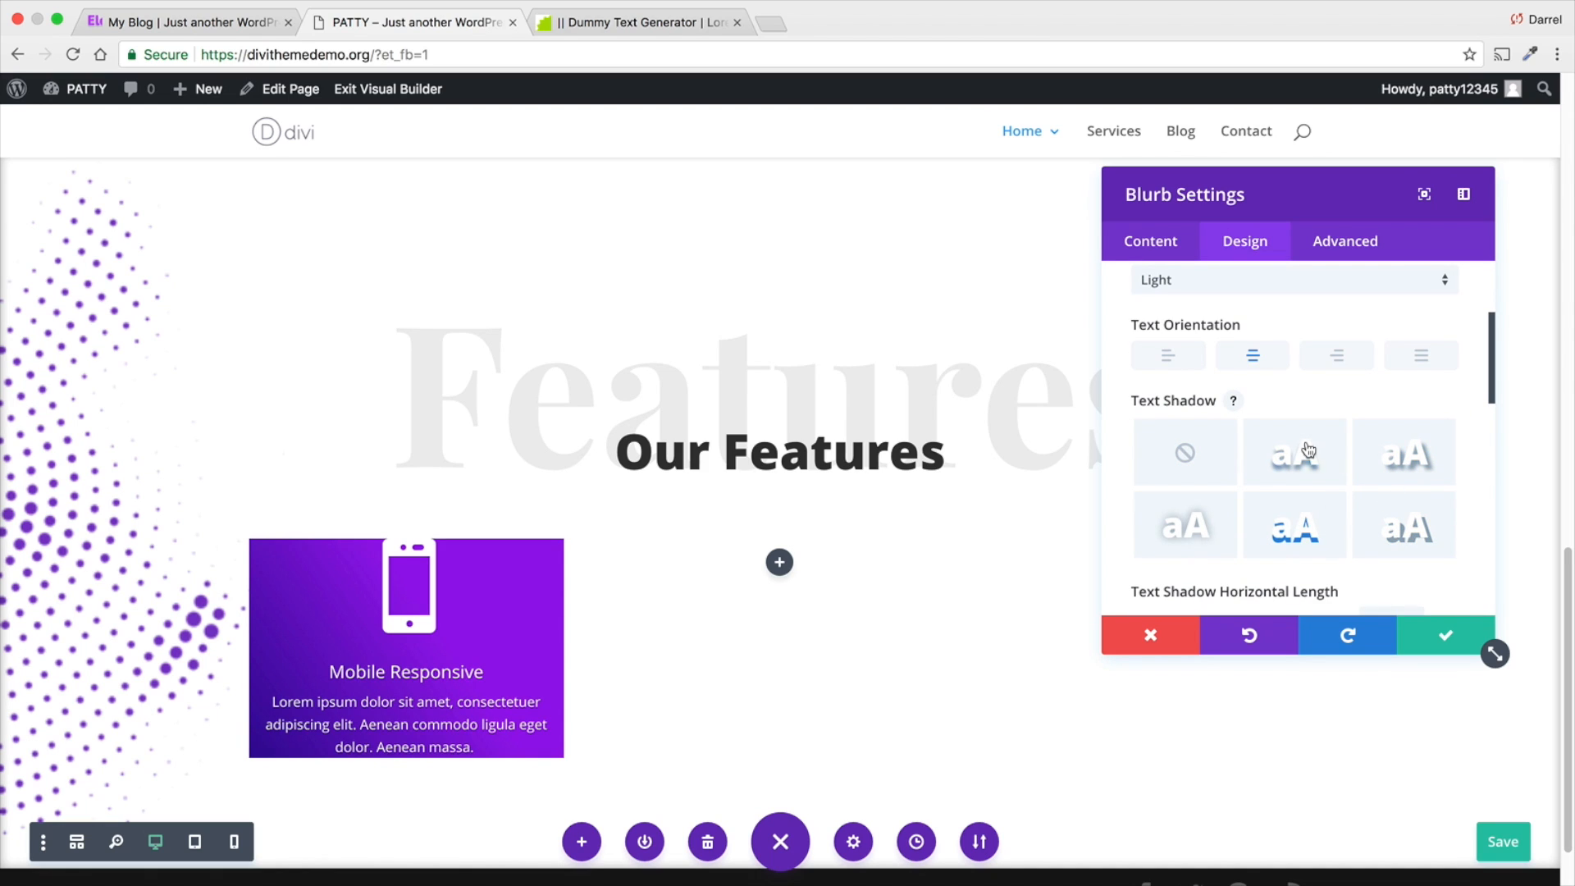
scroll(1305, 447, down, 4)
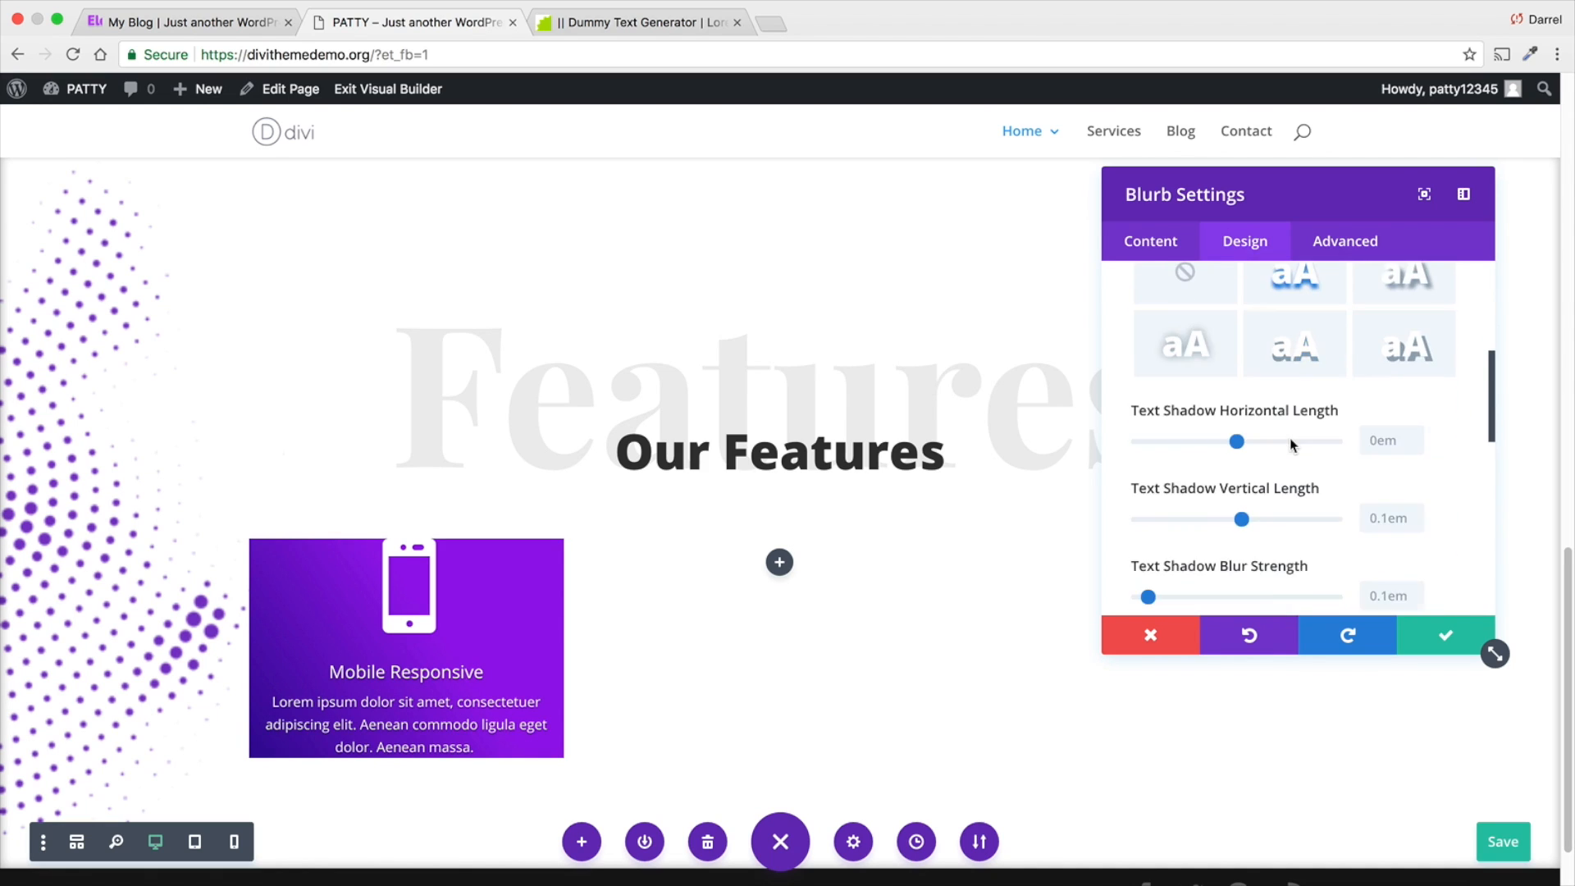
scroll(1290, 445, down, 5)
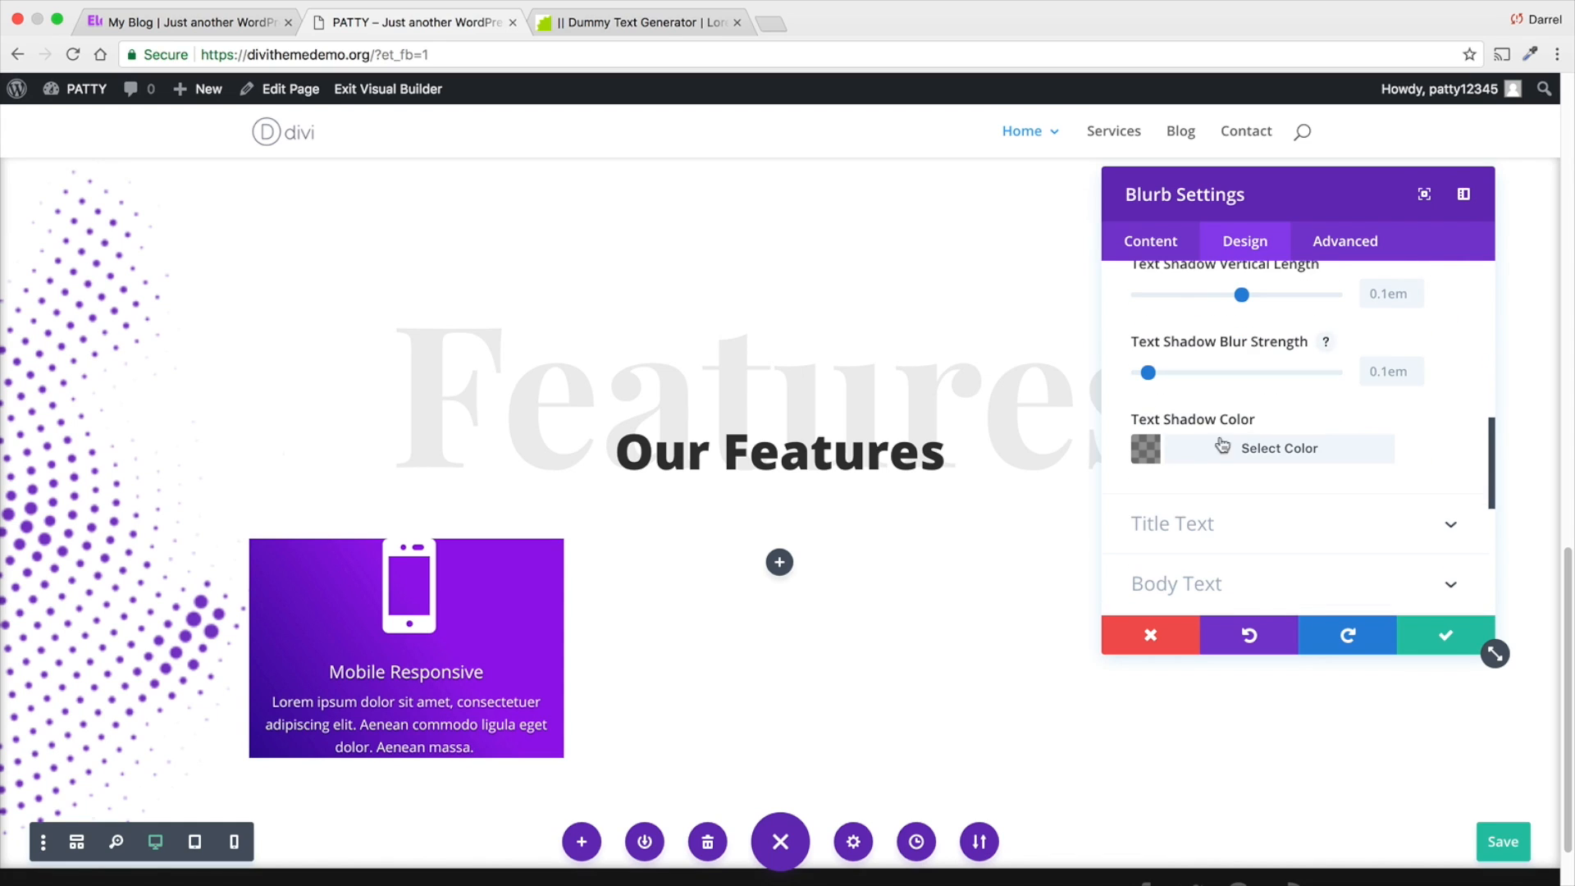
- Open the blurb's border settings and set all four rounded corners to 10px
scroll(1206, 445, down, 1)
scroll(1189, 445, down, 1)
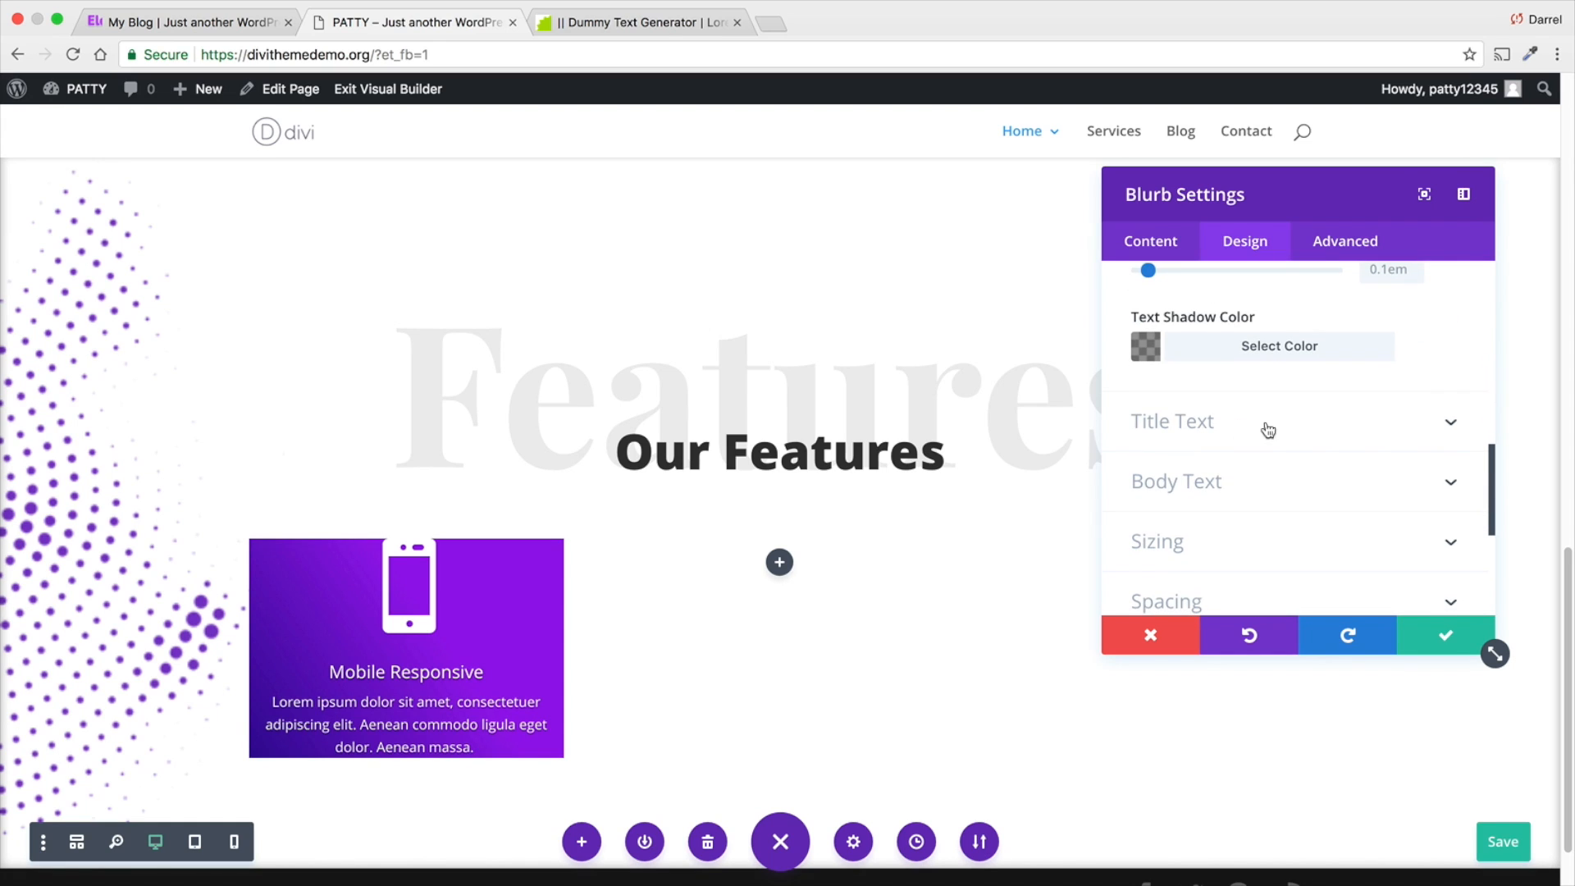
scroll(1223, 516, down, 3)
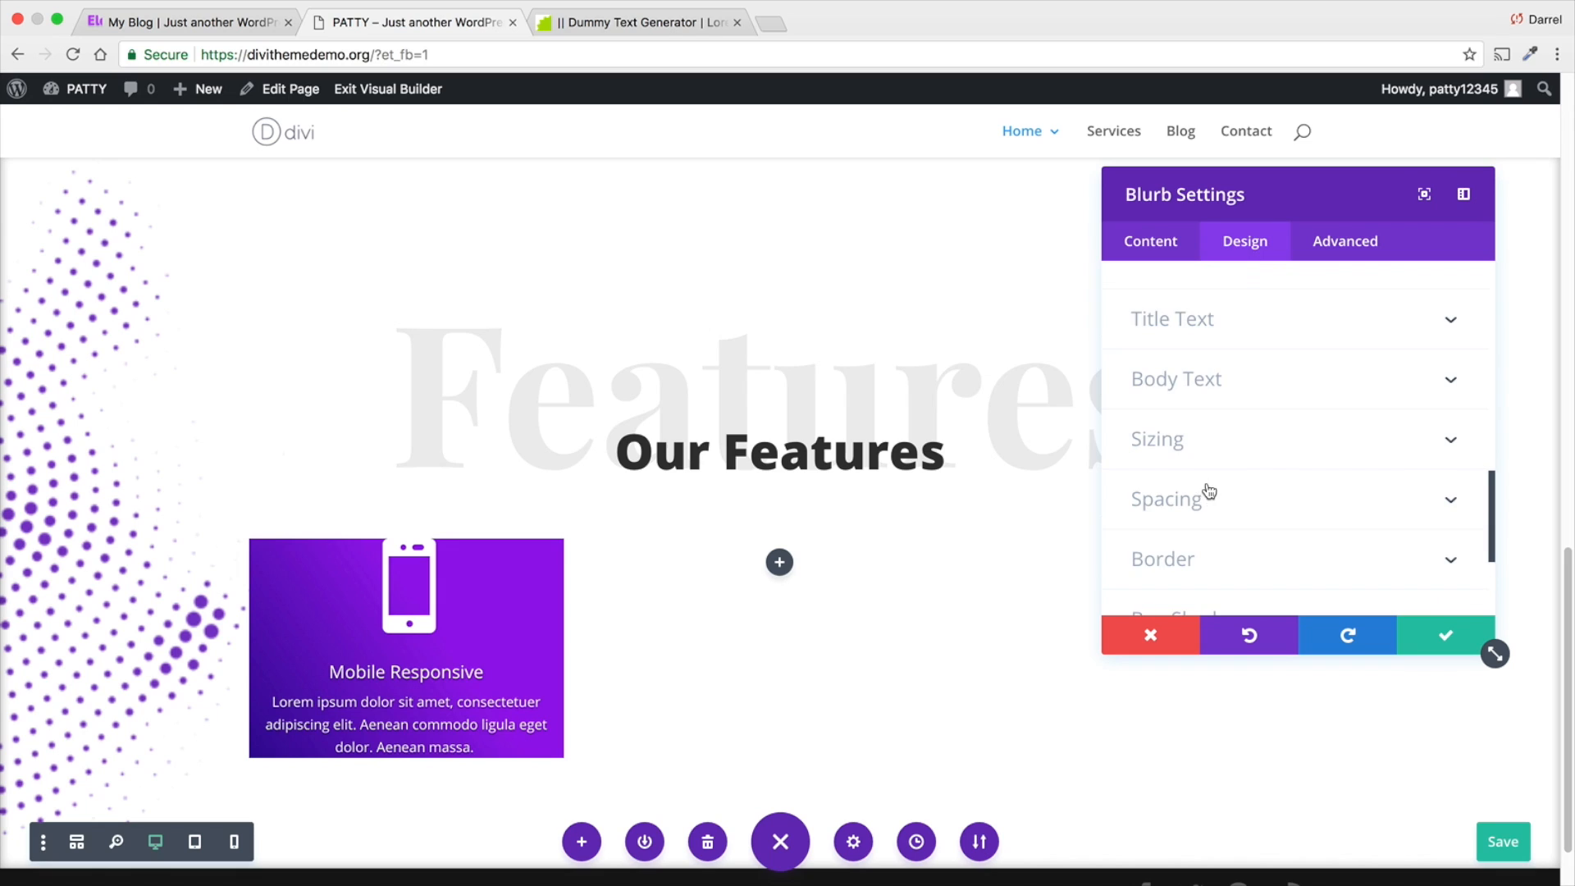
click(1224, 505)
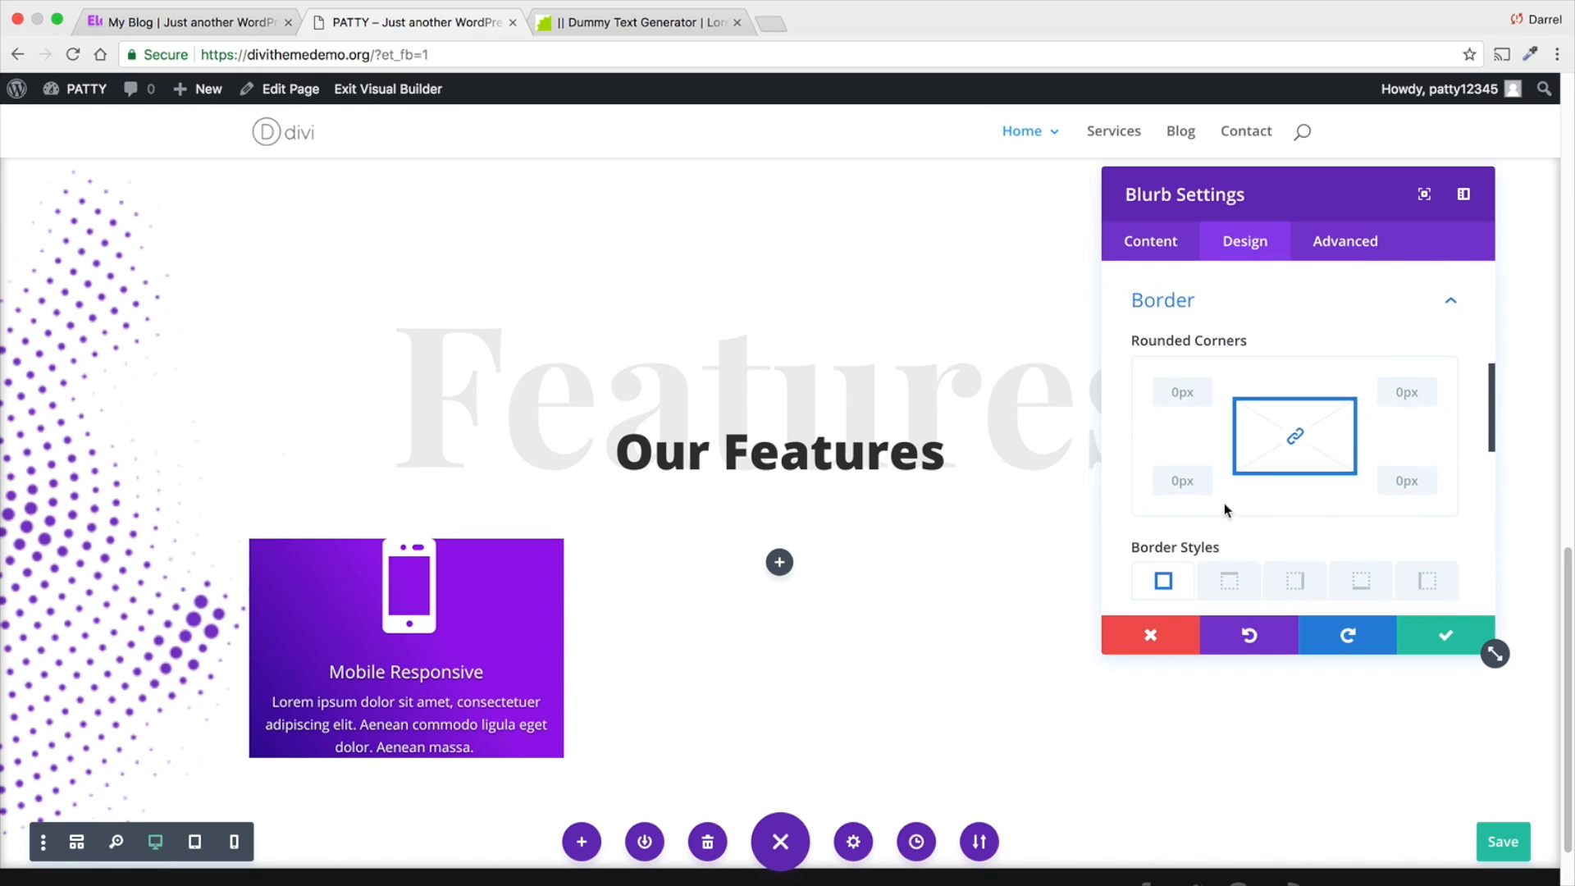
click(1188, 394)
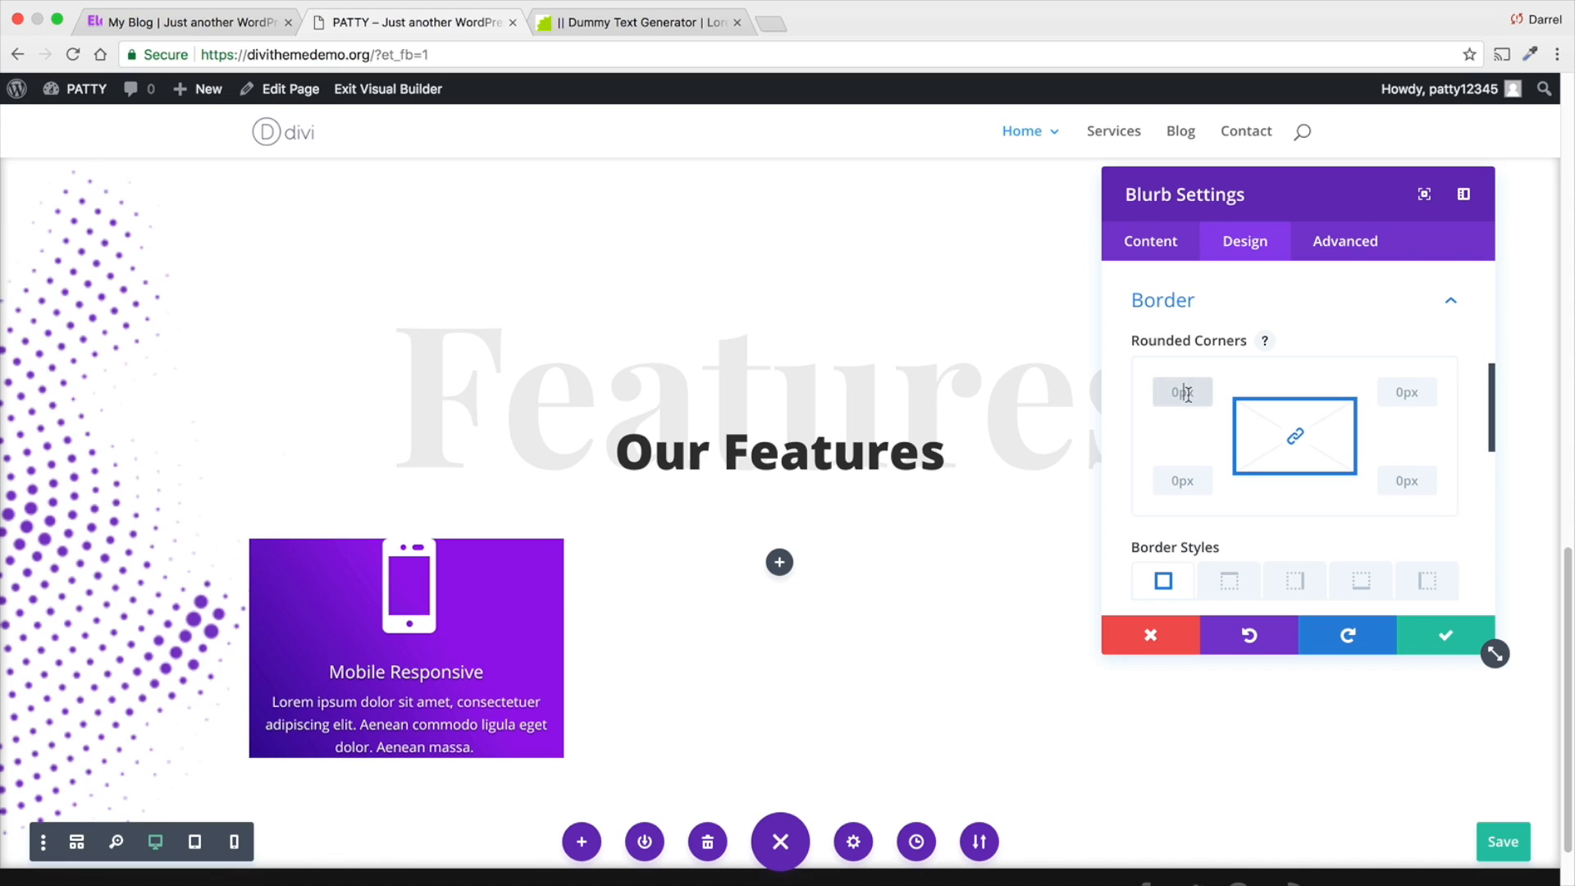
text(10px)
key(Tab)
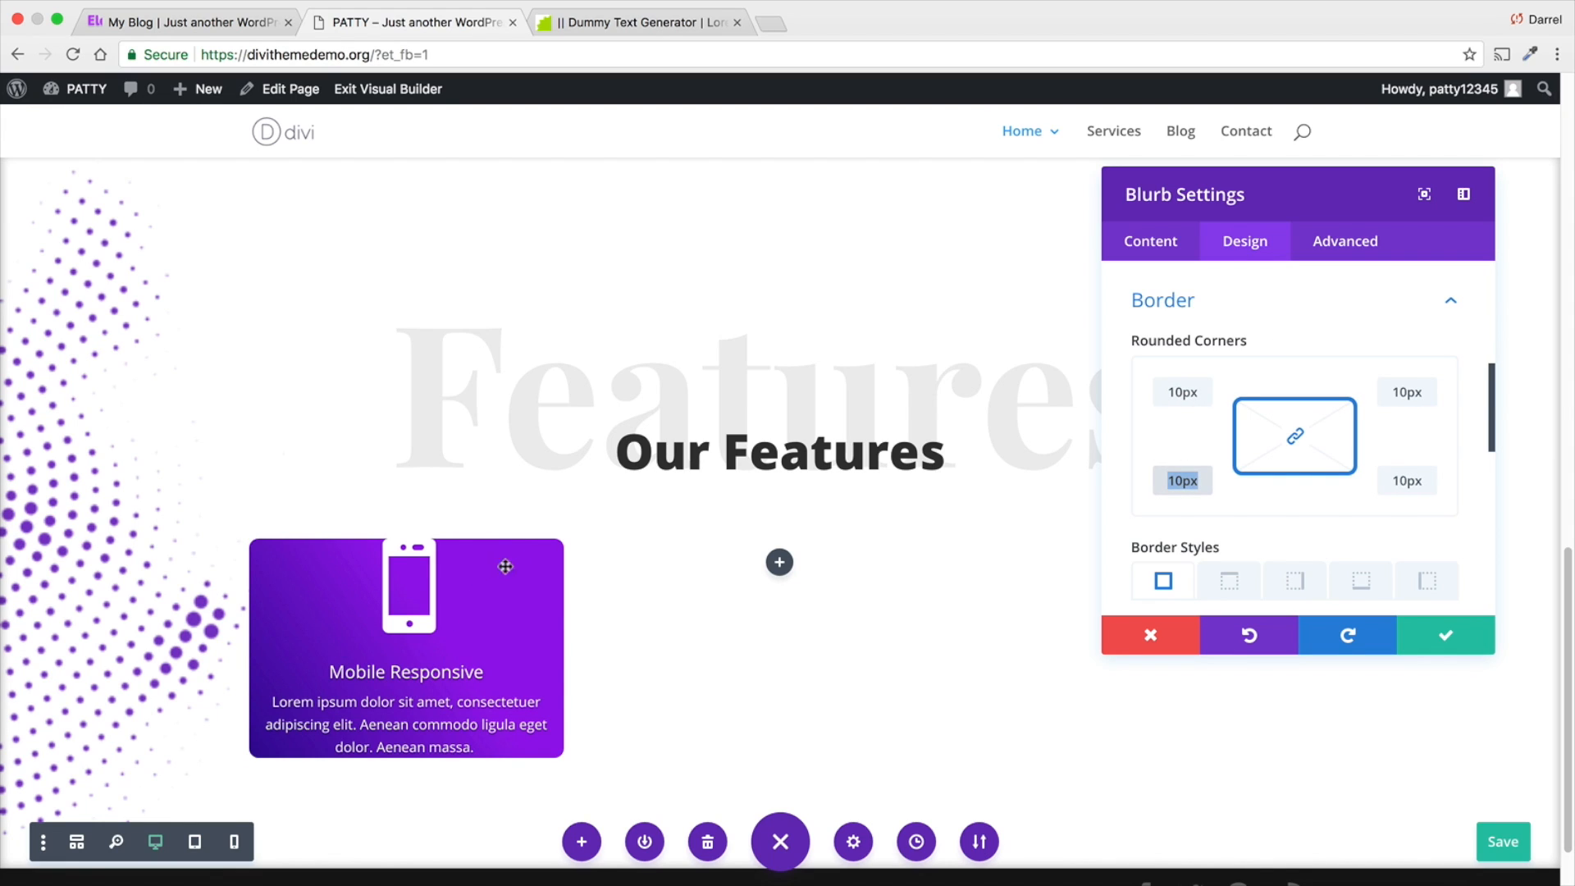
- Try 50px rounded corners on the blurb and return all four corners to 10px
click(1182, 391)
double_click(1181, 389)
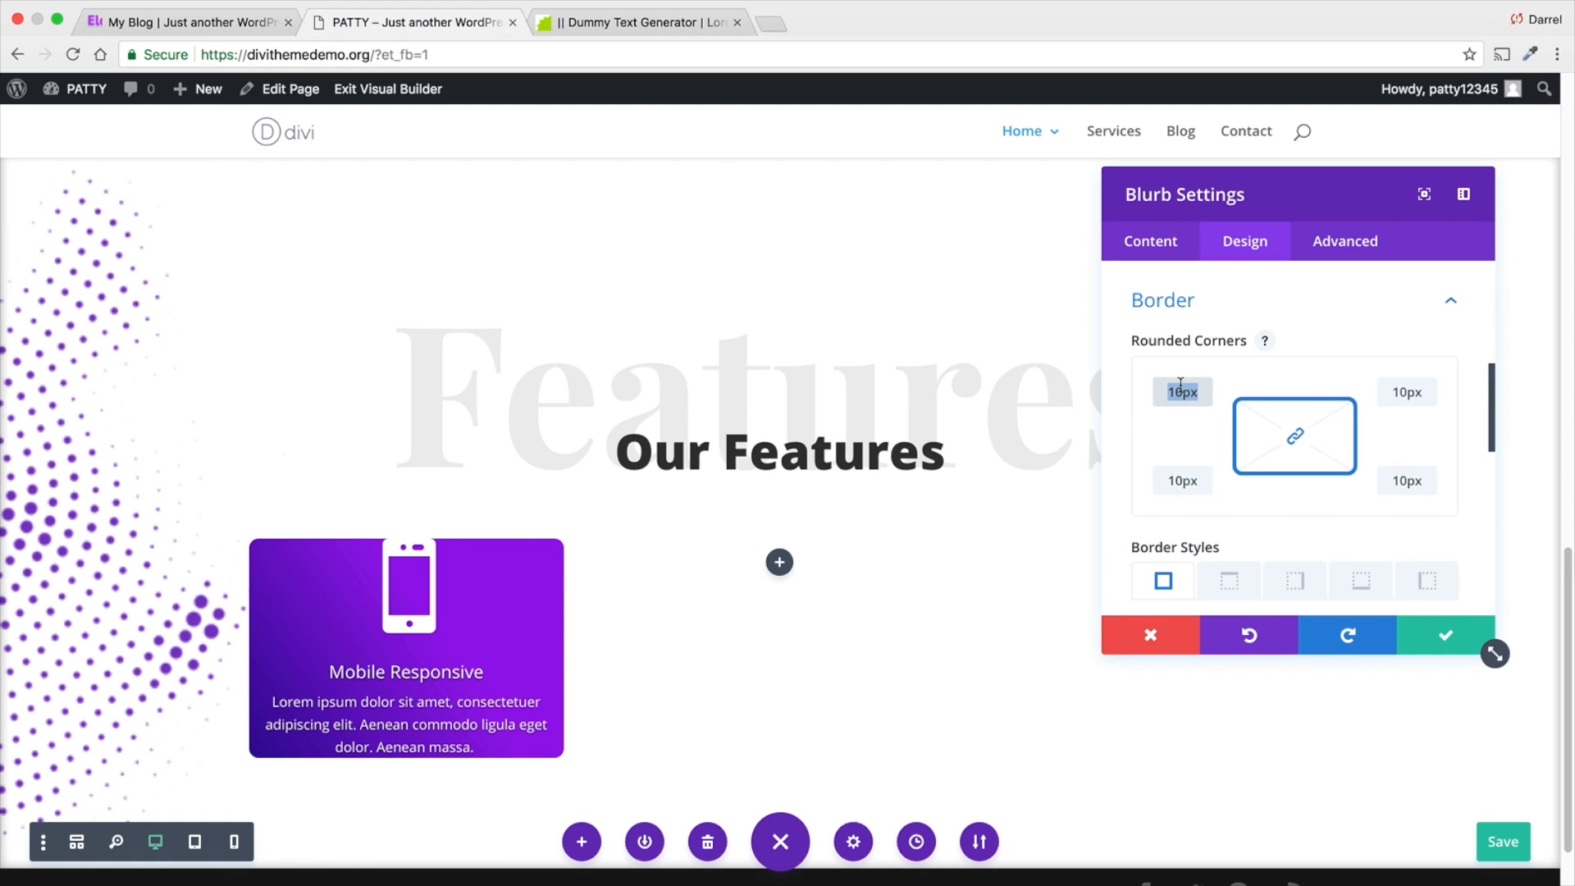
click(1182, 389)
double_click(1181, 388)
text(50px)
key(Tab)
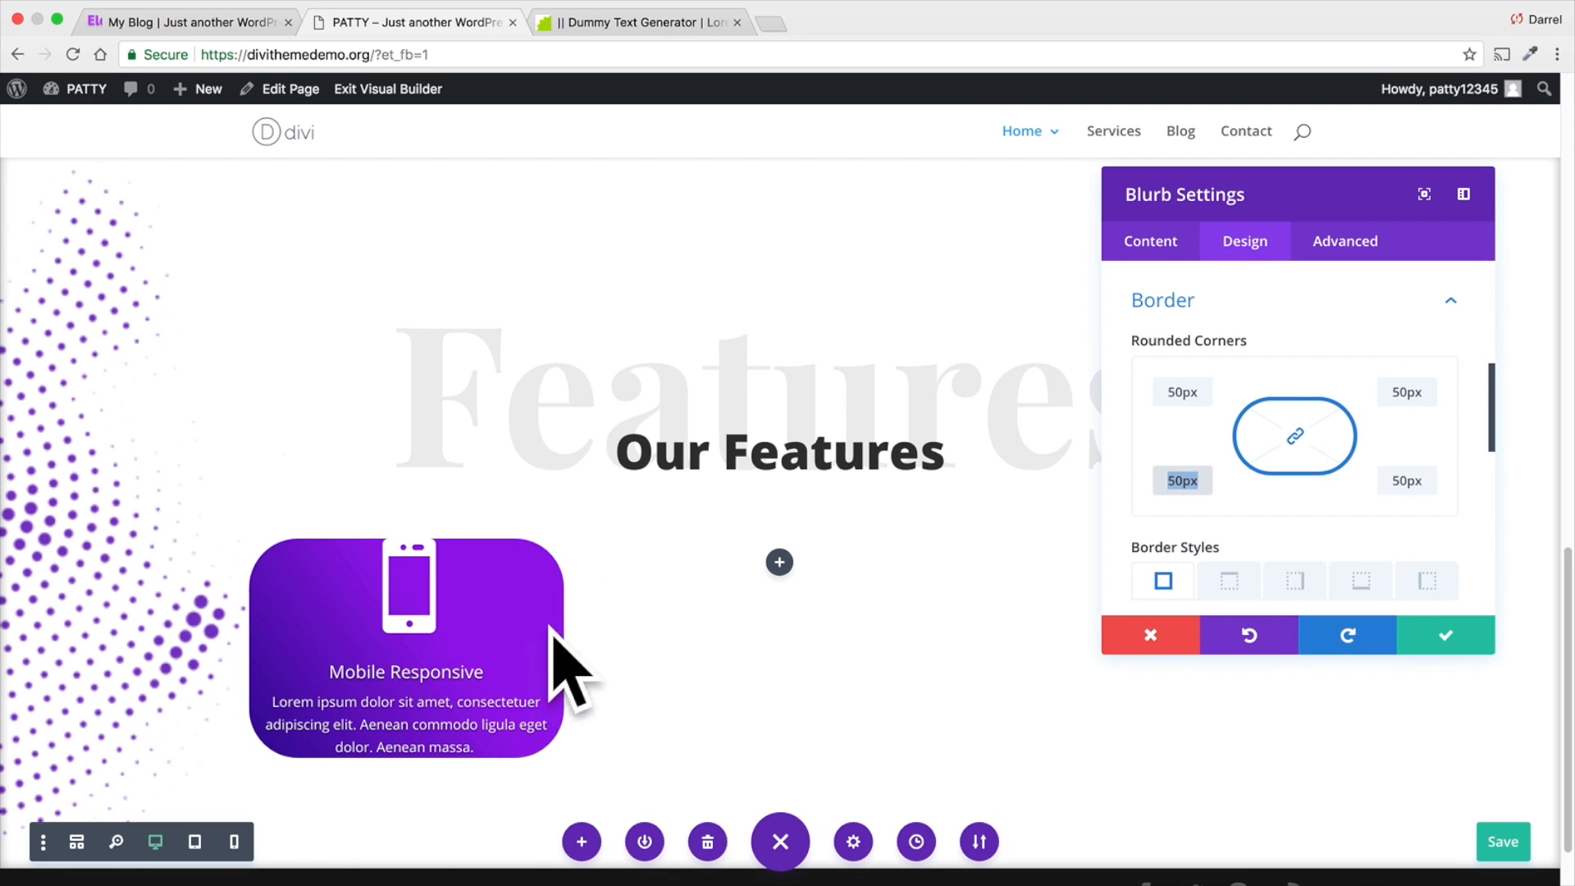
double_click(1186, 392)
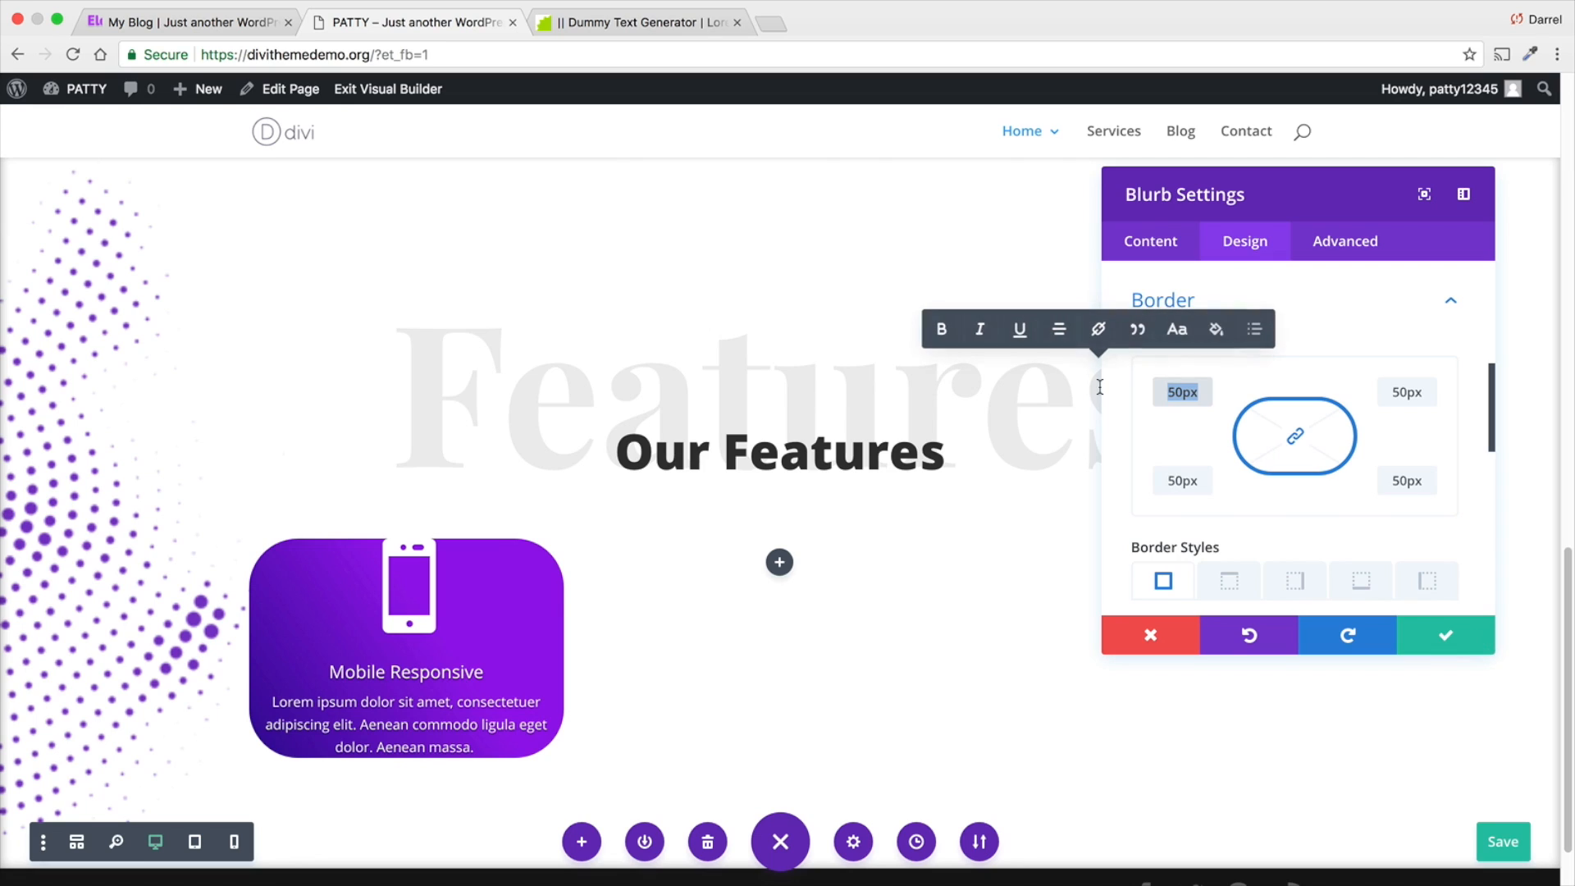
text(10px)
key(Tab)
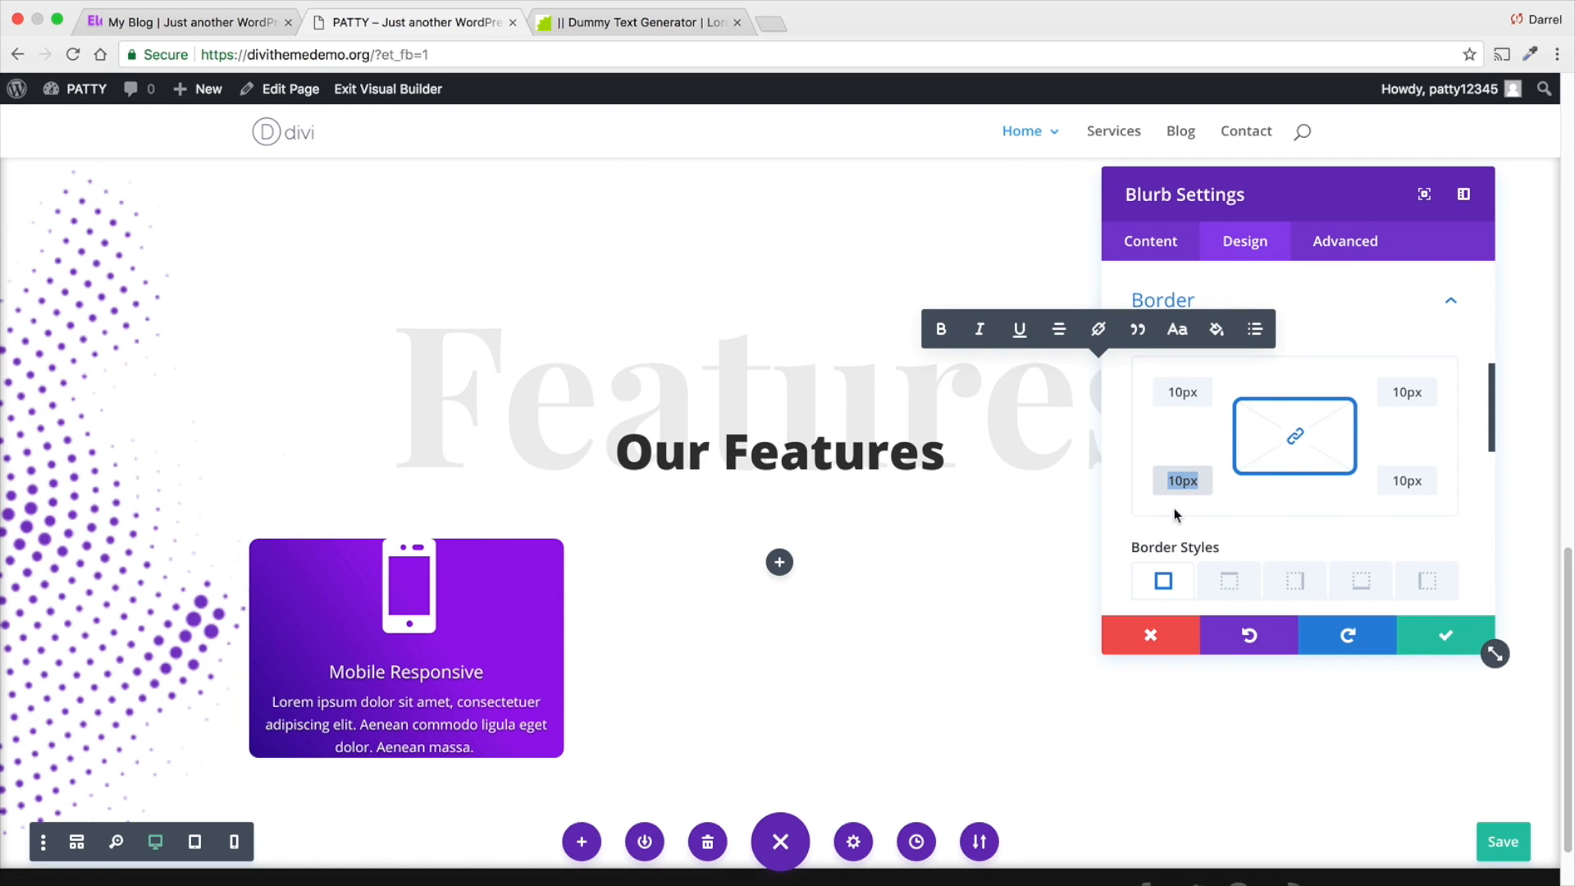
- Try adjusting the blurb's border width and leave it at 0px
scroll(1175, 505, down, 3)
scroll(1177, 509, down, 8)
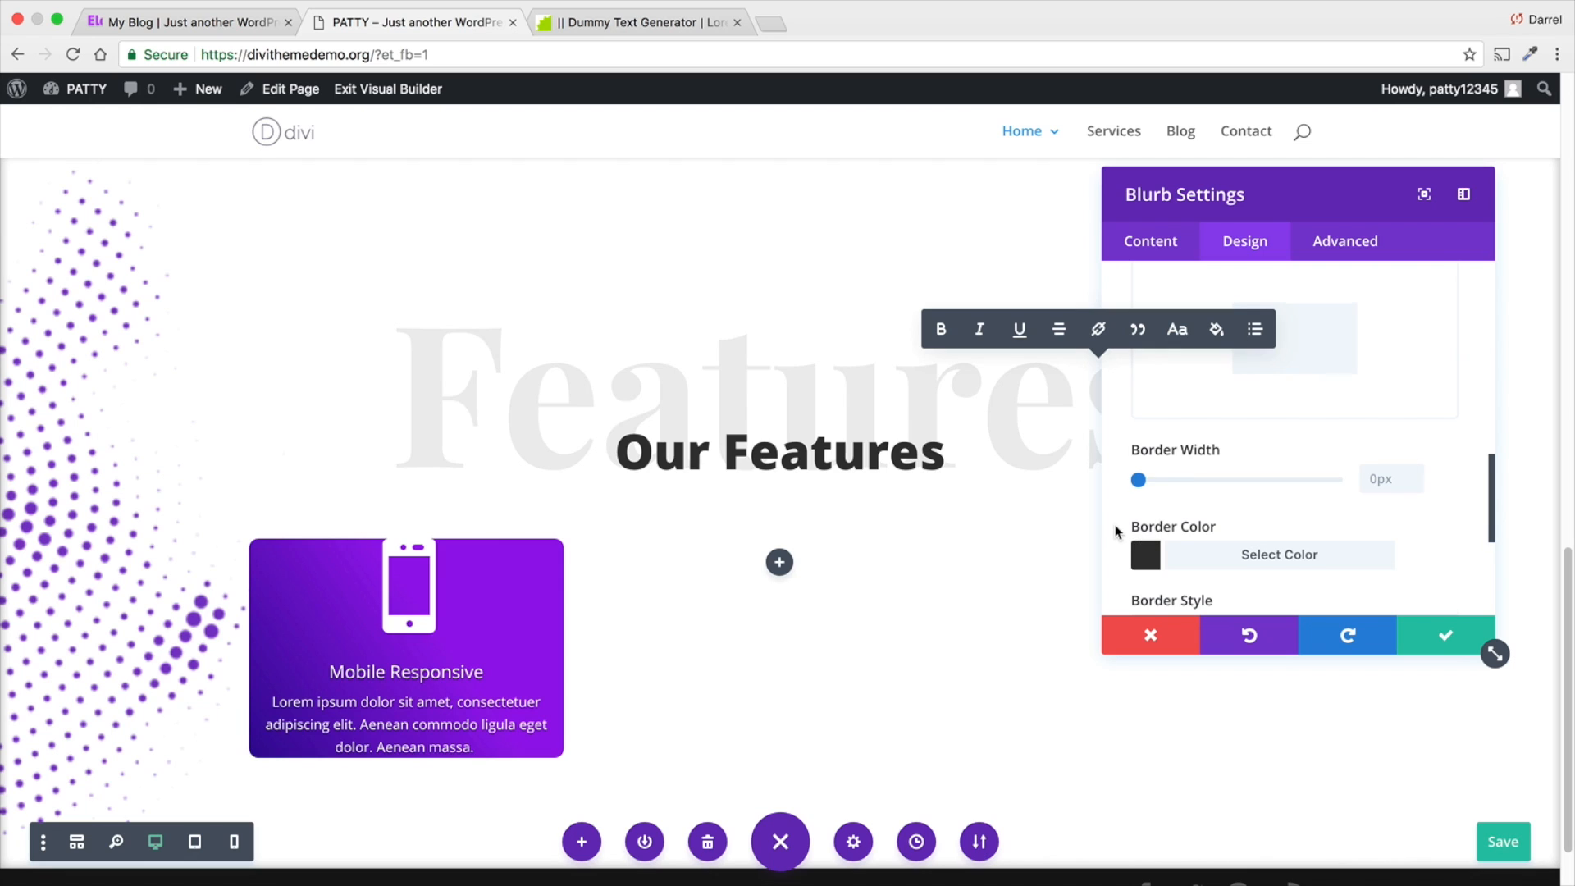
scroll(1116, 527, down, 1)
scroll(1118, 522, down, 1)
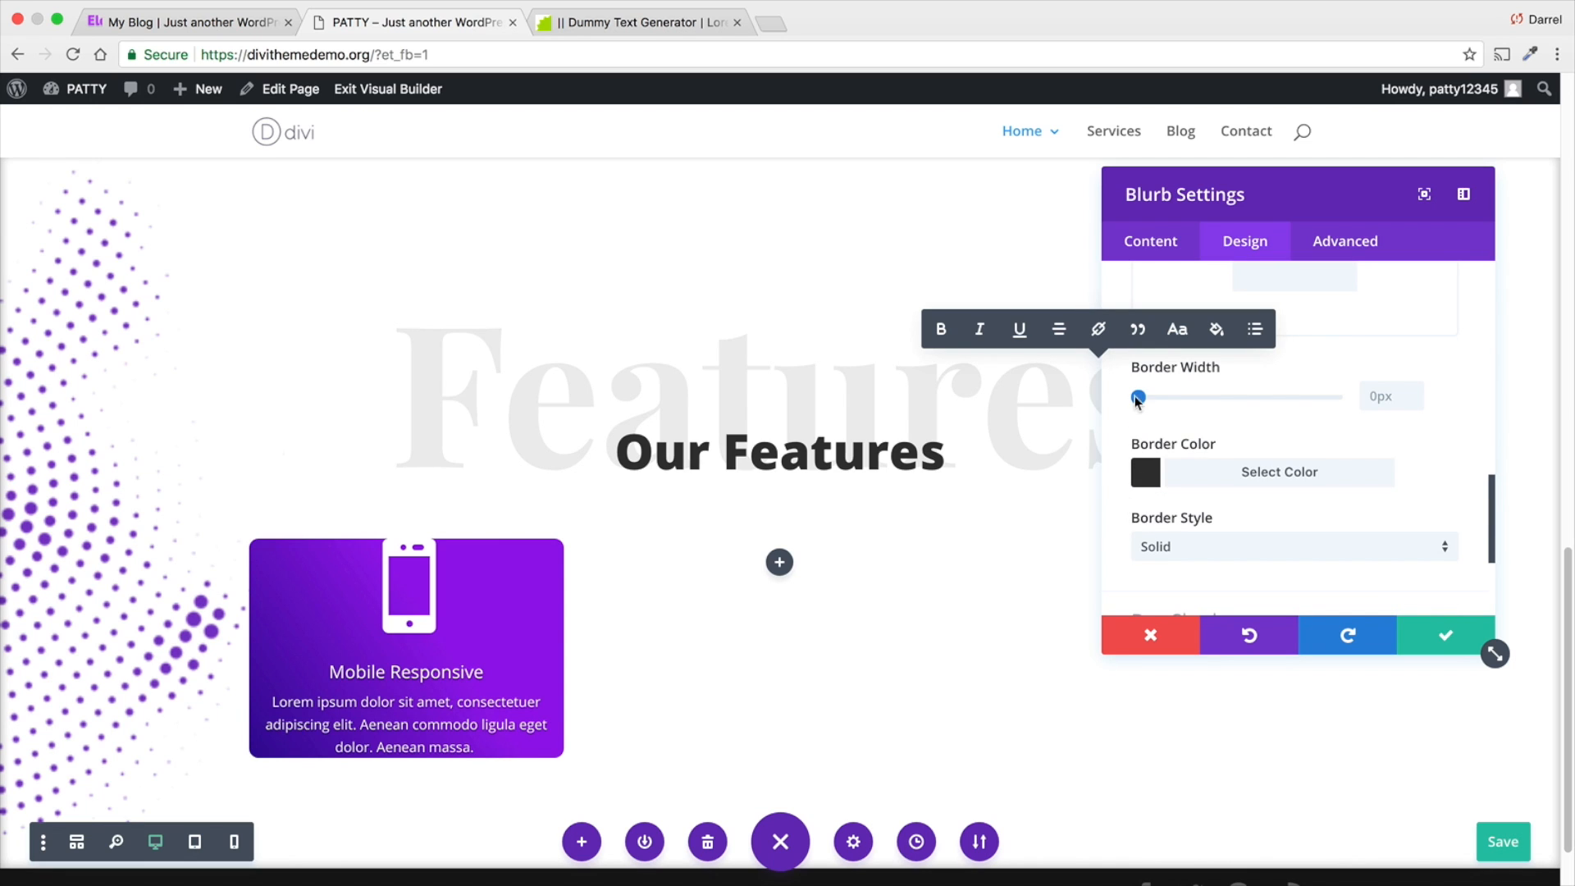
drag(1138, 398, 1104, 411)
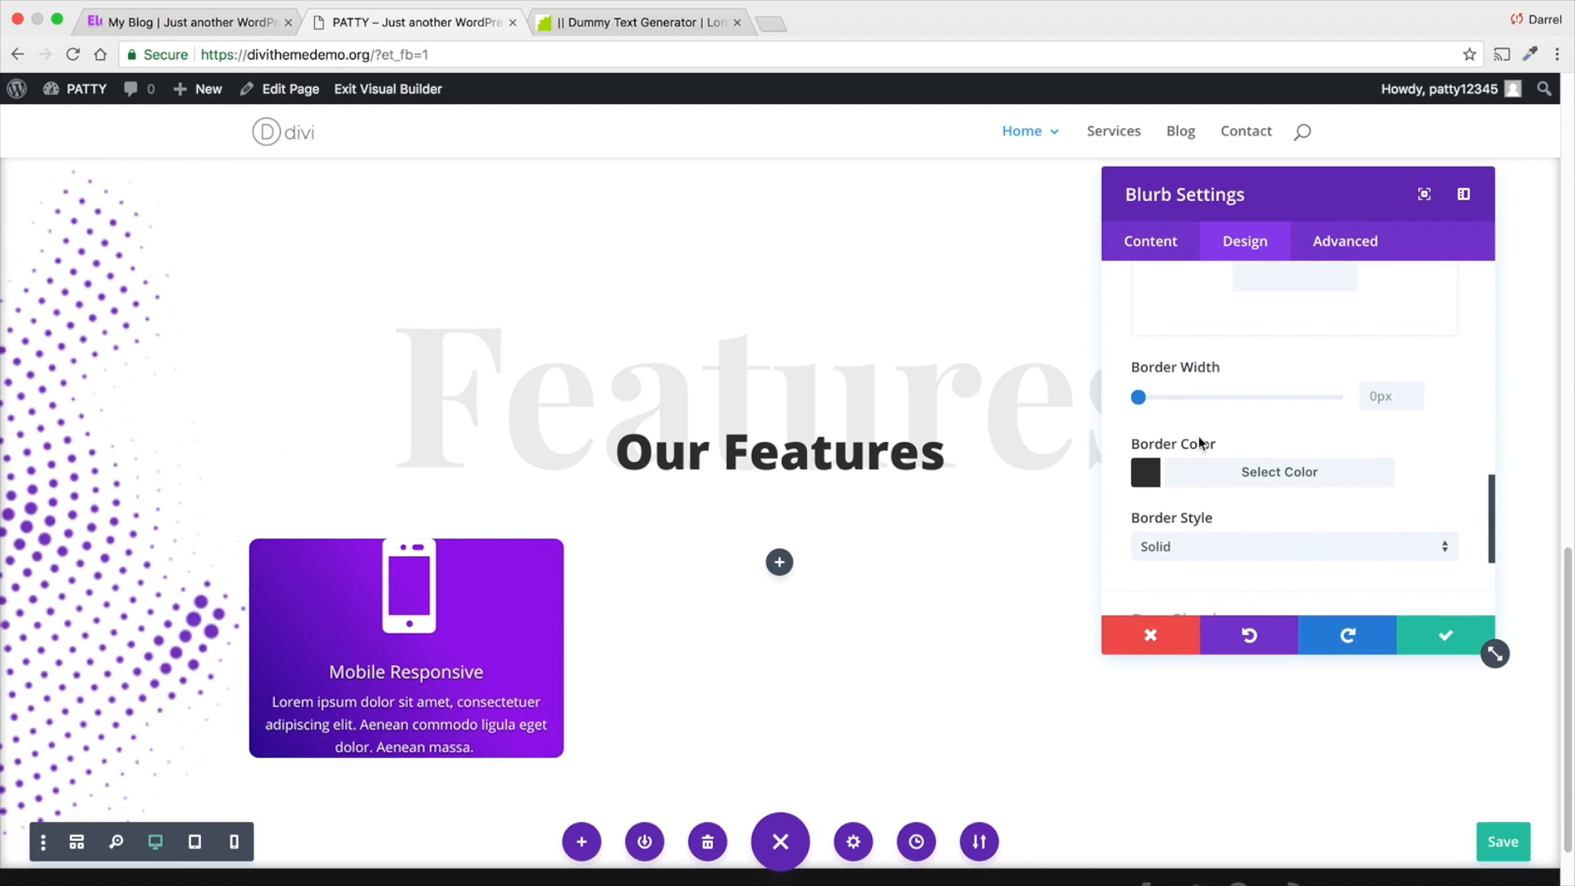
- Look through the blurb's filter settings, trying the hue and leaving it at 0deg
scroll(1199, 443, down, 4)
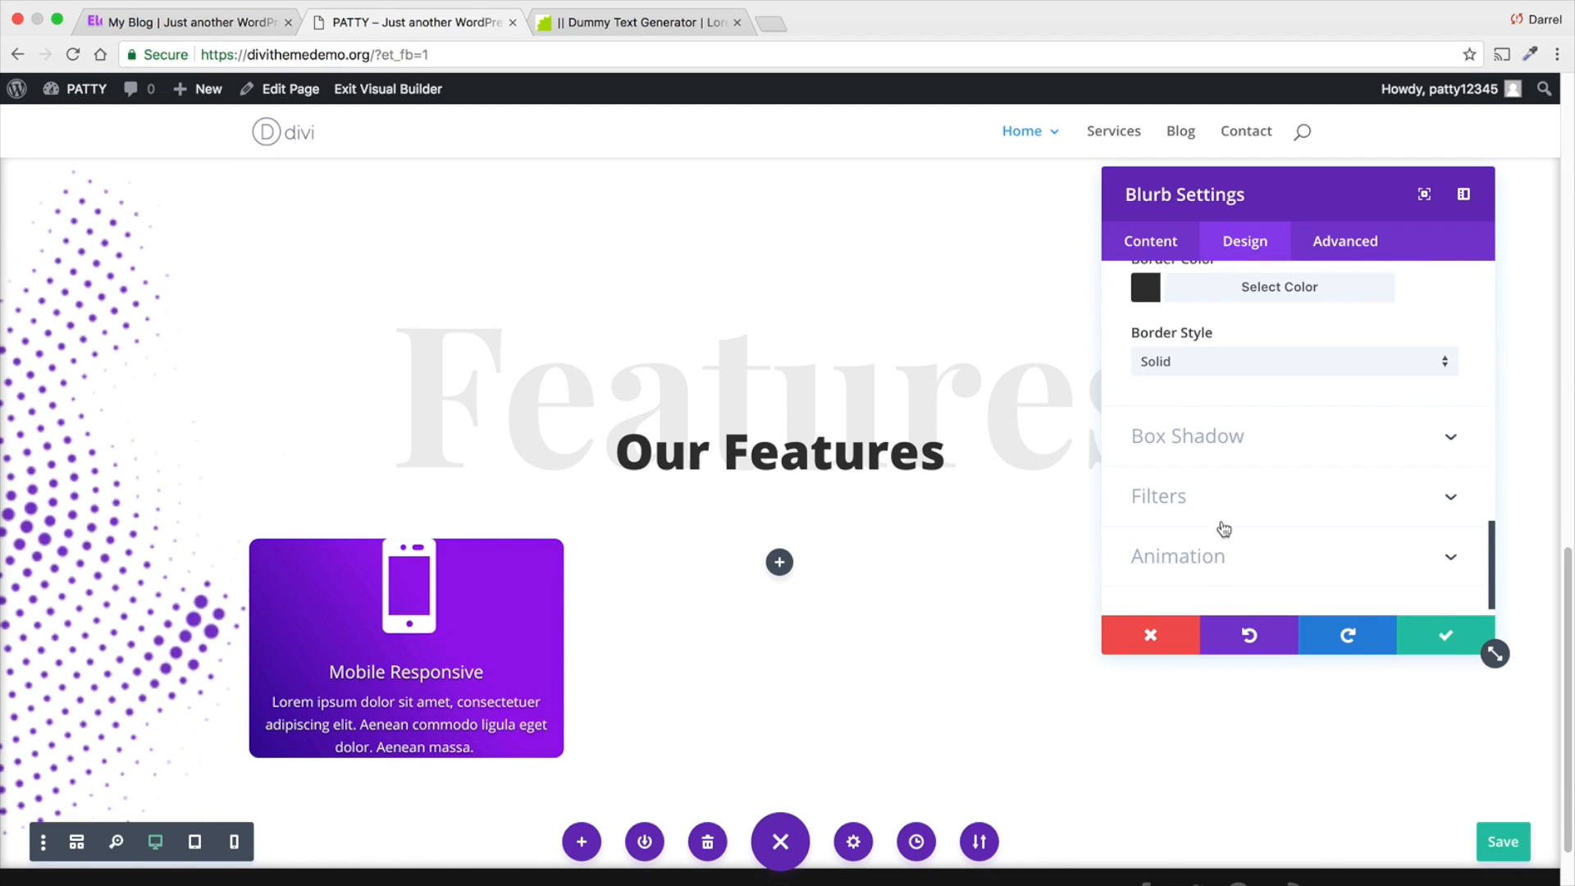
click(1223, 495)
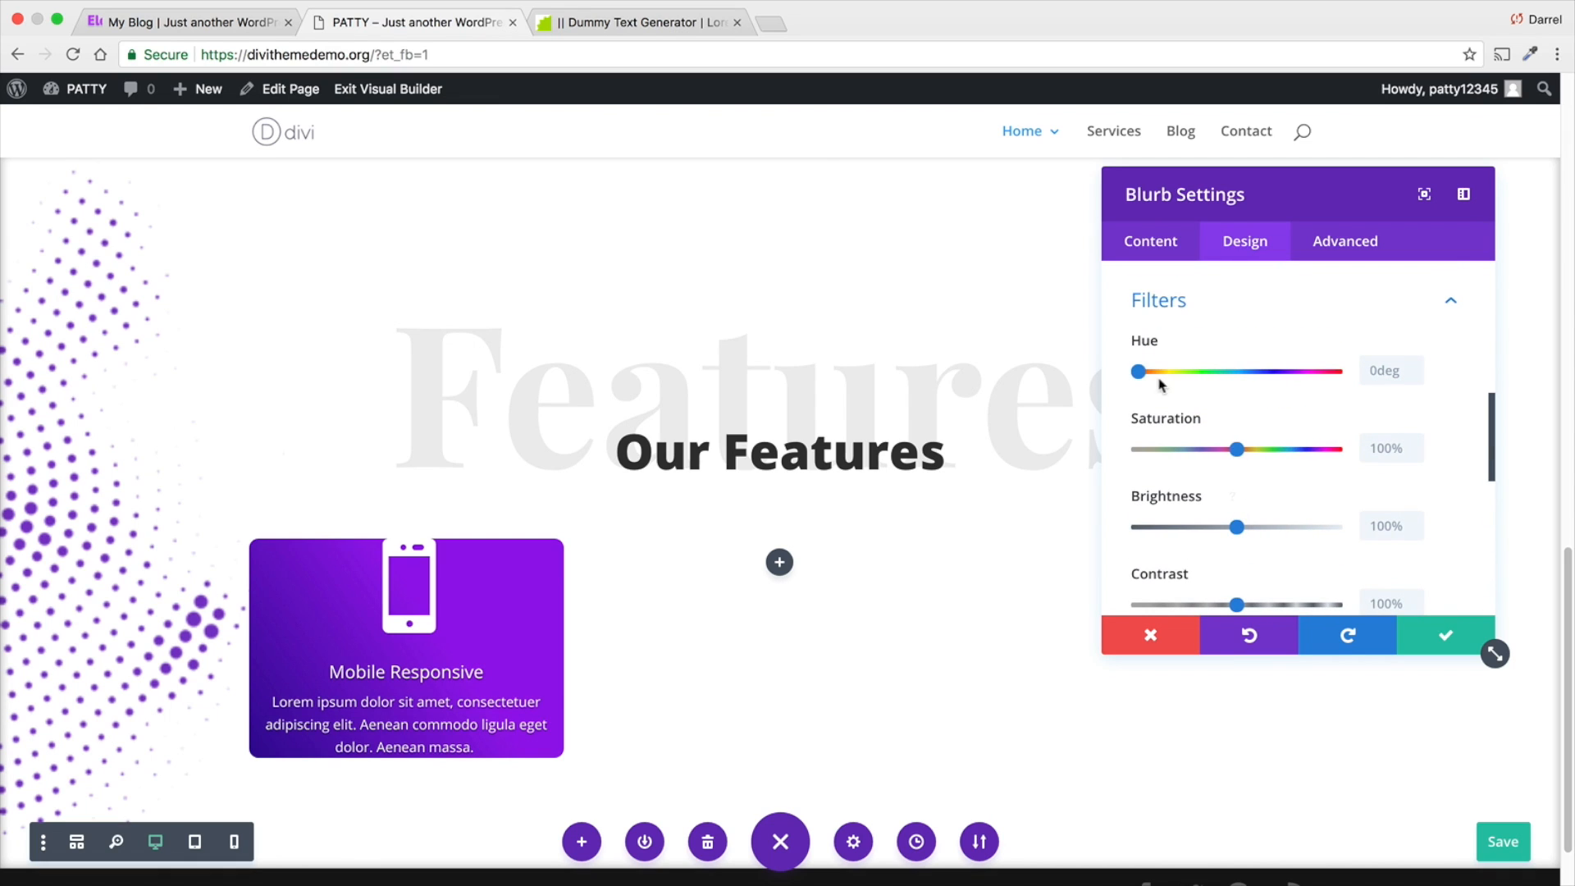
mouse_move(1143, 367)
mouse_down()
mouse_move(1345, 367)
mouse_move(1117, 372)
mouse_up()
scroll(1228, 473, down, 5)
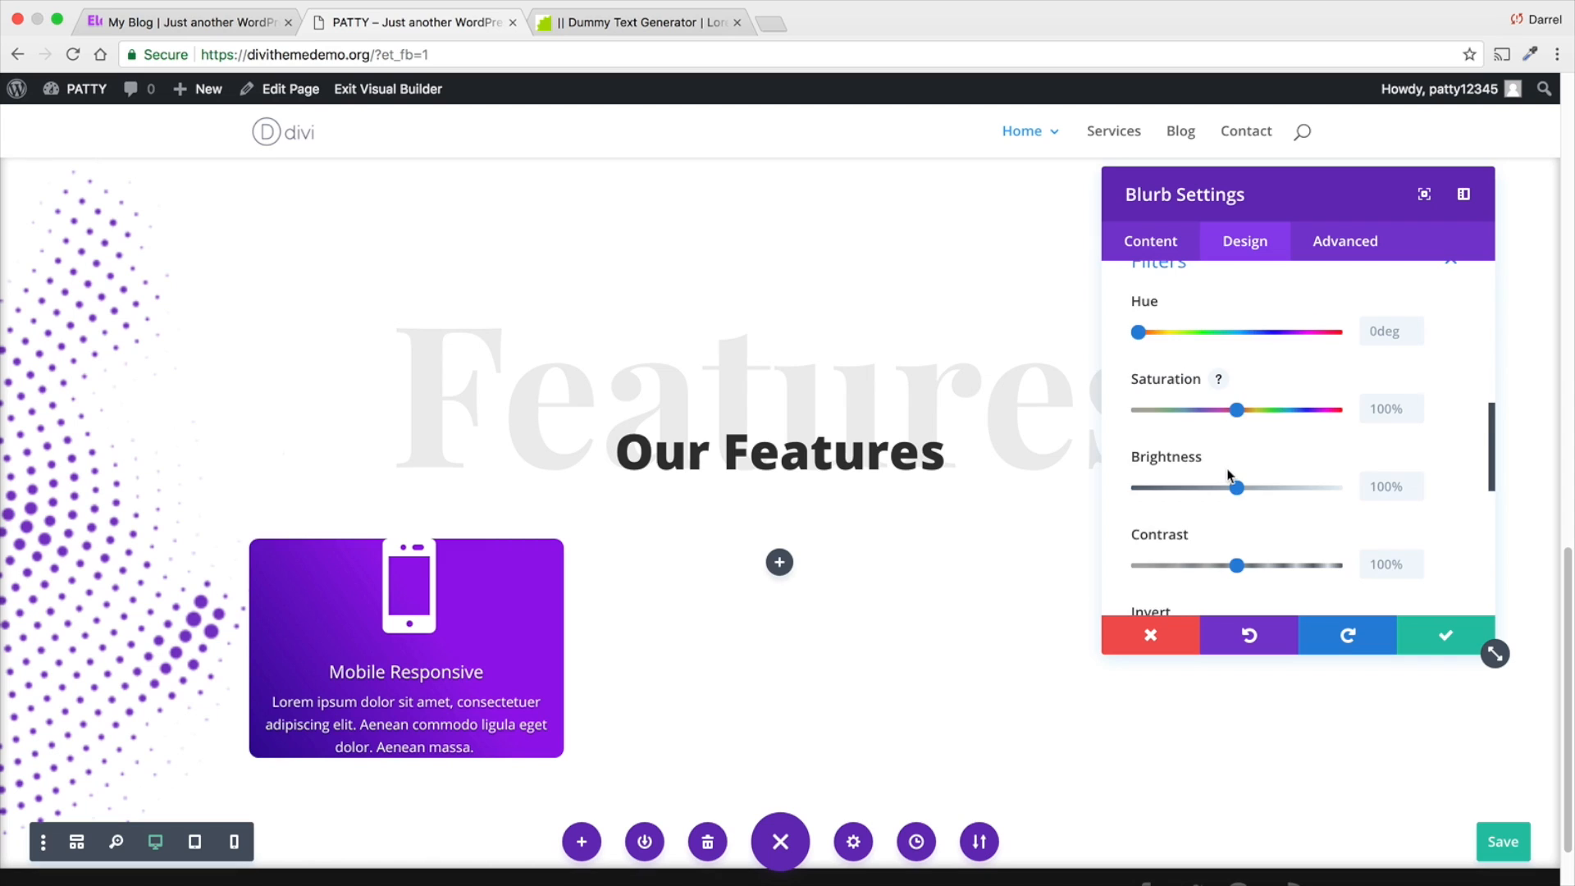
scroll(1224, 478, down, 3)
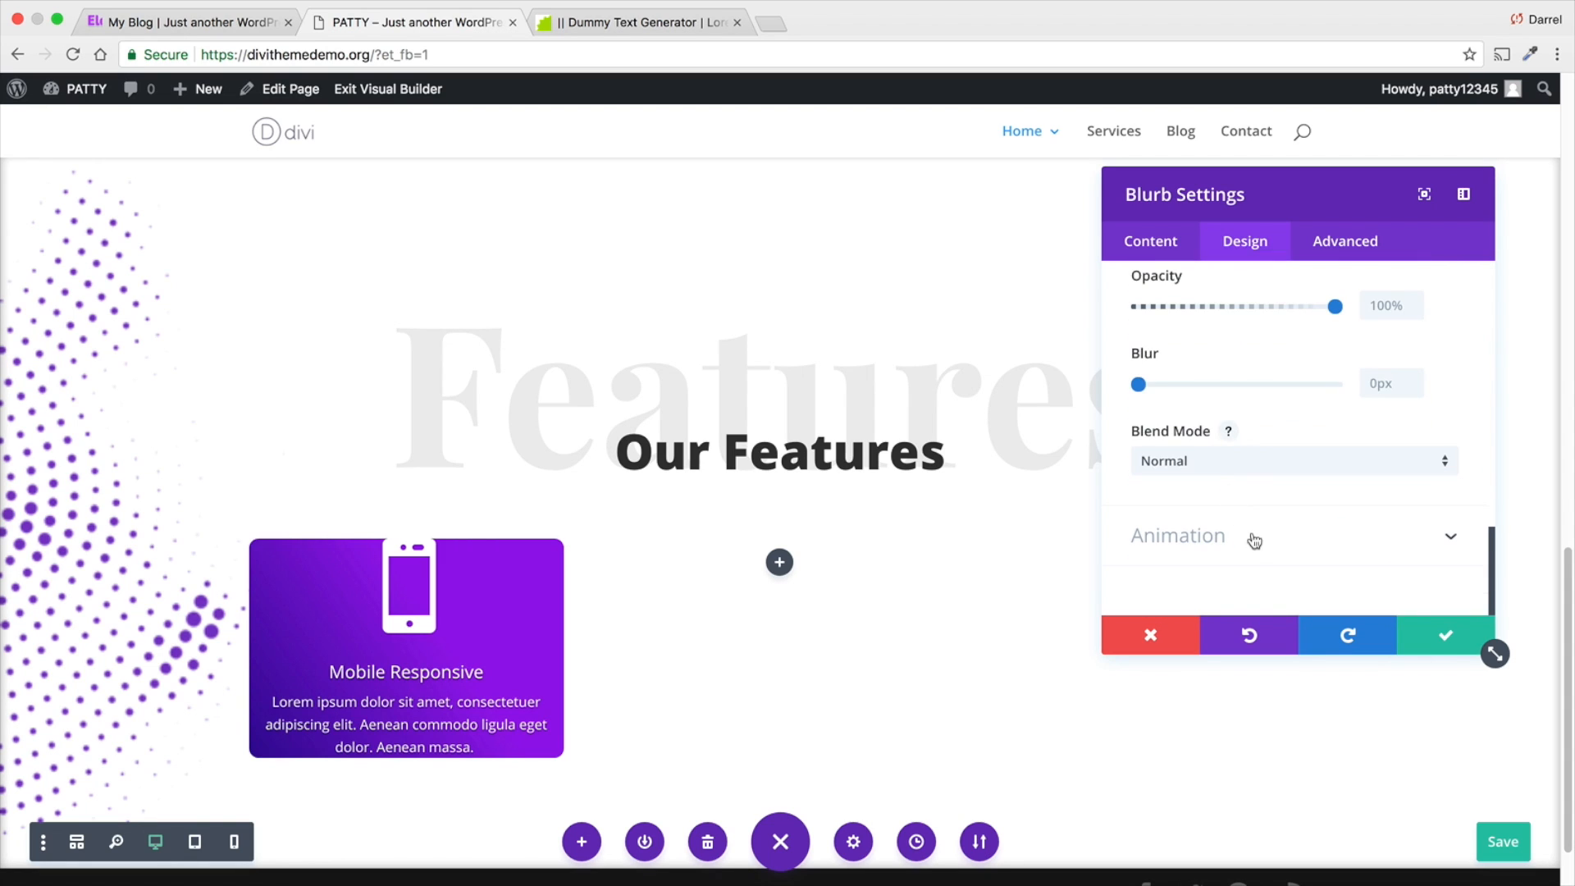
- Preview the Fade, Slide, Bounce, Zoom, Flip, Fold and Roll animation styles on the blurb
click(1254, 538)
click(1250, 394)
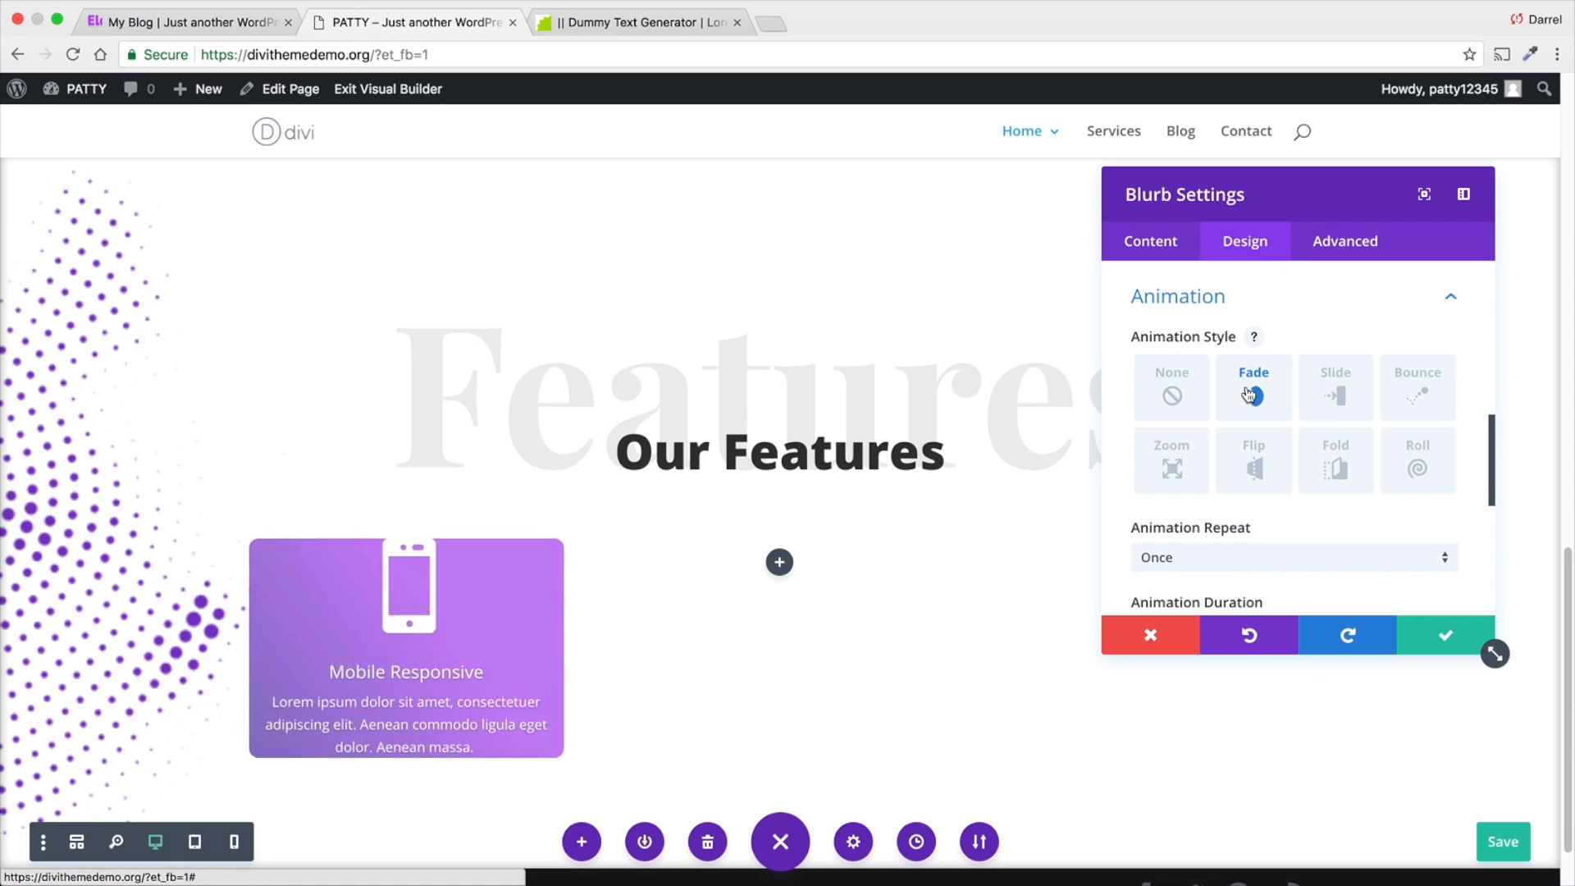
click(1335, 395)
click(1405, 396)
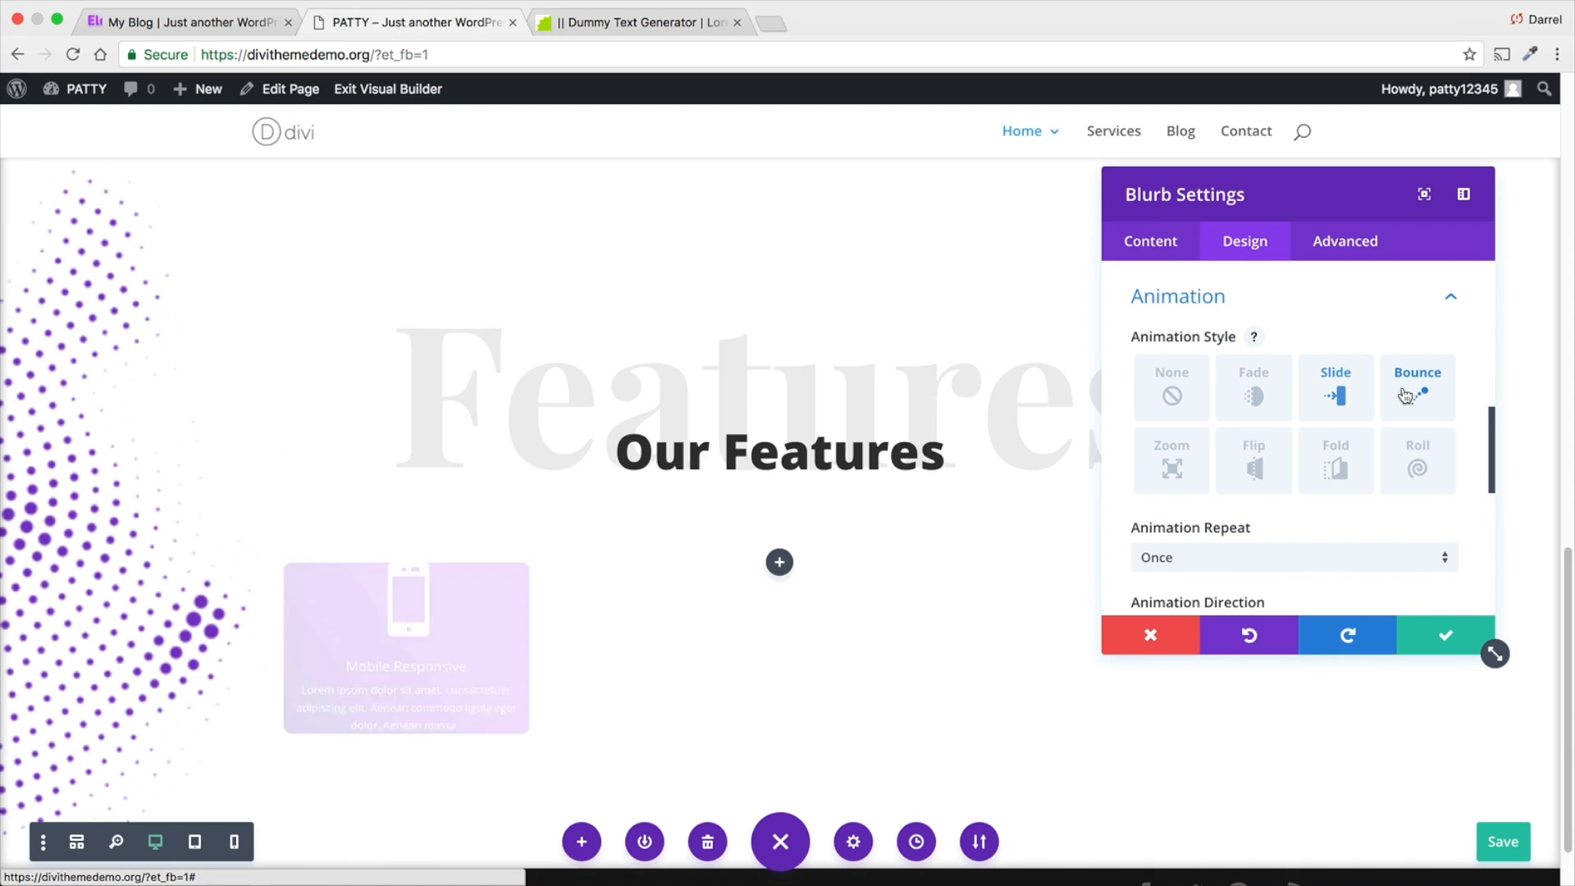
click(1171, 464)
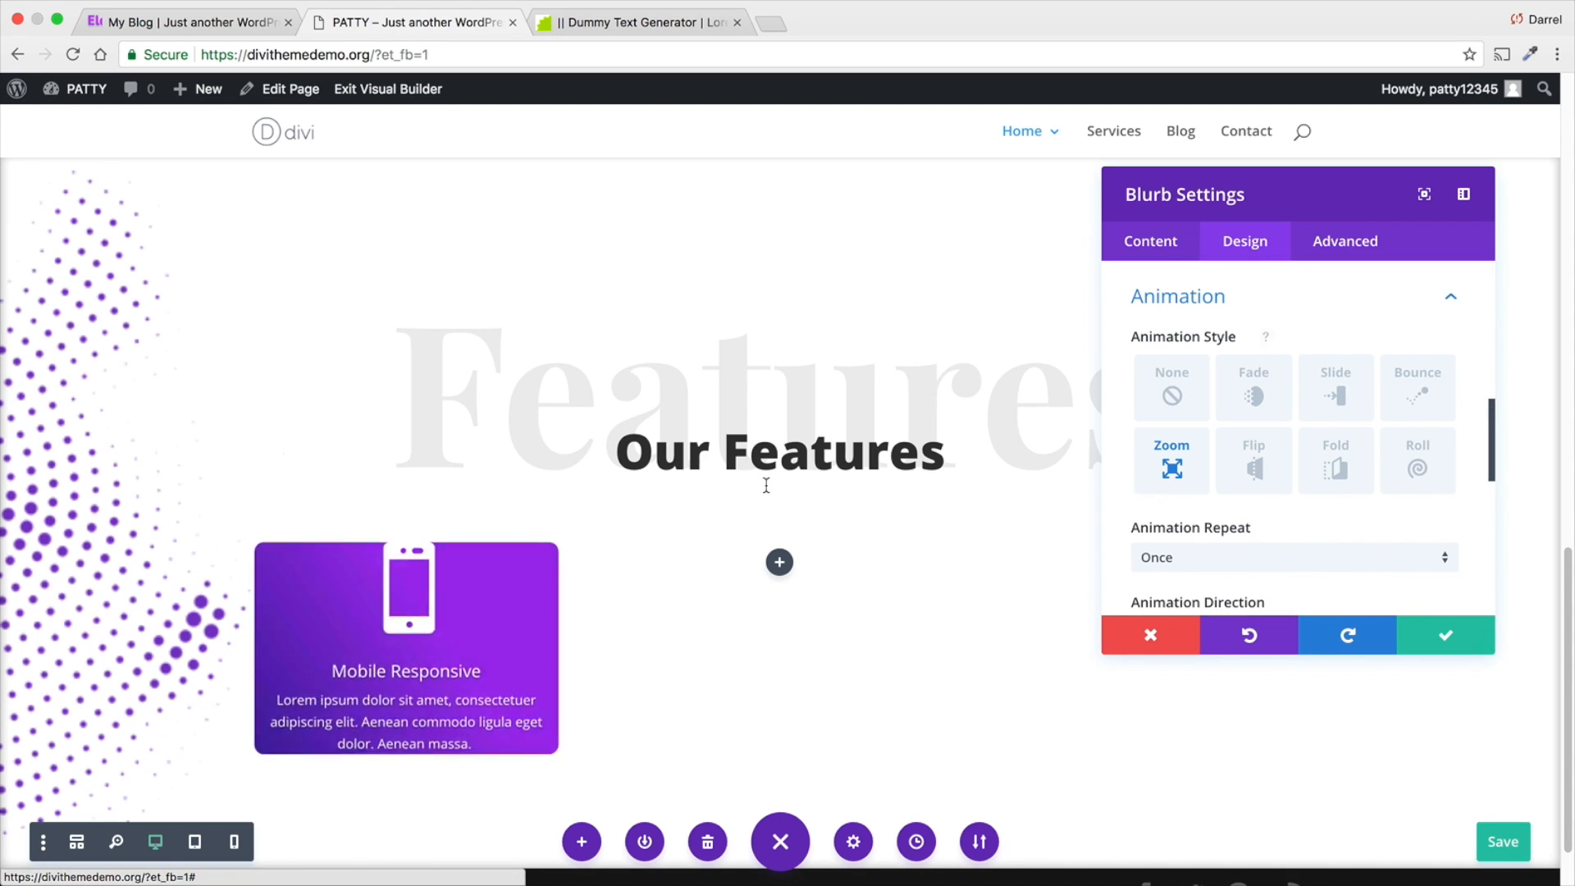
scroll(766, 484, up, 9)
scroll(763, 488, down, 8)
click(1255, 471)
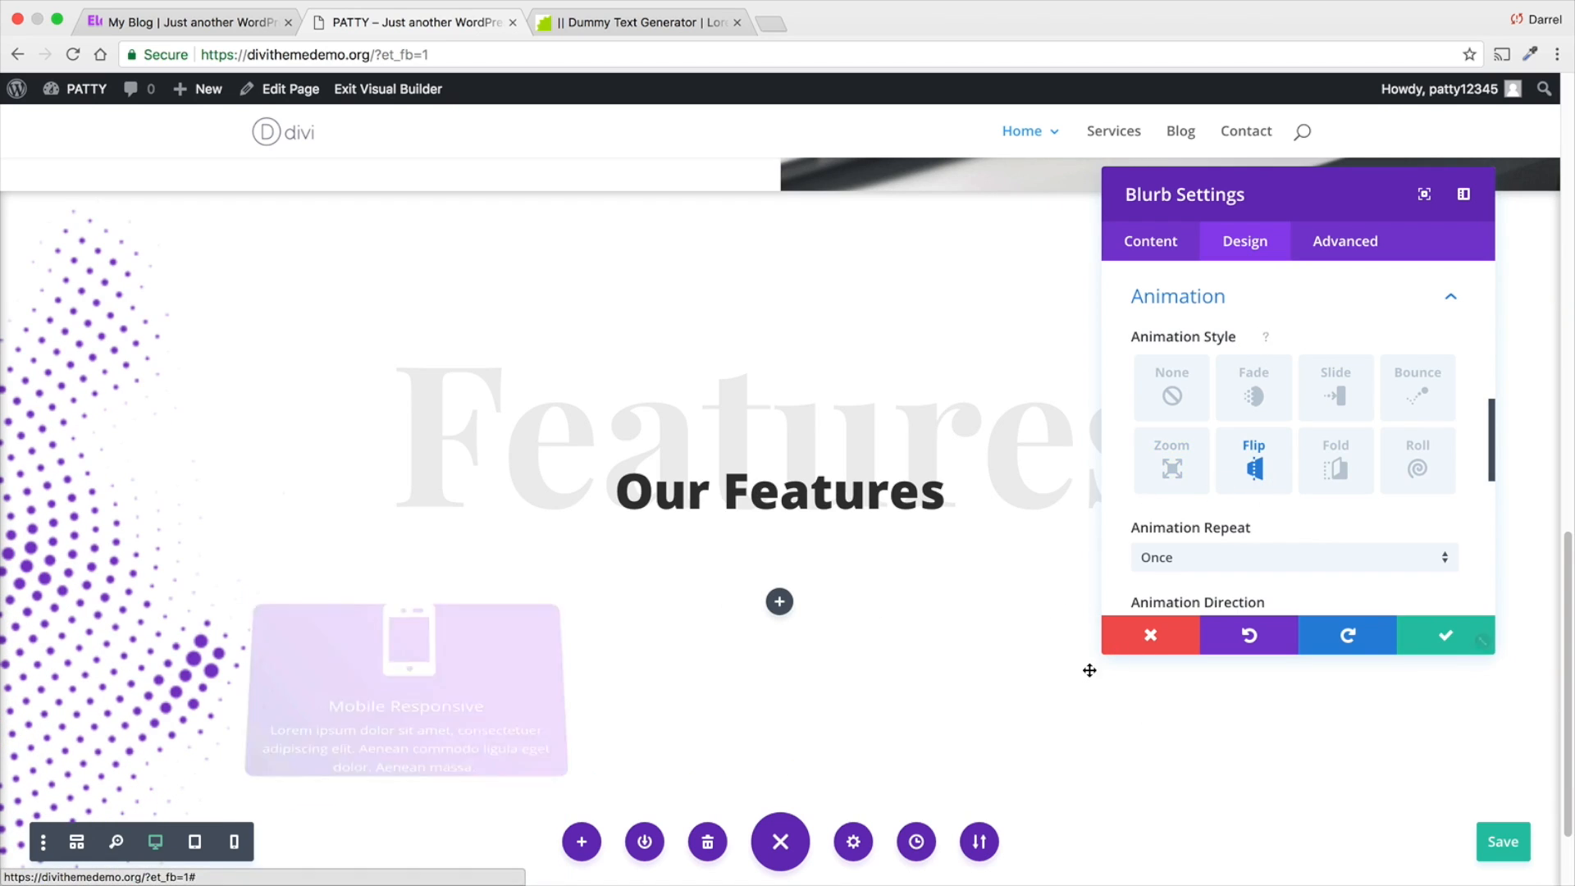
click(1335, 468)
click(1412, 468)
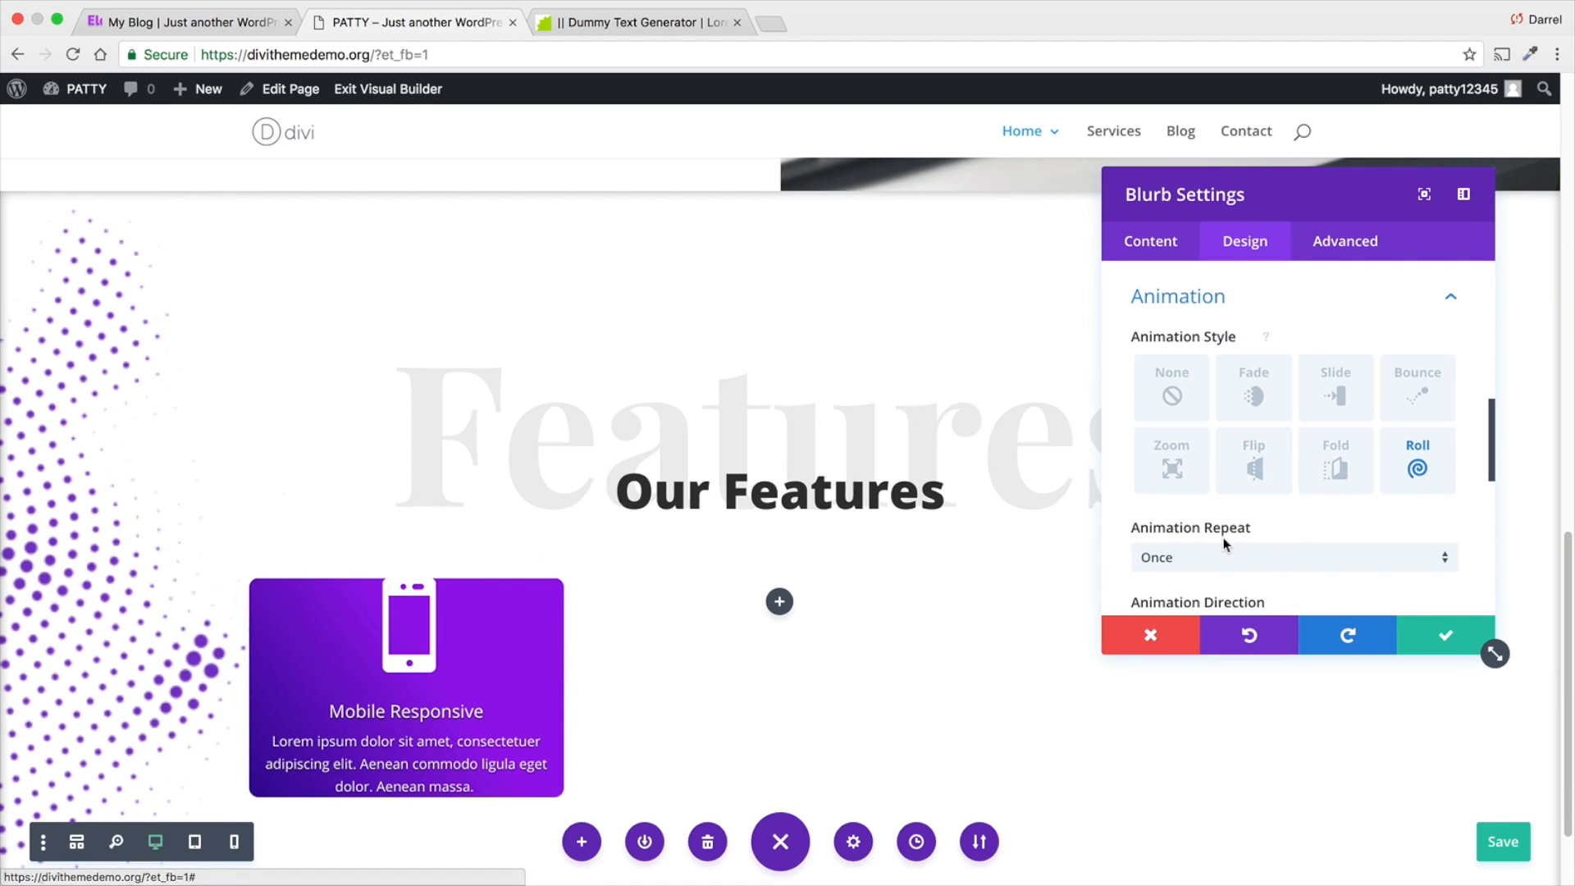
- Try the blurb's Roll animation with 1800ms duration, 450ms delay and 54% starting opacity
scroll(1223, 539, down, 3)
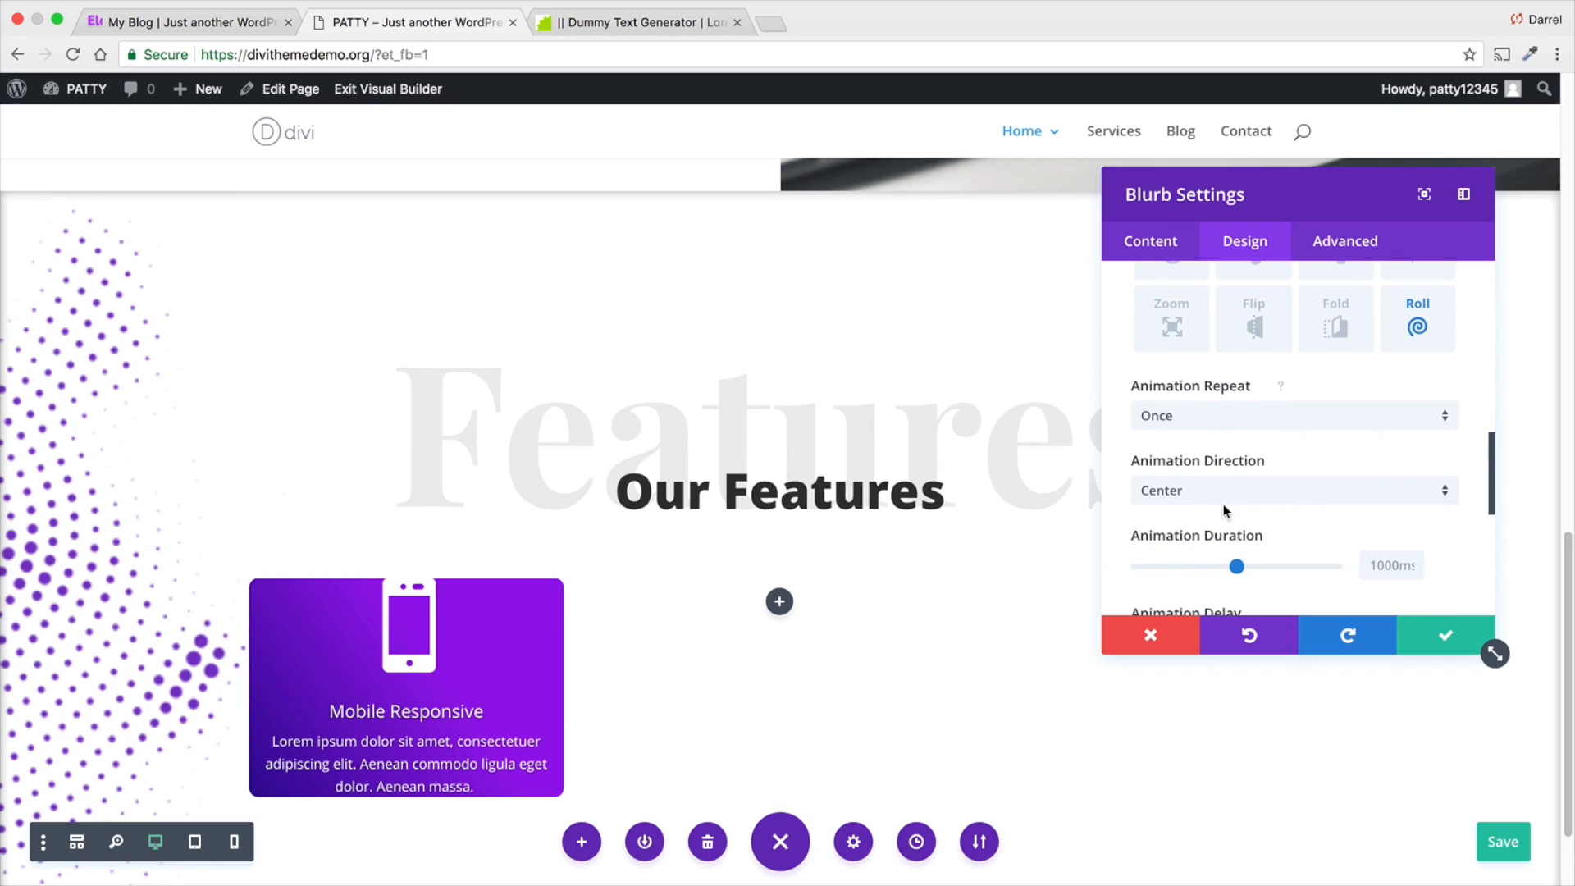
scroll(1224, 508, down, 2)
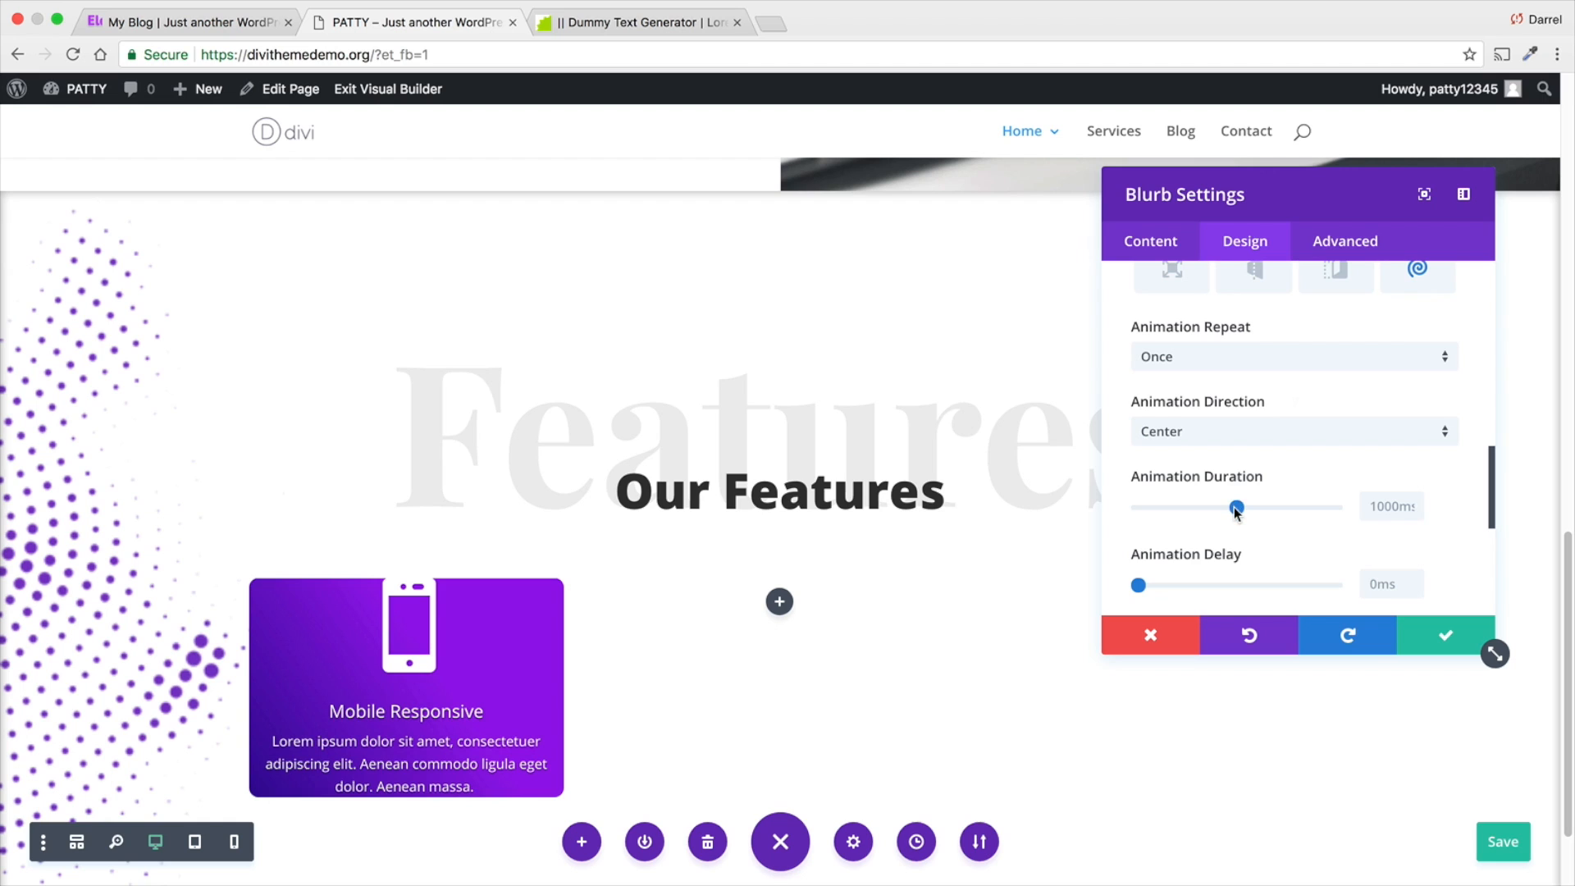
drag(1236, 509, 1311, 509)
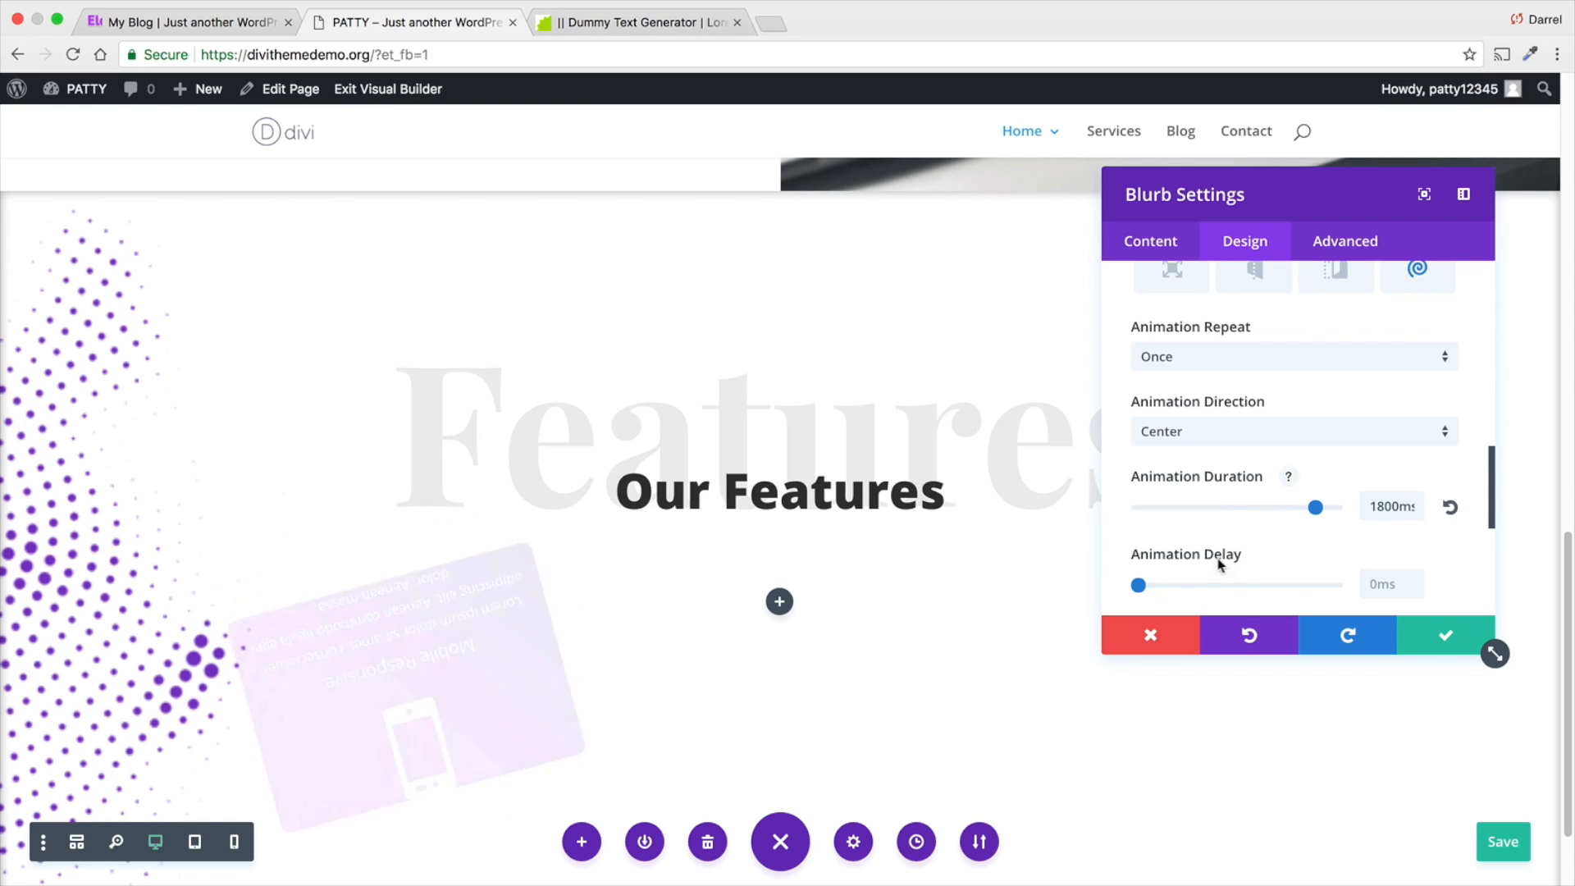
drag(1139, 585, 1168, 585)
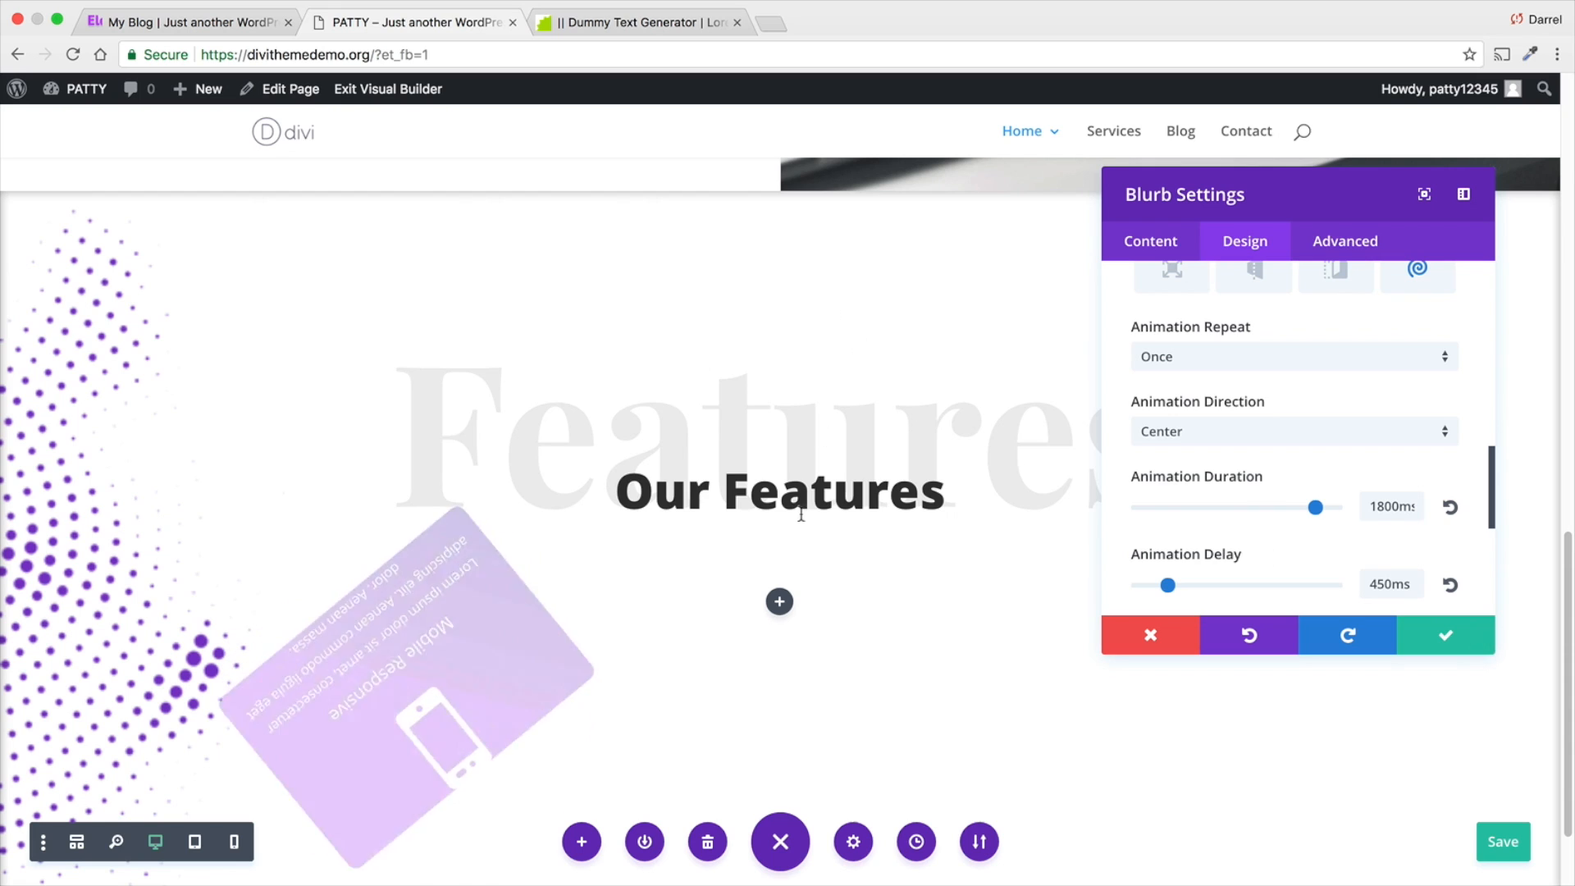
scroll(1169, 541, down, 1)
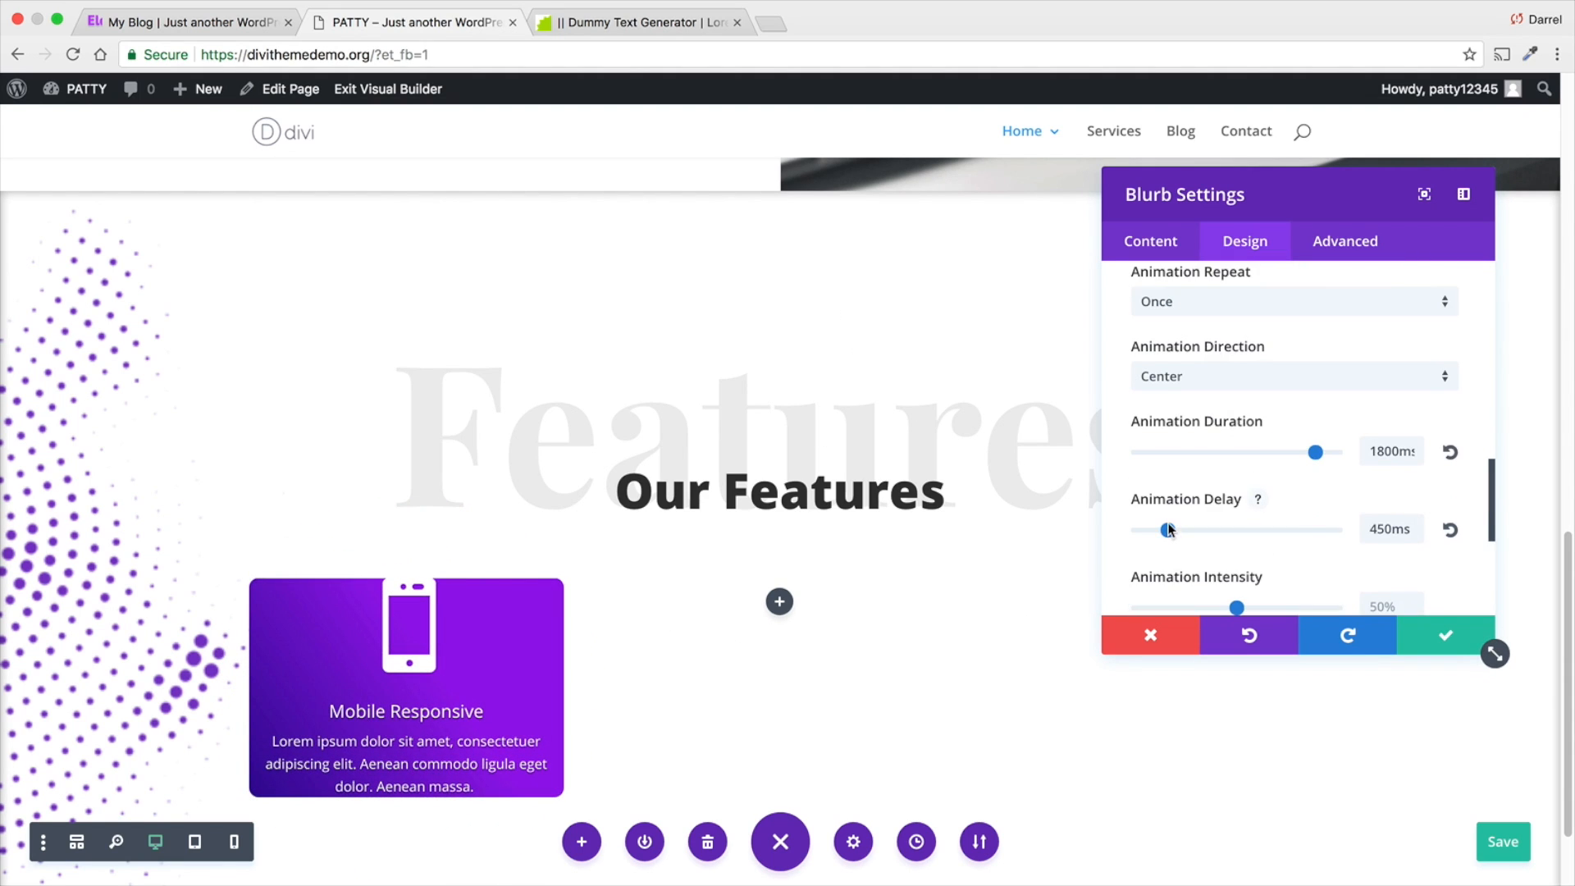
scroll(1171, 525, down, 2)
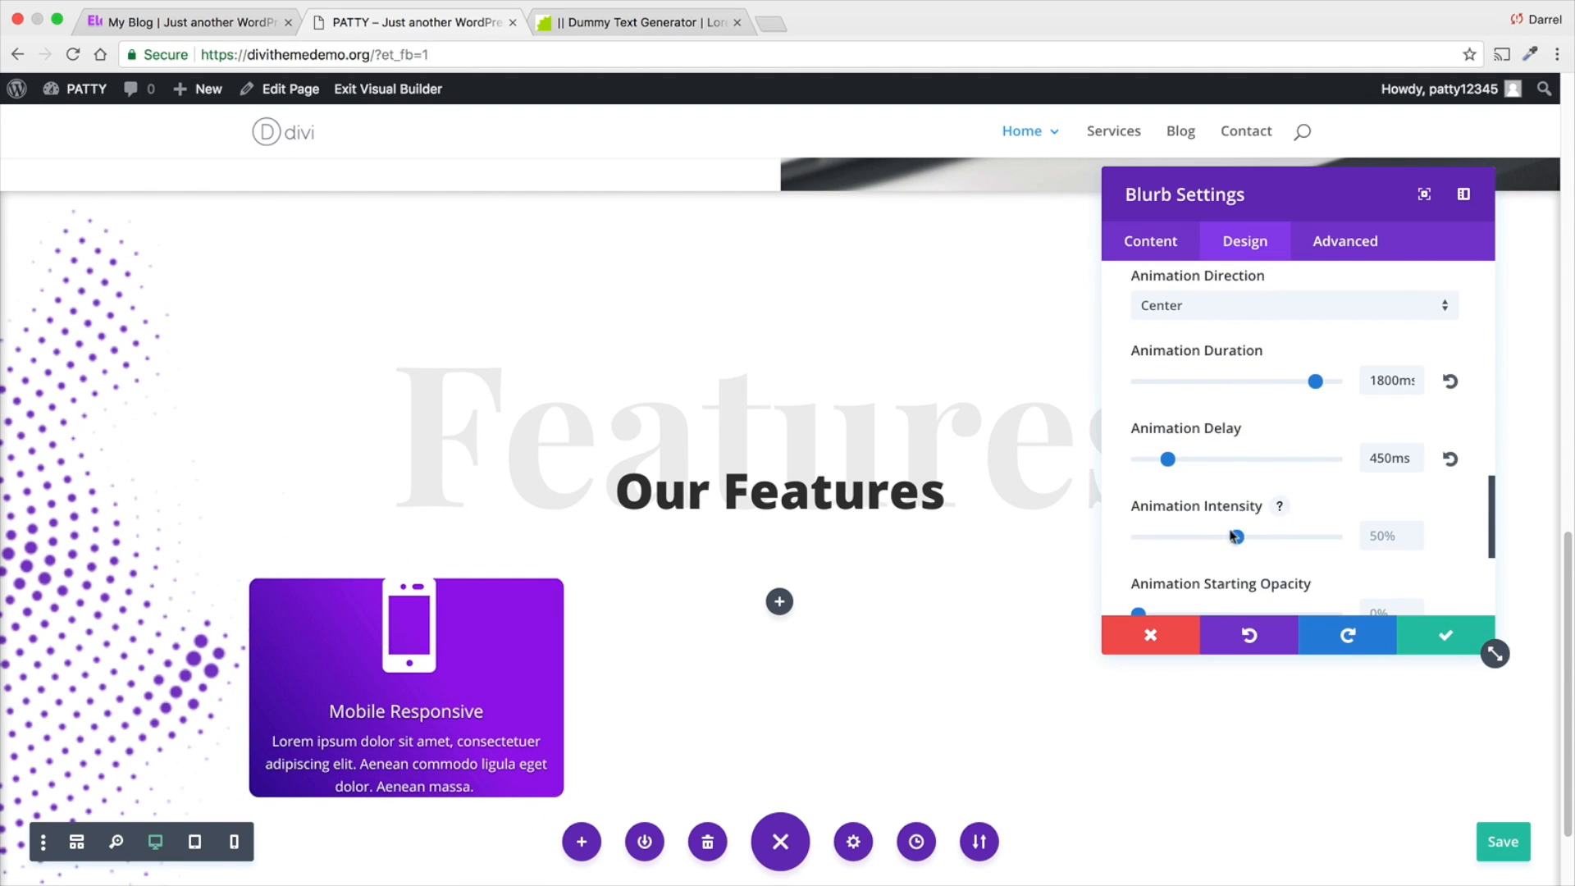
scroll(1231, 537, down, 3)
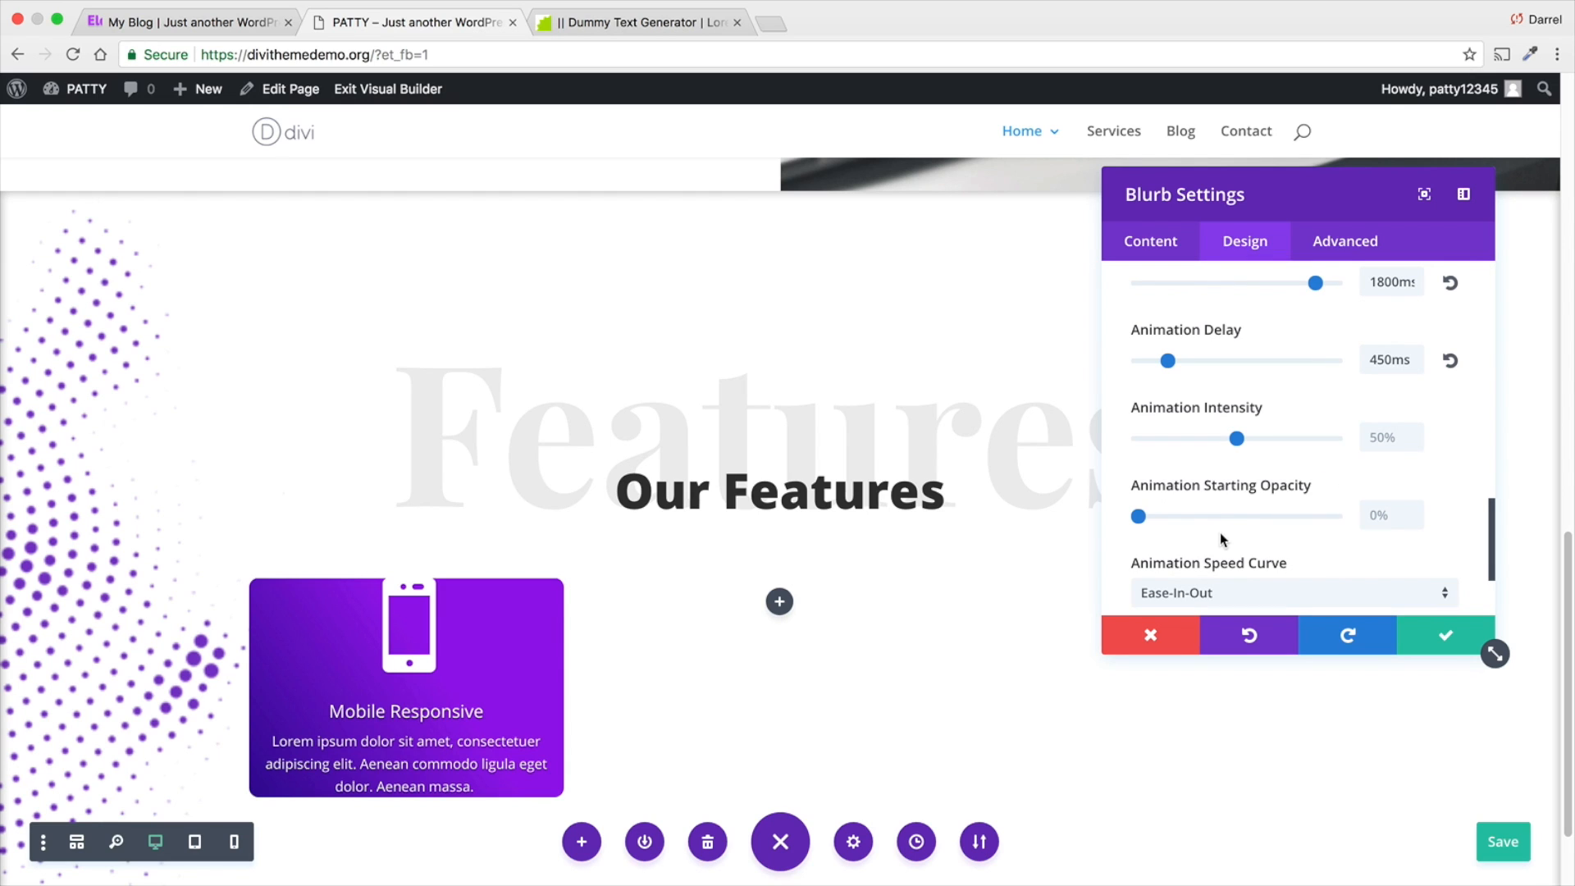
drag(1139, 516, 1245, 519)
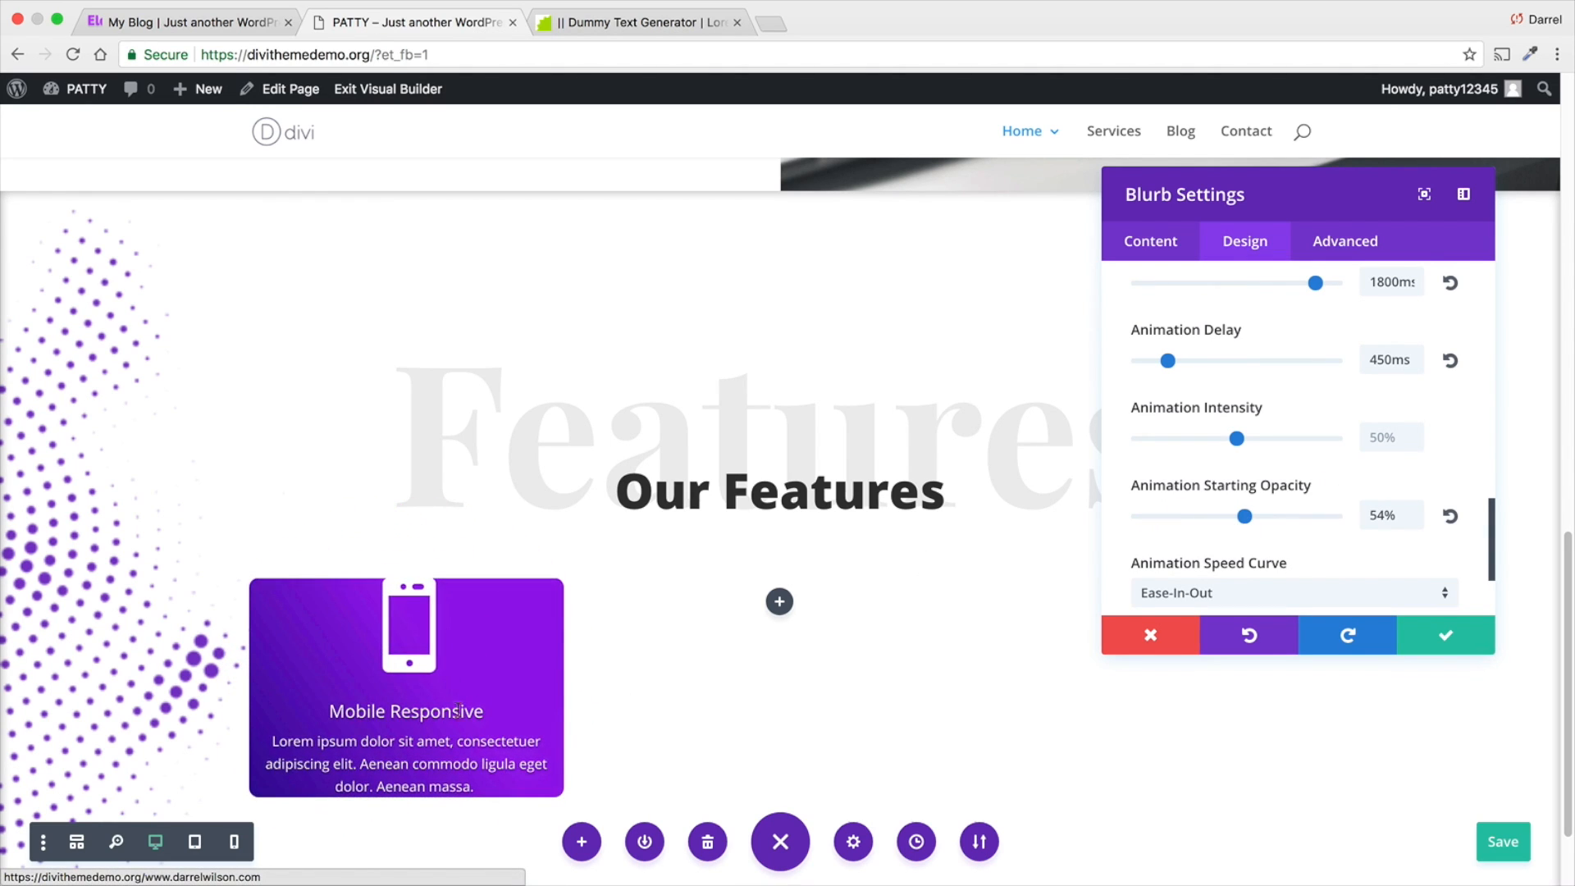
- Set the blurb's animation style to None
scroll(1141, 547, down, 3)
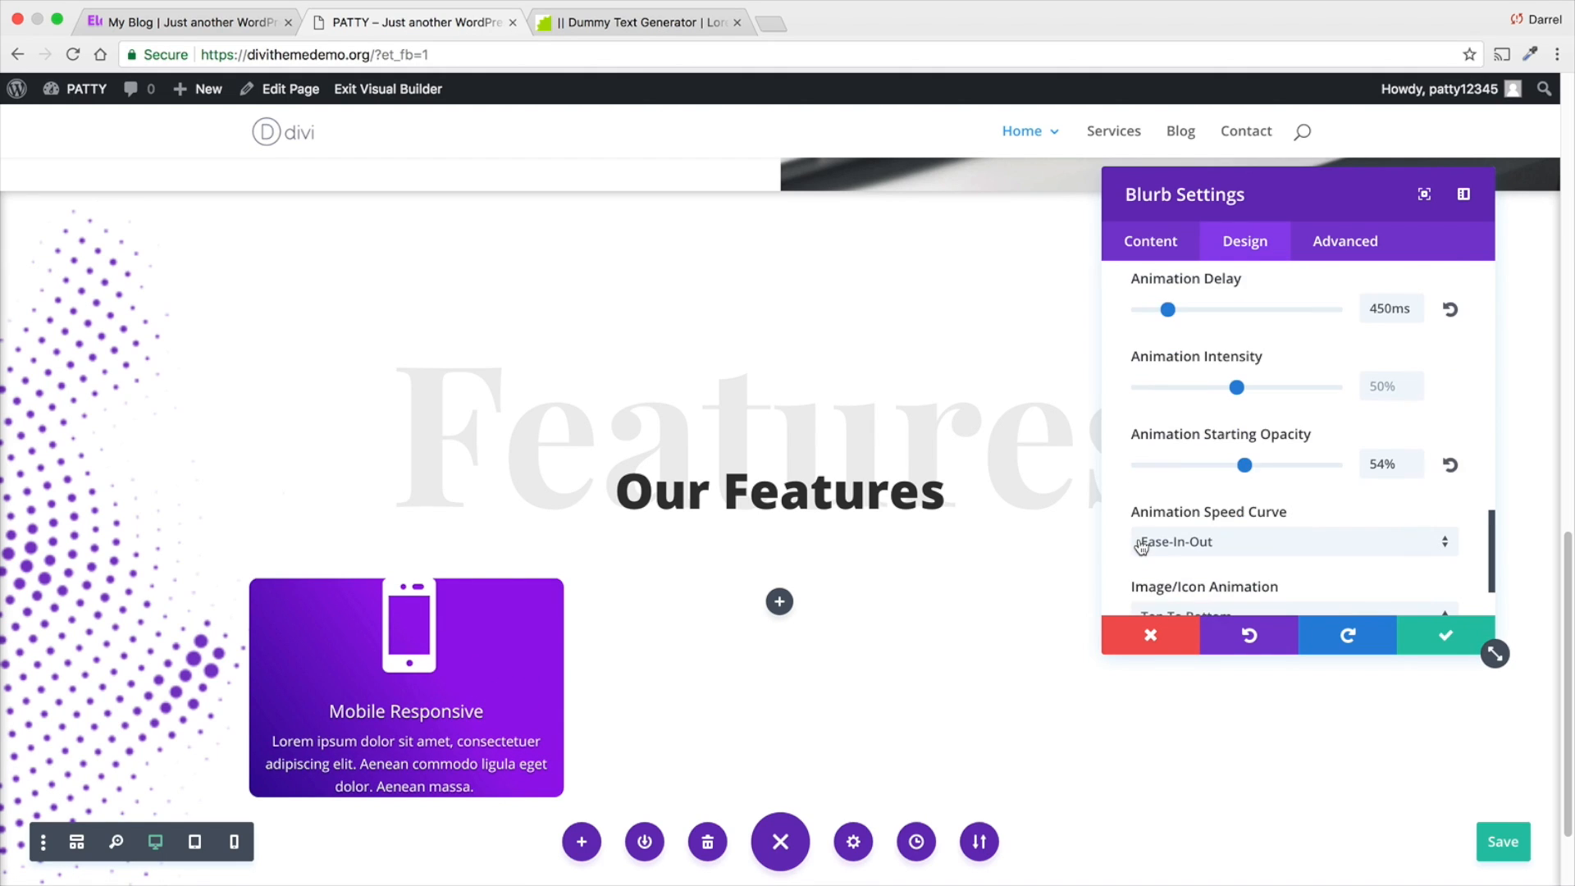
scroll(1199, 466, up, 5)
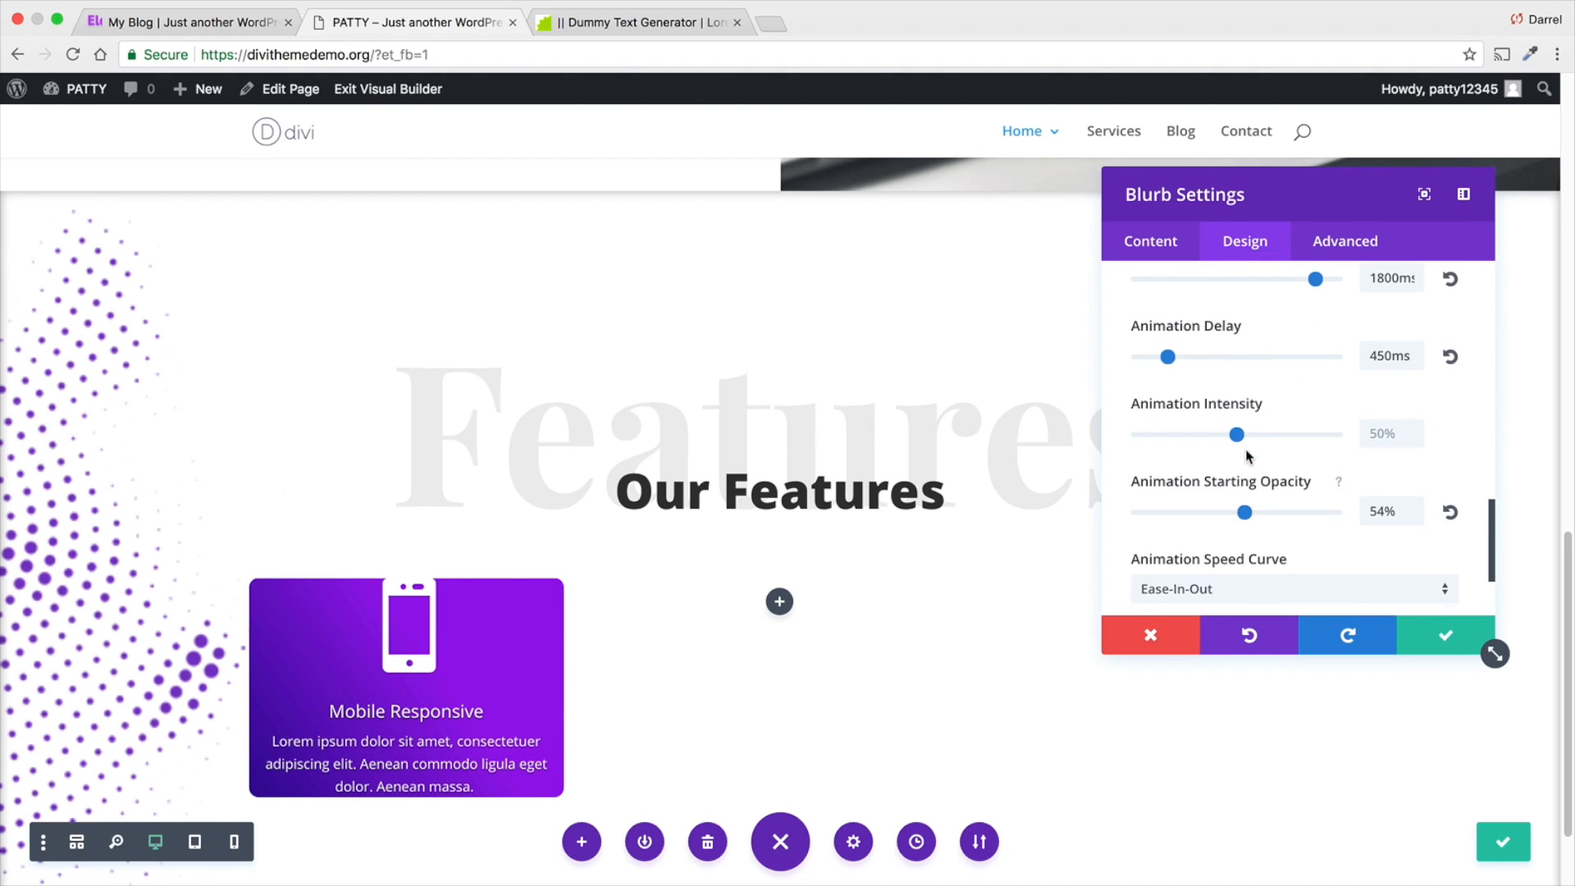
scroll(1257, 464, up, 7)
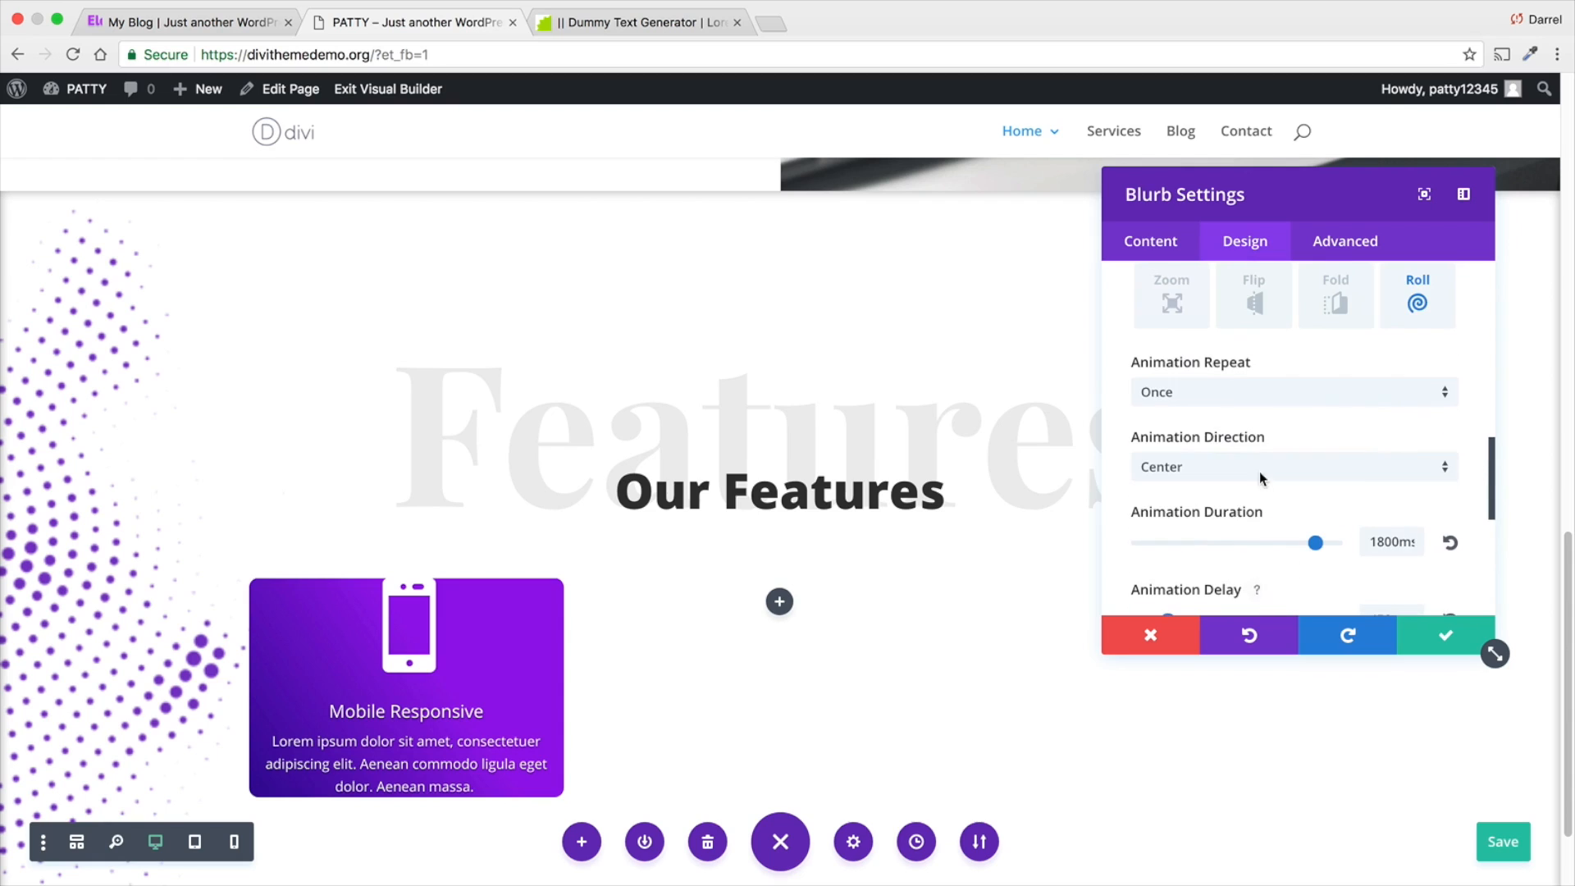
click(1171, 314)
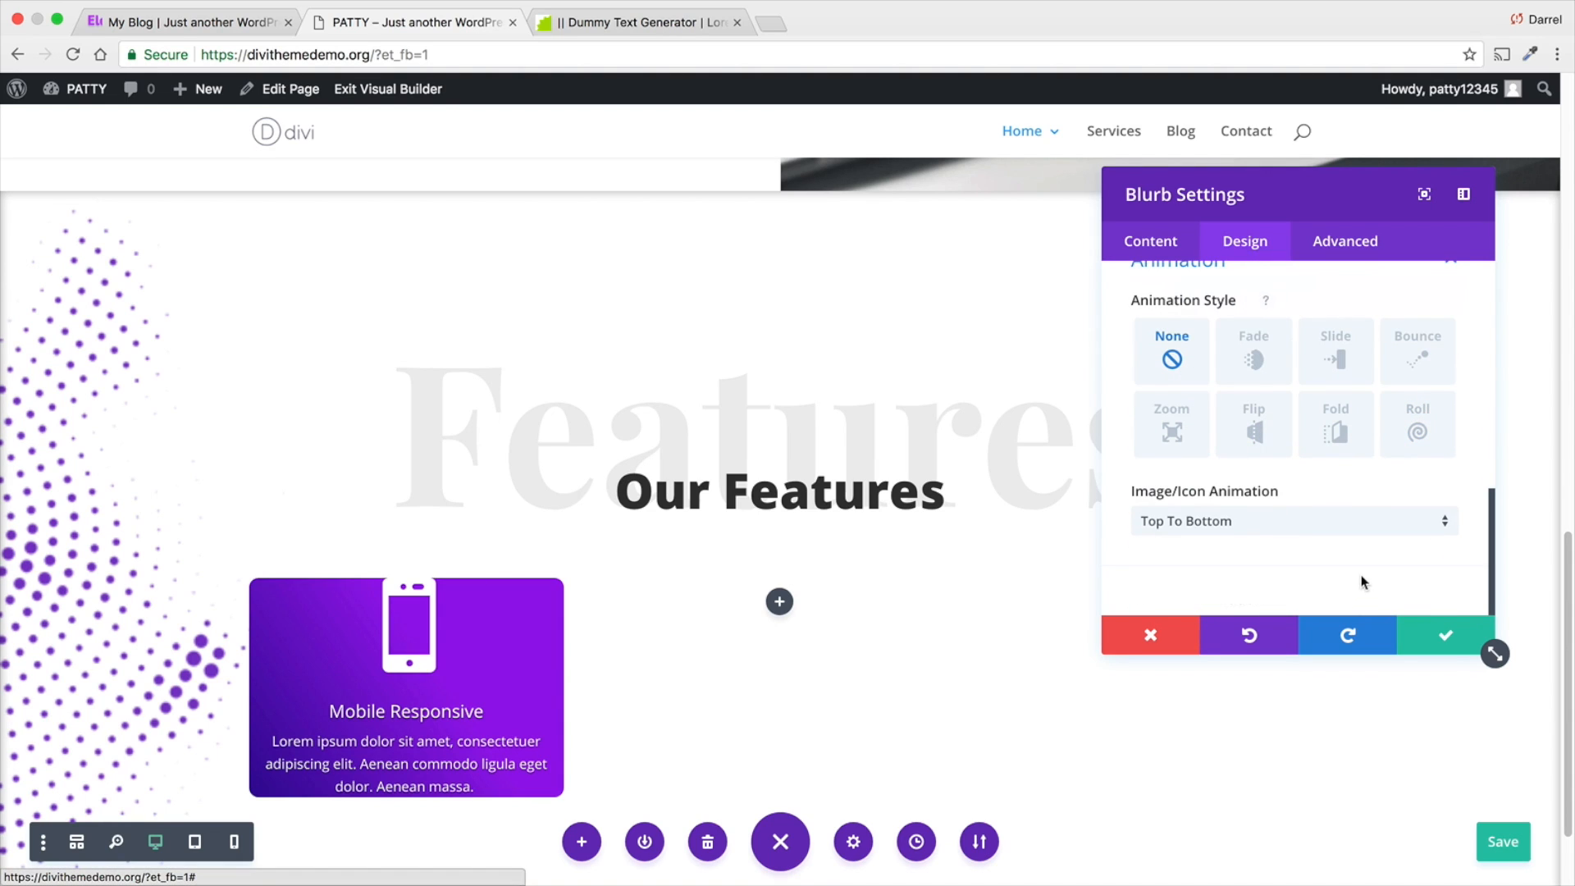
- Check the content width and width options in the blurb's sizing settings
scroll(1272, 361, up, 10)
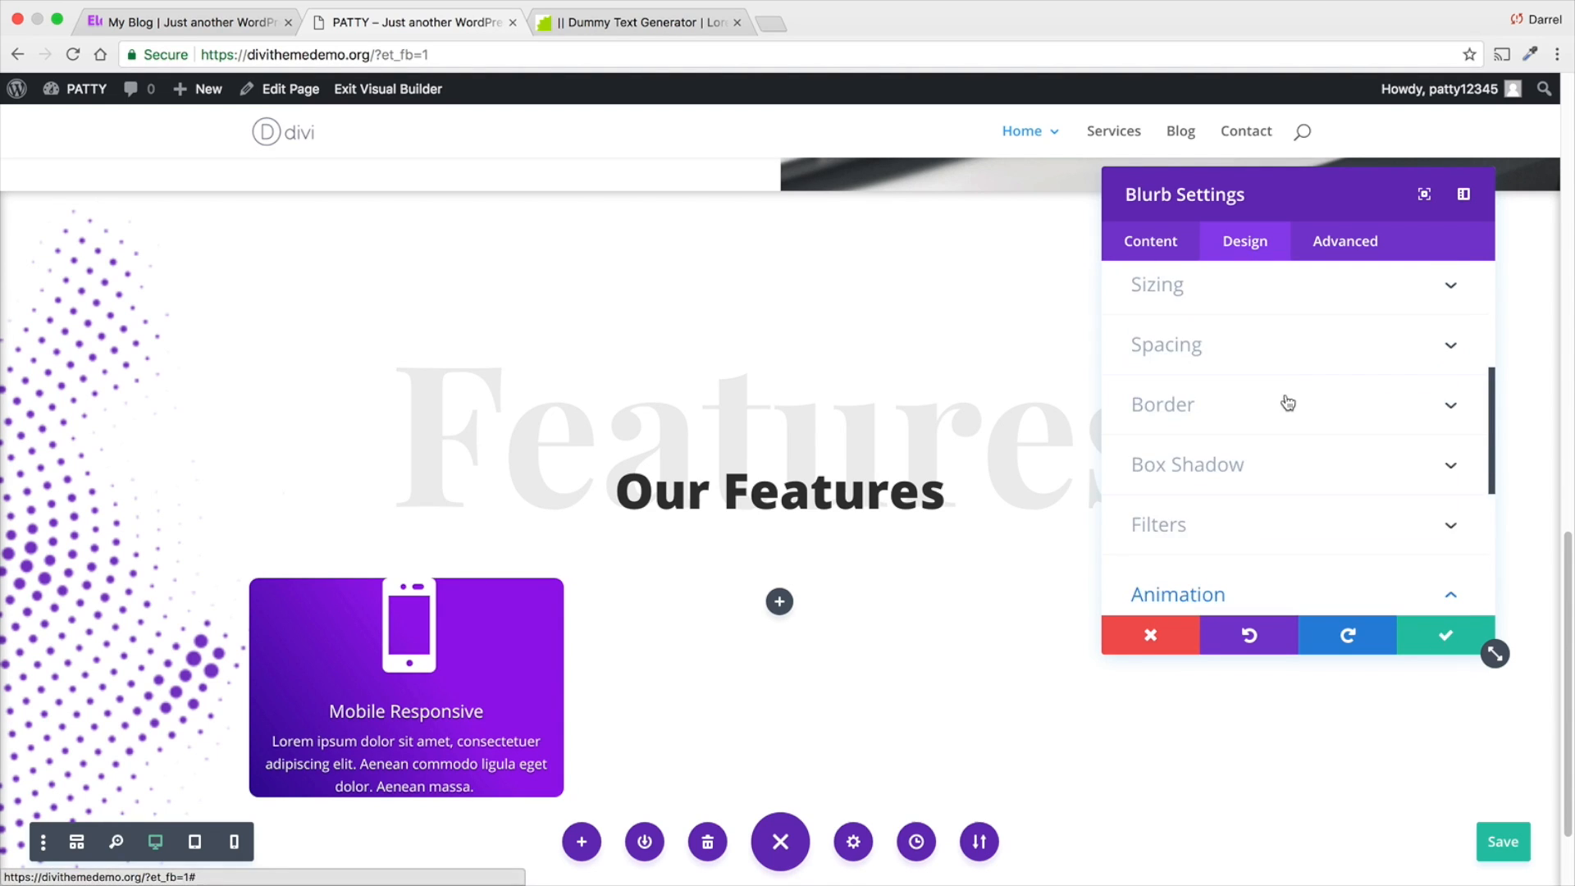
click(1315, 355)
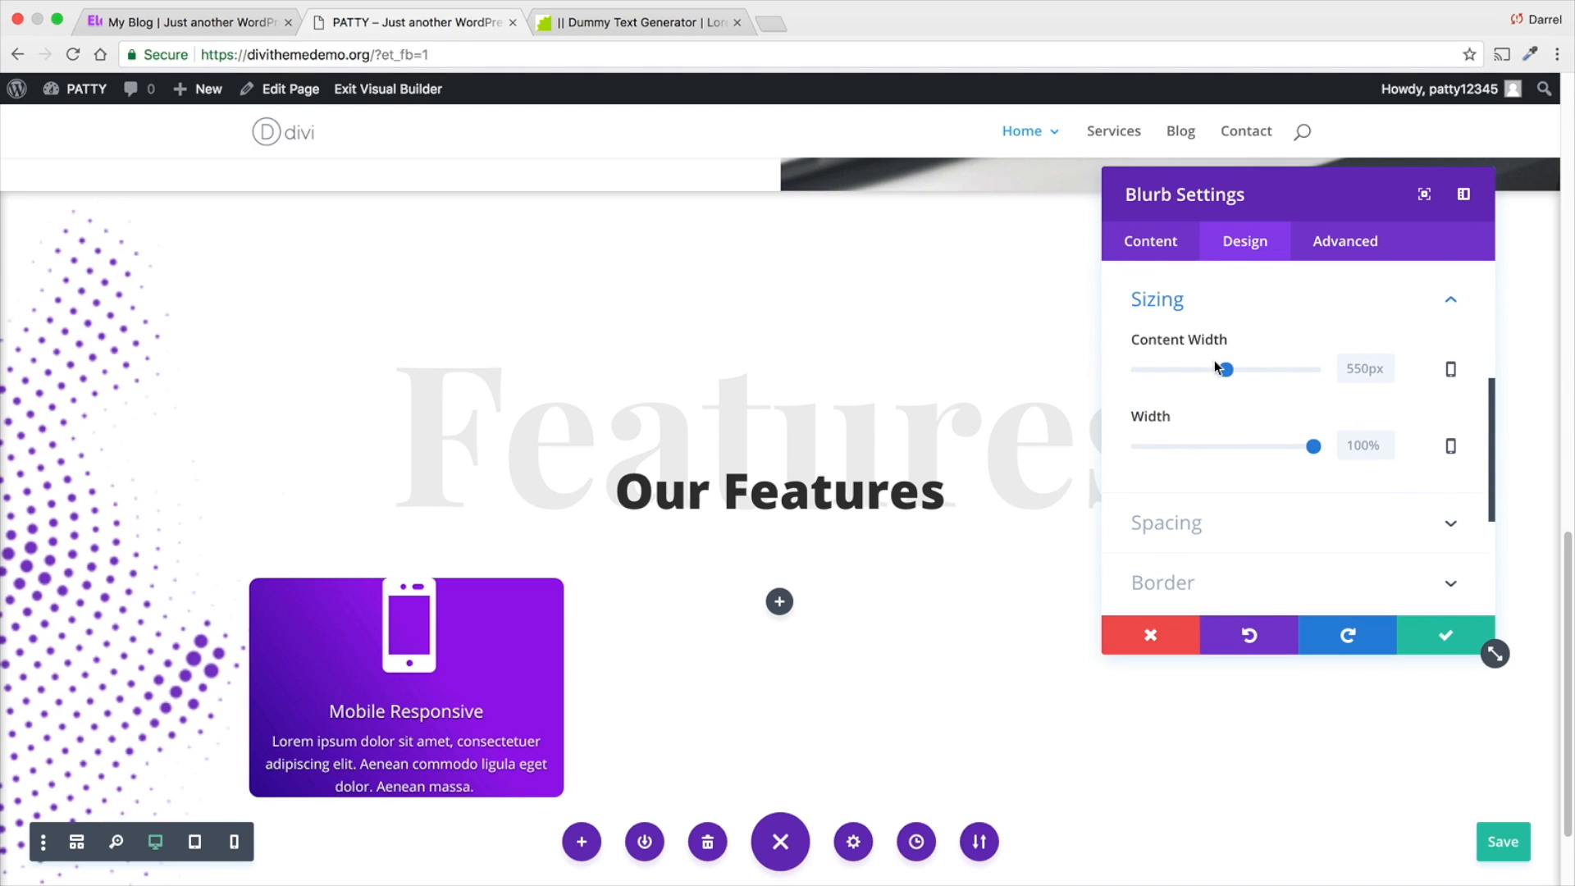
mouse_move(1228, 370)
mouse_down()
mouse_move(1195, 371)
mouse_move(1228, 371)
mouse_up()
- Set the blurb's custom padding to 45px top, 30px right, 45px bottom and 30px left, and save the blurb settings
click(1251, 539)
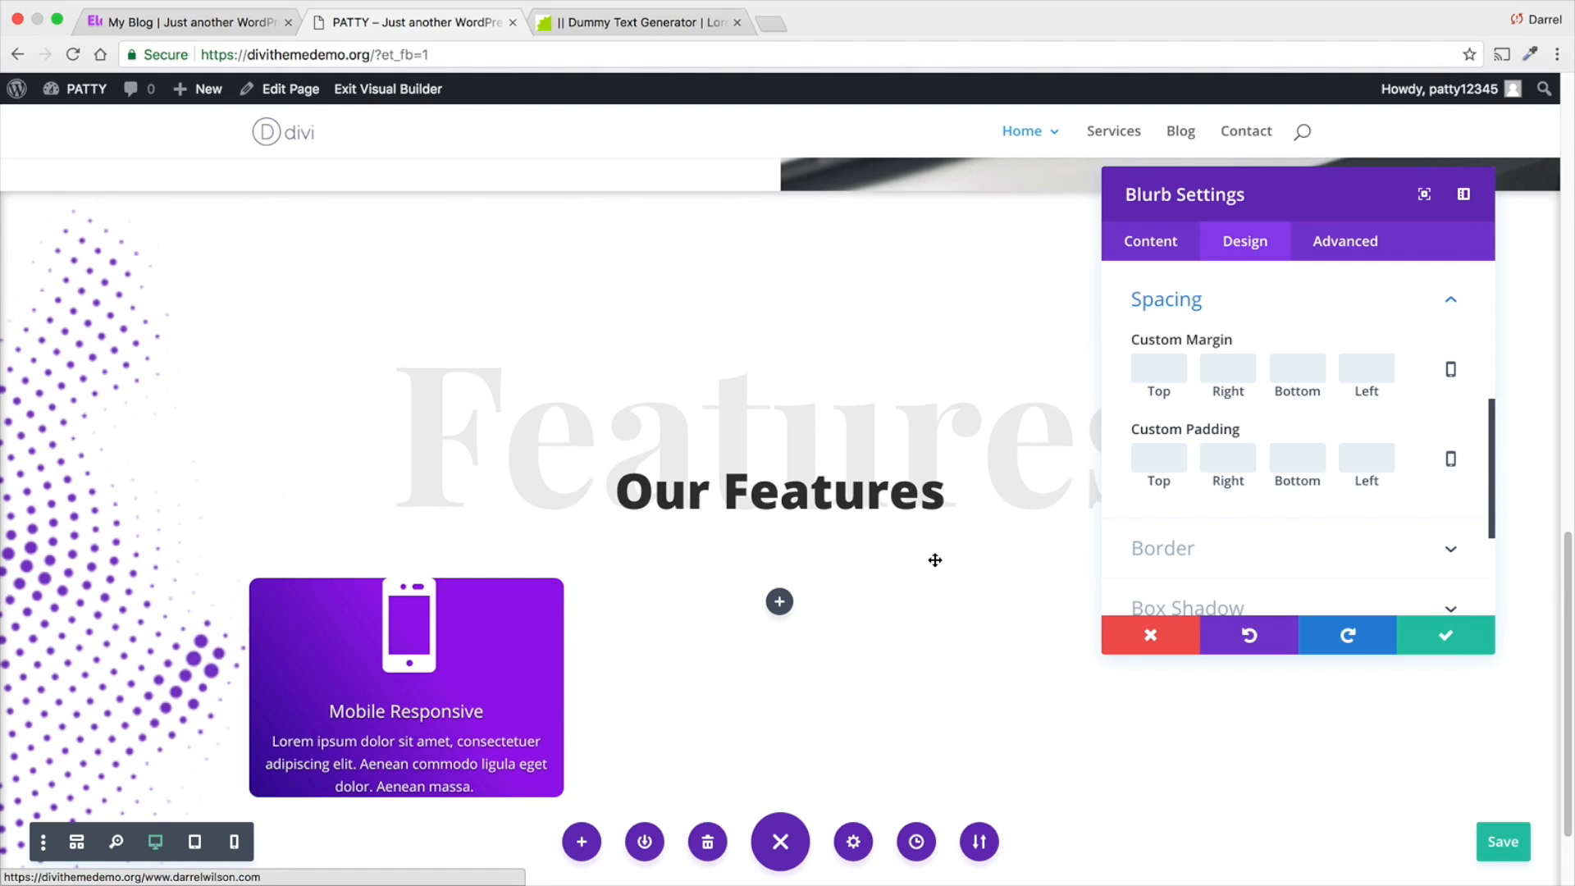
click(1156, 456)
text(45px)
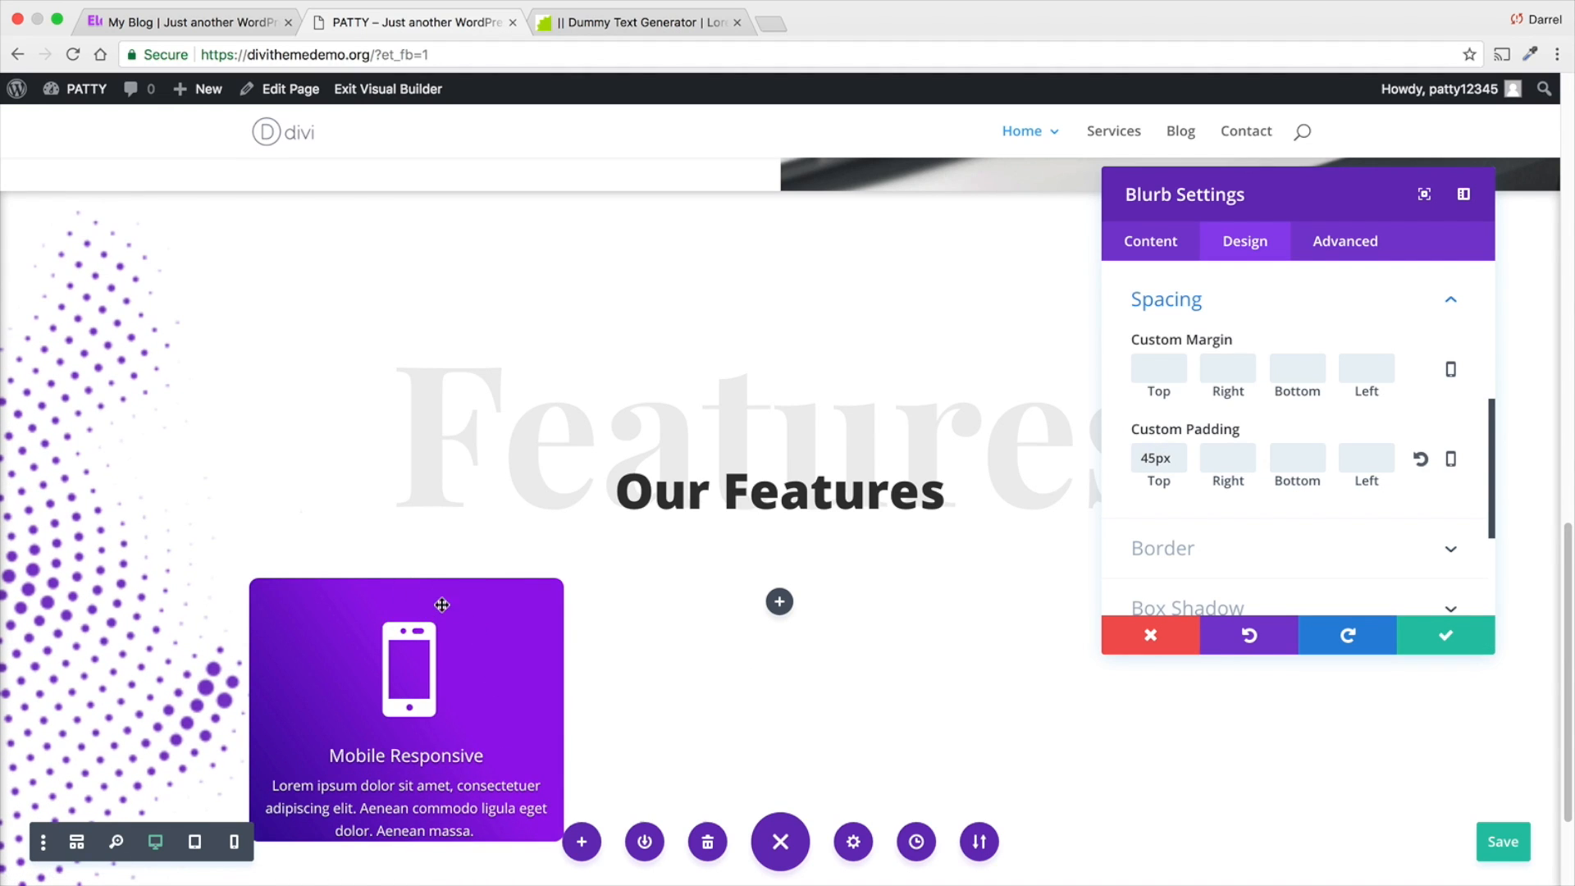
text(30px)
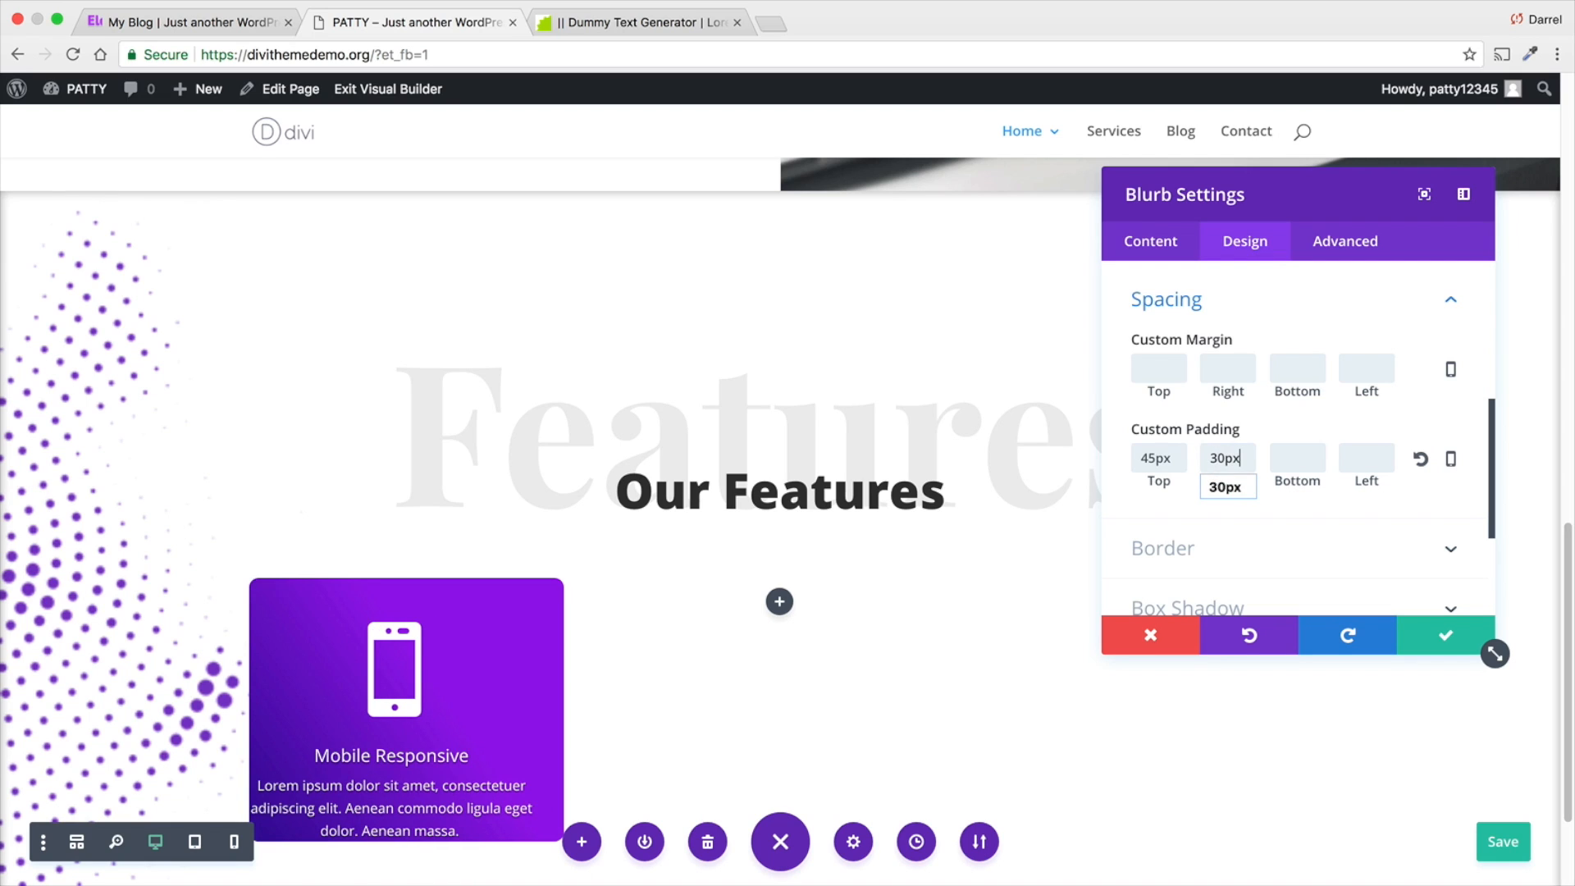
key(Tab)
text(45px)
key(Tab)
text(30)
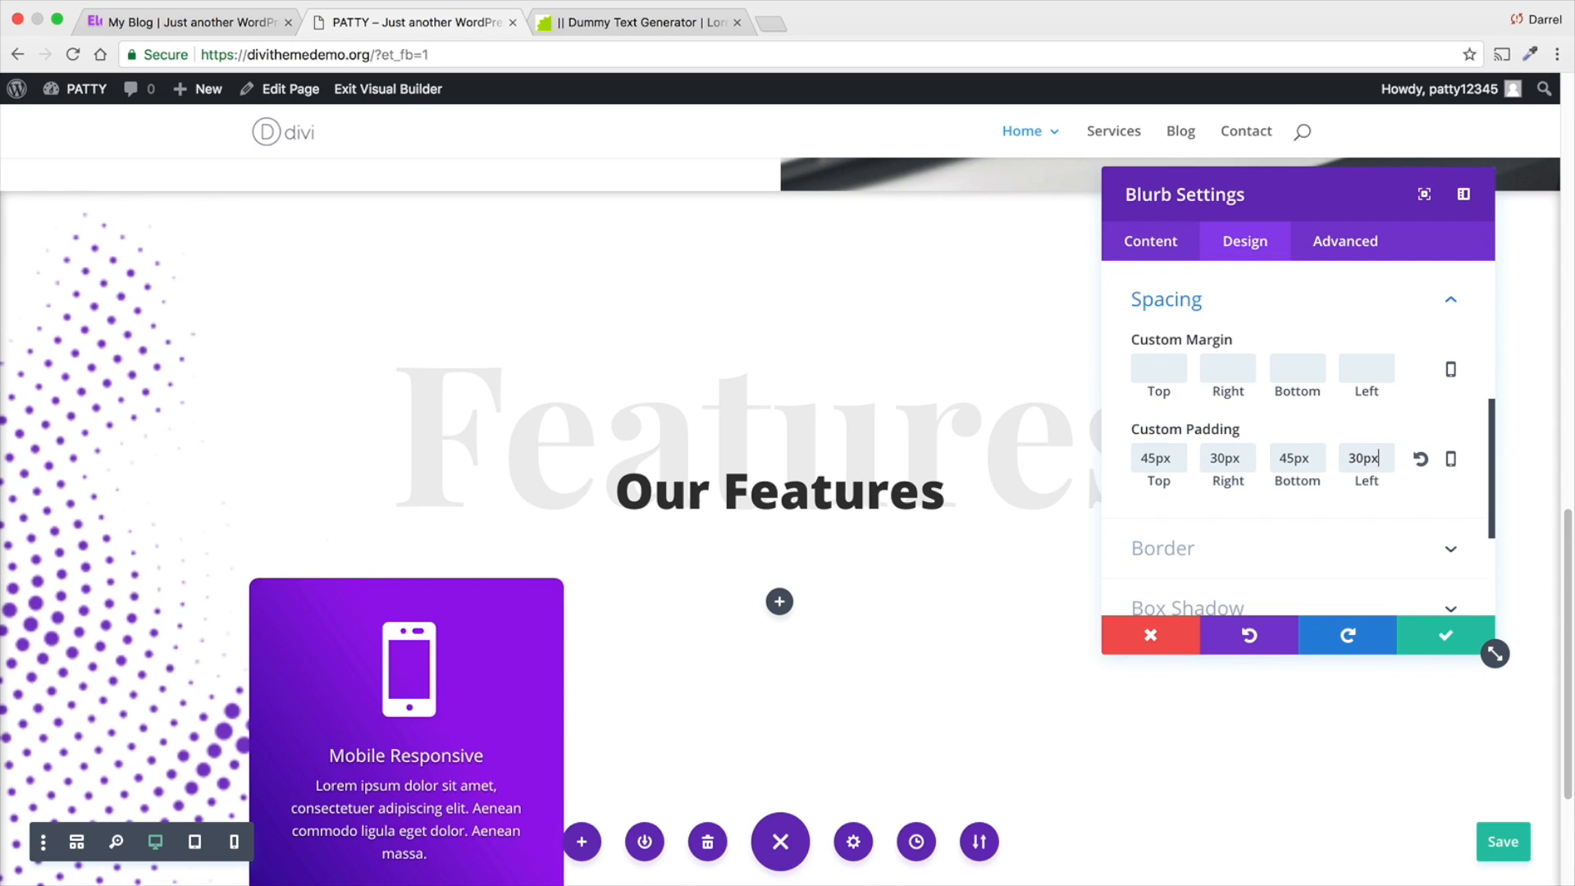
scroll(863, 614, down, 3)
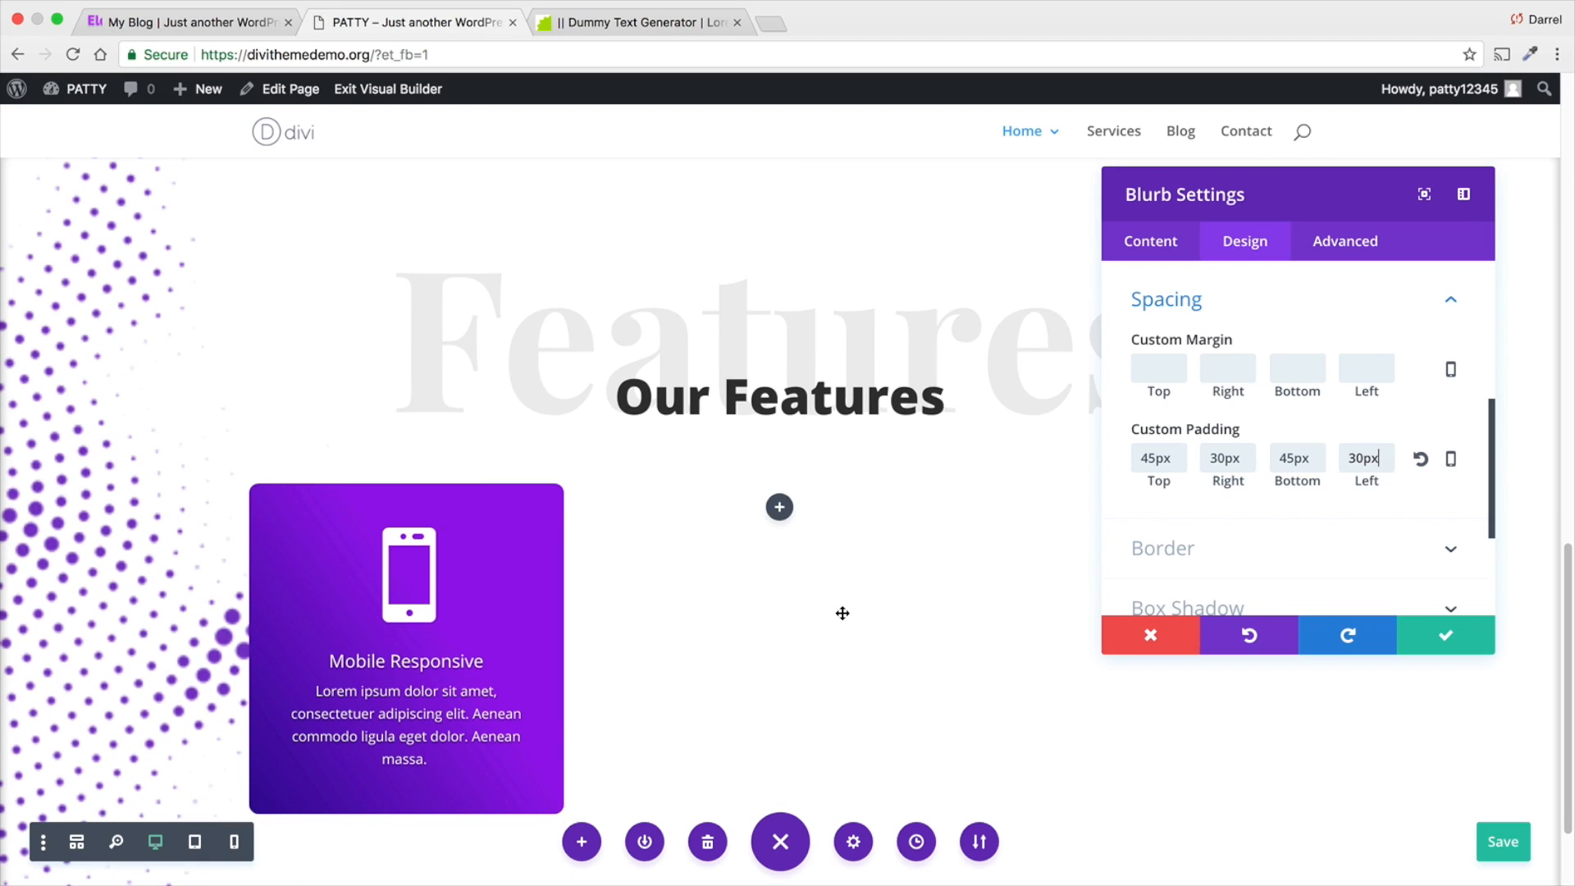
scroll(843, 613, down, 3)
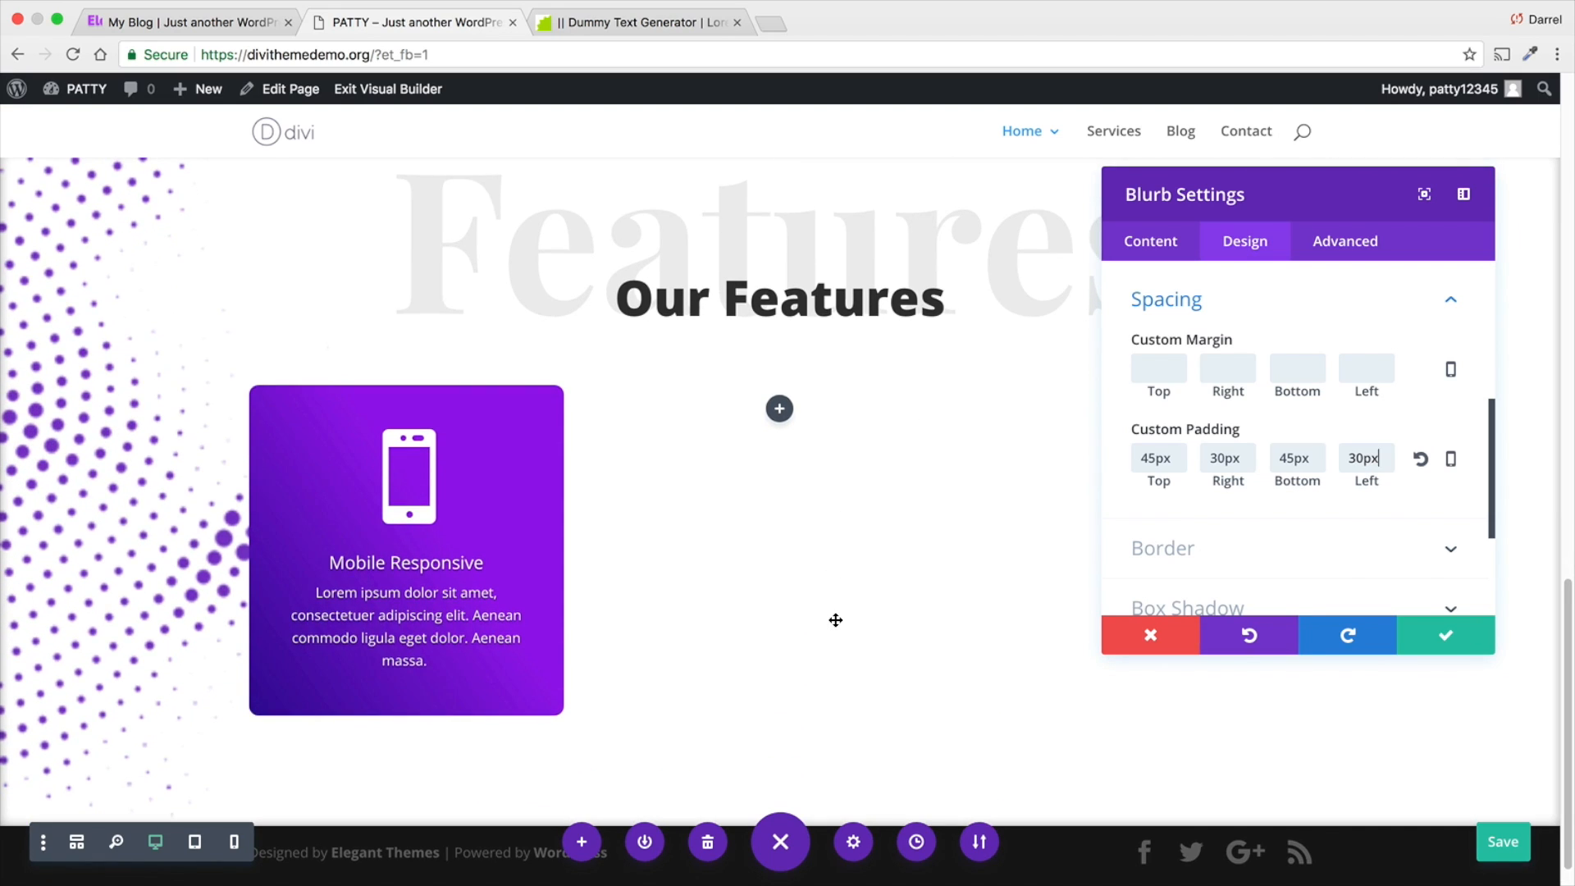
click(1448, 639)
- Duplicate the Mobile Responsive blurb twice and move the copies into the row's second and third columns
mouse_move(487, 535)
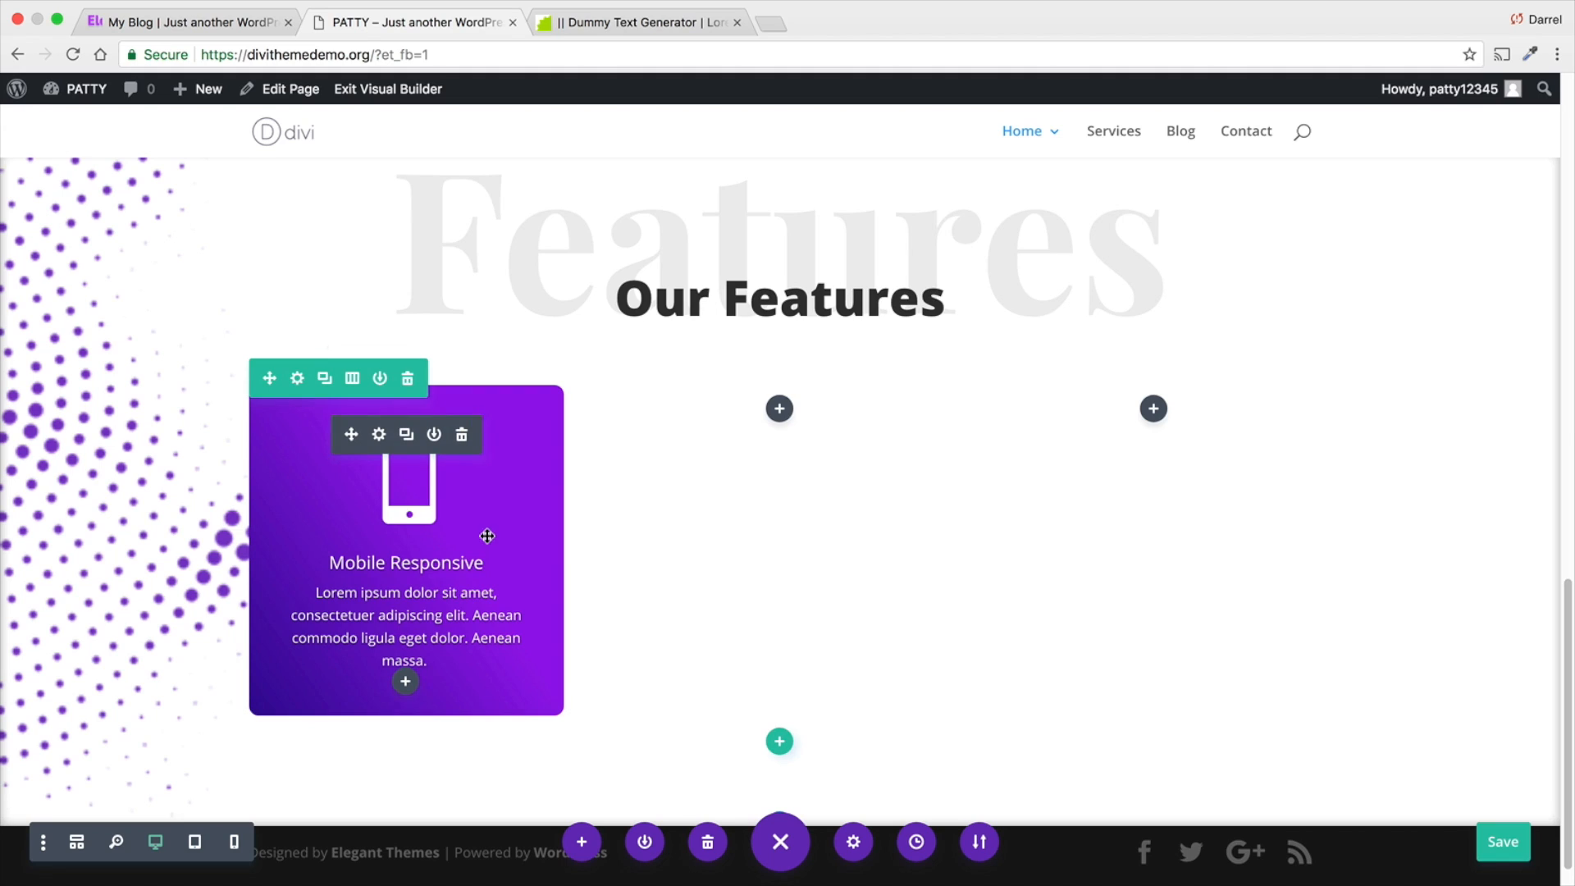
click(405, 438)
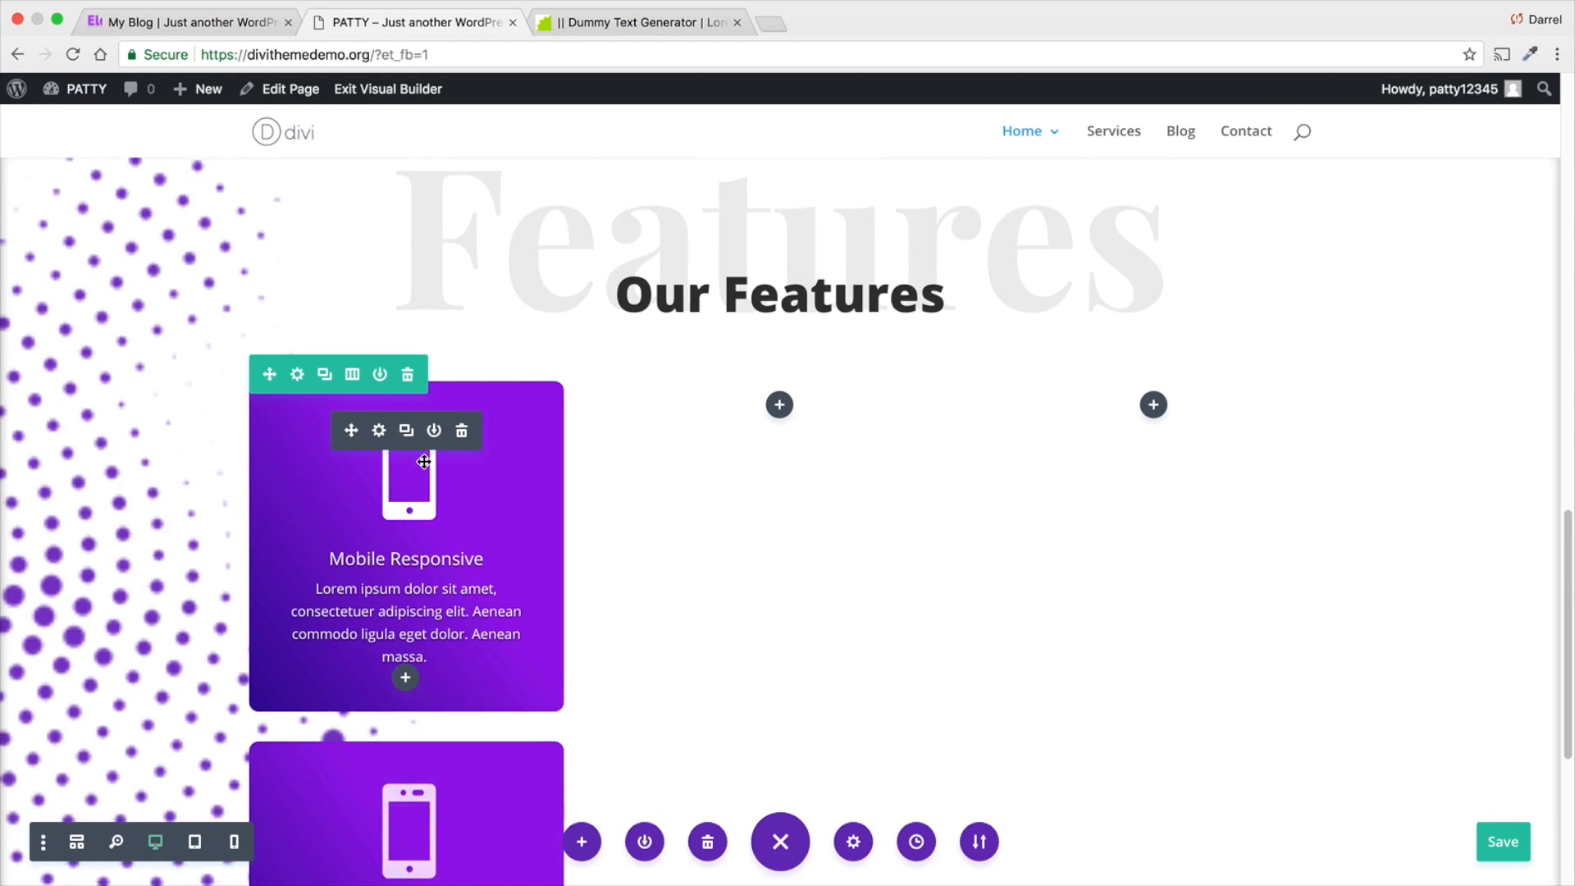
scroll(355, 743, down, 1)
drag(355, 742, 757, 384)
click(779, 359)
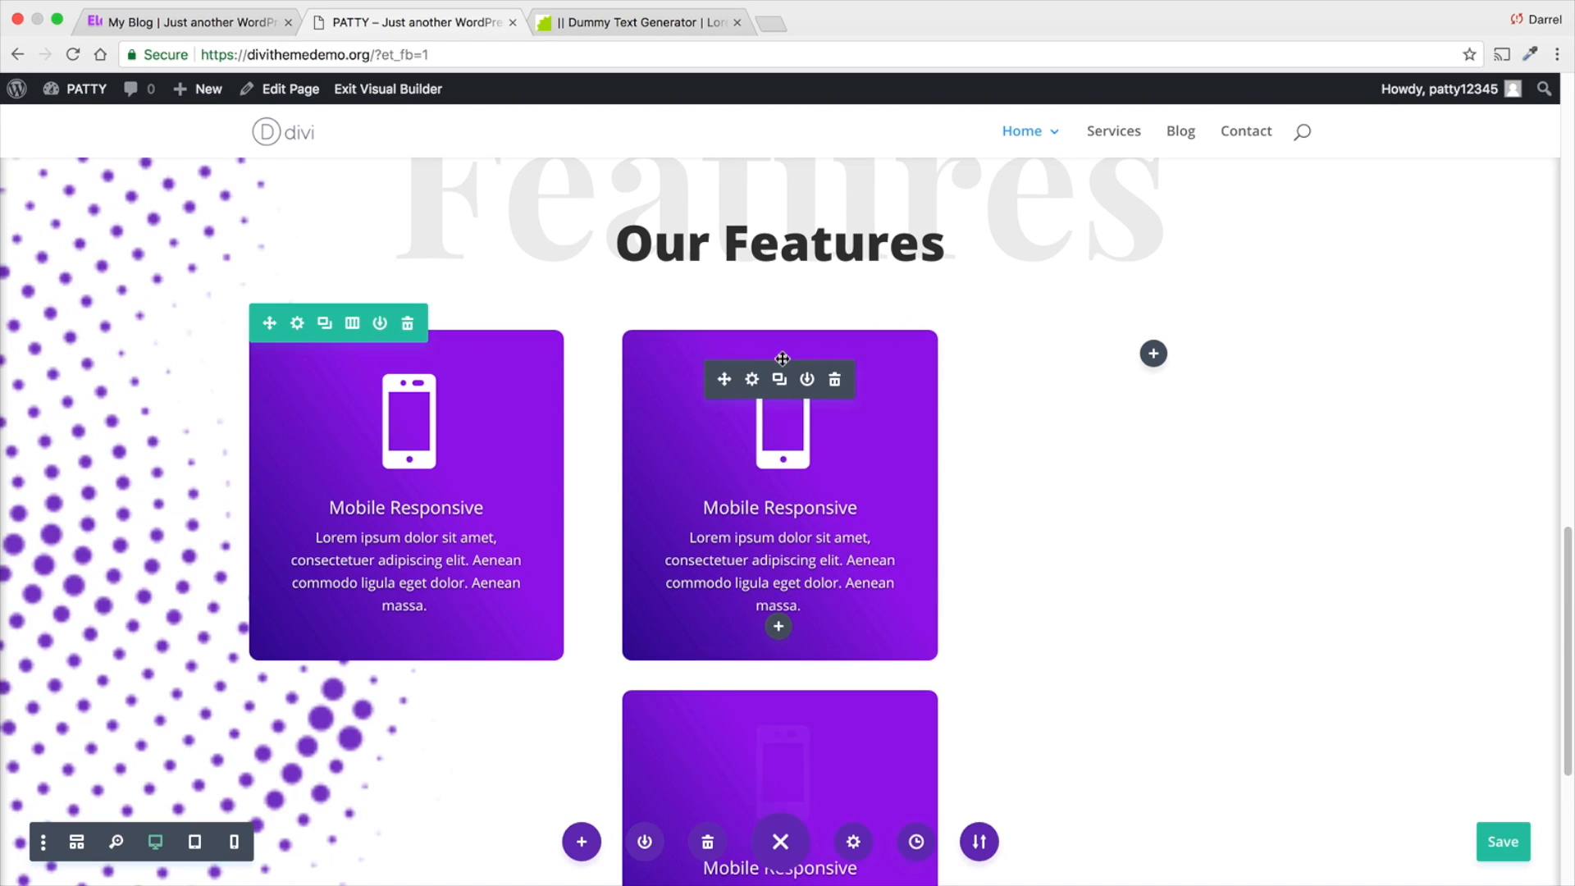
drag(725, 738, 1168, 363)
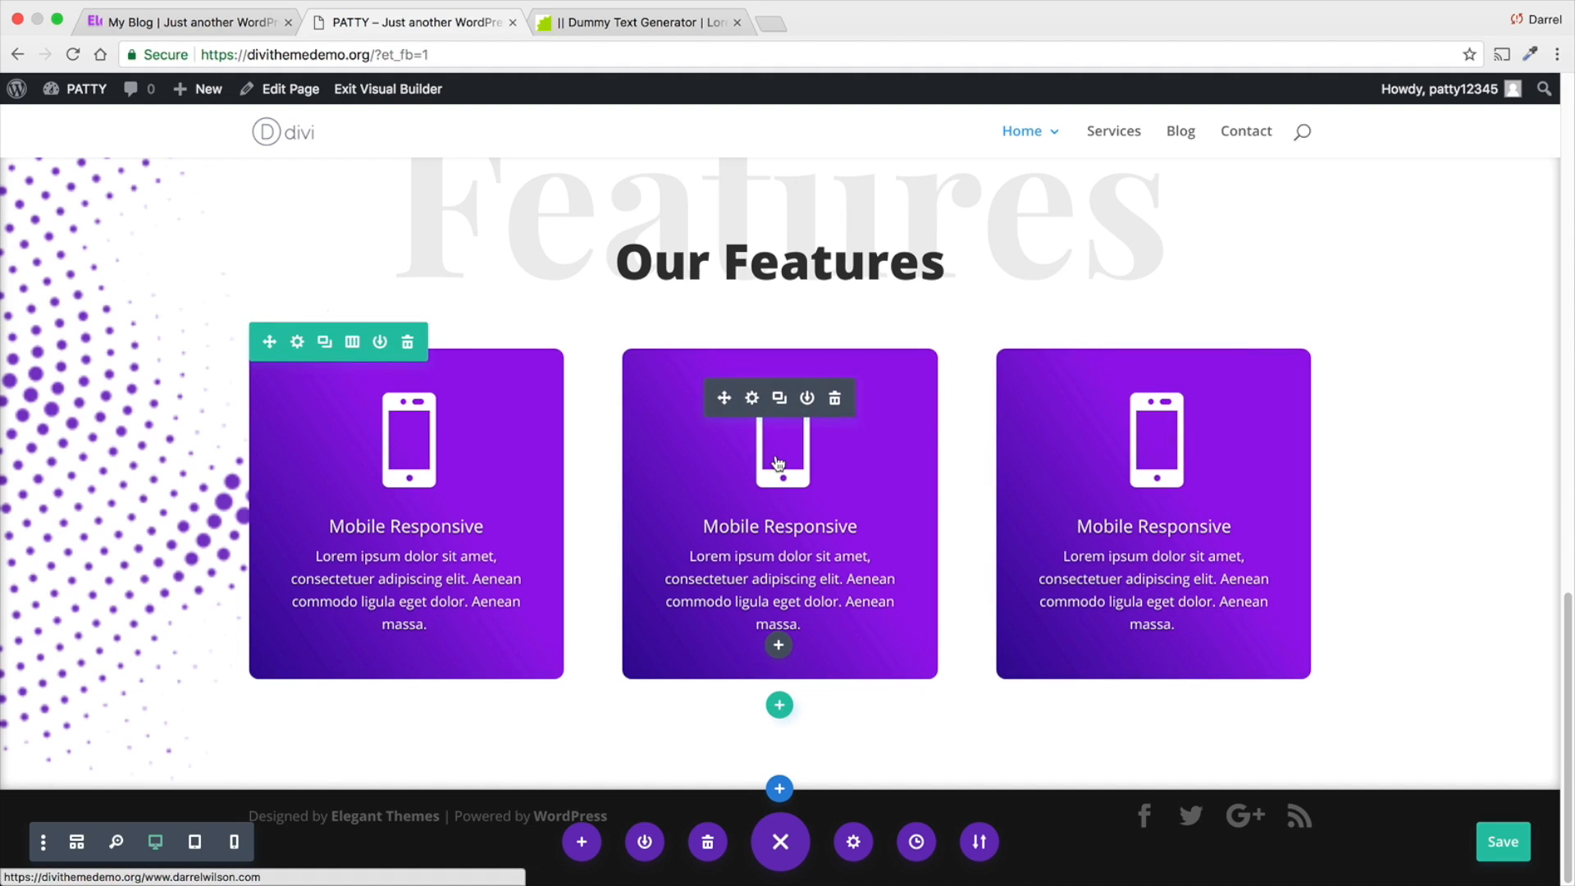
- Open the middle Mobile Responsive blurb's image and icon design settings and set the icon color to purple #8300e9
click(752, 398)
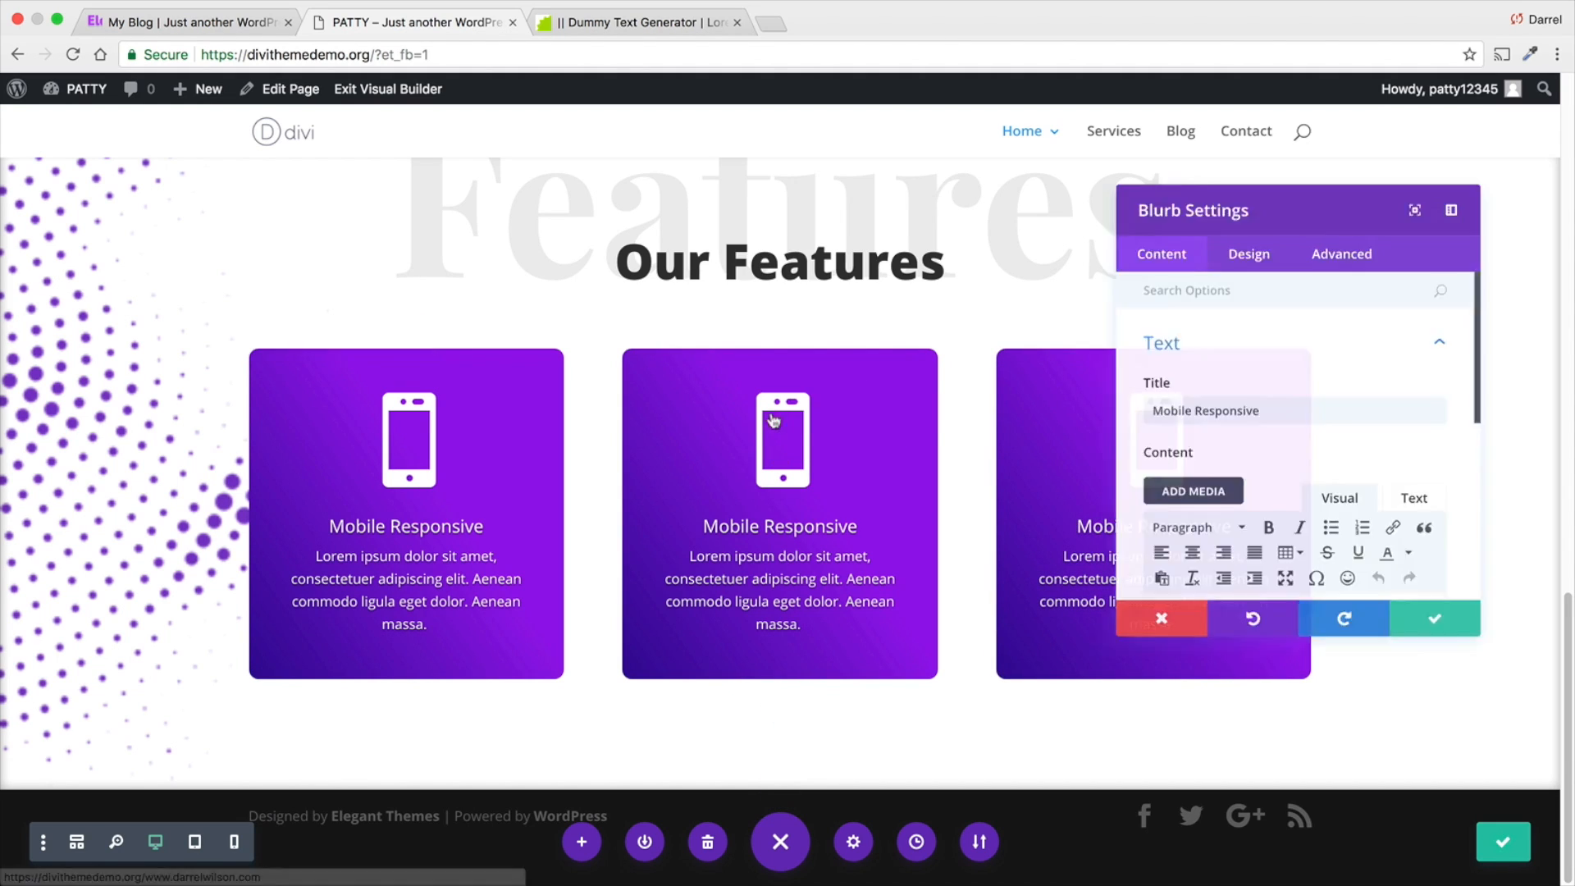
click(1241, 251)
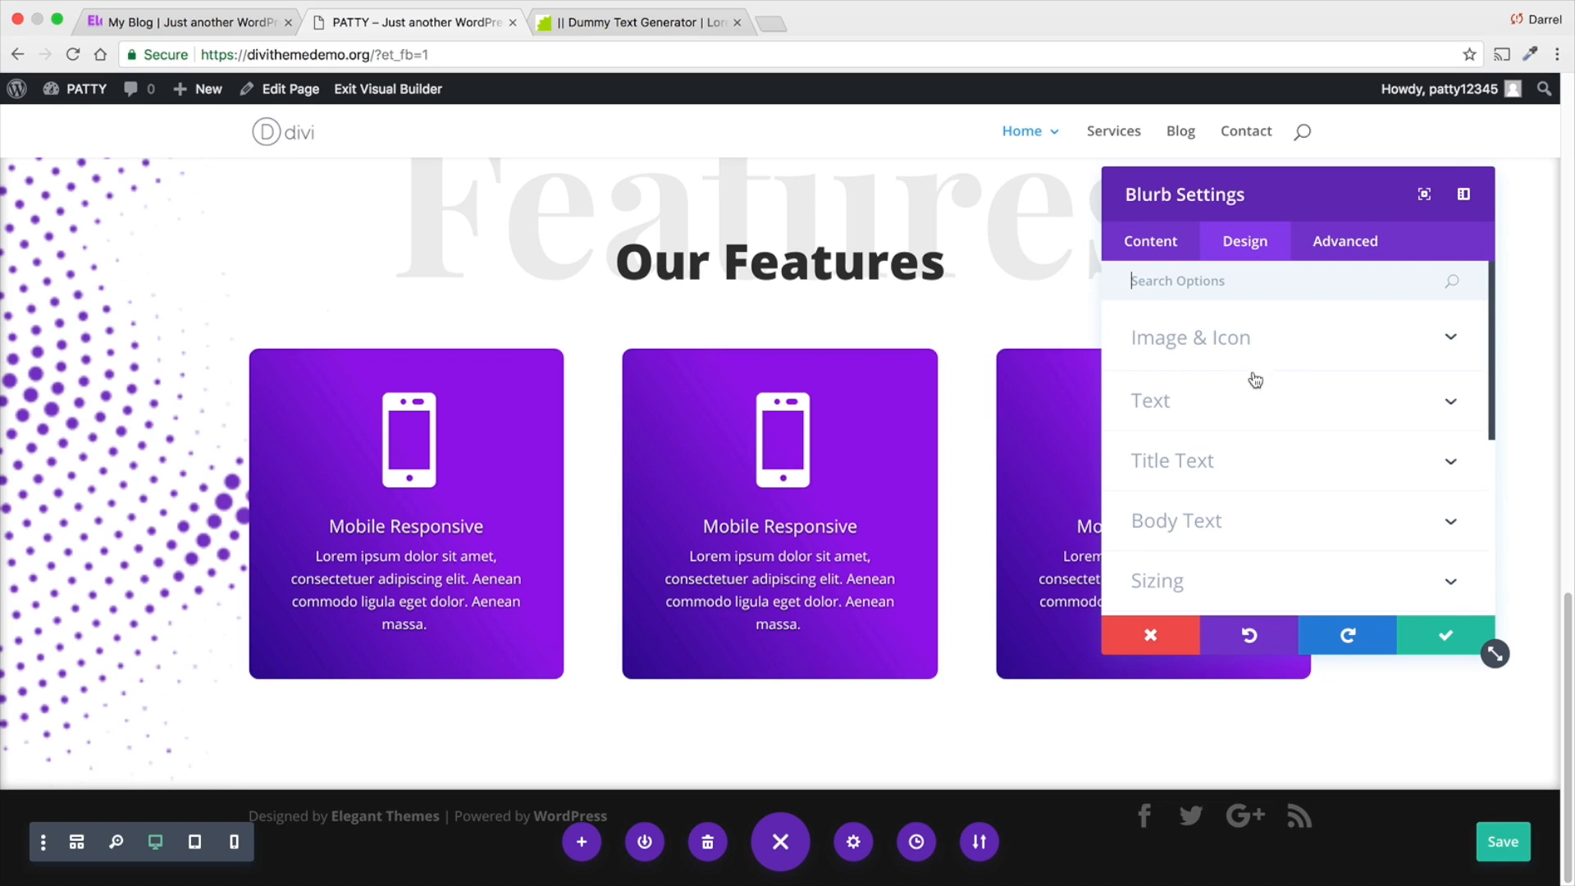
click(1182, 244)
click(1236, 256)
click(1248, 340)
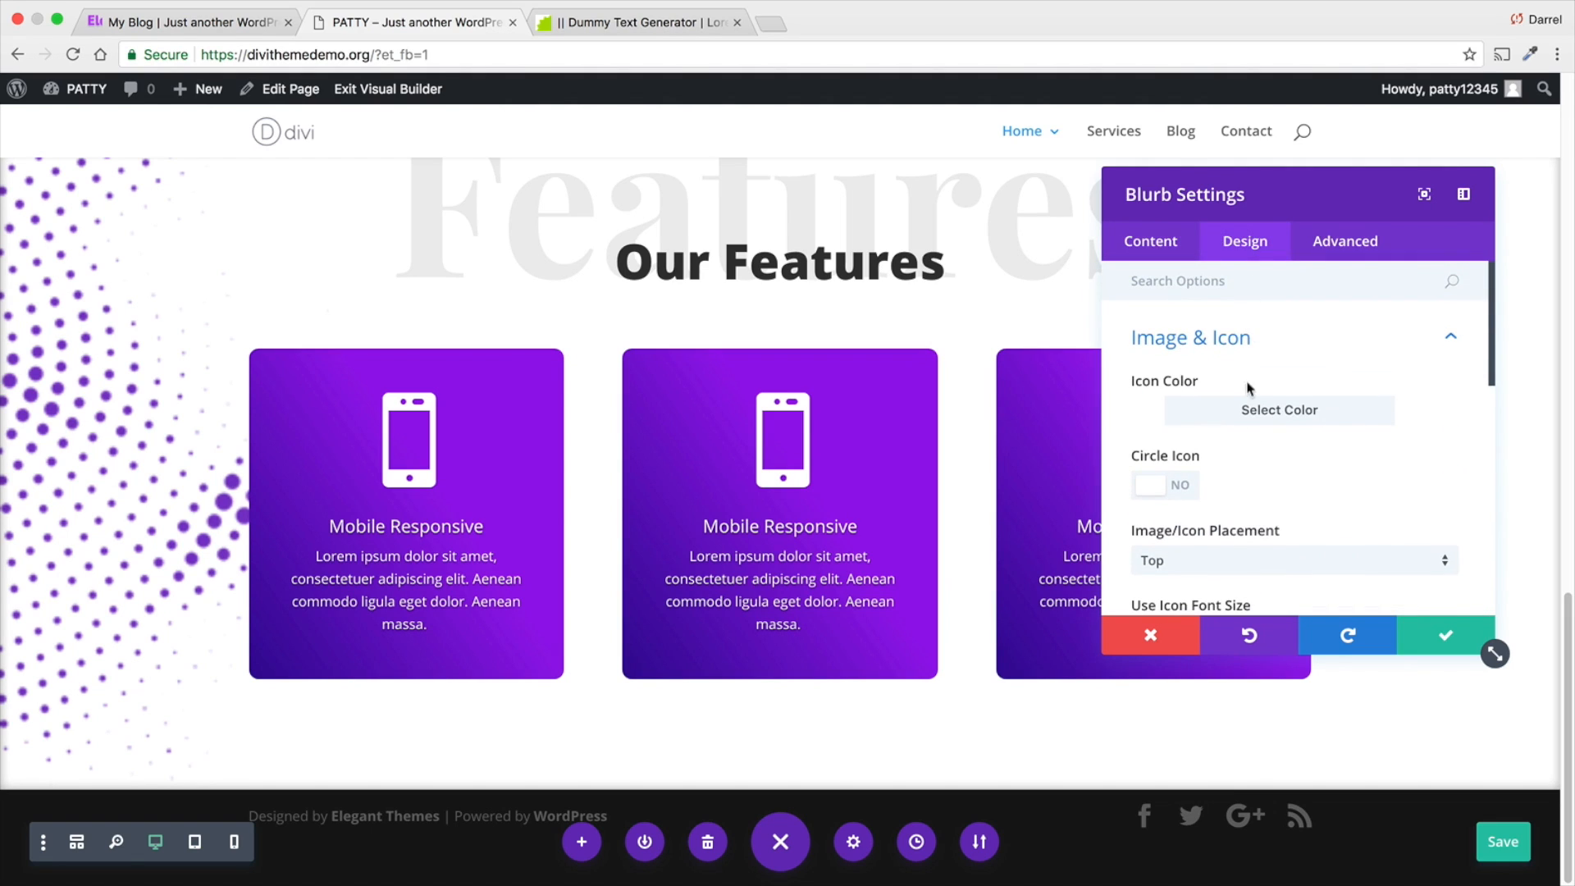
click(1166, 411)
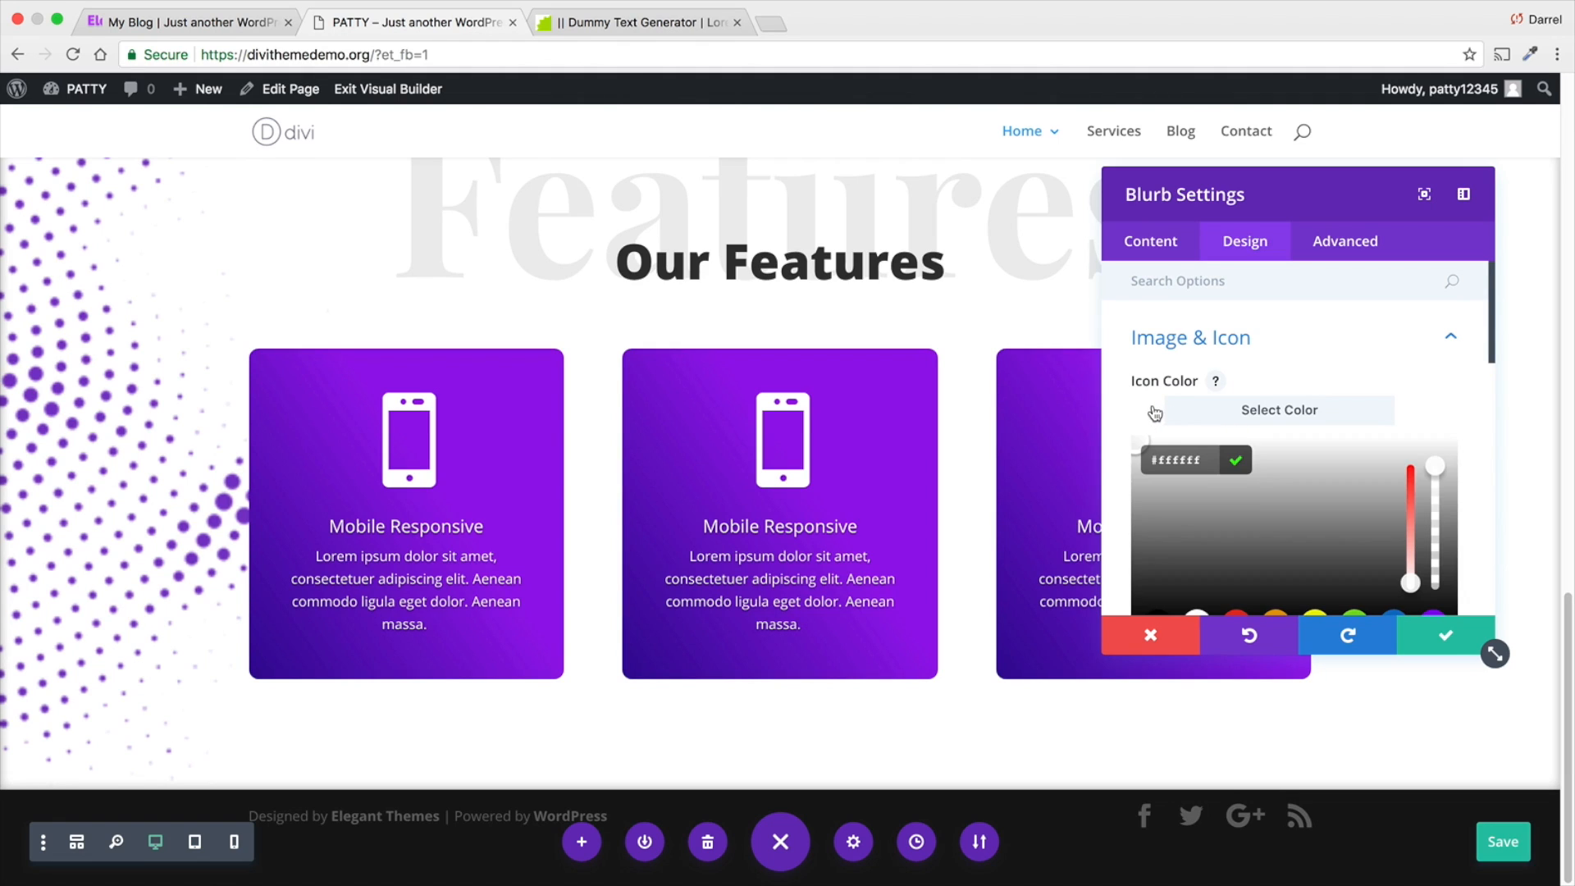
click(1434, 615)
scroll(1322, 500, down, 5)
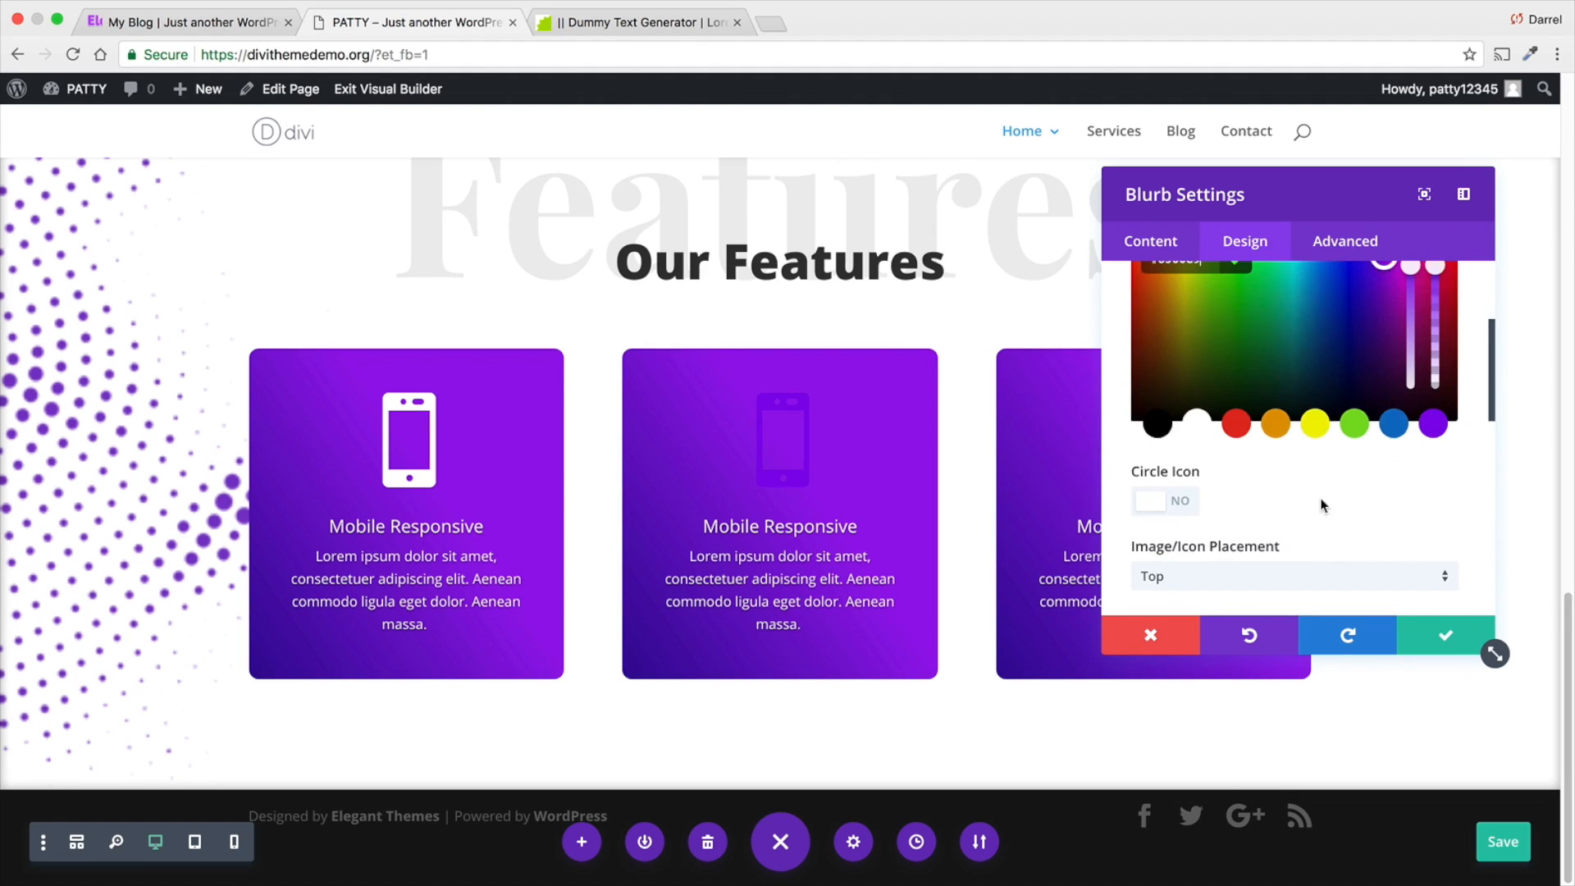
- Check the middle blurb's text color, text shadow and title text design options
click(1278, 501)
scroll(1277, 498, down, 4)
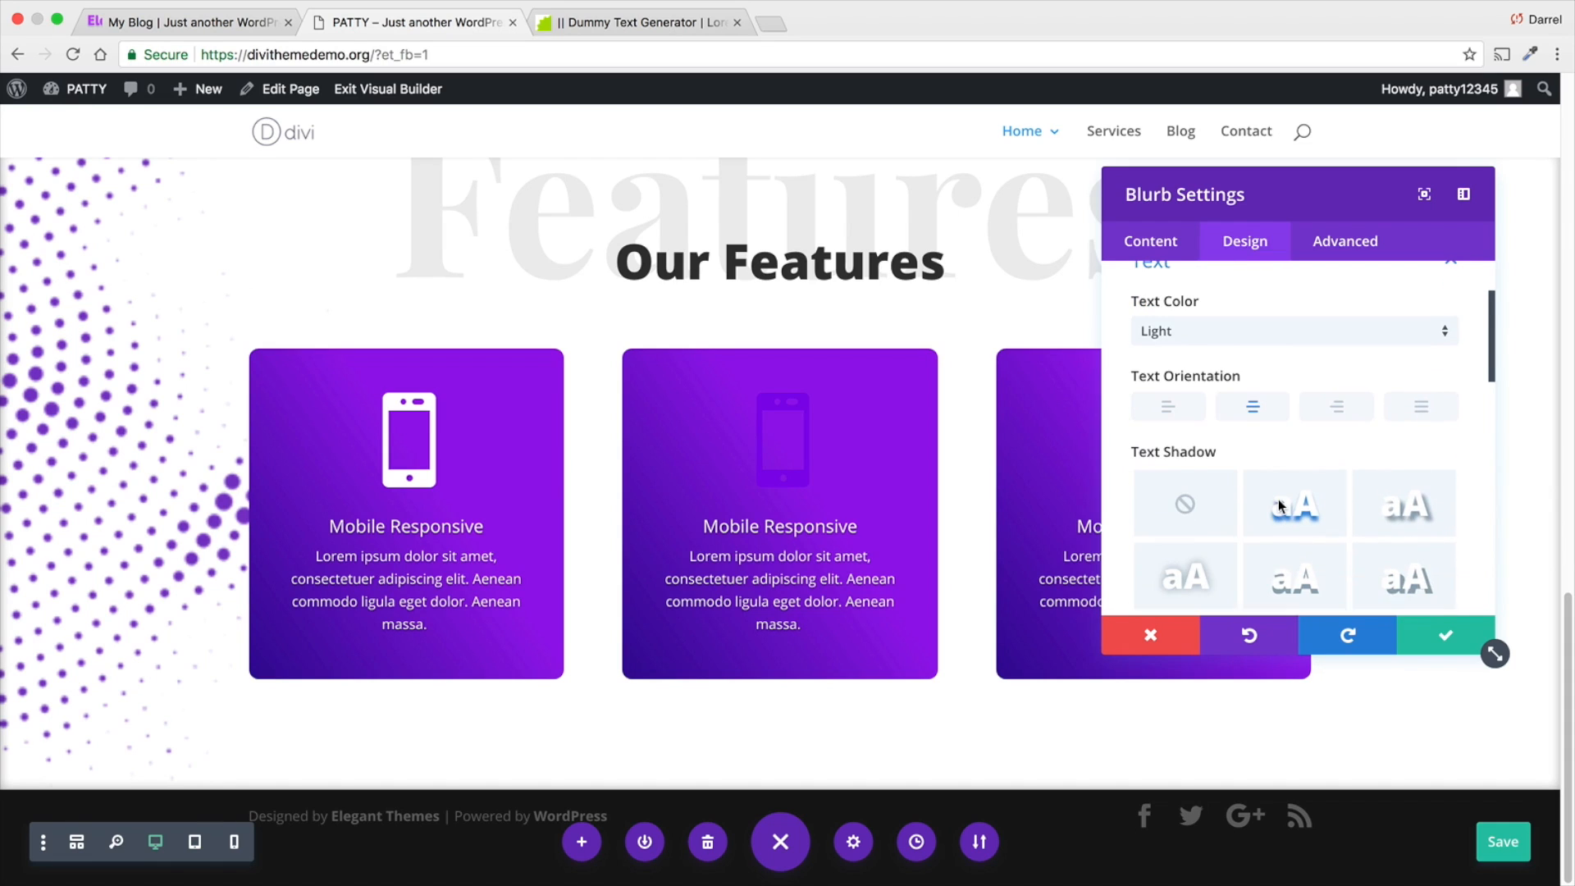
scroll(1278, 495, down, 3)
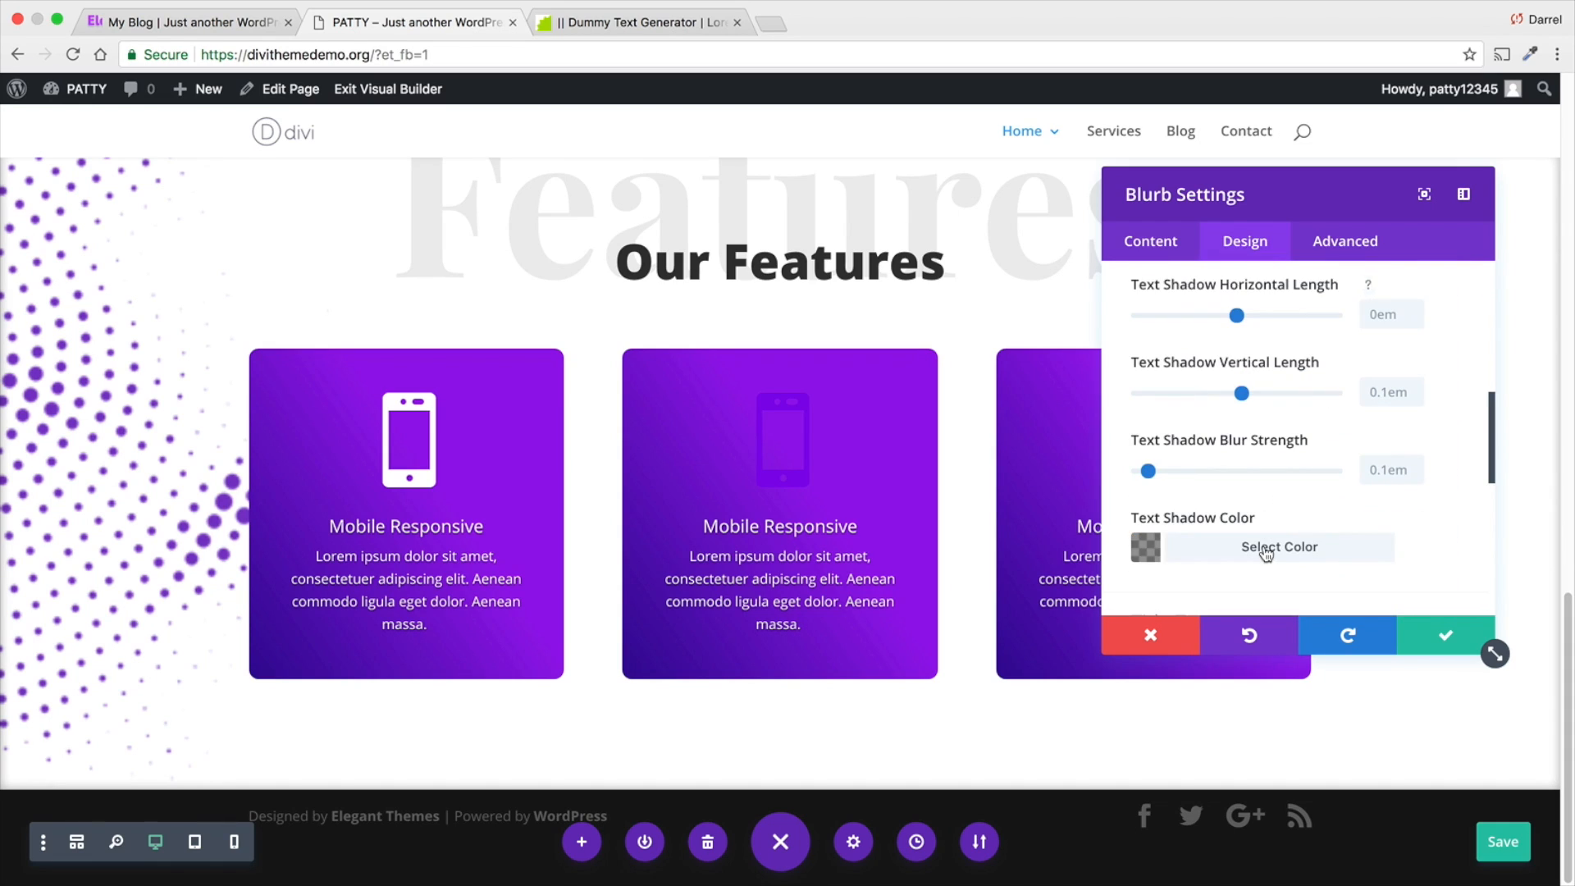
click(1267, 547)
click(1266, 554)
scroll(1228, 528, down, 2)
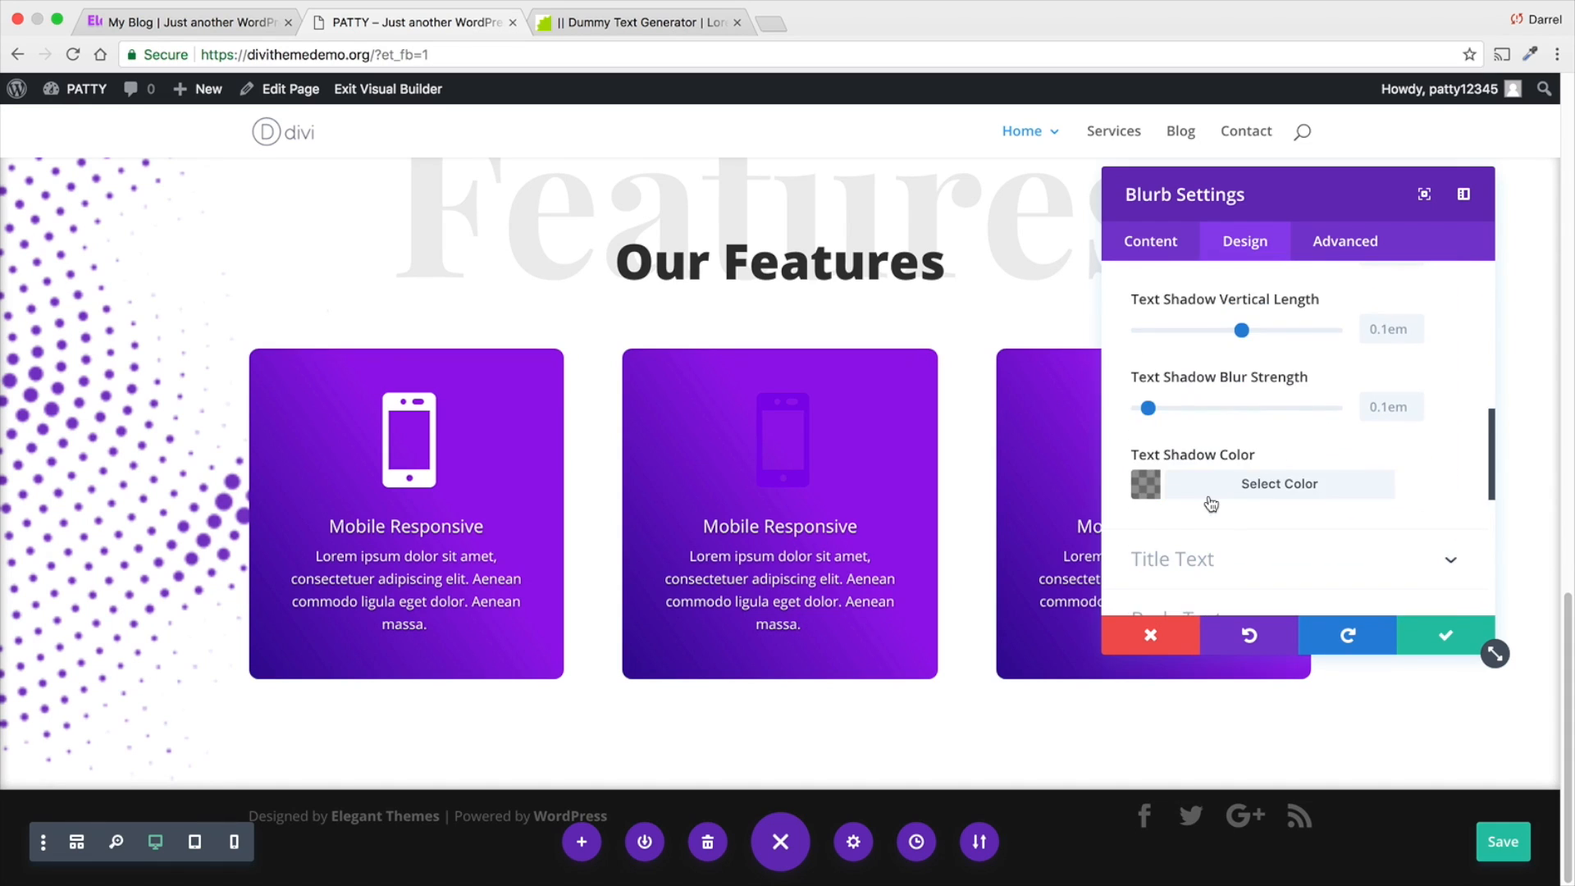
click(1223, 560)
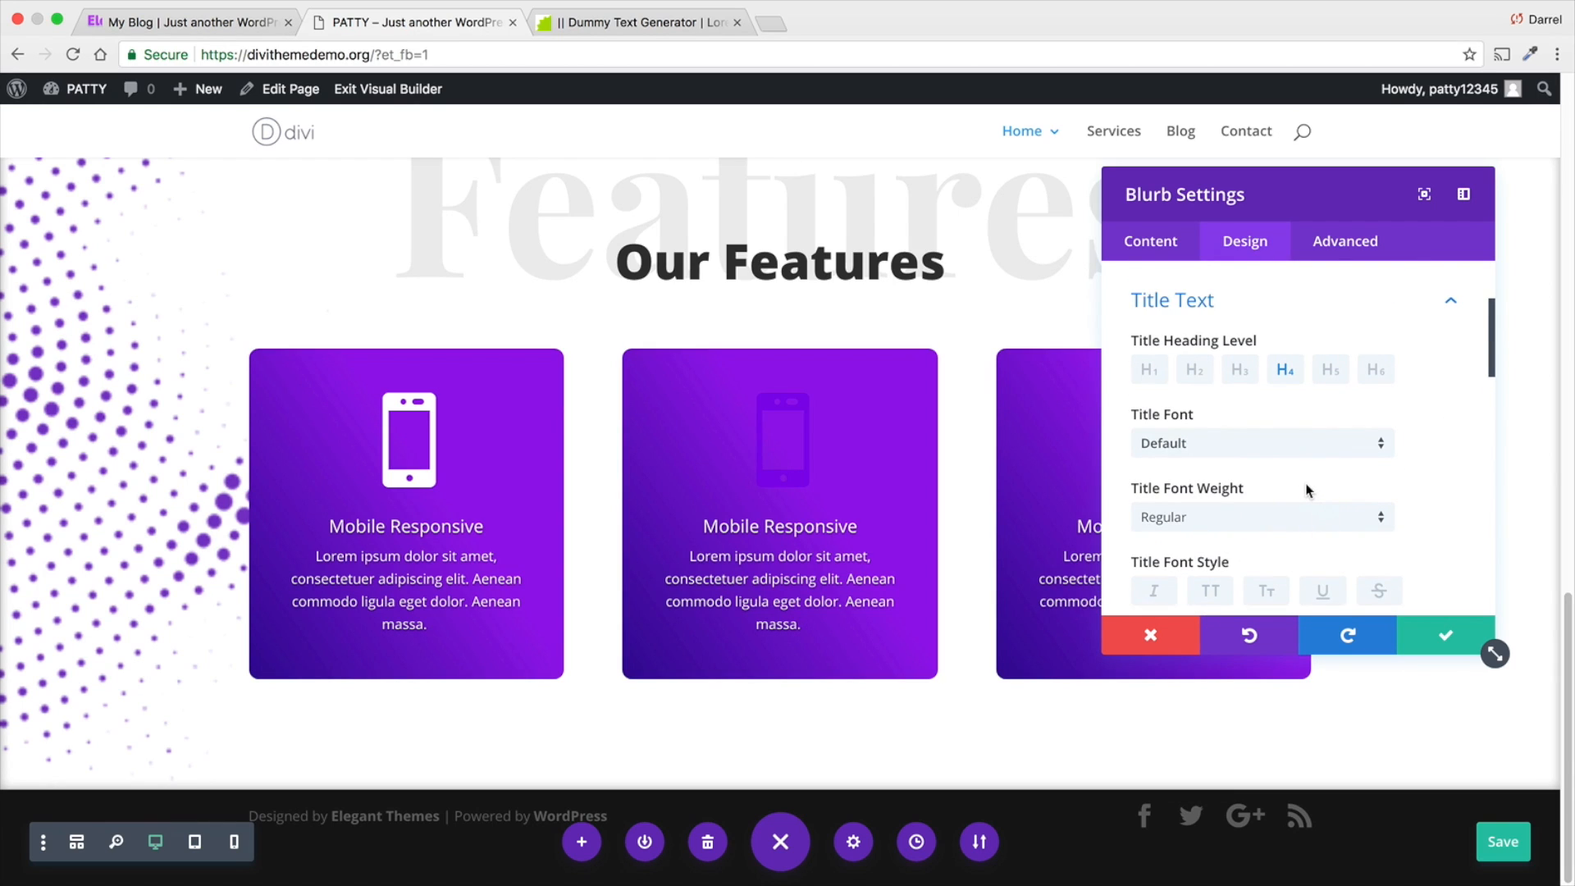
- Set the middle blurb's icon color back to white and save the blurb settings
scroll(1283, 447, up, 2)
click(1266, 339)
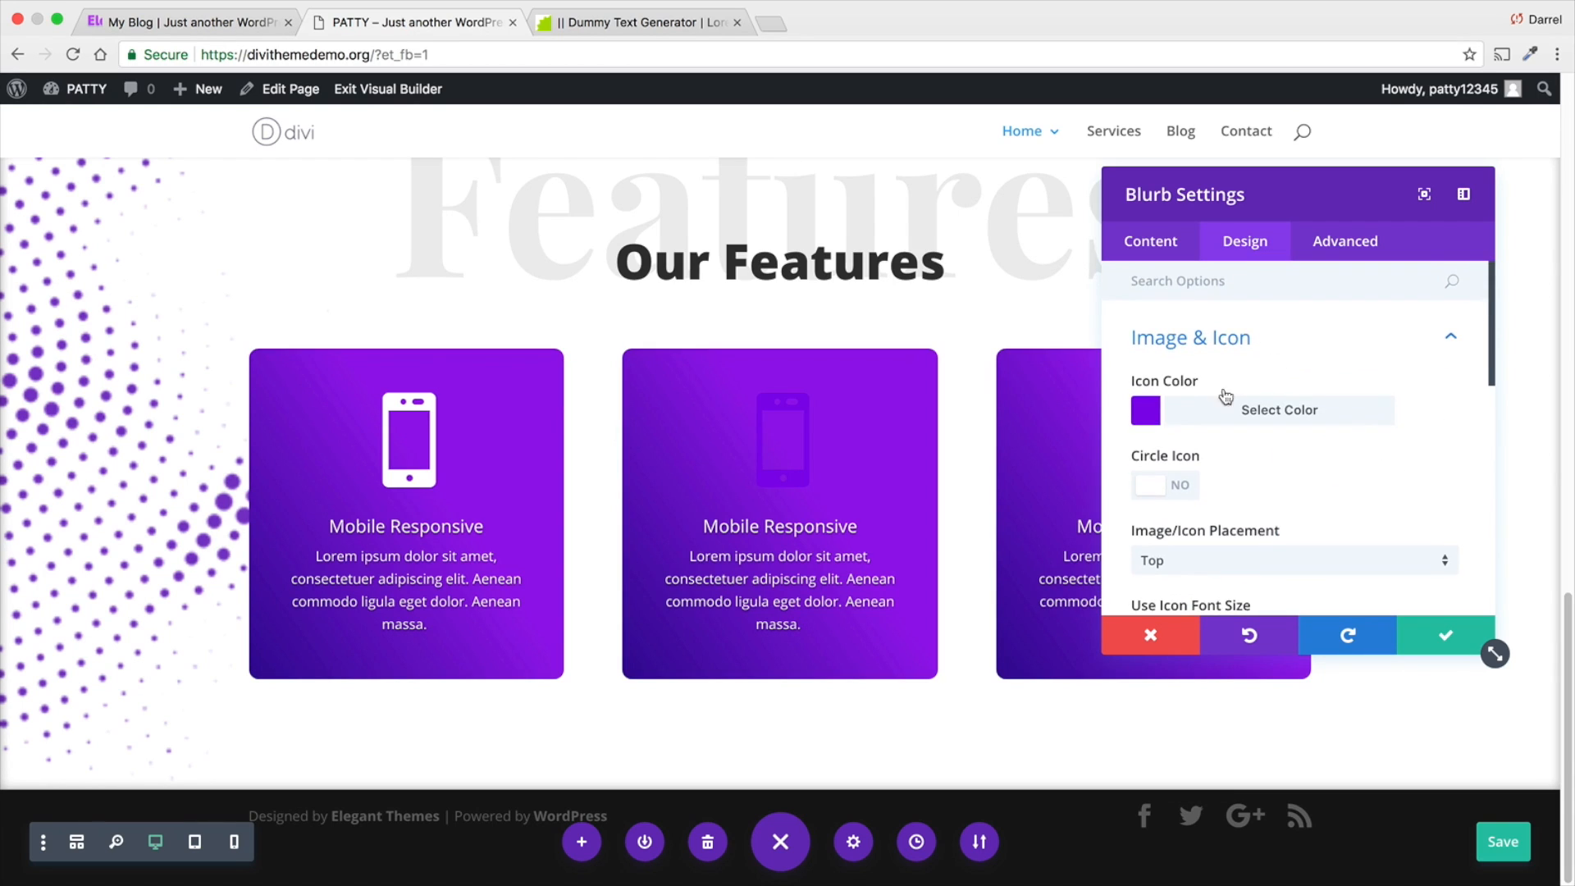
click(1178, 417)
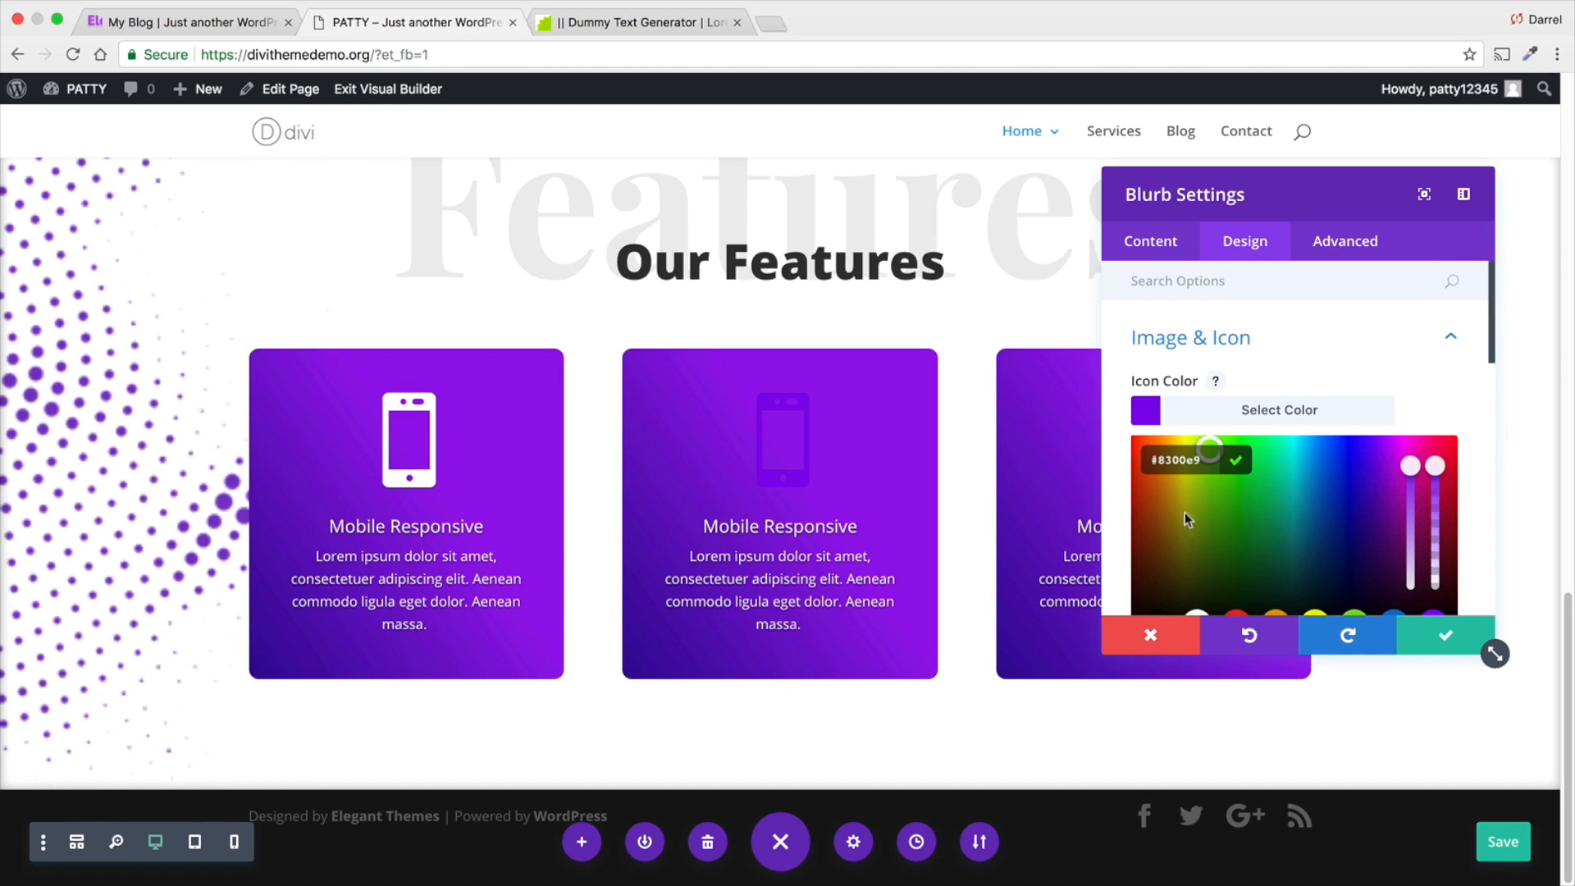
click(1198, 615)
click(1437, 633)
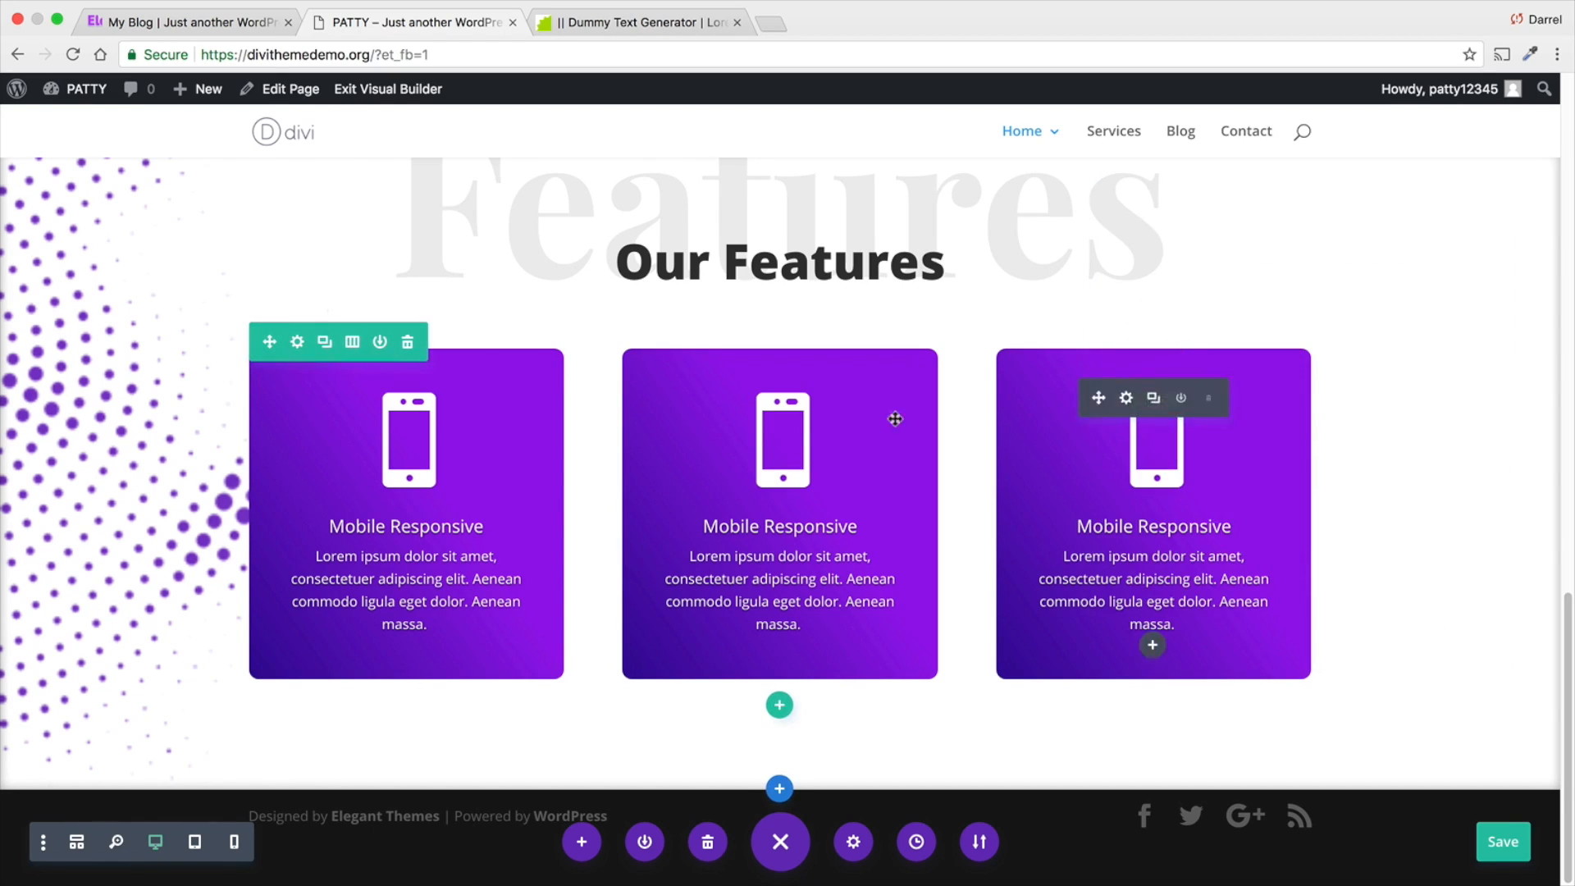
- Compare the Our Features section on the Elegance reference site with the one on the page being built
click(230, 24)
scroll(663, 512, down, 2)
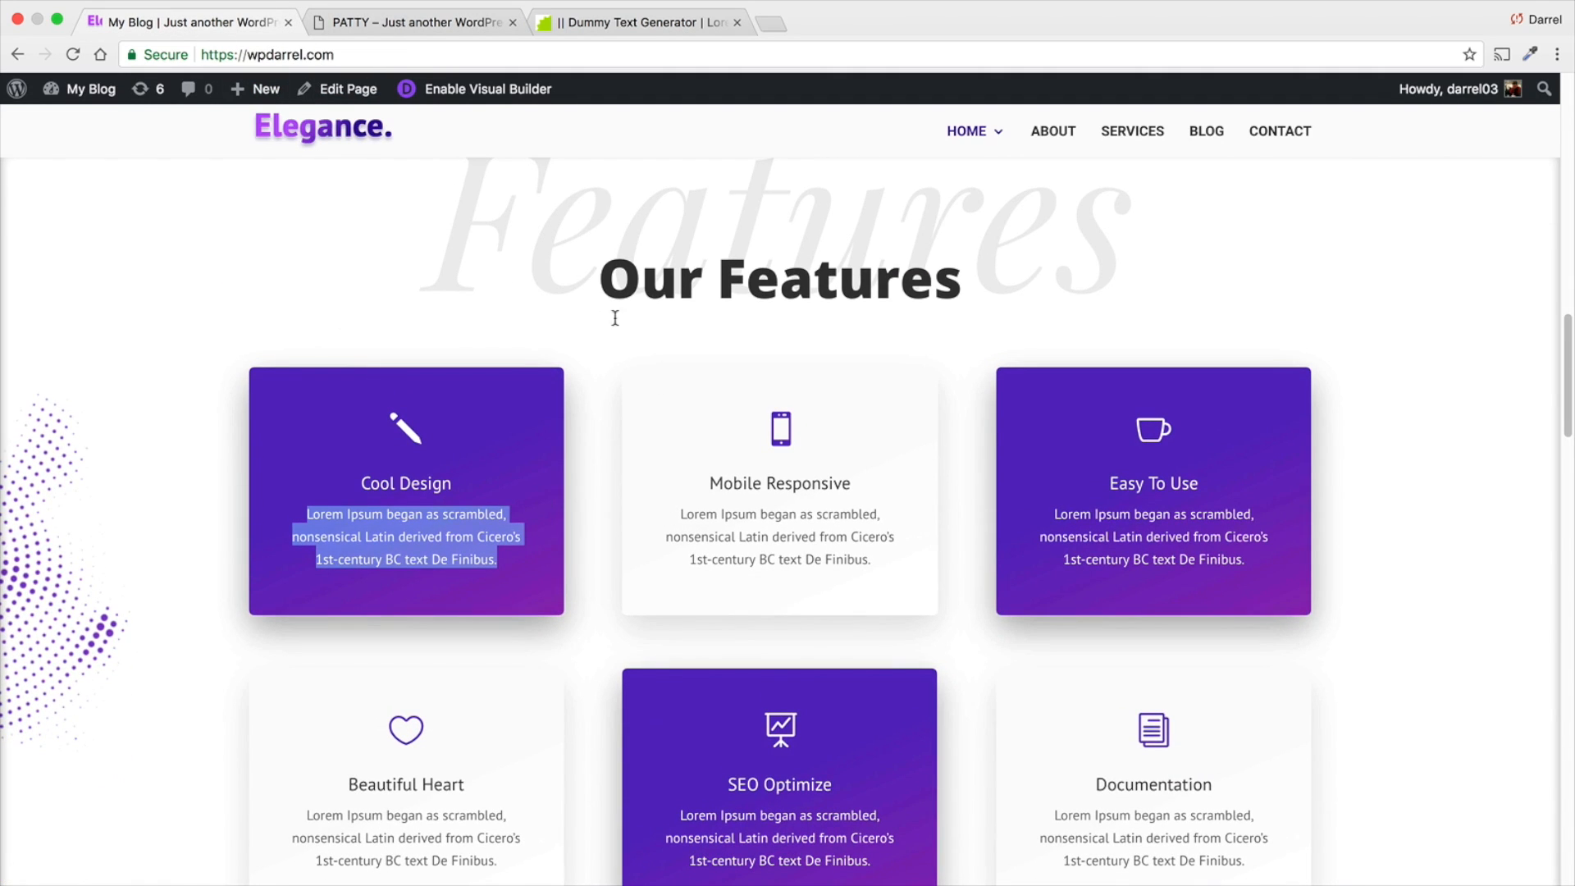
click(369, 25)
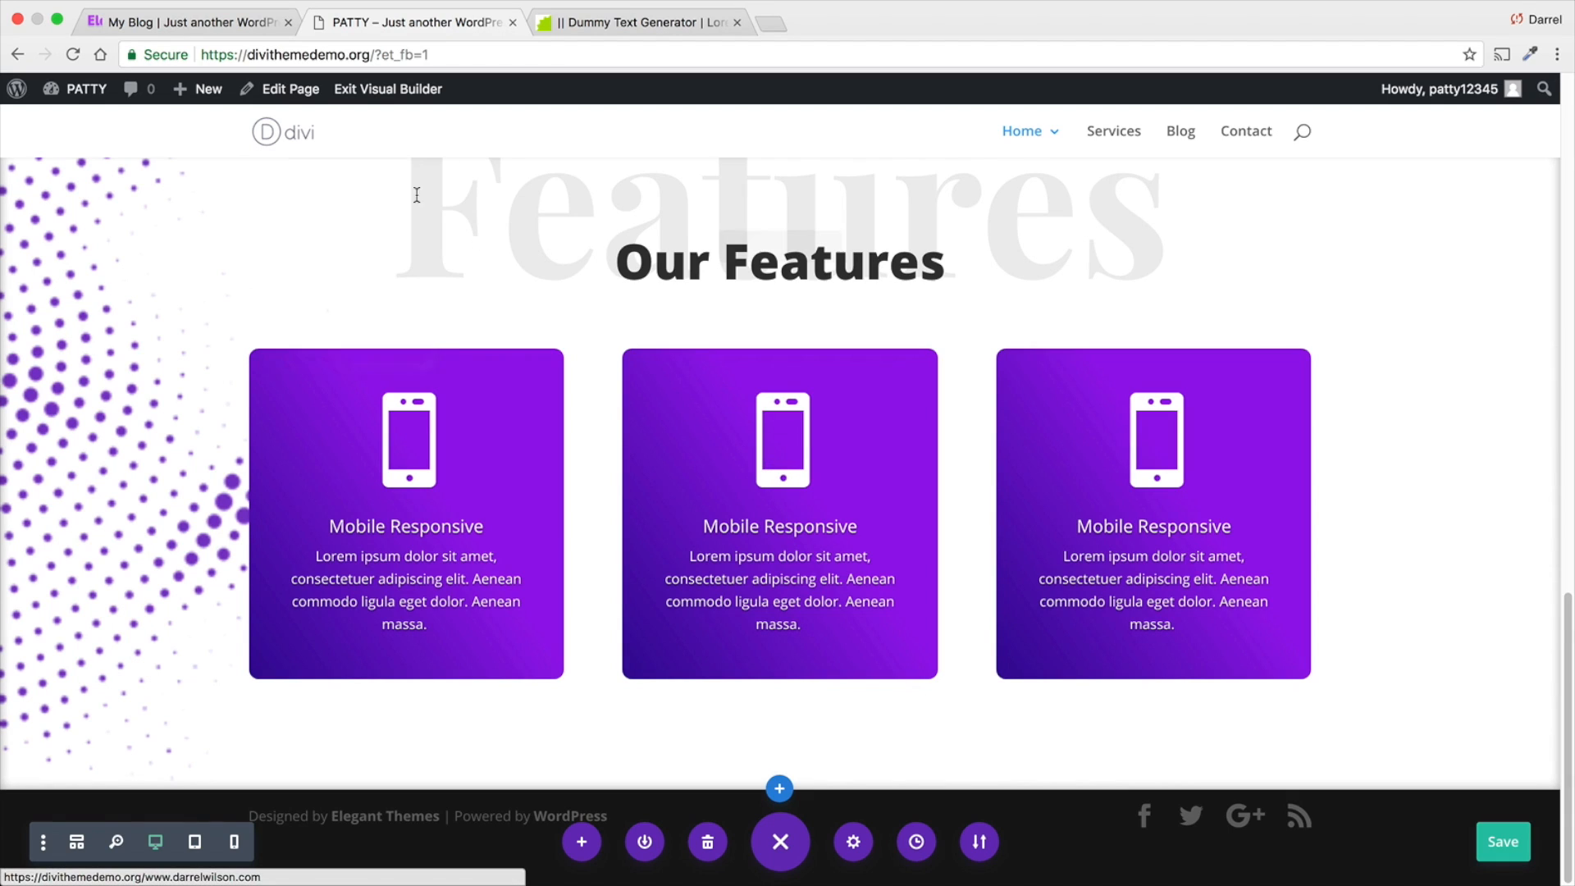
click(230, 24)
click(576, 465)
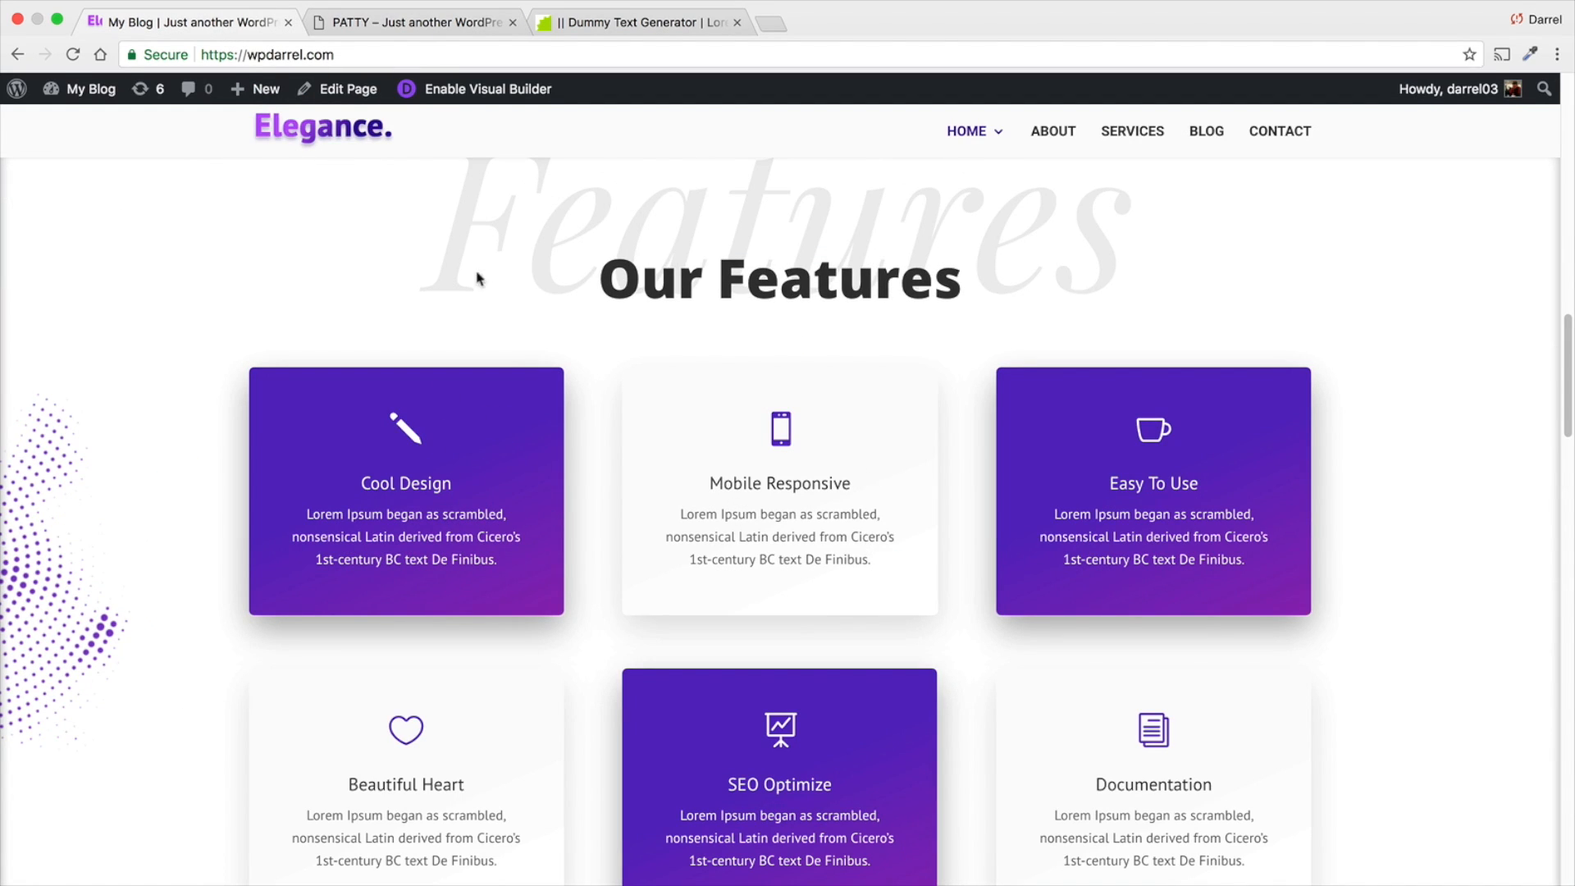
click(355, 23)
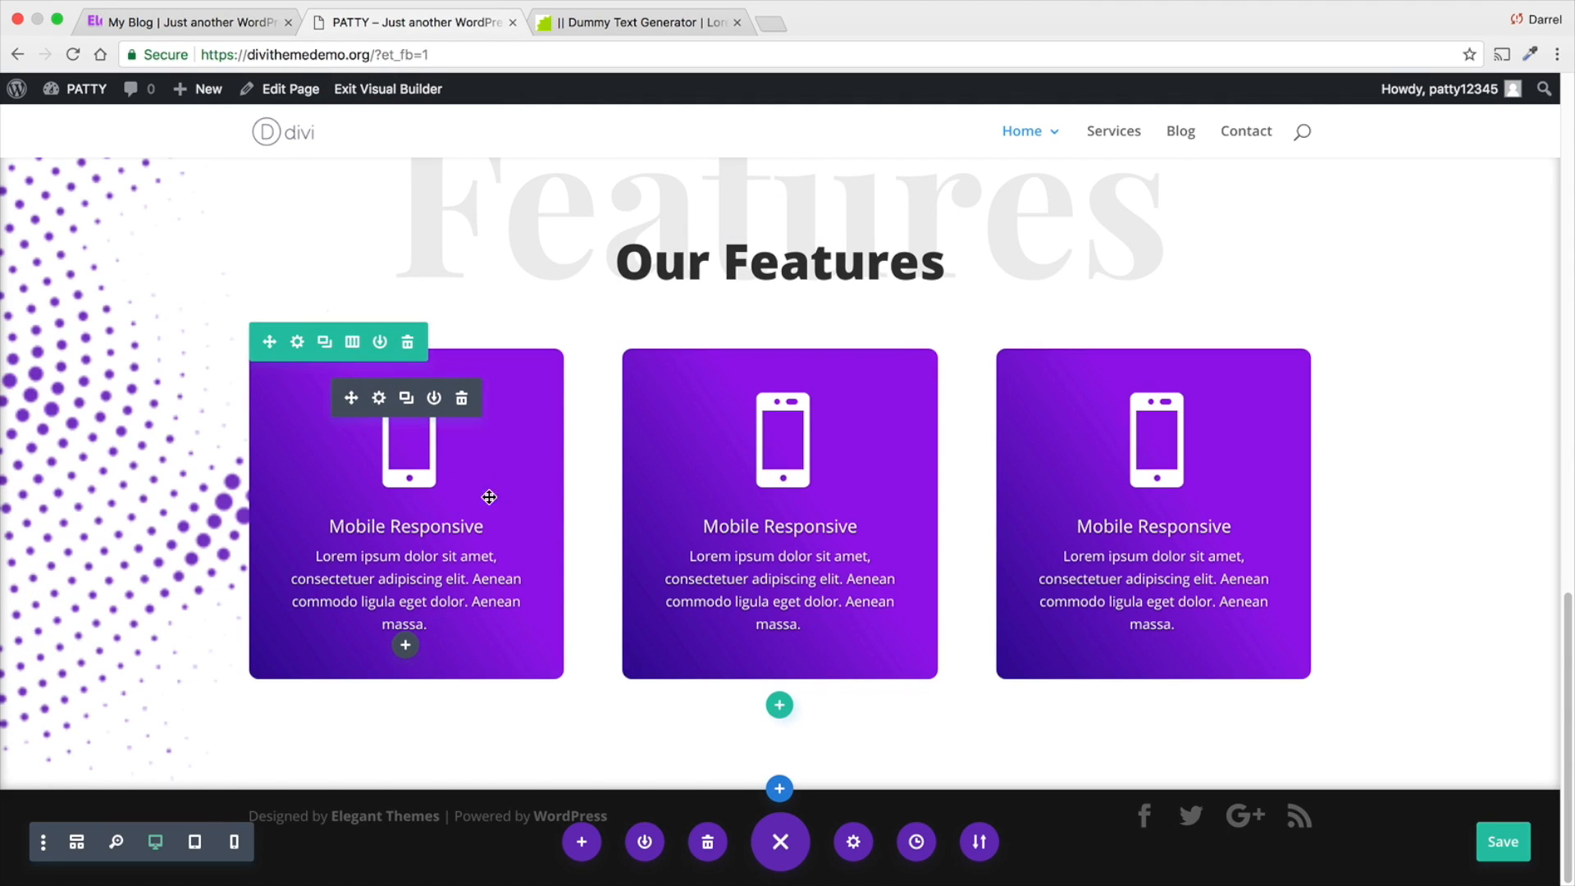
click(238, 24)
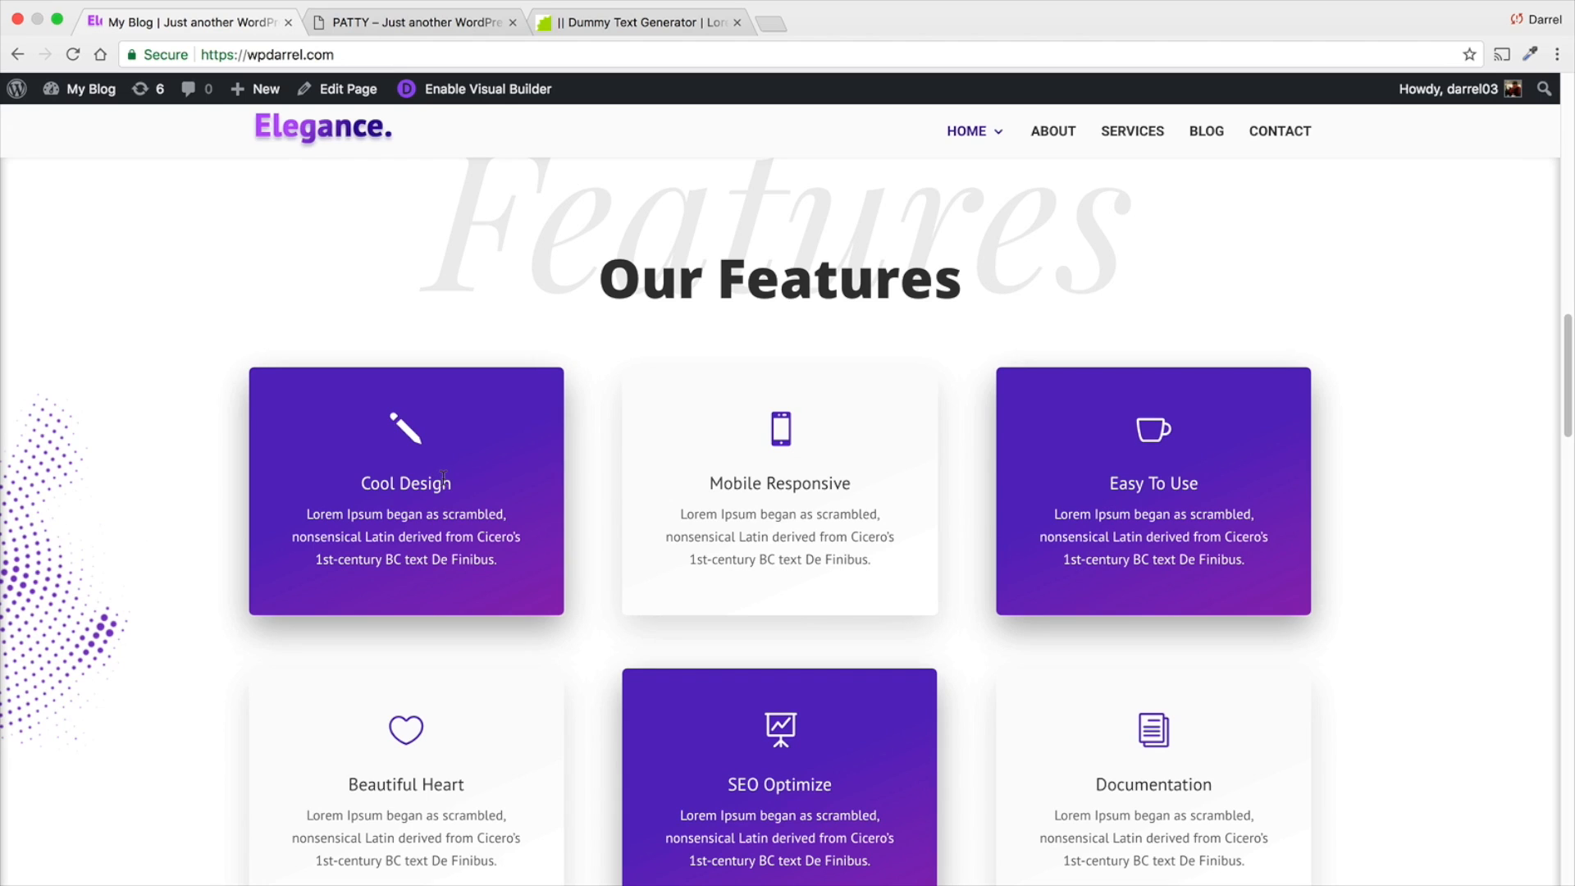
scroll(452, 494, down, 2)
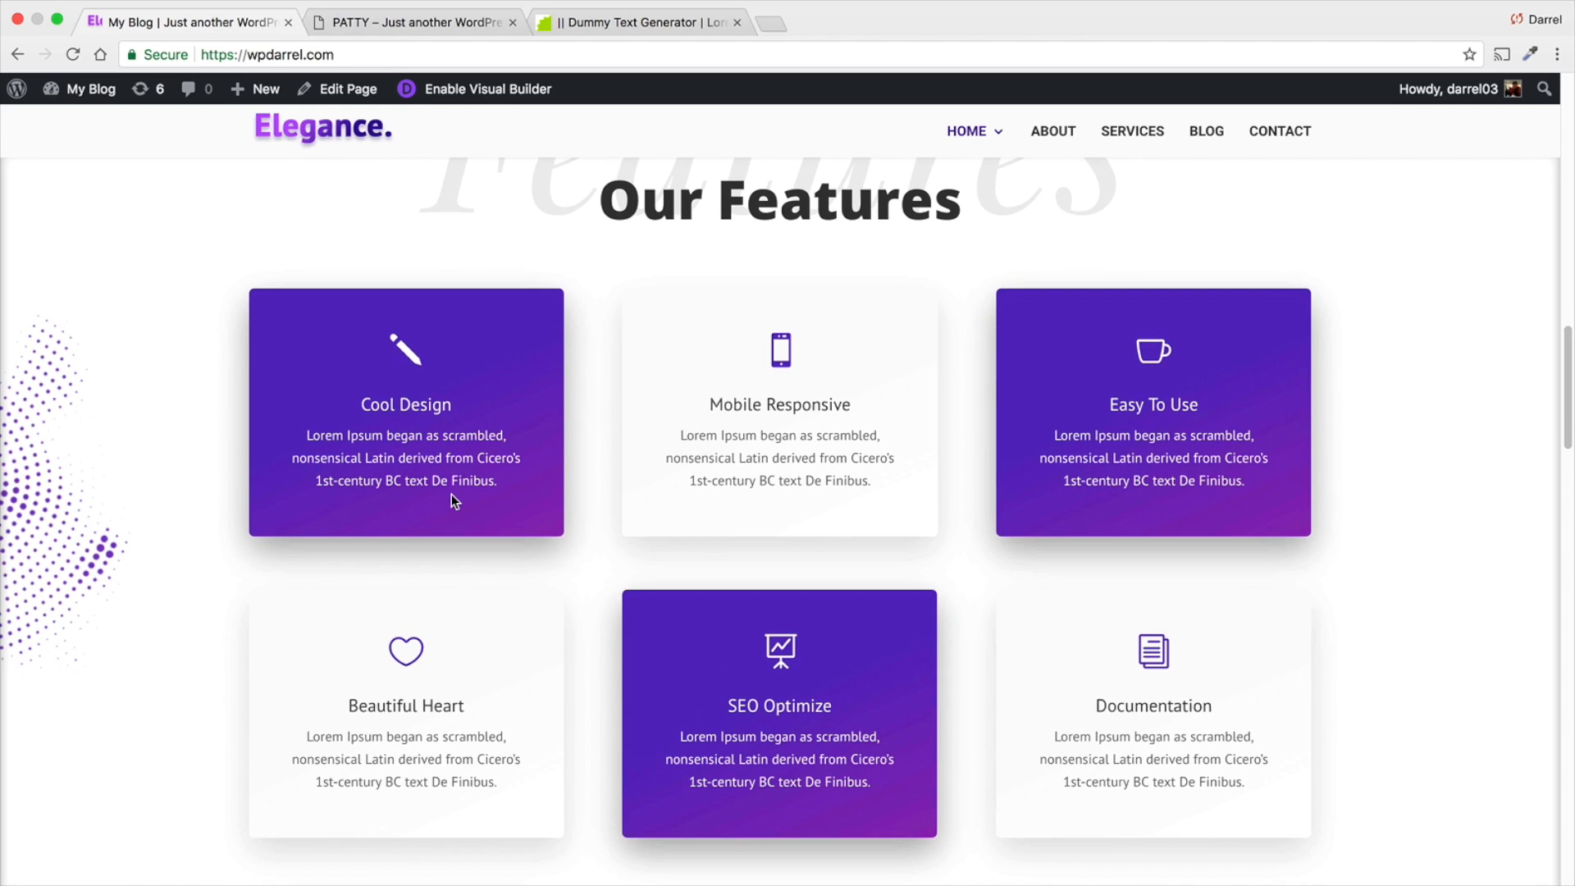
- Duplicate the row of three Mobile Responsive blurbs on the PATTY page and delete the copy
click(435, 26)
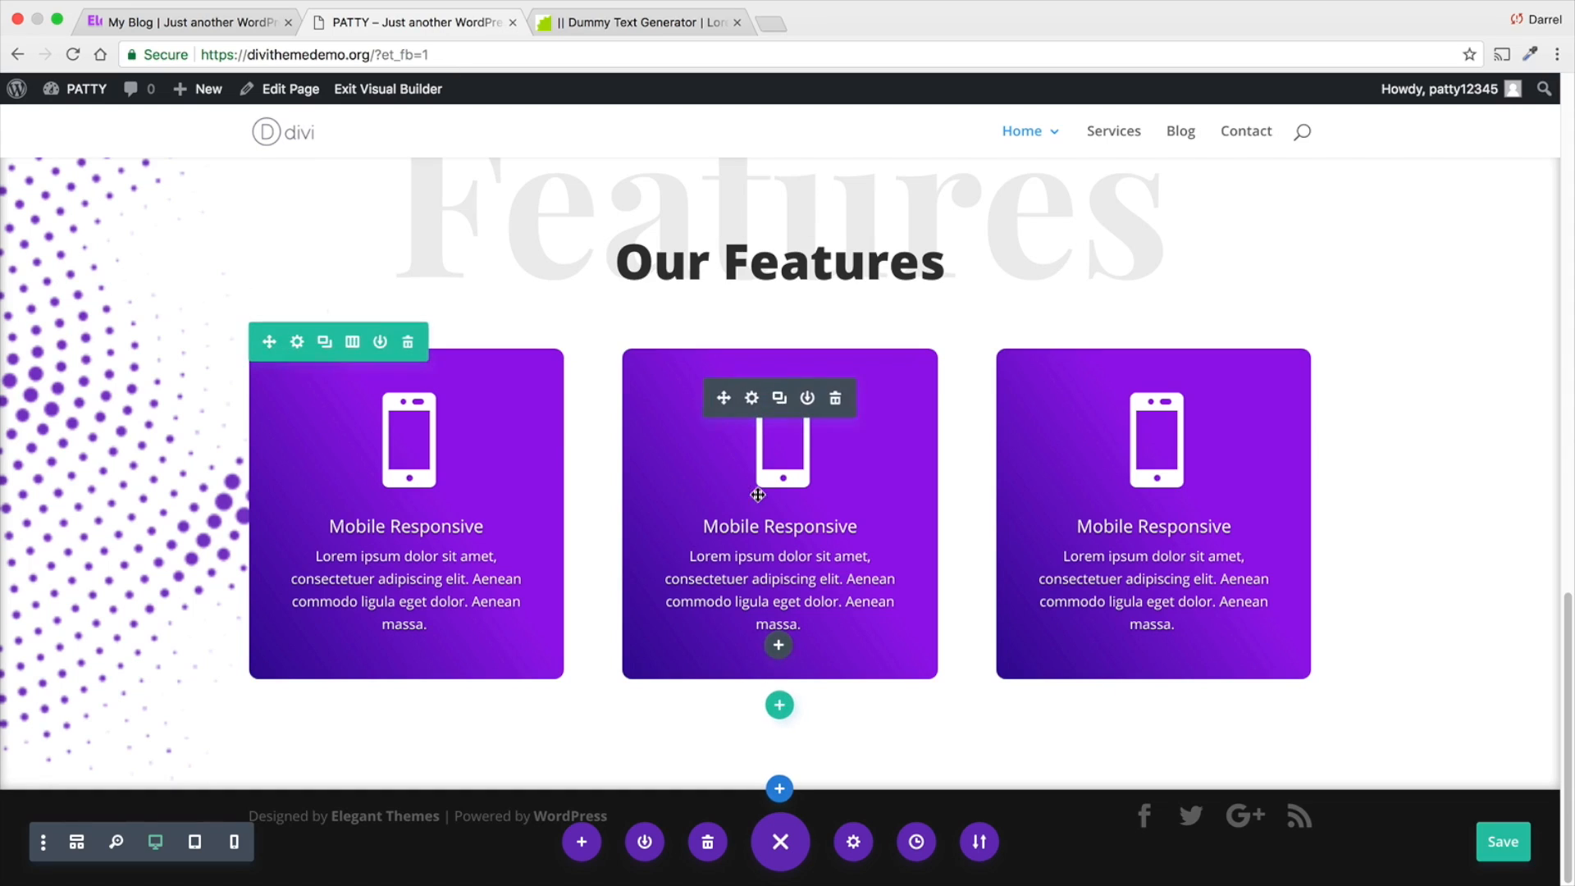
click(325, 342)
scroll(346, 408, down, 1)
scroll(346, 408, down, 3)
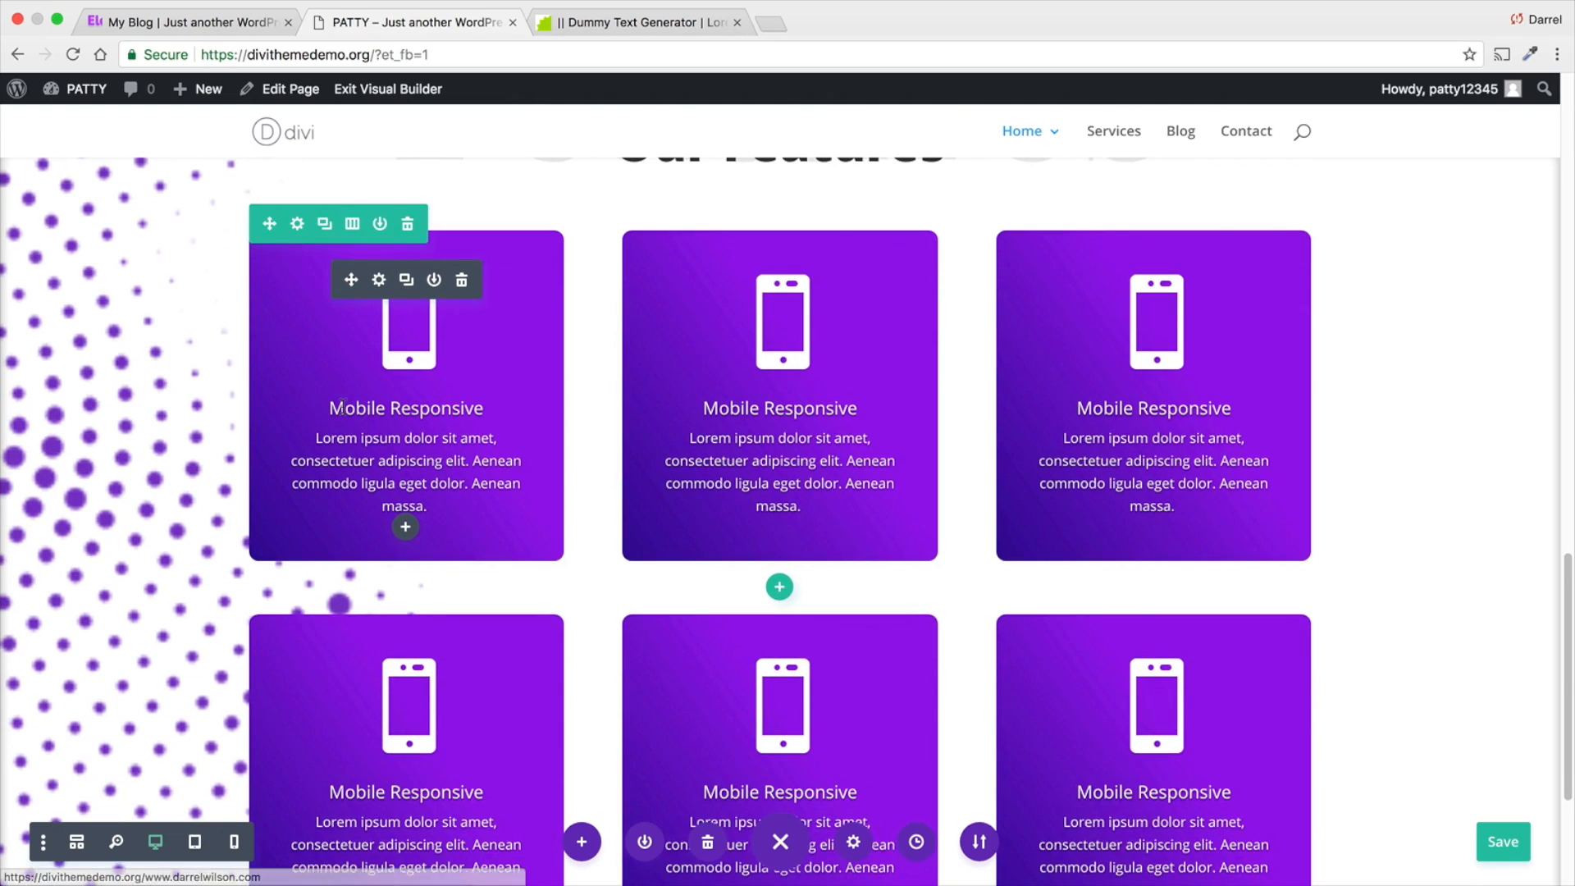
scroll(346, 408, up, 3)
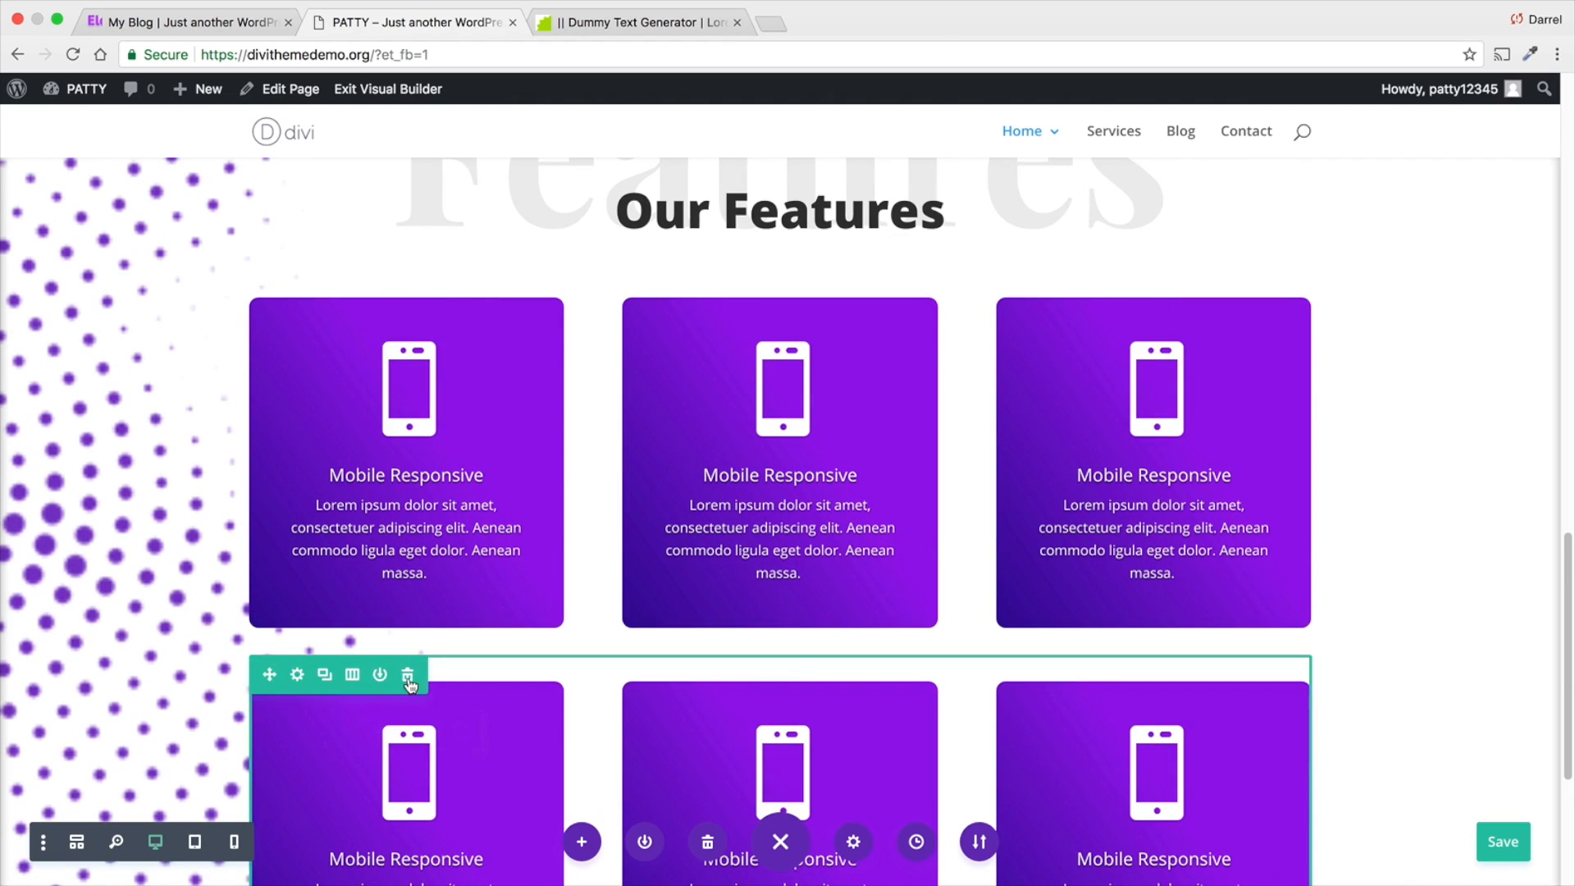
click(408, 674)
scroll(418, 653, up, 2)
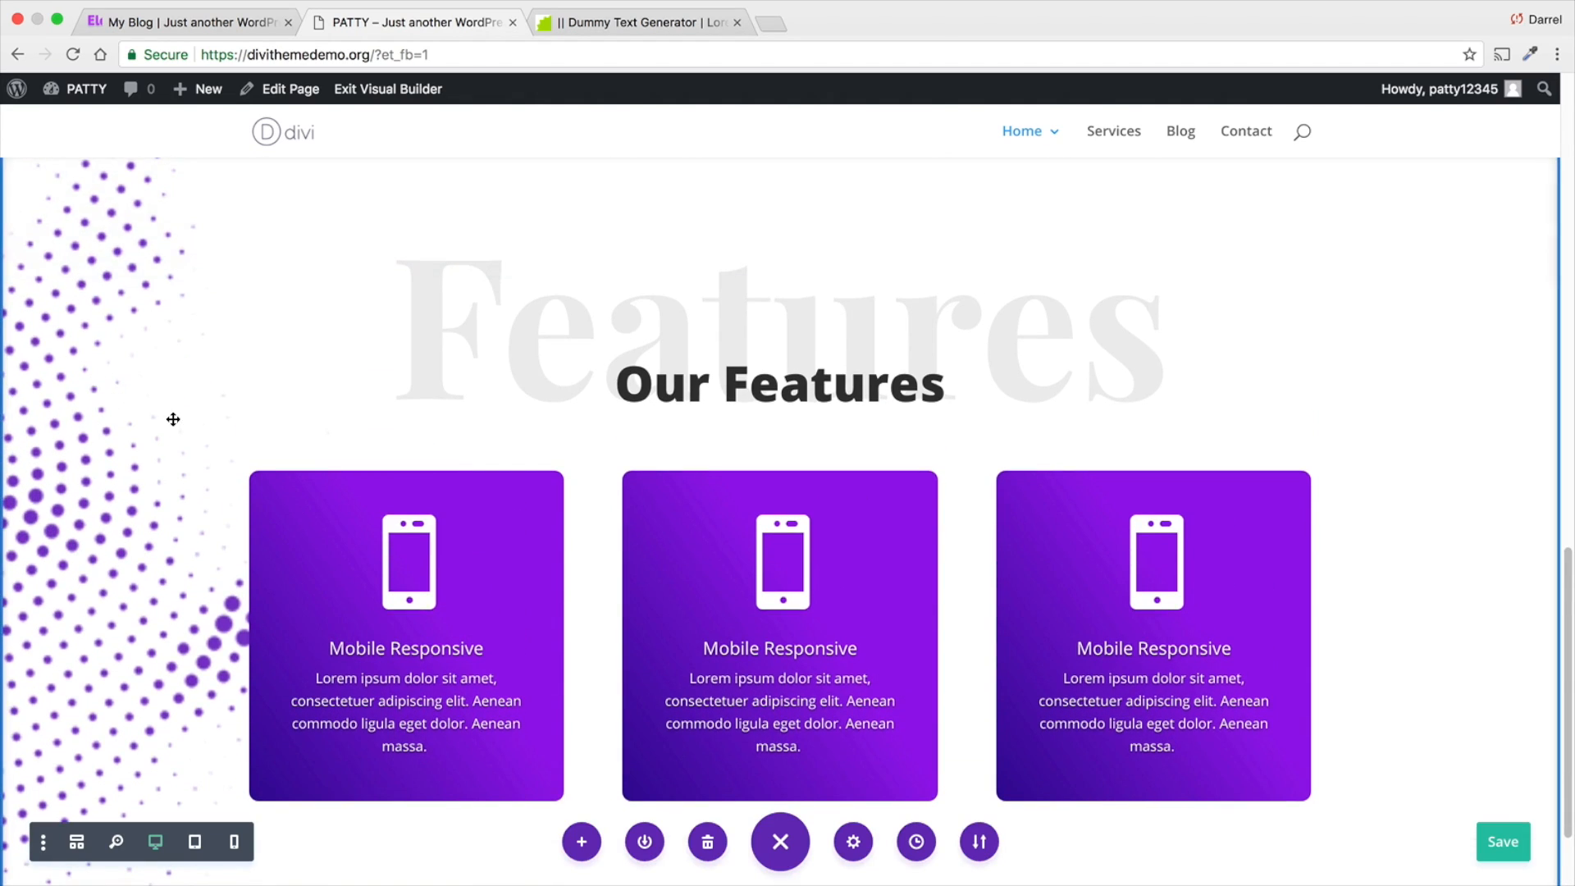
- Try Cover as the Our Features section's background image size, and set it to Actual Size instead
scroll(197, 460, up, 4)
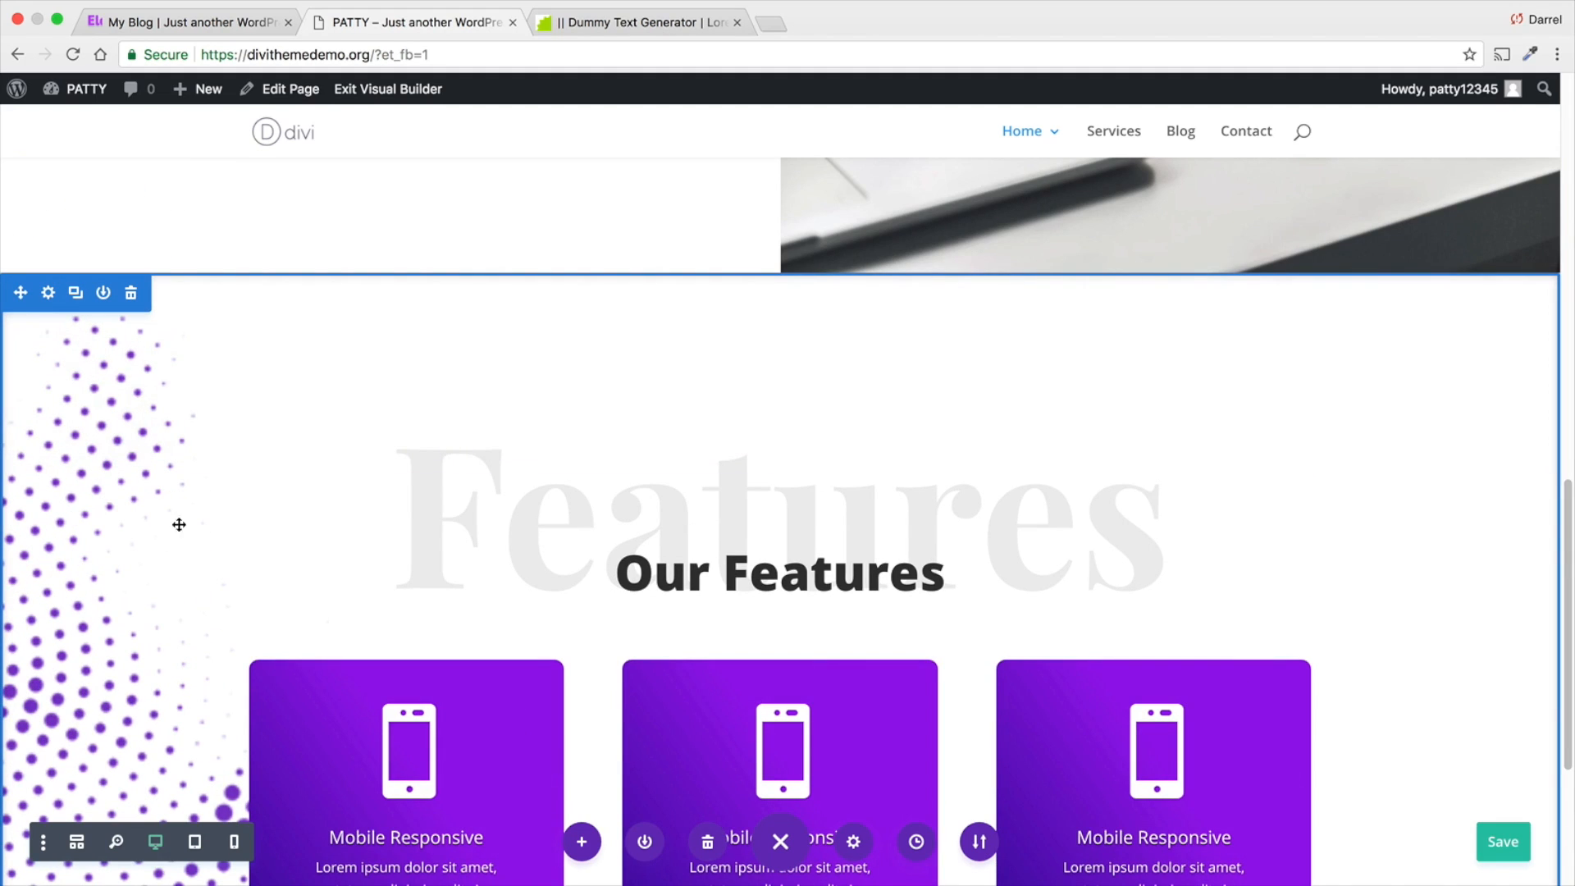
click(48, 293)
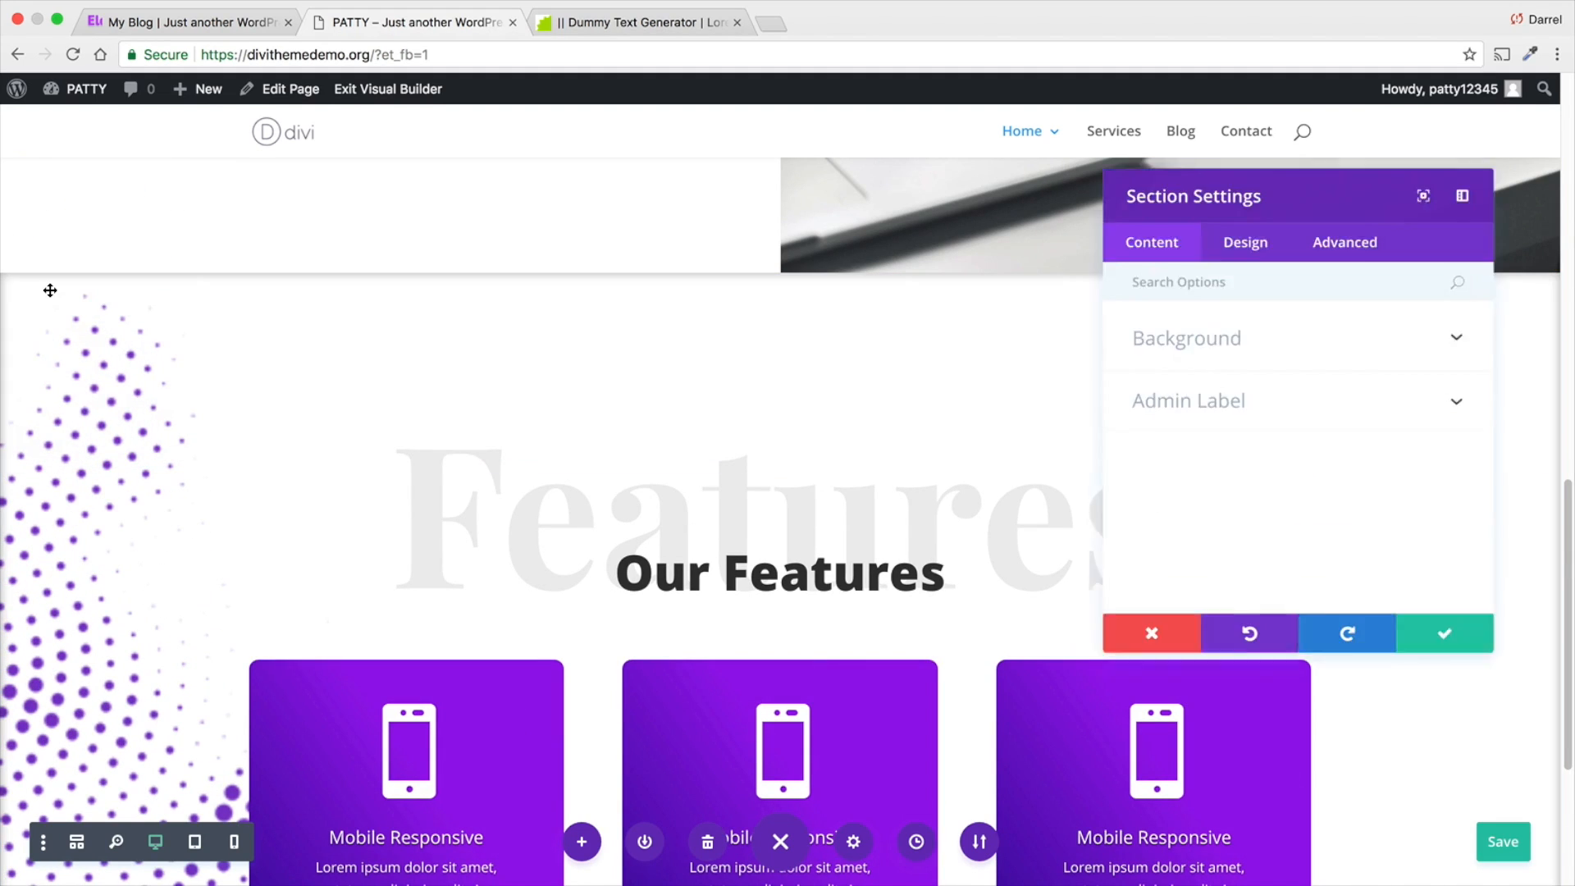
click(1224, 339)
scroll(1225, 368, down, 2)
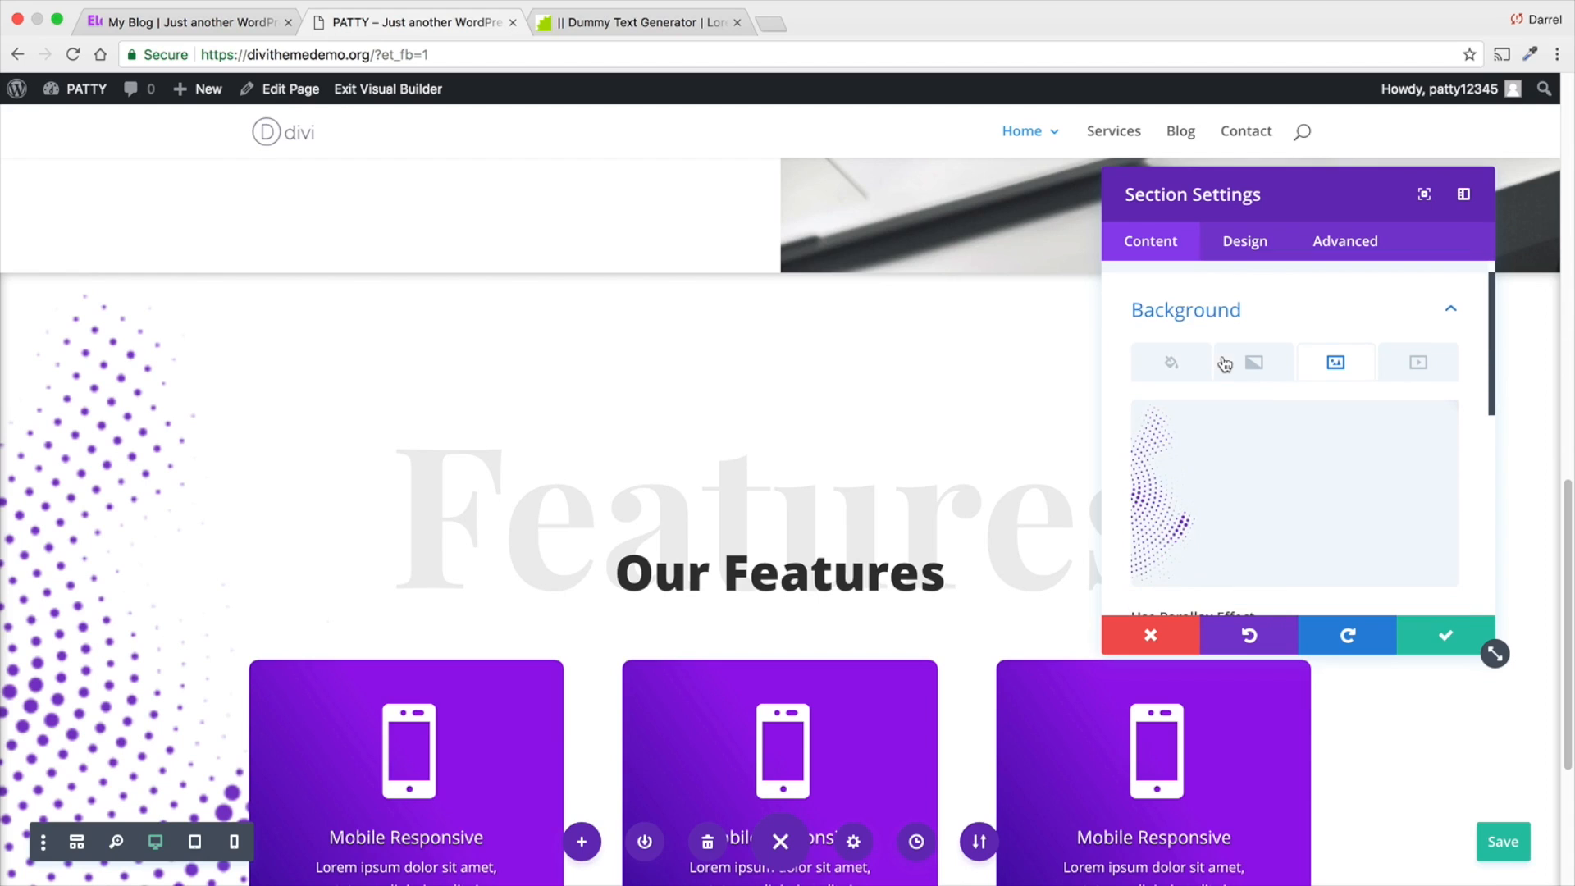
scroll(1224, 369, down, 3)
click(1235, 470)
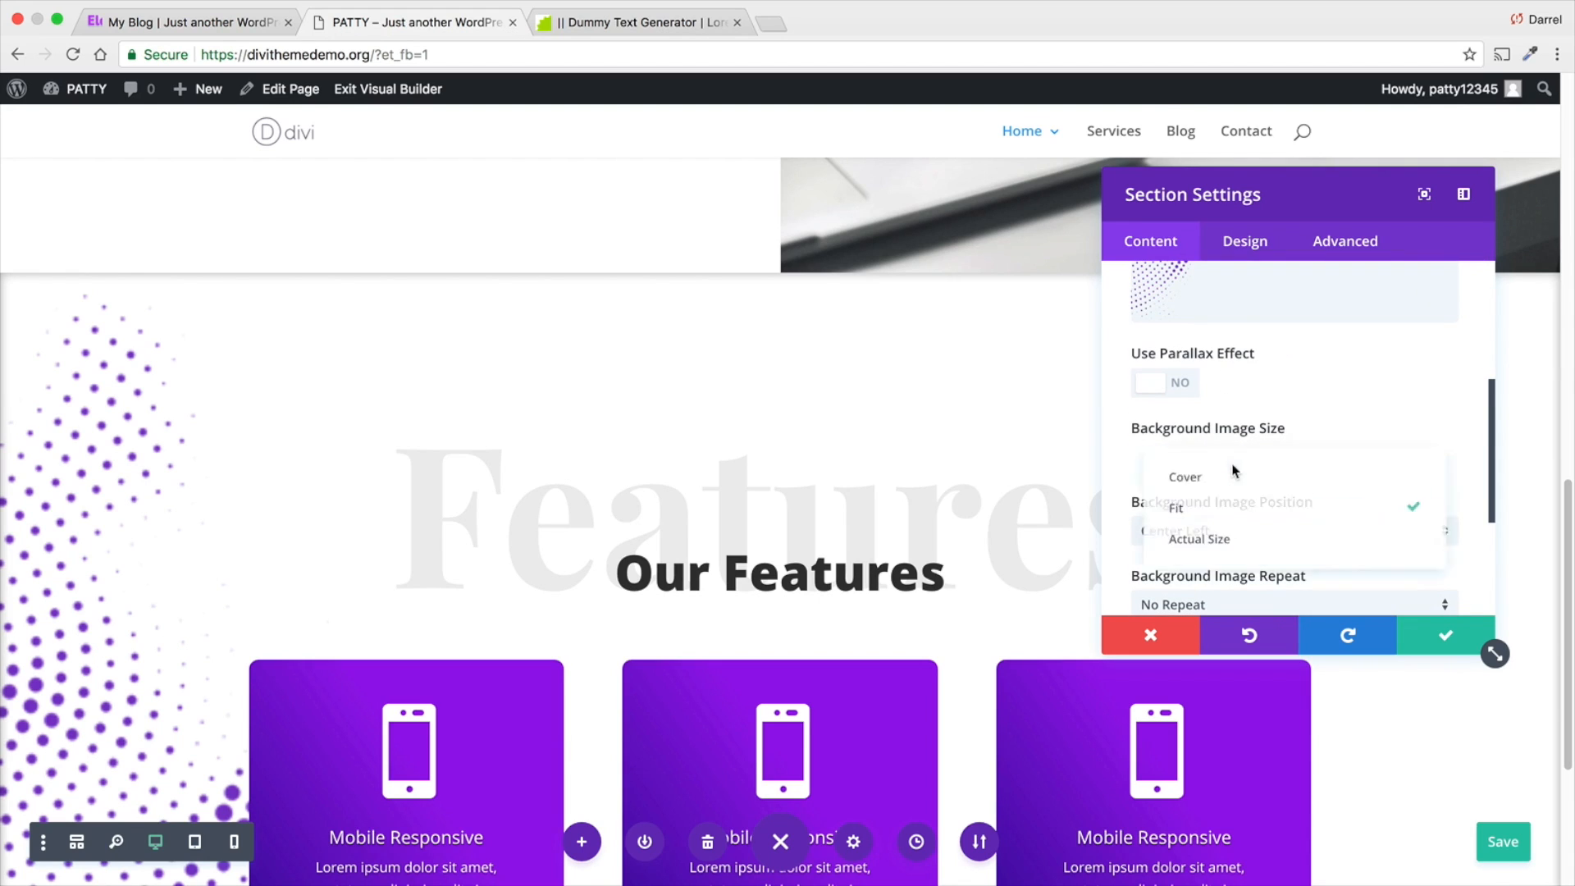
click(1235, 540)
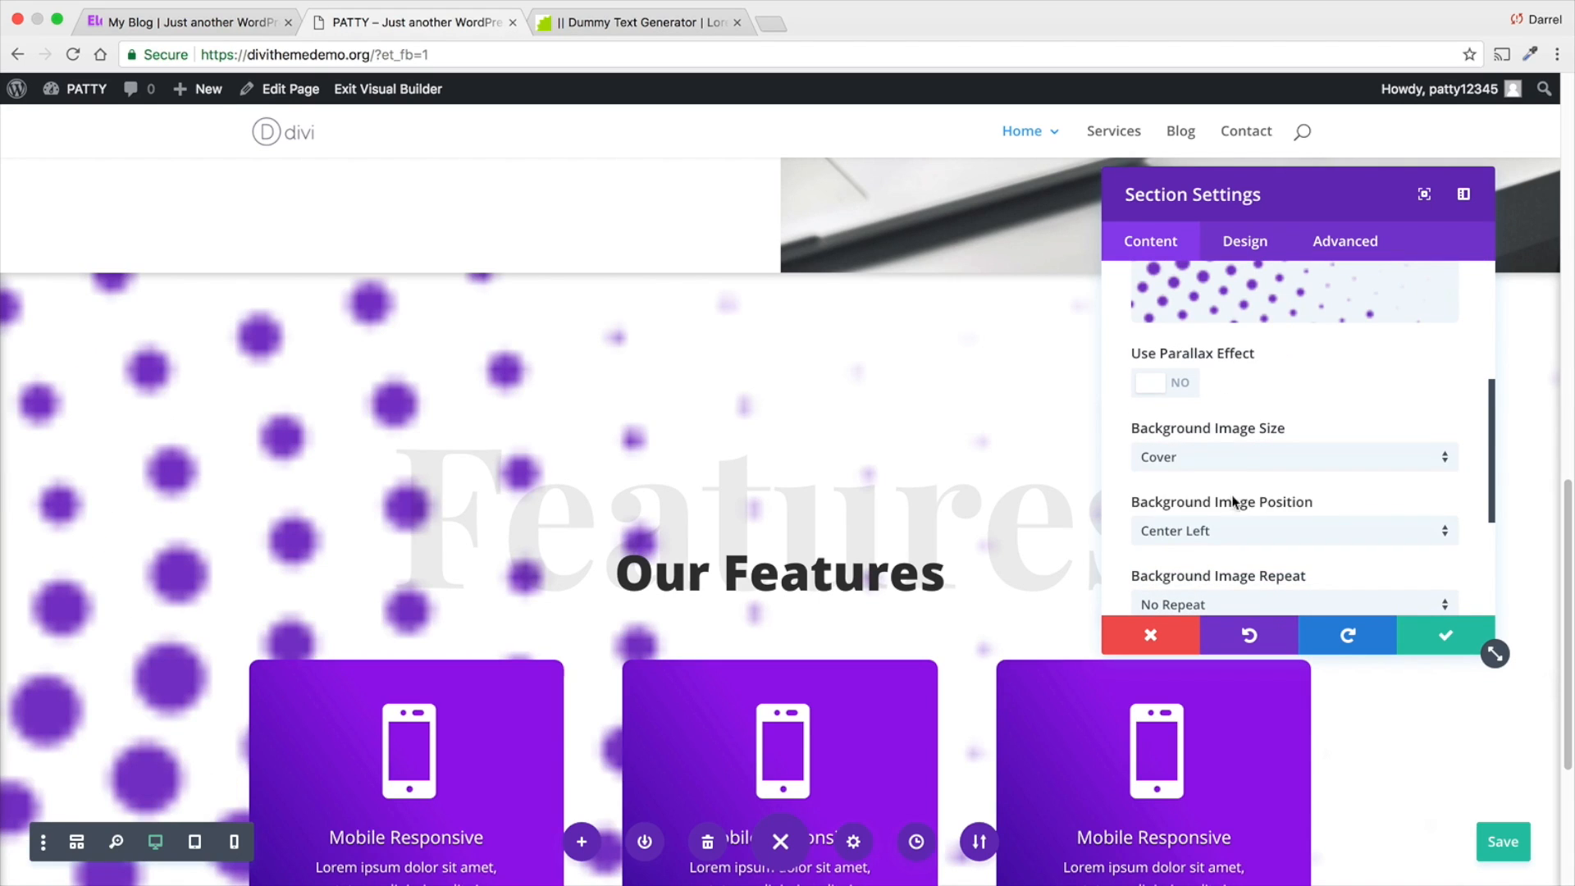
click(1235, 461)
click(1234, 540)
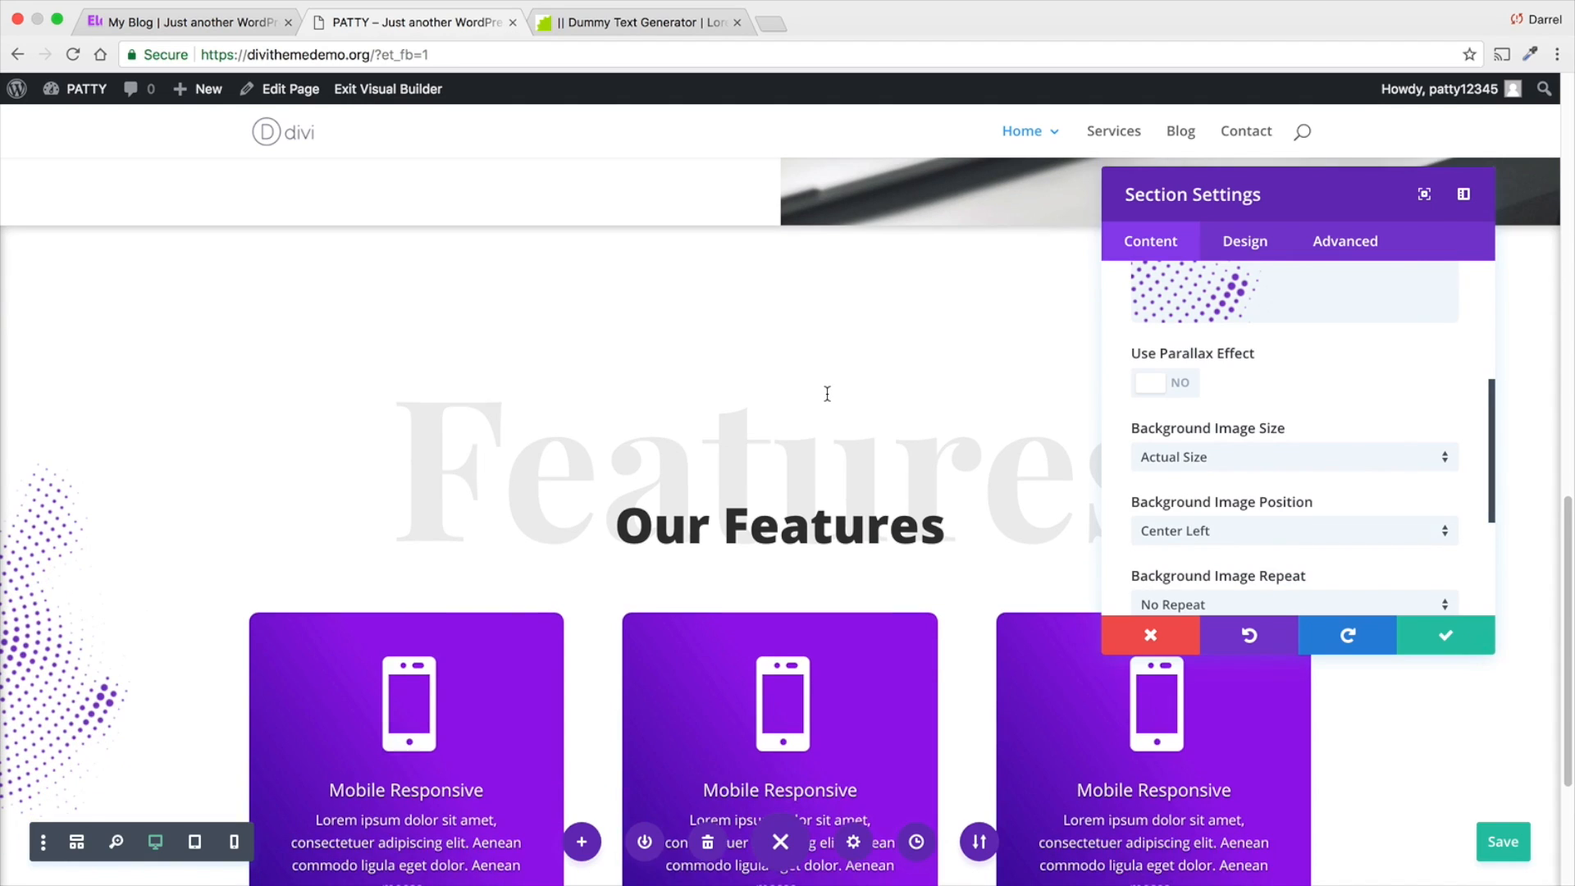
- Compare the Fit background image size on the Our Features section and return it to Actual Size
scroll(827, 393, down, 5)
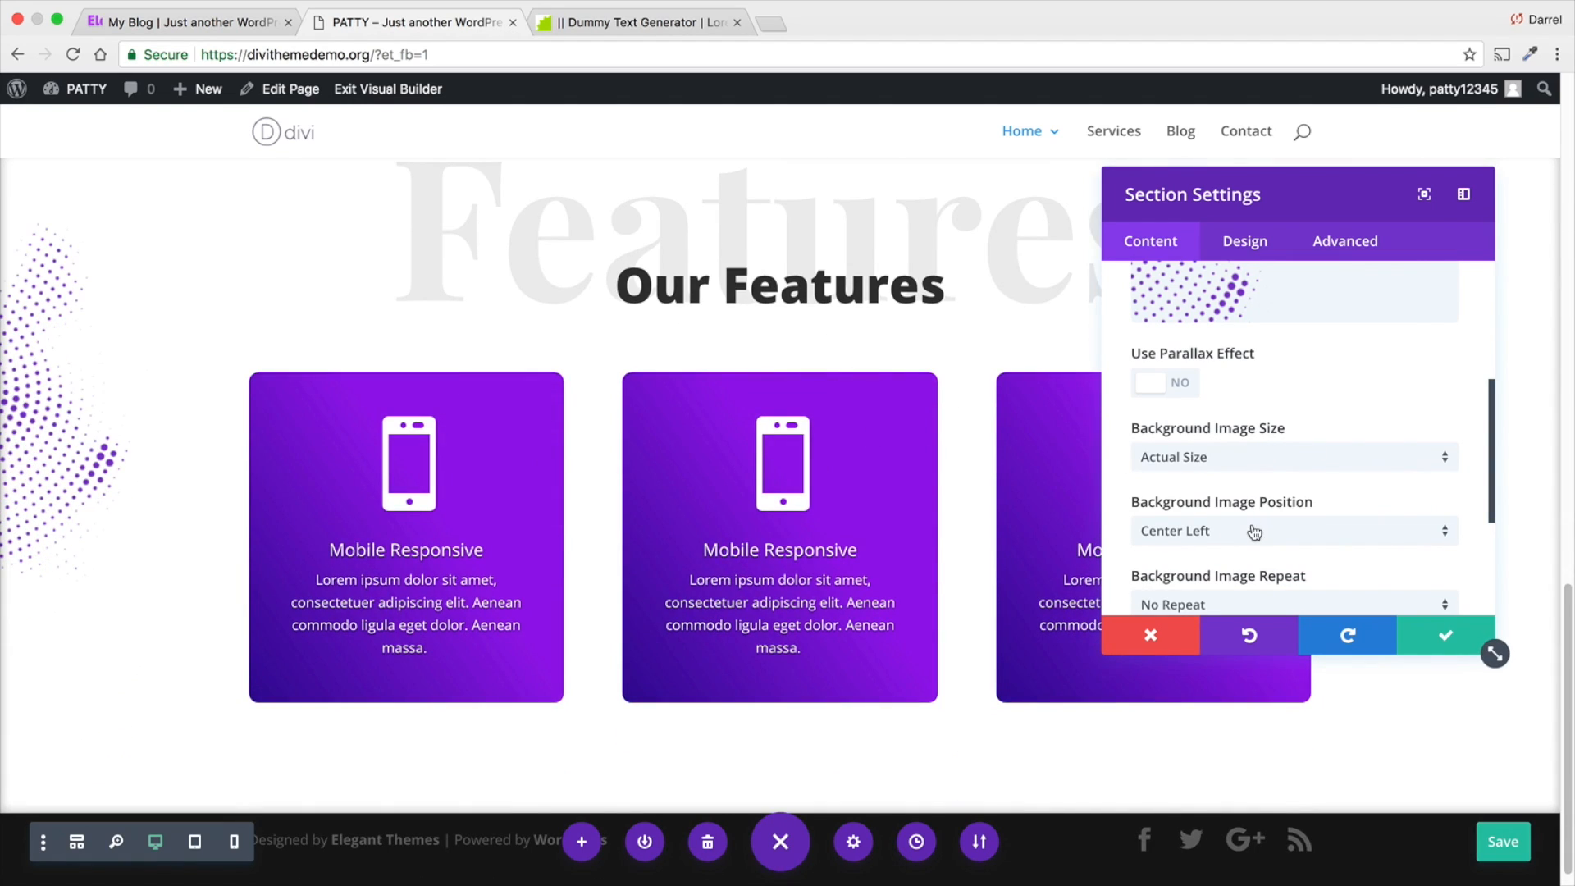
click(1182, 464)
click(1199, 509)
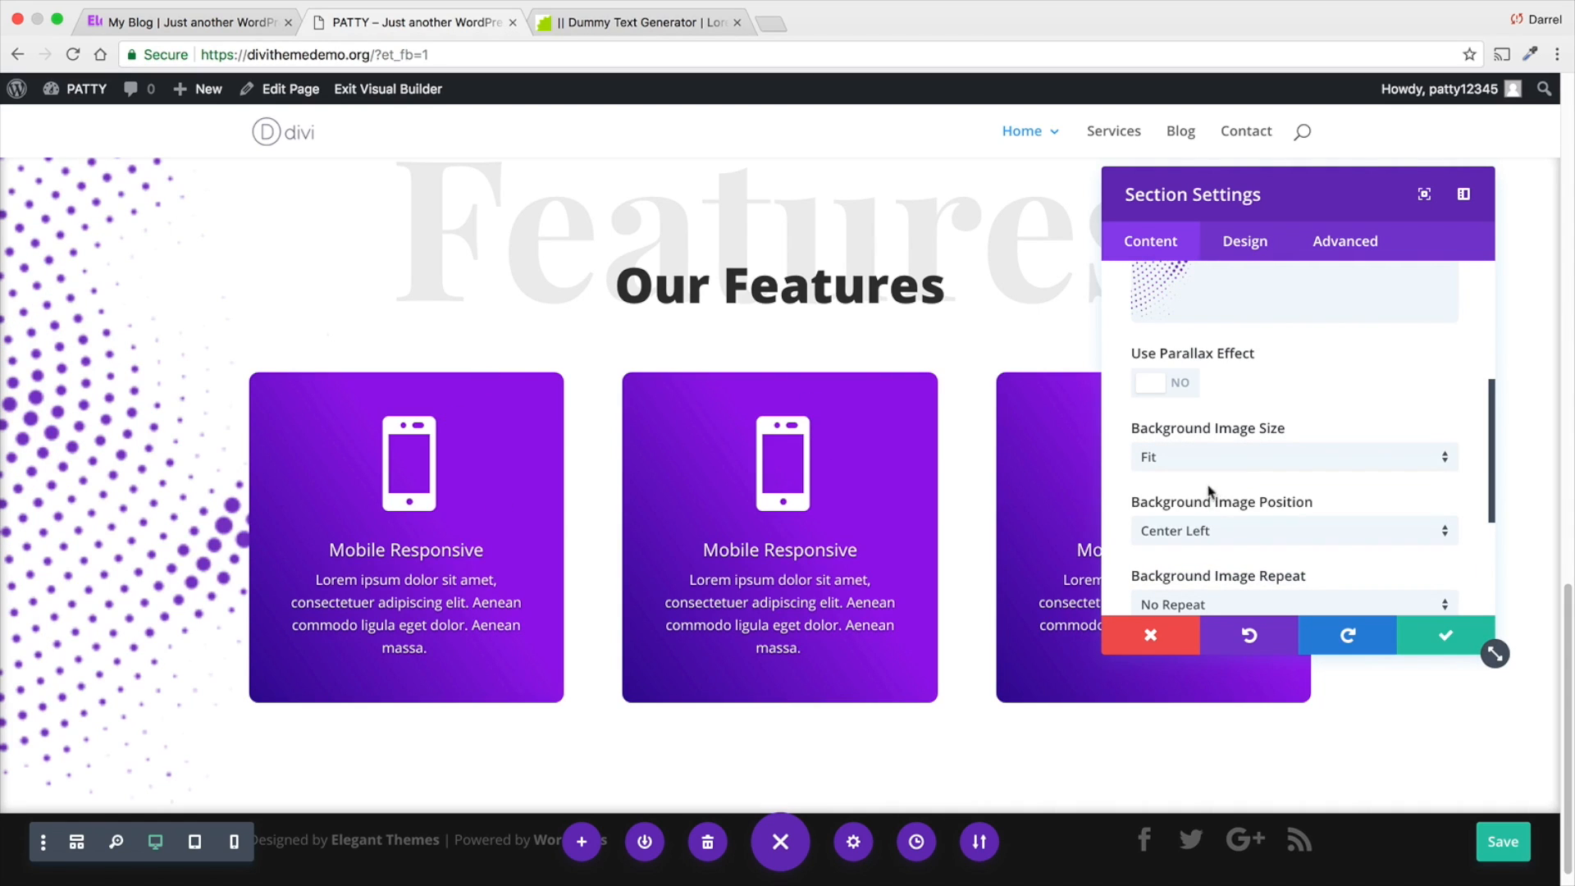
click(1244, 466)
click(1244, 542)
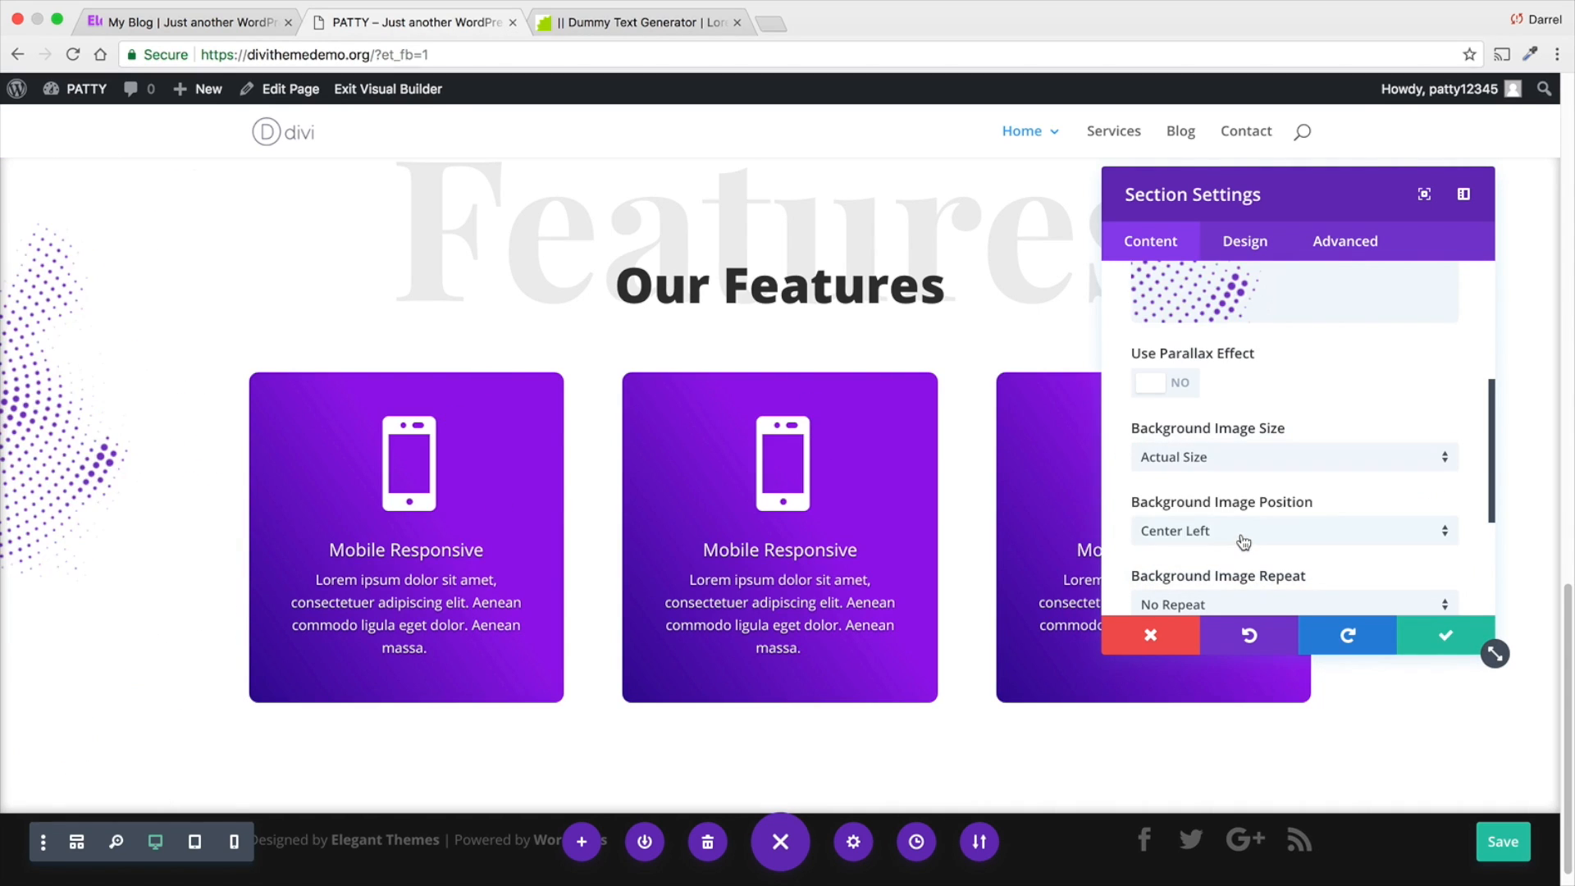
- Save the Our Features section's settings and review the dotted background beside the blurbs
scroll(1214, 492, down, 1)
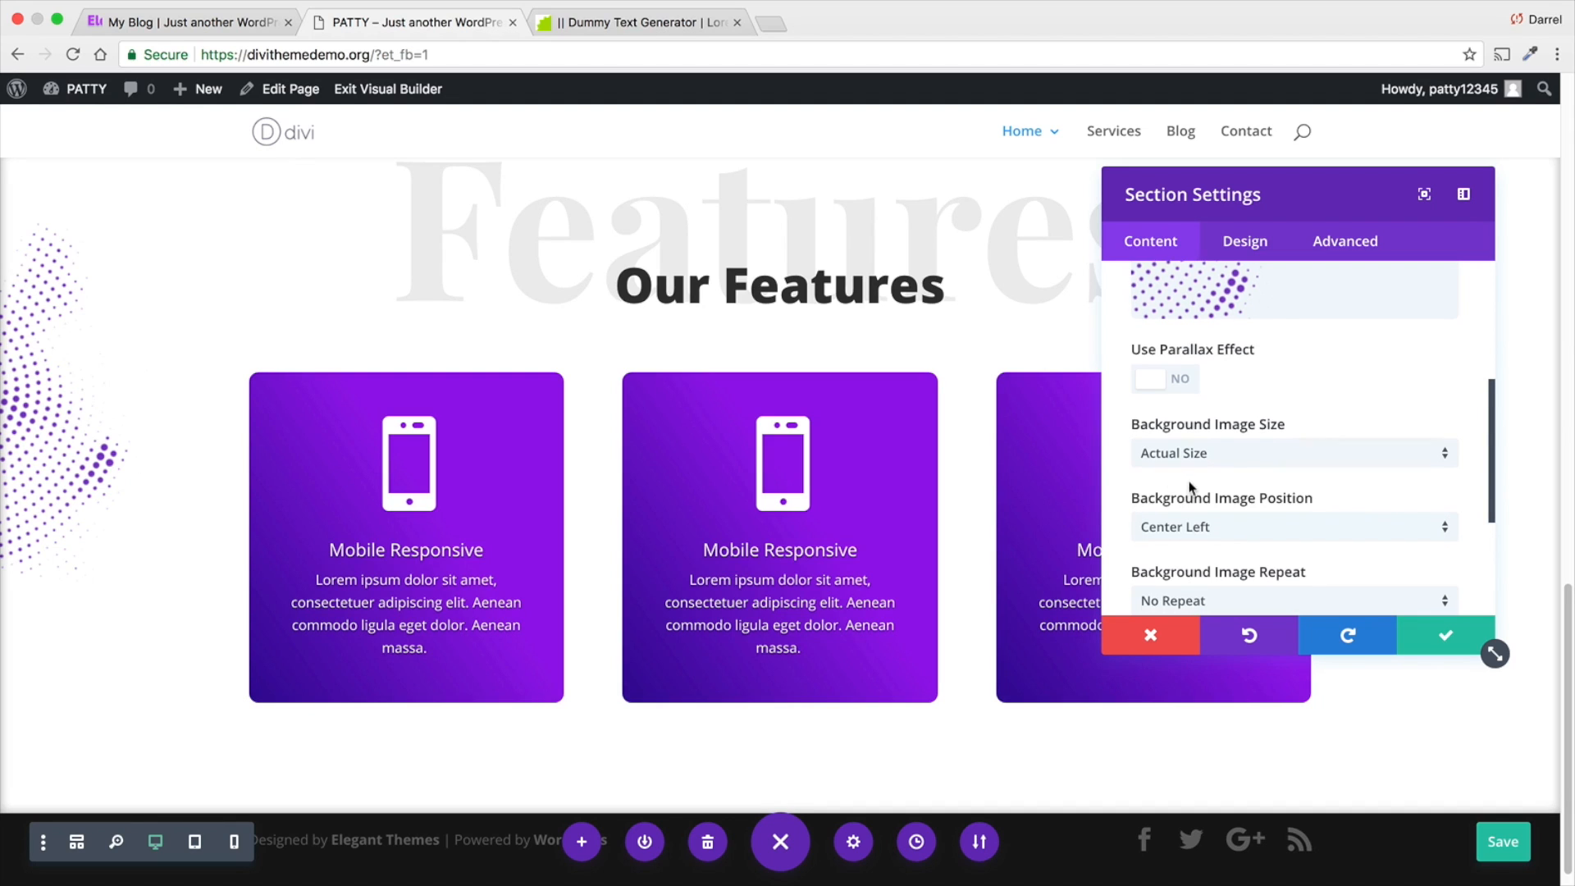
click(1412, 636)
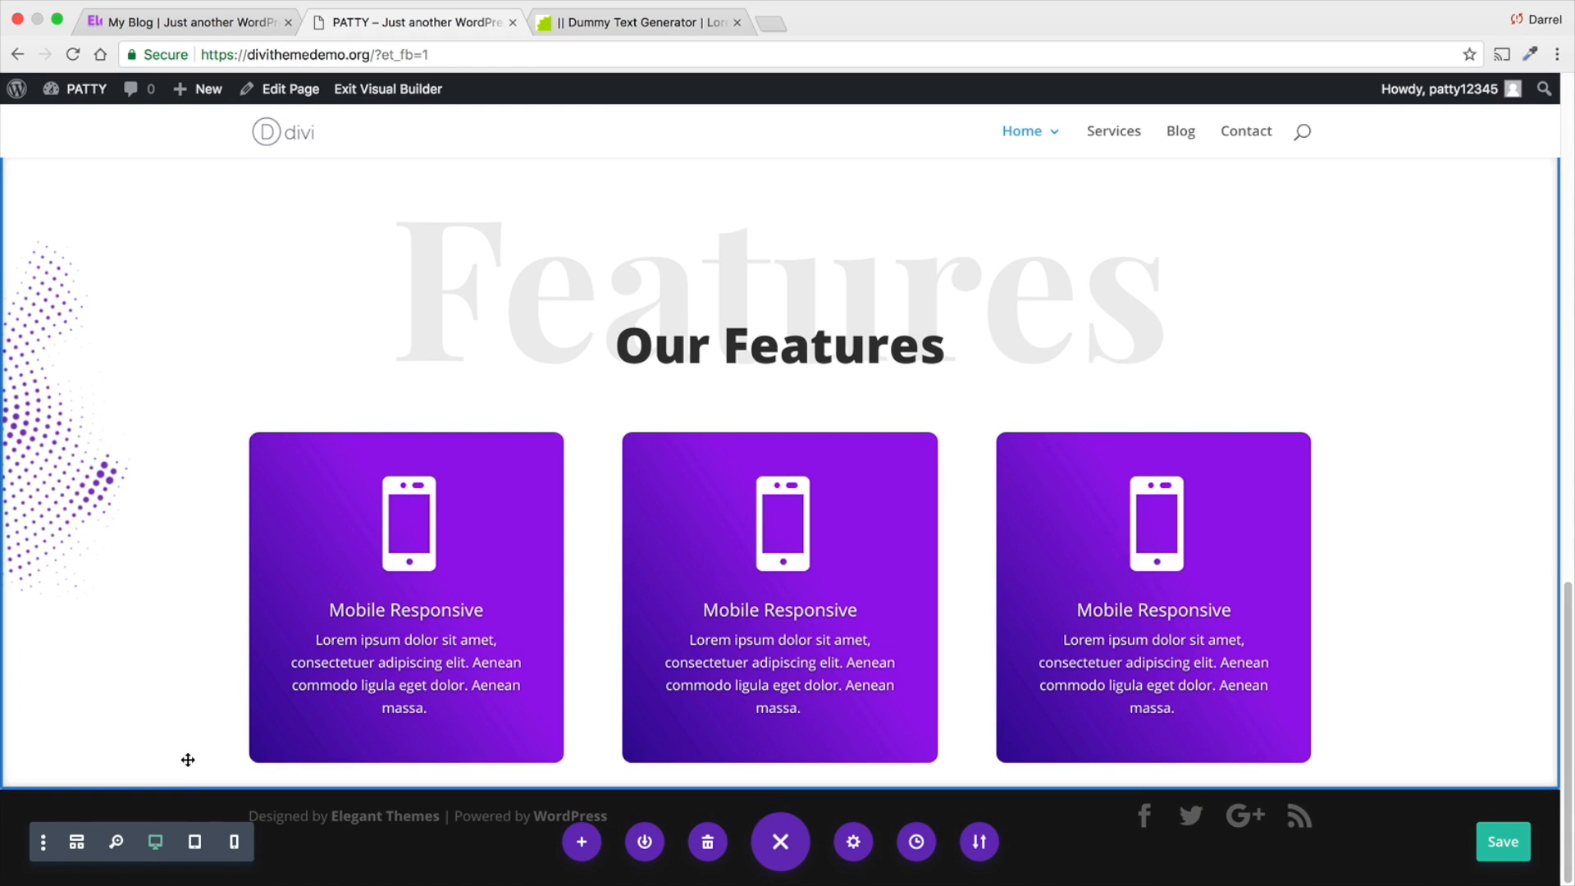
scroll(181, 640, up, 1)
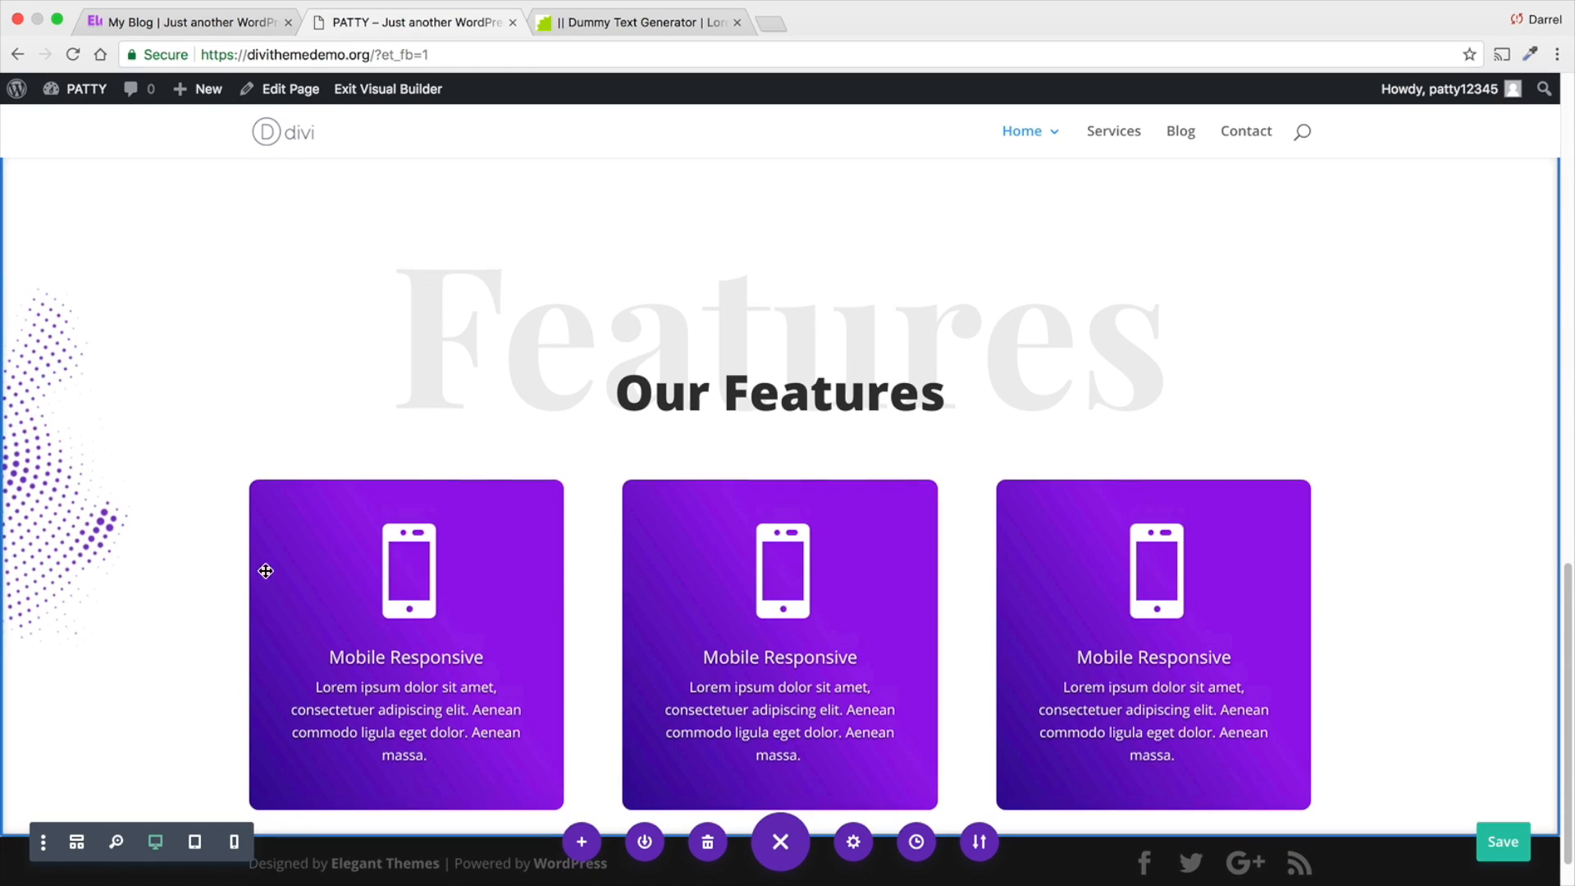
scroll(362, 534, down, 1)
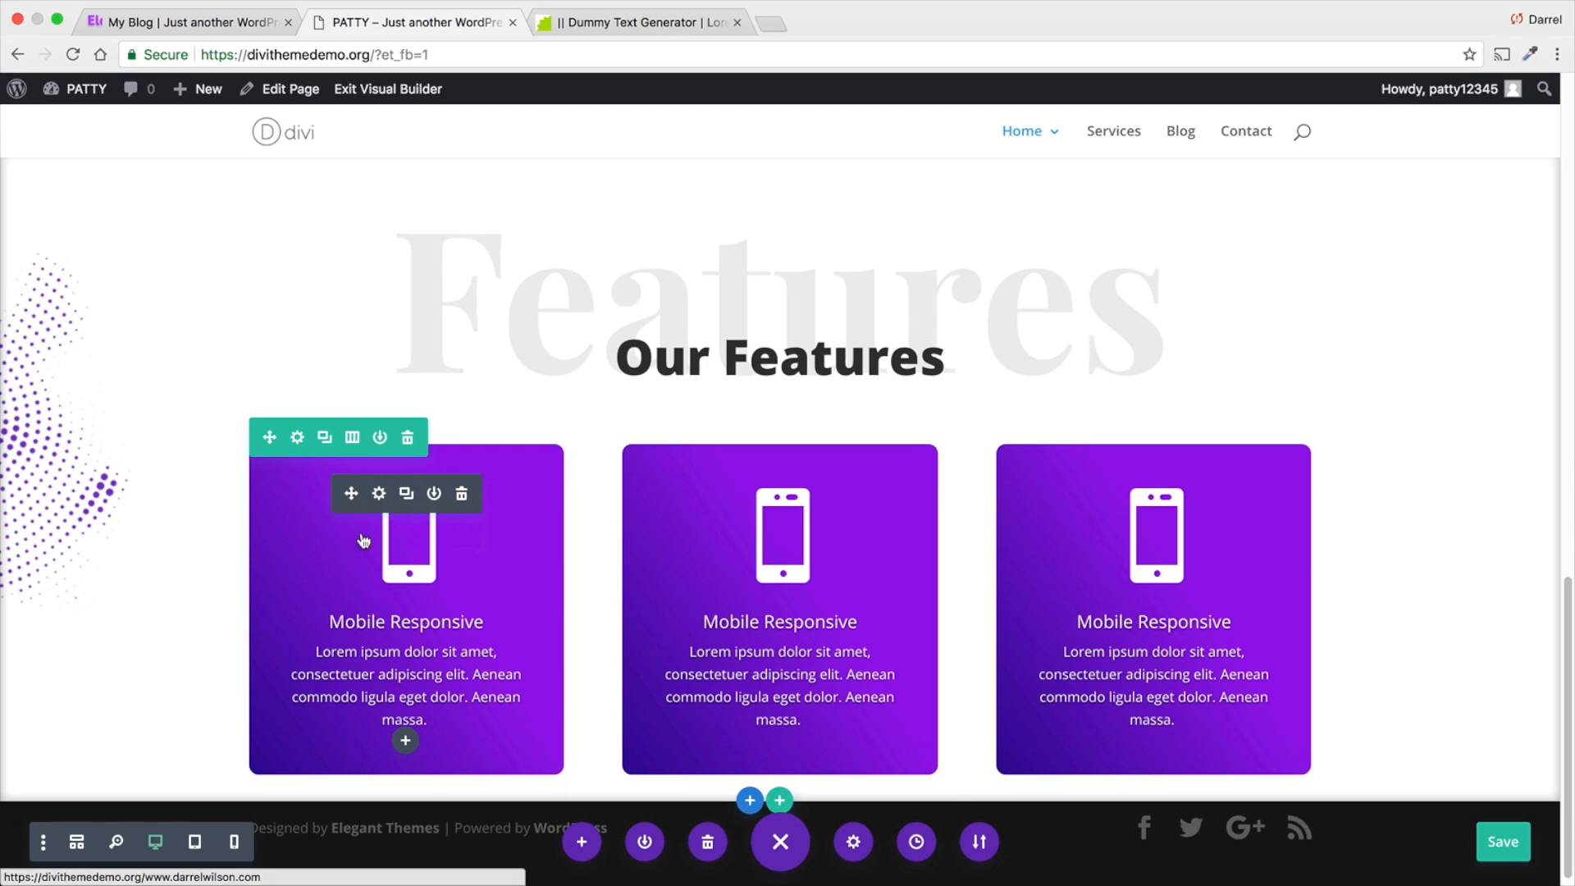
- Duplicate the row of three Mobile Responsive blurbs and delete the copy
click(324, 440)
scroll(492, 738, down, 3)
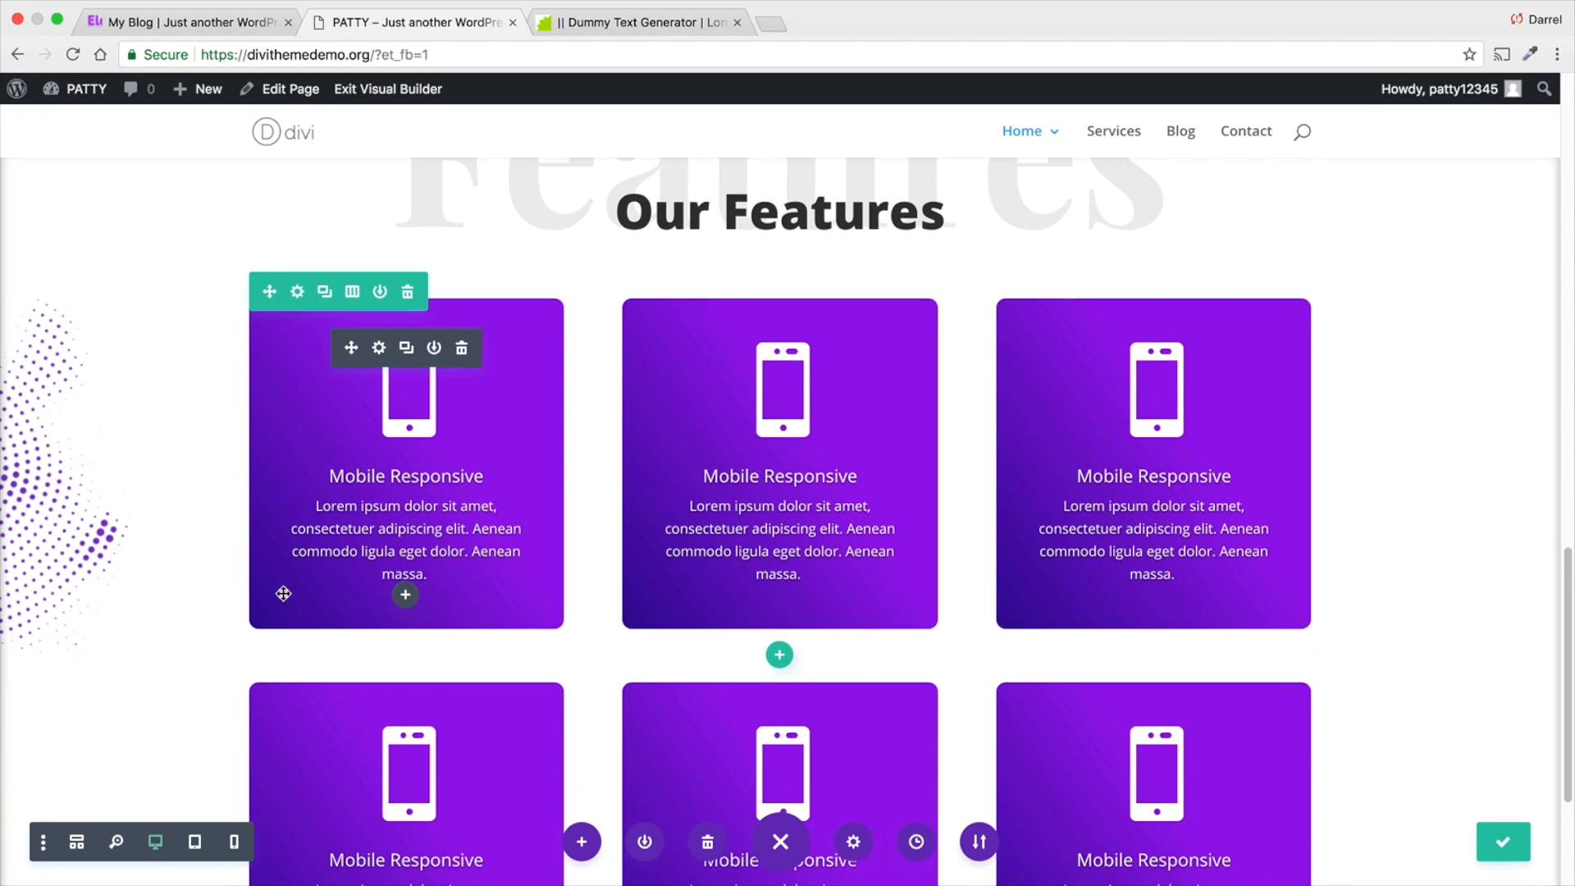
scroll(759, 798, down, 1)
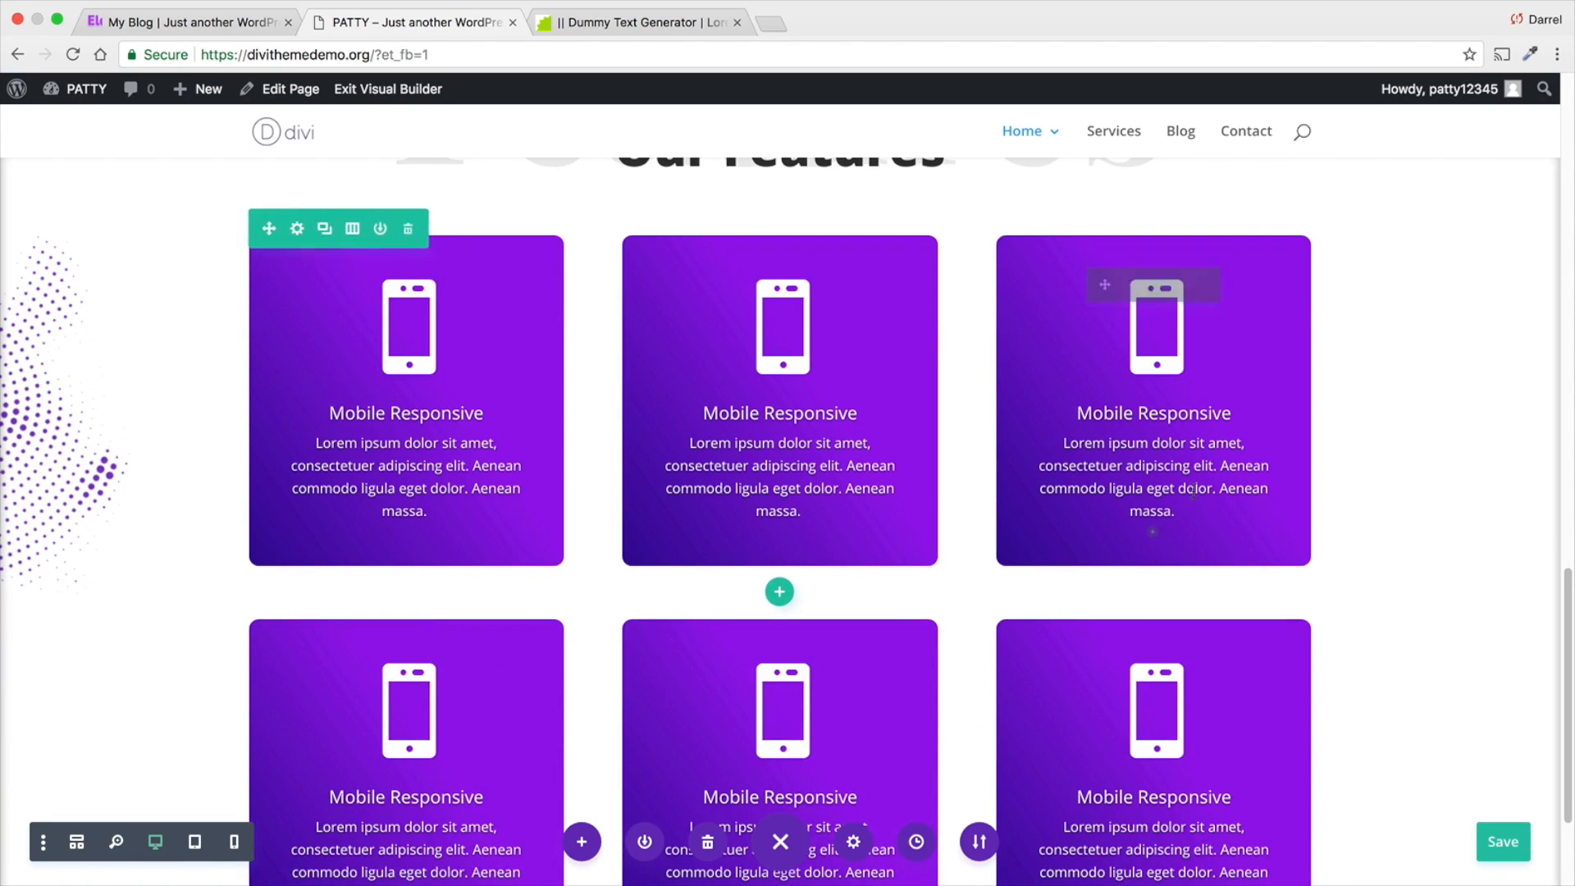
scroll(1090, 667, down, 3)
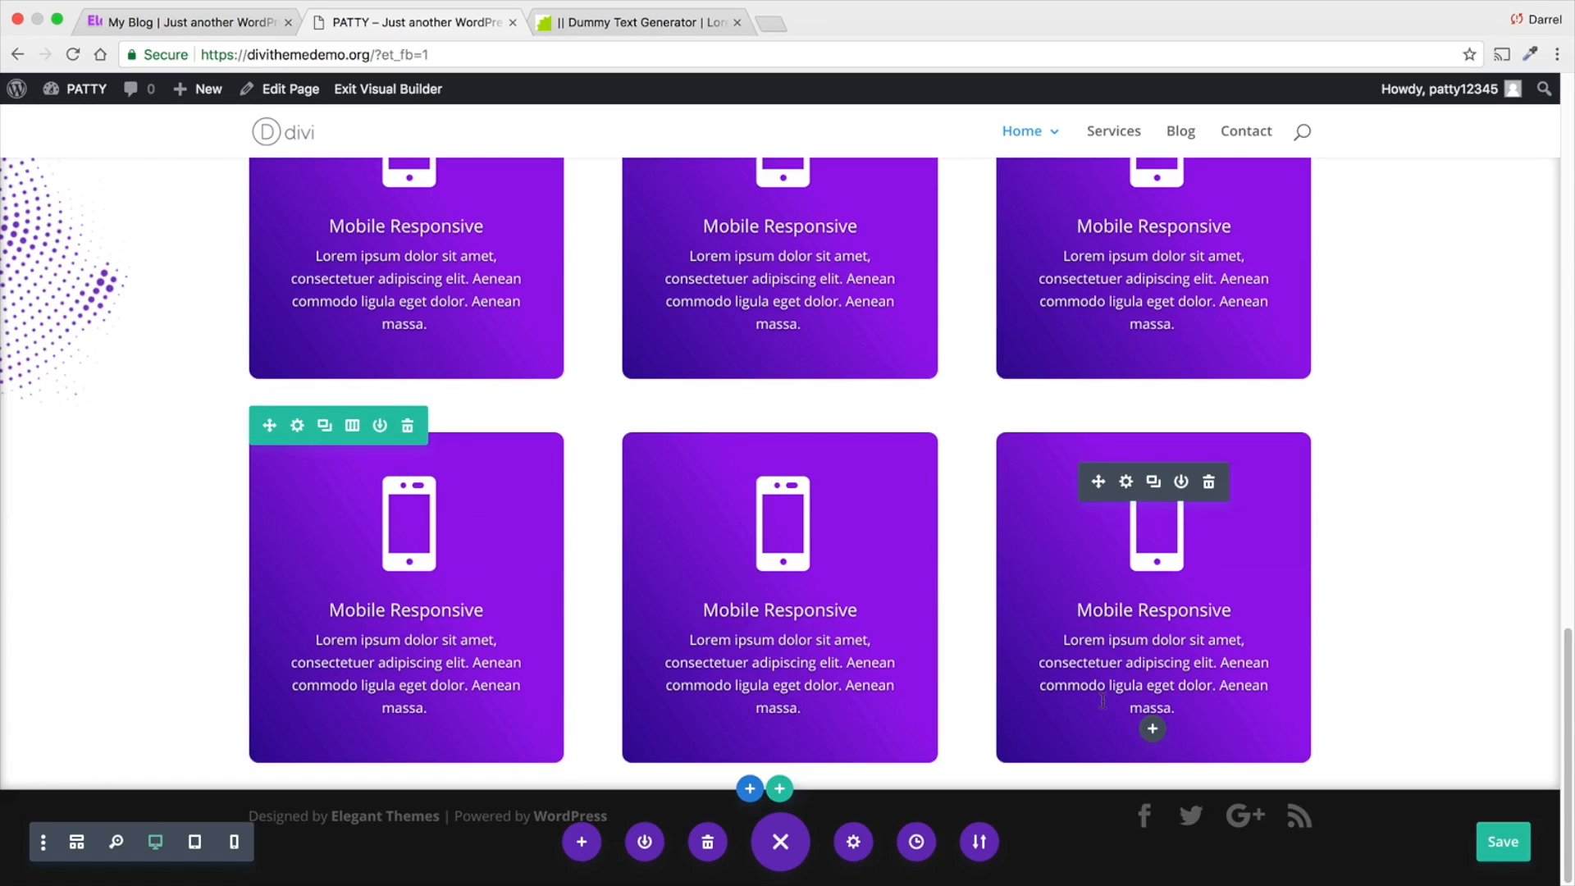
click(410, 423)
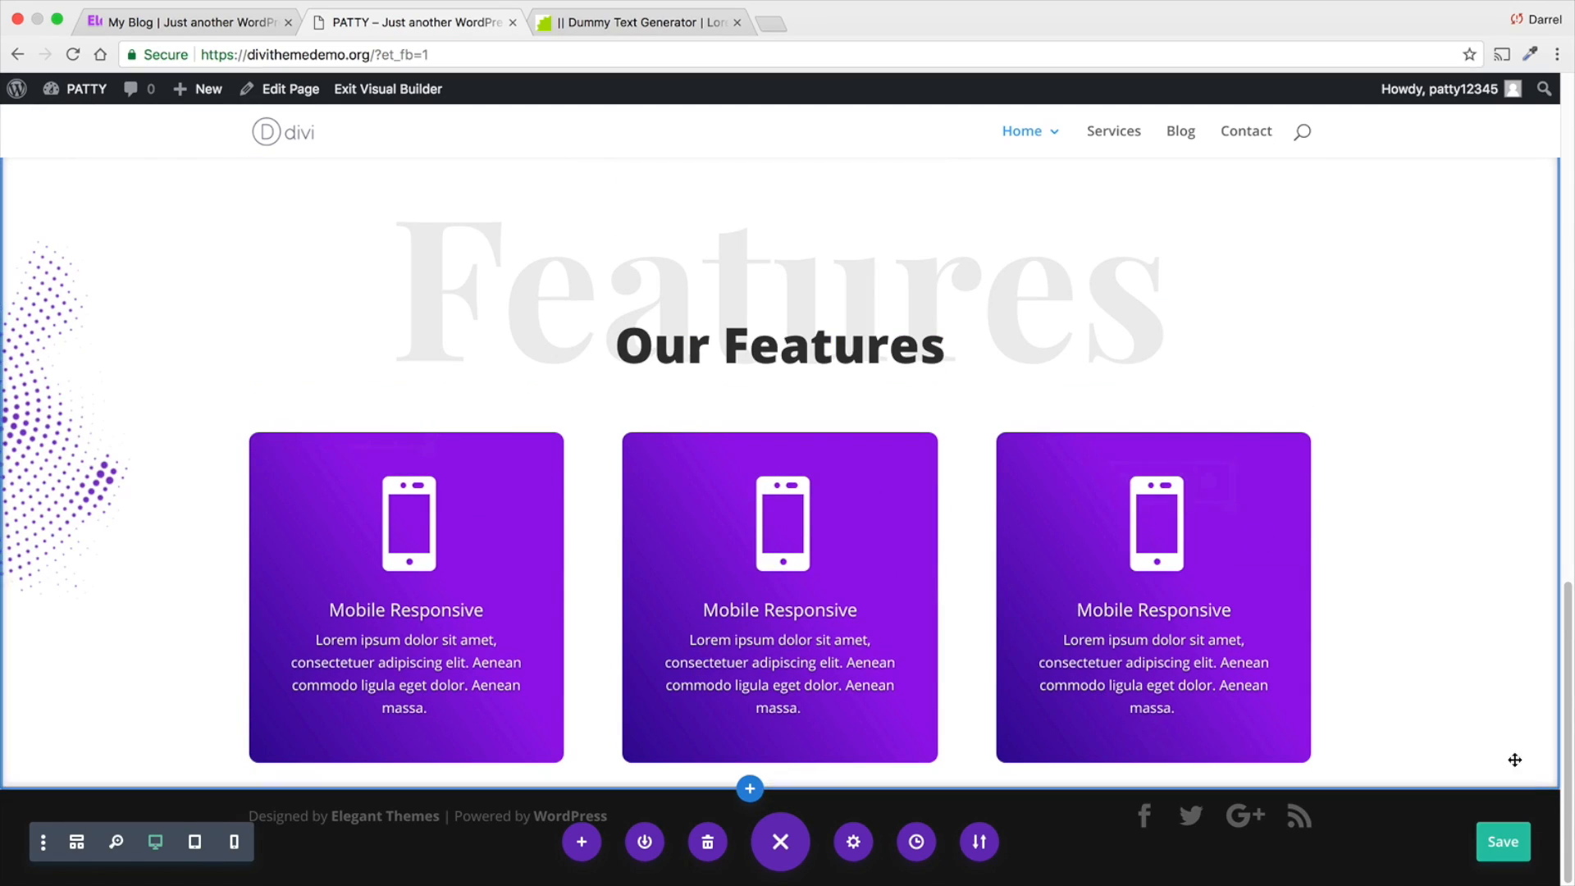
- Save the PATTY page
click(1506, 845)
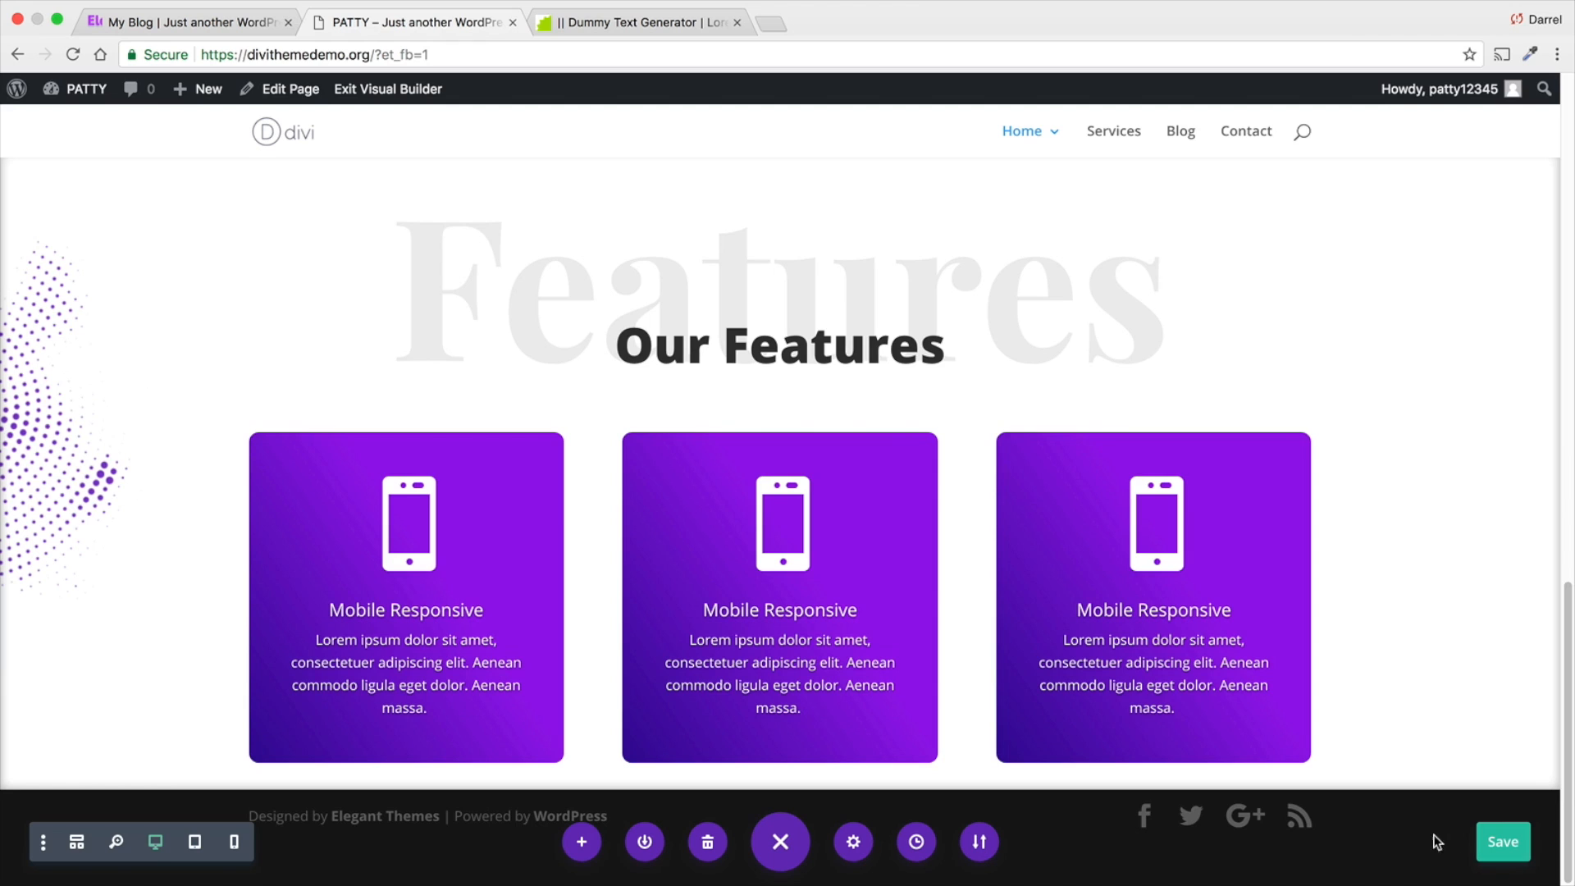
- Examine the two "Who We Are?" blocks on the reference site's home page, including their text, divider, button and images
click(230, 22)
scroll(462, 351, down, 15)
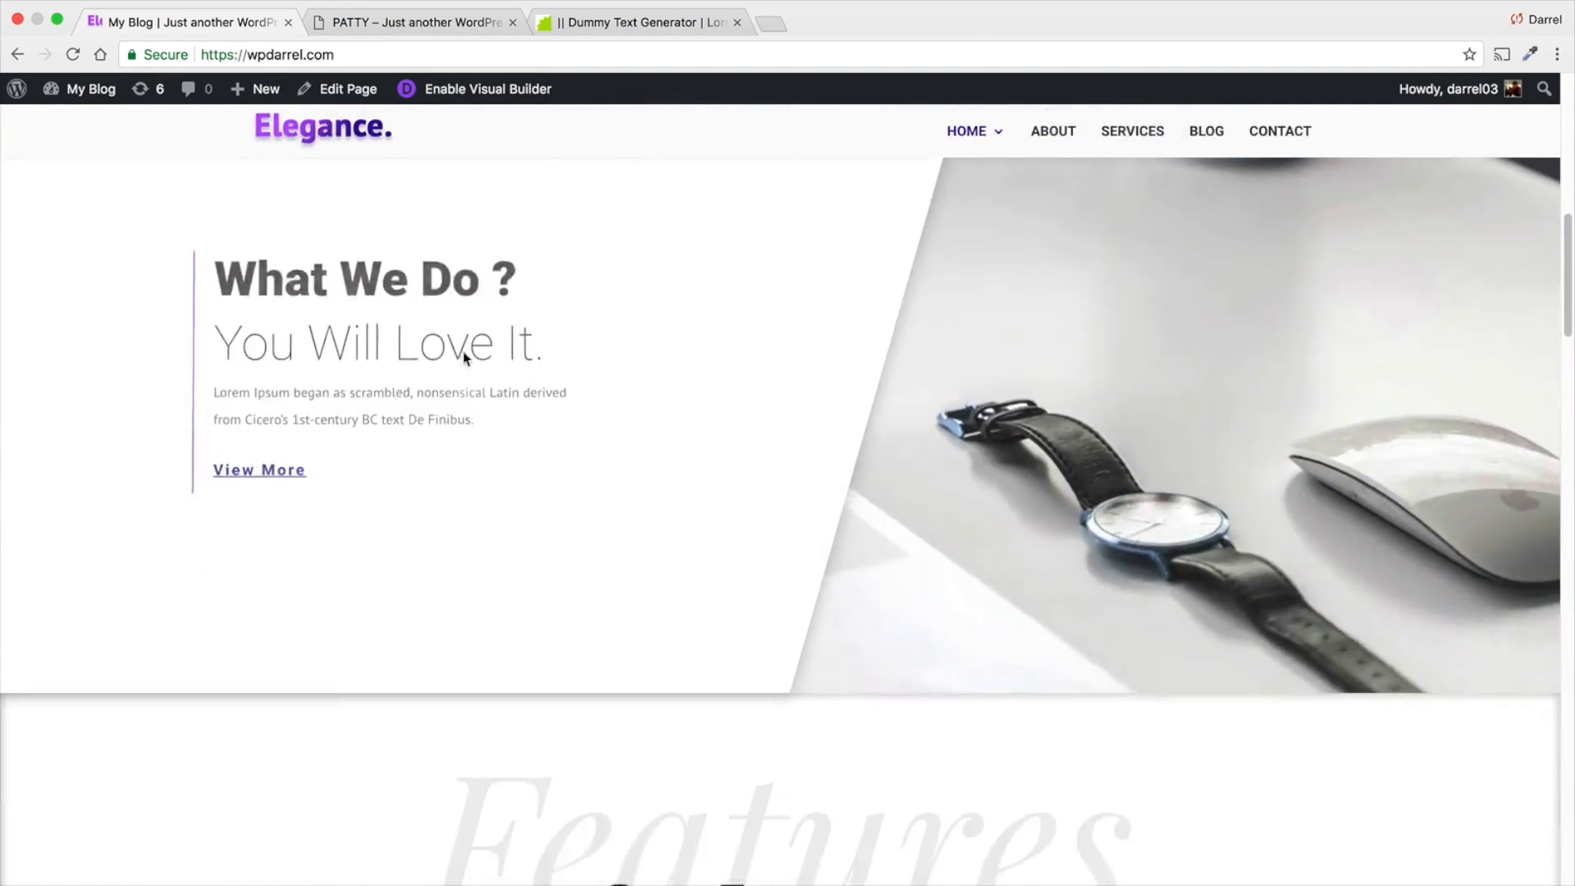
scroll(464, 358, down, 6)
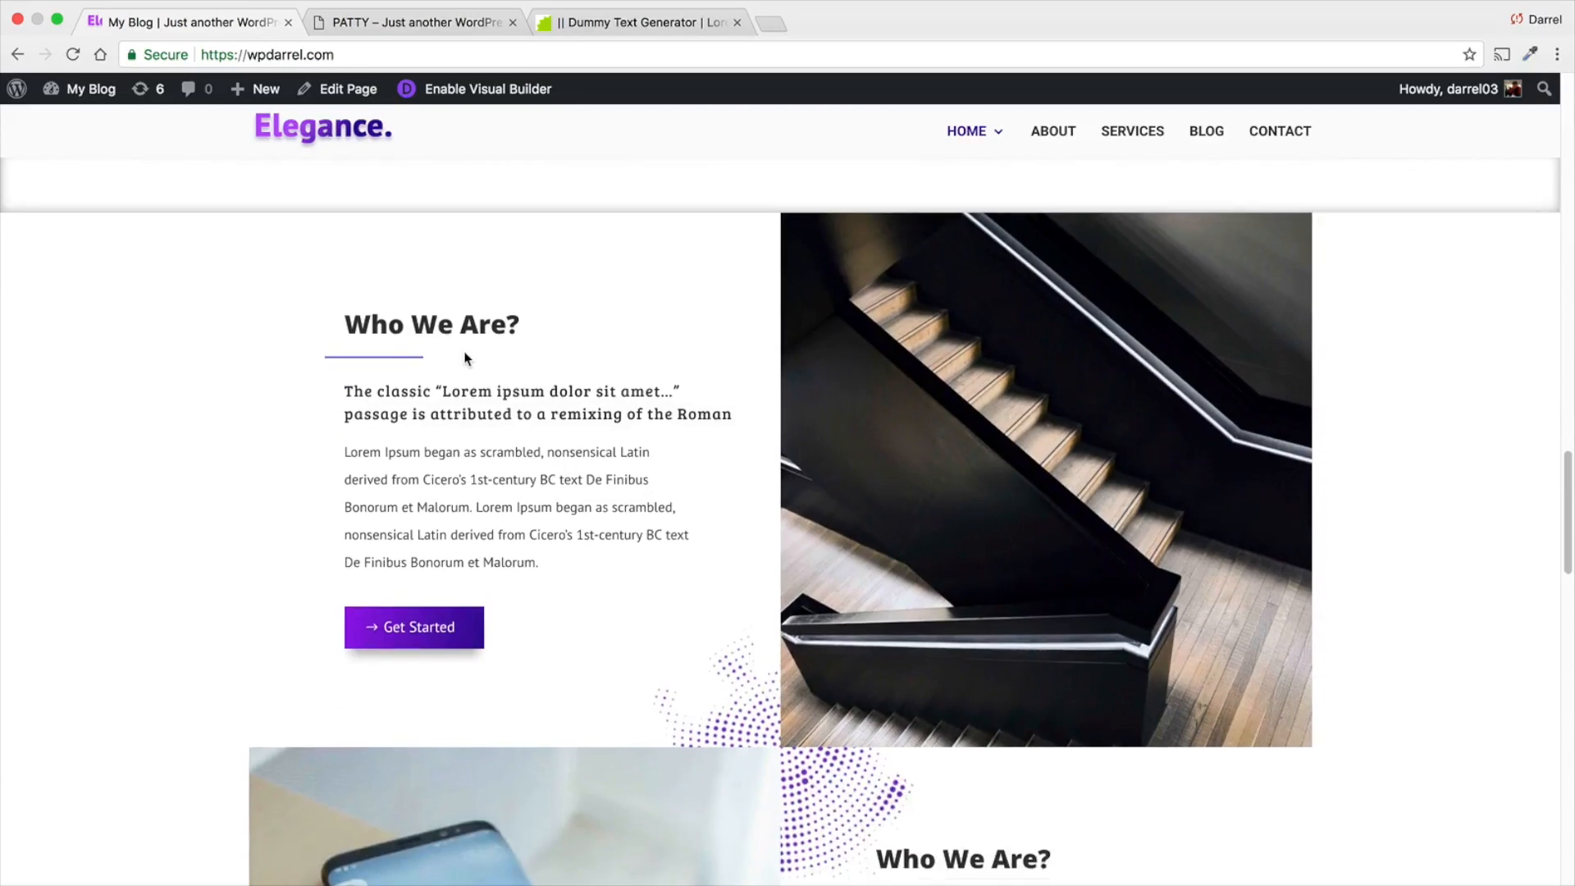
scroll(574, 430, up, 2)
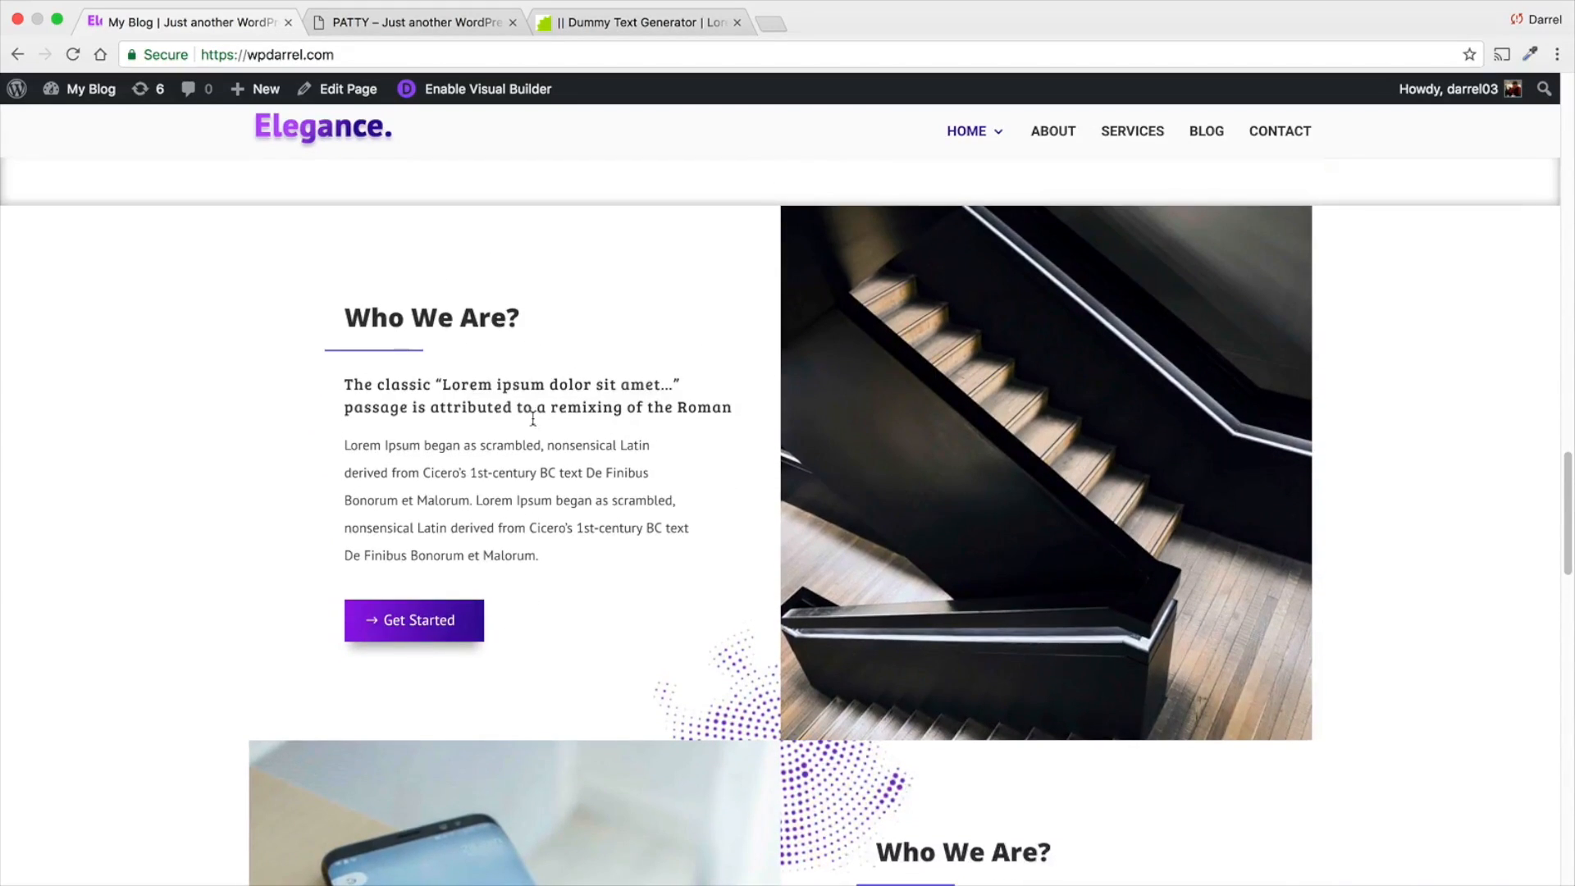
drag(491, 318, 439, 322)
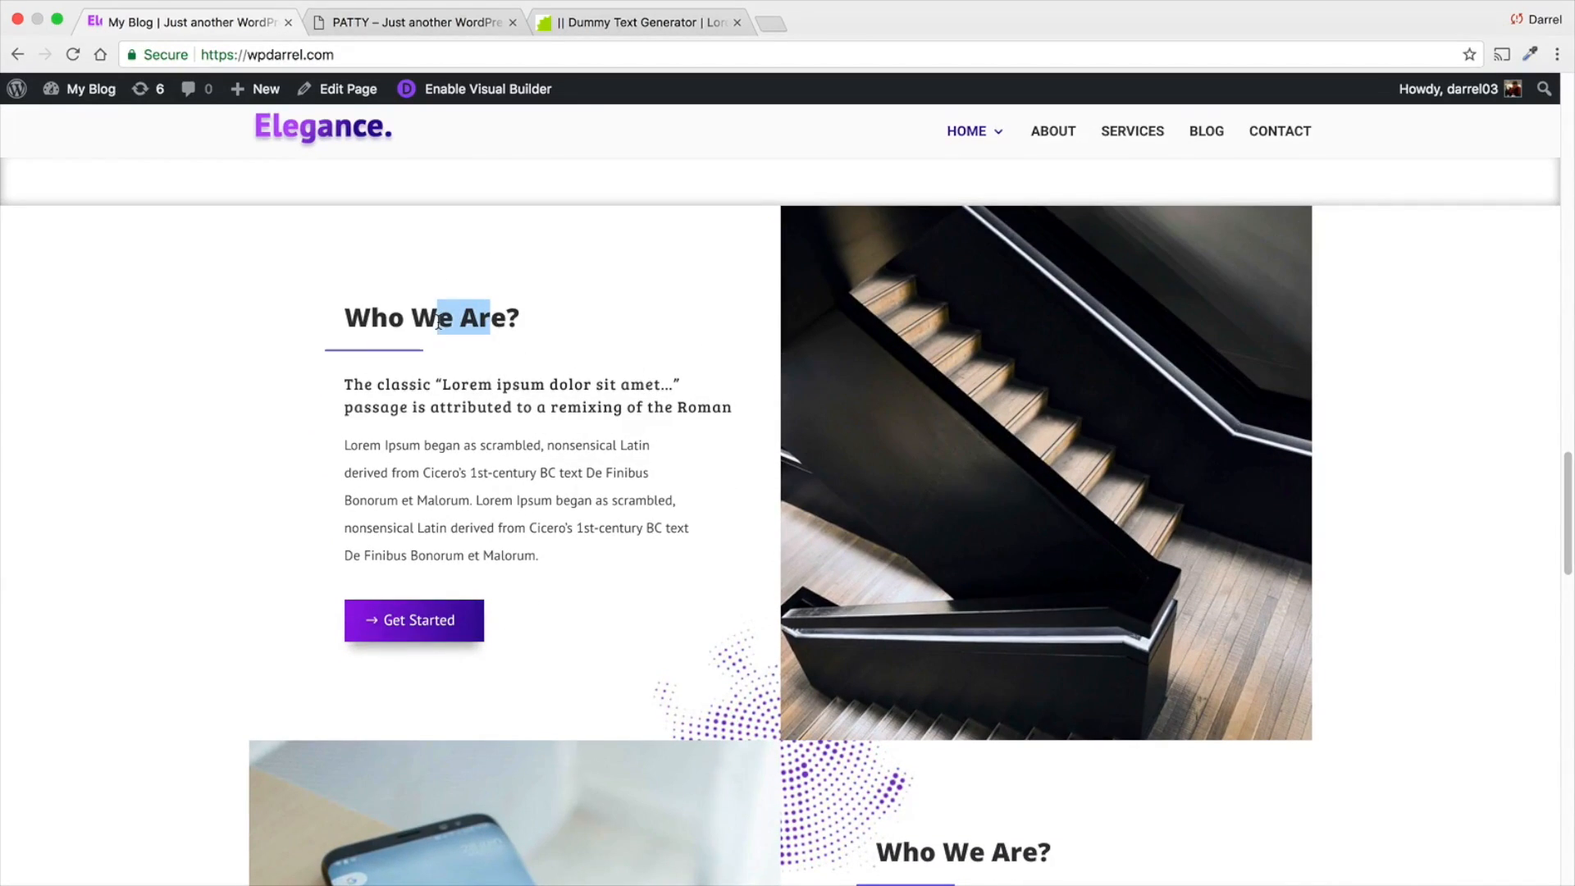
click(421, 388)
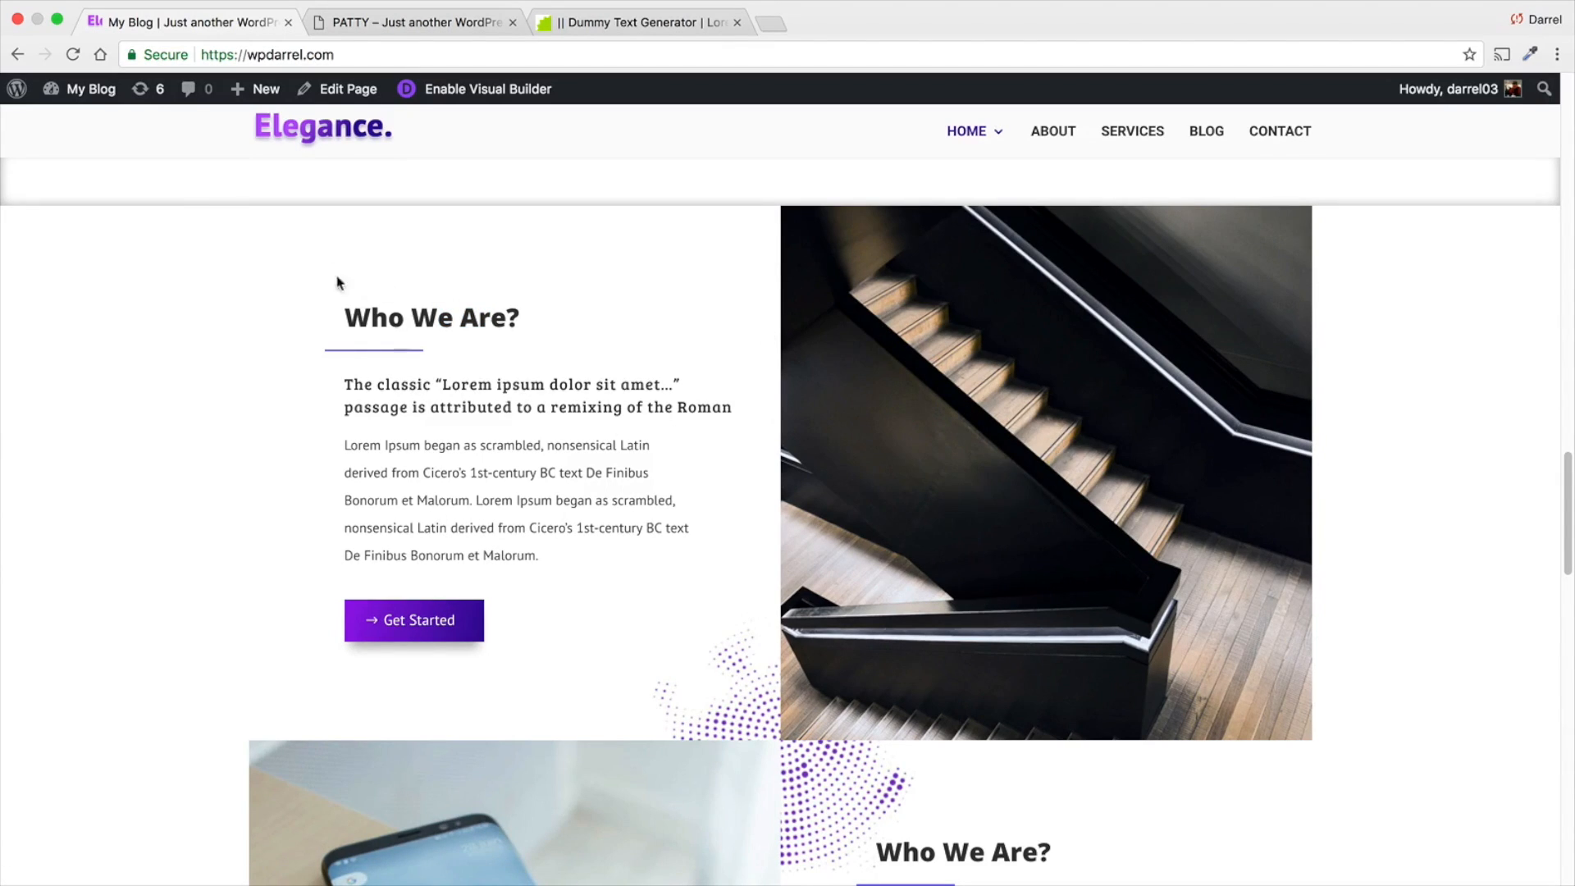
scroll(1430, 593, down, 4)
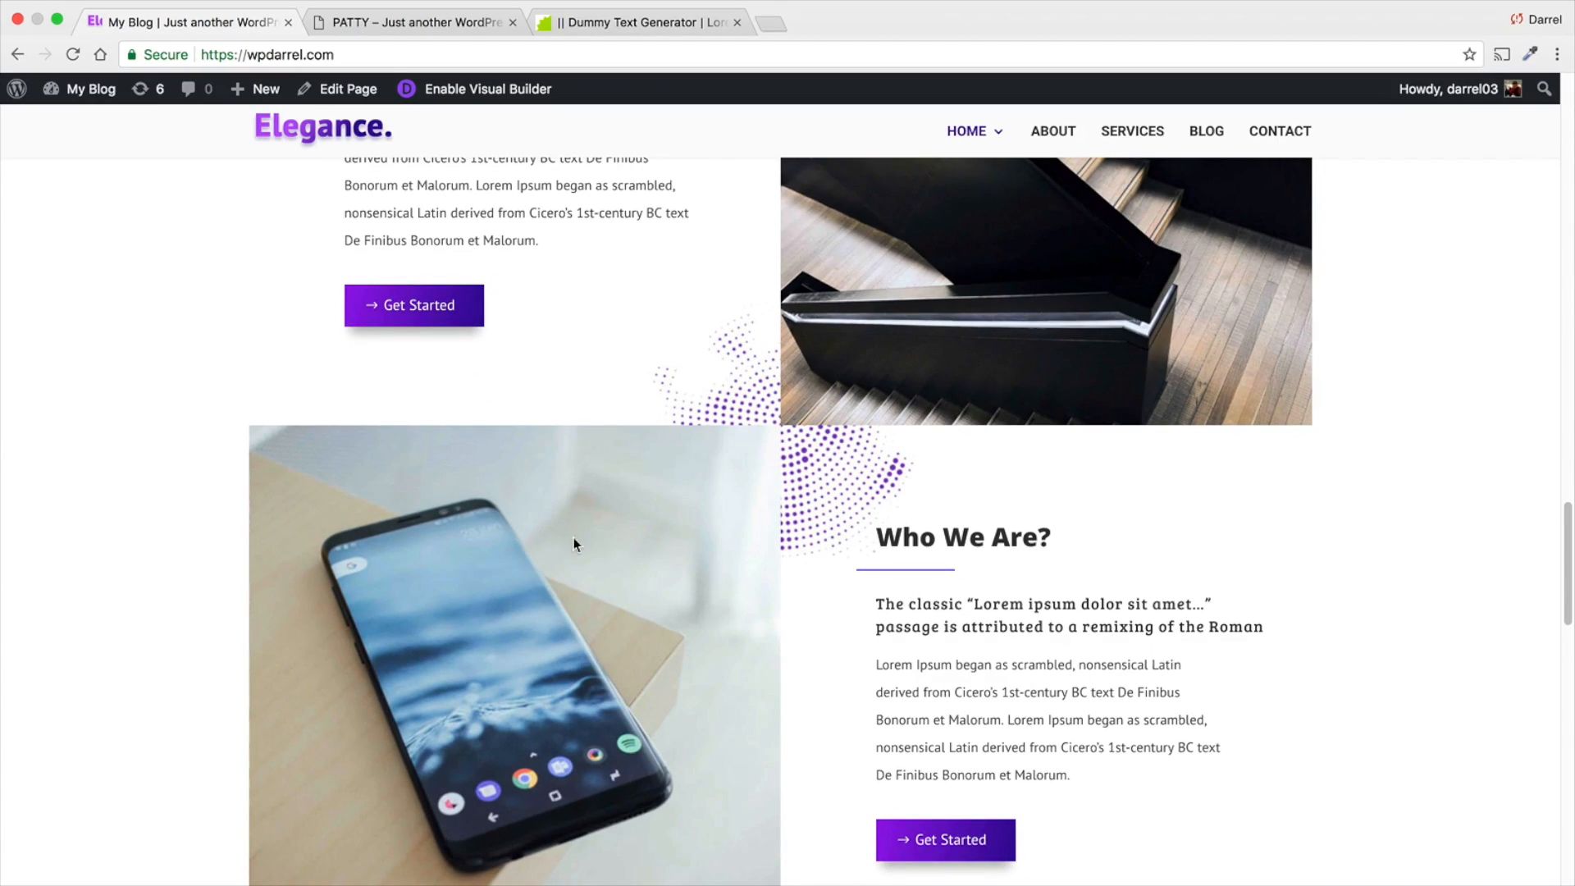
scroll(599, 480, up, 4)
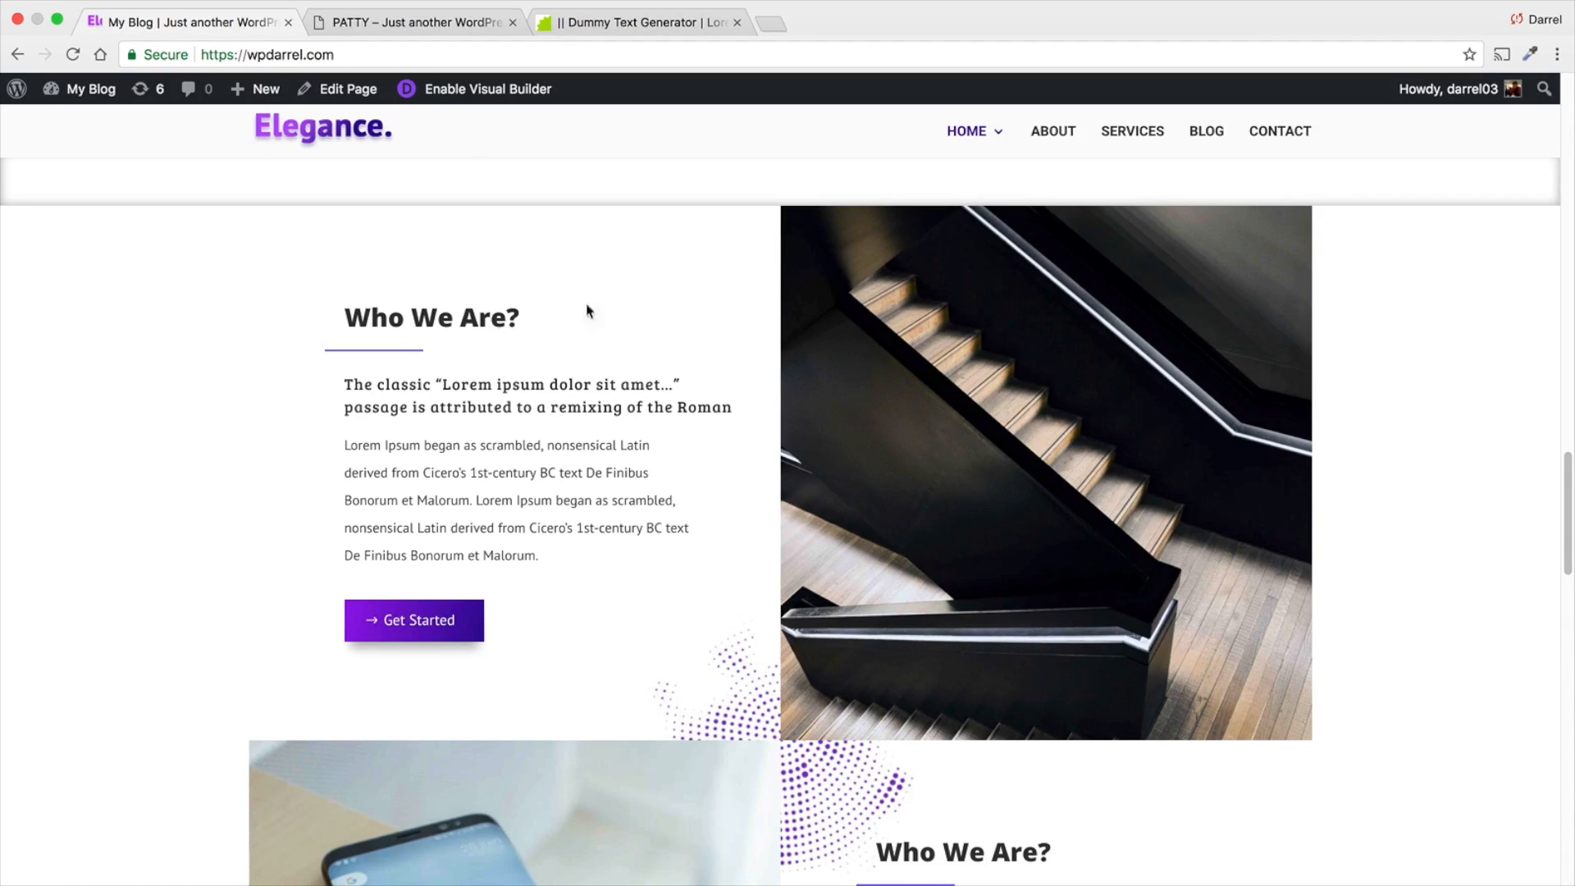
- On the PATTY page, add a regular section below Our Features with a row of two equal columns
click(408, 24)
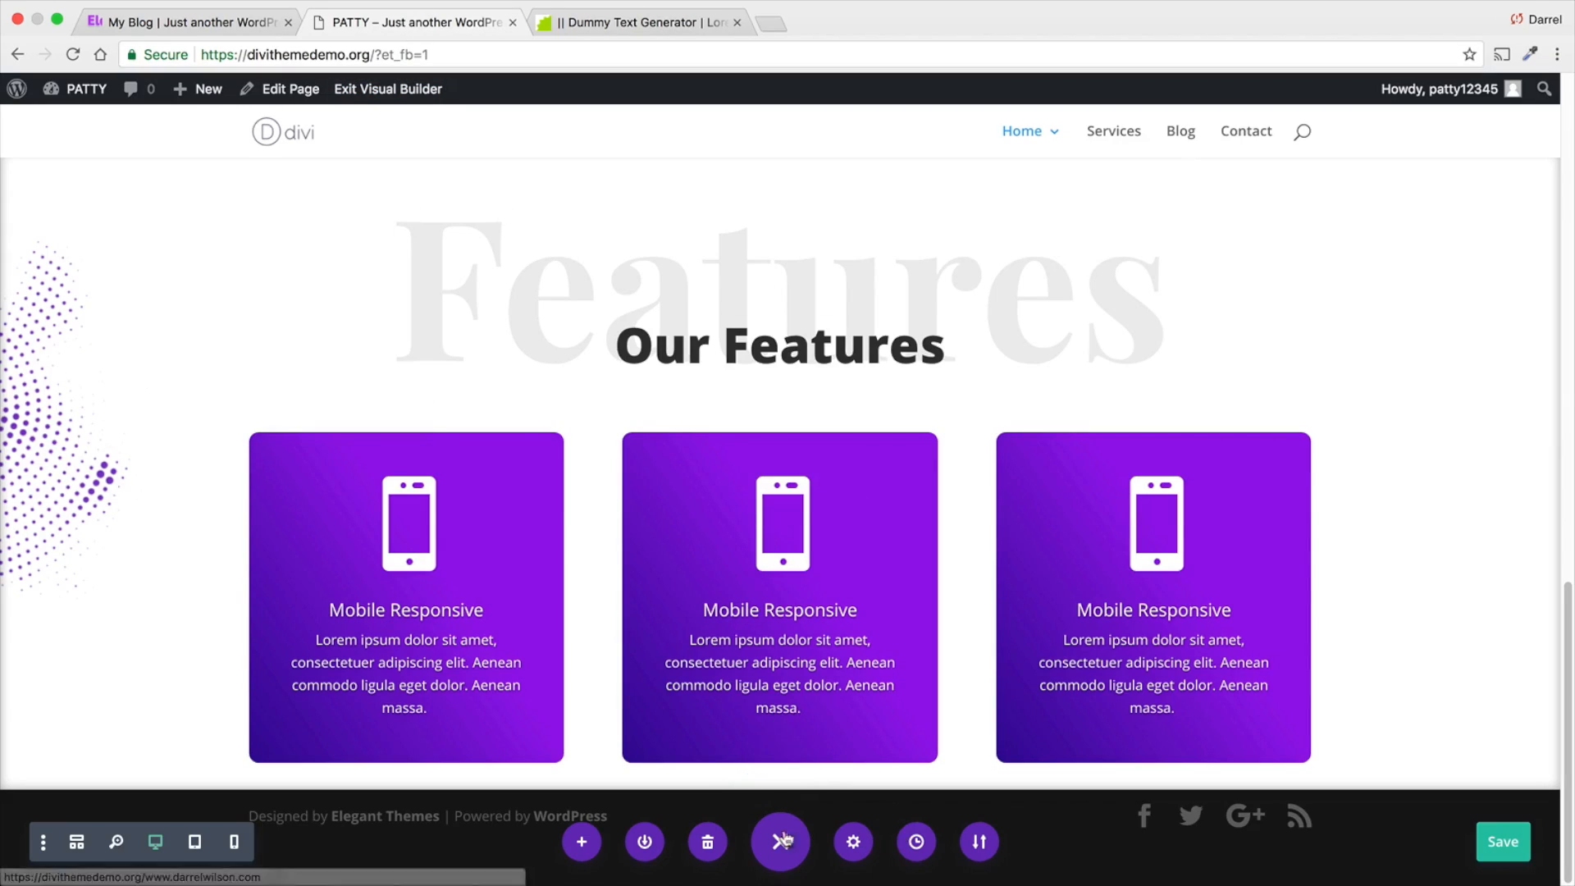
click(749, 790)
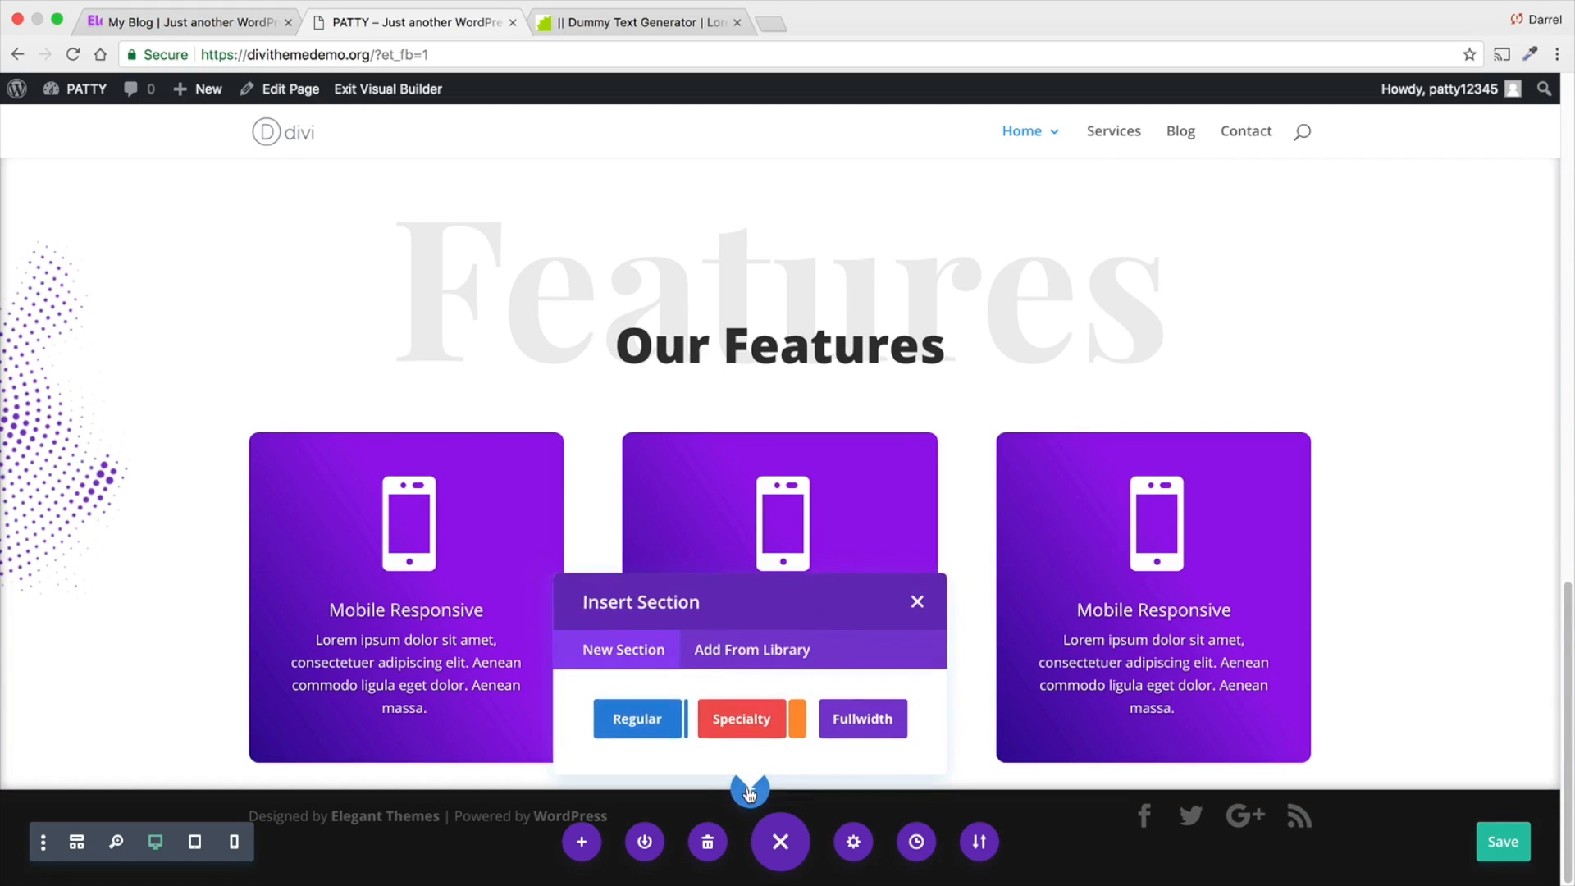
click(648, 722)
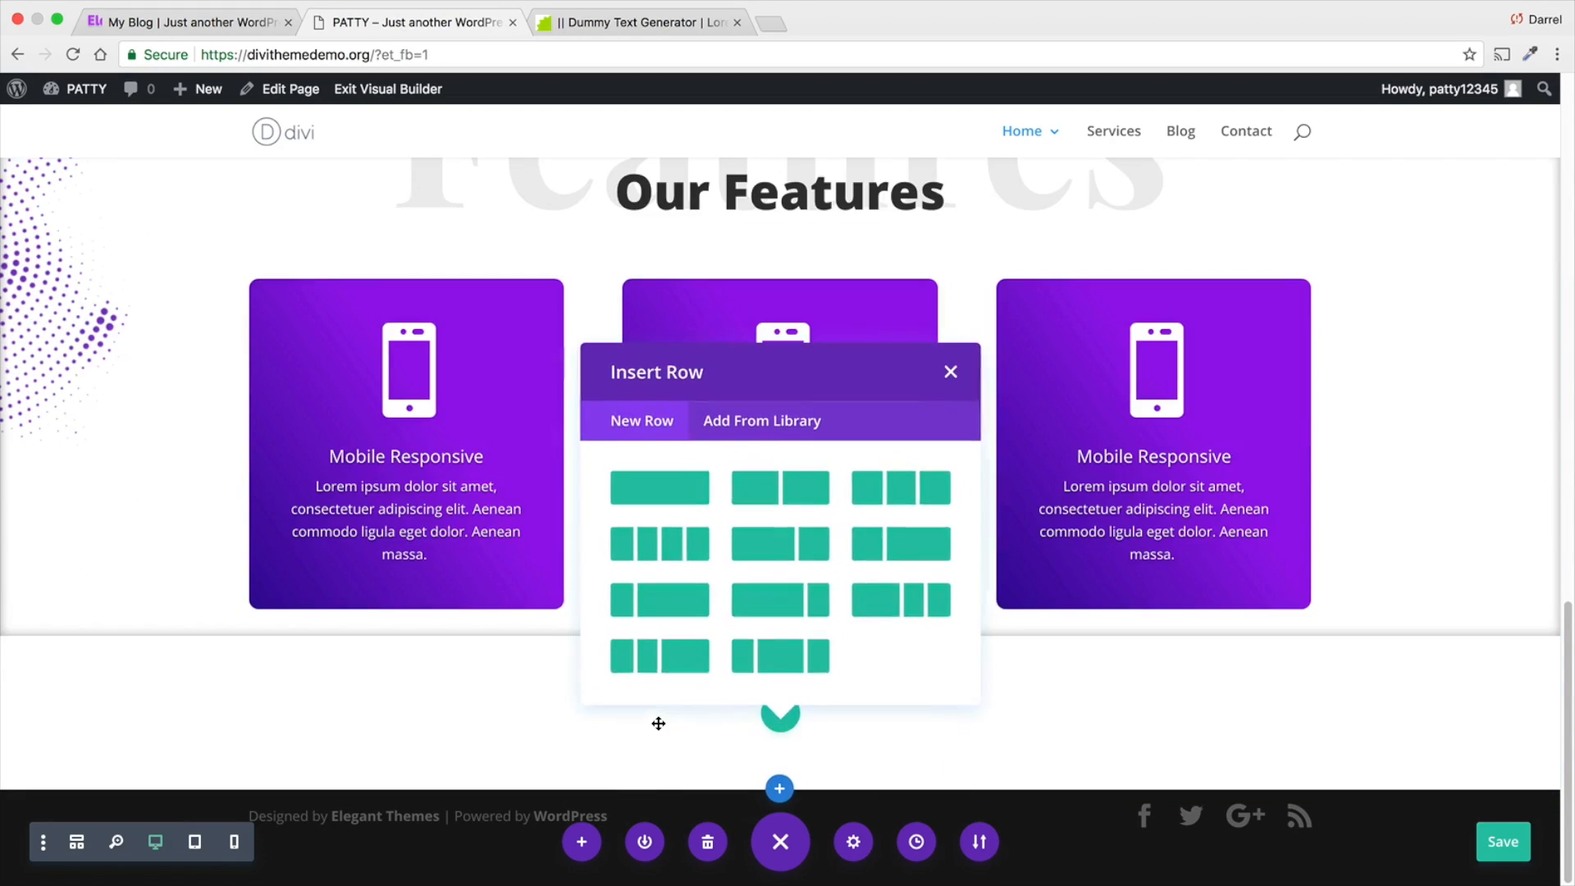
click(792, 485)
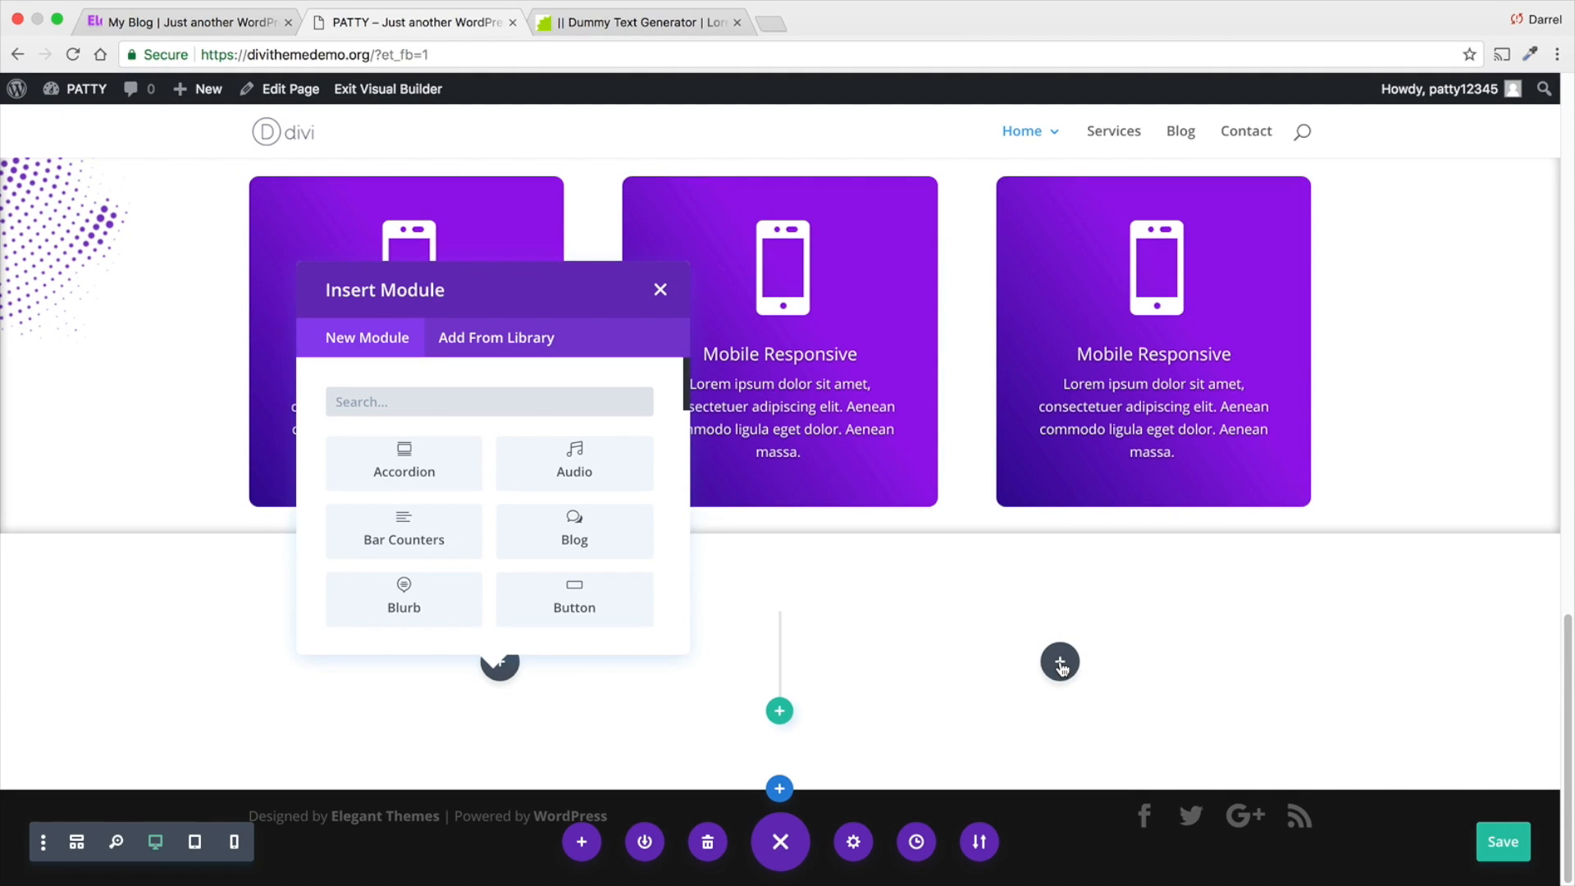
- Insert a Text module in the new row's first column reading "Who We Are", formatted as Heading 1
text(text)
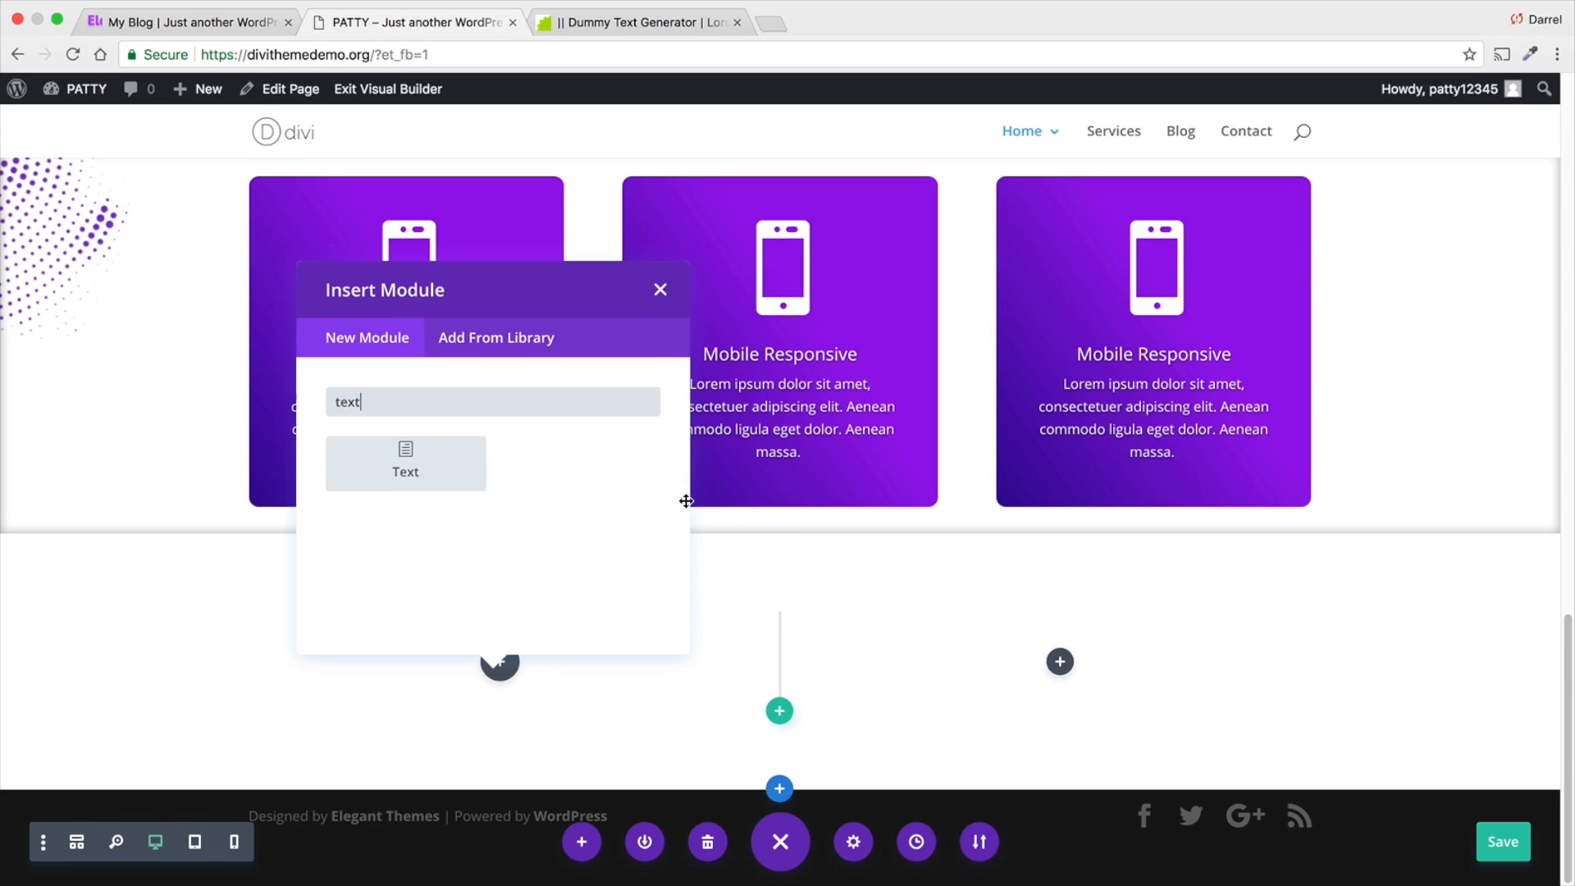
click(381, 473)
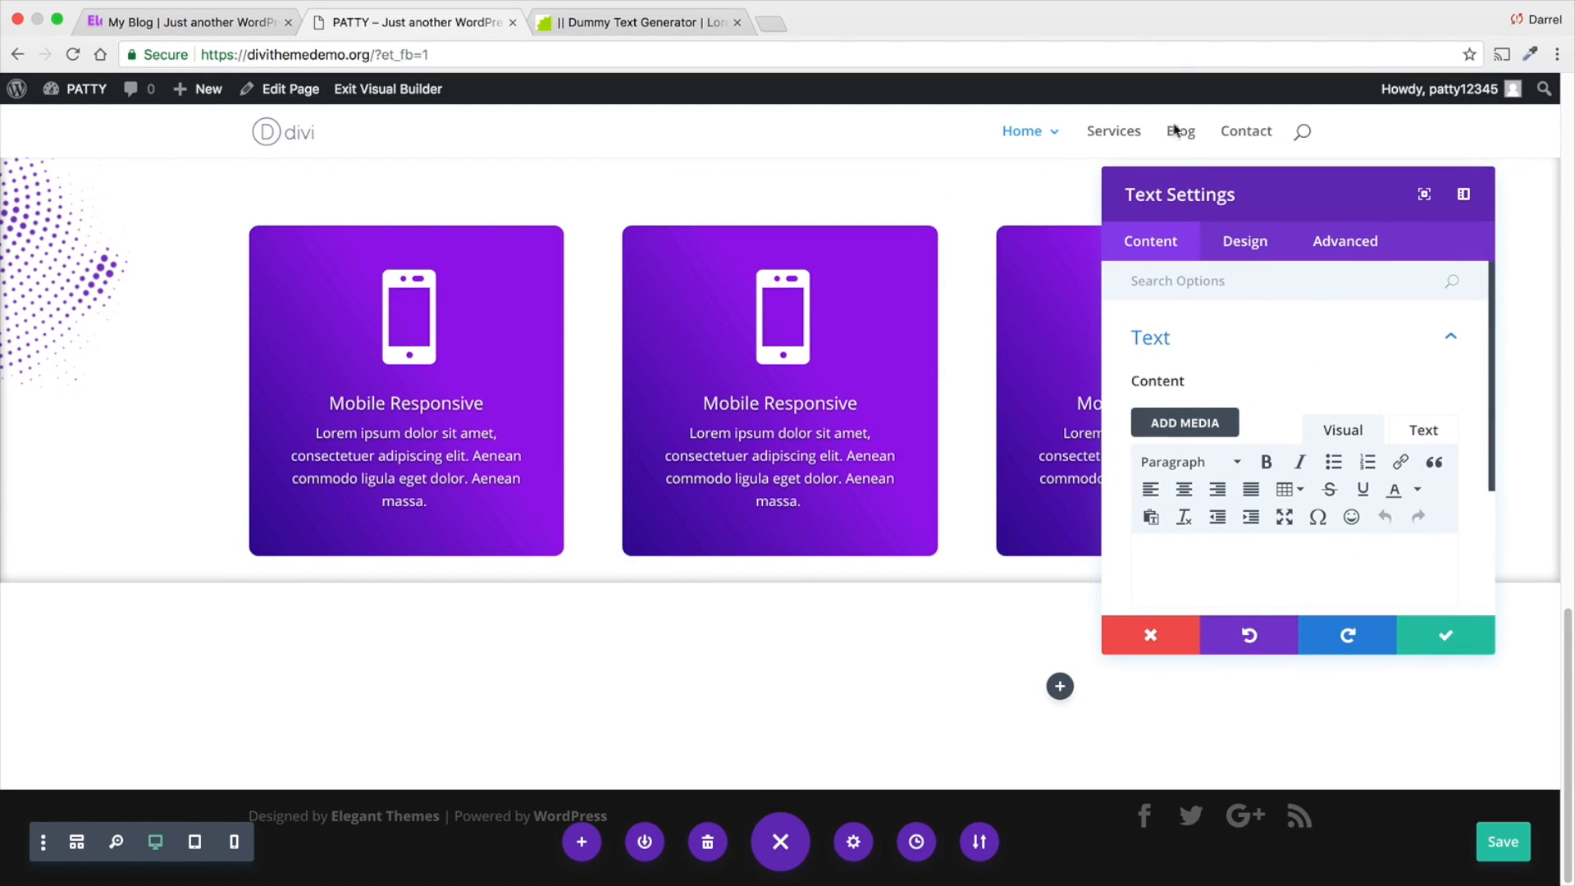
click(230, 23)
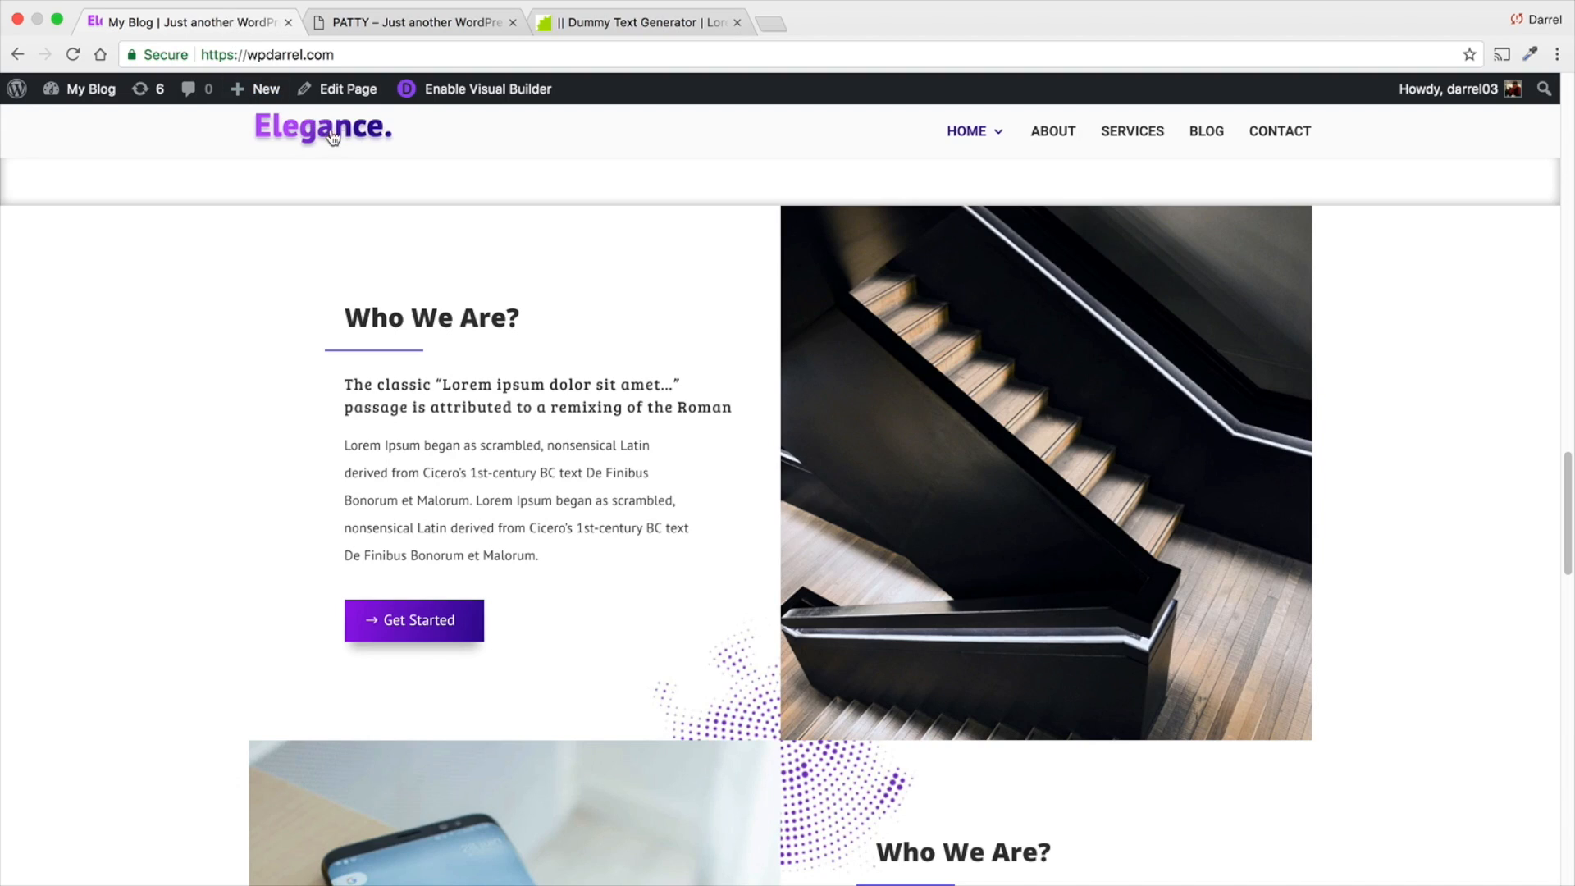
click(367, 25)
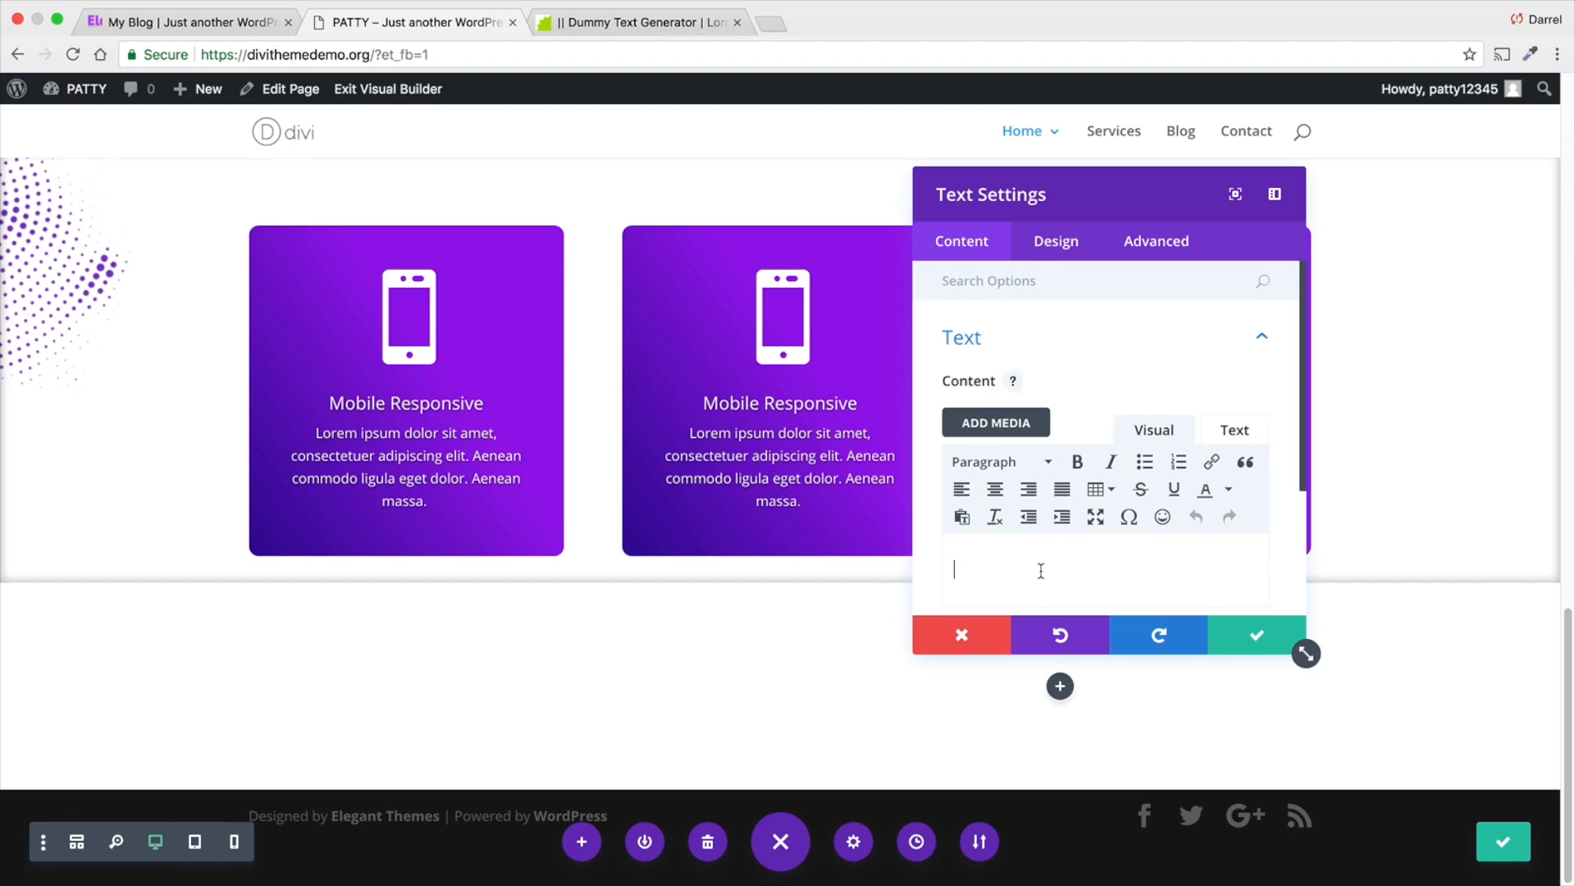
text(Who We Ar)
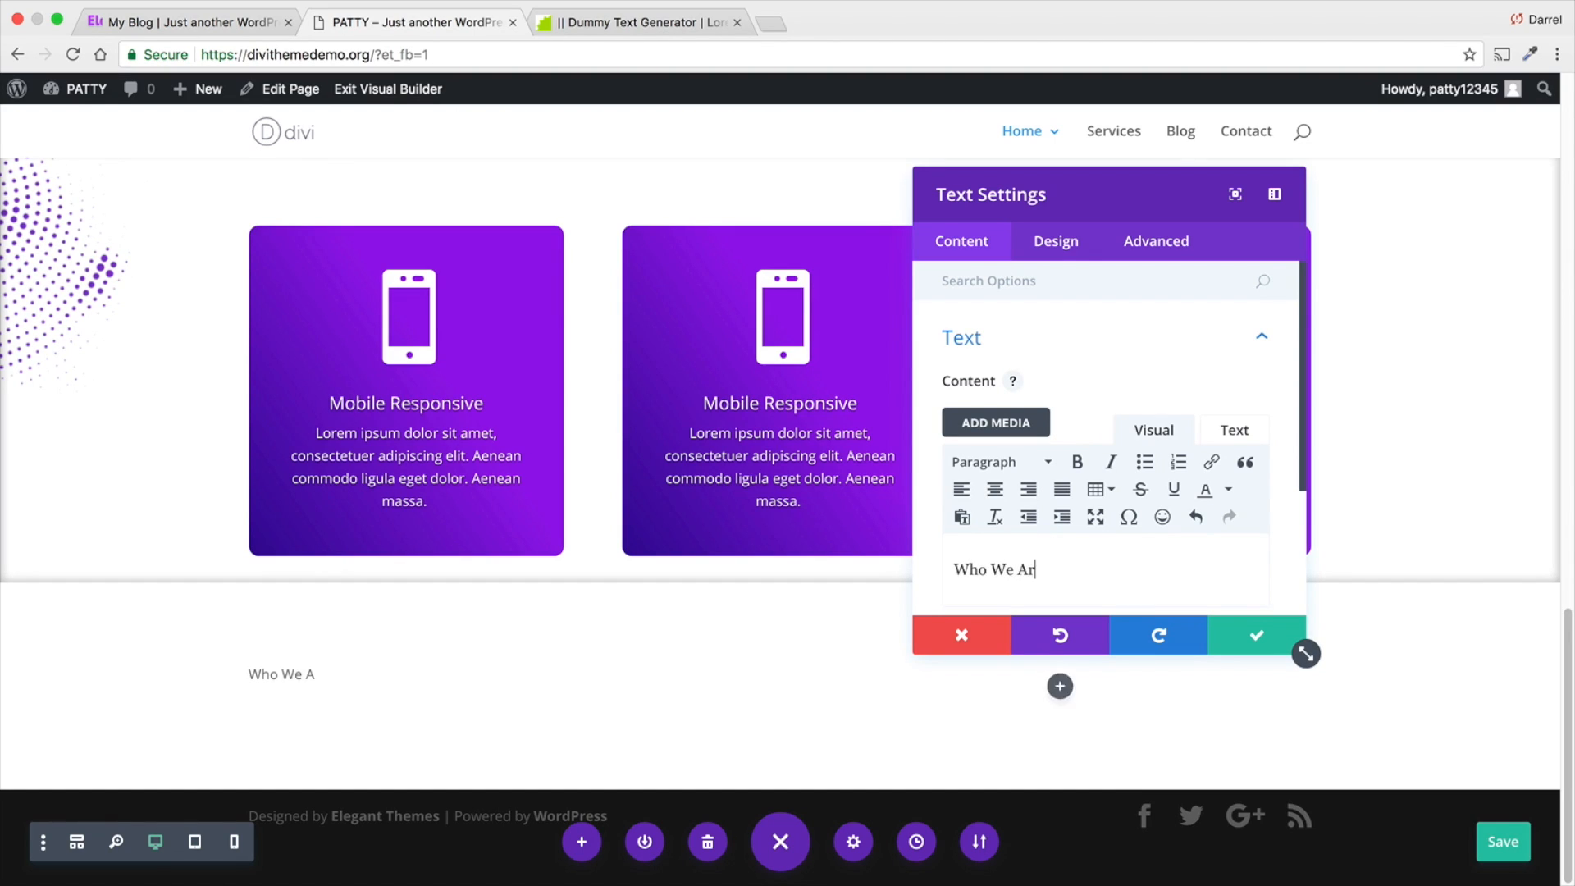
text(e)
drag(1054, 569, 936, 569)
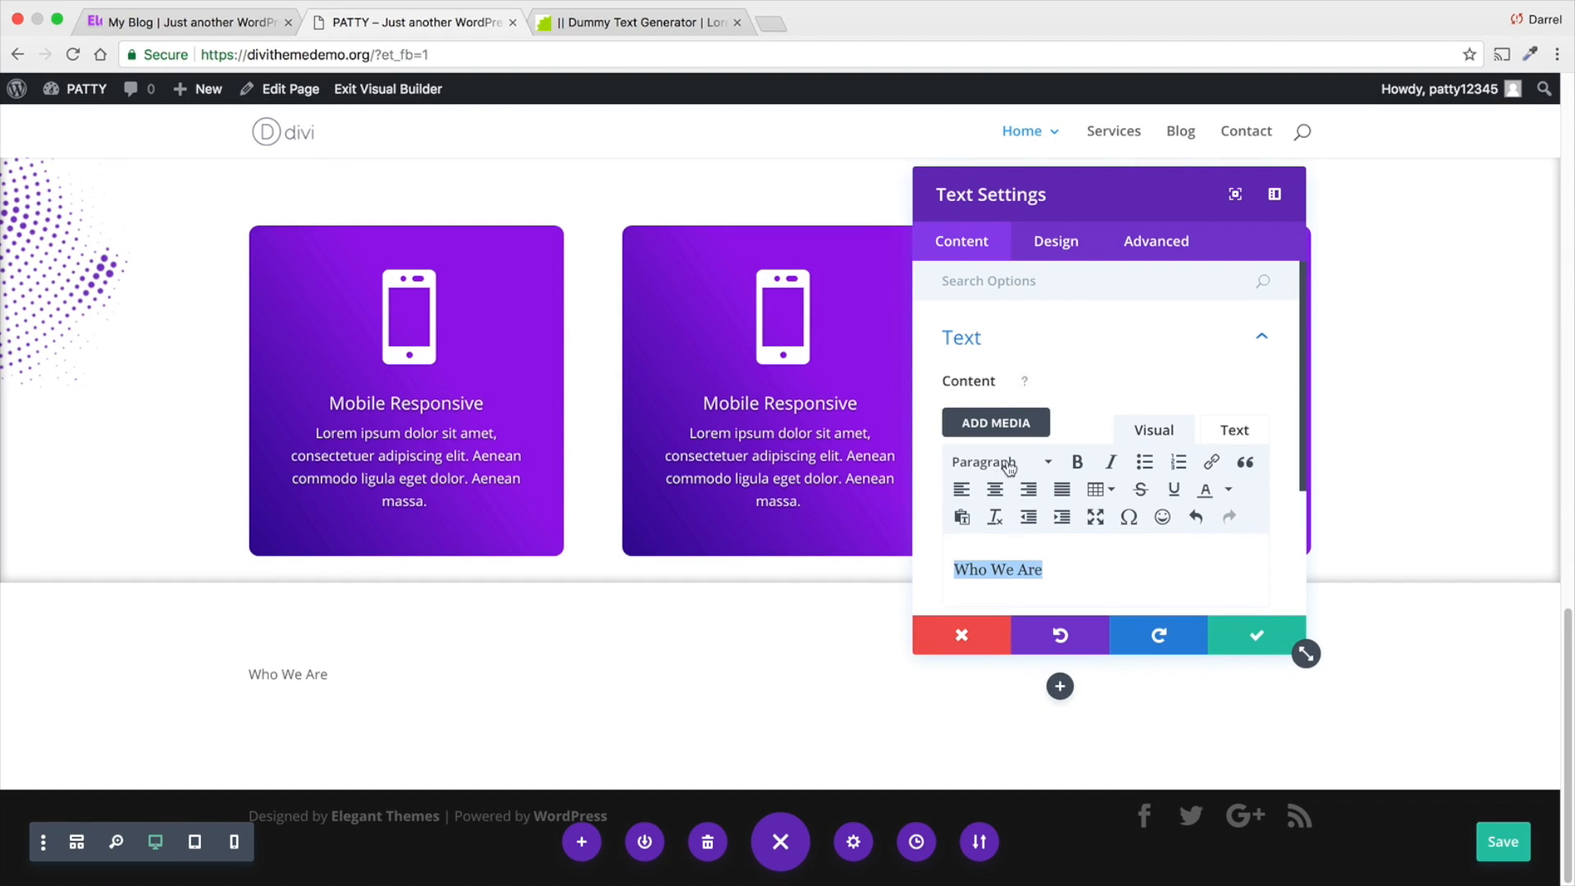
click(1008, 462)
click(1020, 537)
- Set the "Who We Are" heading's font to Open Sans with Ultra Bold weight and save the module's settings
click(1050, 246)
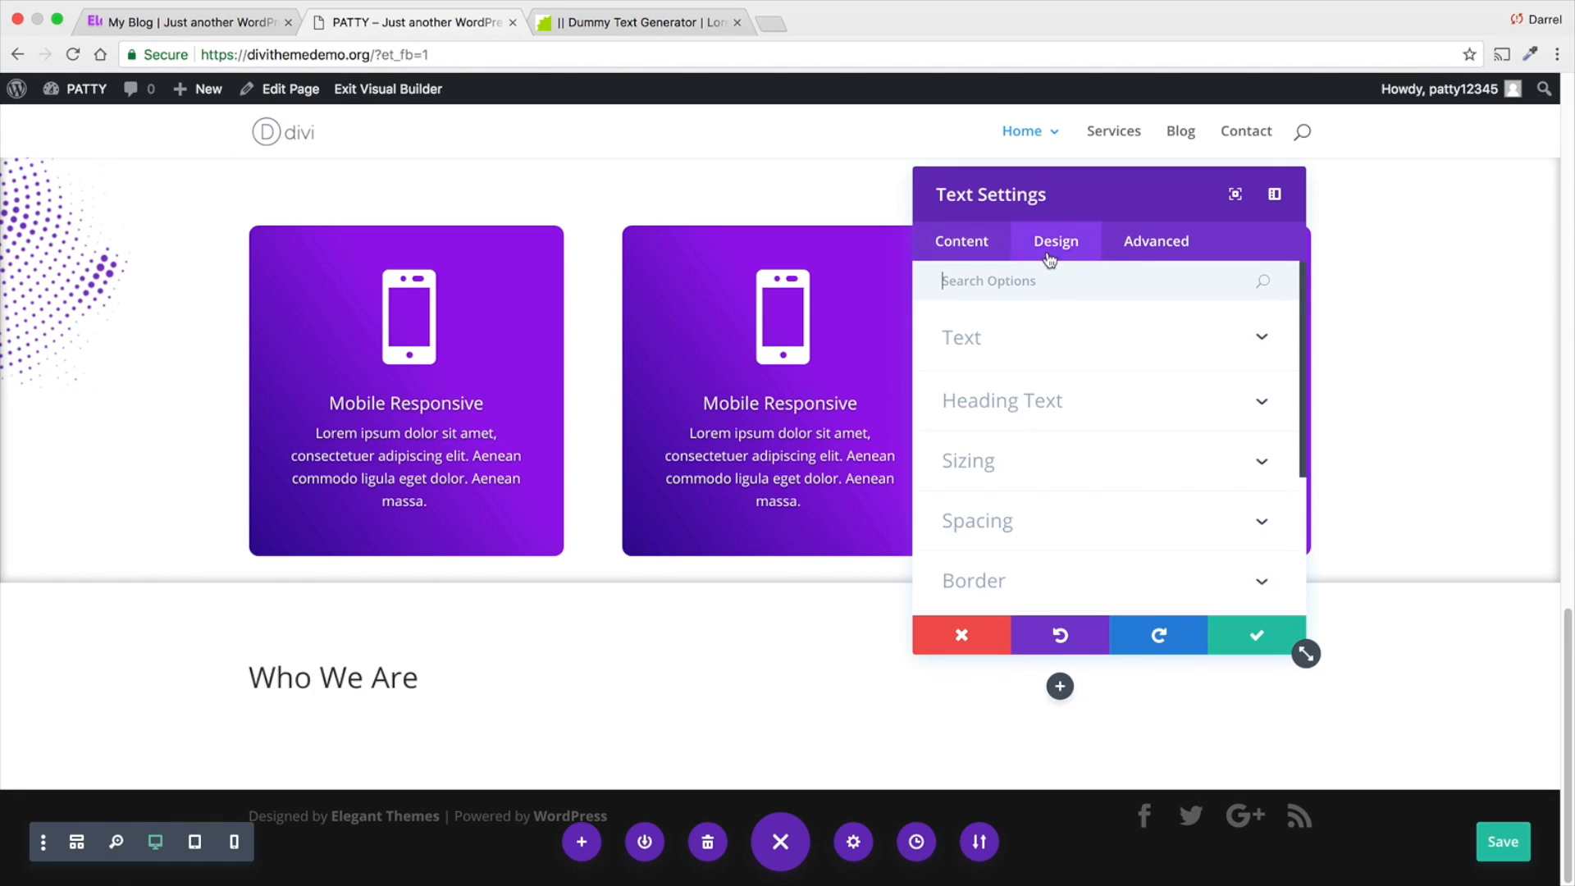
click(1049, 399)
click(1039, 437)
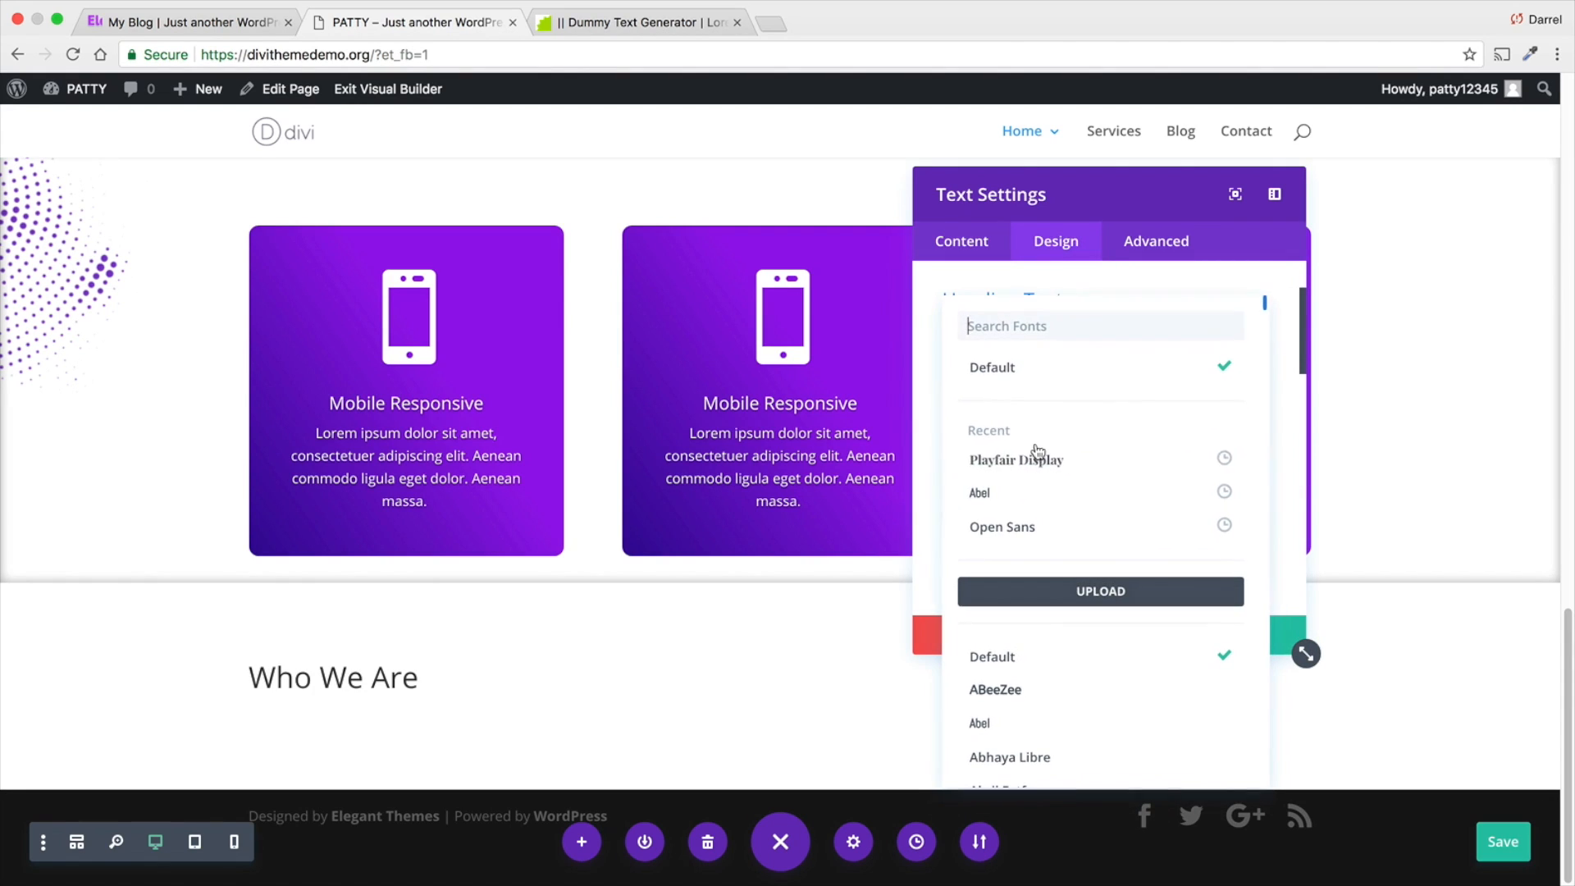
click(1039, 525)
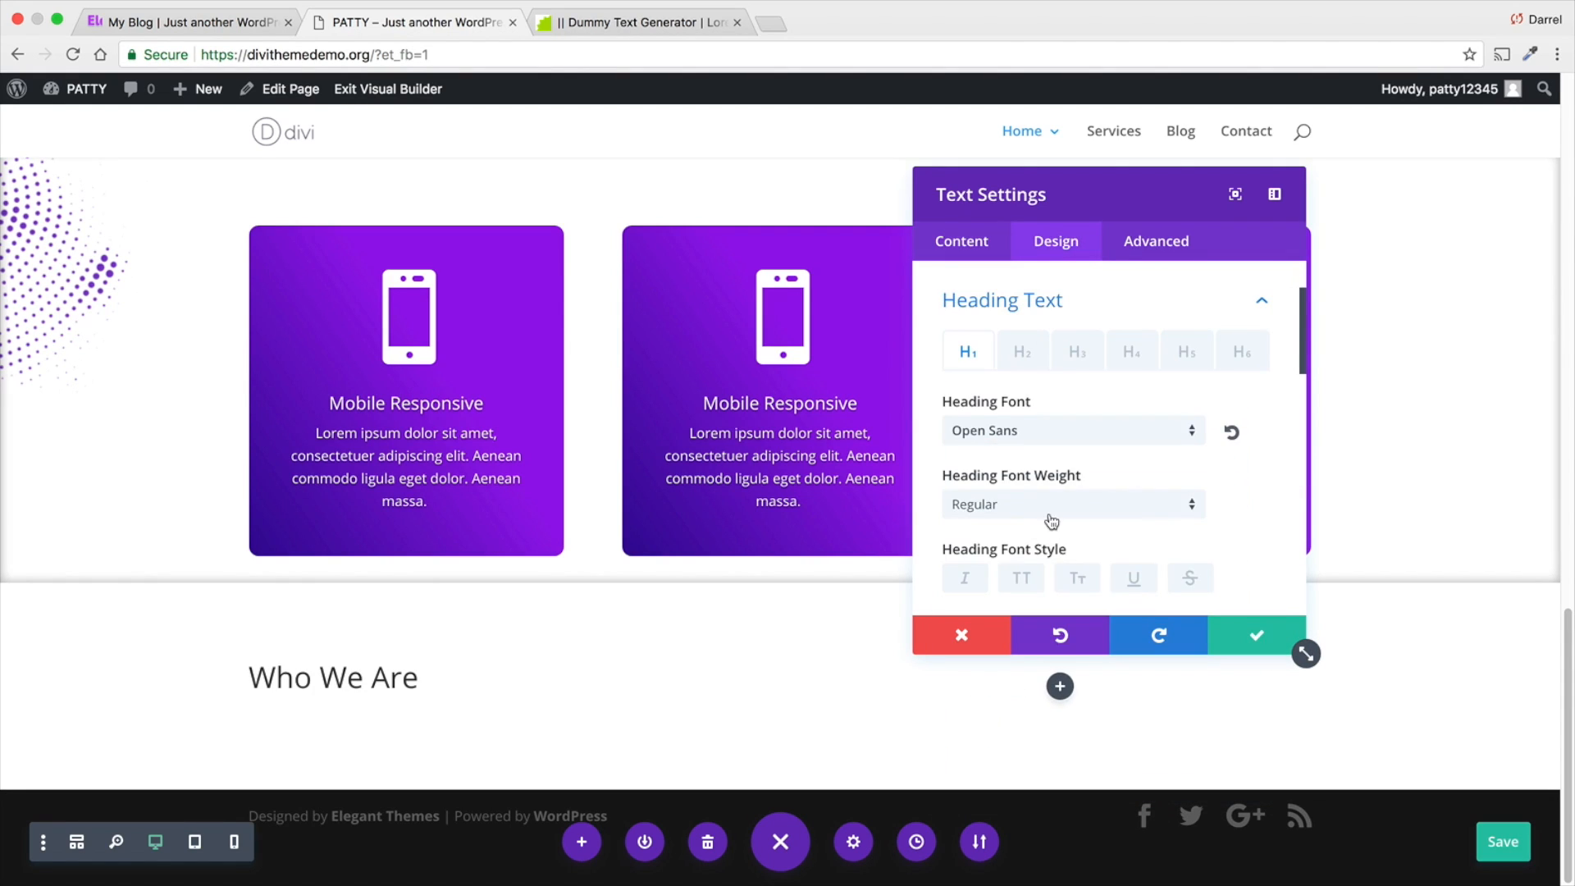
click(1051, 519)
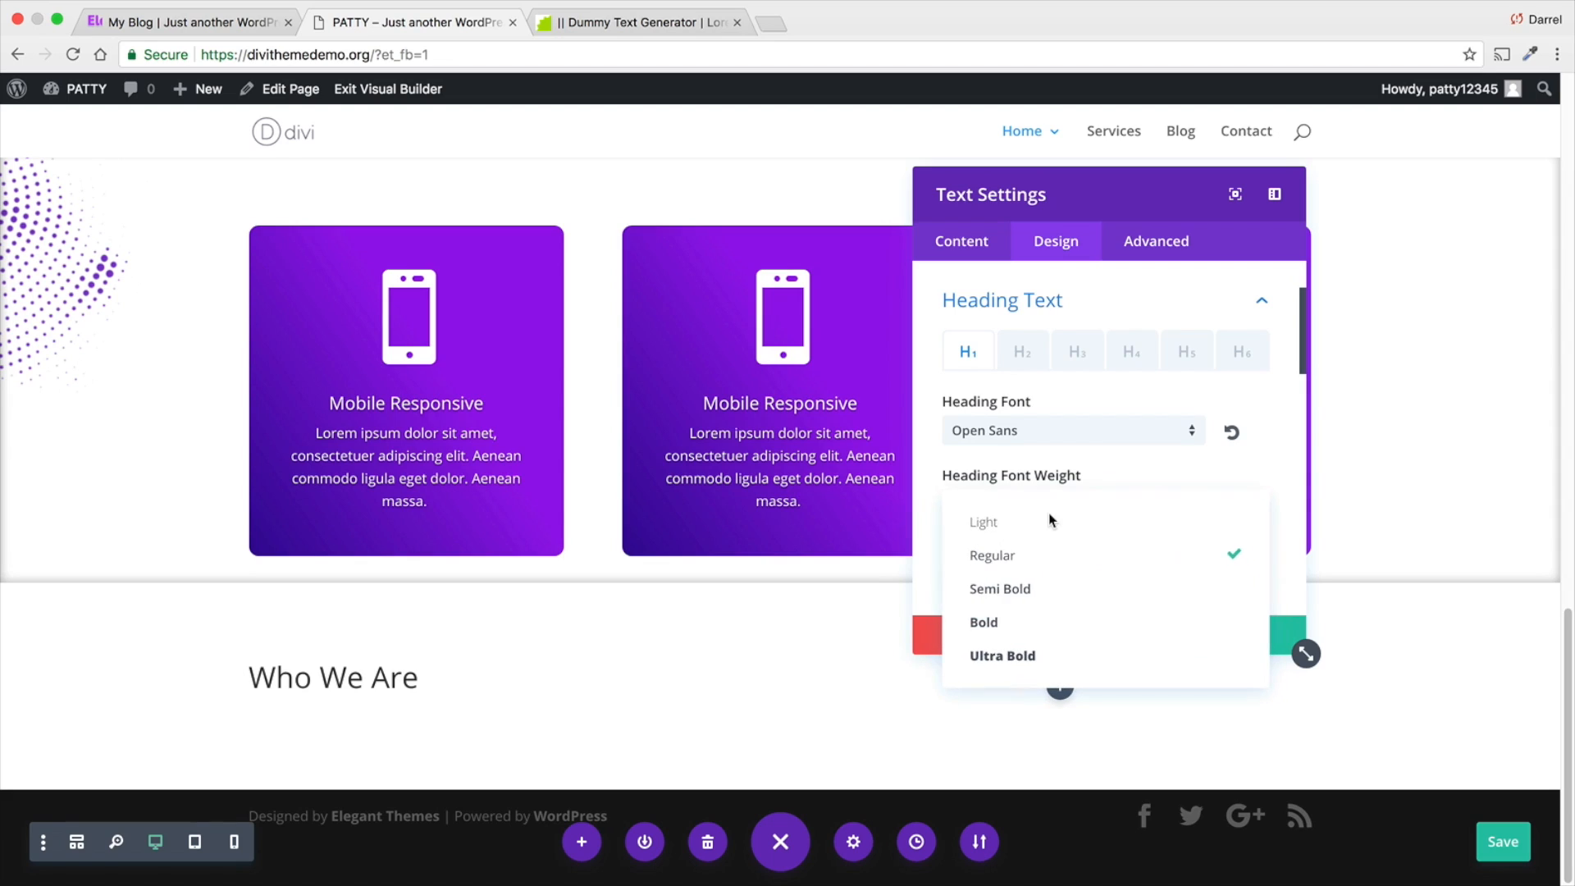
click(1053, 661)
scroll(1090, 573, down, 5)
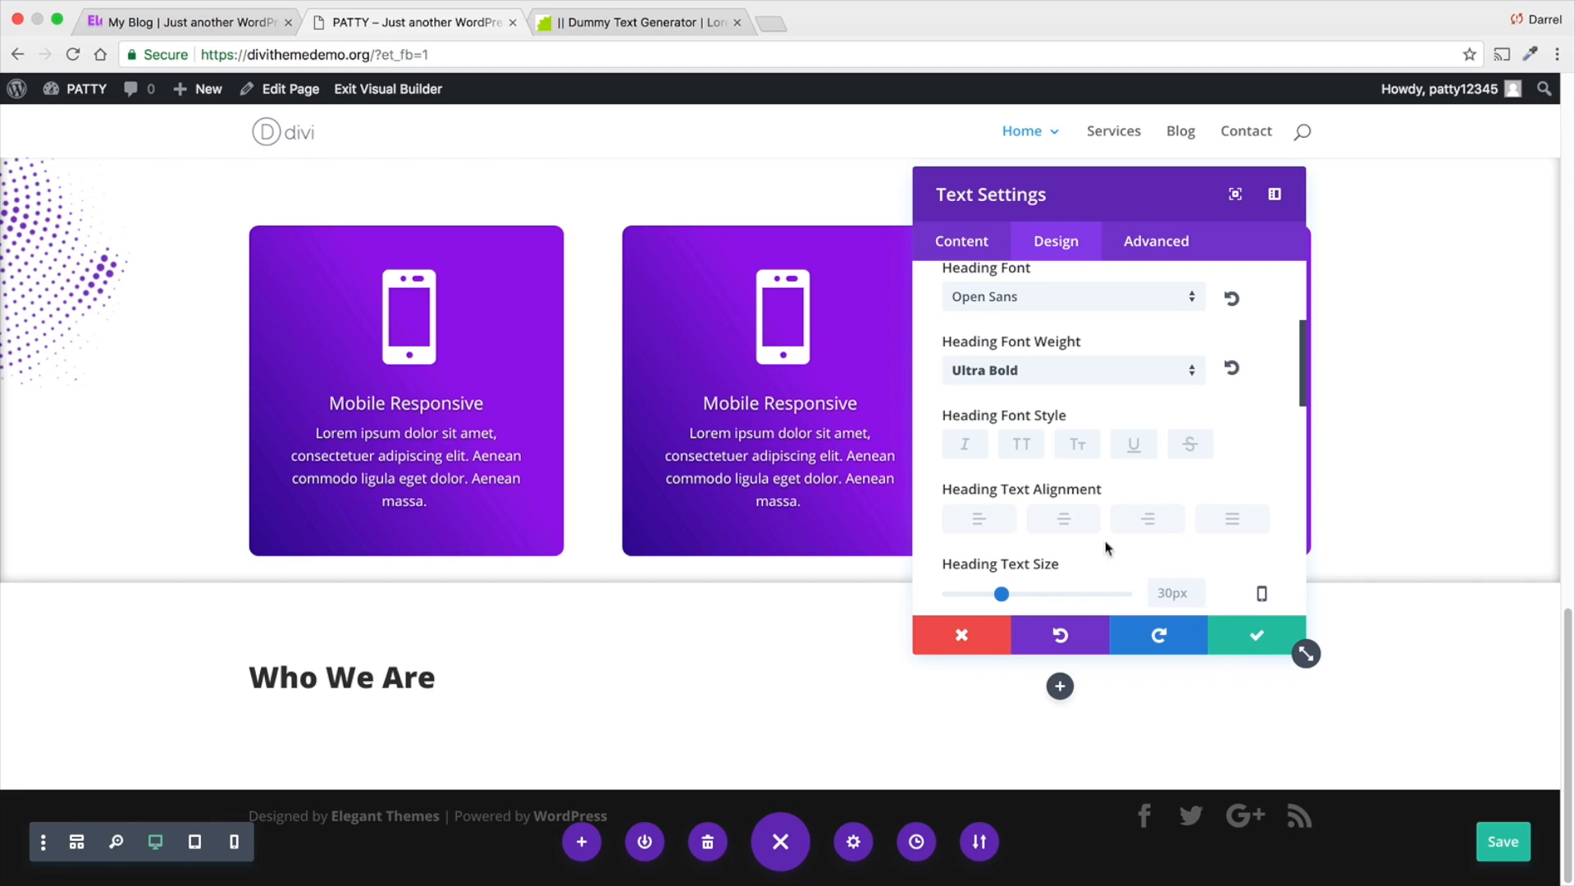
click(1258, 645)
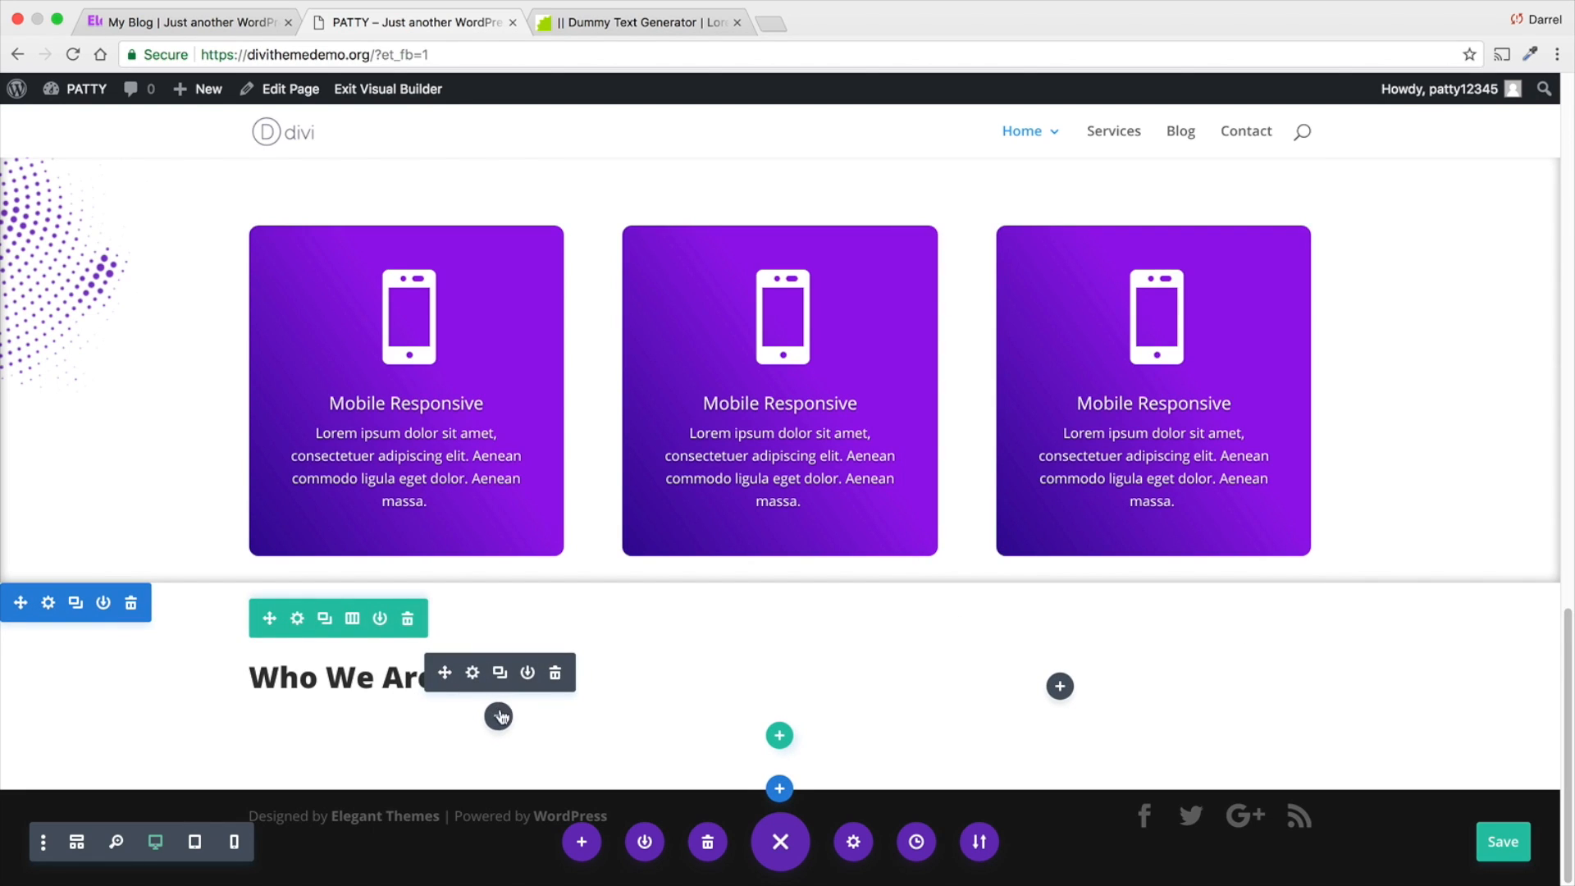
- Insert a Divider module beneath the "Who We Are" heading and set Show Divider to Yes
click(499, 716)
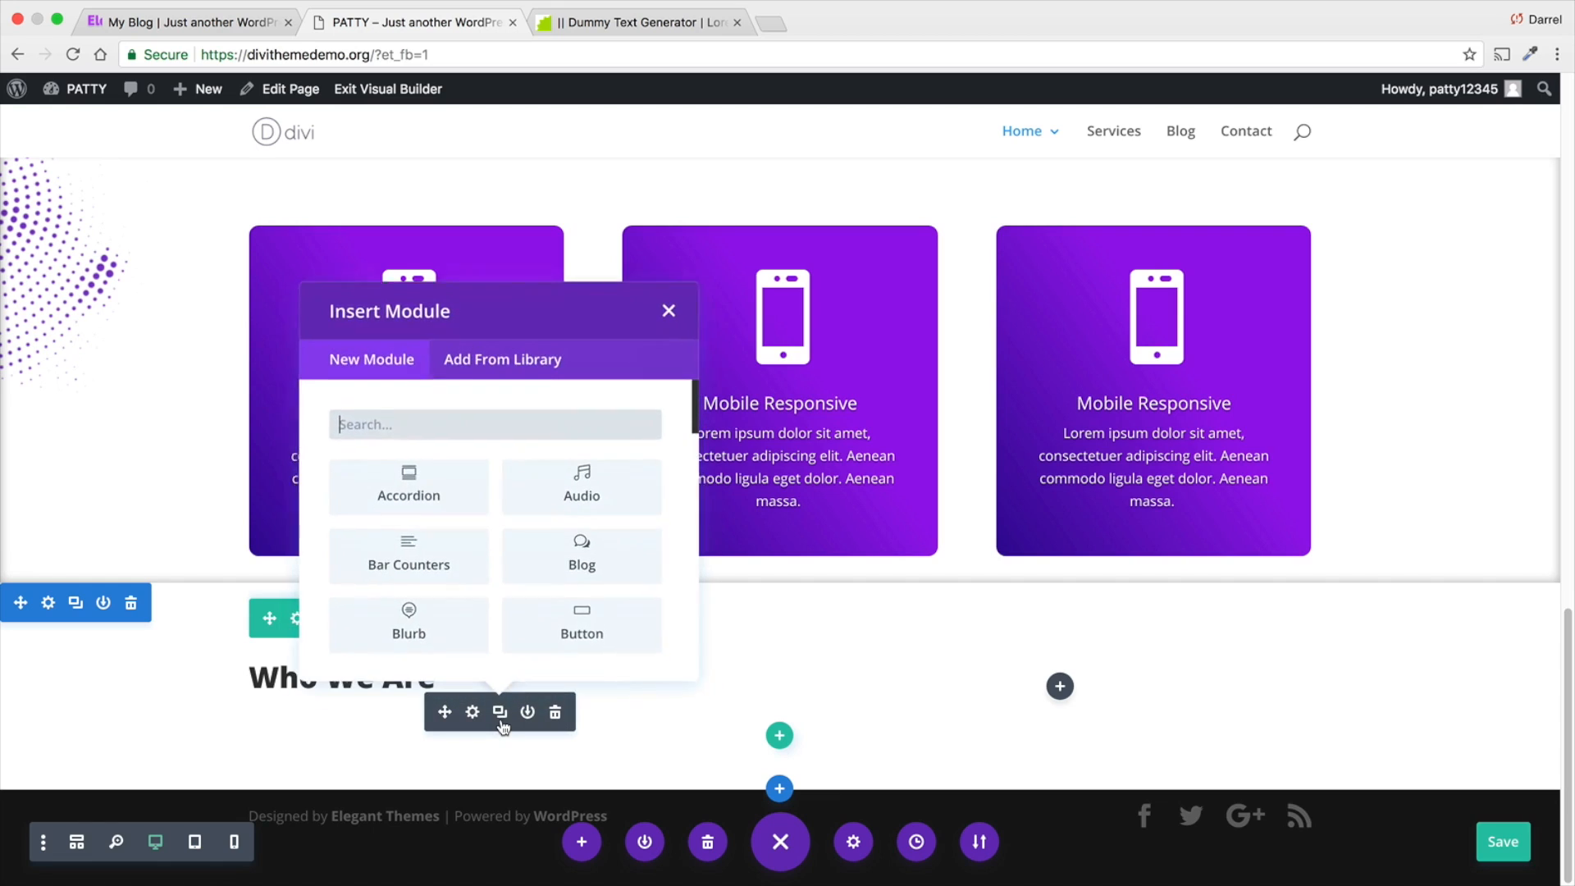
scroll(497, 443, down, 4)
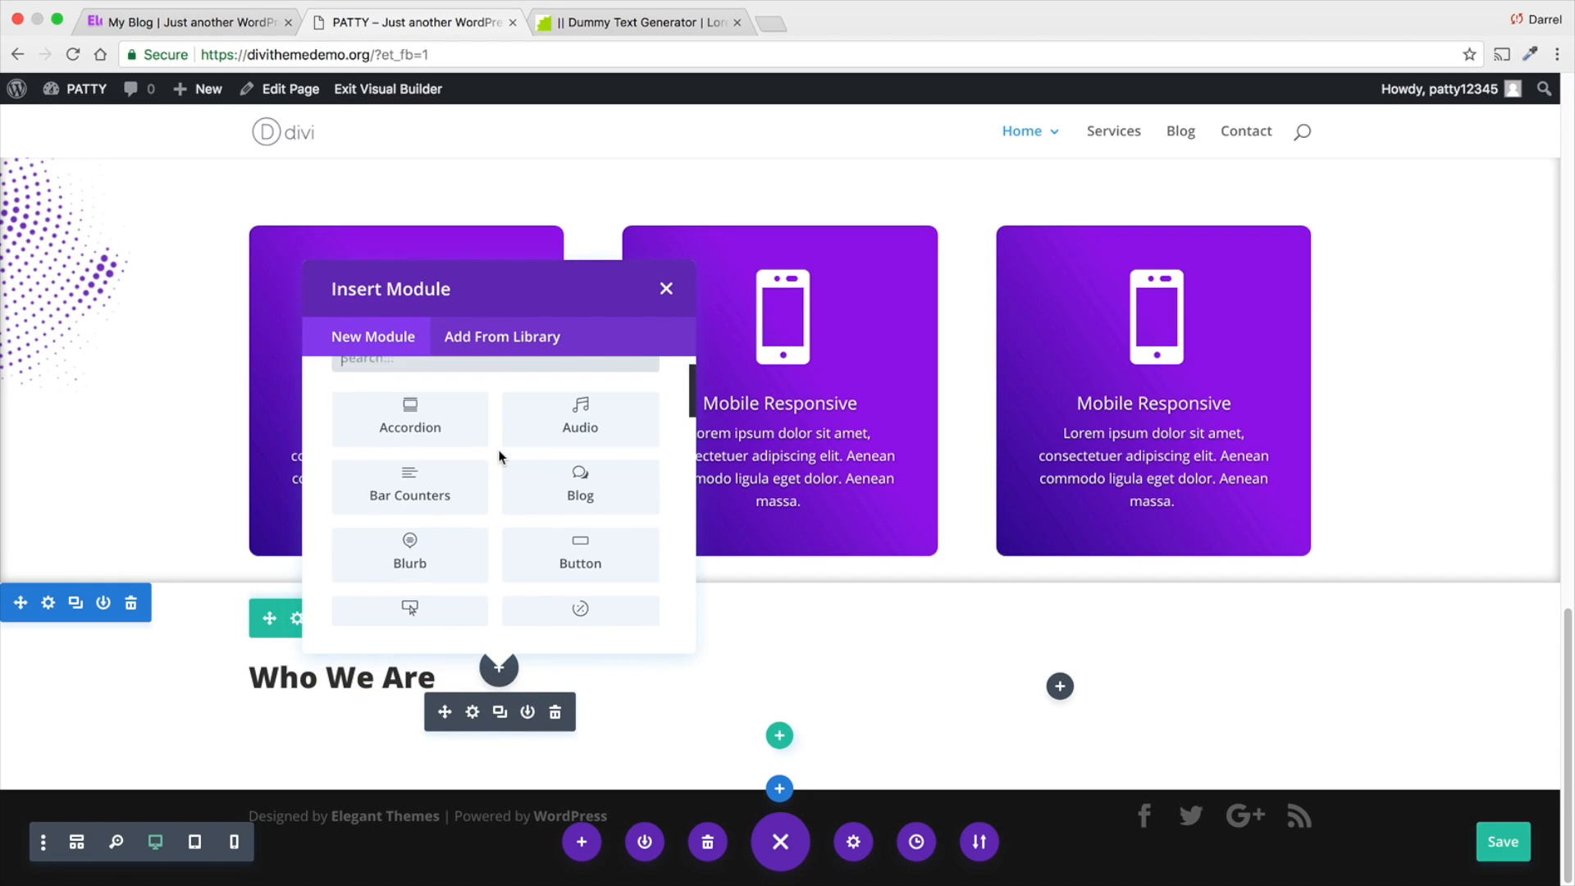
scroll(495, 455, up, 4)
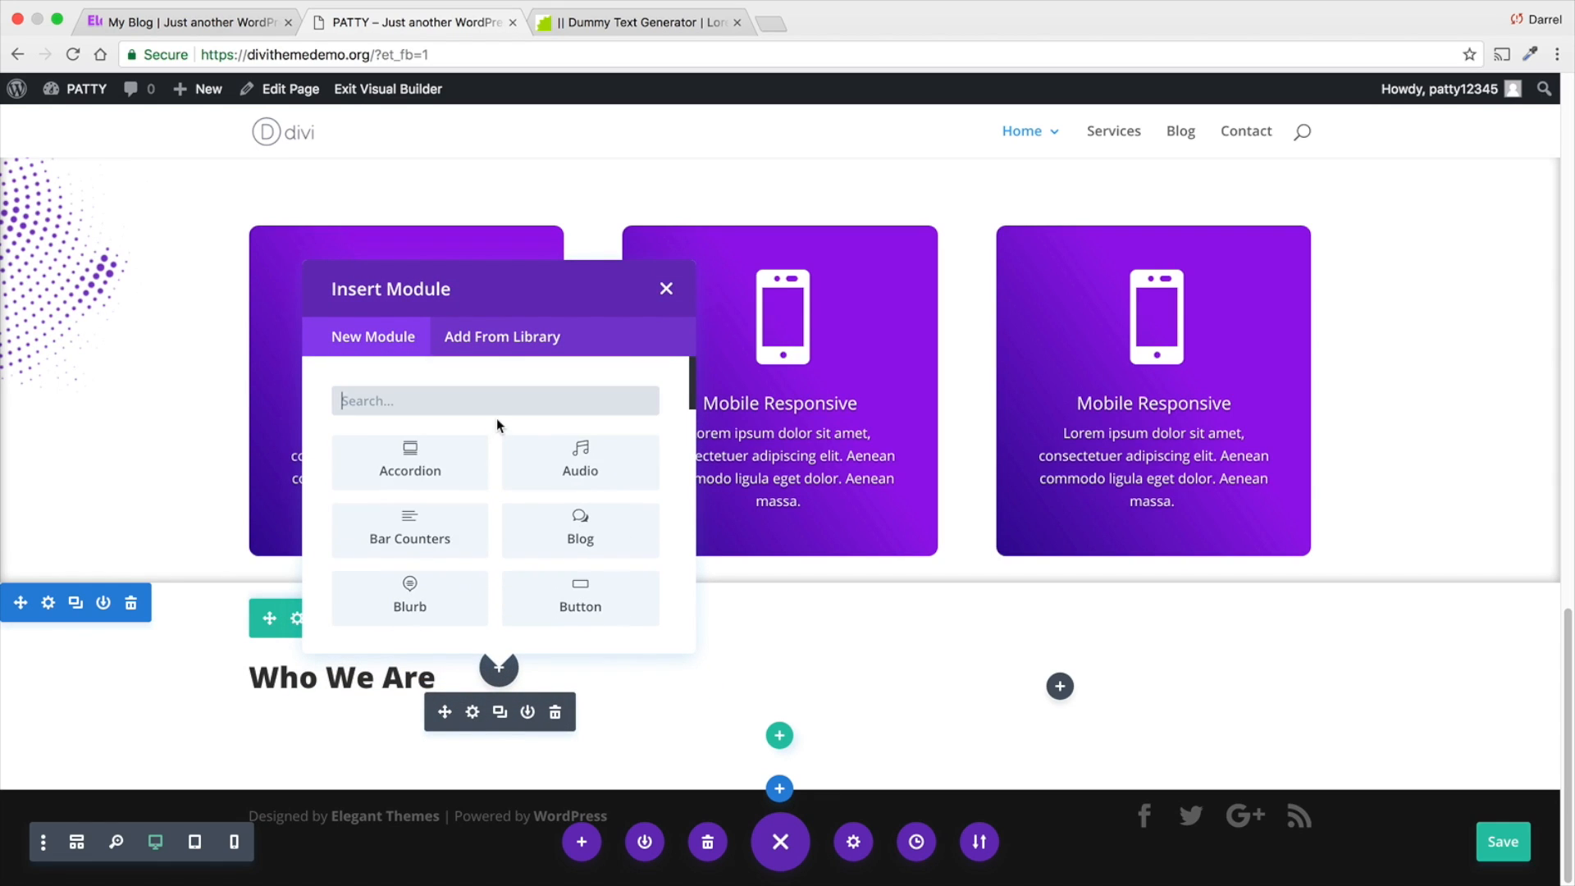
click(496, 415)
text(divid)
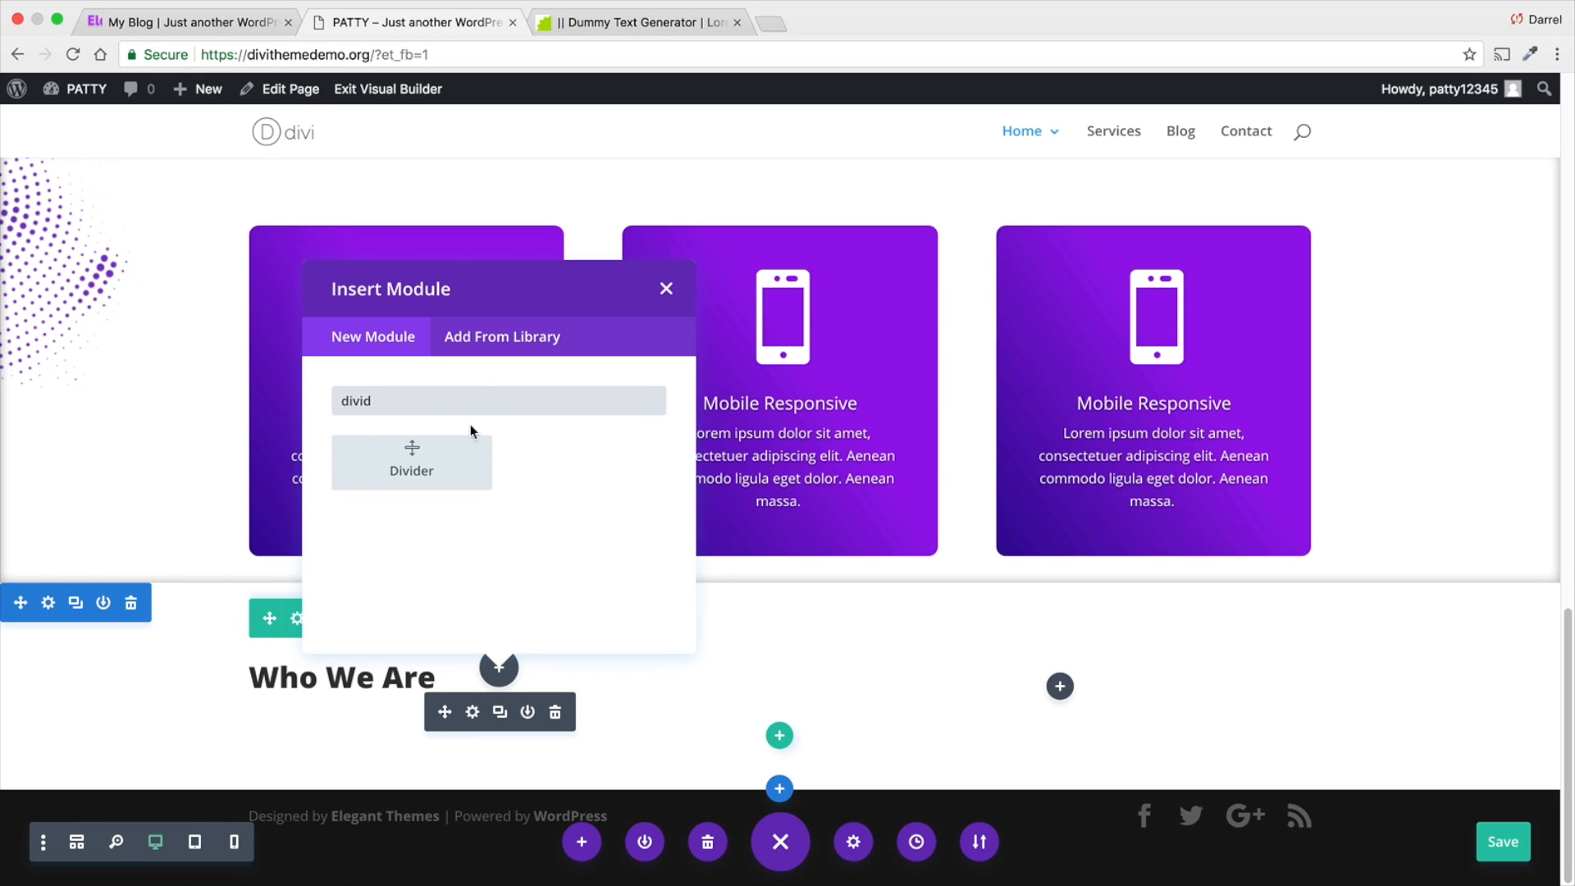
click(460, 456)
click(1003, 415)
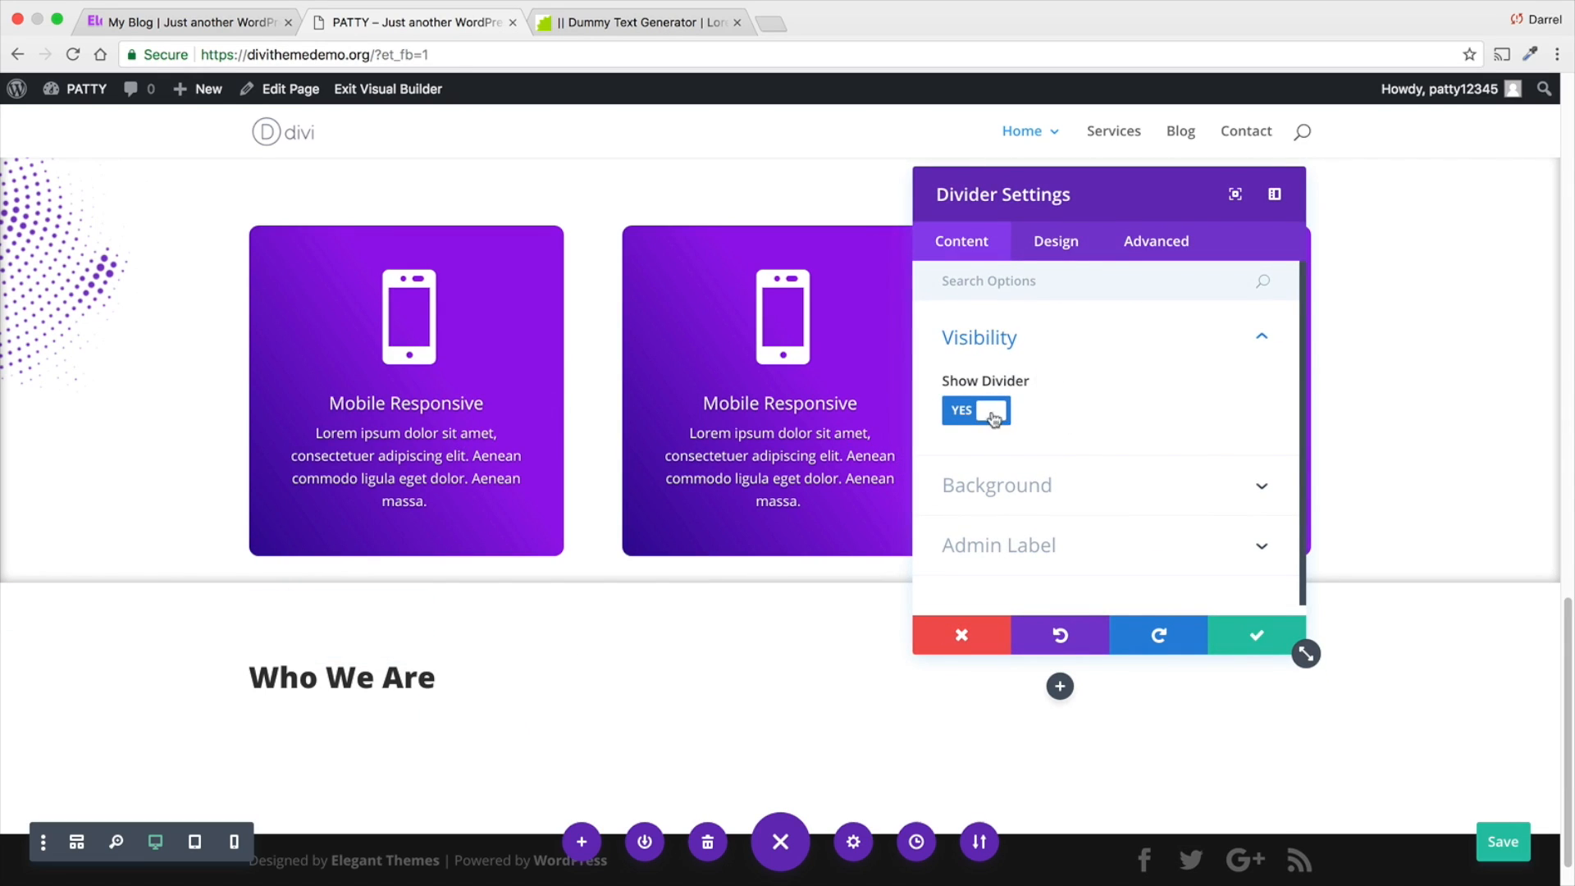
click(1044, 498)
scroll(1079, 421, down, 2)
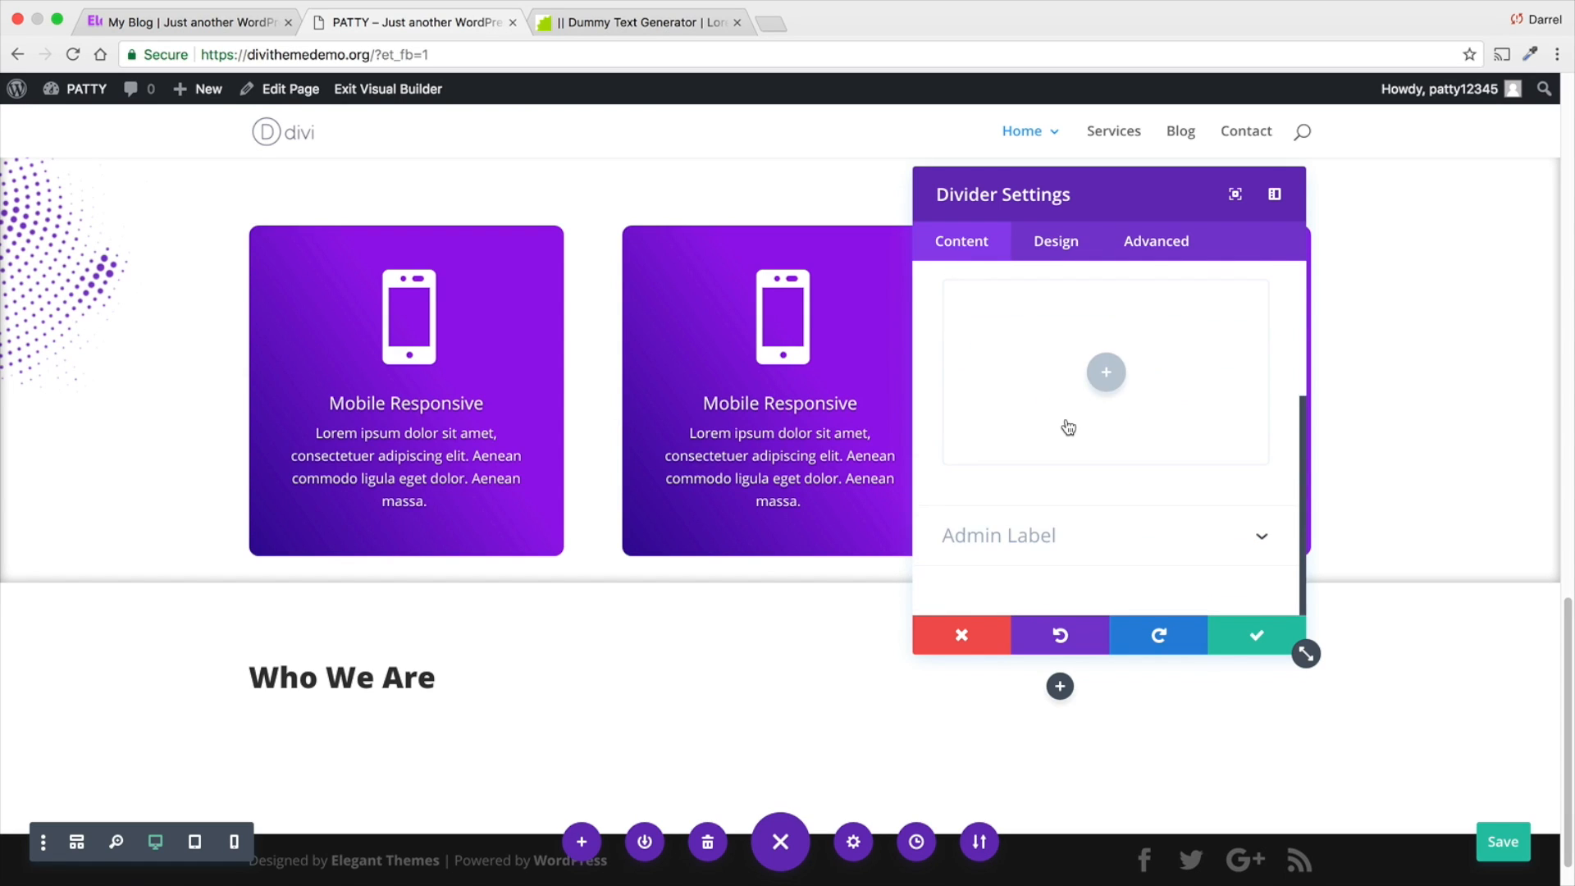
scroll(1068, 425, up, 4)
- Set the divider's color to the purple preset in its design settings
click(1067, 243)
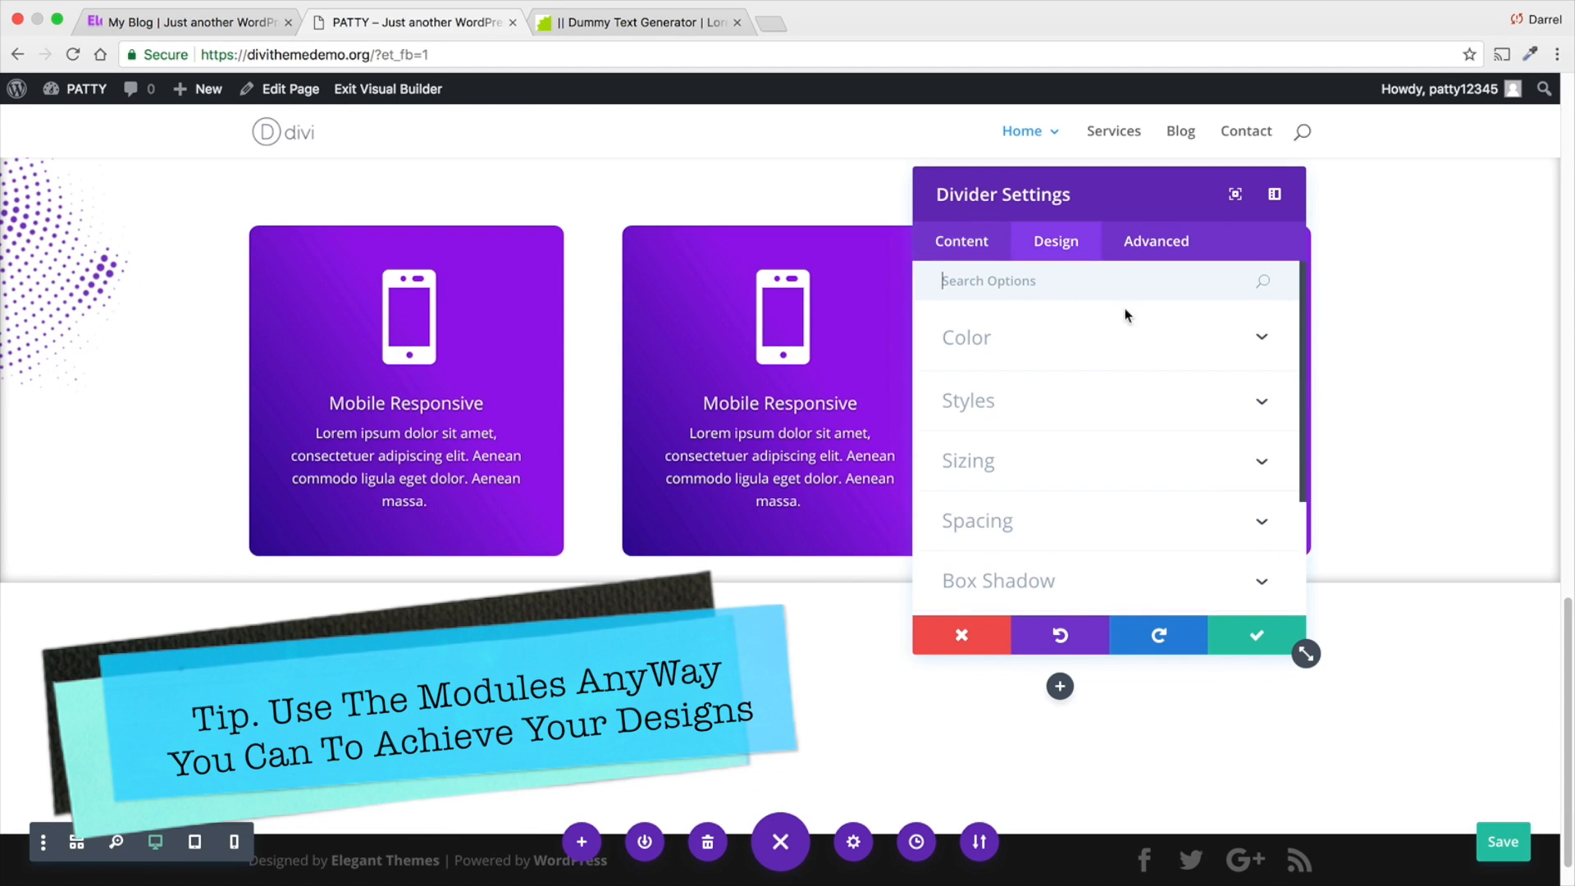
click(1086, 345)
click(1095, 411)
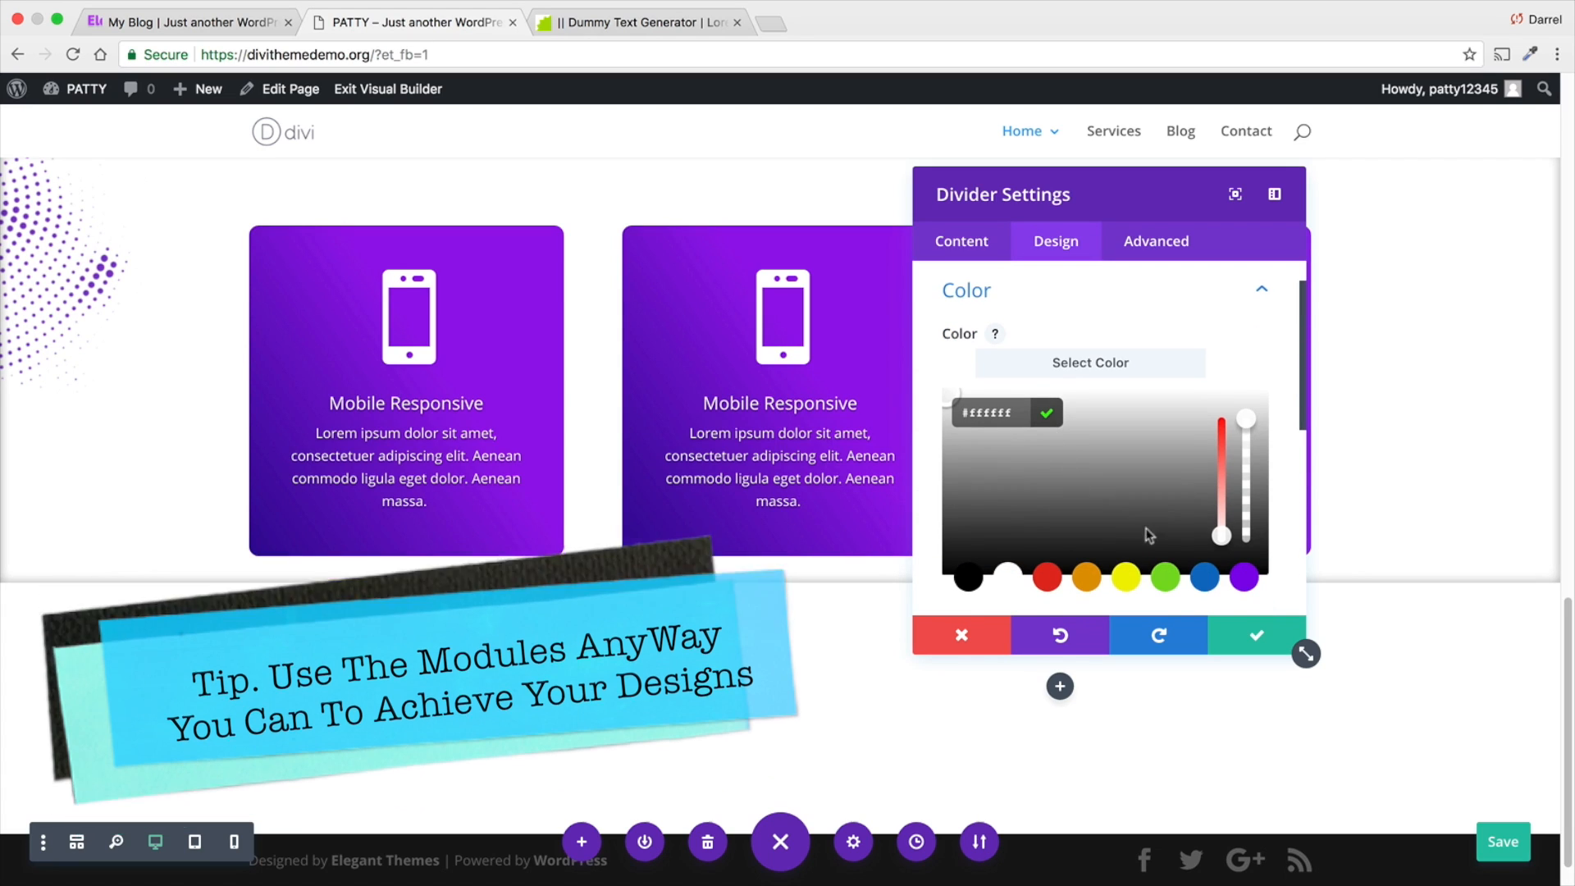
click(1244, 578)
scroll(1165, 521, down, 5)
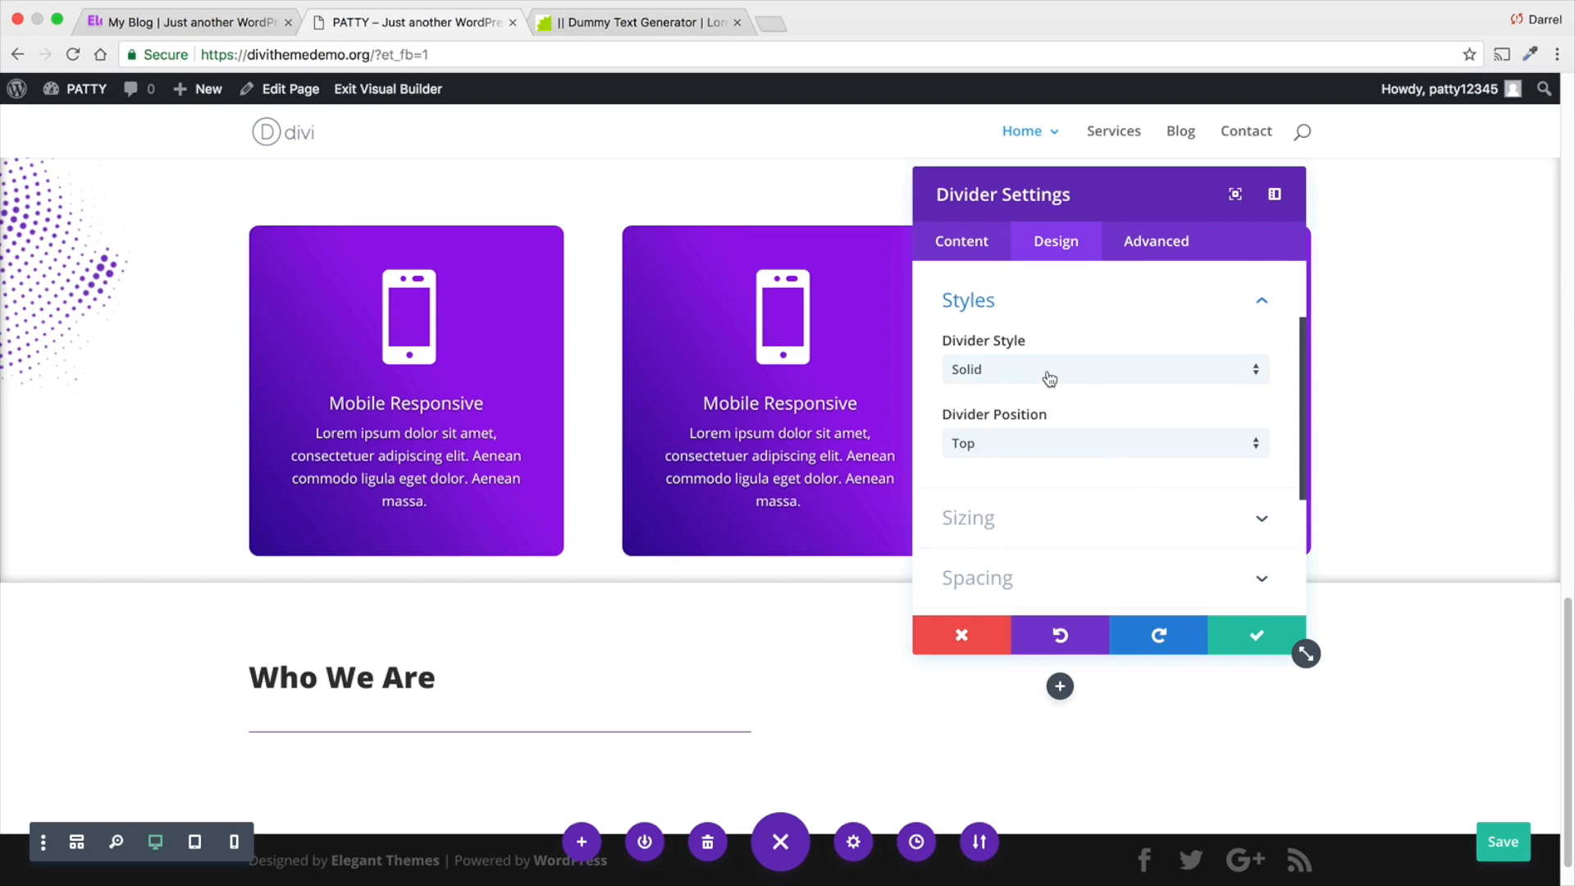
- Try the Dashed and Dotted divider styles and restore the Solid style
click(1049, 377)
click(1047, 420)
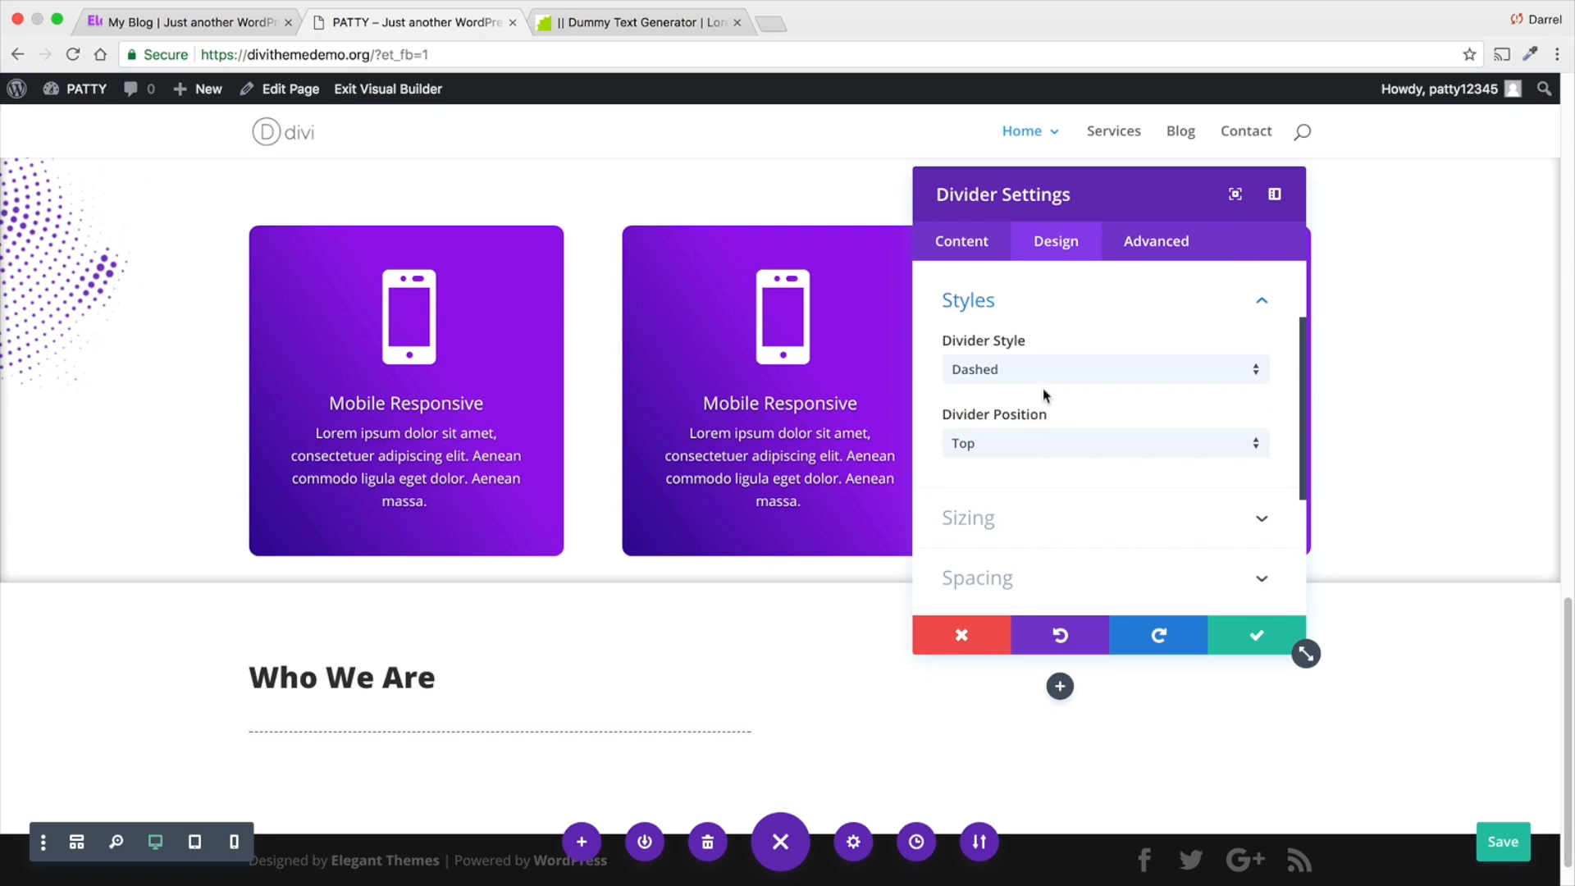
click(1042, 369)
click(1046, 455)
click(1043, 373)
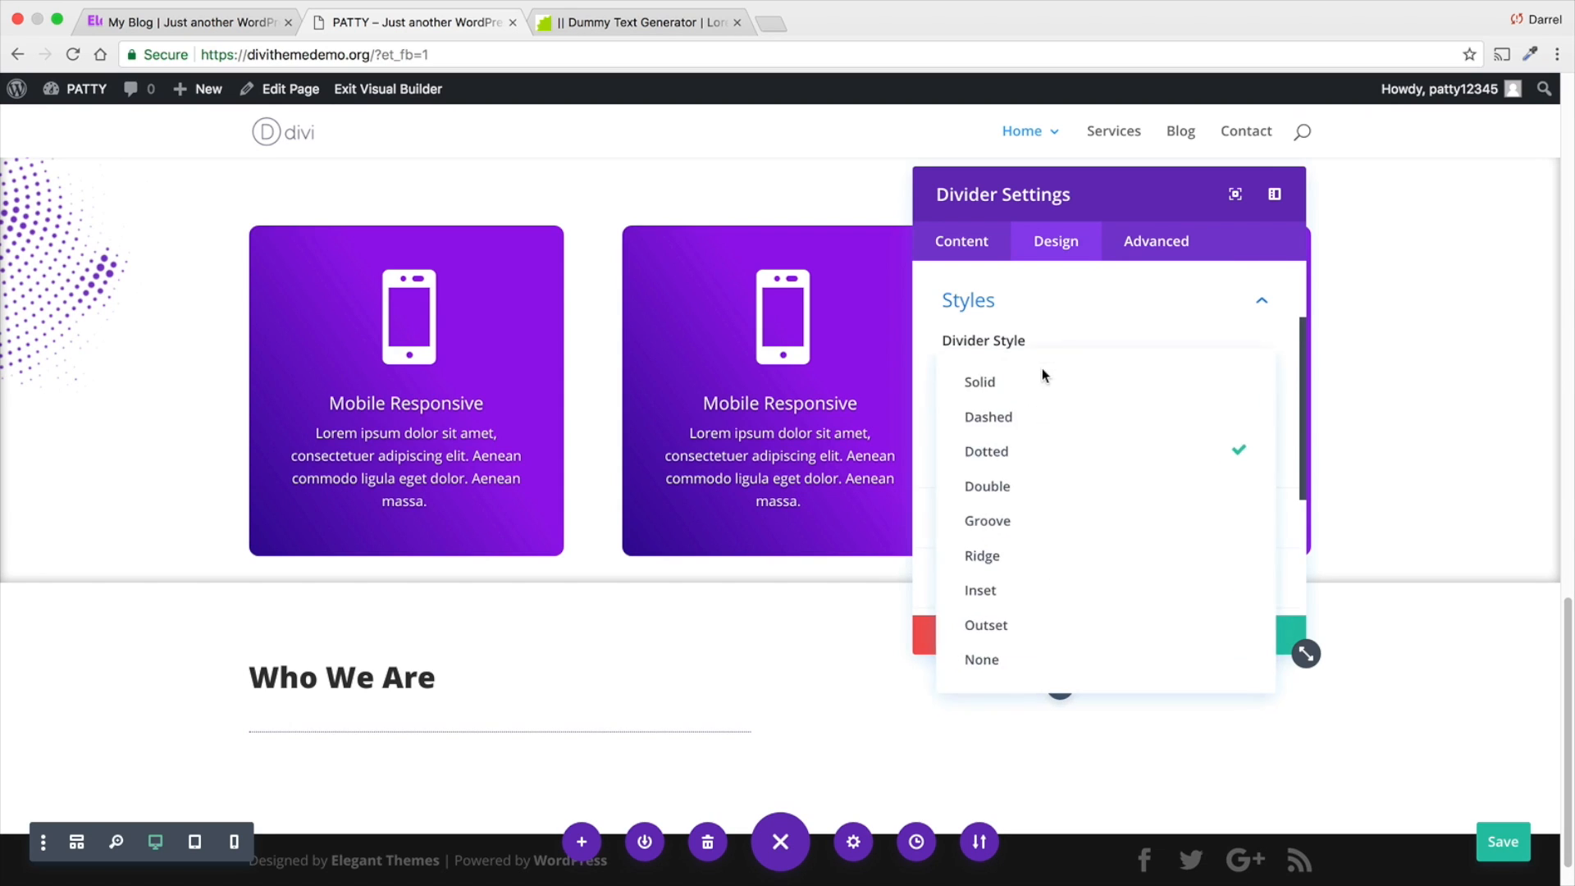
click(1042, 384)
- Try the Vertically Centered divider position and restore the Top position
click(1042, 447)
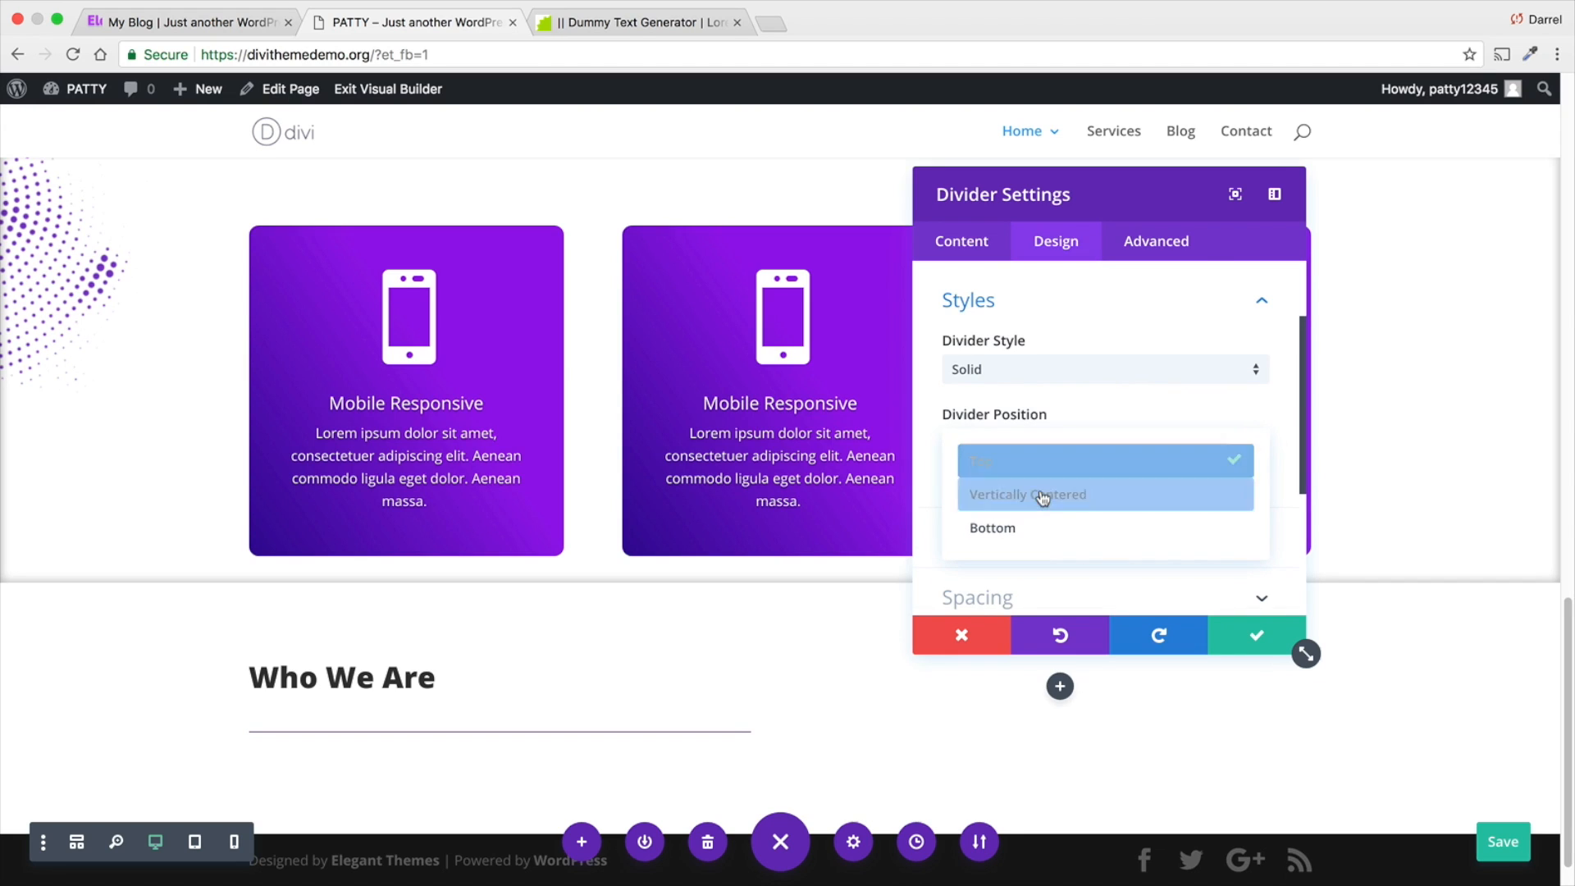
click(1043, 495)
click(1043, 443)
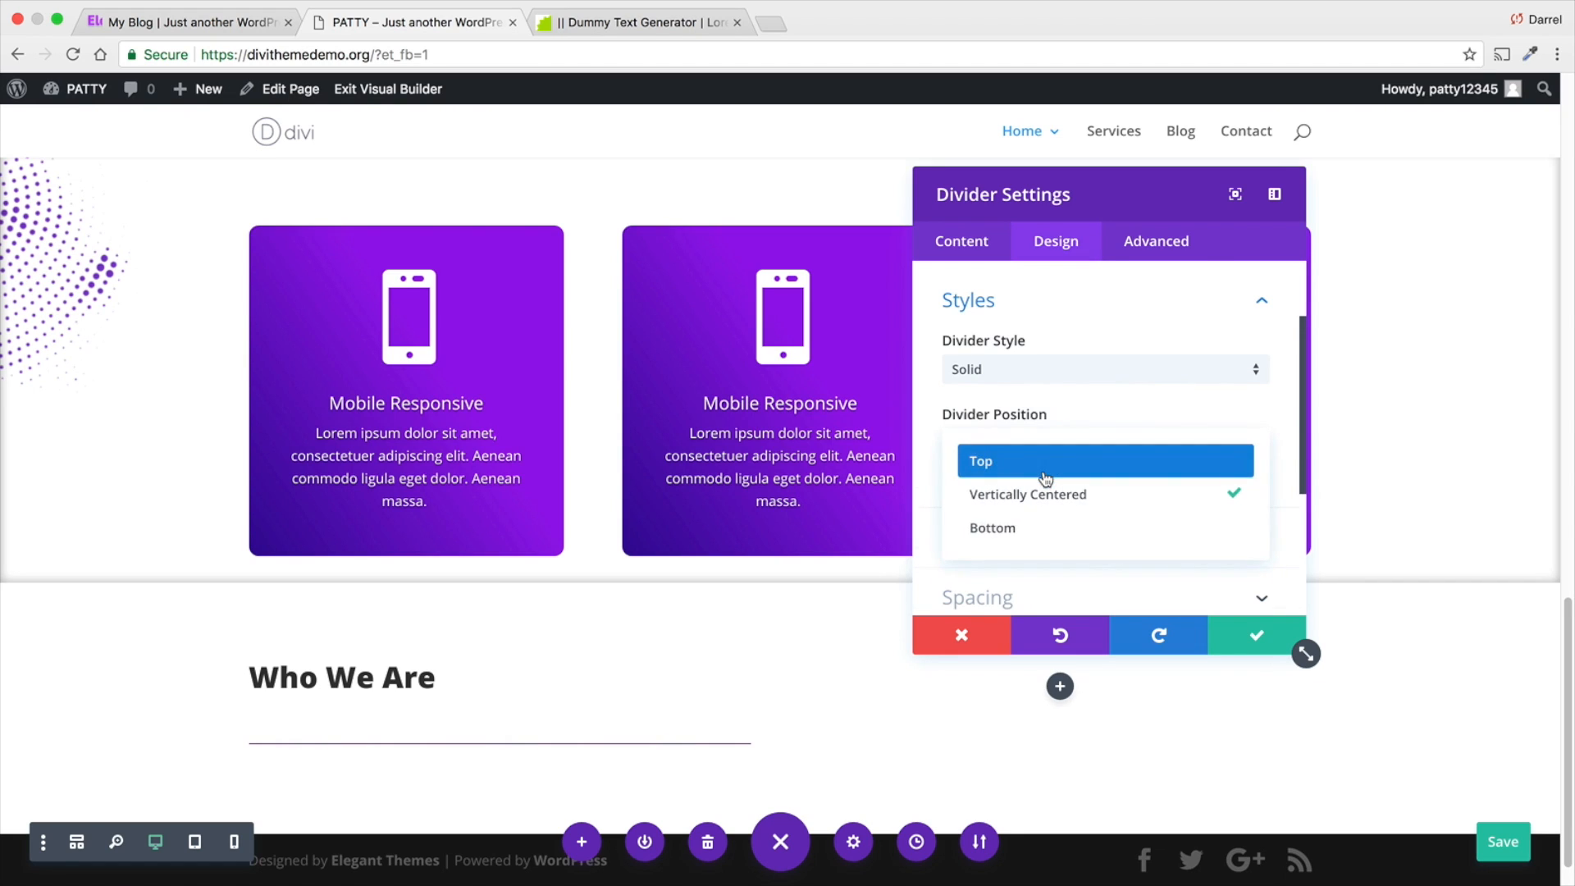
click(1042, 460)
- Set the divider's sizing to a 2px weight, 16px height and 12% width
scroll(1046, 487, down, 1)
click(1046, 486)
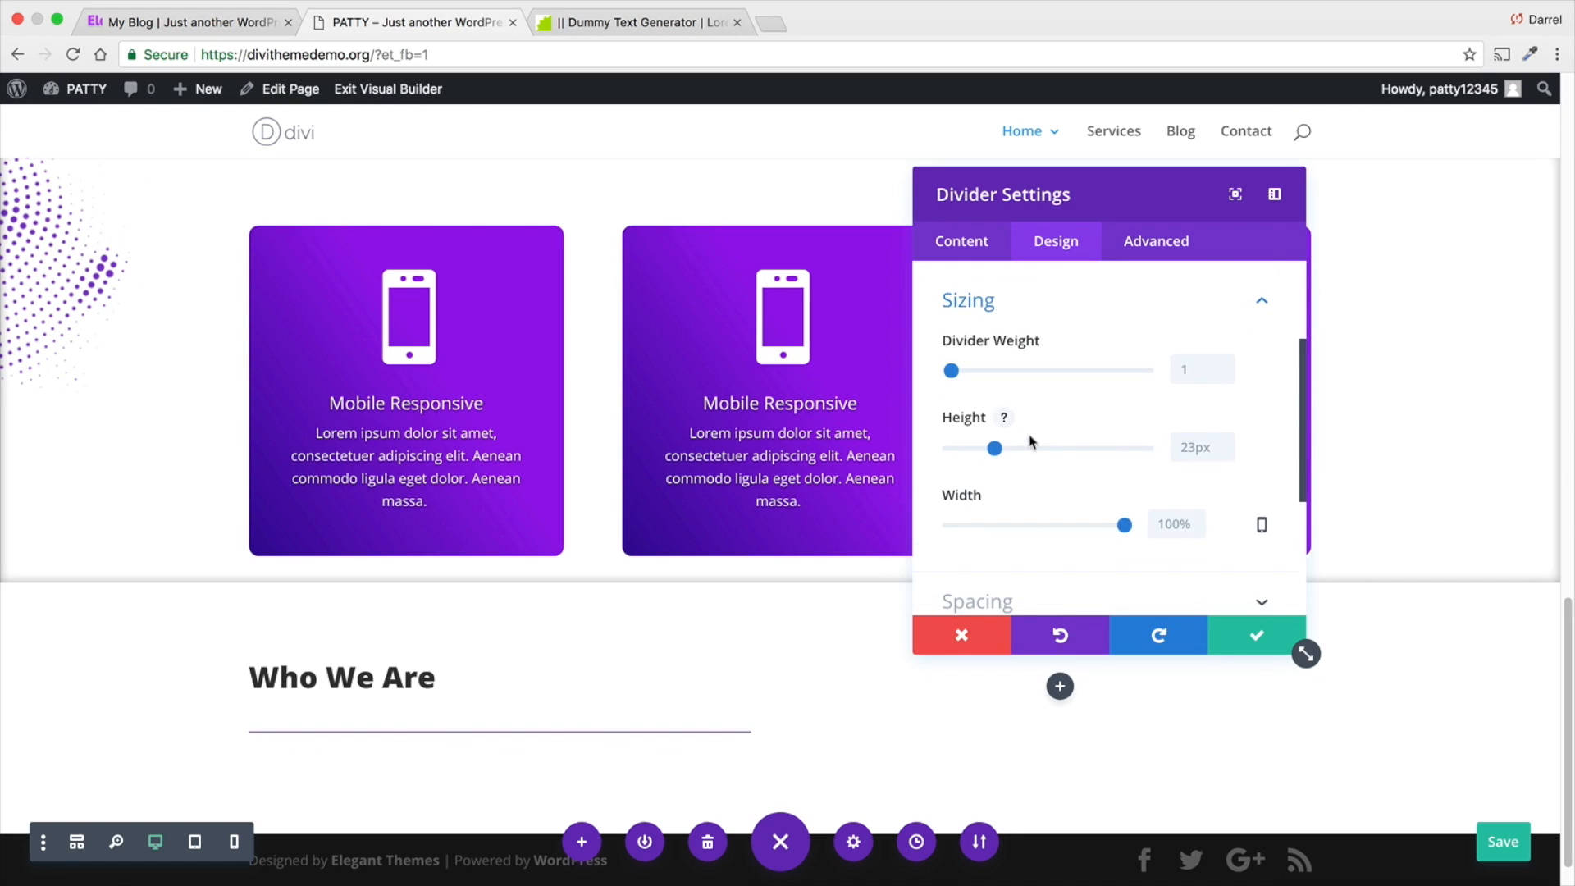
mouse_move(957, 371)
mouse_down()
mouse_move(1072, 371)
mouse_move(952, 366)
mouse_up()
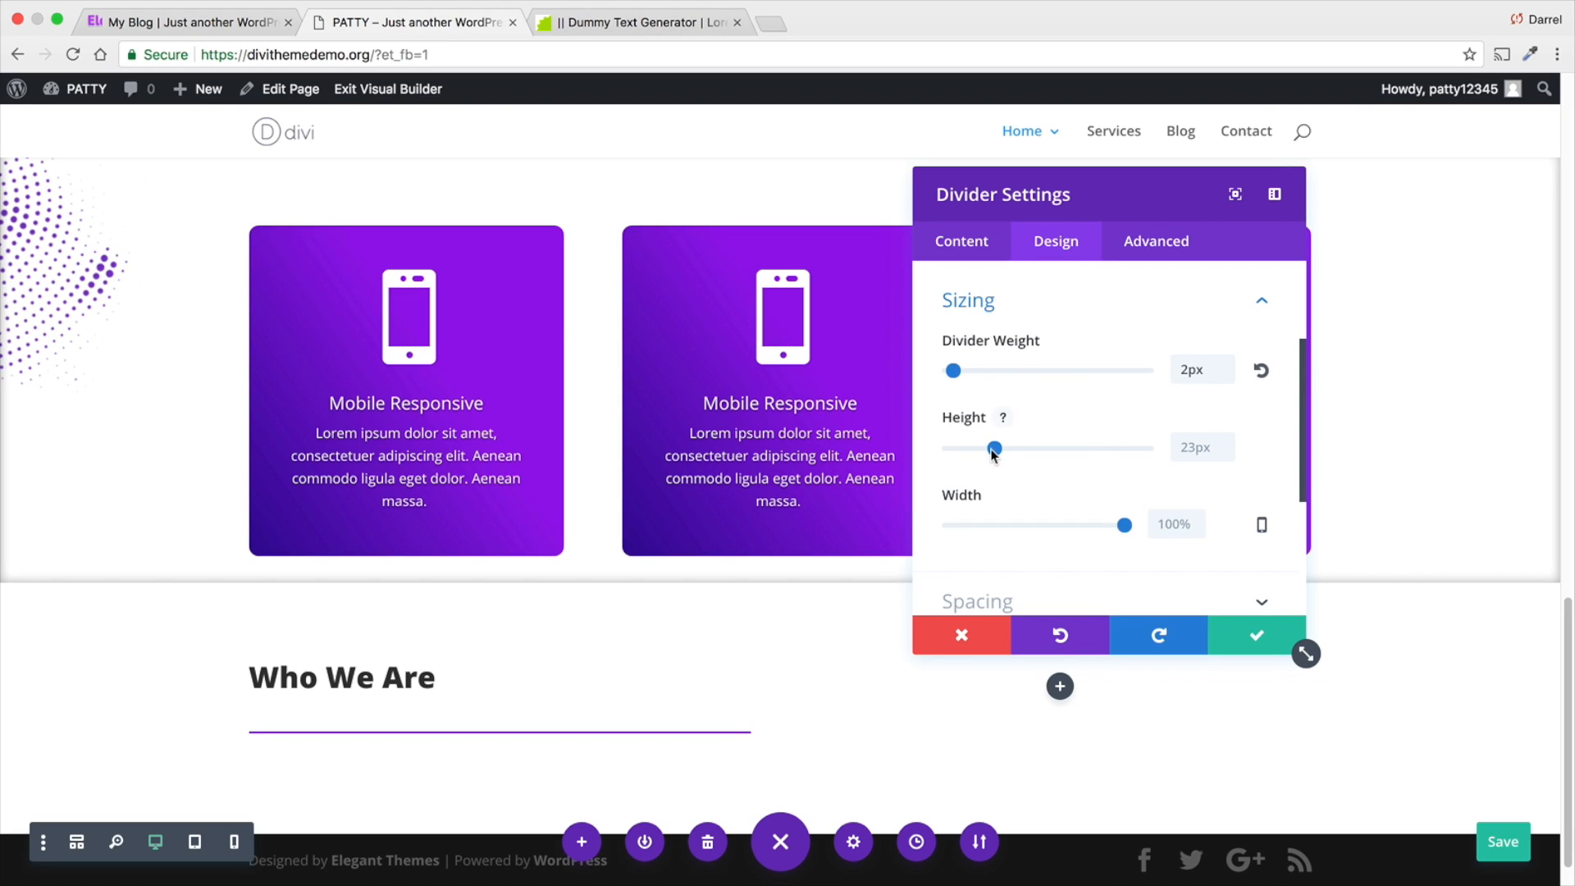
mouse_move(993, 450)
mouse_down()
mouse_move(960, 449)
mouse_move(981, 450)
mouse_up()
drag(1122, 525, 970, 522)
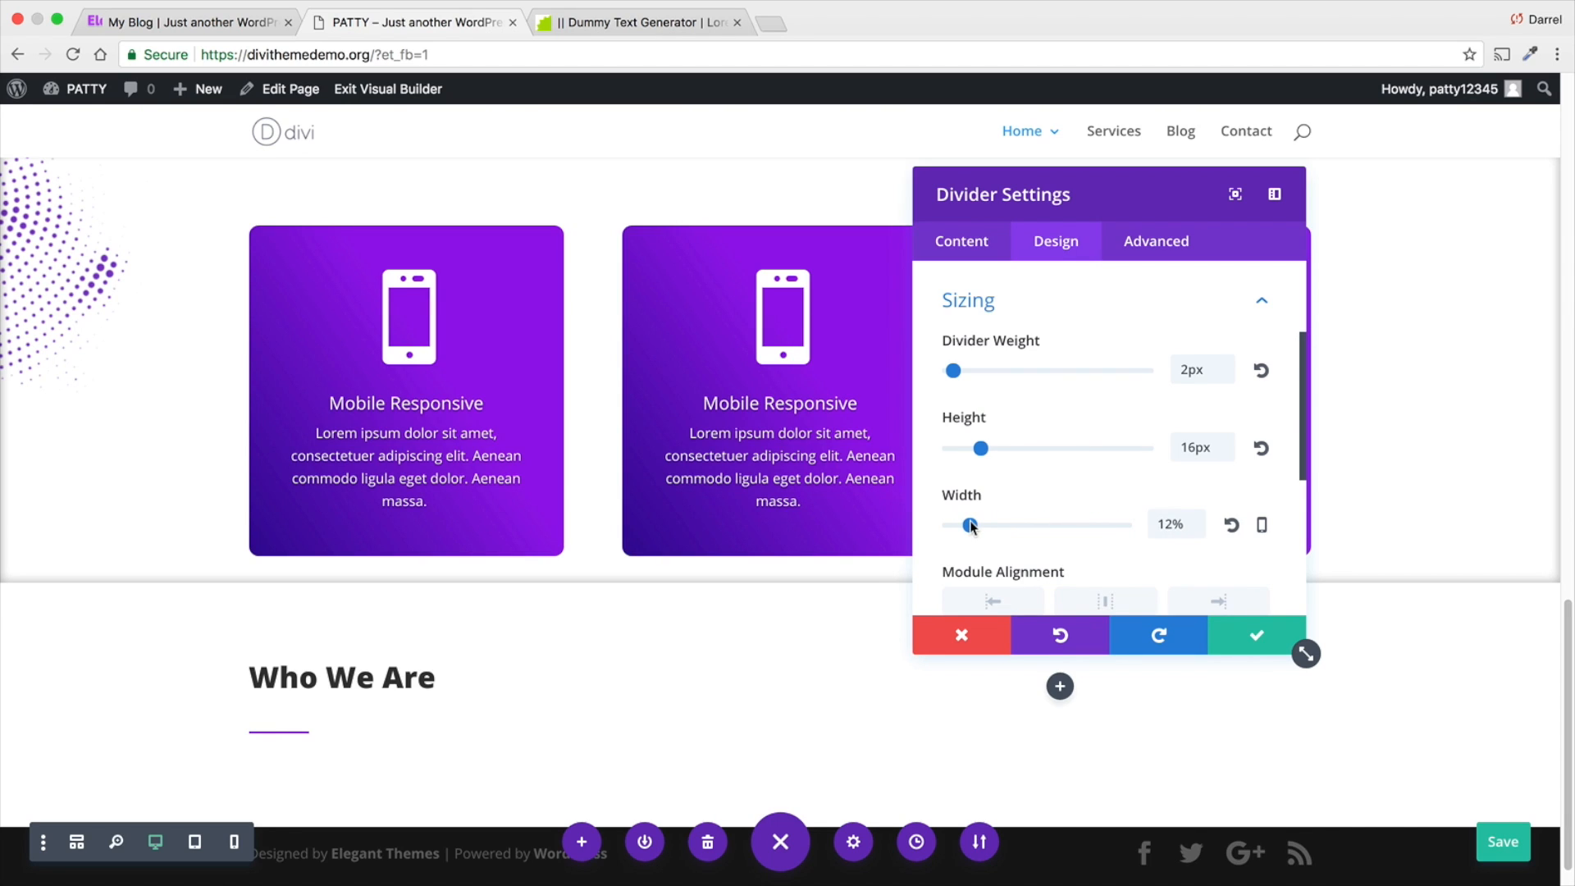
- Try the center and right module alignments for the divider and settle on left alignment
scroll(969, 522, down, 1)
click(1083, 596)
click(1024, 599)
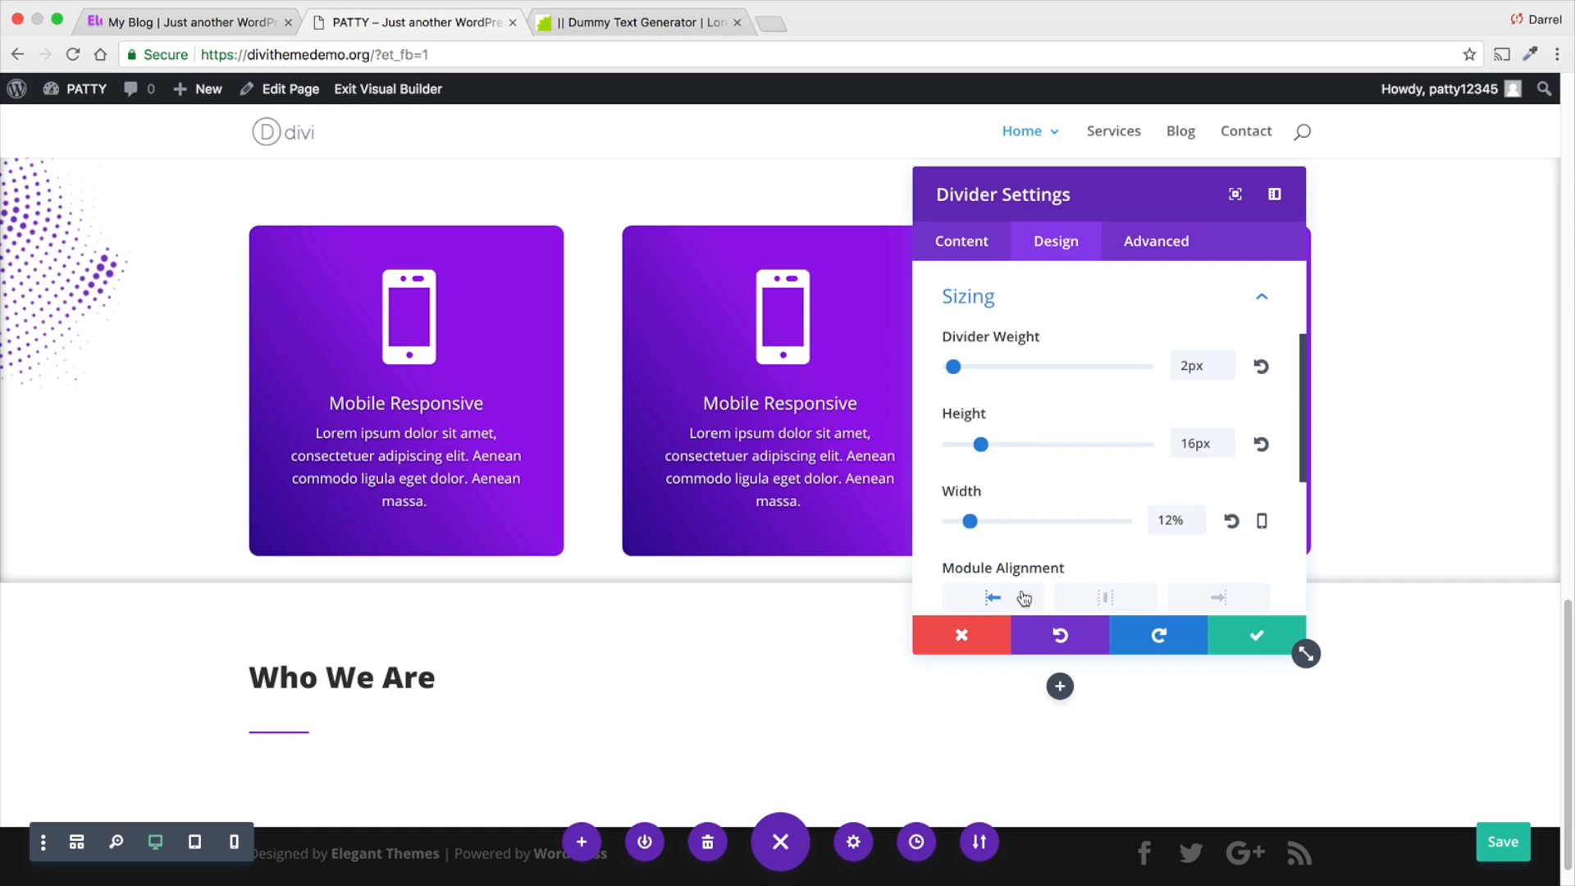
click(1135, 599)
click(1220, 598)
click(1105, 598)
click(1011, 598)
- Compare the divider with the reference site's "Who We Are?" divider and adjust its height to 0px and width to 14%
click(234, 24)
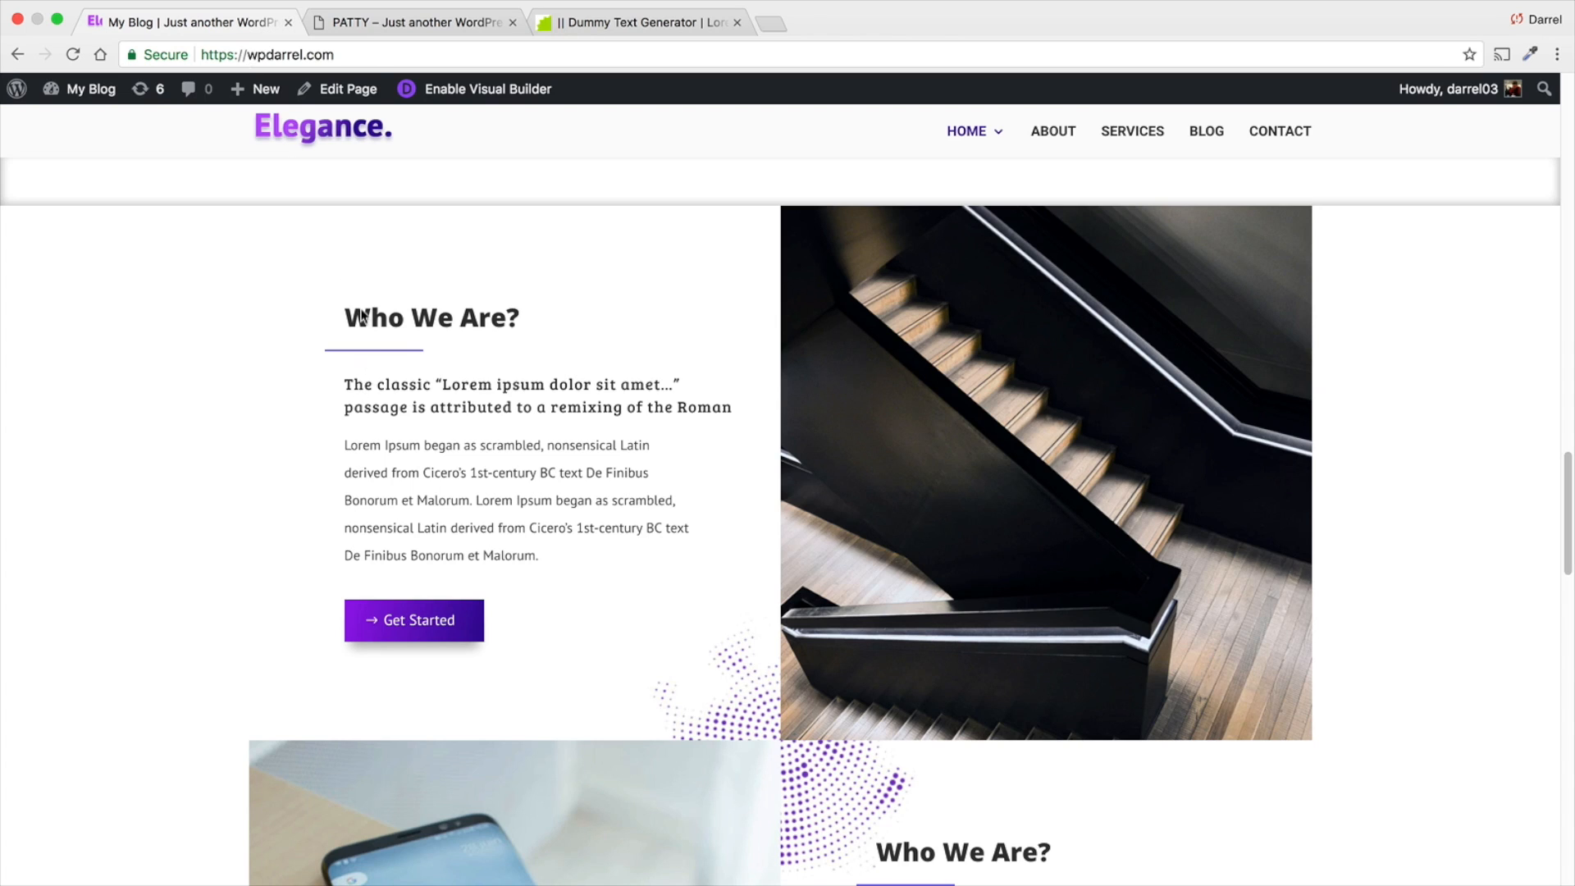
click(382, 24)
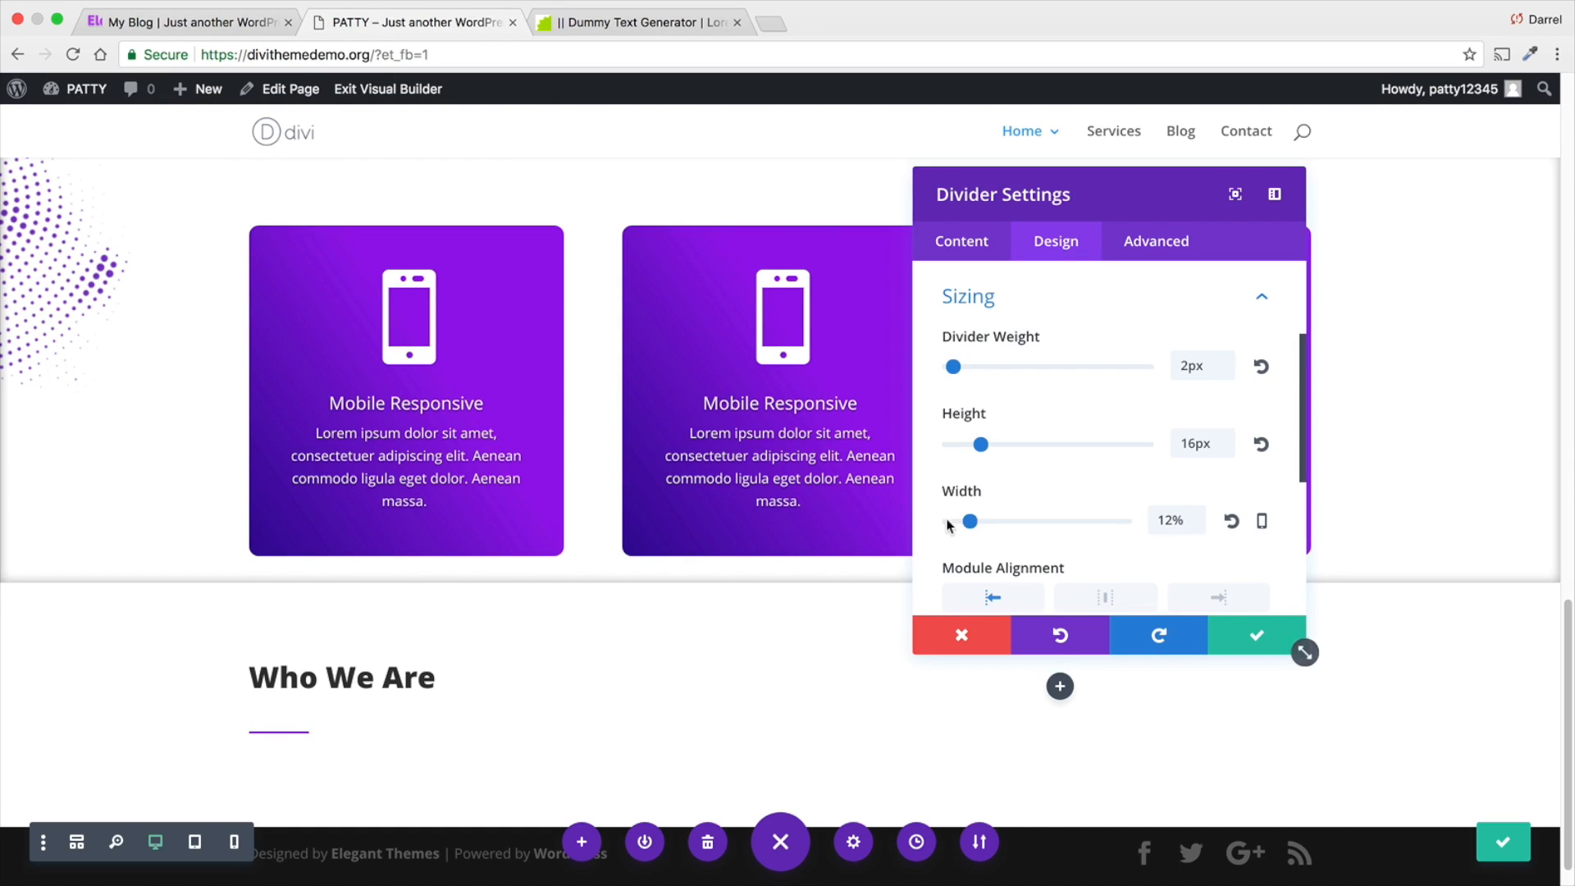
drag(981, 444, 963, 444)
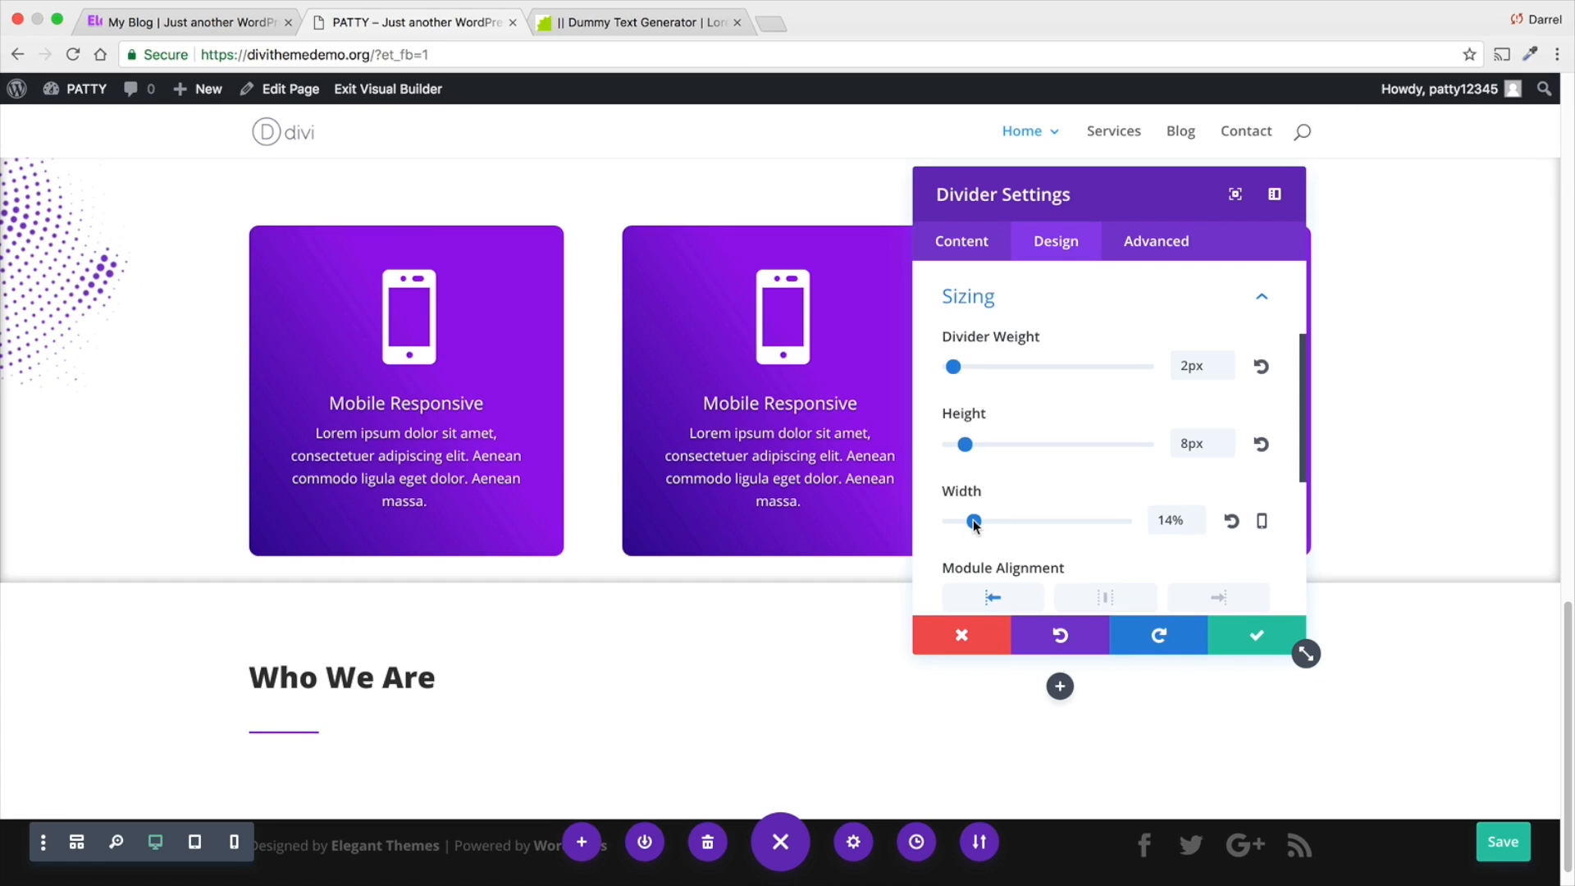
drag(969, 521, 974, 520)
drag(965, 445, 925, 453)
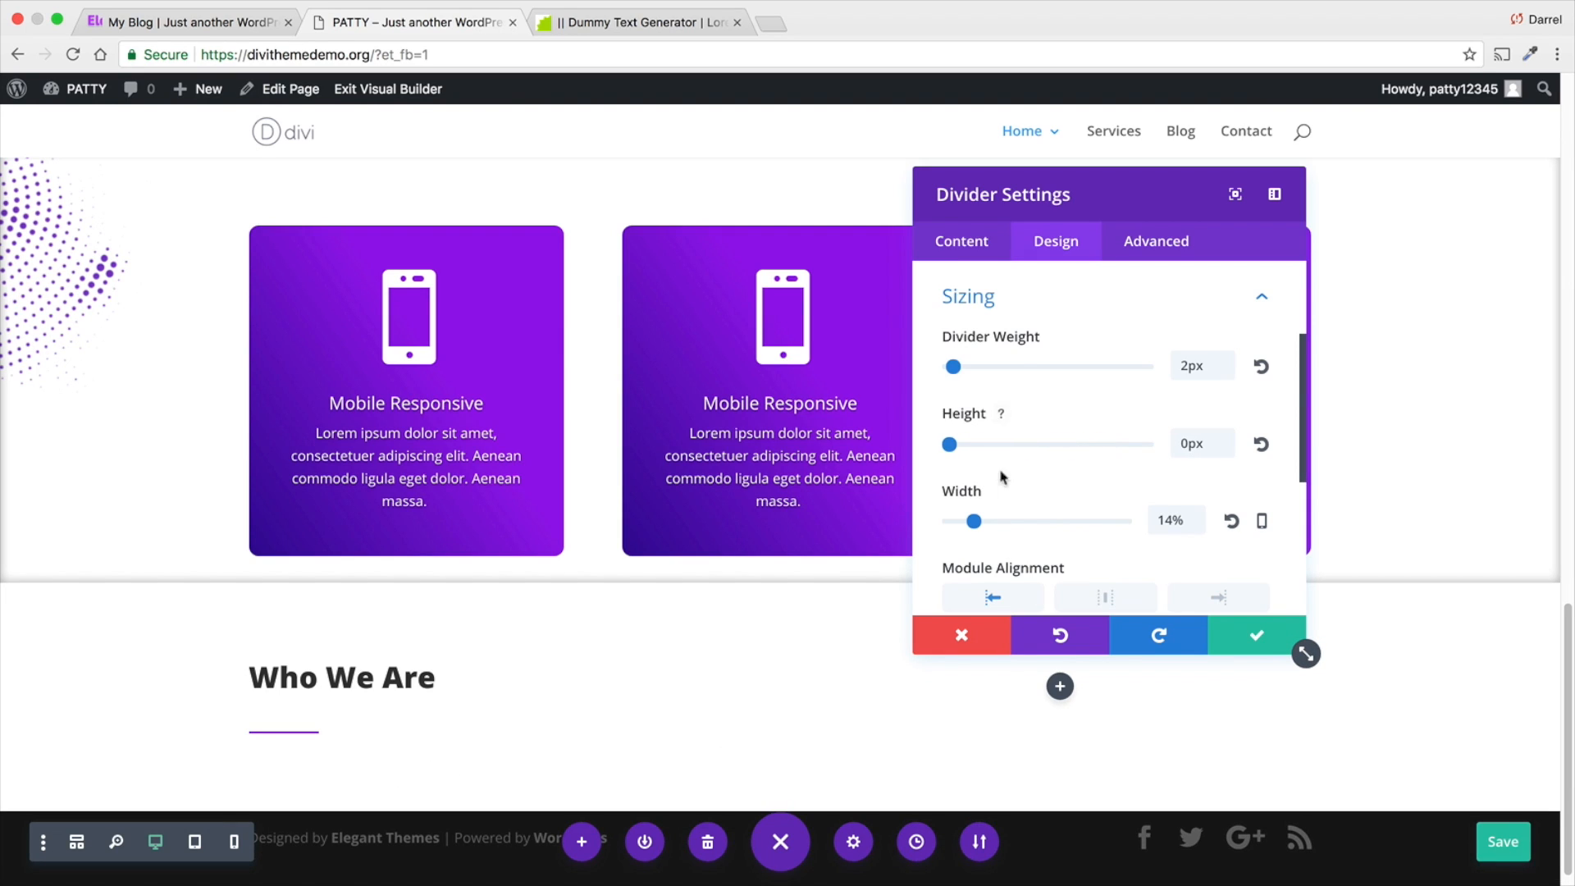
- Recheck the reference divider's offset and set the divider's custom margin to 15px bottom and -20px left
scroll(1005, 493, down, 4)
click(1009, 500)
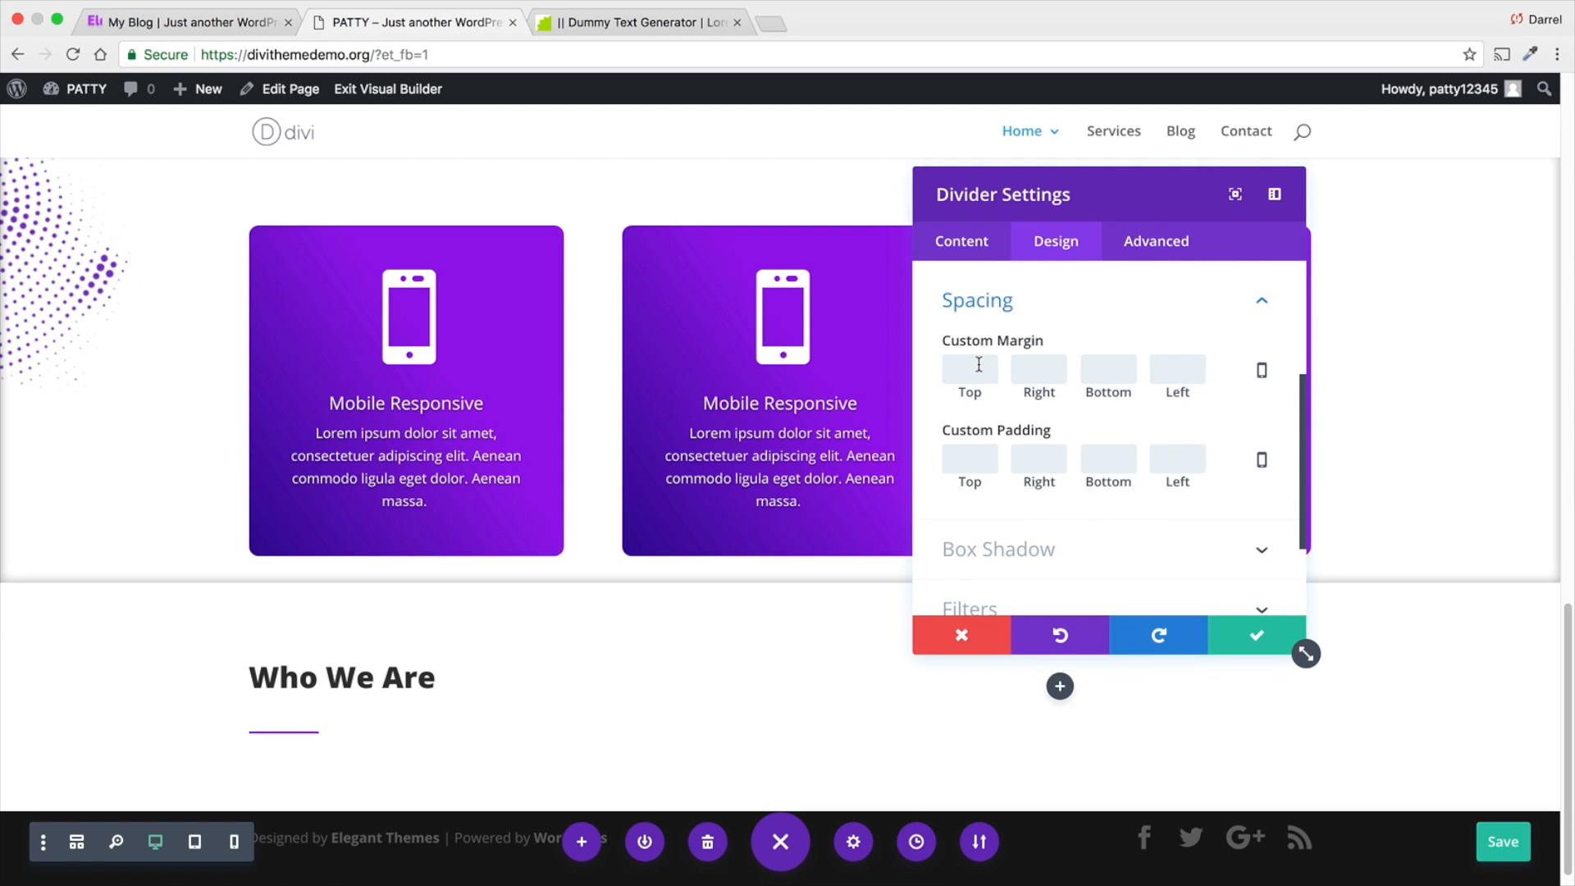
click(193, 24)
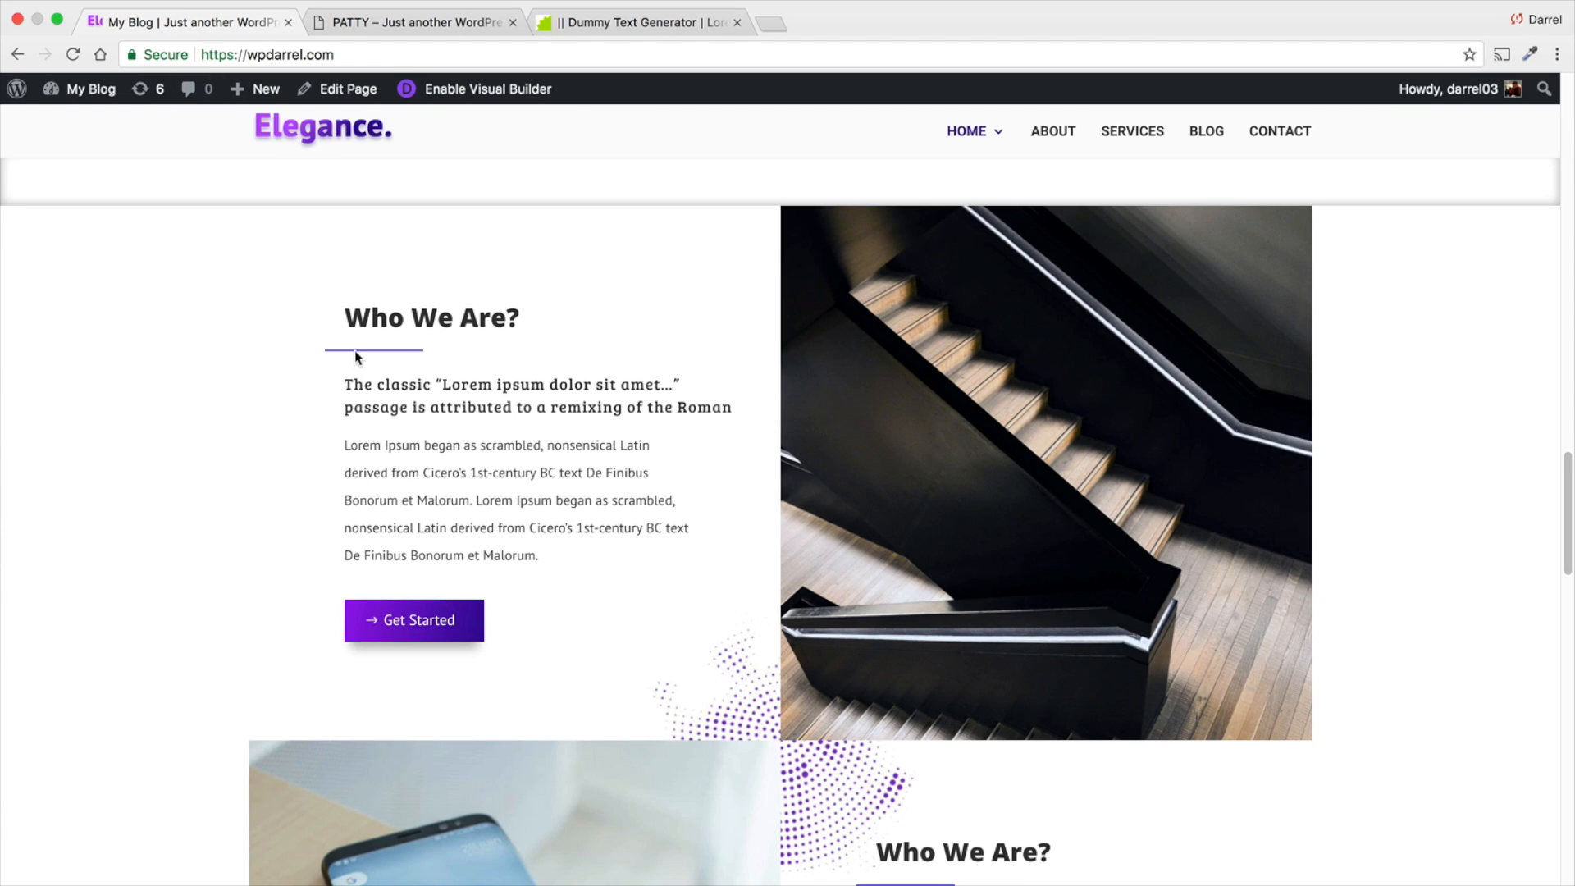
click(342, 25)
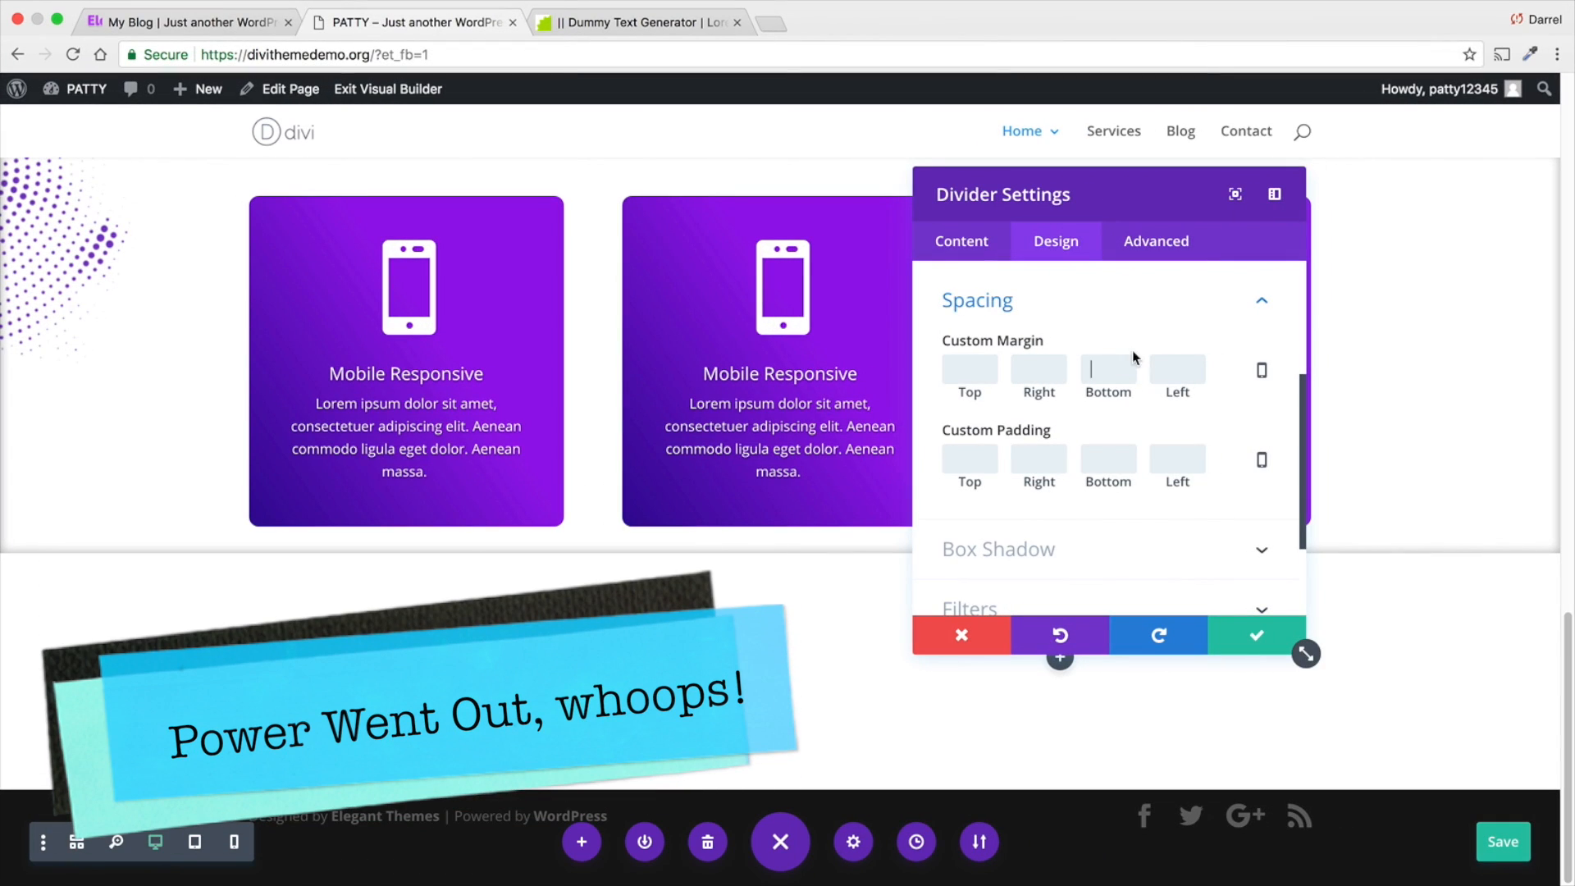
click(1108, 369)
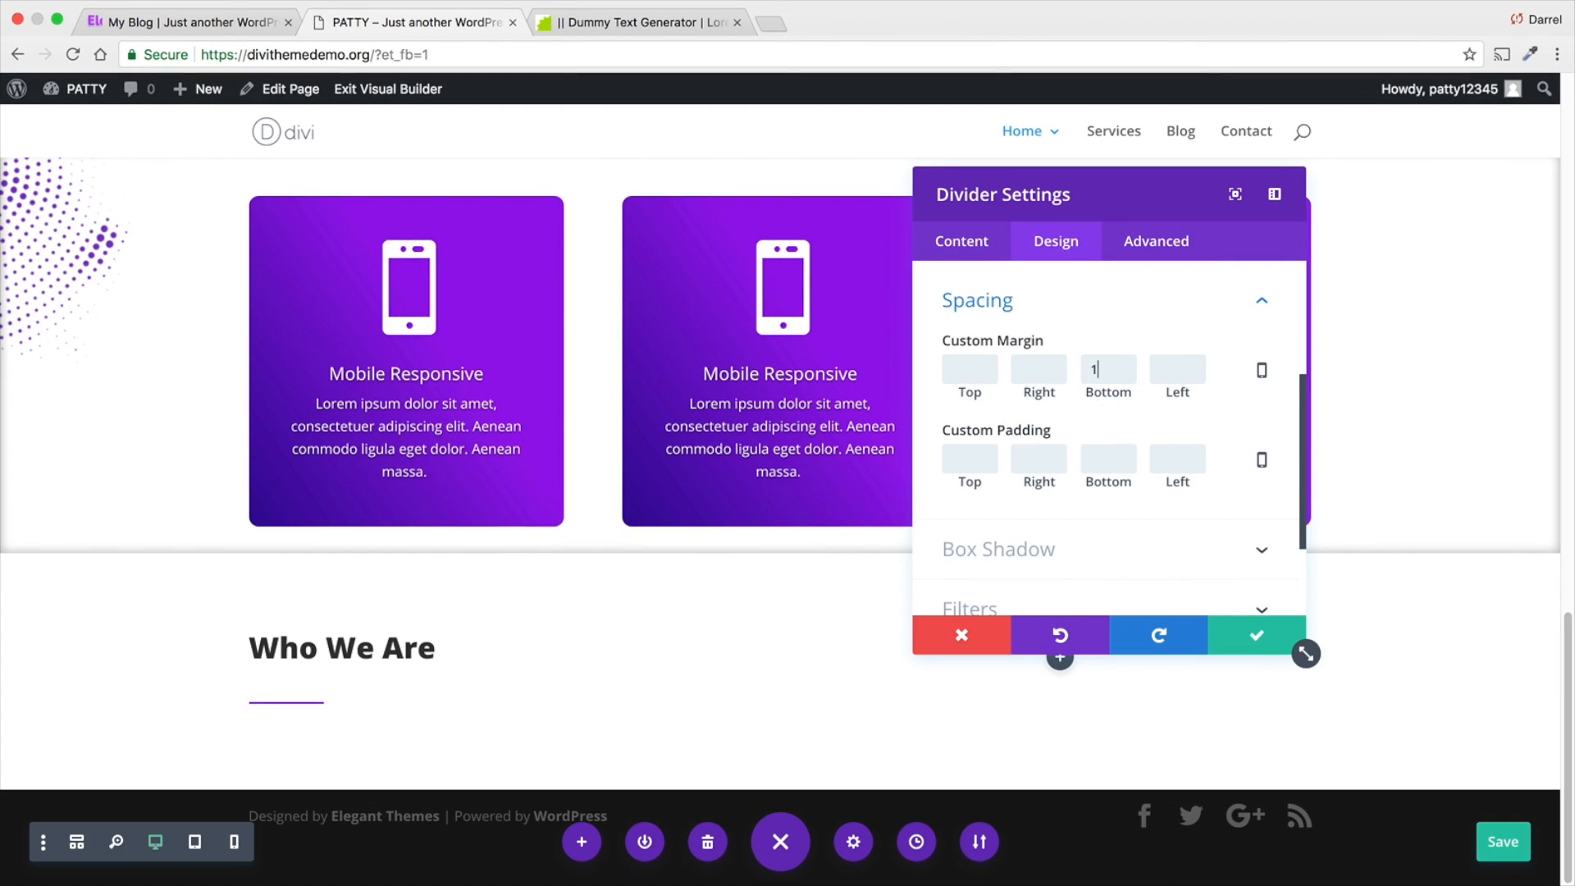
text(15)
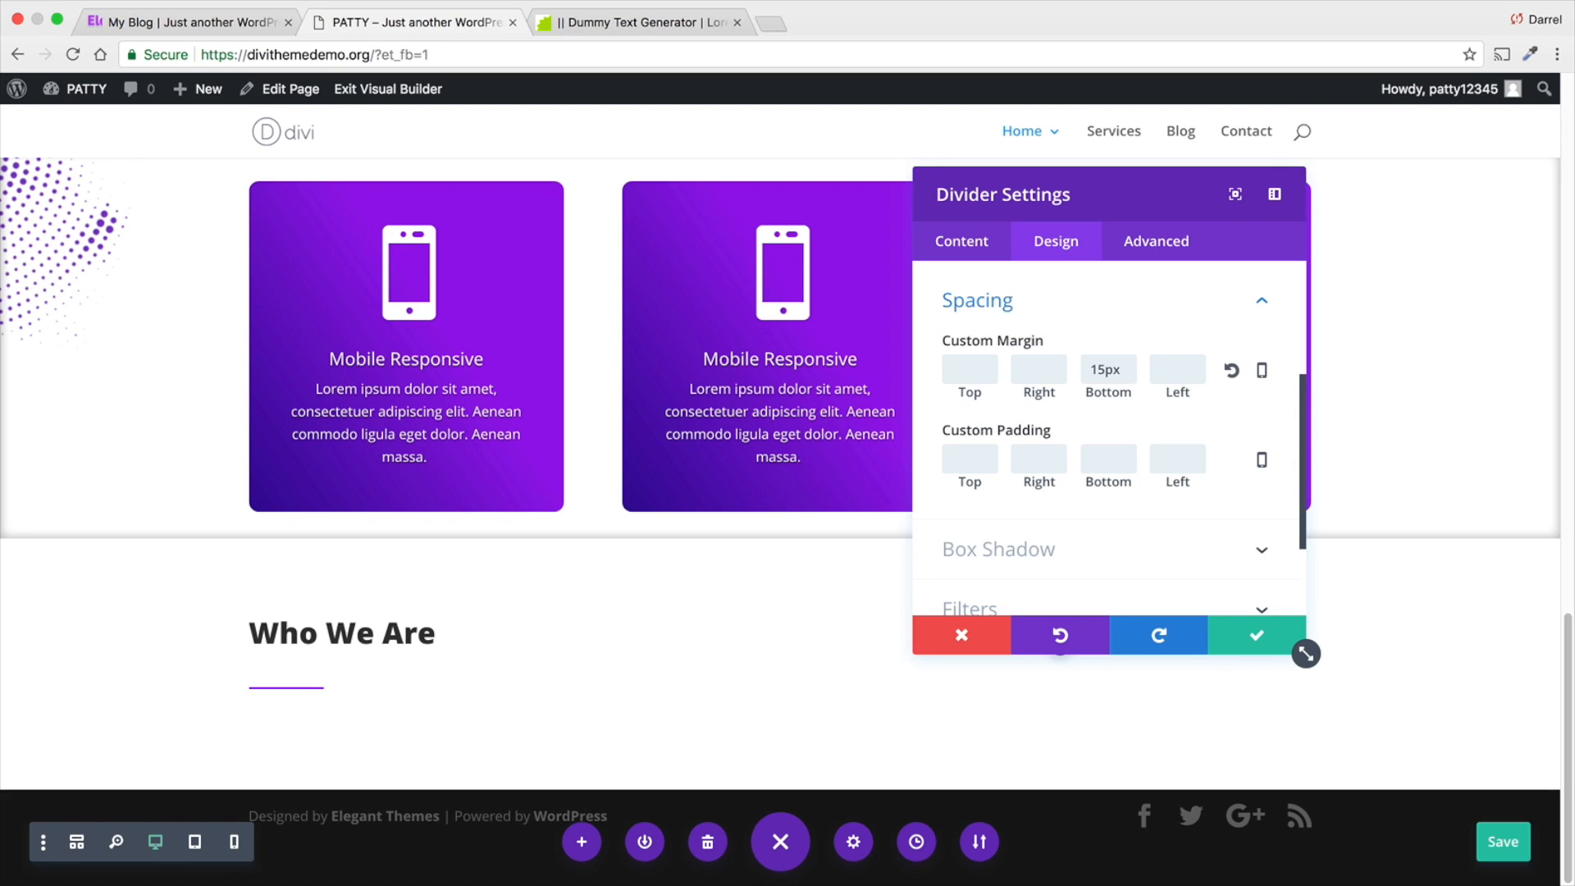
text(-2)
key(Down)
key(Return)
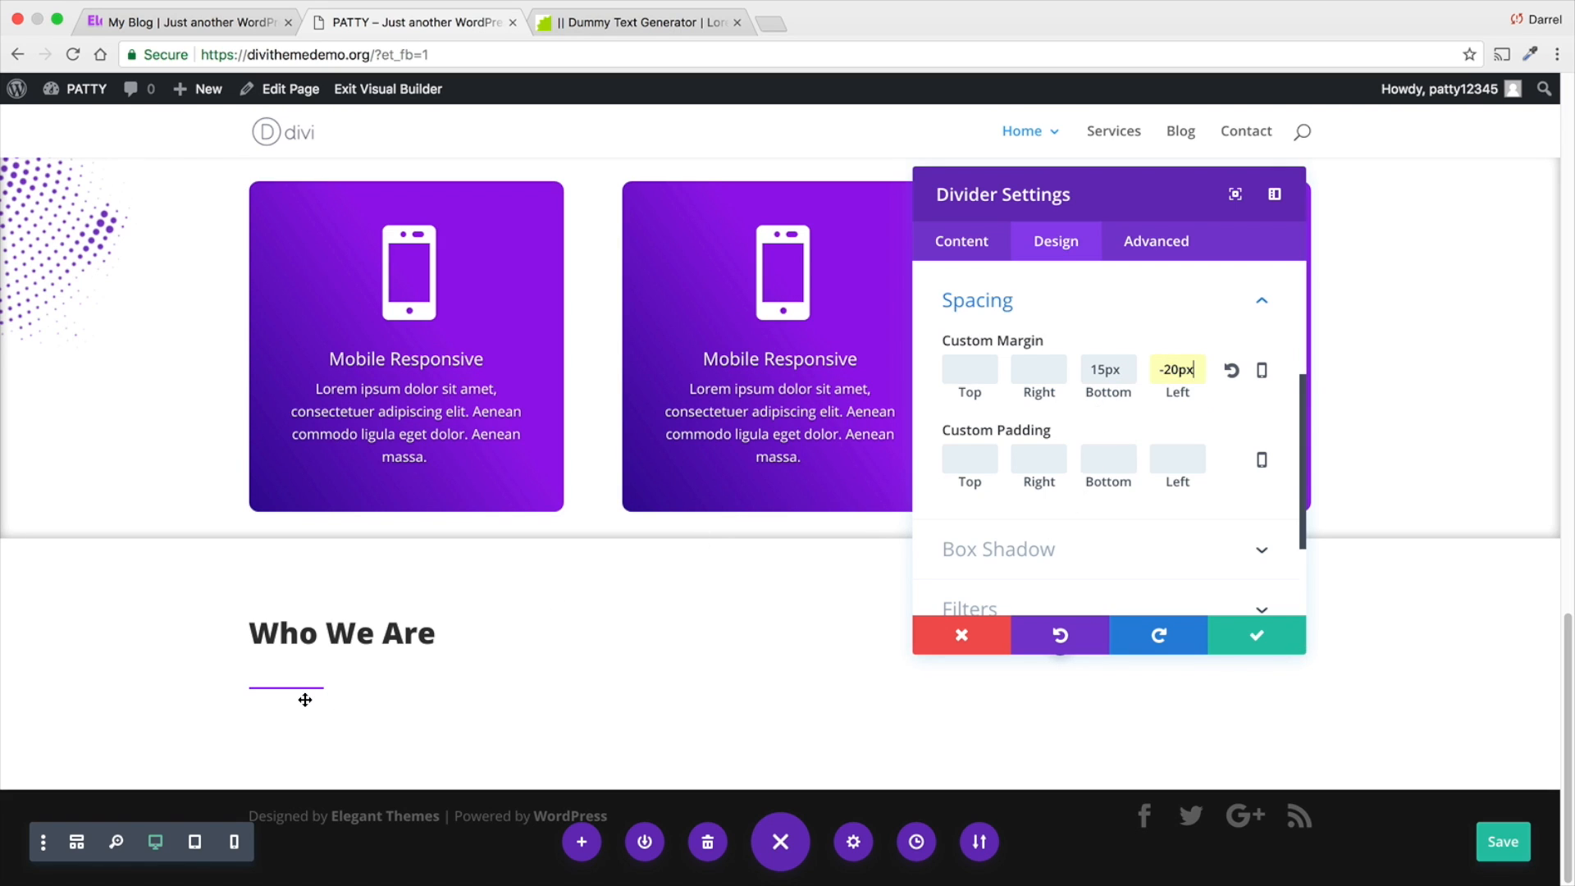
- Reopen the divider's Sizing settings to revisit its module alignment
scroll(1027, 534, up, 2)
click(1027, 310)
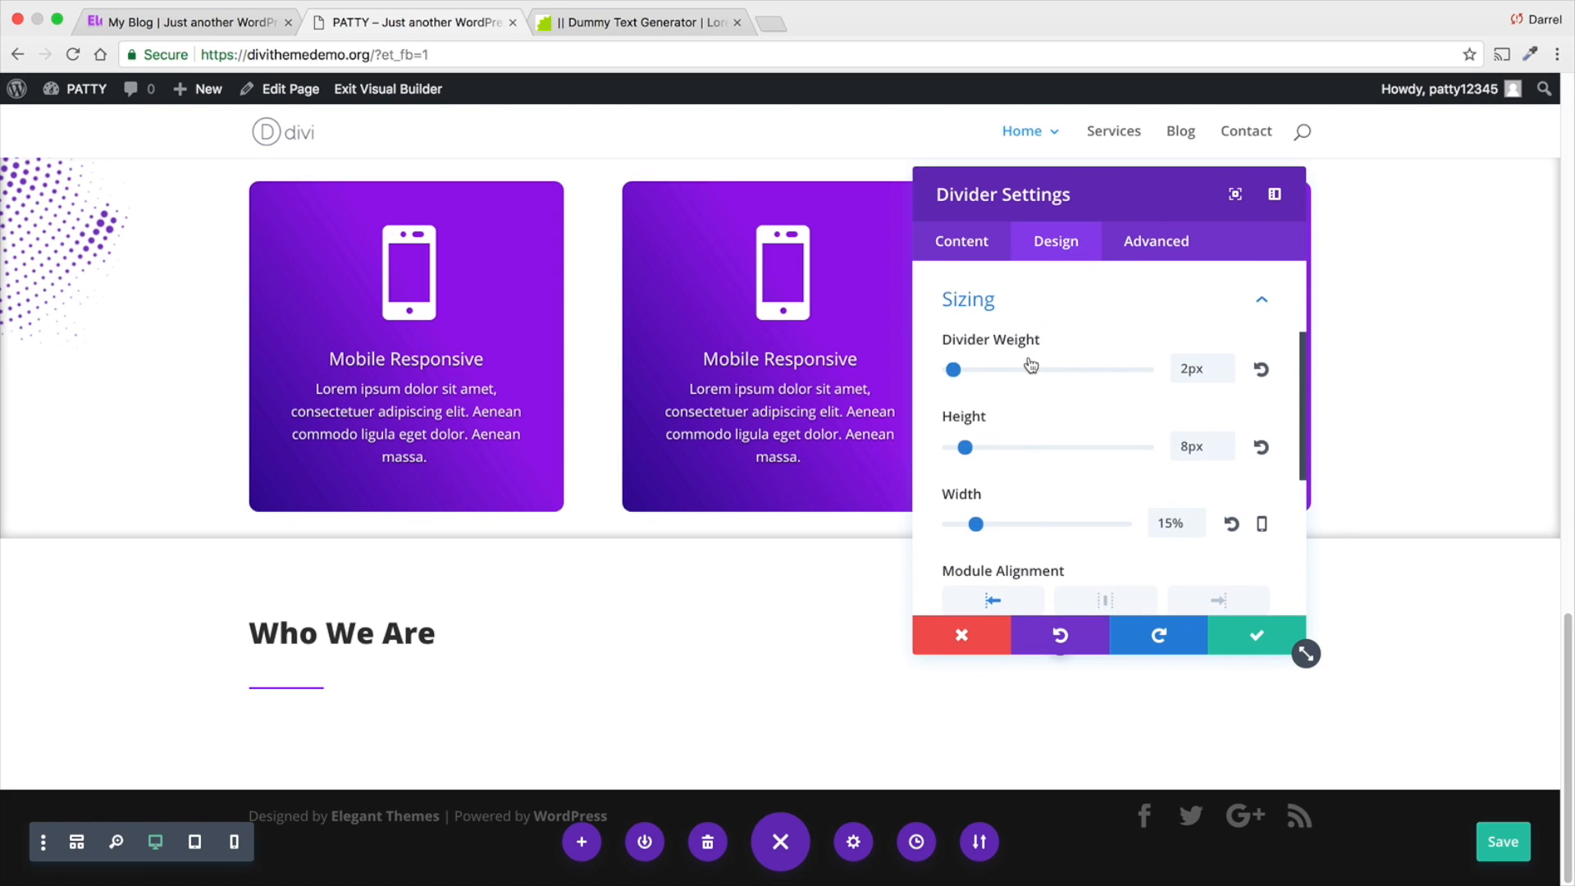
scroll(995, 549, down, 1)
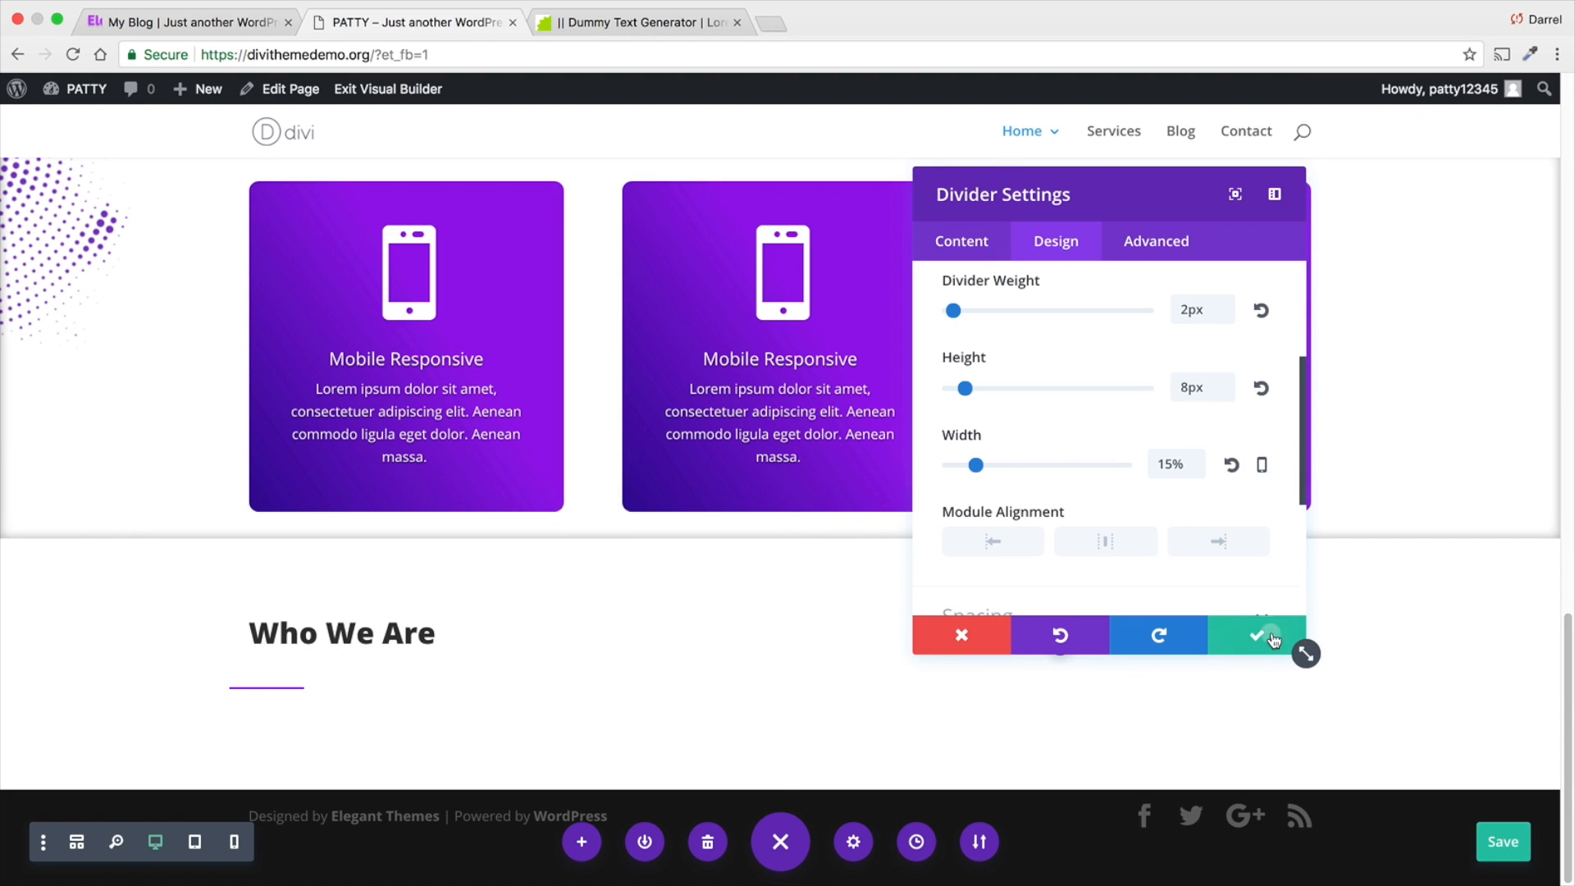
- Save the divider settings and insert a Text module beneath the "Who We Are" heading
click(1254, 653)
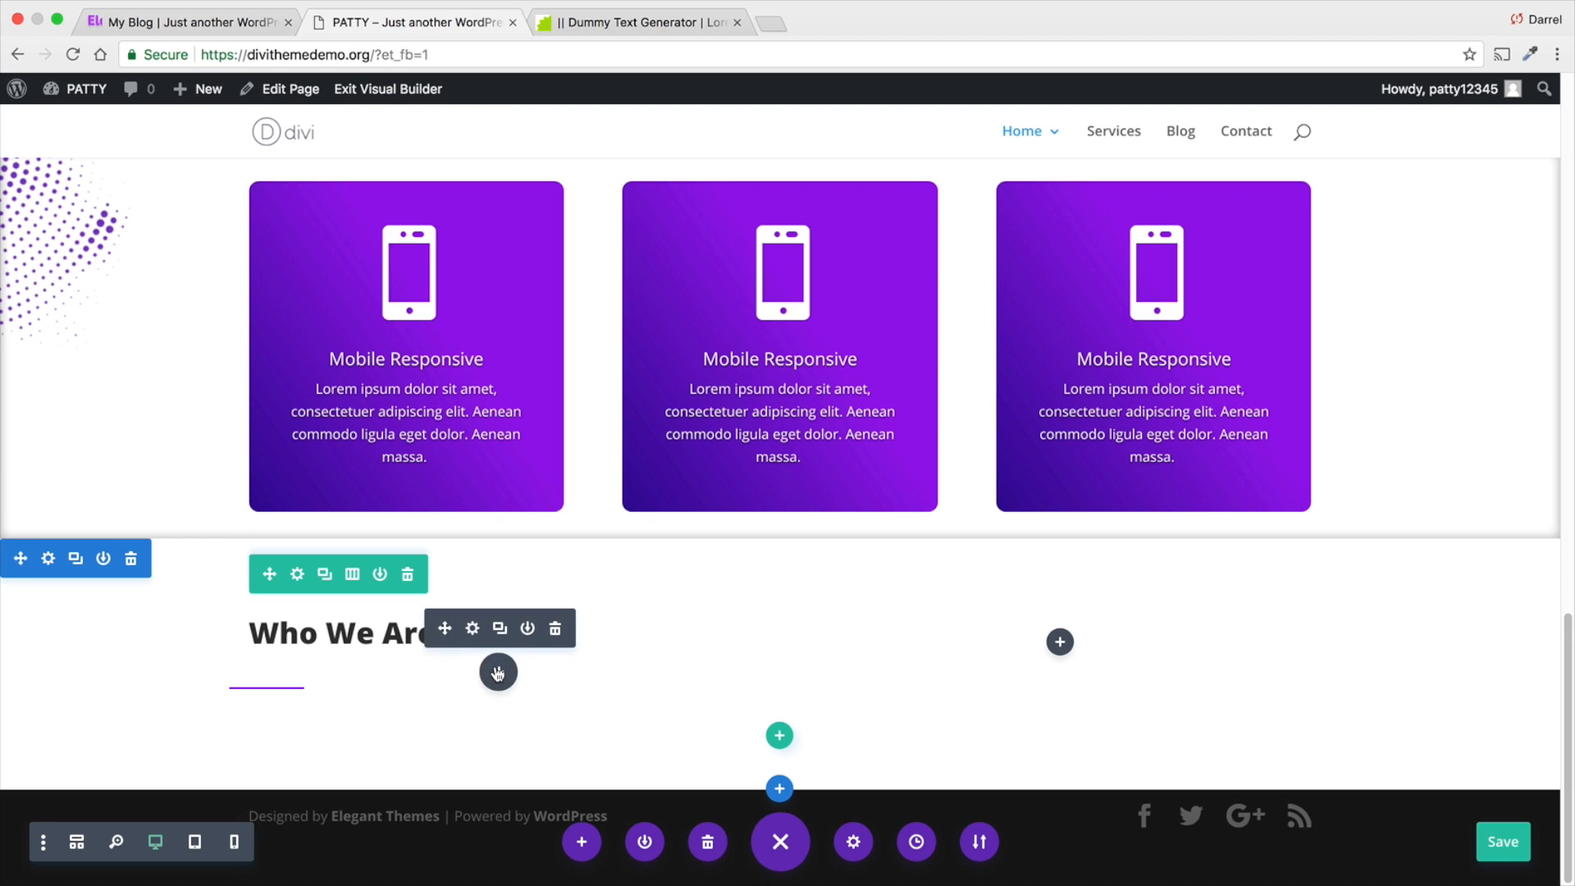
click(498, 672)
text(text)
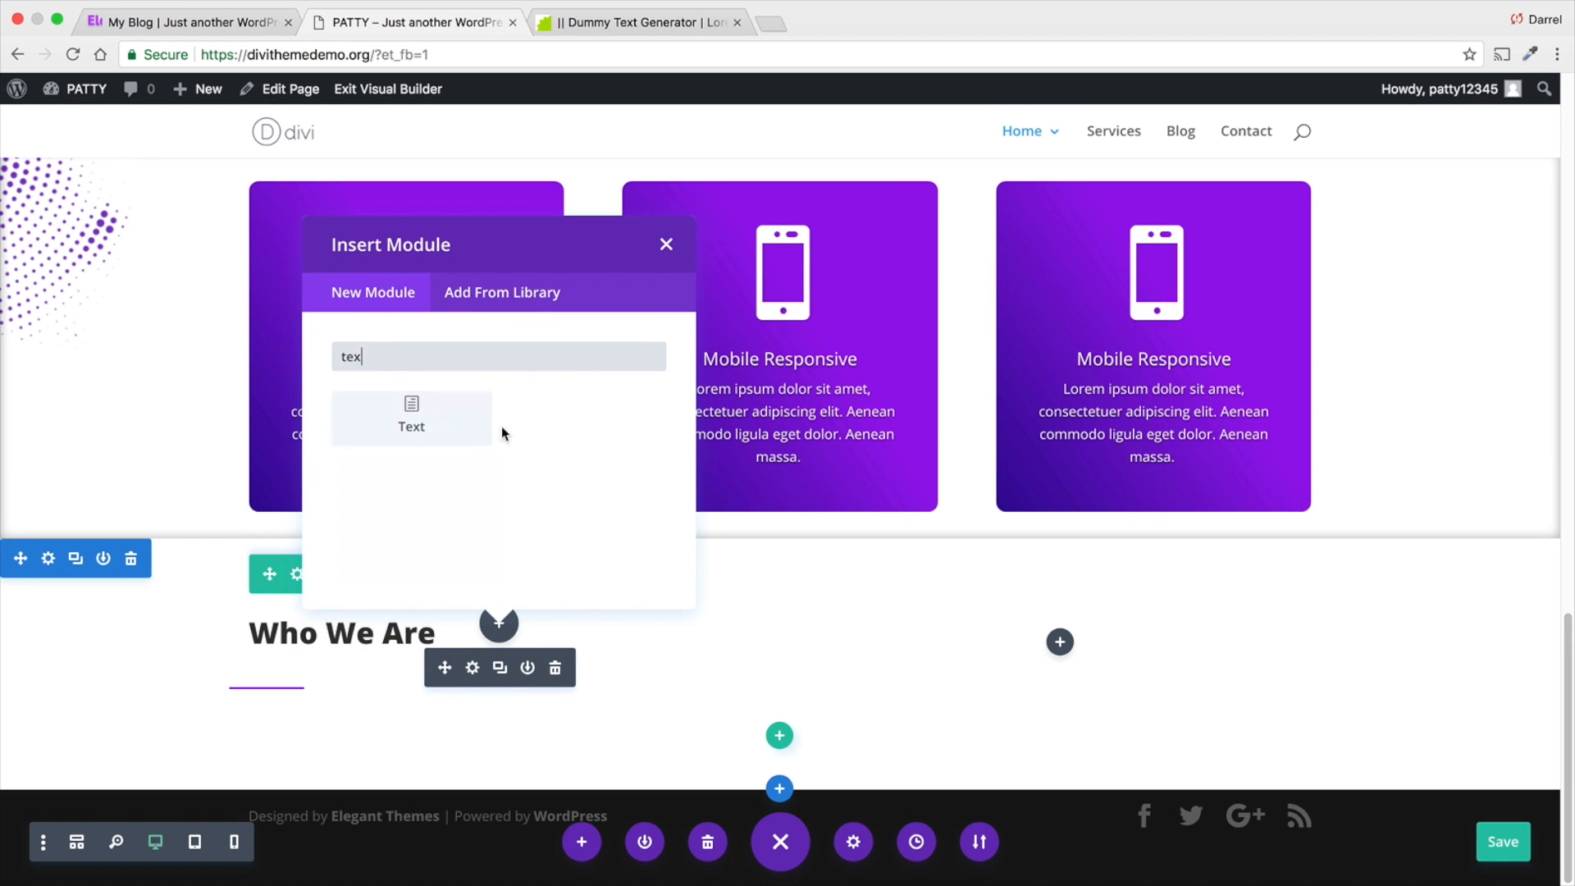
click(416, 428)
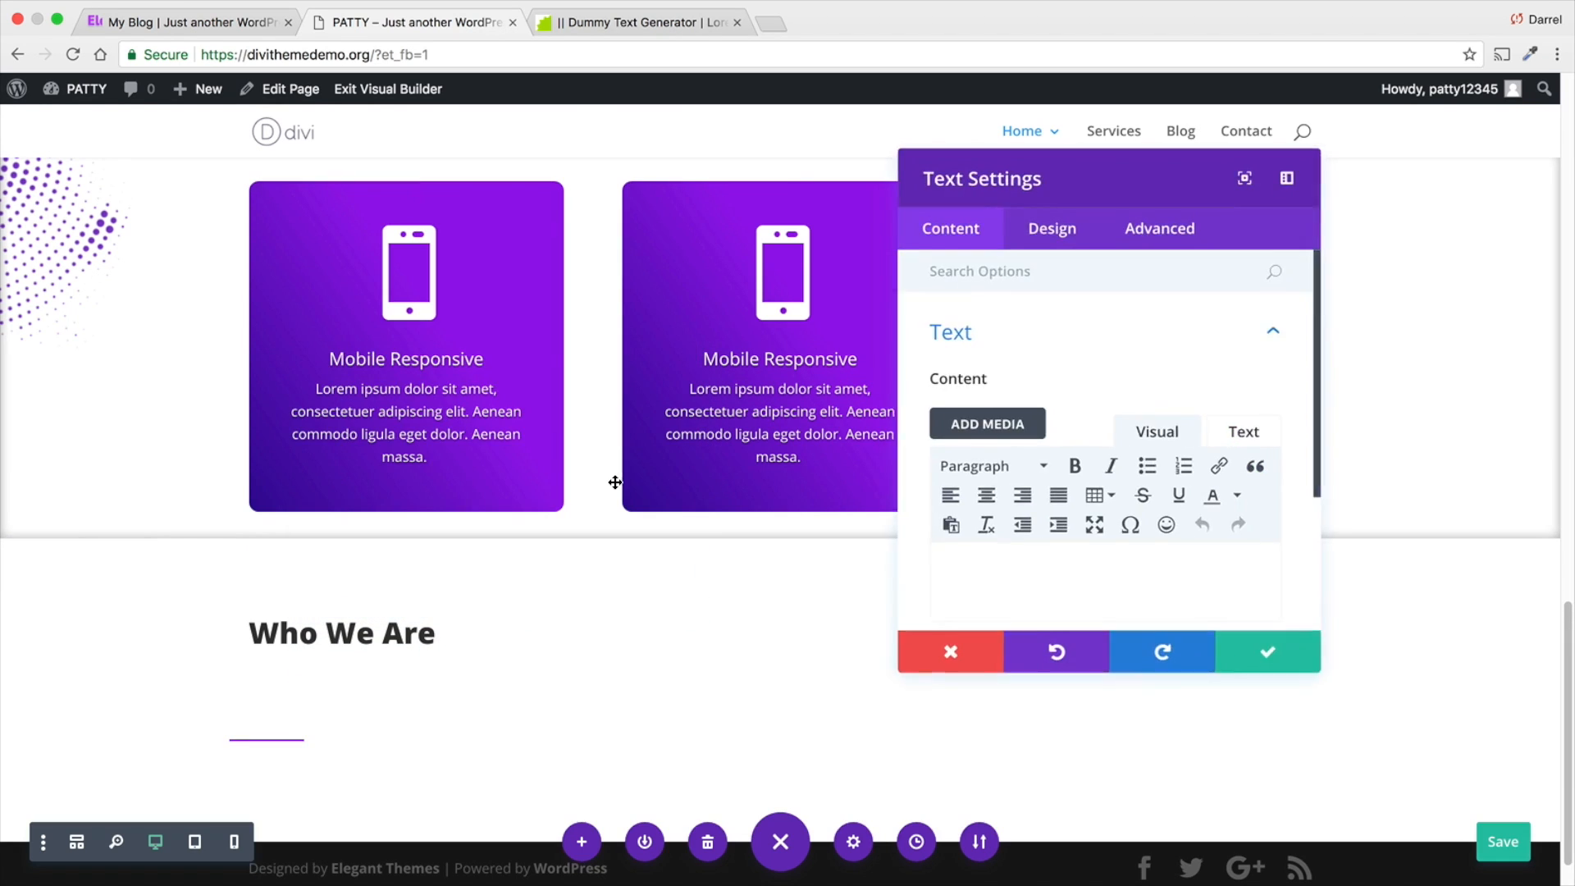
- Copy the "The classic “Lorem ipsum dolor sit amet…”" sentence from the Elegance reference page and paste it into the new text module
click(240, 22)
right_click(420, 389)
click(450, 432)
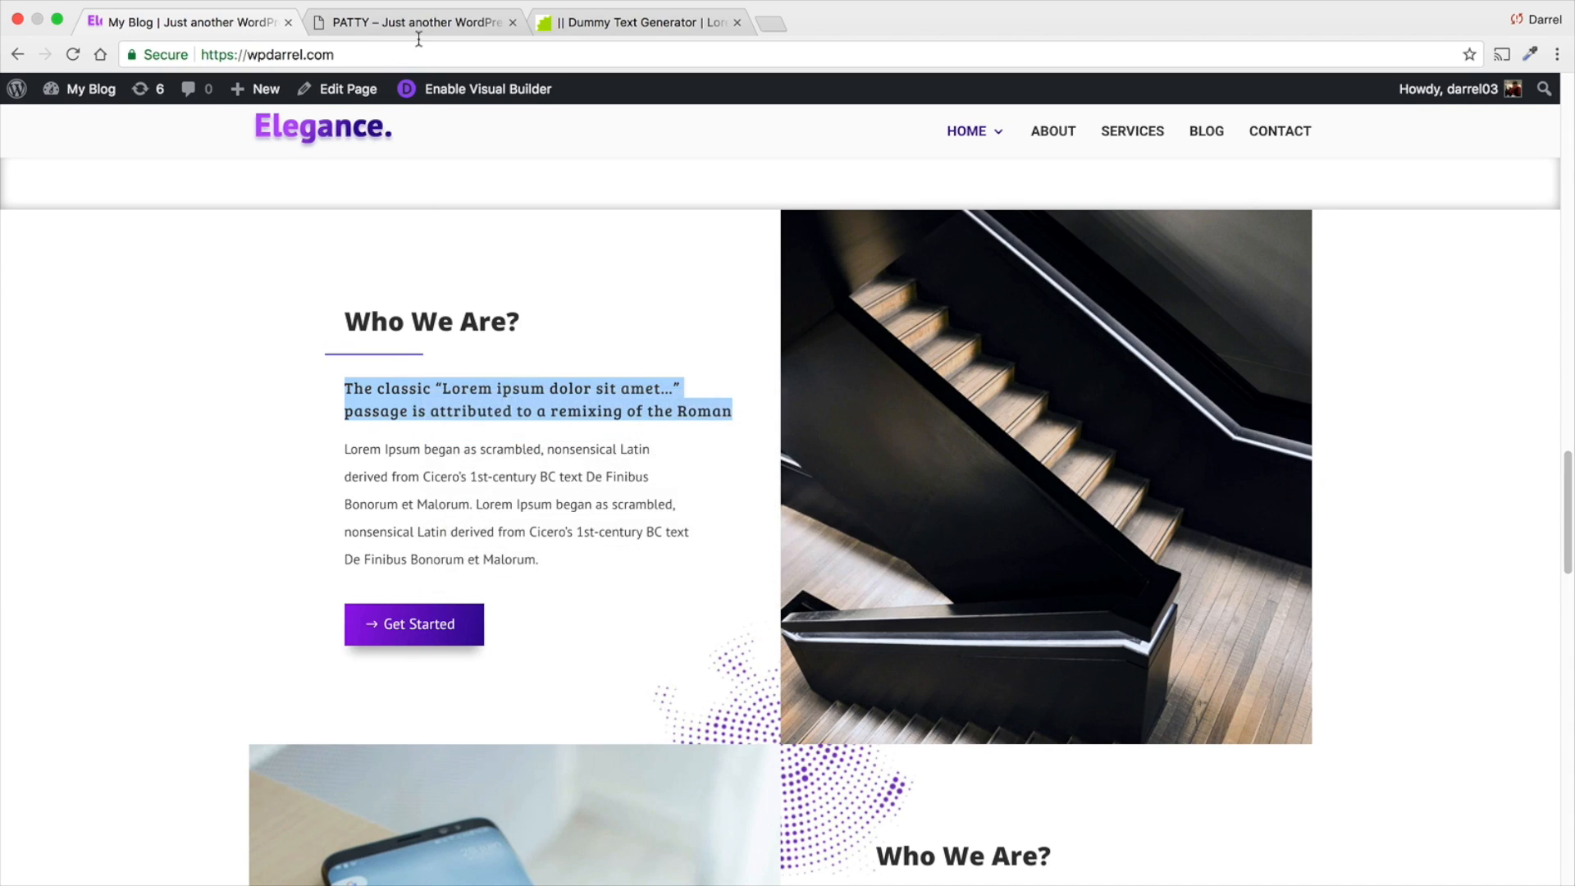
click(415, 22)
right_click(997, 577)
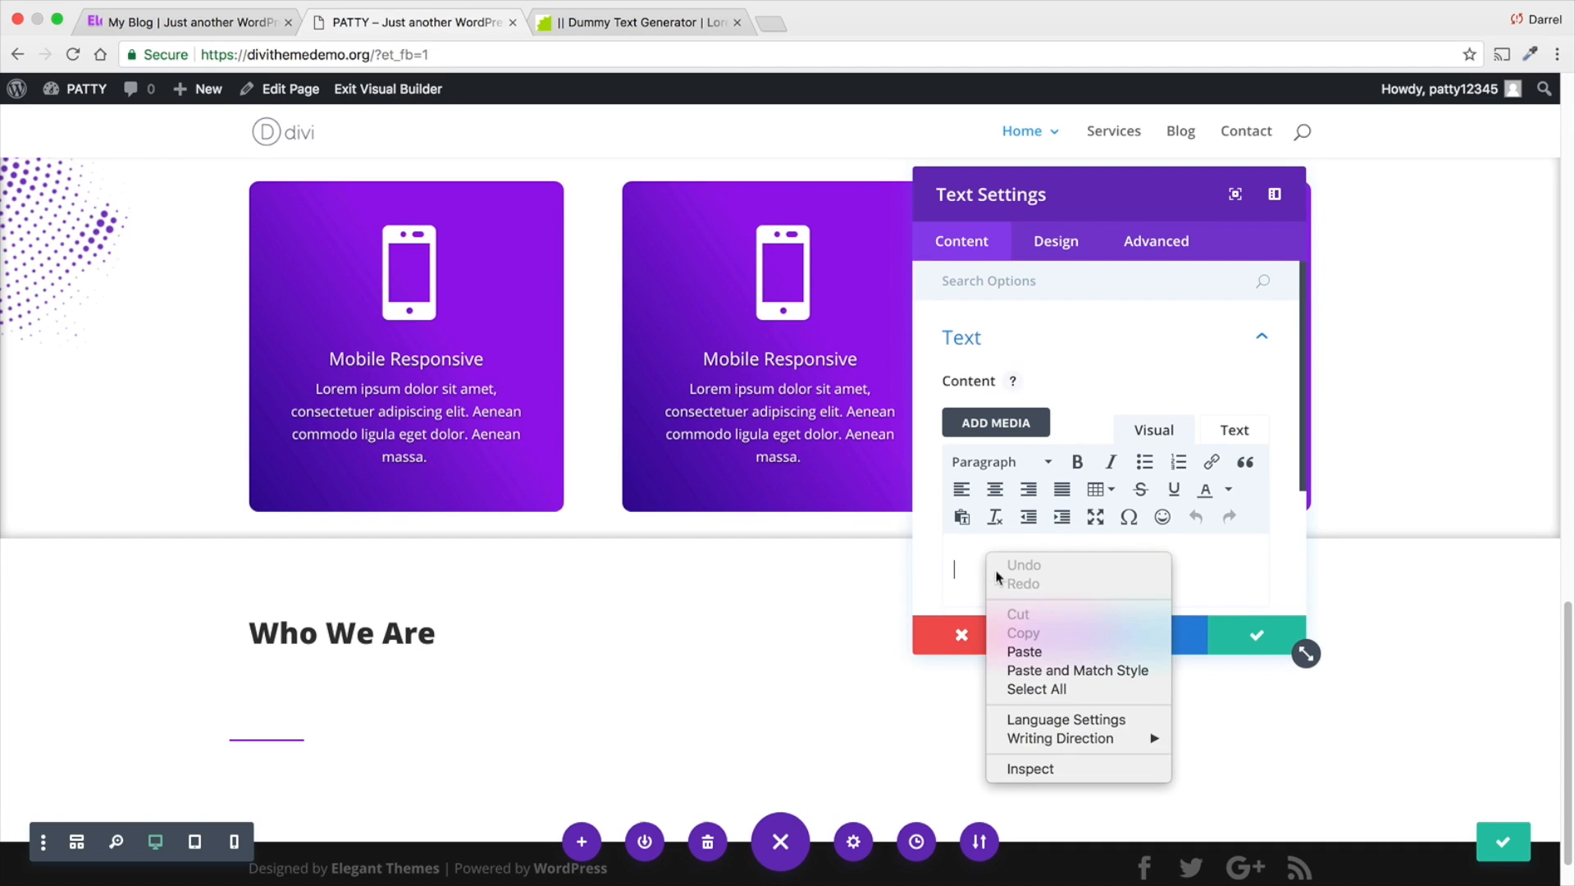
click(1029, 647)
scroll(881, 653, down, 1)
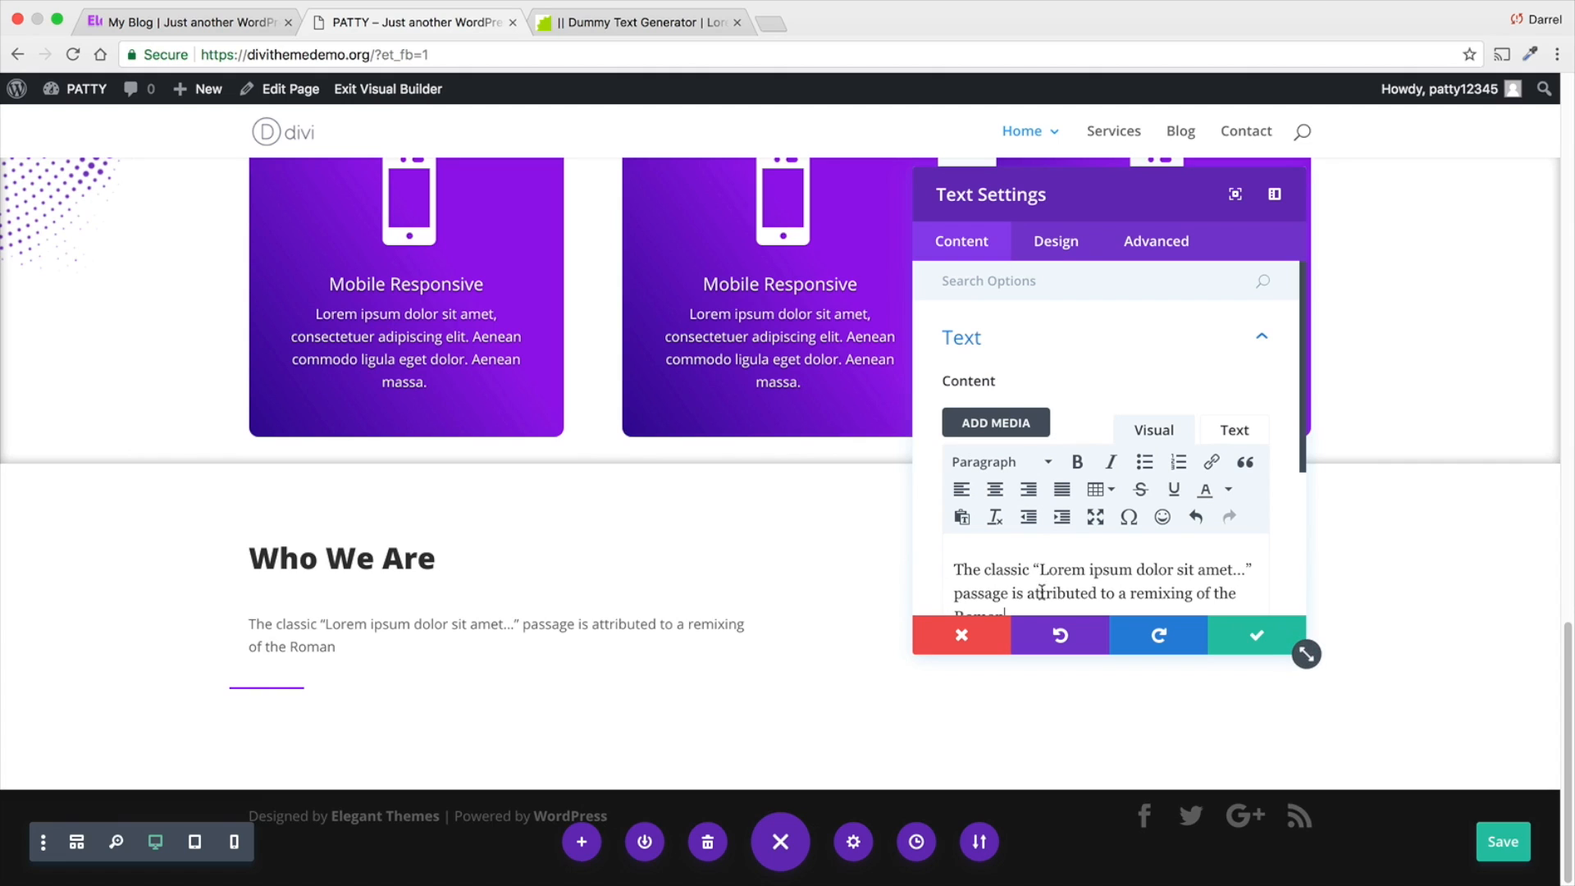
- Format the pasted sentence as a blockquote
scroll(1099, 558, down, 3)
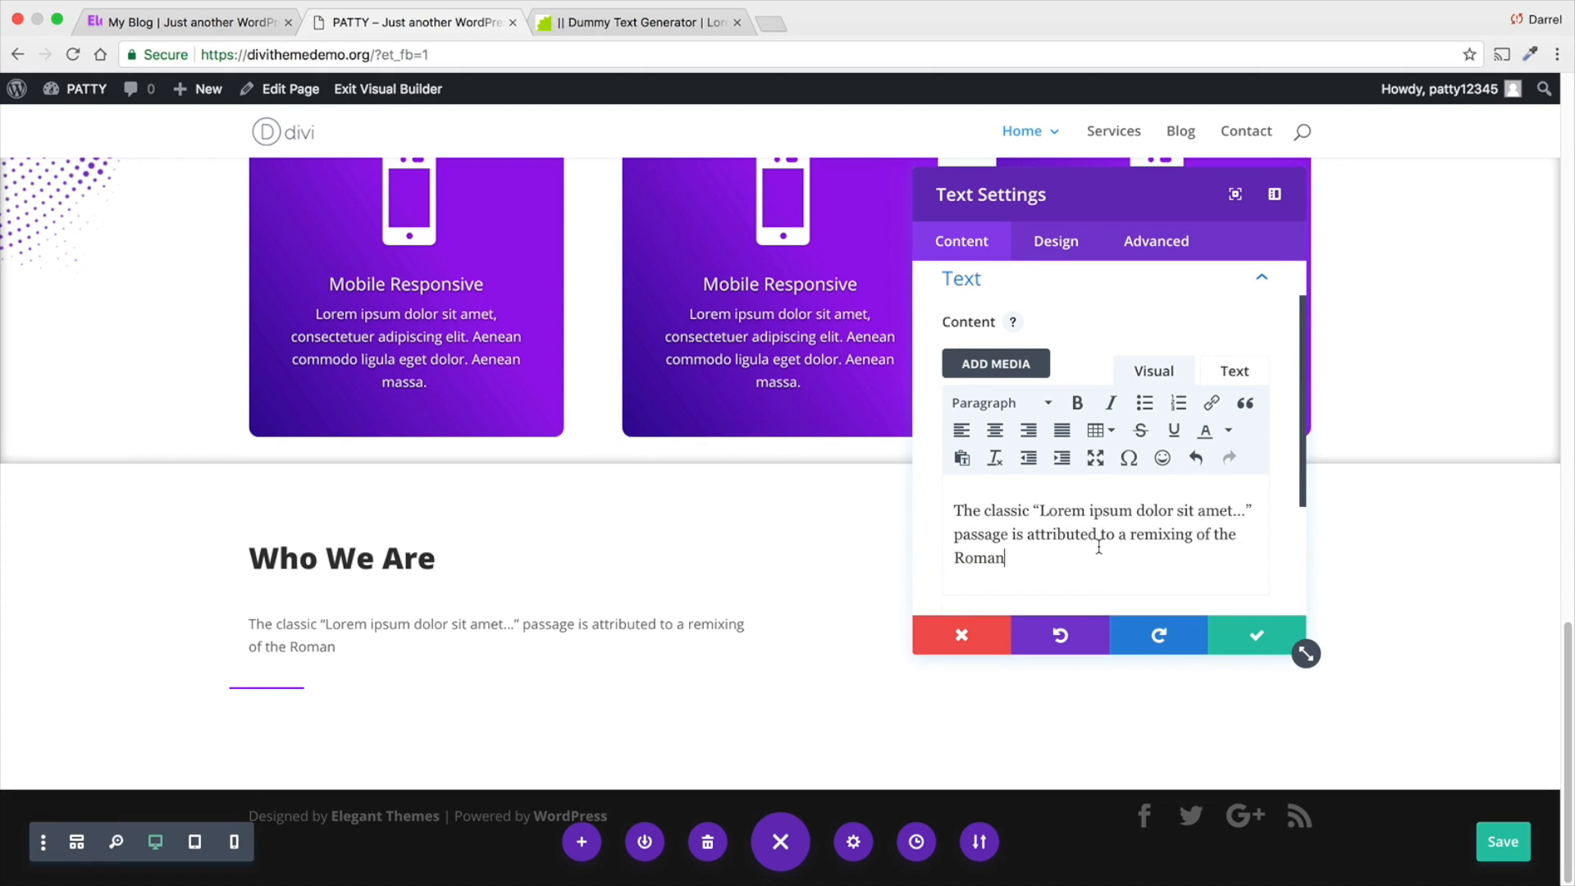
triple_click(1014, 484)
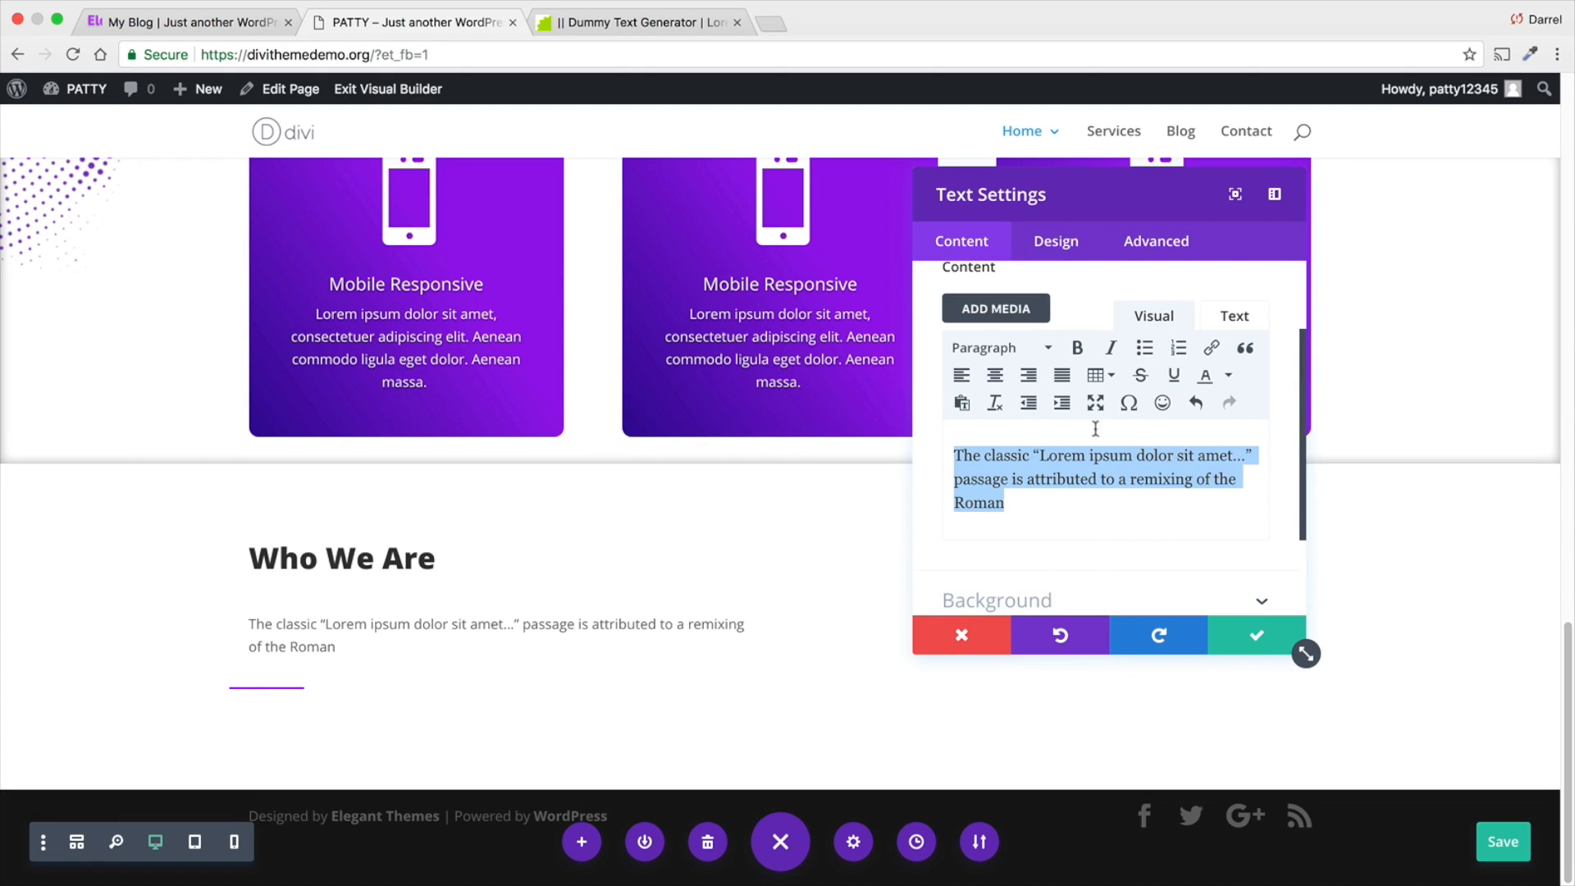
click(1246, 351)
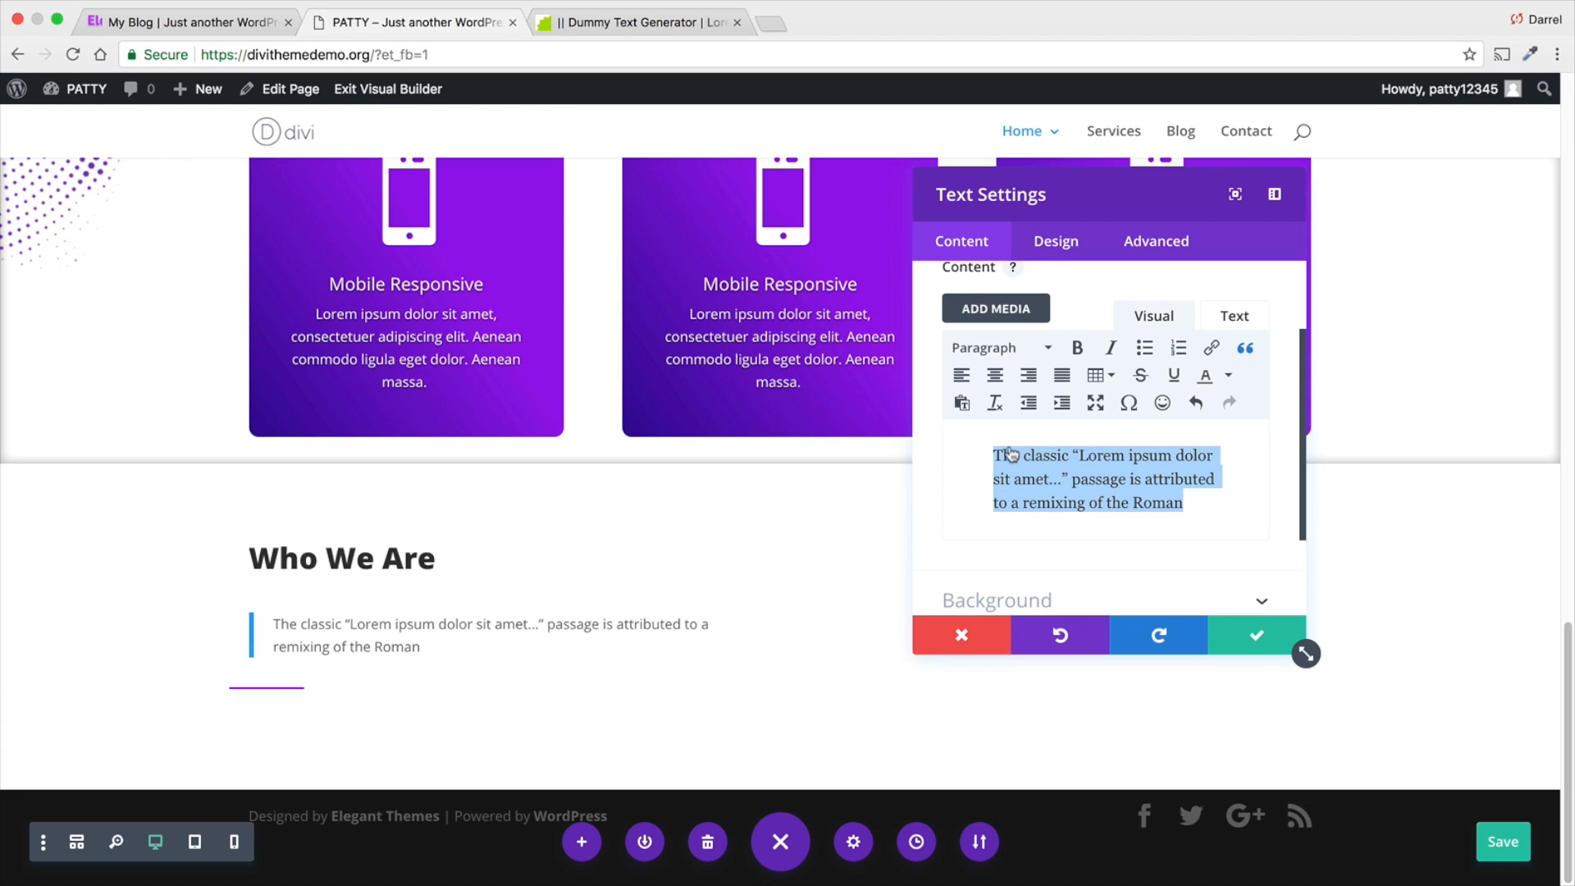
- Try out the blockquote text alignments in the module's design settings and center the text
click(1070, 246)
click(1072, 340)
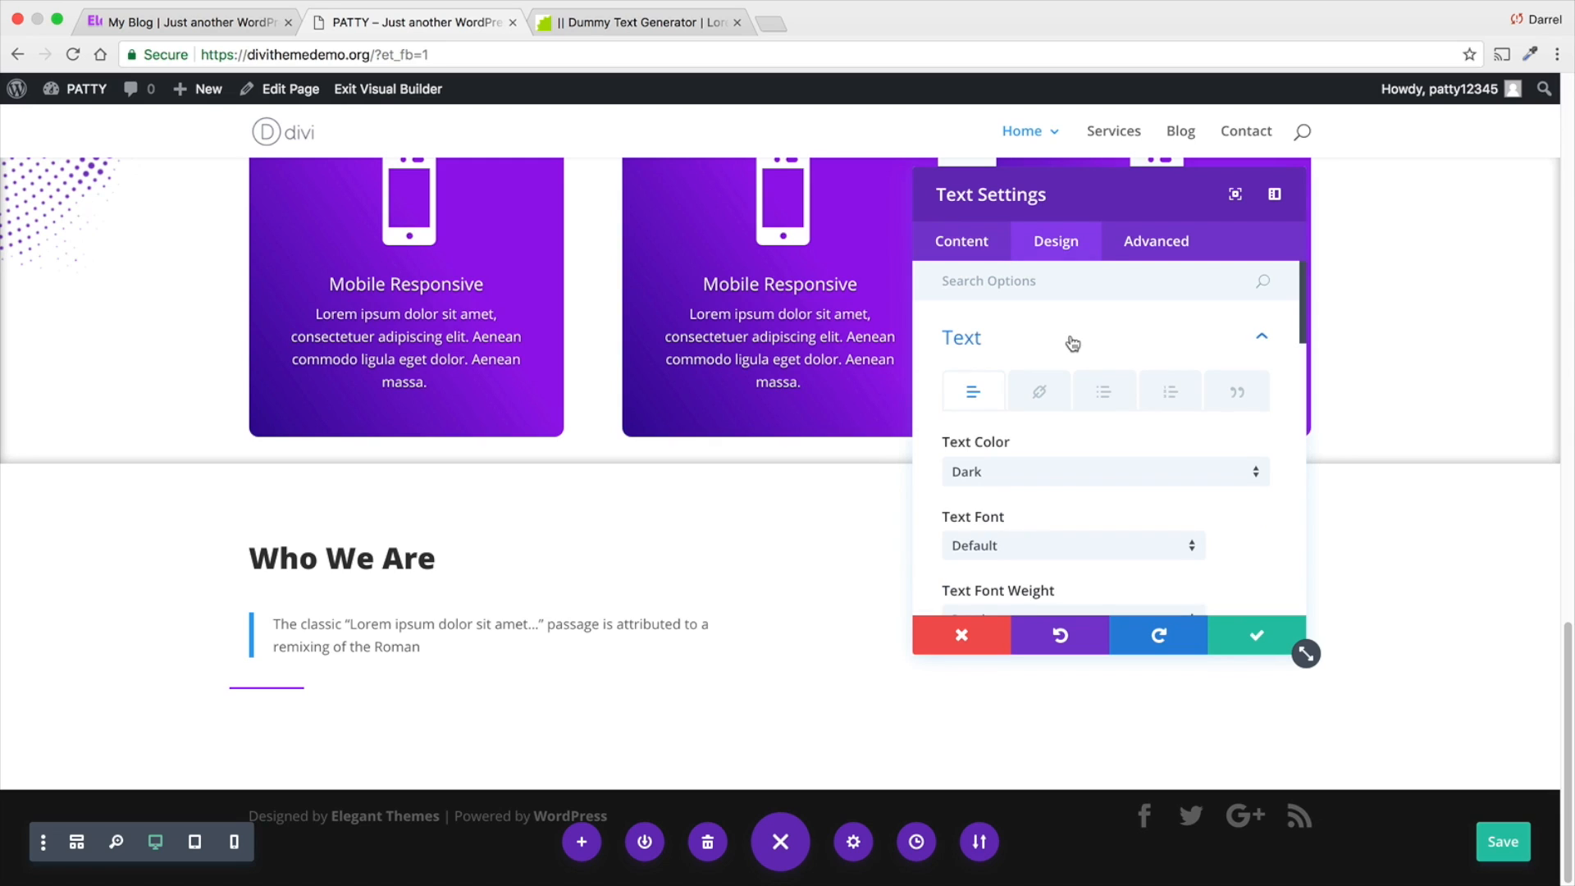
click(1238, 394)
scroll(1235, 398, down, 1)
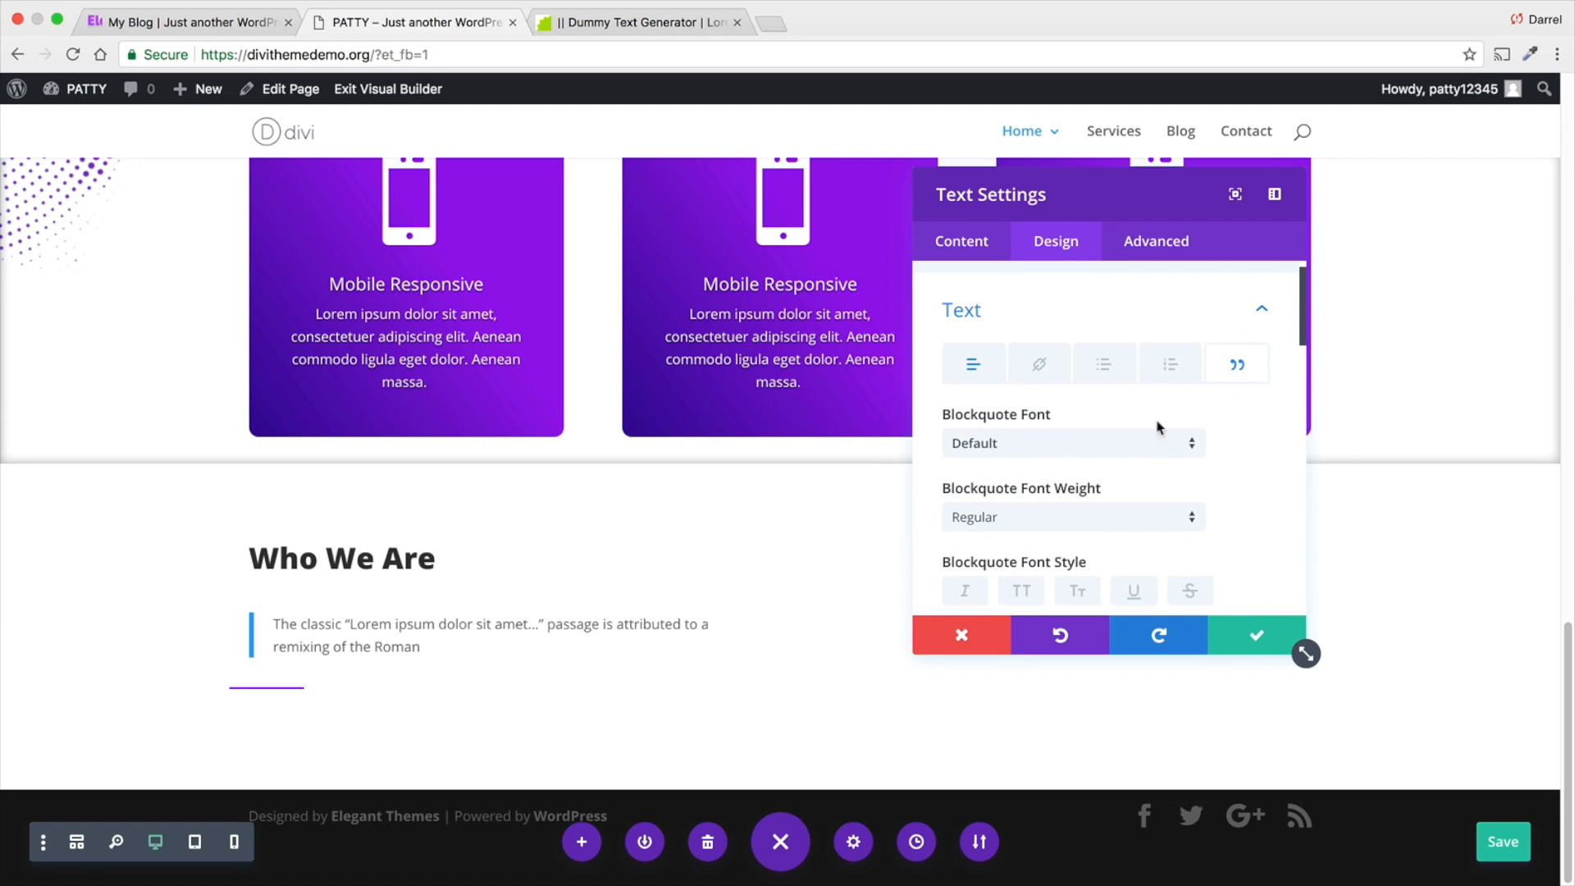
click(1121, 453)
click(1104, 523)
scroll(1099, 513, down, 5)
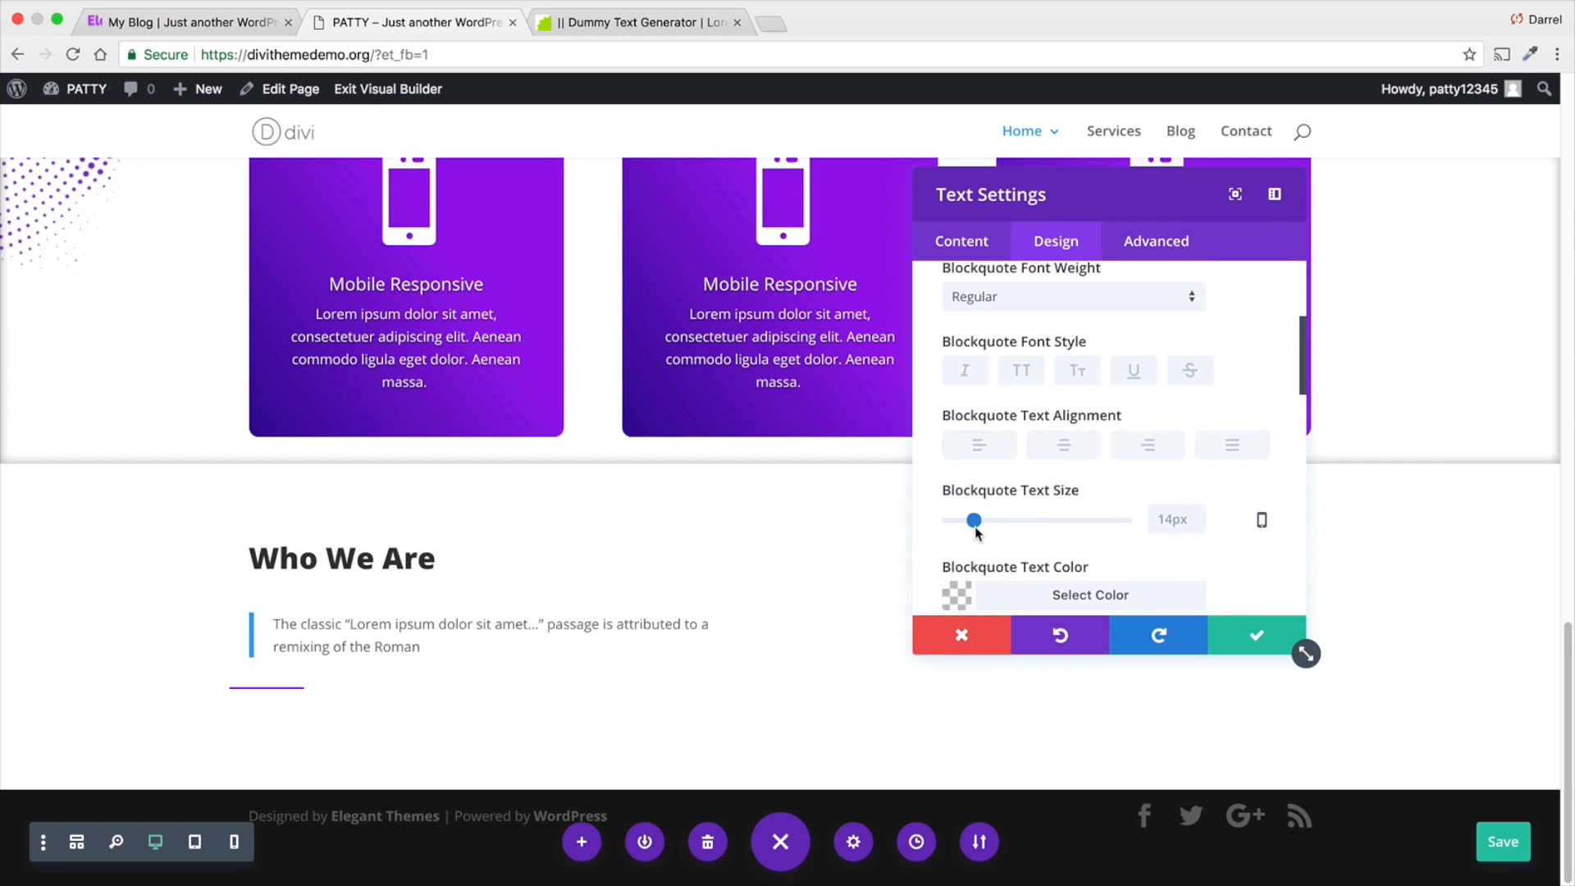
click(1062, 447)
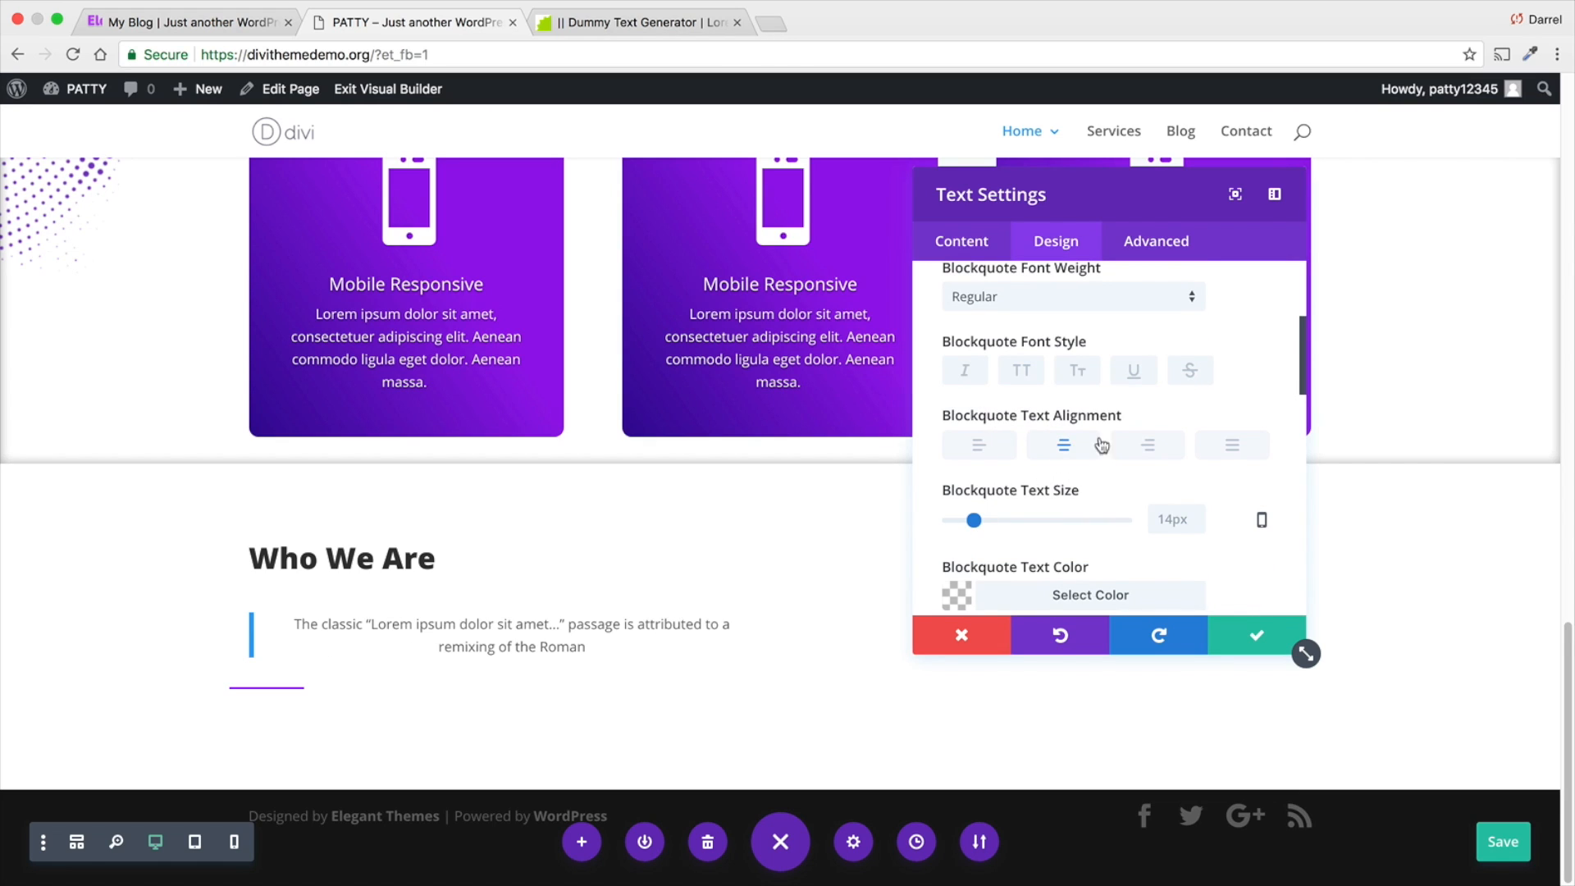
click(1128, 445)
click(1229, 445)
click(1161, 448)
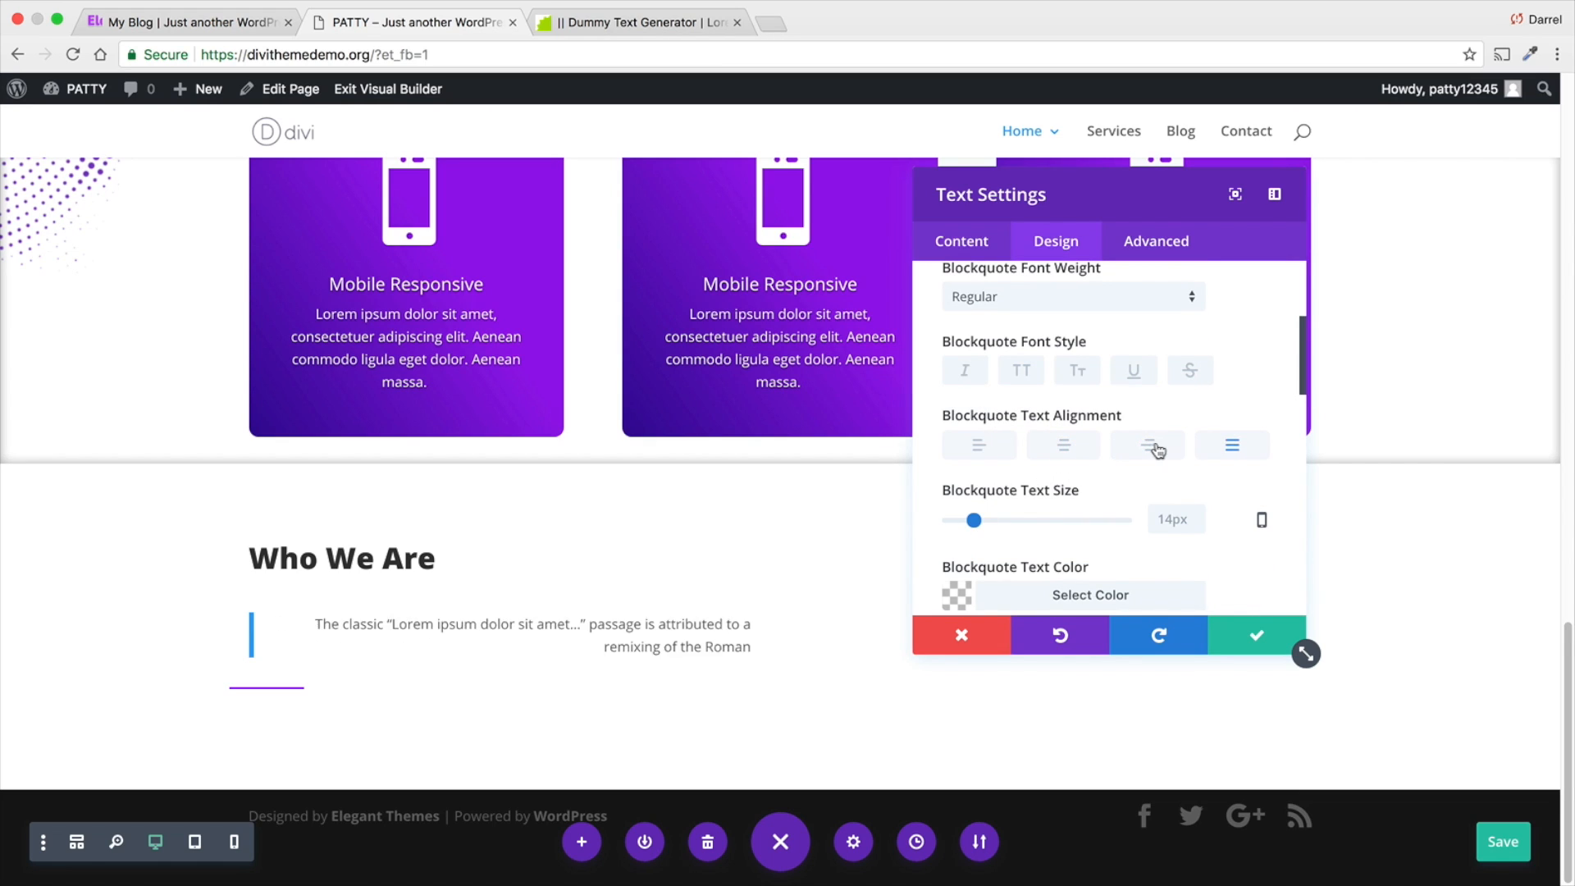
click(1063, 447)
- Set the blockquote text color to red #e02b20 and look through the remaining blockquote shadow and border options
scroll(949, 513, down, 2)
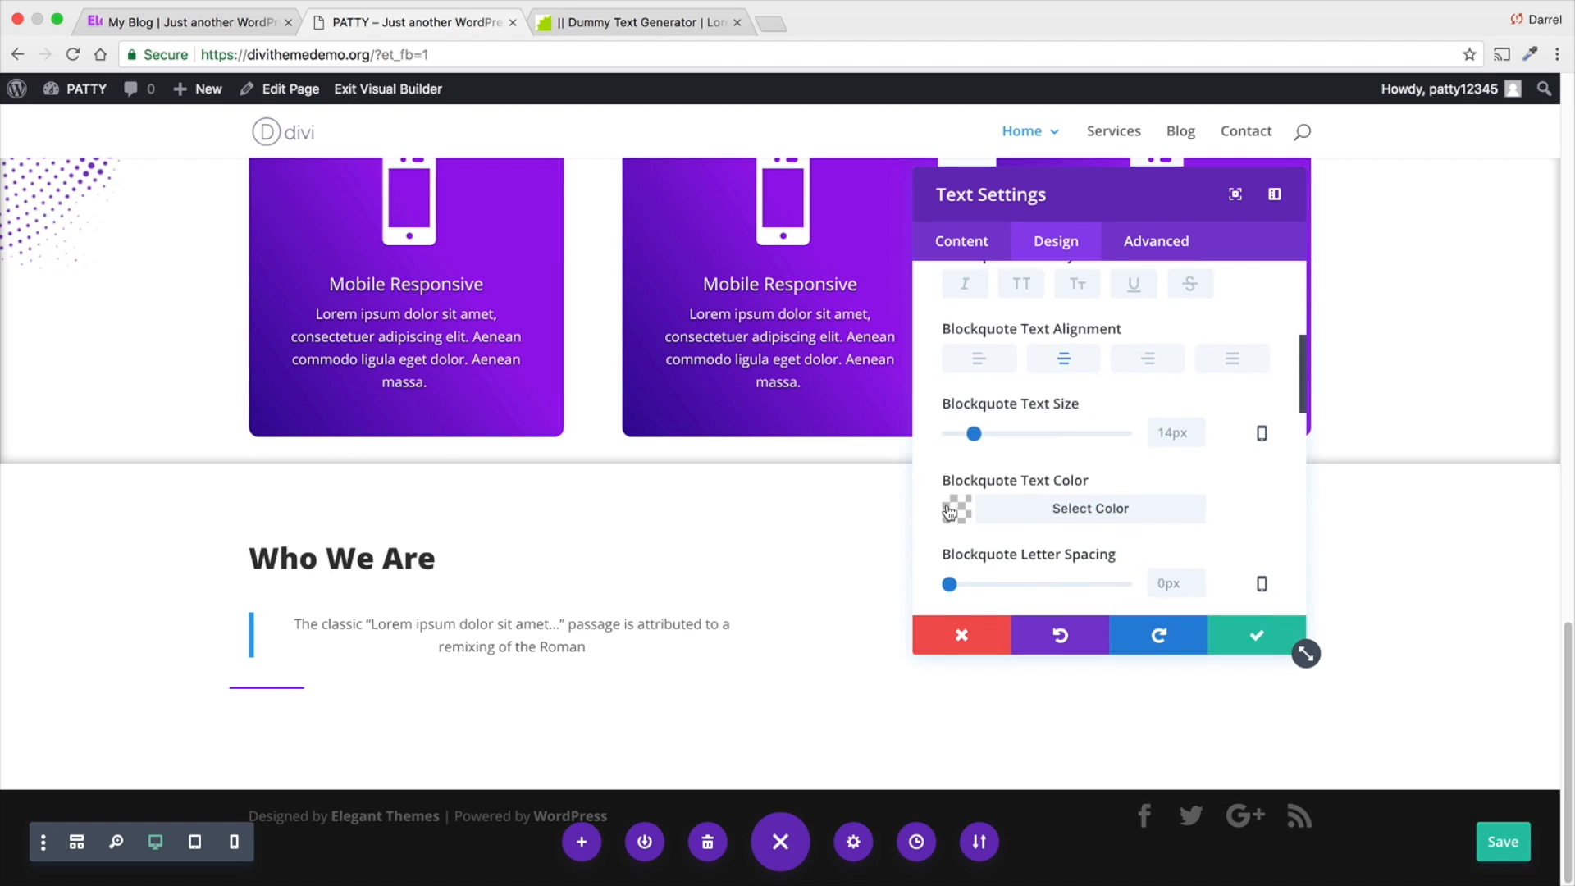
scroll(949, 513, down, 1)
click(953, 458)
click(1048, 608)
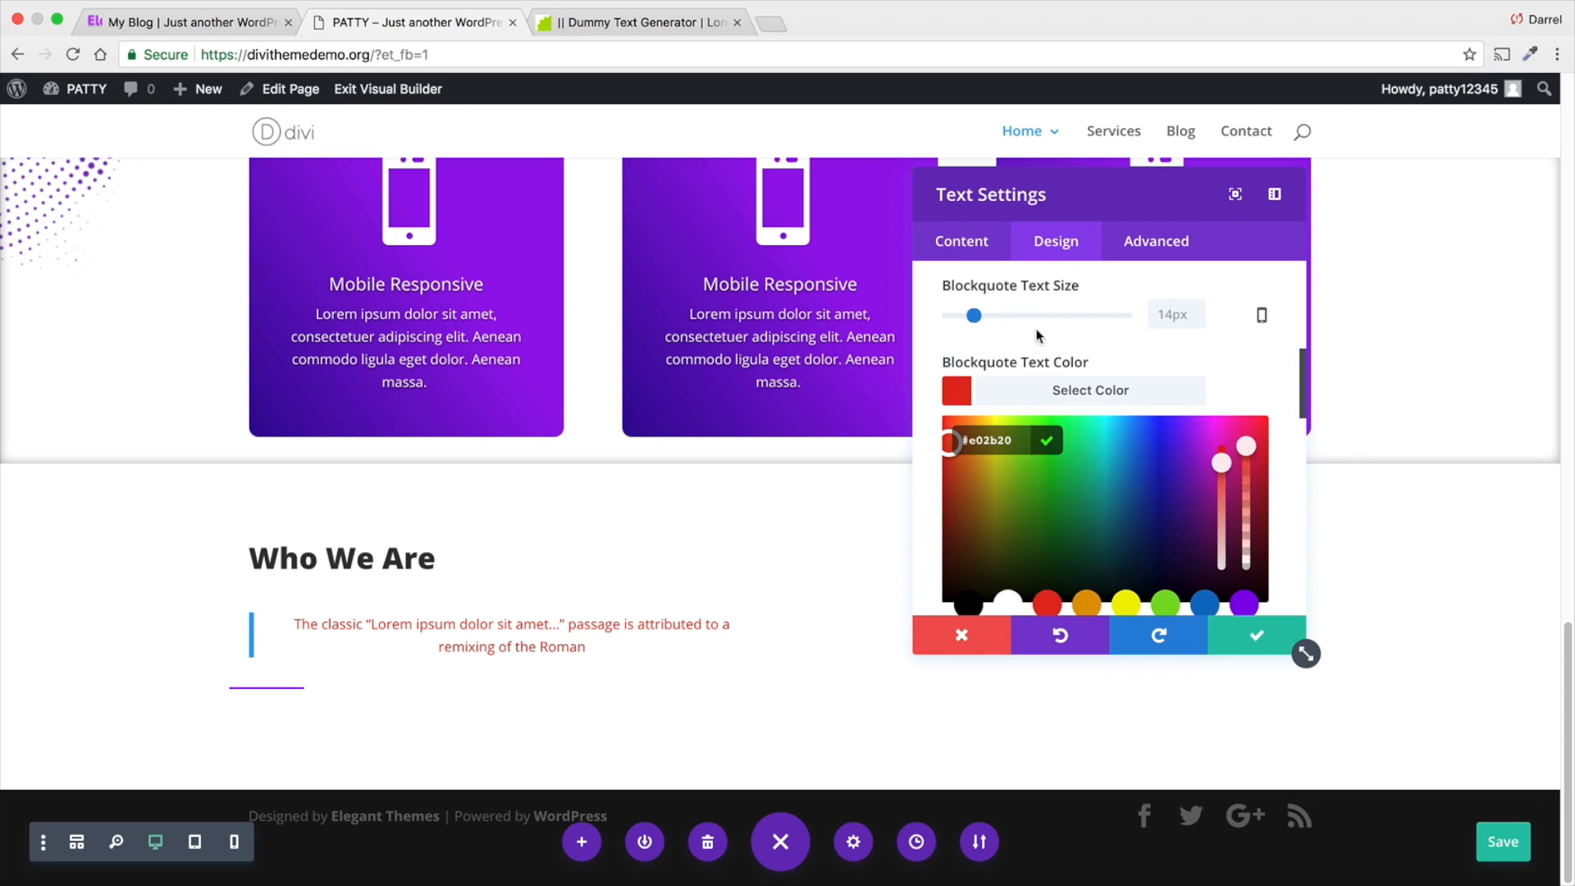
scroll(1037, 335, down, 5)
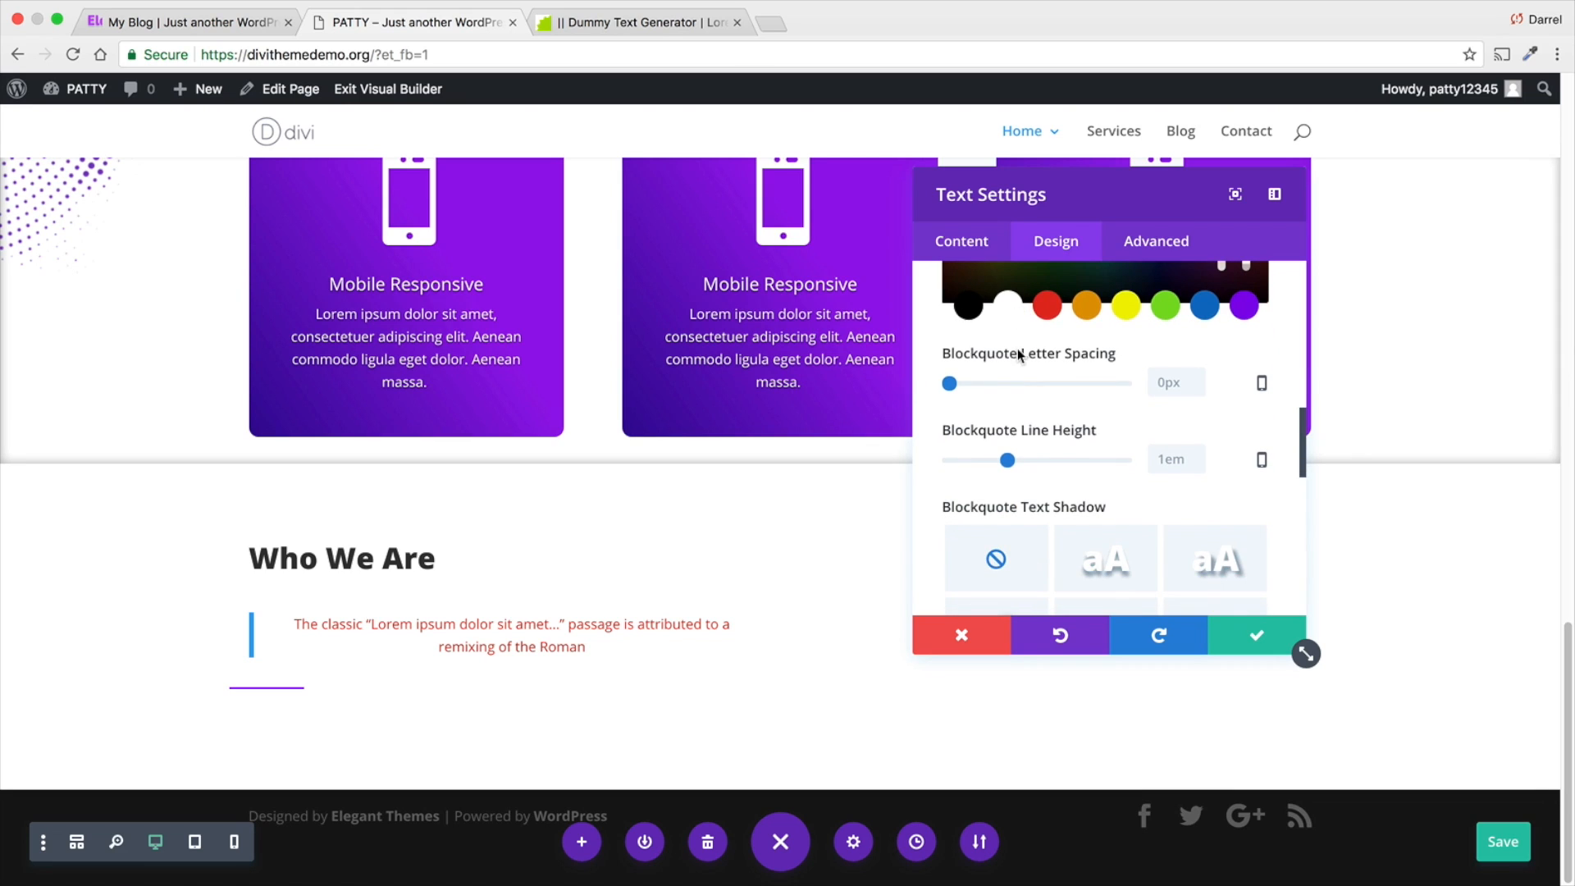
scroll(1017, 352, down, 4)
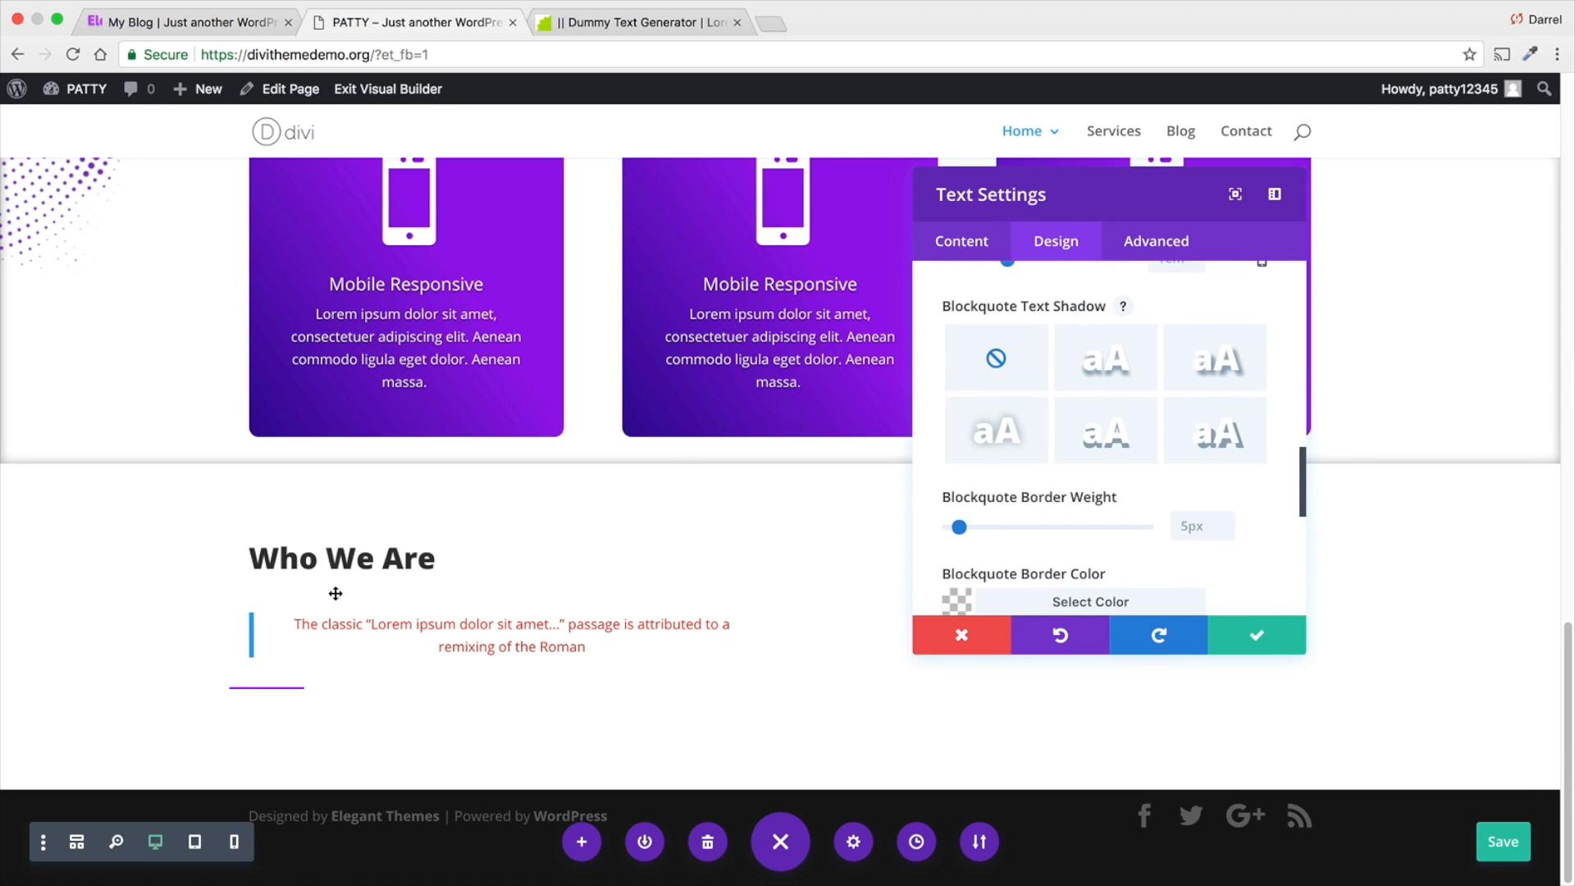
scroll(971, 546, down, 4)
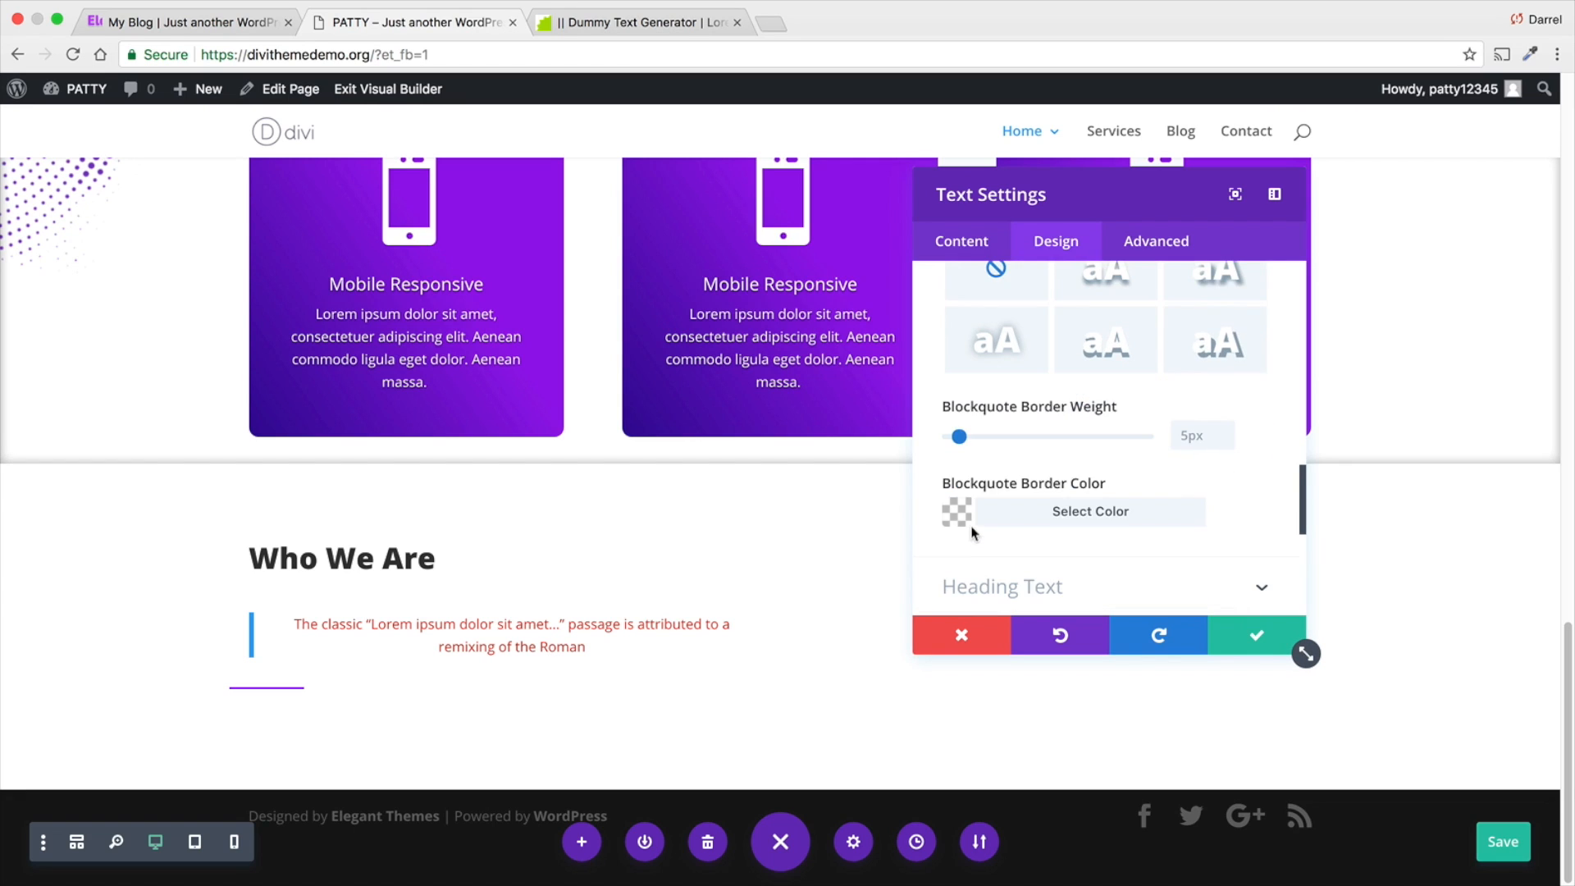
- Remove the blockquote formatting from the sentence in the text module's content
scroll(973, 515, up, 8)
click(975, 246)
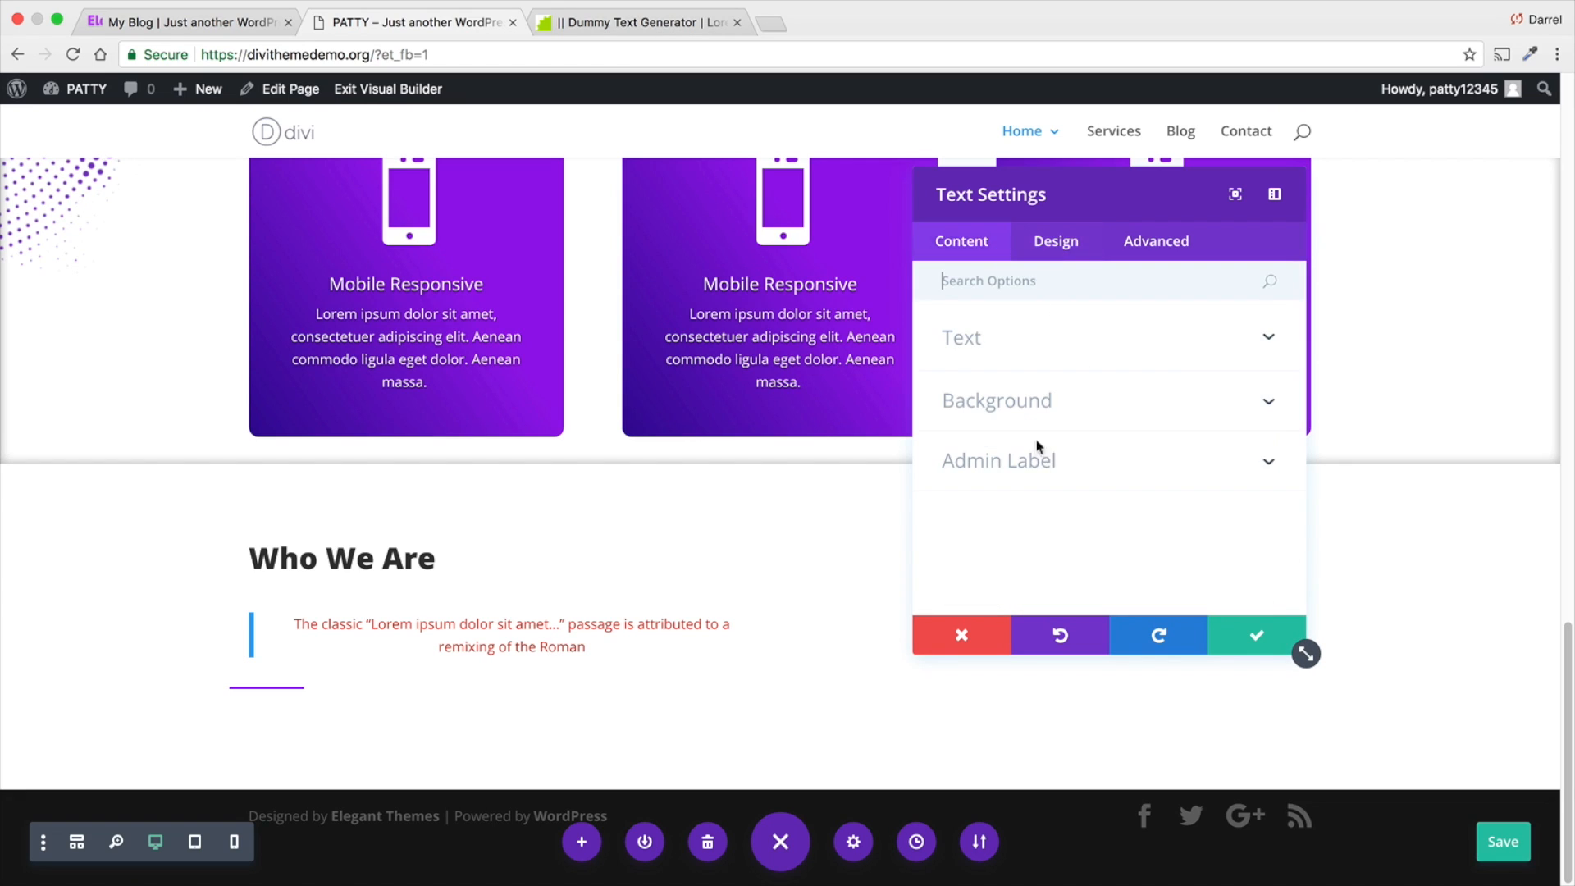
click(1055, 340)
scroll(1096, 483, down, 1)
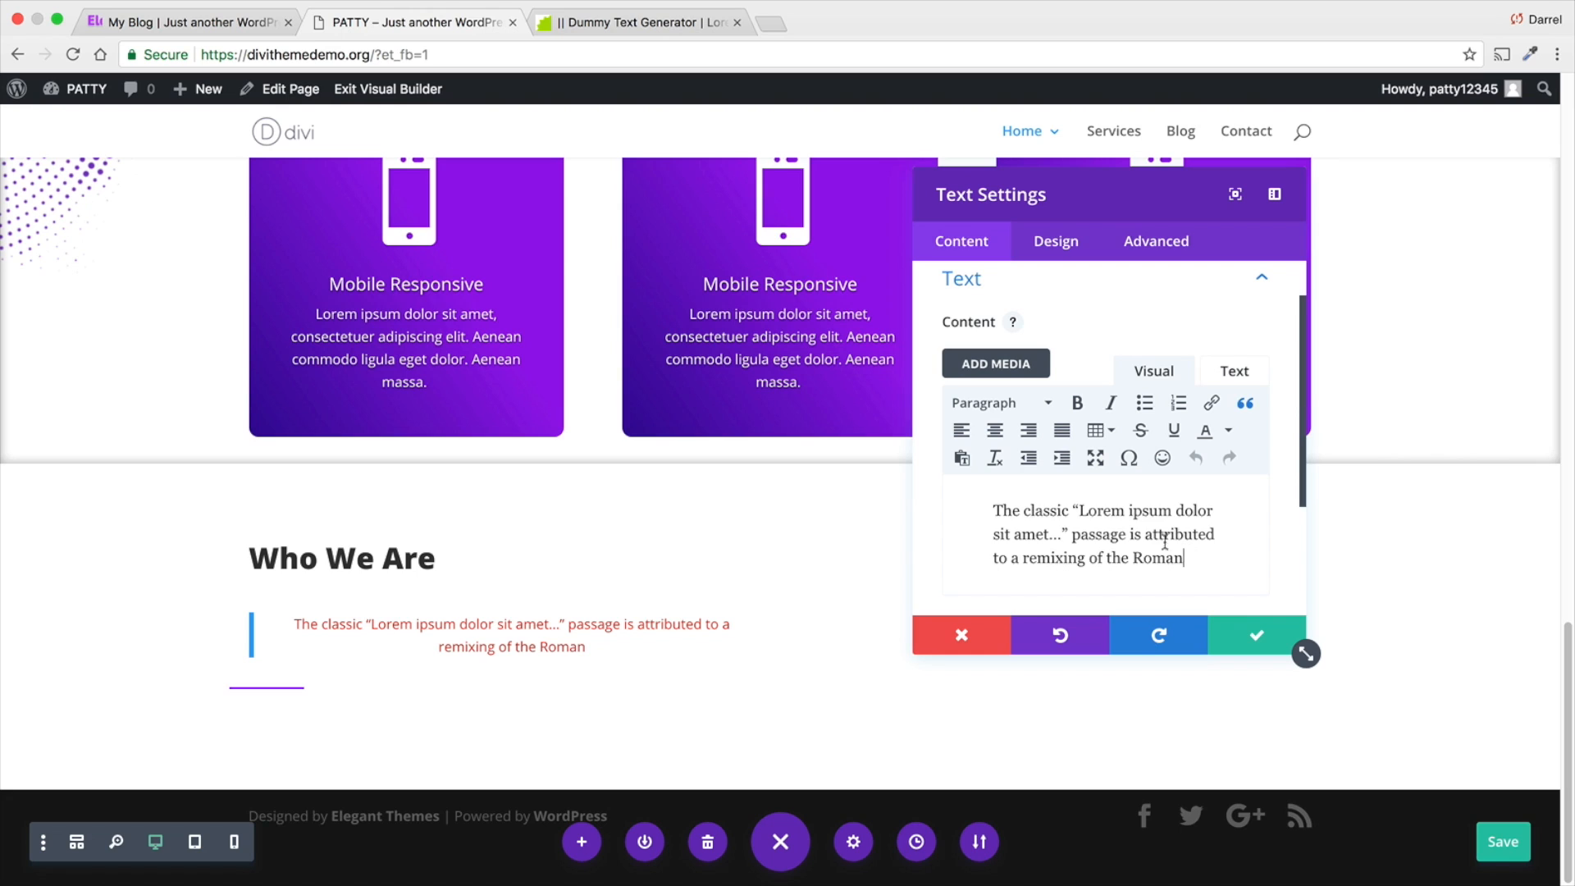
drag(1189, 557, 988, 449)
click(1247, 404)
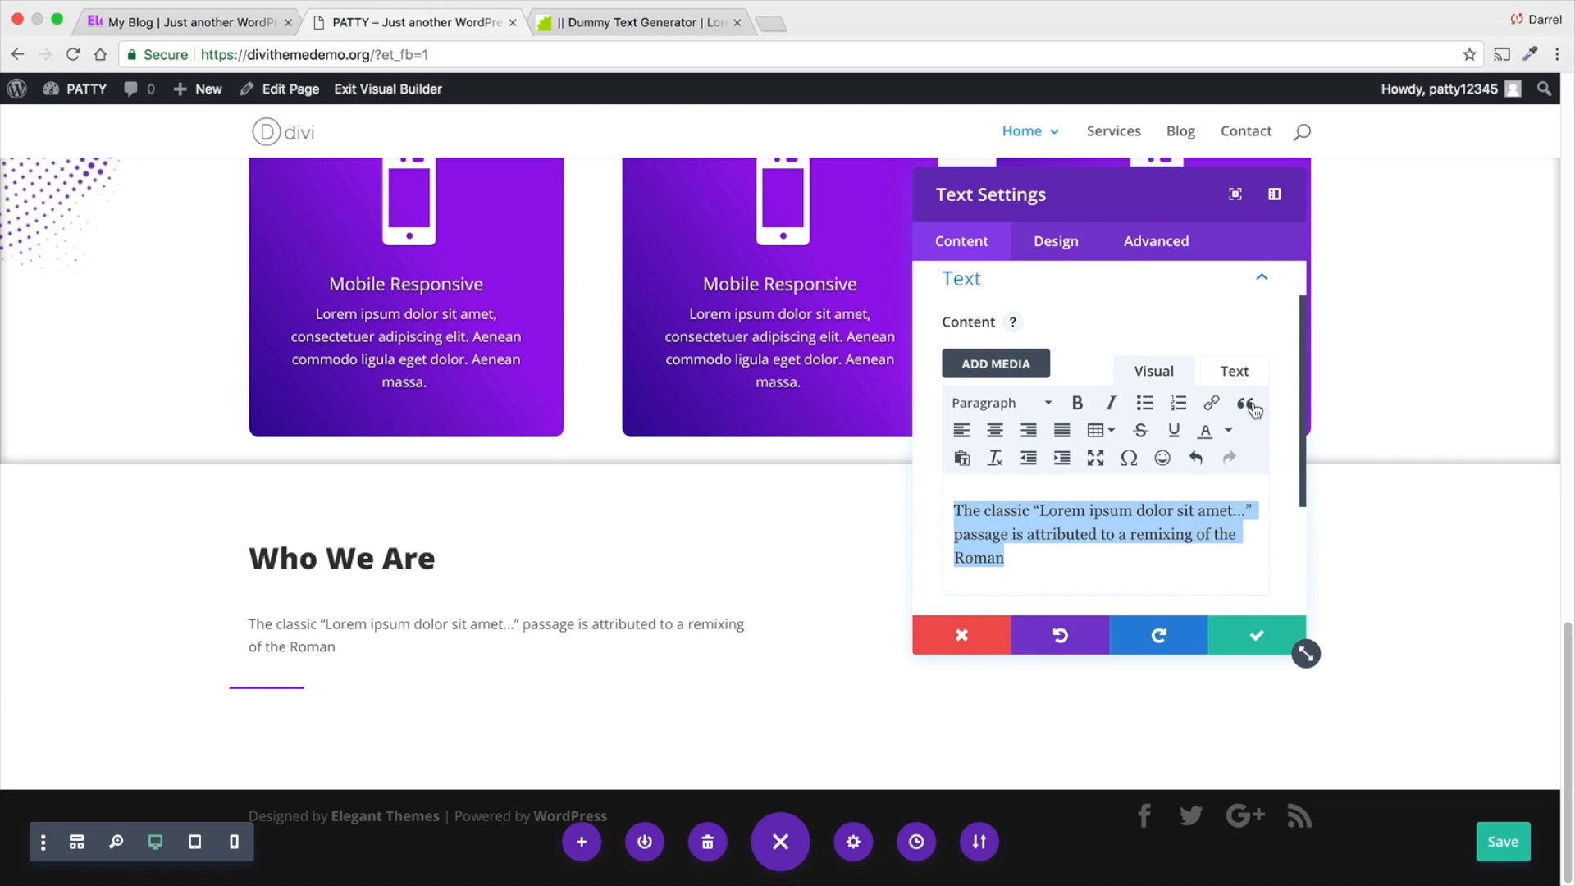
- Save the text module and move the divider between the "Who We Are" heading and the sentence
click(1243, 640)
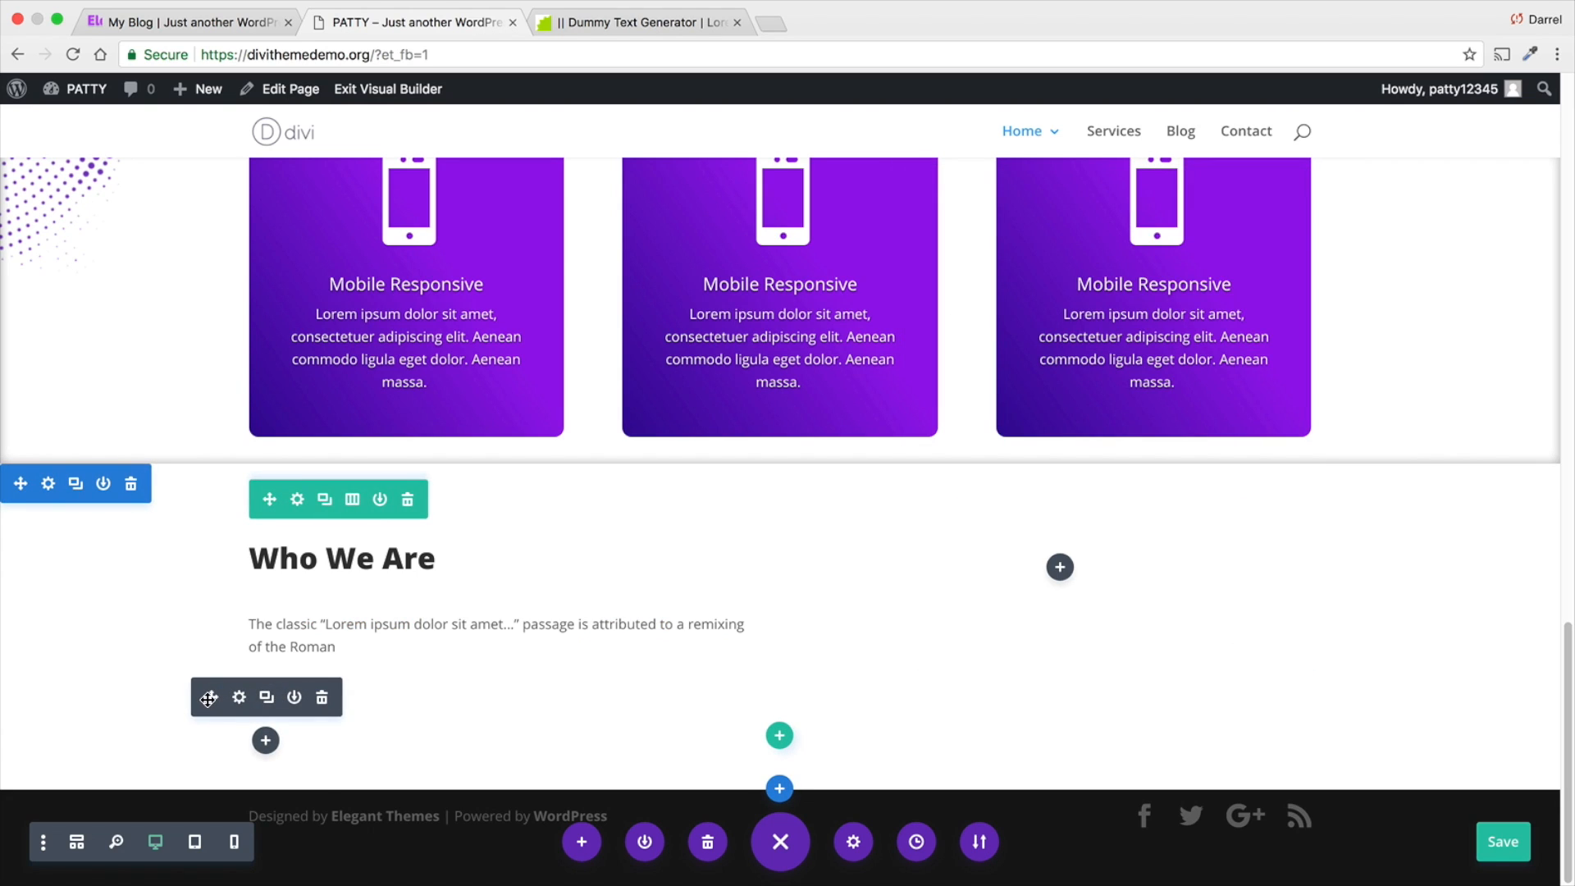
drag(209, 699, 254, 604)
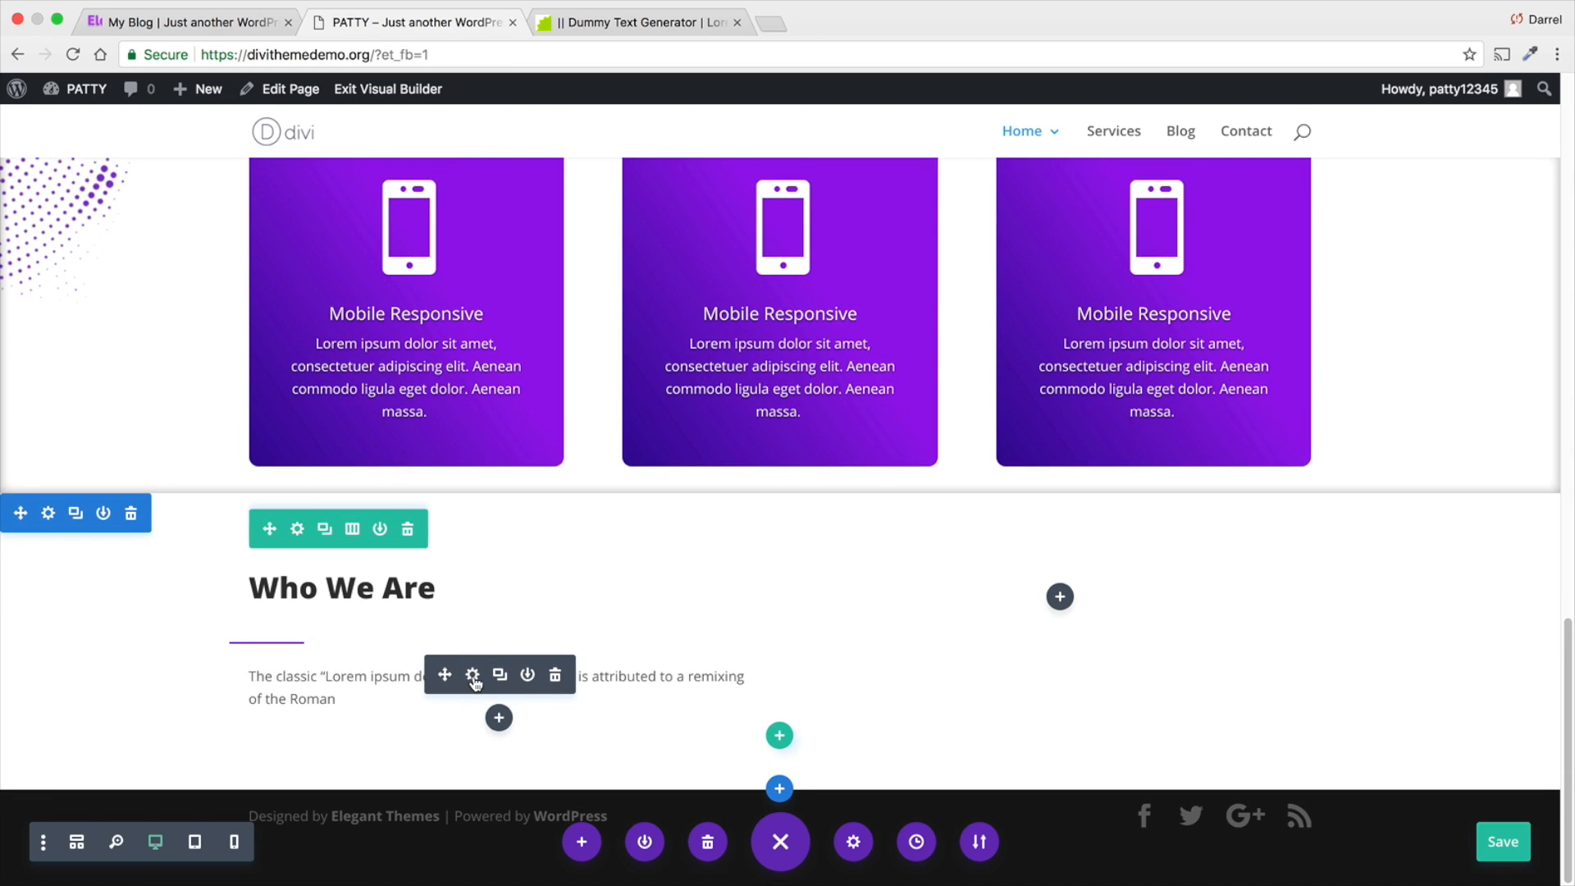
- Set the font weight of the text module under the divider to Bold and save the module
click(474, 679)
click(1066, 246)
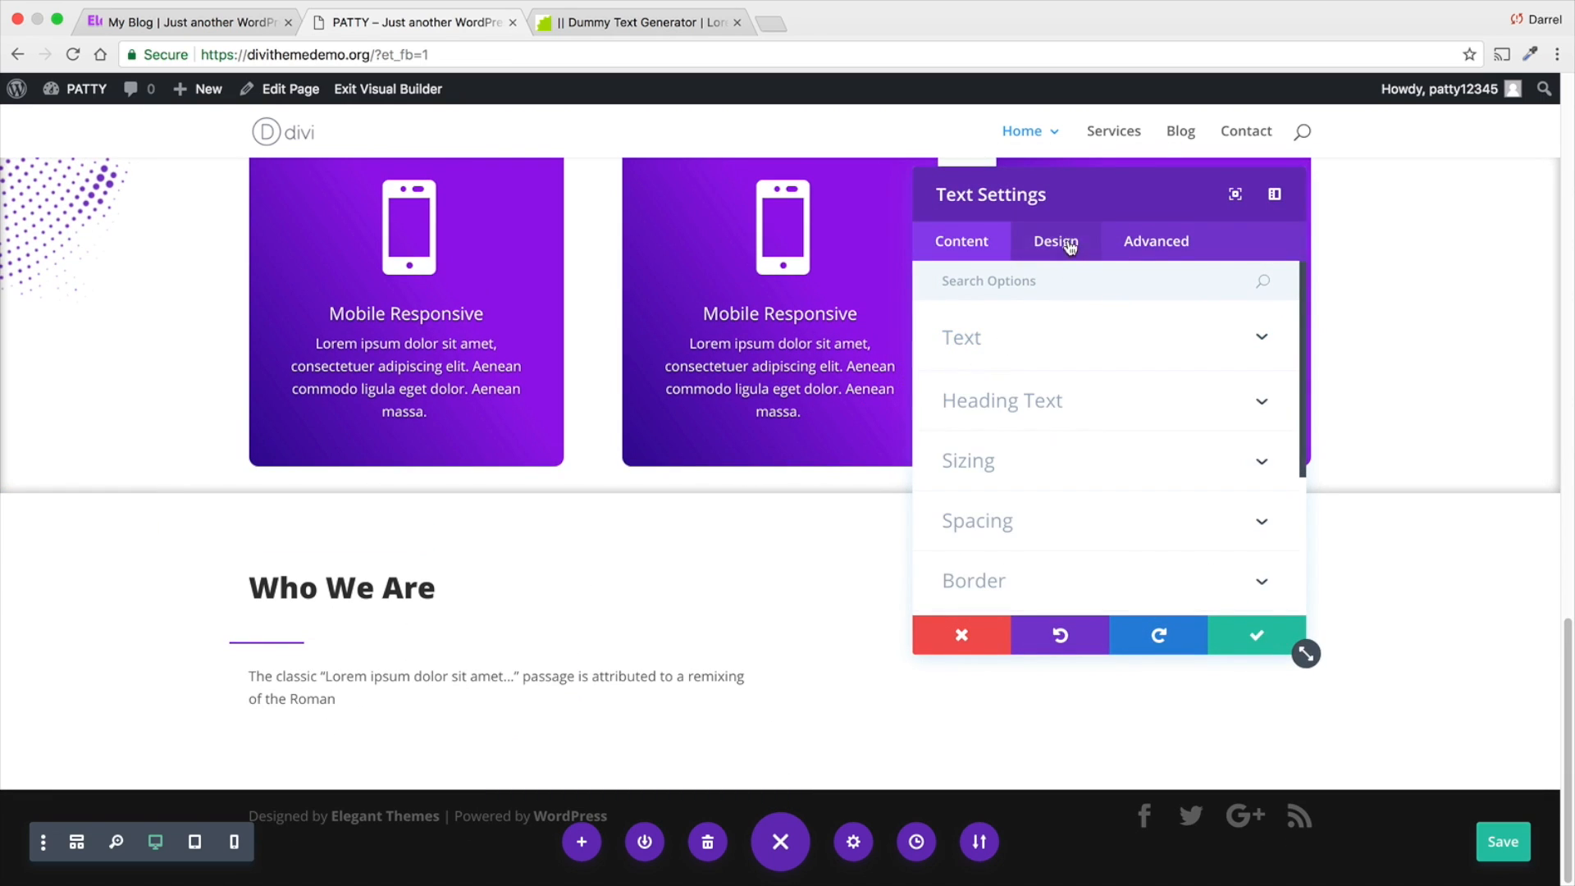
click(1069, 352)
scroll(1044, 486, down, 1)
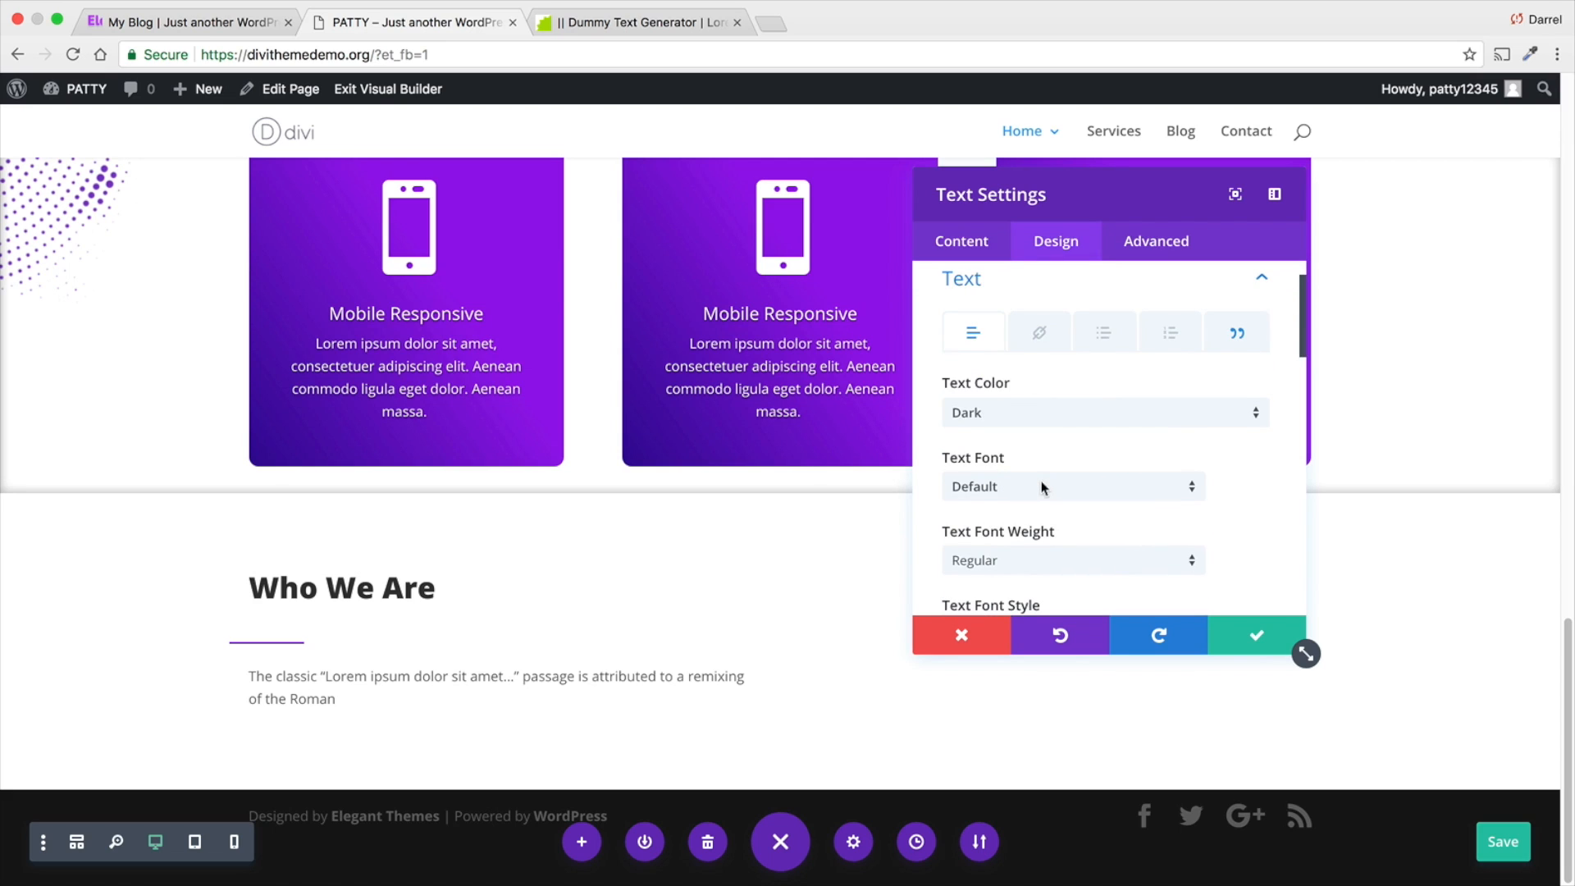
click(1026, 557)
click(1028, 666)
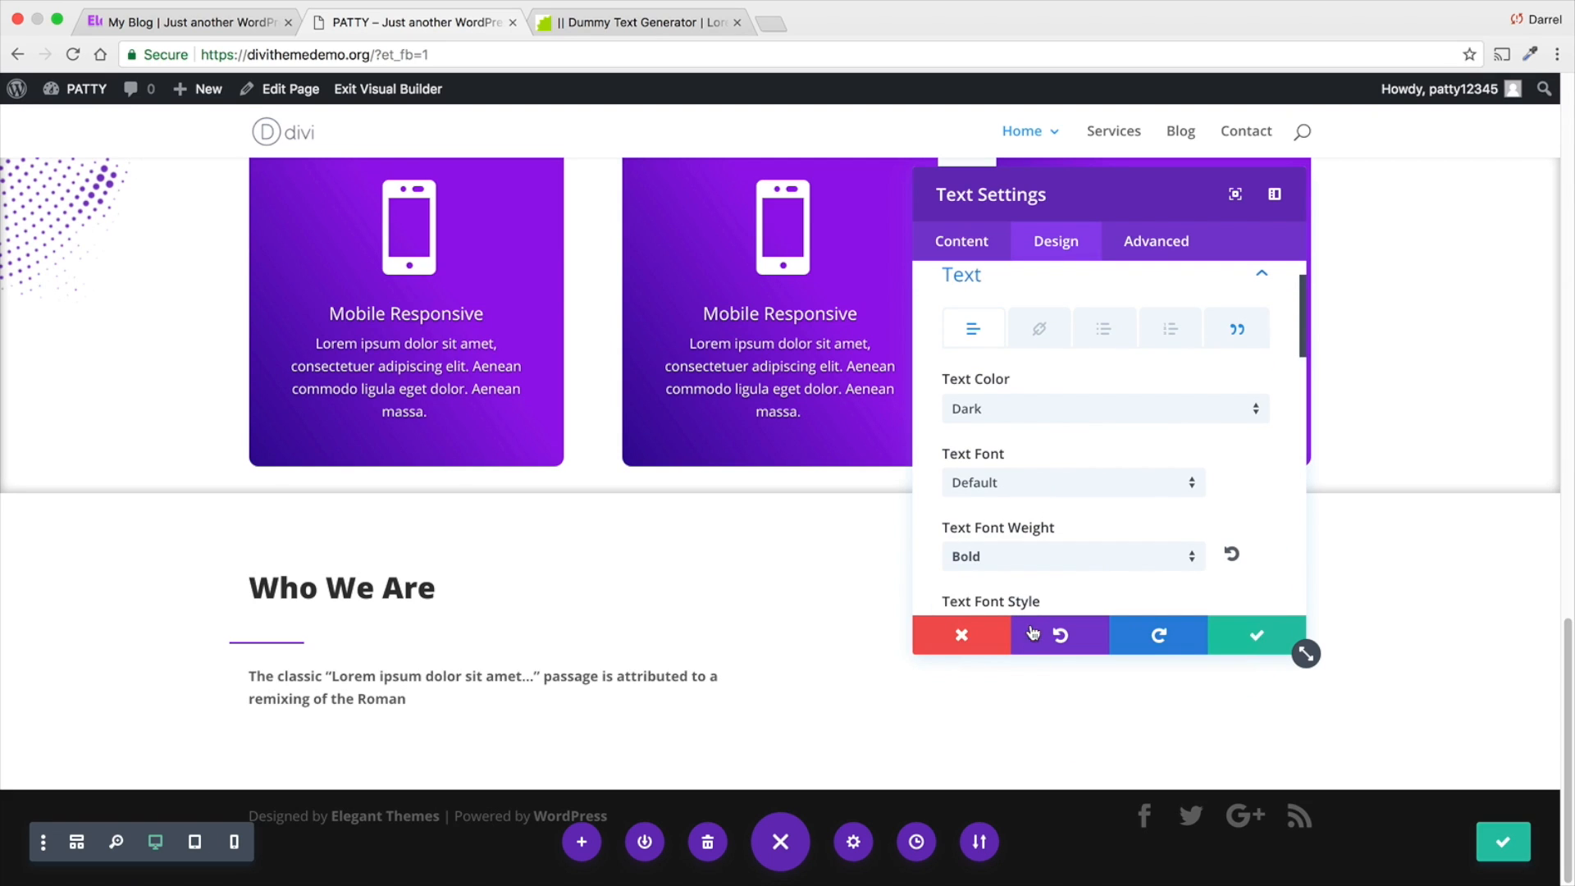
click(1238, 631)
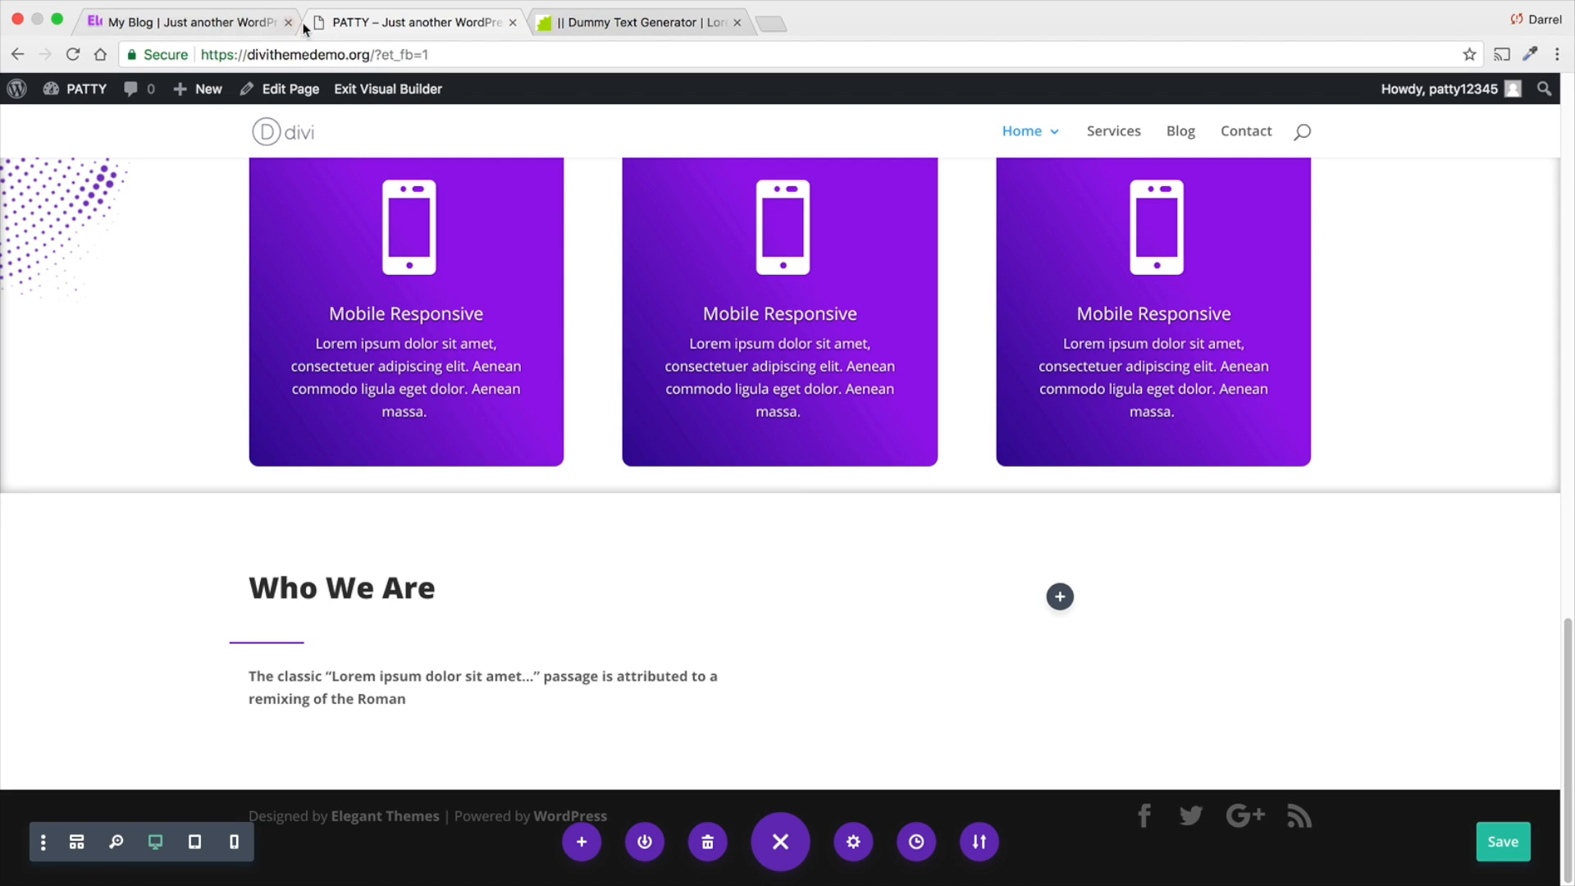
- Copy the "Lorem Ipsum began as scrambled" paragraph from the Who We Are section of the Elegance reference page
click(239, 24)
click(444, 462)
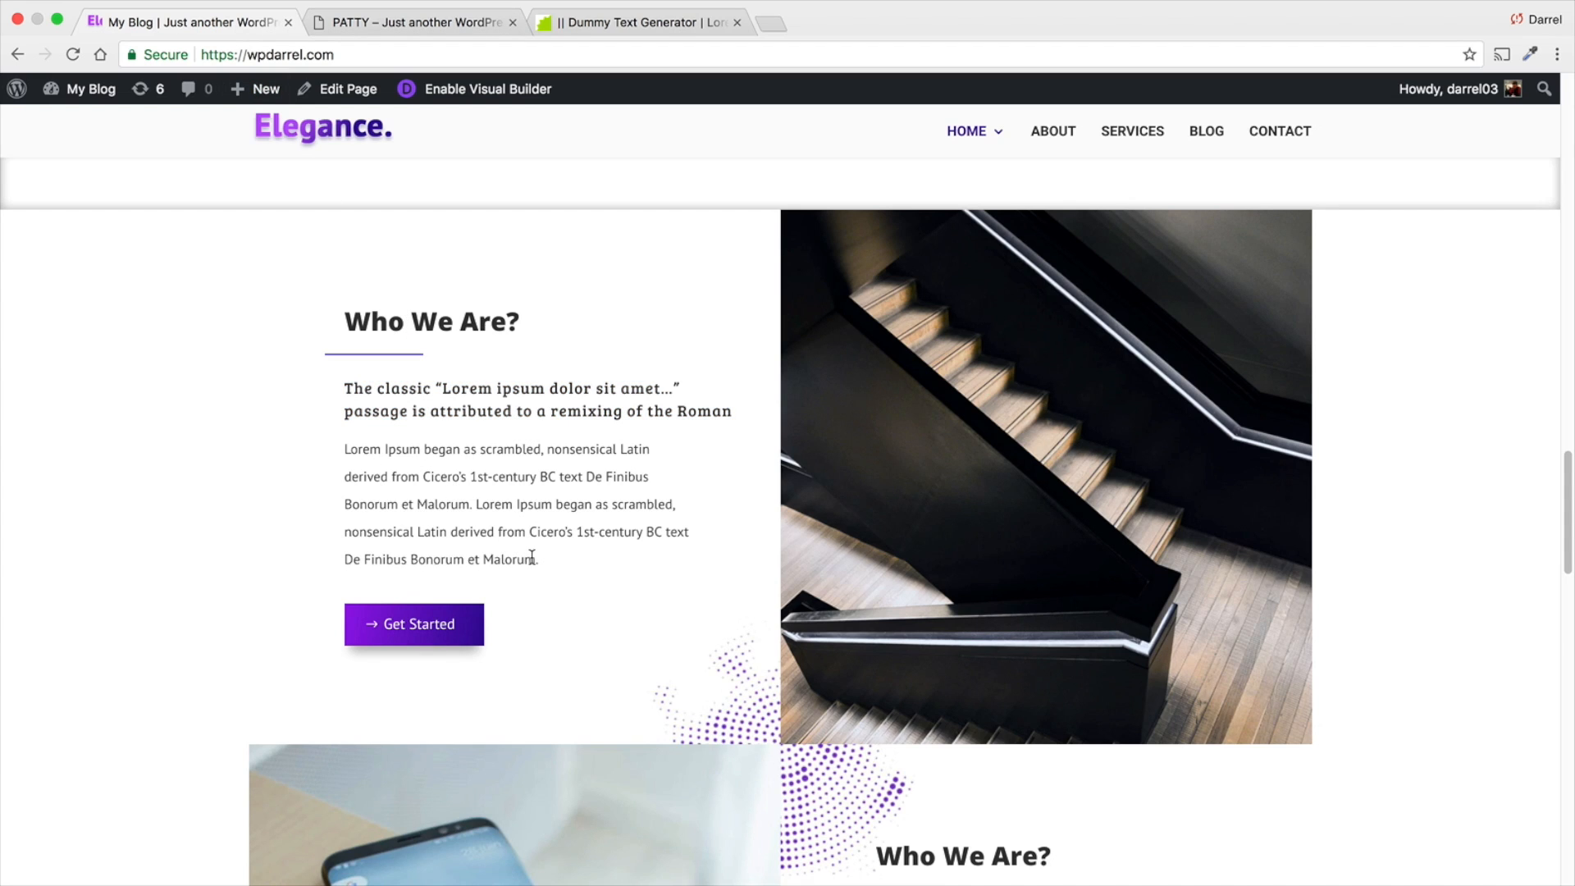
drag(531, 558, 344, 452)
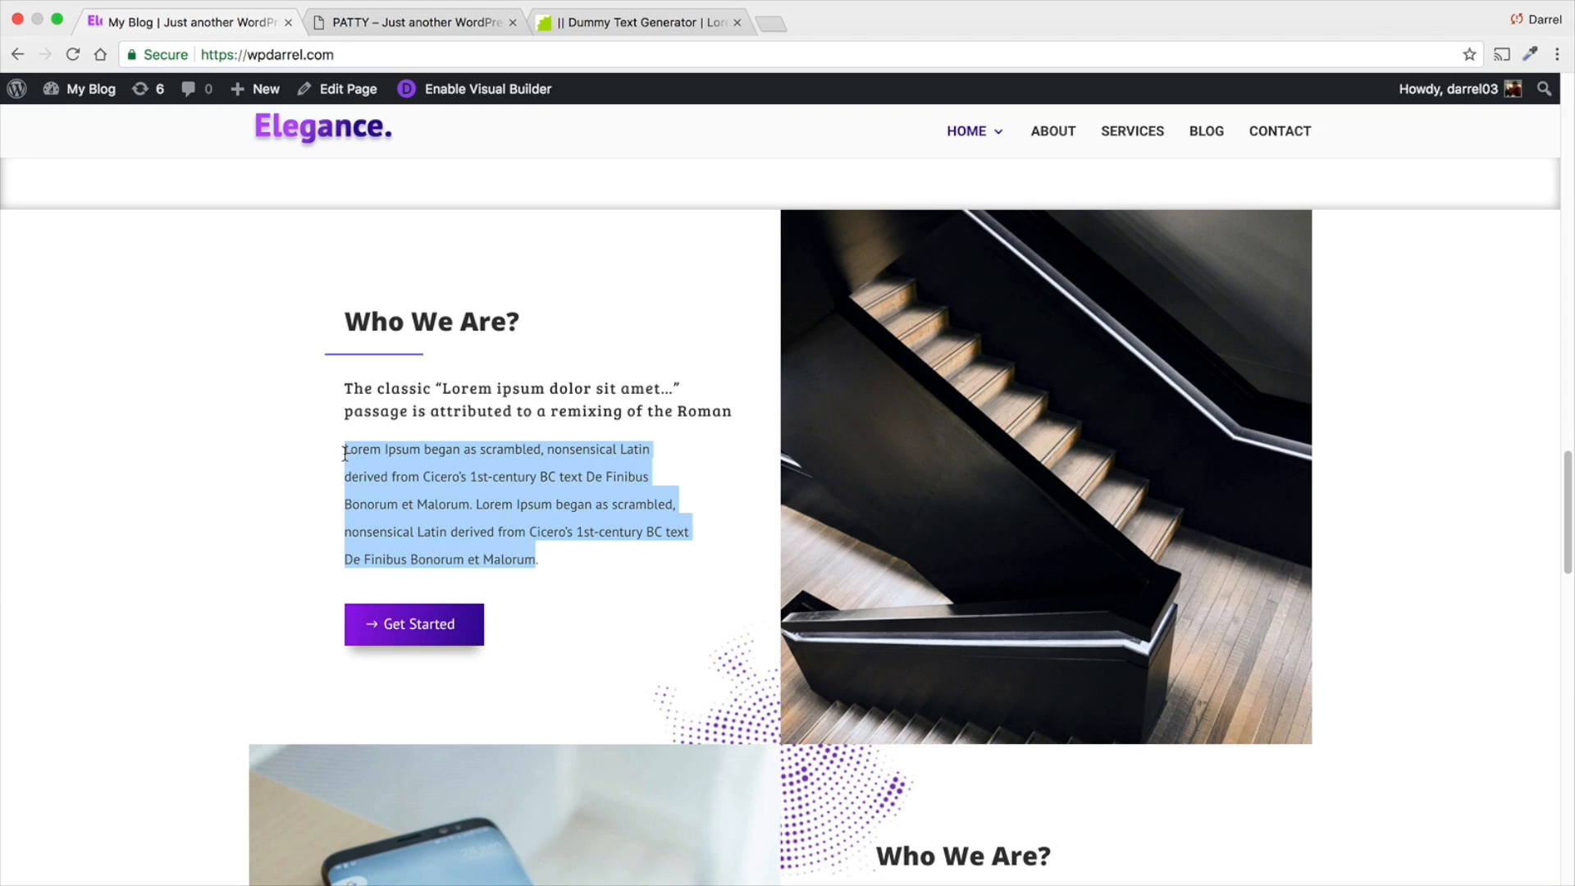
right_click(354, 454)
click(377, 487)
- Paste the copied text as a new paragraph below the bold sentence in the PATTY page's text module
click(402, 44)
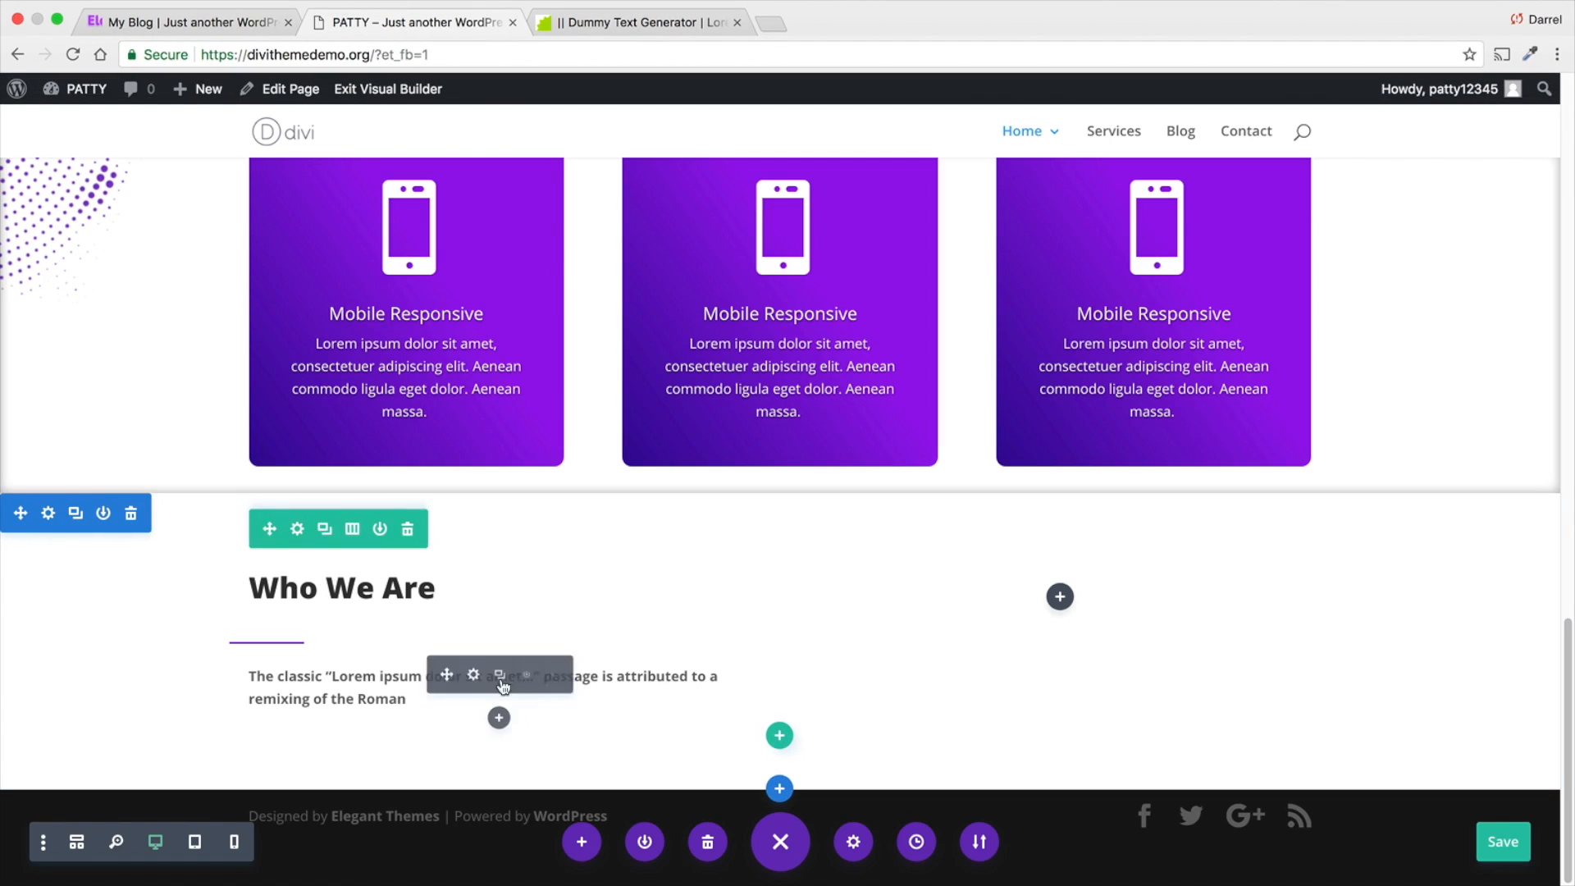
click(473, 675)
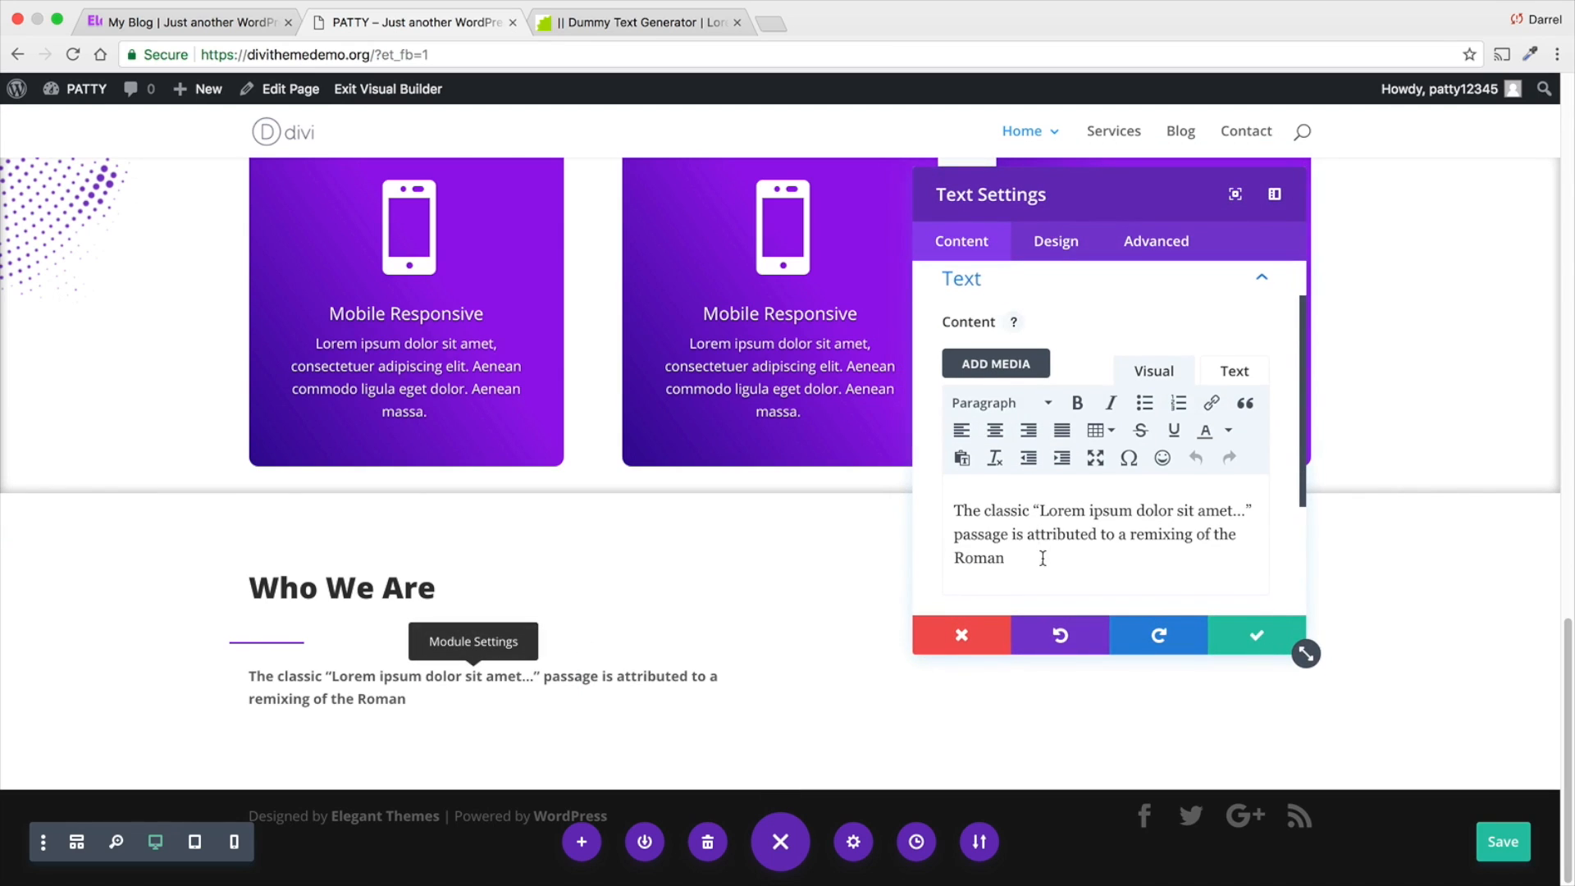
click(1020, 566)
key(Return)
right_click(960, 594)
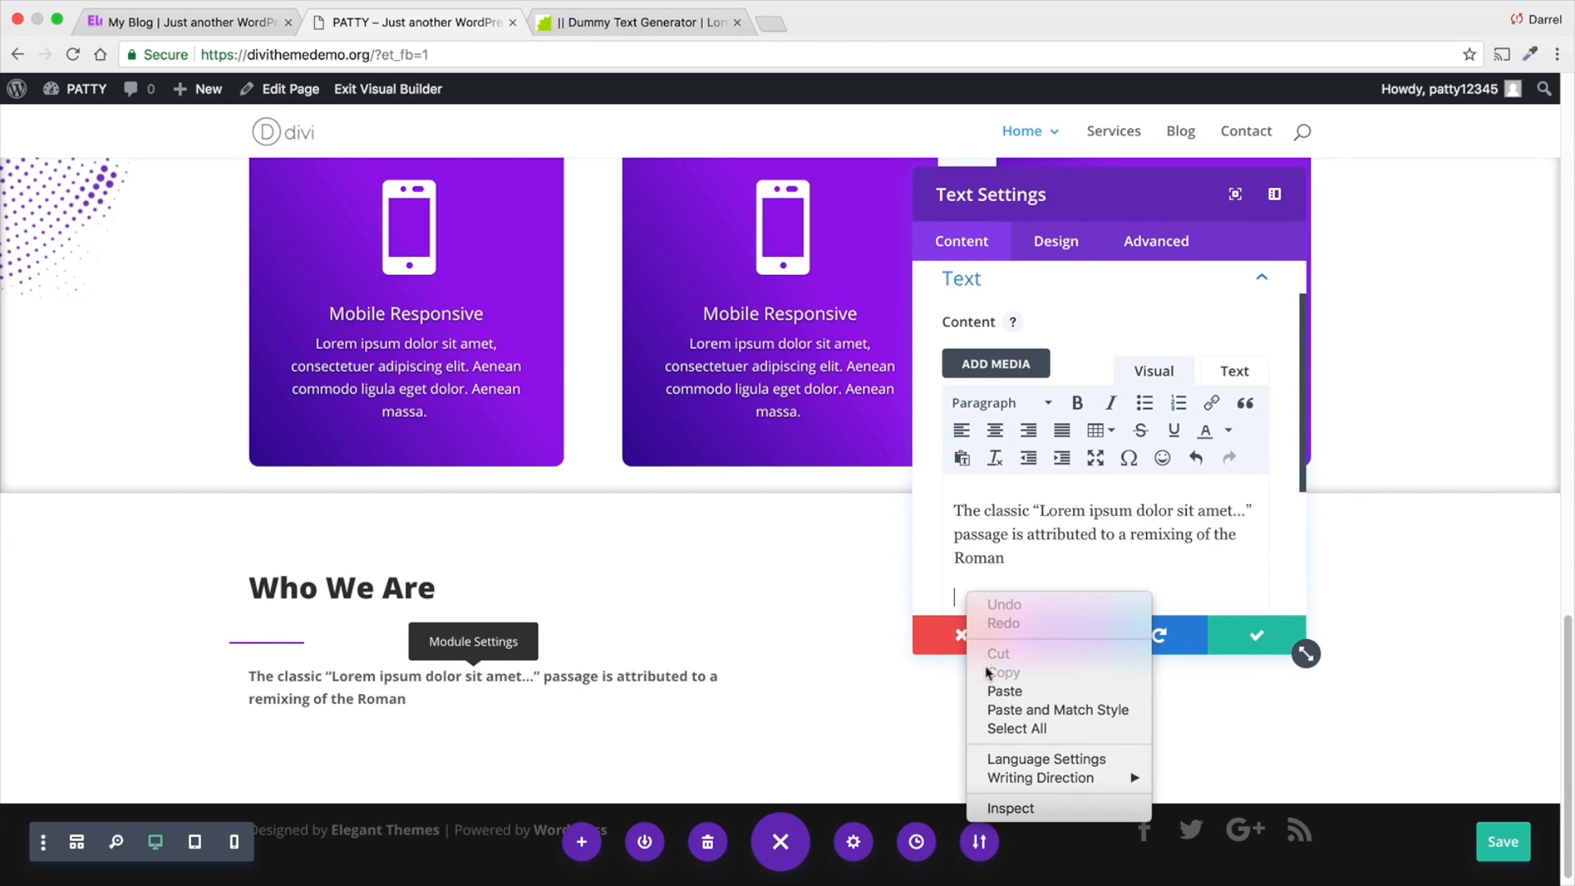
click(1002, 691)
scroll(814, 619, down, 2)
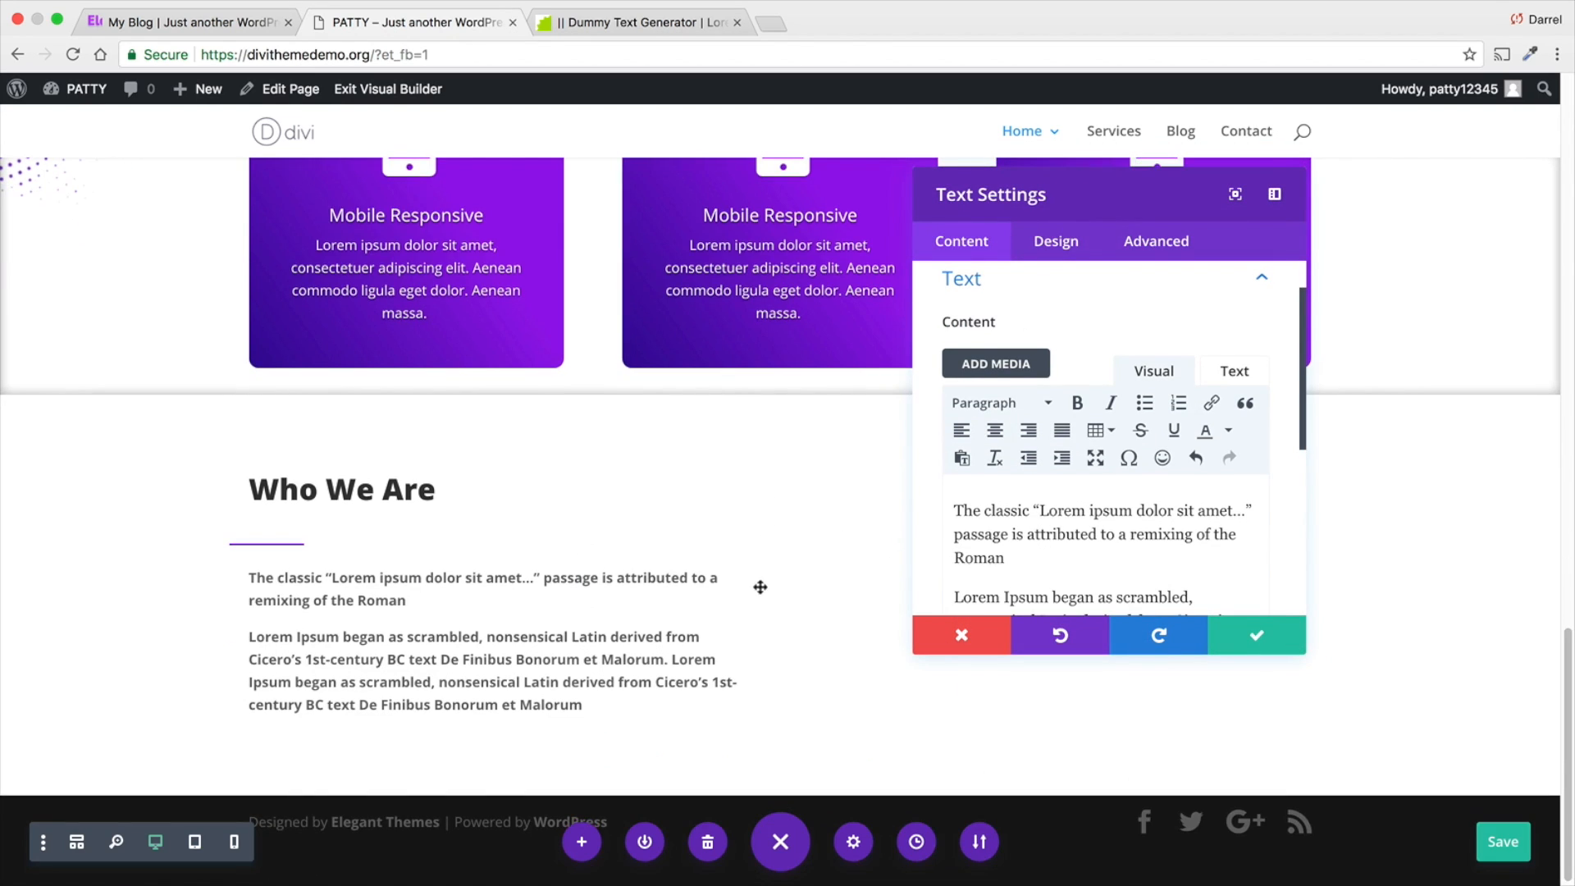
- Set the font weight of the text module under the divider to Light
click(1060, 243)
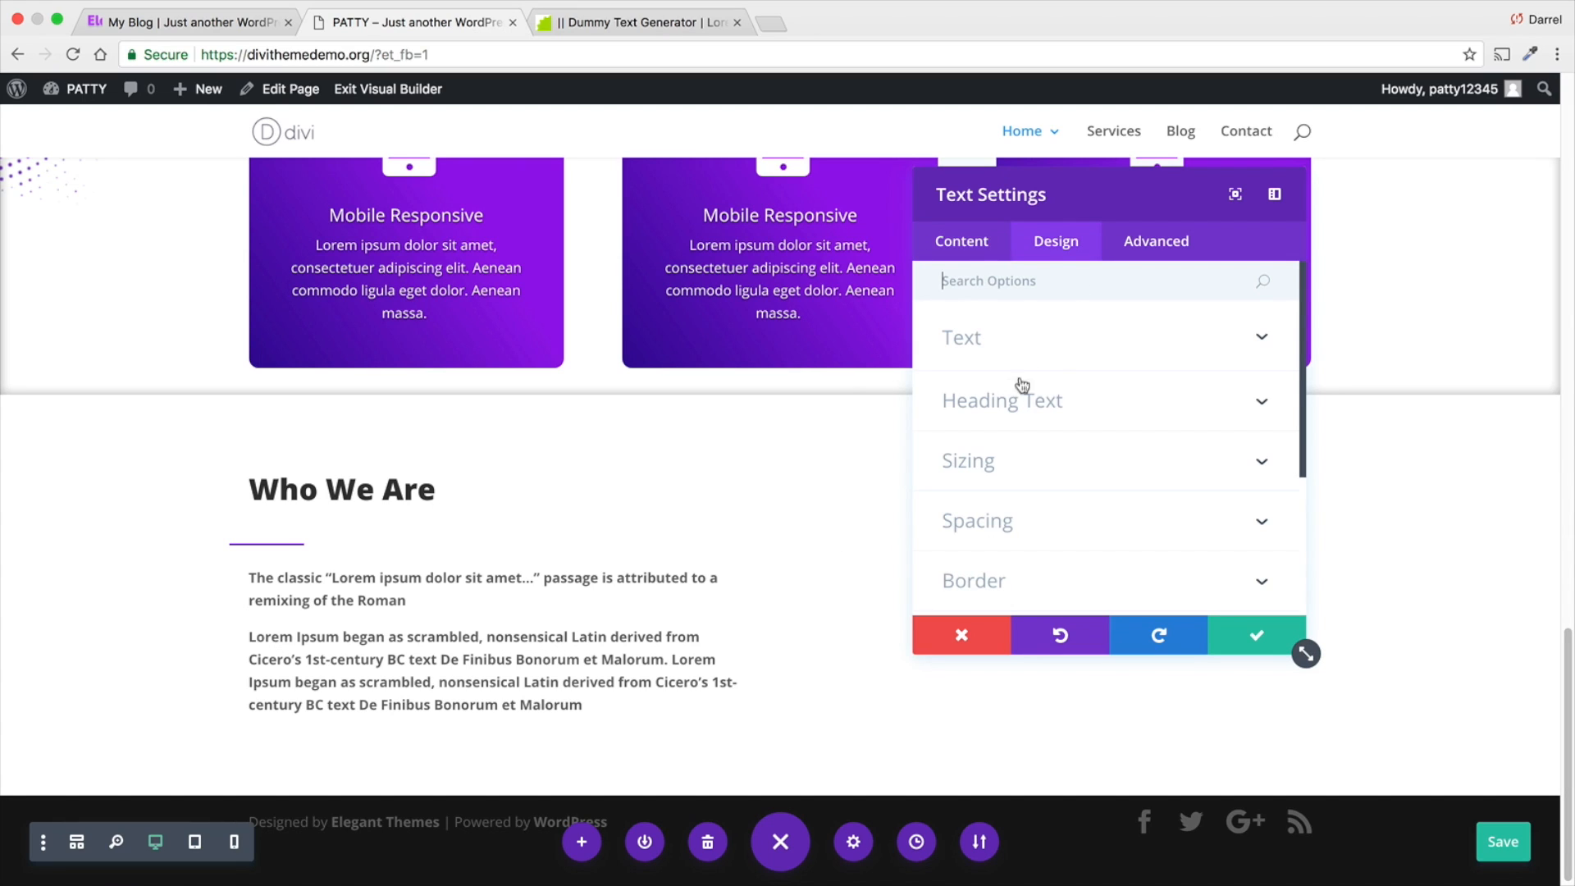
click(1042, 348)
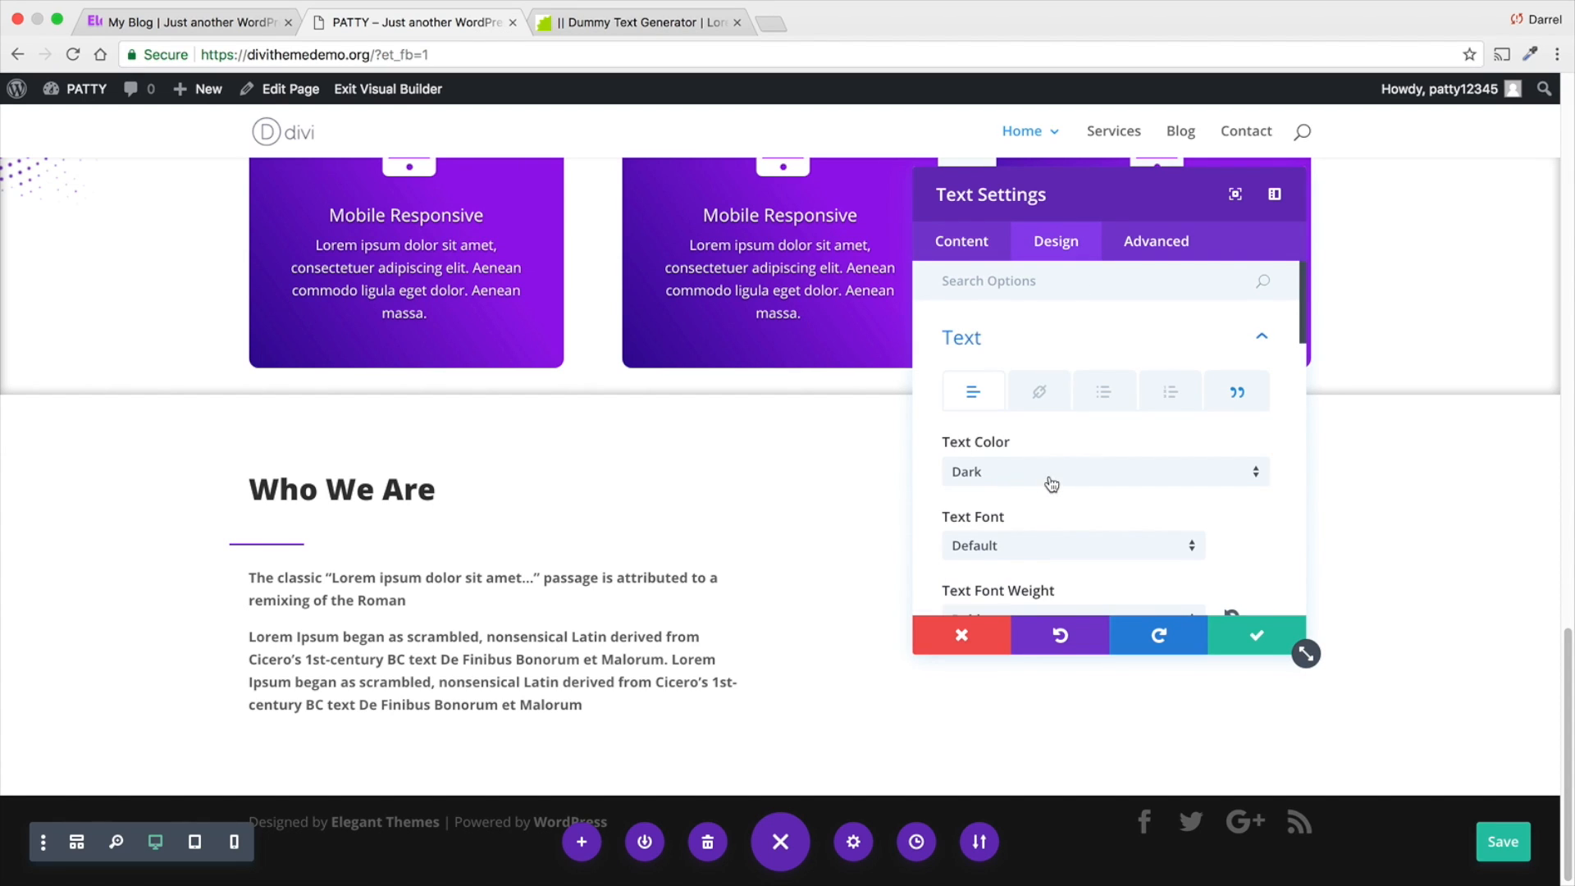
scroll(1036, 534, down, 1)
scroll(1031, 515, down, 1)
click(1030, 532)
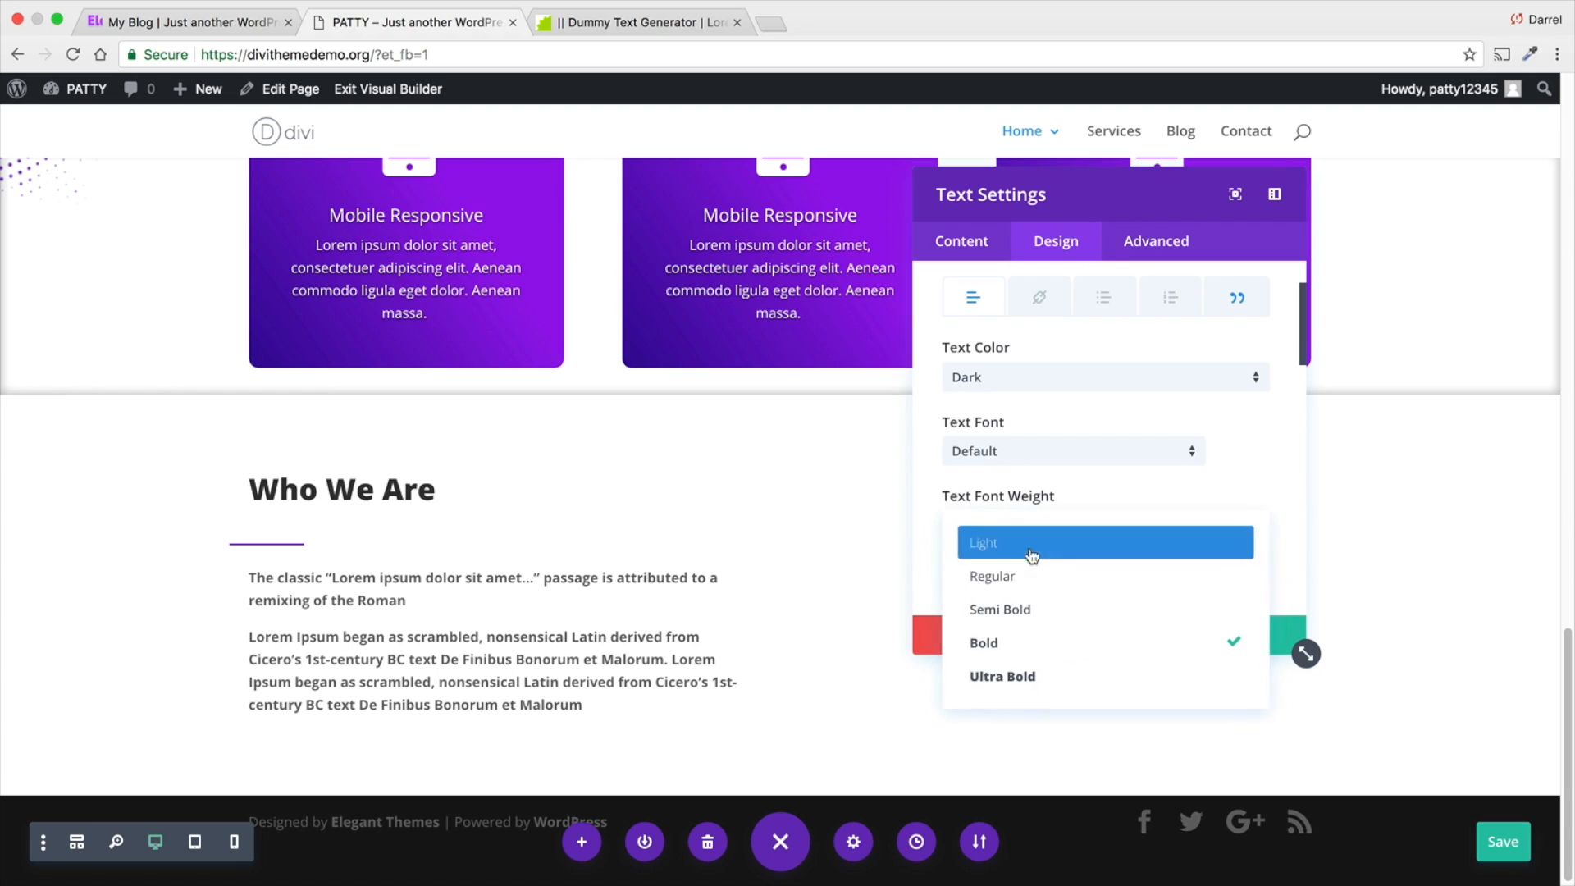
click(1031, 571)
click(1032, 525)
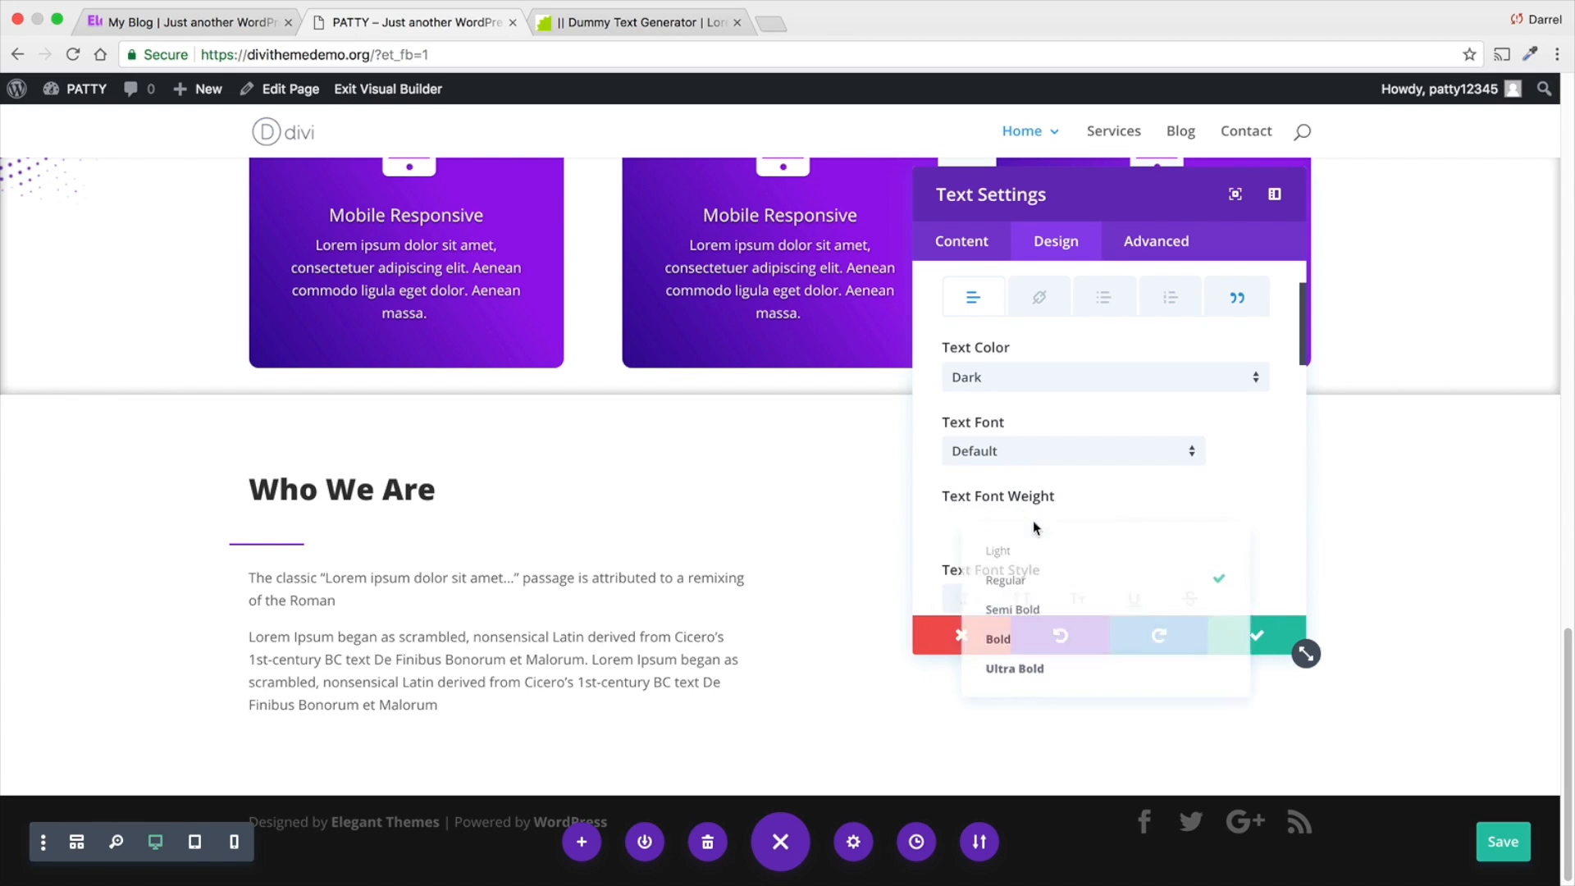
click(1034, 540)
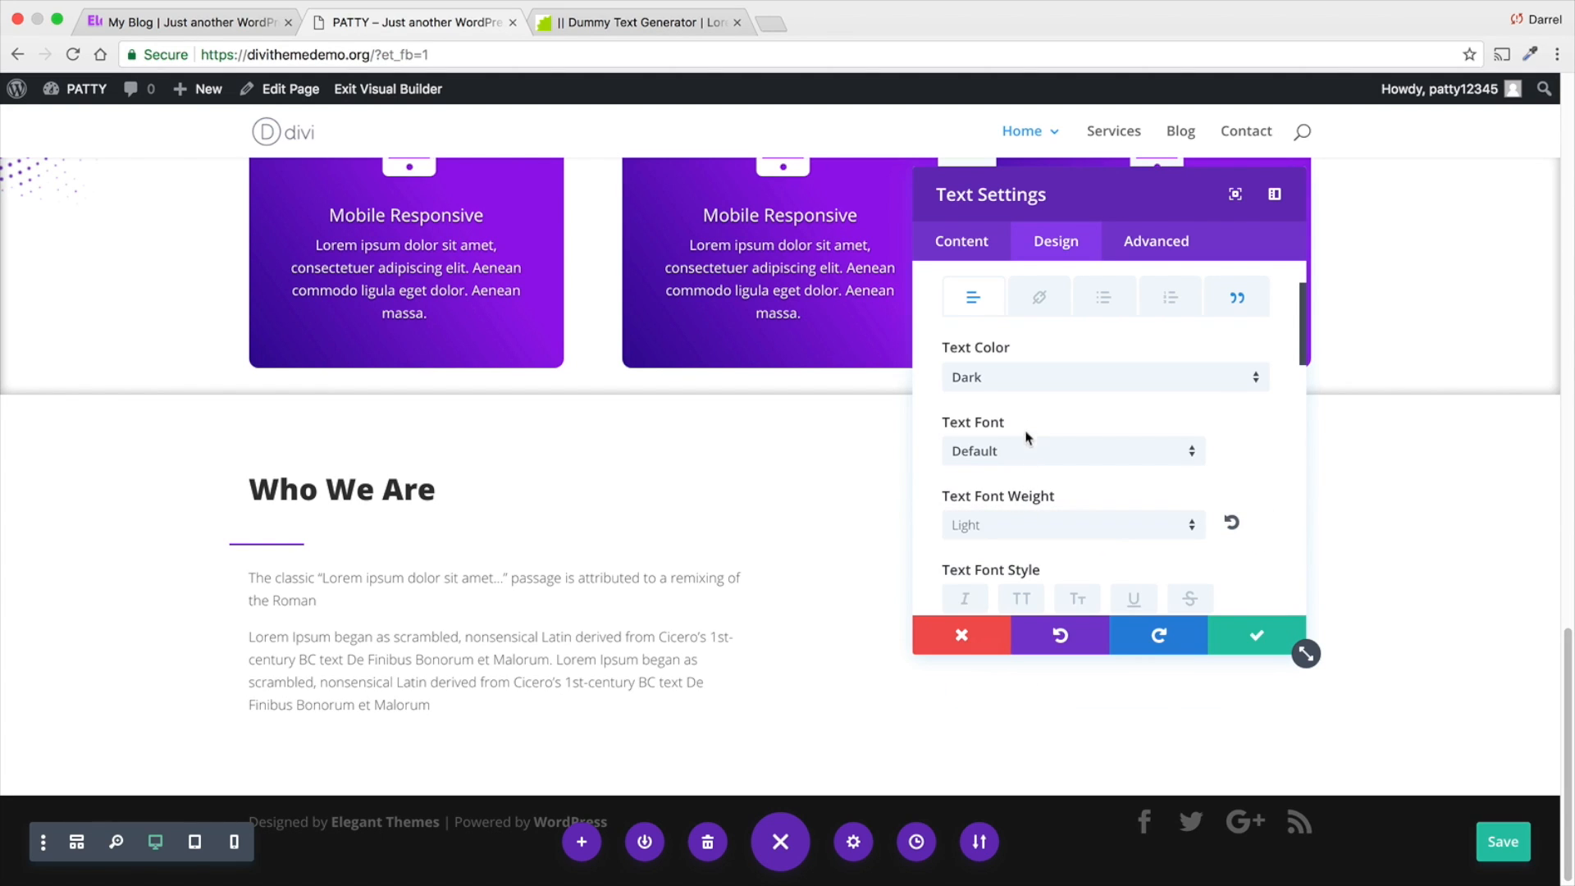
- Choose Open Sans as the text module's font and Dark as its text color option
click(1029, 450)
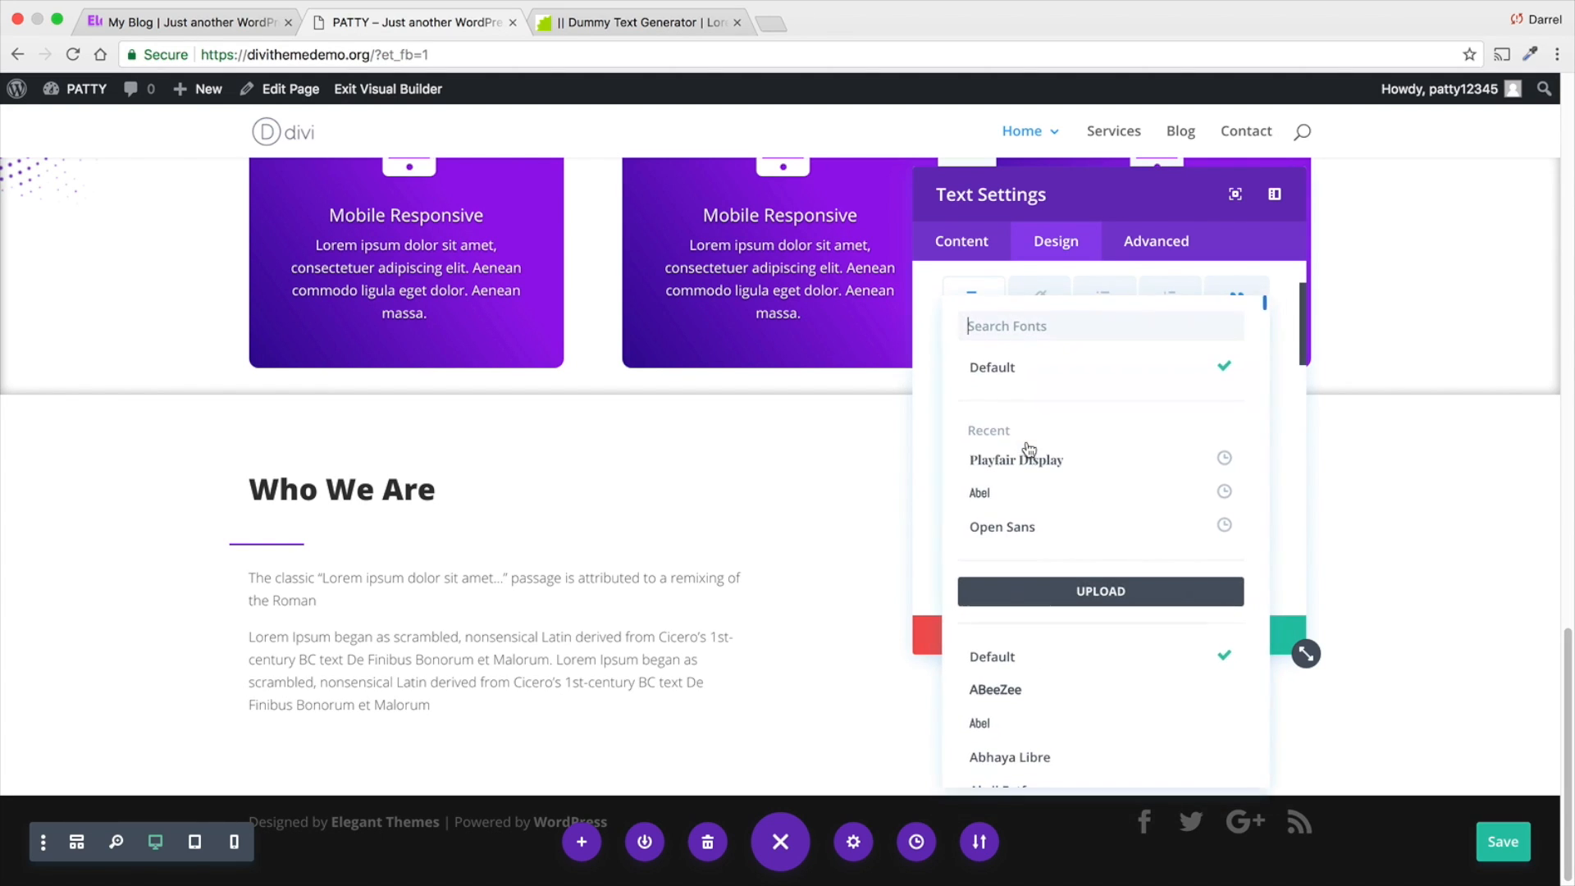
click(1025, 528)
click(1029, 377)
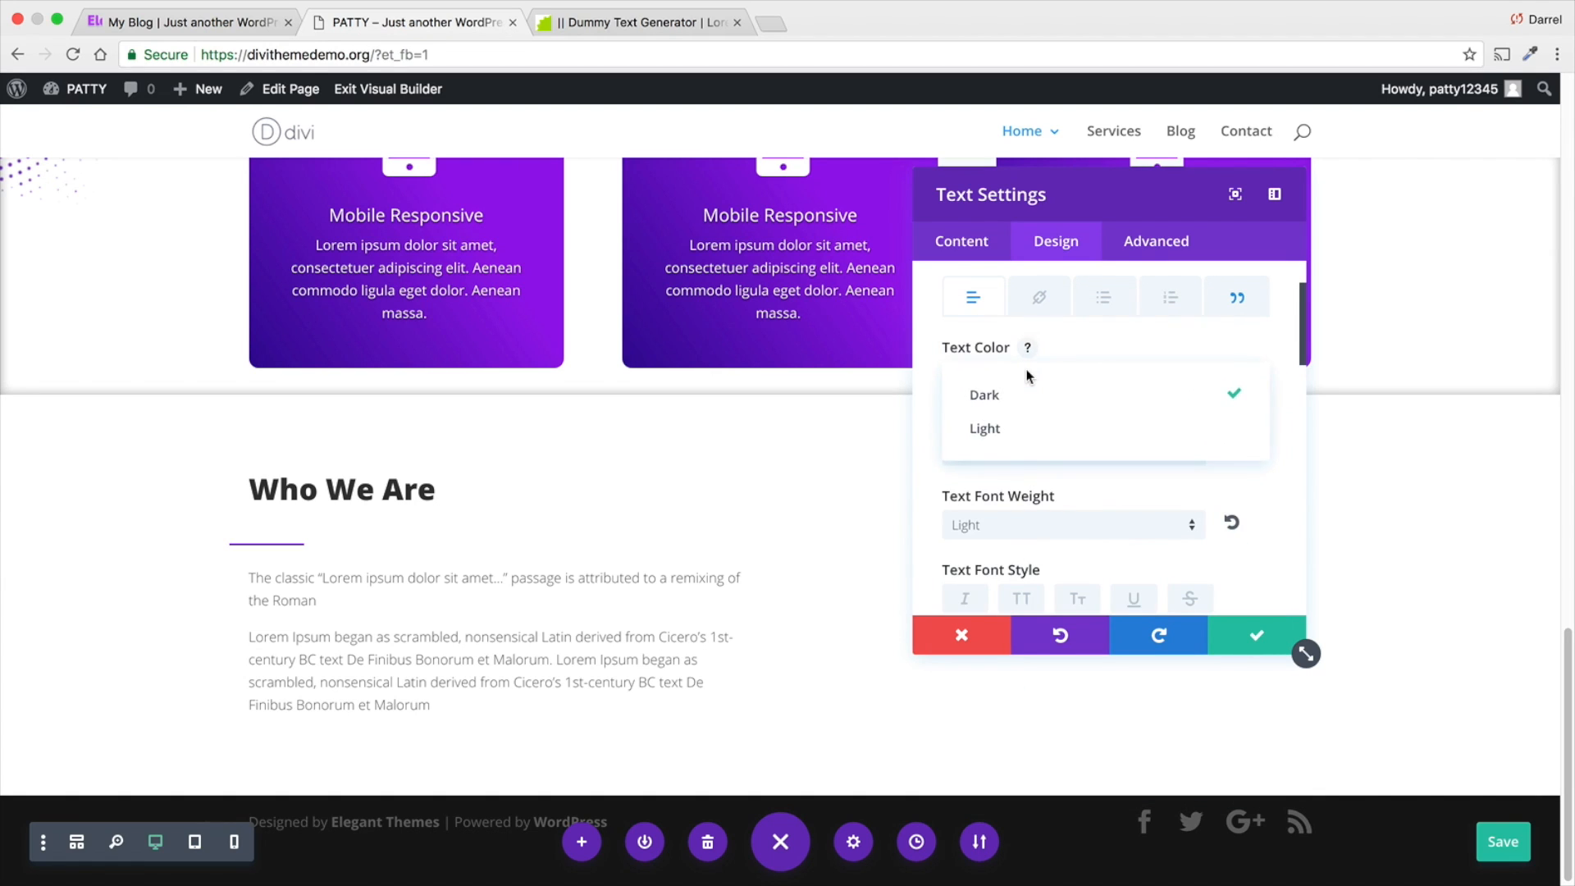
click(1036, 396)
- Set the module's text color to black (#000000), then save the module and the page
scroll(1040, 418, down, 4)
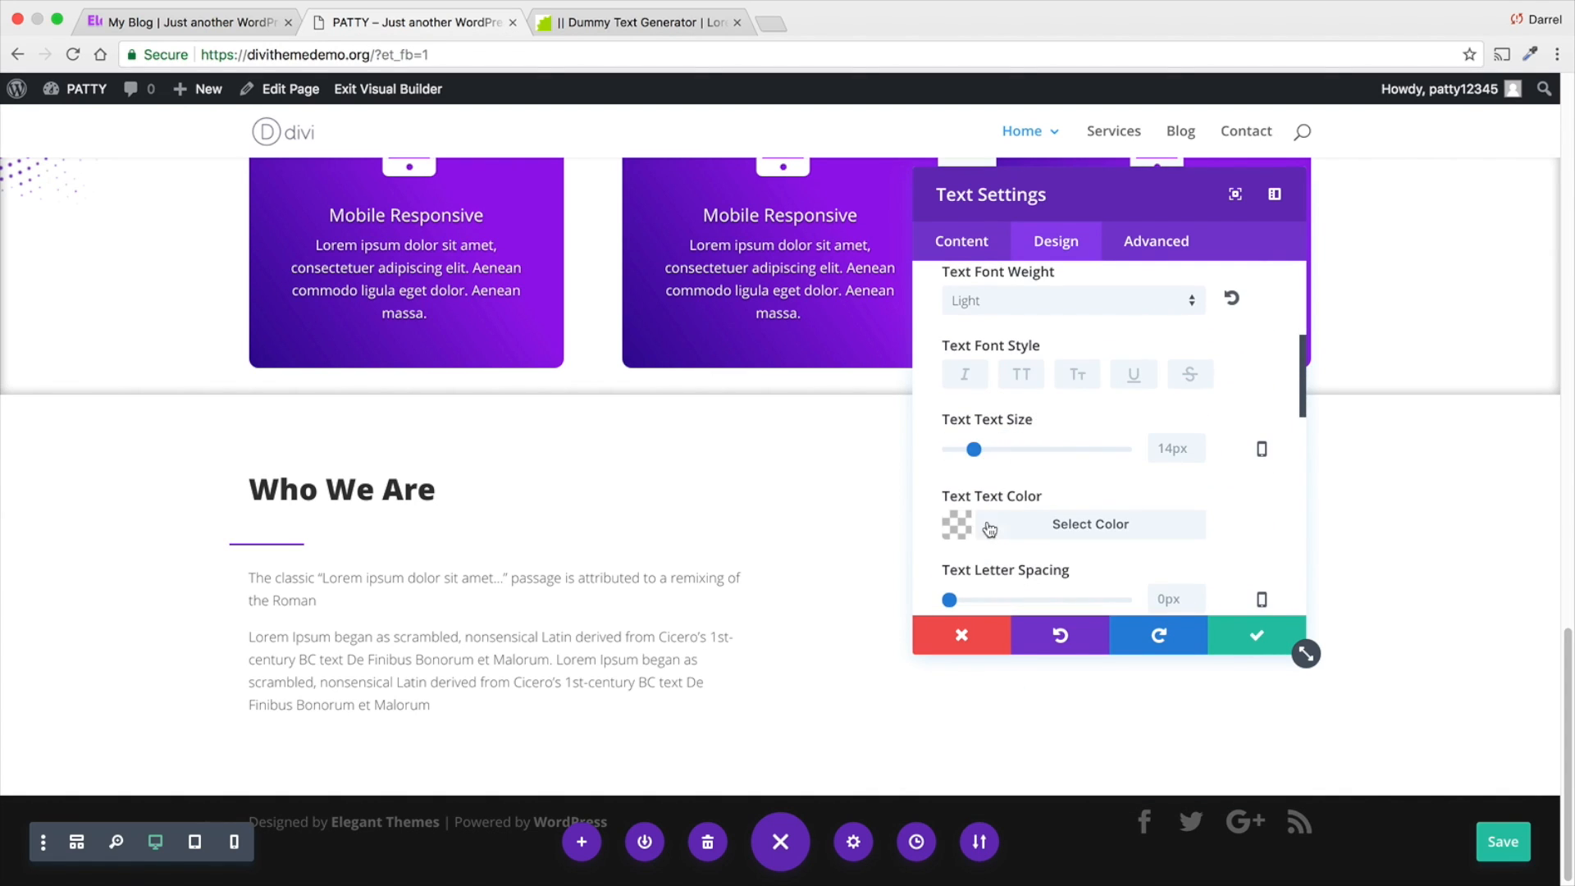
click(962, 529)
click(969, 561)
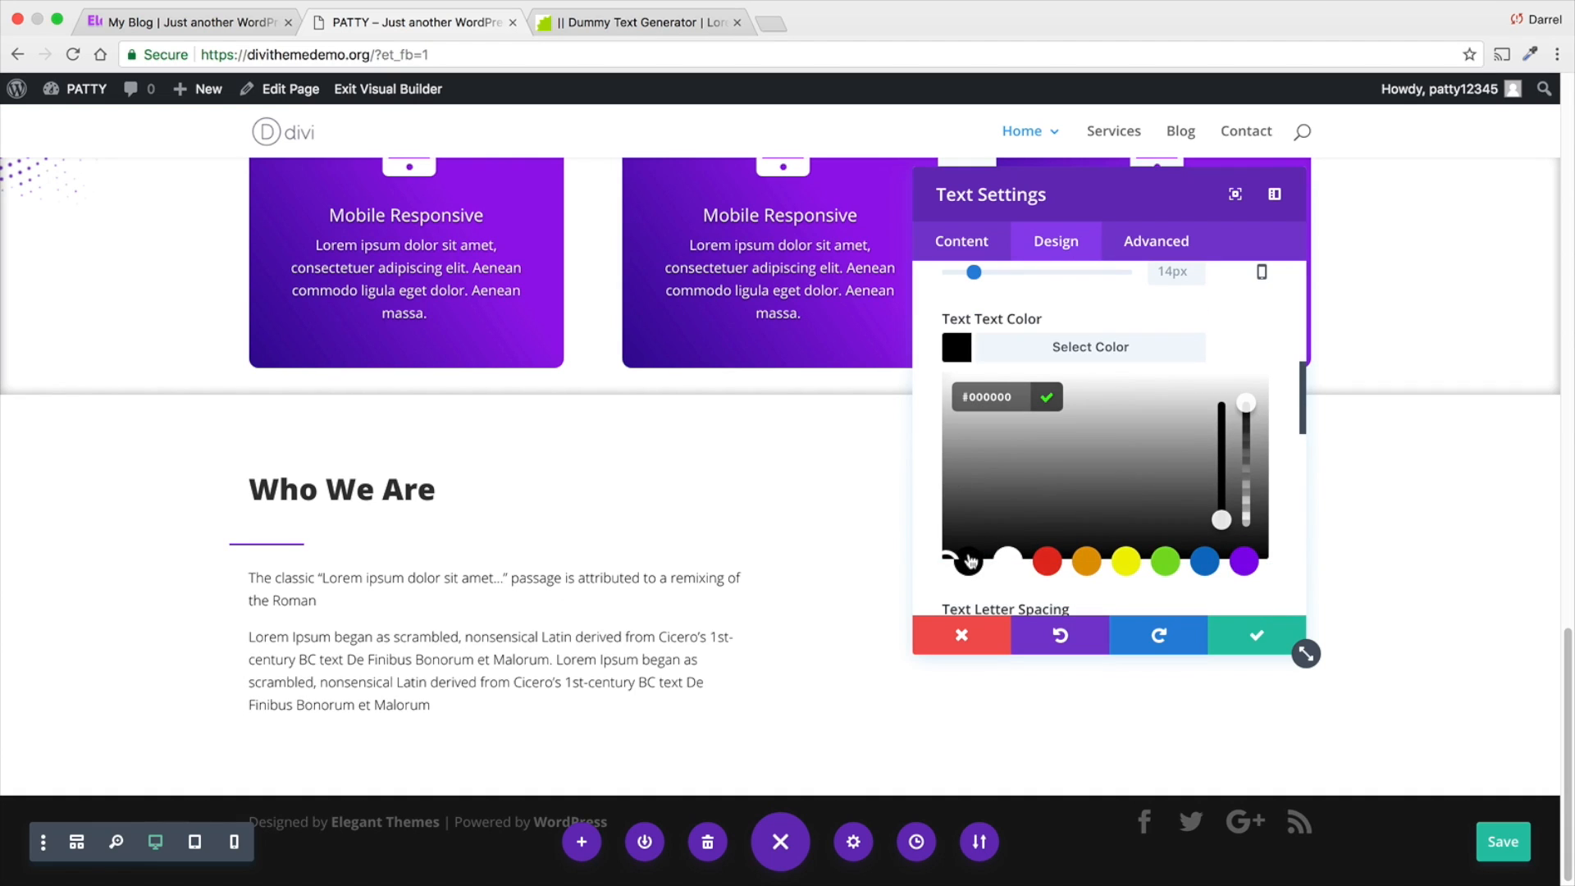
click(1213, 652)
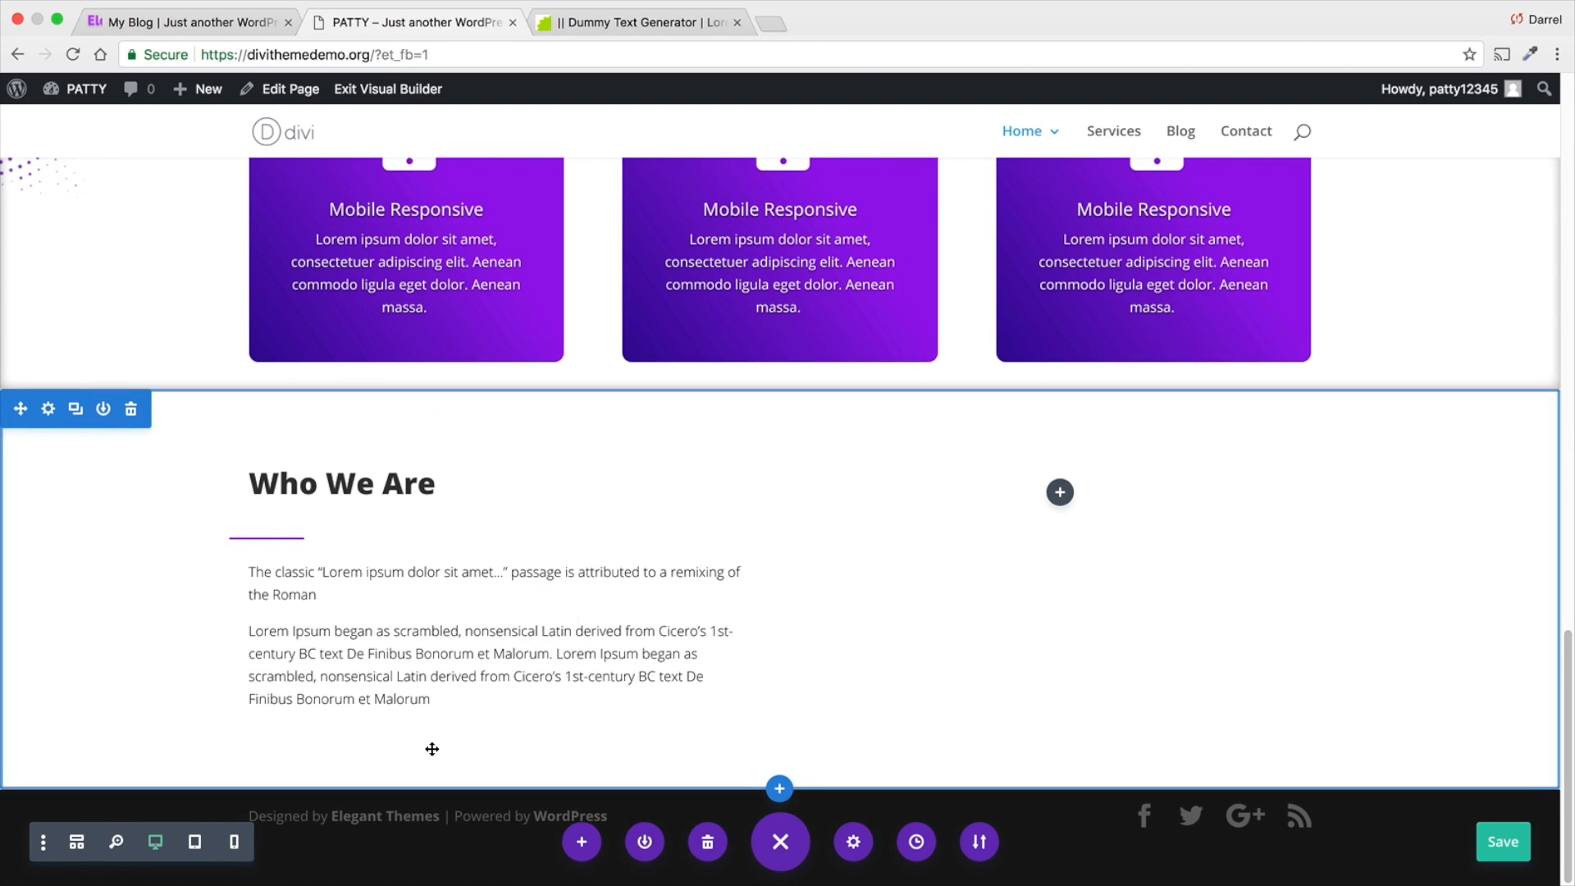
click(1480, 838)
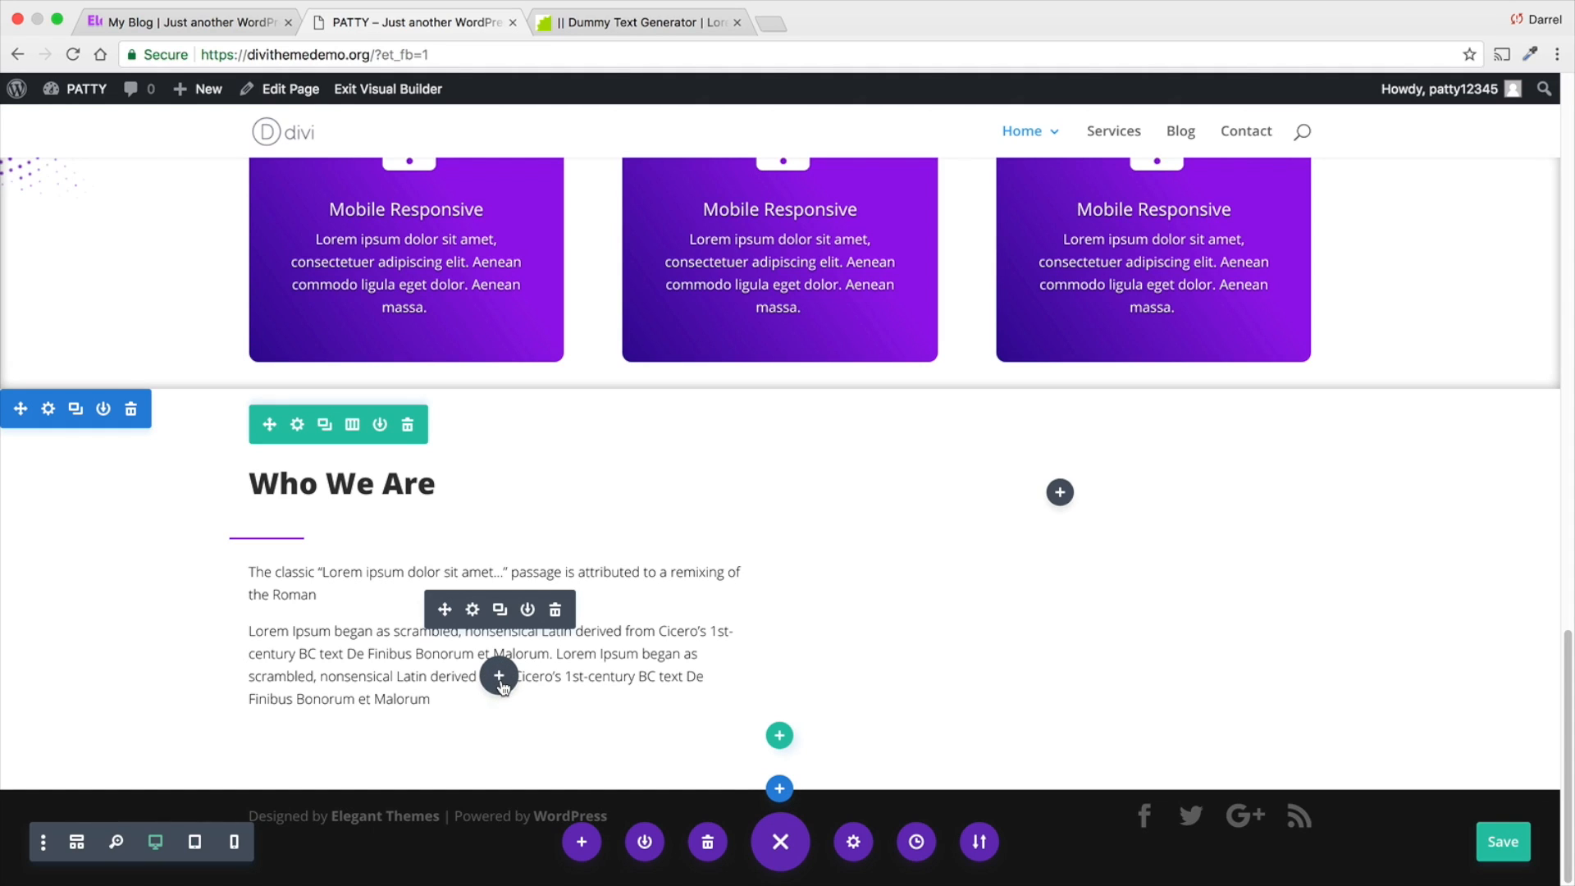
- Insert the saved Button module from the library below the Who We Are paragraphs
click(501, 680)
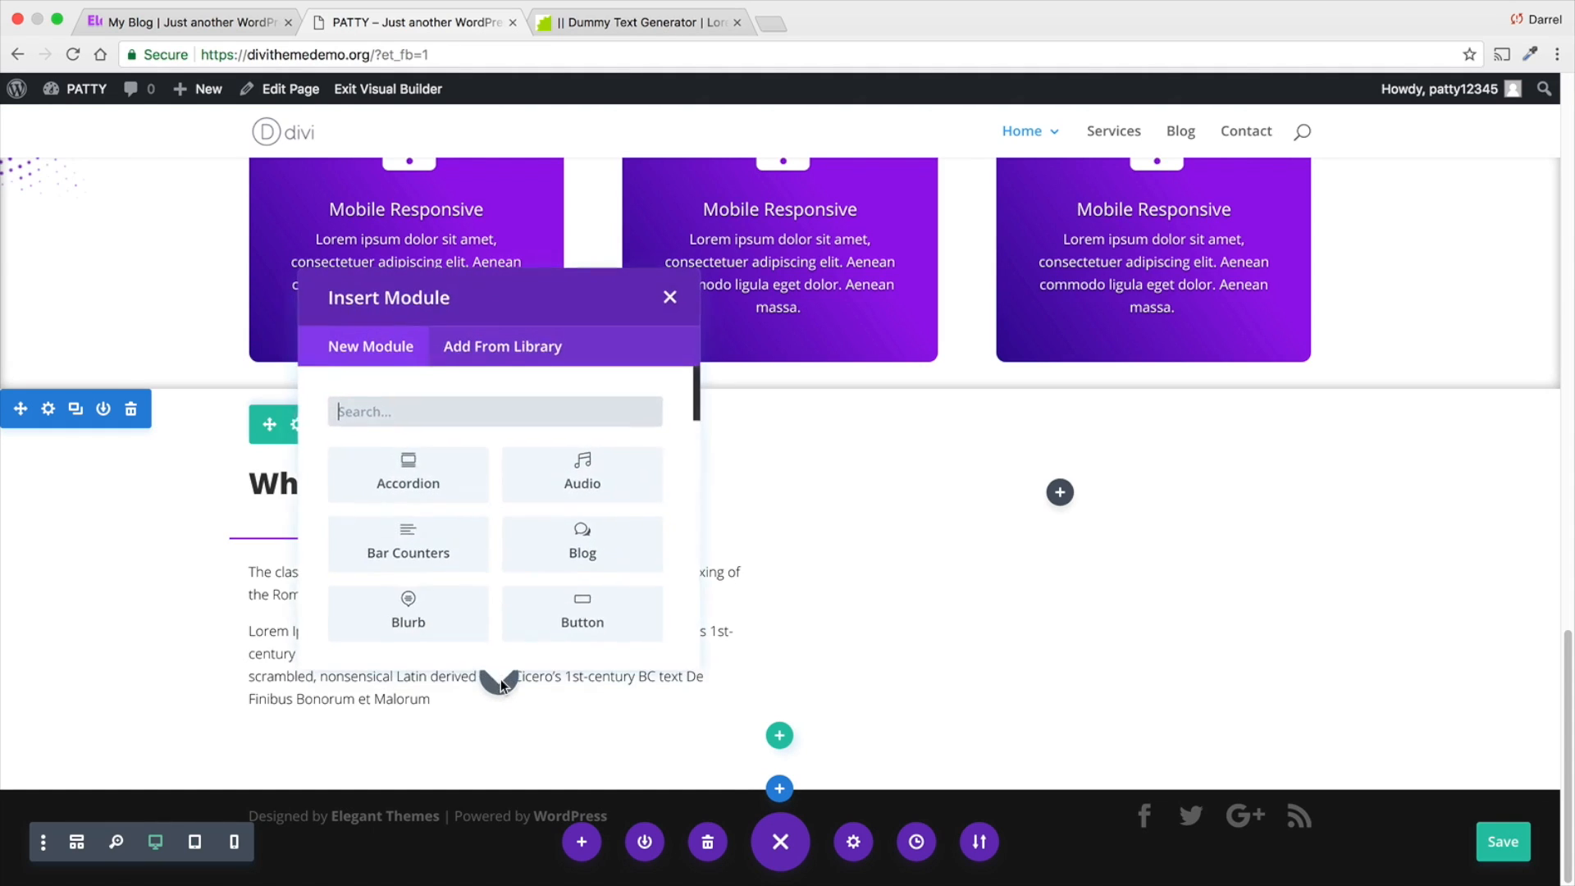
click(503, 343)
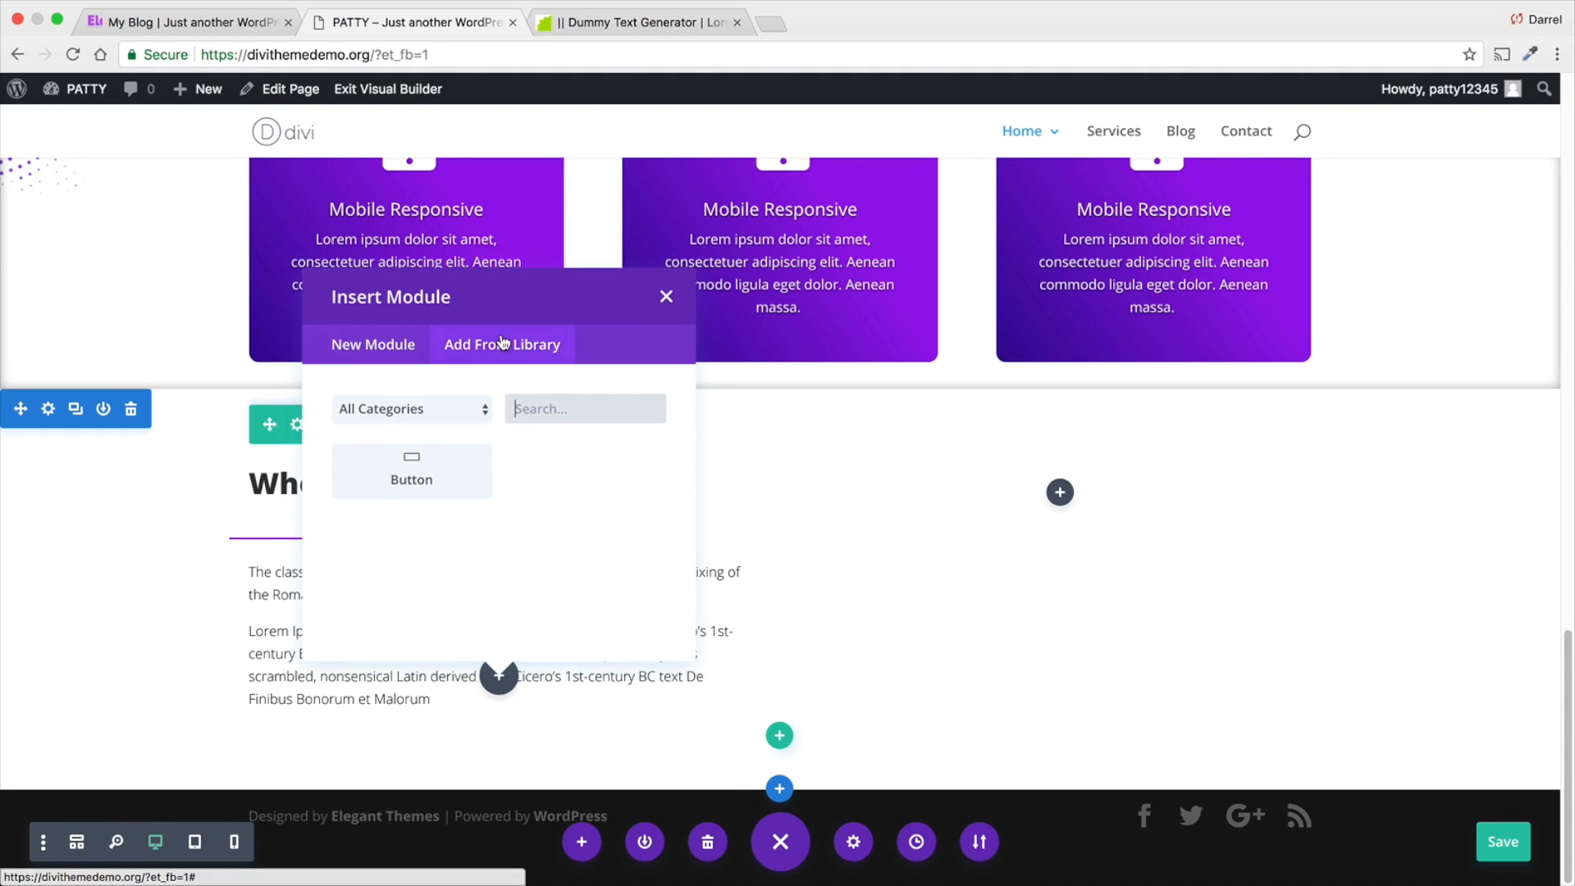
click(422, 476)
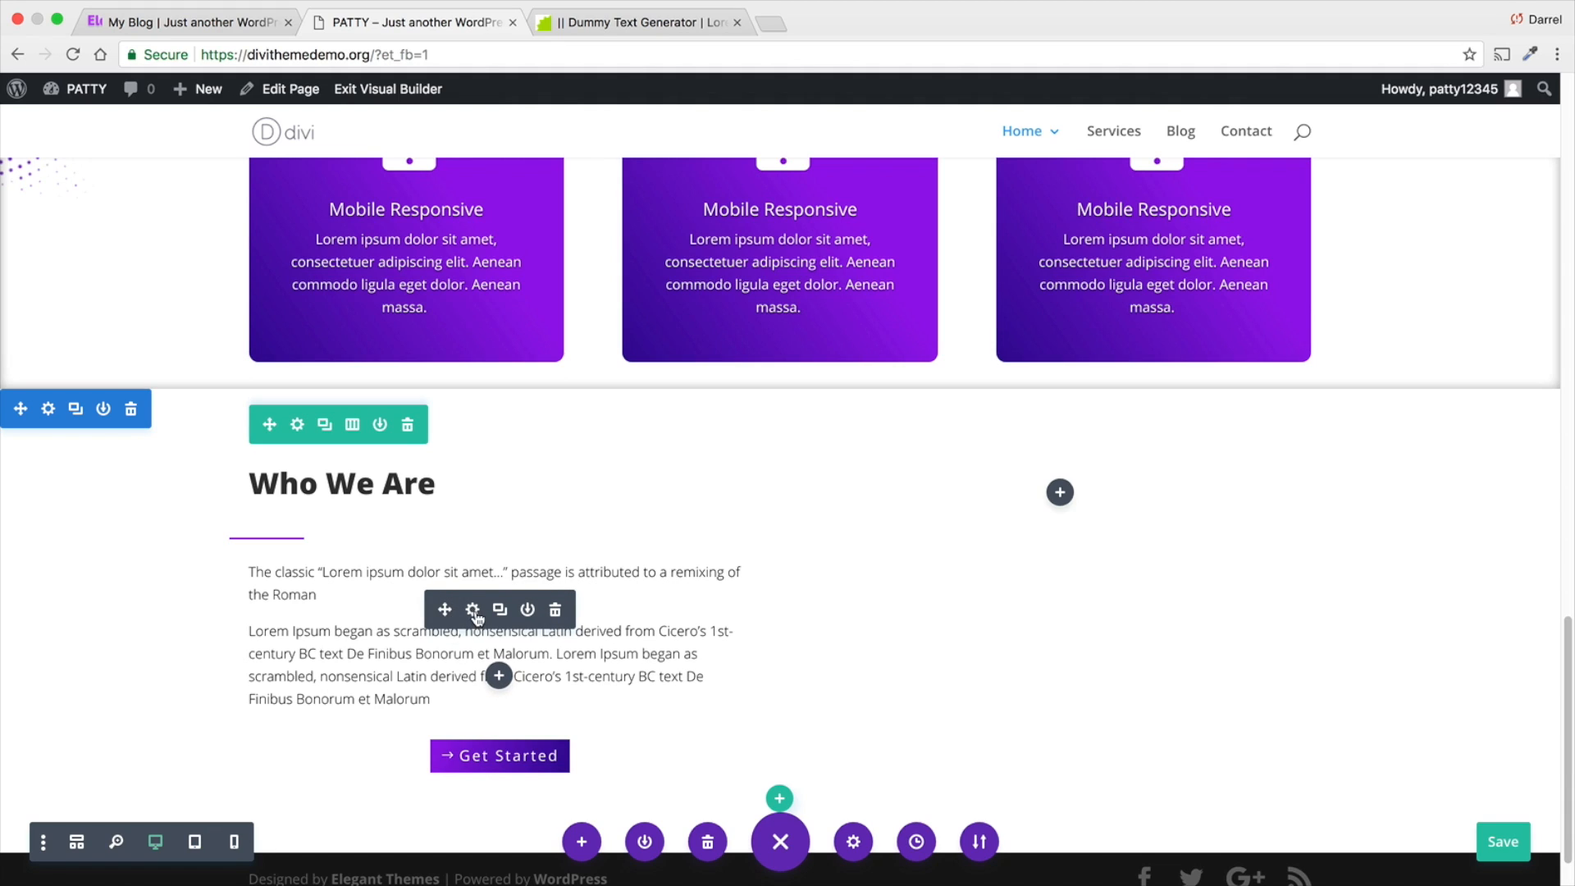
- Align the Get Started button under the Who We Are text to the left and save it
click(474, 751)
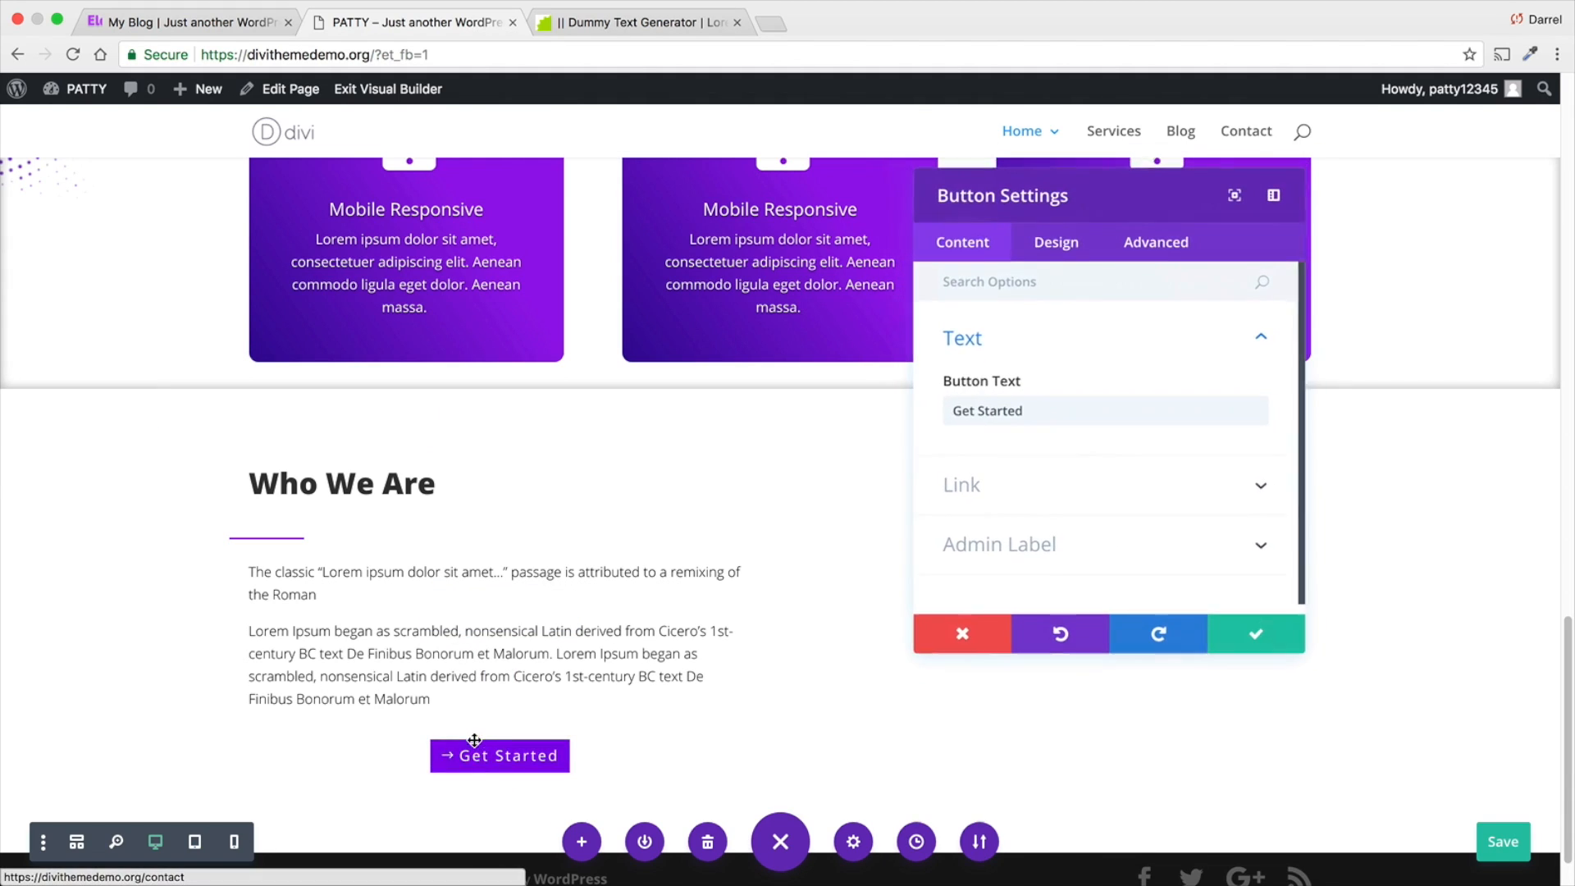
click(1071, 247)
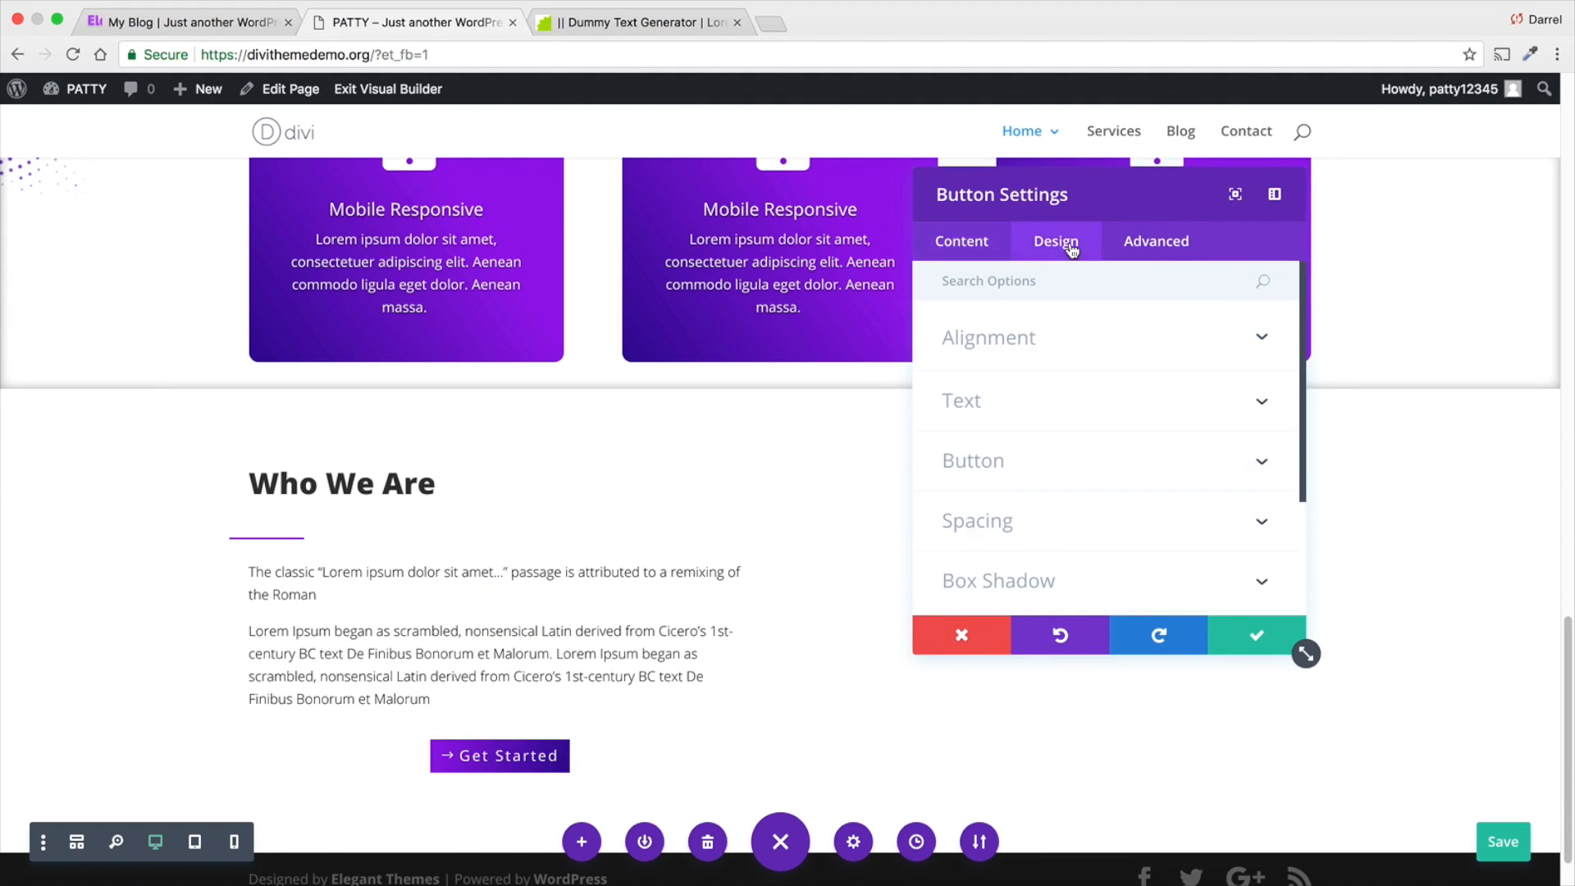
click(1133, 346)
click(1002, 420)
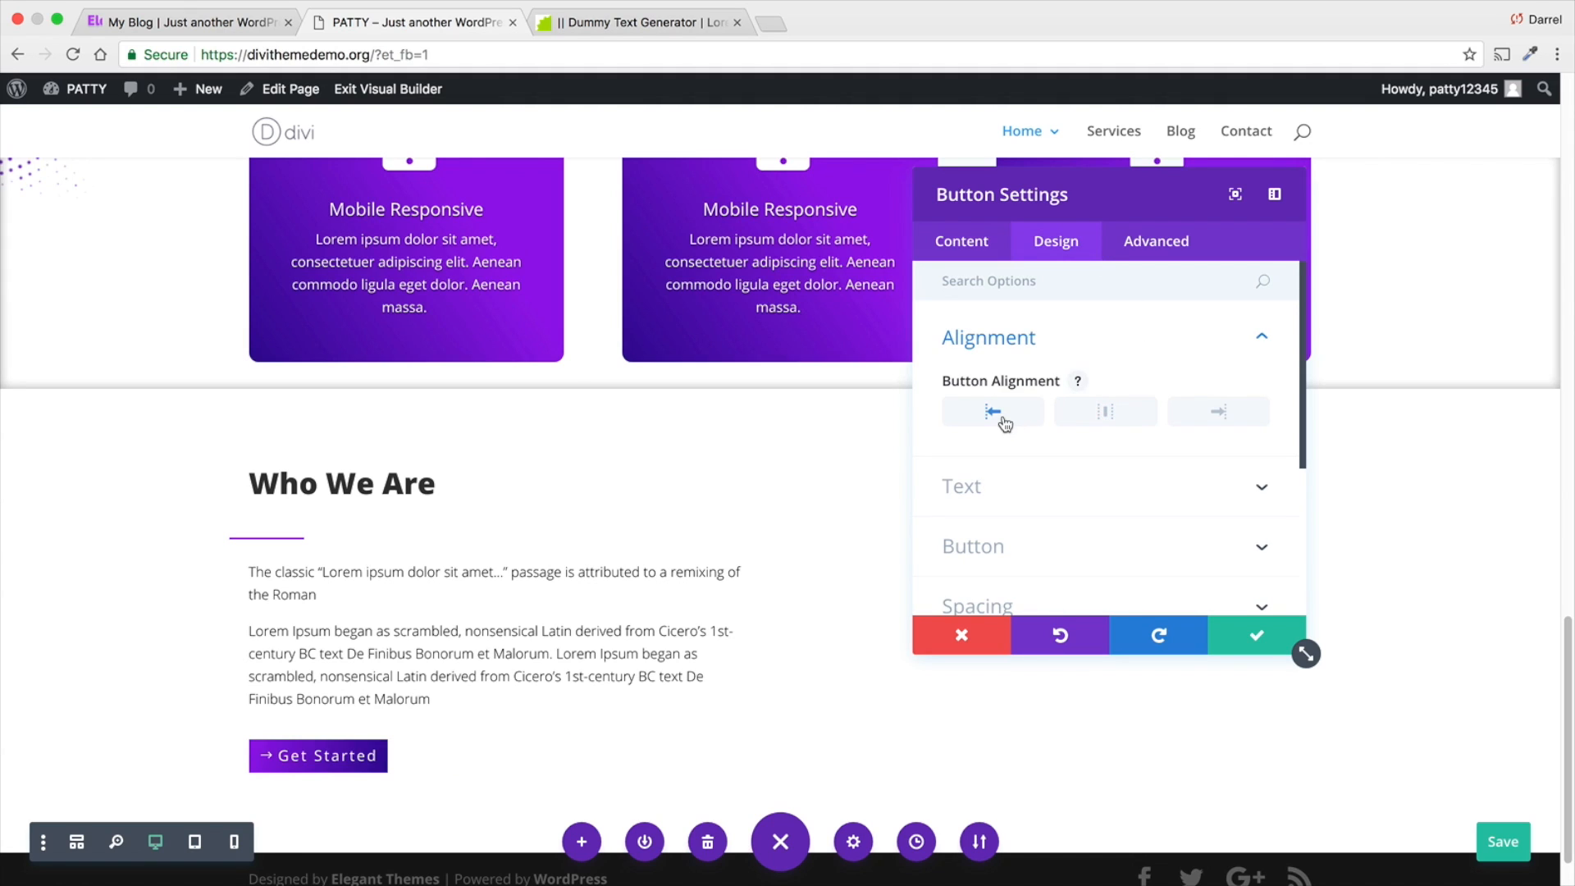
scroll(748, 583, down, 1)
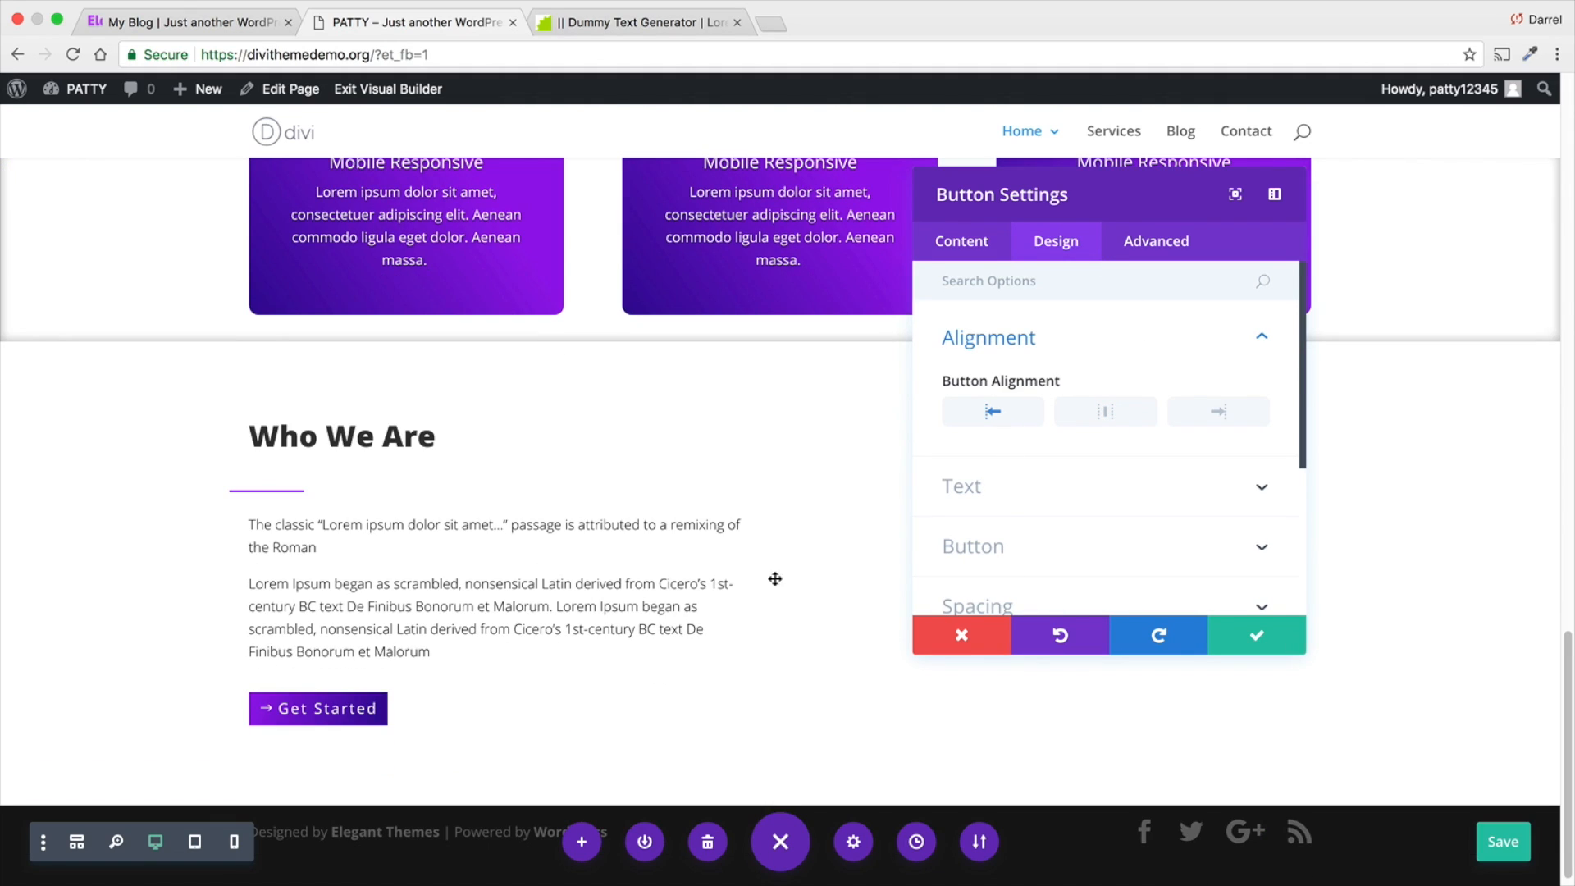
key(super+s)
click(1237, 633)
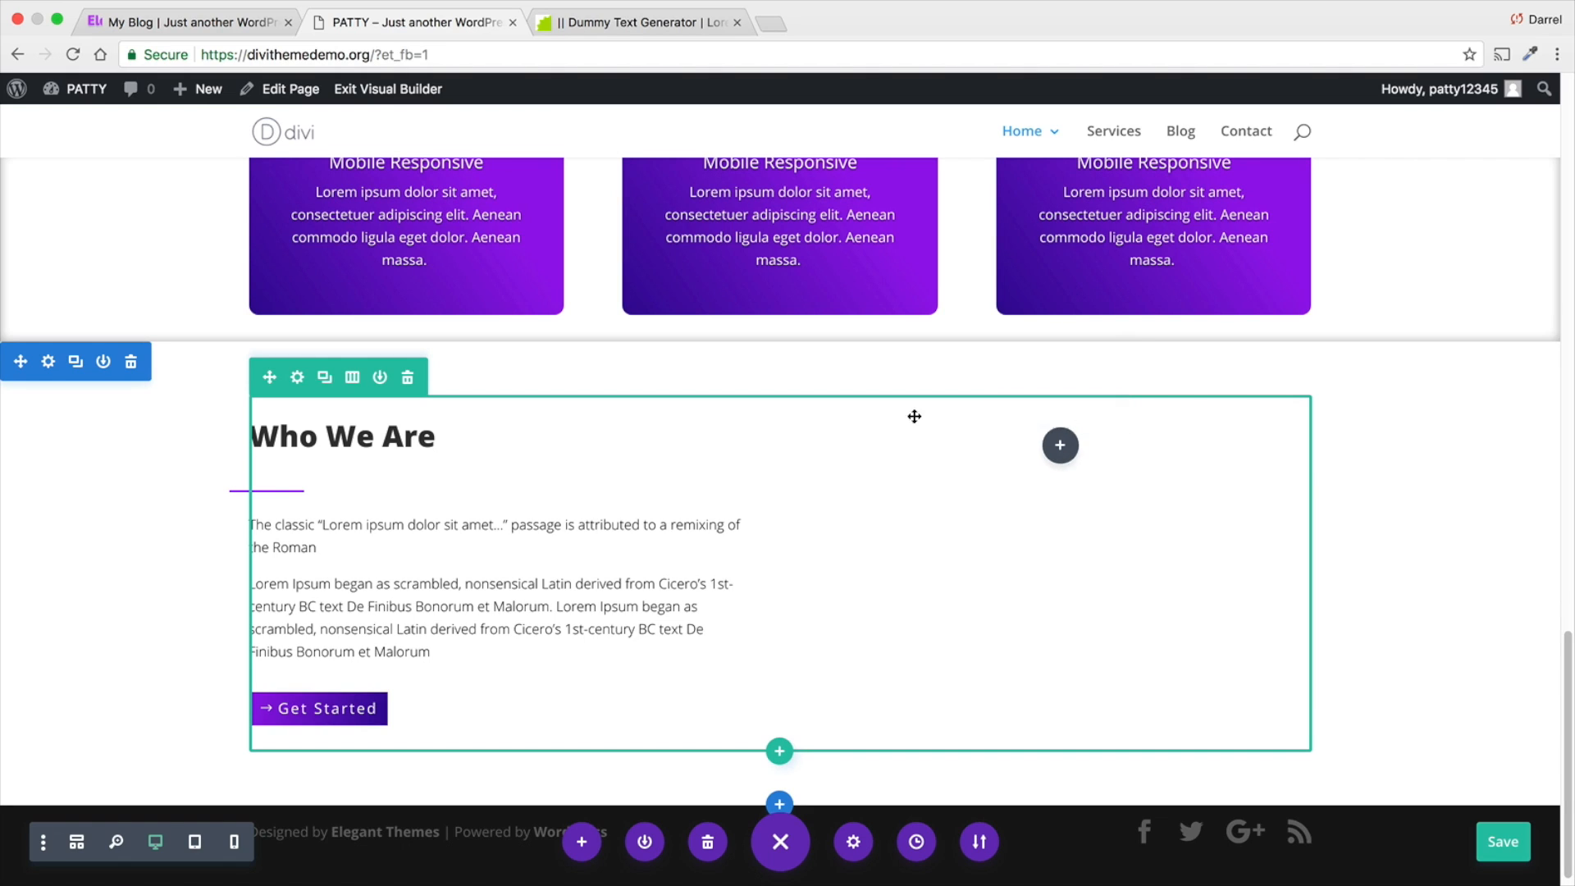
- Set the black staircase photo from the media library as the Who We Are row's Column 2 background image and save the row
click(299, 380)
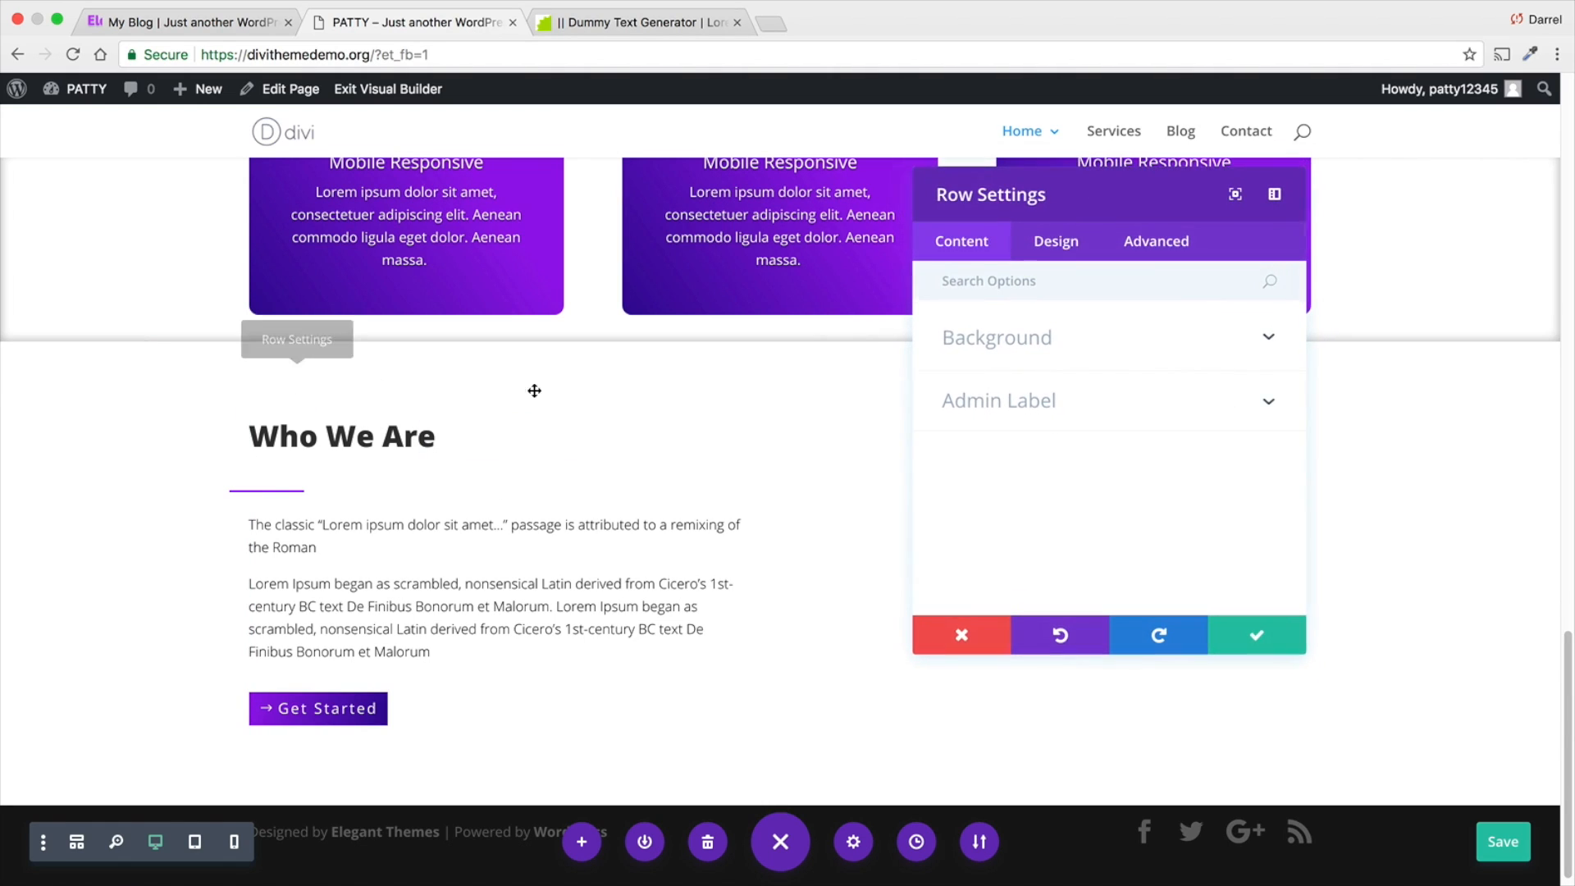
click(973, 337)
scroll(1004, 529, down, 4)
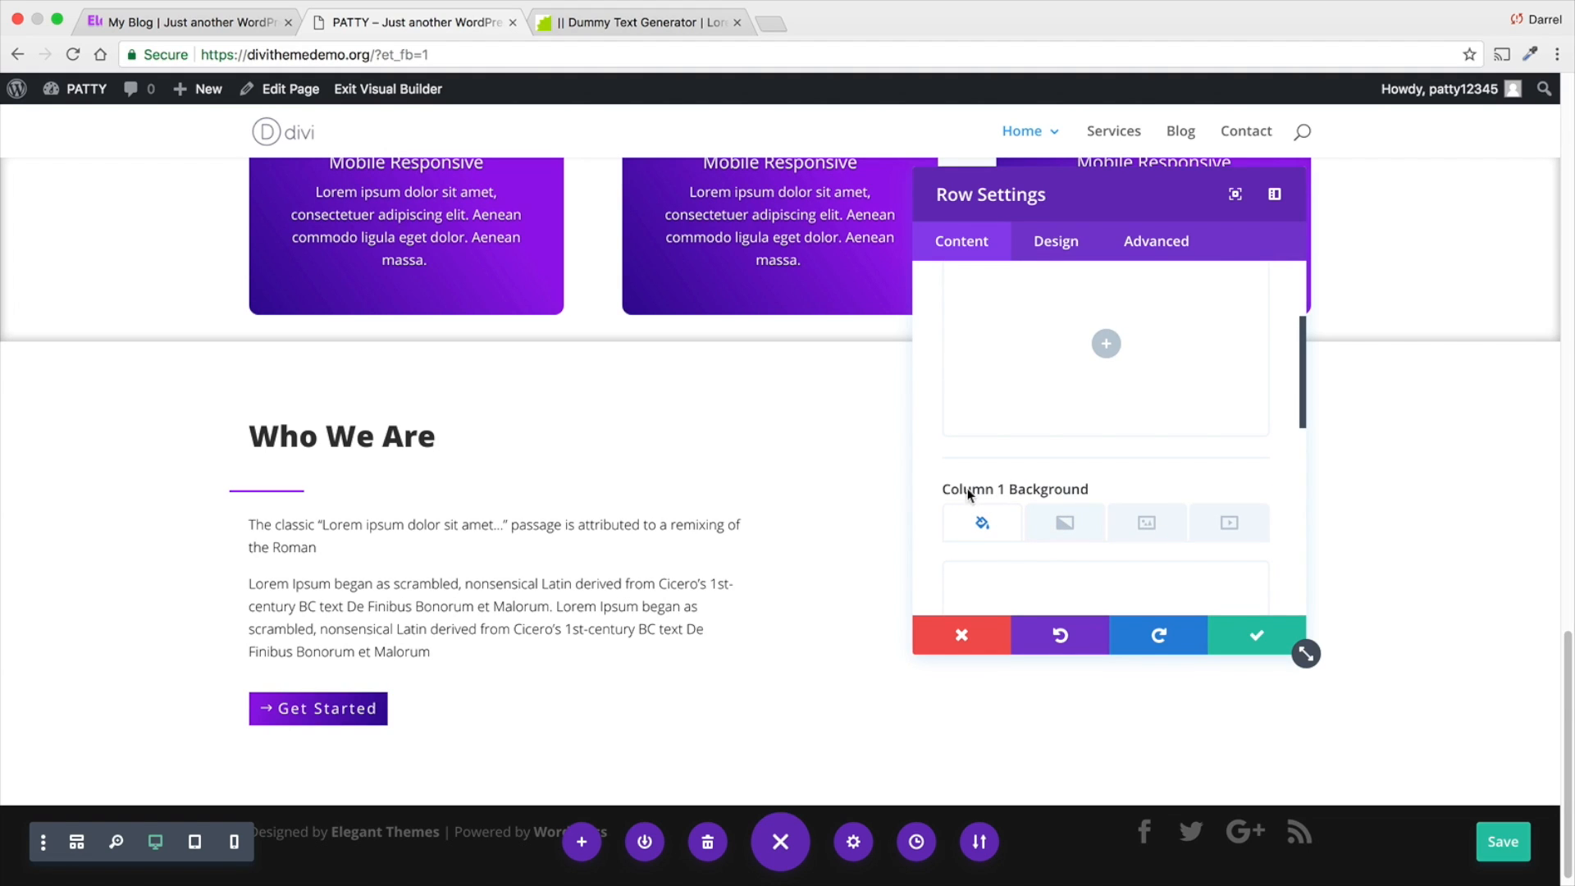
scroll(1071, 494, down, 4)
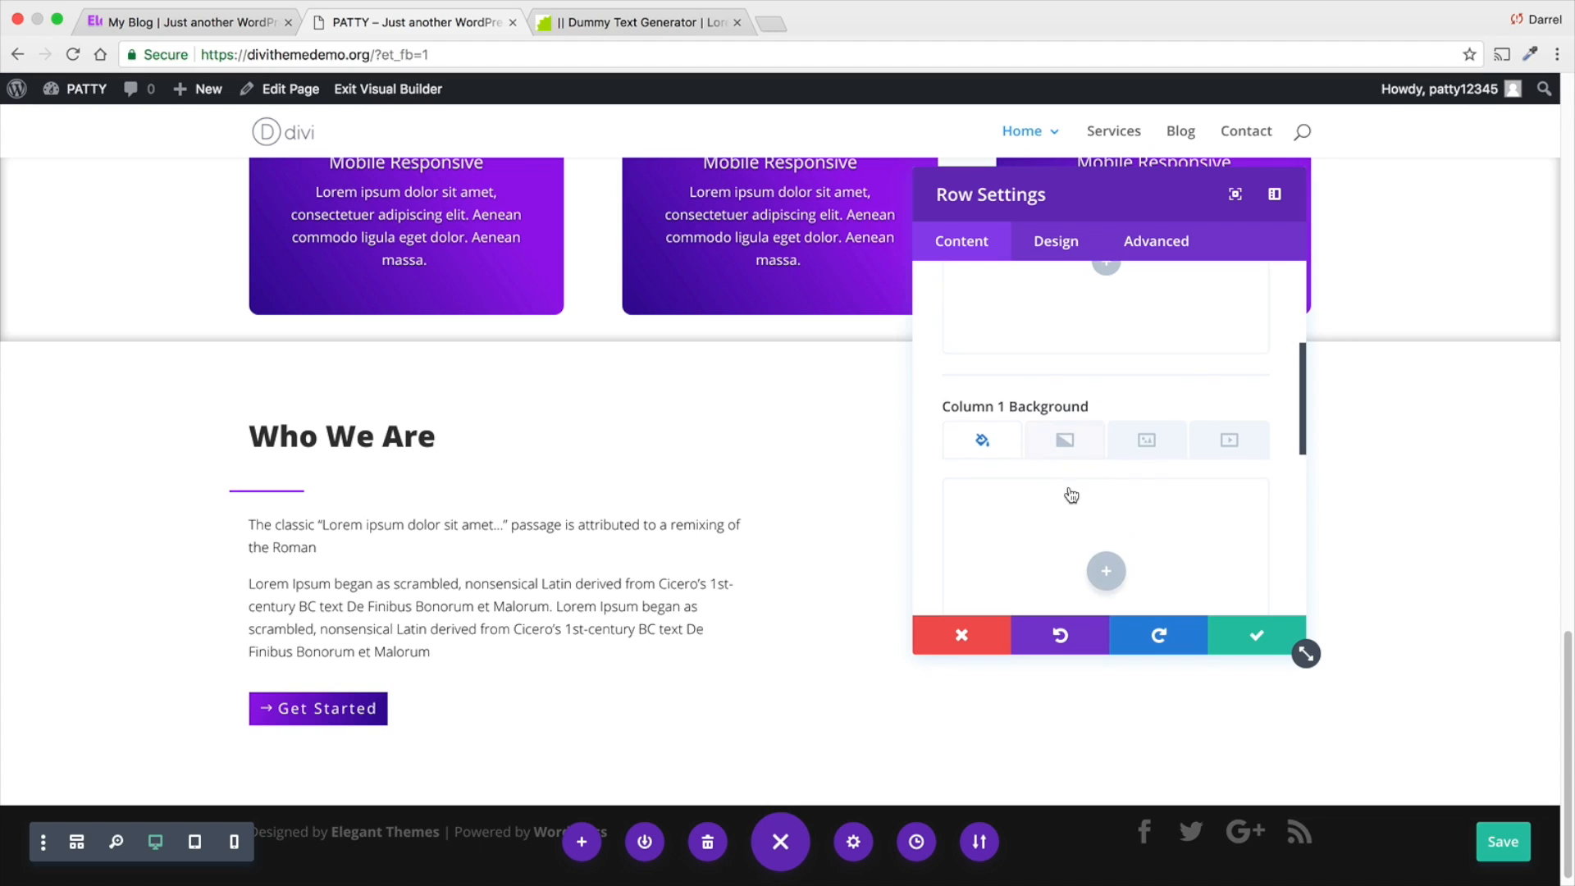
scroll(1071, 493, down, 4)
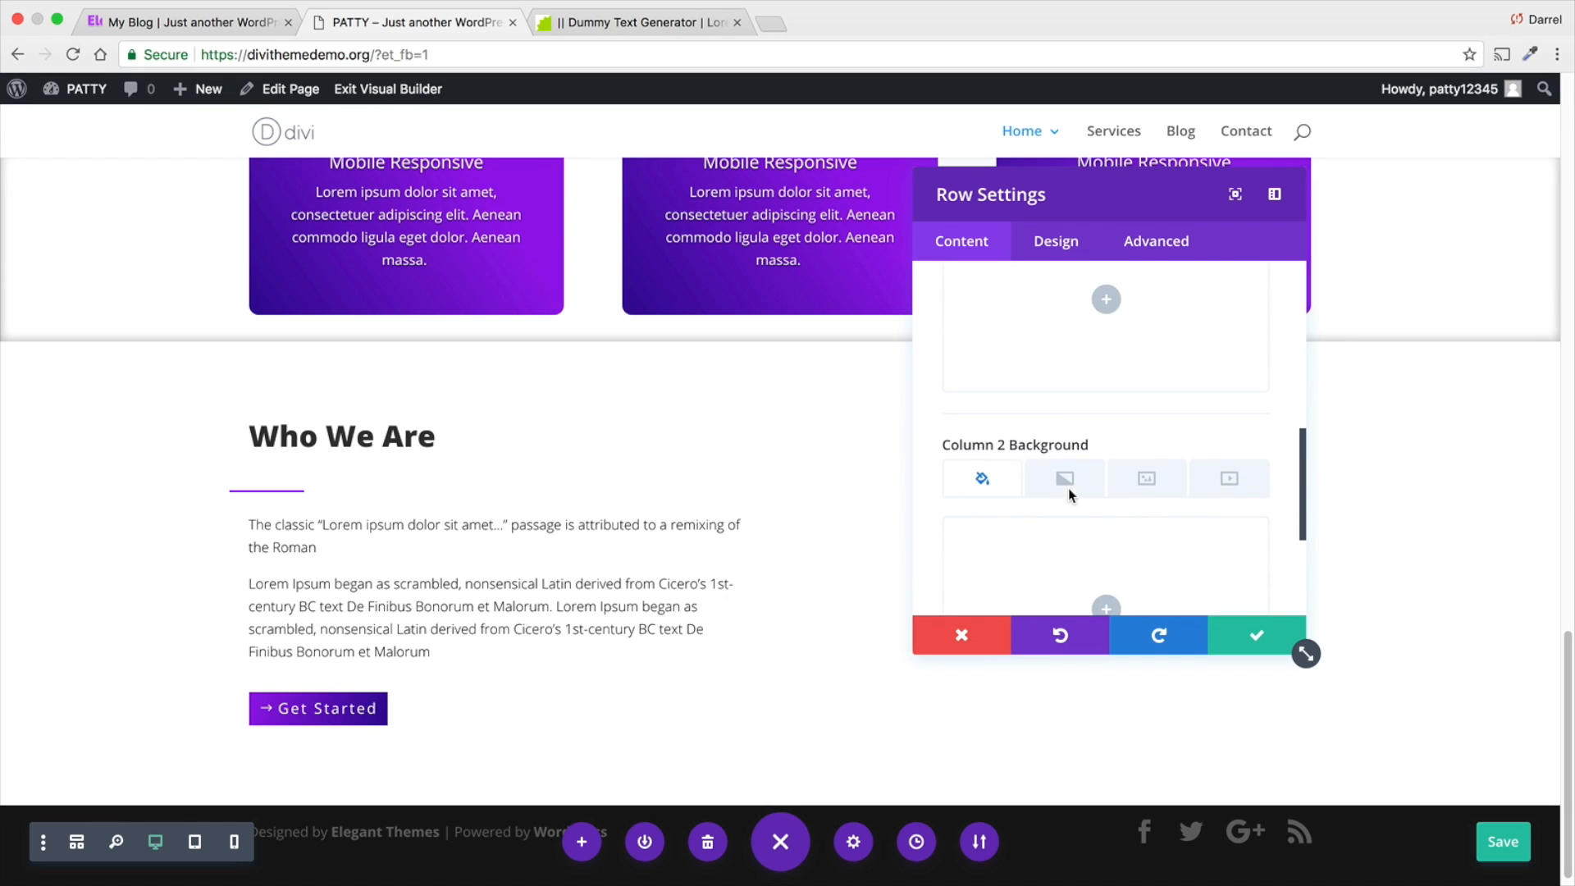
click(1153, 441)
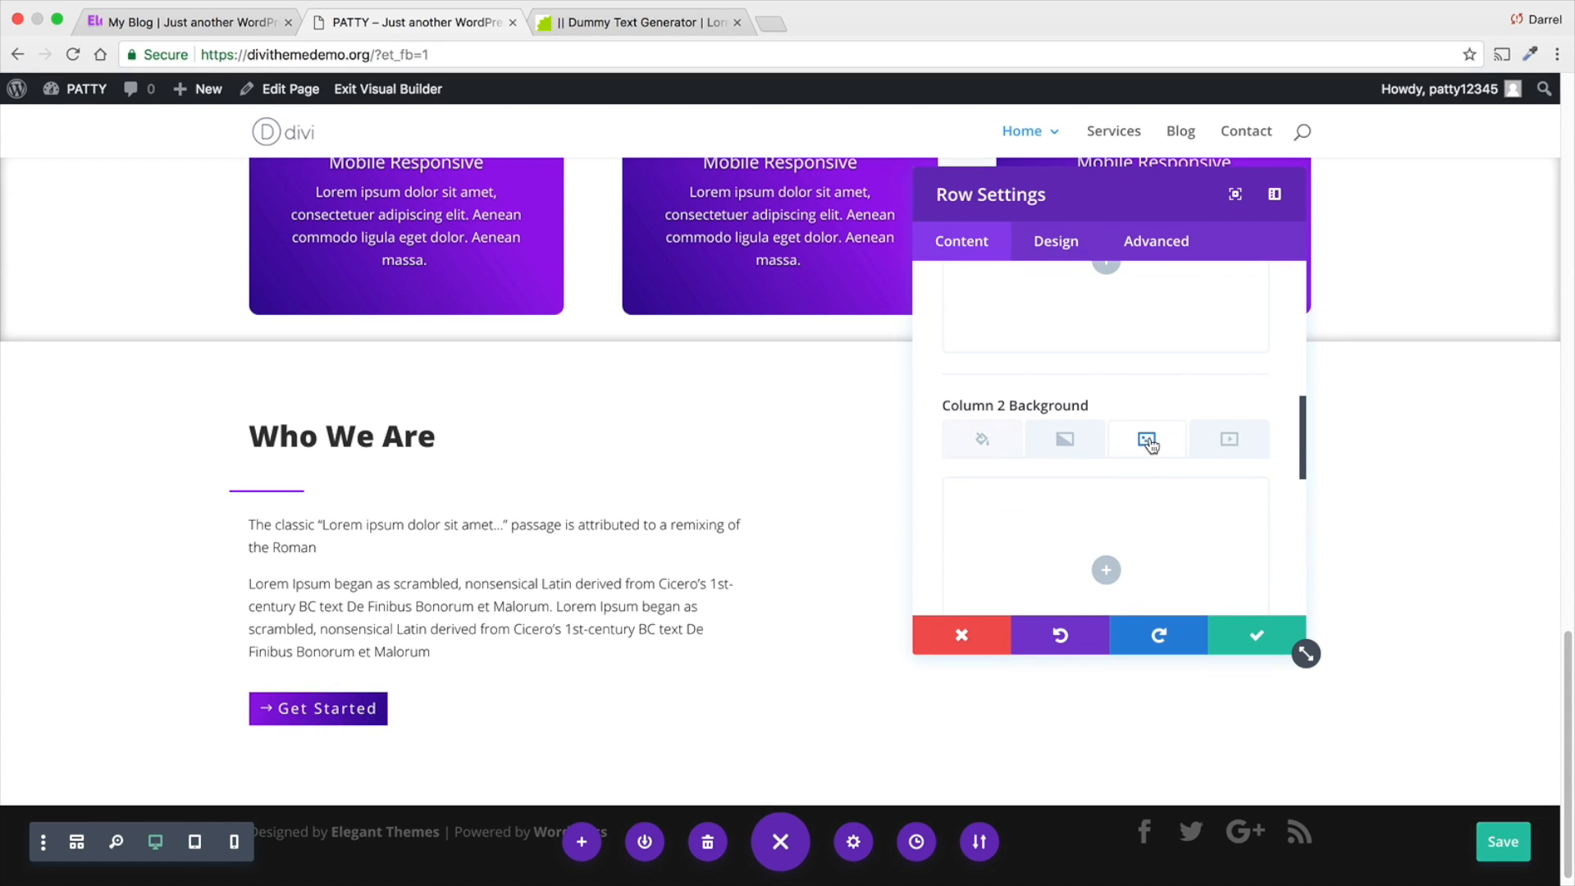
scroll(1149, 443, down, 2)
click(1107, 489)
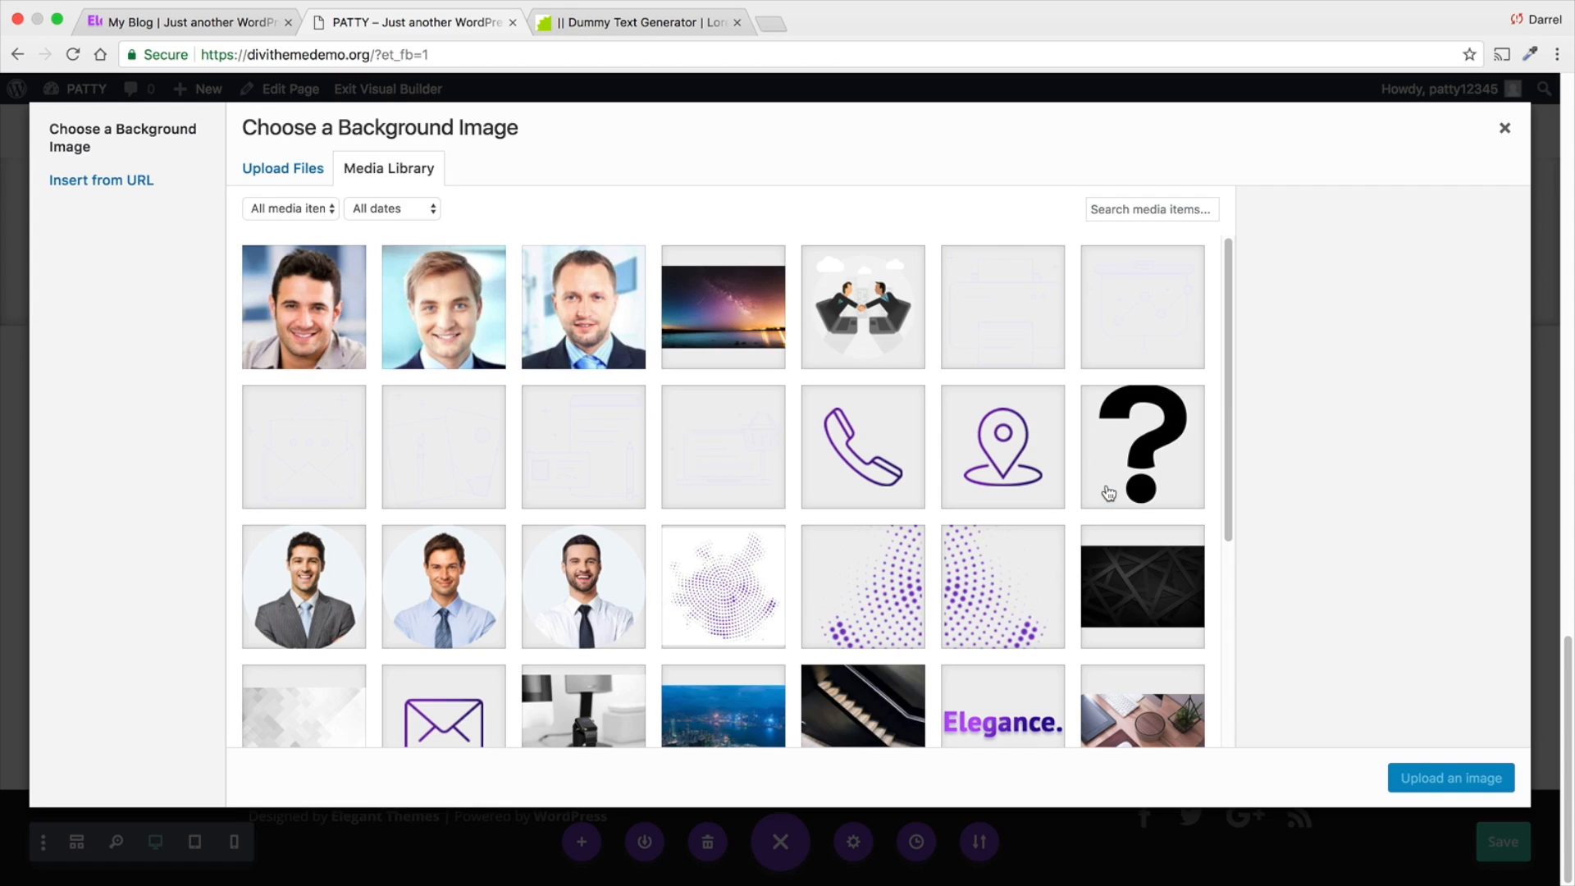
scroll(833, 261, down, 5)
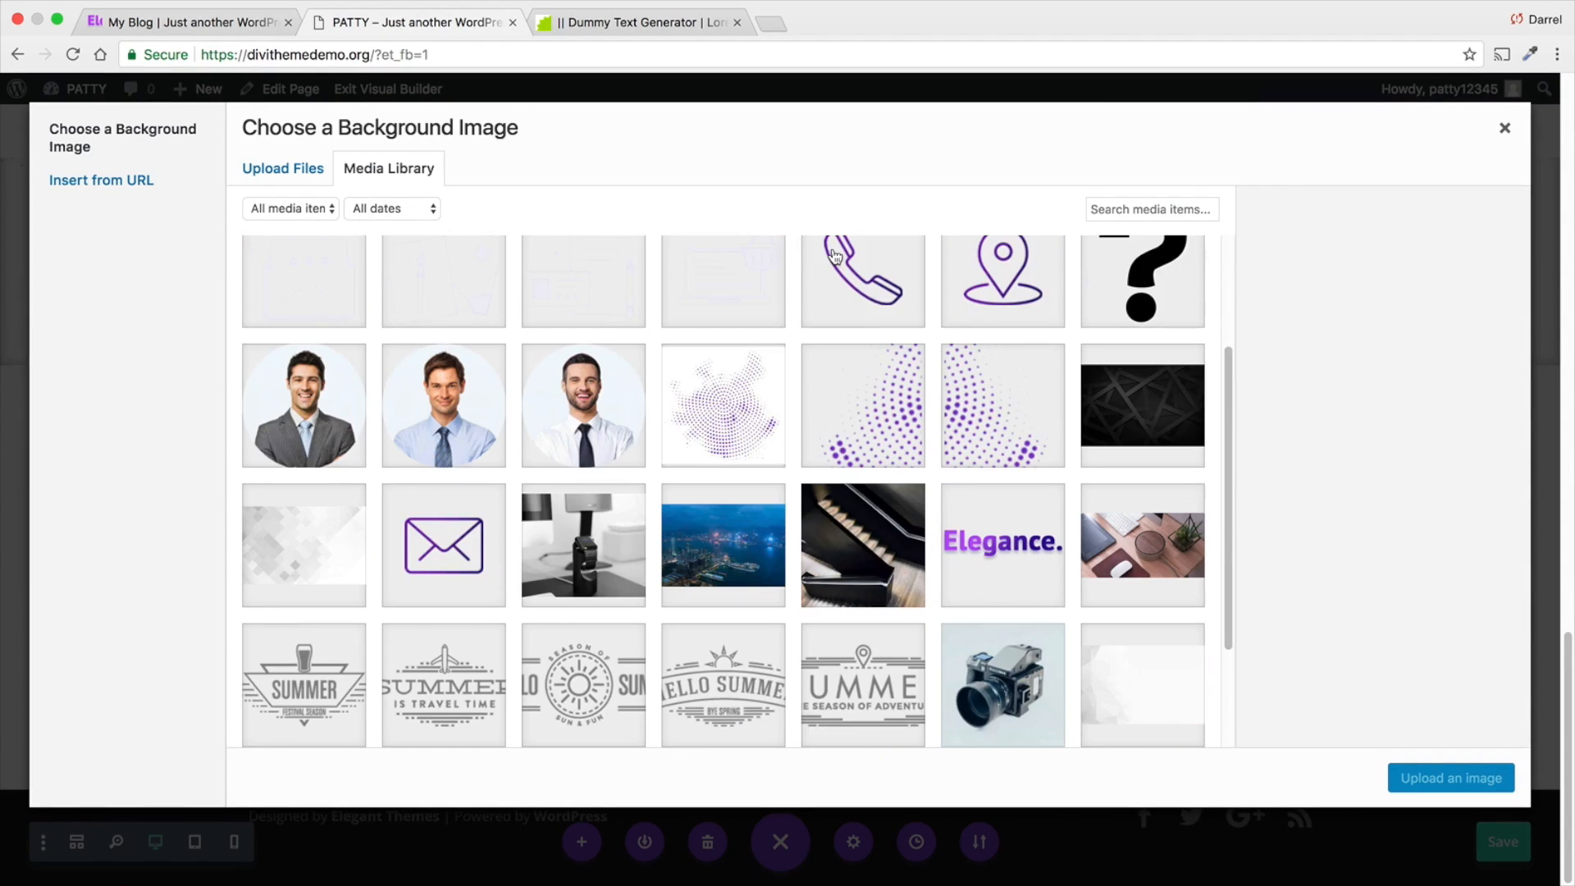
click(868, 479)
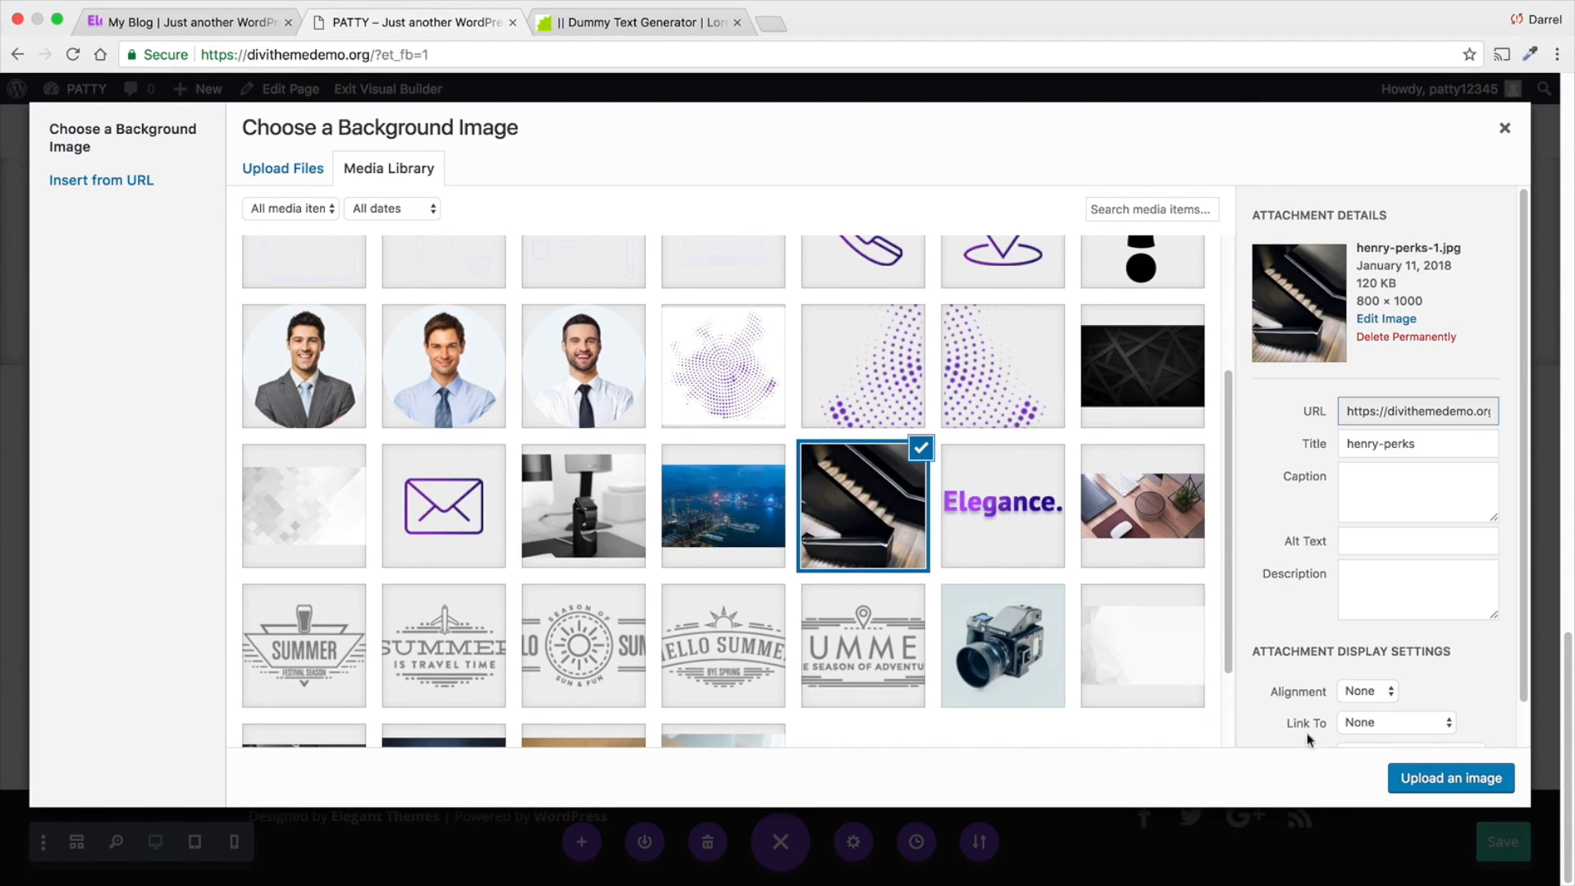
click(1449, 779)
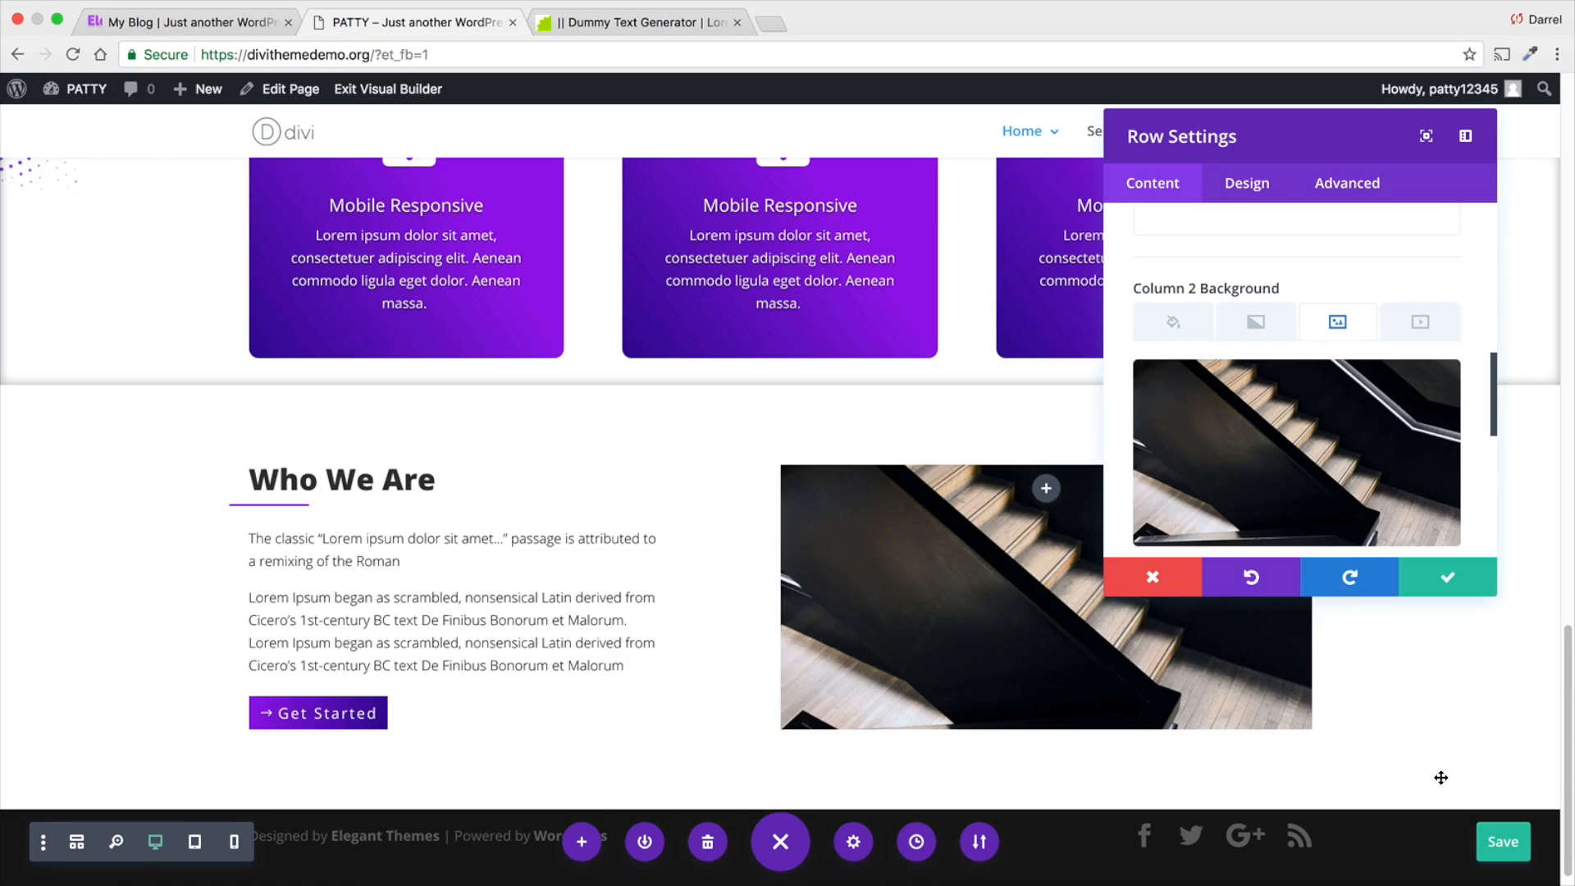
click(1408, 584)
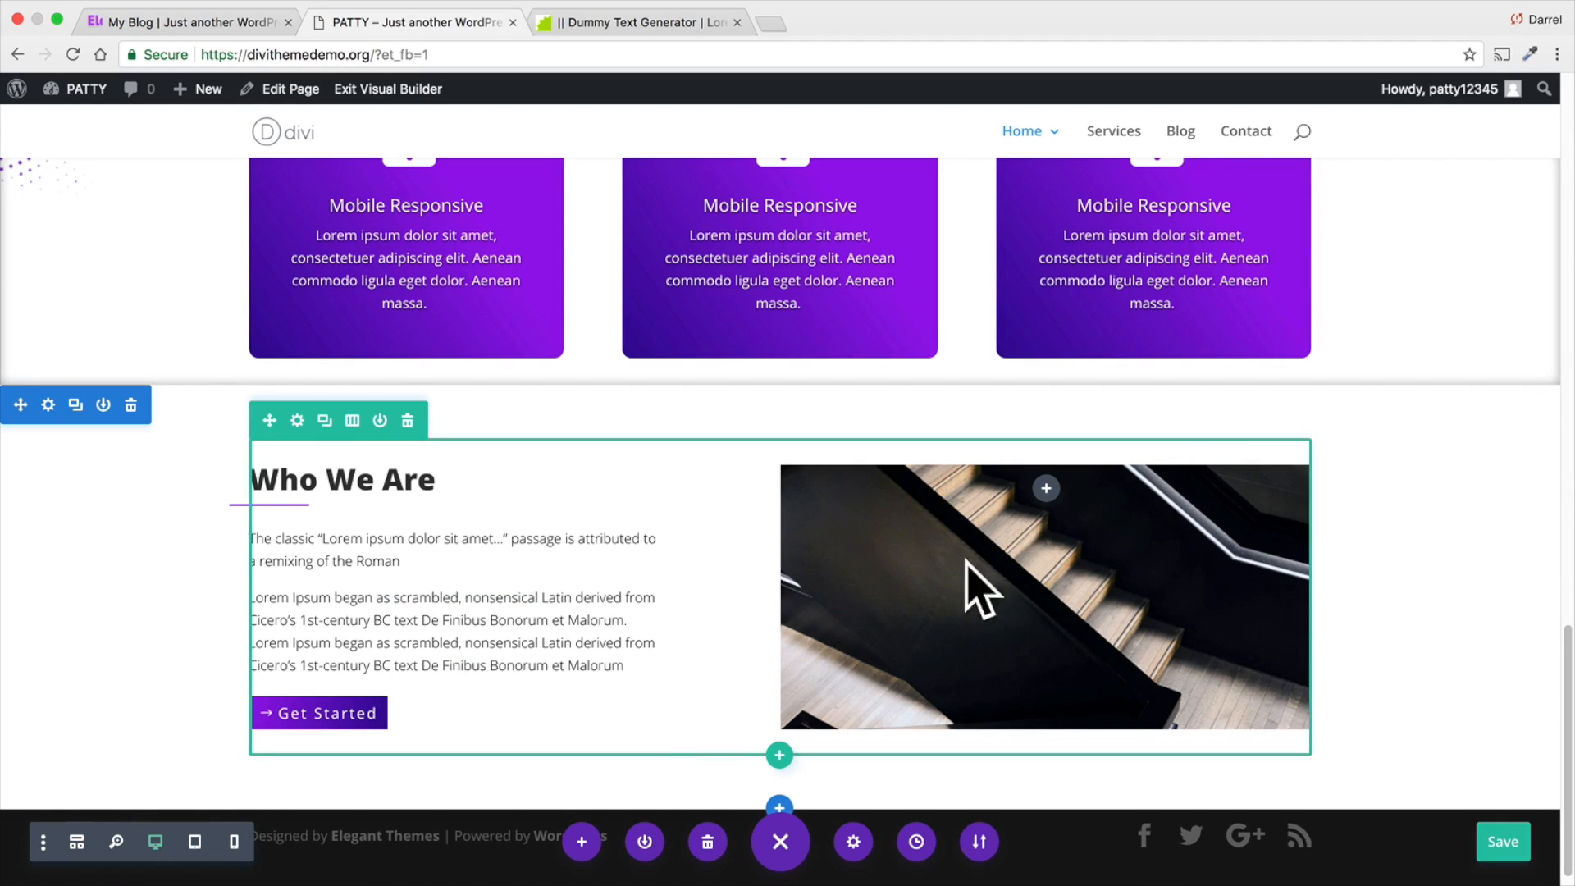
- Remove the top and bottom padding of the Who We Are section
drag(211, 432, 212, 394)
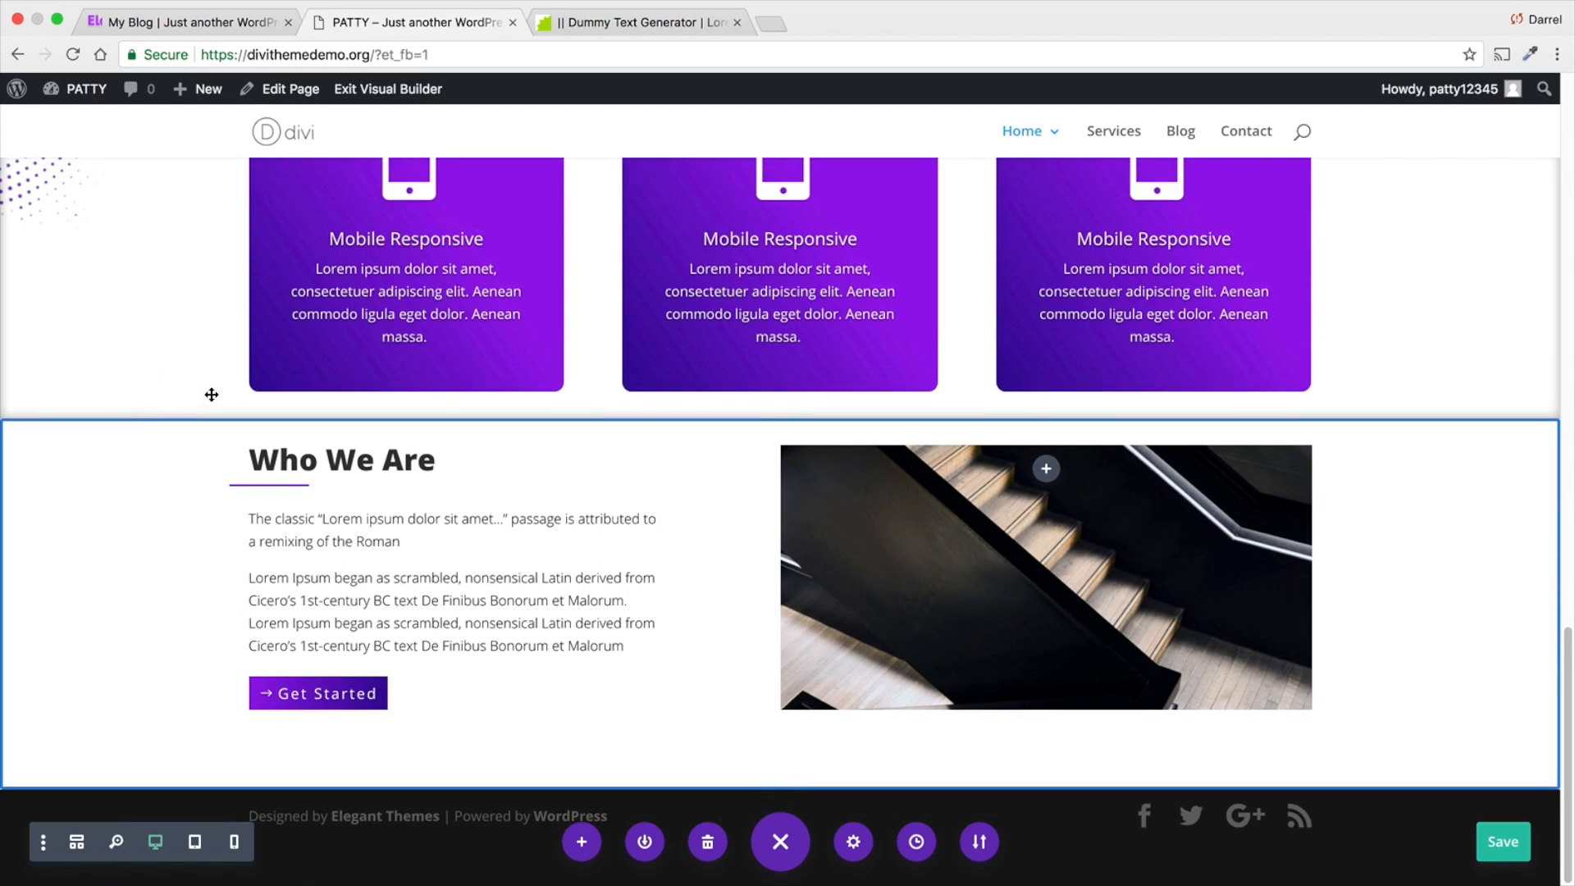
drag(215, 771, 215, 739)
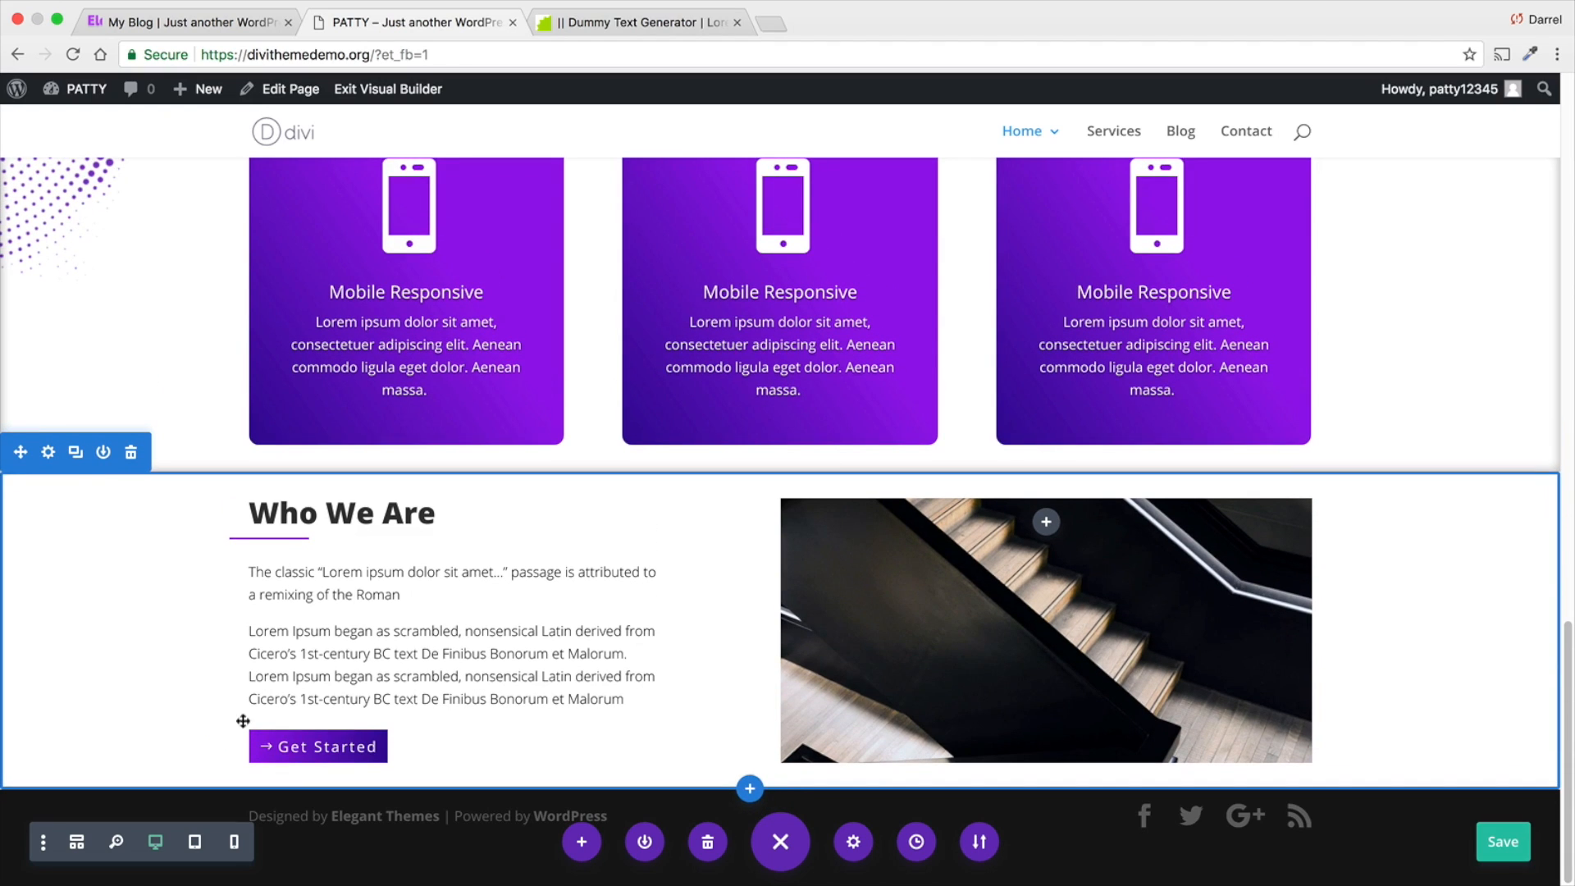
- Set the Who We Are row's top, right and bottom custom padding to 0px
click(309, 453)
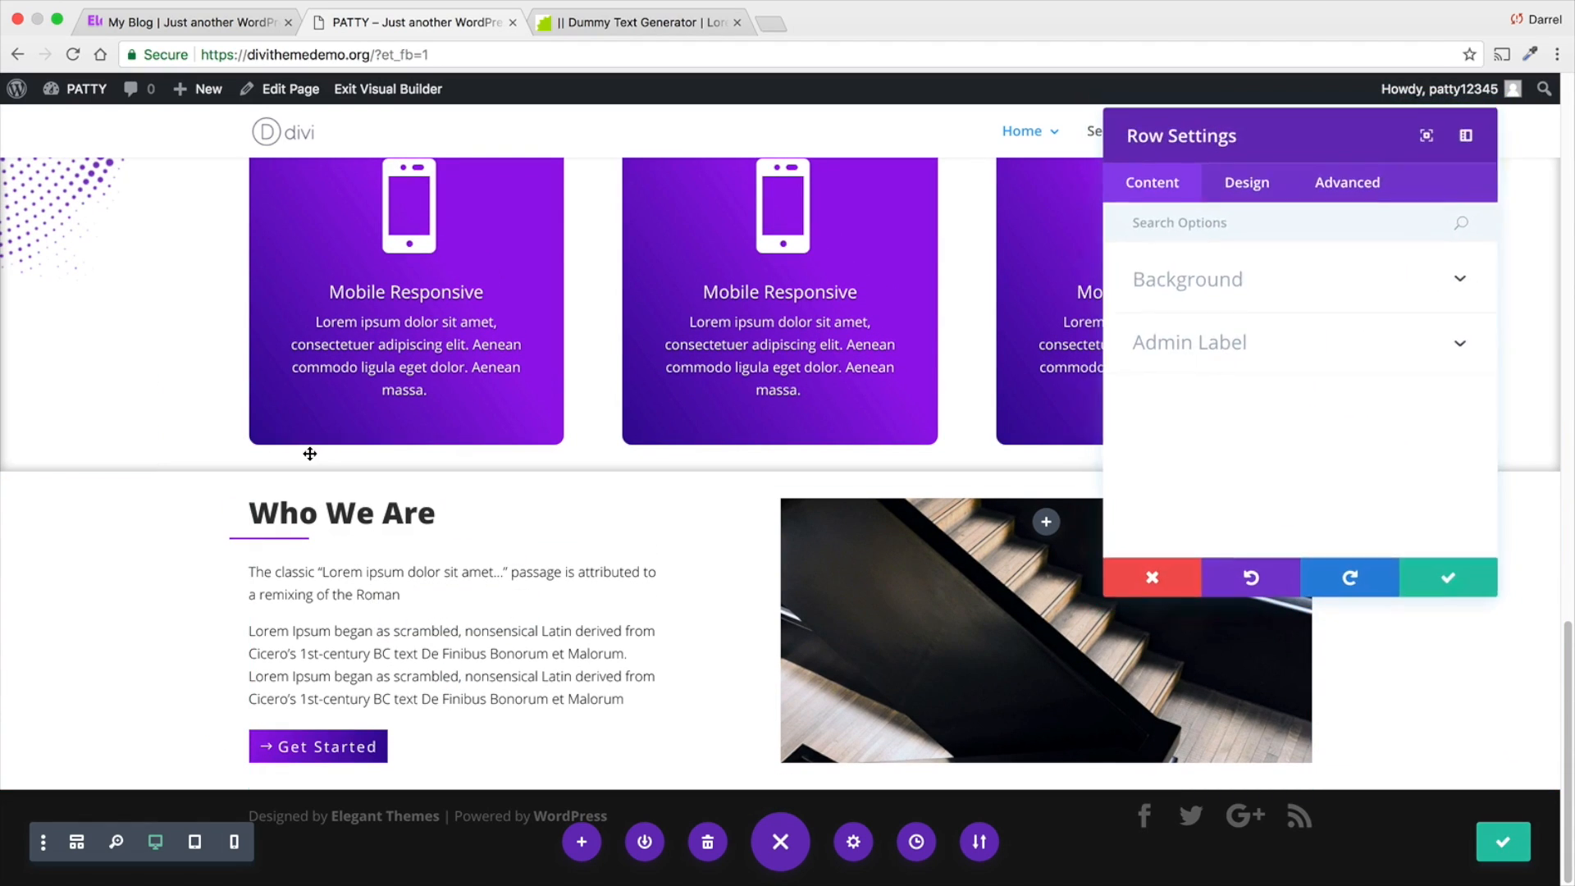
click(1235, 190)
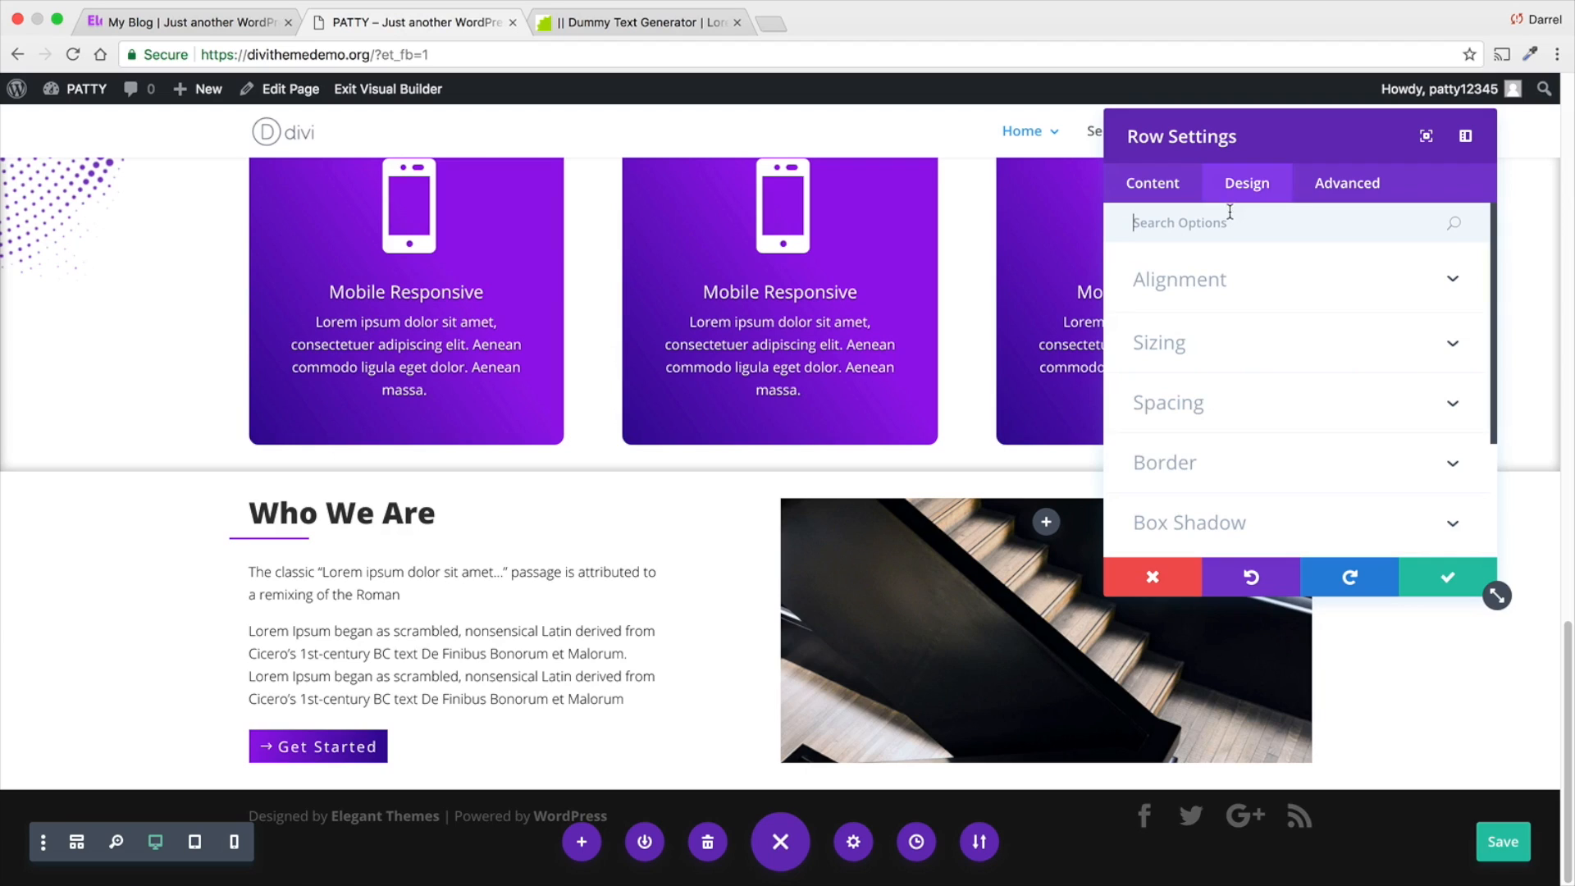
click(1229, 405)
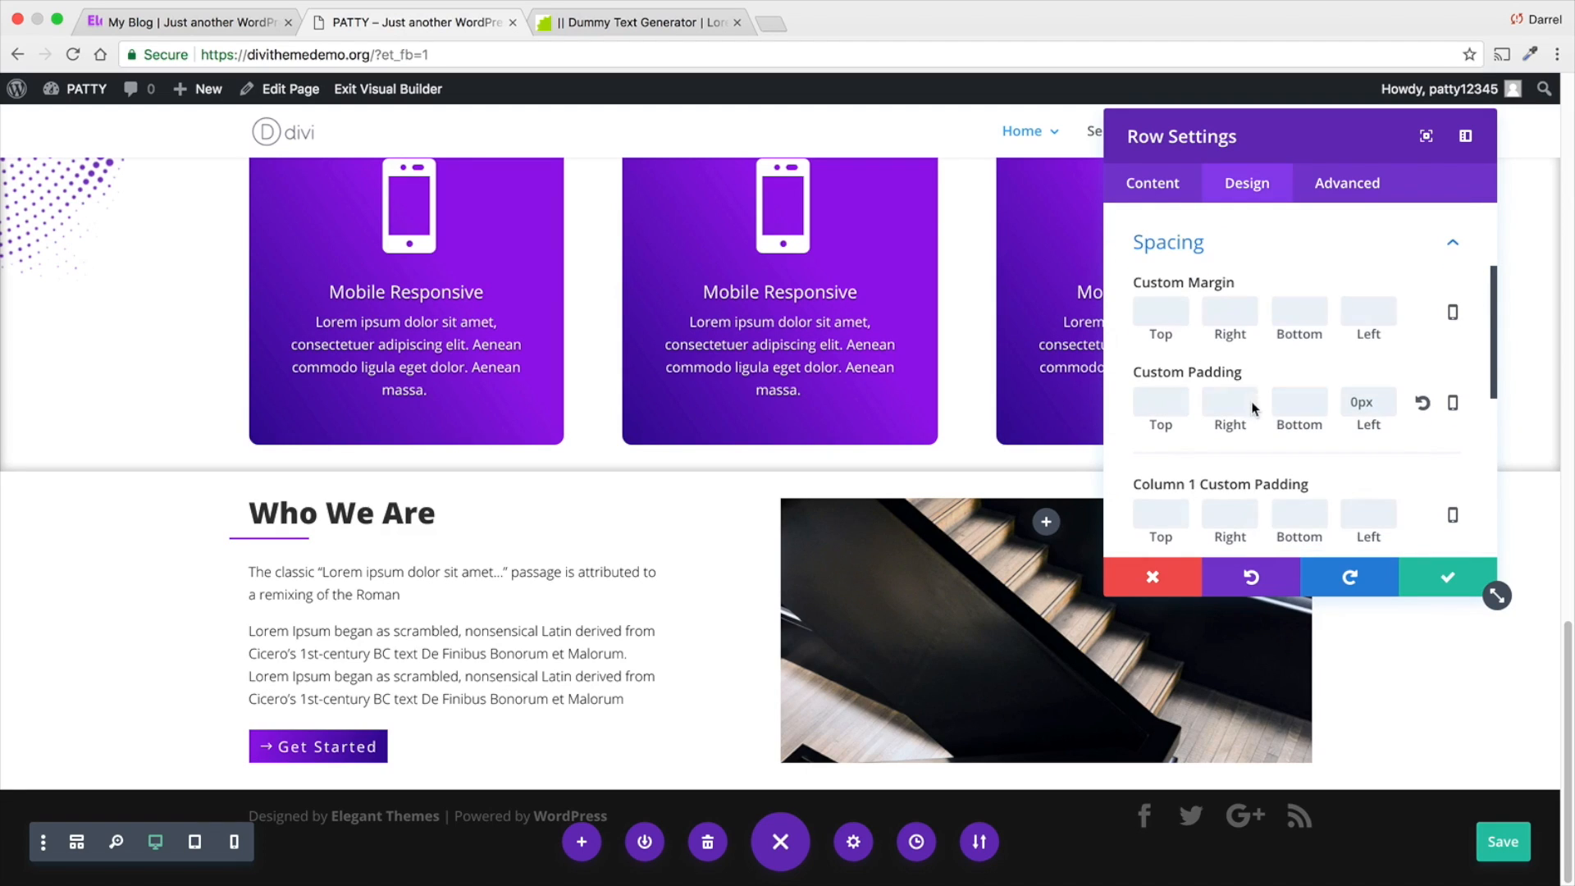
click(1155, 402)
text(0P)
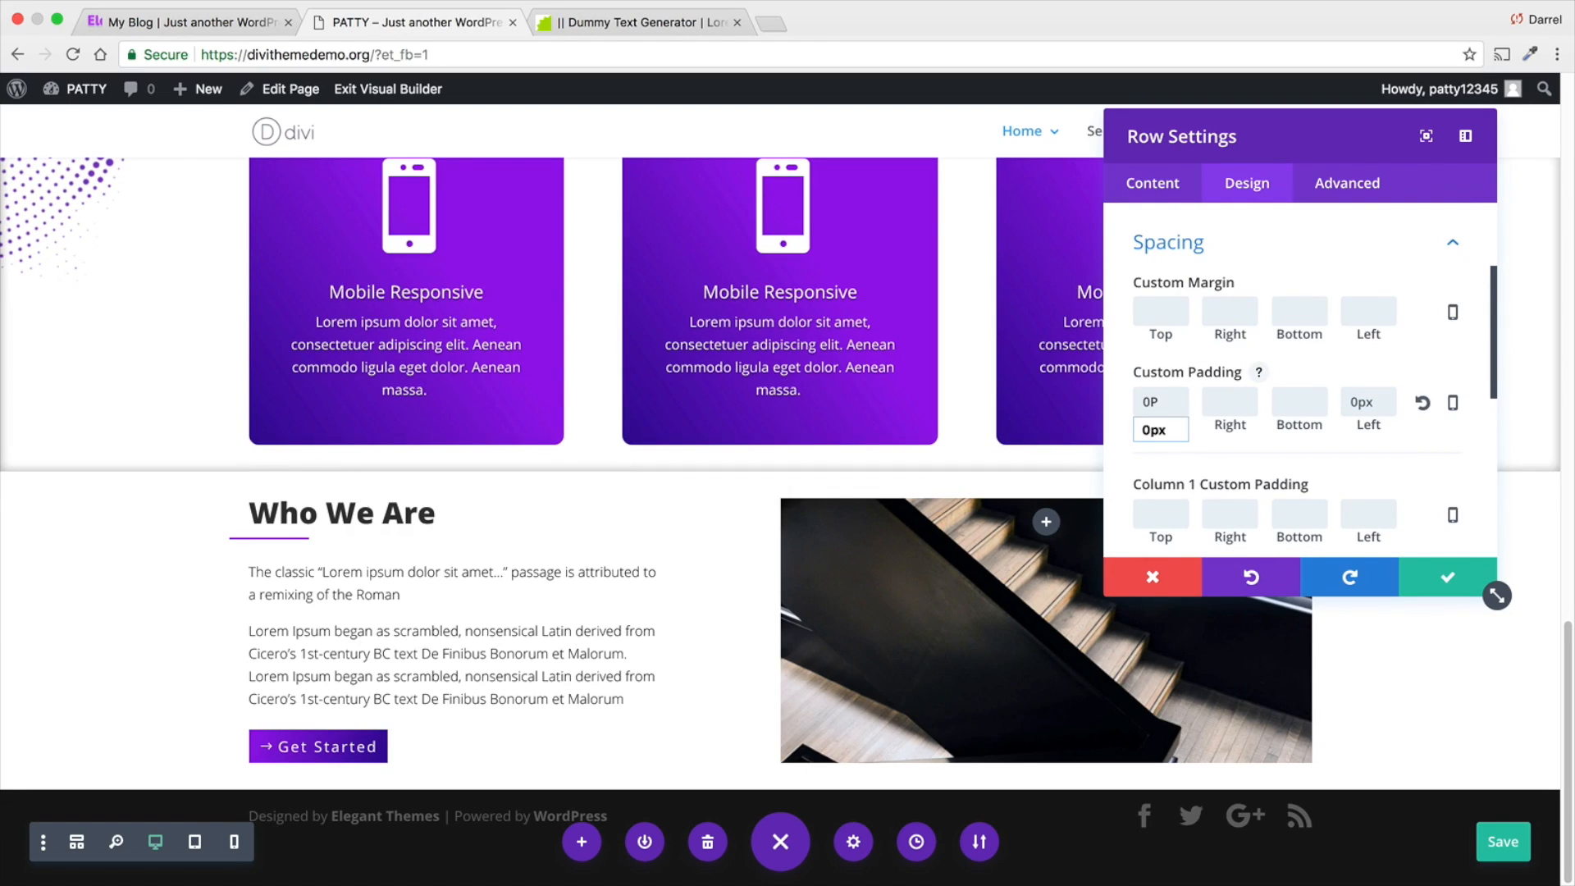
key(Tab)
text(0)
key(Tab)
text(0)
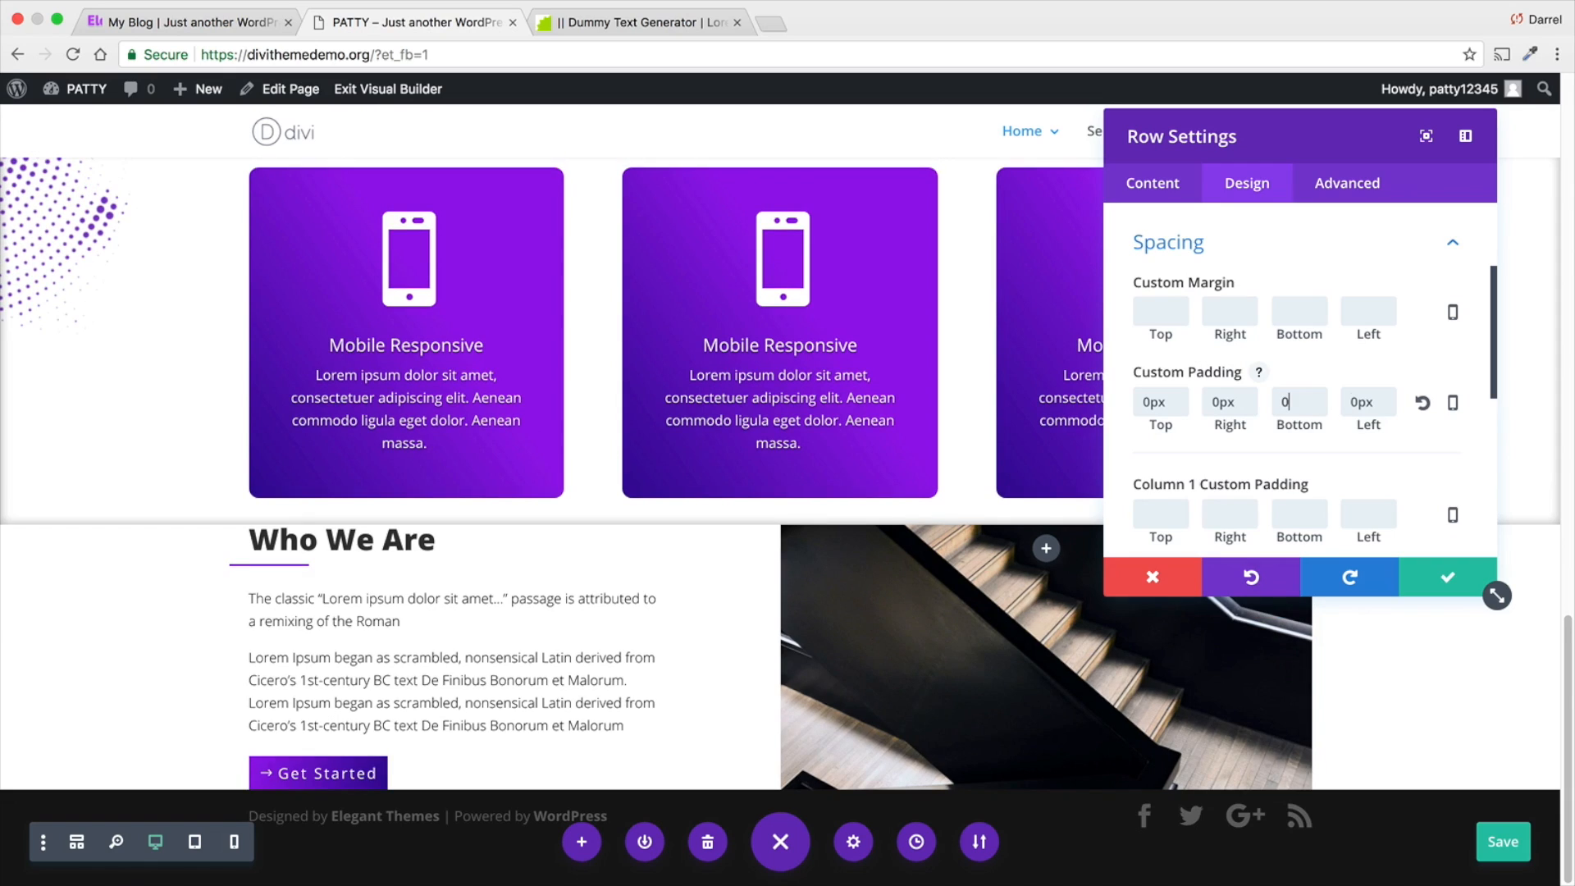
key(Tab)
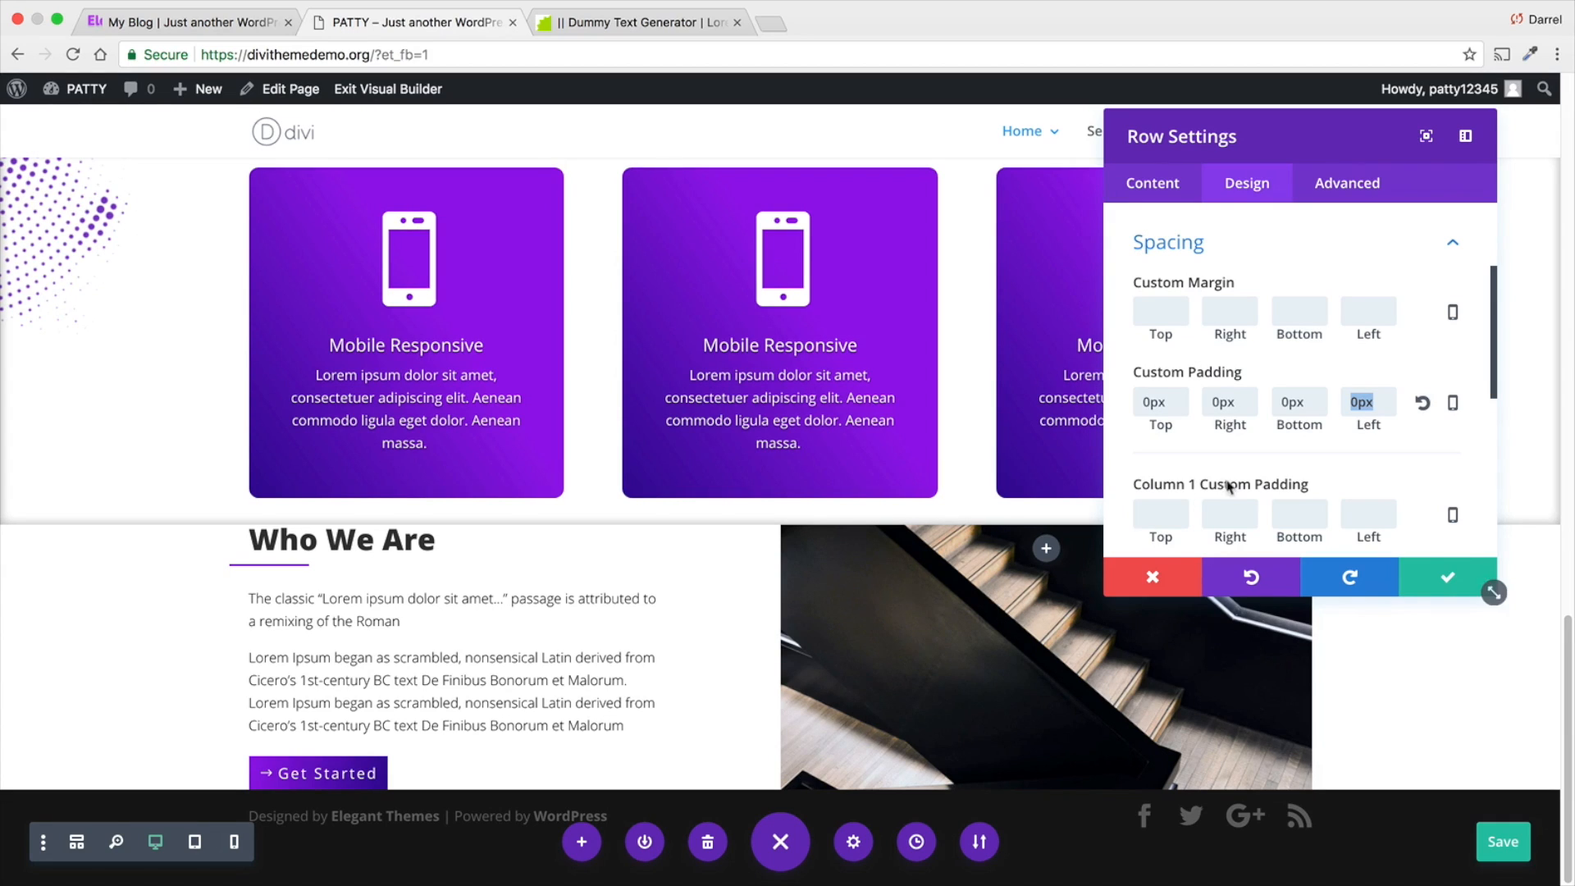
- Set the Column 1 custom padding of the Who We Are row to 100px at top and bottom
scroll(1231, 476, down, 1)
click(1181, 478)
text(100)
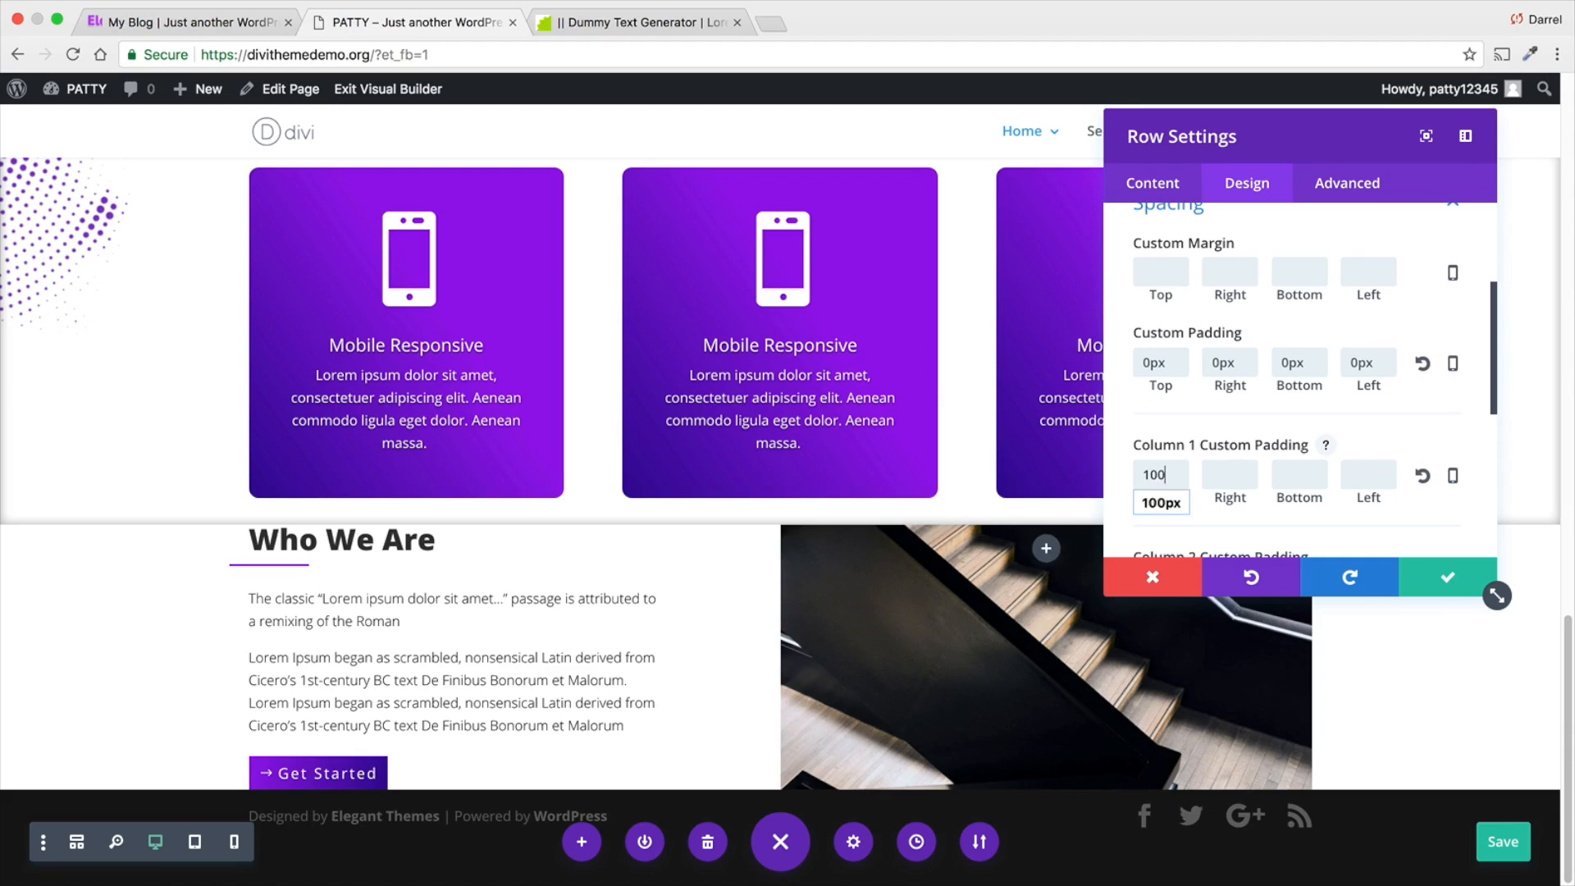
key(Tab)
key(Tab)
text(100)
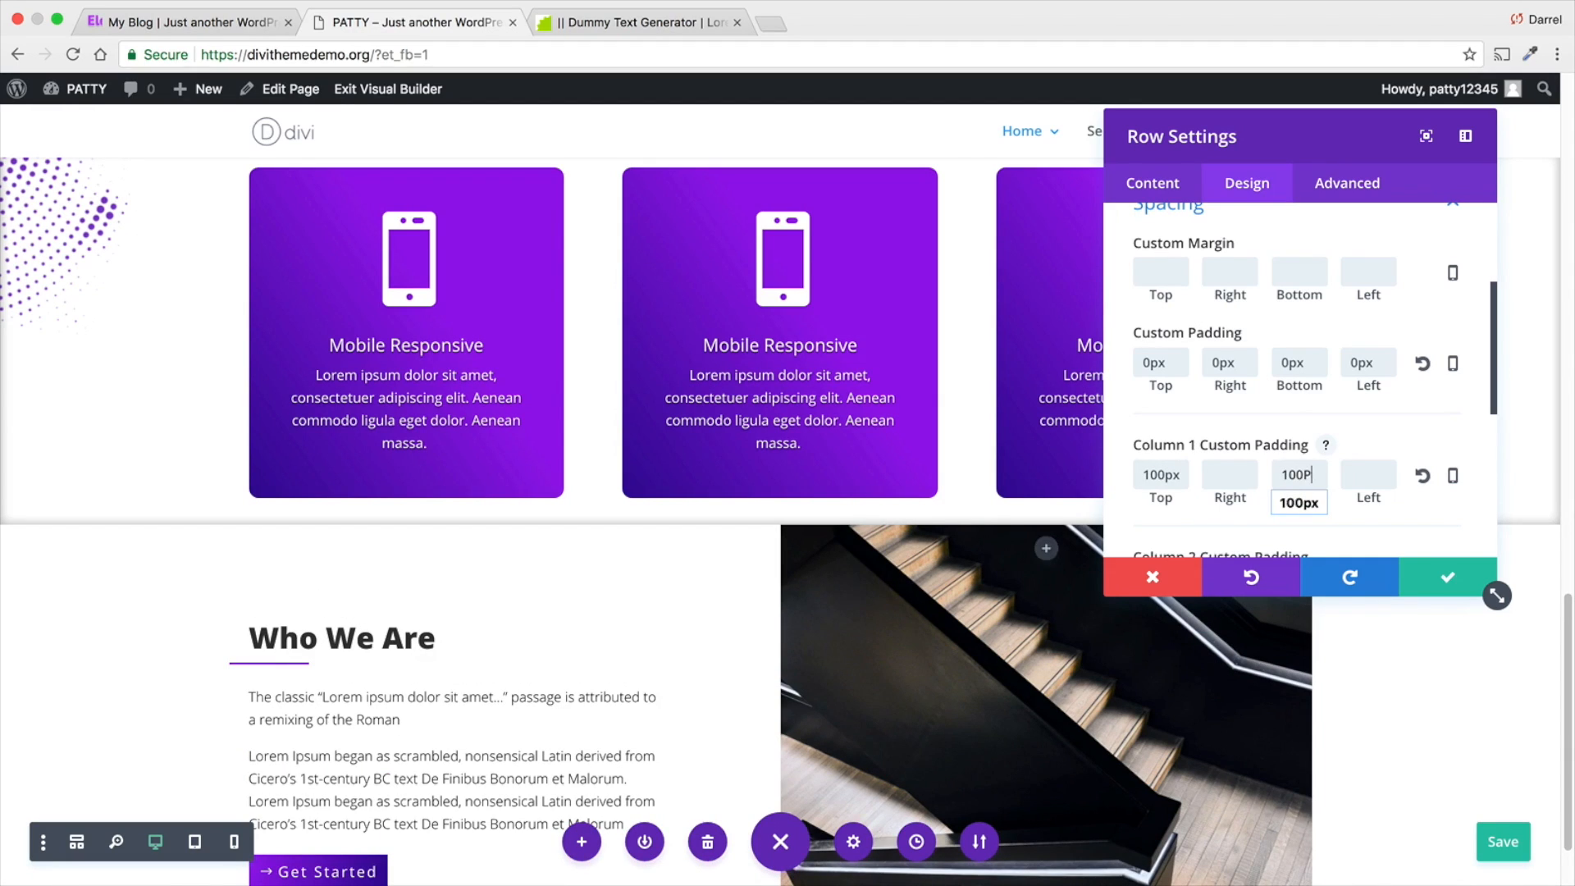
key(Tab)
scroll(803, 665, down, 3)
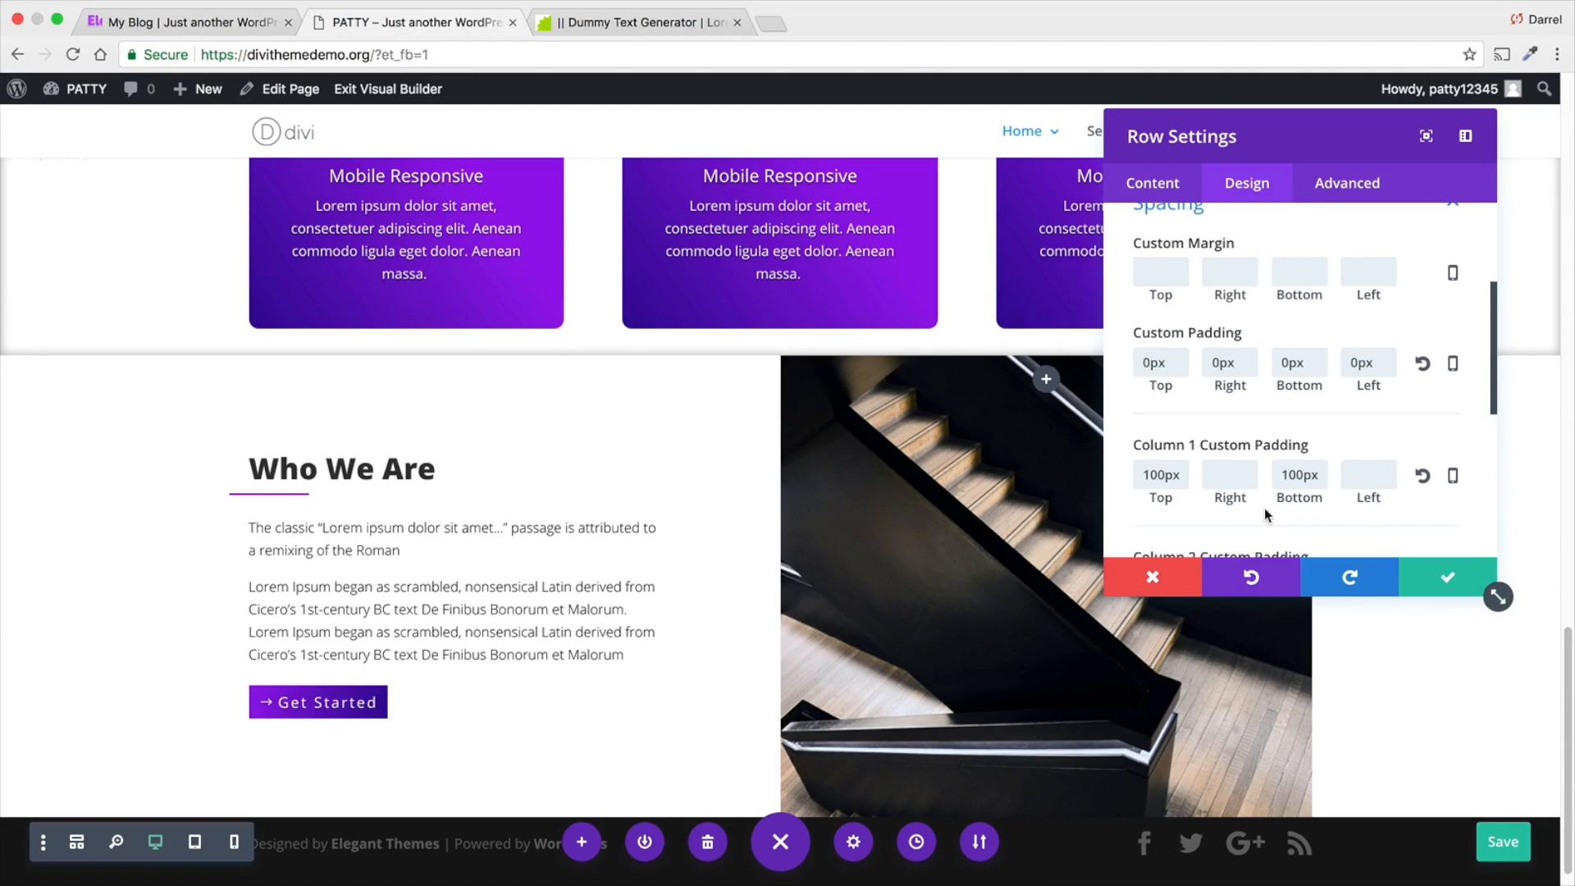
text(5%)
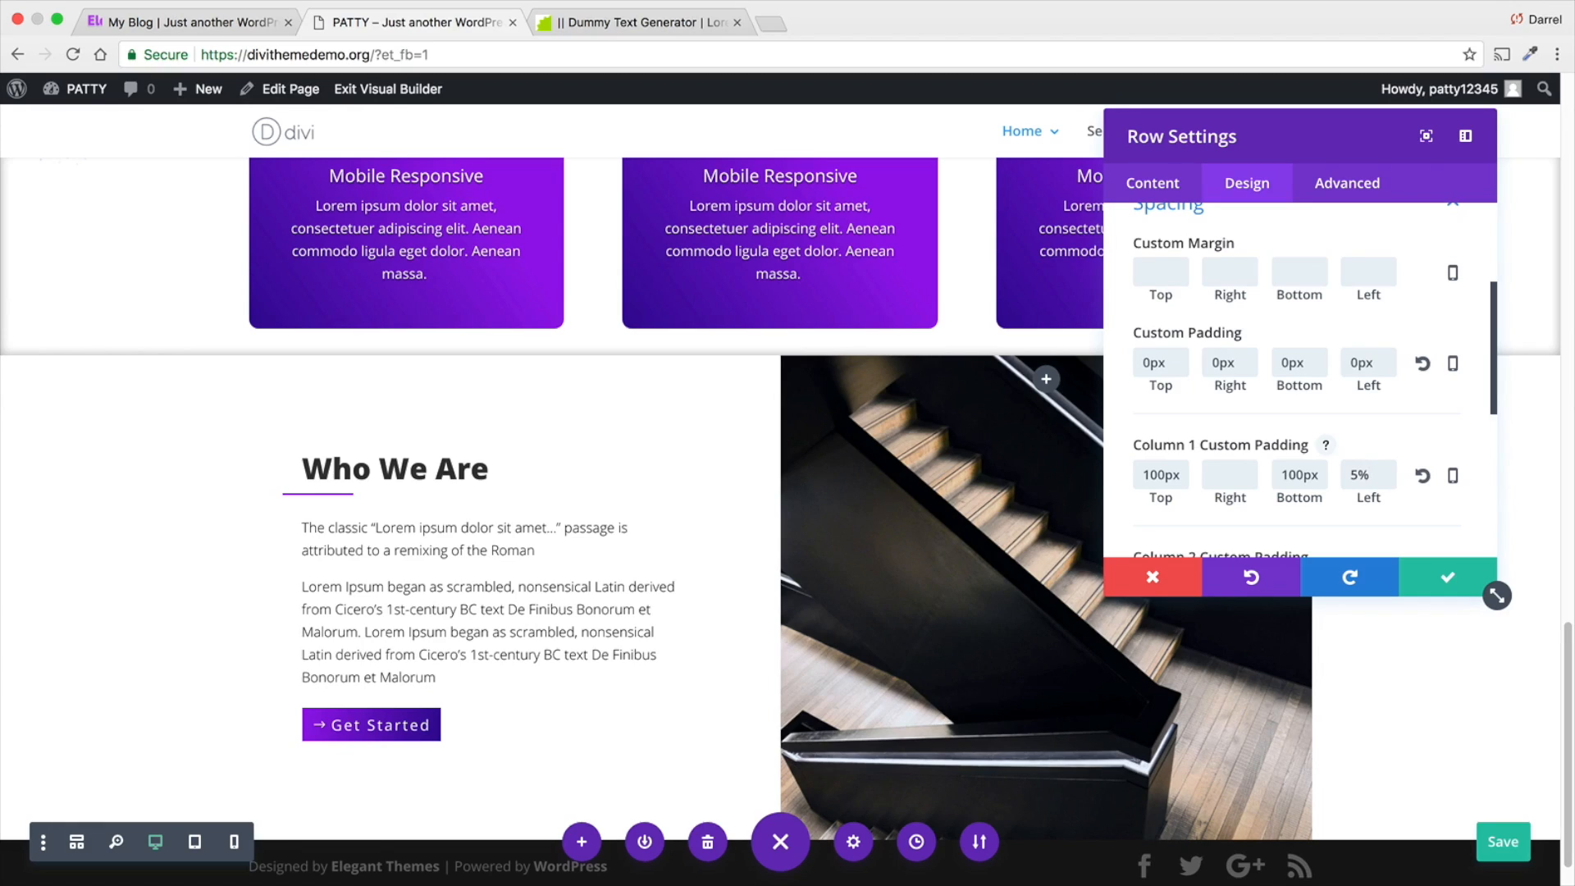
key(BackSpace)
key(BackSpace)
- Set the Column 1 left padding of the Who We Are row to 9% and save the row
text(9%)
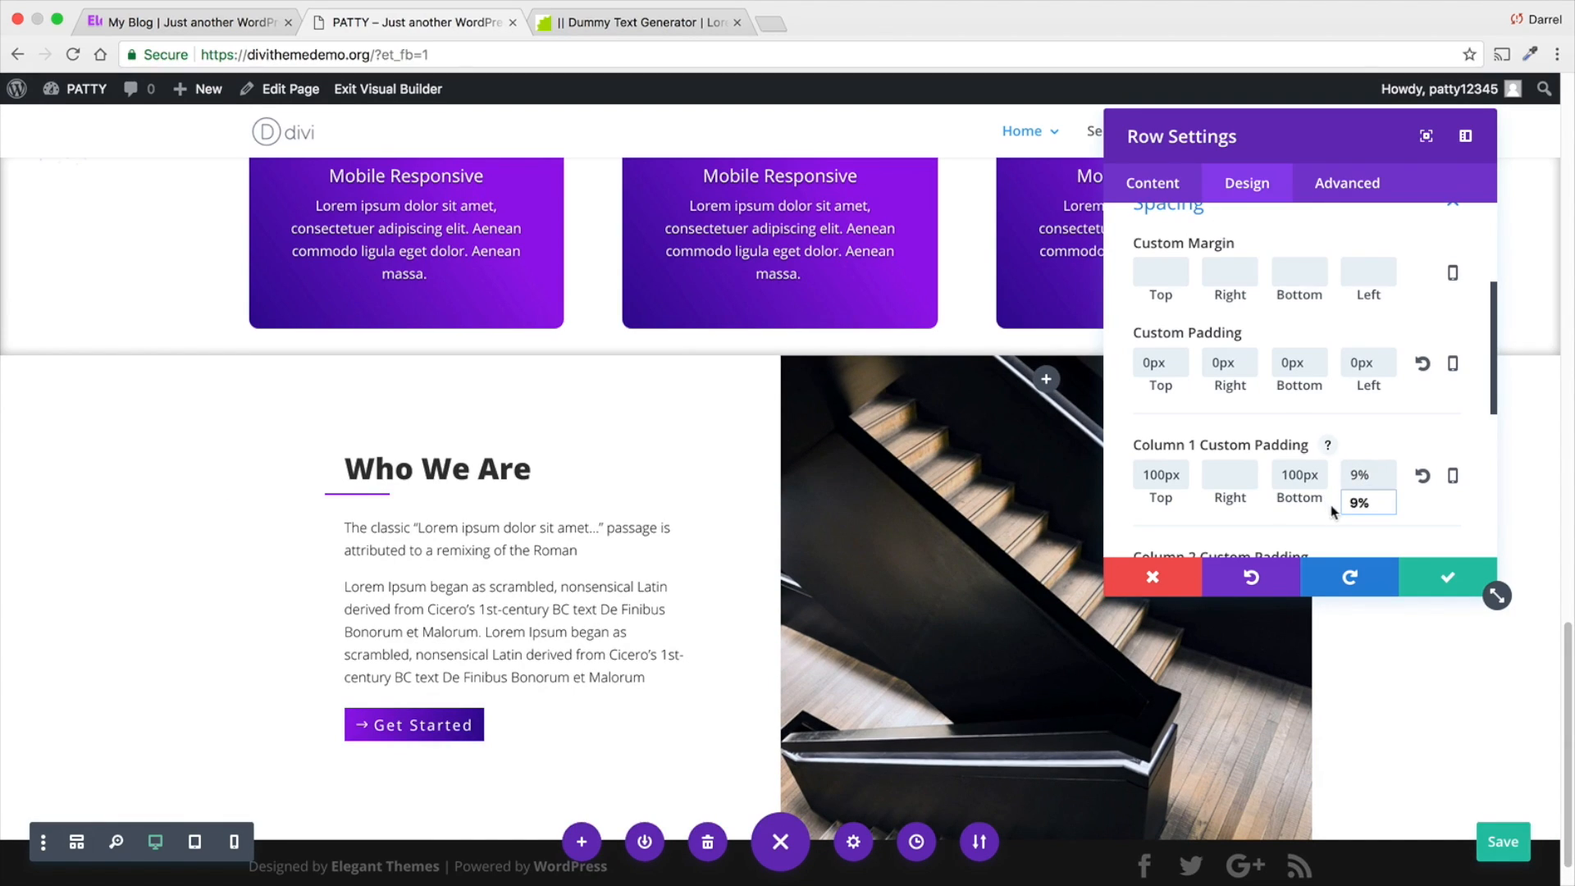
scroll(602, 522, down, 1)
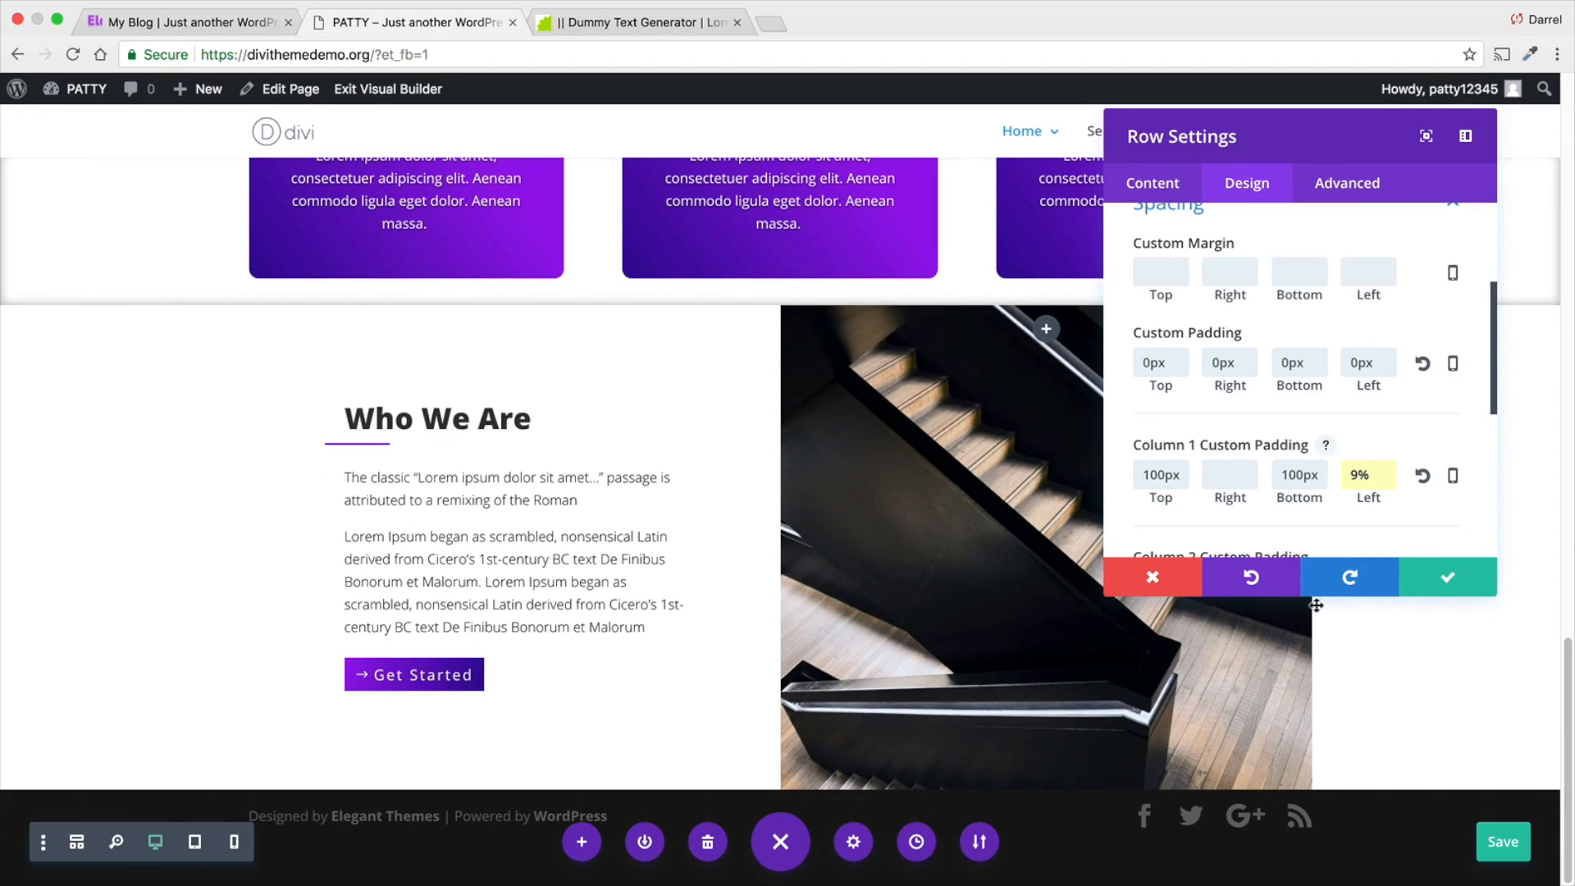
click(1450, 583)
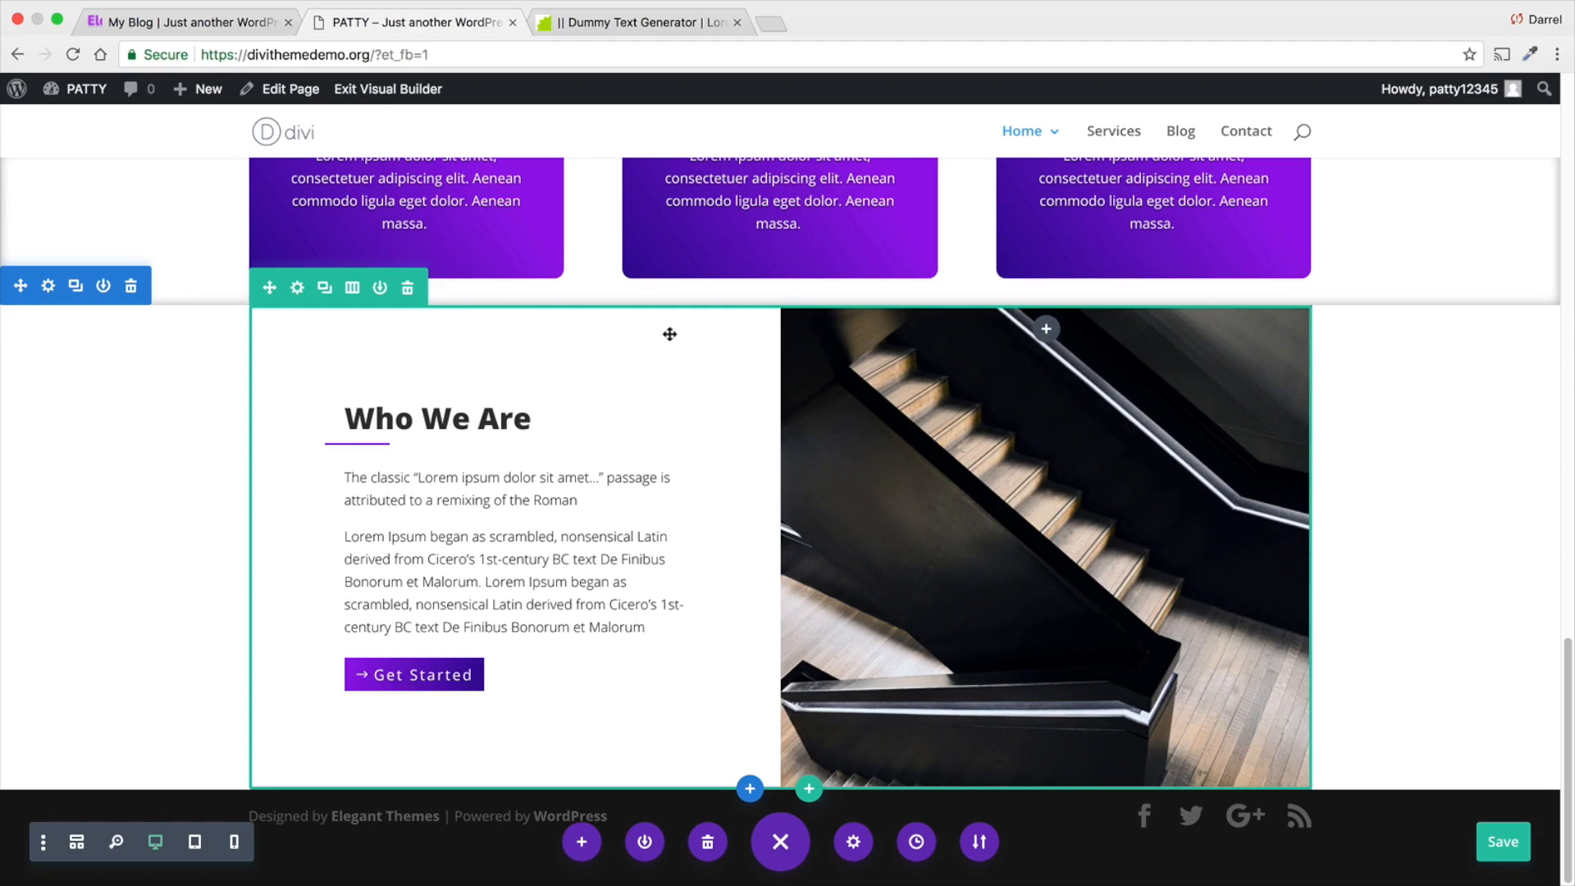
- Examine the Who We Are row's spacing and sizing settings, including gutter width and equalized column heights
click(297, 287)
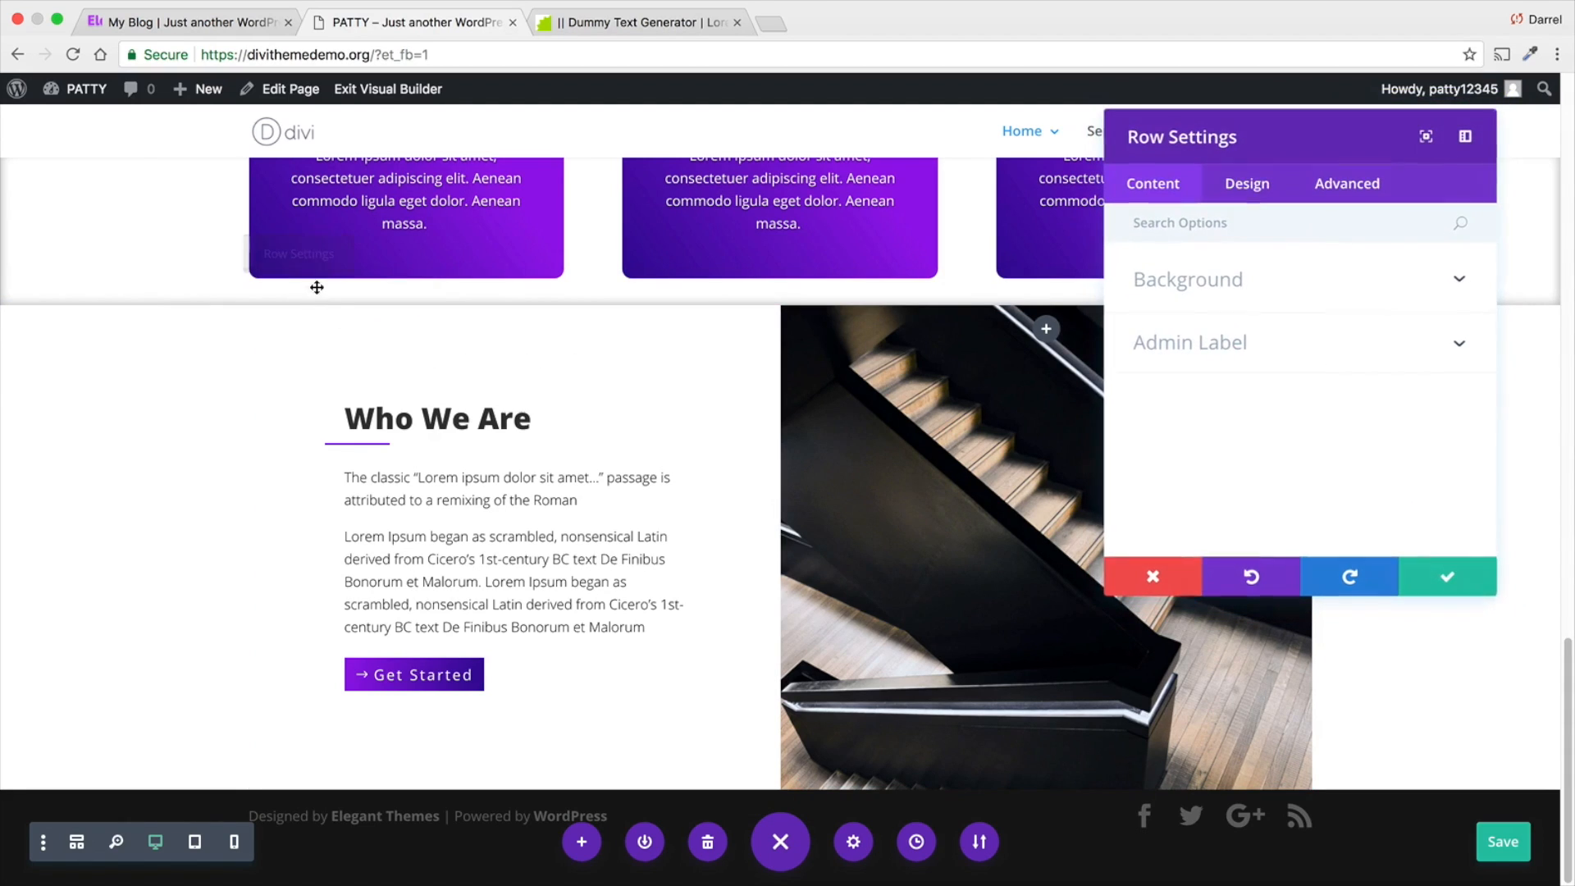
click(1243, 187)
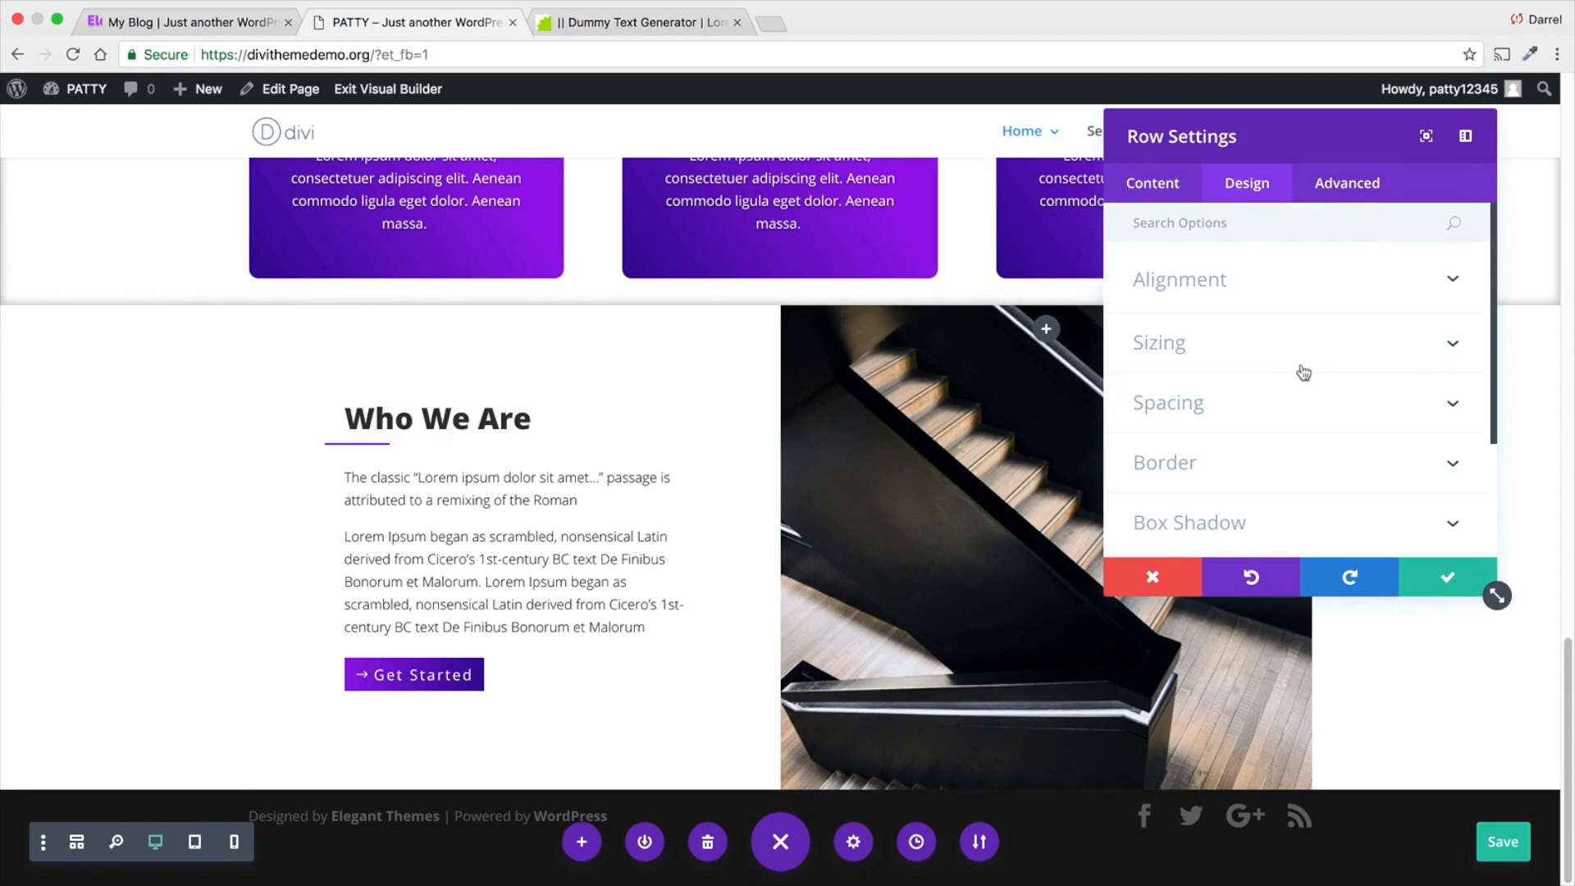
click(1285, 404)
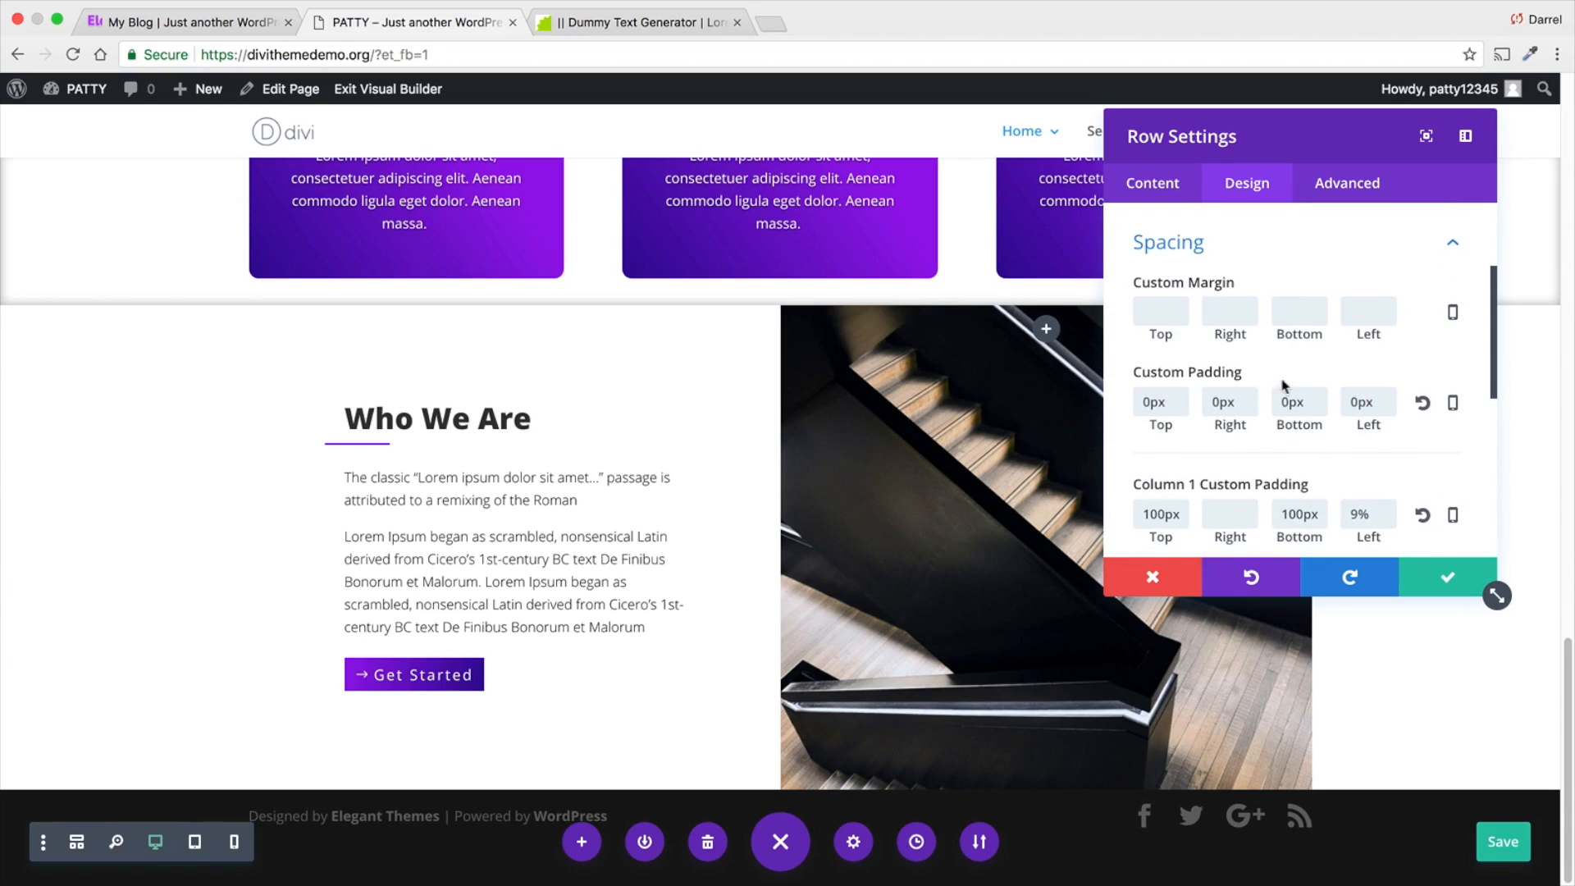
scroll(1285, 385, up, 1)
click(1283, 239)
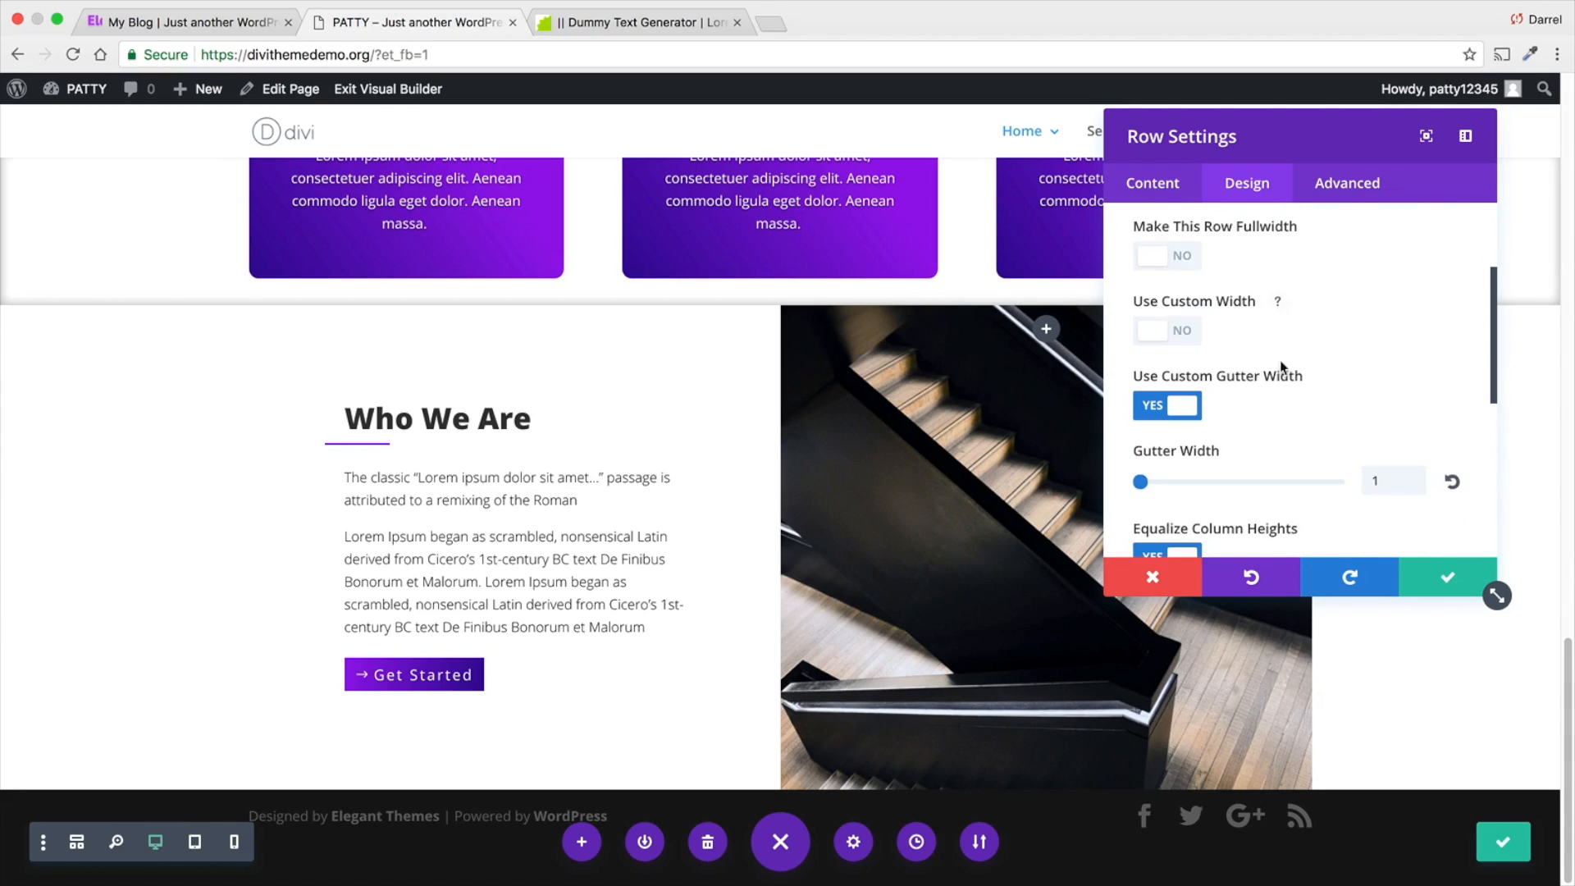
scroll(1173, 402, down, 3)
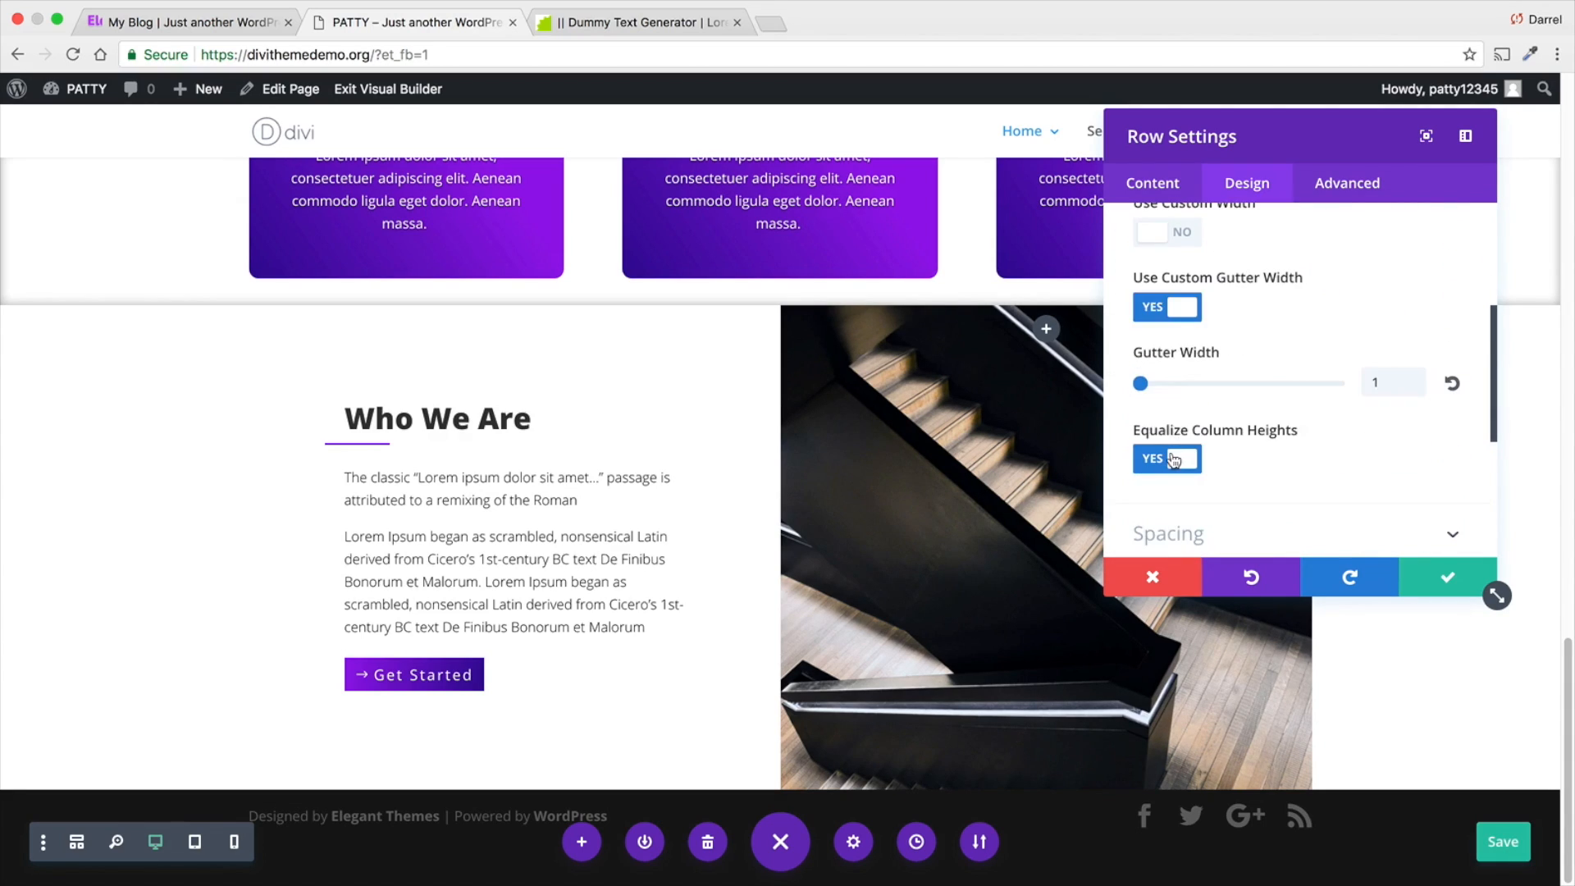
click(1215, 451)
click(1199, 456)
click(1423, 575)
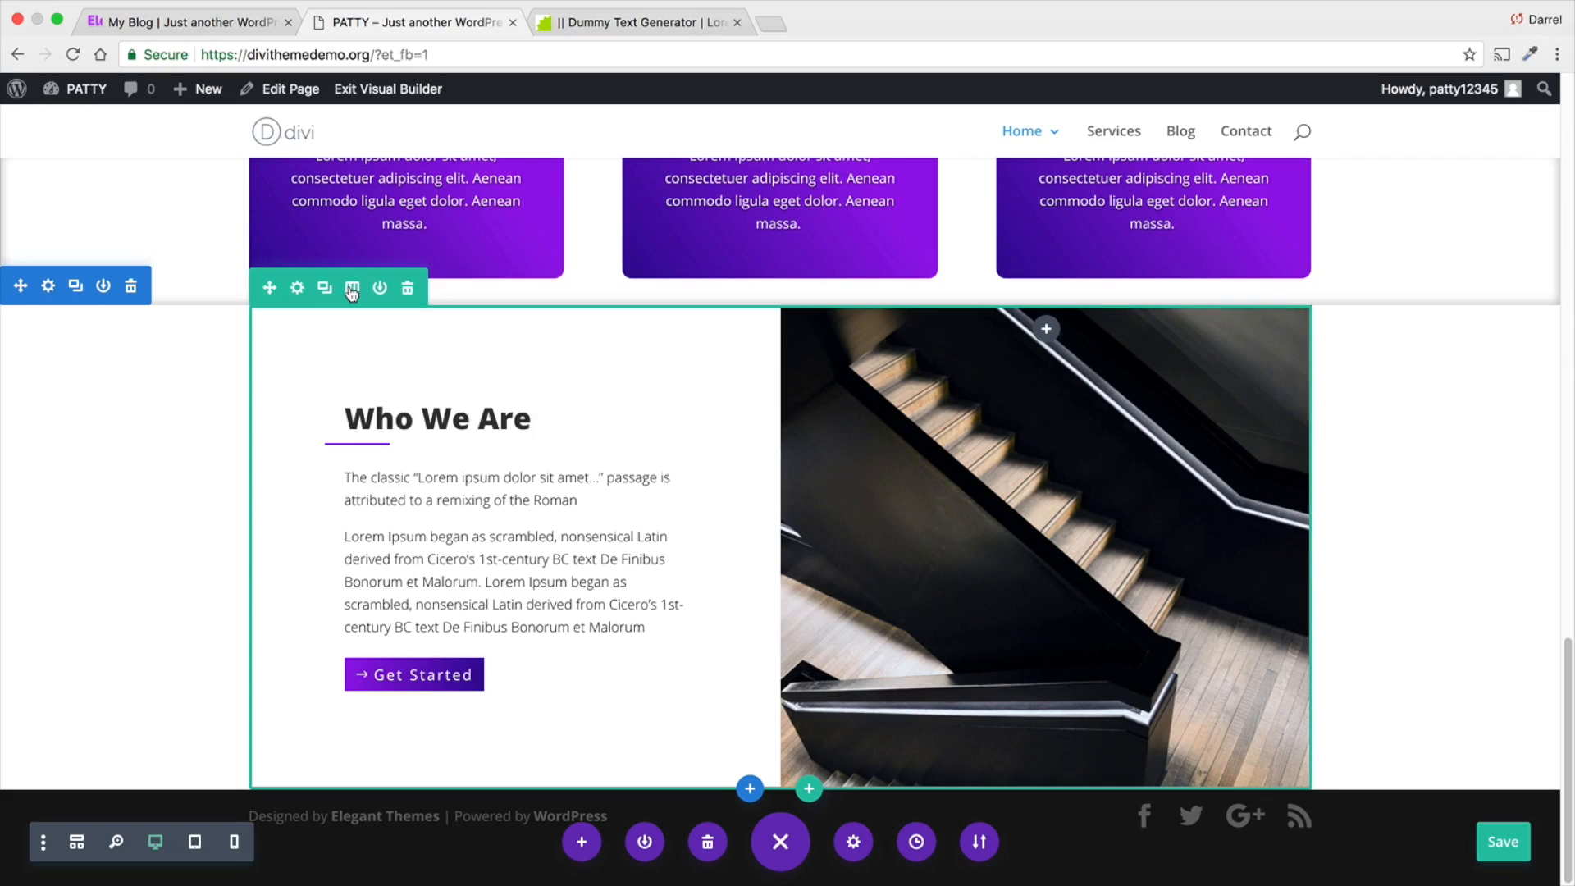
- Duplicate the Who We Are row
click(324, 289)
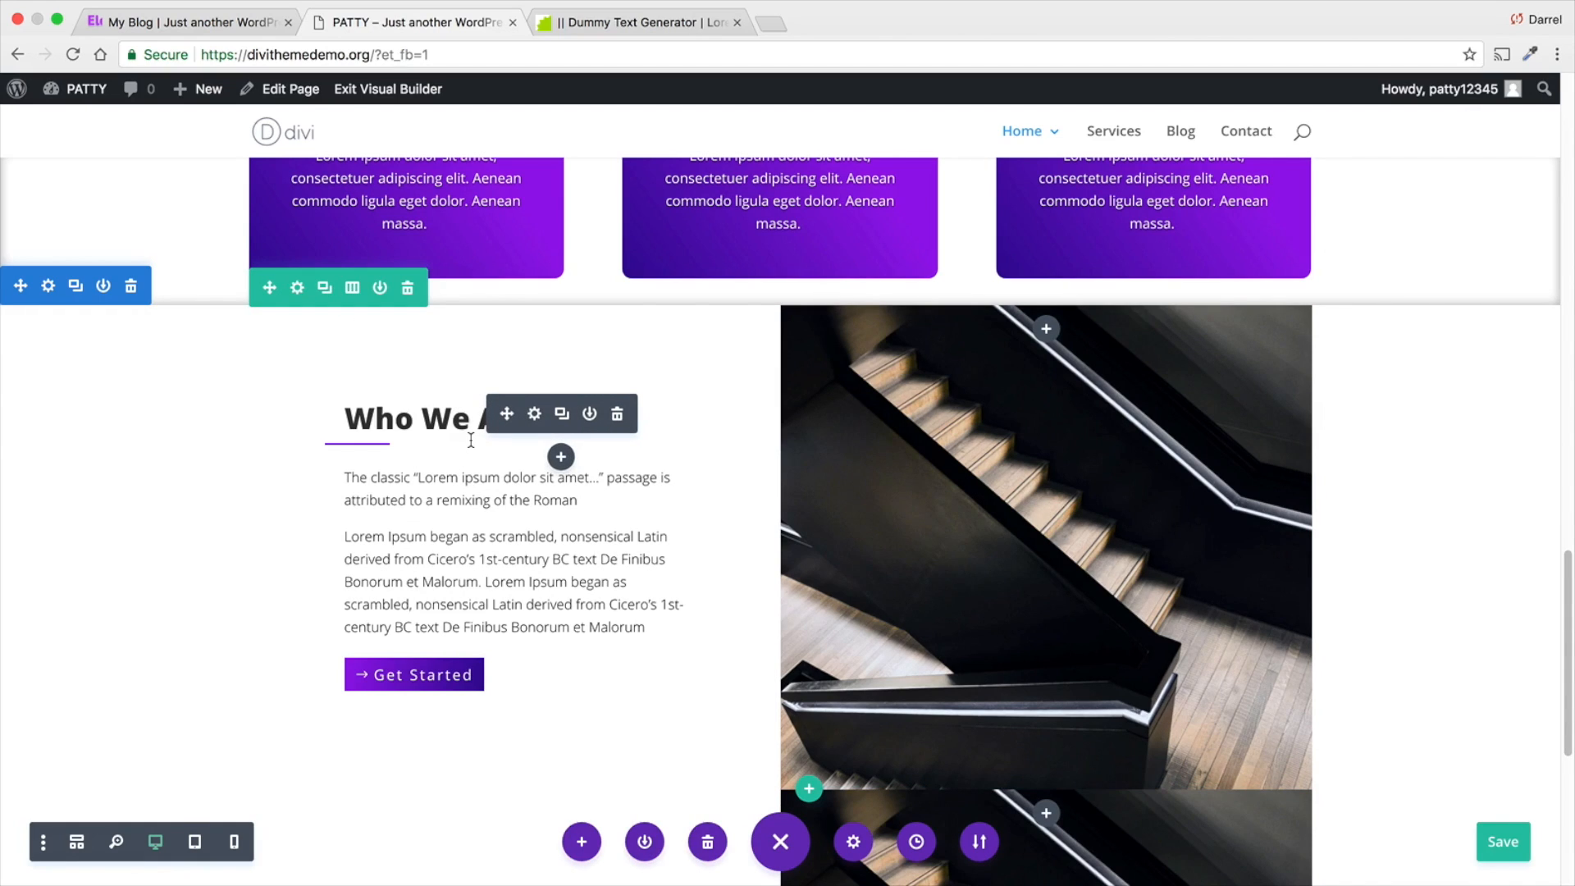
scroll(471, 443, down, 5)
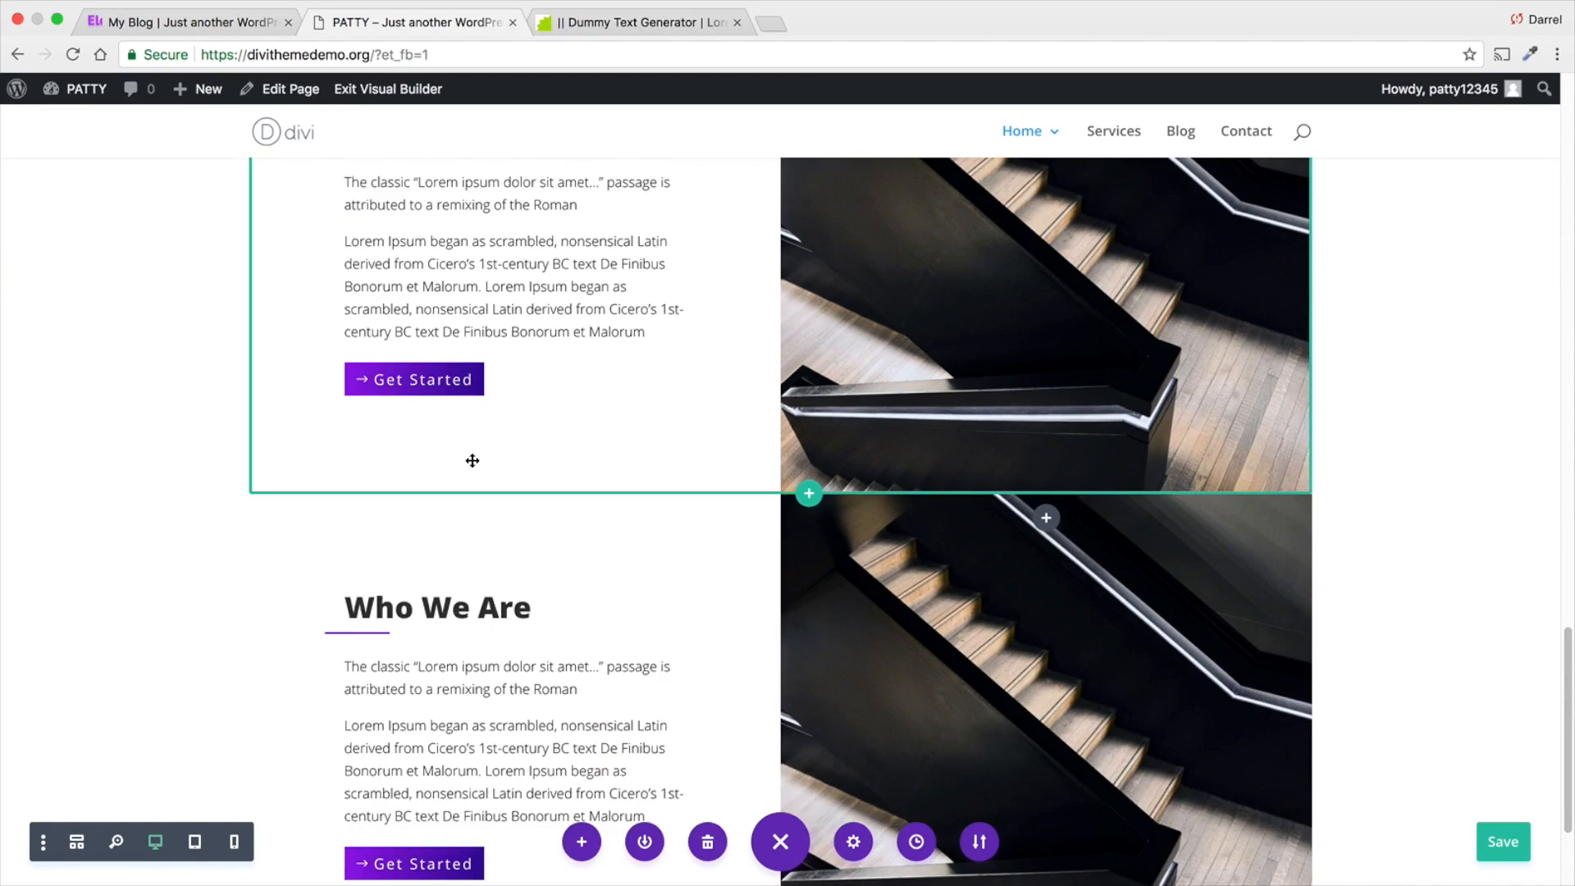
scroll(473, 461, down, 1)
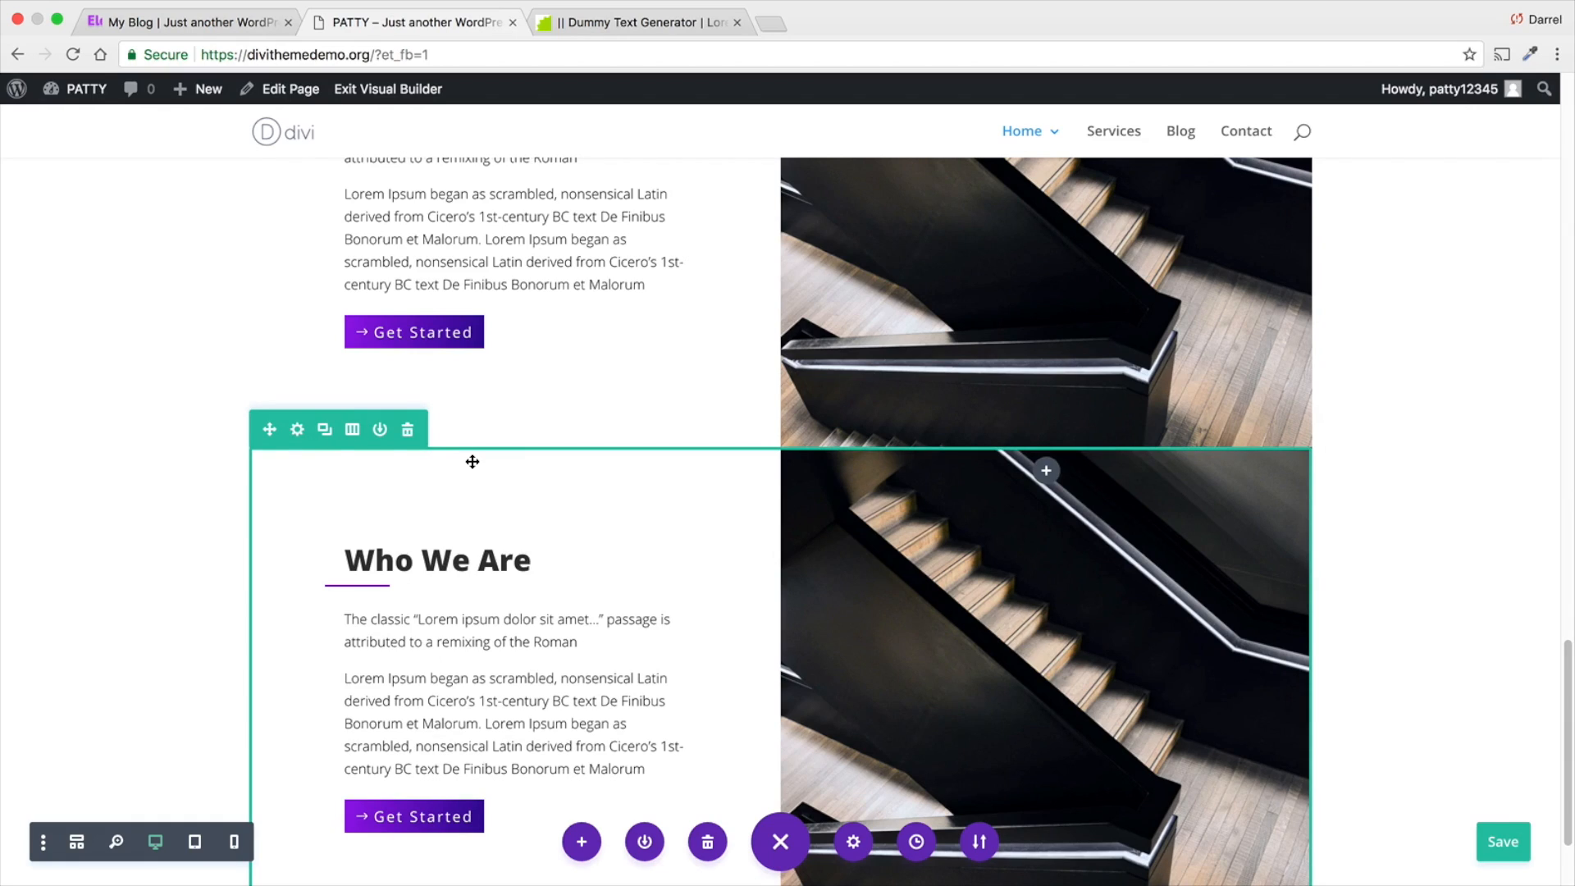
scroll(473, 461, down, 1)
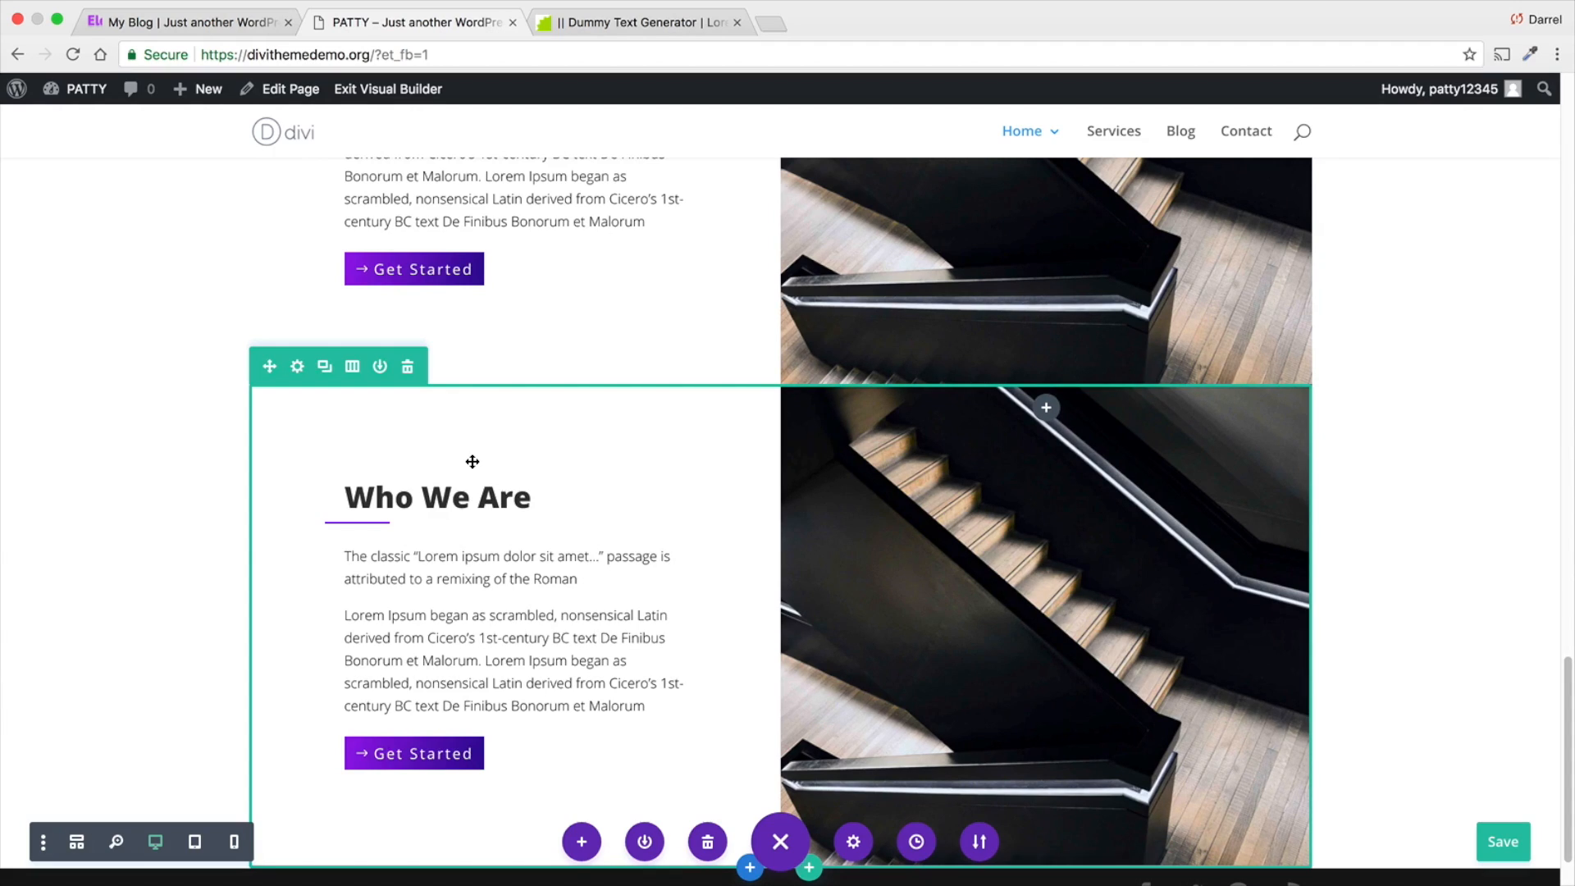
- Remove the staircase background image from Column 2 of the duplicated Who We Are row
click(297, 366)
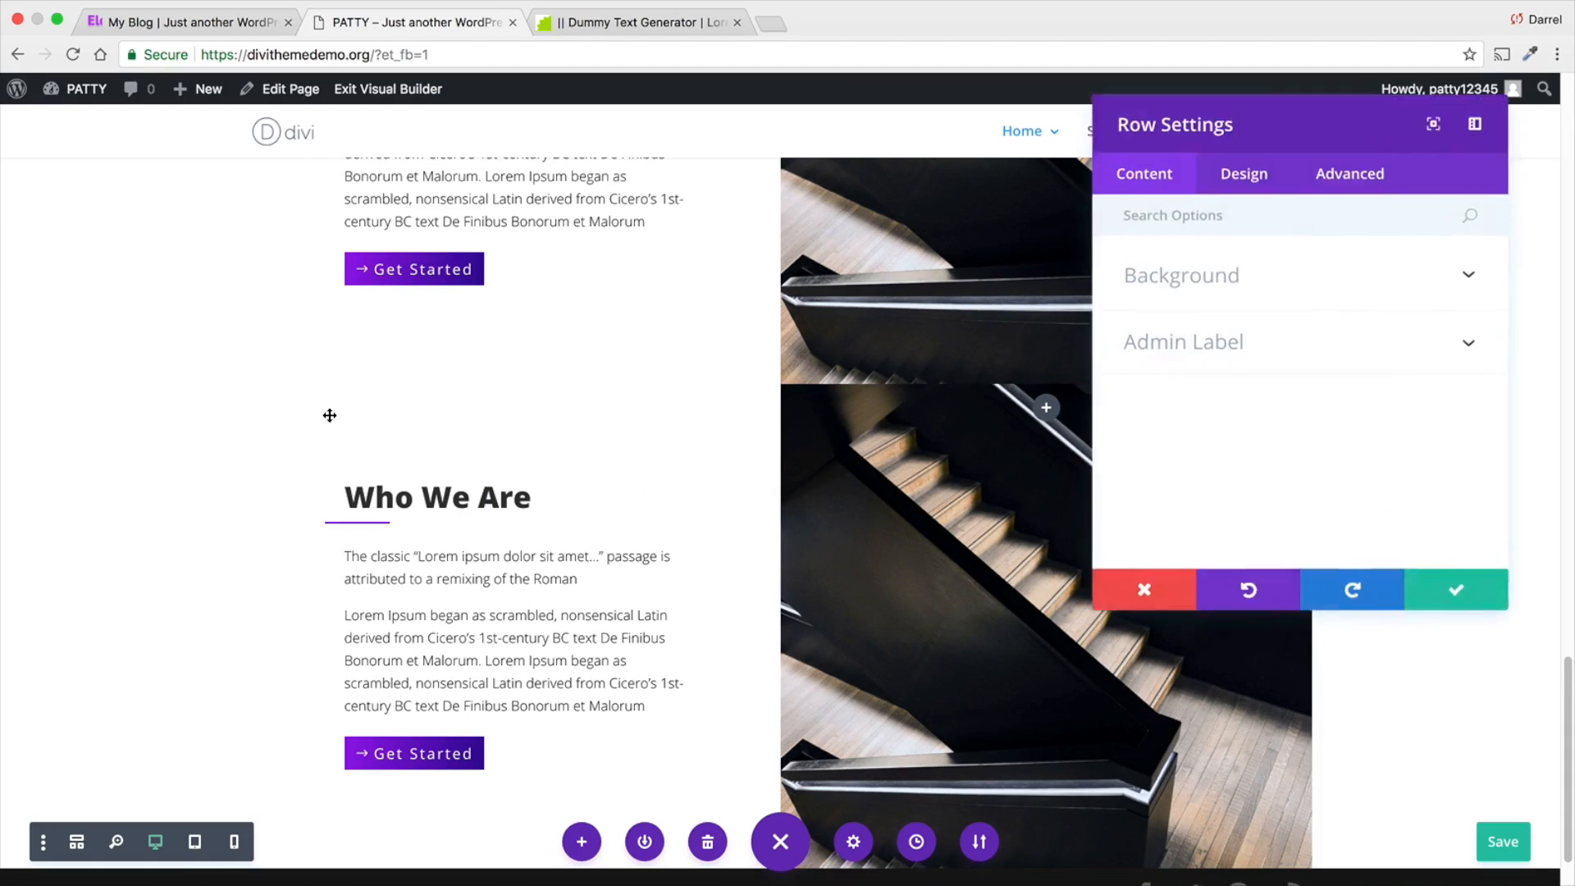
click(1300, 277)
scroll(1299, 361, down, 1)
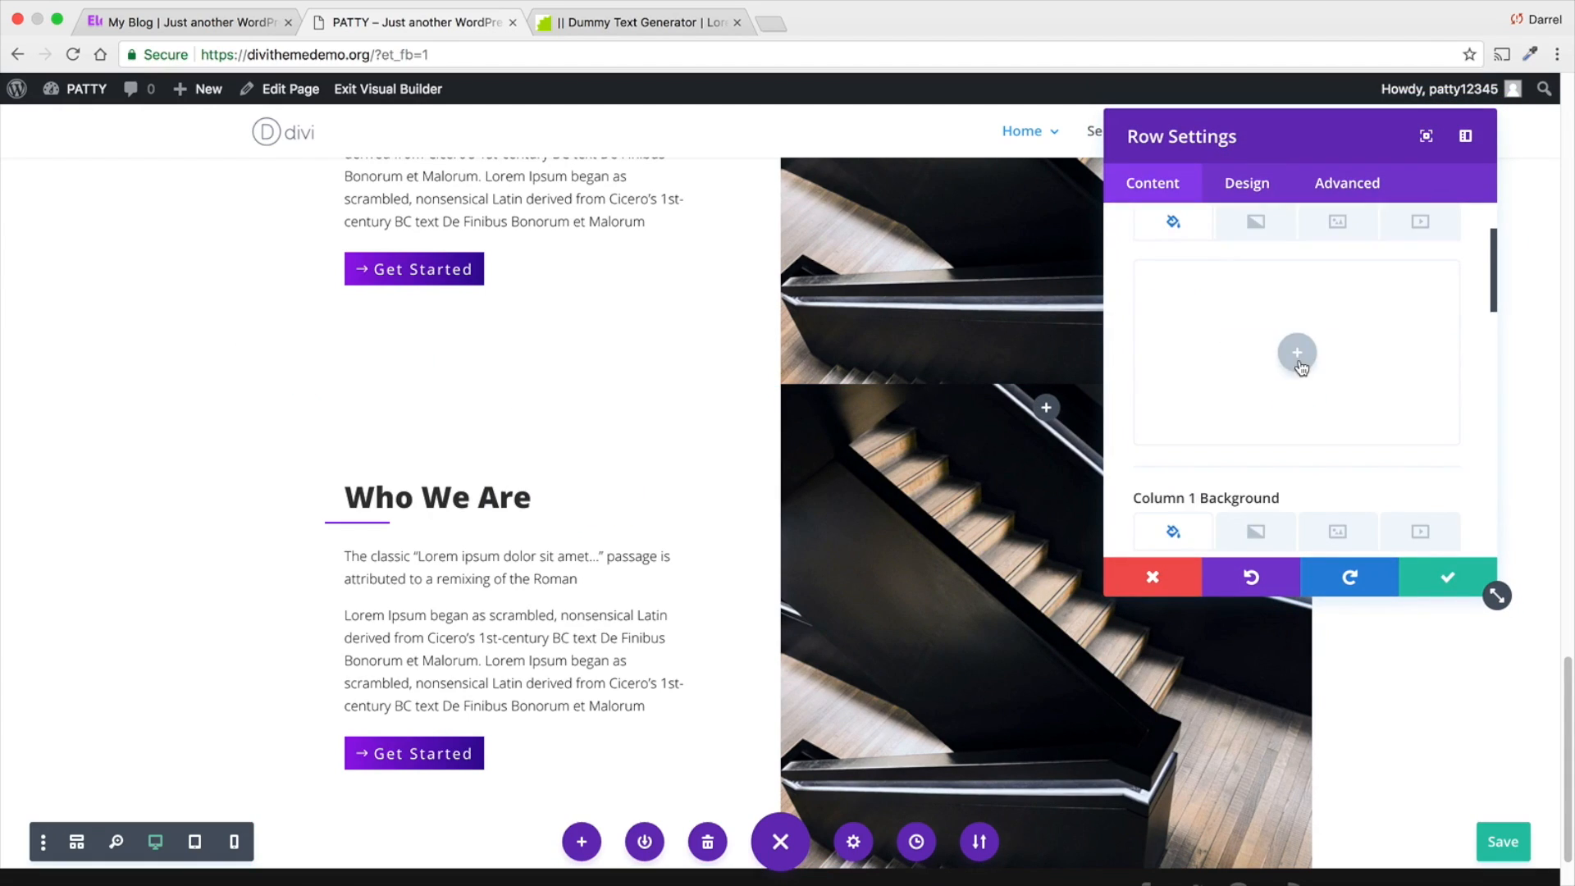
scroll(1299, 361, down, 3)
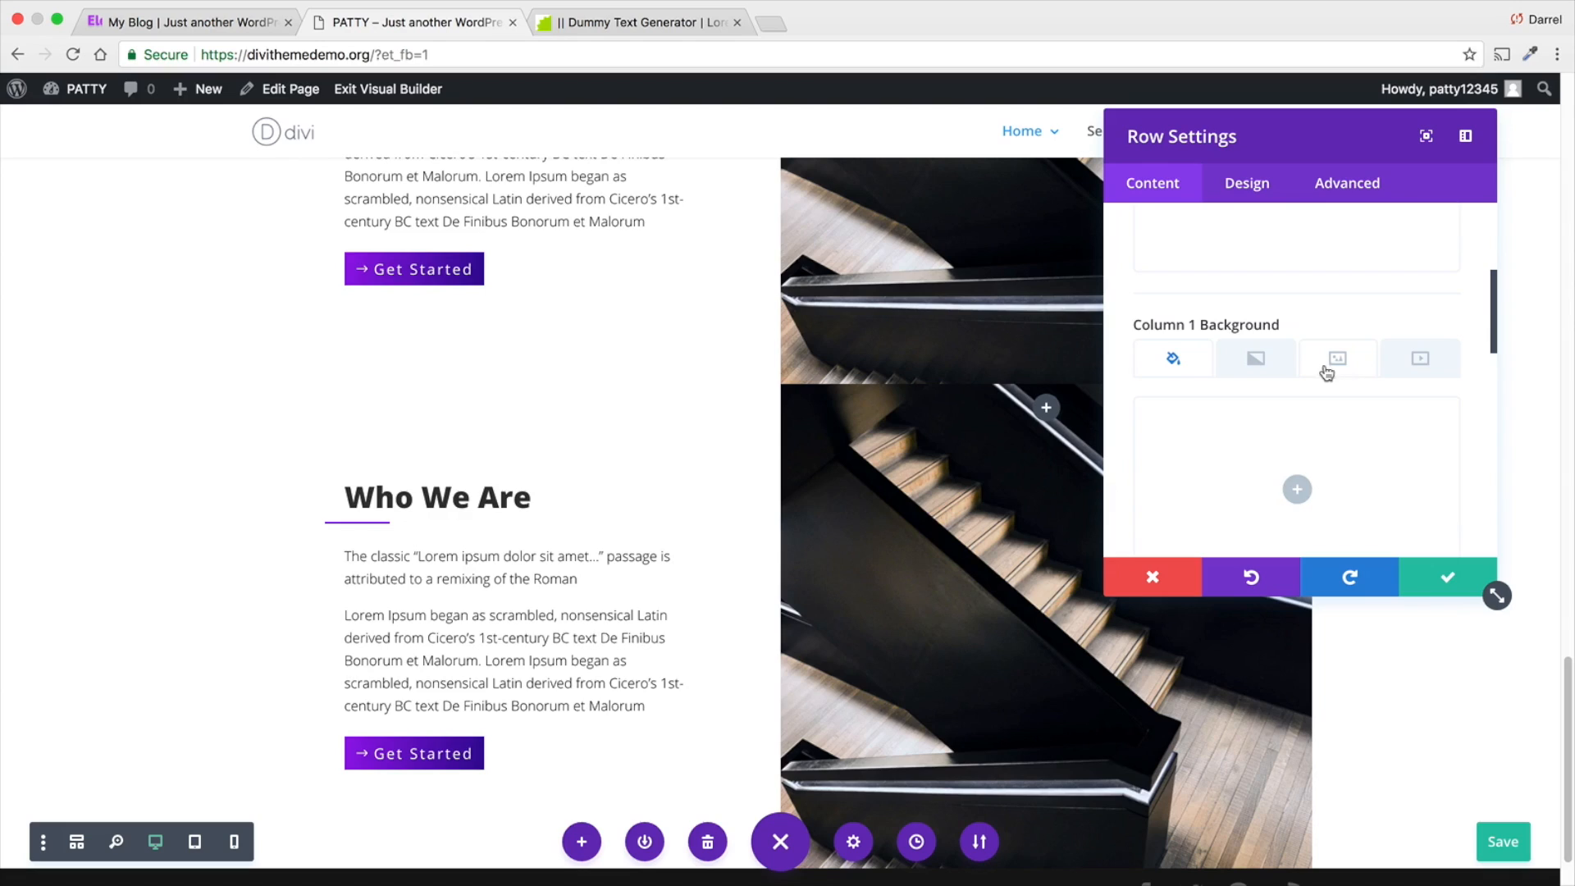
scroll(1326, 377, down, 4)
click(1337, 387)
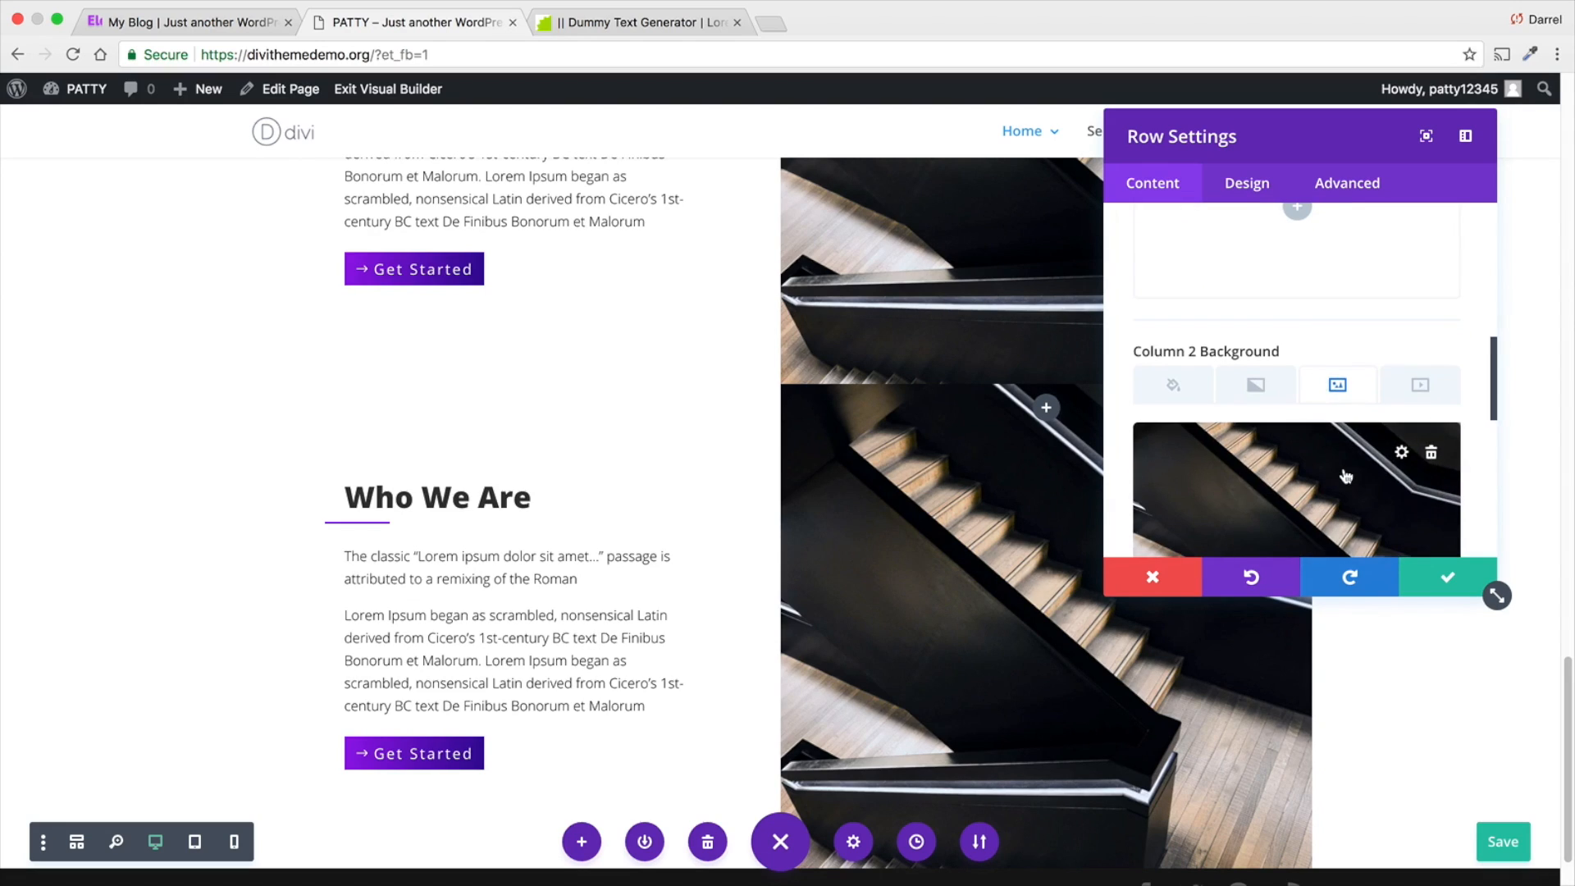
click(1431, 452)
- Set the smartphone photo adrien-1.jpg as the Column 1 background image of the duplicated row and save the row
scroll(1316, 382, up, 1)
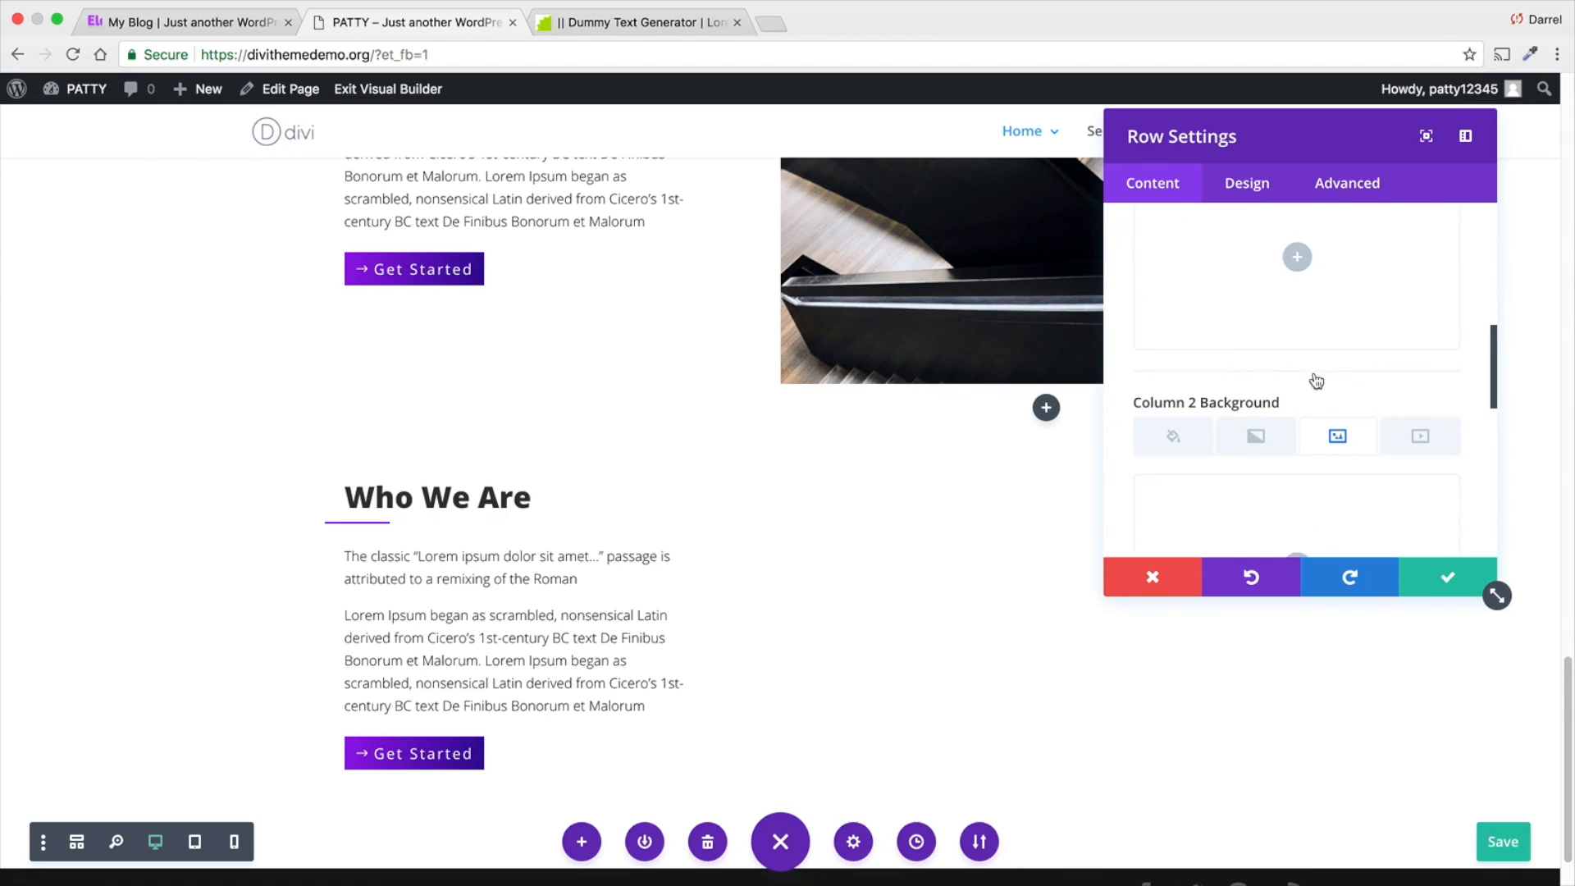
scroll(1311, 312, up, 2)
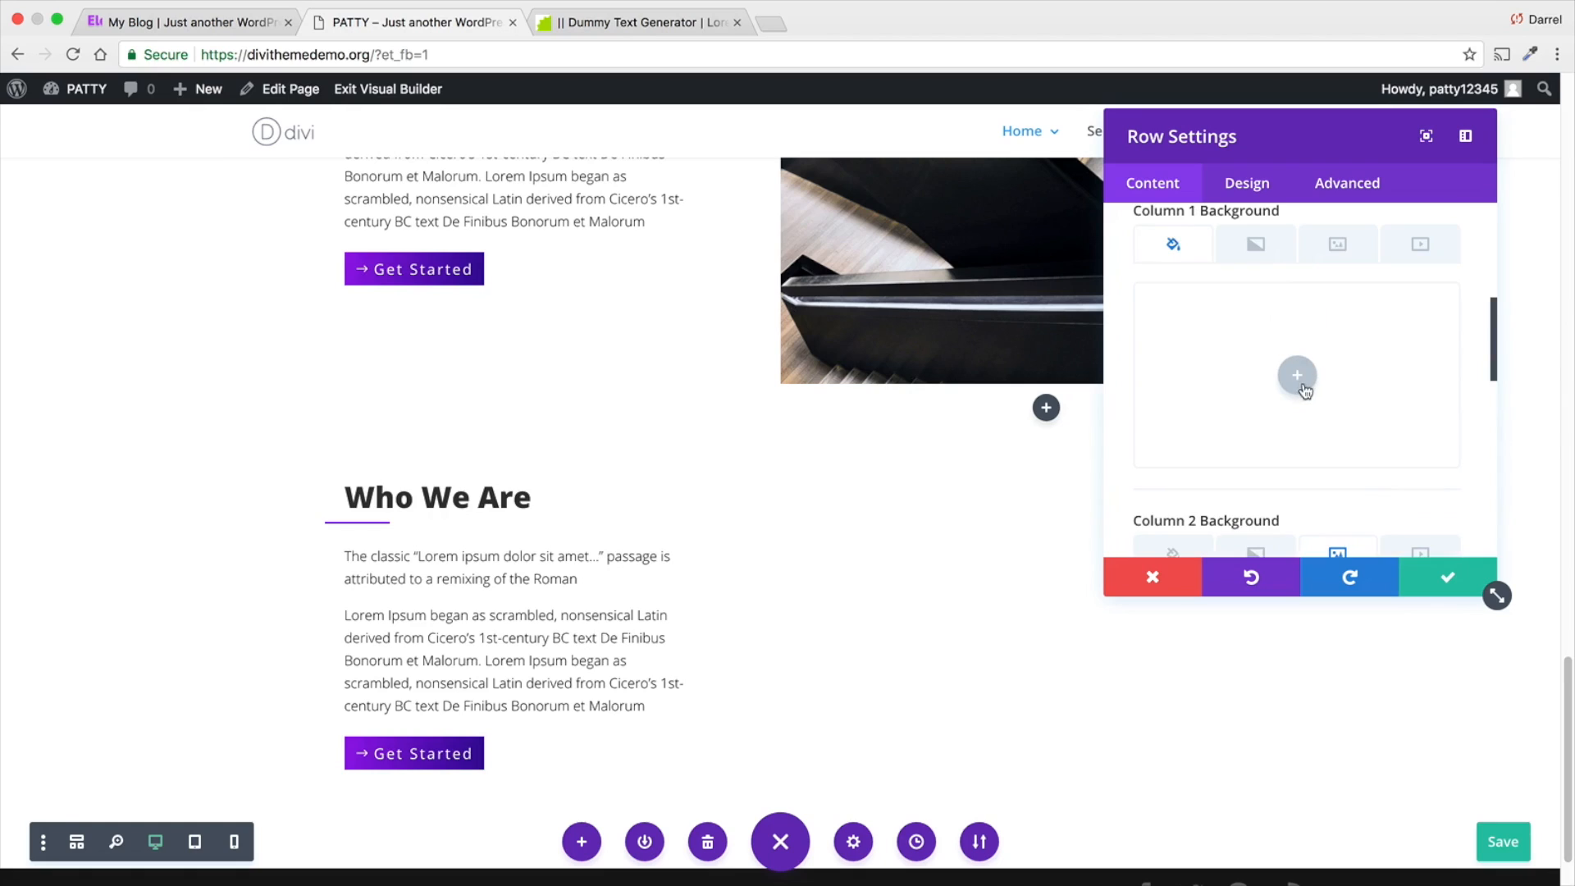
click(1329, 248)
click(1297, 375)
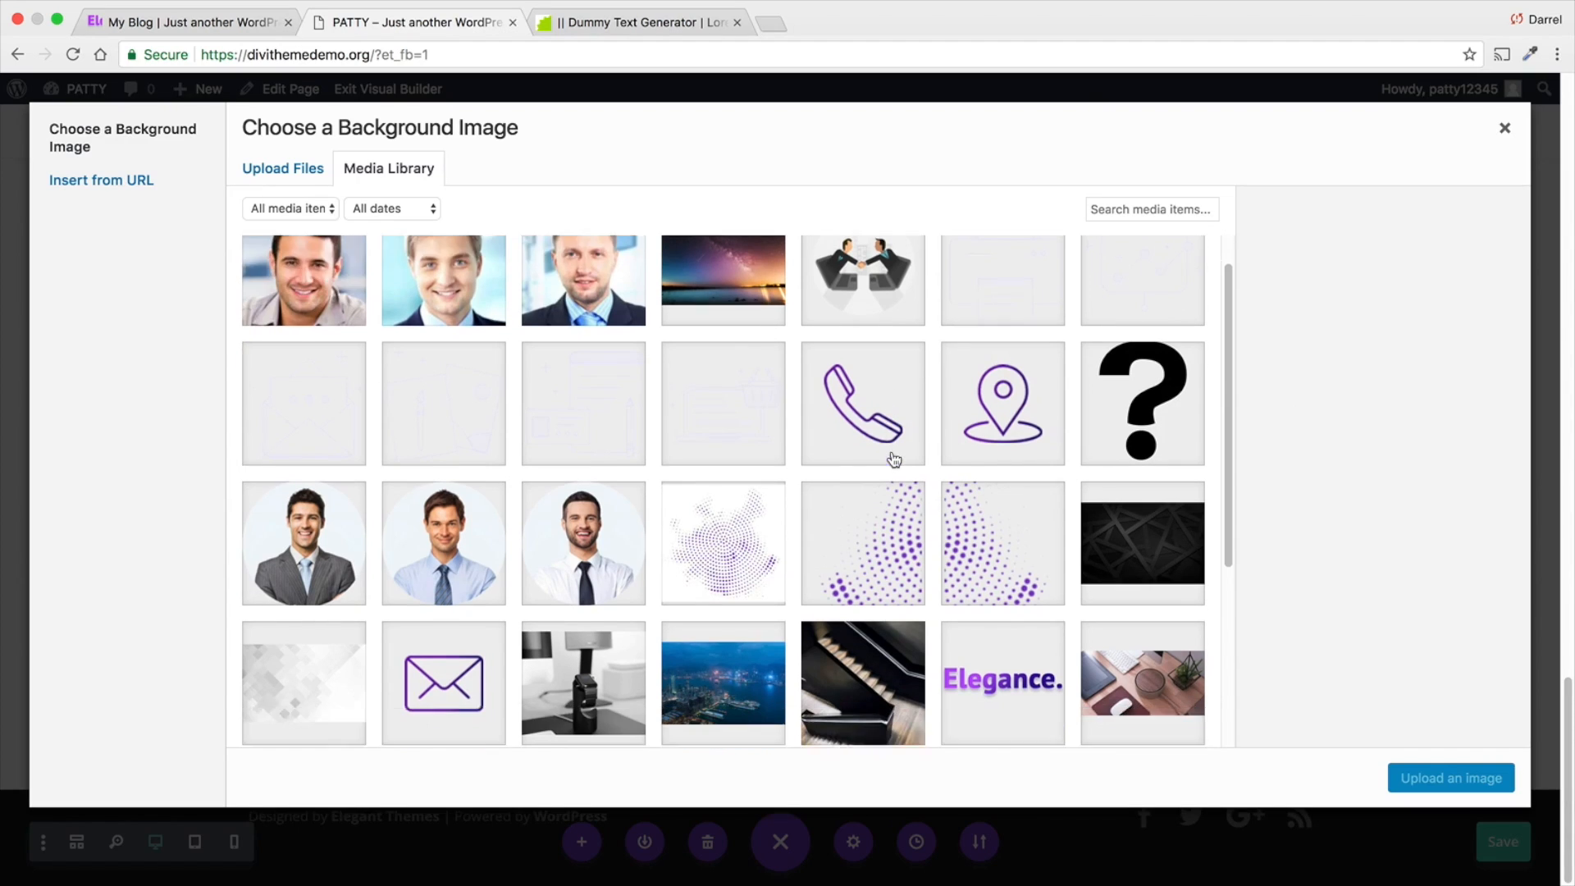
scroll(894, 459, down, 5)
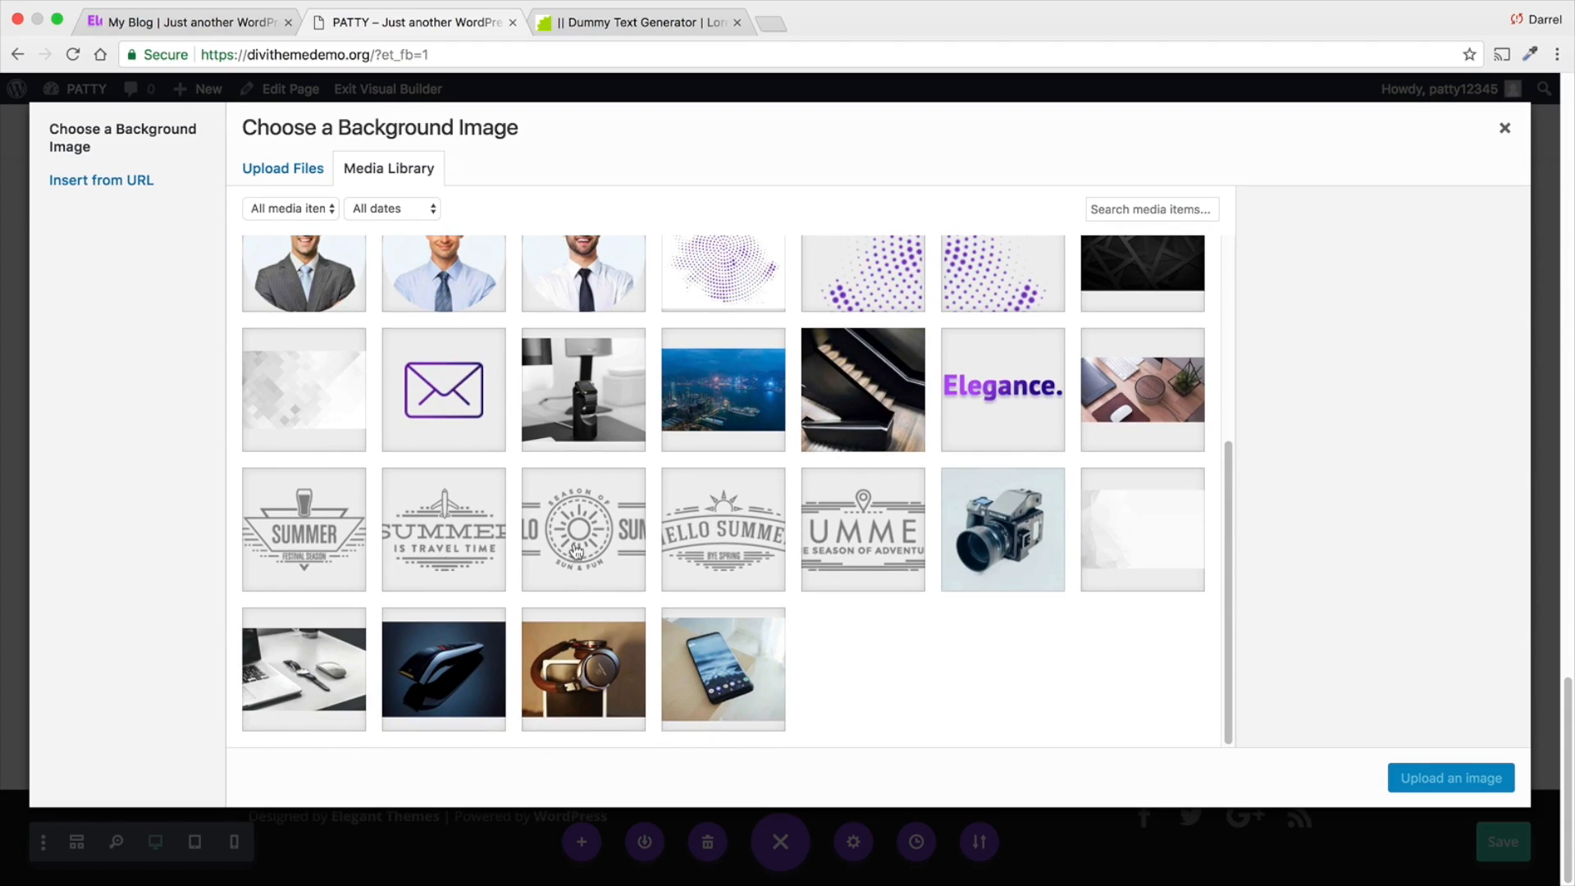
click(301, 668)
click(706, 667)
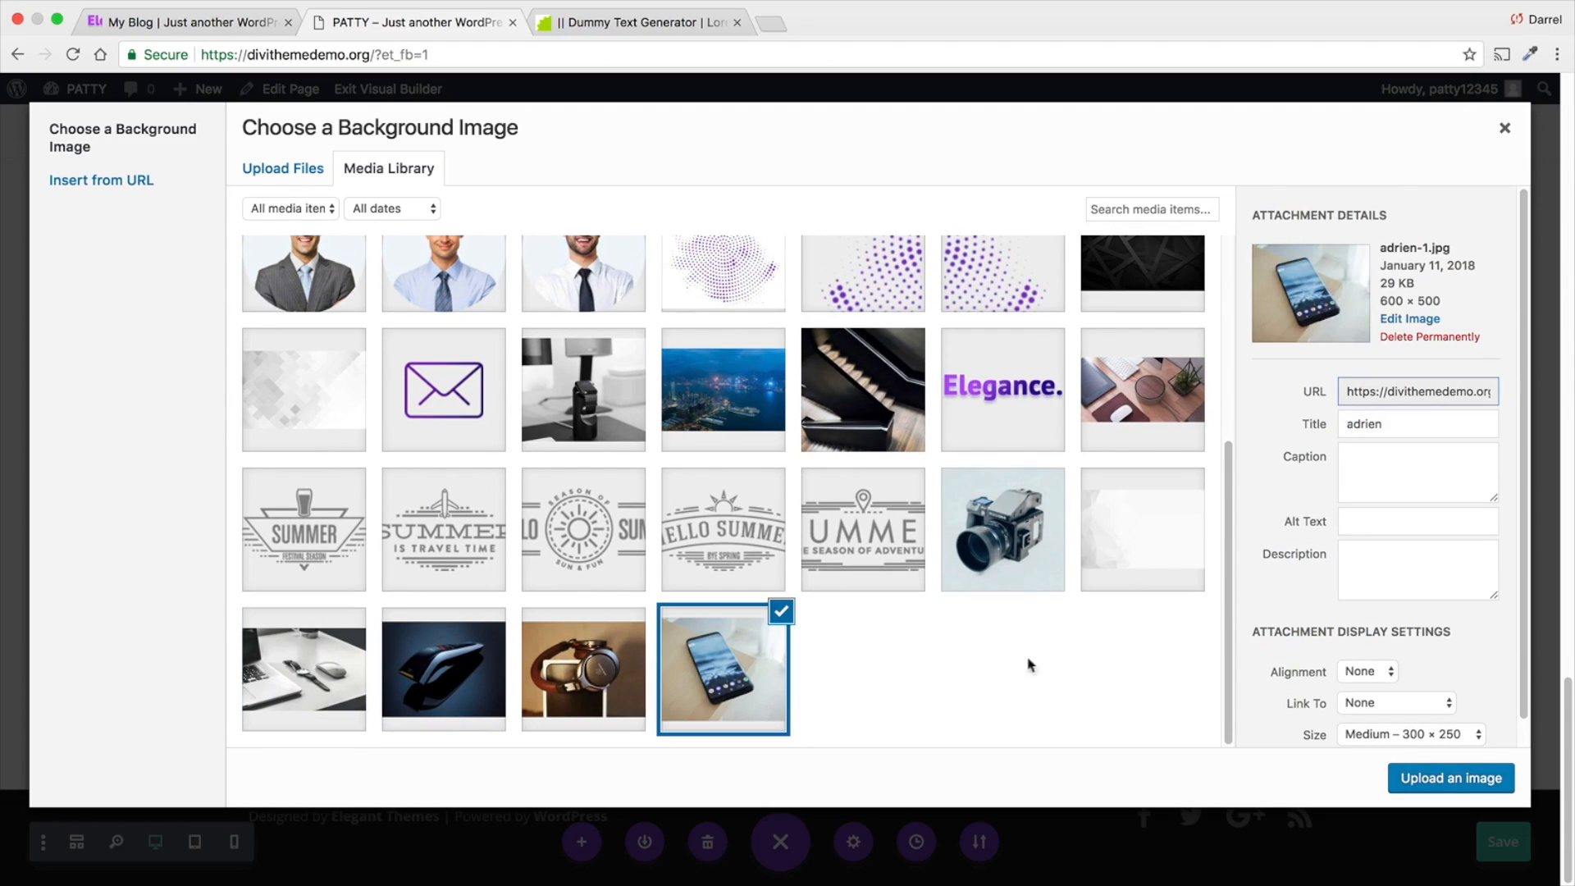
click(1441, 780)
scroll(967, 605, down, 1)
click(1443, 575)
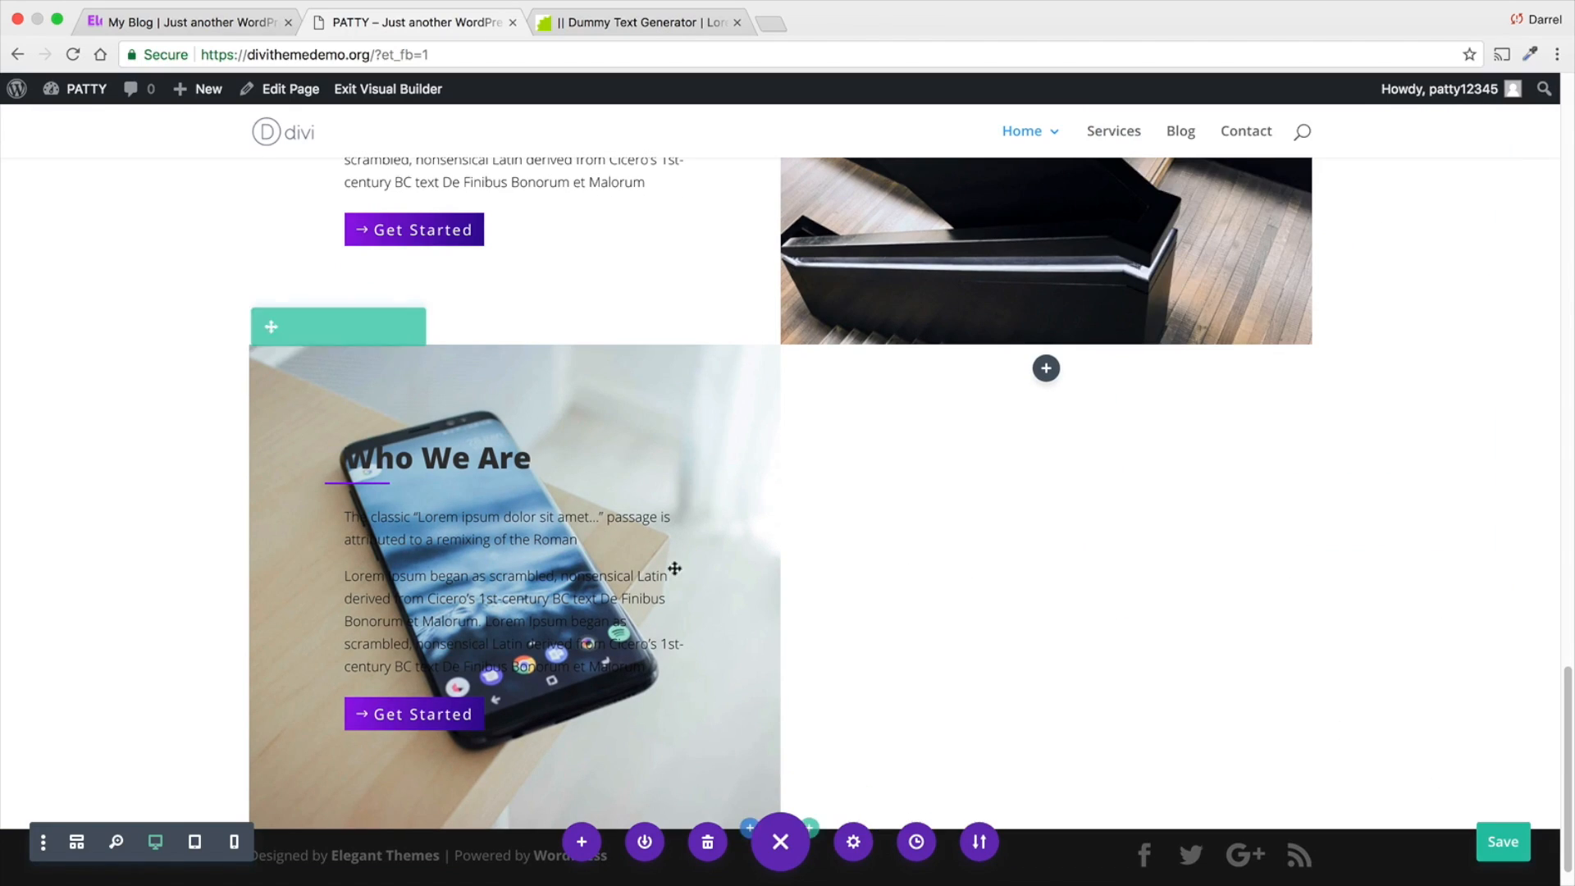
- Move the heading, text and Get Started button modules from Column 1 to Column 2 of the smartphone row, keeping their order
drag(503, 450, 1024, 438)
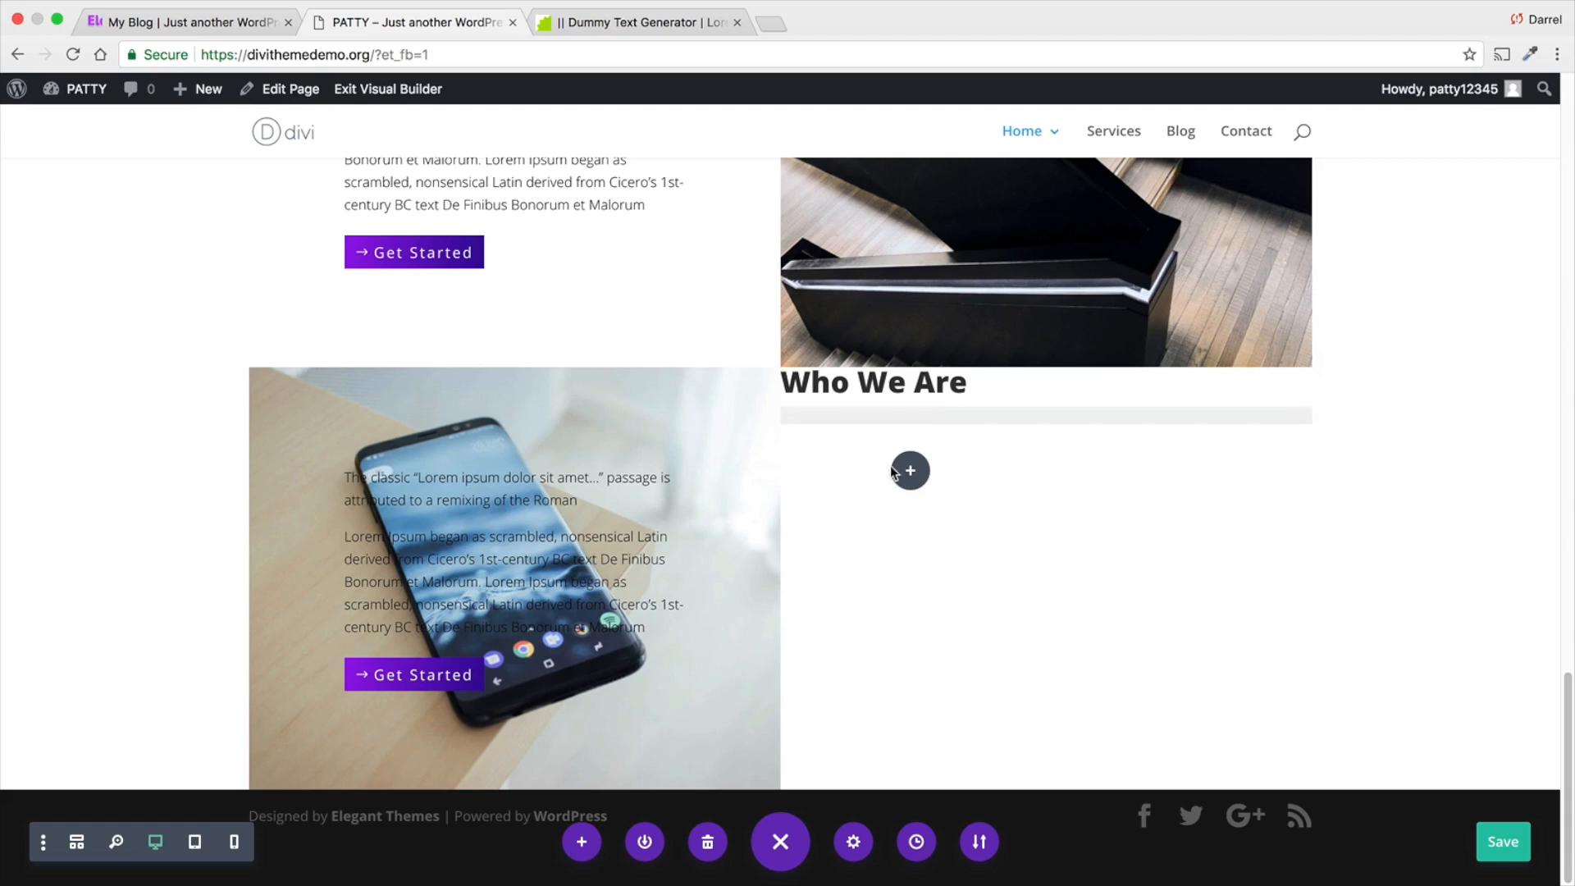
mouse_move(460, 513)
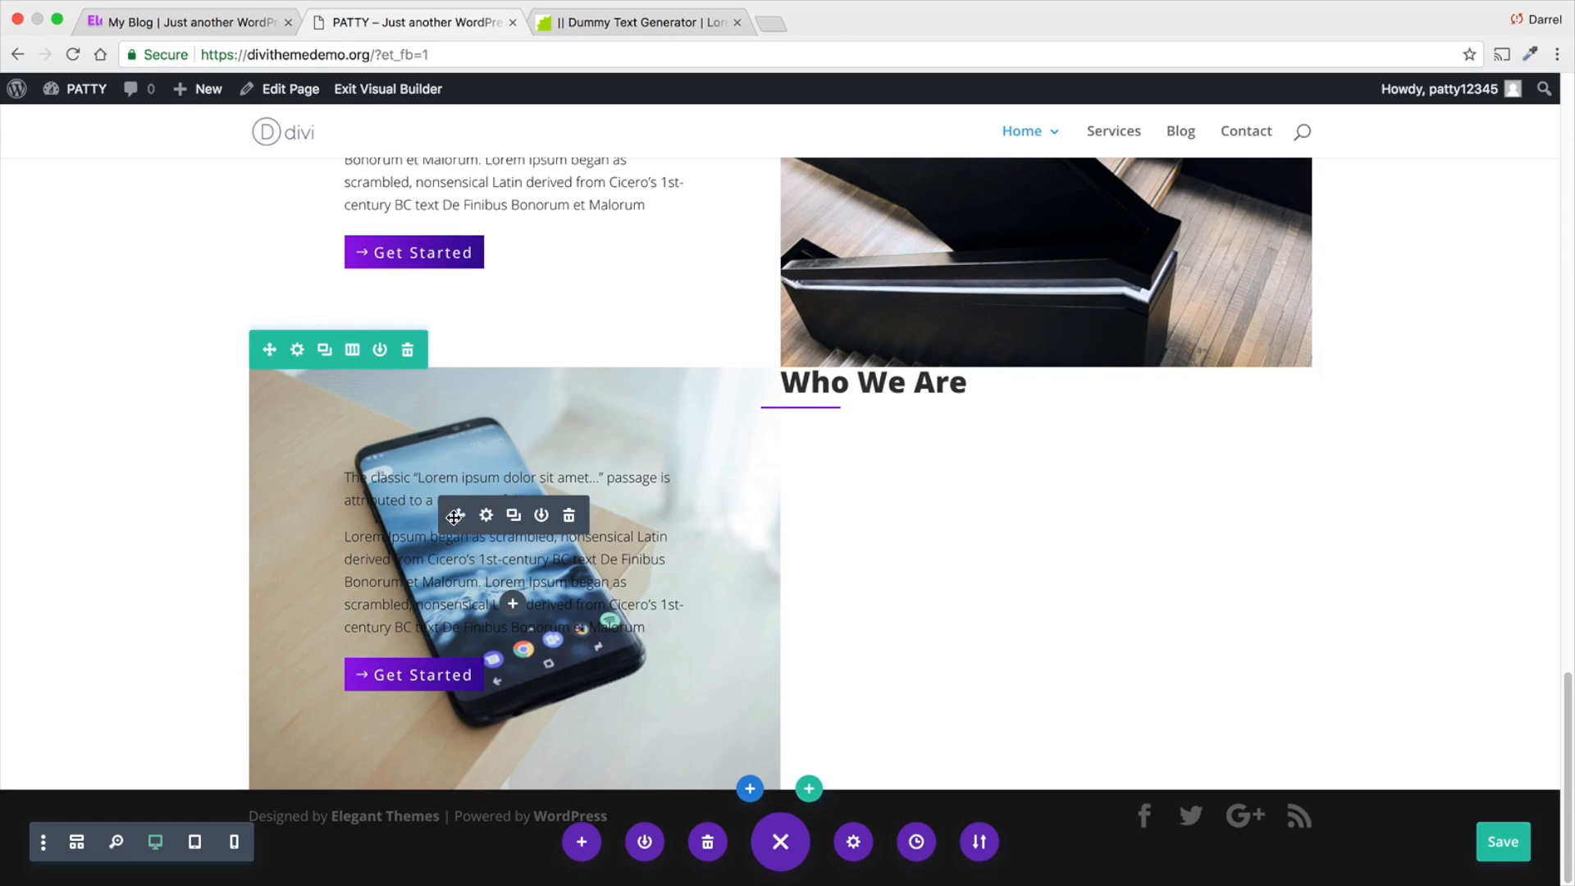
drag(454, 516, 820, 661)
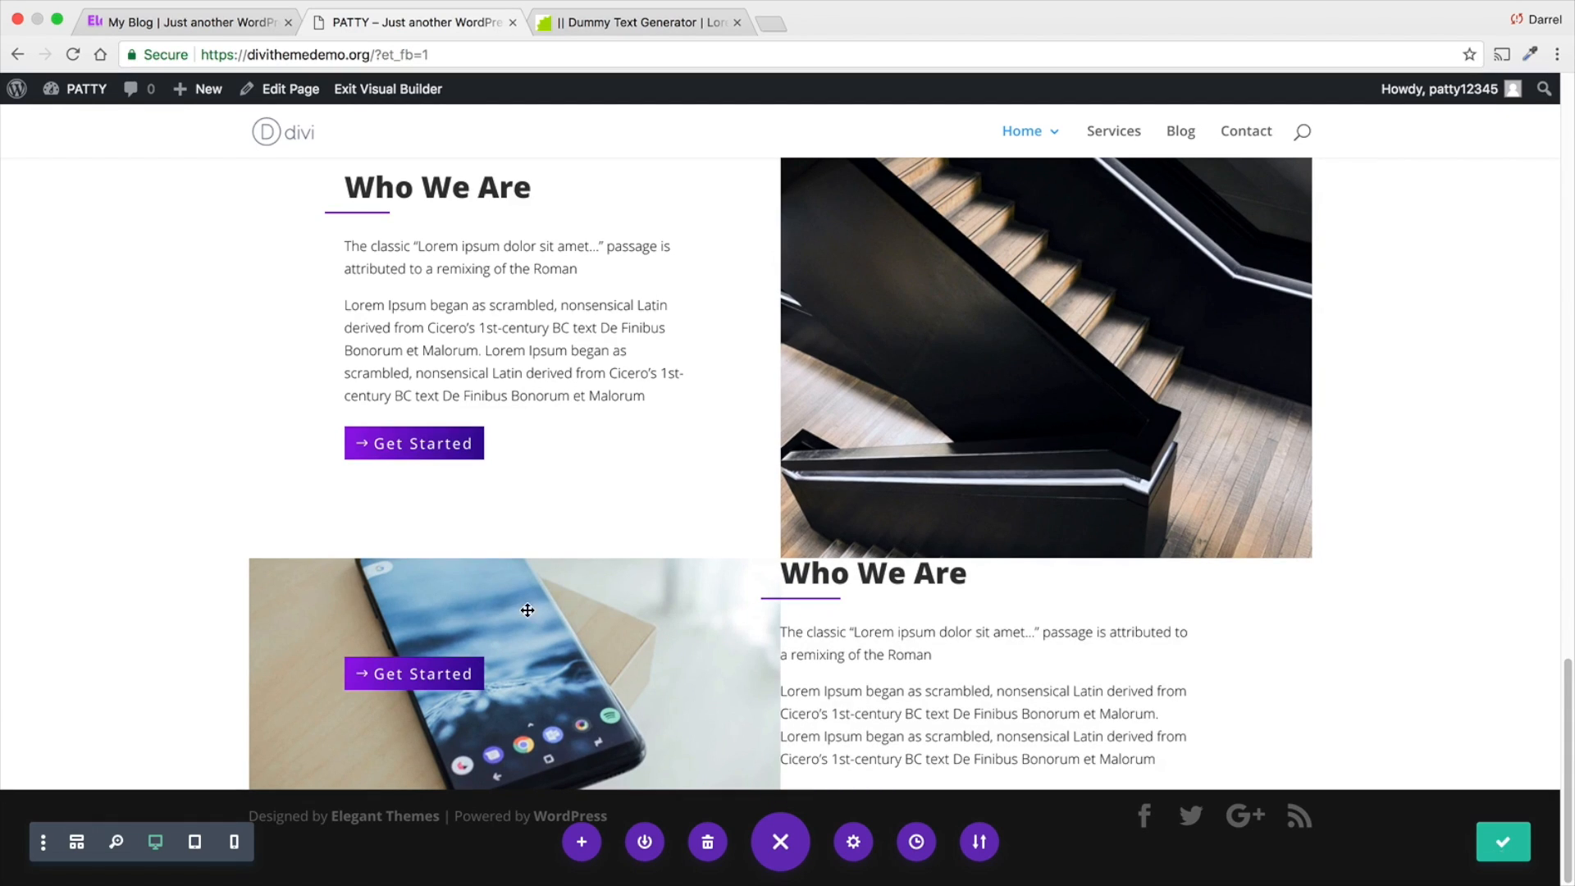
drag(504, 677, 861, 751)
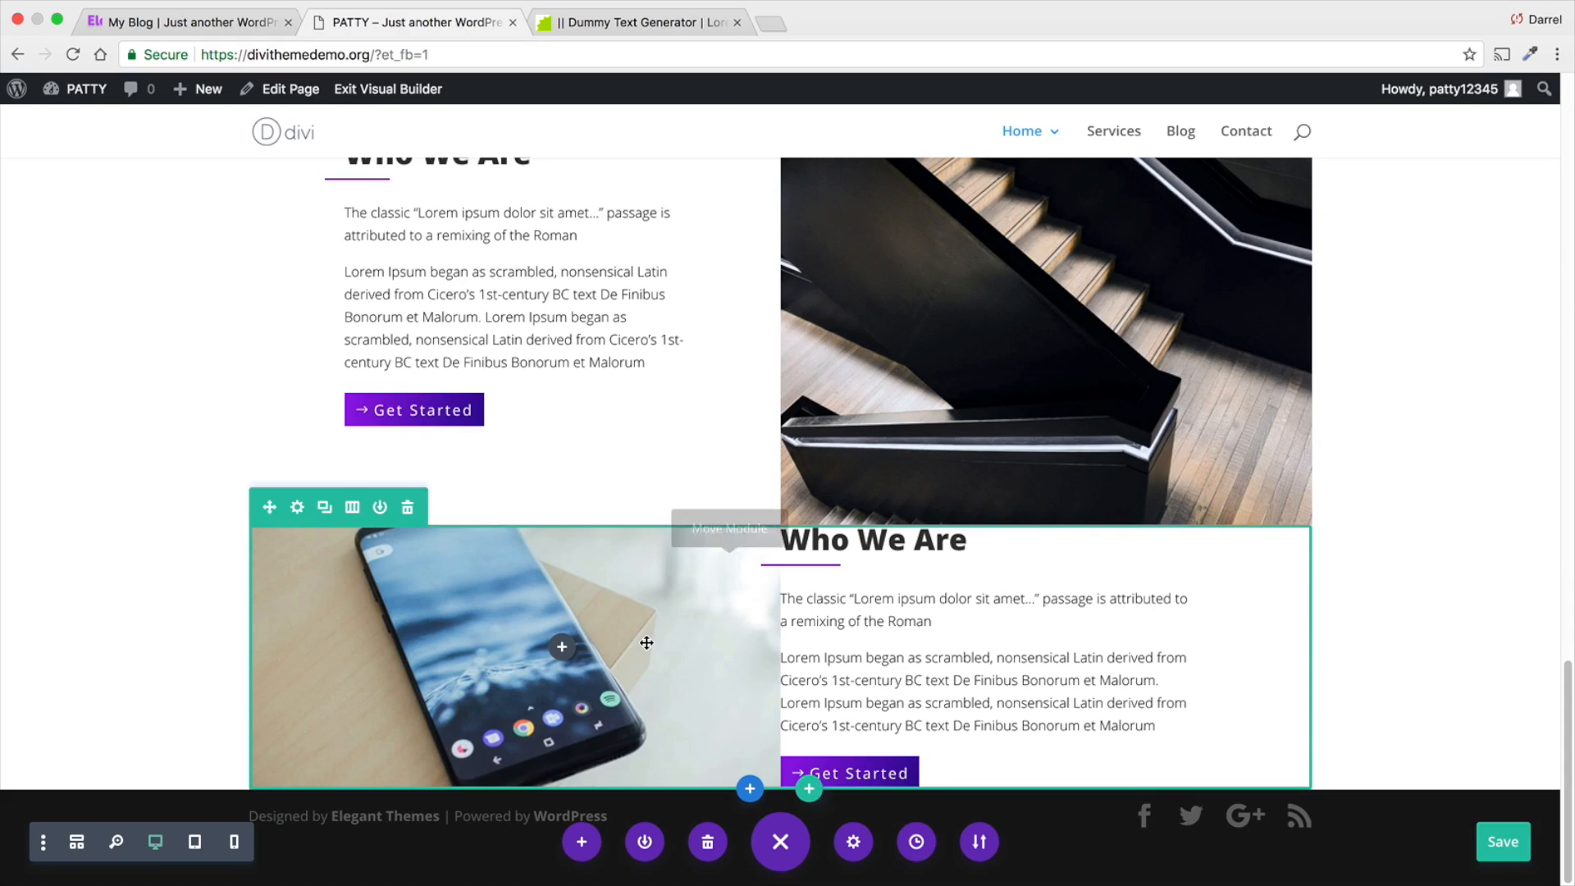
- Clear the top and bottom custom padding of Column 1 in the smartphone row's spacing settings
click(298, 508)
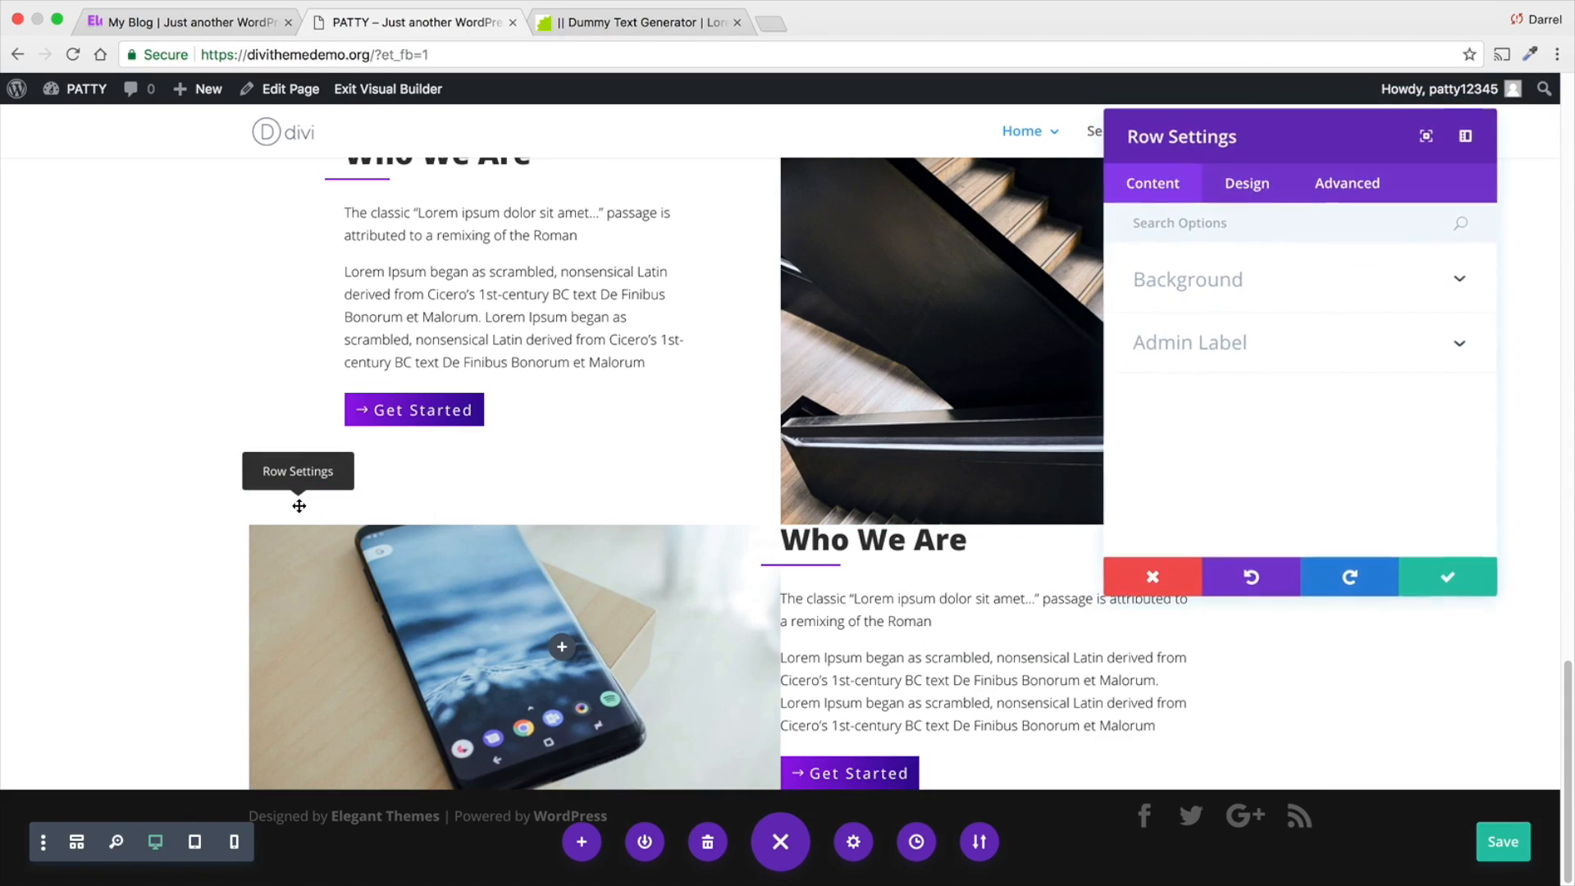
click(1231, 188)
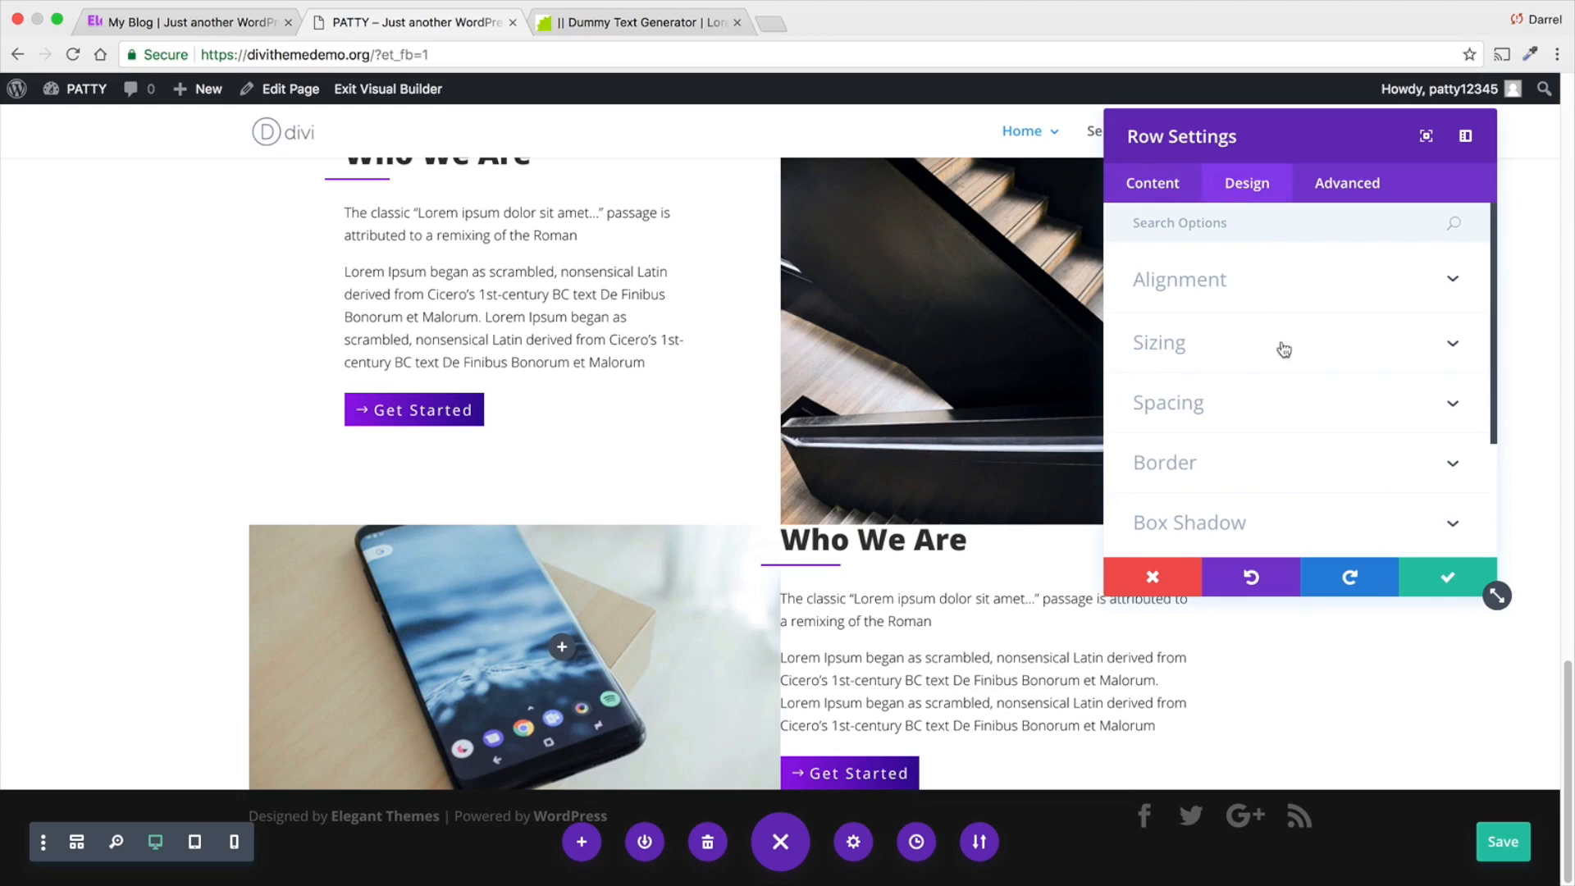
click(1283, 405)
scroll(1248, 443, down, 3)
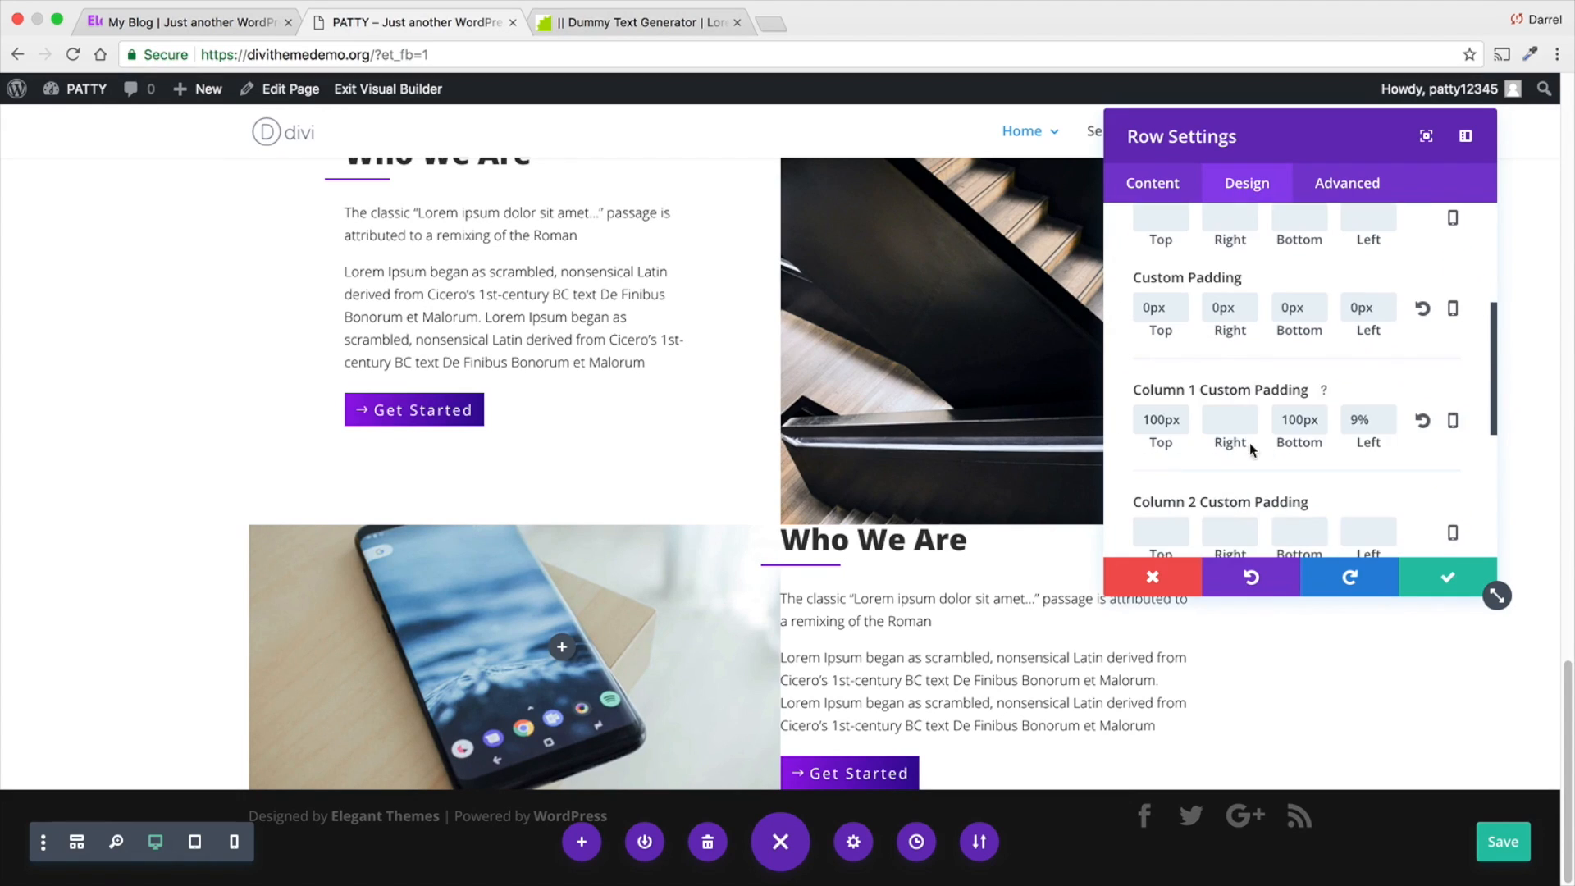
double_click(1175, 360)
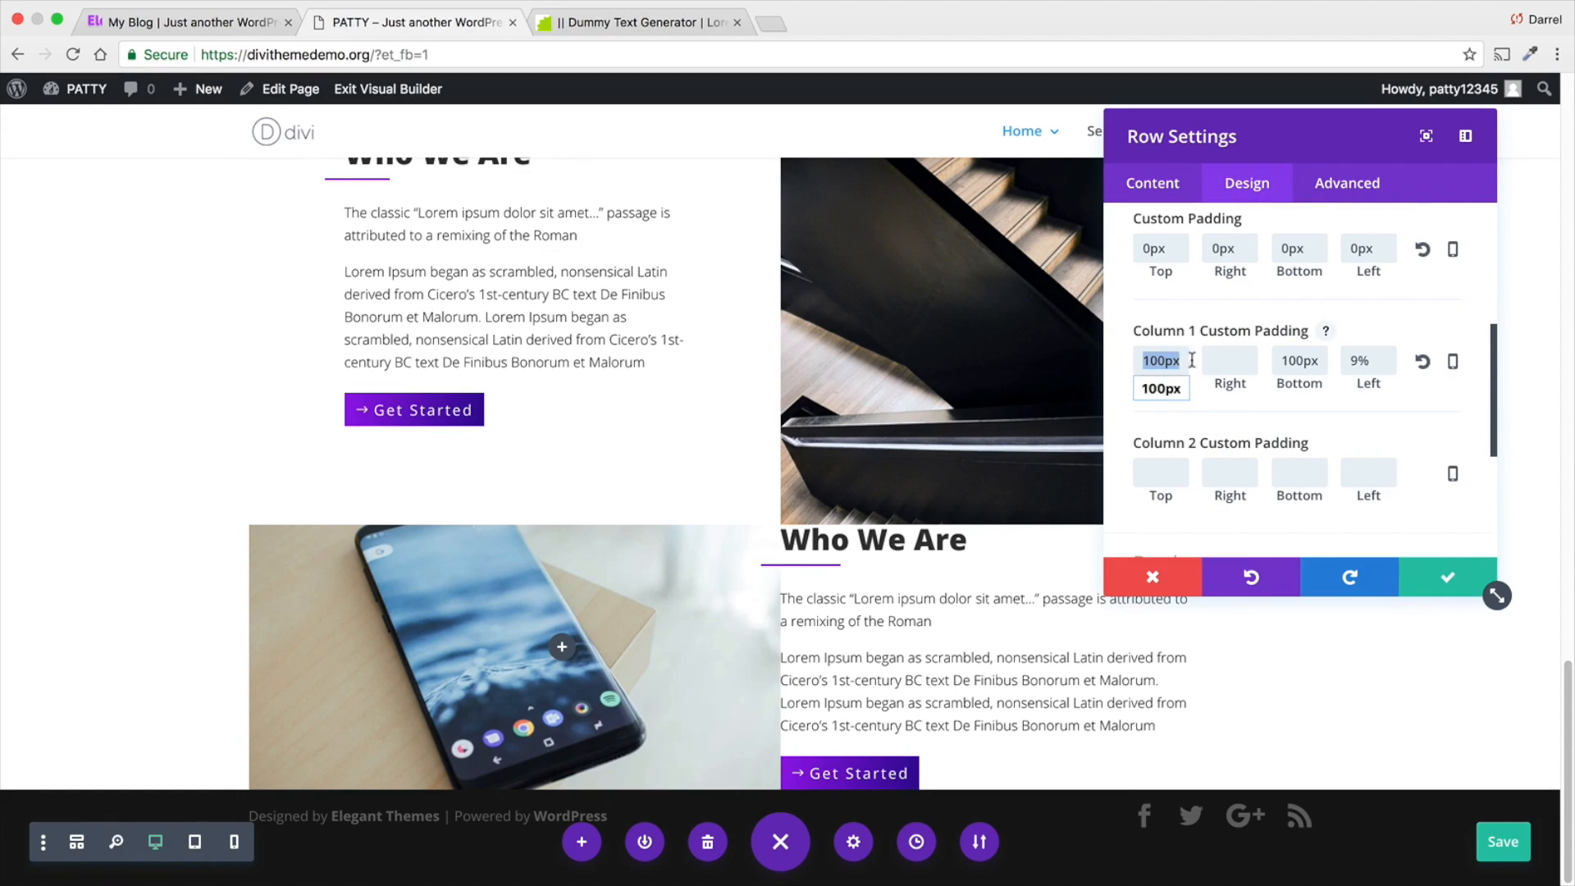
key(BackSpace)
double_click(1294, 361)
key(BackSpace)
- Set the Column 2 custom padding to 100px top, 100px bottom and 9% left
click(1174, 475)
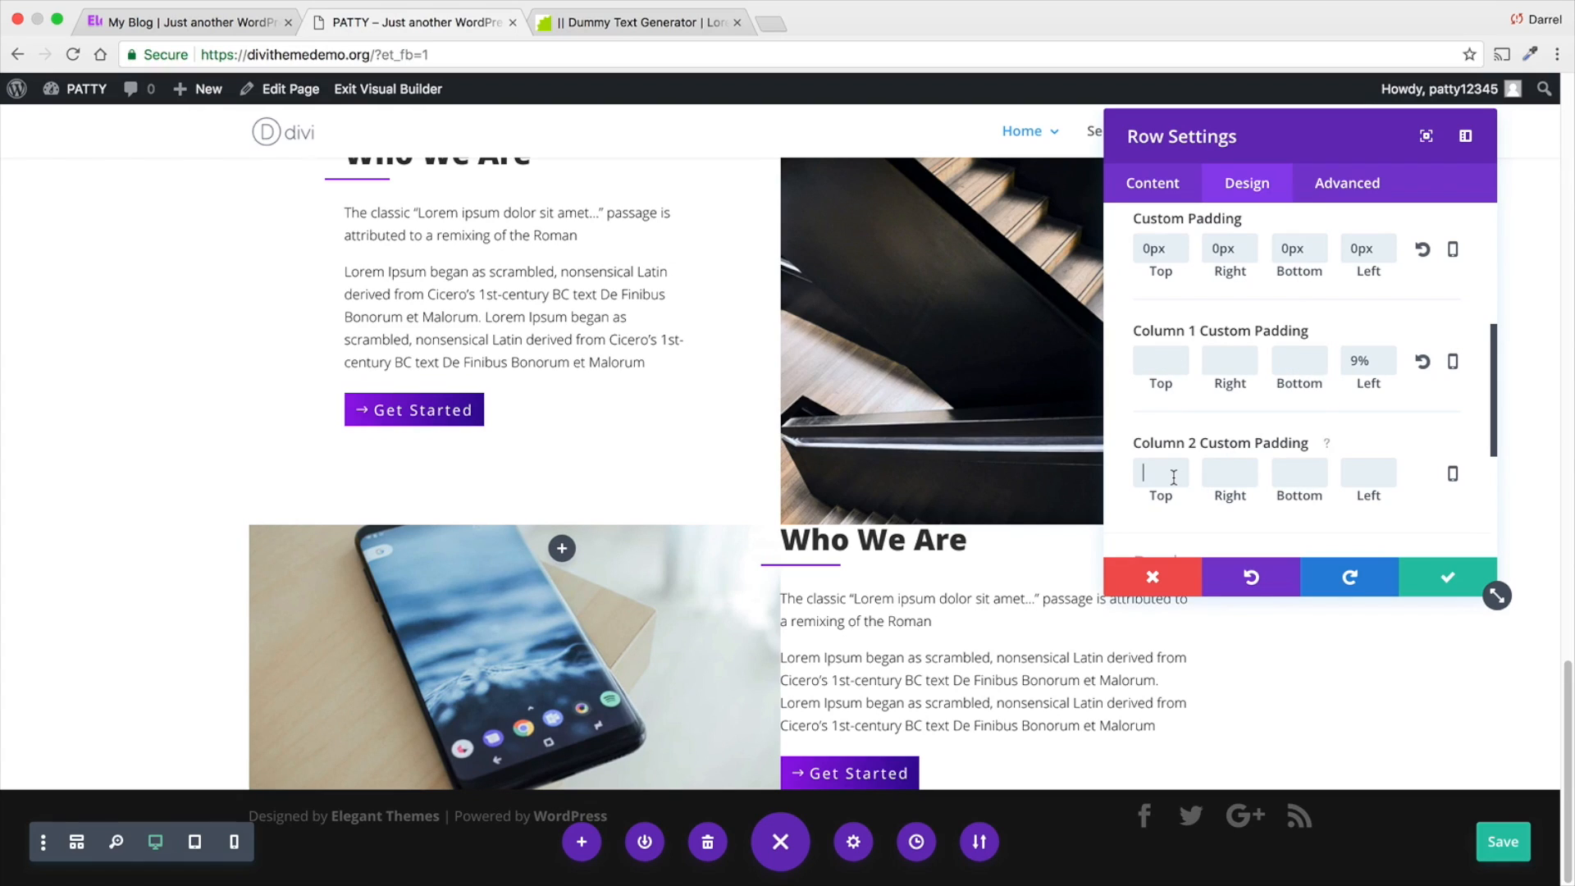
text(1)
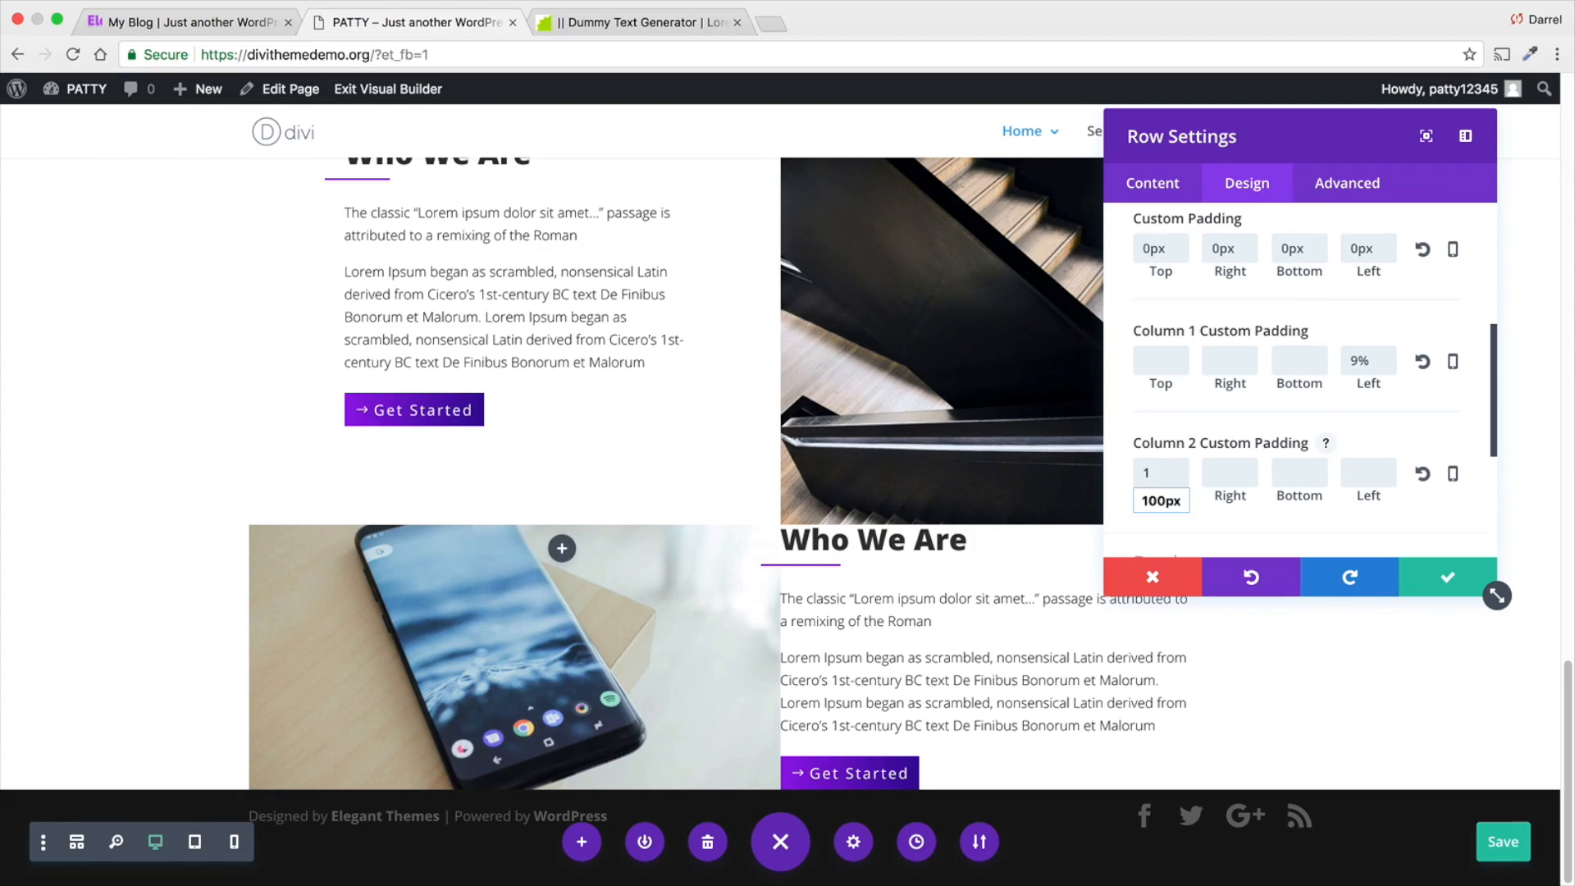
text(00px)
key(Down)
key(Return)
key(Tab)
key(Tab)
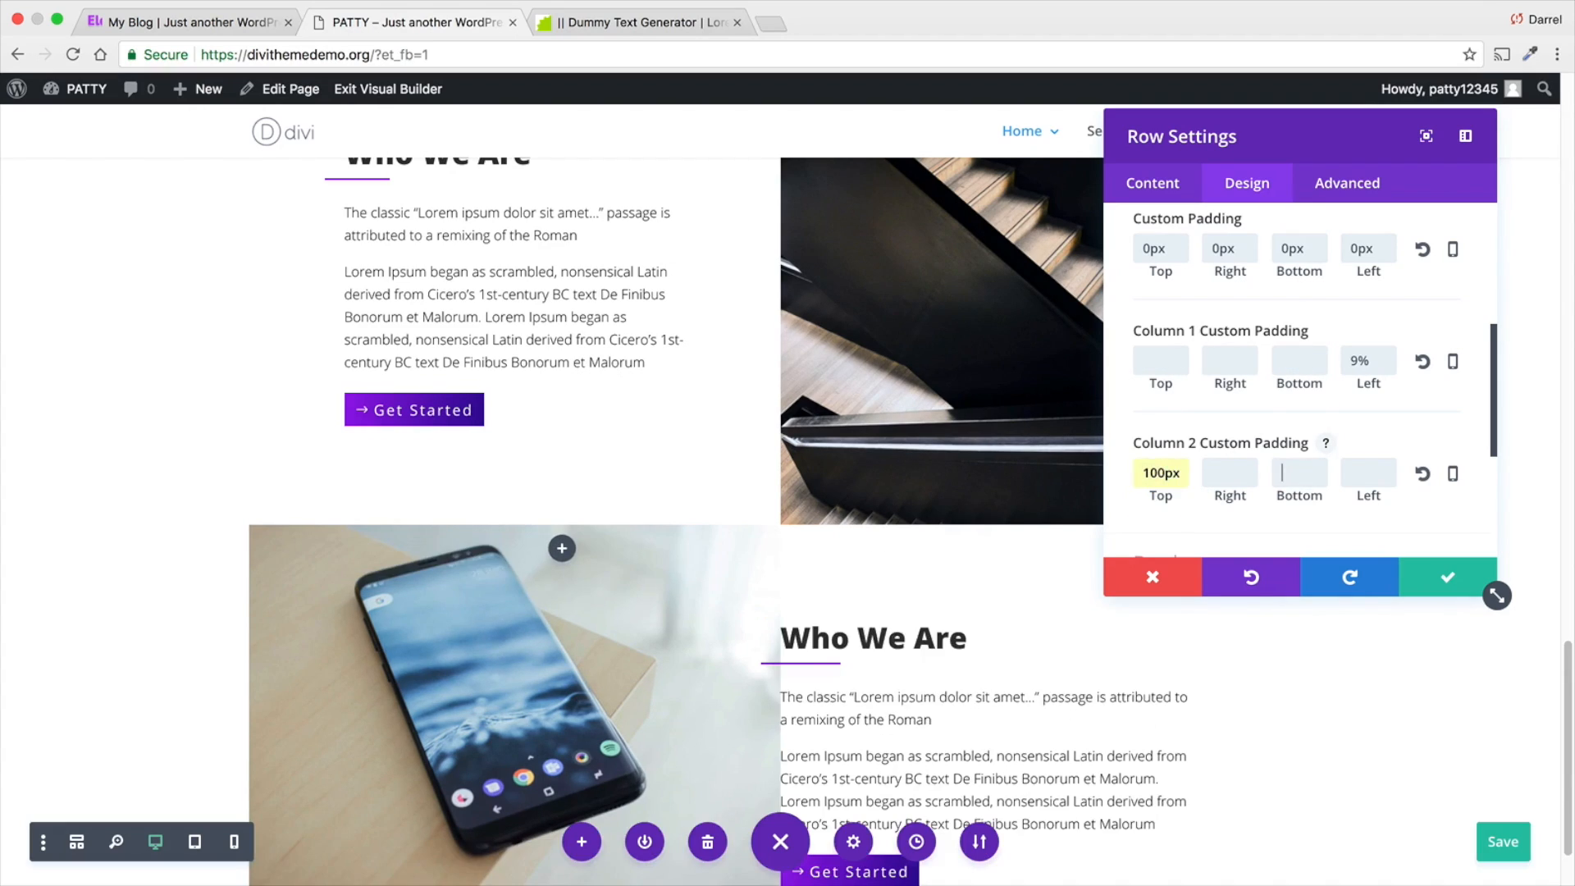
text(100PX)
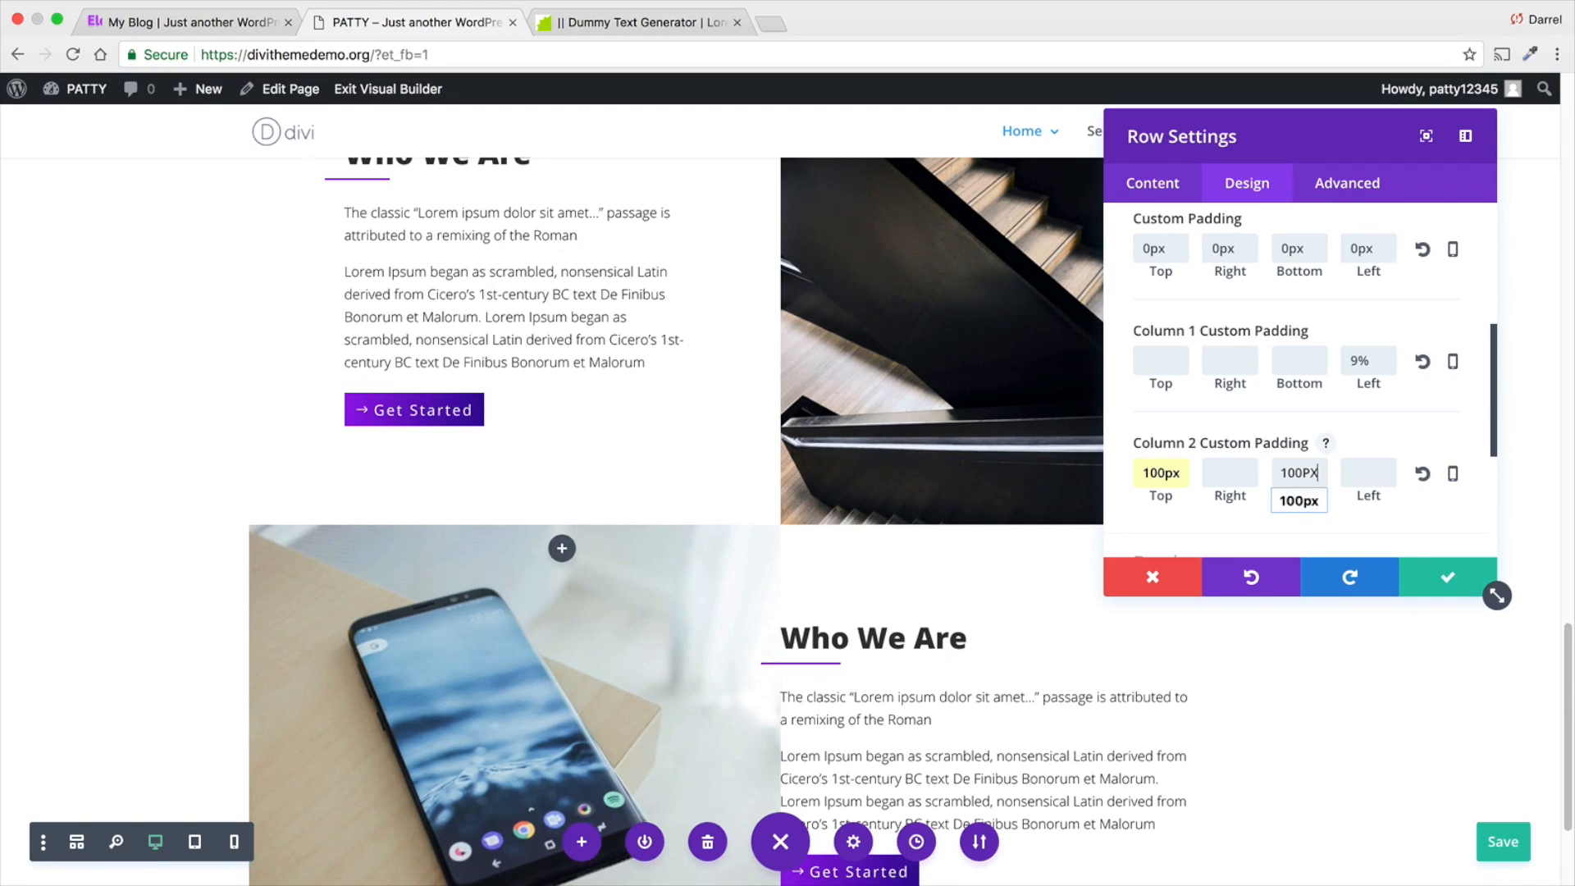
key(Tab)
text(9%)
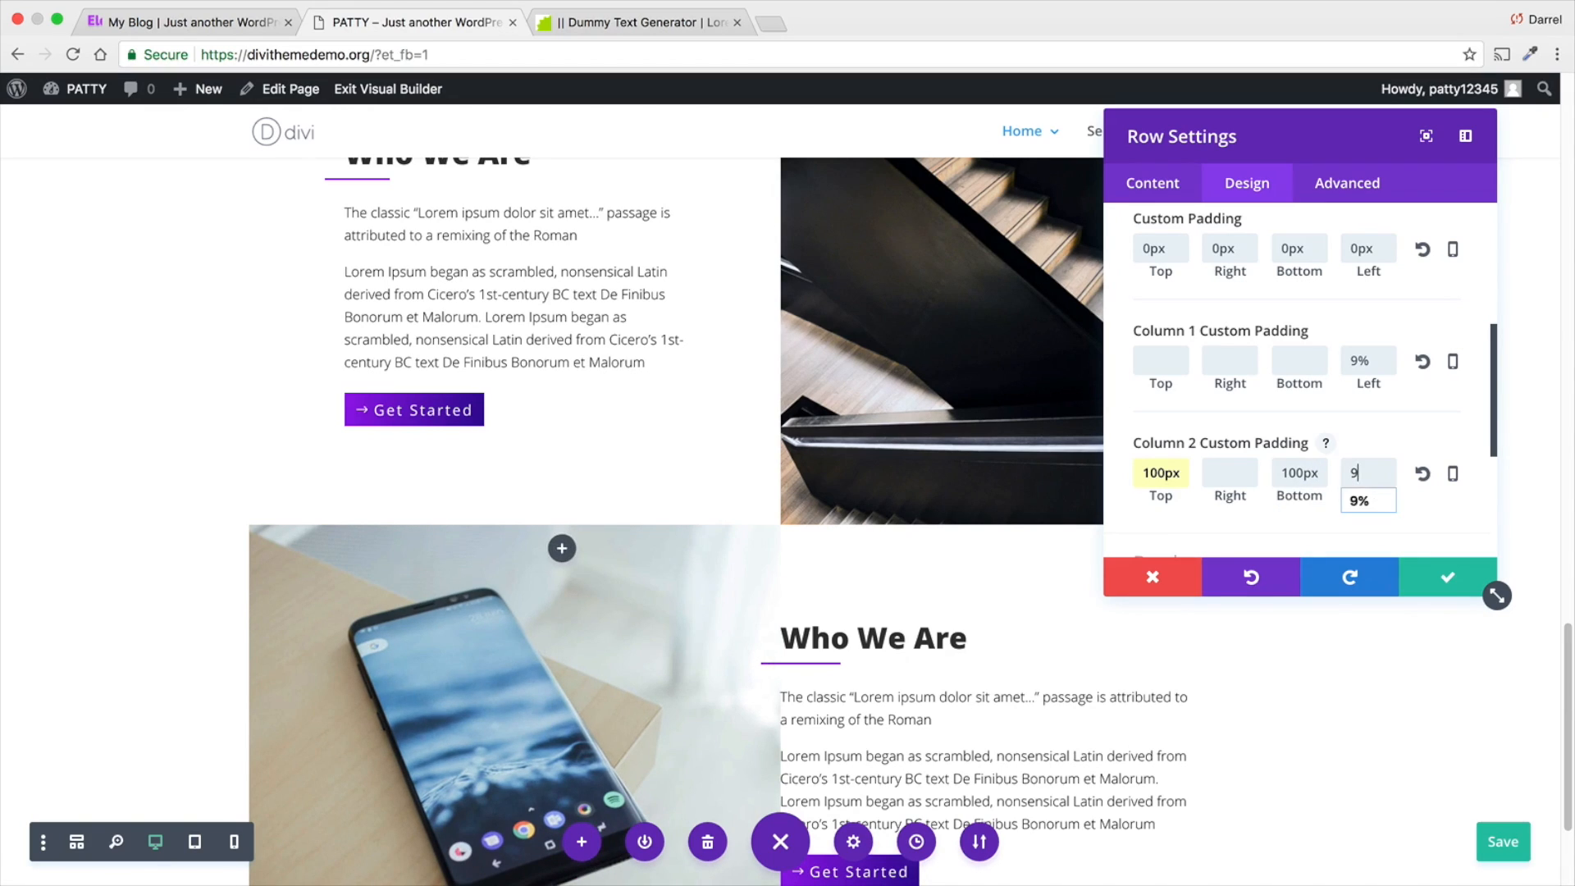
- Clear the left custom padding of Column 1 and save the row settings
click(1362, 361)
key(BackSpace)
key(BackSpace)
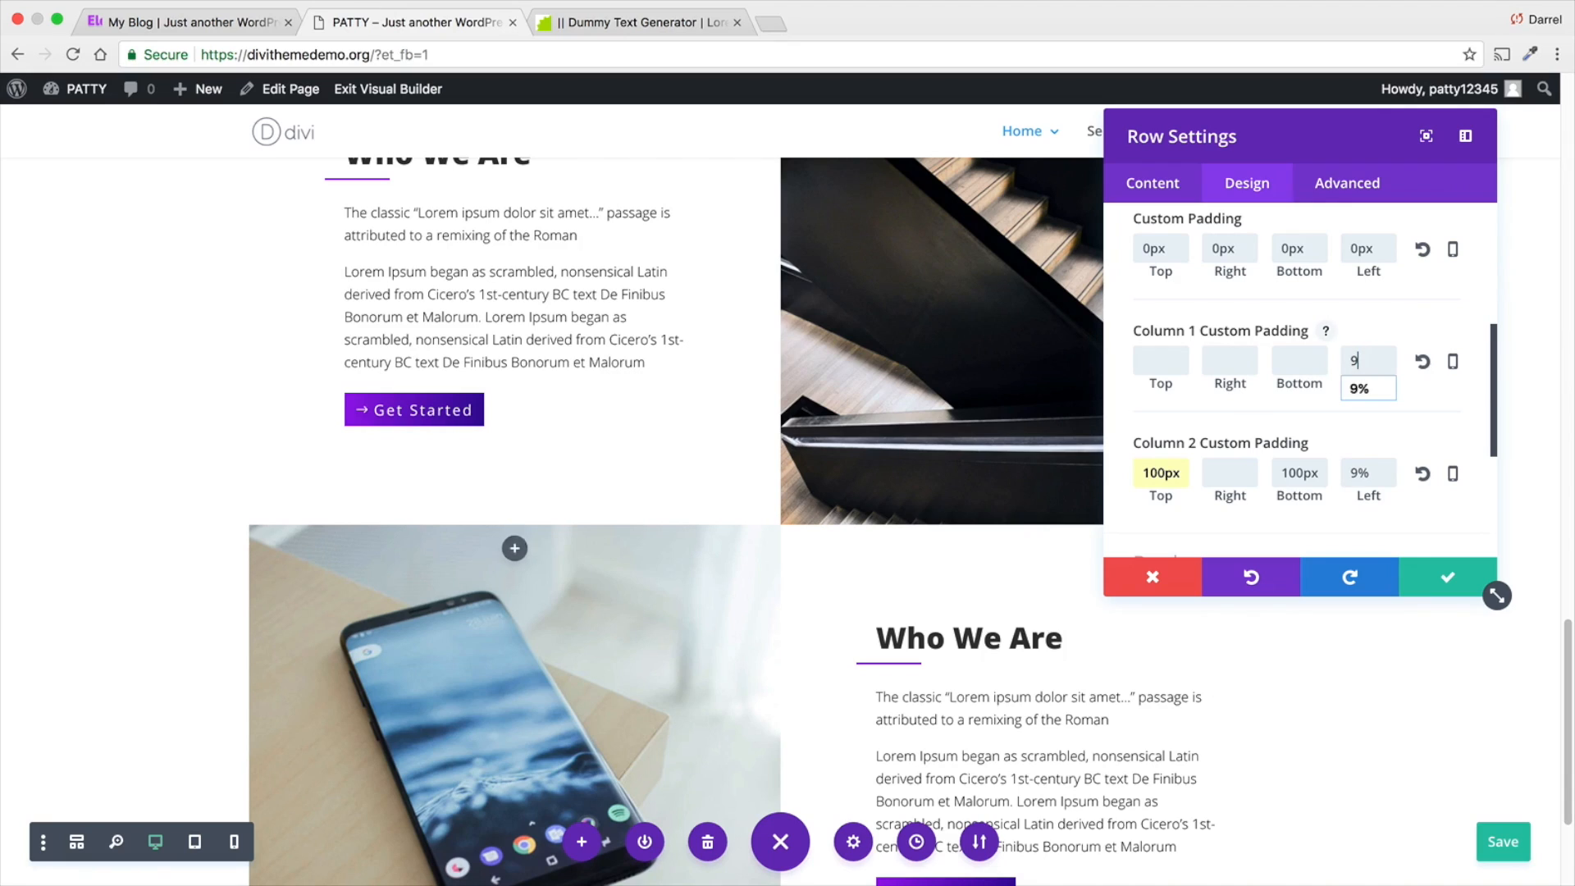
scroll(943, 537, down, 2)
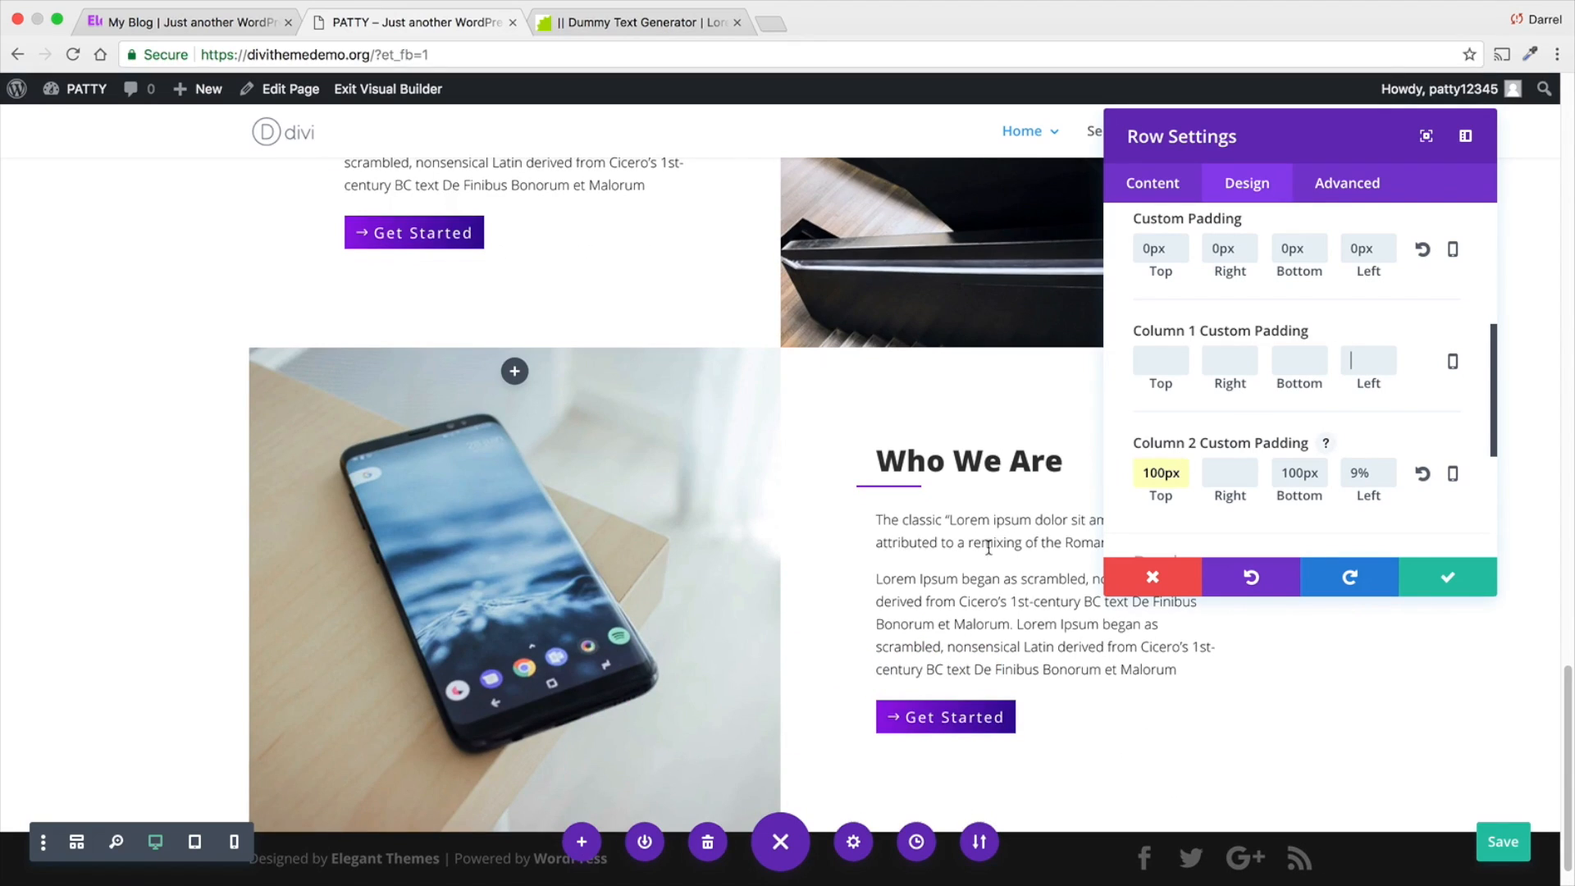
click(1427, 573)
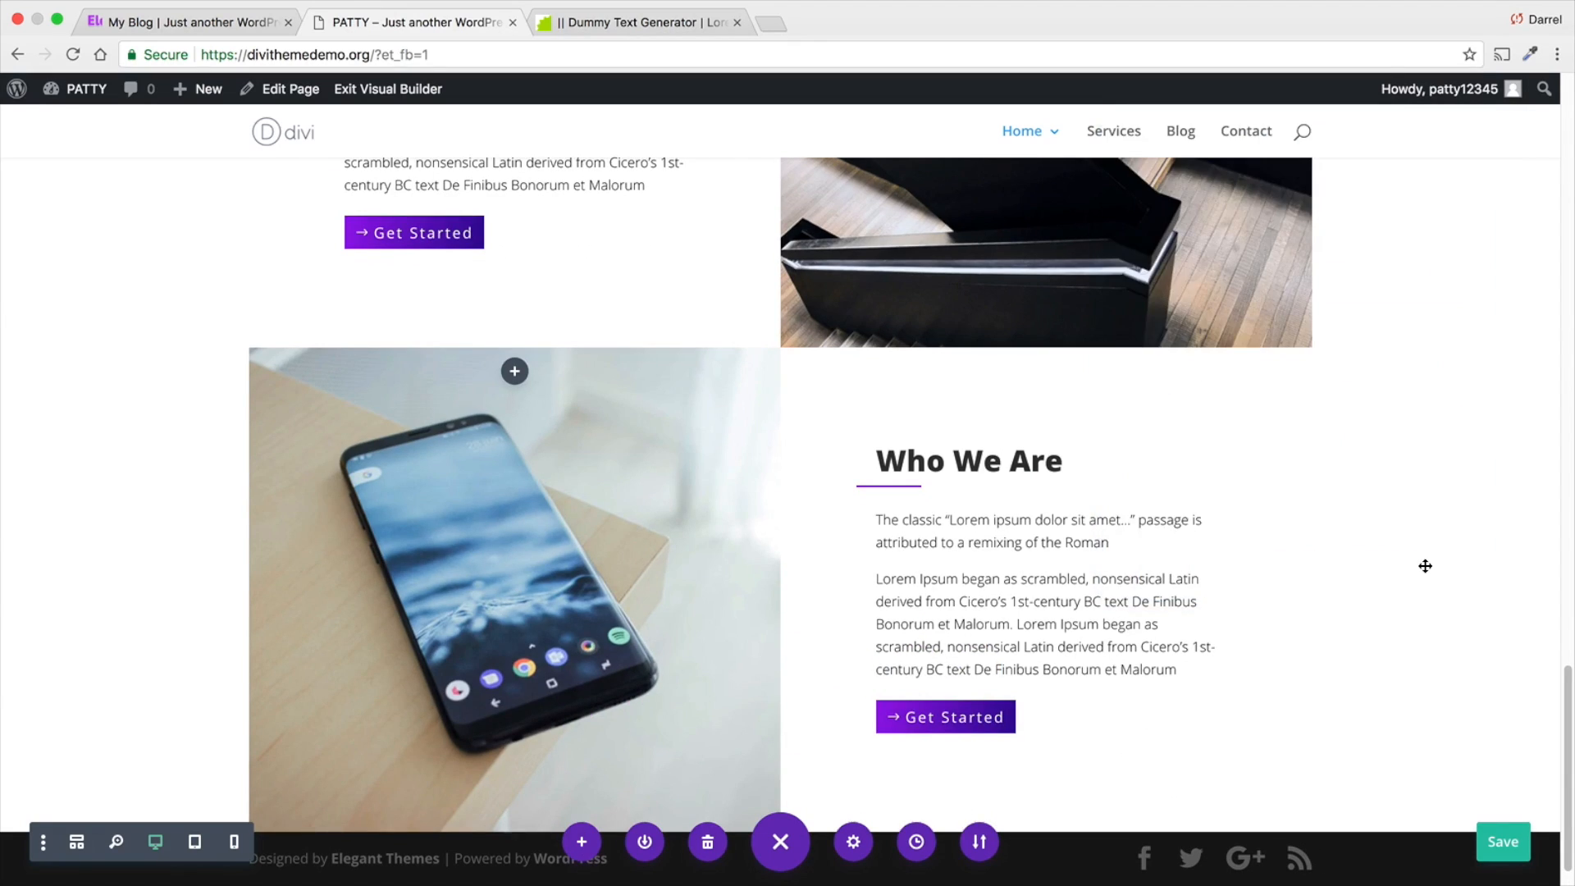
- Check both Who We Are rows and save the page
scroll(936, 623, up, 3)
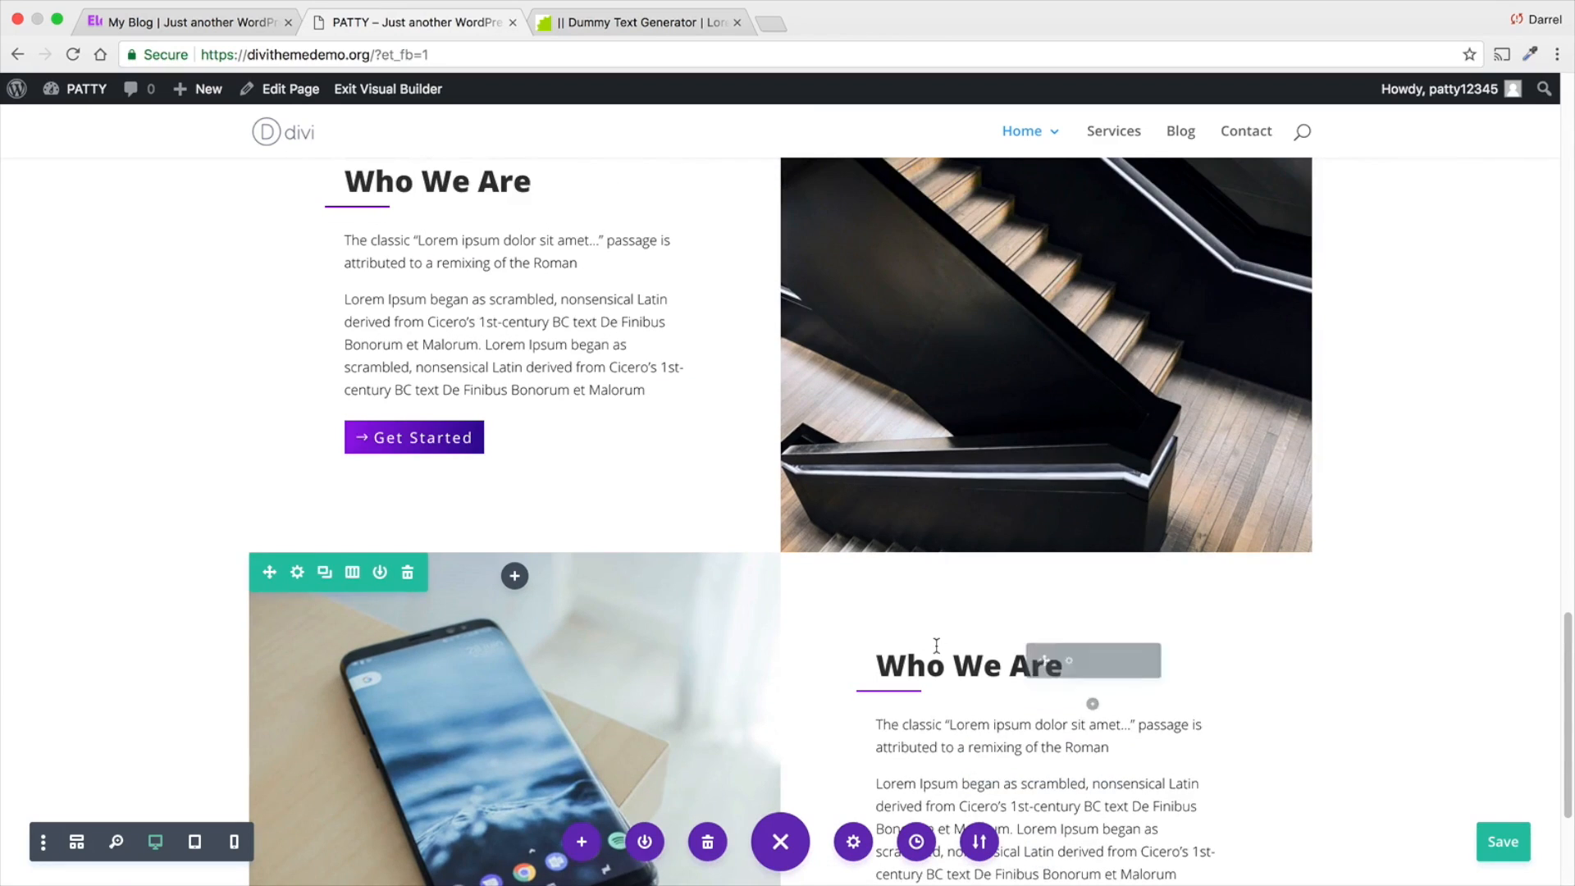
scroll(937, 646, up, 1)
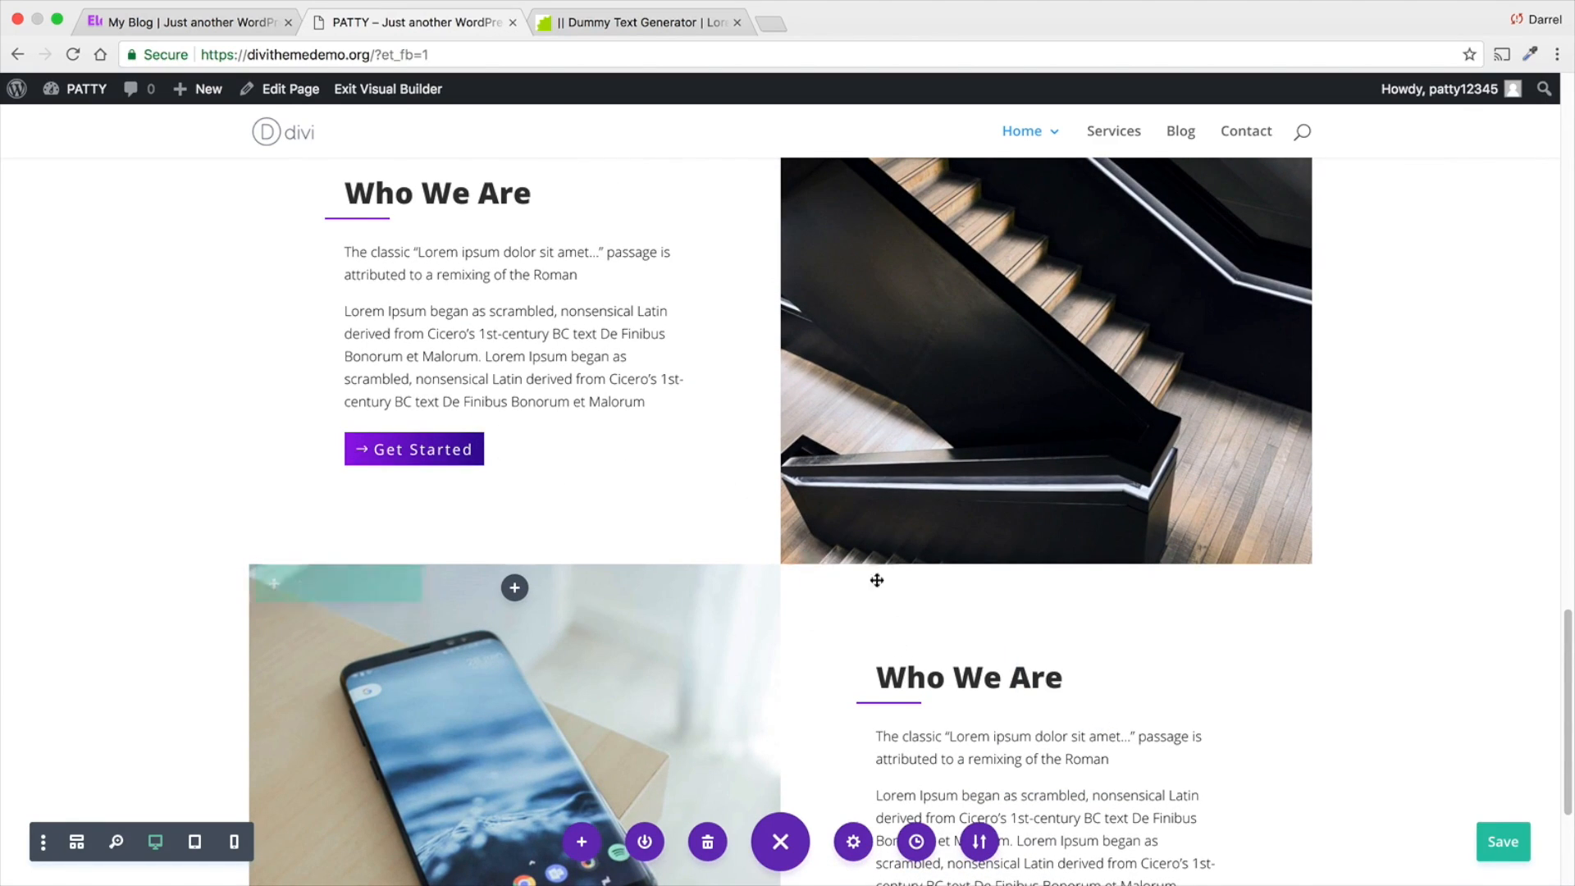
scroll(783, 621, down, 4)
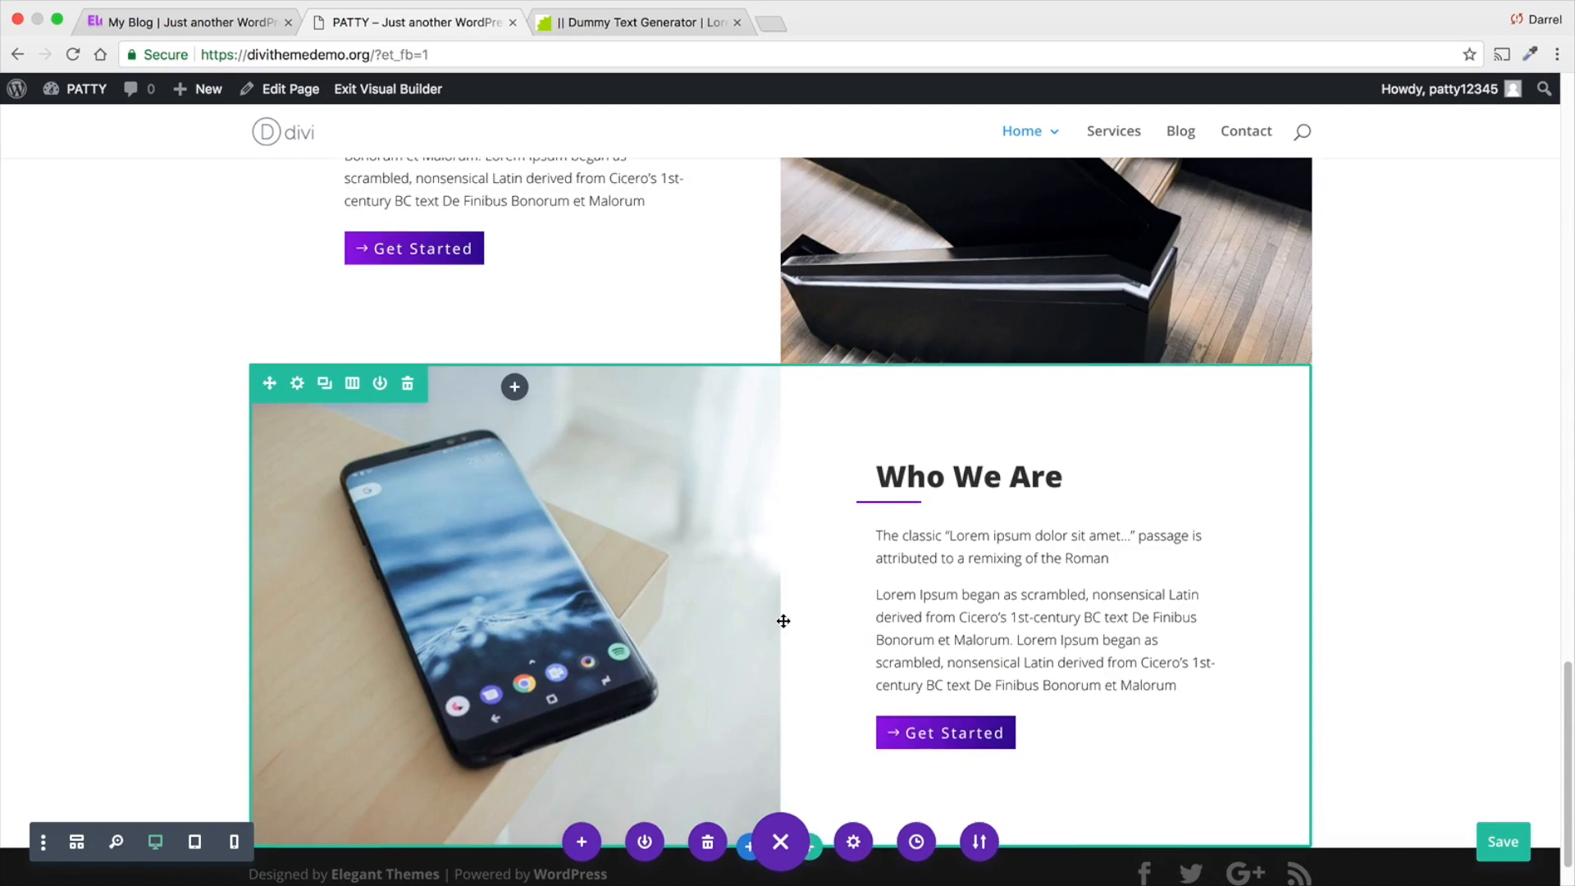
scroll(783, 621, up, 5)
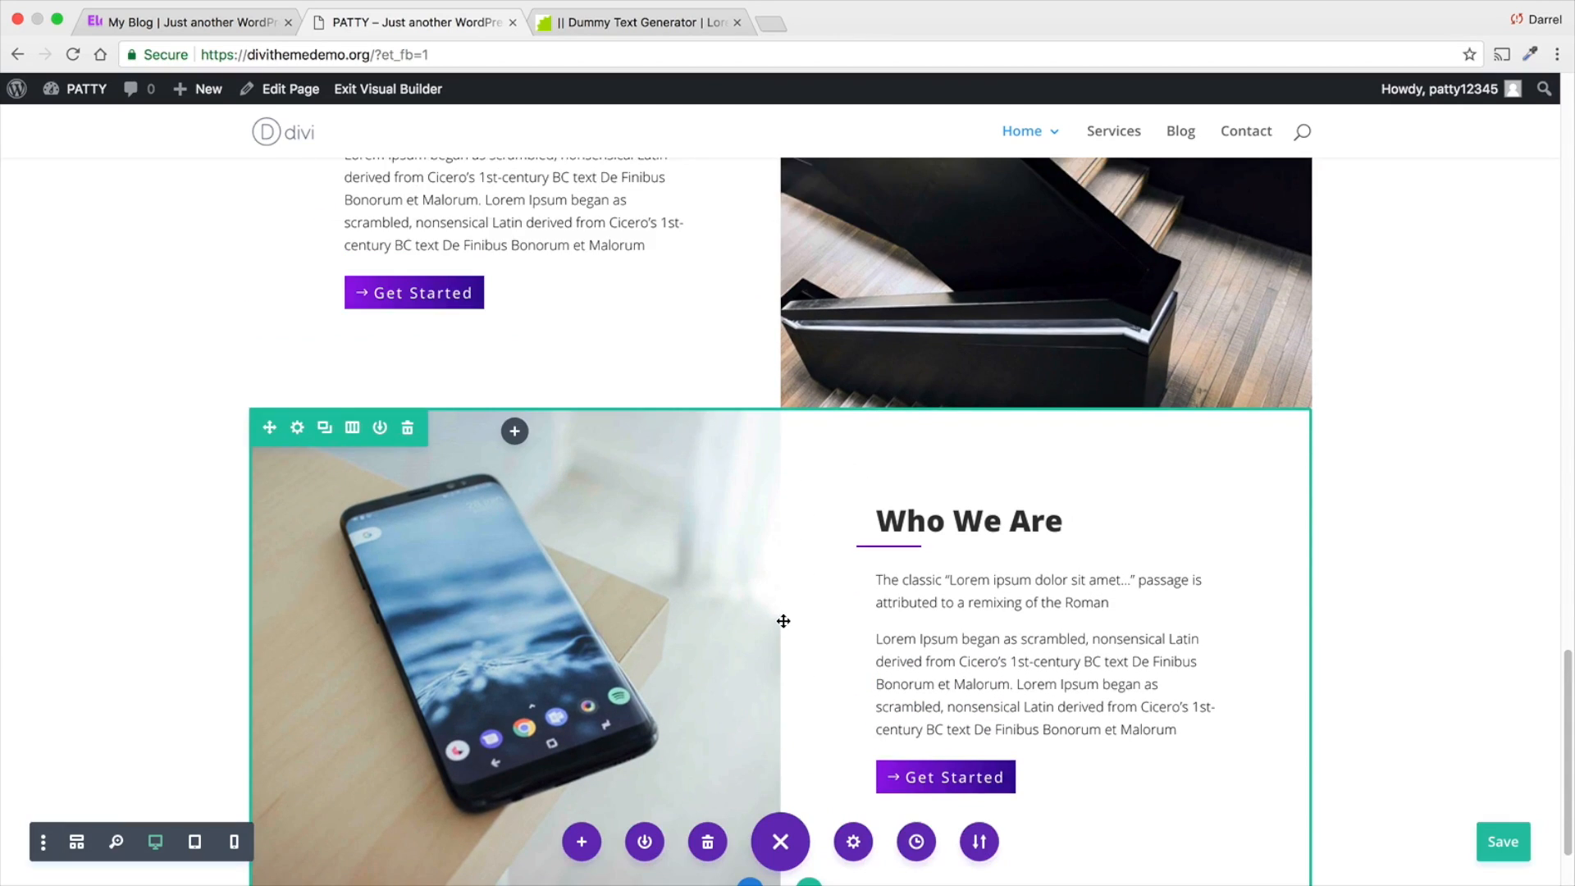
scroll(784, 621, down, 1)
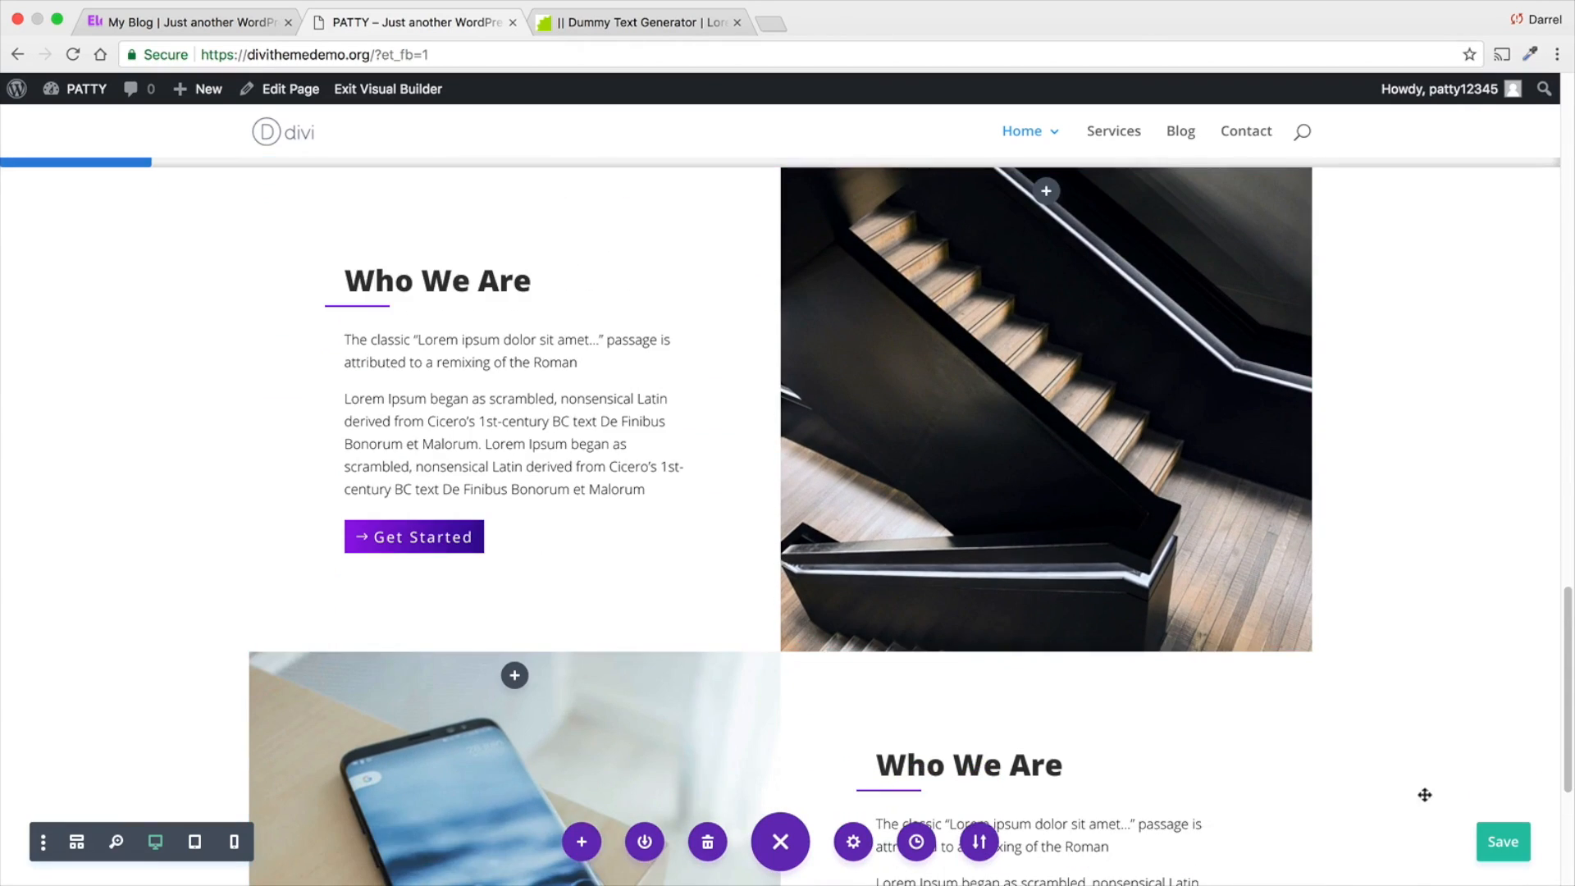
click(1503, 842)
- Set the purple circular dot-pattern image from the media library as the Who We Are section's background image
scroll(1395, 810, down, 3)
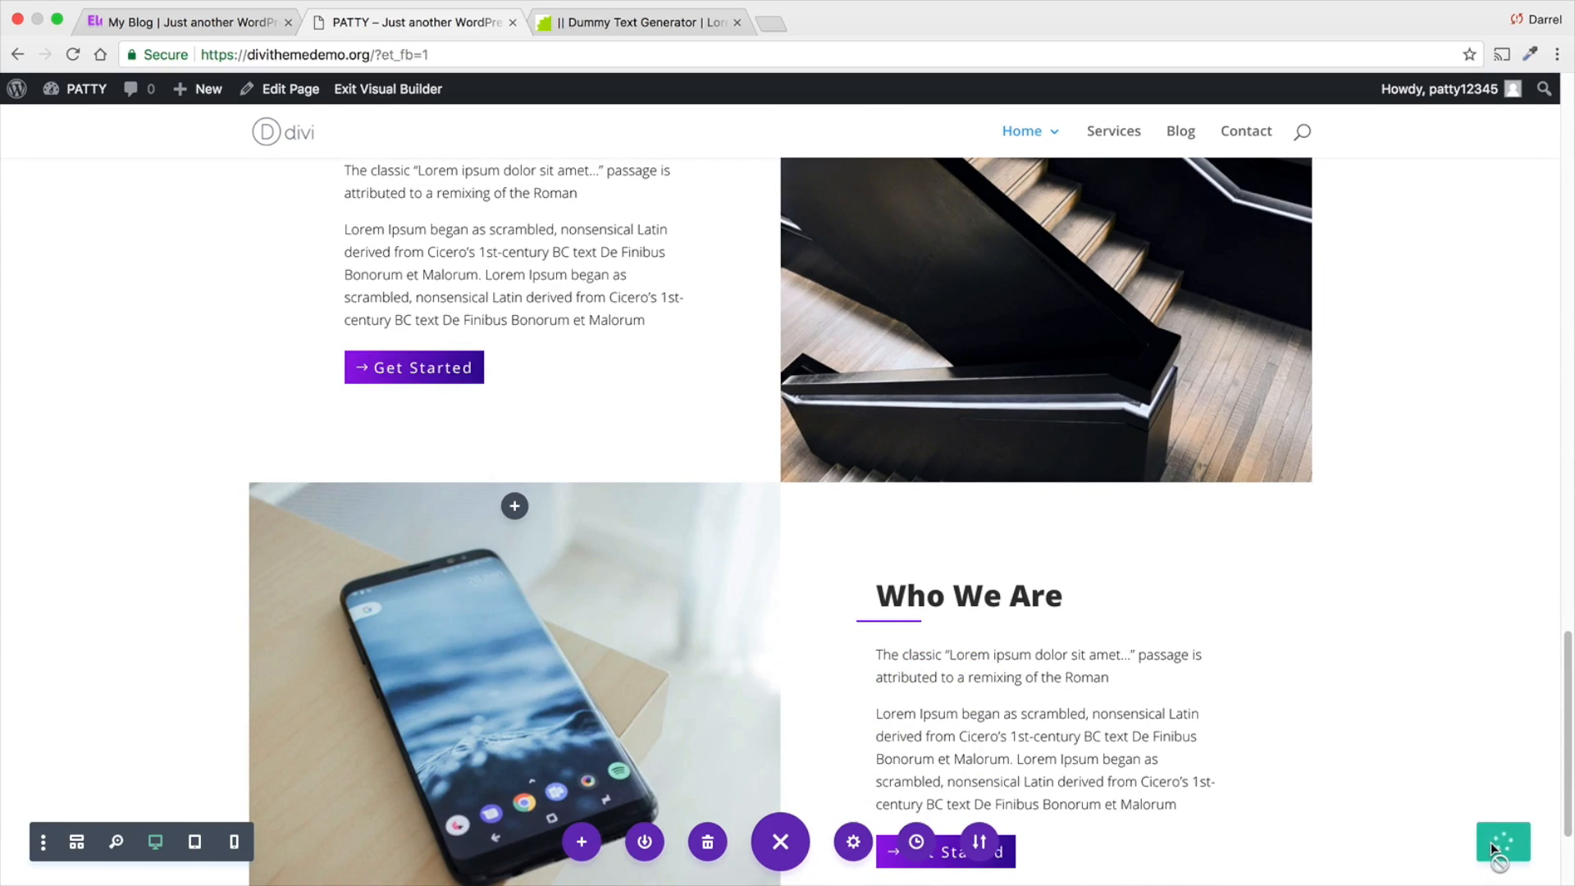
scroll(1490, 844, down, 2)
scroll(1464, 819, up, 6)
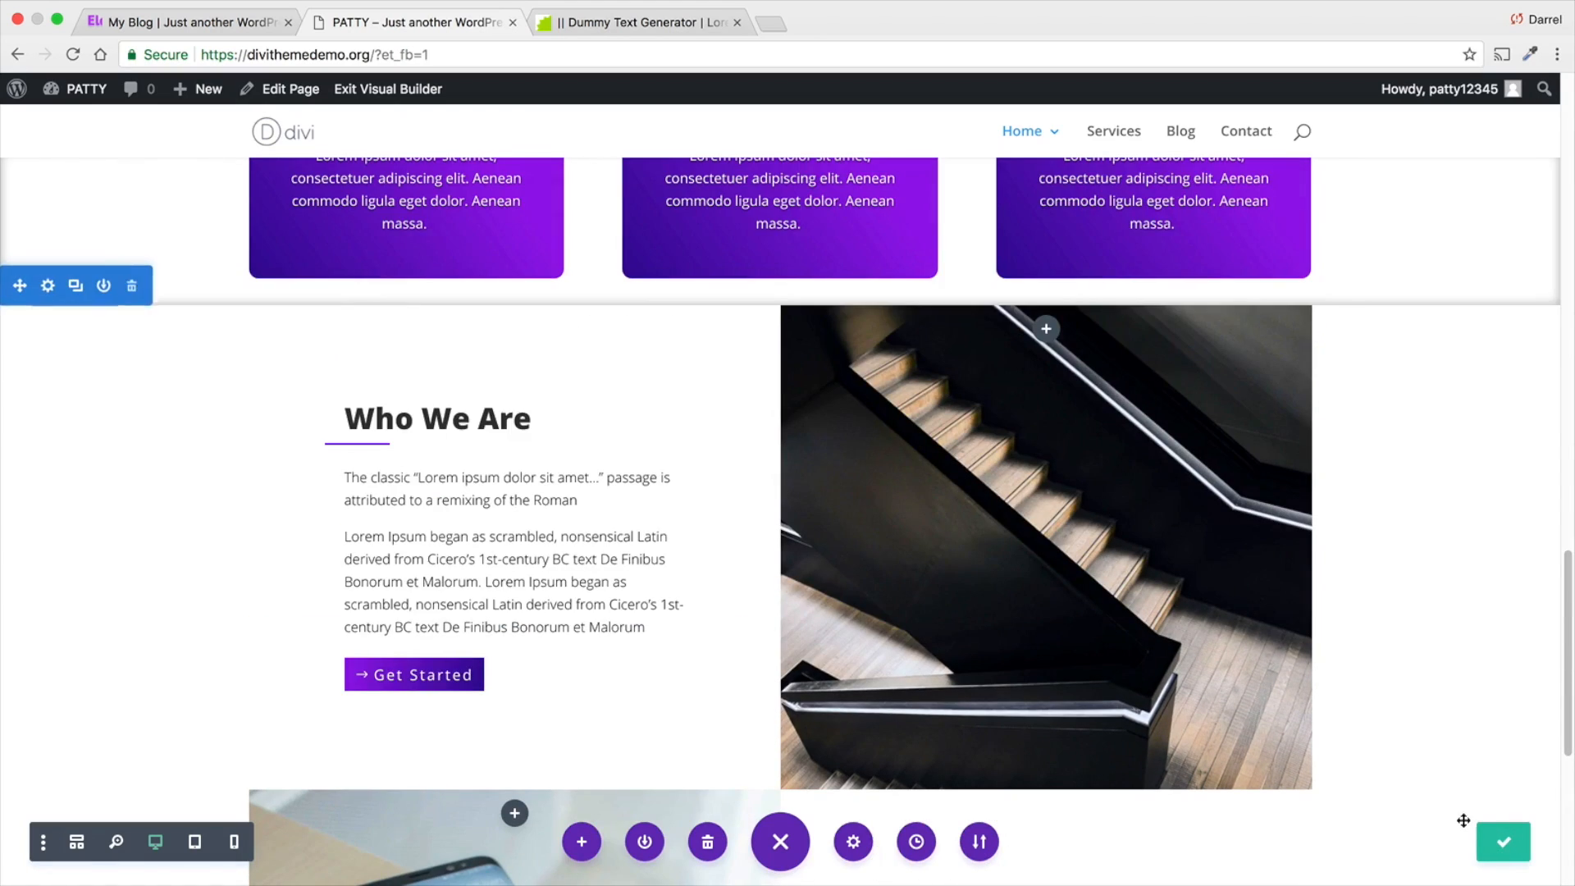
click(48, 286)
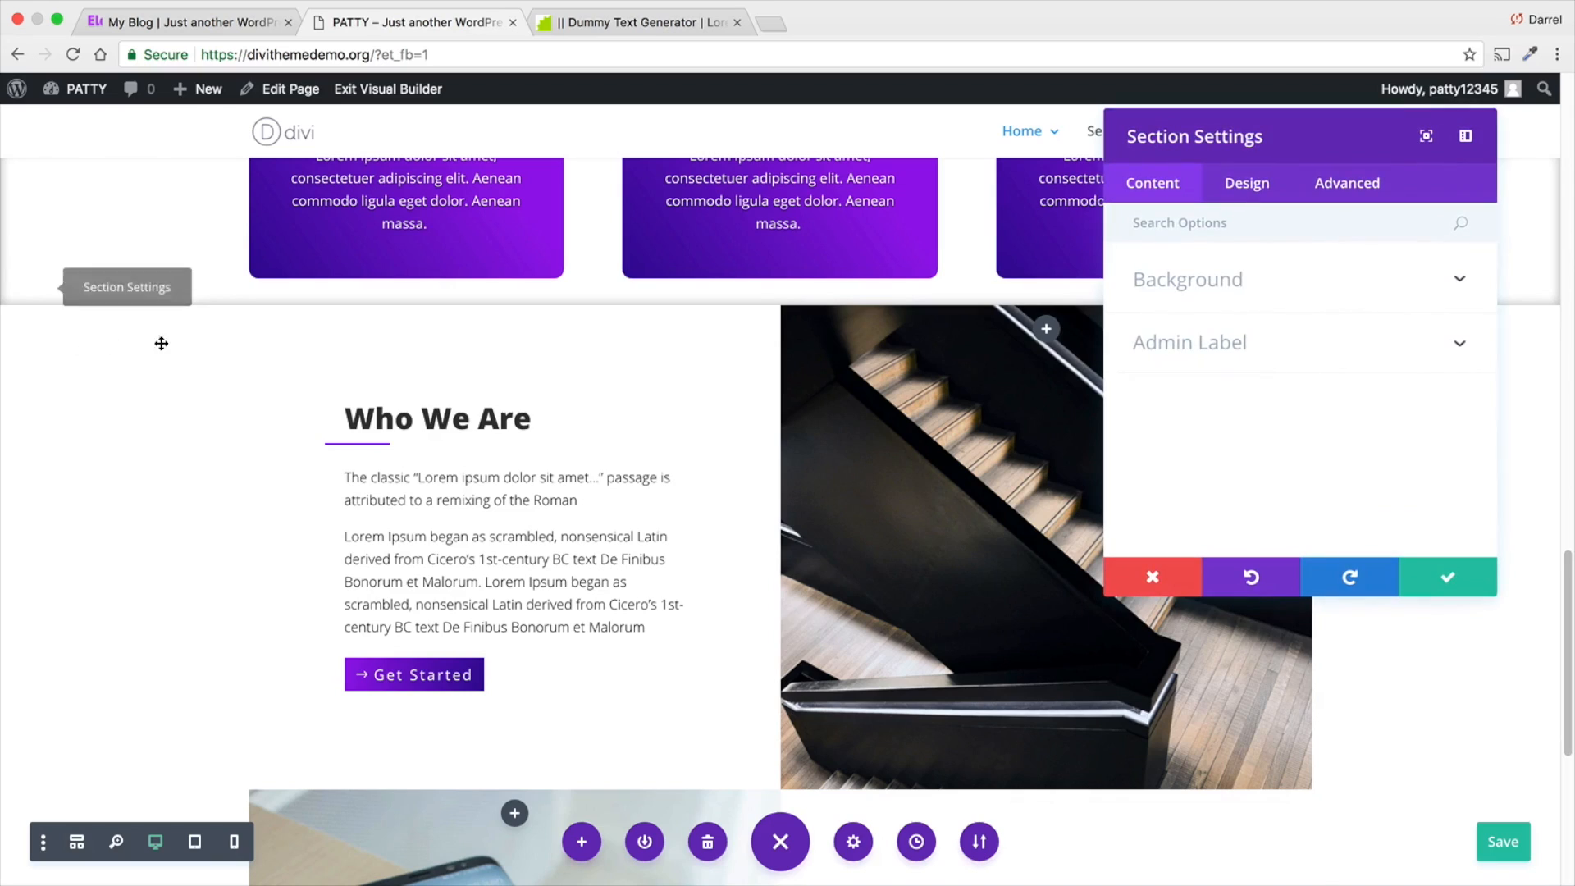
click(1232, 283)
scroll(1284, 357, down, 1)
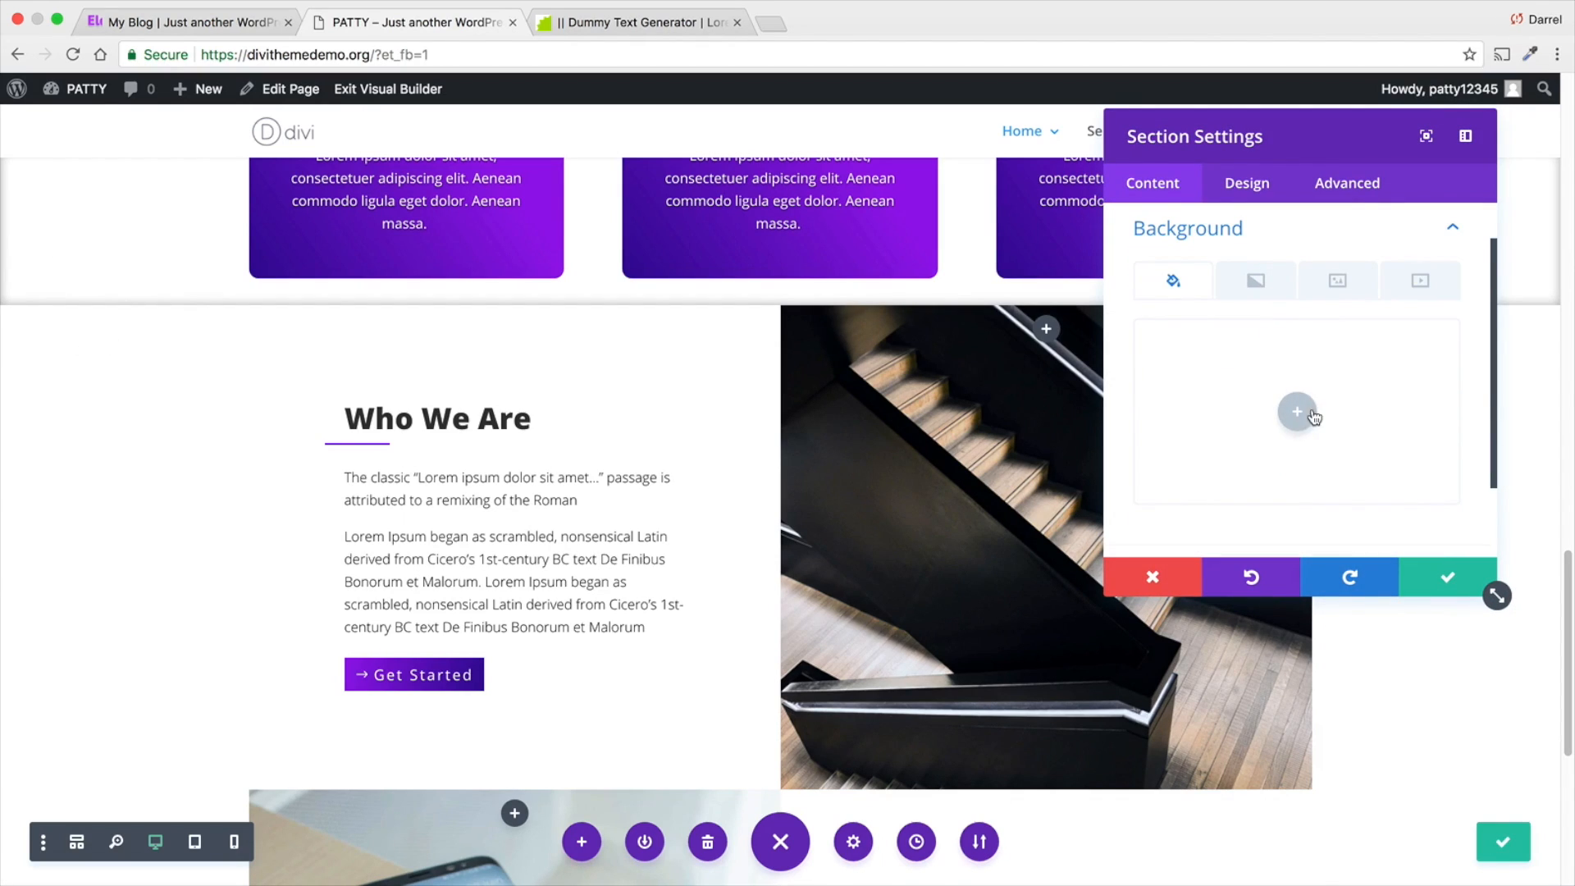
click(1312, 417)
click(1322, 283)
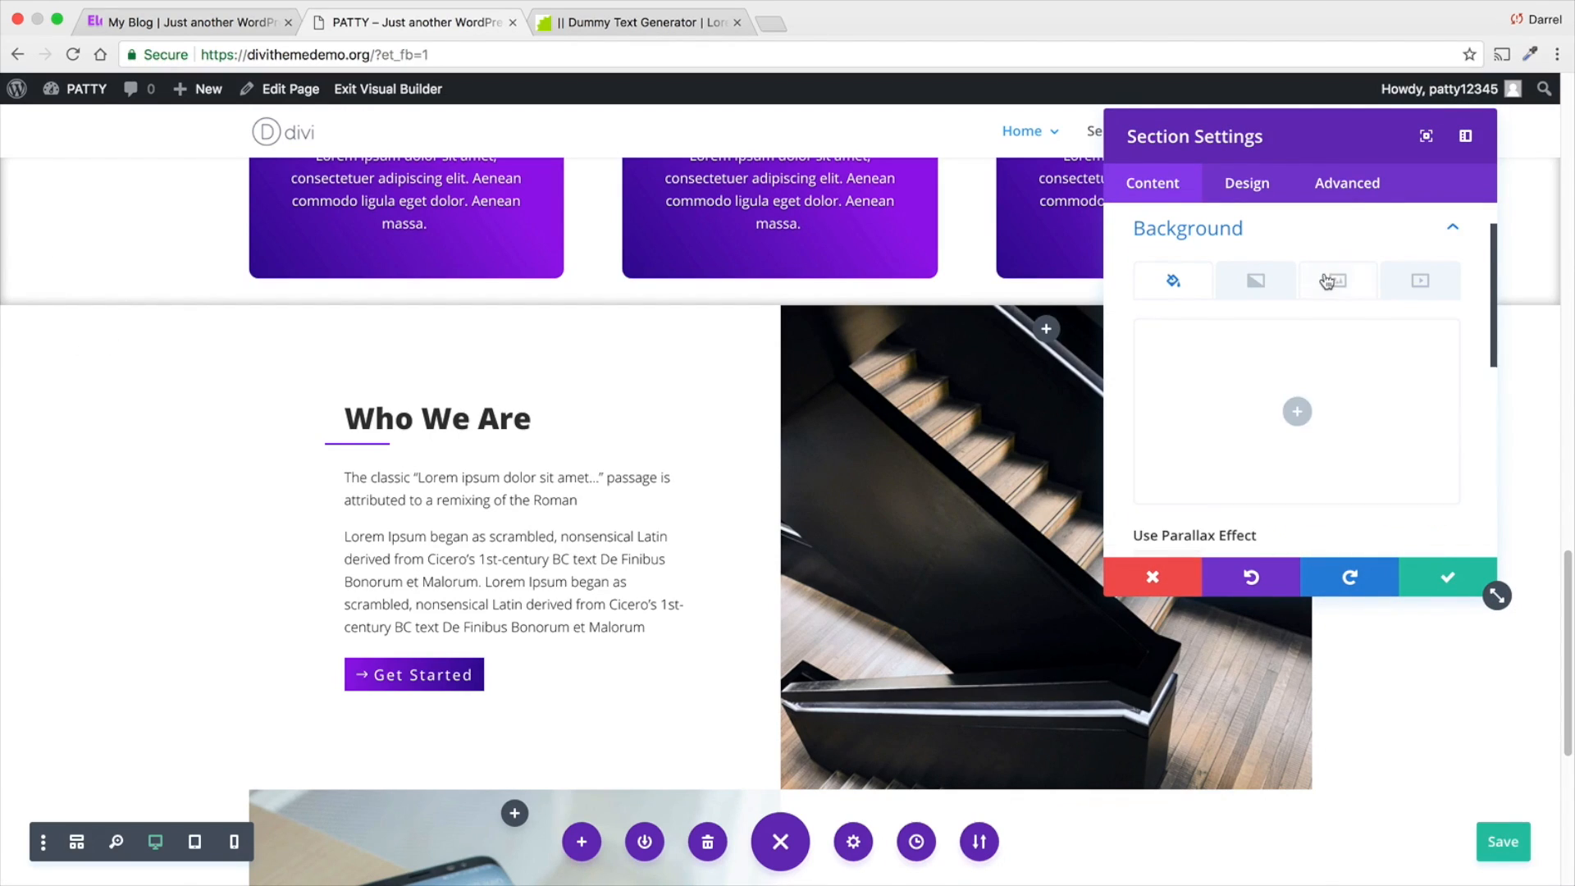
click(1297, 411)
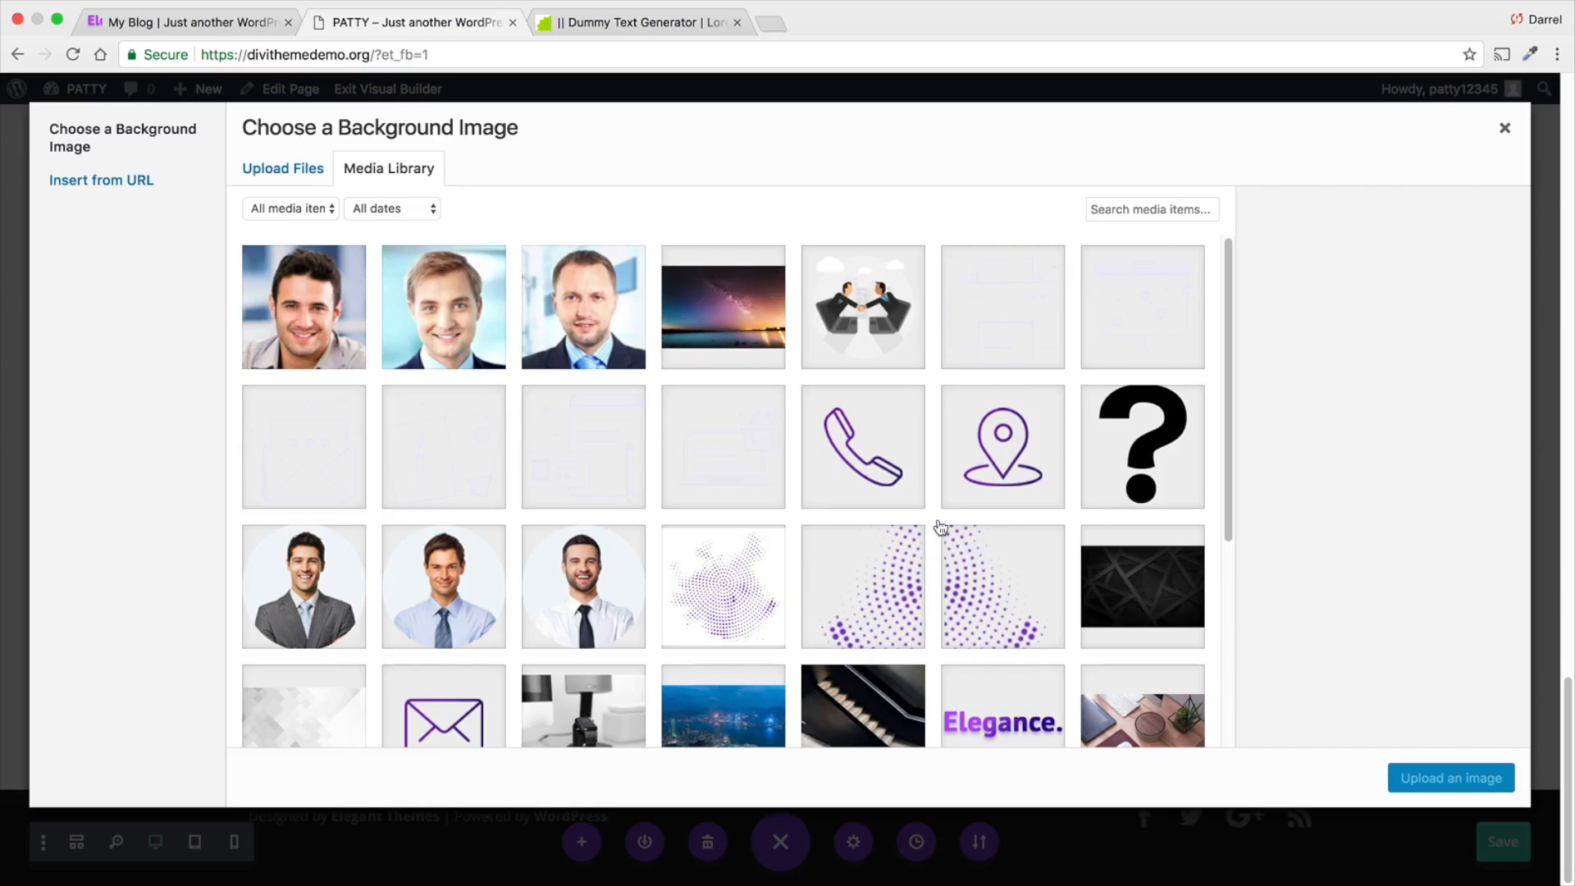
click(744, 561)
click(1444, 777)
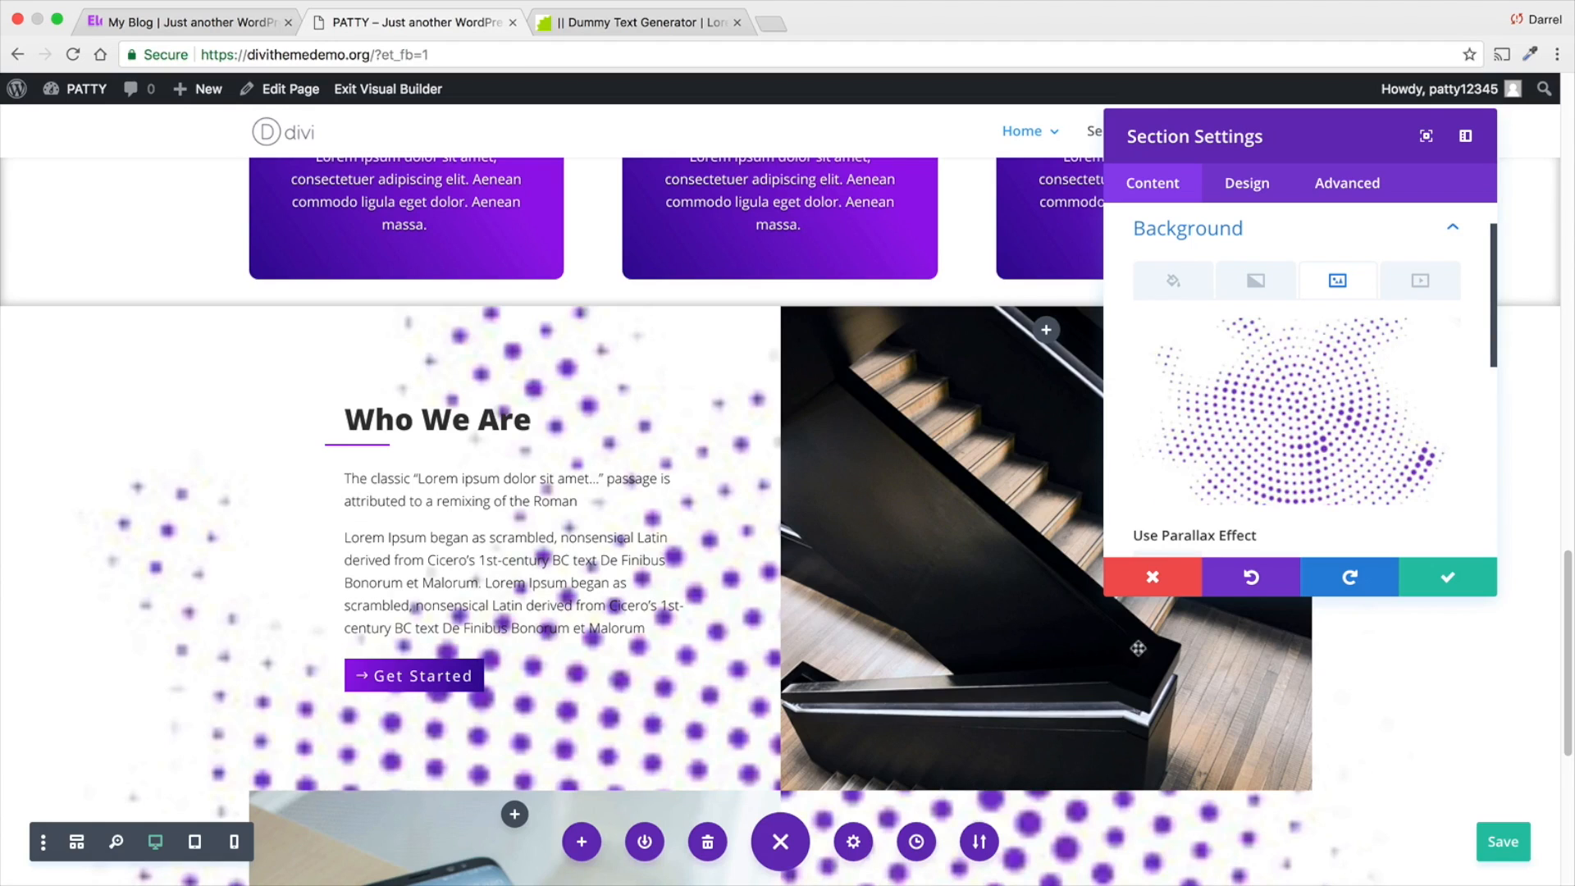
- Set the section's background image size to Actual Size, with its position at Center, and check the dot pattern between the rows
scroll(1138, 649, down, 2)
scroll(1288, 423, down, 3)
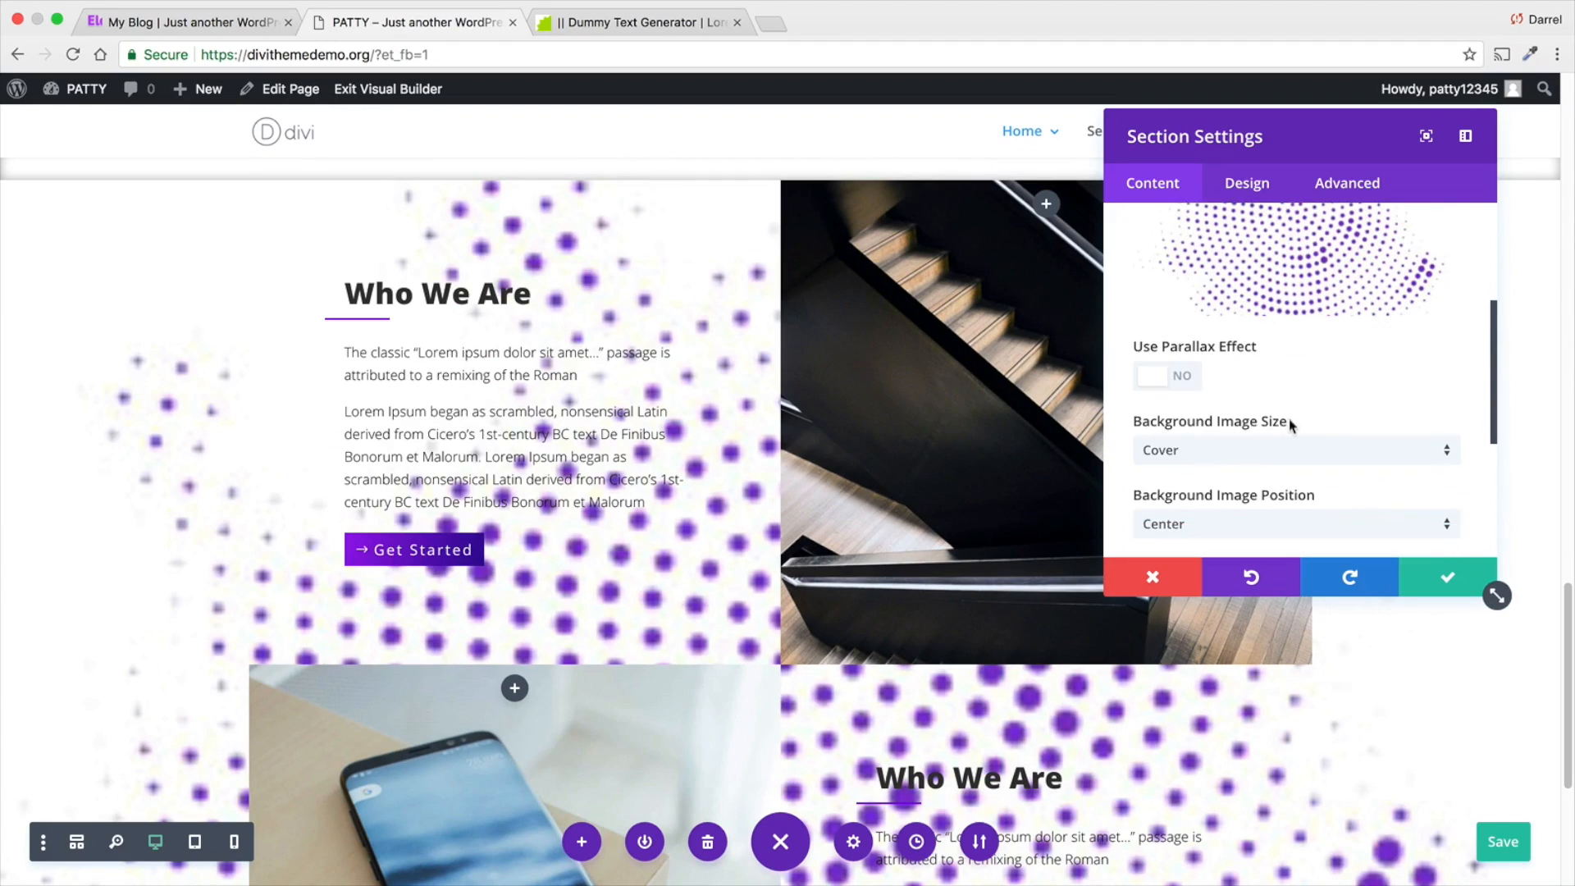
scroll(1289, 423, down, 2)
click(1290, 435)
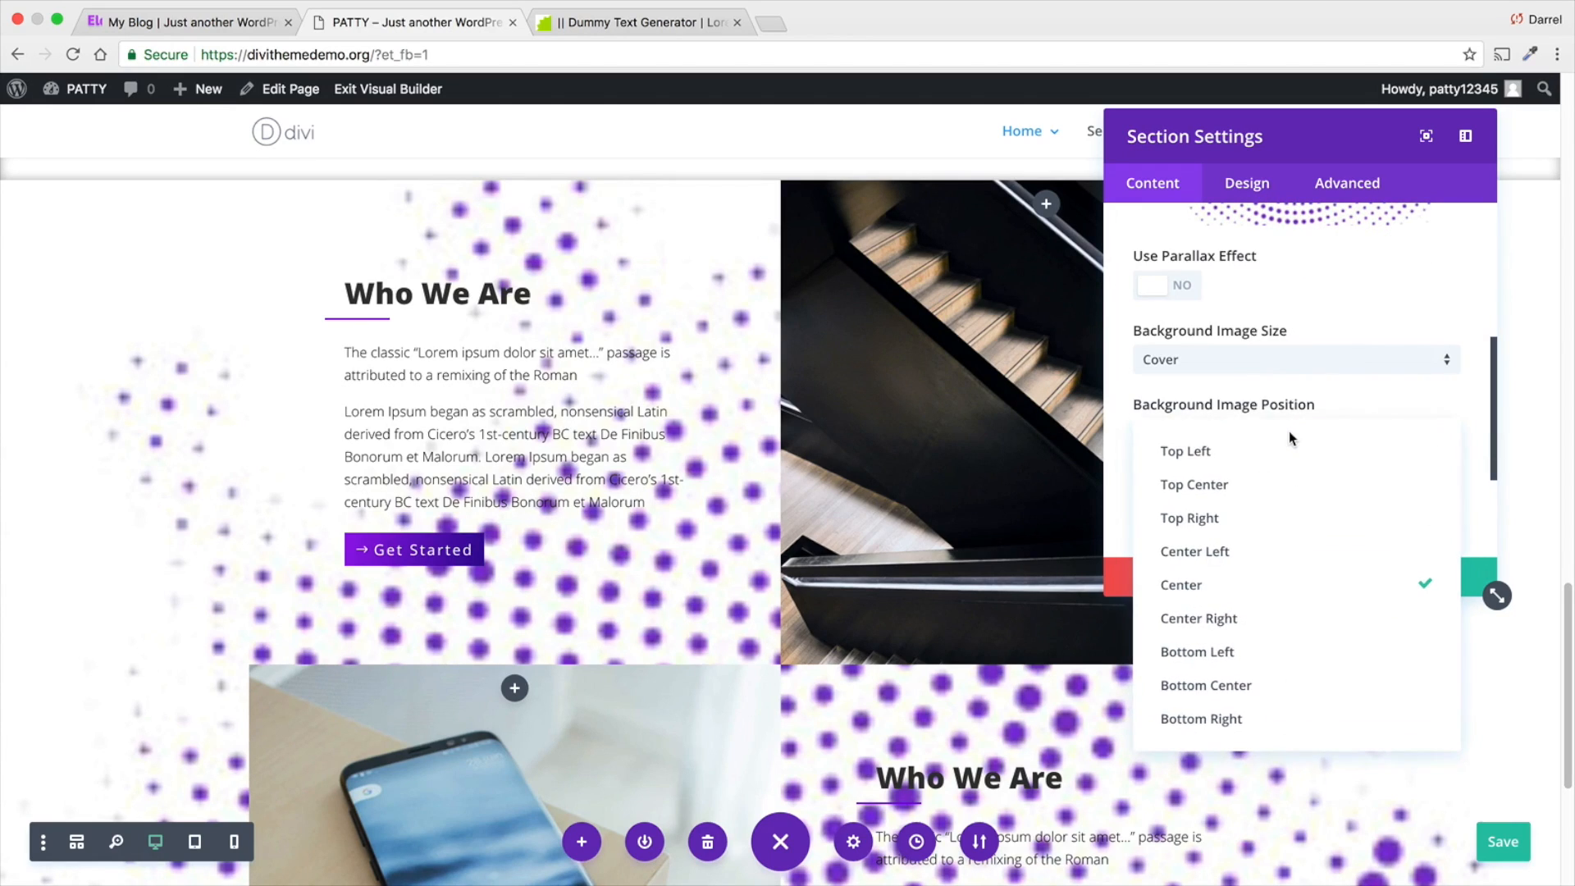
click(1280, 584)
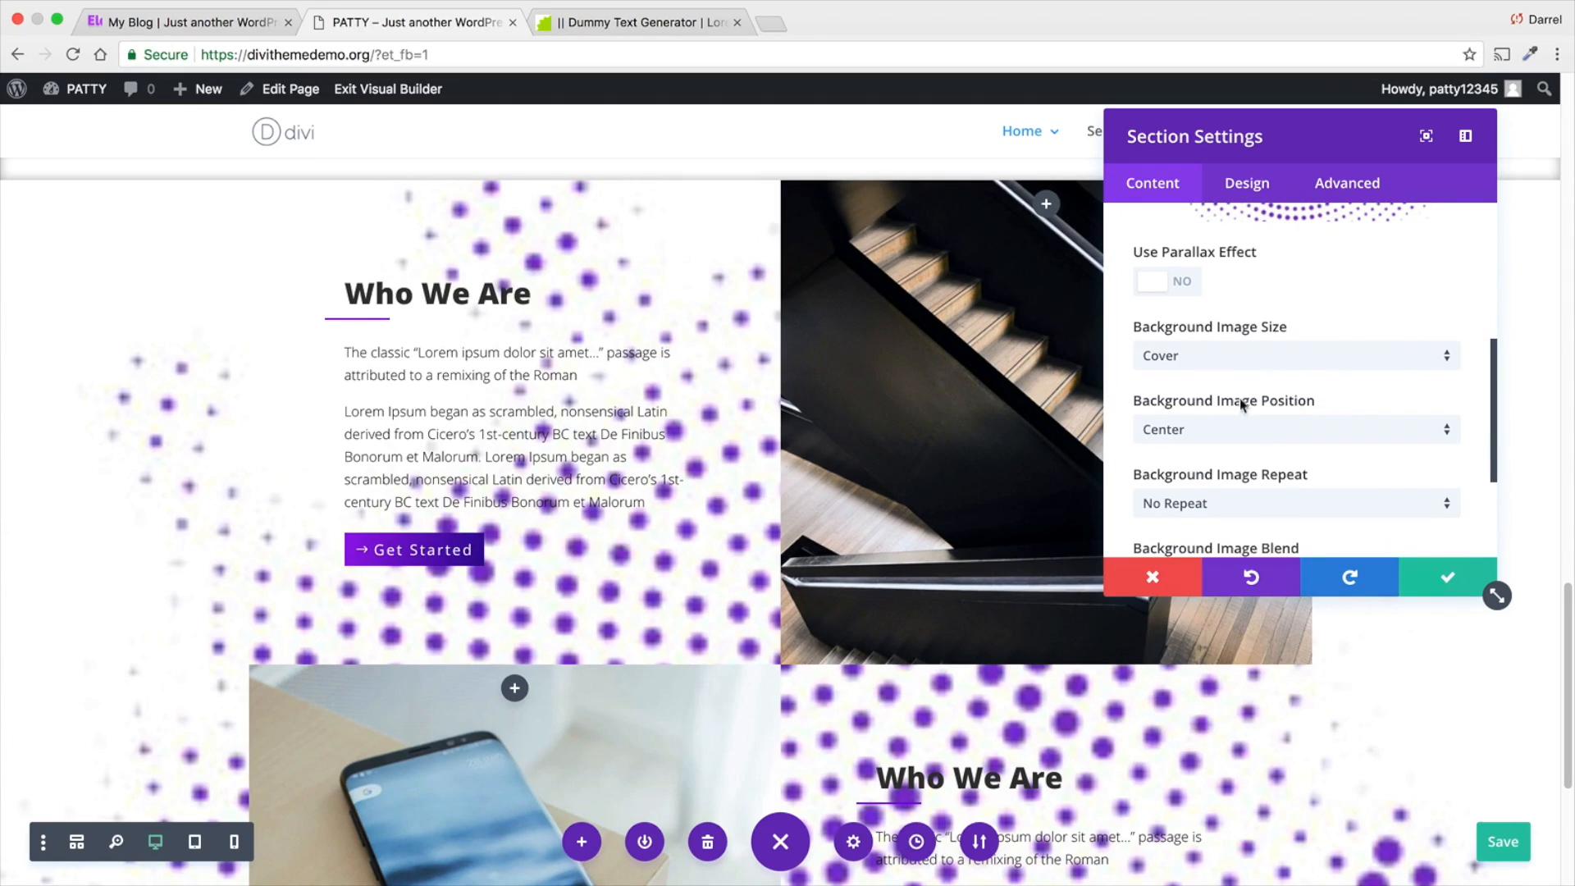
click(1239, 357)
click(1235, 441)
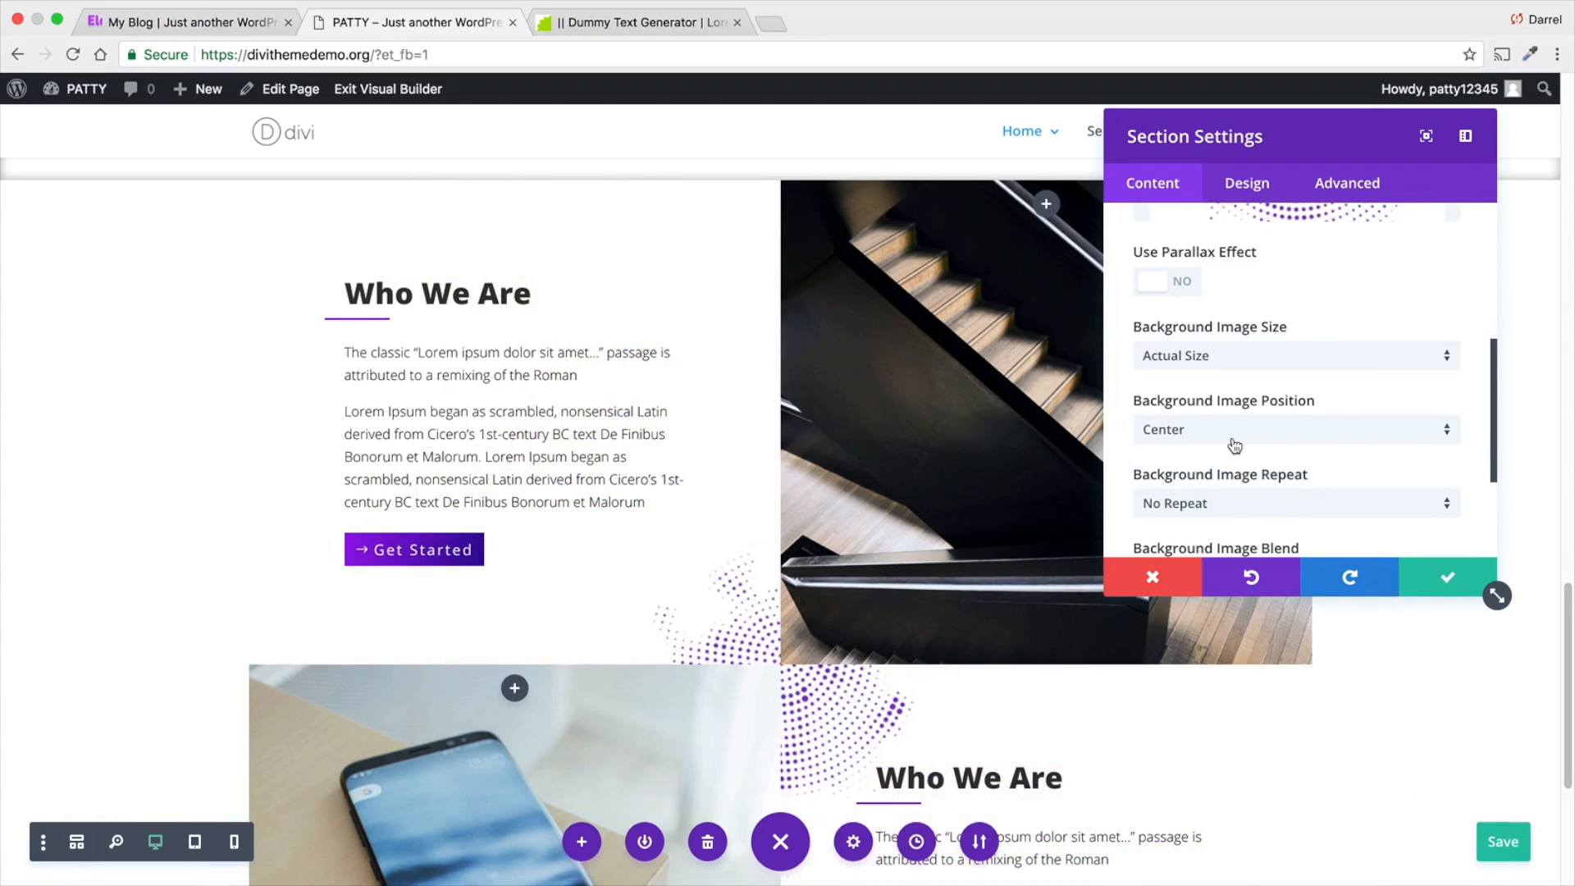
scroll(1107, 459, down, 1)
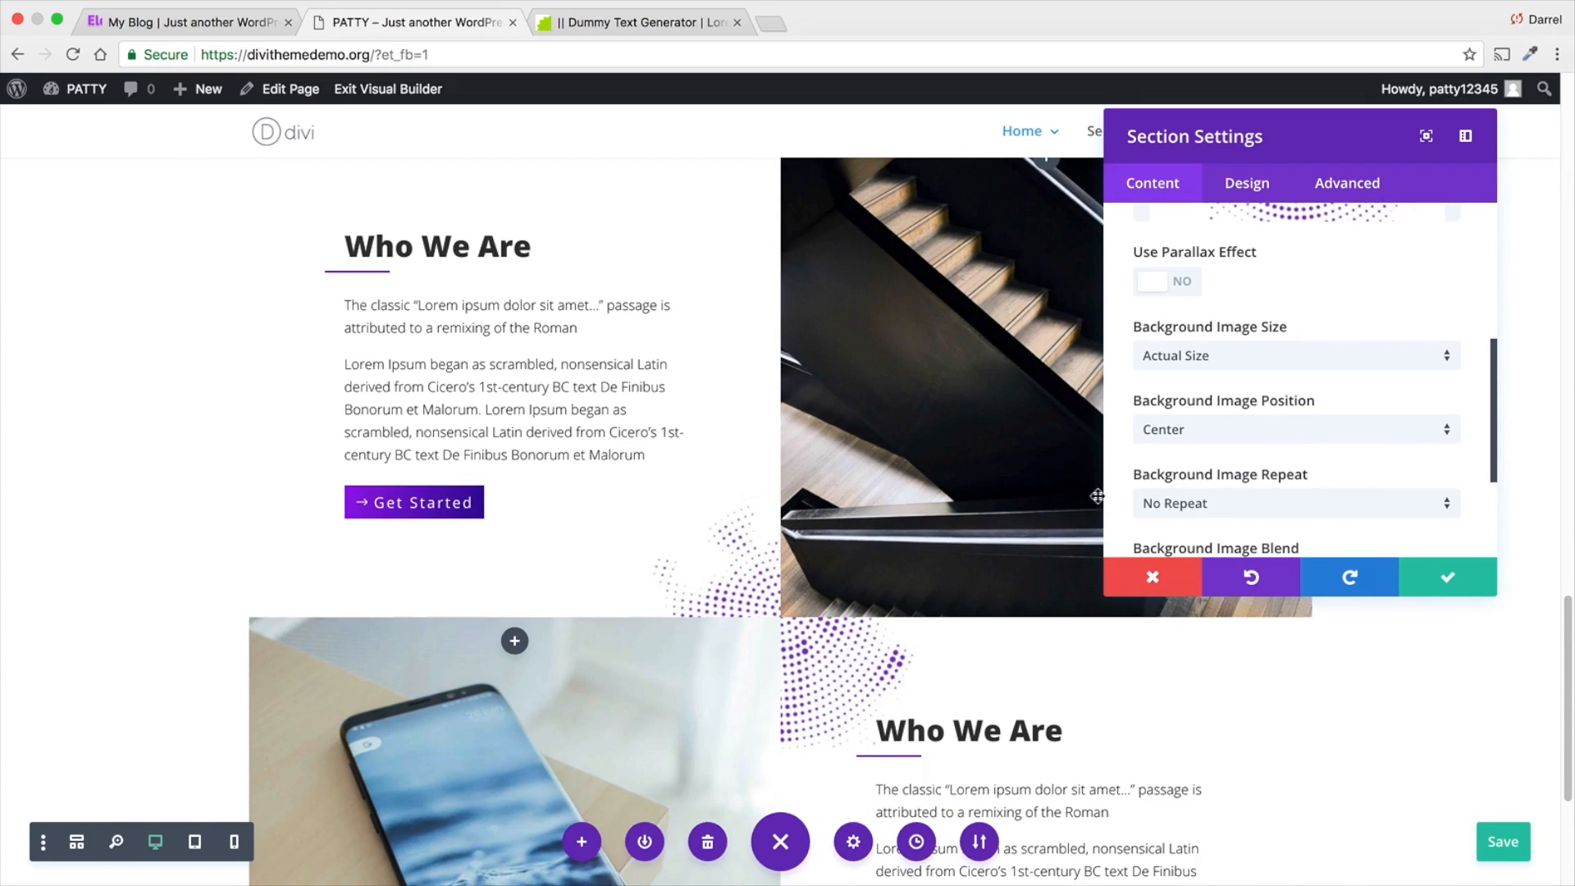
scroll(1096, 496, down, 1)
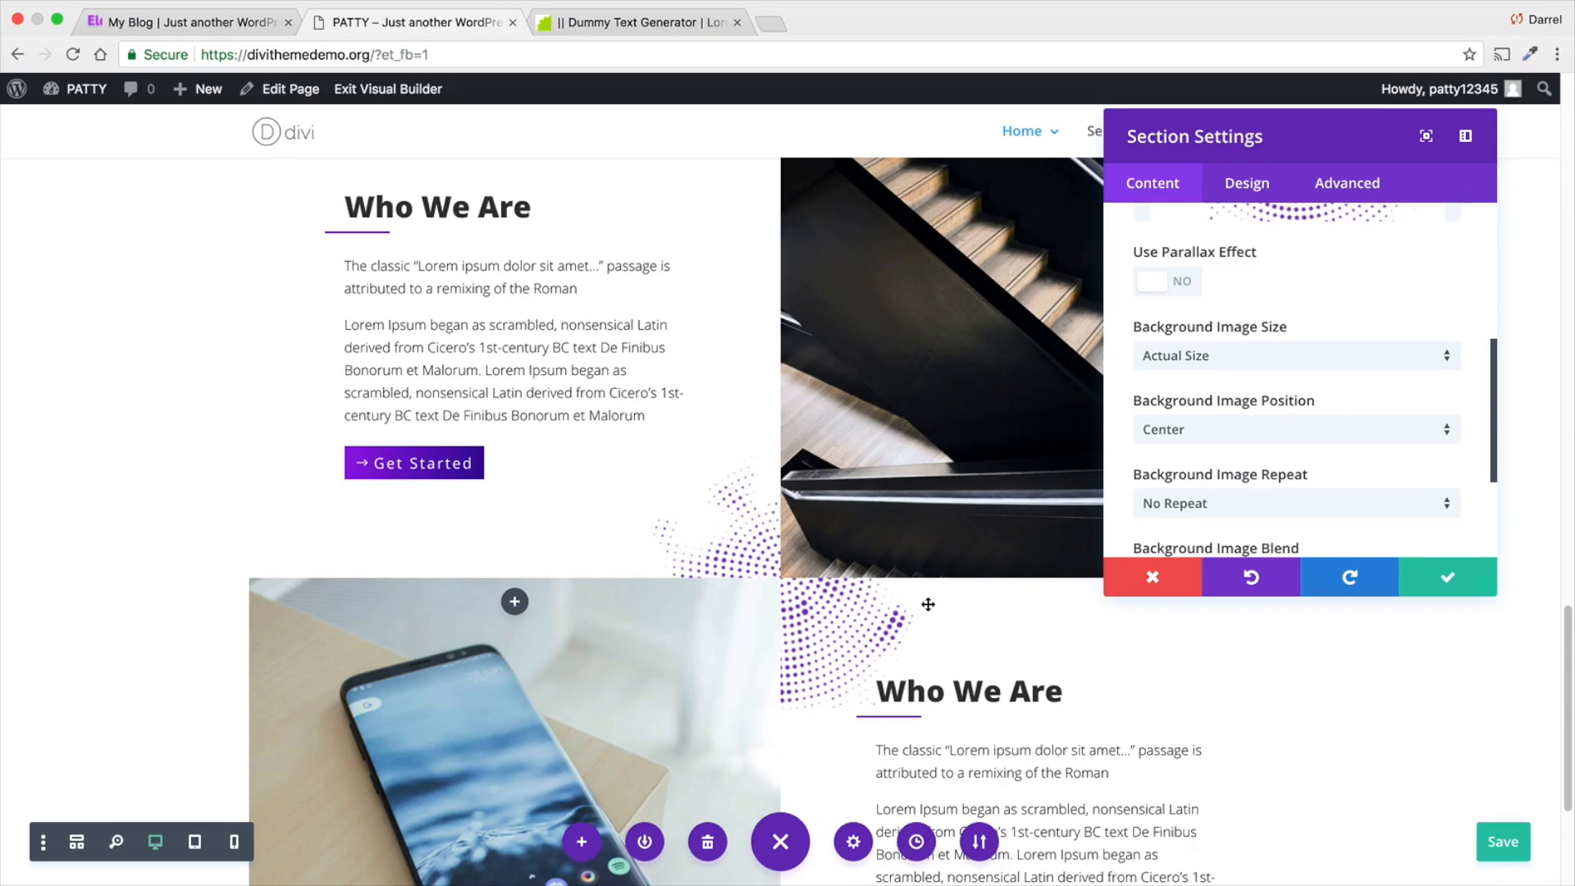
scroll(927, 602, down, 2)
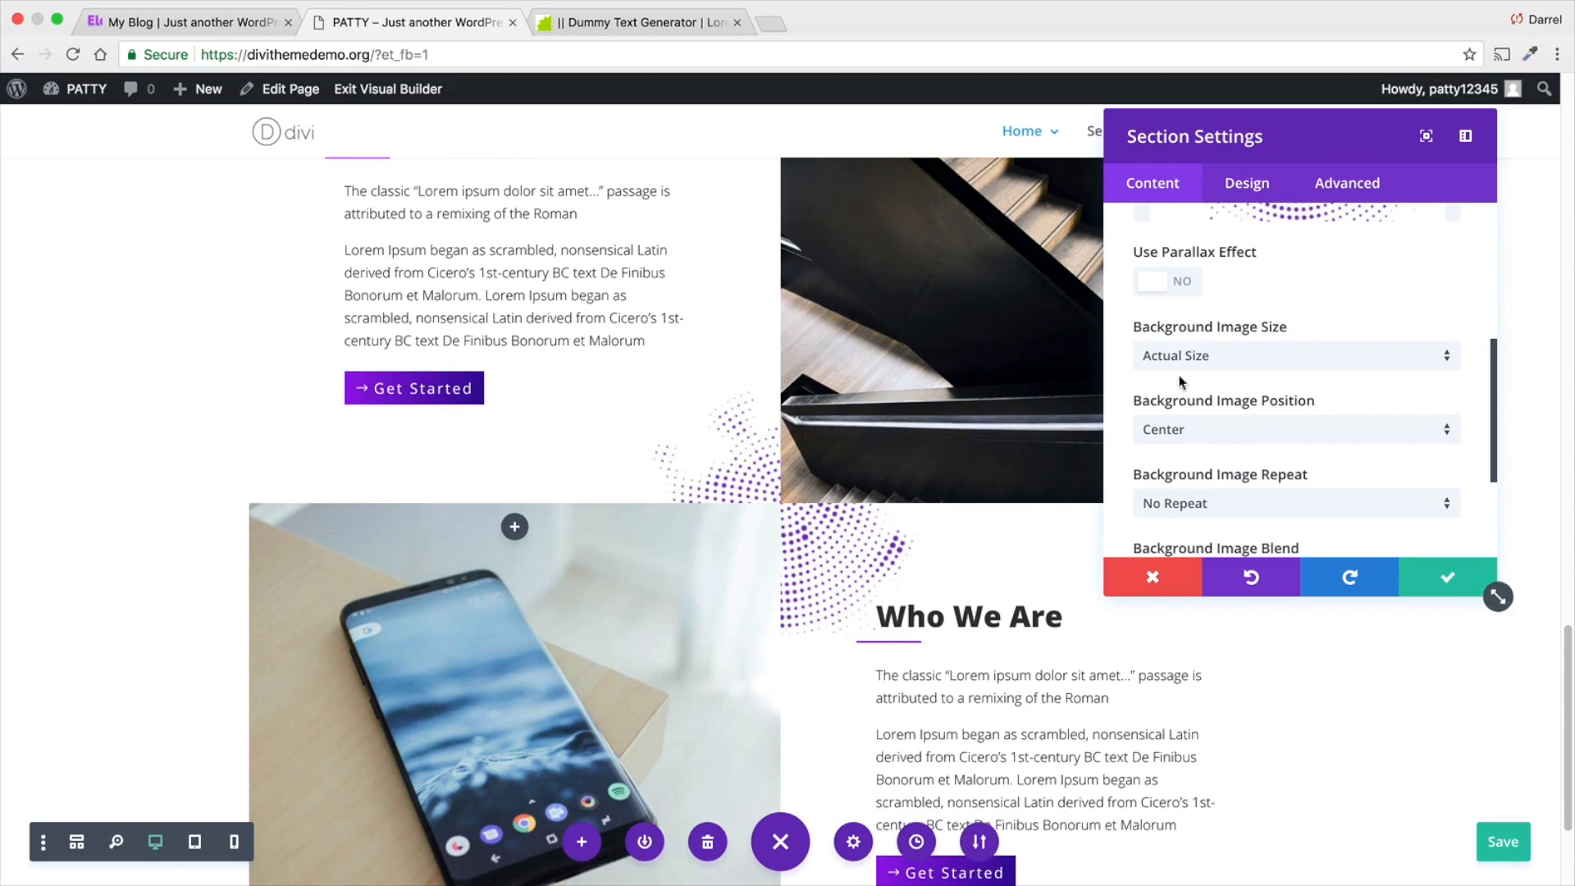
- Apply the Who We Are section's background settings, look over both rows and save the page
scroll(1255, 476, down, 1)
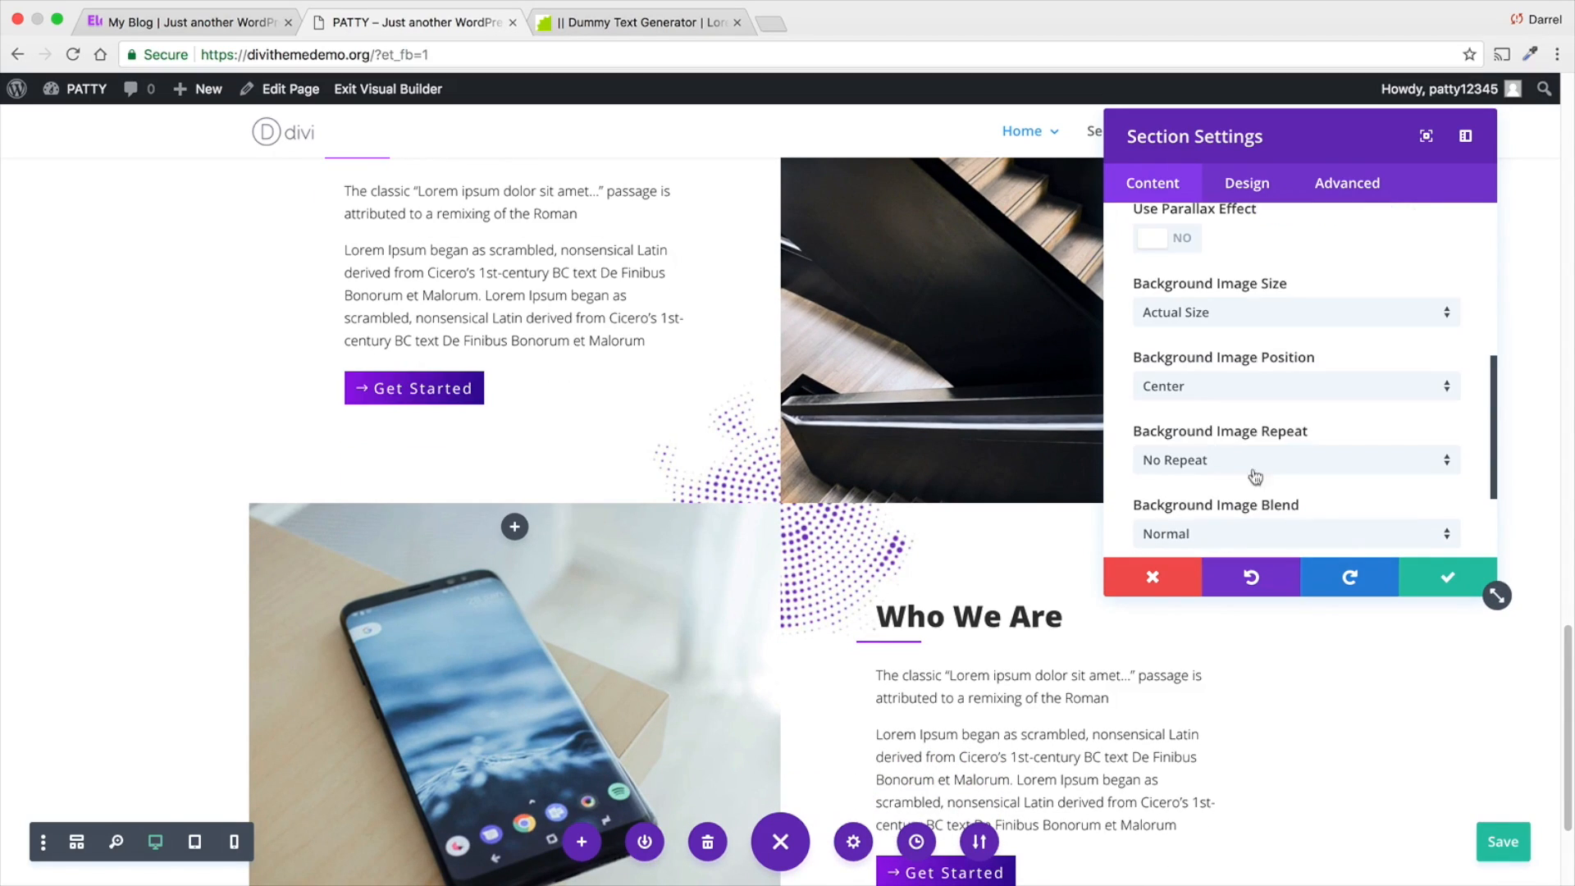
click(1439, 581)
scroll(1066, 566, down, 2)
scroll(1430, 583, down, 2)
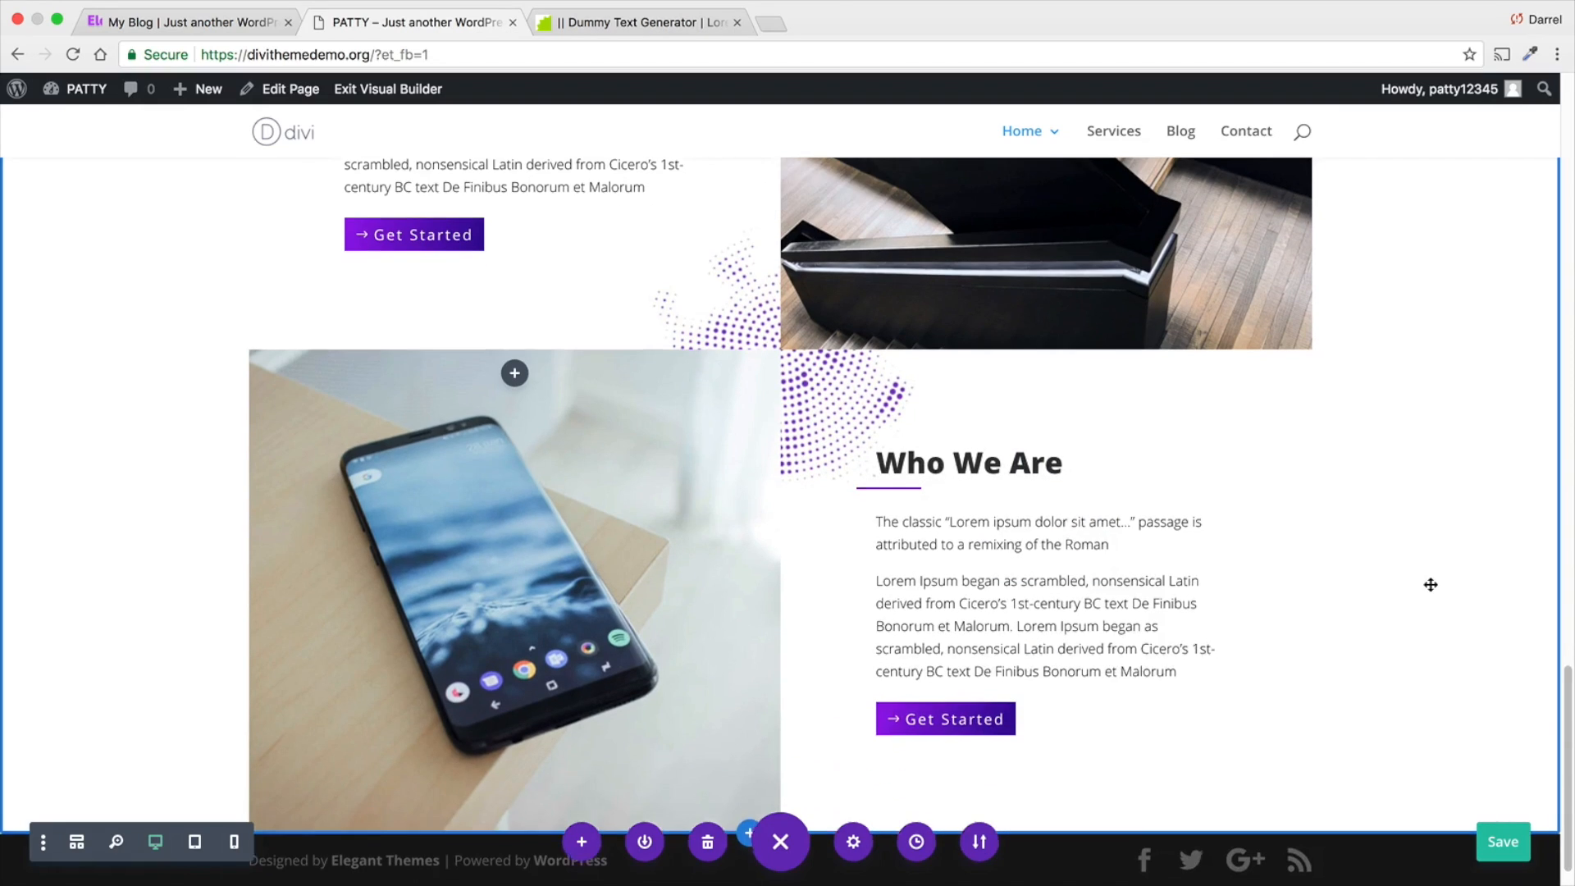
scroll(1442, 615, up, 4)
scroll(1432, 607, up, 3)
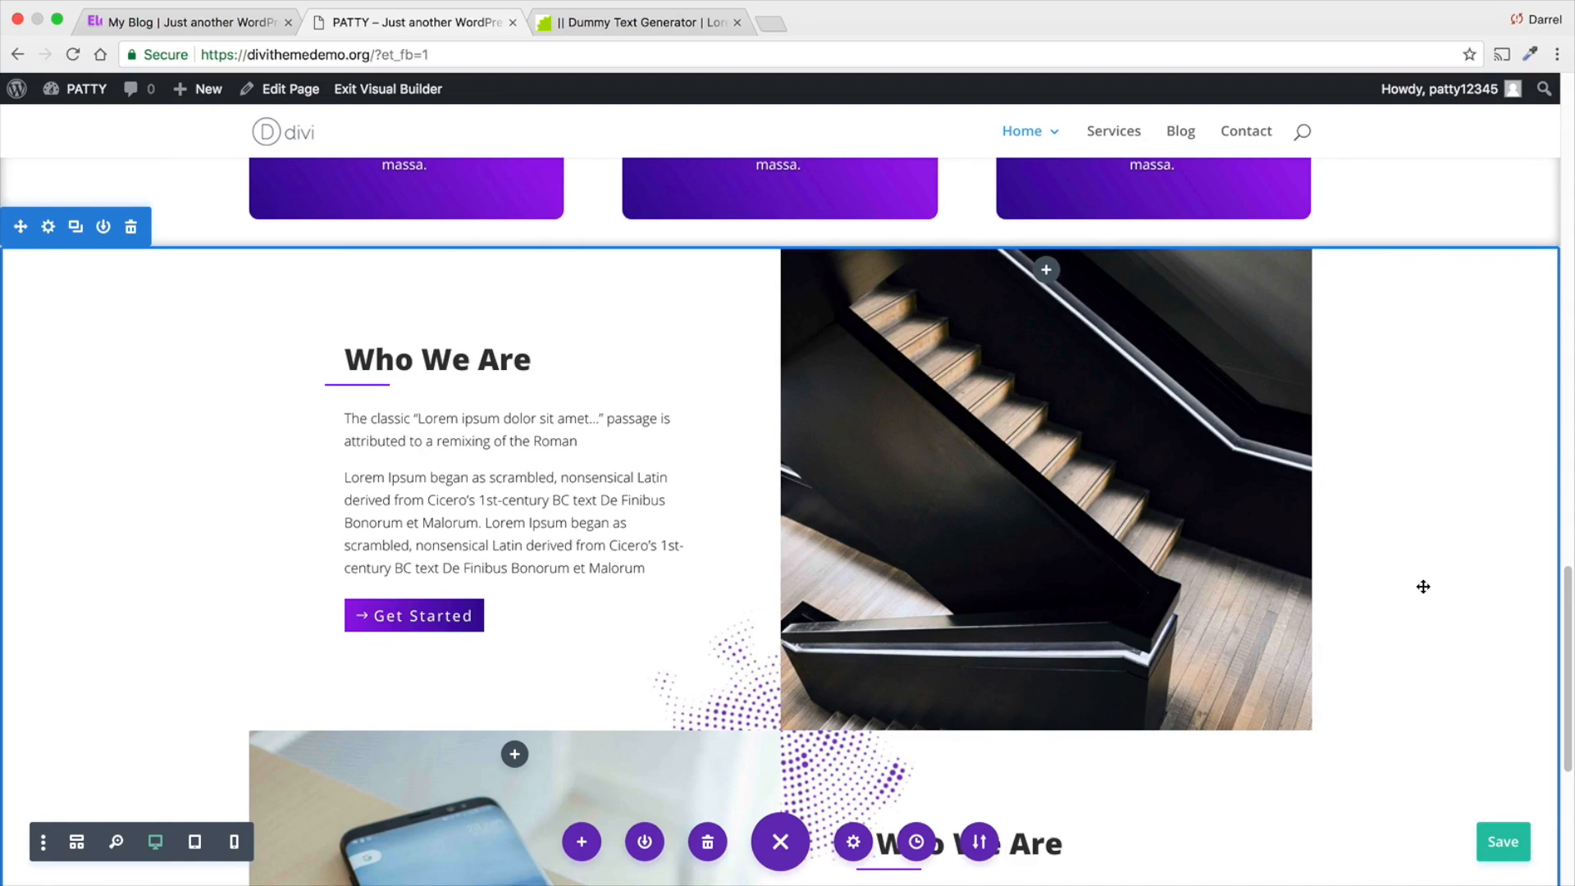
scroll(1423, 586, down, 3)
click(1504, 841)
- Check how the dot pattern sits between the two Who We Are rows and save the page again
scroll(1111, 801, down, 3)
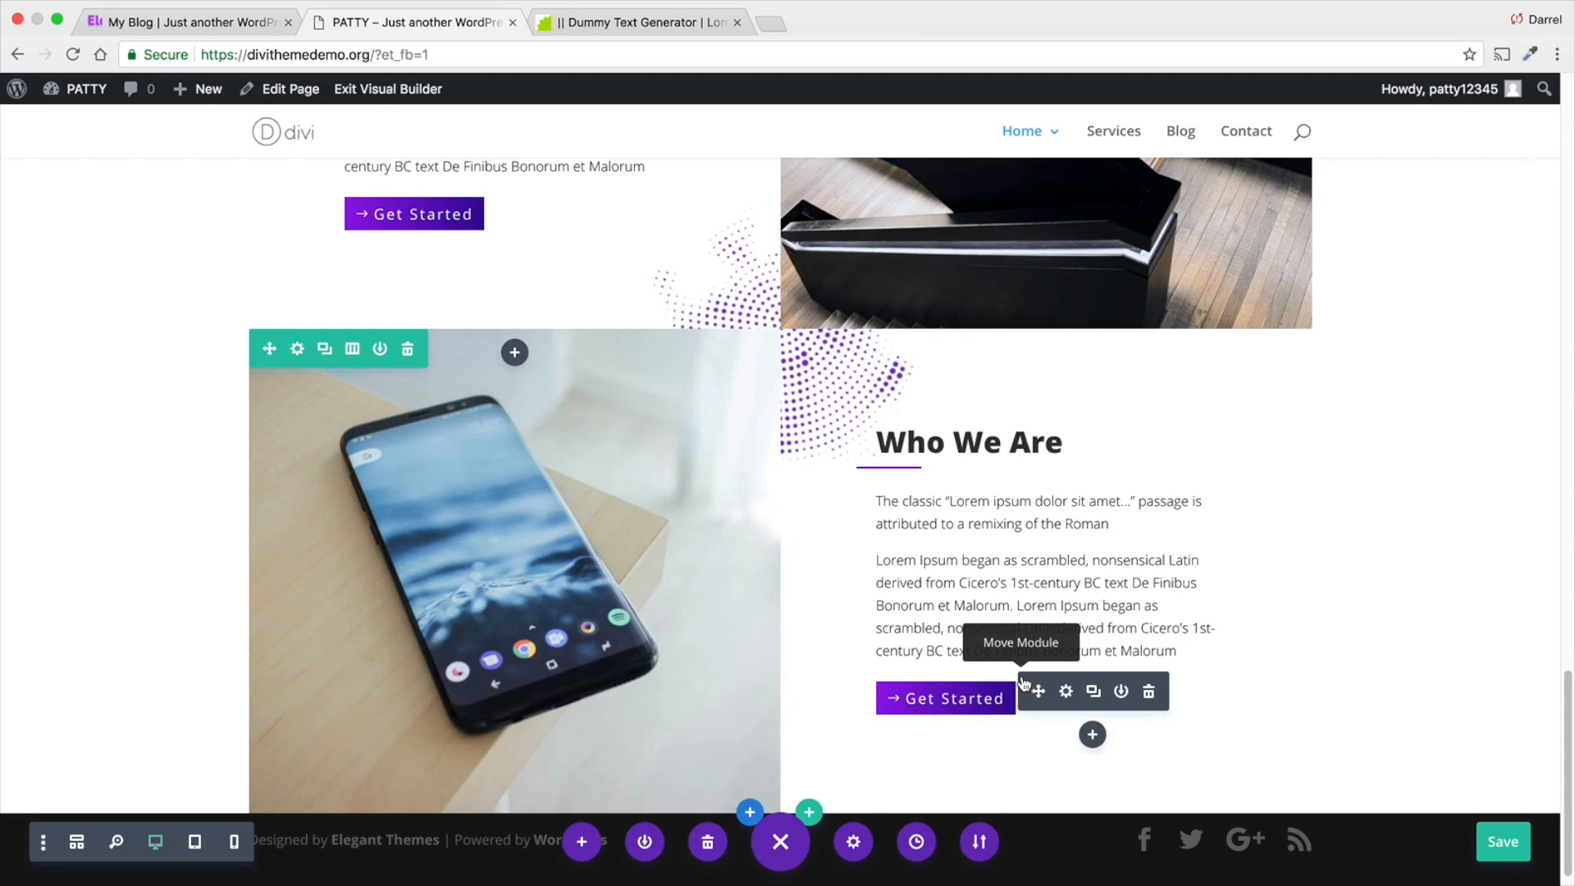
scroll(1017, 673, up, 5)
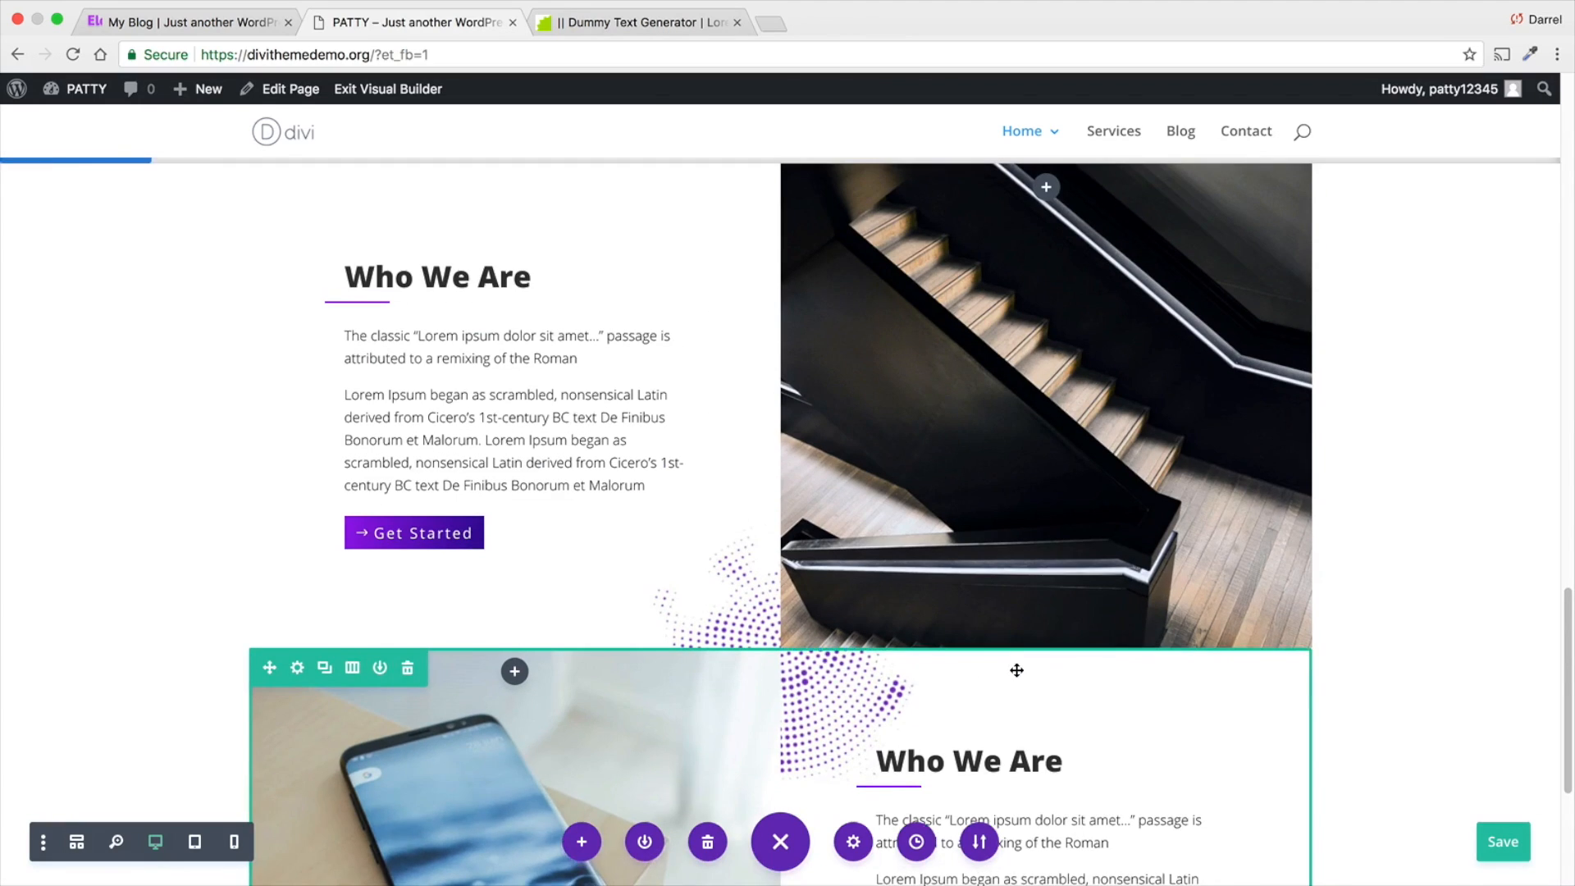
scroll(1018, 671, down, 4)
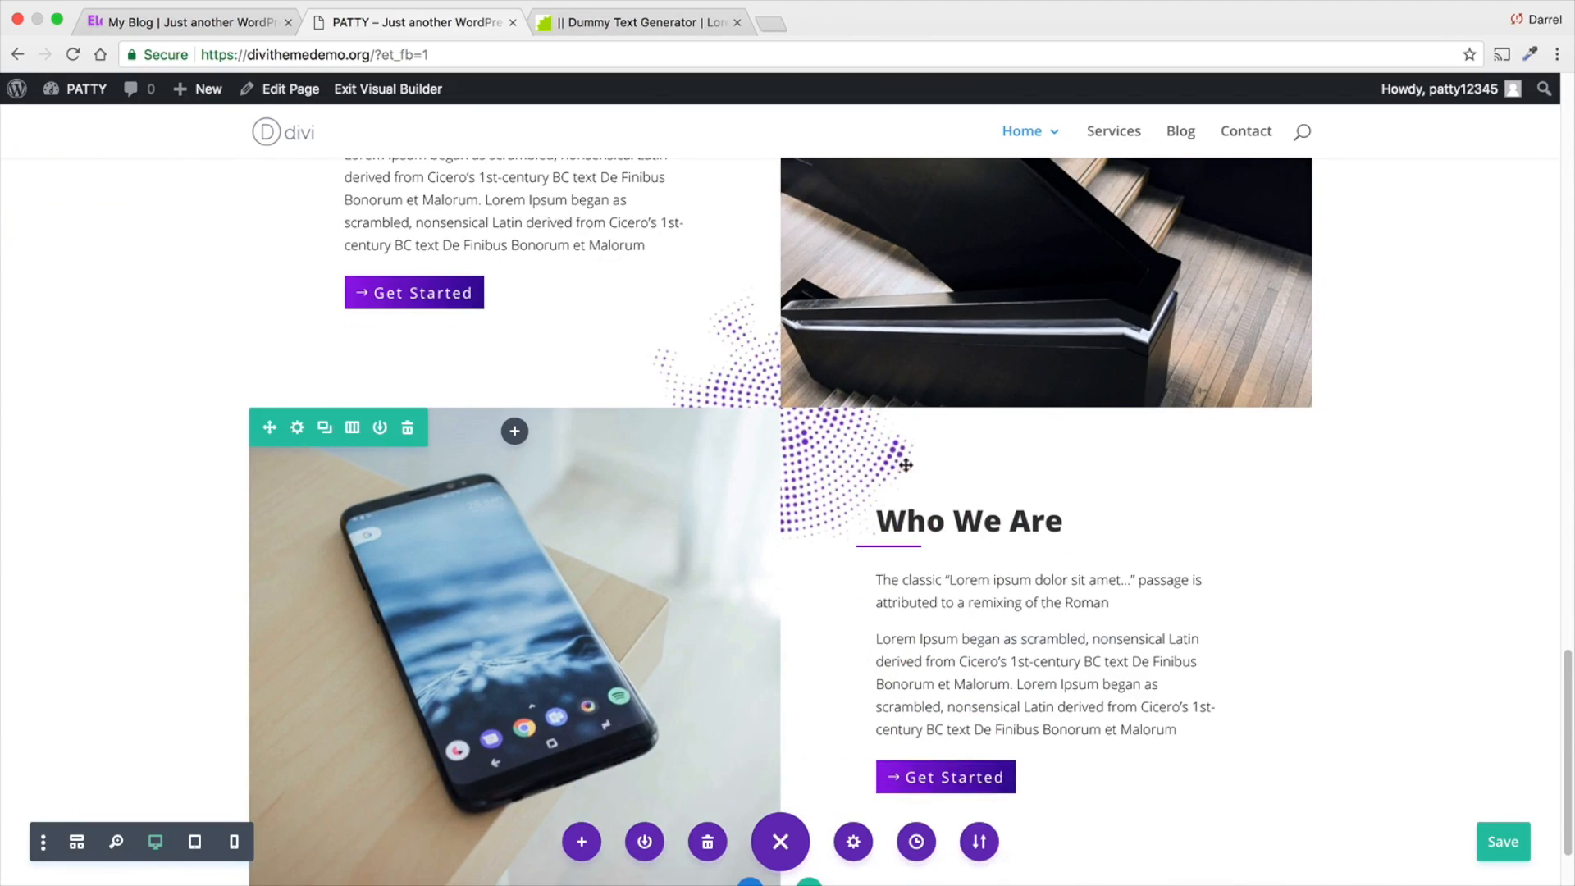
scroll(1295, 638, down, 2)
click(1505, 845)
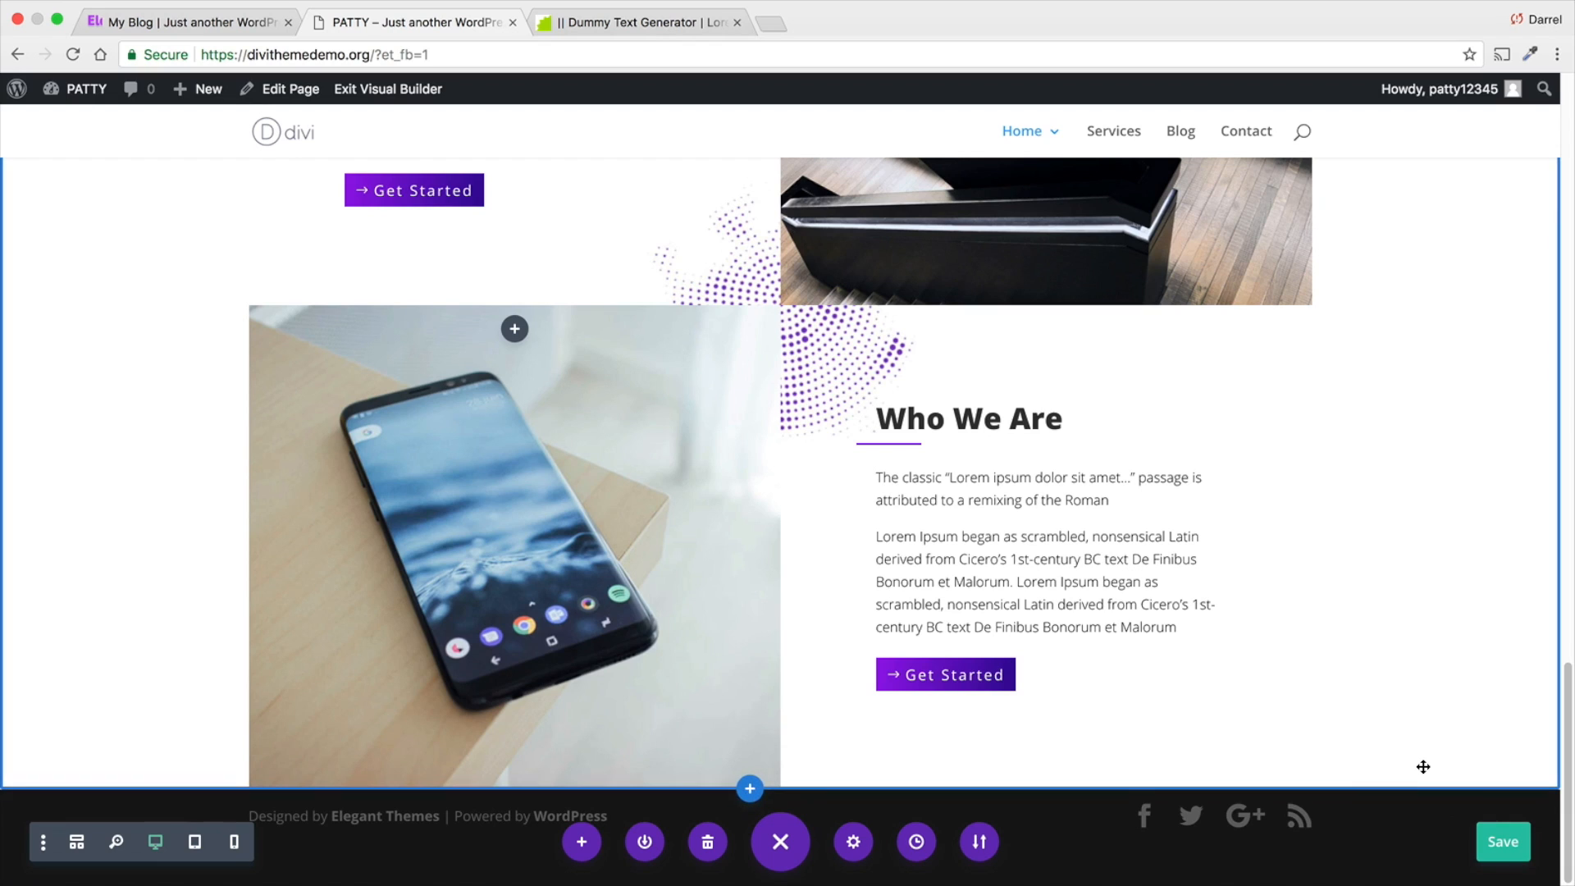
- Save the row holding the Our Features heading to the library as a template named Header Section
scroll(1424, 765, up, 8)
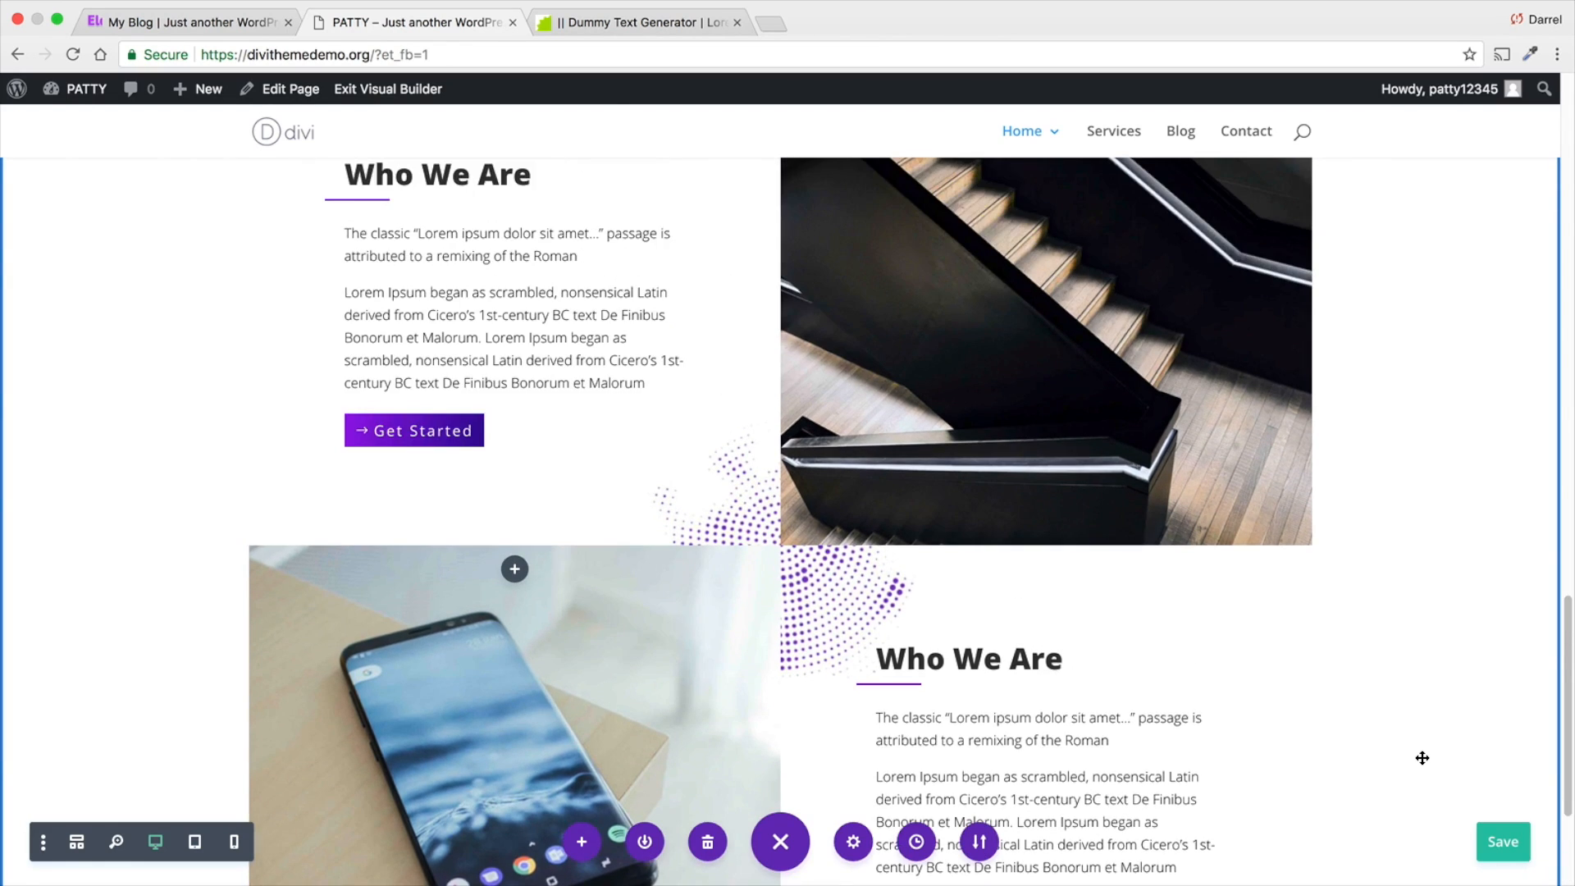
scroll(1422, 758, up, 10)
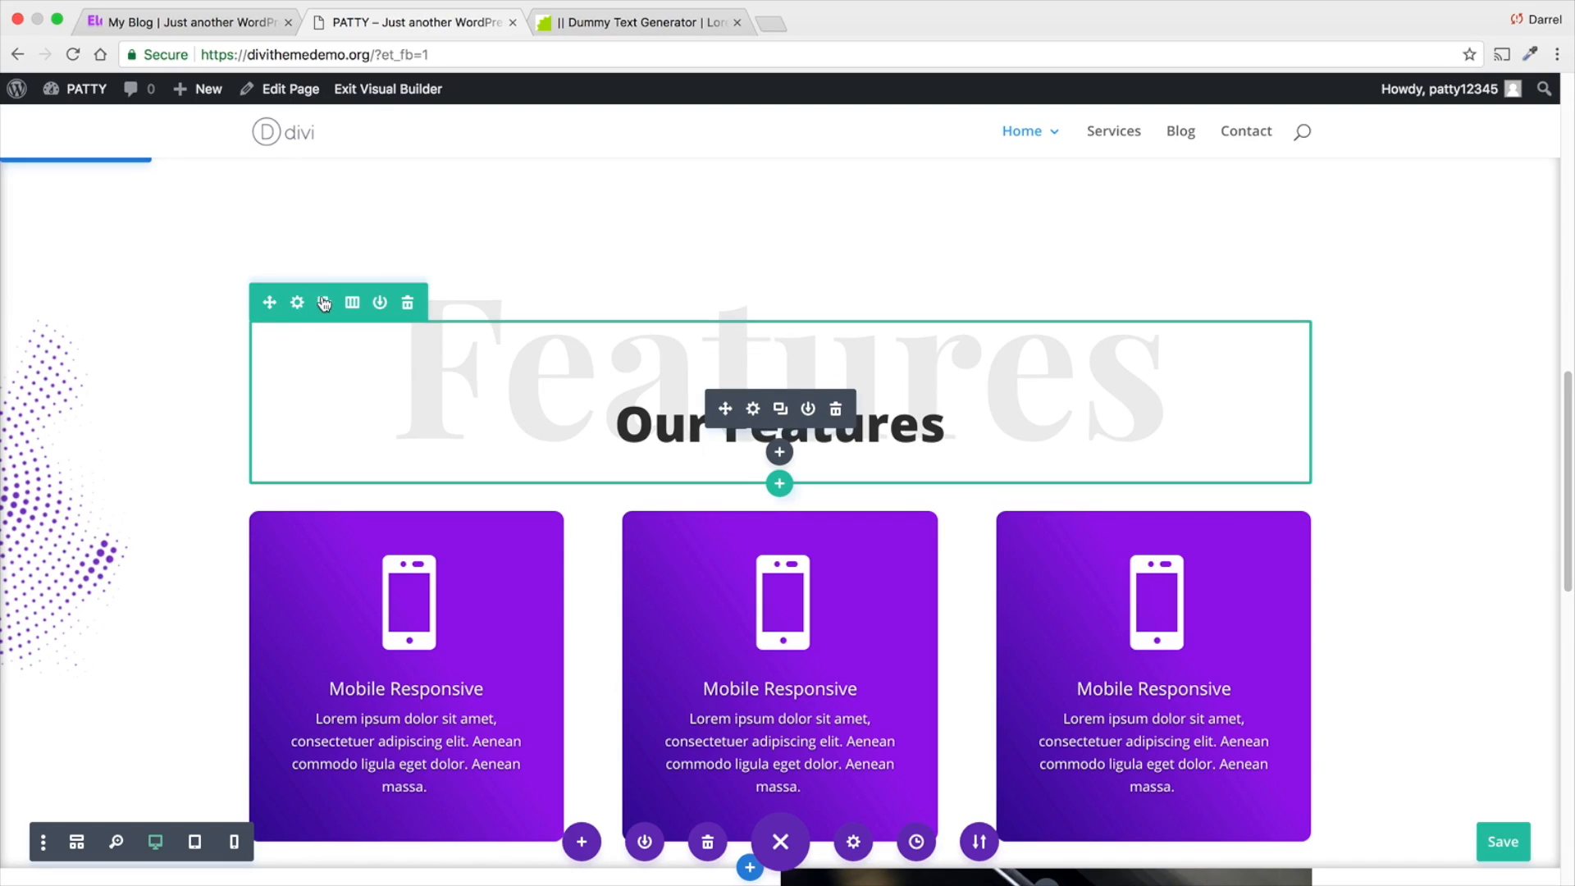
click(378, 303)
text(Header Section)
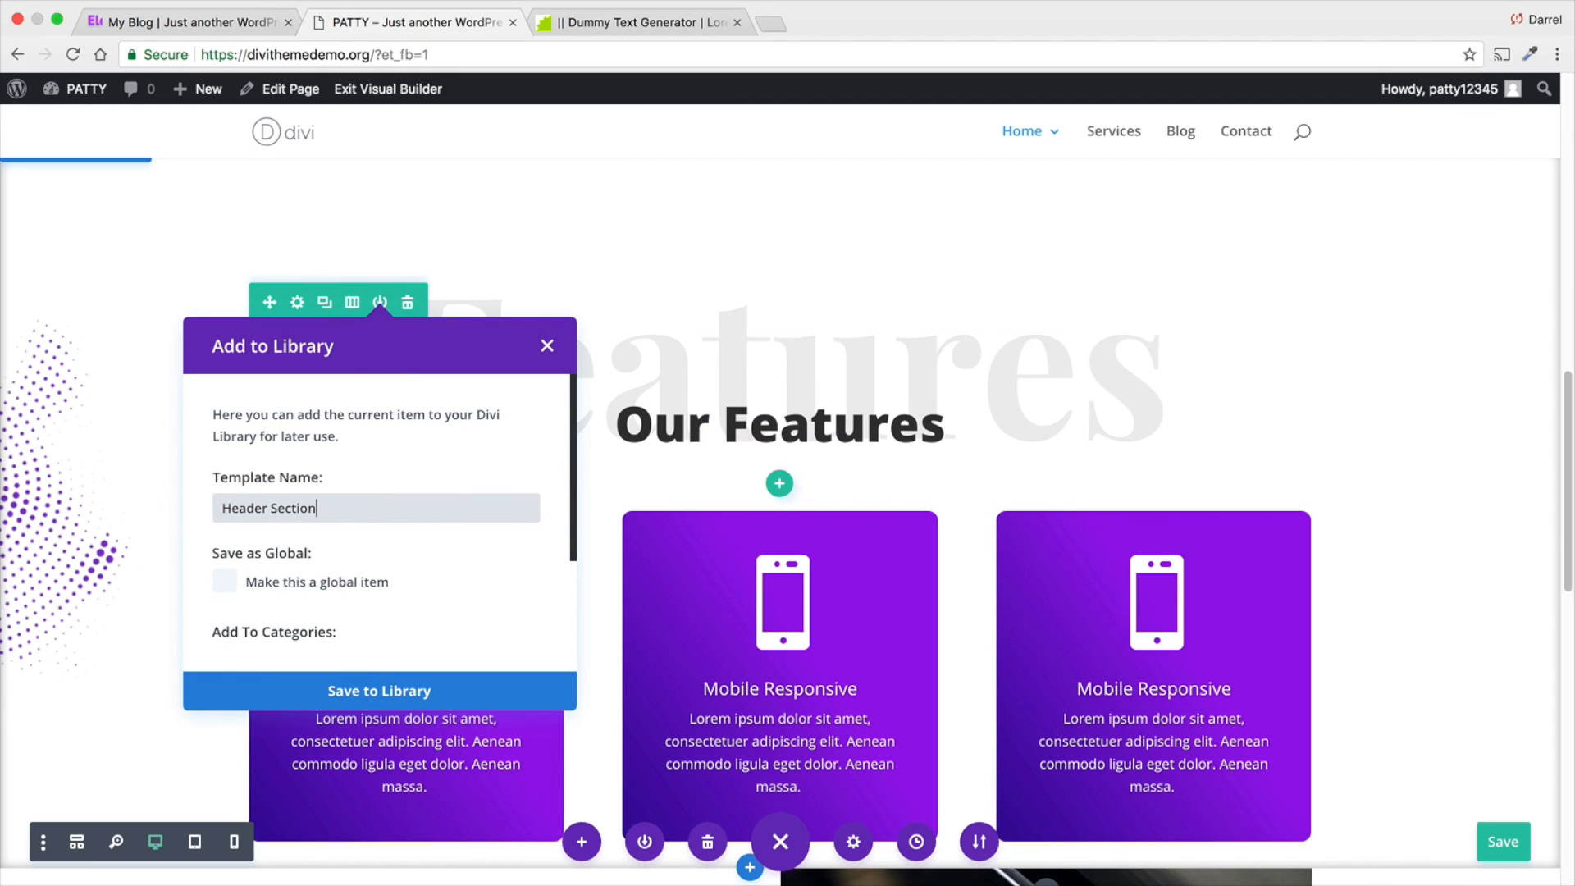
click(396, 693)
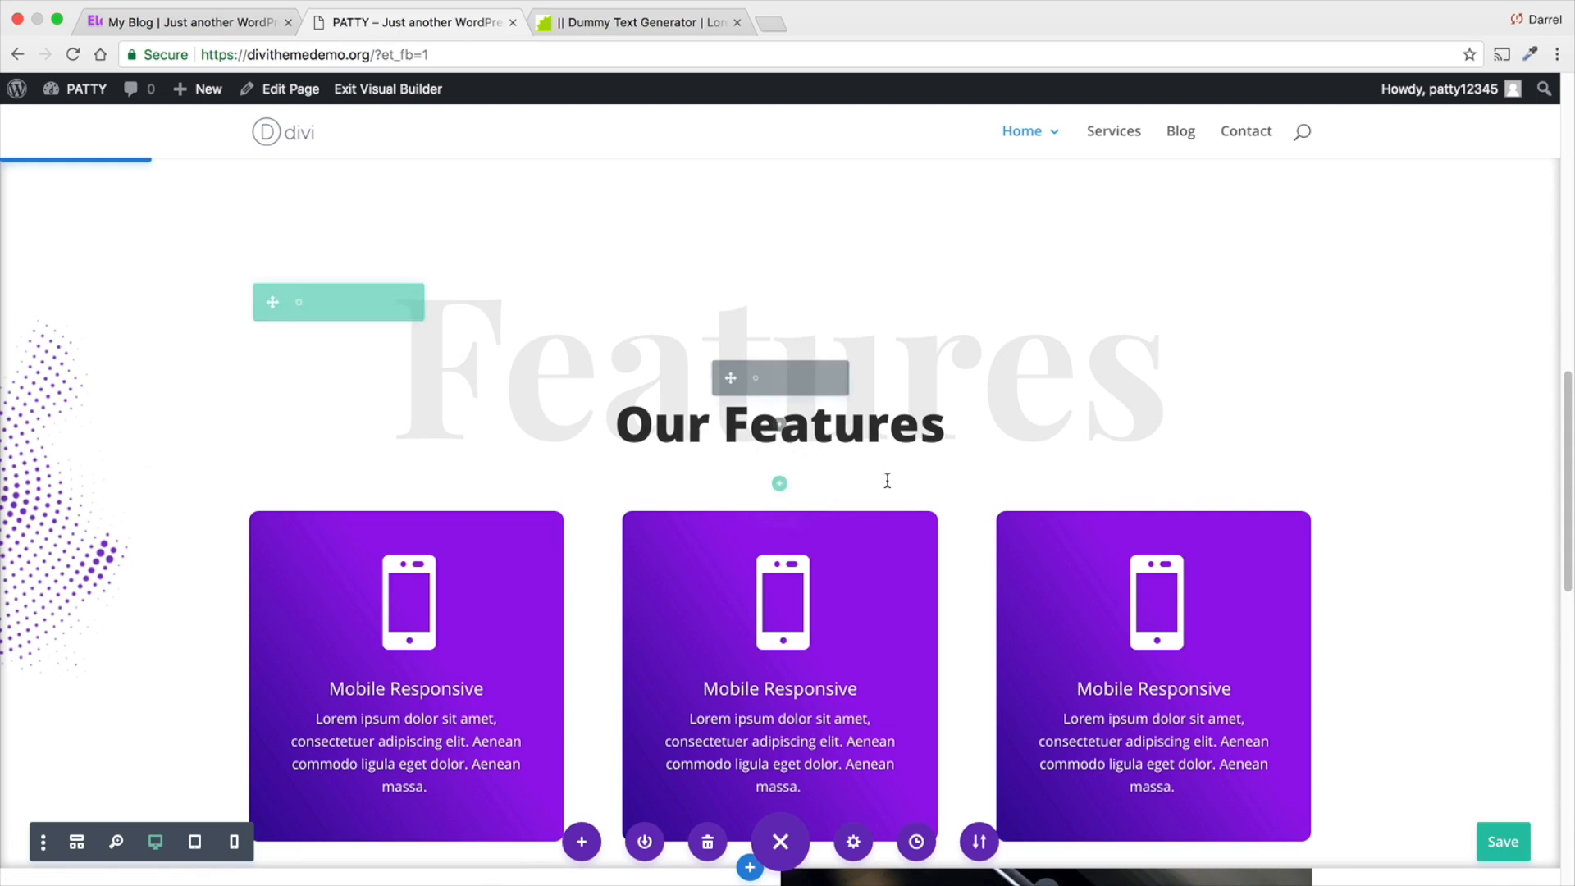
- Add a new section with a one-column row below the Who We Are section, without inserting a module
scroll(943, 418, down, 12)
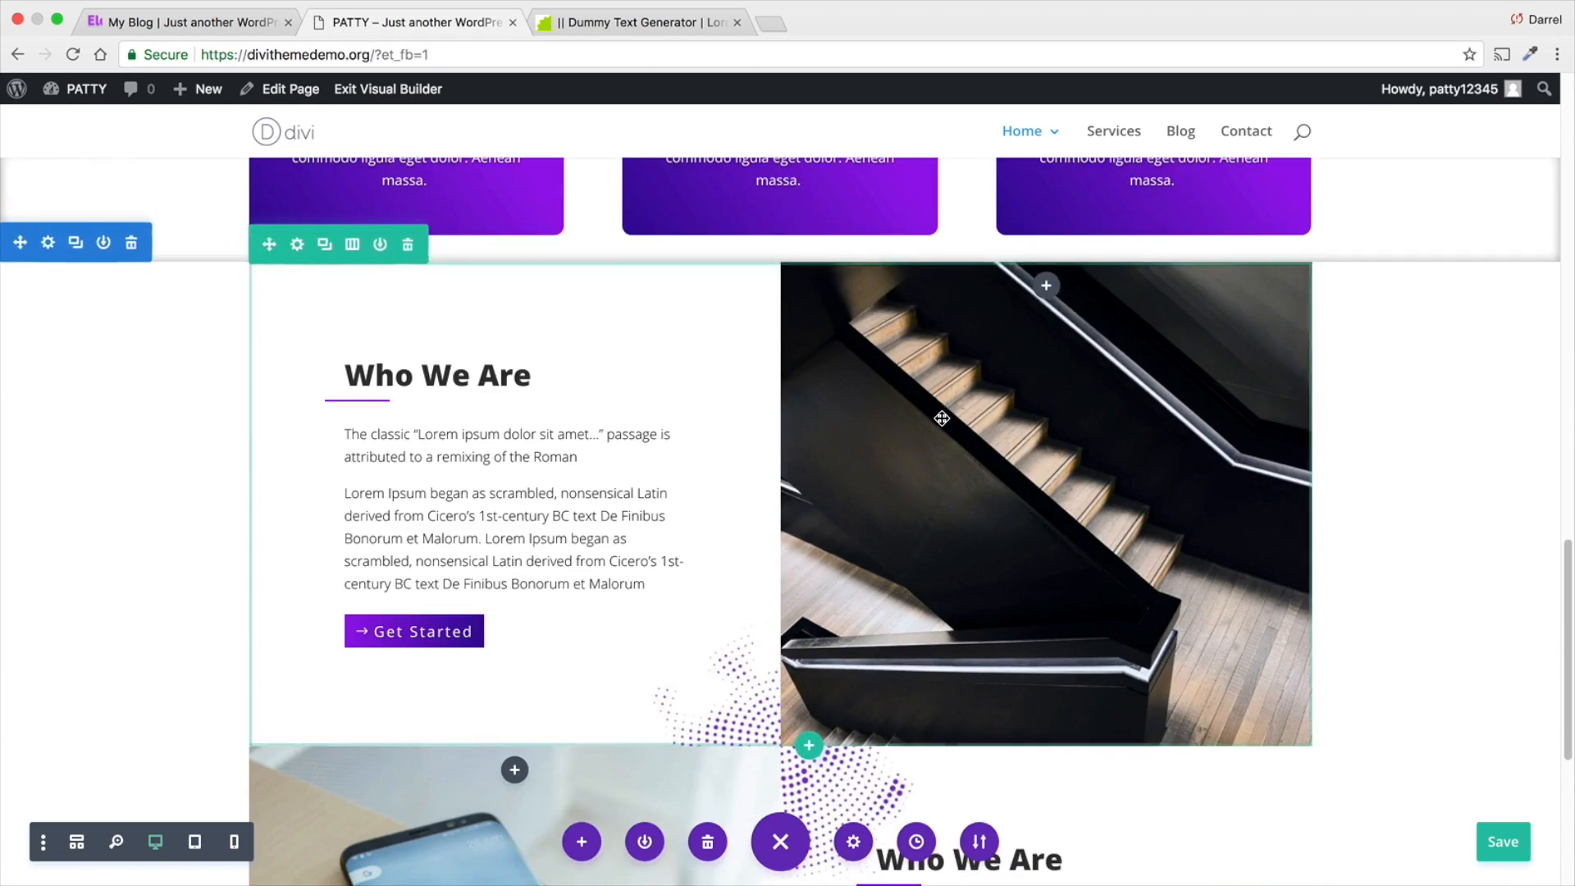
scroll(941, 421, down, 1)
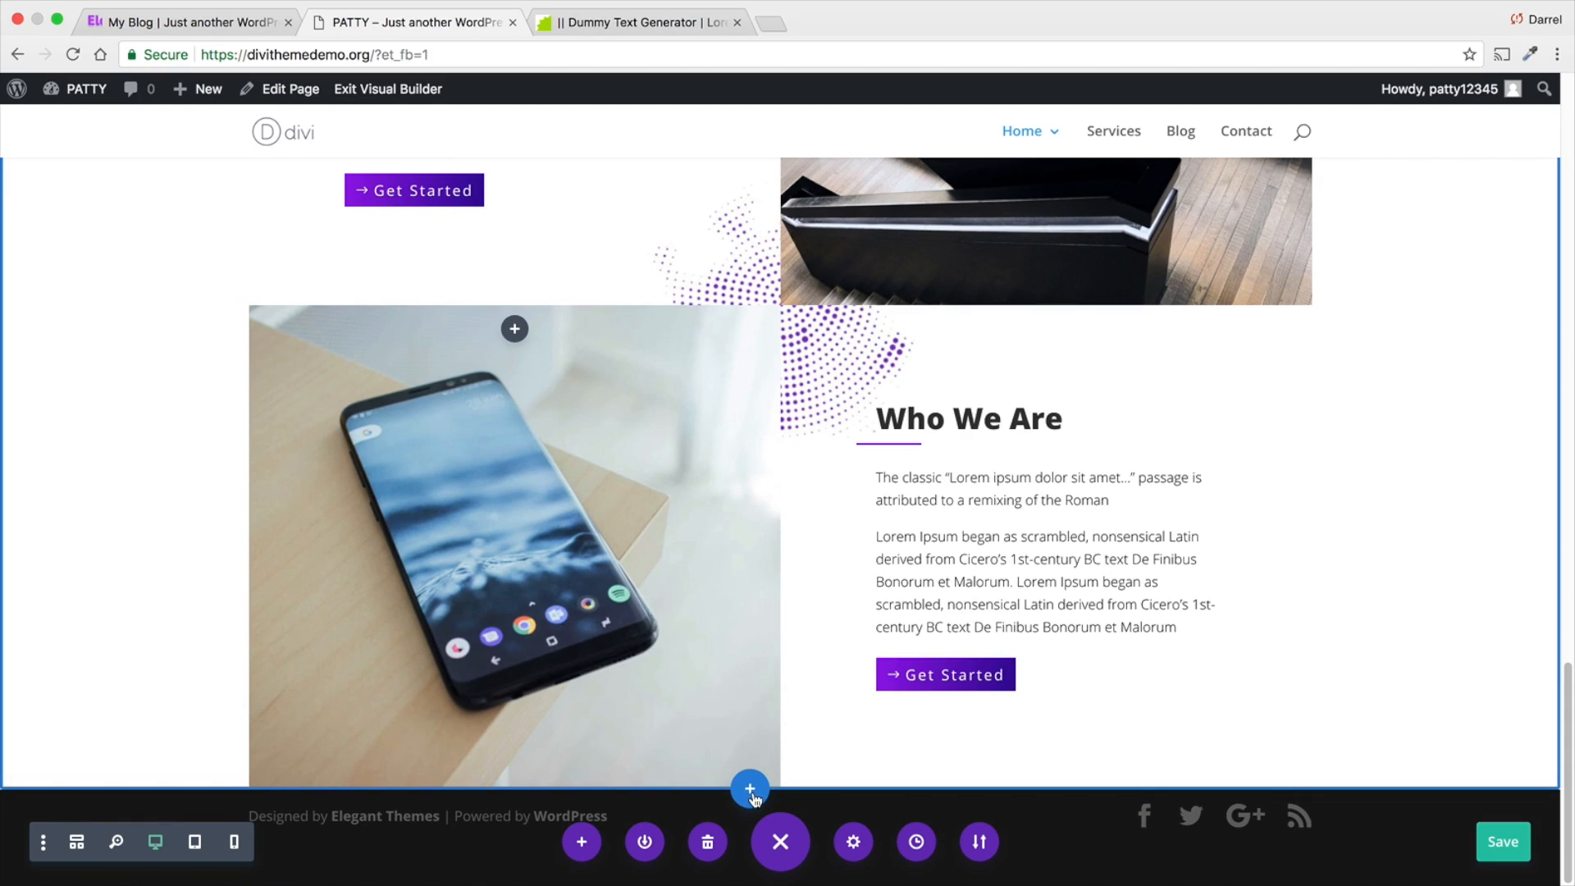
click(750, 790)
click(651, 720)
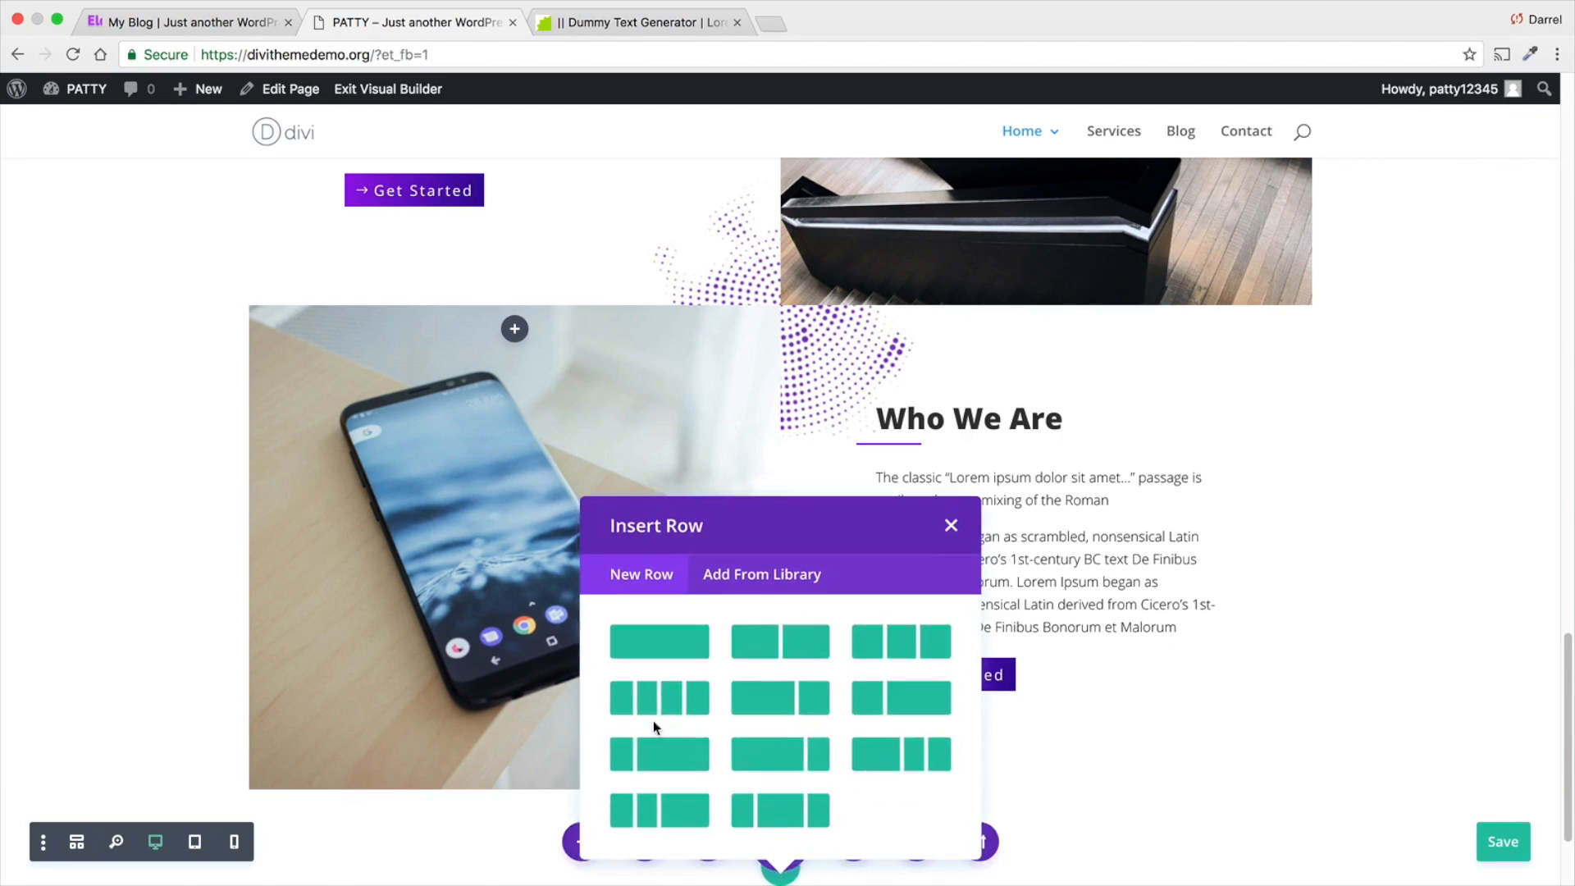
click(655, 639)
scroll(1096, 545, down, 5)
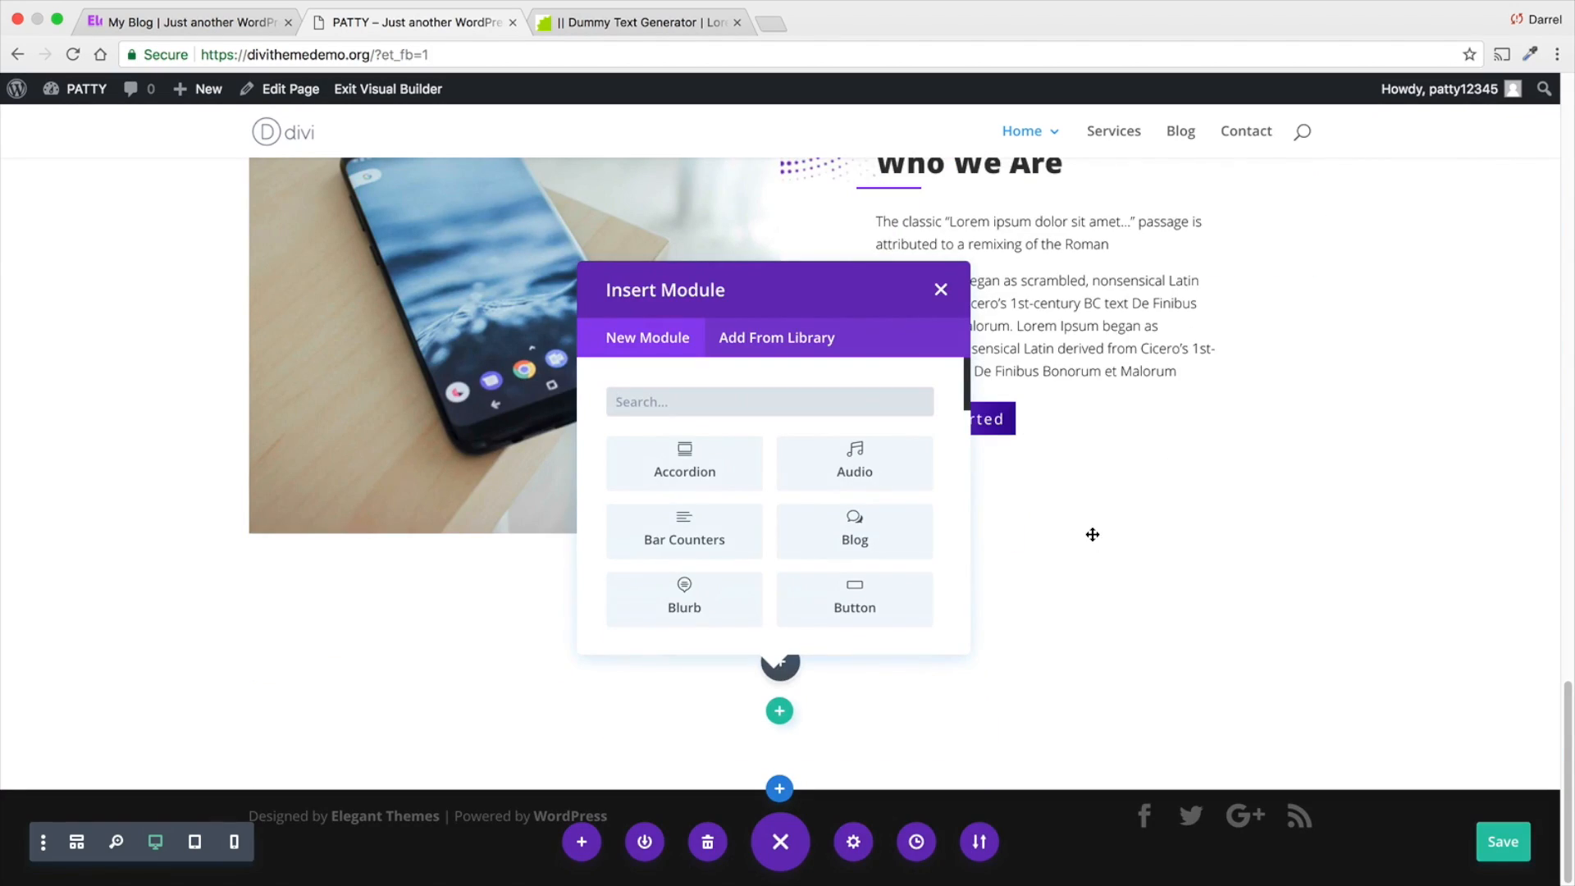
click(941, 289)
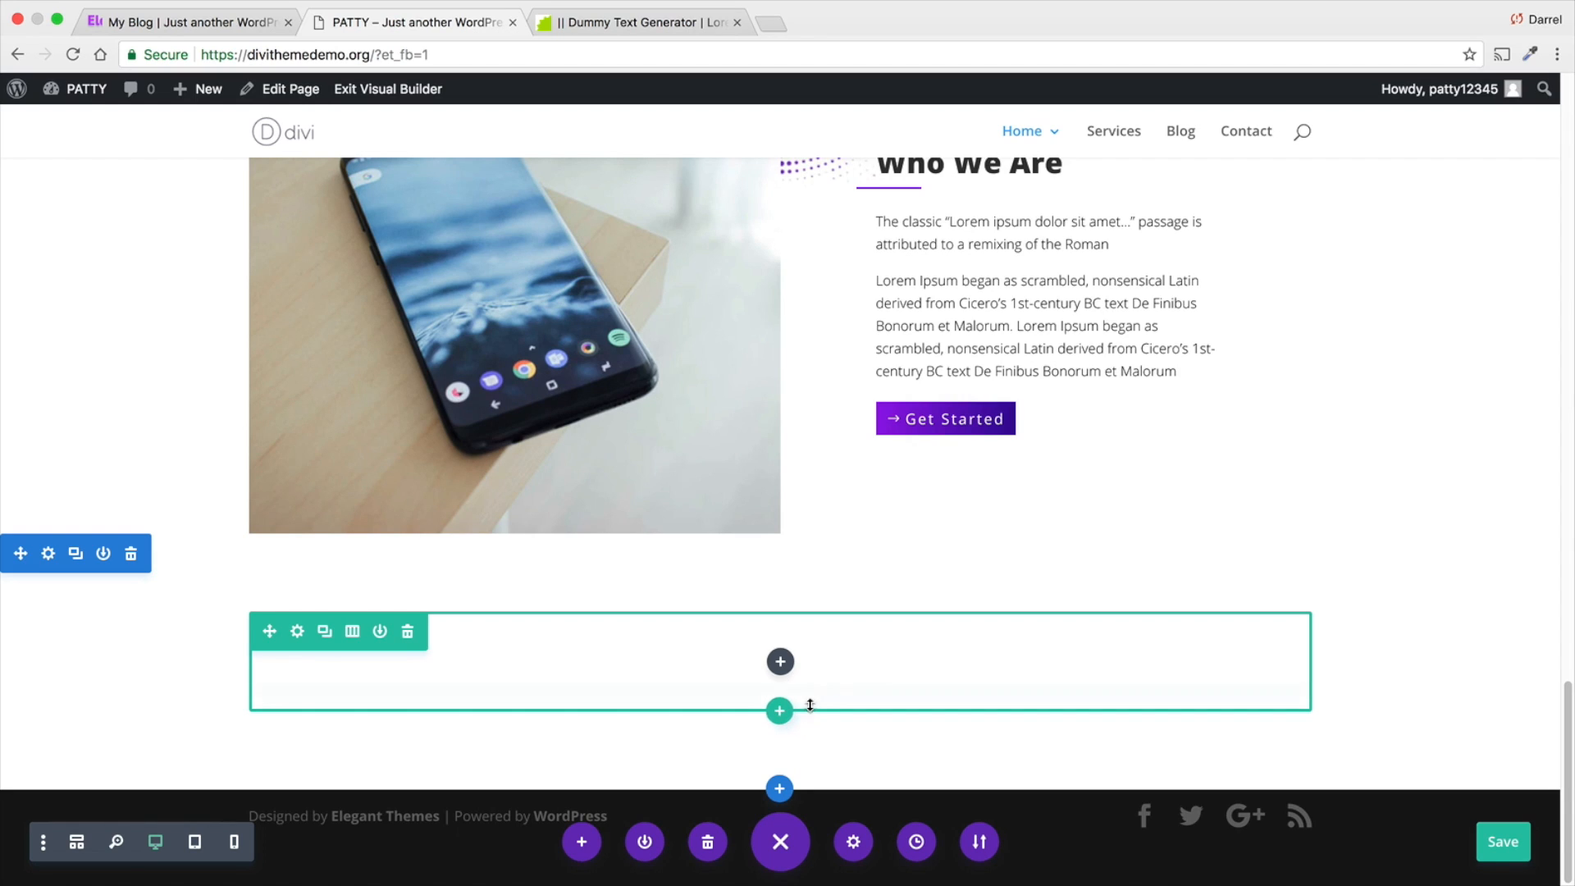
- Insert the Header Section row from the library into the new section and delete the empty row above it
click(781, 711)
click(779, 420)
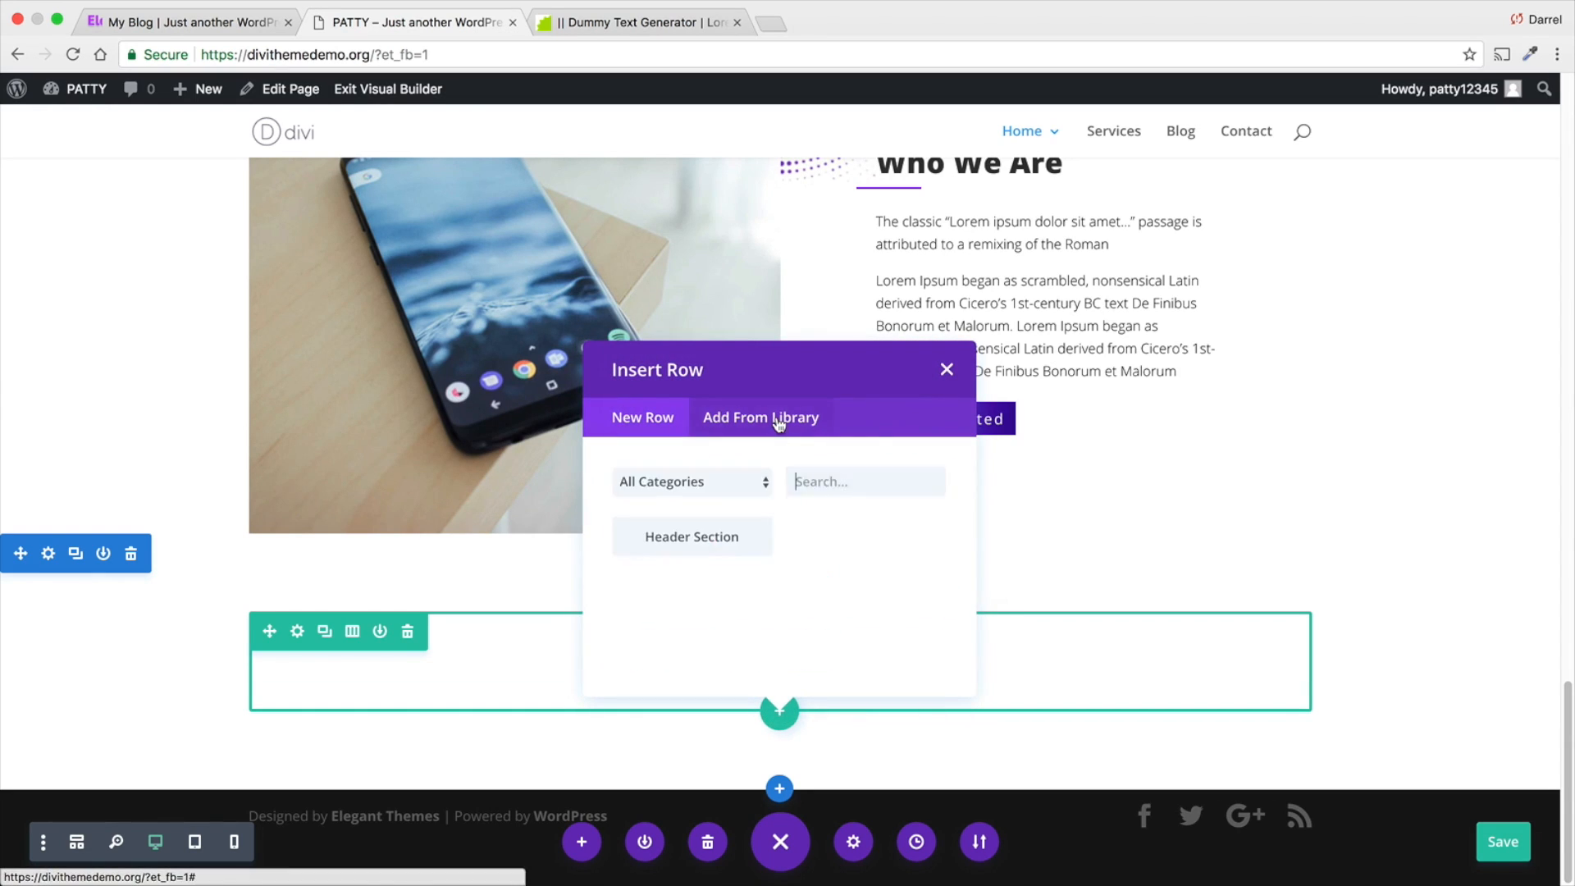
click(685, 497)
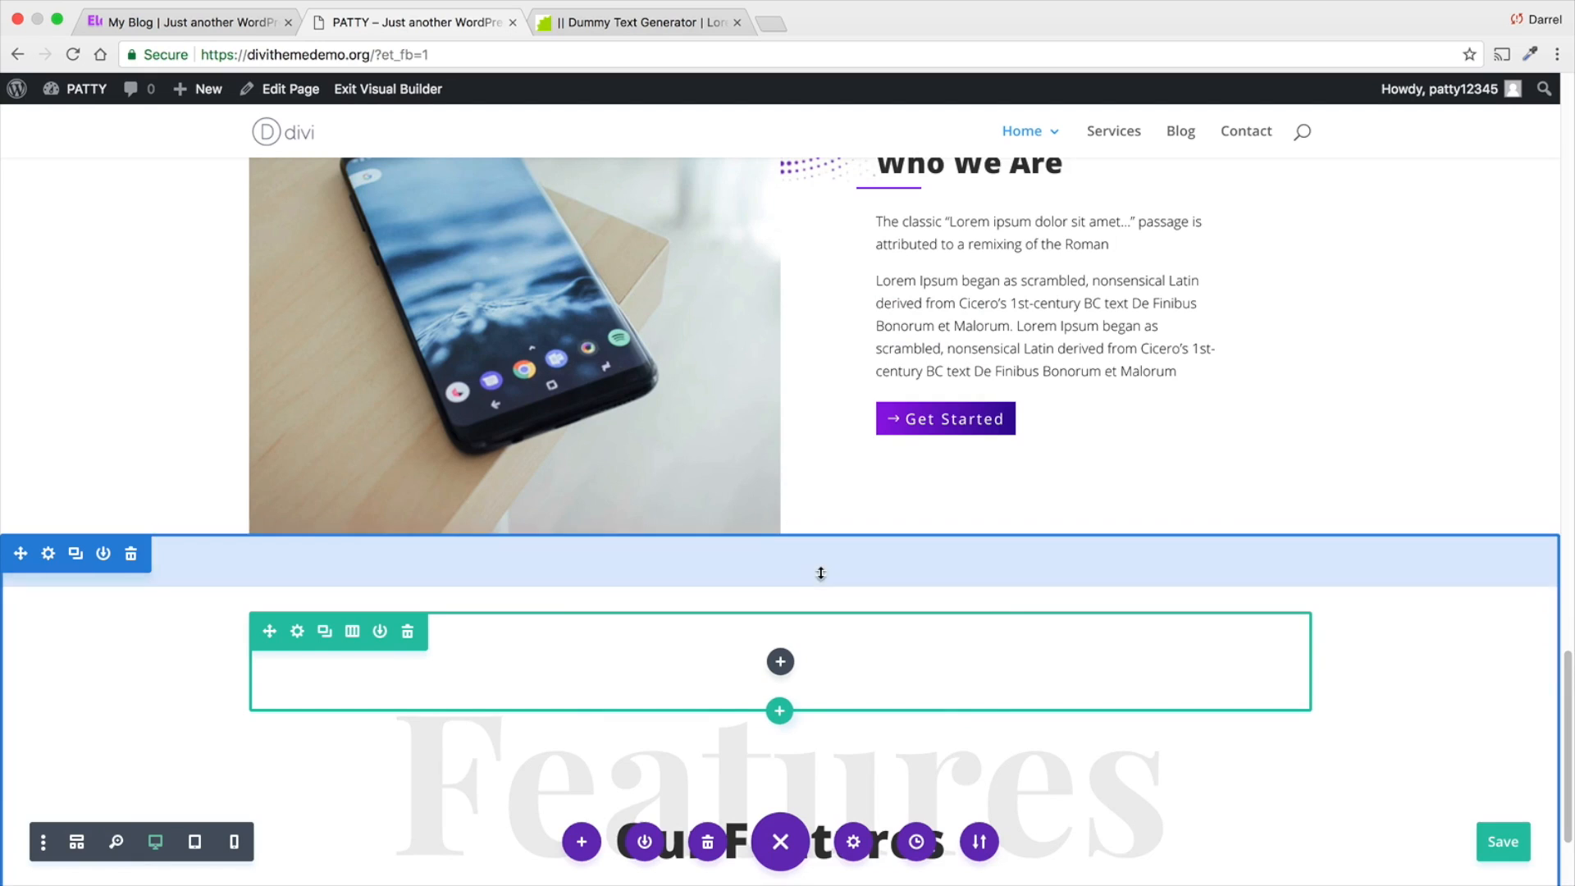
scroll(820, 566, down, 3)
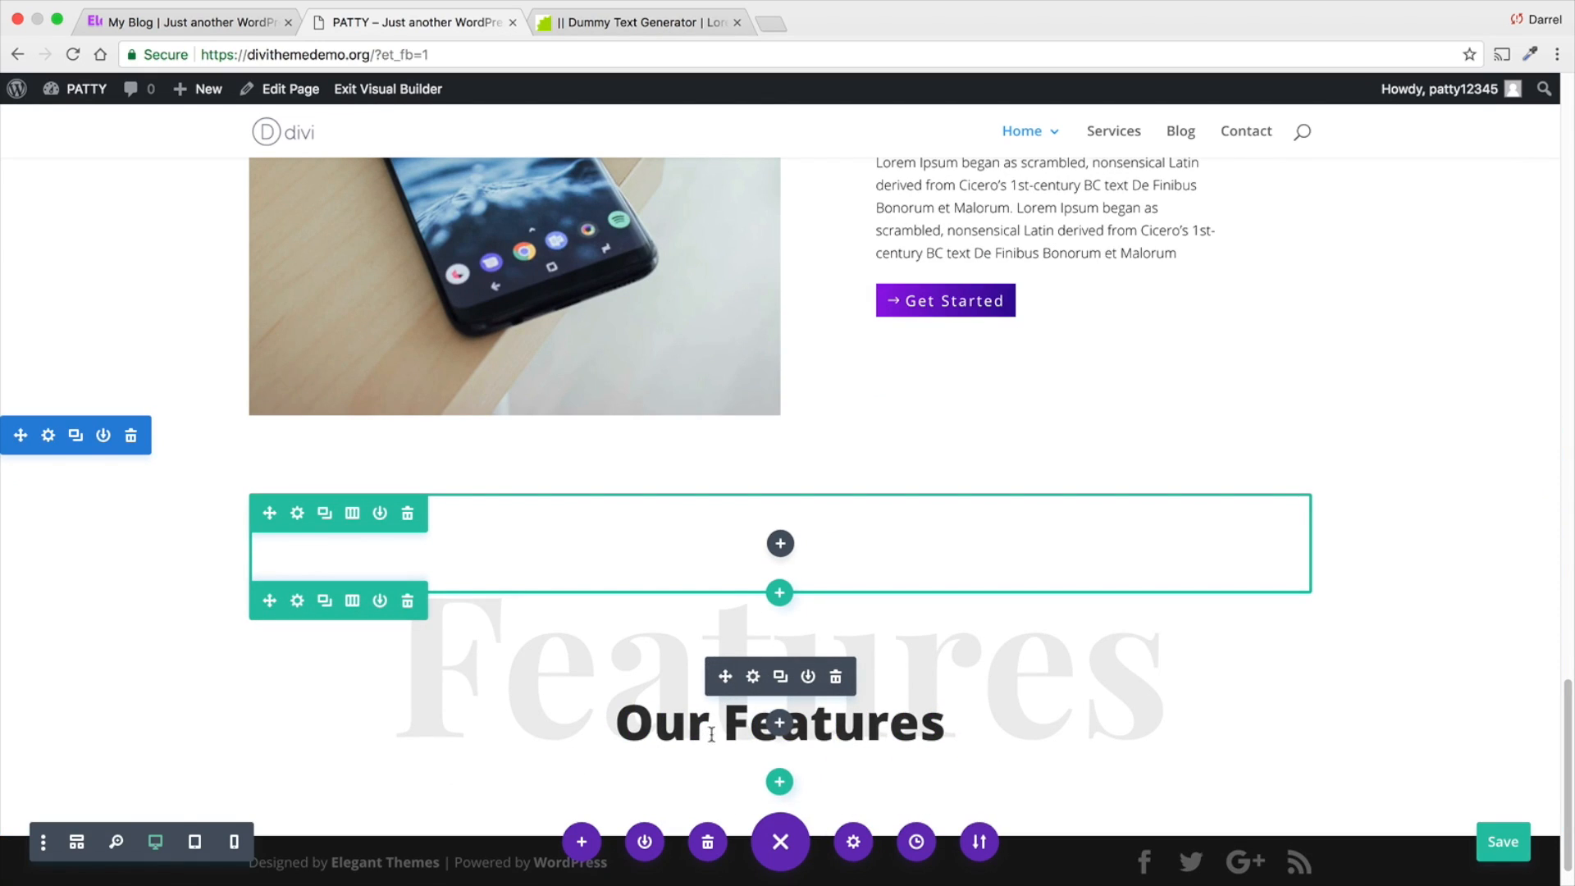
click(408, 515)
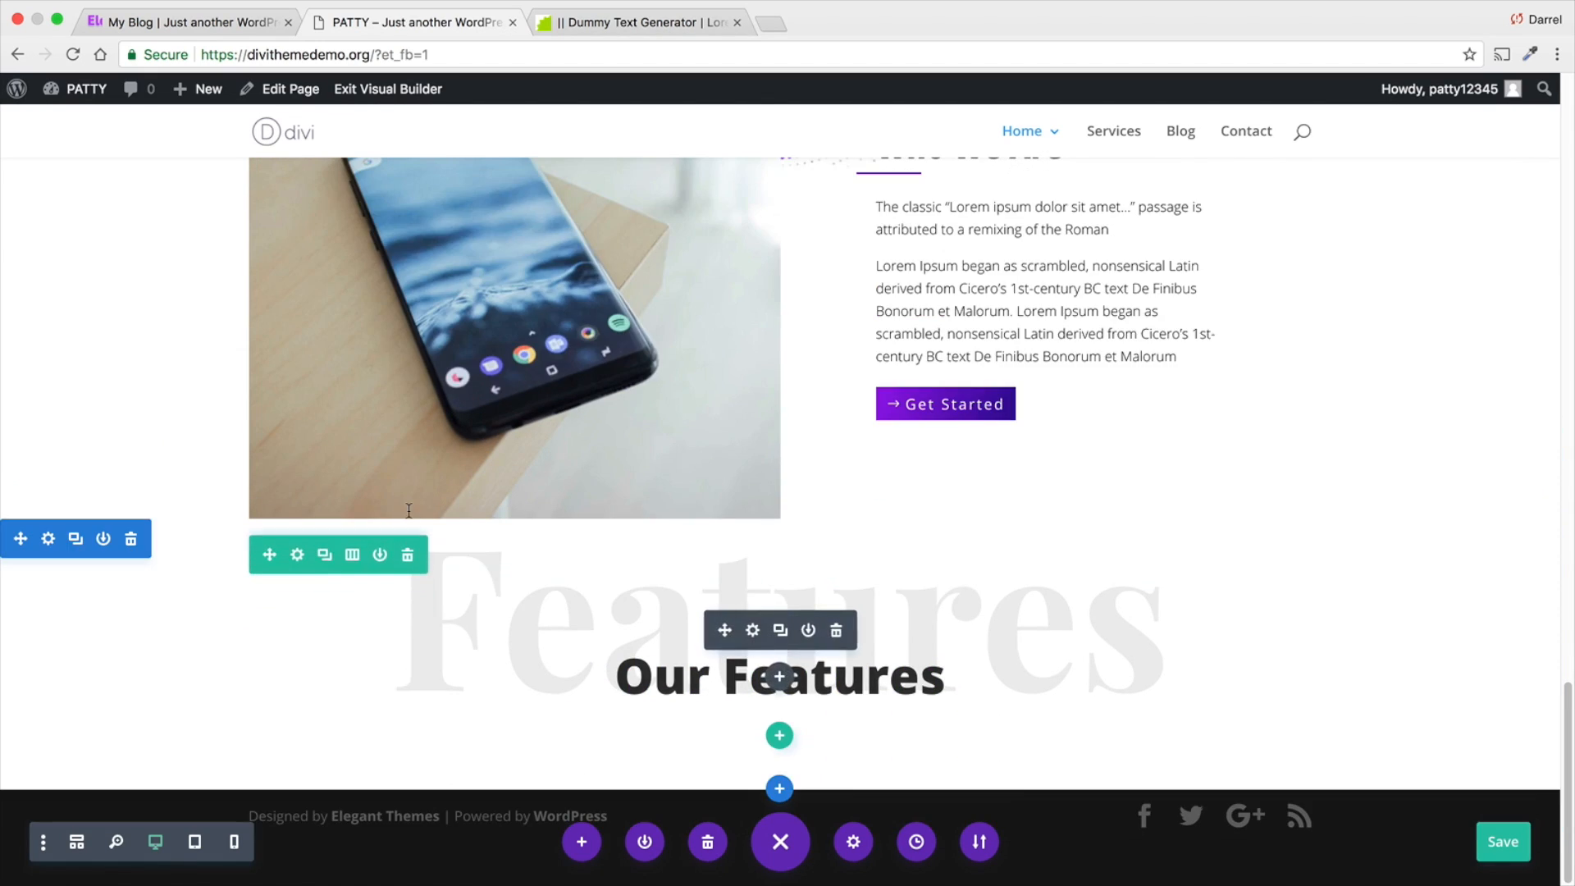
- Replace the large grey word Features behind the new section's heading with Testimonials
click(1140, 623)
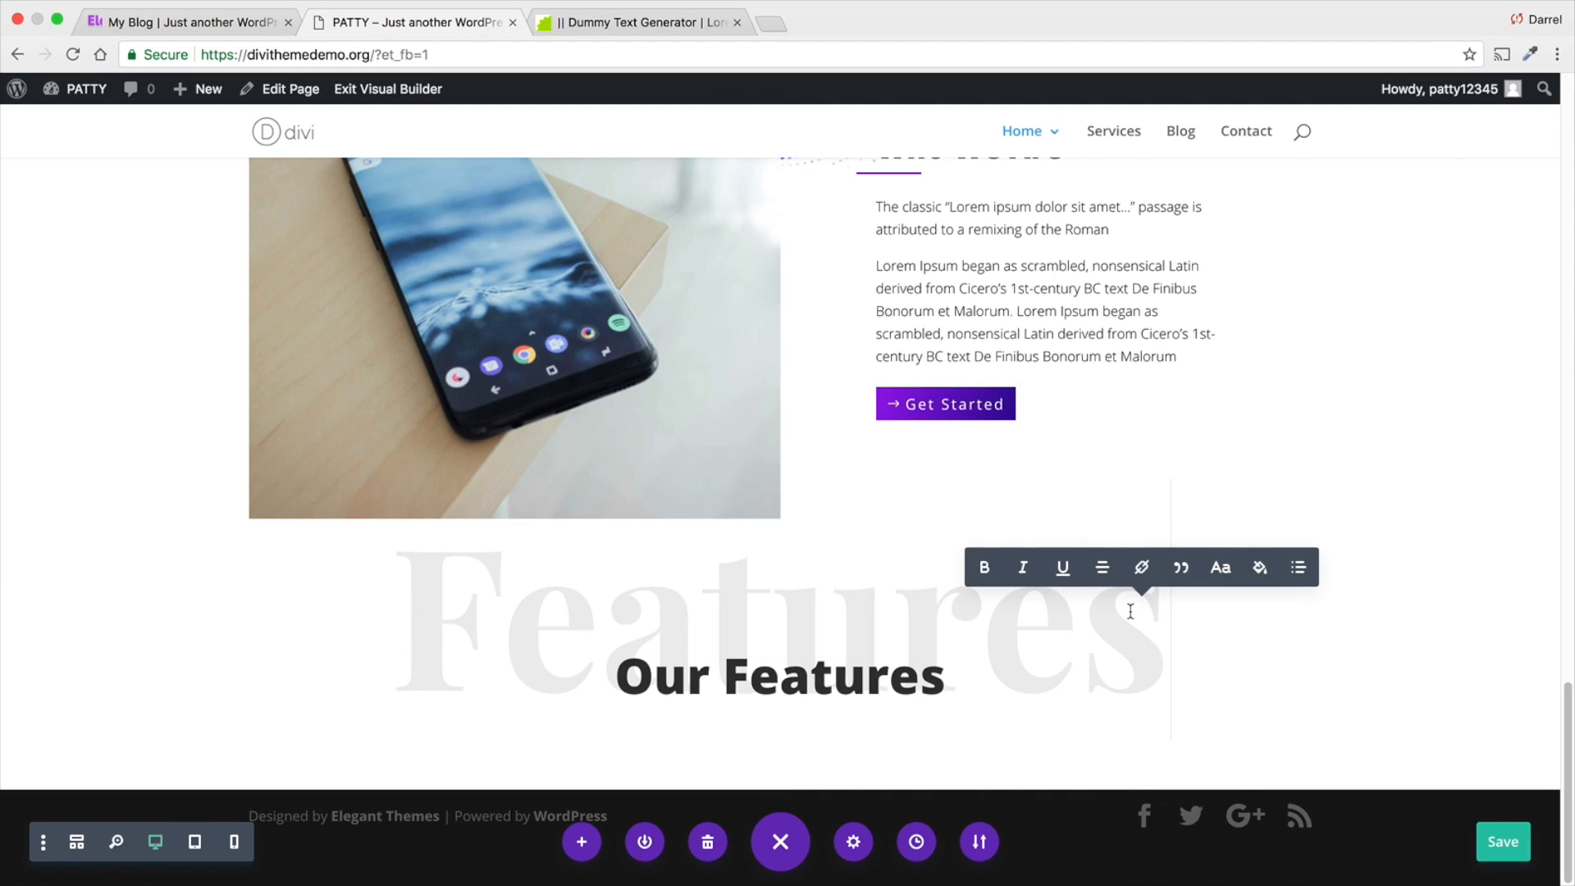
key(BackSpace)
key(BackSpace)
key(BackSpace)
key(BackSpace)
key(BackSpace)
key(BackSpace)
key(BackSpace)
key(BackSpace)
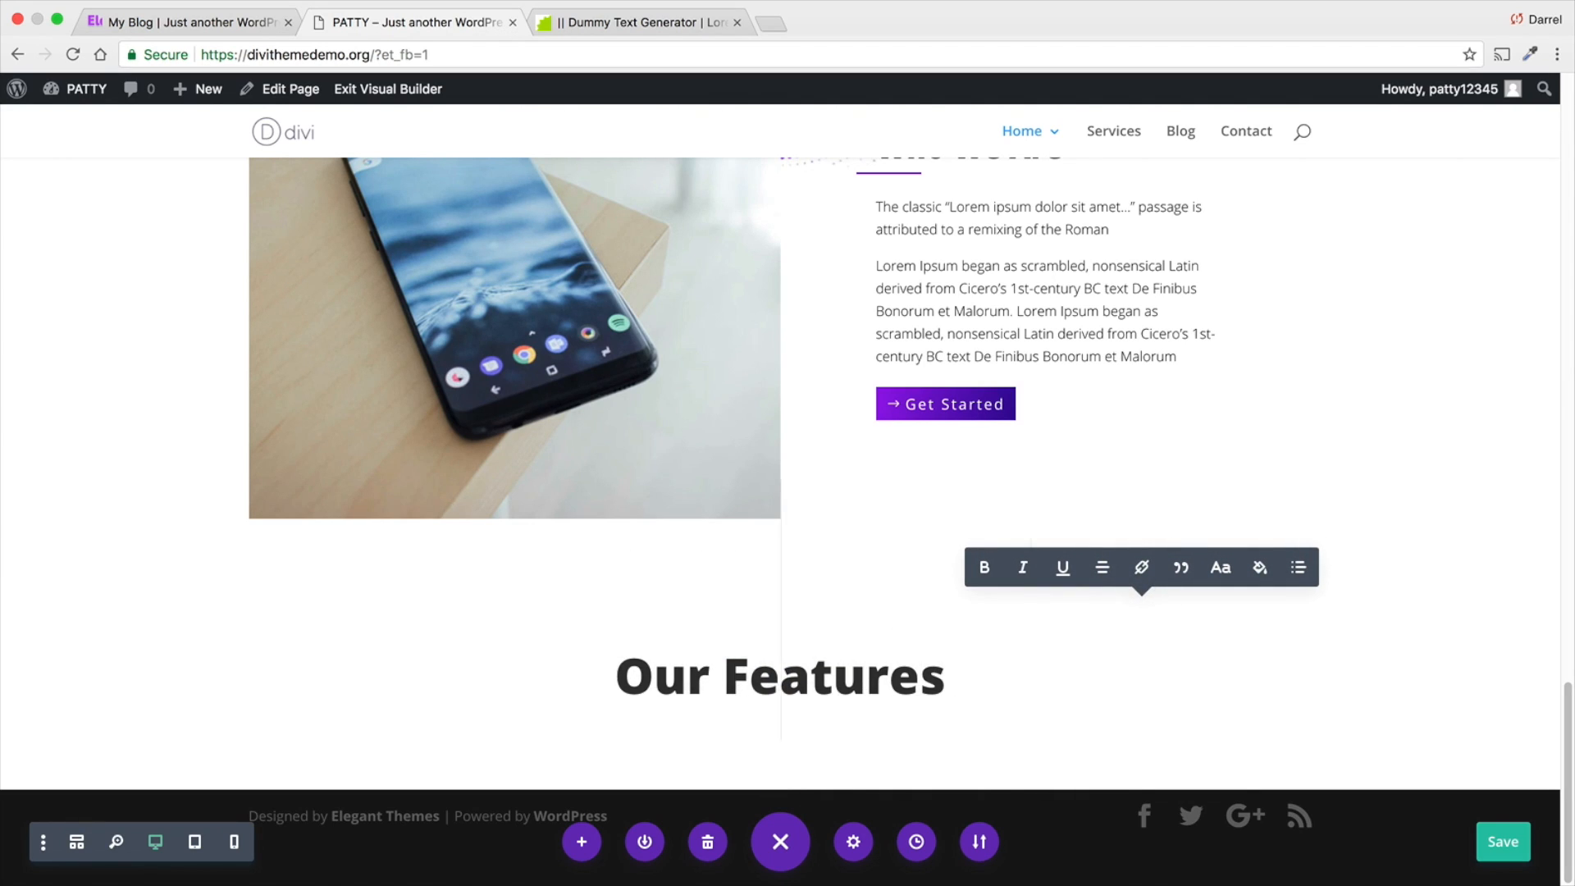
text(Testimonials)
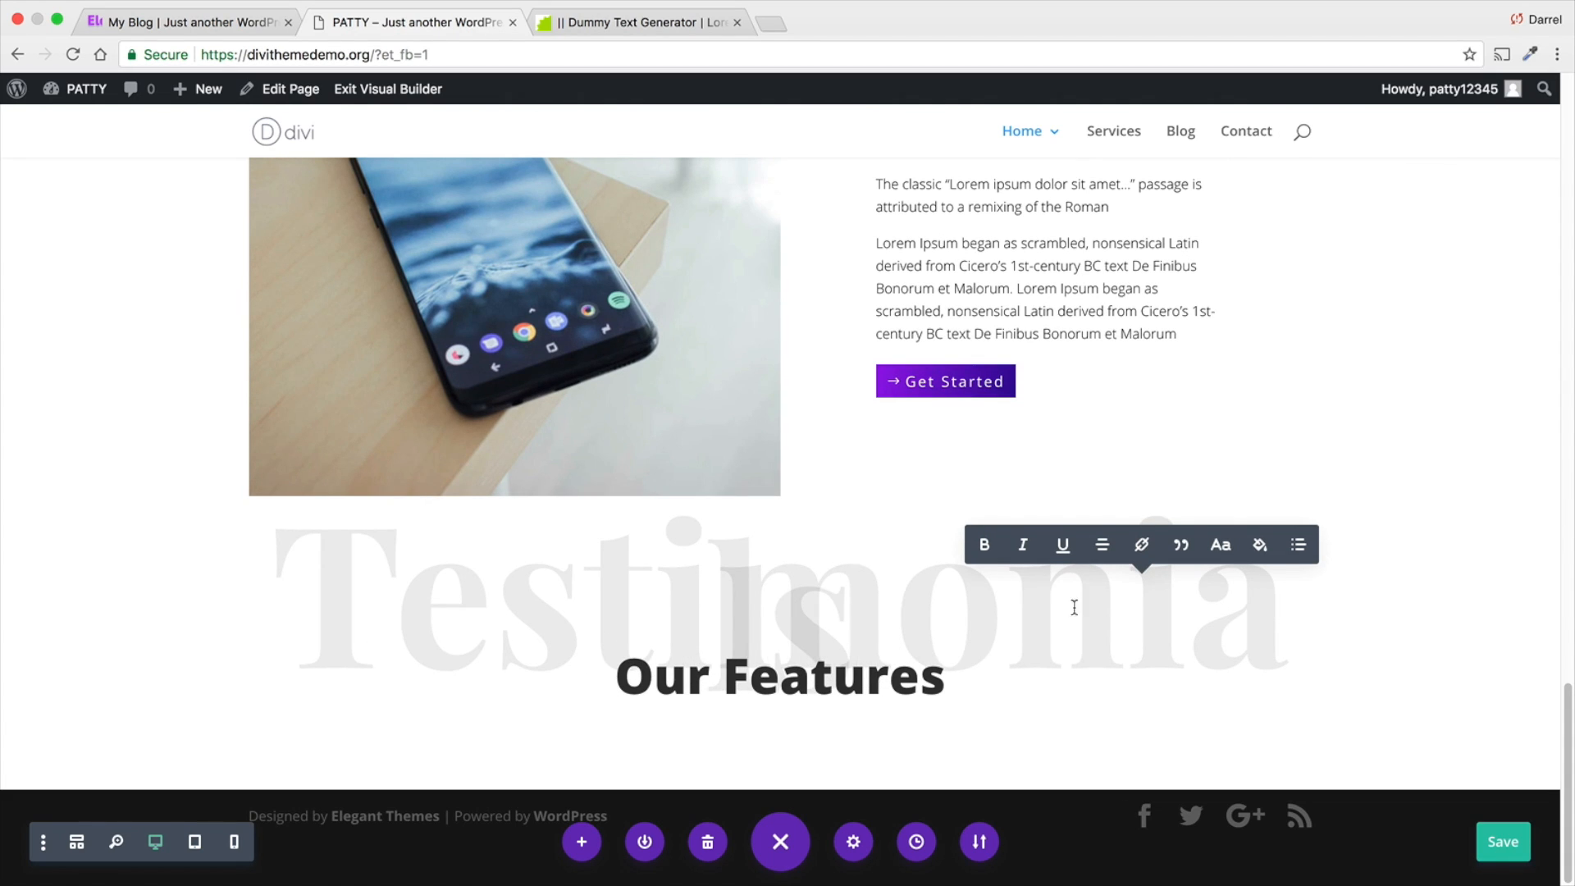
click(198, 576)
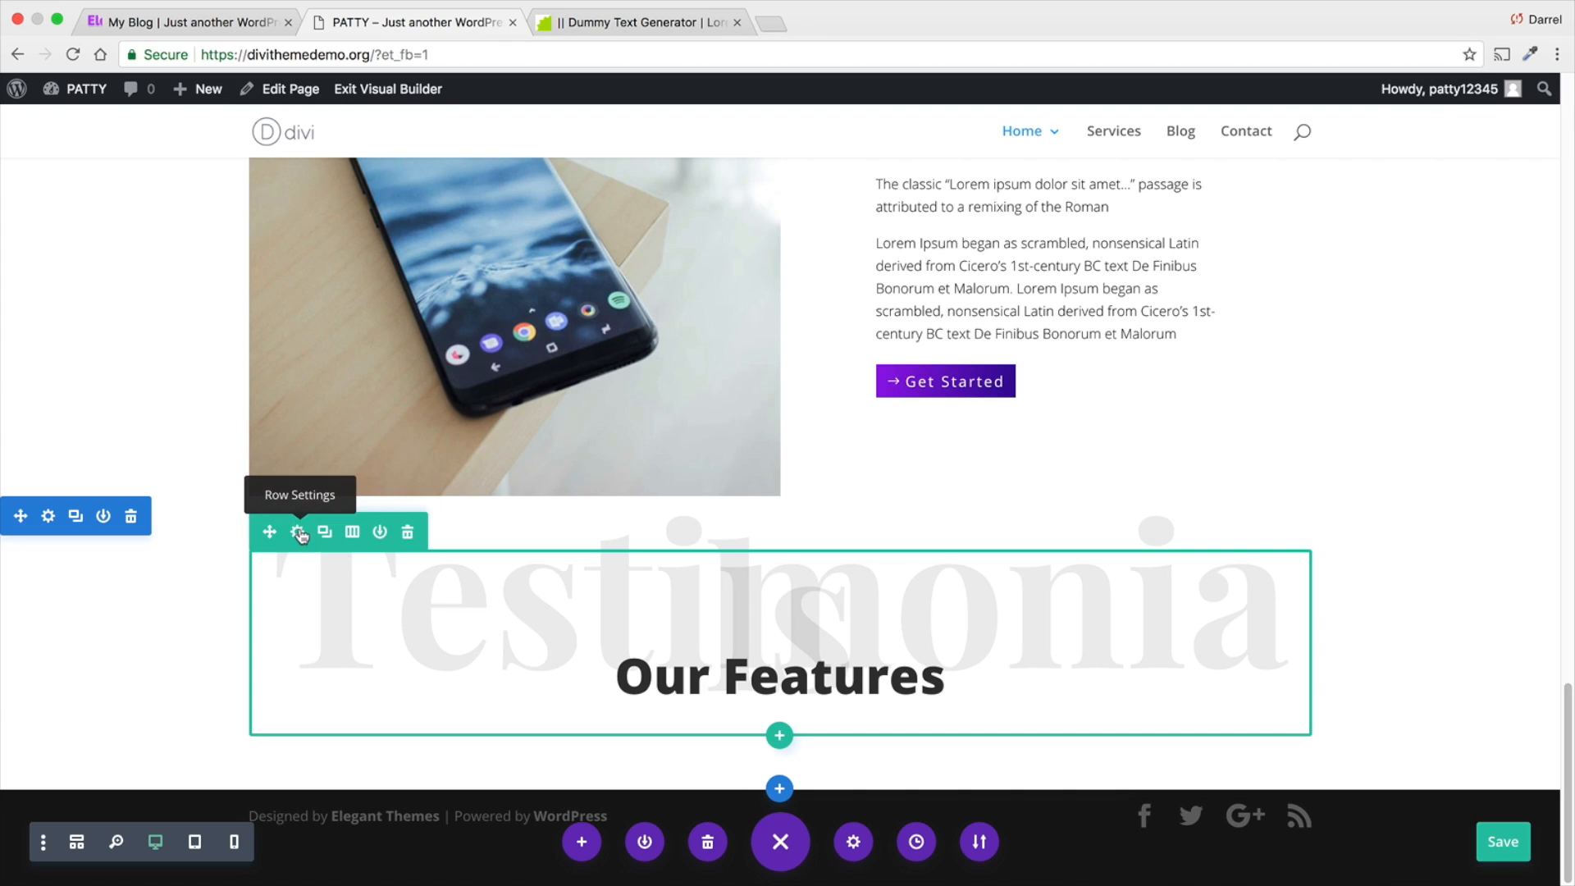
- Make the Testimonials row fullwidth and save the row settings
click(299, 532)
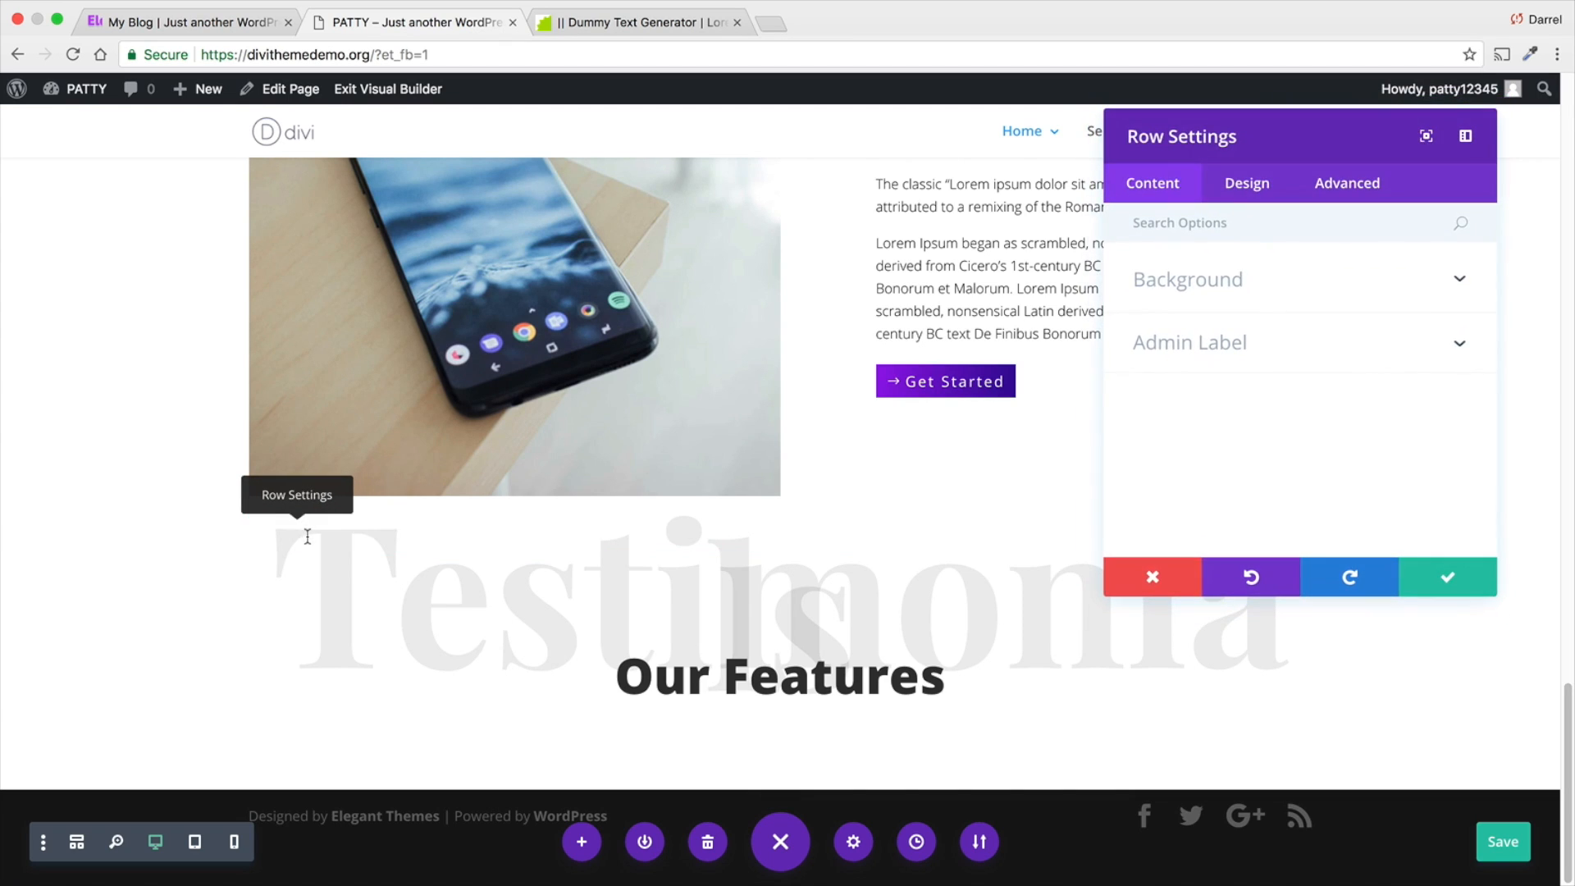
click(1247, 188)
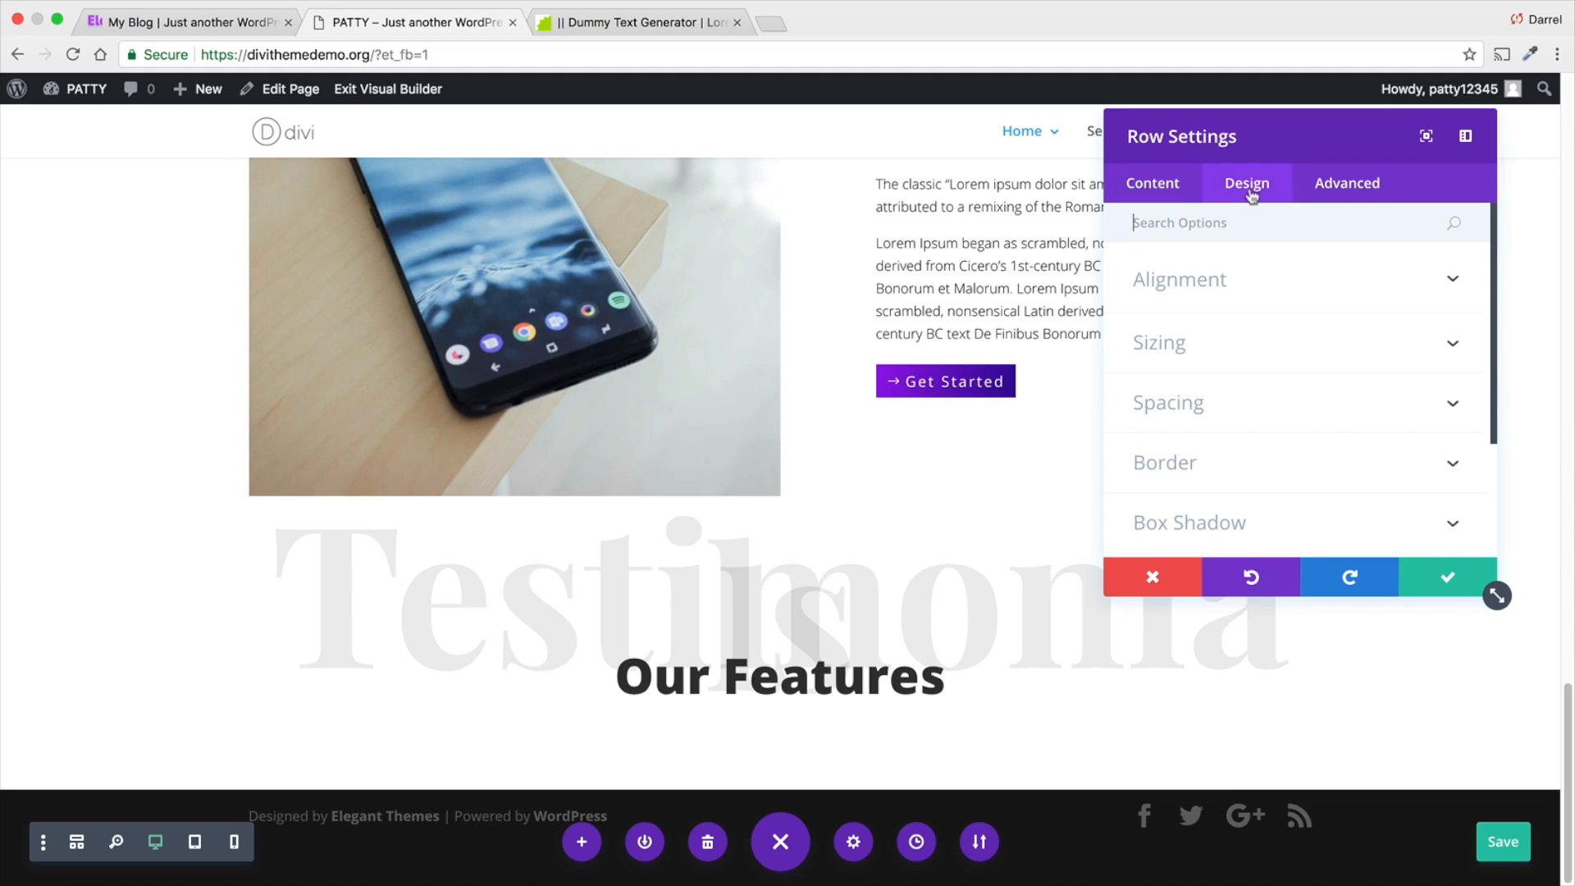
click(1264, 342)
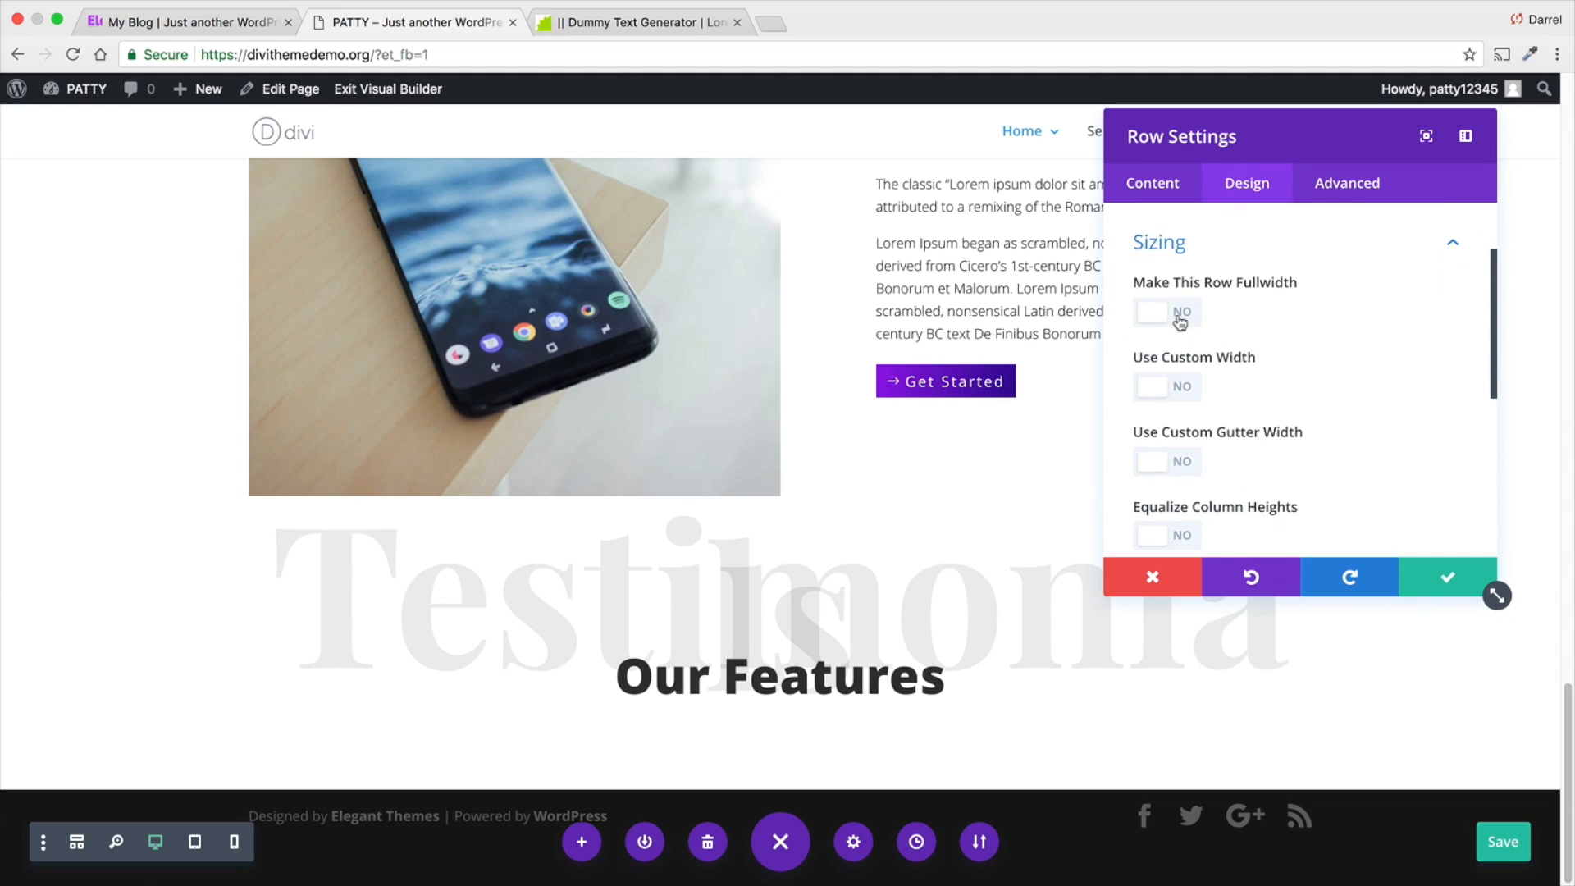
click(1178, 317)
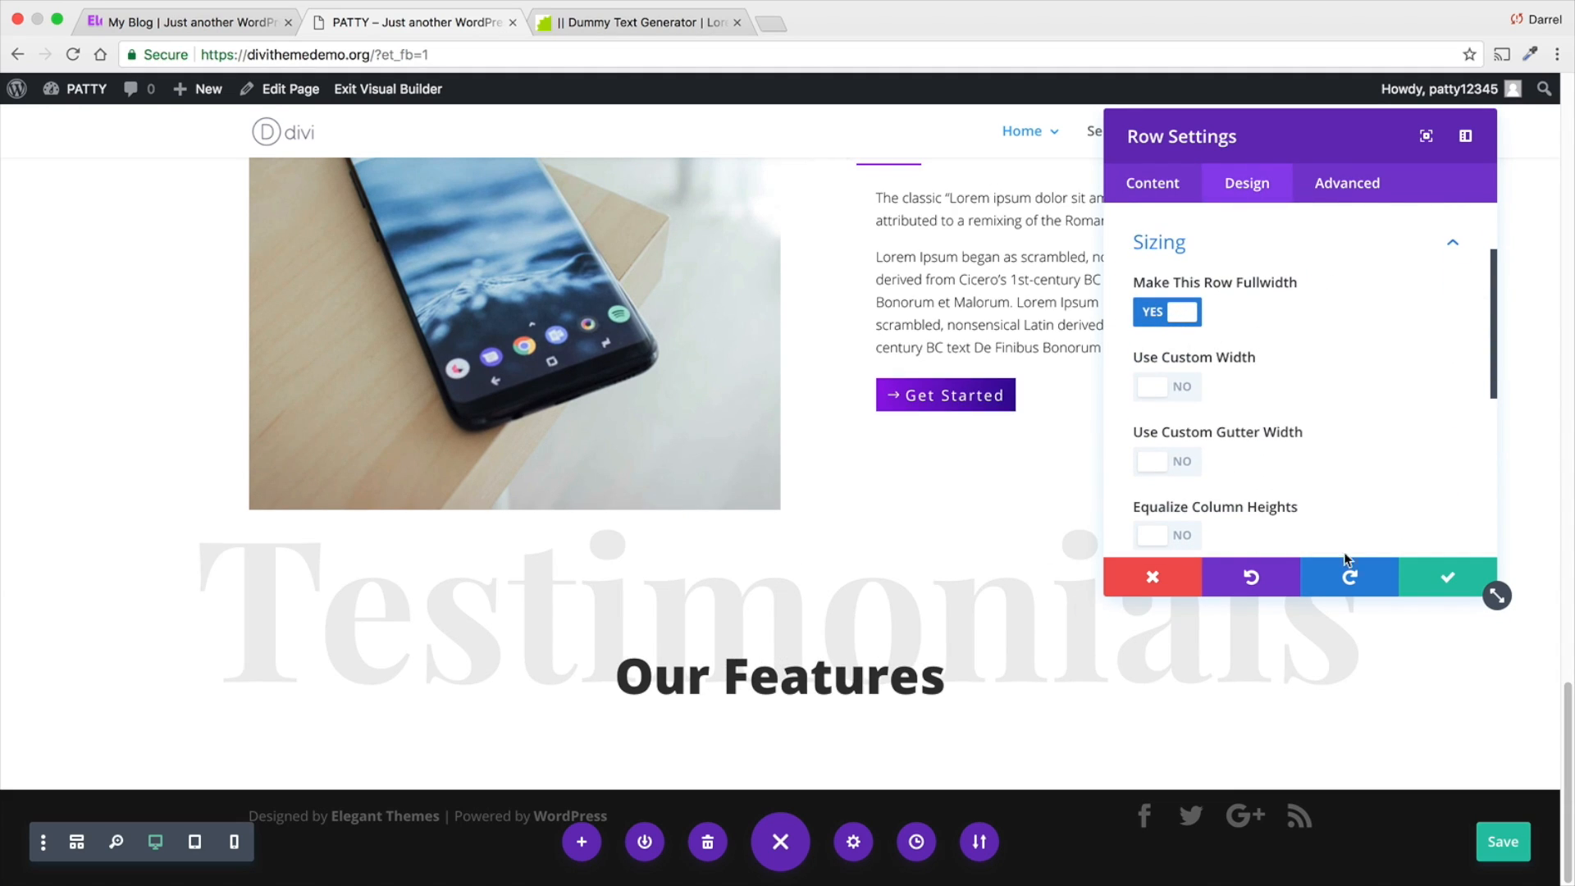
click(1440, 576)
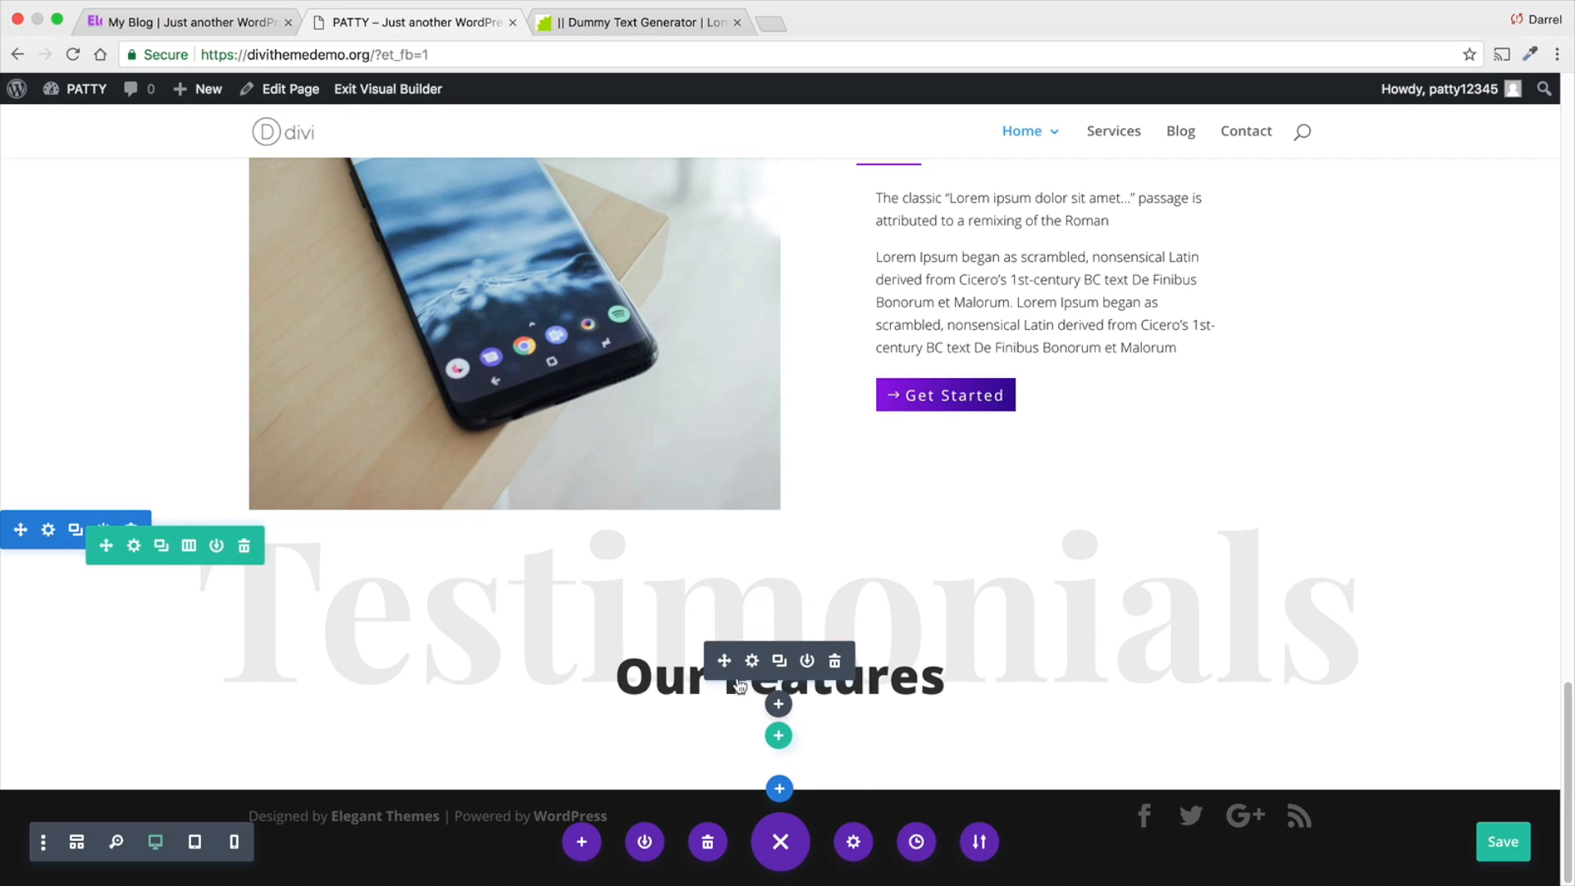
- Set the heading text size of the Our Features text in the Testimonials row to 70px and save the module
click(754, 663)
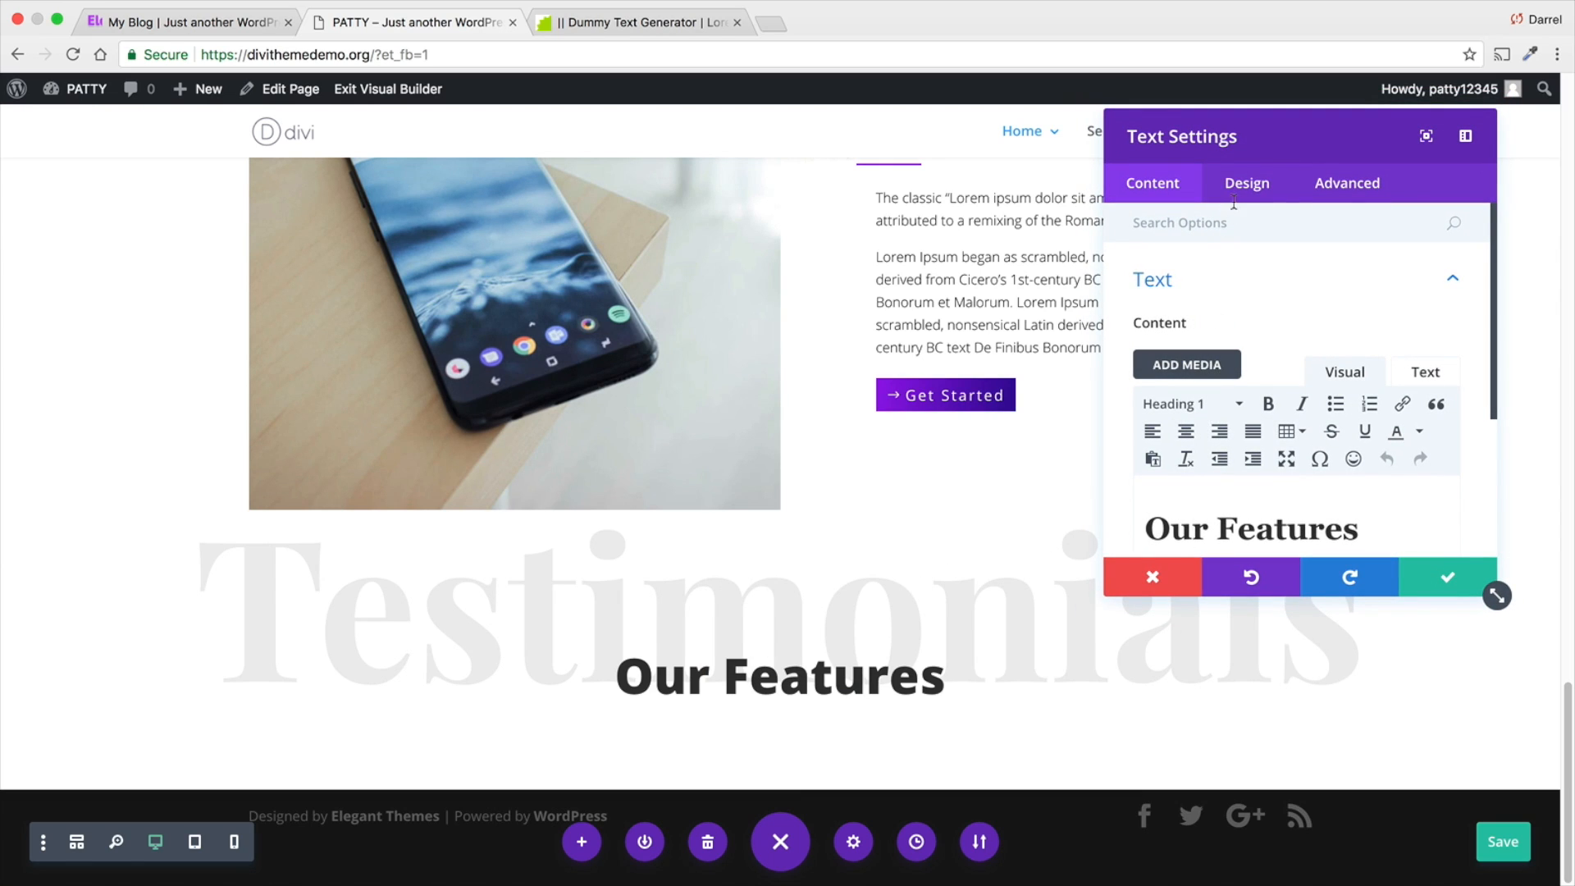
click(1239, 198)
click(1292, 341)
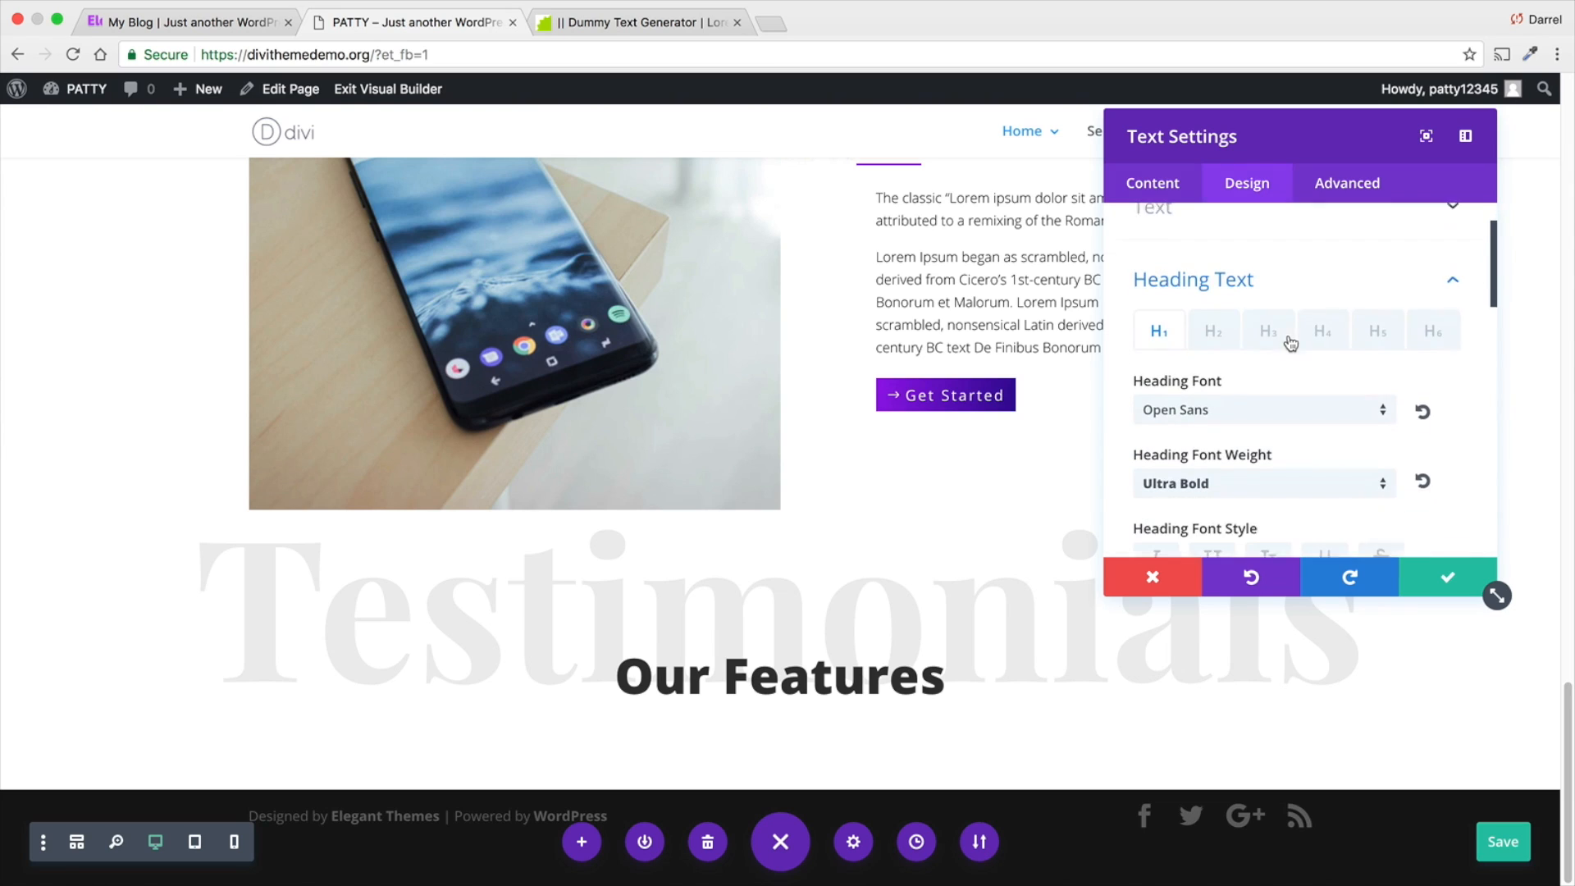
scroll(1293, 361, down, 3)
scroll(1290, 369, down, 3)
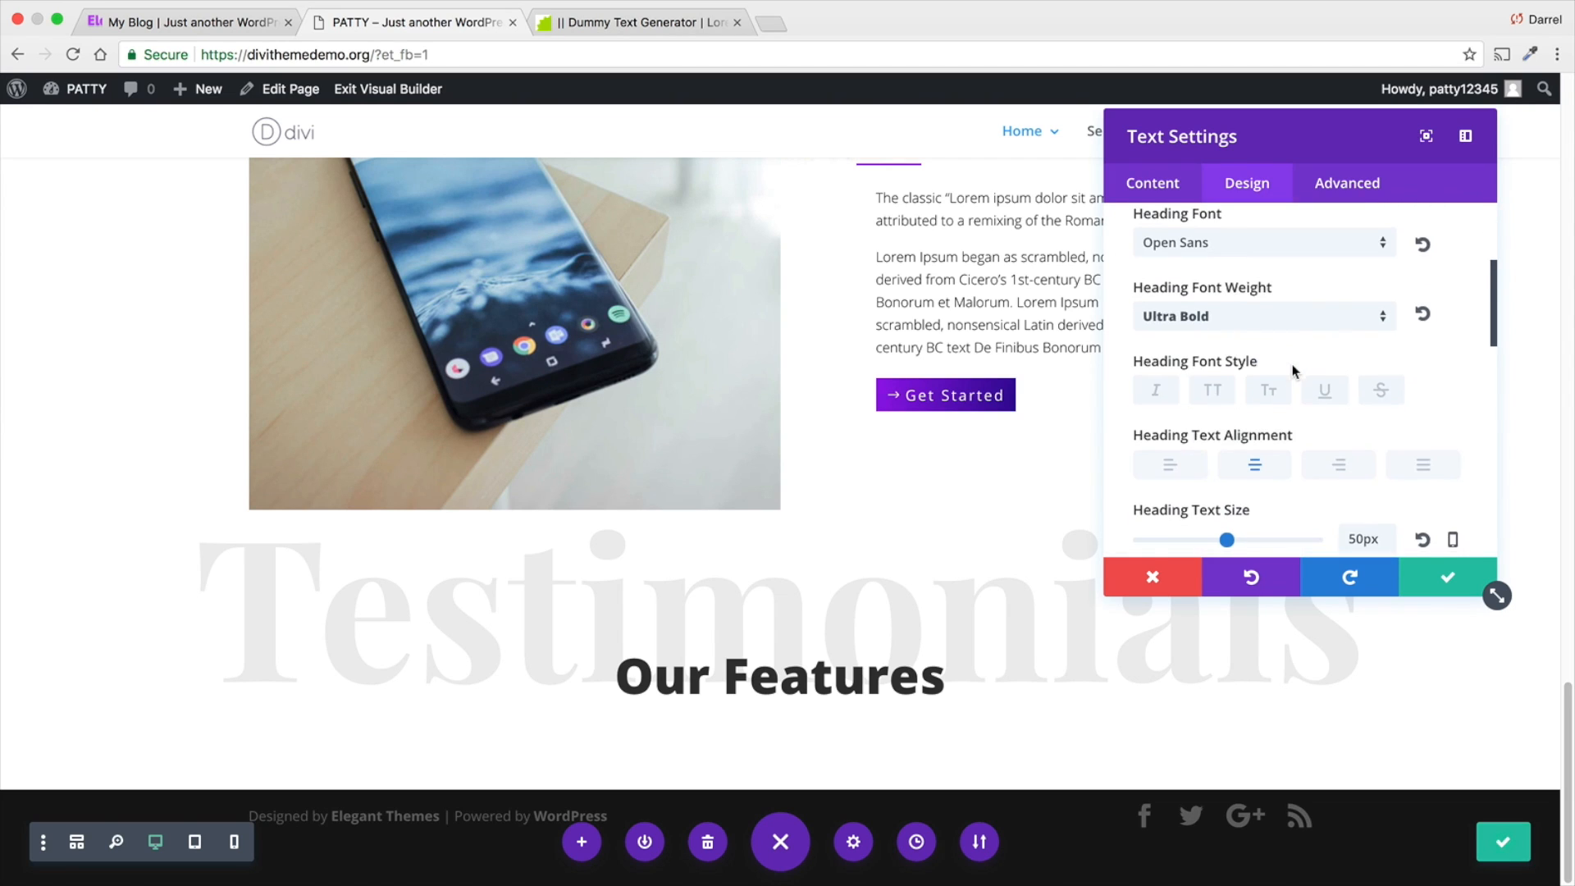
drag(1229, 479, 1262, 479)
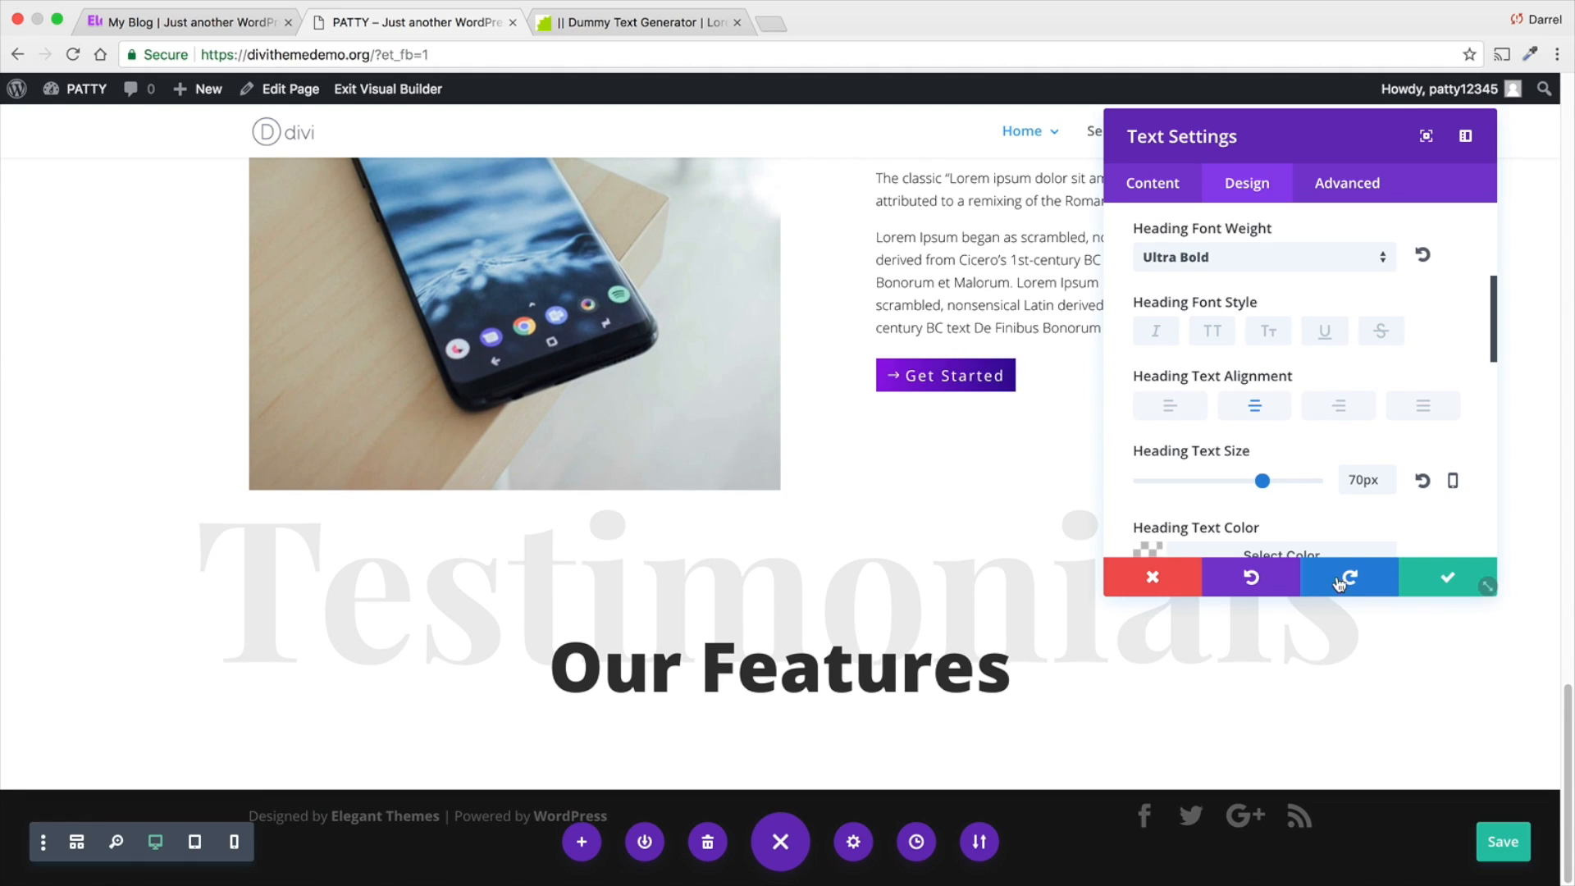
click(1443, 583)
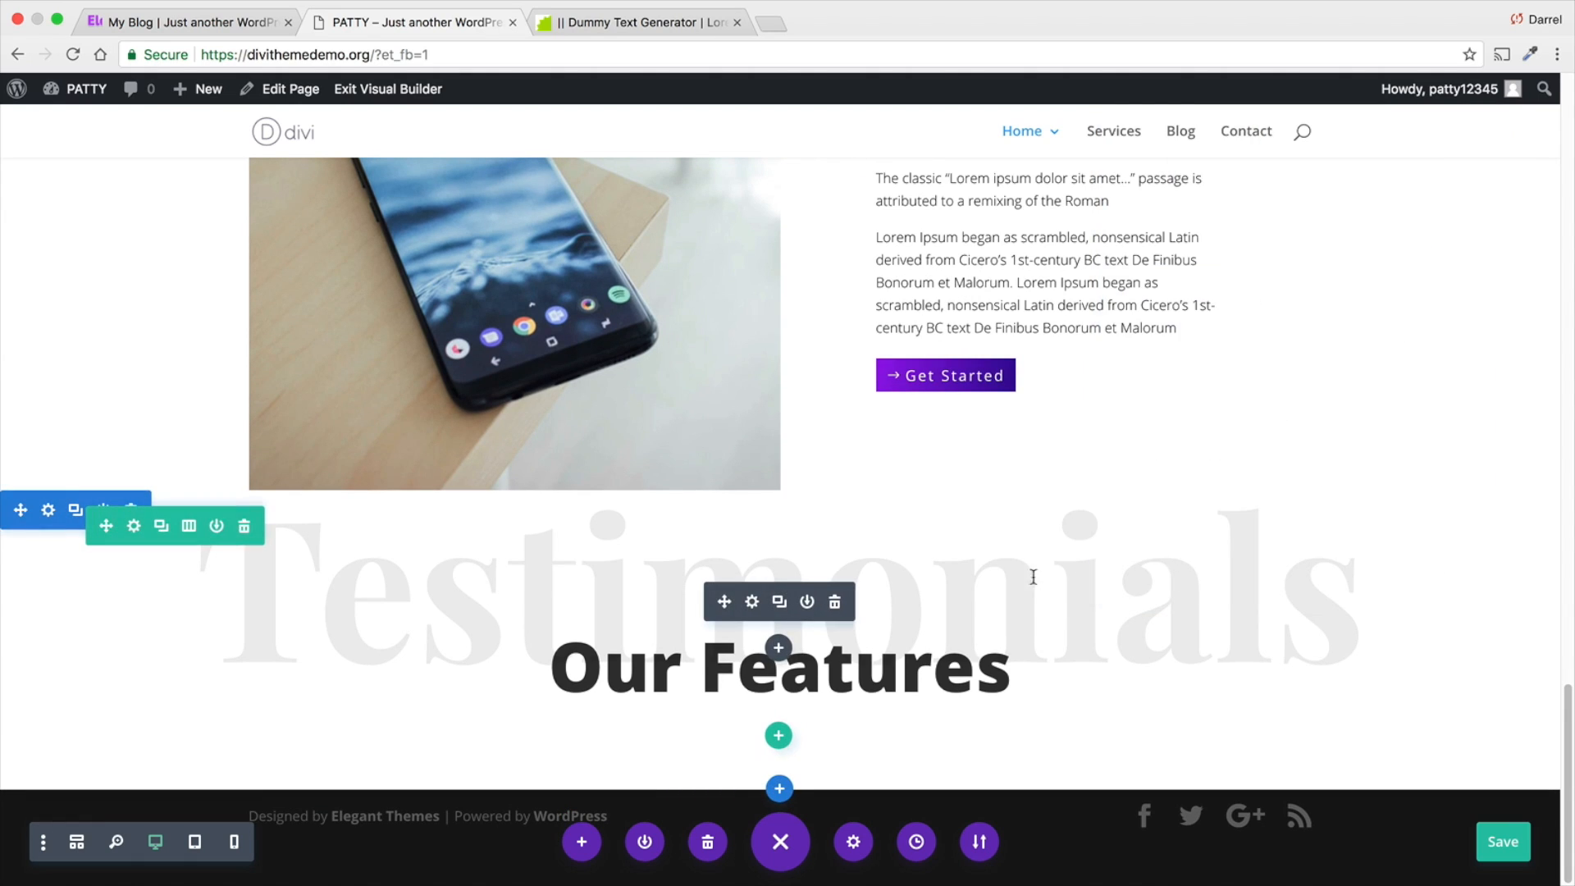
- Set the grey geometric image pattern-01-1.png from the media library as the Testimonials section's background and save the section settings
click(49, 512)
click(1224, 285)
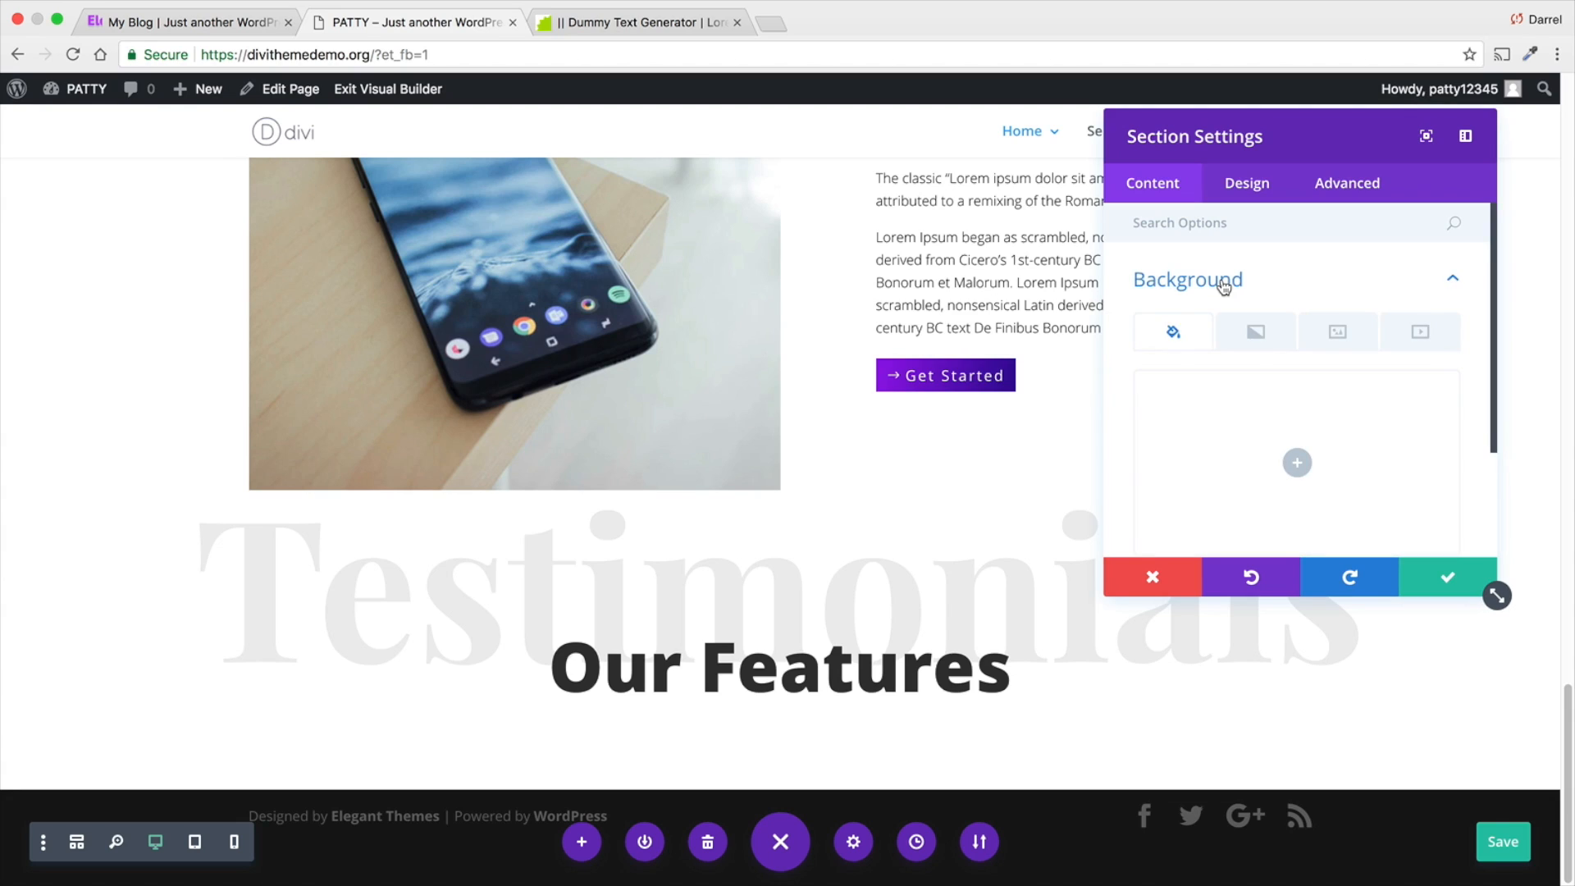
click(1338, 336)
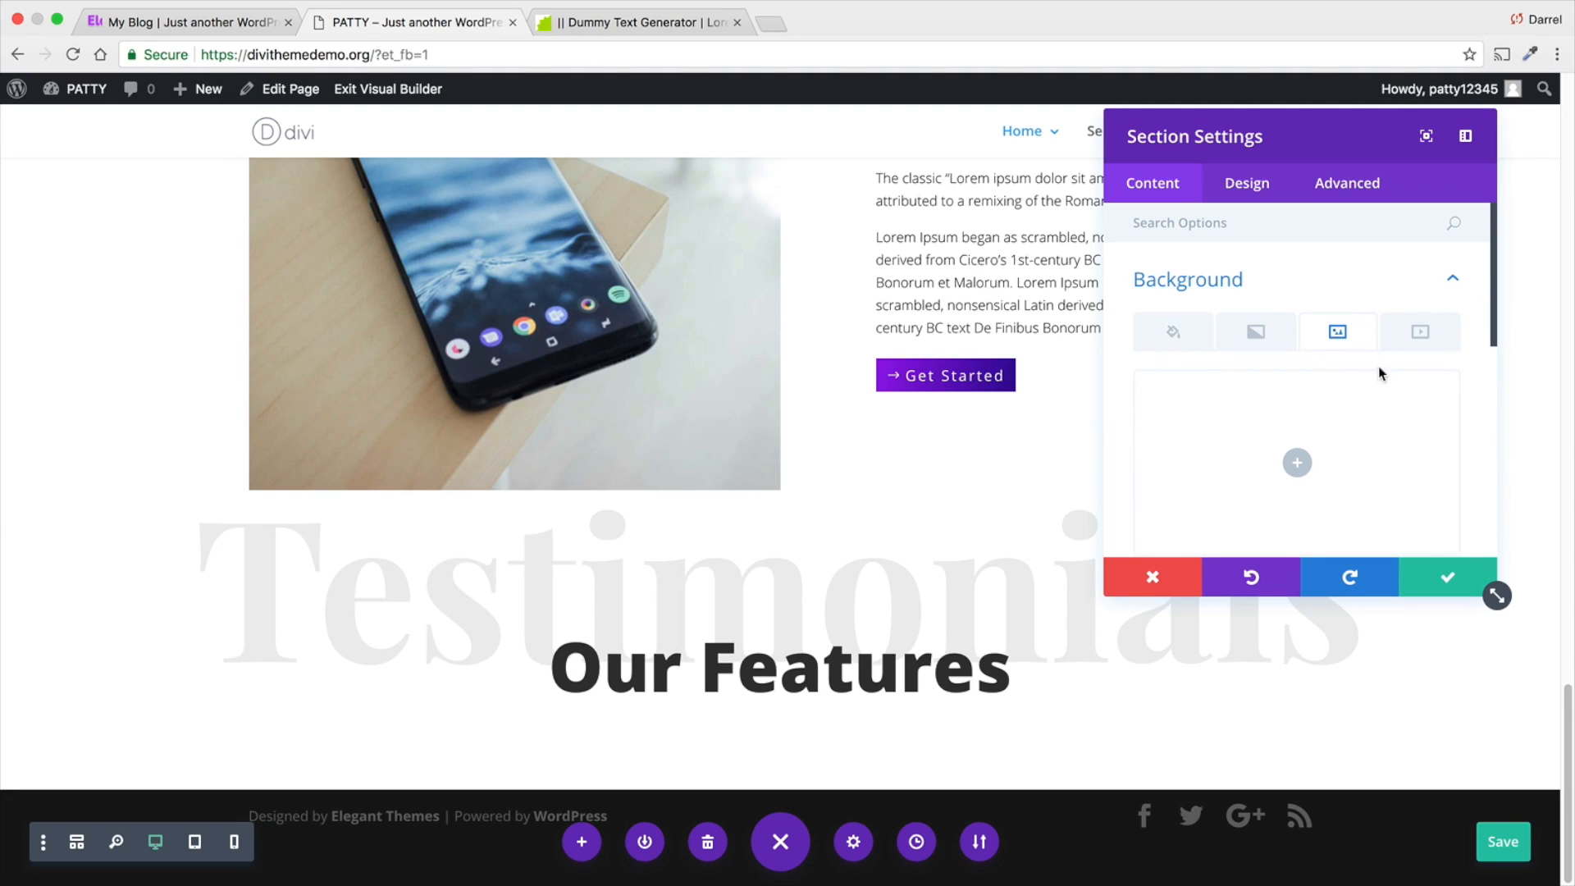
click(1295, 465)
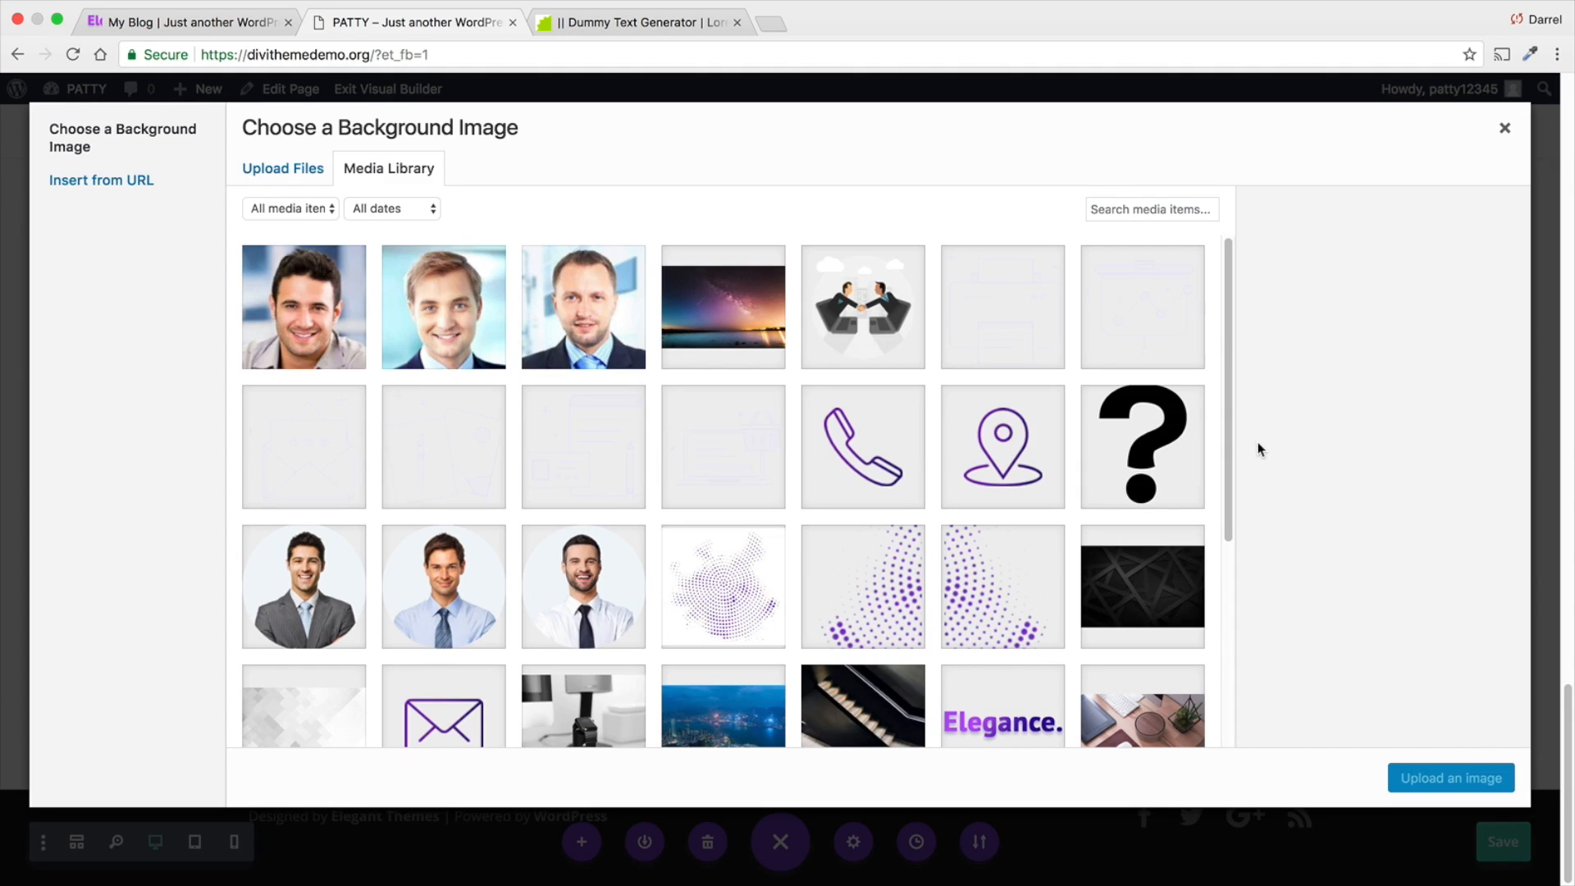
scroll(1228, 369, down, 3)
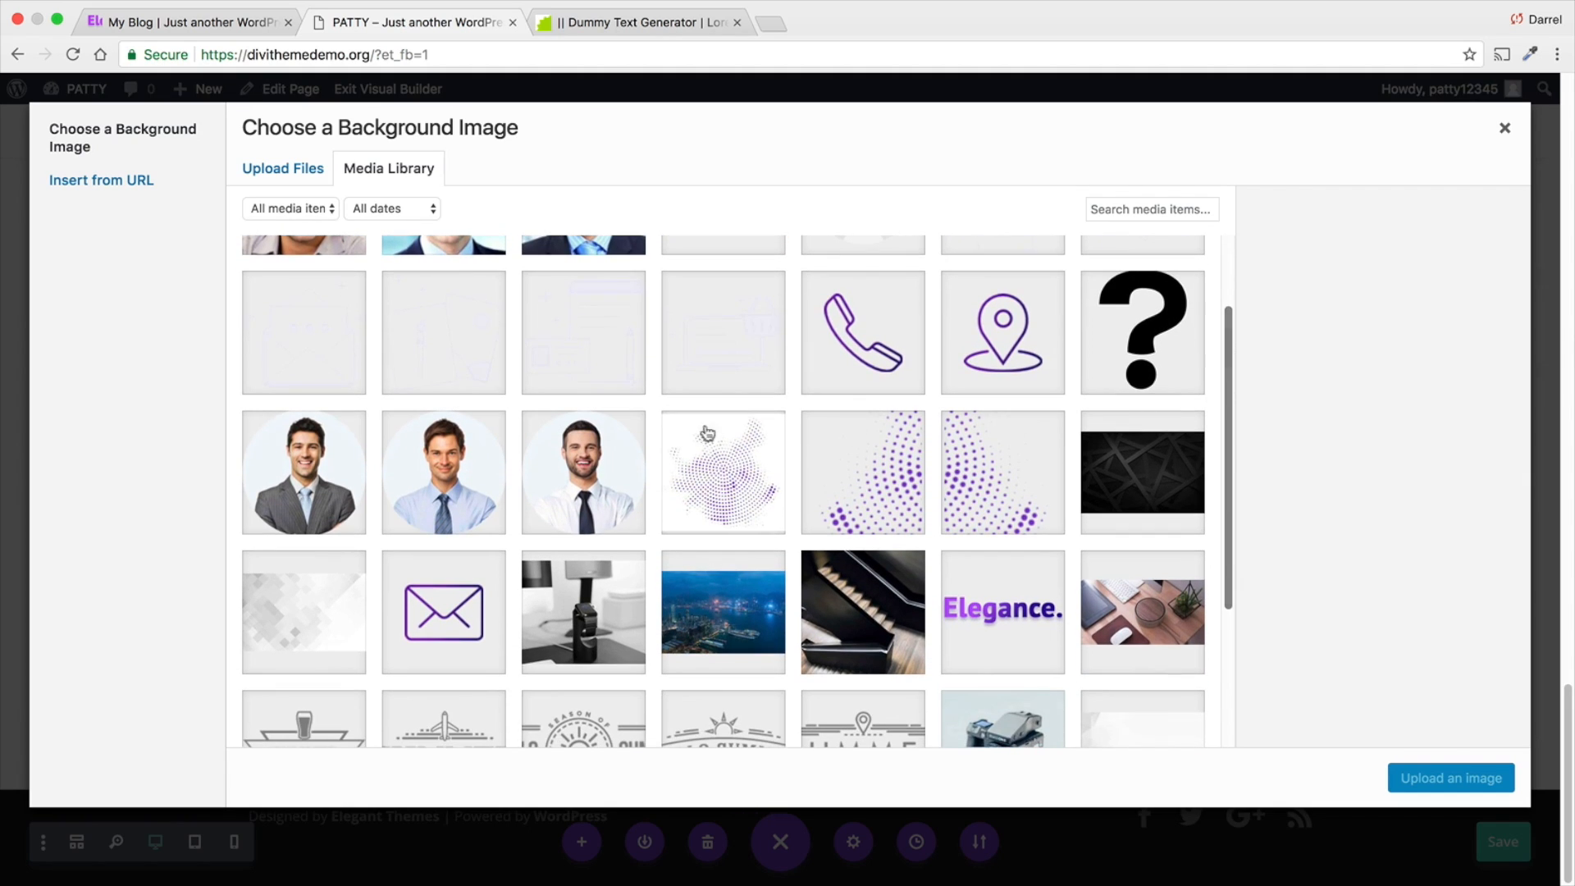
click(324, 605)
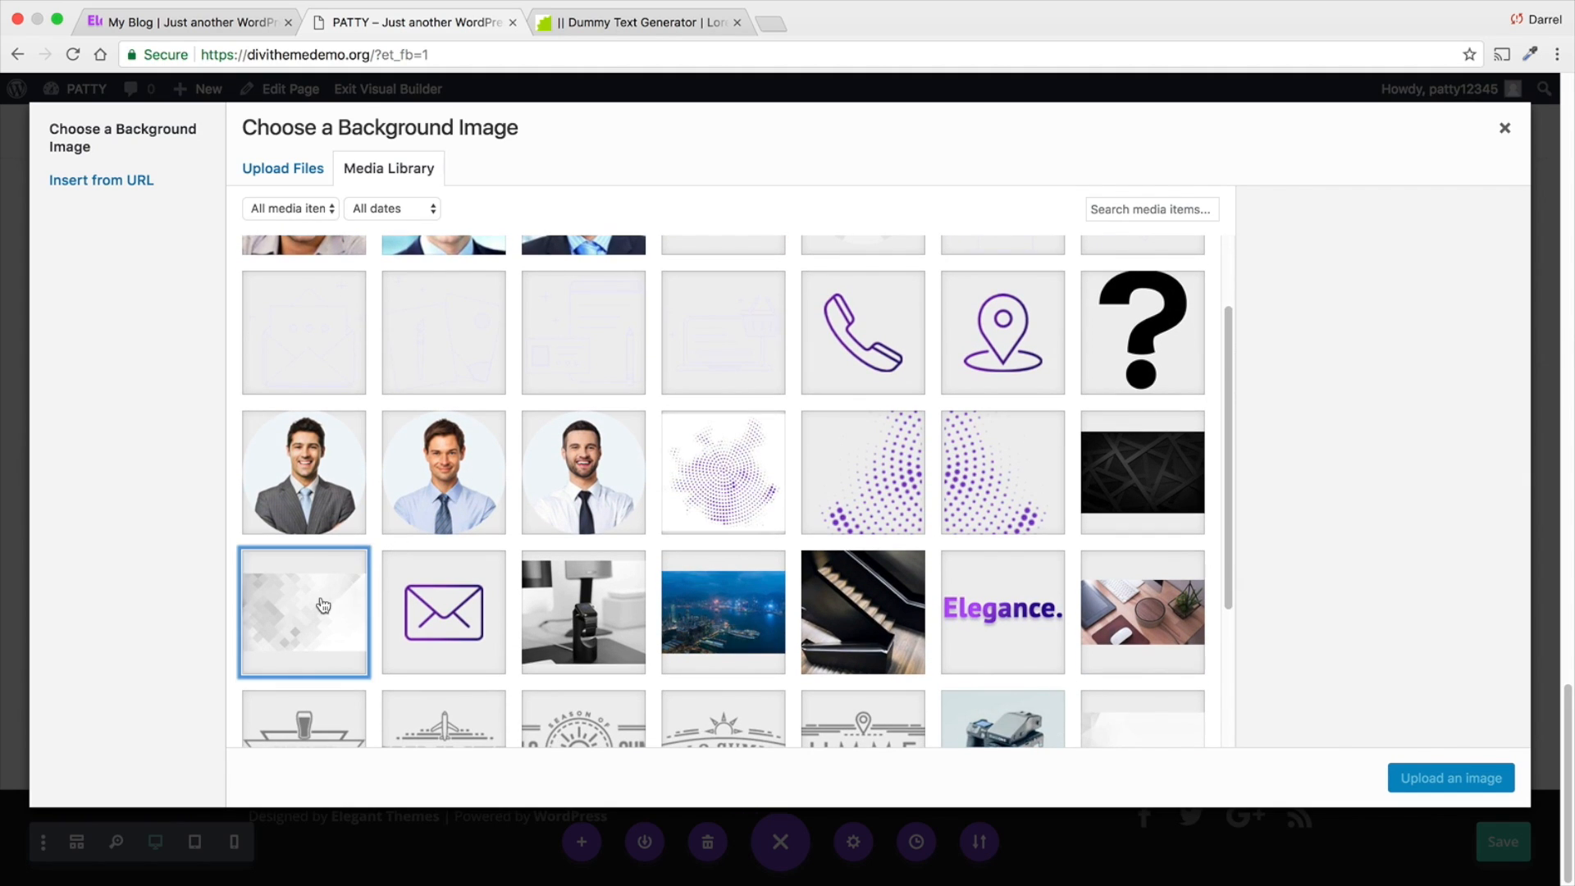
click(1464, 779)
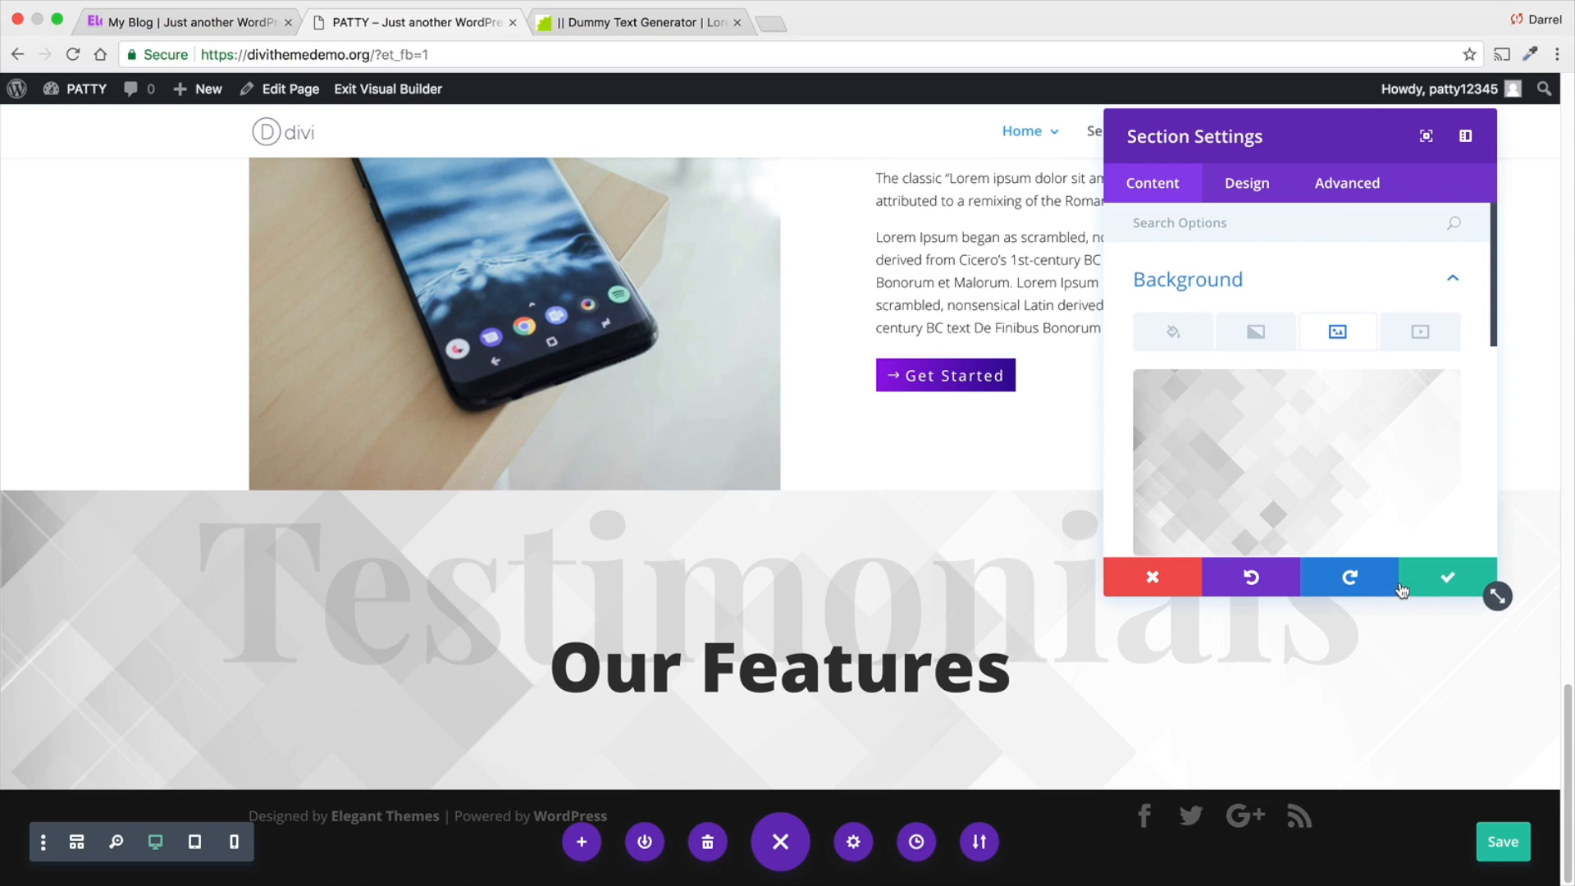
click(1432, 579)
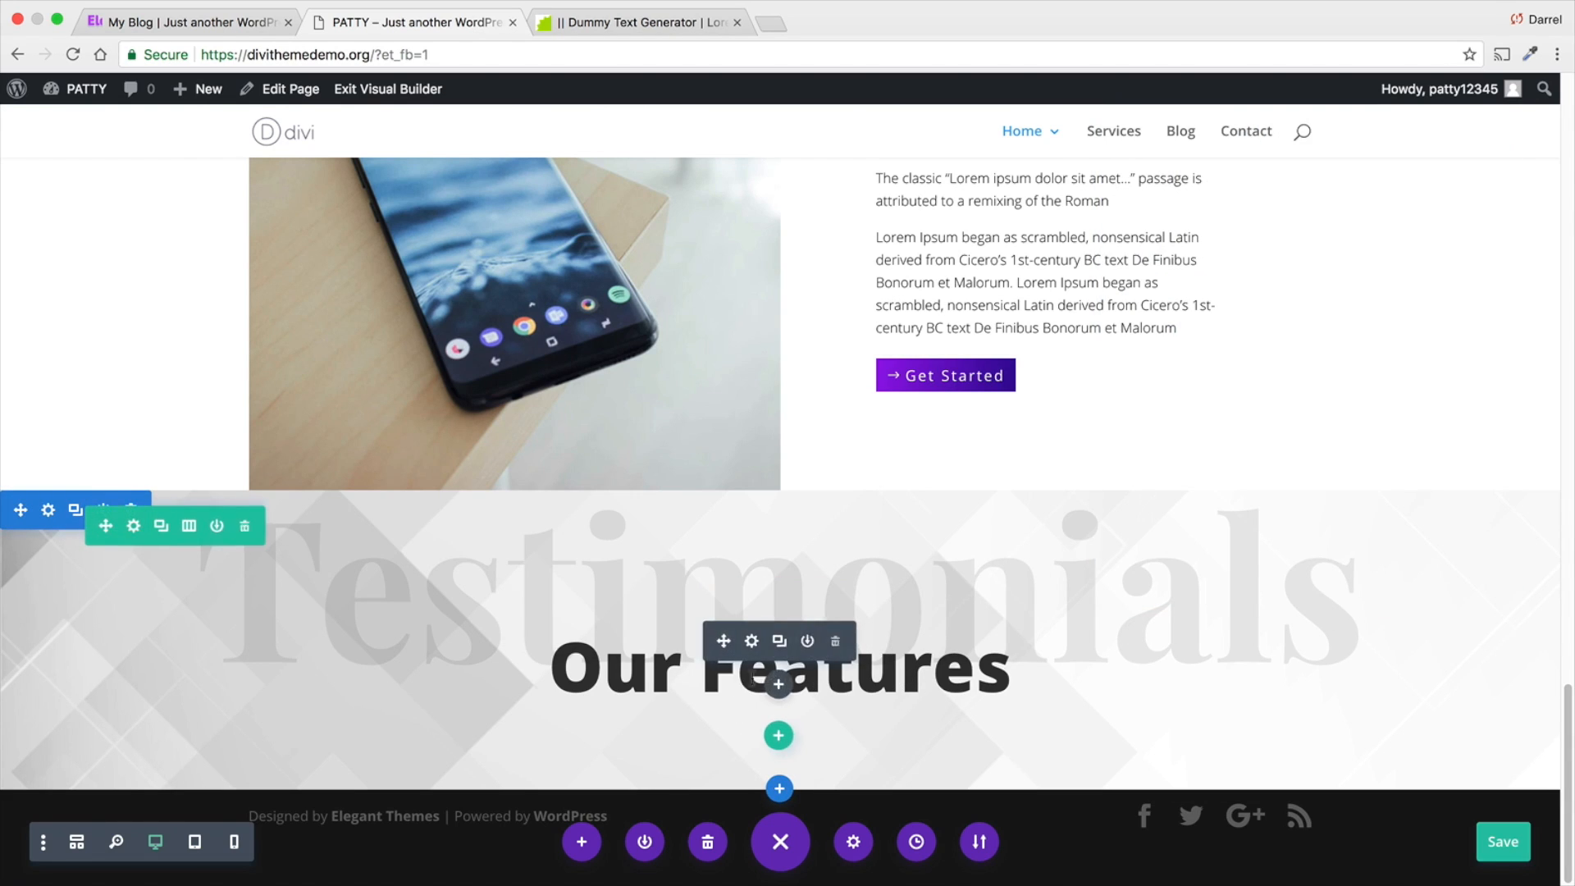
- Replace the heading Our Features in the Testimonials section with Testimonials, then save the module and the page
click(754, 642)
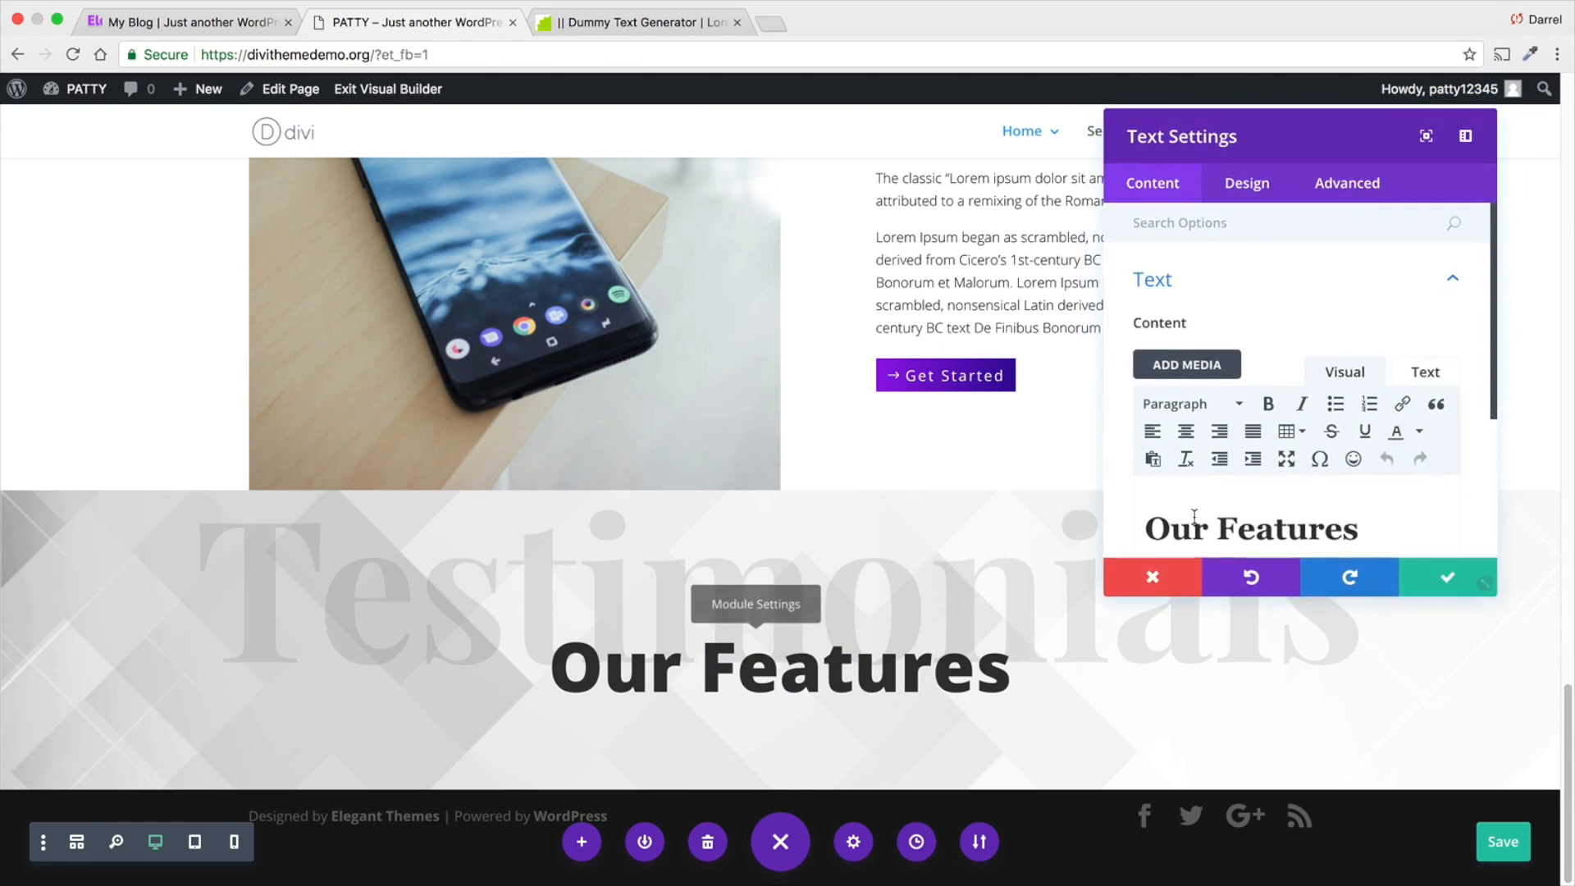
drag(1366, 524, 1146, 526)
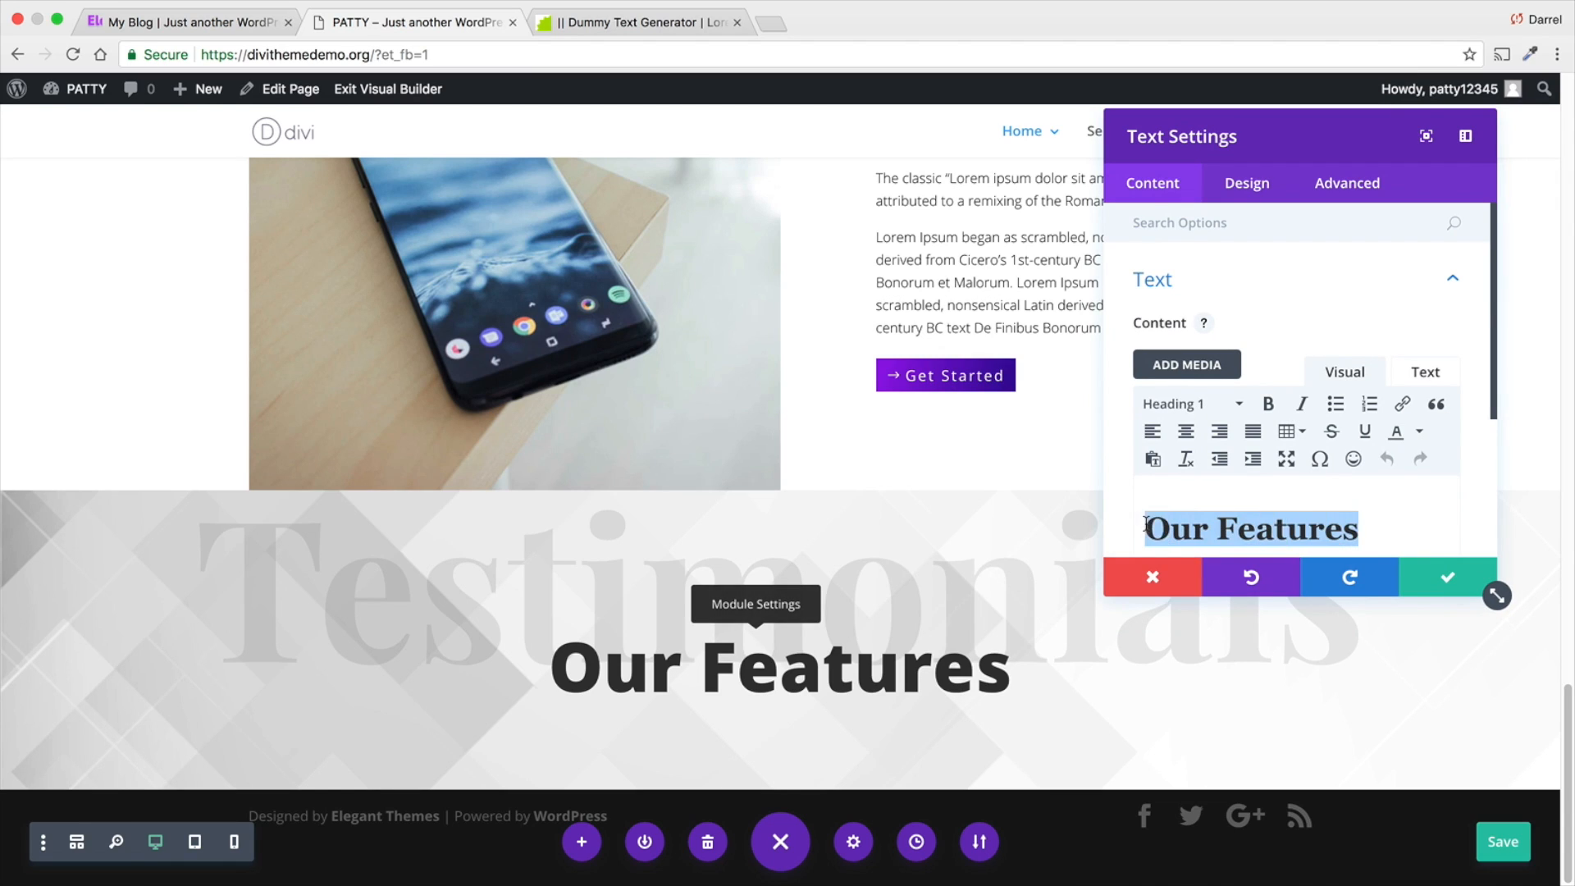
text(Test)
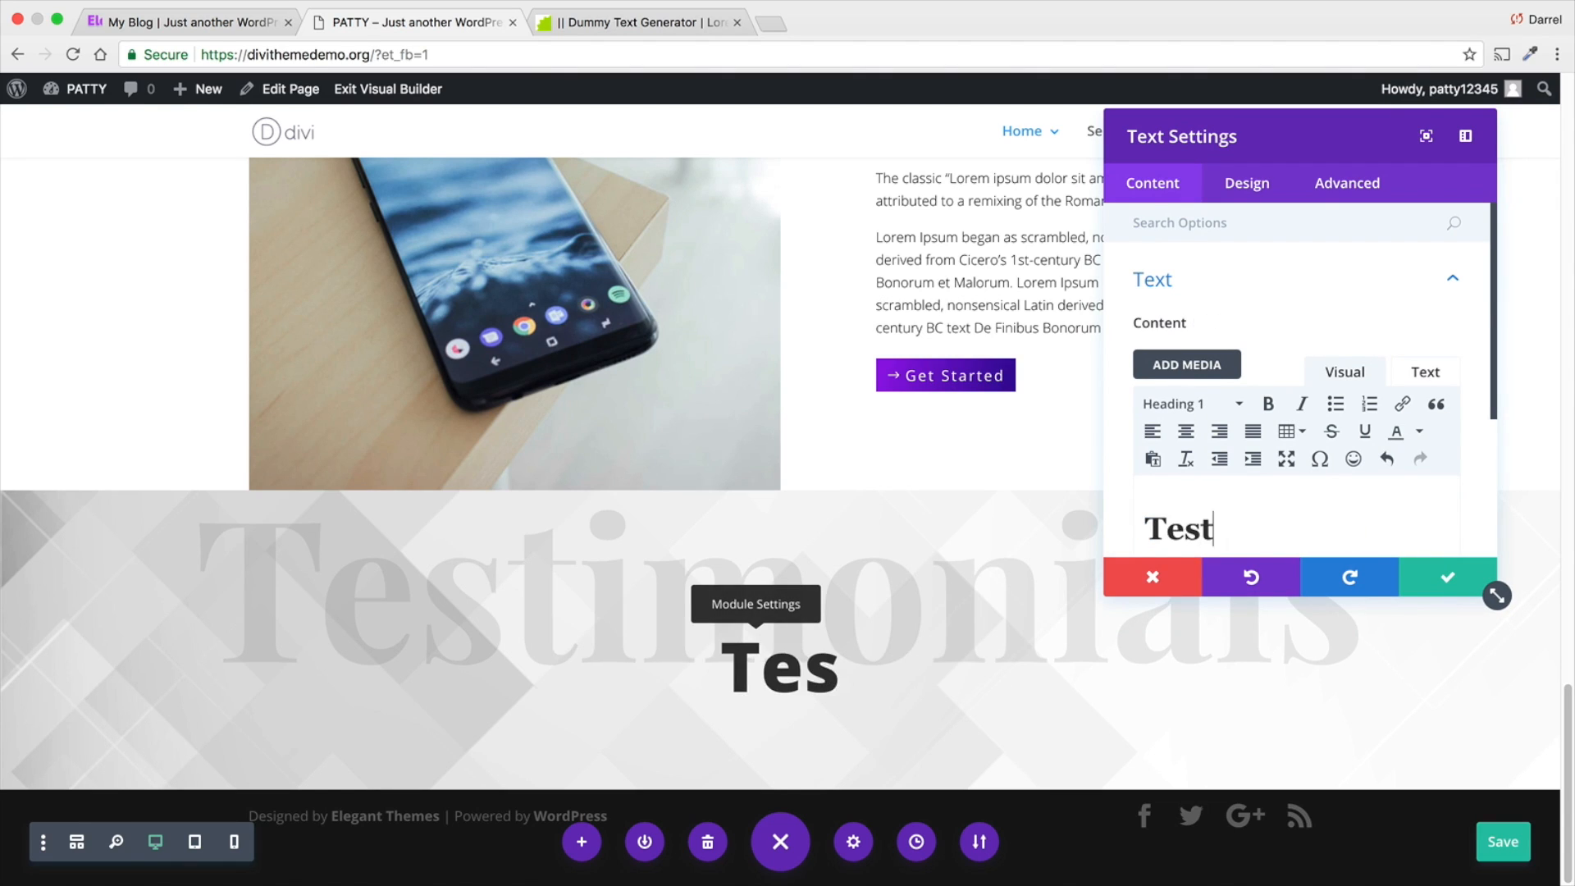
text(imonials)
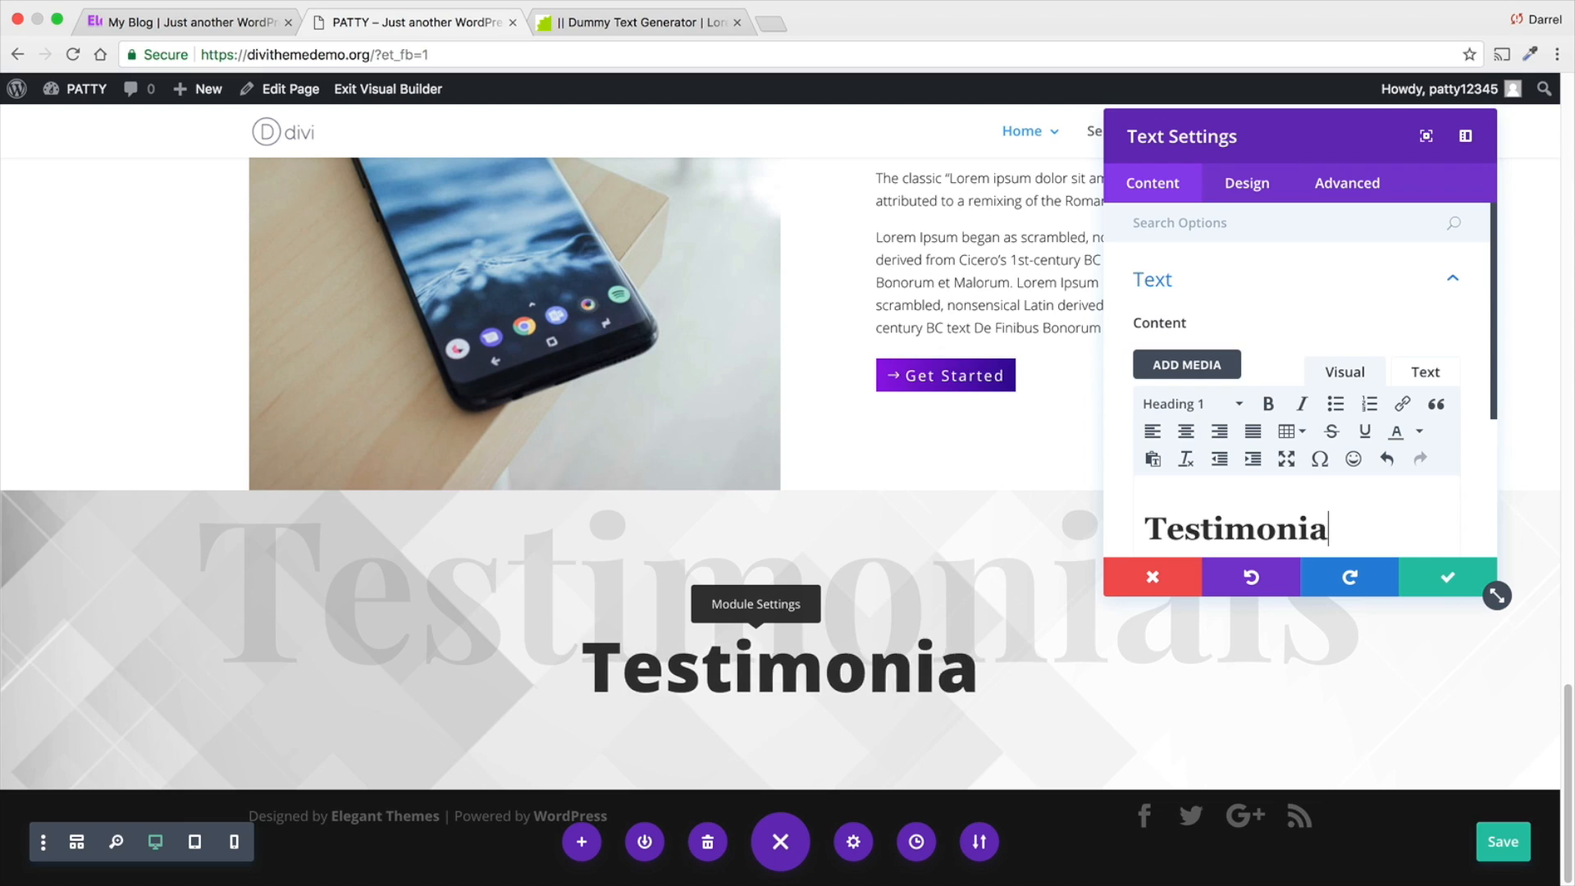
click(1431, 589)
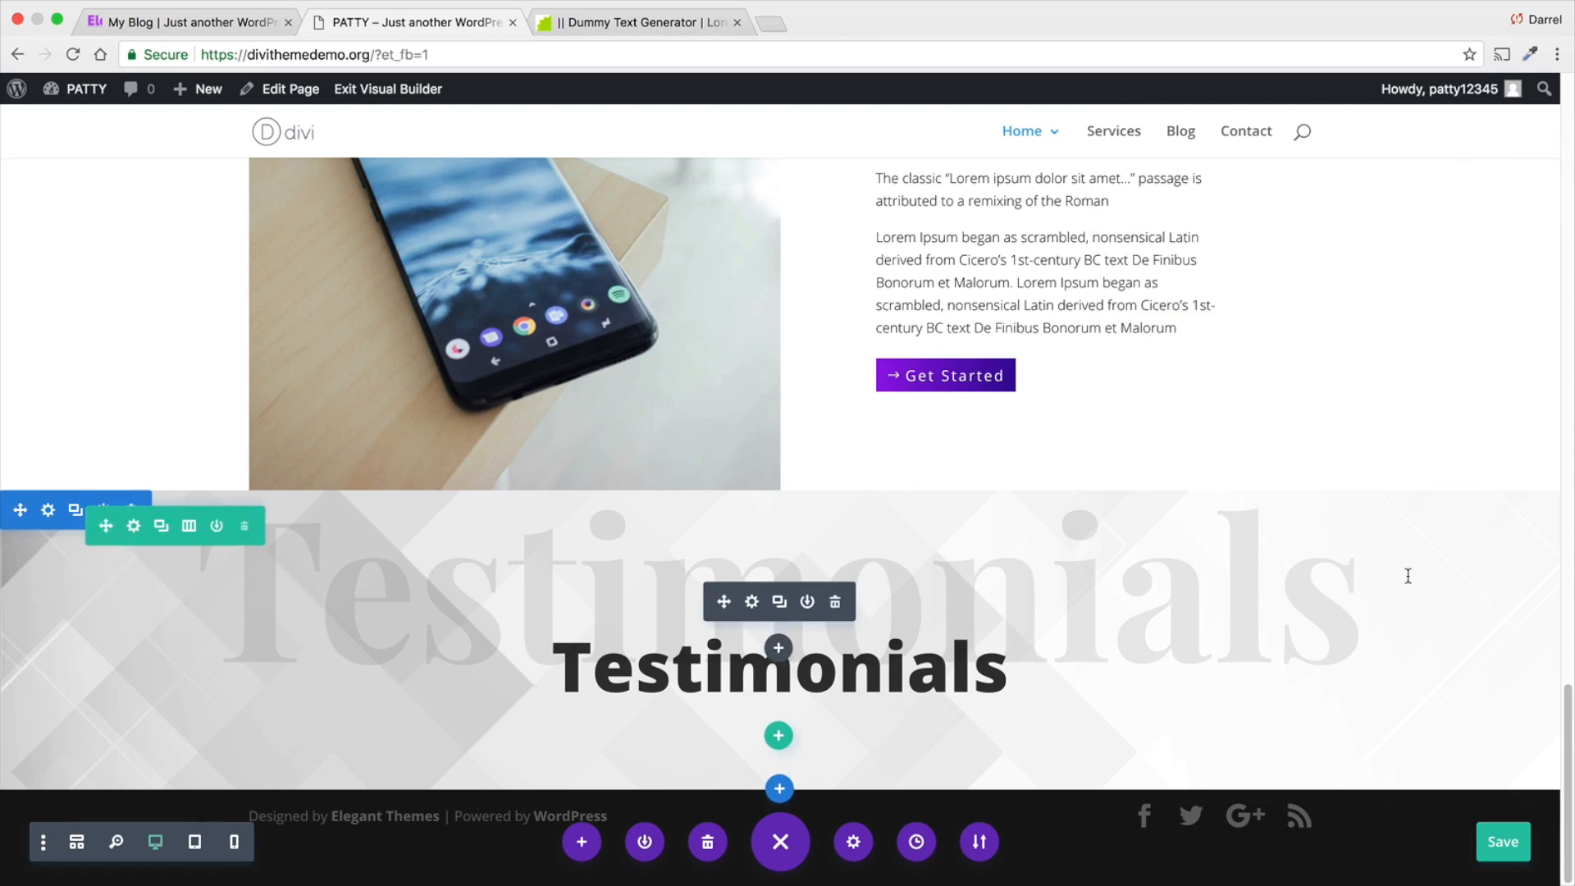
click(1505, 842)
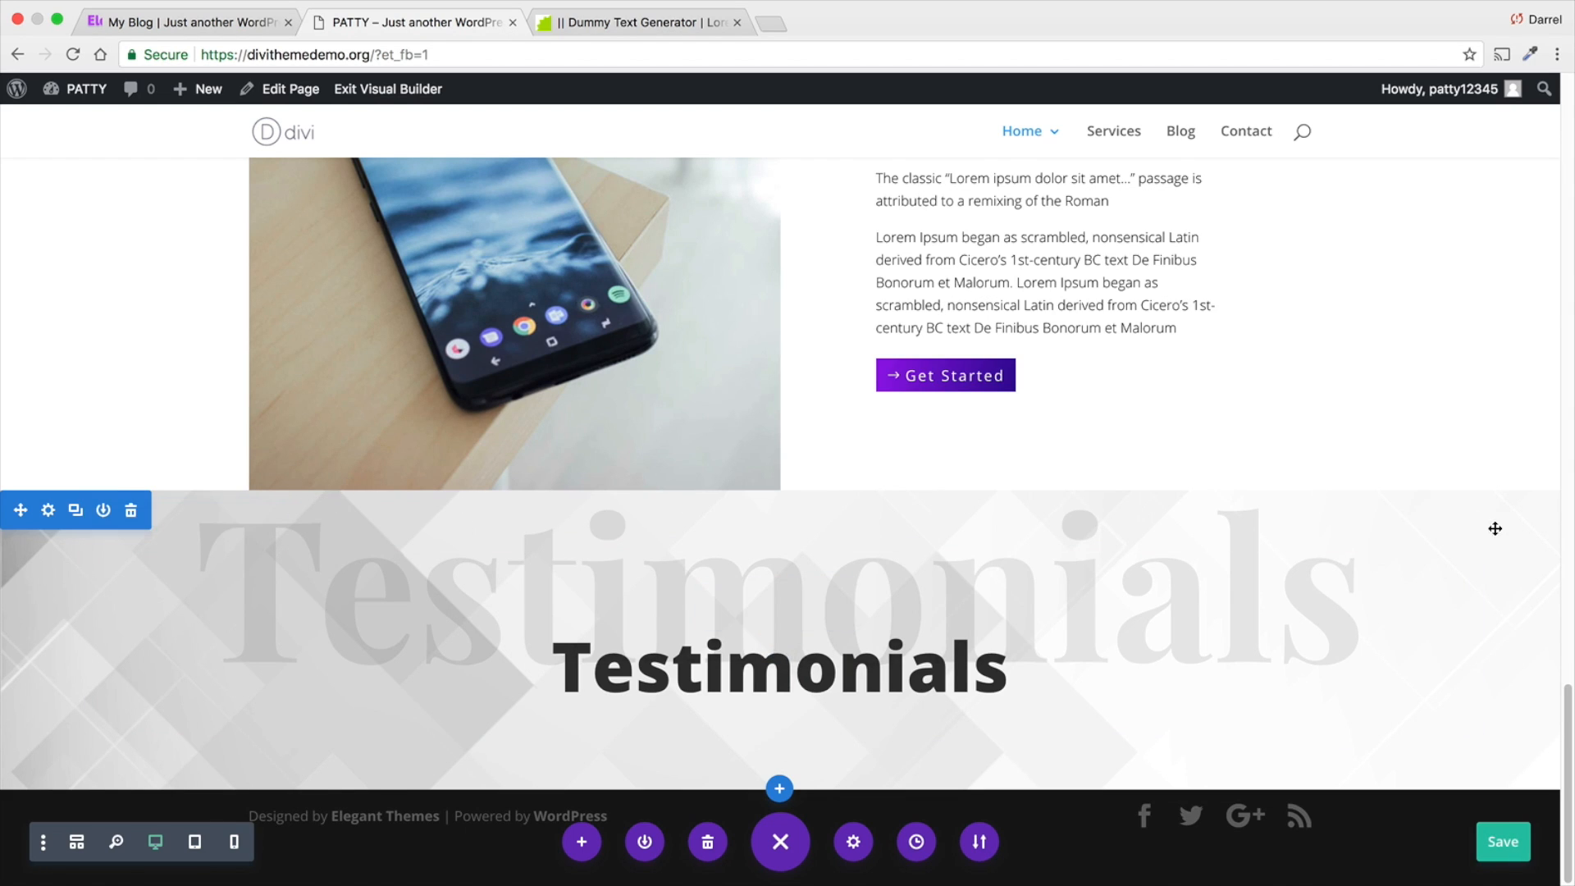
- Enlarge the top and bottom padding of the Testimonials section to give the heading more room
drag(1469, 503, 1472, 582)
scroll(1471, 580, down, 2)
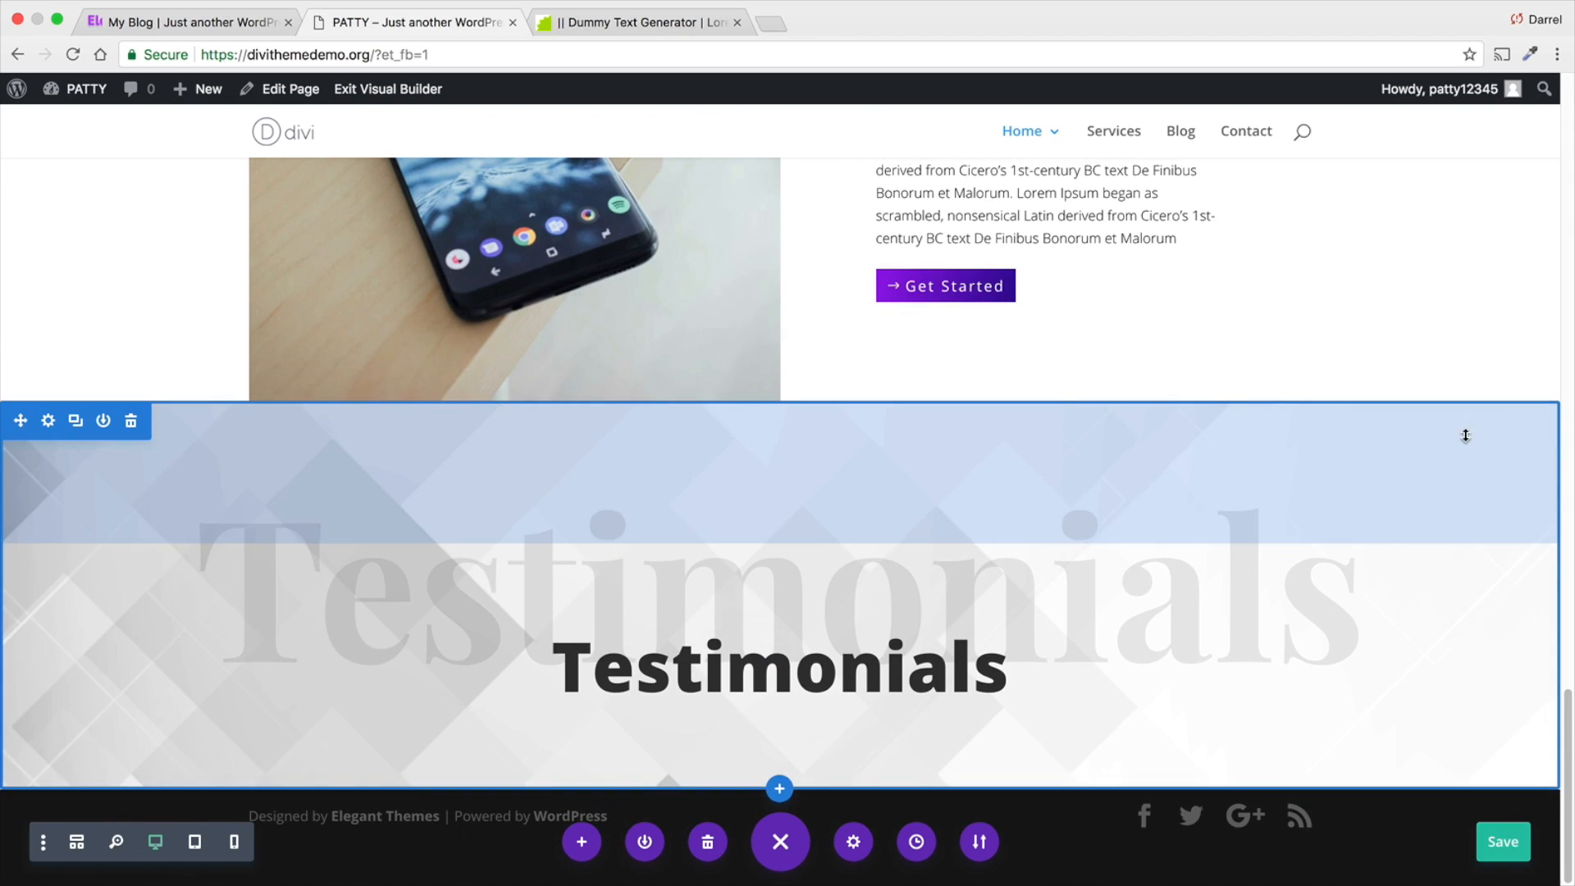
drag(1465, 471, 1465, 503)
scroll(1463, 574, down, 1)
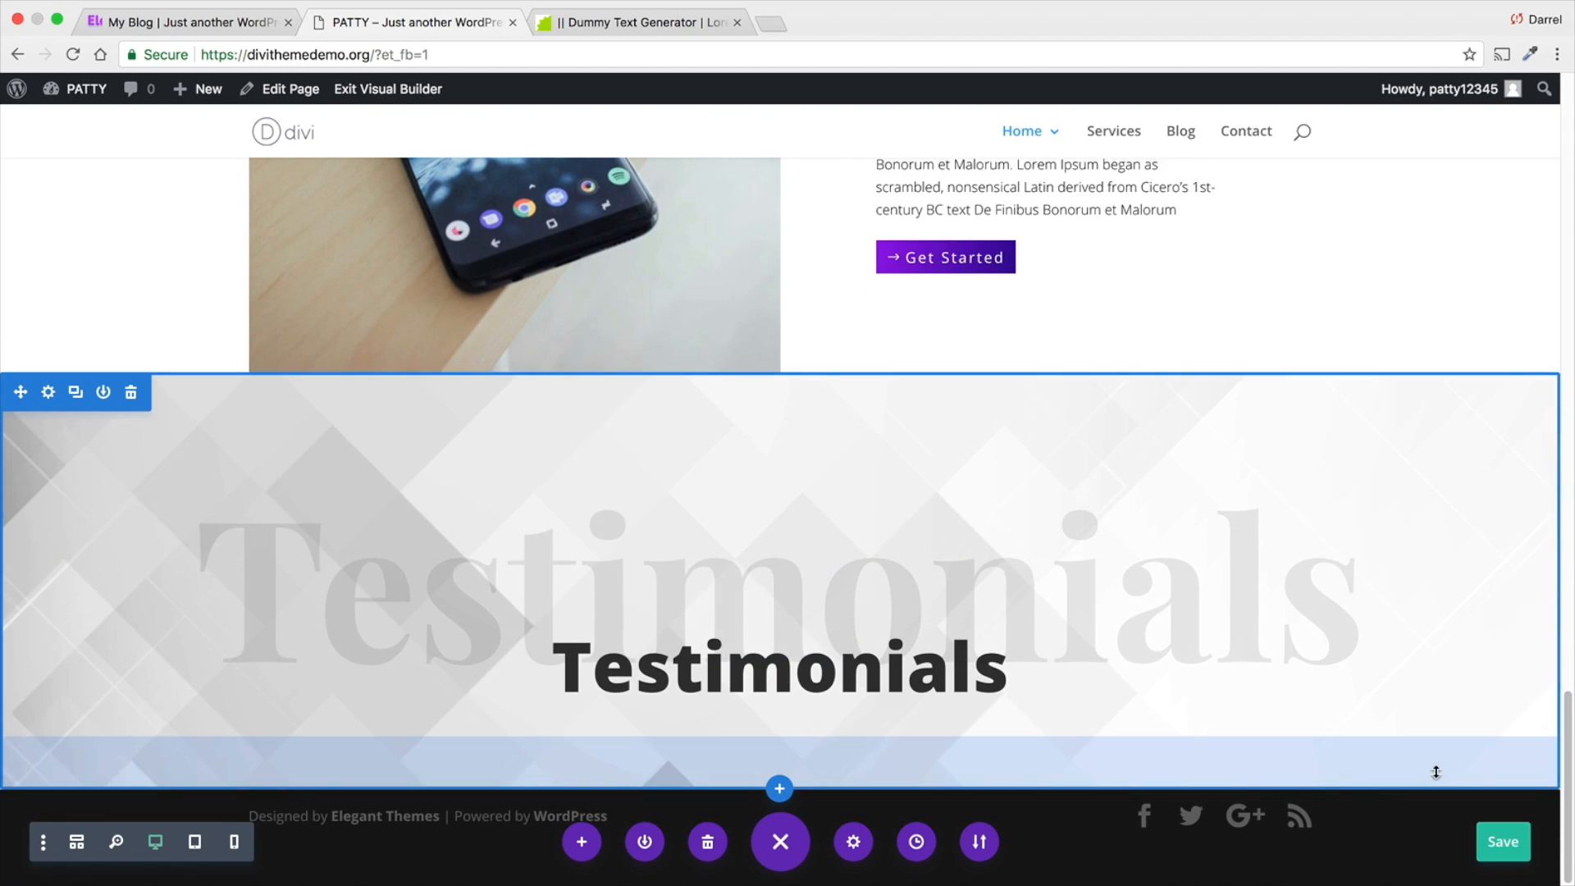
drag(1435, 771, 1436, 855)
scroll(1435, 714, down, 2)
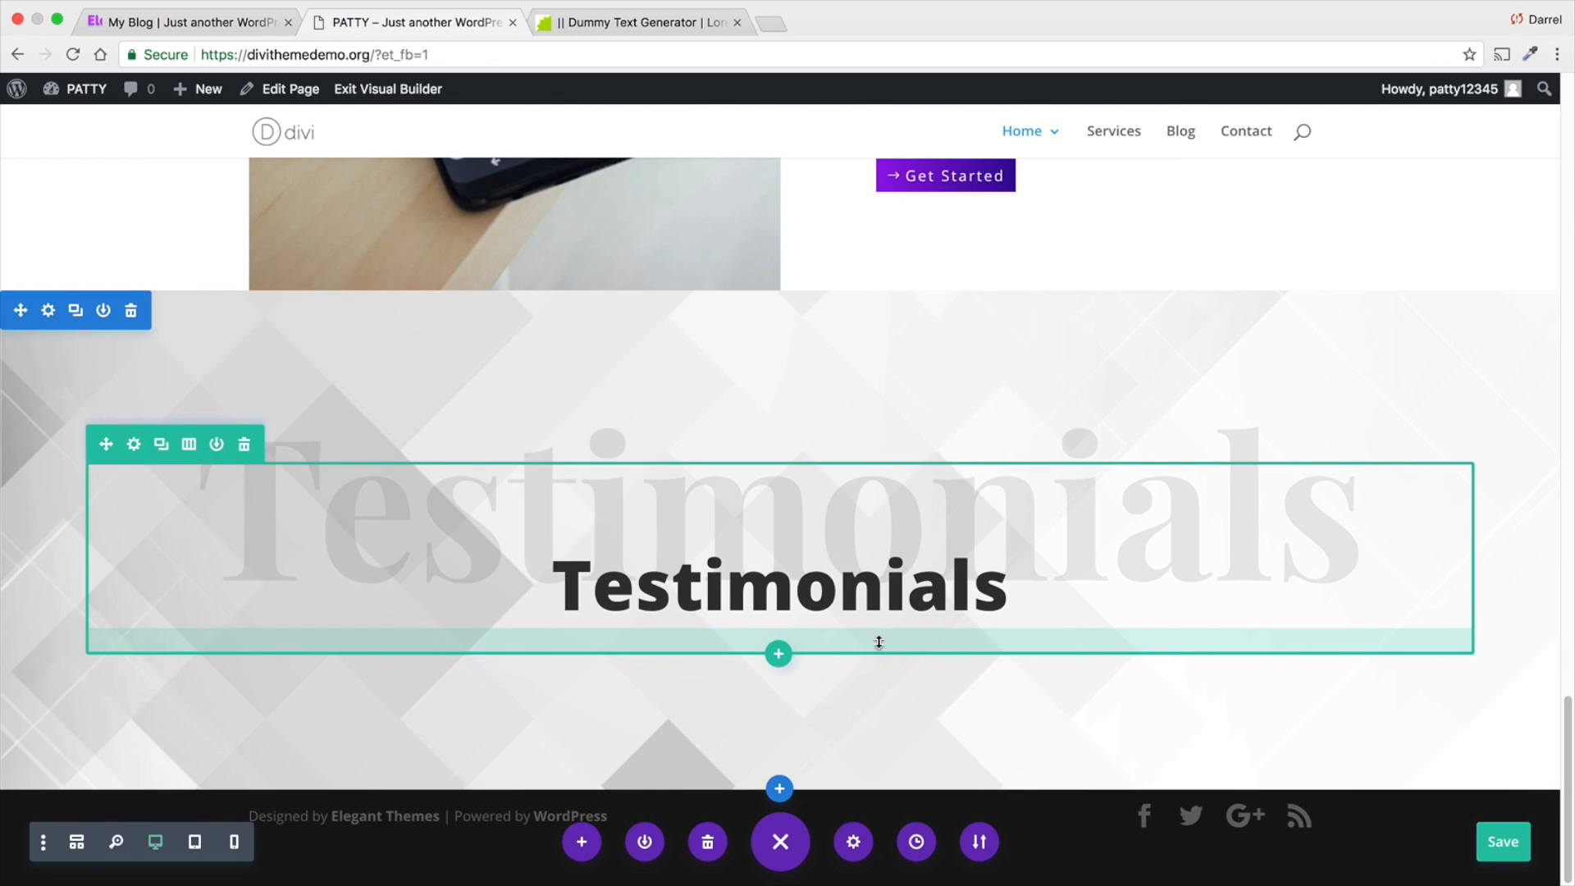
- Add a row of three equal columns below the Testimonials heading and insert a Testimonial module in its first column
click(780, 655)
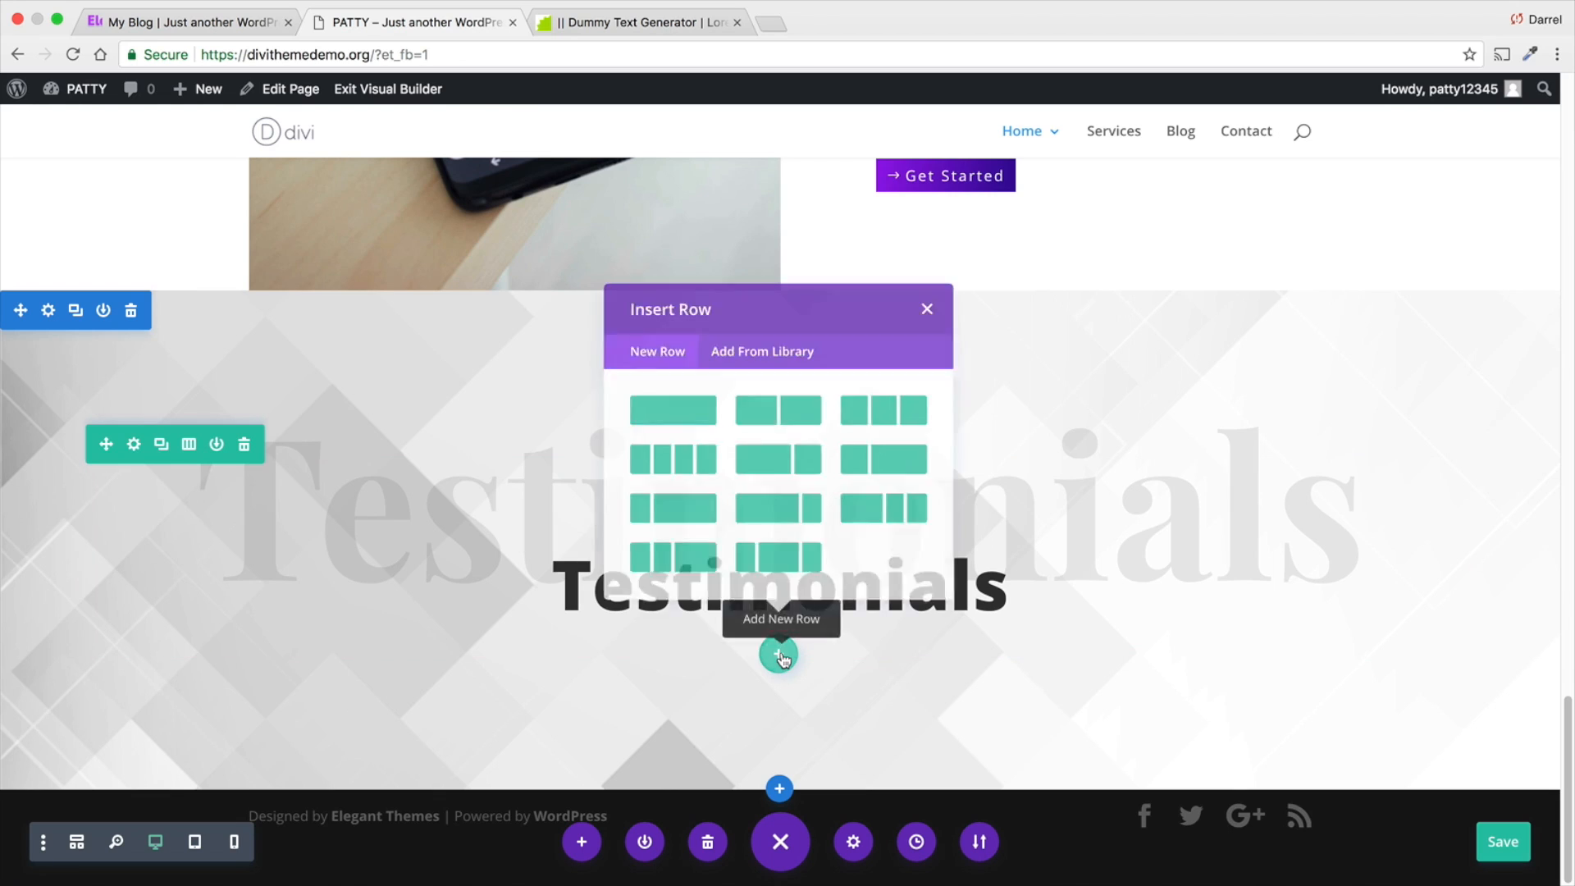
click(929, 442)
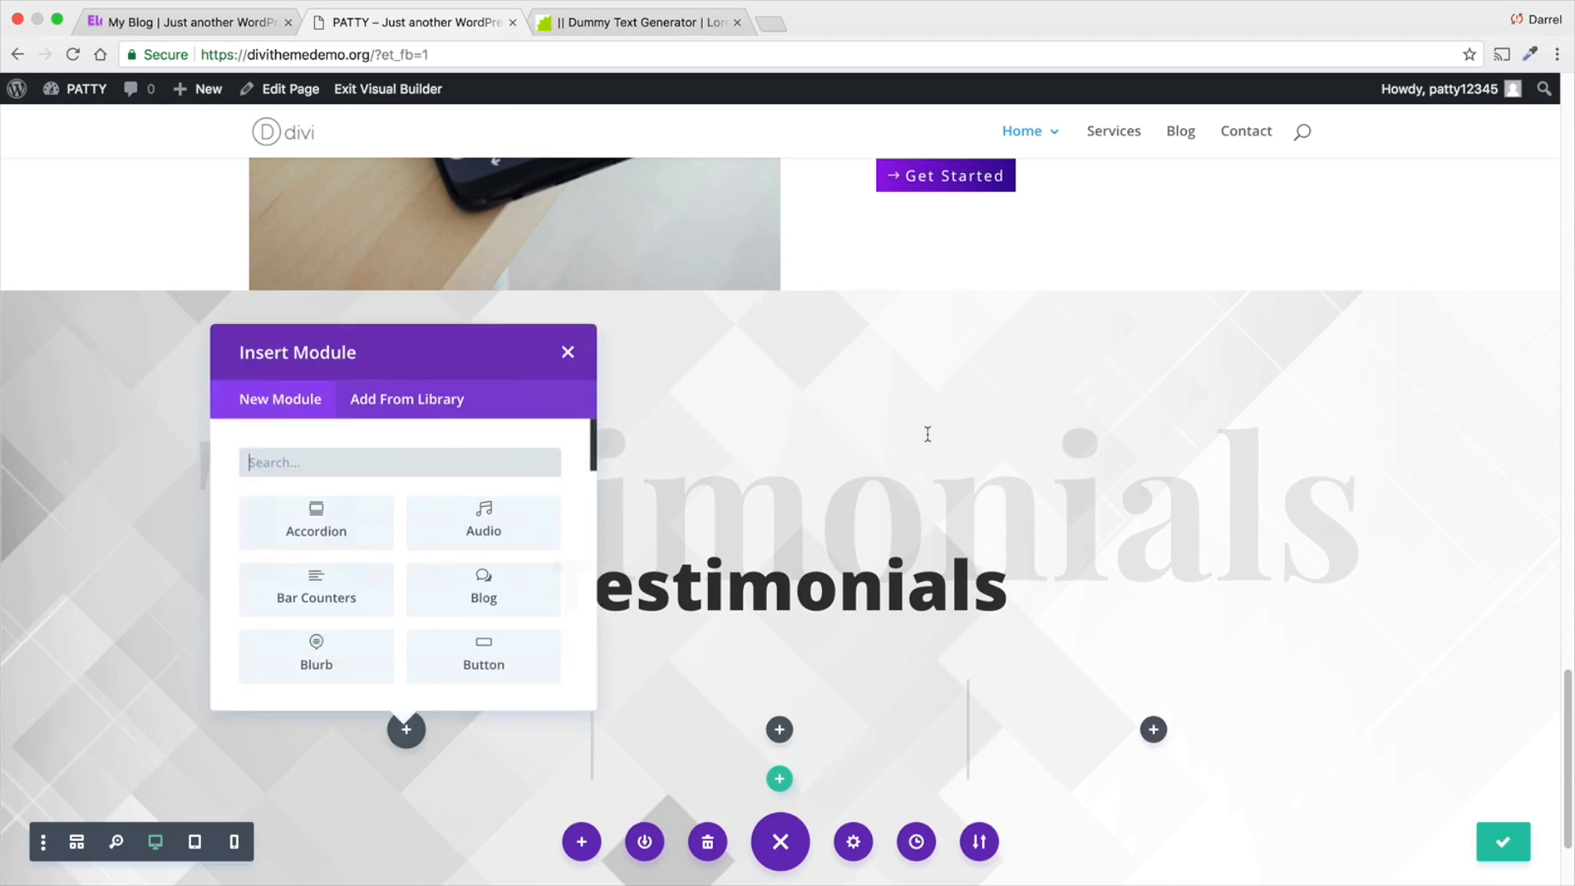
scroll(922, 599, down, 3)
scroll(514, 478, down, 5)
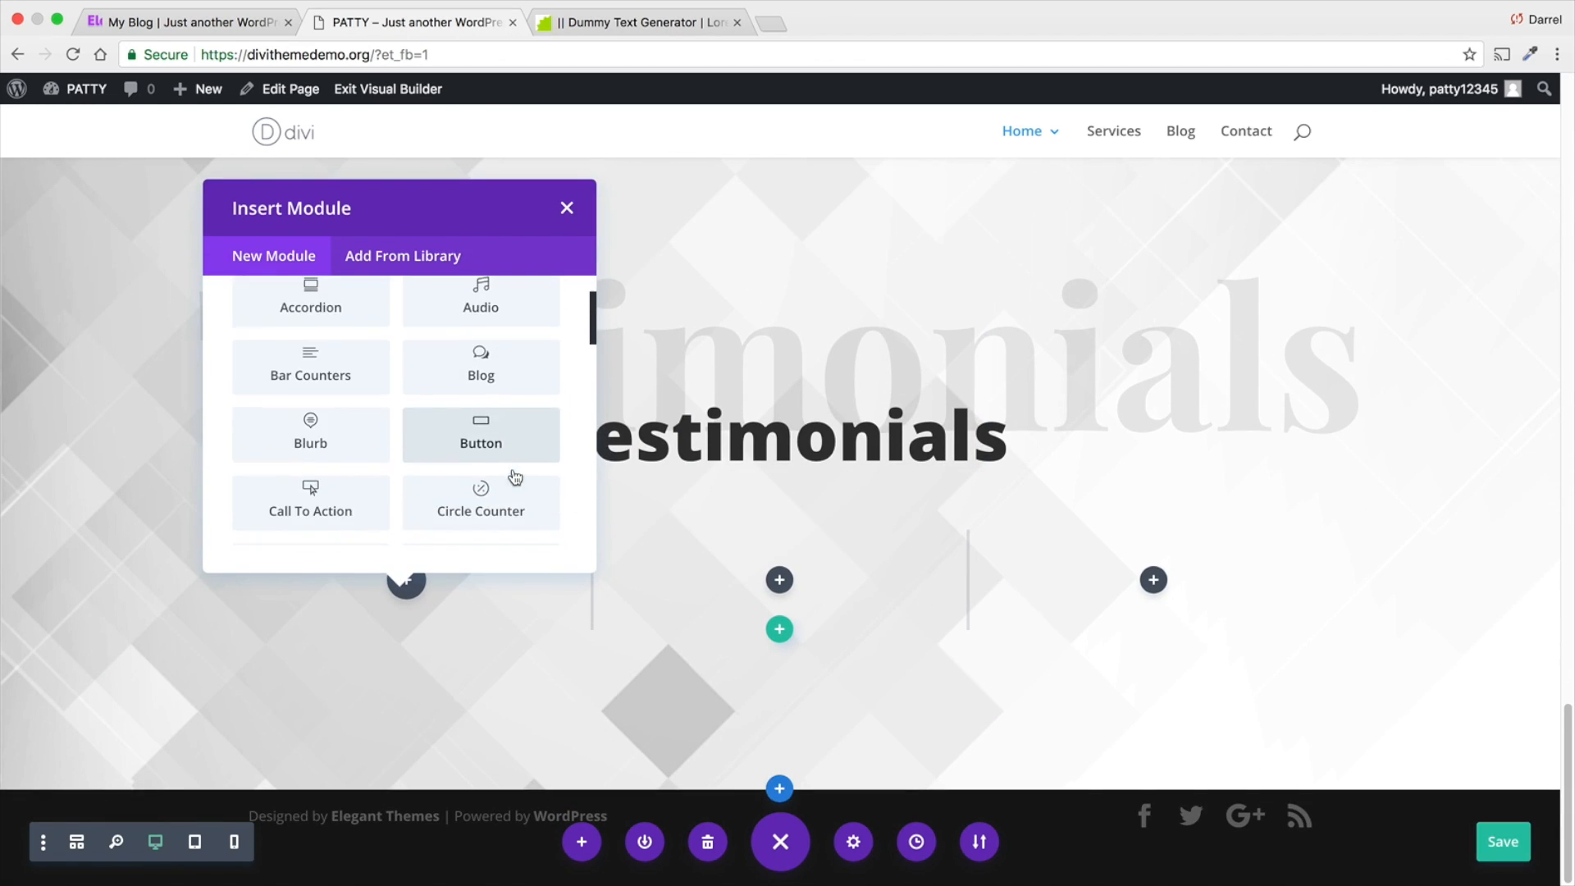
scroll(515, 476, down, 3)
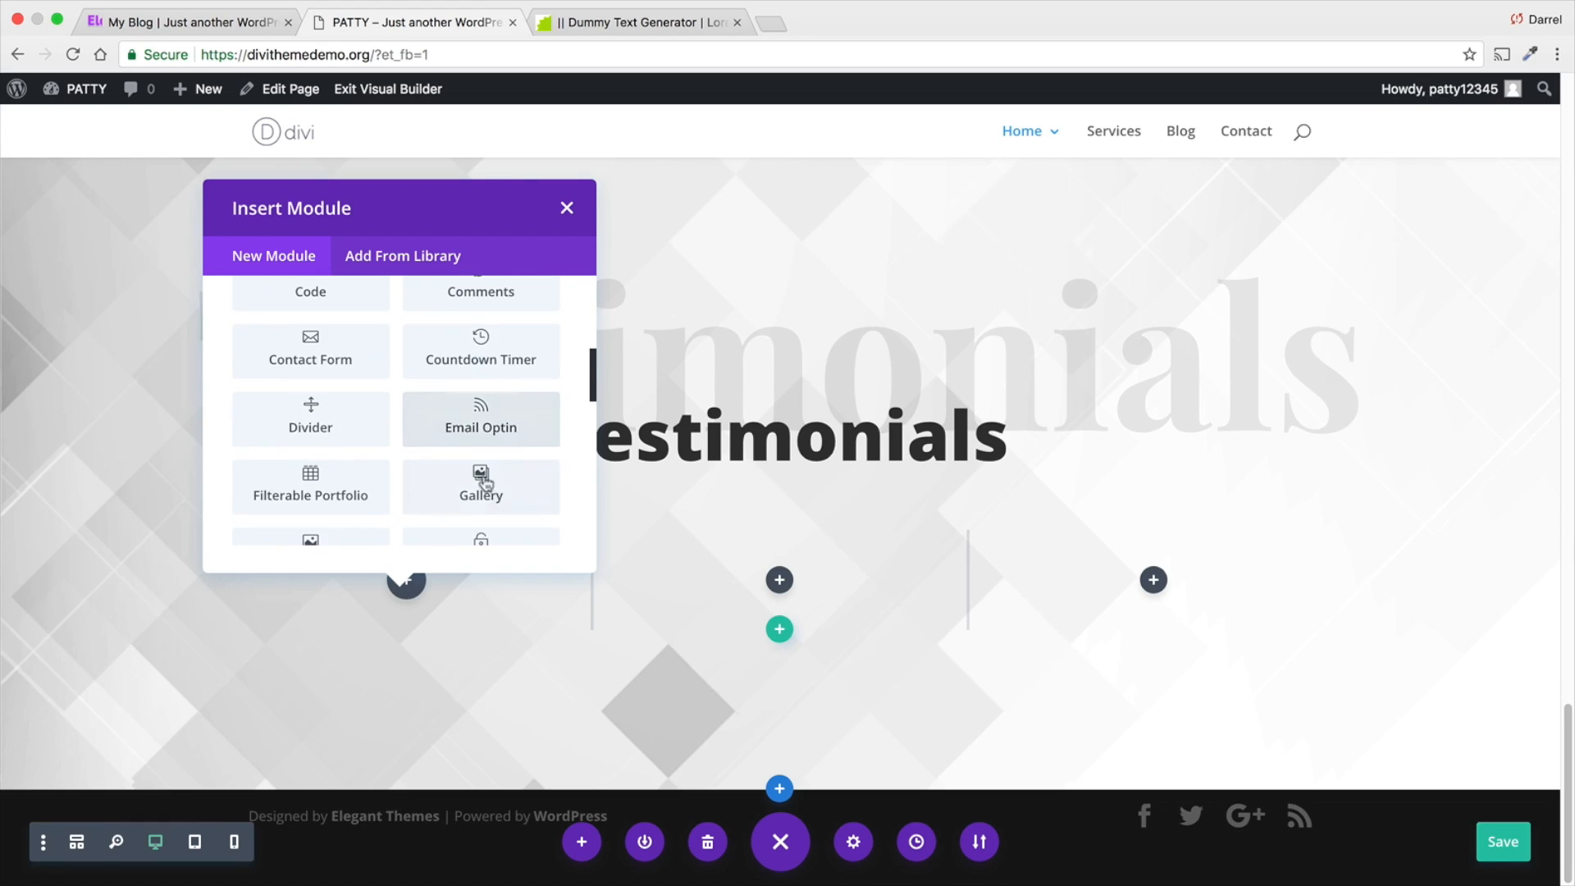
scroll(353, 476, down, 2)
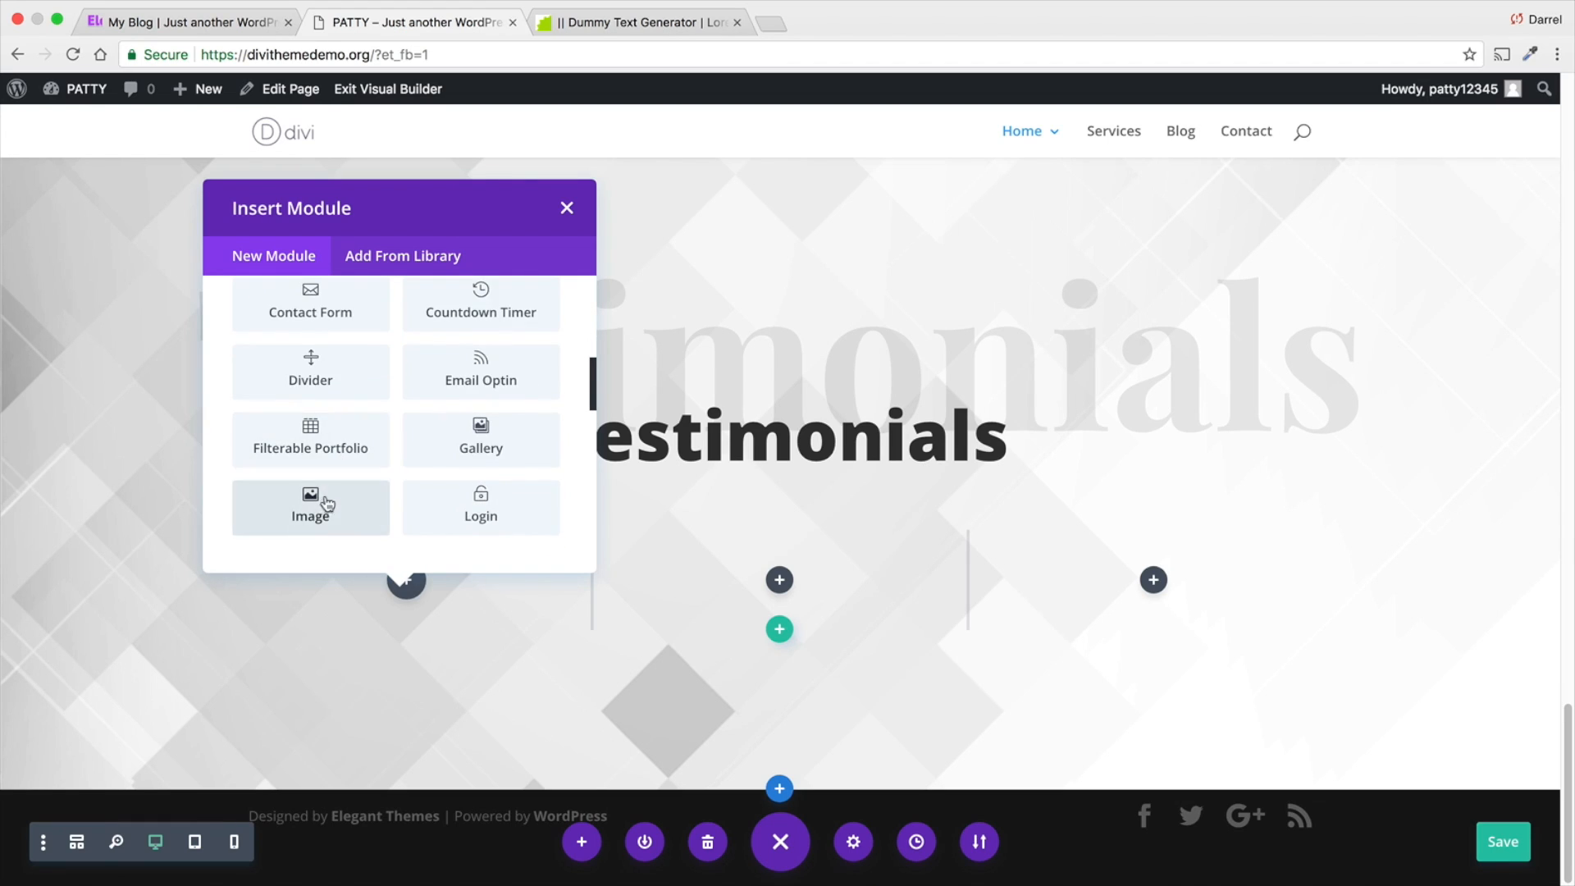
scroll(405, 493, down, 2)
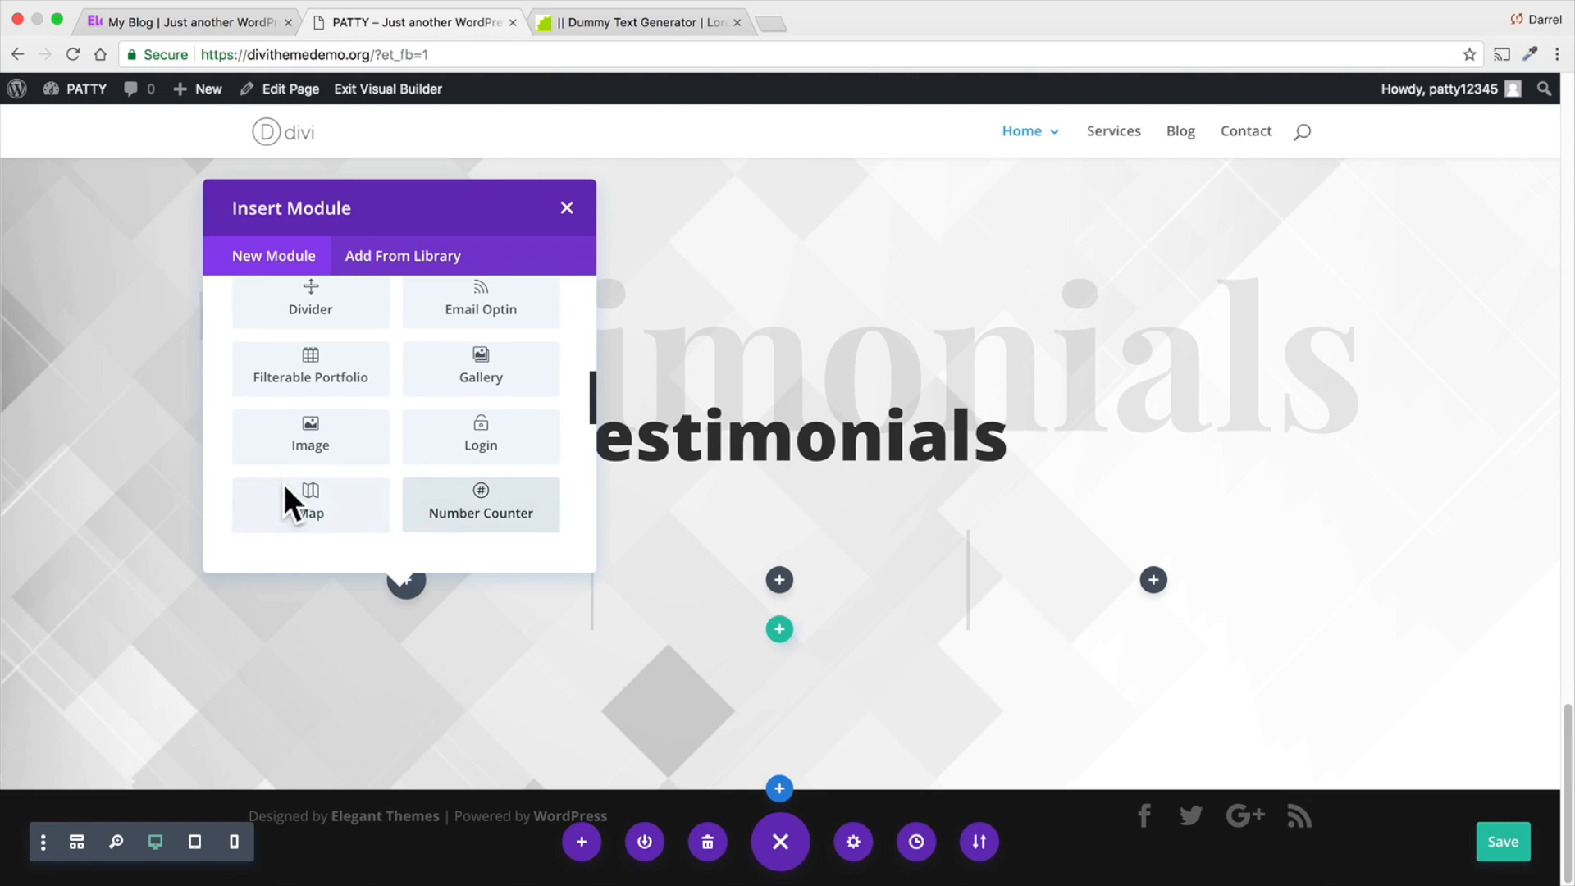
scroll(369, 492, down, 5)
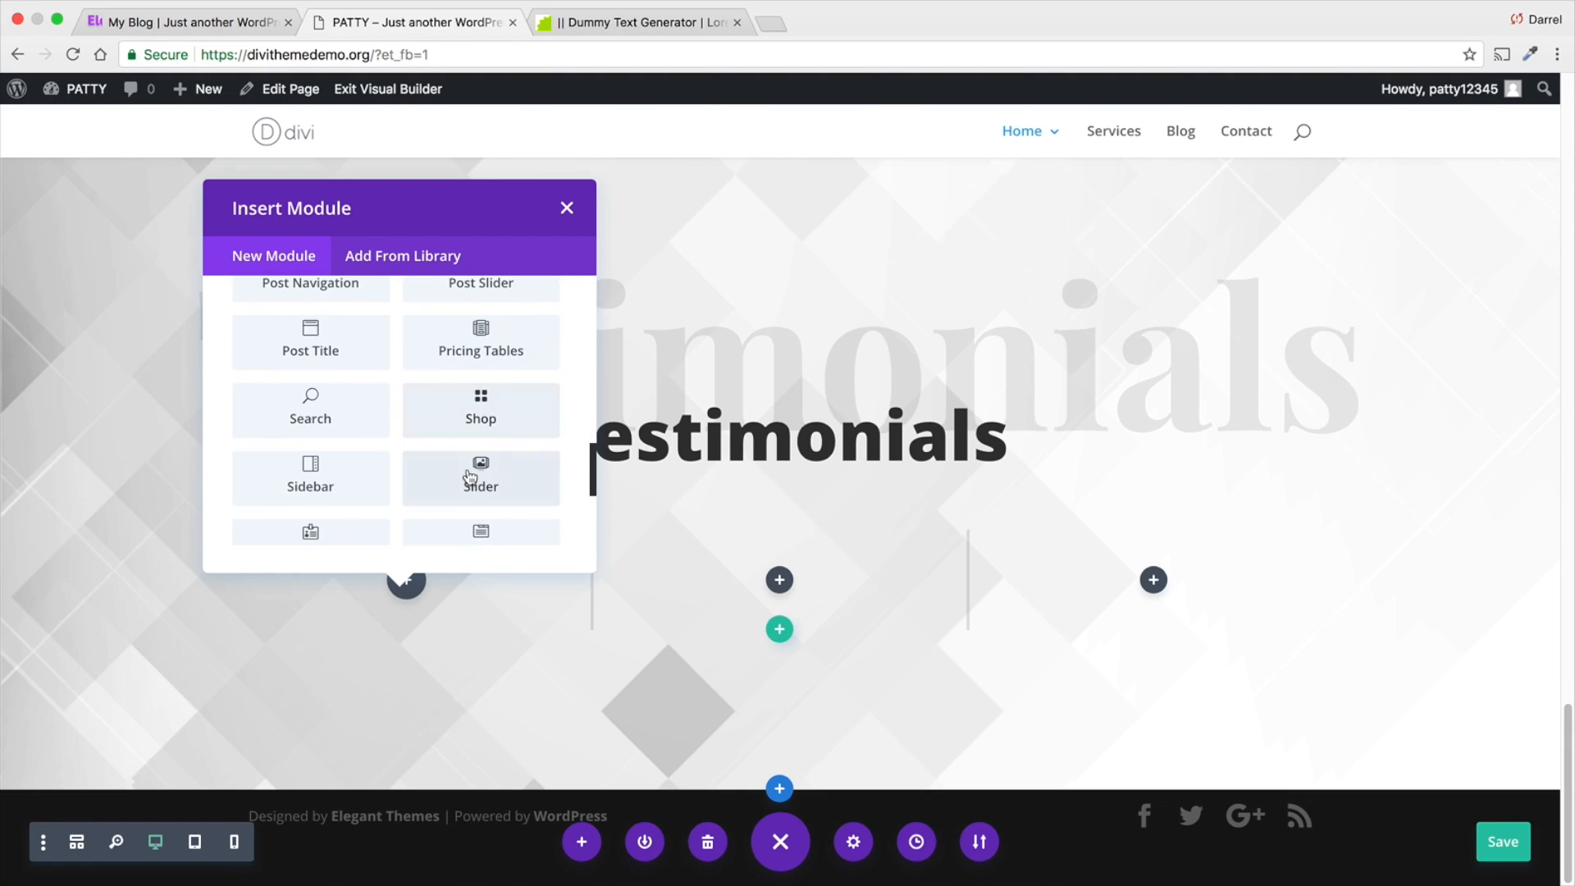
scroll(470, 477, down, 3)
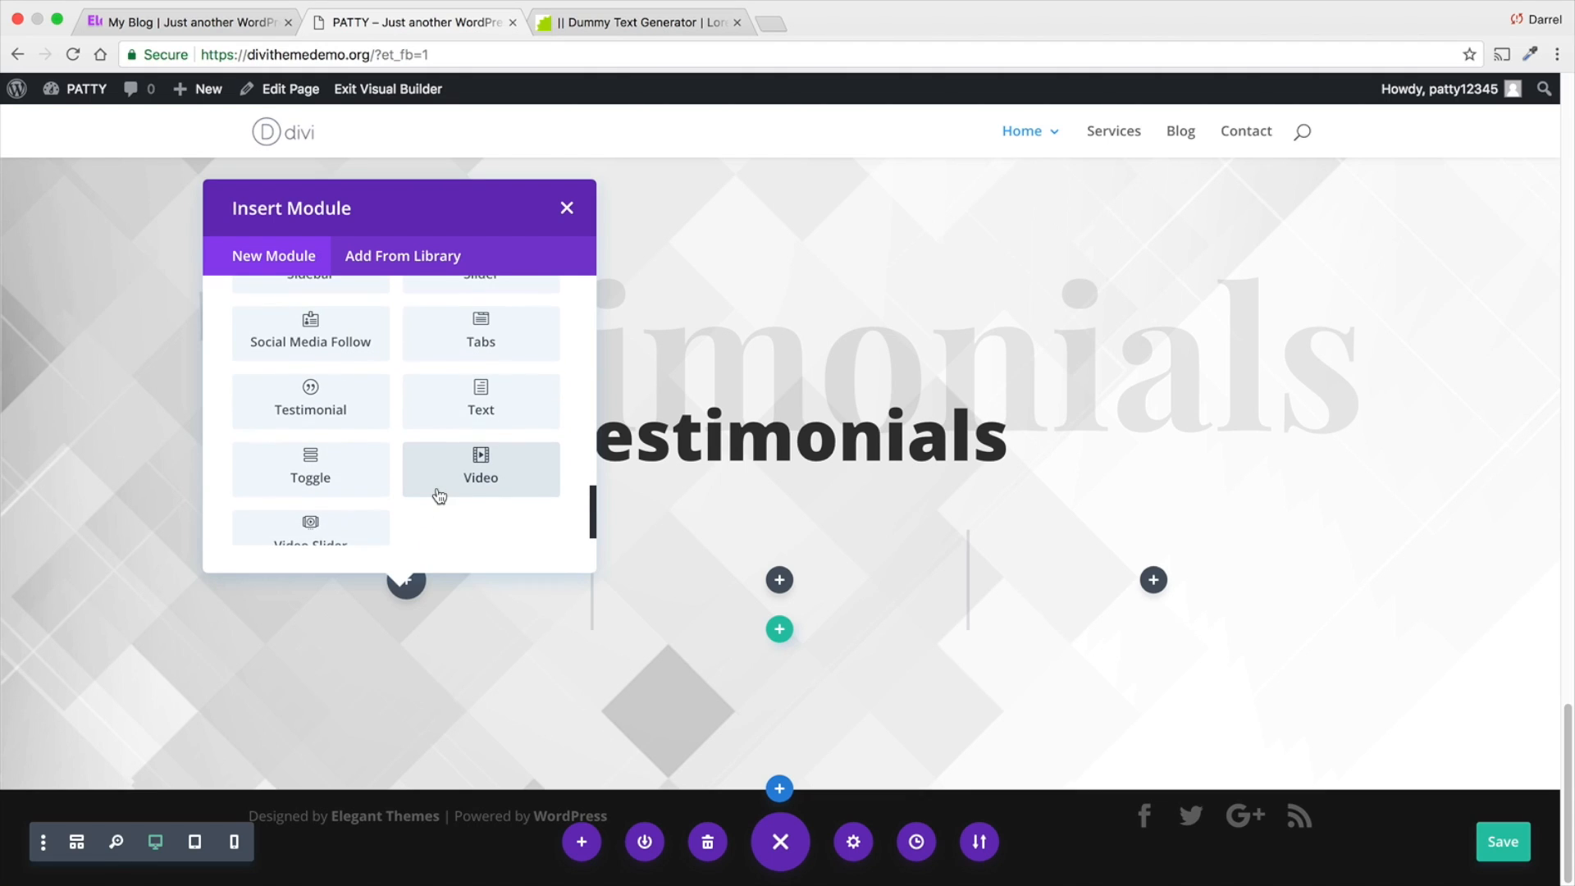
click(310, 400)
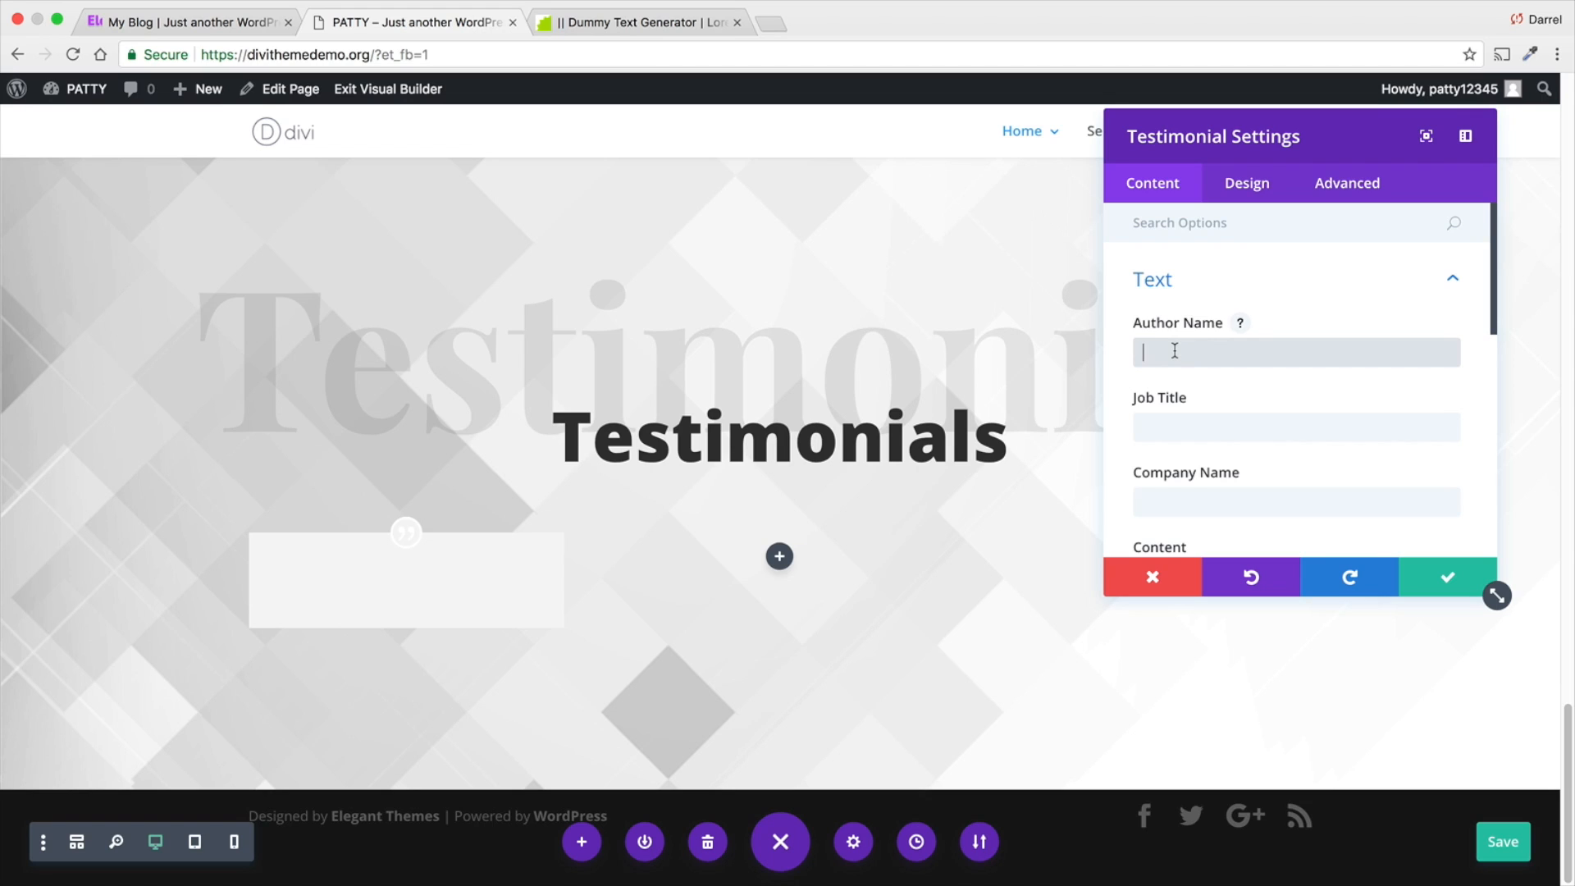
- Fill in the testimonial's author name, the job title Wordpress Helper, and the author's website as company name
text(Darrel Wilson)
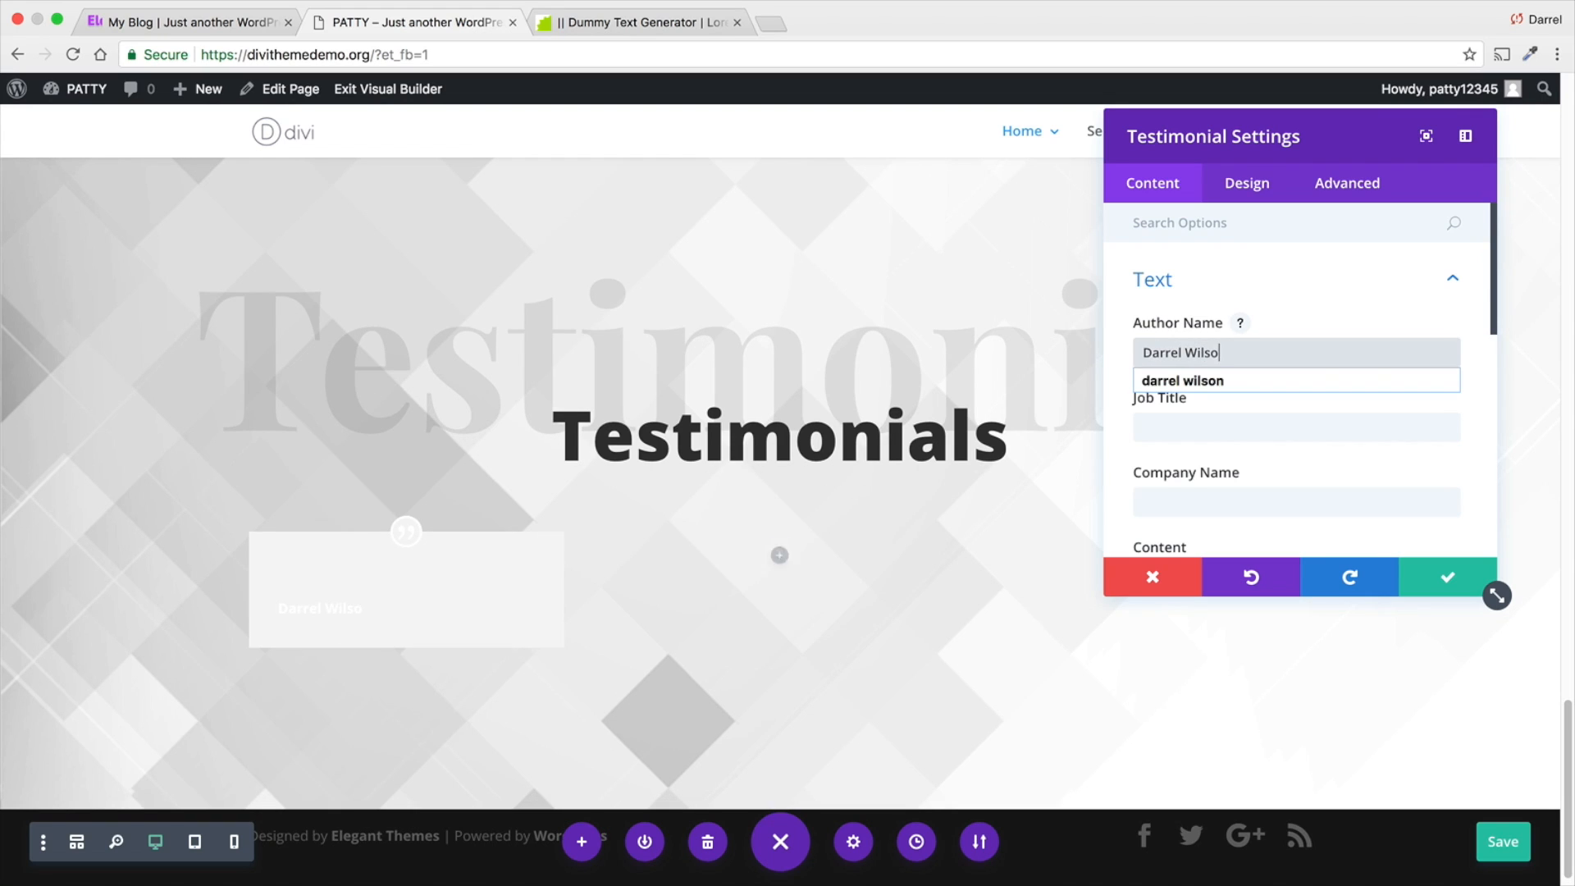
key(Tab)
text(Wordpres)
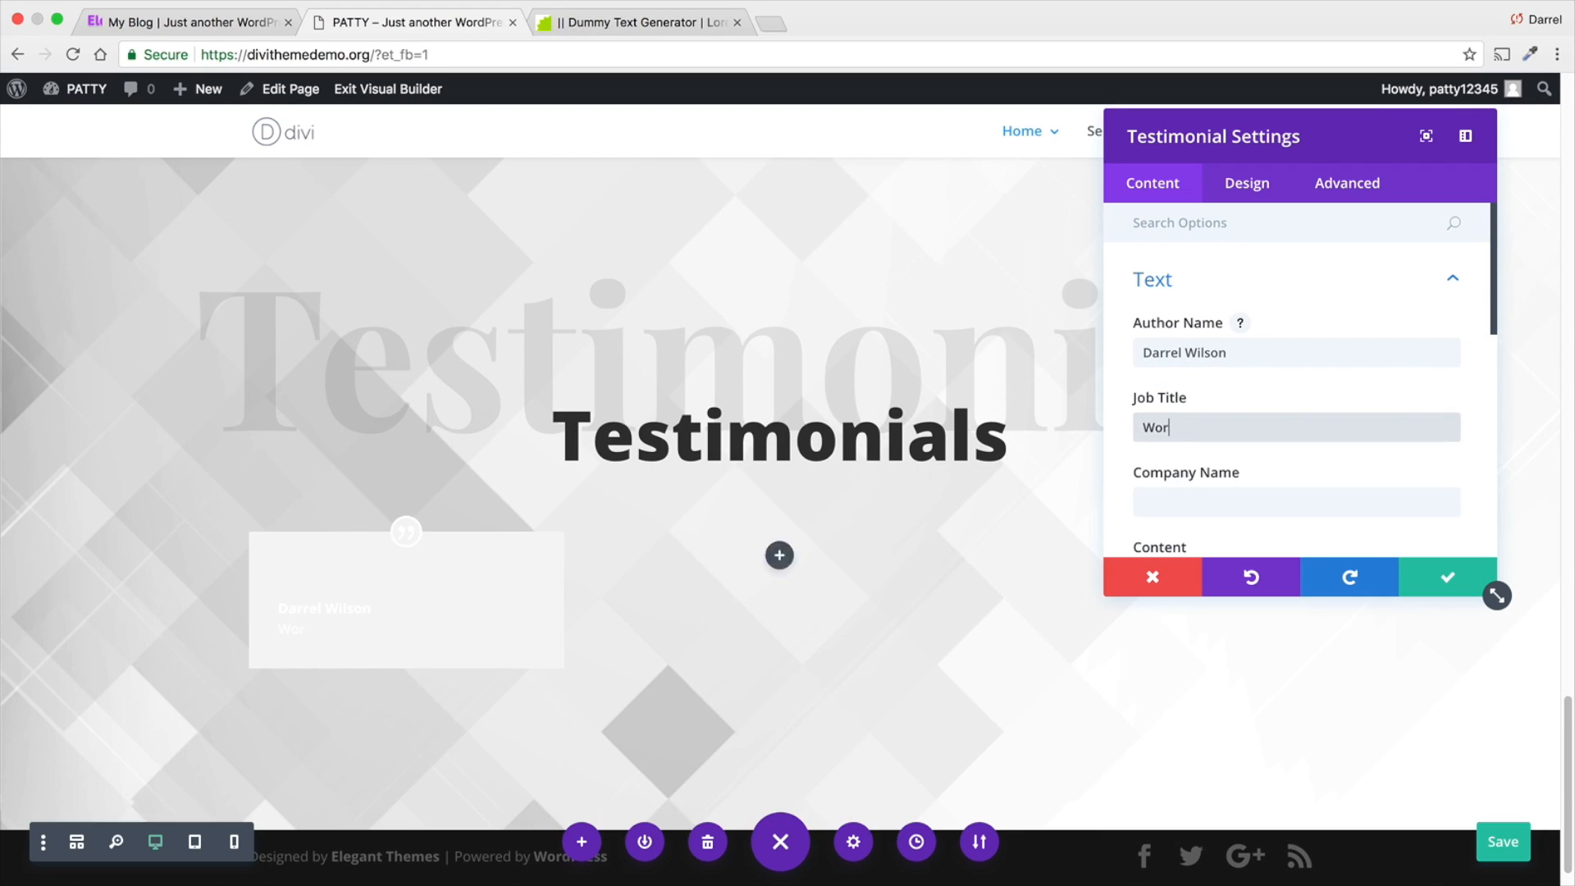
key(Tab)
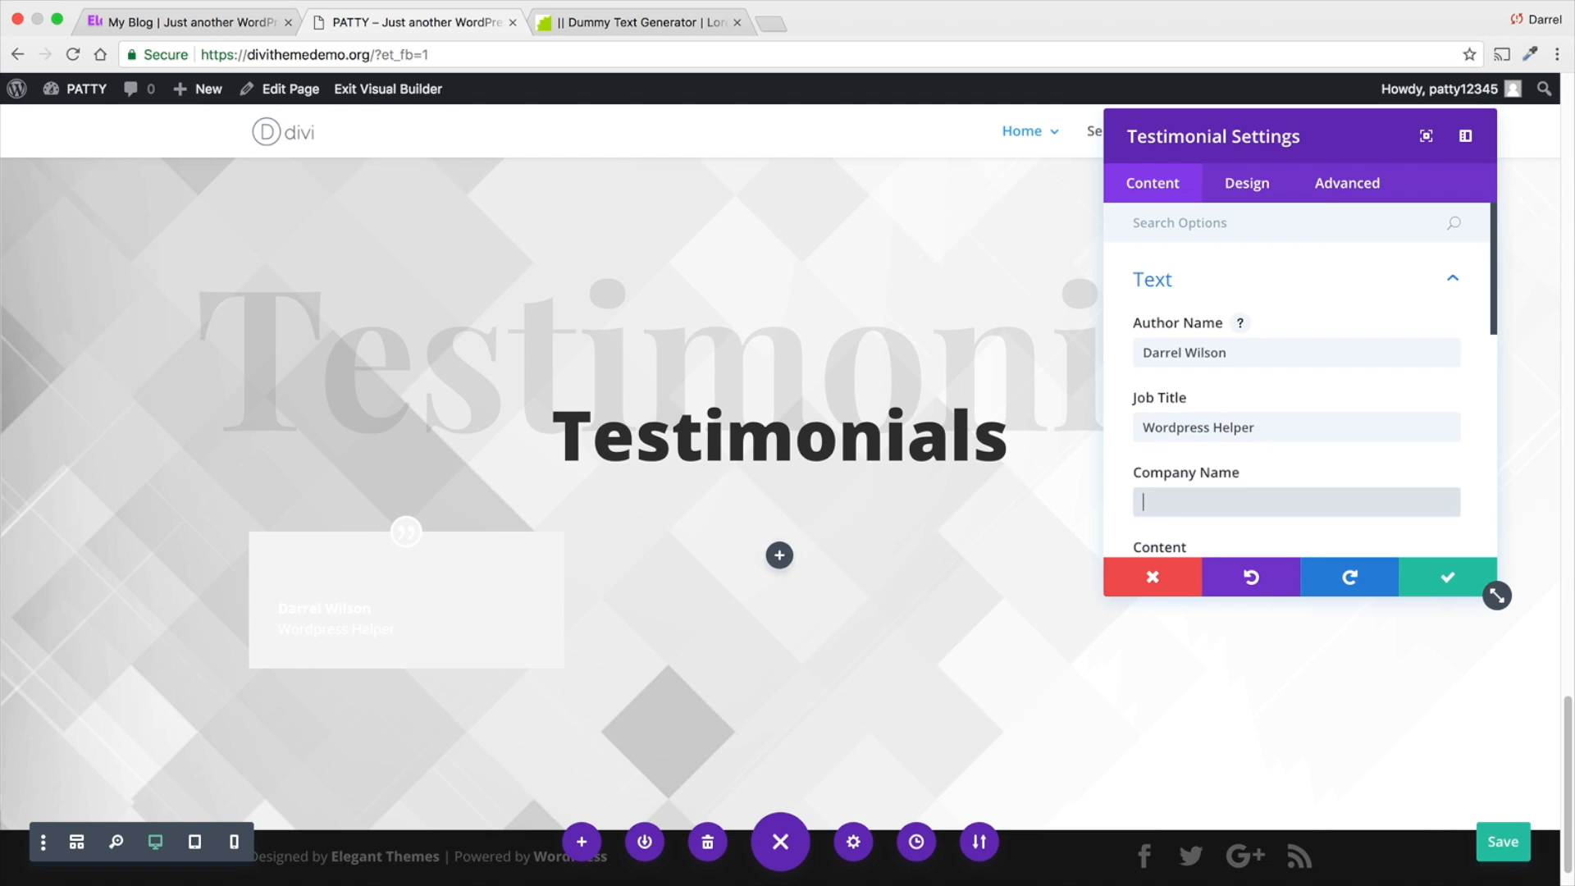
text(Darrelwilson.com)
scroll(1173, 378, down, 3)
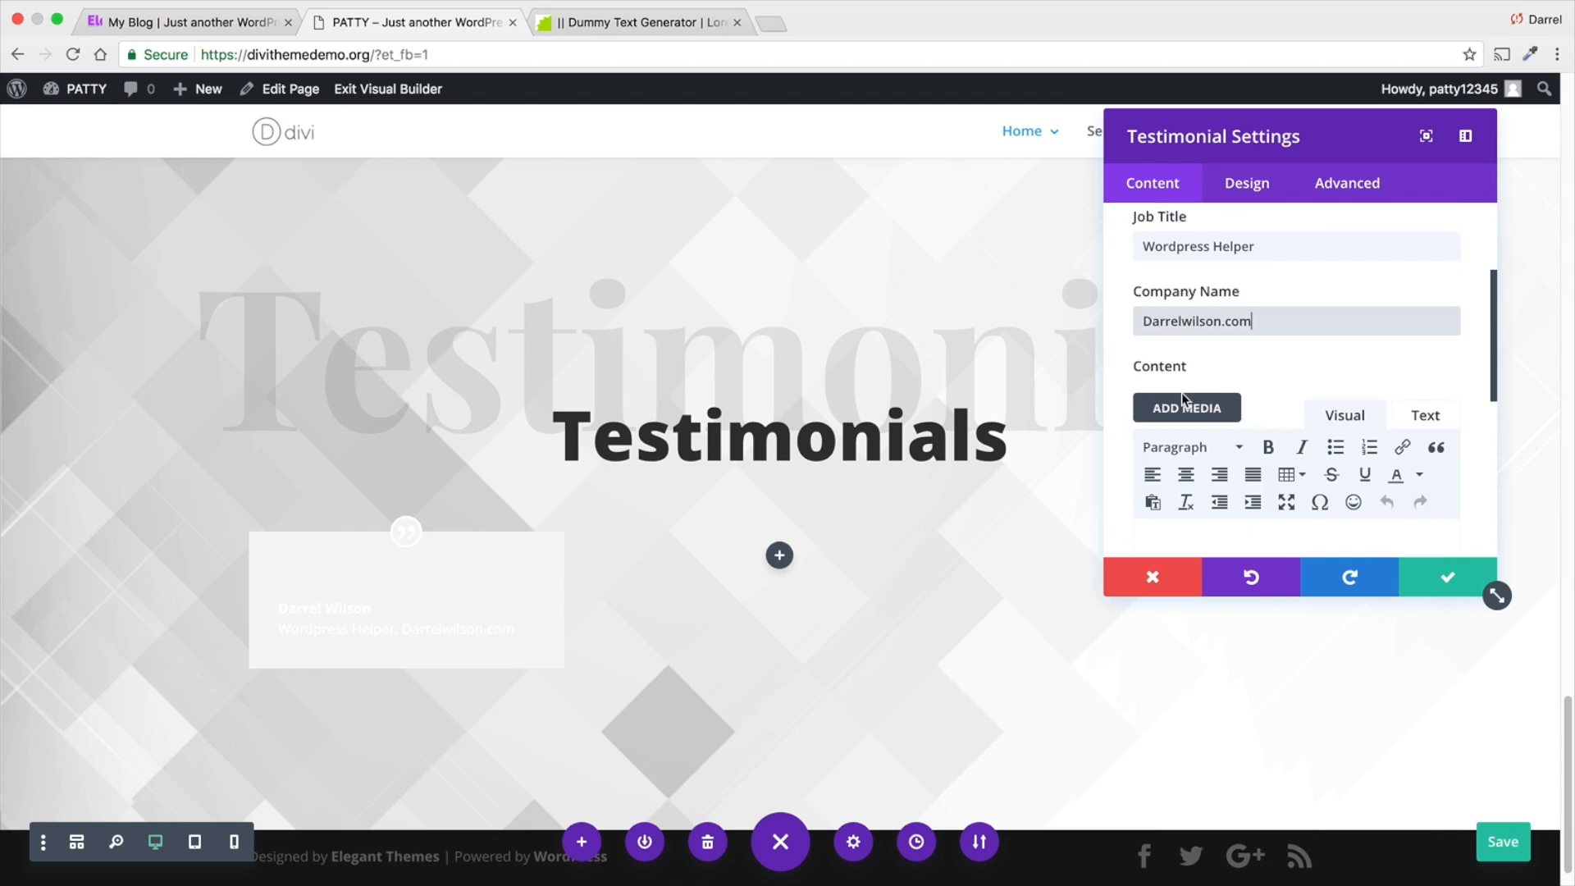
- Copy the first testimonial's paragraph from the Elegance page and paste it as the new testimonial's content
scroll(1181, 402, down, 1)
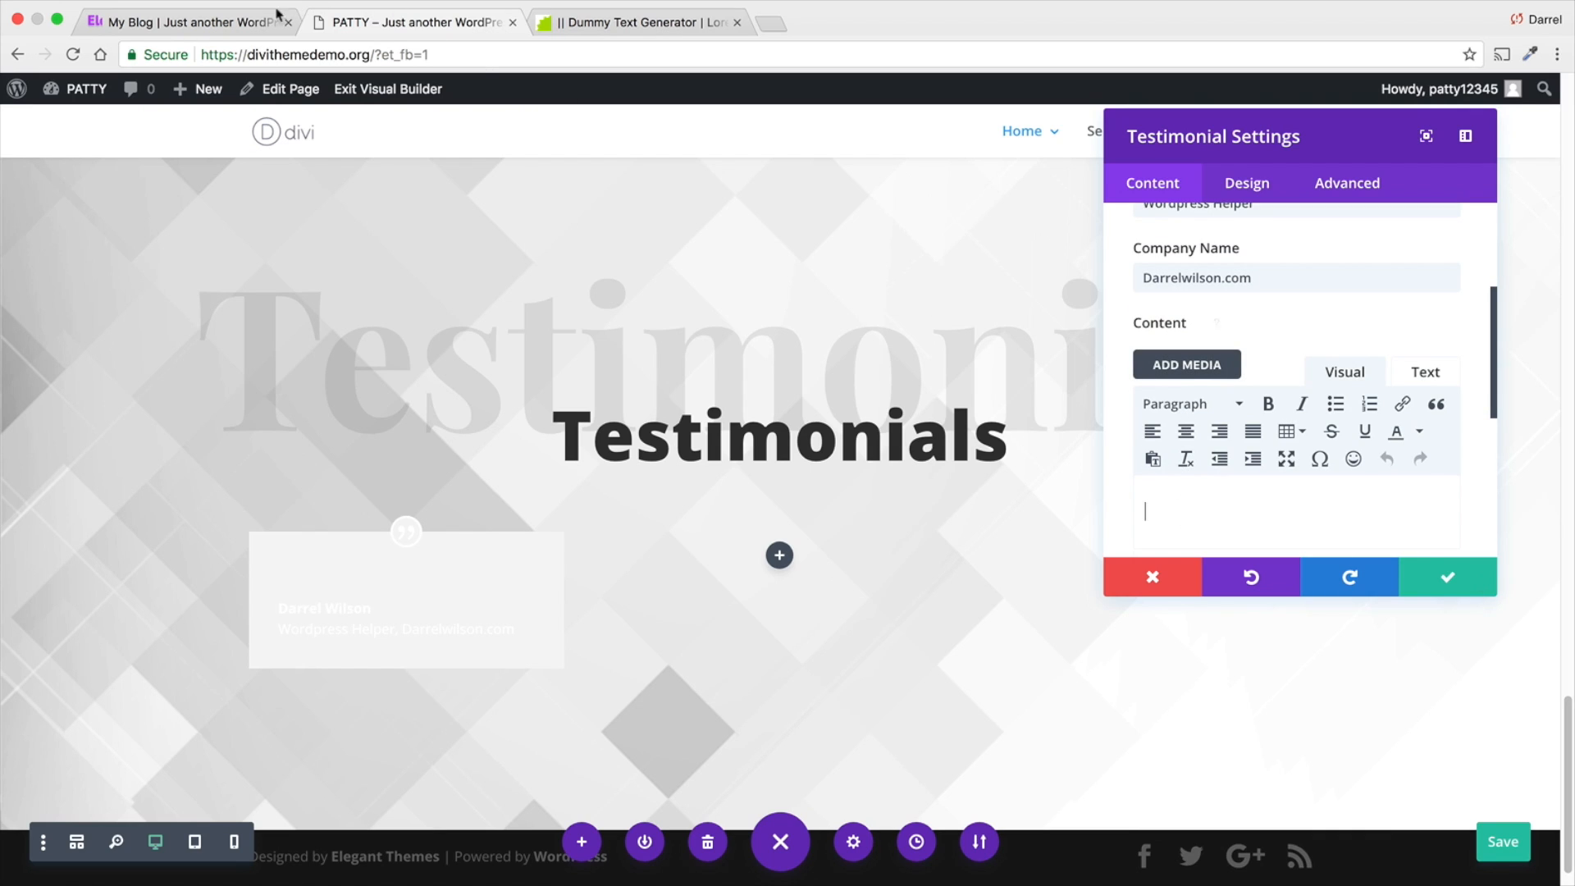
click(211, 24)
scroll(423, 557, down, 5)
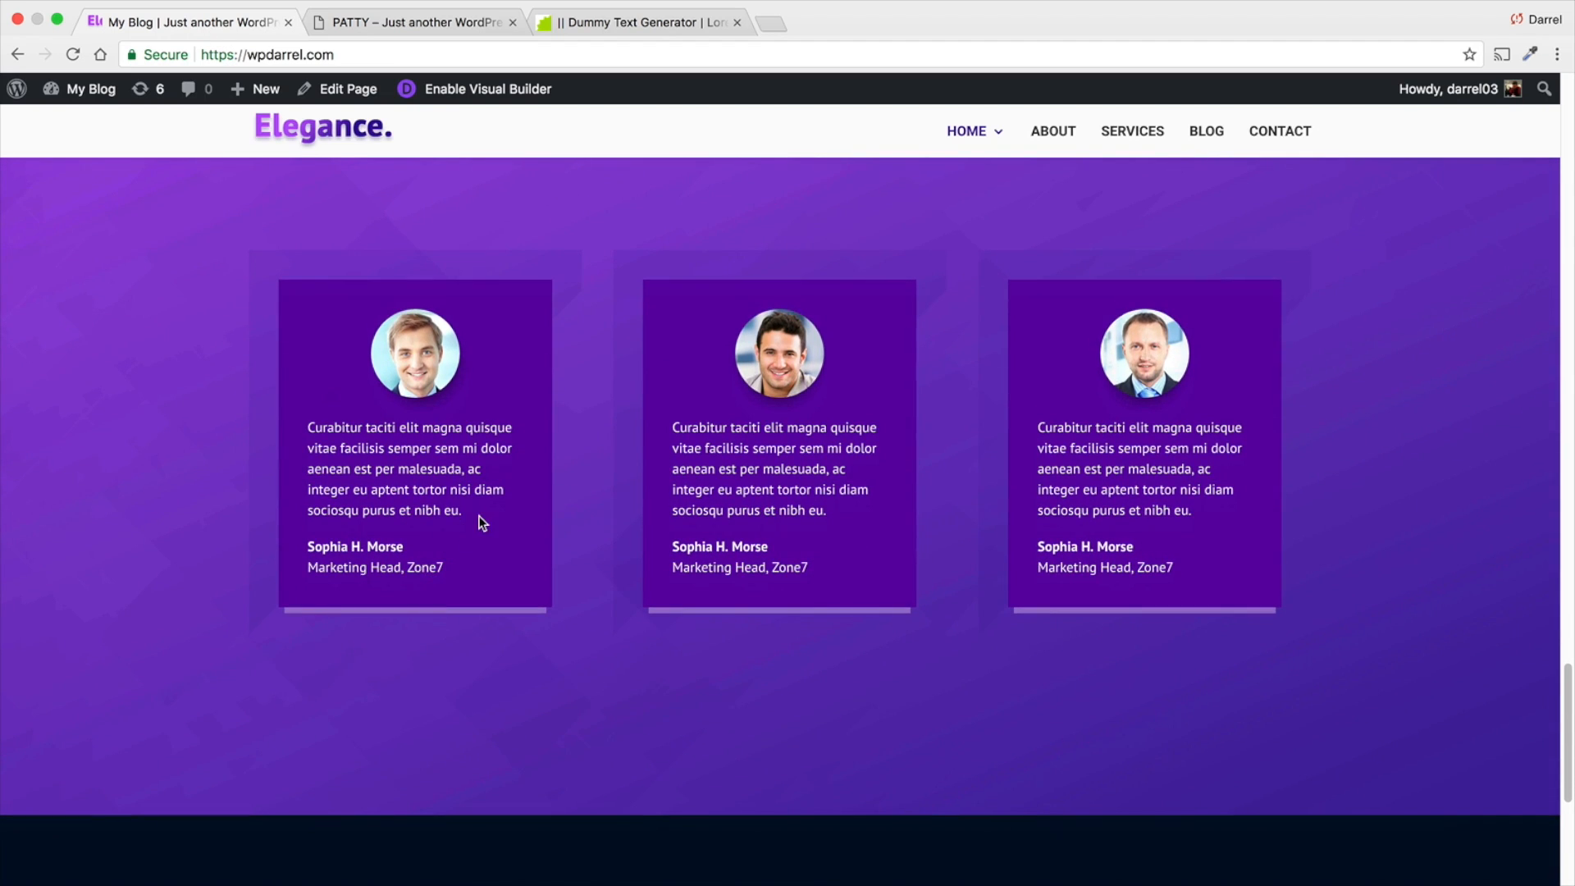
drag(478, 519, 307, 423)
right_click(332, 425)
click(363, 466)
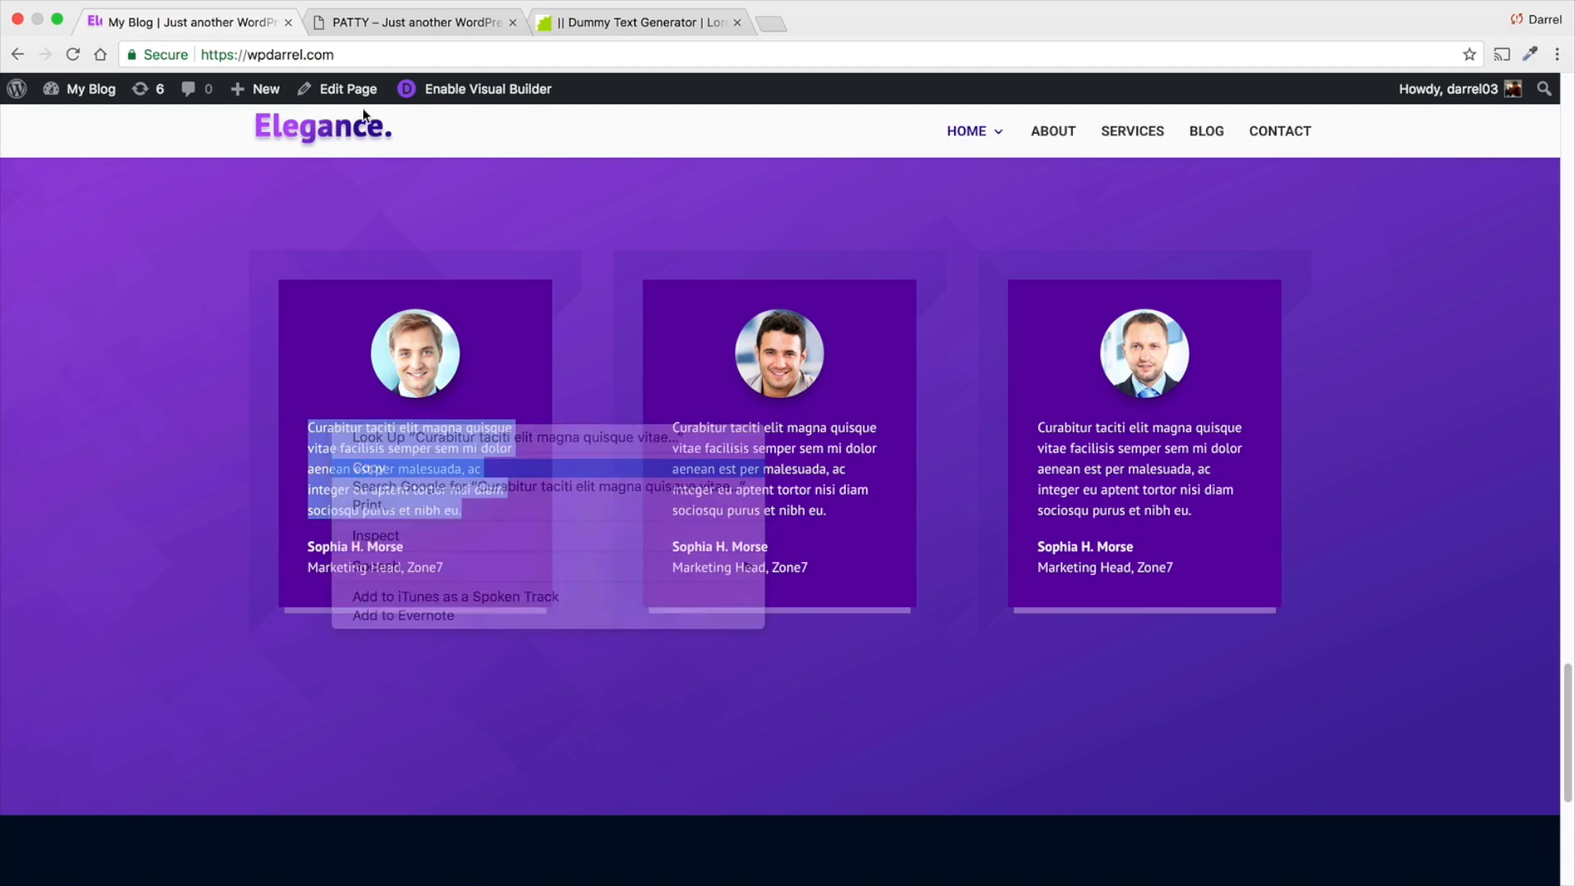
click(371, 25)
right_click(1137, 503)
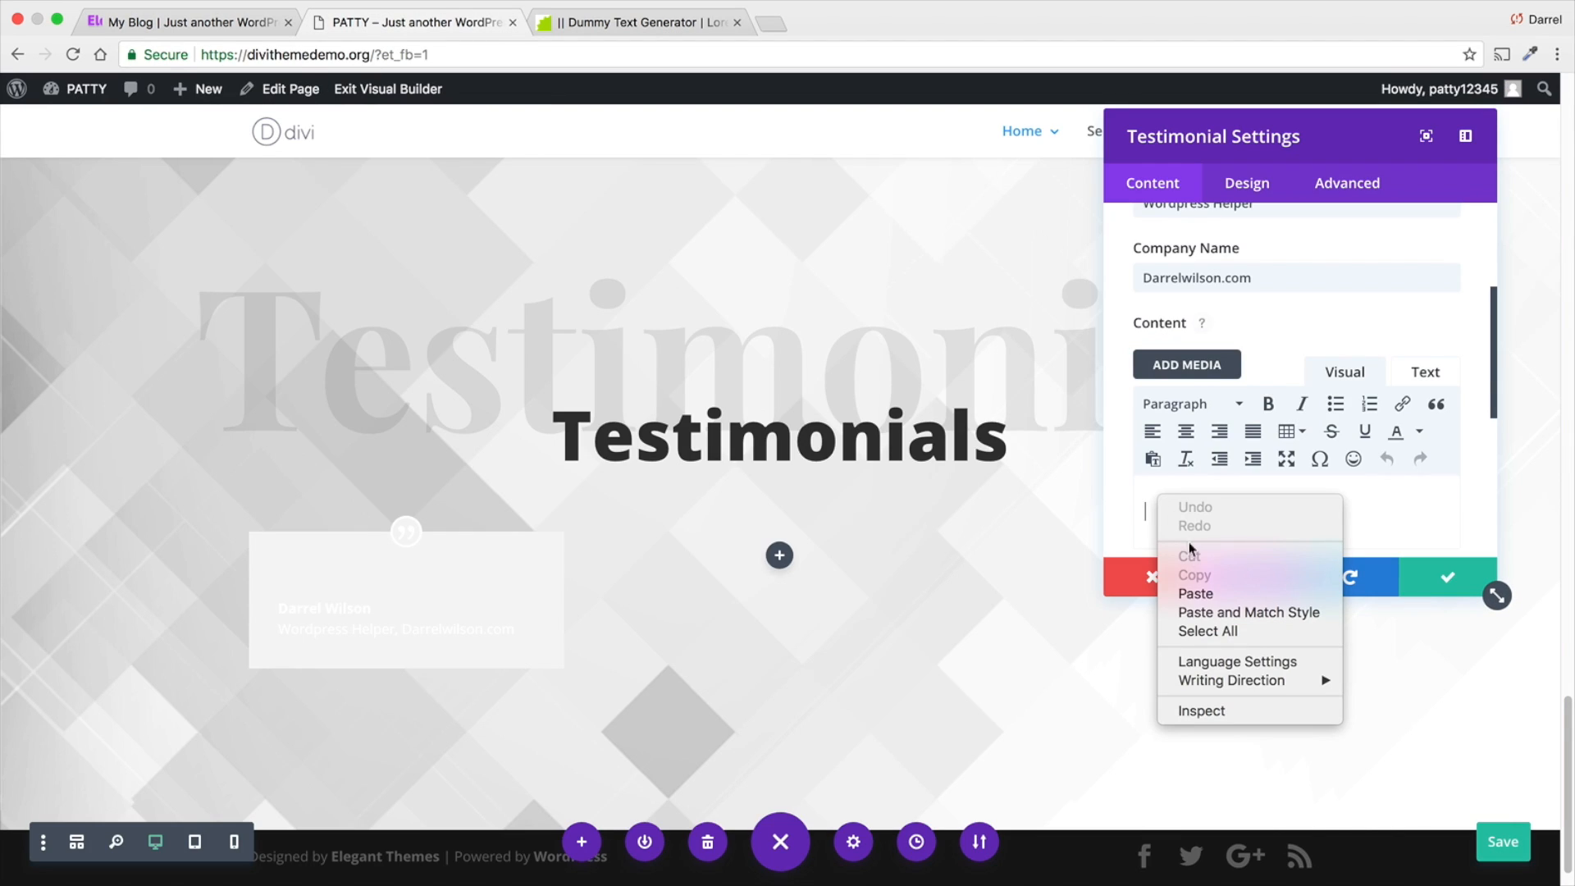
click(1198, 593)
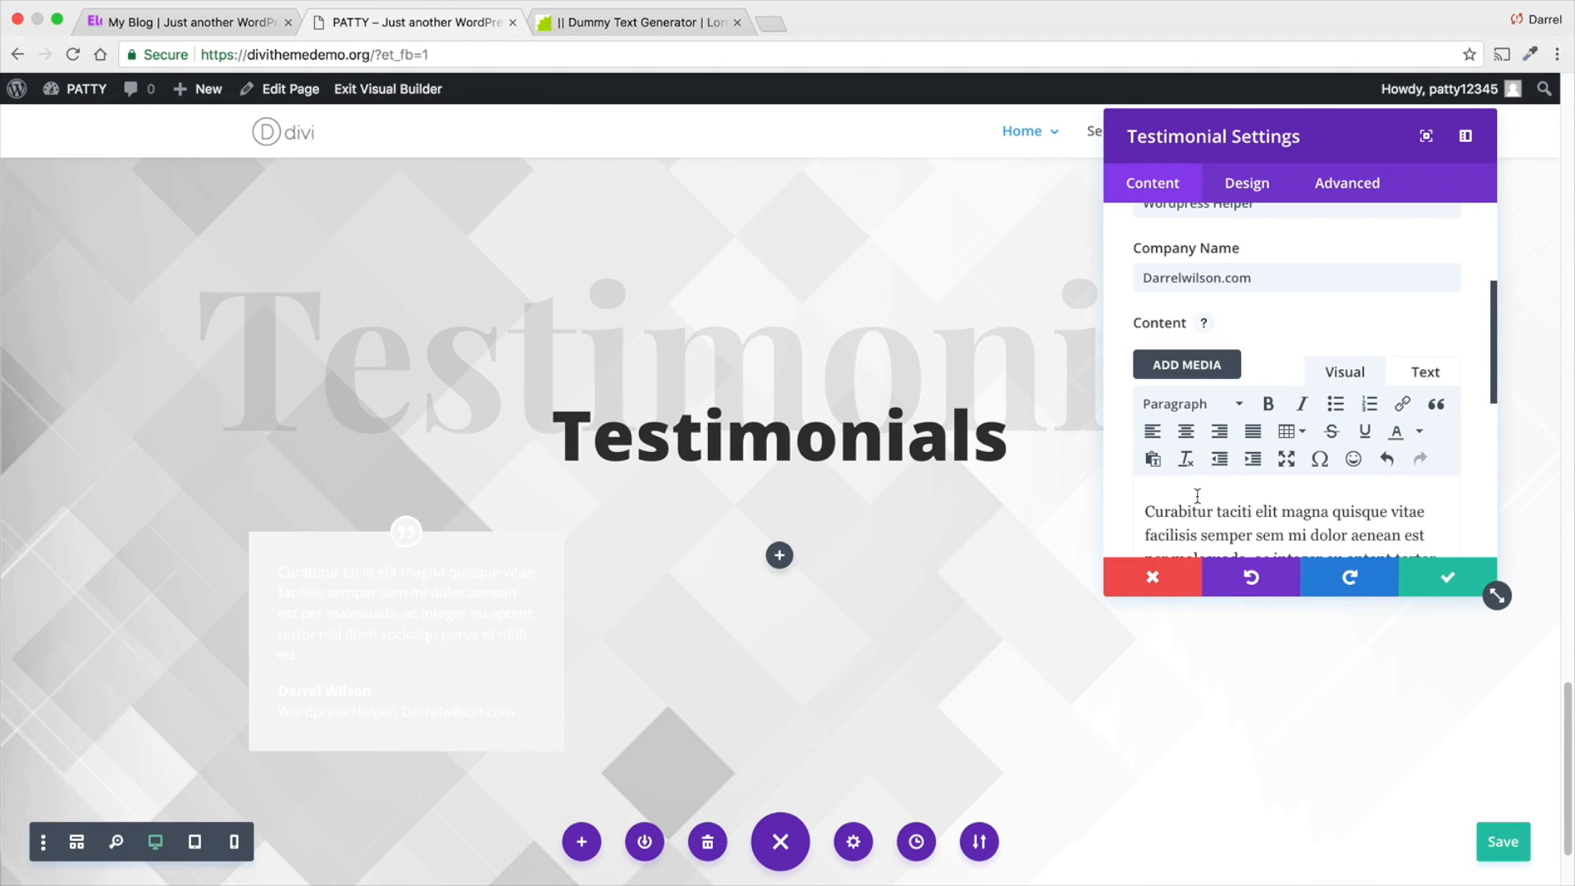
scroll(1251, 401, up, 2)
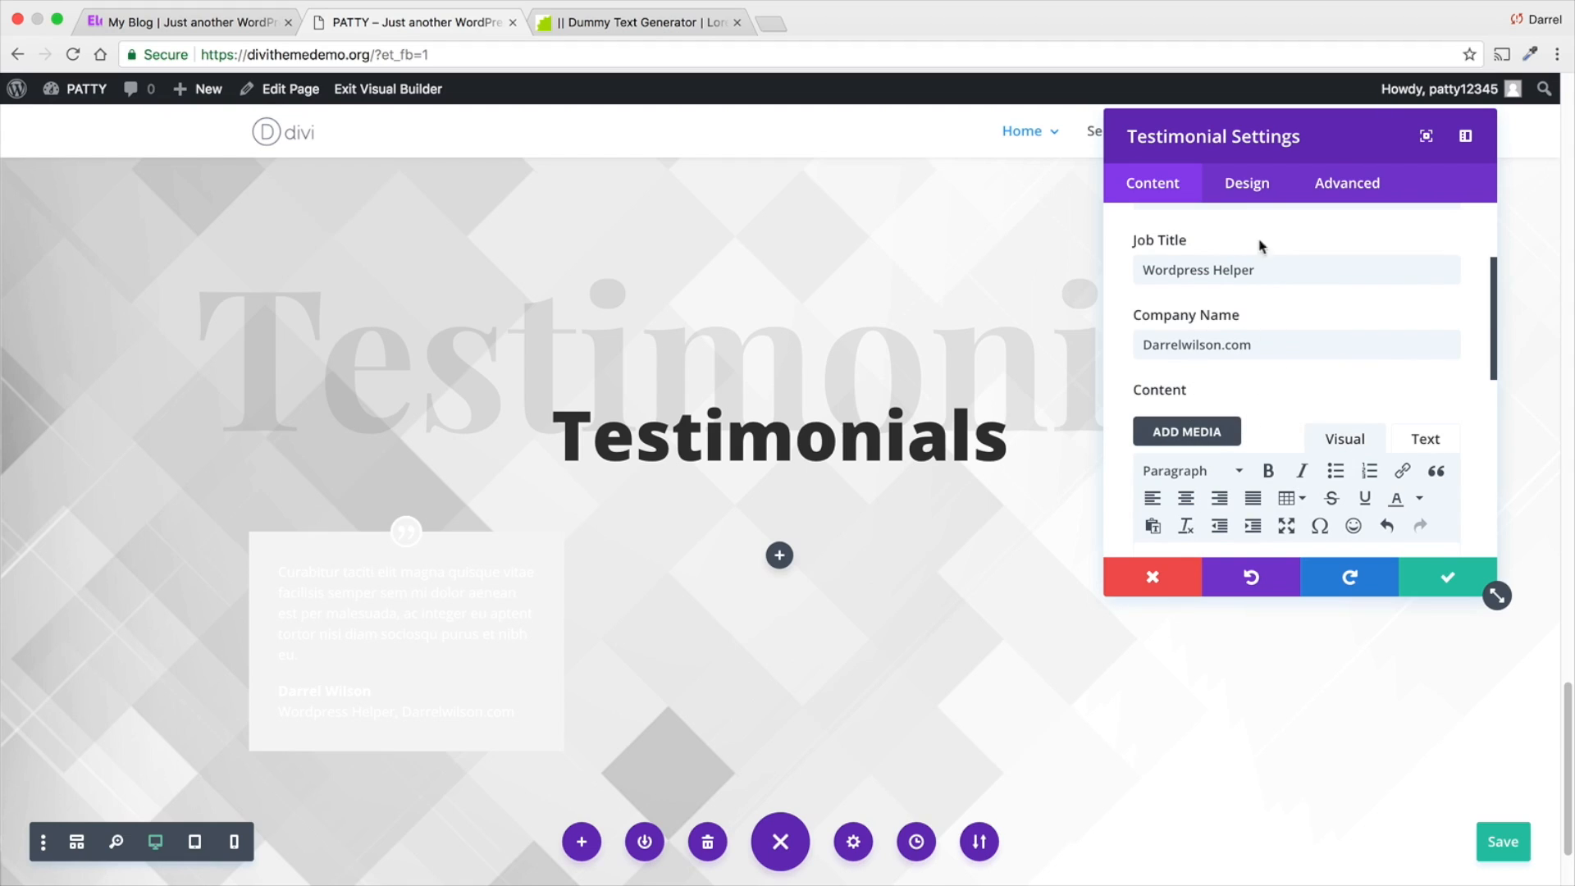
- Set the testimonial's quote icon color to purple #8300e9
click(1248, 185)
click(1266, 222)
click(1273, 288)
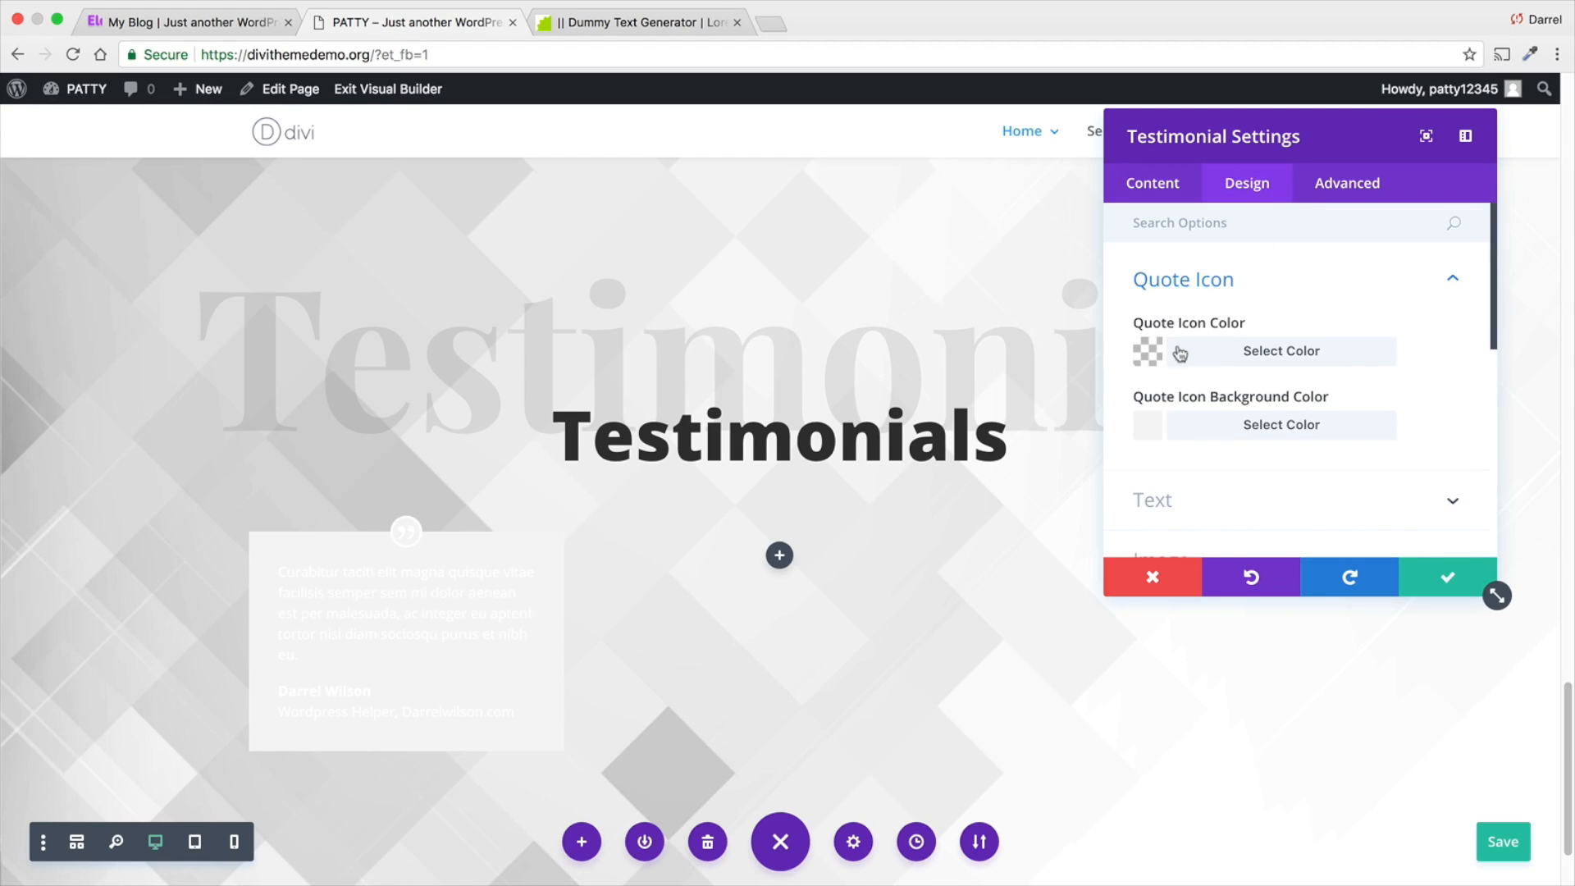
click(1150, 353)
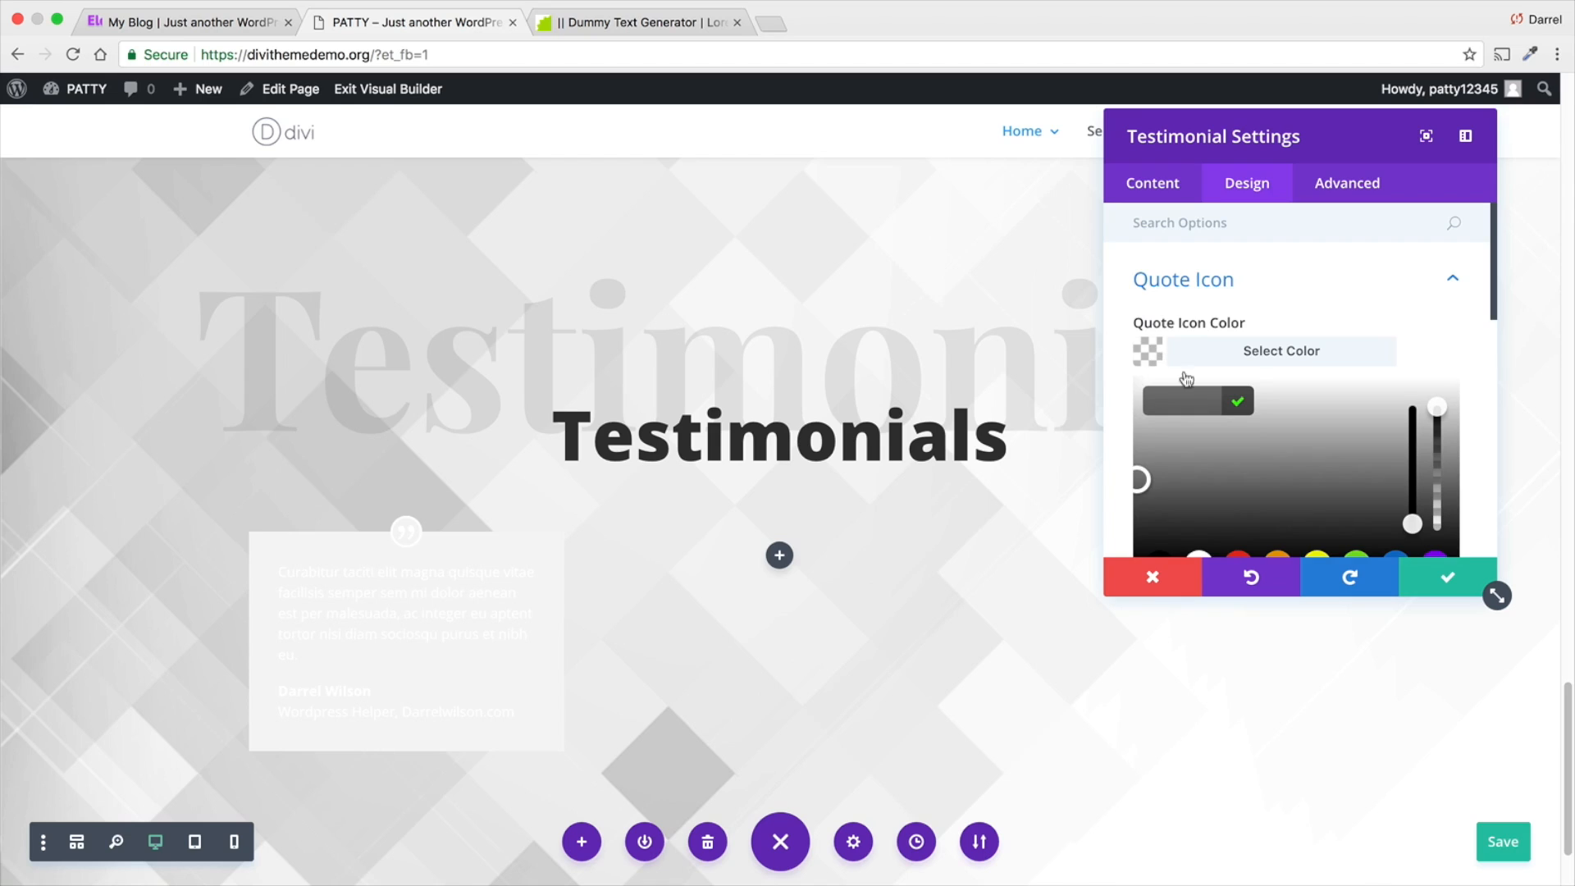
click(1431, 557)
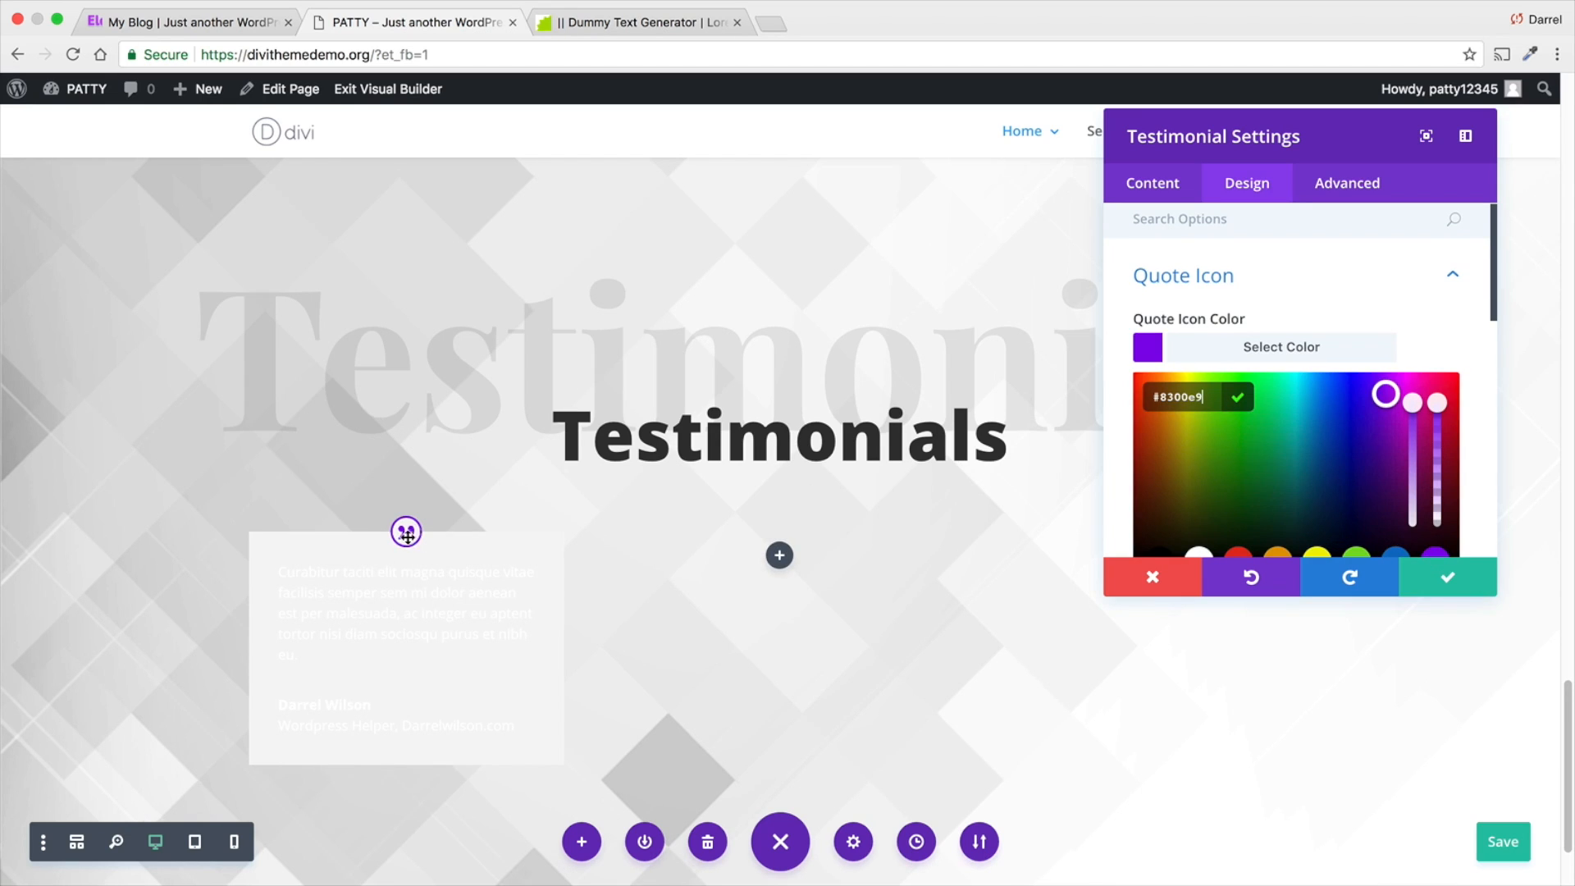
- Try the Dark text color on the testimonial and switch it back to Light
scroll(1273, 397, down, 5)
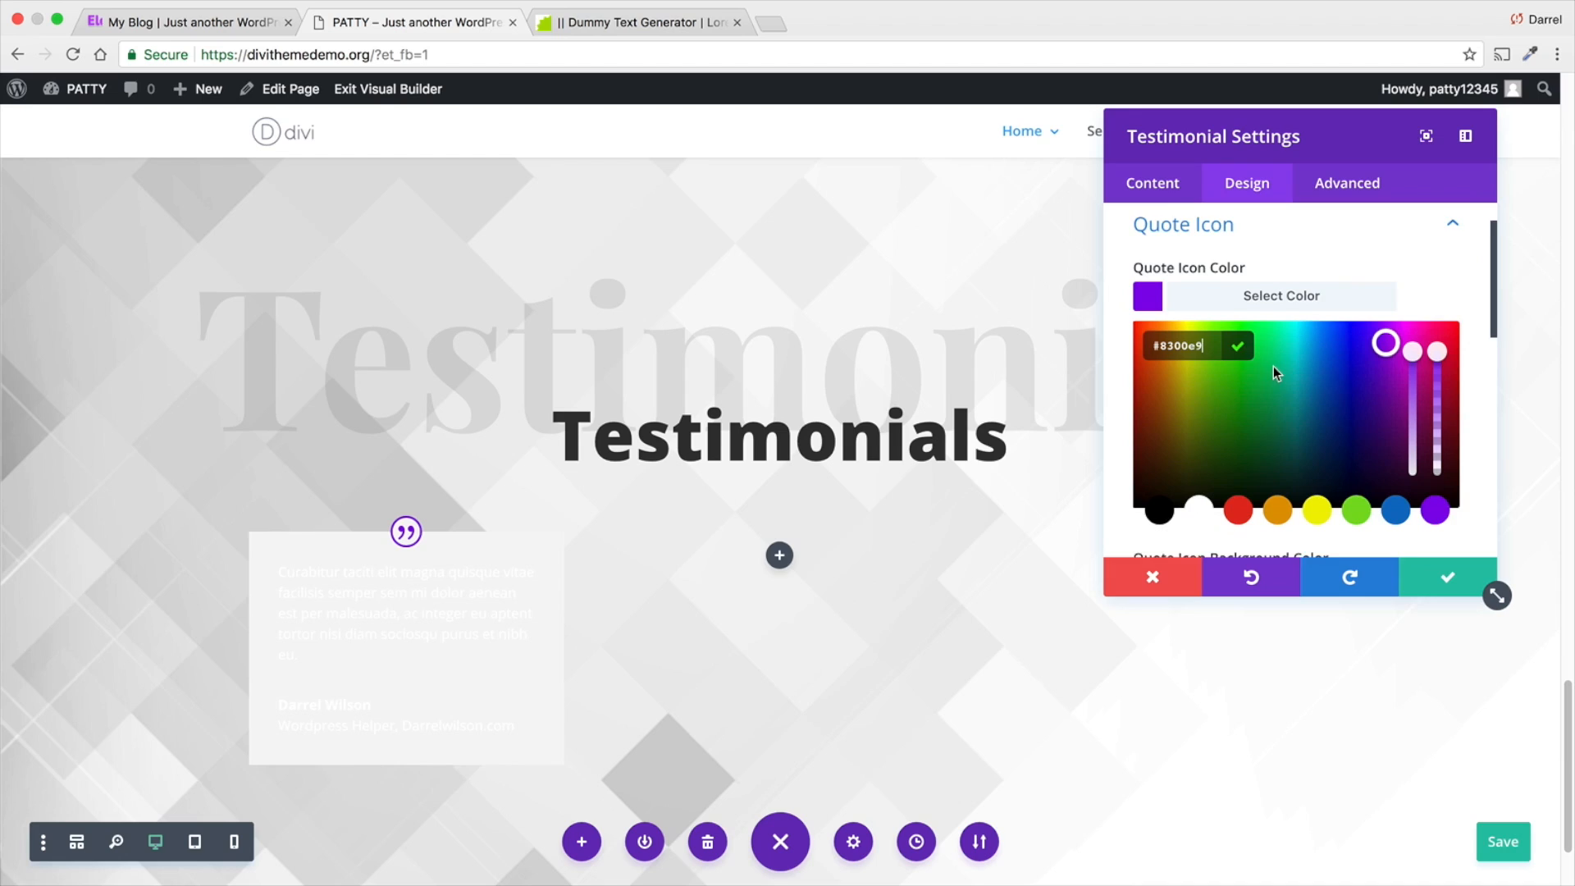
scroll(1179, 426, down, 1)
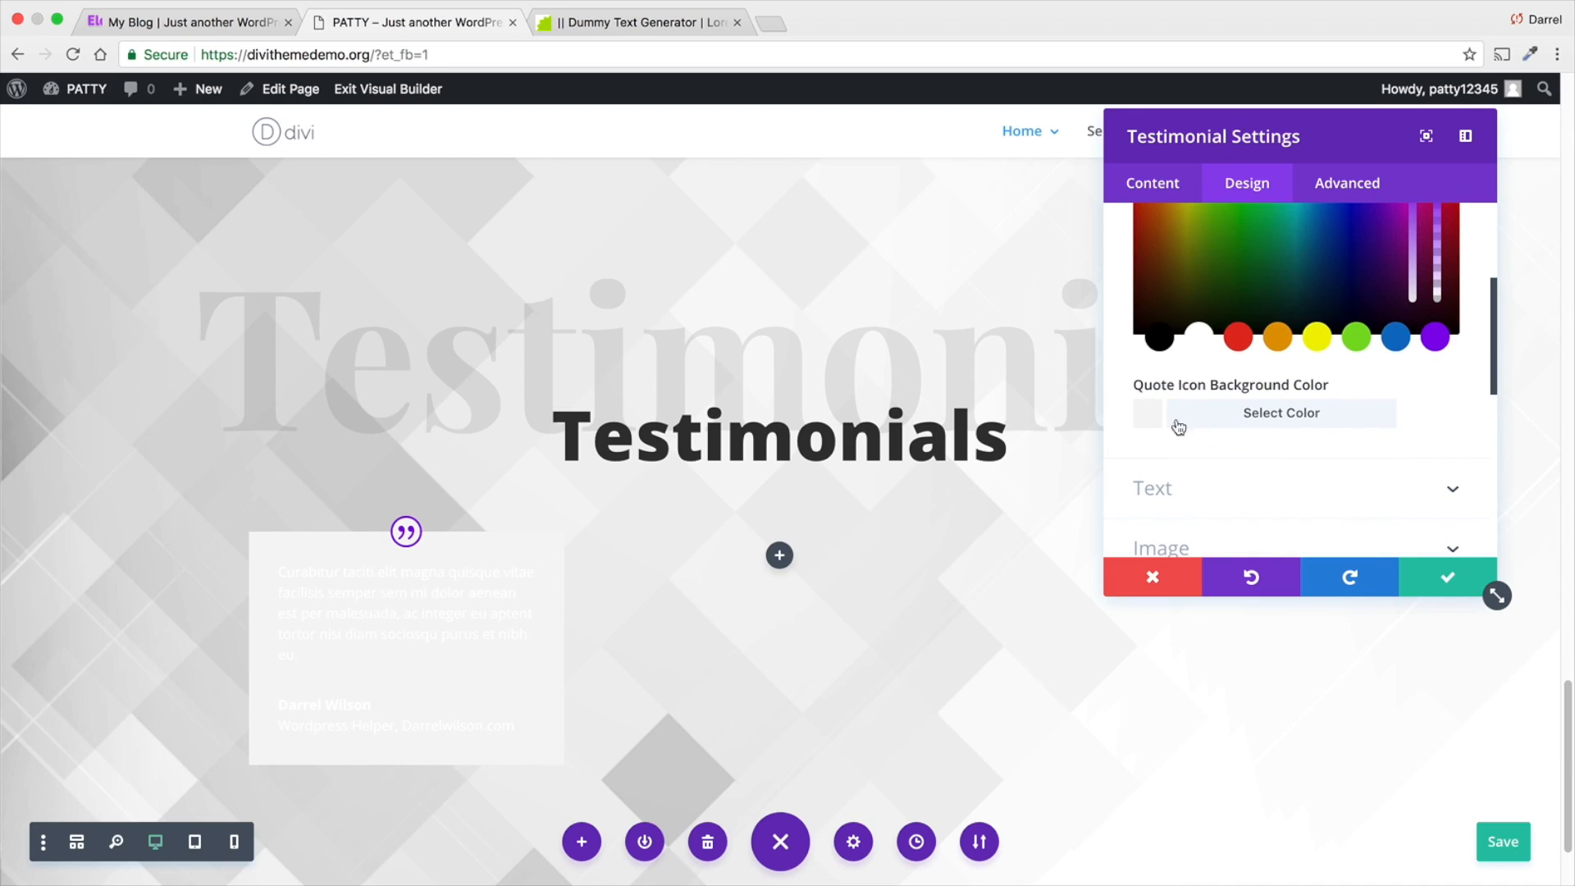
scroll(1245, 419, down, 1)
click(1244, 452)
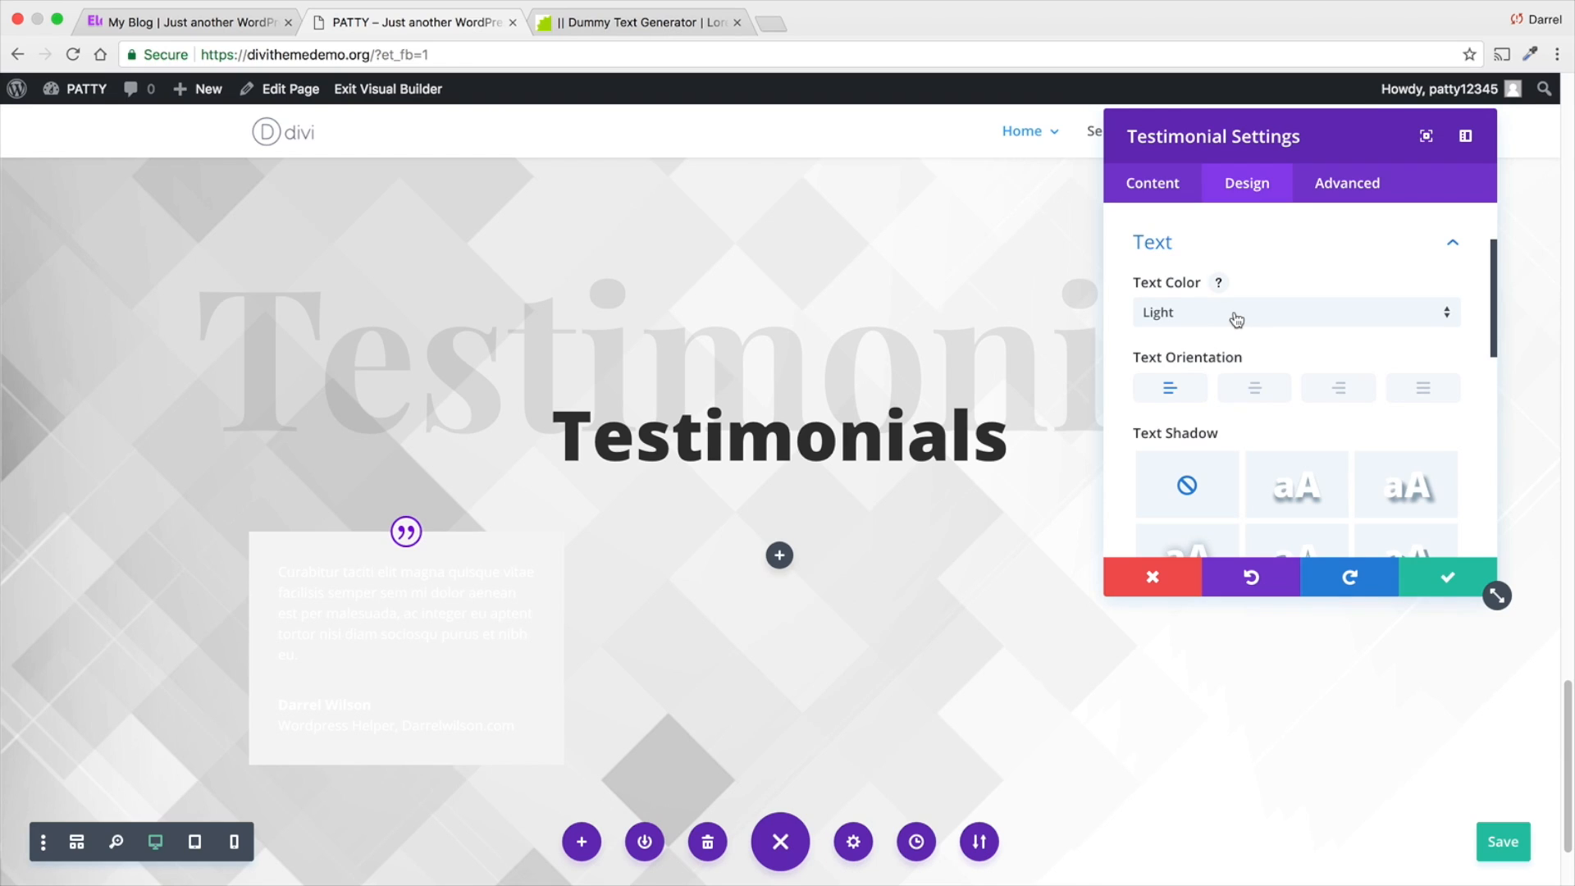
click(1236, 319)
click(1234, 330)
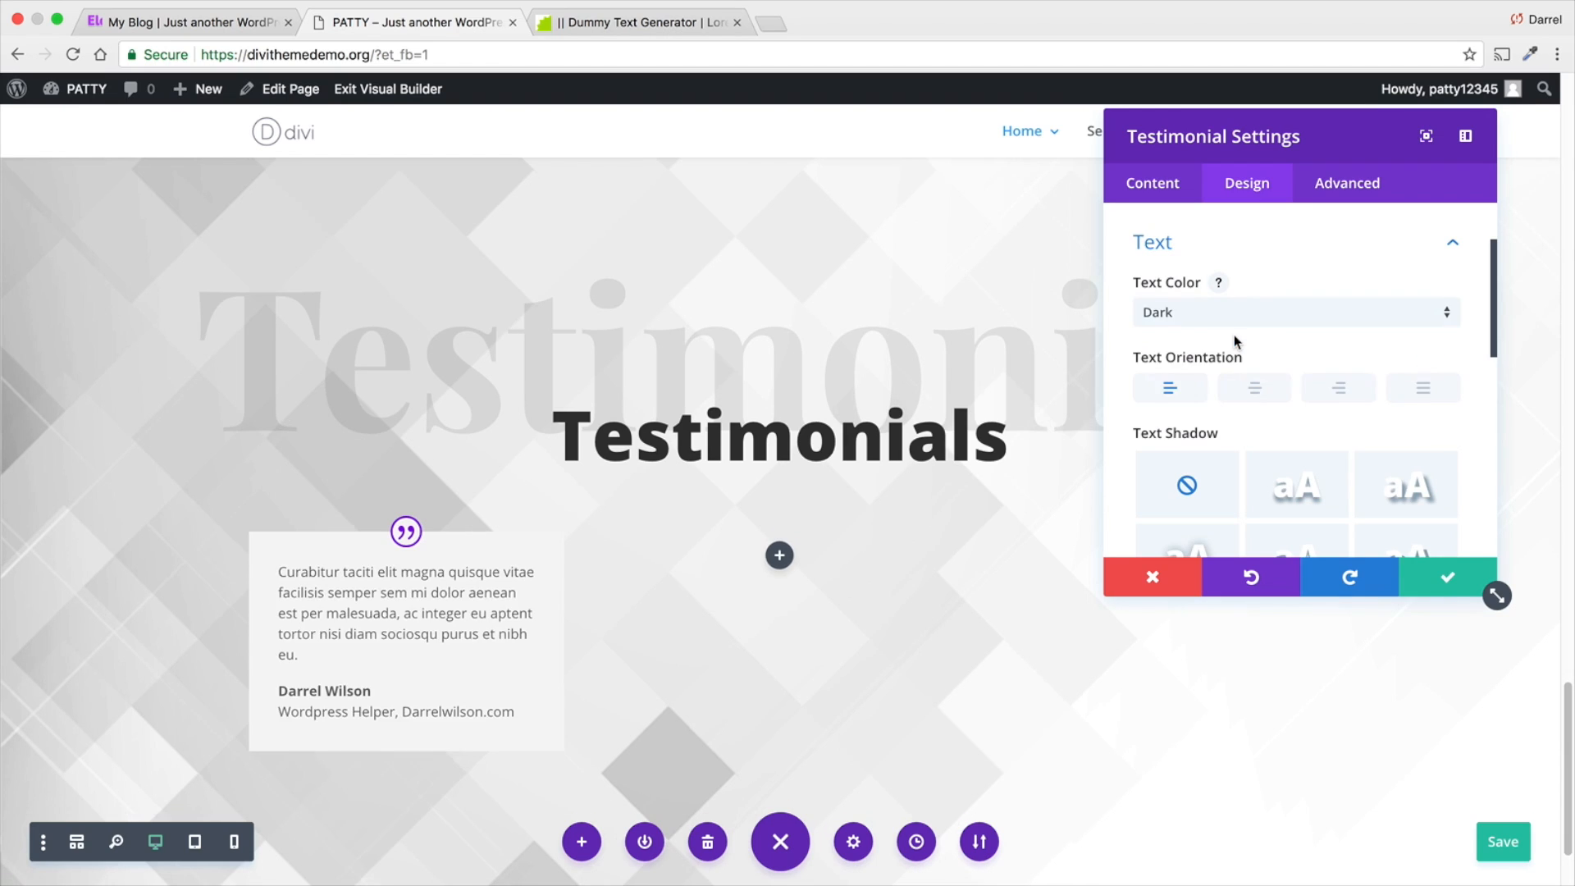
click(1231, 314)
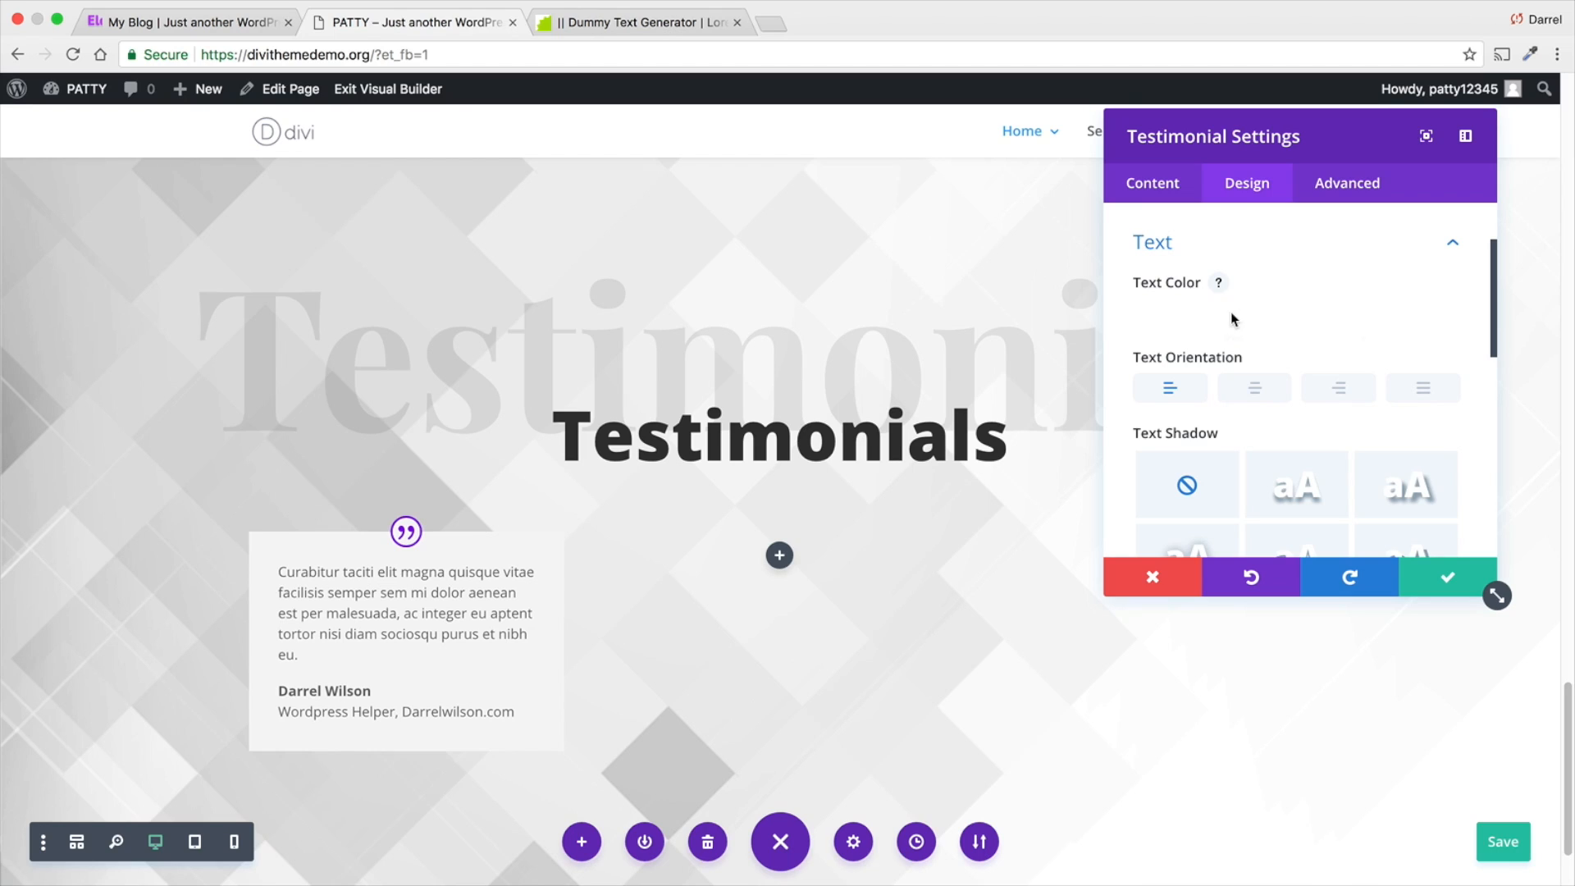
click(1234, 364)
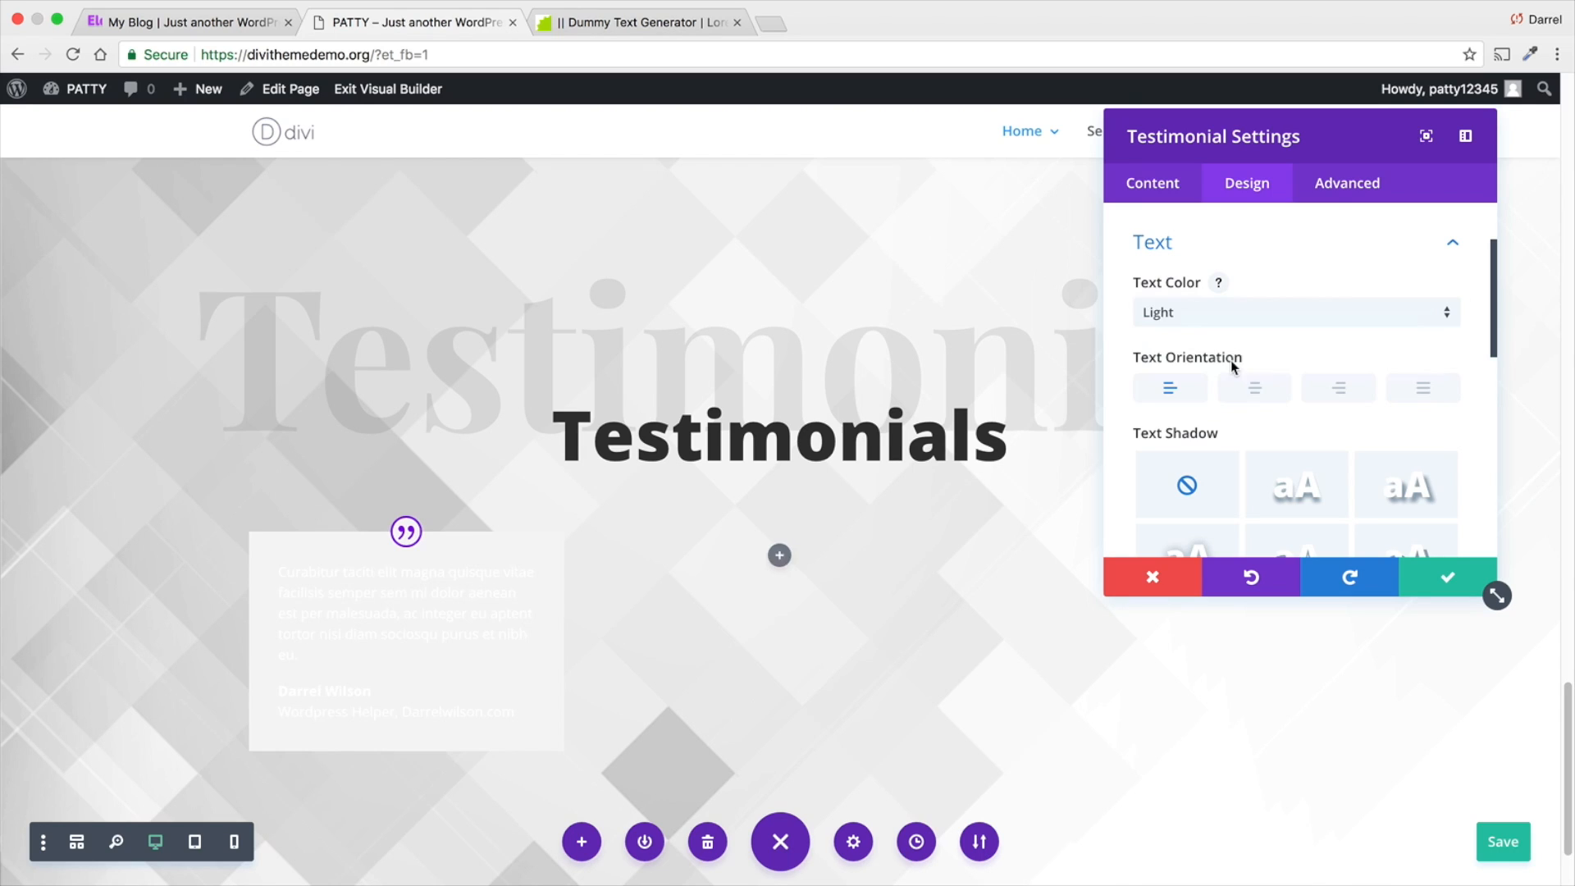
- Examine the testimonial's image design options, from portrait size and box shadow through border and filters to blend mode
scroll(1243, 373, down, 3)
scroll(1249, 385, down, 2)
click(1250, 402)
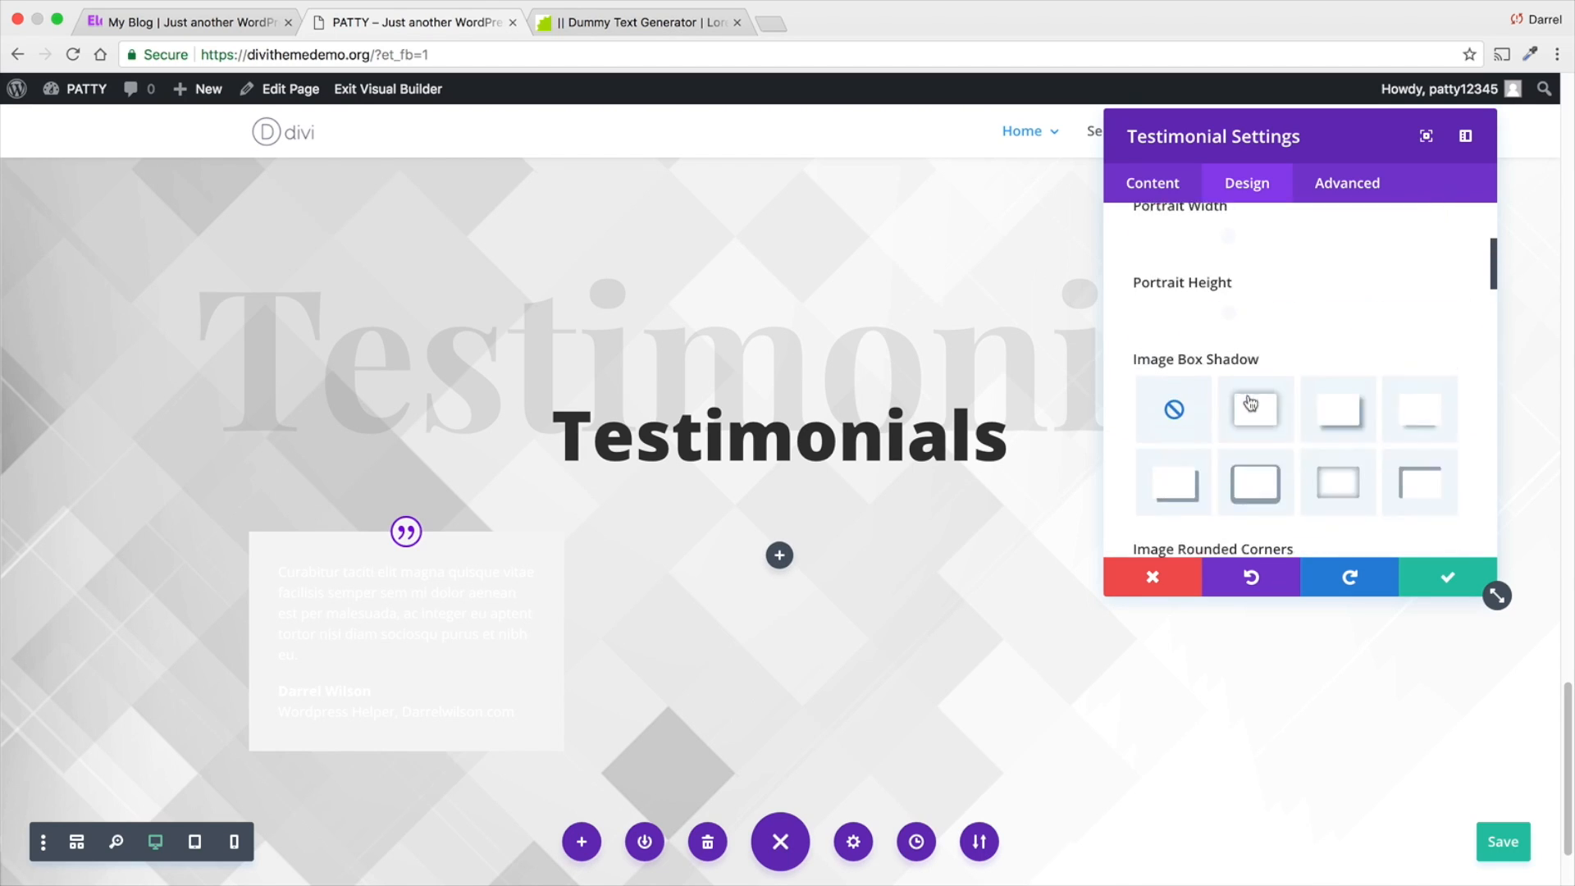
scroll(1254, 397, down, 1)
scroll(1226, 324, up, 1)
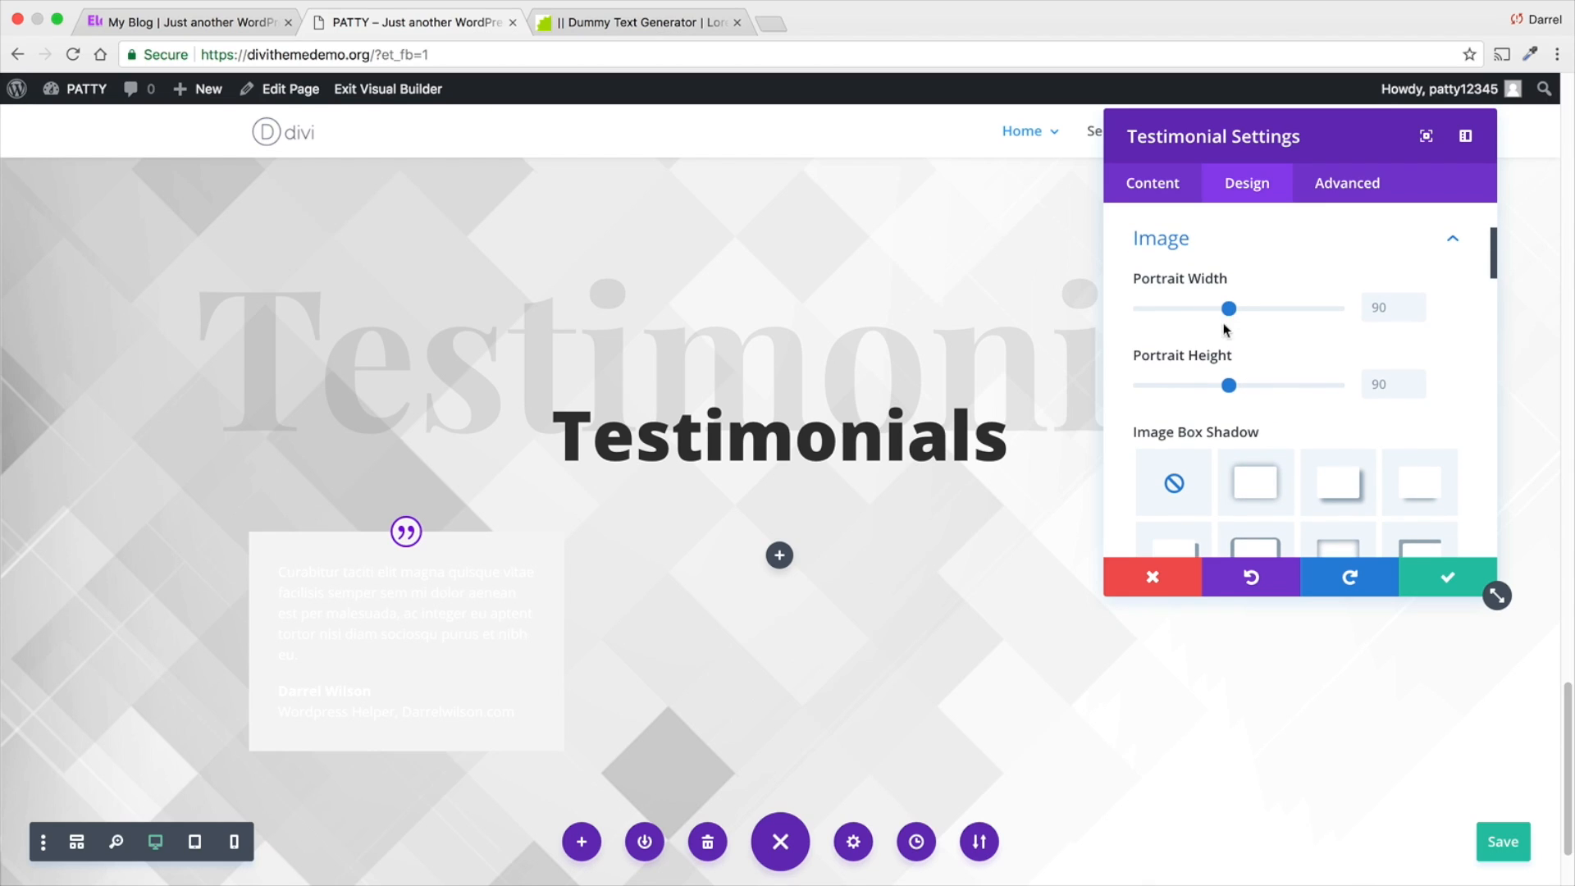
scroll(1231, 327, up, 1)
scroll(1231, 336, down, 4)
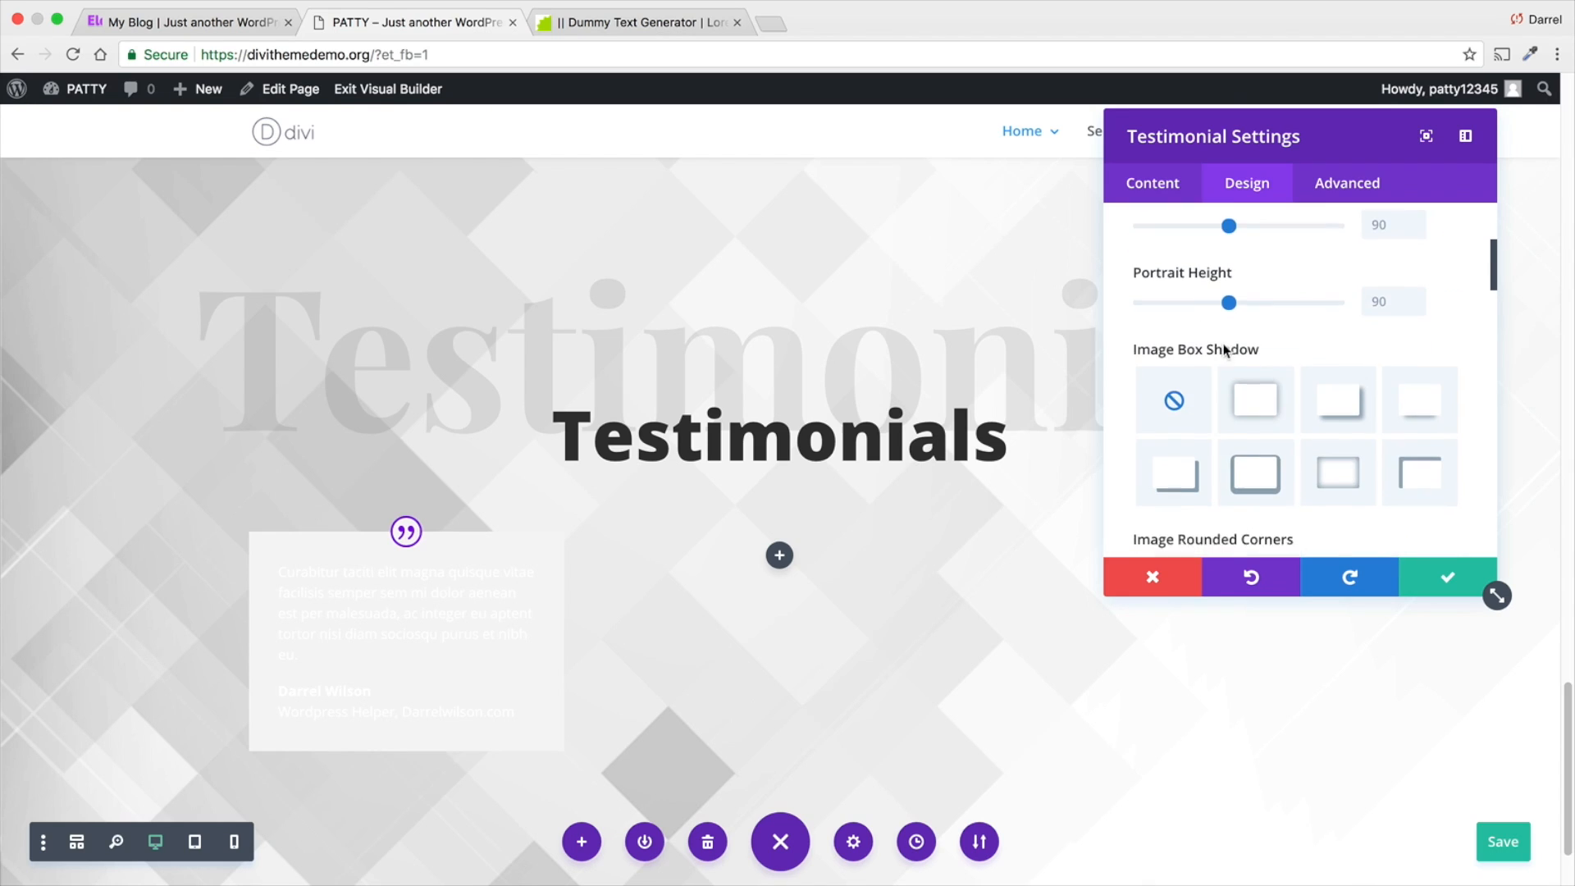
scroll(1225, 352, down, 5)
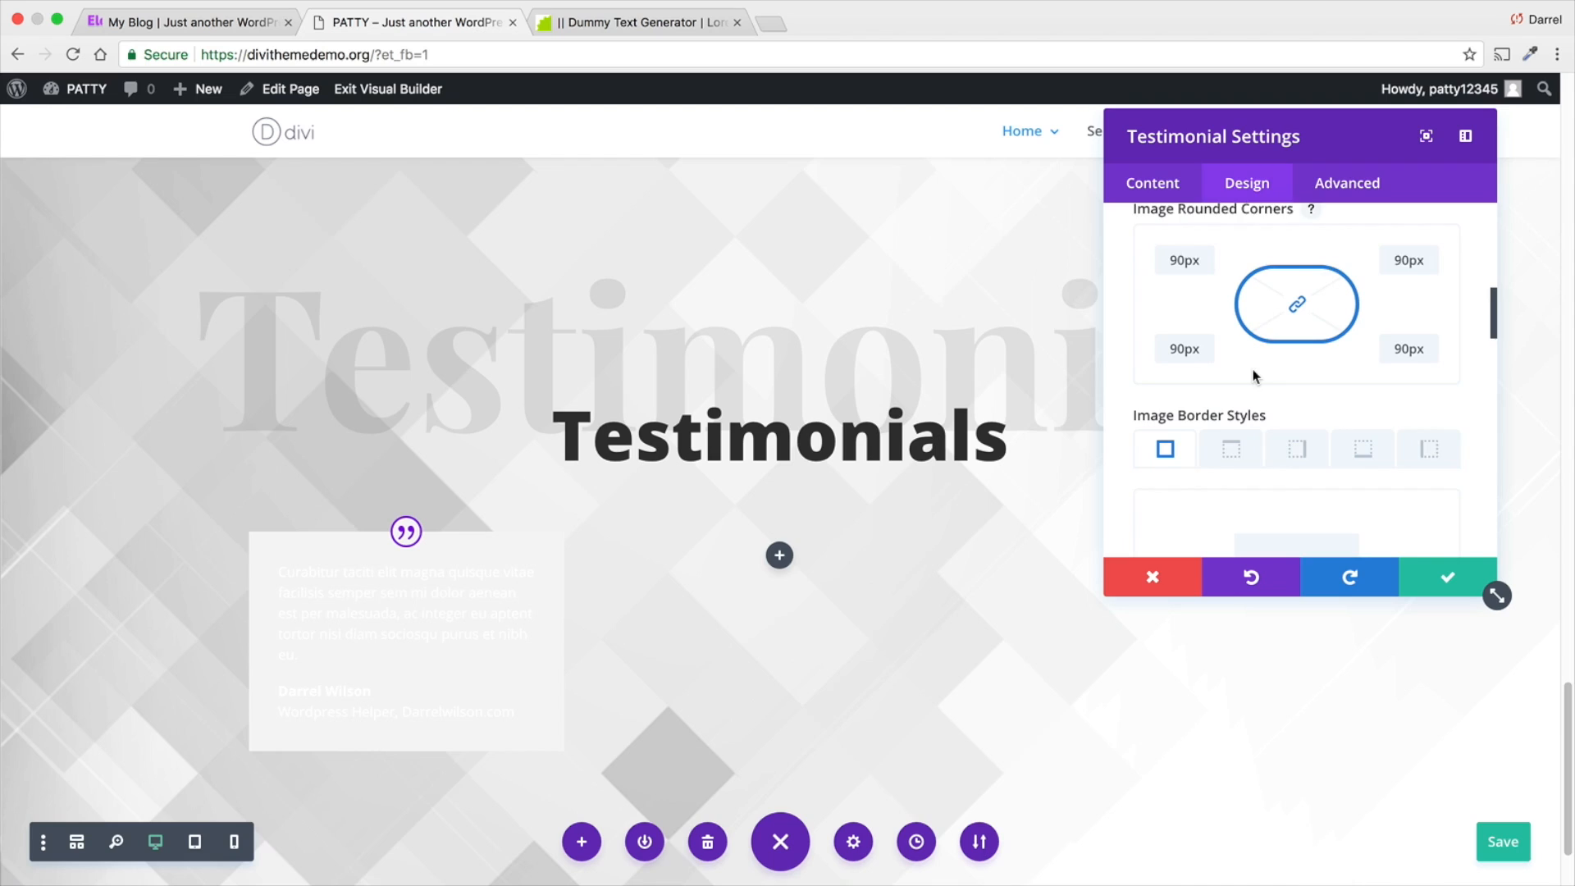
scroll(1254, 378, down, 8)
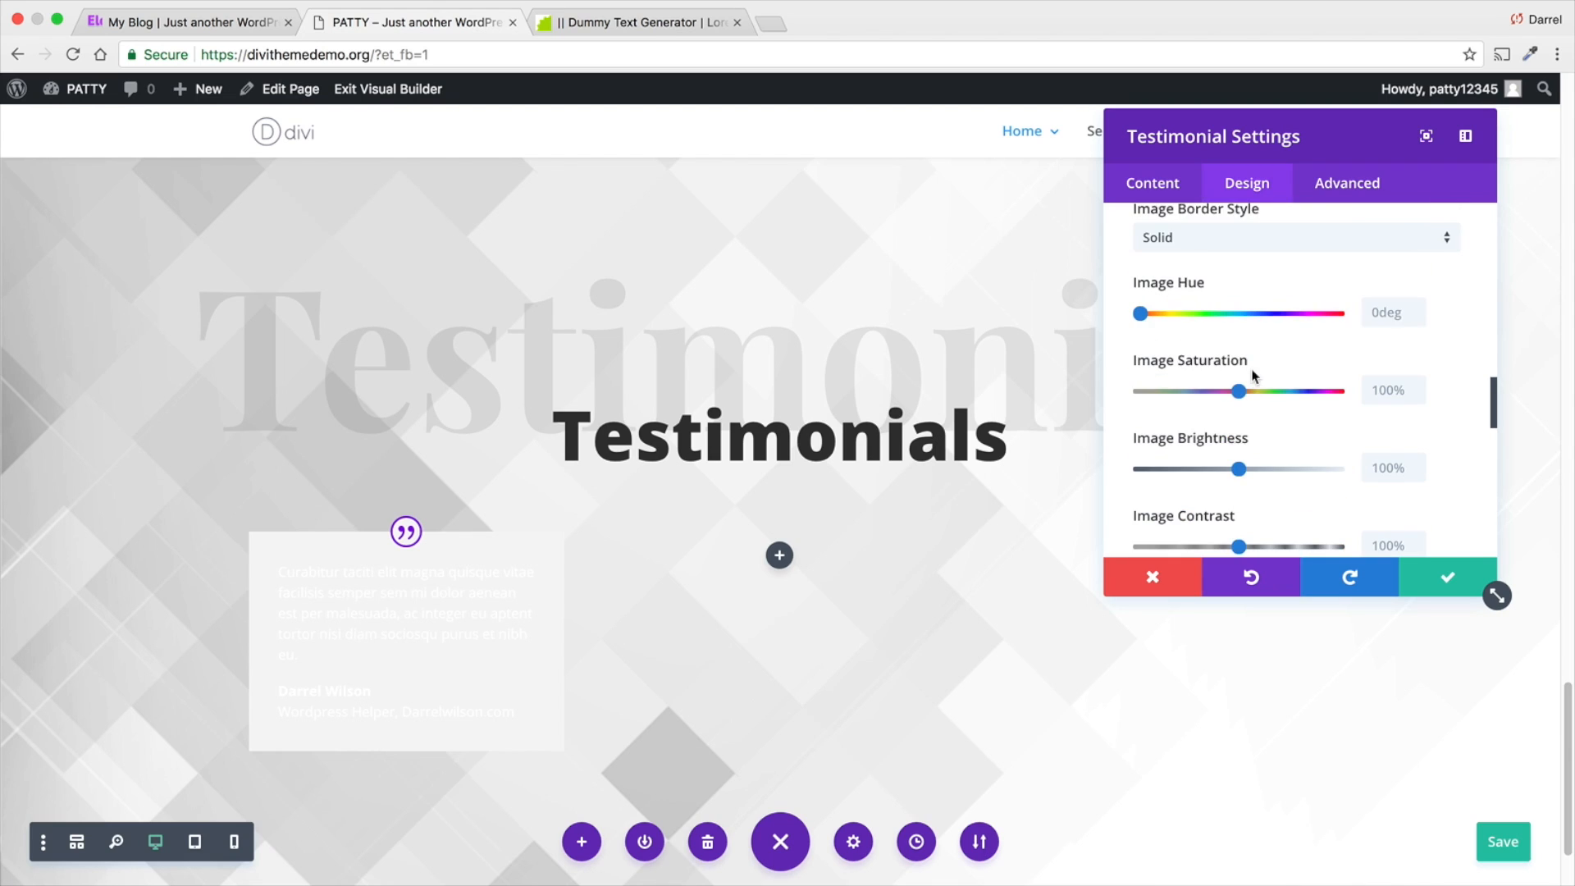
scroll(1253, 369, down, 8)
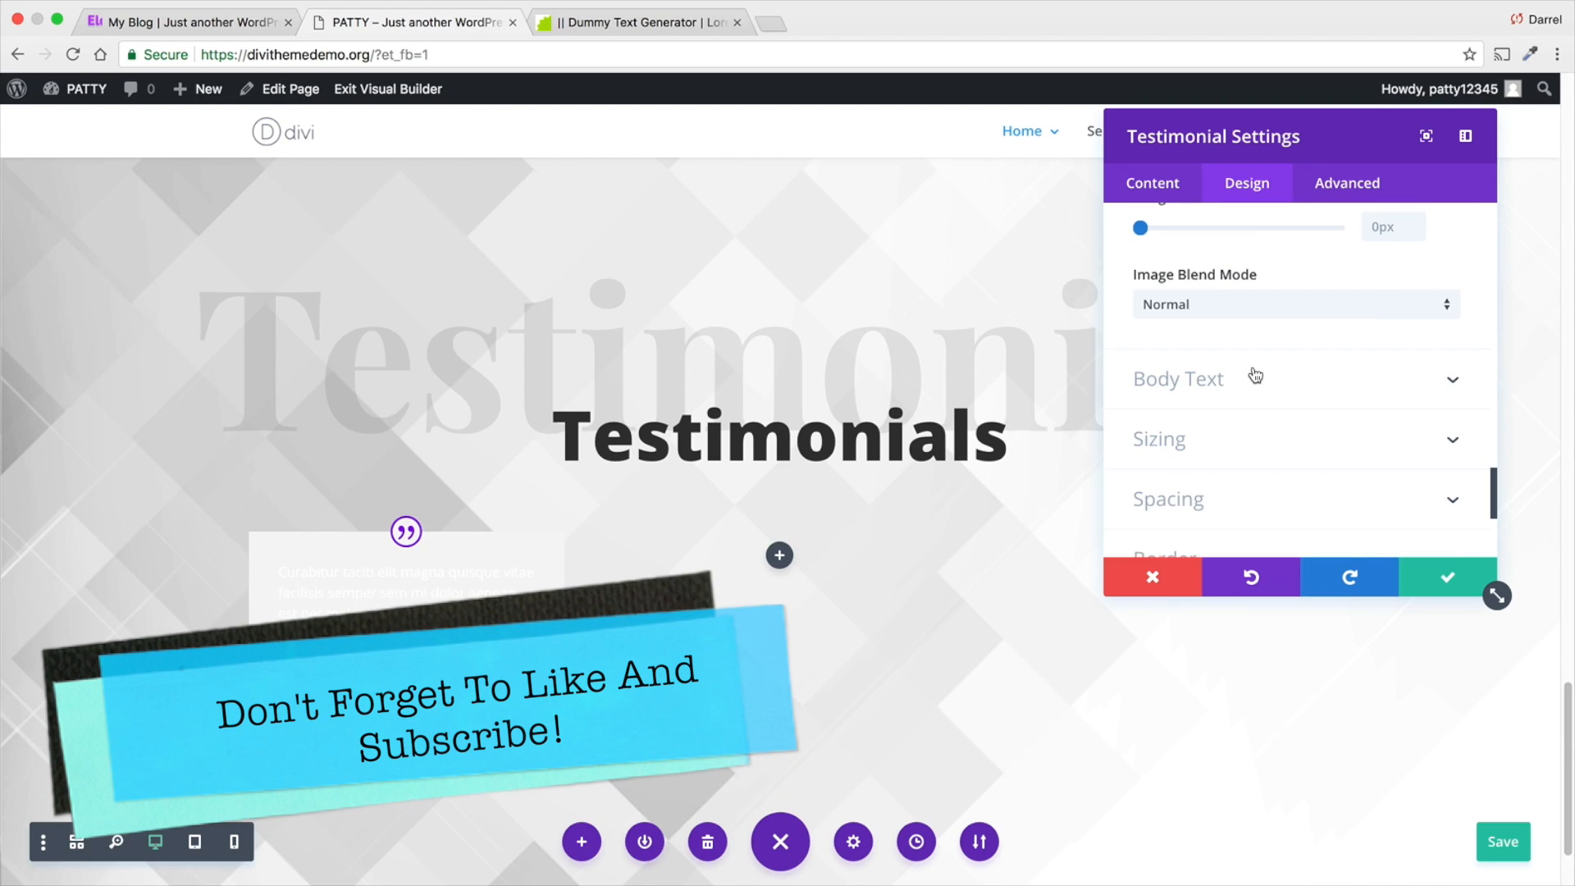
scroll(1255, 374, up, 15)
- Set the testimonial's portrait image to test-04-1.jpg from the media library
click(1149, 187)
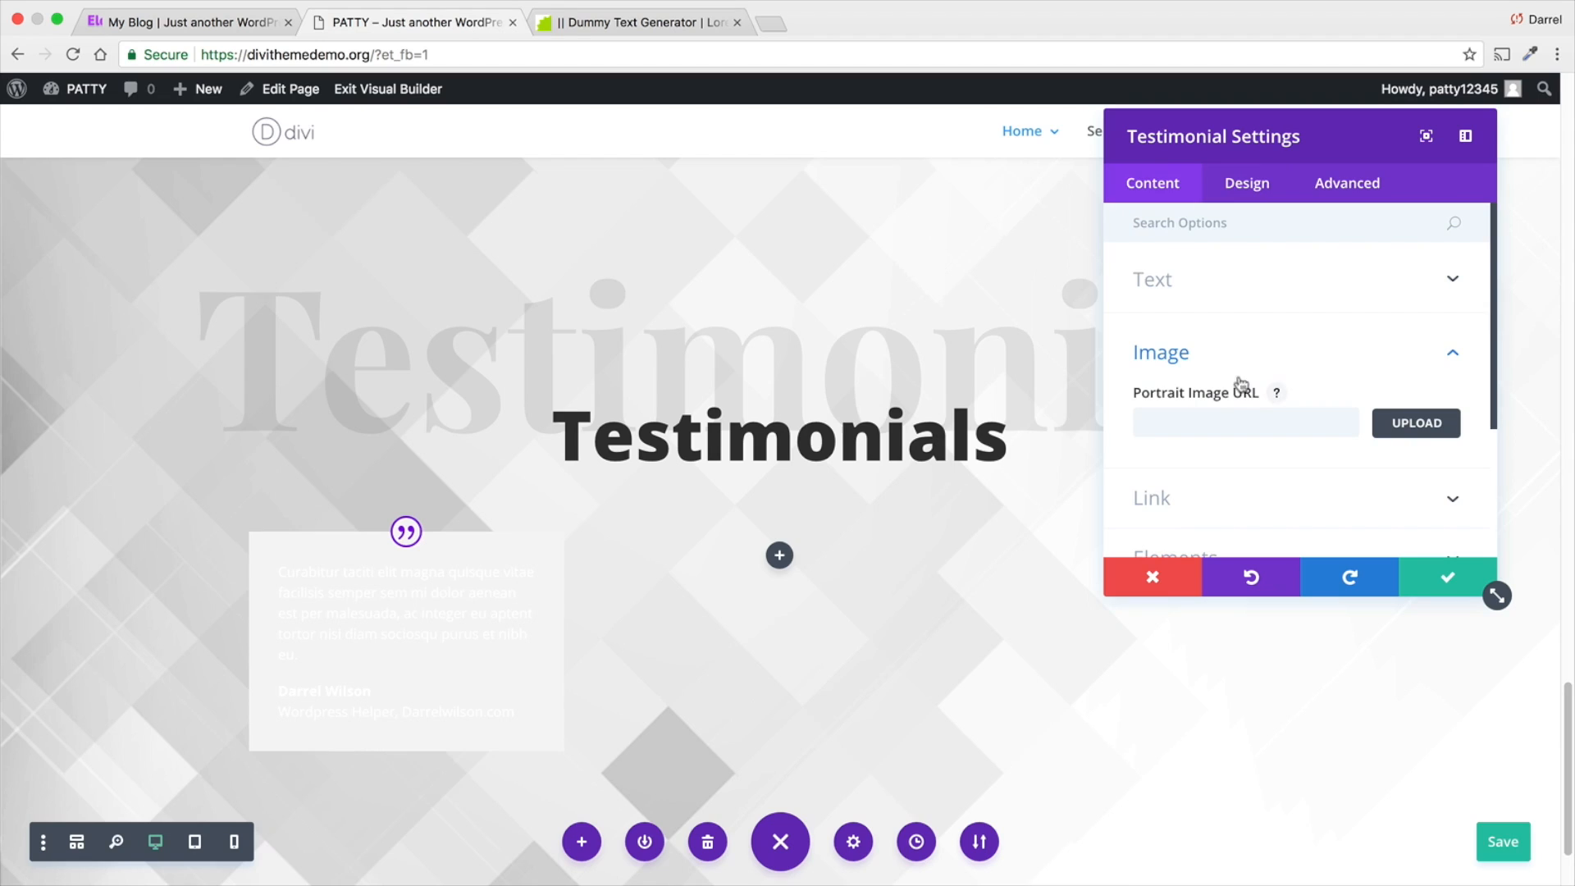
click(1411, 421)
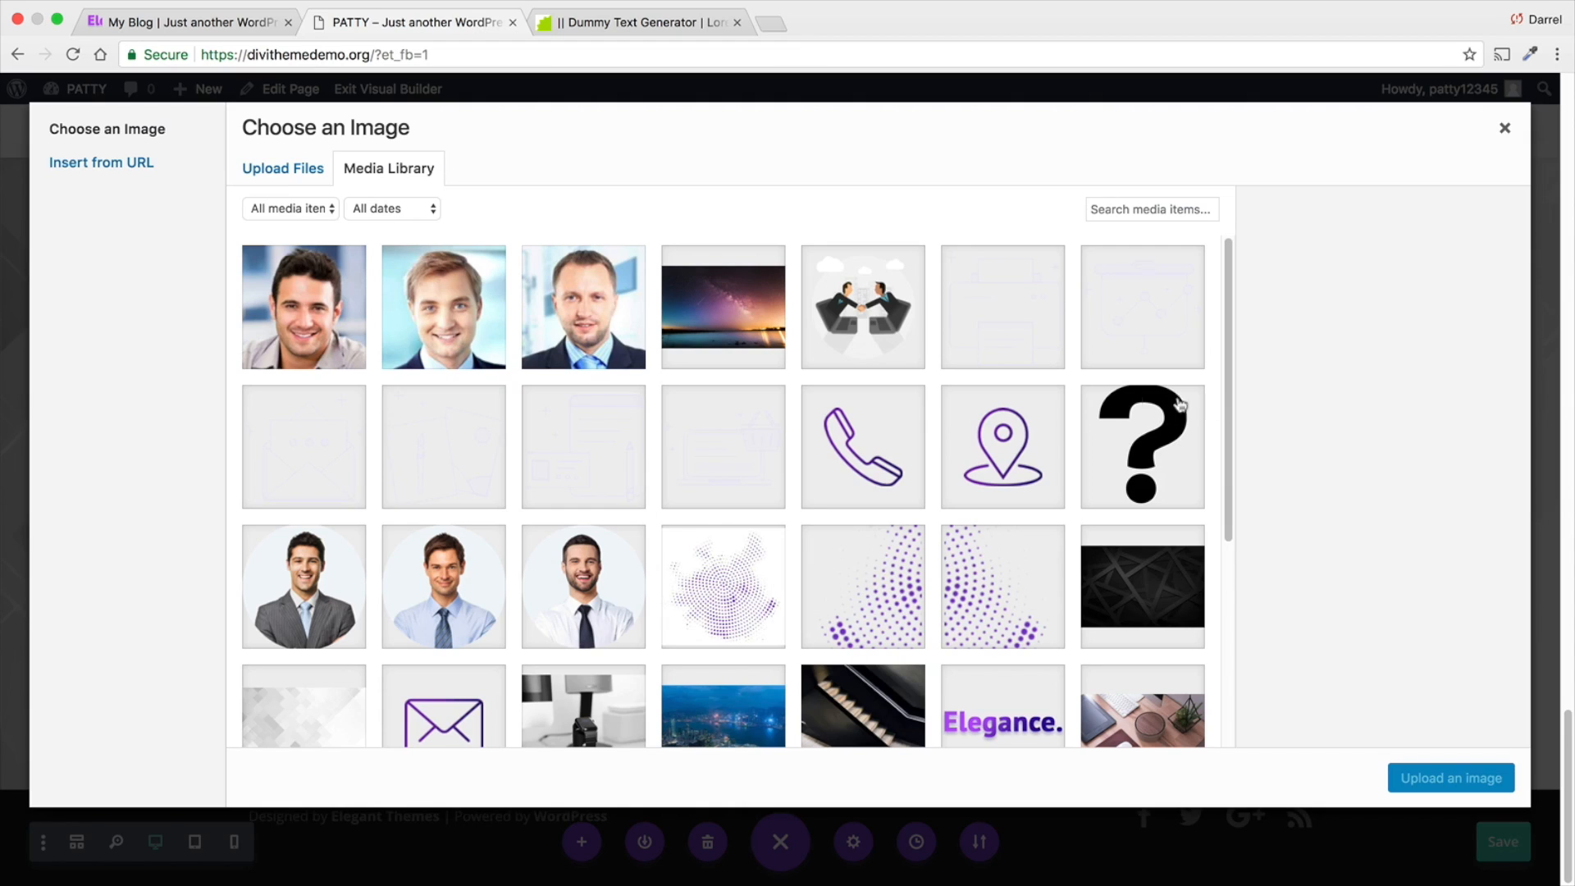
click(446, 274)
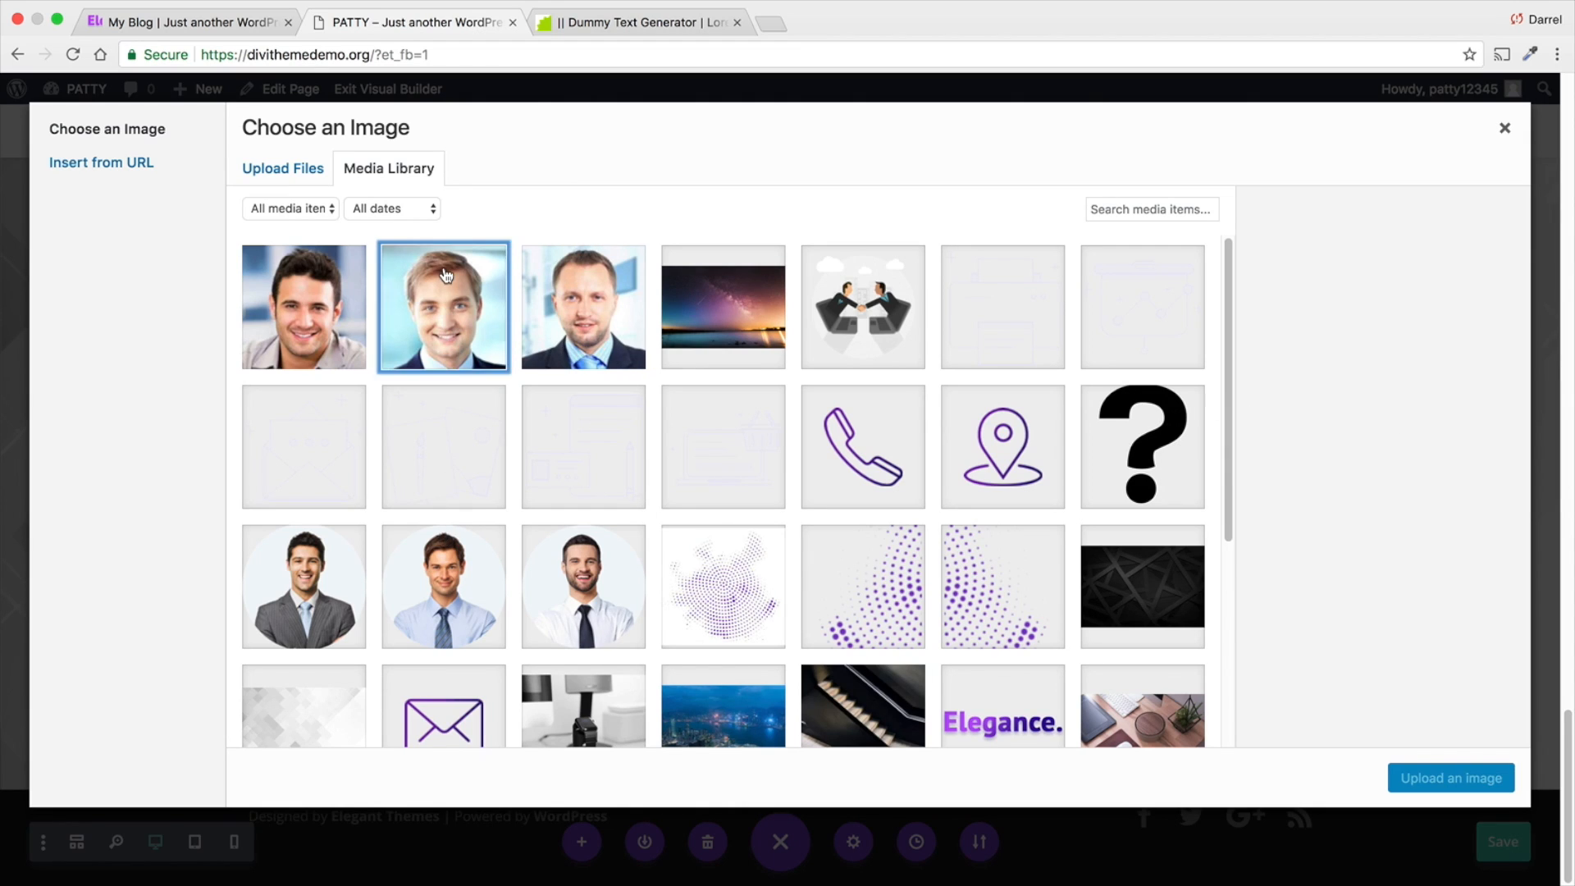
click(1449, 771)
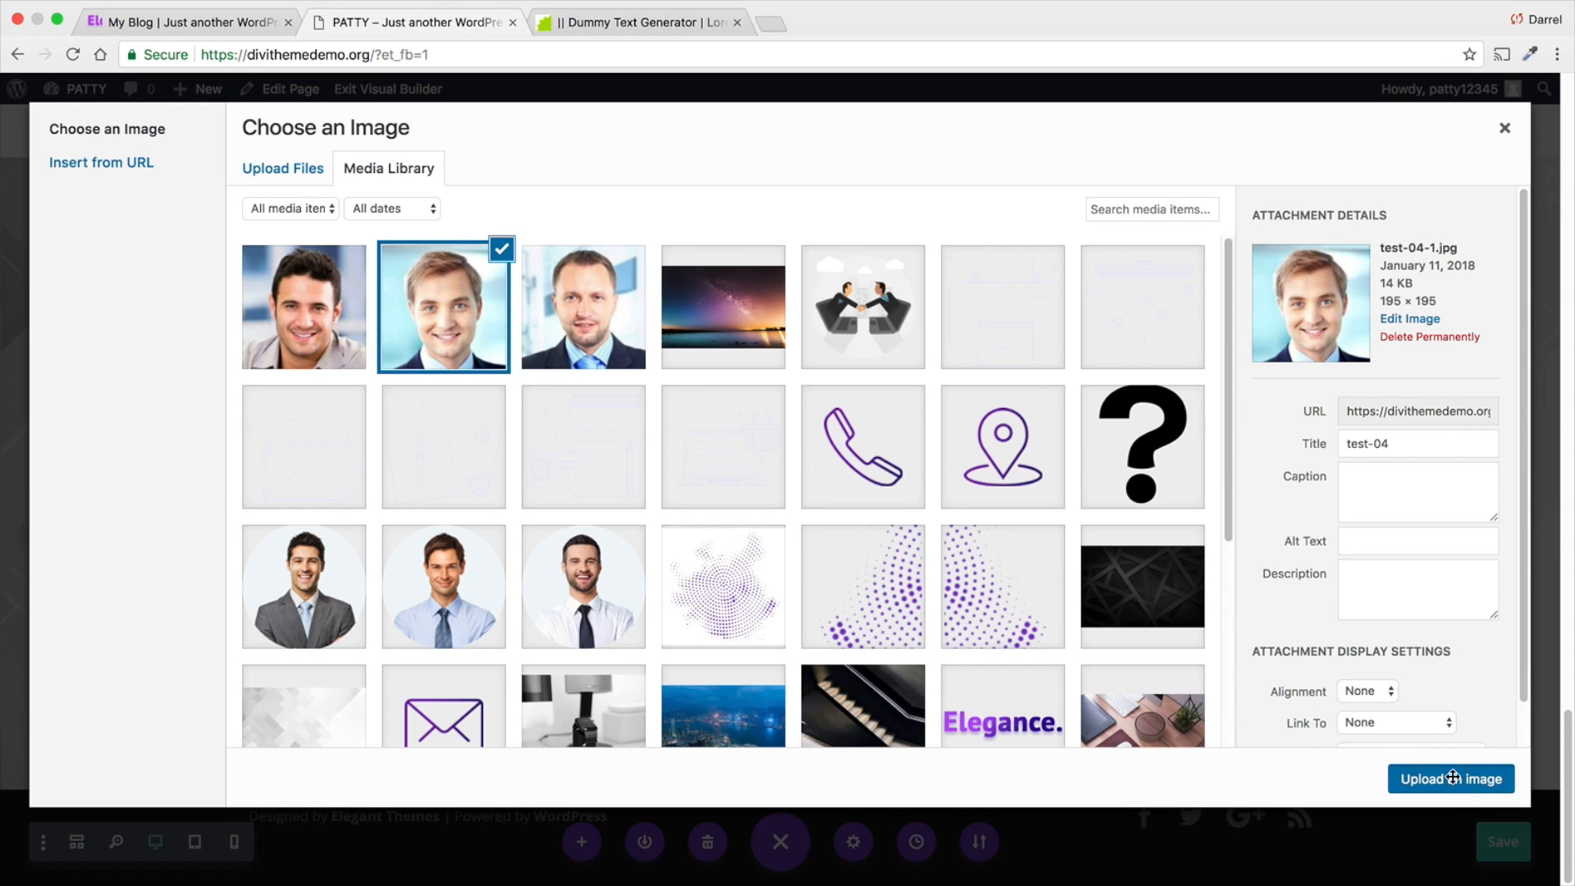
scroll(628, 669, down, 1)
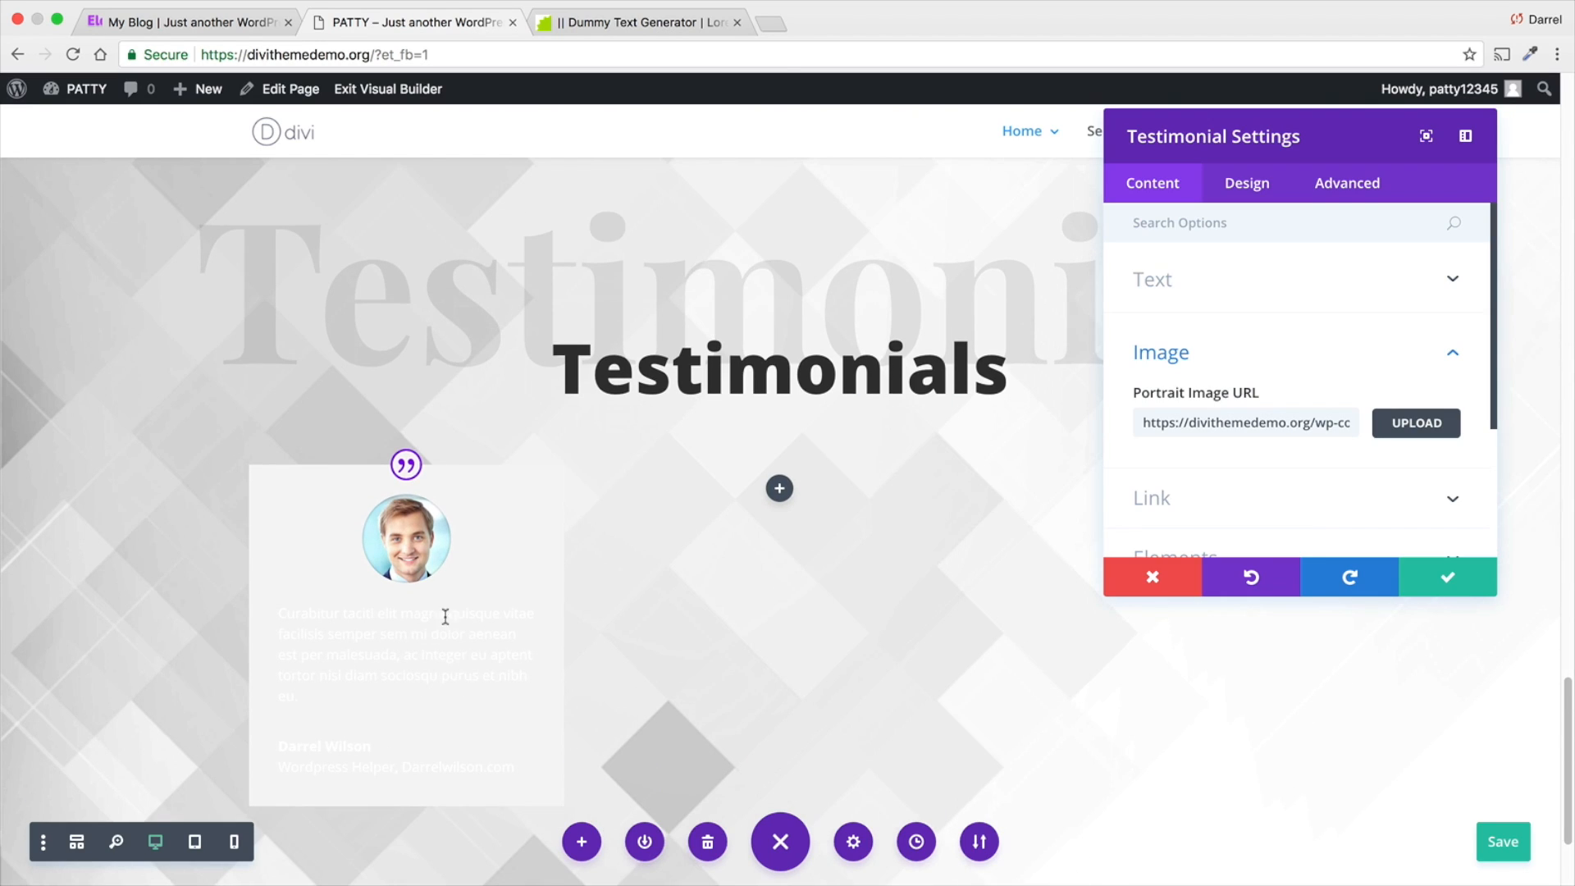
- Resize the testimonial's portrait to a width of 83px and a height of 95px
click(1253, 185)
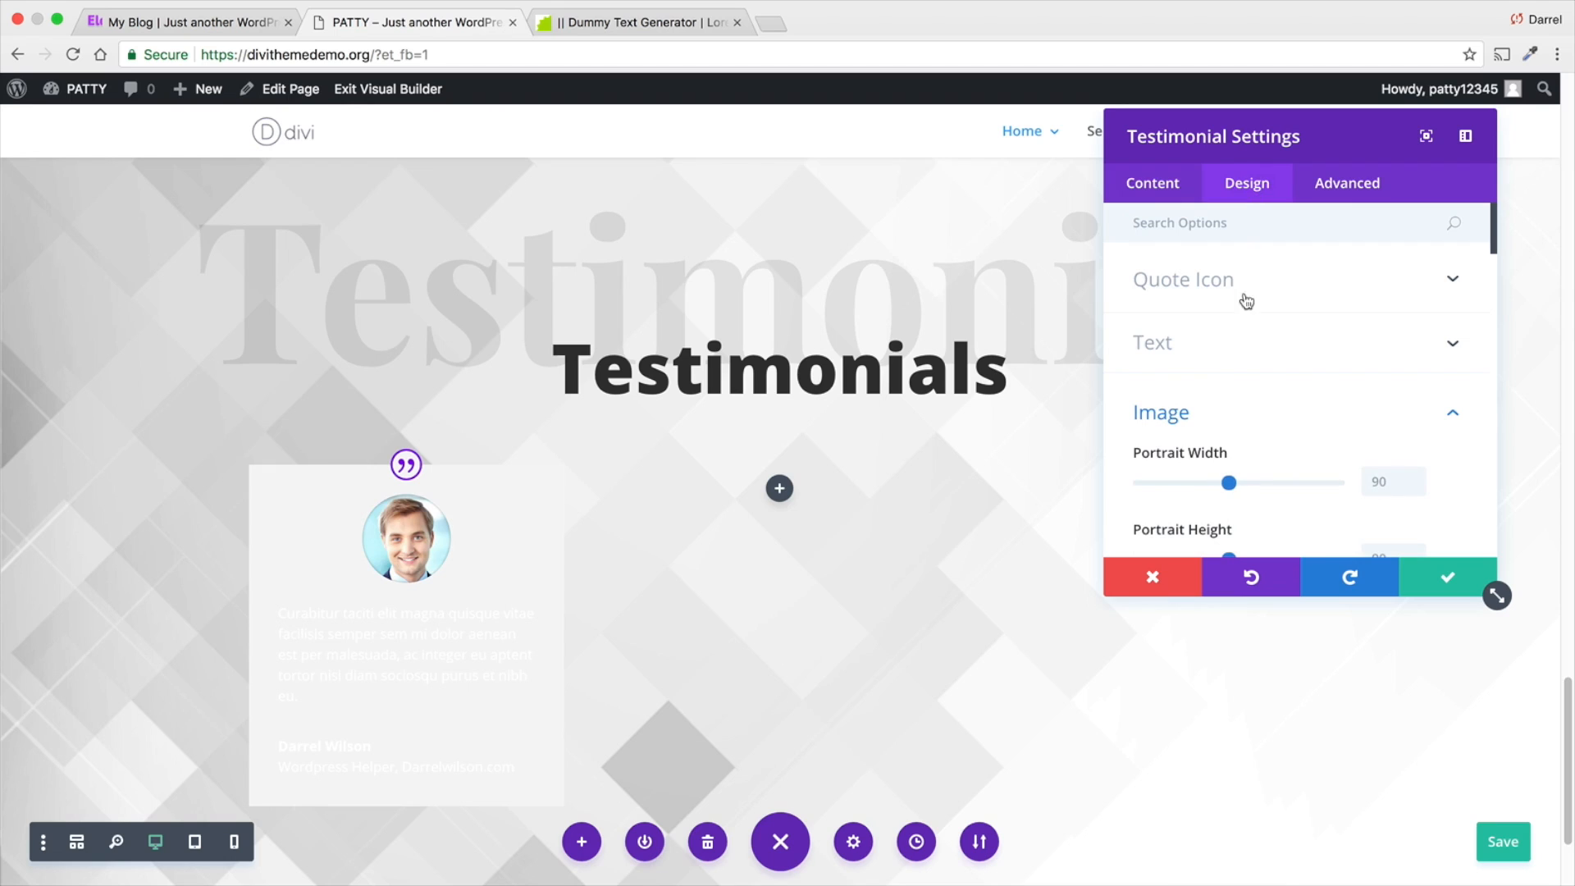
mouse_move(1229, 483)
mouse_down()
mouse_move(1251, 481)
mouse_move(1221, 479)
mouse_move(1248, 489)
mouse_move(1233, 489)
mouse_up()
scroll(1244, 450, down, 2)
scroll(1233, 484, down, 2)
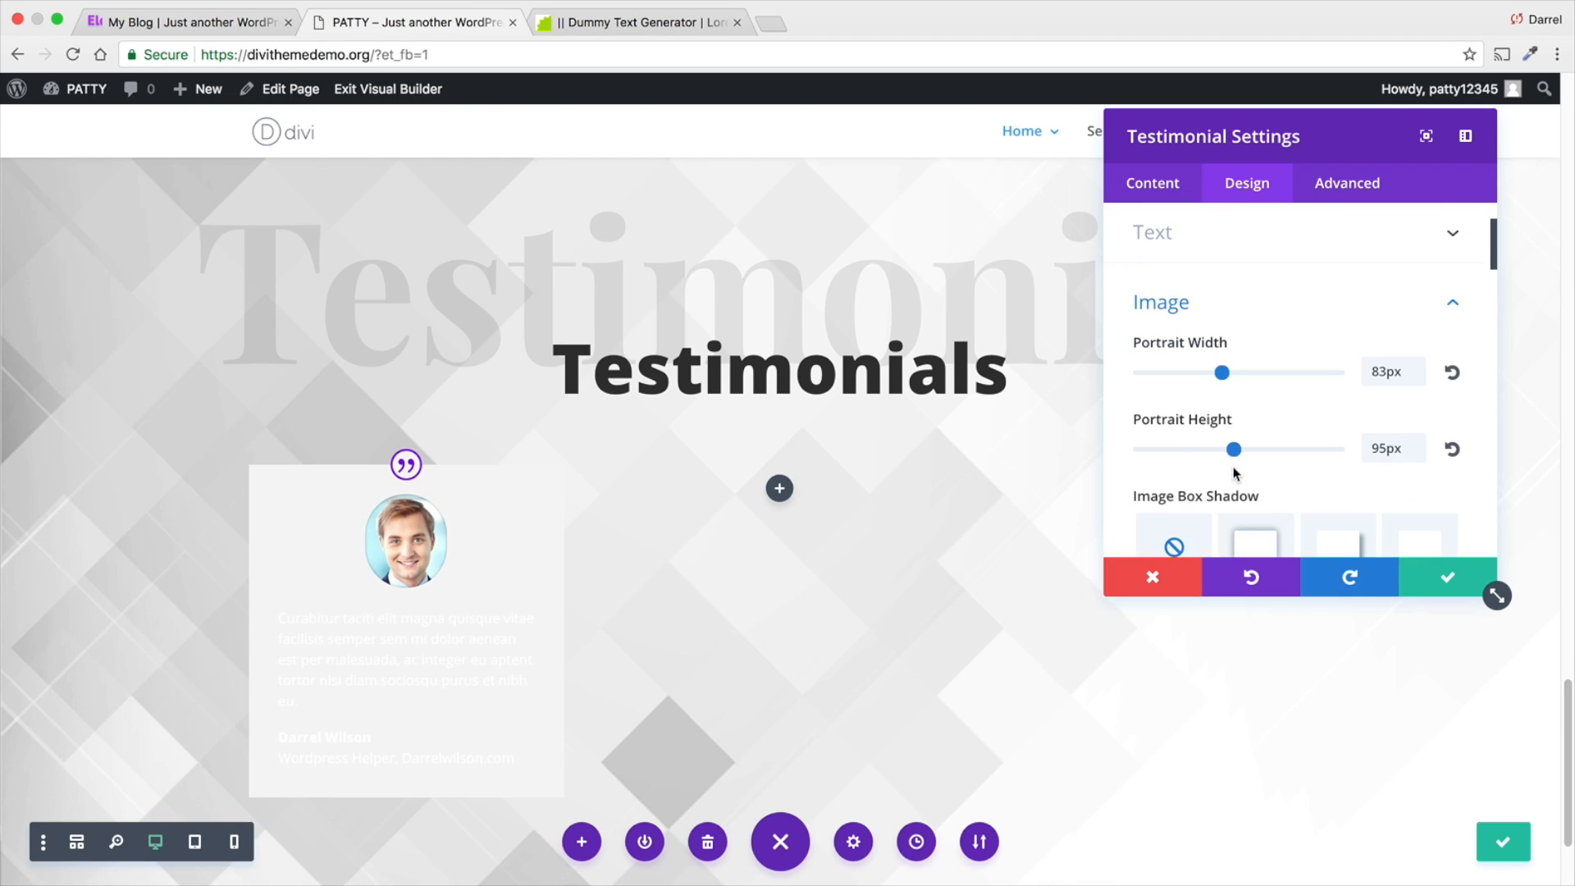
- Apply the box shadow preset that falls straight below the portrait image and set its spread strength to 0px
scroll(1233, 471, down, 1)
click(1340, 437)
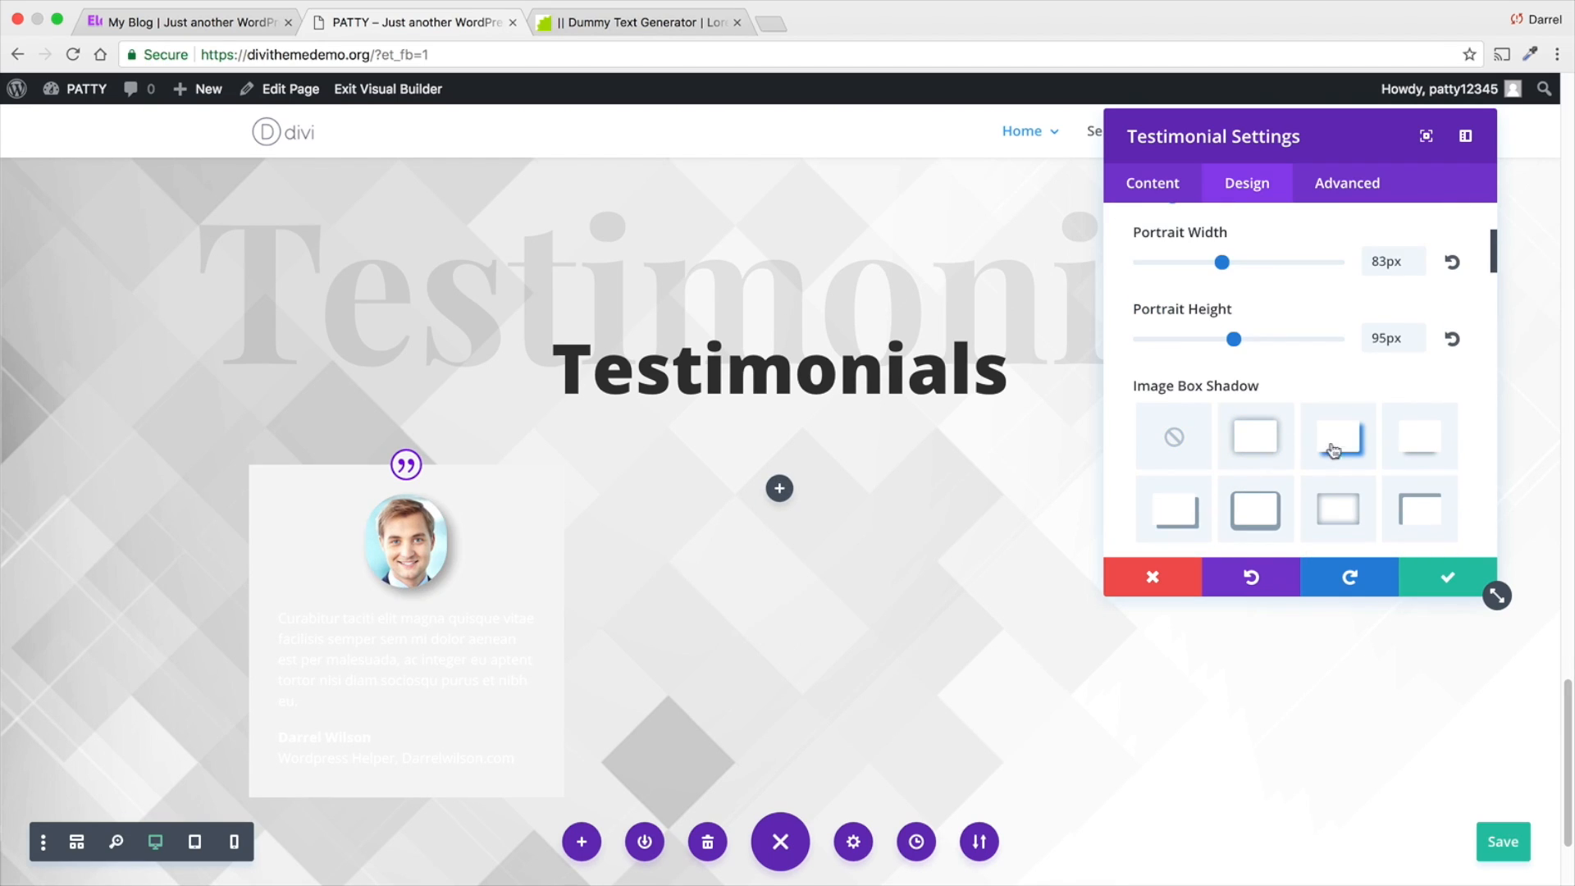
click(1412, 443)
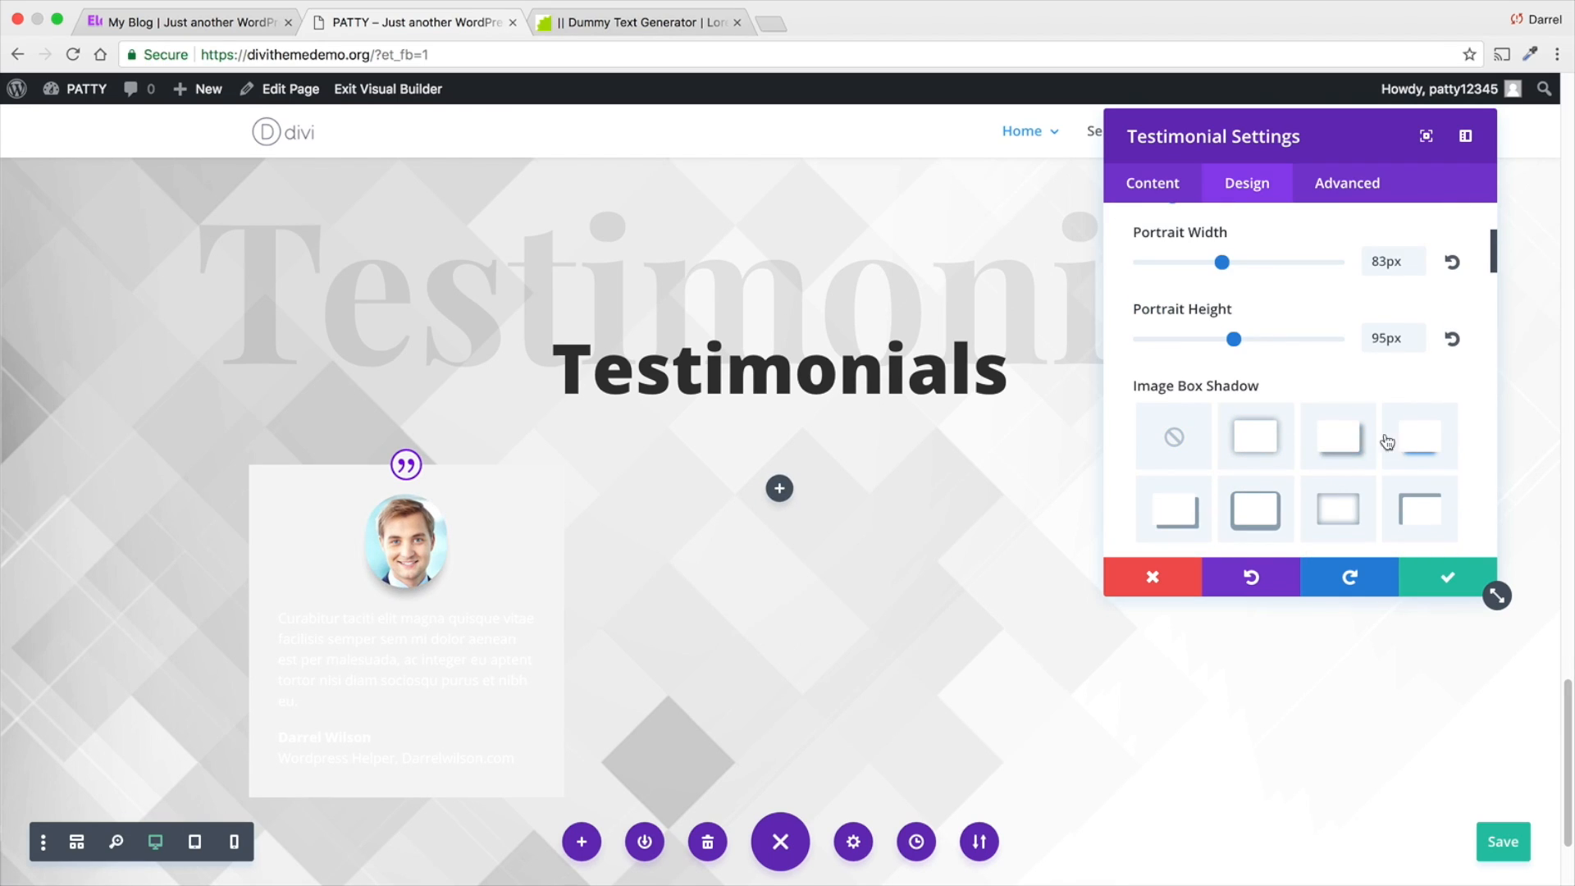
scroll(1313, 410, down, 5)
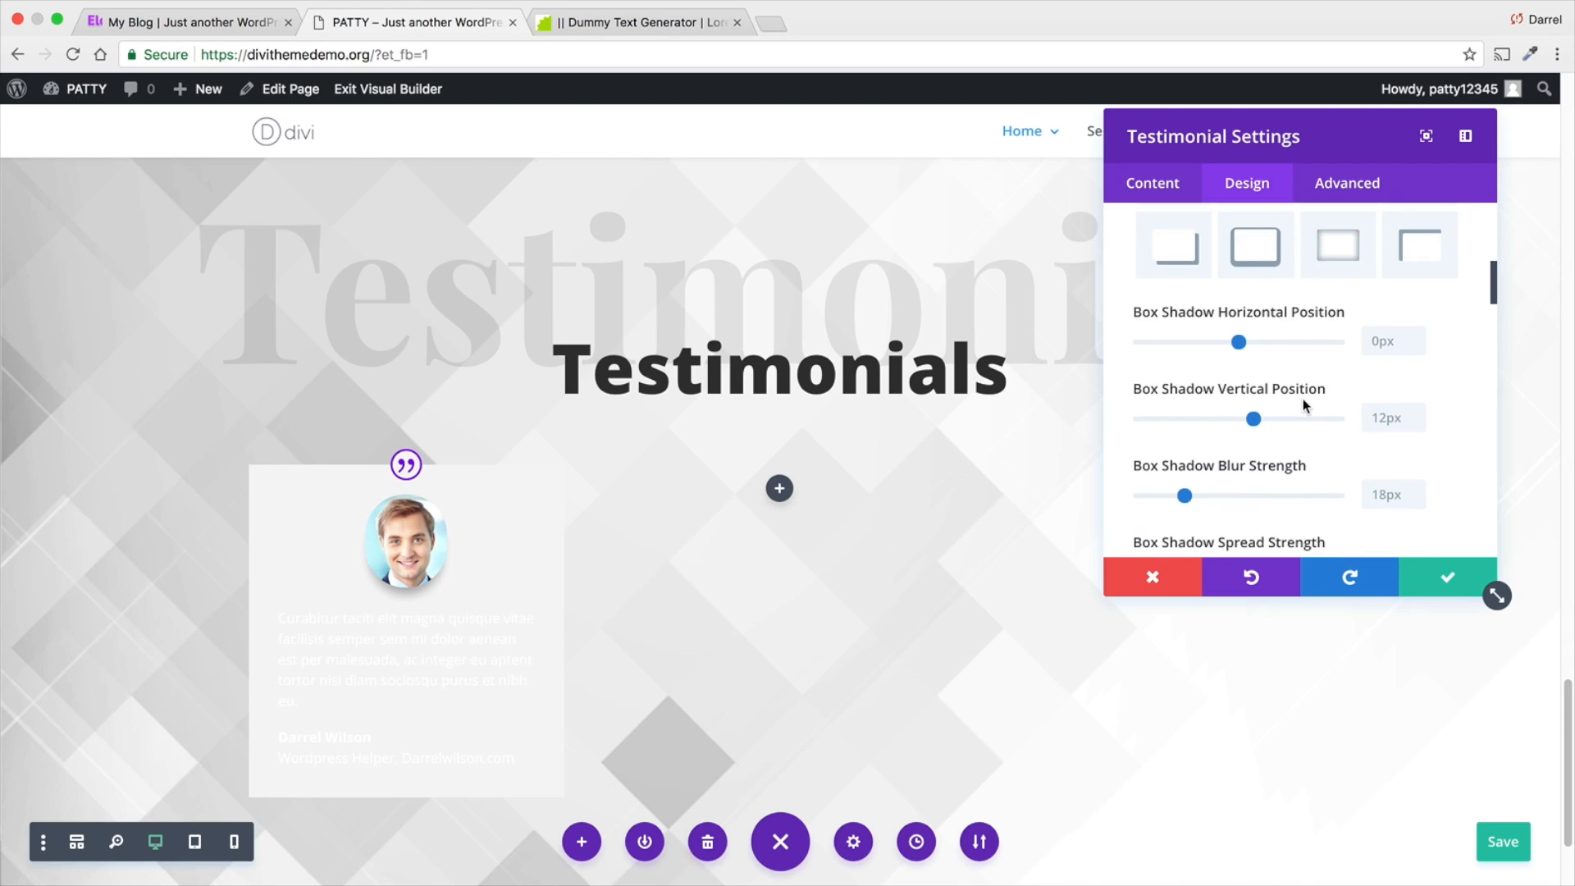
scroll(1303, 399, down, 1)
scroll(1230, 468, down, 2)
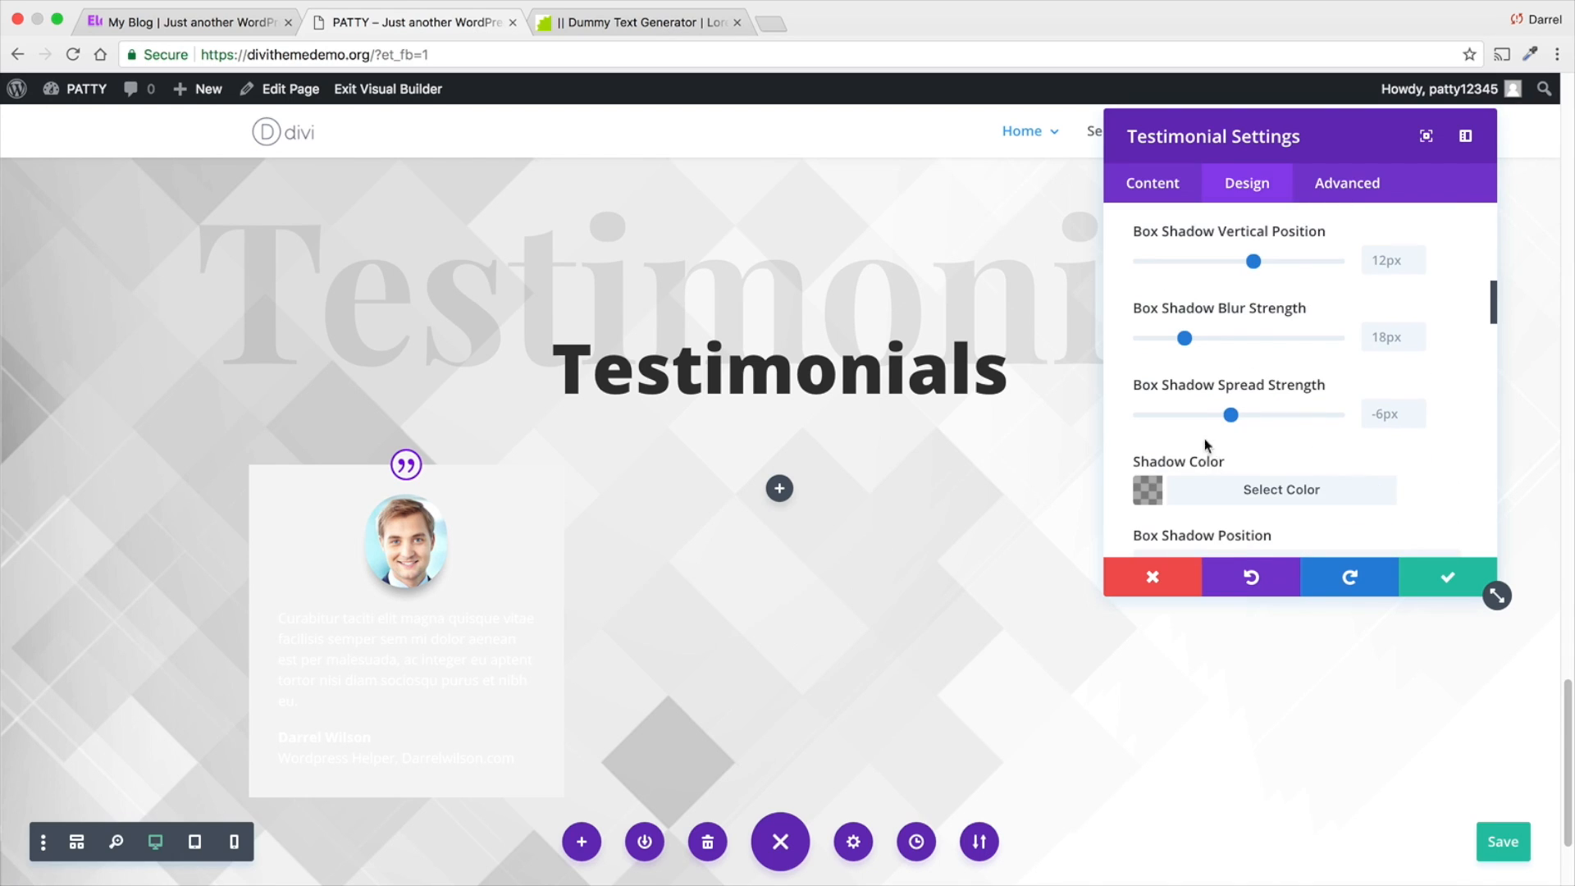
scroll(1162, 450, down, 1)
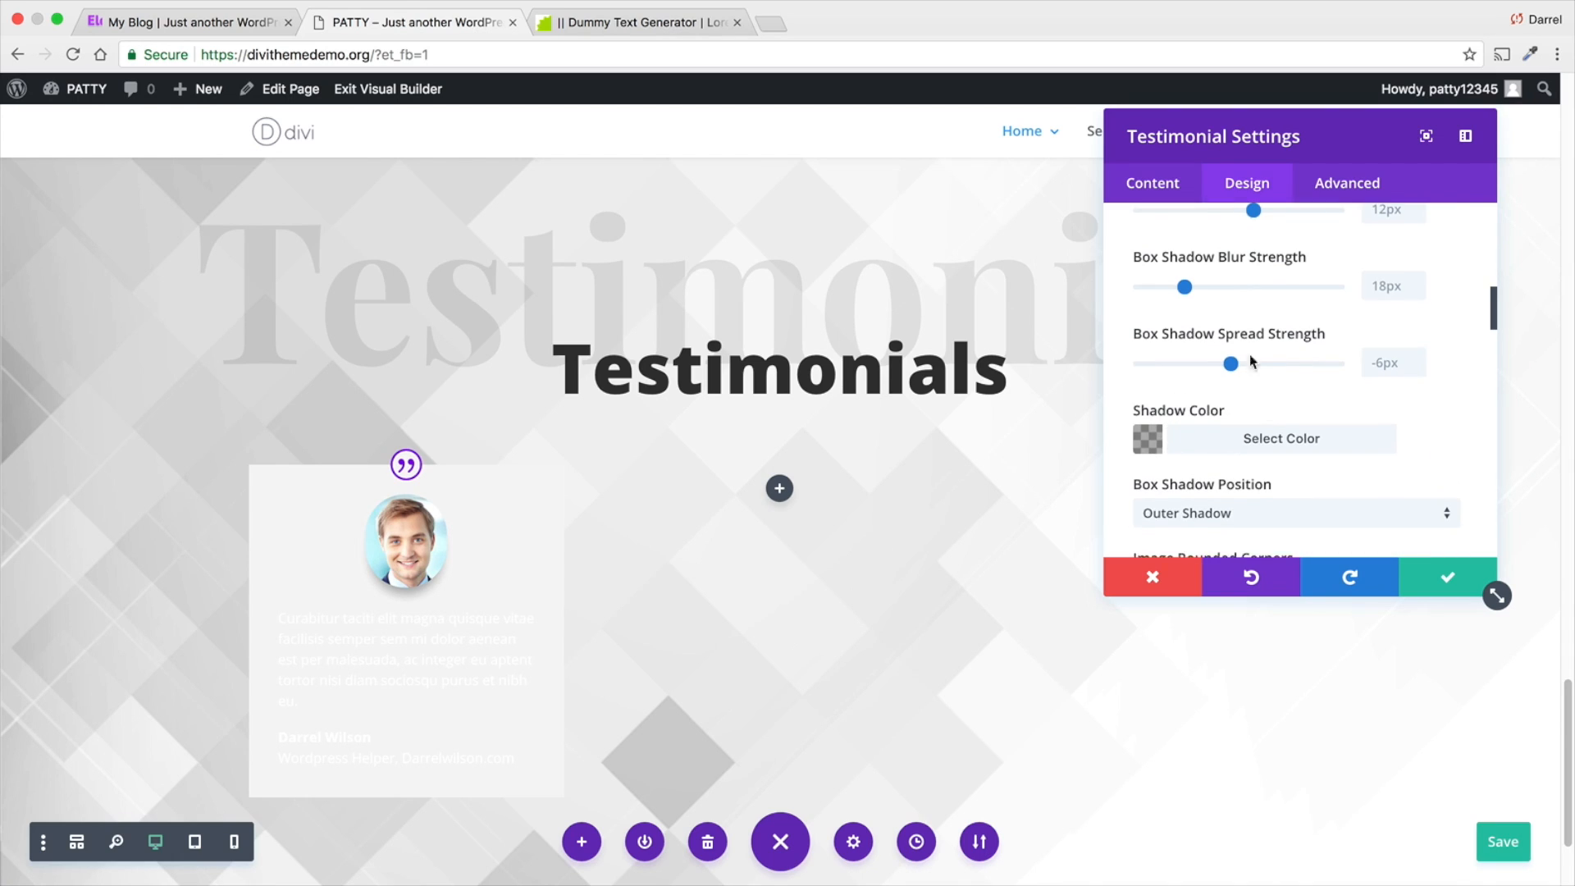
drag(1231, 366, 1239, 366)
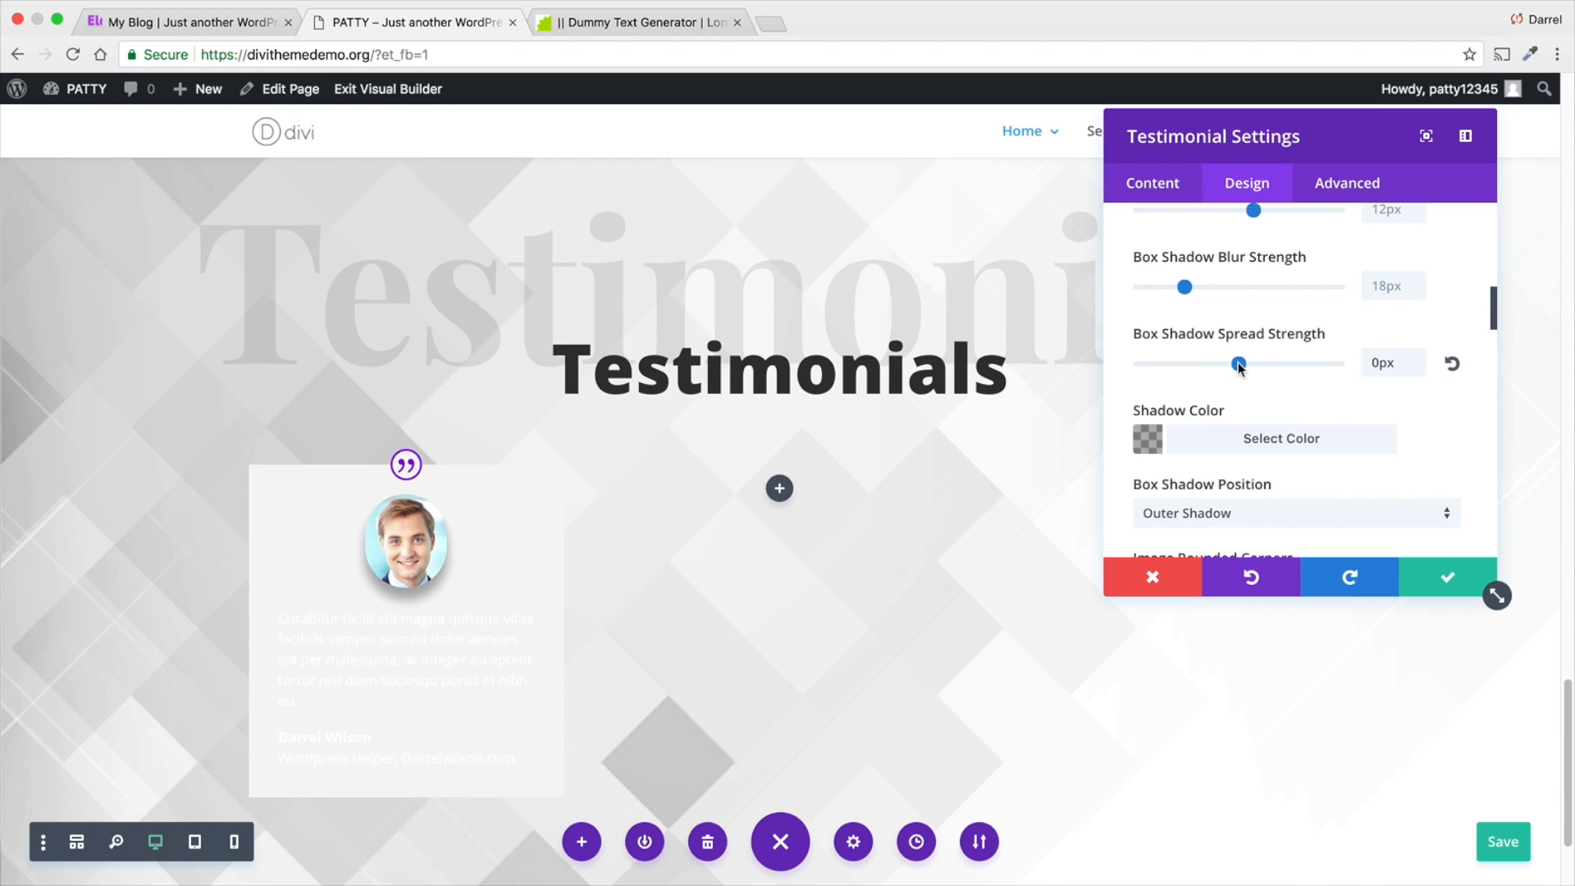
- Set the portrait's image border color to orange #e09900
scroll(1238, 366, down, 1)
scroll(1239, 365, down, 3)
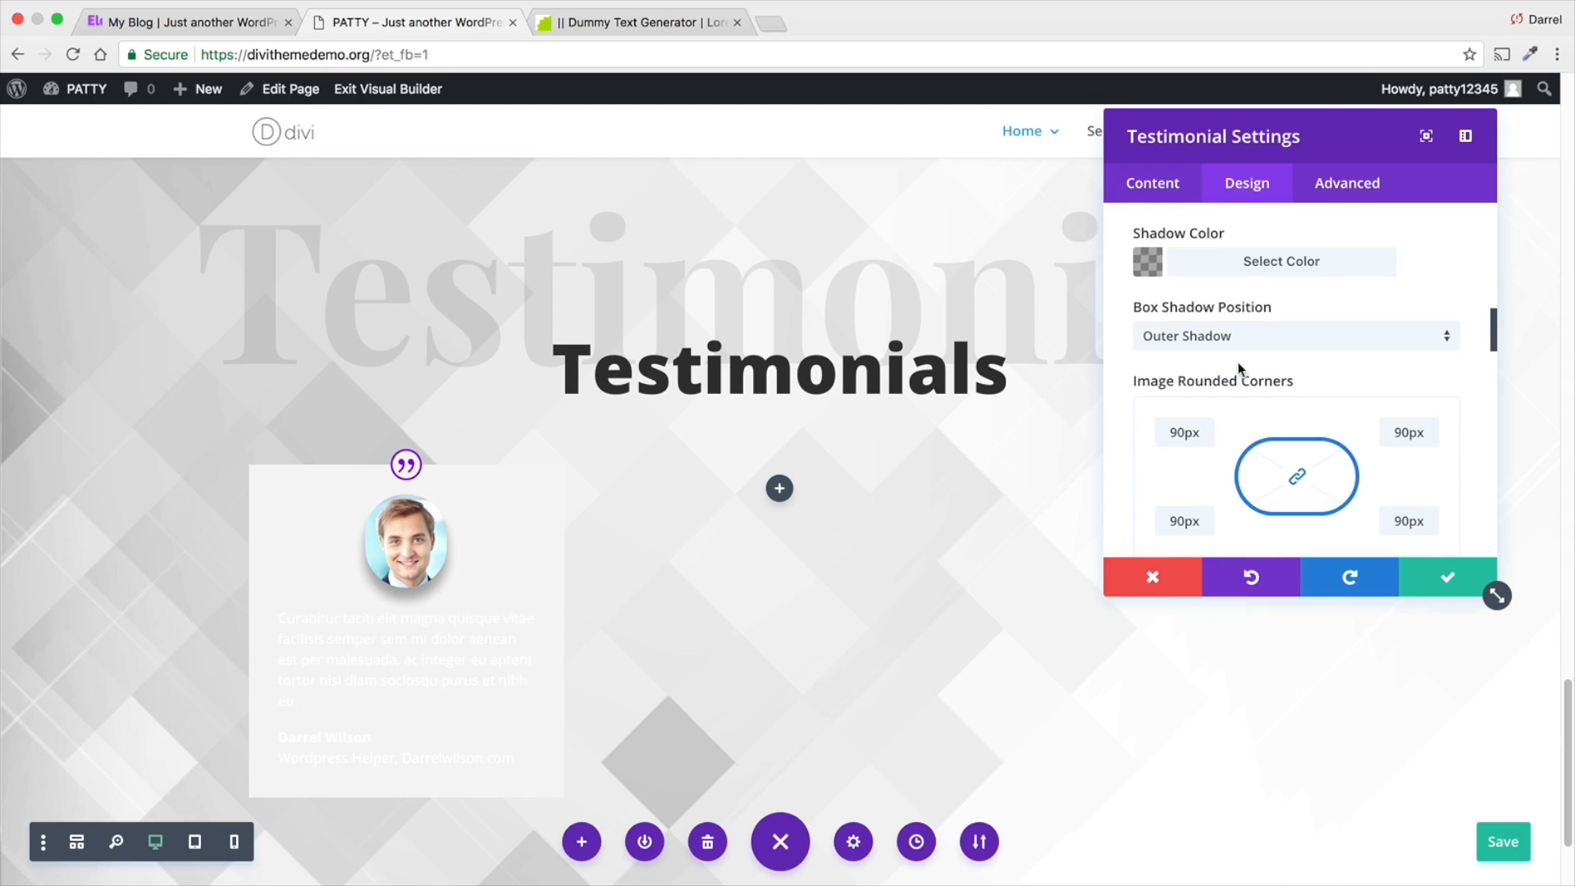
scroll(1230, 488, down, 3)
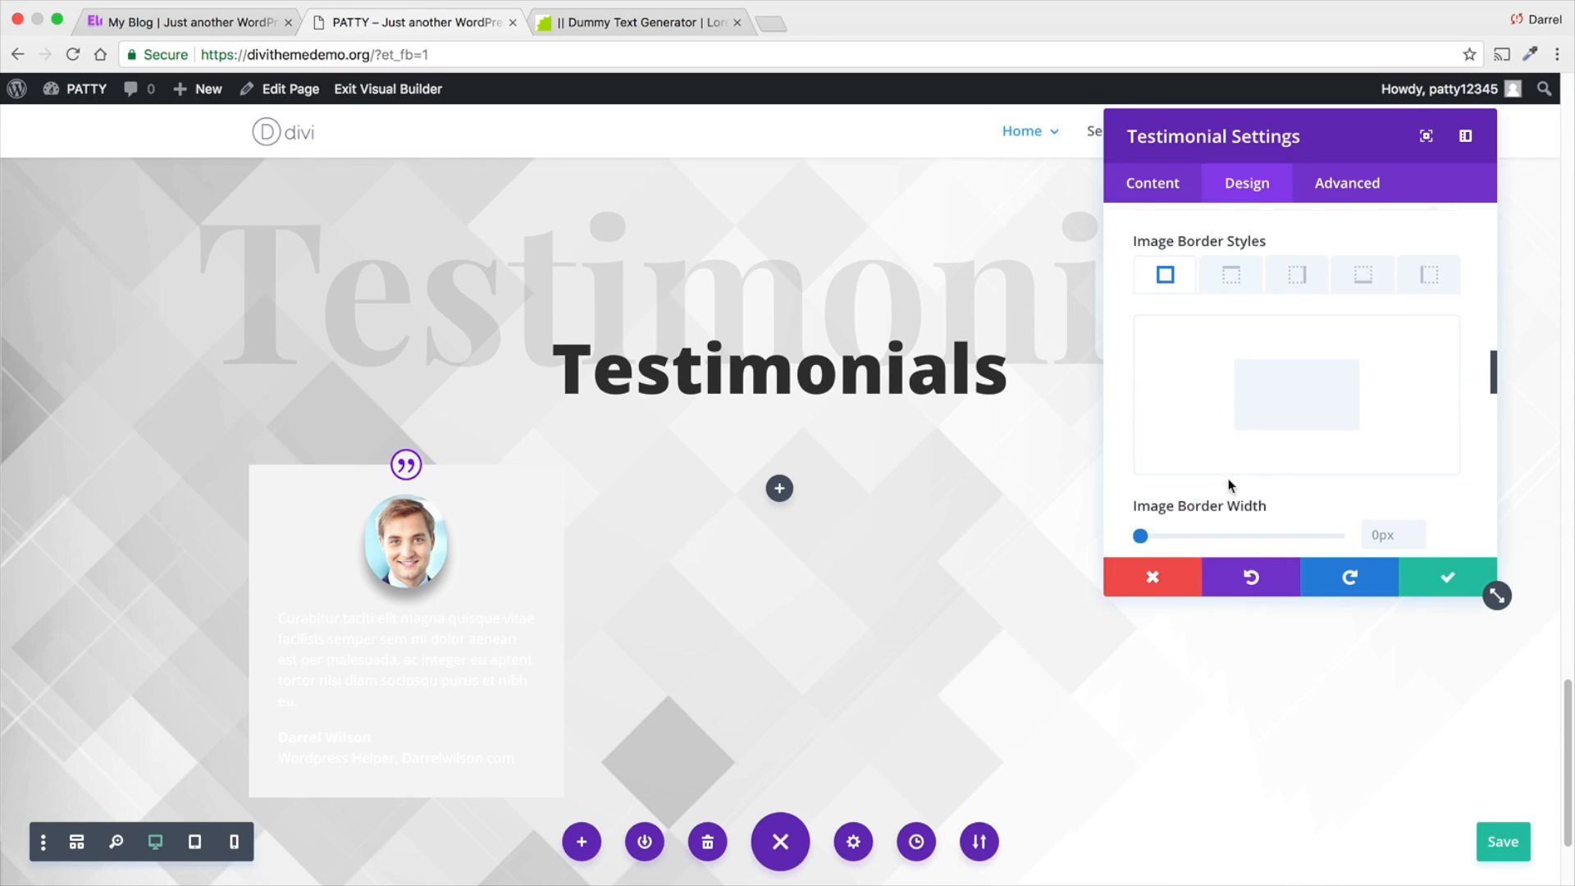
scroll(1229, 484, down, 1)
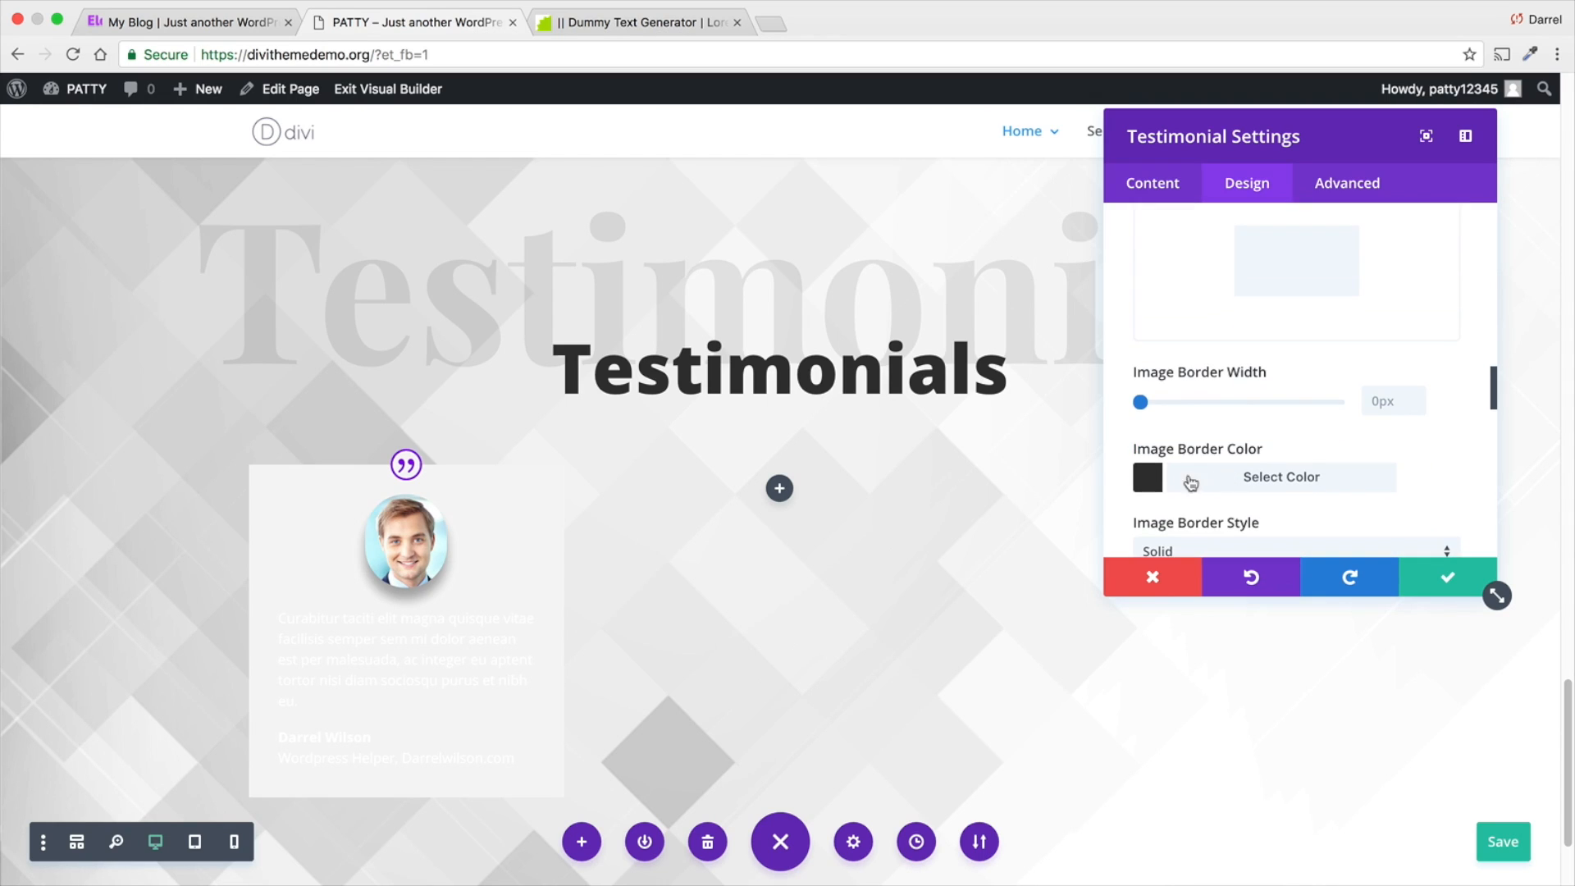
scroll(1161, 481, down, 1)
click(1151, 409)
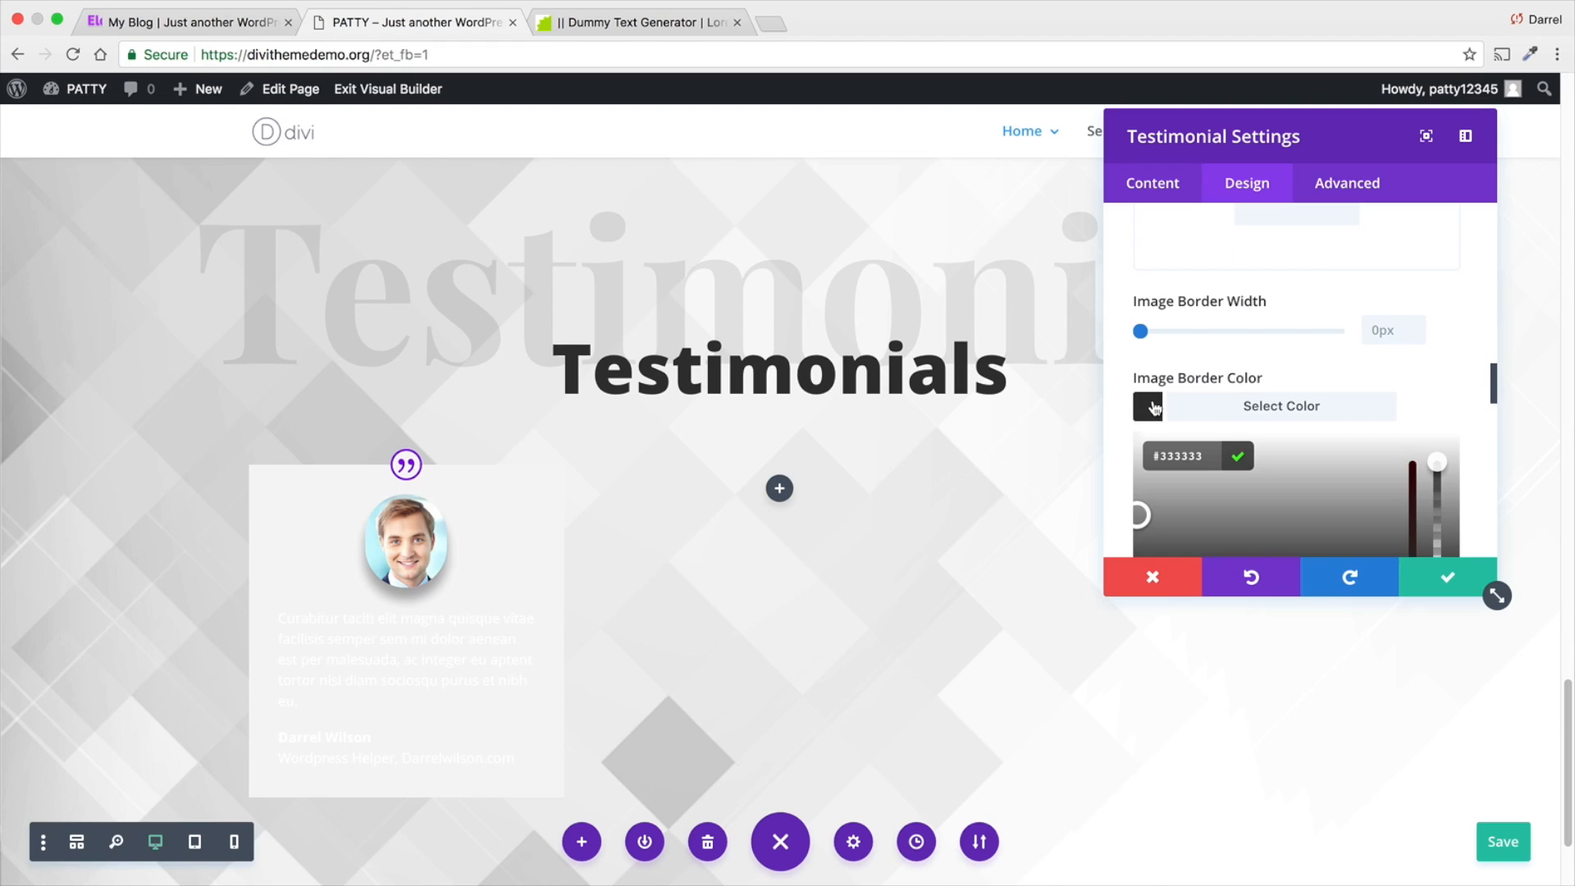
scroll(1189, 403, down, 1)
scroll(1189, 404, down, 1)
click(1238, 510)
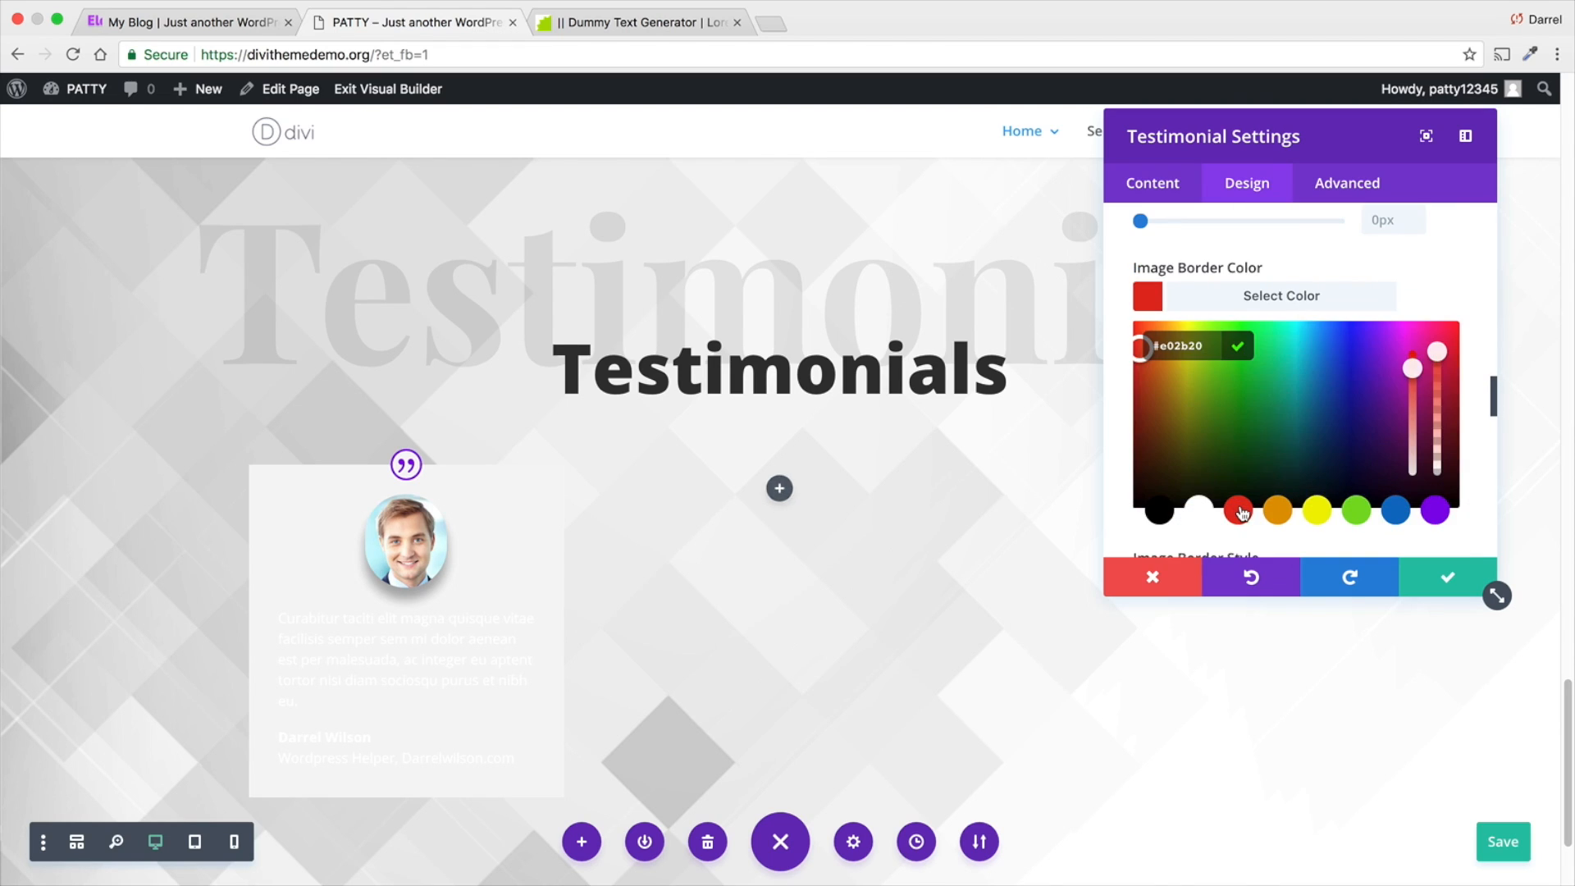
click(1283, 507)
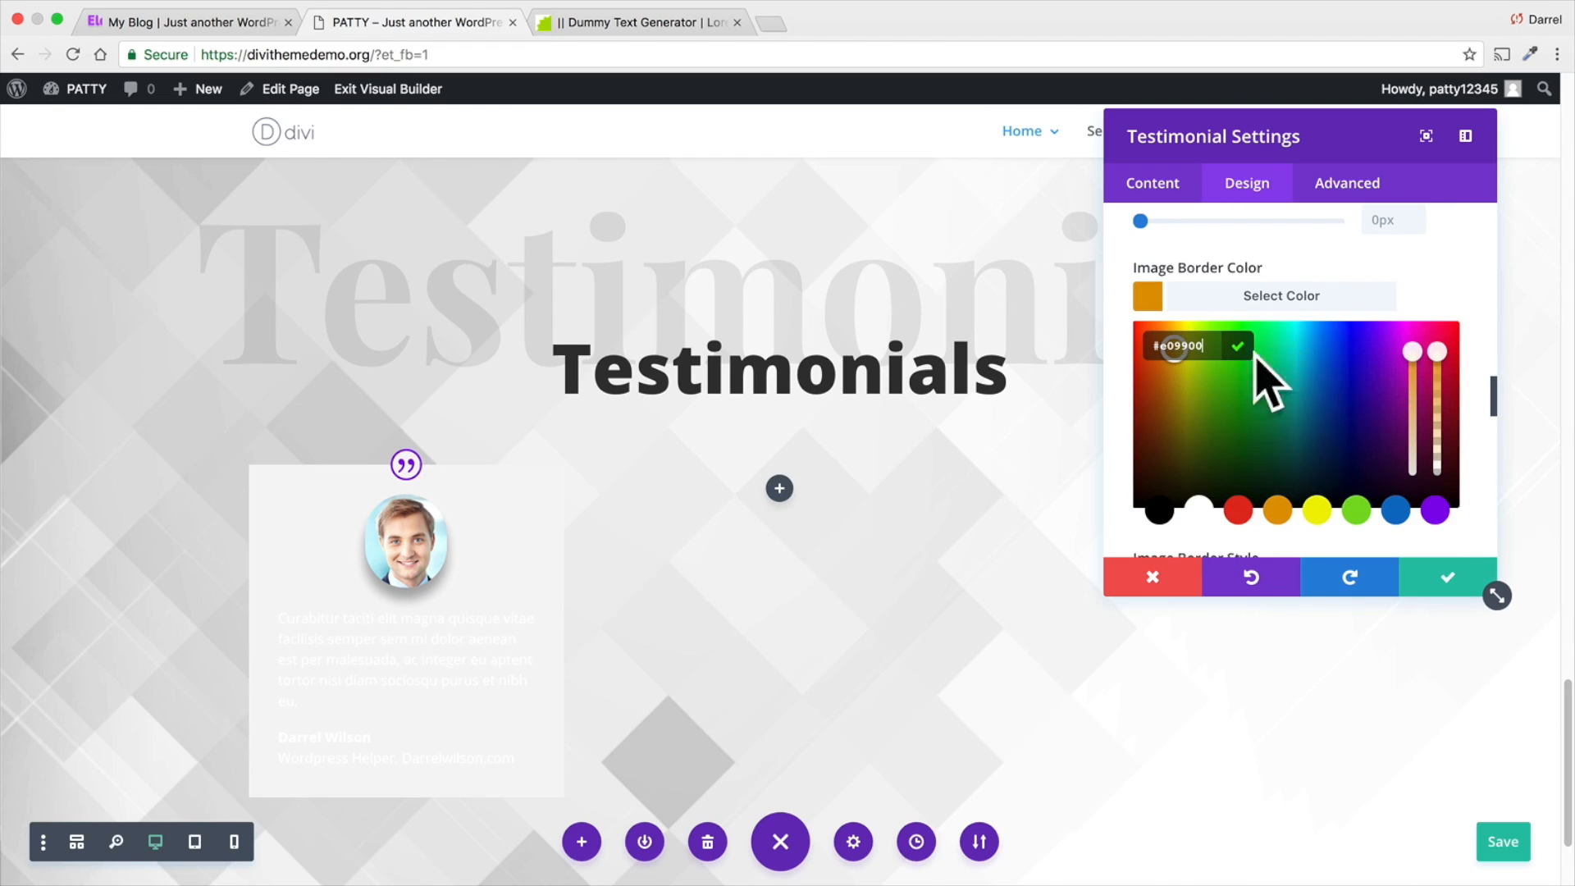
scroll(1263, 406, up, 1)
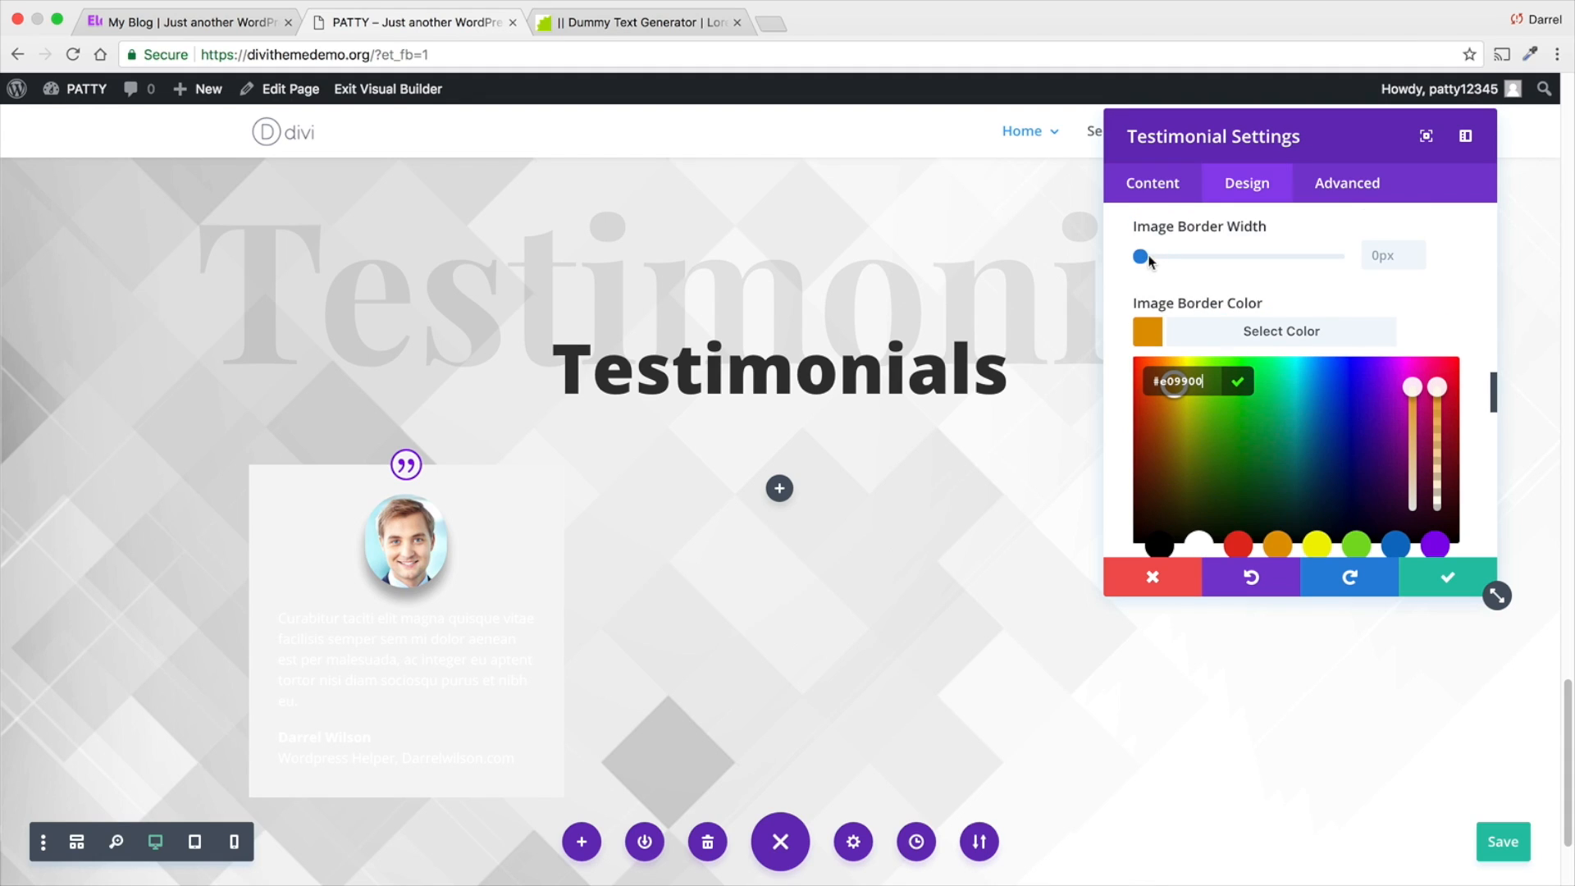
- Try a 2px border width on the portrait image and return it to 0px
click(1148, 257)
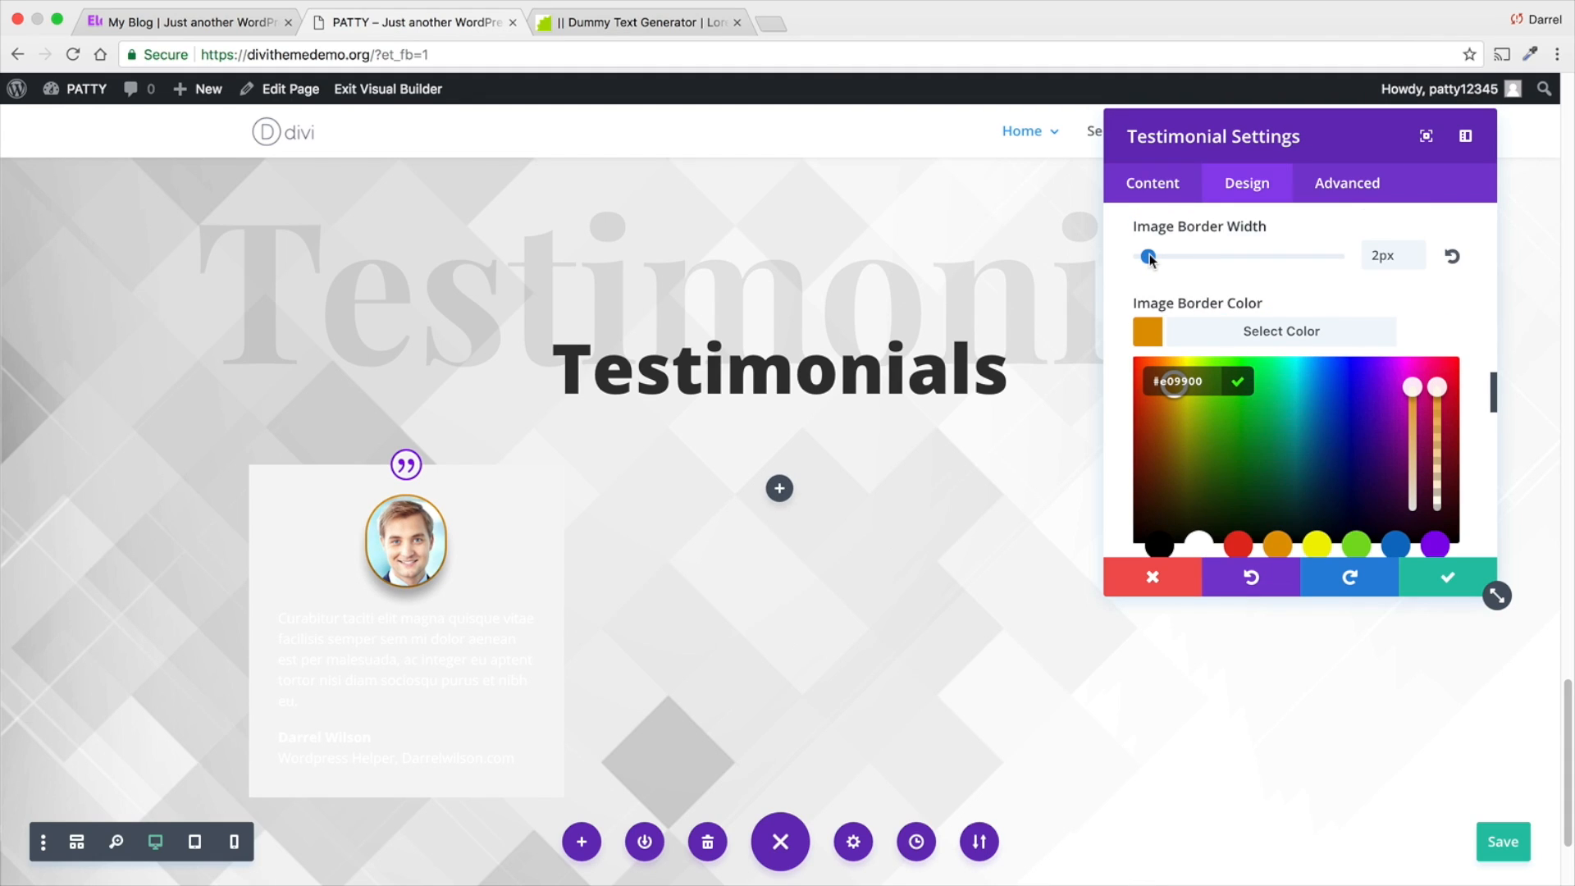
drag(1145, 254, 1135, 254)
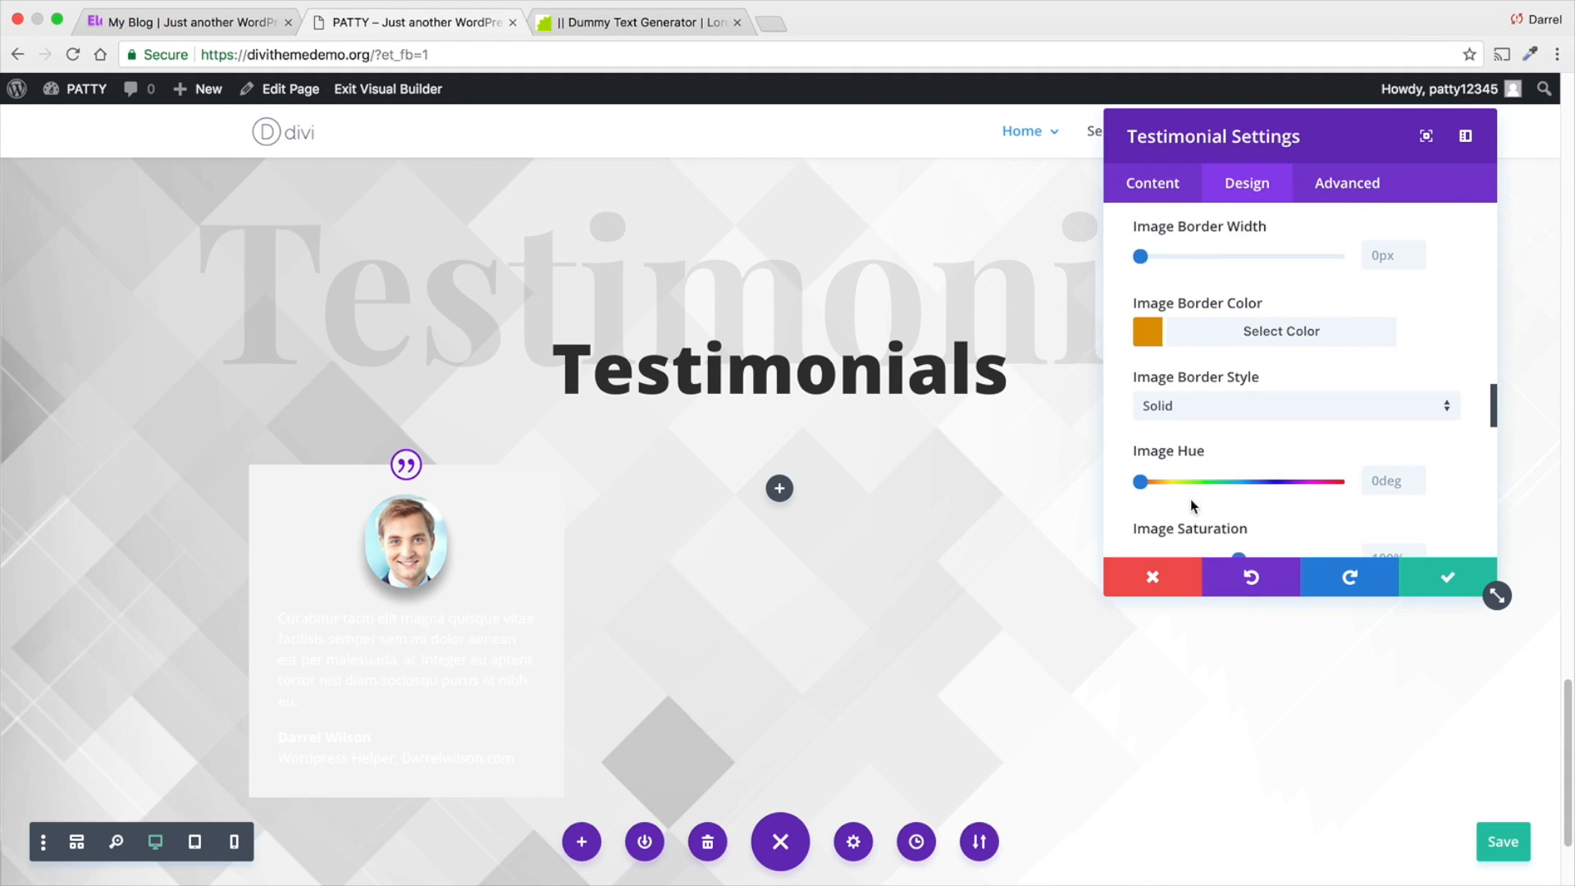
- Raise the portrait's image saturation to 122% and its image brightness to 104%
scroll(1191, 501, down, 5)
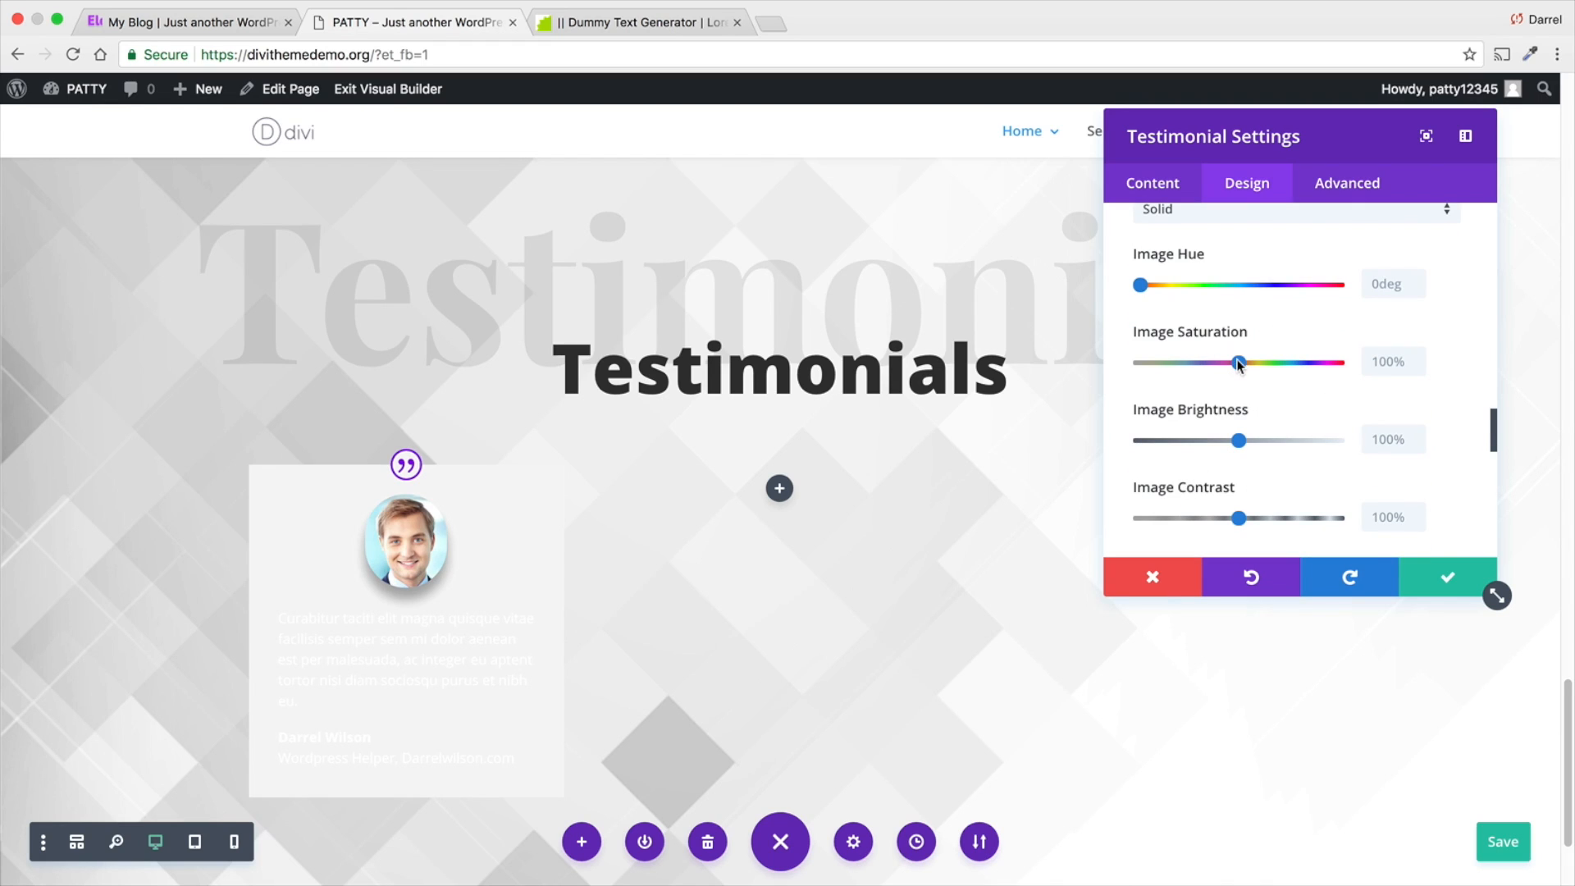
mouse_move(1239, 364)
mouse_down()
mouse_move(1331, 364)
mouse_move(1154, 364)
mouse_move(1329, 364)
mouse_move(1261, 367)
mouse_up()
mouse_move(1151, 285)
mouse_down()
mouse_move(1308, 285)
mouse_move(1141, 285)
mouse_up()
mouse_move(1240, 440)
mouse_down()
mouse_move(1304, 435)
mouse_move(1182, 436)
mouse_move(1243, 435)
mouse_up()
scroll(1243, 433, down, 4)
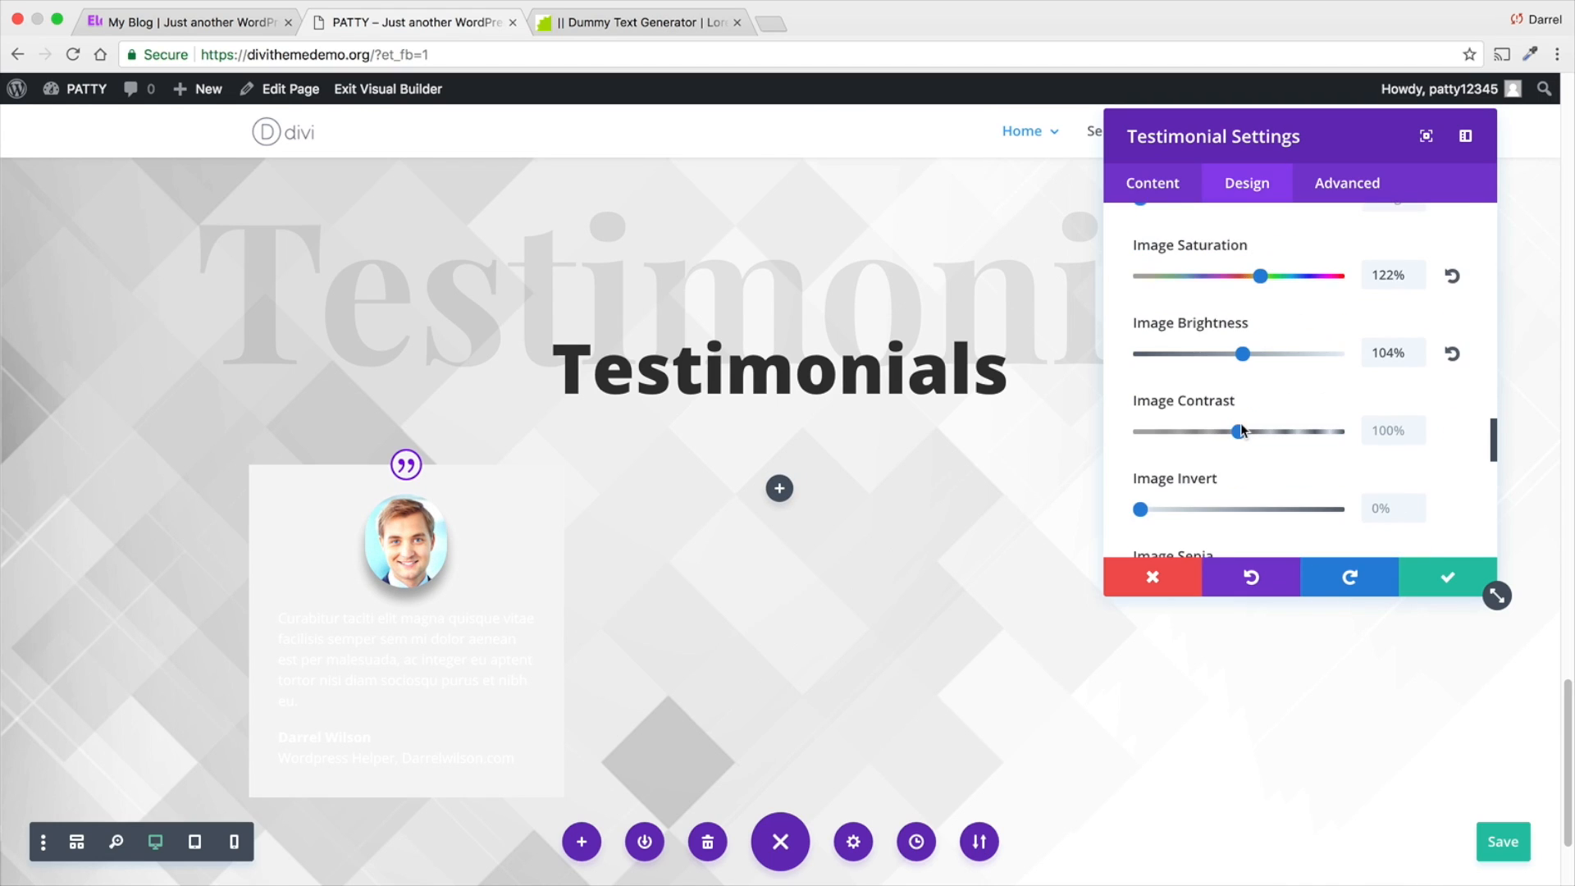
- Try out the portrait's sepia and opacity filters and return them to 0% and 100%
scroll(1234, 424, down, 2)
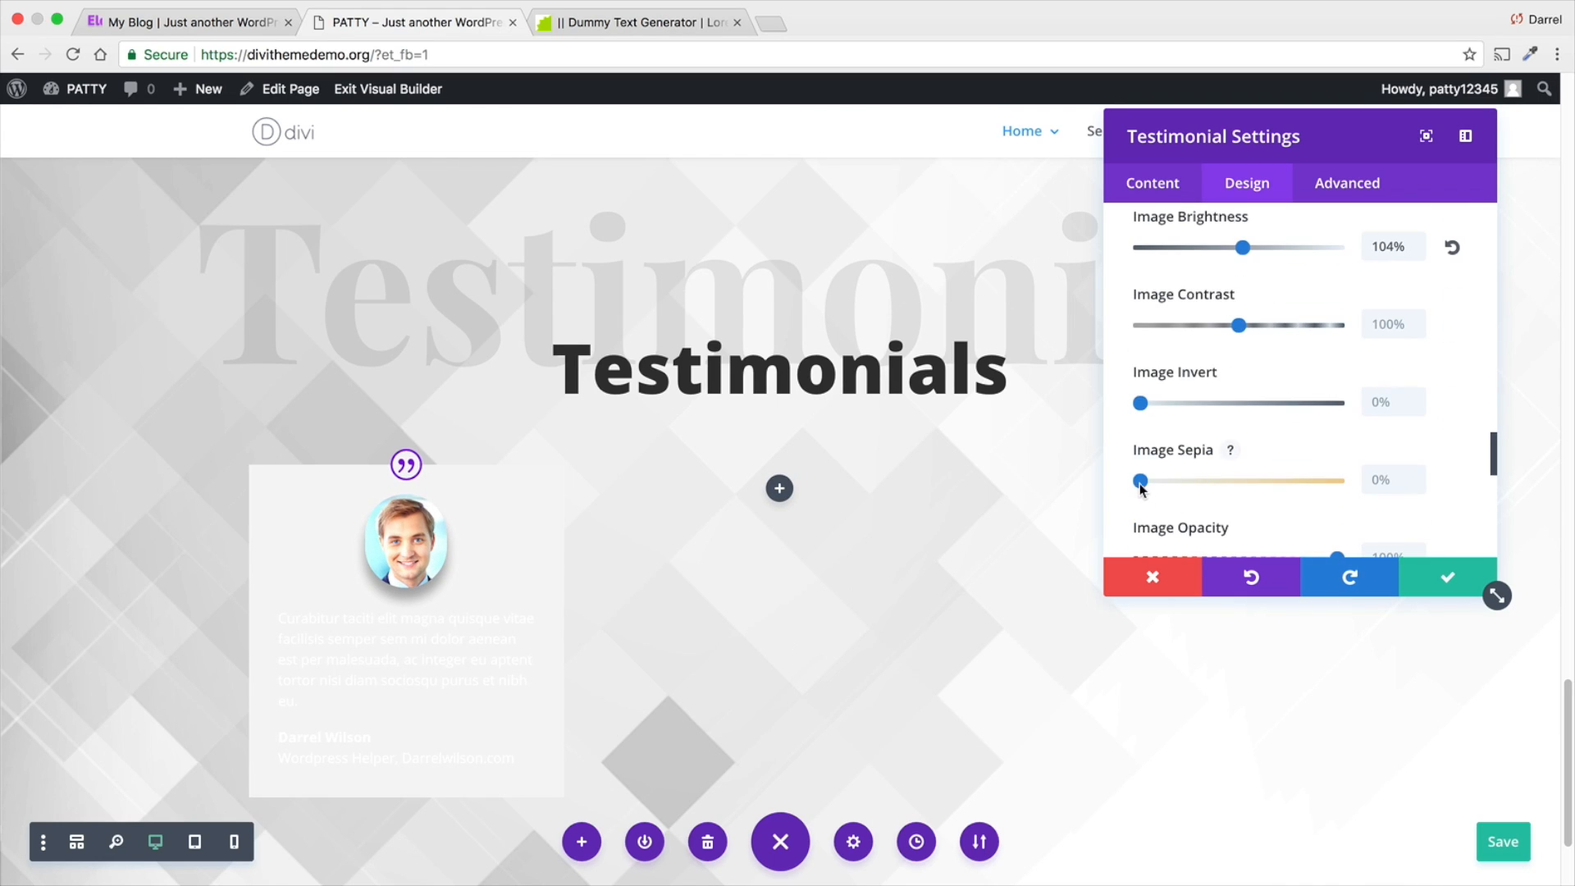
mouse_move(1141, 481)
mouse_down()
mouse_move(1356, 484)
mouse_move(1137, 487)
mouse_up()
scroll(1203, 460, down, 4)
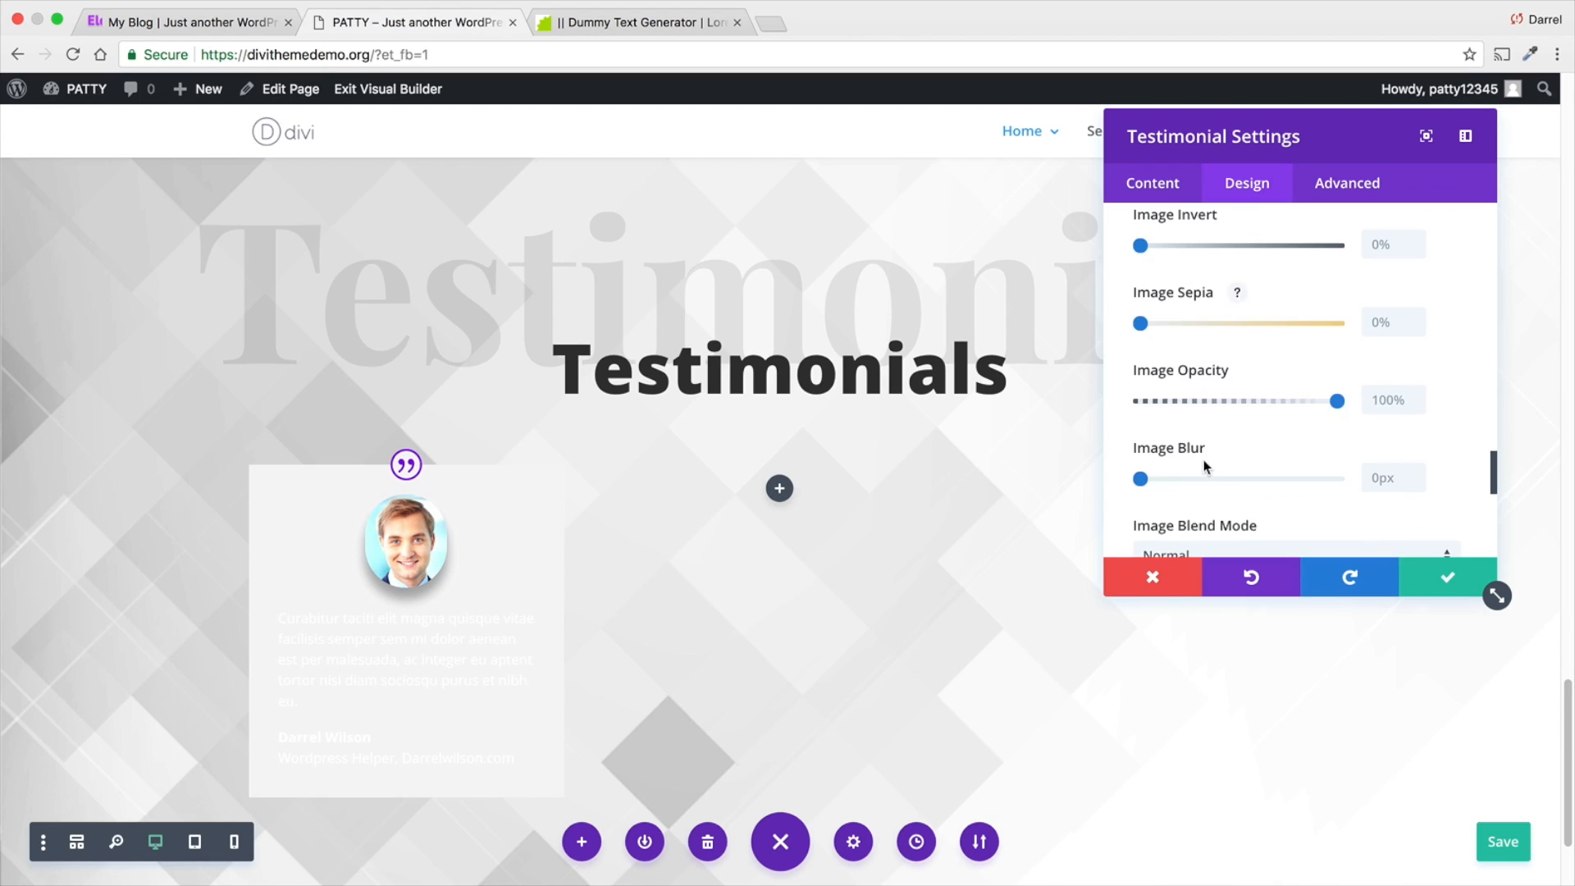
mouse_move(1334, 397)
mouse_down()
mouse_move(1191, 400)
mouse_move(1339, 399)
mouse_up()
scroll(1280, 418, down, 2)
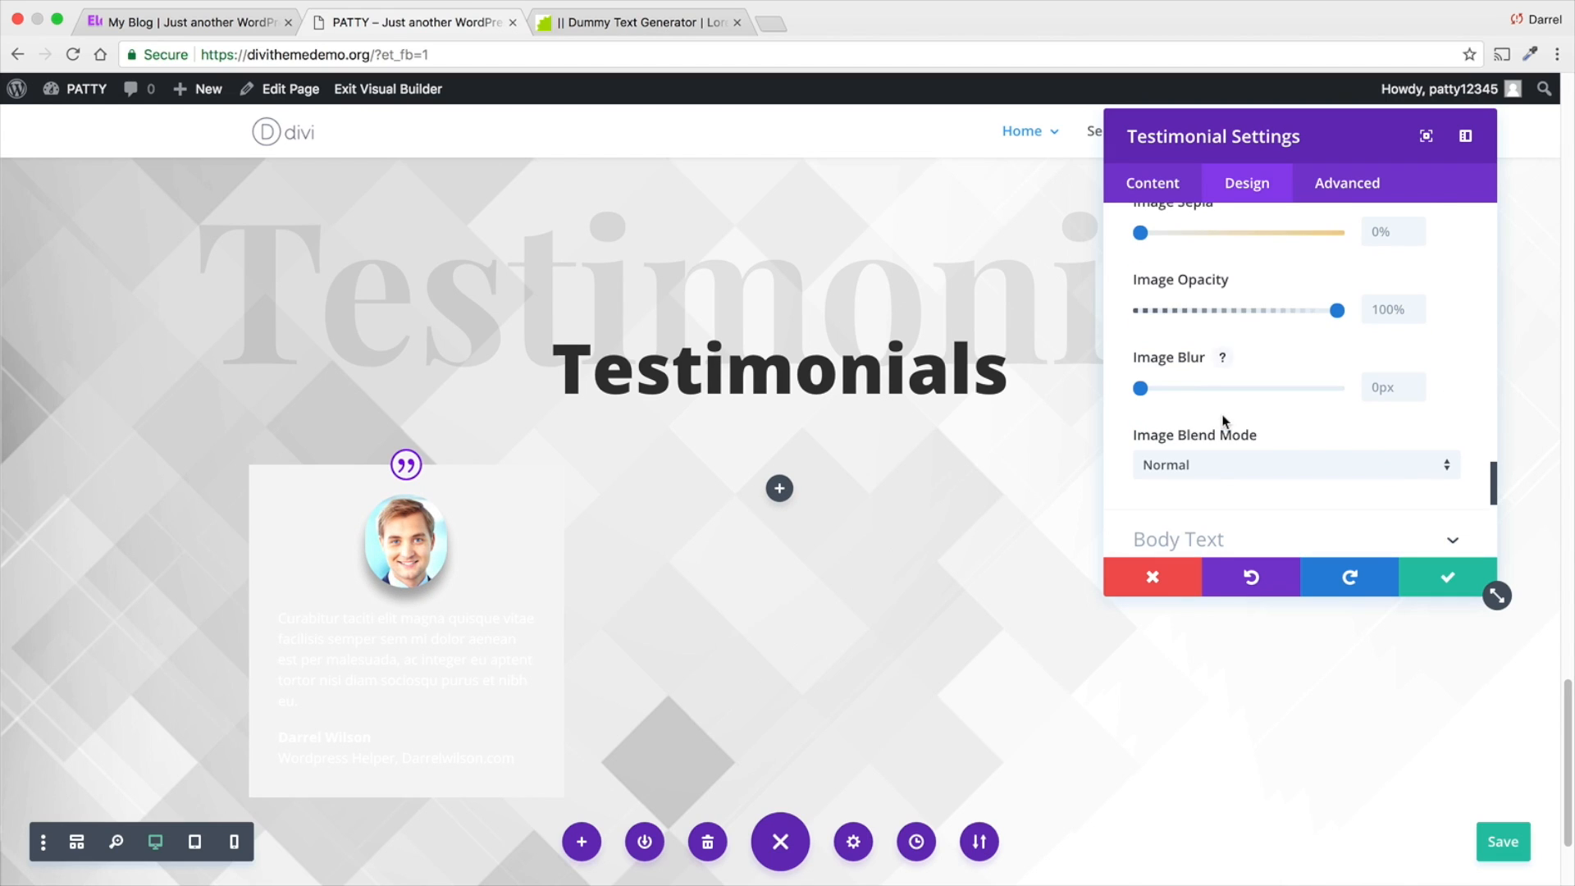
- Try the Color Burn, Exclusion, Saturation and Color Dodge blend modes on the portrait and restore the Normal mode
click(1225, 466)
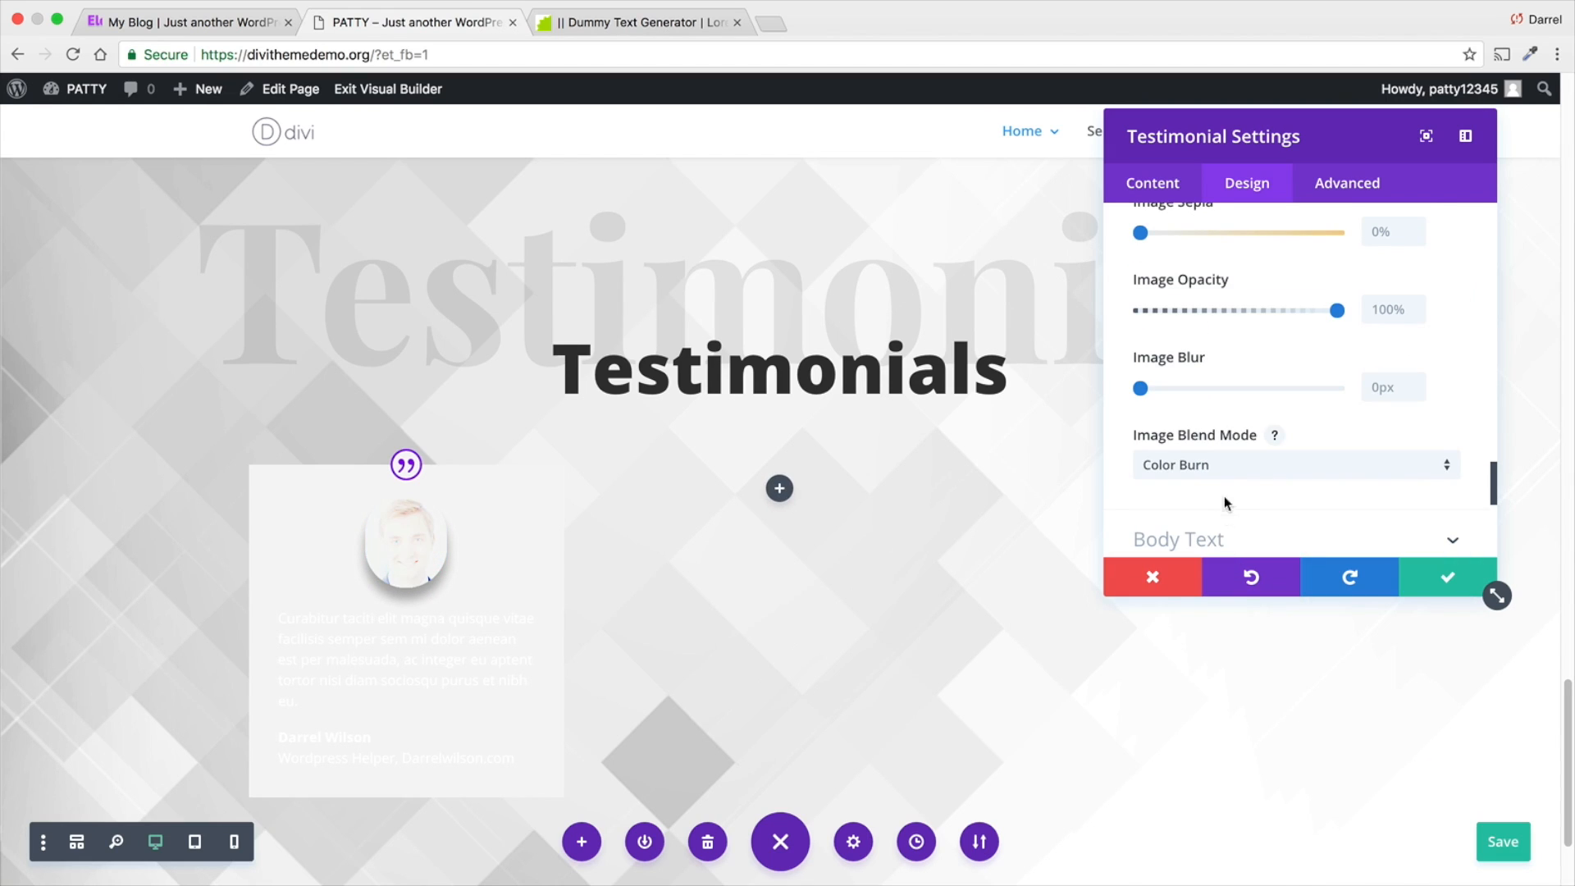
click(1227, 468)
scroll(1231, 574, down, 3)
click(1240, 627)
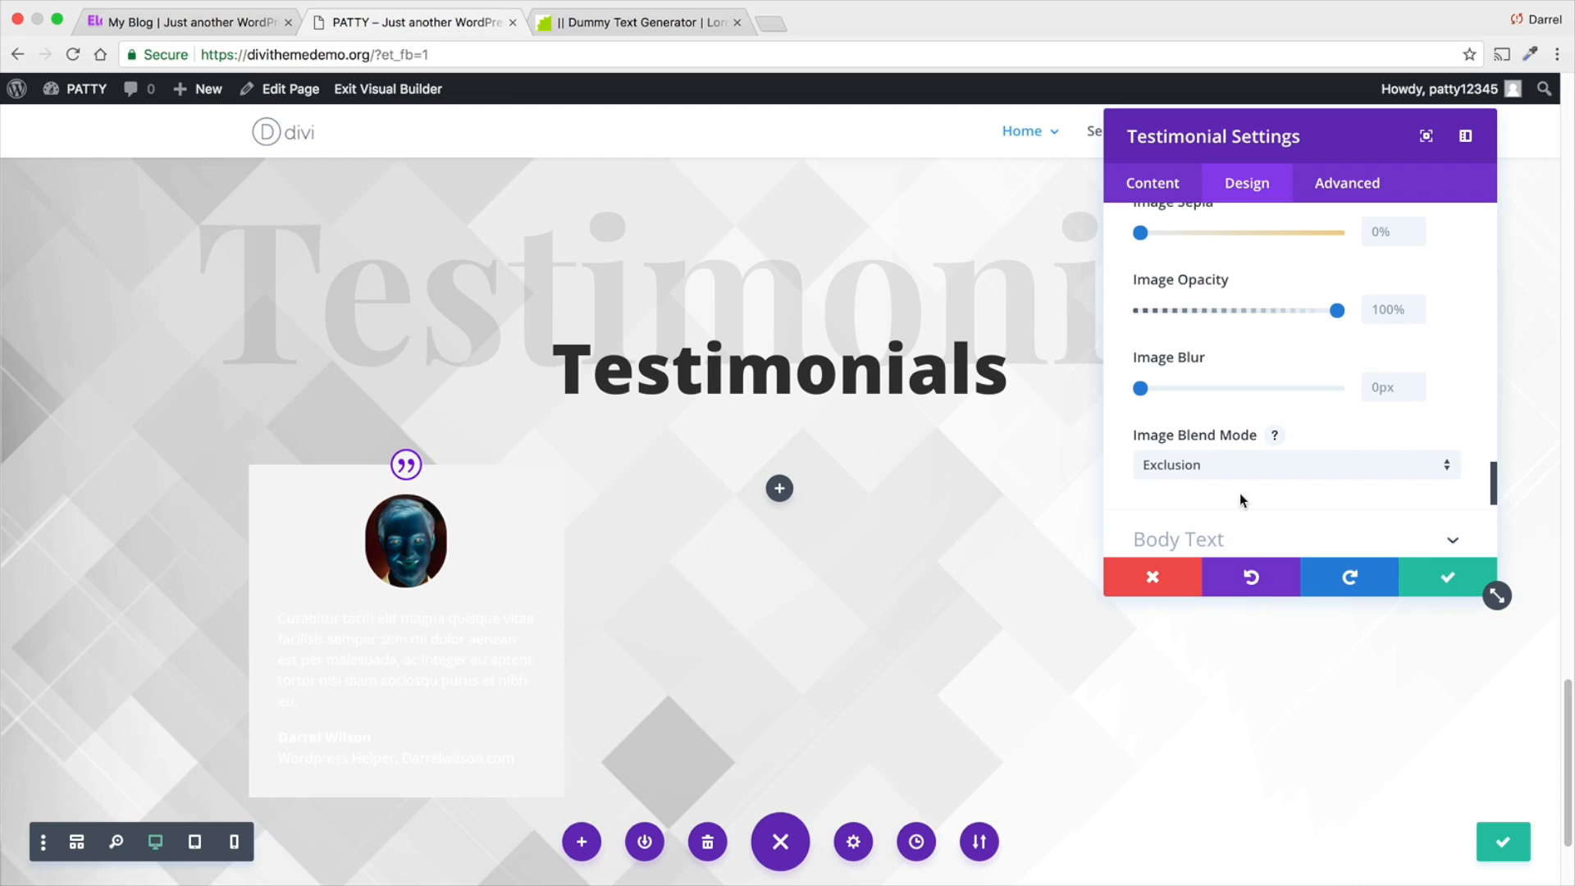
click(1164, 464)
click(1248, 693)
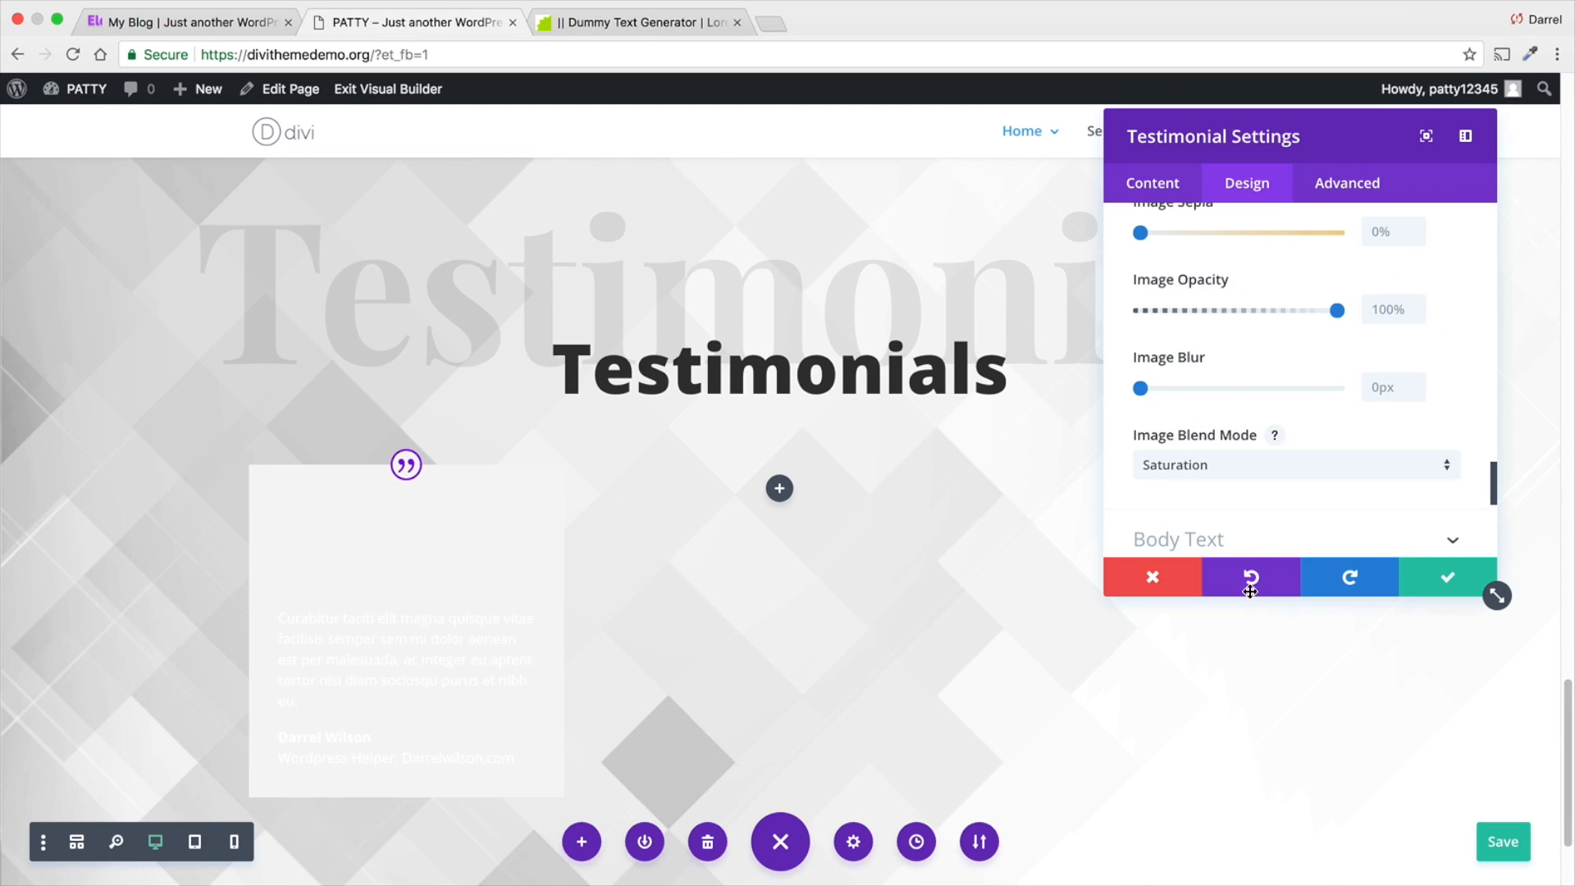
click(1259, 468)
click(1254, 524)
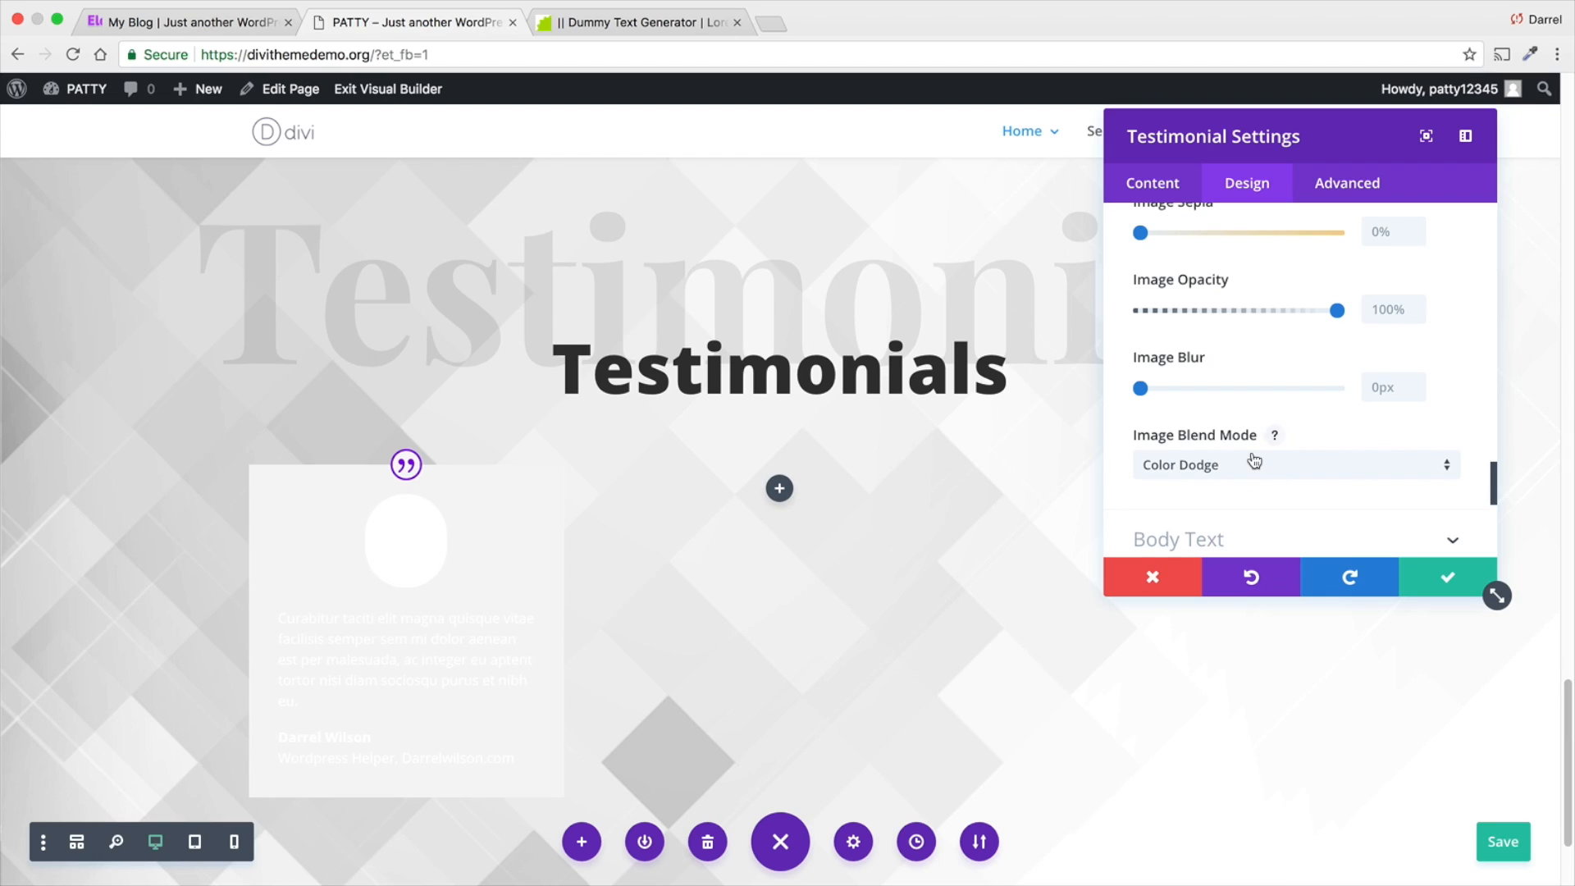
click(1254, 463)
click(1228, 336)
- Set the testimonial's body font to Open Sans and center its body text
scroll(1215, 471, down, 1)
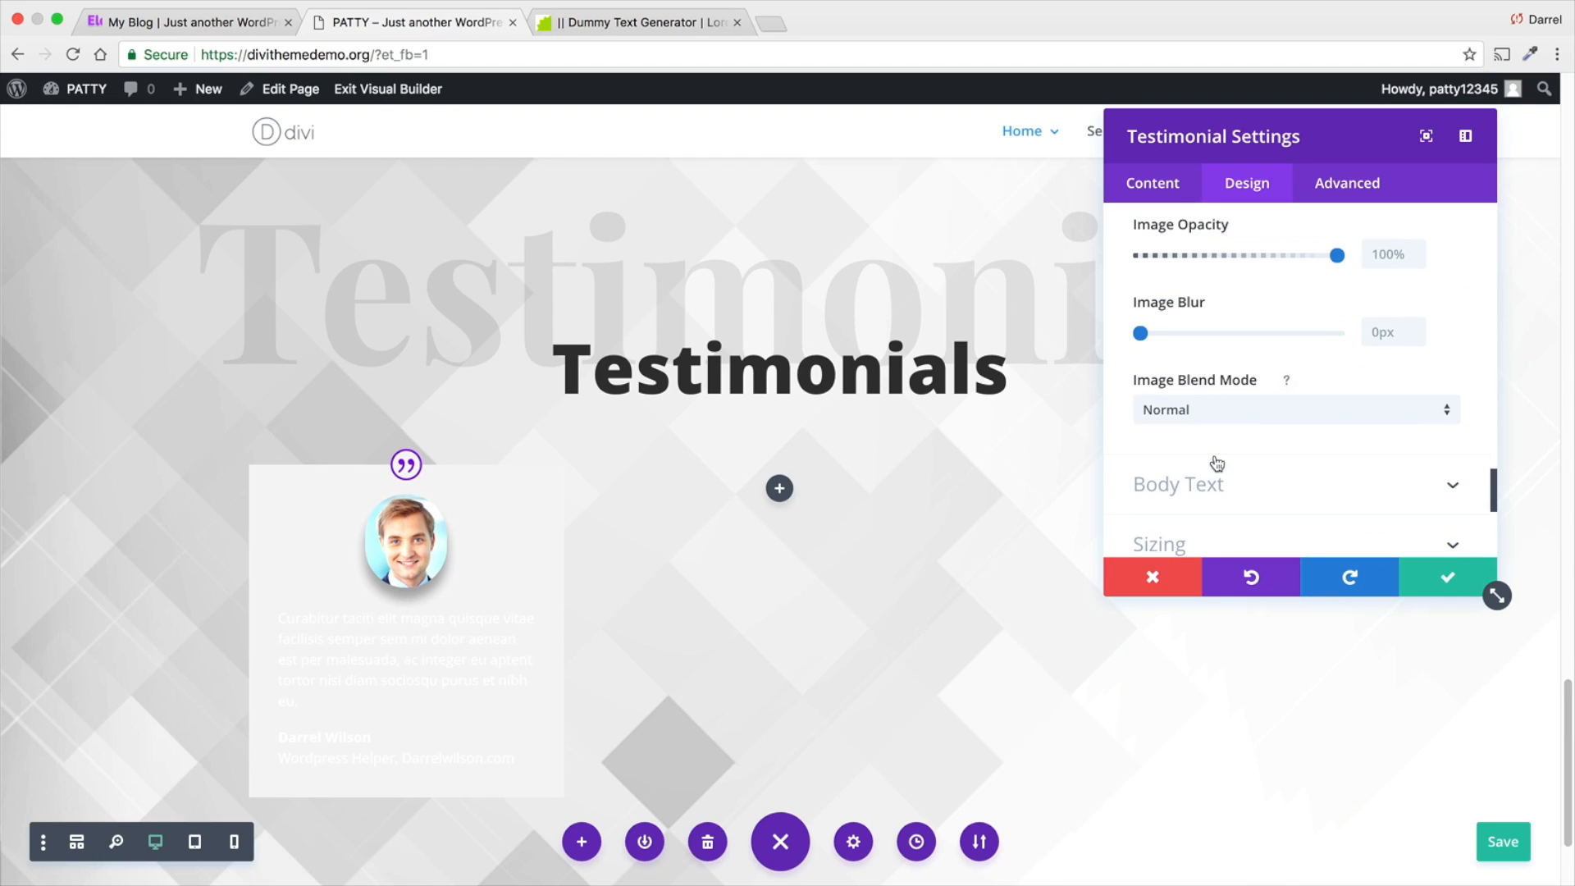
scroll(1223, 474, down, 1)
click(1227, 453)
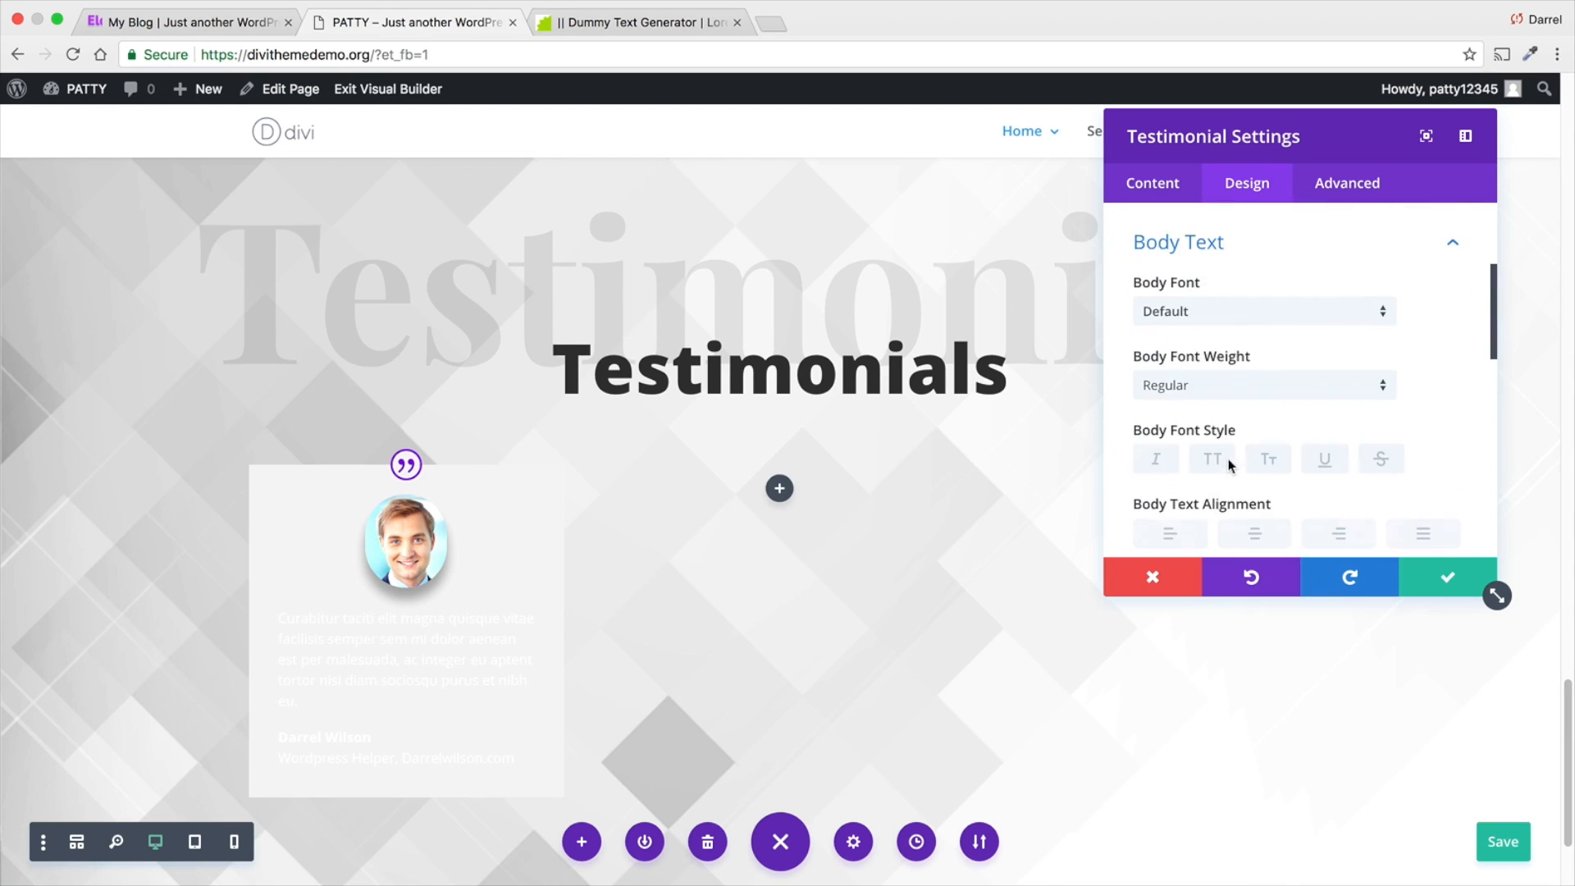
click(1235, 327)
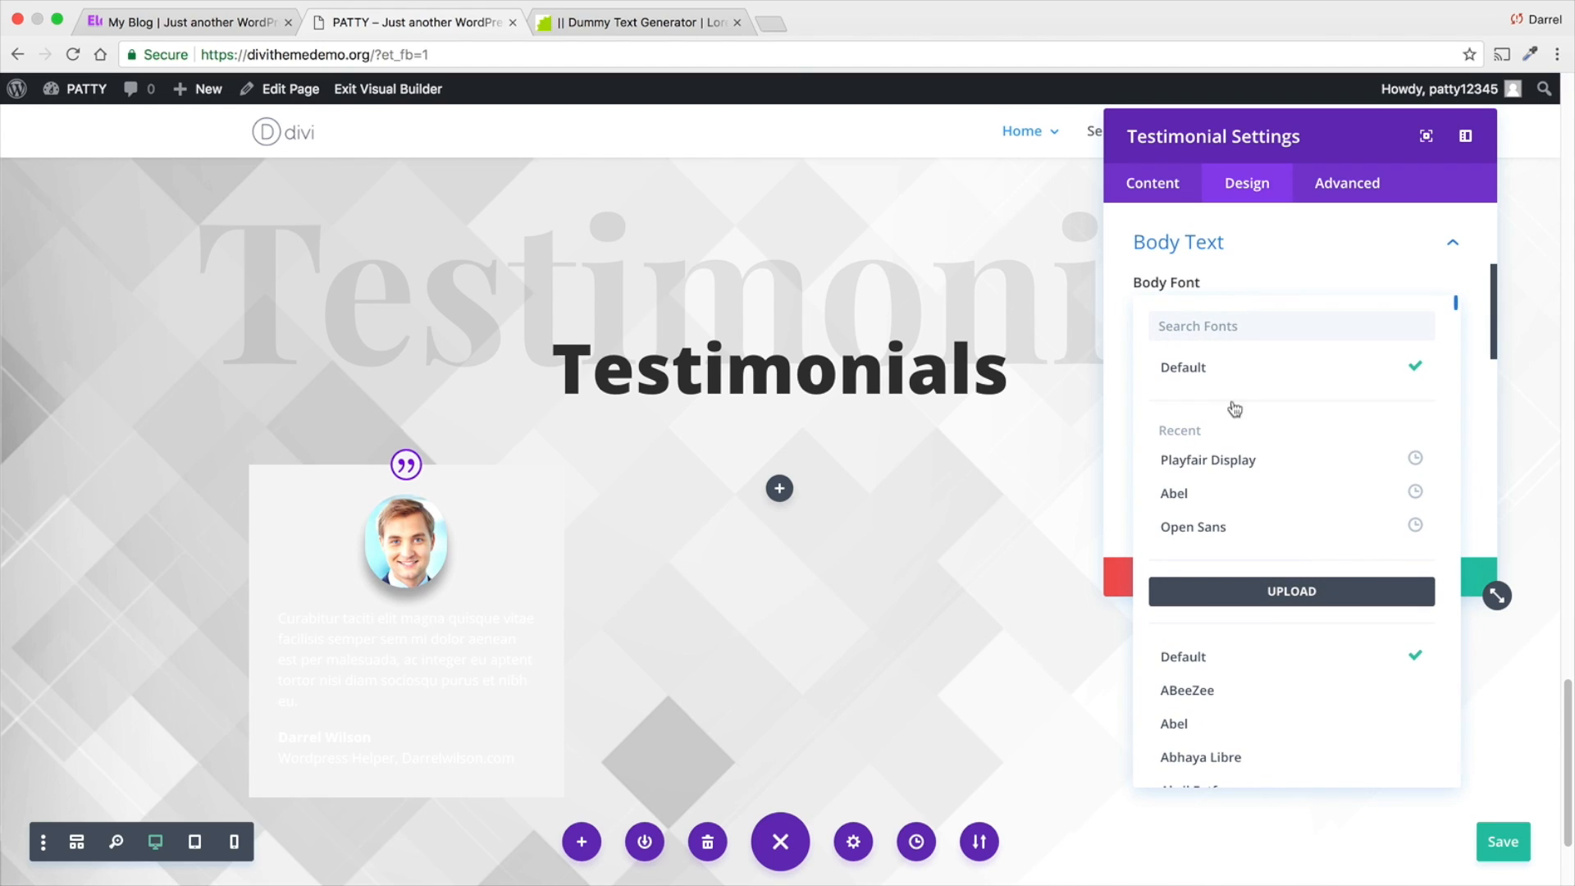
click(1226, 527)
click(1231, 532)
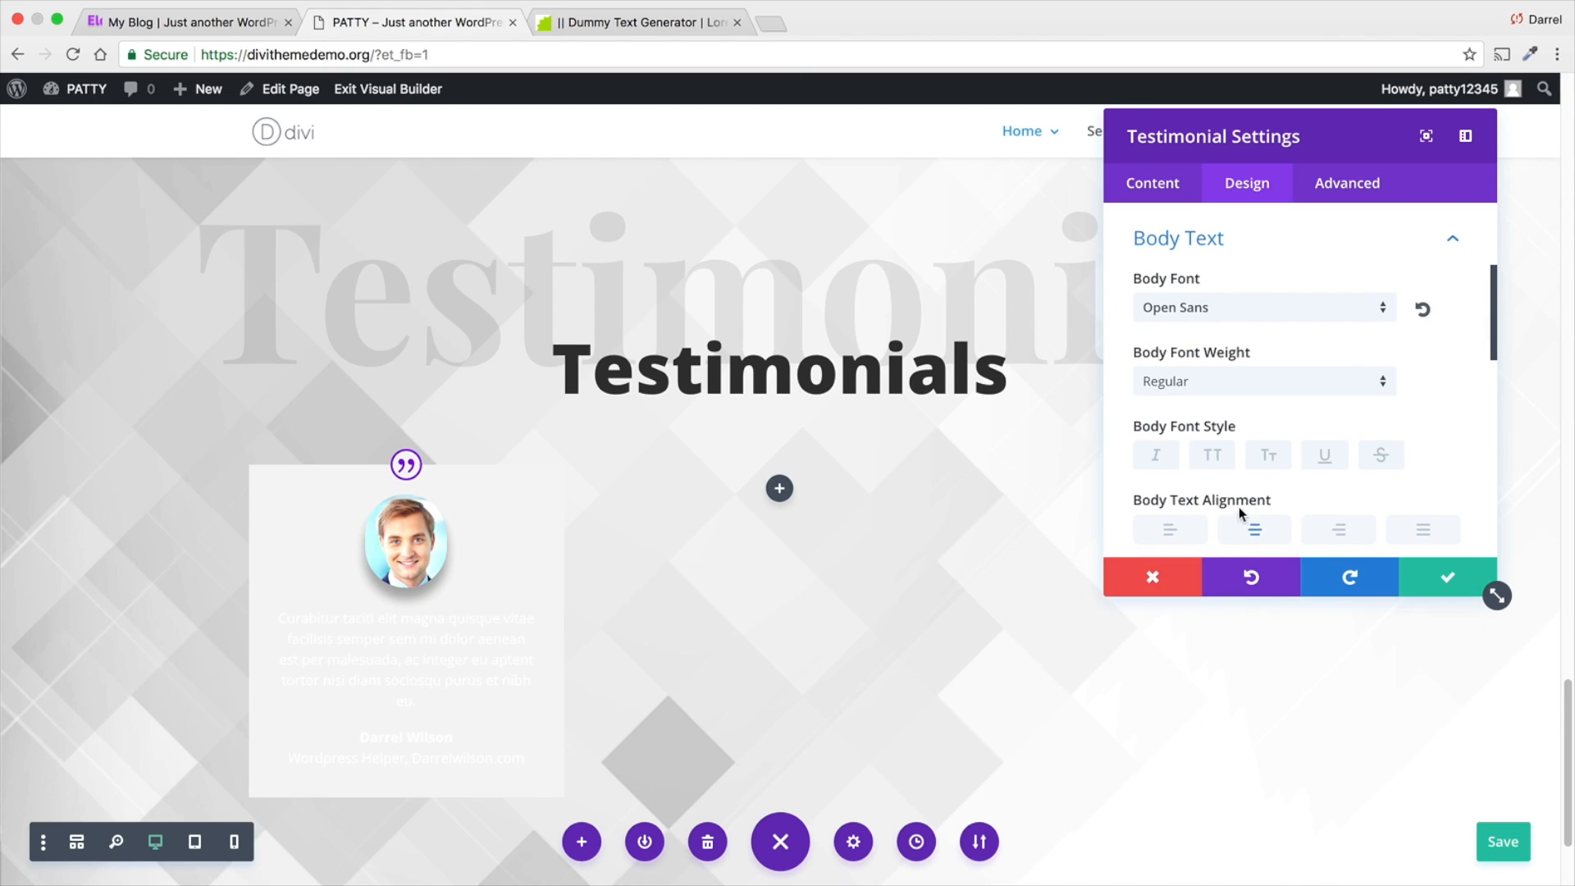
- Set the testimonial's body text size to 15px
scroll(1239, 510, down, 3)
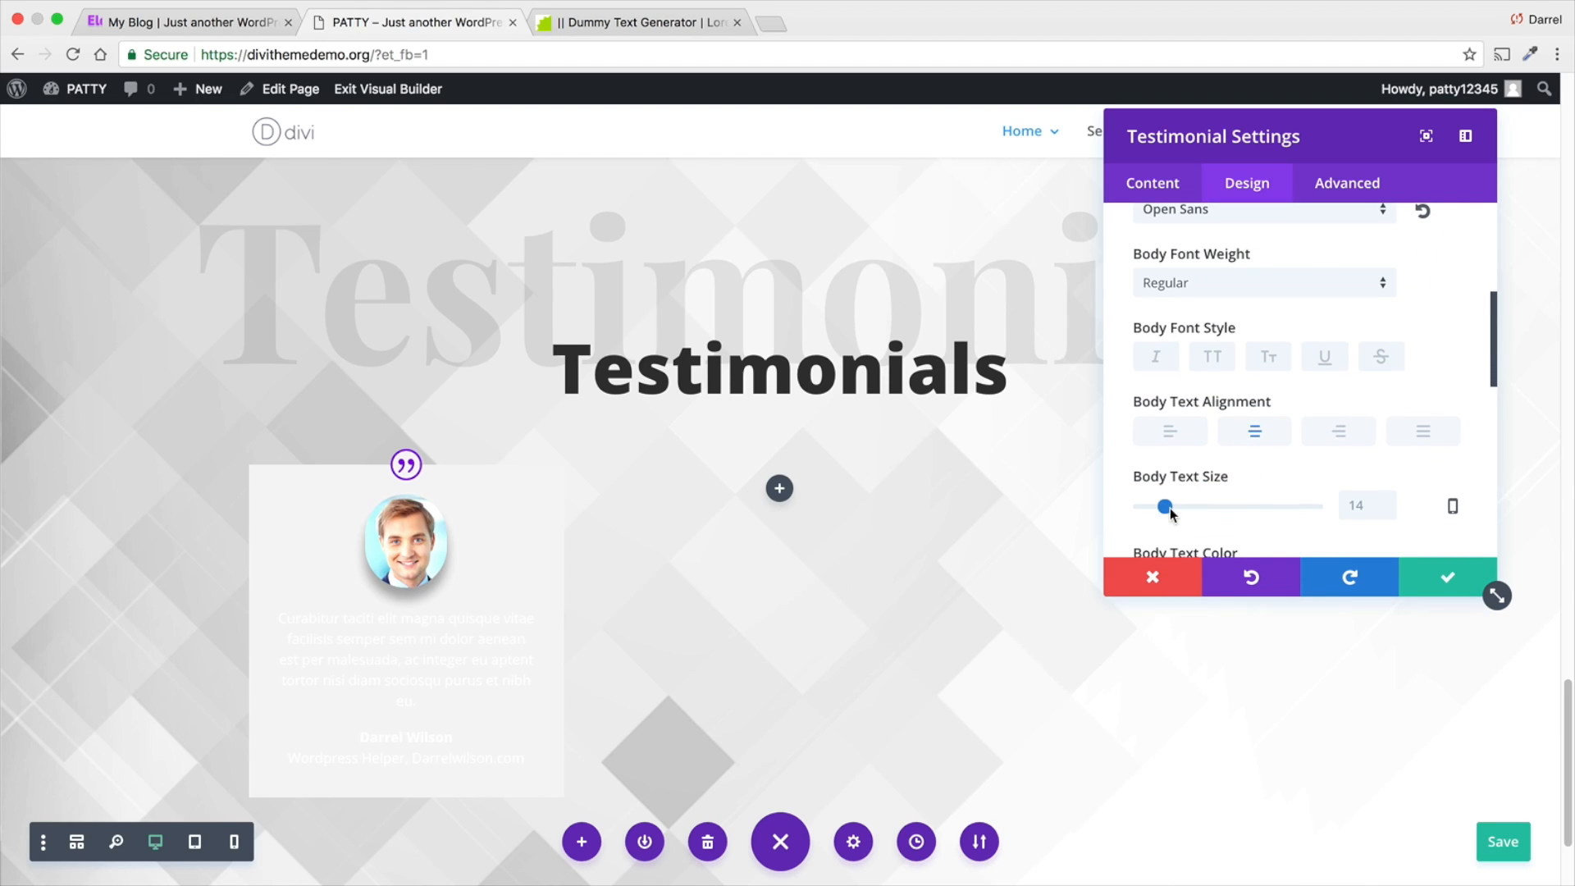
click(1170, 508)
drag(1170, 508, 1168, 509)
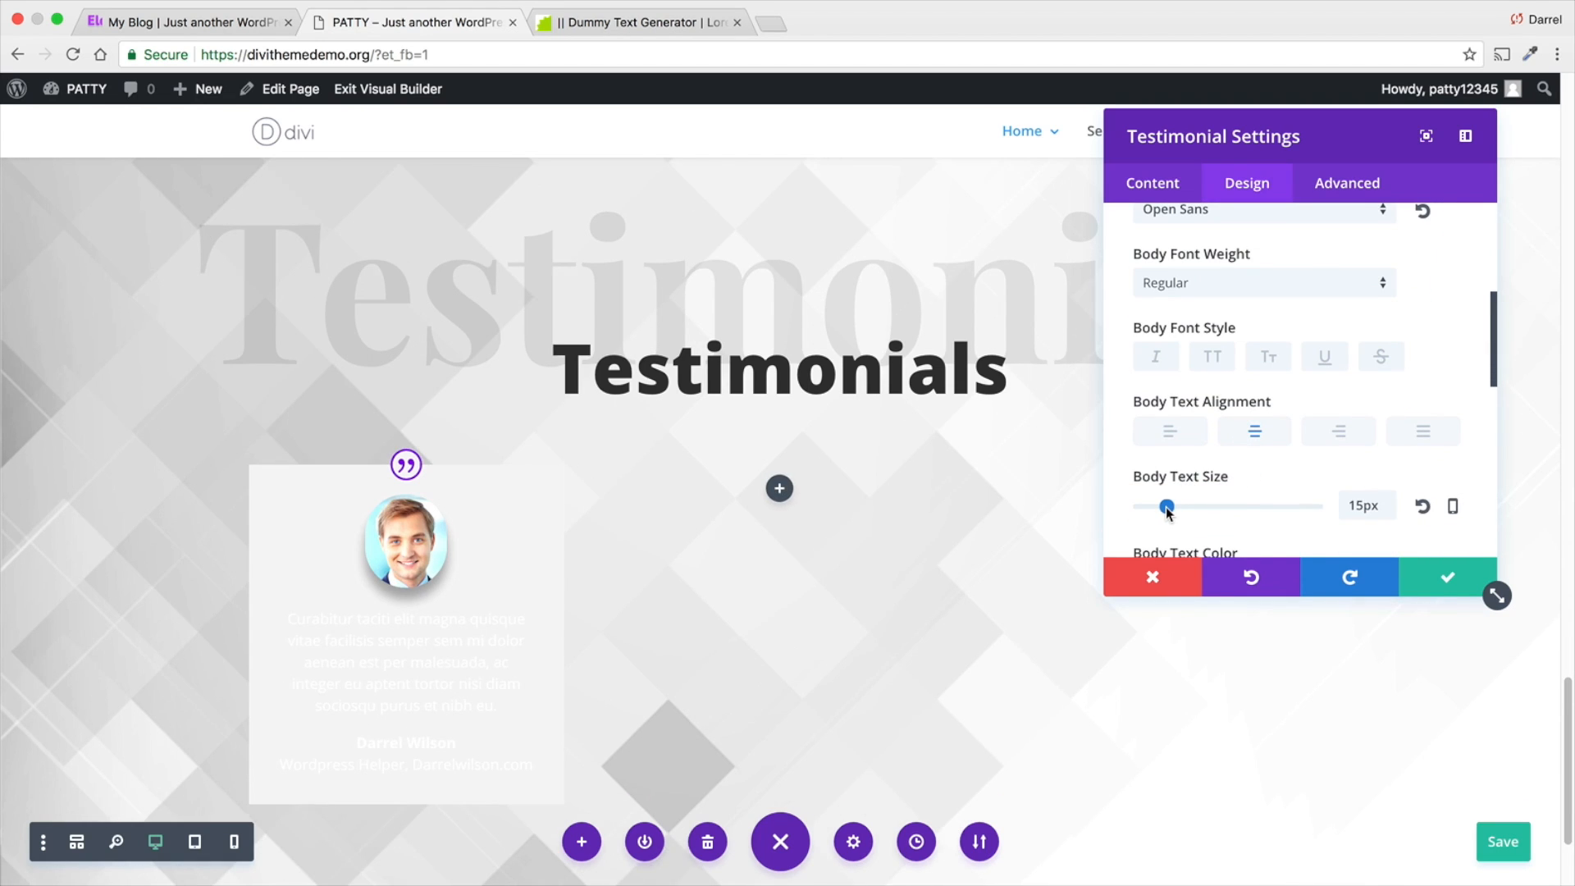
- Try adjusting the testimonial module's width and return it to 100%
scroll(1194, 481, down, 8)
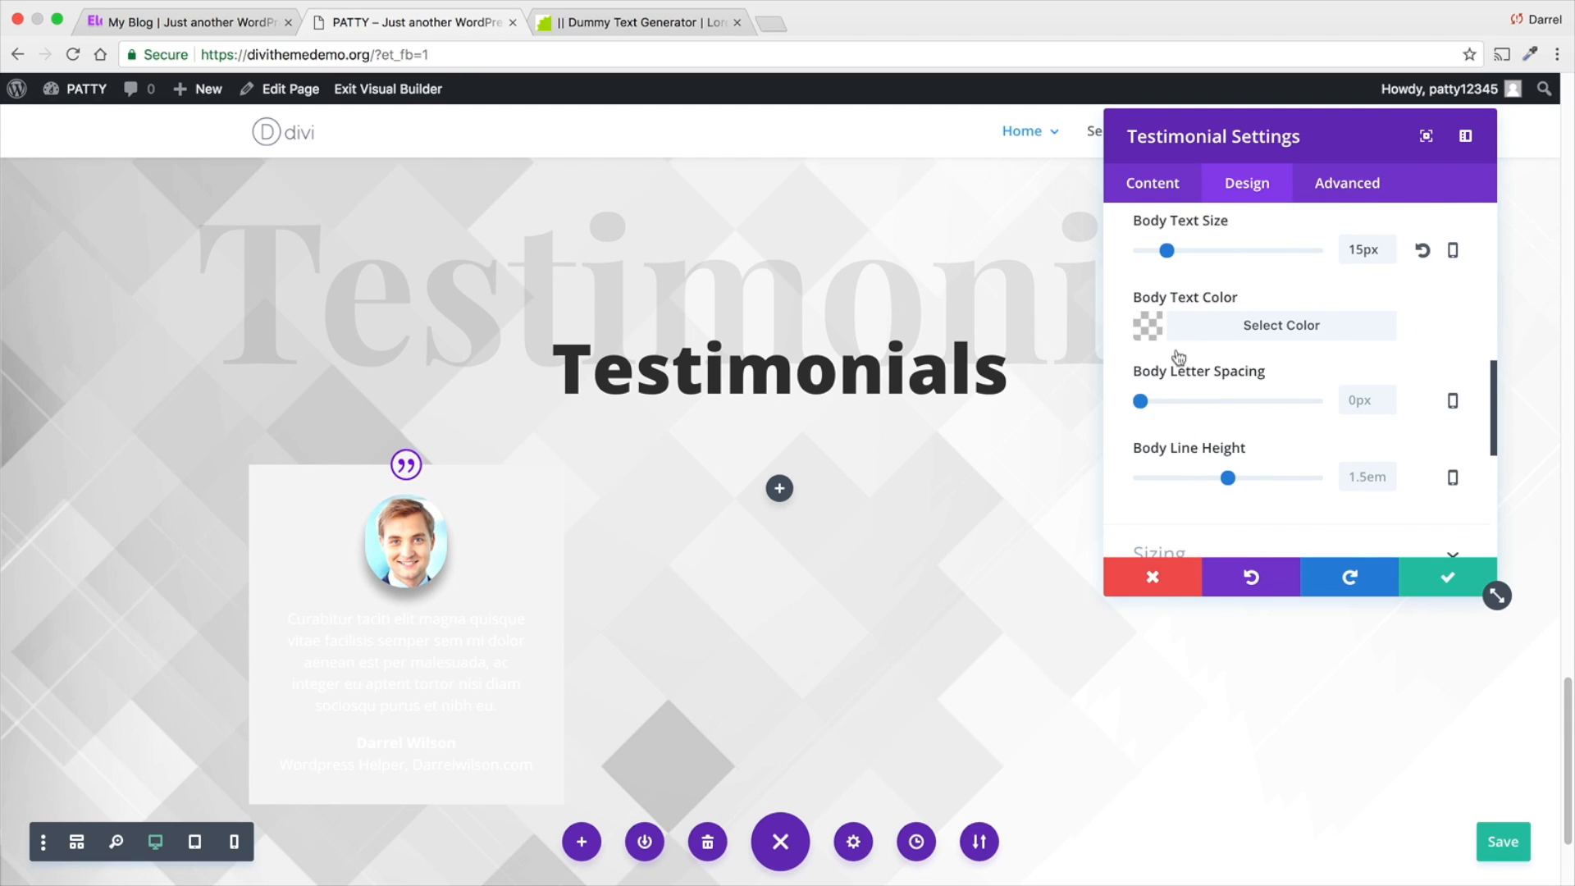
scroll(1179, 357, down, 4)
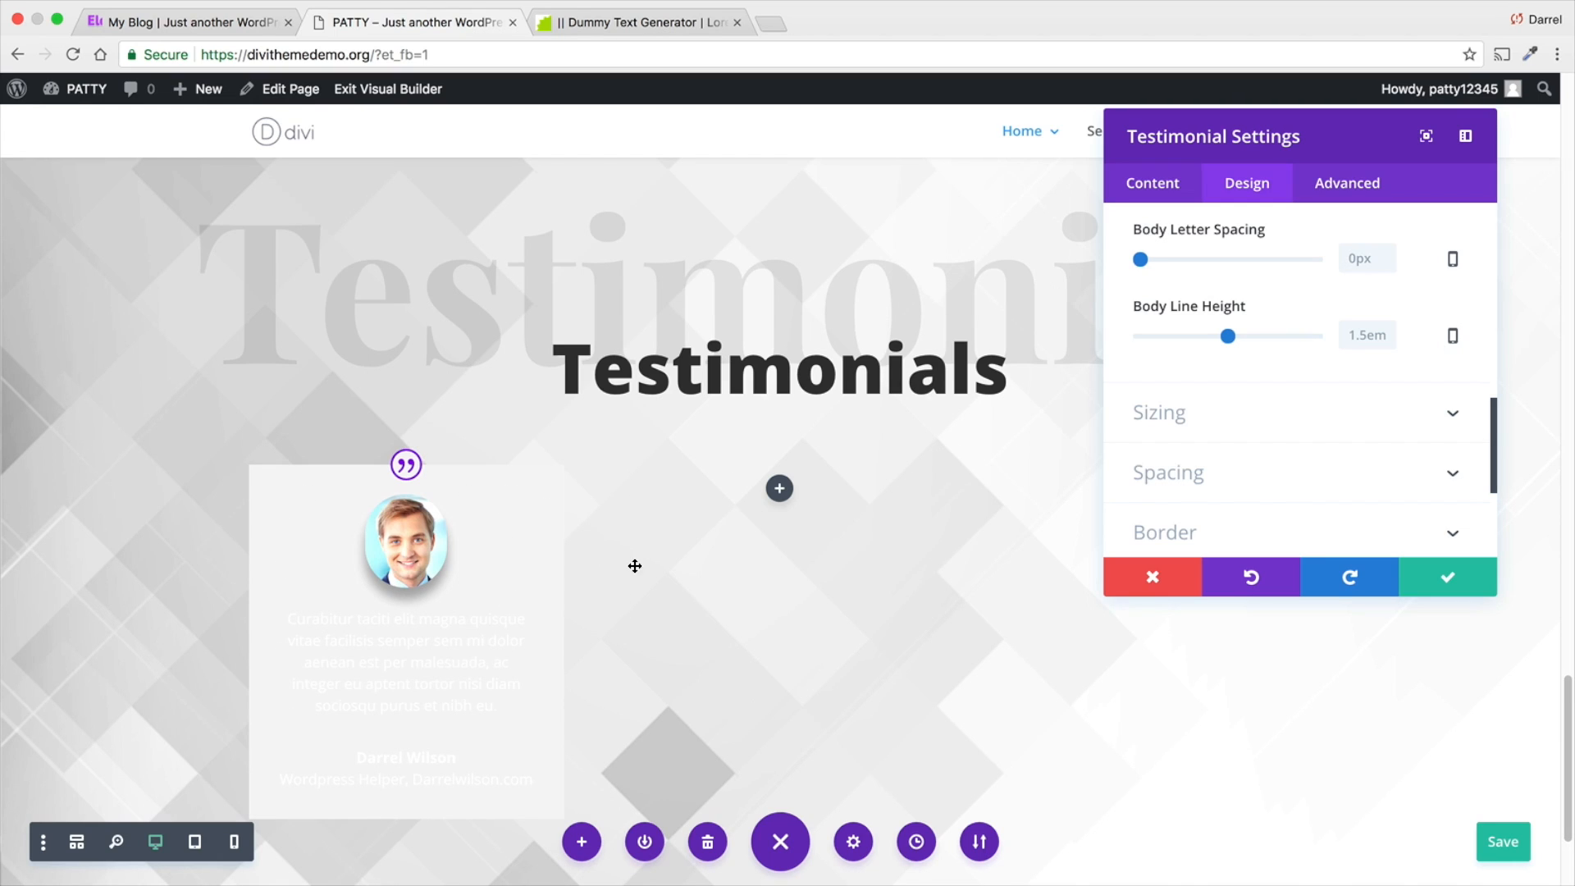
scroll(1214, 410, down, 2)
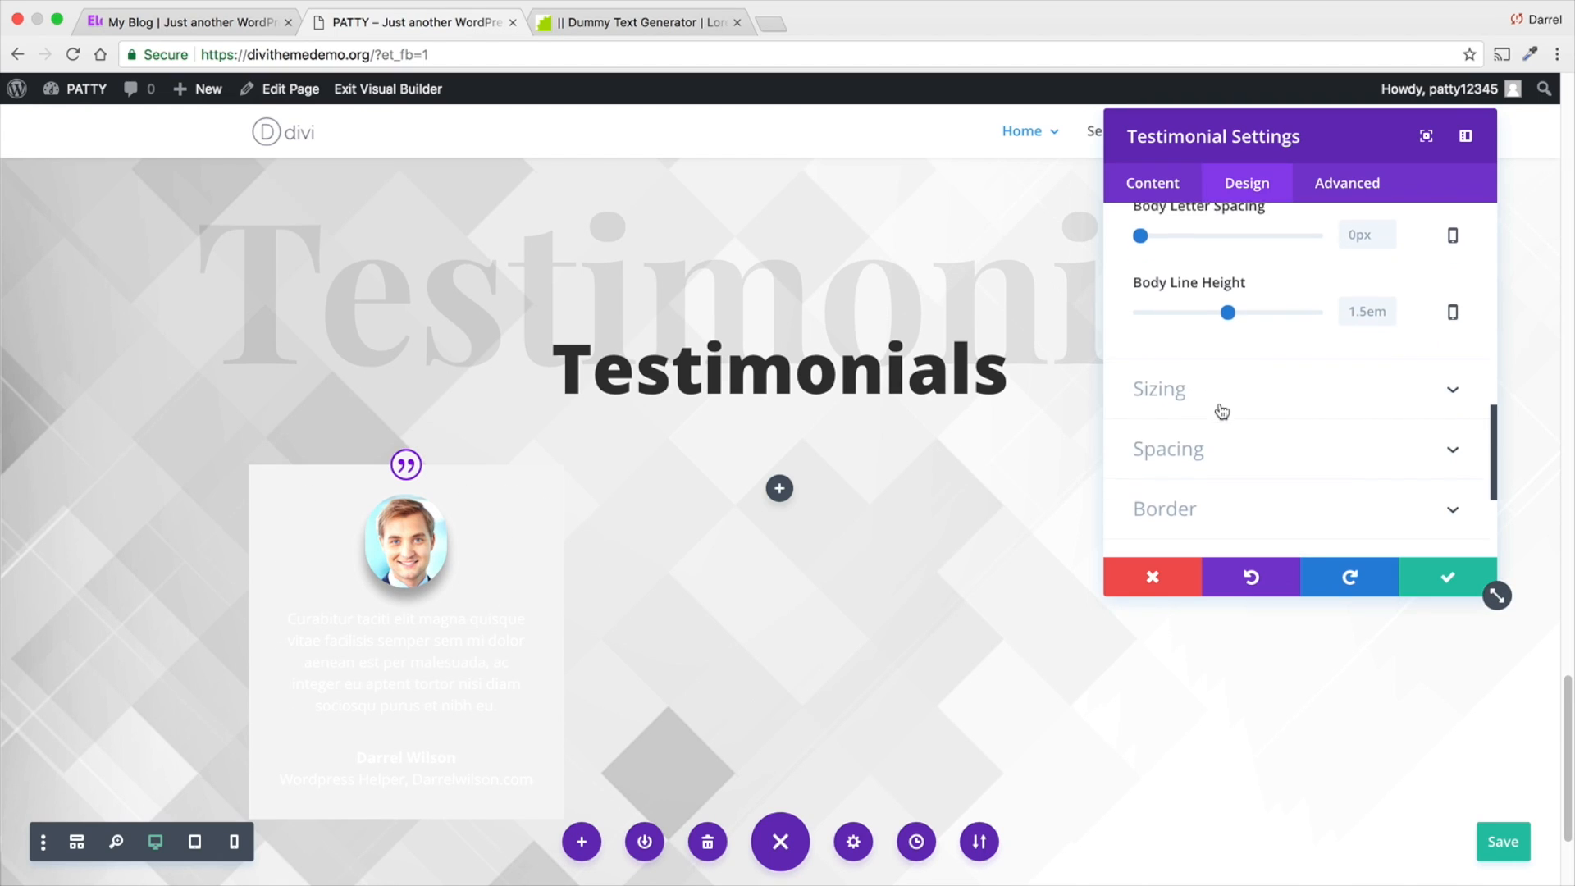
click(1236, 359)
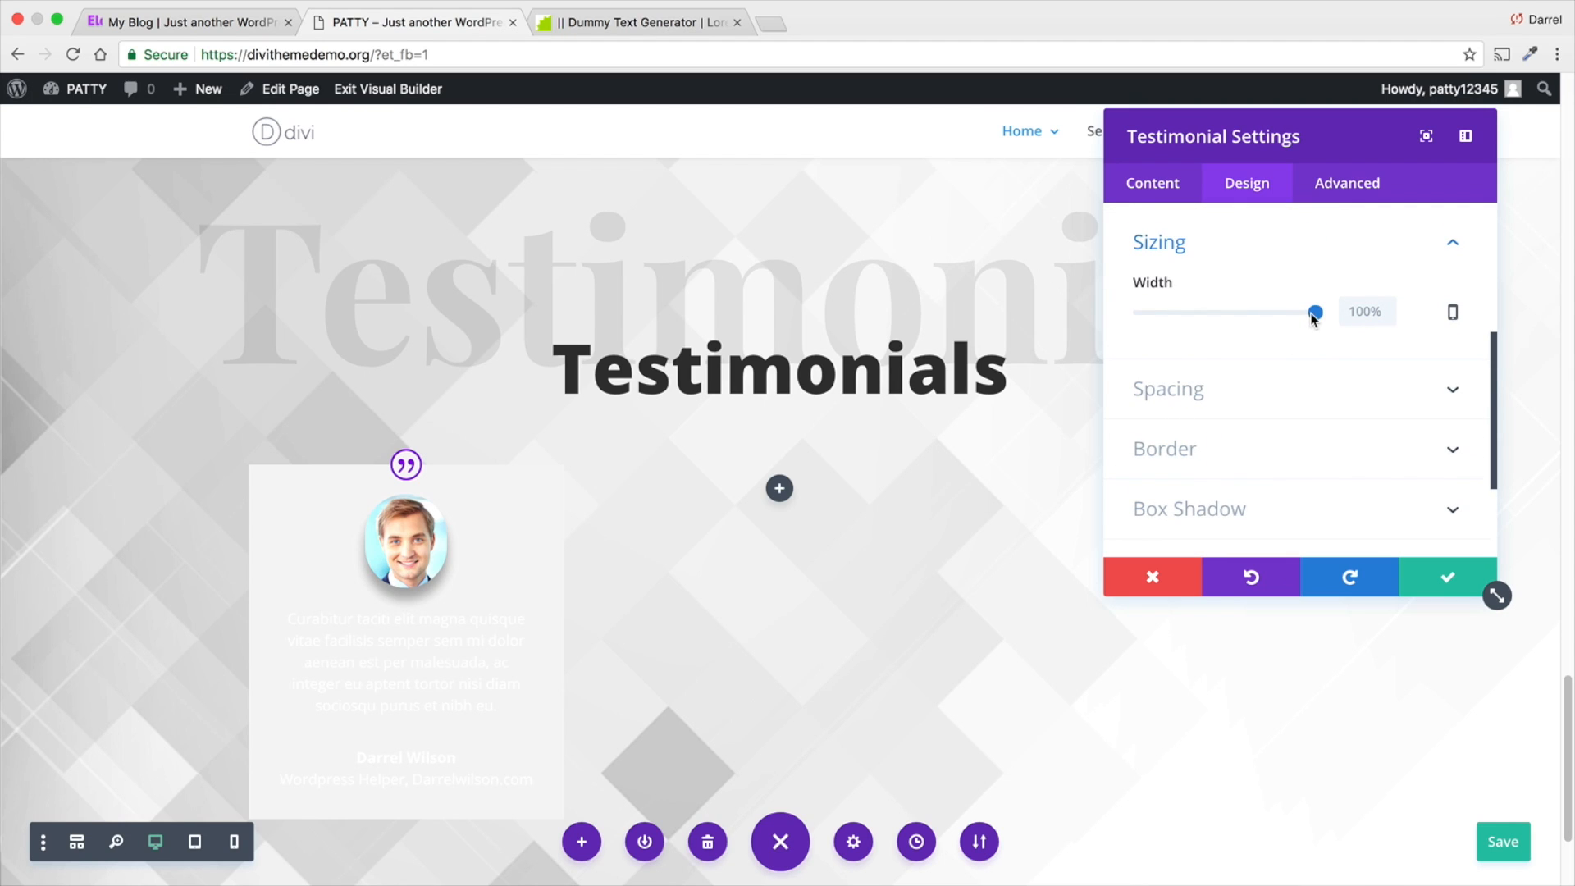
drag(1313, 316, 1356, 326)
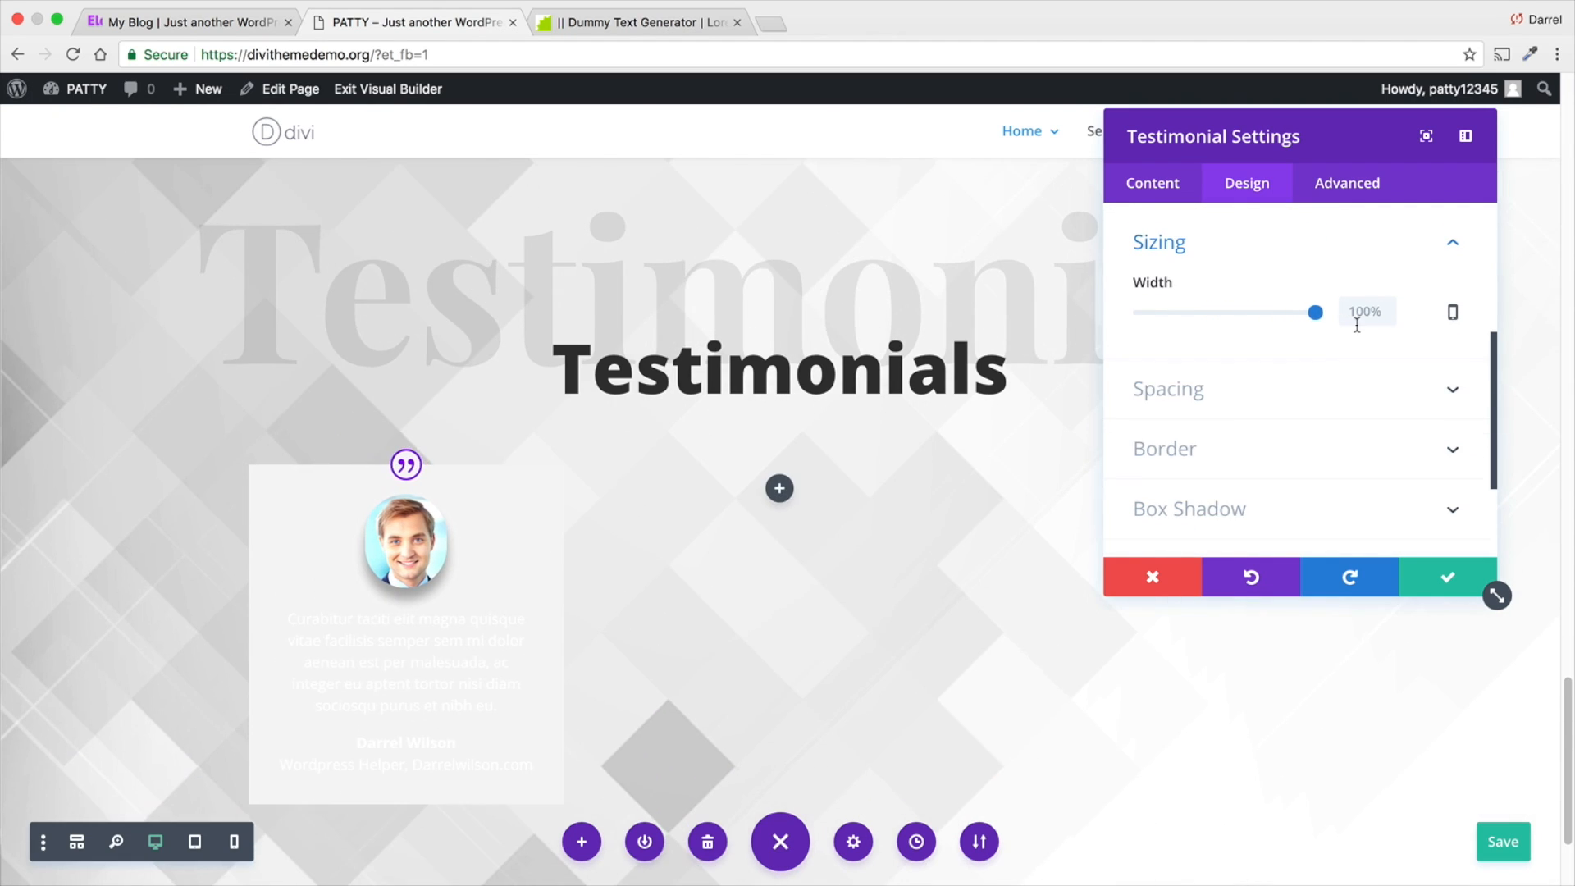
- Try a 10px top custom margin on the testimonial and clear the value
click(1308, 395)
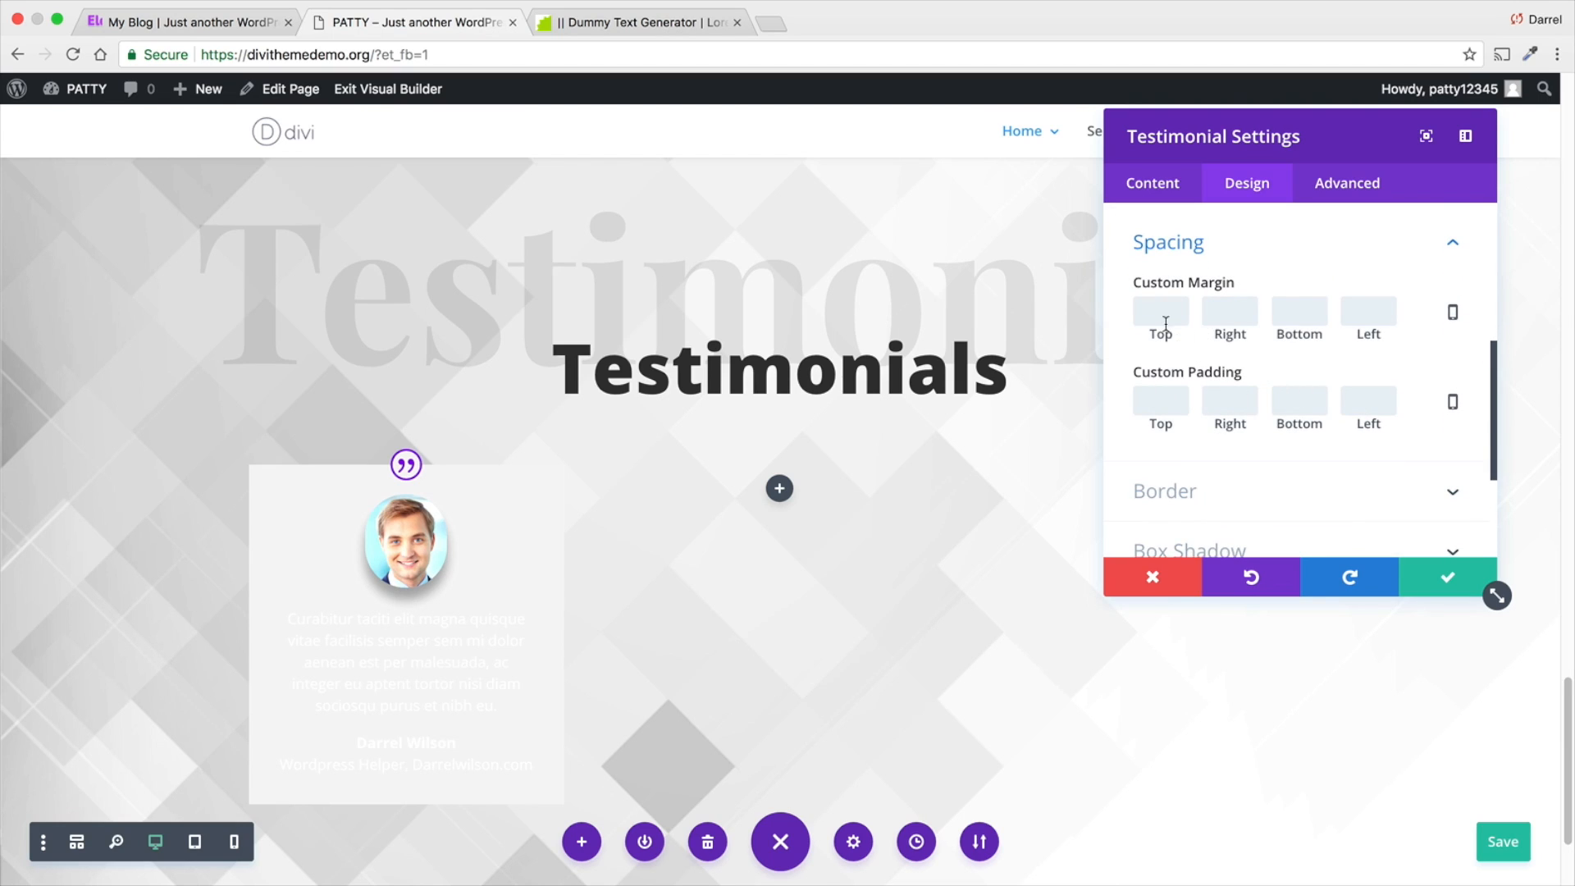
click(1160, 311)
text(10px)
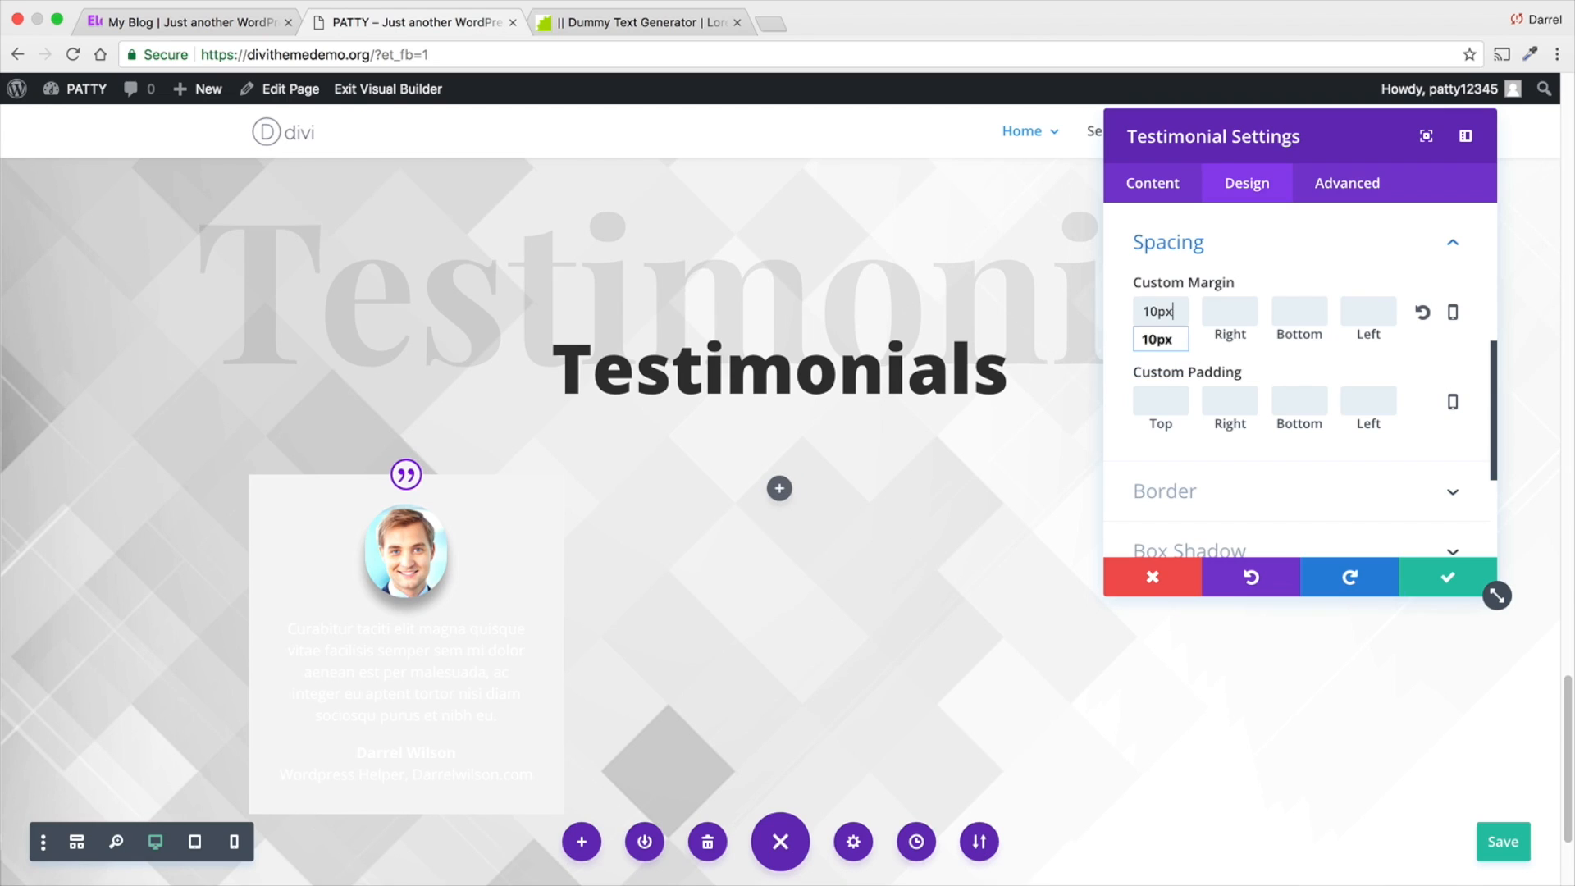
key(BackSpace)
key(BackSpace)
key(BackSpace)
key(BackSpace)
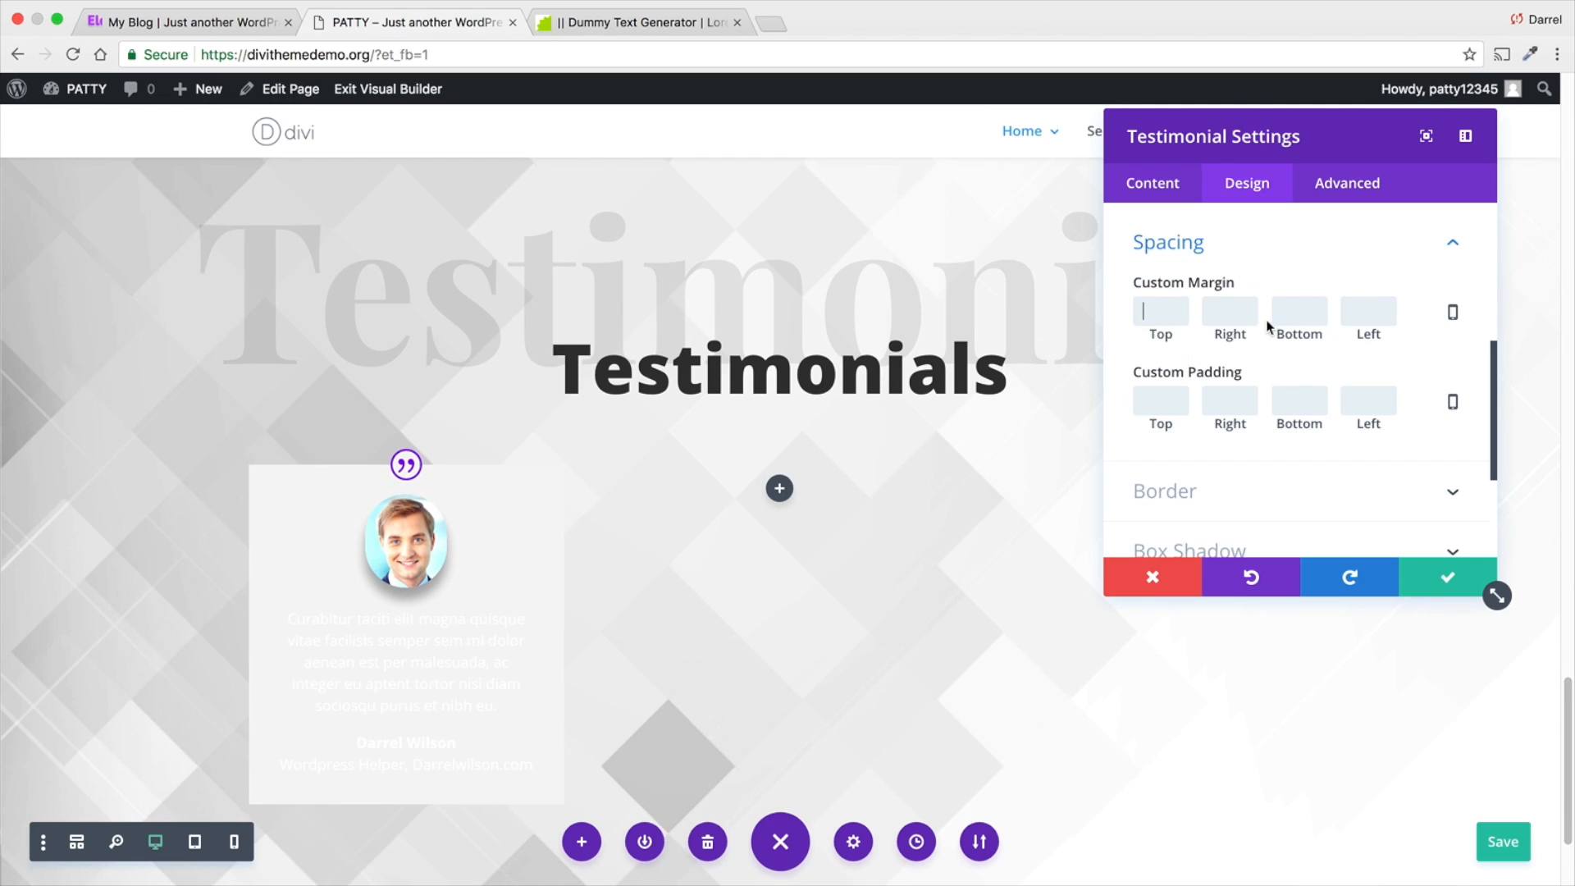
- Try a 50px top custom padding on the testimonial and clear the value
click(1166, 398)
text(50px)
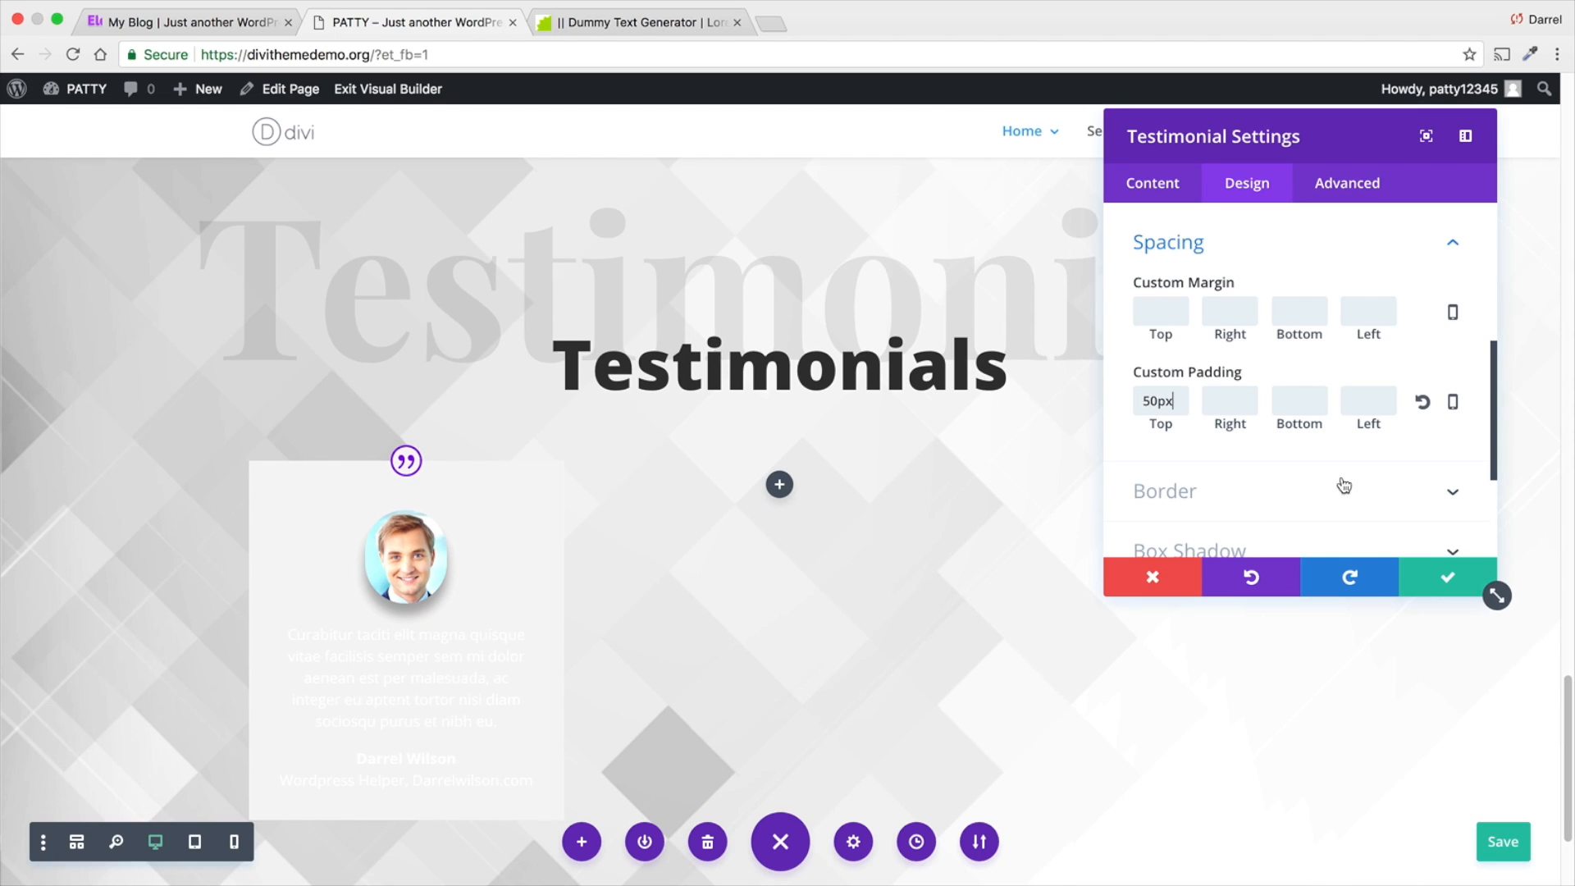
key(BackSpace)
key(BackSpace)
key(BackSpace)
key(BackSpace)
- Compare the Fold and Flip animation styles on the testimonial and apply Fold
scroll(1291, 484, down, 3)
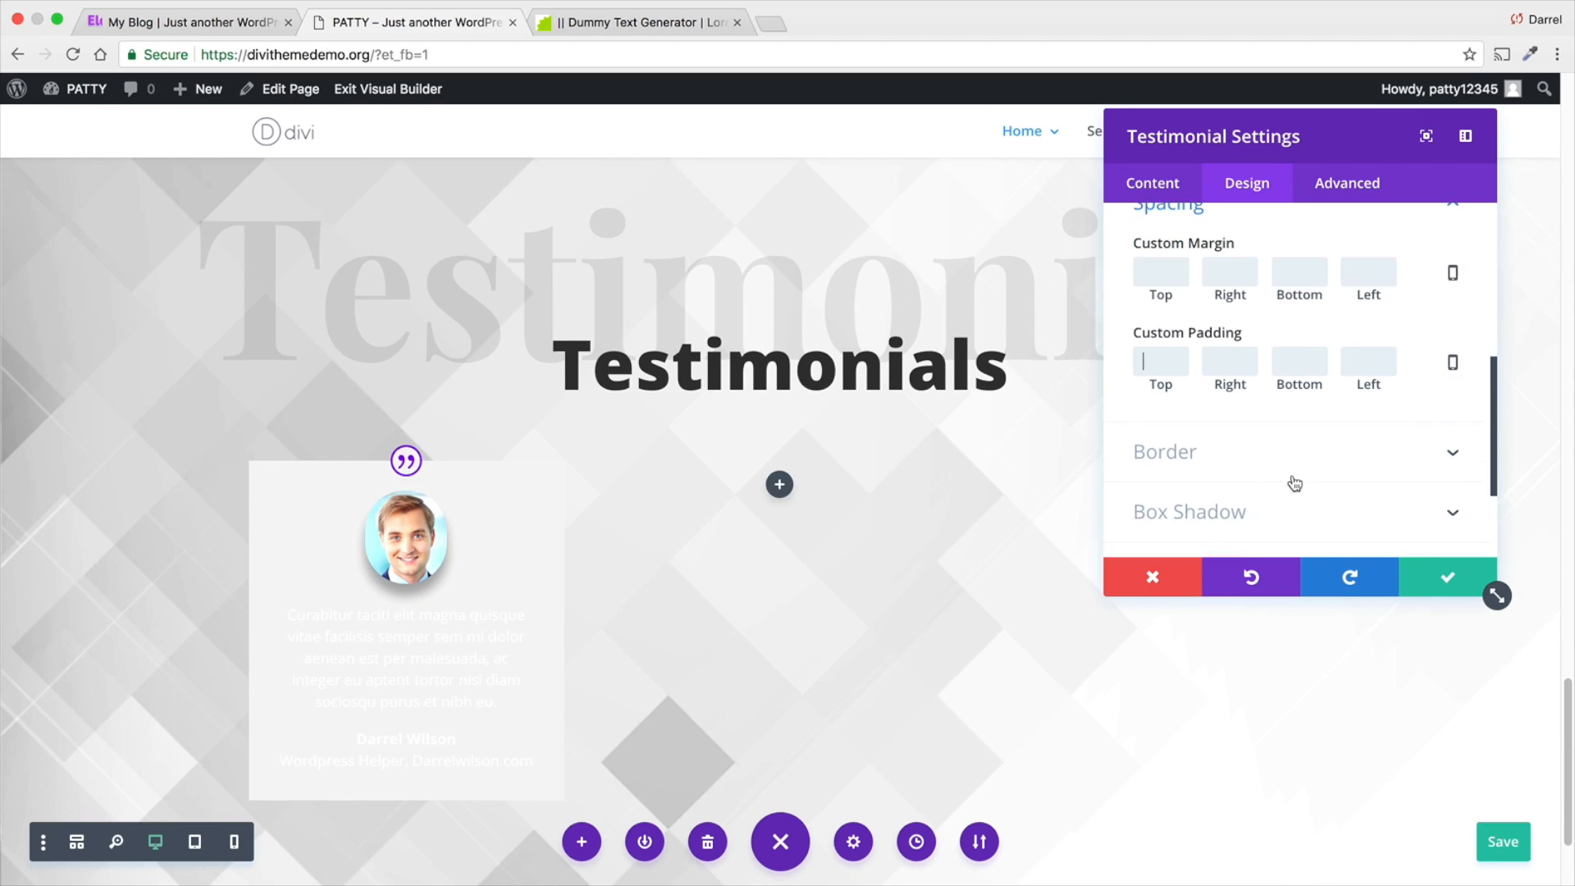
click(1290, 427)
scroll(1222, 361, down, 3)
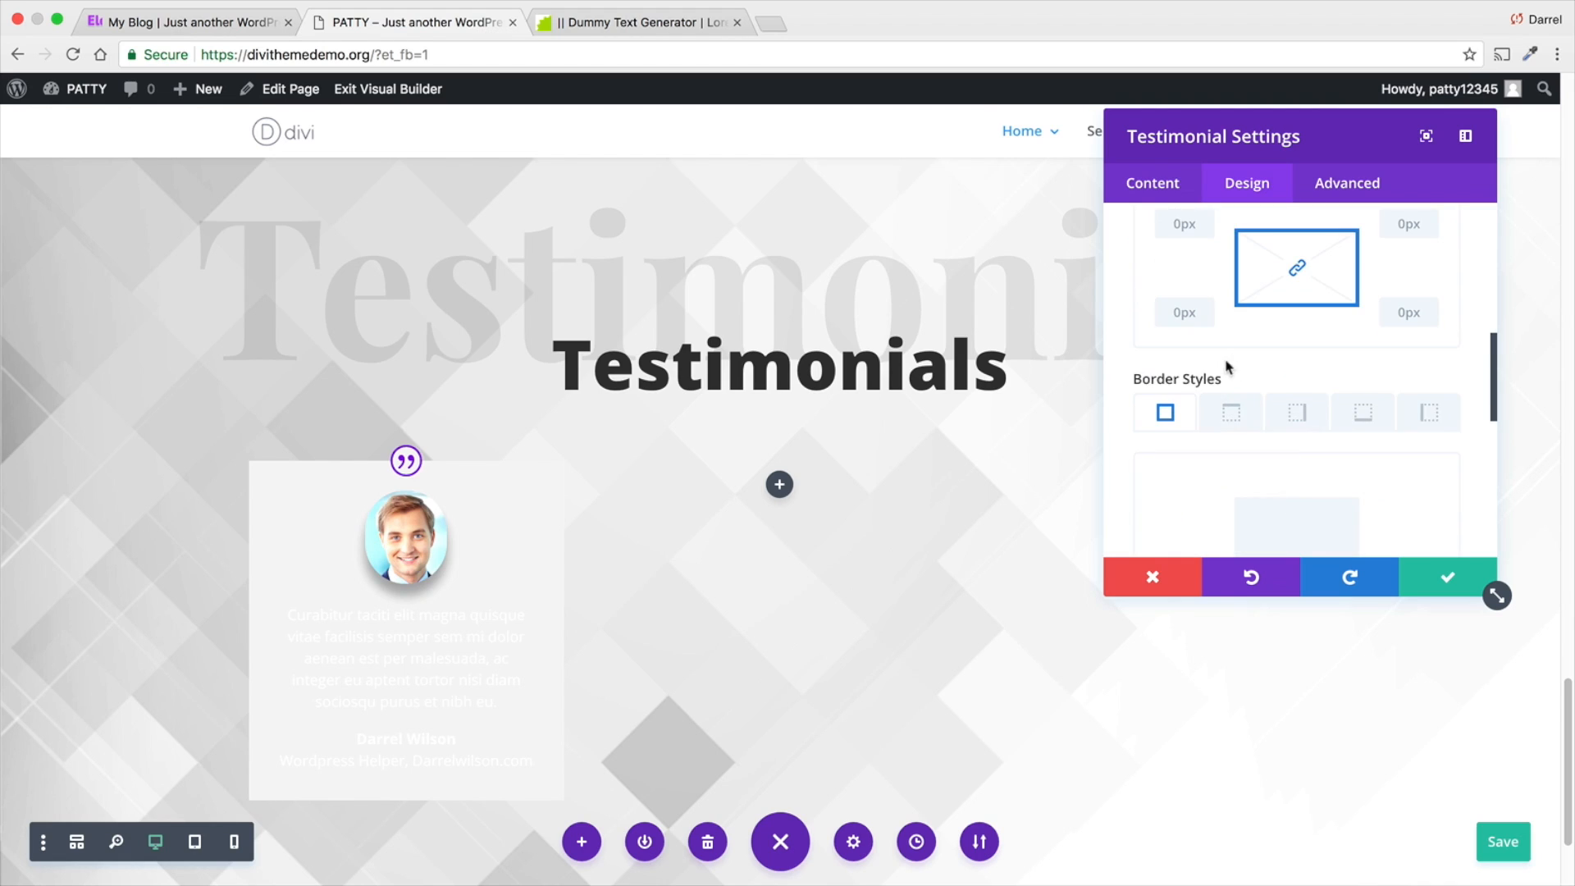
scroll(1282, 416, down, 3)
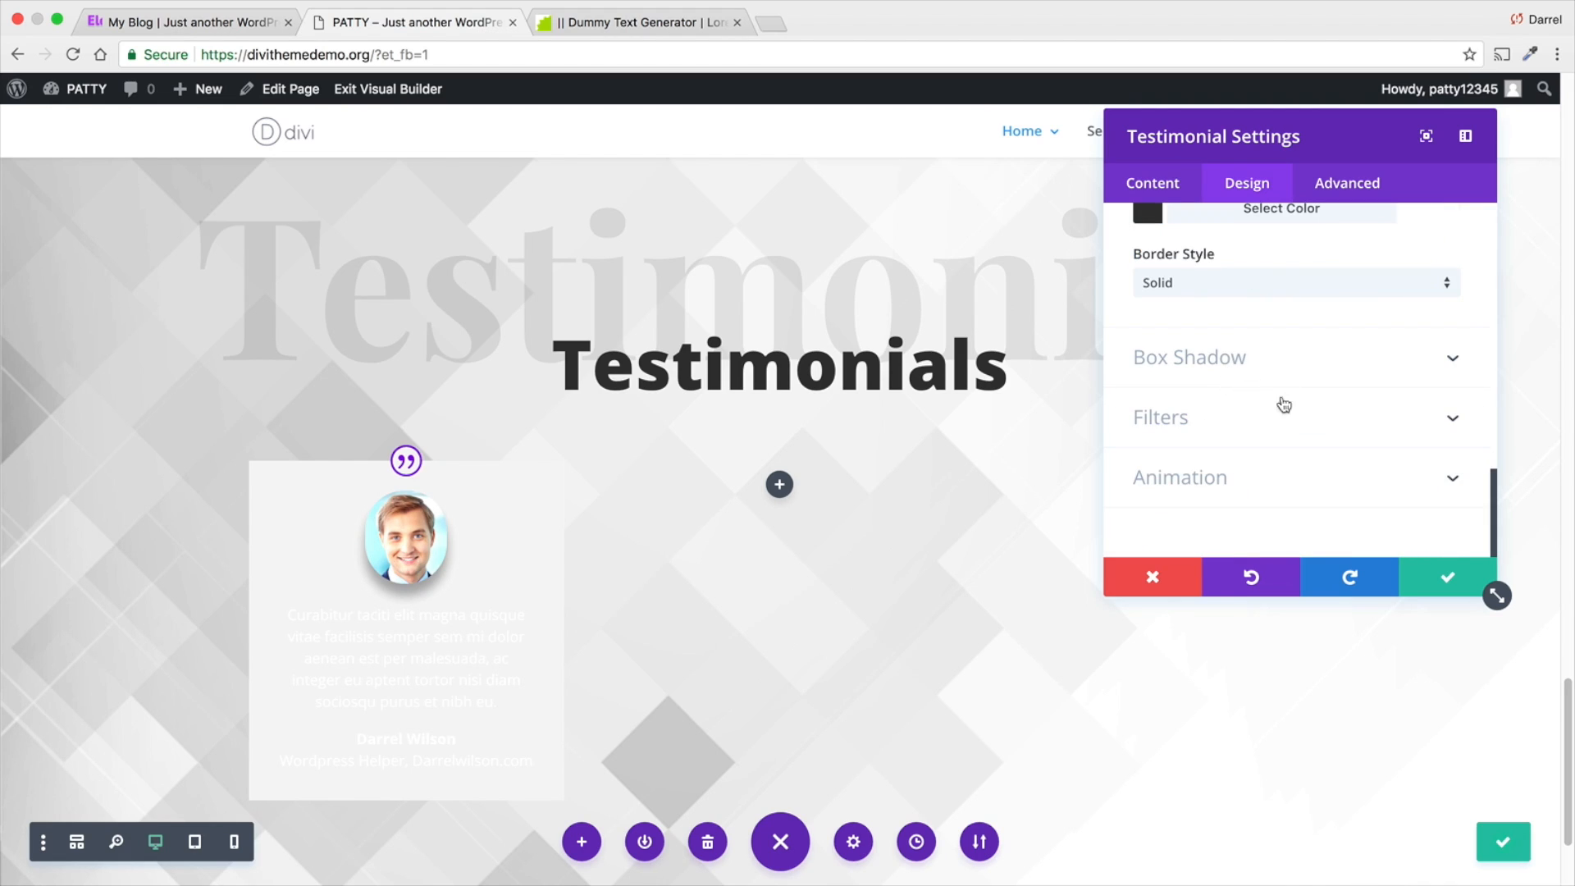
click(1254, 480)
click(1337, 447)
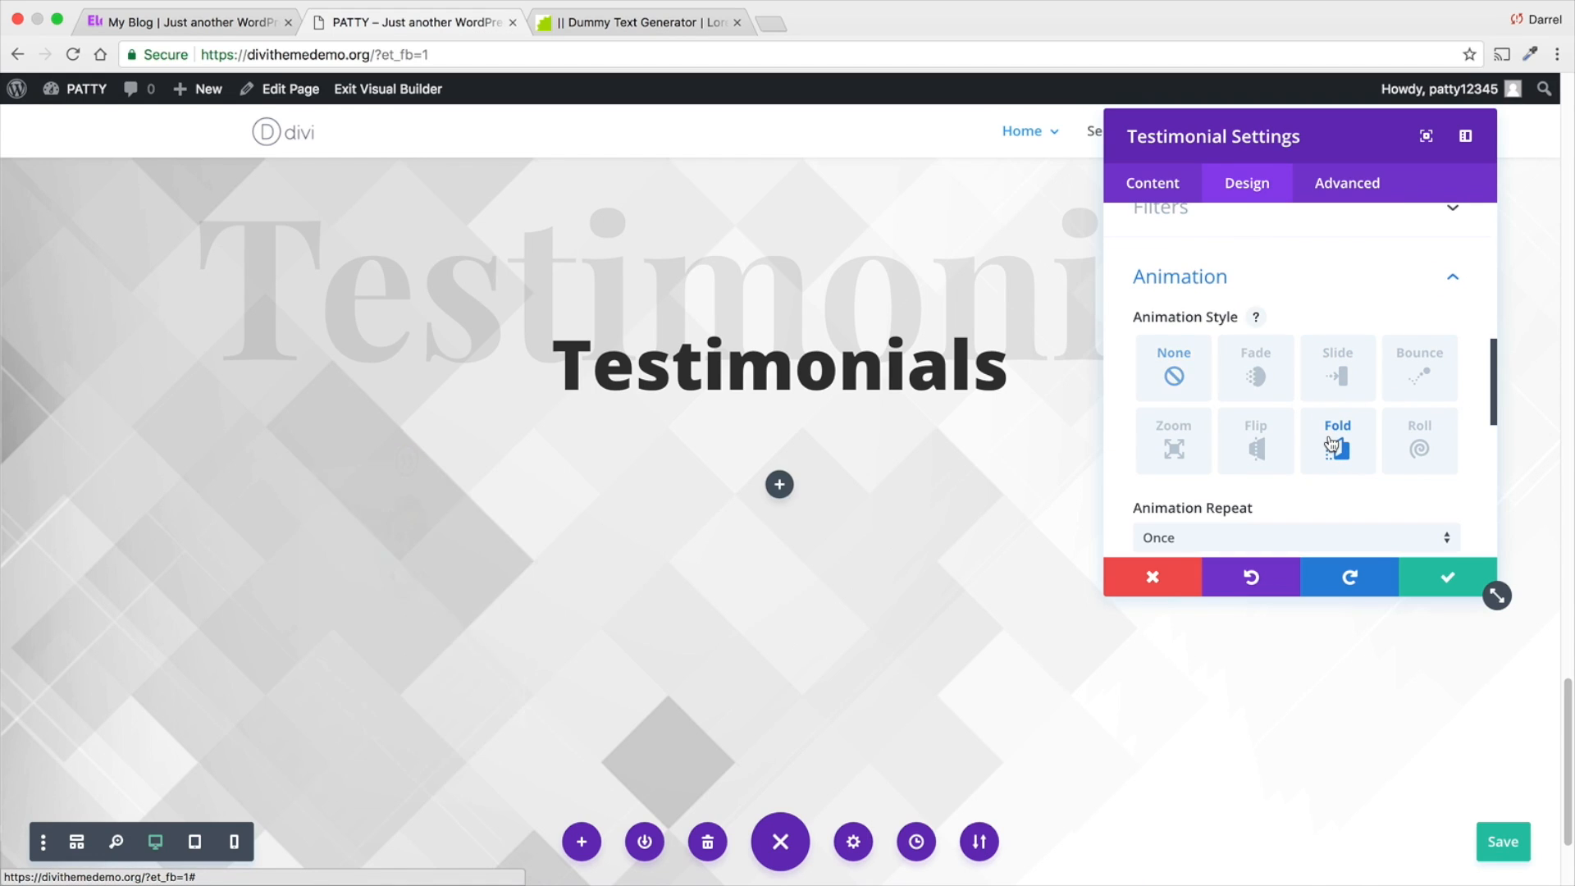
click(1270, 455)
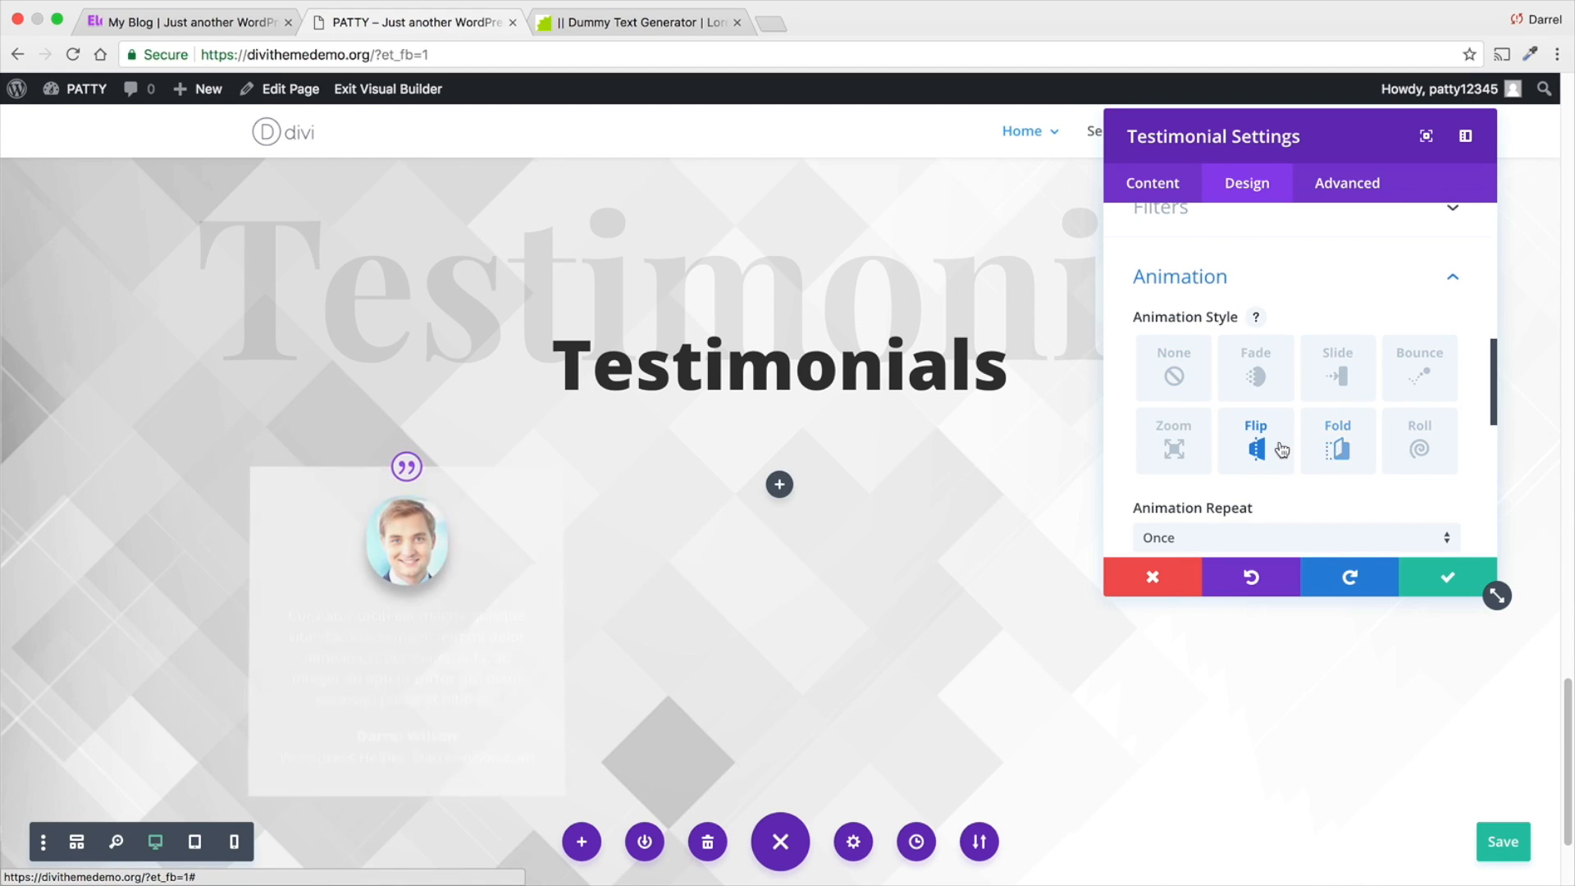
click(1335, 447)
scroll(1279, 447, down, 5)
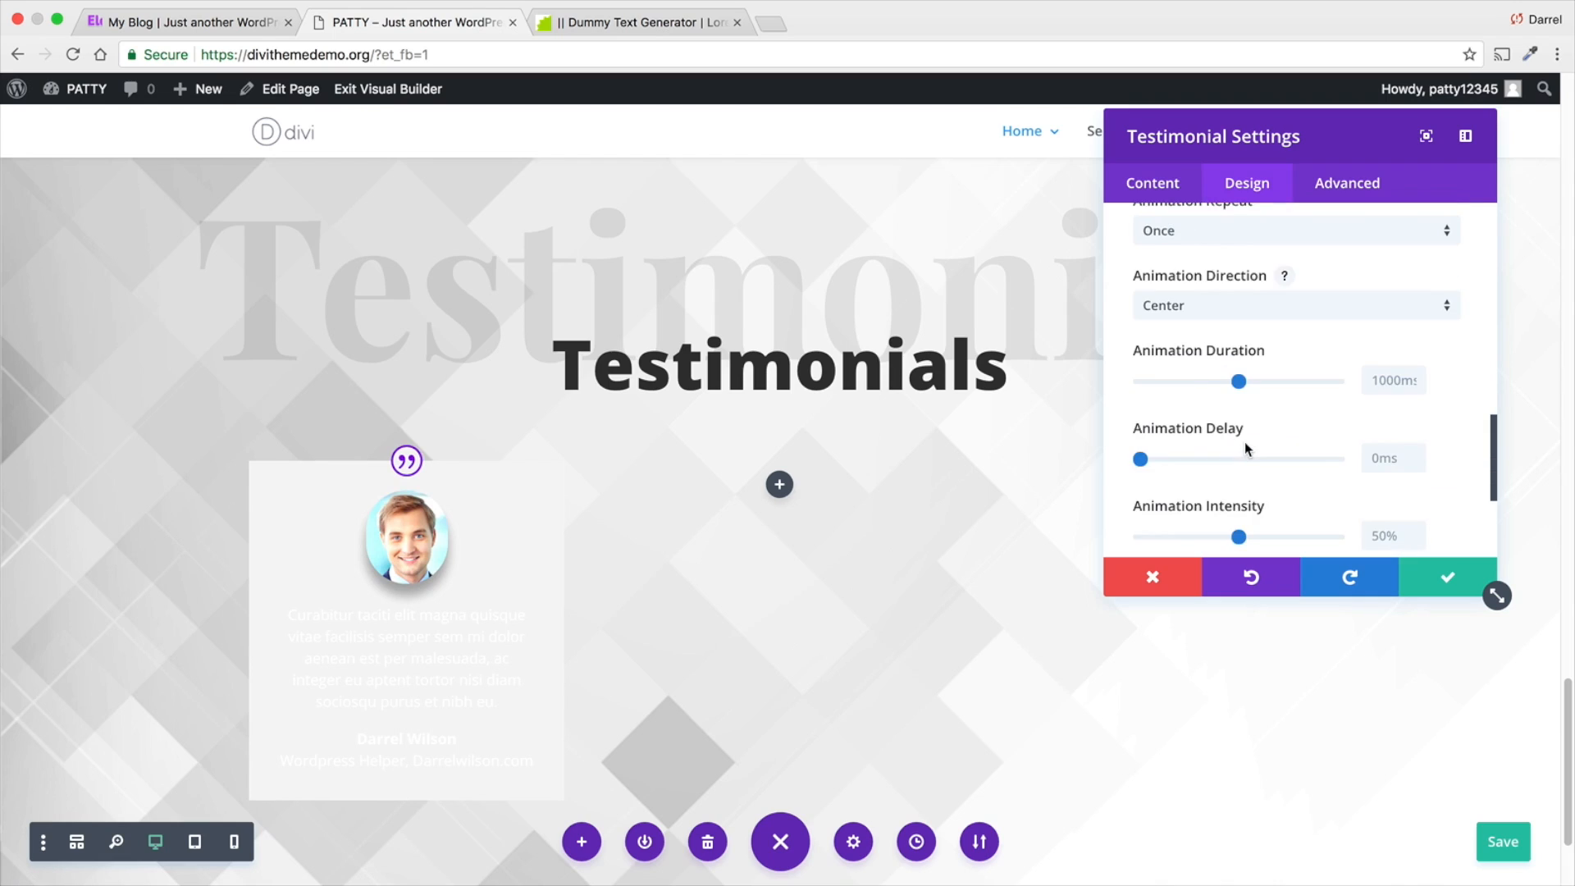
scroll(1245, 447, down, 2)
scroll(1258, 372, down, 1)
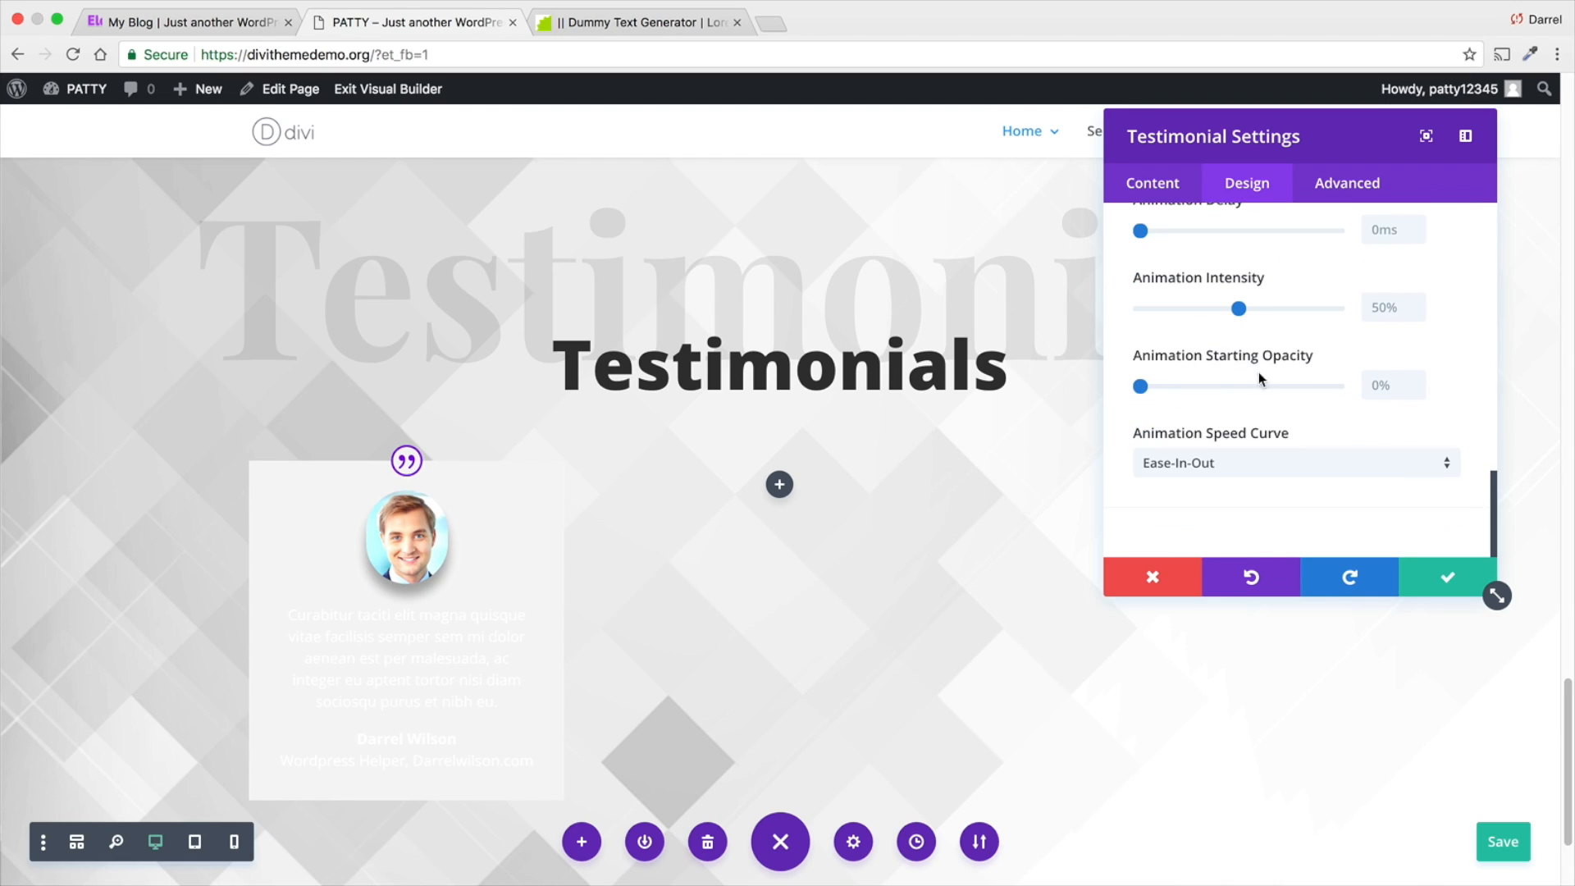
scroll(1254, 345, up, 10)
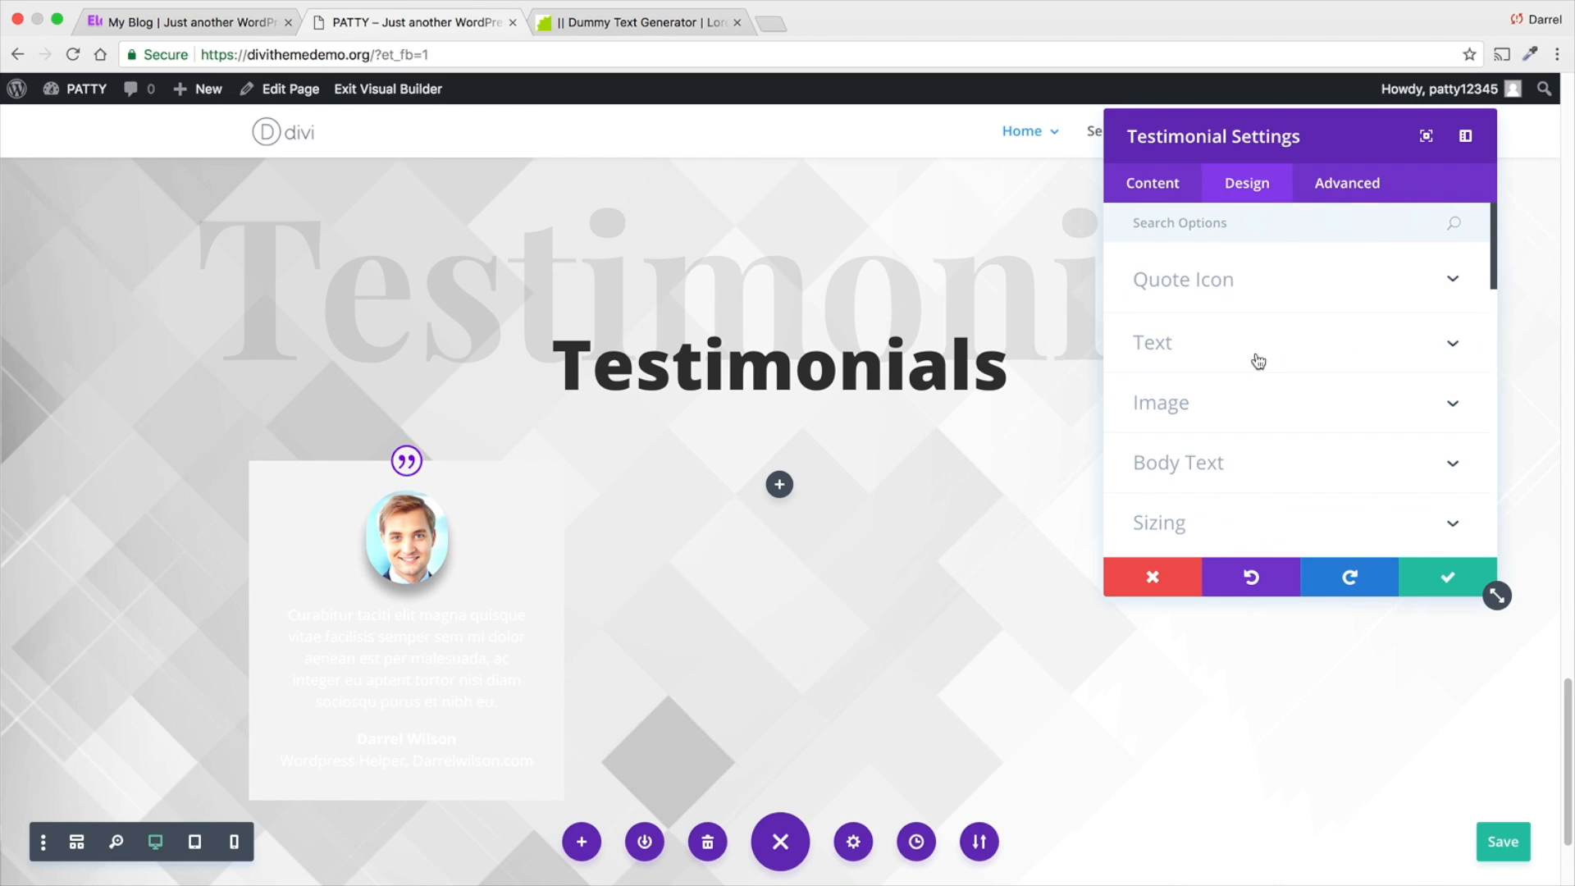
scroll(1248, 377, down, 1)
scroll(1243, 373, down, 1)
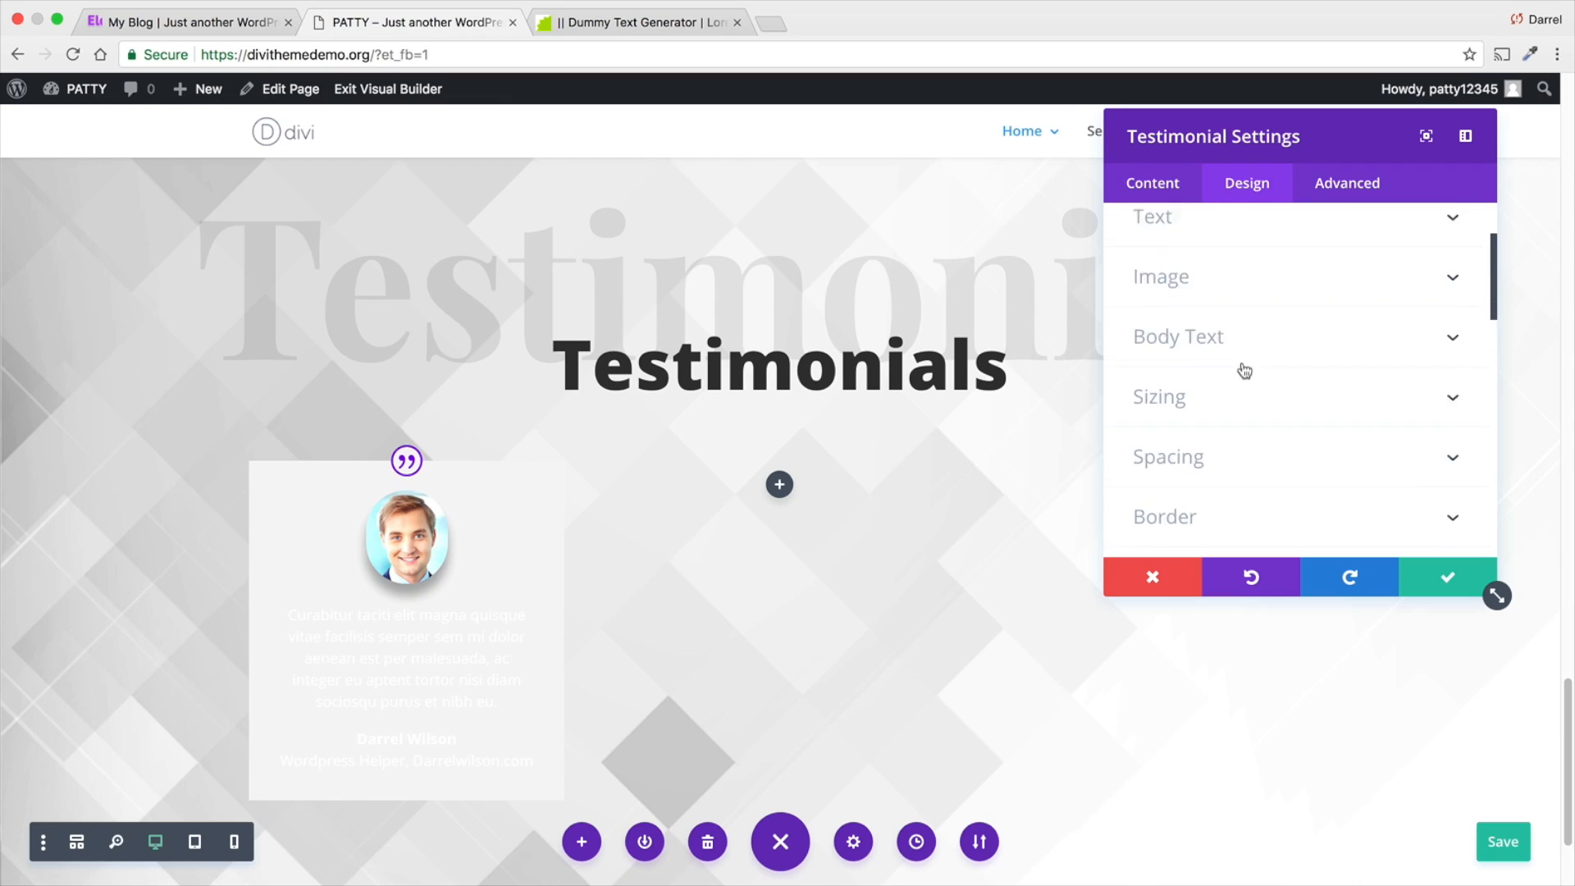
- Set the testimonial's background color to purple #8300e9 and save the module settings
scroll(1238, 366, up, 2)
click(1155, 188)
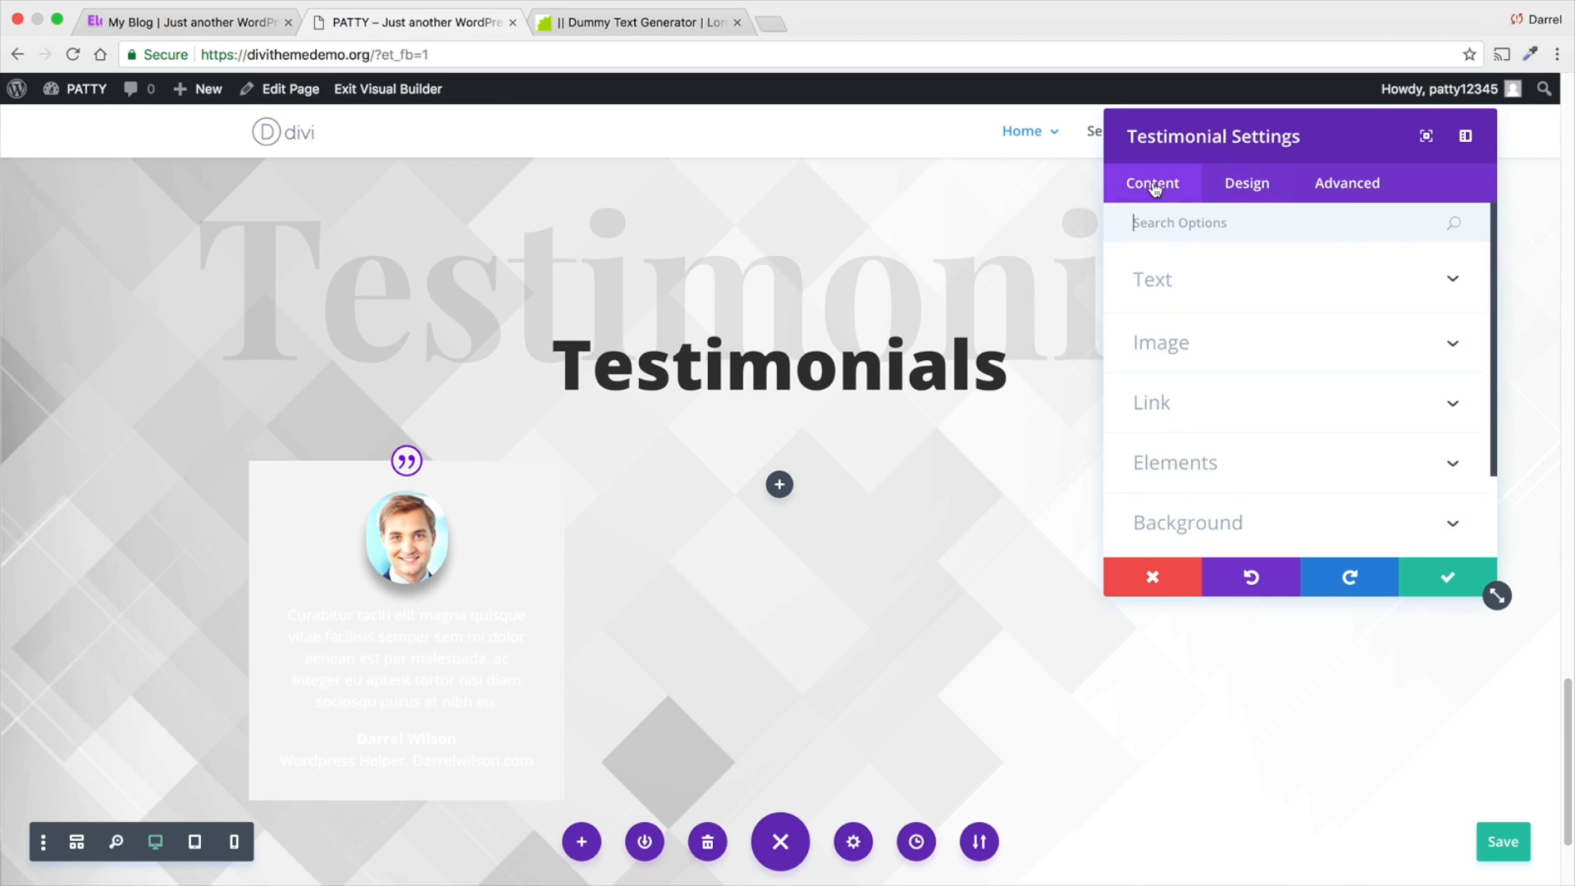
scroll(1201, 331, down, 1)
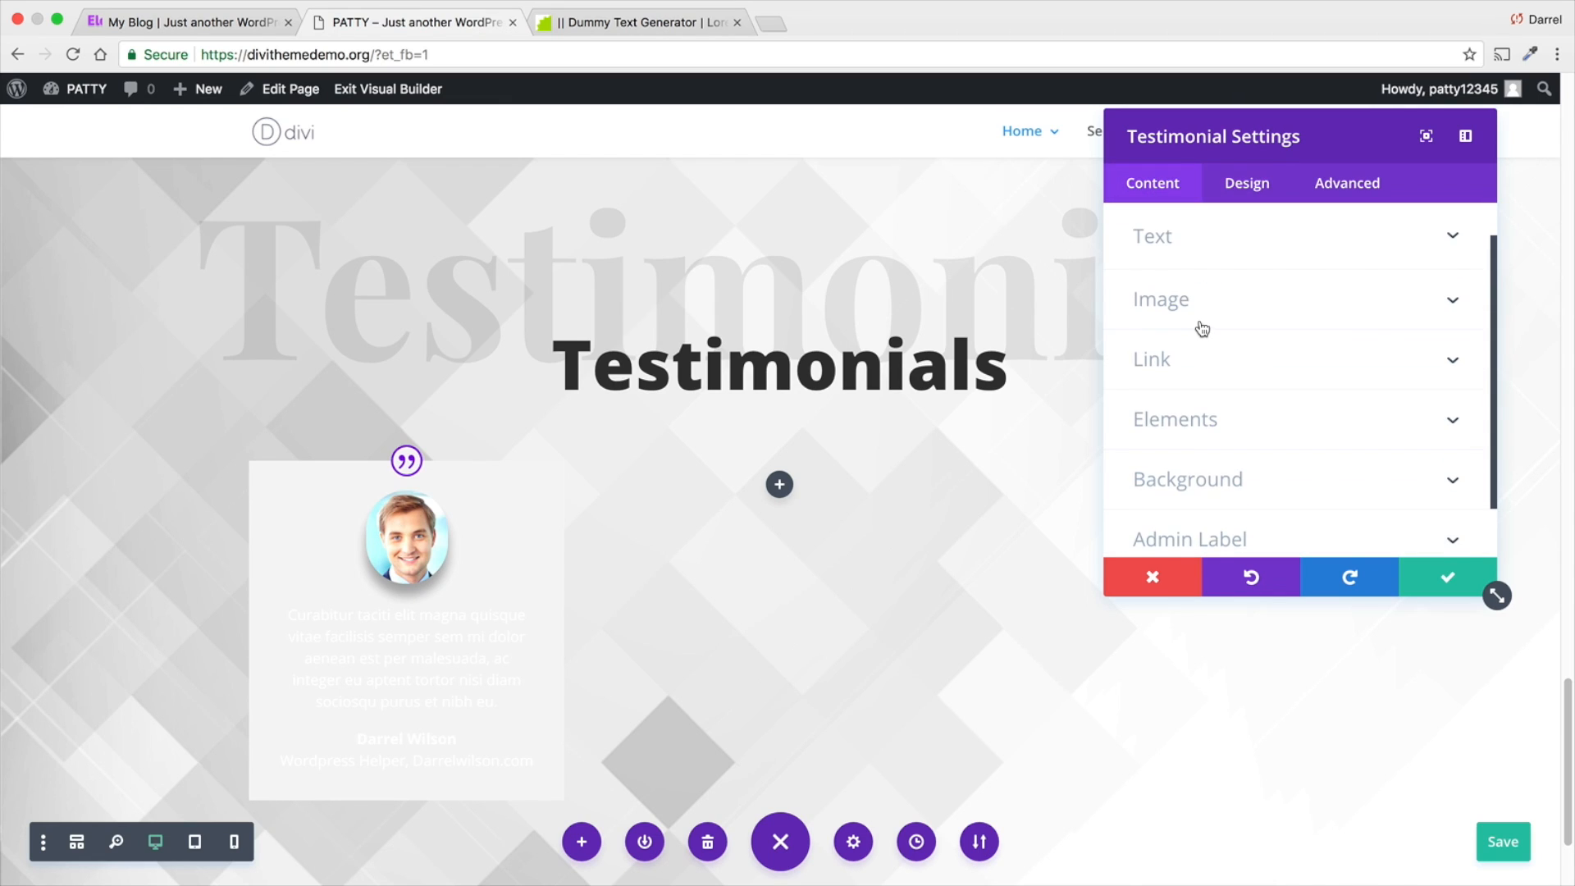
click(1209, 426)
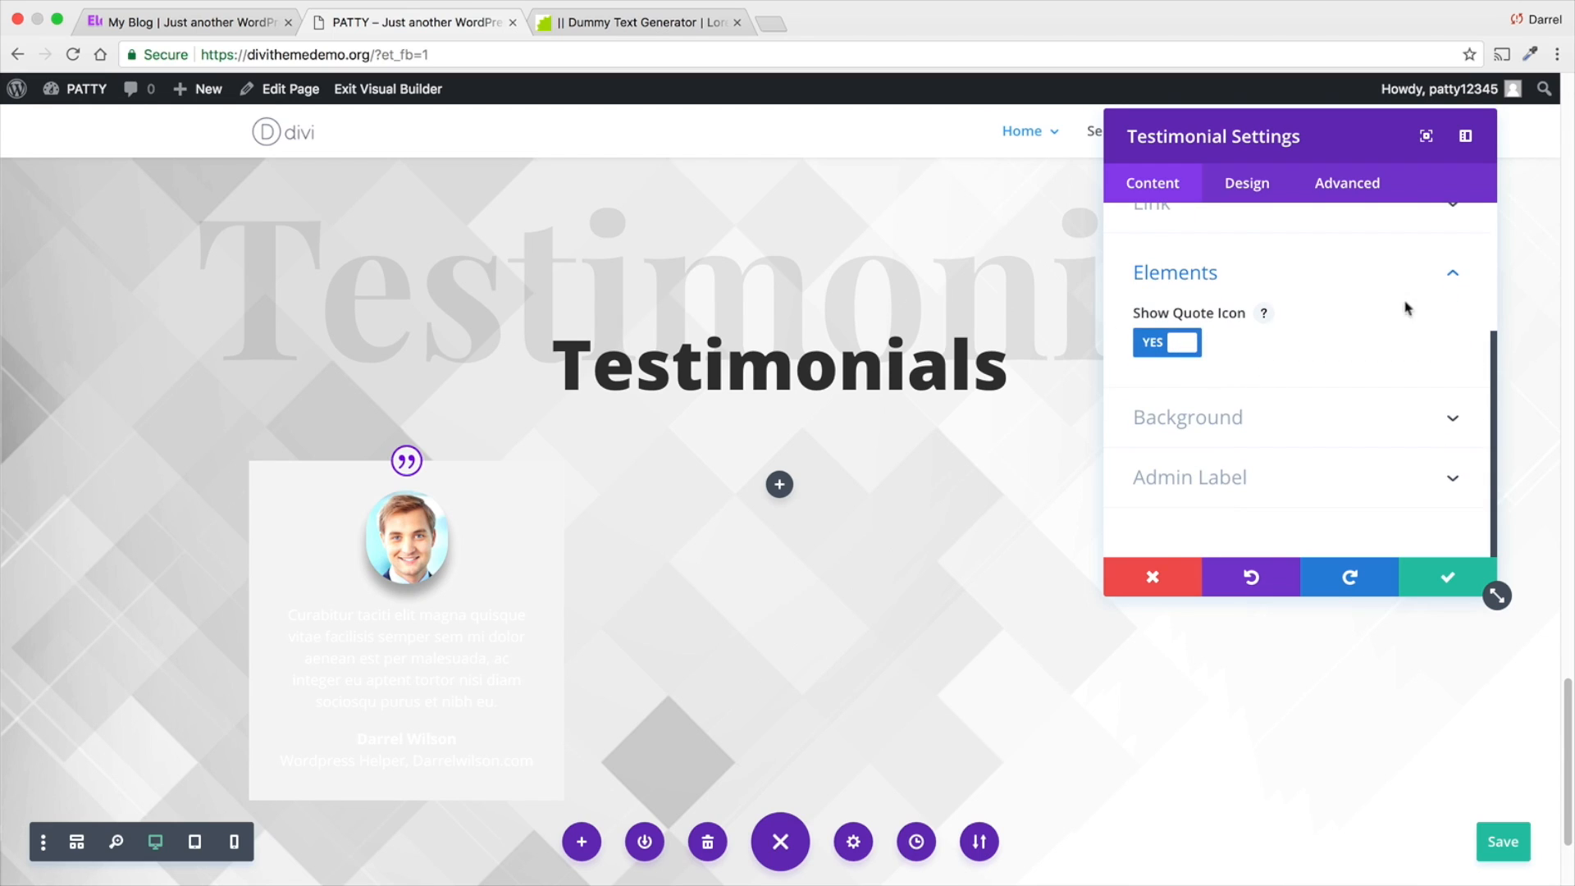
click(1459, 271)
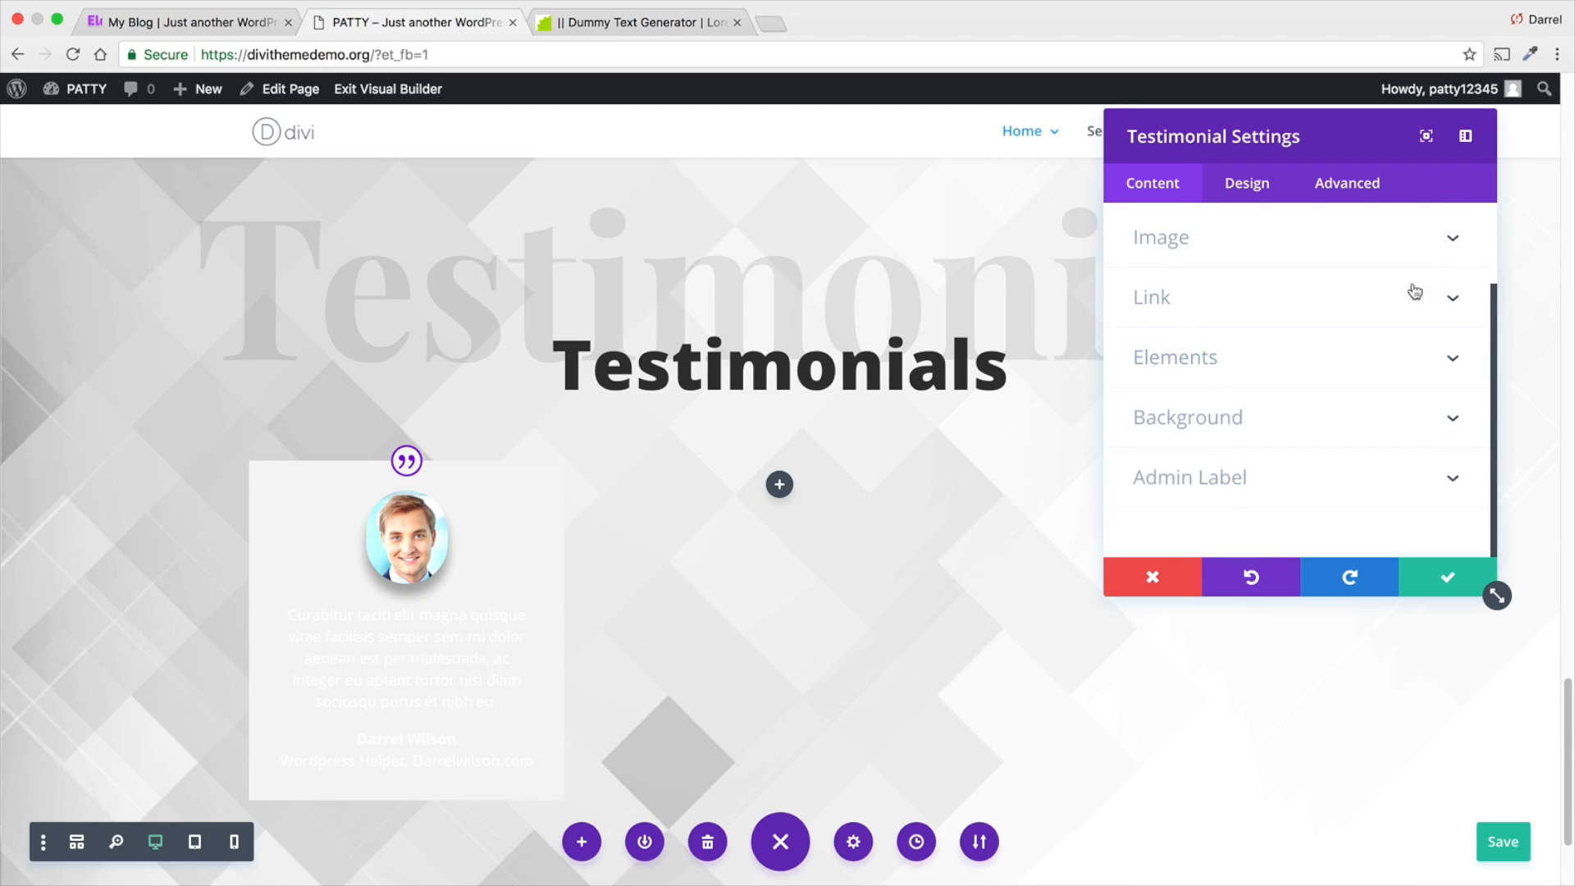
click(1284, 421)
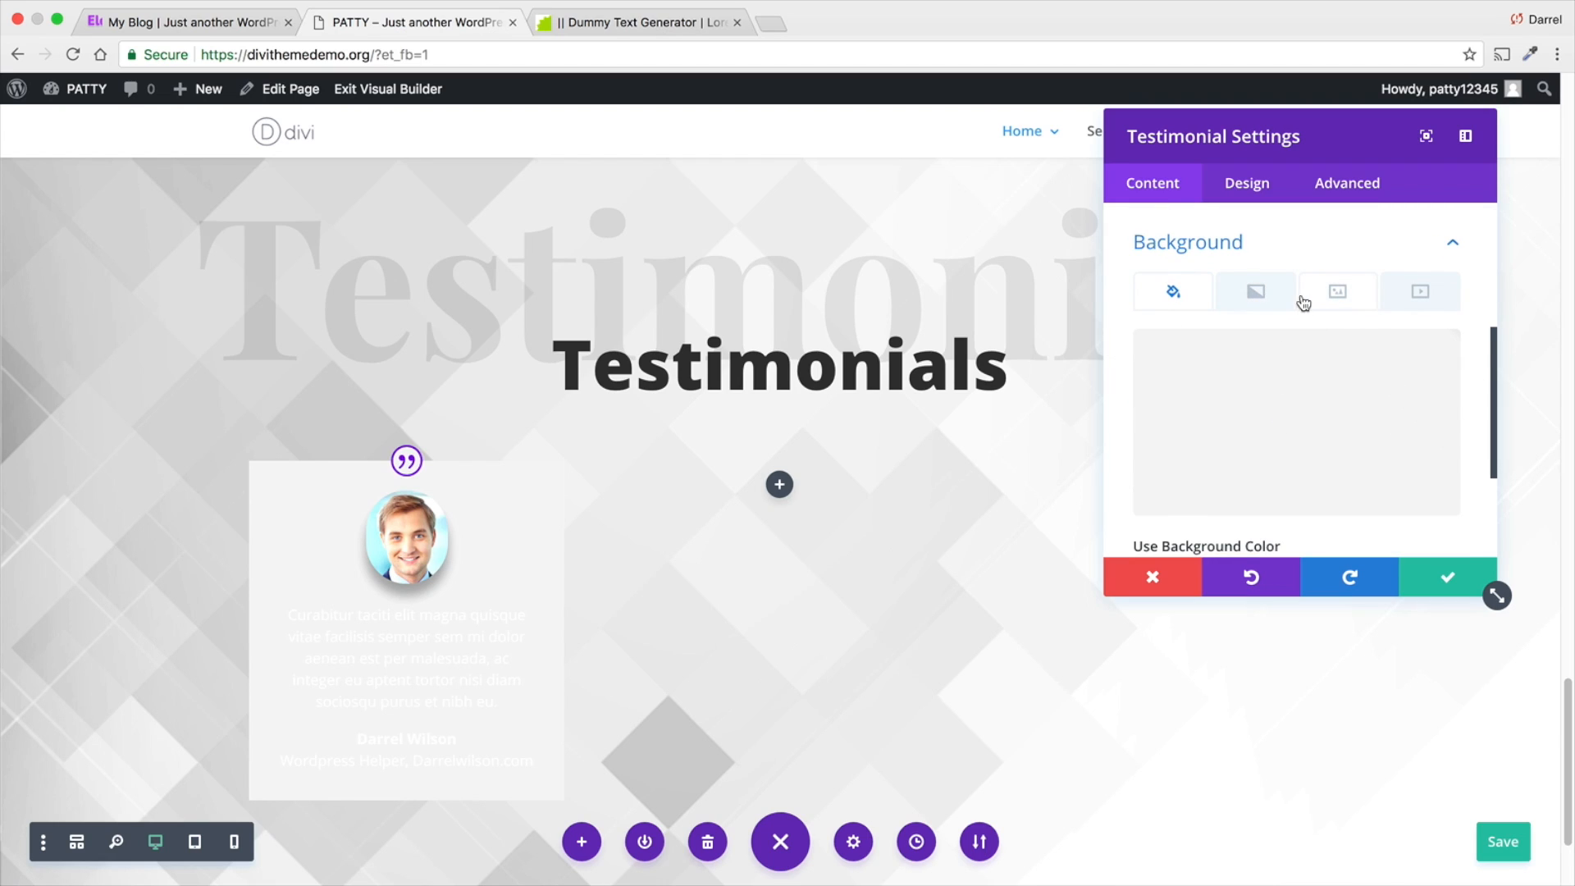
click(1222, 393)
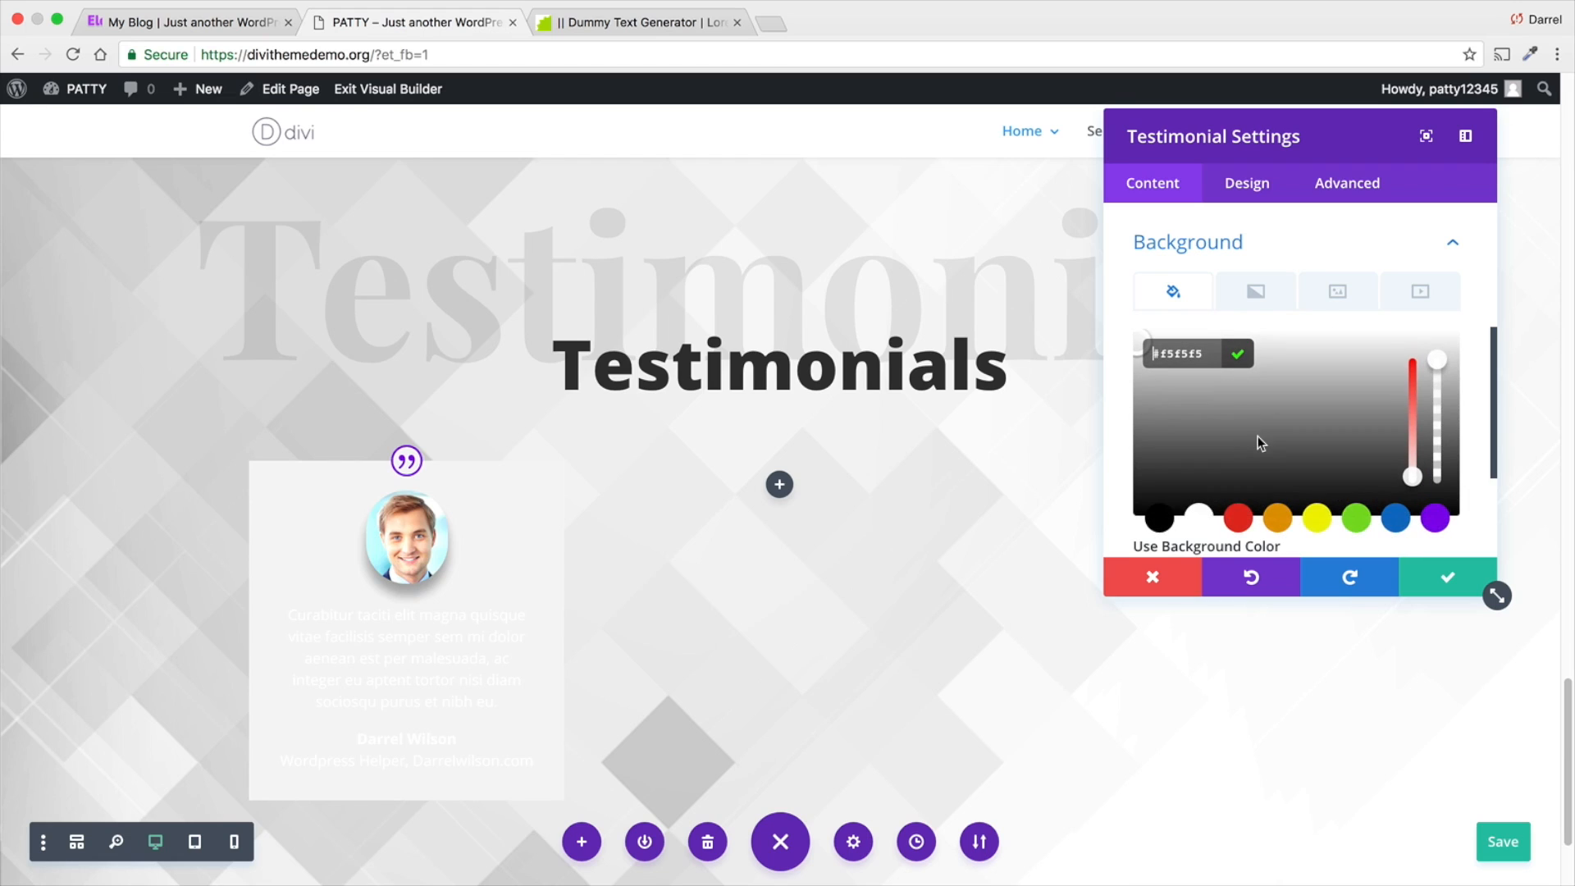
scroll(1260, 443, down, 1)
click(1435, 466)
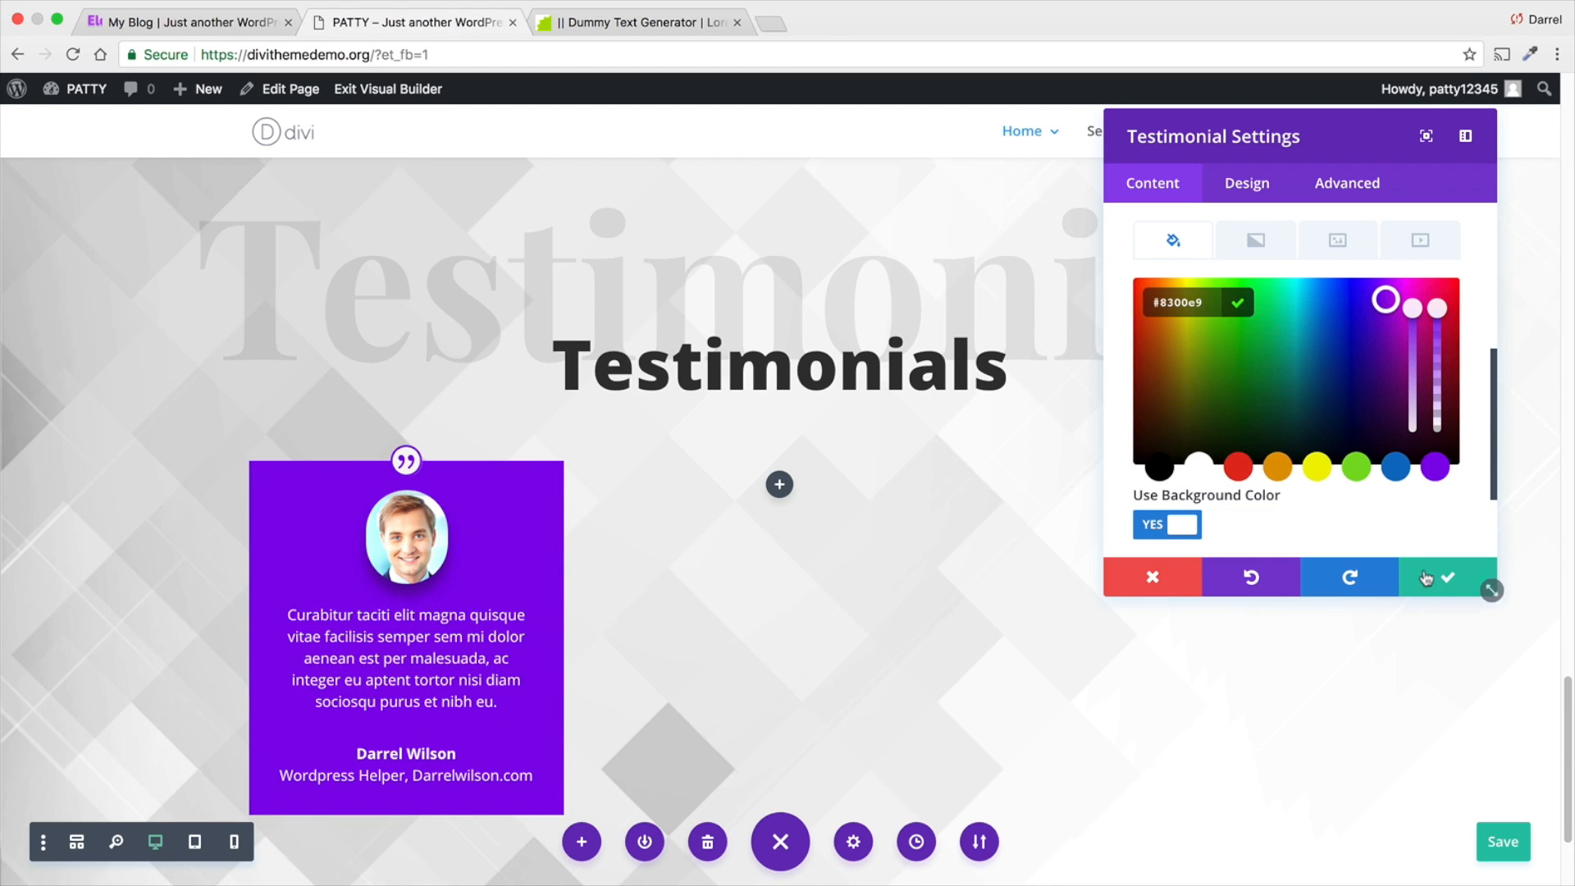
click(1489, 586)
- Duplicate the purple testimonial twice, placing one copy in the row's middle column and the other in its third column
scroll(803, 555, down, 1)
mouse_move(474, 543)
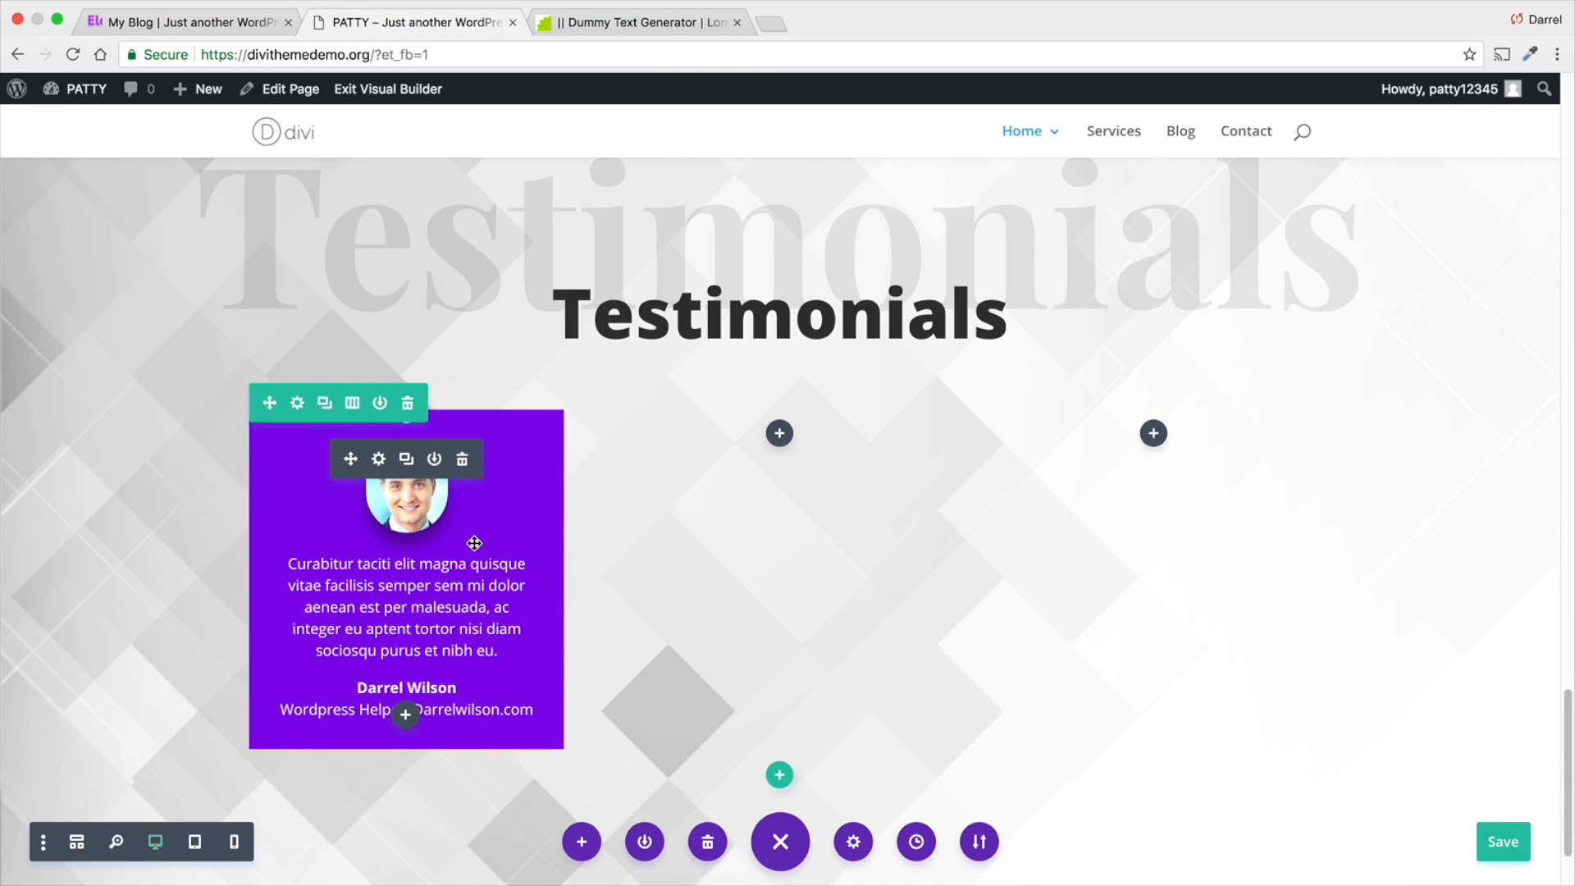
click(408, 459)
scroll(408, 492, down, 2)
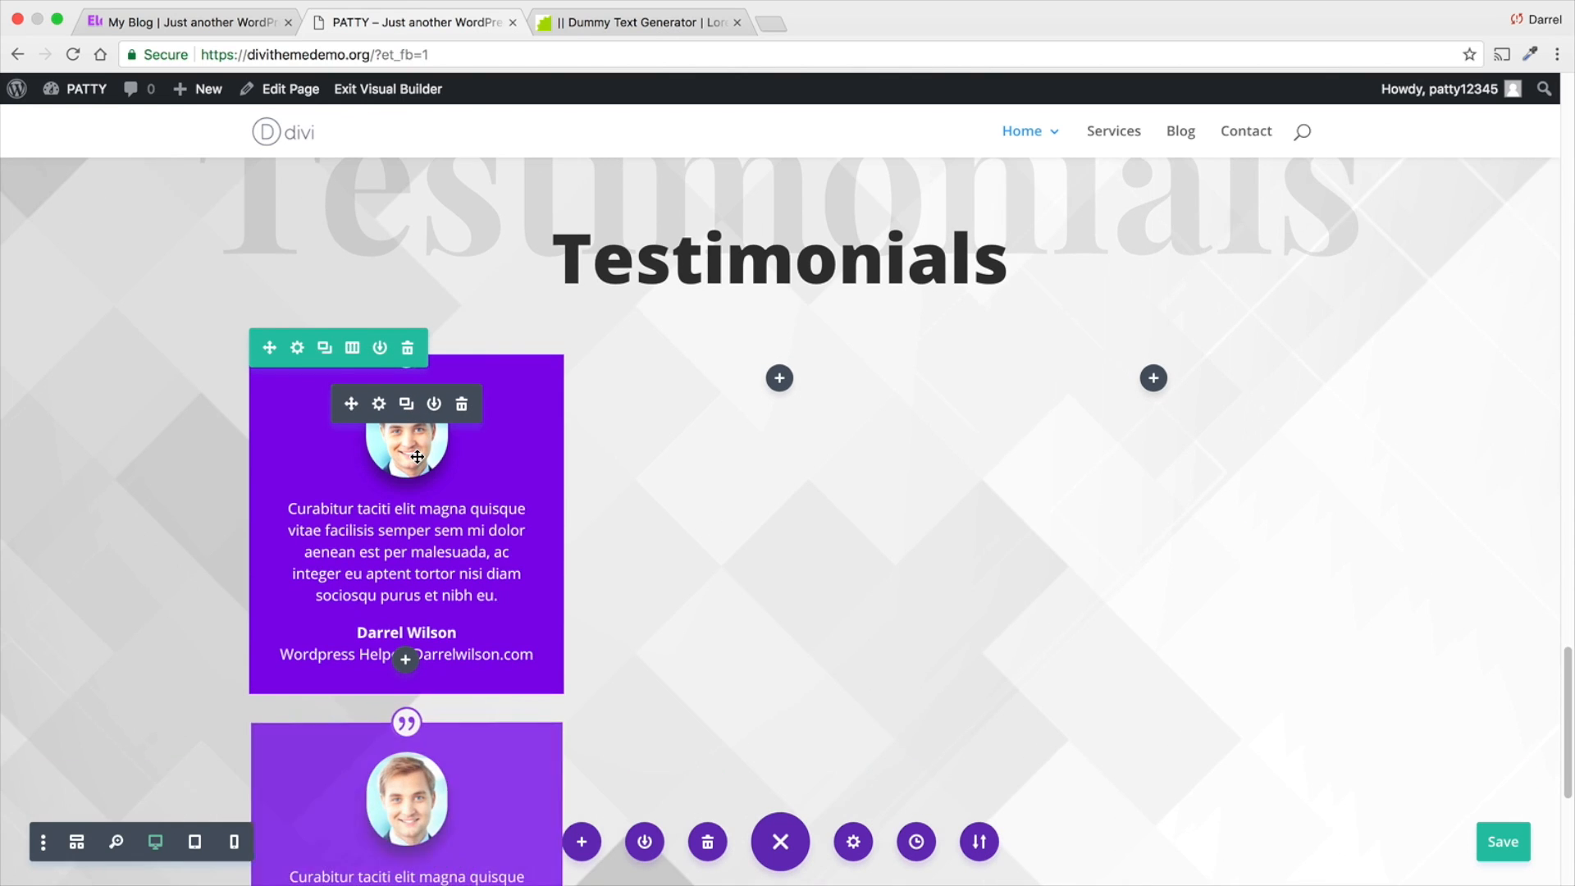
mouse_move(354, 729)
drag(351, 731, 773, 415)
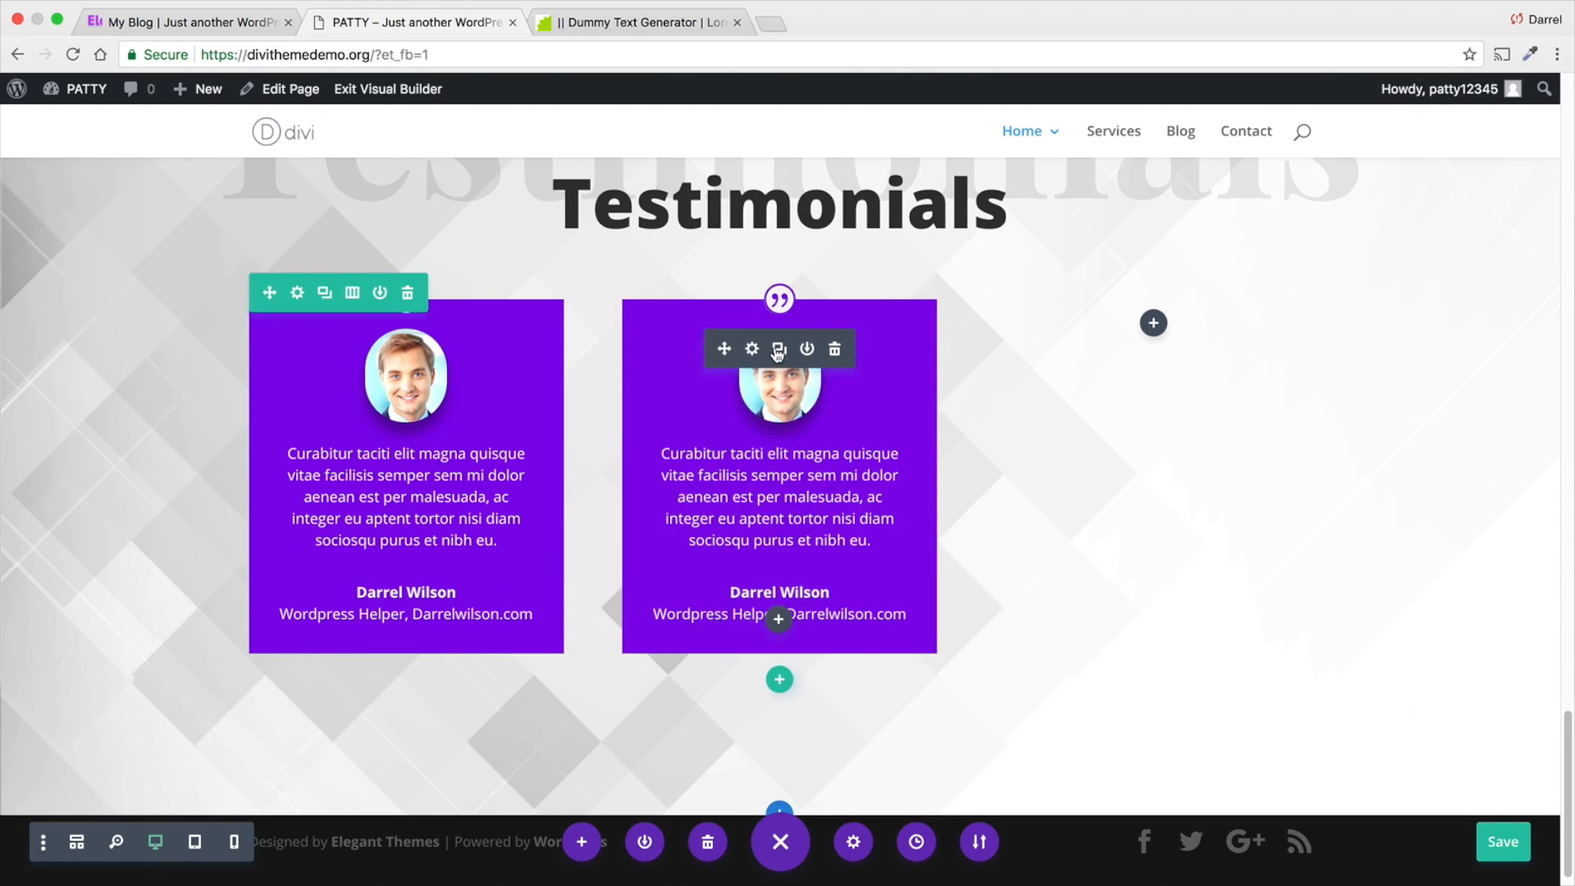
click(776, 361)
drag(721, 733, 1135, 348)
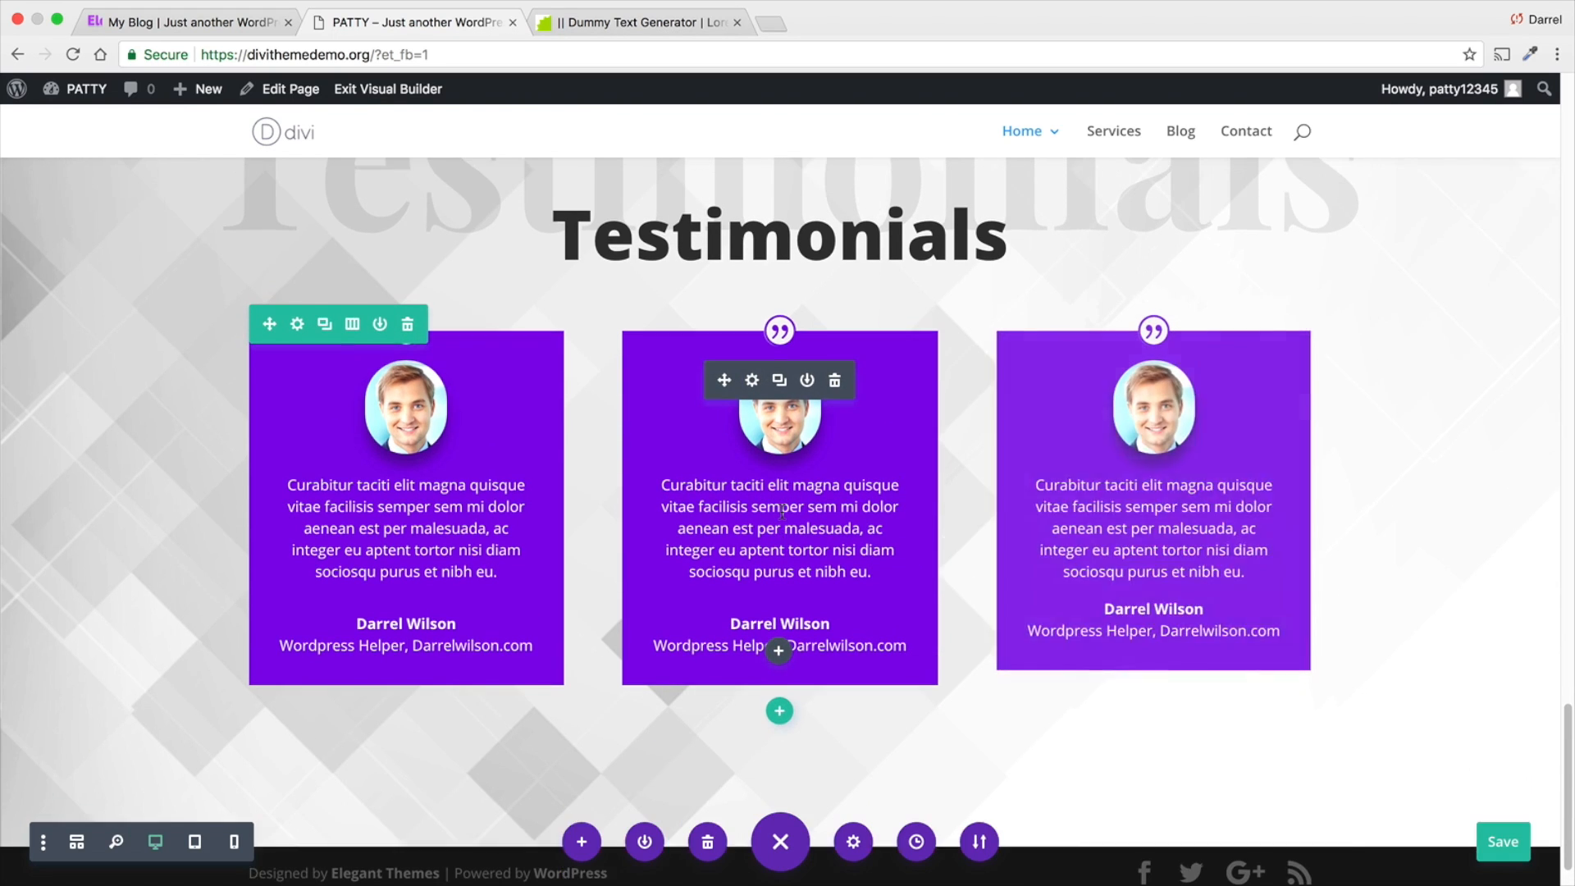
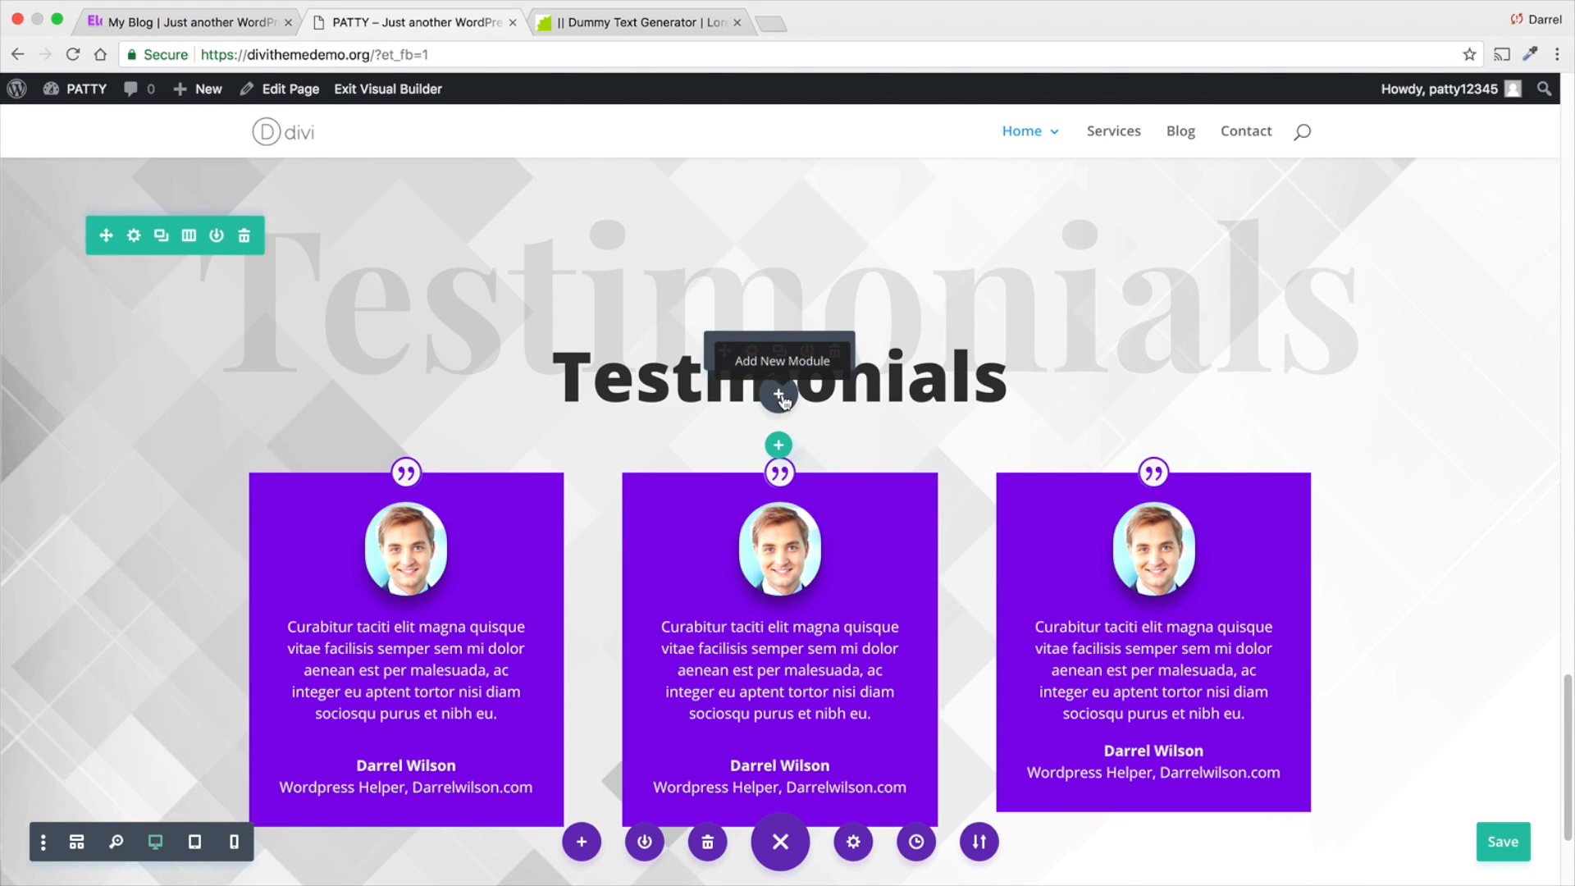
- Insert a Text module directly below the Testimonials heading in the heading's row
click(779, 396)
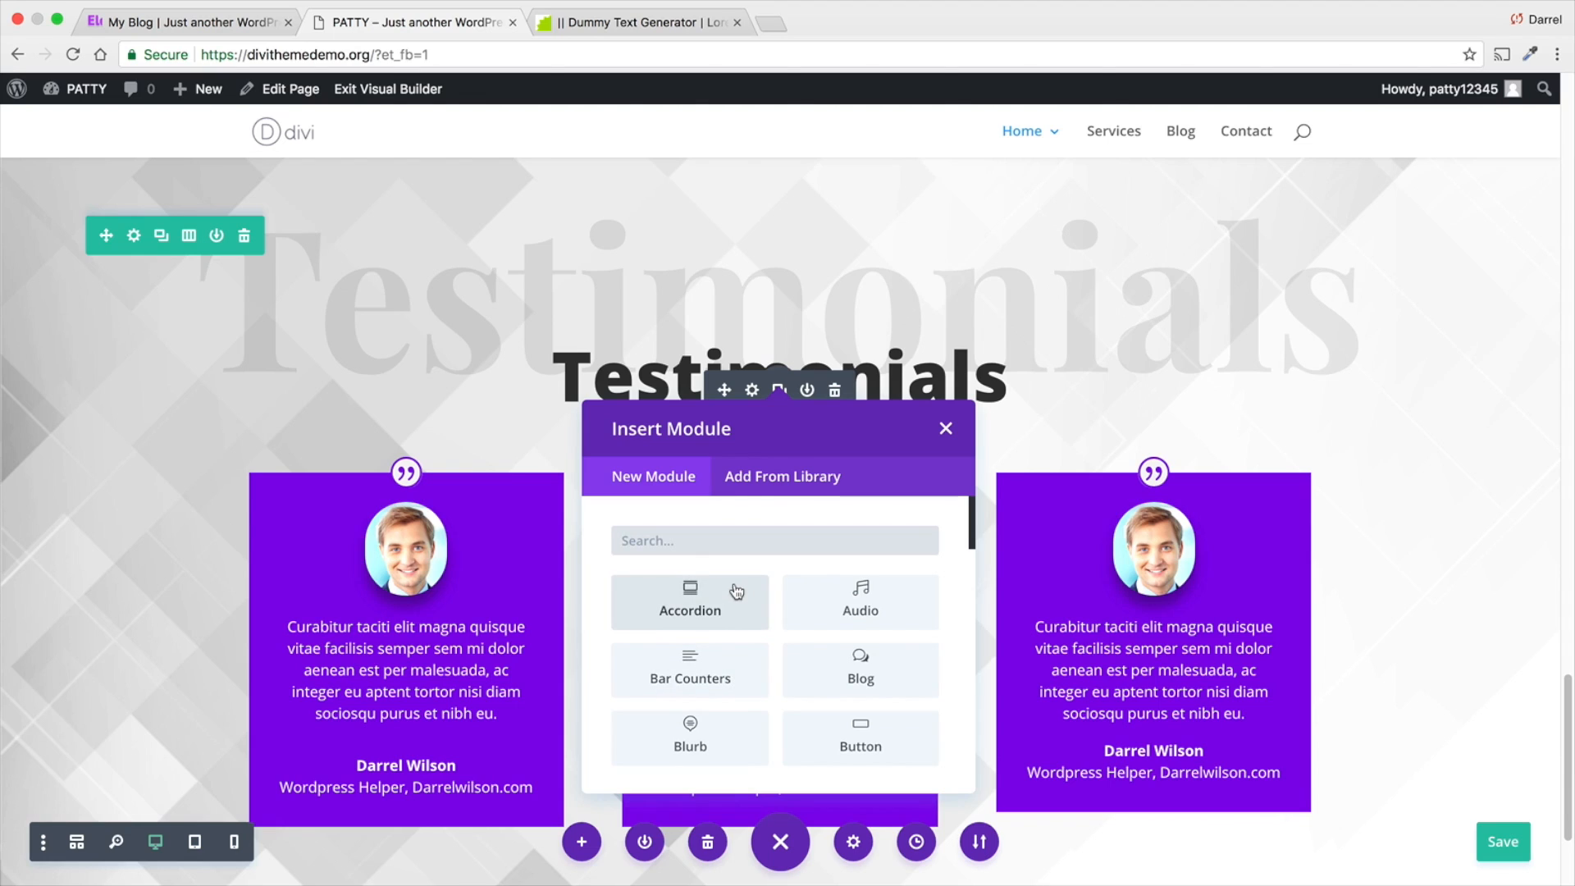
text(text)
click(702, 606)
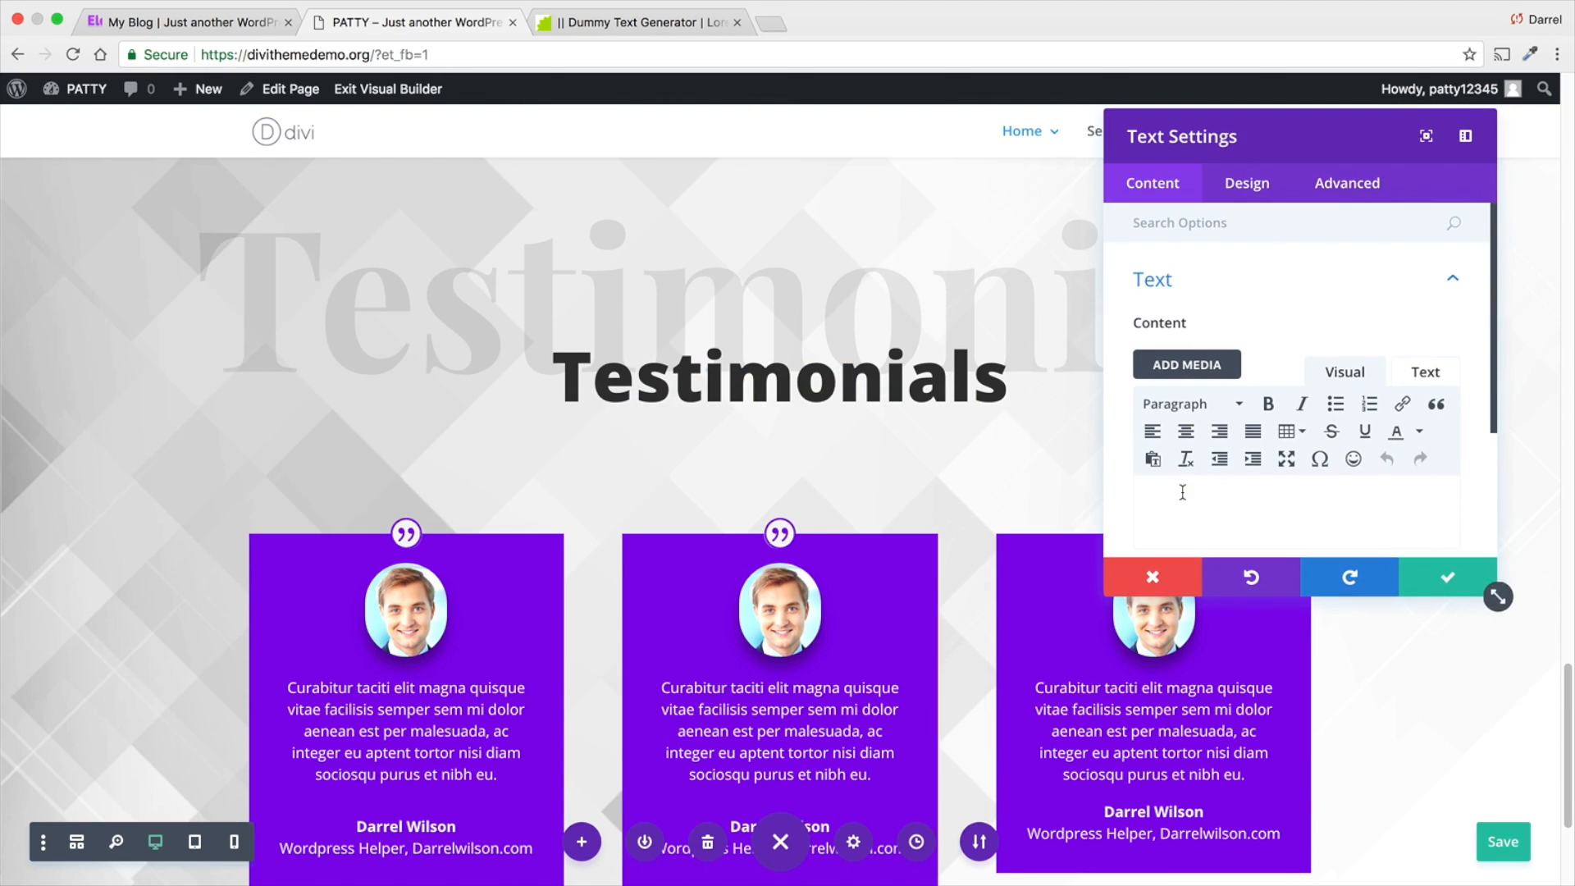
- Switch to the Elegance page and copy the Lorem Ipsum paragraph under "Says About Us"
click(246, 23)
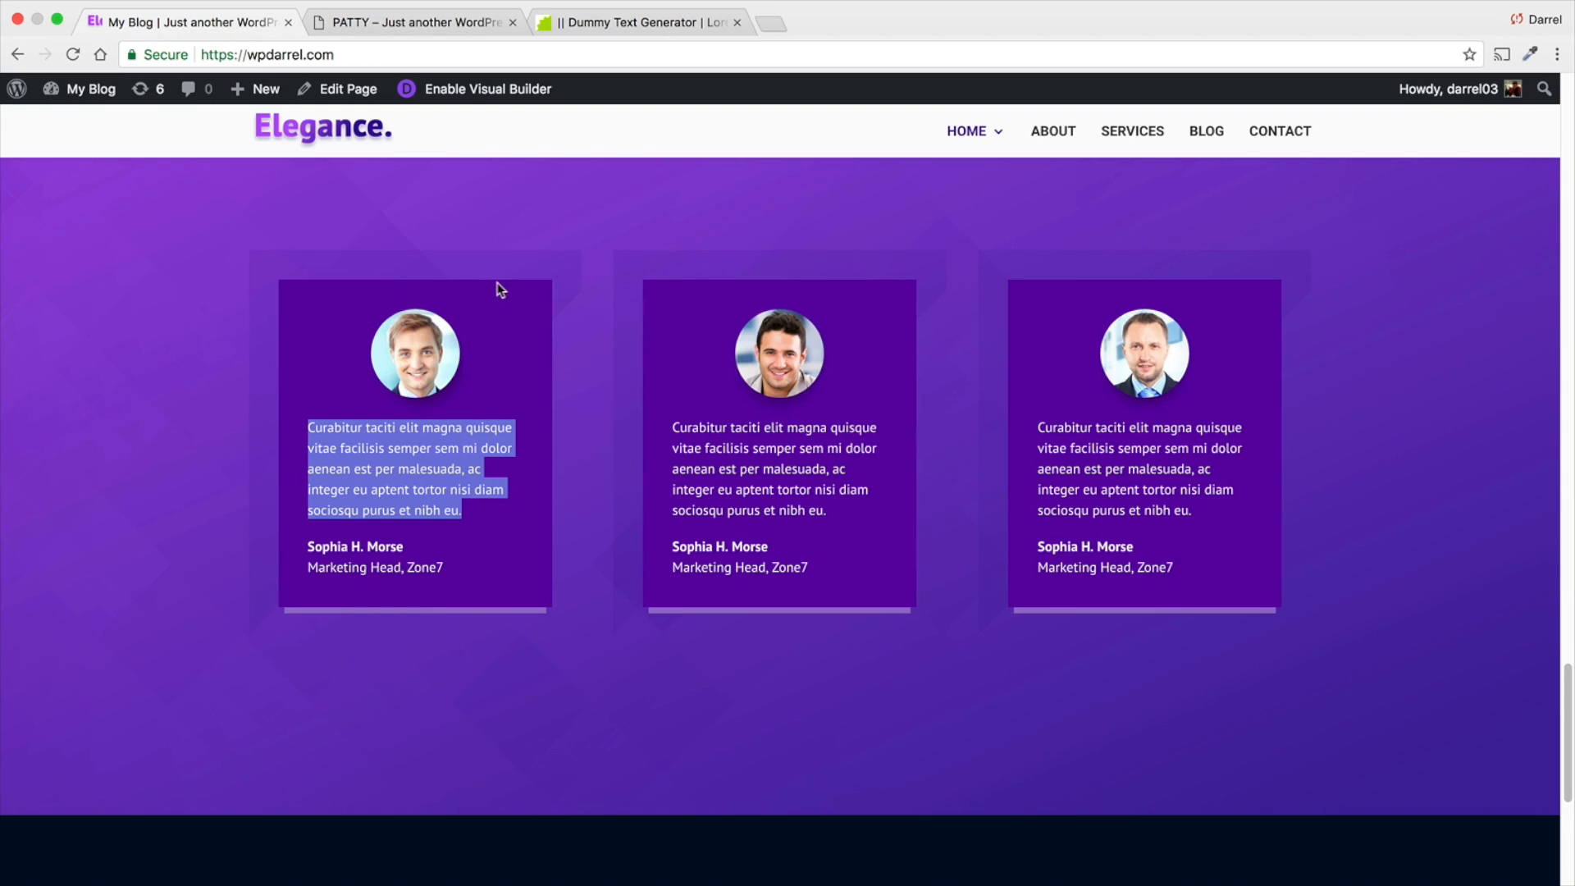
scroll(499, 289, up, 7)
drag(828, 696, 578, 607)
click(817, 693)
drag(817, 693, 584, 618)
right_click(612, 620)
click(649, 656)
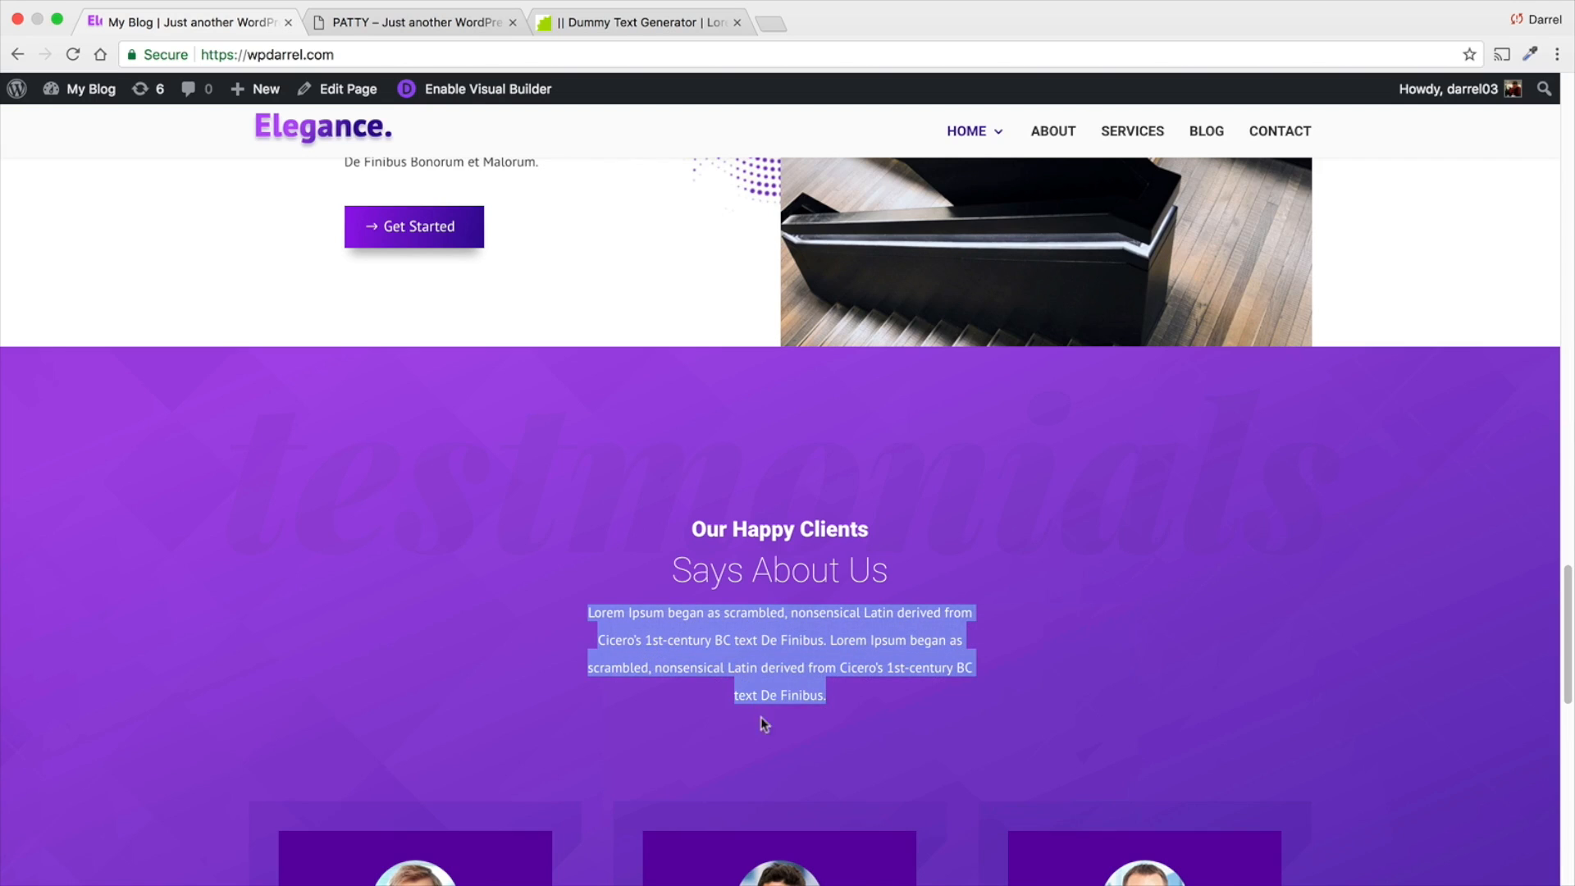
- Return to the PATTY page, paste the copied paragraph into the Text module's content and save the module
click(423, 32)
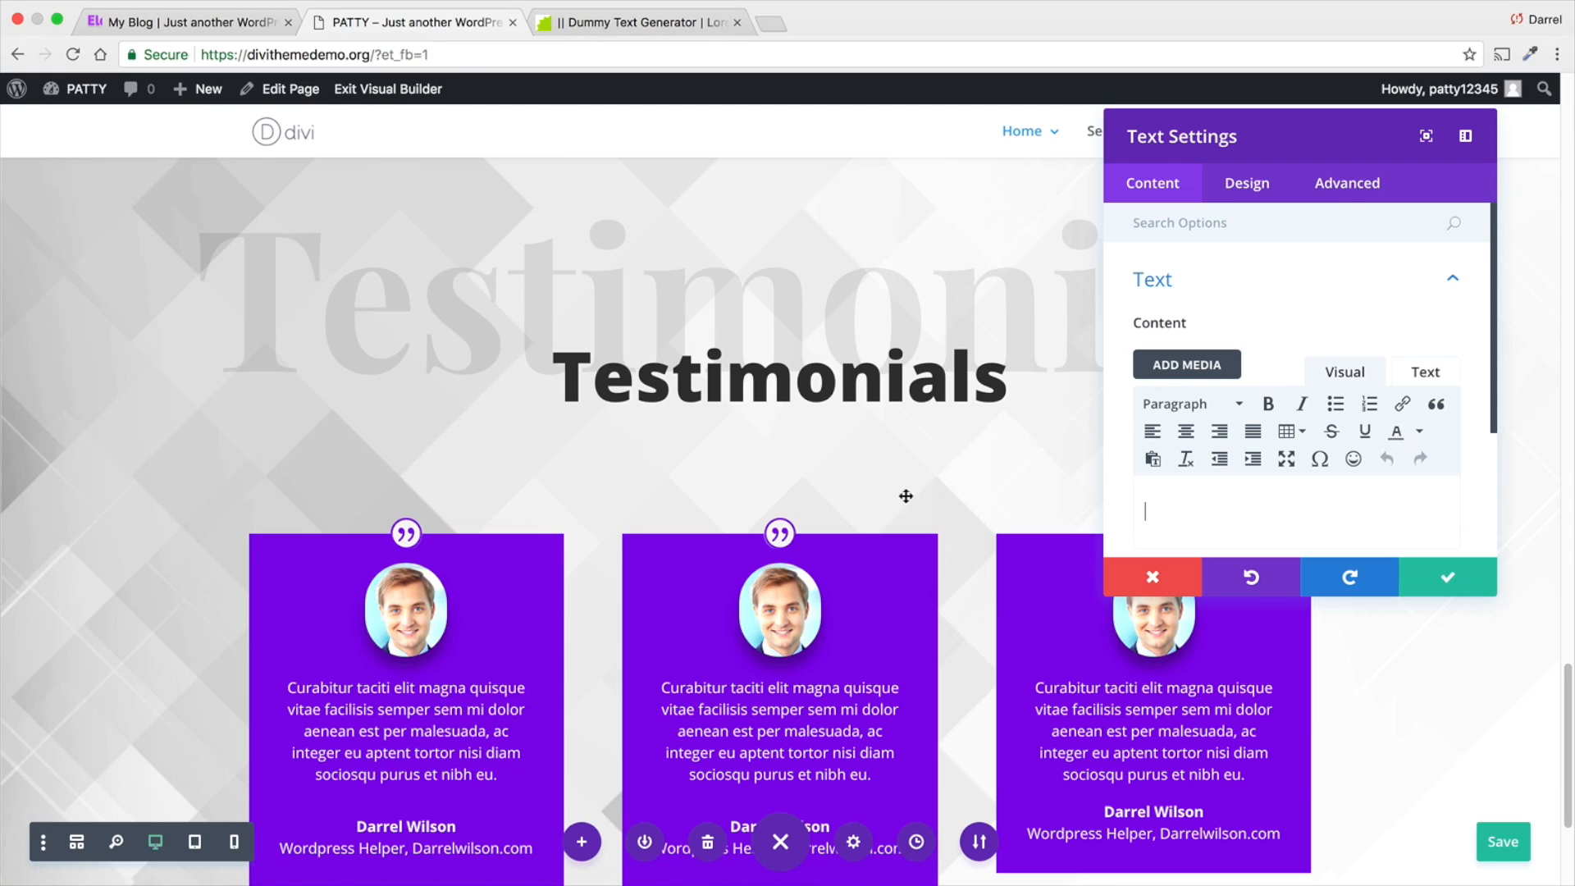
right_click(1150, 508)
click(1192, 604)
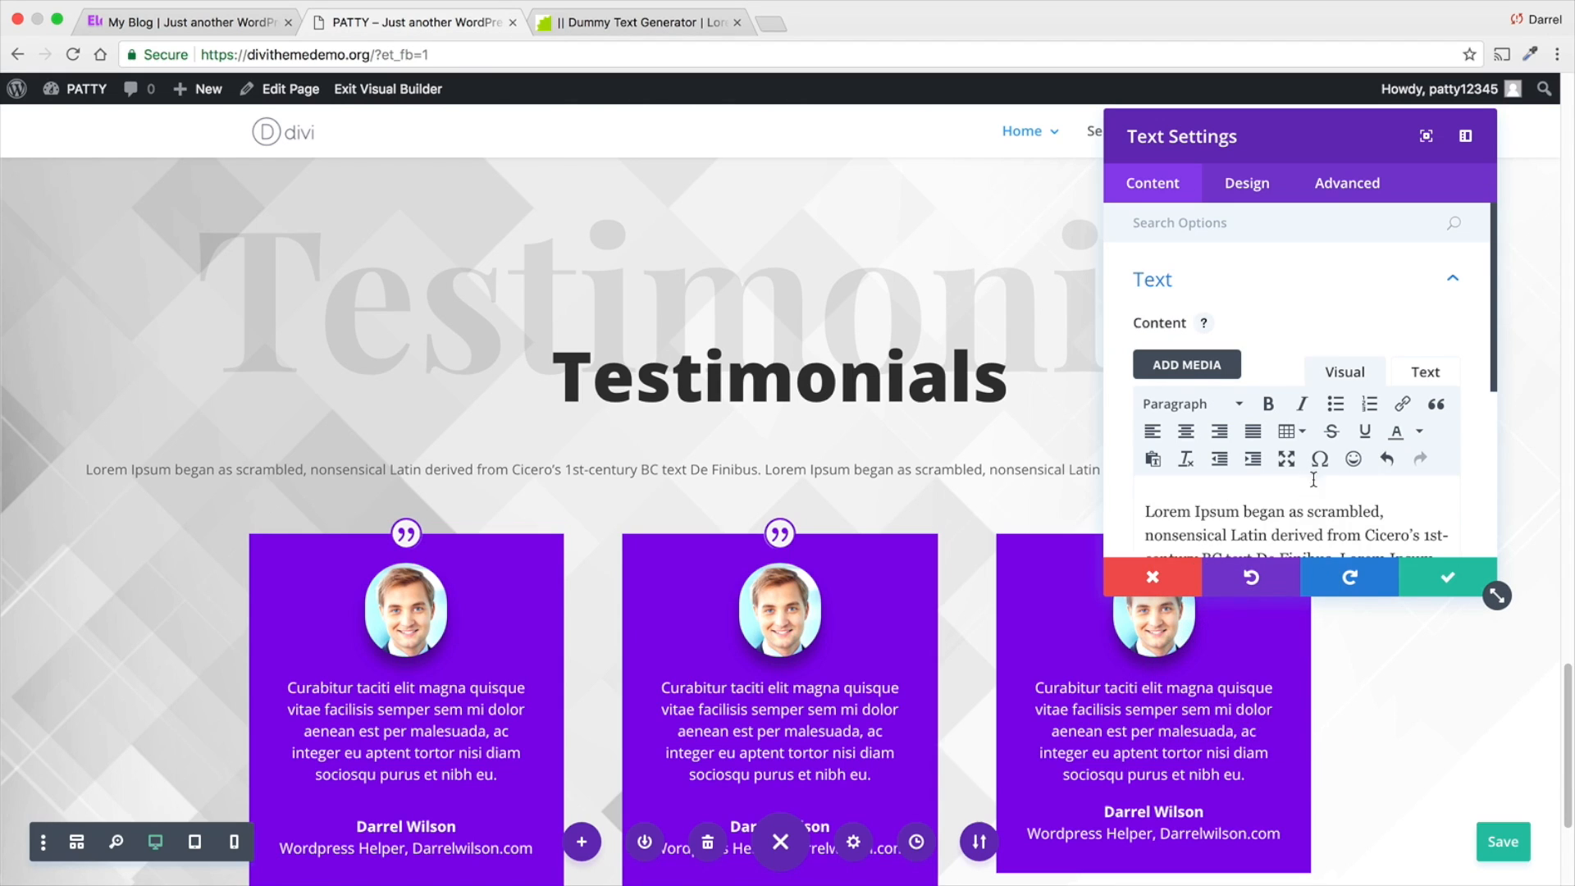
scroll(1314, 426, down, 2)
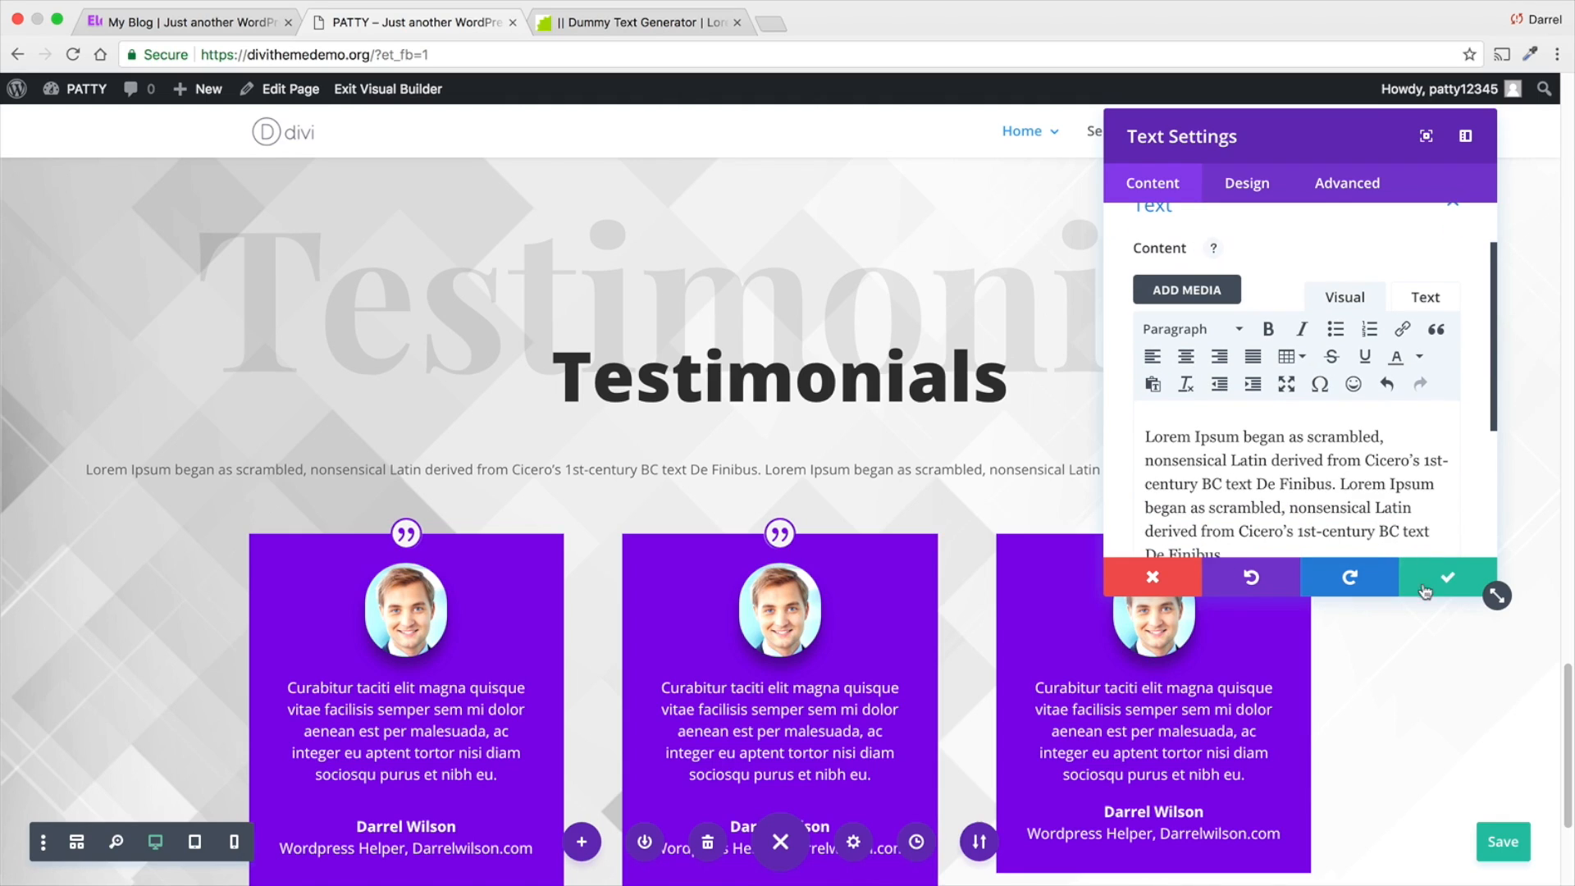
click(1447, 578)
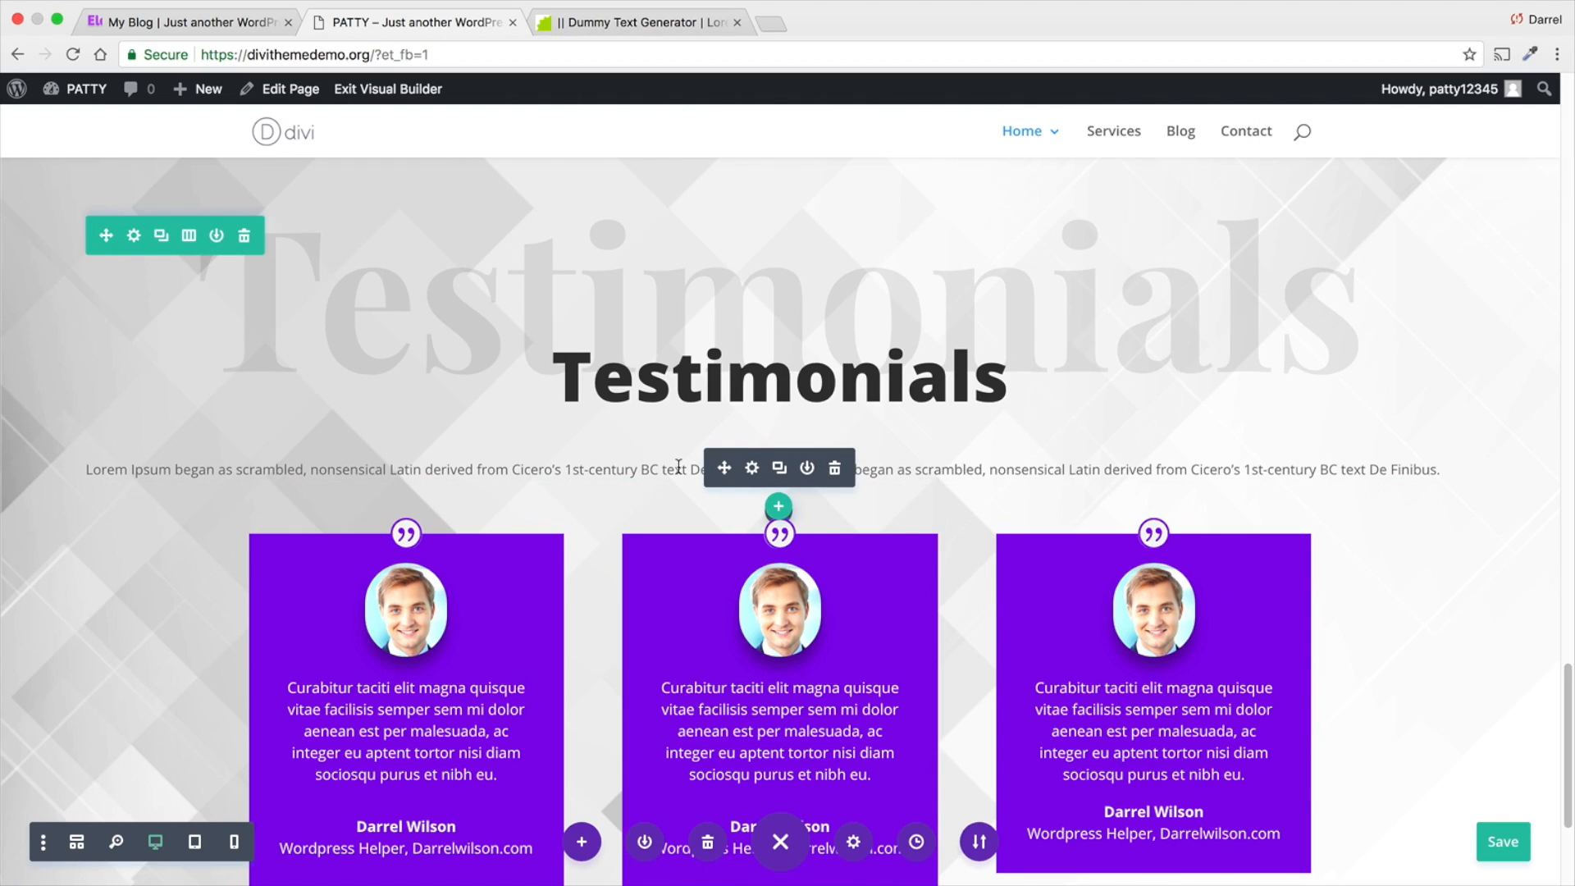
- Delete the Lorem Ipsum Text module from the Testimonials heading row
drag(281, 465, 904, 469)
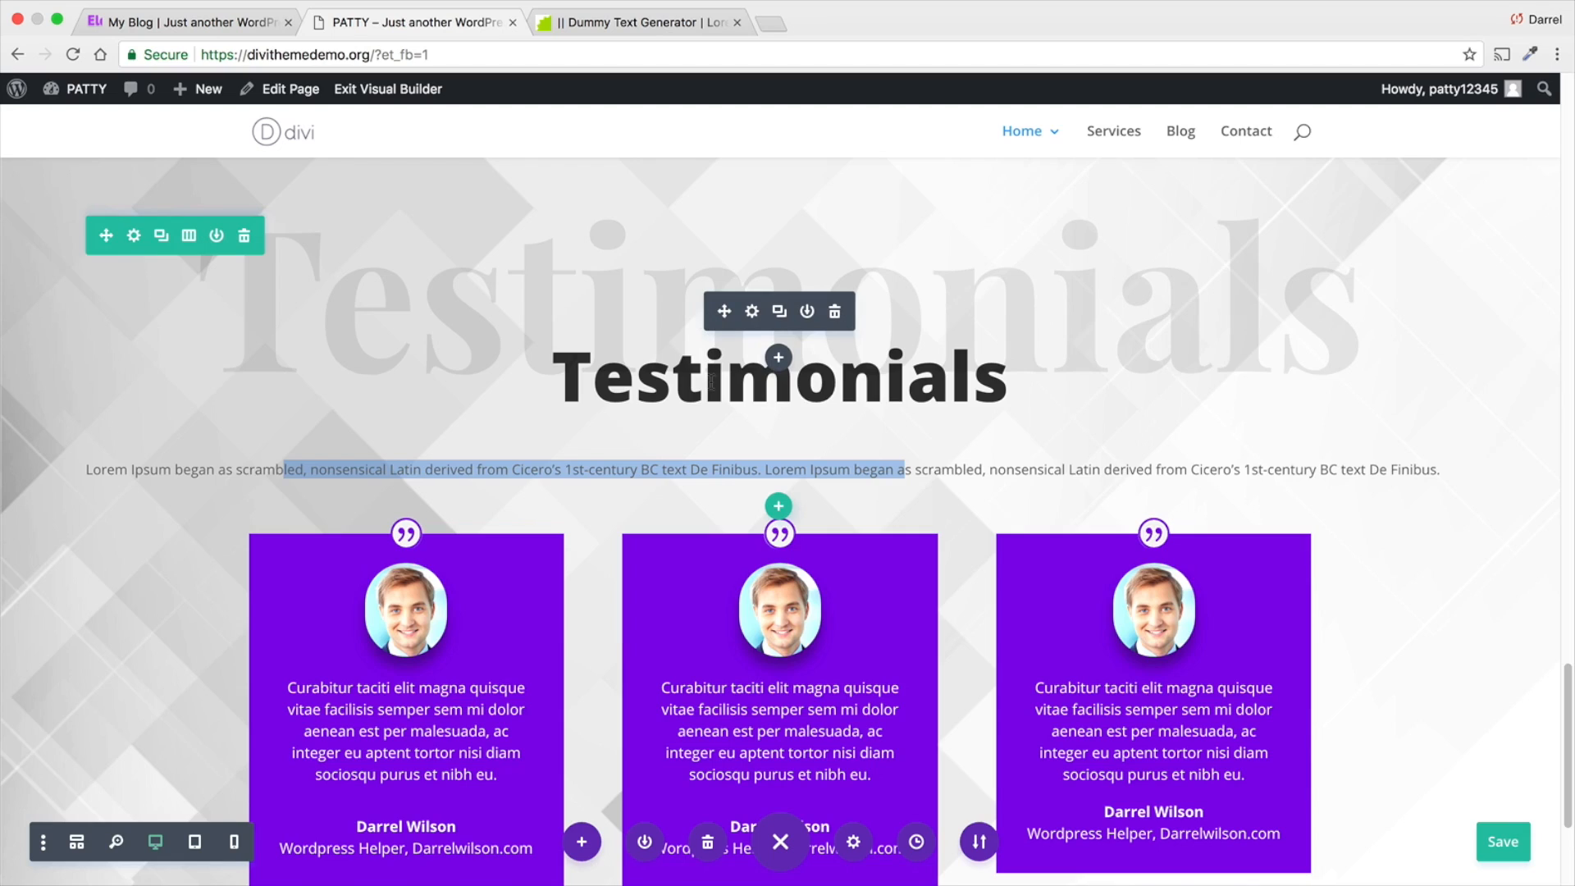
click(686, 388)
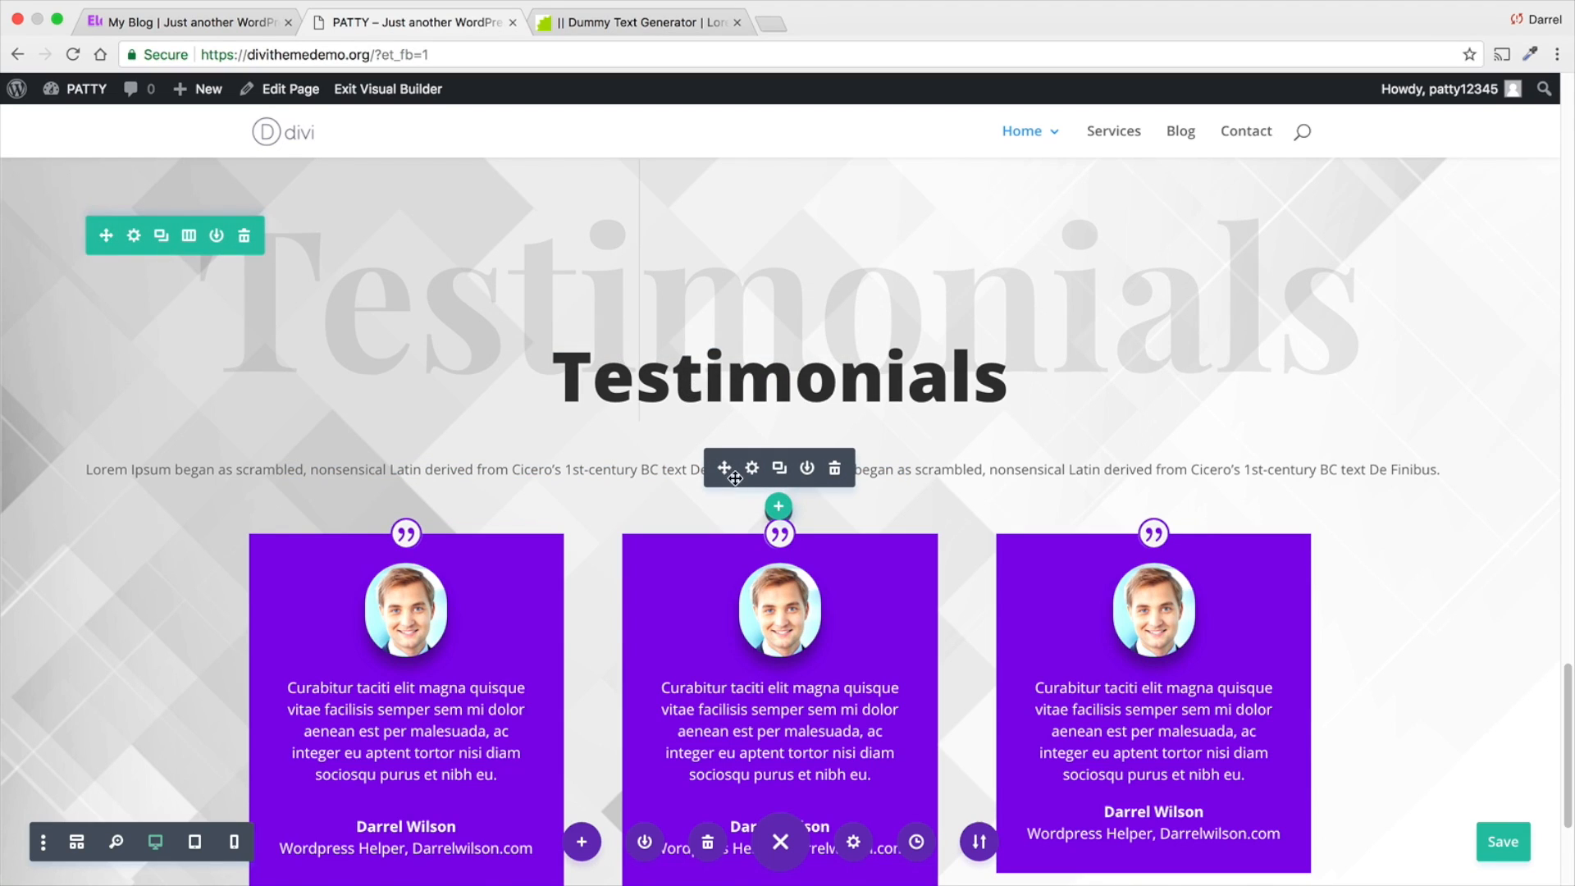
click(834, 470)
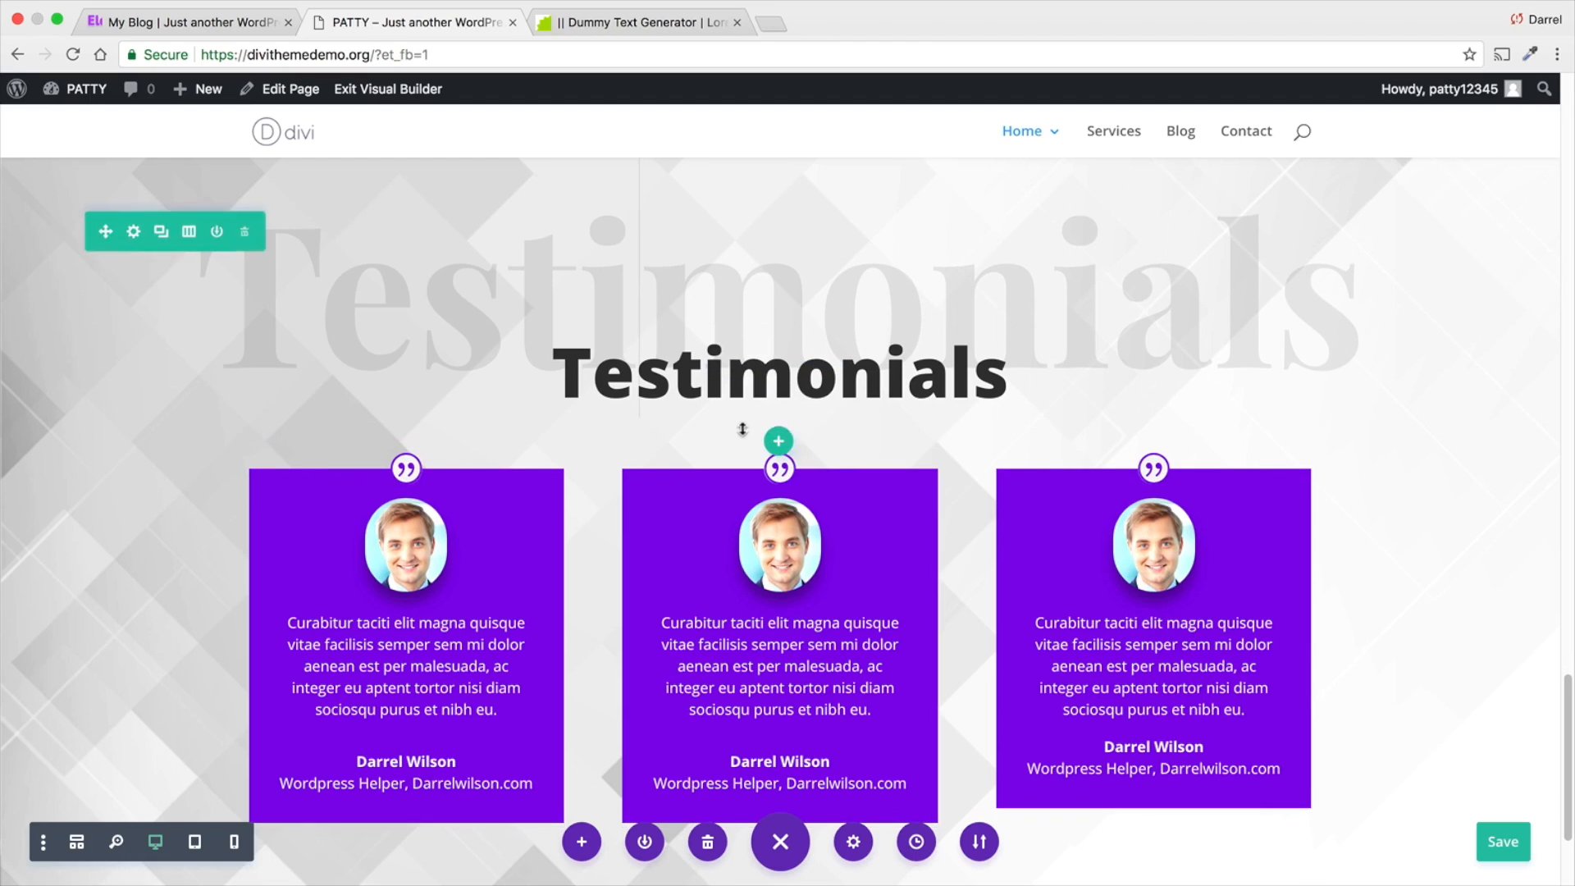
- Add a single-column row between the Testimonials heading and the testimonials, and insert a Text module in it
click(779, 442)
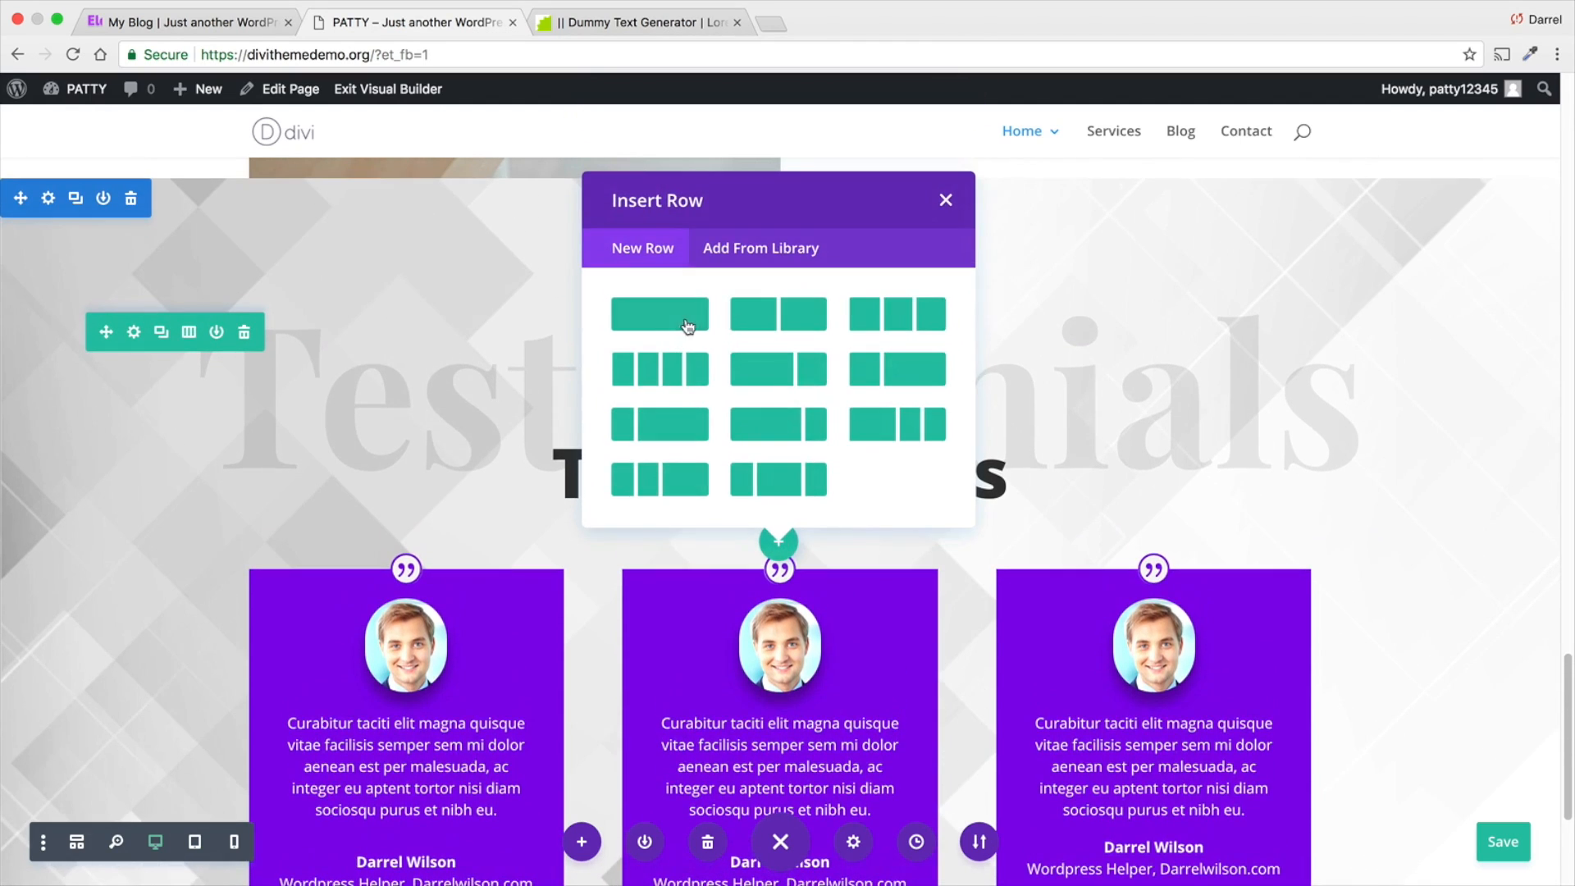
click(671, 315)
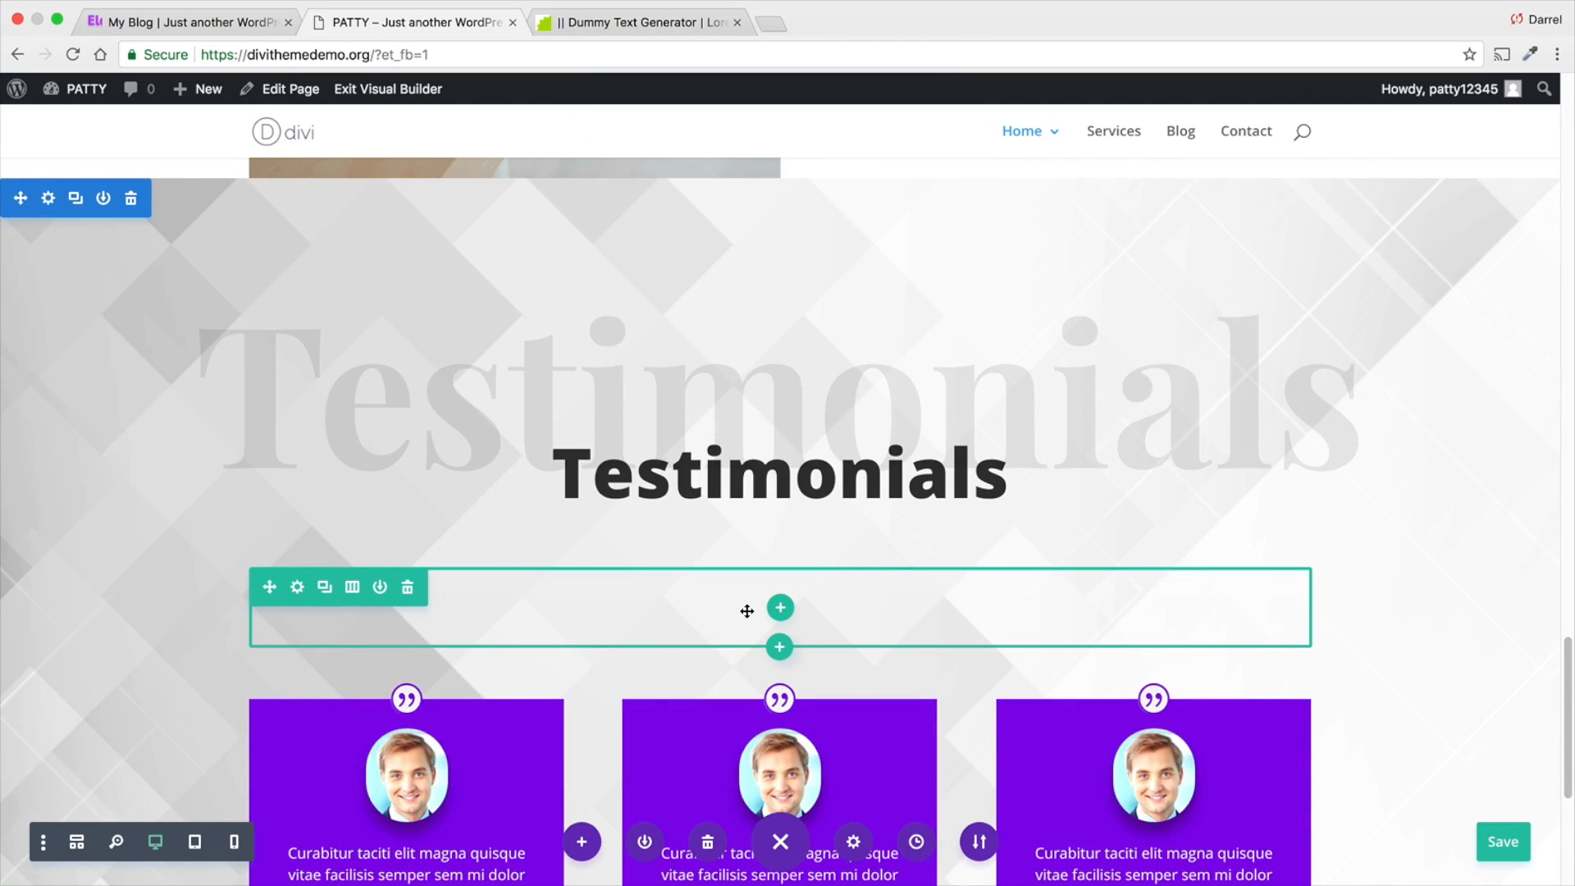
click(780, 608)
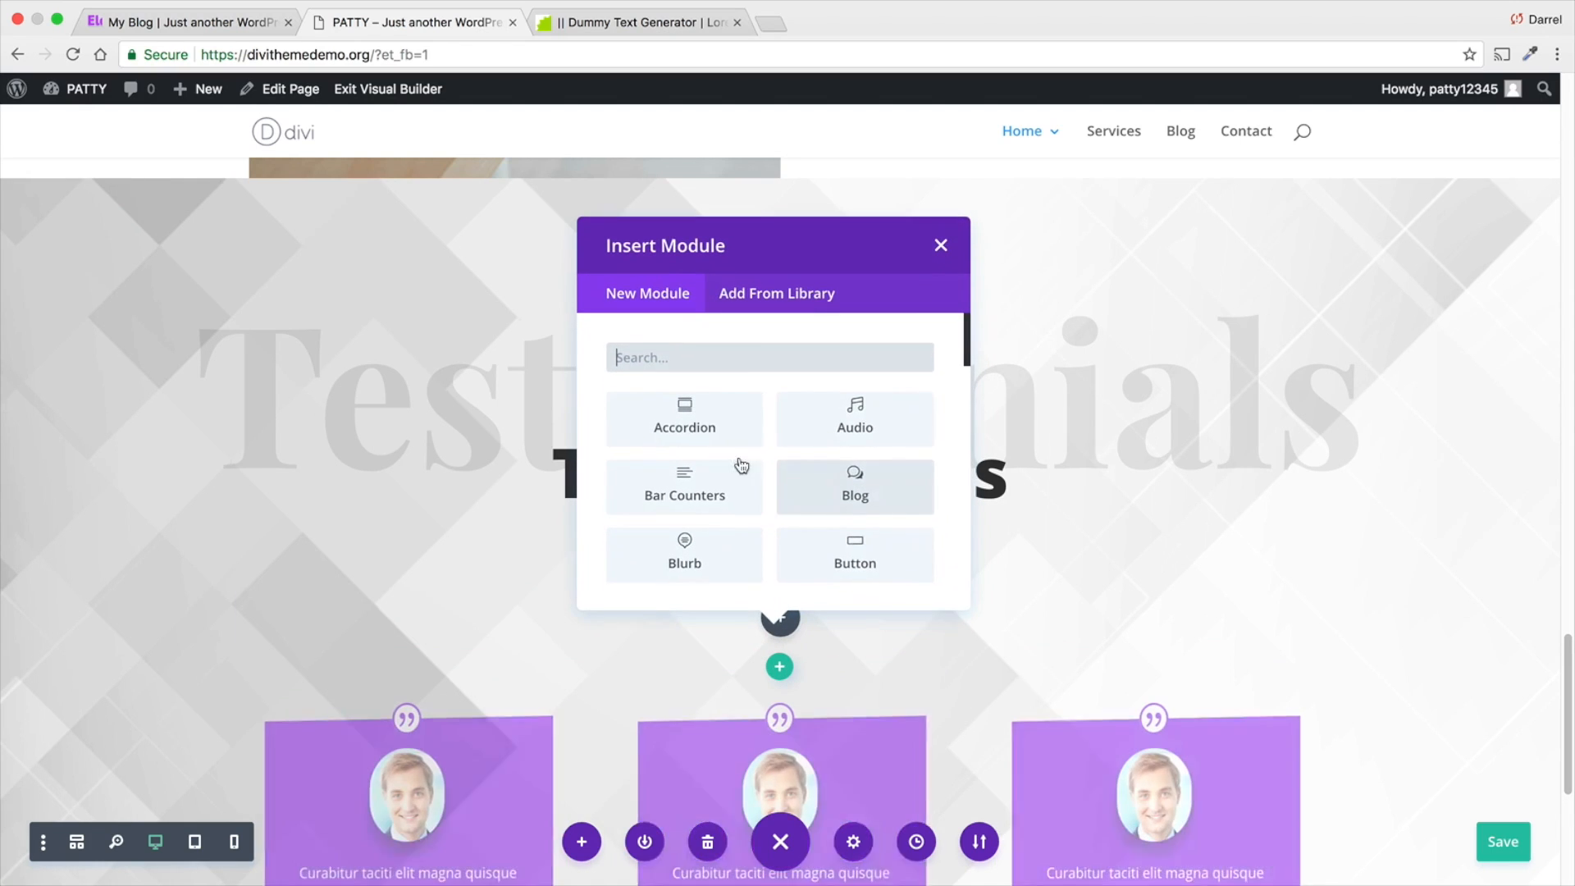
click(942, 246)
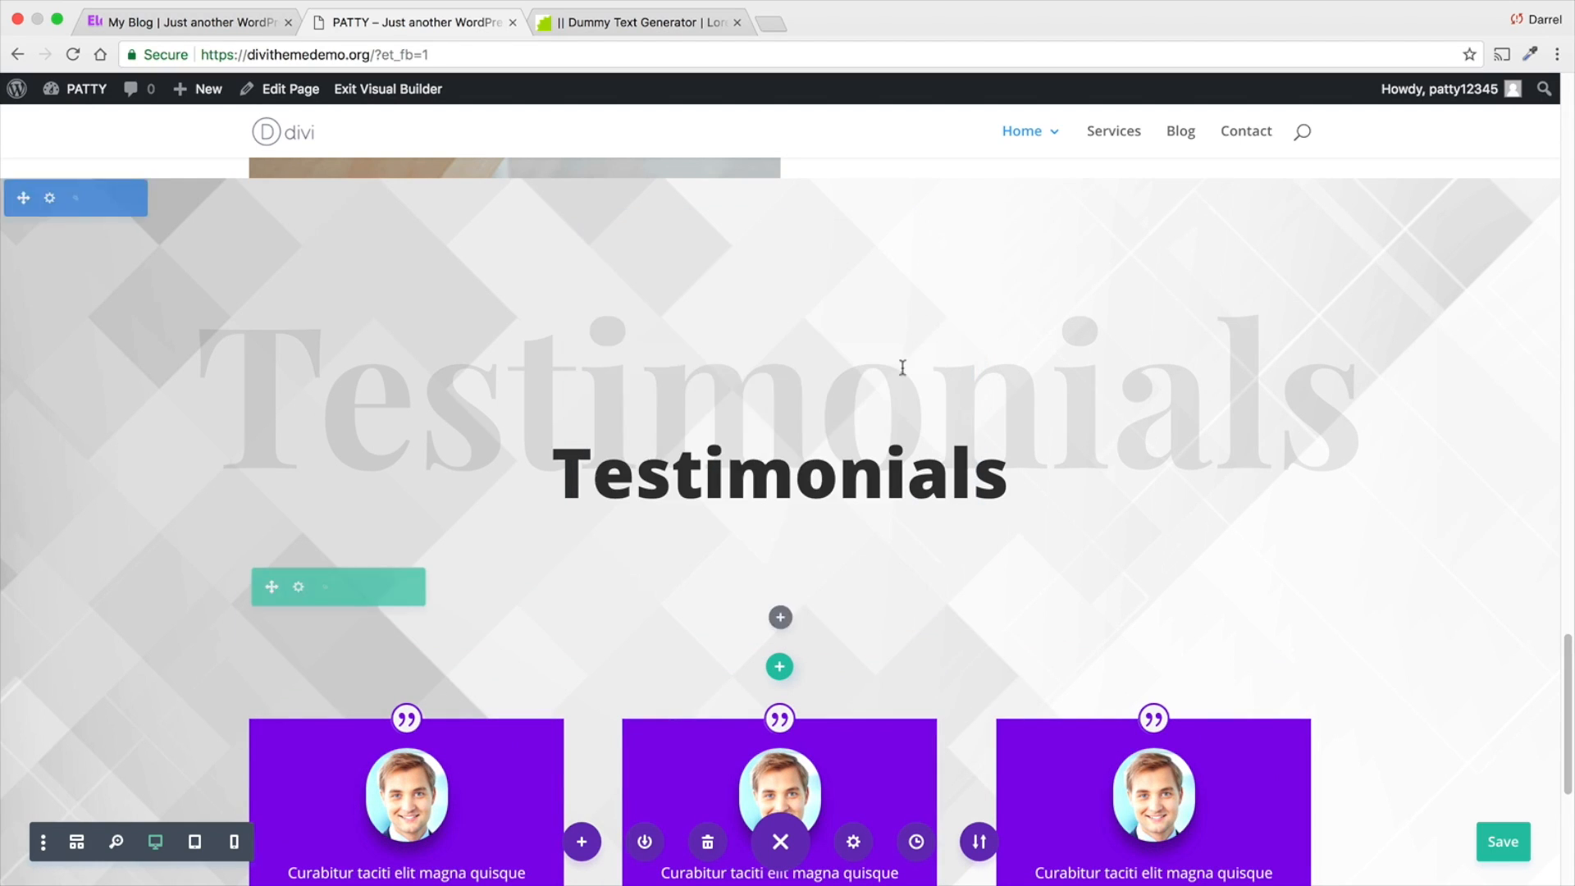
click(779, 617)
scroll(761, 450, down, 2)
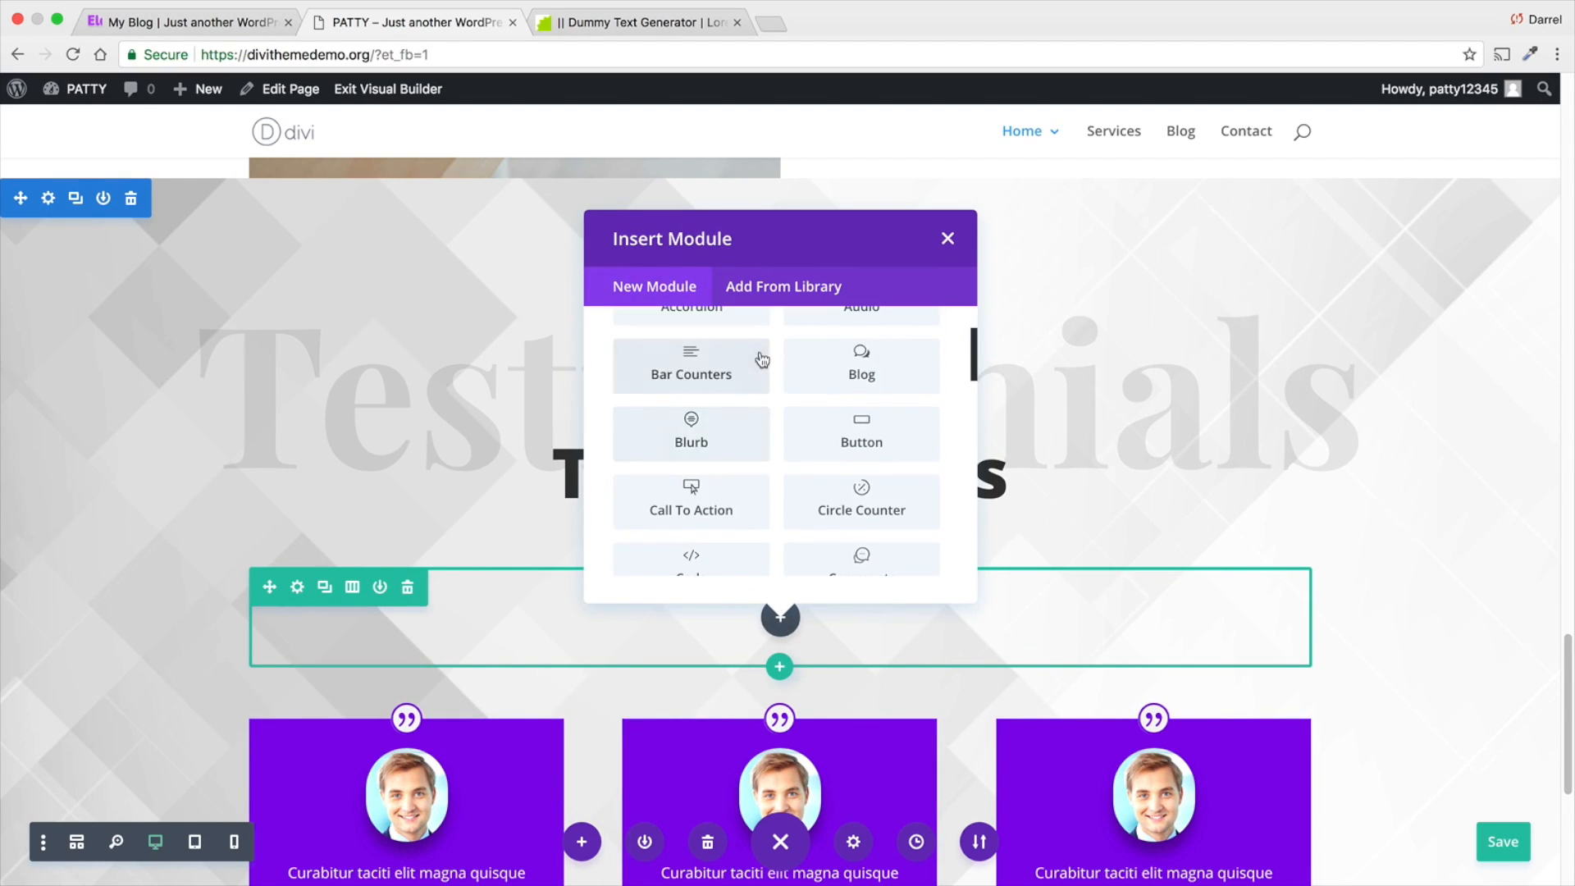
scroll(759, 369, up, 2)
text(text)
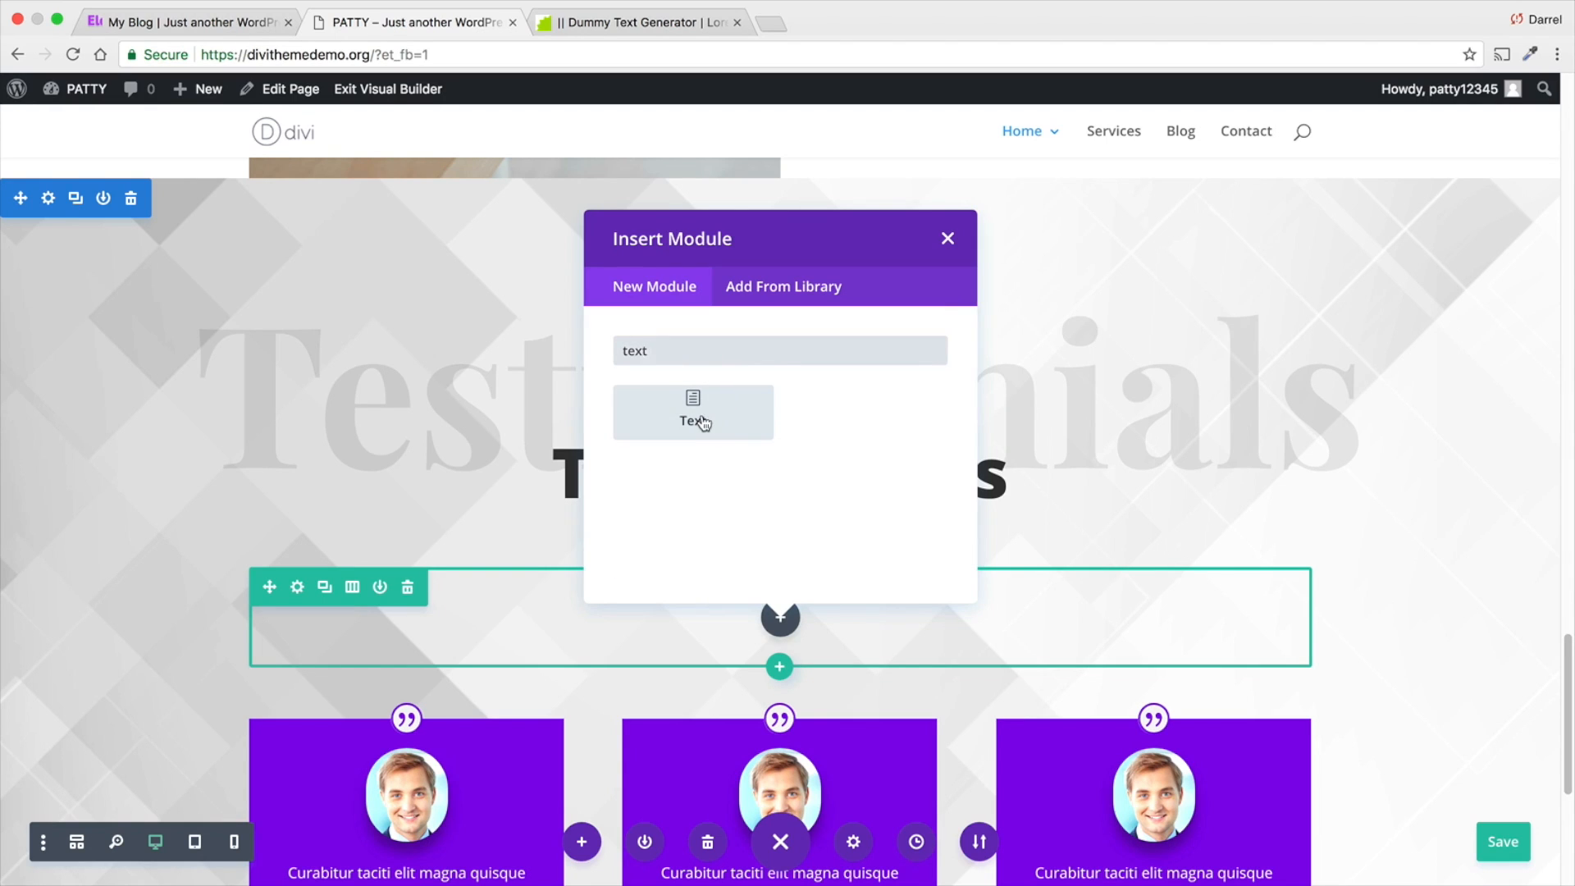
click(701, 417)
- Paste the copied Lorem Ipsum paragraph into the new Text module's content
right_click(1195, 518)
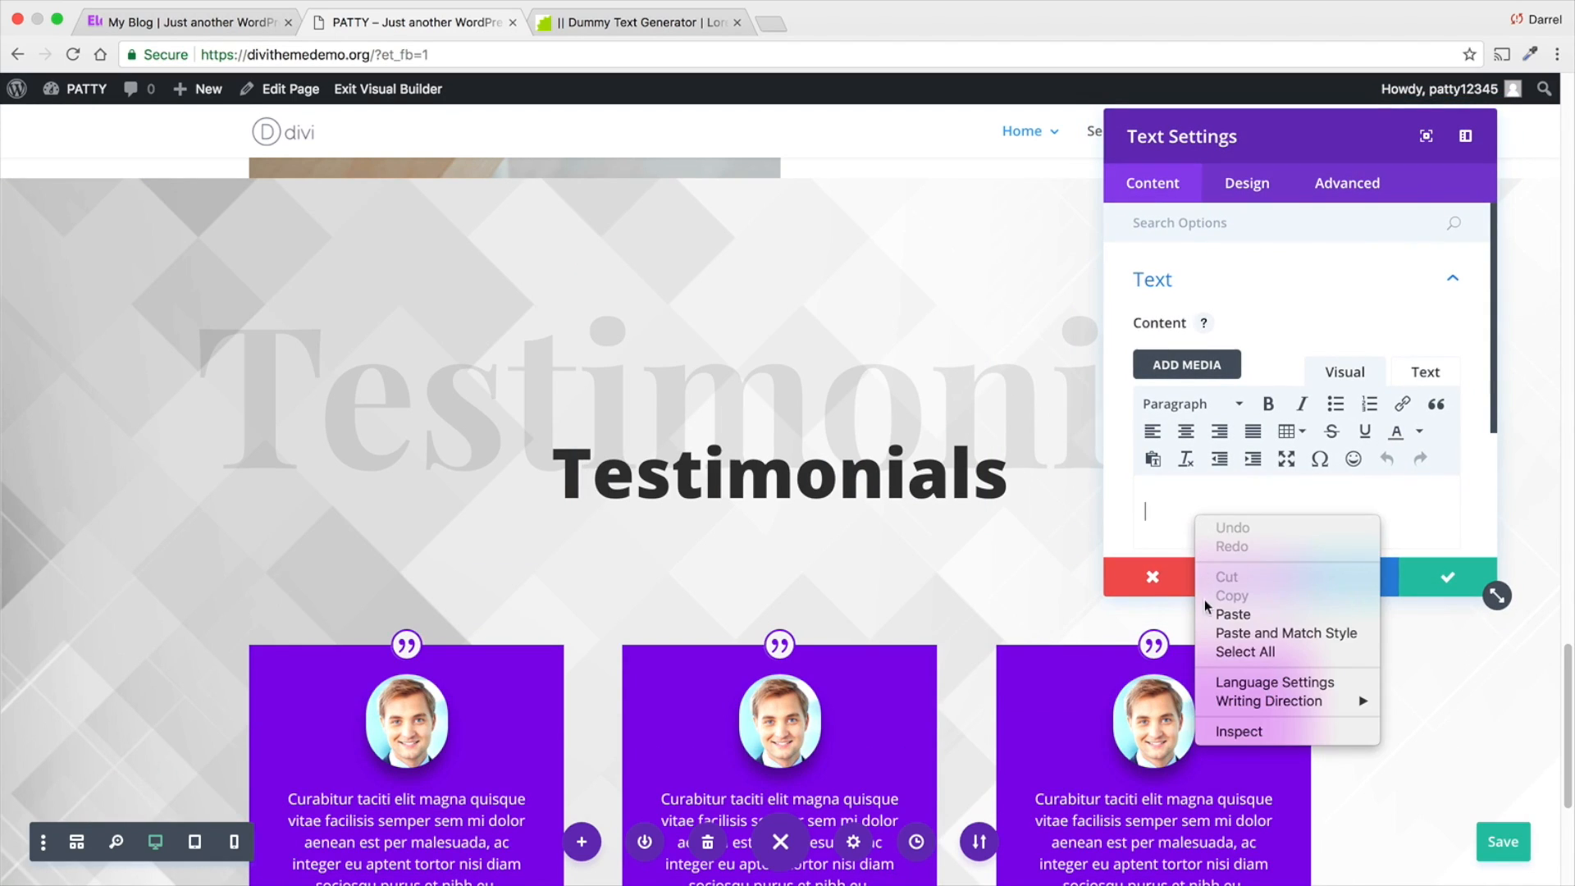
click(1204, 608)
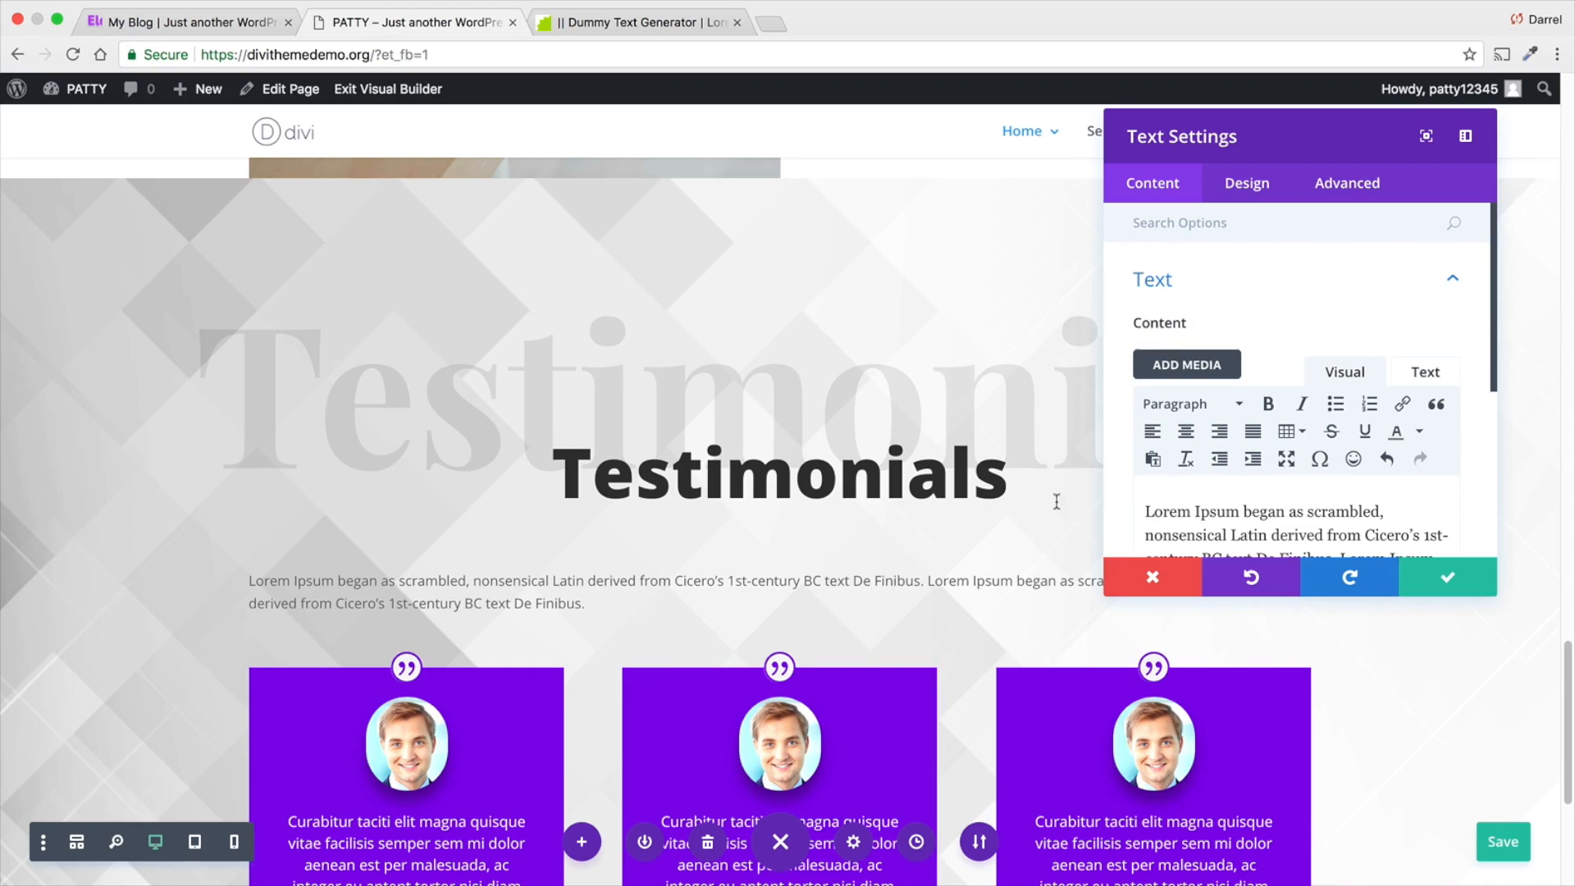
scroll(1214, 402, down, 2)
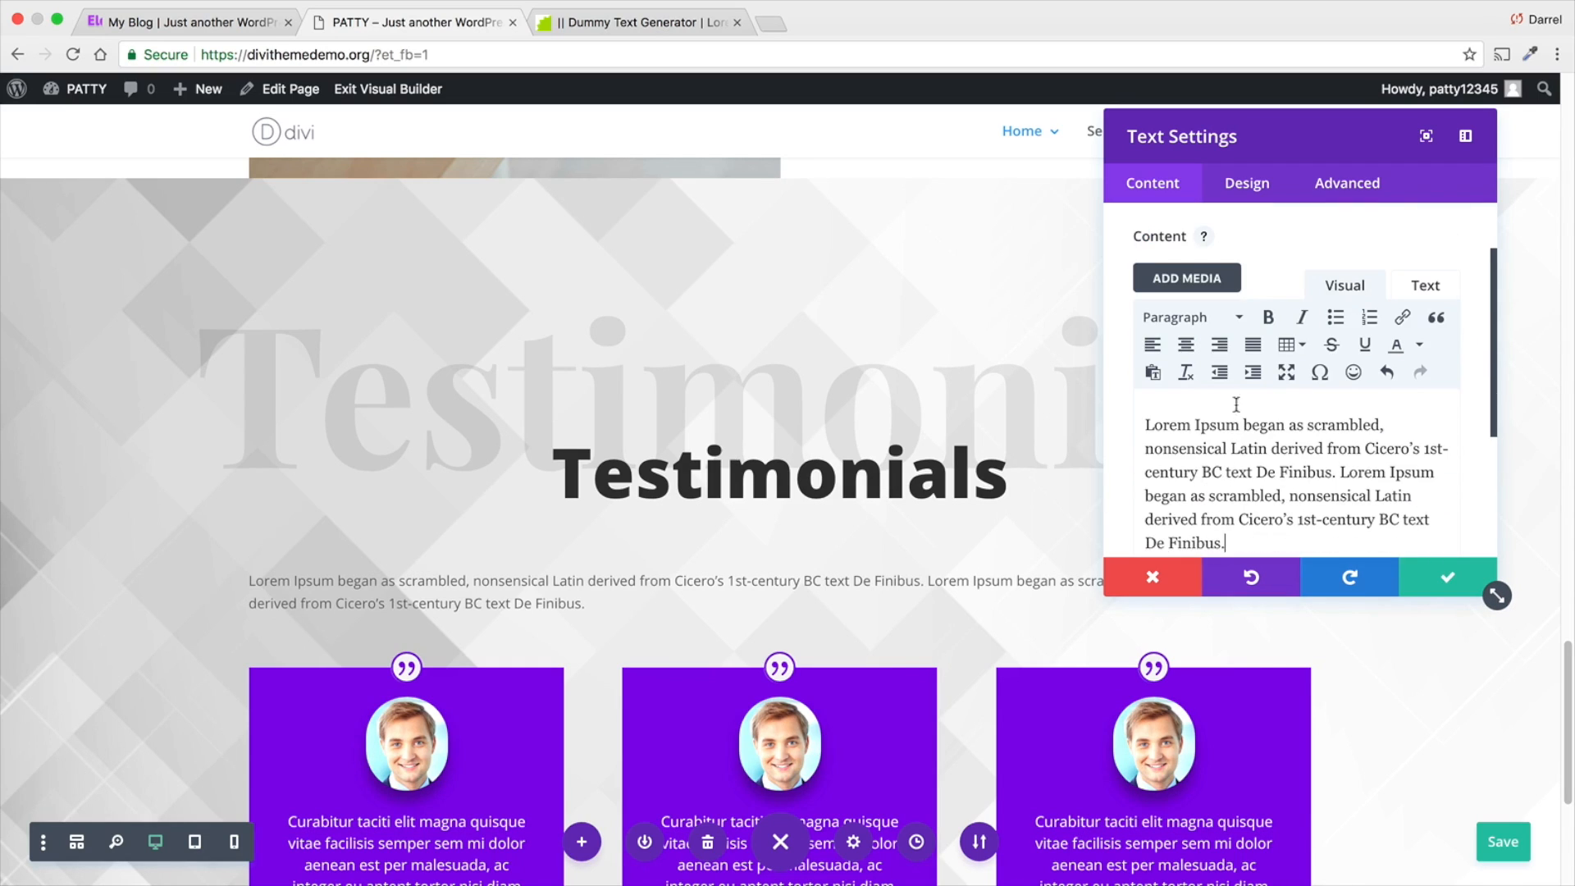
- Size the Text module to 64% width, center its module alignment and save the settings
click(1249, 189)
click(1255, 394)
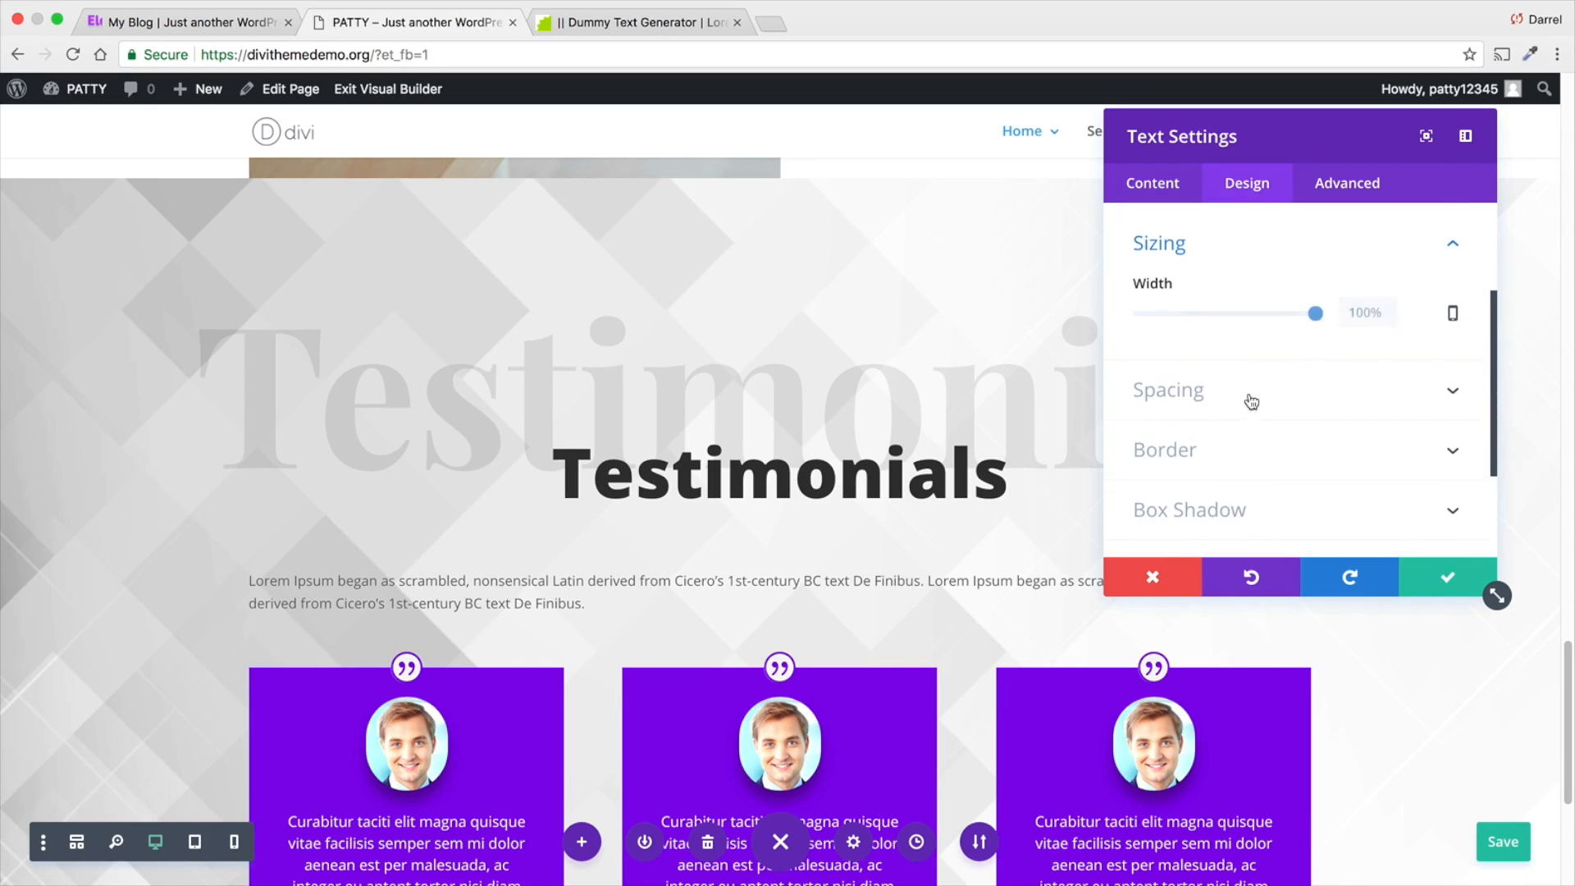
drag(1315, 318, 1253, 316)
click(1286, 388)
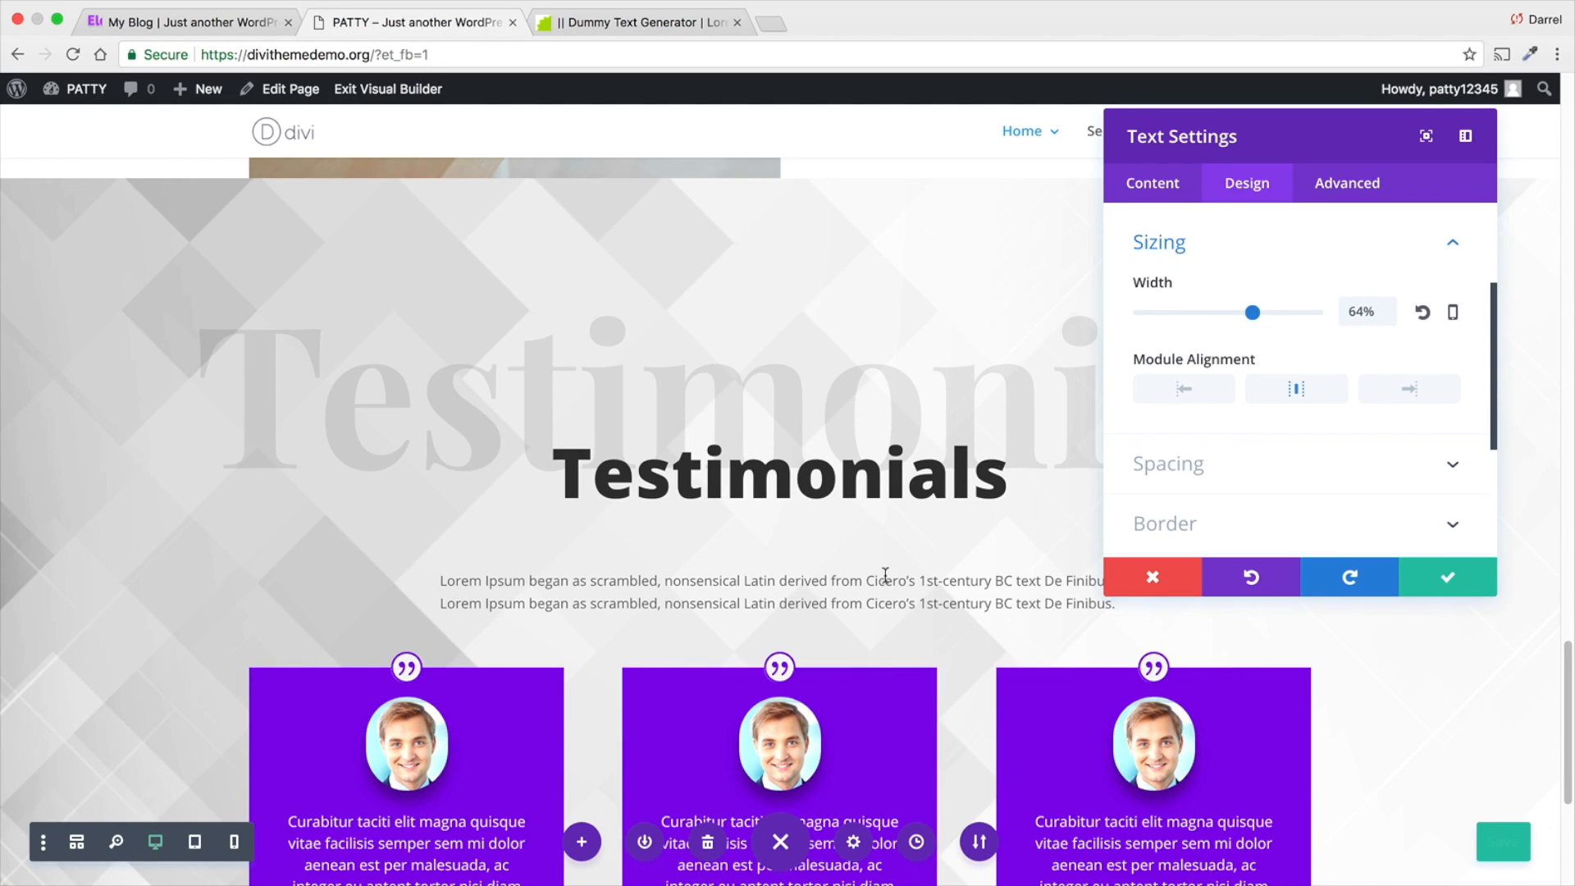
scroll(879, 569, down, 3)
scroll(1296, 410, down, 1)
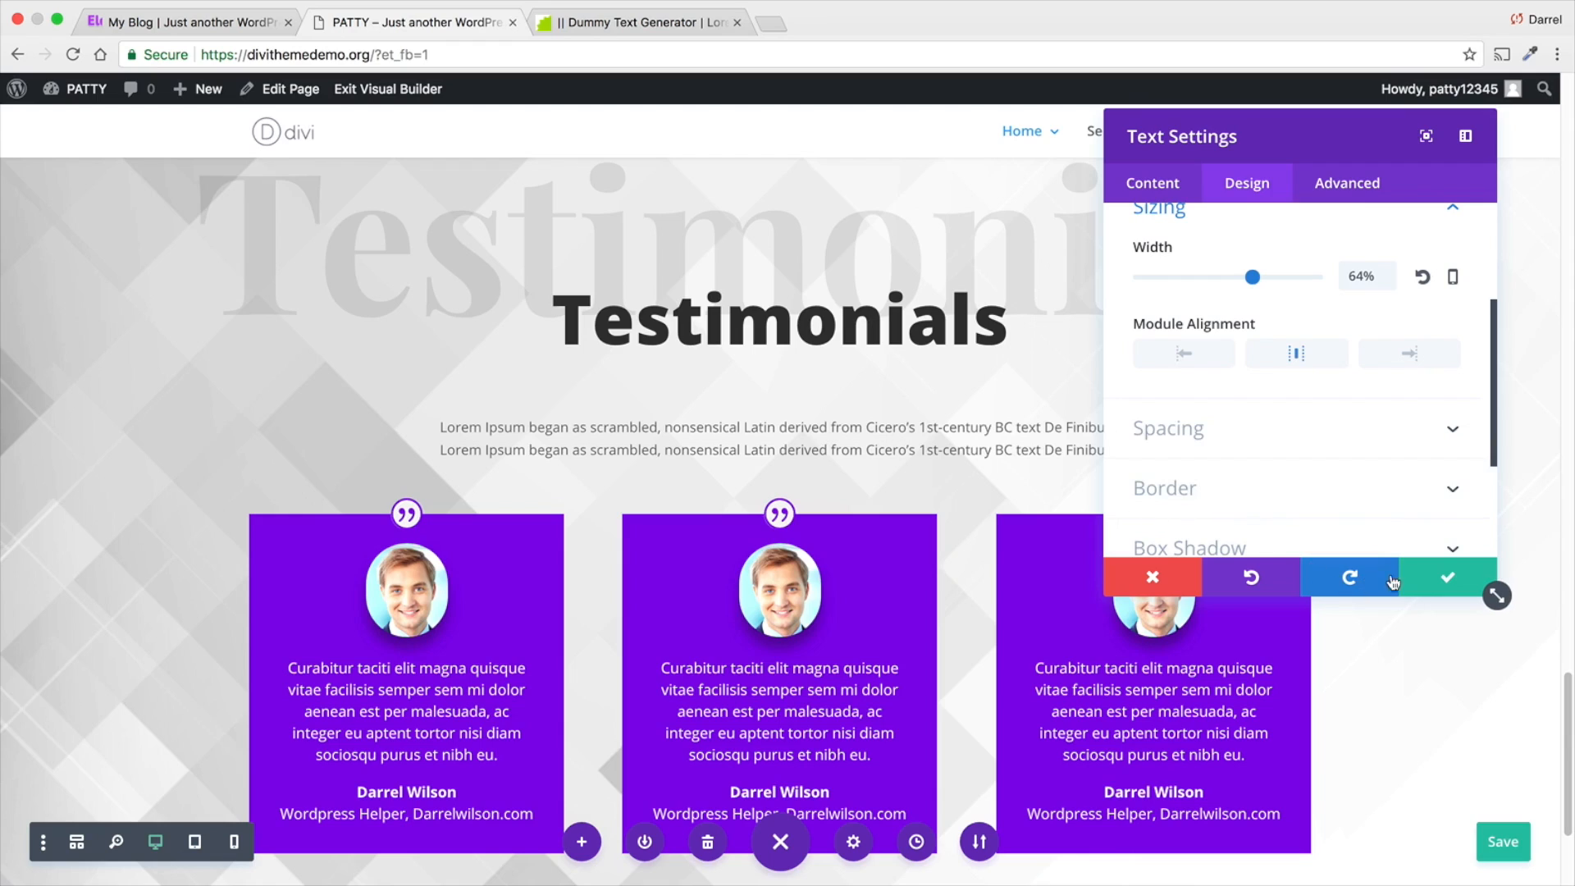
click(1444, 577)
- Give the paragraph's row a 100px bottom custom padding and save the row settings
mouse_move(713, 425)
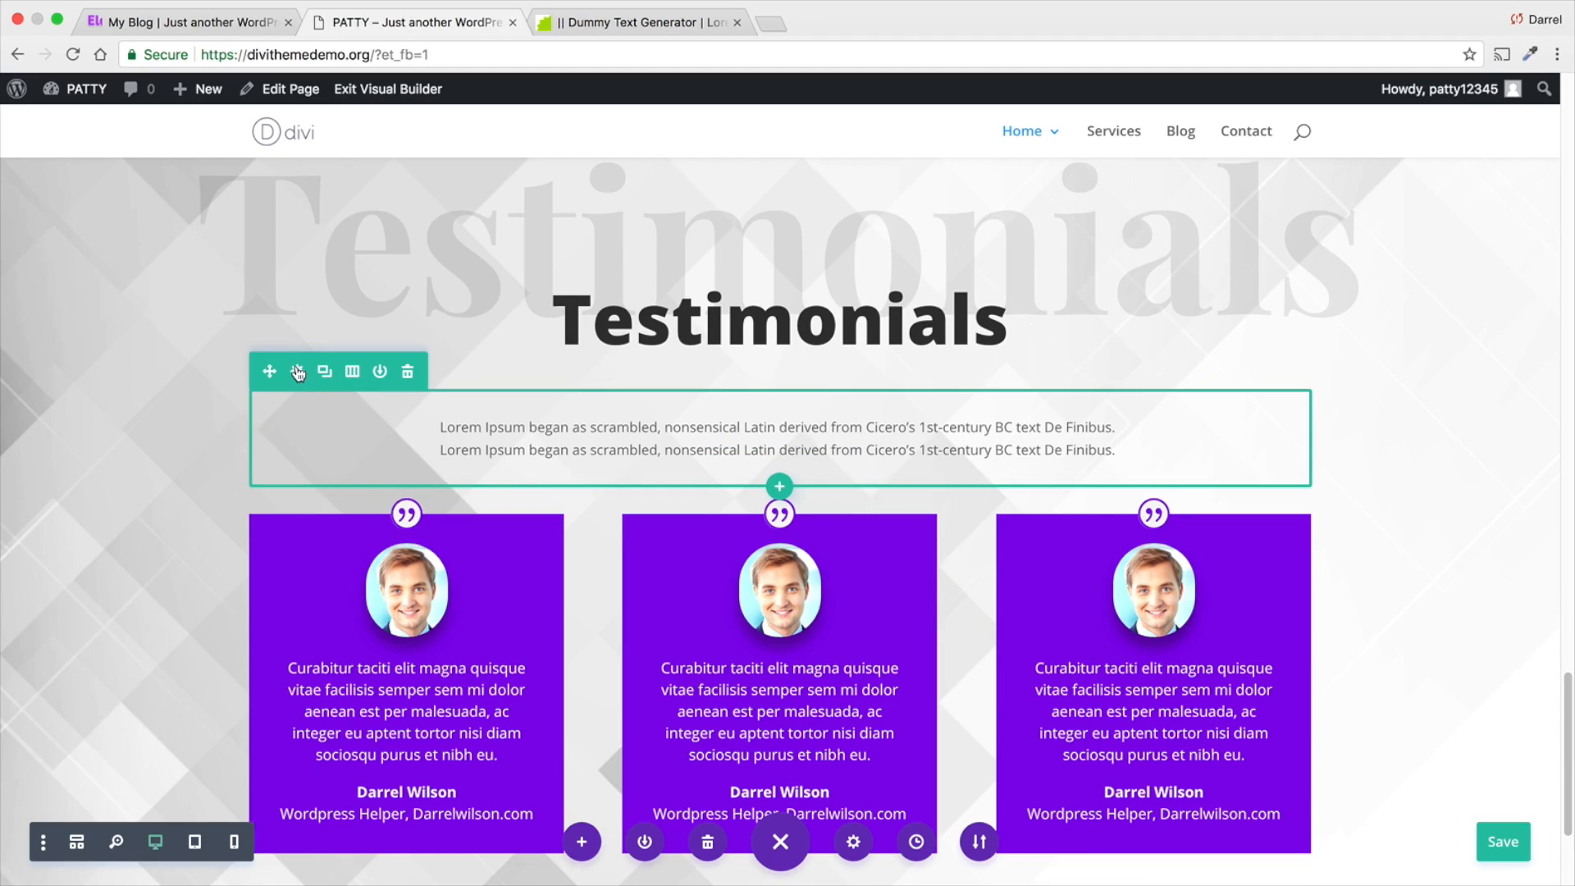
click(299, 375)
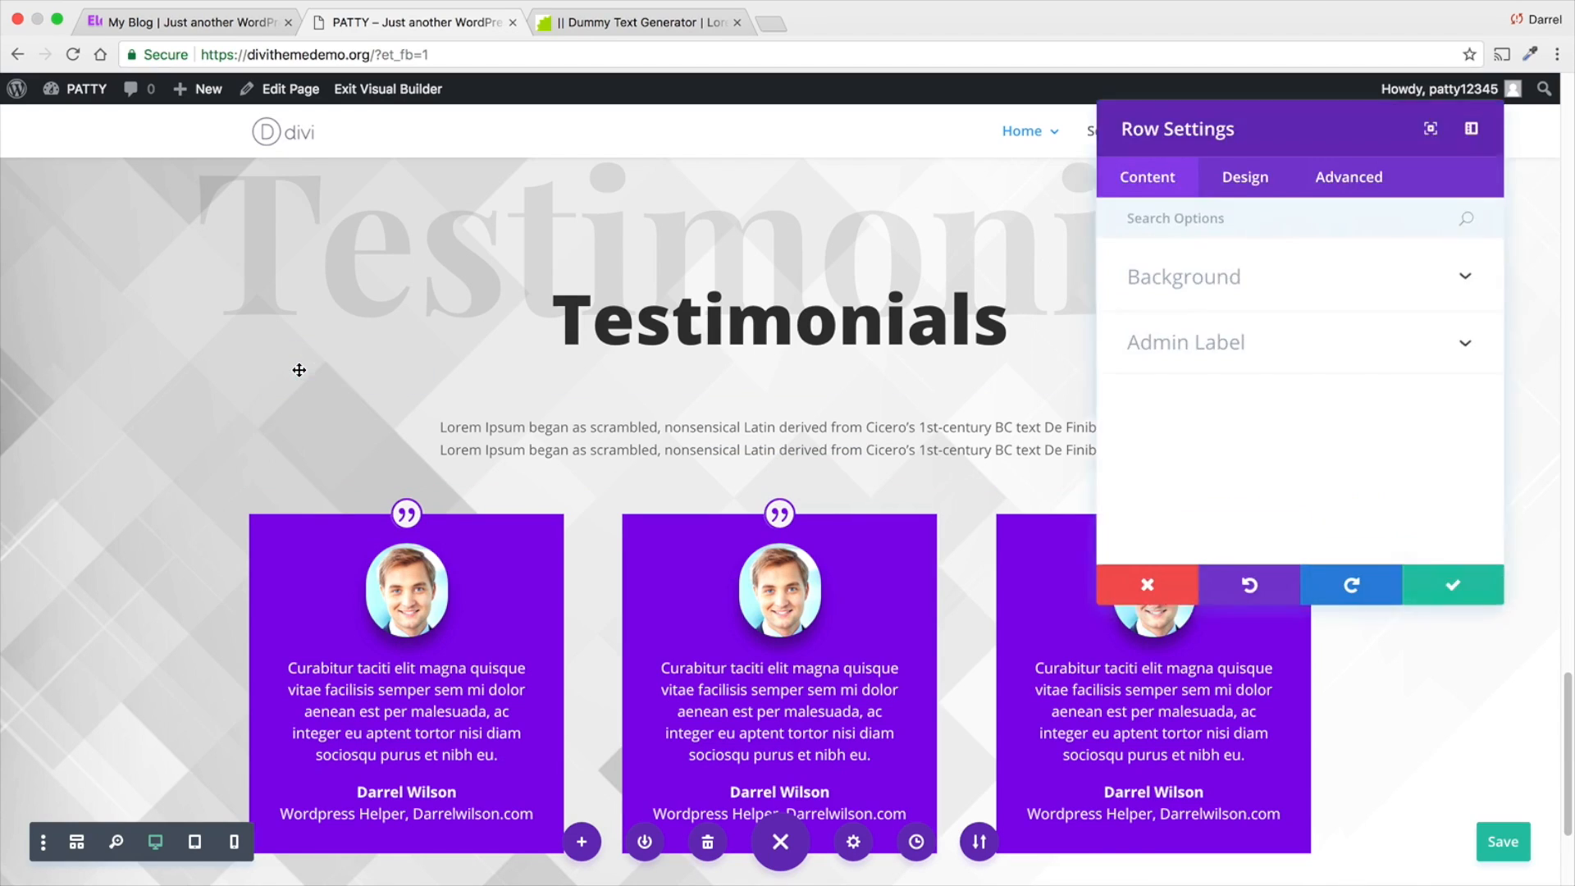
click(1253, 190)
click(1320, 412)
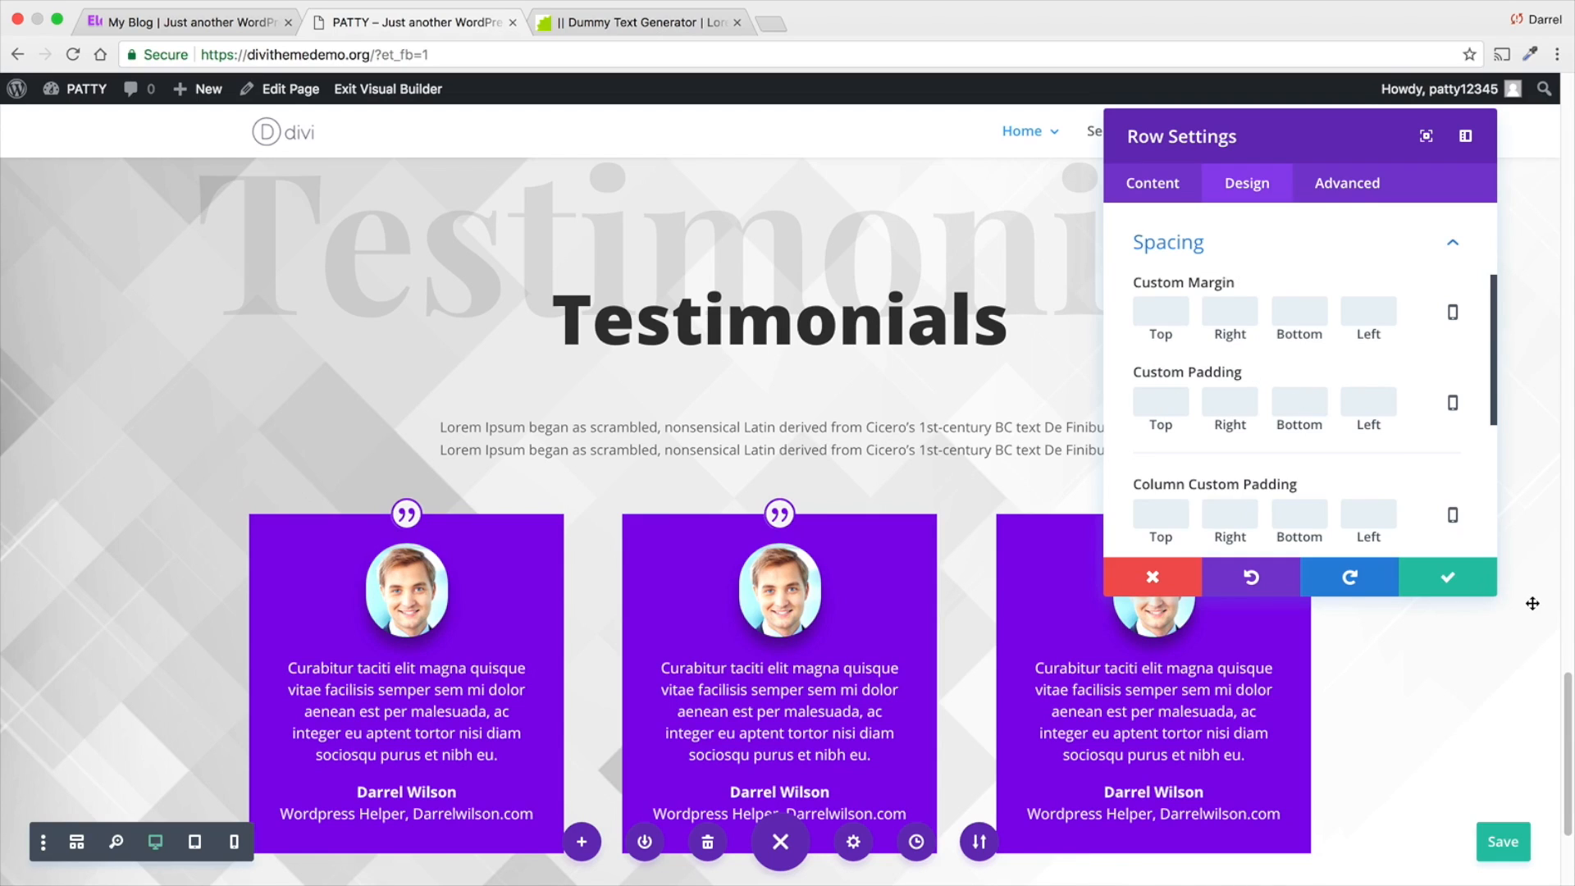
text(5)
key(BackSpace)
text(100px)
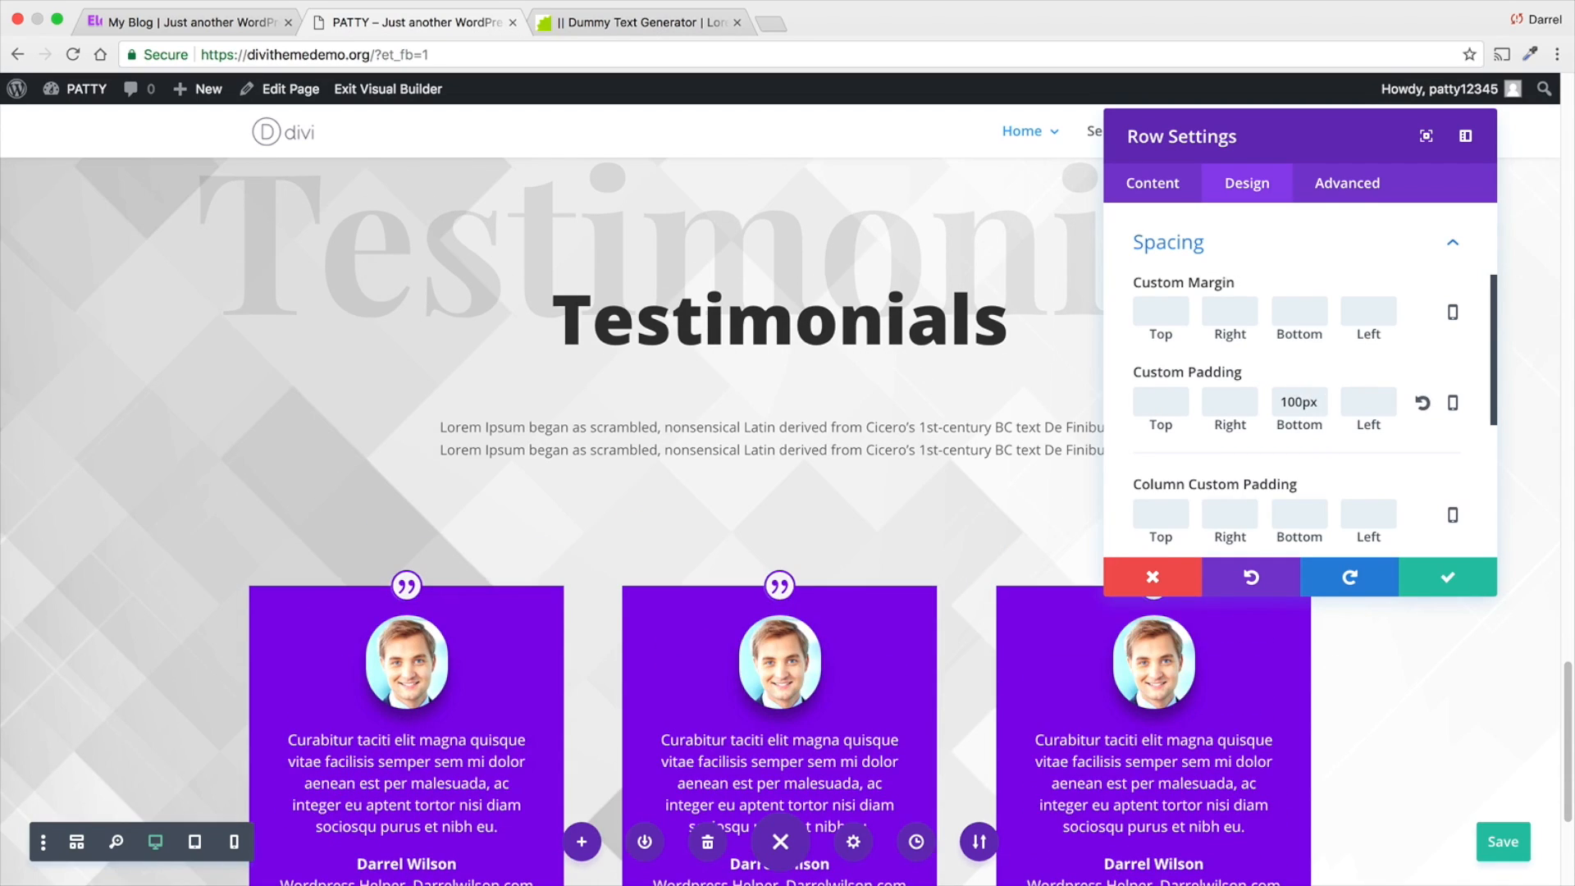
click(1421, 578)
- Open the Testimonials section's background settings and add a gradient background
scroll(1011, 561, down, 3)
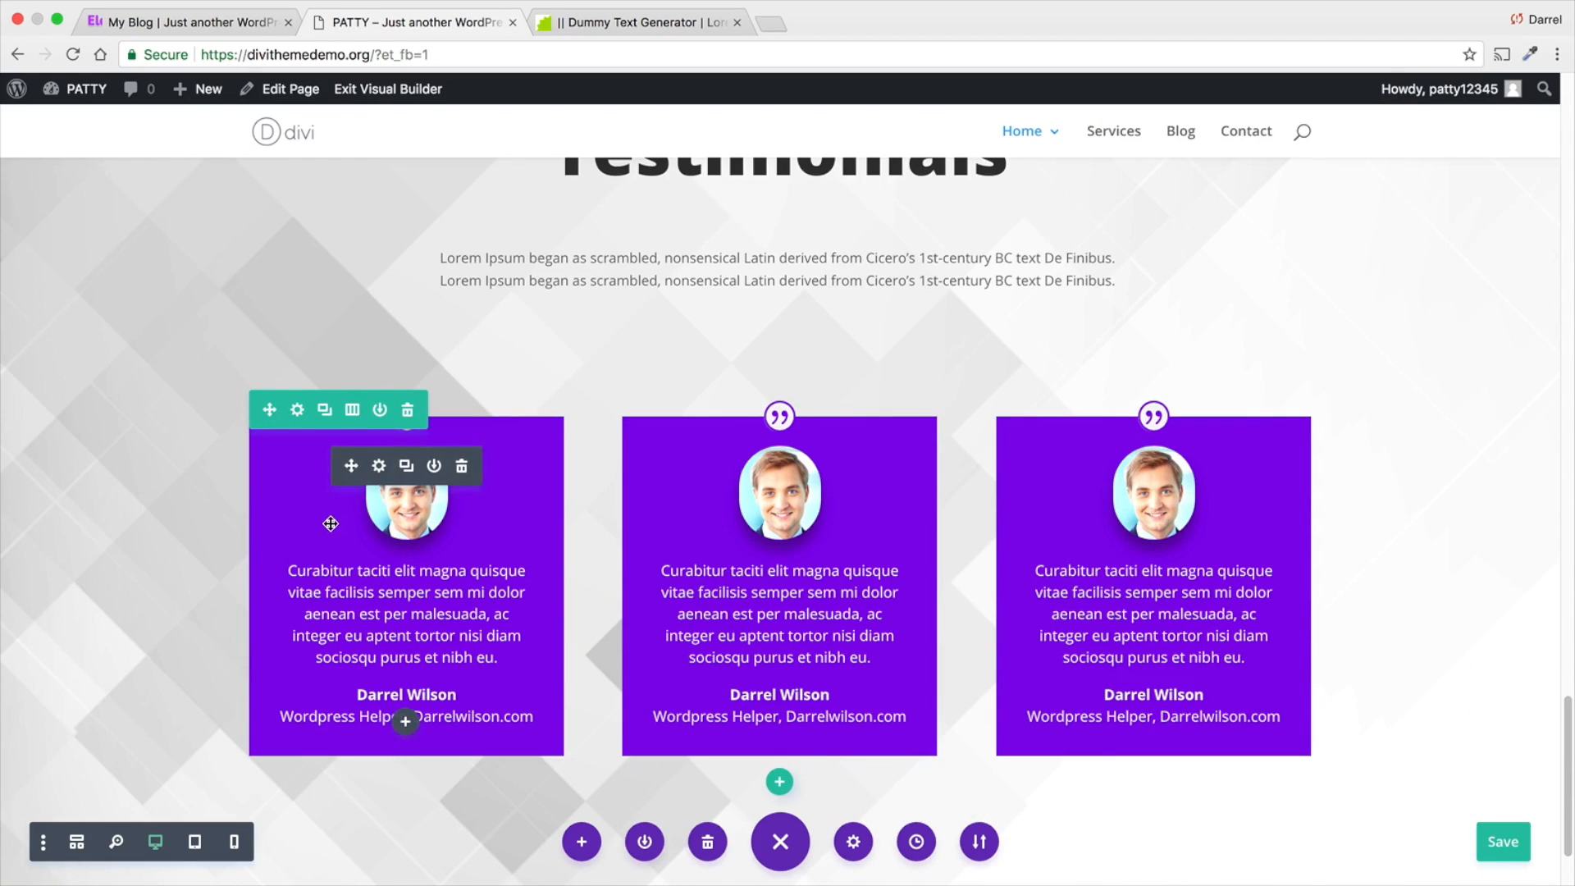
scroll(331, 524, up, 5)
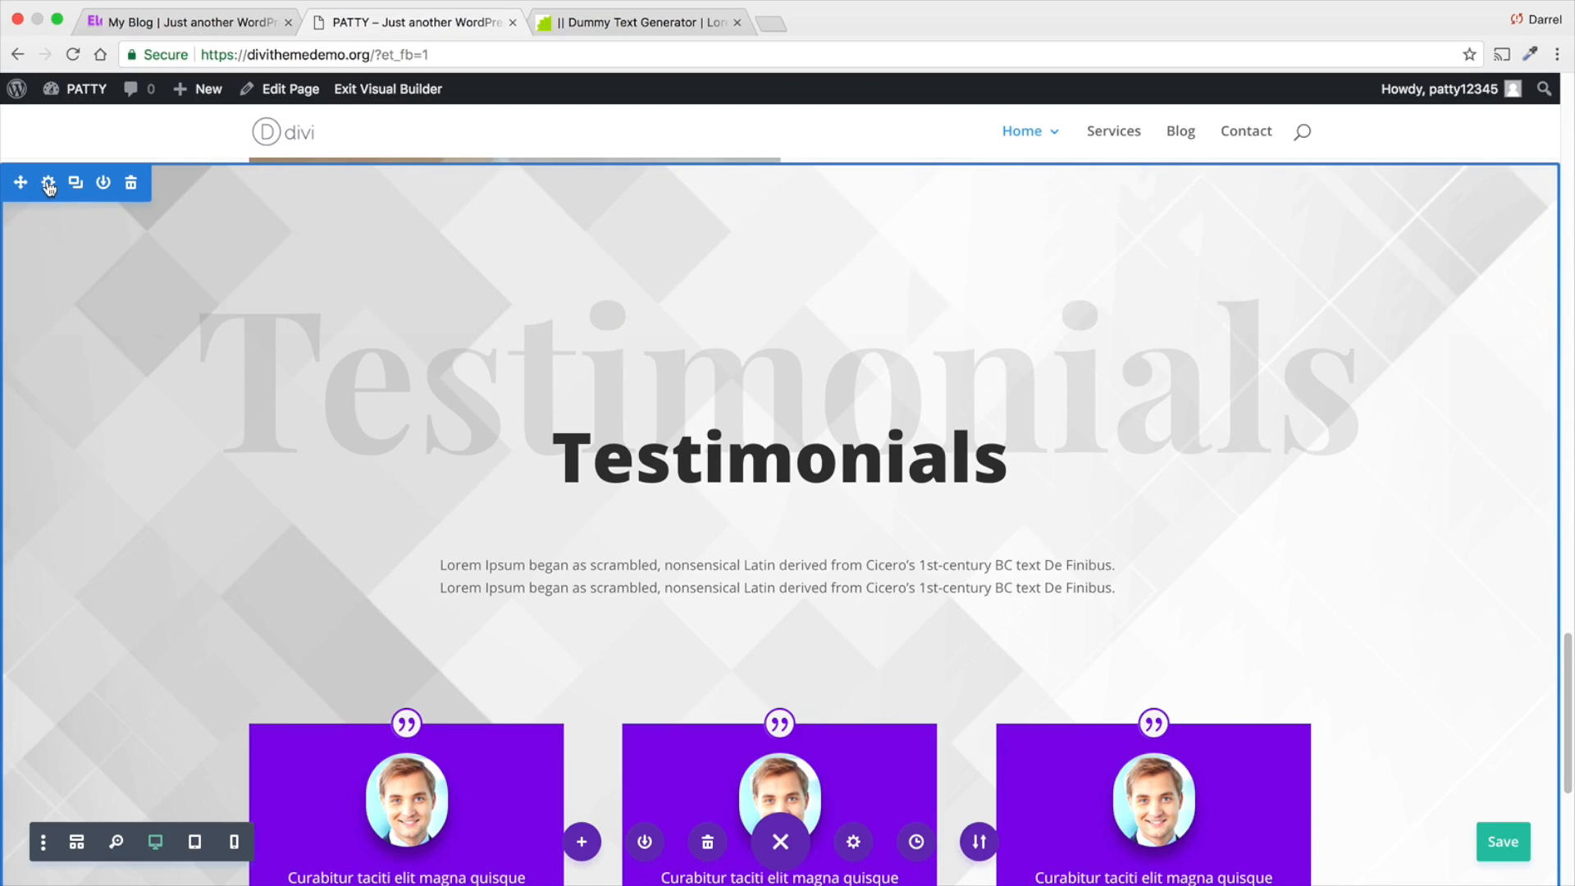
click(48, 183)
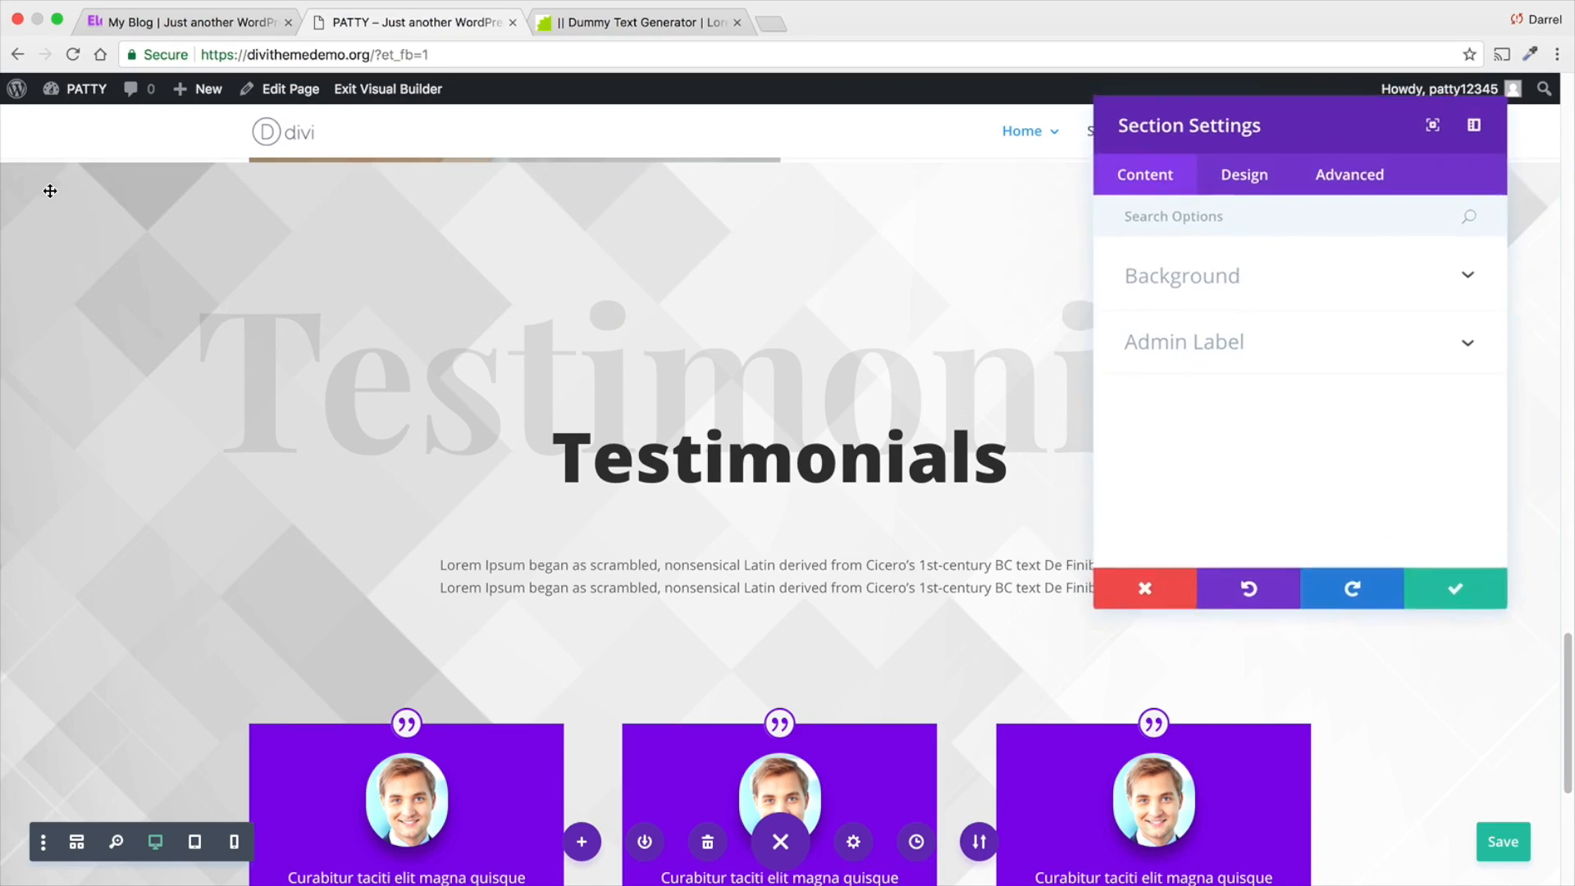
click(1268, 288)
scroll(942, 334, down, 1)
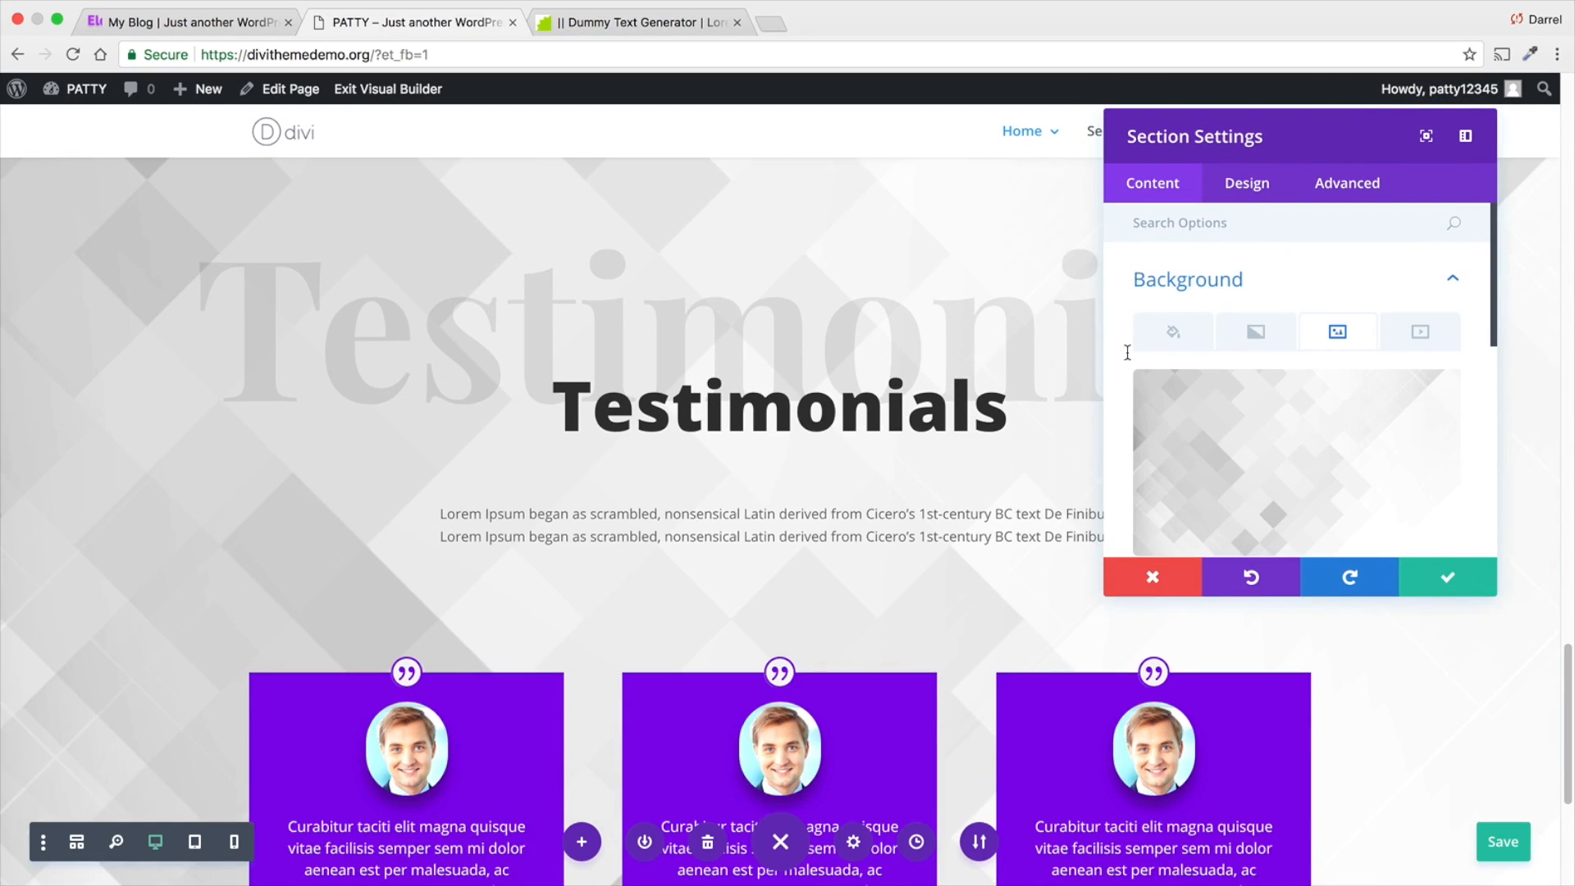
click(1261, 342)
scroll(1260, 337, down, 3)
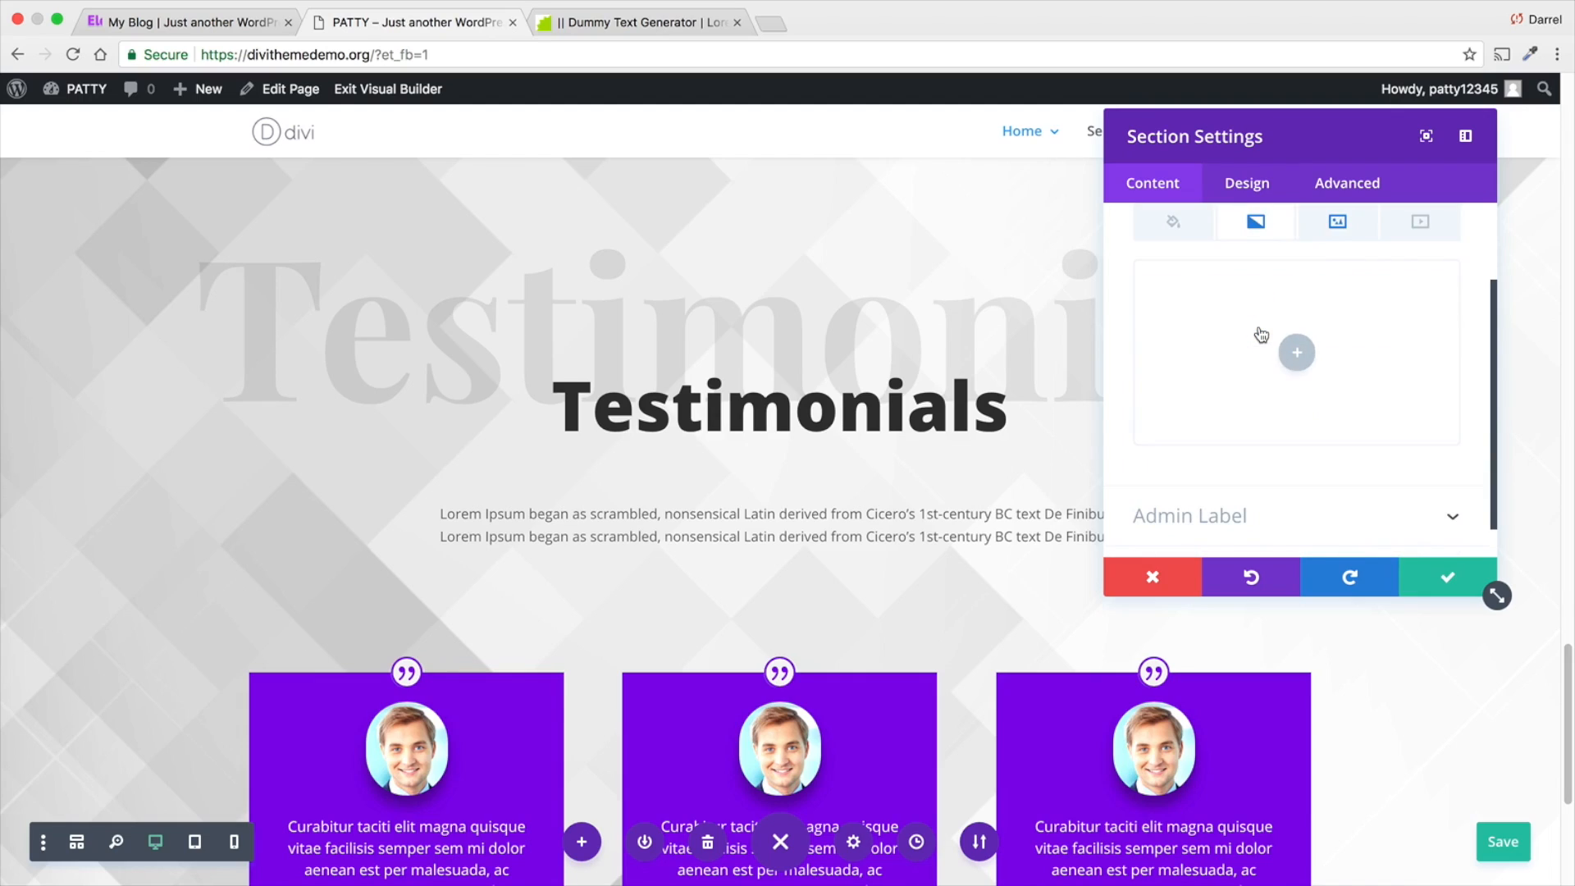
click(1297, 358)
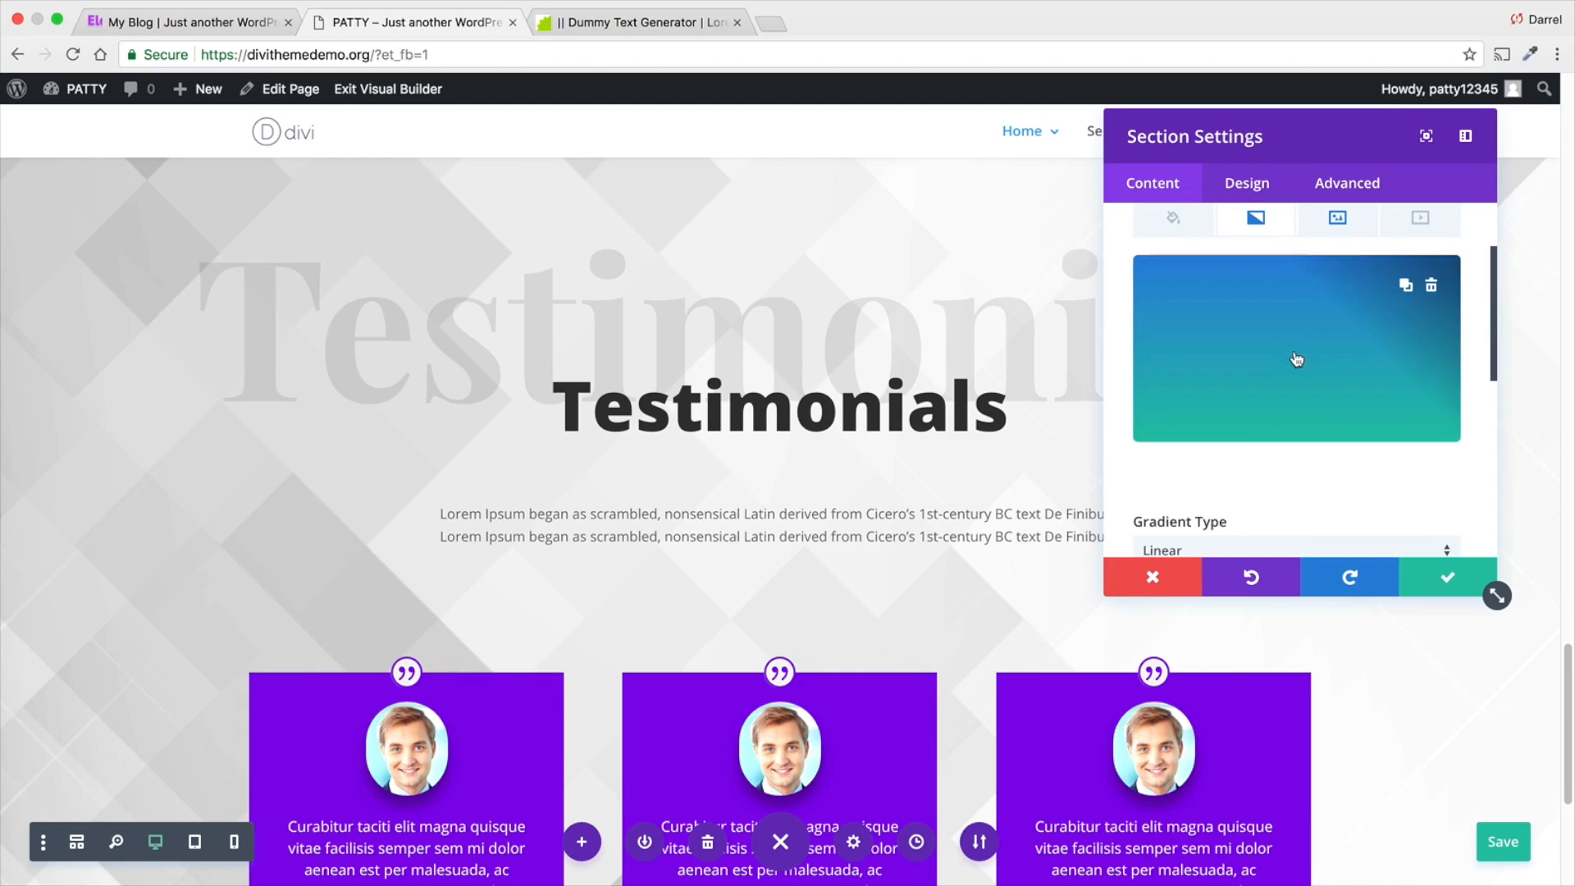
- Set the section gradient's first color to #9816e8
scroll(1199, 460, down, 1)
click(1197, 435)
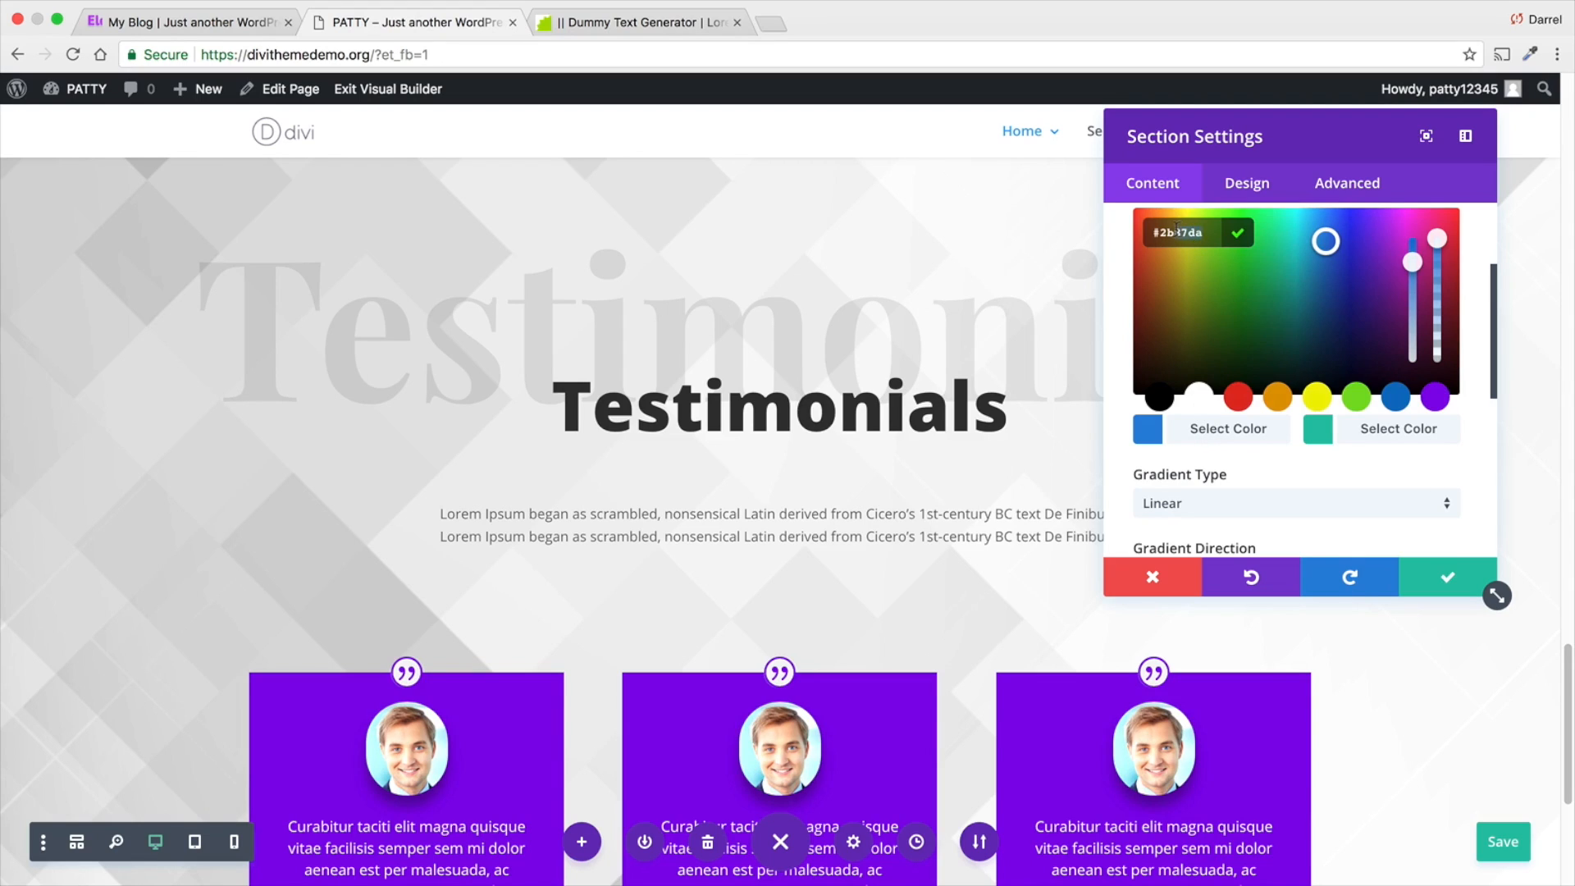
text(#)
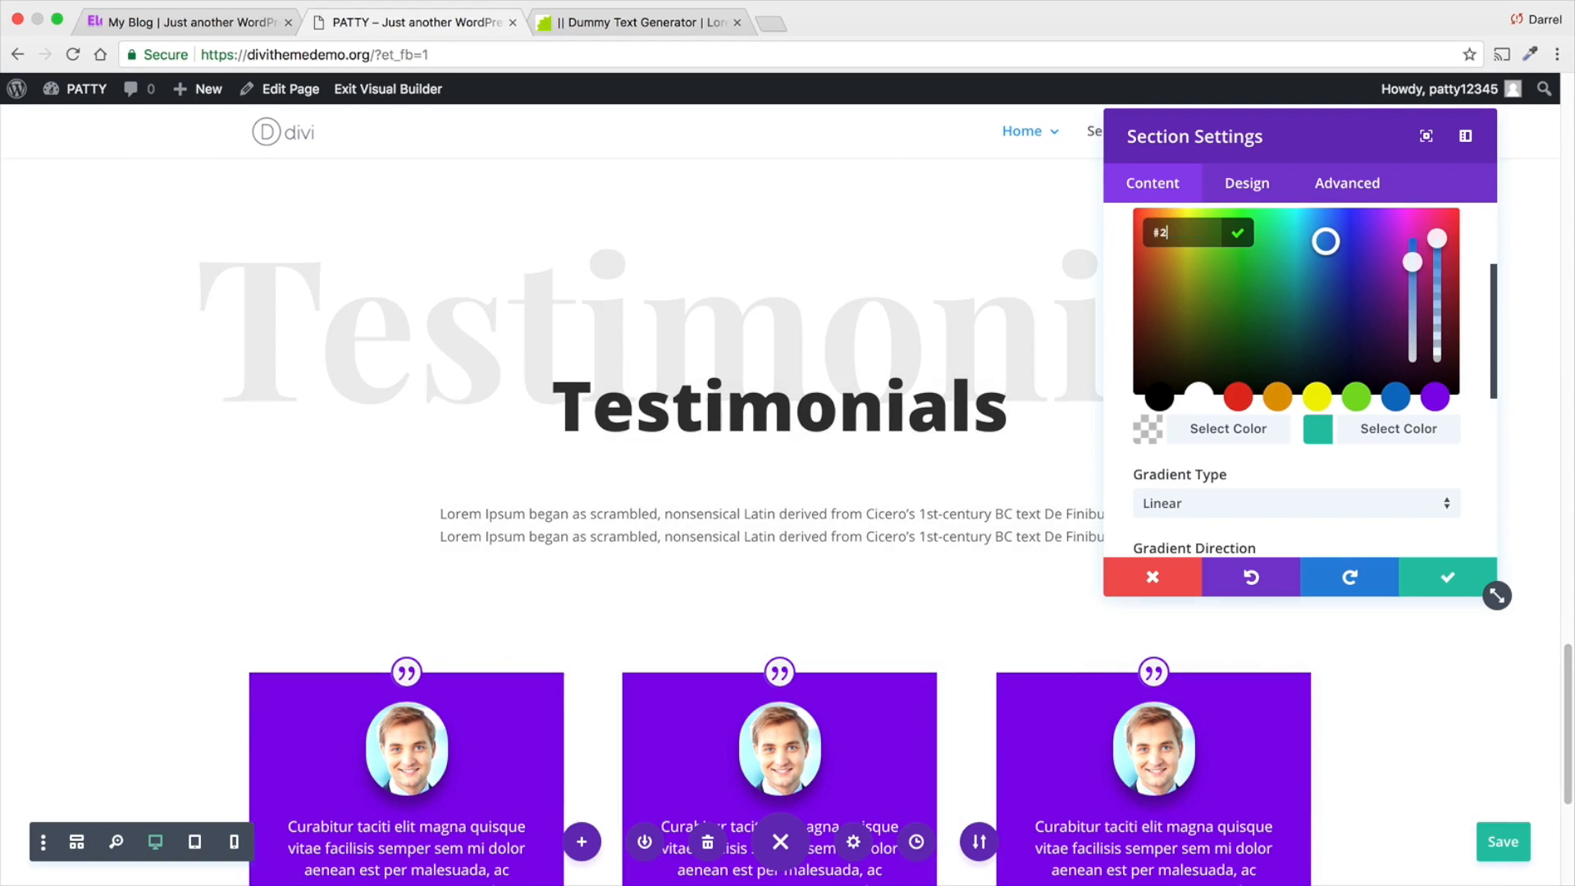
text(98)
key(Down)
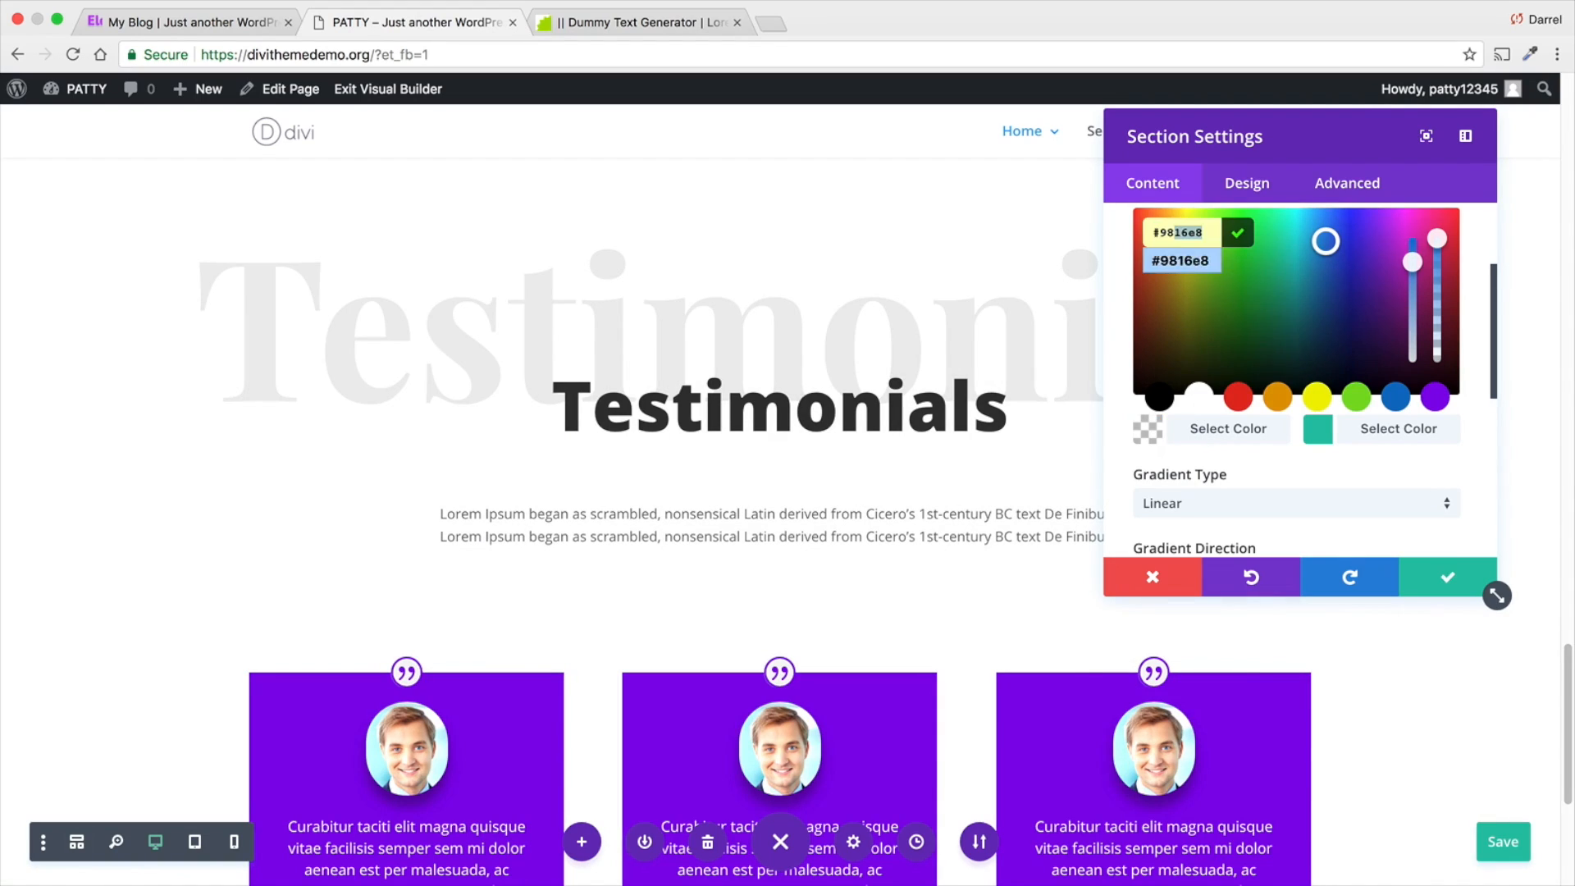
key(Return)
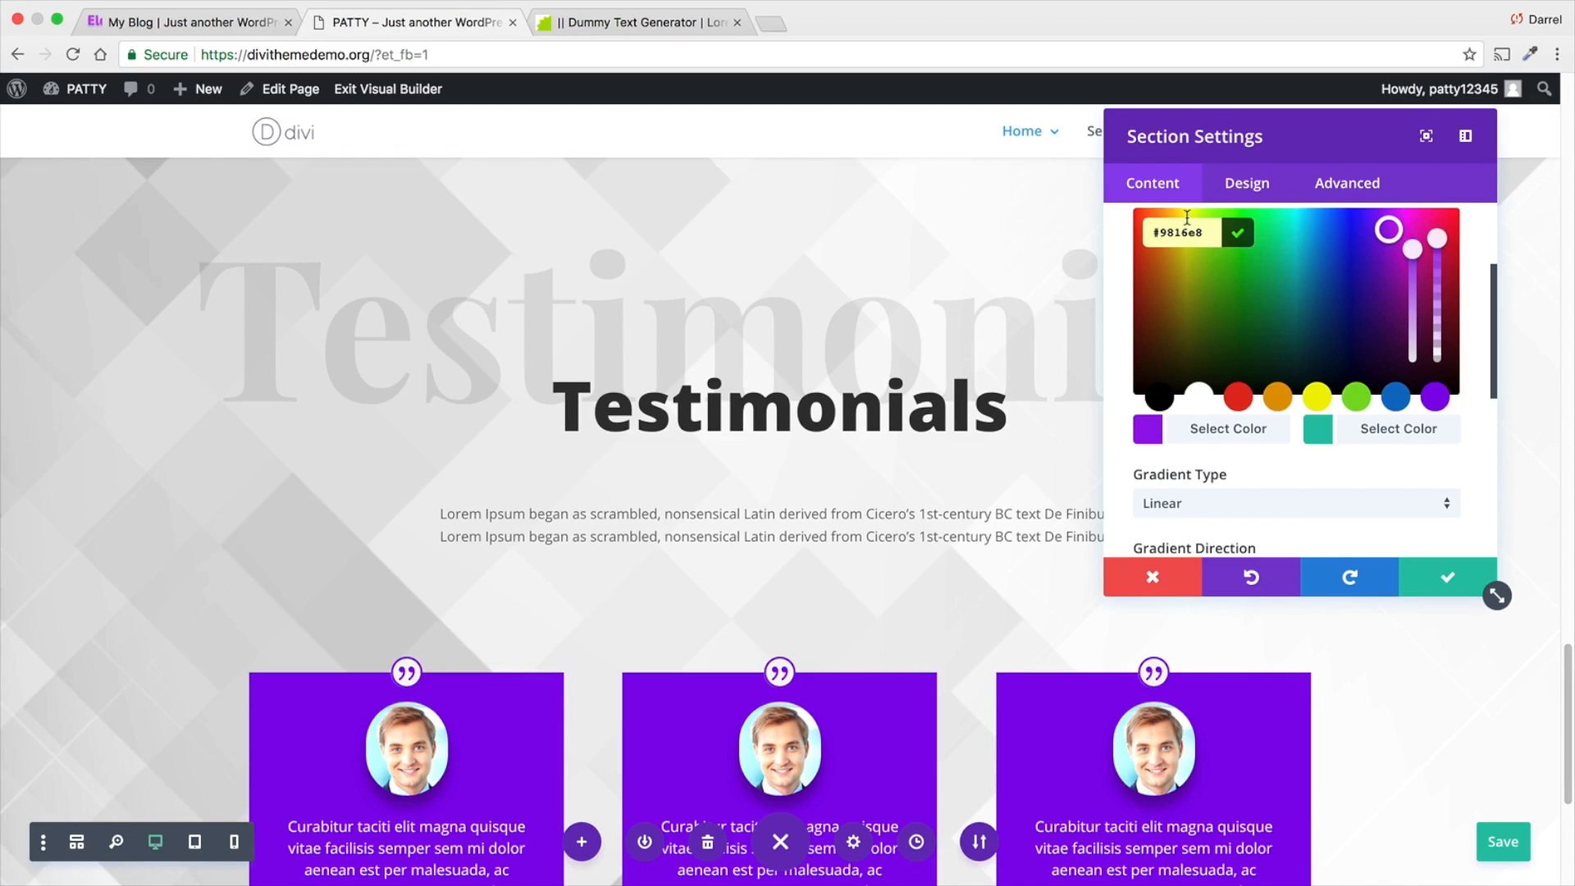
- Set the section gradient's second color to #340996
click(1360, 439)
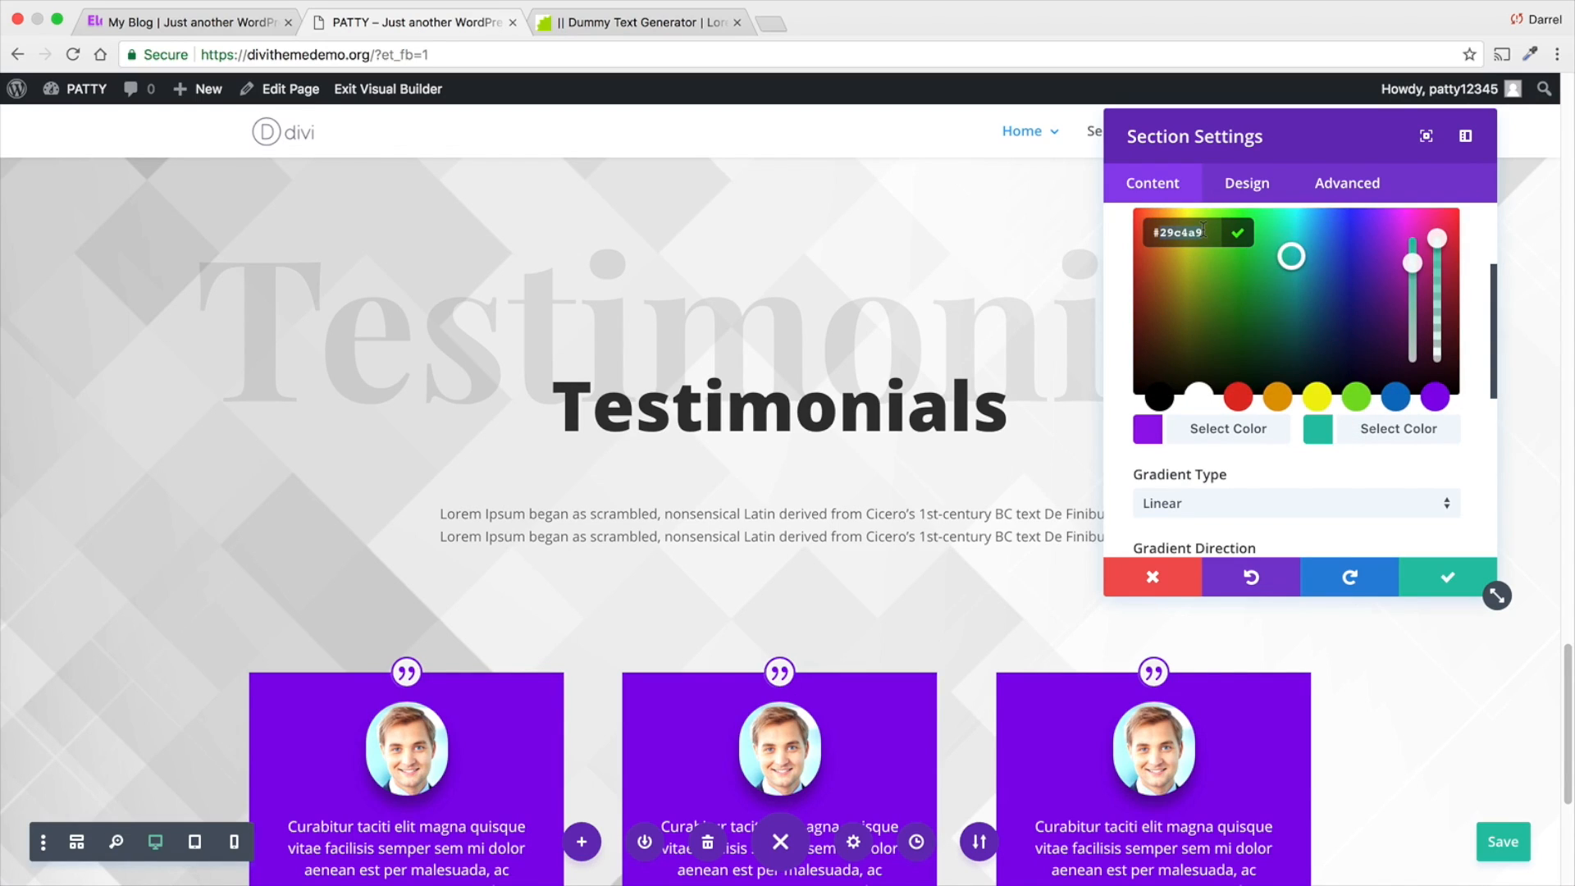
text(#3)
key(Down)
key(Return)
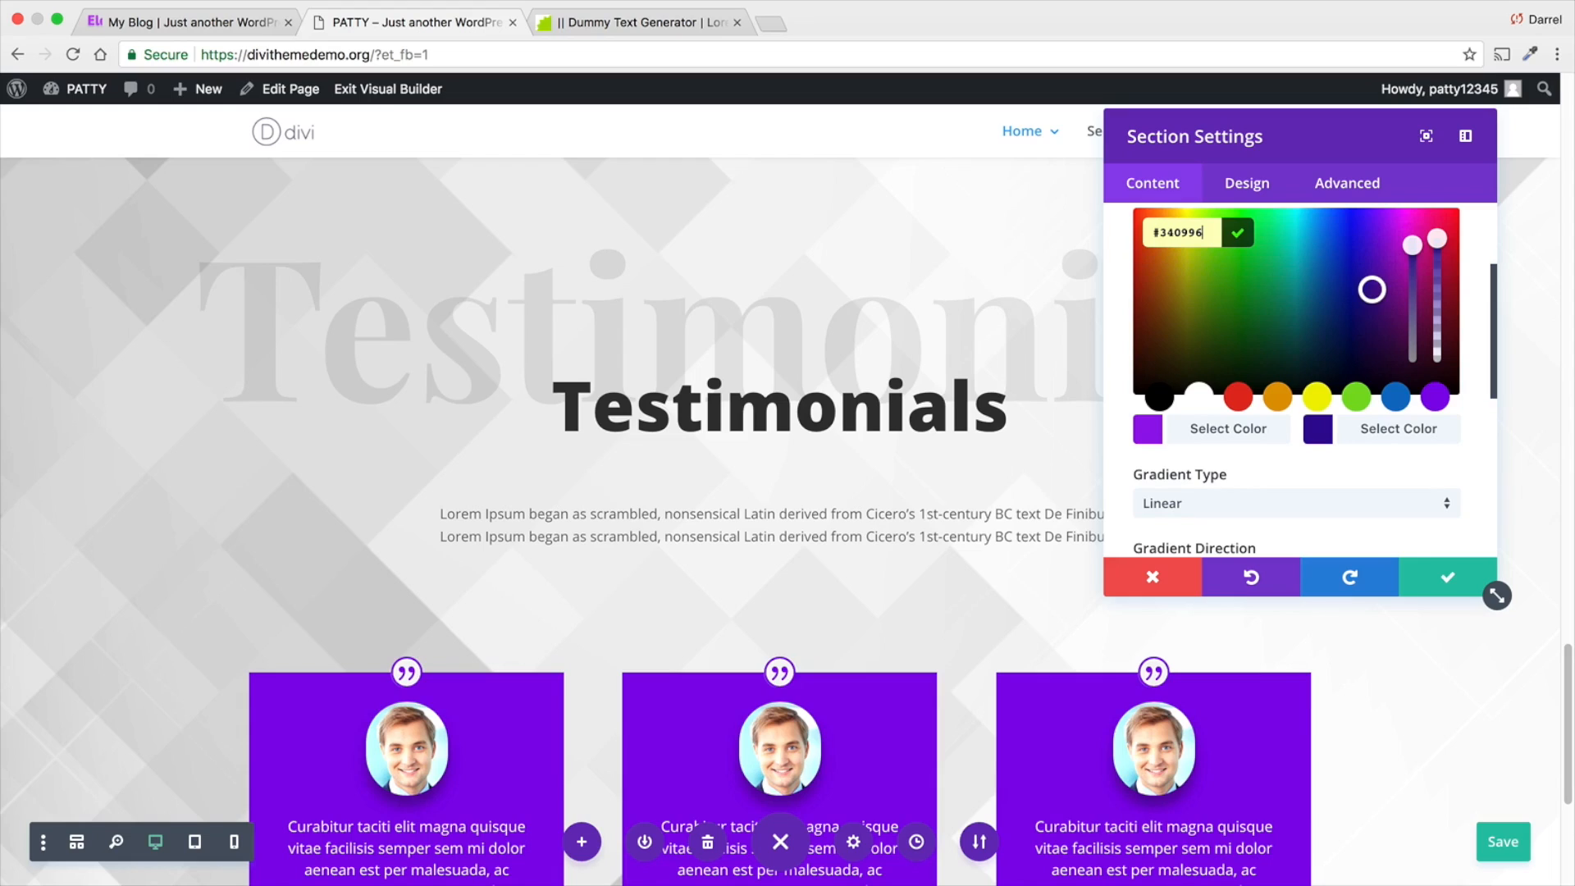
- Enable placing the section's gradient above its background image
scroll(1205, 403, down, 1)
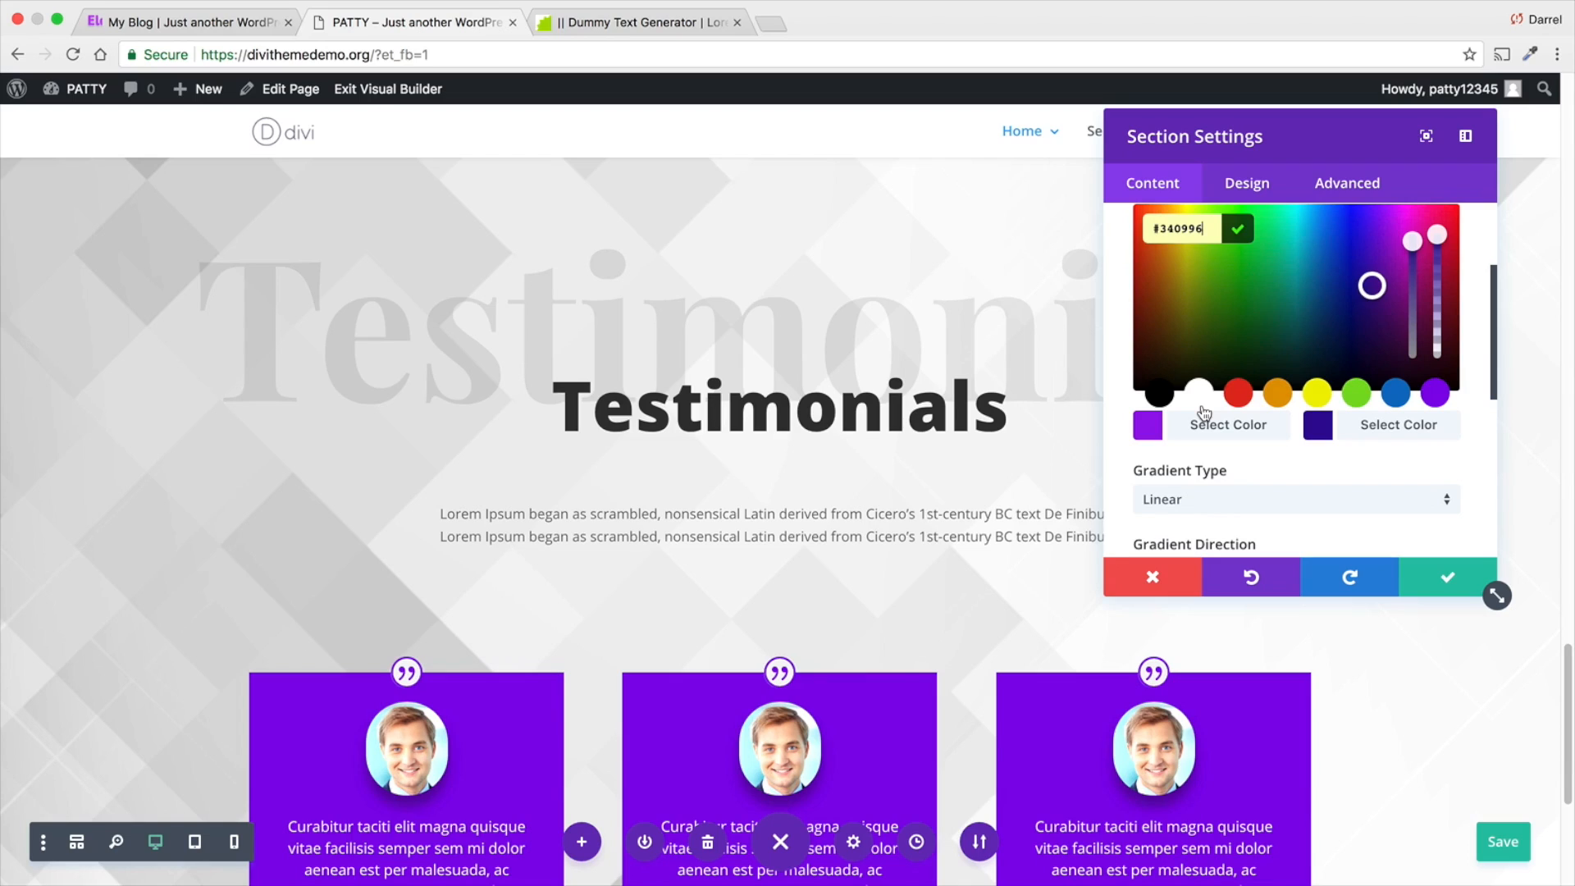
scroll(1205, 411, down, 6)
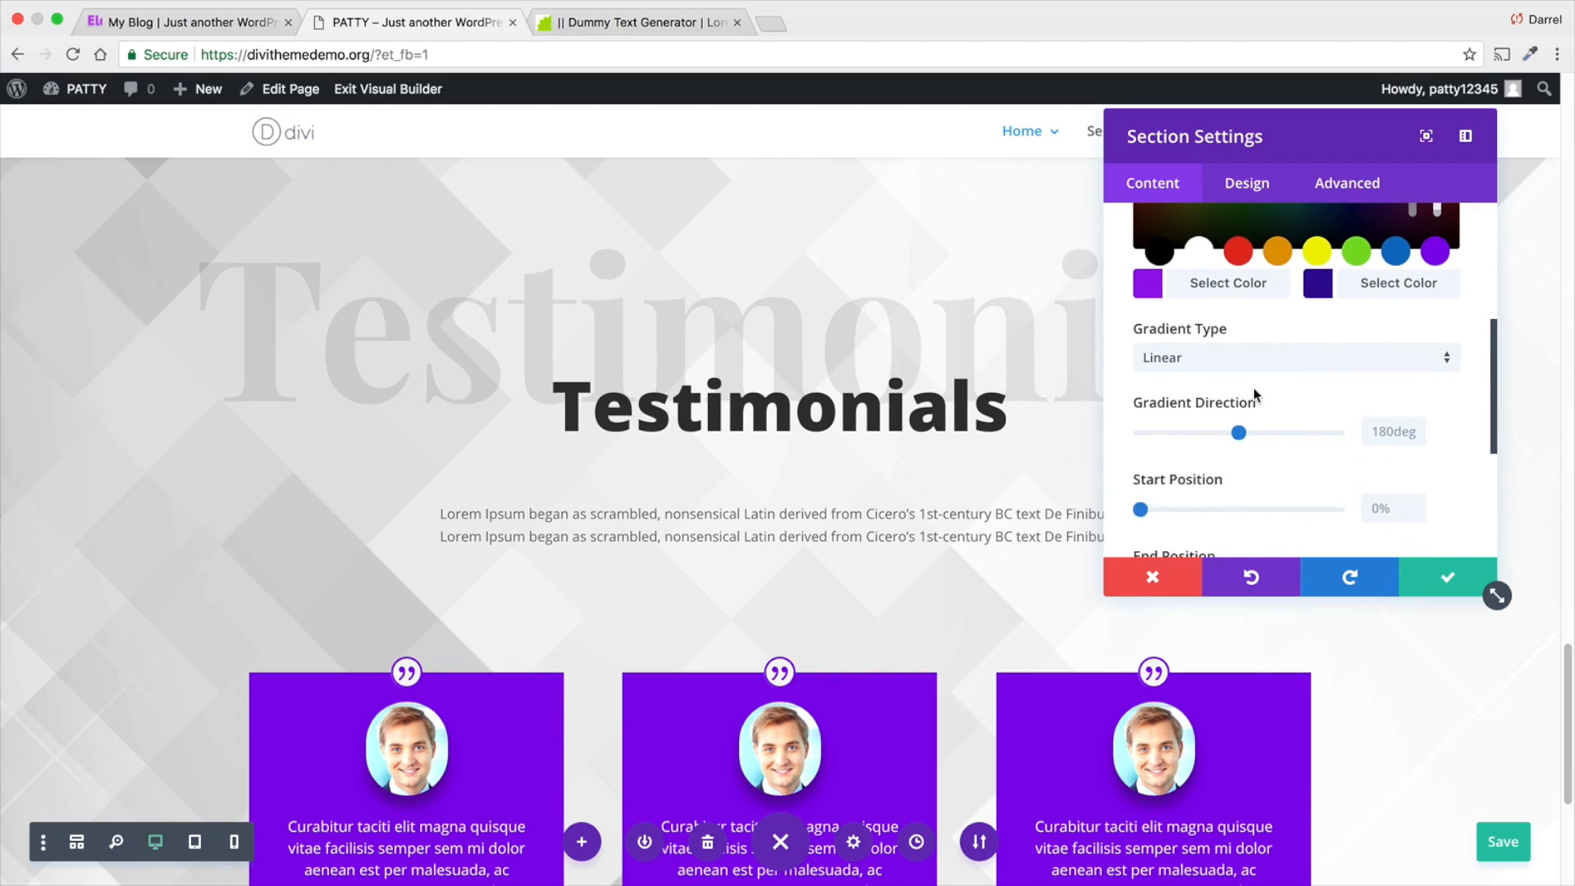
scroll(1253, 393, down, 3)
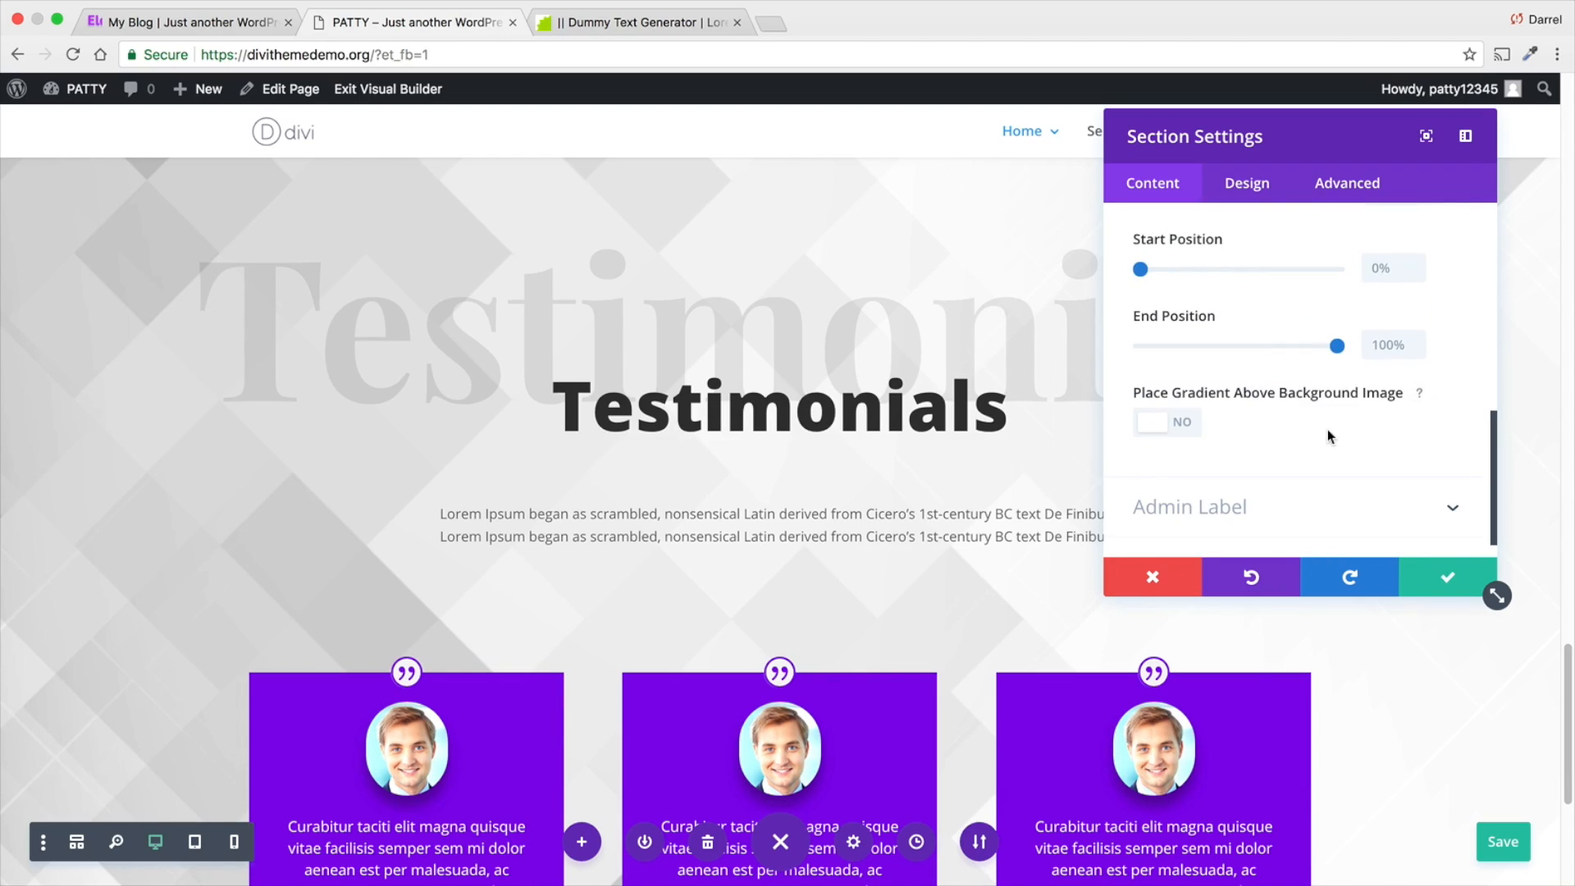
click(1182, 427)
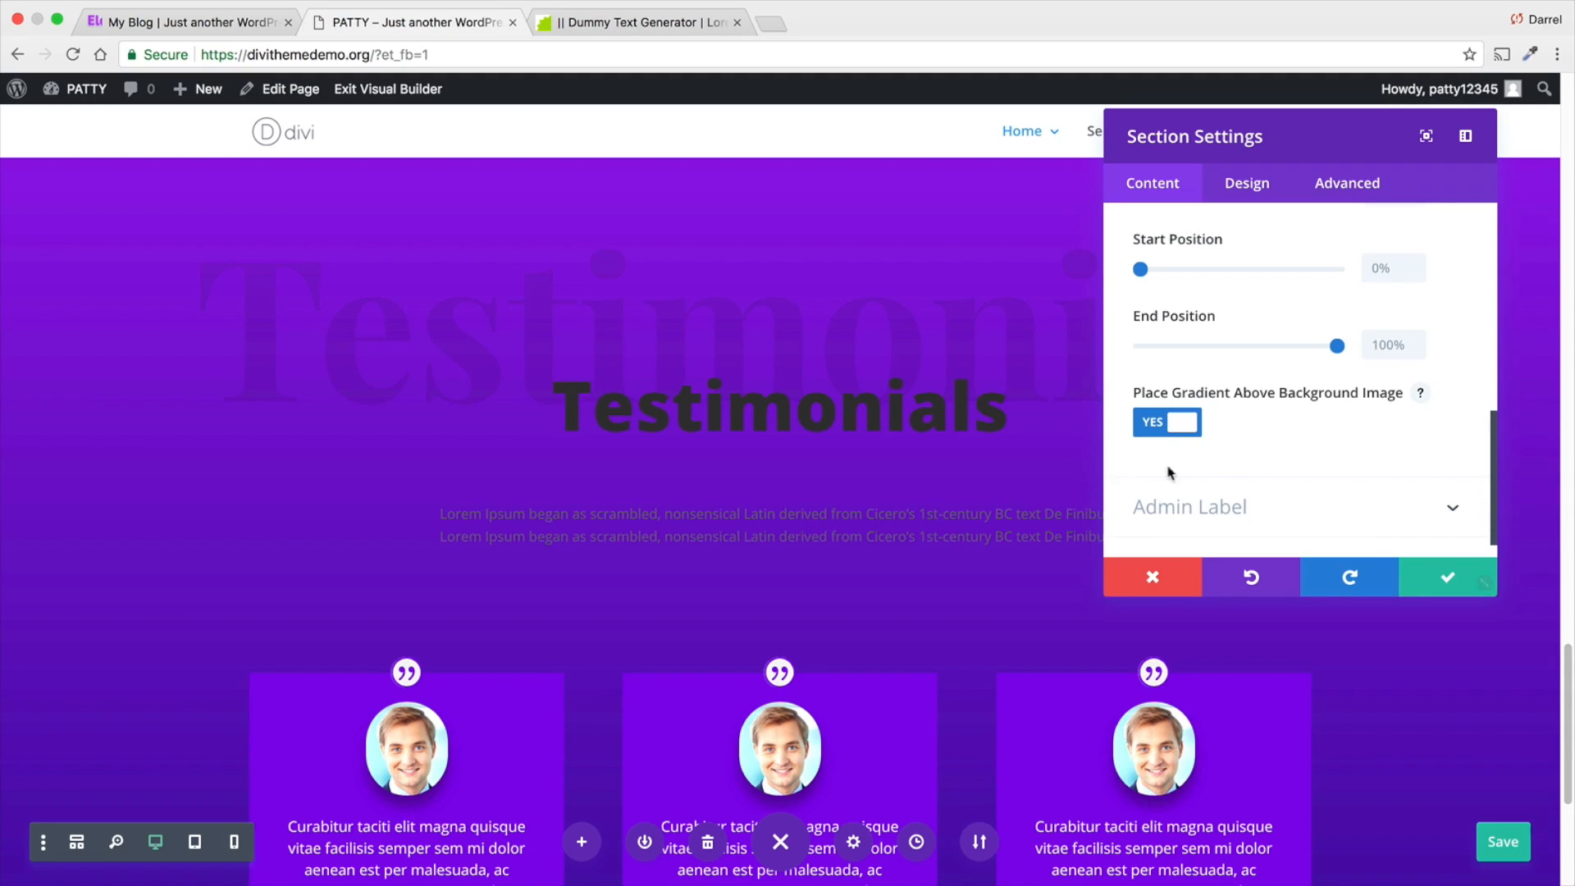
- Lower the opacity of the section gradient's first color, #9816e8, to let the background image show through
scroll(1249, 461, up, 5)
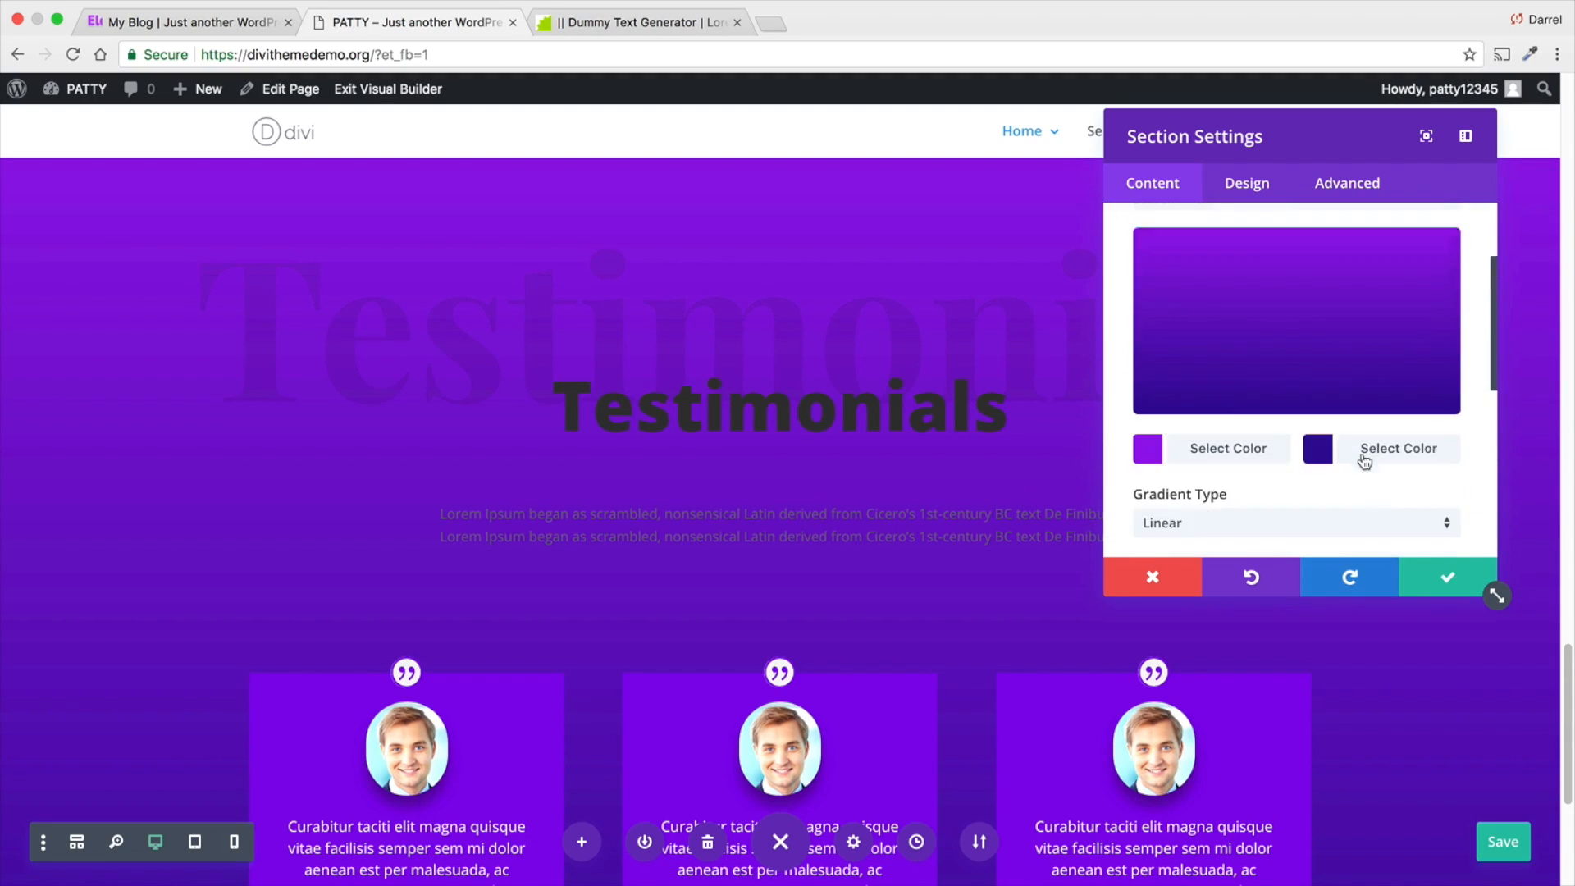
scroll(1364, 459, up, 2)
click(1354, 439)
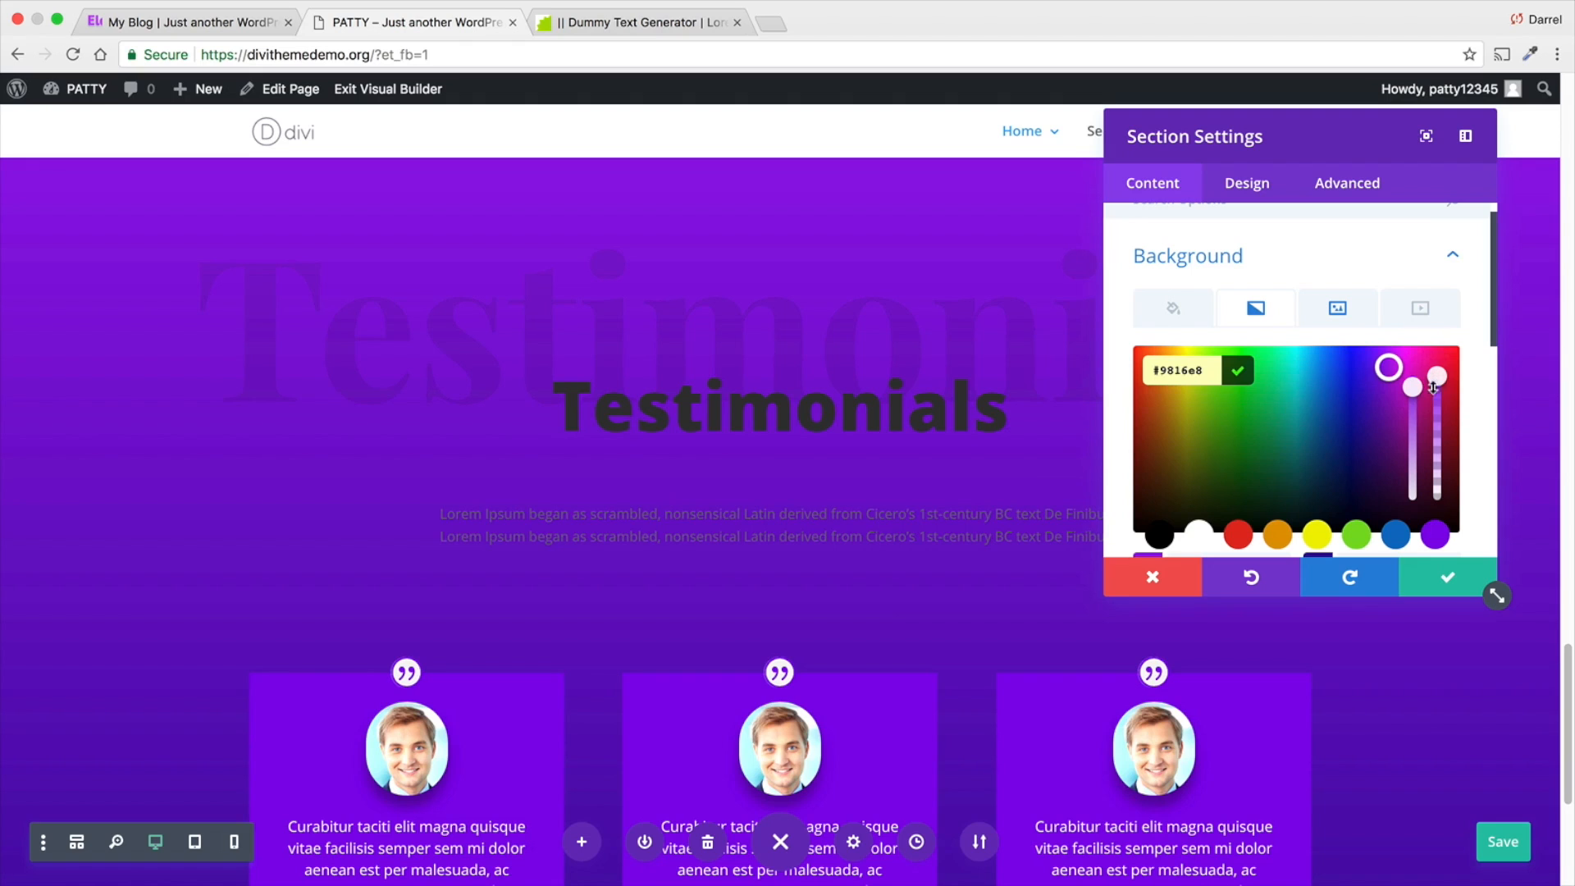
drag(1433, 387, 1434, 454)
- Lower the opacity of the section gradient's second color to 0.26 and save the section settings
scroll(1344, 441, down, 1)
click(1363, 527)
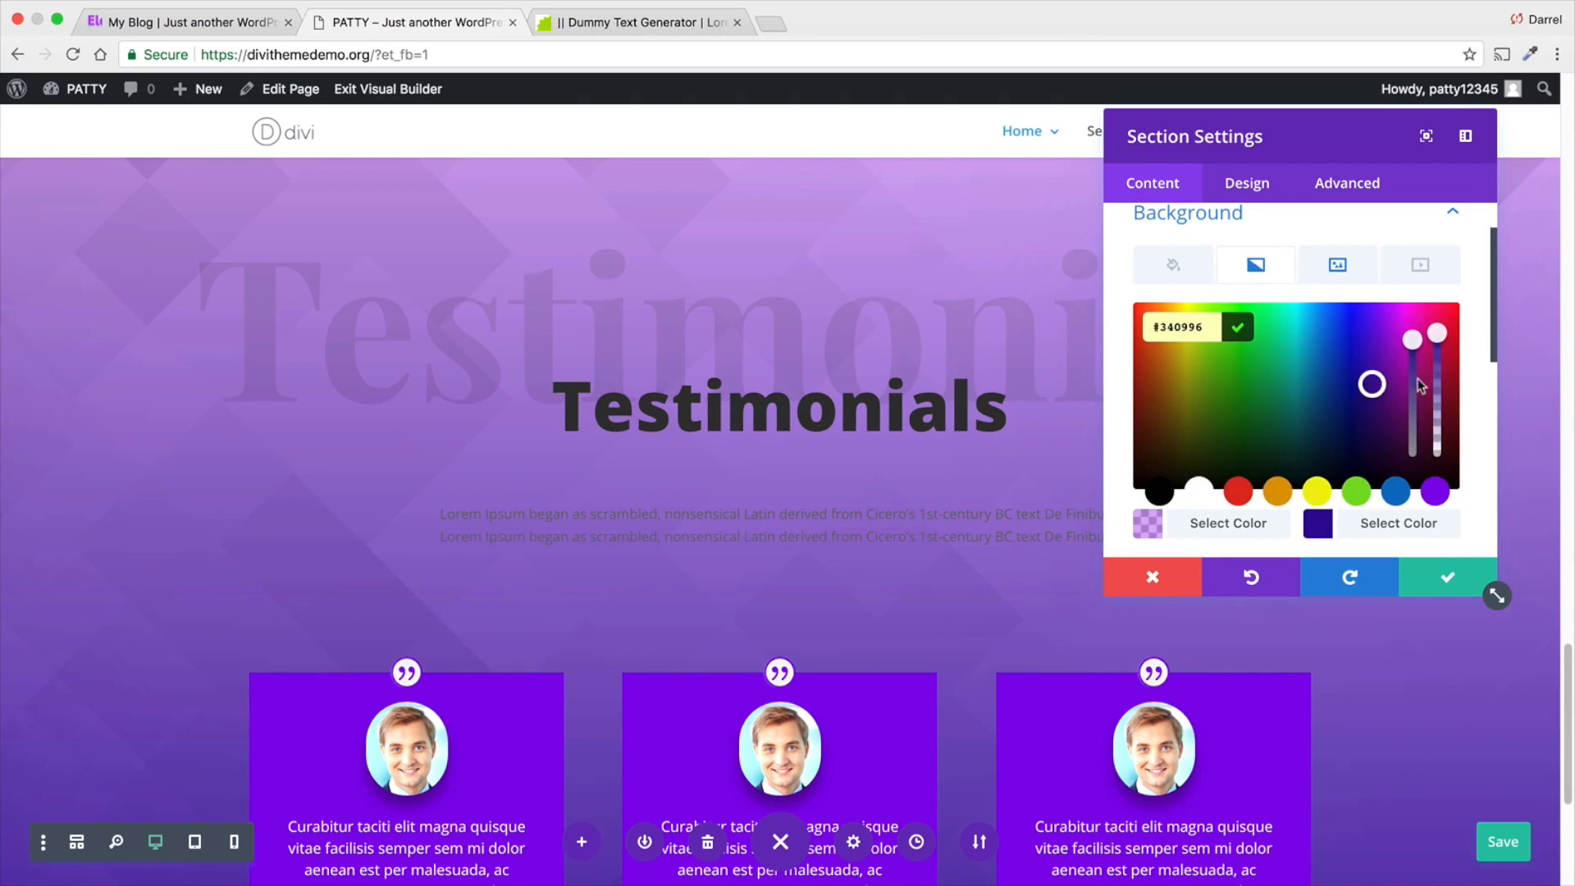
drag(1441, 369, 1437, 420)
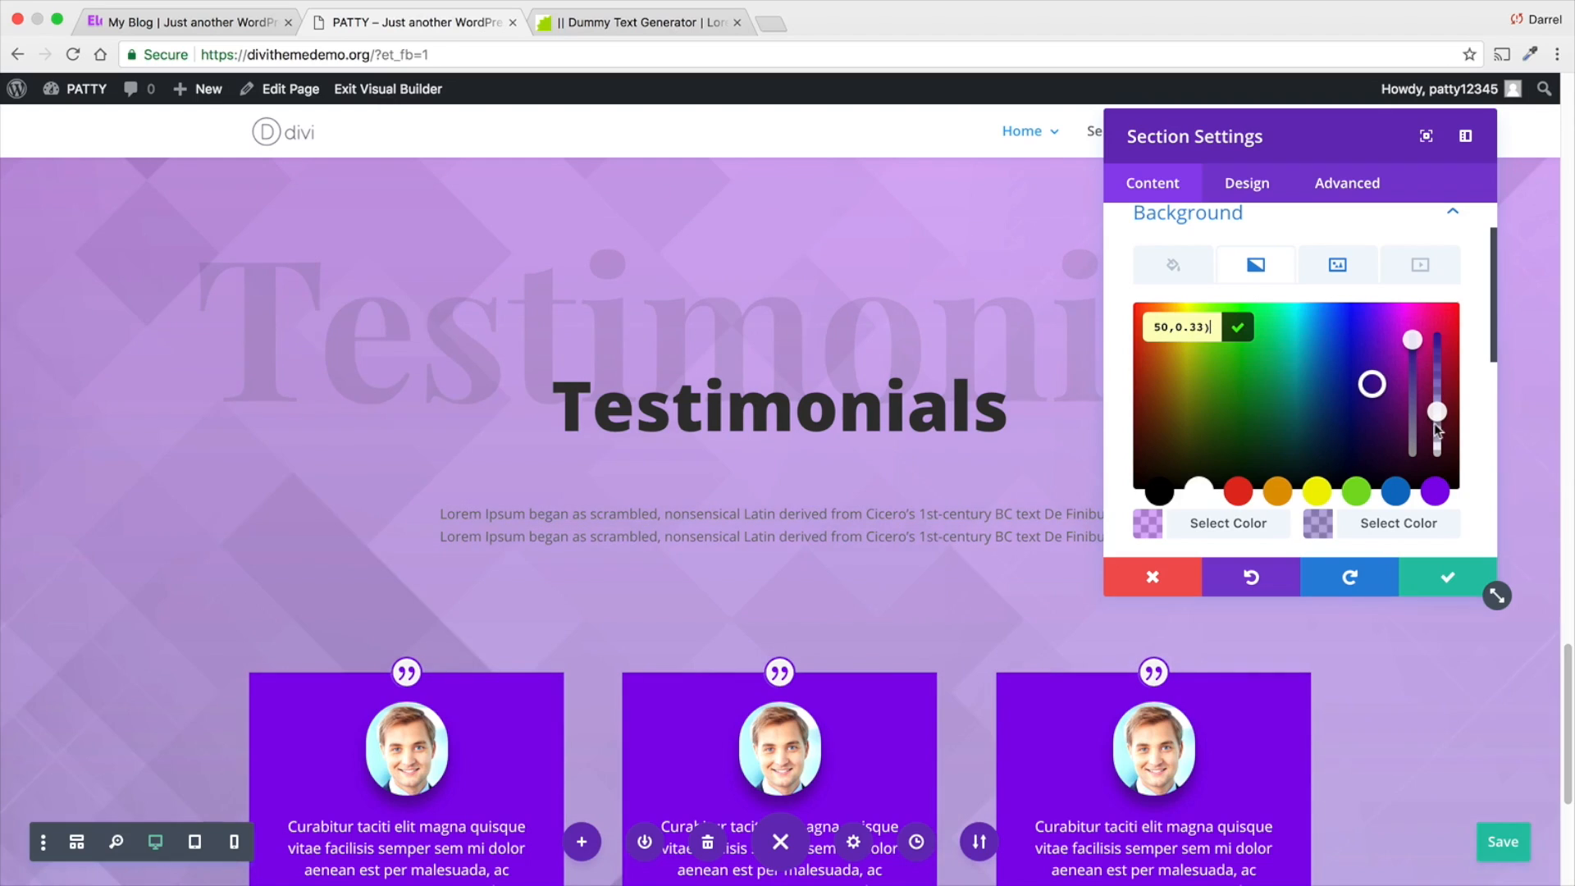
scroll(840, 432, up, 1)
scroll(839, 435, down, 2)
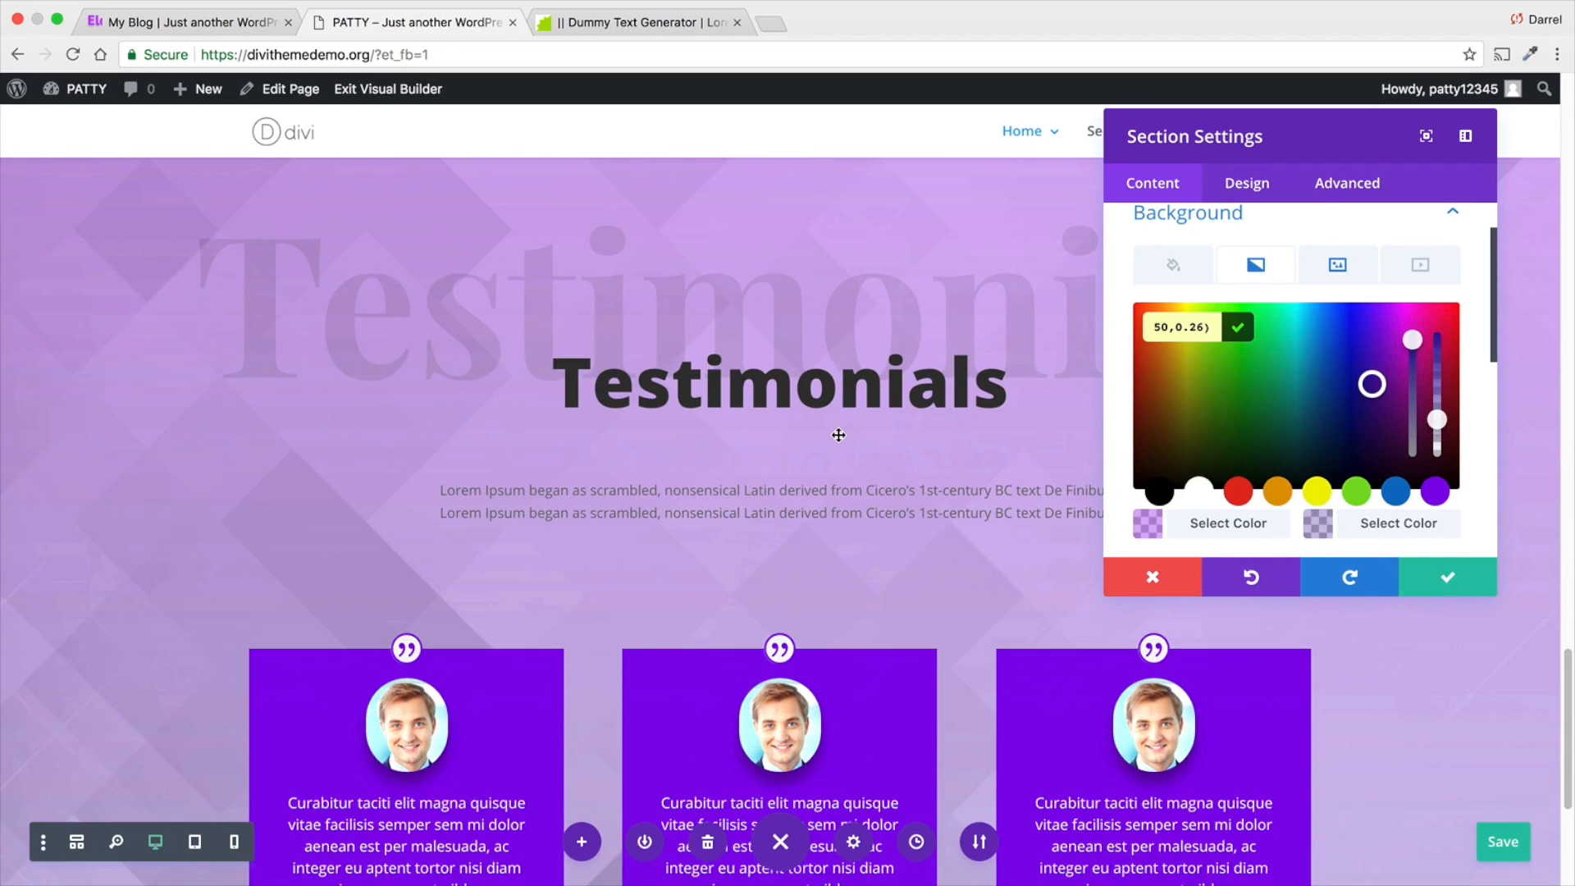
scroll(838, 441, down, 5)
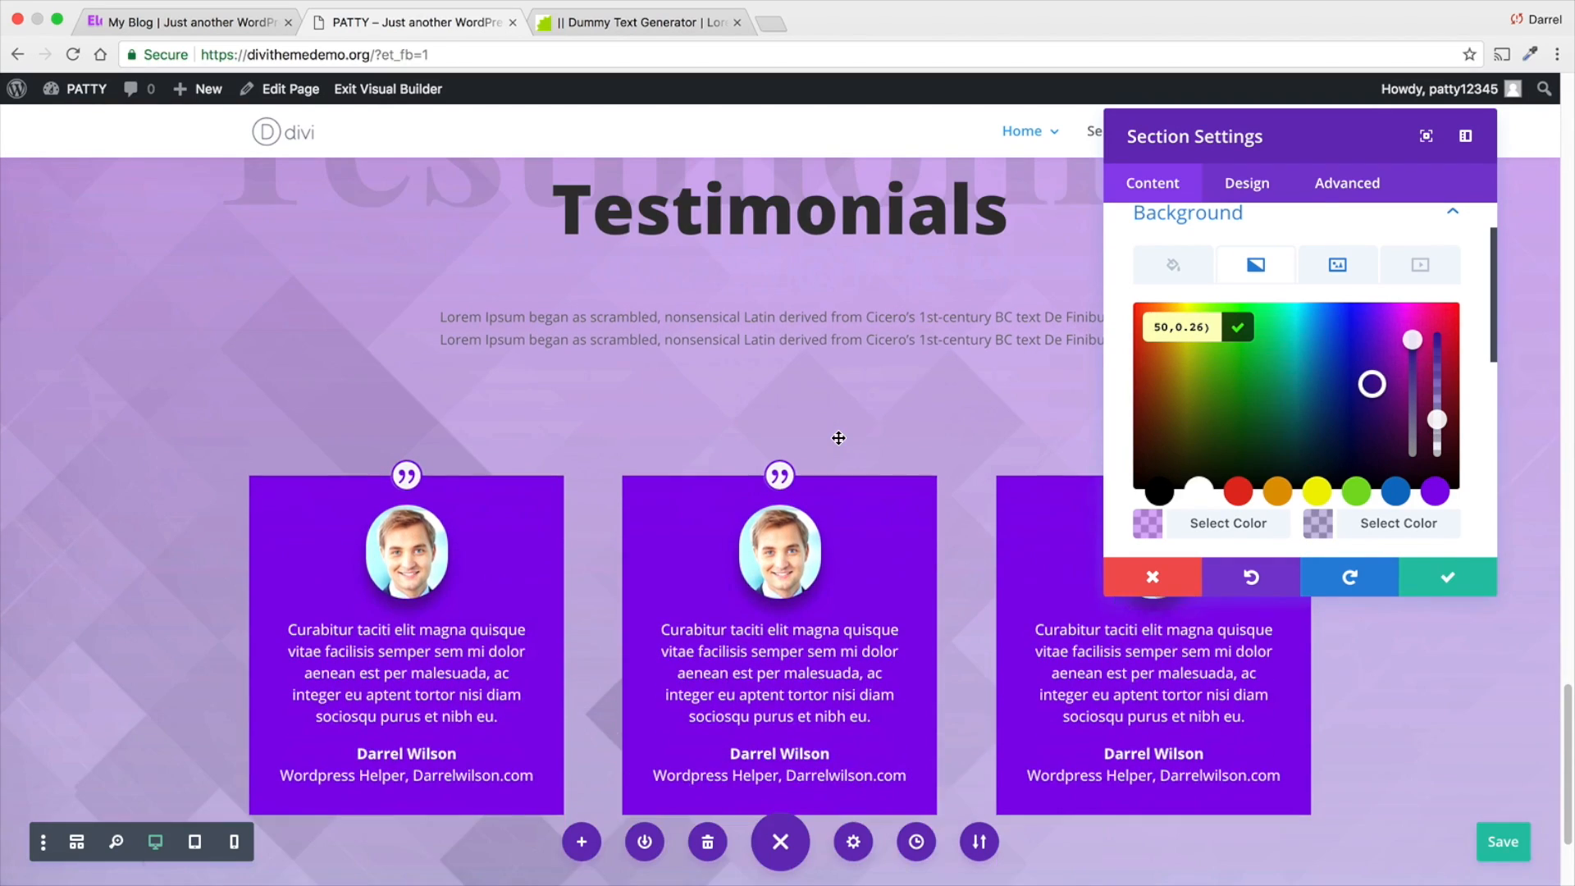
scroll(838, 437, up, 5)
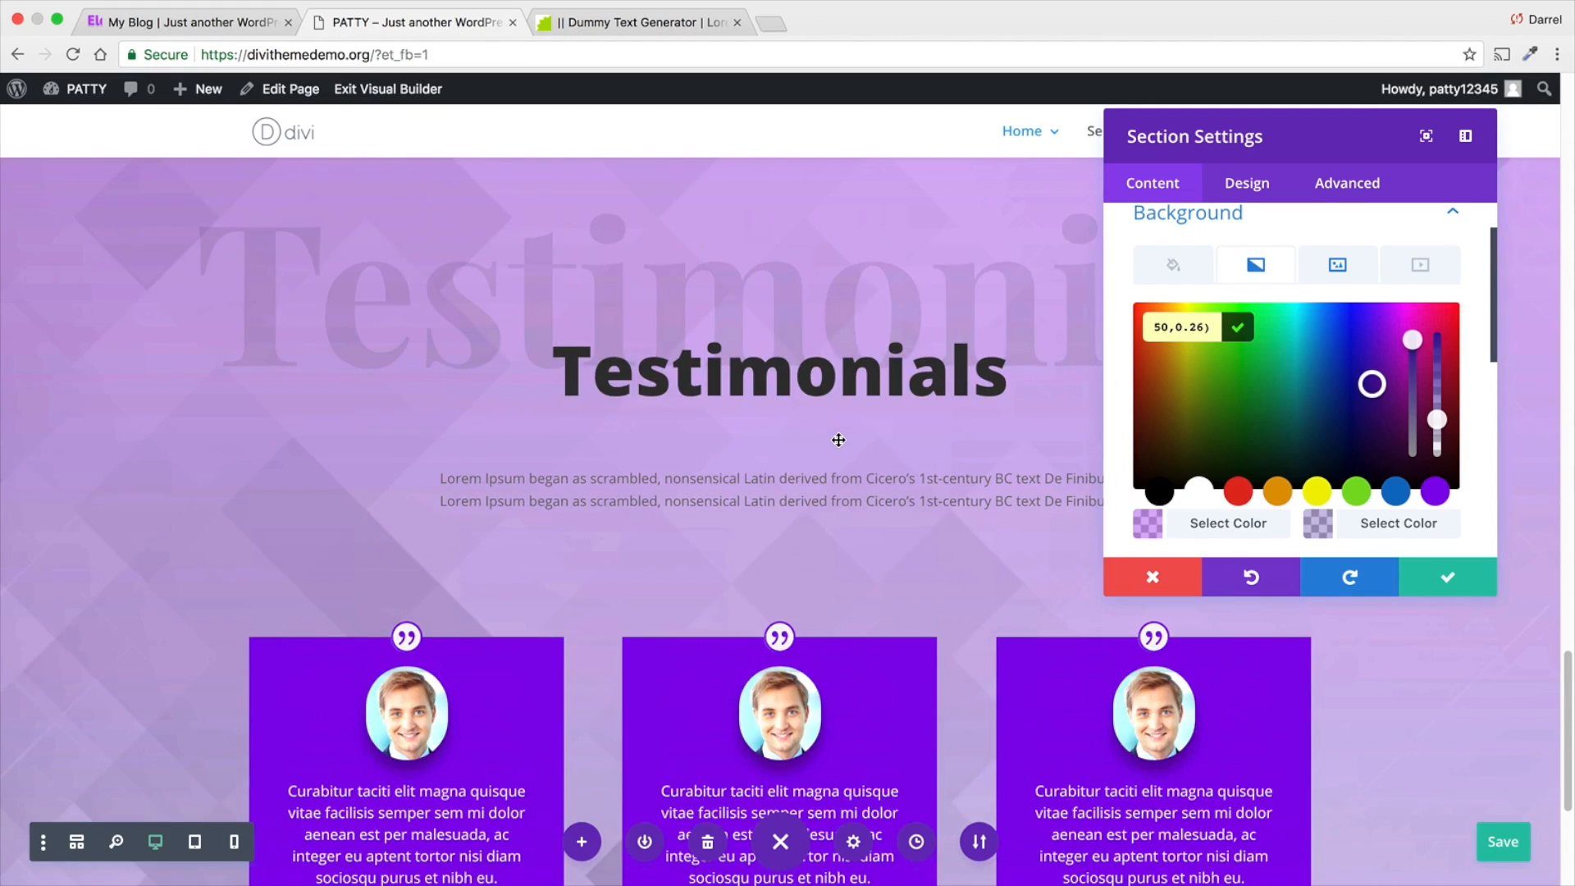
scroll(839, 440, down, 1)
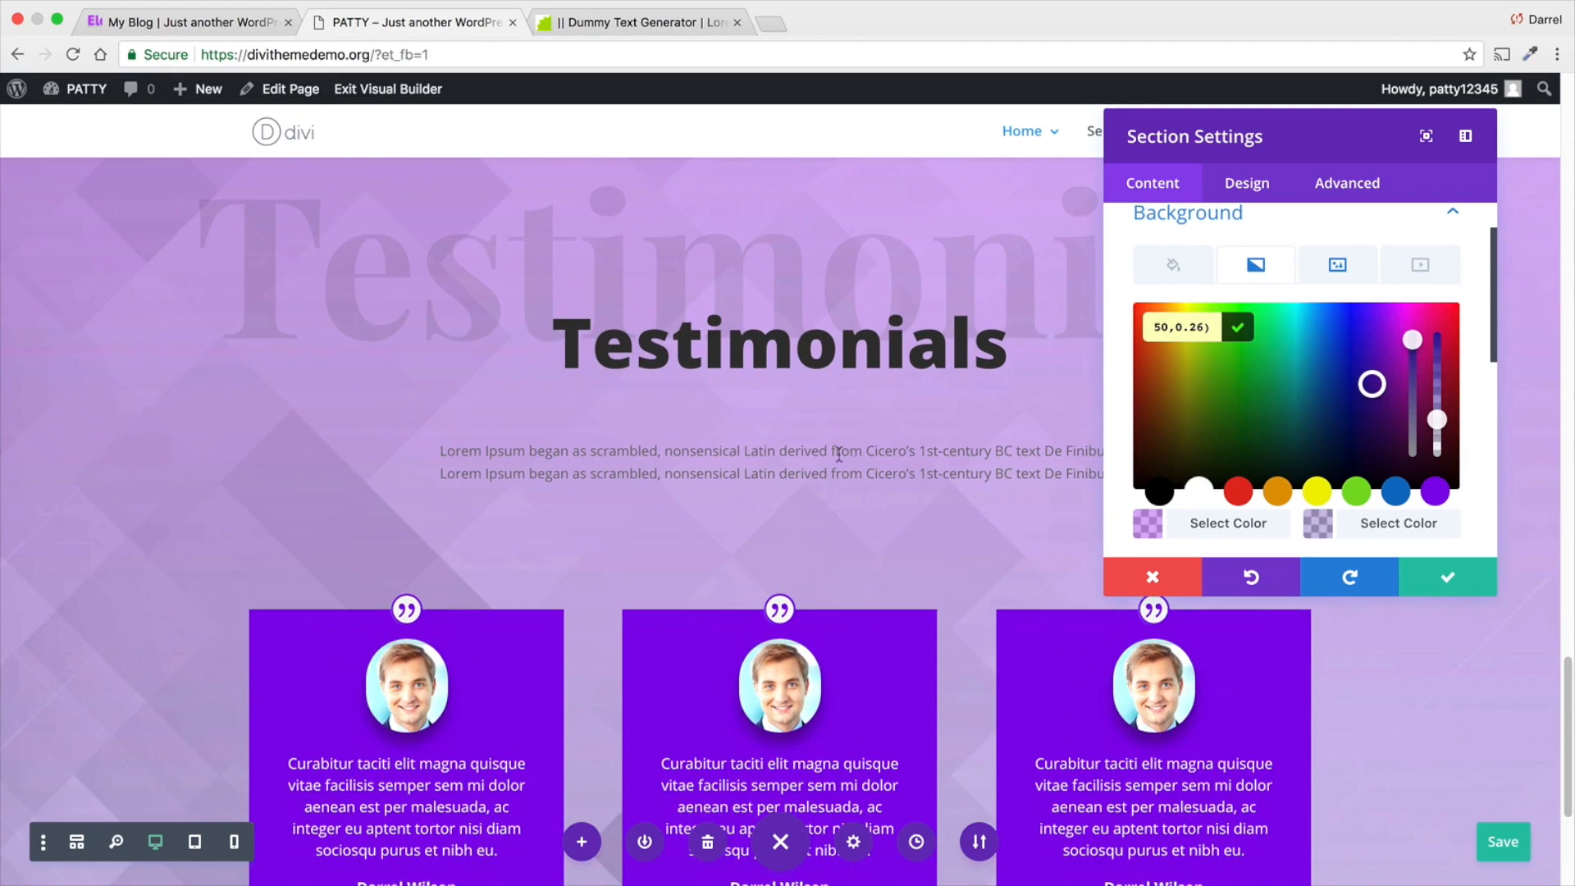
click(1444, 580)
- Open the settings of the three-column testimonials row and add a gradient to the Column 1 background
scroll(552, 534, down, 3)
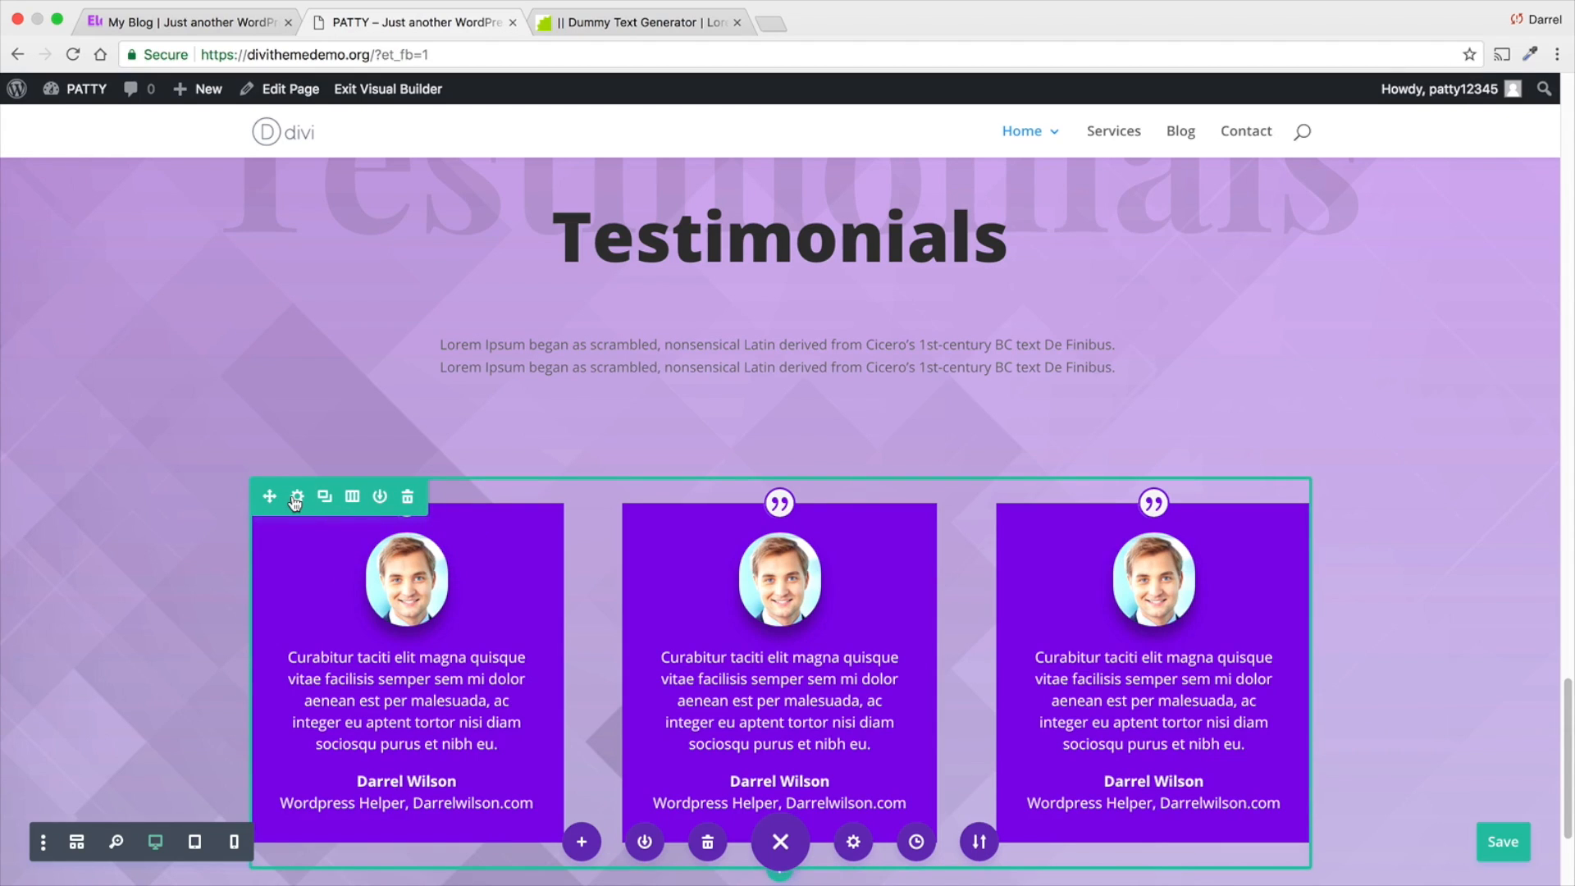
scroll(296, 502, down, 4)
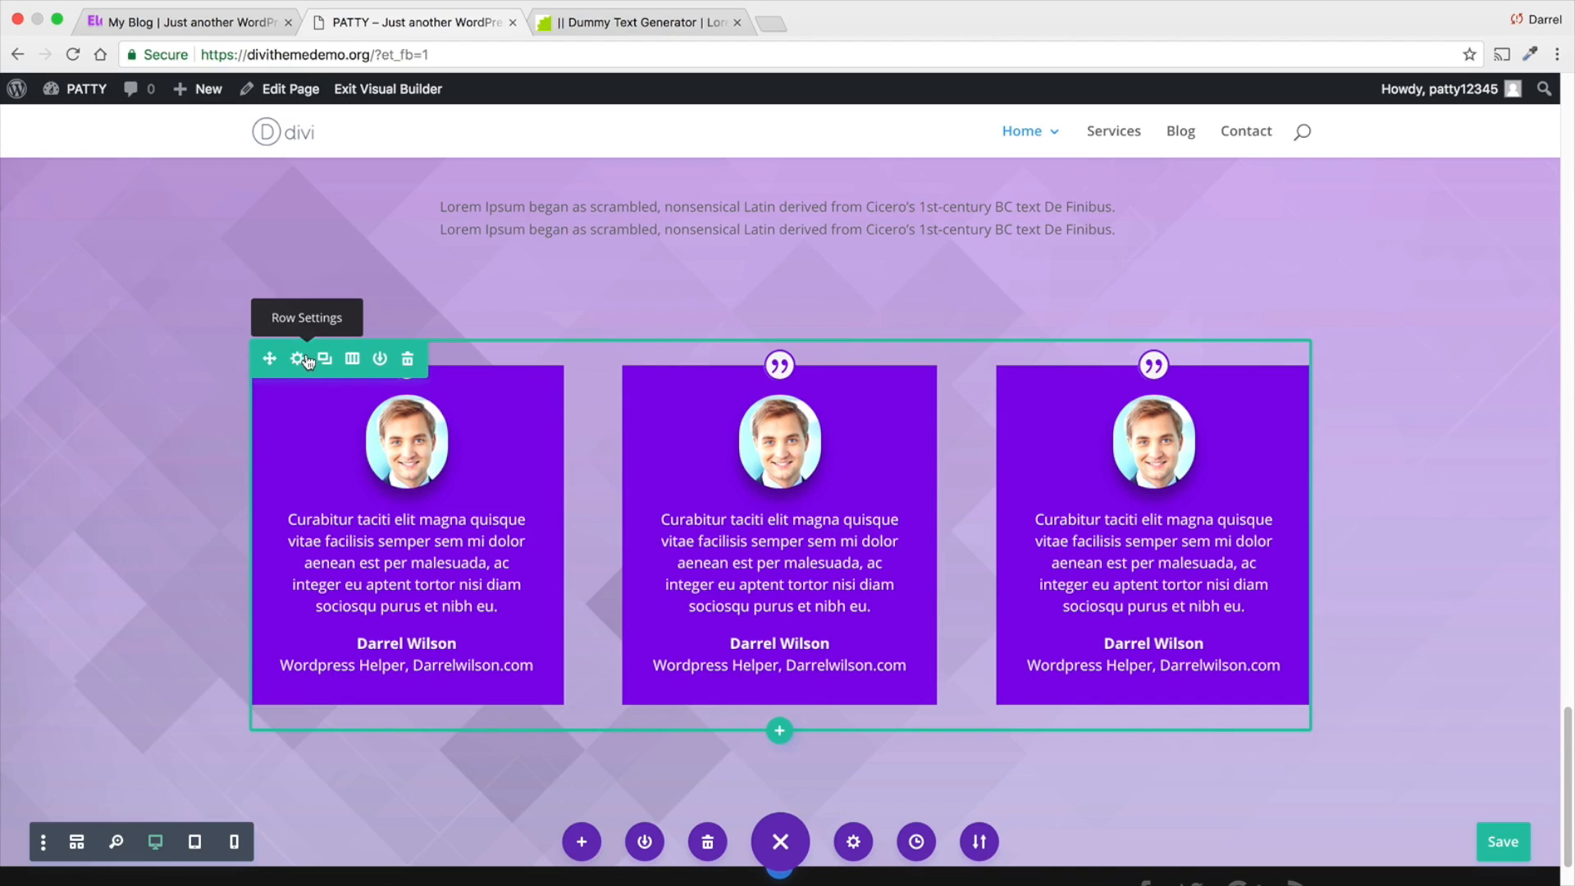
click(306, 362)
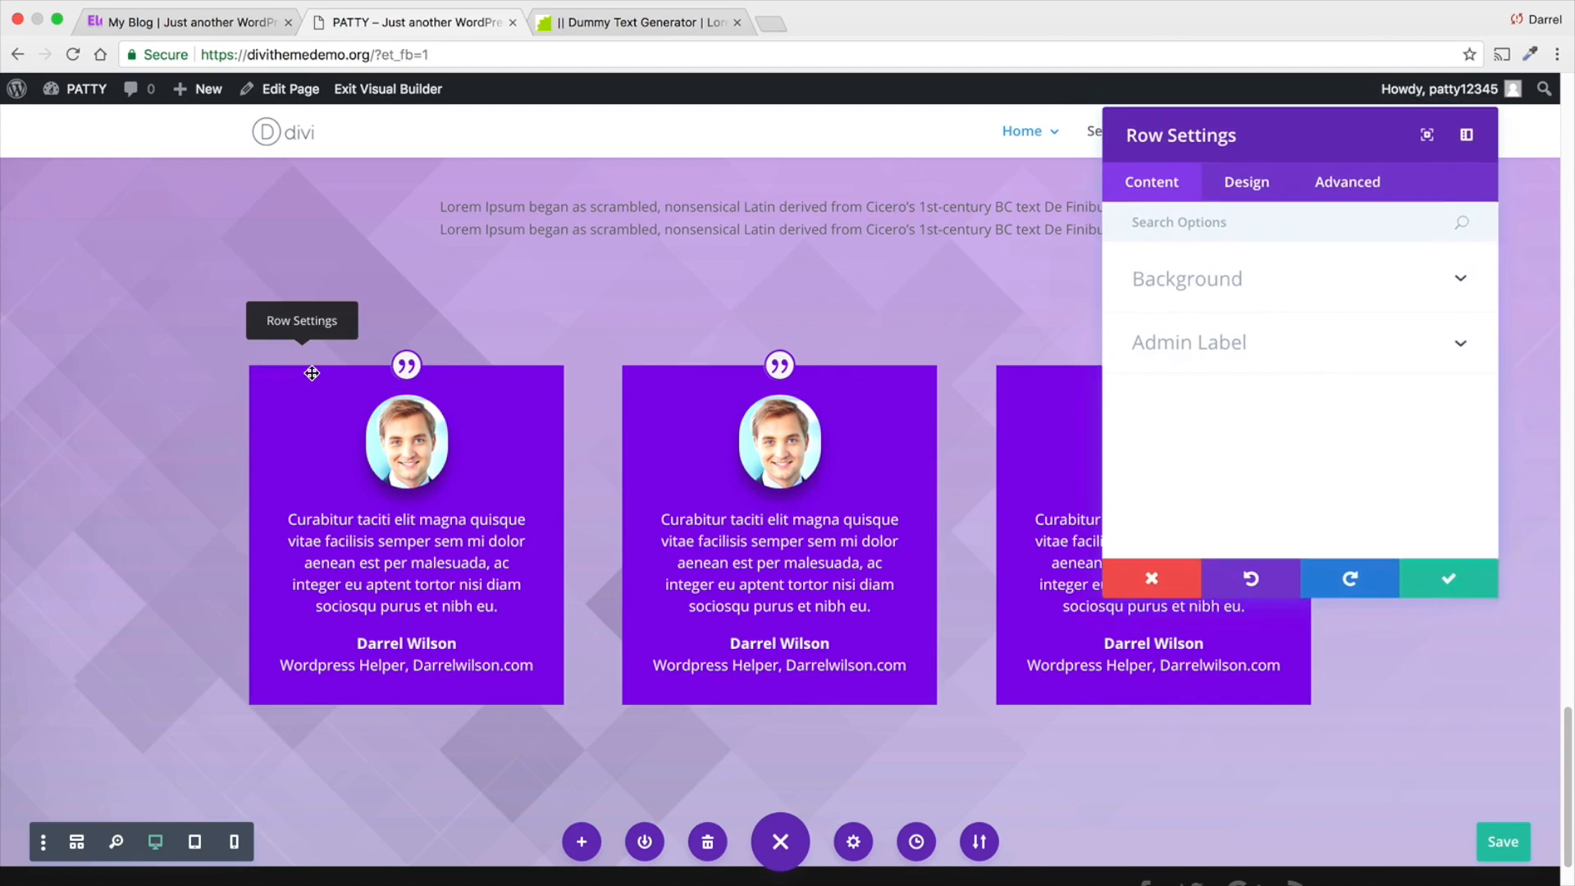
scroll(1185, 320, down, 1)
click(1211, 286)
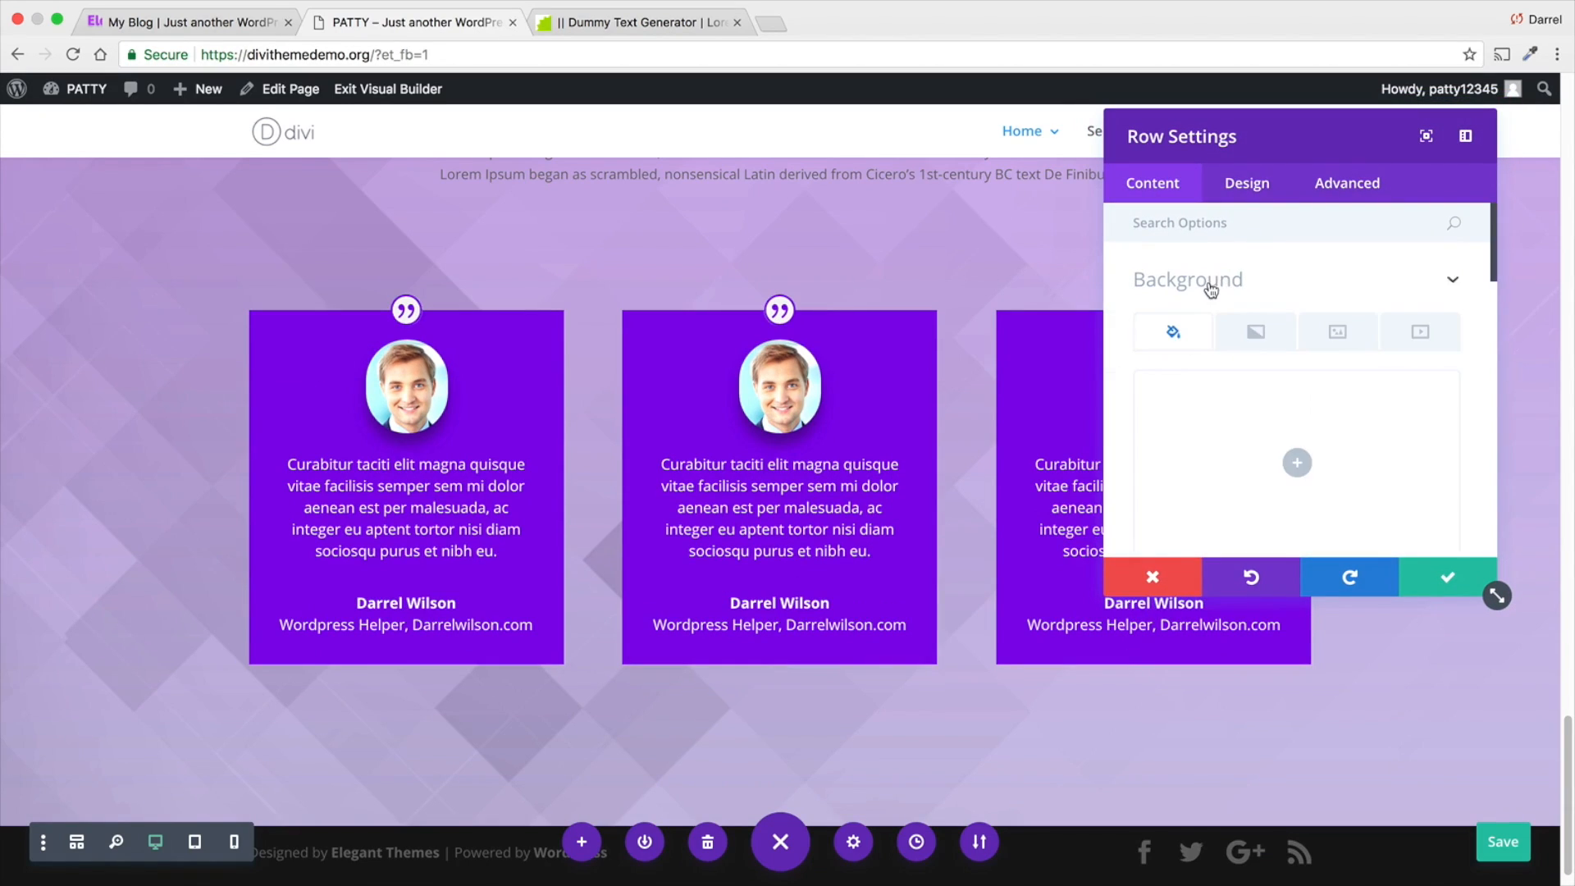
scroll(1206, 373, down, 4)
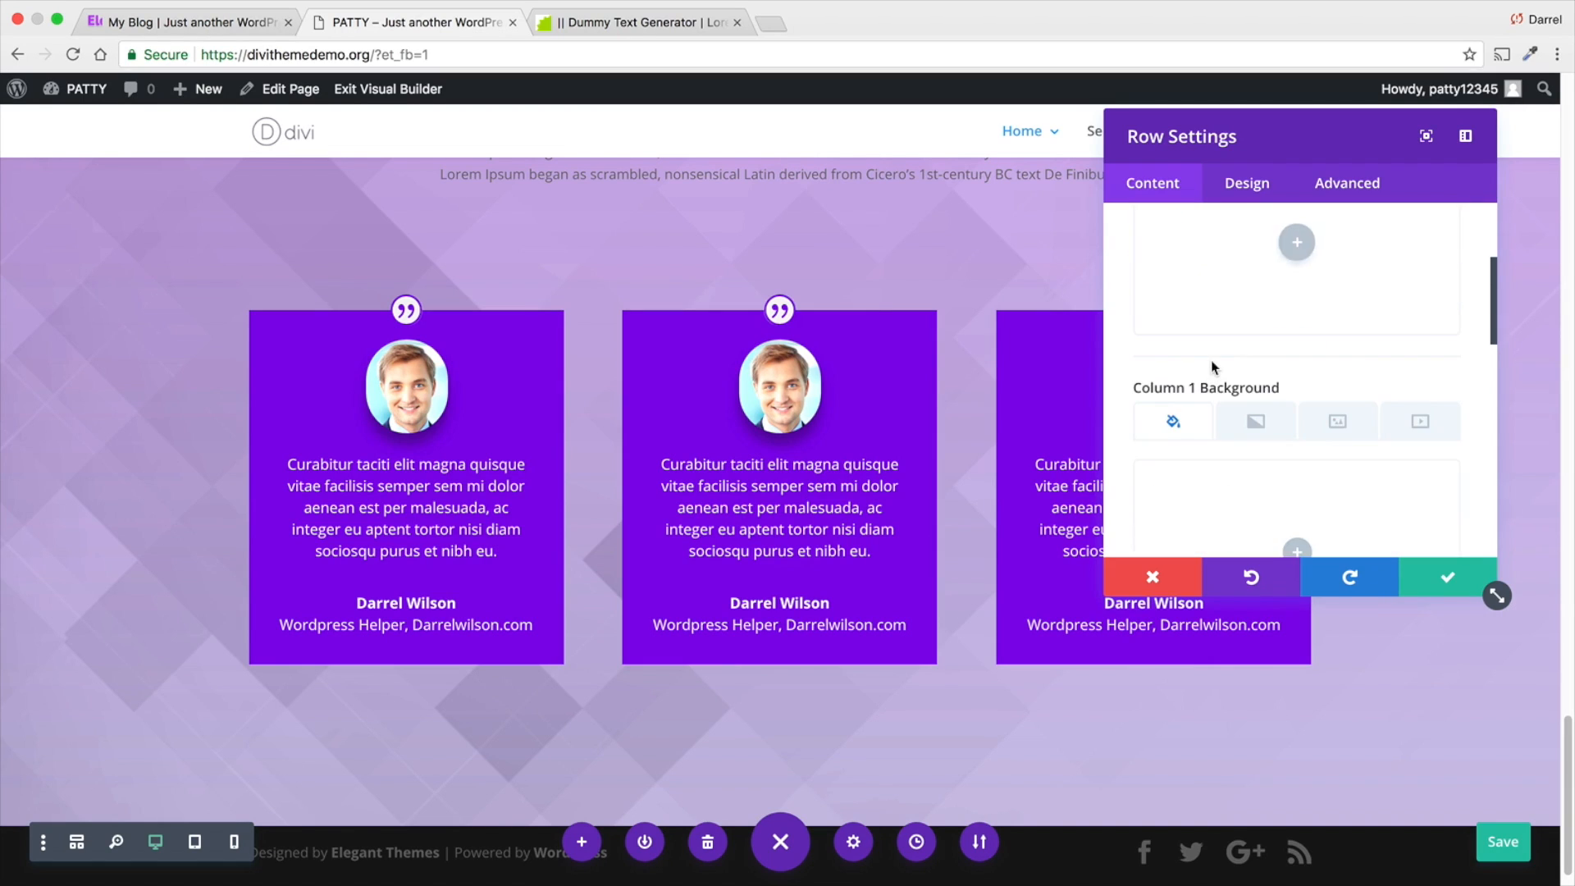
scroll(1213, 365, down, 2)
scroll(1218, 359, down, 1)
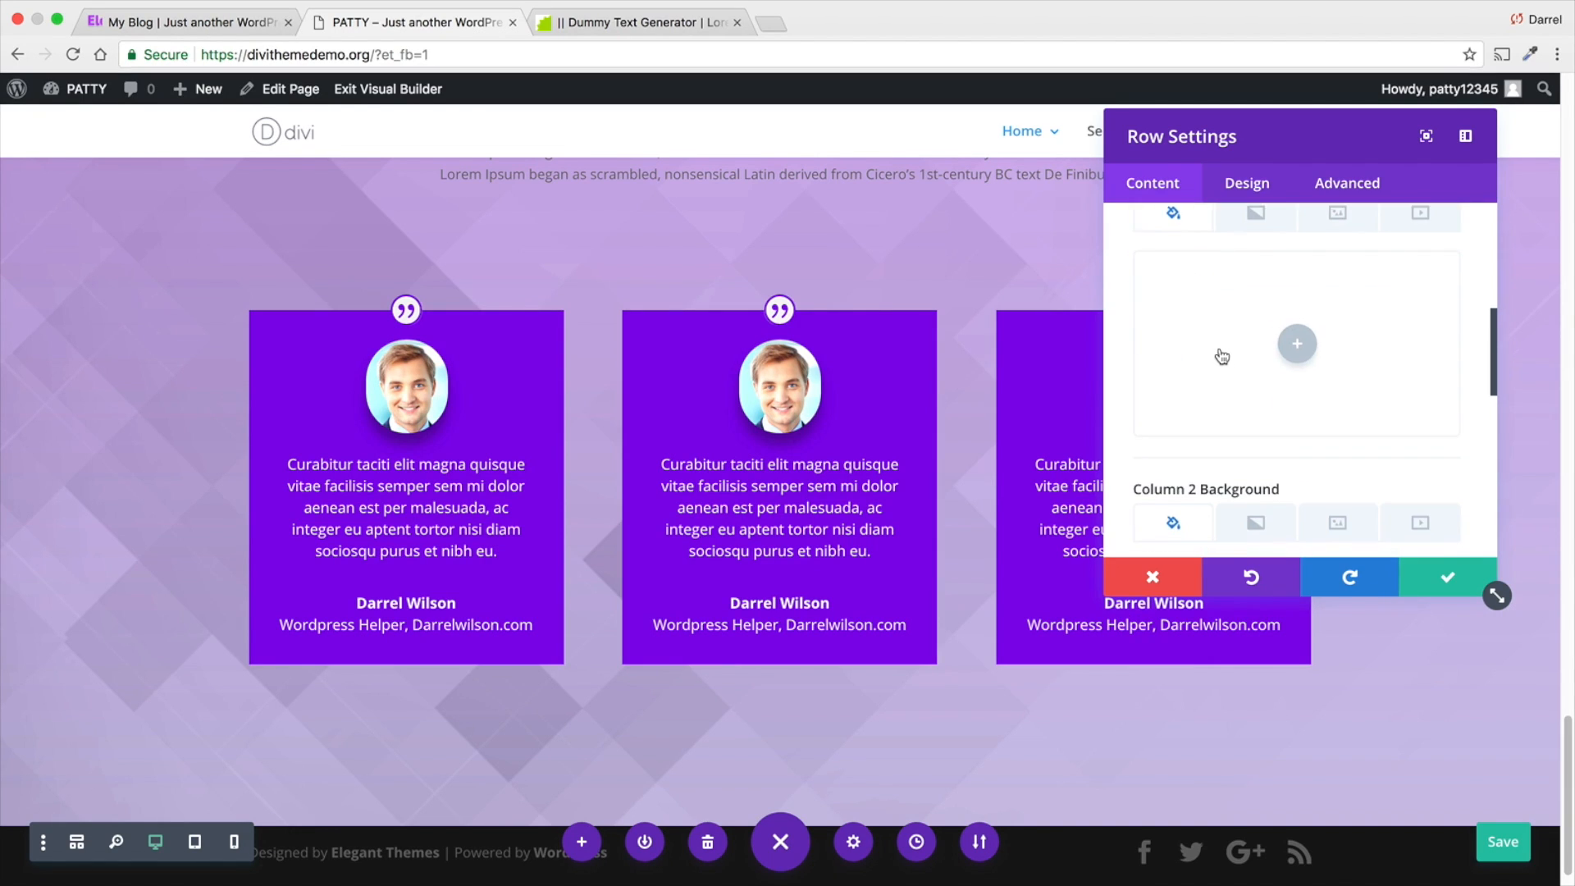
scroll(1221, 356, down, 5)
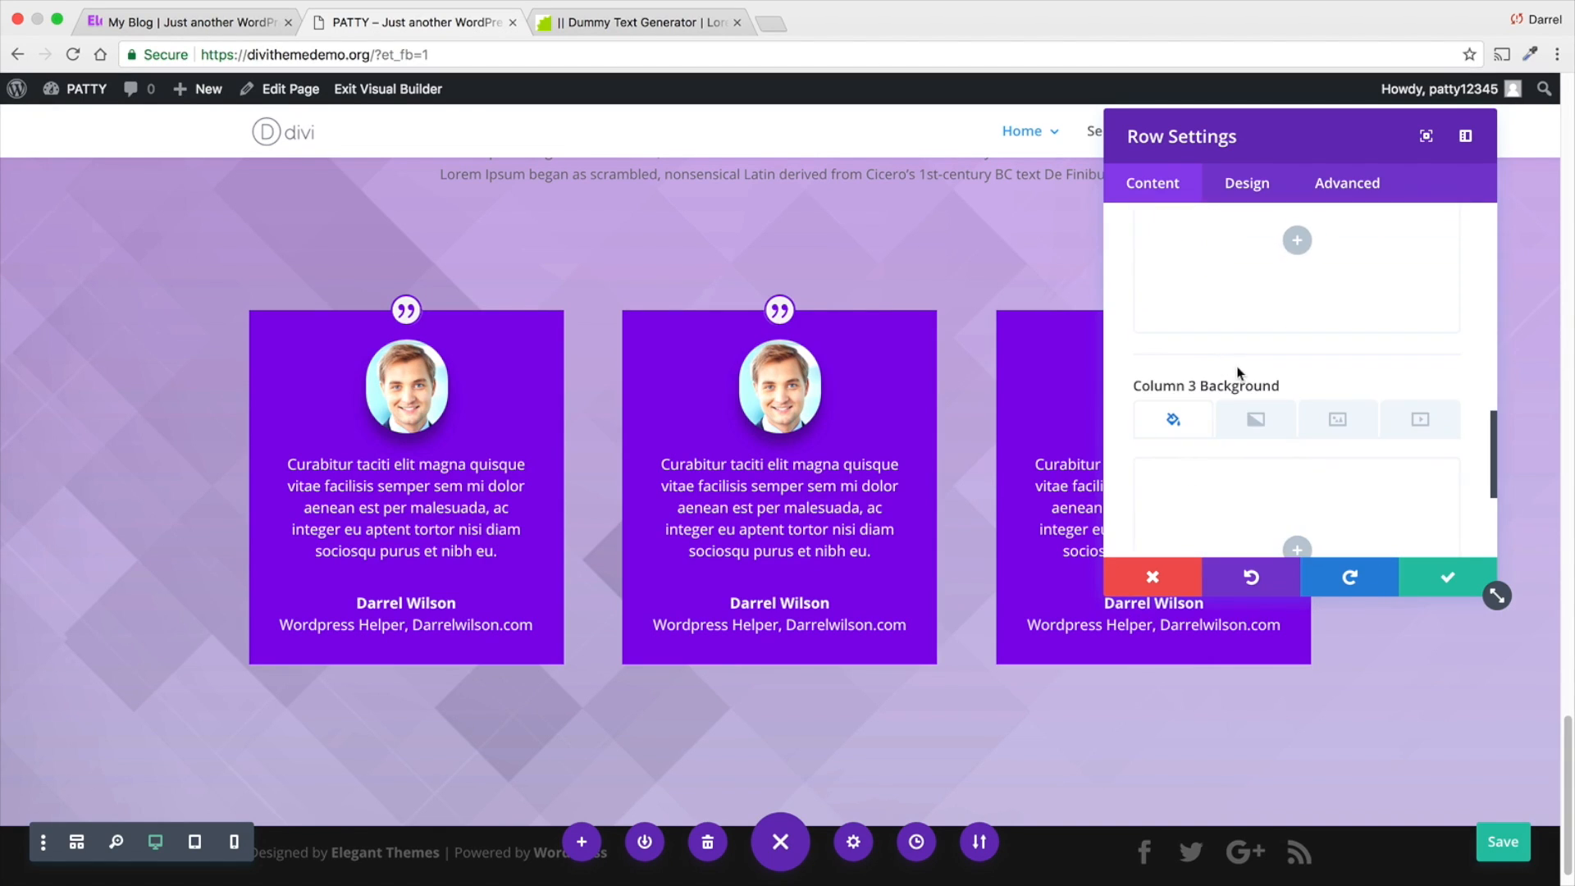
scroll(1239, 373, down, 1)
scroll(1239, 370, up, 4)
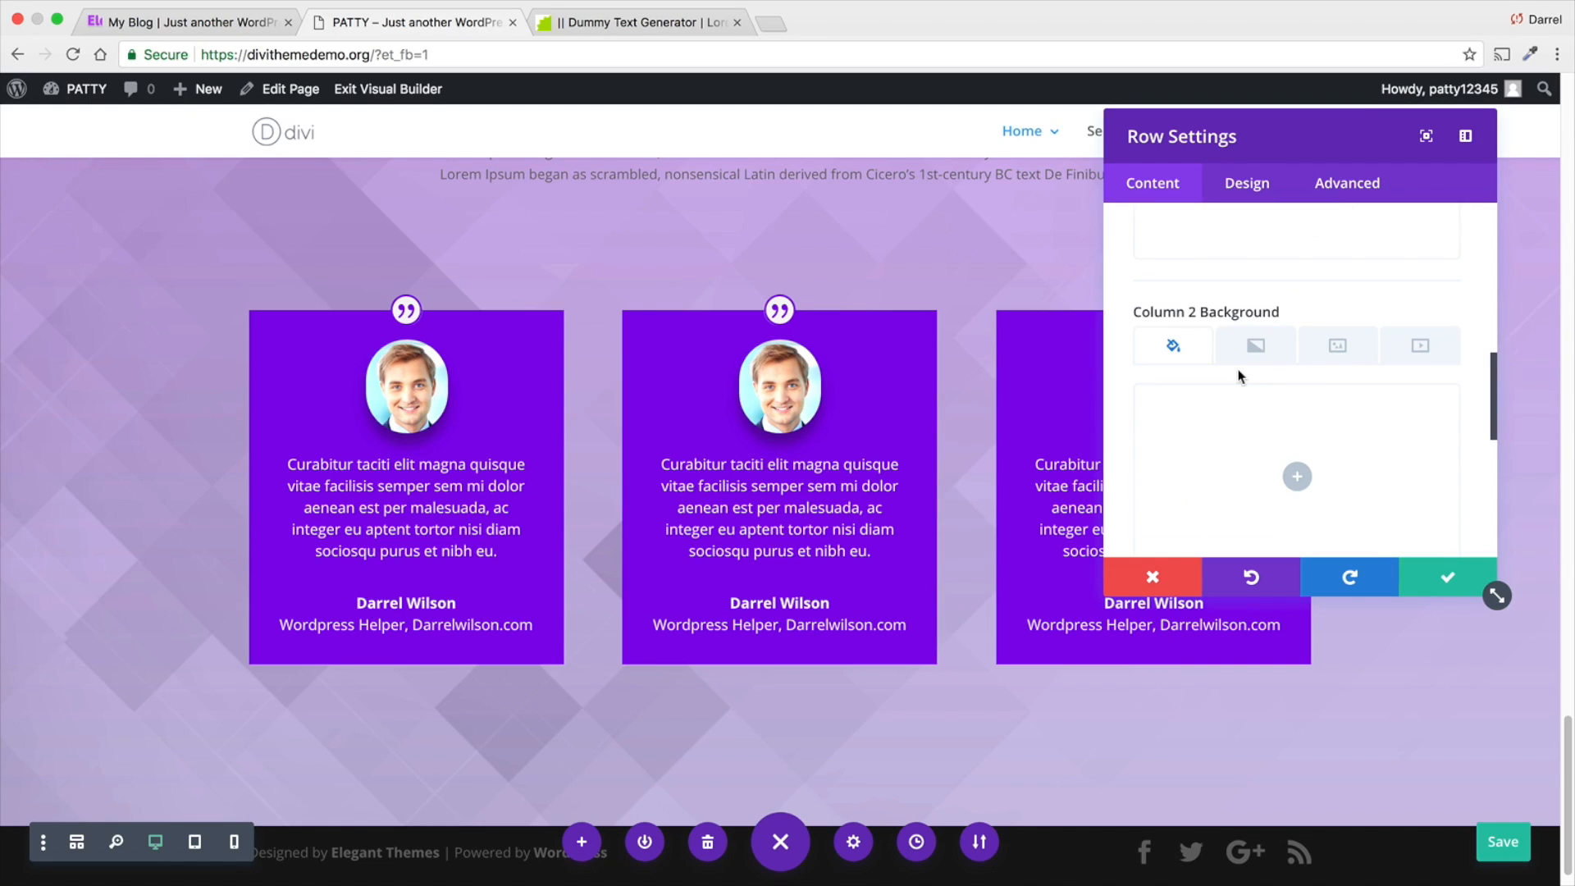
scroll(1244, 352, up, 3)
click(1256, 236)
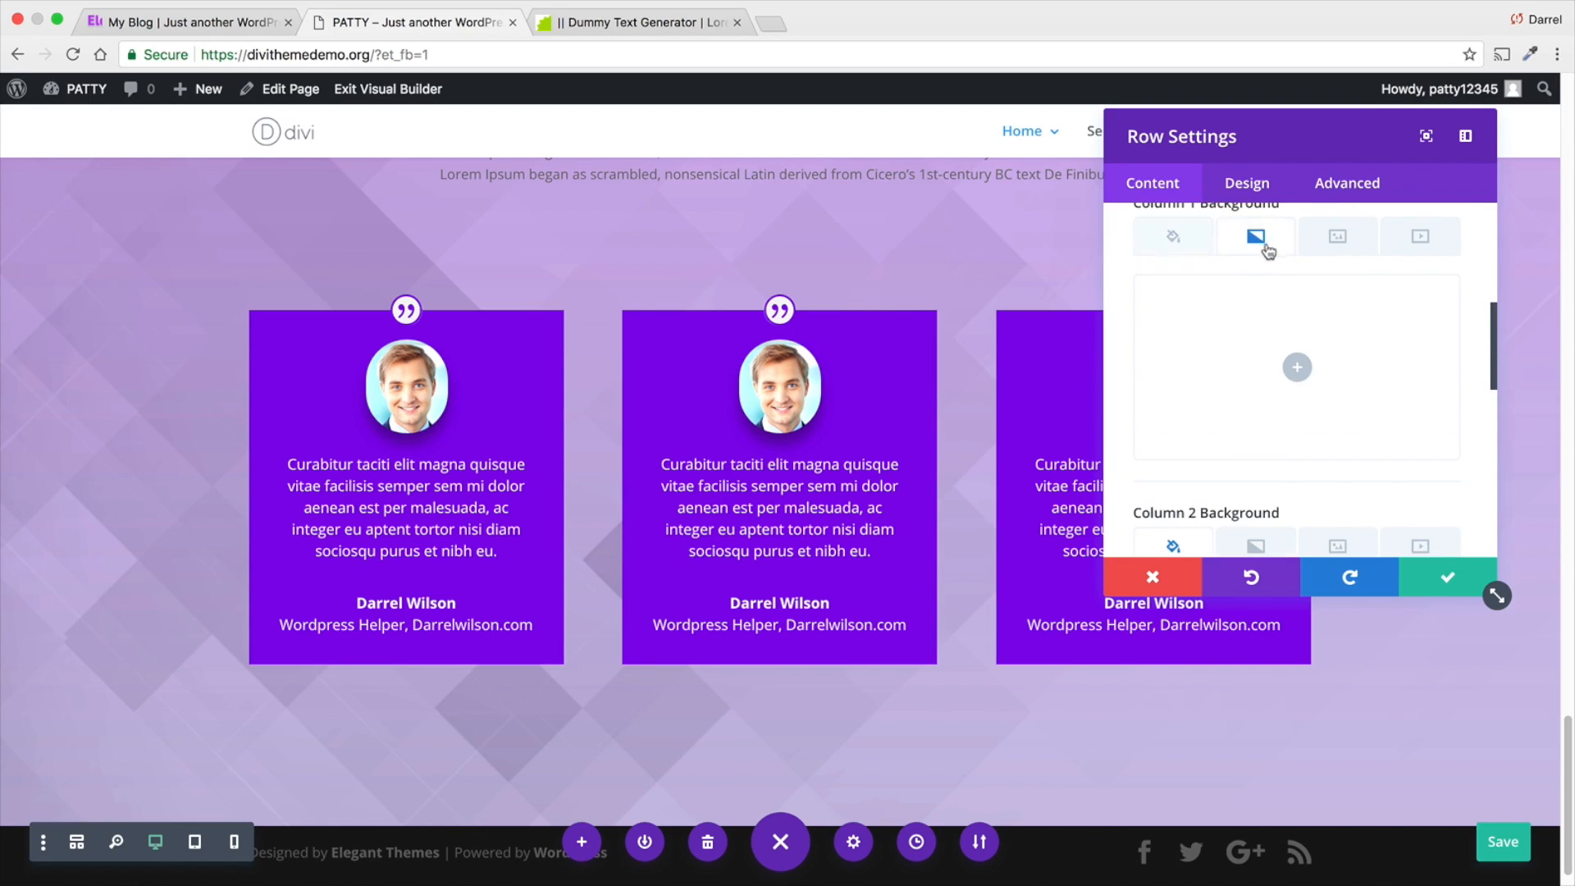
click(1297, 371)
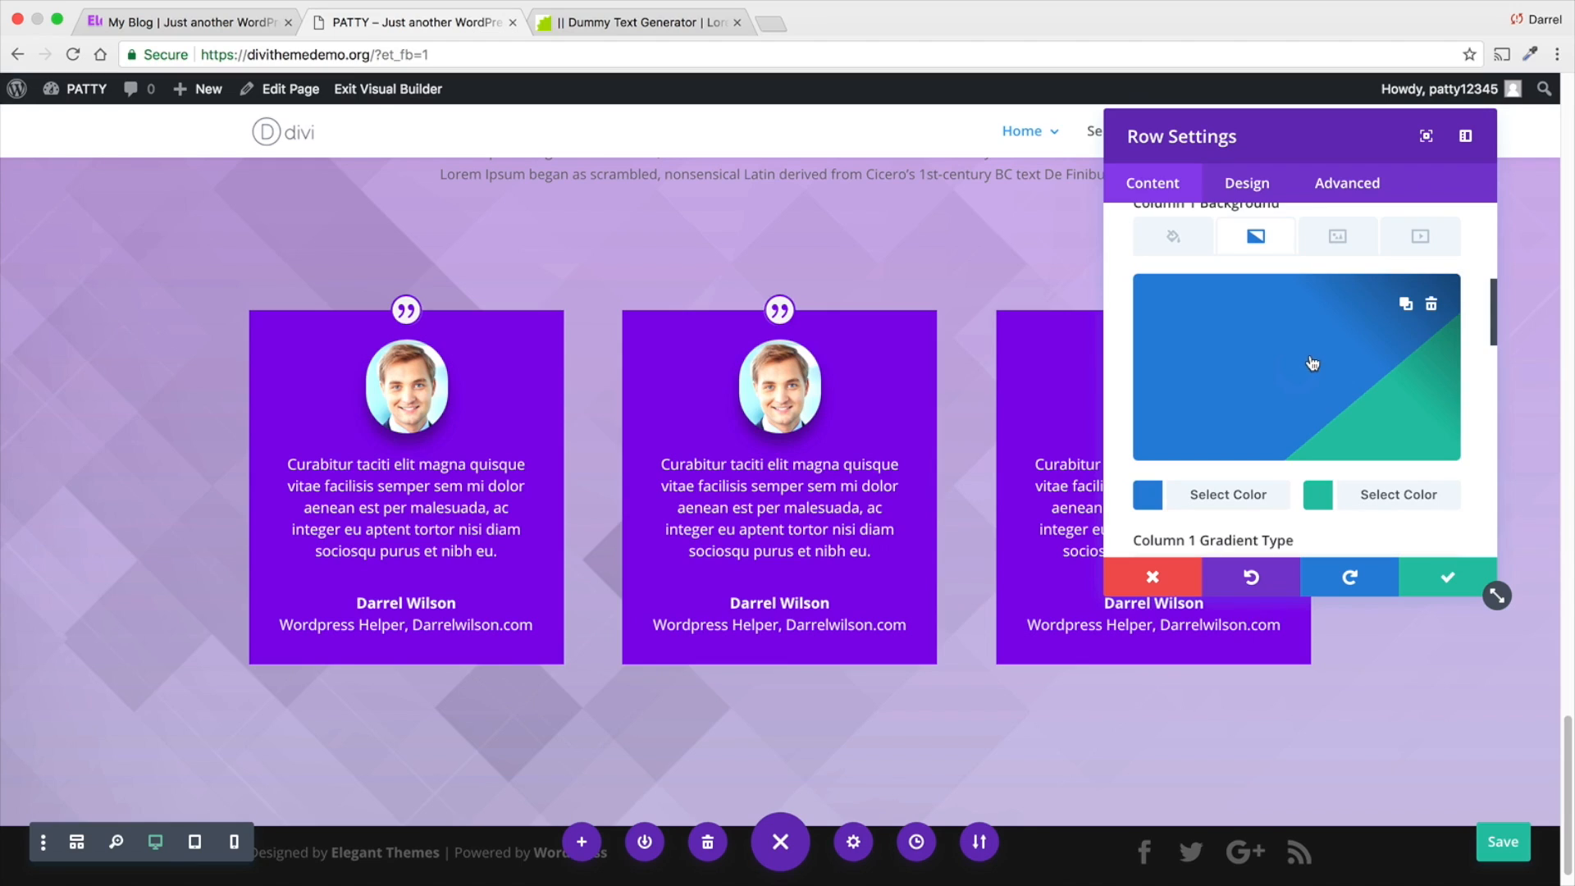
scroll(1276, 422, down, 2)
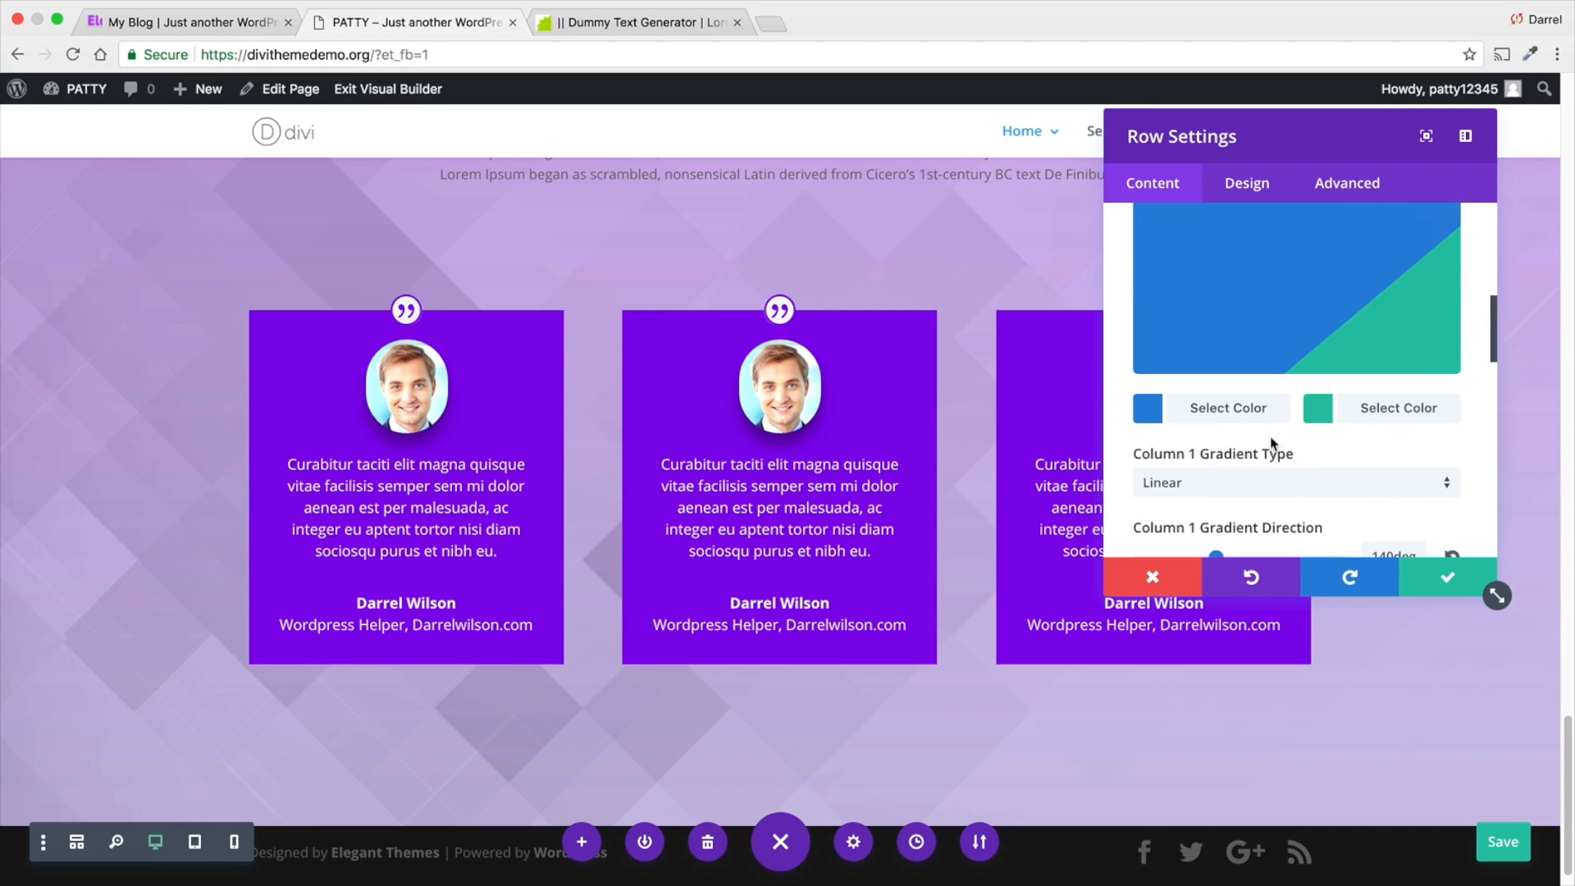
- Set the Column 1 gradient direction to 131 degrees and review the remaining gradient options
scroll(1281, 484, down, 1)
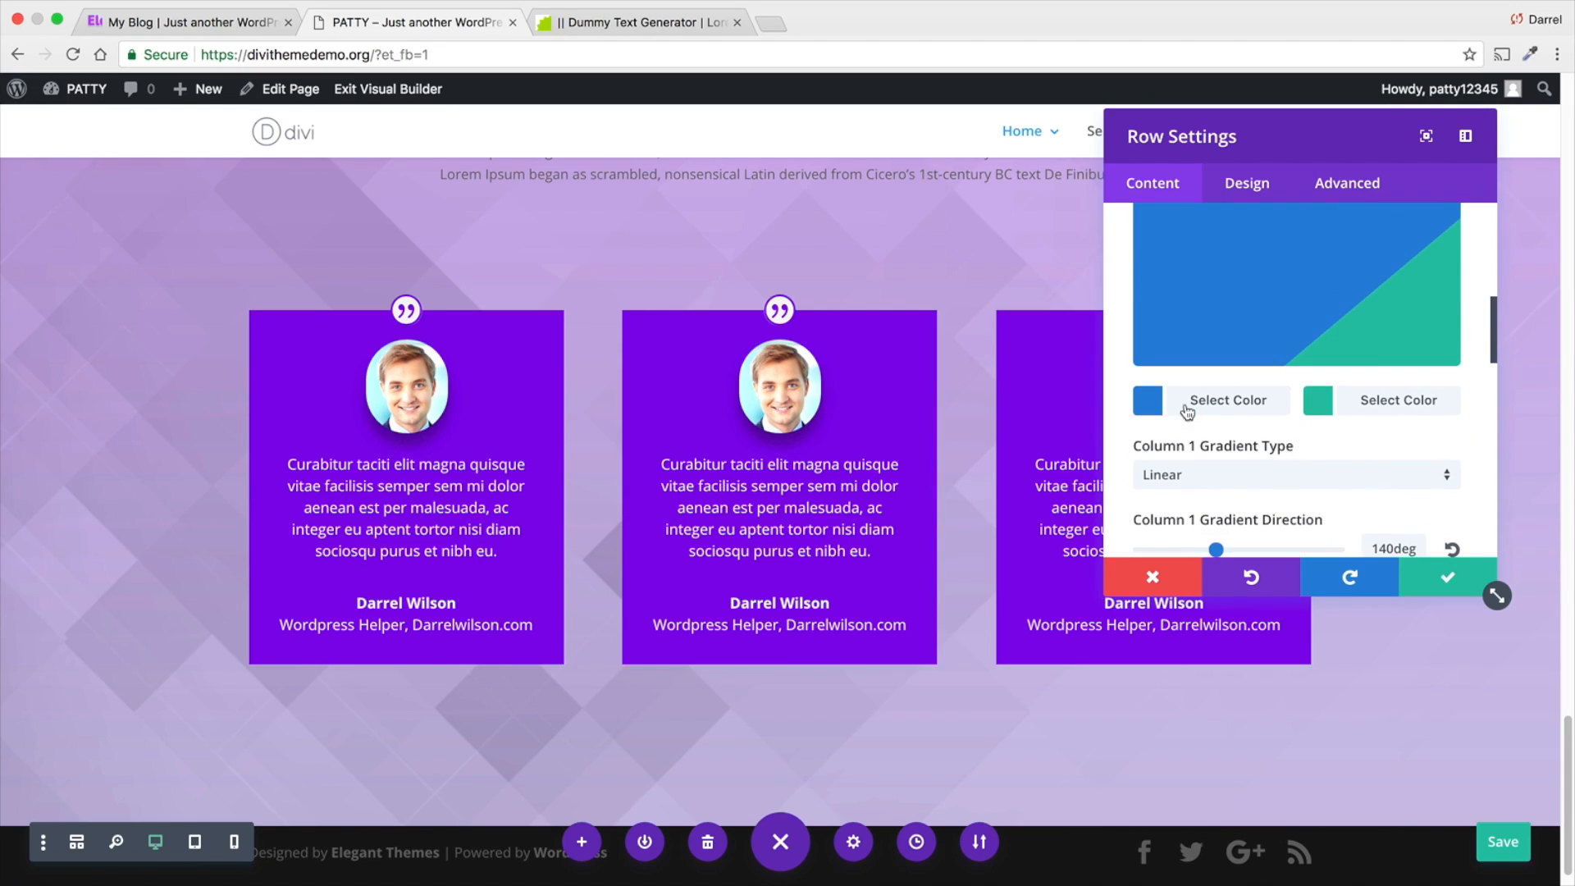
scroll(1276, 420, down, 2)
drag(1216, 474, 1211, 474)
scroll(1221, 460, down, 4)
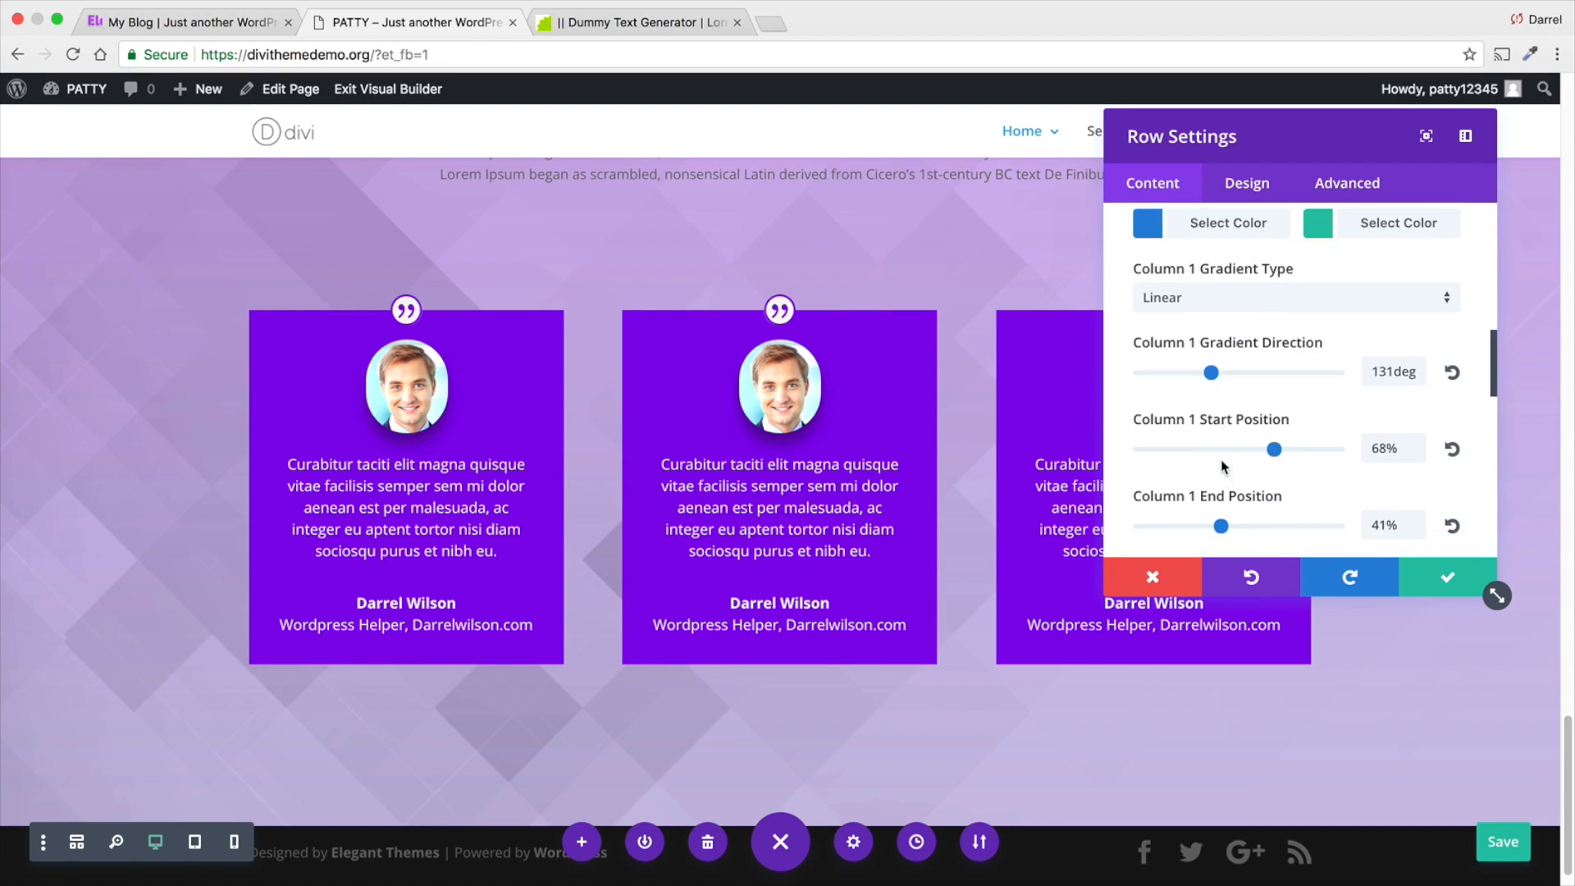
scroll(1221, 460, down, 1)
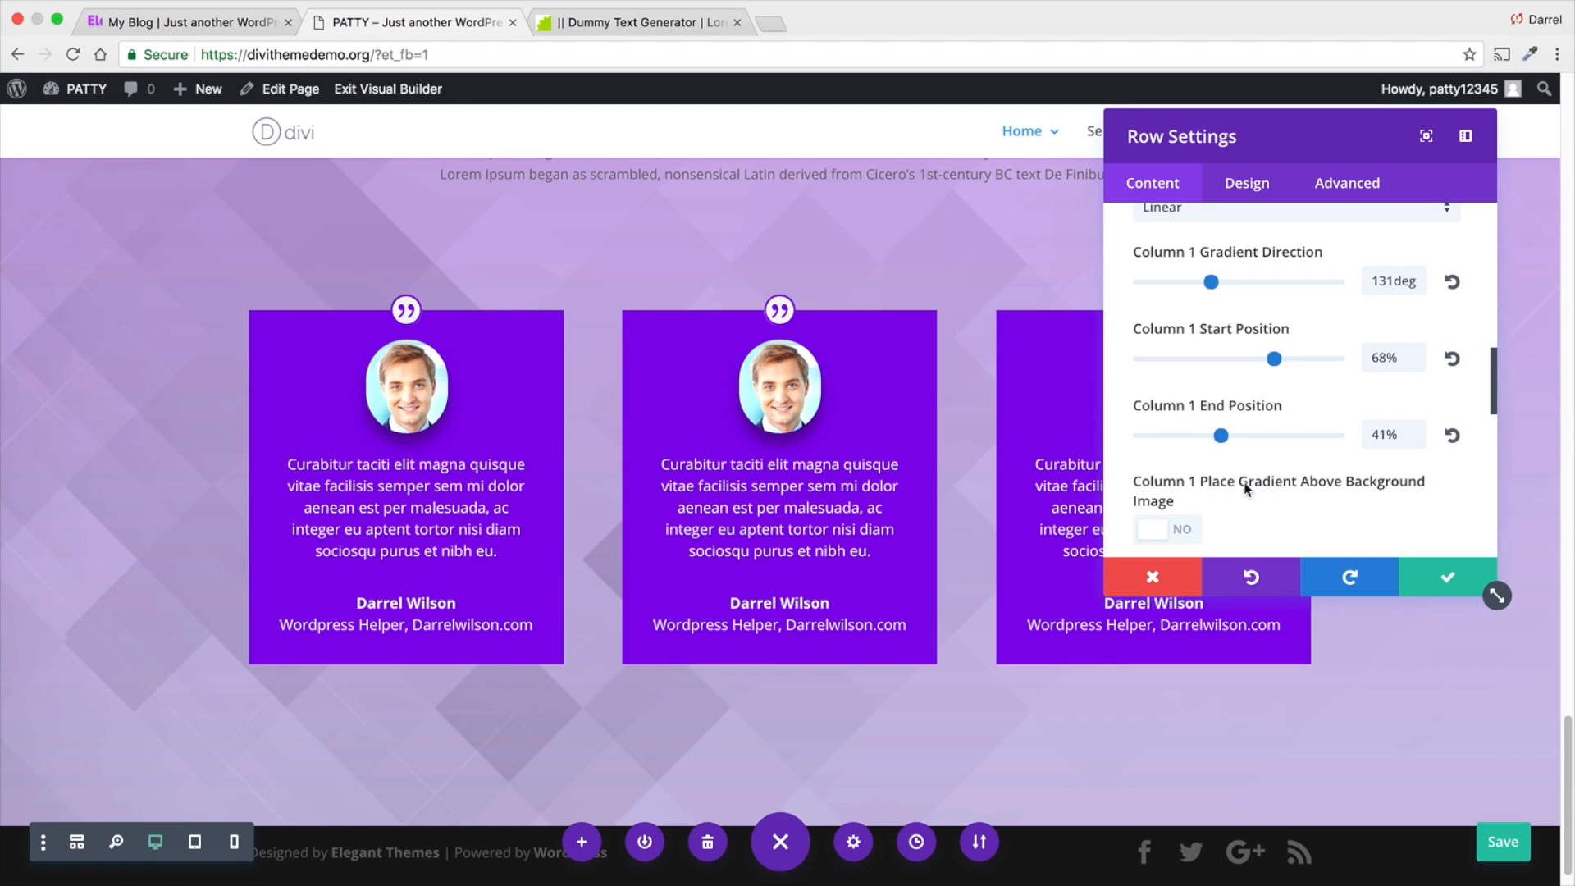
scroll(1306, 486, up, 8)
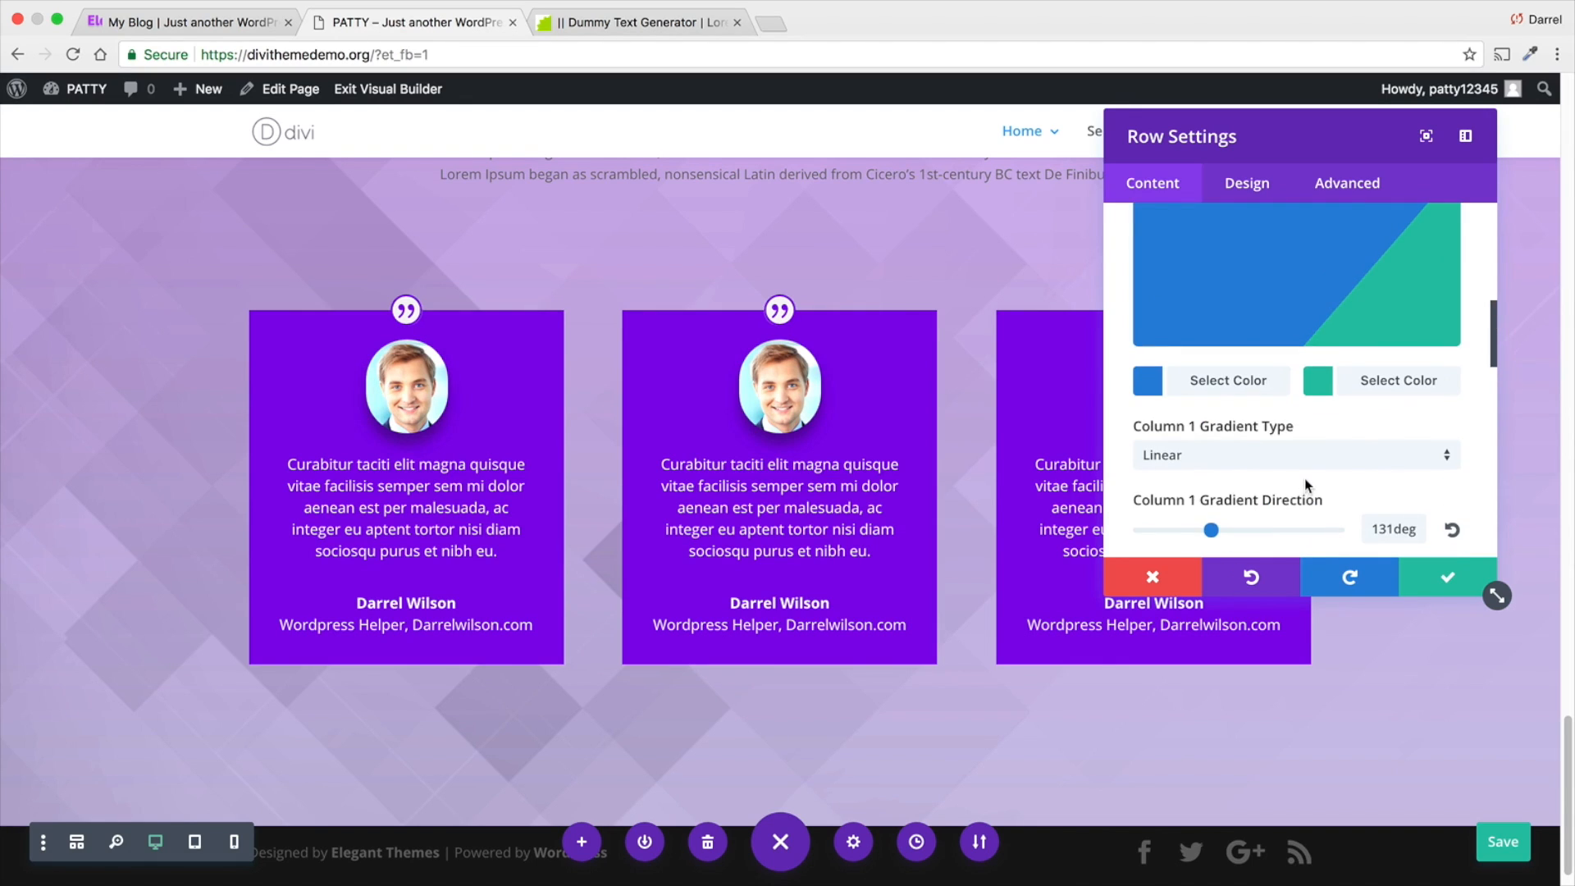
scroll(1309, 472, up, 1)
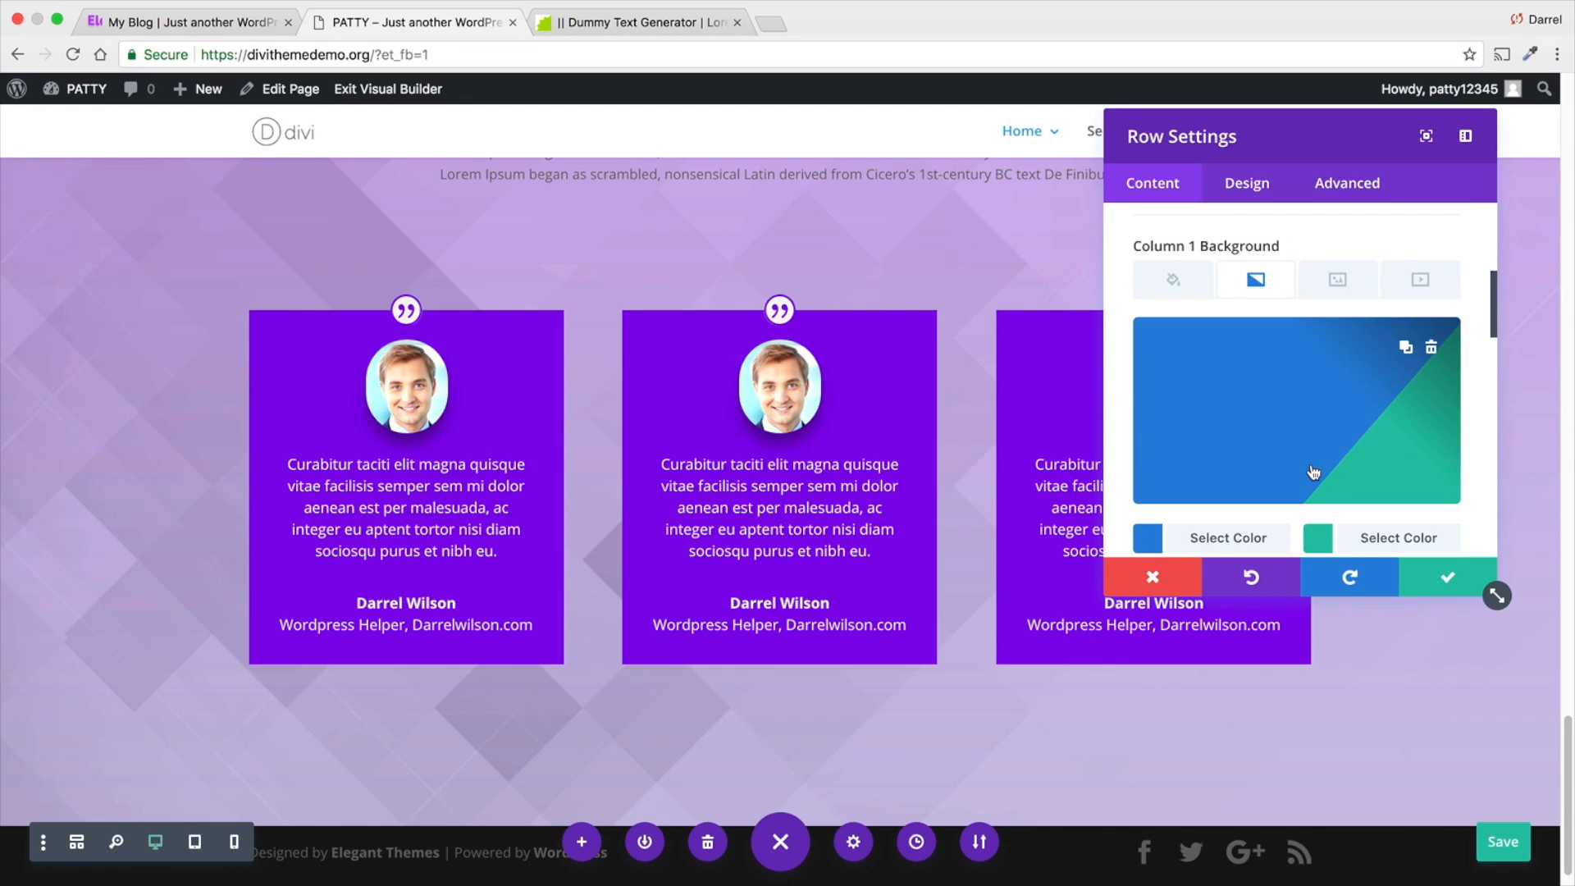
scroll(1313, 472, up, 2)
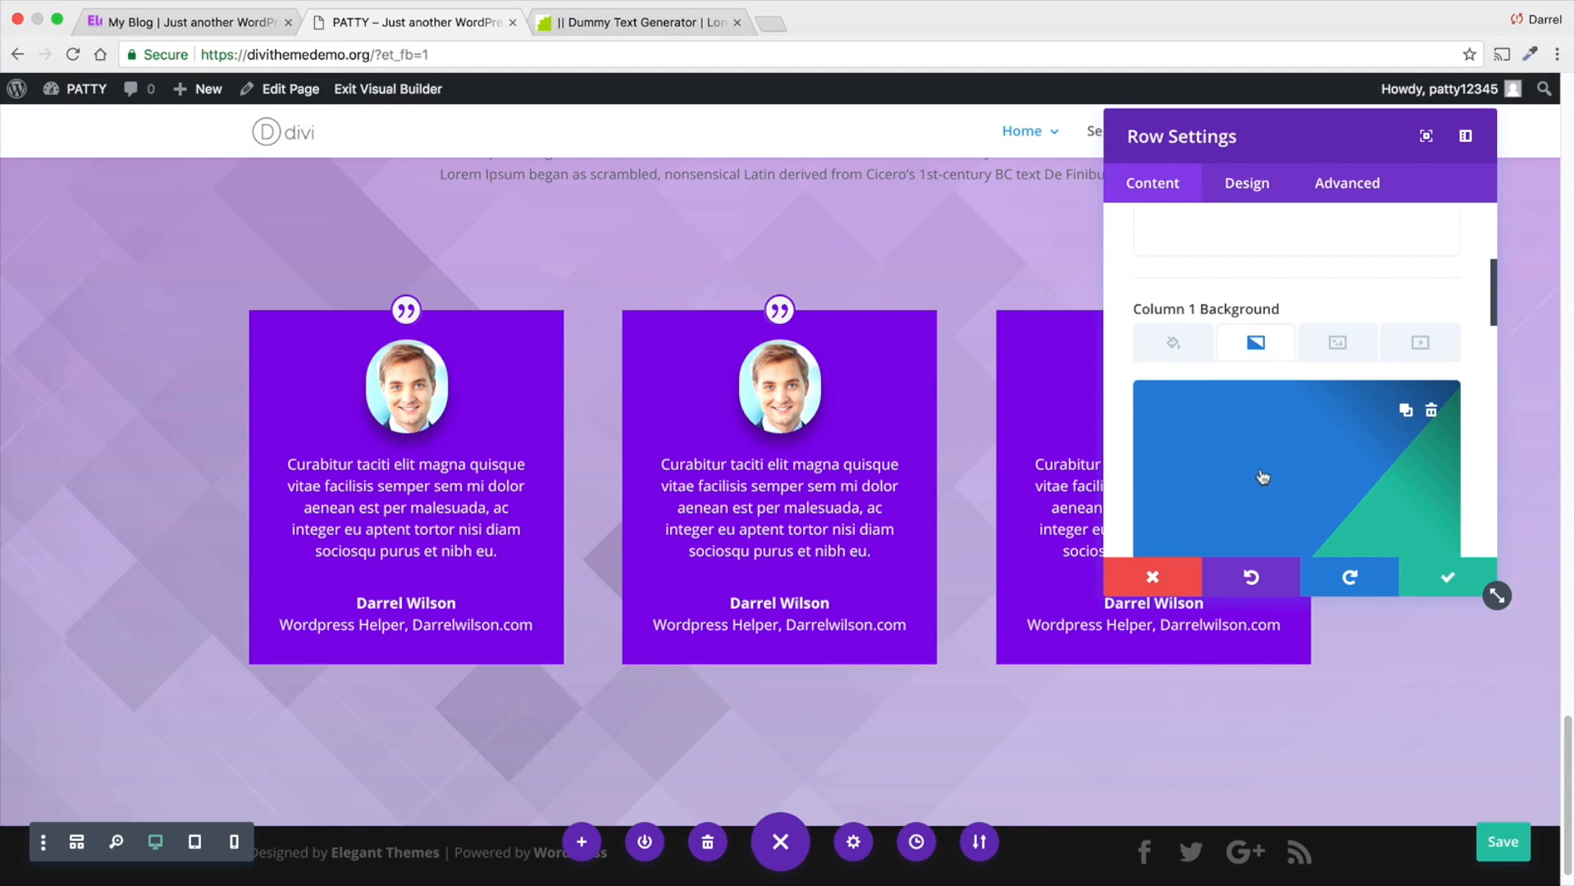
scroll(1255, 410, down, 2)
- Set the testimonials row's custom padding to 60px at the top and 25px at the bottom
click(1247, 184)
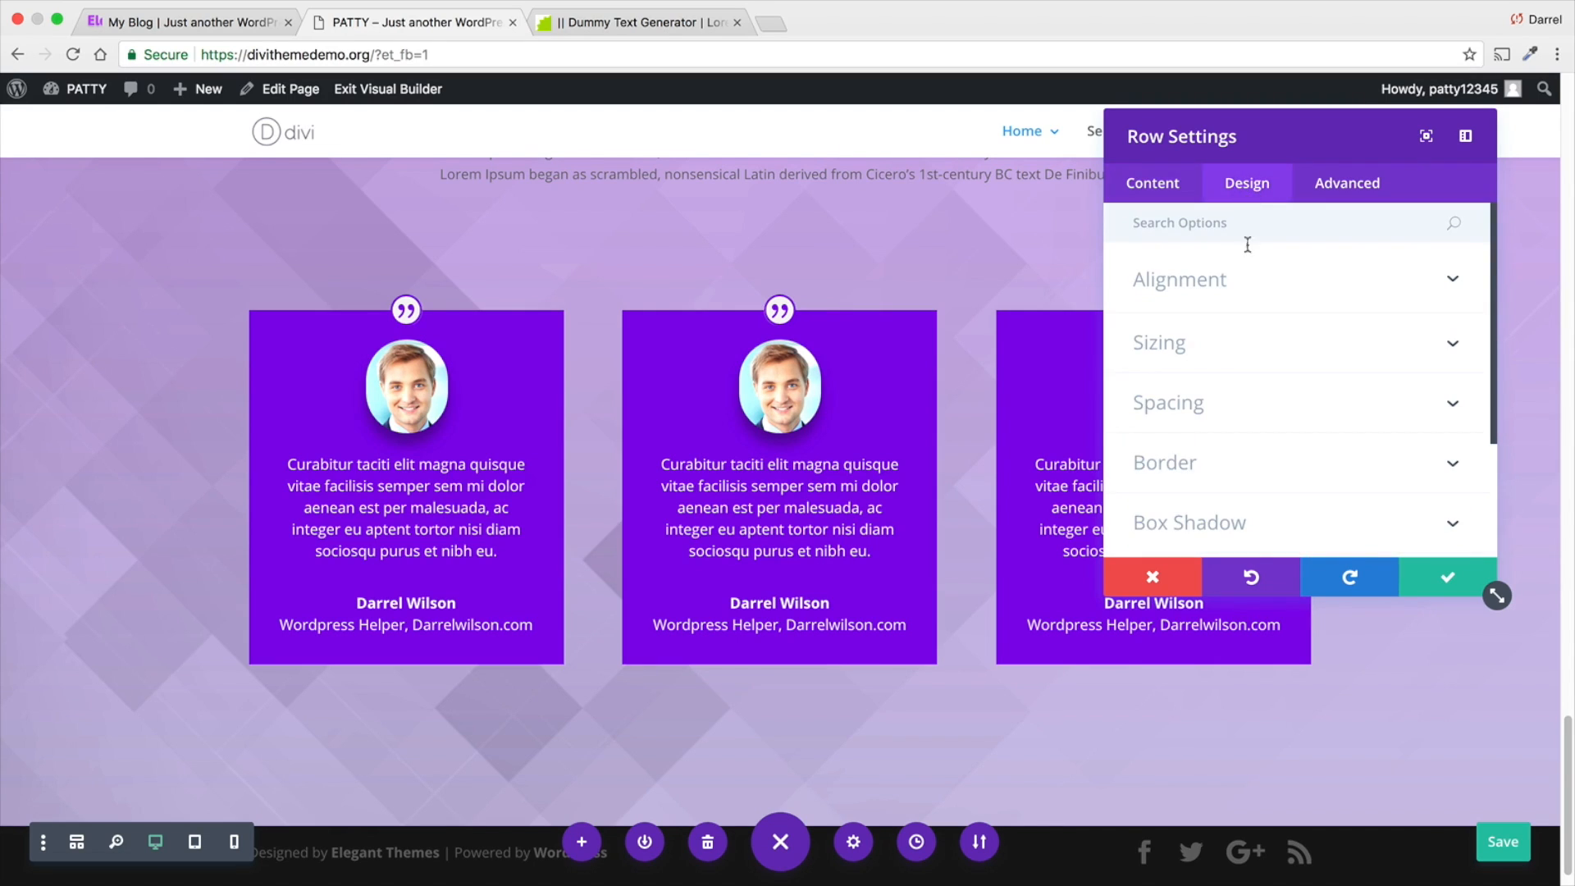
click(1248, 405)
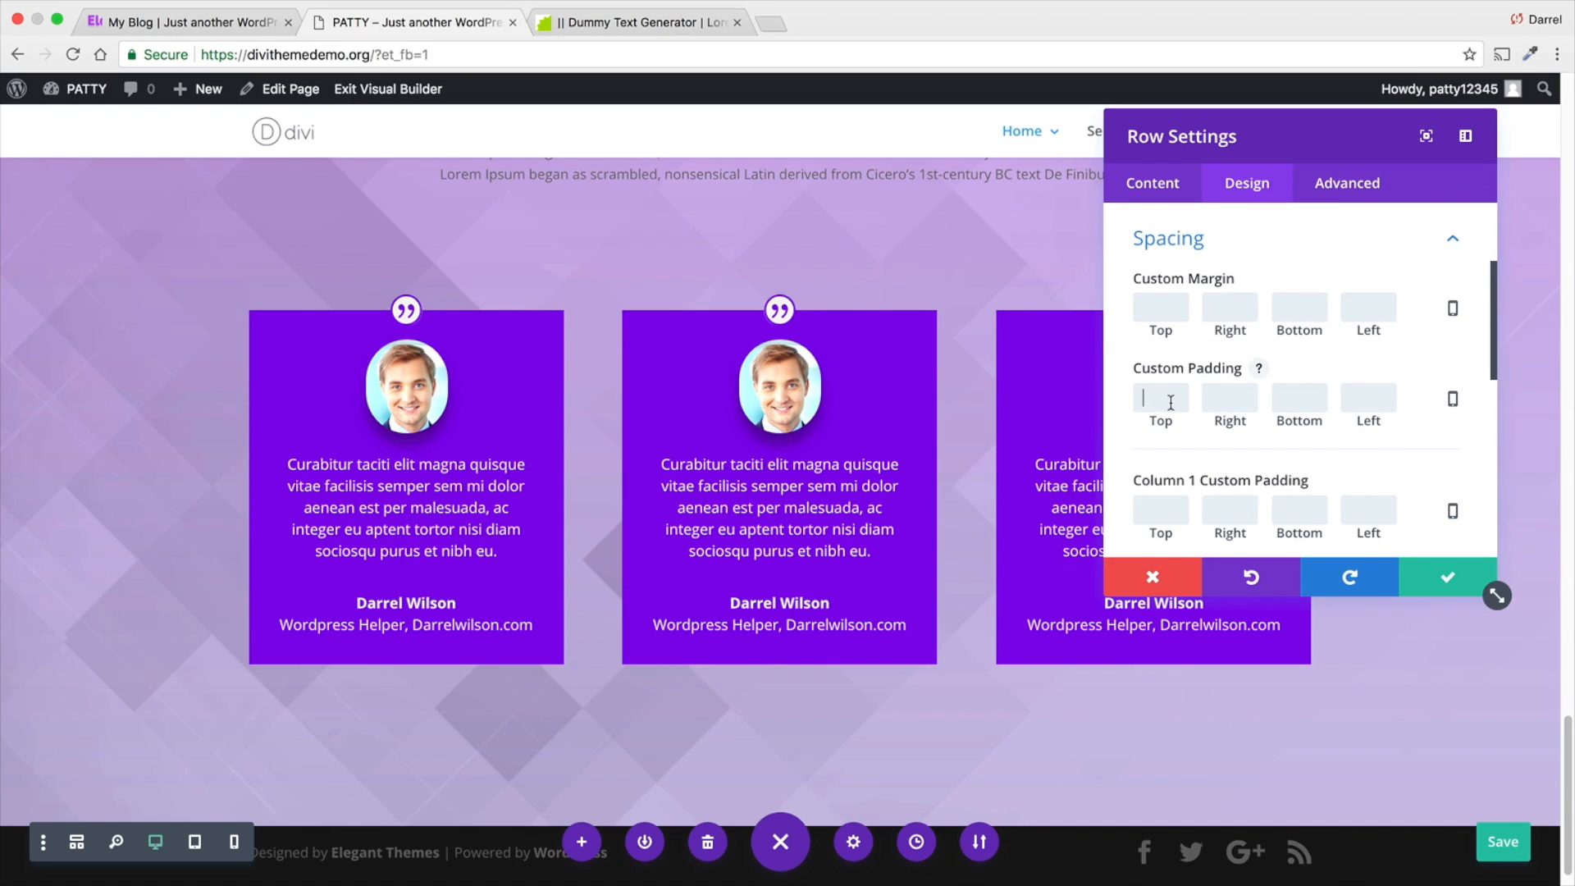
text(60px)
key(Tab)
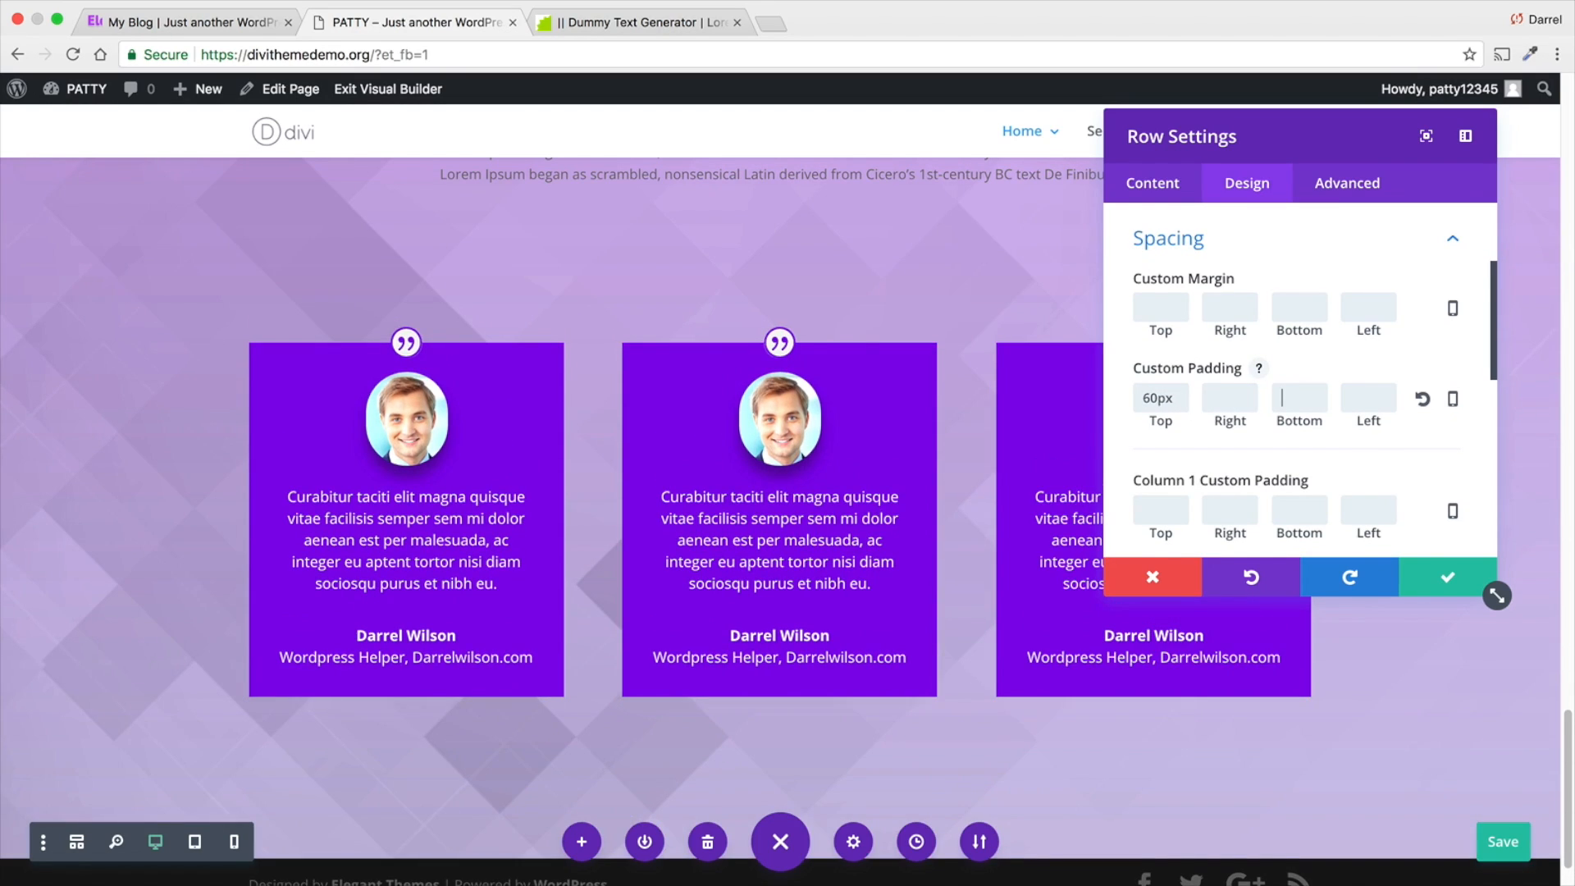
text(25PX)
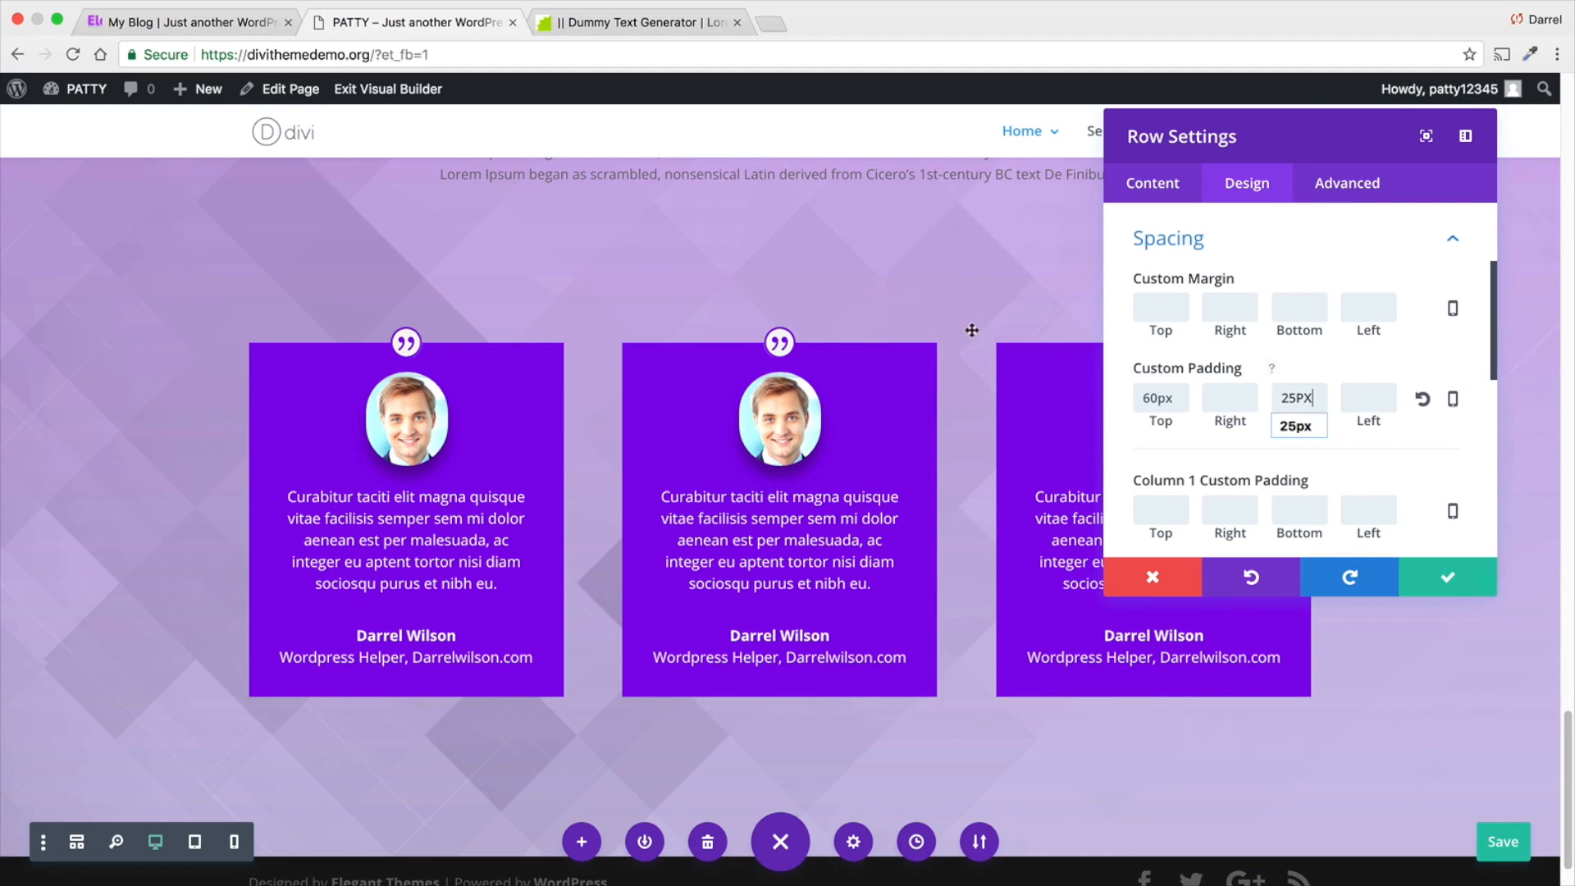
key(Return)
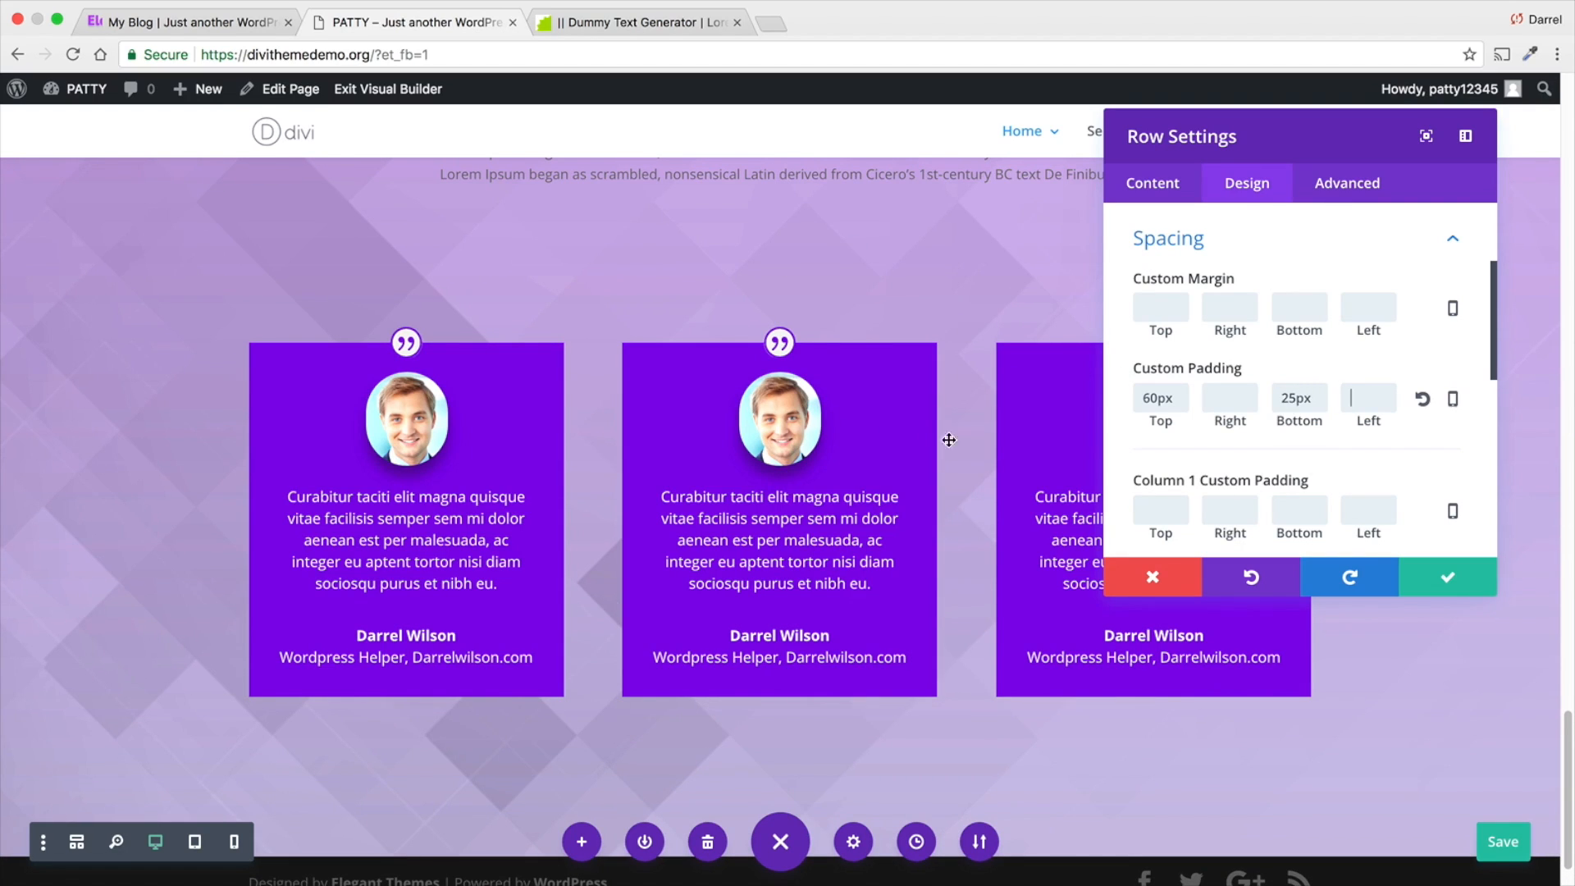
- Set the Column 1 custom padding to 30px on the top, right, bottom and left
click(1152, 511)
text(30)
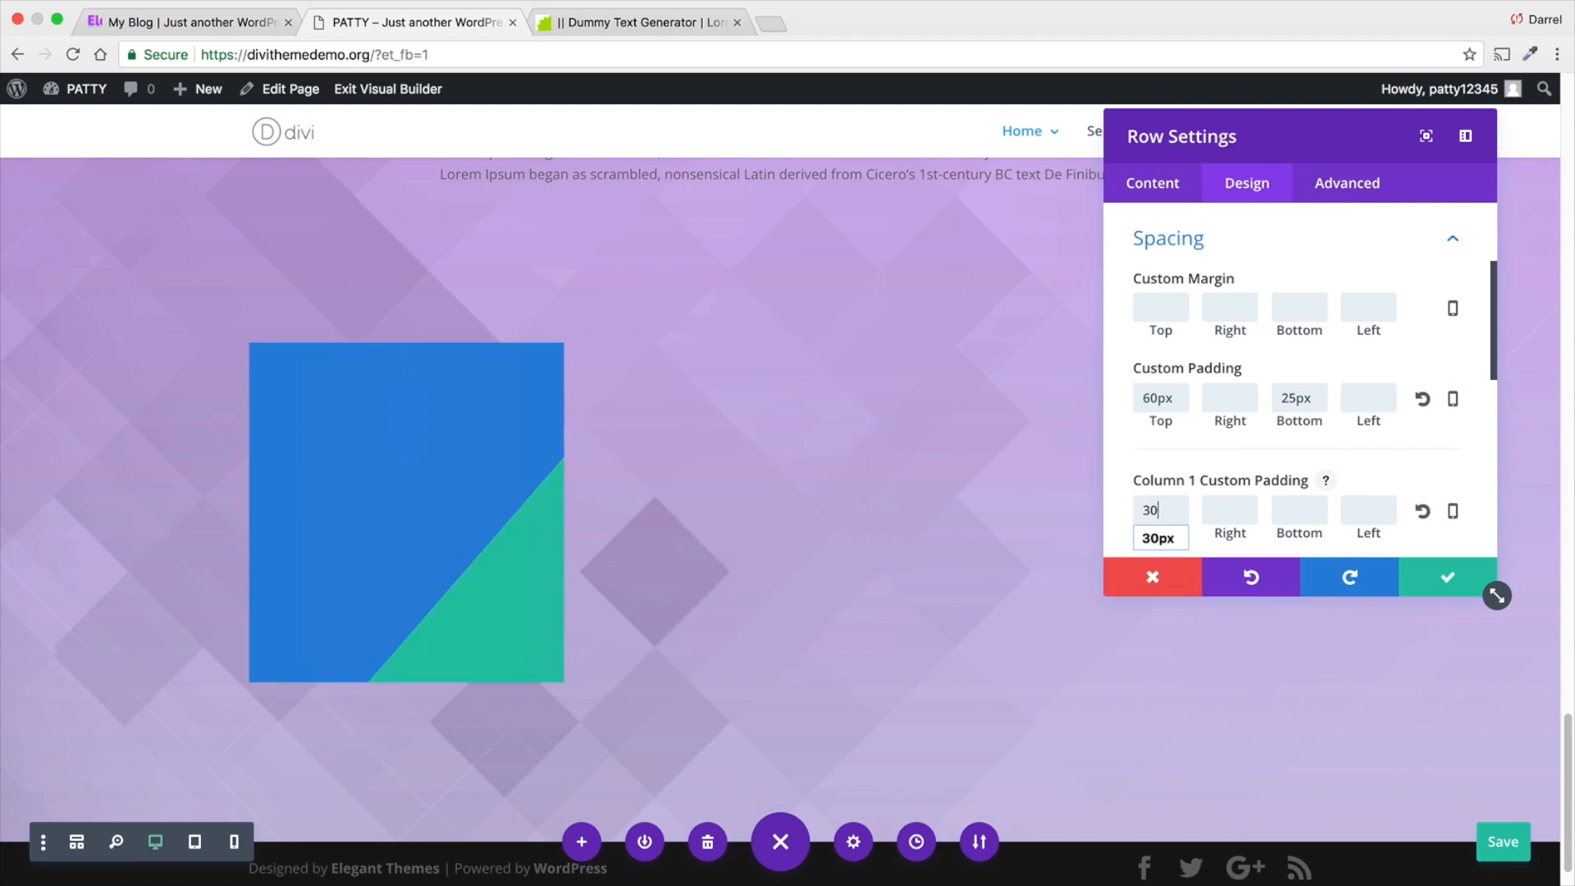
text(PX)
key(Tab)
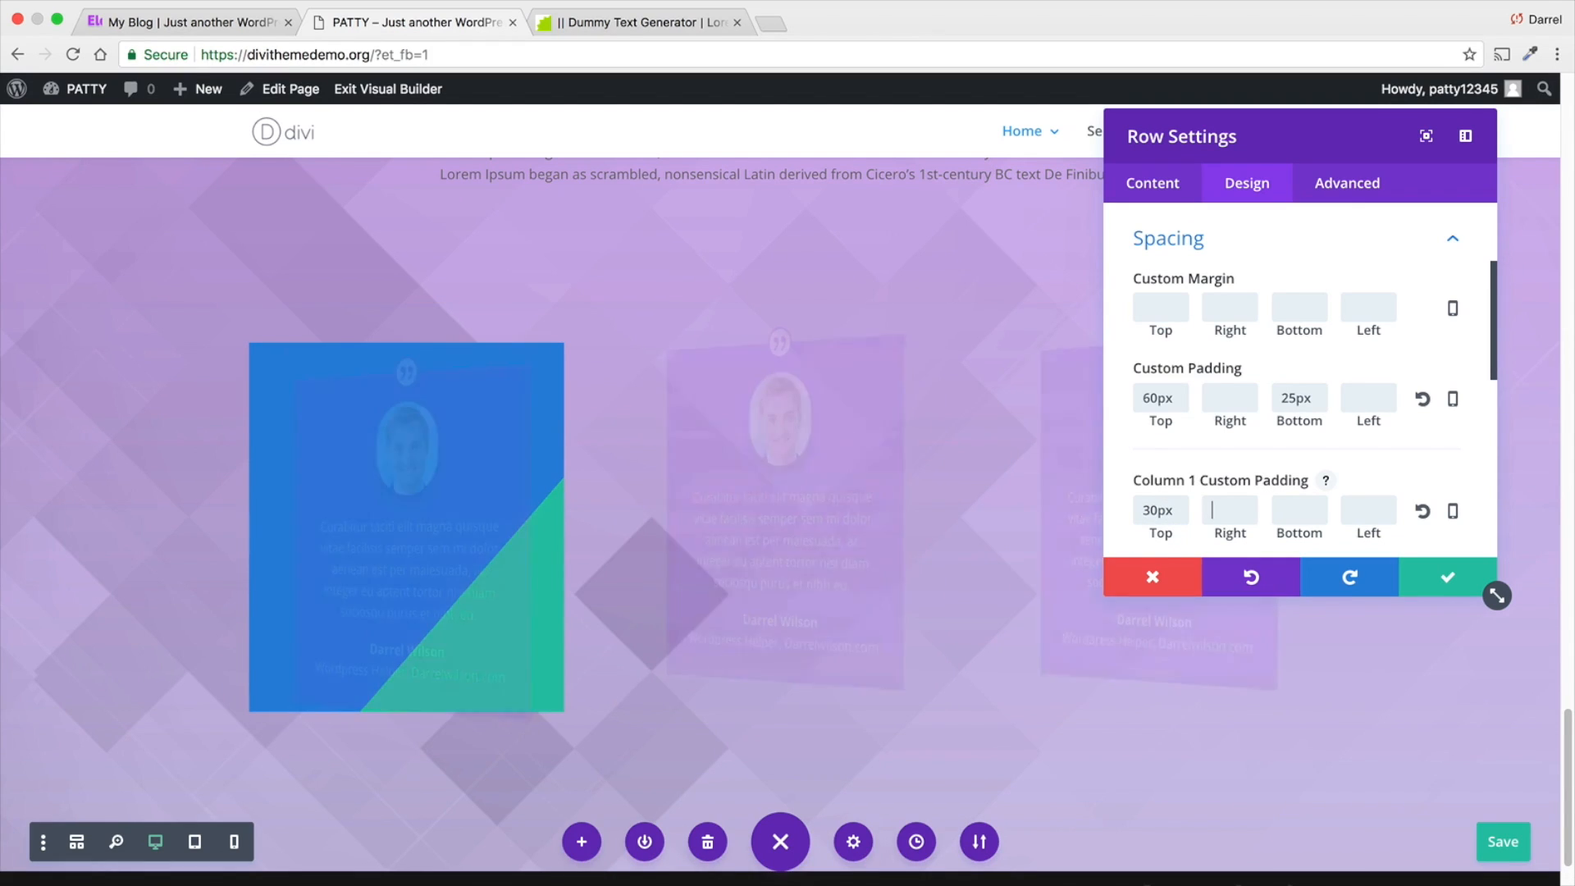
text(30PX)
key(Tab)
text(30PX)
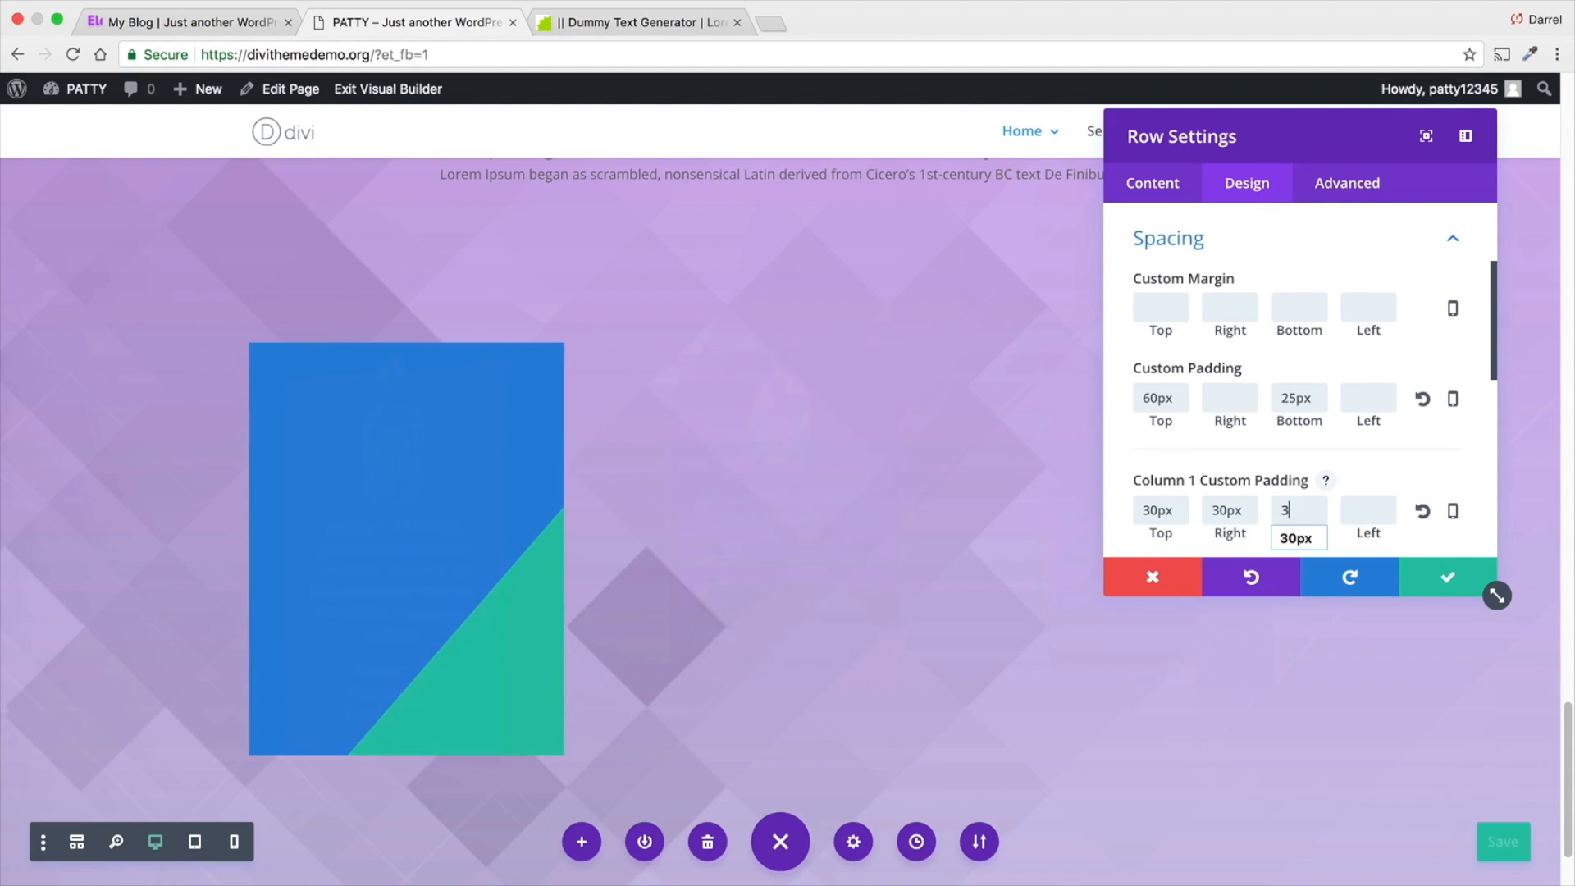
key(Tab)
text(30PX)
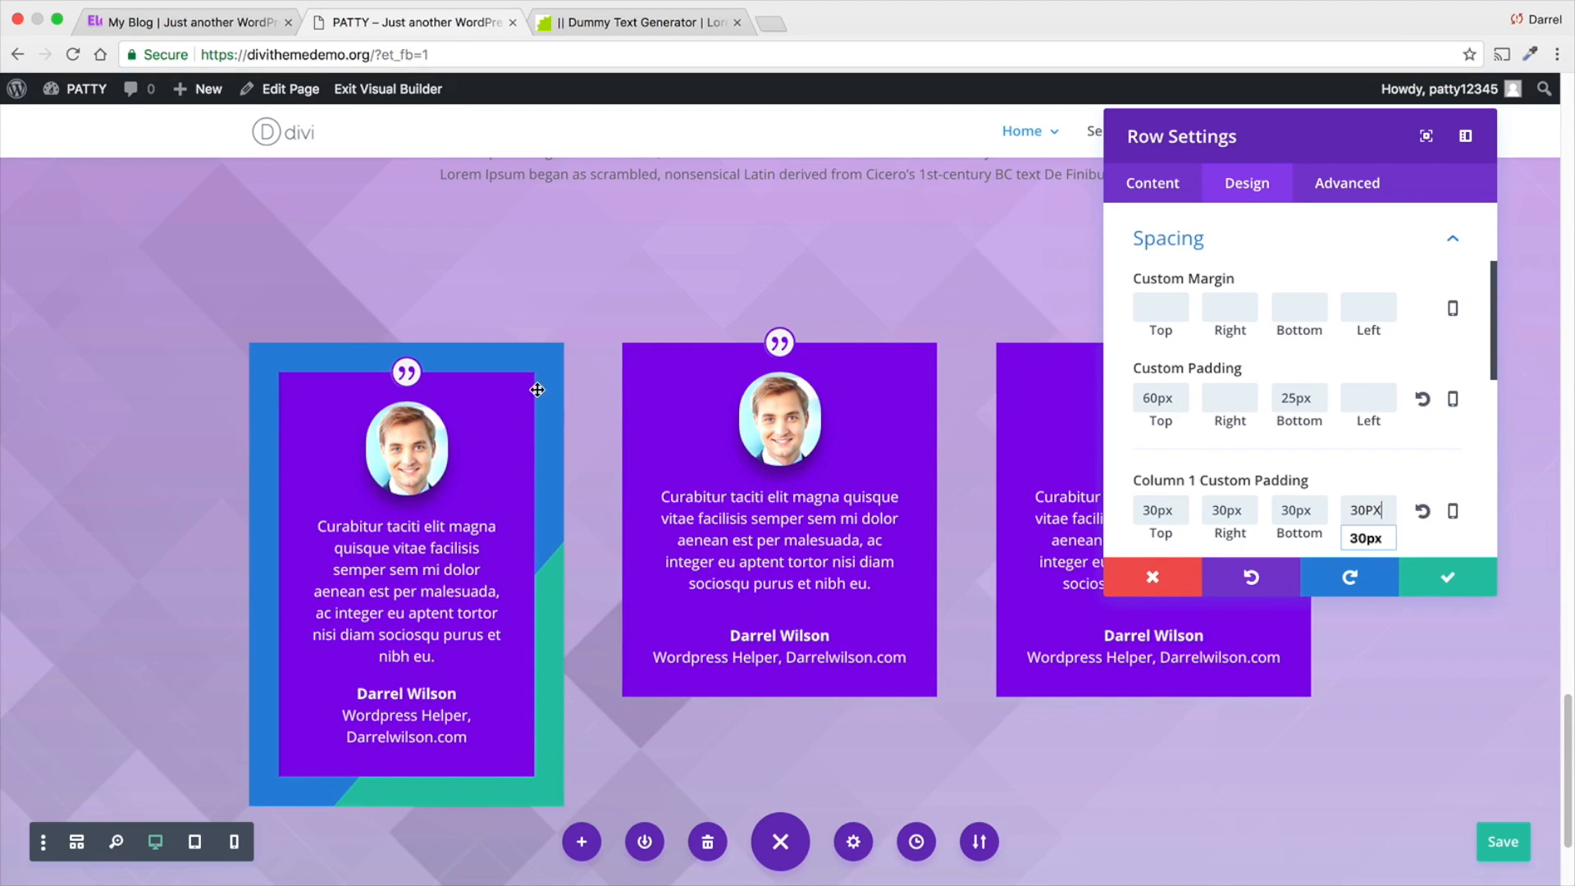
- Adjust the Column 1 background gradient to direction 108deg, start position 45% and end position 27%
click(1169, 193)
click(1175, 228)
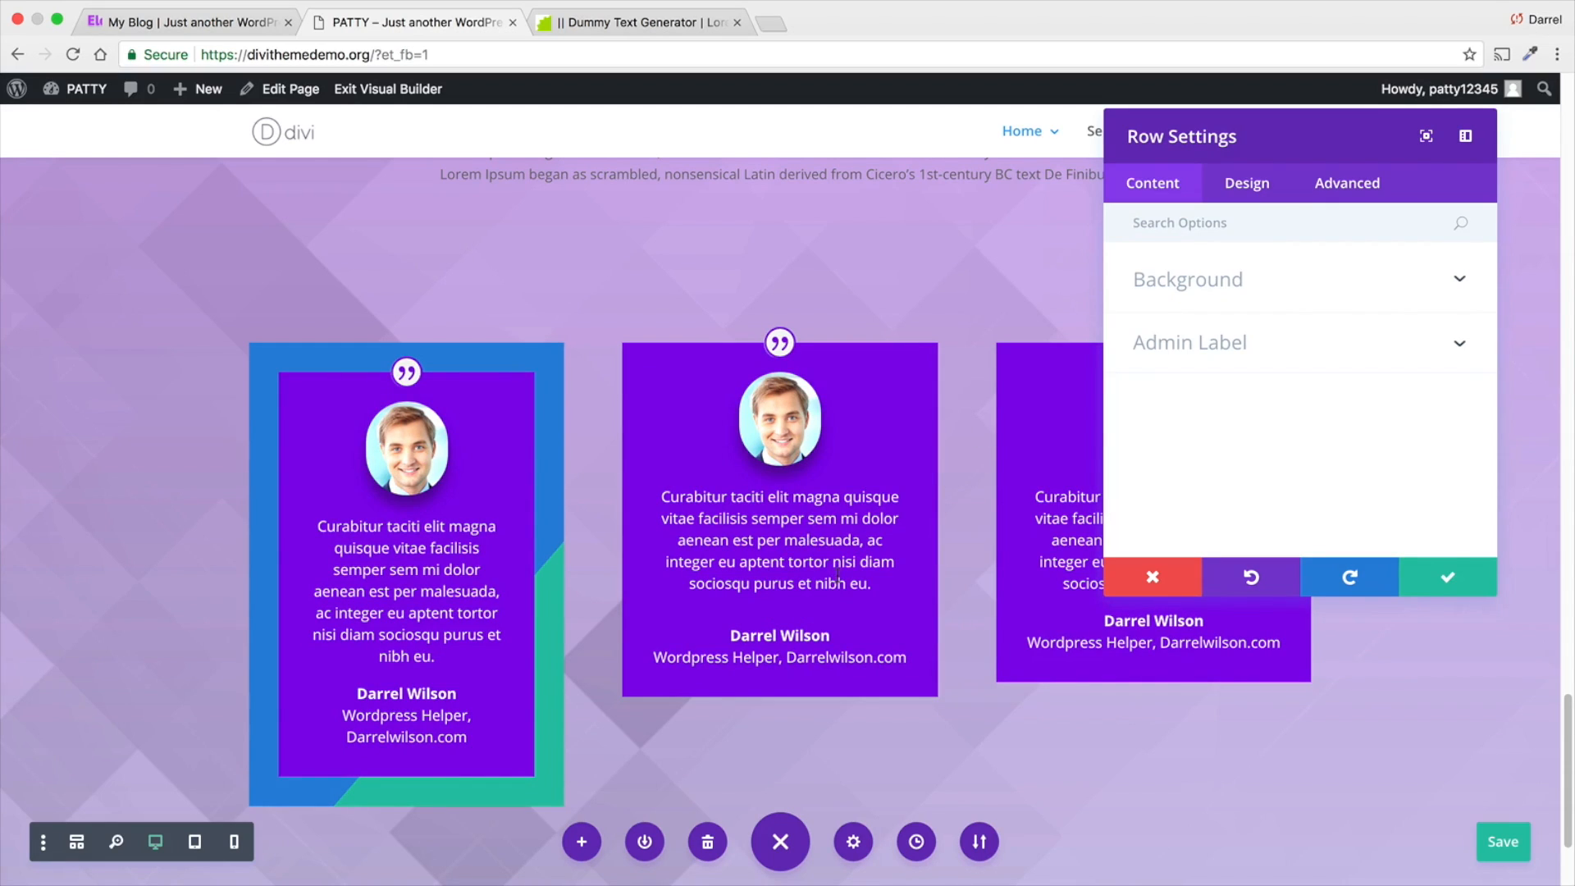
click(1187, 296)
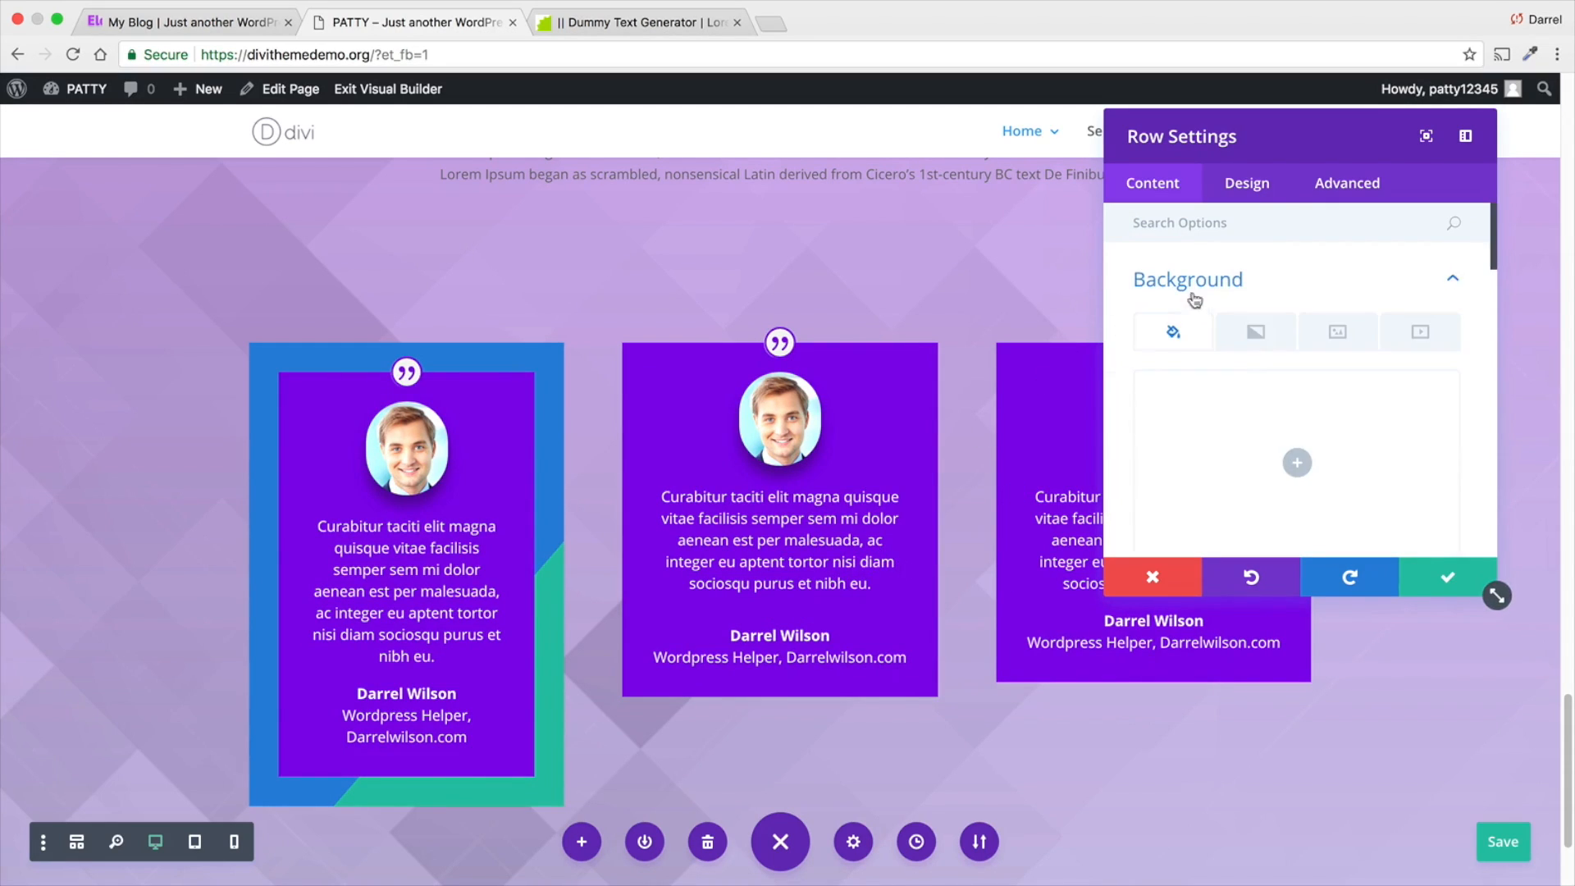
scroll(1220, 363, down, 3)
scroll(1220, 364, down, 5)
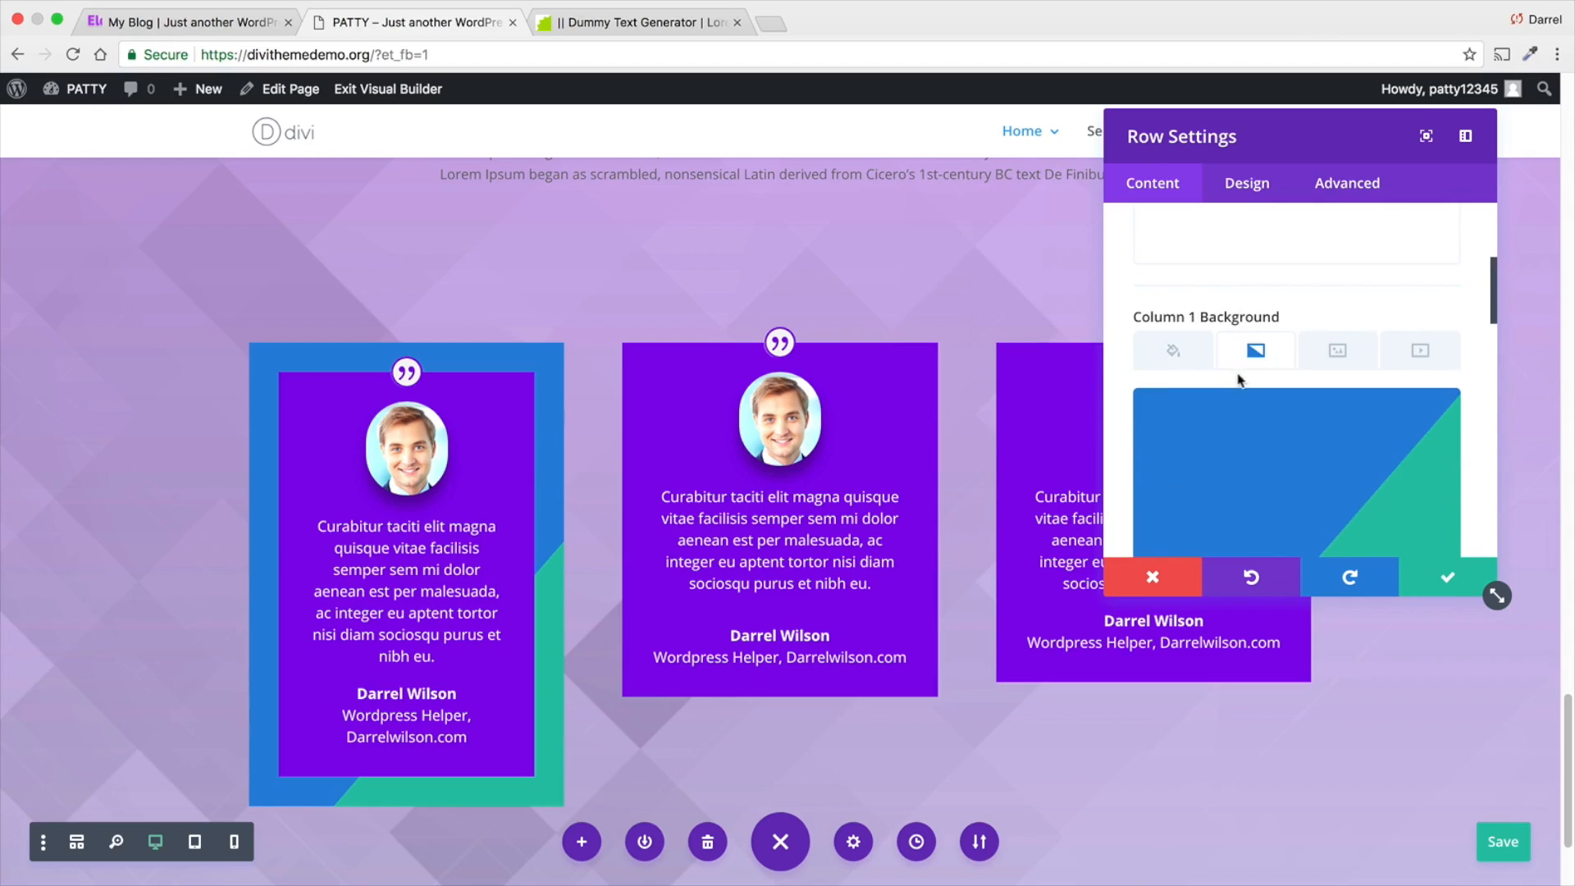
scroll(1272, 426, down, 3)
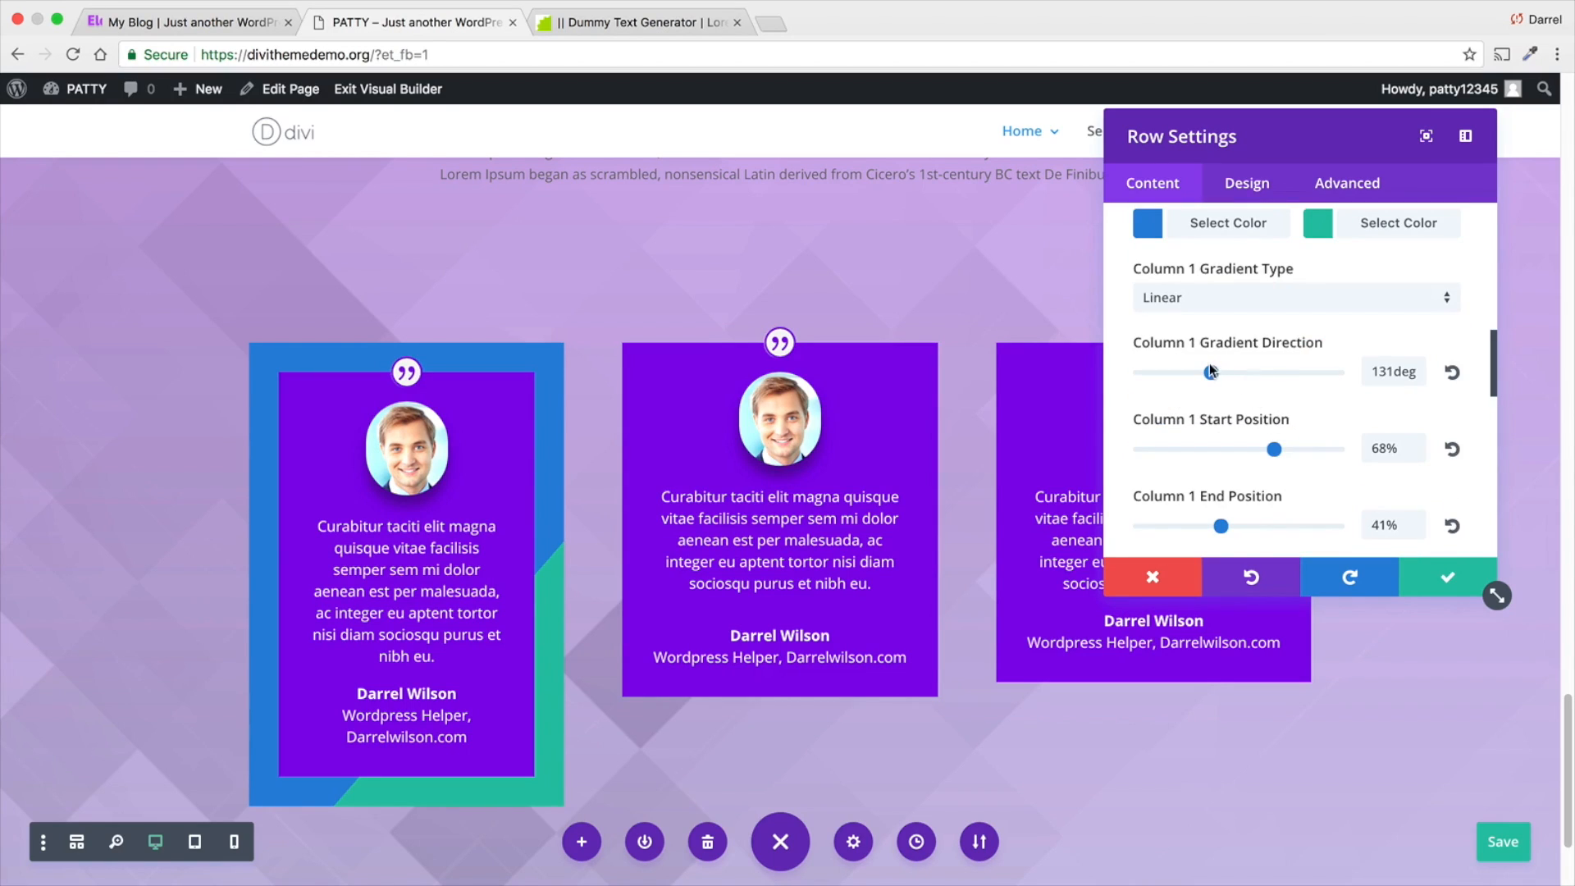
drag(1210, 371, 1198, 373)
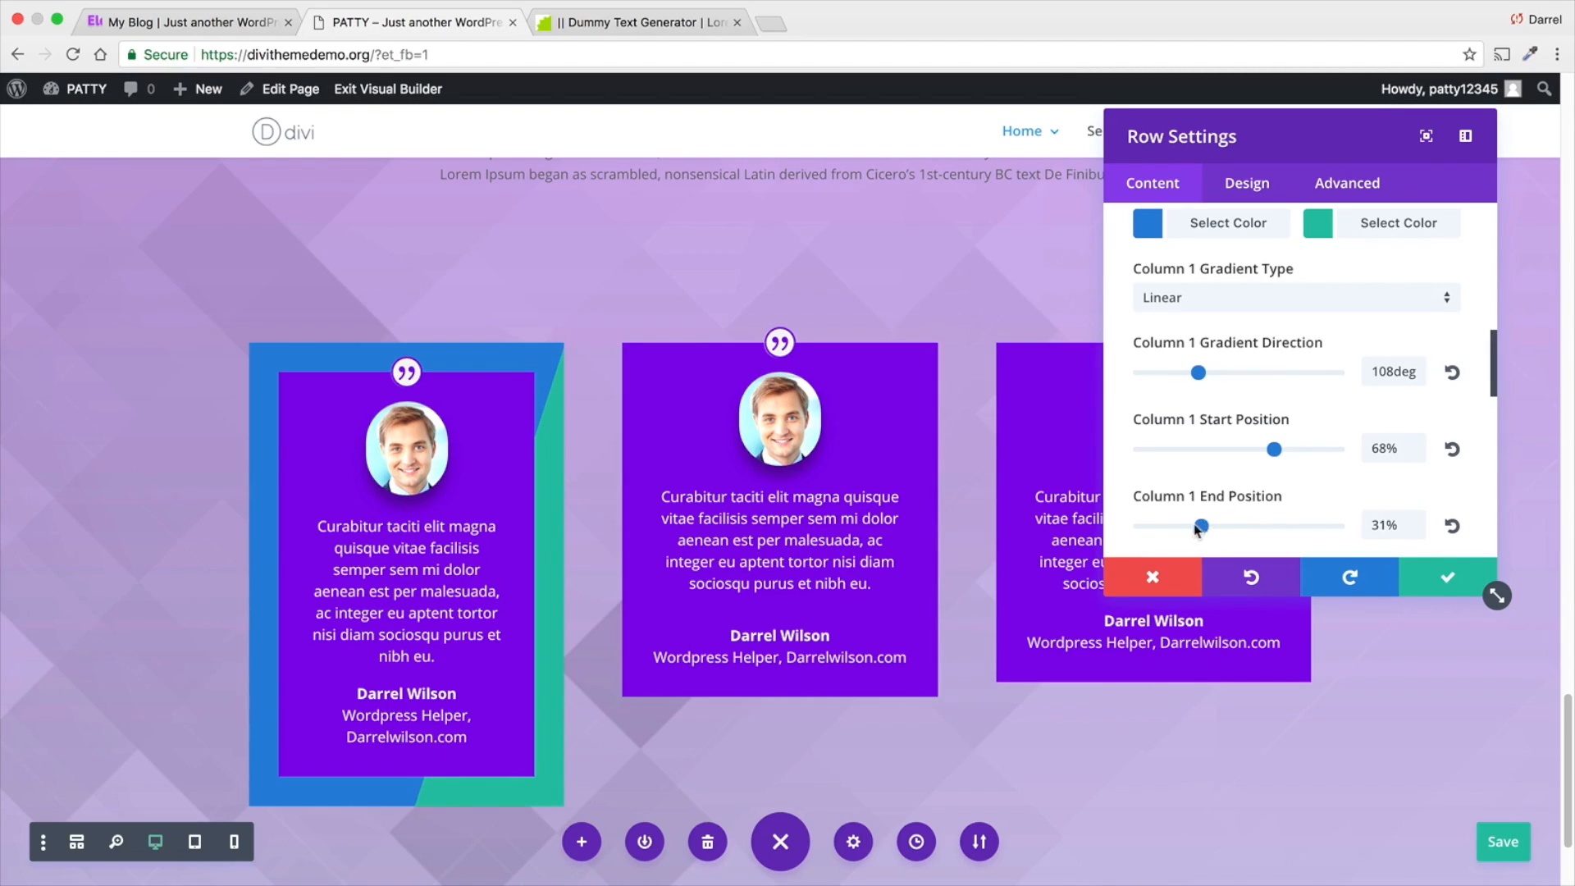
drag(1196, 529, 1193, 526)
drag(1274, 449, 1230, 451)
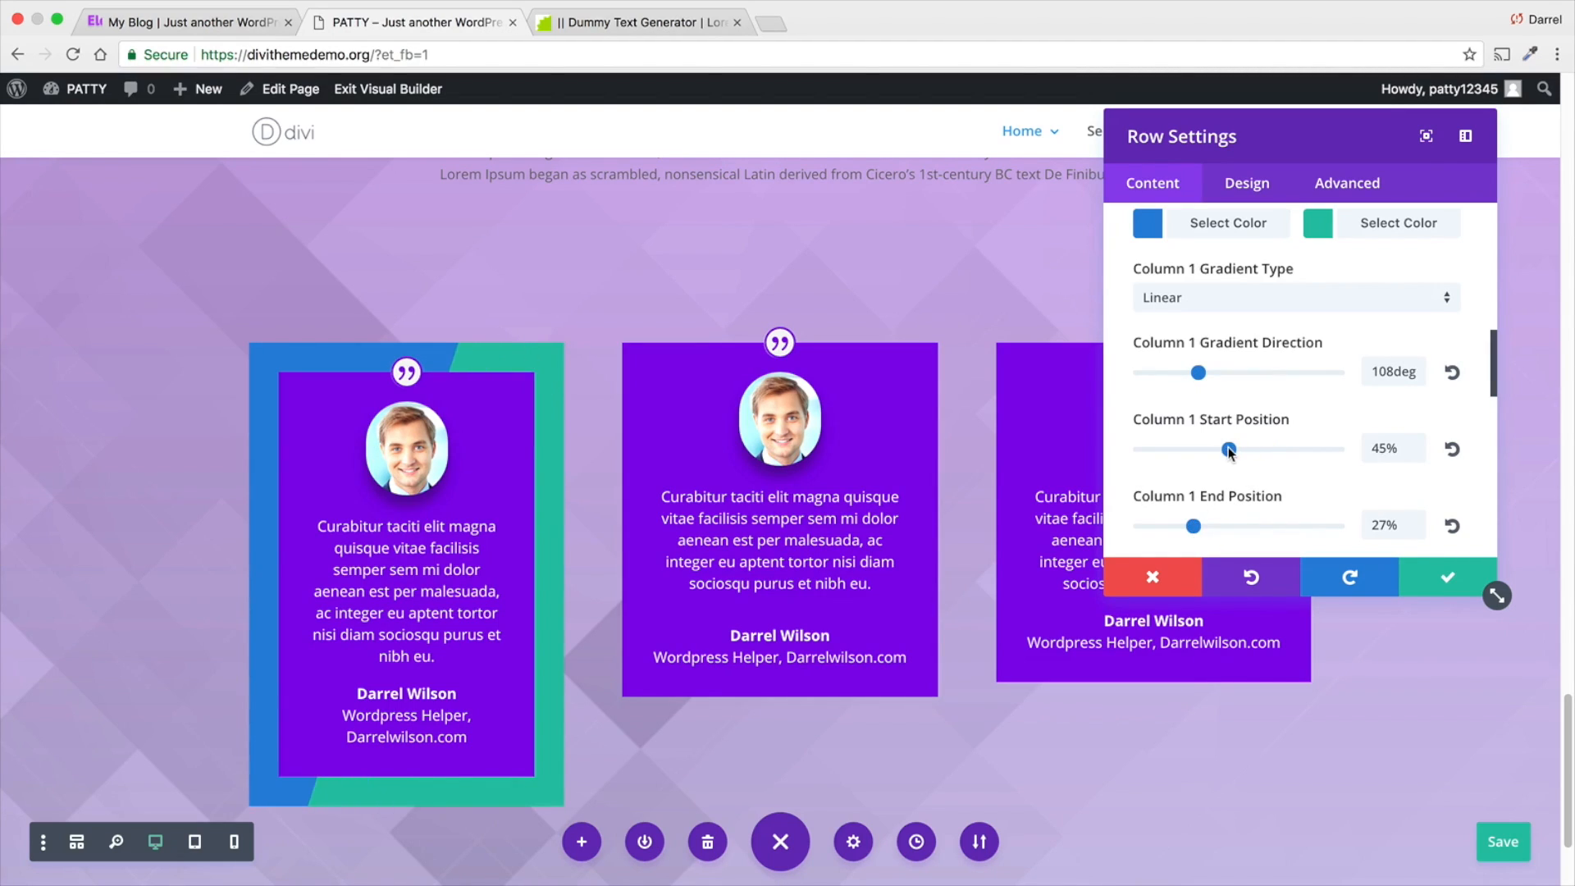
- Change the Column 1 gradient's second color to purple #8300e9 and lower its opacity to 0
scroll(1317, 423, up, 3)
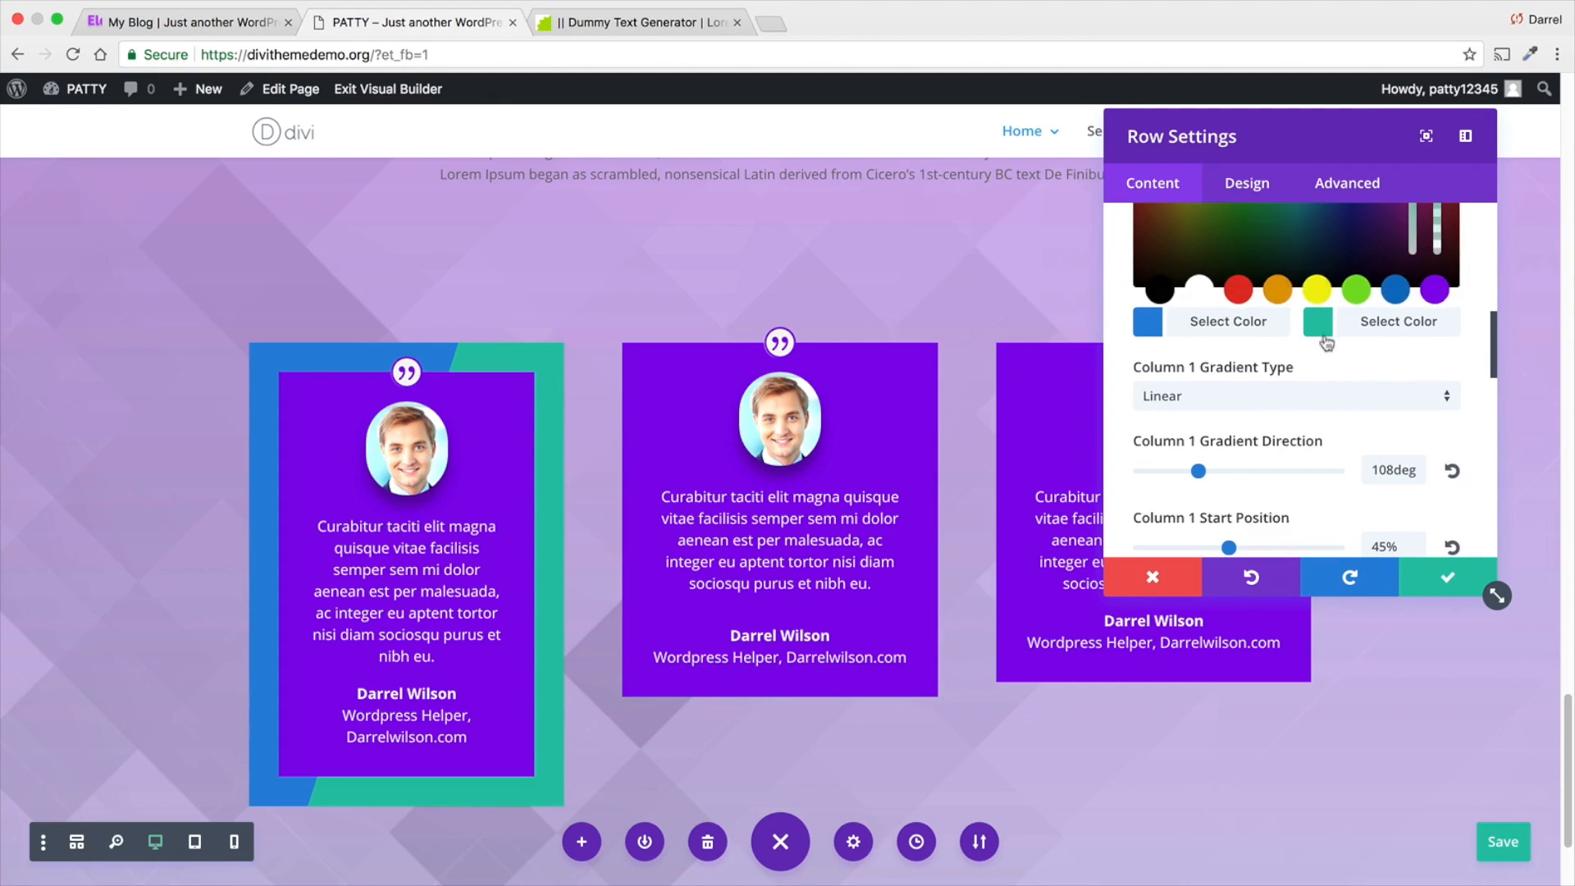
click(1434, 291)
scroll(1427, 369, up, 6)
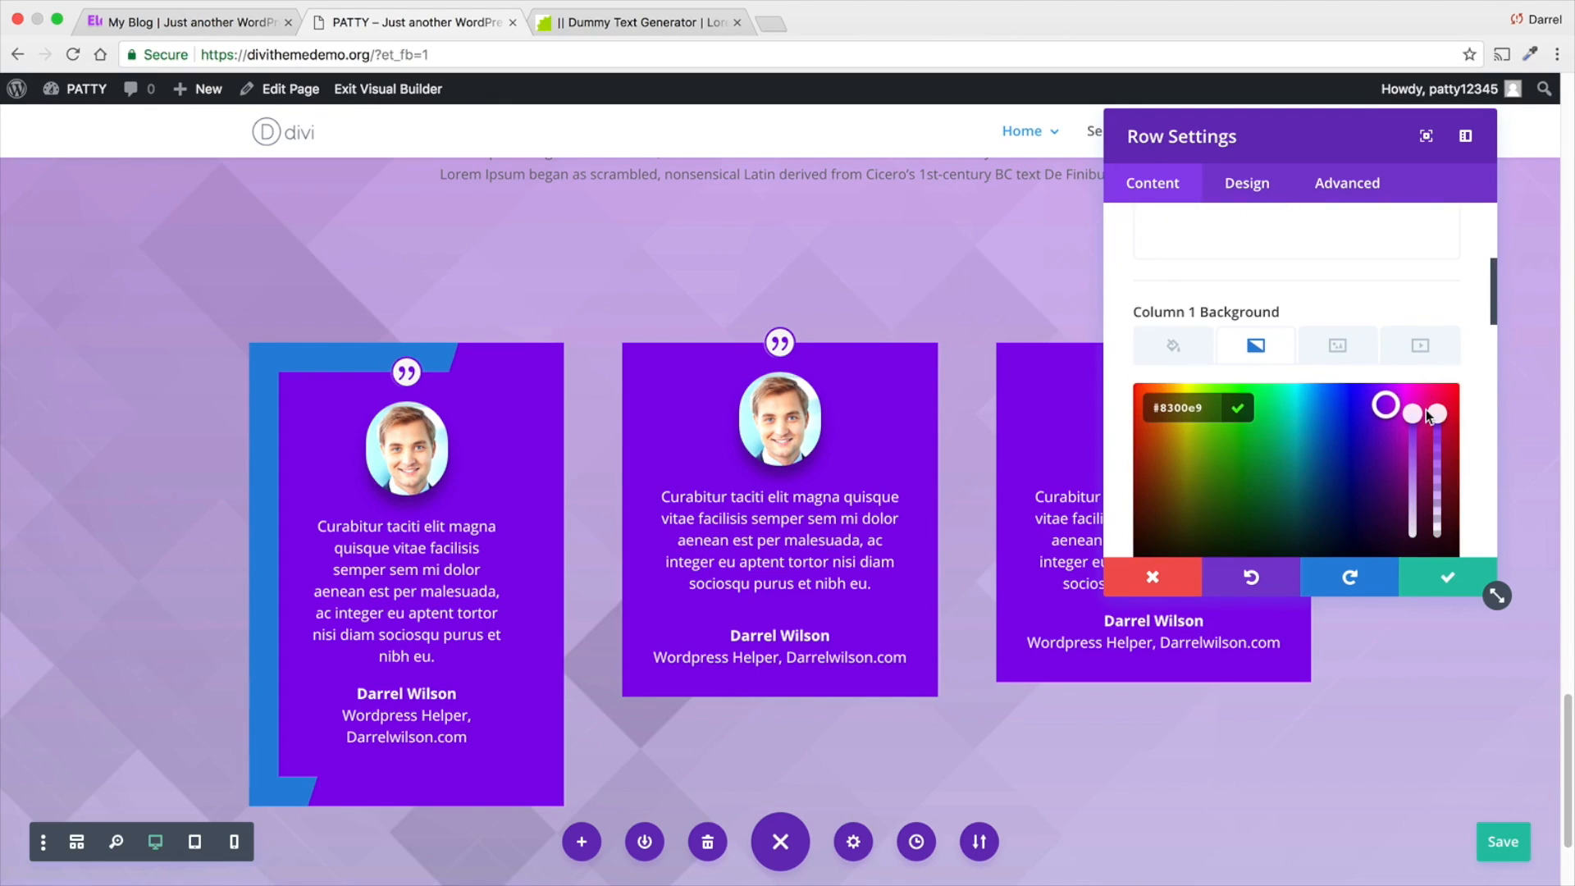
drag(1429, 415, 1436, 548)
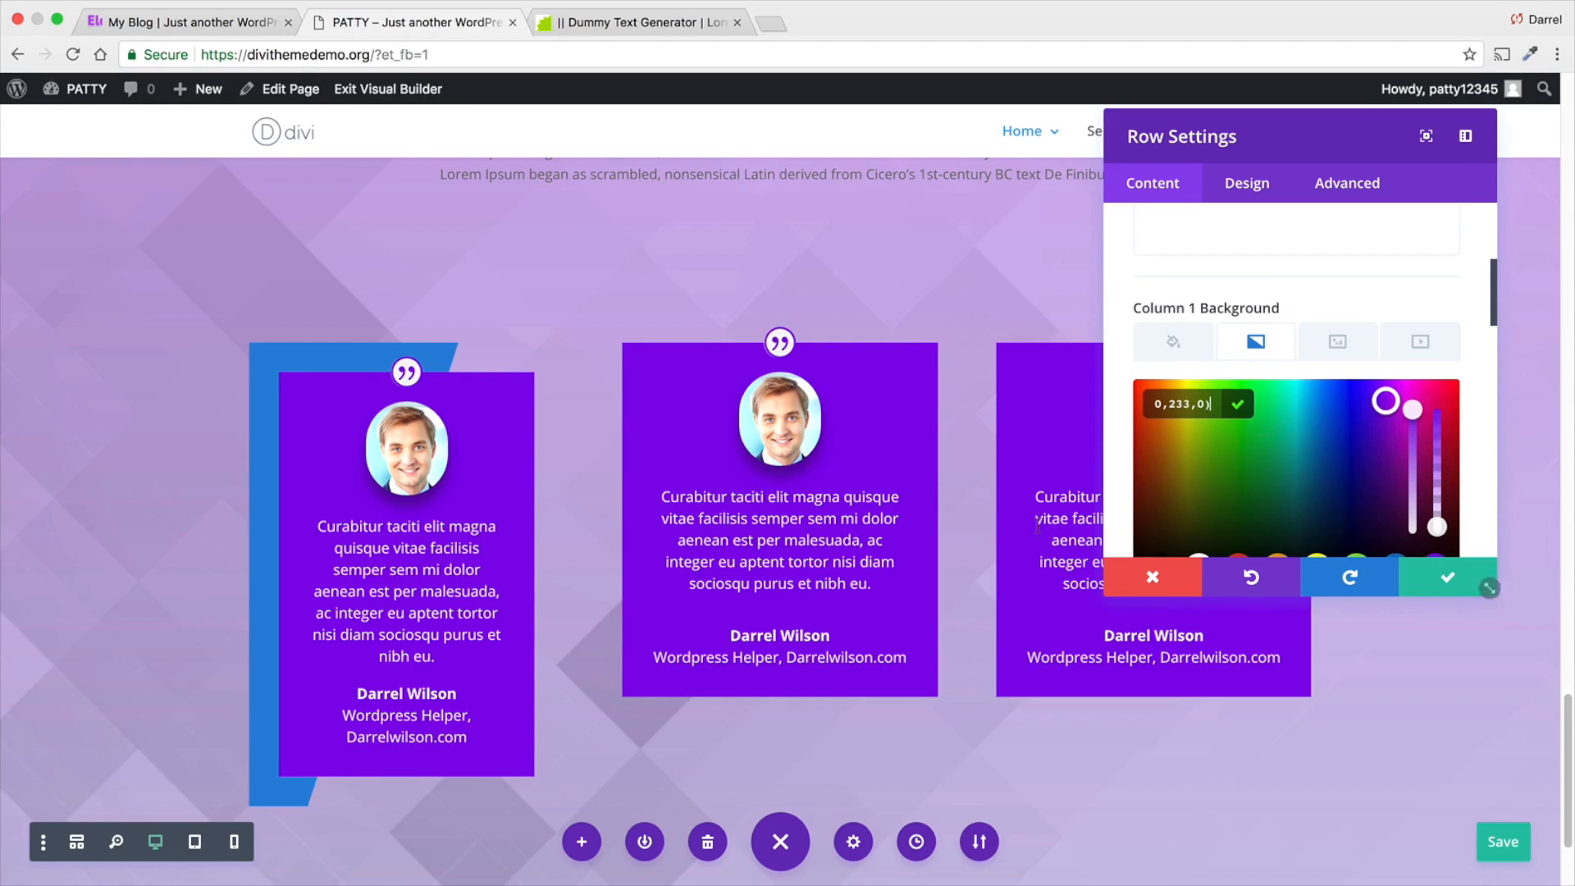
- Try to replace the hex code of the Column 1 gradient's first color
scroll(1100, 541, down, 1)
scroll(1232, 460, down, 1)
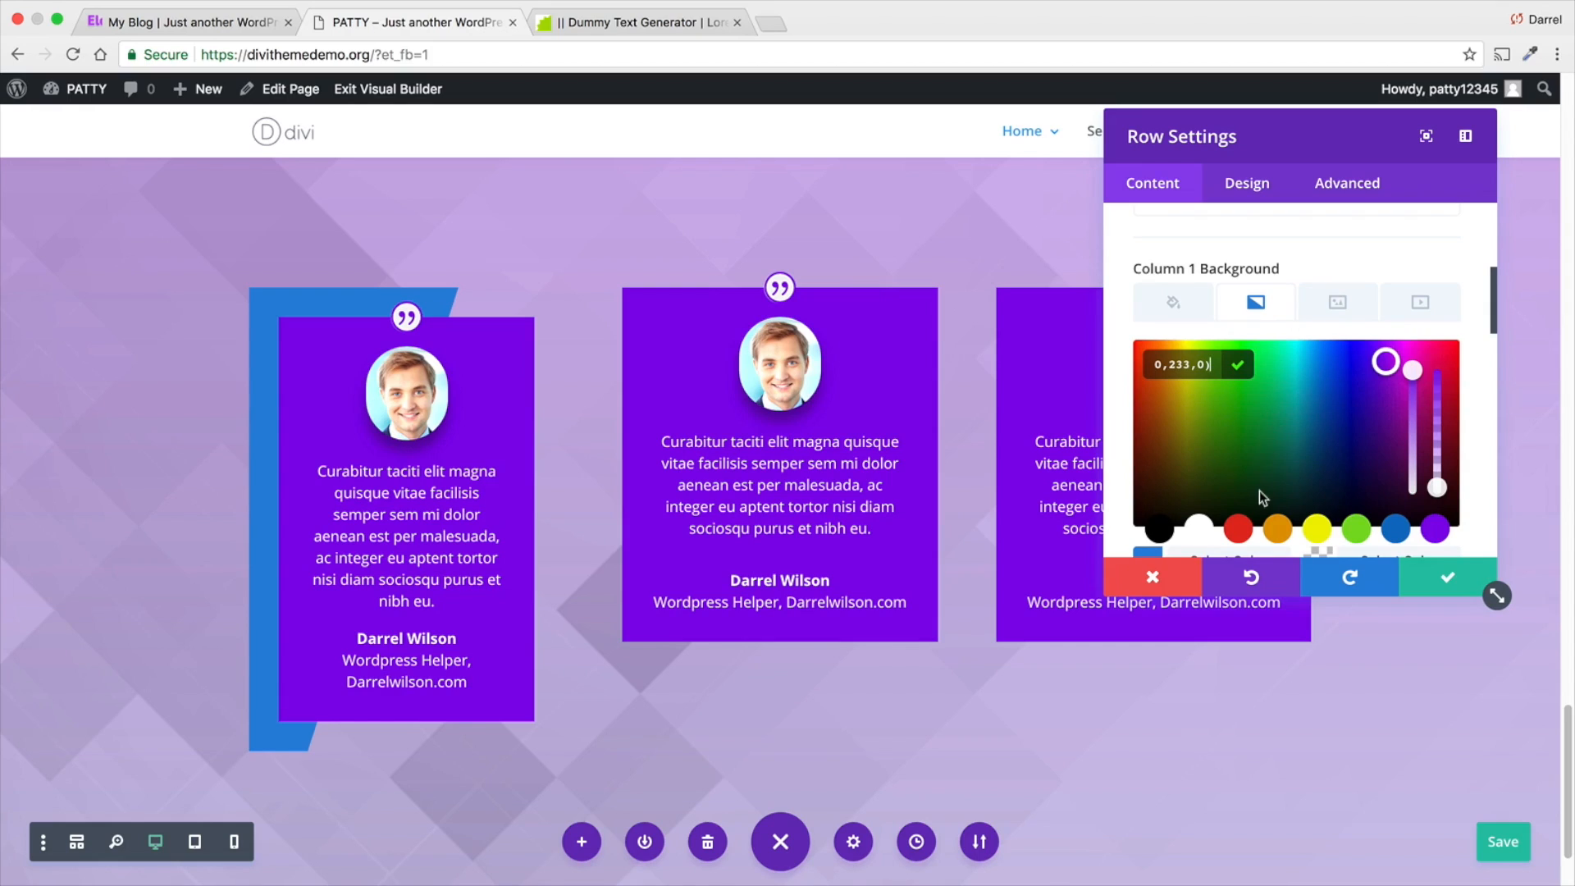
scroll(1152, 451, down, 1)
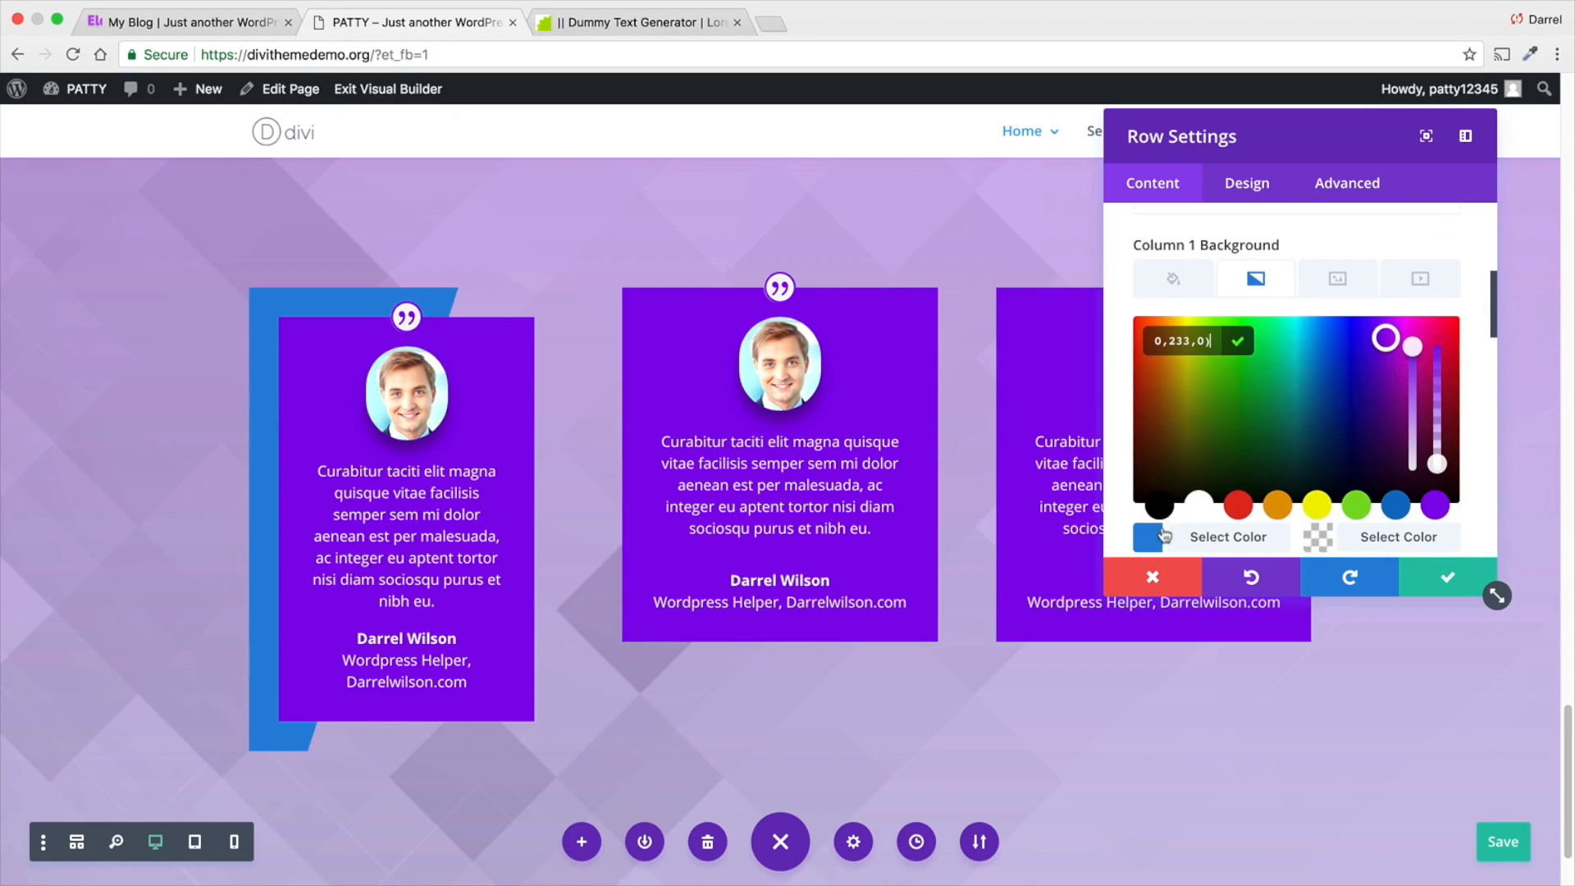
click(1158, 540)
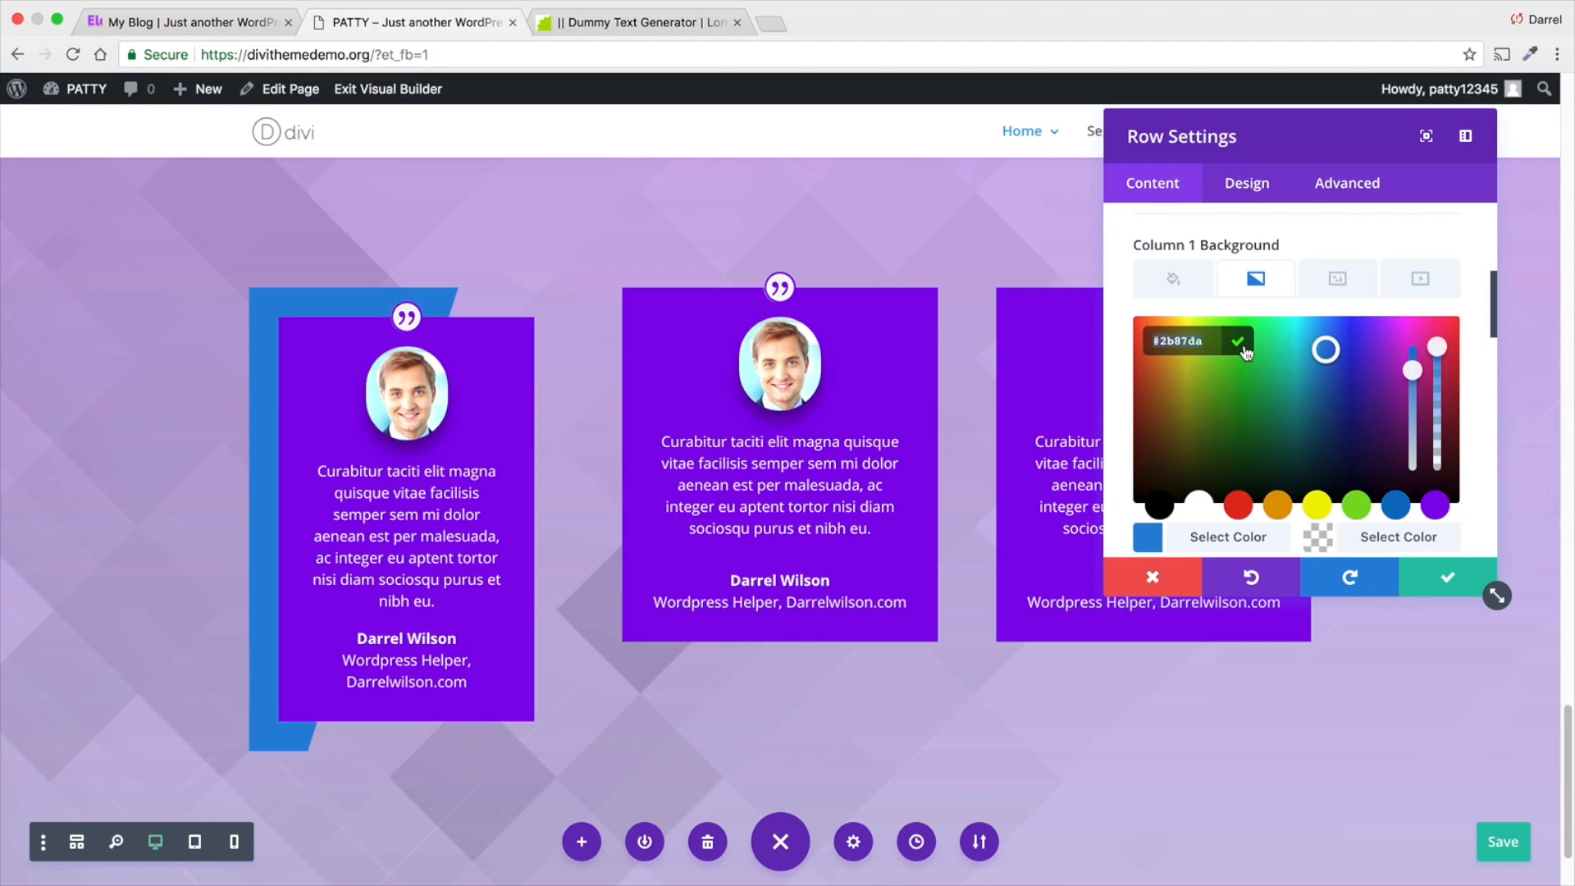
text(#2b87da)
key(BackSpace)
key(BackSpace)
key(BackSpace)
key(BackSpace)
key(BackSpace)
key(BackSpace)
key(BackSpace)
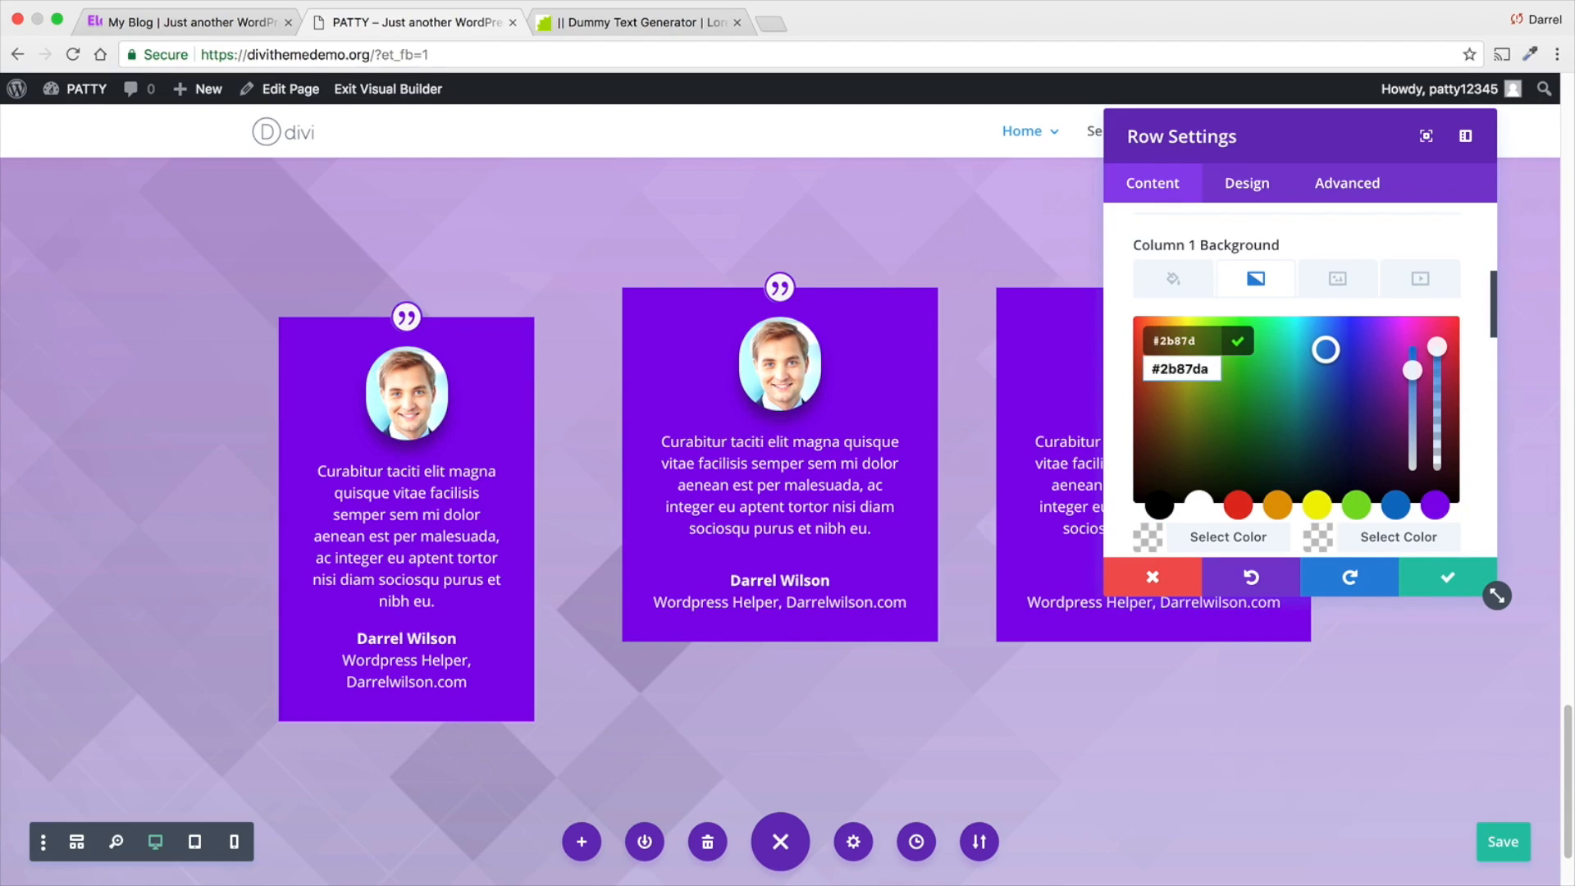
key(Return)
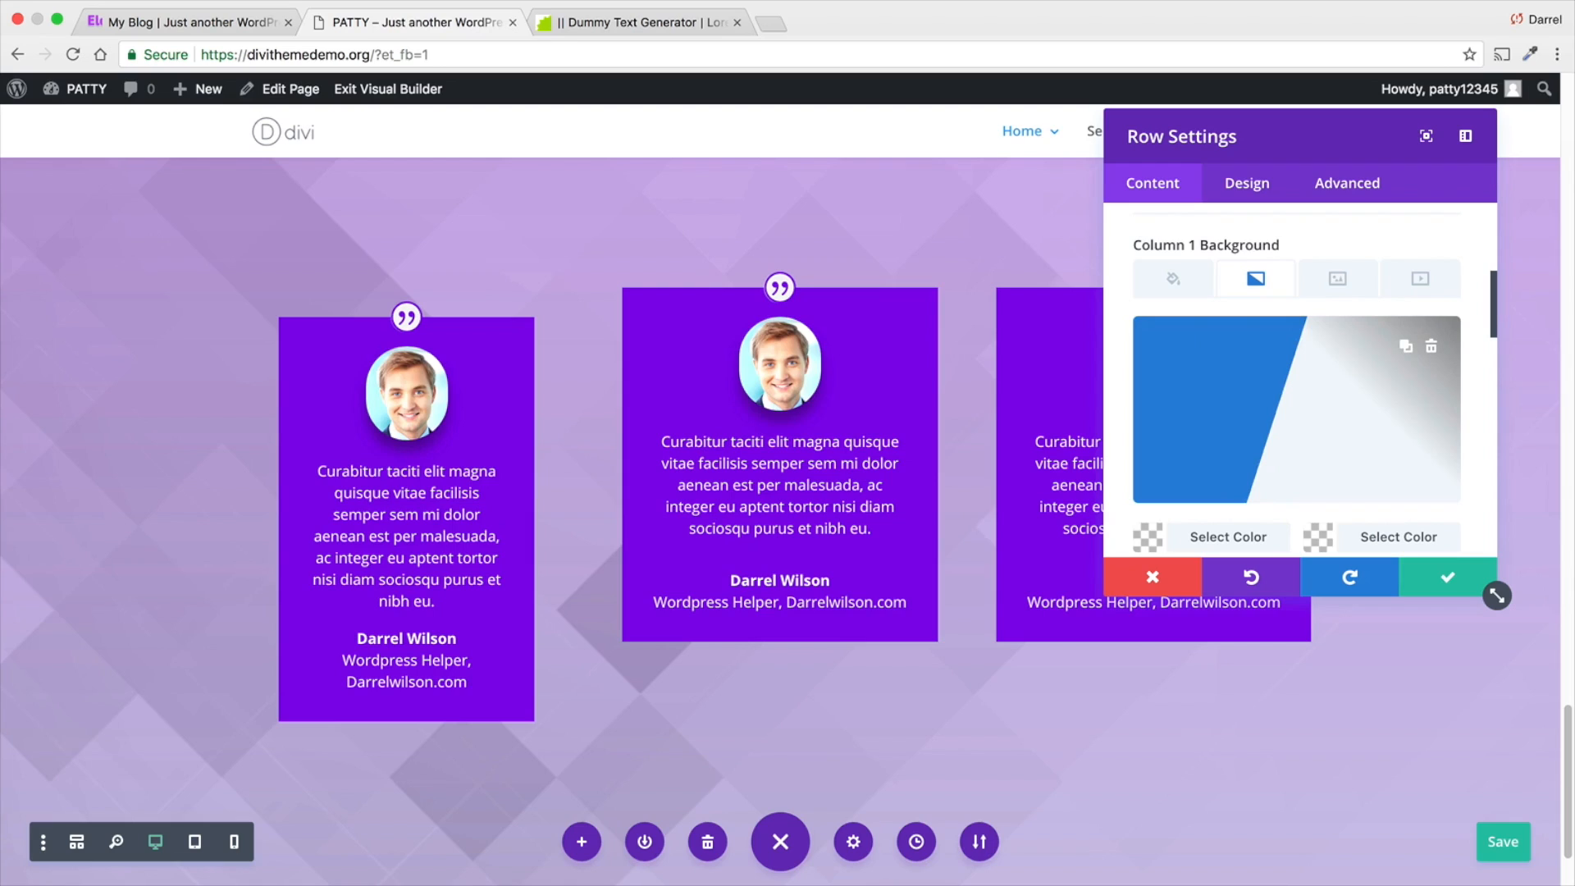
- Set the Column 1 gradient's first color to #9816E8
click(1217, 540)
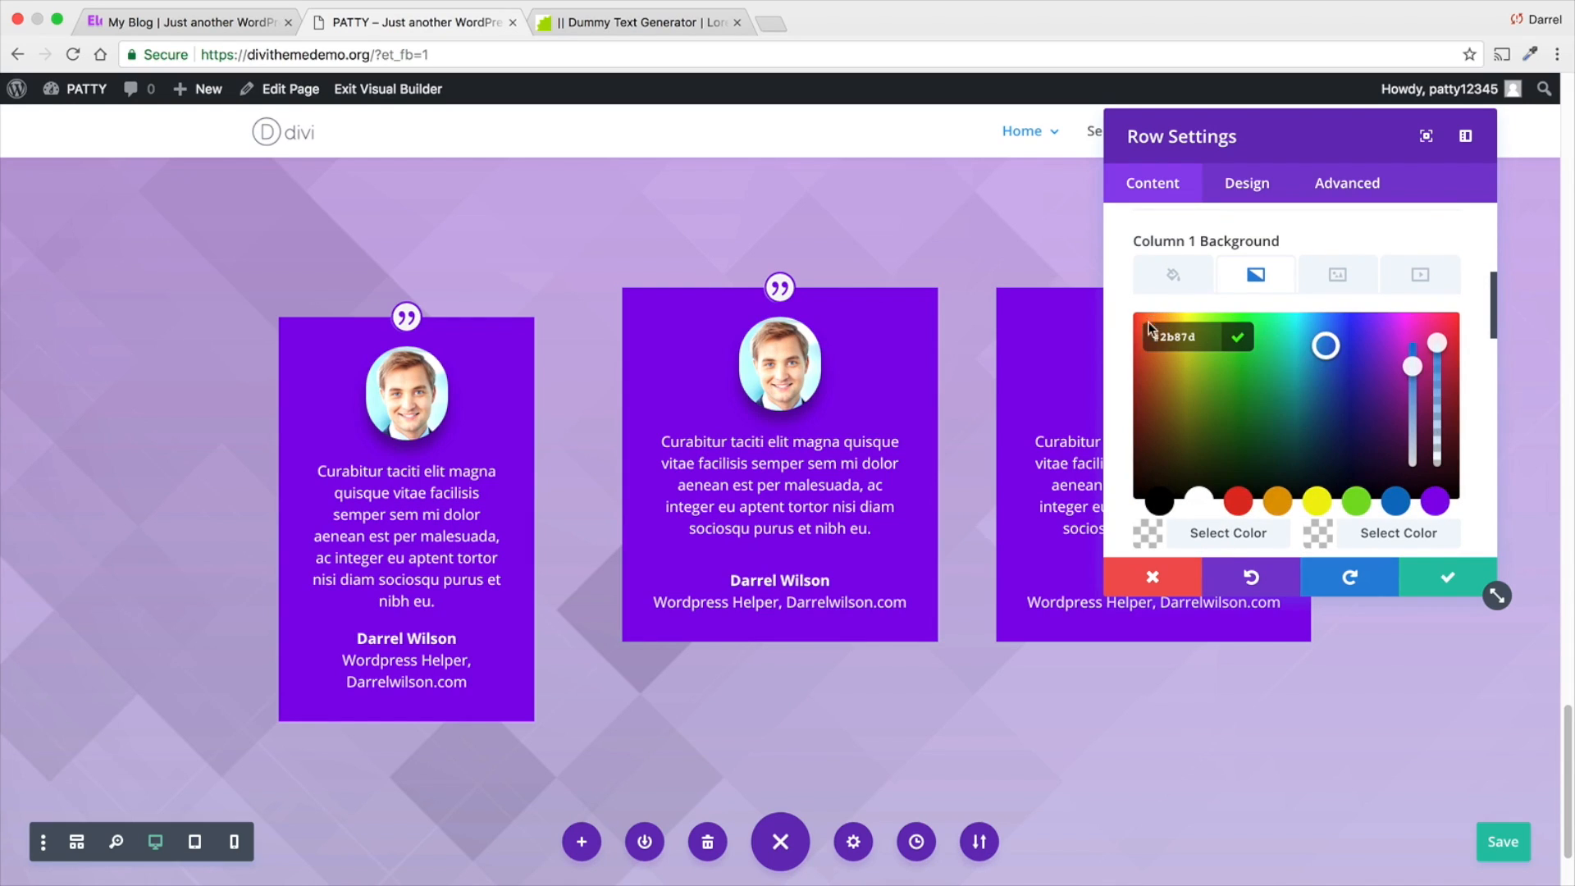
click(1206, 335)
key(BackSpace)
key(BackSpace)
key(BackSpace)
key(BackSpace)
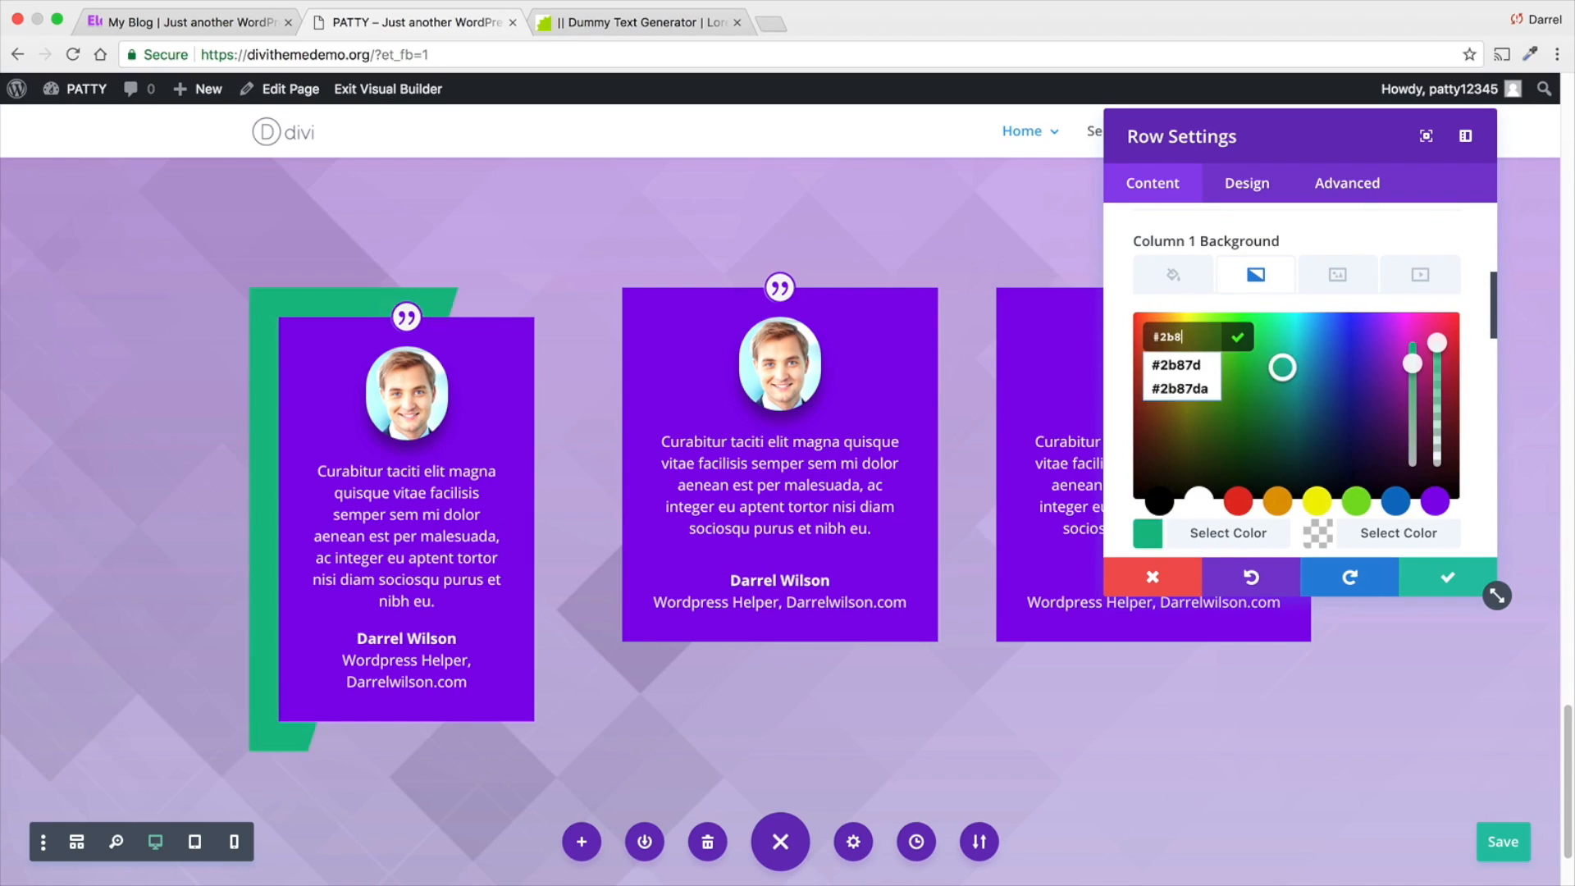
text(9)
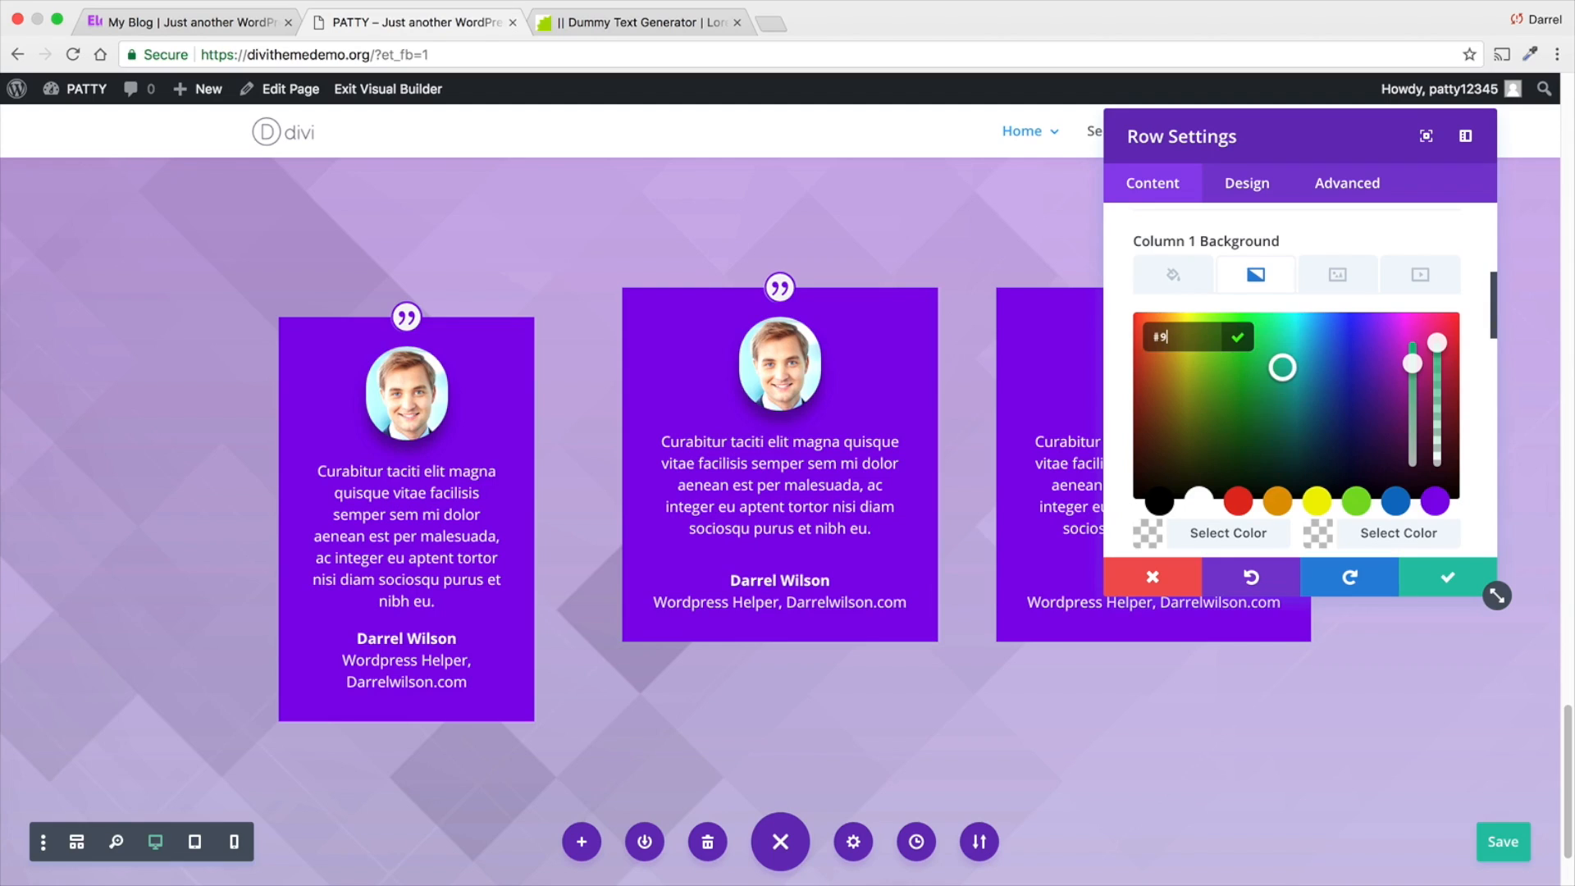
text(81)
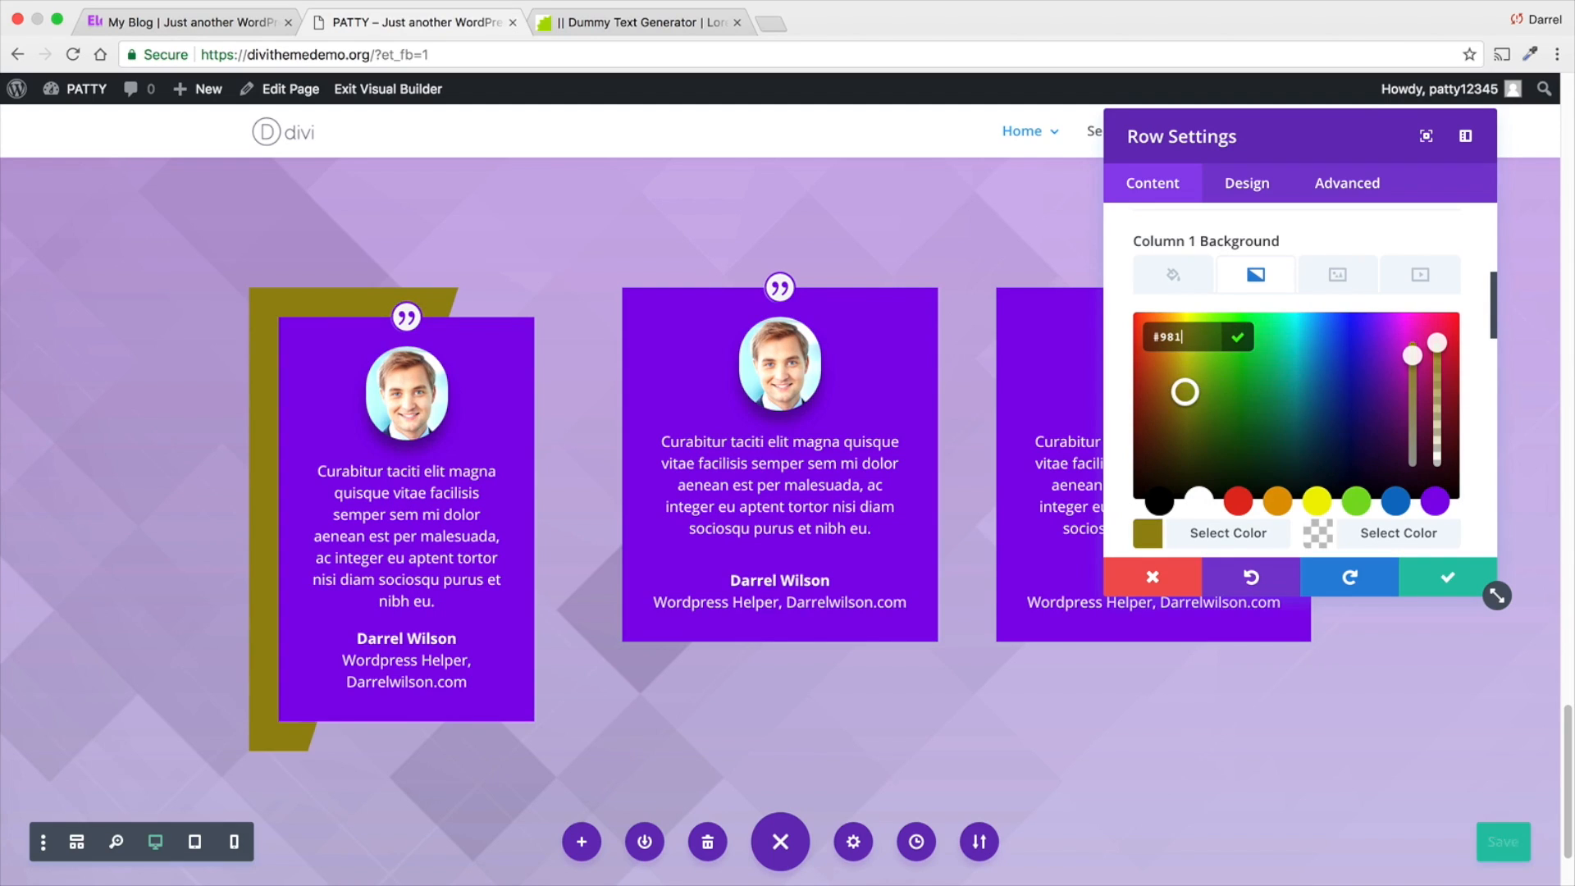
text(6E8)
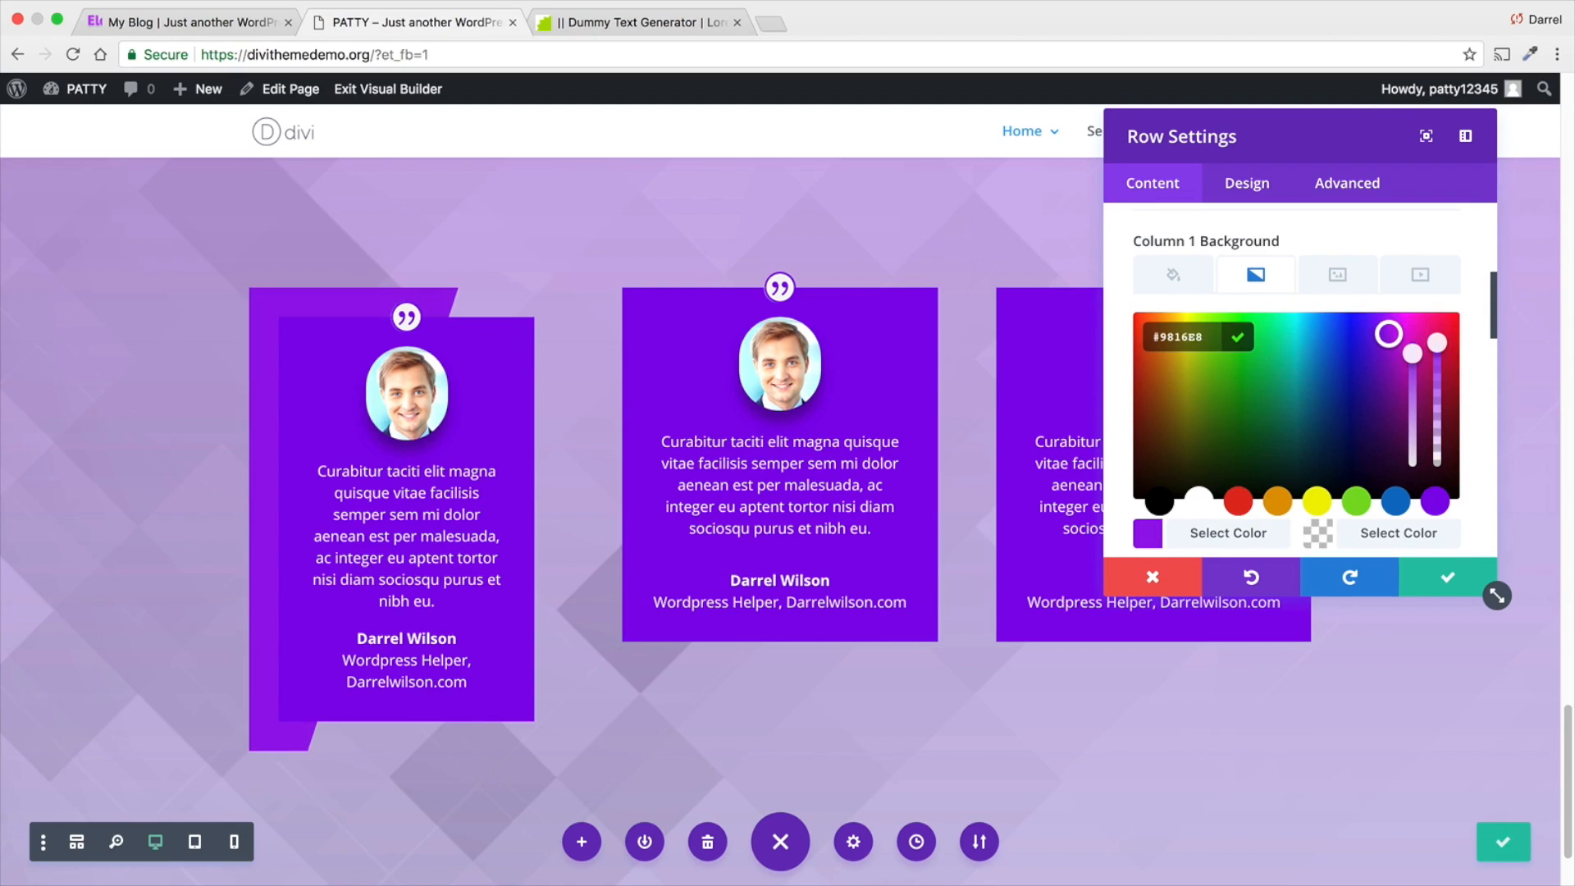
- Lower the opacity of the Column 1 gradient's first color to a faint, semi-transparent purple
drag(1438, 342, 1437, 448)
drag(1438, 466, 1437, 447)
scroll(1367, 448, down, 2)
scroll(1362, 447, down, 1)
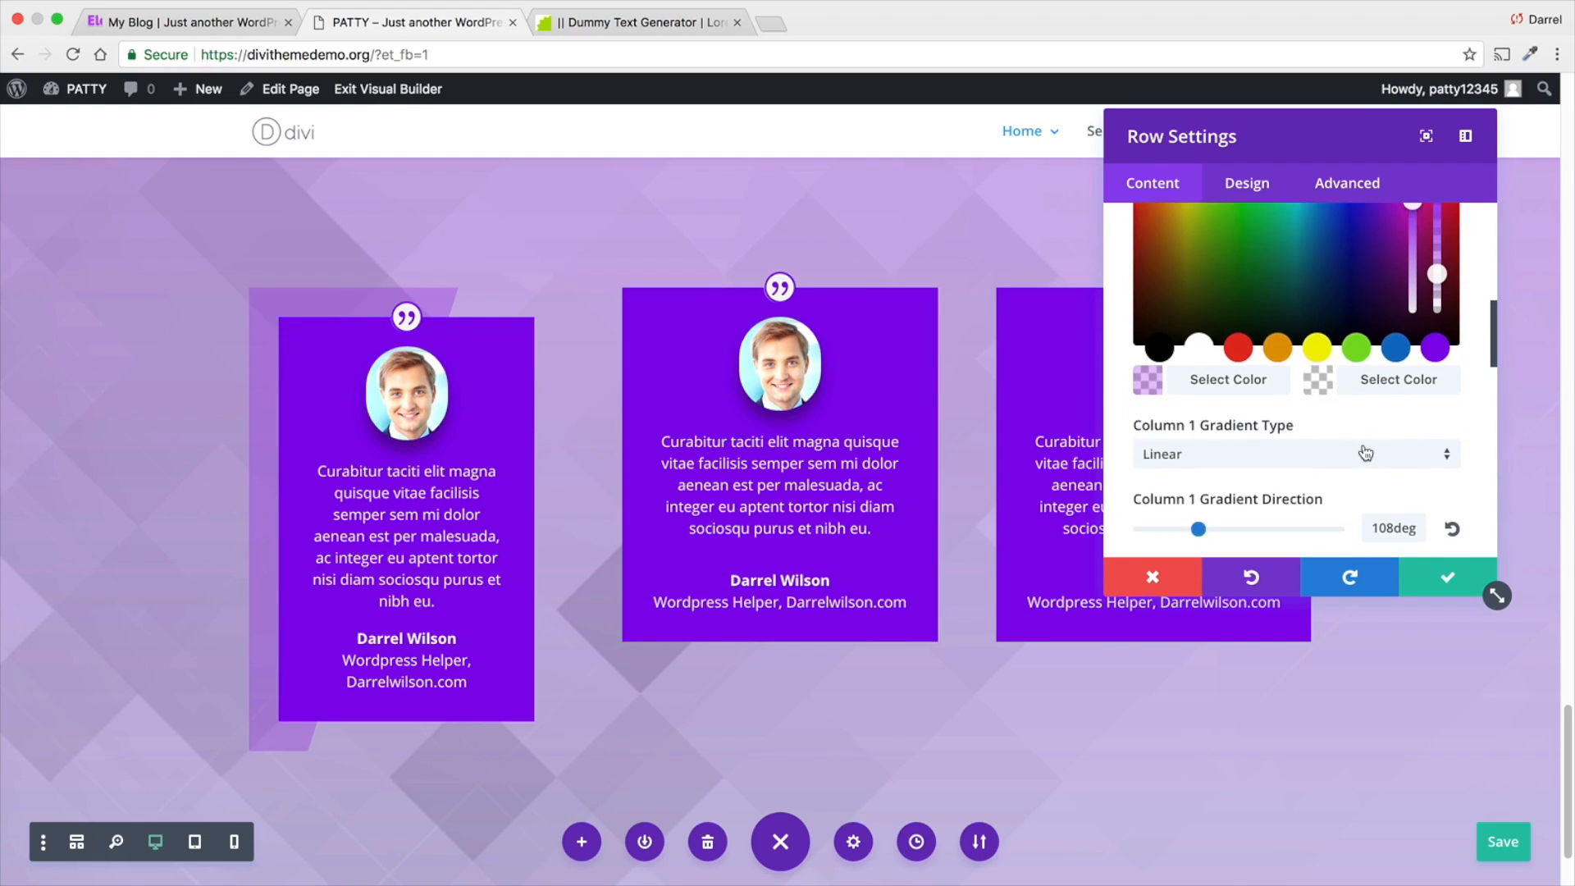
- Set the Column 1 gradient direction to 126deg and save the row settings
scroll(1336, 451, down, 1)
drag(1199, 504, 1209, 502)
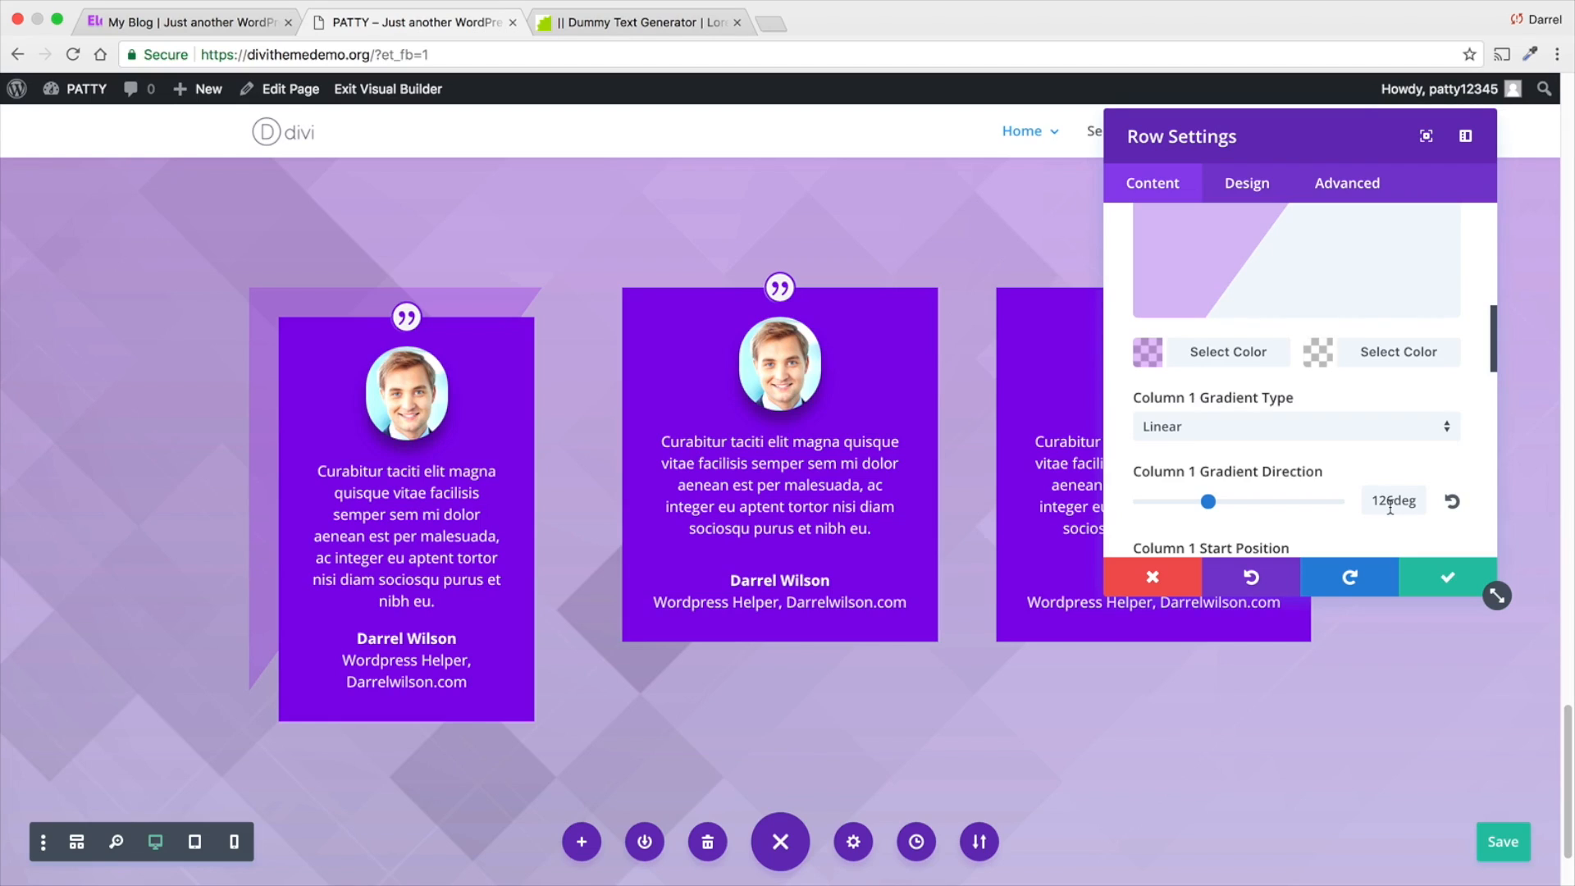
scroll(1312, 460, up, 3)
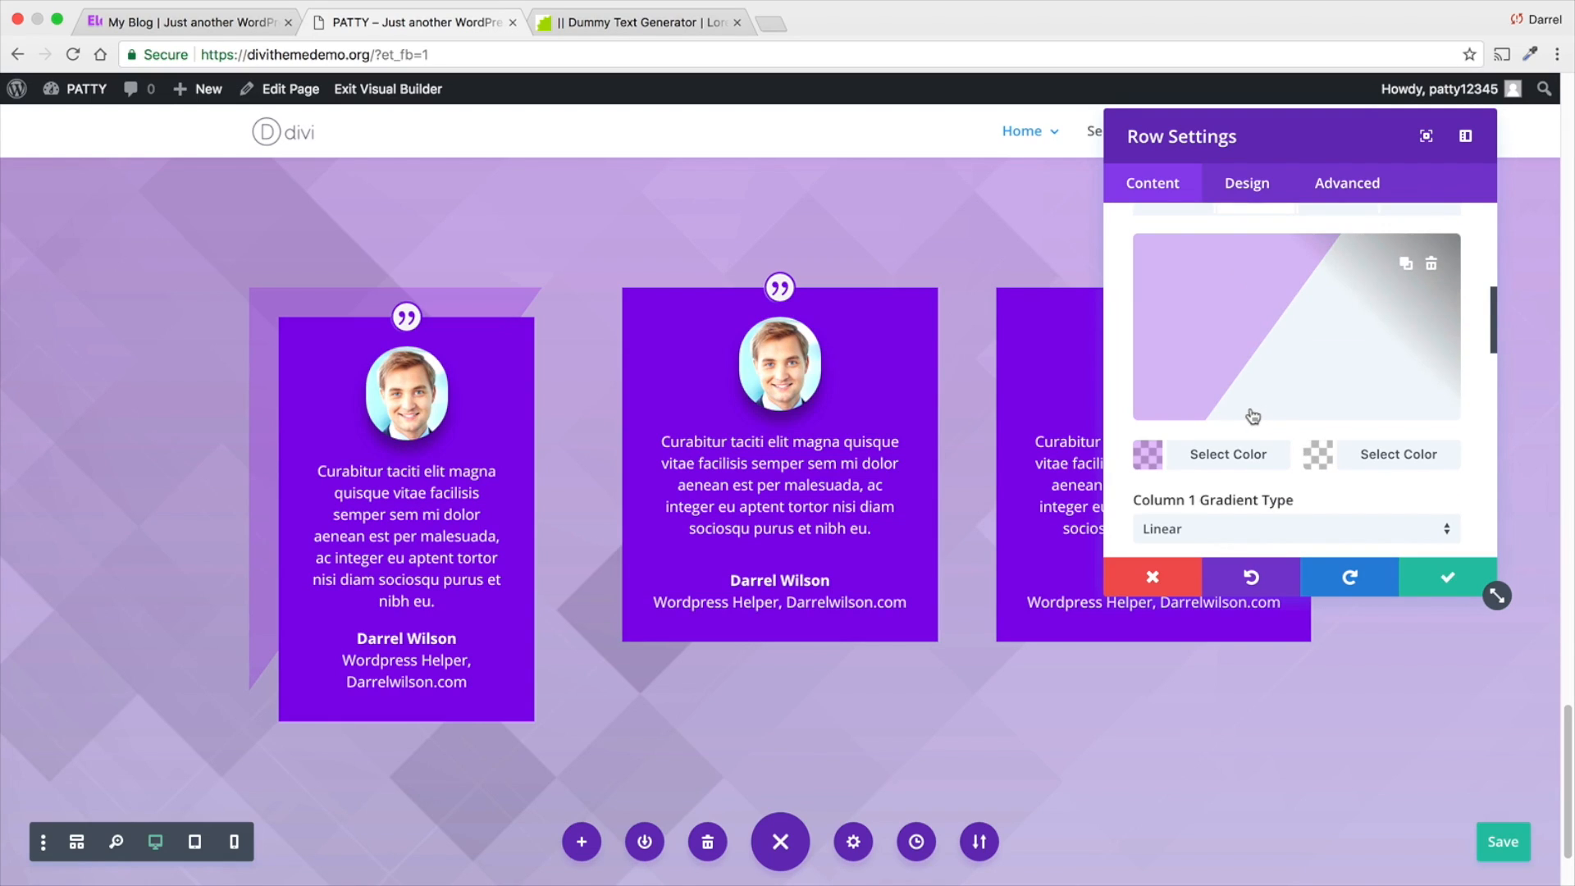
scroll(1251, 418, up, 2)
scroll(1386, 551, down, 1)
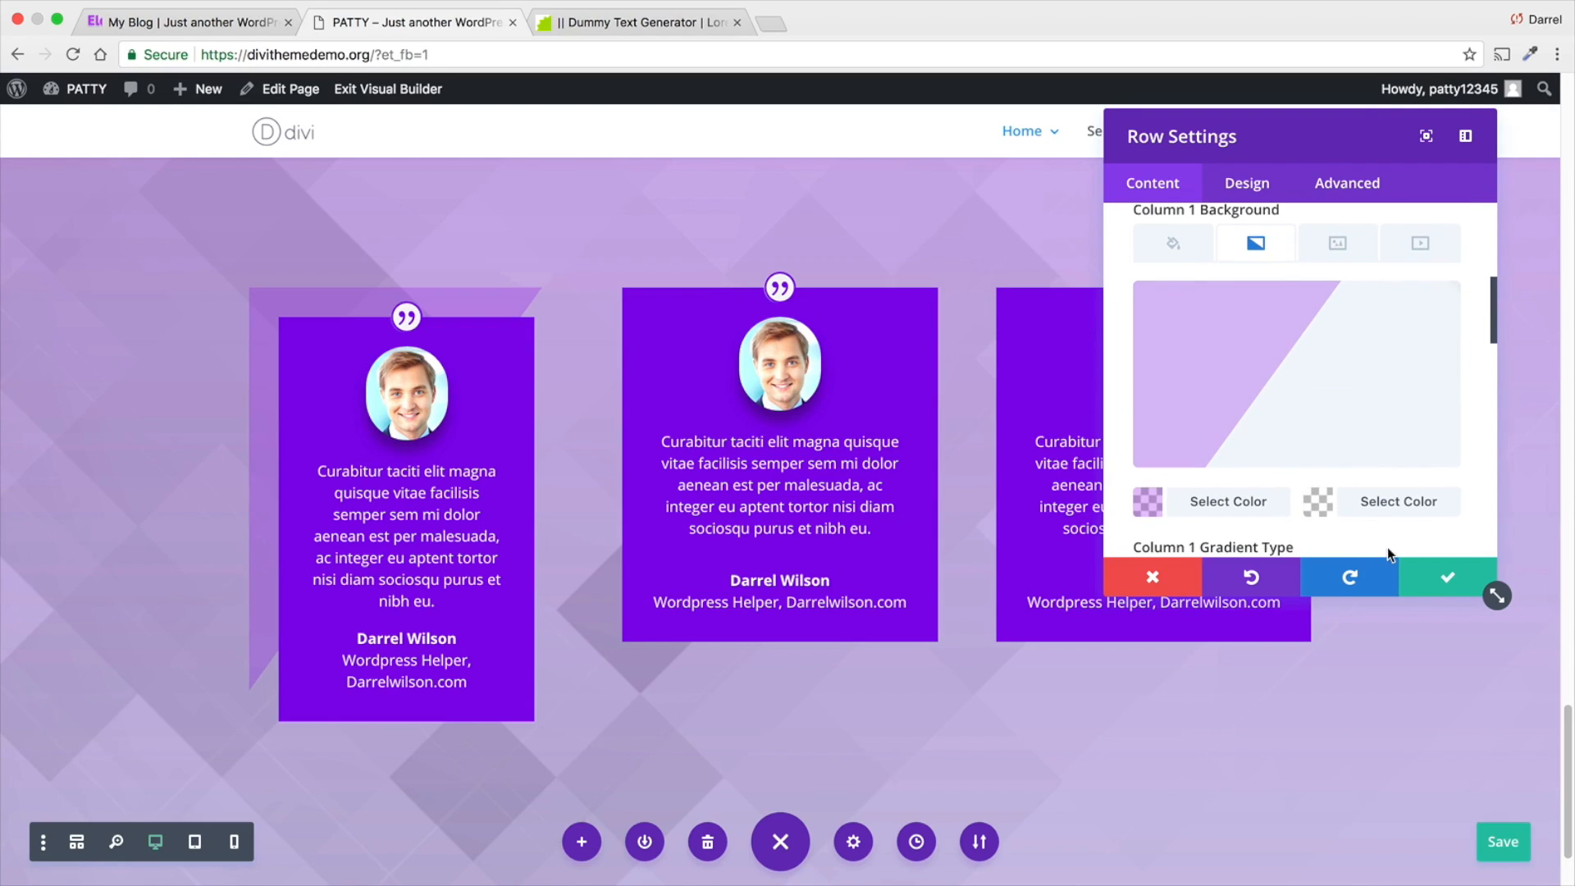
click(1427, 584)
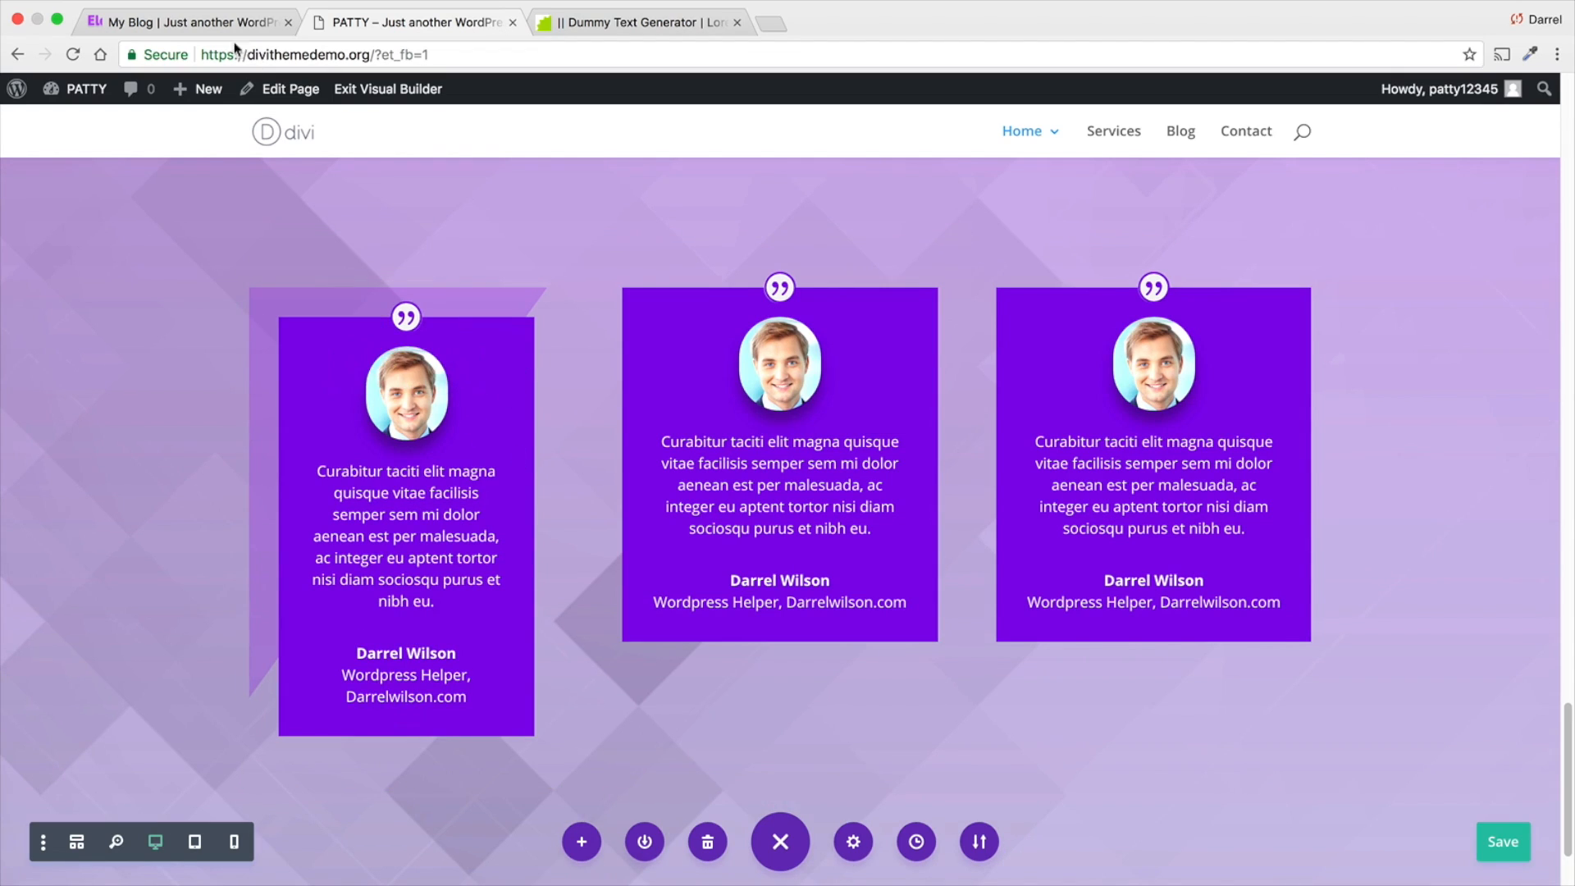
- Compare the testimonial section with the Elegance reference page and examine that page's footer layout
click(220, 23)
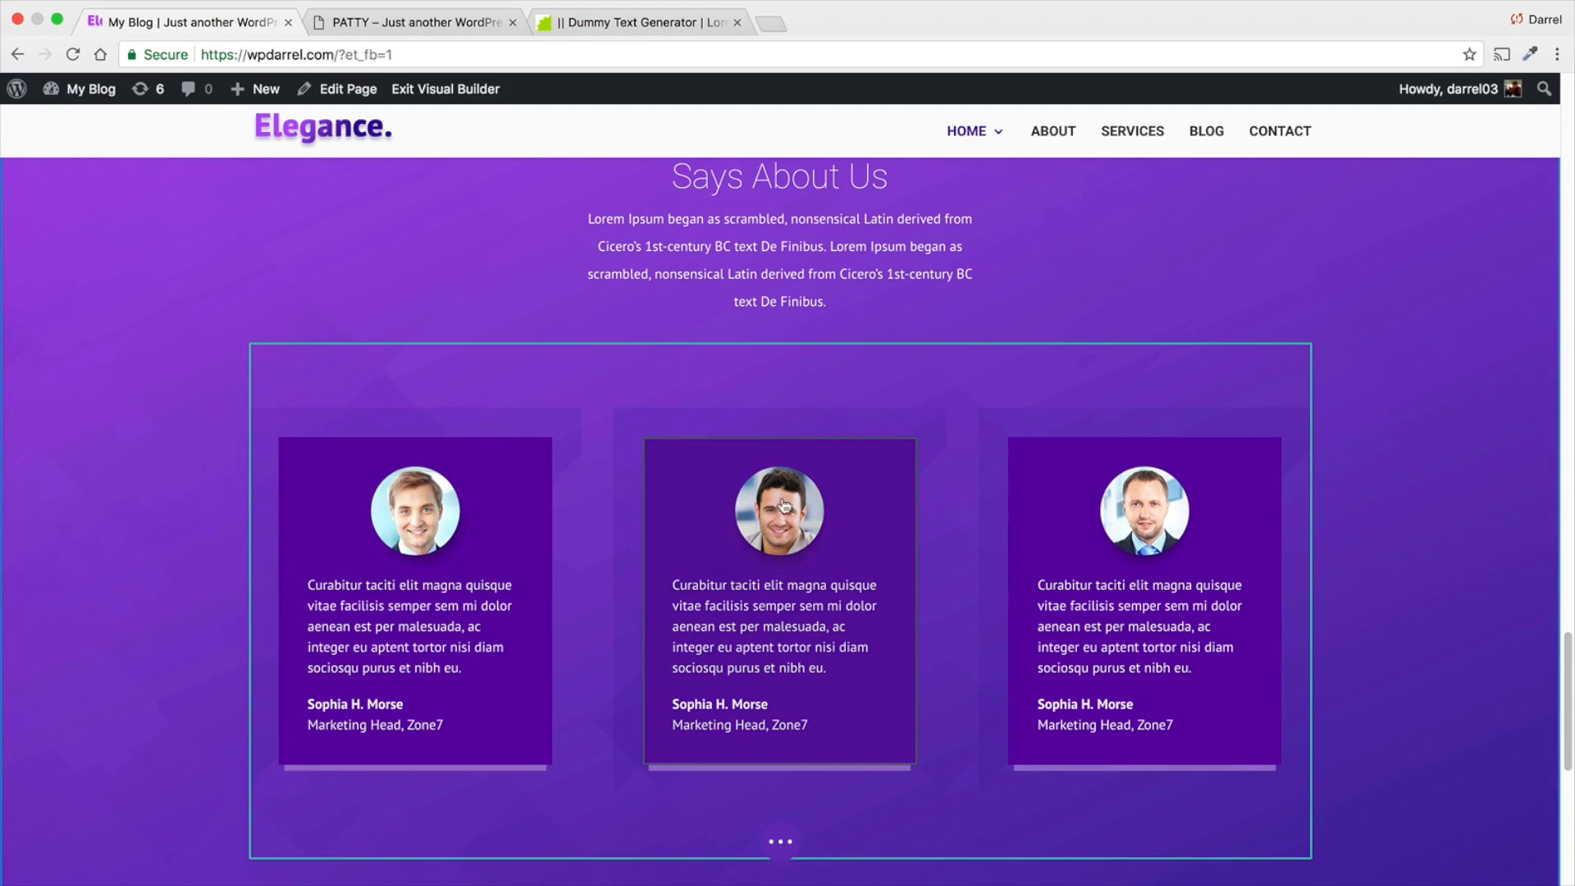
click(397, 24)
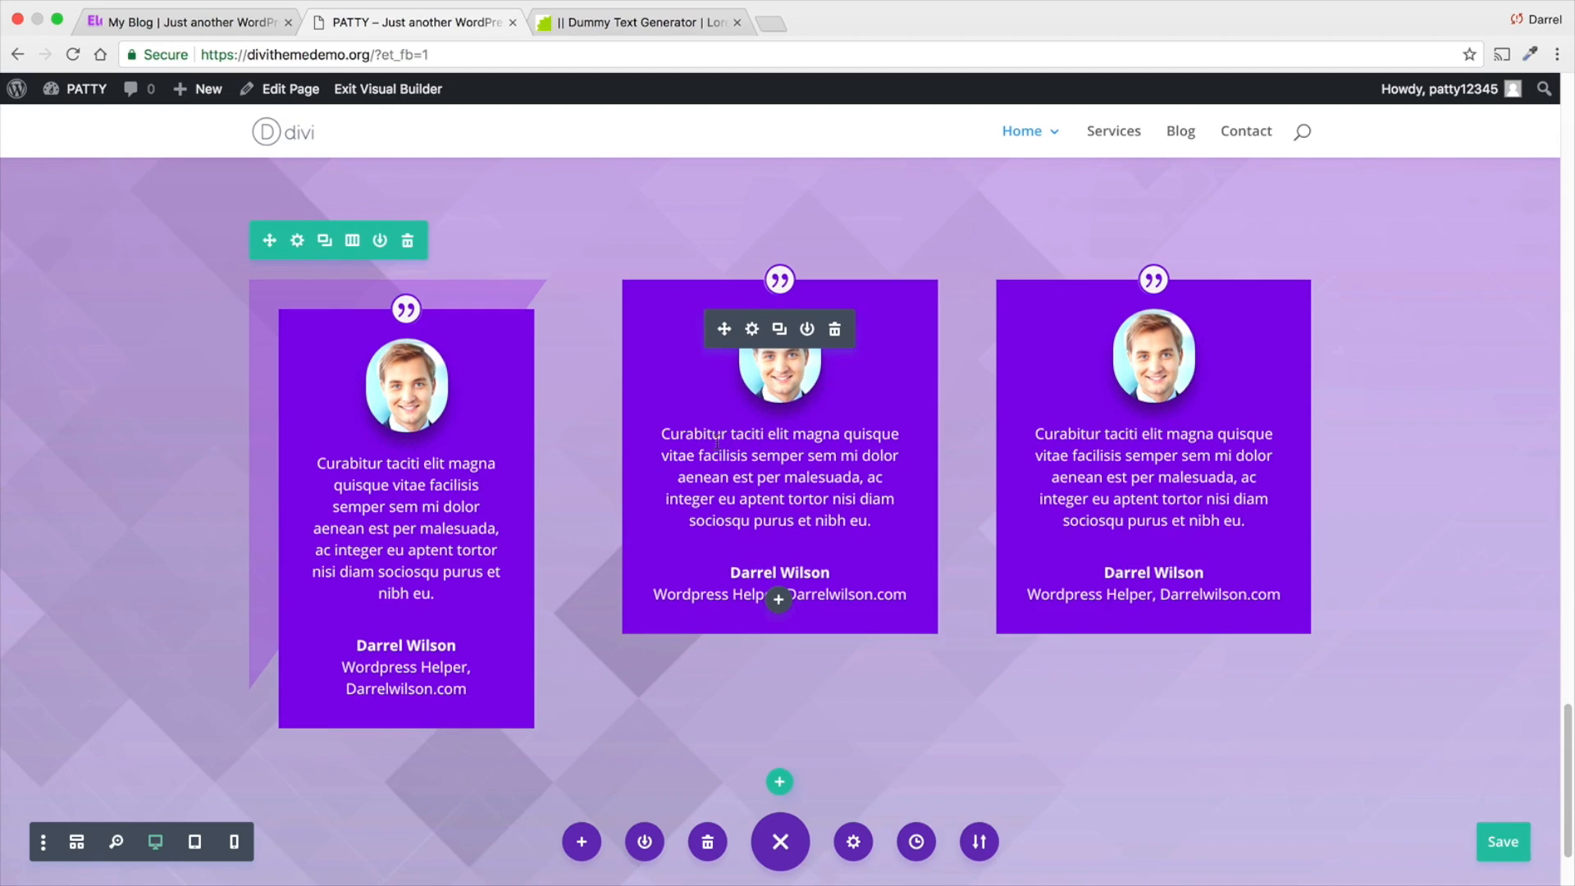
scroll(665, 379, down, 2)
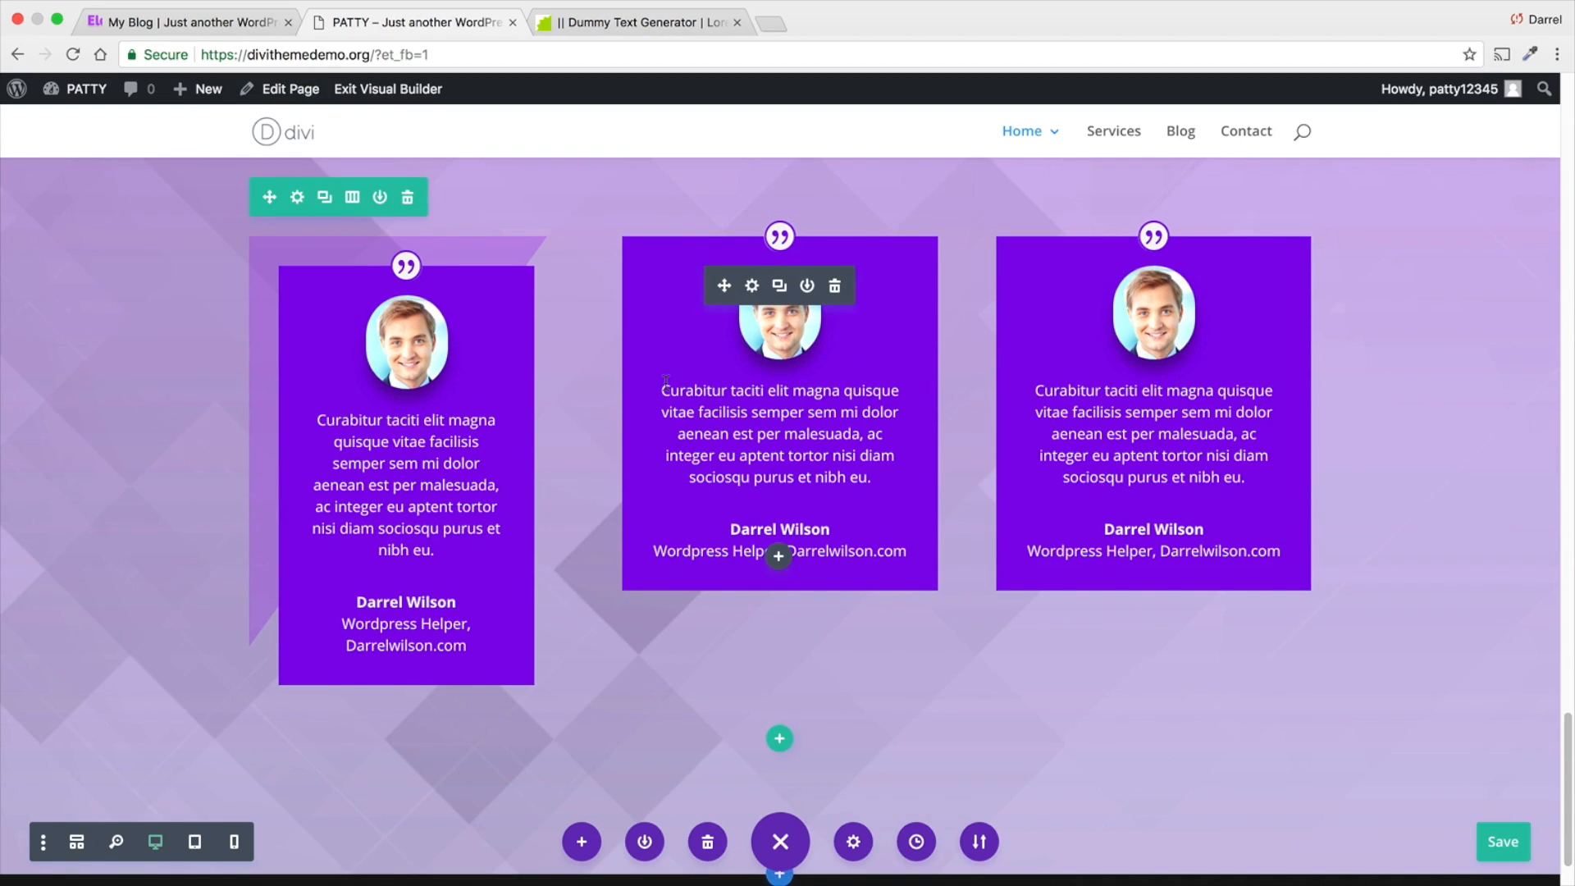
click(189, 22)
scroll(597, 482, down, 7)
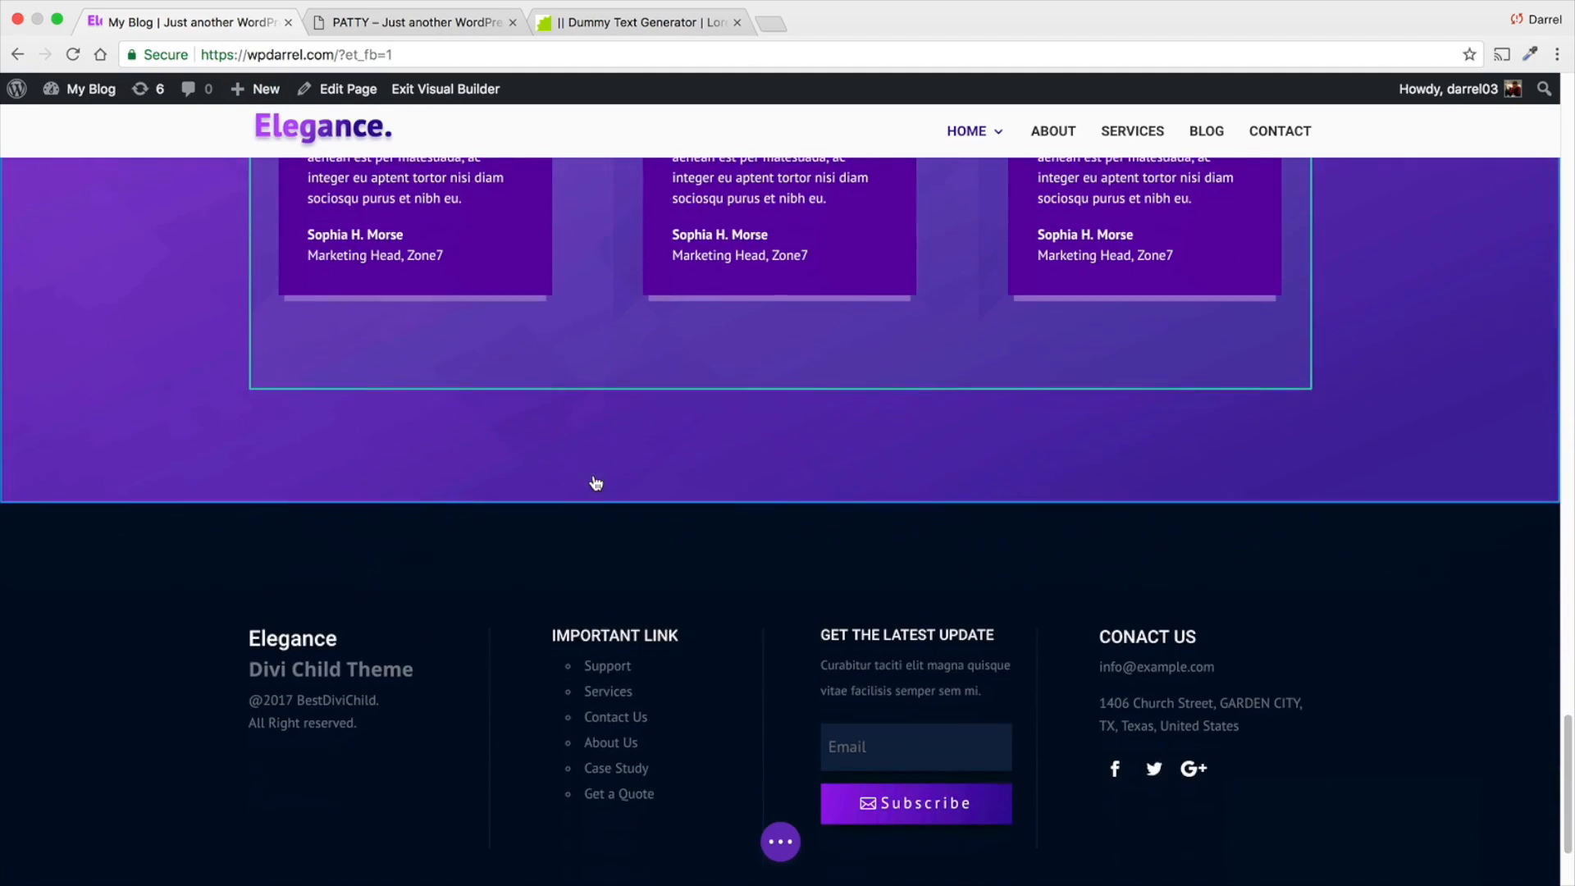
scroll(596, 483, down, 3)
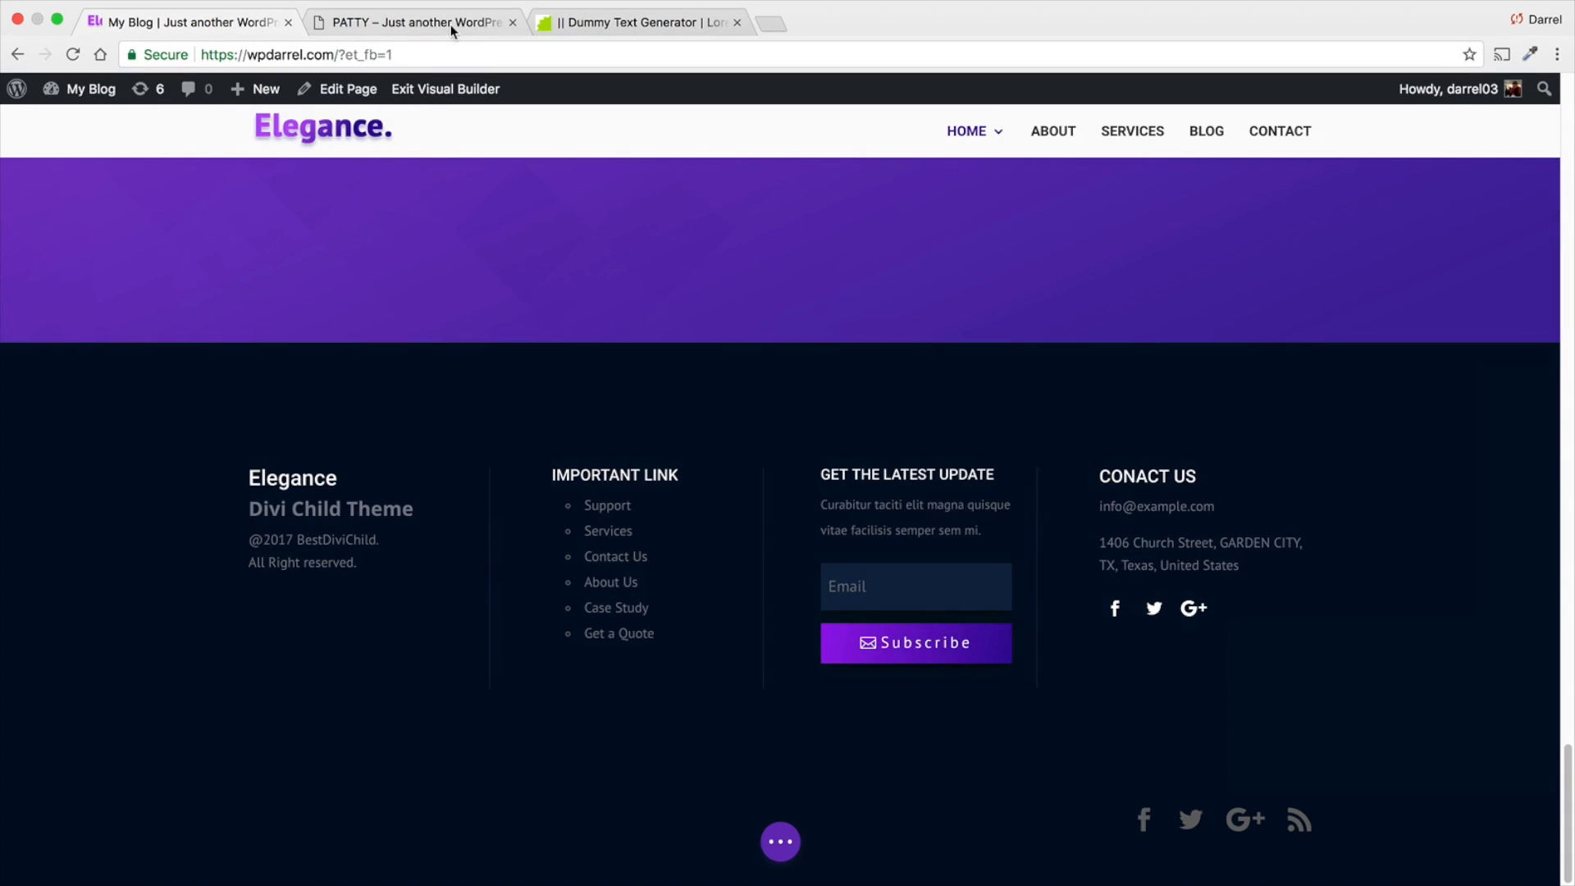
click(450, 25)
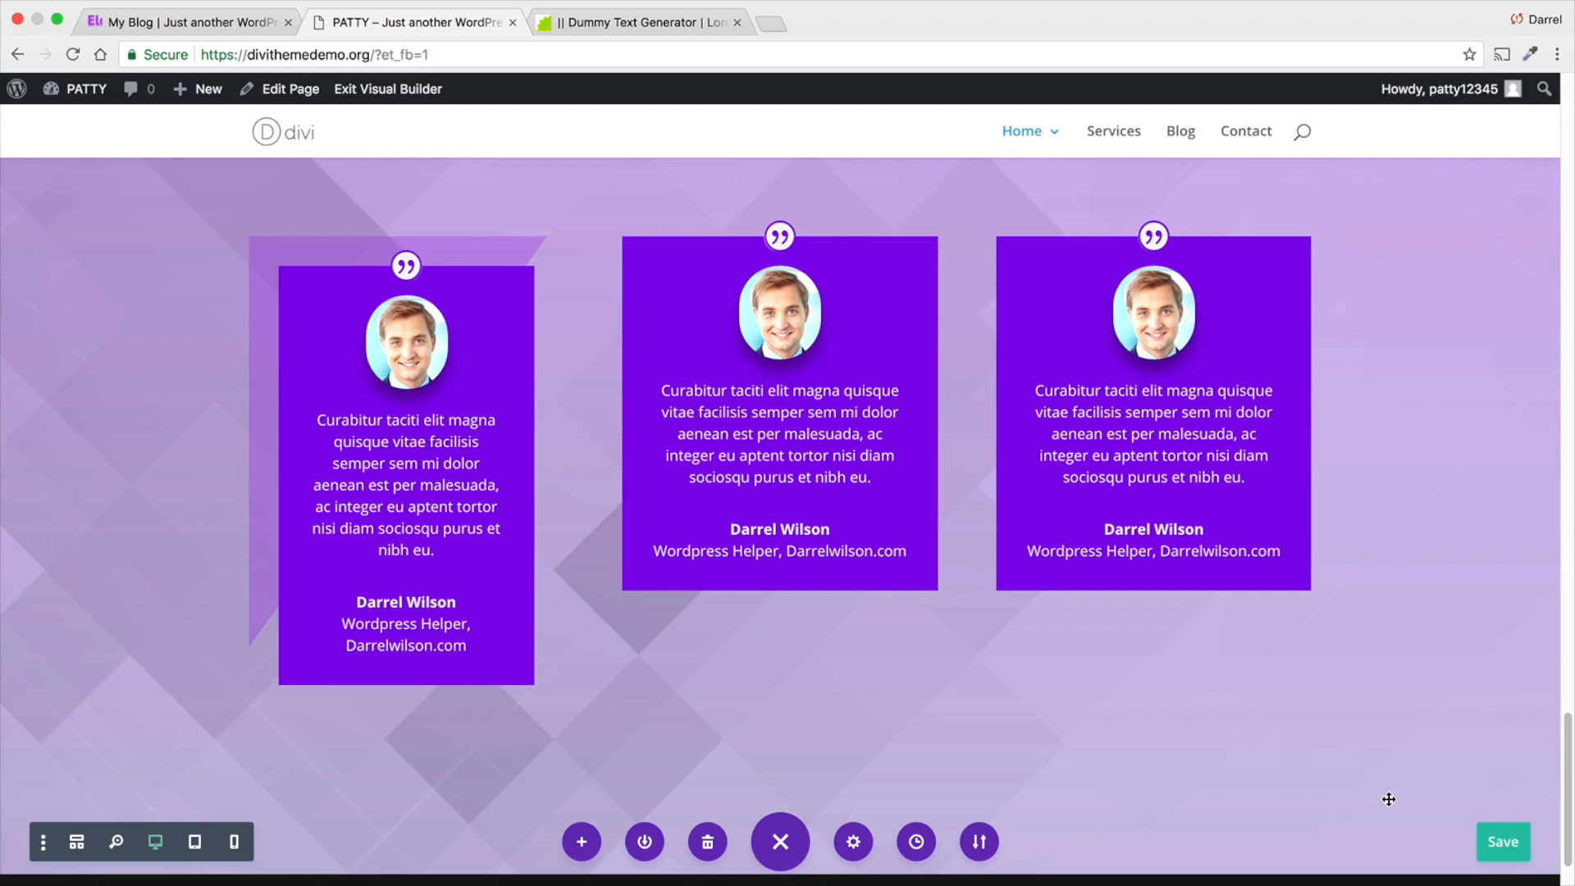
- Exit the Visual Builder and open the Theme Customizer with the preview at the page footer
click(420, 92)
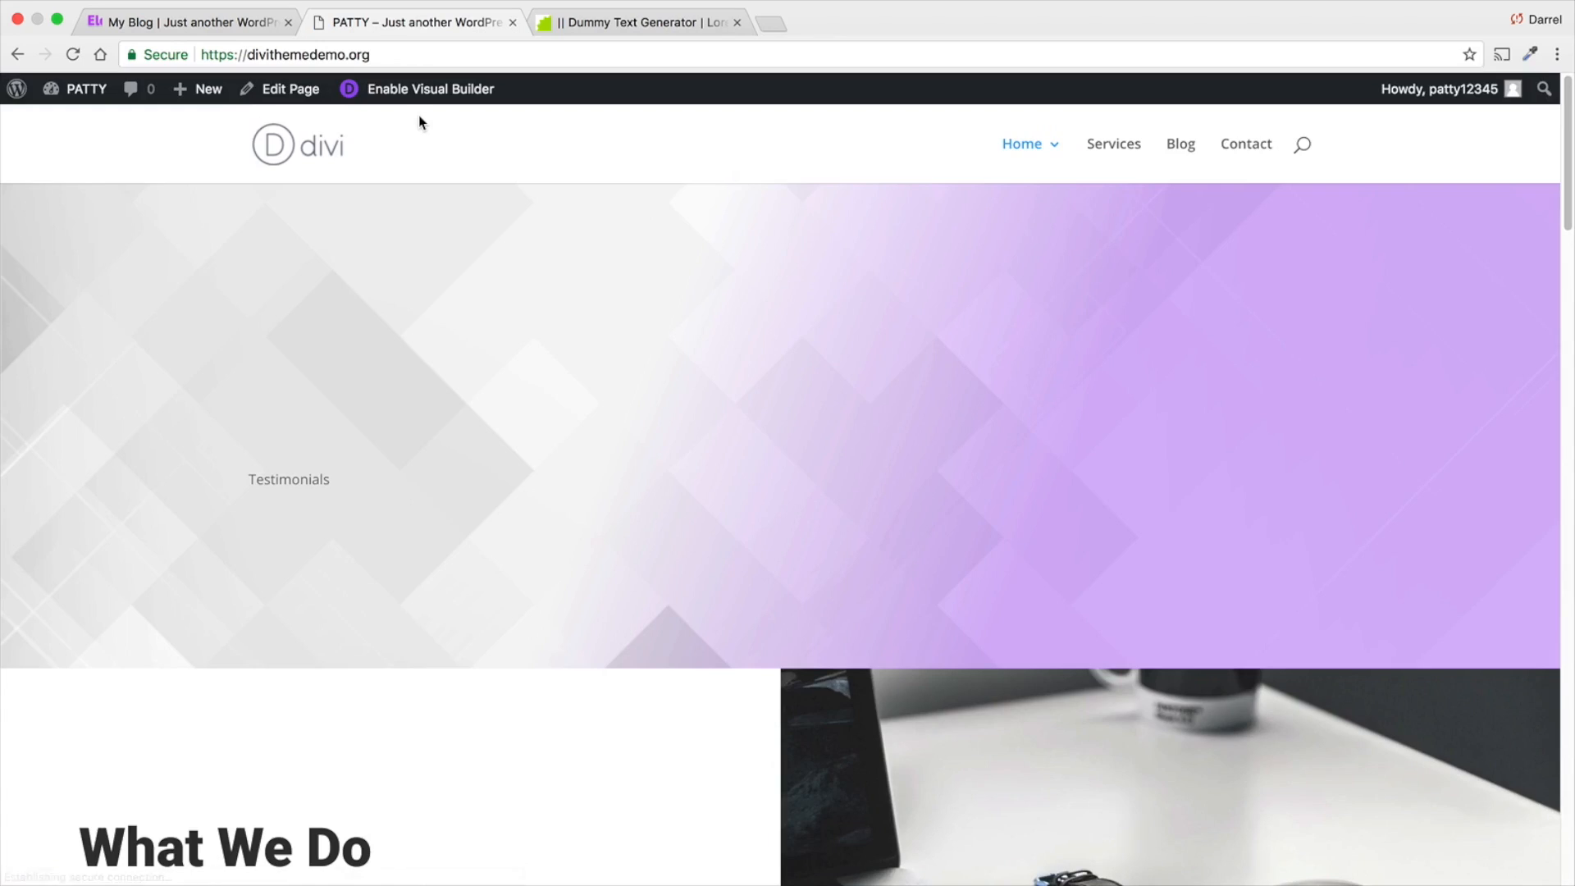
mouse_move(82, 89)
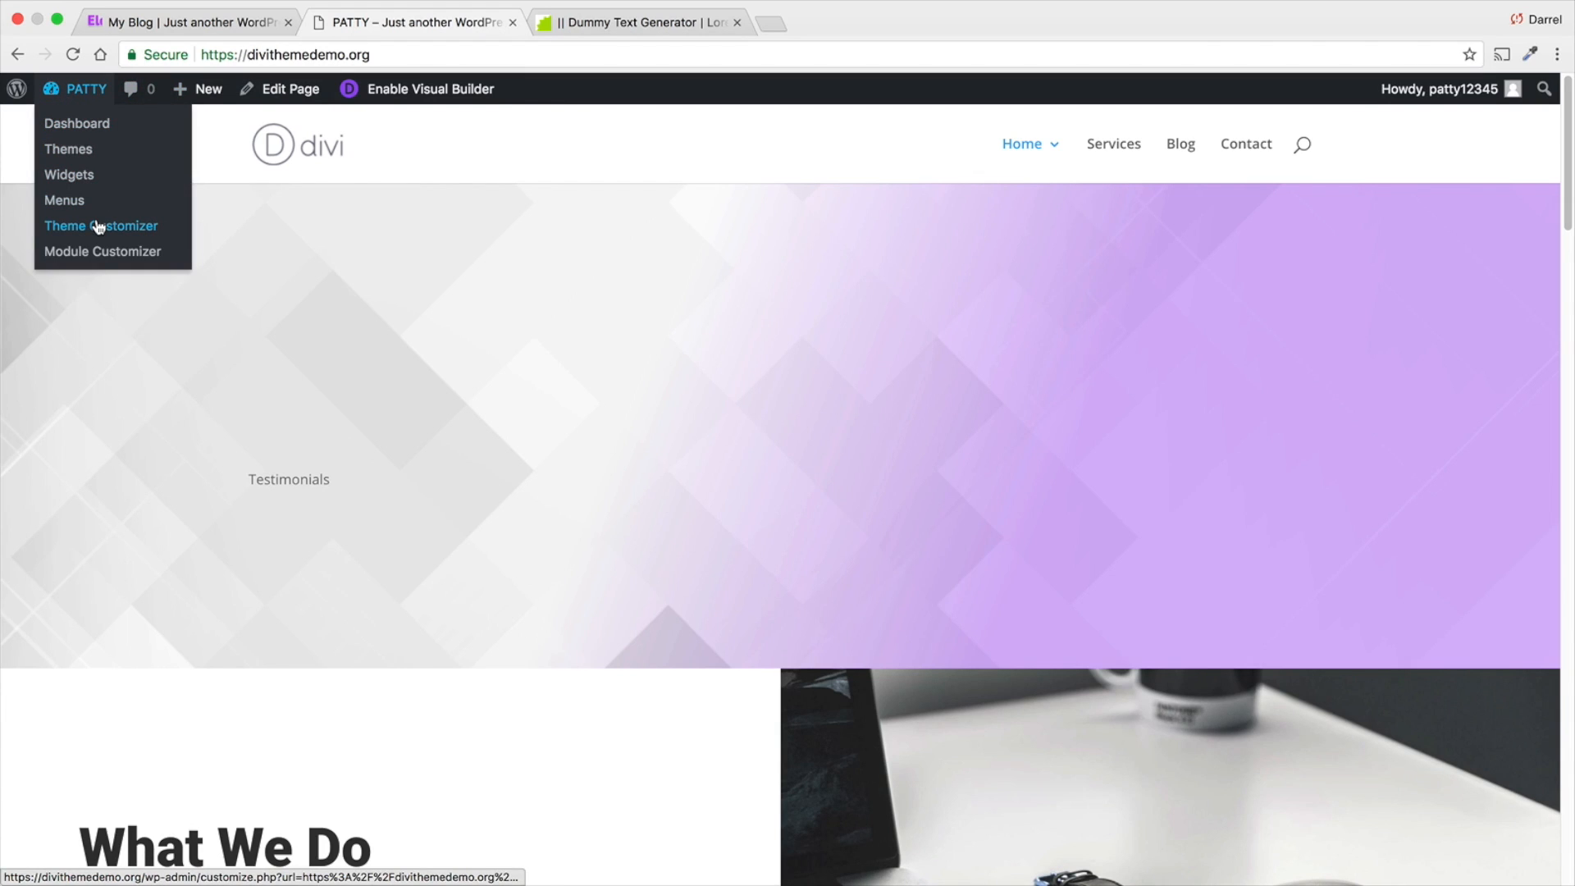
click(98, 226)
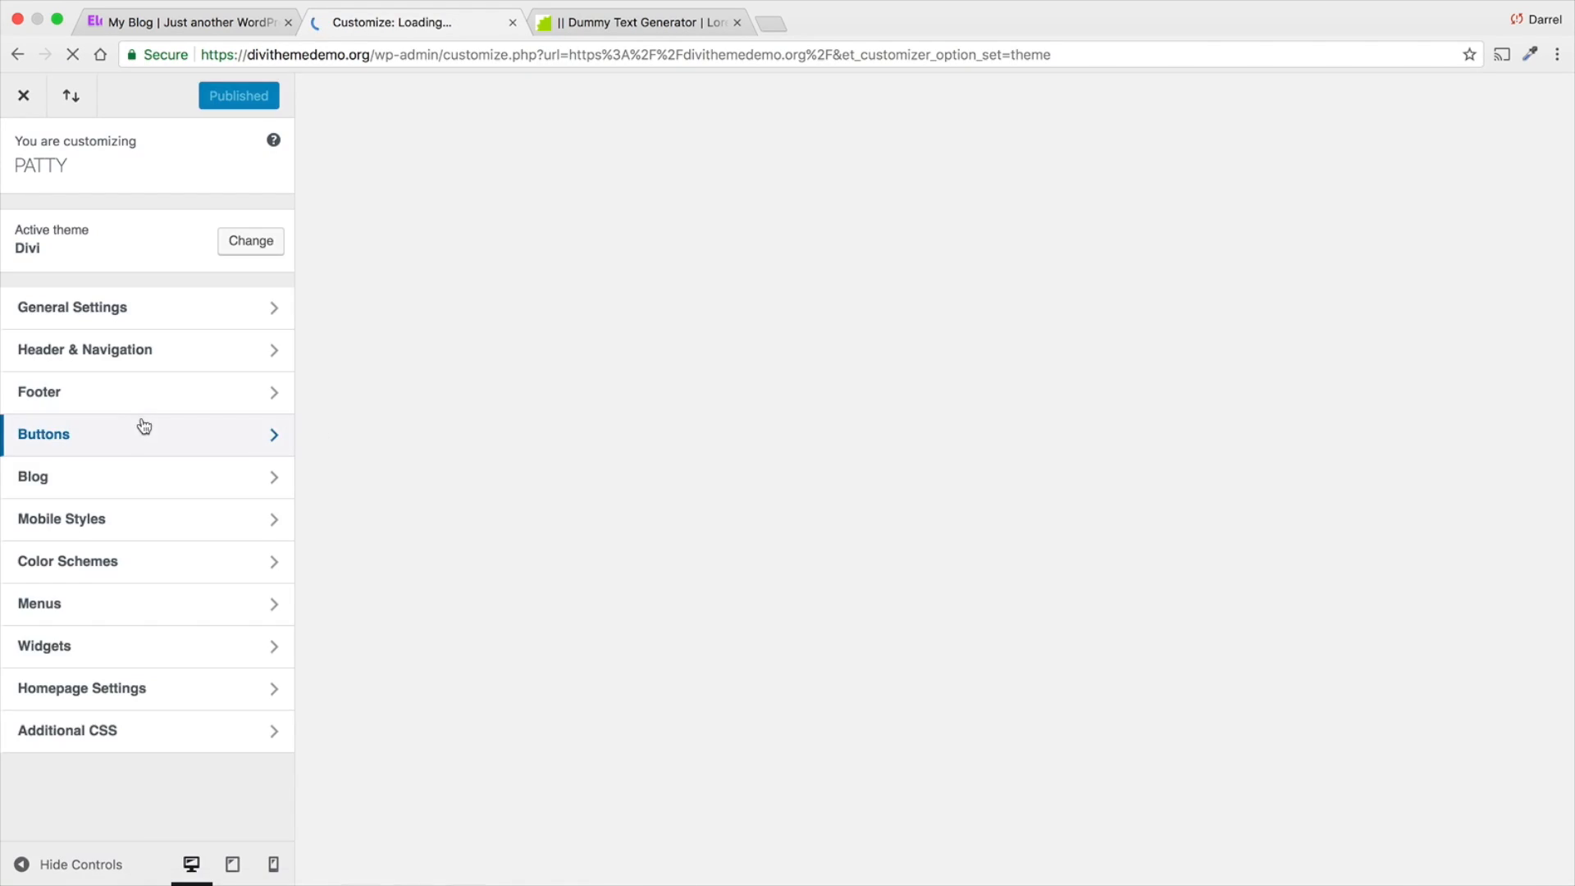
scroll(386, 514, down, 2)
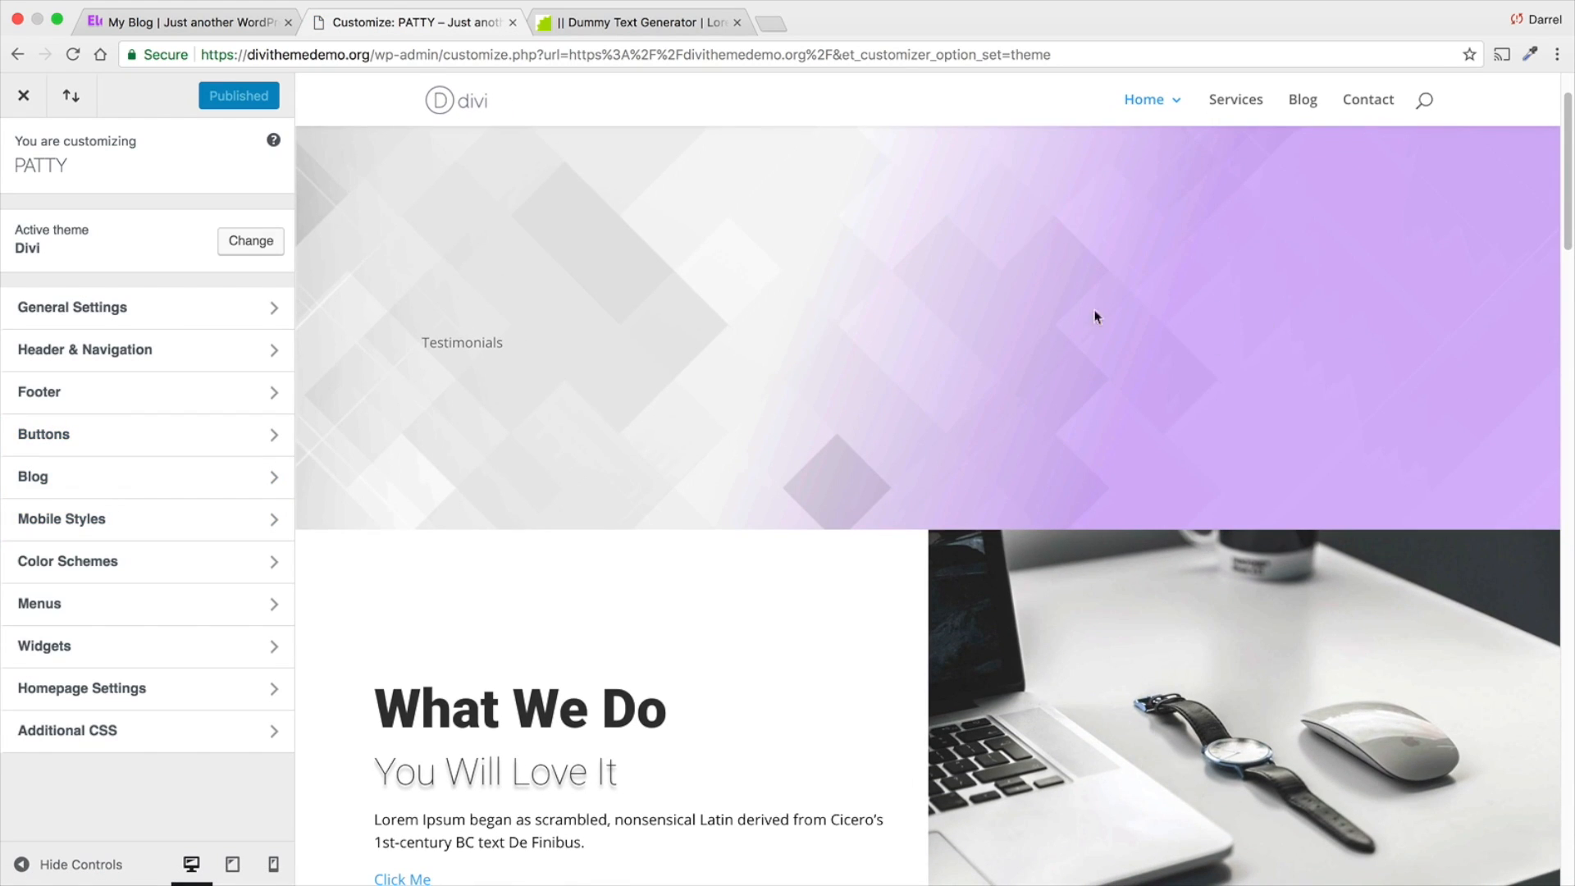
scroll(1095, 316, down, 13)
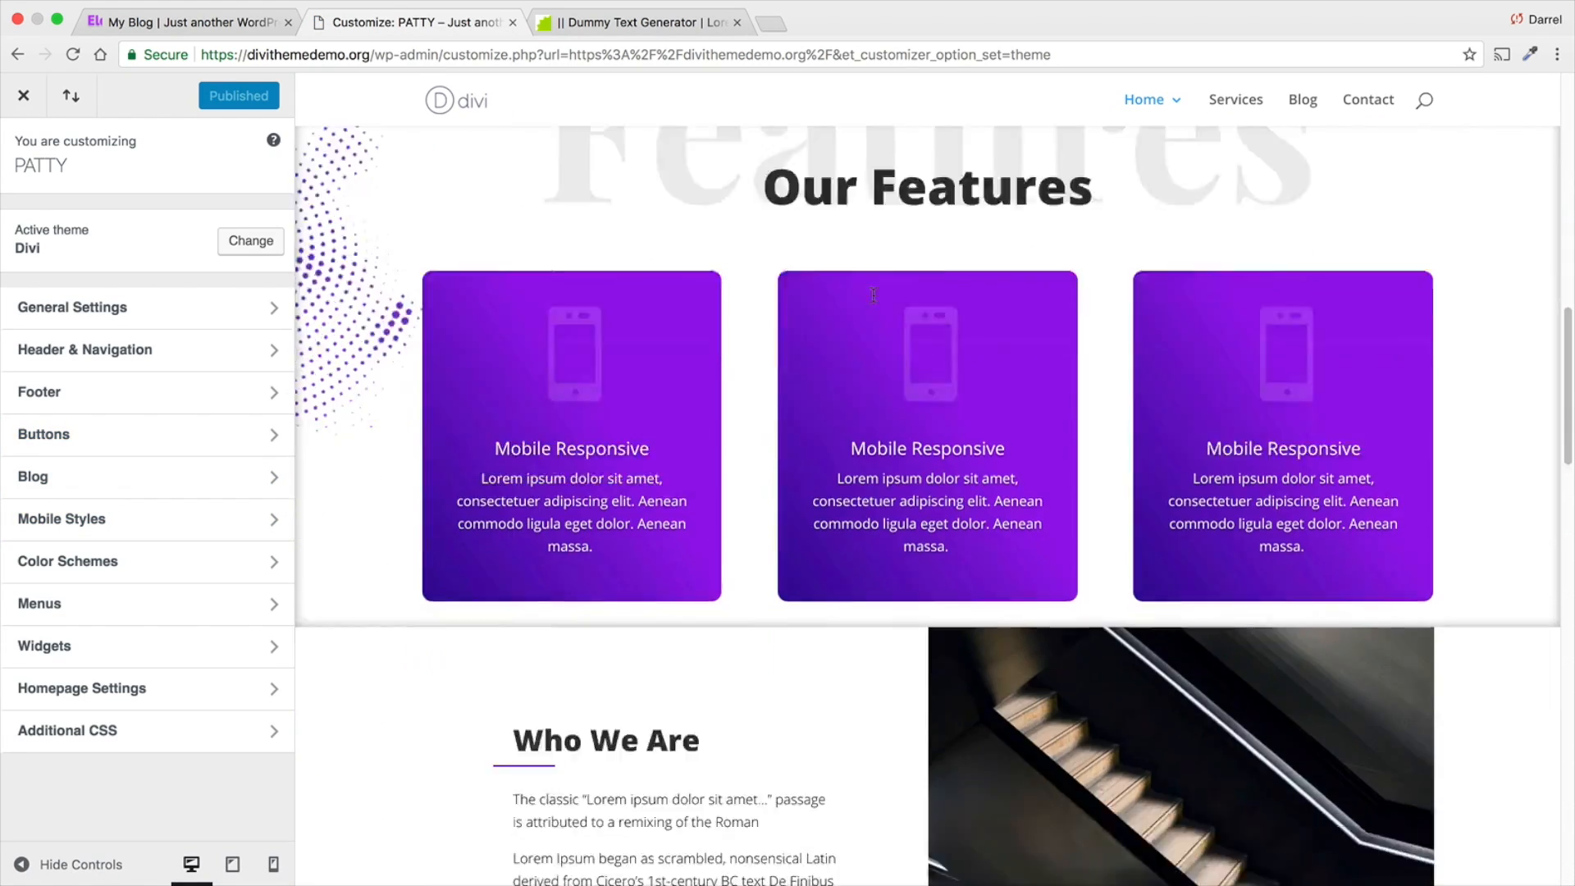
scroll(873, 293, down, 10)
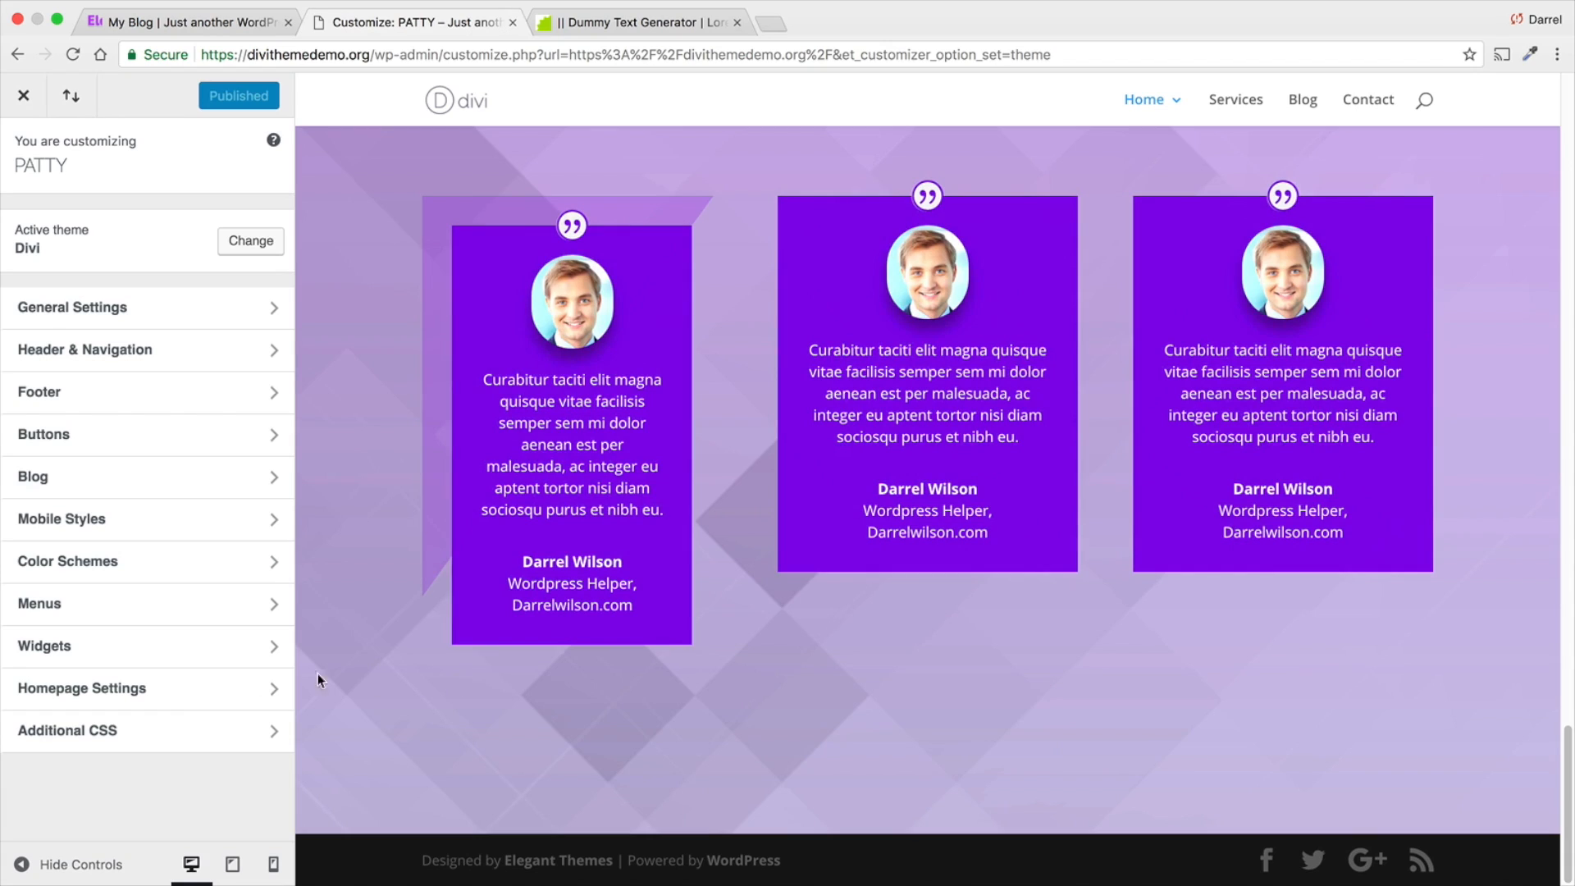
- Add a Text widget to Footer Area #1
click(102, 644)
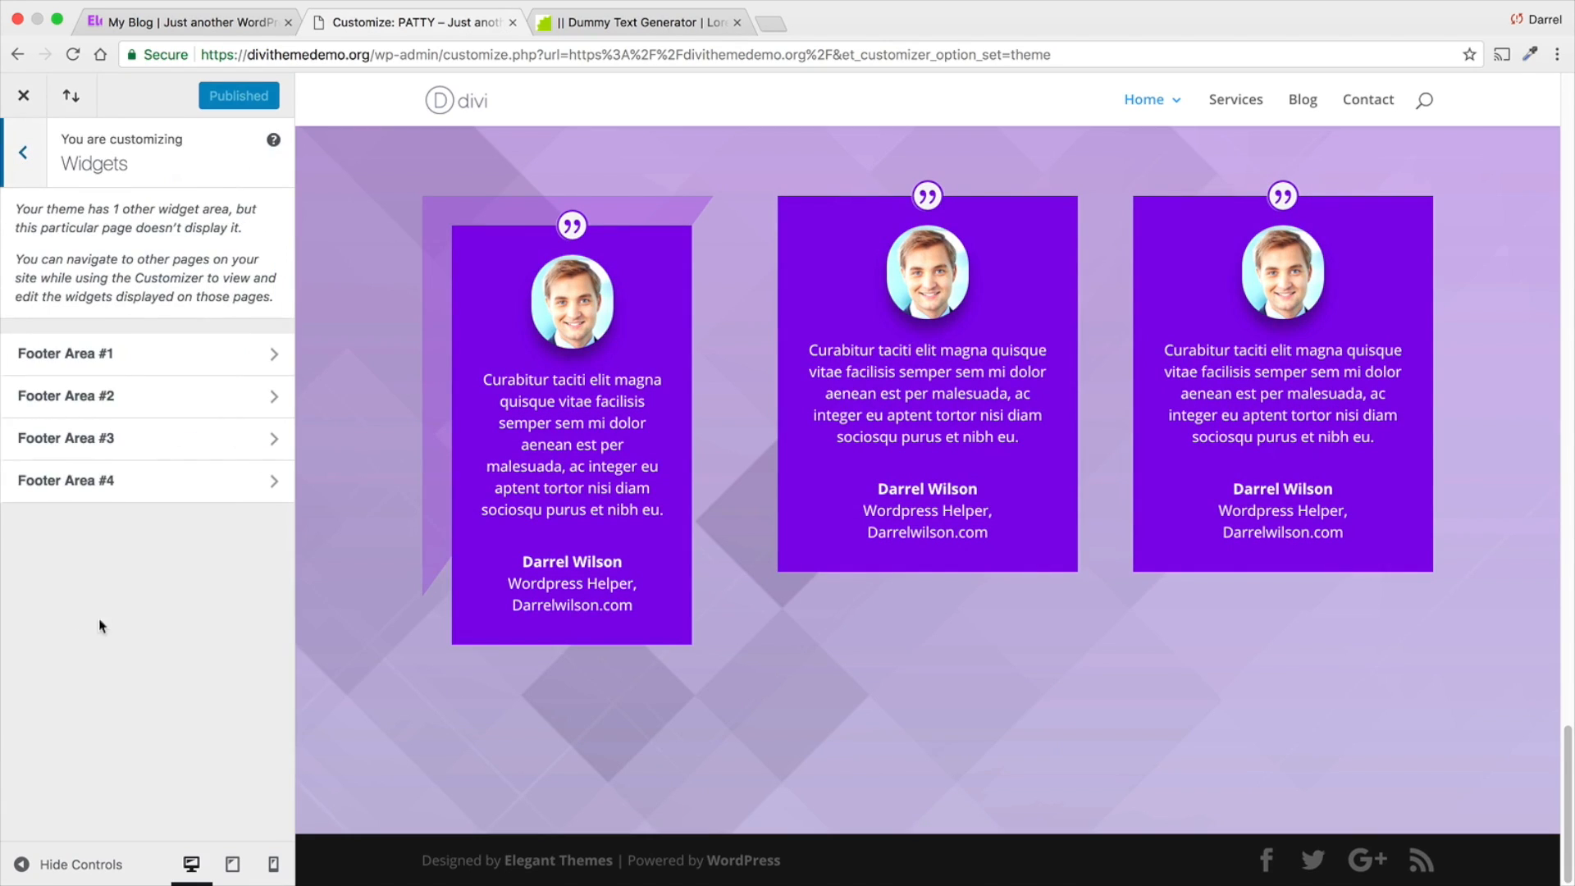
click(169, 354)
click(167, 223)
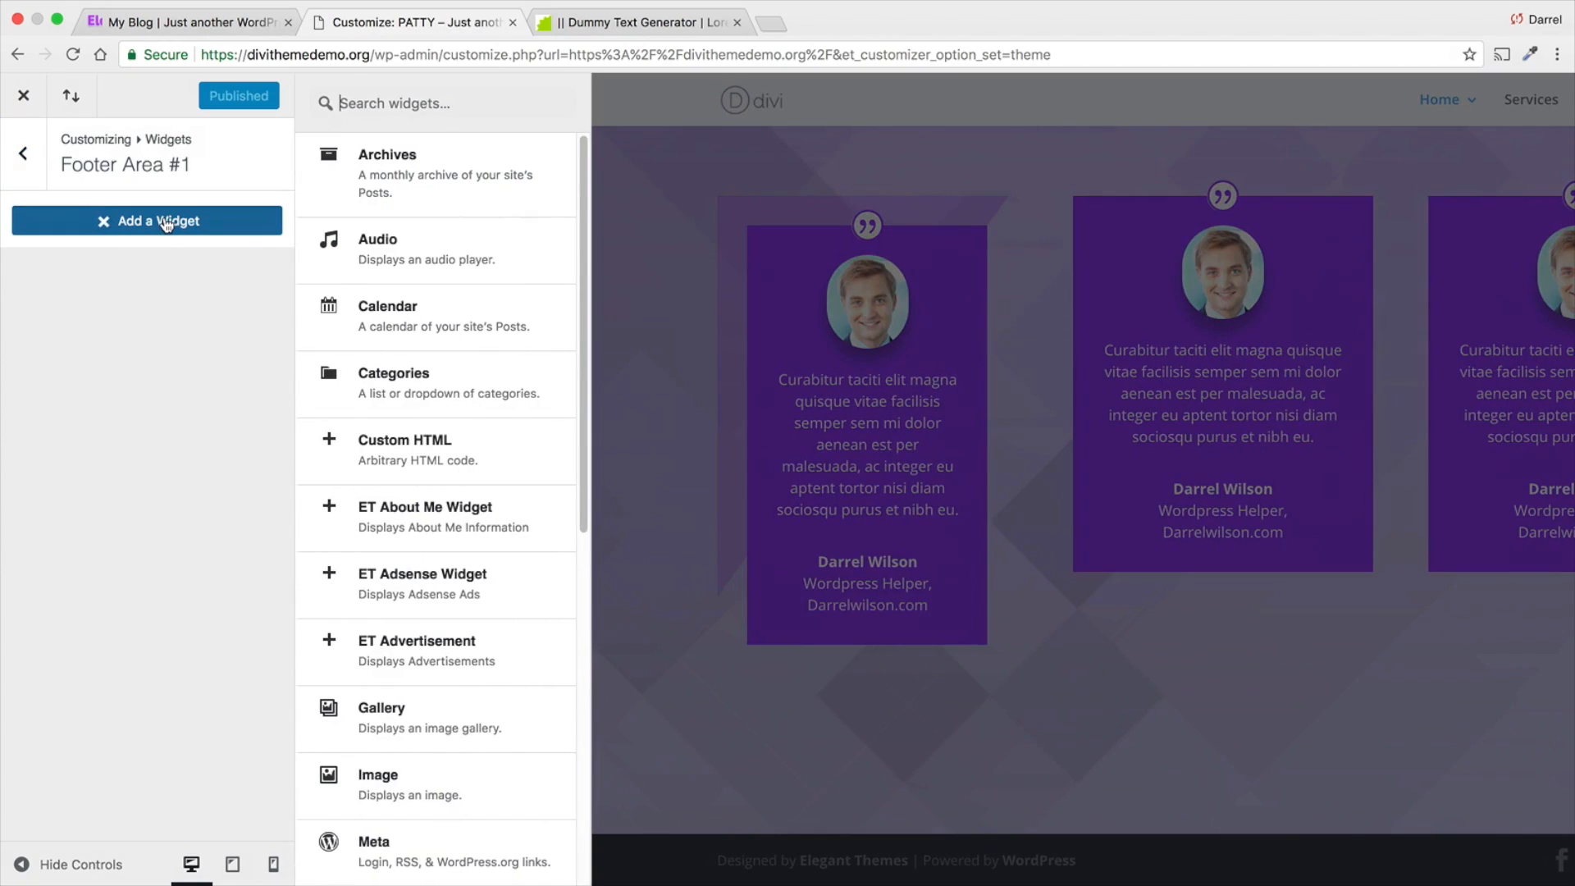
scroll(440, 558, down, 5)
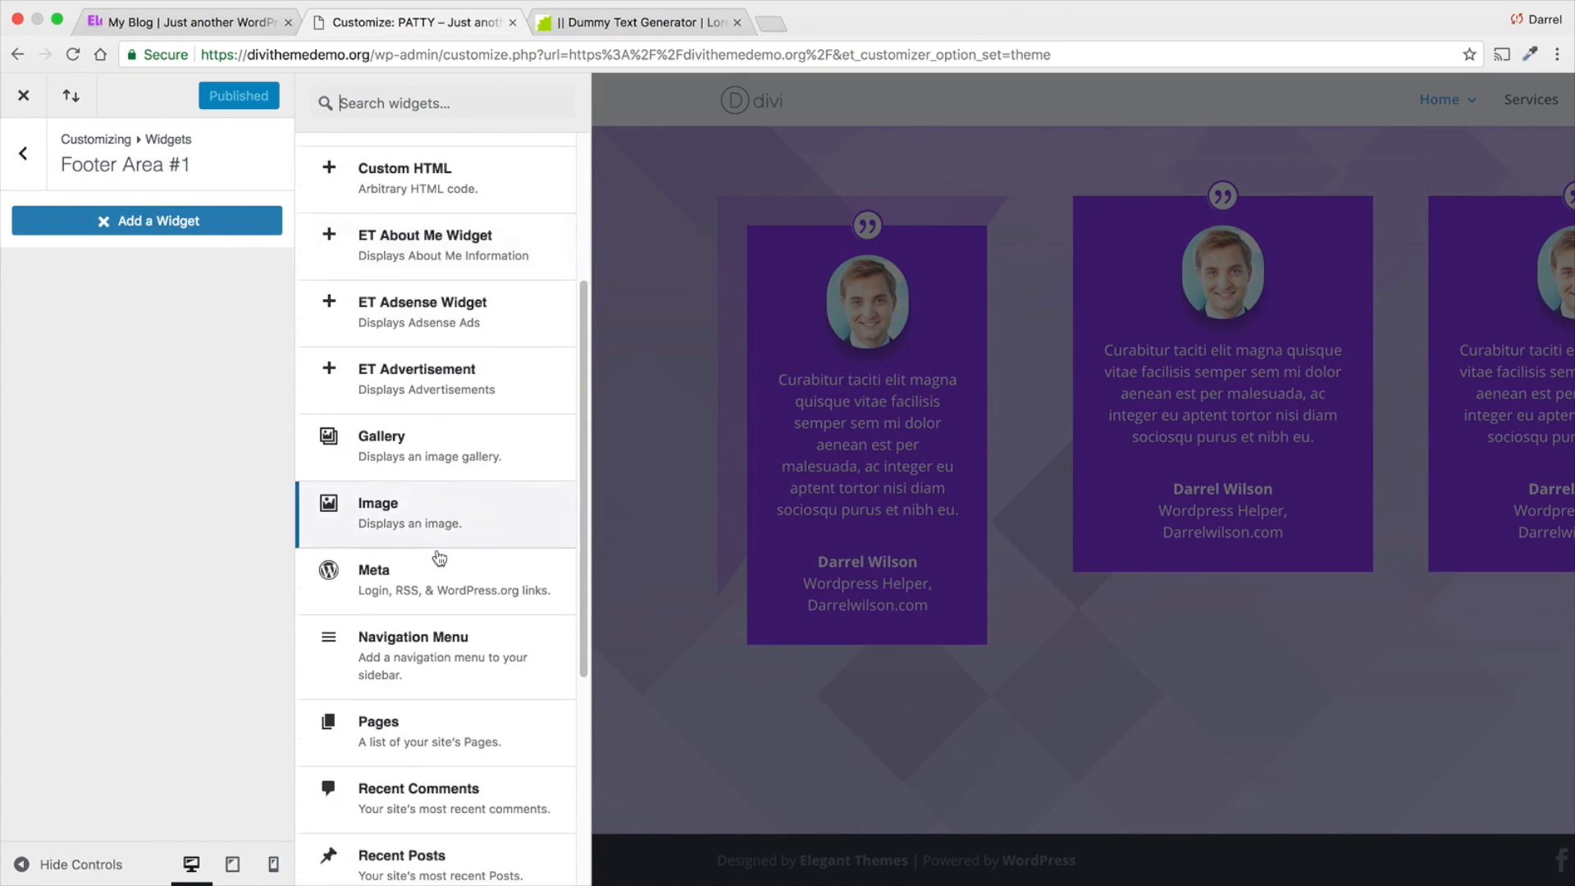
scroll(440, 557, down, 5)
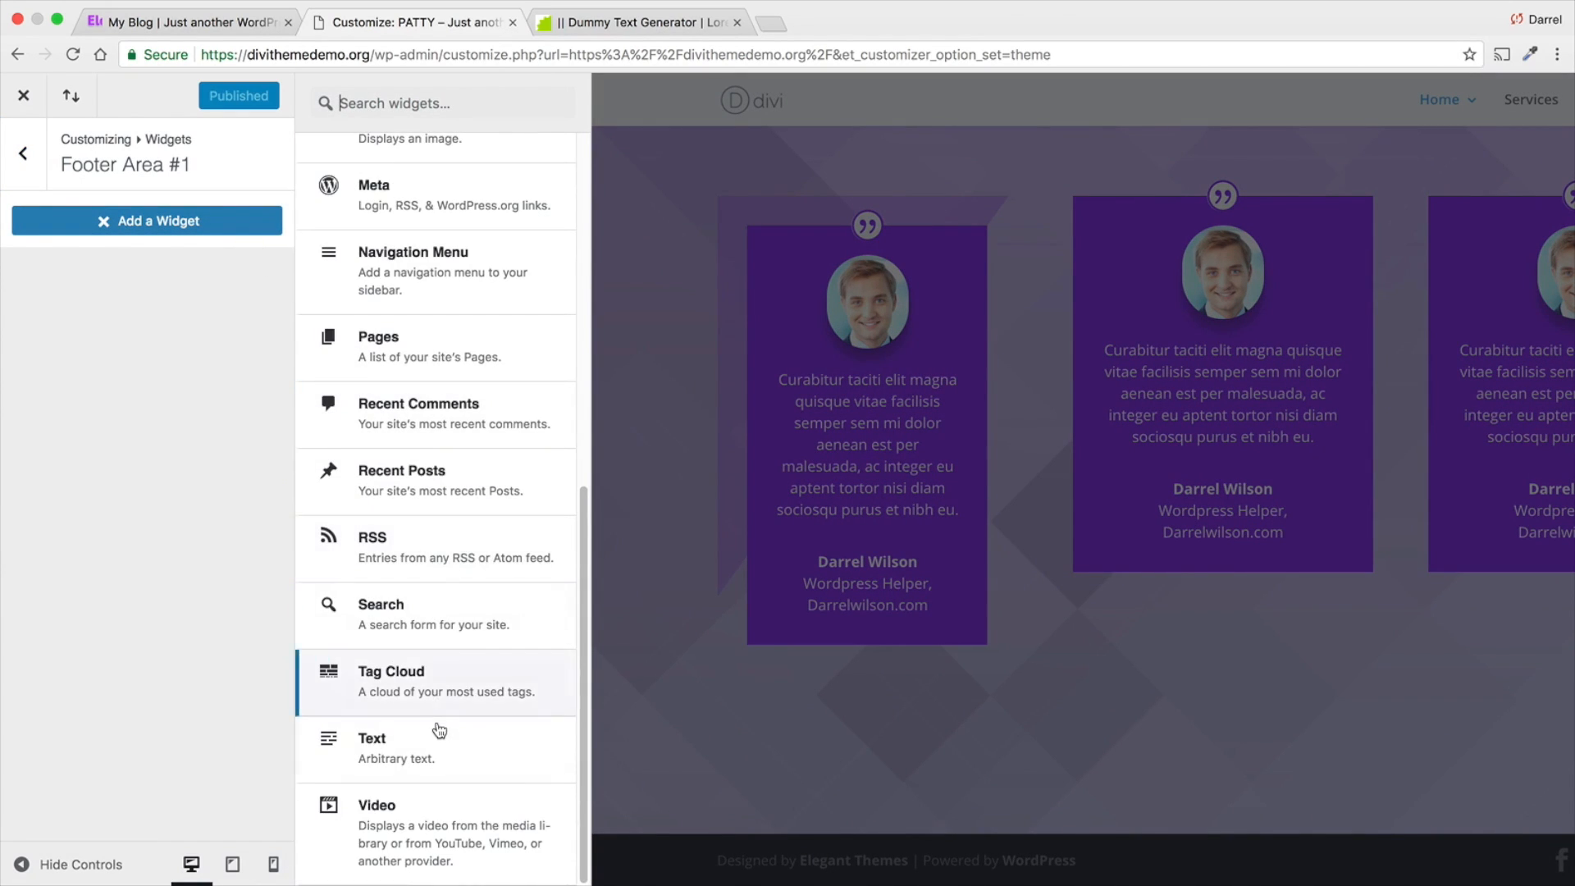
click(440, 730)
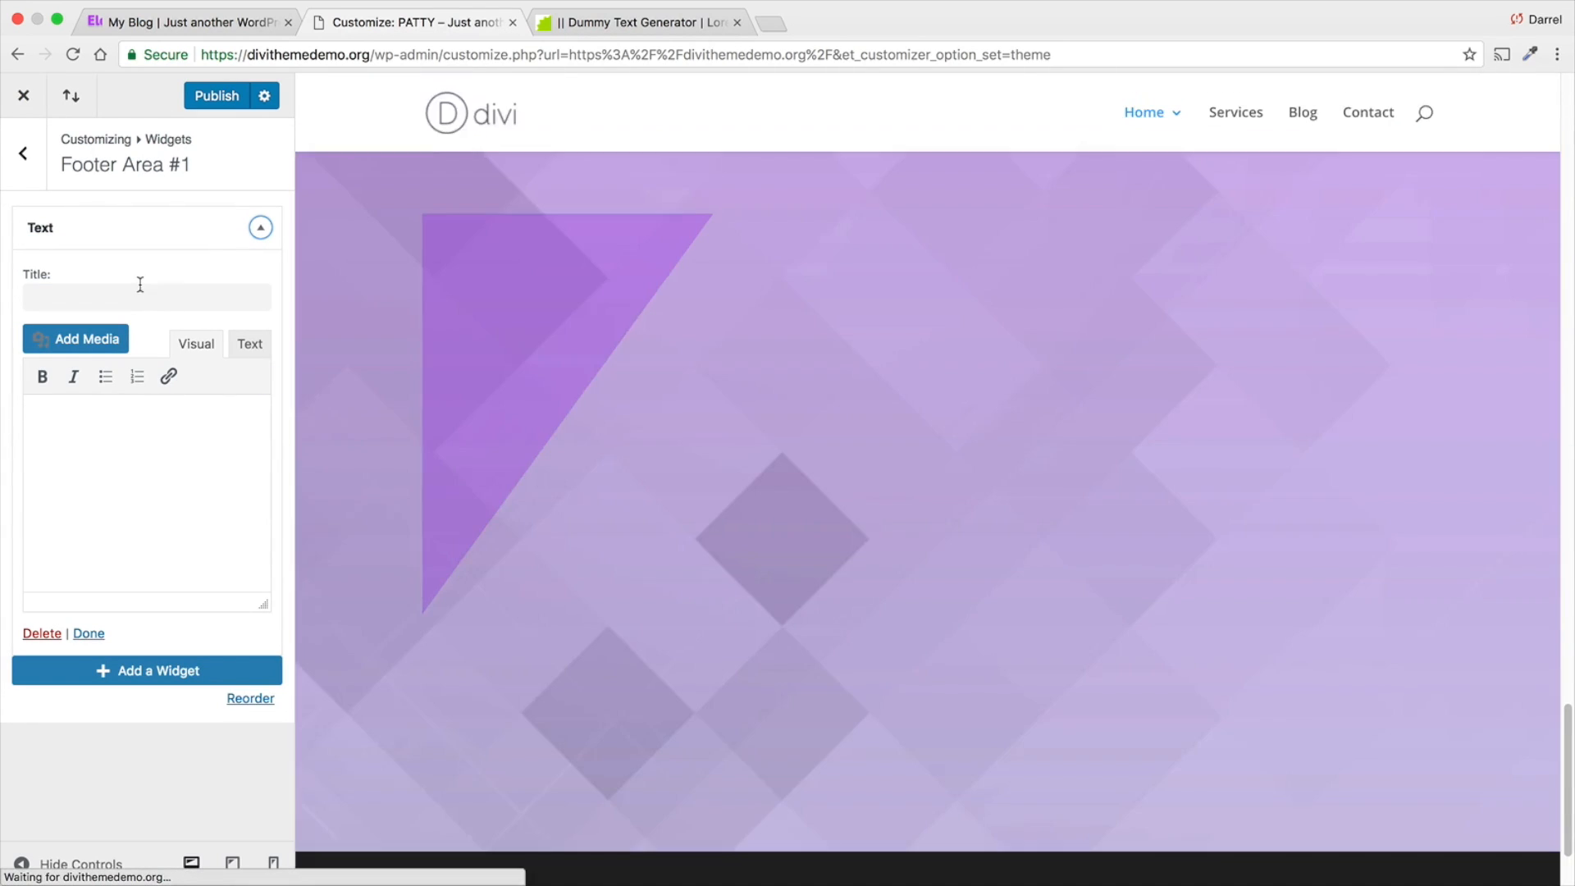
- Title the footer text widget "ABOUT US"
click(140, 296)
text(ABOUT U)
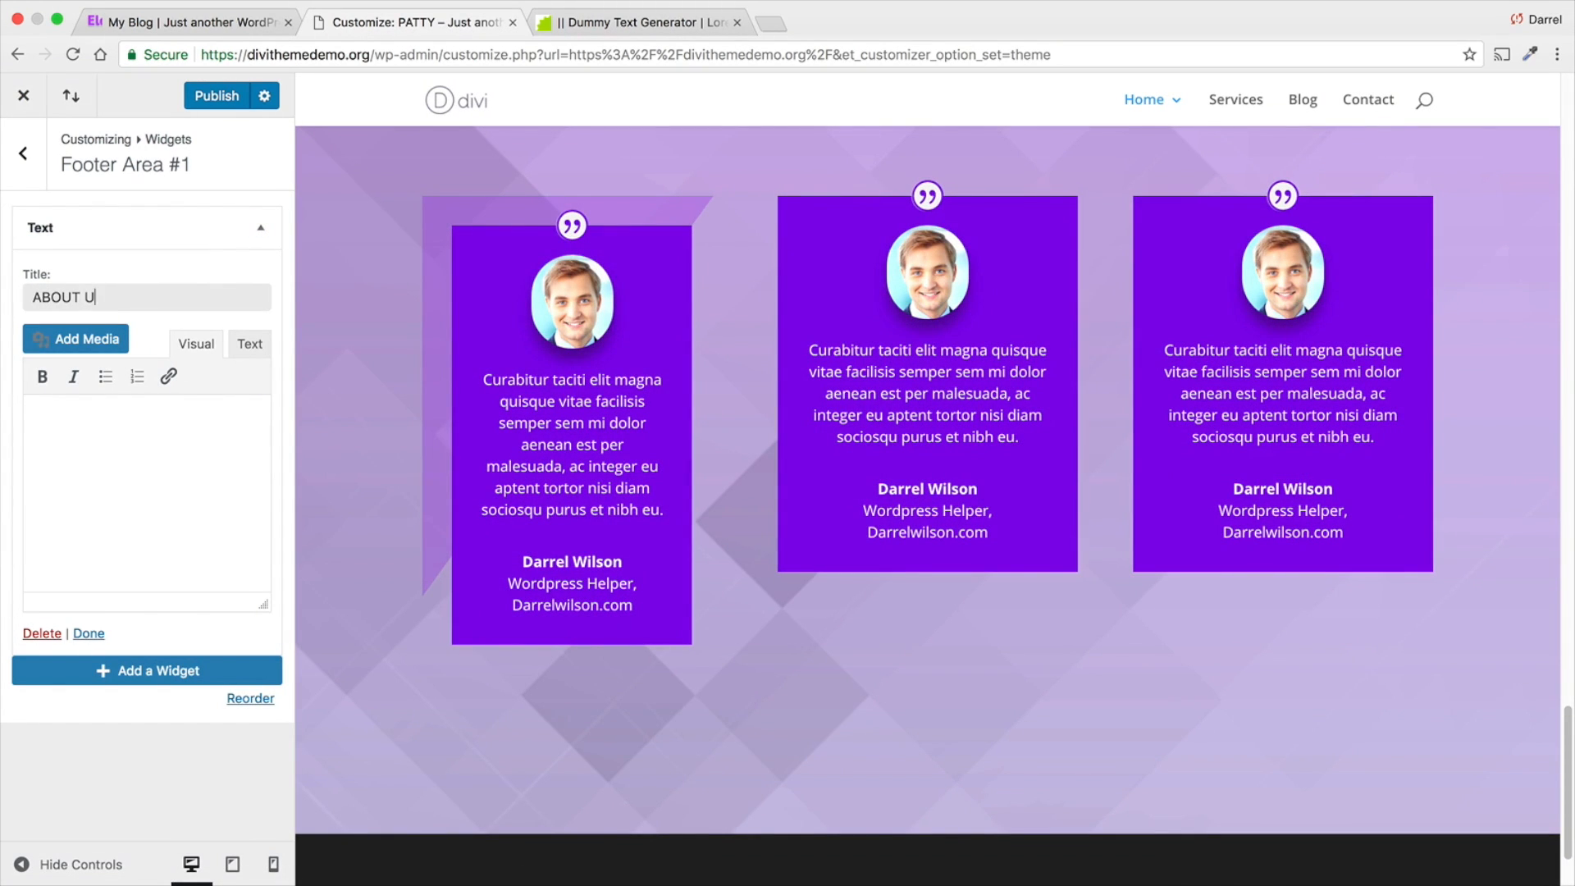
text(S)
click(252, 635)
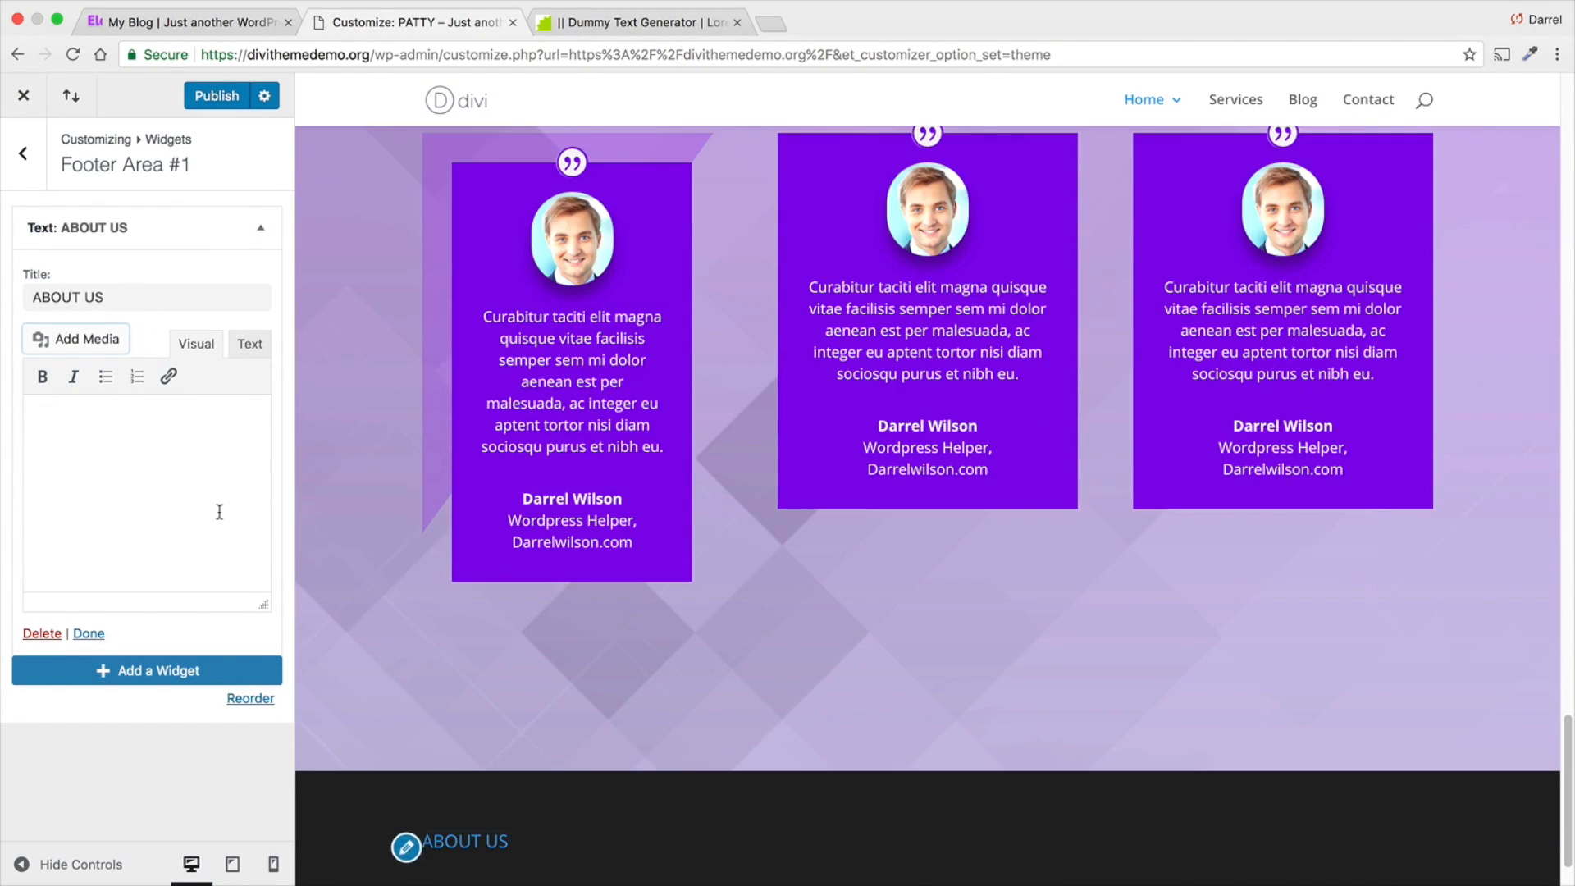
- Enter "We are an amazing company that helps people!" as the body text of the ABOUT US widget
click(98, 459)
text(We are a)
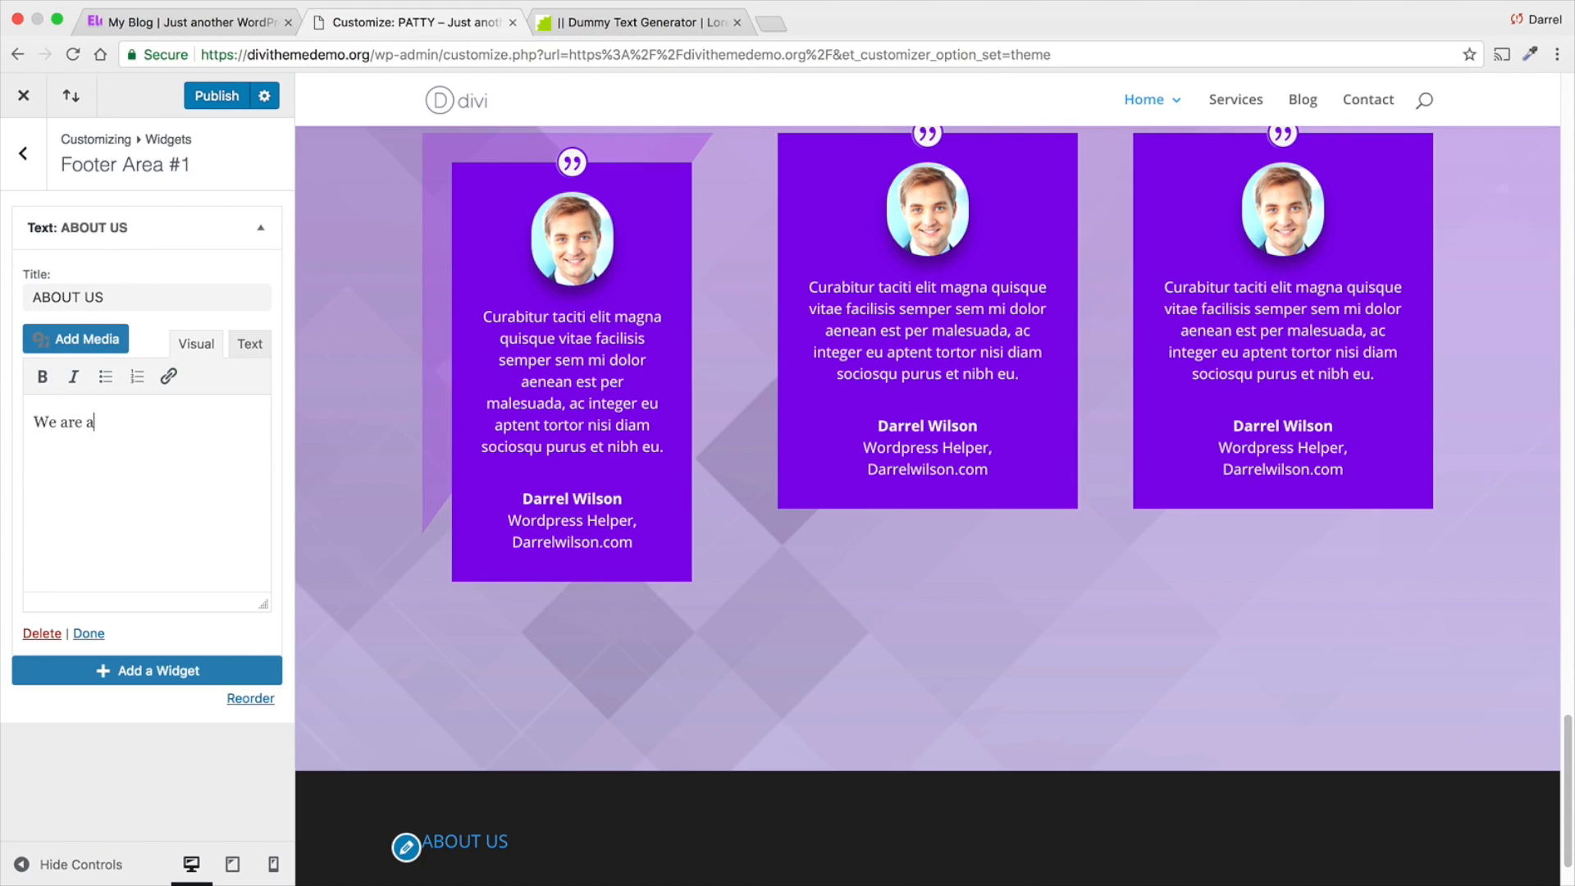
text(n amzing company t)
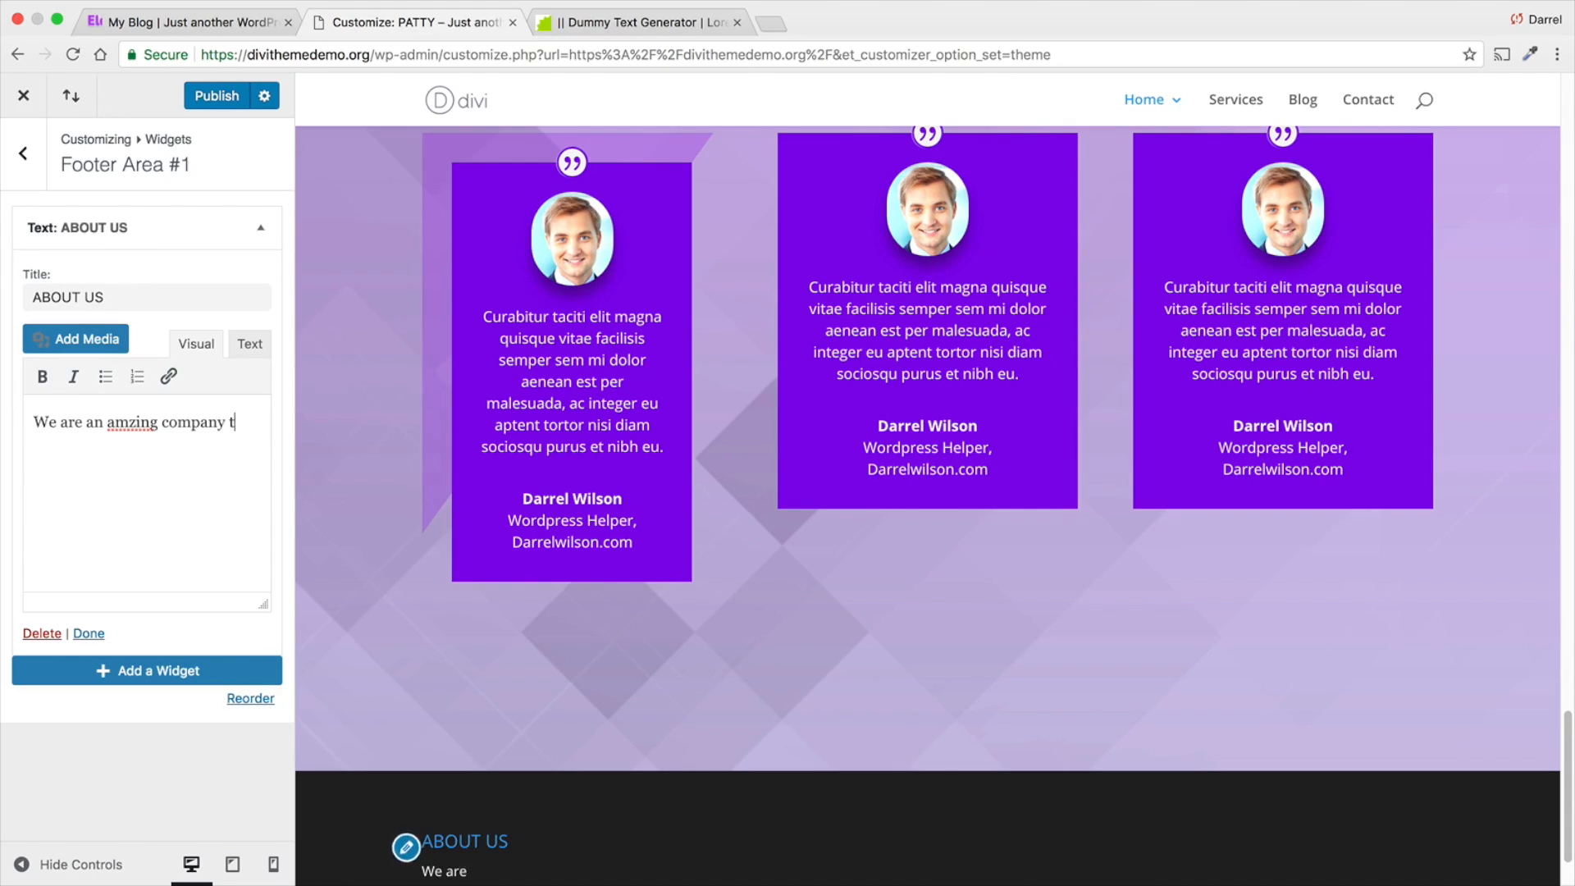
text(hat helps people!)
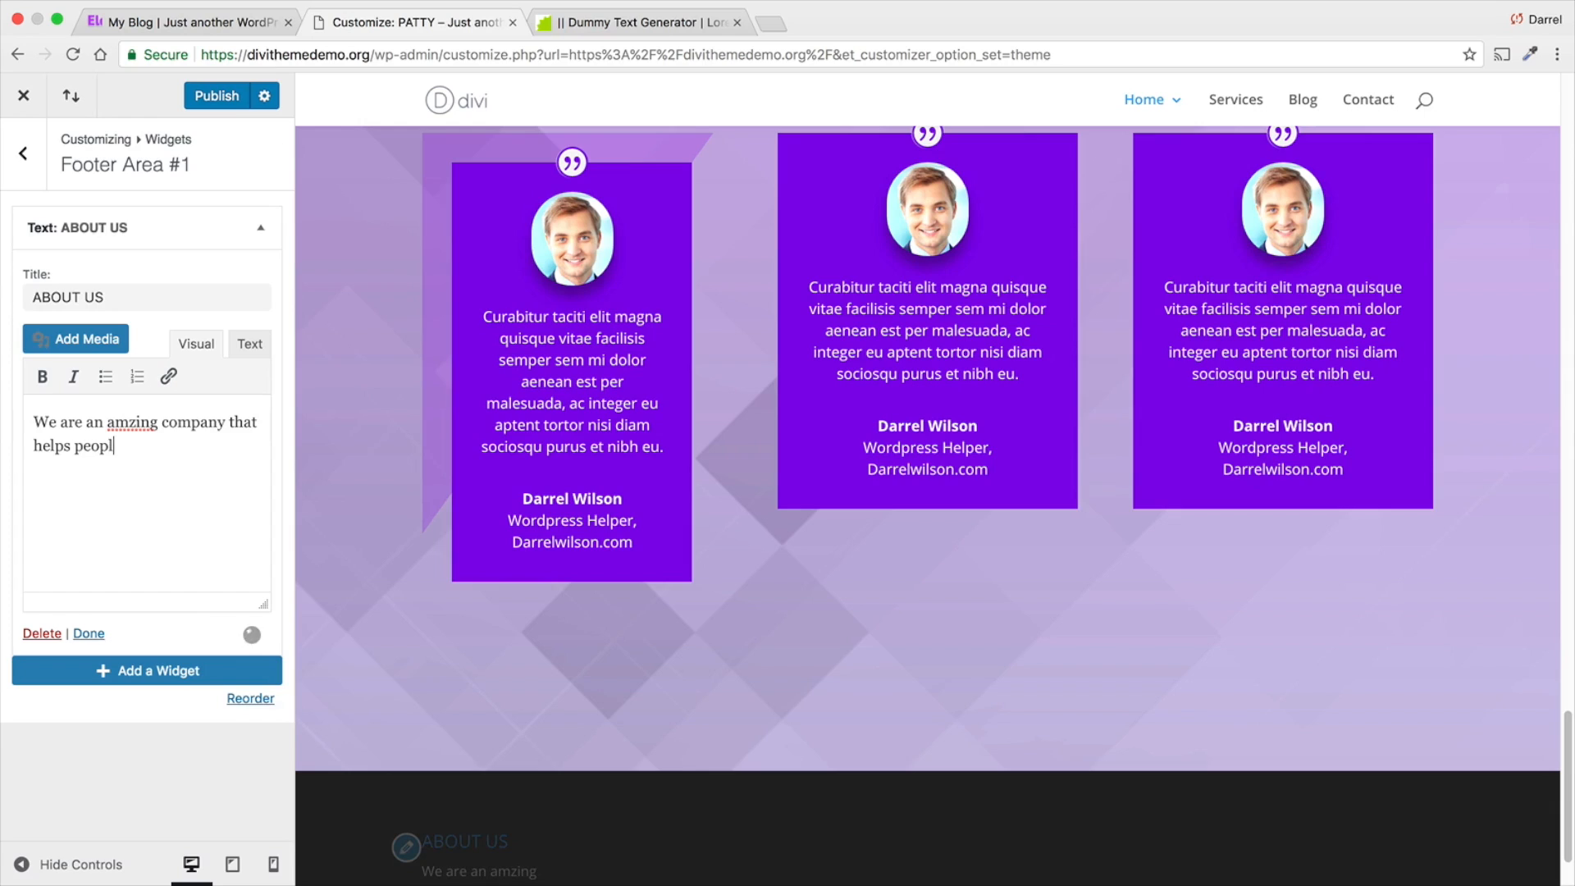
click(129, 422)
text(a)
scroll(367, 450, down, 3)
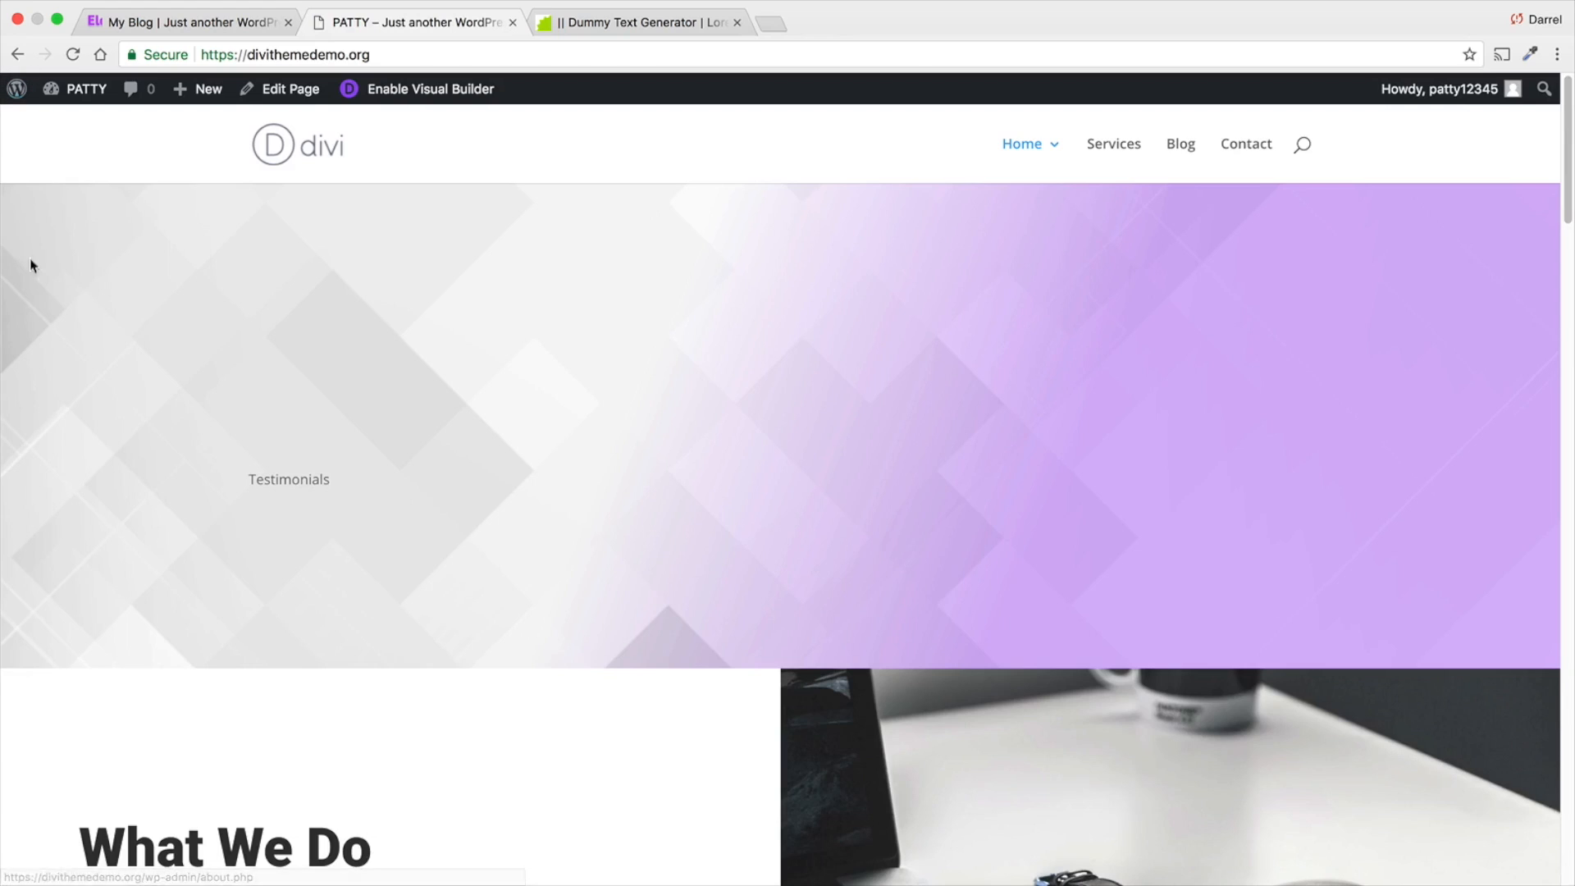
- Go to the WordPress dashboard and open the page for adding new plugins
mouse_move(78, 88)
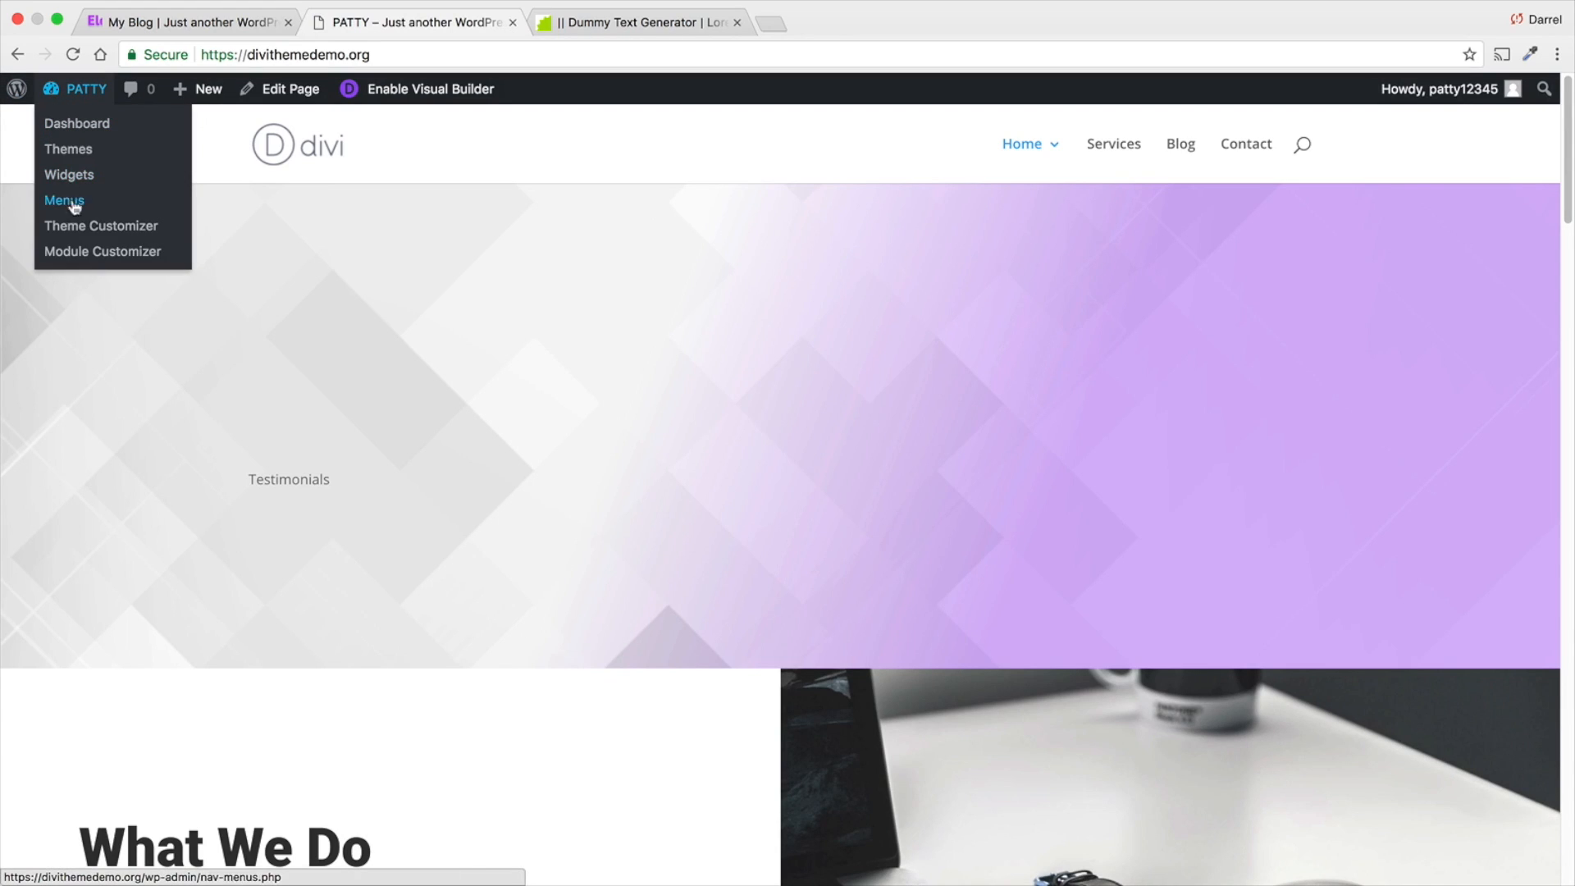
click(76, 125)
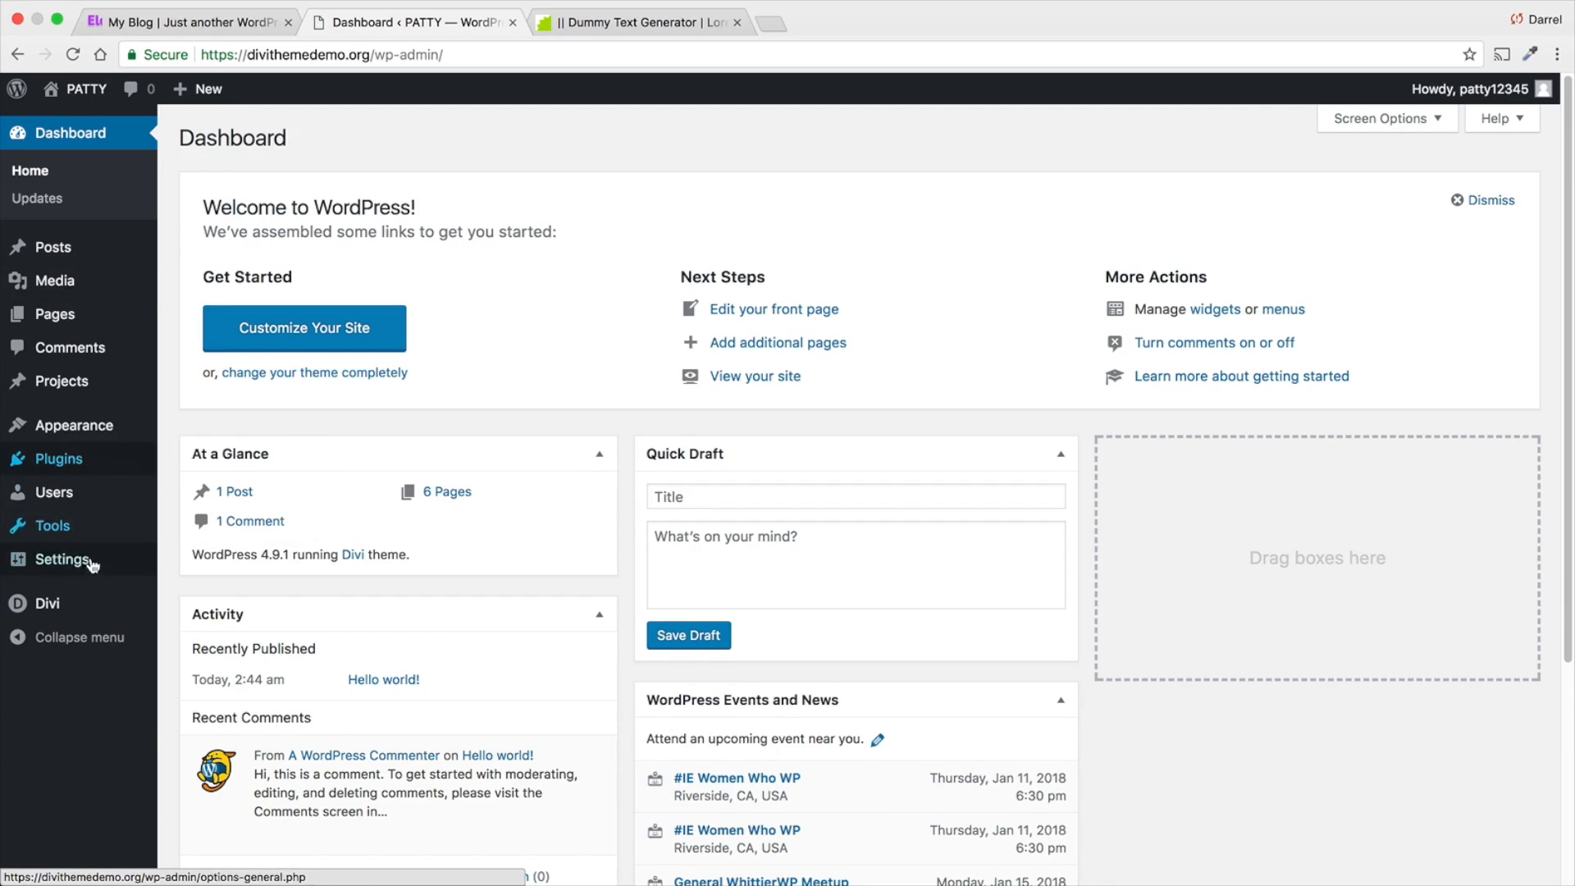
mouse_move(90, 613)
mouse_move(90, 467)
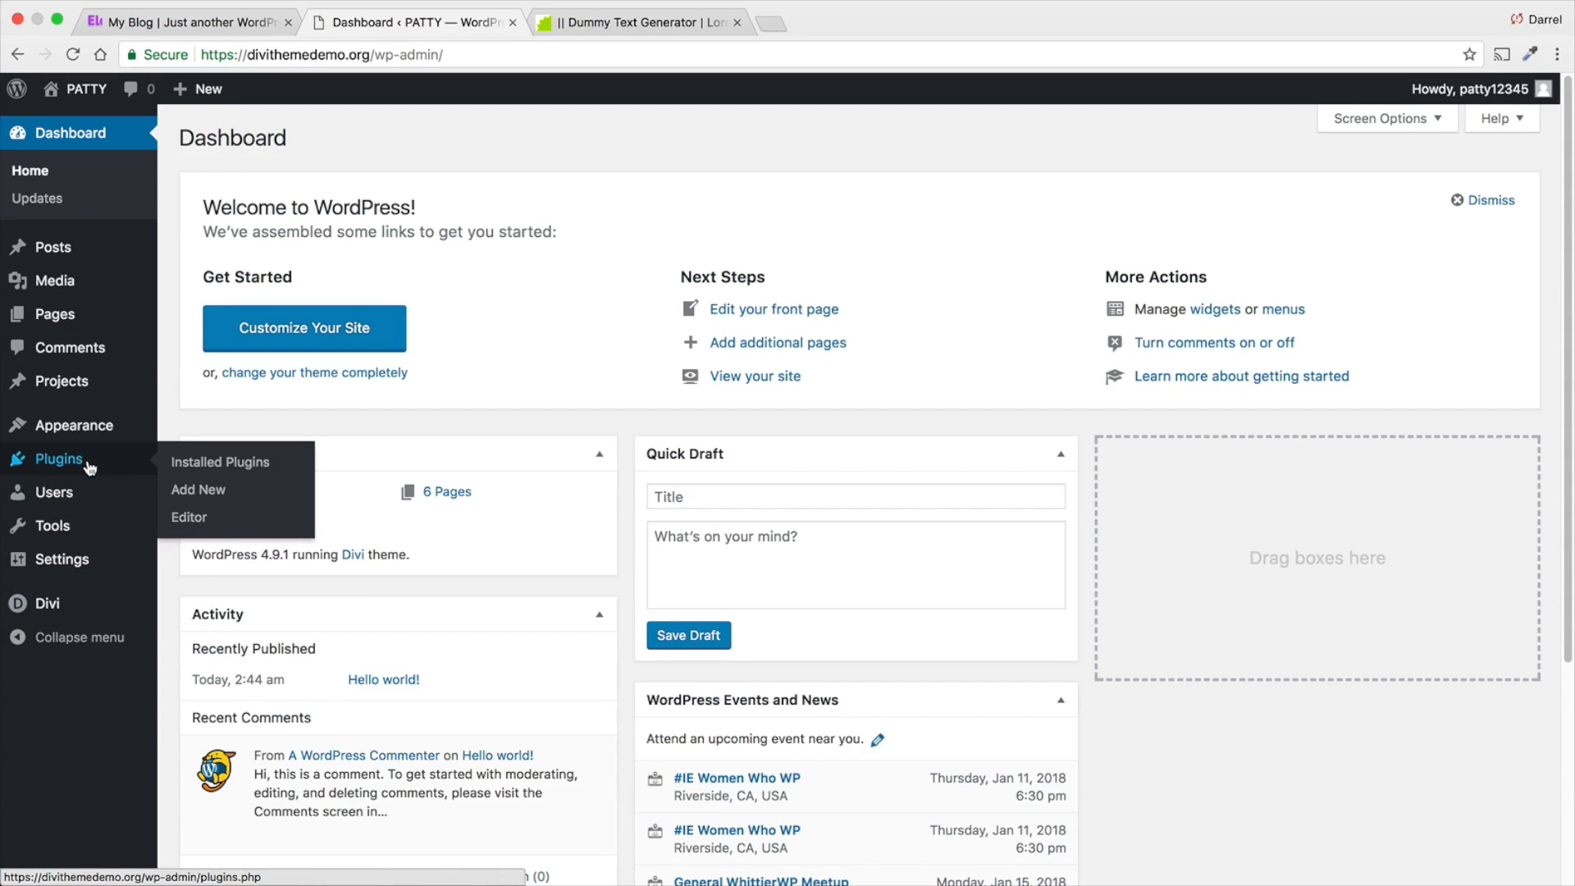
click(237, 491)
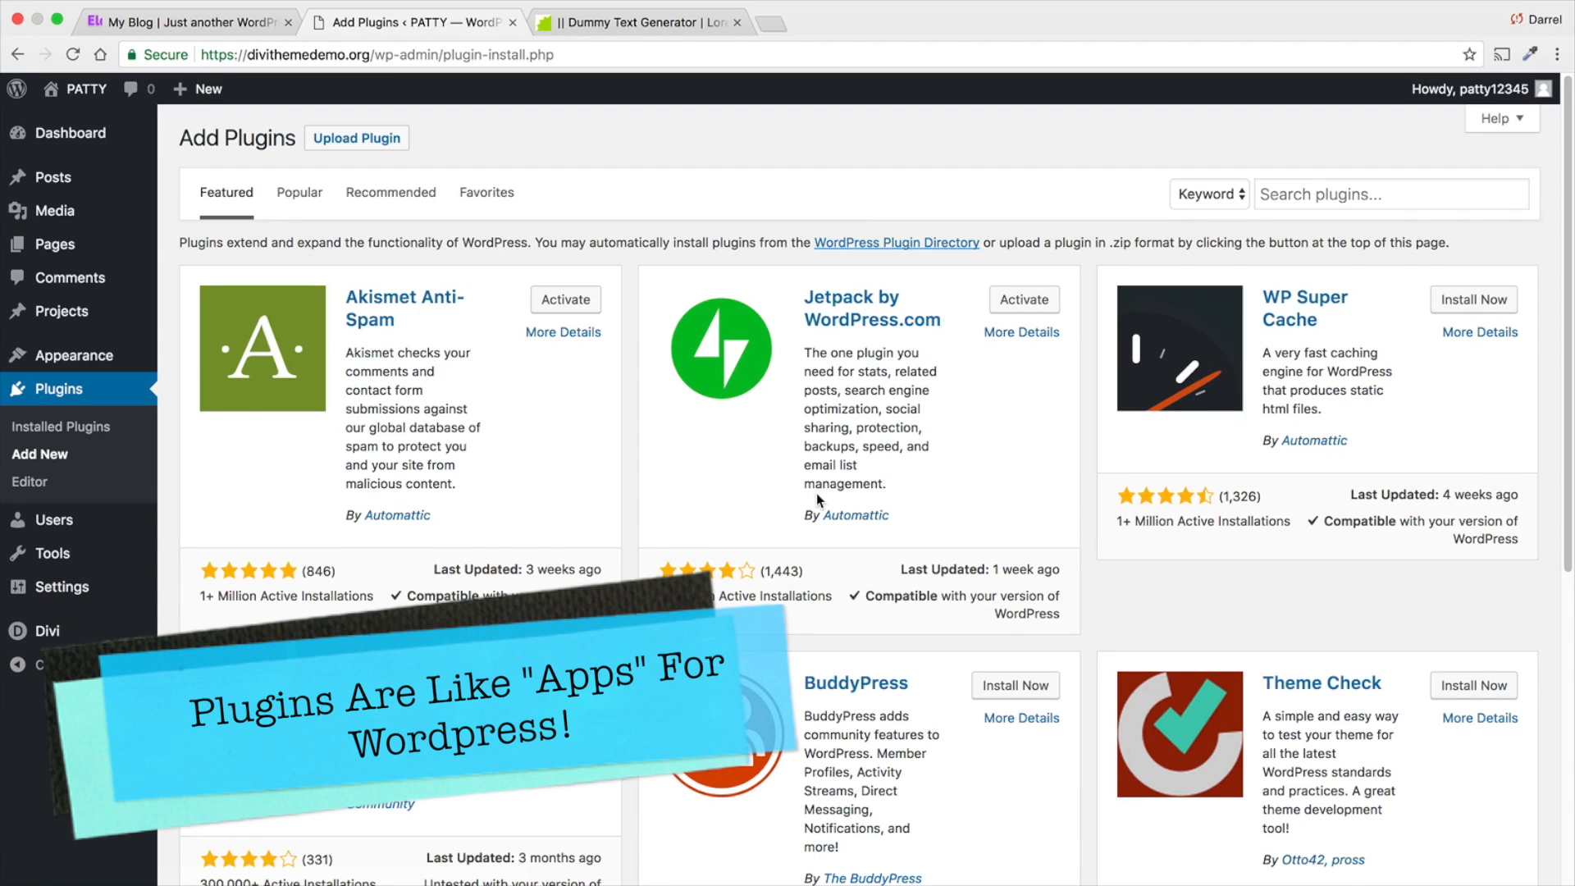
- Search the plugin directory for "facebook like box" and look through the results
click(1313, 201)
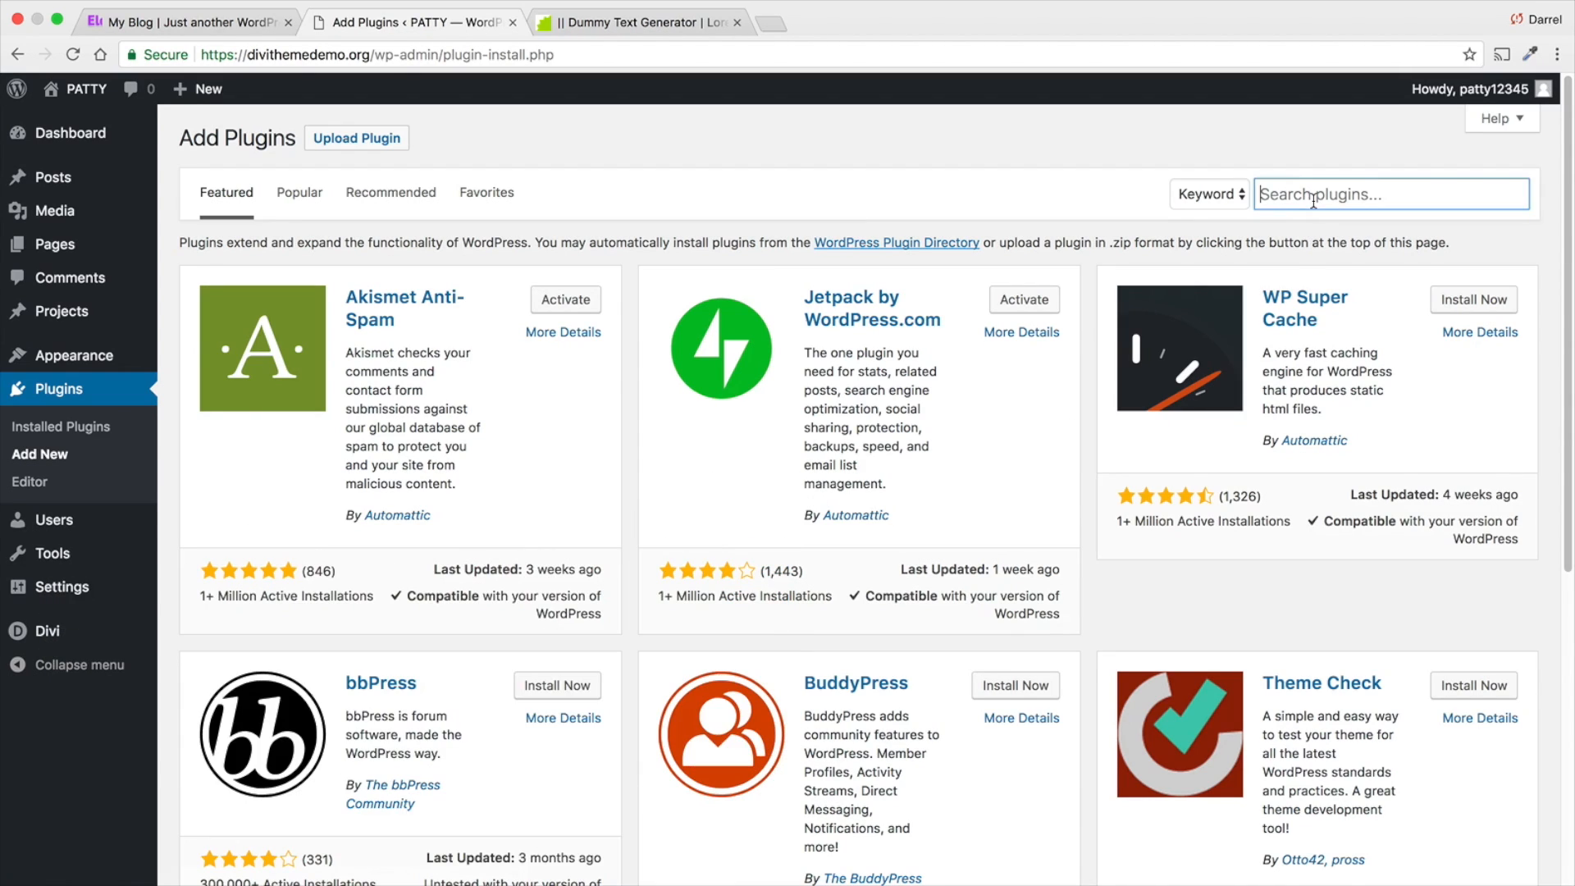
text(facebook li)
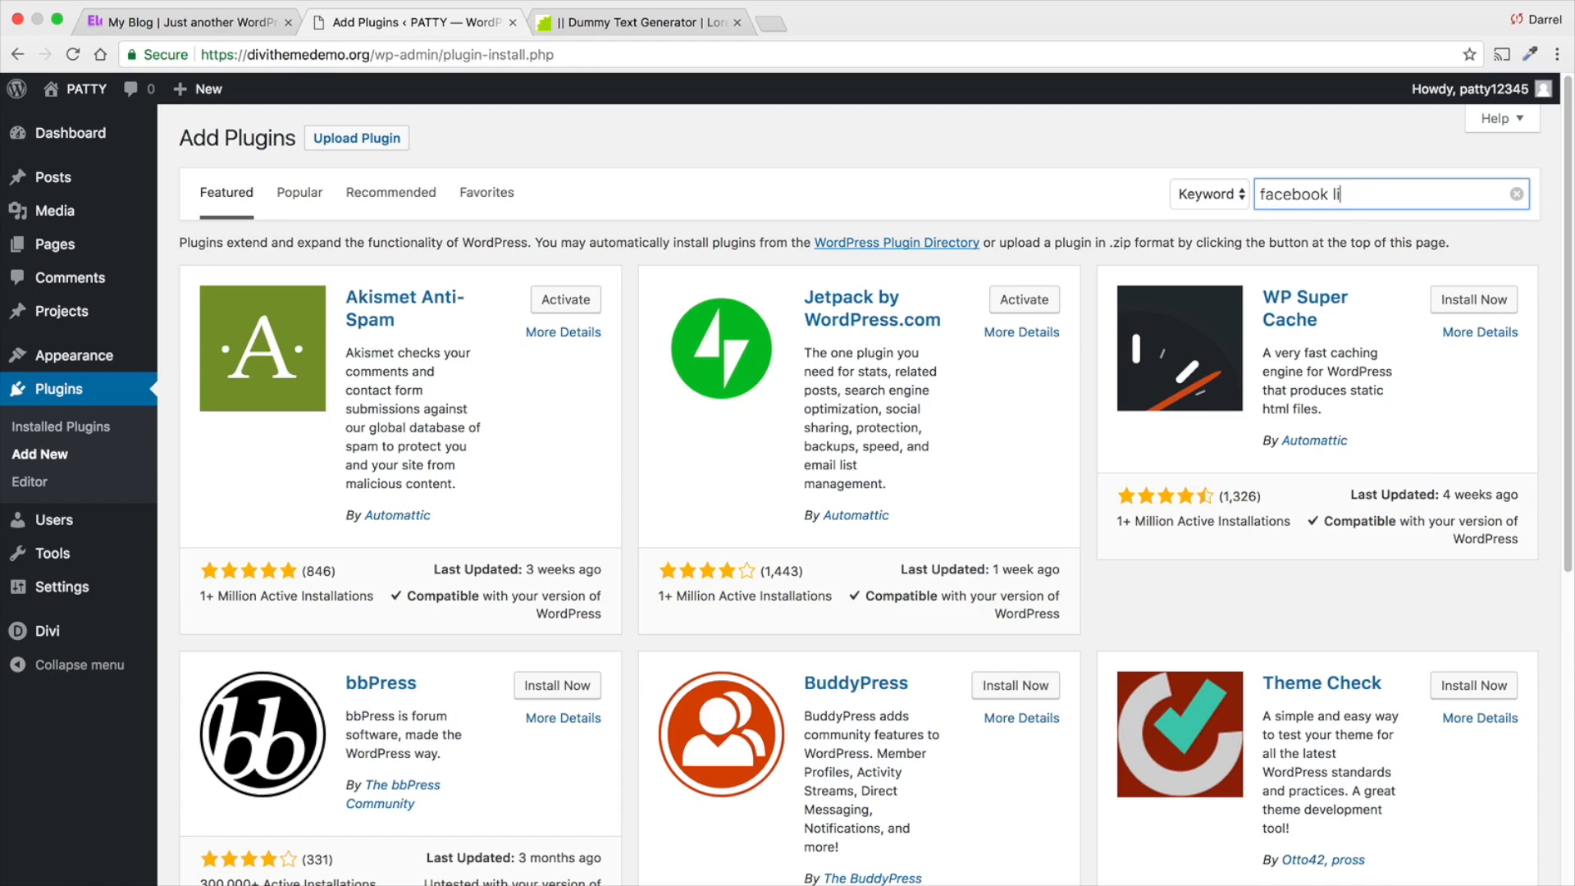
text(ke box)
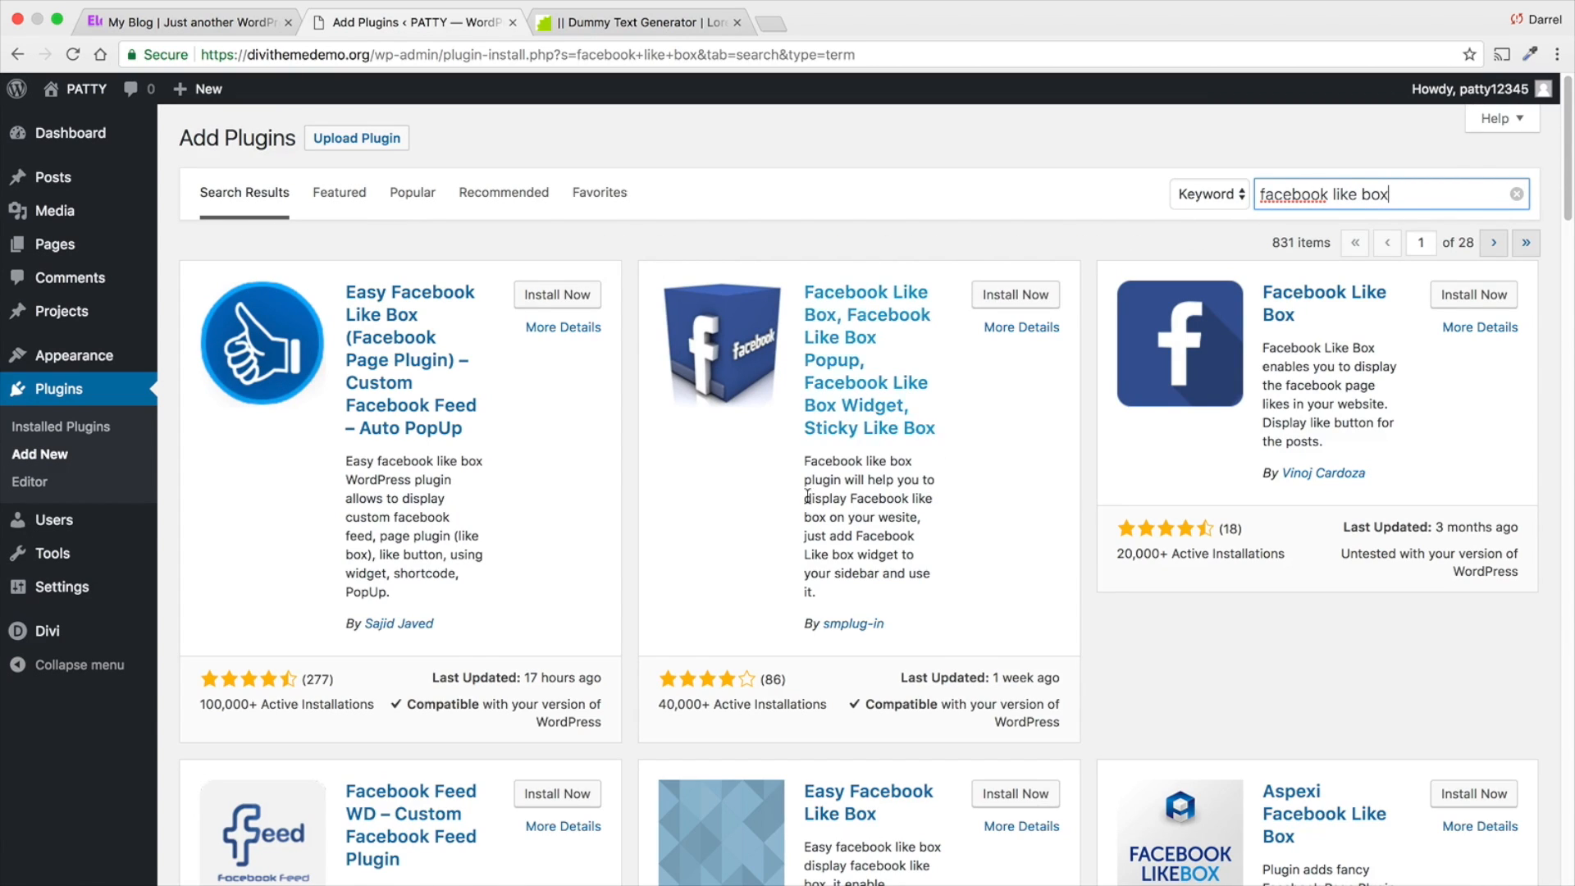
scroll(890, 533, down, 2)
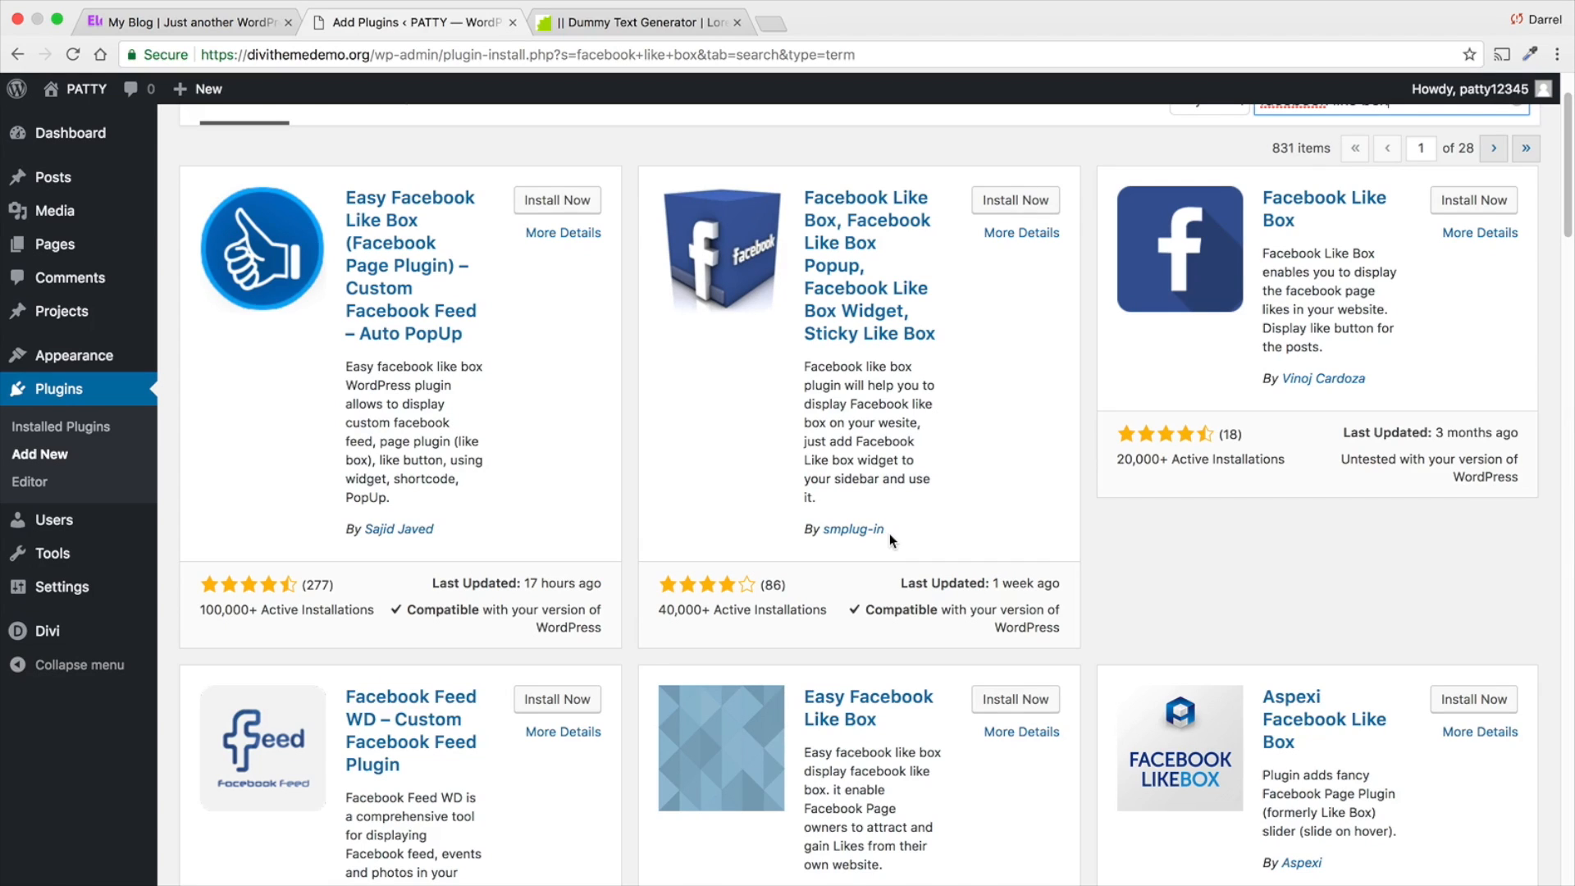
- Install and activate the "Facebook like box – widget like box" plugin by wpladge from the search results
scroll(889, 534, up, 1)
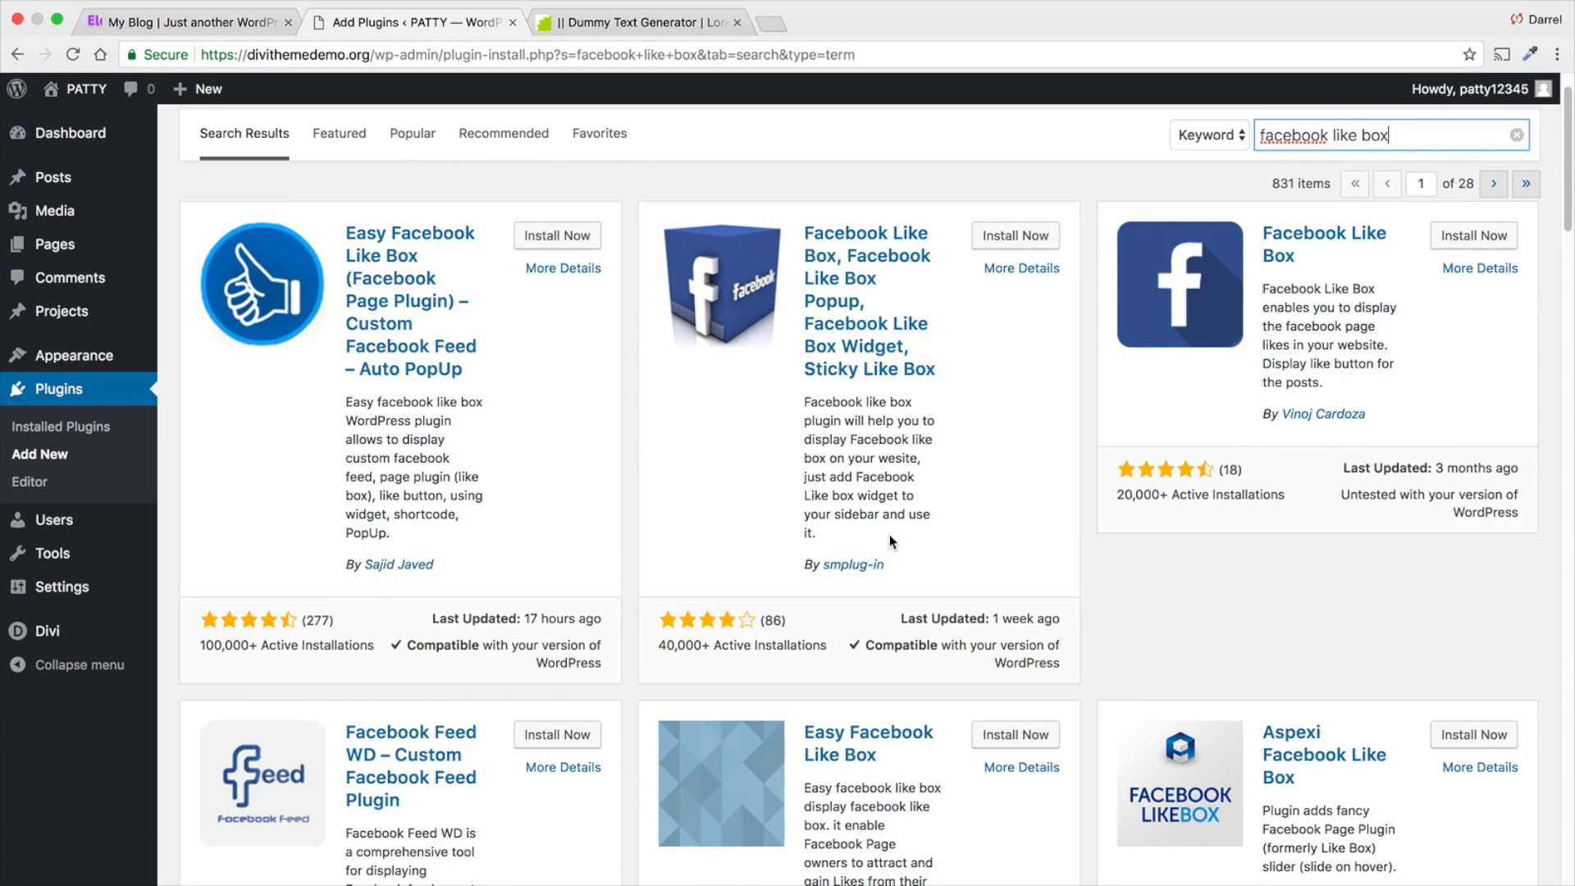
scroll(901, 544, down, 6)
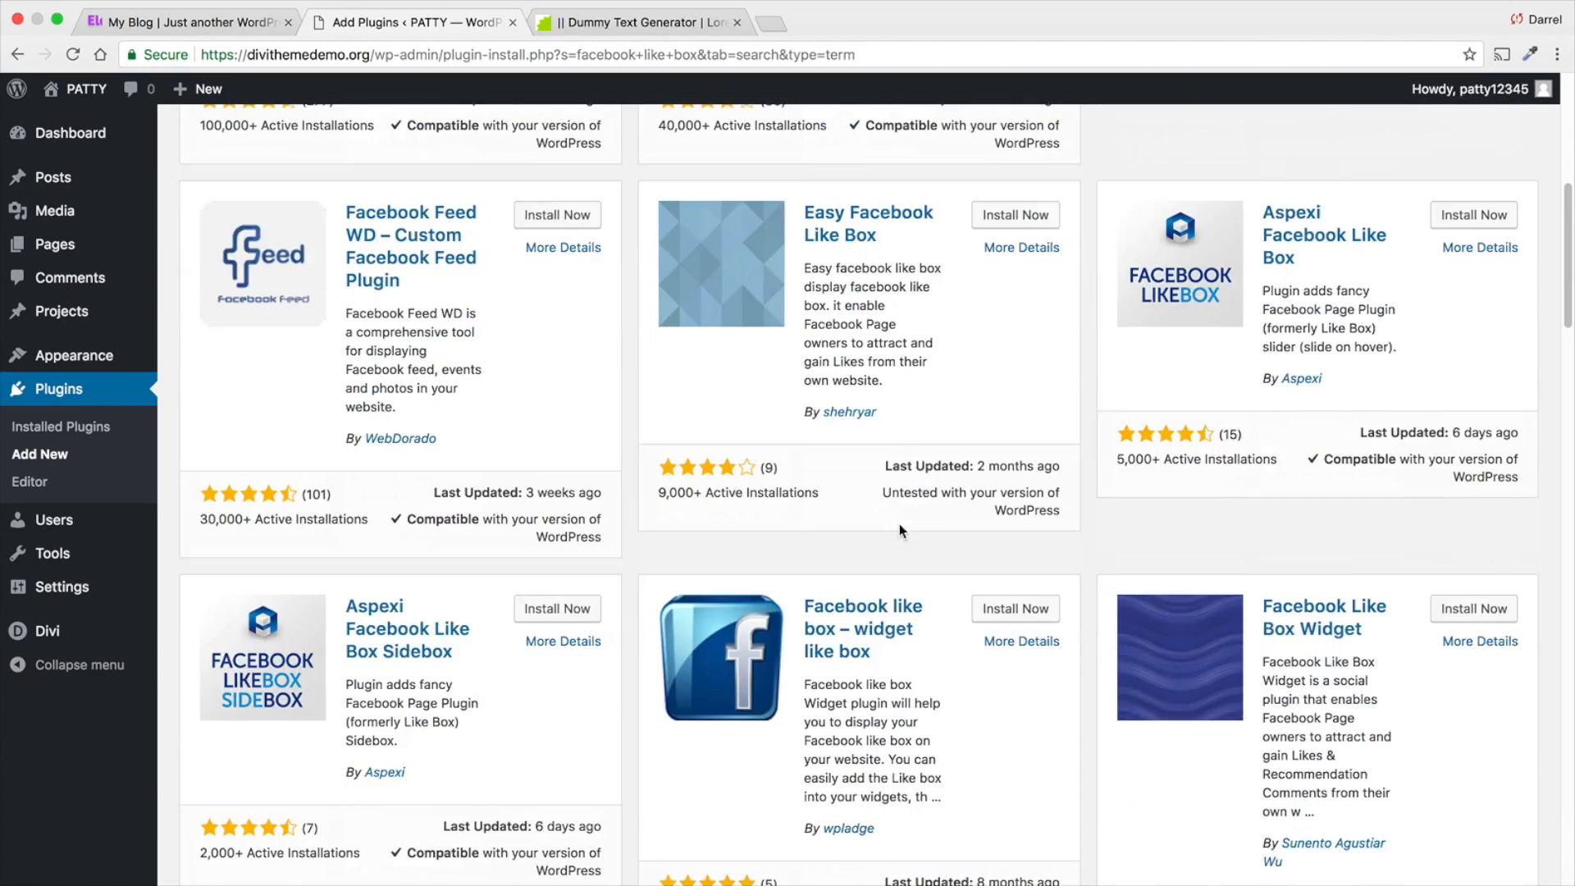
scroll(900, 529, down, 2)
click(1011, 440)
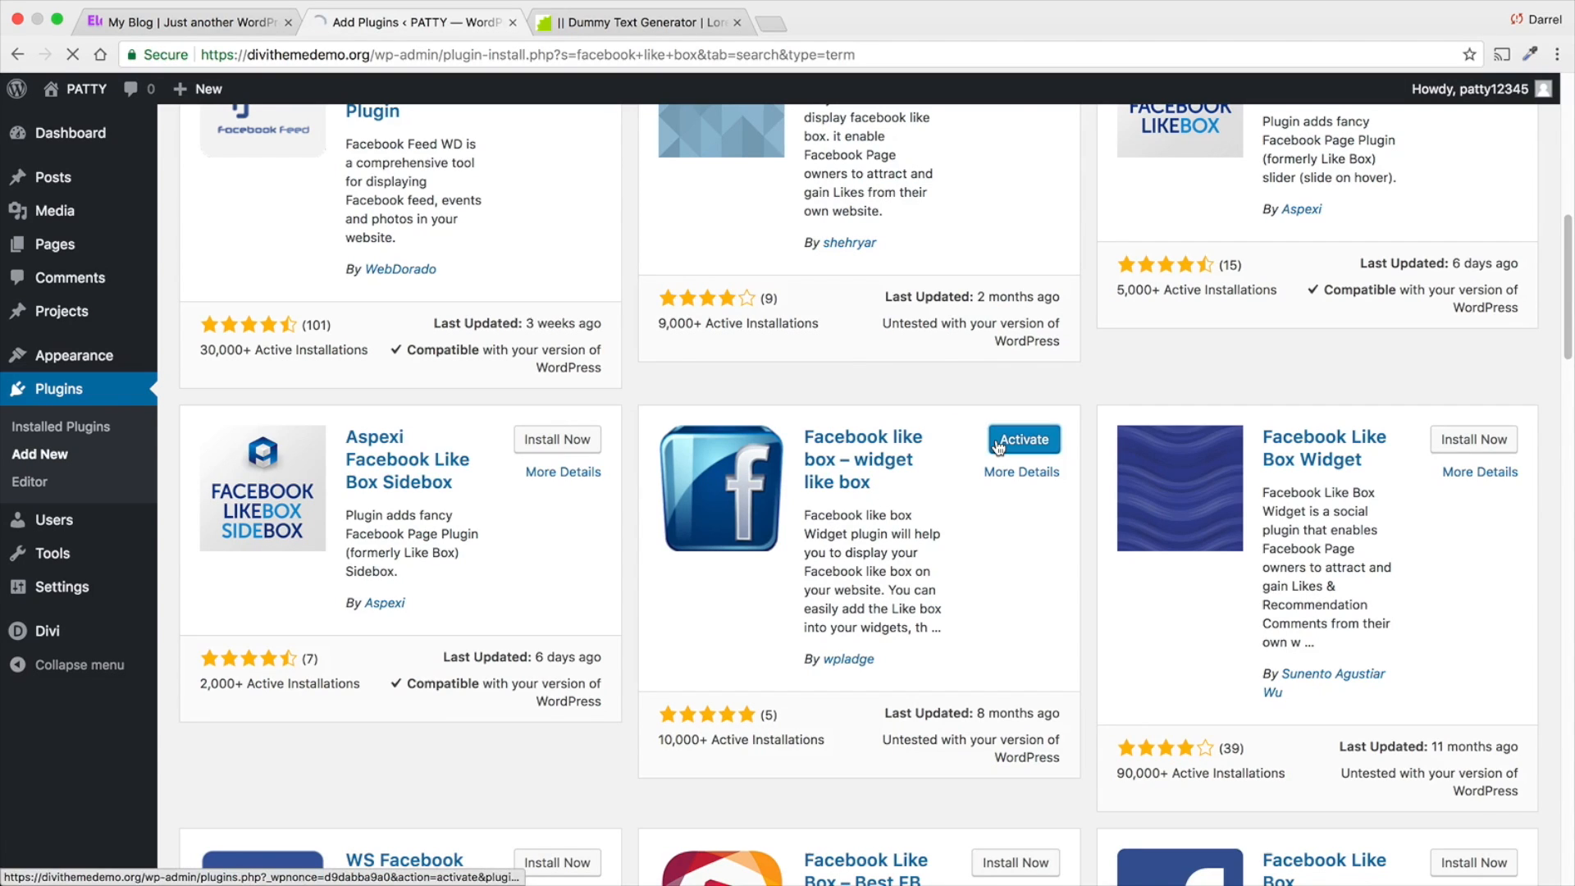
click(998, 443)
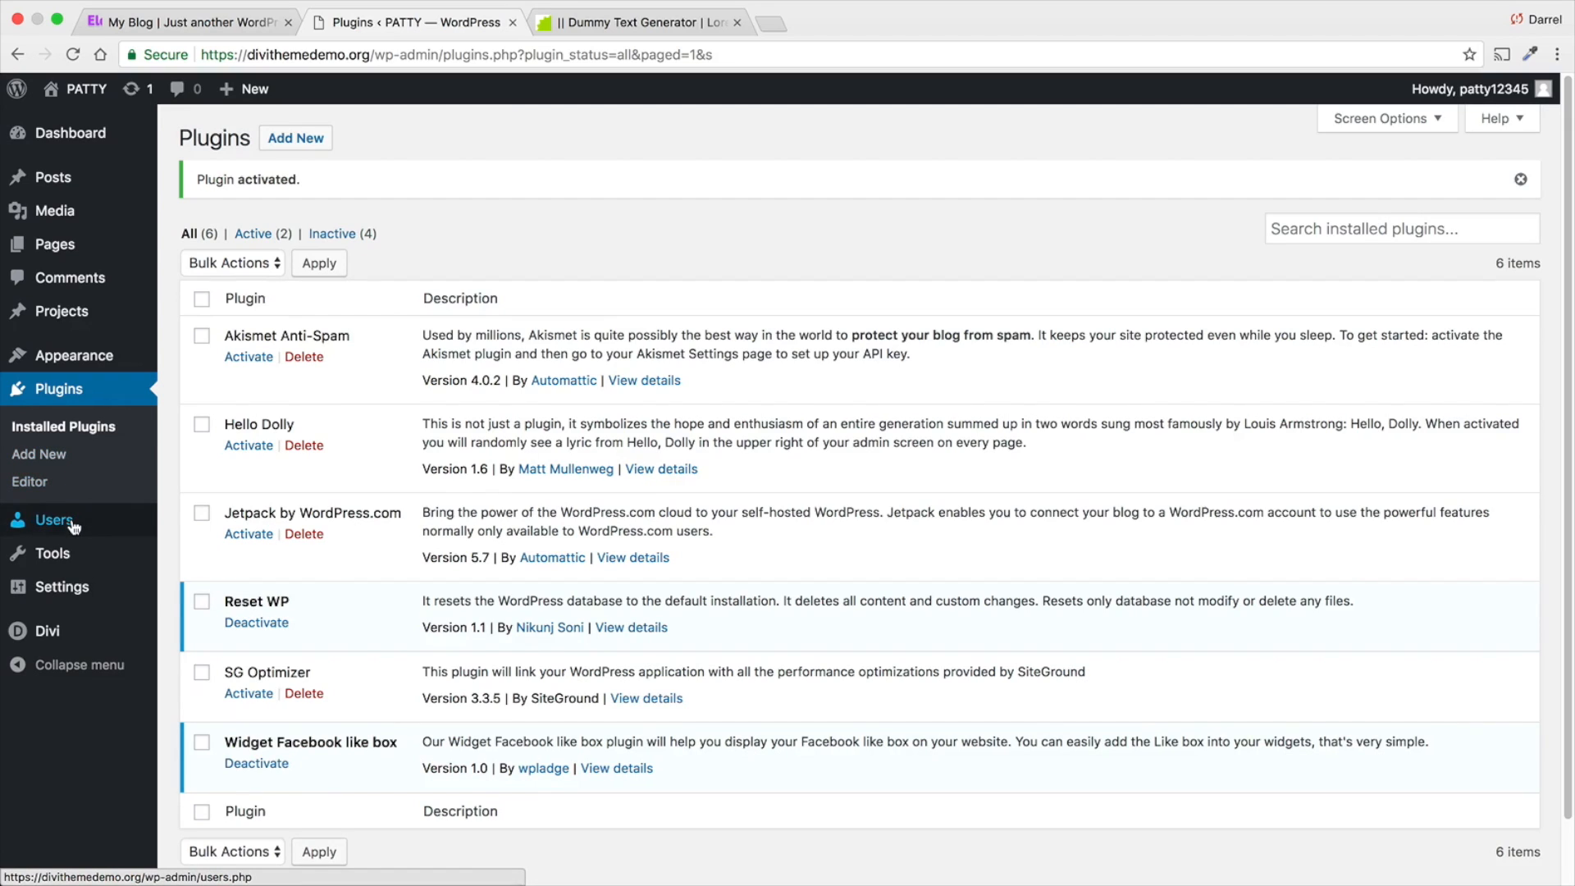
- Go to the live home page and open it in the Theme Customizer with the footer in view
mouse_move(78, 88)
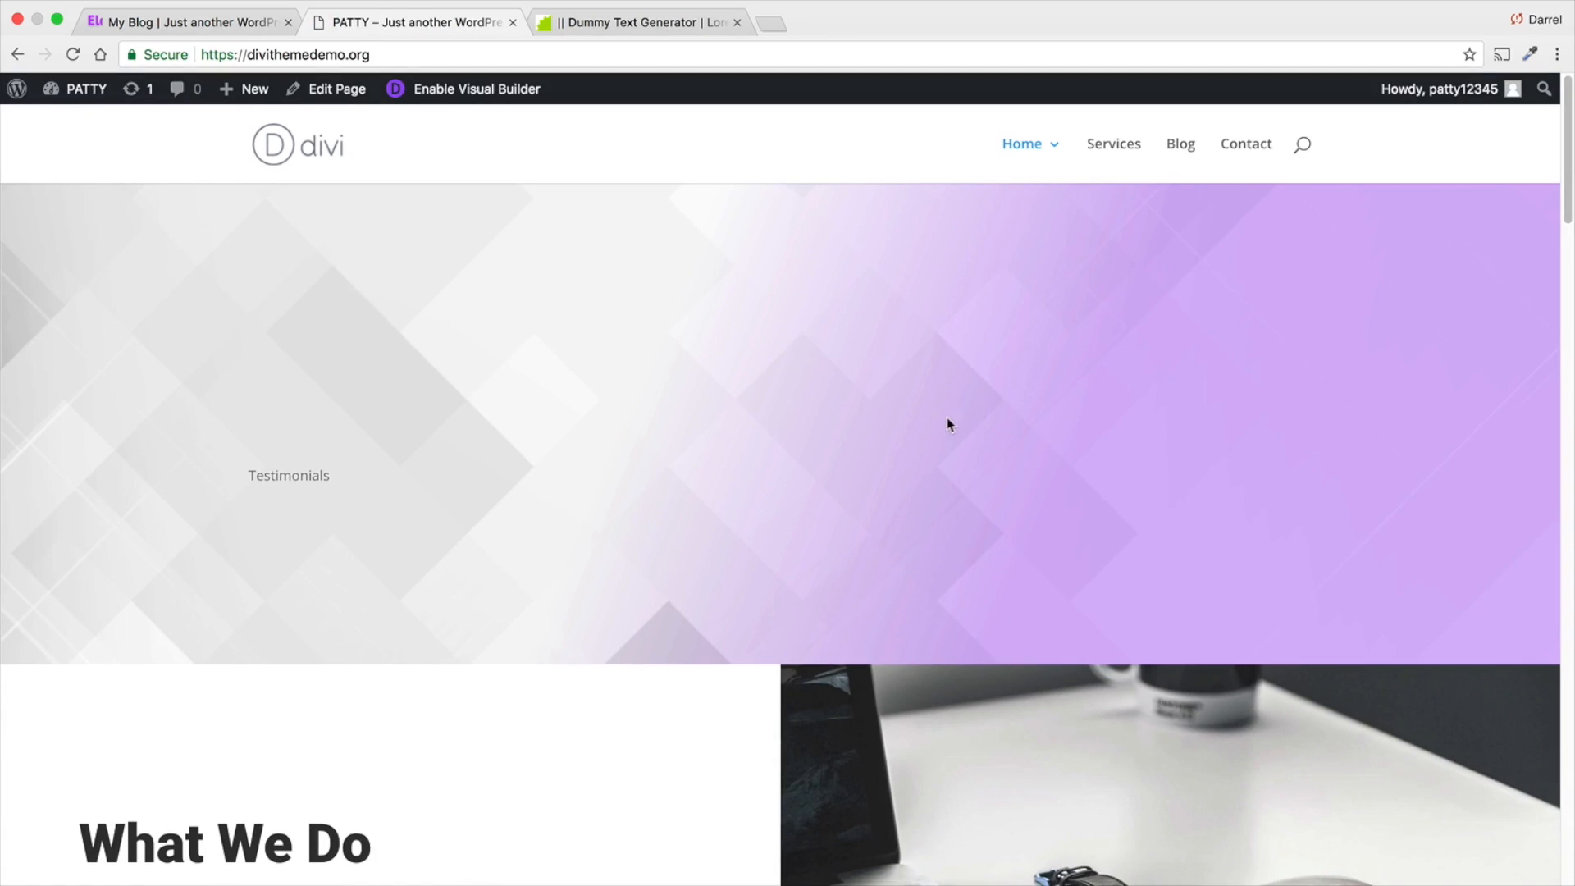
scroll(940, 417, down, 20)
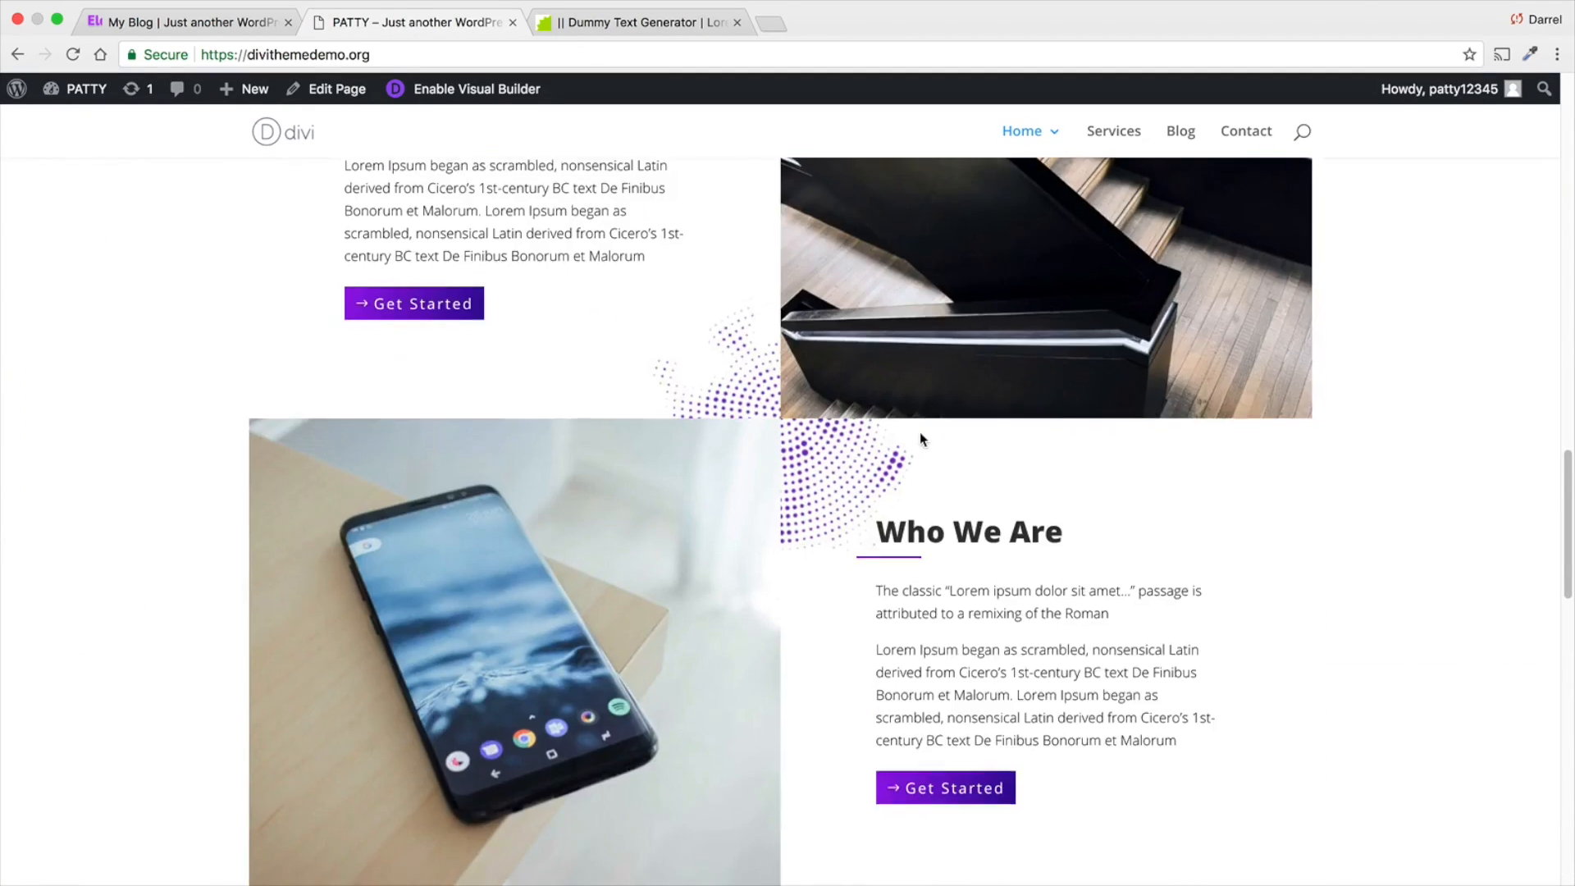
scroll(910, 448, down, 5)
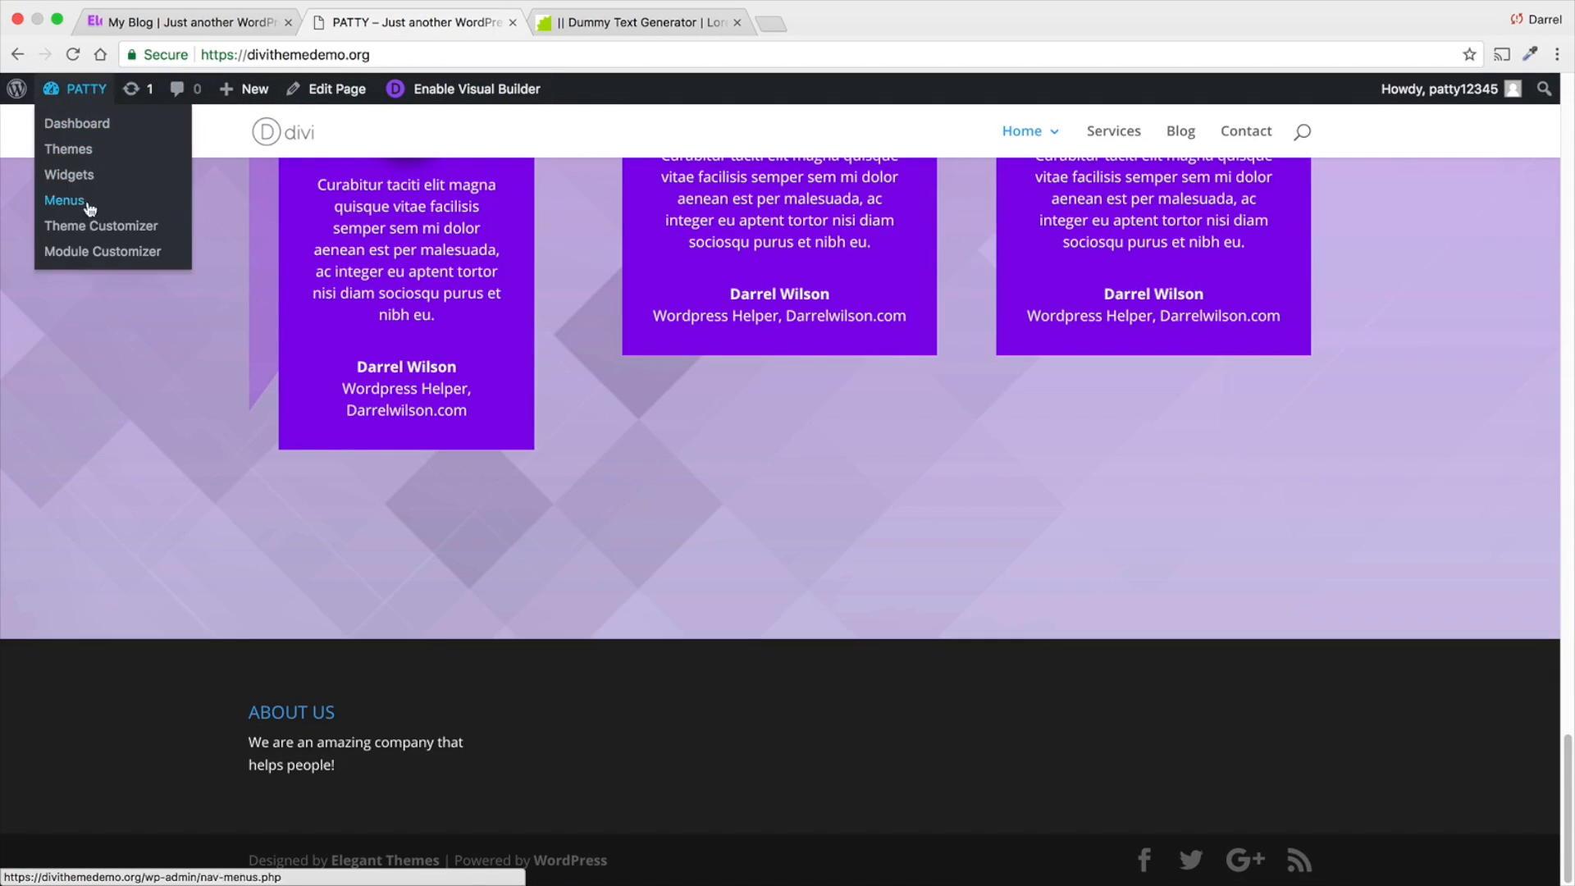
click(90, 226)
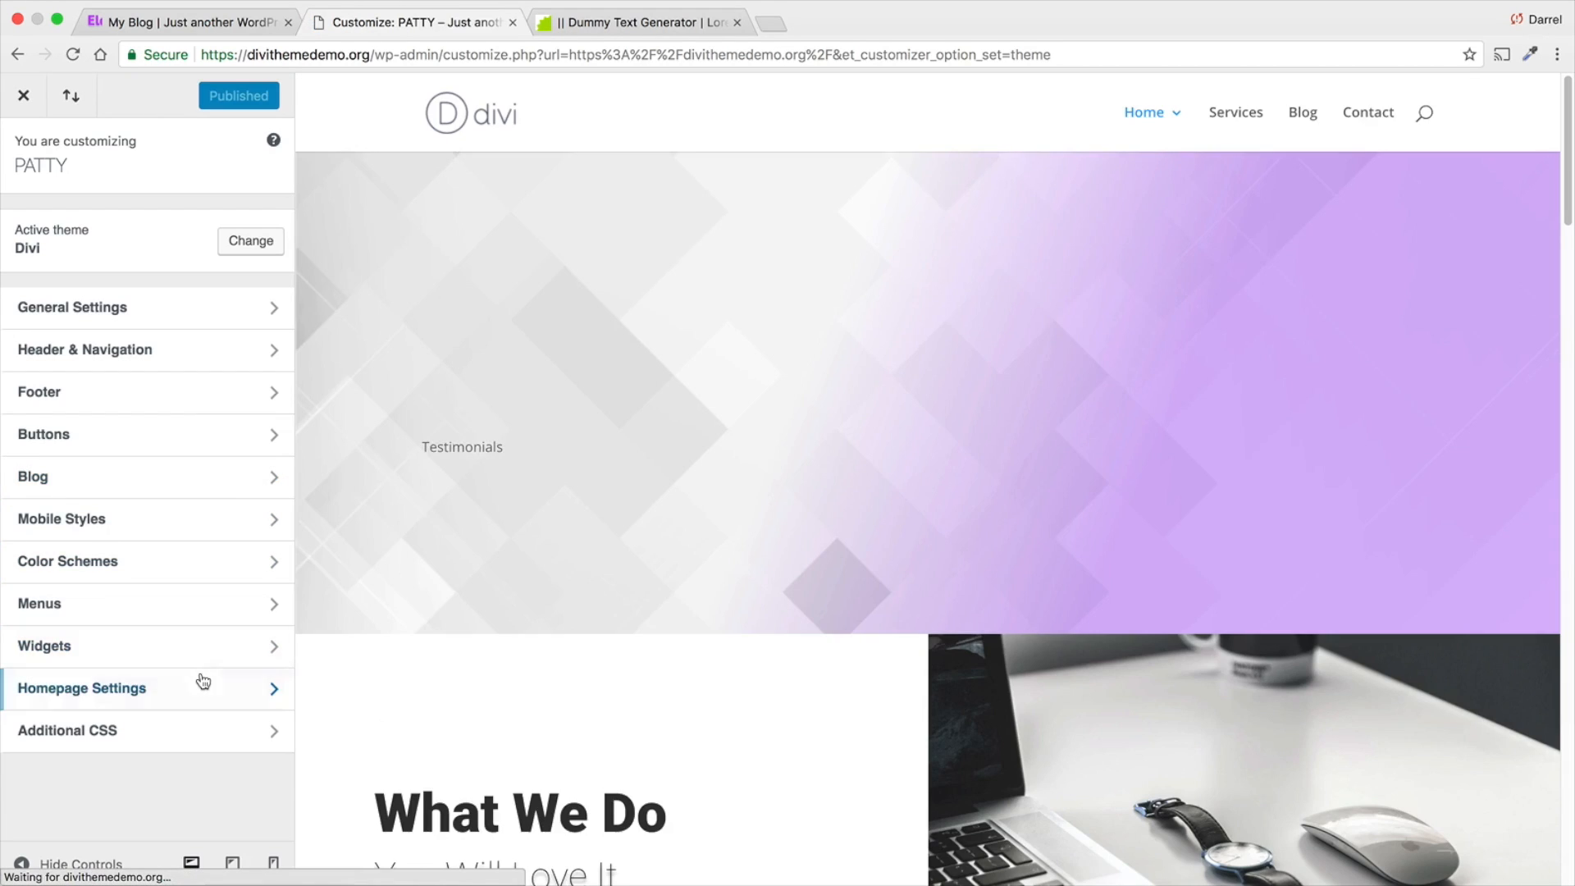
scroll(436, 703, down, 7)
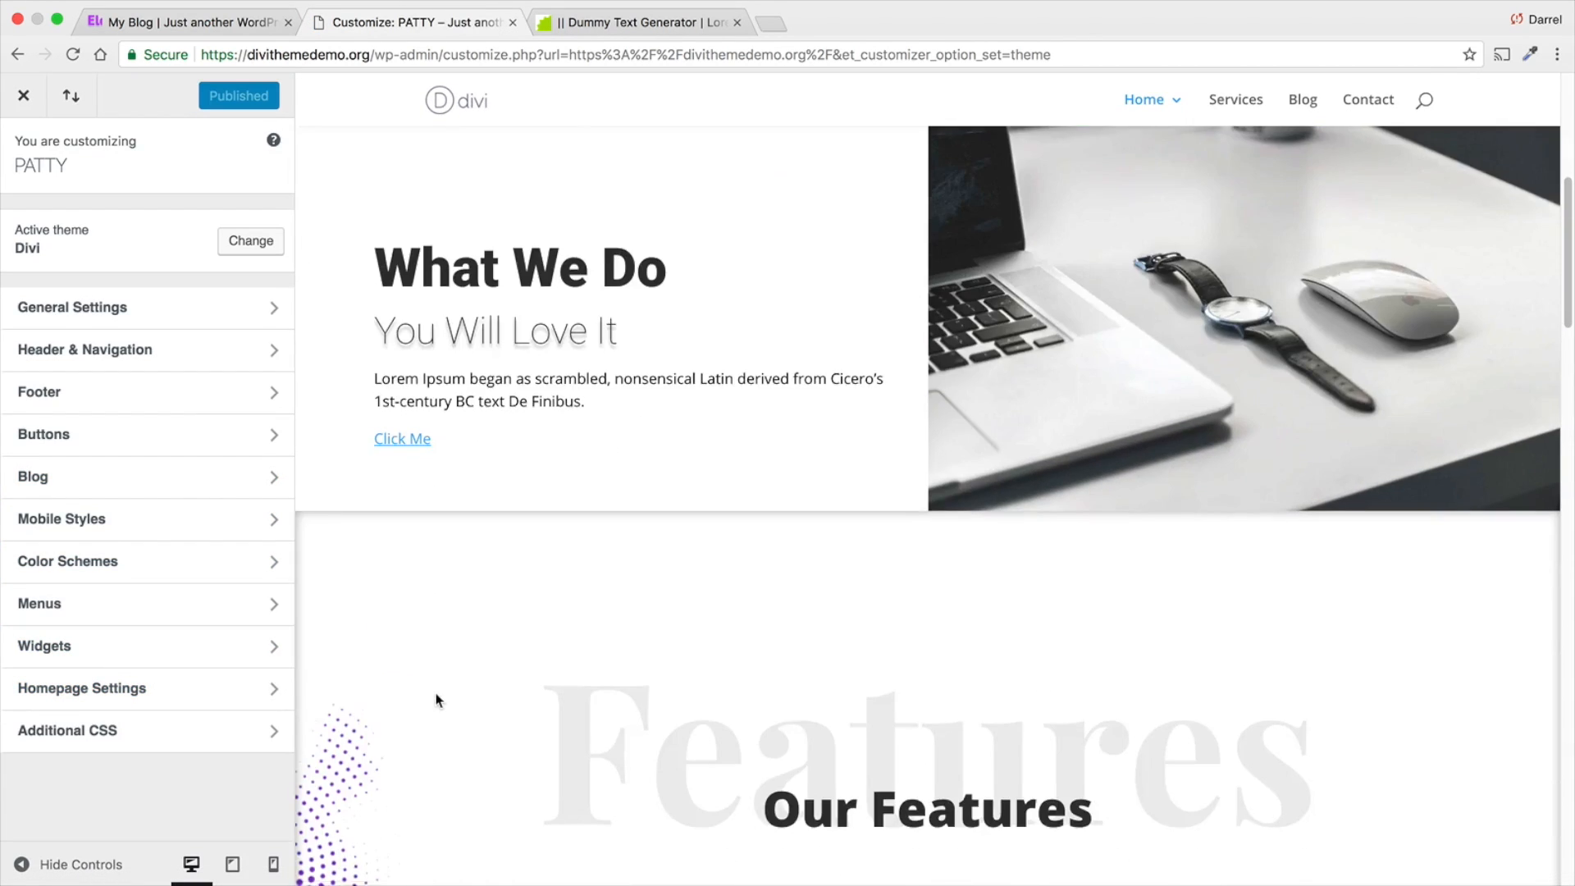
scroll(629, 367, up, 7)
scroll(580, 450, down, 7)
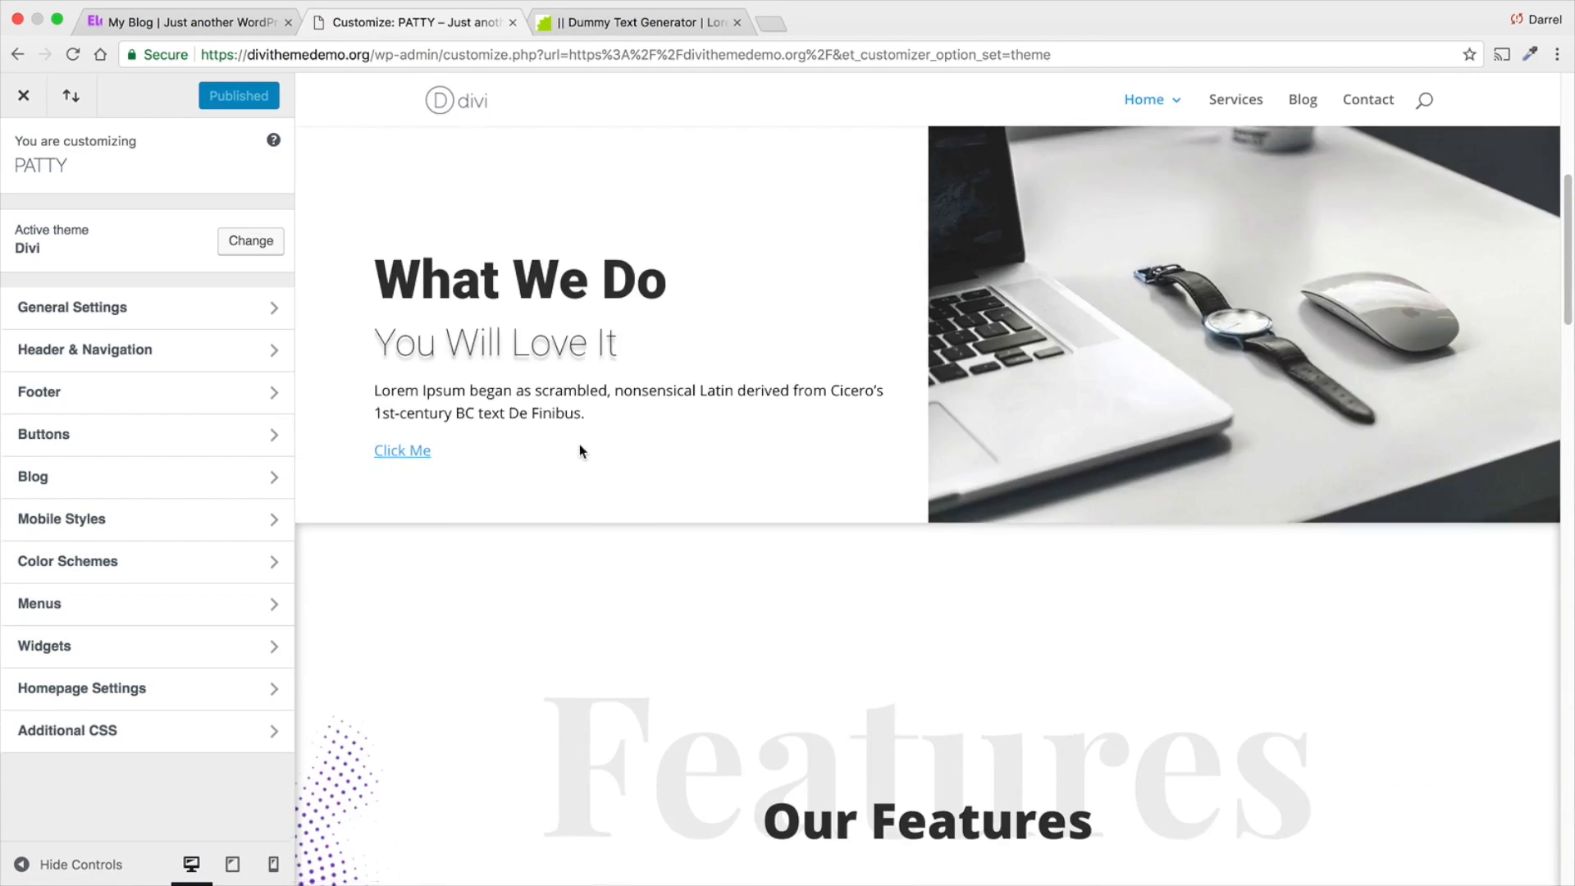
scroll(579, 445, down, 15)
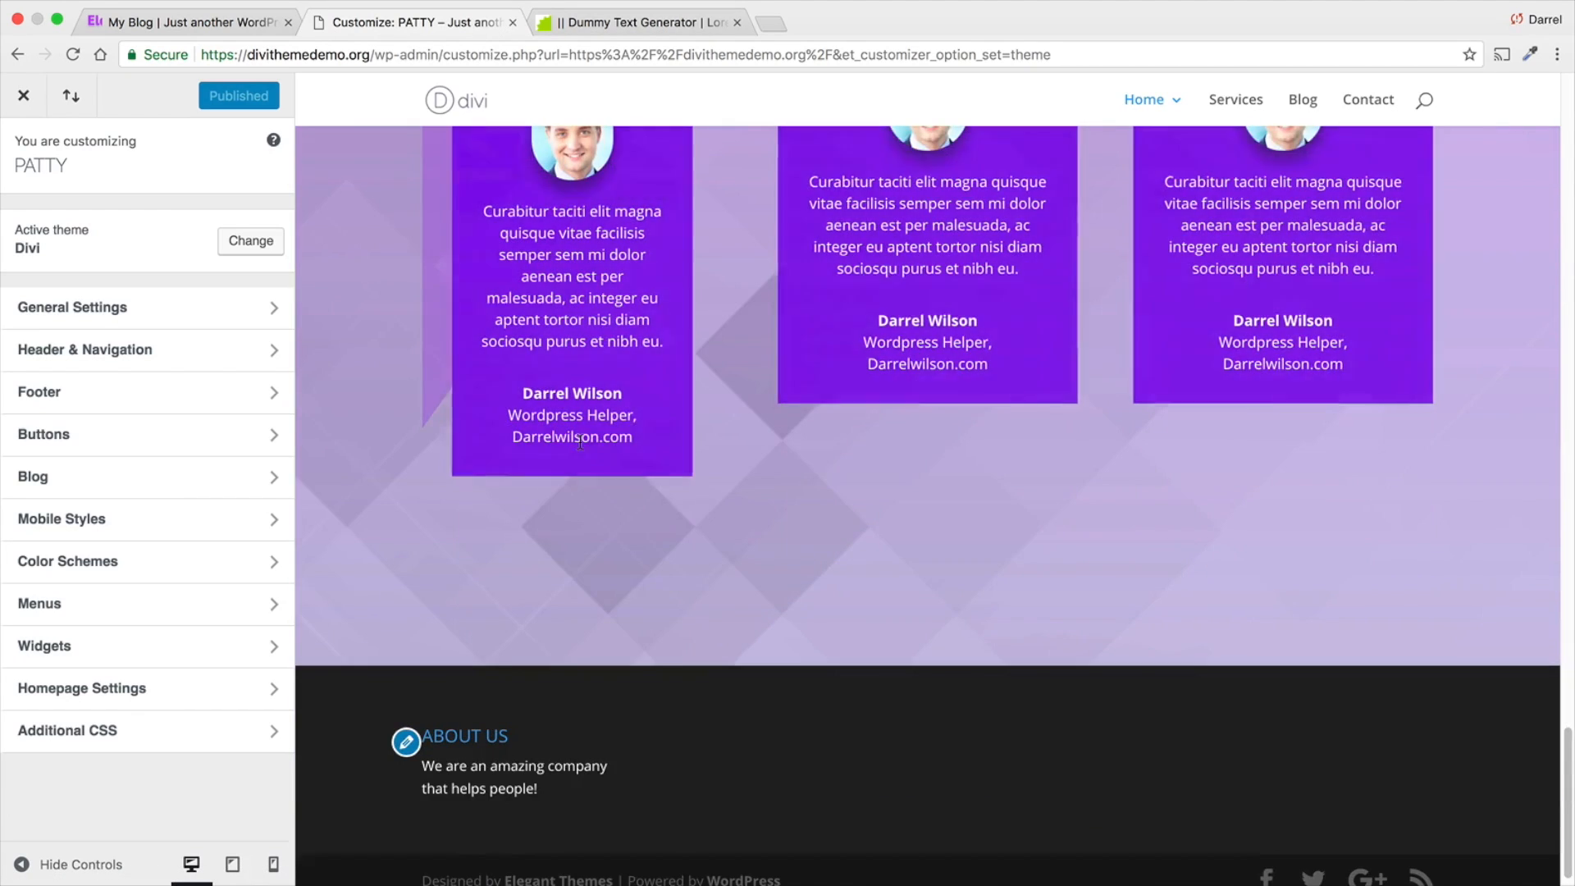
- Add the Widget Facebook like box to Footer Area #2
click(177, 648)
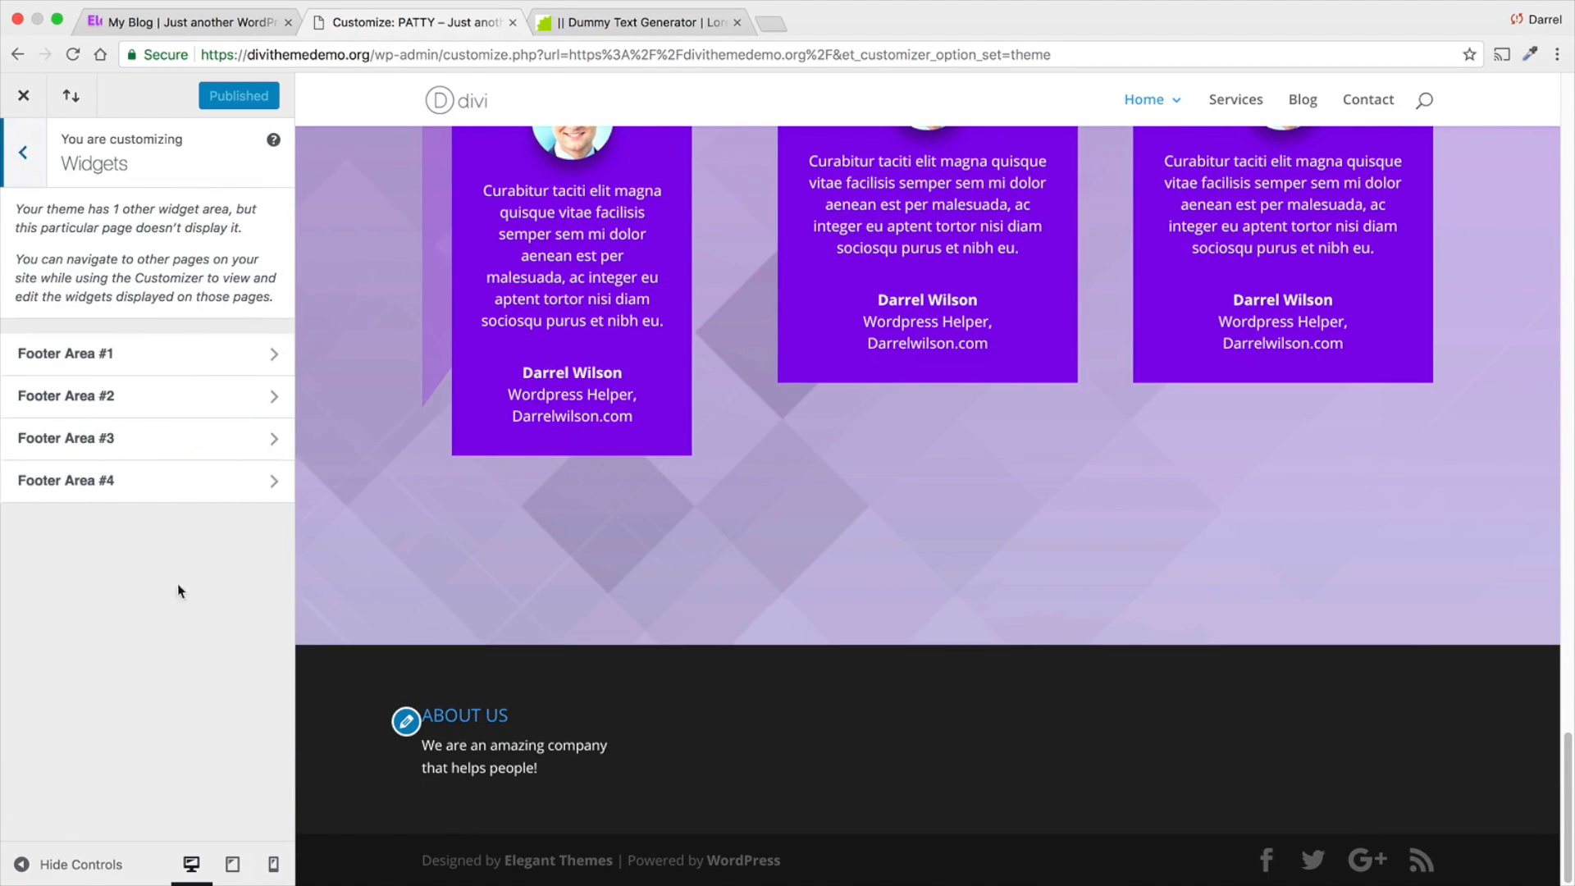
click(139, 402)
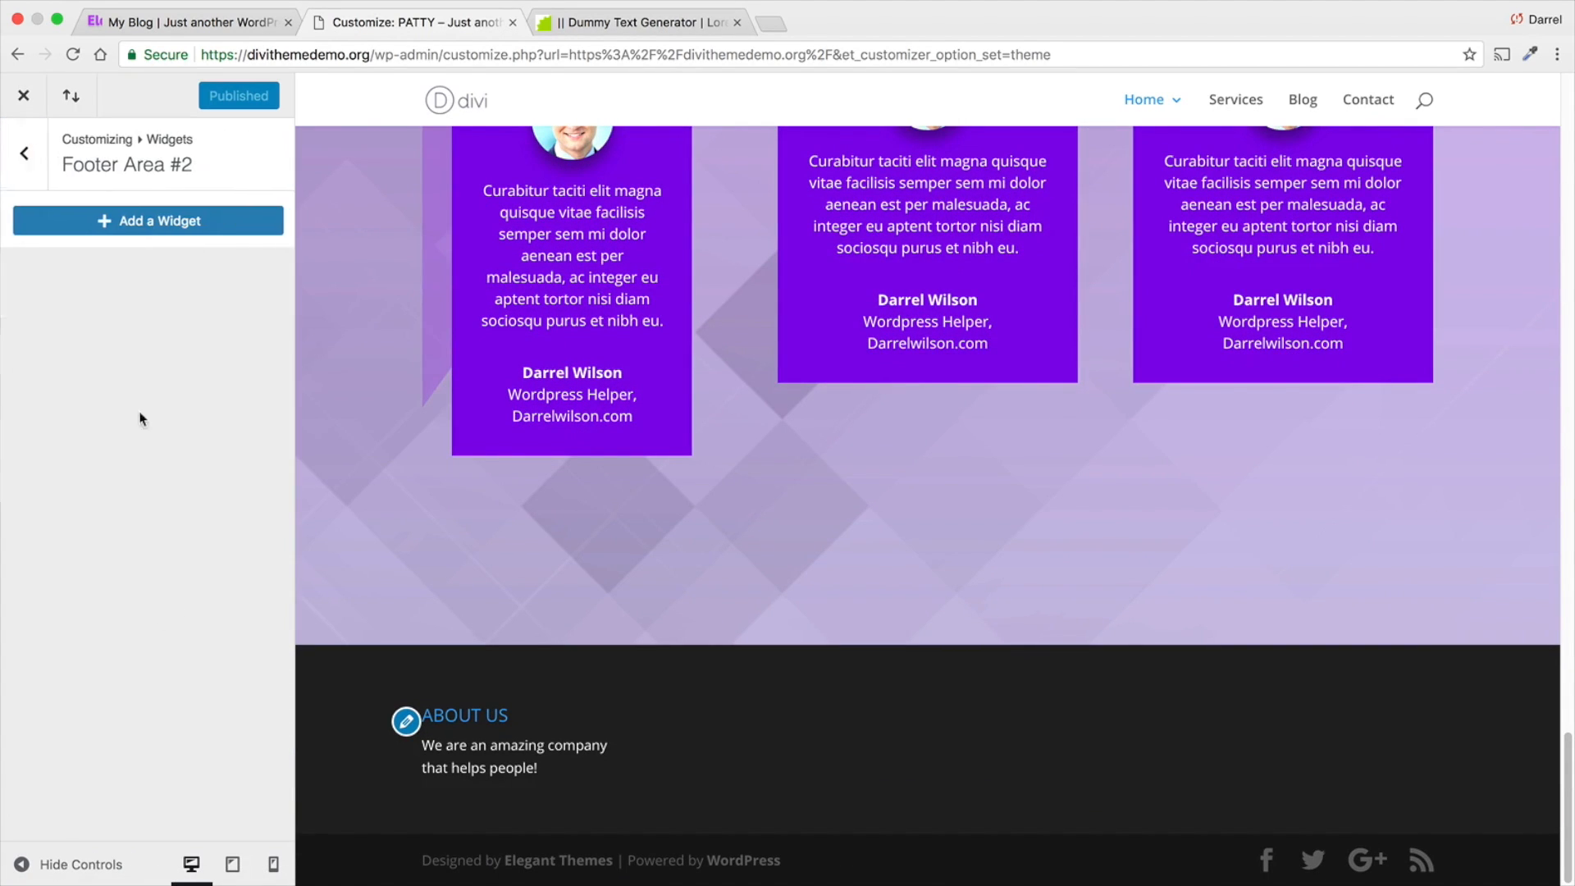
click(159, 224)
scroll(353, 440, down, 4)
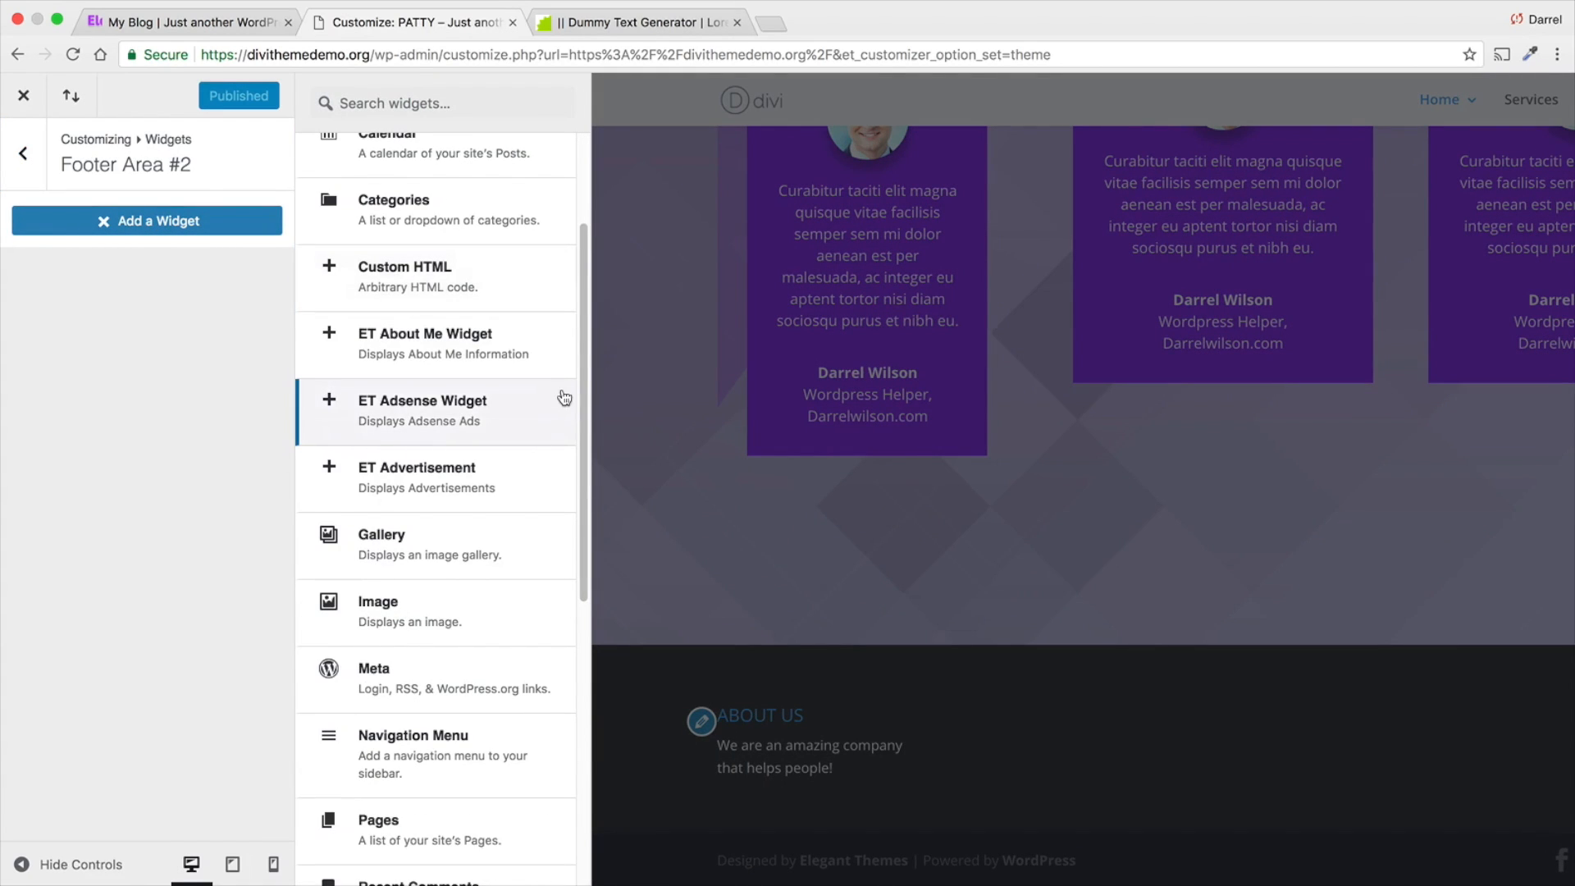
drag(583, 362, 591, 688)
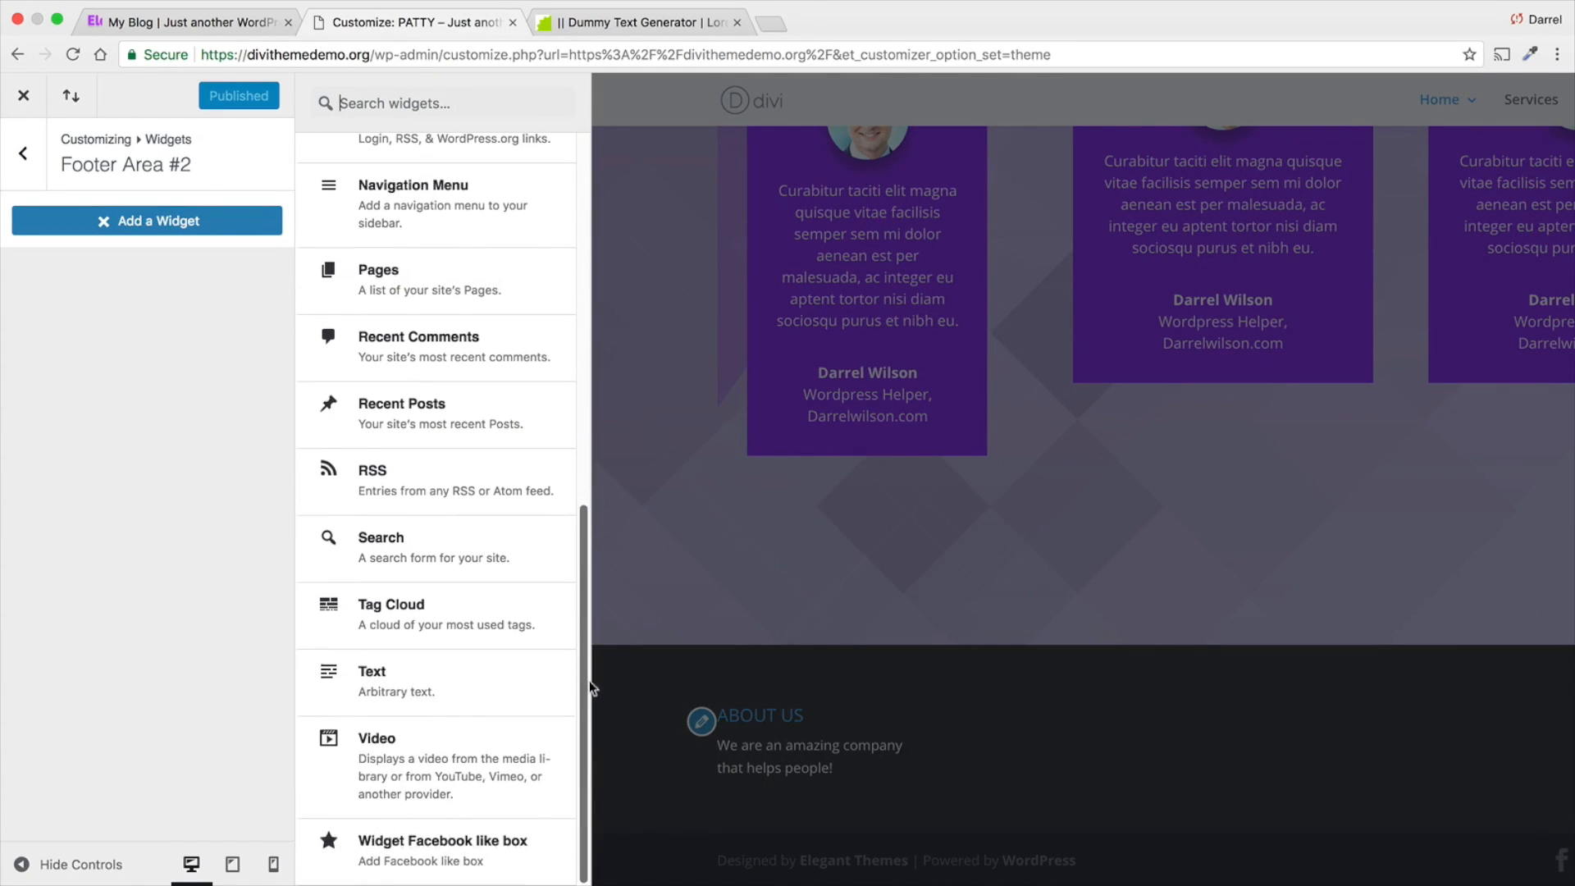
click(502, 827)
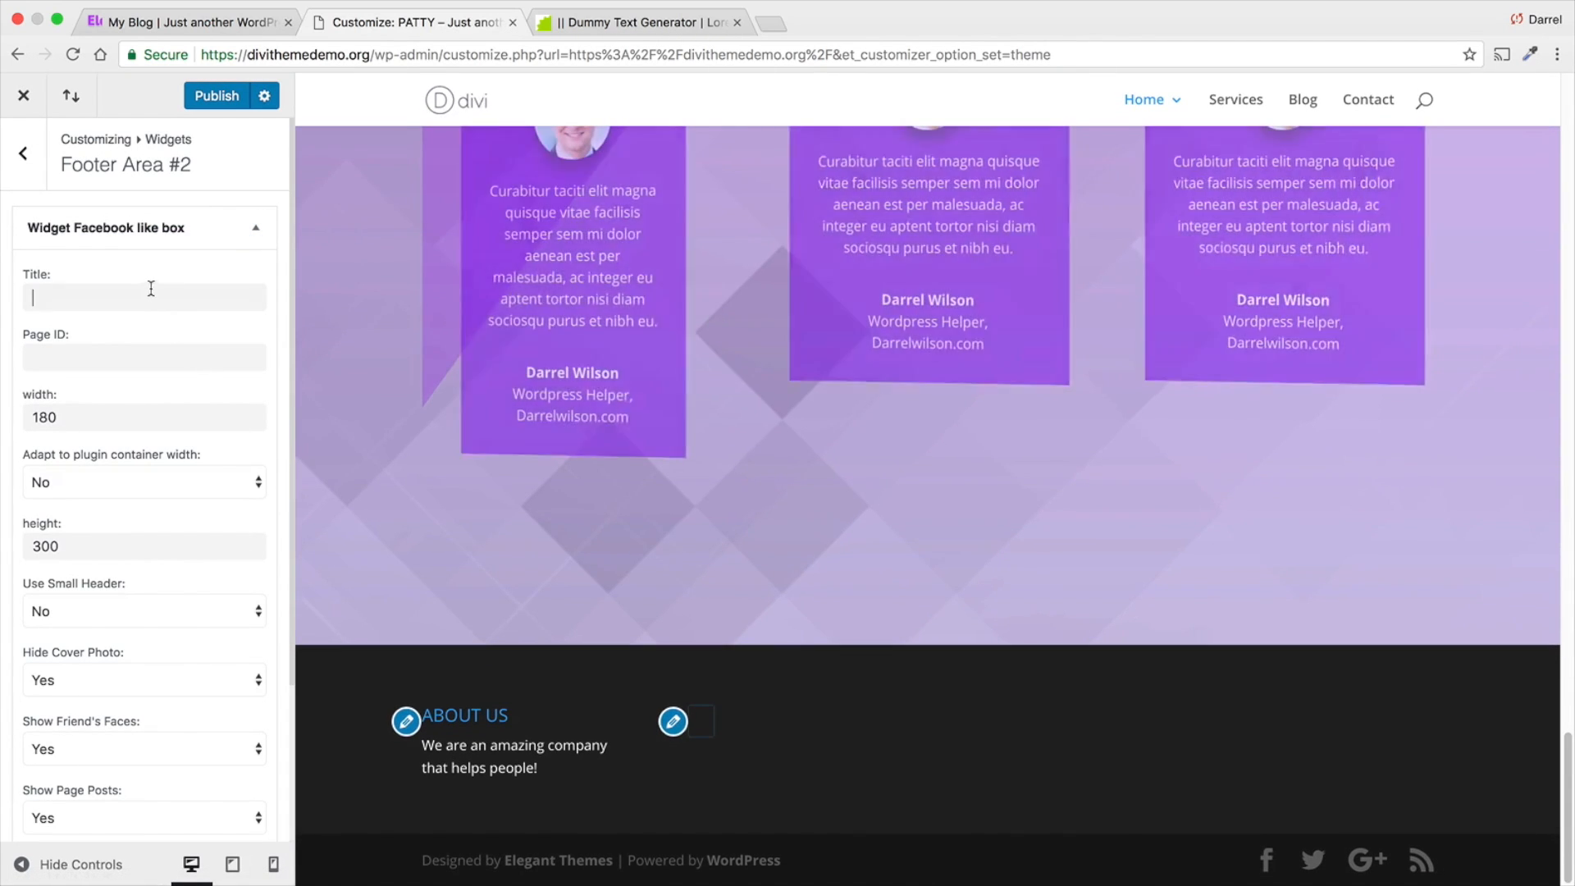
- Title the Facebook like box widget "Follow Us"
click(163, 290)
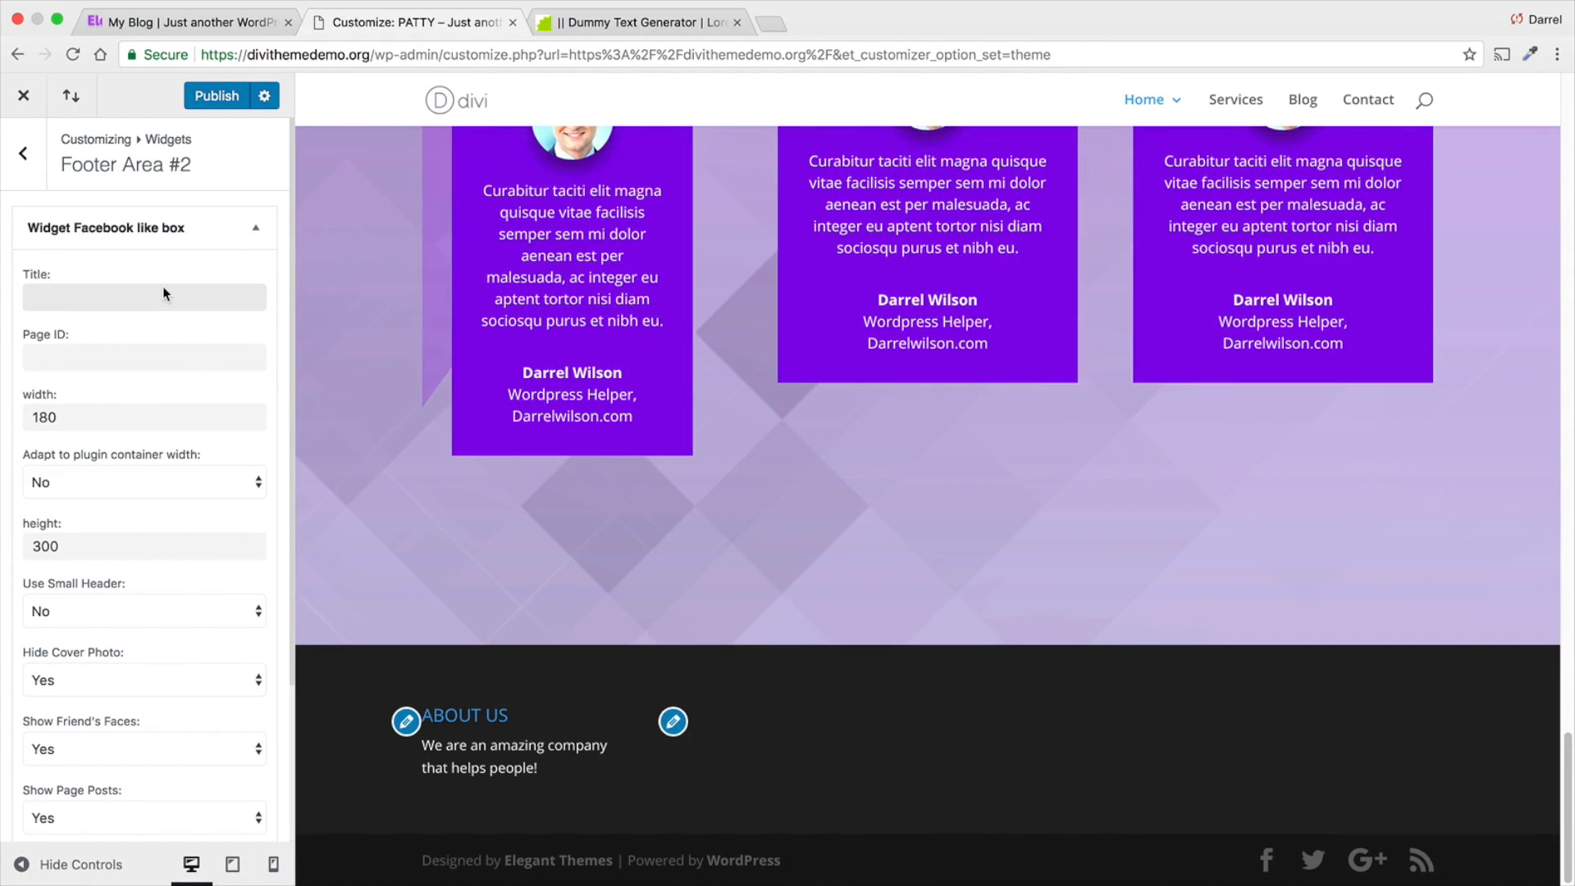
text(Follow Us)
key(Tab)
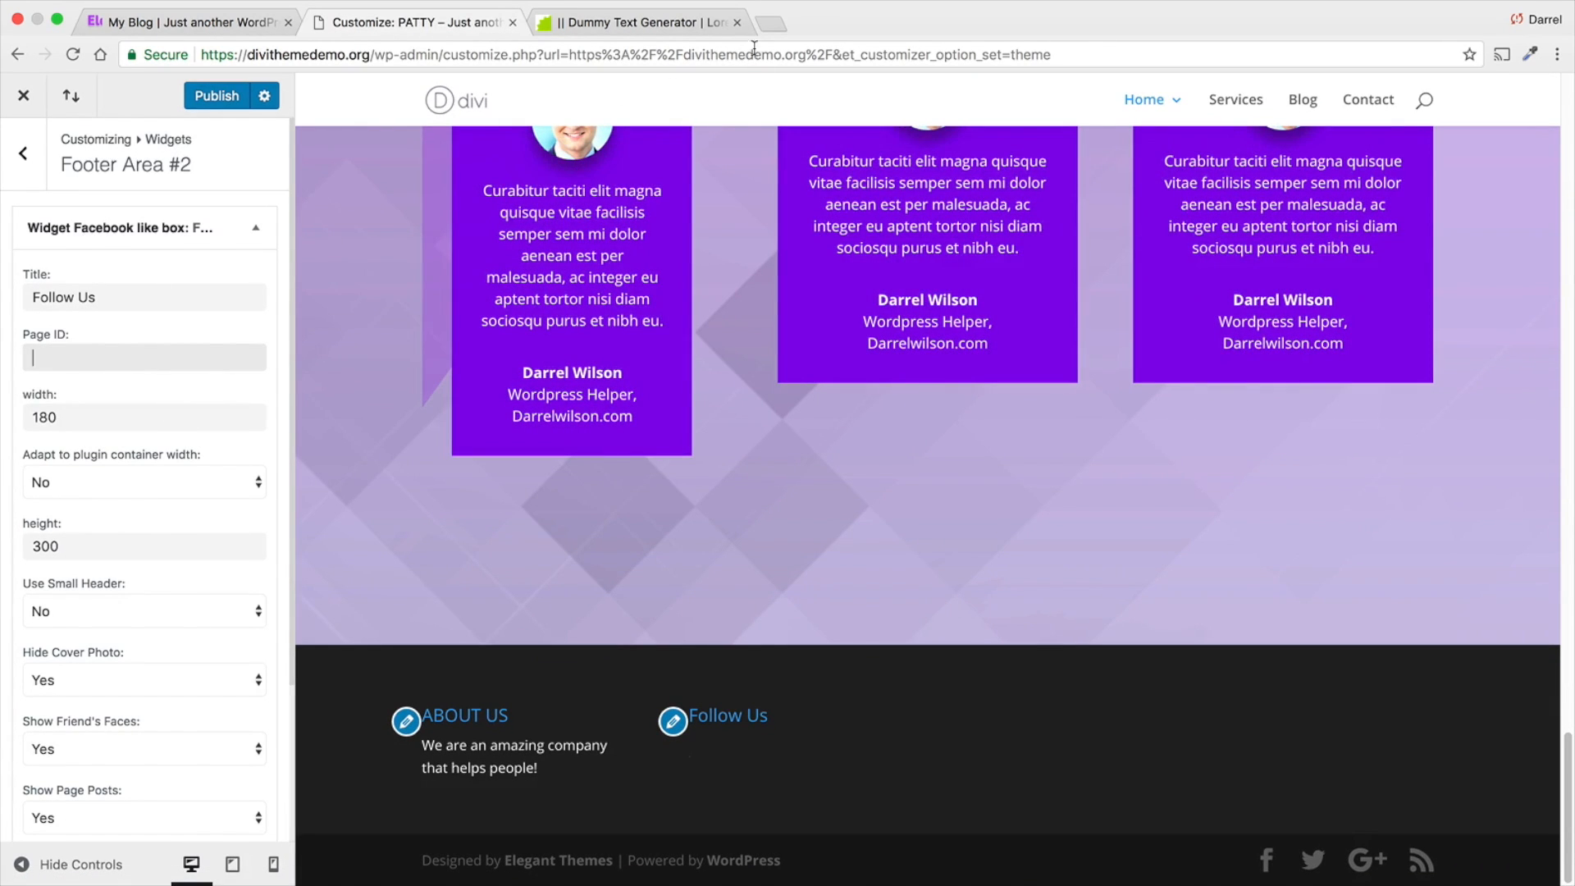
- Open Facebook in a new browser tab, go to the managed public page and copy its web address
click(769, 27)
text(face)
key(Return)
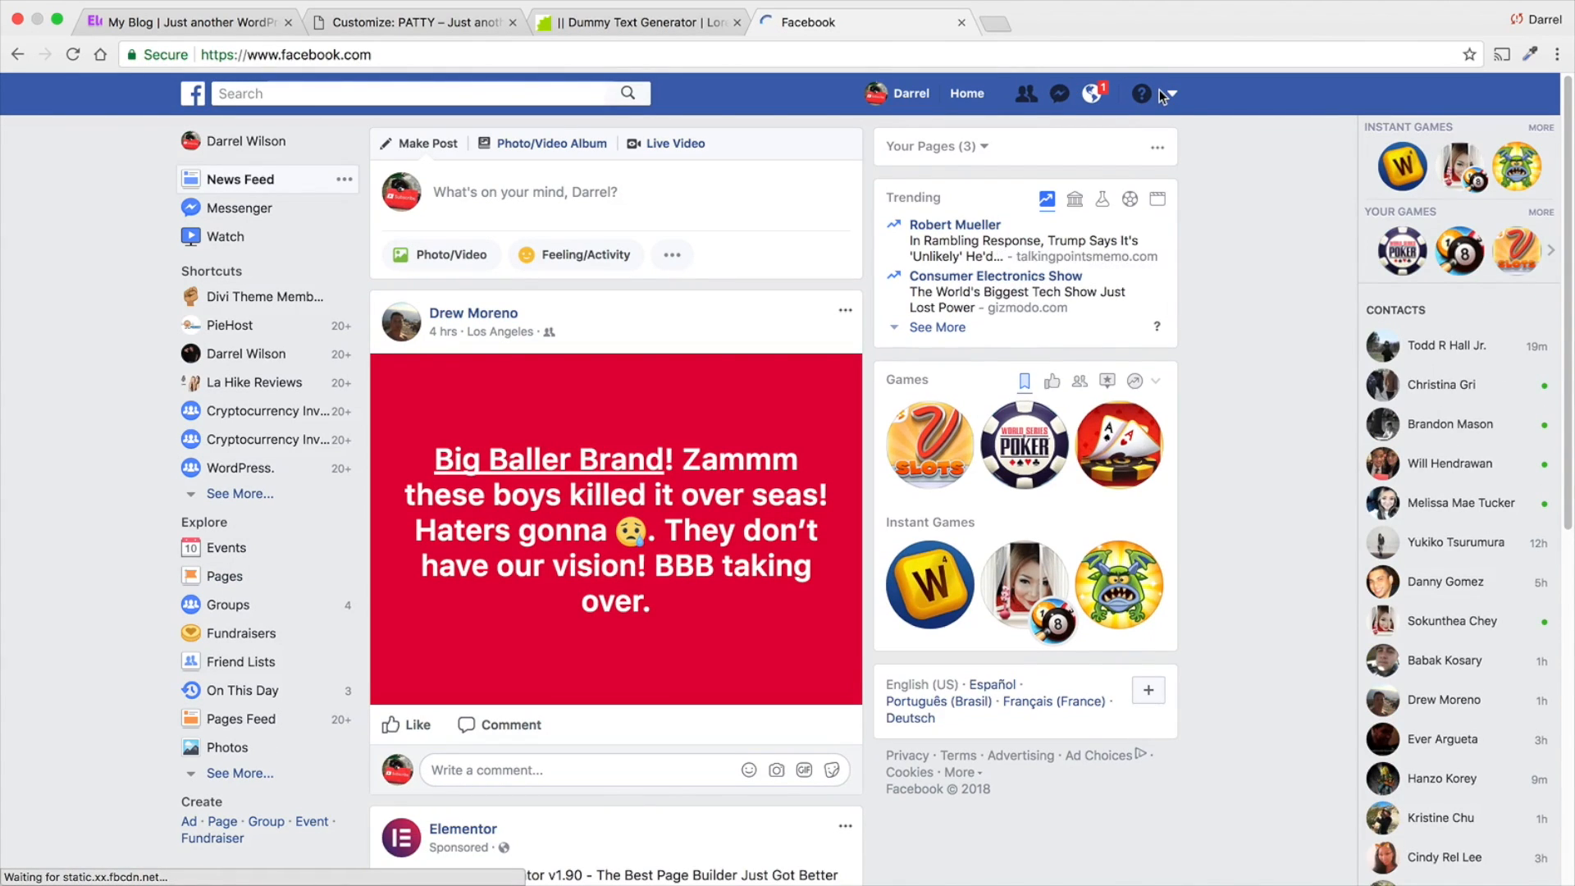
click(1159, 91)
click(1130, 161)
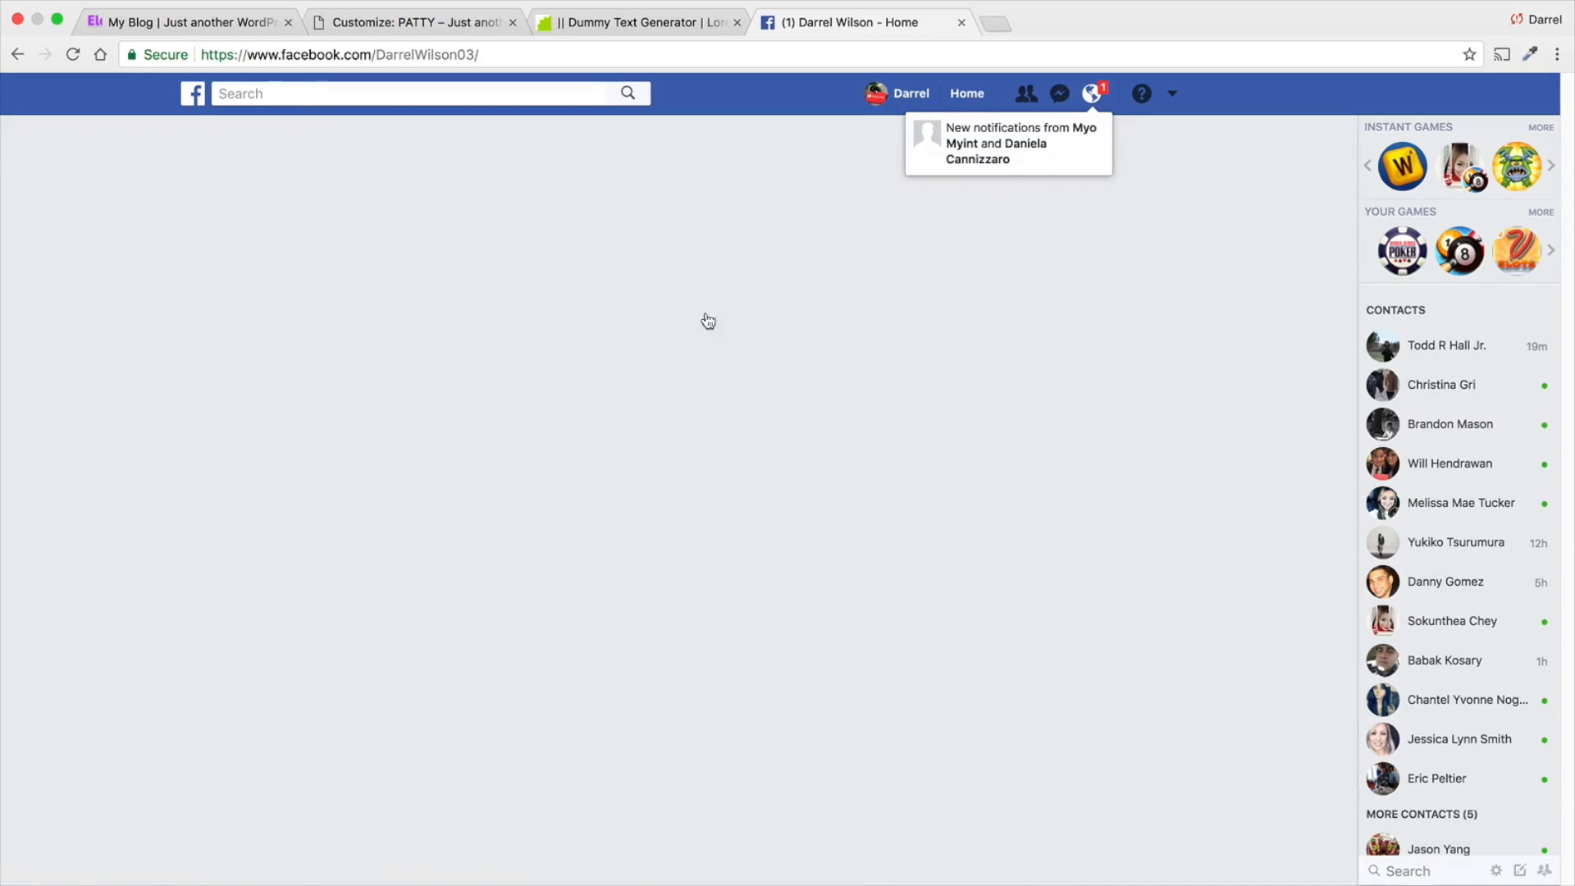
click(416, 57)
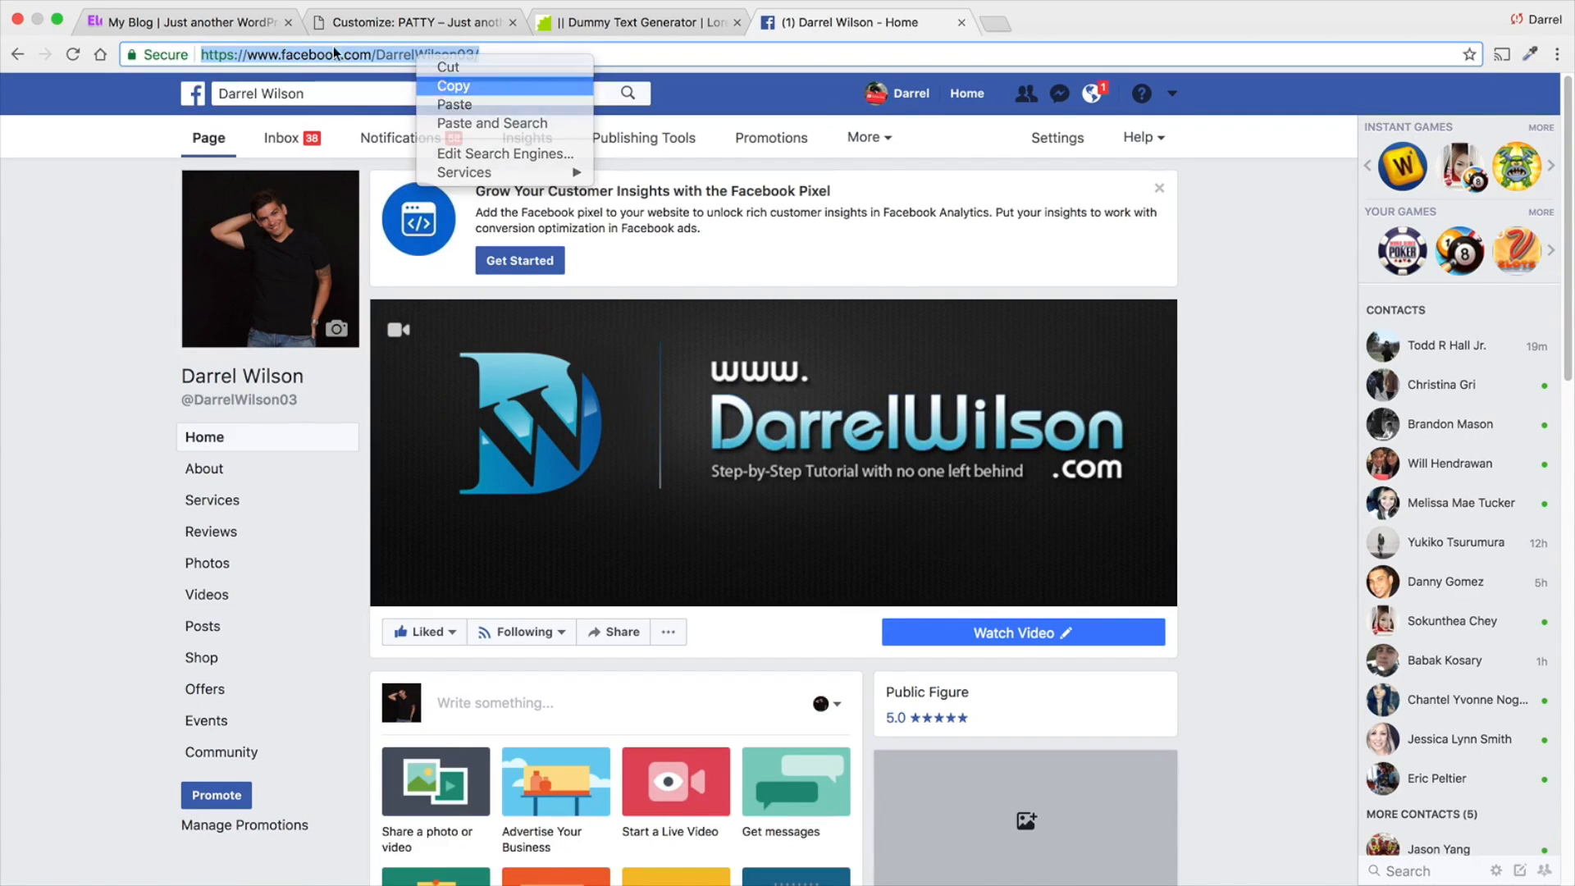
click(442, 87)
- Return to the customizer and paste the copied Facebook page address as the like box's Page ID
click(196, 23)
click(441, 36)
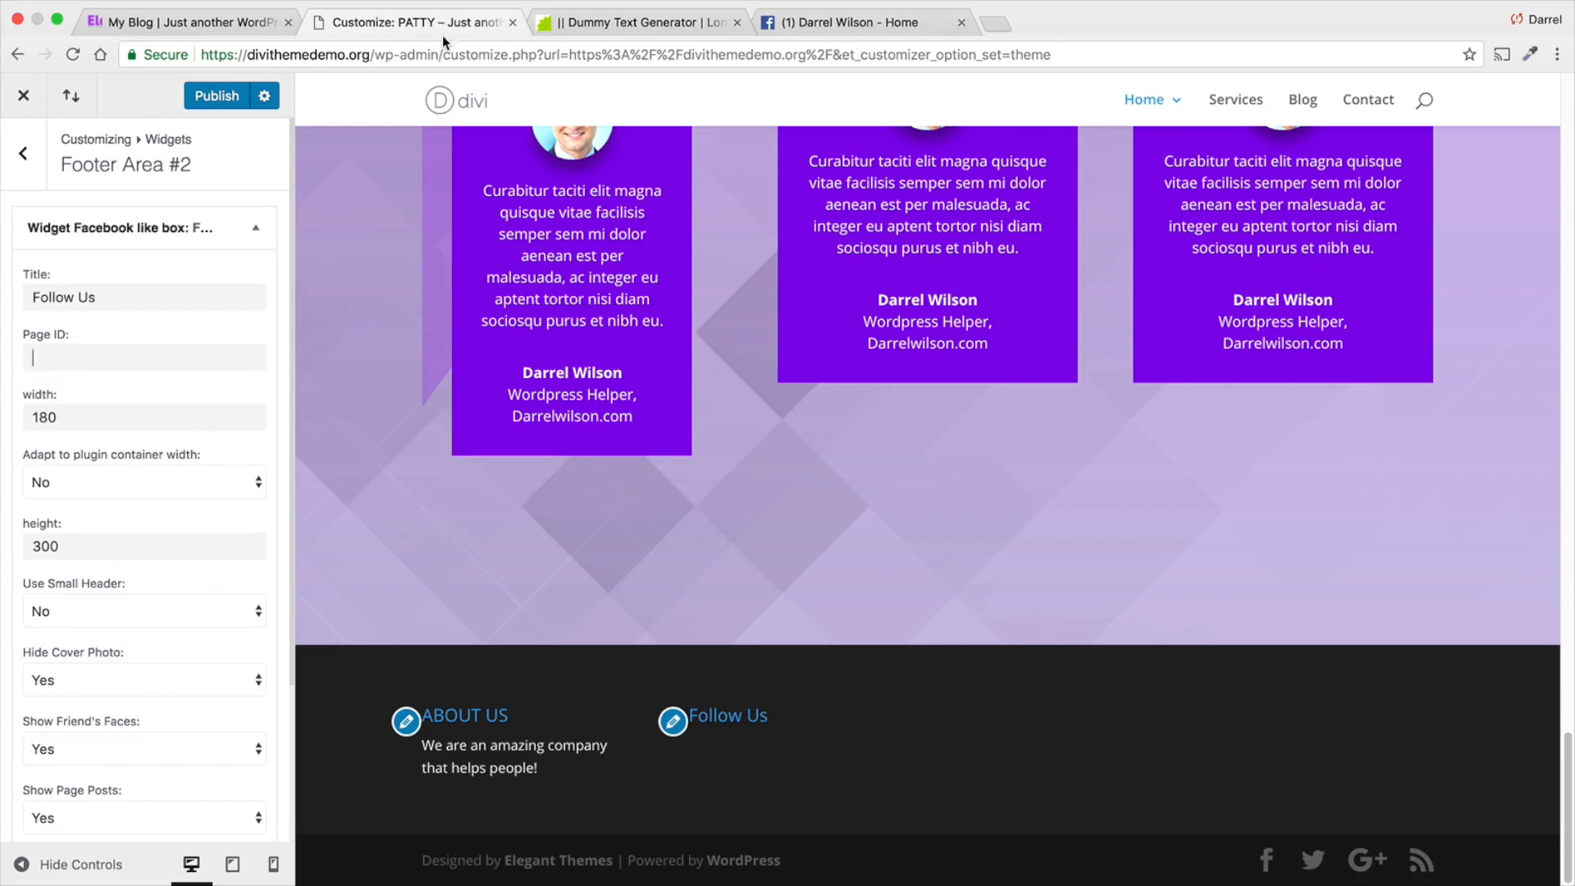
right_click(59, 360)
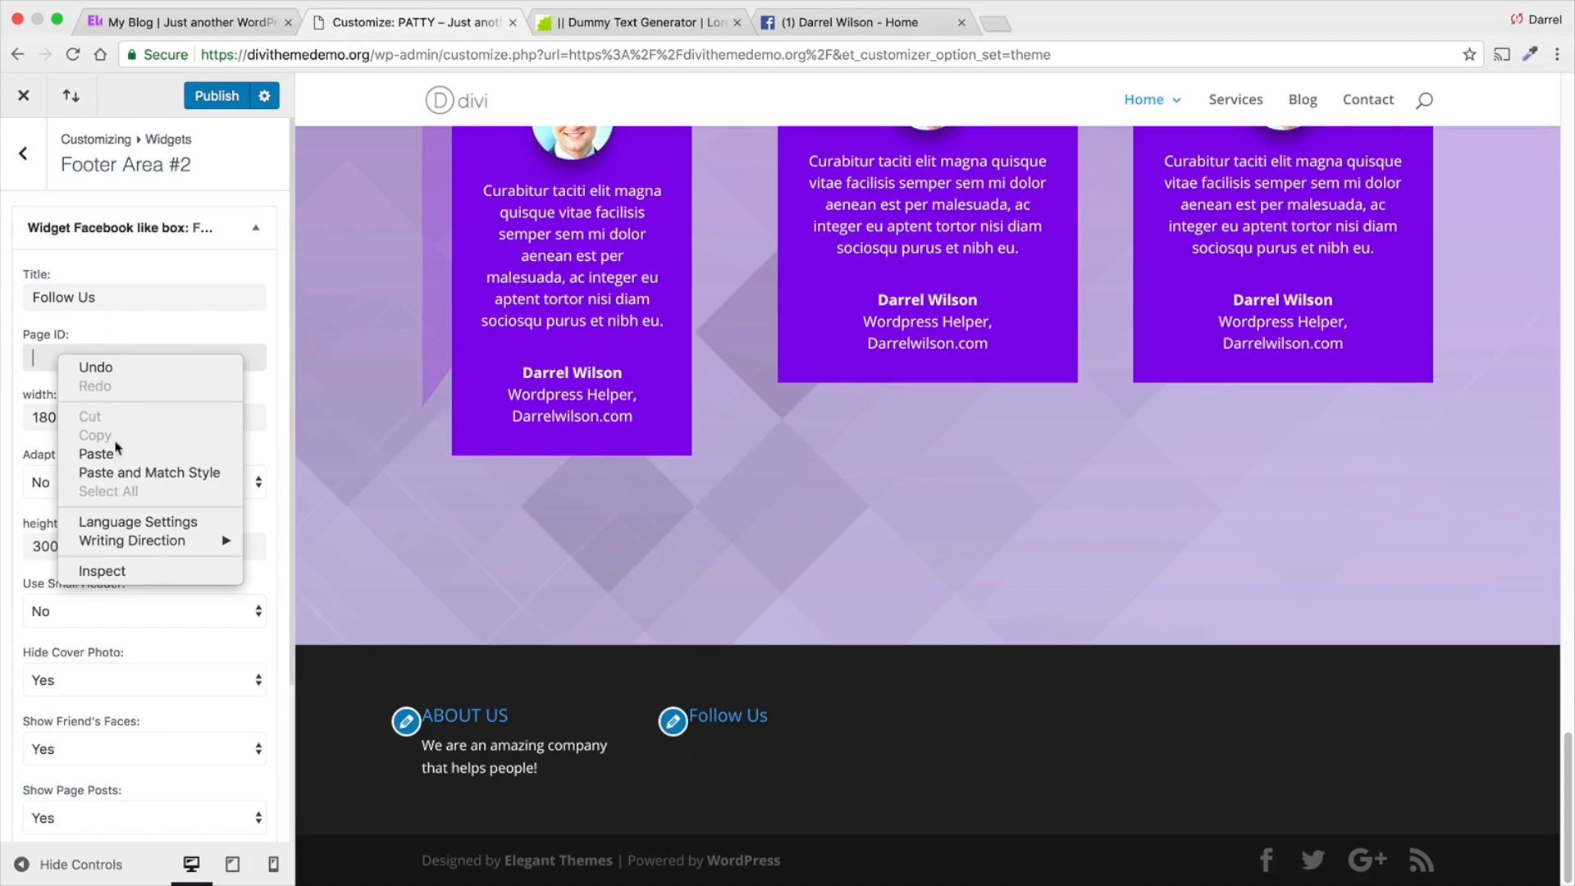
click(190, 453)
- Set both the width and the height of the Facebook like box to 300px
double_click(87, 417)
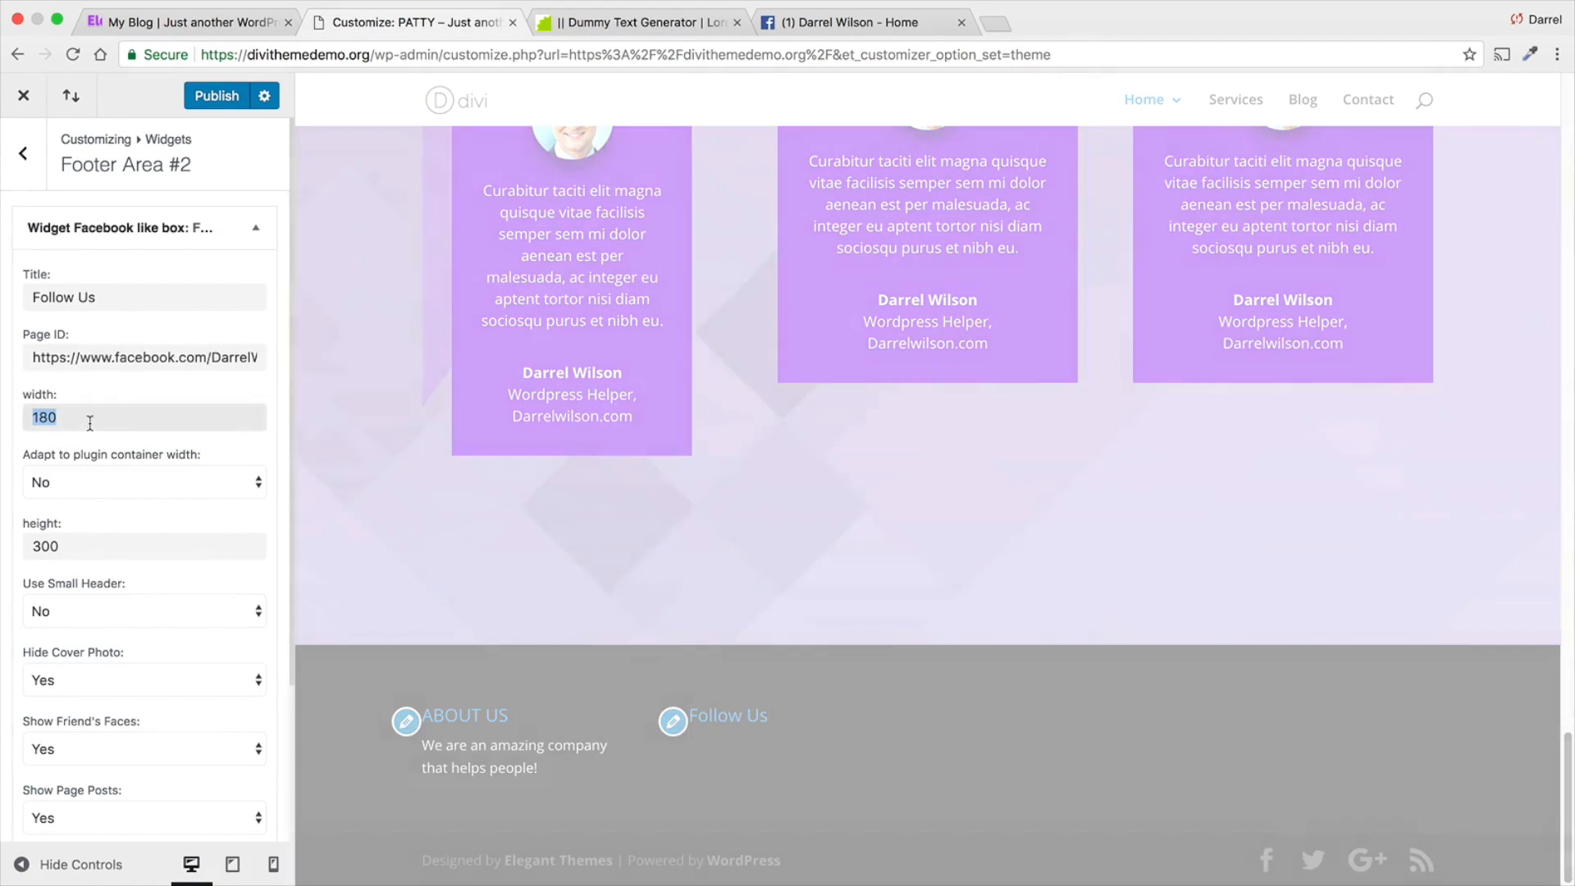
scroll(97, 480, down, 1)
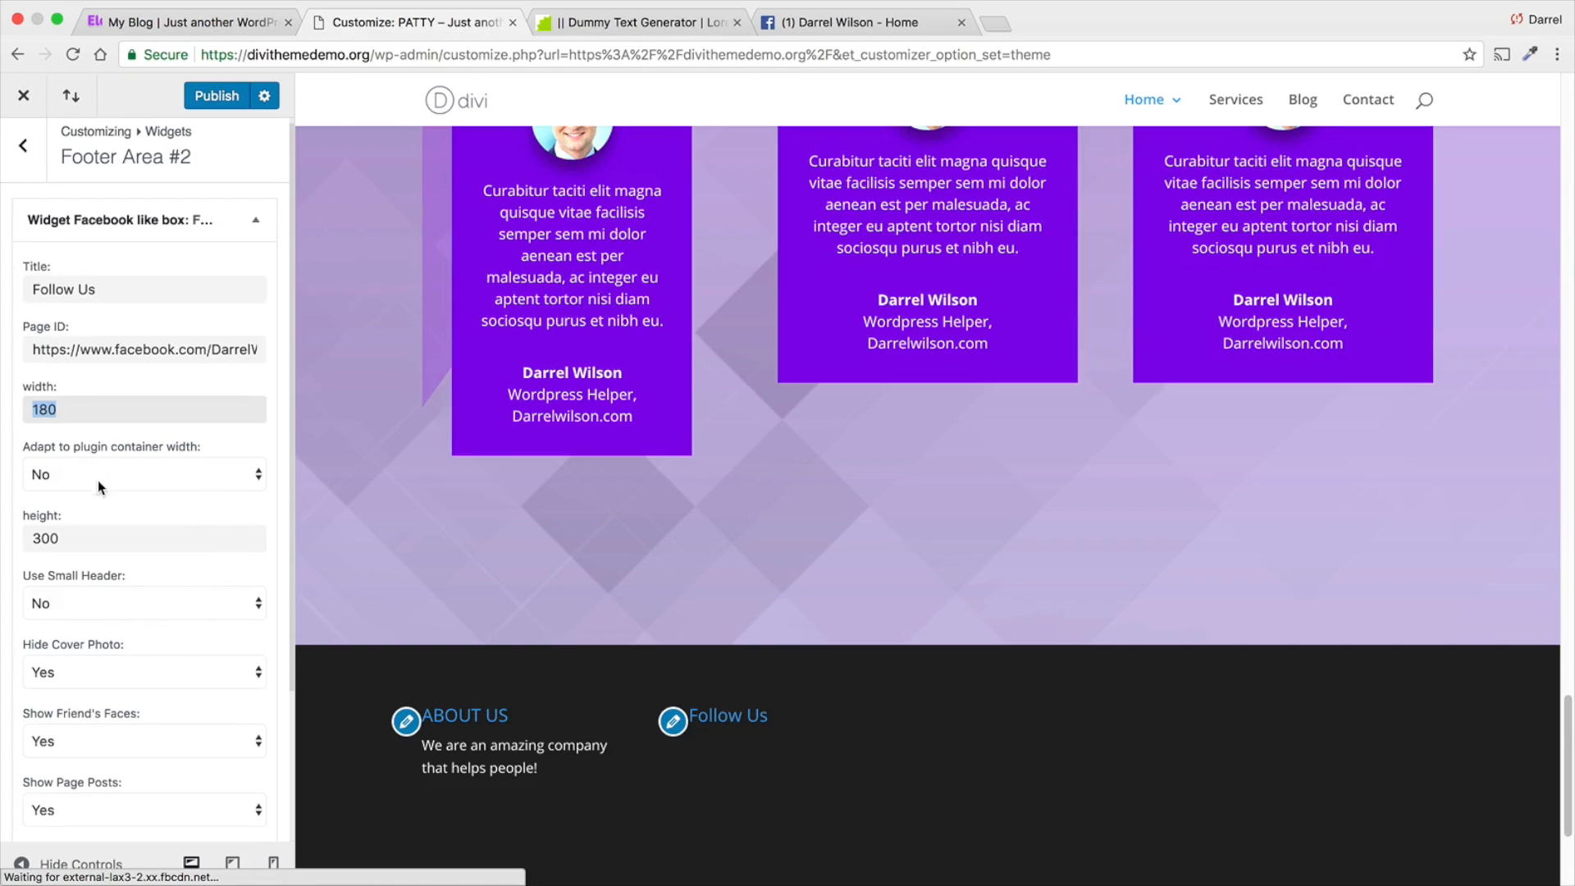
scroll(368, 608, down, 5)
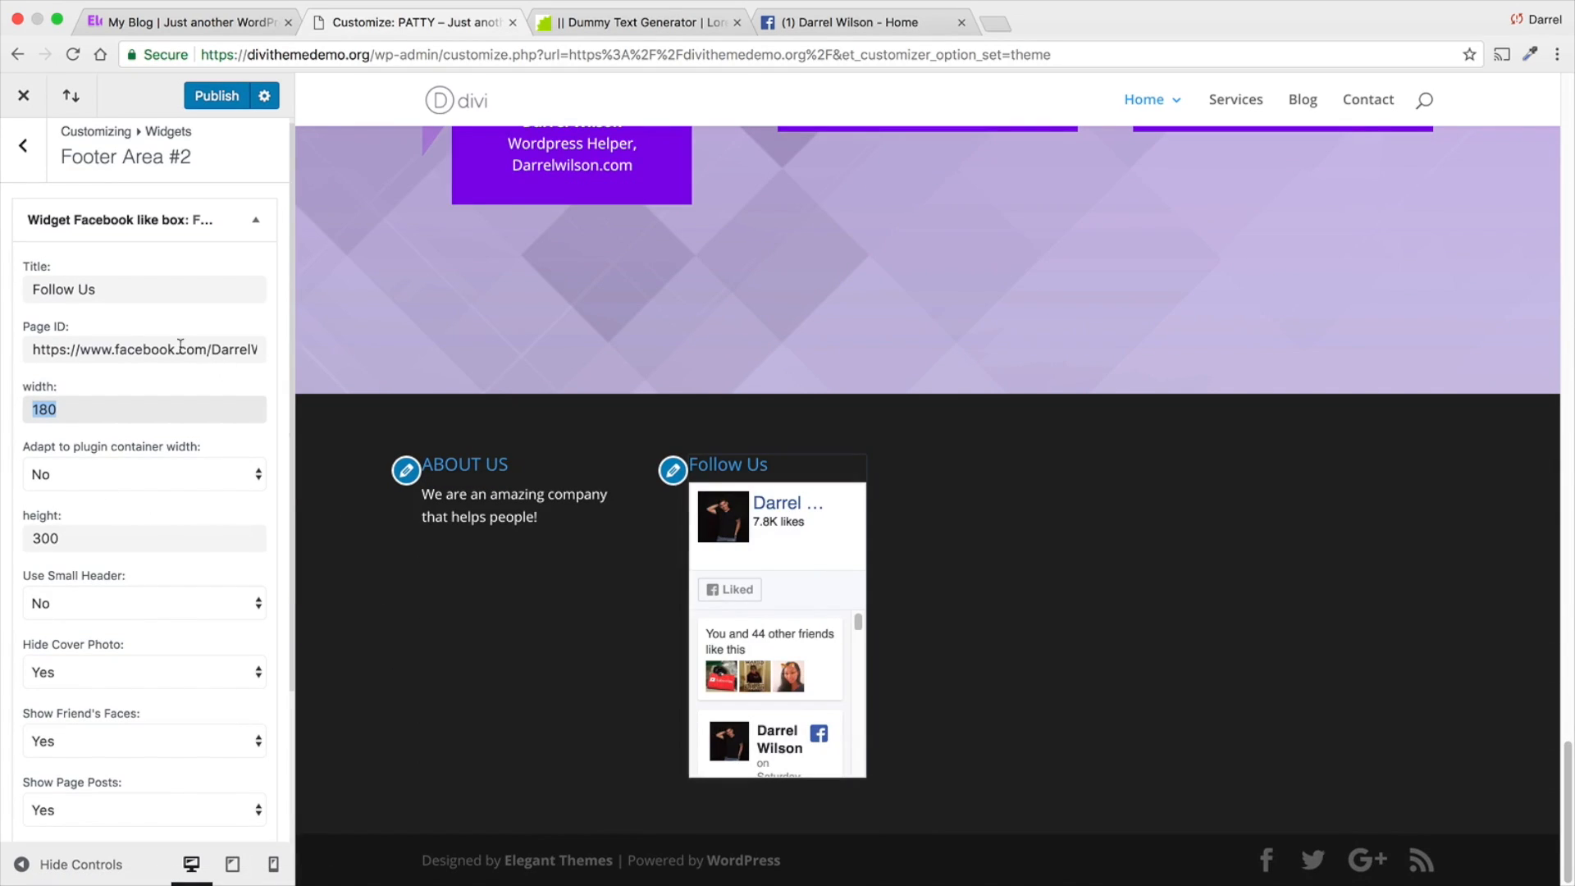
text(300px)
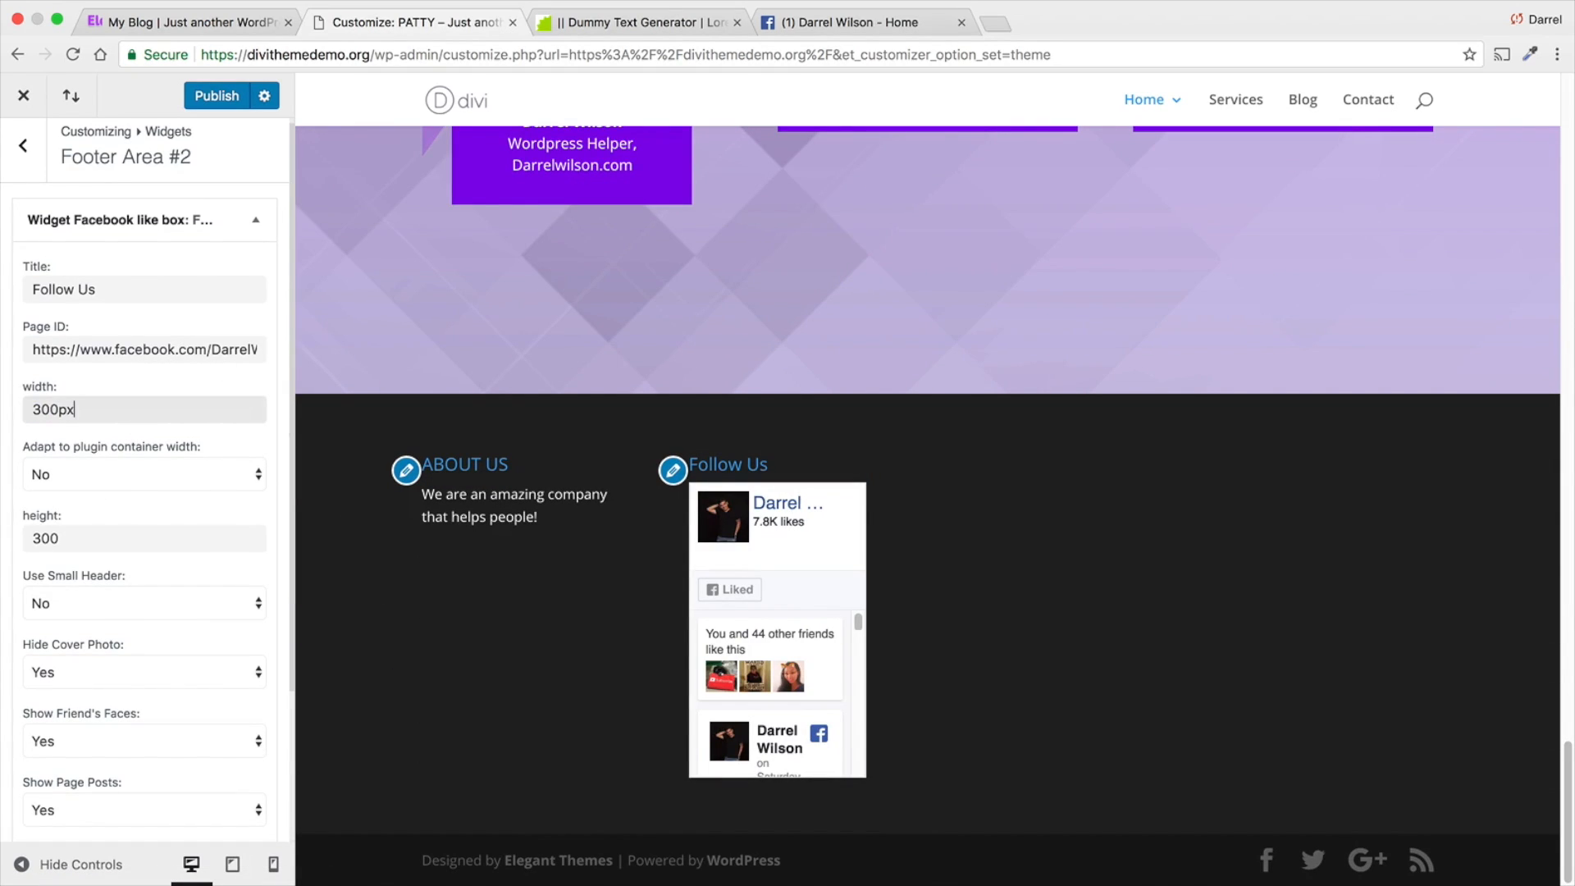
key(Tab)
text(px)
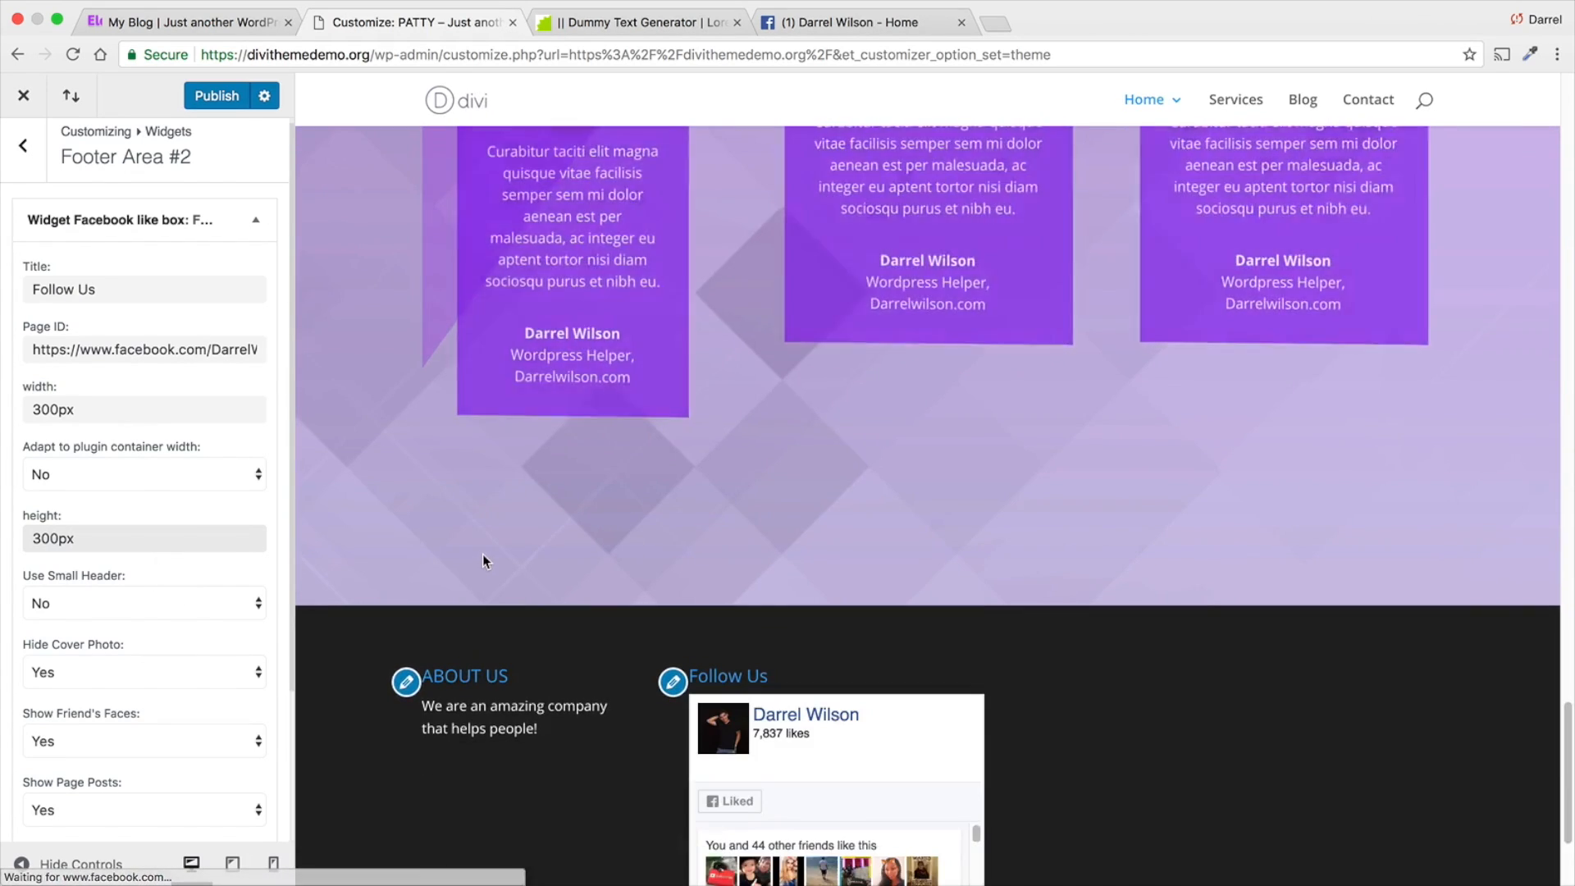
scroll(482, 554, down, 3)
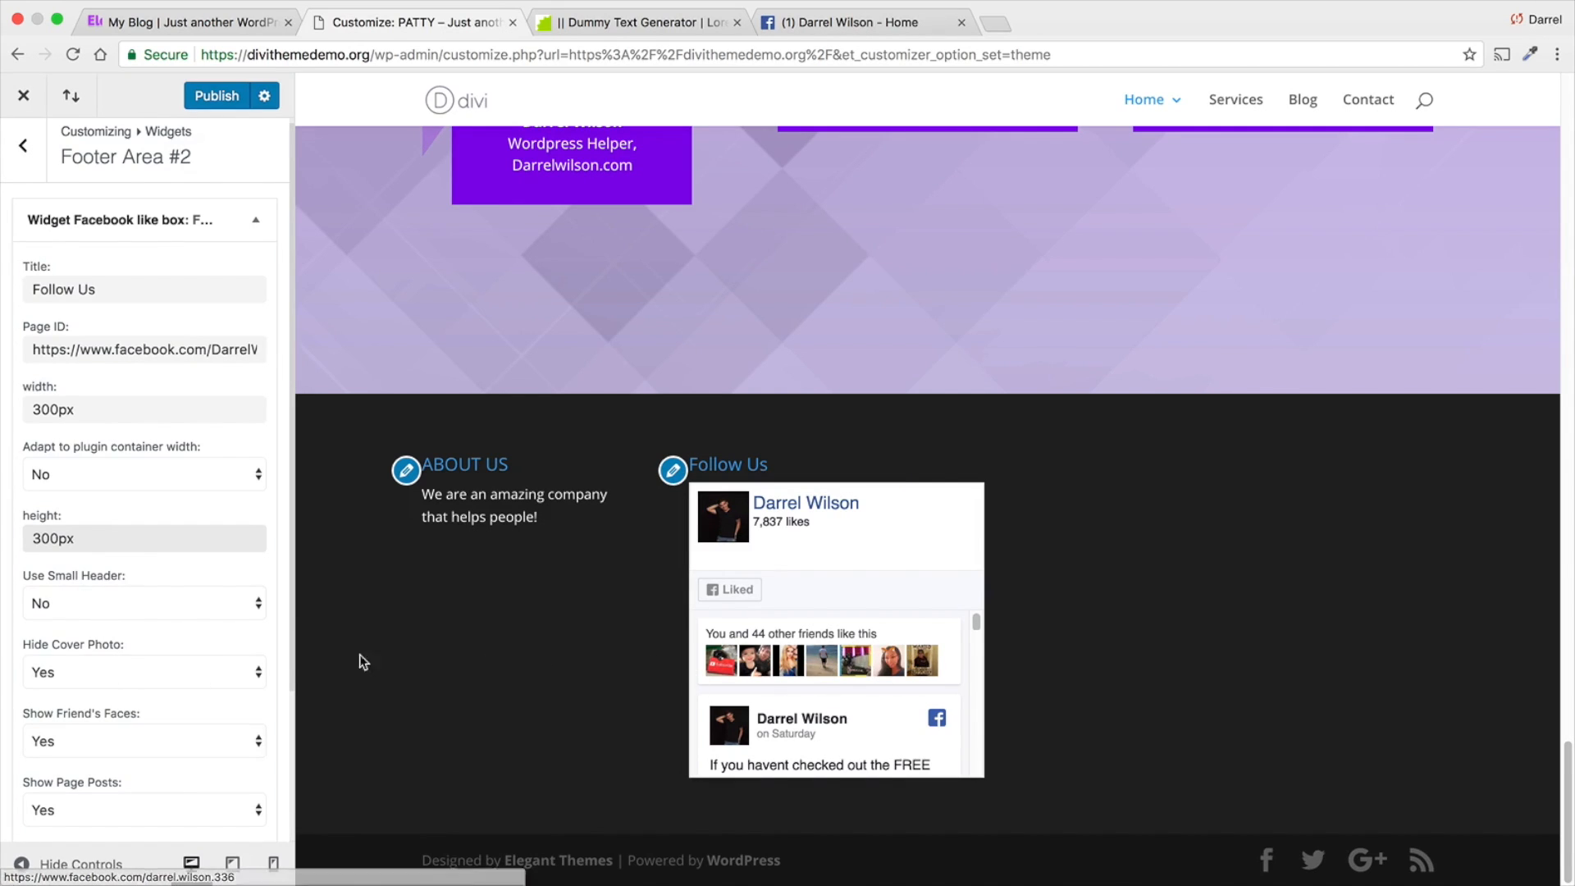
- Review the remaining like box options, publish the footer changes and leave the customizer
scroll(98, 685, down, 1)
scroll(97, 686, down, 3)
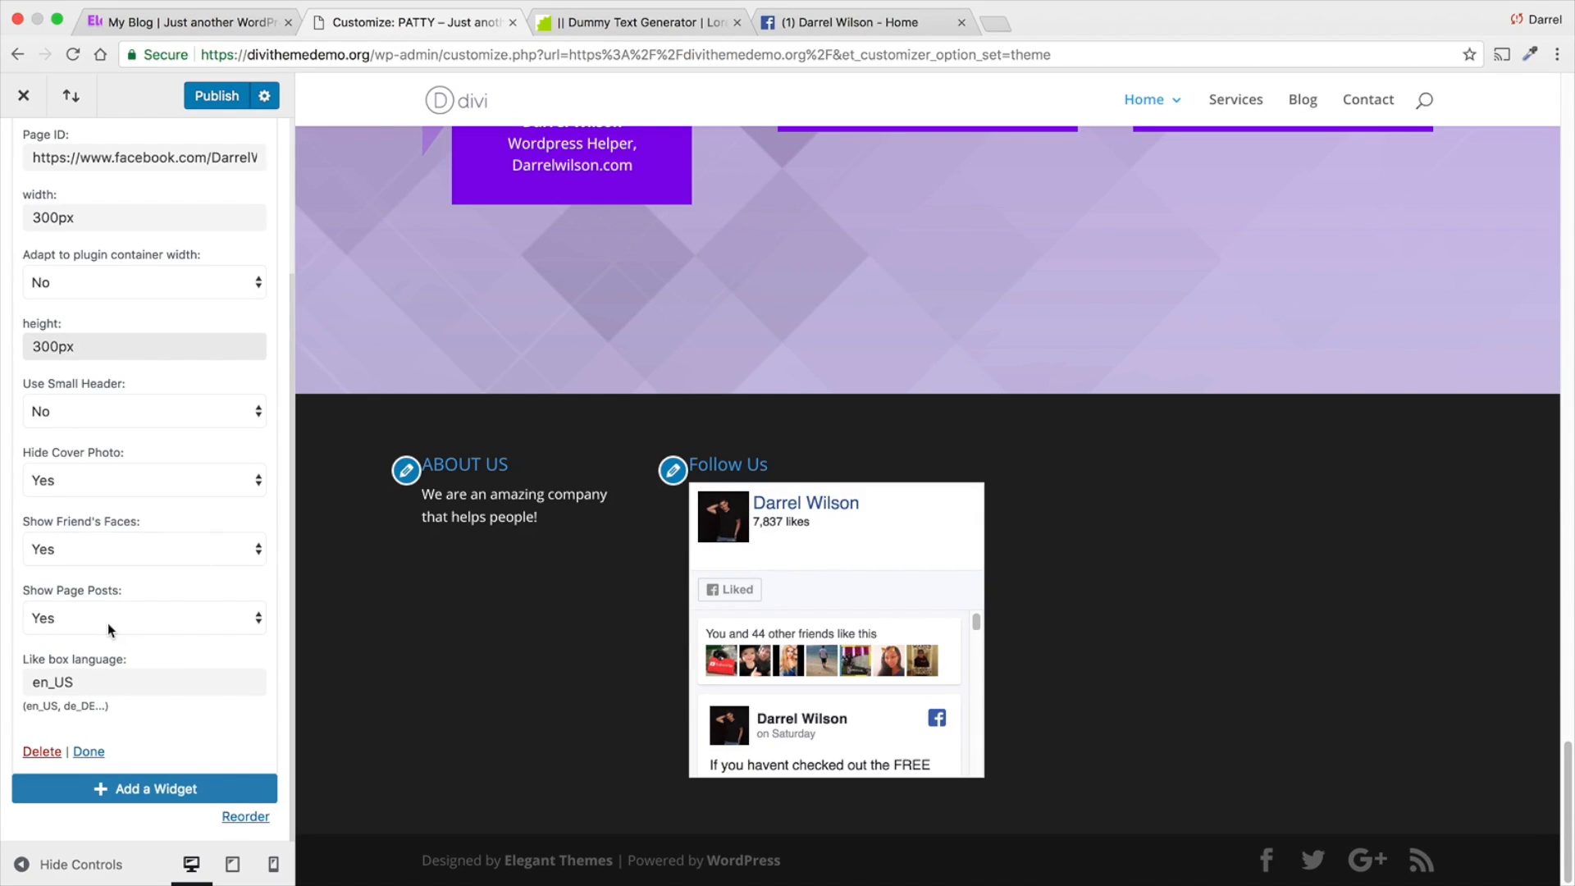
click(203, 96)
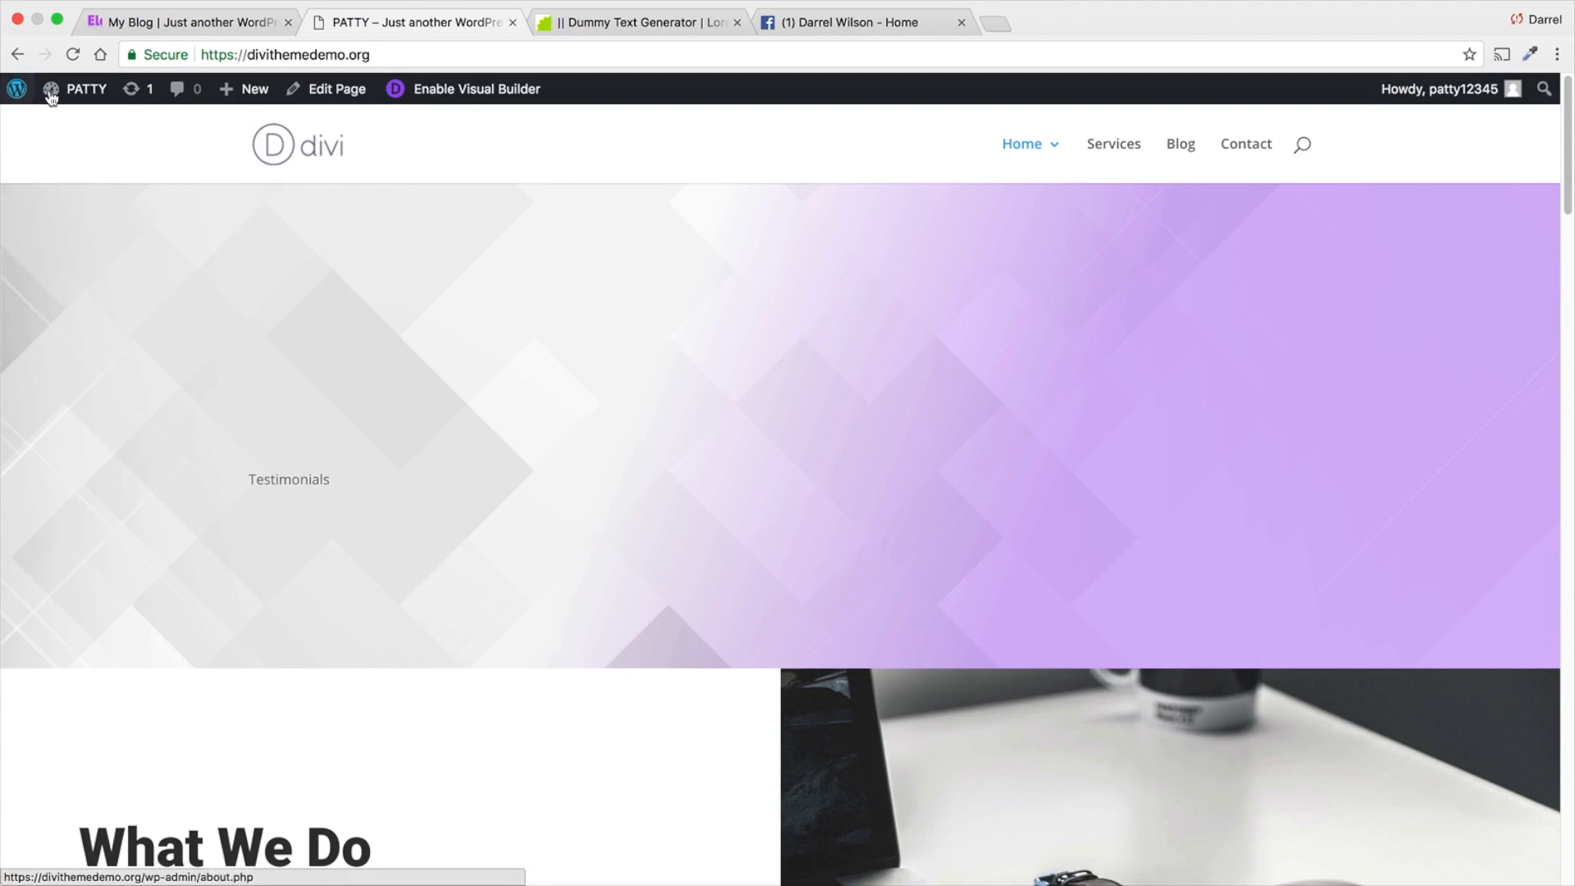
- Open the page for adding new plugins from the WordPress dashboard and search the directory for "instagram"
mouse_move(79, 88)
click(78, 127)
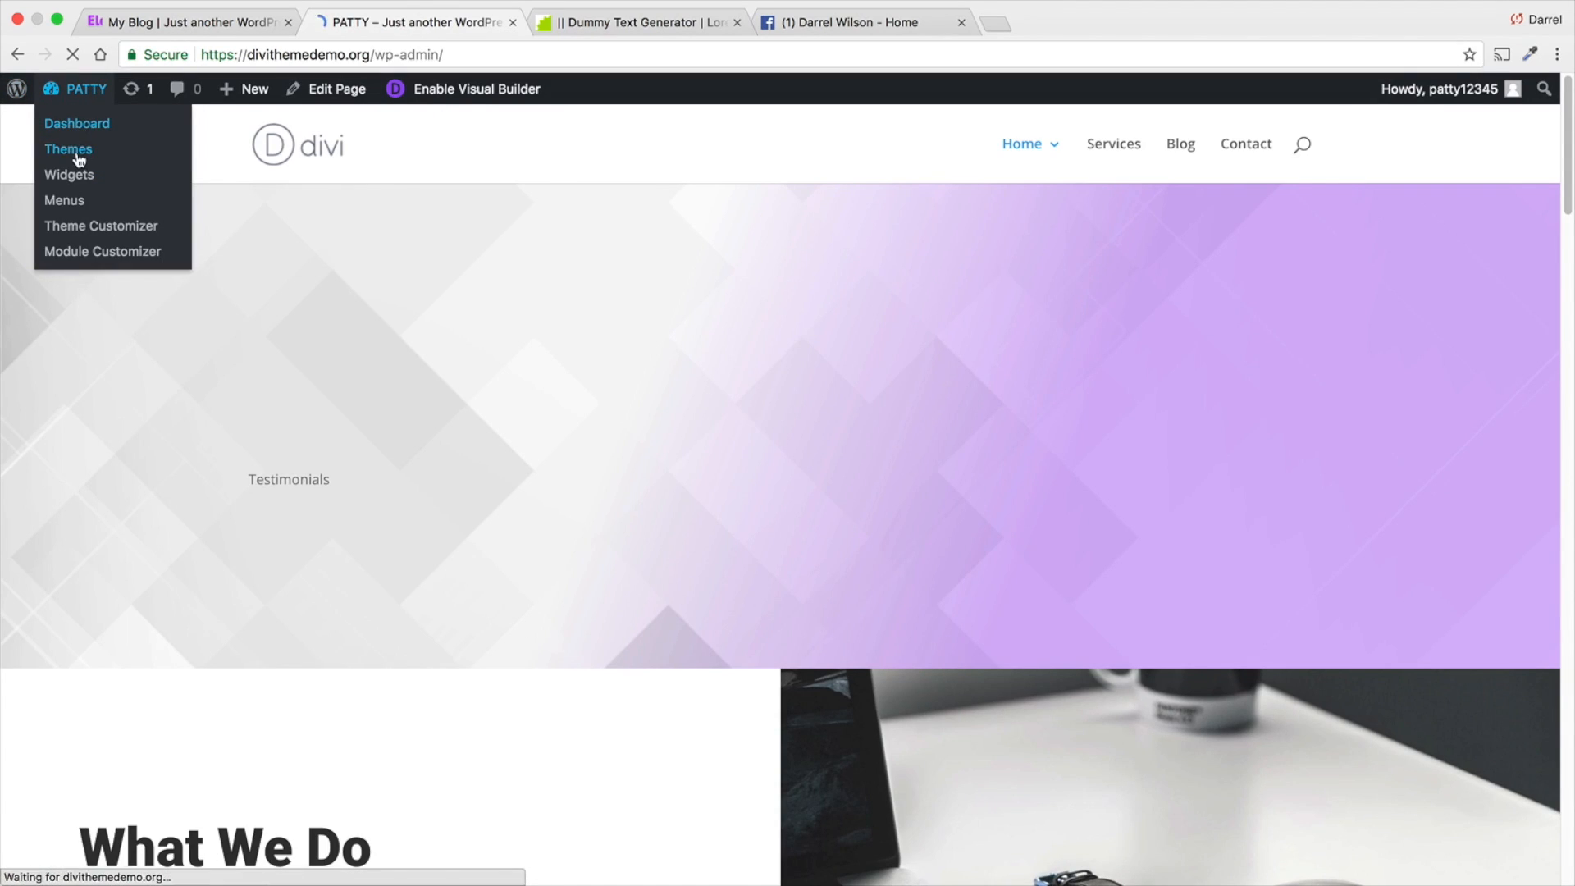
mouse_move(80, 468)
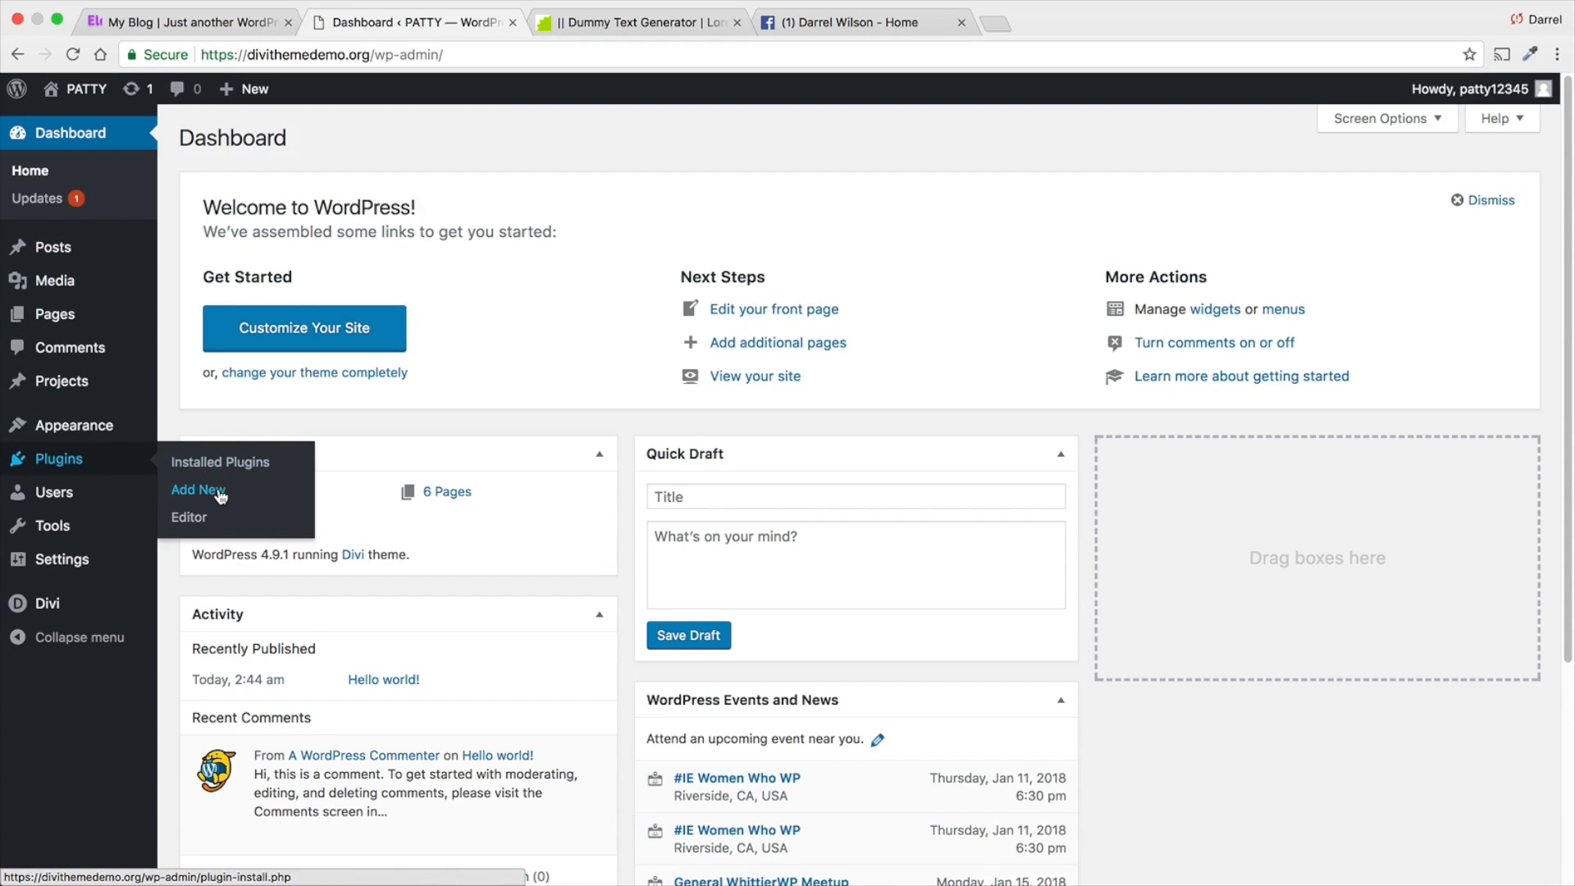
click(220, 492)
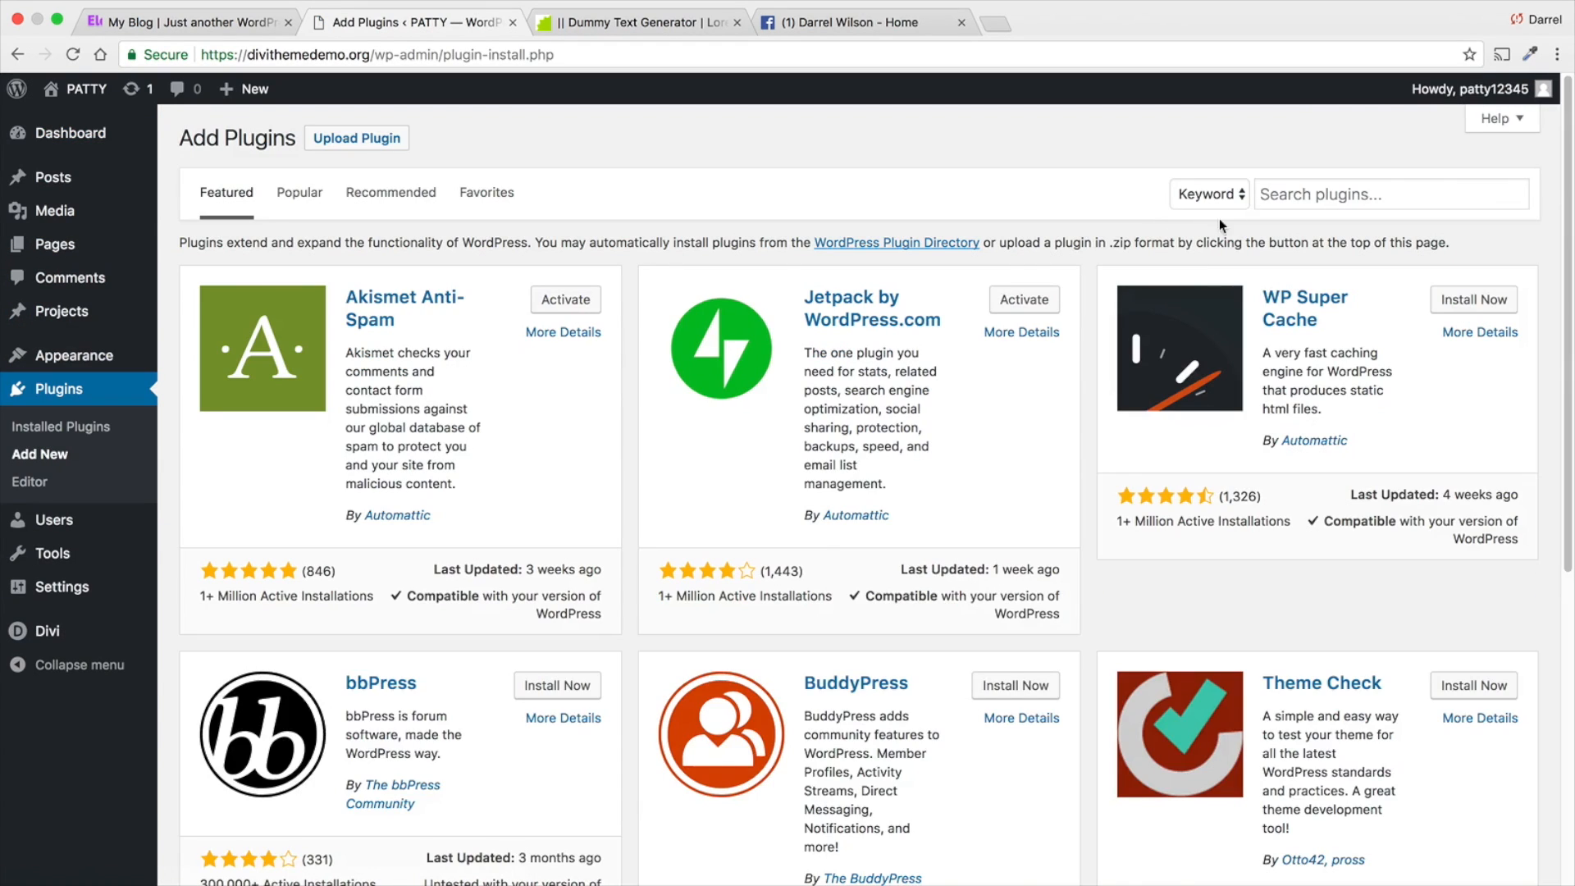
click(1303, 203)
text(instagram)
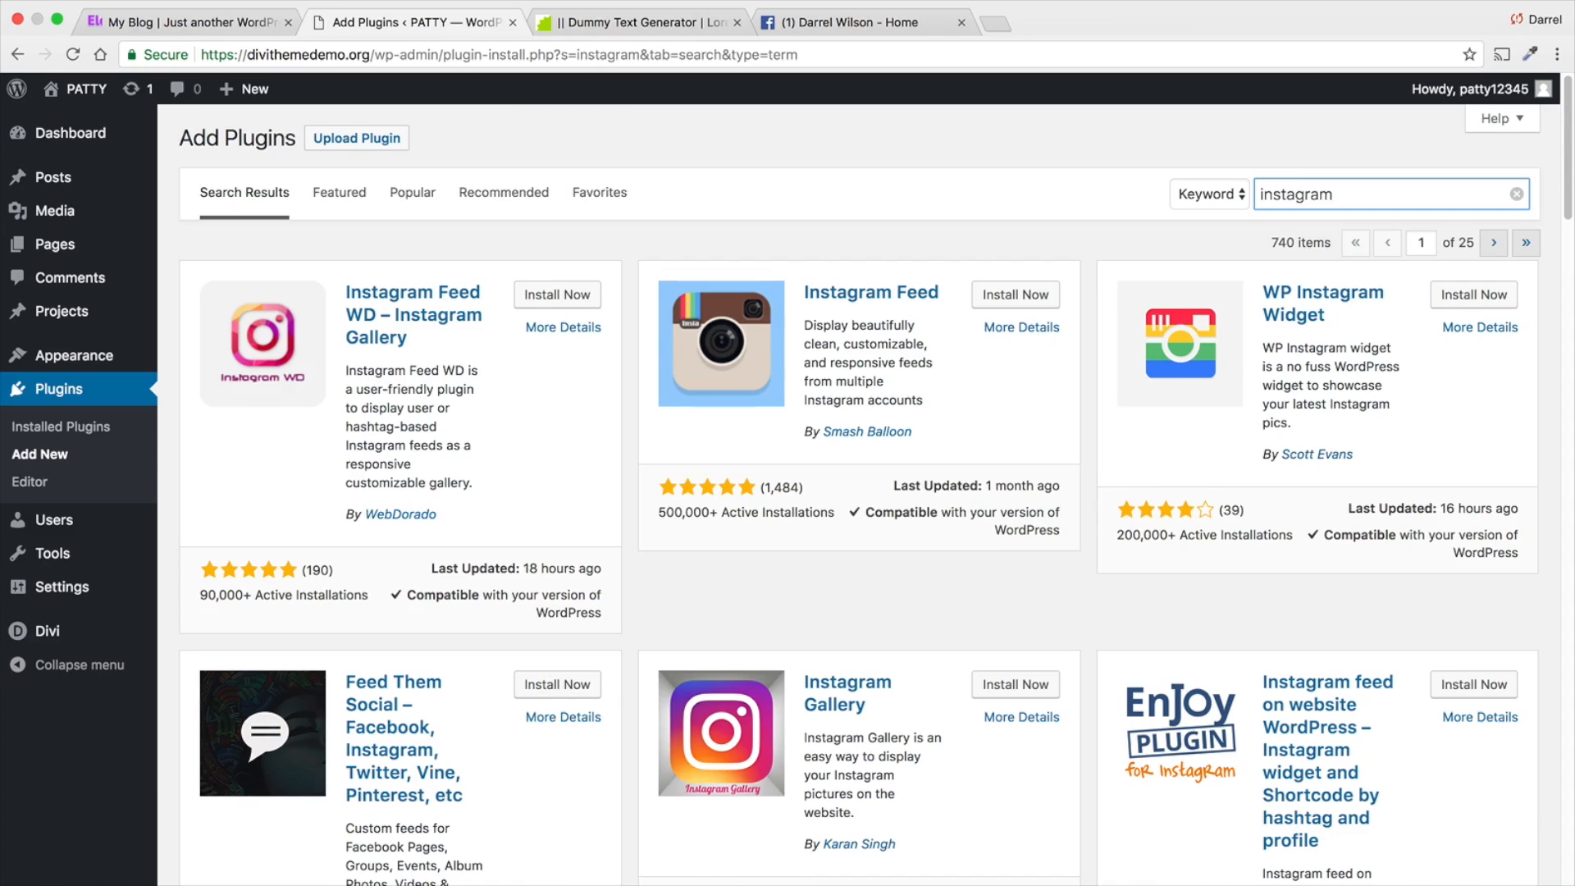
- Look through the Instagram plugin results, install the Instagram Feed plugin by Smash Balloon and activate it
scroll(1086, 267, down, 8)
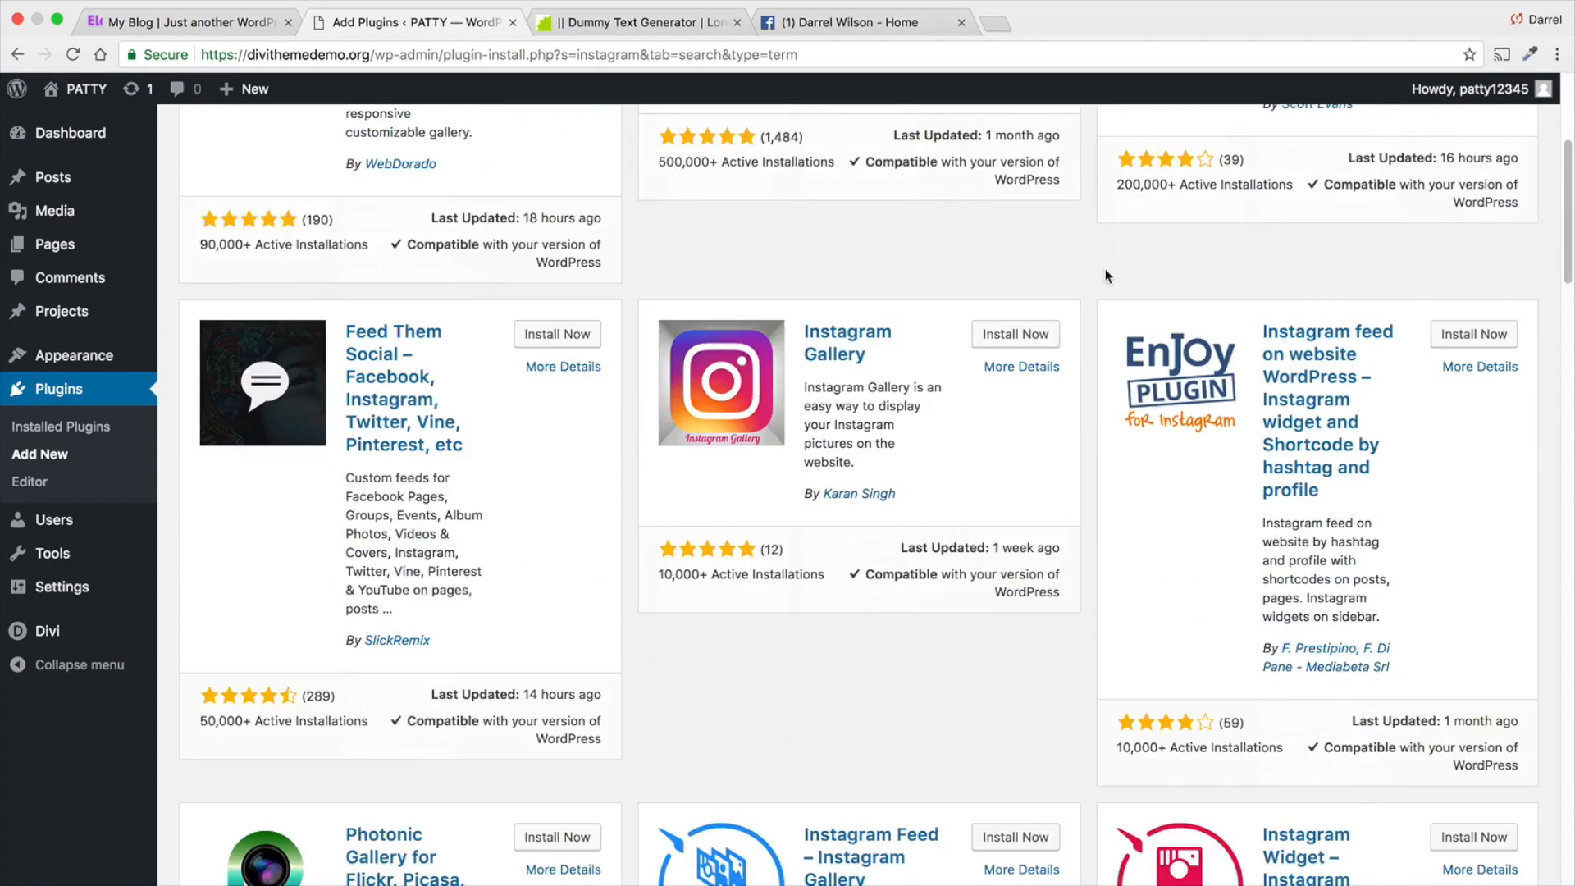
scroll(1087, 268, down, 20)
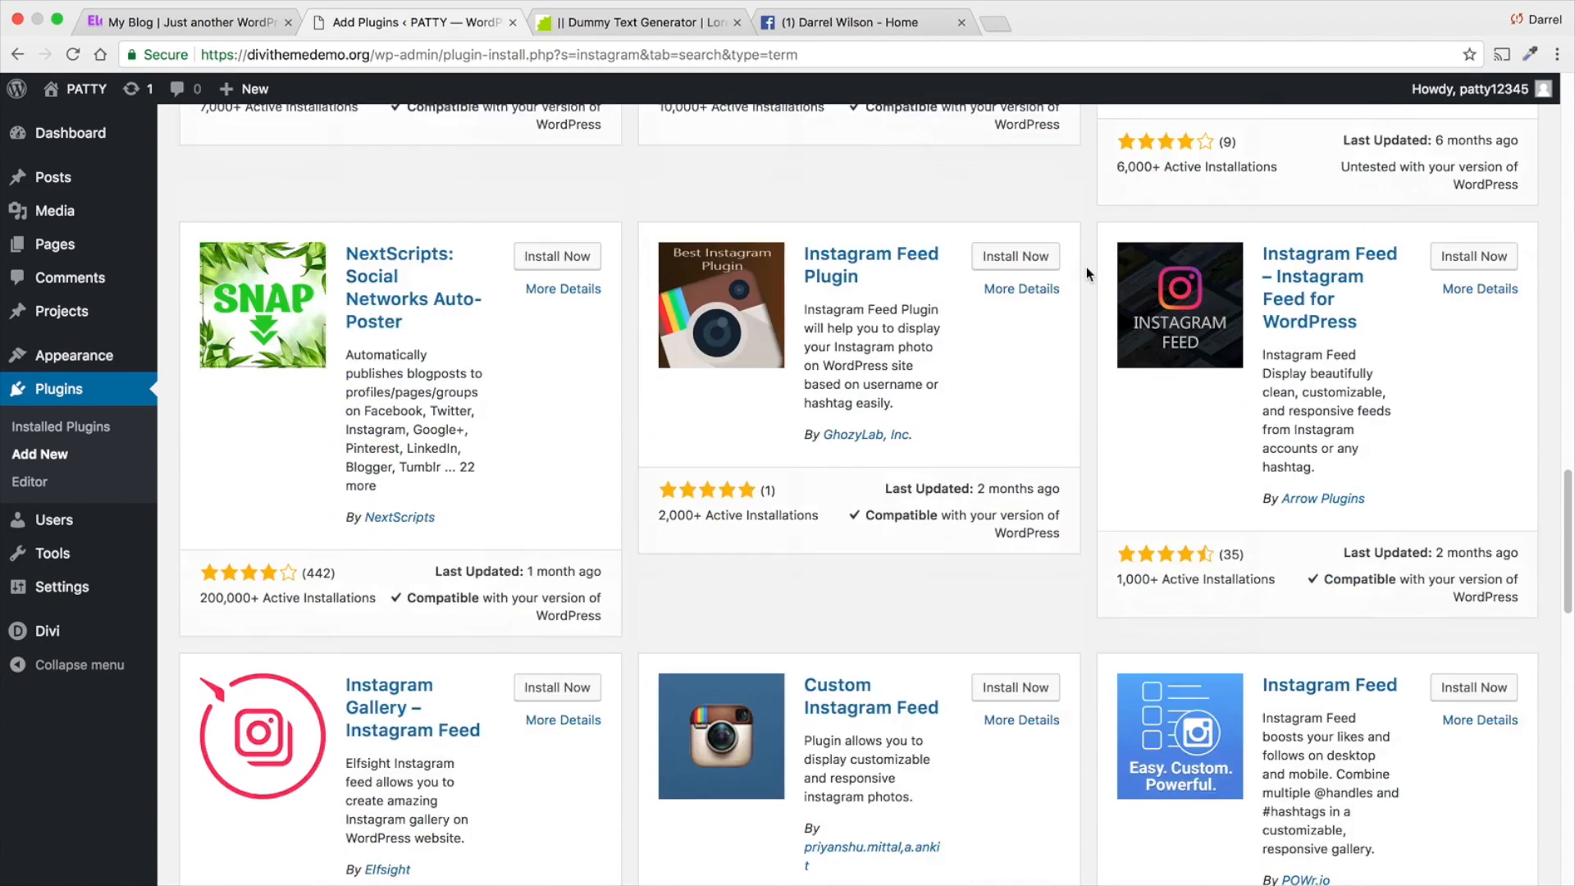
scroll(1002, 283, up, 20)
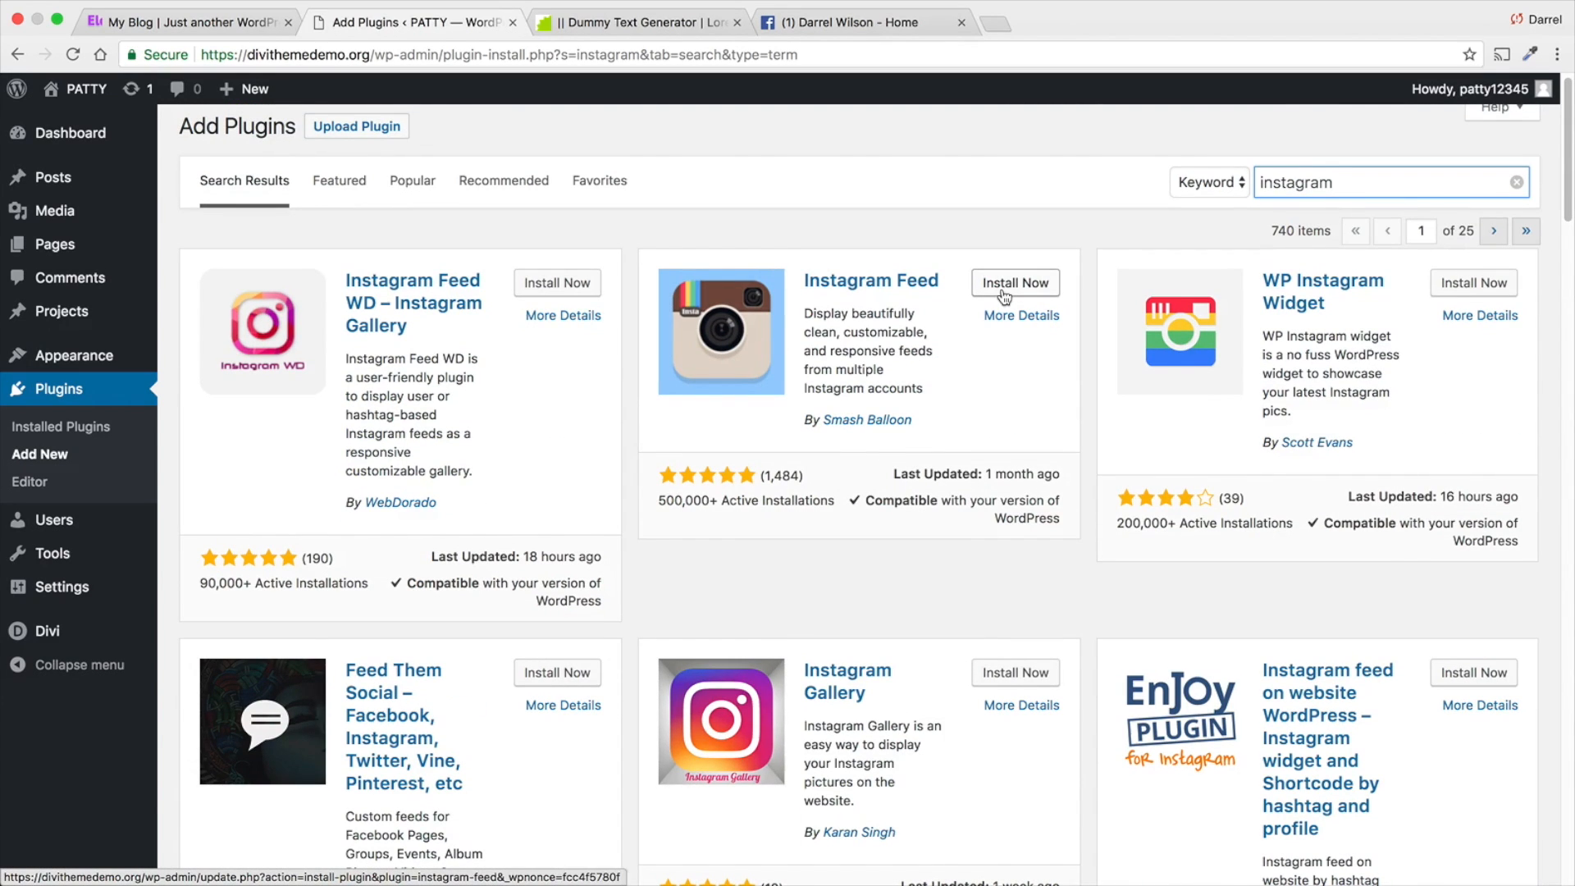
click(1015, 284)
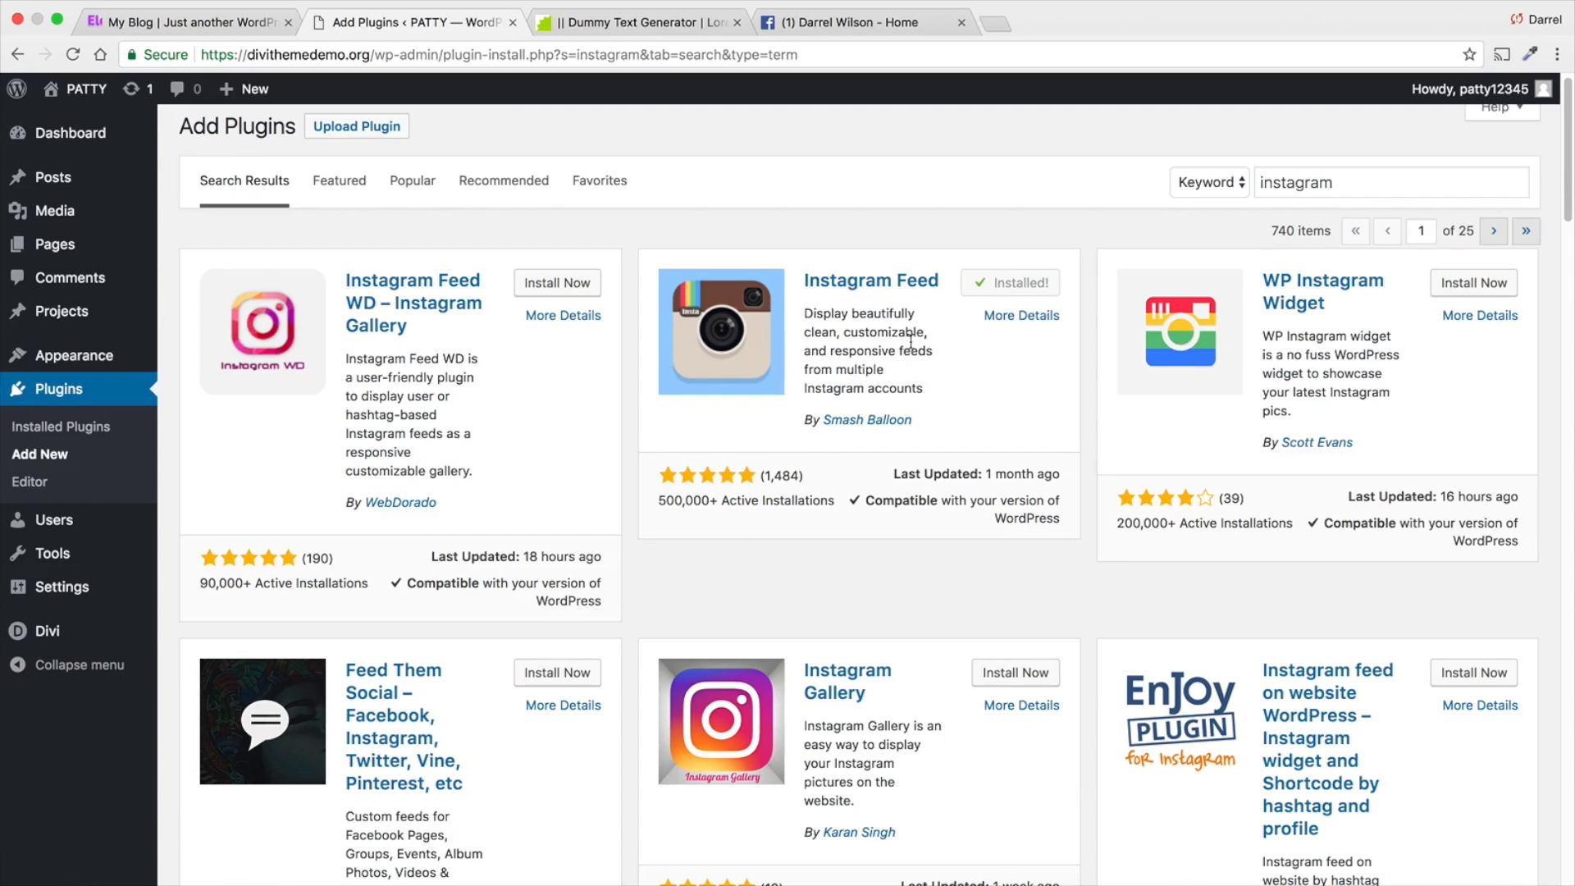
click(1007, 285)
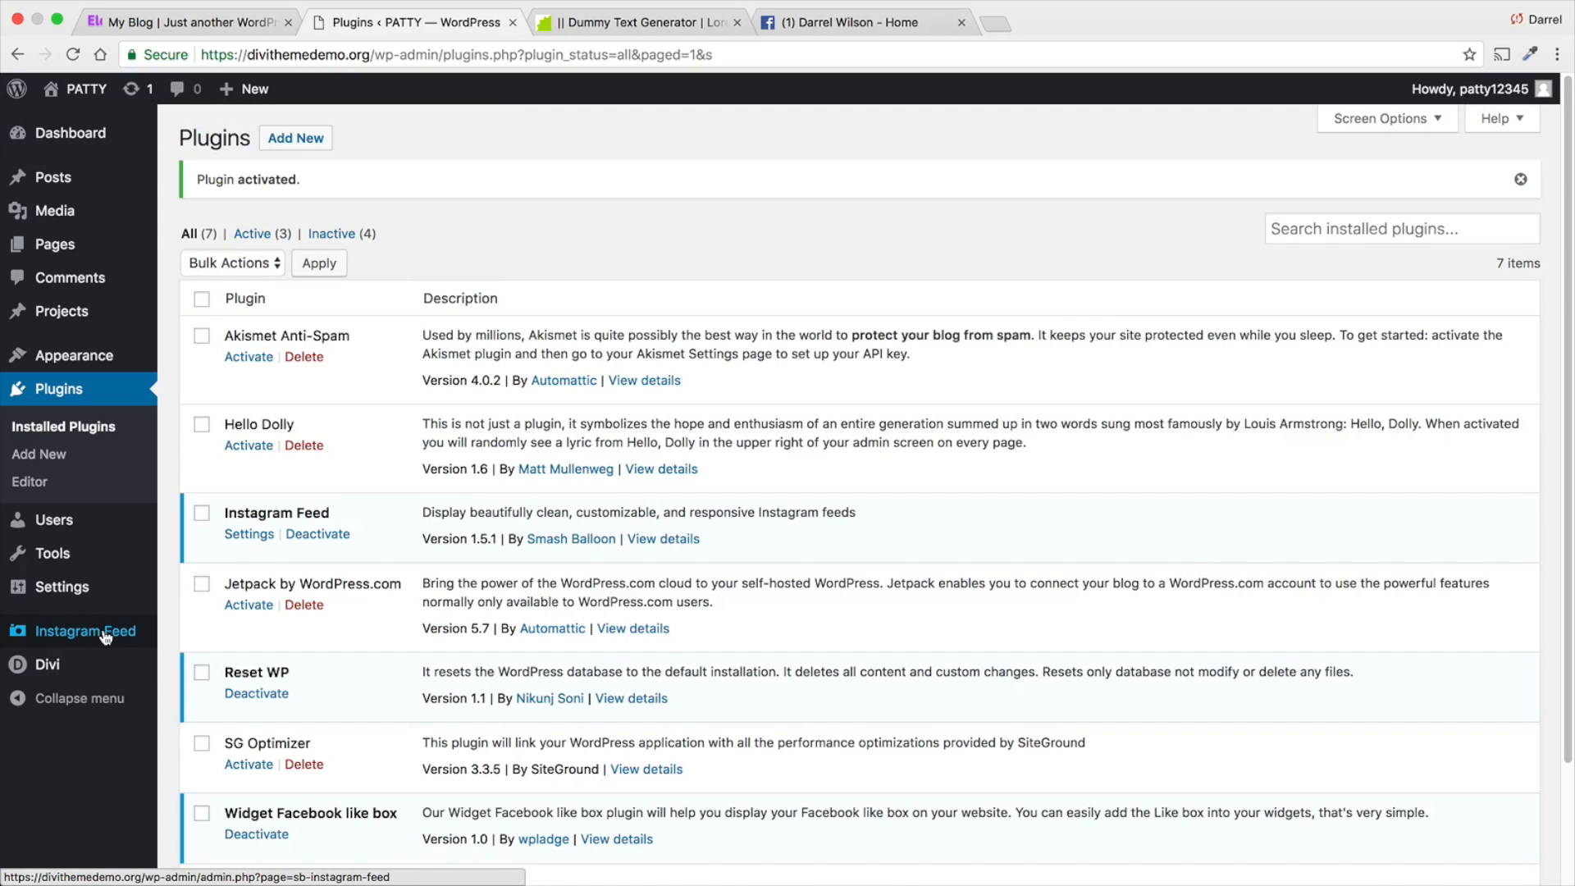
- Find the display instructions in the Instagram Feed settings and copy the [instagram-feed] shortcode
scroll(279, 503, down, 1)
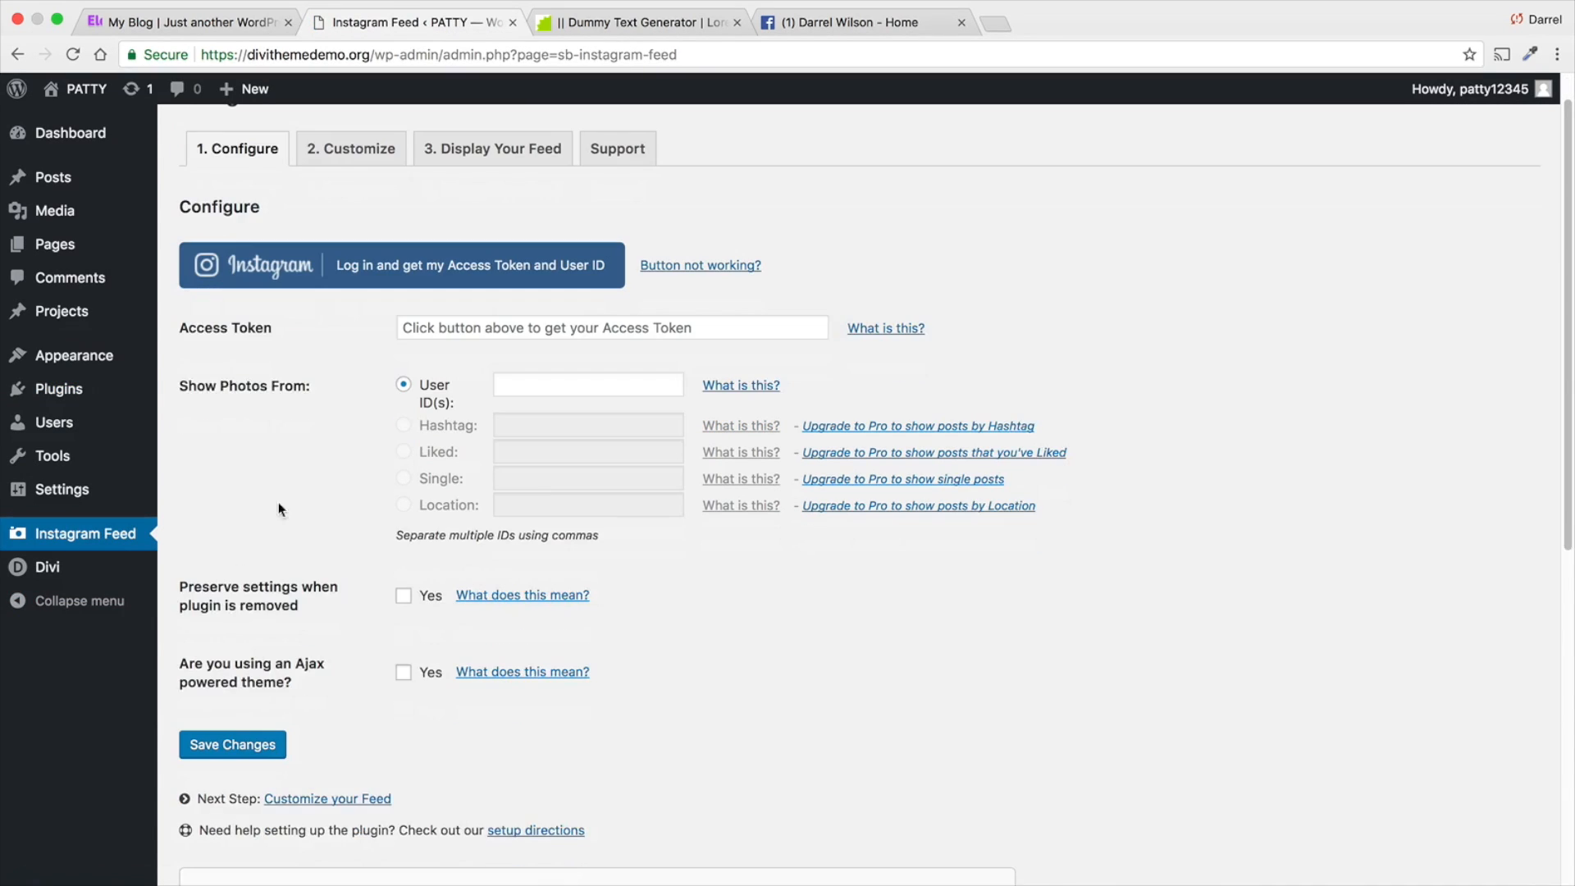
click(542, 379)
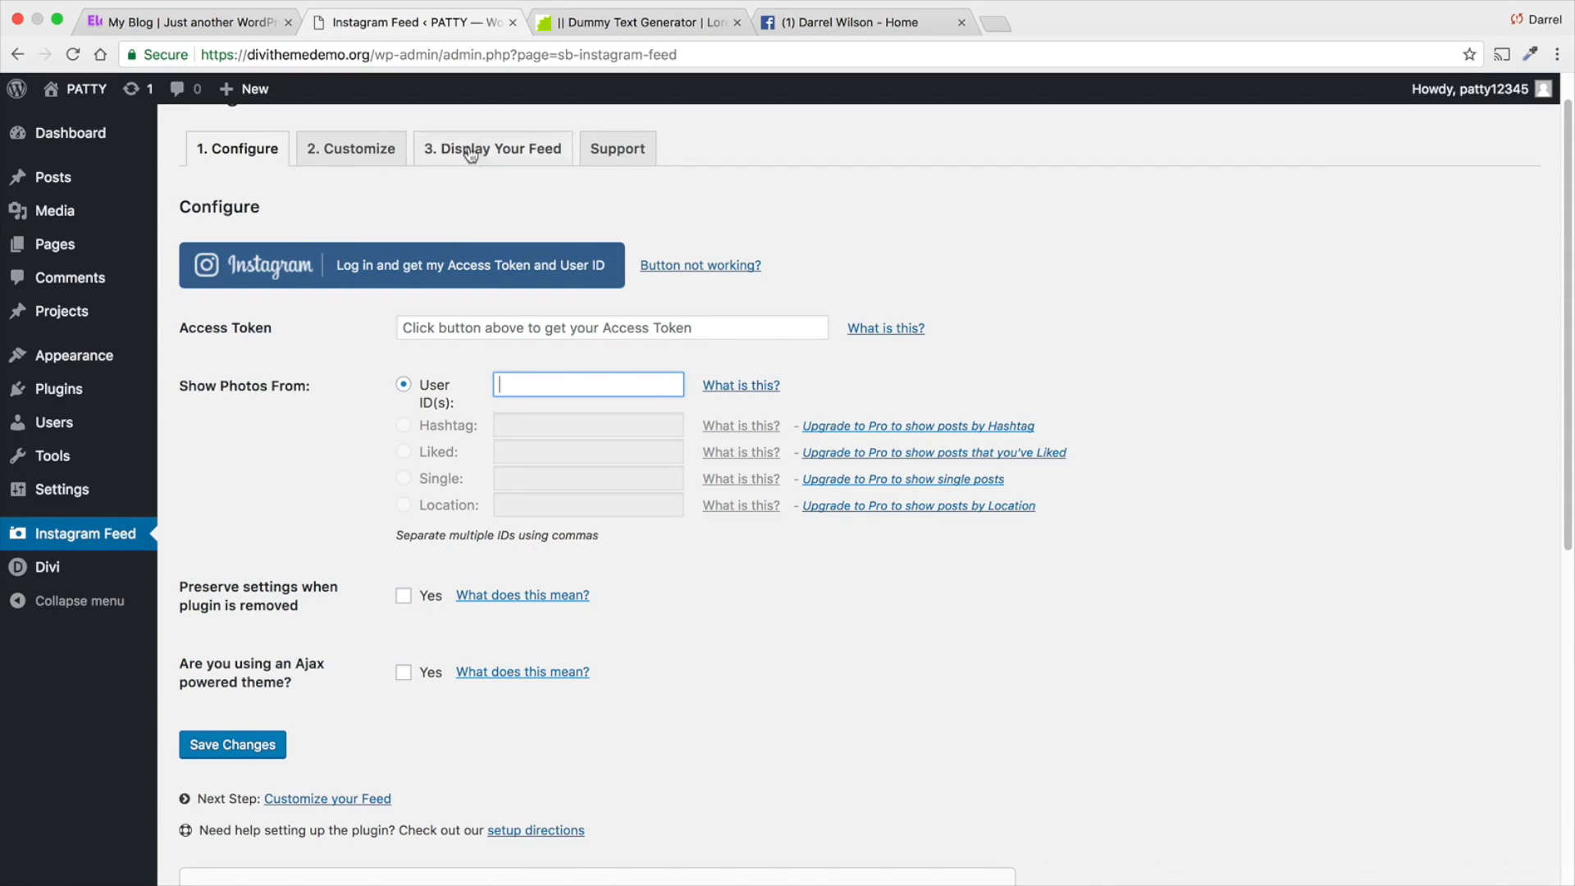
click(534, 149)
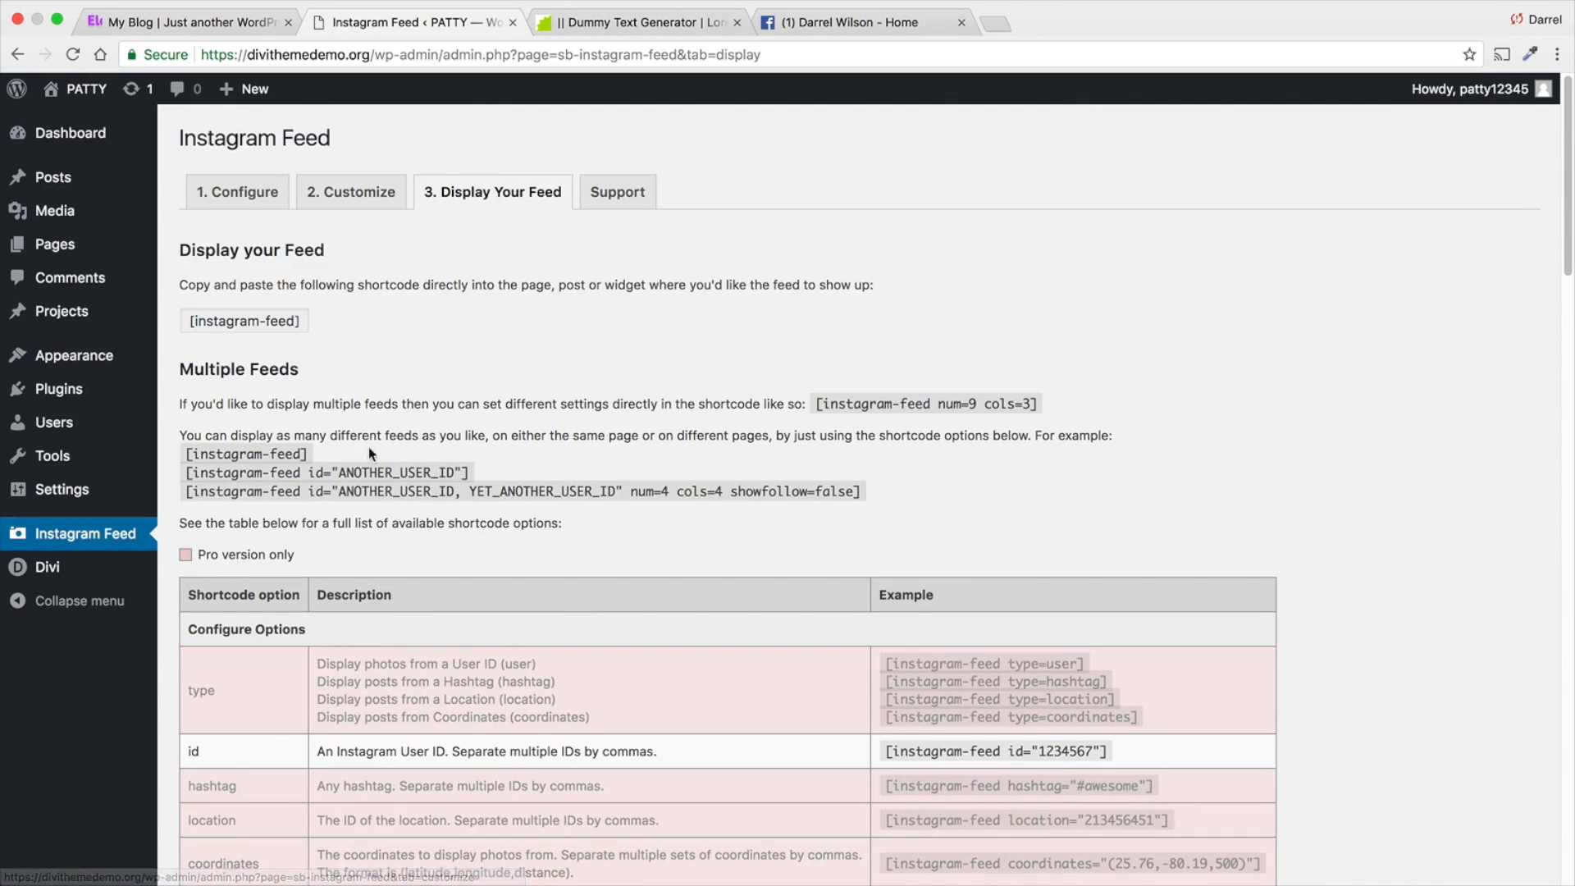
drag(244, 453, 181, 460)
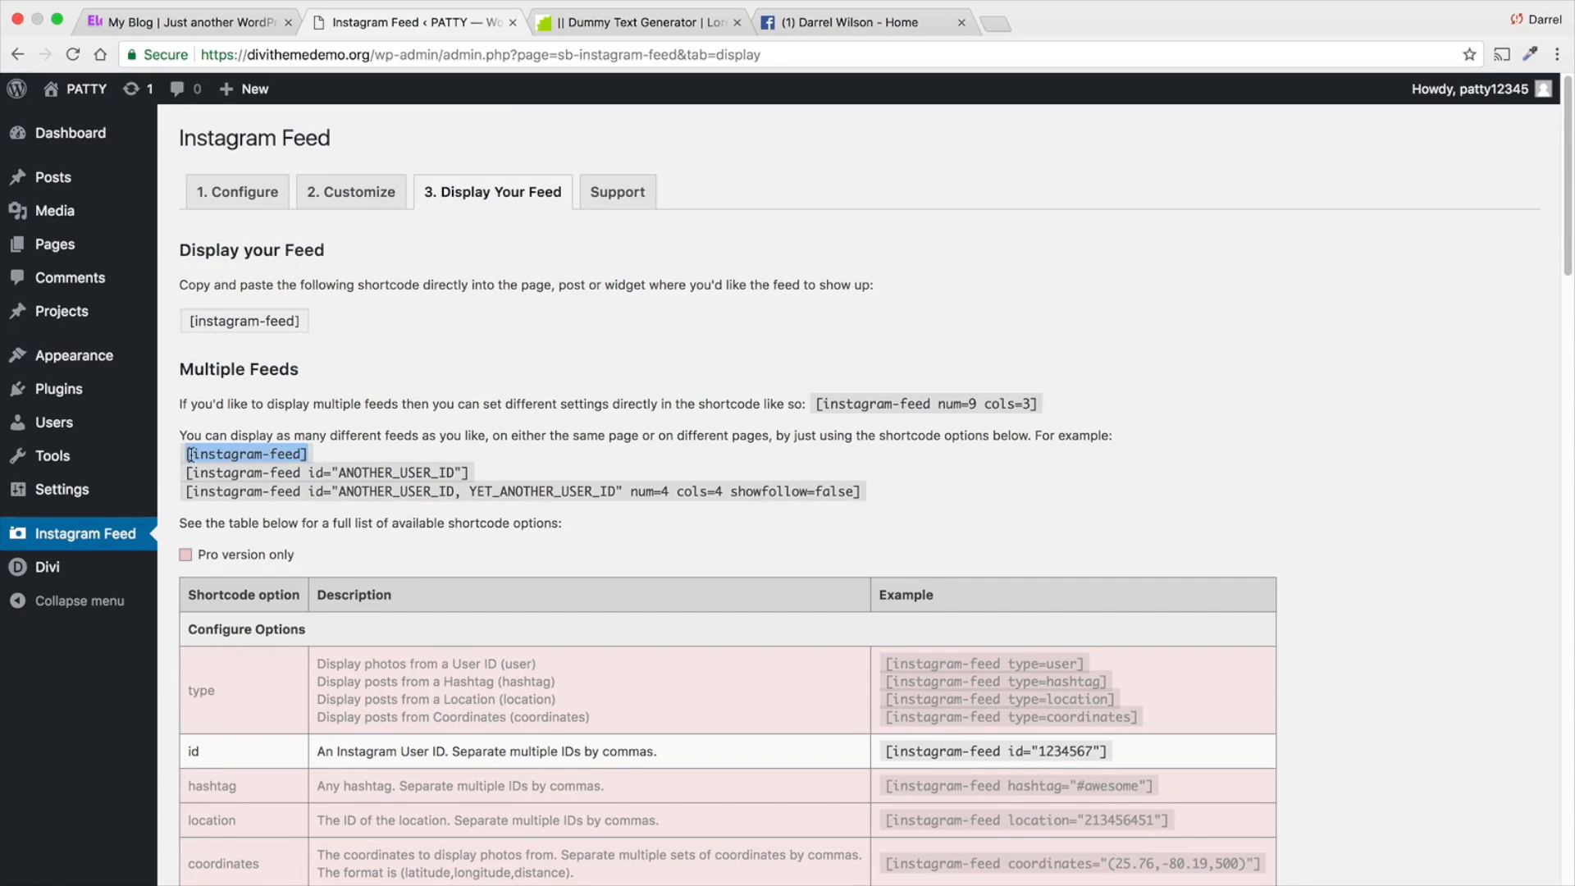
right_click(189, 455)
click(238, 482)
- Connect the Instagram account to get its access token, apply the token to the feed configuration and save the changes
click(220, 191)
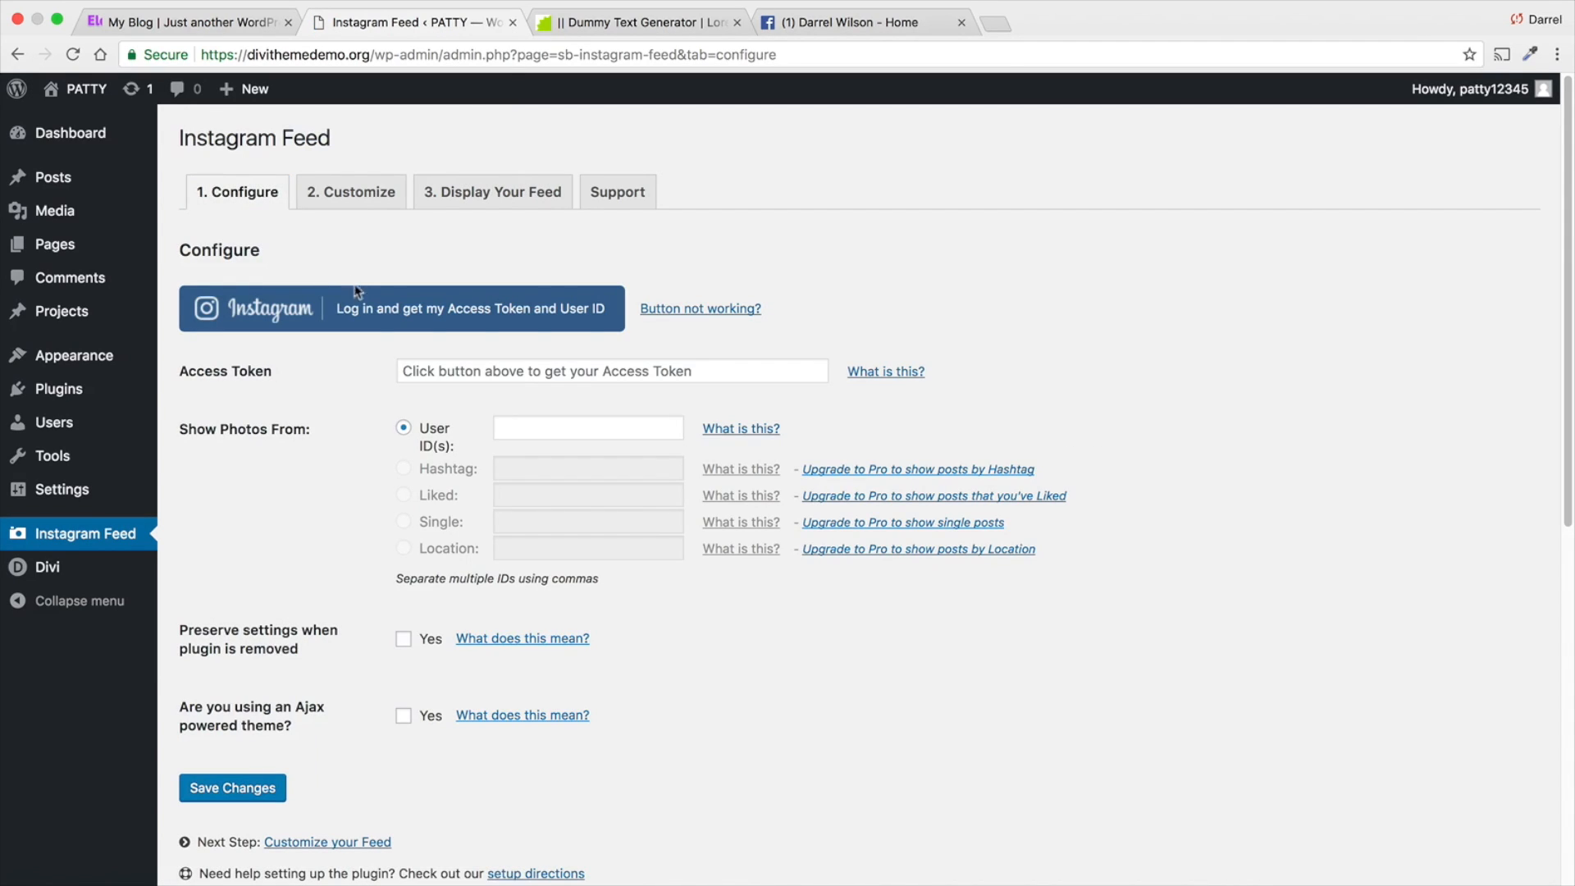
click(376, 317)
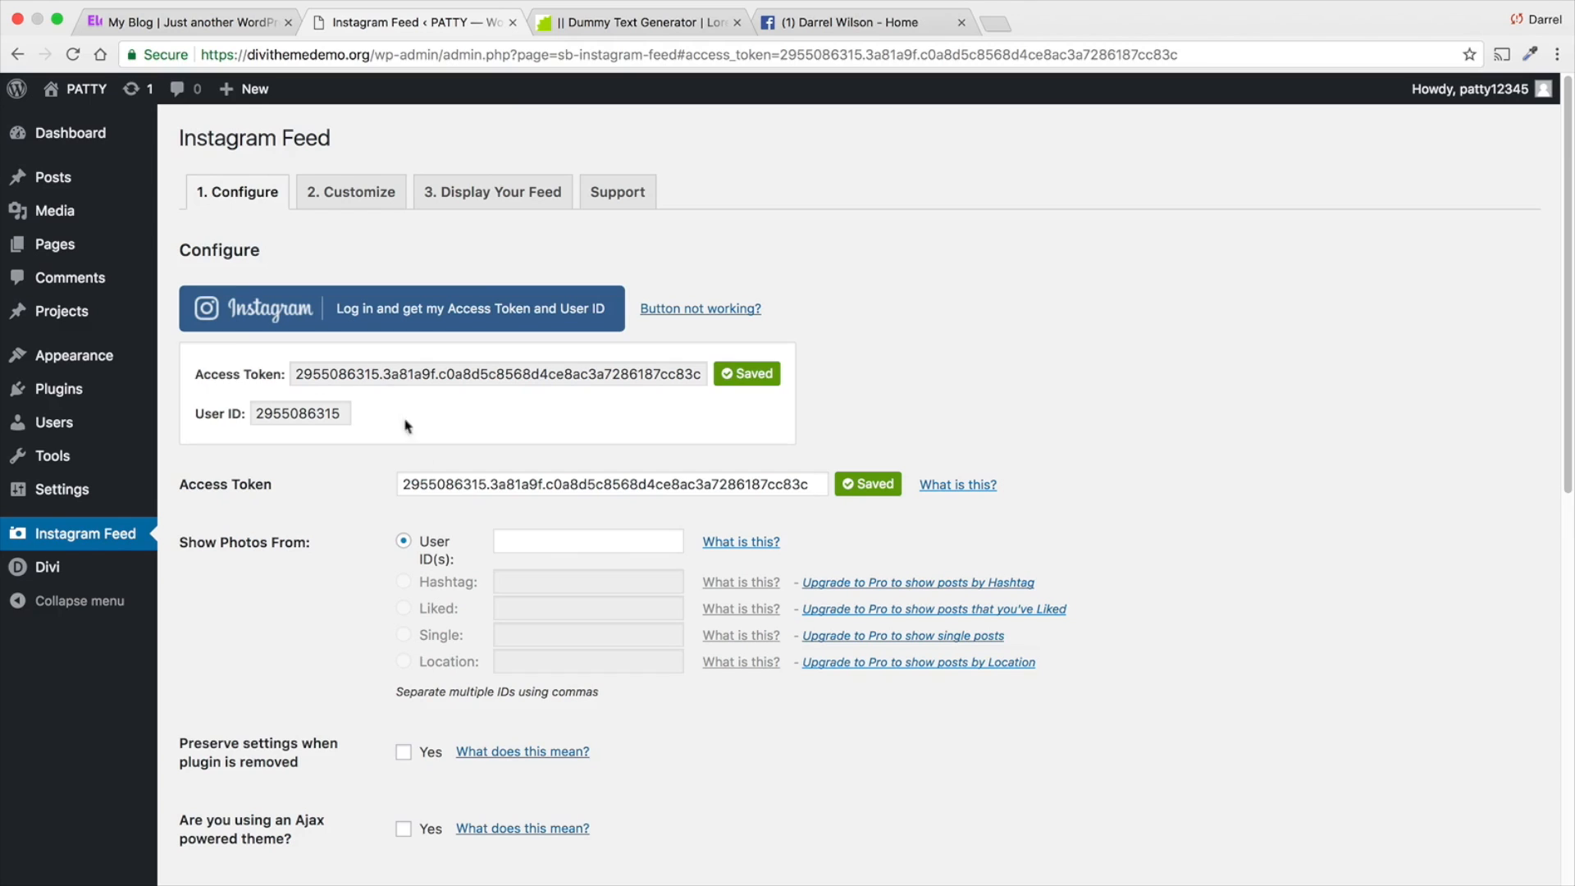
scroll(519, 530, down, 4)
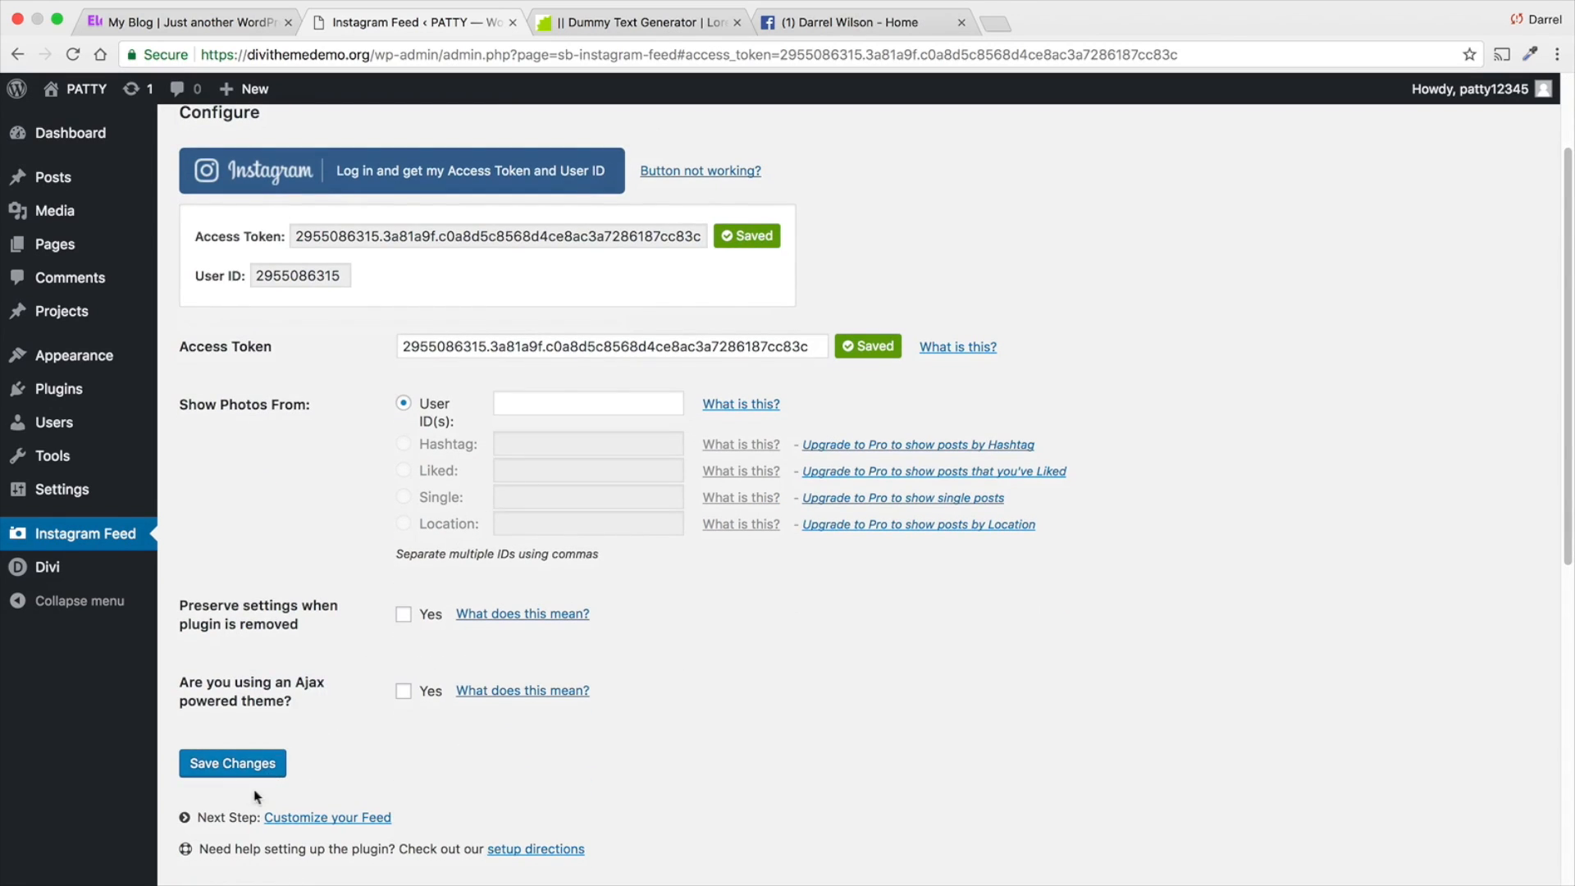
click(233, 759)
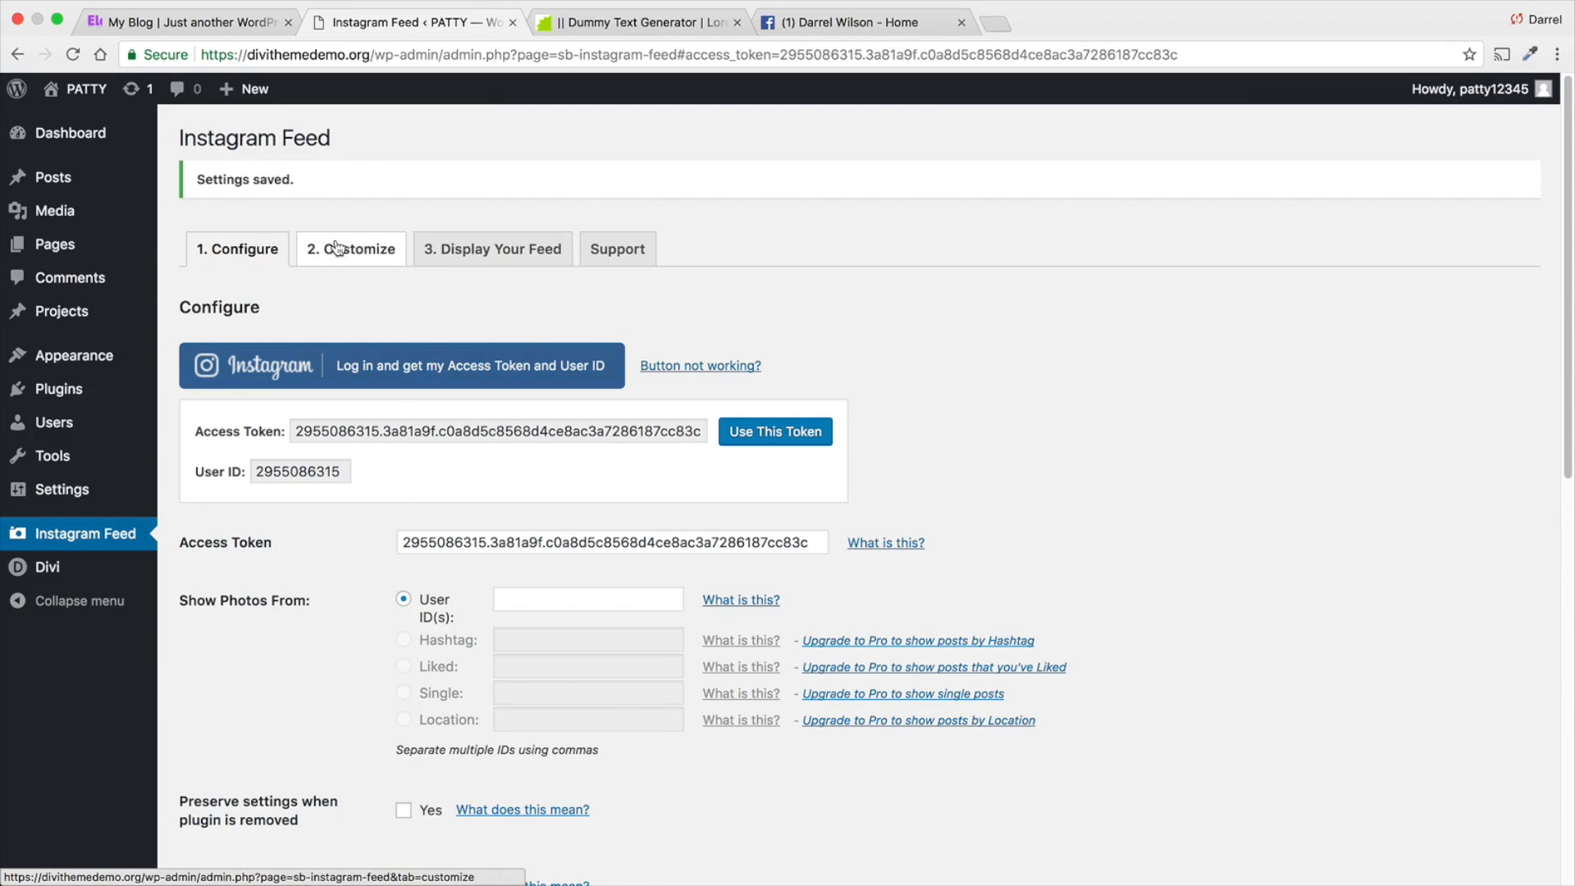
click(768, 432)
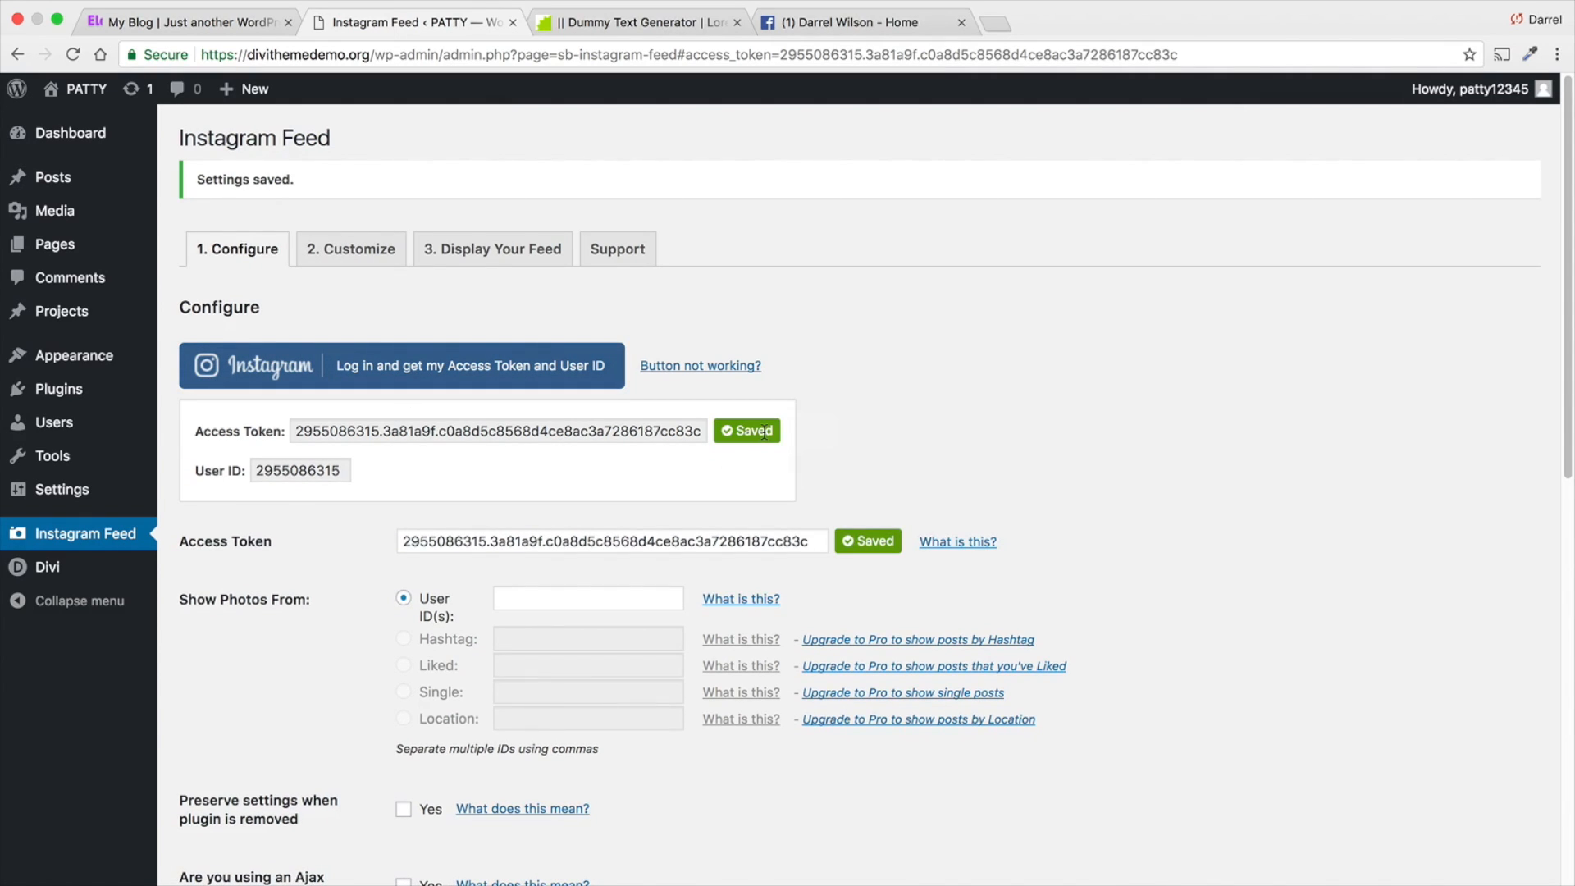
scroll(519, 449, down, 3)
click(238, 775)
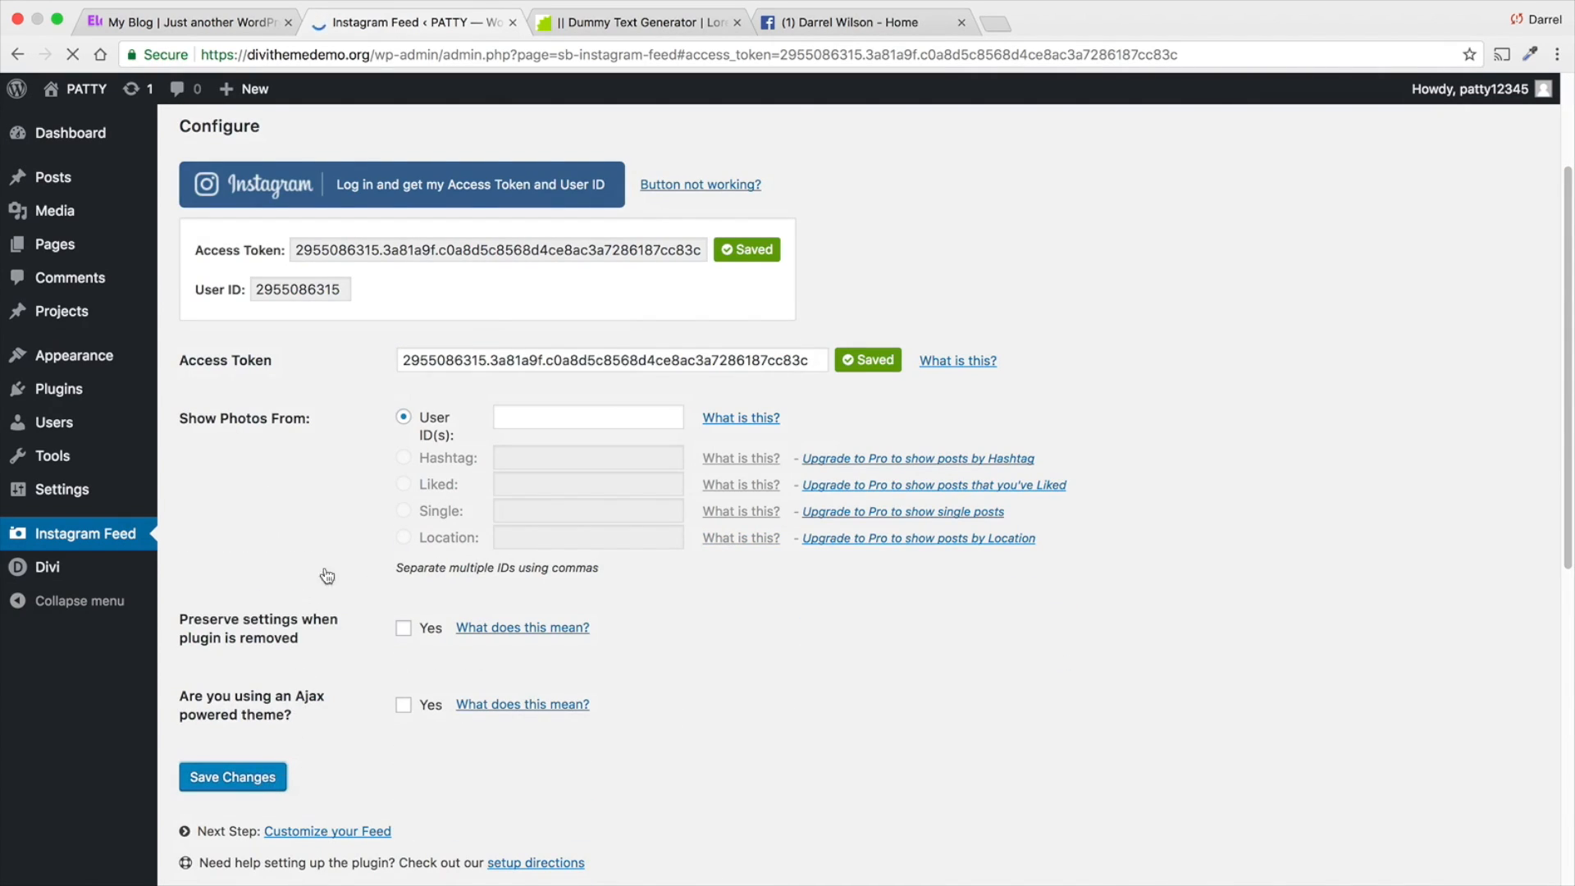
- View the feed's customization options, leave them as they are, and open the theme customizer at the site's footer
click(340, 249)
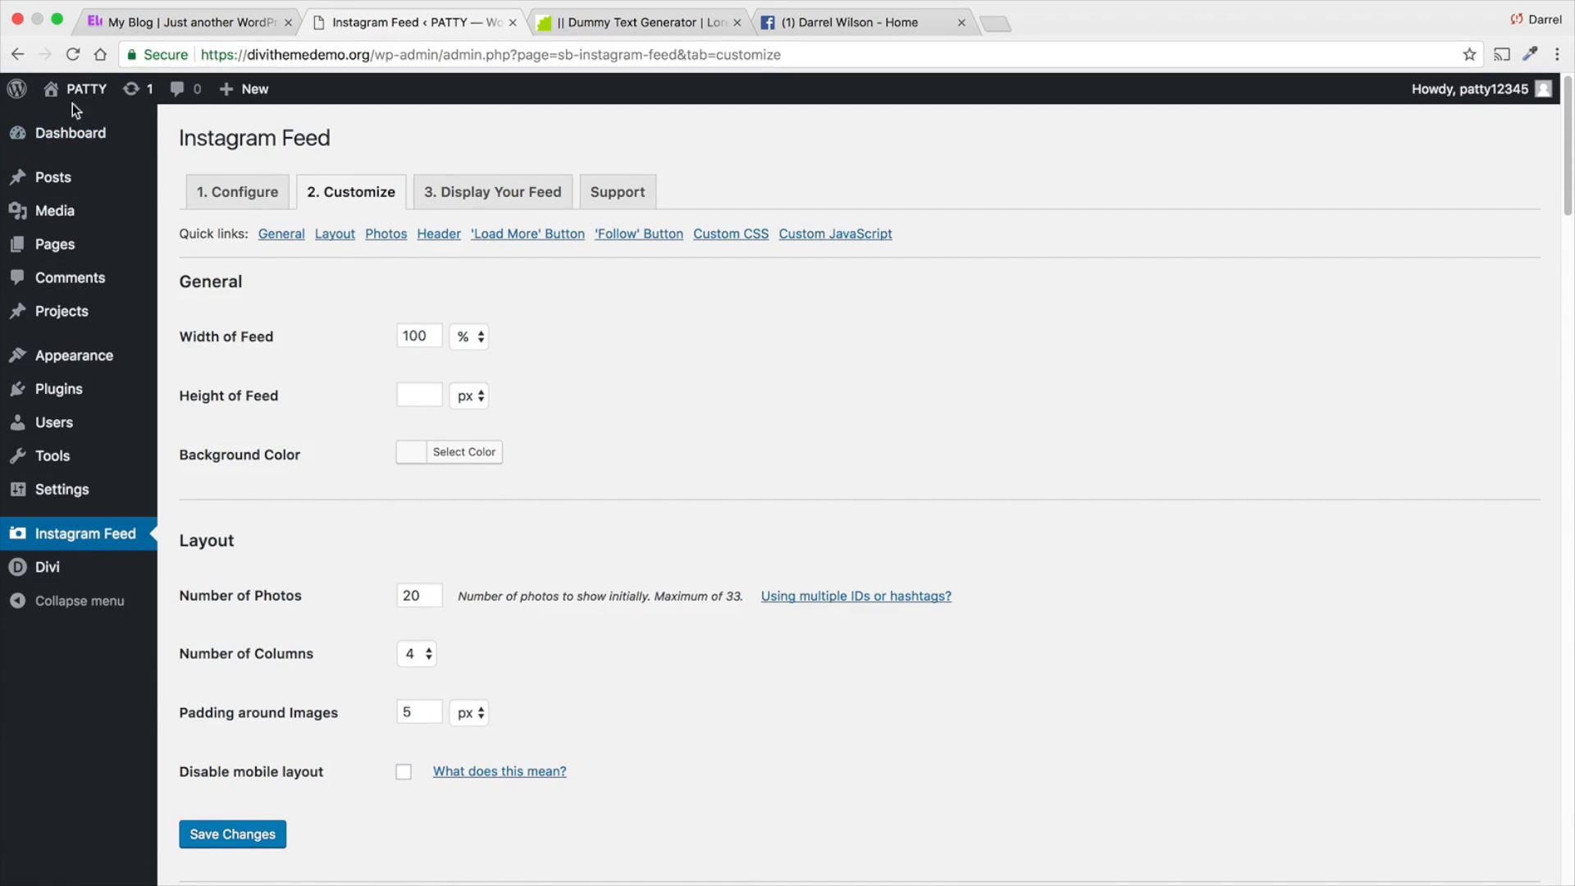
mouse_move(74, 89)
click(74, 124)
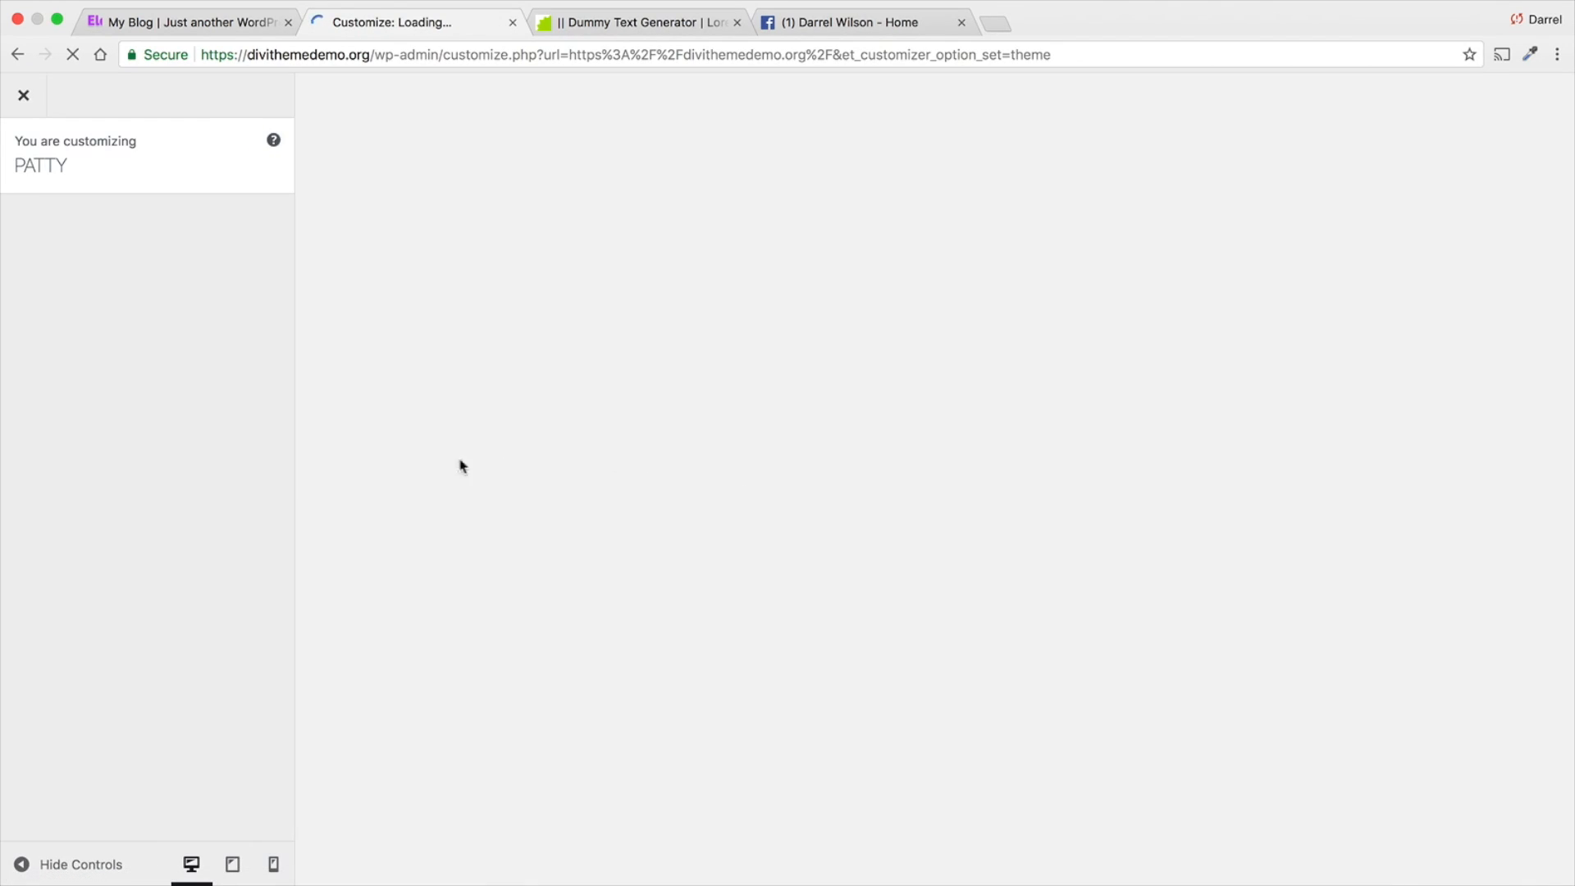
scroll(388, 443, down, 8)
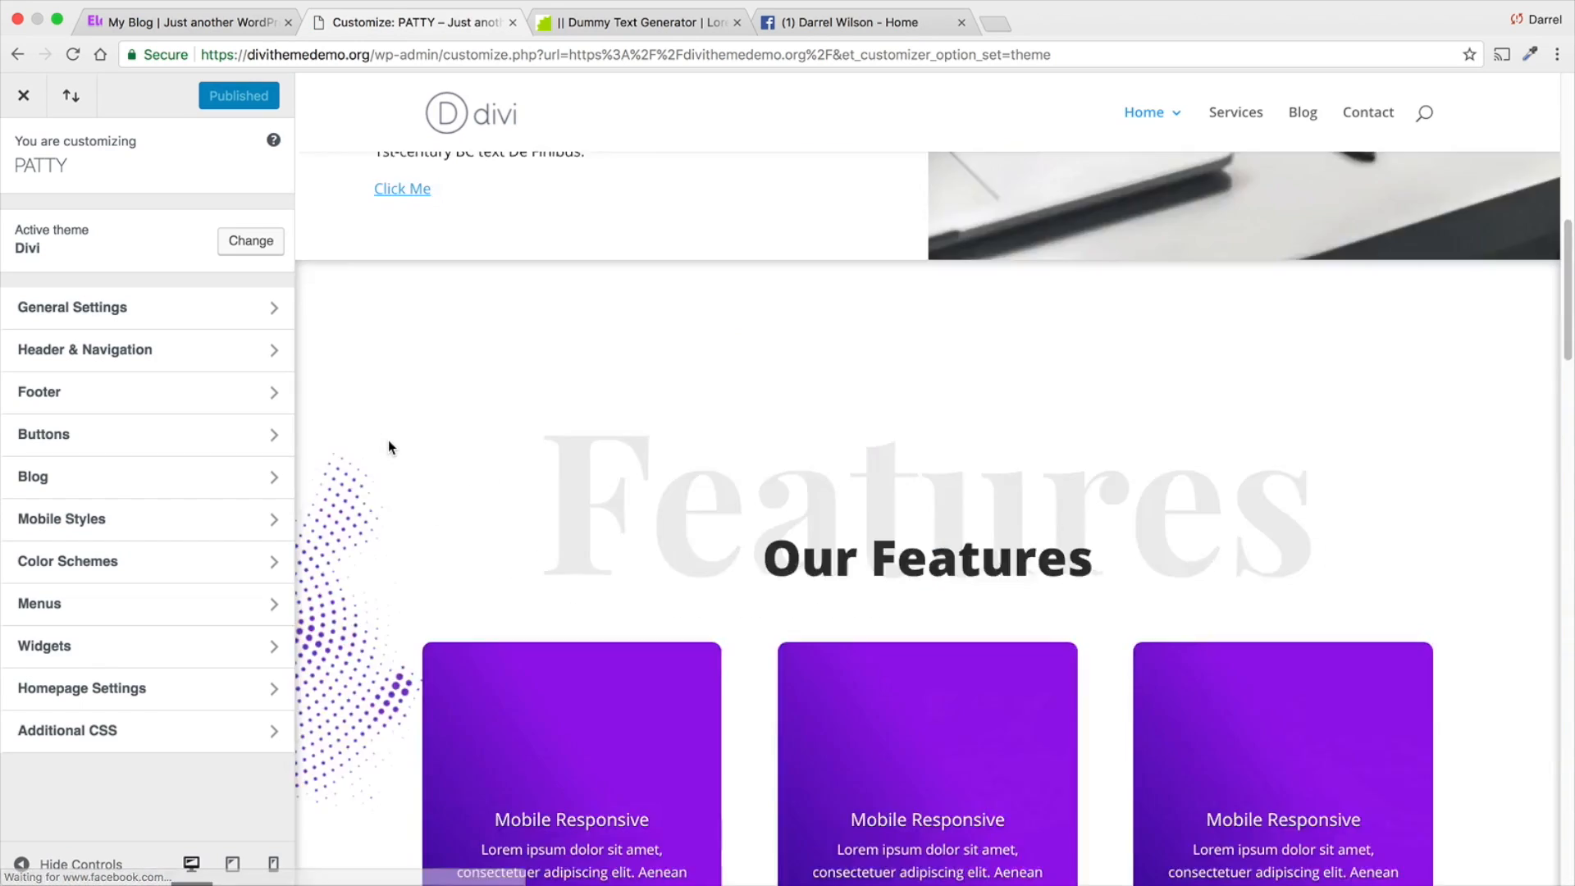
scroll(388, 443, down, 15)
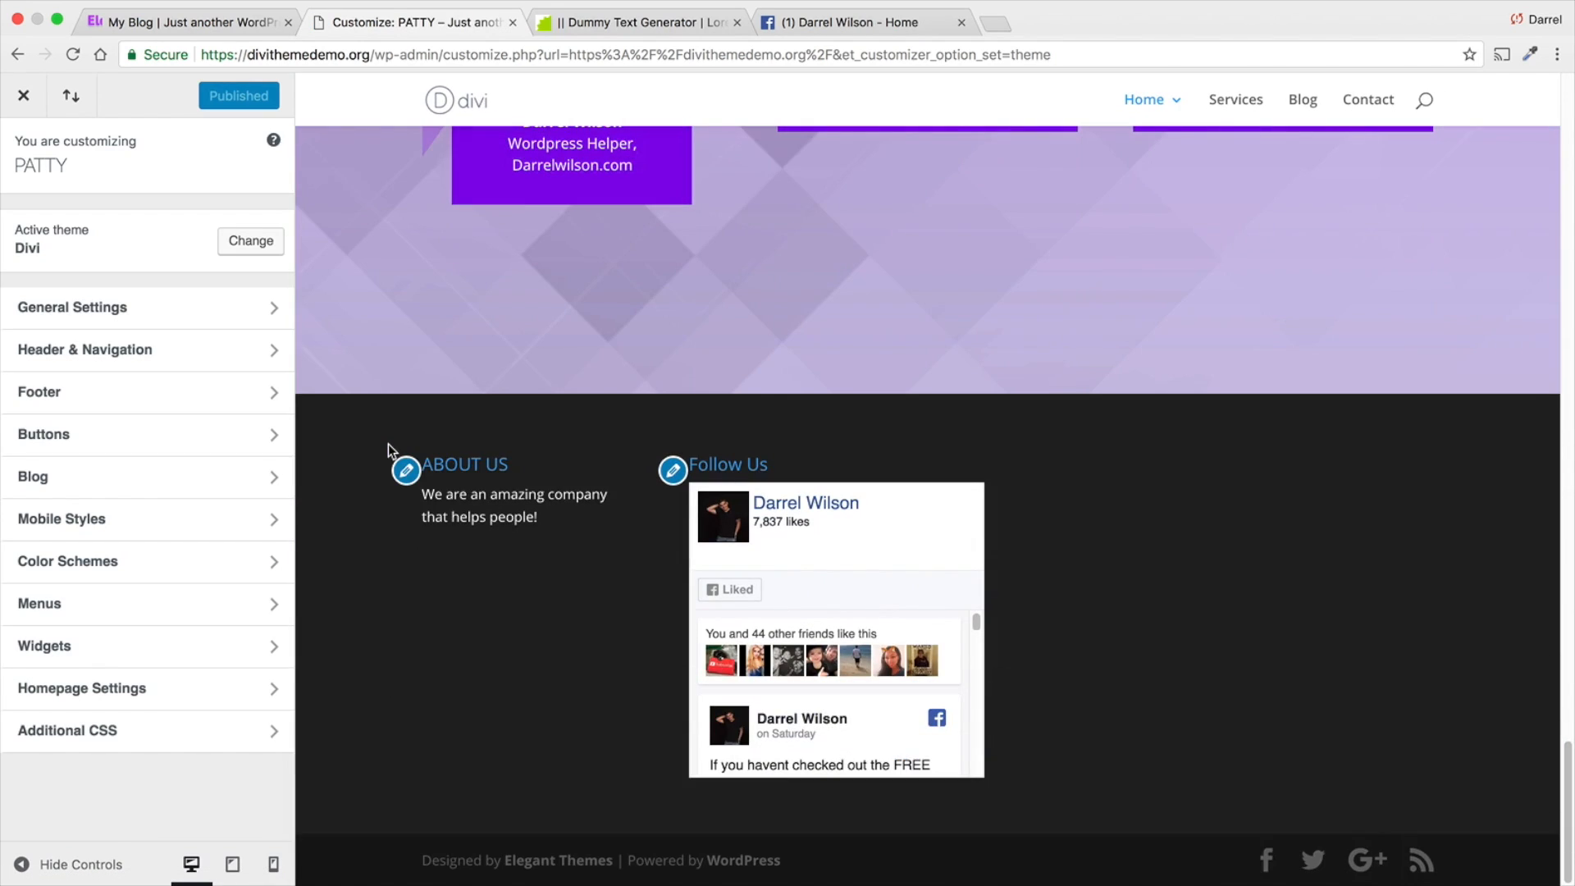
- Add a Text widget to Footer Area #3 and title it "Follow Us On InstaGram"
click(102, 648)
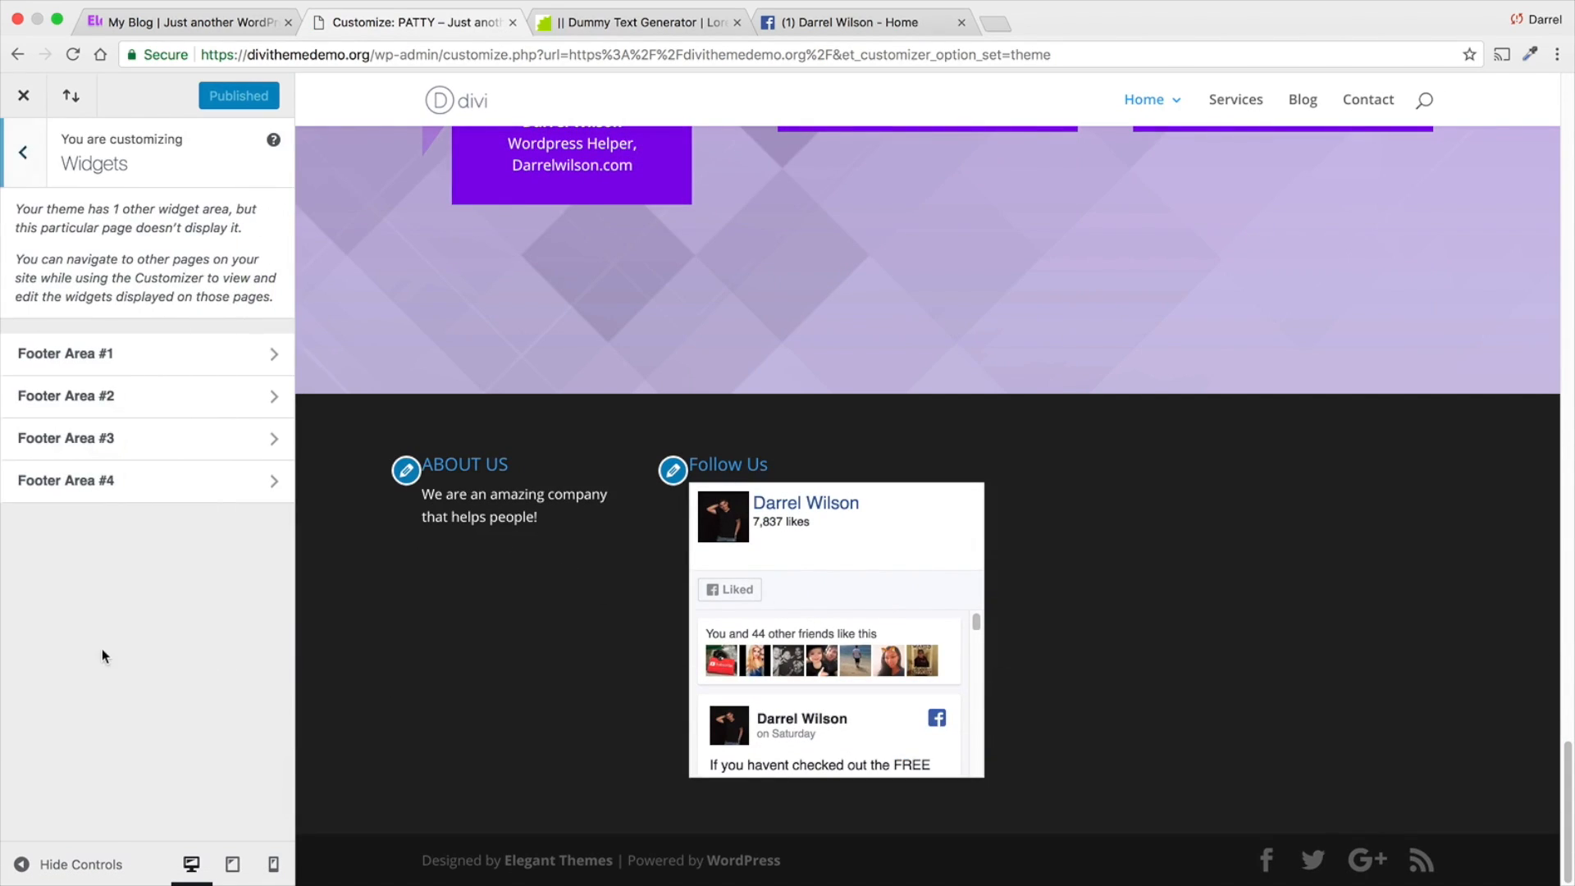
click(118, 432)
click(116, 223)
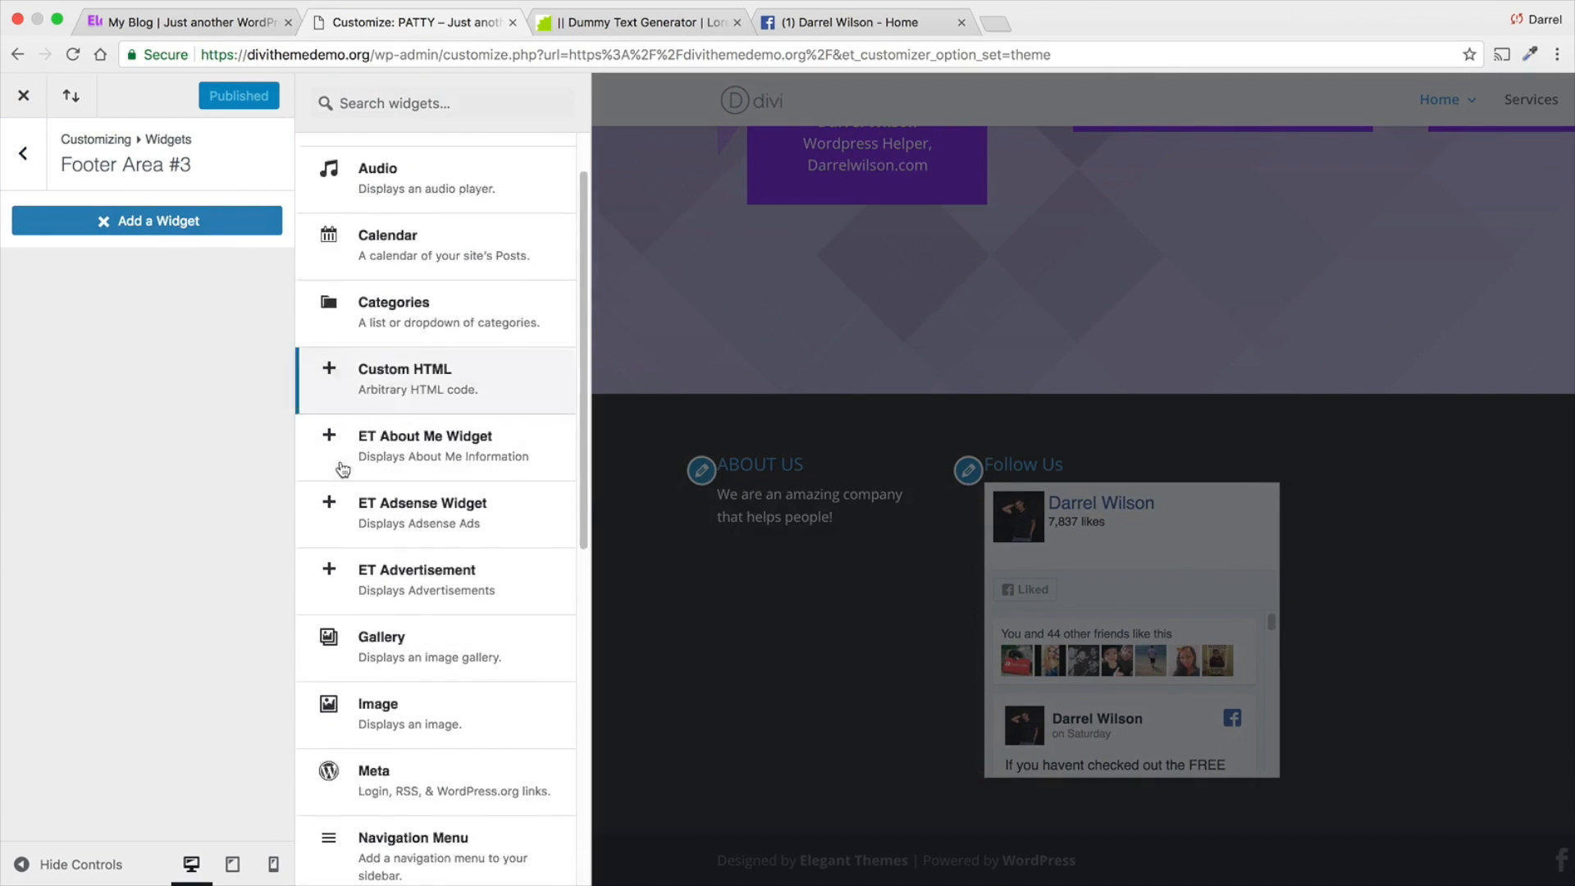
scroll(353, 476, down, 8)
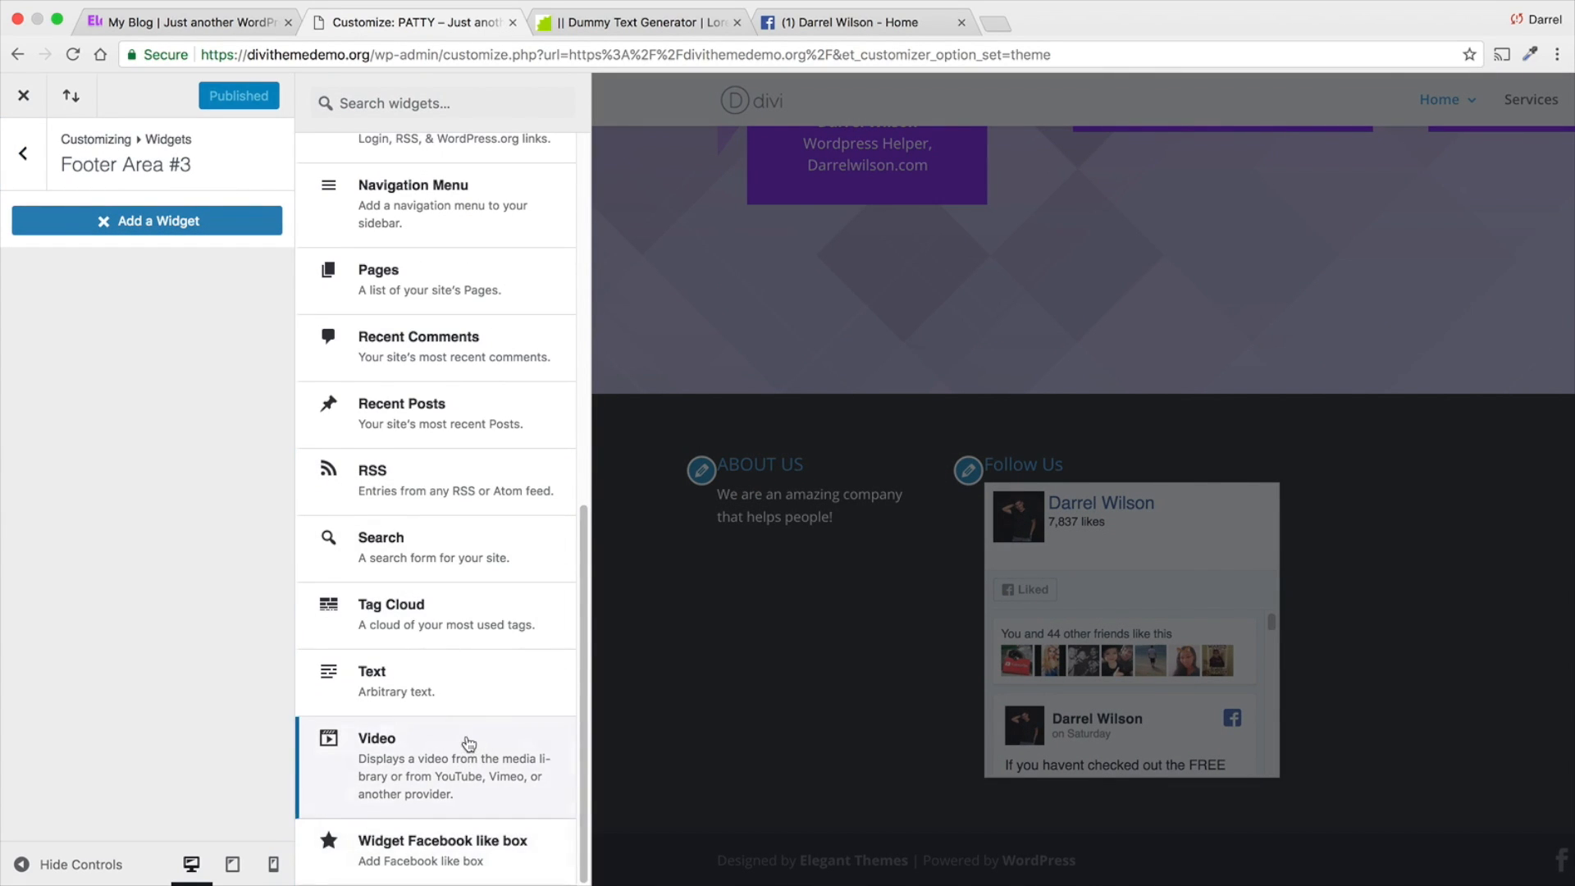
scroll(469, 744, up, 6)
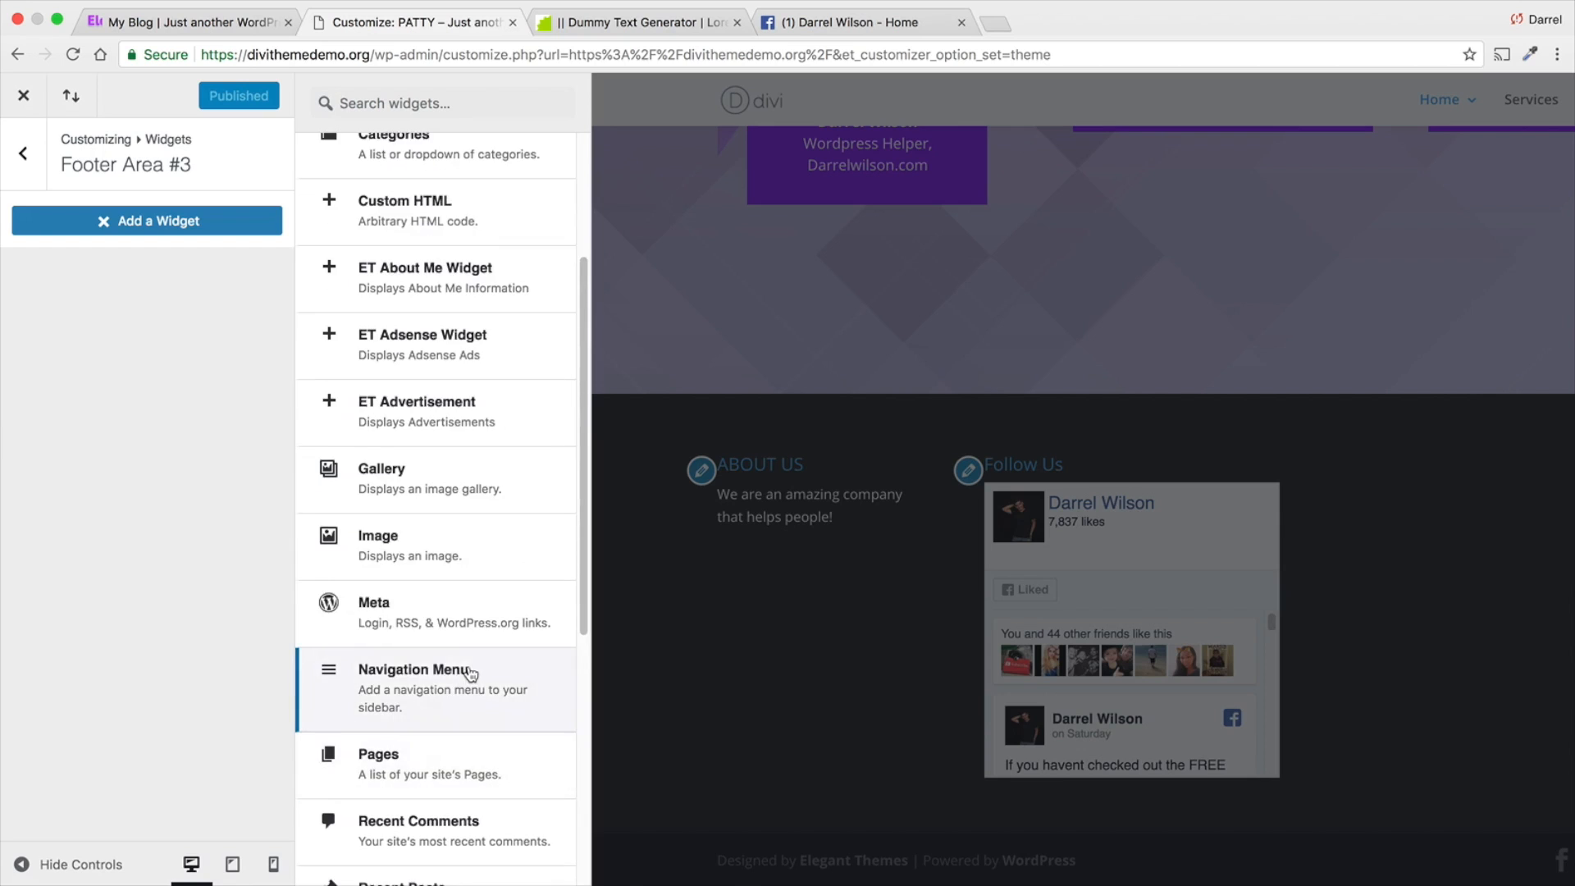
scroll(470, 673, up, 3)
scroll(470, 671, down, 5)
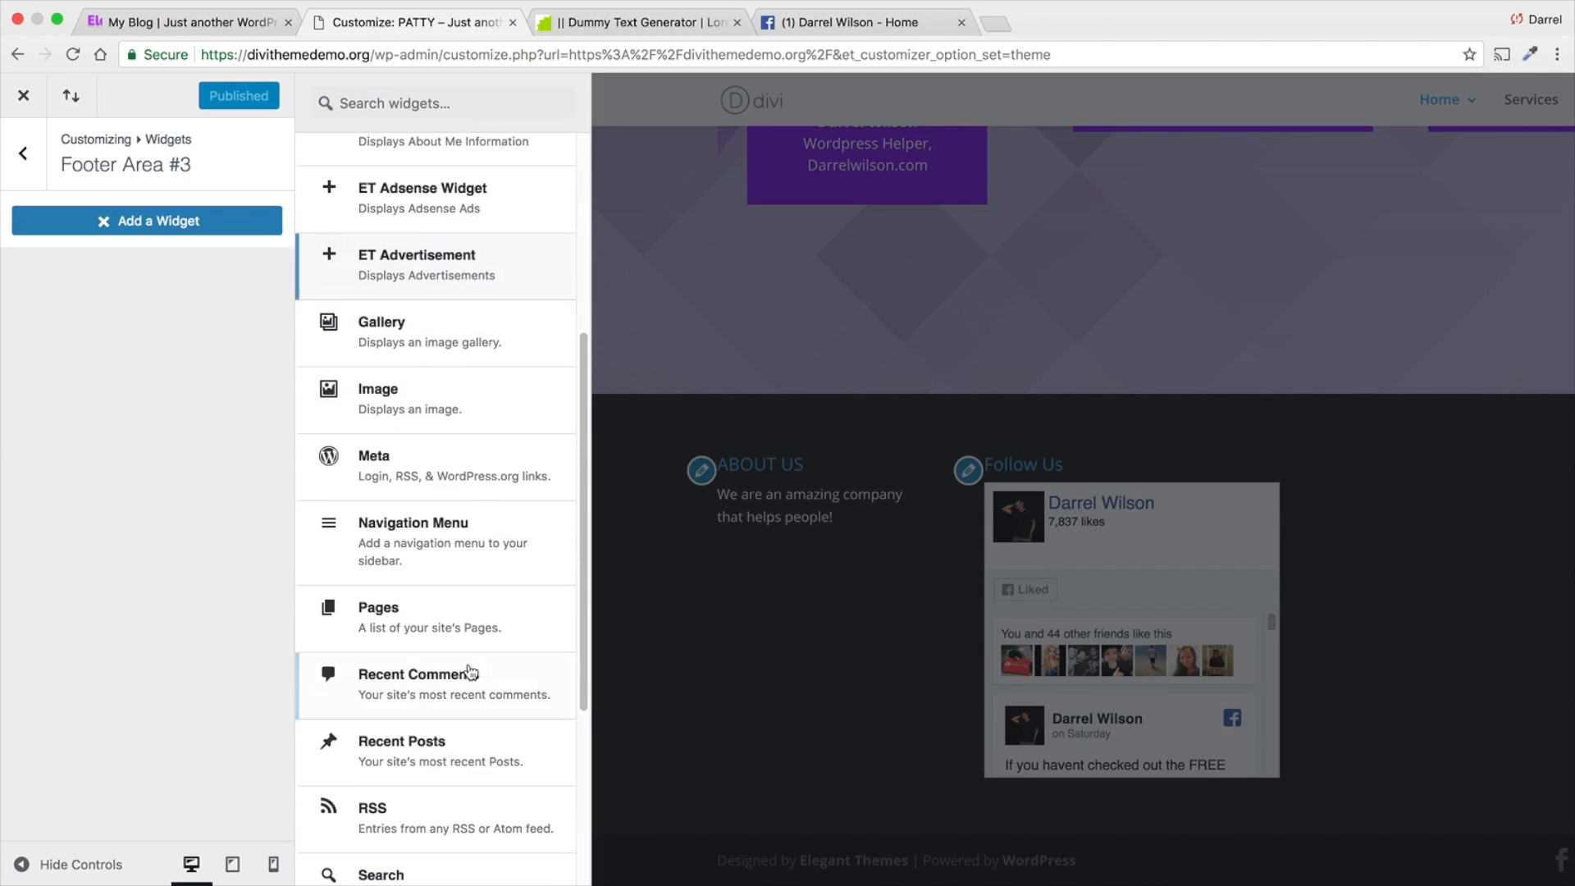
scroll(471, 672, down, 4)
click(438, 683)
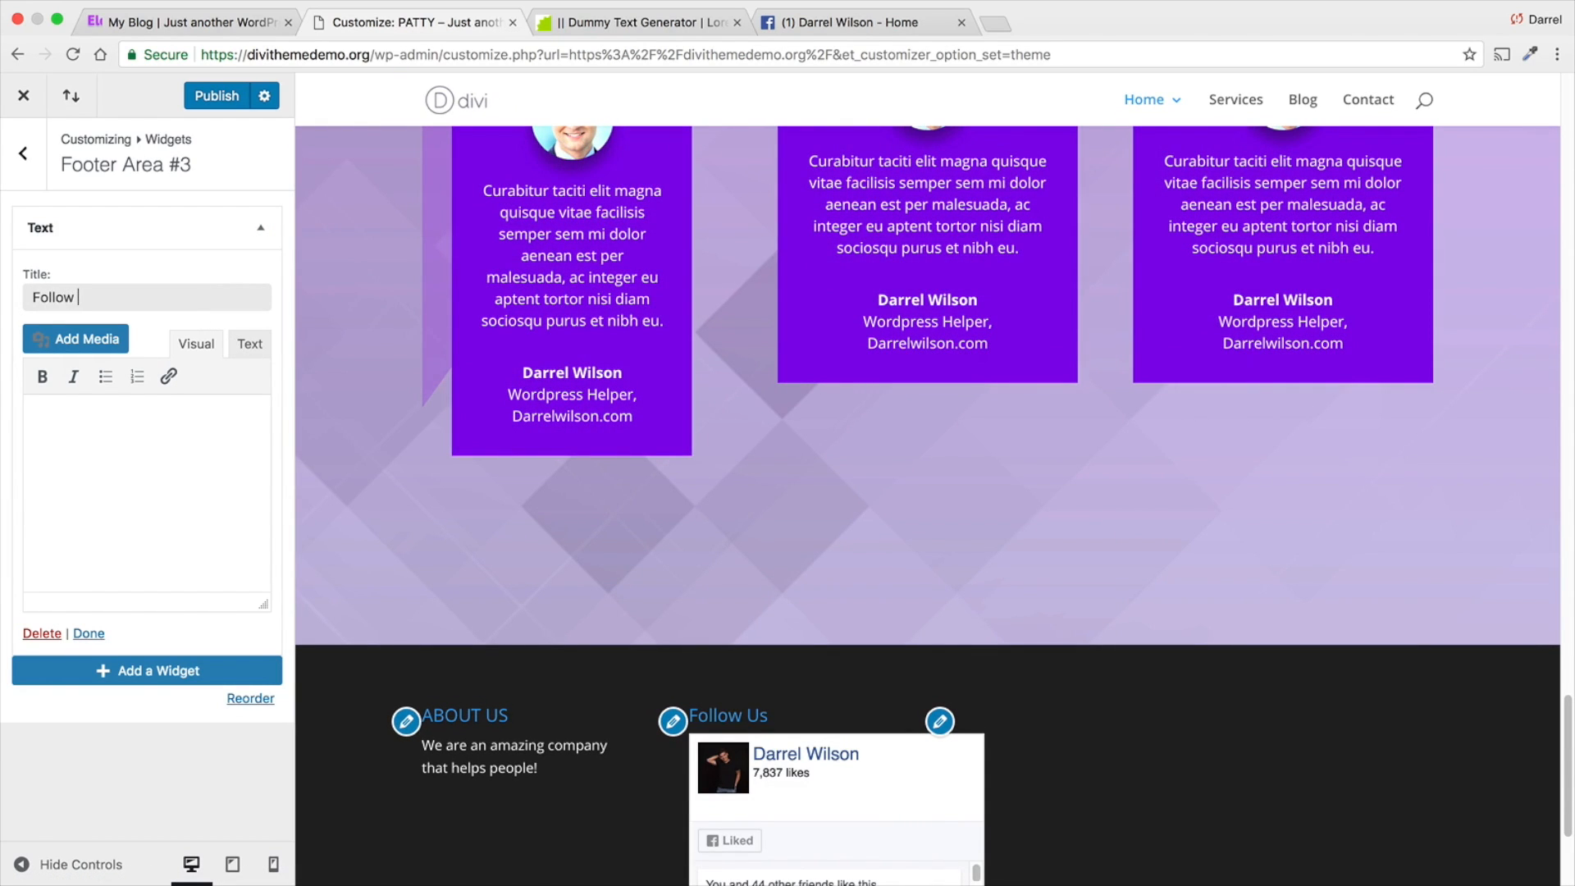
text(Follow Us On Ins)
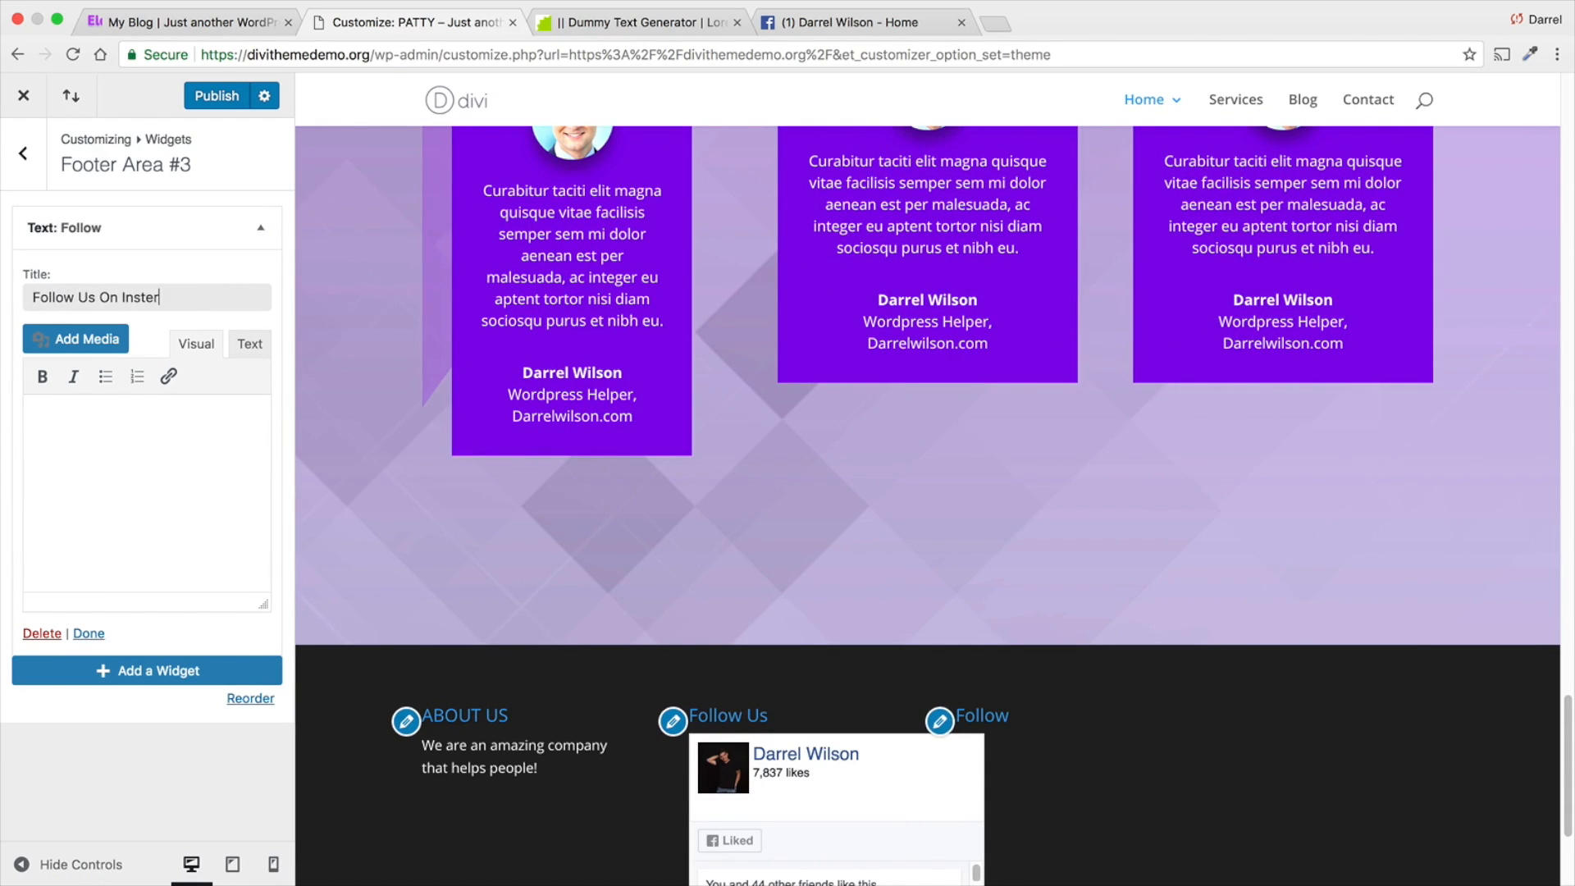
text(taGram)
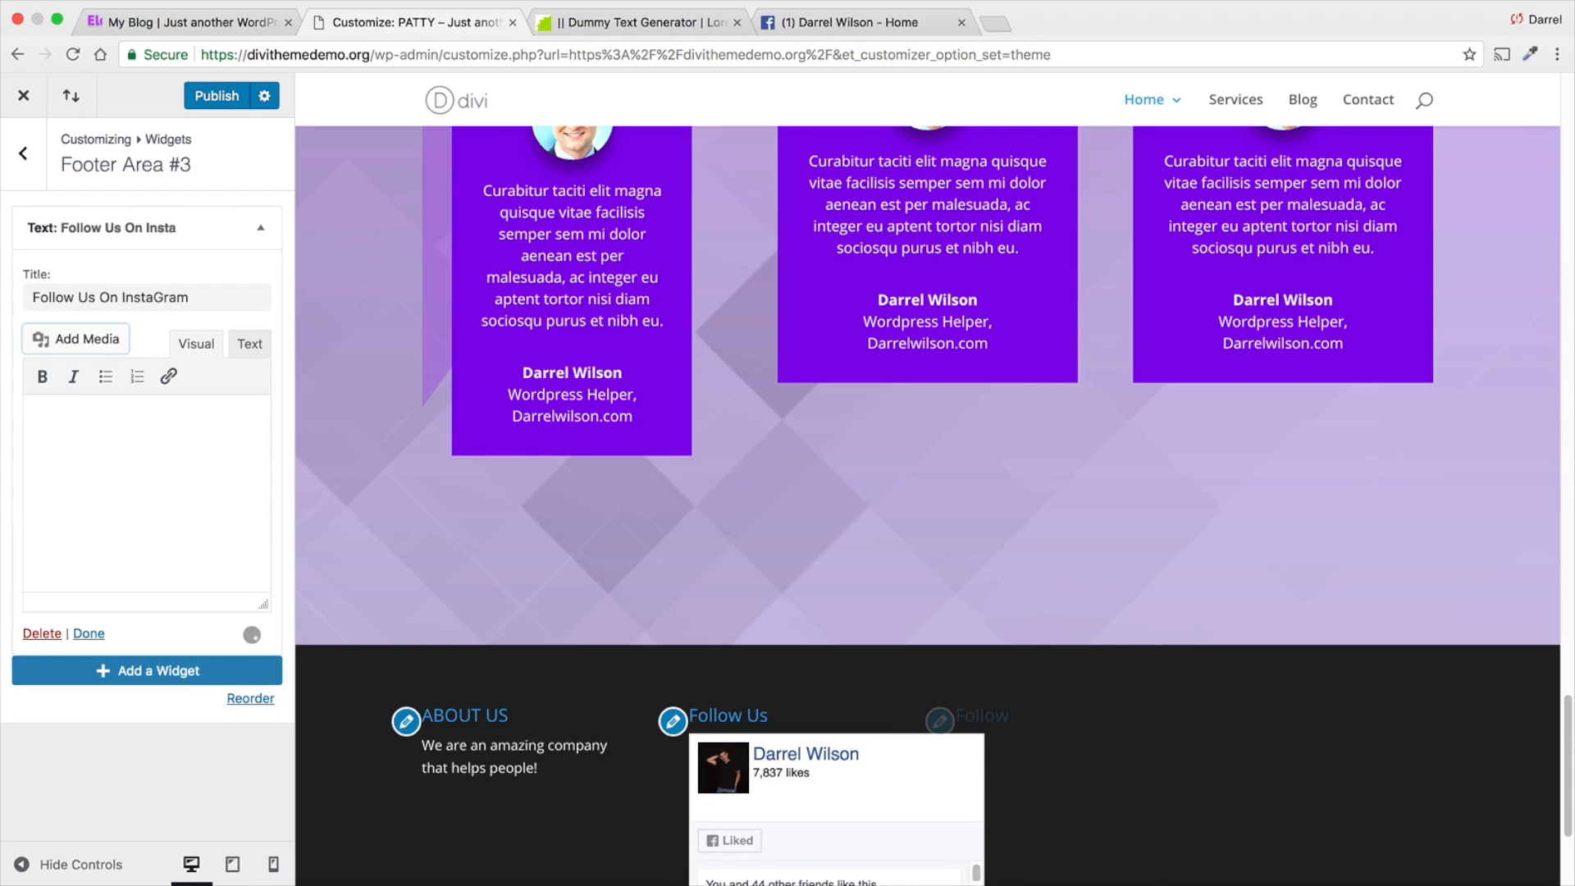
- Paste the [instagram-feed] shortcode into the widget's content in text mode, publish the change and leave the customizer
click(246, 344)
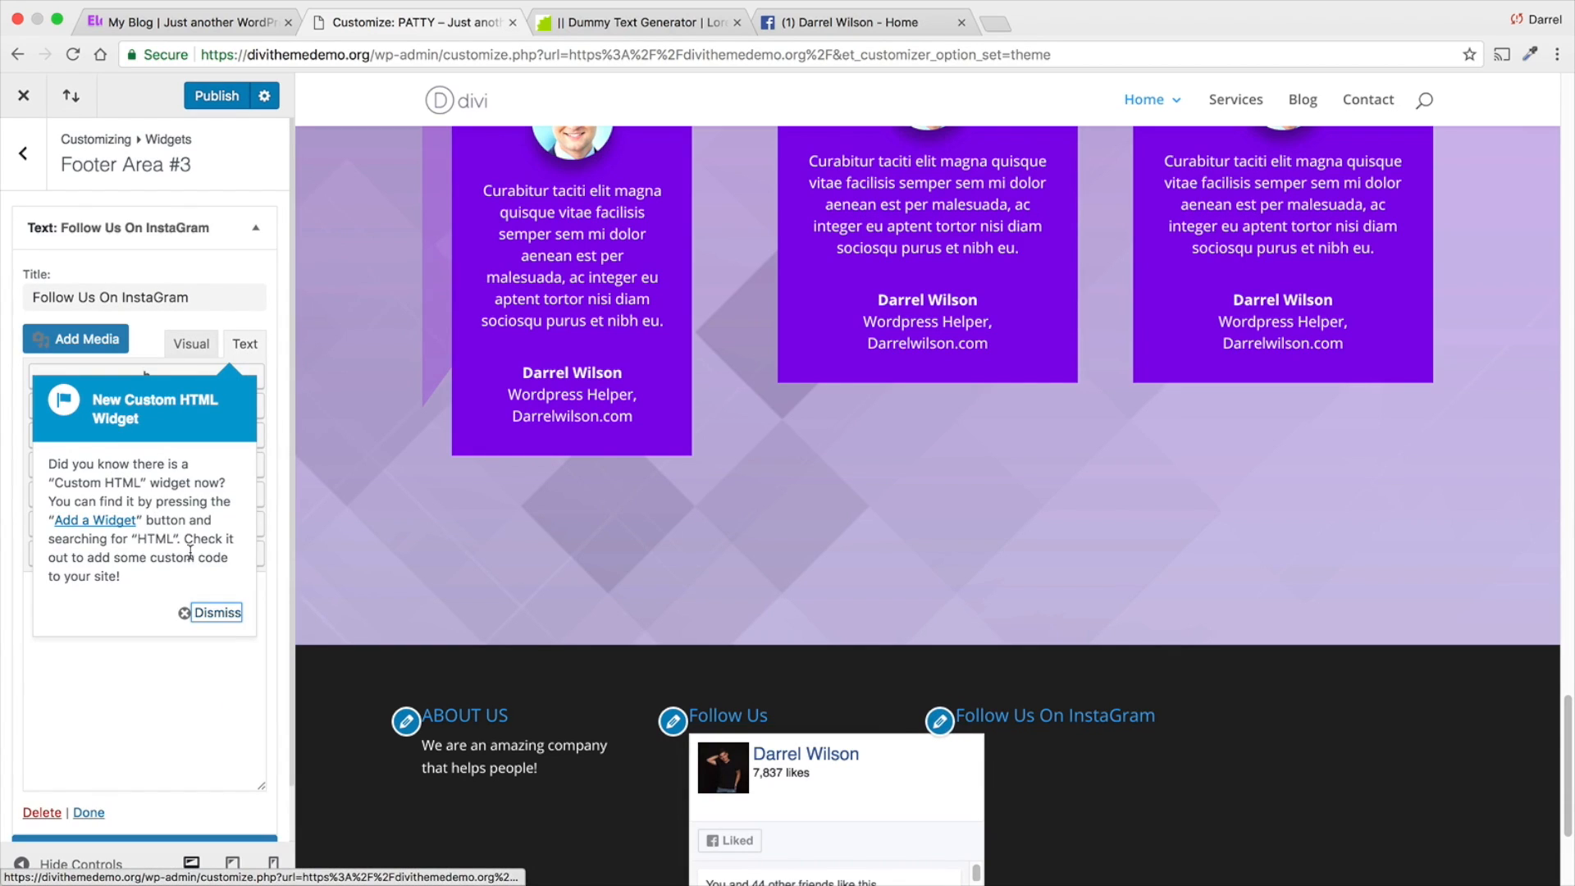
click(218, 613)
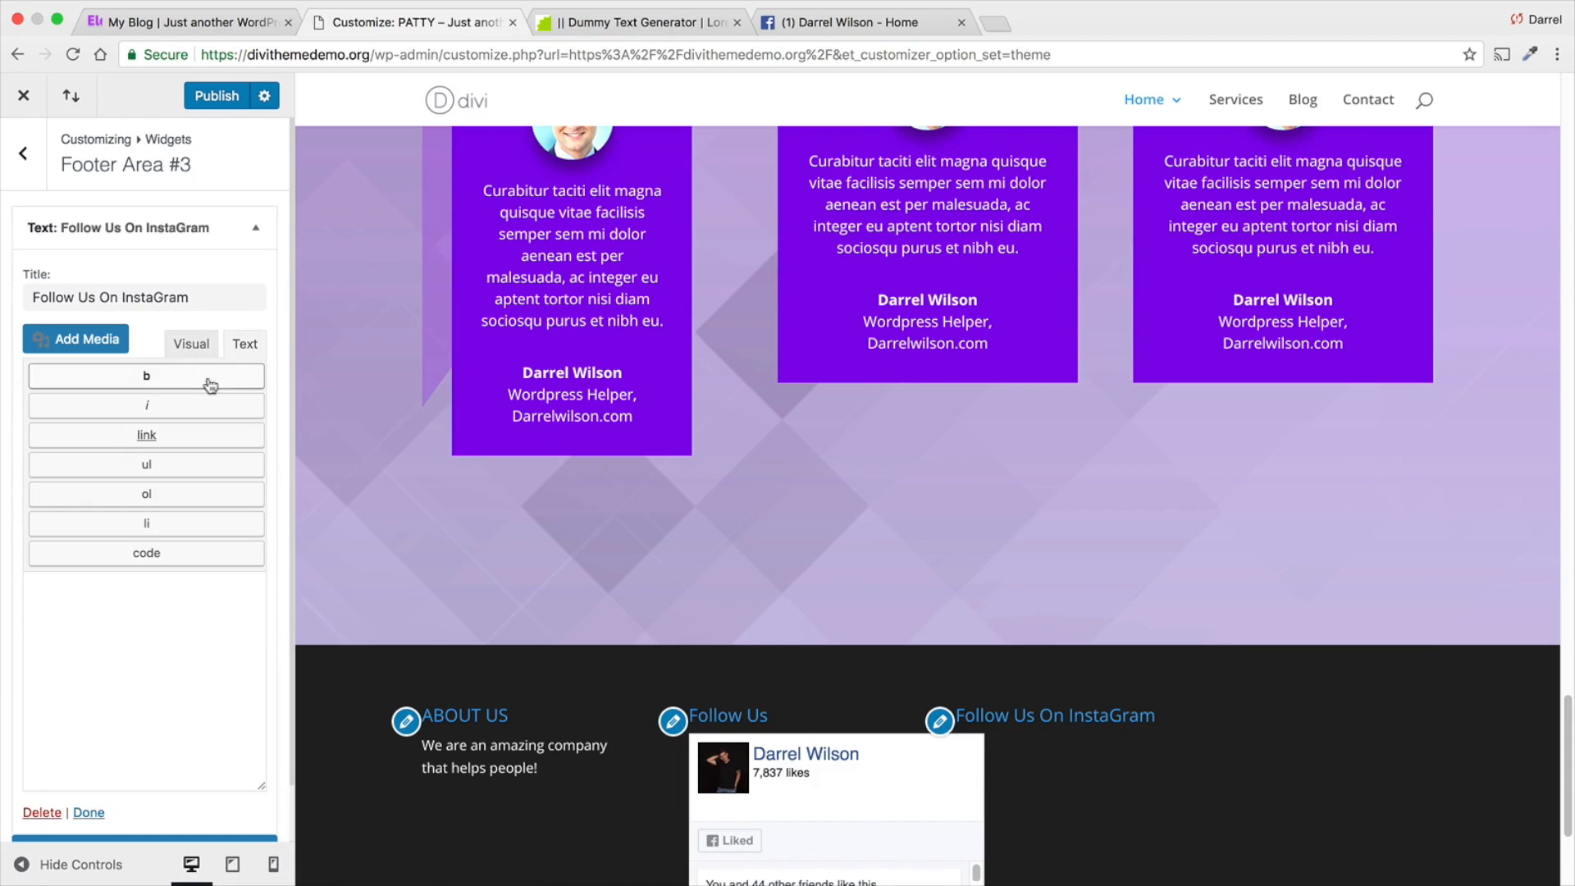
right_click(121, 612)
click(158, 708)
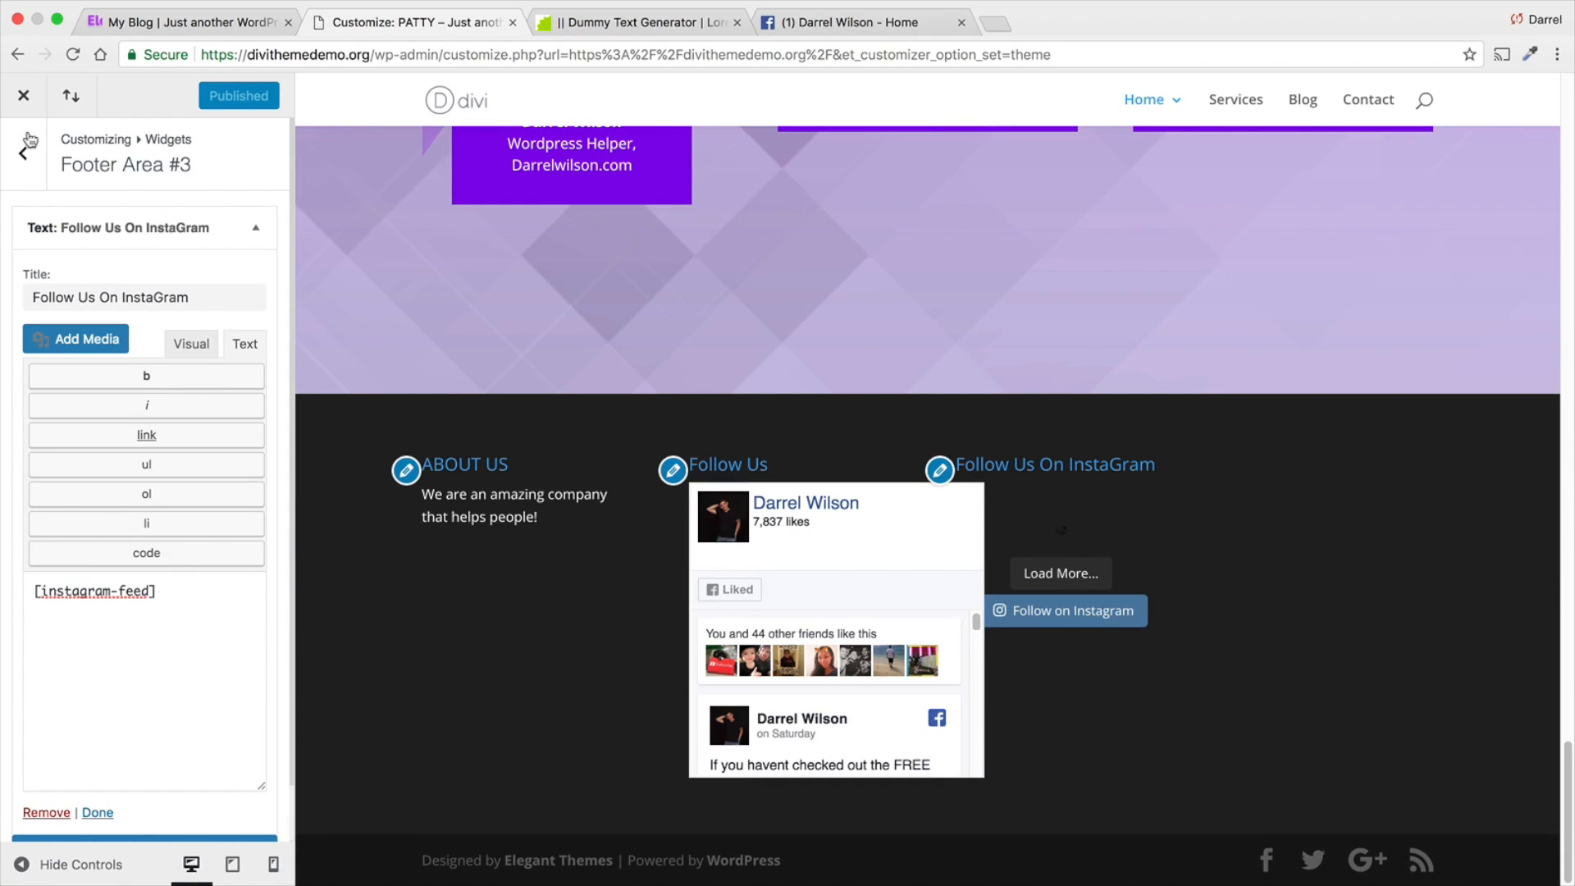
click(23, 95)
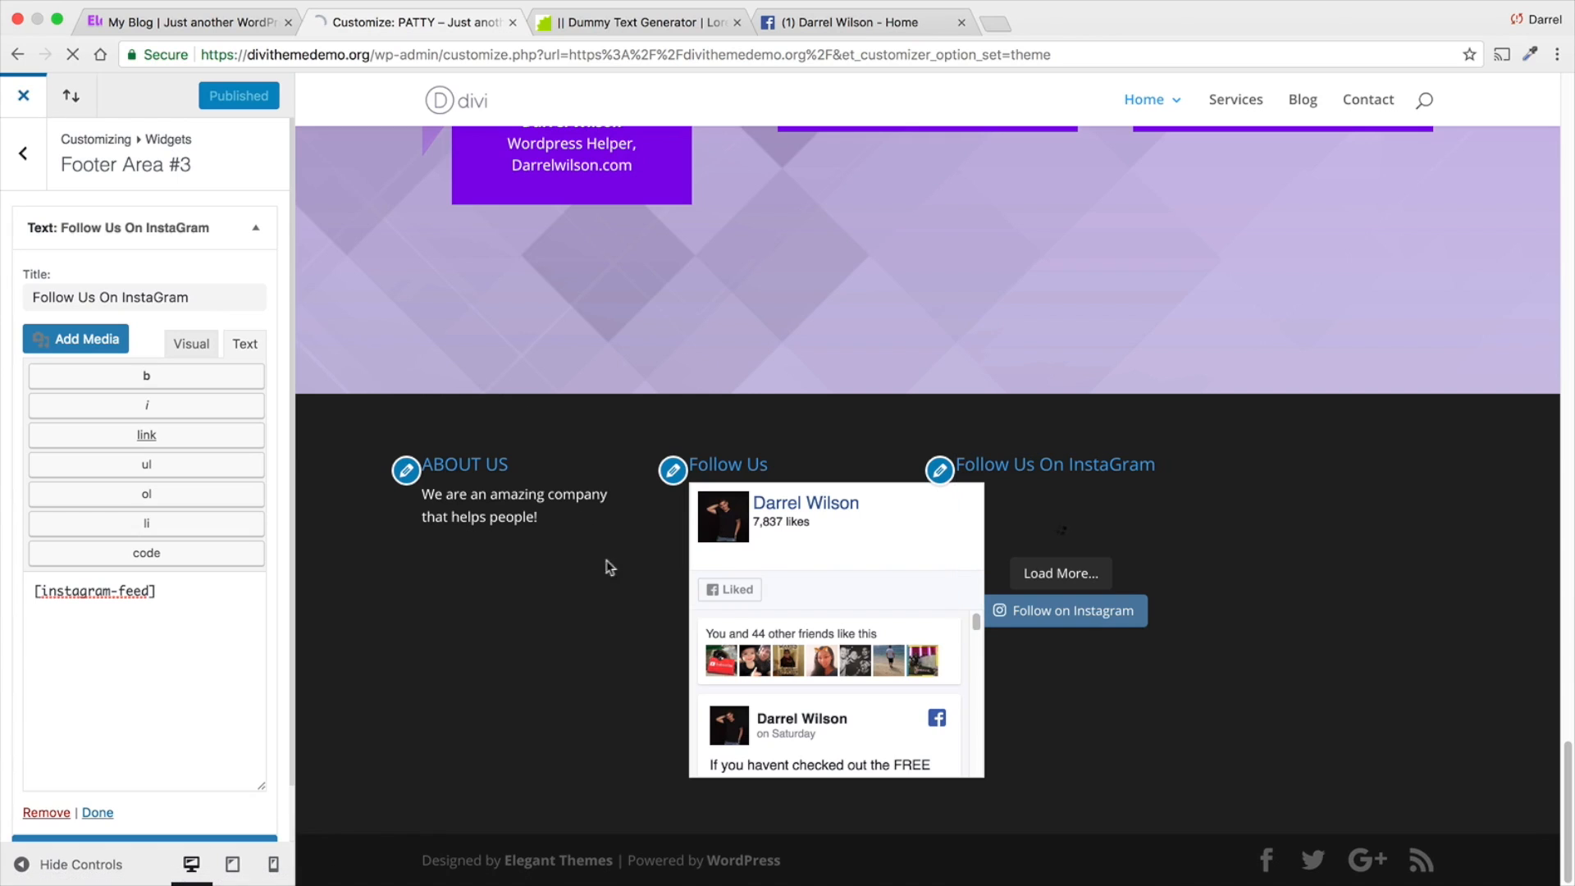
- Check the footer widgets on the live home page and reopen the theme customizer at the footer
scroll(718, 648, down, 10)
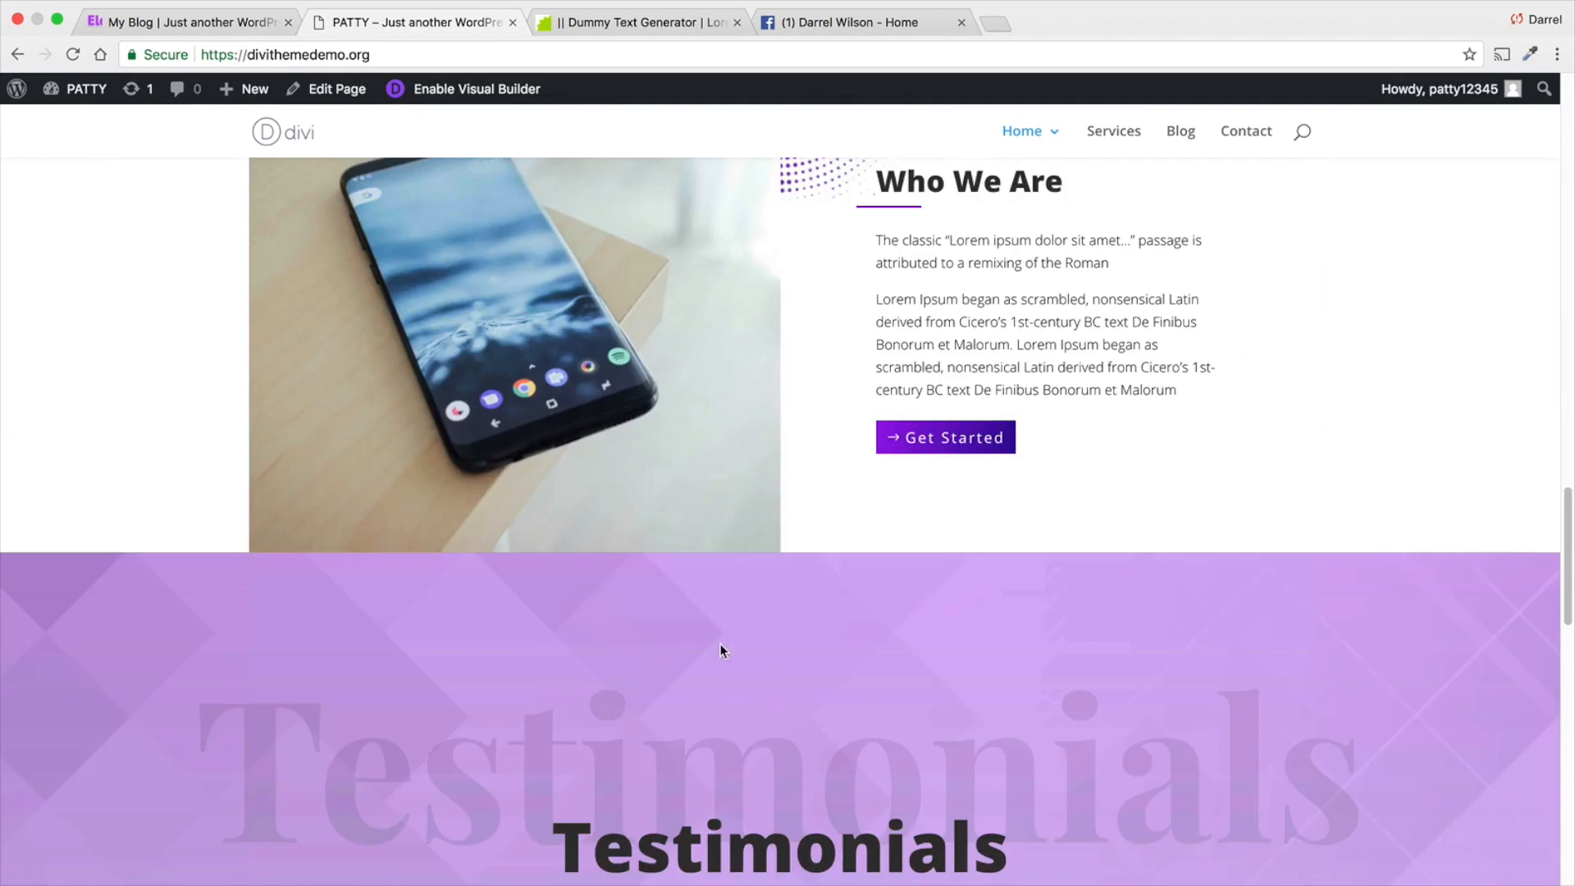
scroll(720, 643, down, 15)
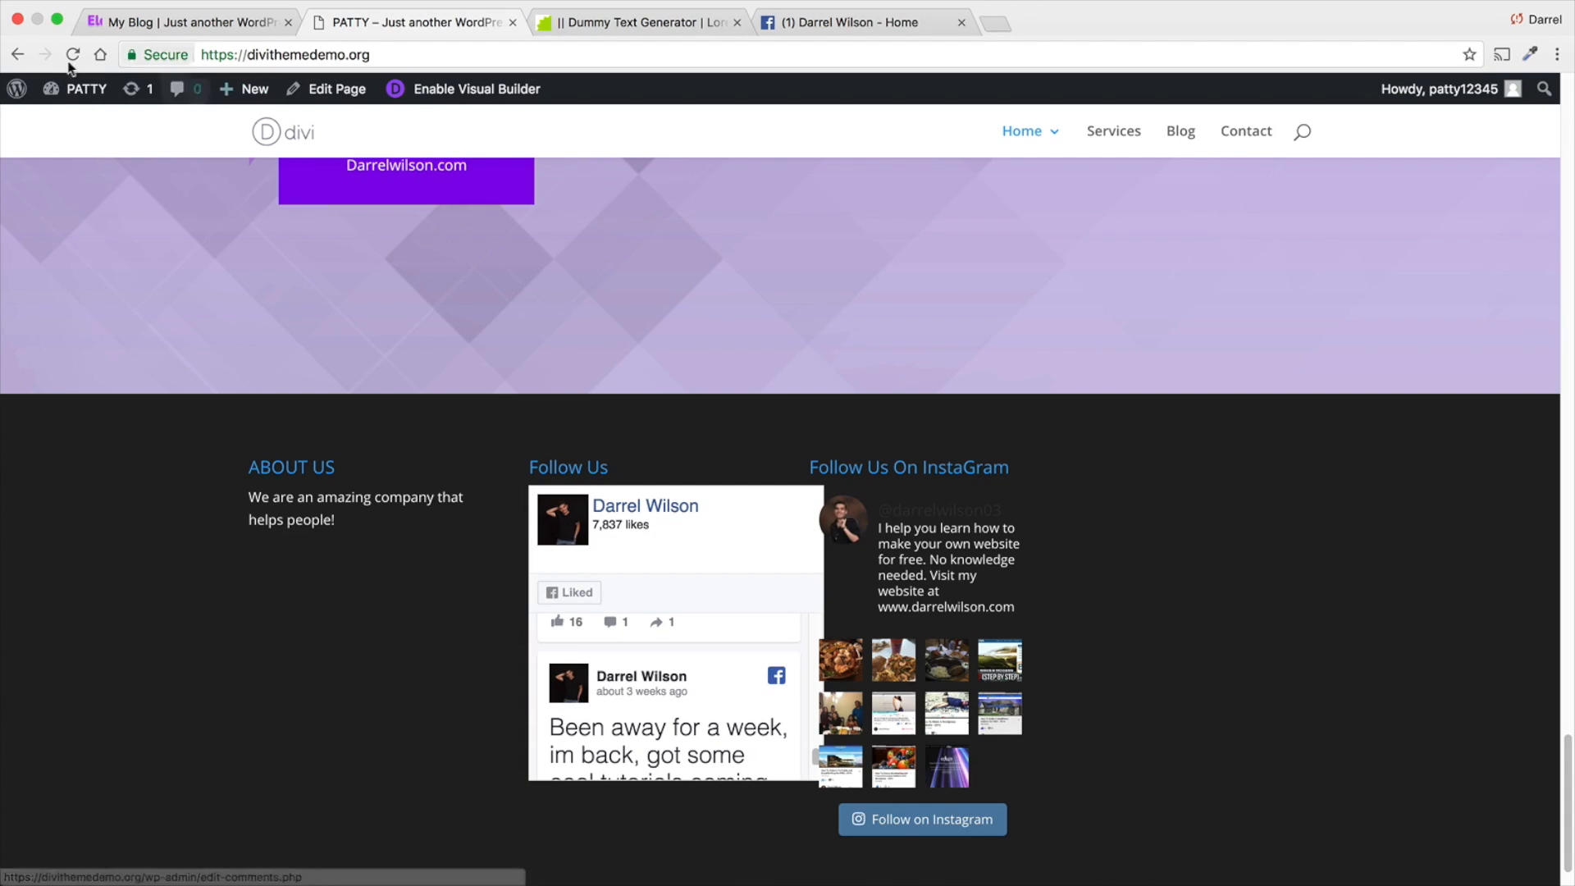
click(92, 230)
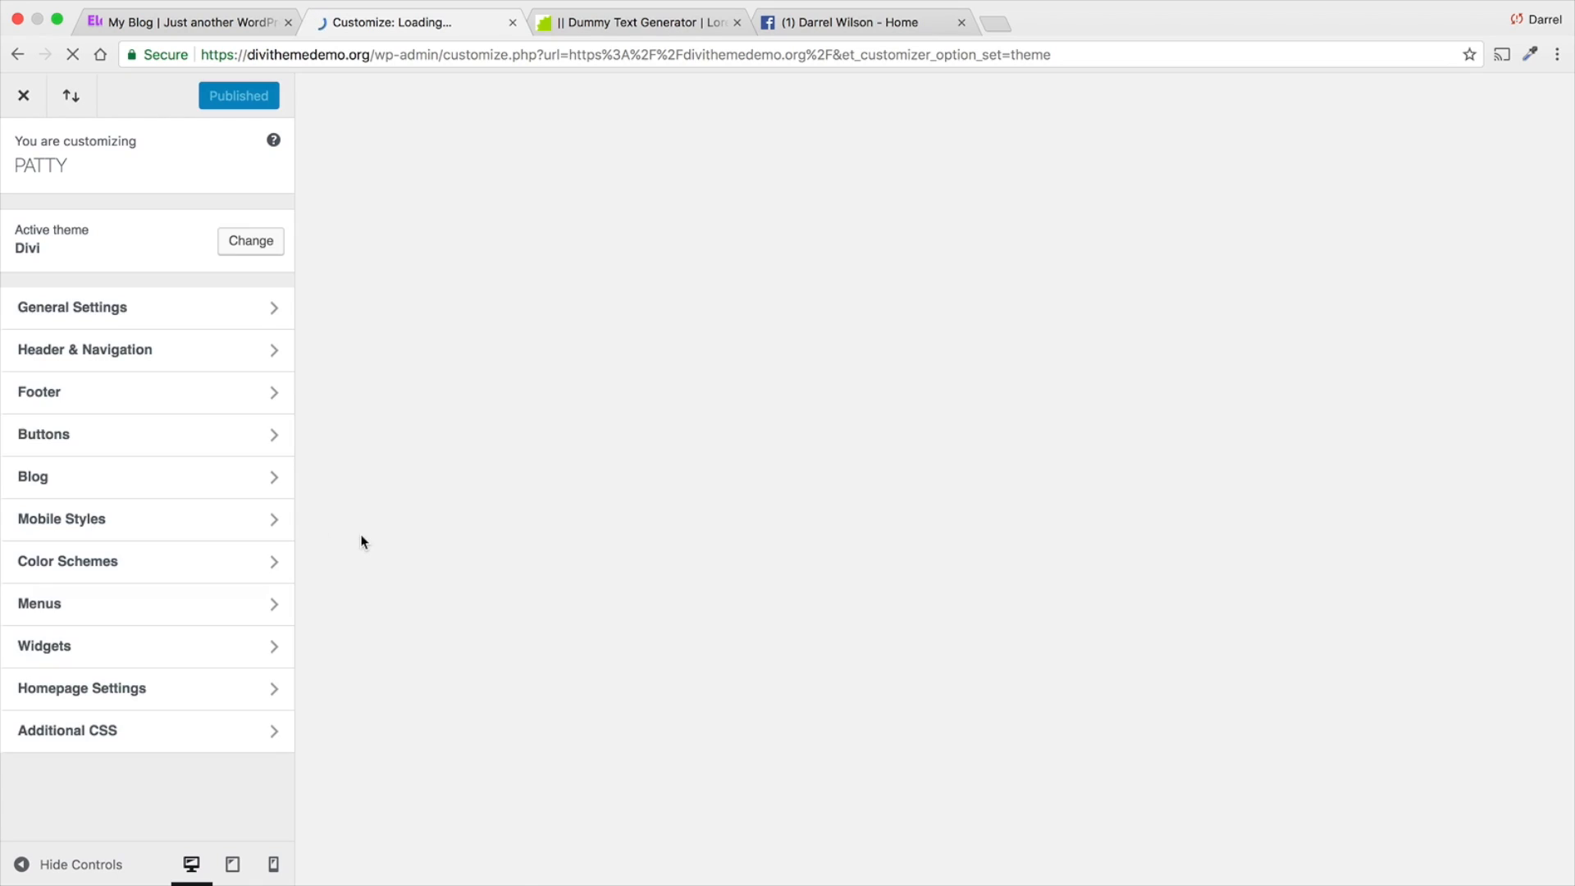
scroll(704, 630, down, 12)
scroll(712, 627, down, 15)
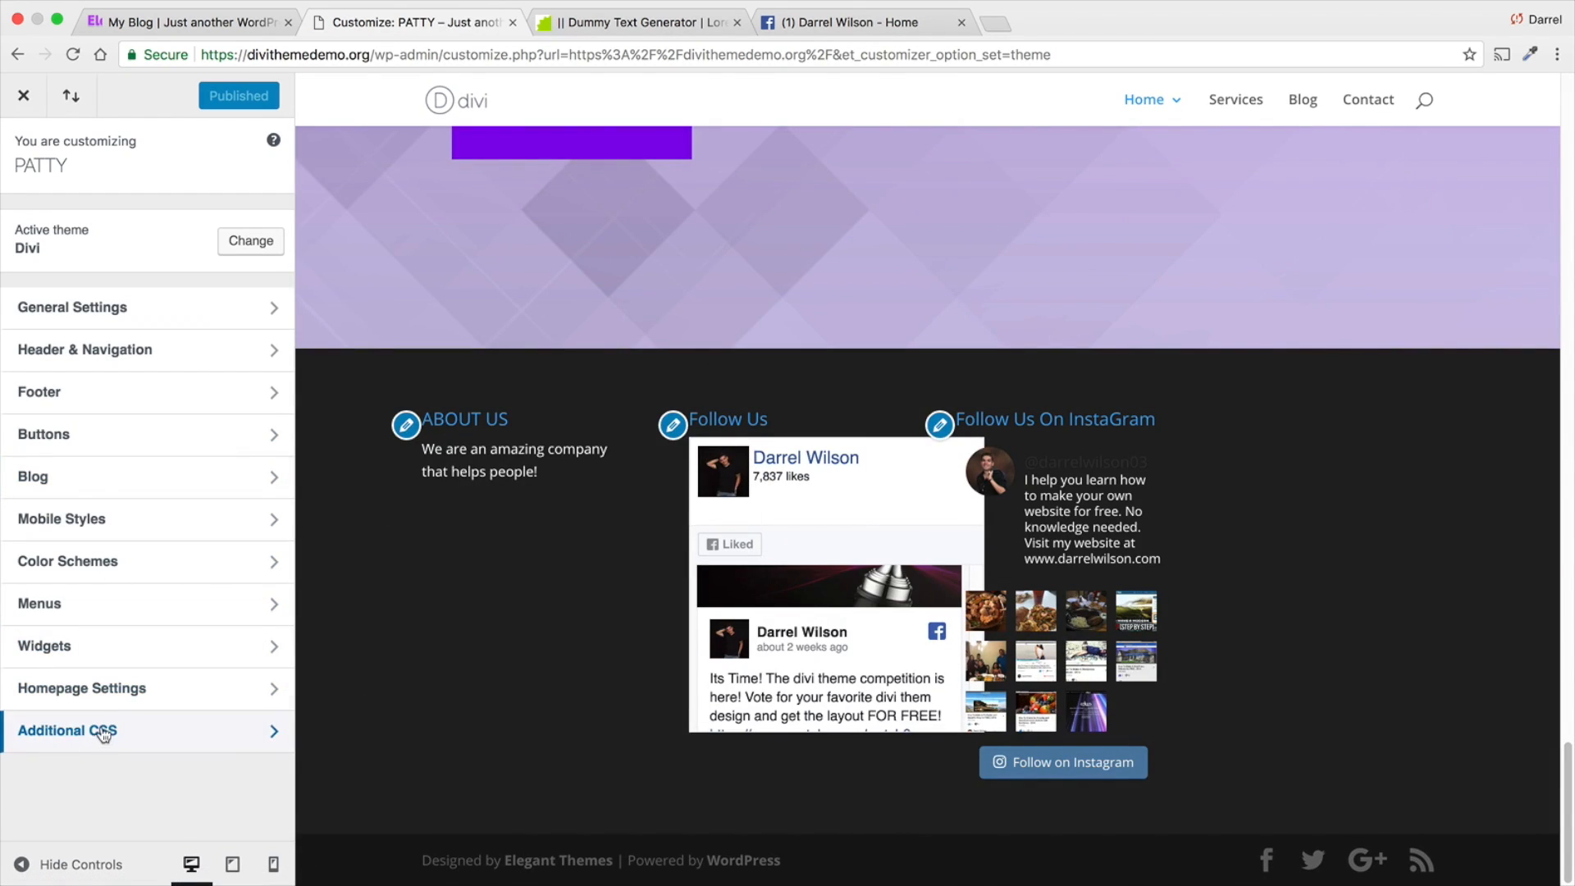
- Set the Facebook like box width in Footer Area #2 to 200px, publish it and leave the customizer
click(128, 652)
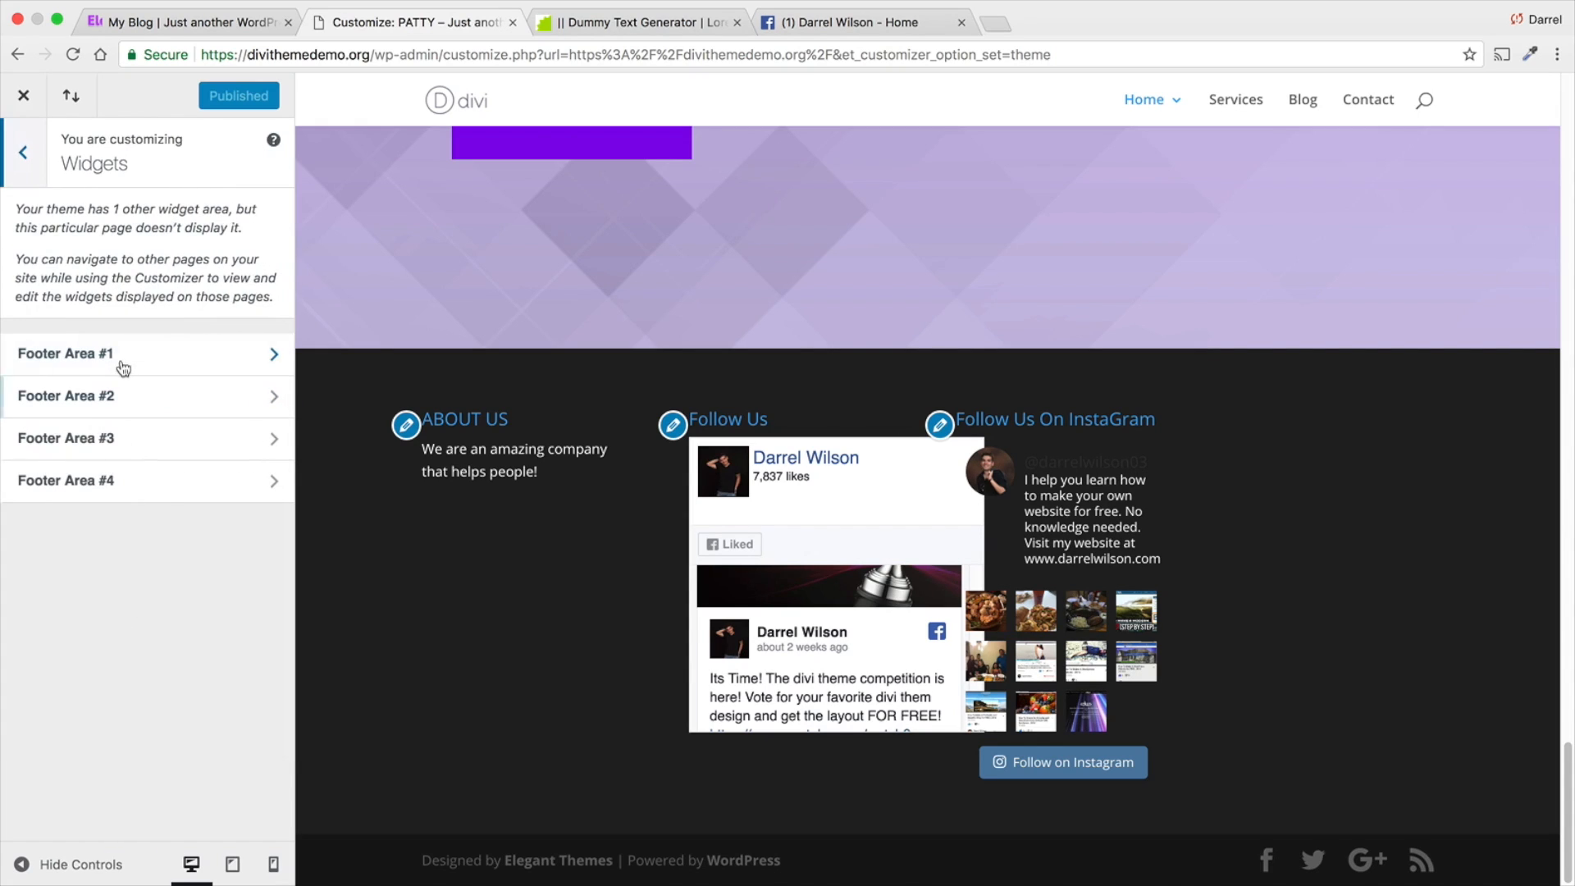
click(144, 395)
click(150, 230)
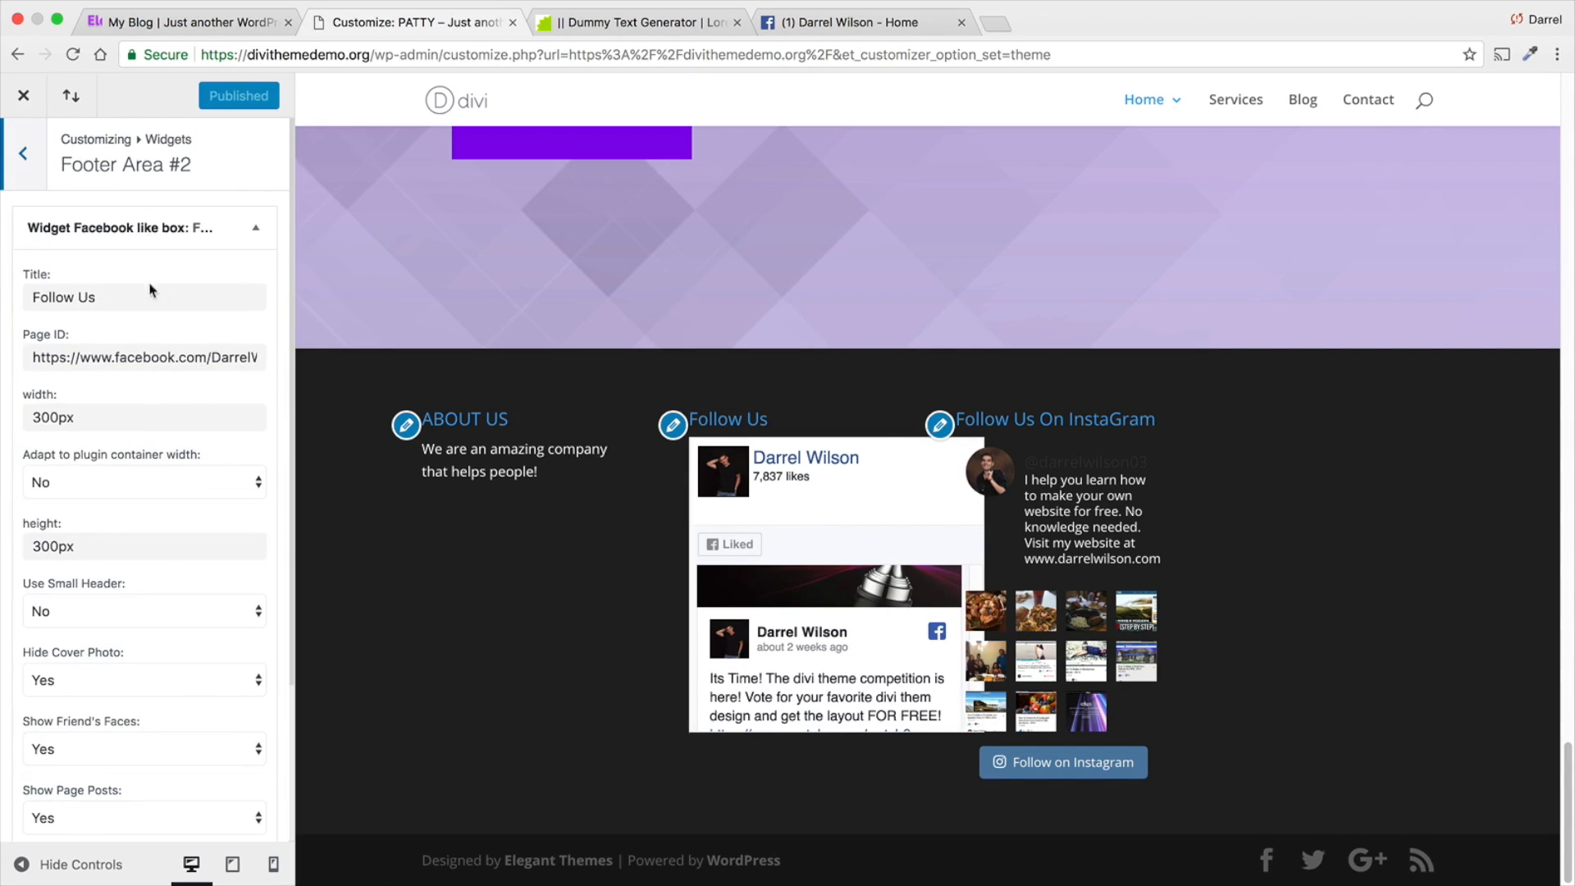
double_click(133, 413)
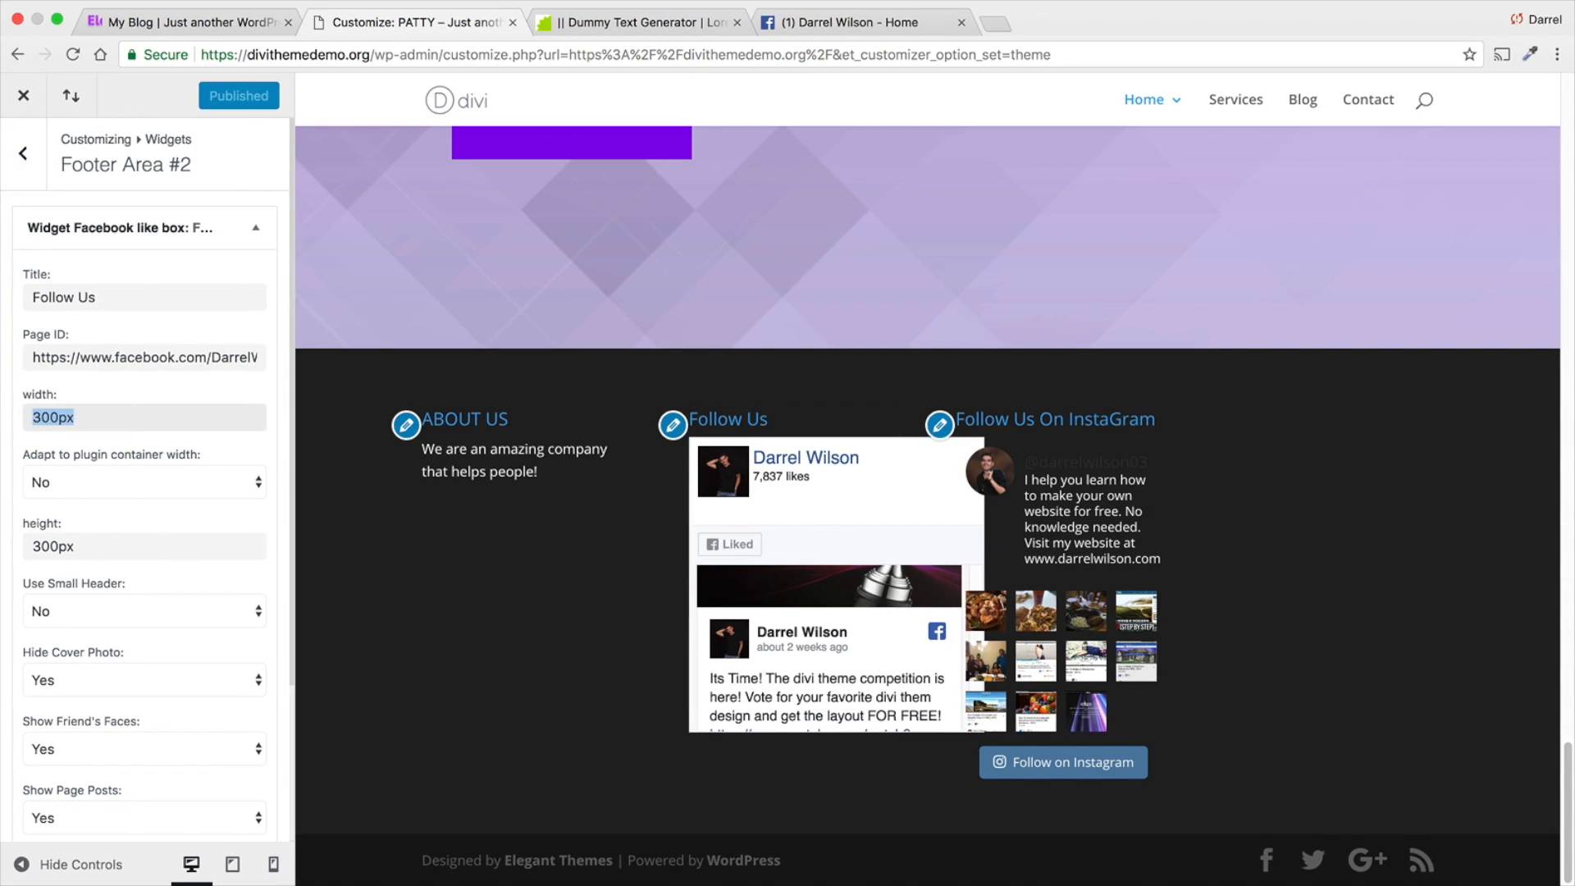
text(200px)
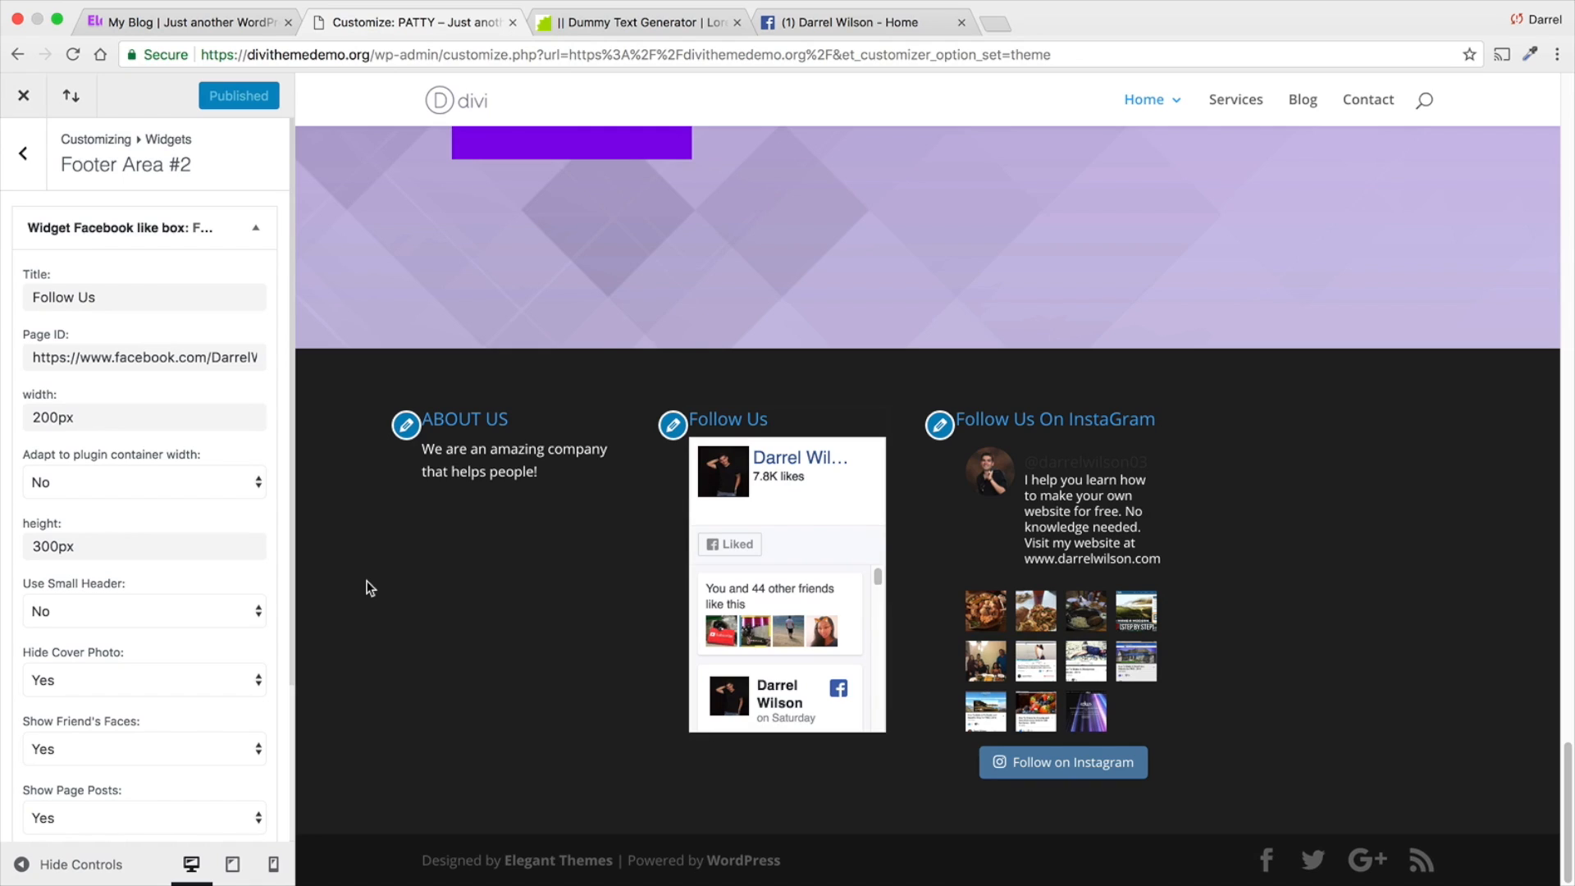
scroll(427, 599, up, 1)
scroll(492, 574, down, 1)
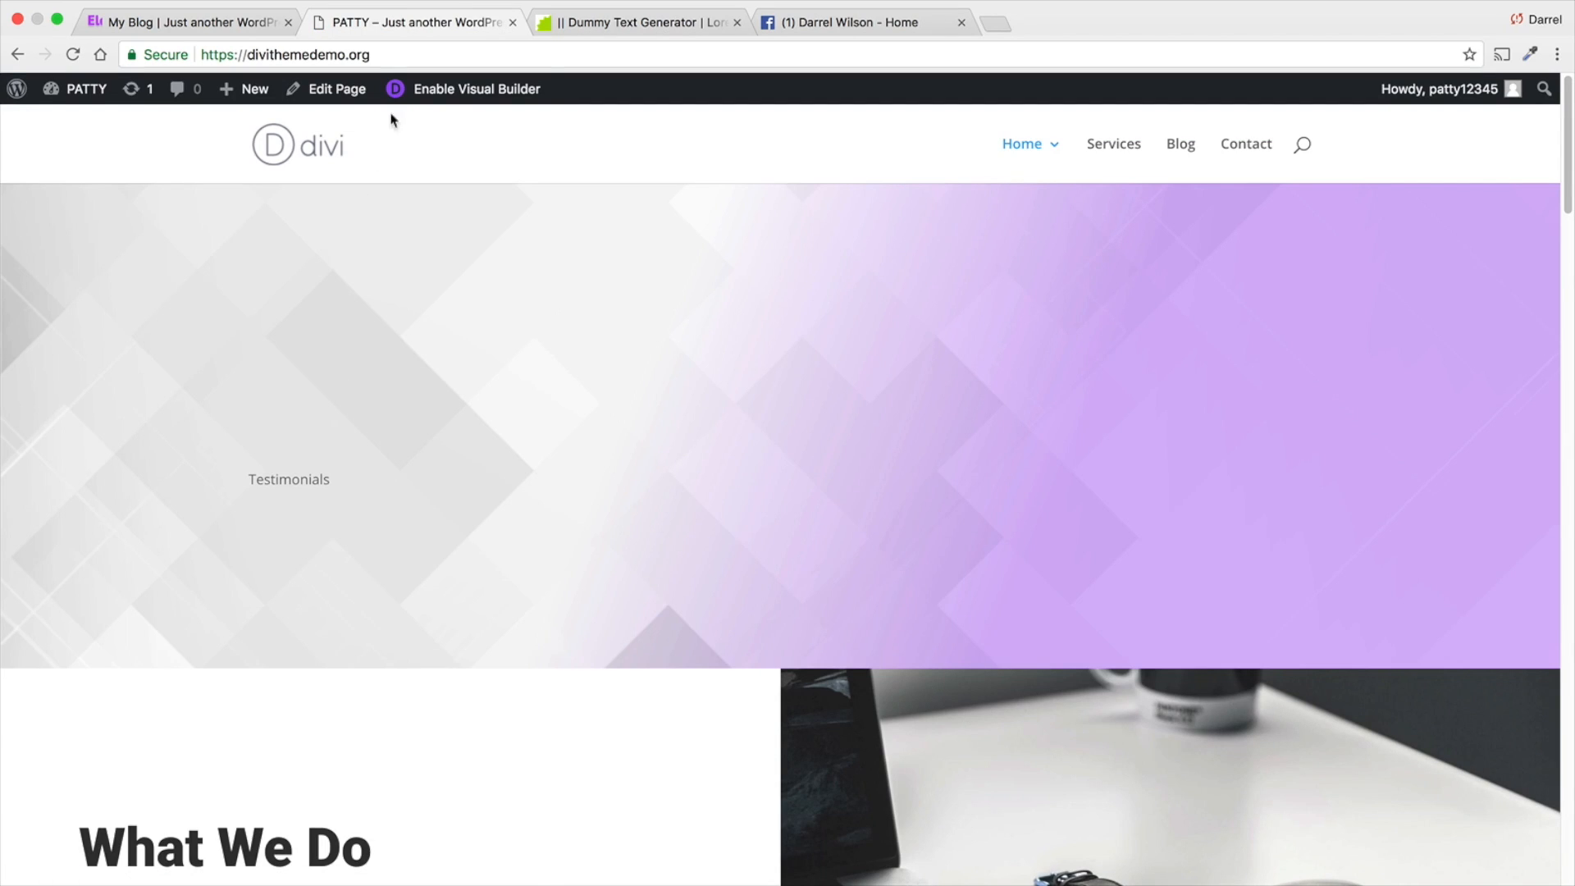
- Enable the visual builder and insert the saved Header Section row from the library into the home page's first section
click(427, 89)
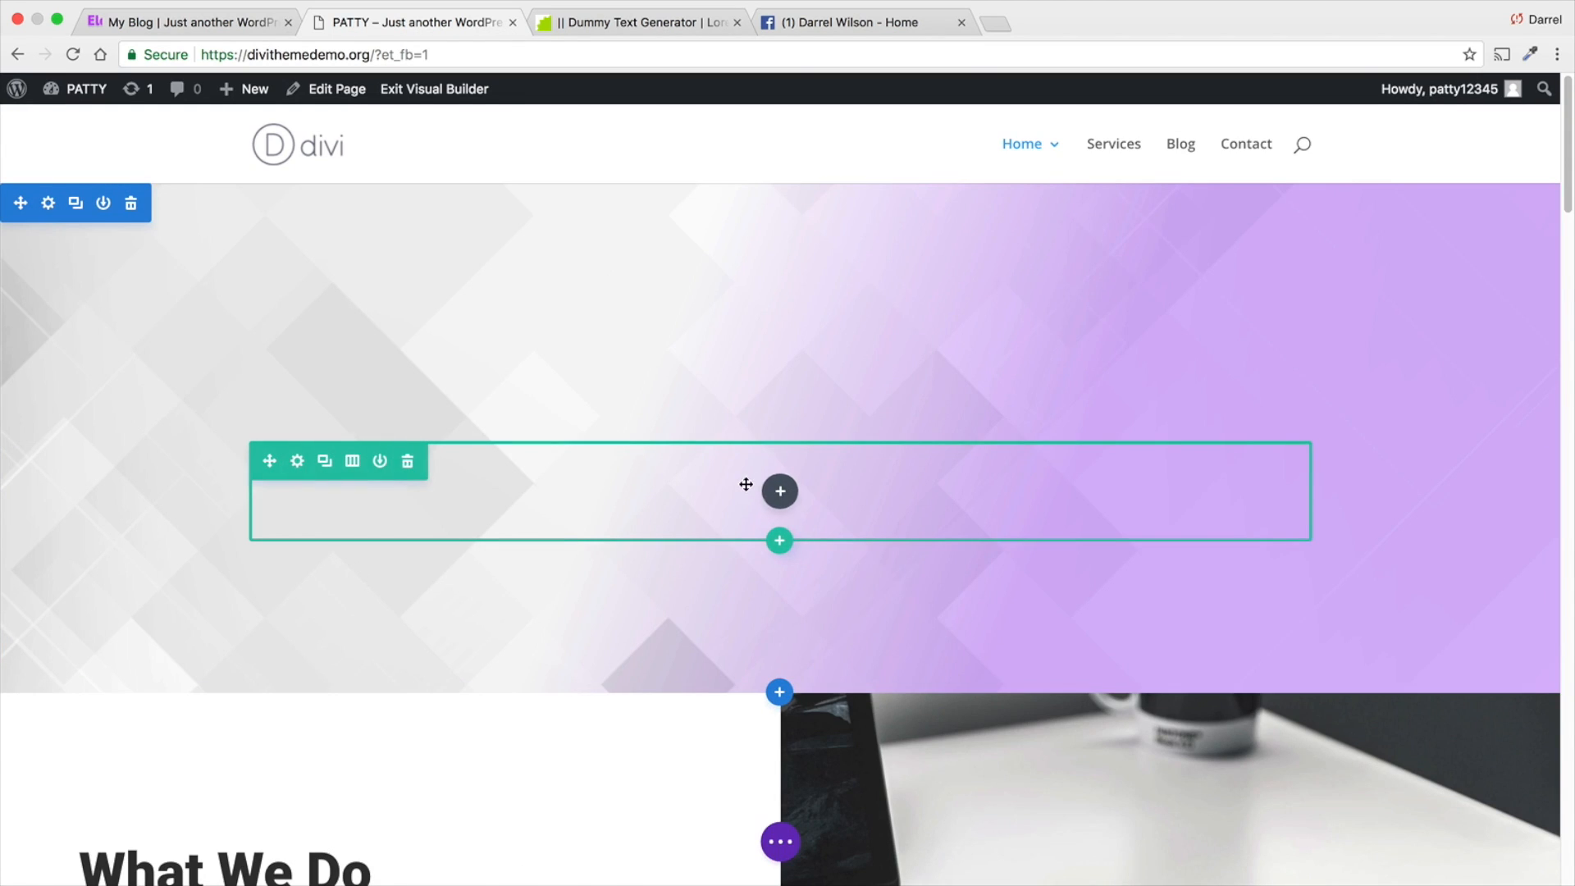
click(780, 539)
click(767, 201)
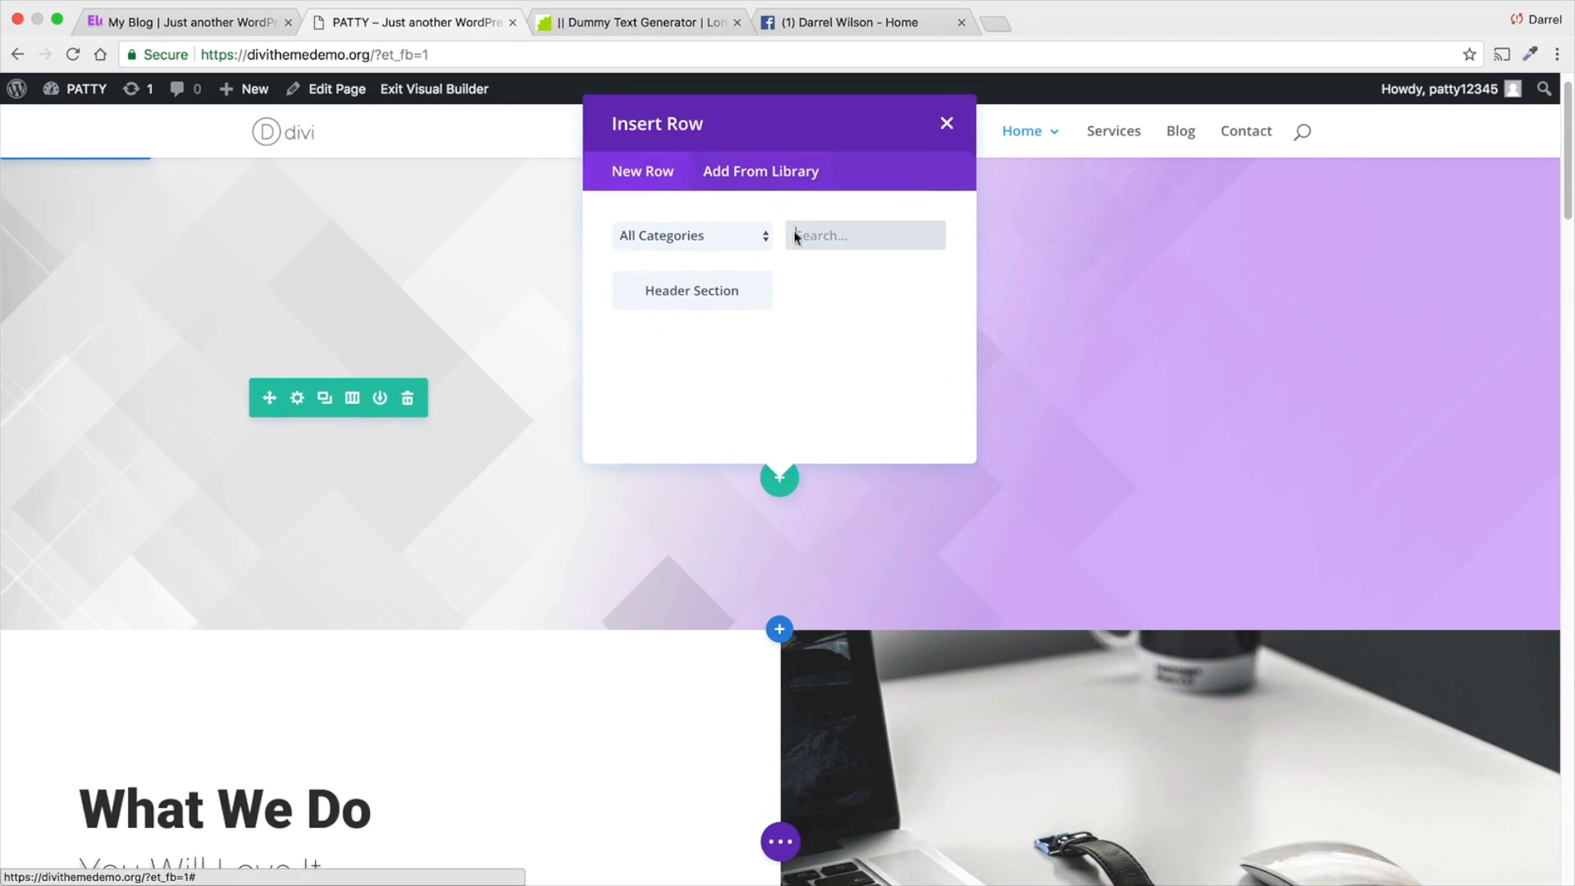
click(742, 263)
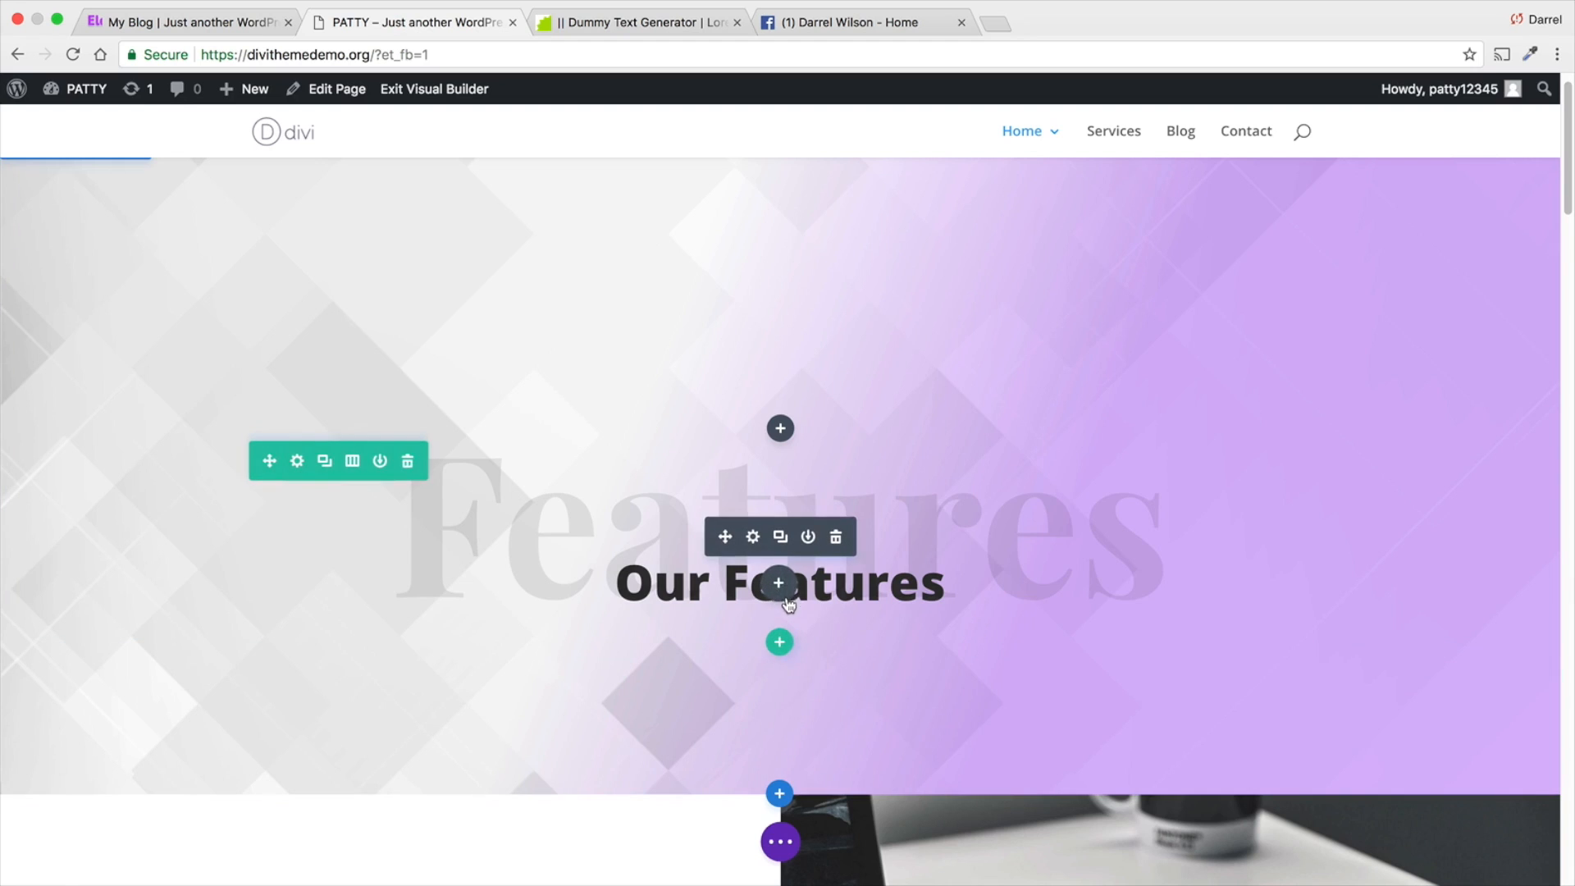
- Insert the saved Get Started button module from the library into the new Our Features row
click(780, 428)
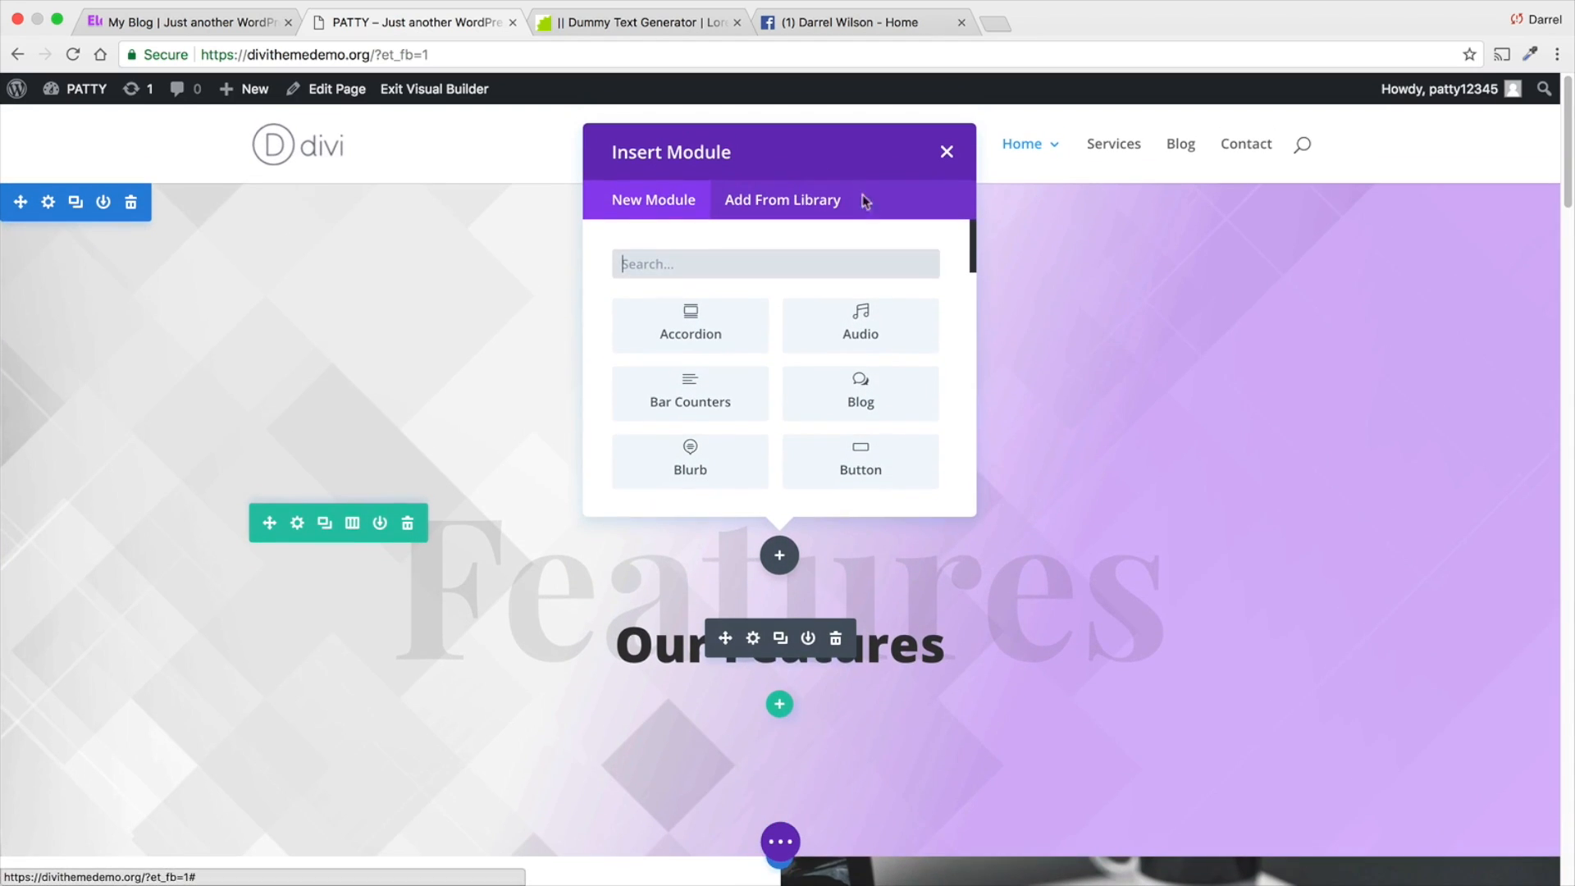
click(812, 201)
click(693, 343)
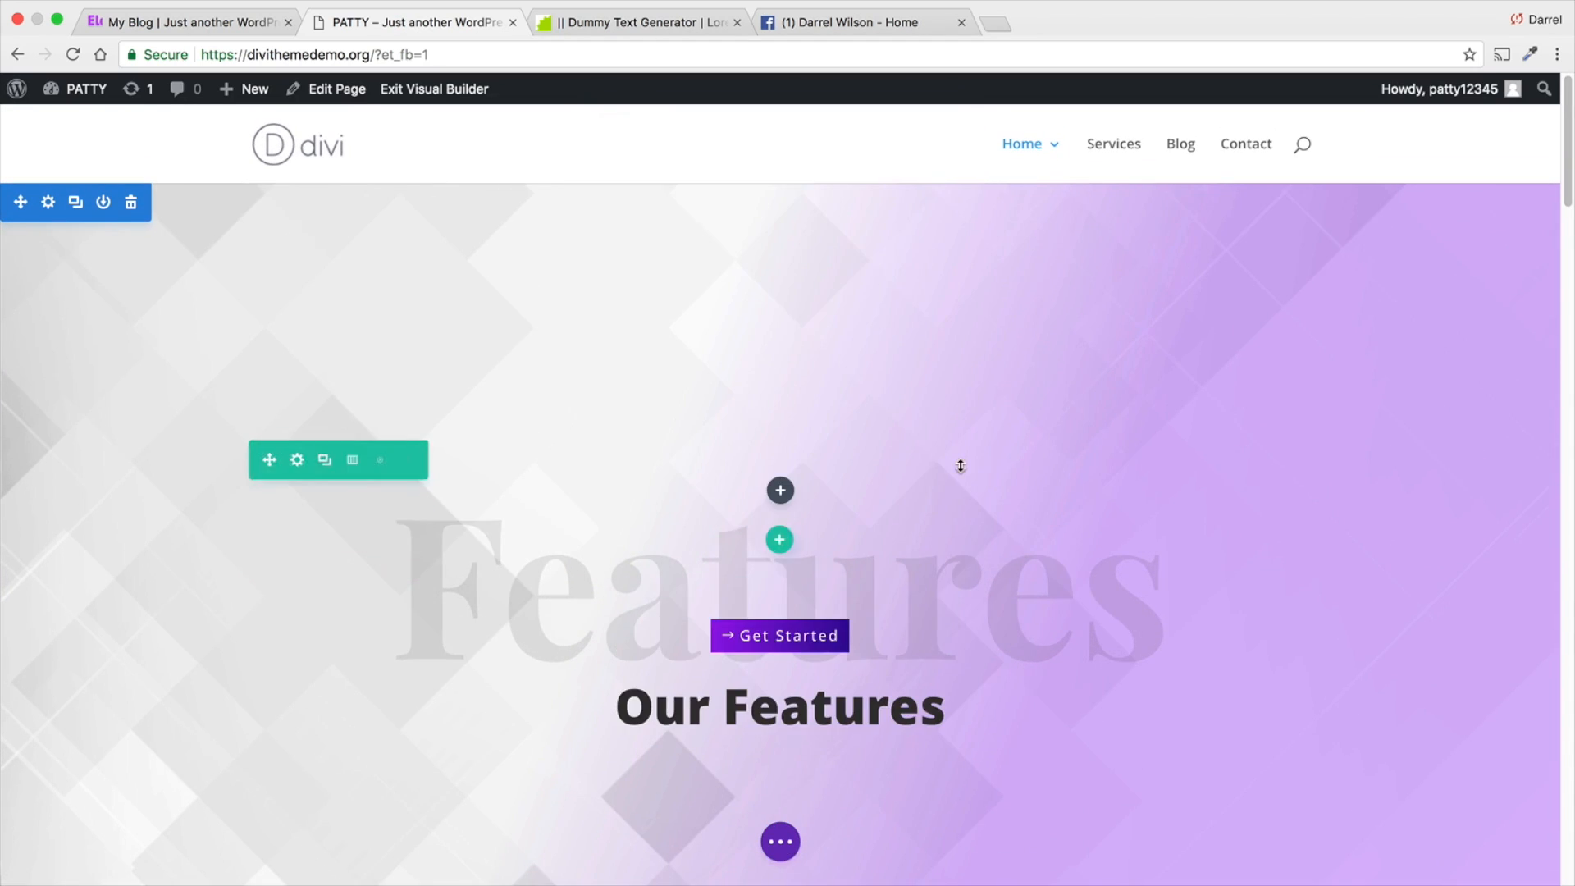
- Delete the empty row above the Our Features row in the header section
scroll(722, 689, down, 1)
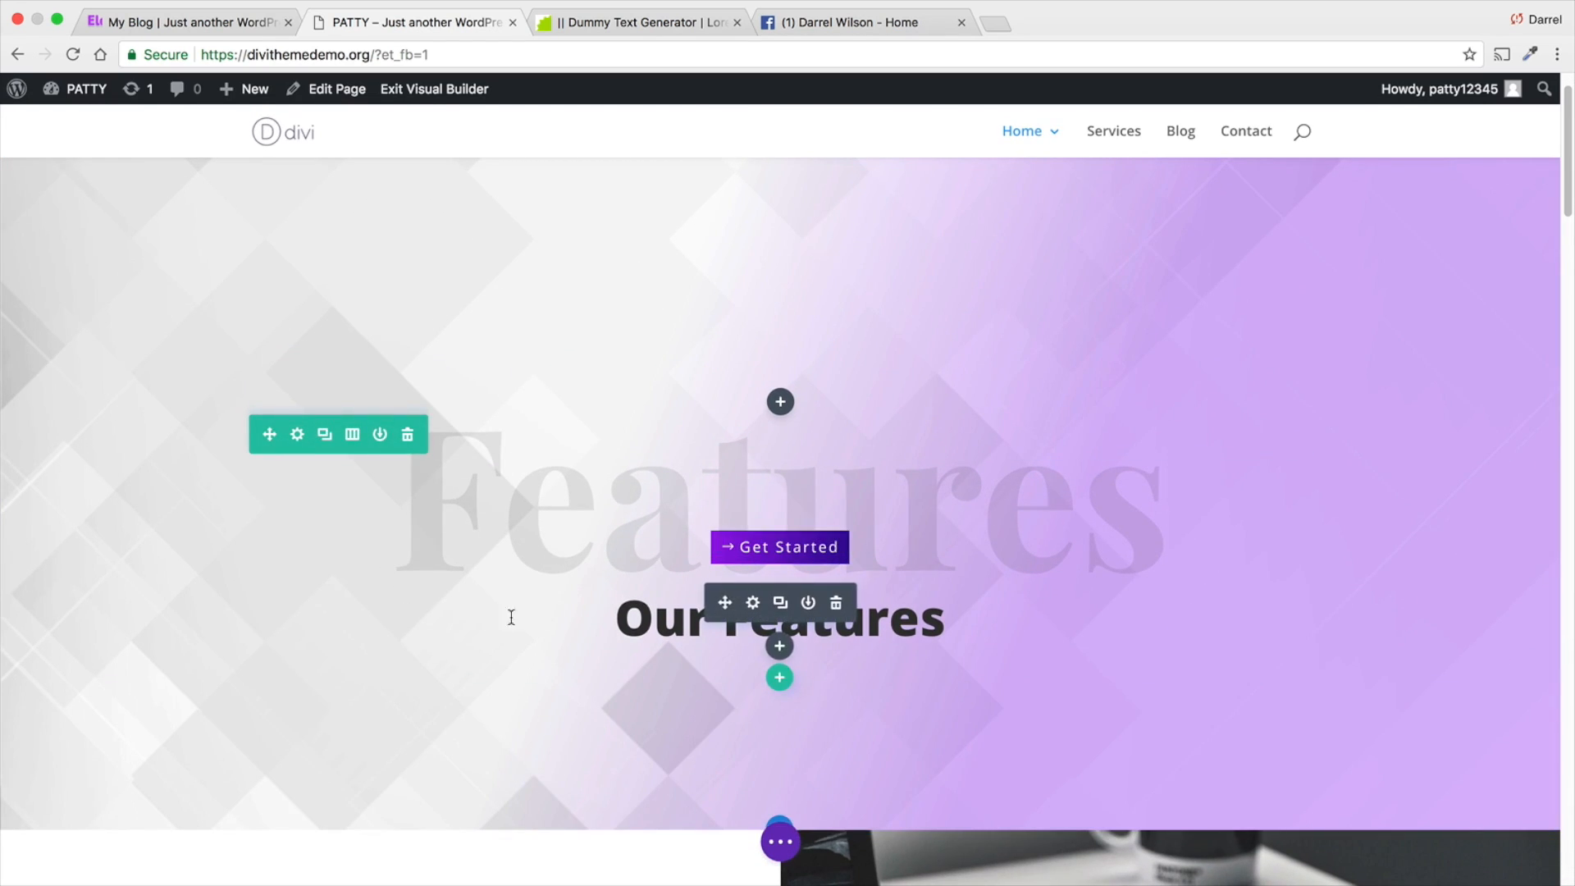
scroll(738, 558, up, 1)
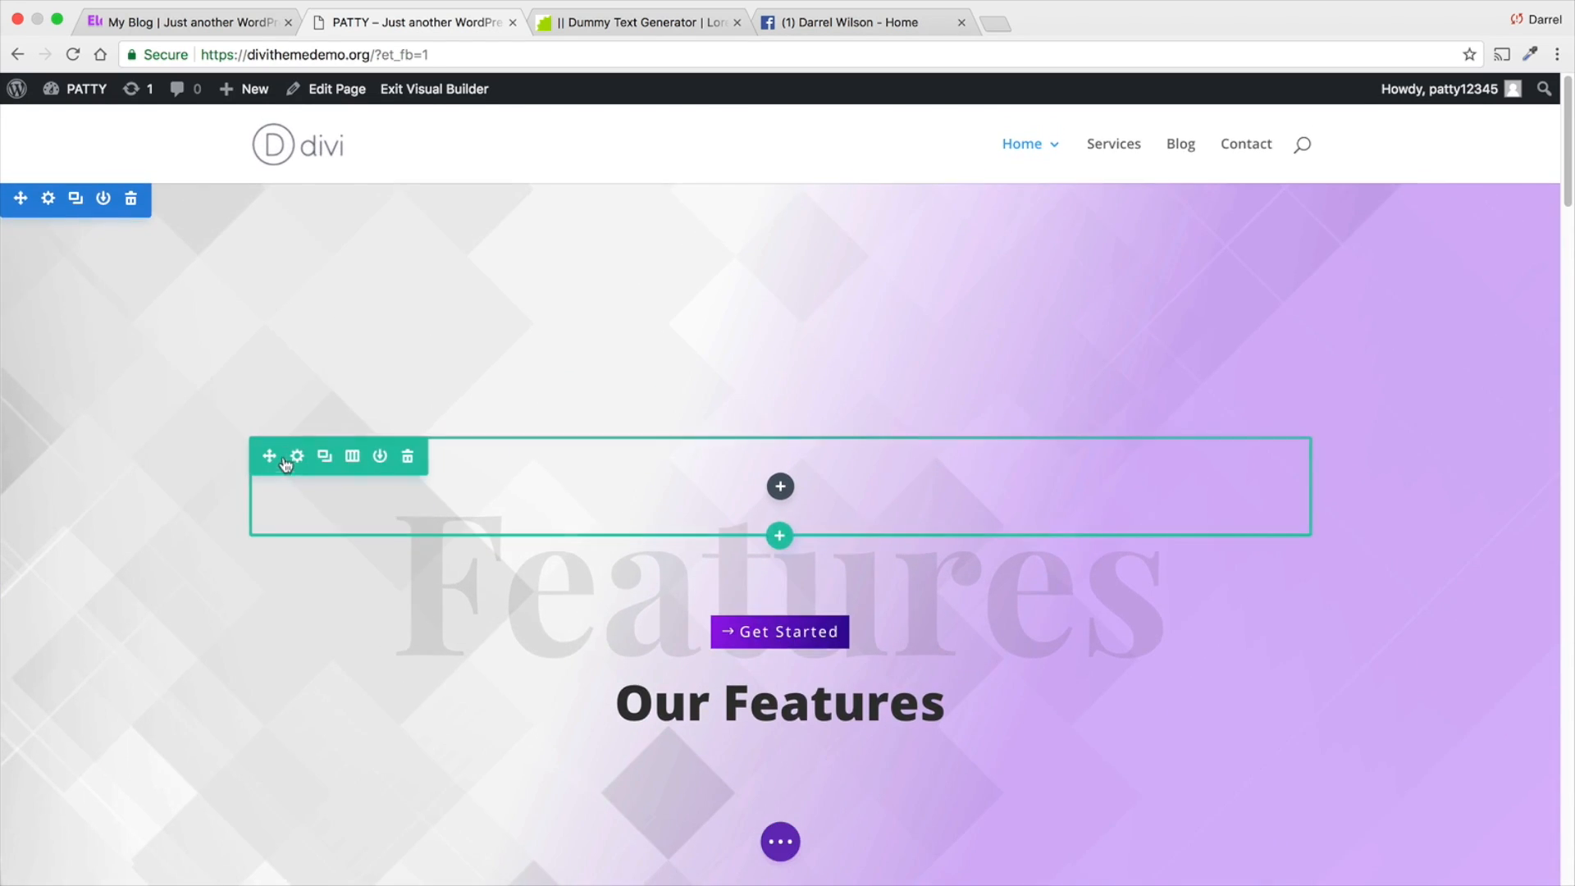
scroll(278, 405, down, 2)
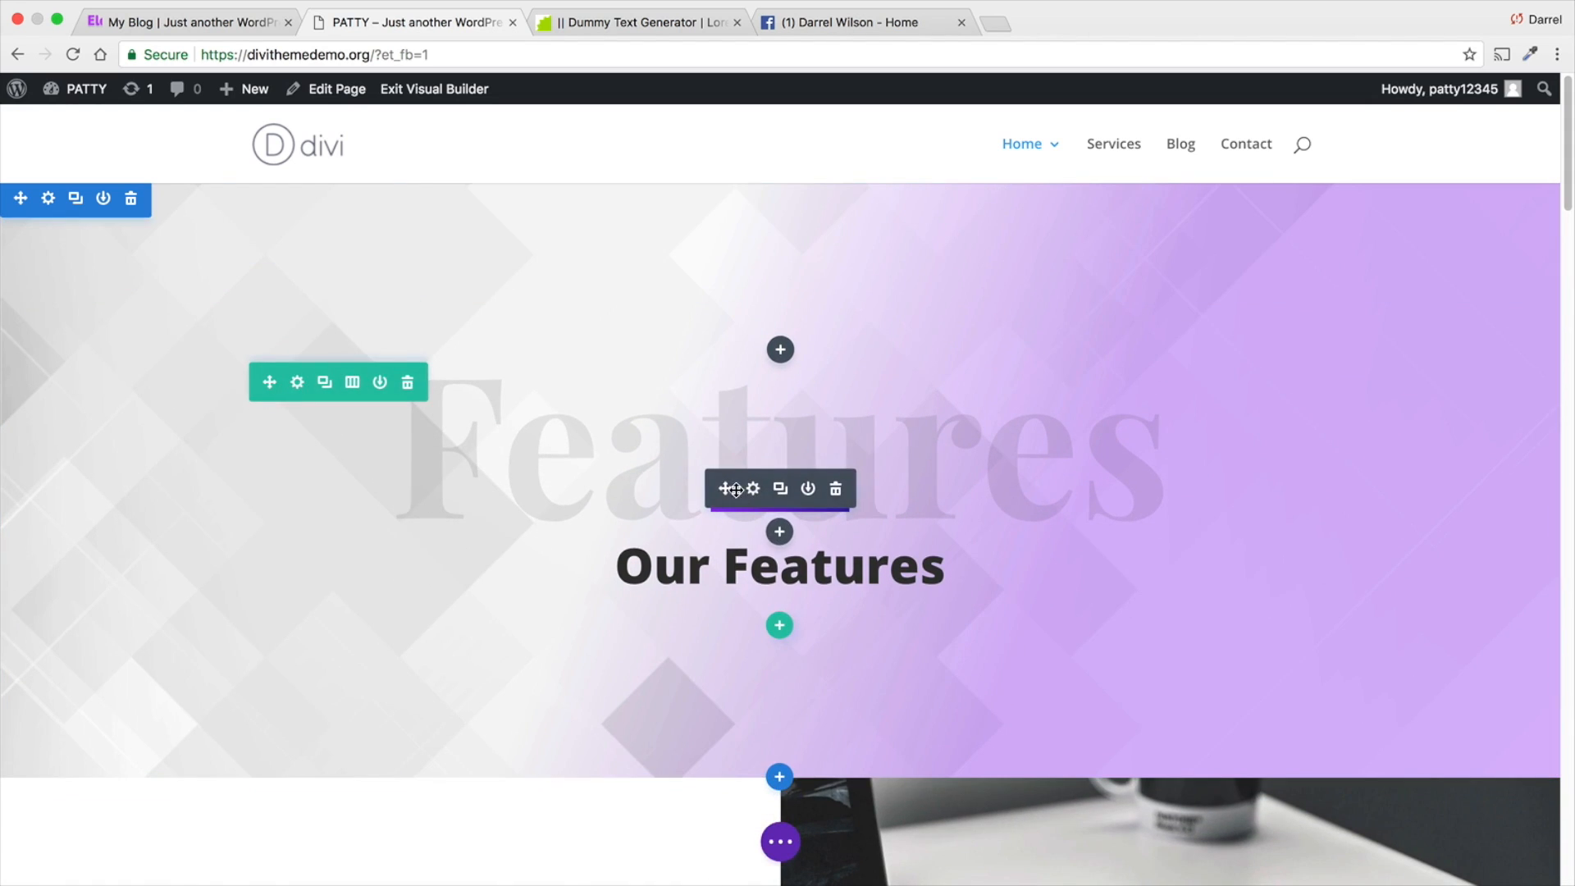
- Move the Get Started button below the Our Features heading and save the page
drag(723, 487, 743, 658)
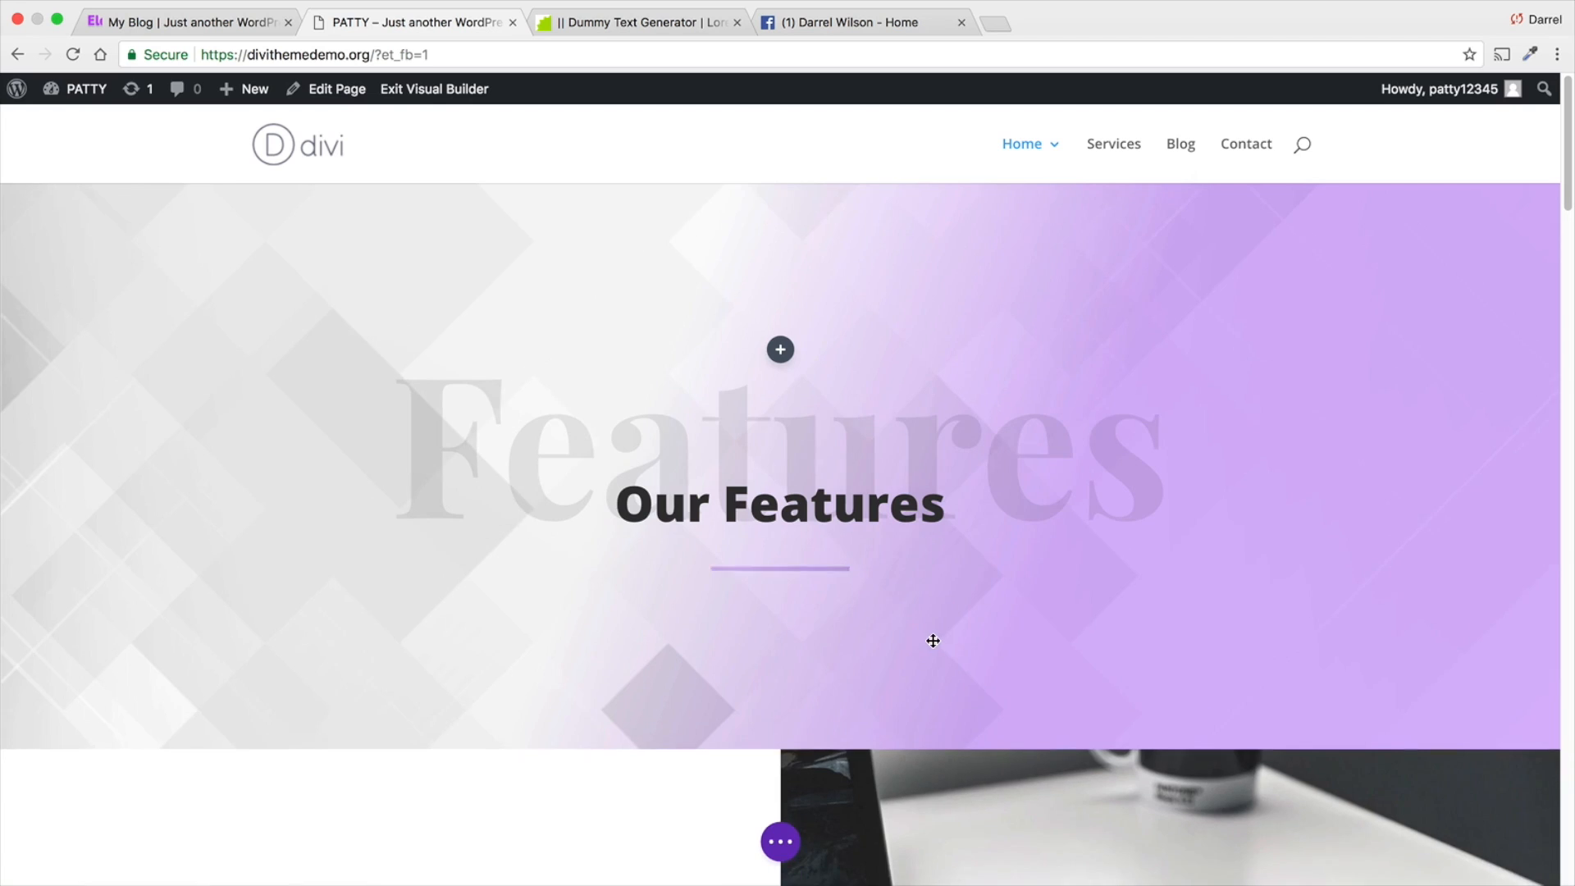
click(780, 842)
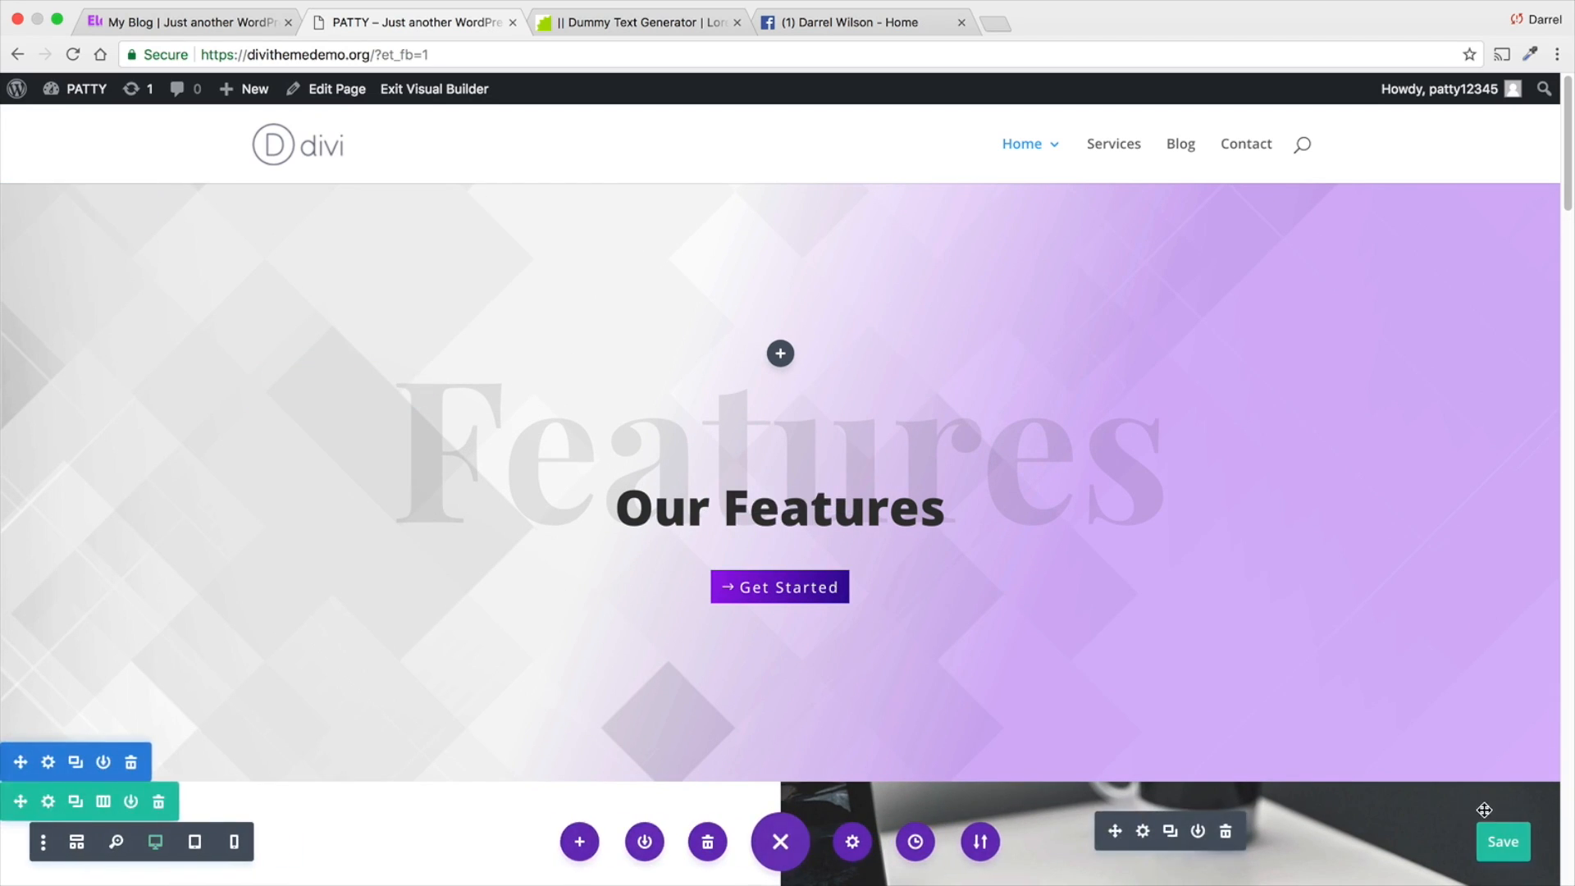
click(1512, 843)
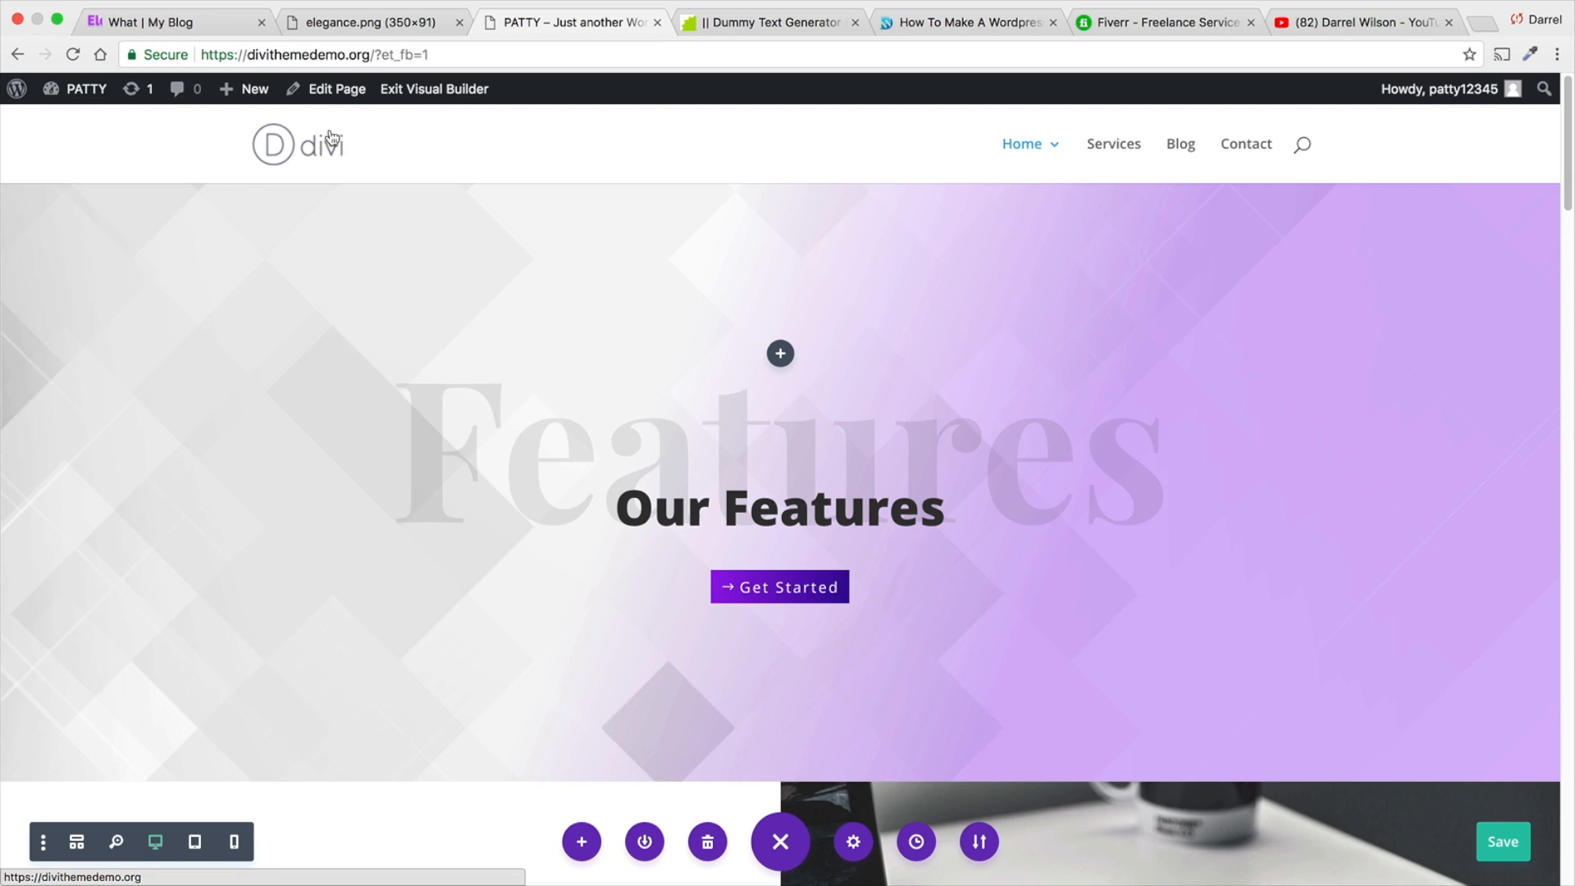
- Switch to the Fiverr website and search its services for "logo design"
click(1142, 35)
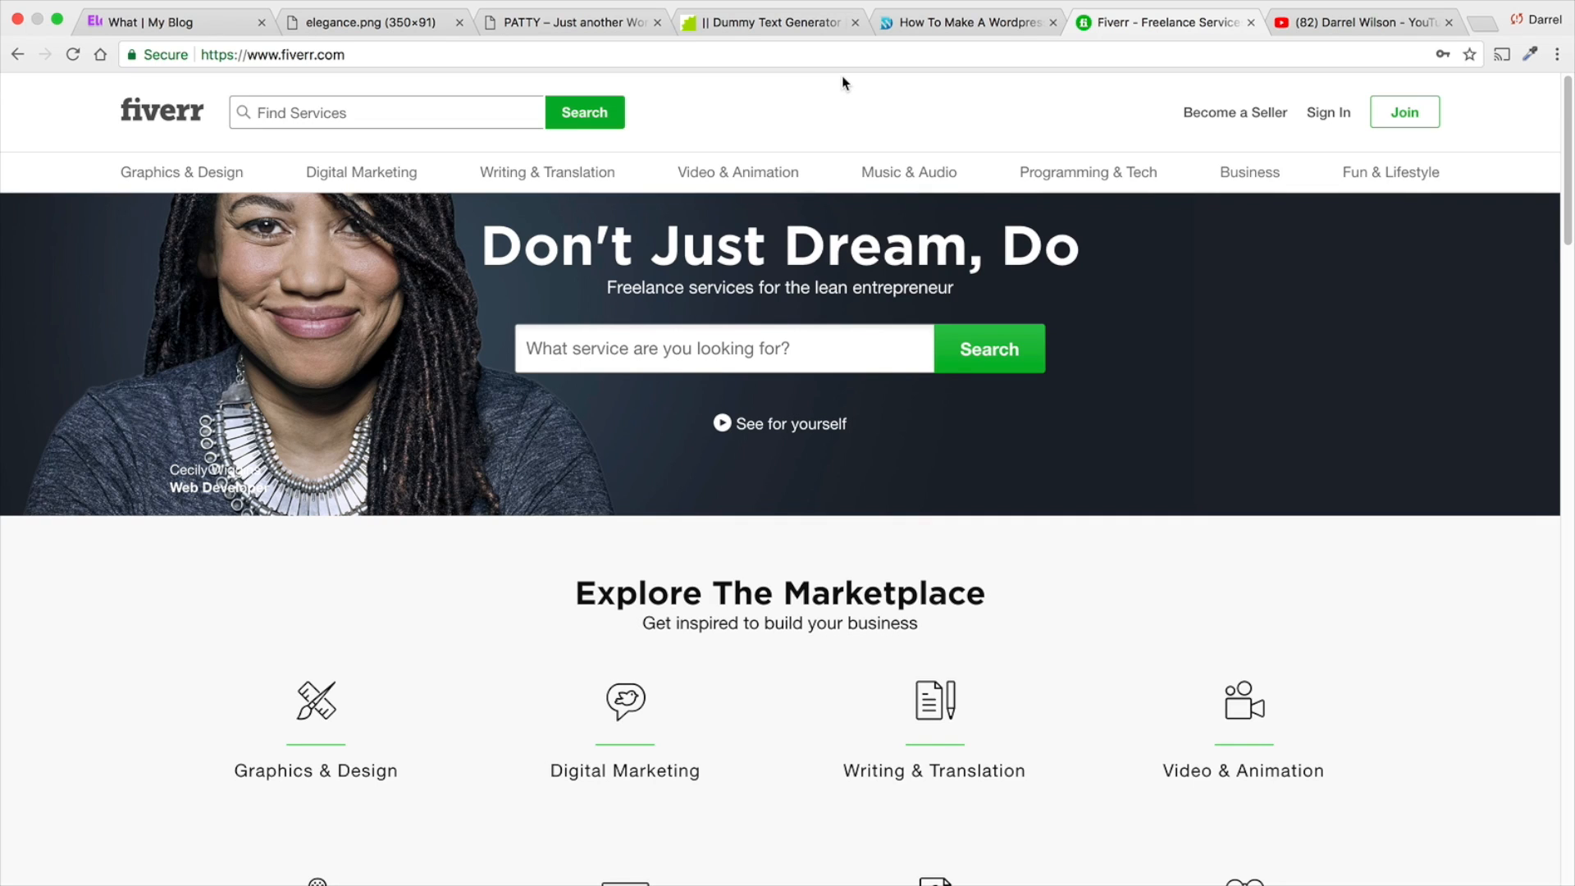
text(logo)
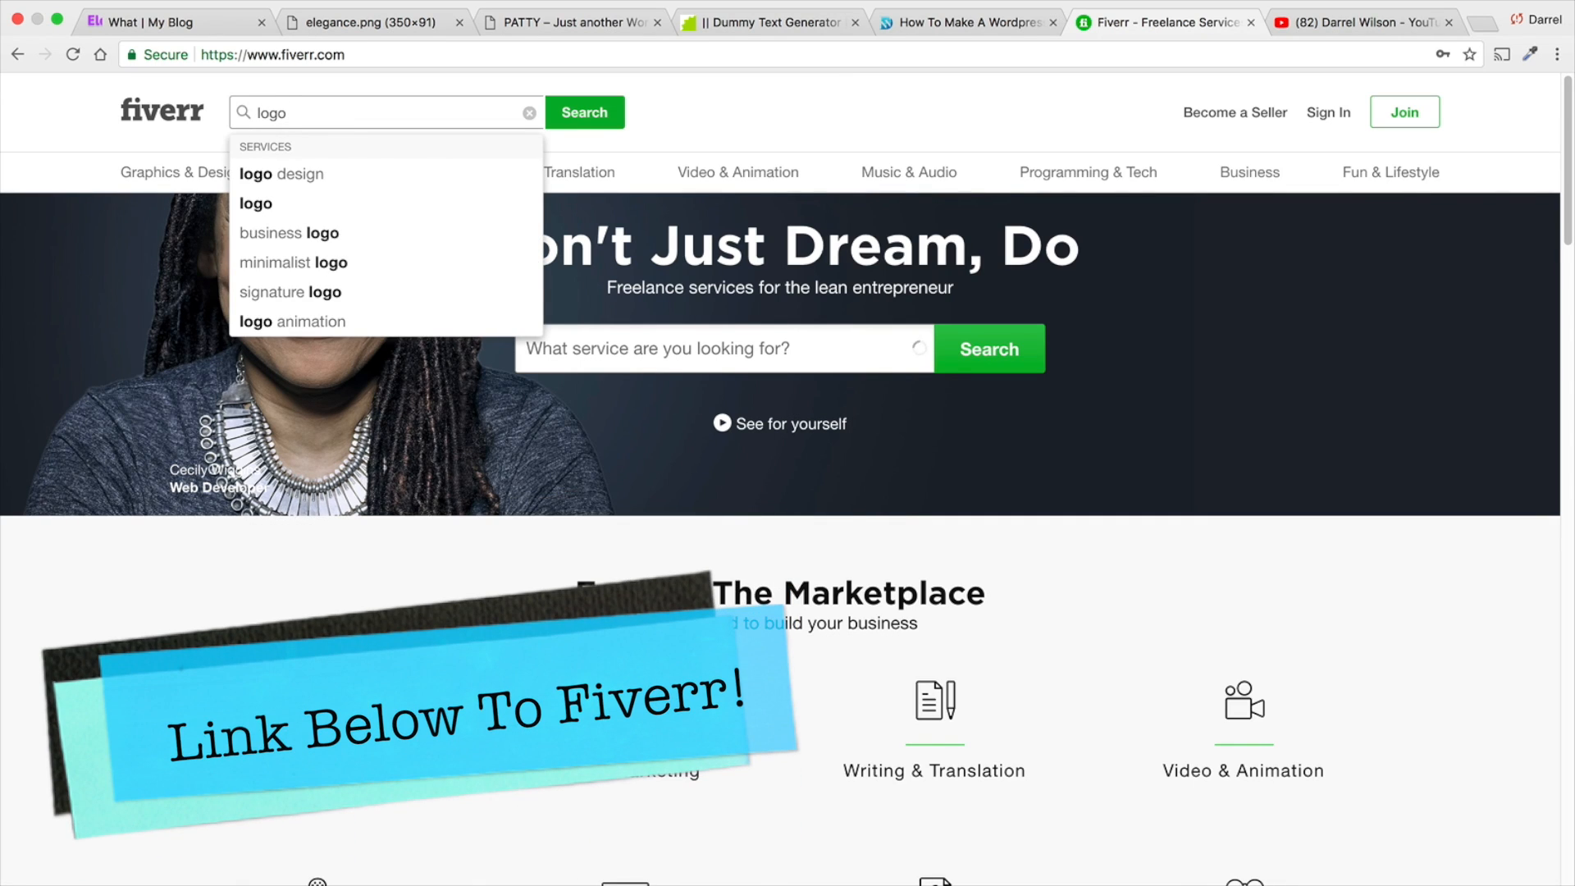
key(Down)
key(Return)
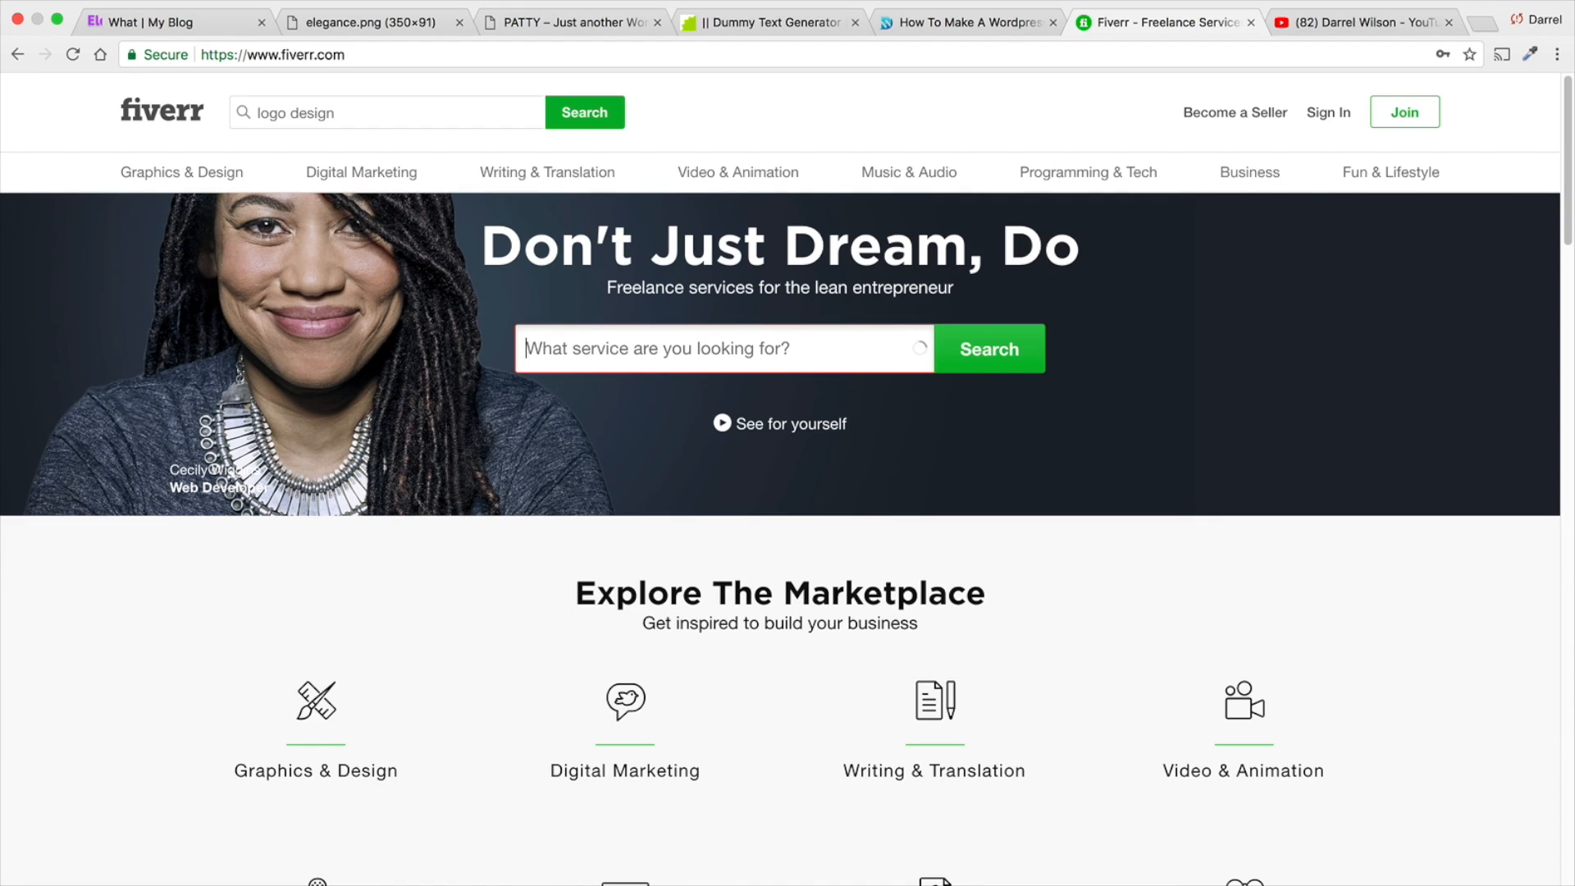
click(849, 359)
text(logo design)
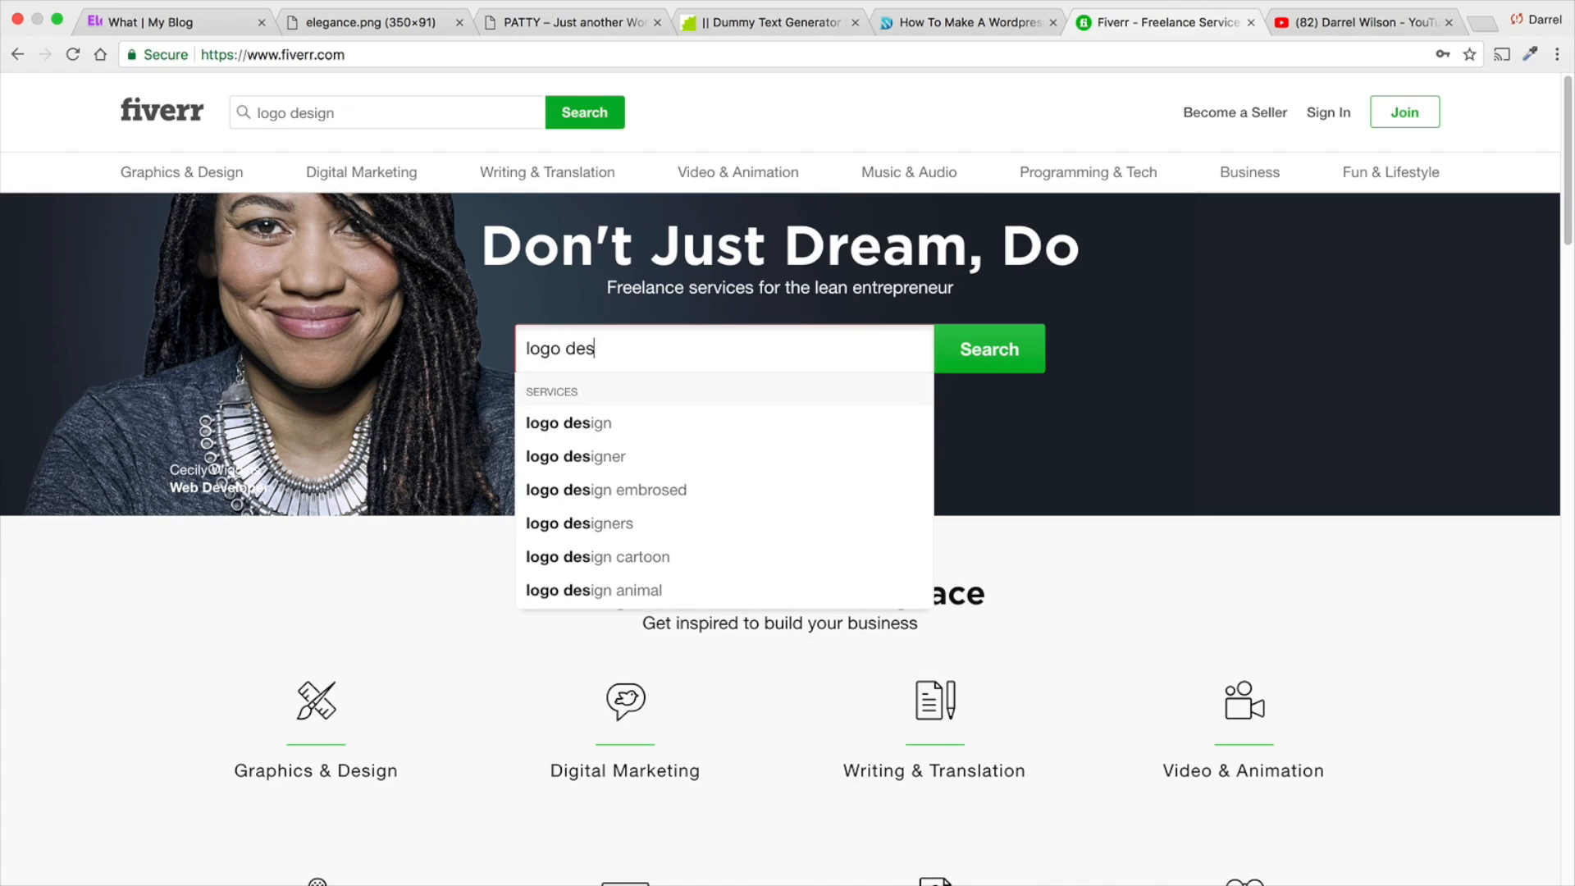
click(944, 361)
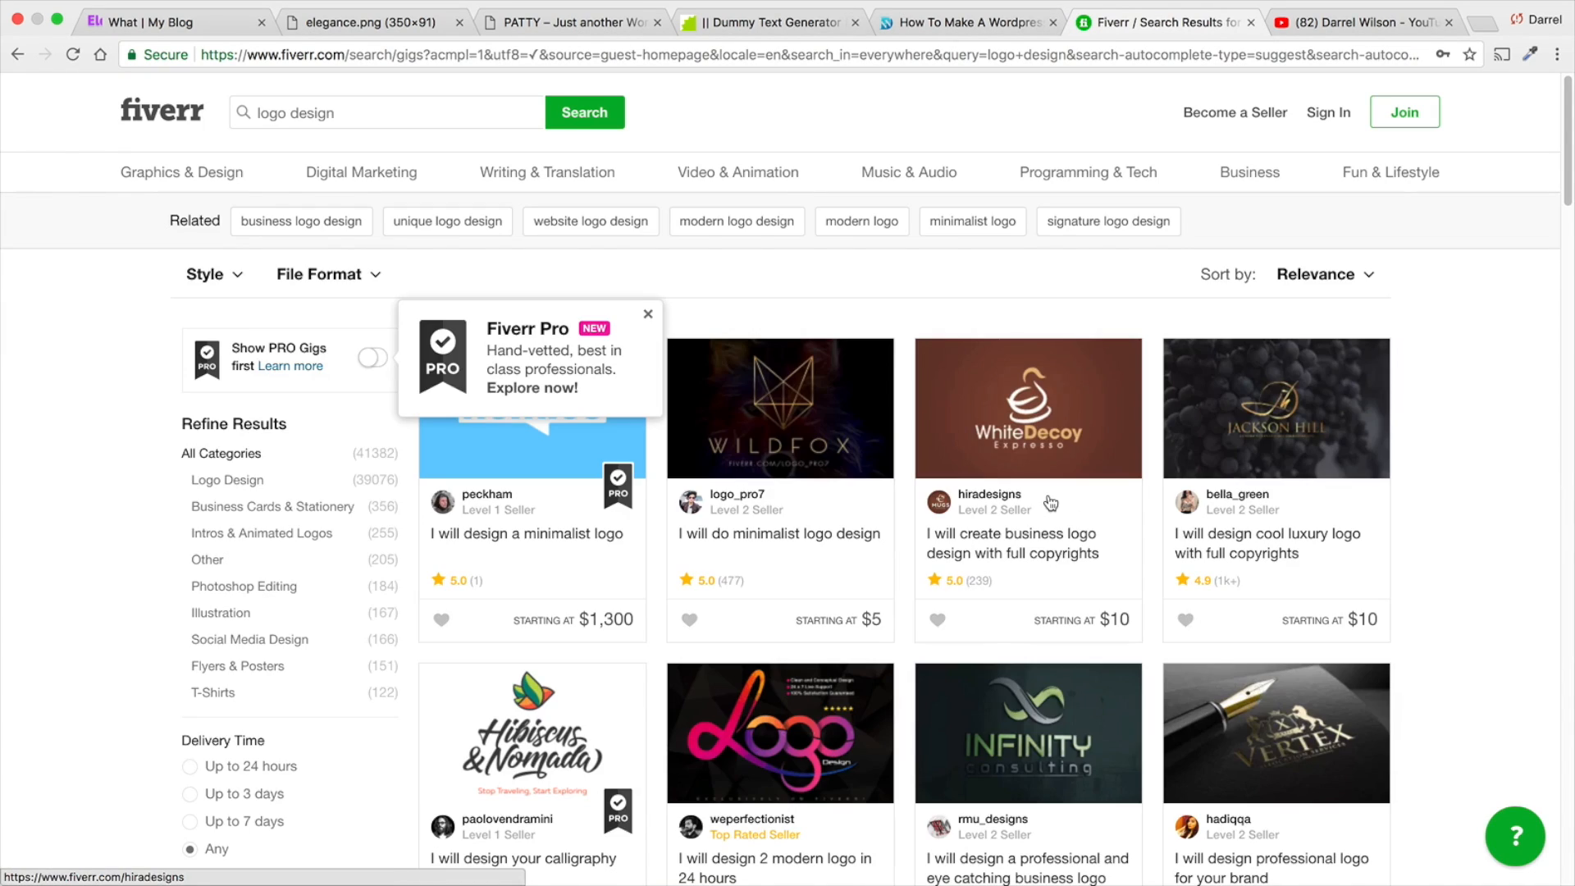
- Browse the logo design listings, looking at the sellers' sample work, ratings and starting prices
scroll(840, 541, down, 1)
scroll(839, 541, down, 6)
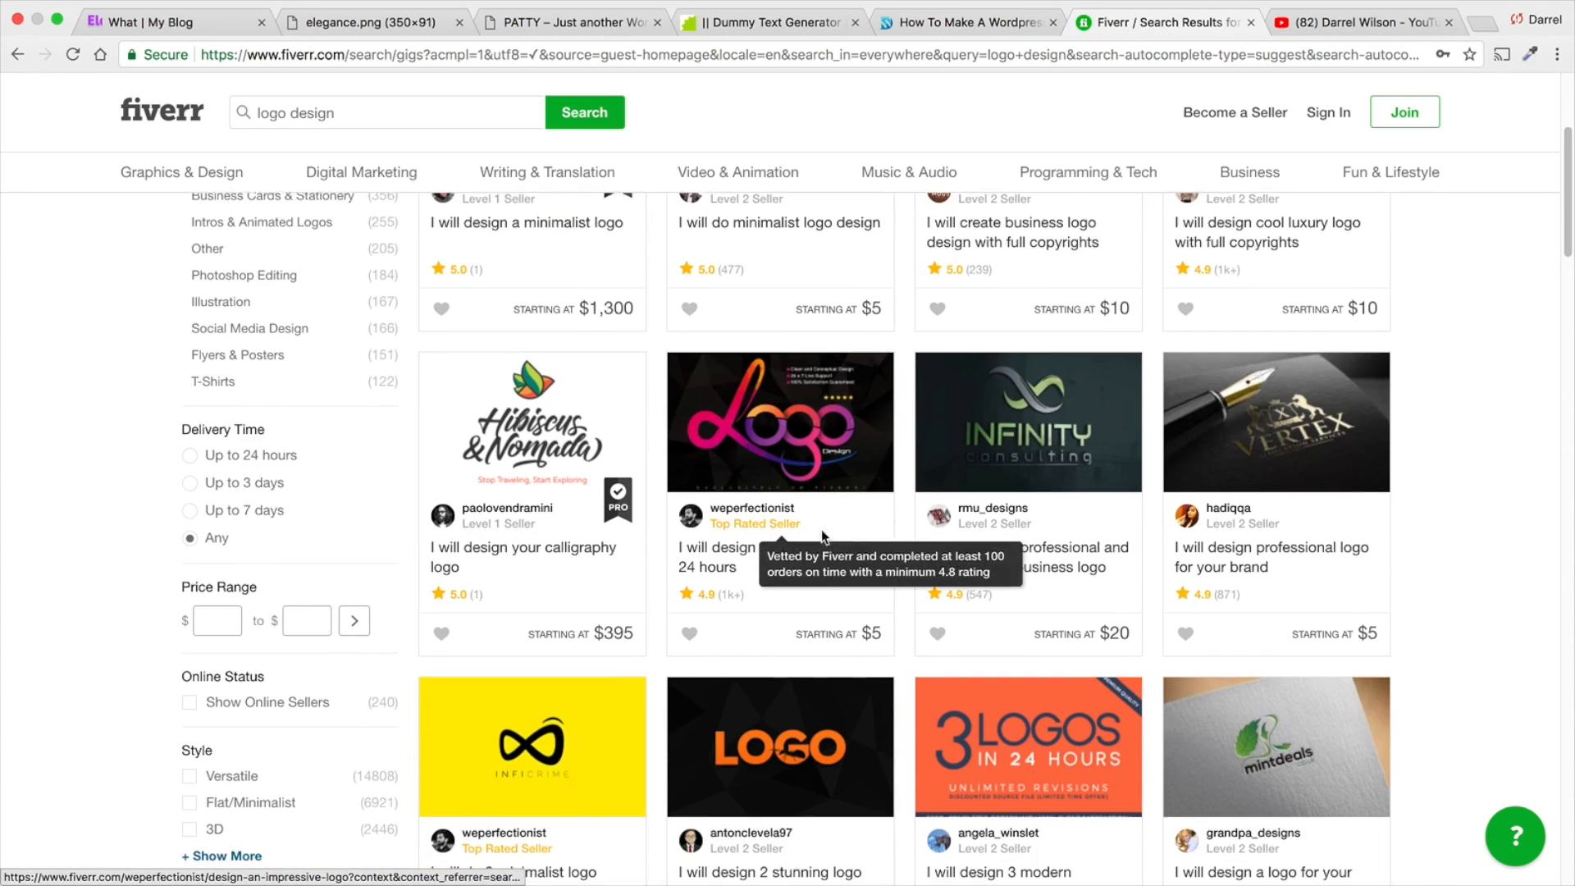
scroll(822, 538, down, 2)
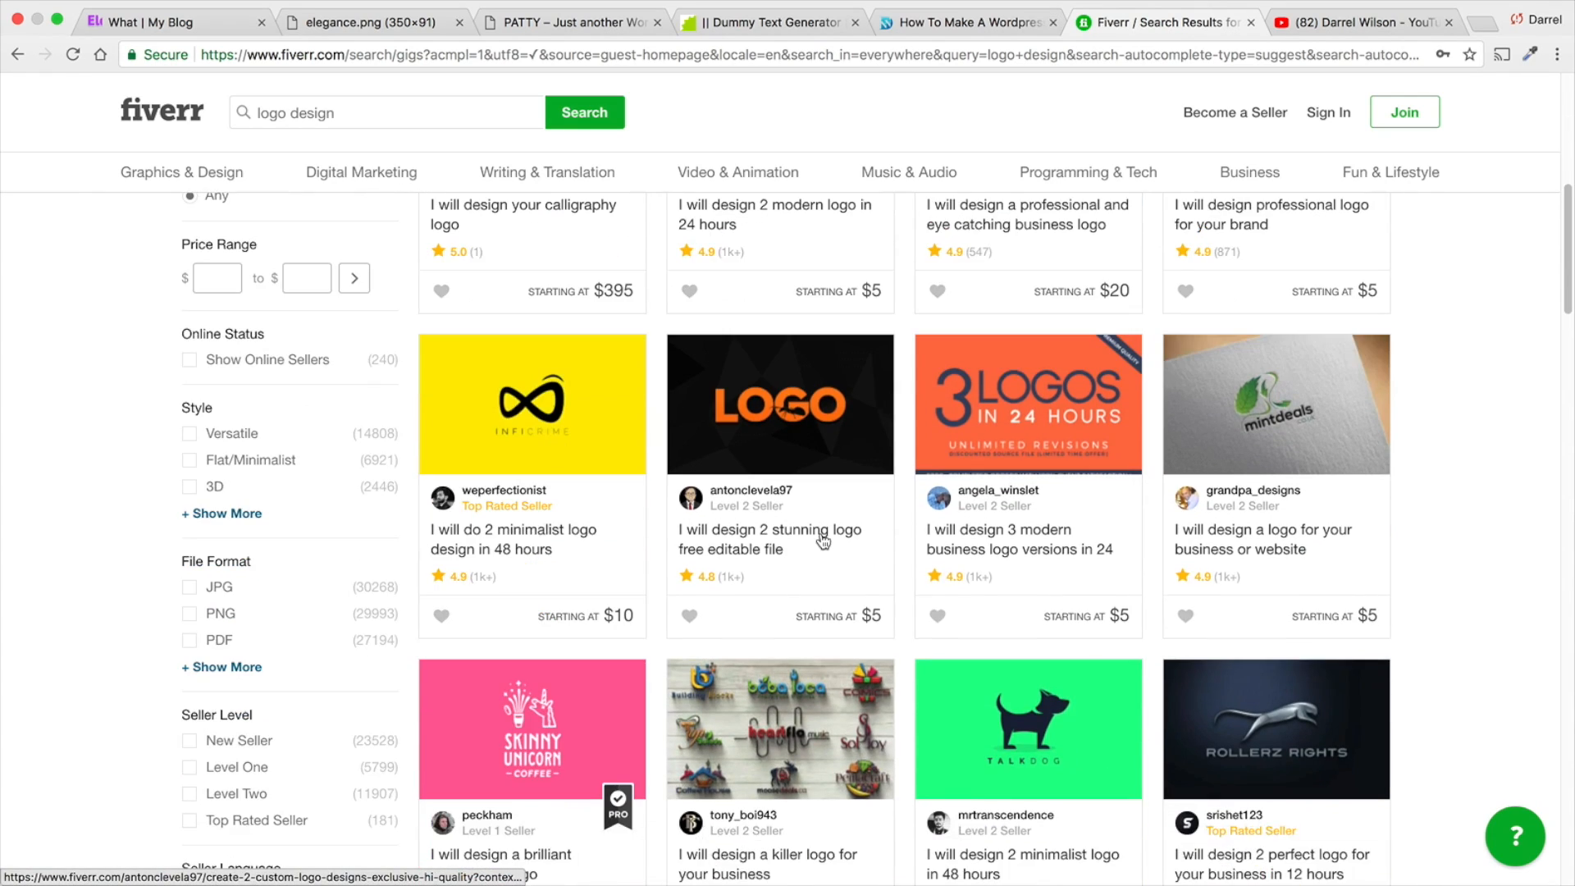
scroll(823, 537, up, 5)
scroll(823, 541, up, 4)
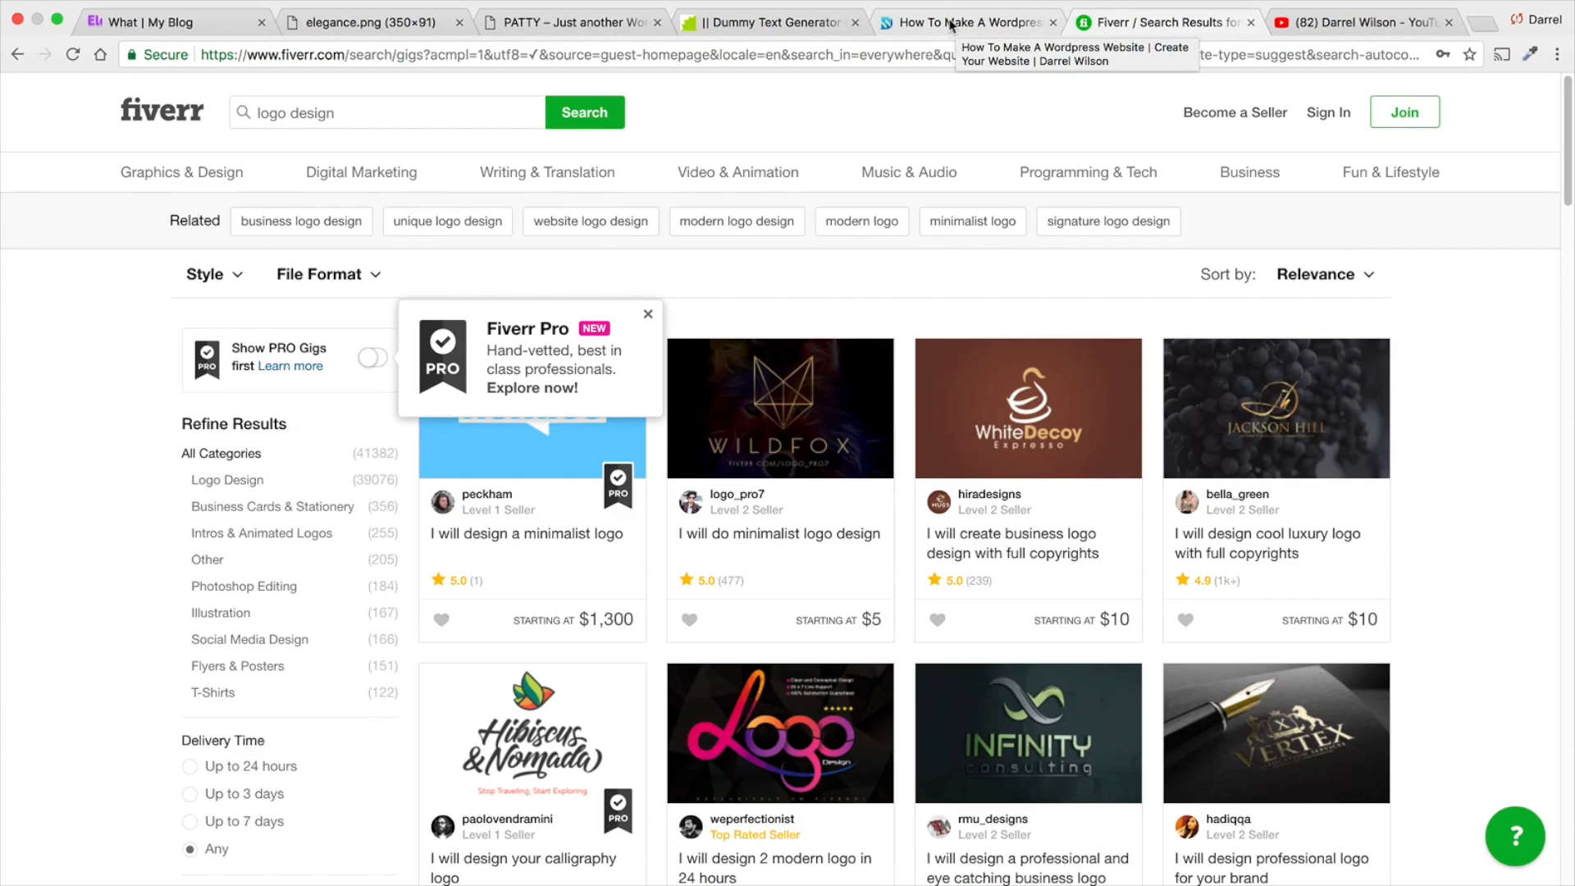
- Return to the home page, exit the visual builder with the page saved, and open the Divi Theme Options
click(580, 23)
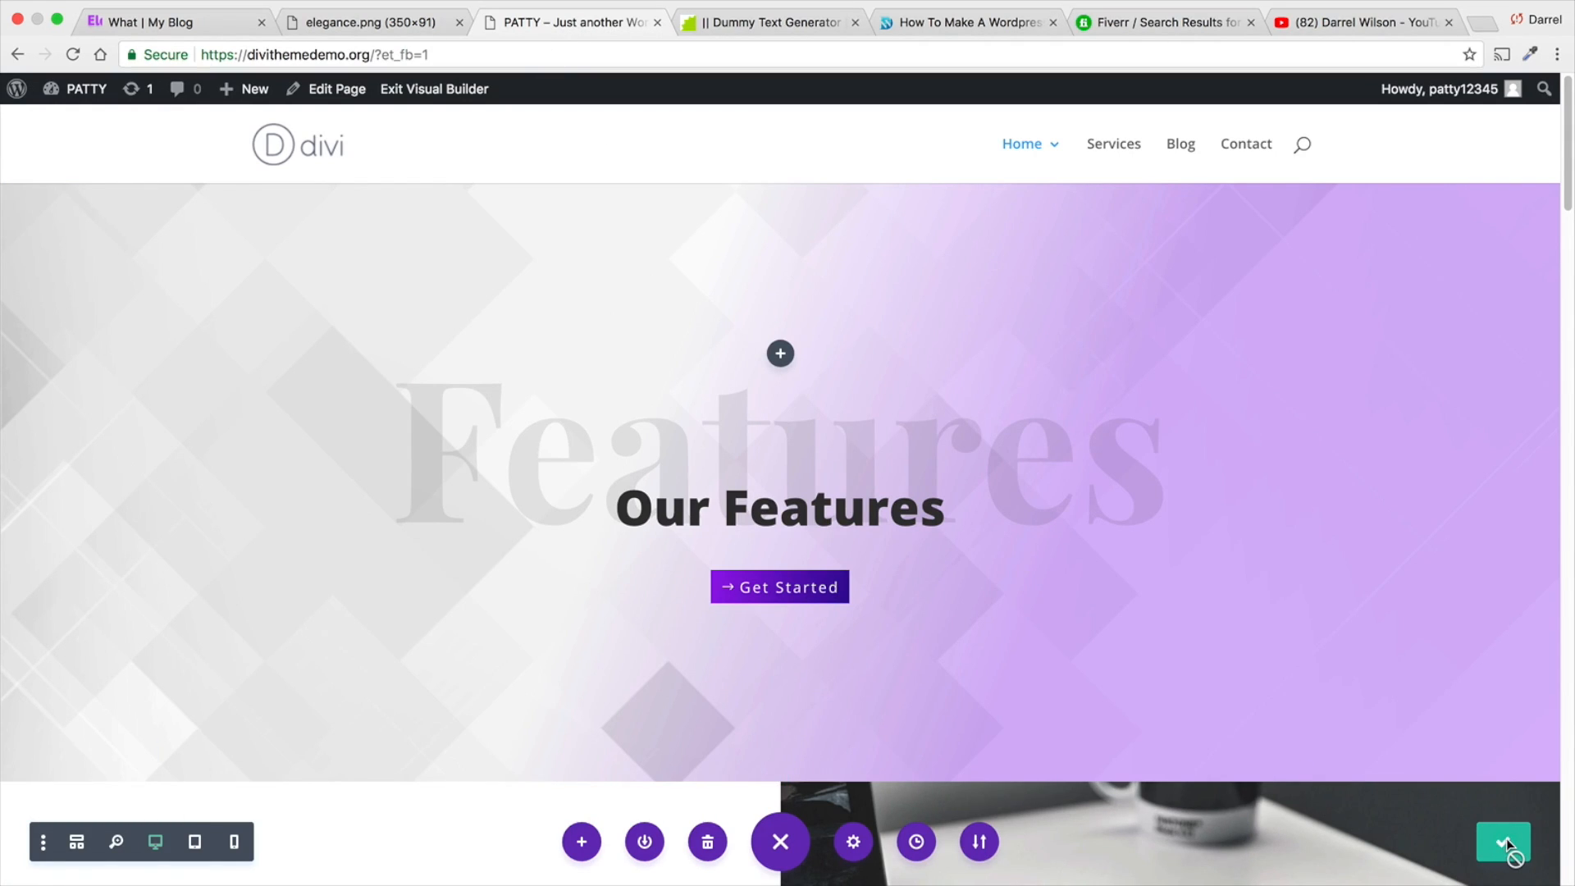
click(441, 90)
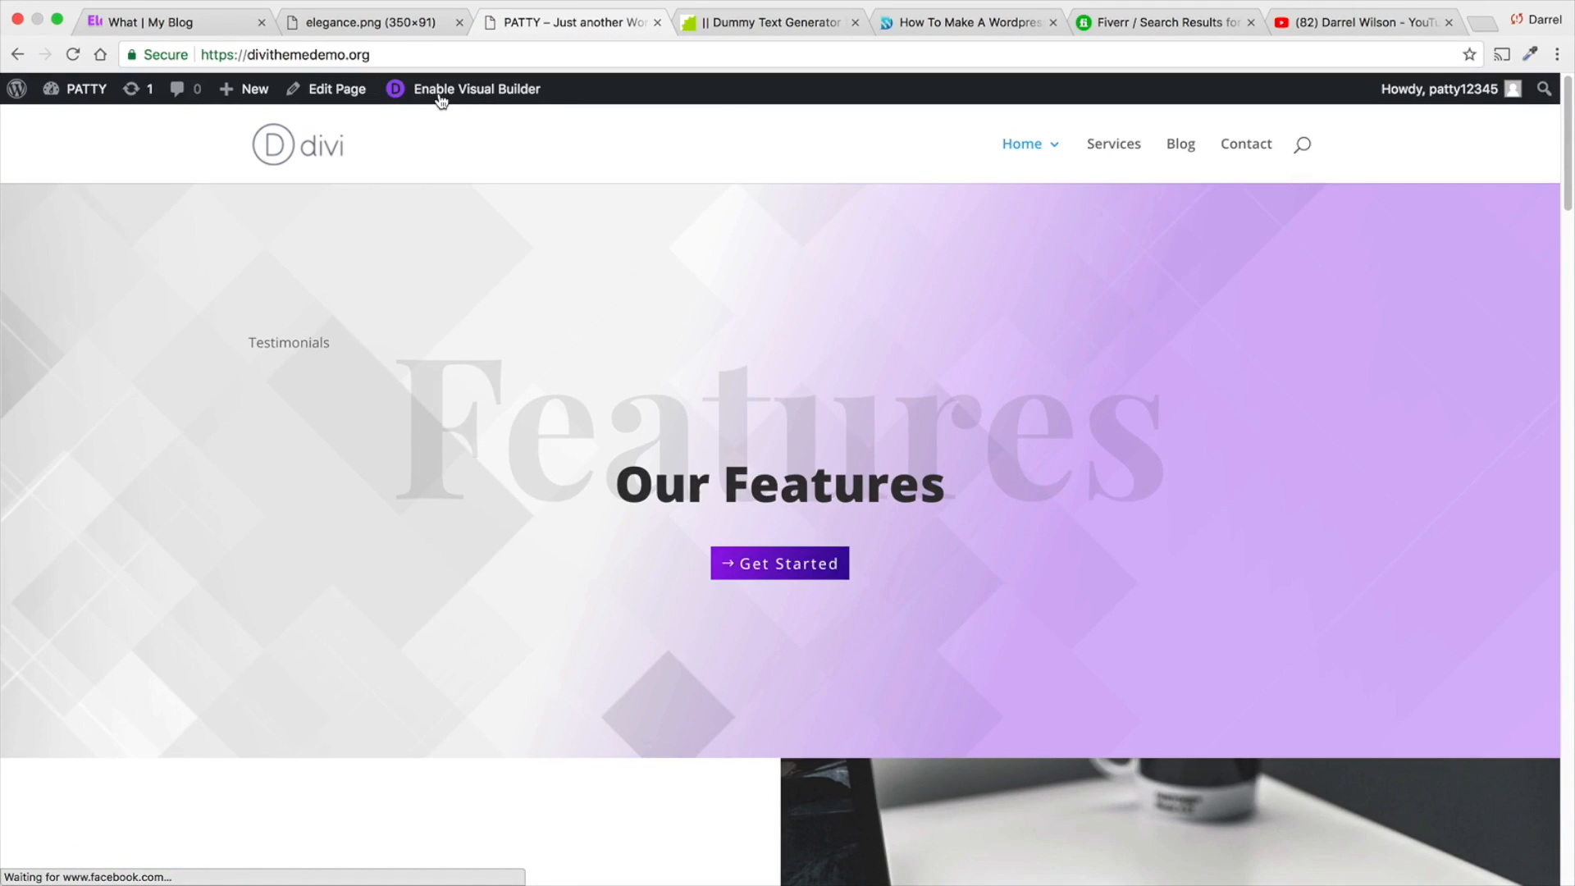
mouse_move(89, 105)
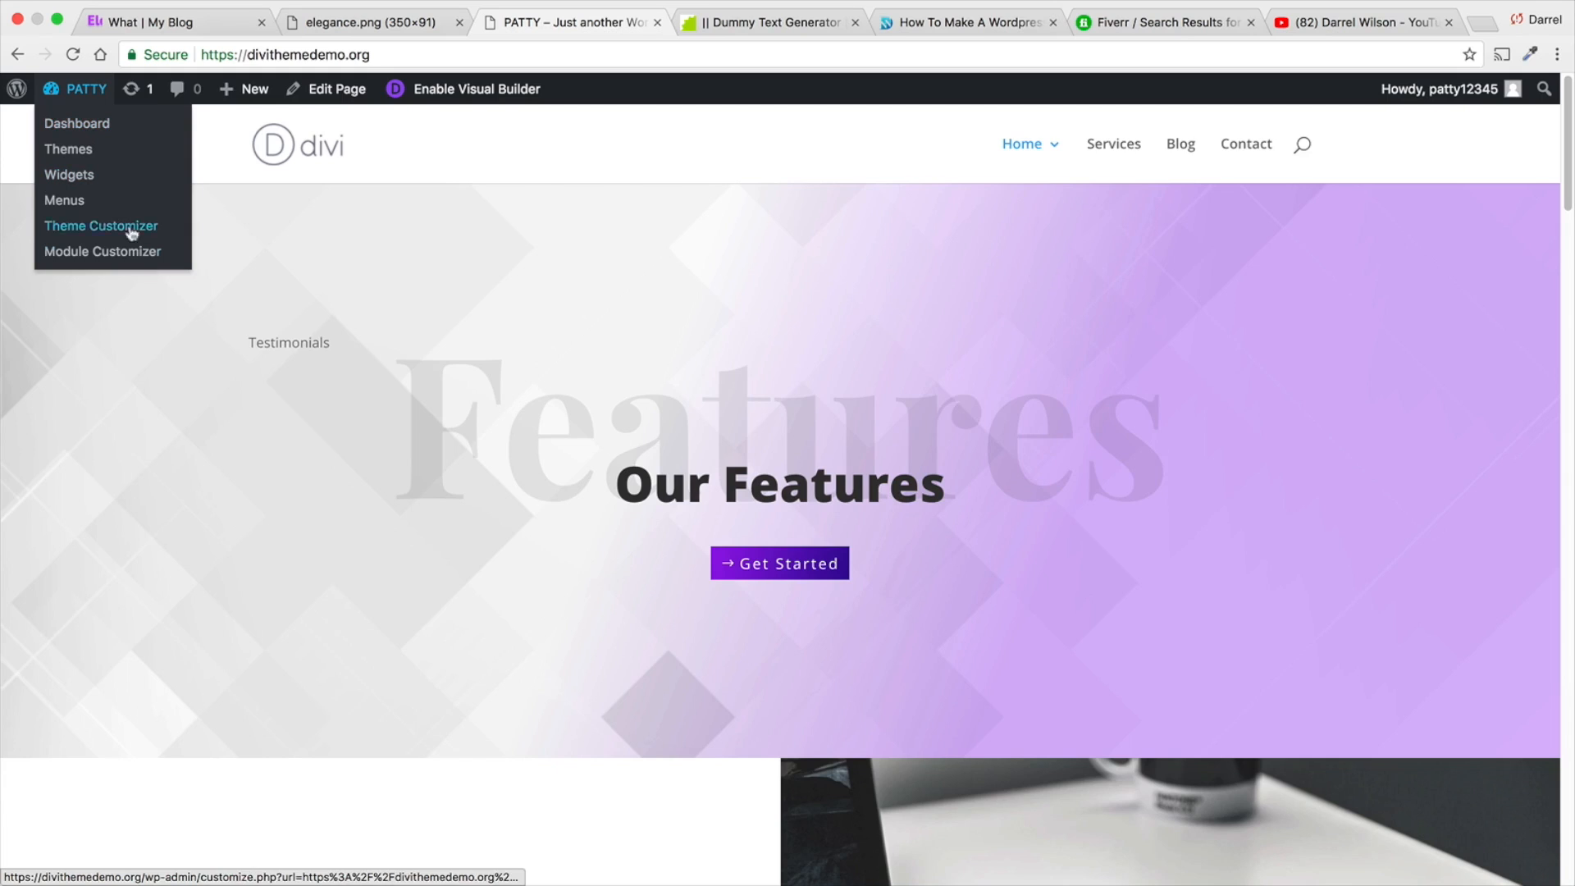
click(100, 125)
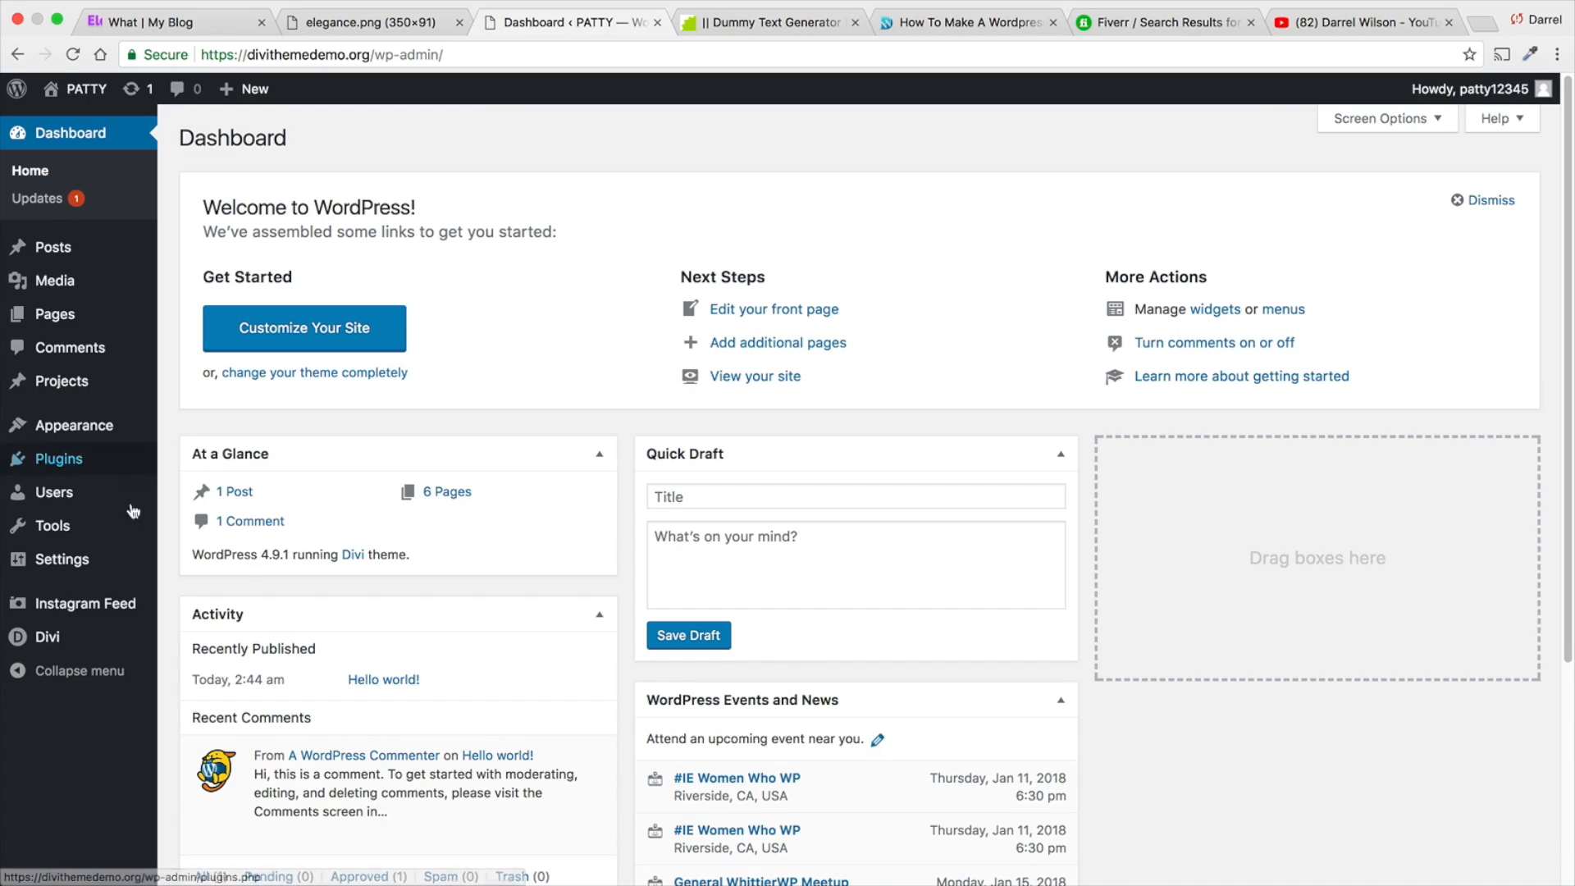
mouse_move(91, 644)
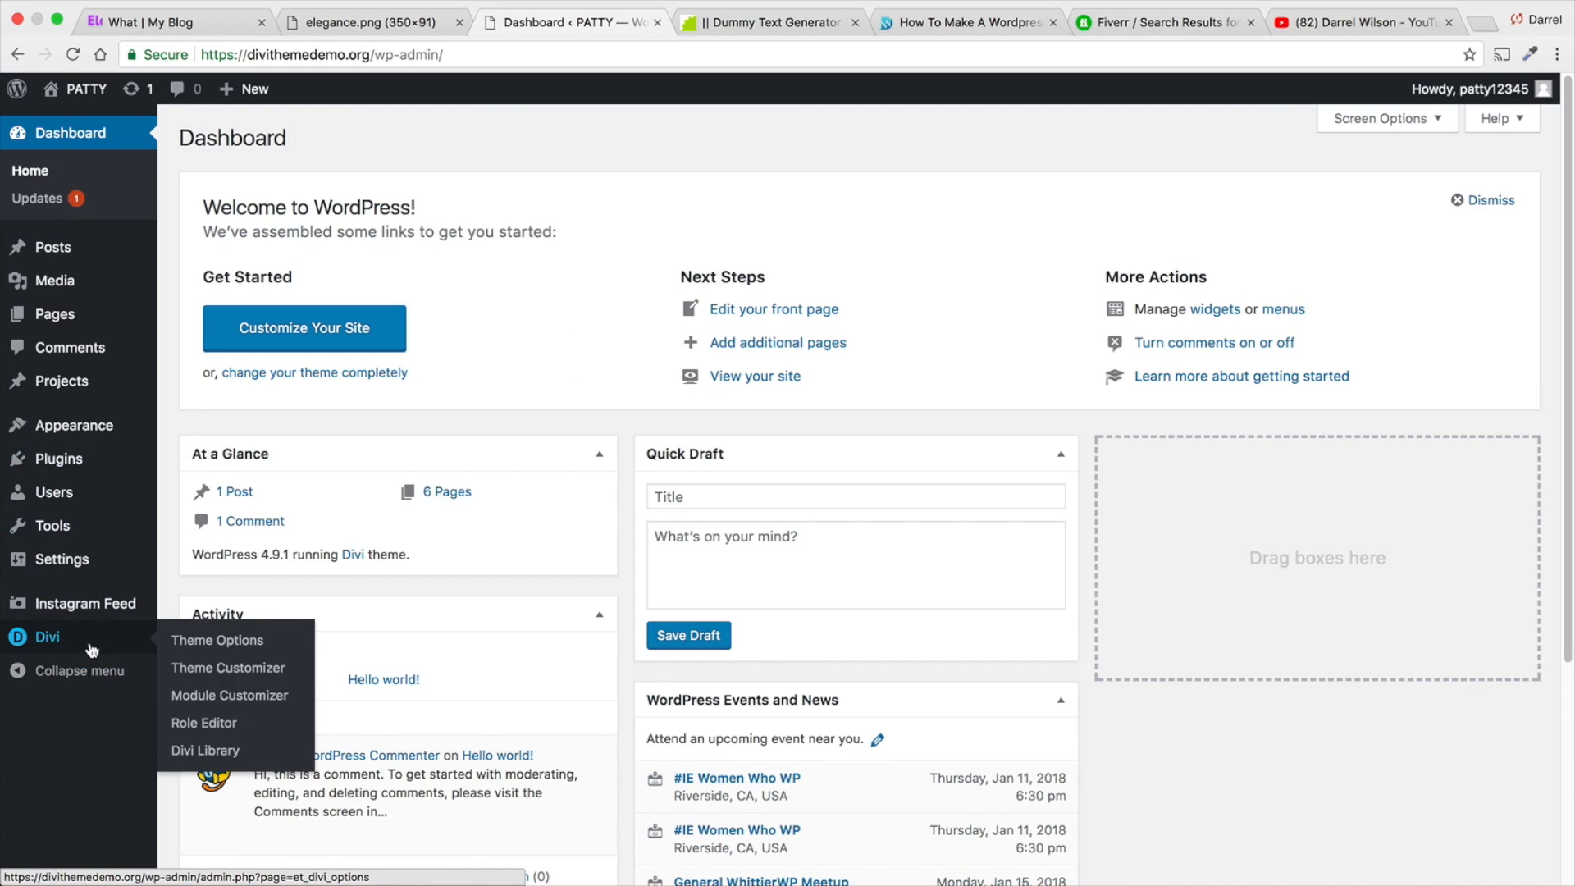
click(201, 644)
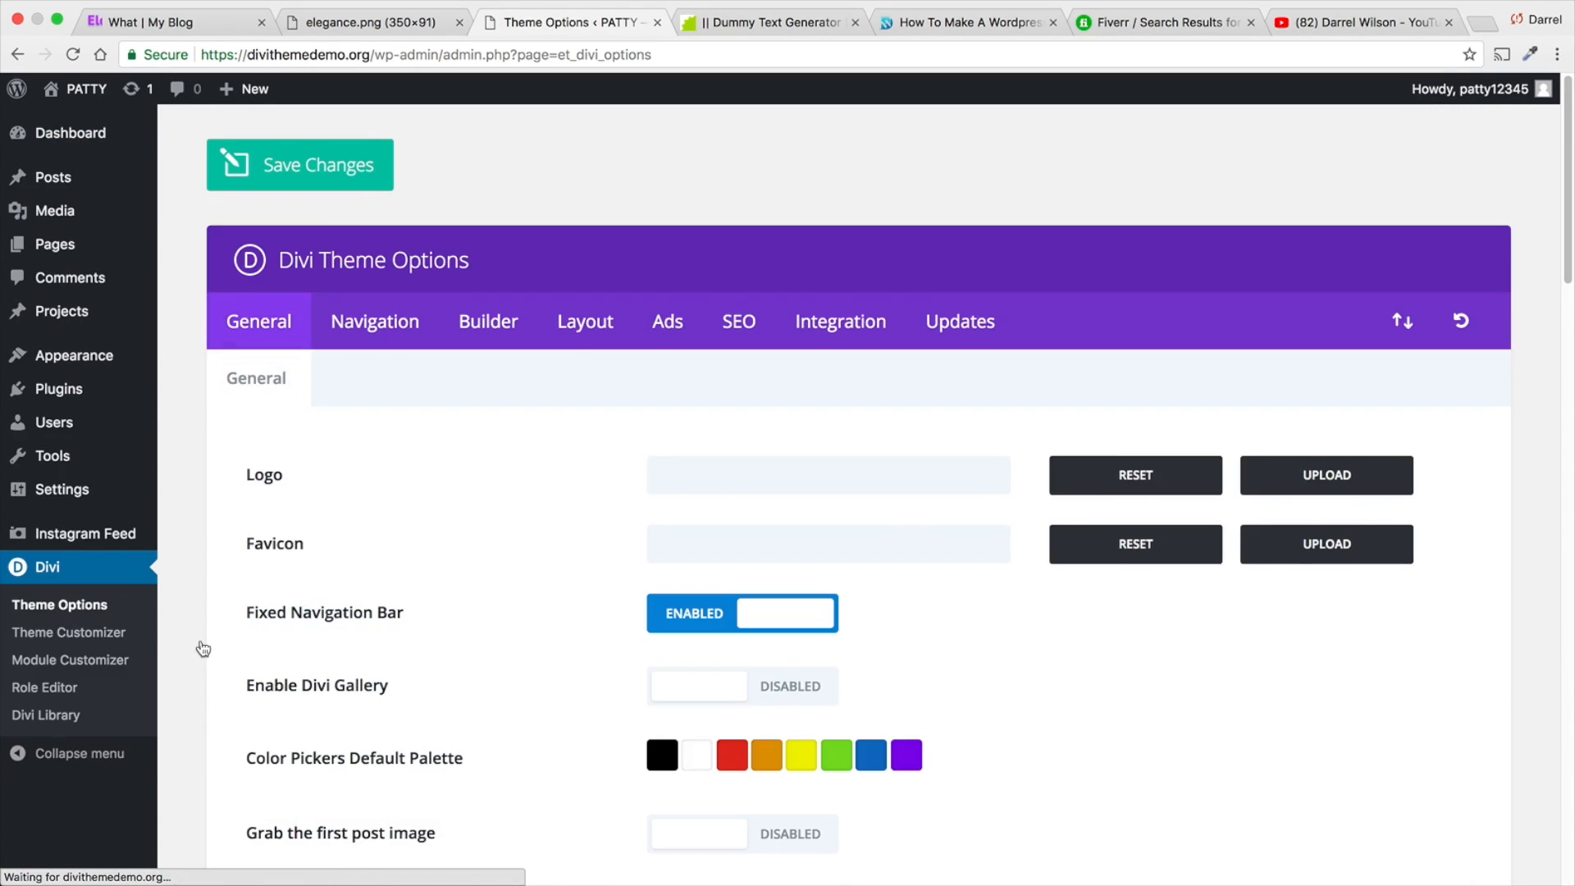
- Set the Elegance logo image from the media library as the site's favicon in the general theme options
scroll(304, 588, down, 1)
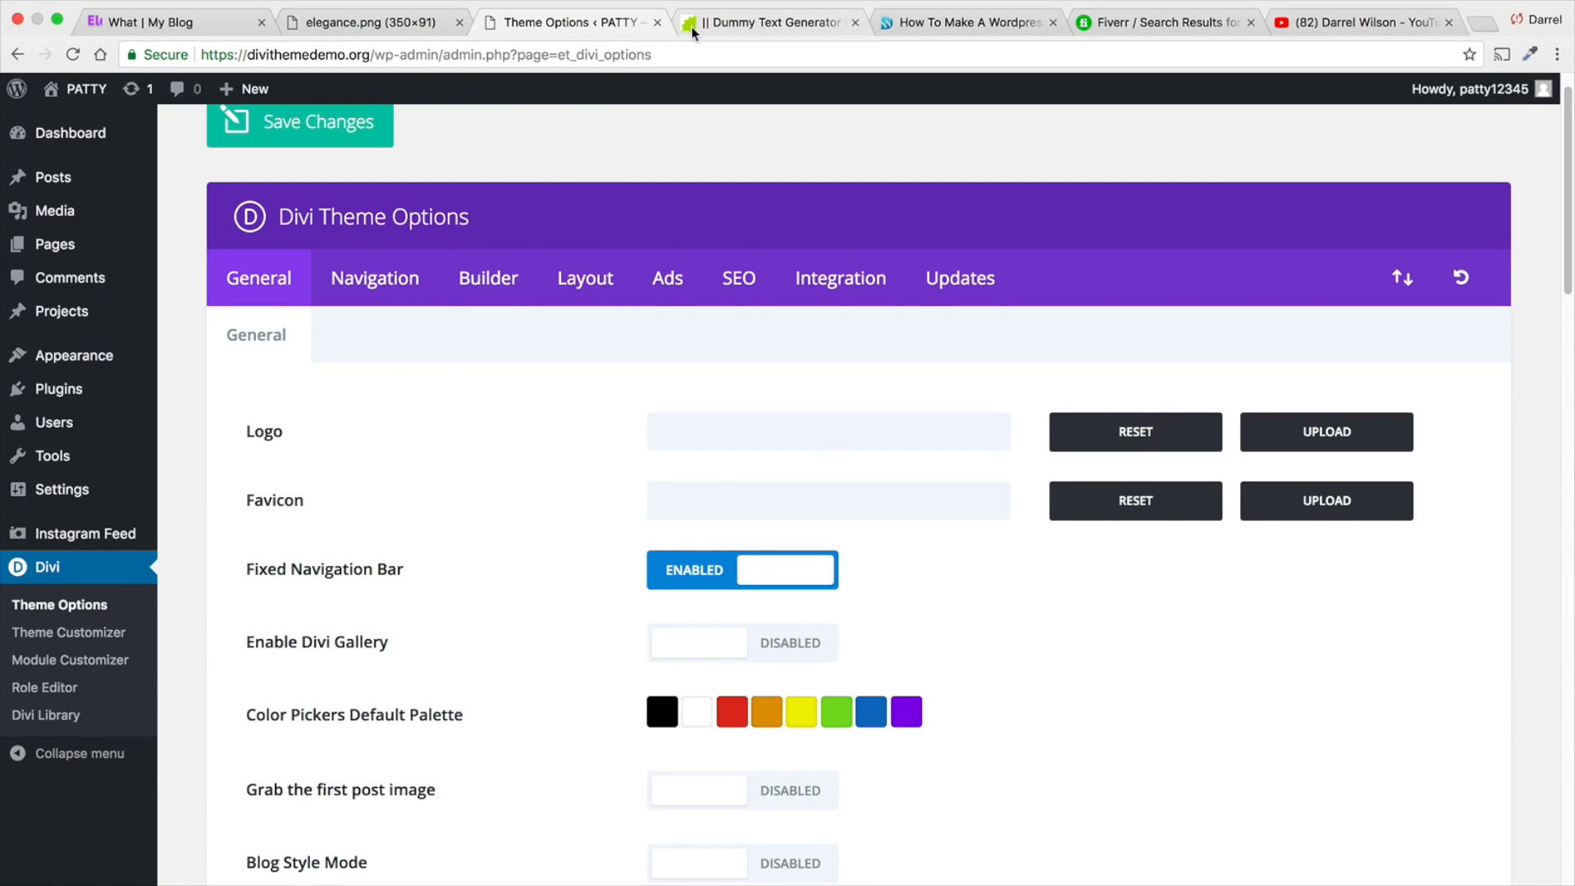
click(1308, 499)
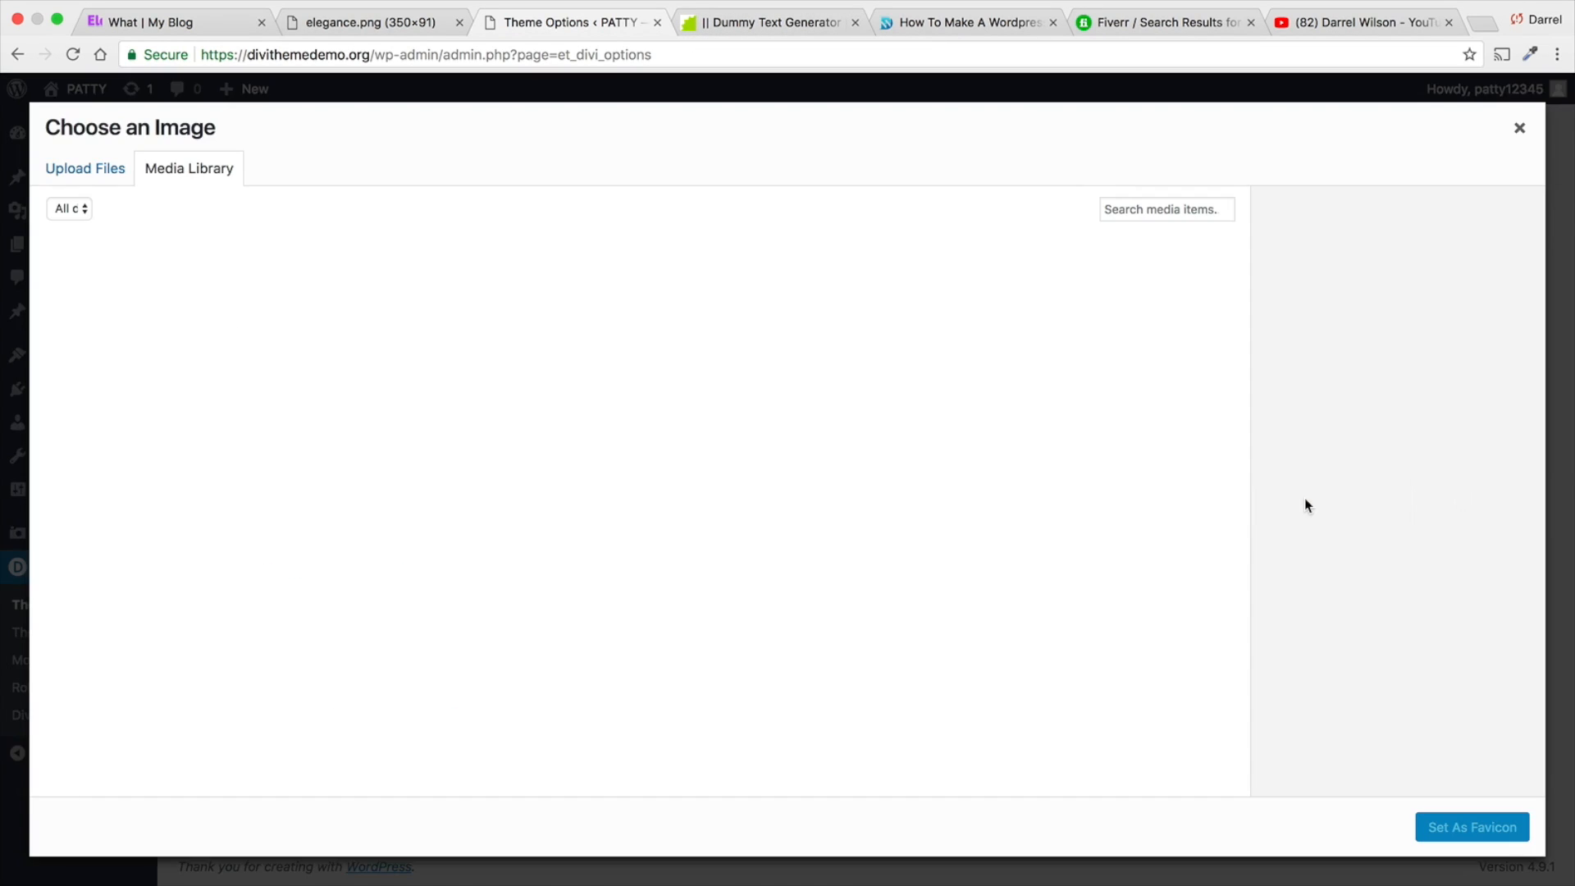
scroll(648, 427, down, 5)
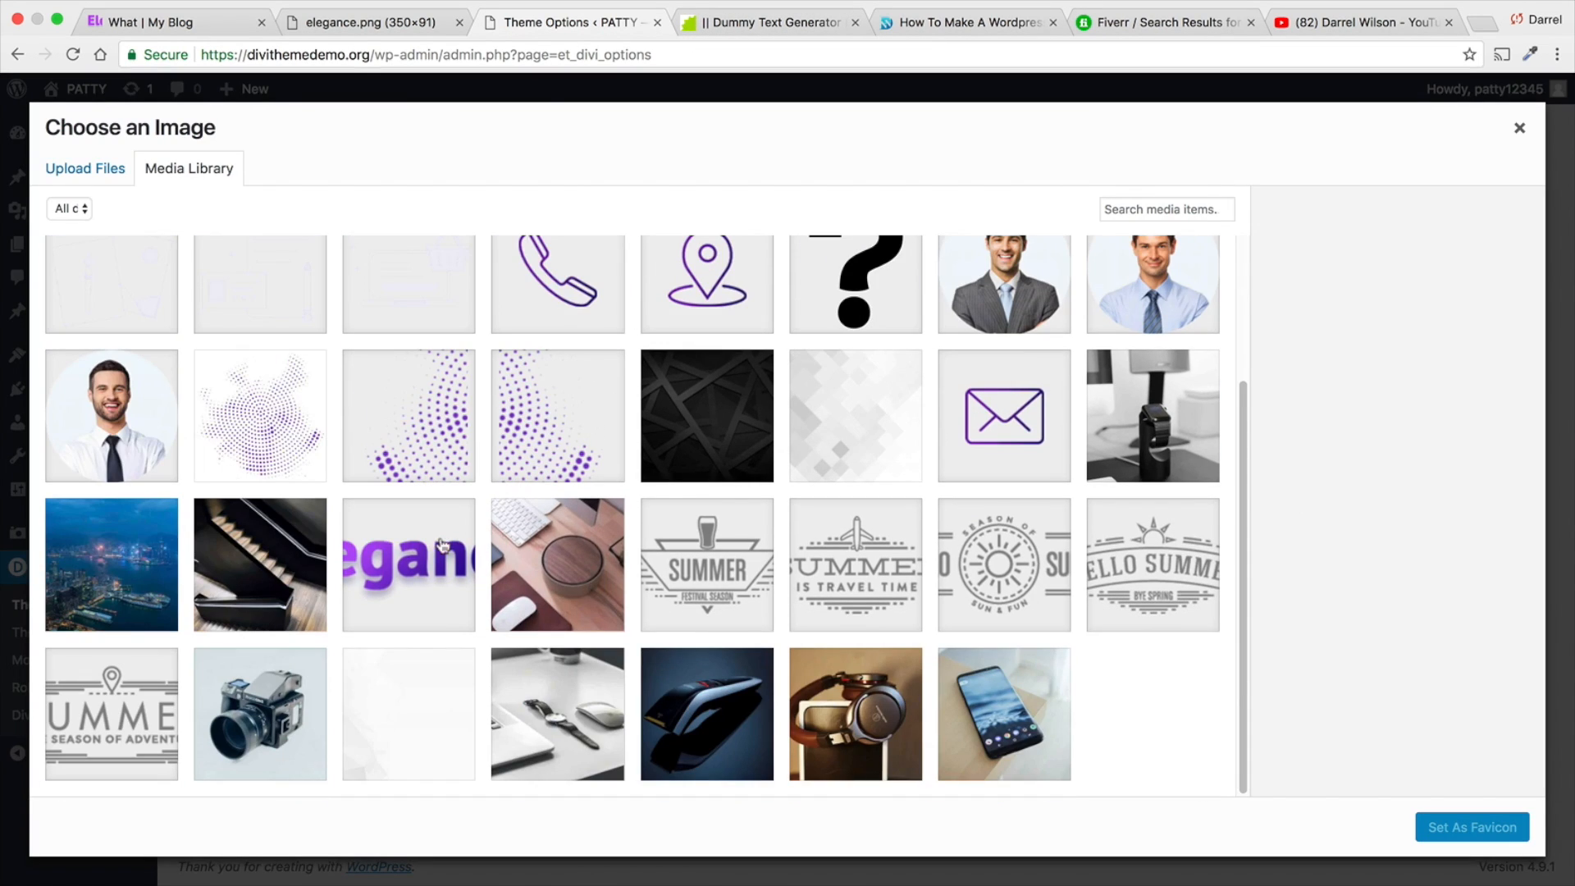
click(442, 555)
click(1472, 827)
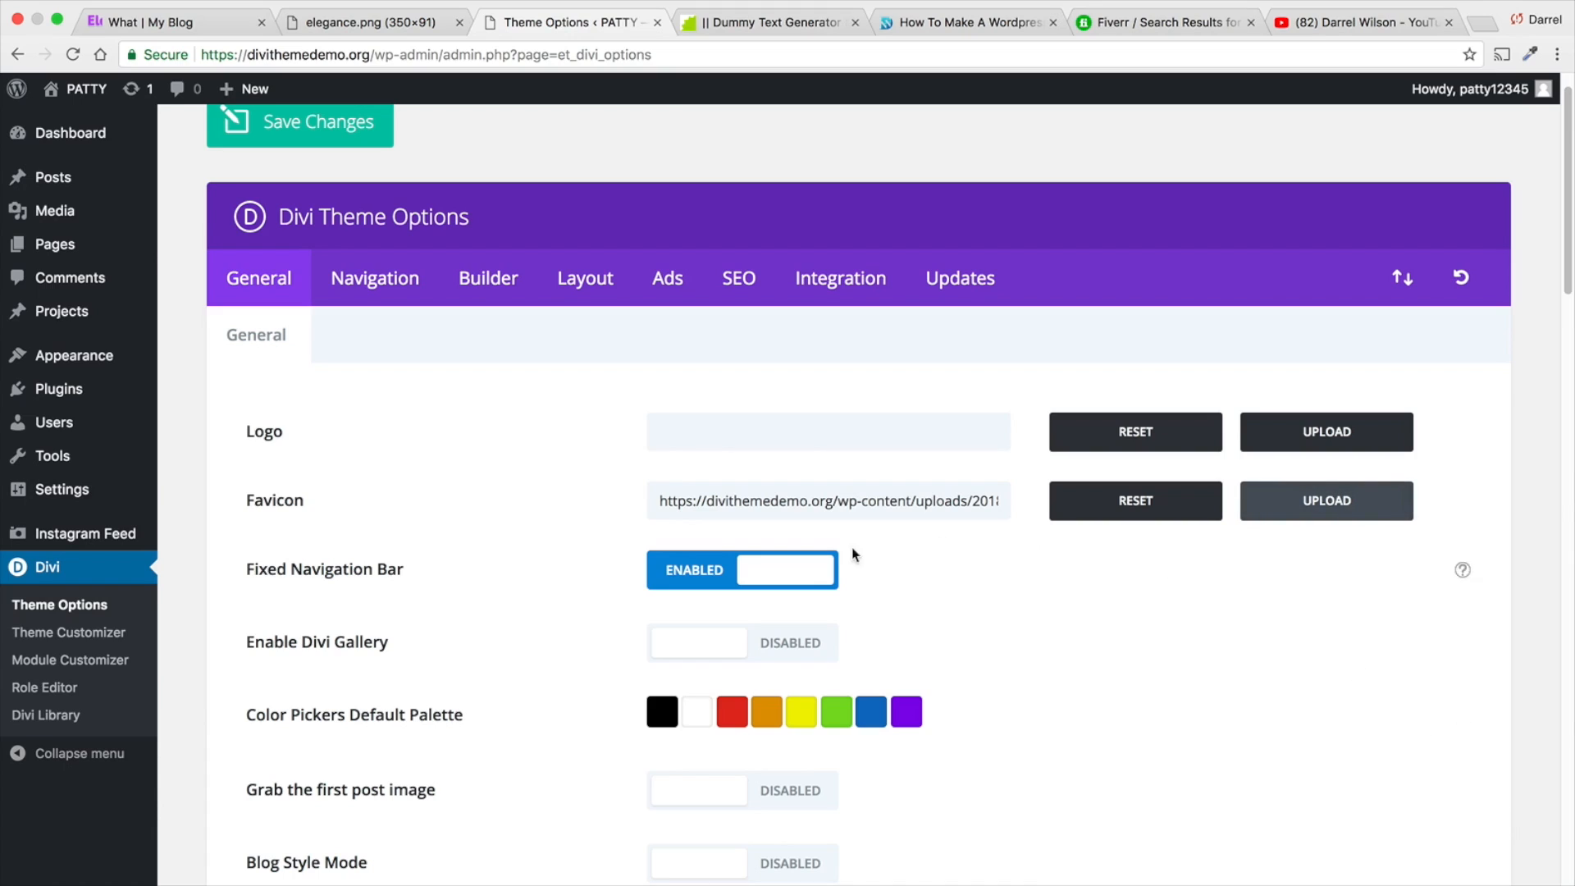
scroll(1066, 480, up, 1)
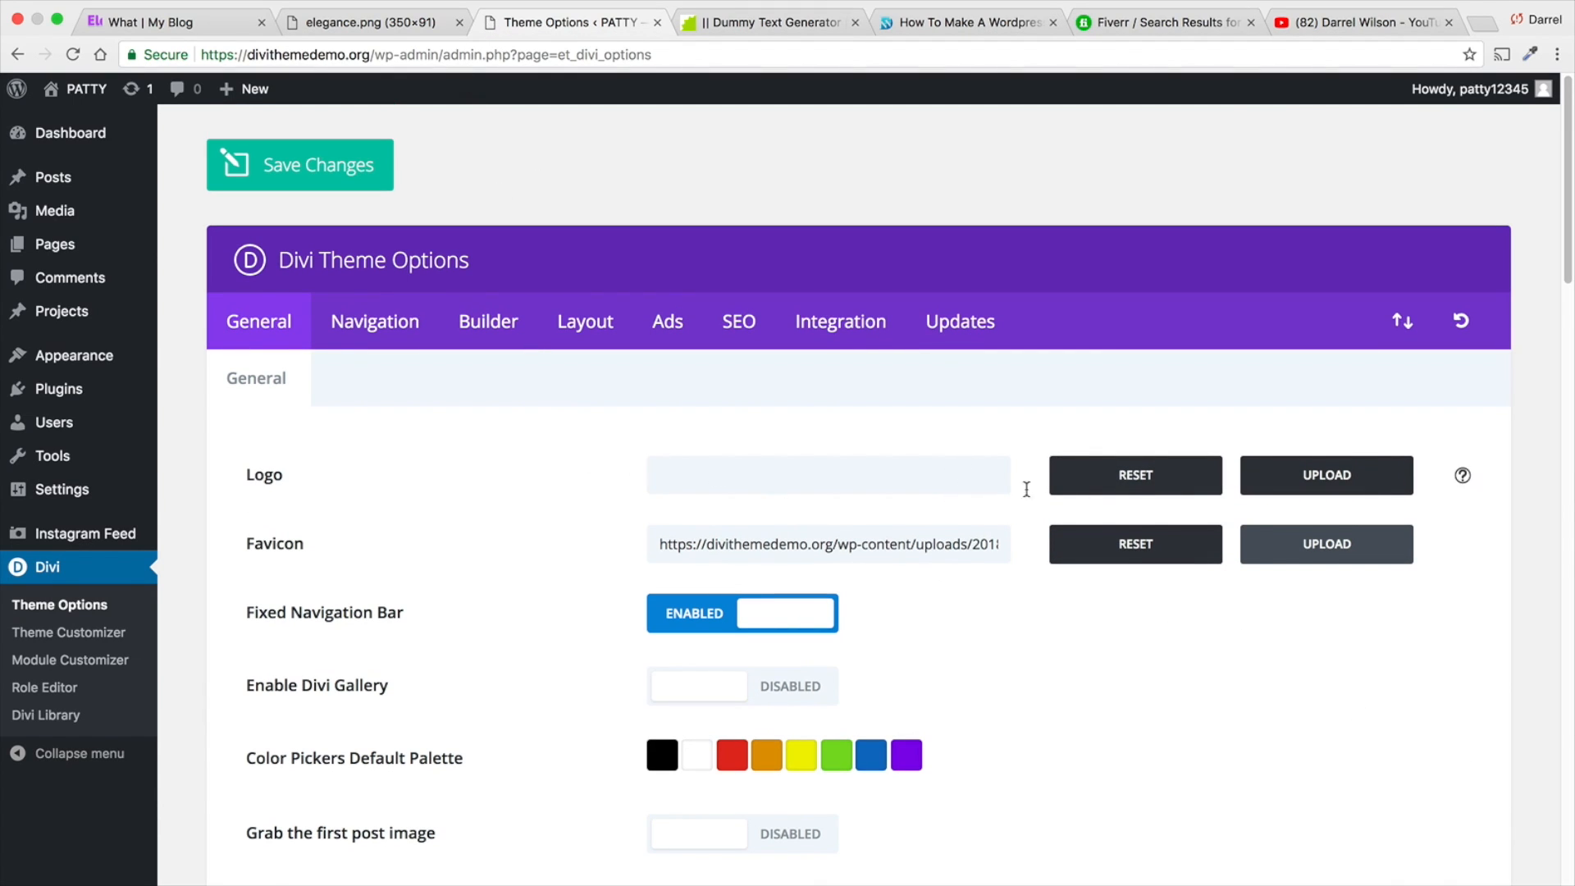
- Set the Elegance logo image from the media library as the site's logo in the general theme options
click(1304, 487)
scroll(604, 476, down, 3)
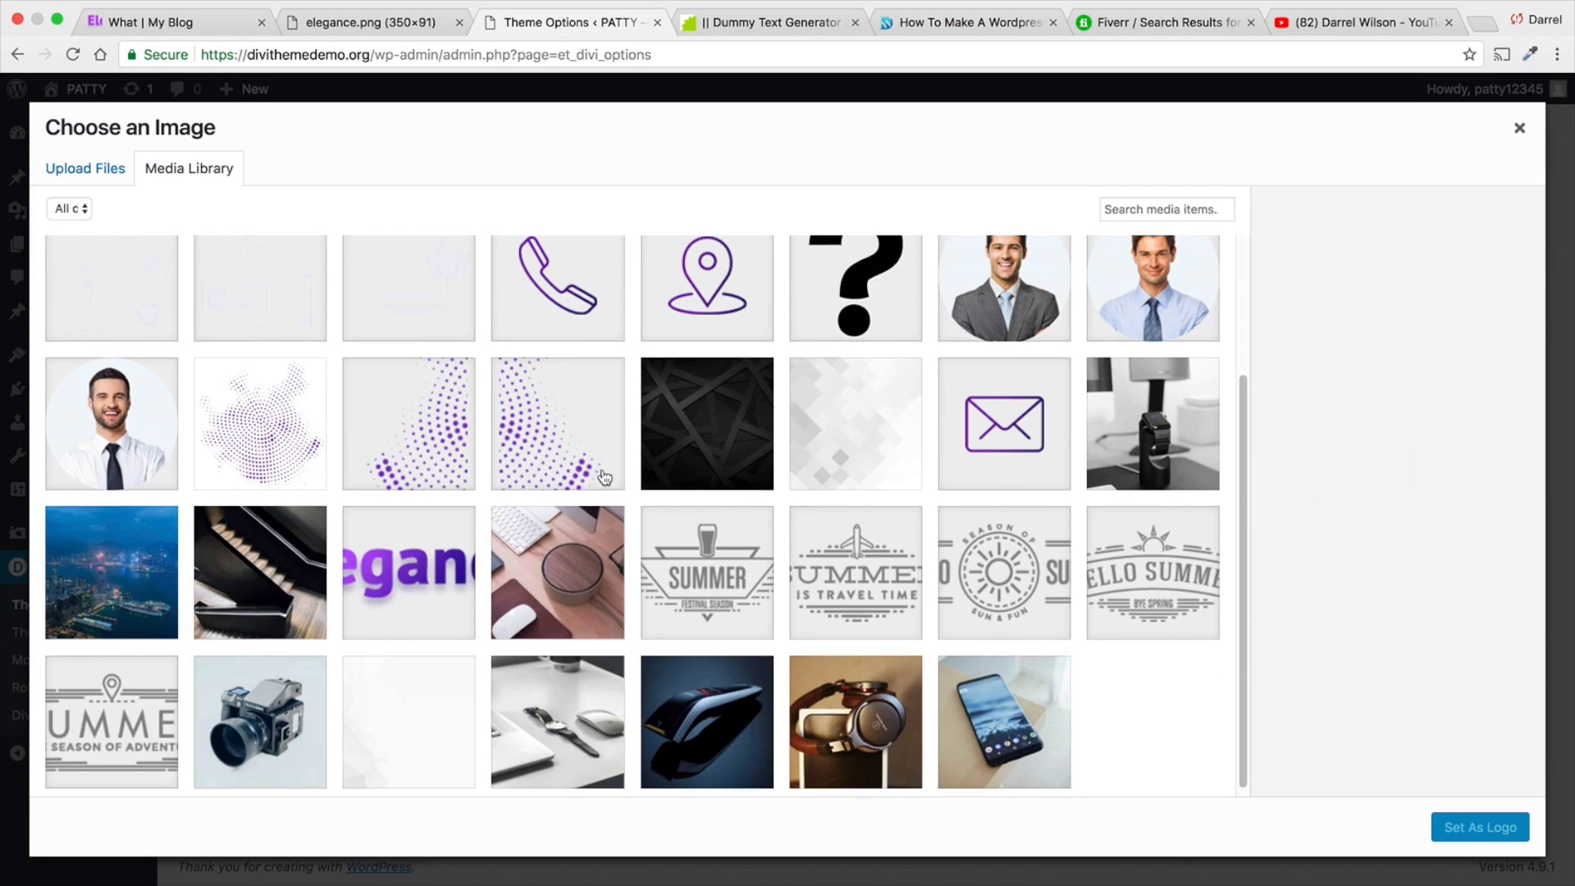
click(408, 566)
click(1478, 830)
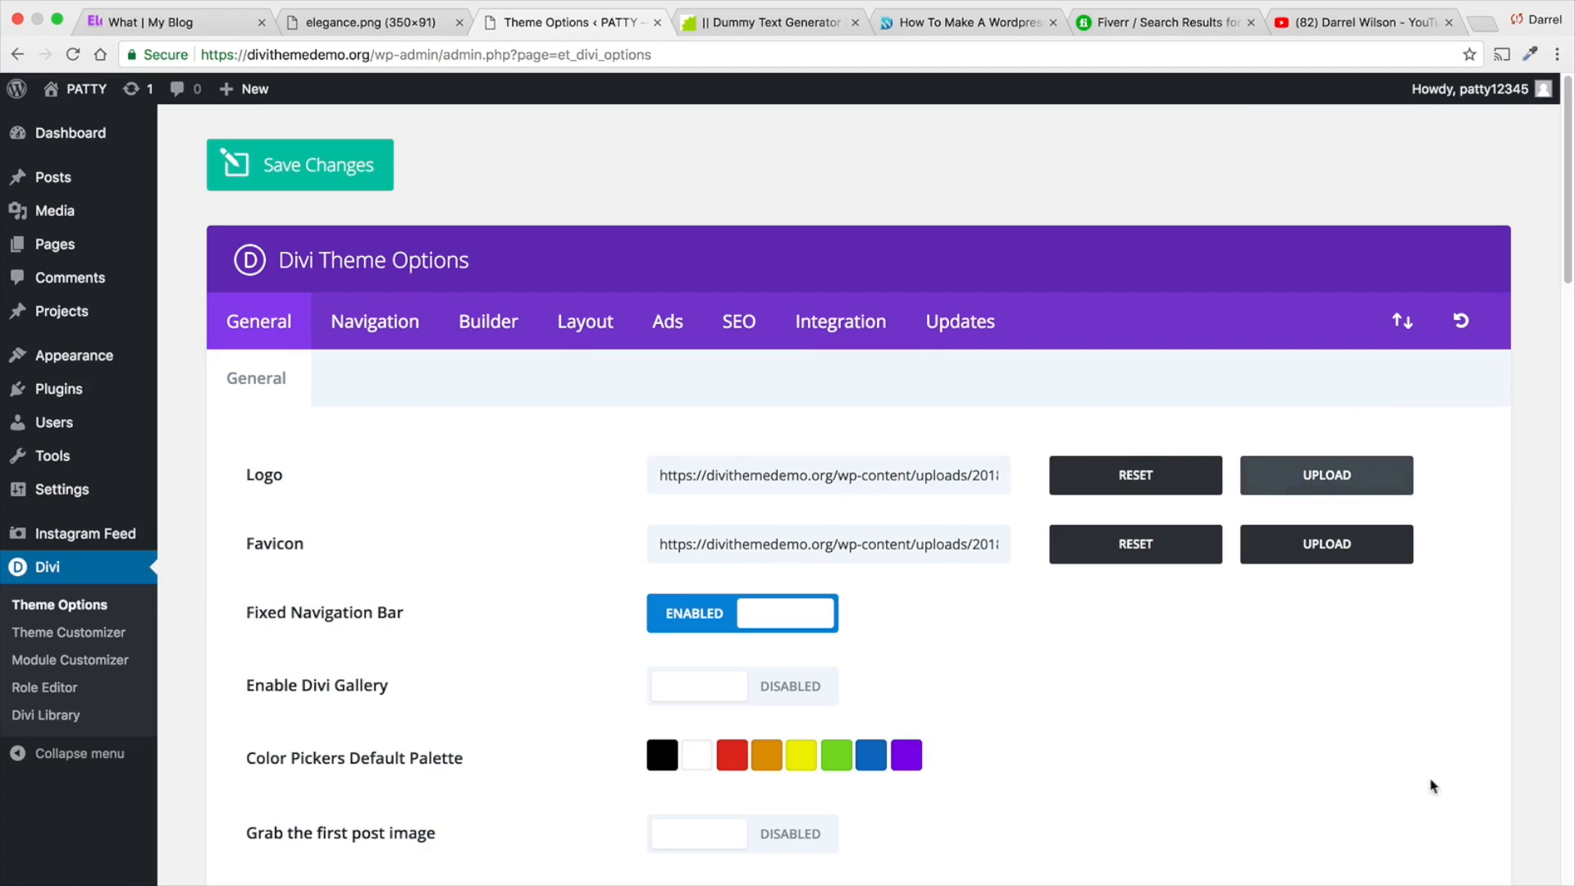
- Examine the general theme options from the color picker palette and sidebar layouts down to the Google API key and social icon settings
scroll(1083, 605, down, 3)
scroll(1044, 561, down, 1)
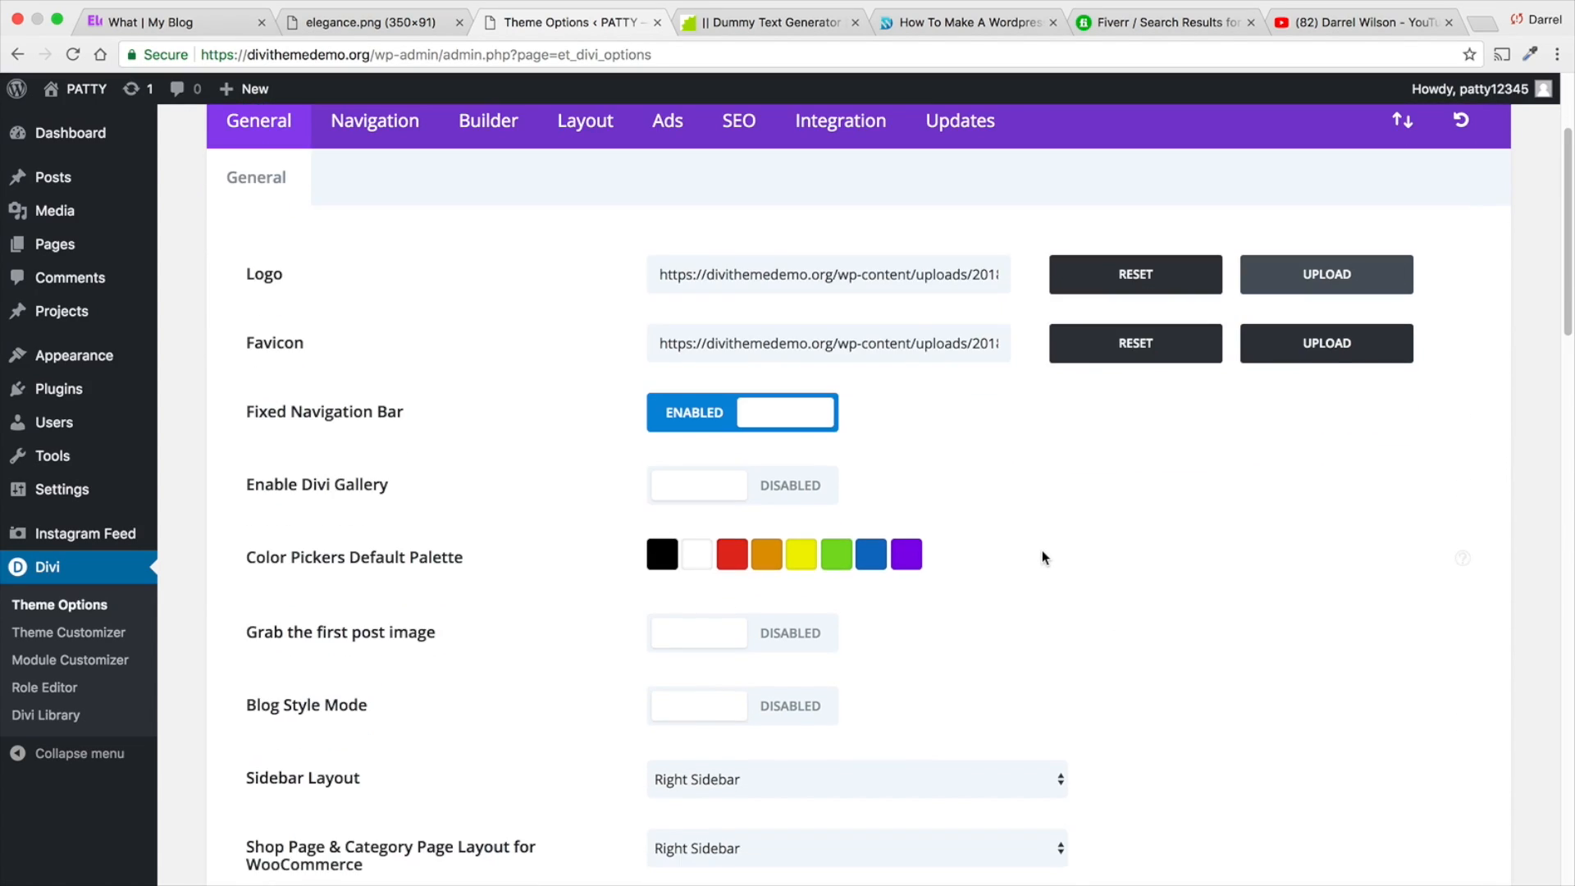
scroll(817, 558, down, 3)
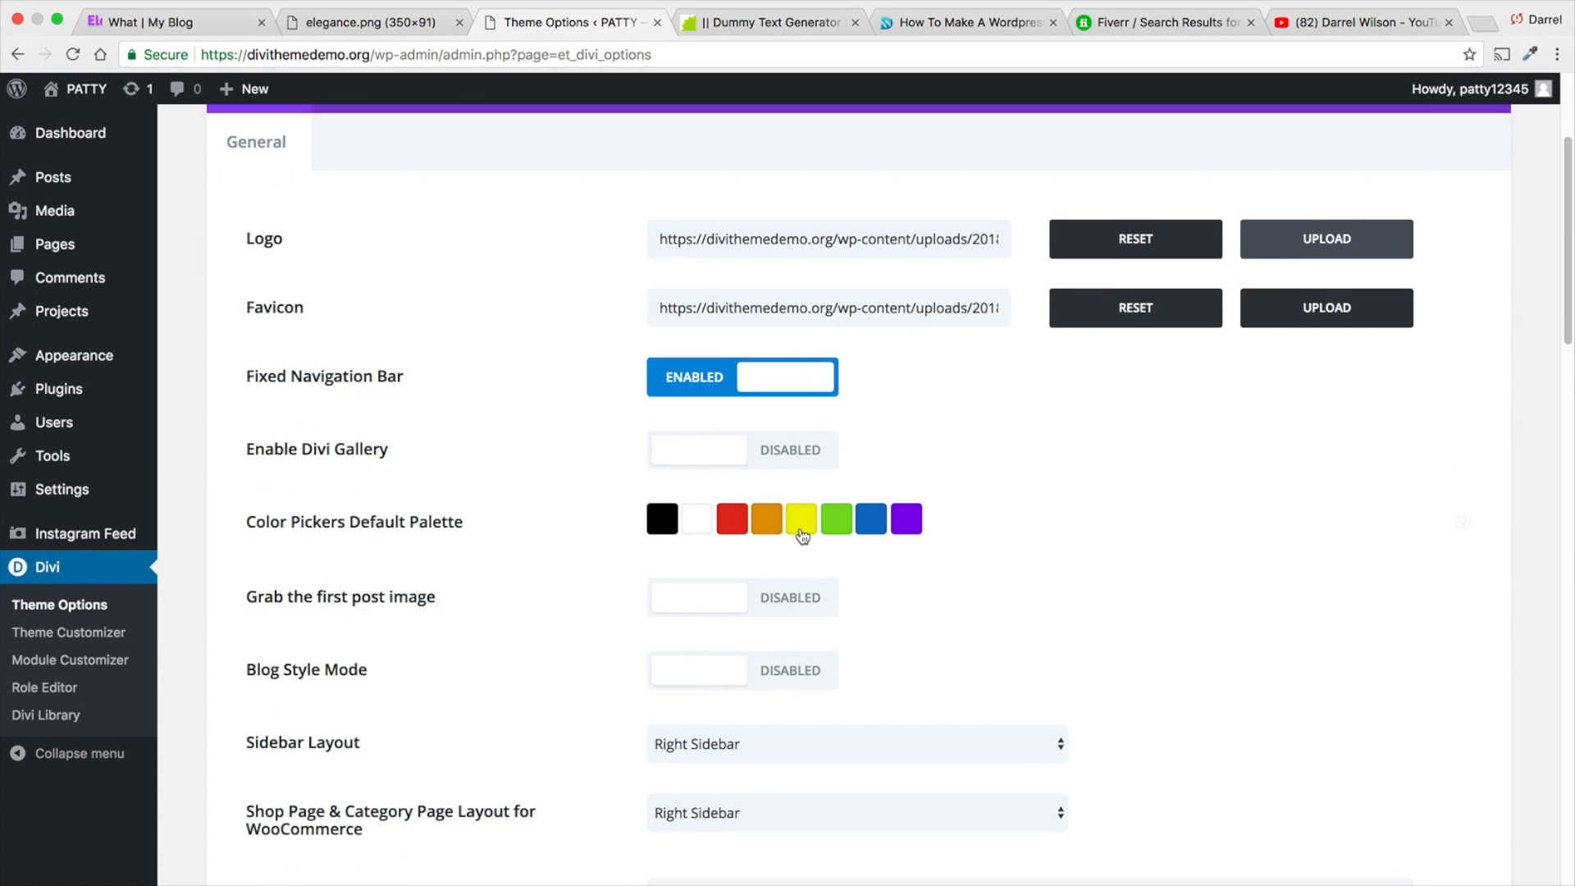
scroll(725, 573, down, 5)
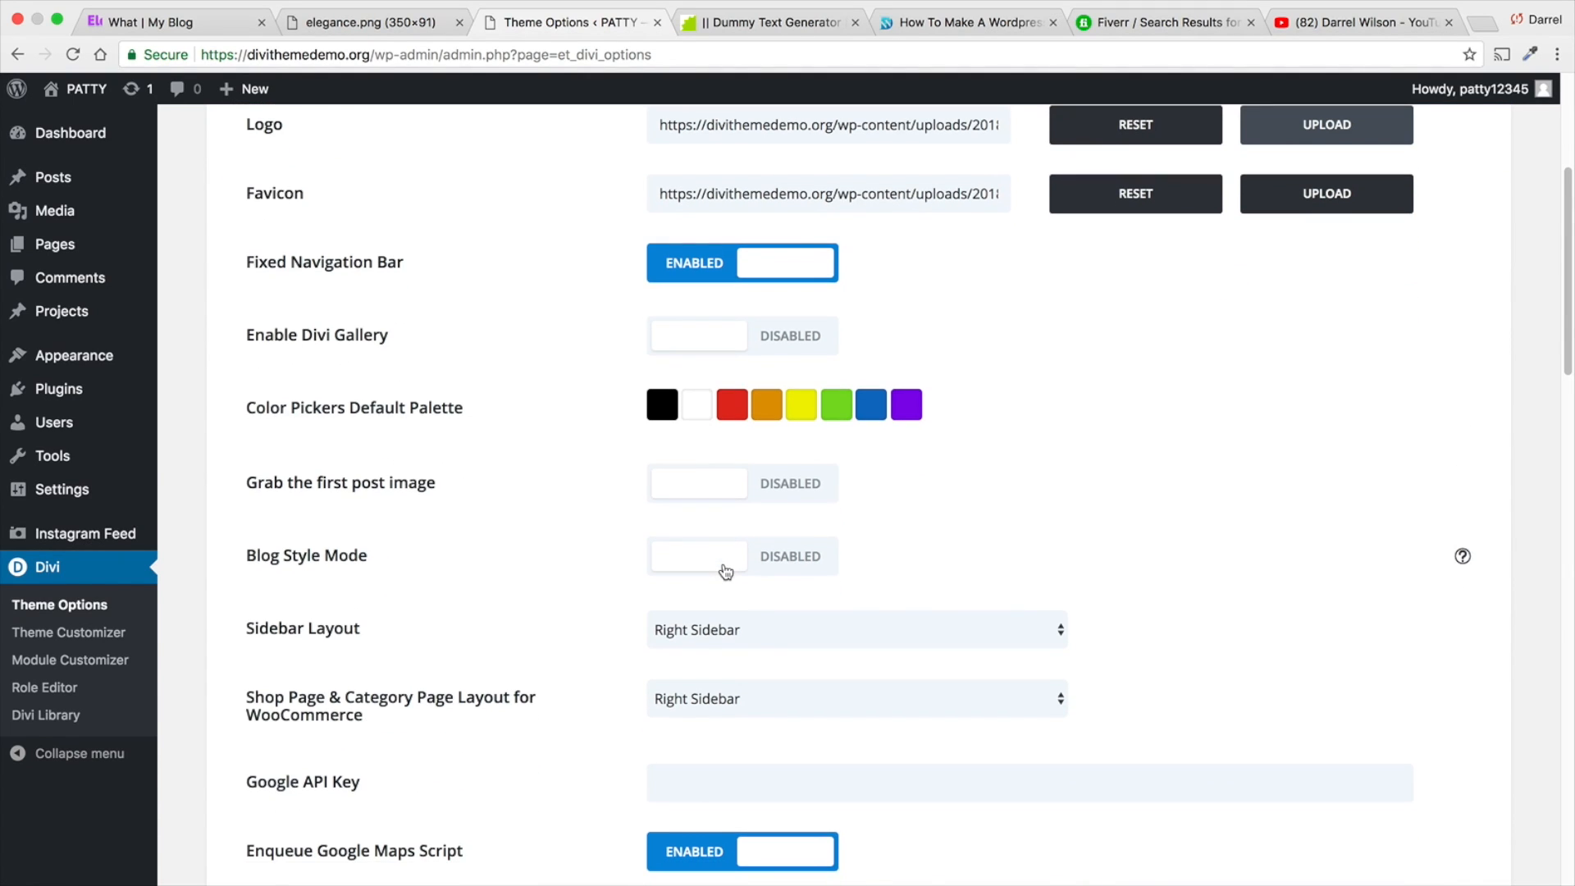
scroll(723, 568, down, 1)
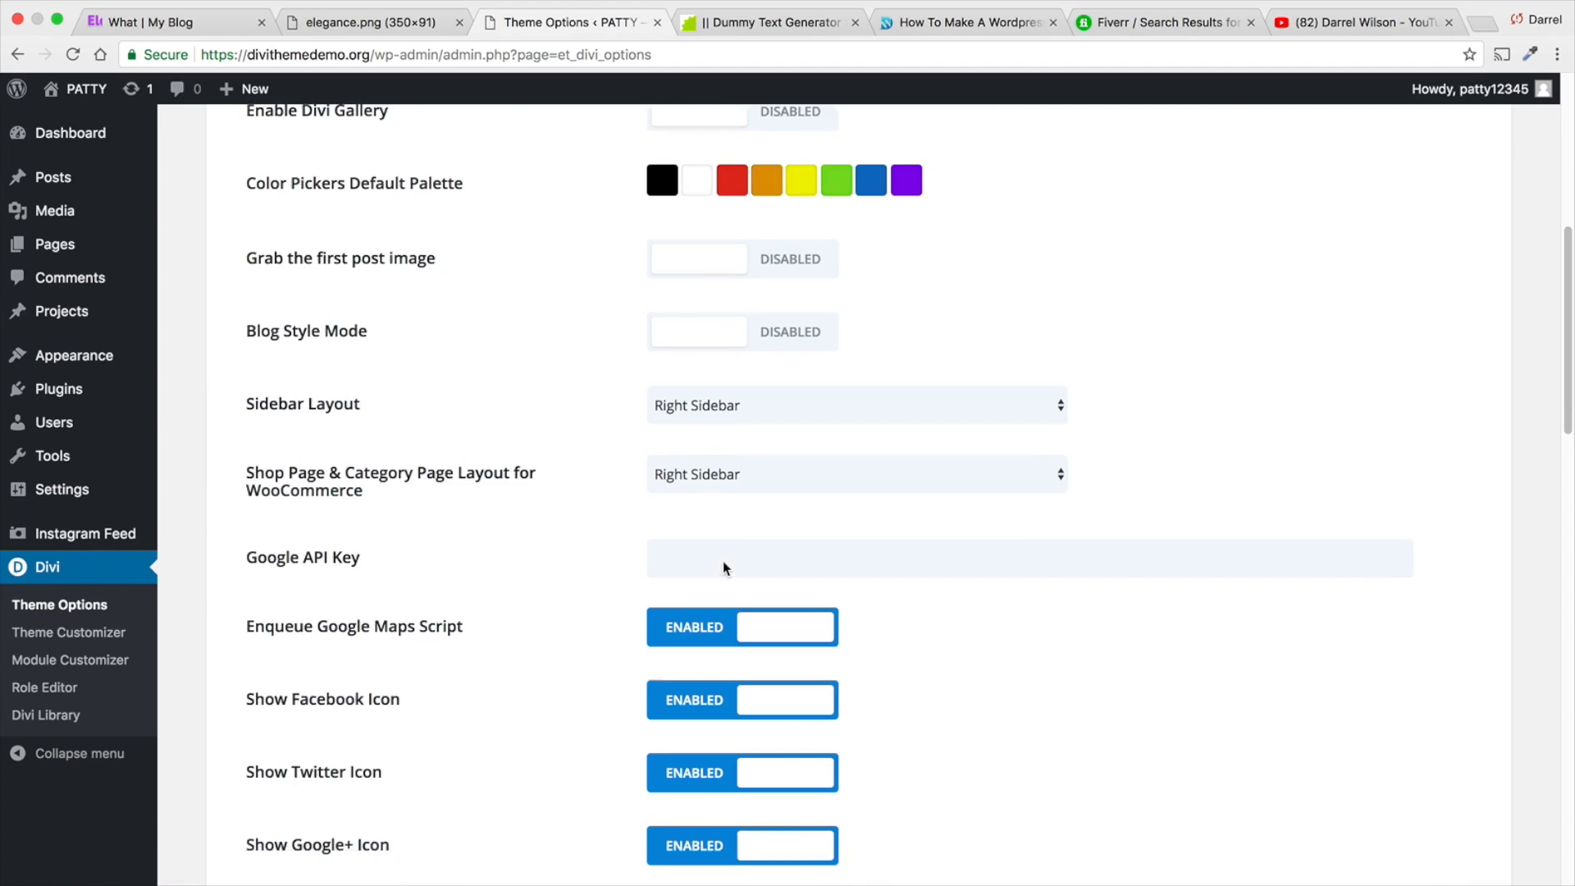
drag(388, 566, 252, 550)
click(376, 560)
scroll(478, 563, down, 4)
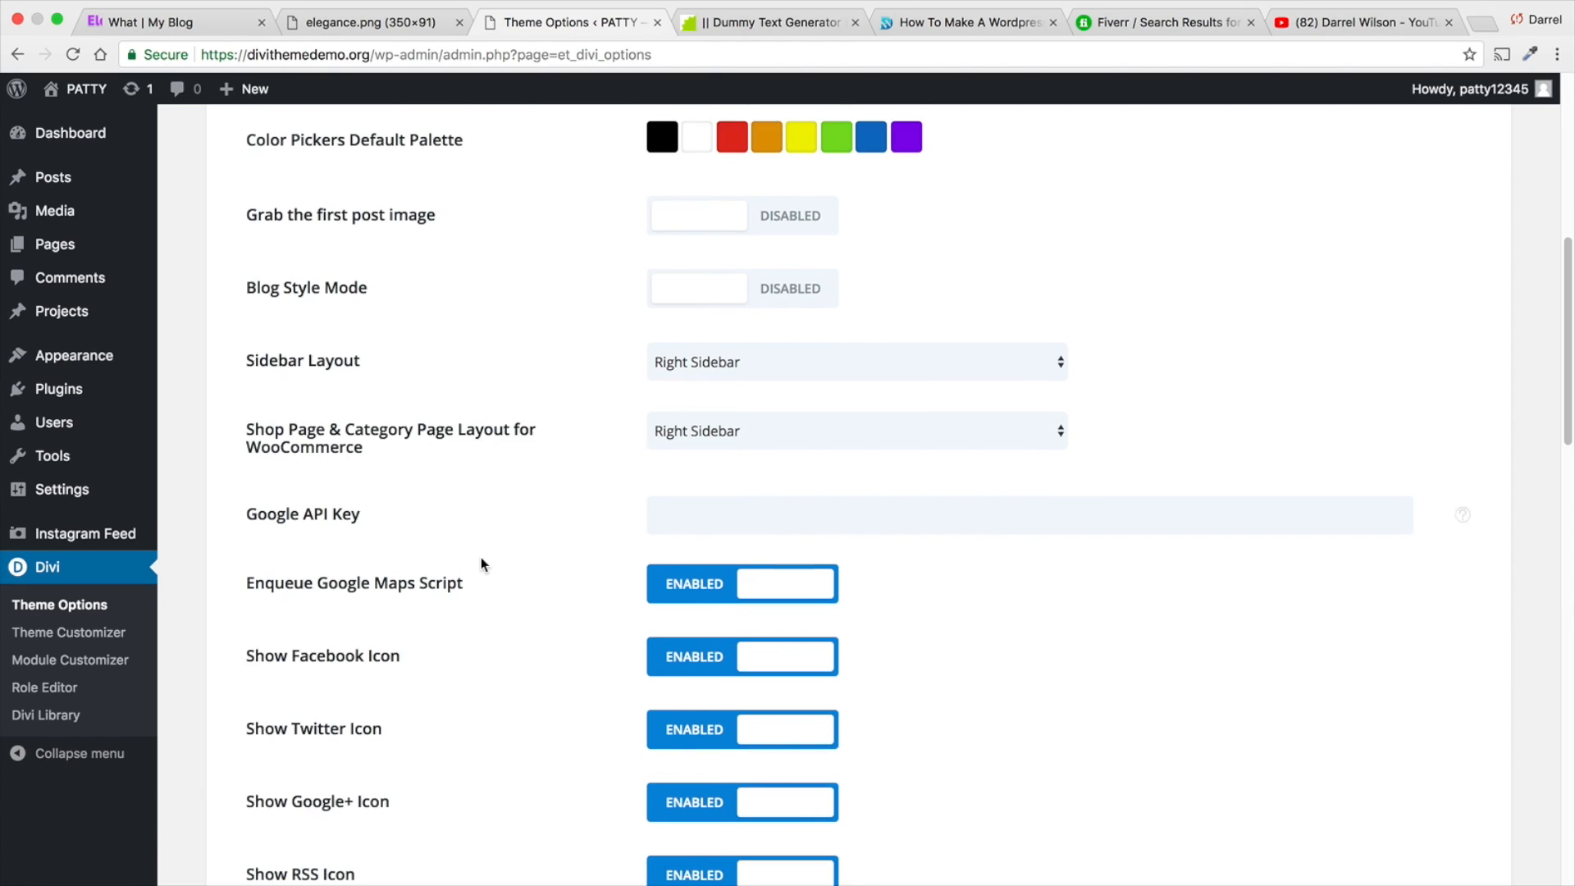
scroll(481, 563, down, 1)
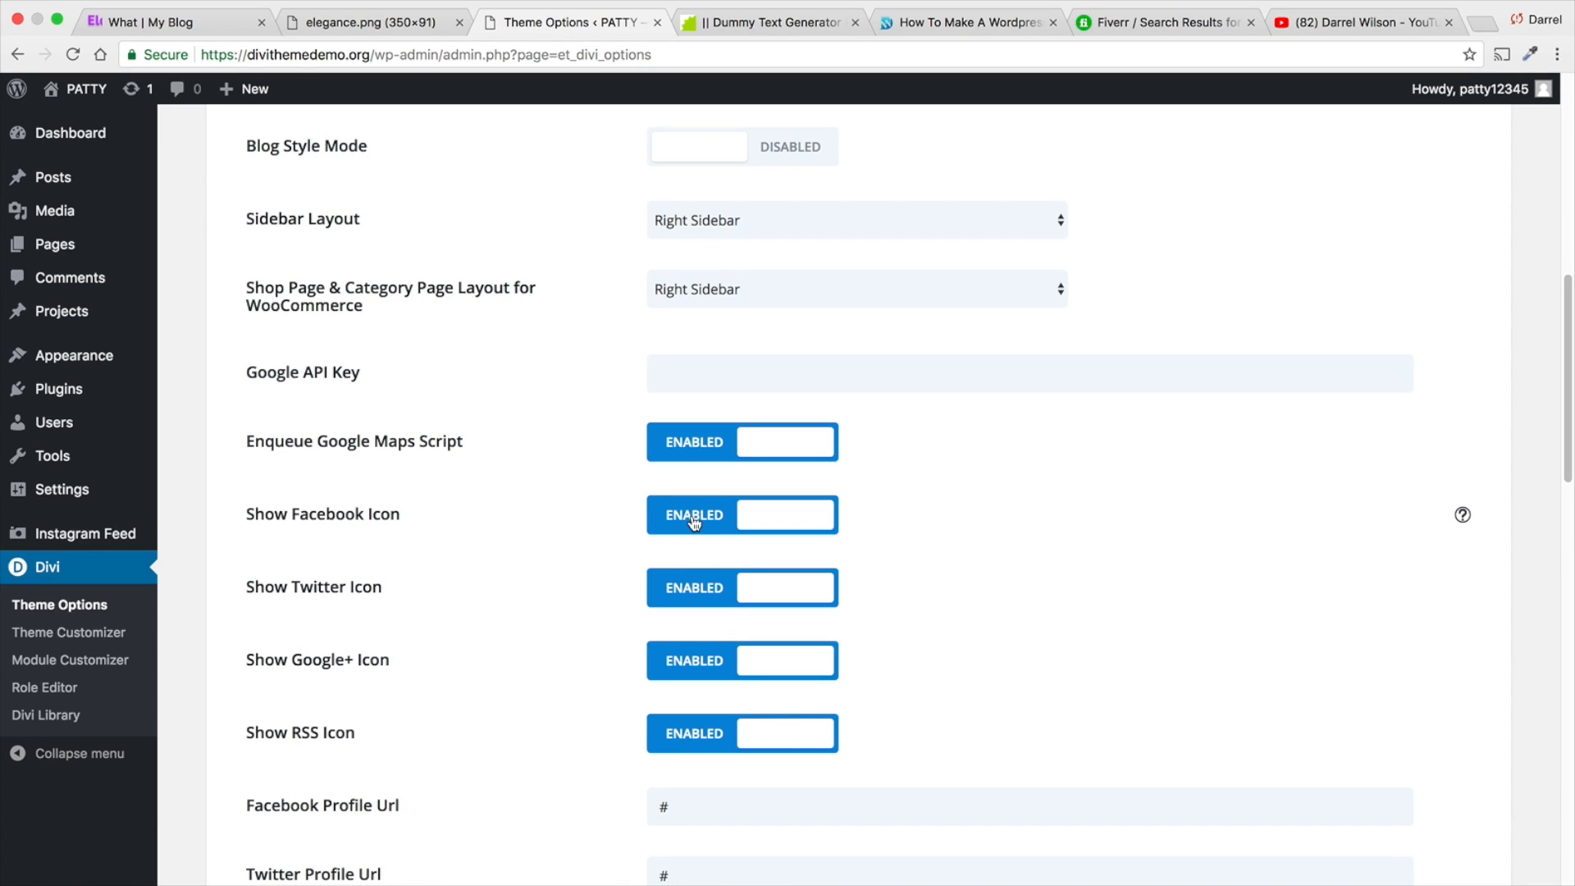
scroll(718, 632, down, 3)
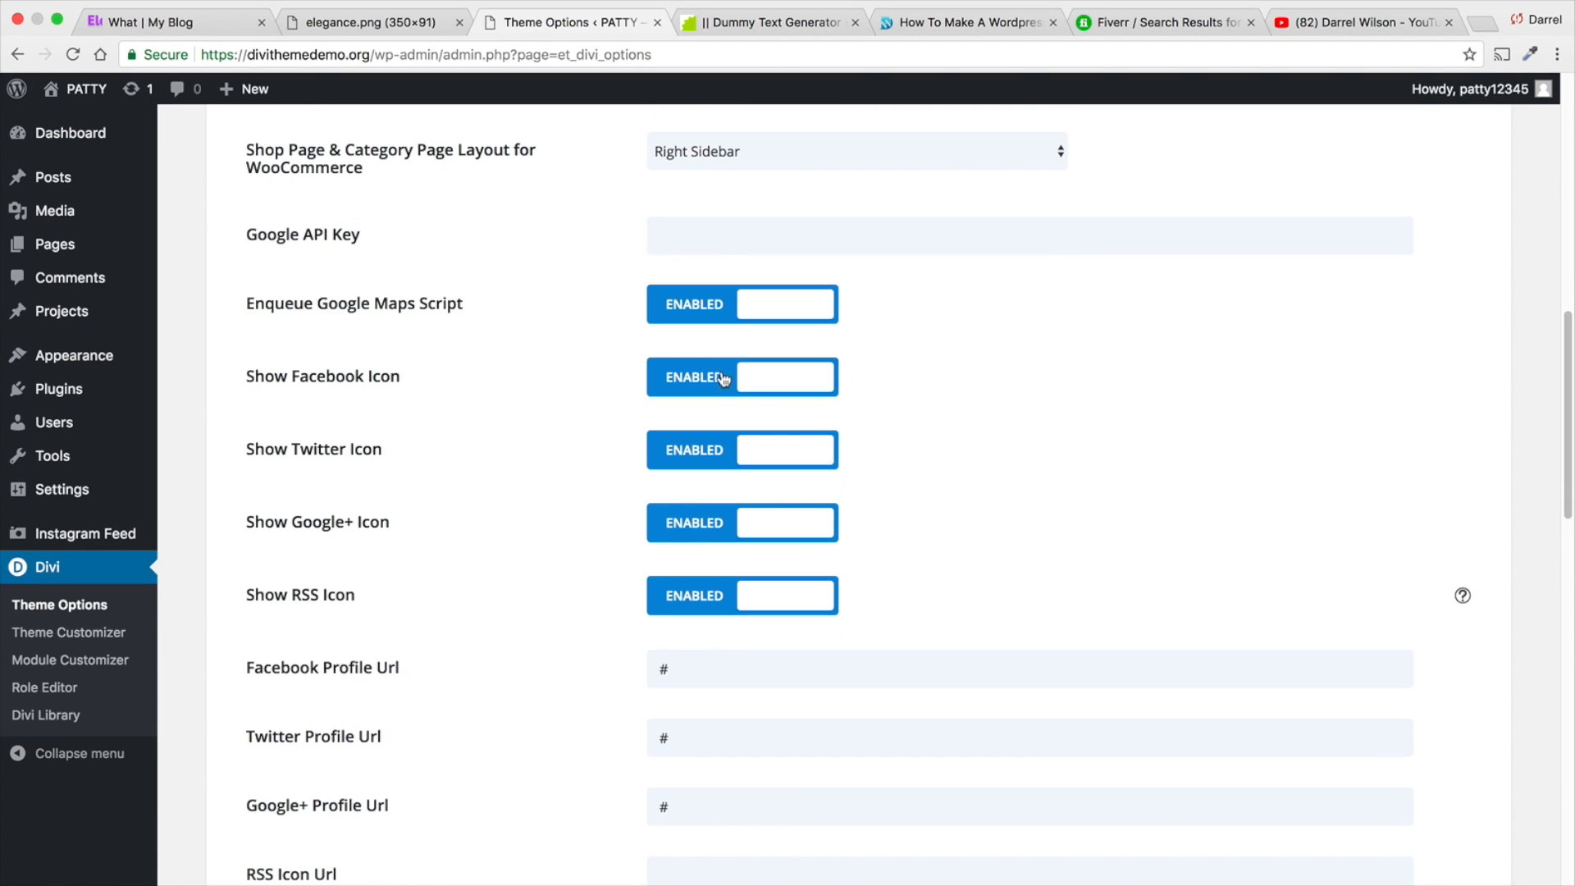
- Switch the Facebook, Twitter, Google+ and RSS icons off and back on
click(767, 379)
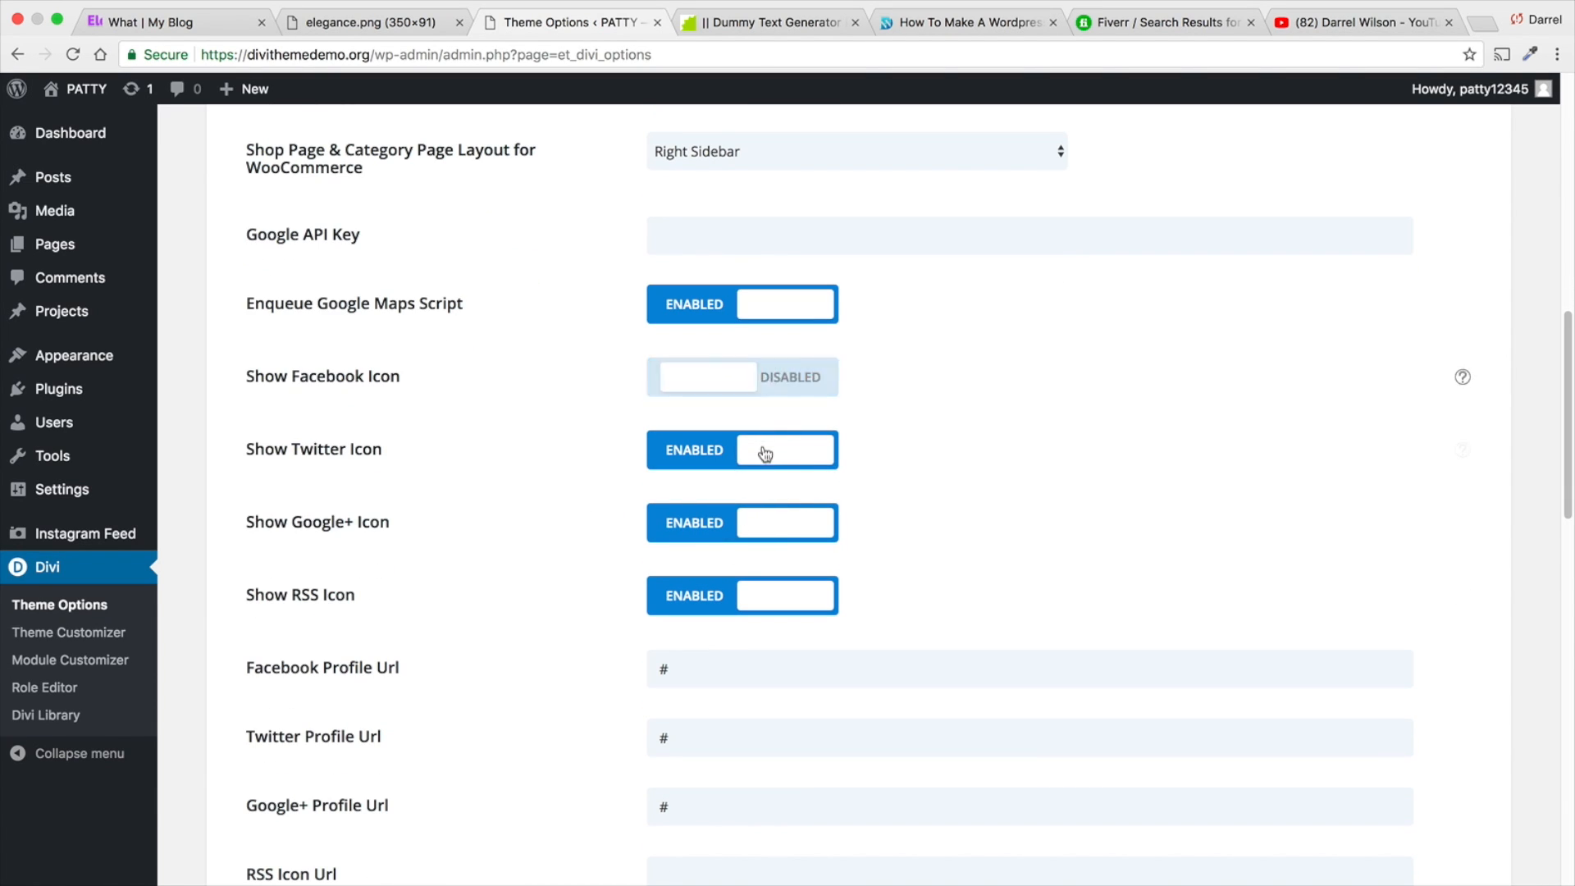
click(766, 452)
click(766, 525)
click(779, 598)
click(783, 596)
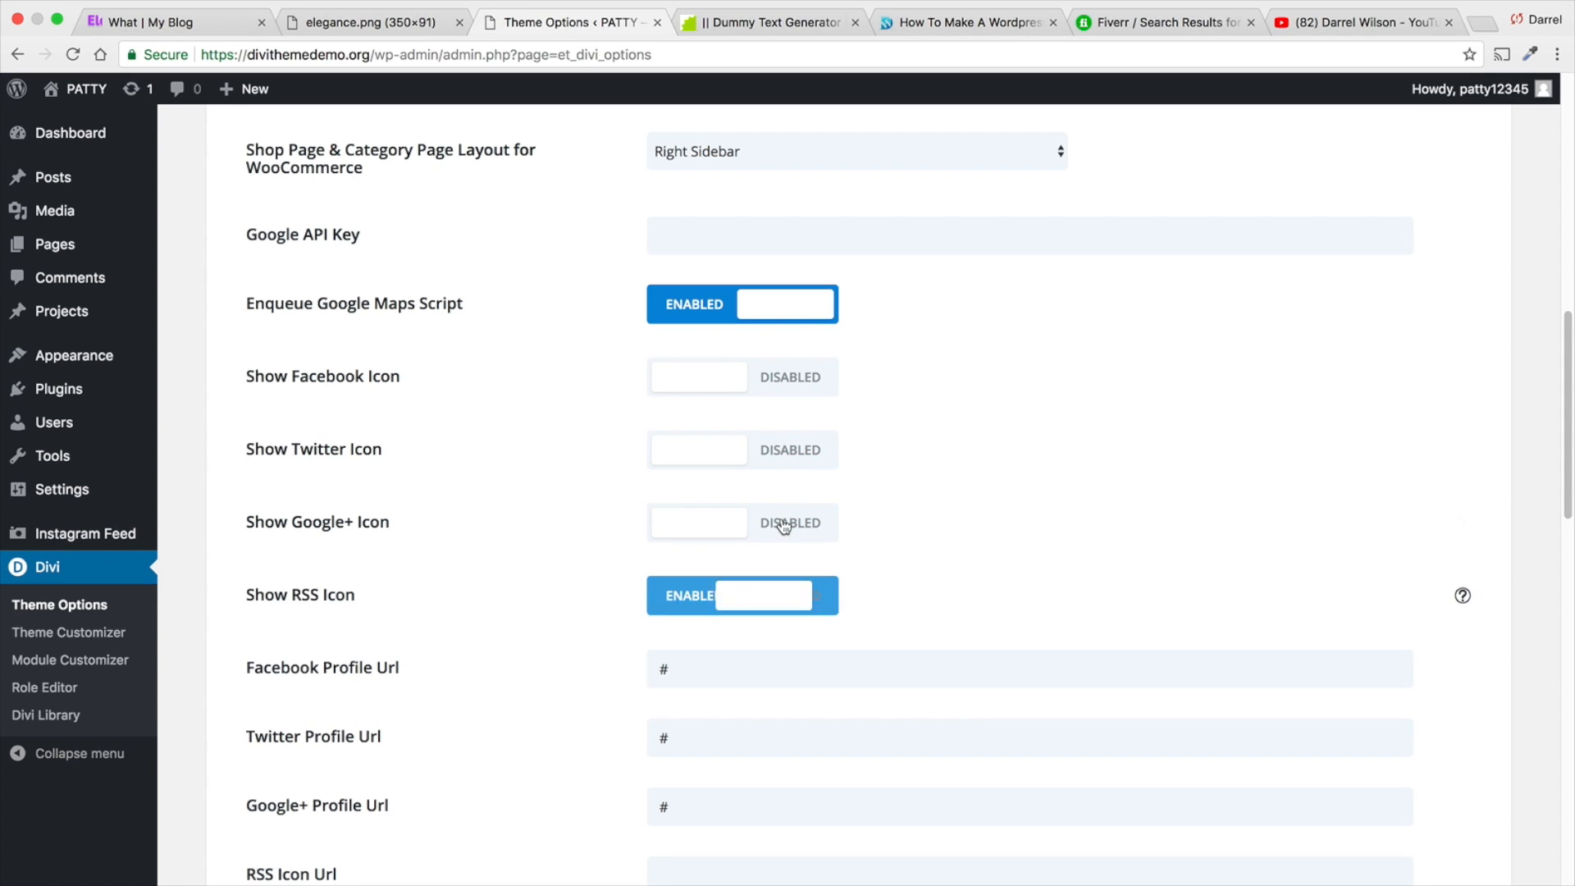
click(764, 523)
click(779, 450)
click(784, 379)
- Go through the social profile URLs, post counts and remaining general options down to the custom CSS, and save the theme options
scroll(960, 505, down, 3)
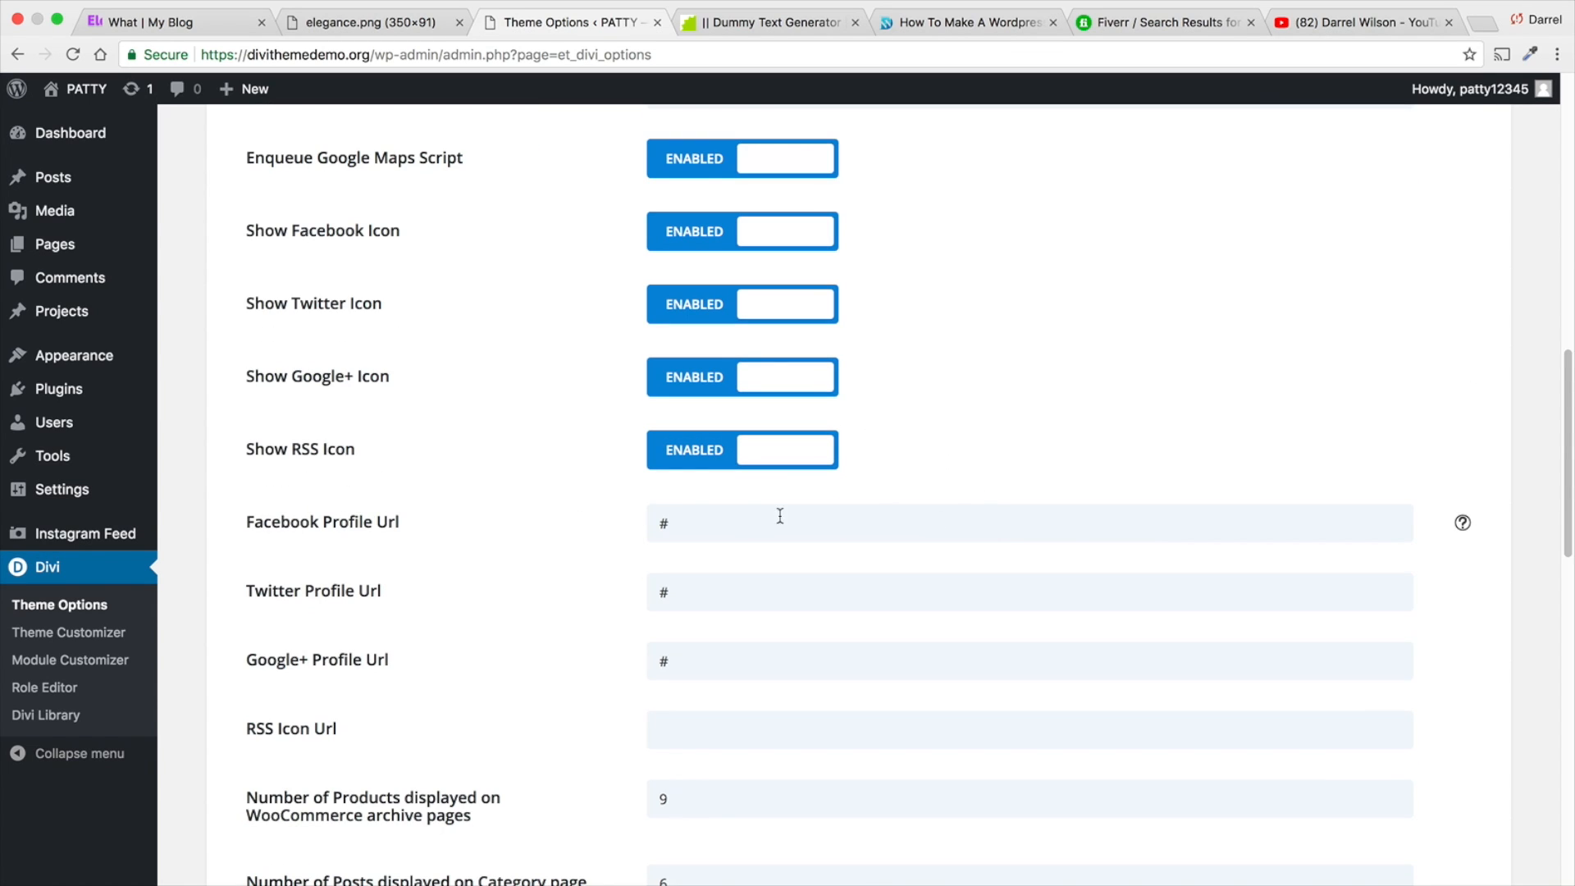
click(741, 537)
scroll(612, 529, down, 5)
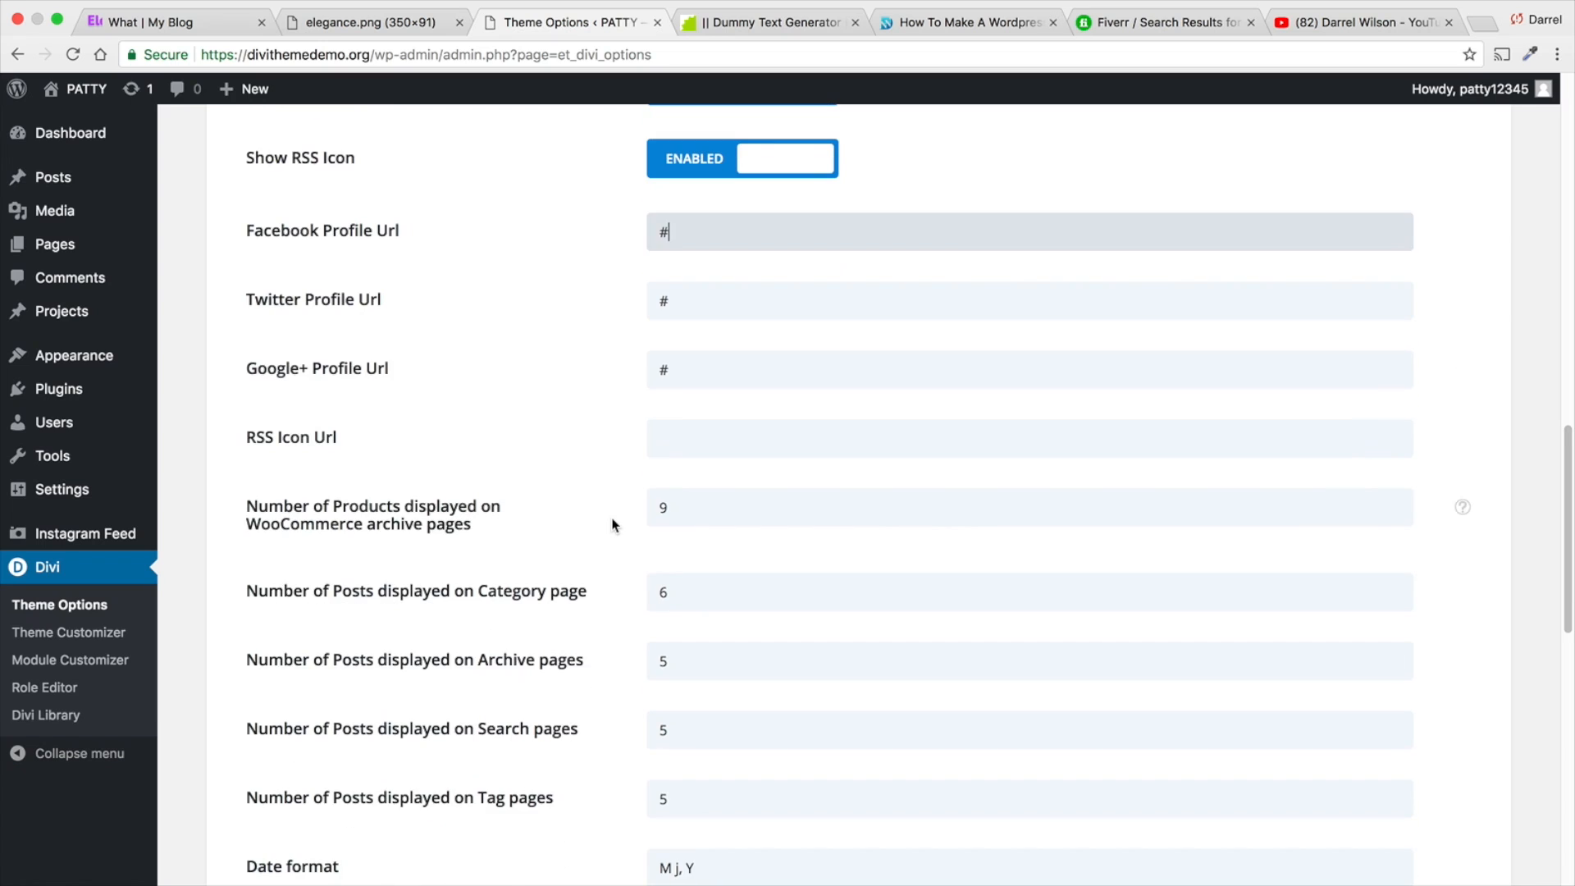
scroll(612, 510, down, 1)
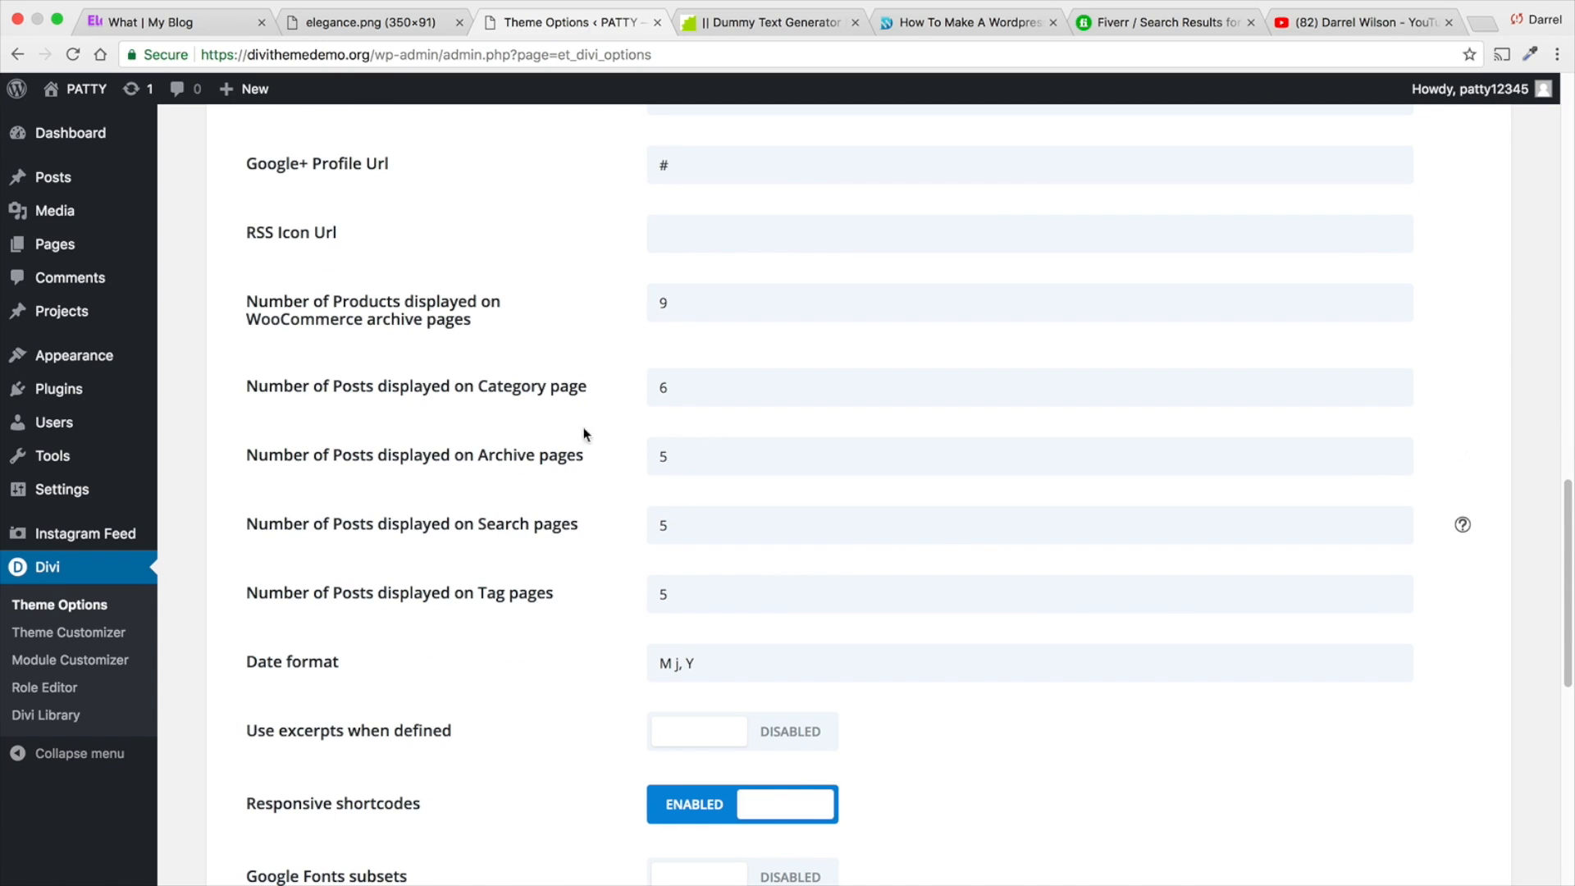
scroll(542, 459, down, 3)
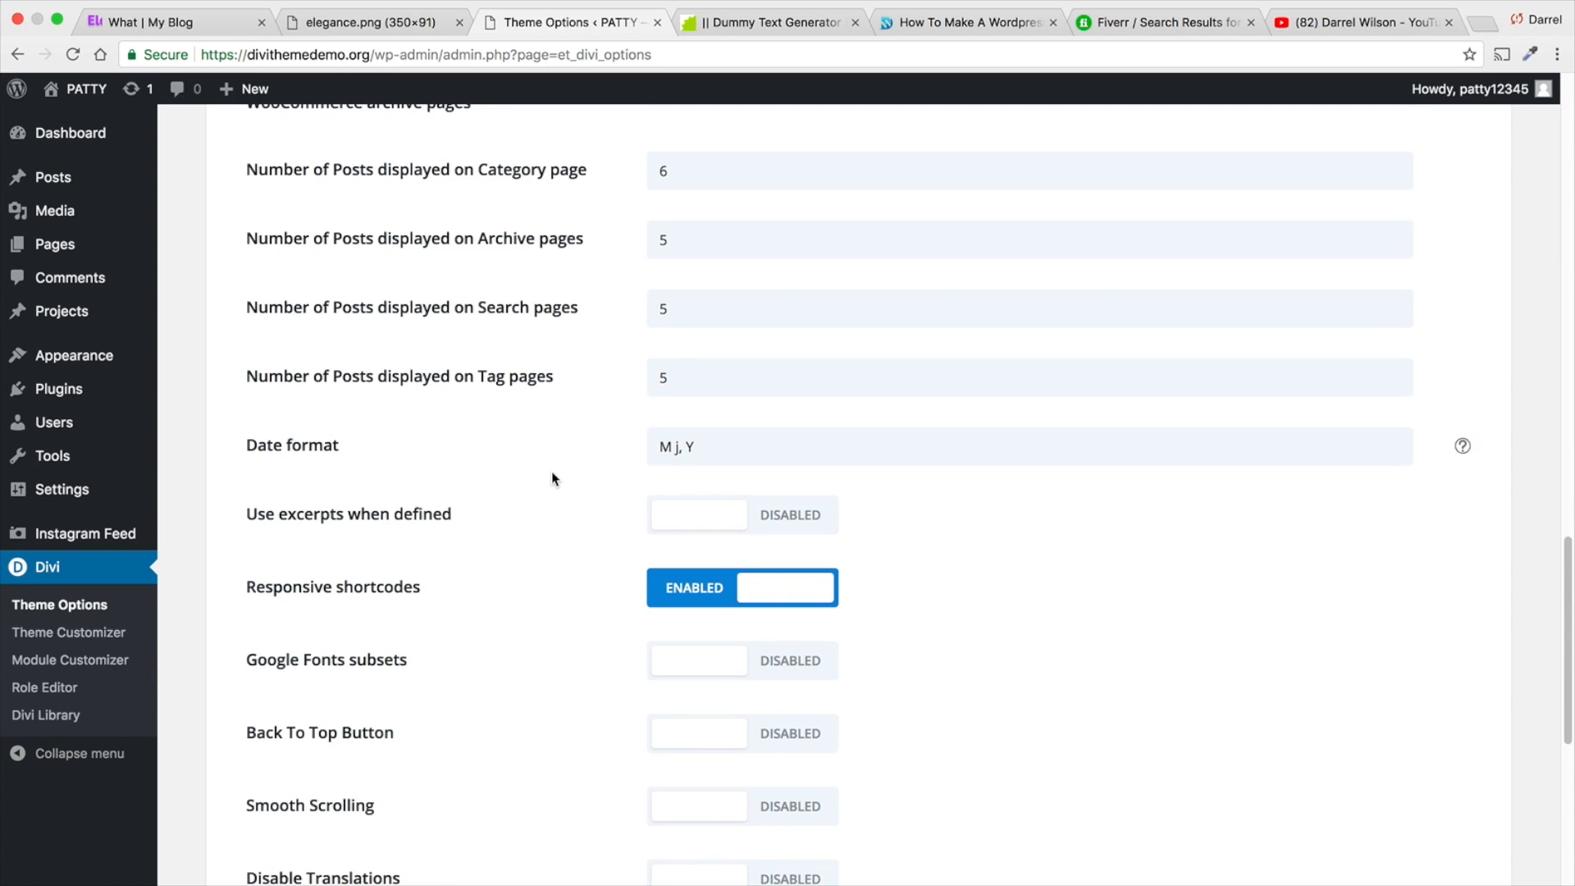
scroll(552, 474, down, 6)
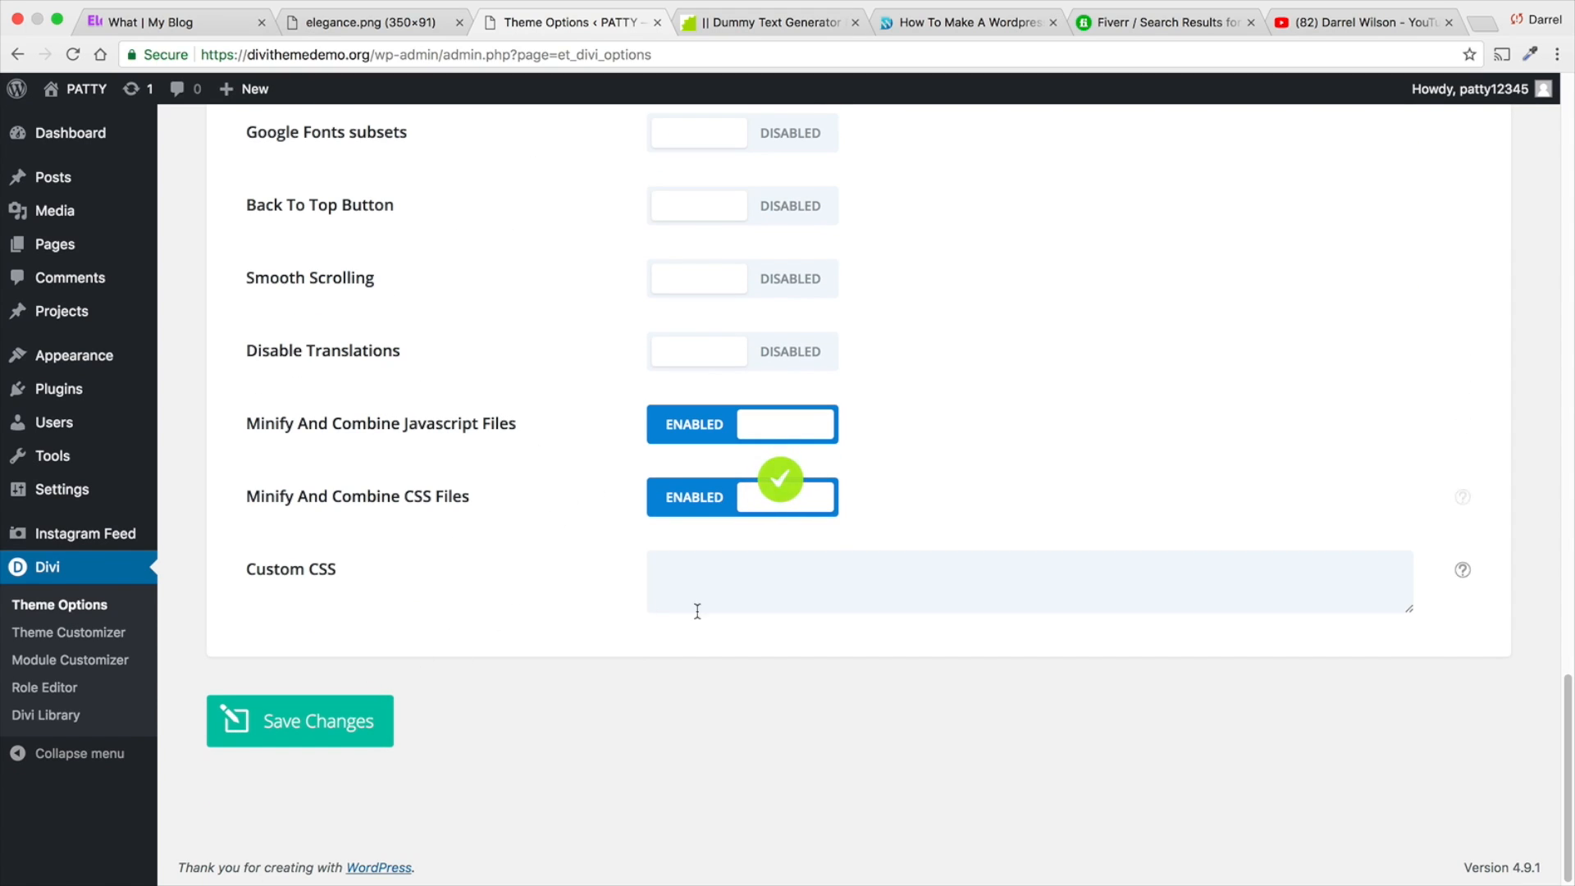
click(774, 611)
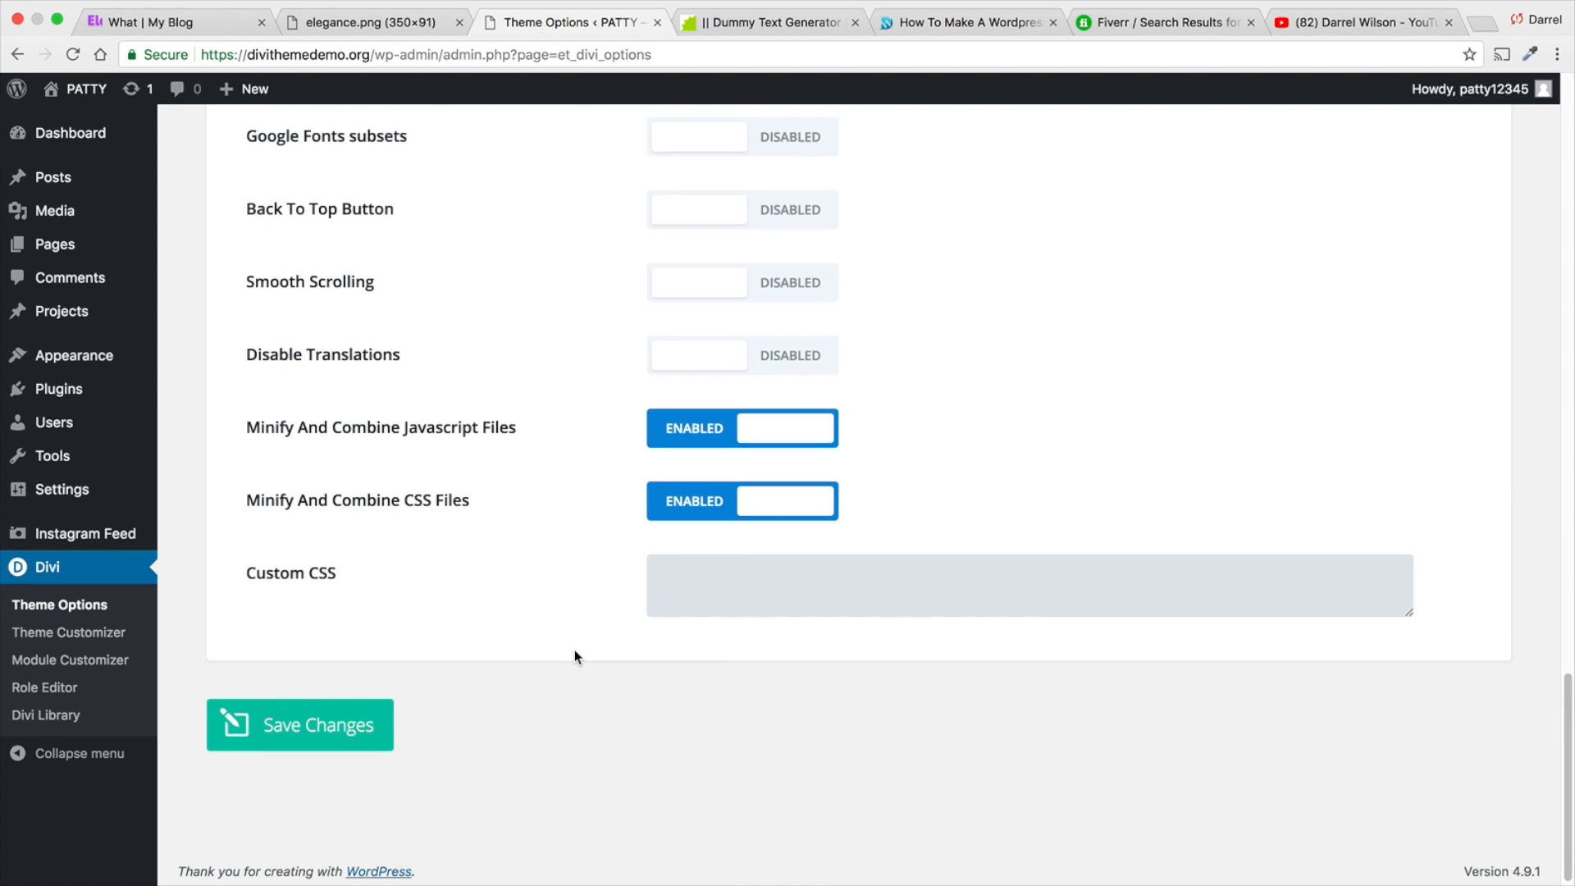
- Examine the theme's navigation options, covering the pages shown in the navigation bar and the general navigation settings
scroll(574, 650, up, 8)
scroll(574, 650, up, 6)
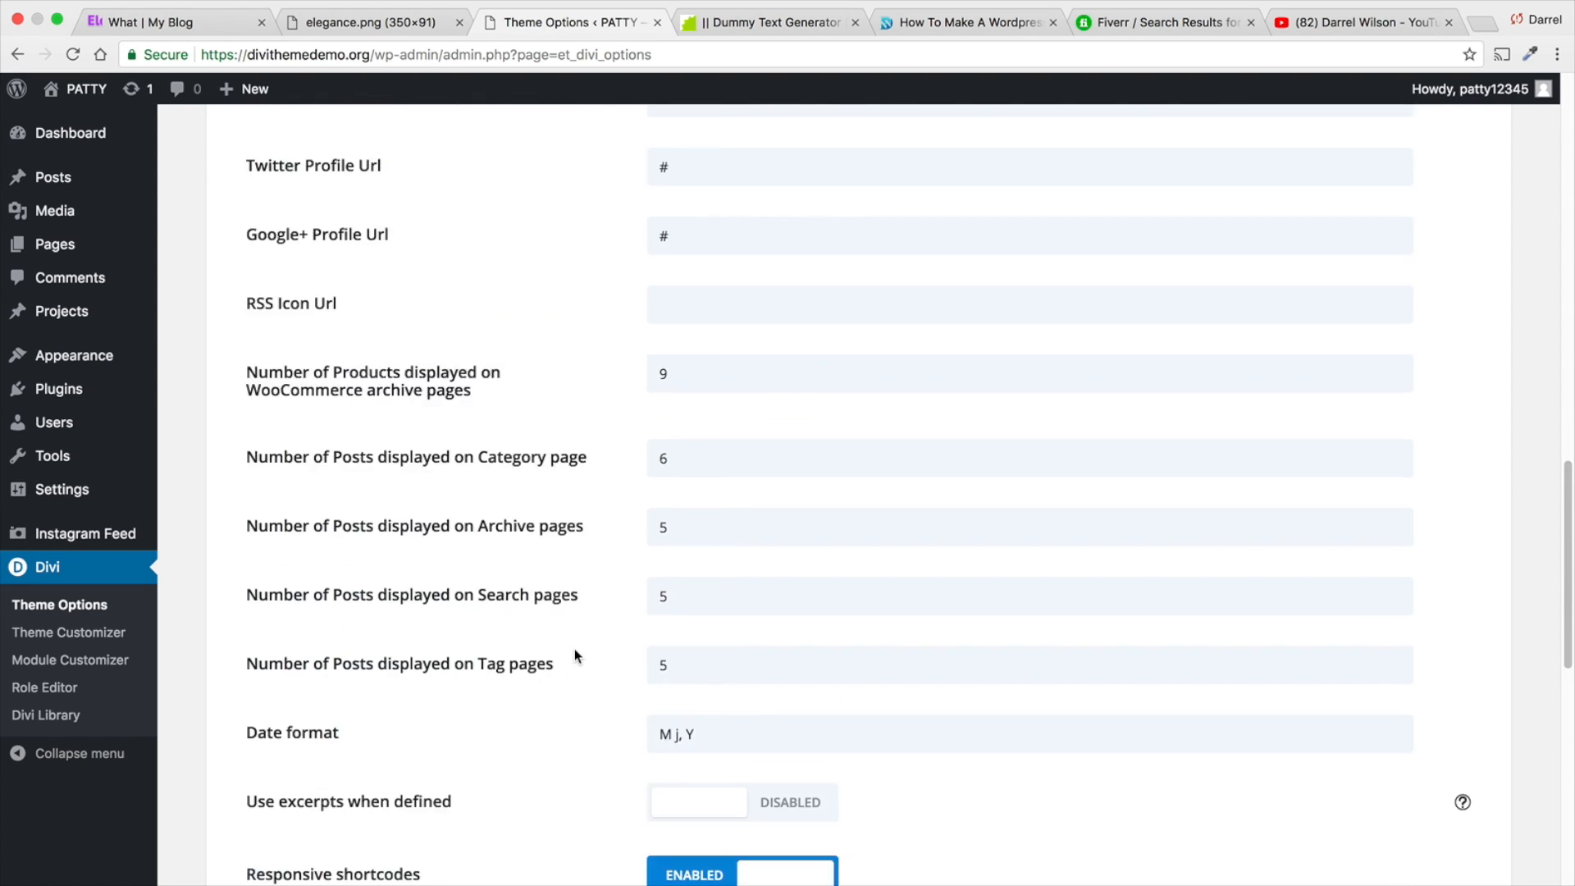
scroll(574, 654, up, 3)
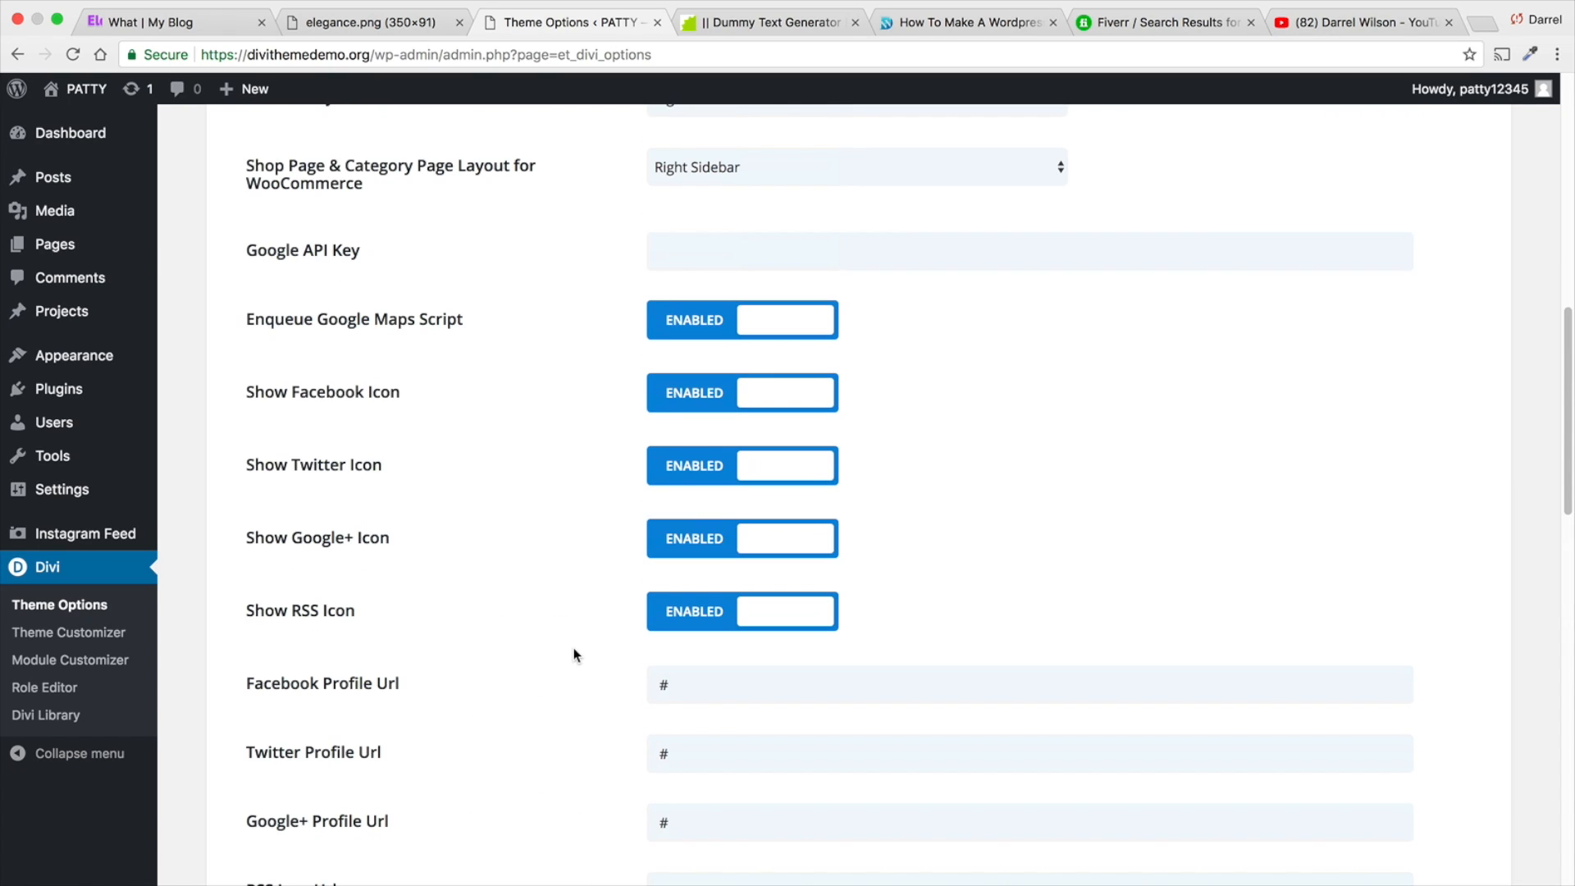
scroll(575, 654, up, 7)
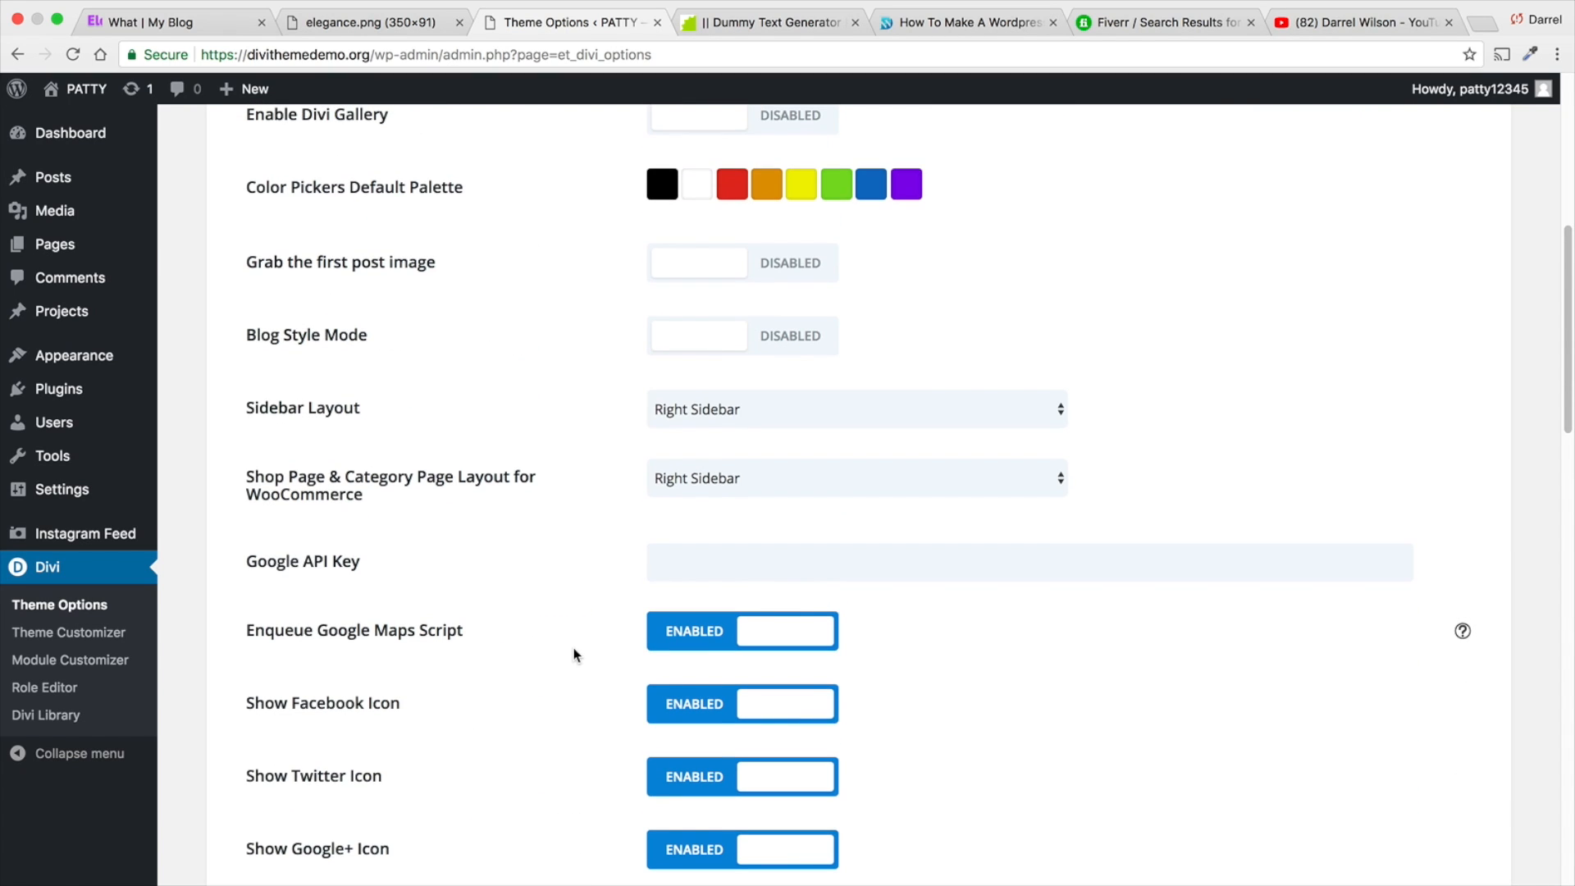
scroll(574, 654, up, 4)
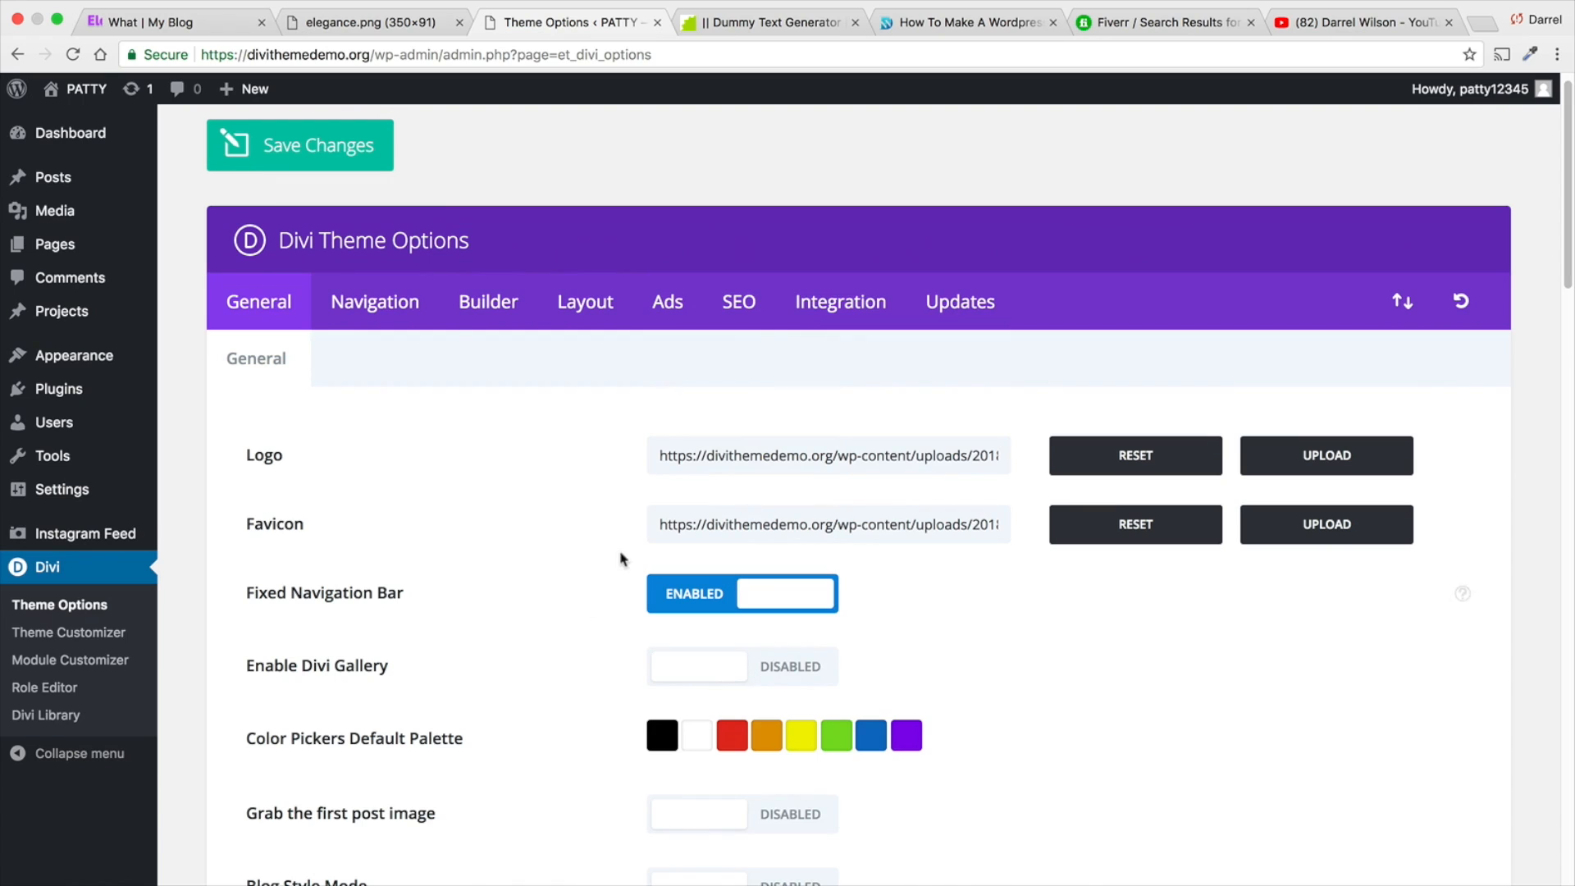
click(413, 313)
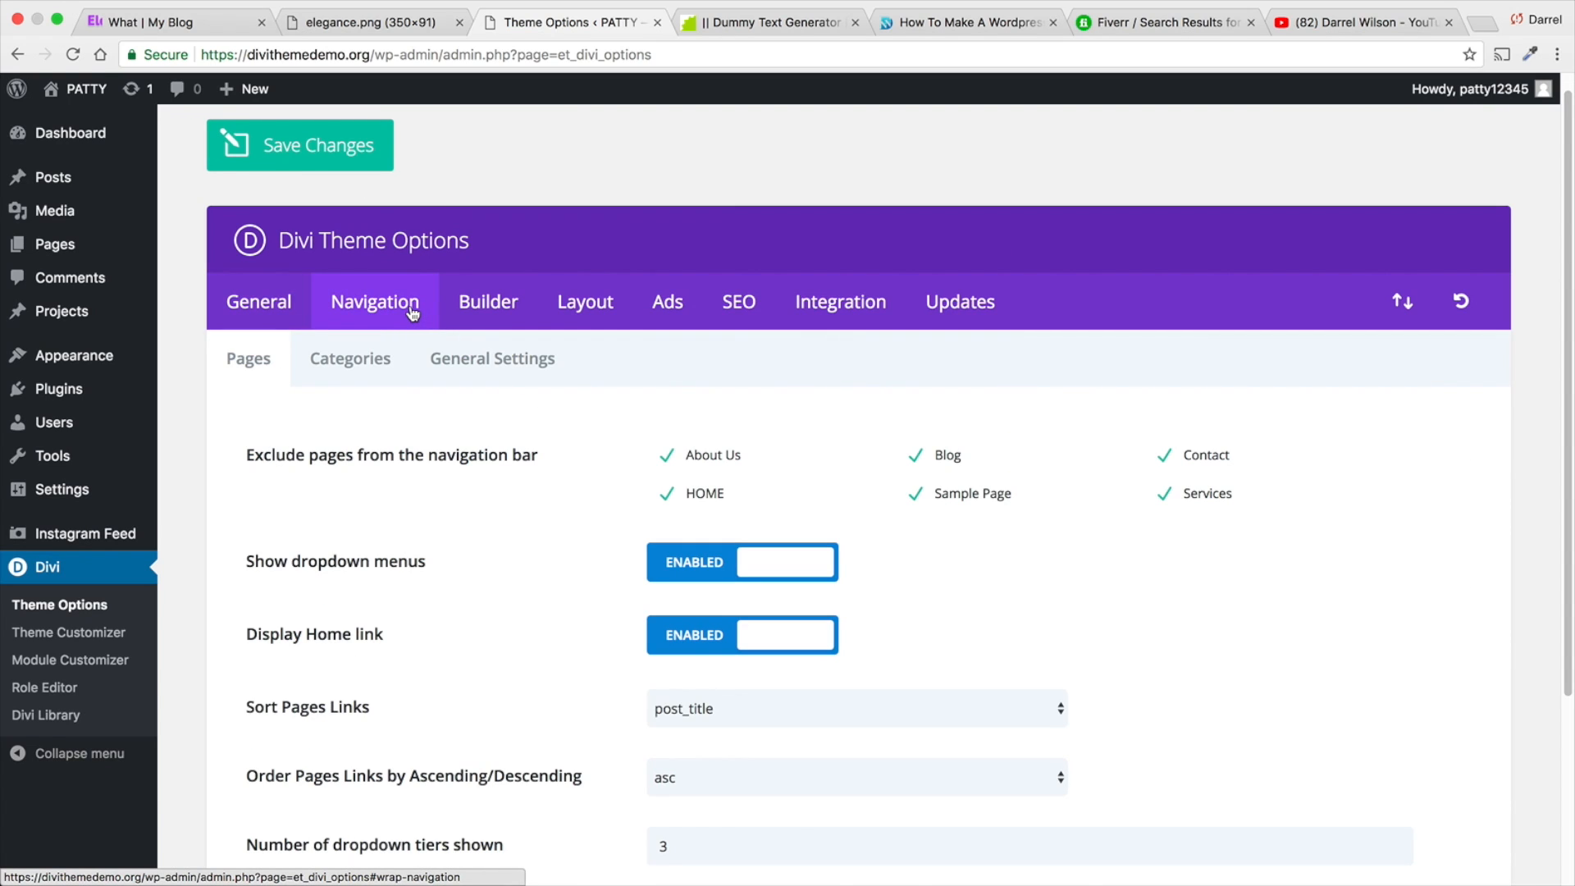
scroll(495, 377, down, 3)
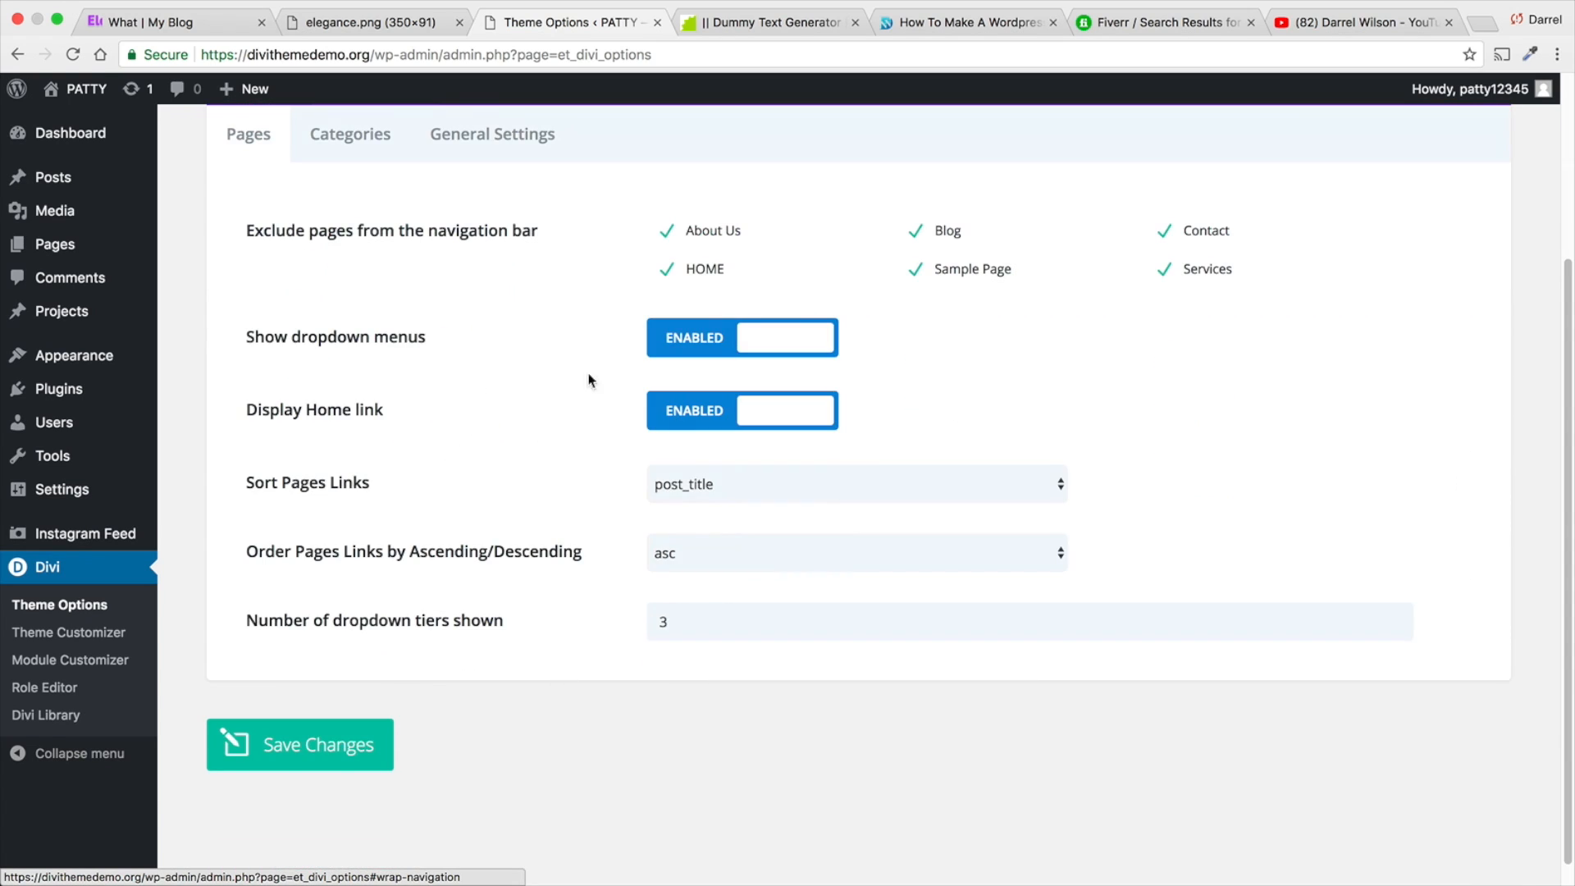
scroll(487, 448, up, 1)
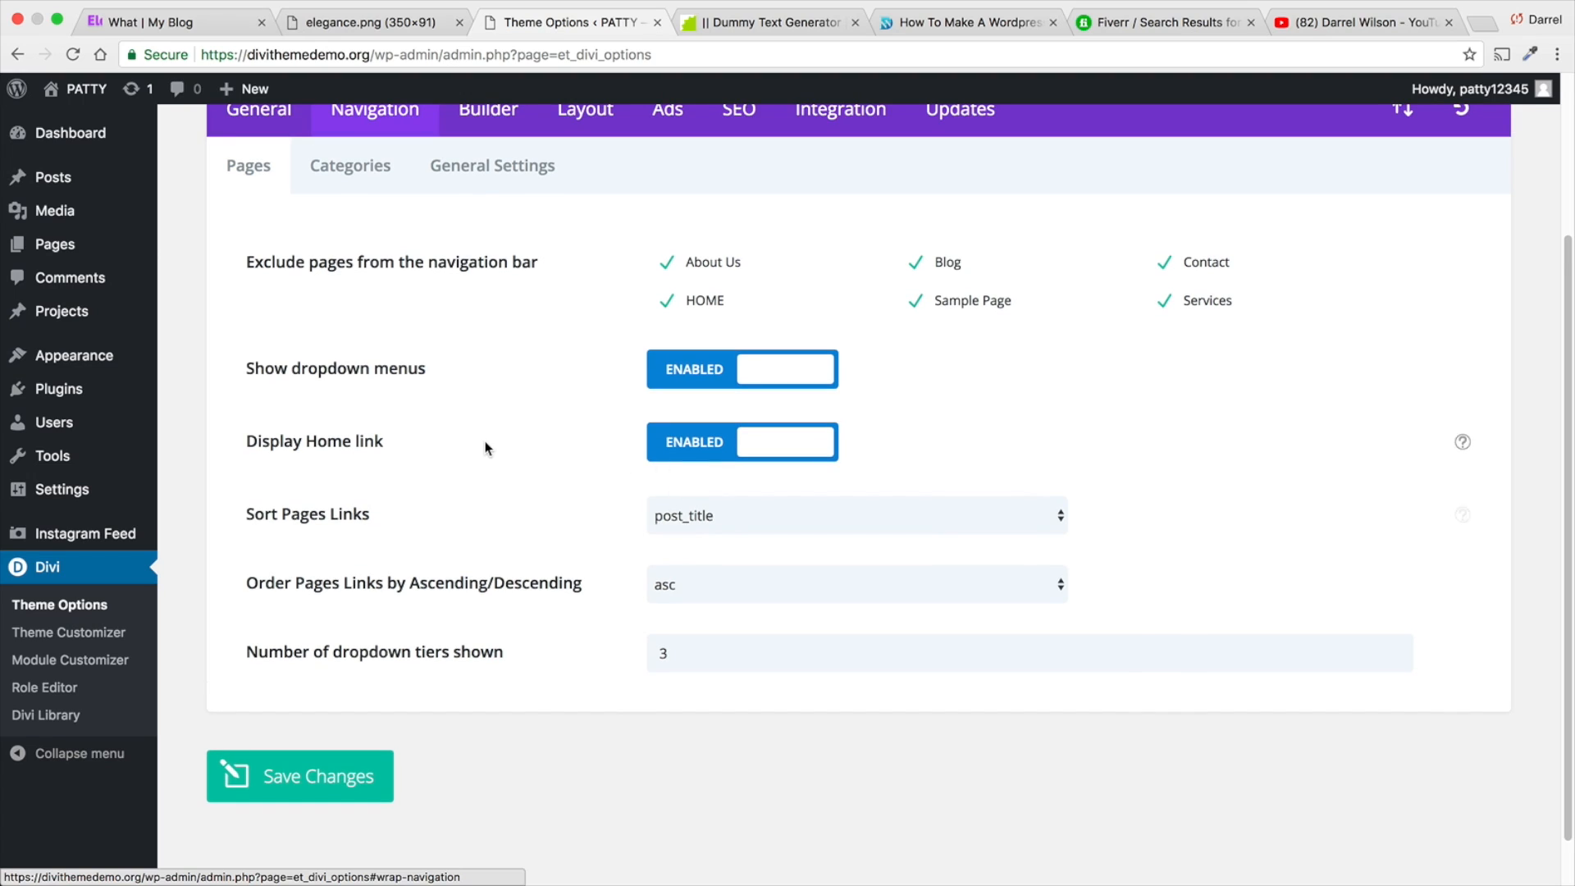
scroll(487, 447, up, 1)
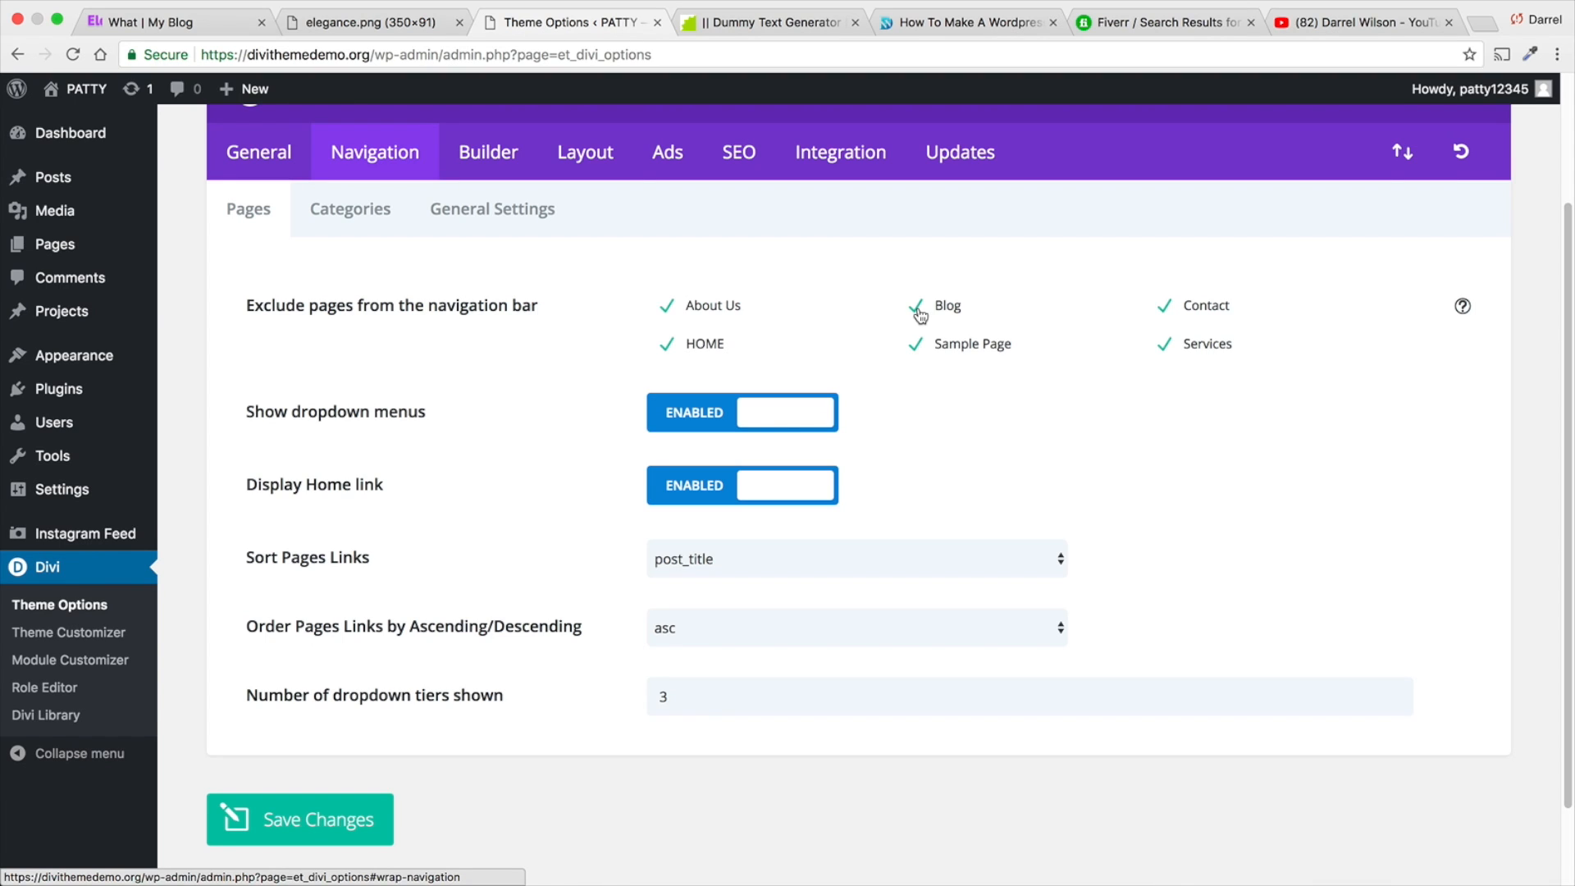
click(551, 212)
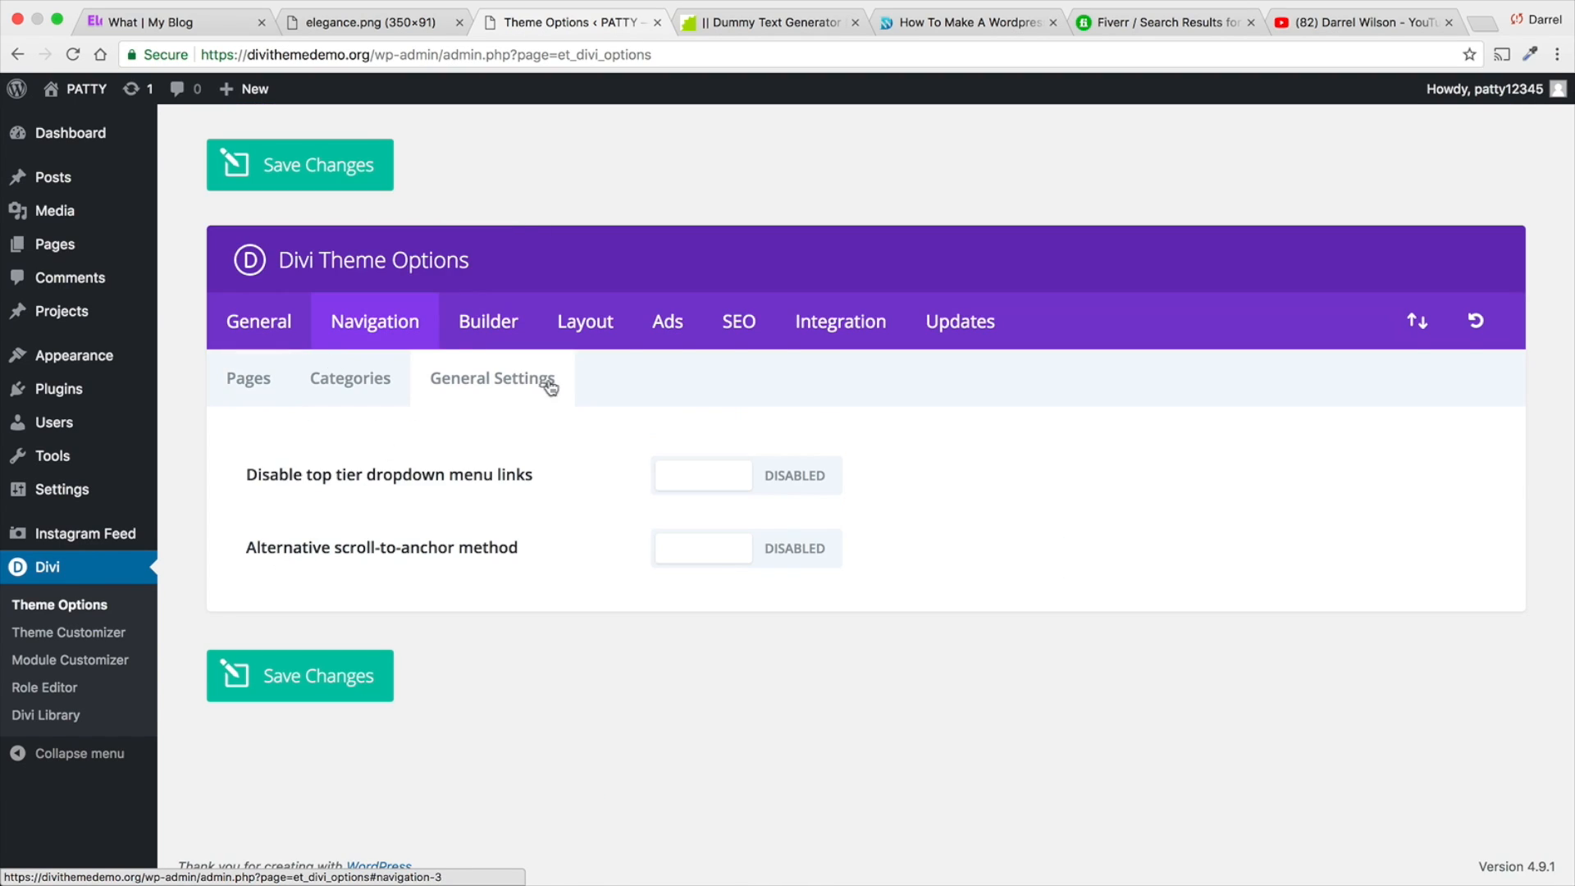
- Look through the Builder, Layout, Ads, SEO, Integration and Updates sections of the theme options
click(502, 322)
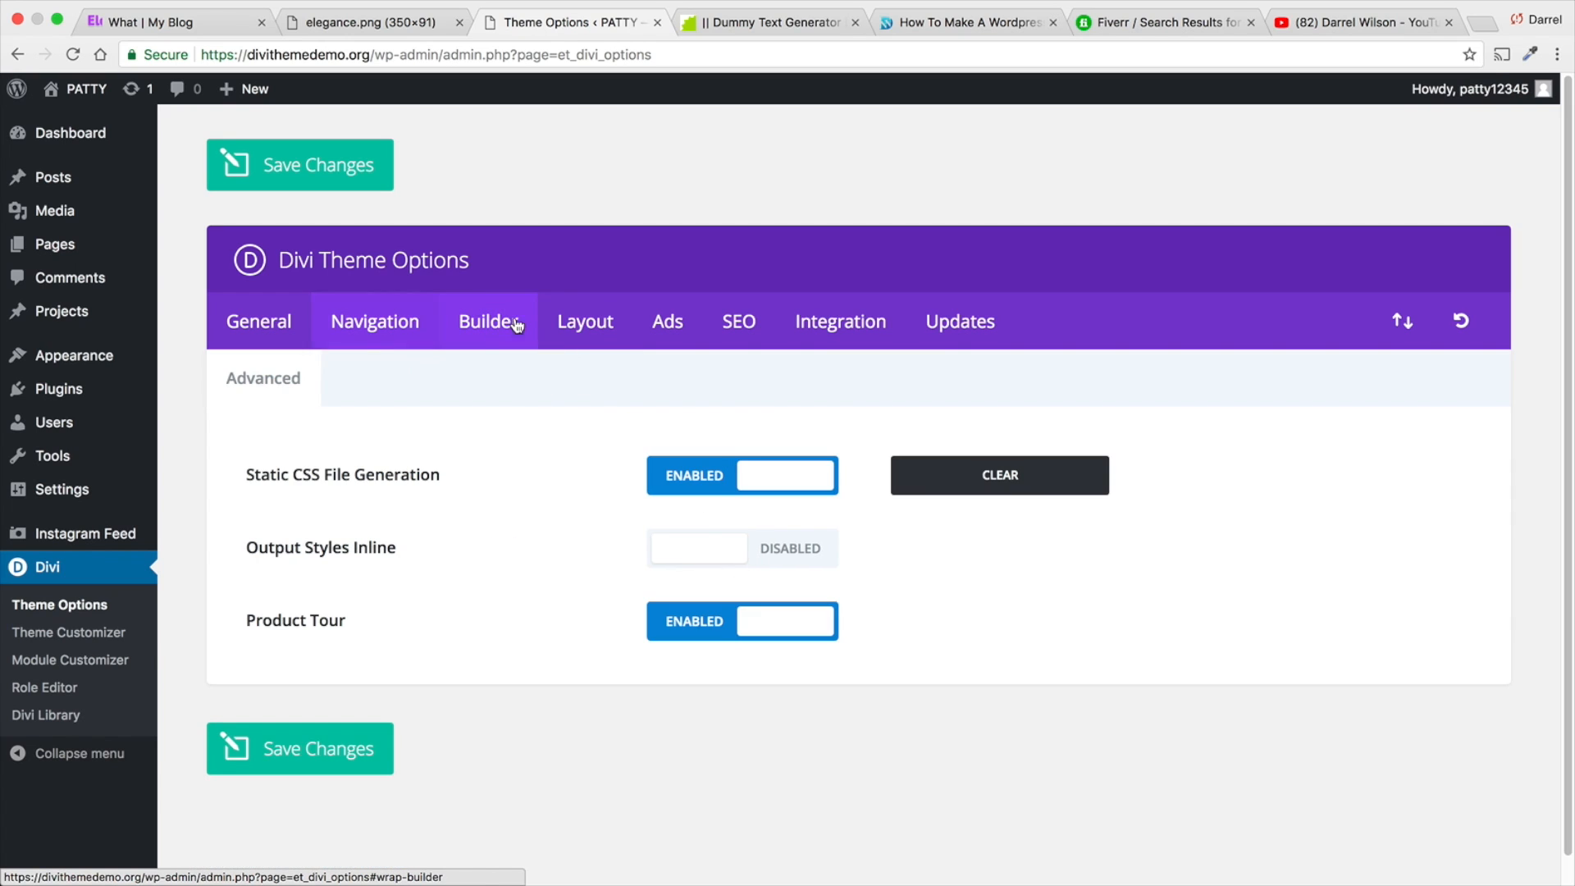
click(578, 332)
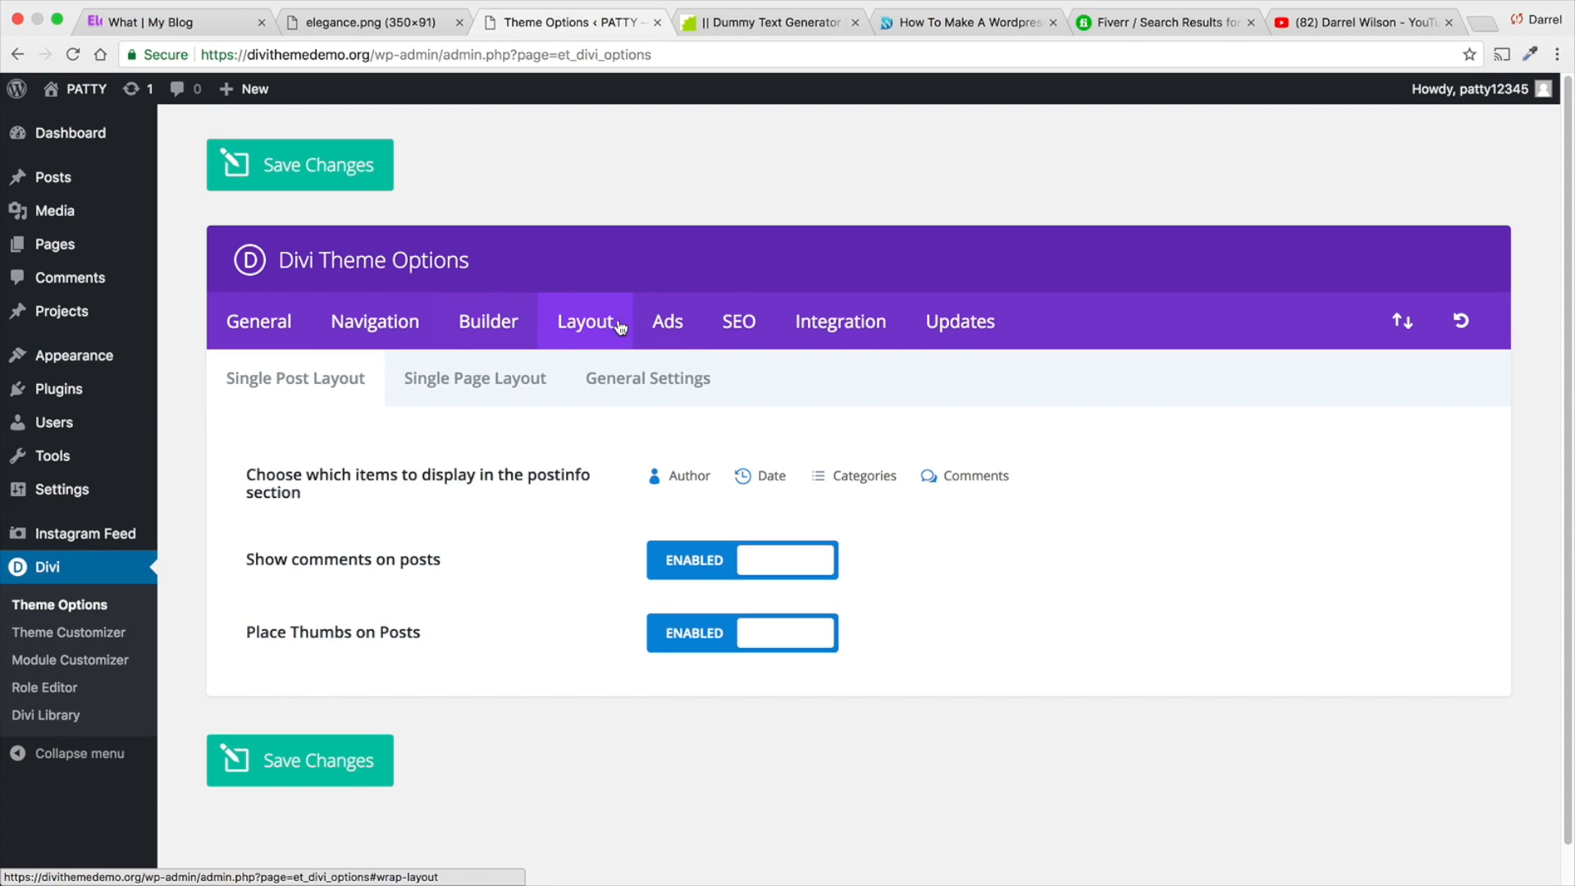
click(666, 322)
click(591, 322)
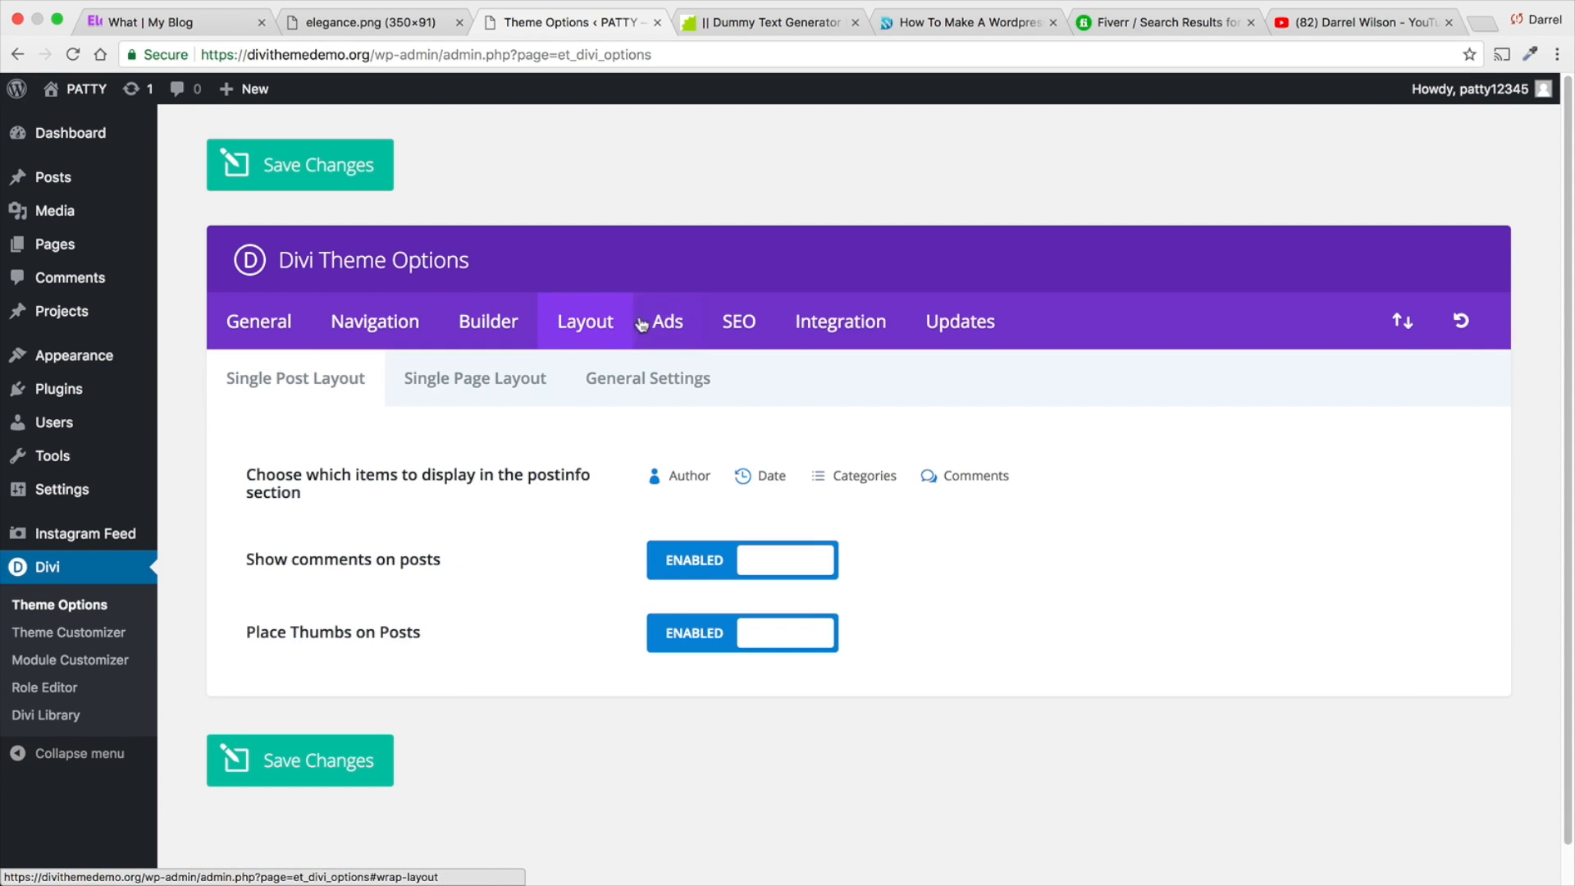
click(750, 327)
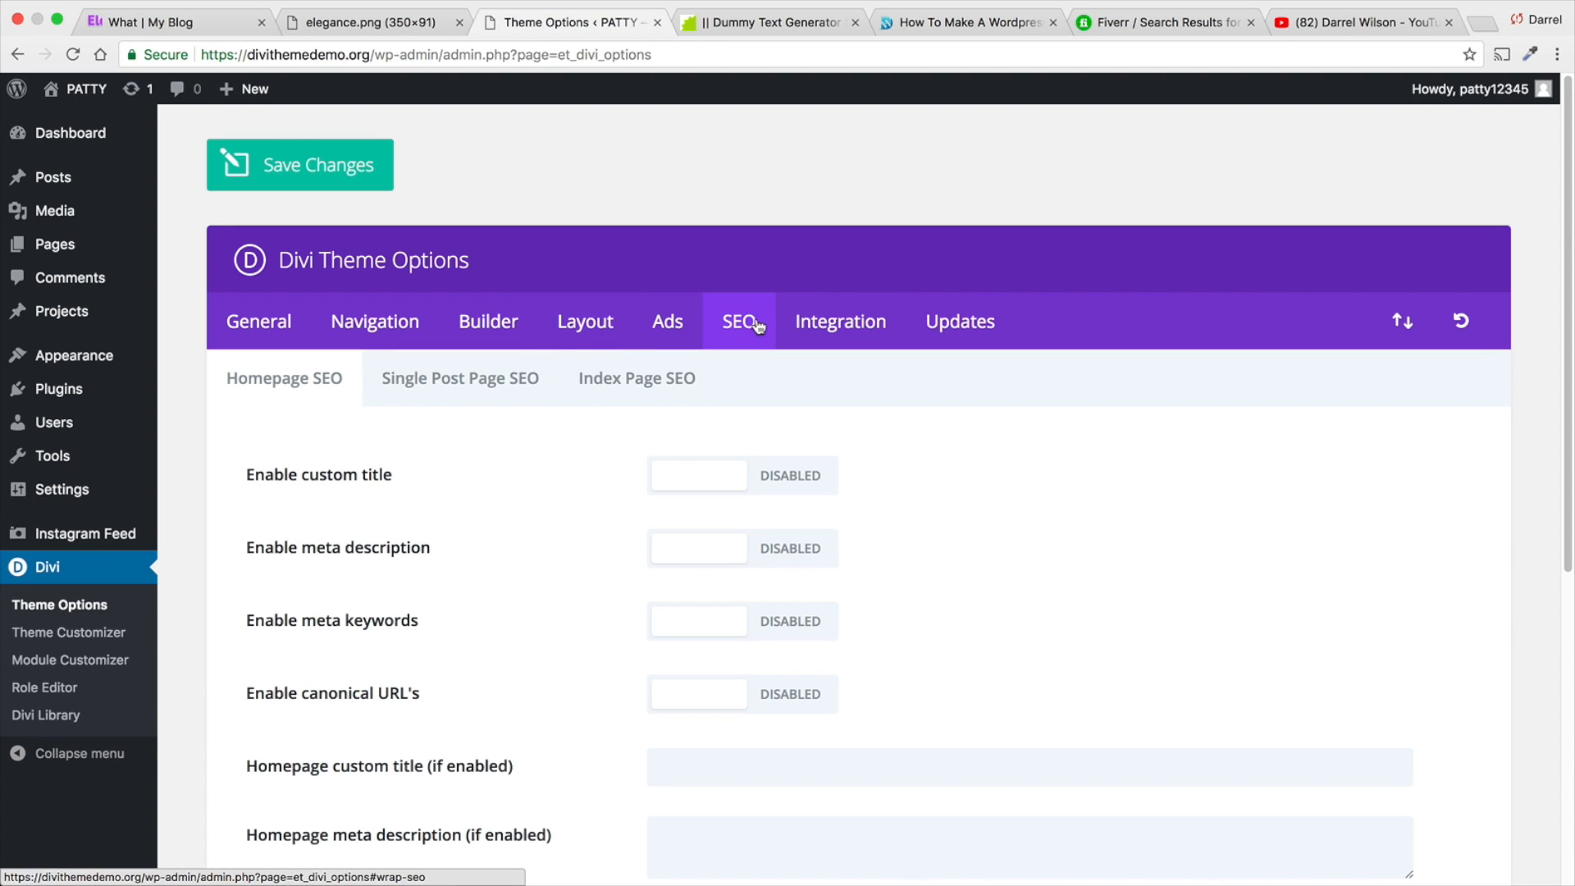
click(808, 320)
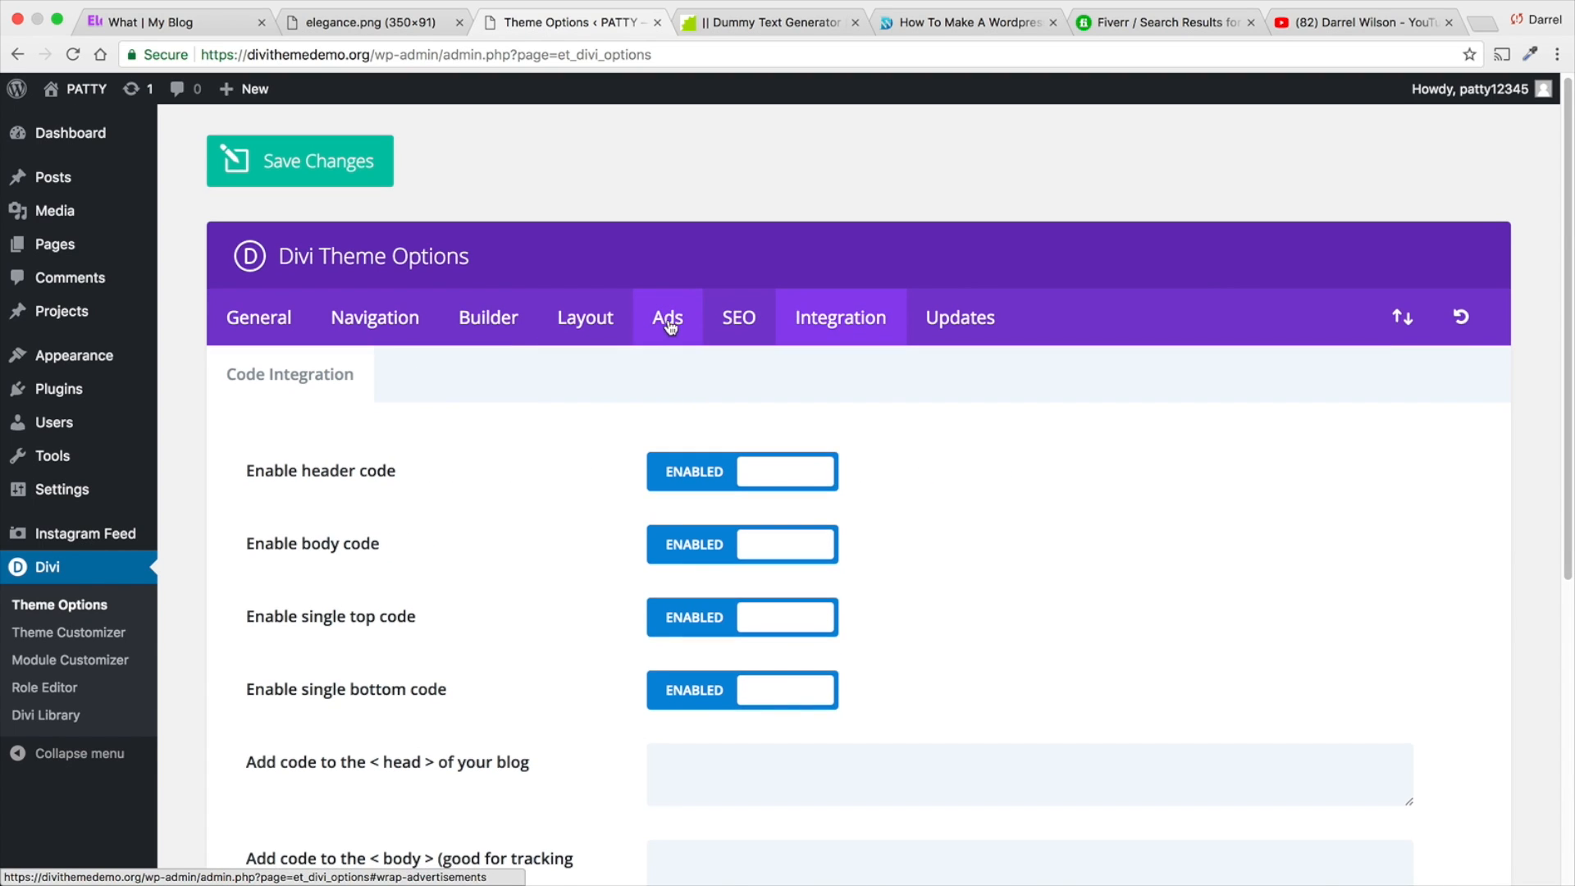
click(939, 318)
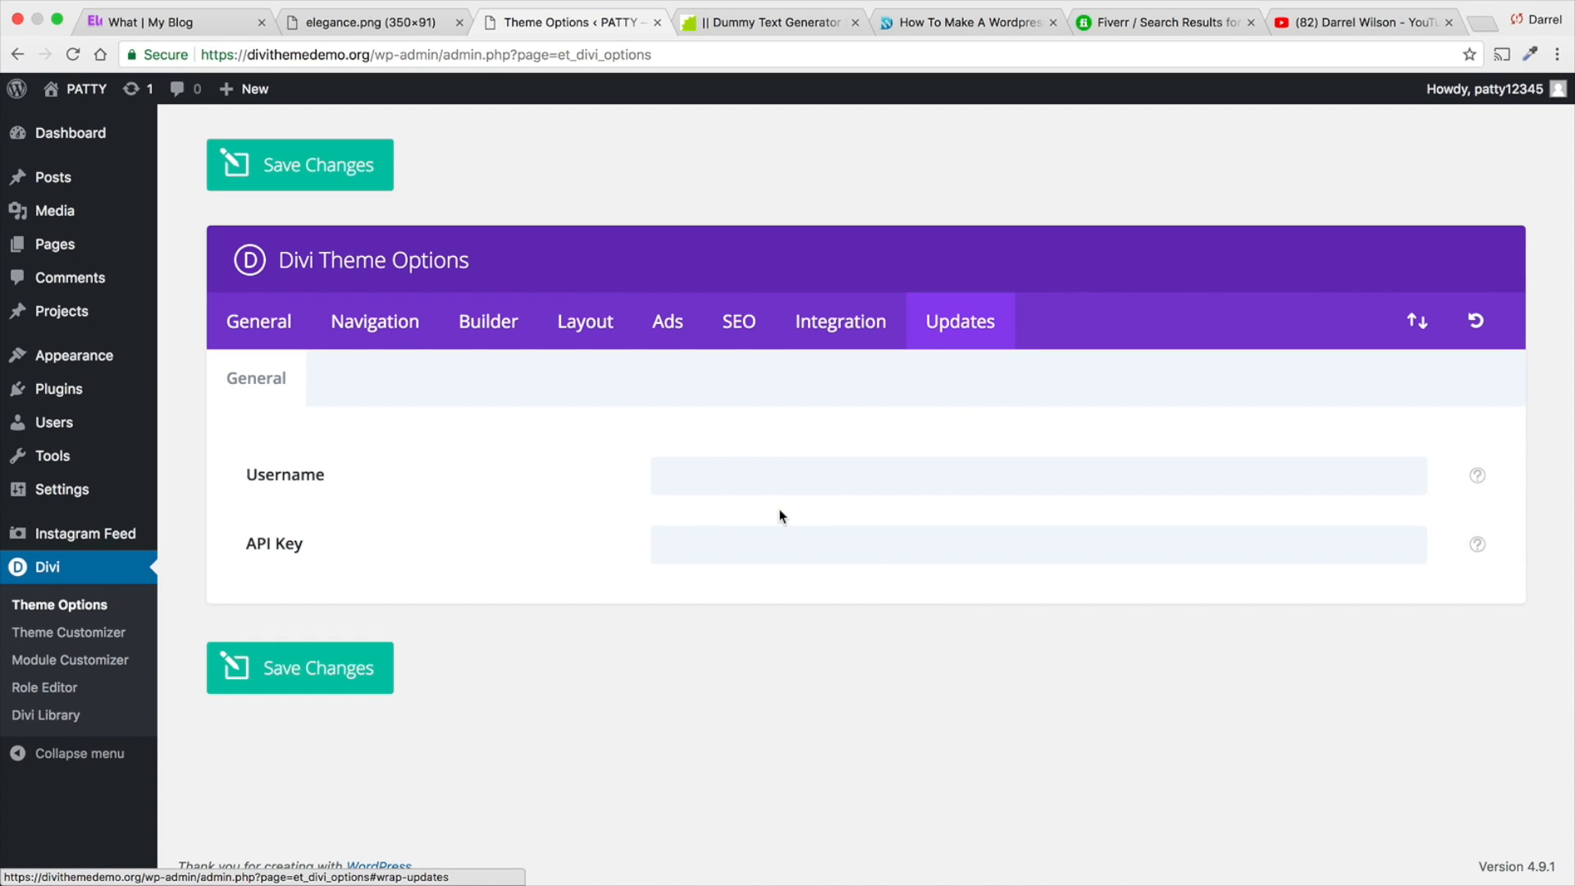
click(746, 545)
click(746, 484)
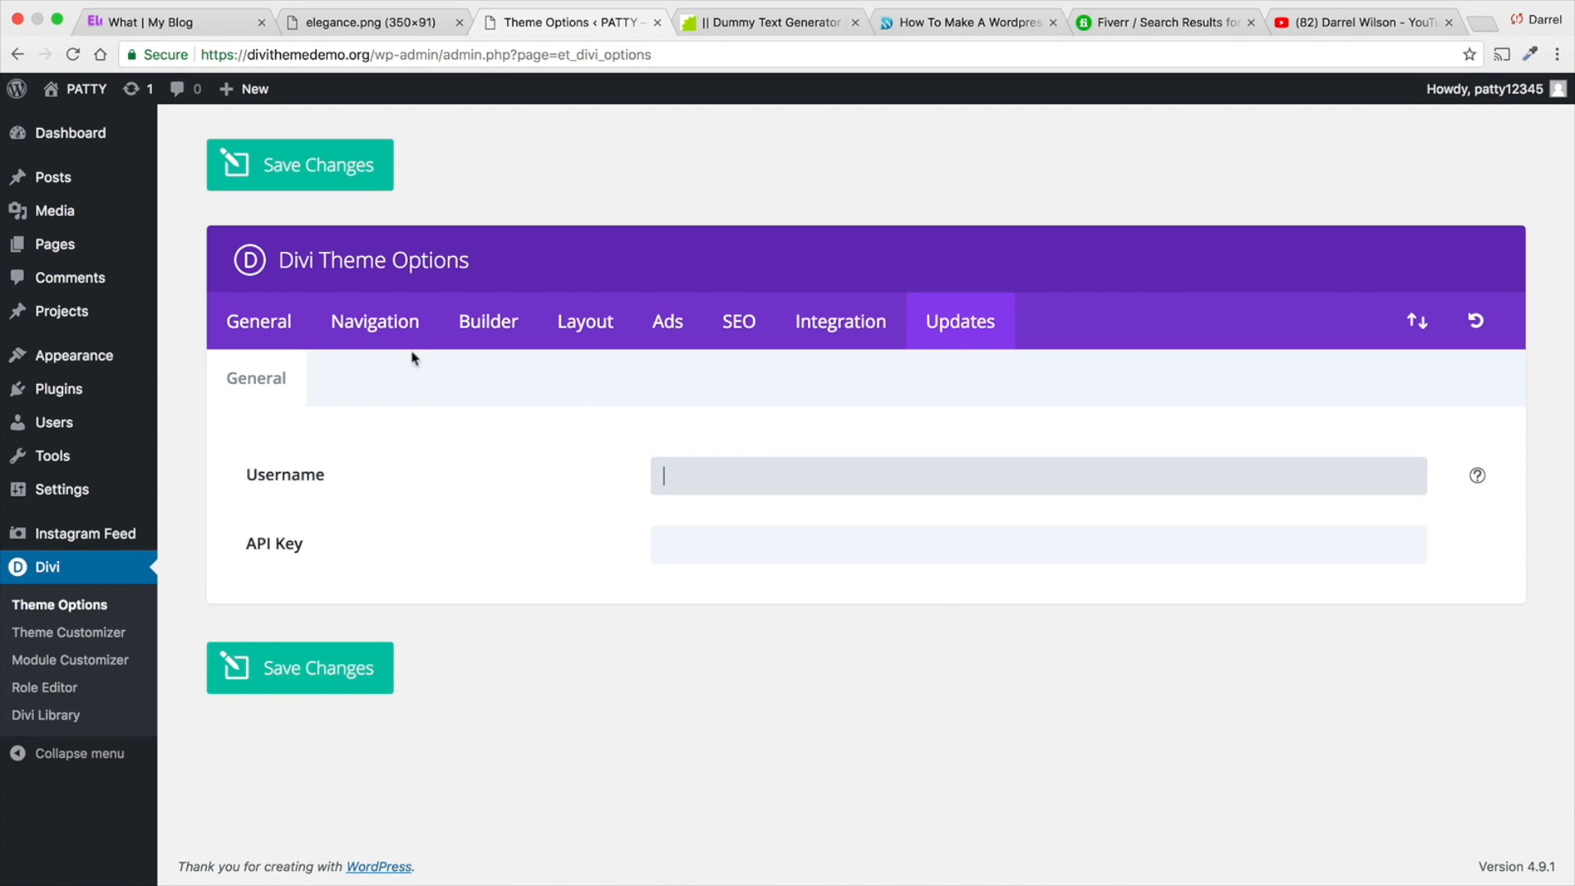
- Open the Divi Theme Customizer and view the site identity options in its general settings
click(270, 319)
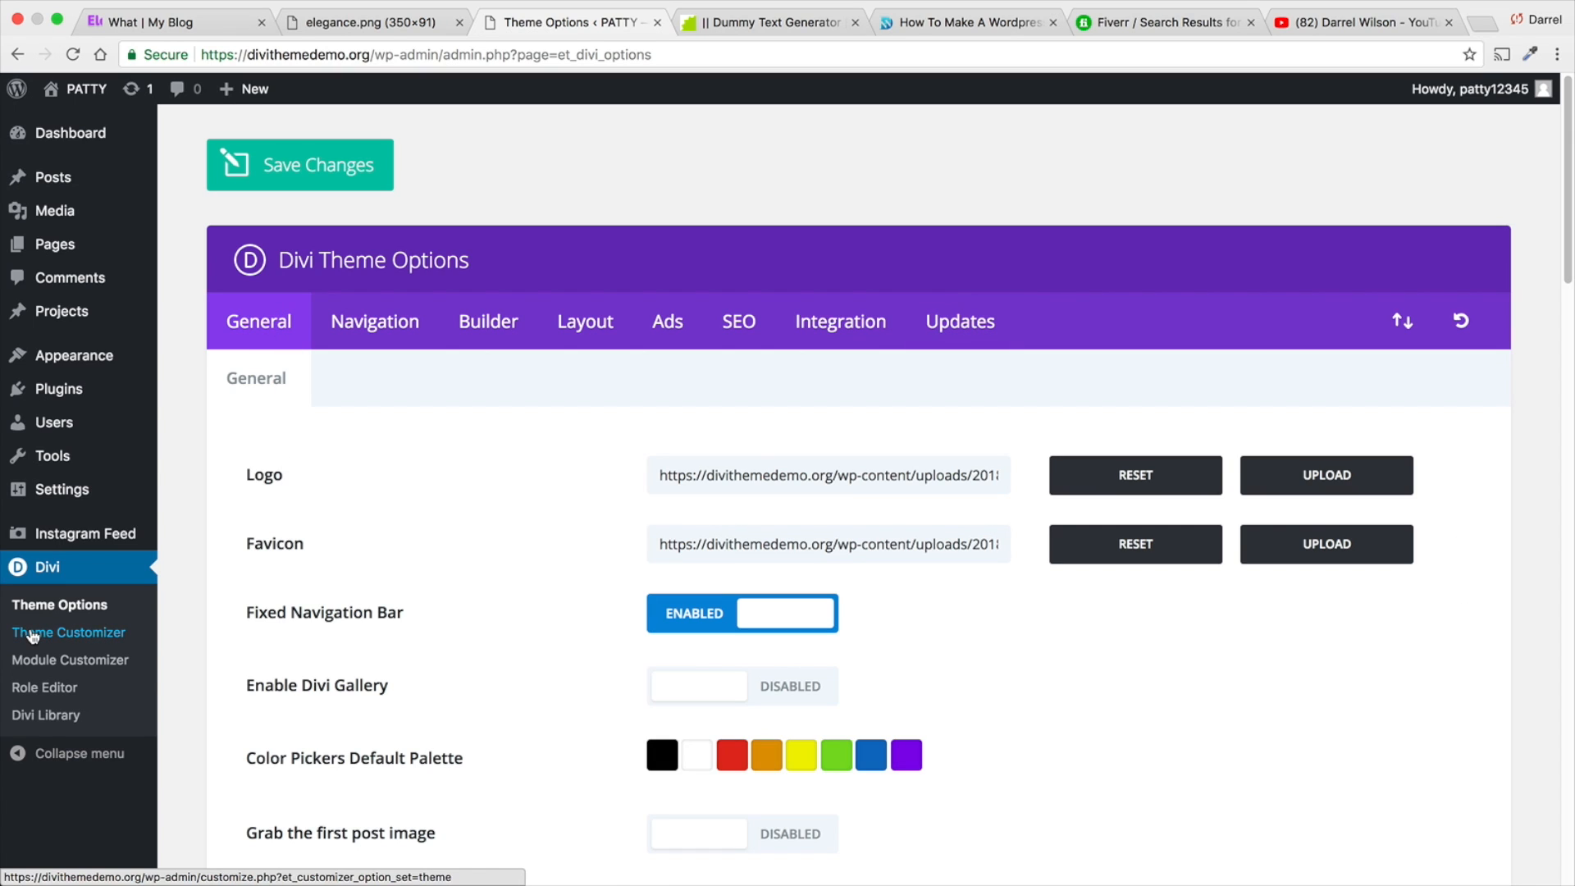
click(37, 632)
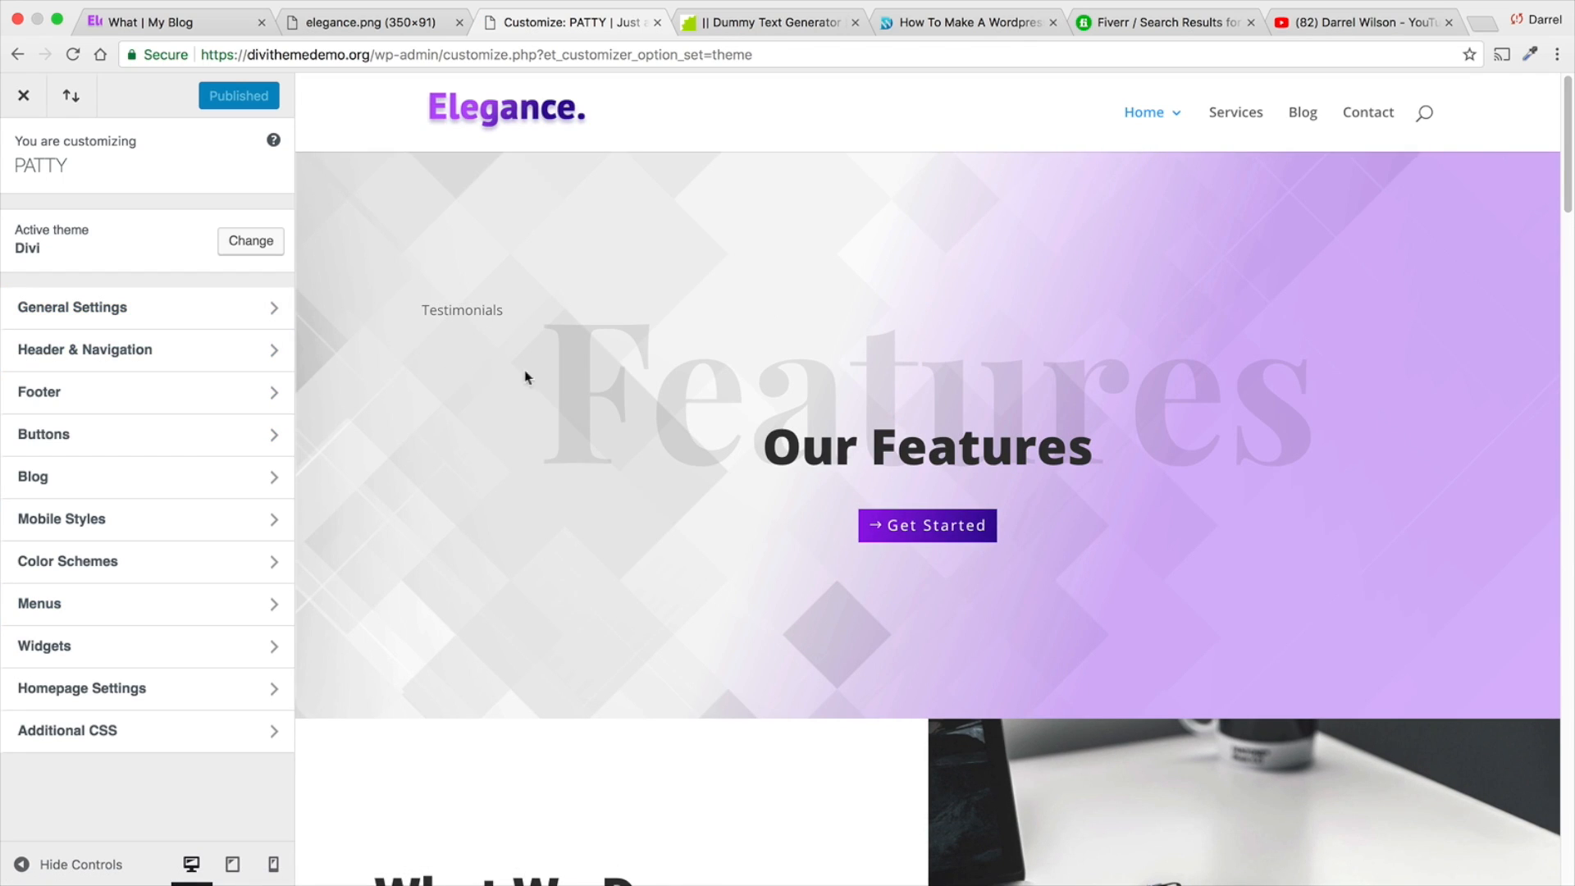
click(227, 321)
click(206, 235)
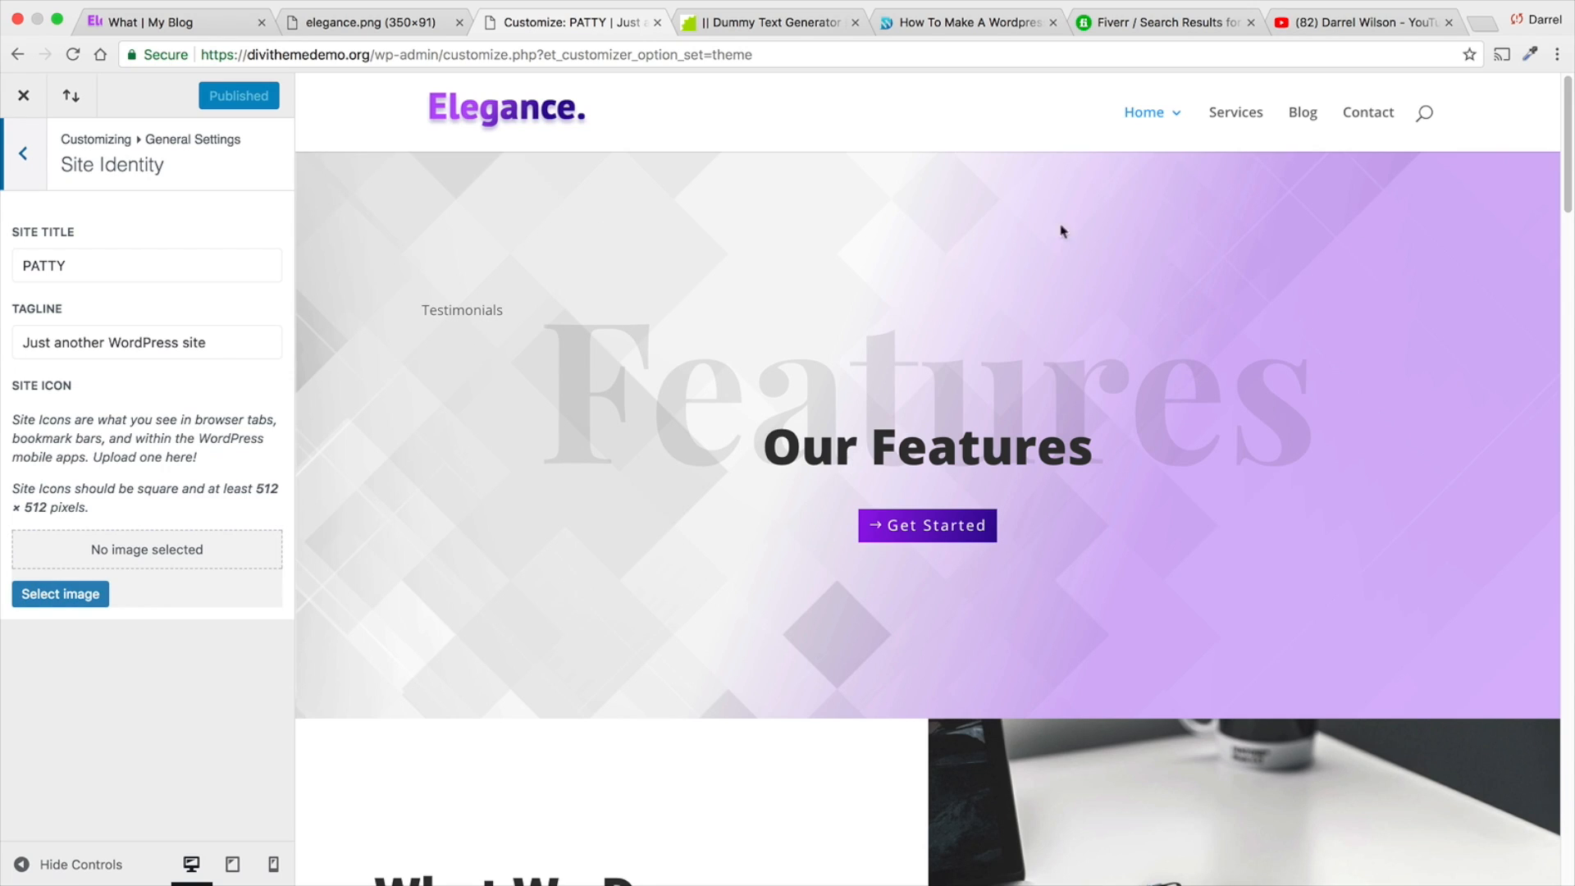
- Close the customizer and visit the site's live home page
click(23, 95)
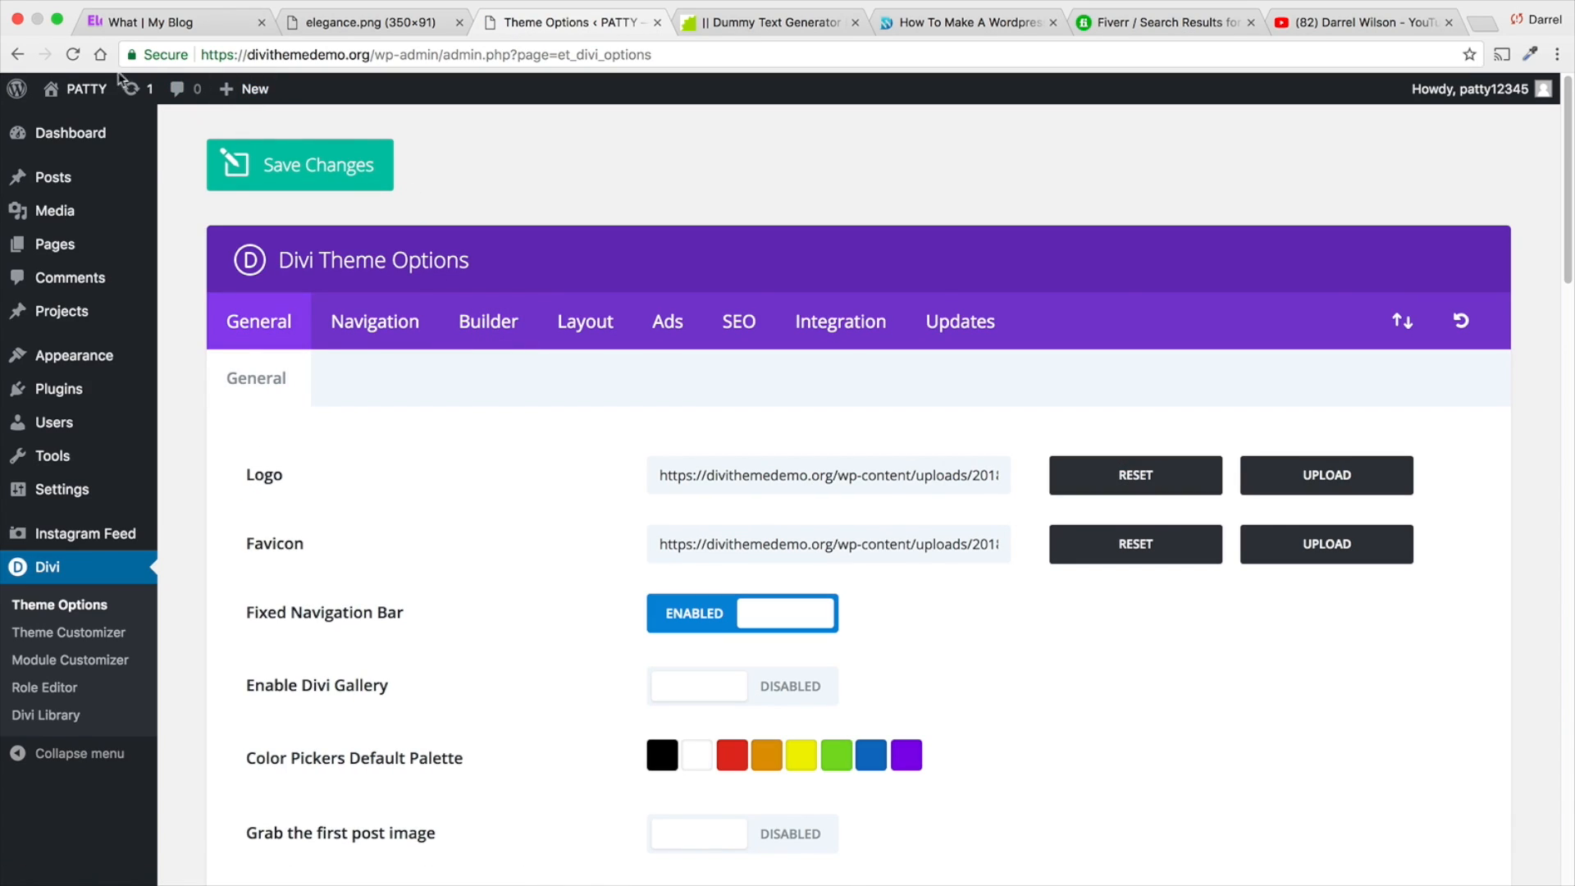
mouse_move(82, 91)
click(82, 125)
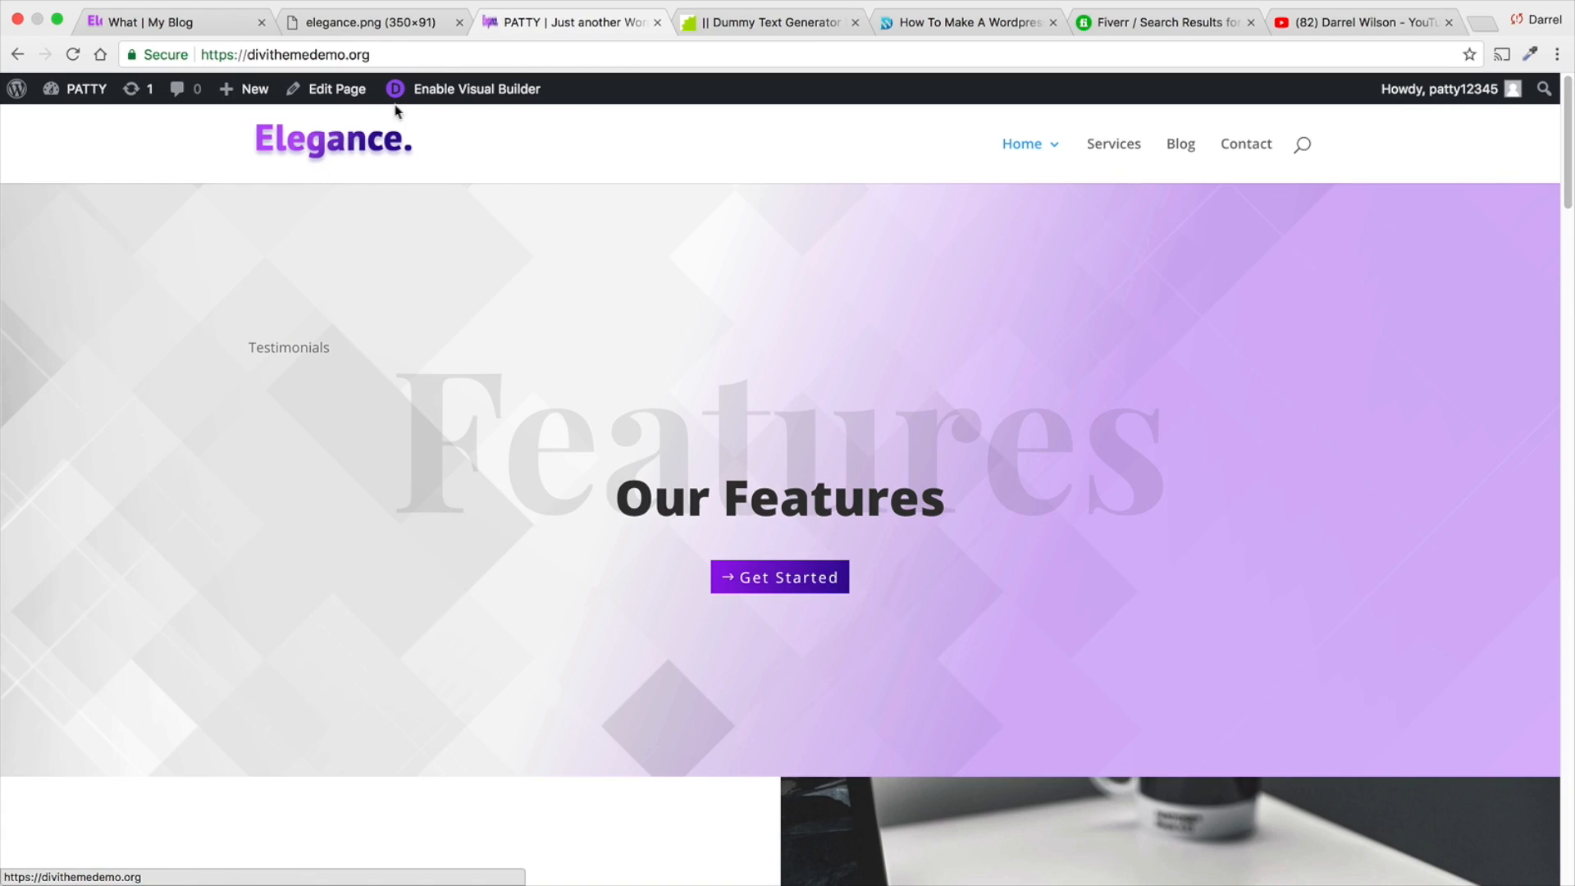
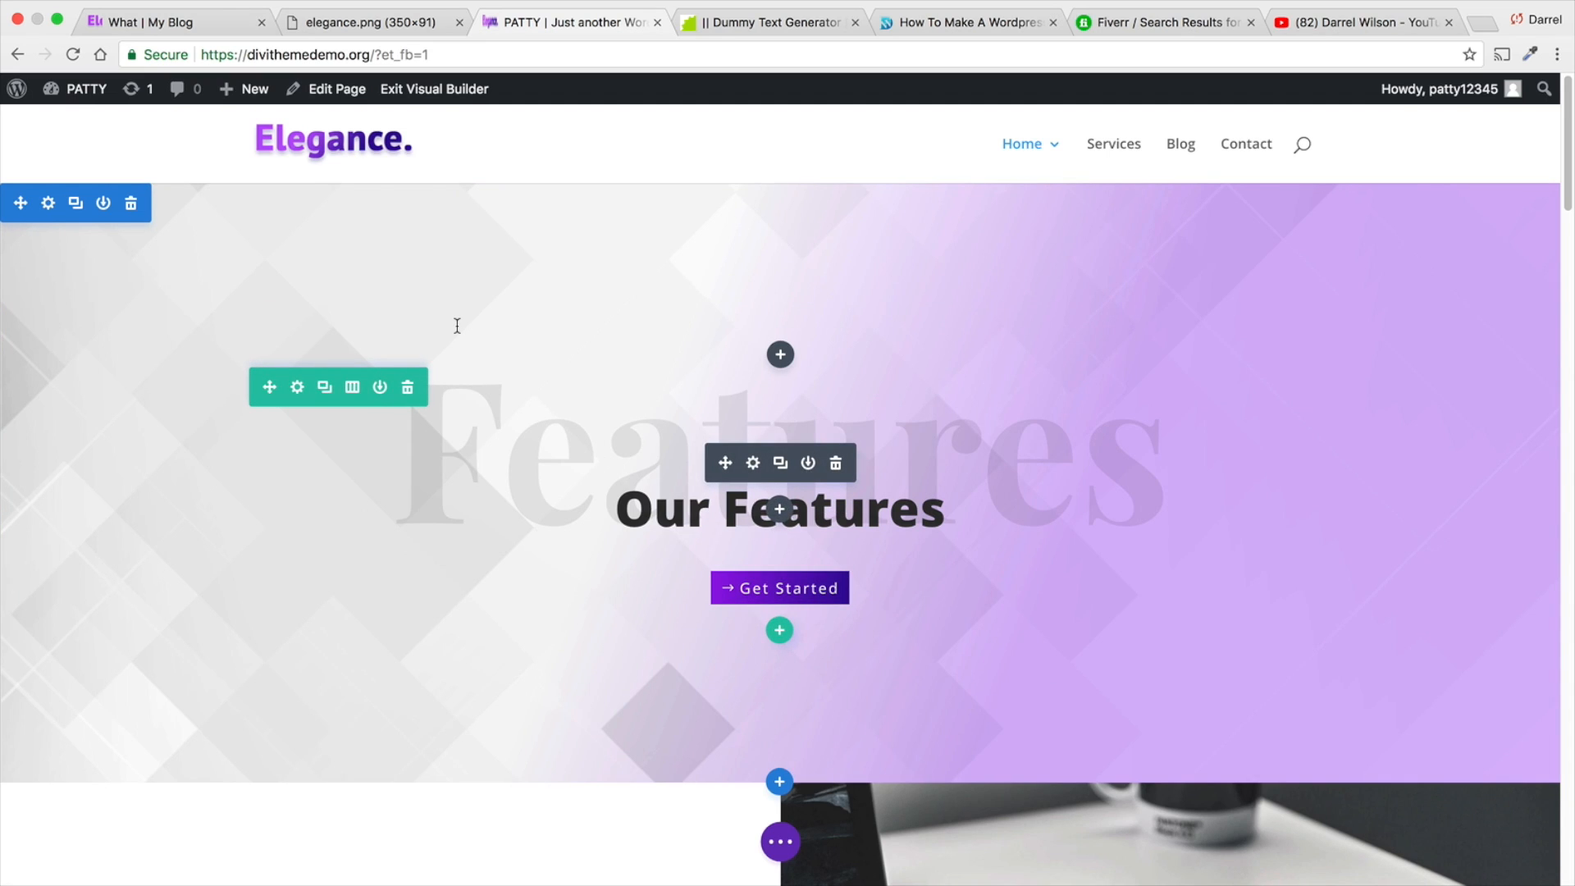
- Switch the page to wireframe view and delete the empty row at the start of the first section
click(782, 845)
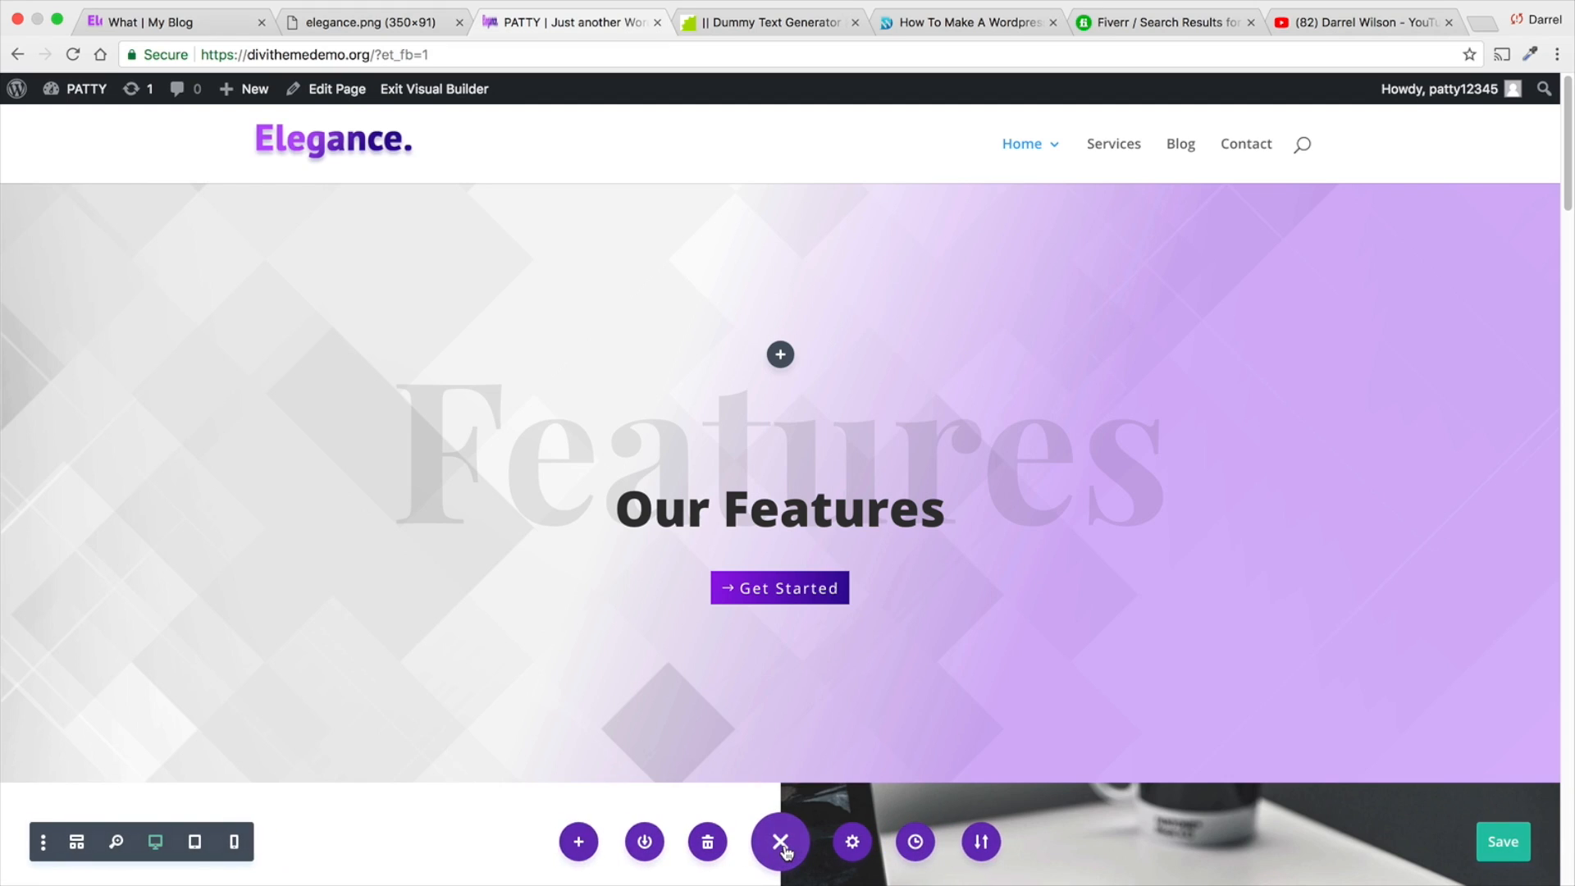
click(76, 845)
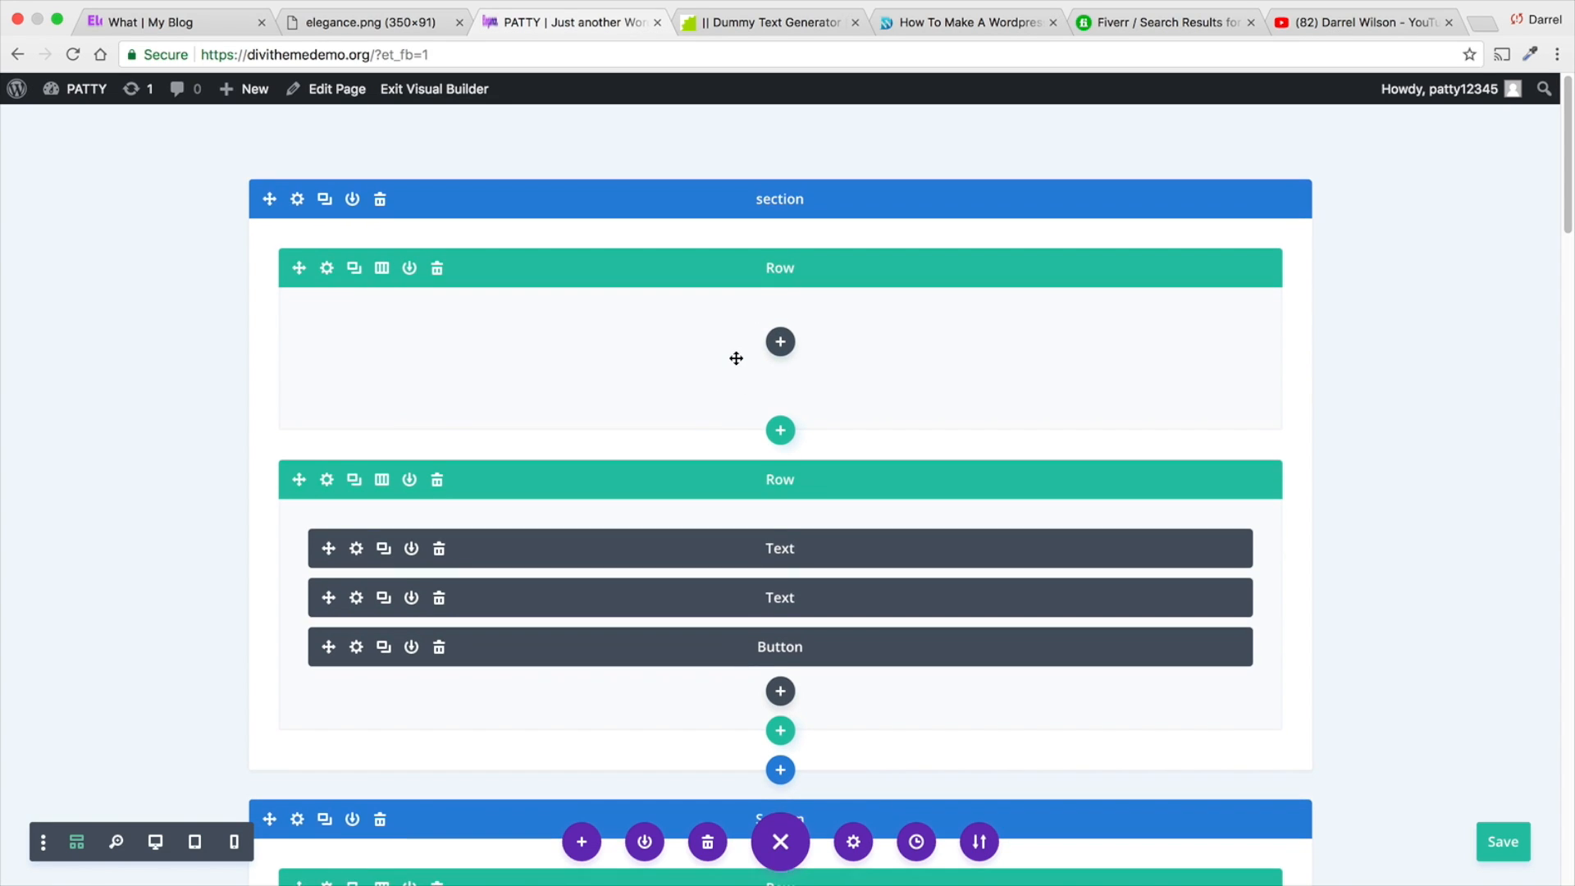
click(438, 274)
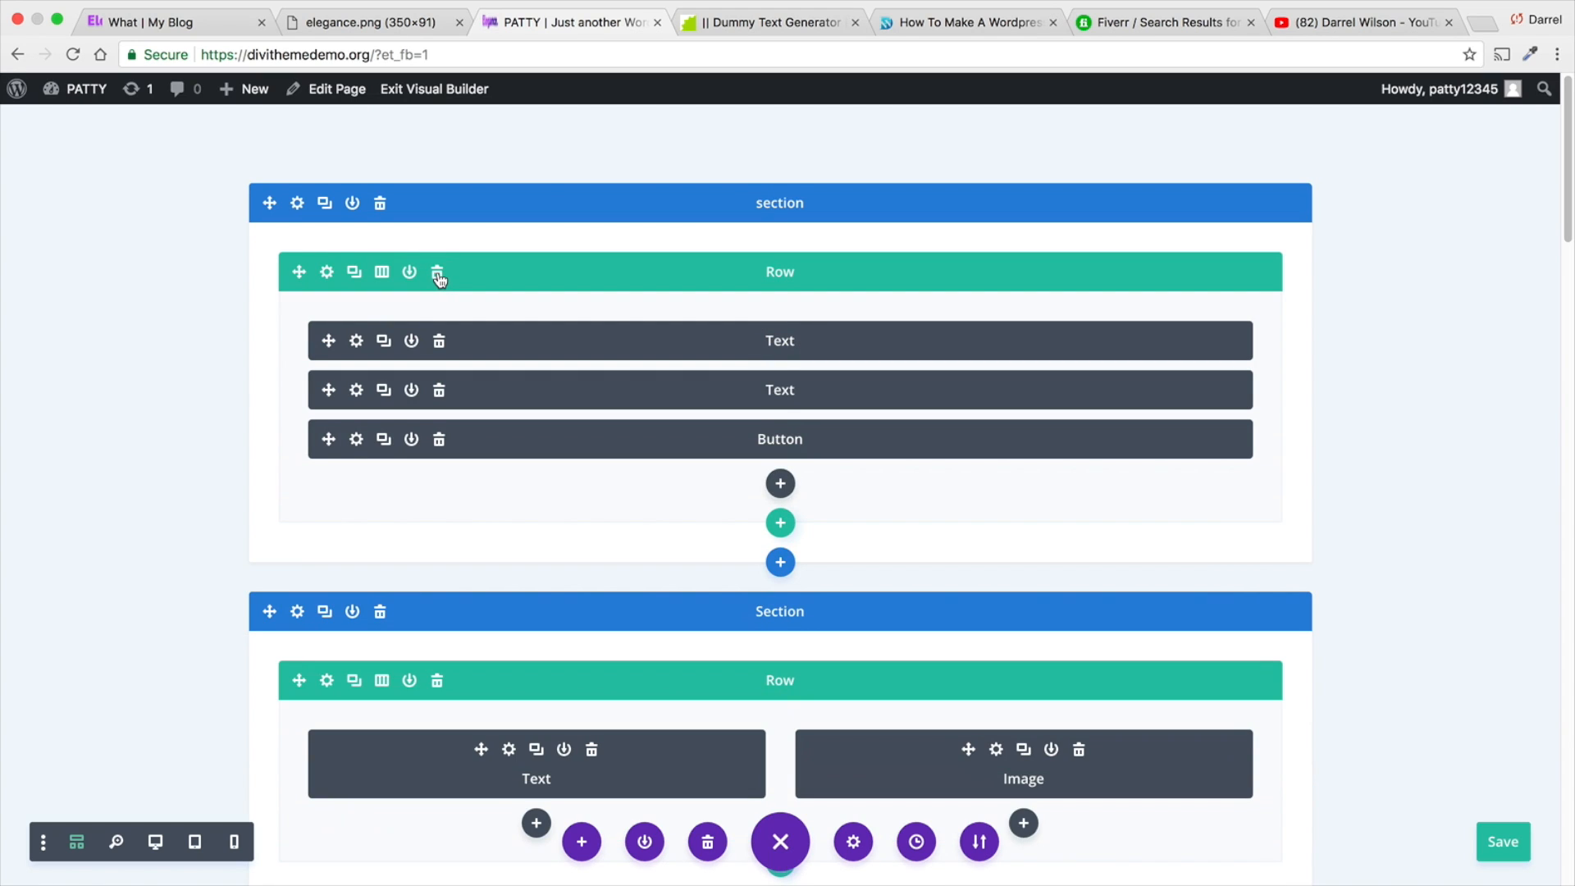
- Check the content of the two text modules in the first section, "Features" and "Our Features"
click(357, 342)
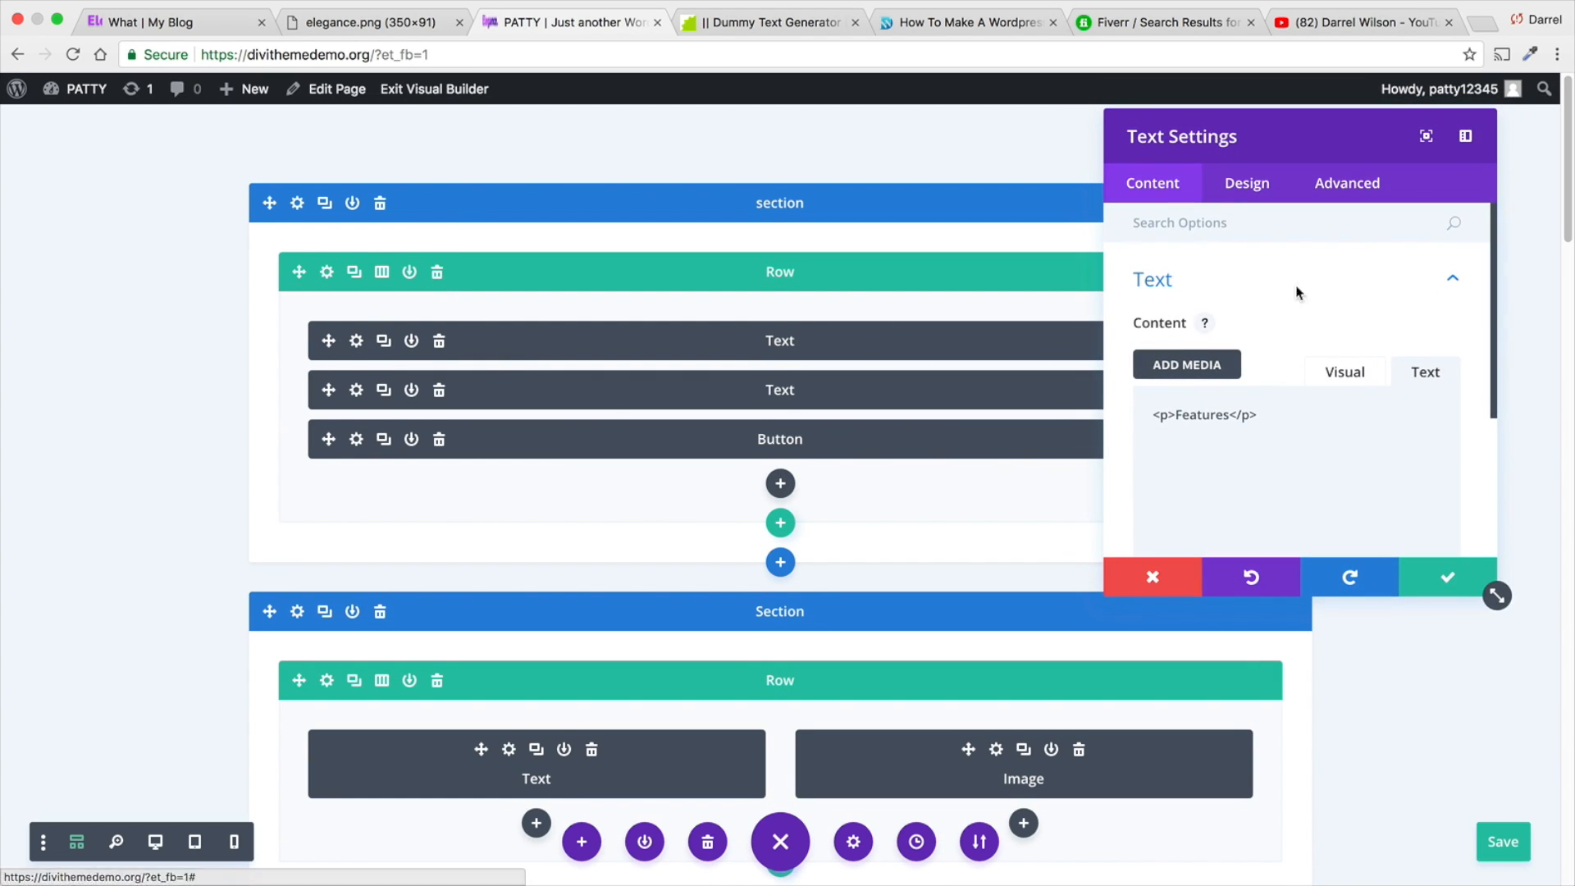
click(1446, 578)
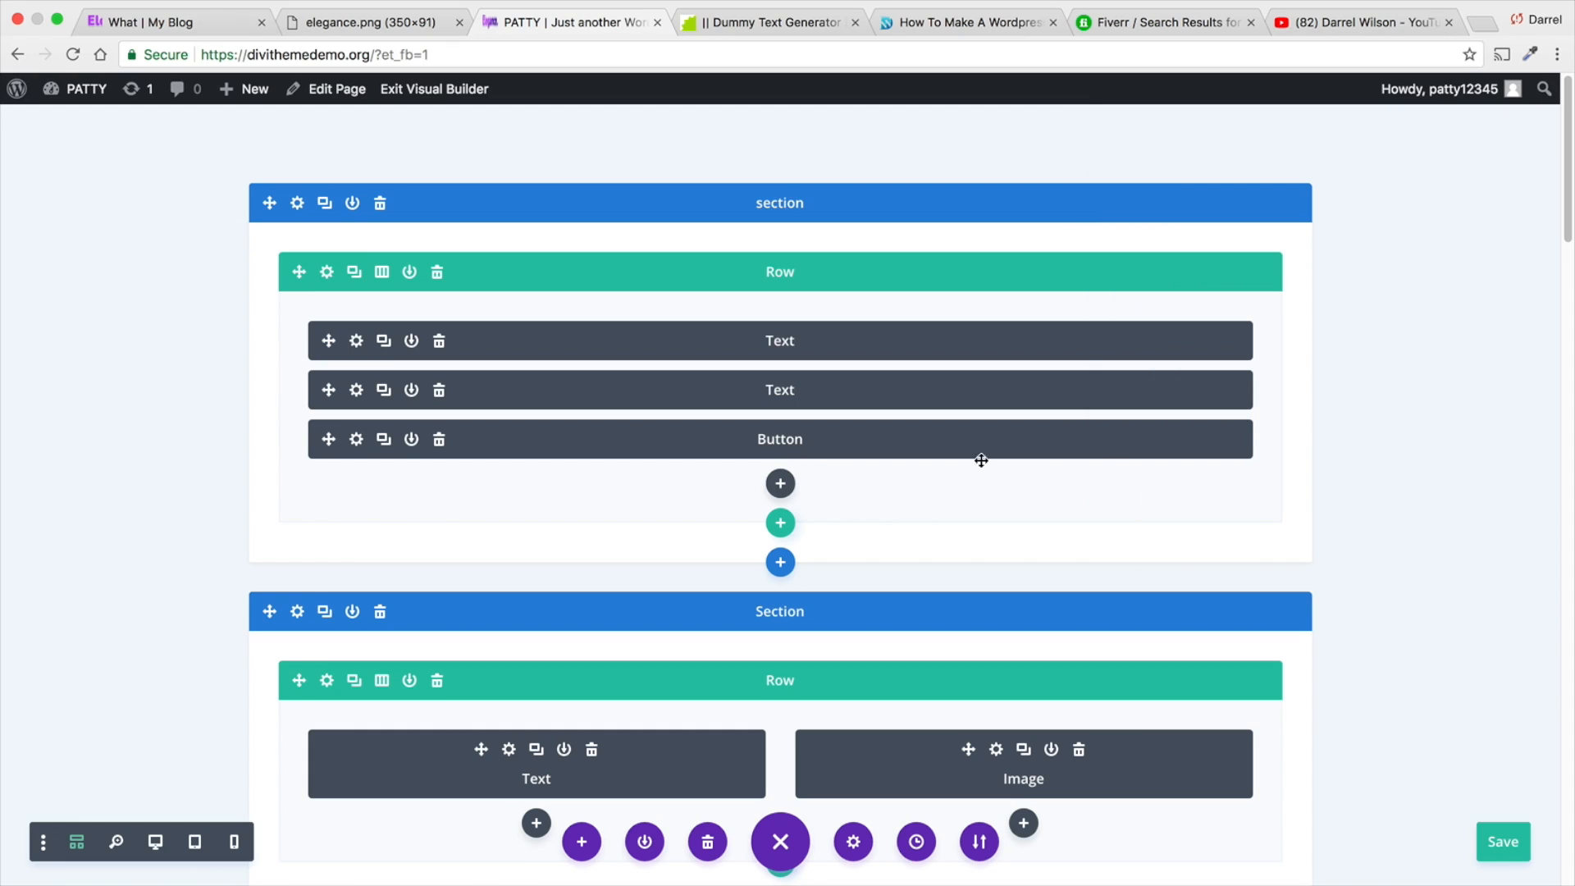
click(357, 393)
scroll(1181, 390, down, 2)
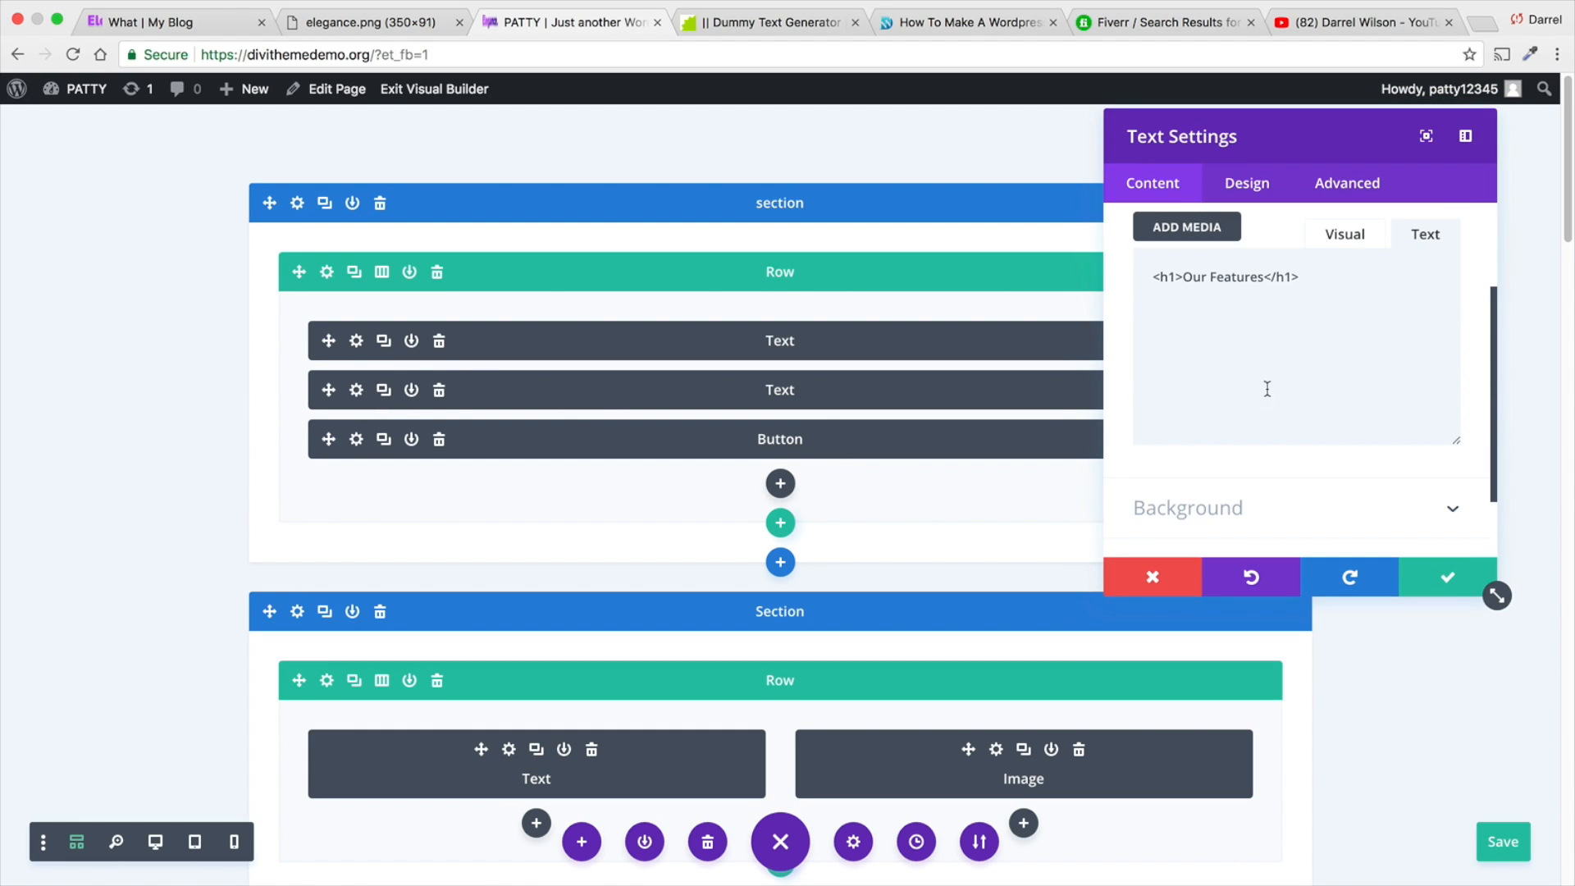
click(1335, 236)
scroll(1337, 416, down, 1)
click(1419, 584)
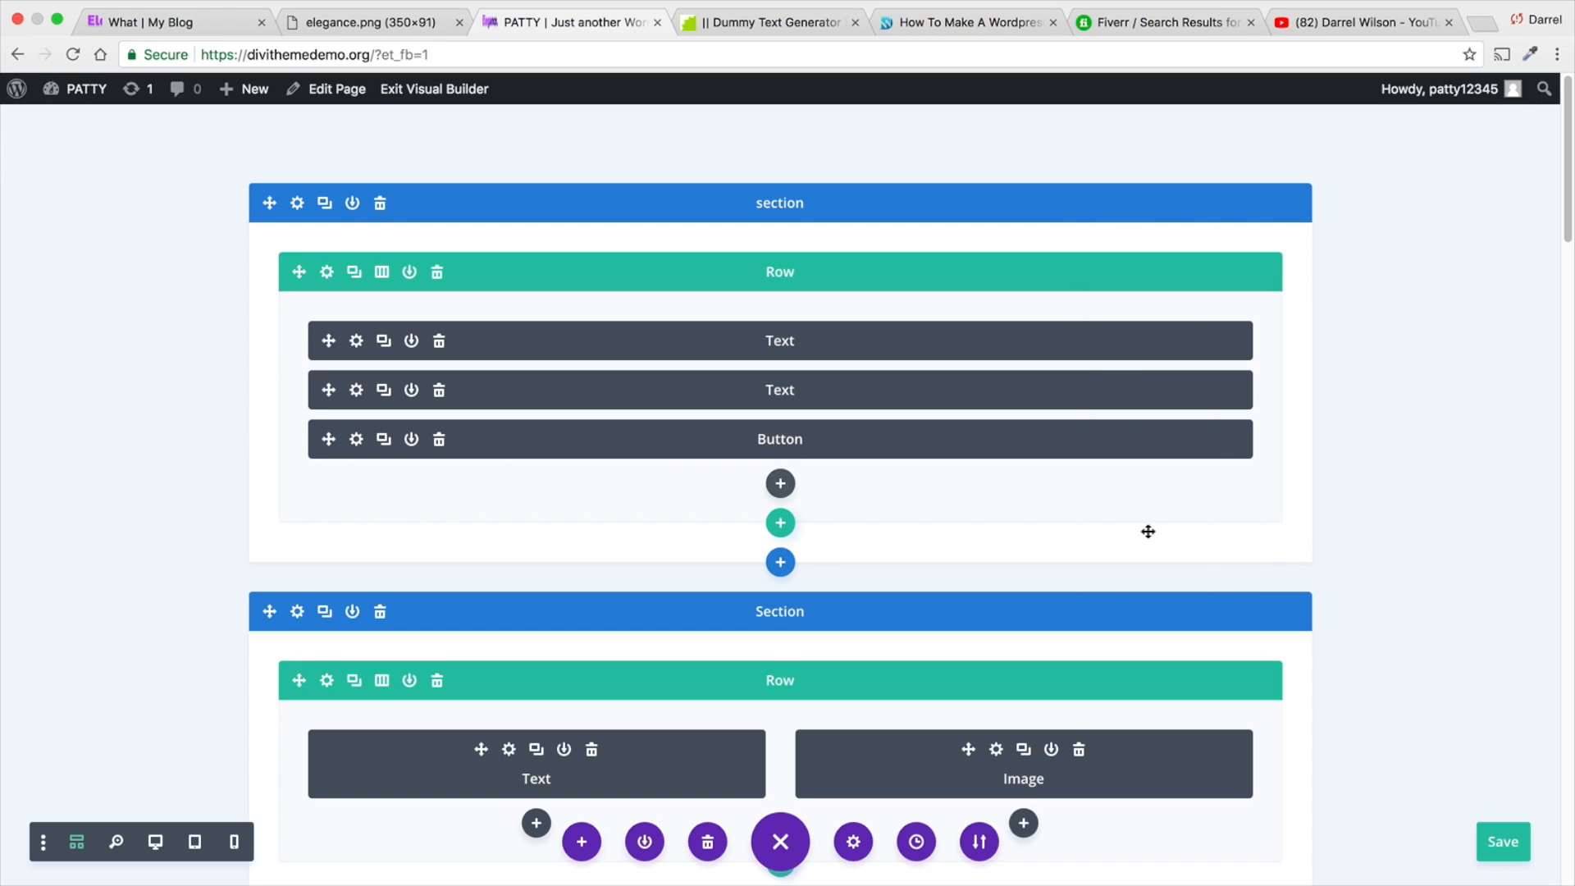
- Remove the wireframe, zoom, desktop and tablet view options from the builder's settings toolbar
scroll(468, 508, down, 3)
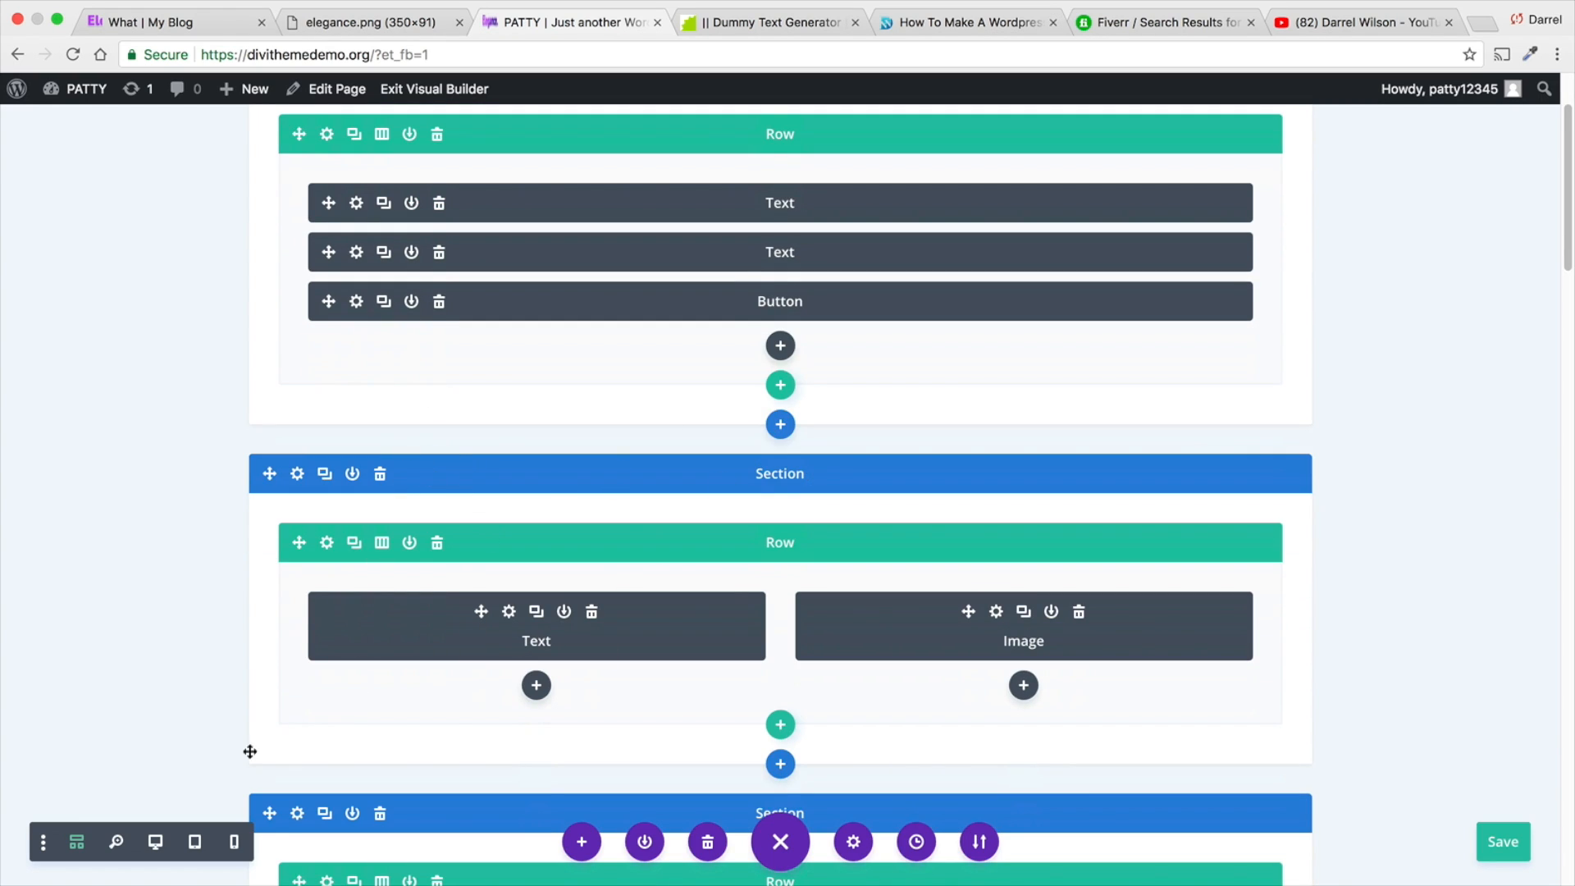
click(44, 850)
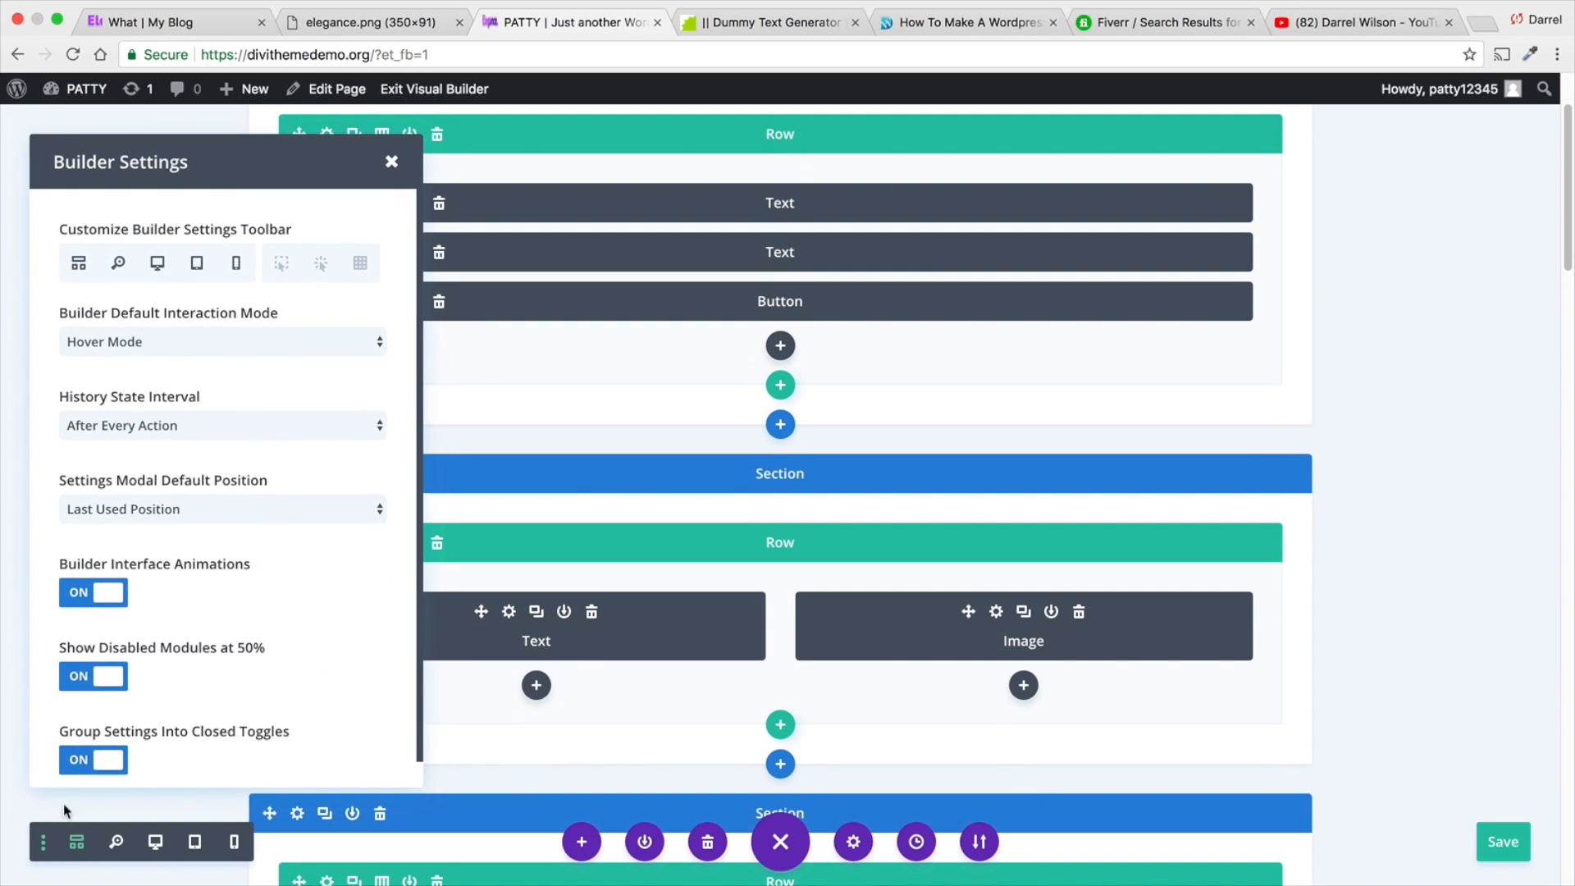
scroll(151, 546, down, 1)
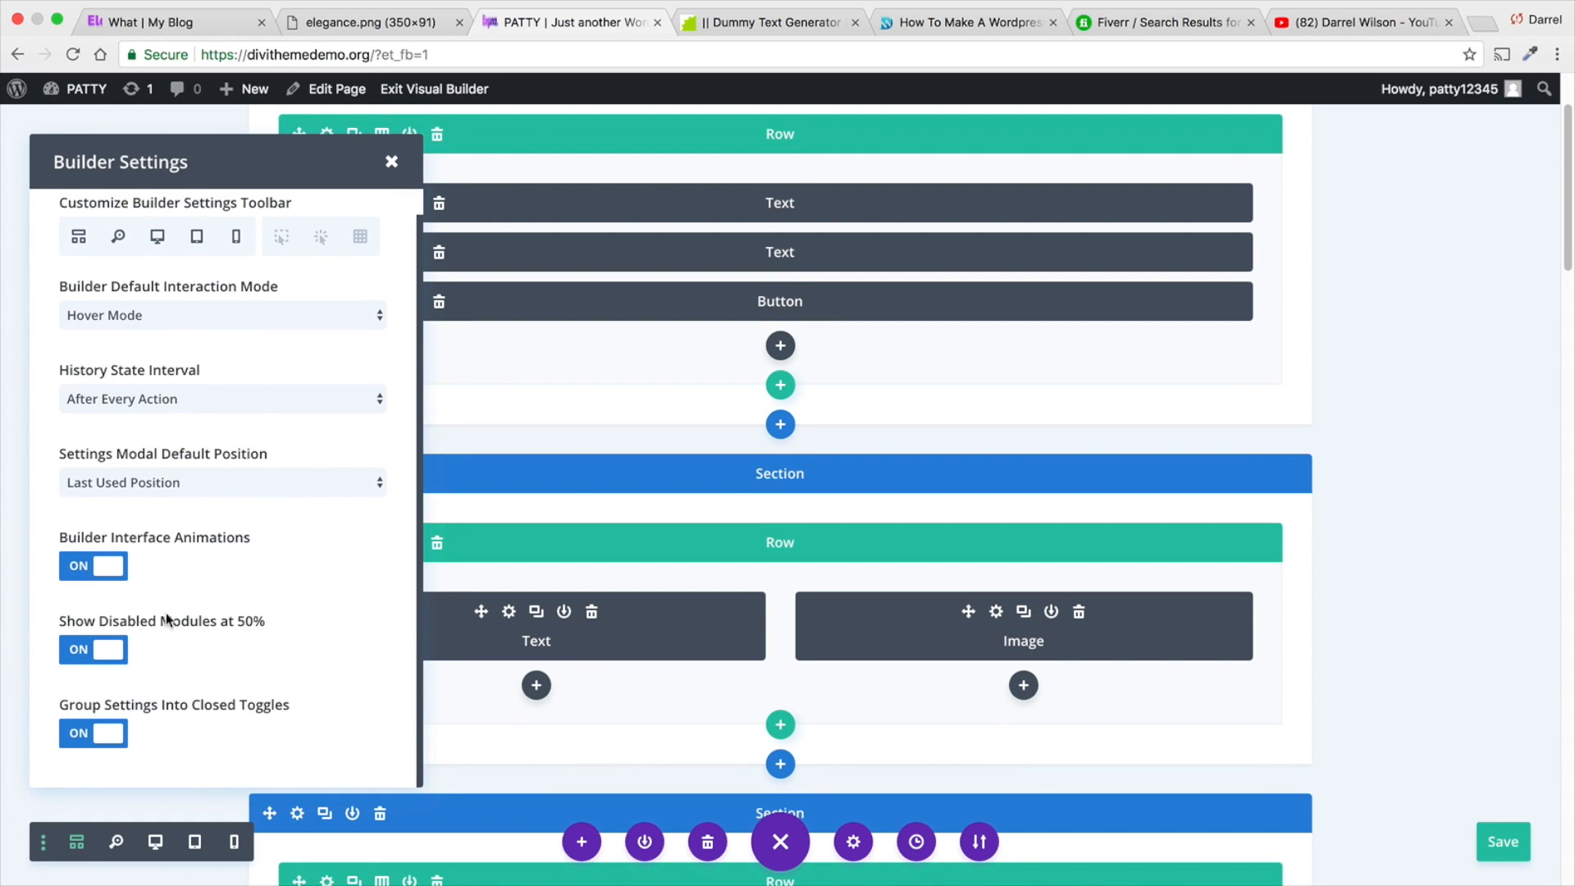
click(197, 237)
click(157, 236)
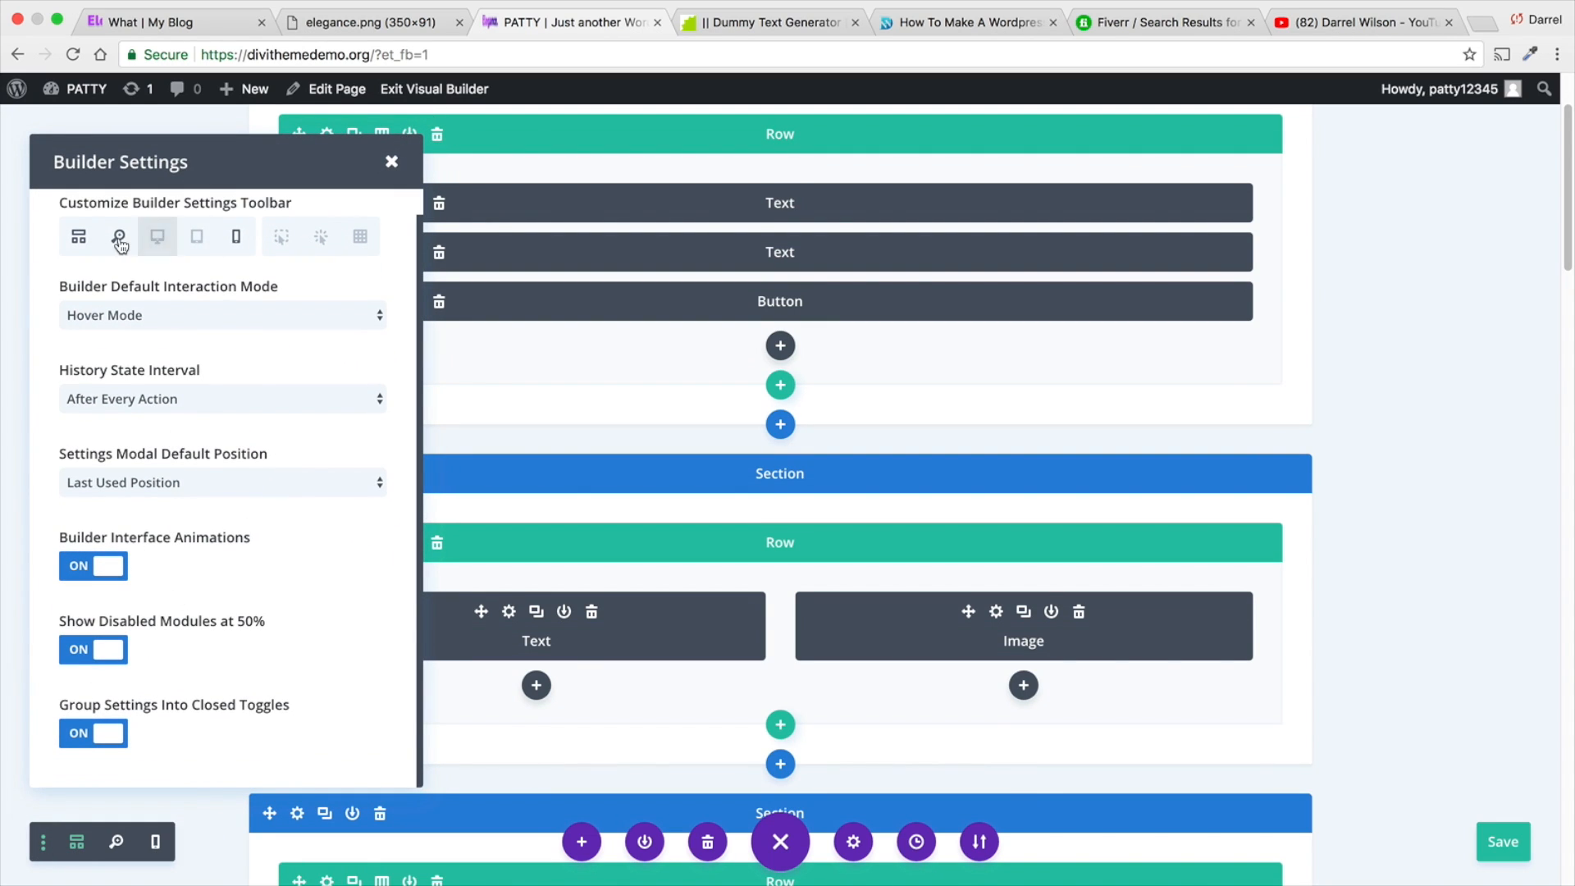
click(117, 237)
click(79, 236)
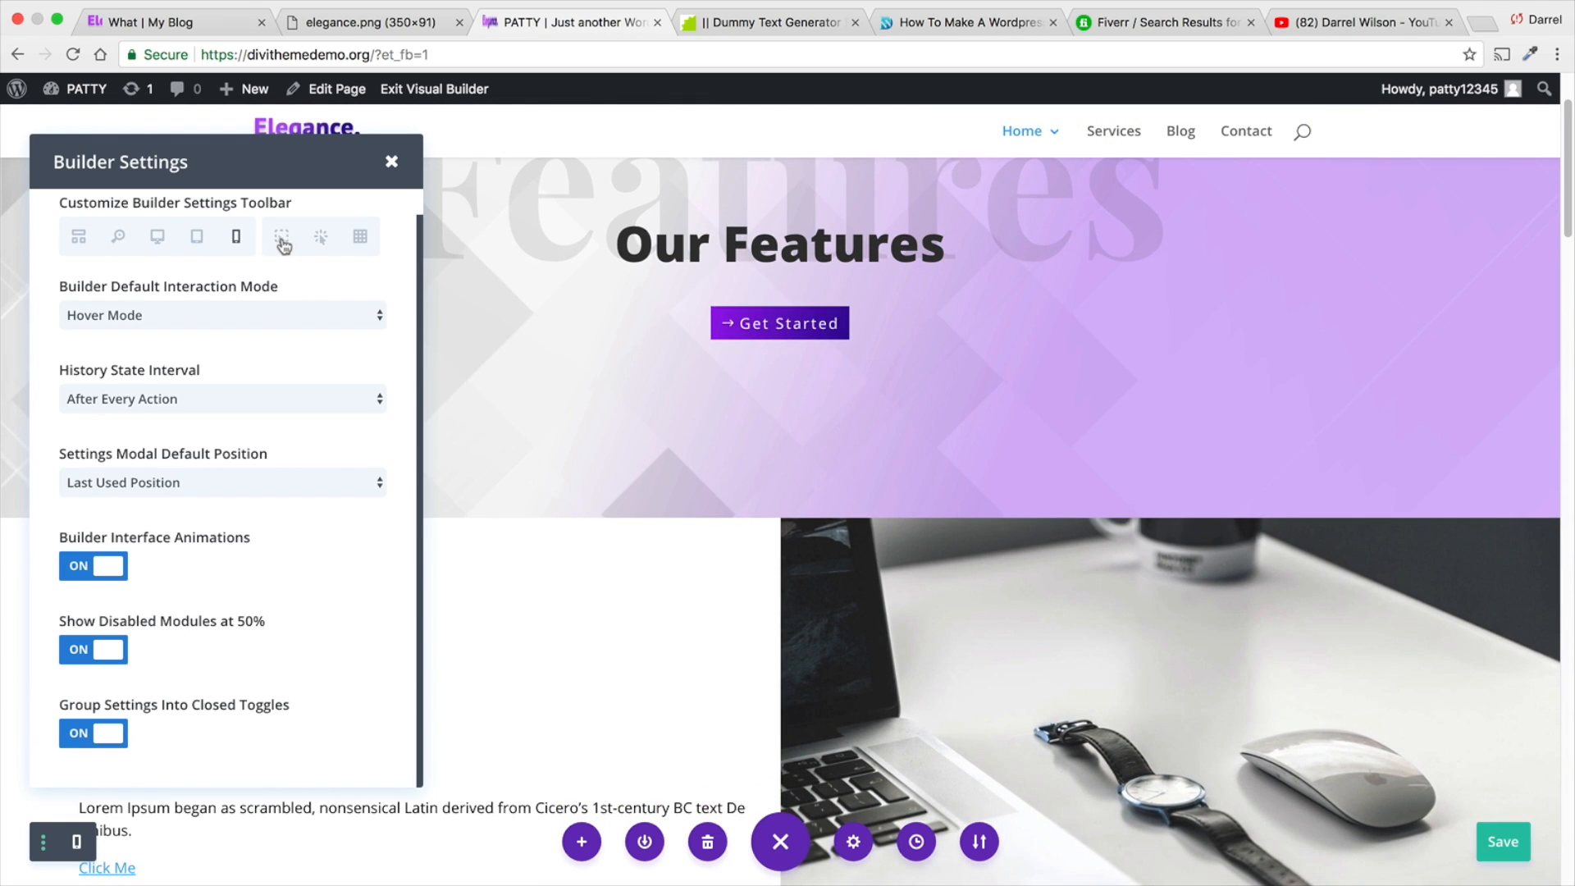
scroll(345, 222, up, 1)
click(391, 161)
scroll(525, 394, up, 2)
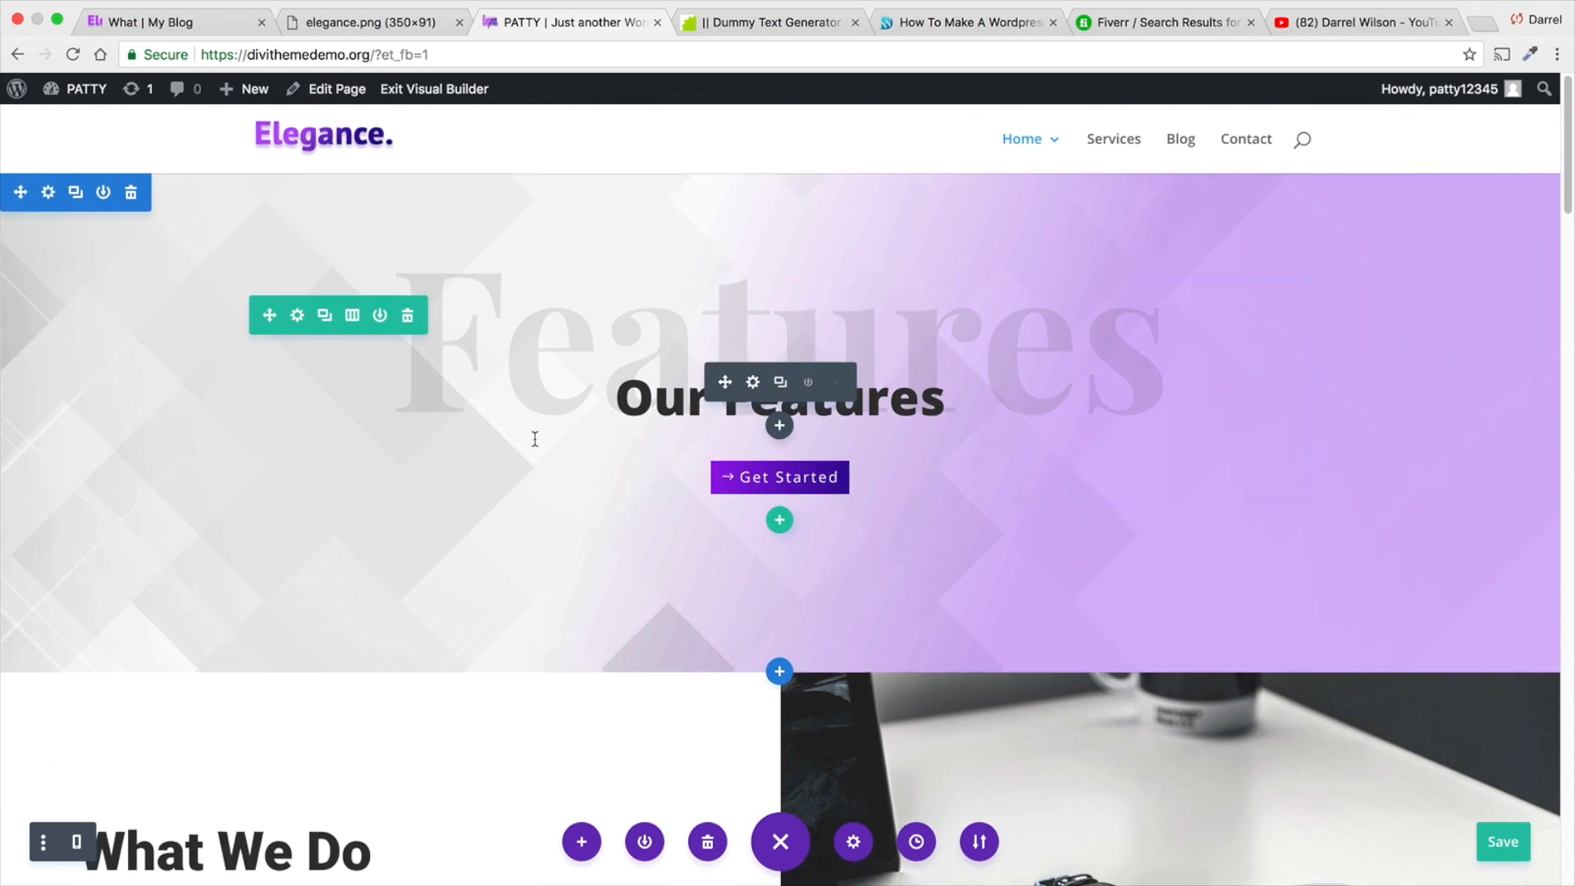
- Preview the home page in phone view and return to the desktop view
click(45, 843)
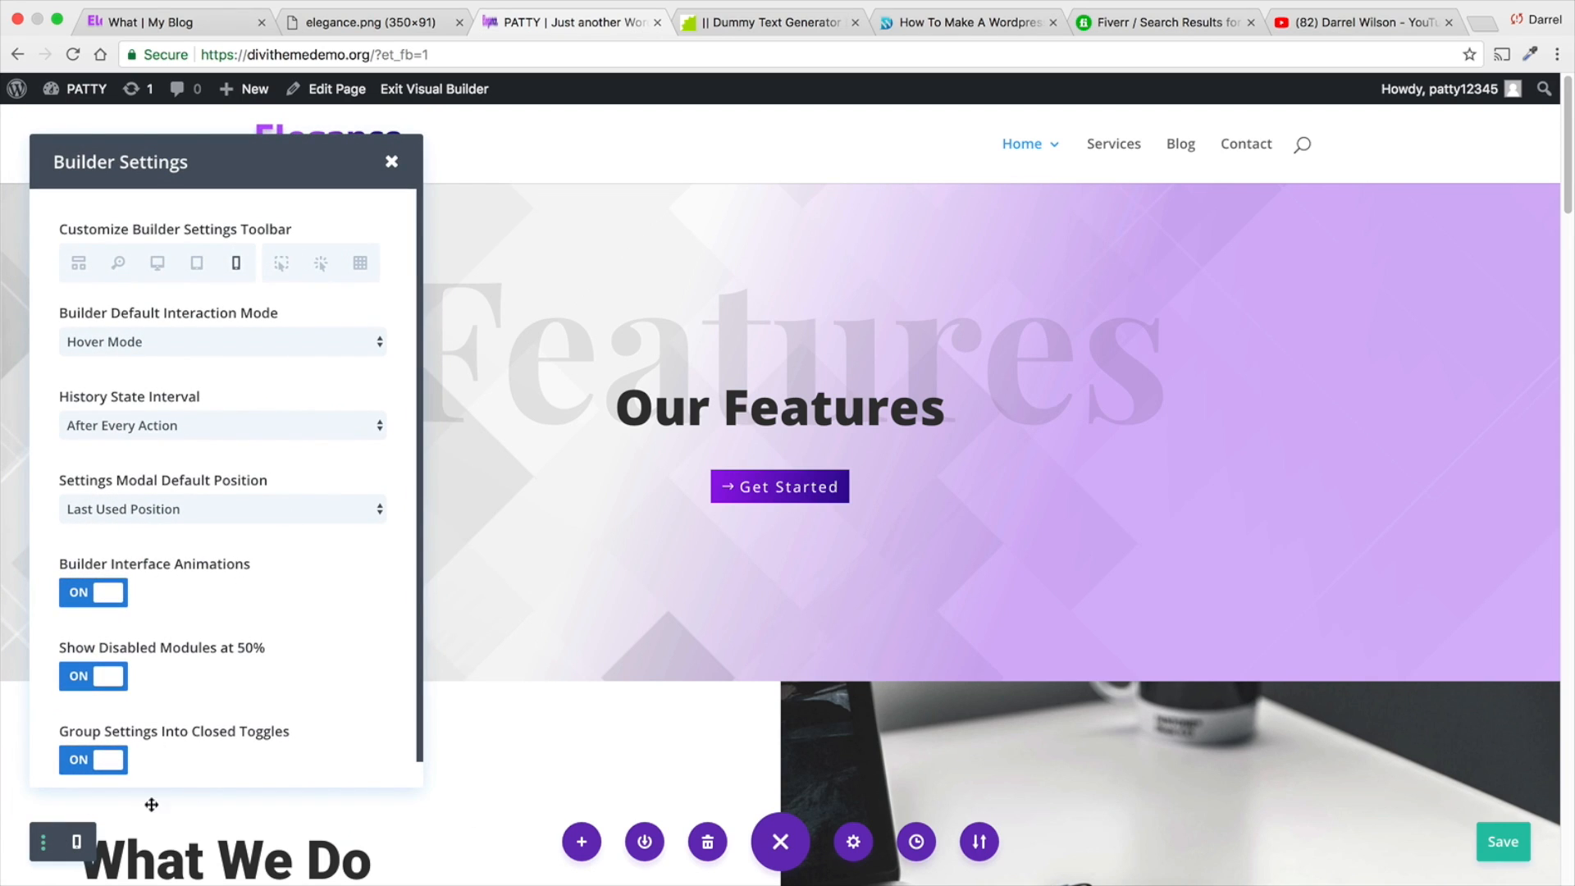
click(77, 842)
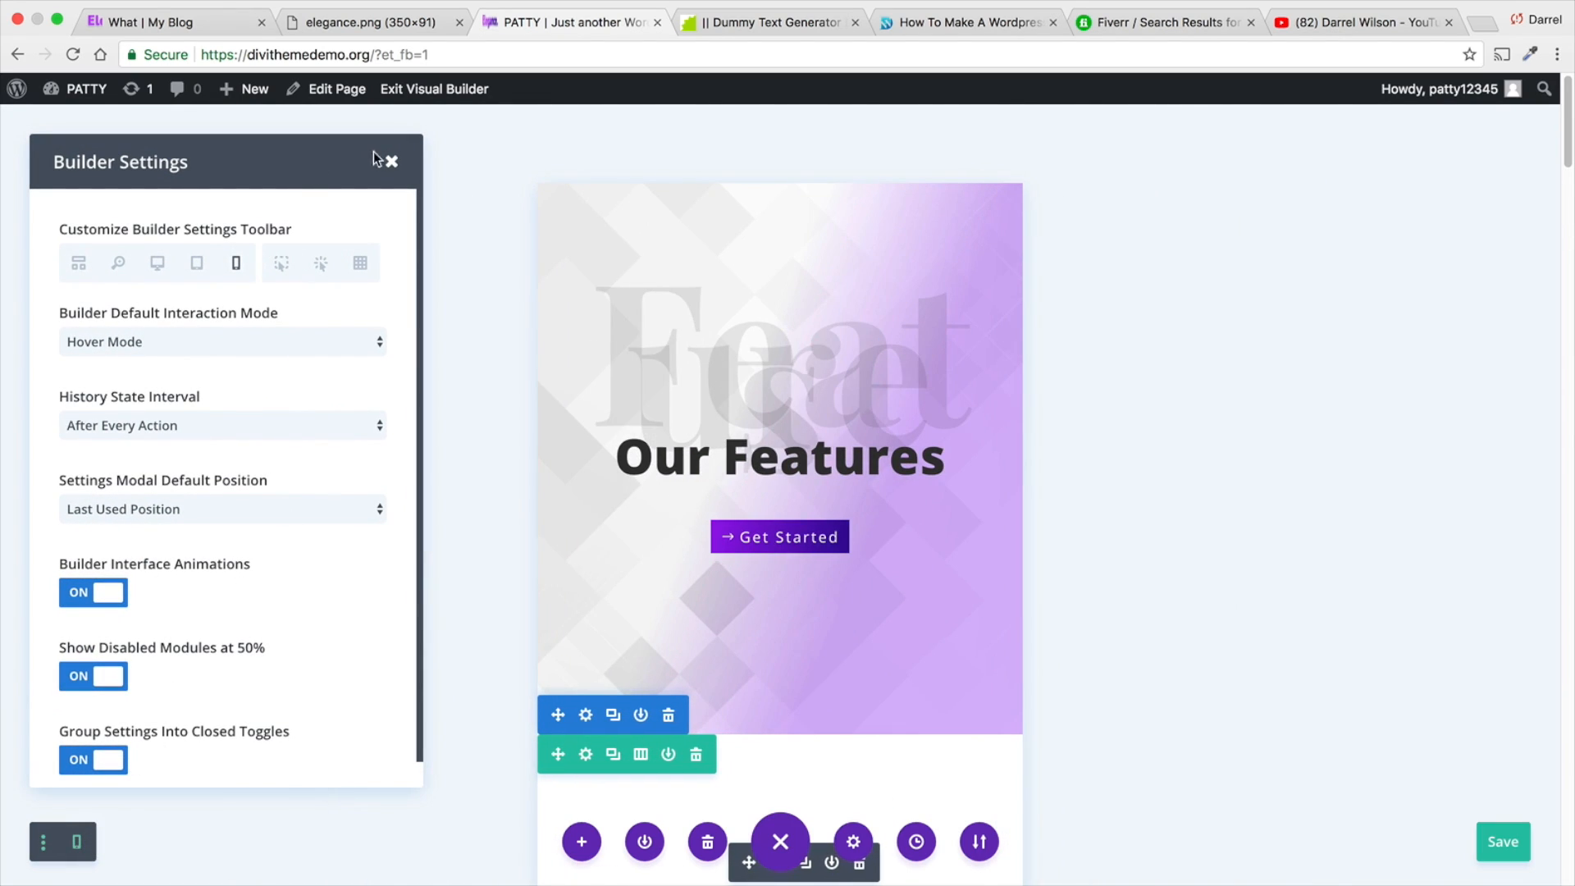
click(389, 161)
click(78, 836)
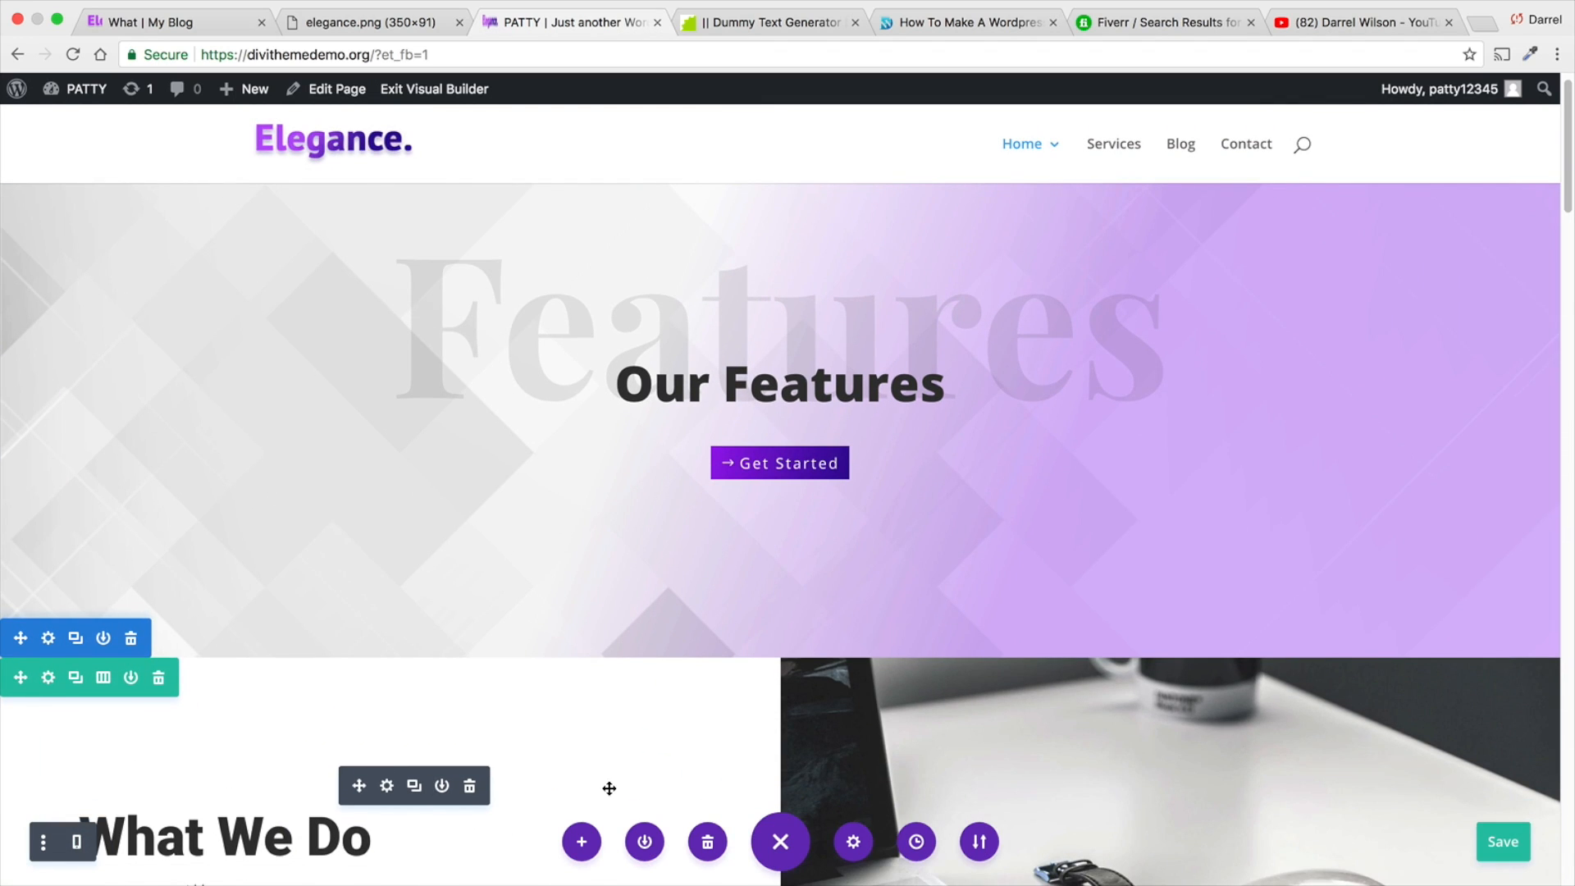
- Restore the desktop, wireframe, zoom and tablet view options in the builder's settings toolbar
click(44, 842)
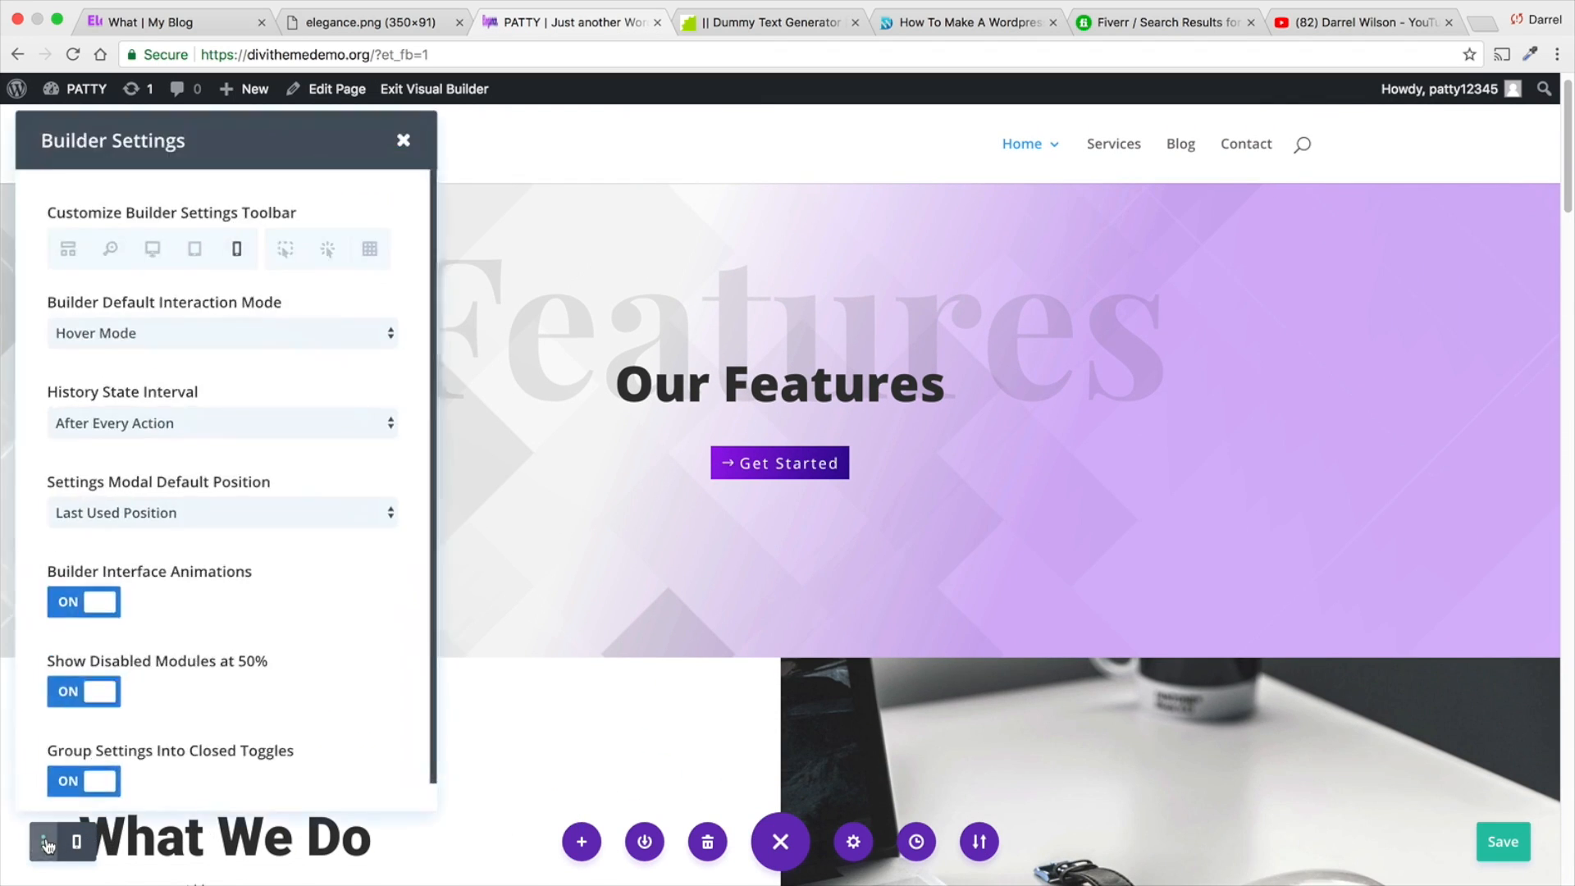
click(156, 262)
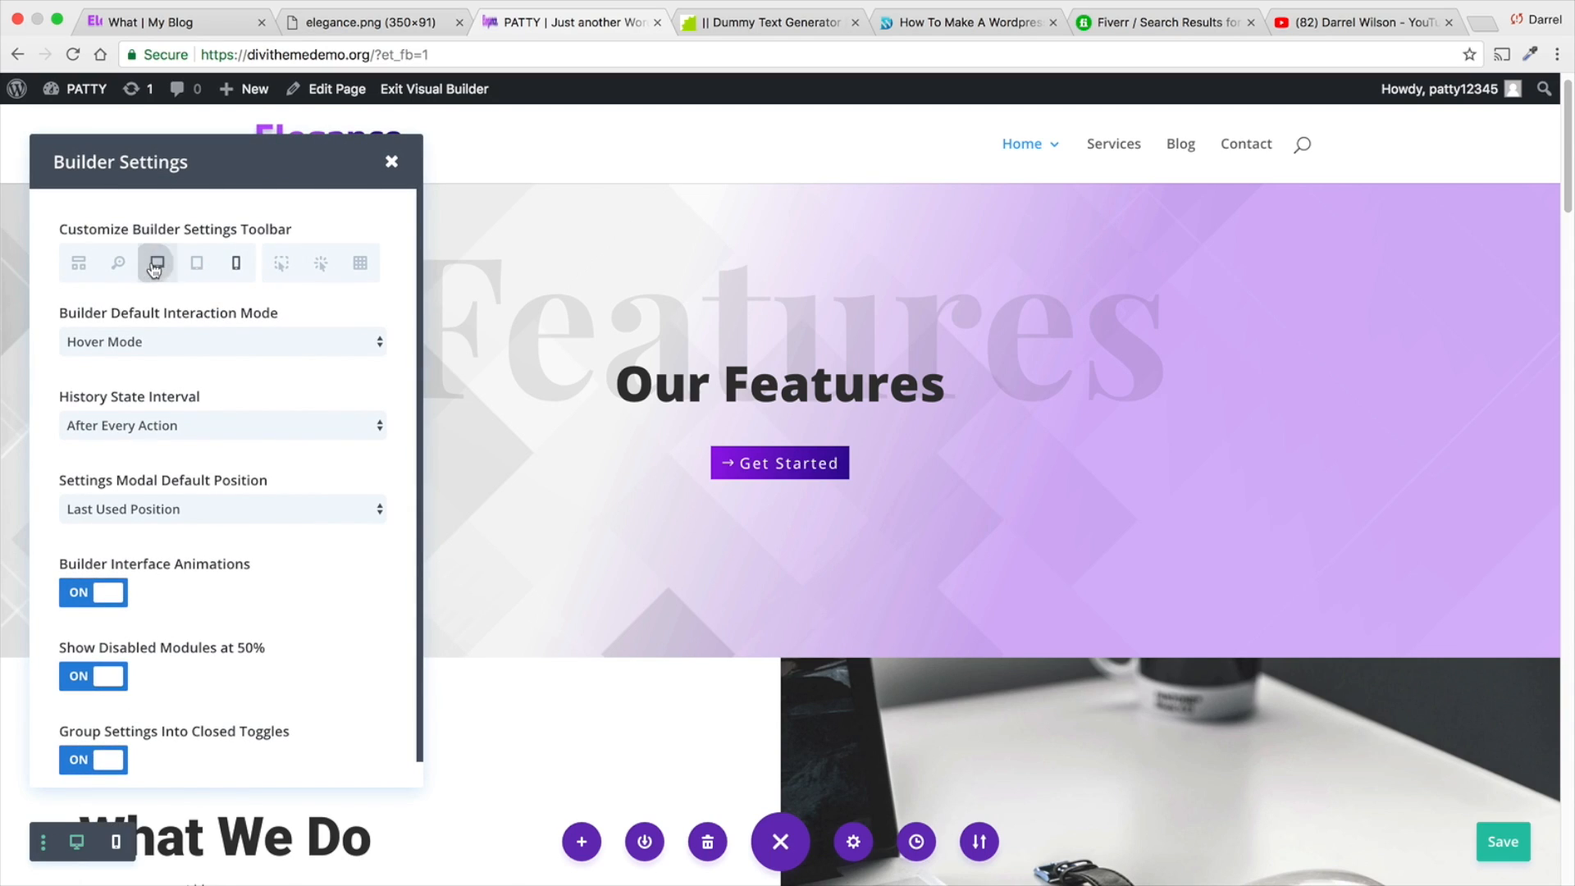
click(79, 262)
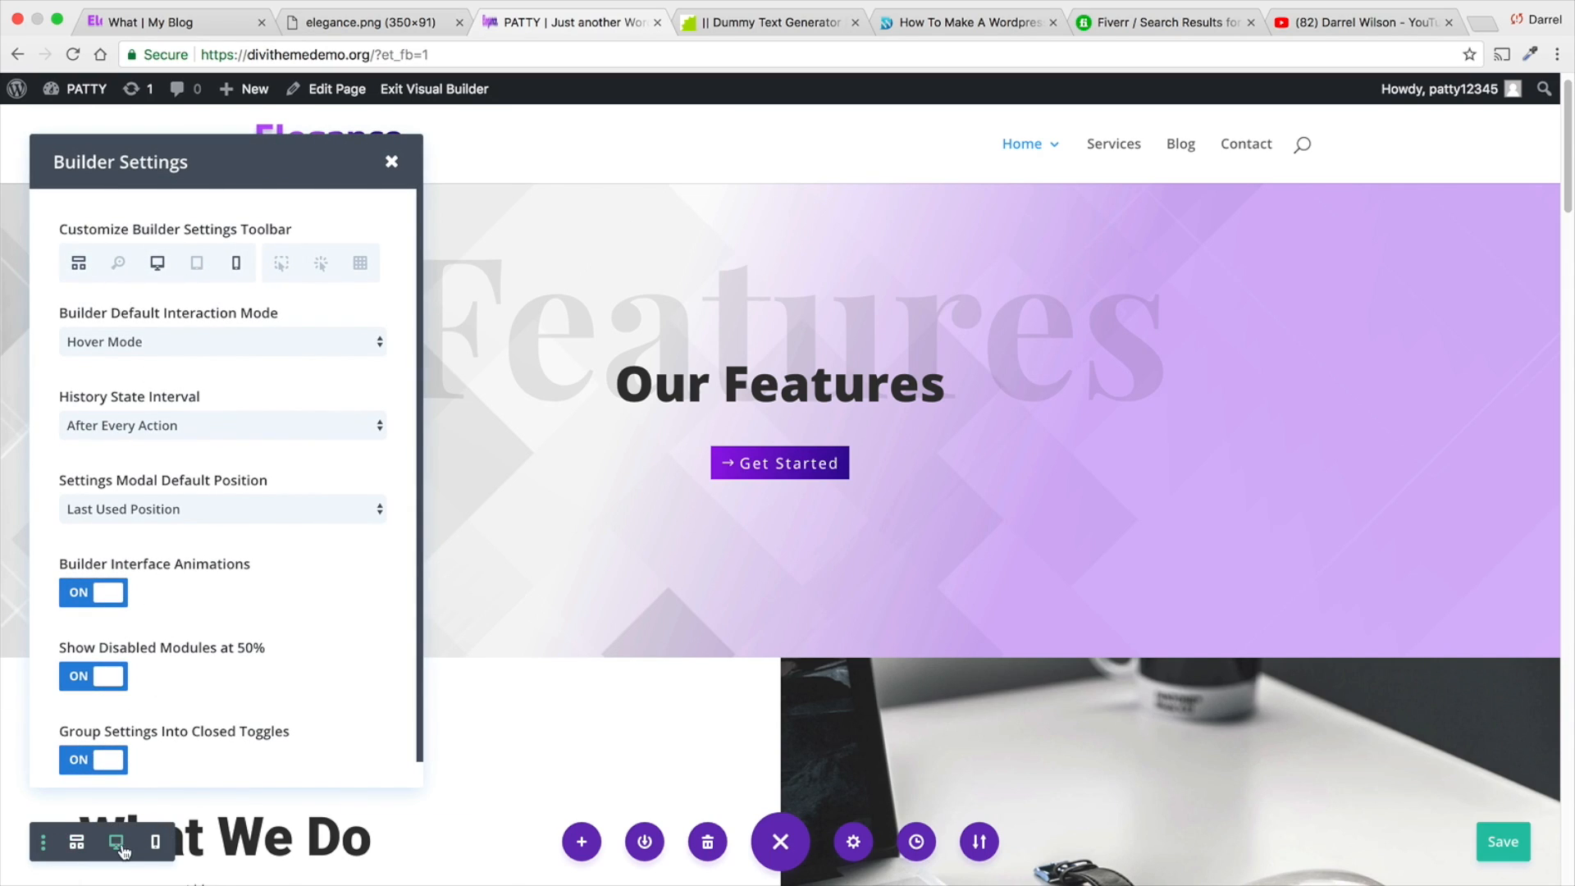
click(118, 263)
click(197, 262)
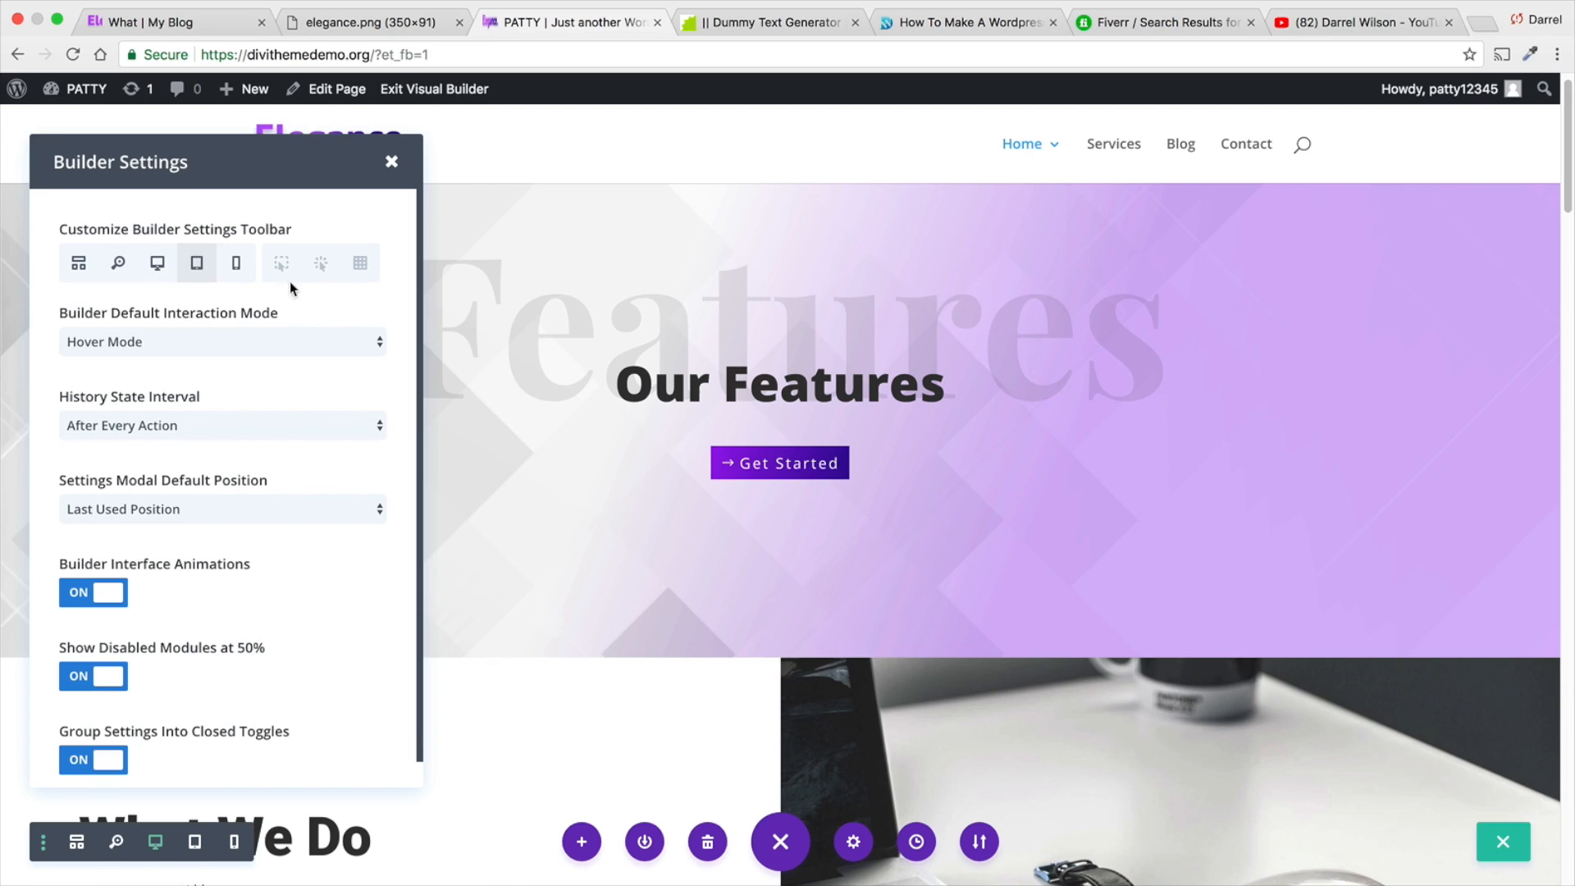
click(391, 162)
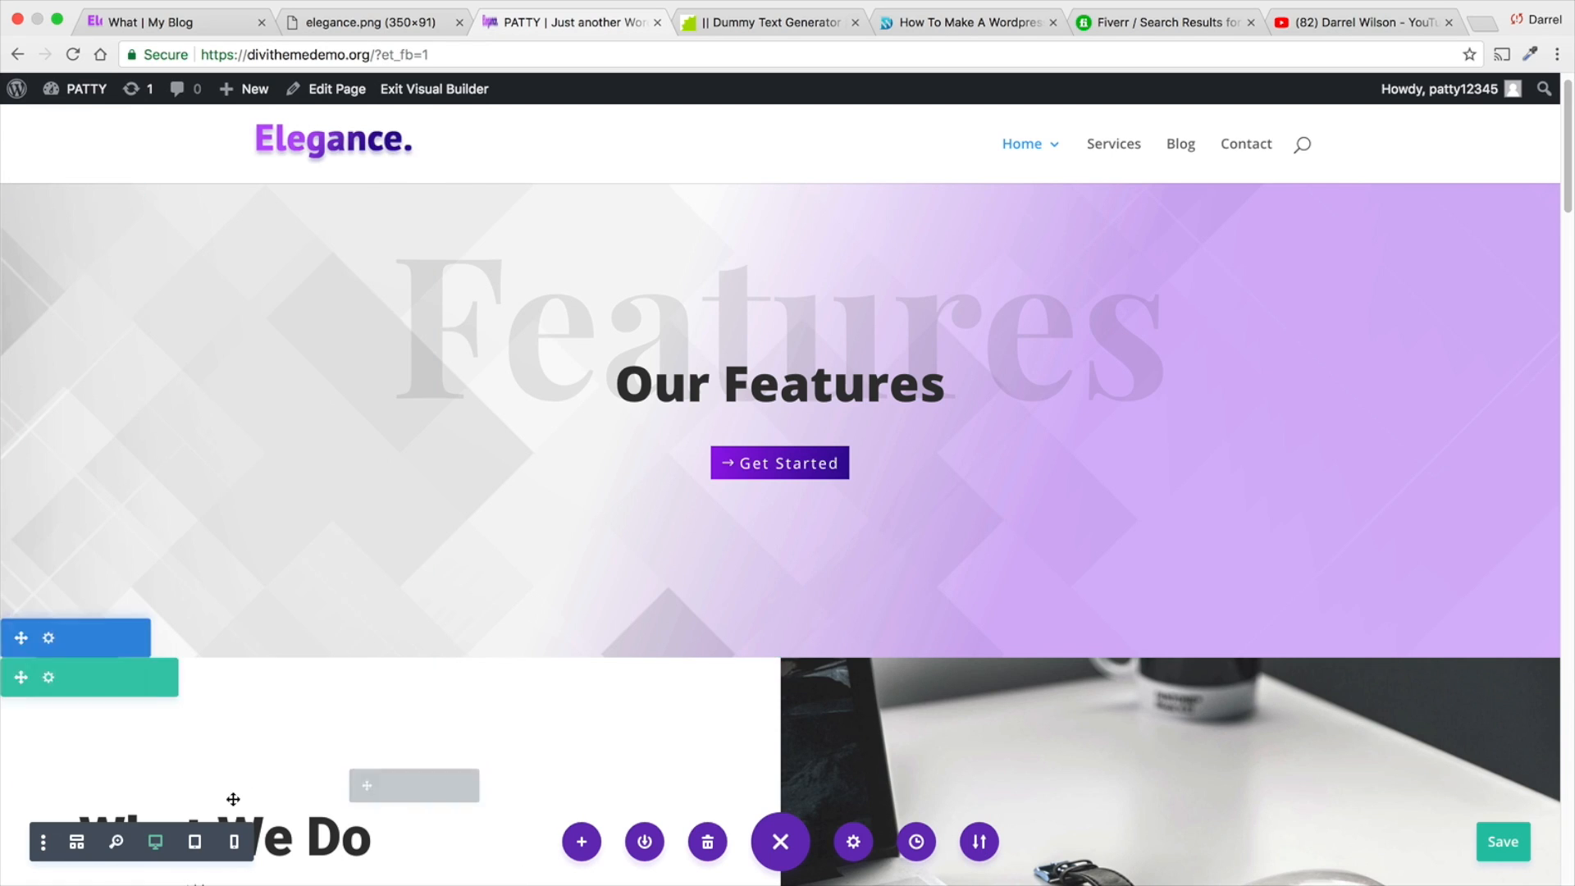
- Preview the home page in tablet view, checking the layout of its sections down to the testimonials
click(204, 845)
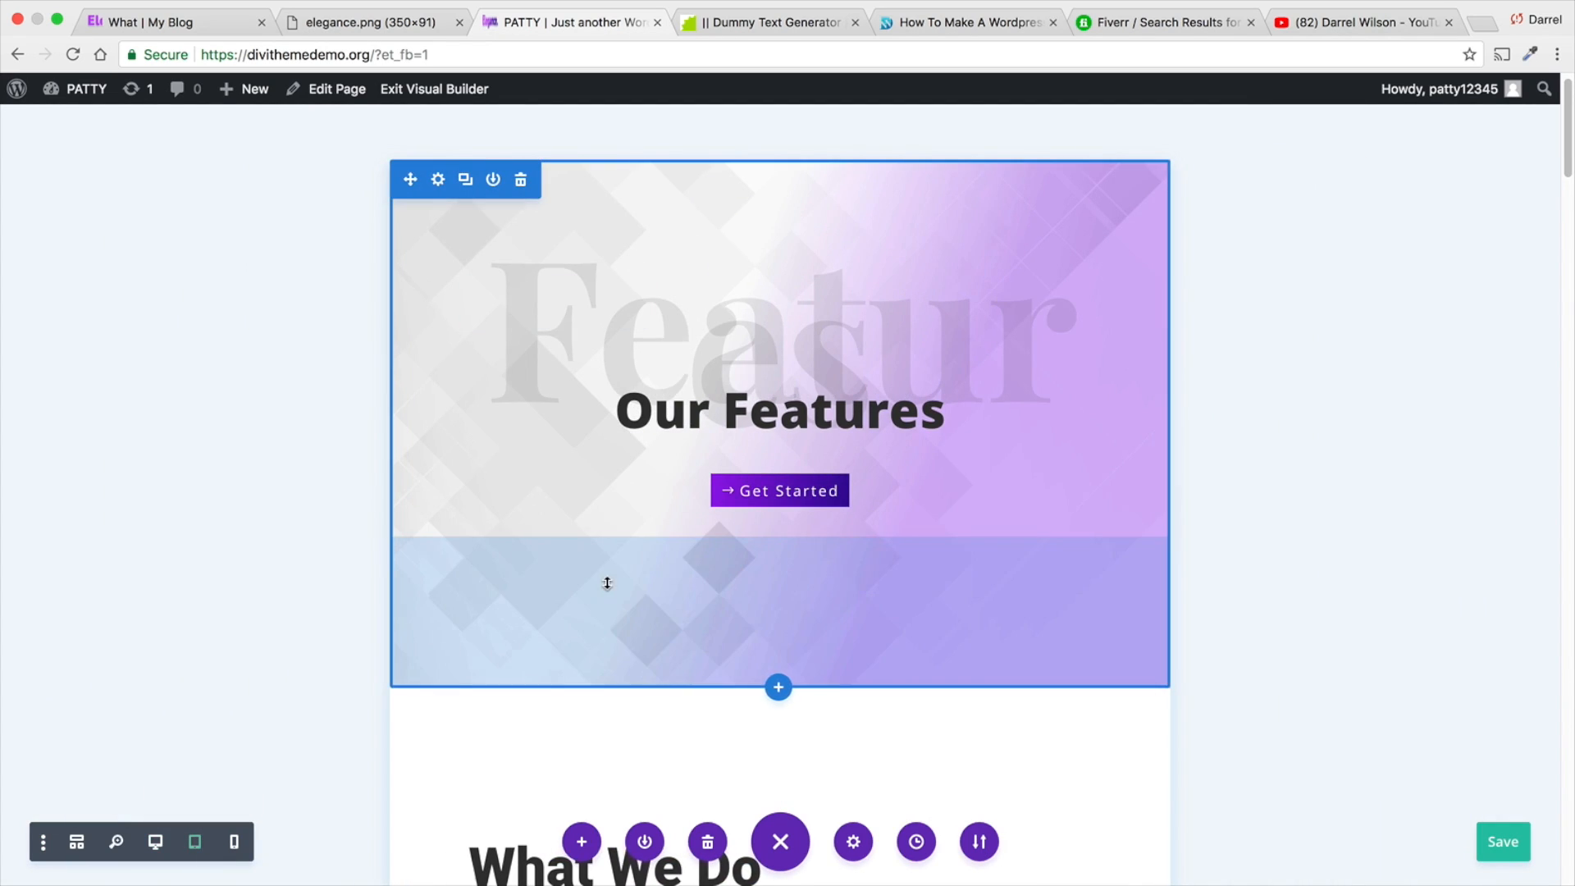
scroll(605, 579, down, 6)
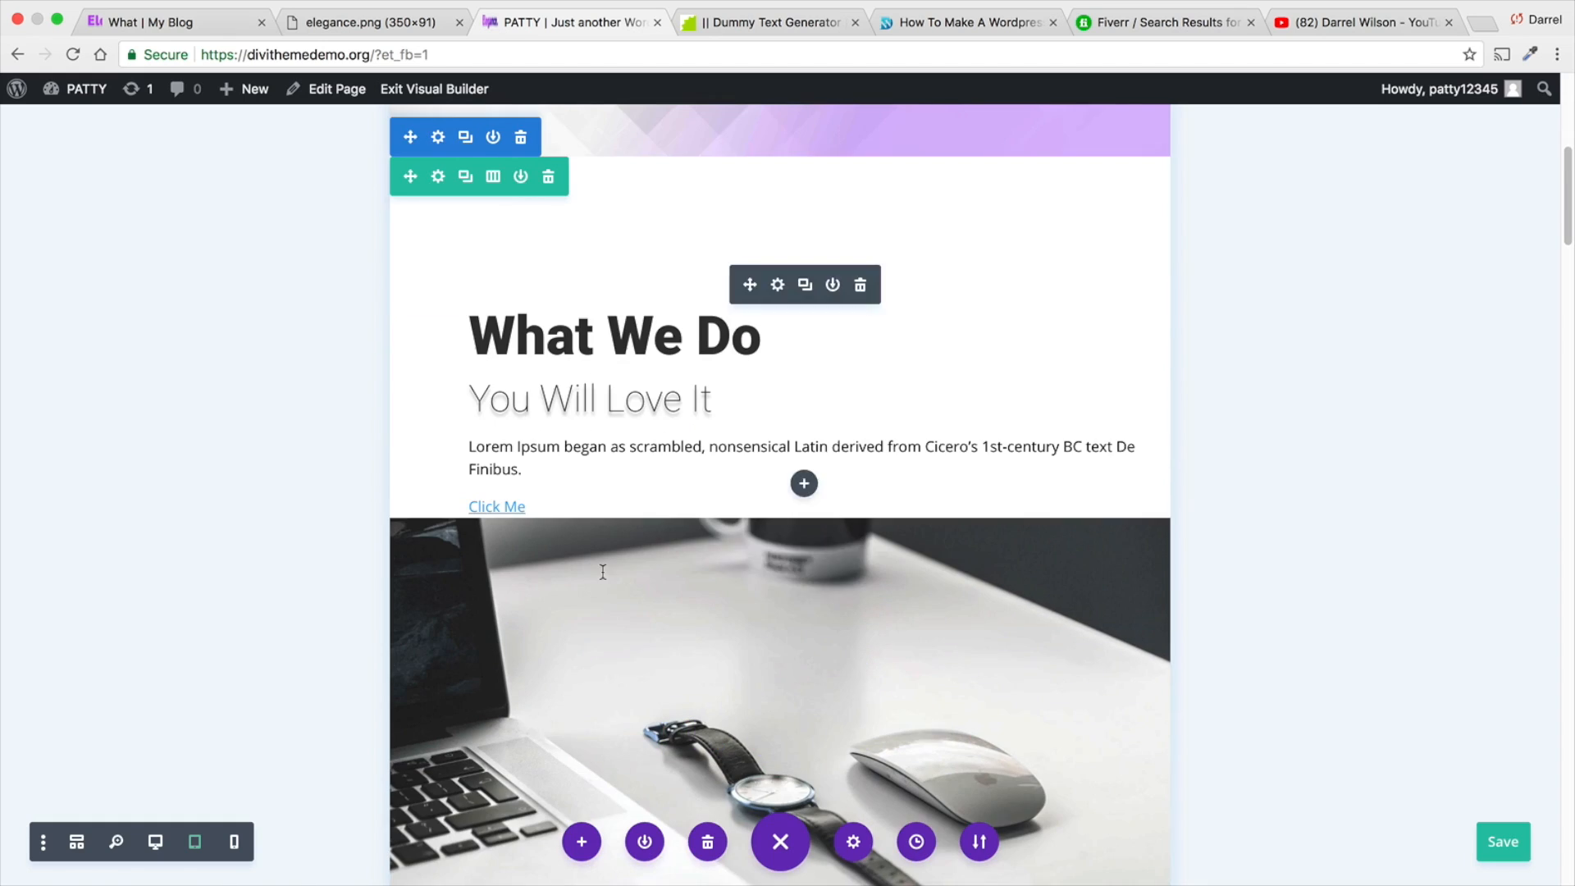
scroll(603, 572, down, 7)
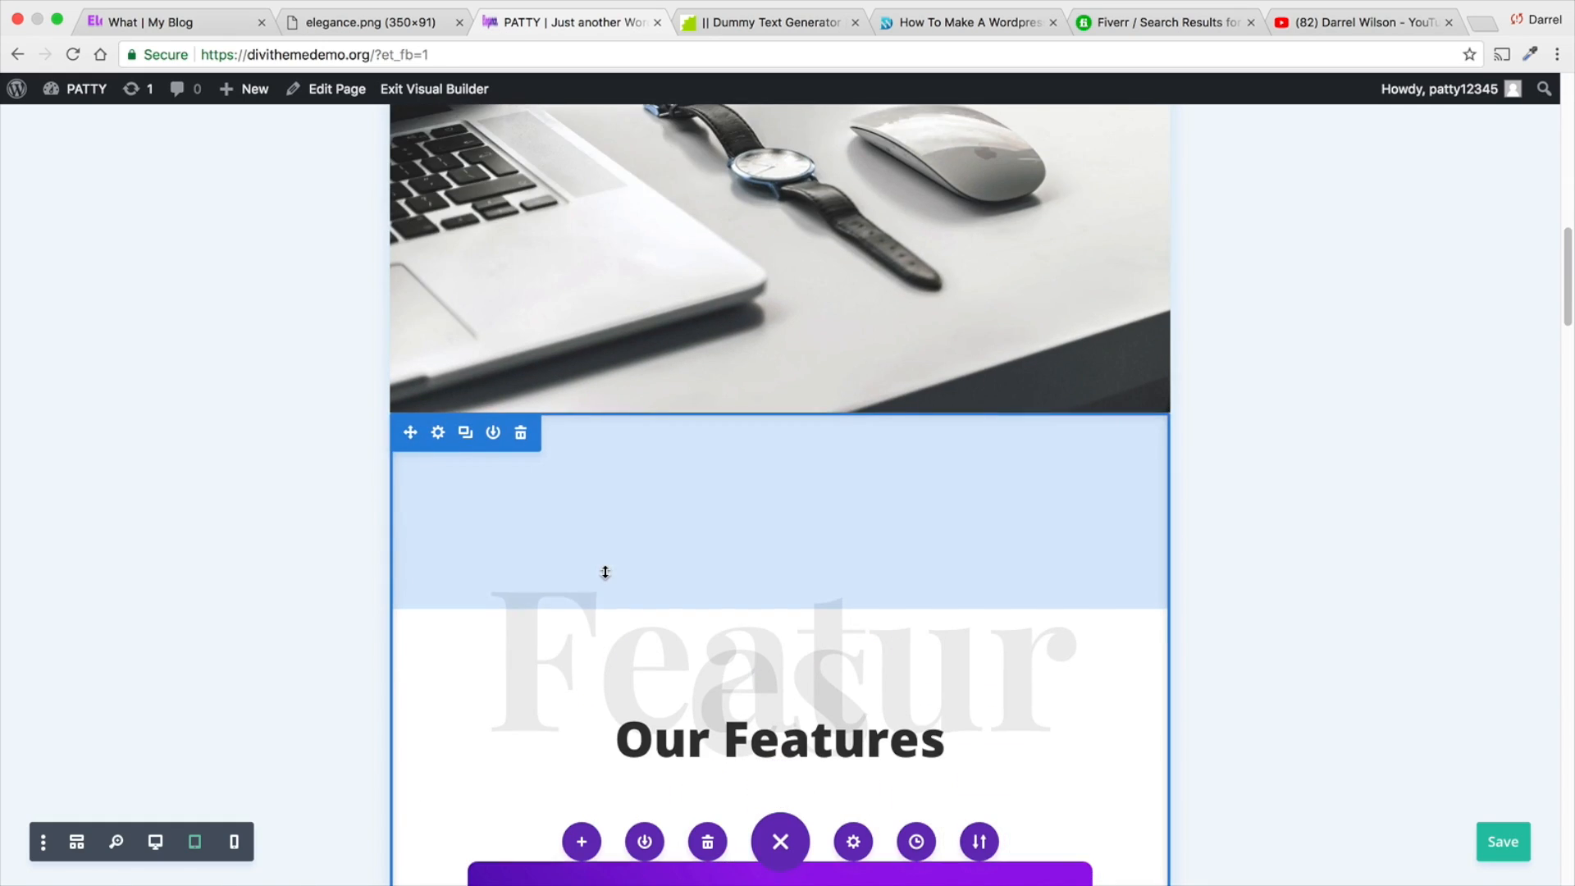
scroll(605, 572, down, 15)
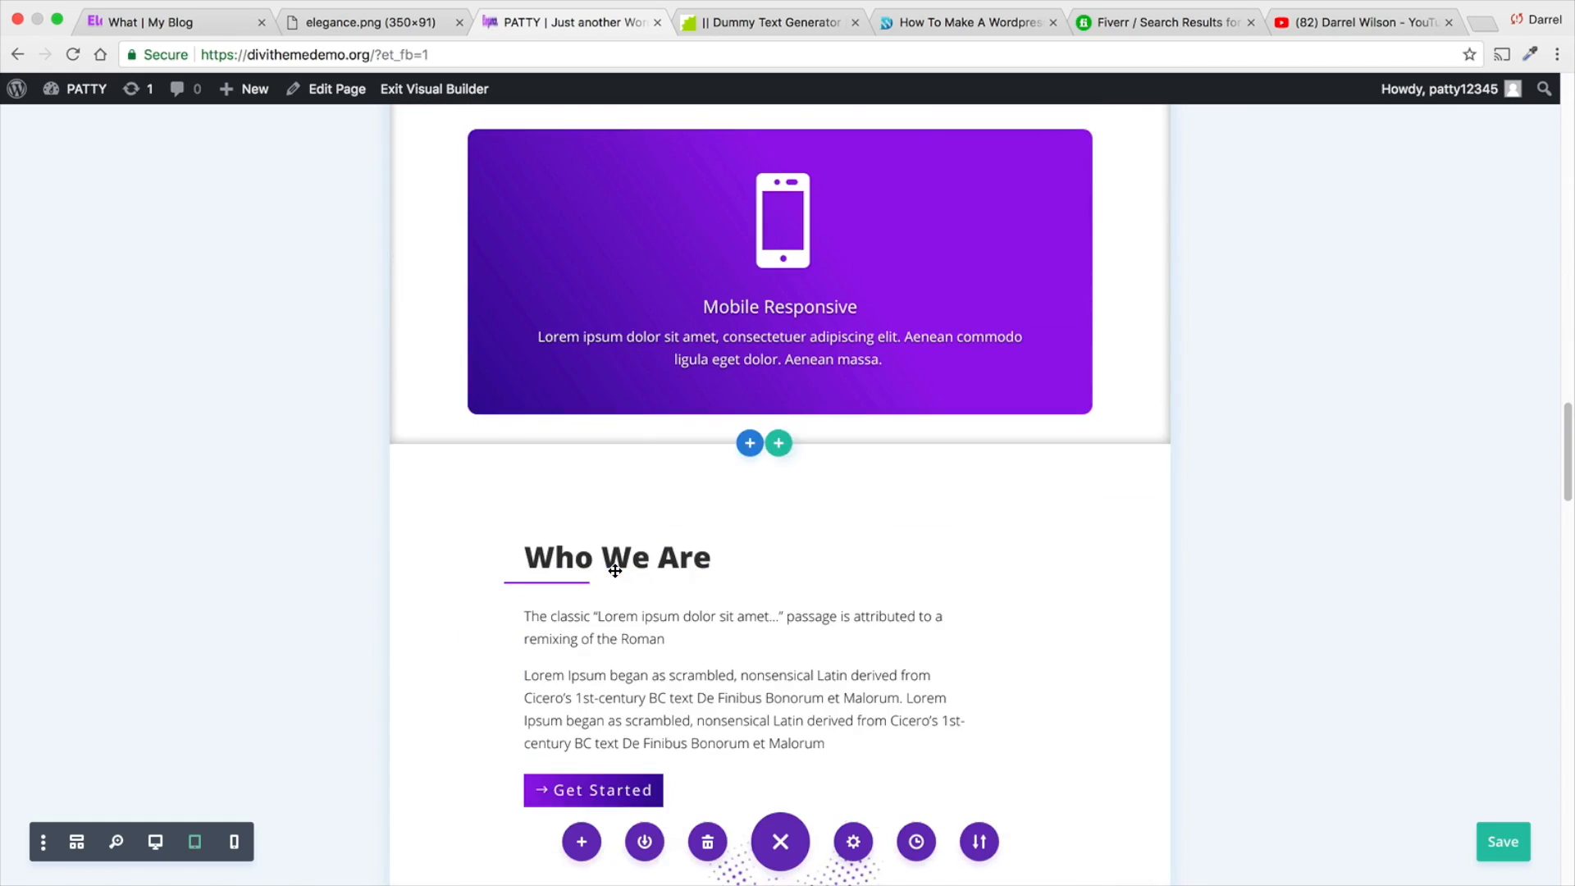
scroll(616, 571, down, 10)
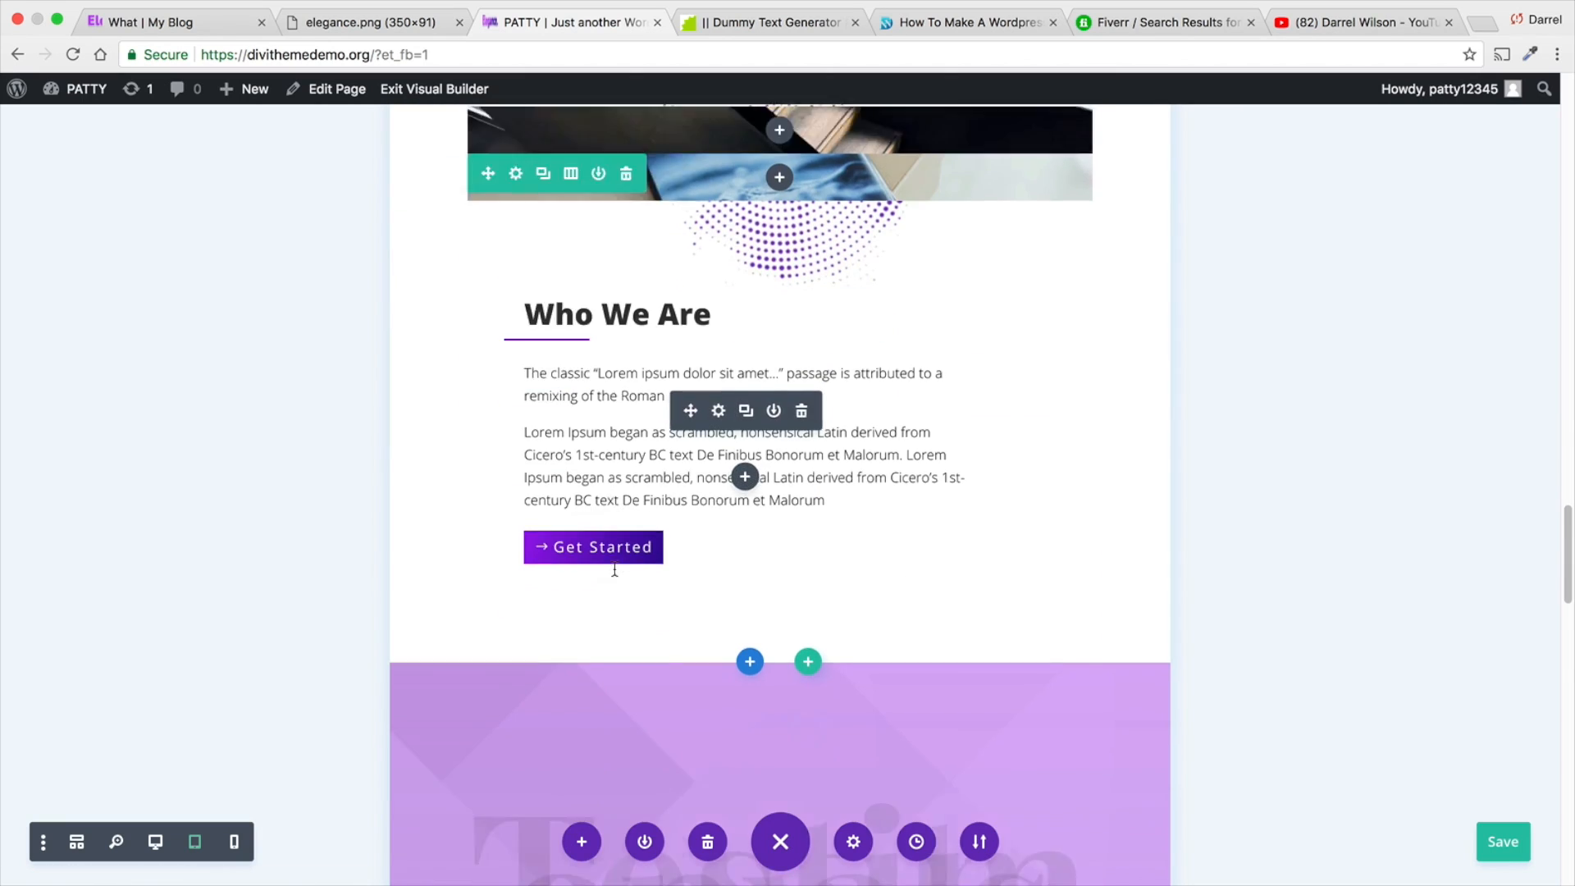
scroll(615, 571, down, 18)
scroll(616, 570, up, 12)
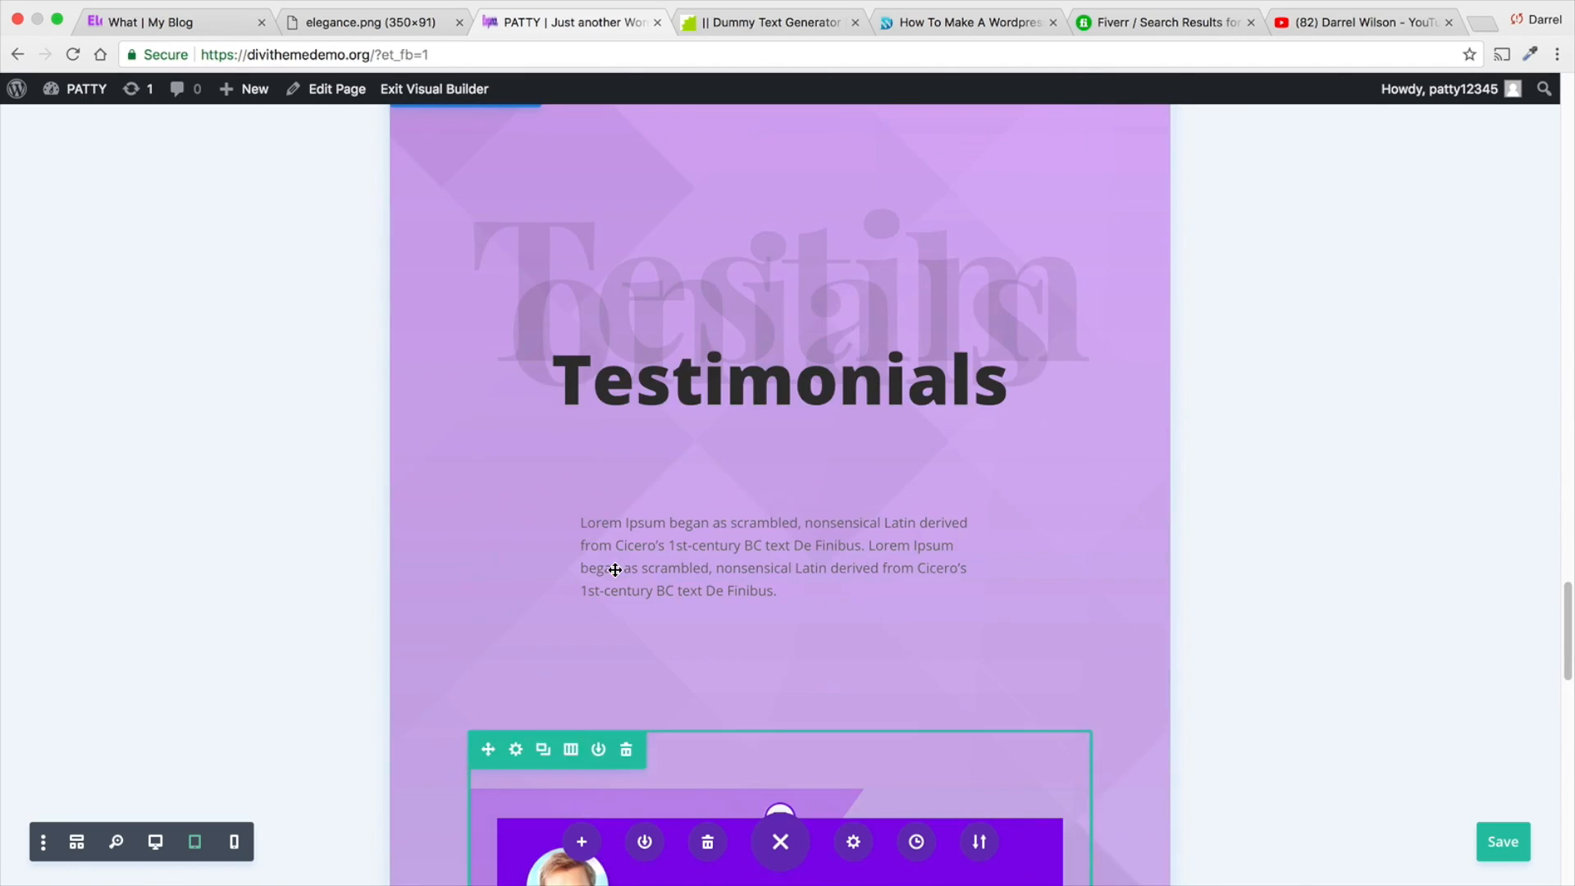
scroll(615, 571, up, 20)
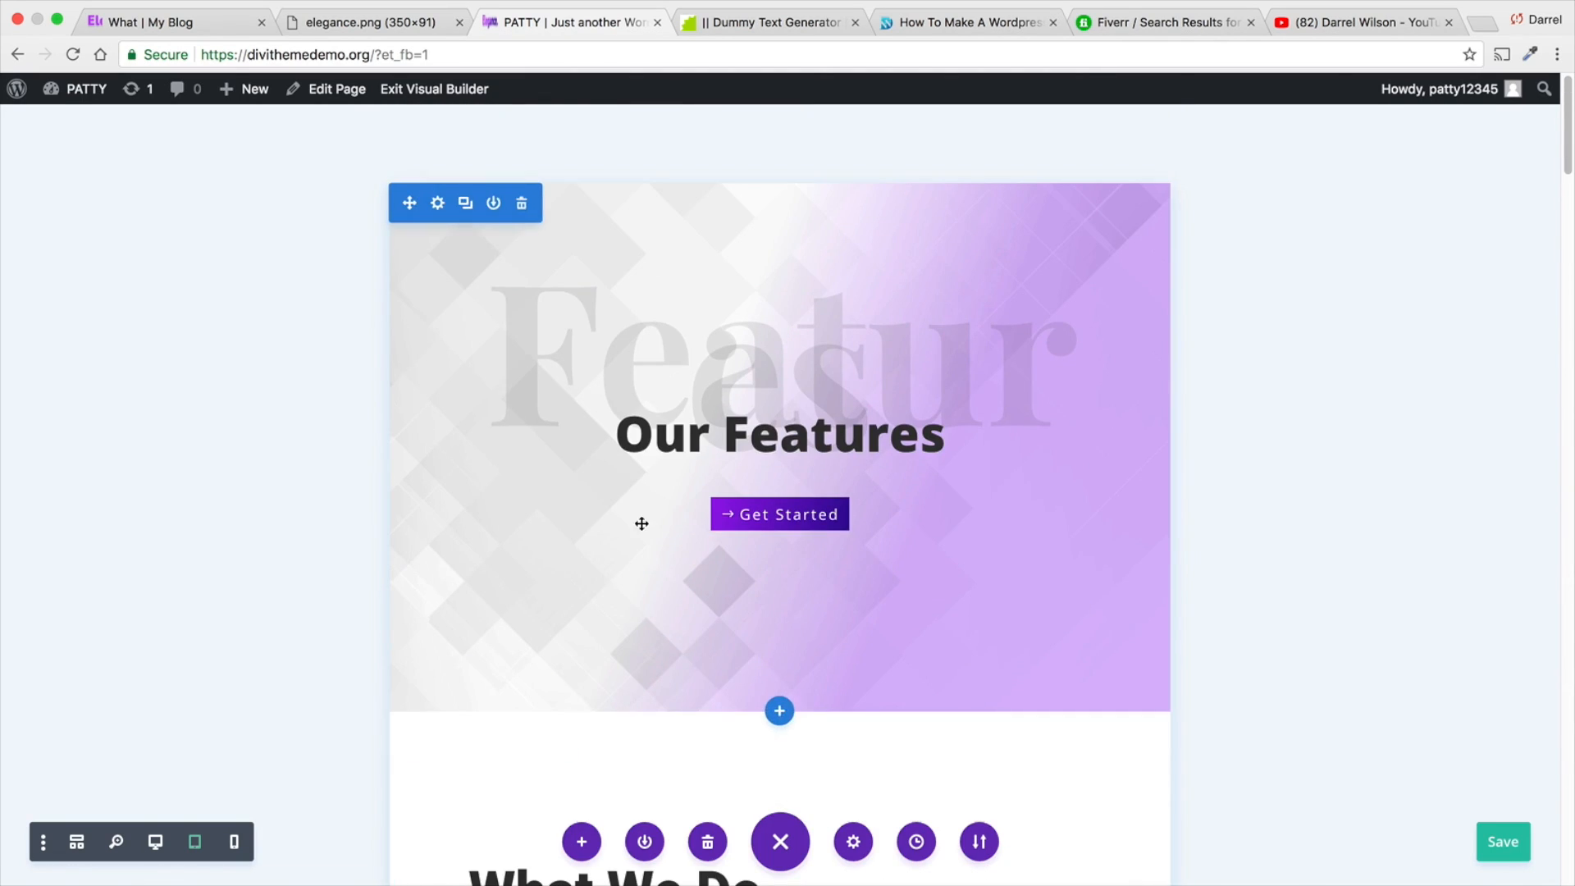
- Give the large faded "Features" text in the first section a responsive text size of 74px for smartphones
mouse_move(752, 388)
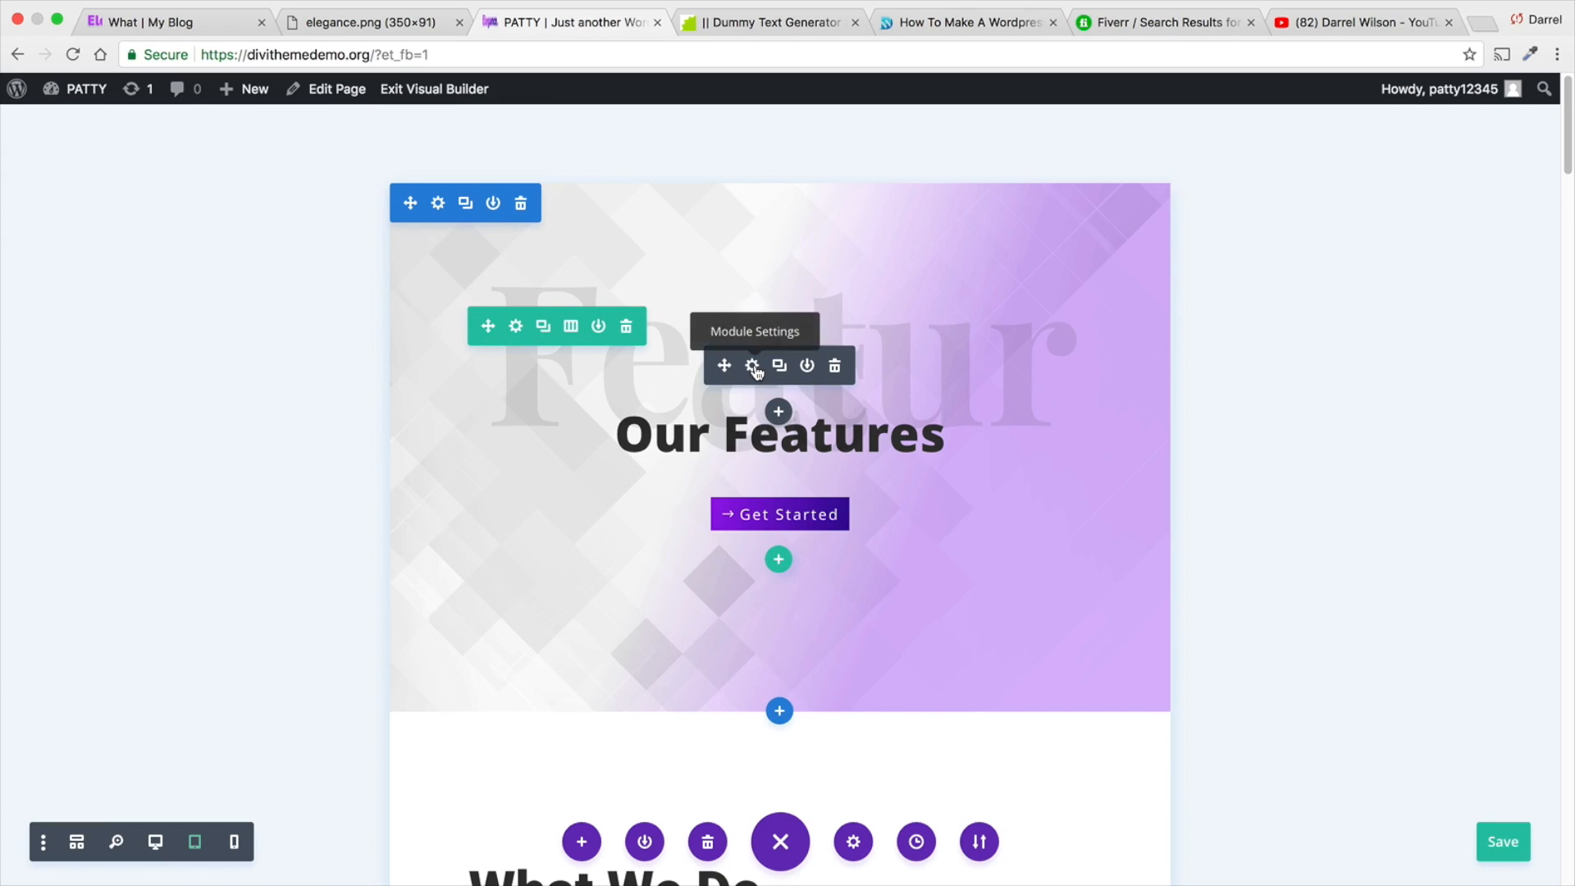
click(752, 367)
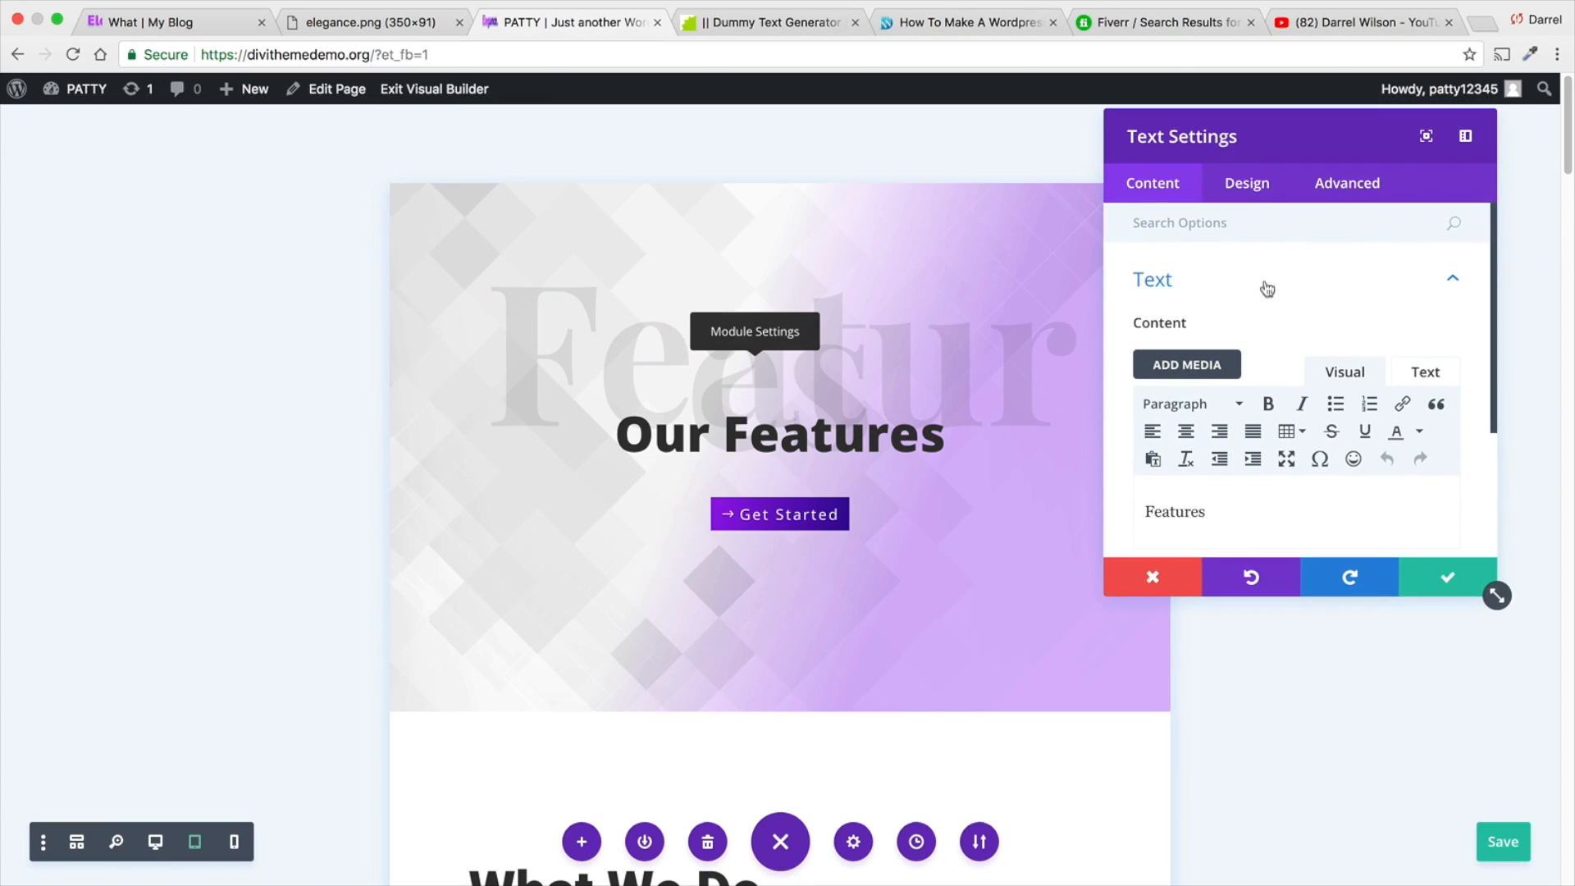
click(1261, 193)
click(1275, 468)
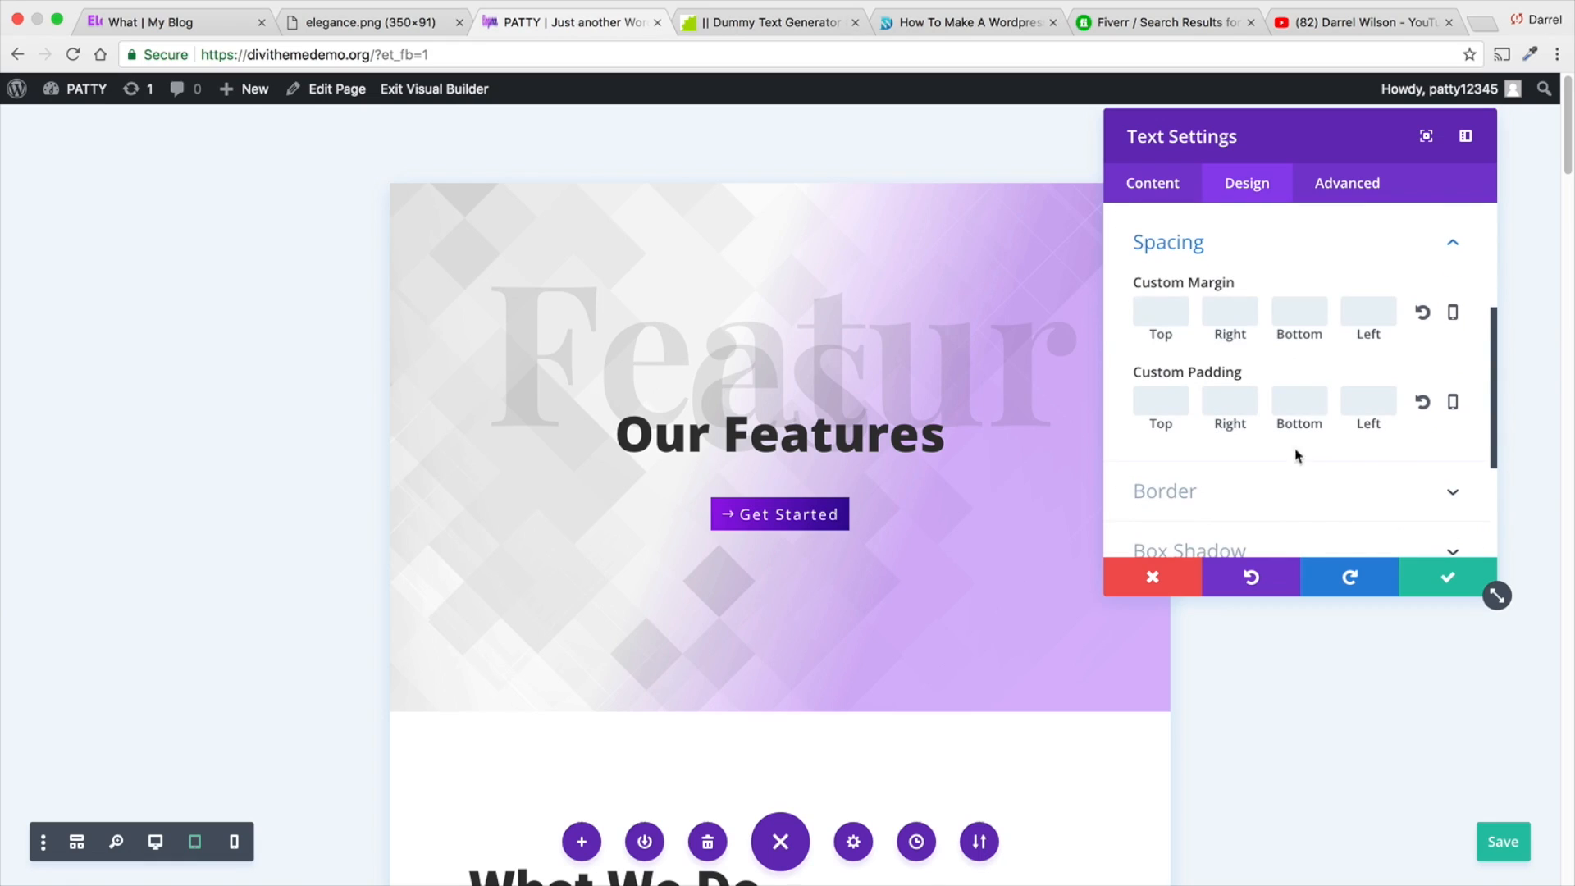
click(1169, 196)
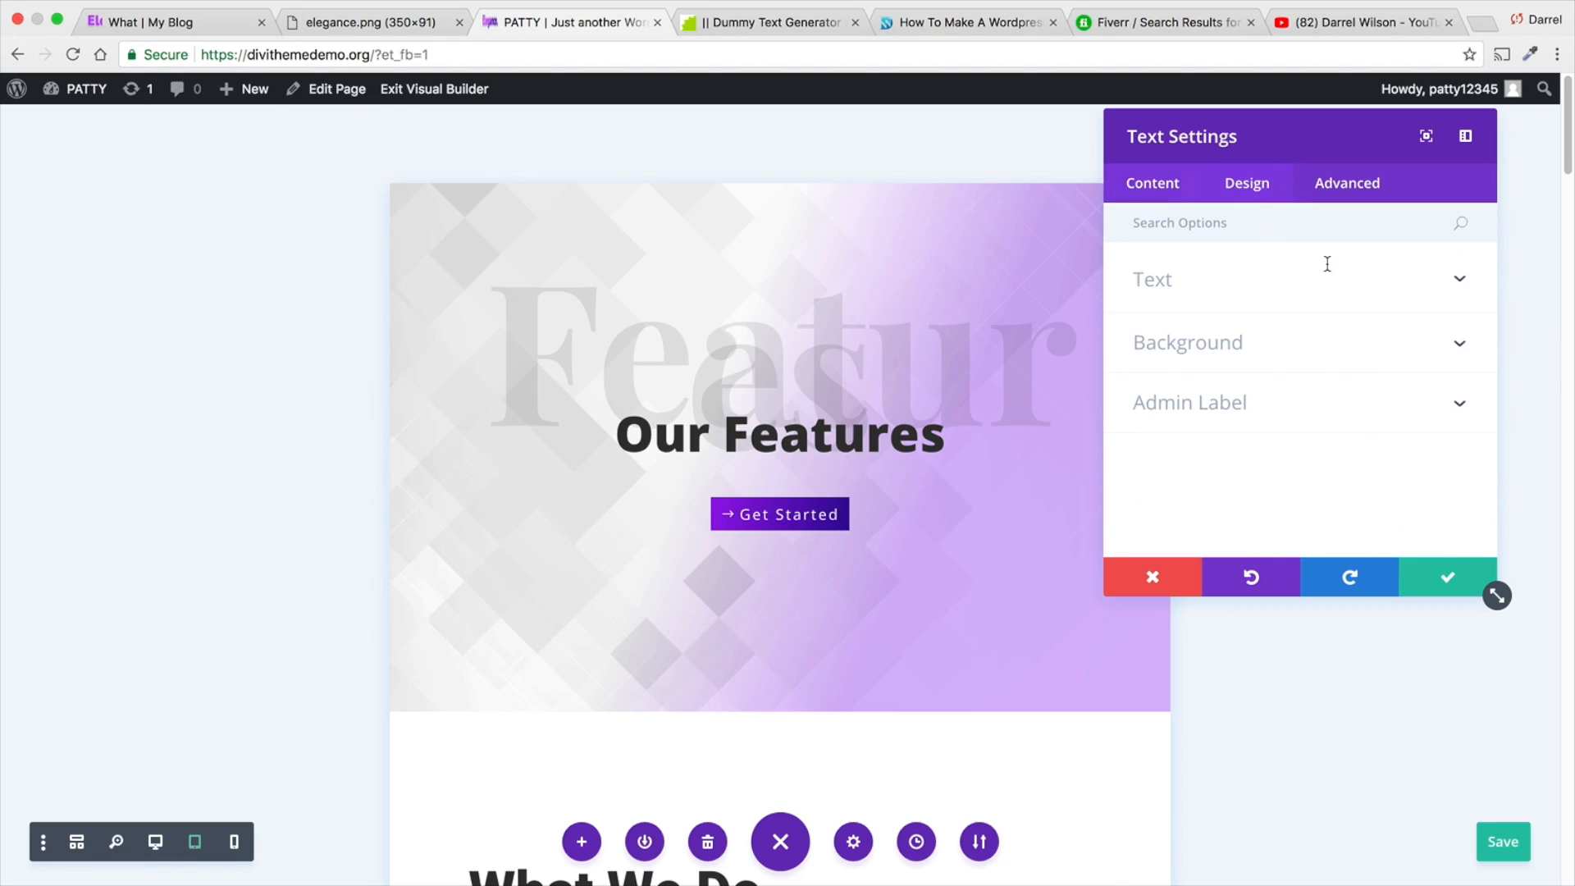
click(1299, 298)
click(1274, 189)
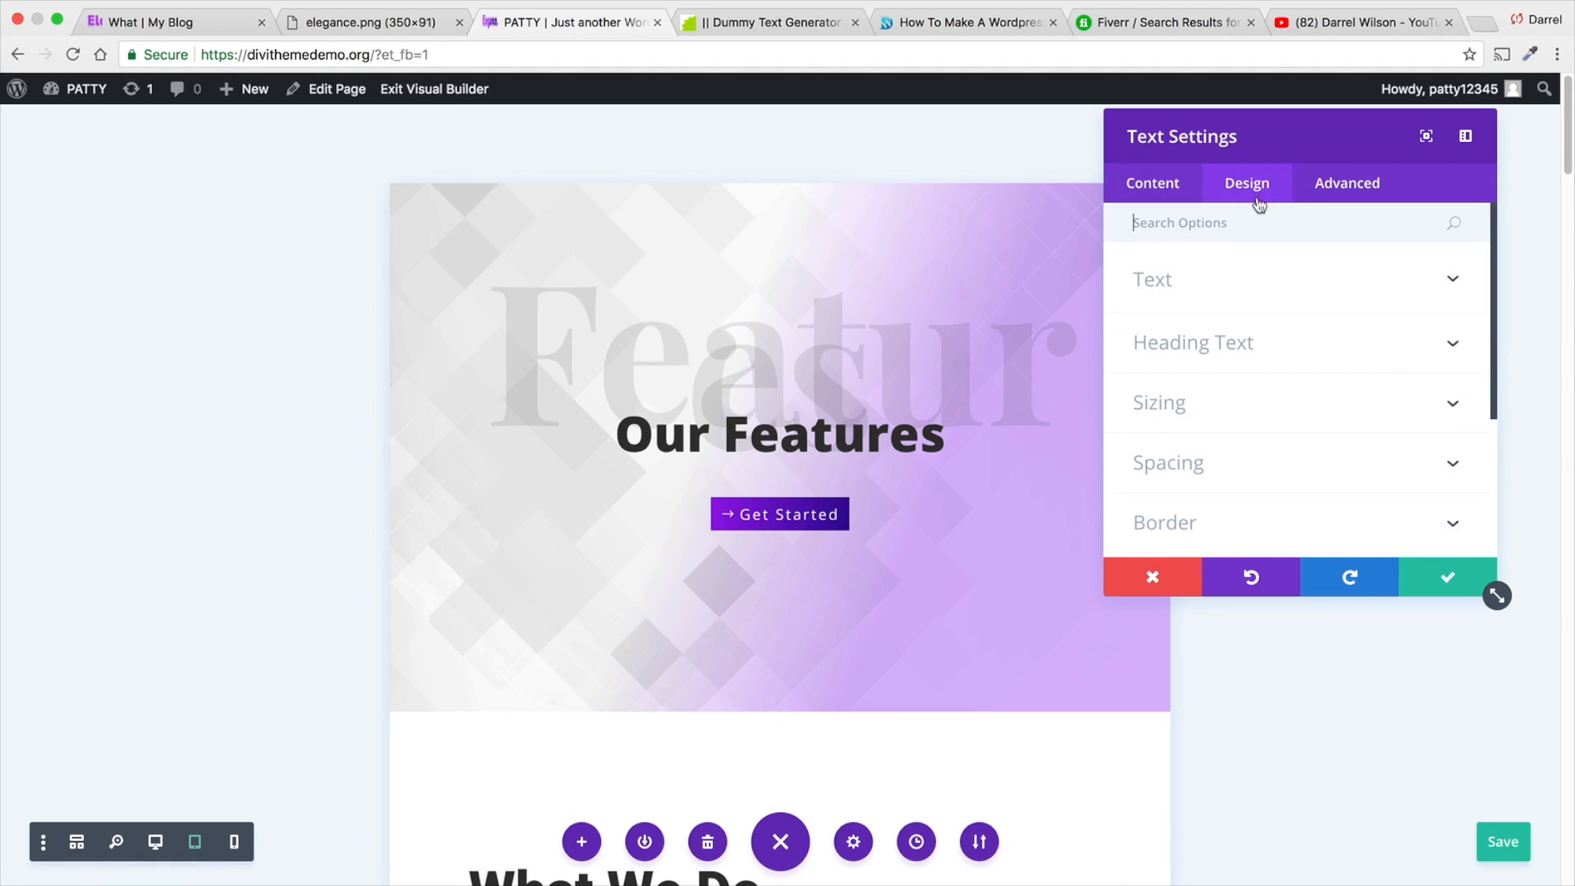
click(1187, 193)
click(1249, 191)
click(1280, 295)
scroll(1344, 395, down, 5)
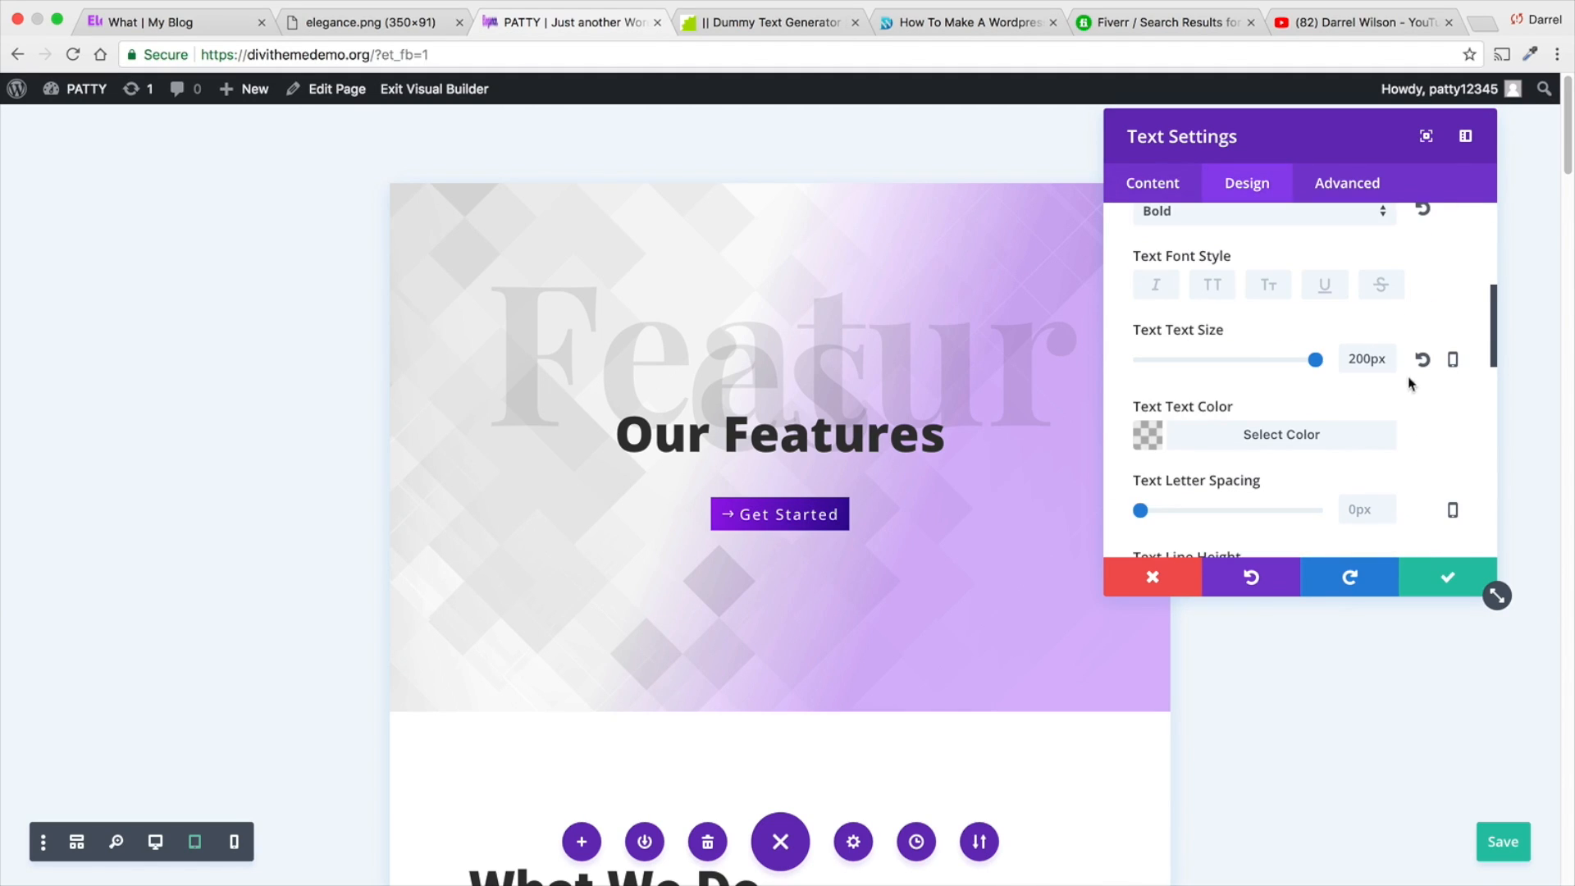
click(1452, 359)
drag(1143, 429, 1205, 426)
click(1363, 374)
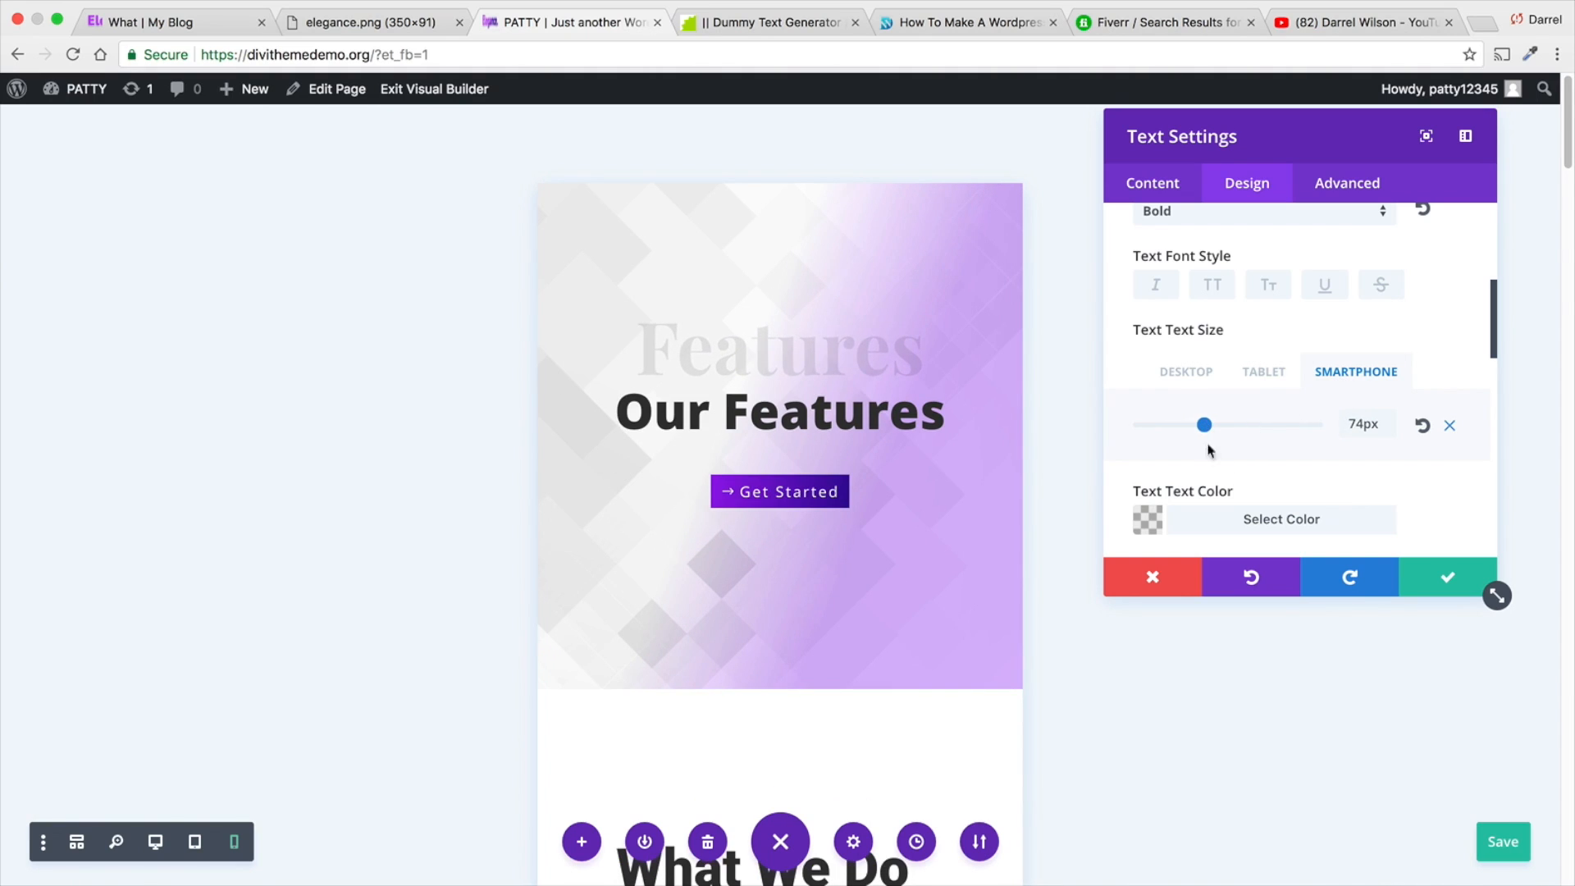
- Apply the text settings of the faded "Features" text in the first section and save the home page
click(1450, 575)
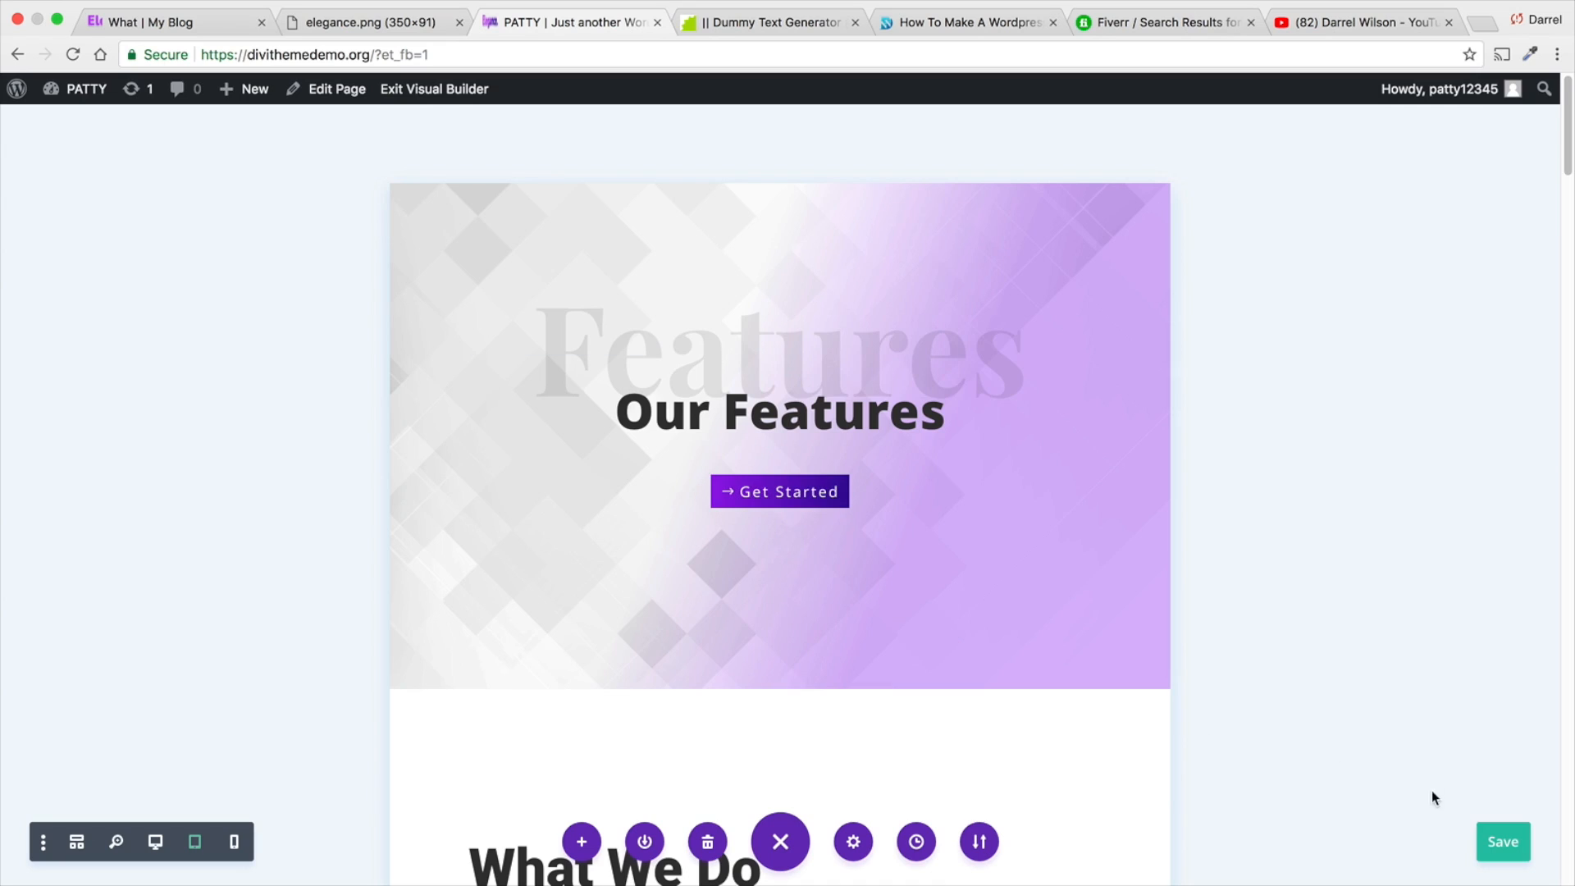
click(1503, 842)
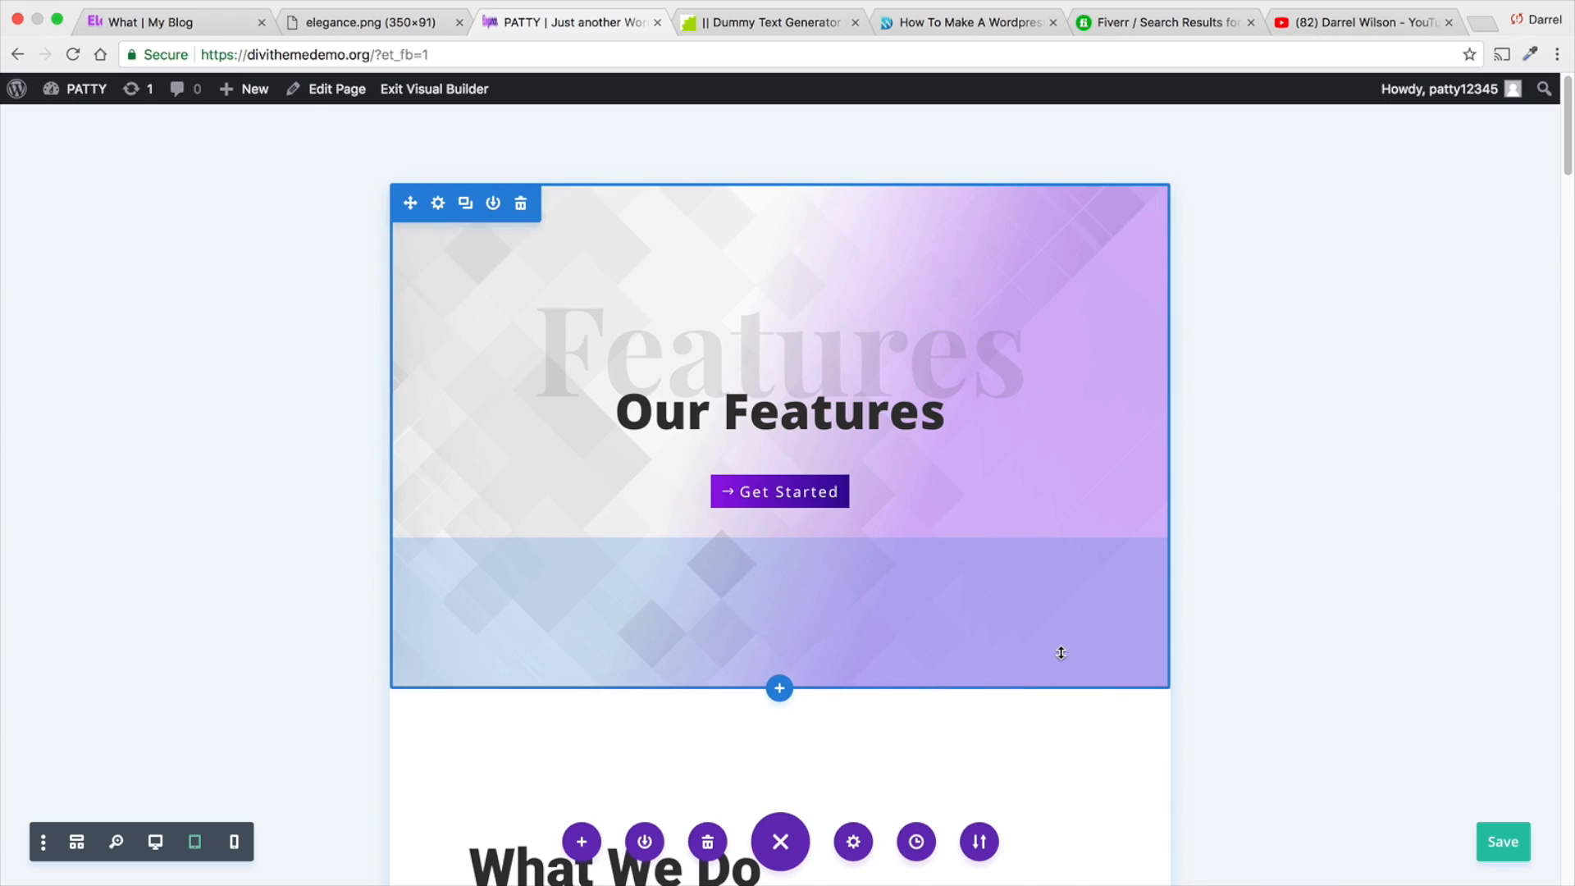
- Open the settings of the desk photo below the "What We Do" text and look through its content and design options
scroll(862, 492, down, 5)
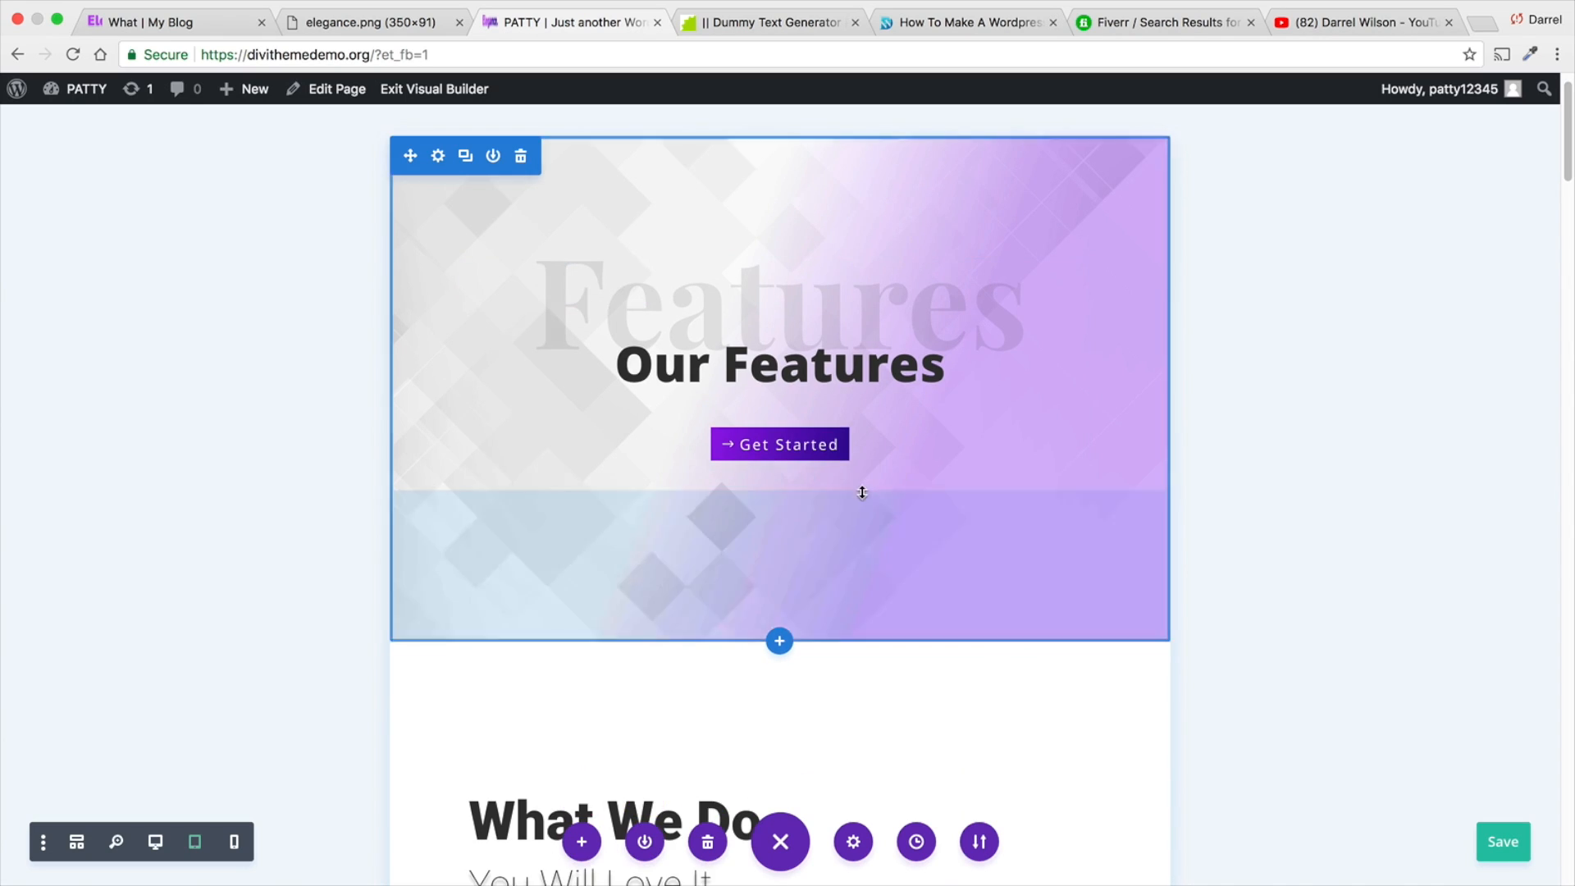
scroll(859, 491, down, 3)
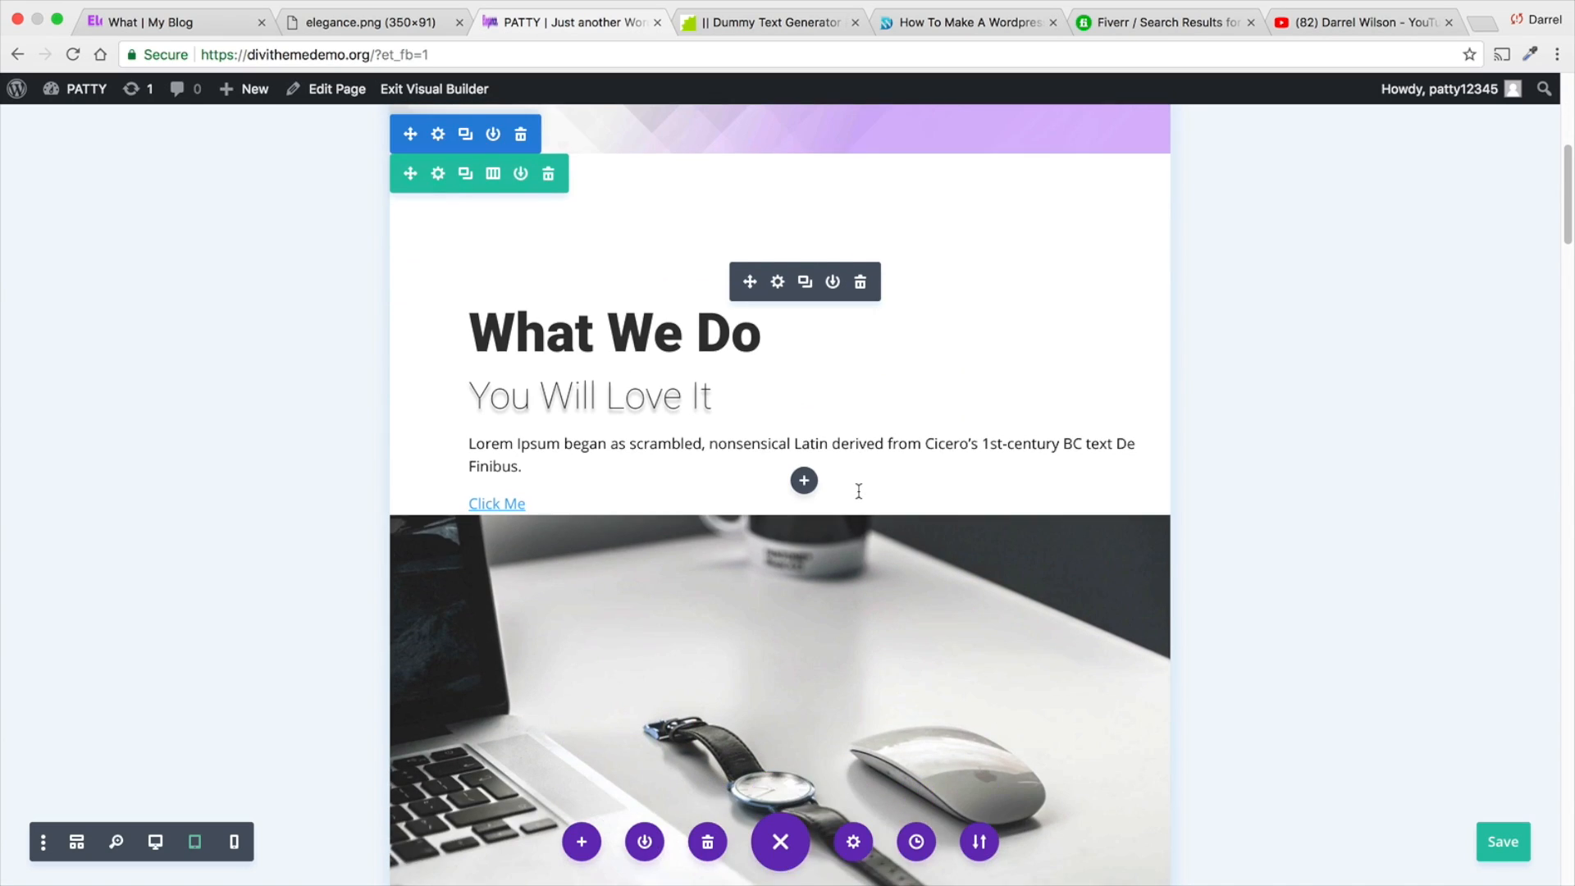
scroll(804, 548, down, 2)
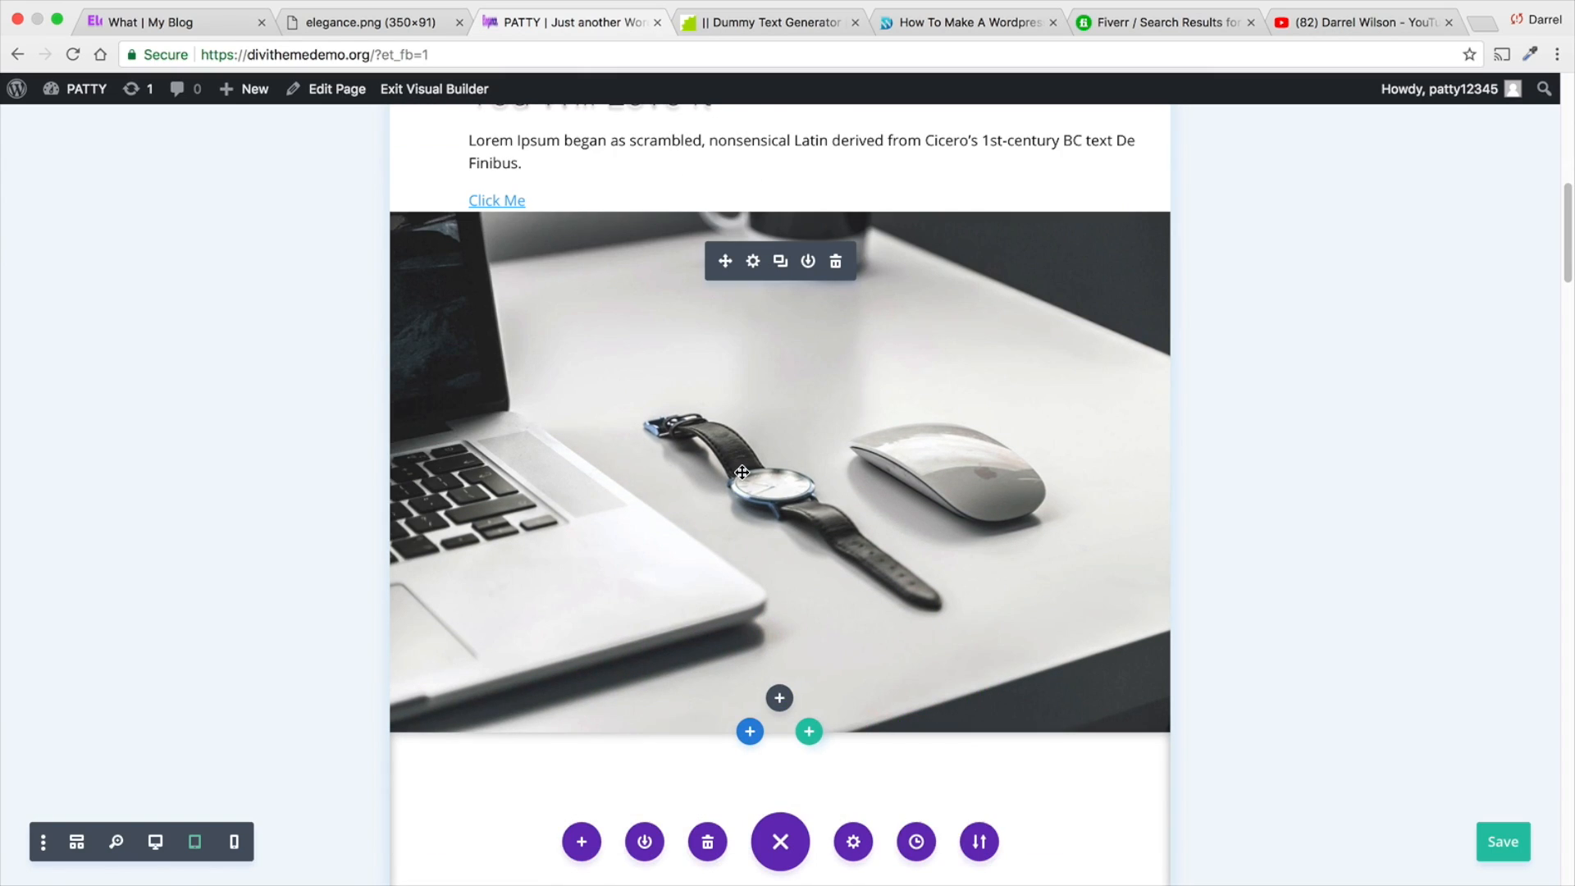
scroll(742, 473, up, 1)
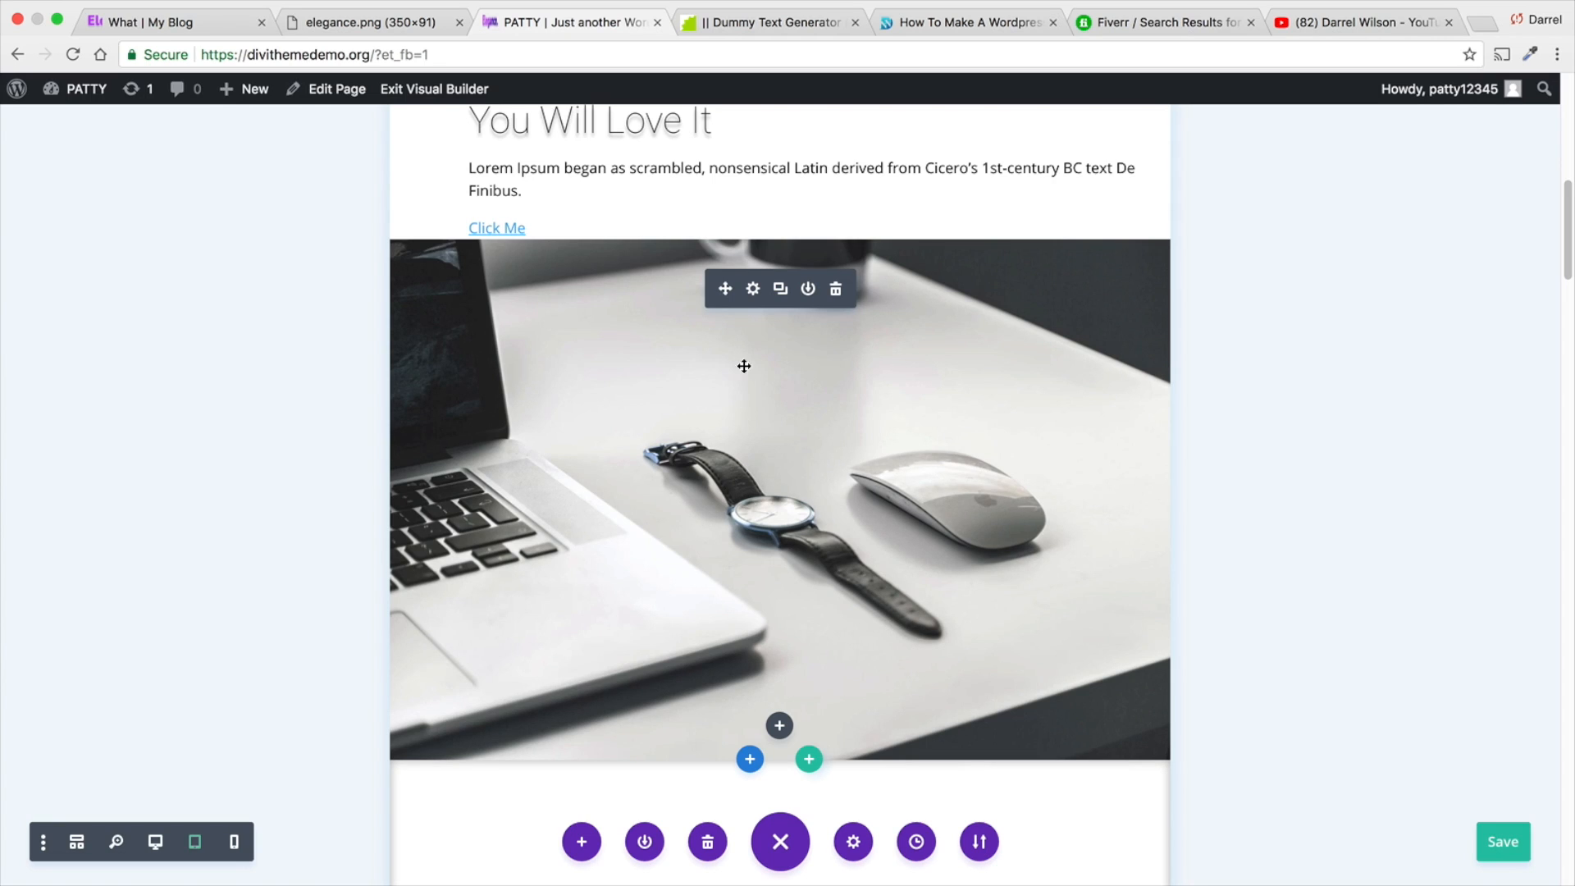
click(754, 289)
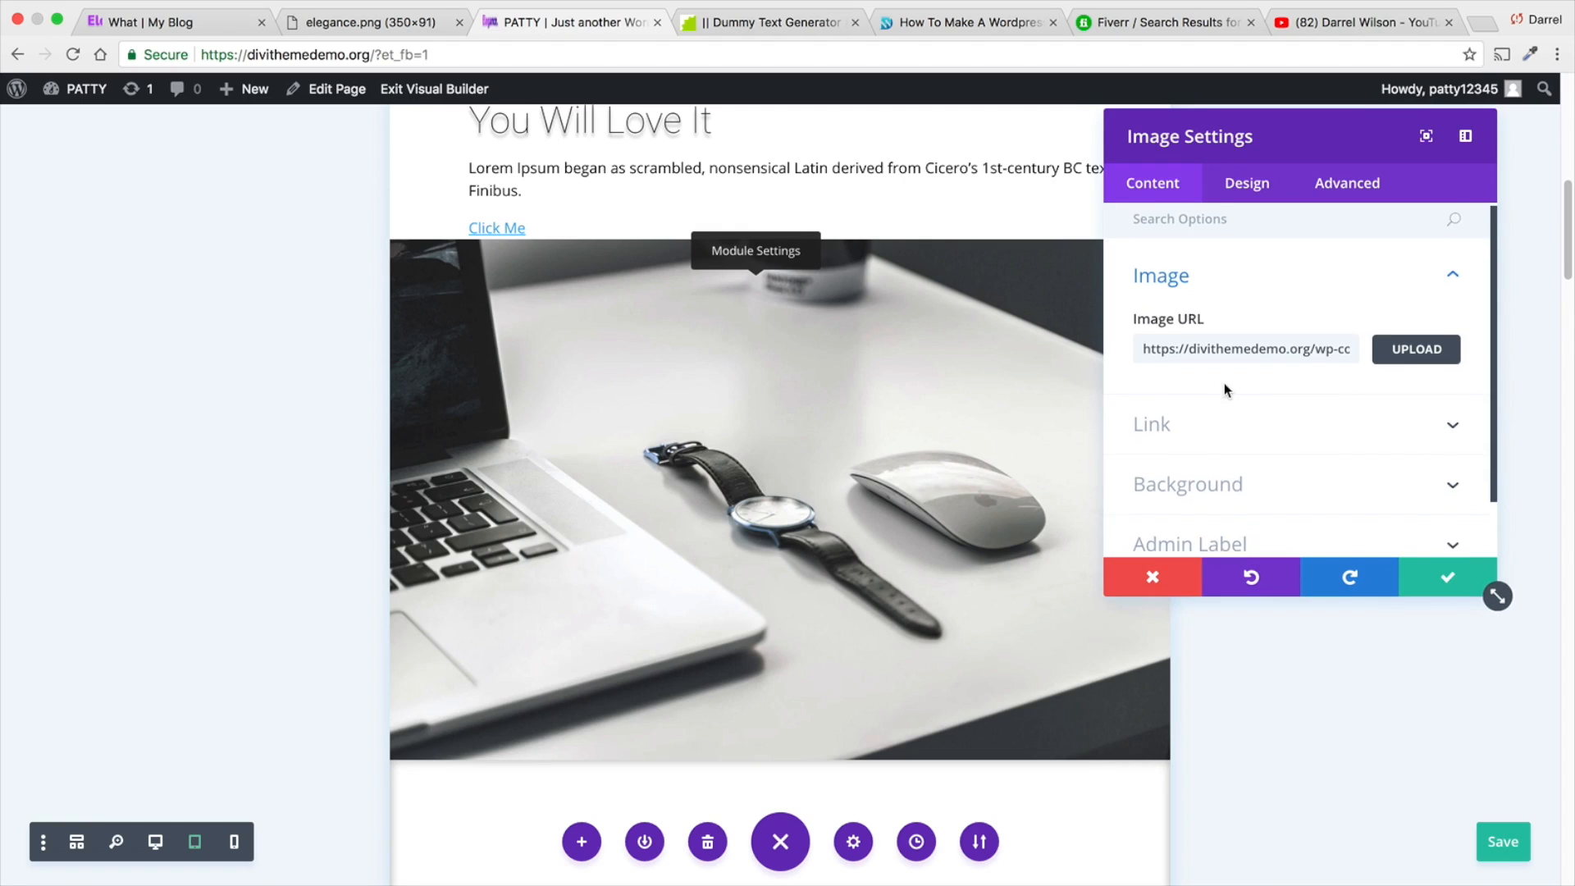
scroll(1225, 383, down, 1)
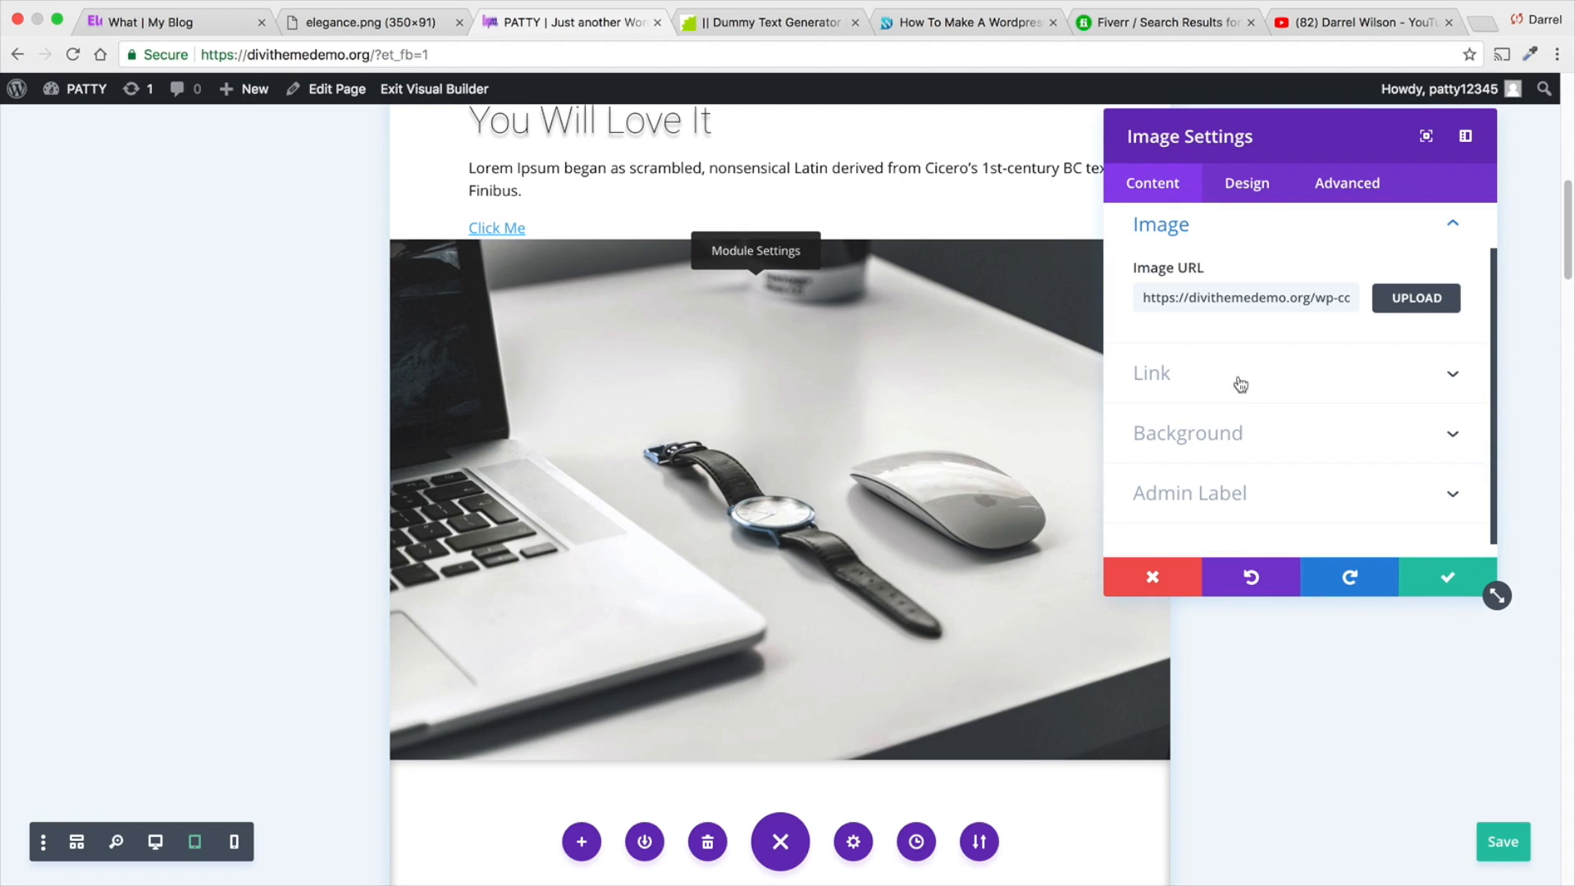
click(1260, 435)
scroll(1259, 418, down, 3)
triple_click(1262, 469)
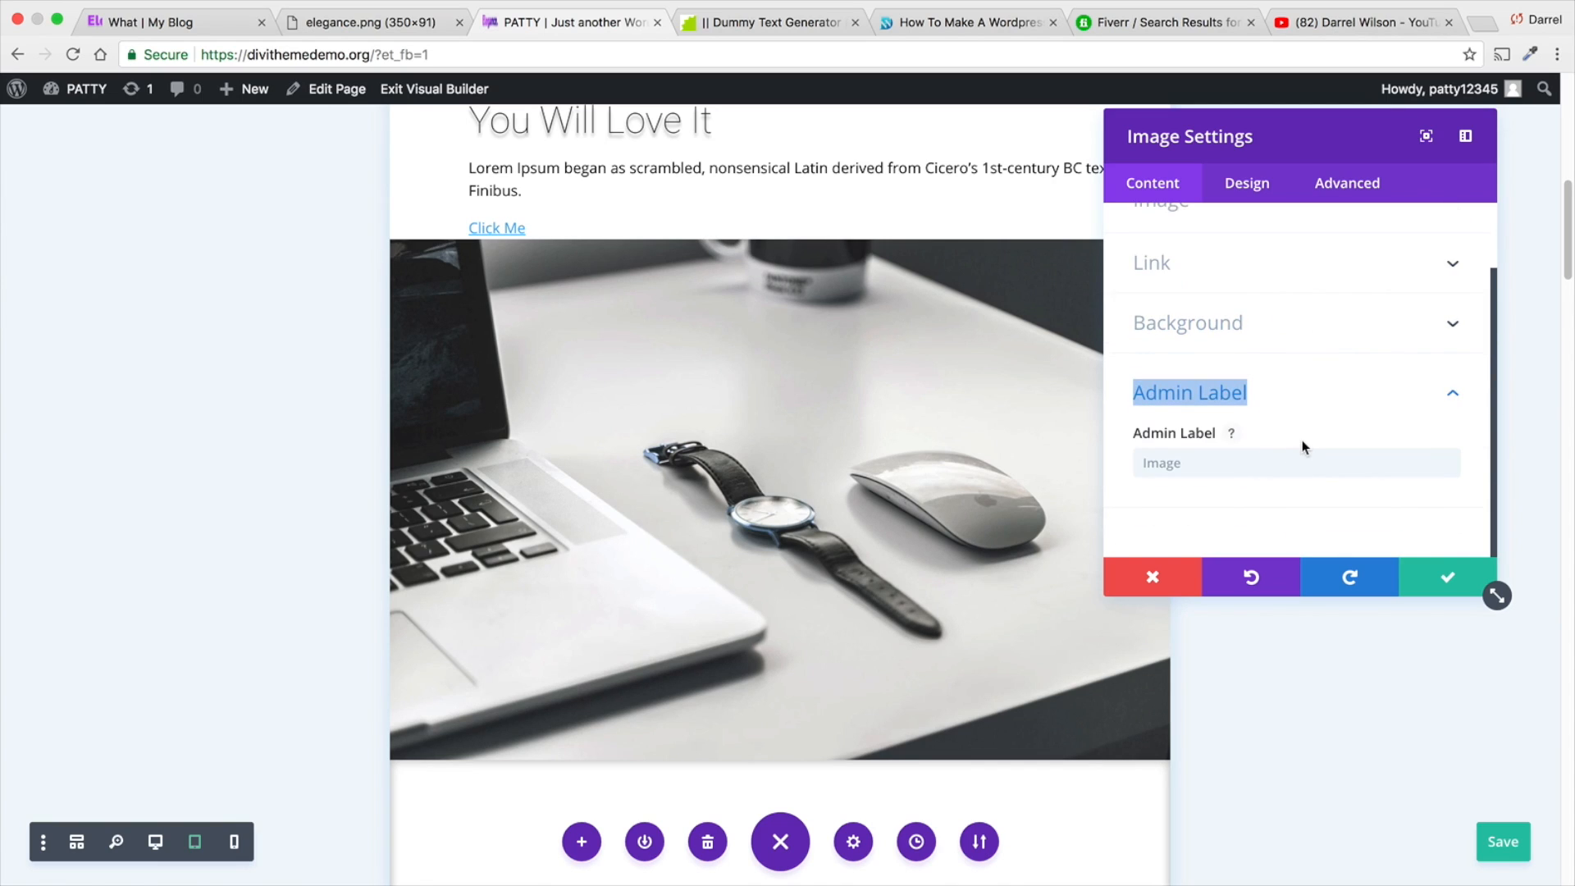
click(1247, 182)
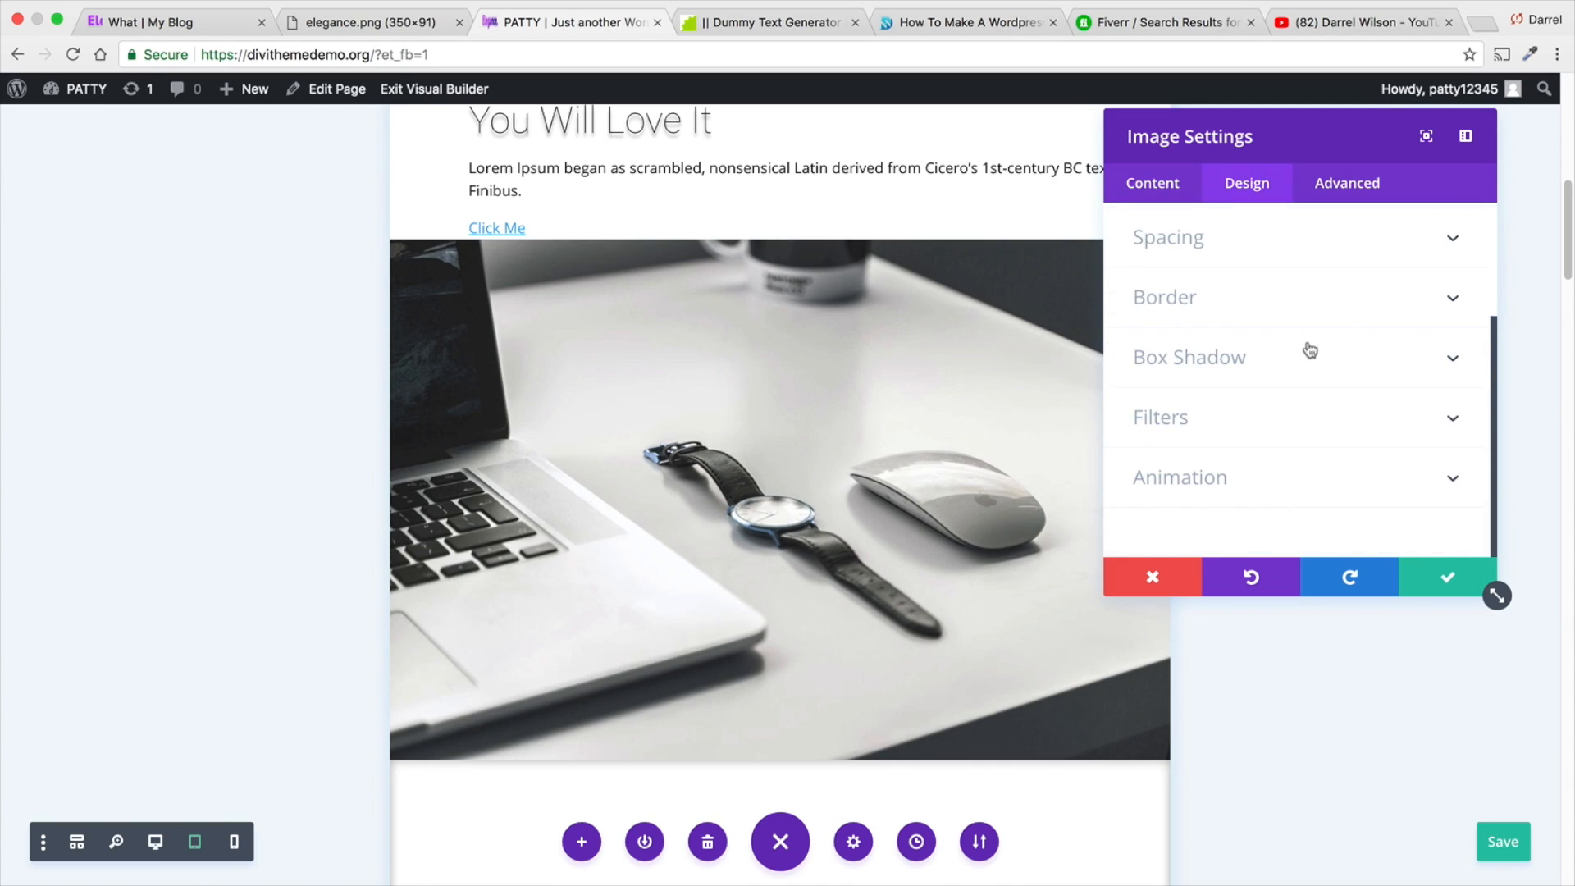
scroll(1294, 361, up, 3)
click(1290, 283)
scroll(1322, 355, down, 4)
scroll(1319, 362, up, 4)
click(1157, 185)
click(1226, 296)
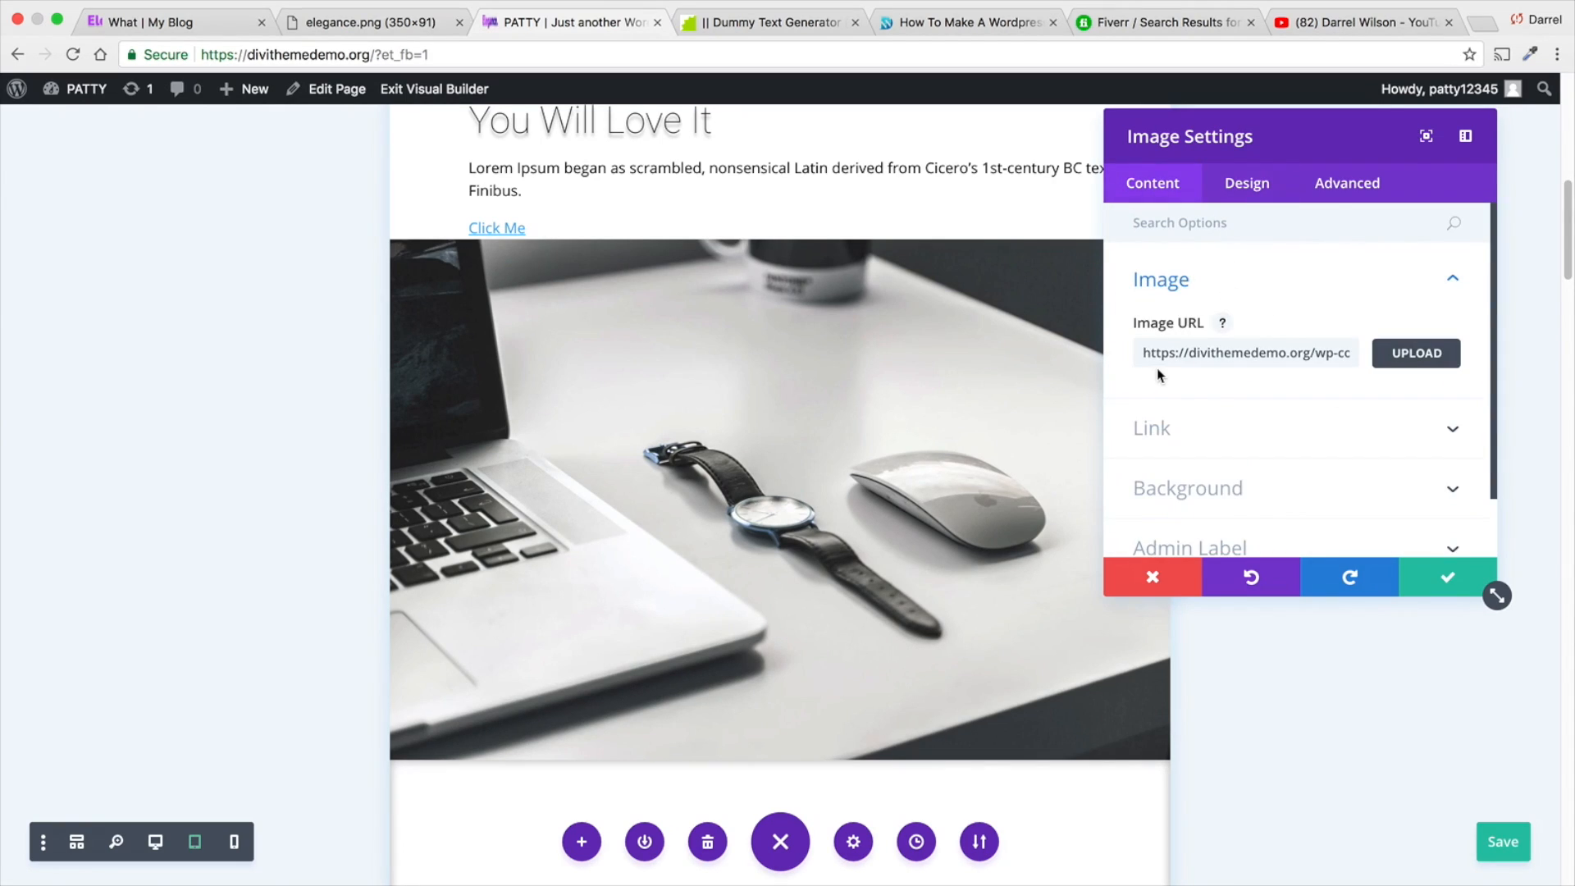
scroll(1177, 371, down, 1)
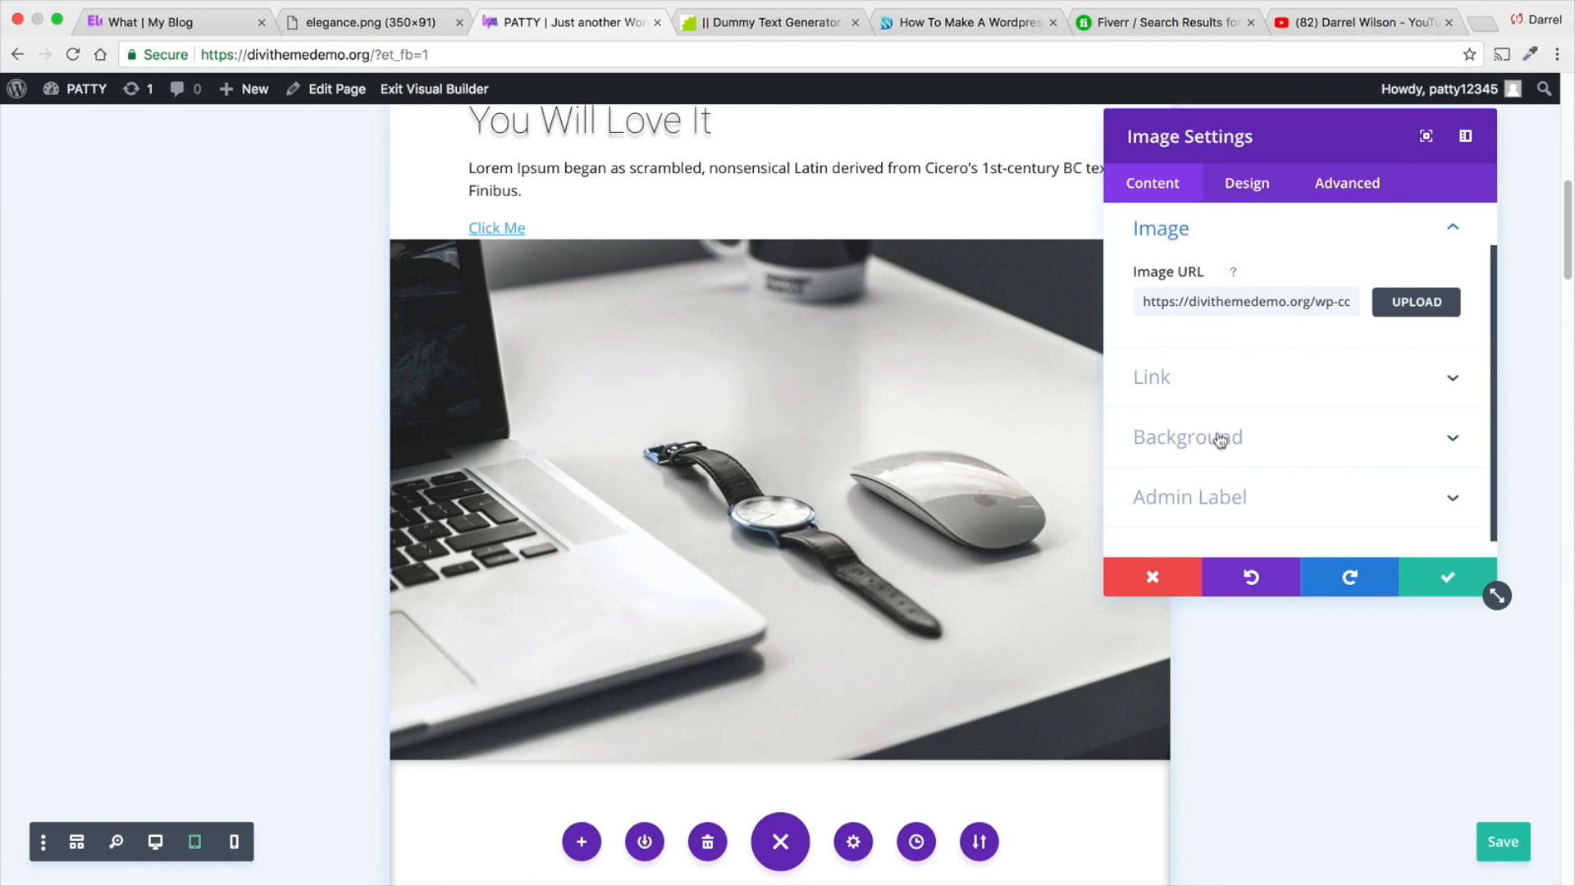
- Disable the desk photo on phone and tablet in its visibility options and apply the image settings
click(1337, 191)
click(1304, 467)
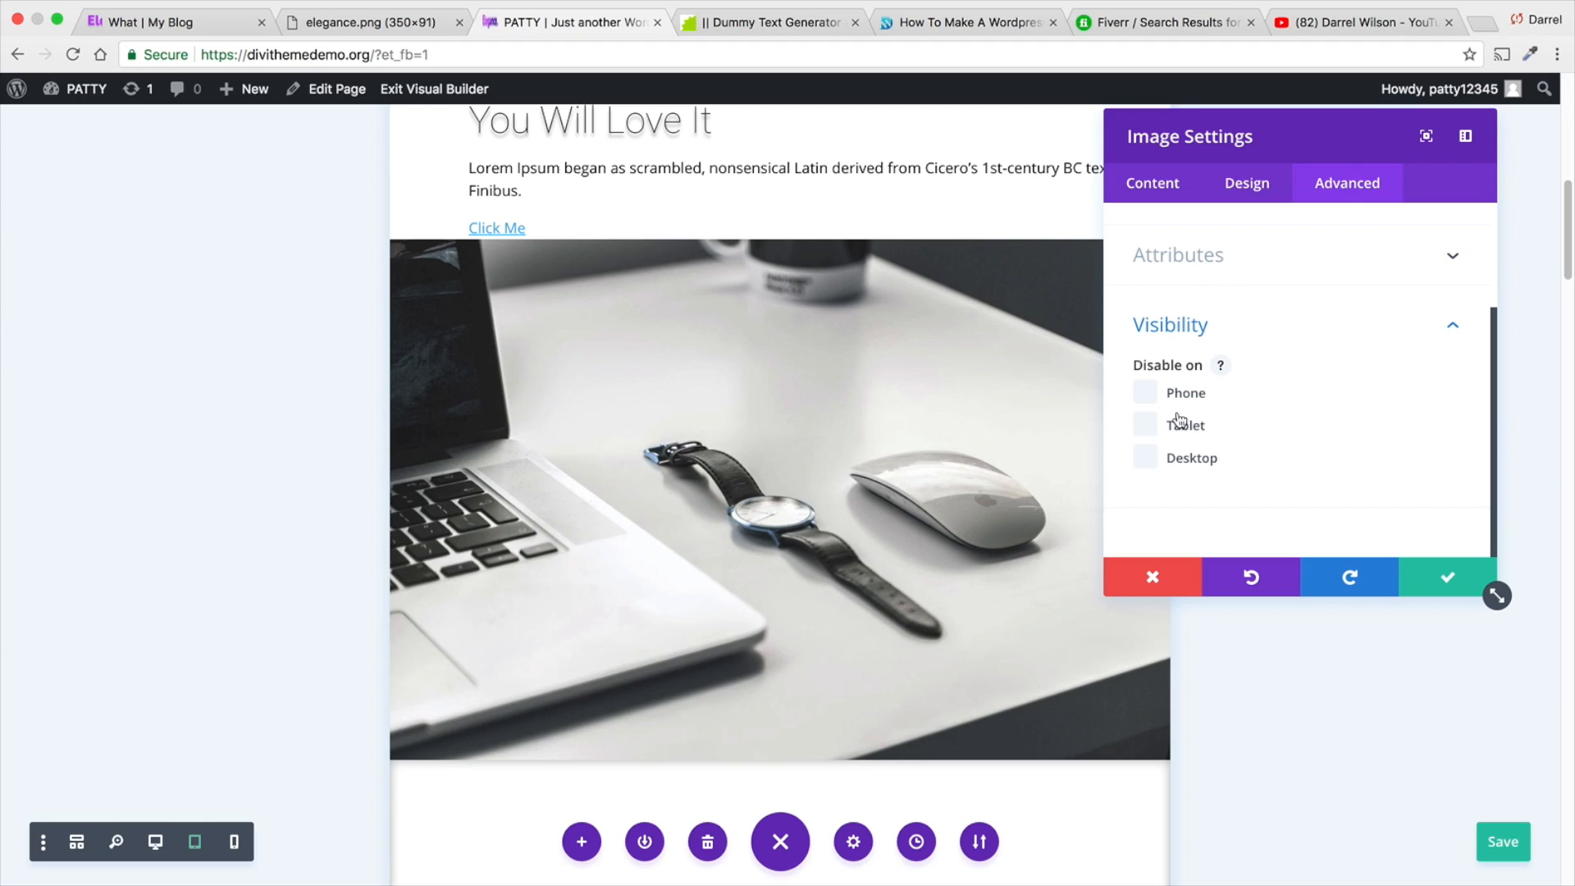
click(1146, 393)
click(1146, 425)
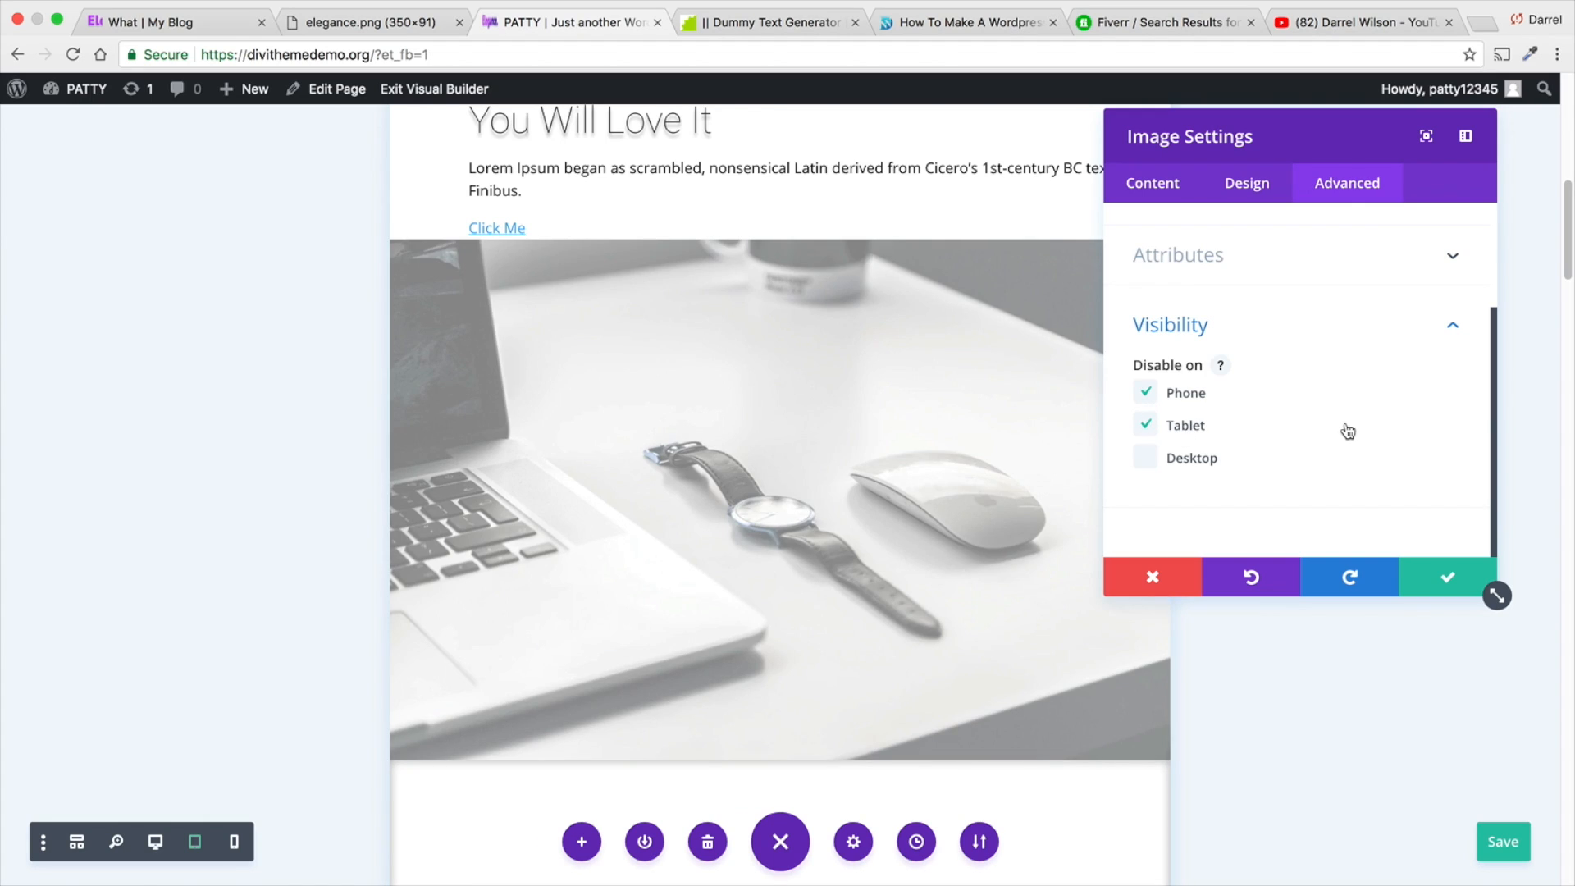
click(1453, 578)
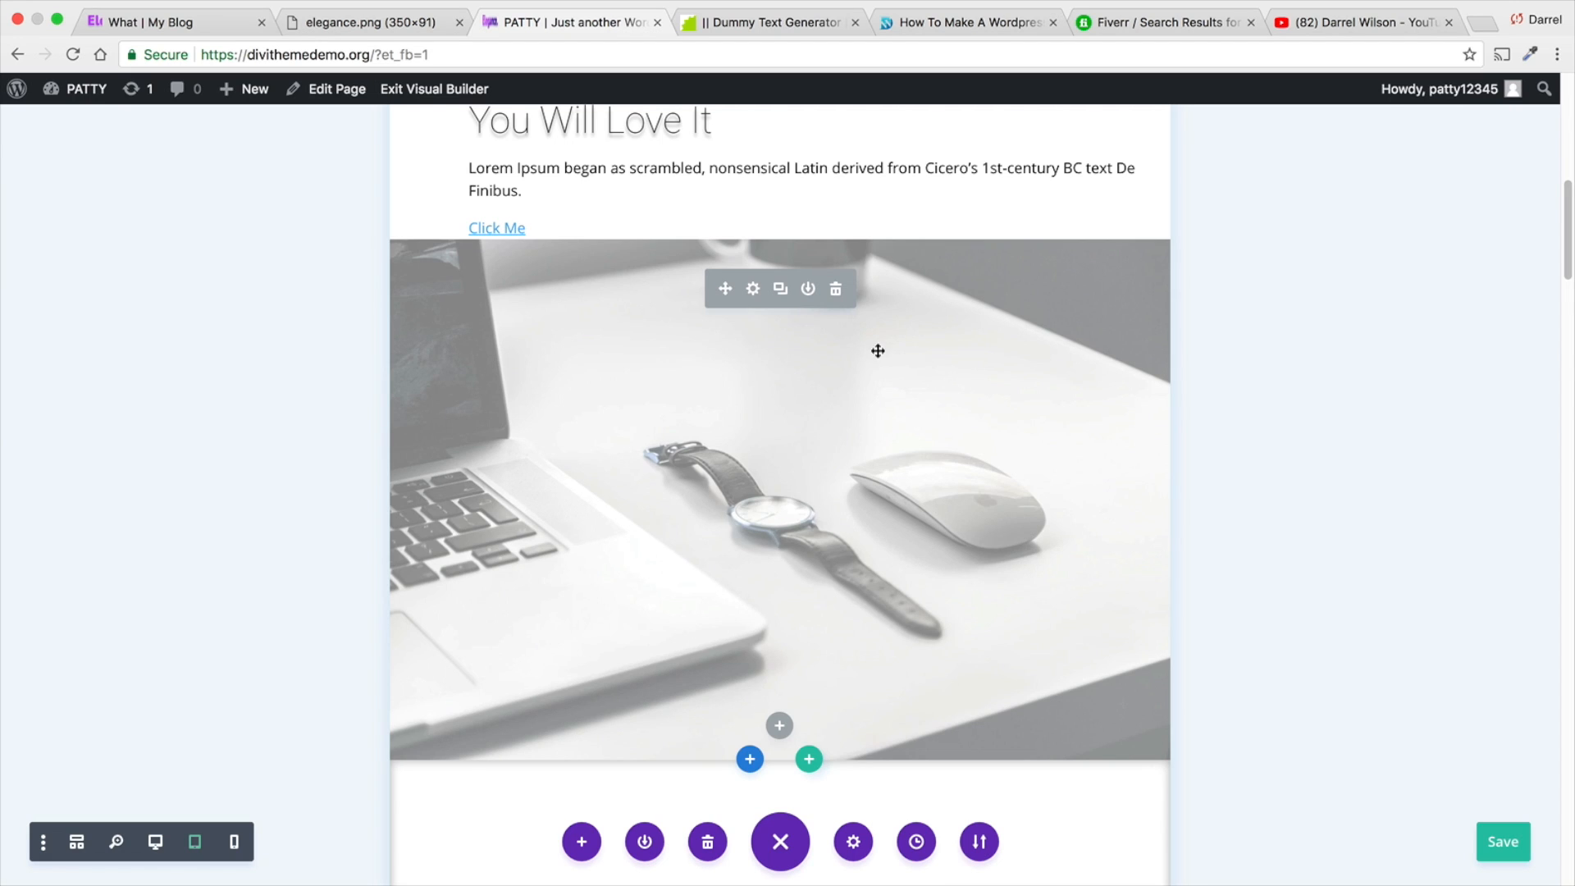
- Give the faded "Features" text above the Mobile Responsive box a responsive text size of 129px for tablets
scroll(869, 371, down, 5)
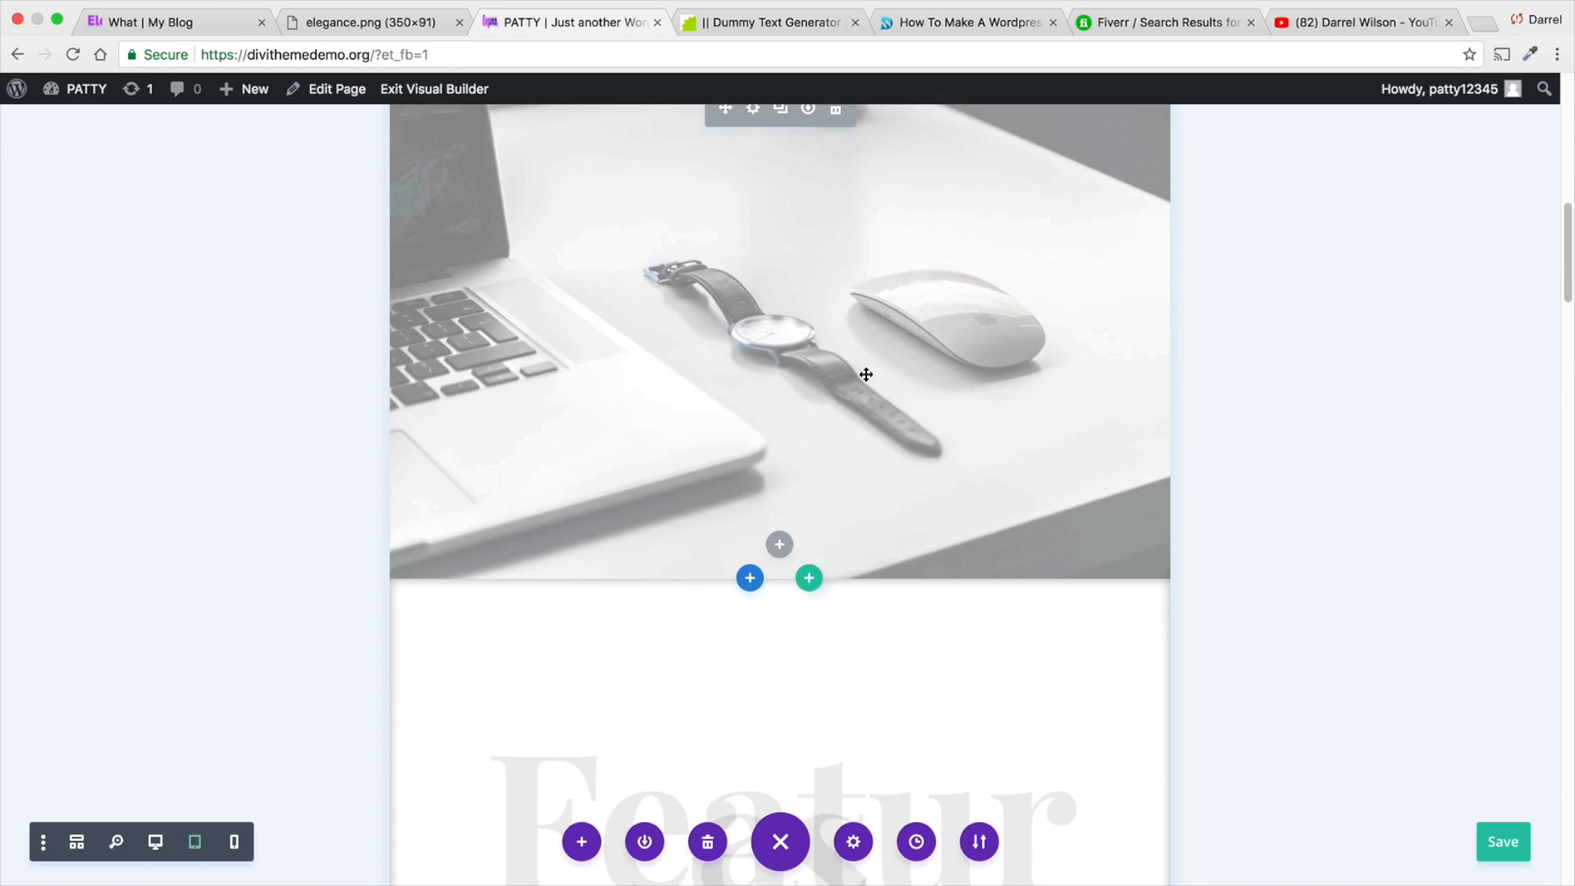
scroll(865, 374, down, 10)
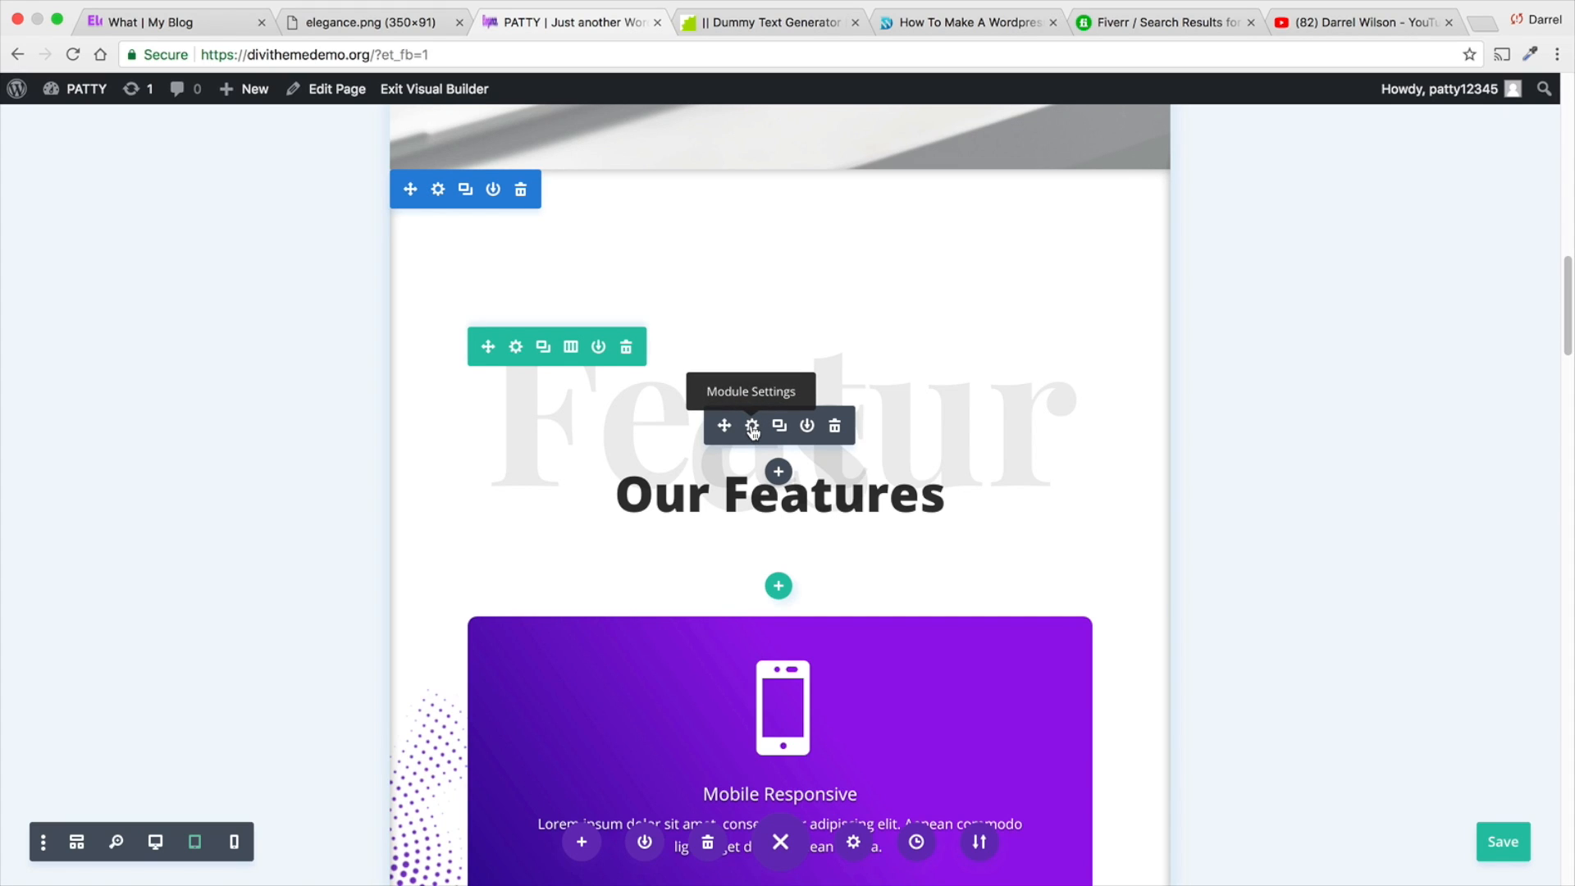
click(752, 425)
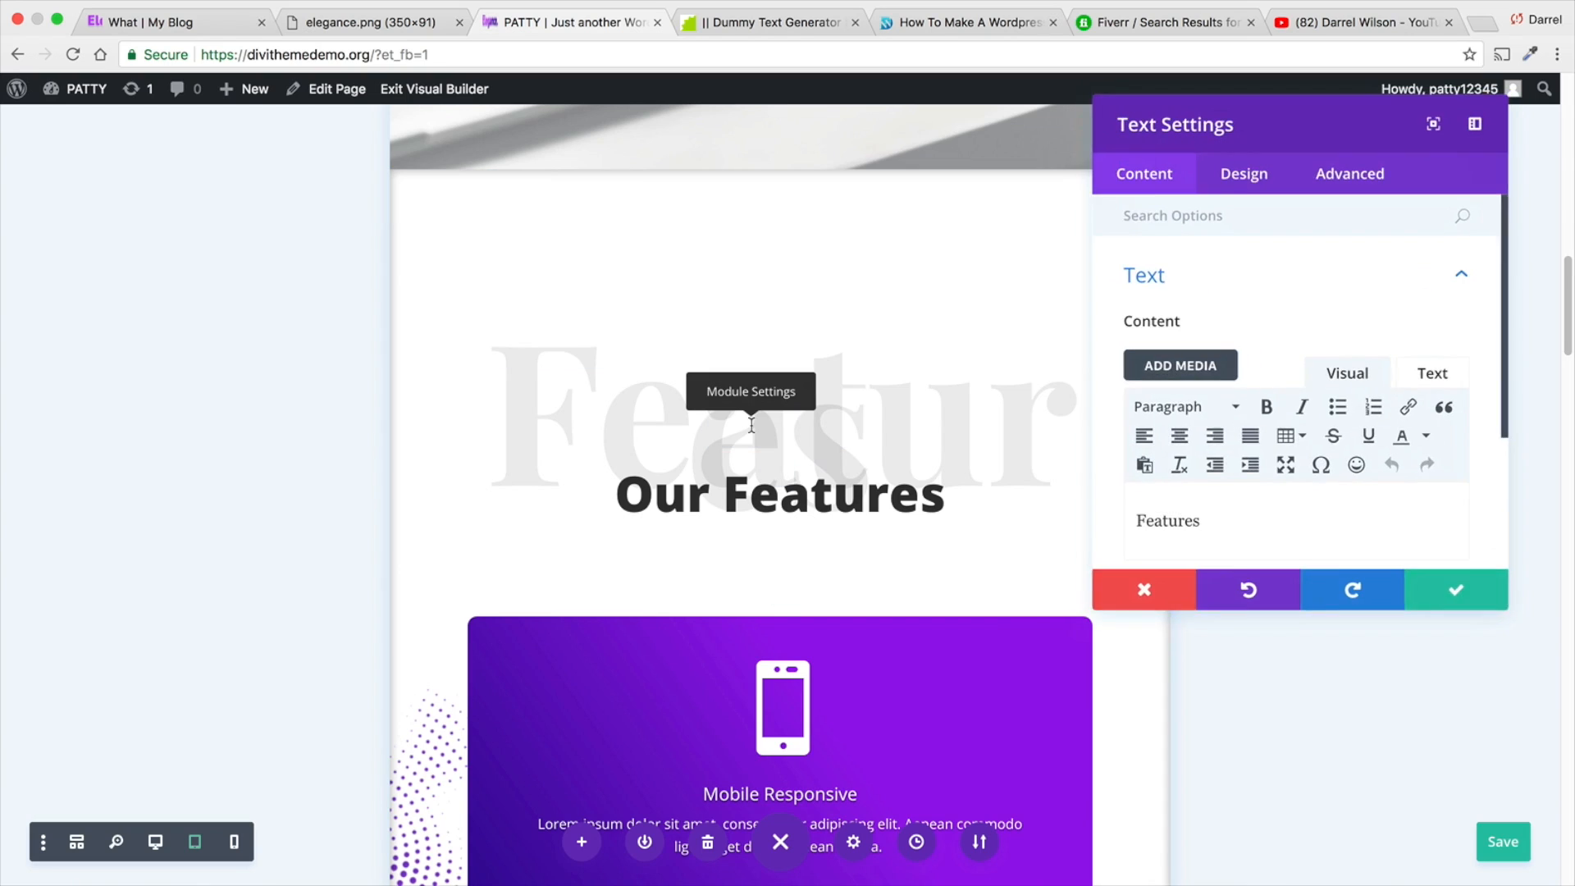
click(1263, 190)
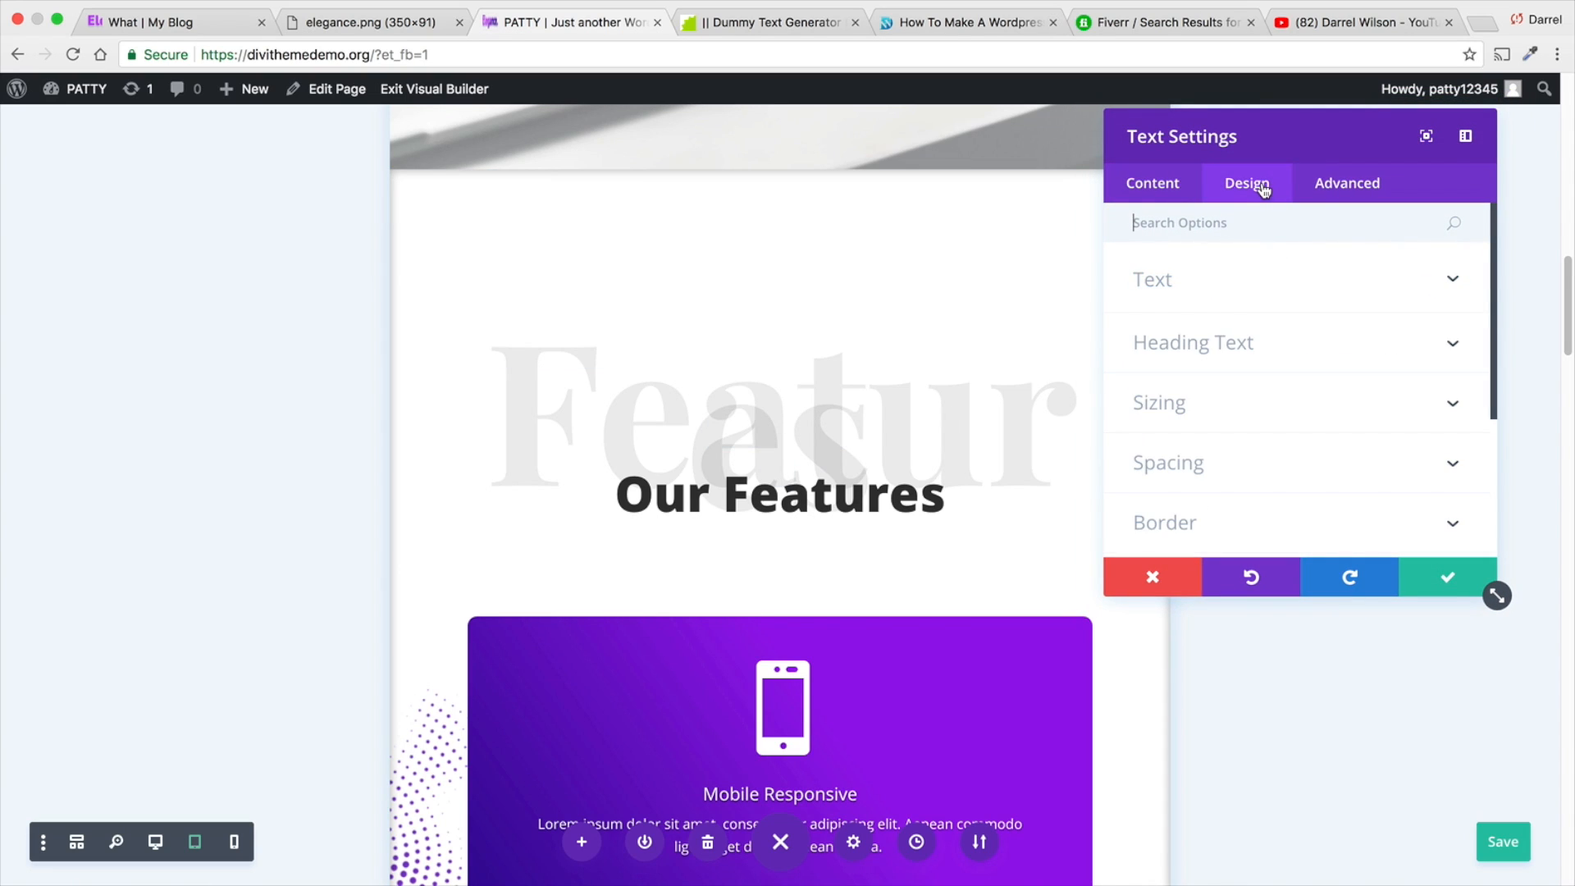
click(1275, 294)
scroll(1293, 377, down, 5)
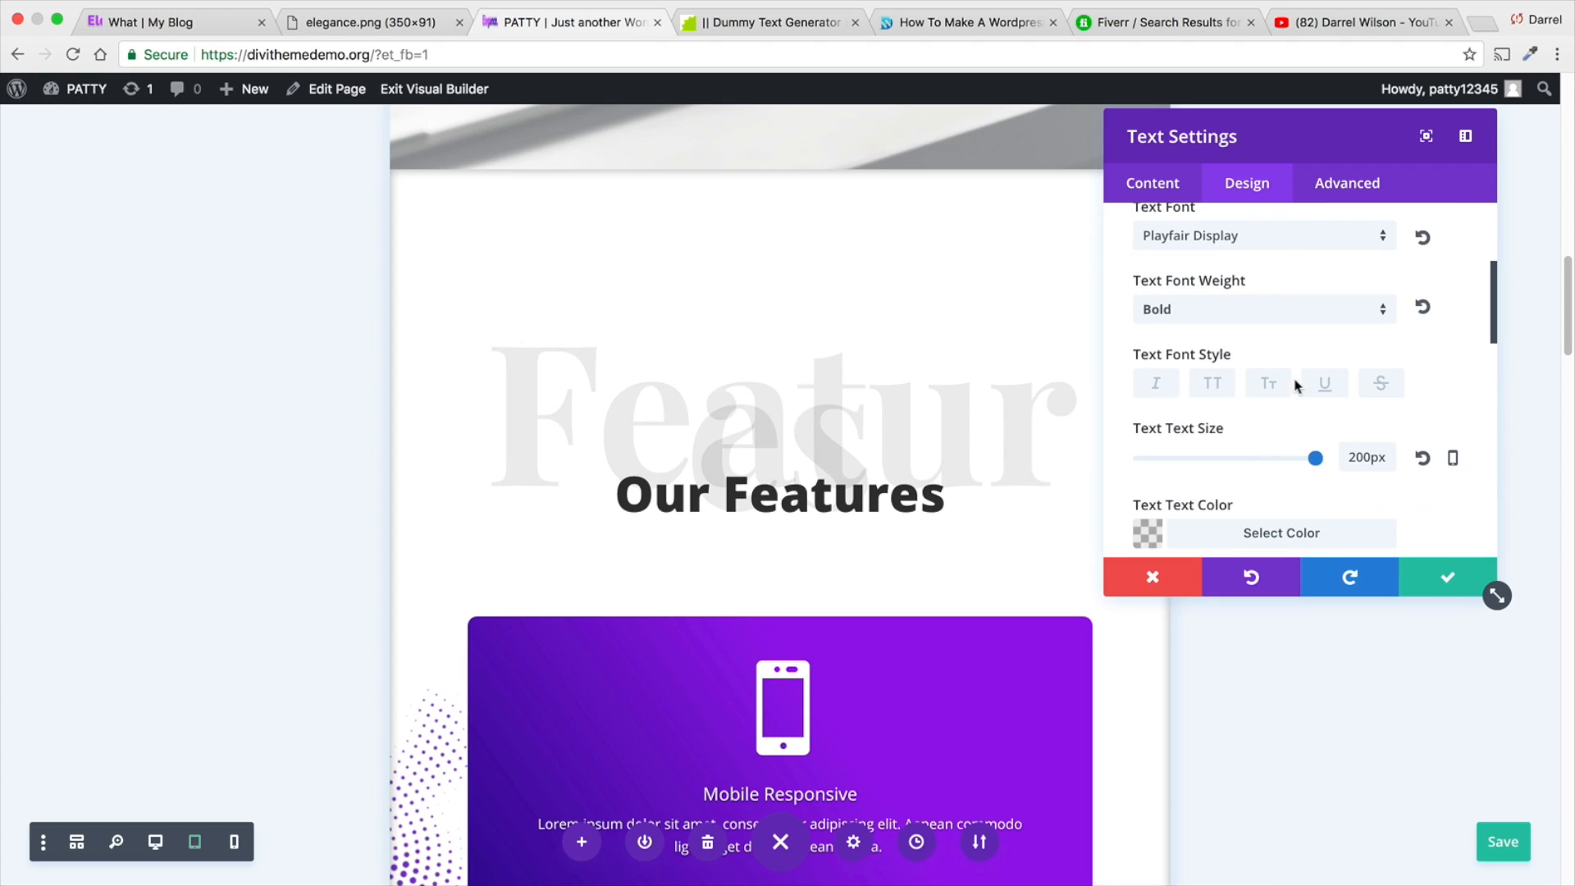
click(1453, 461)
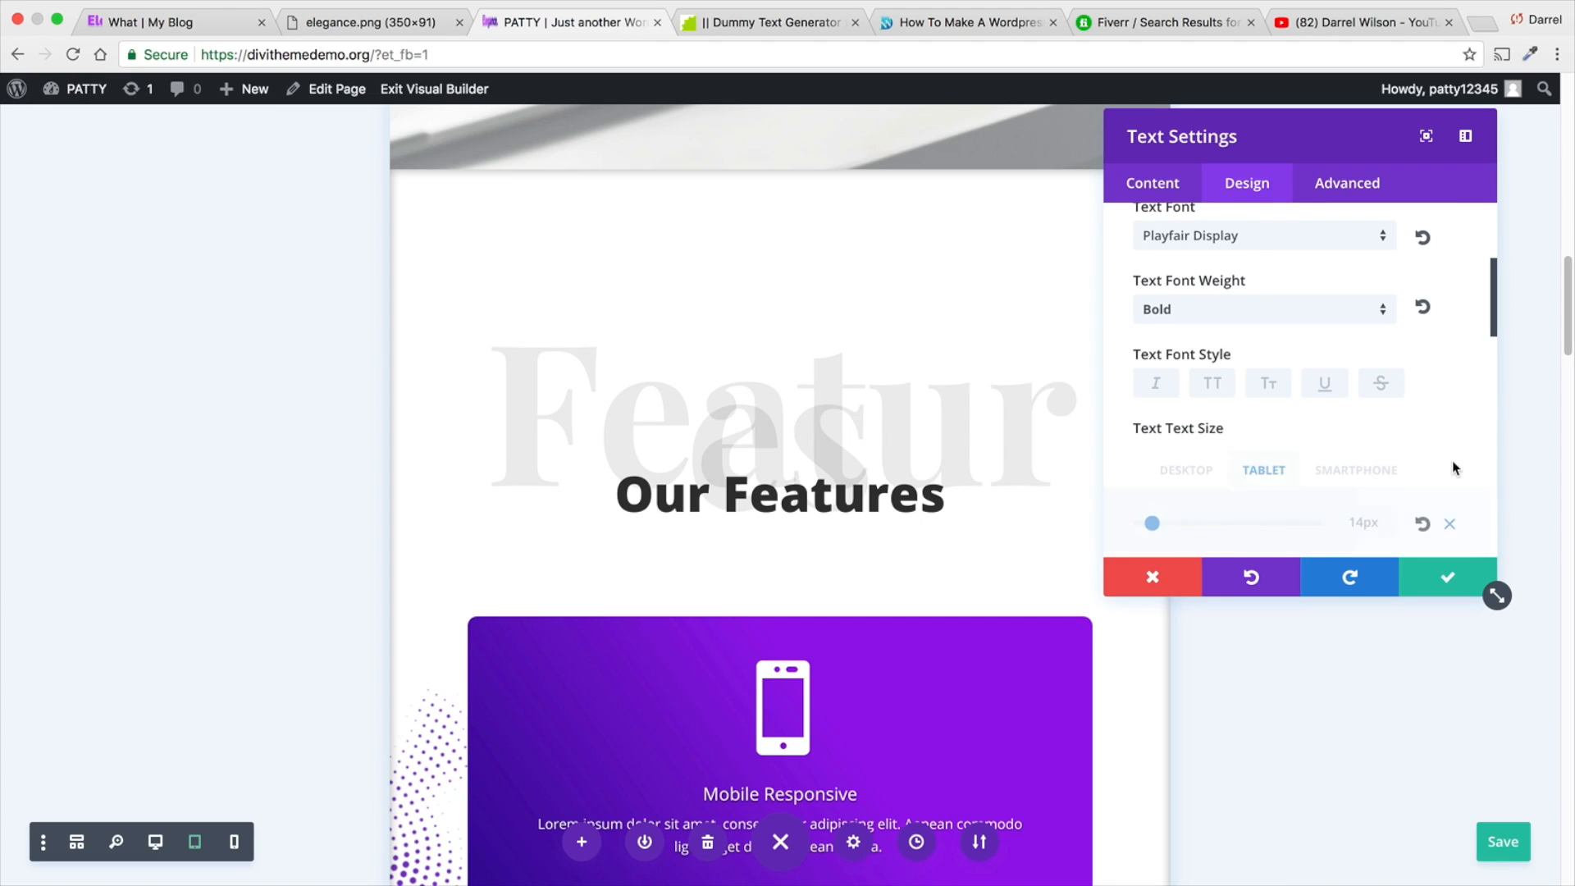
click(1260, 470)
drag(1164, 526, 1253, 528)
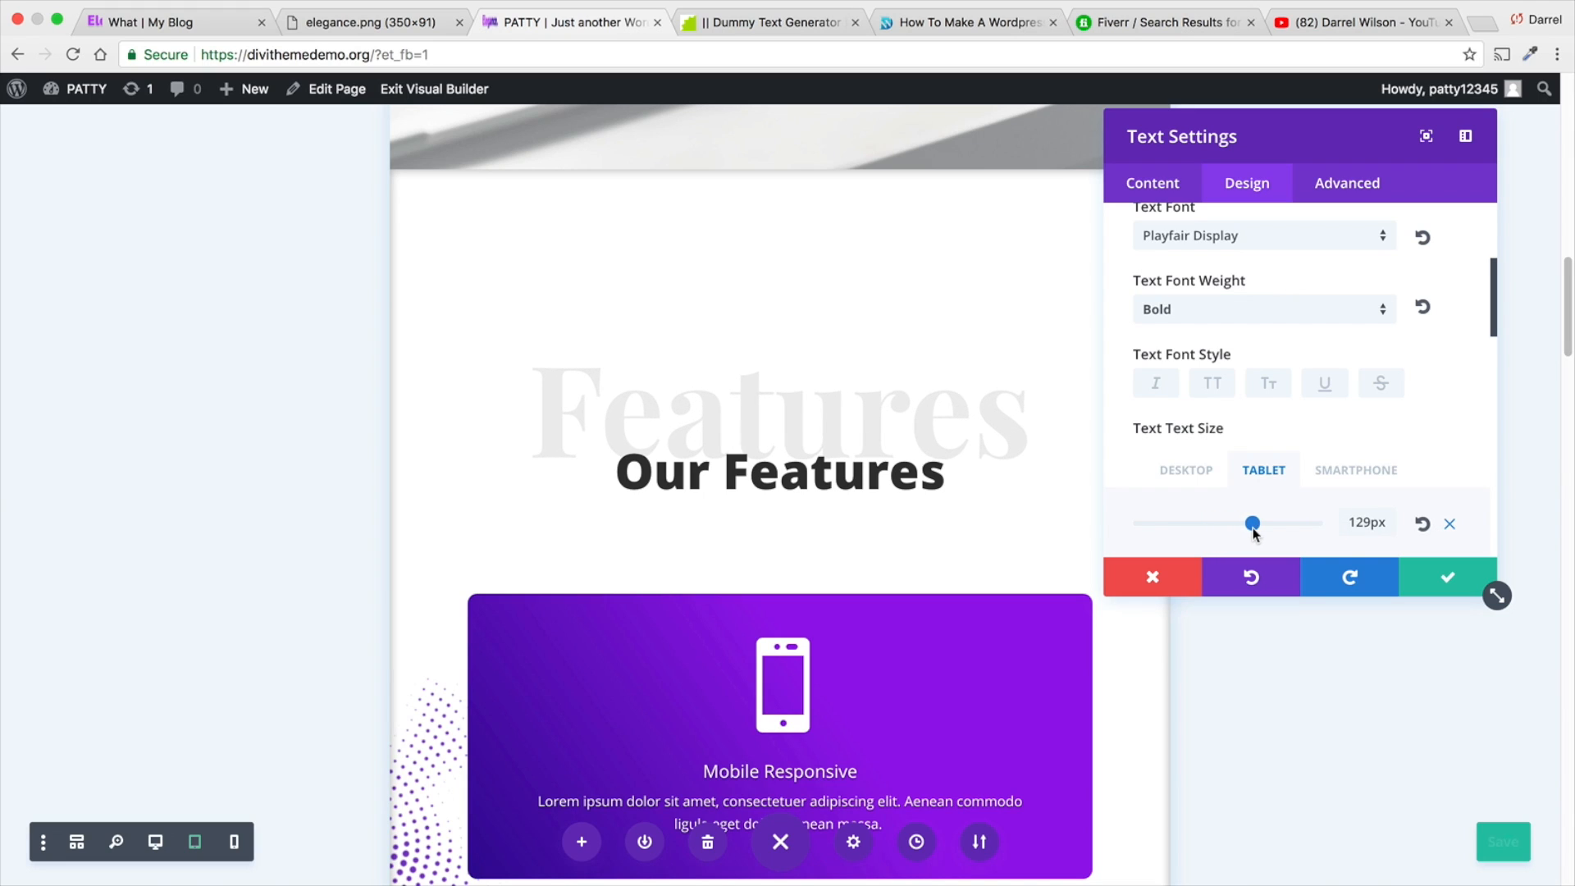
- Set the same "Features" text to 90px on smartphones, apply the text settings and save the page
click(1331, 471)
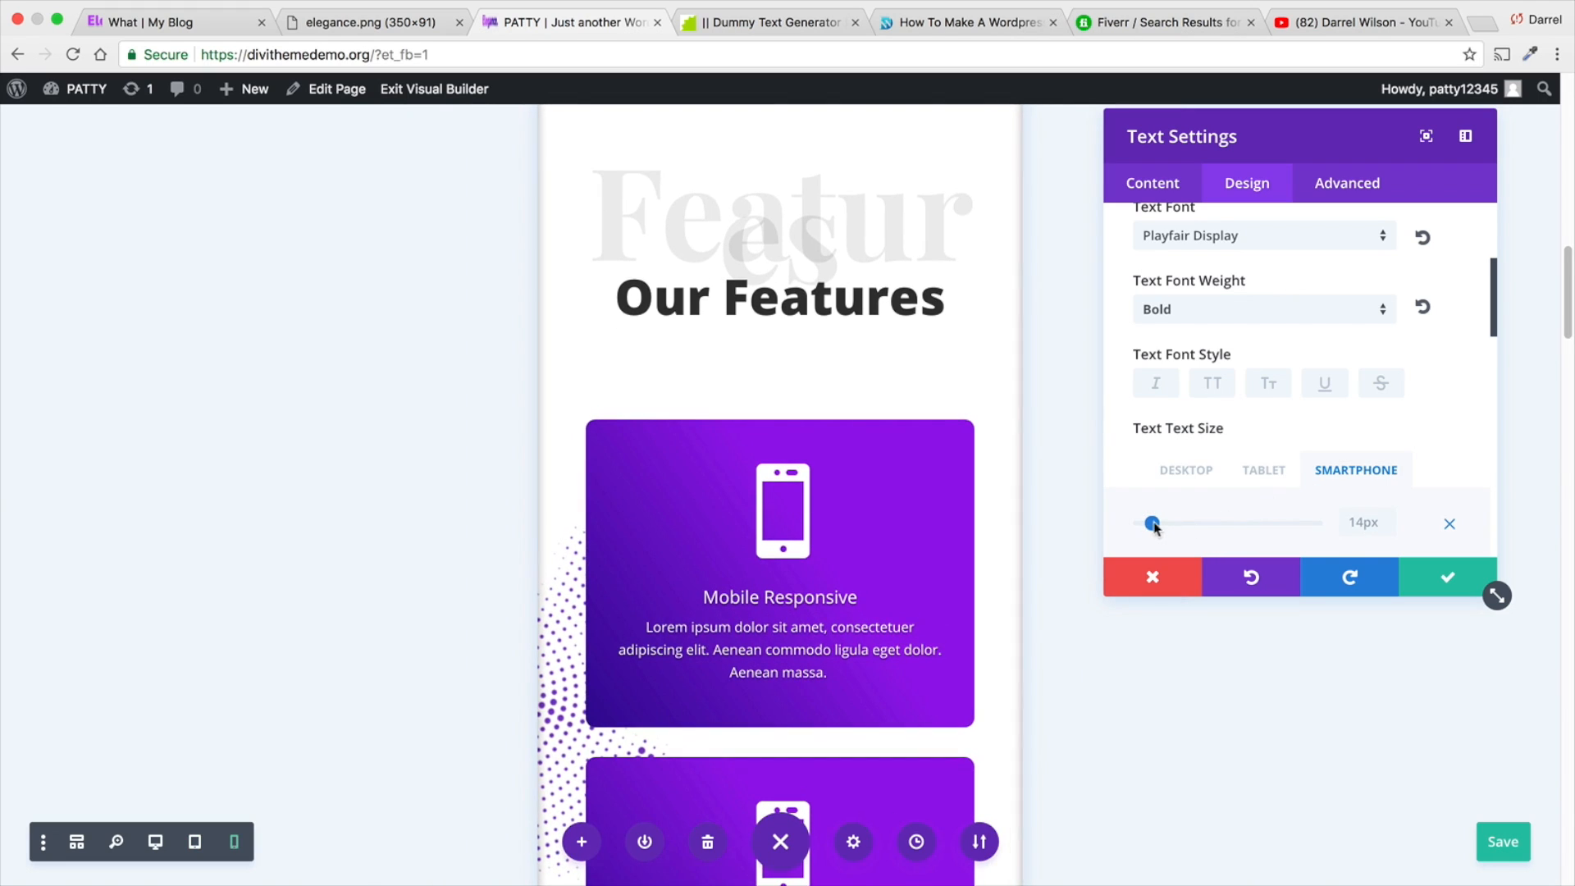
drag(1151, 522, 1216, 523)
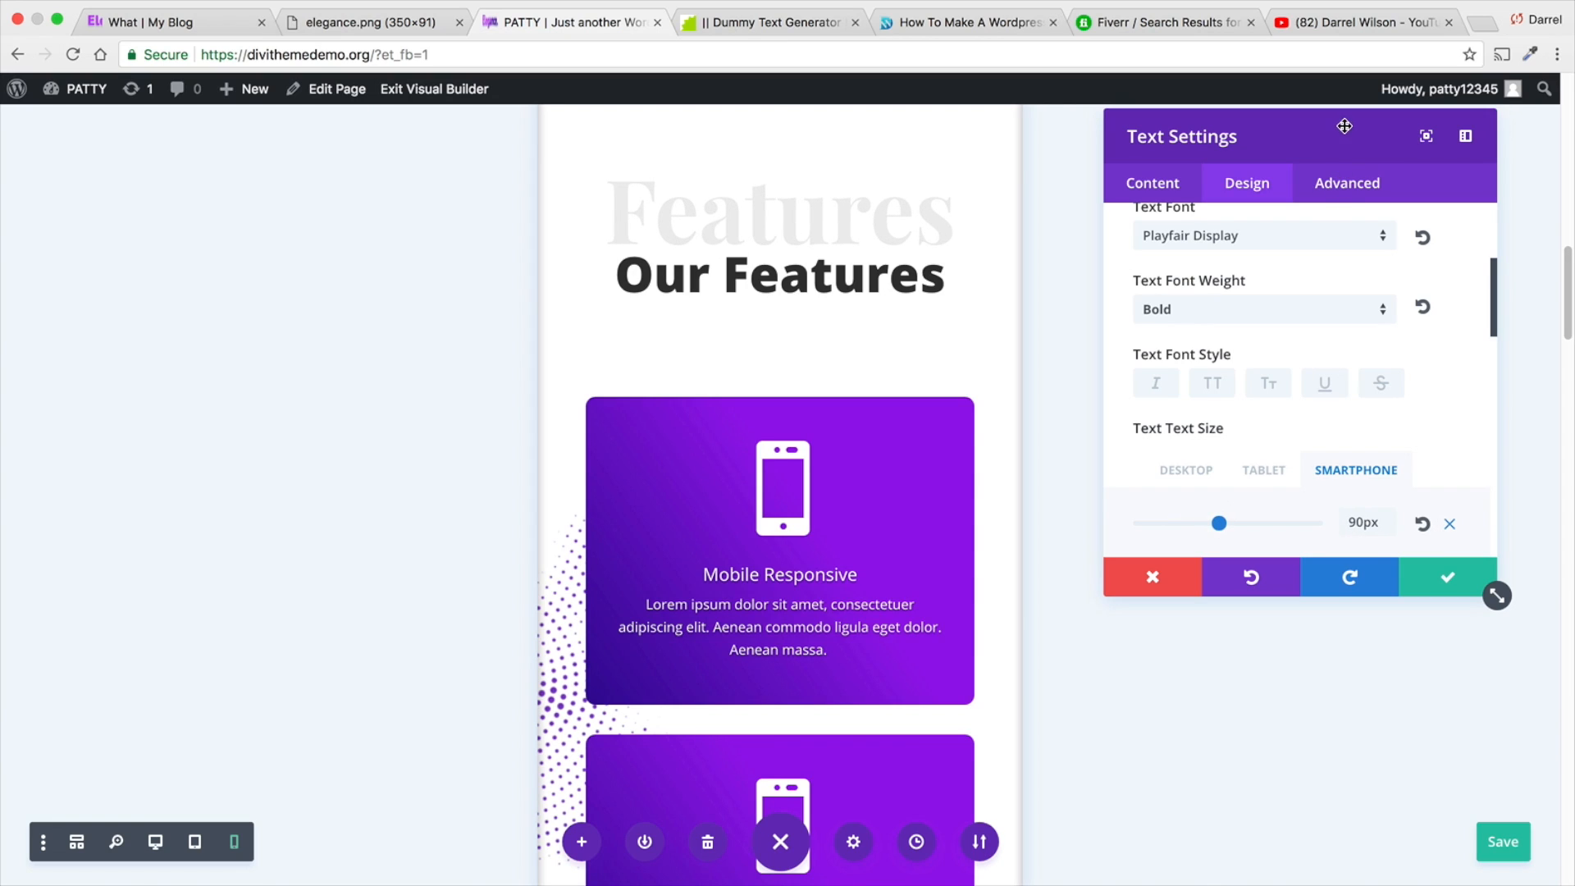
click(1347, 196)
click(1285, 422)
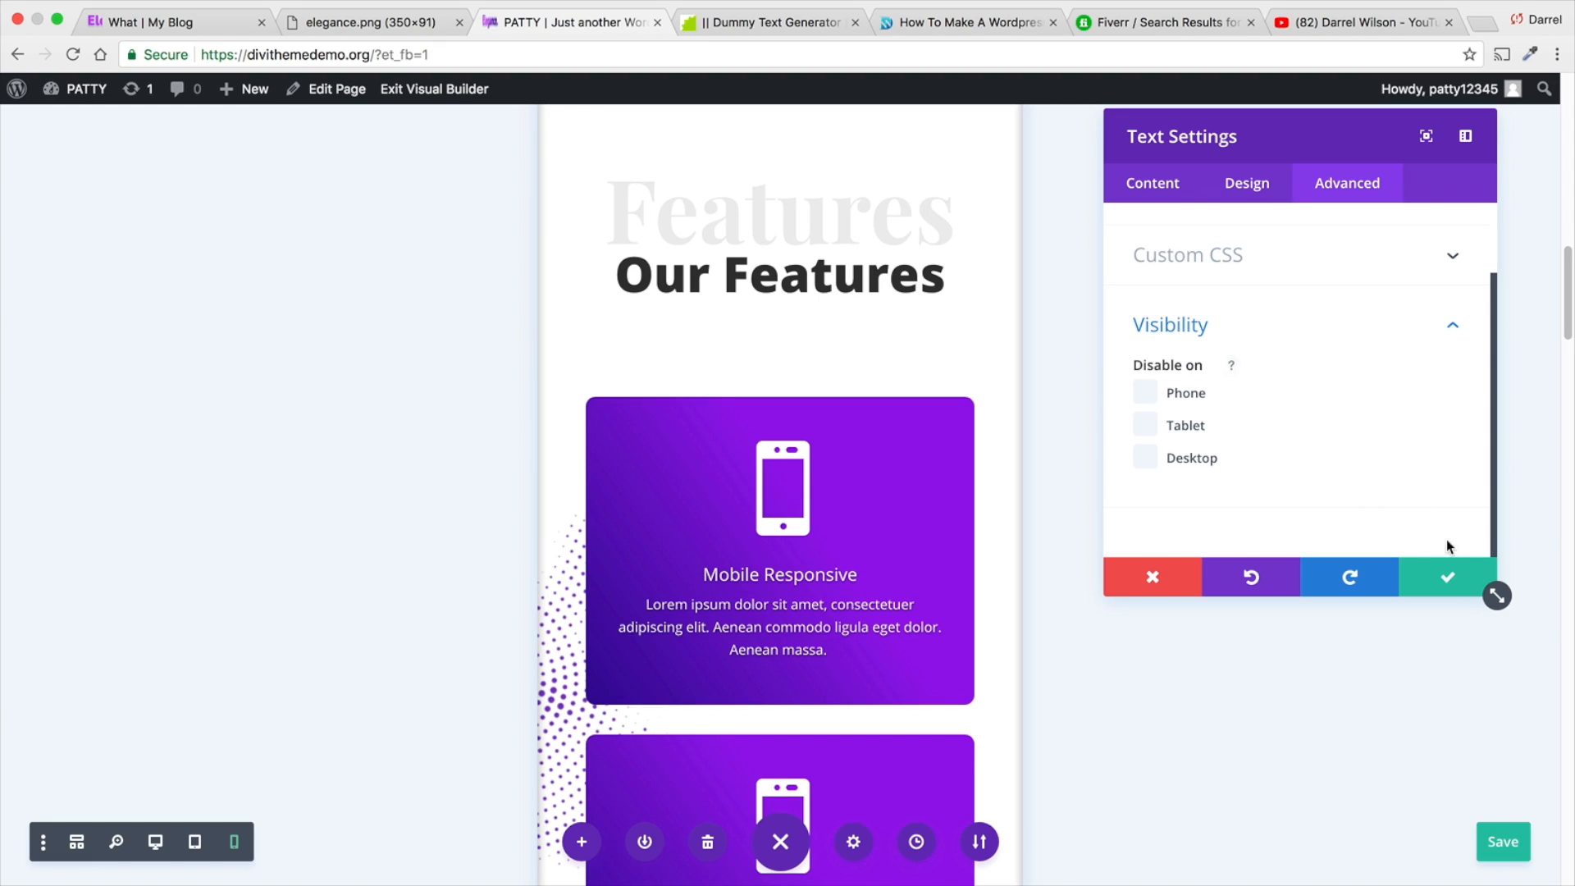
click(1448, 577)
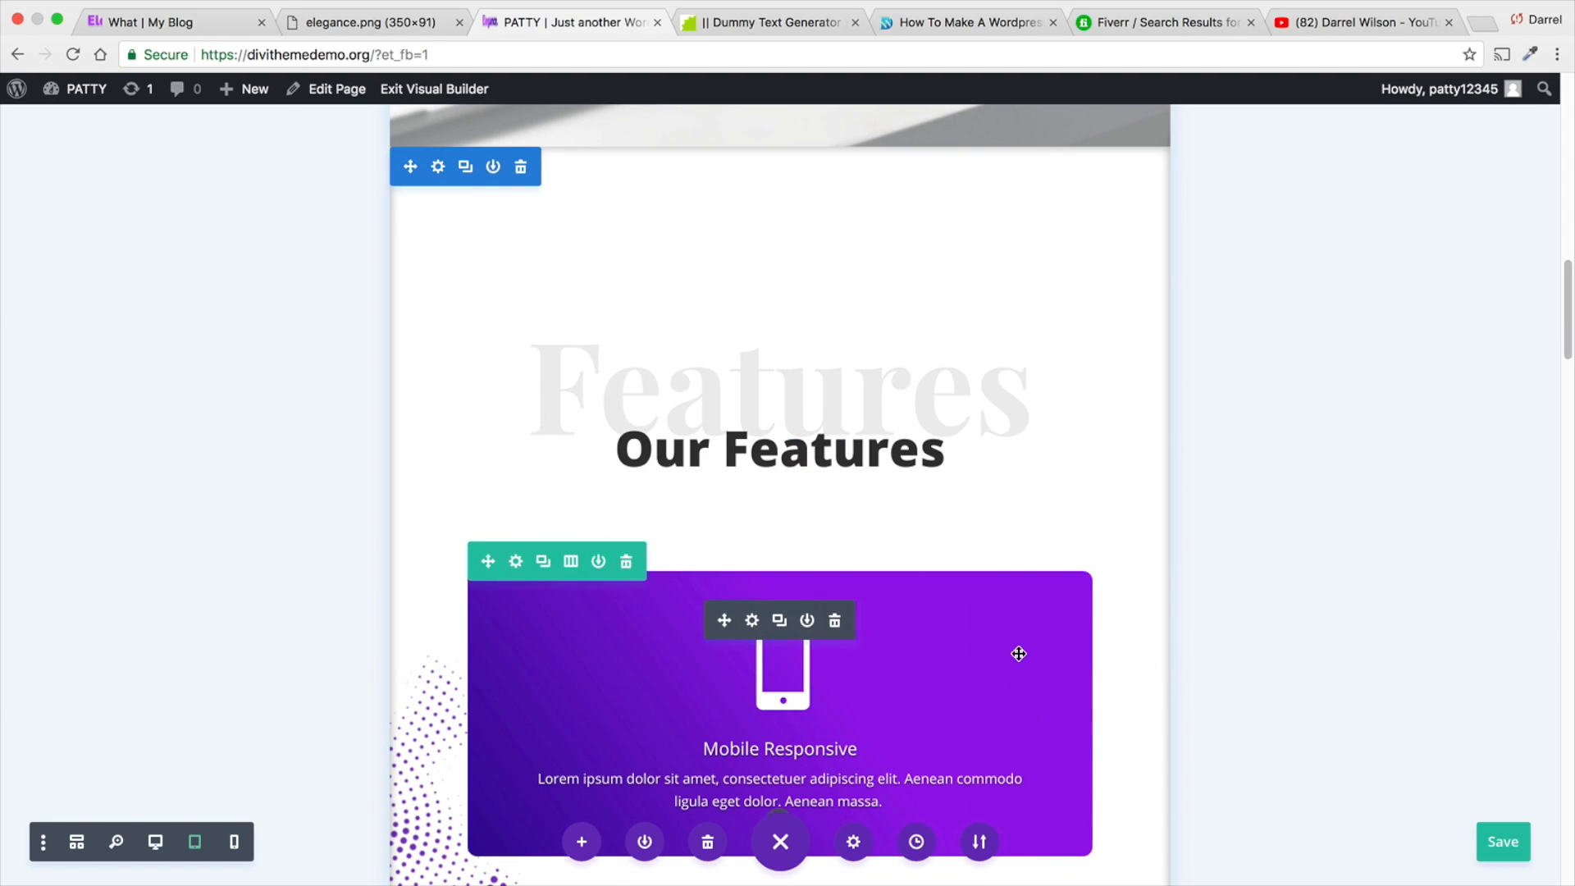
click(1519, 846)
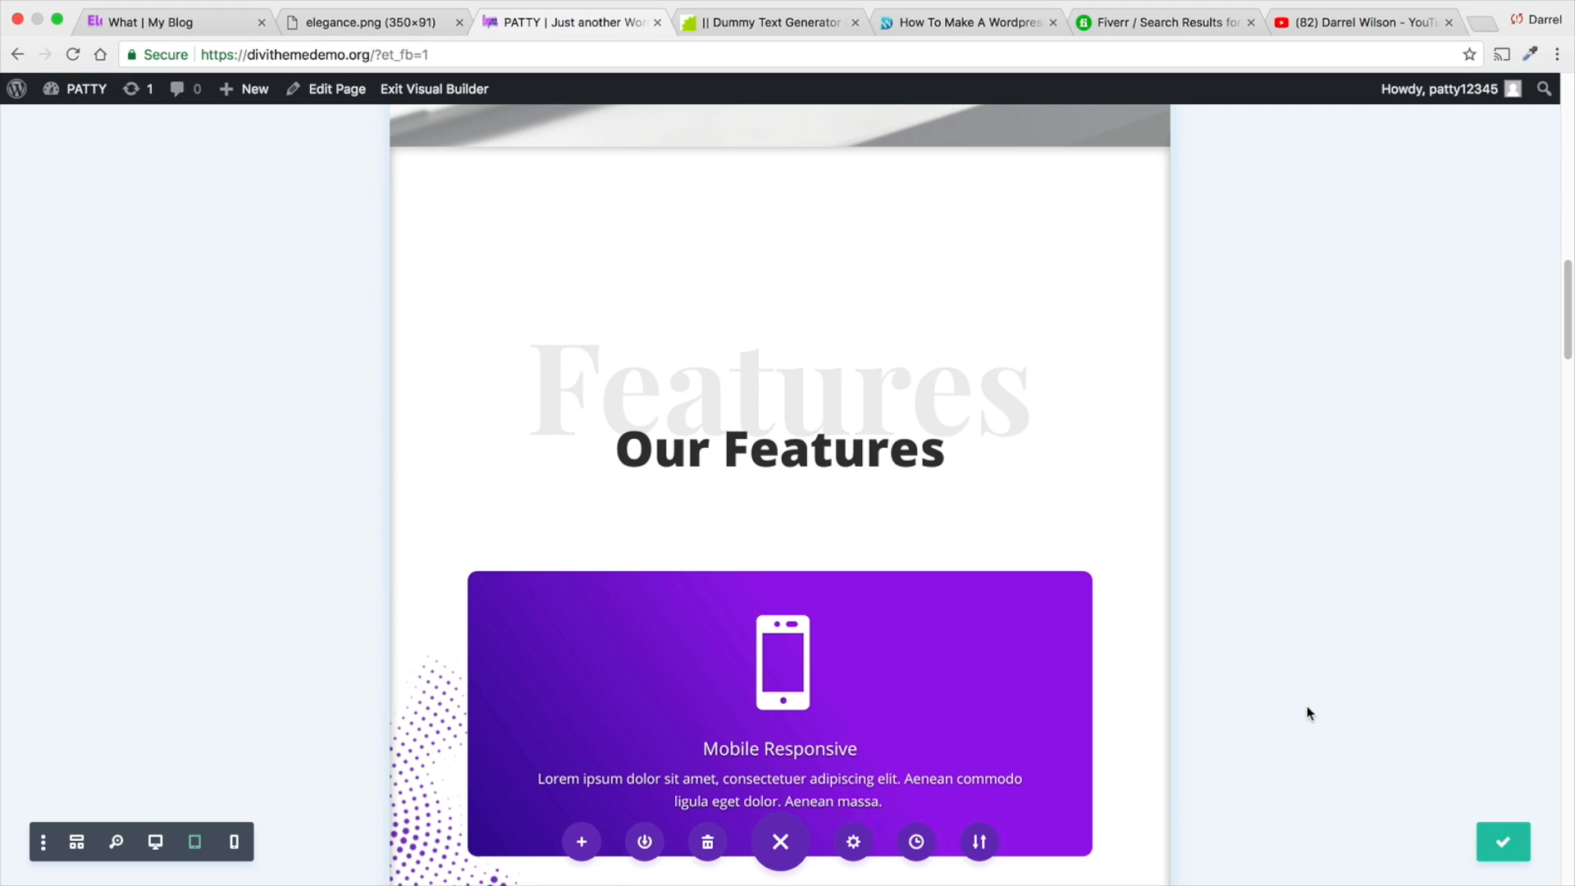
- Collapse the page options and exit the visual builder to the live home page
scroll(1094, 630, up, 10)
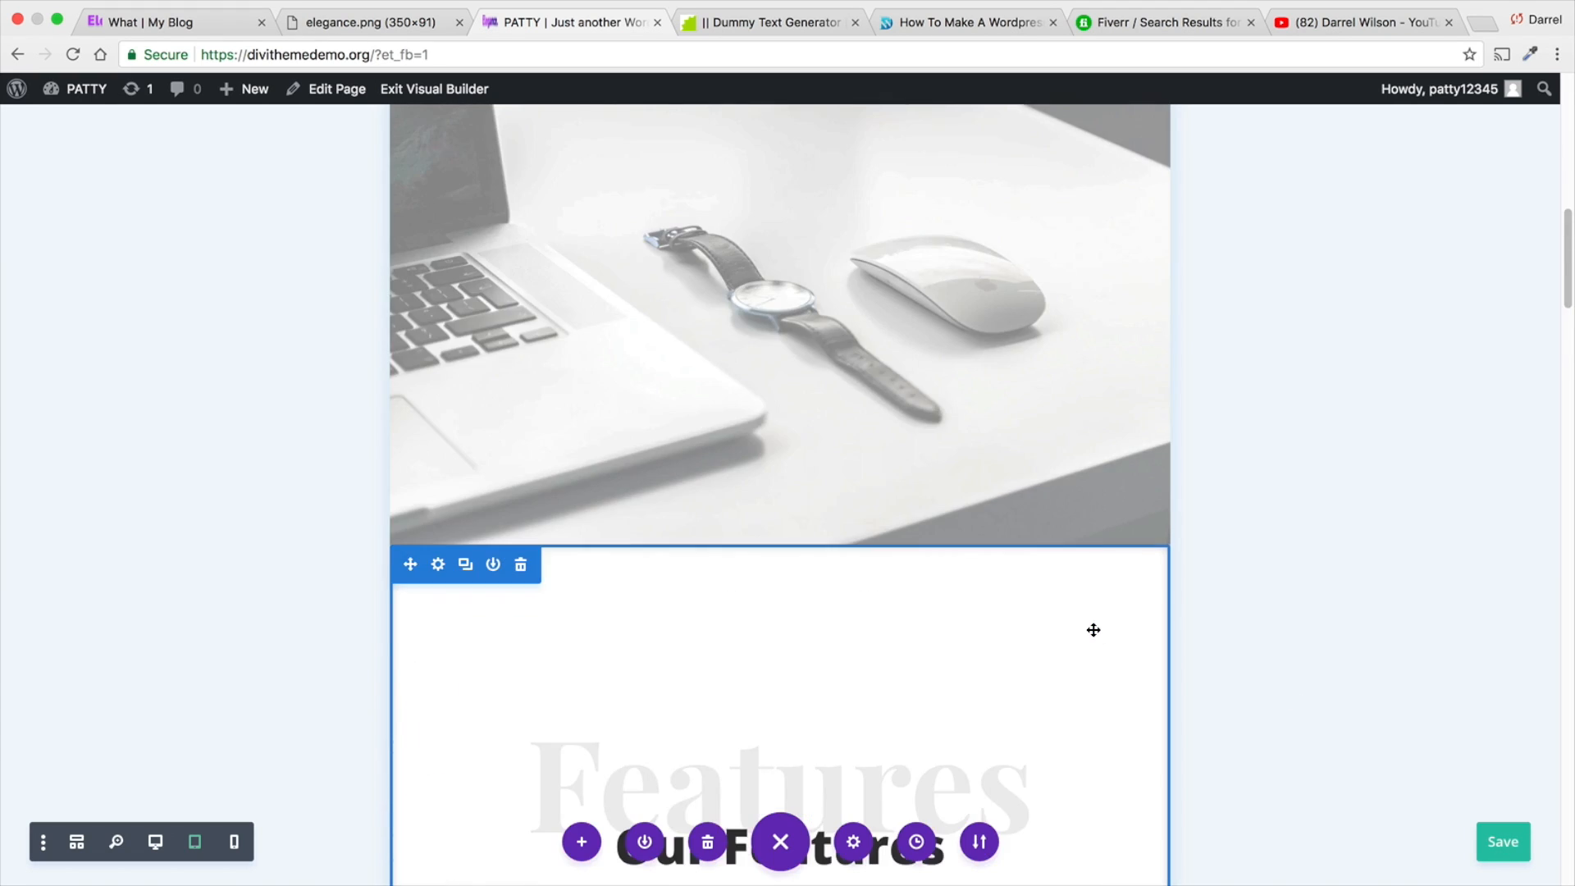
click(782, 838)
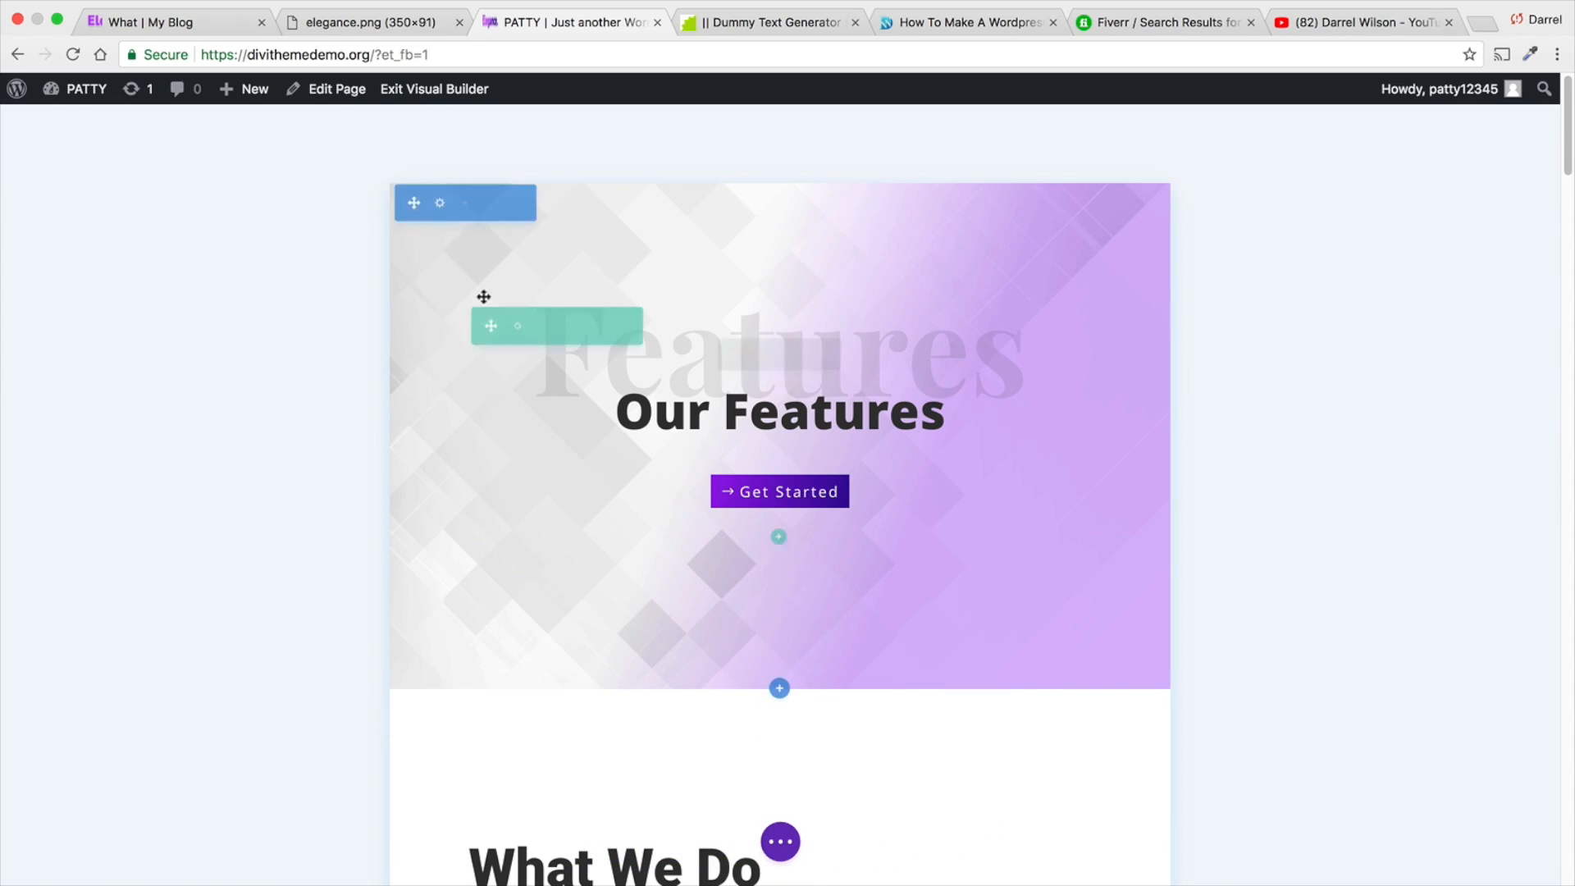
click(450, 90)
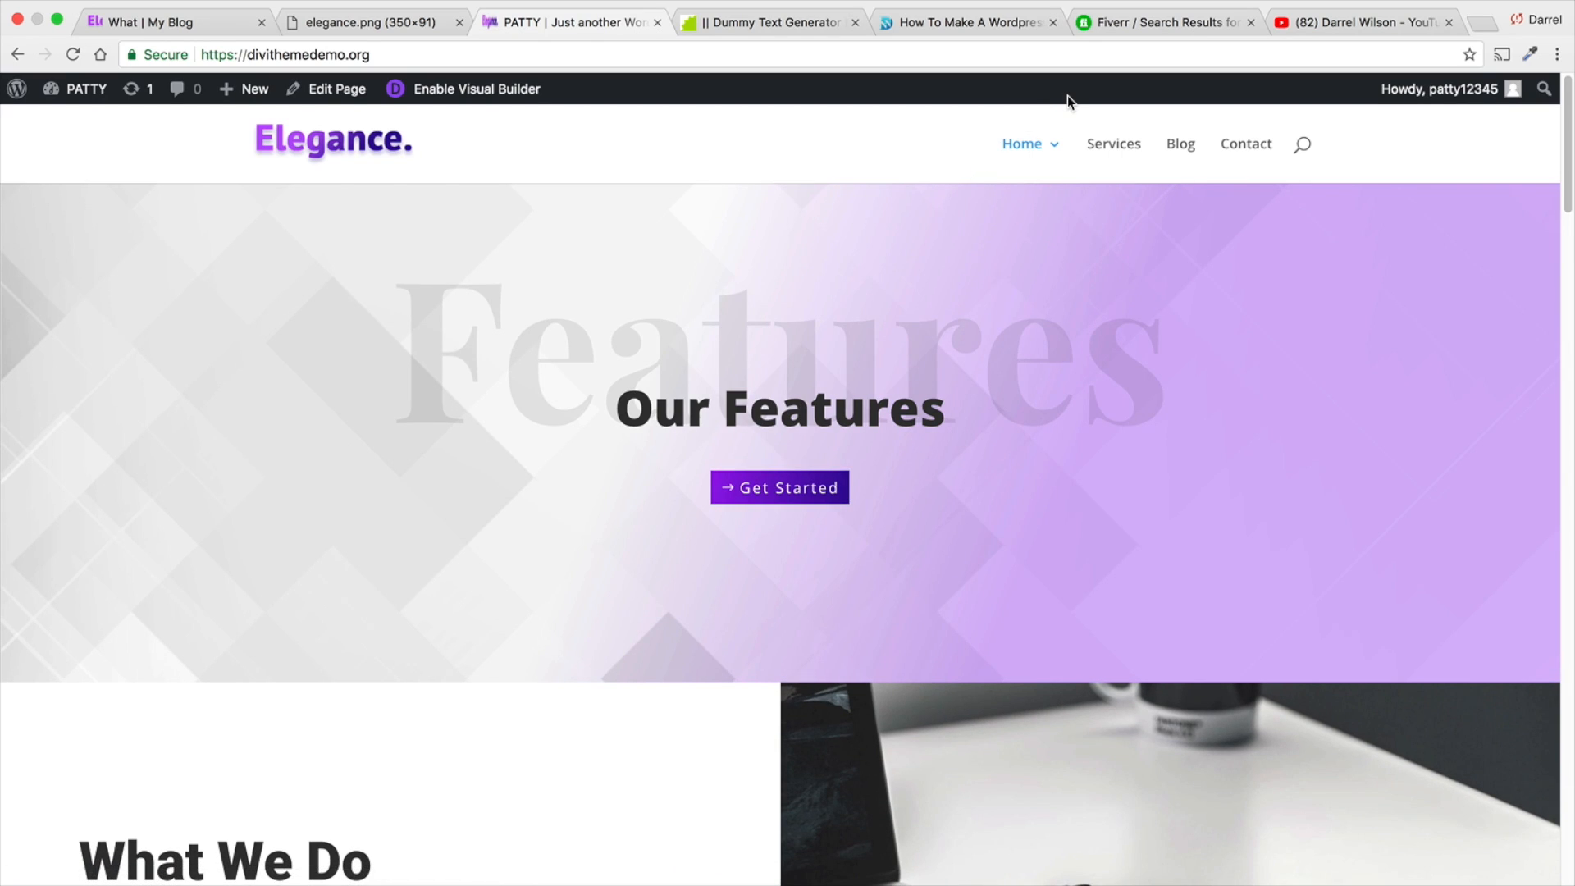
- Switch to the open YouTube channel page and browse its uploaded videos
click(1313, 22)
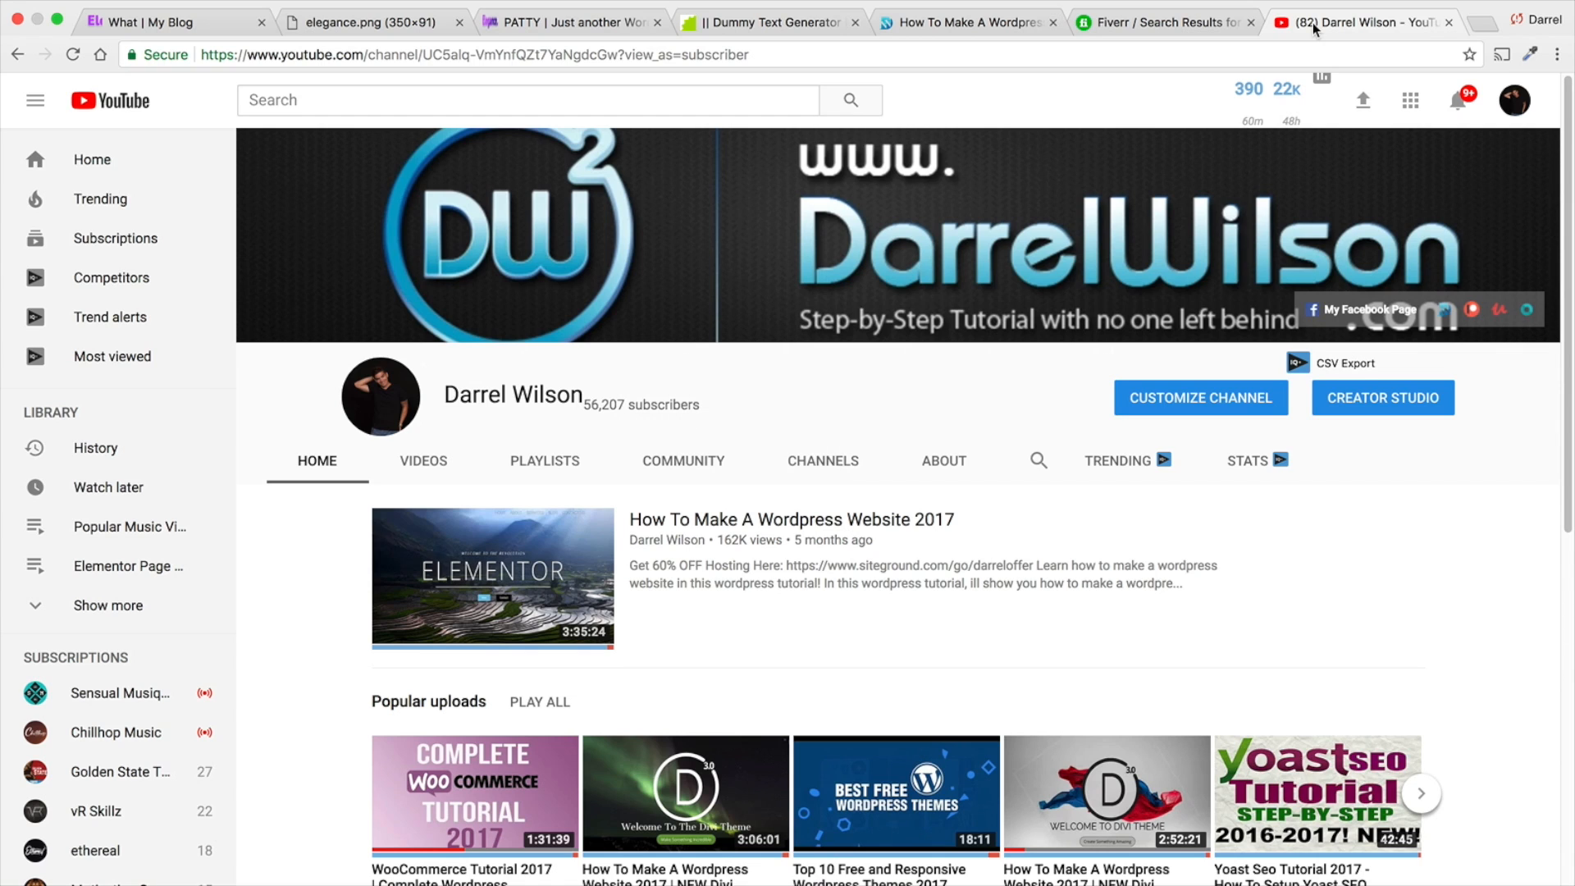
click(422, 460)
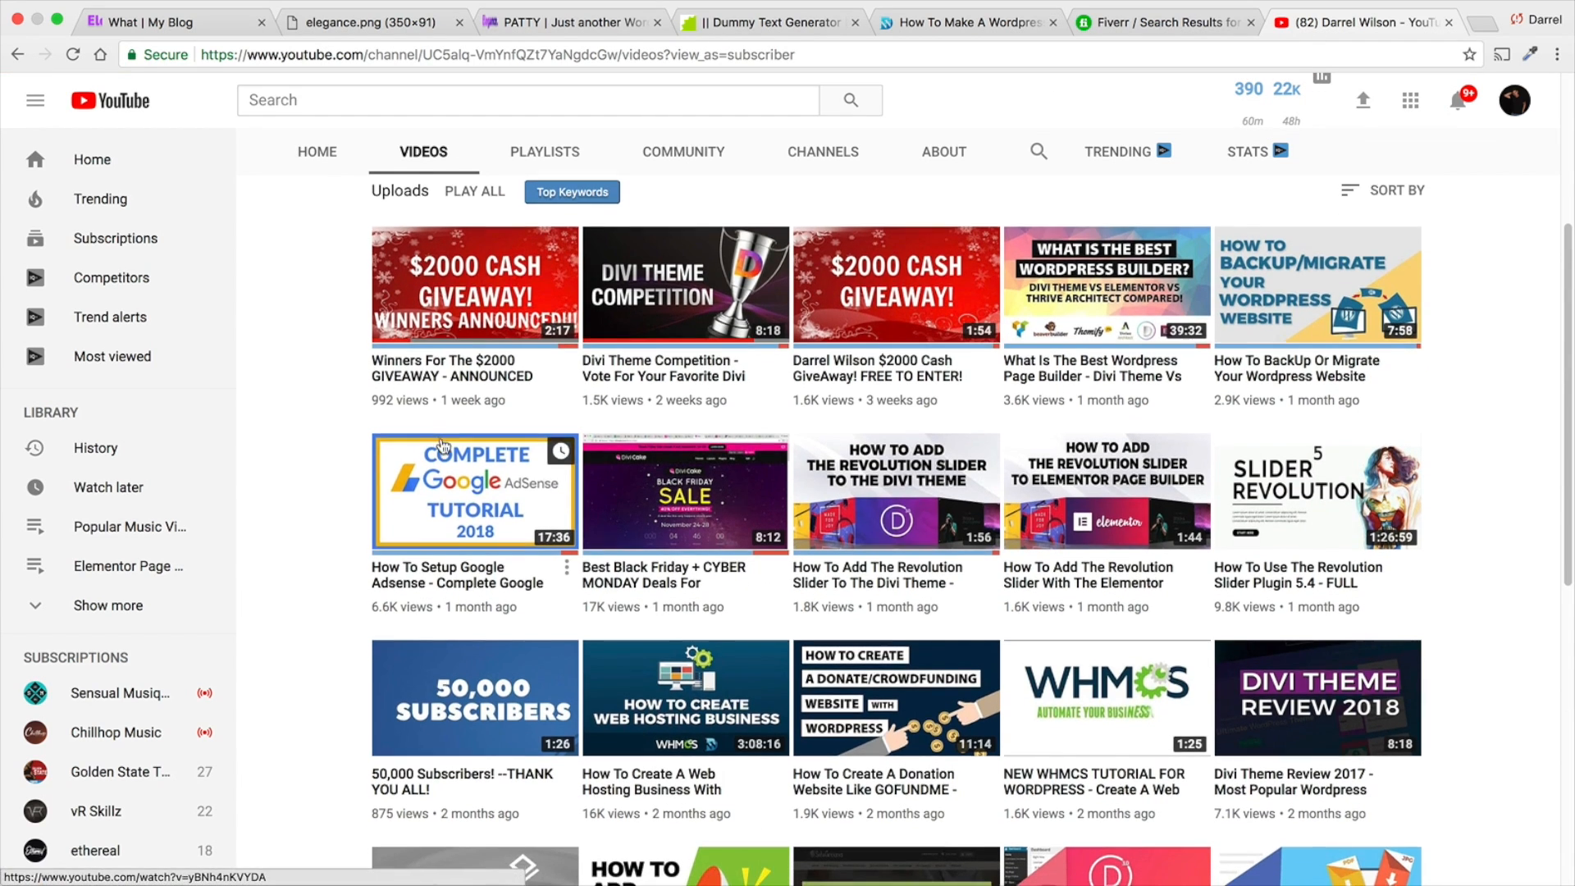
scroll(444, 445, down, 3)
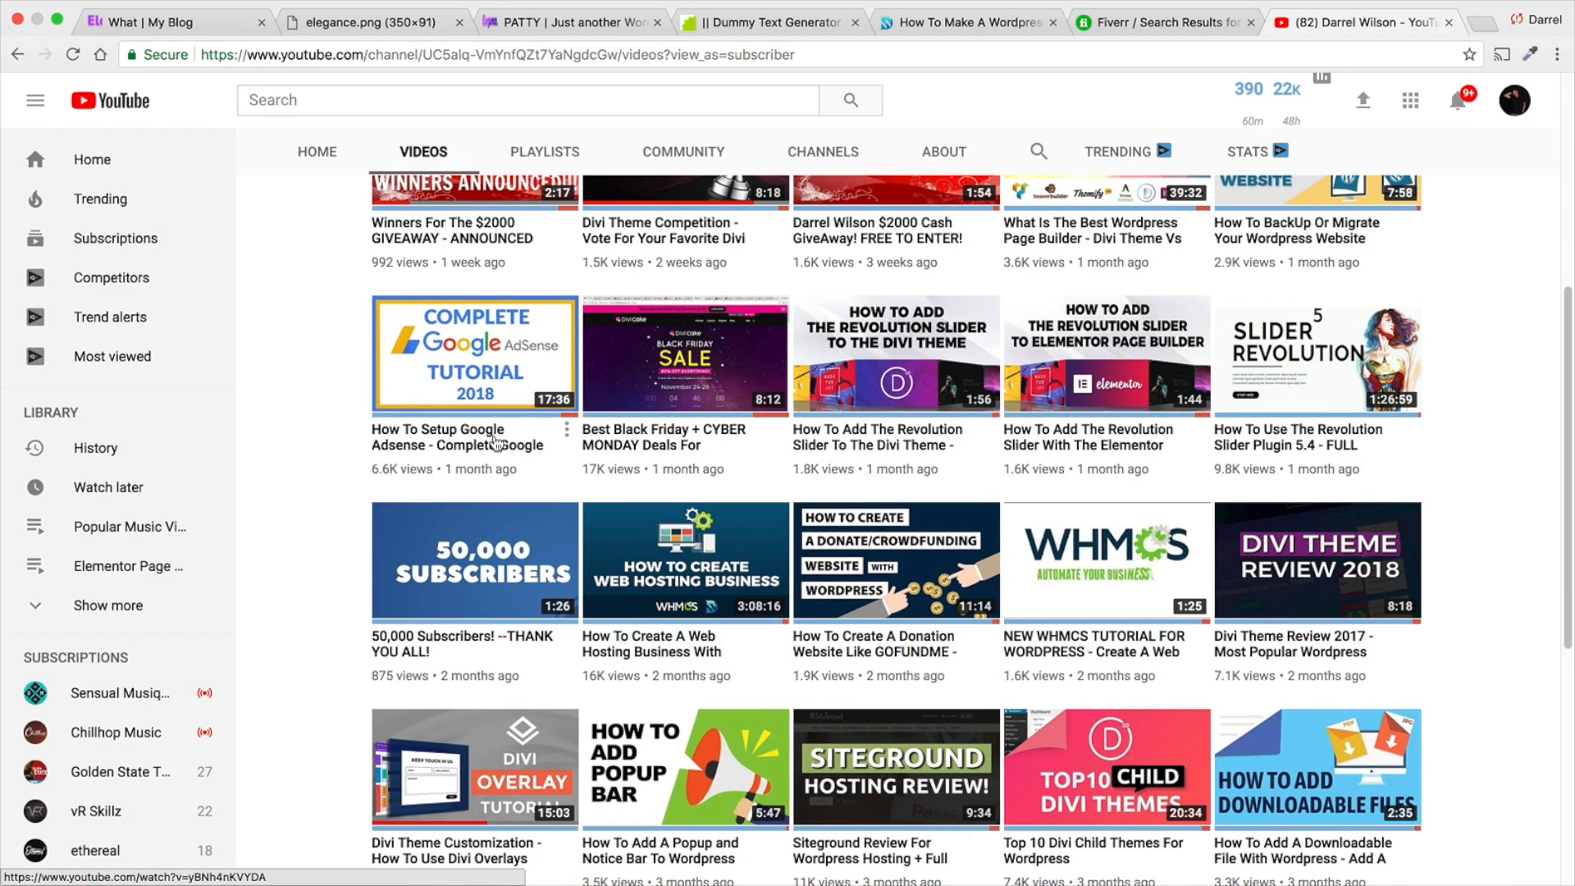
scroll(501, 440, up, 3)
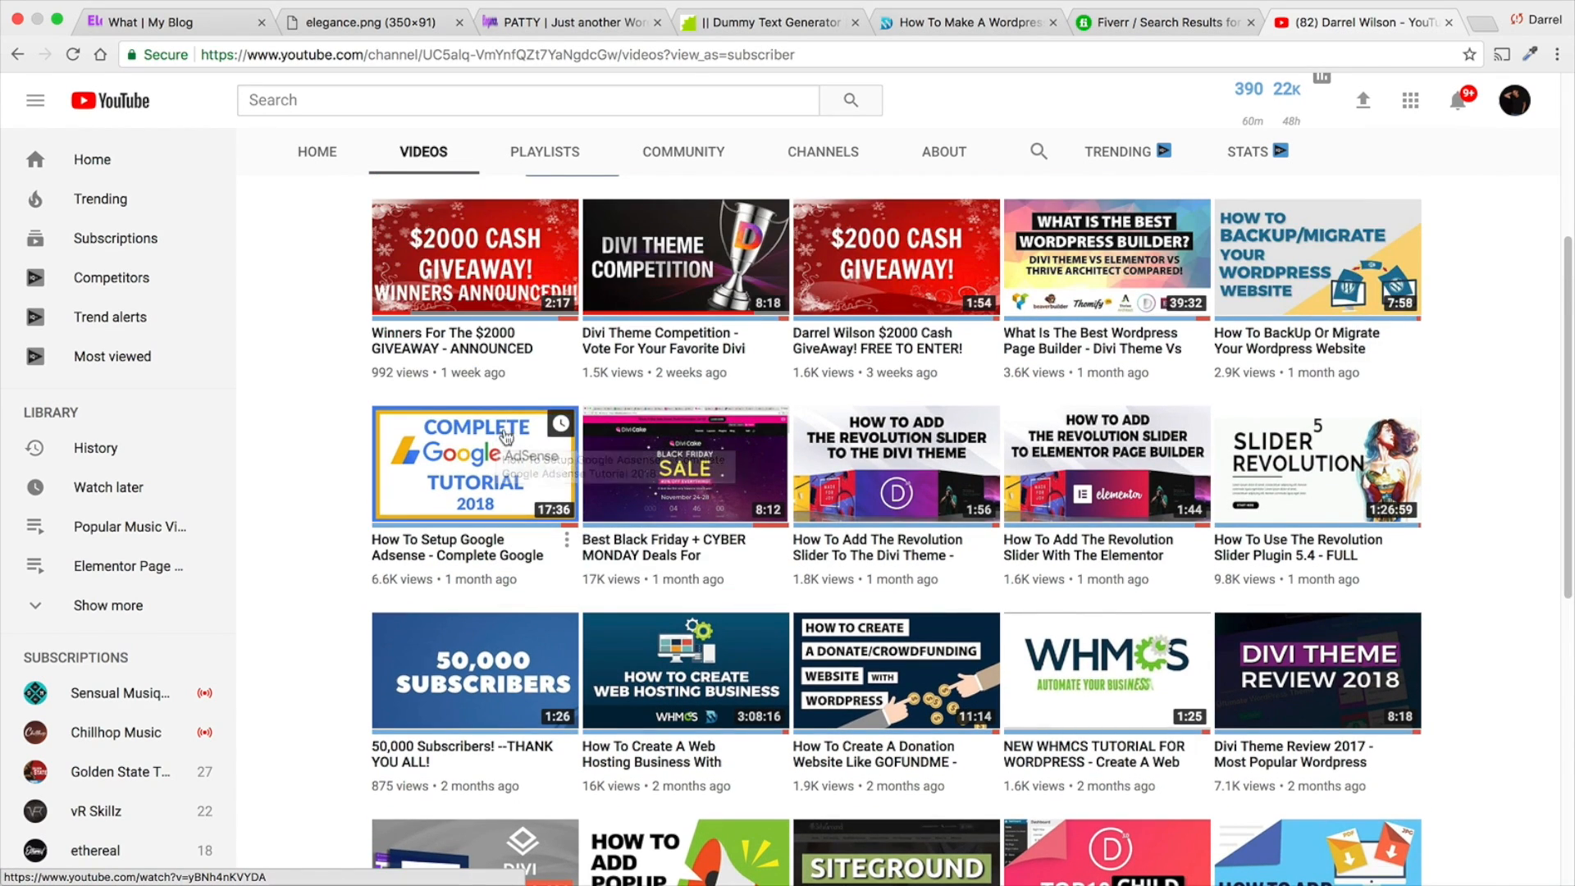
scroll(521, 435, down, 1)
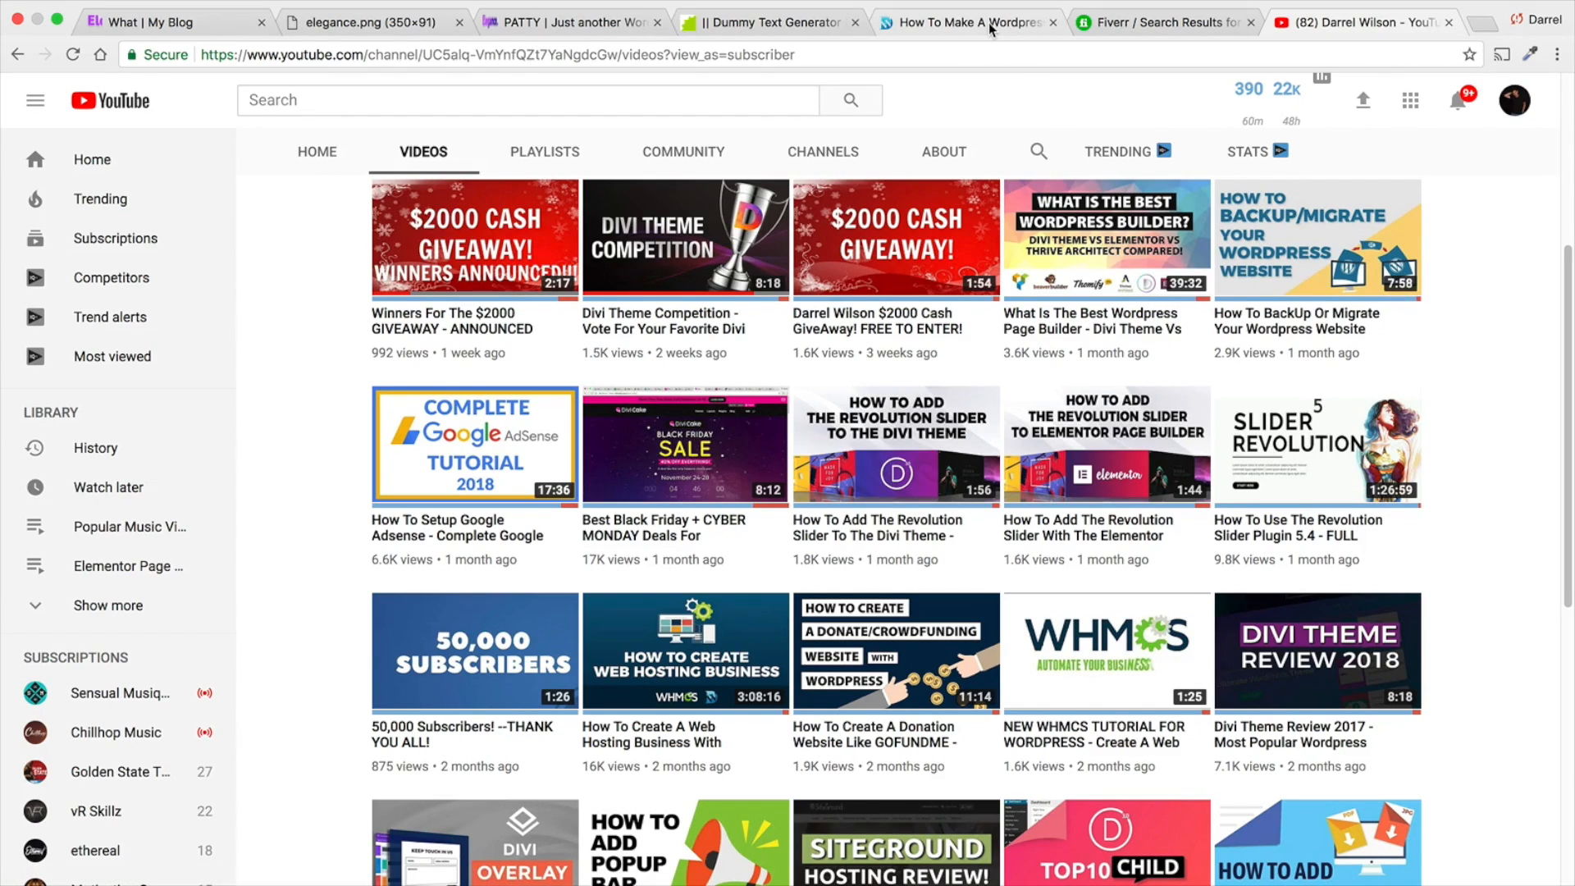
- Return to the Elegance home page, open the theme customizer and go to the Primary Menu Bar settings under Header & Navigation
click(576, 25)
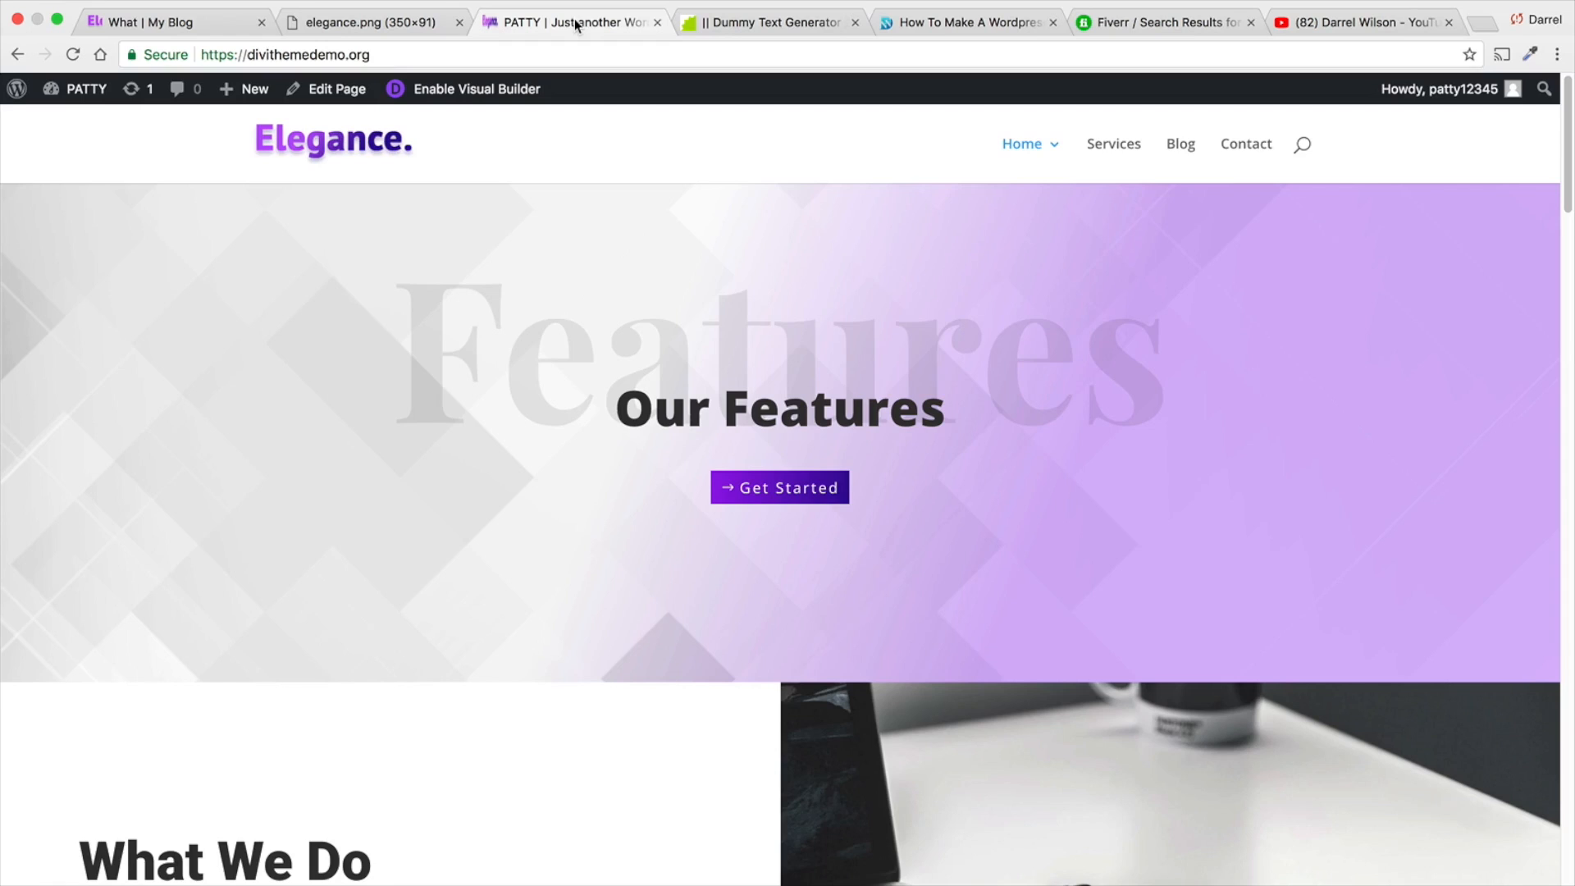
mouse_move(78, 88)
click(100, 225)
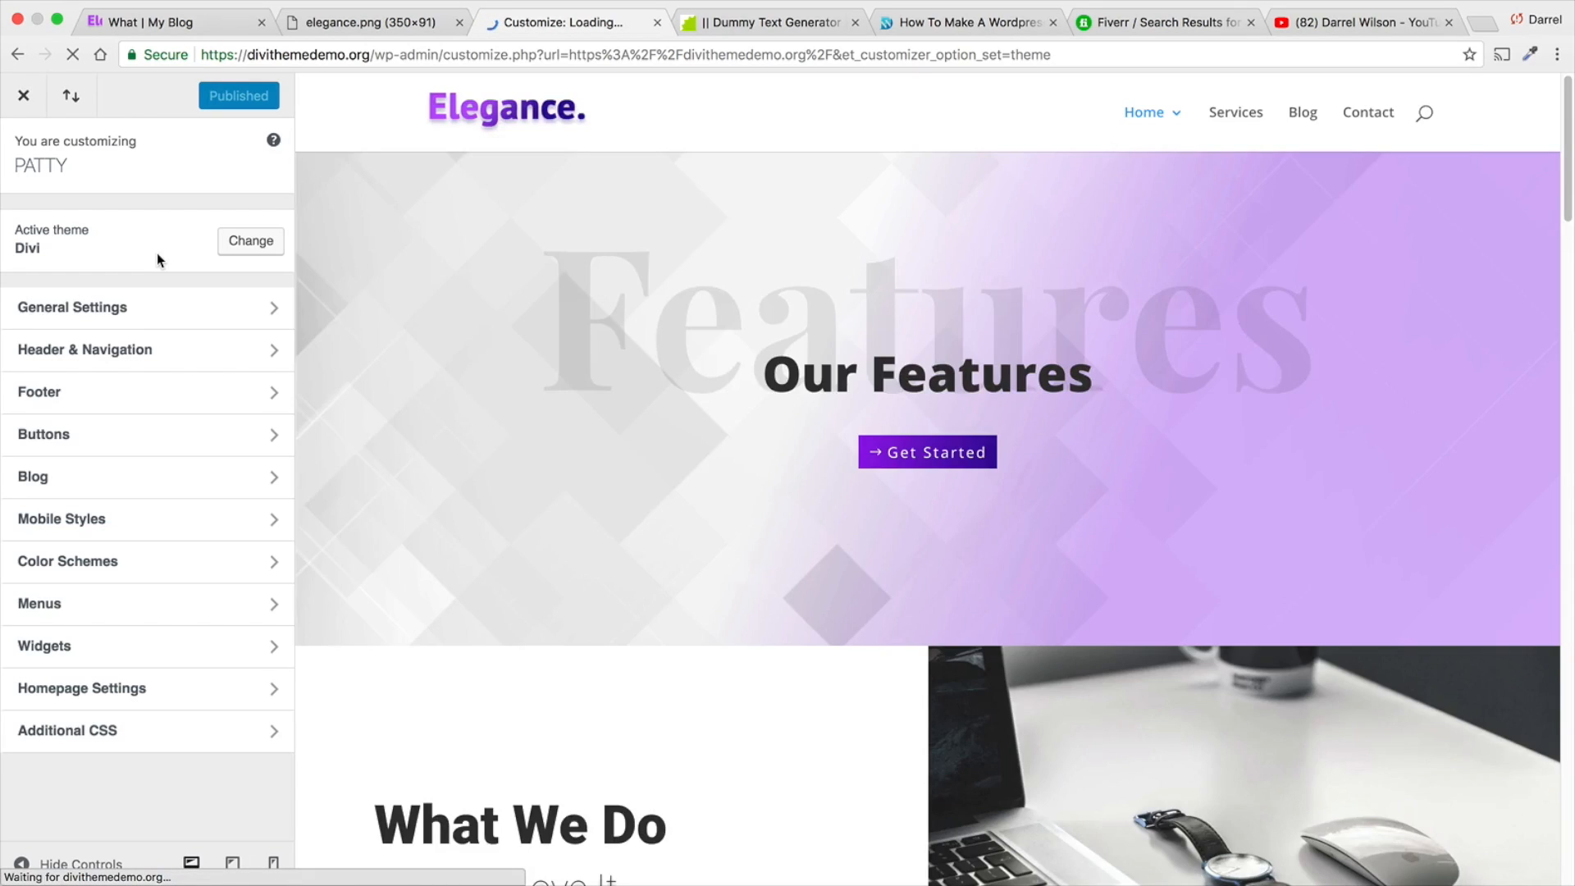
click(159, 437)
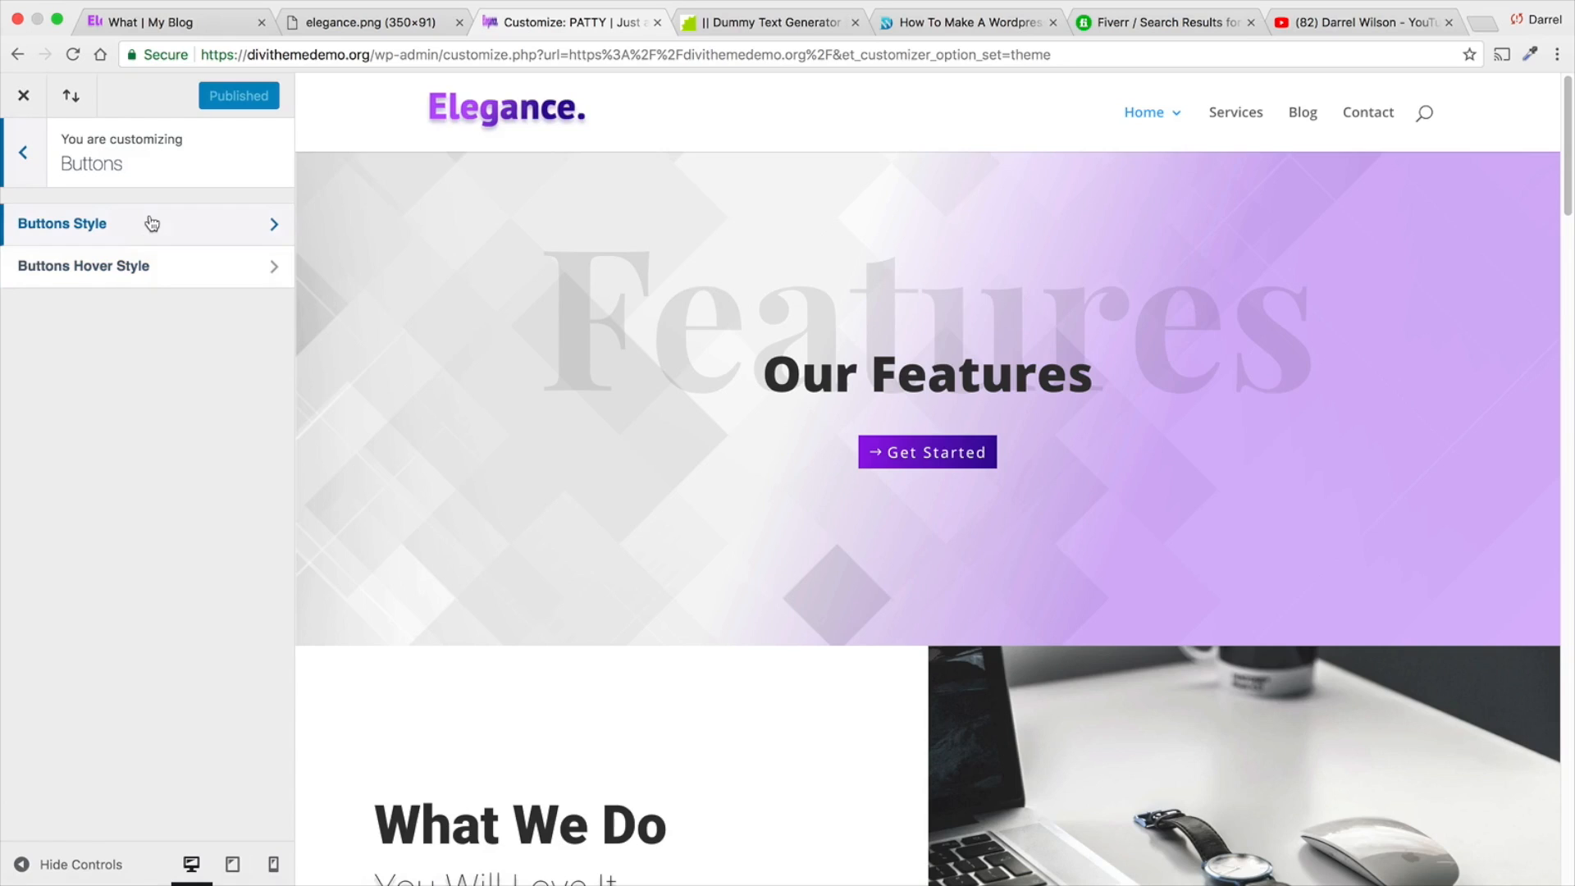
click(29, 153)
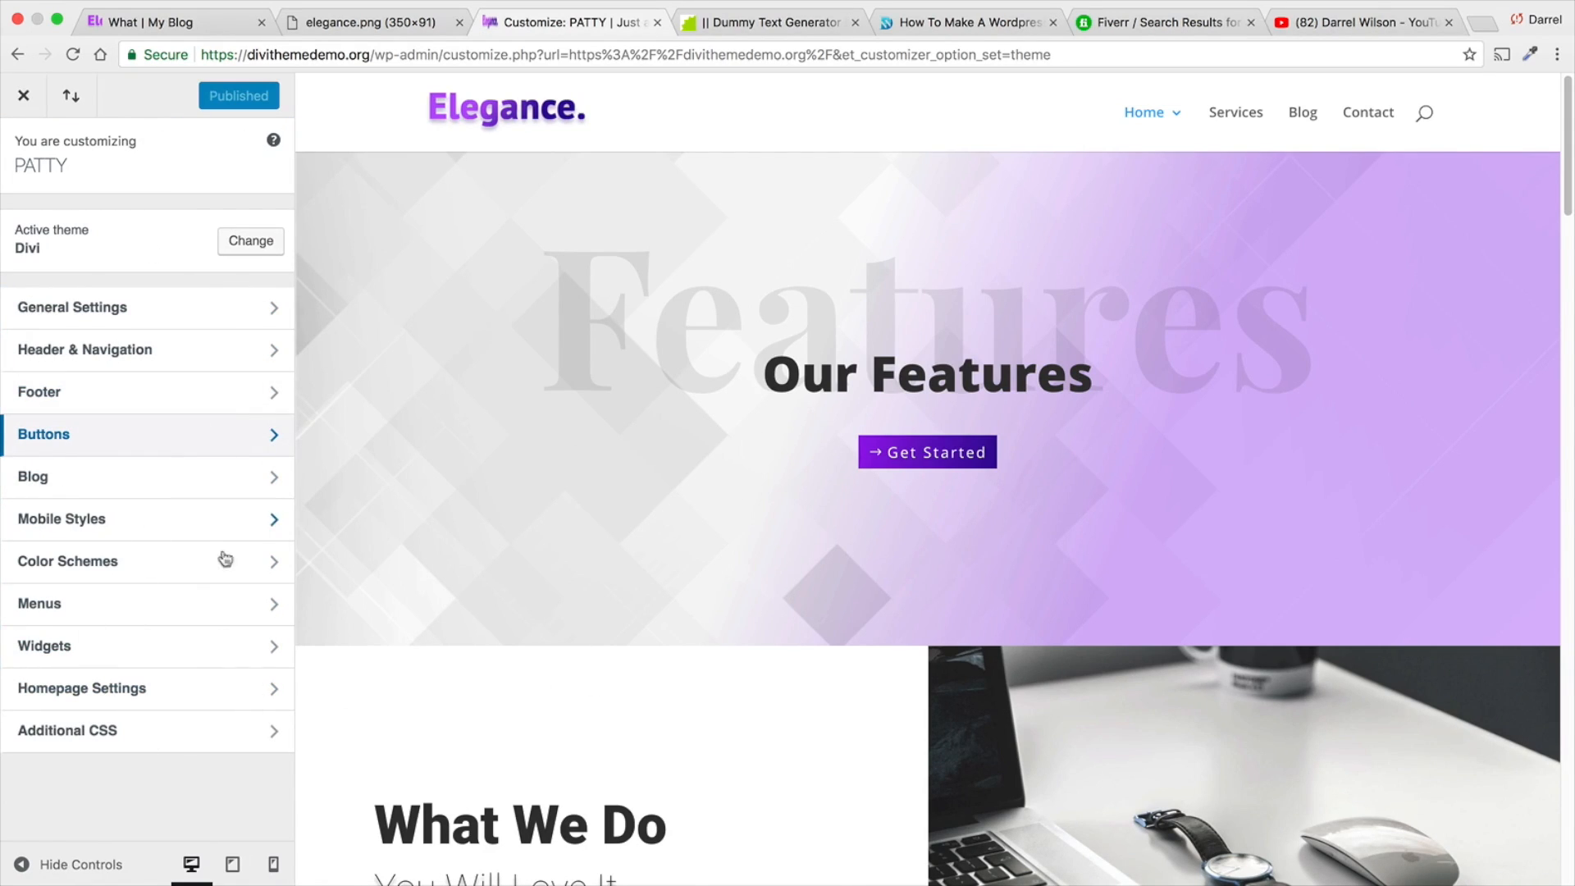
click(148, 366)
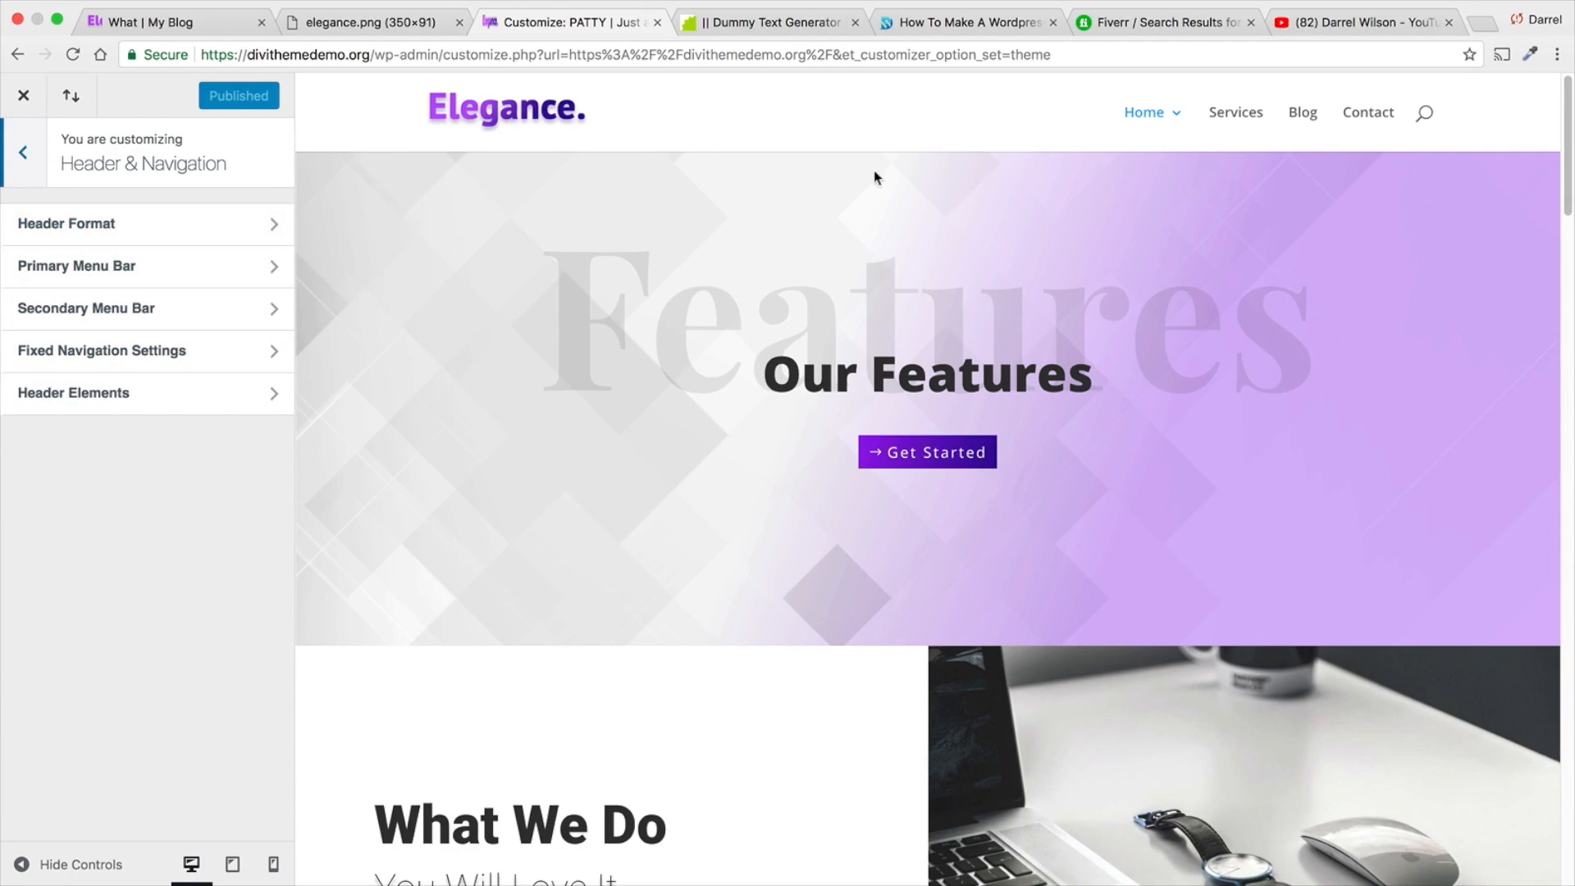
click(269, 266)
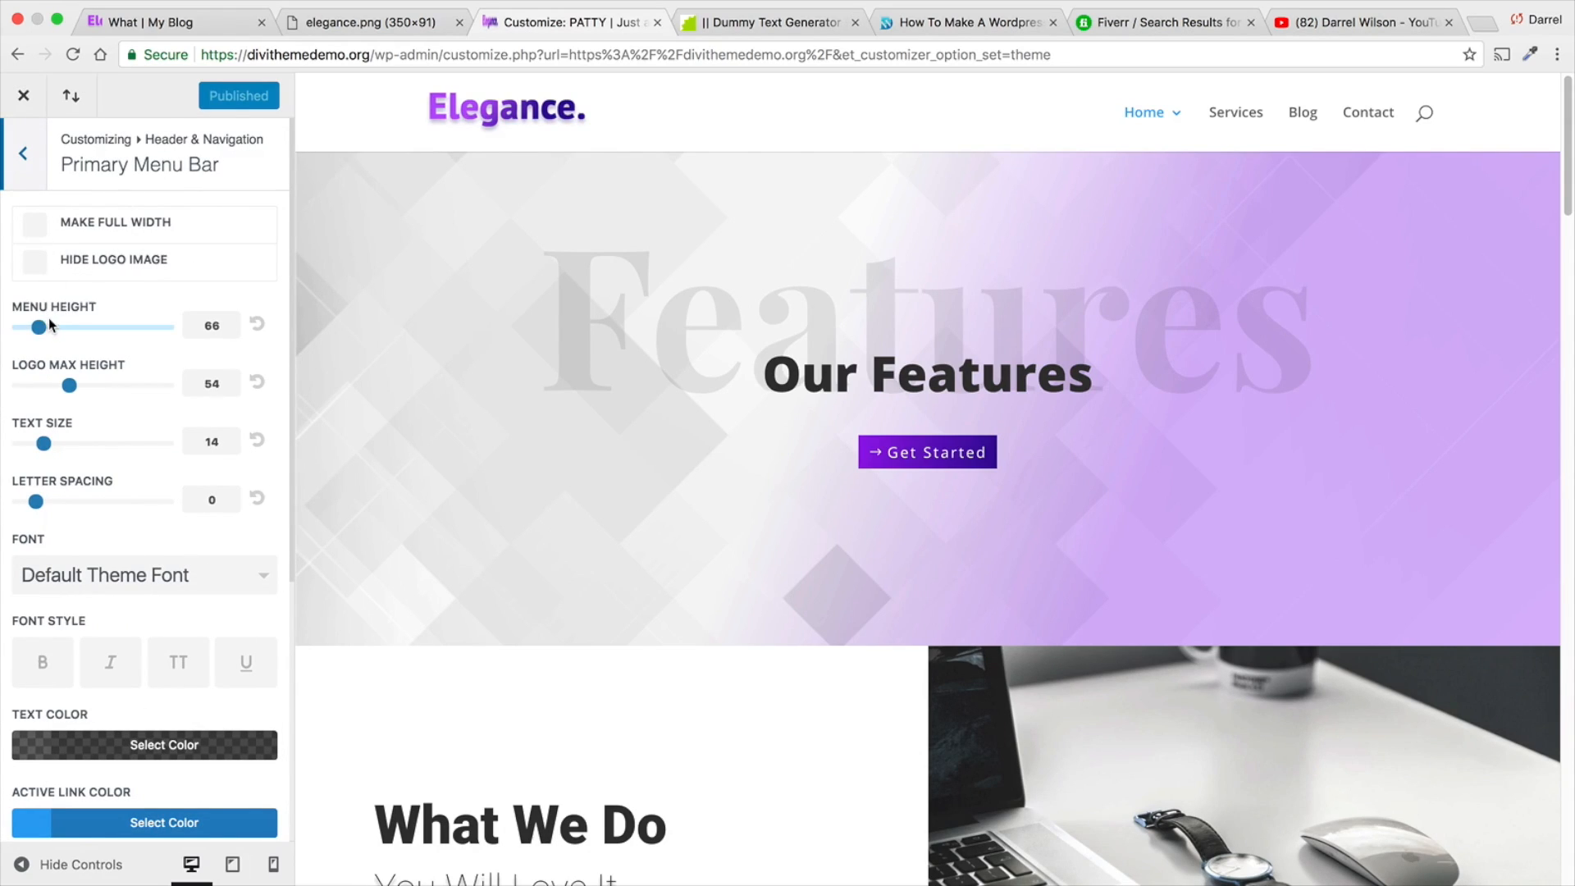
- Try a larger menu height, reset it to its default, and set the logo max height to 98
mouse_move(43, 327)
mouse_down()
mouse_move(77, 325)
mouse_move(55, 327)
mouse_up()
click(259, 325)
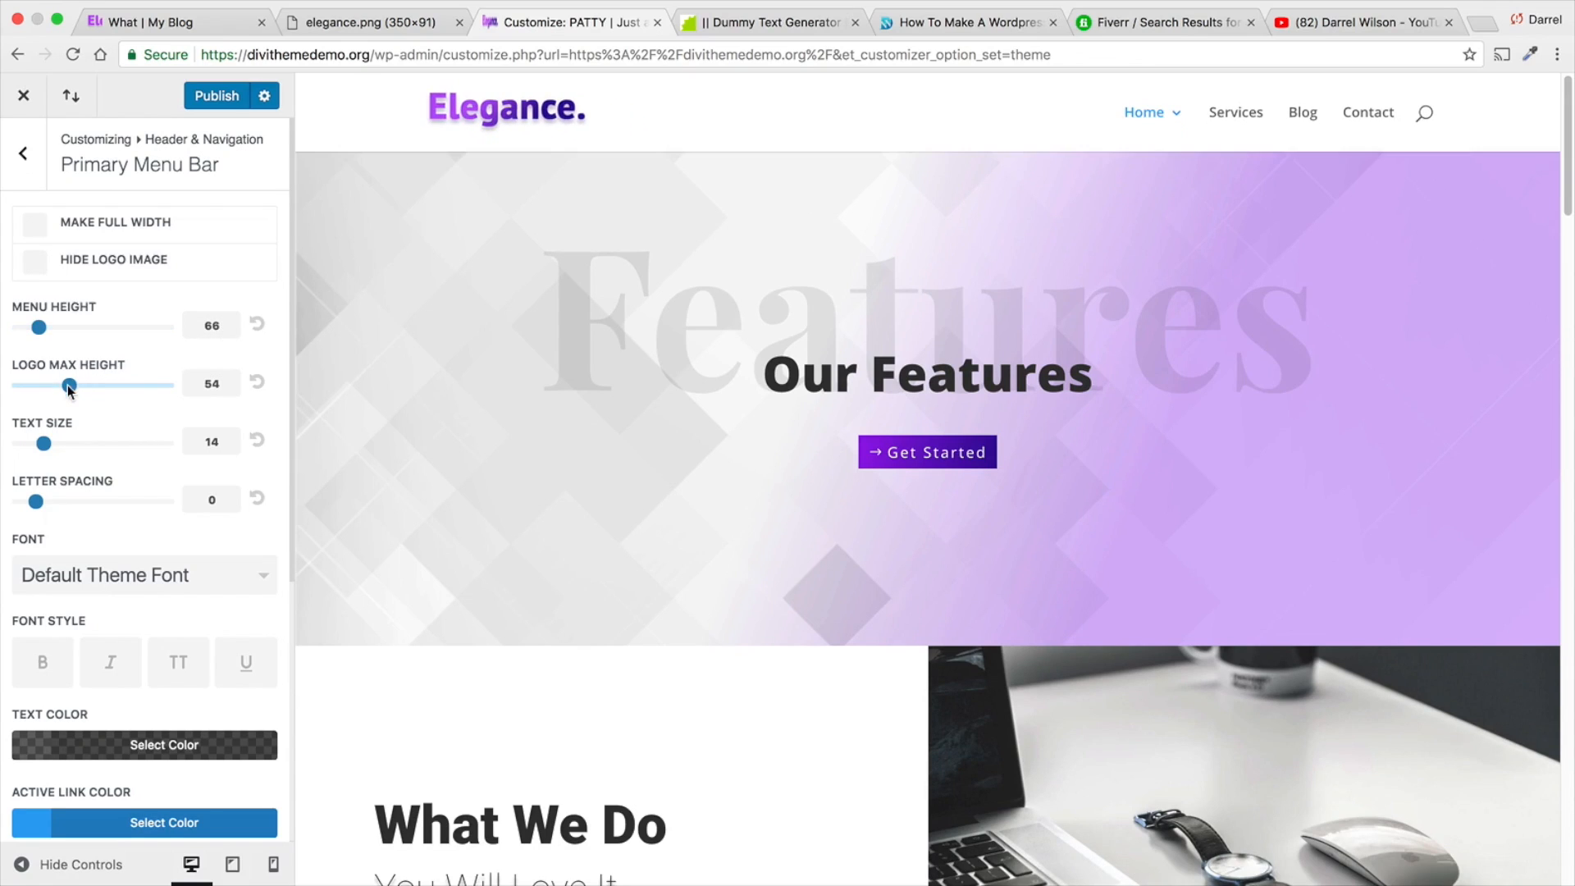
drag(69, 386, 162, 386)
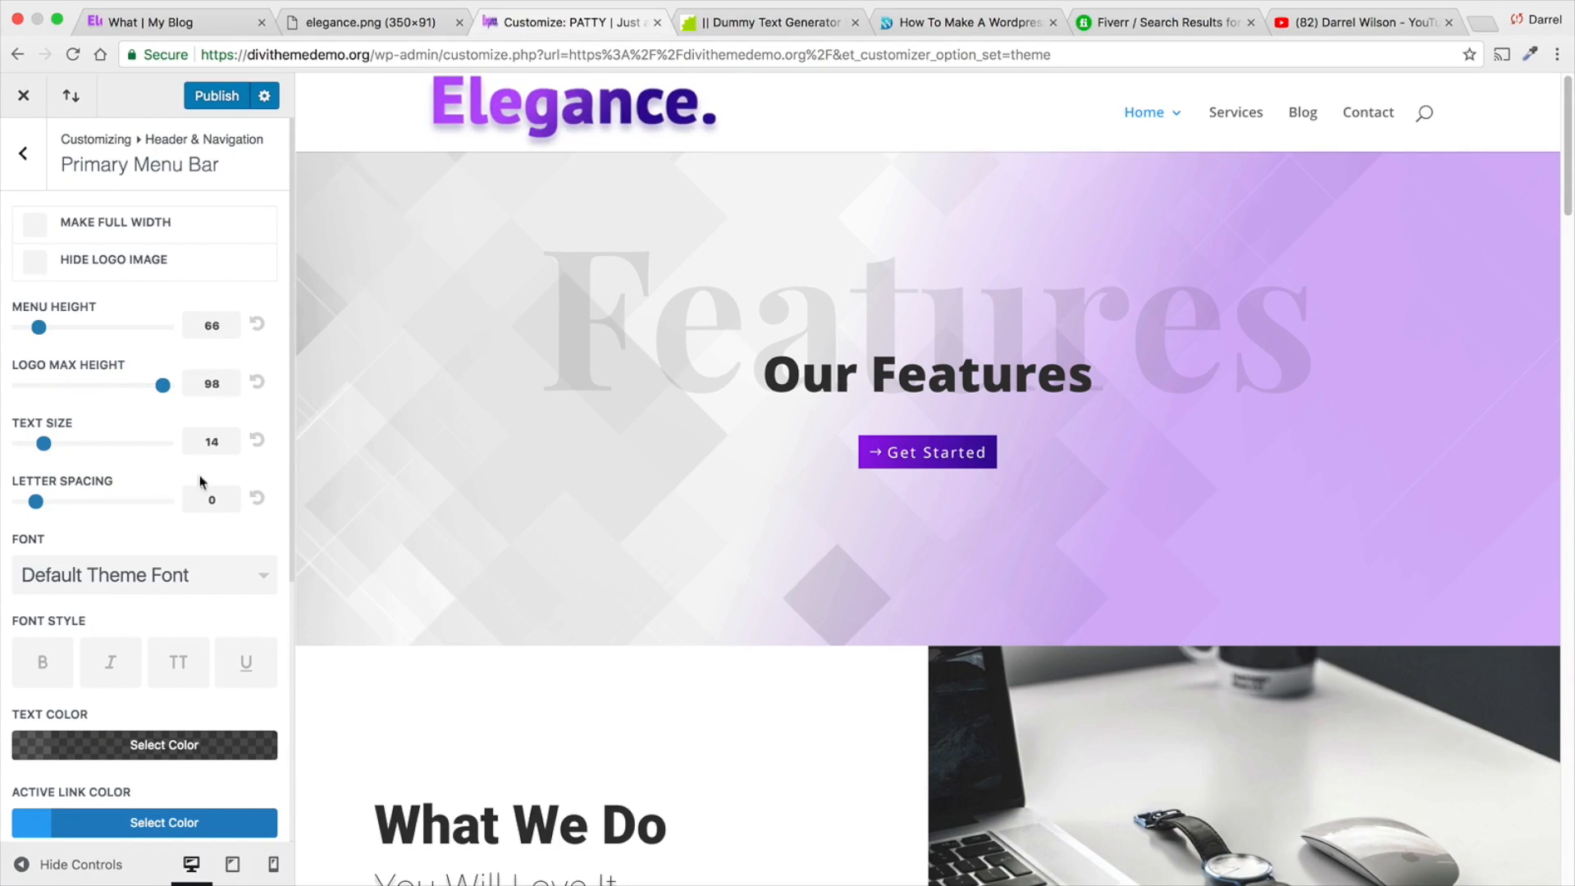
- Make the primary menu bar's background color fully transparent
scroll(191, 512, down, 3)
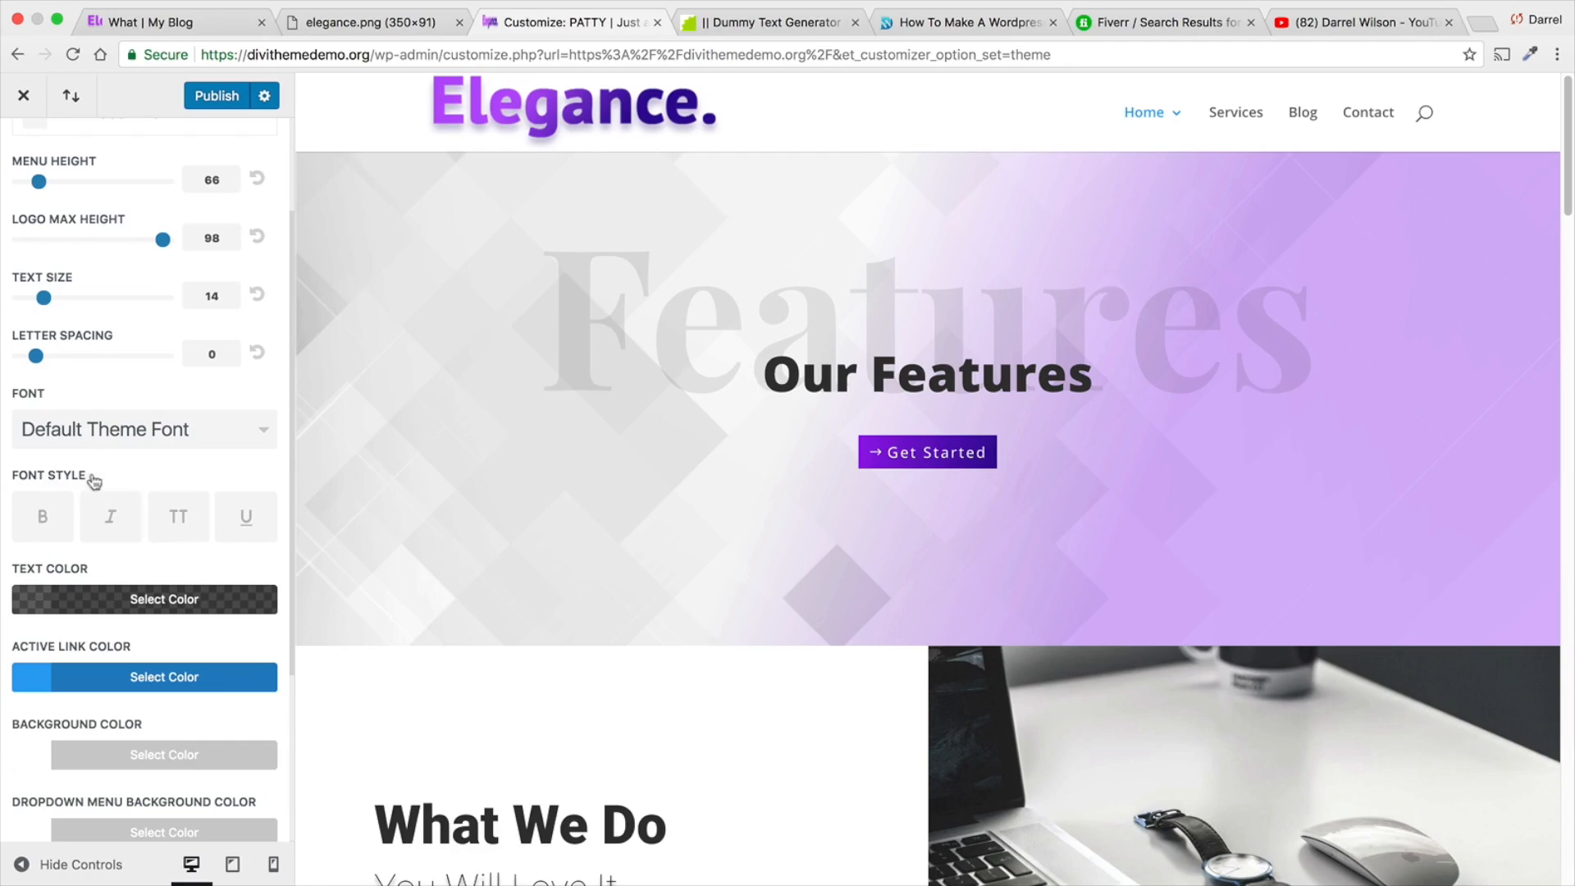
scroll(112, 418, down, 1)
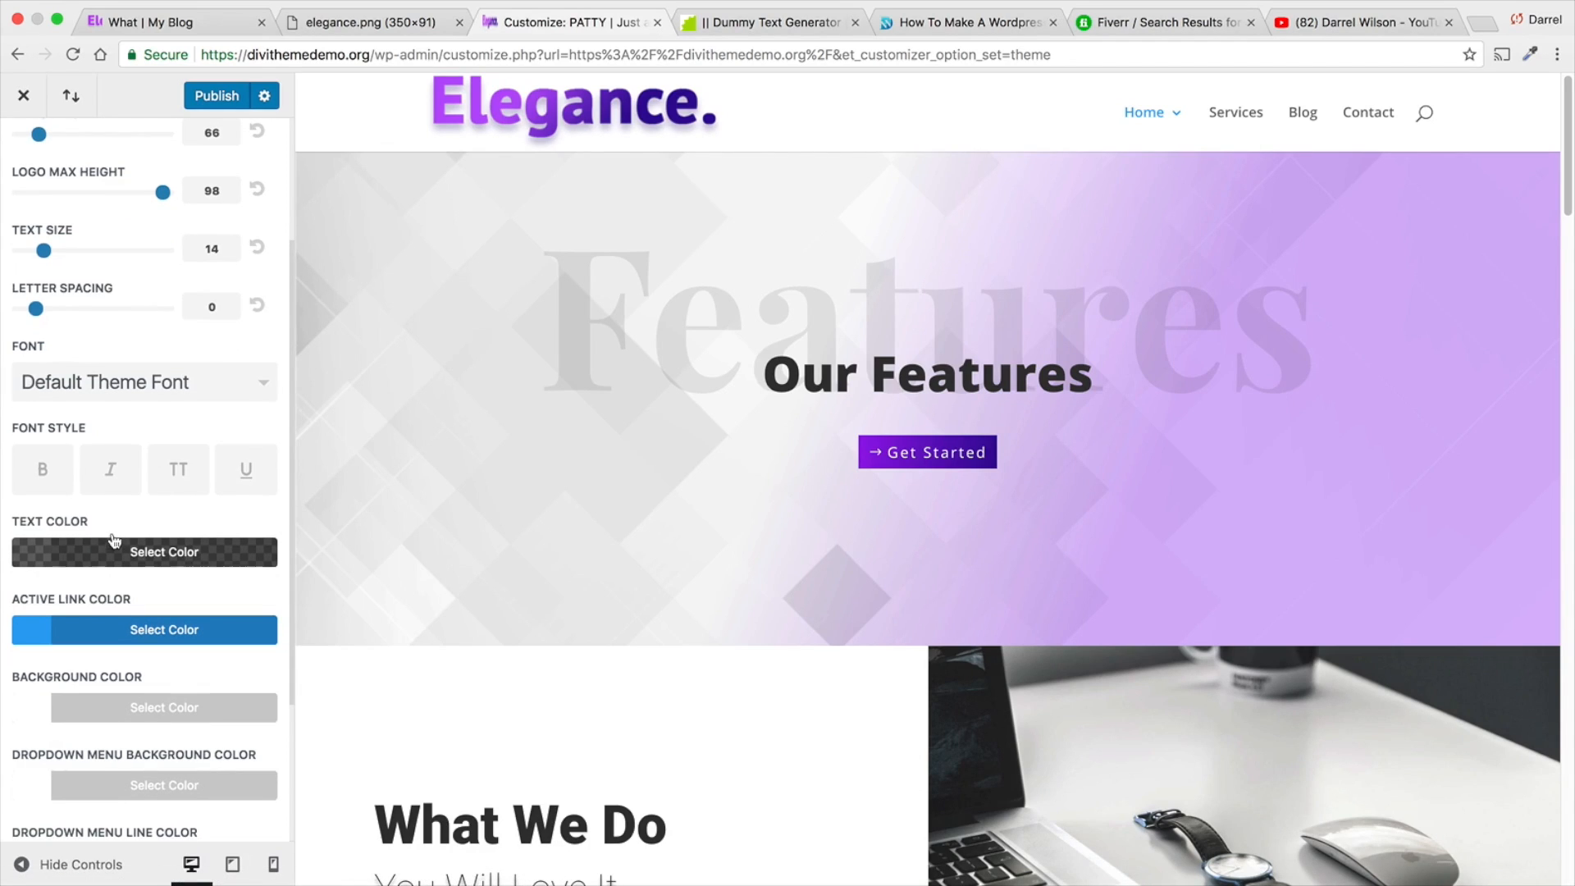
scroll(114, 540, down, 1)
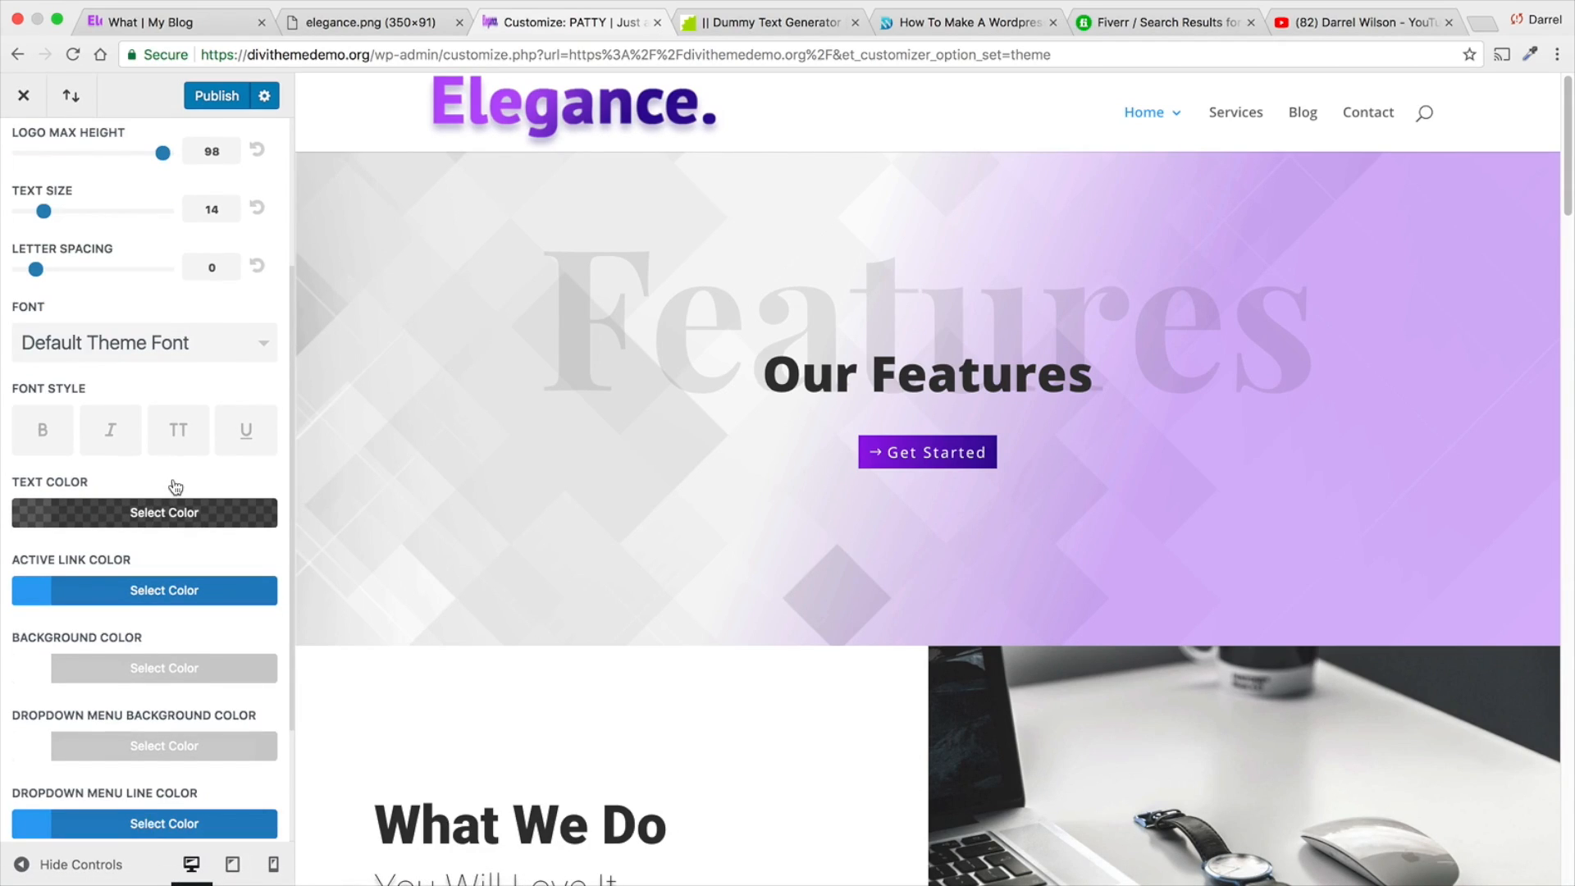
scroll(175, 487, down, 3)
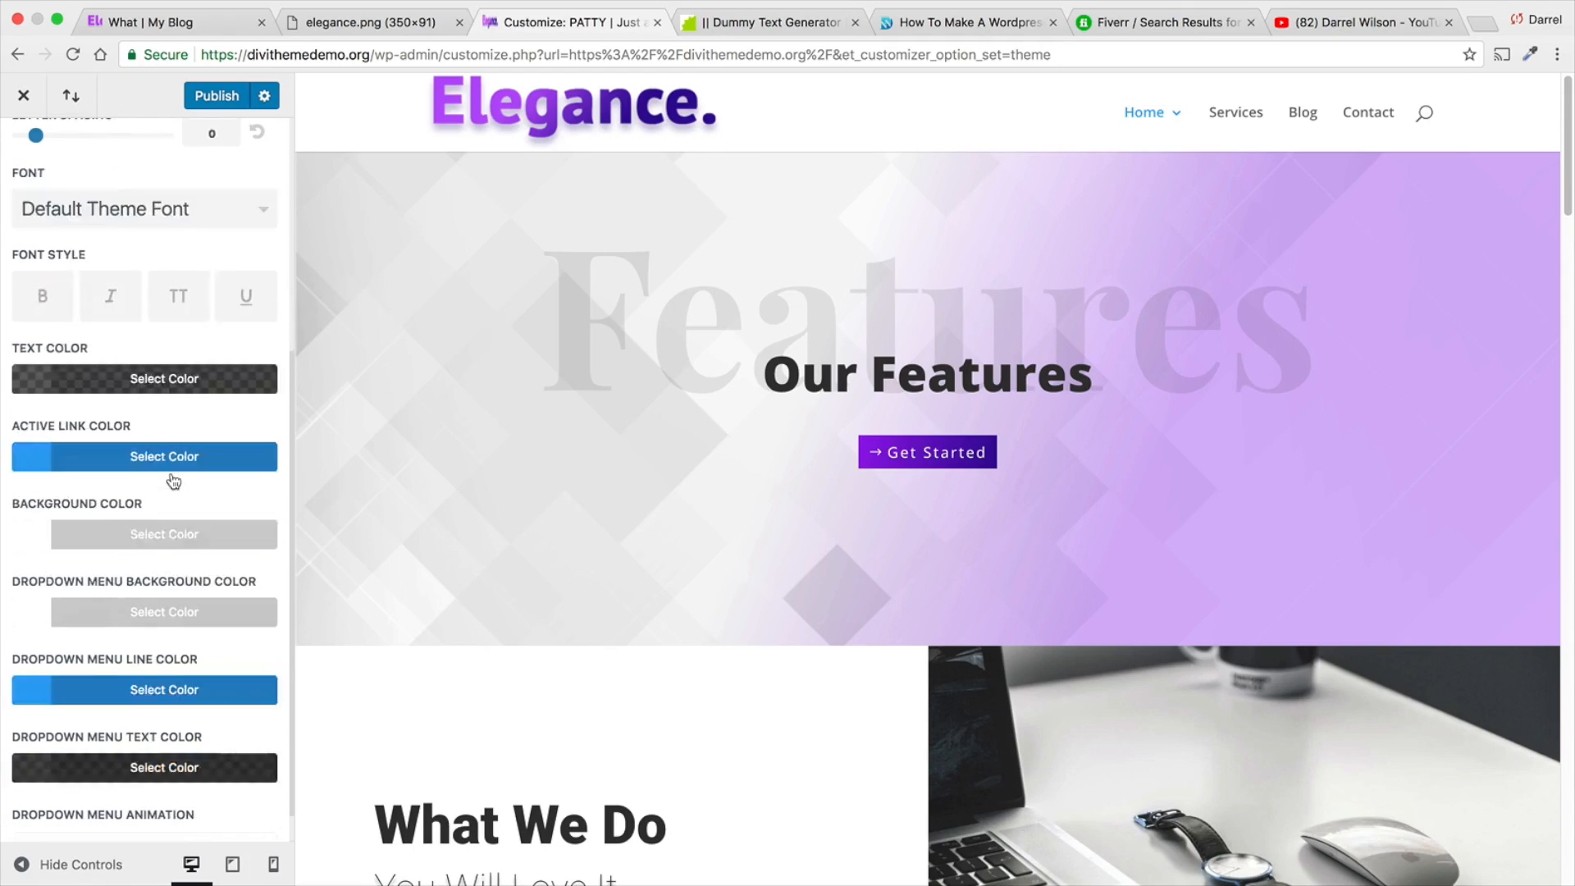
click(163, 549)
drag(243, 620, 243, 833)
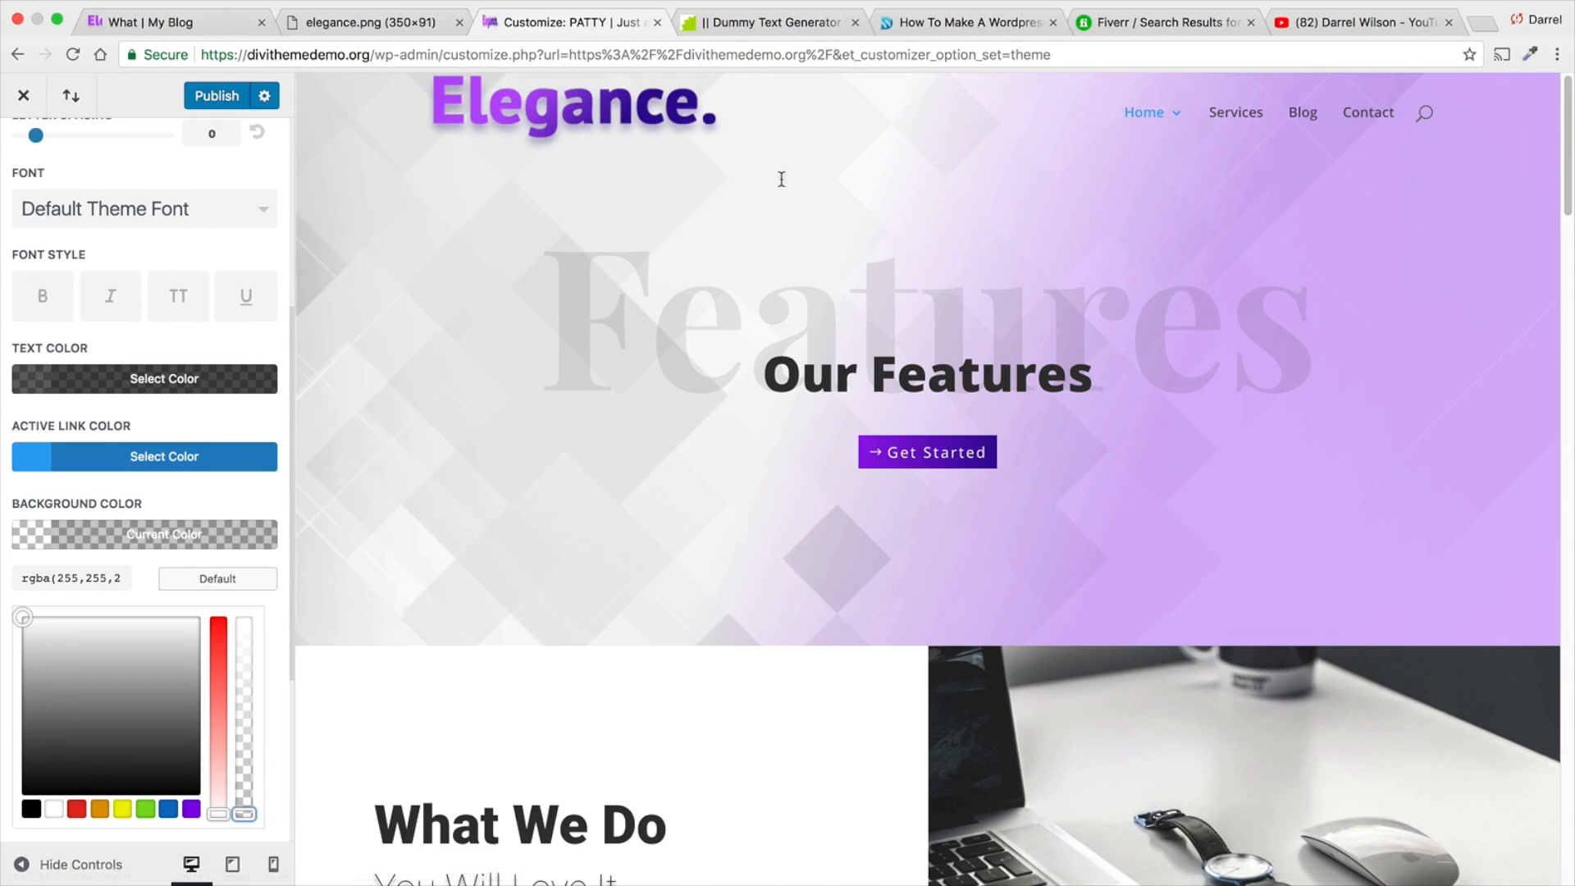
- Try a larger text size for the primary menu and reset it to its default
scroll(267, 572, down, 5)
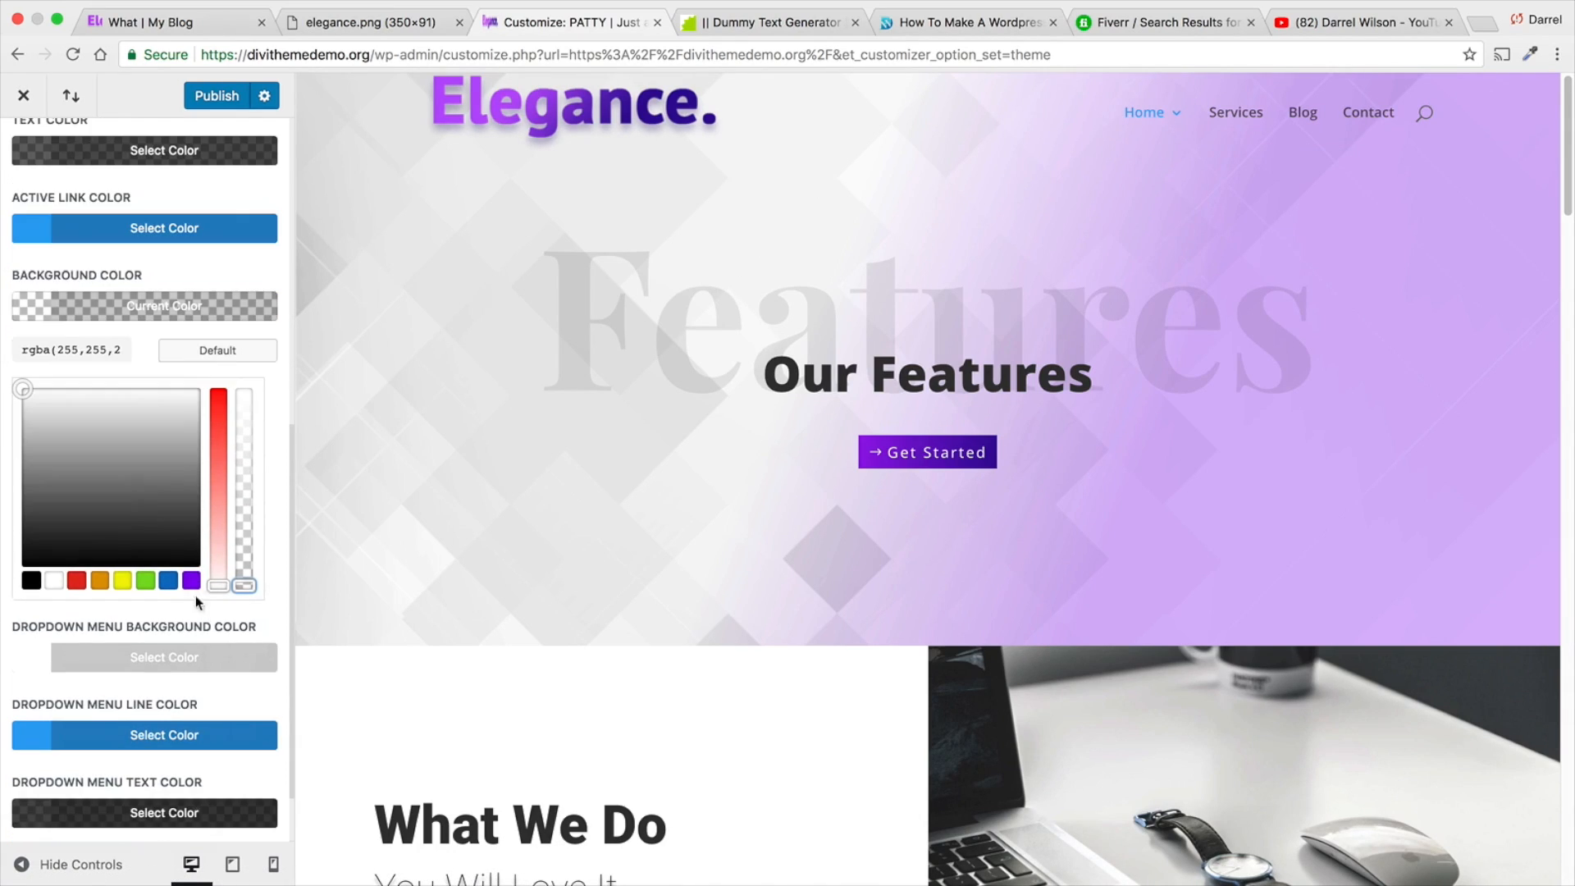
scroll(177, 790, up, 8)
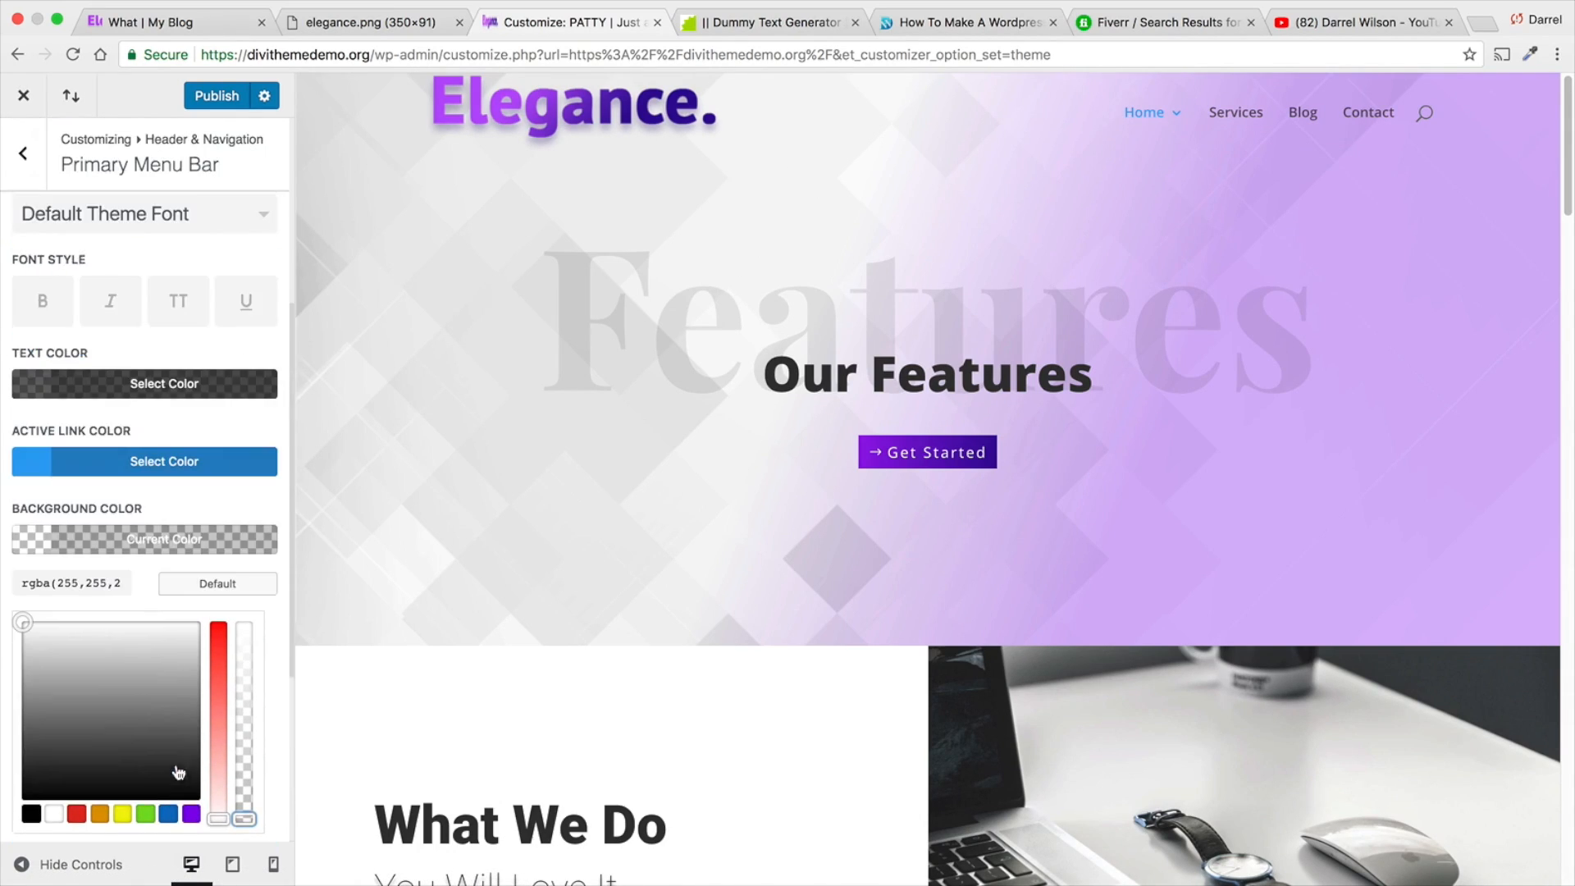
scroll(195, 444, up, 2)
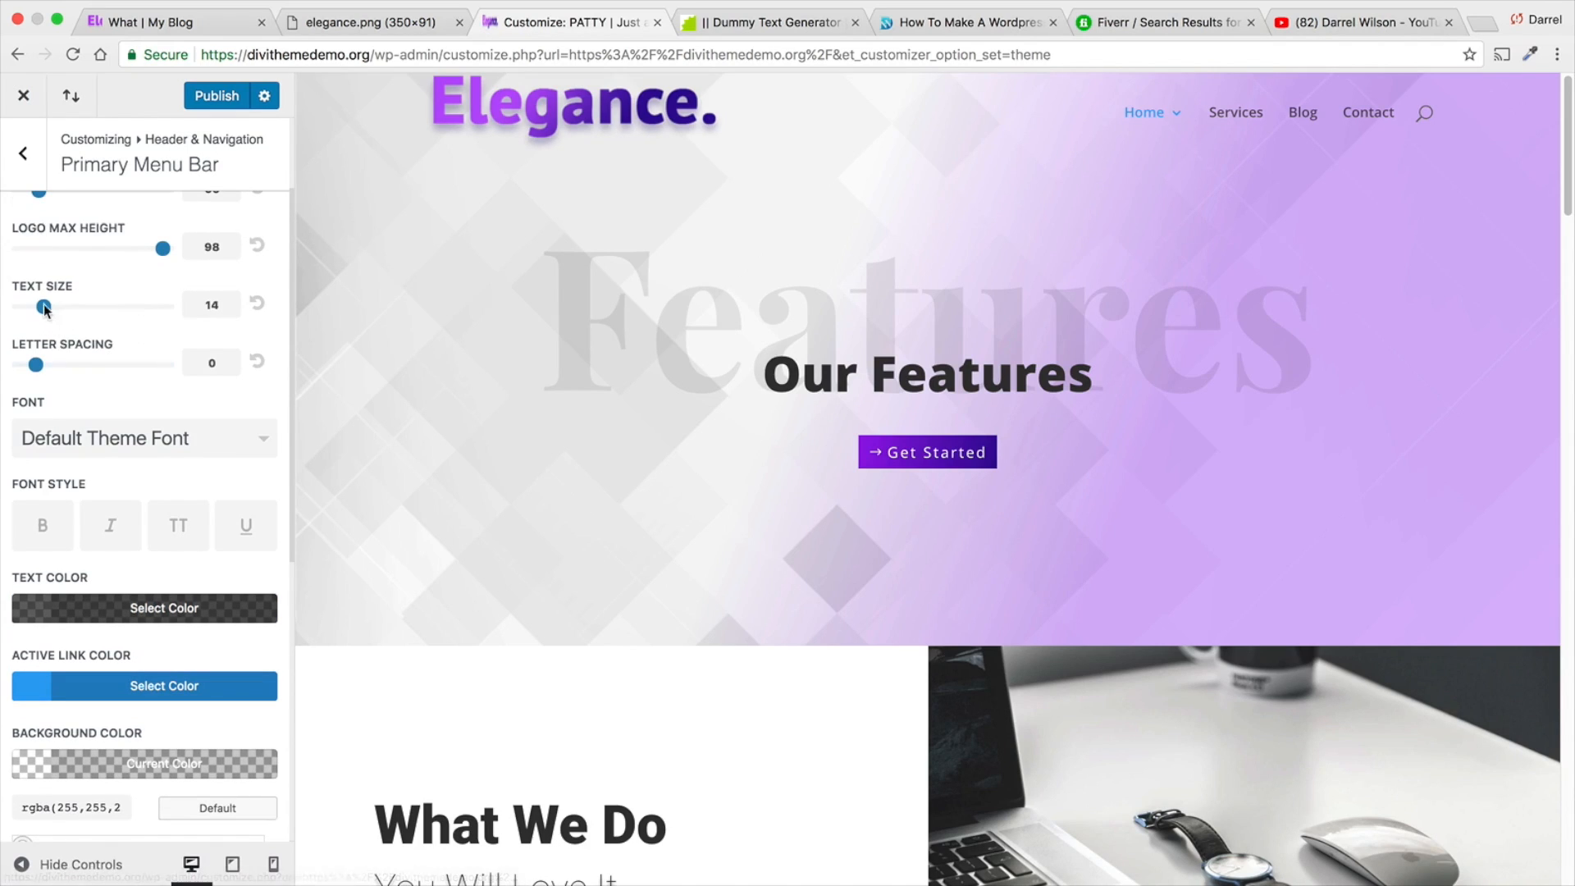
drag(44, 307, 121, 311)
click(257, 303)
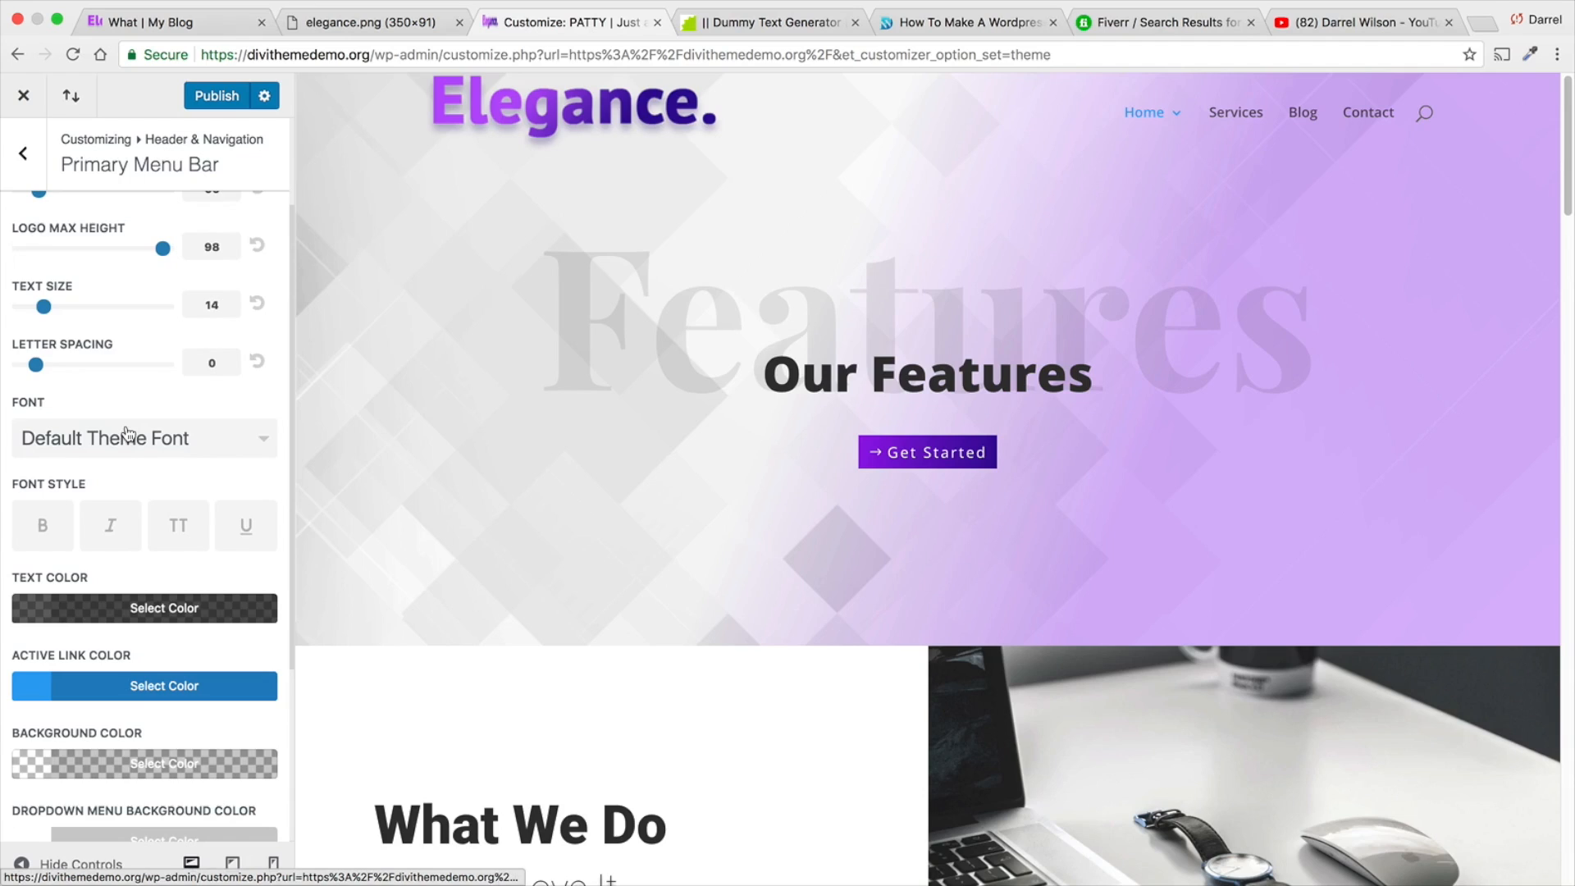
- Try hiding the logo image and making the primary menu bar full width, and turn both options back off
scroll(129, 430, up, 3)
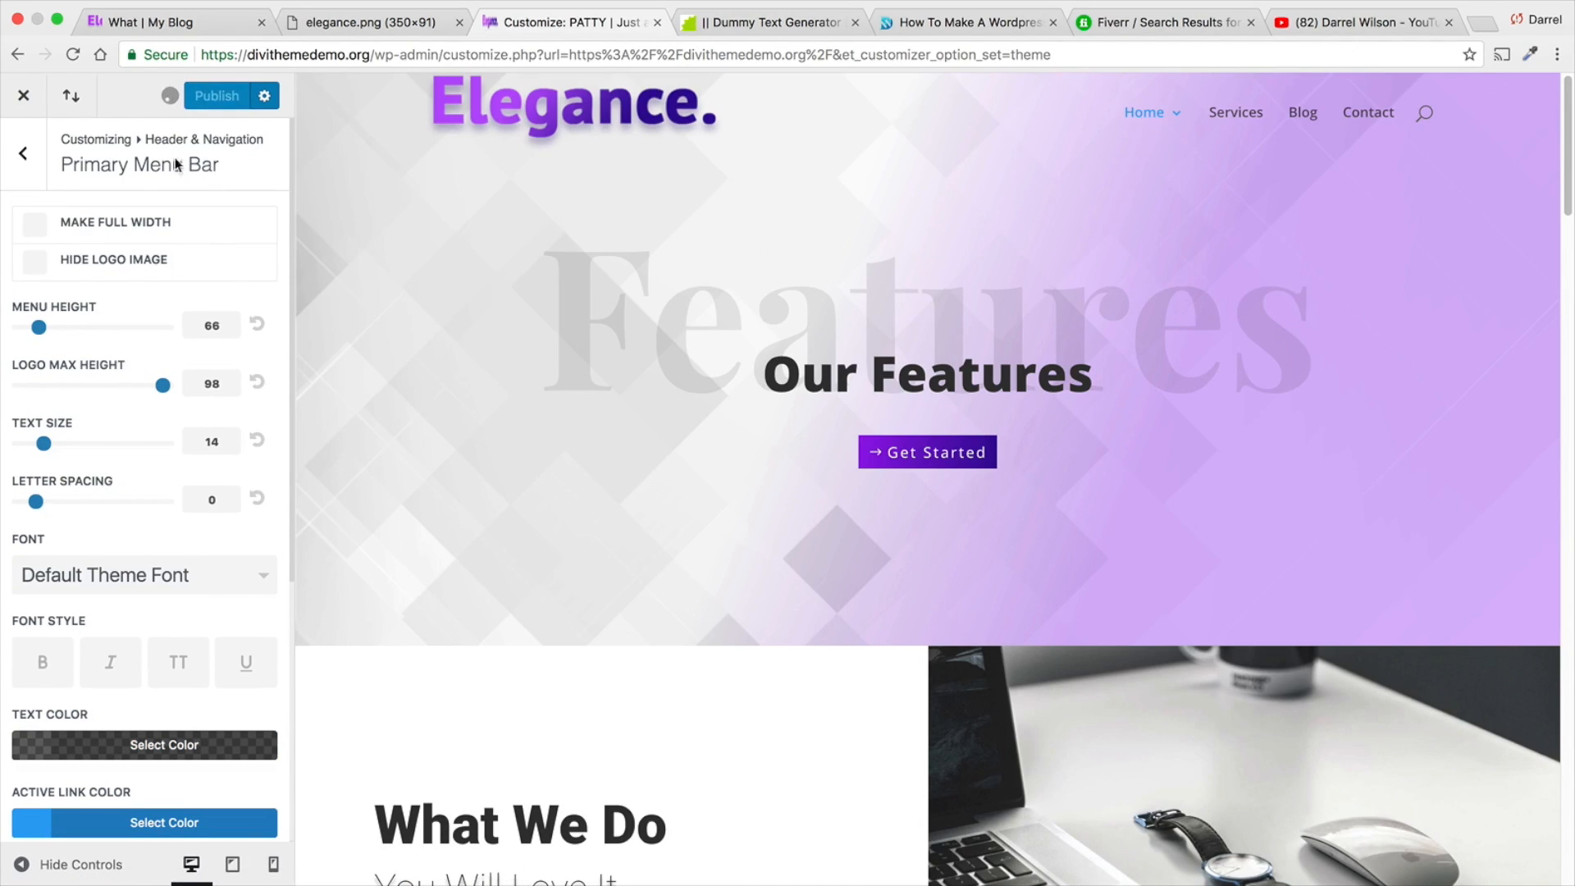
click(36, 262)
click(34, 224)
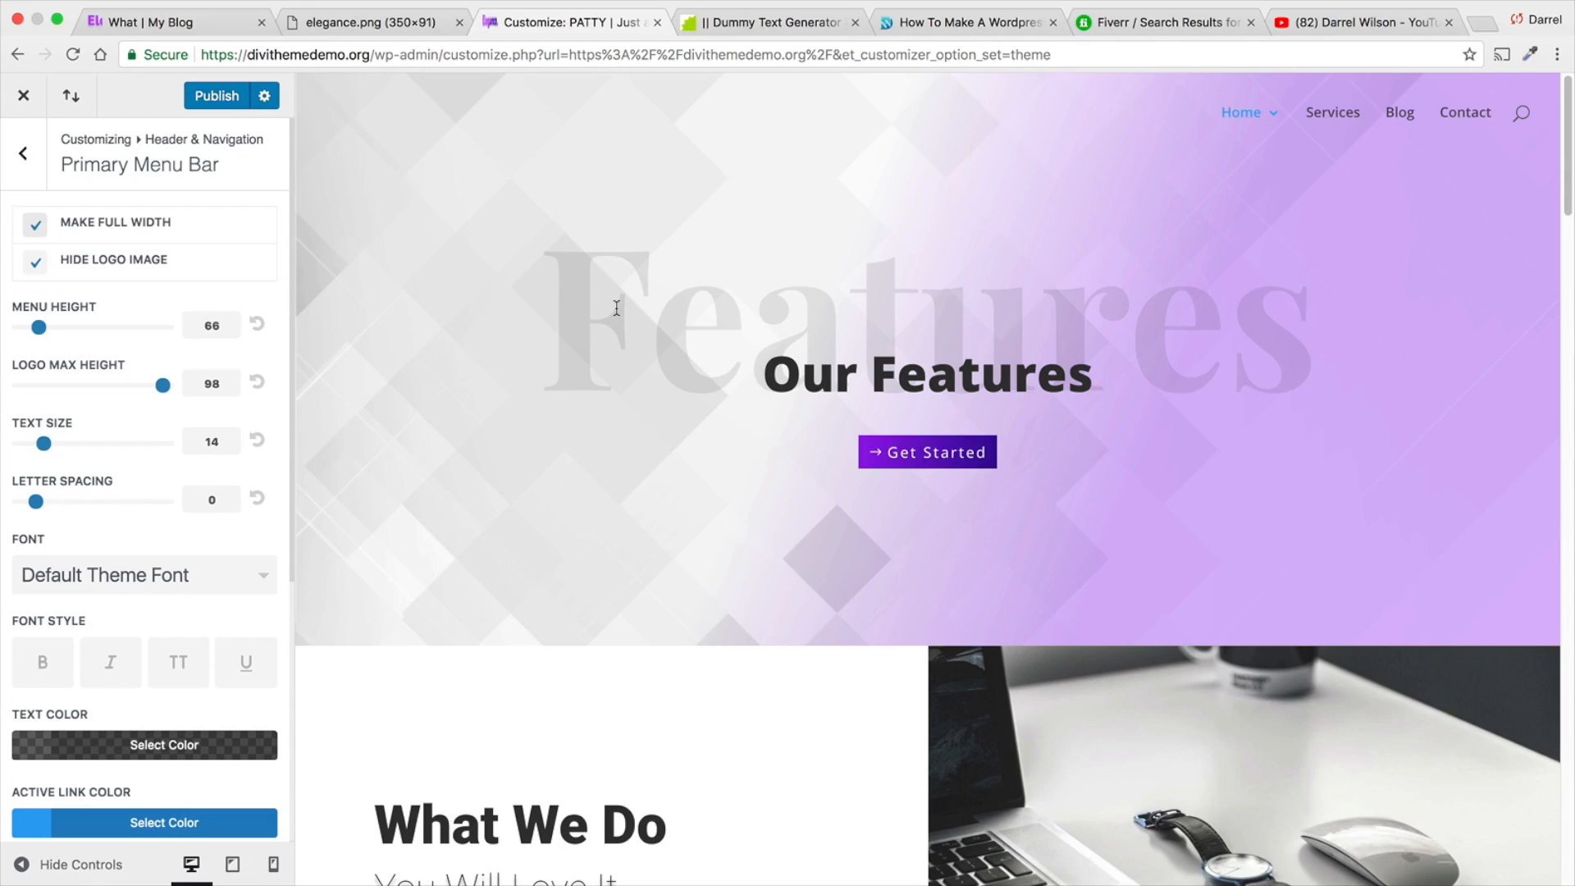
click(33, 264)
click(33, 223)
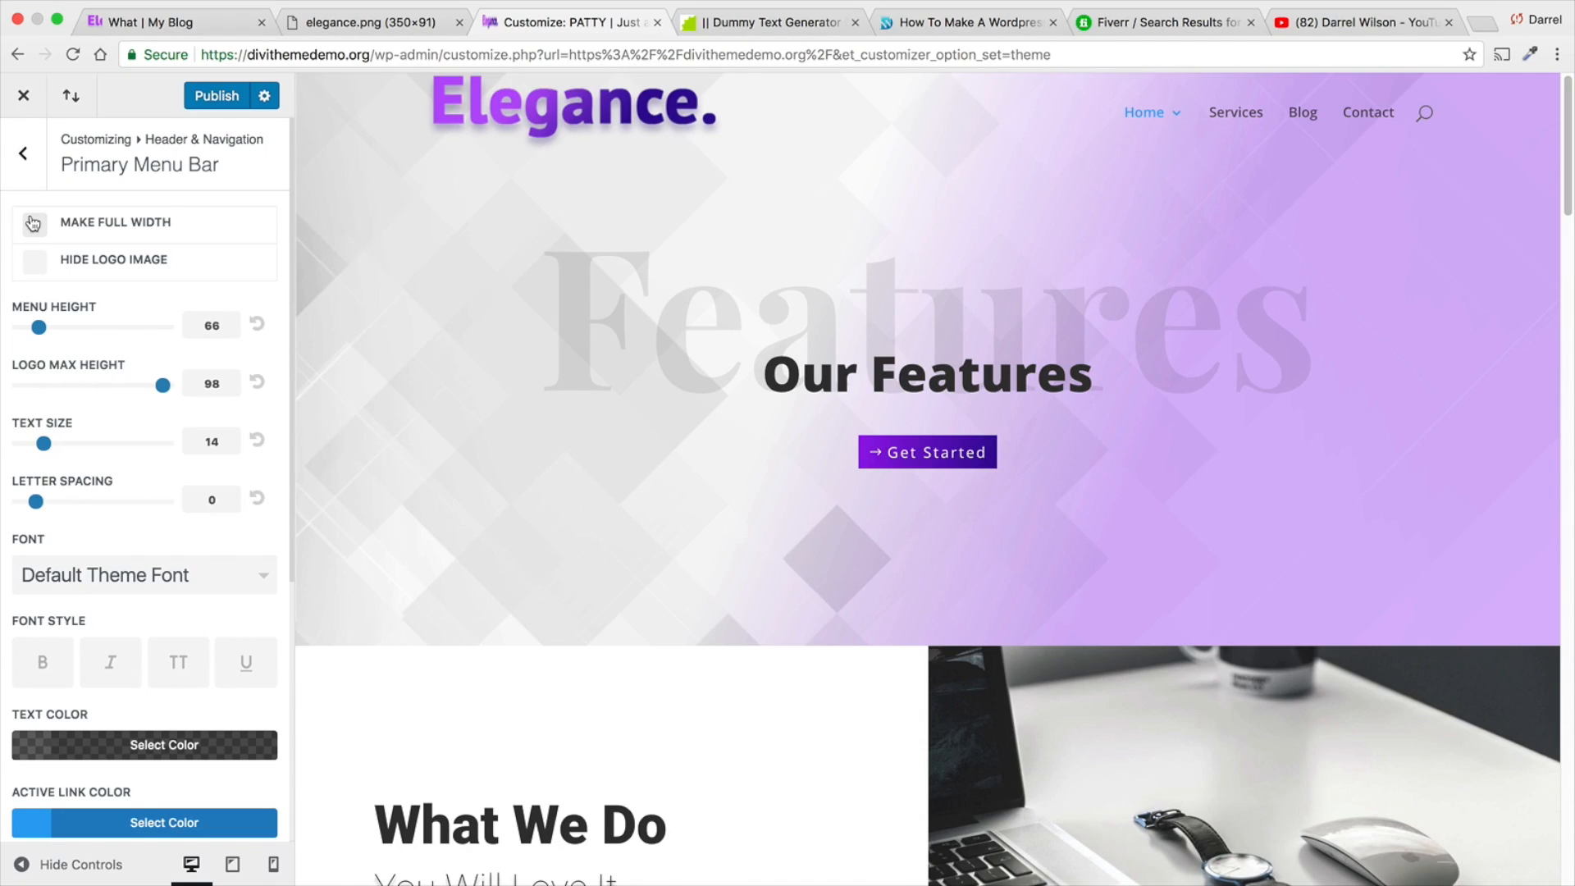
- Publish the primary menu bar changes and return to the Header & Navigation options
click(239, 99)
click(23, 152)
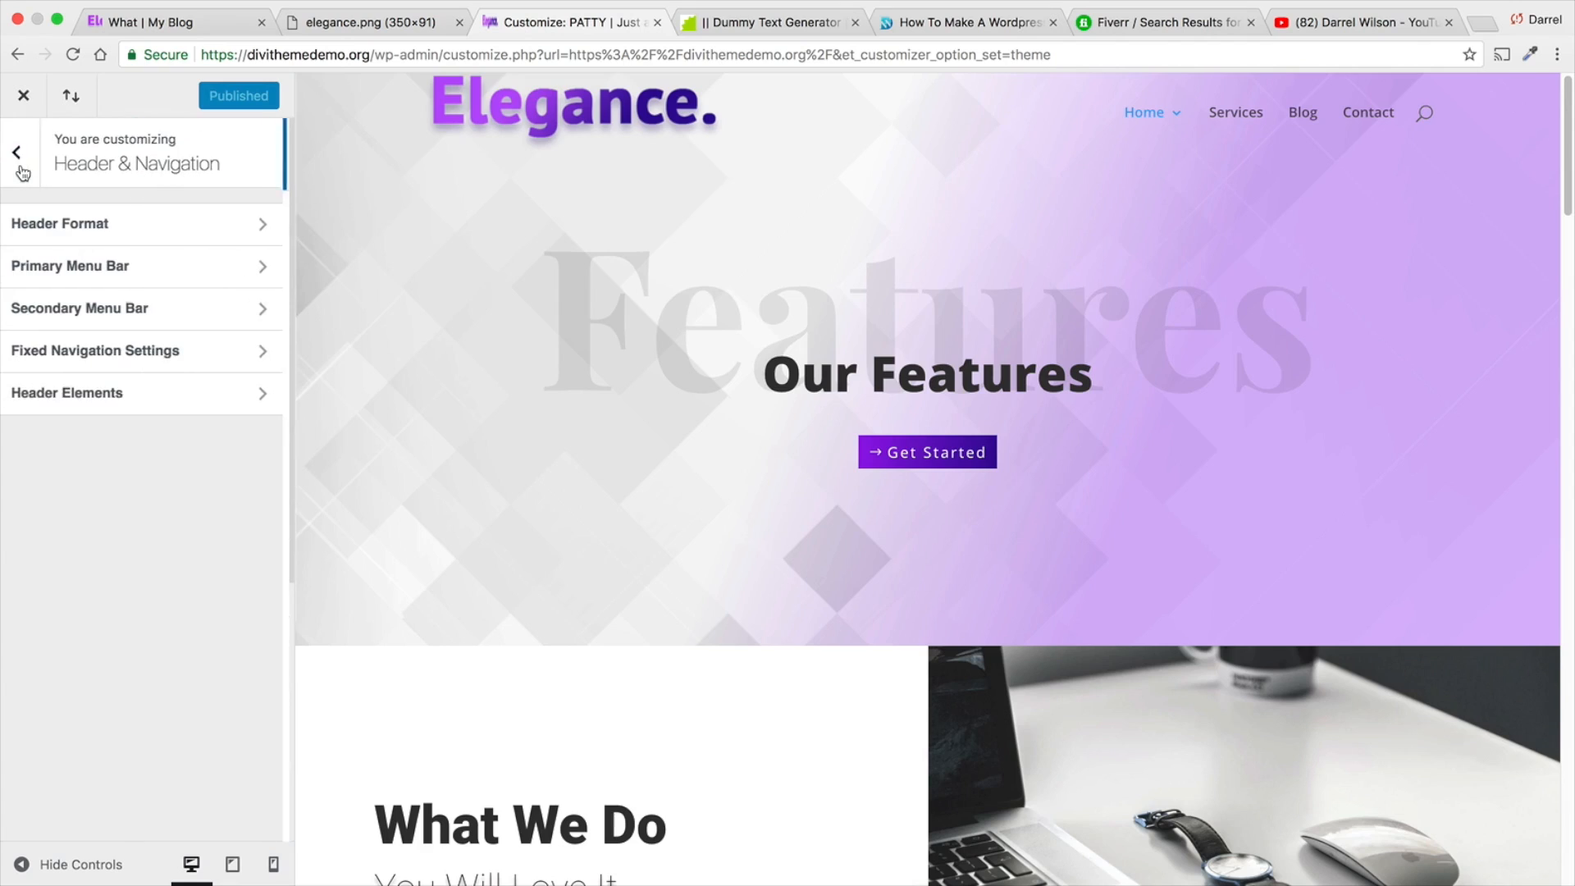
- Look over the Secondary Menu Bar settings and return to the Header & Navigation options
click(98, 321)
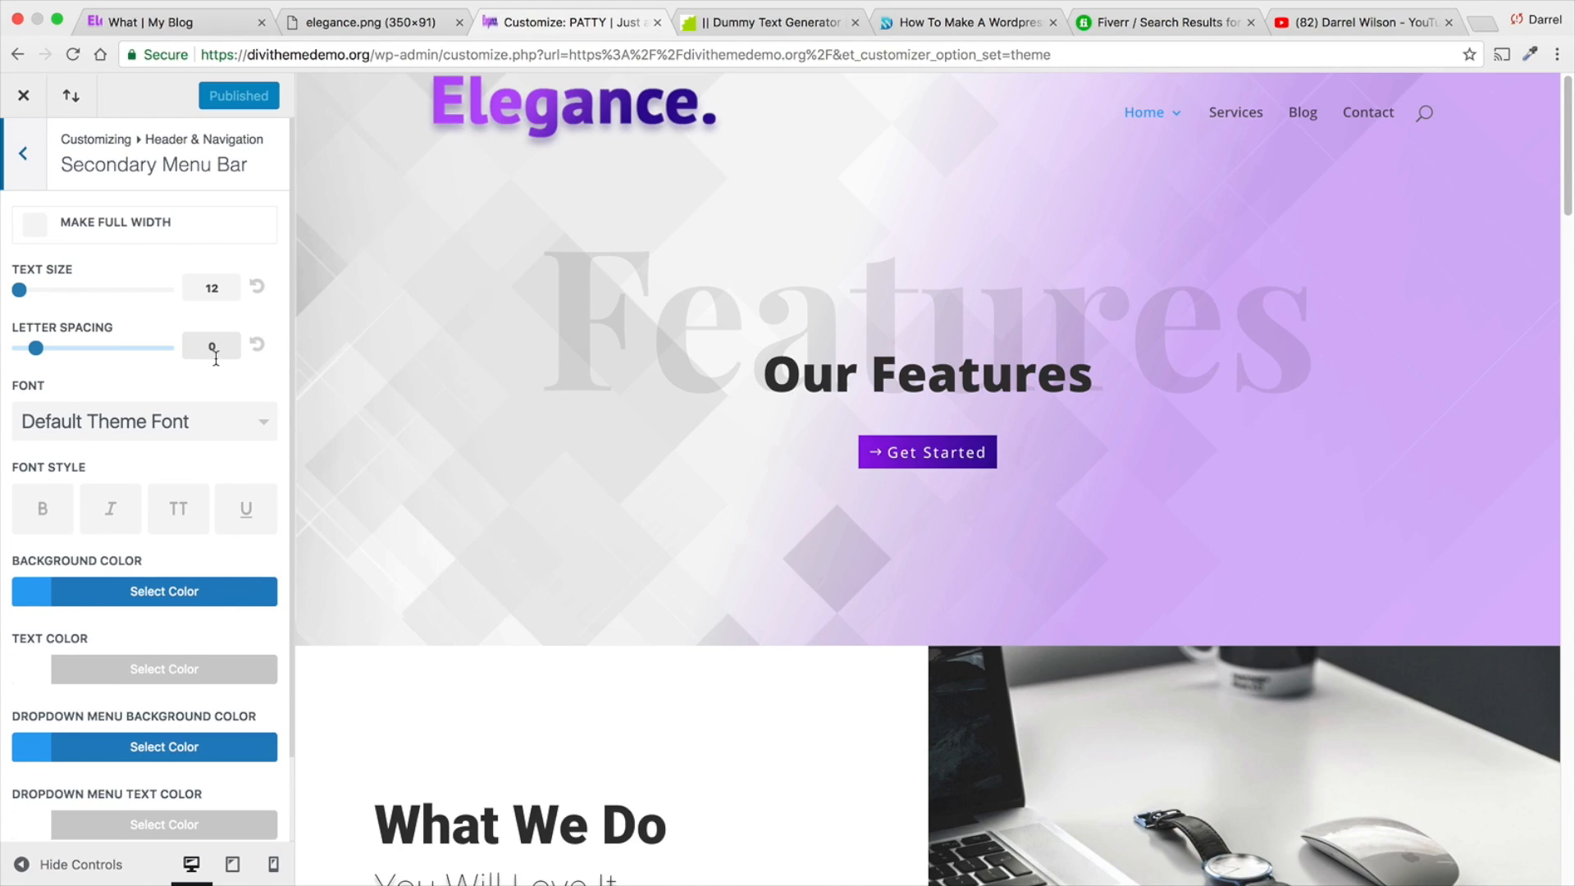
scroll(401, 342, down, 2)
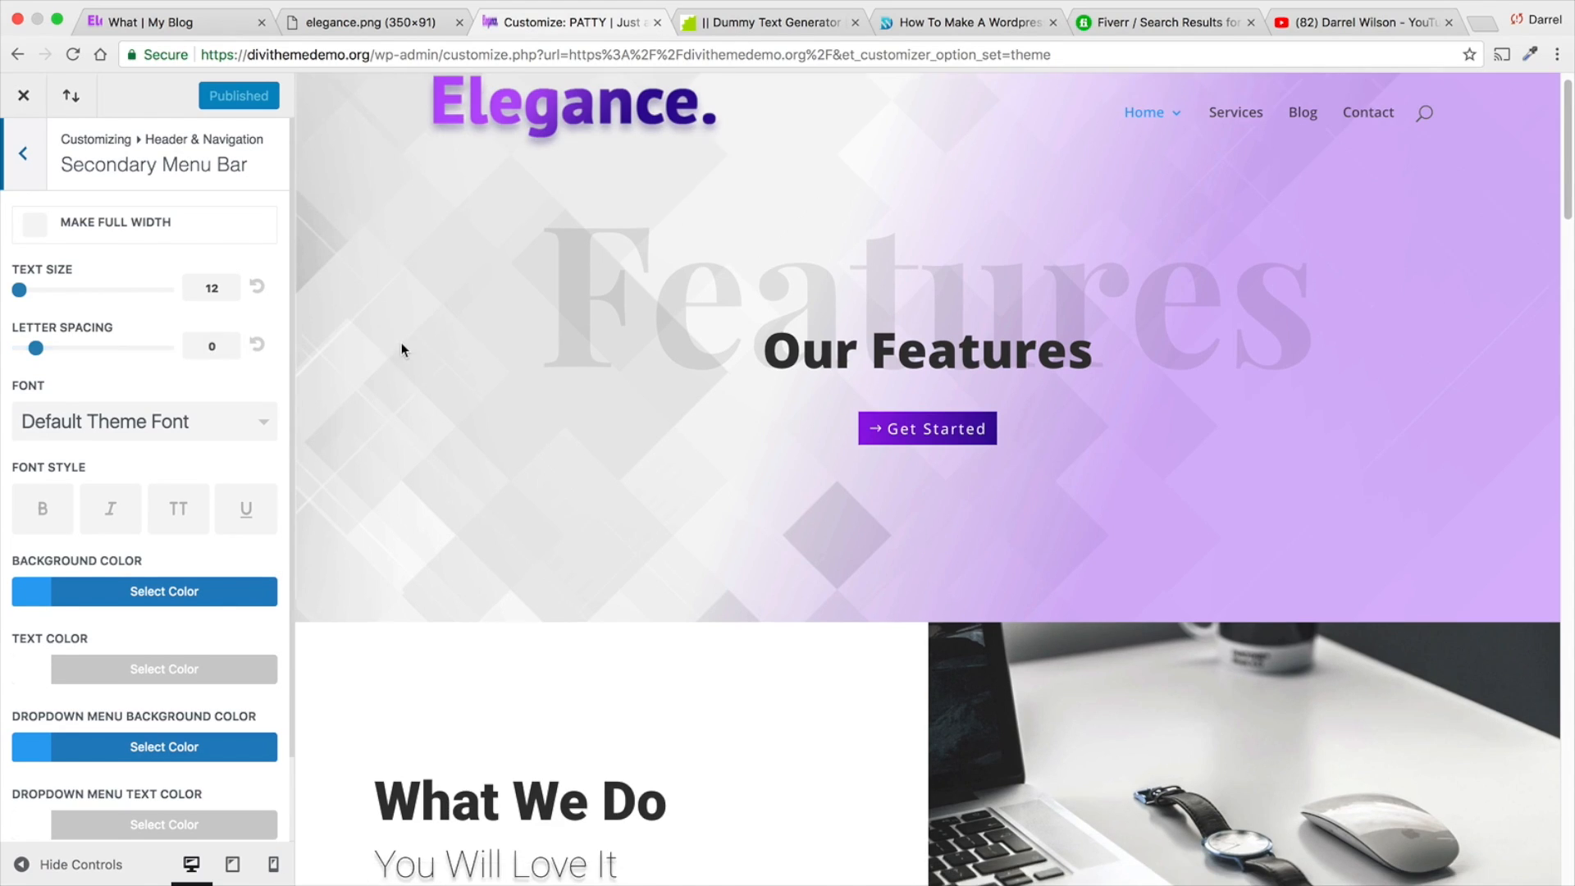
scroll(406, 333, up, 1)
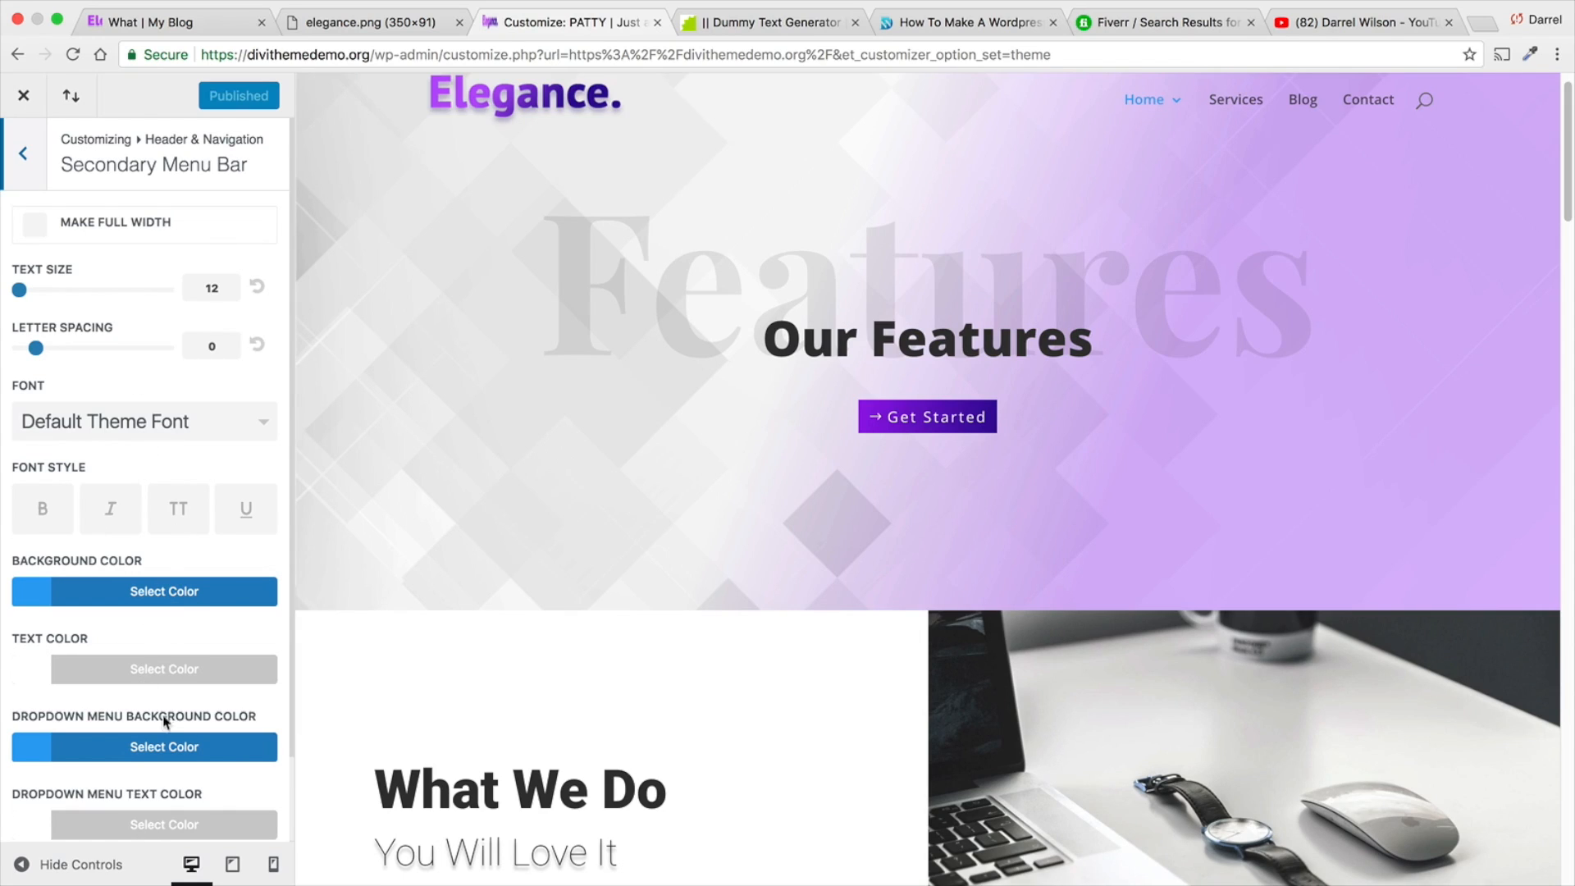
click(23, 154)
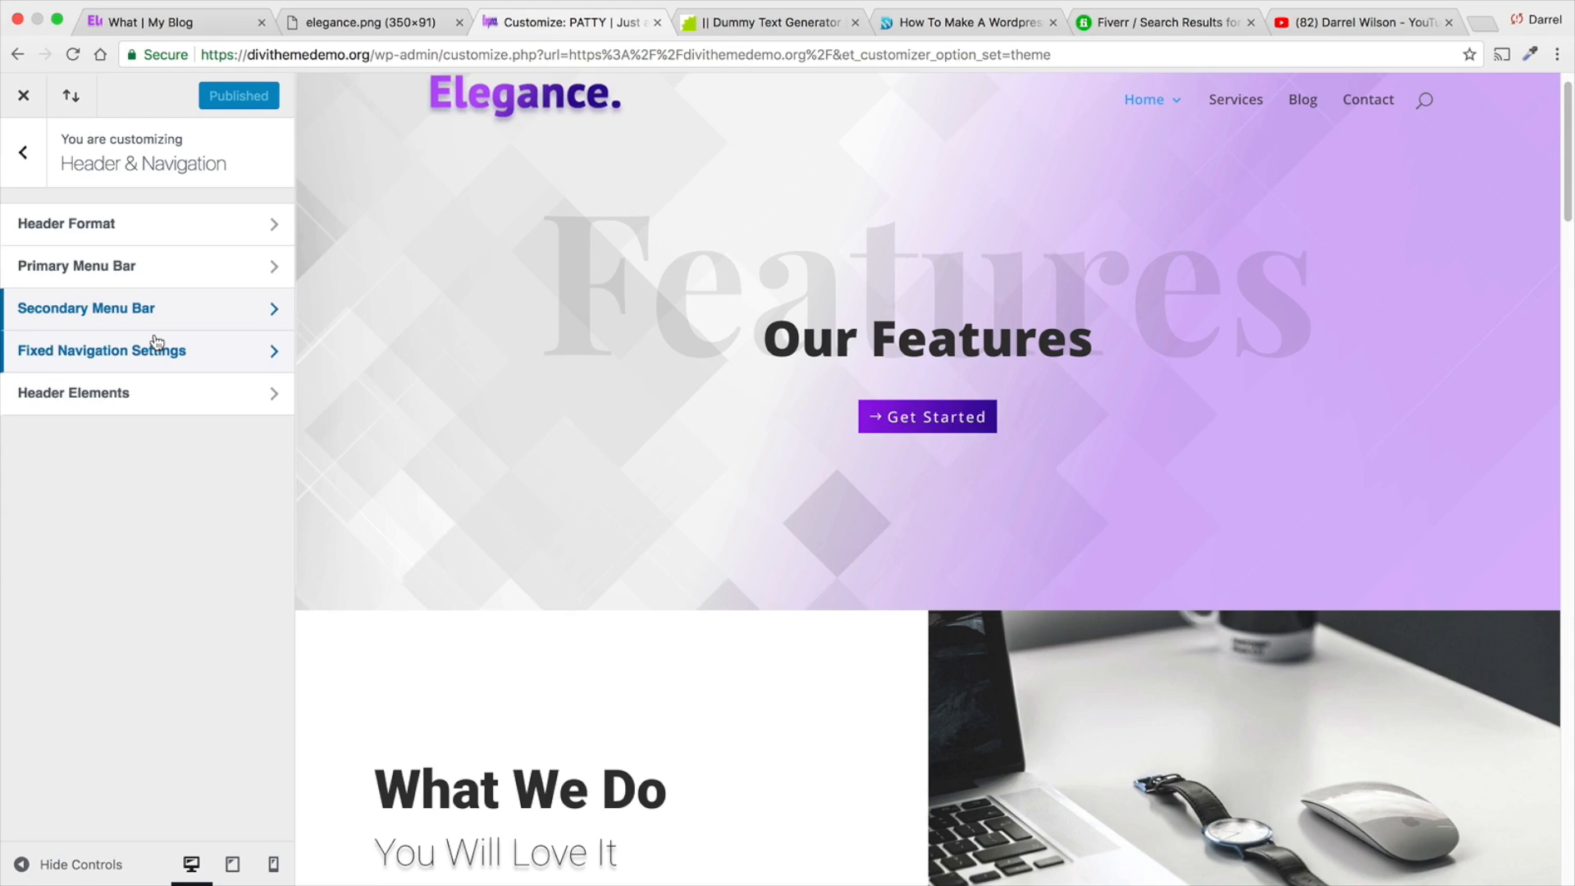
- In the Header Format settings, set the header style to Centered and enable vertical navigation with the menu orientation Right
click(156, 219)
click(160, 264)
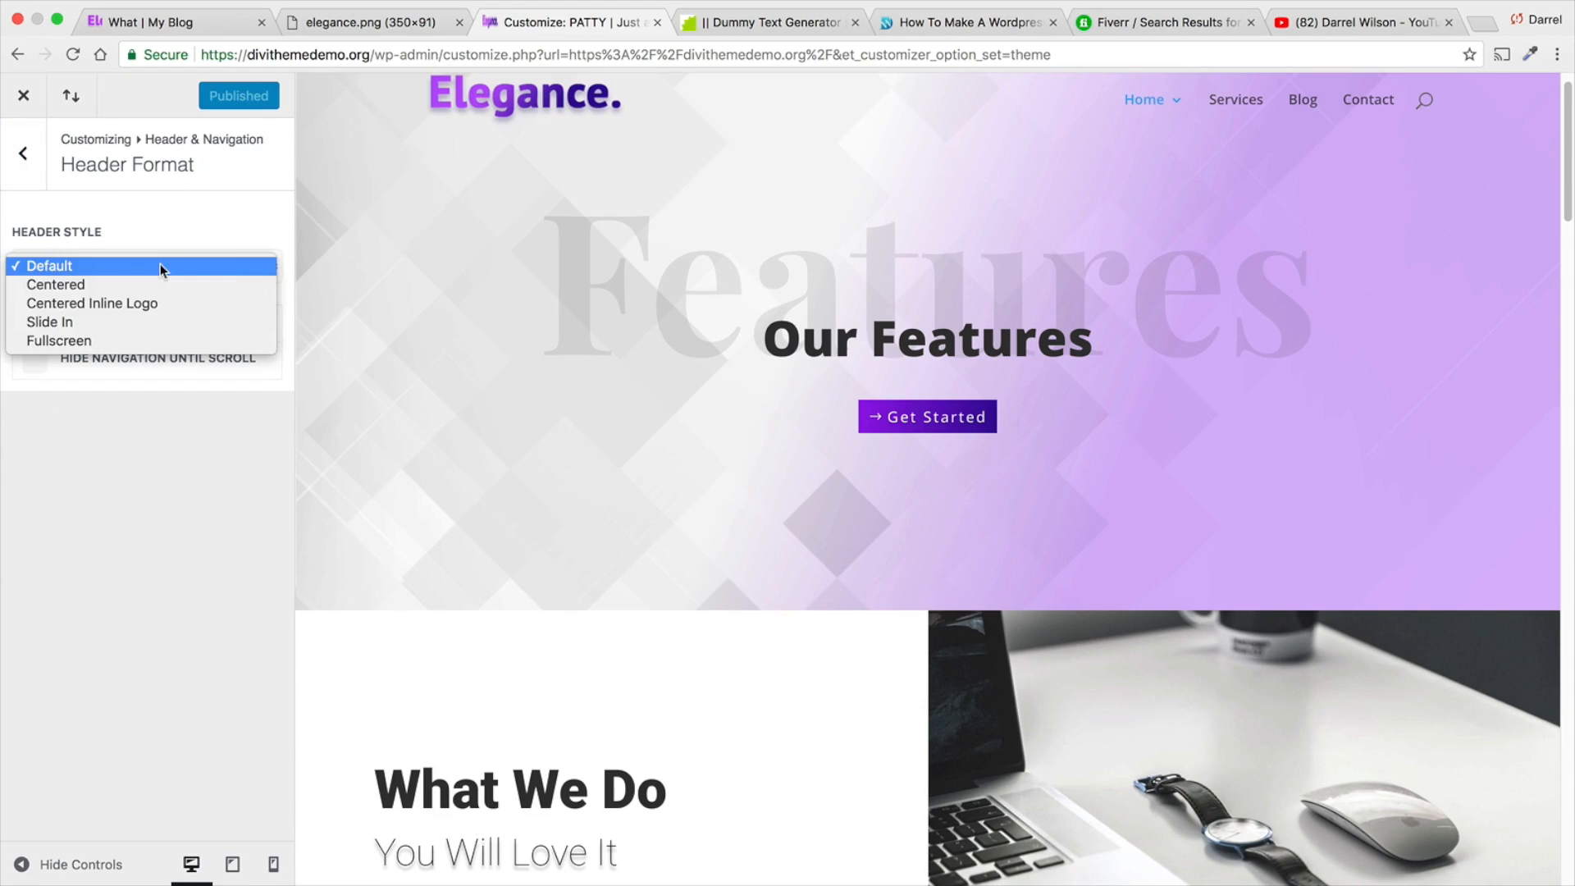
click(166, 283)
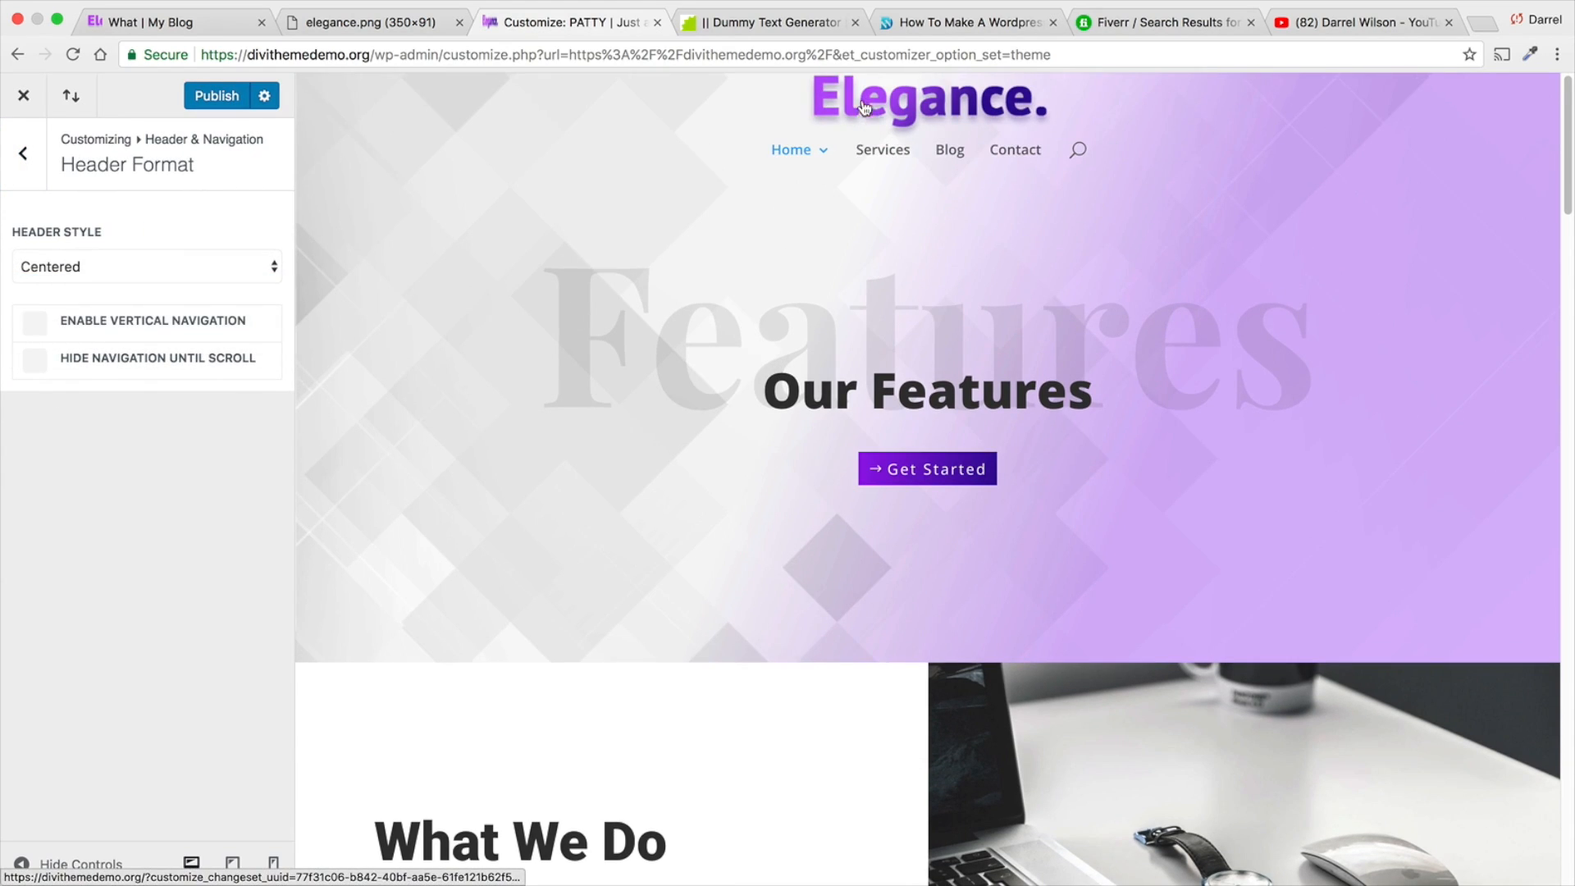
click(157, 324)
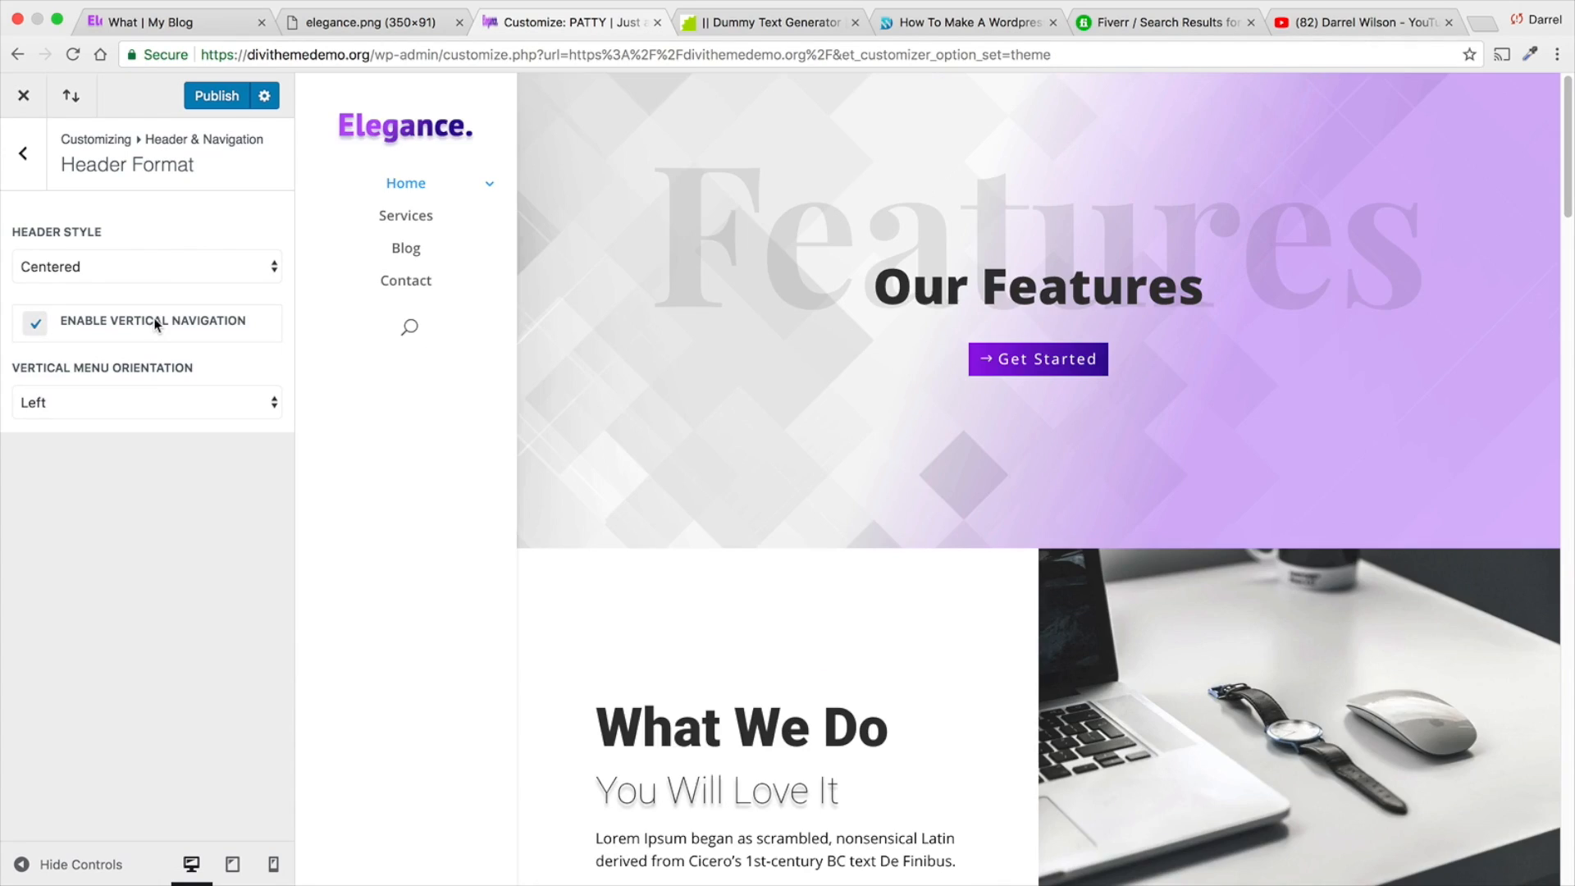
click(215, 402)
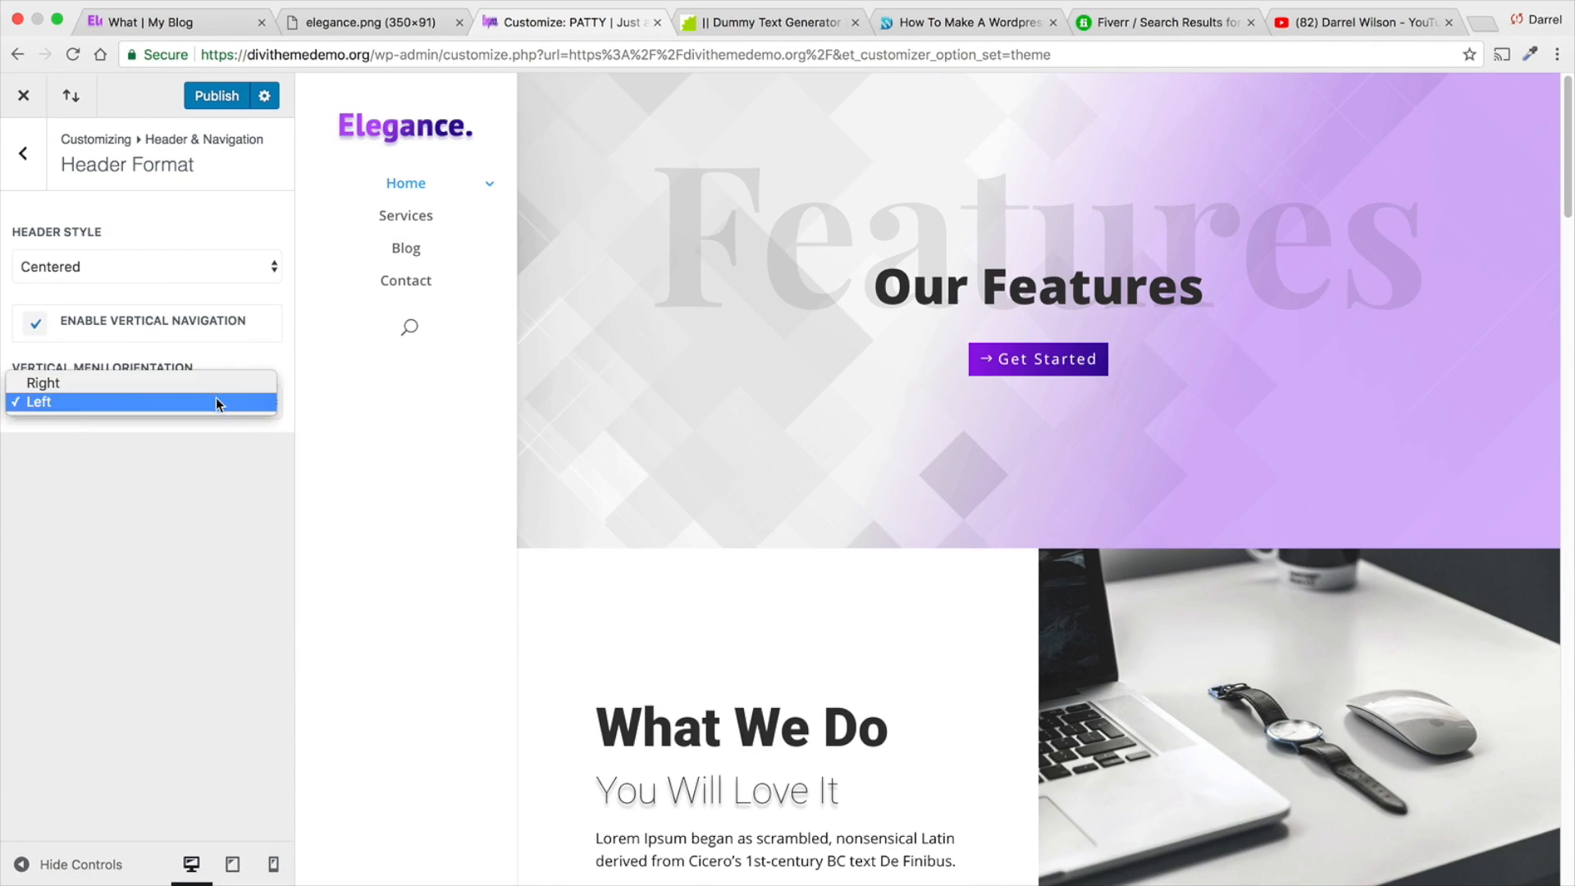
click(215, 383)
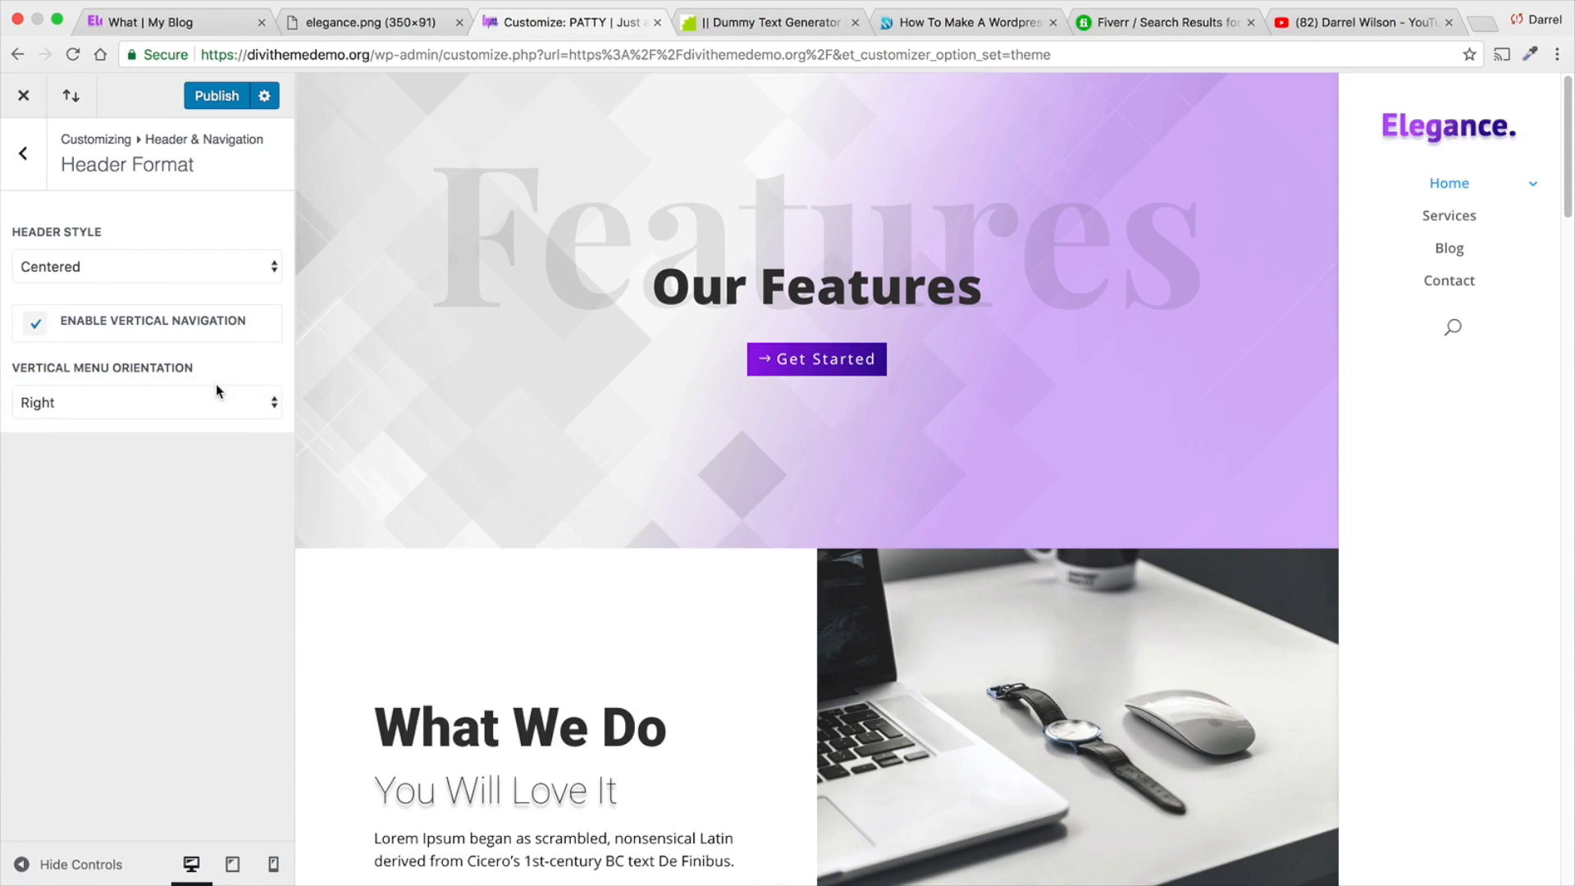
- Try the header styles Centered Inline Logo, Slide In and Fullscreen, and switch back to Slide In
click(192, 264)
click(191, 285)
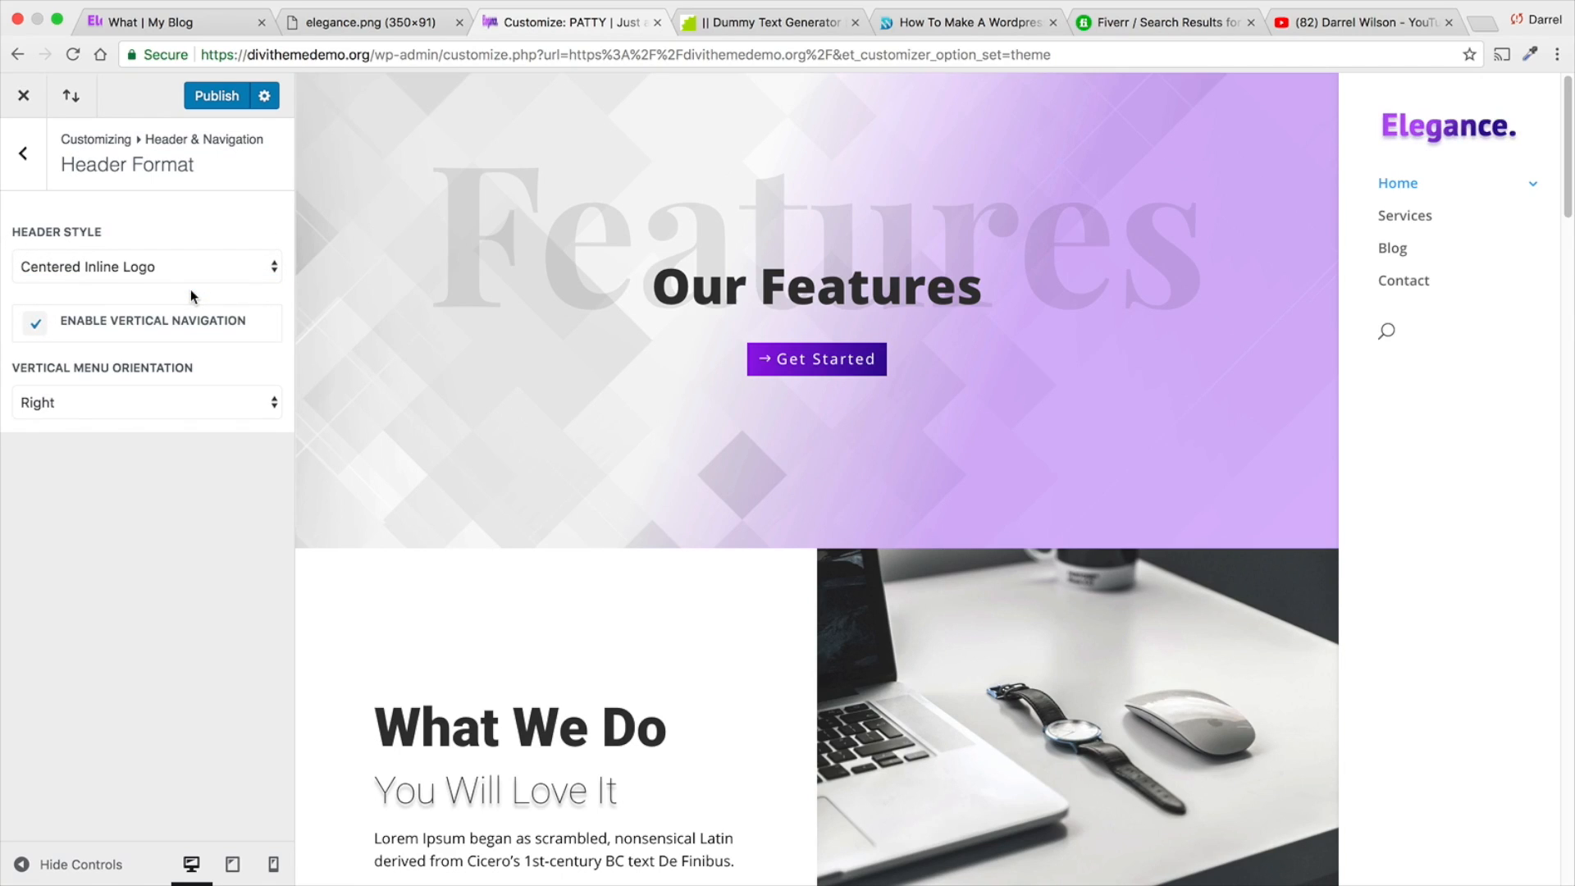
click(152, 266)
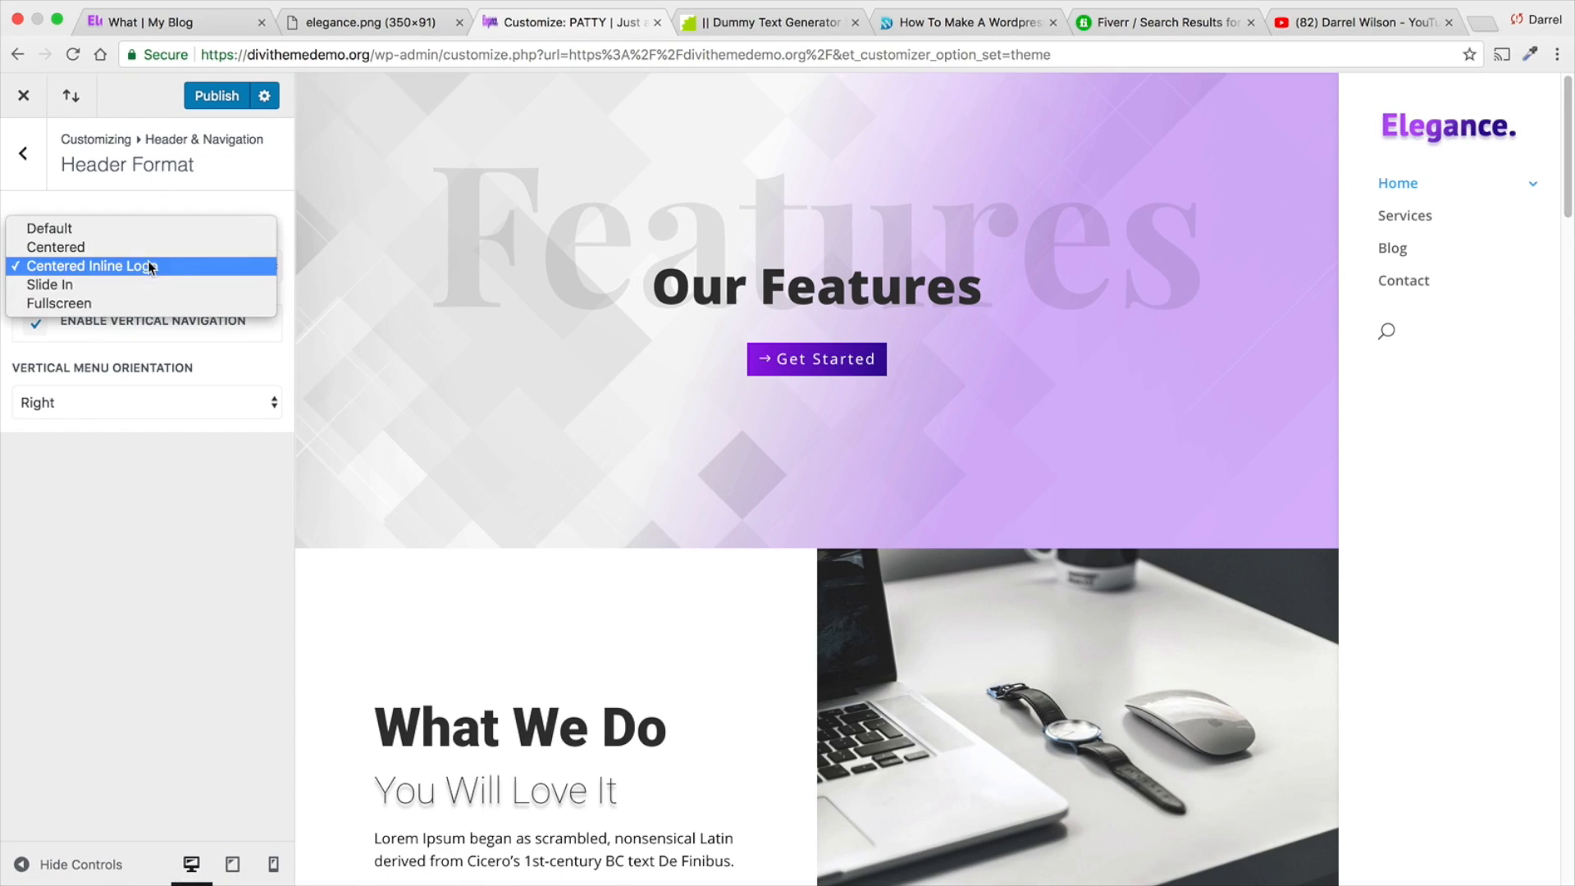
click(150, 287)
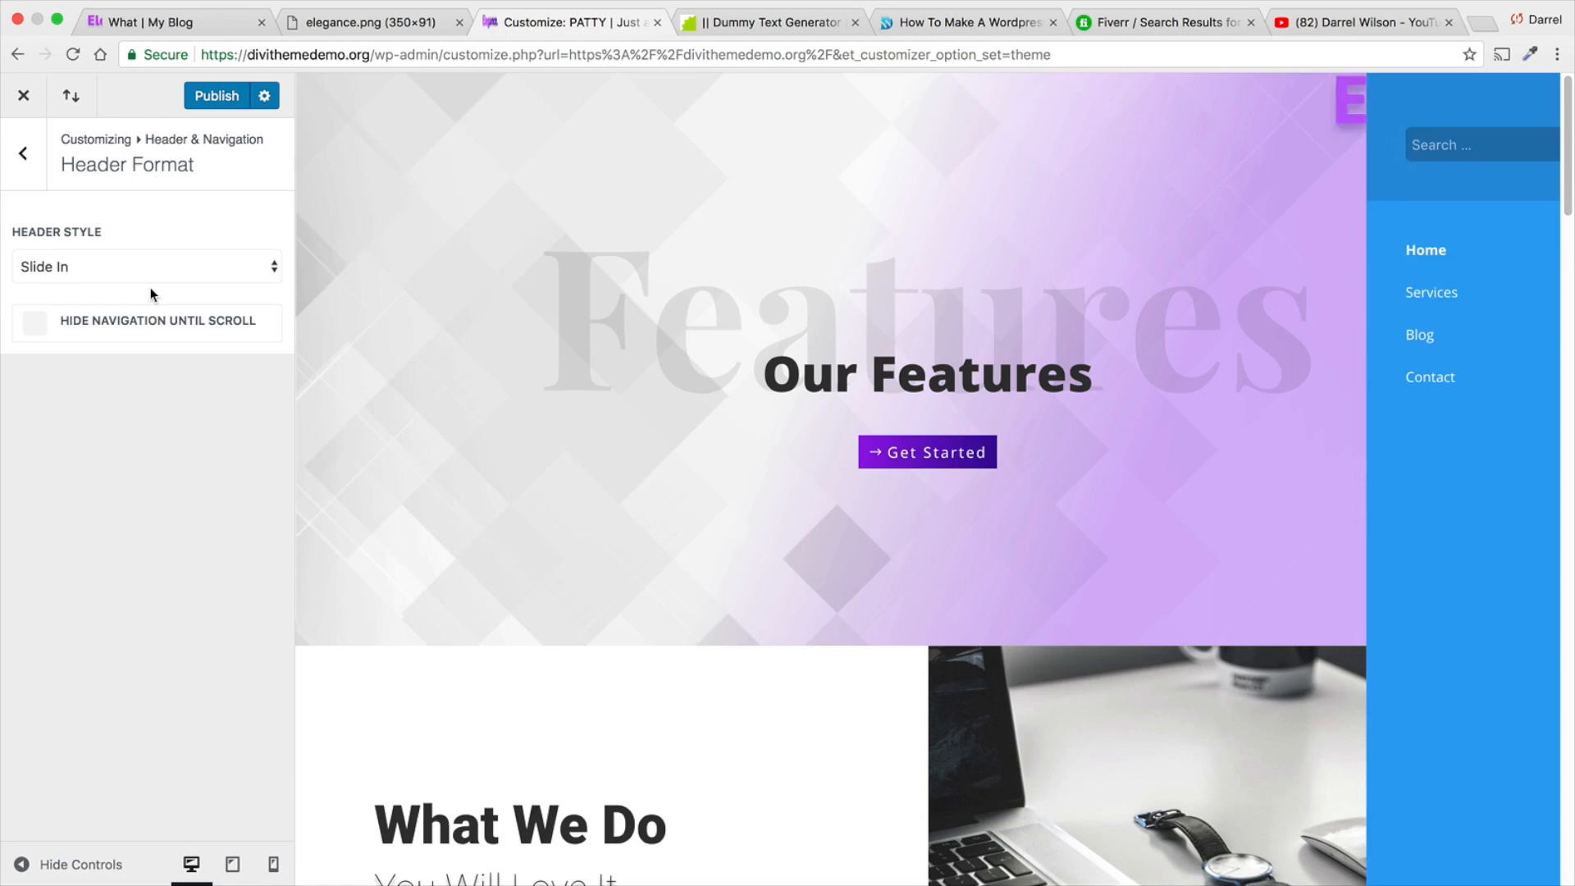
click(150, 260)
click(151, 279)
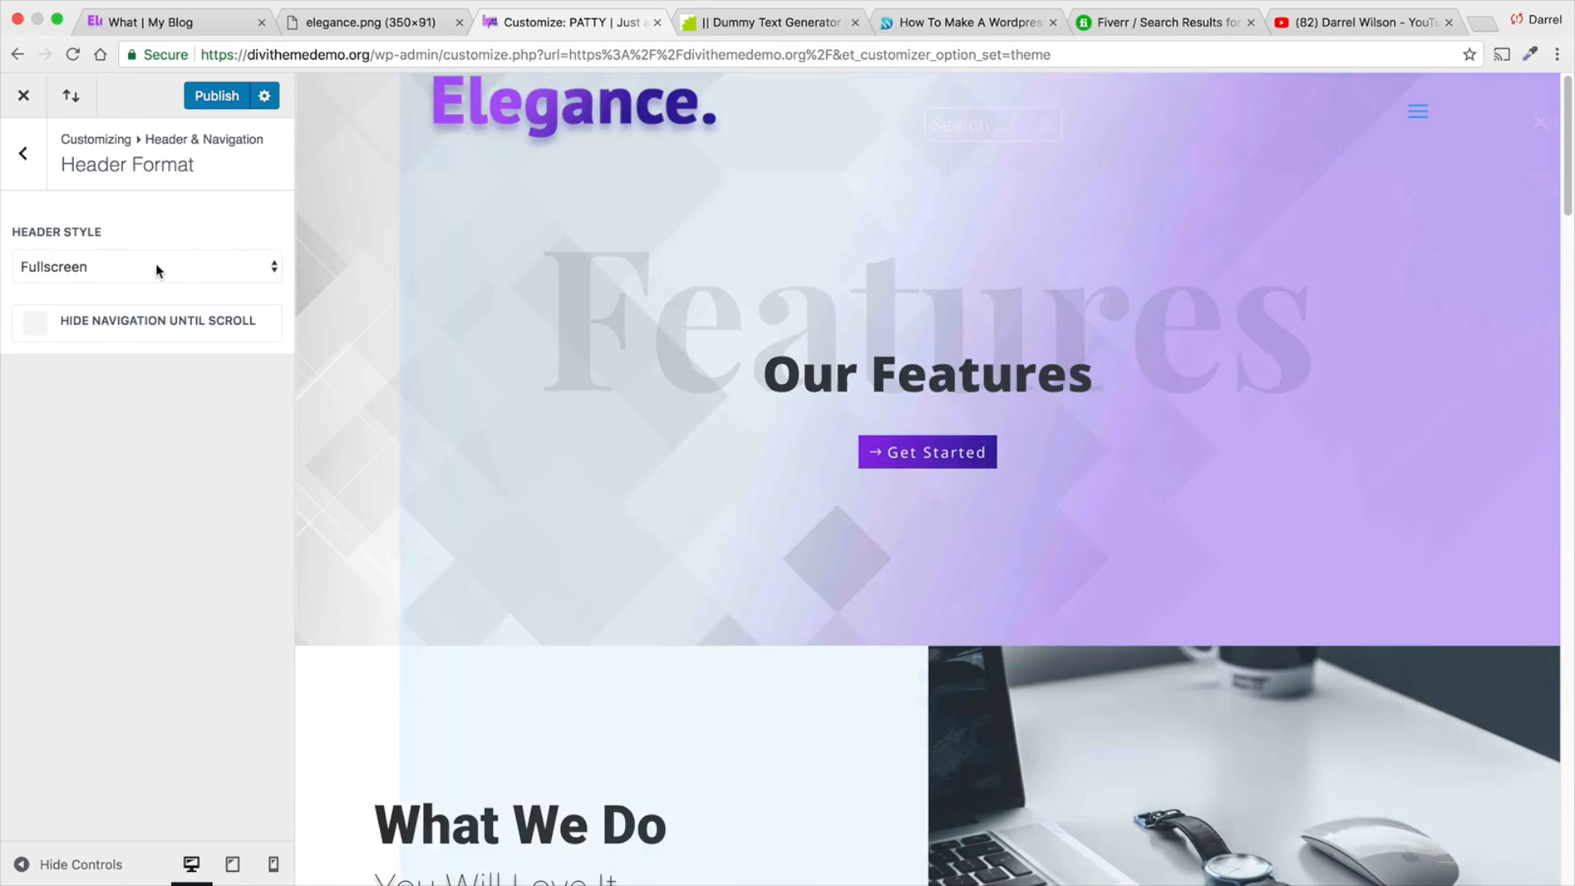
click(156, 263)
click(156, 248)
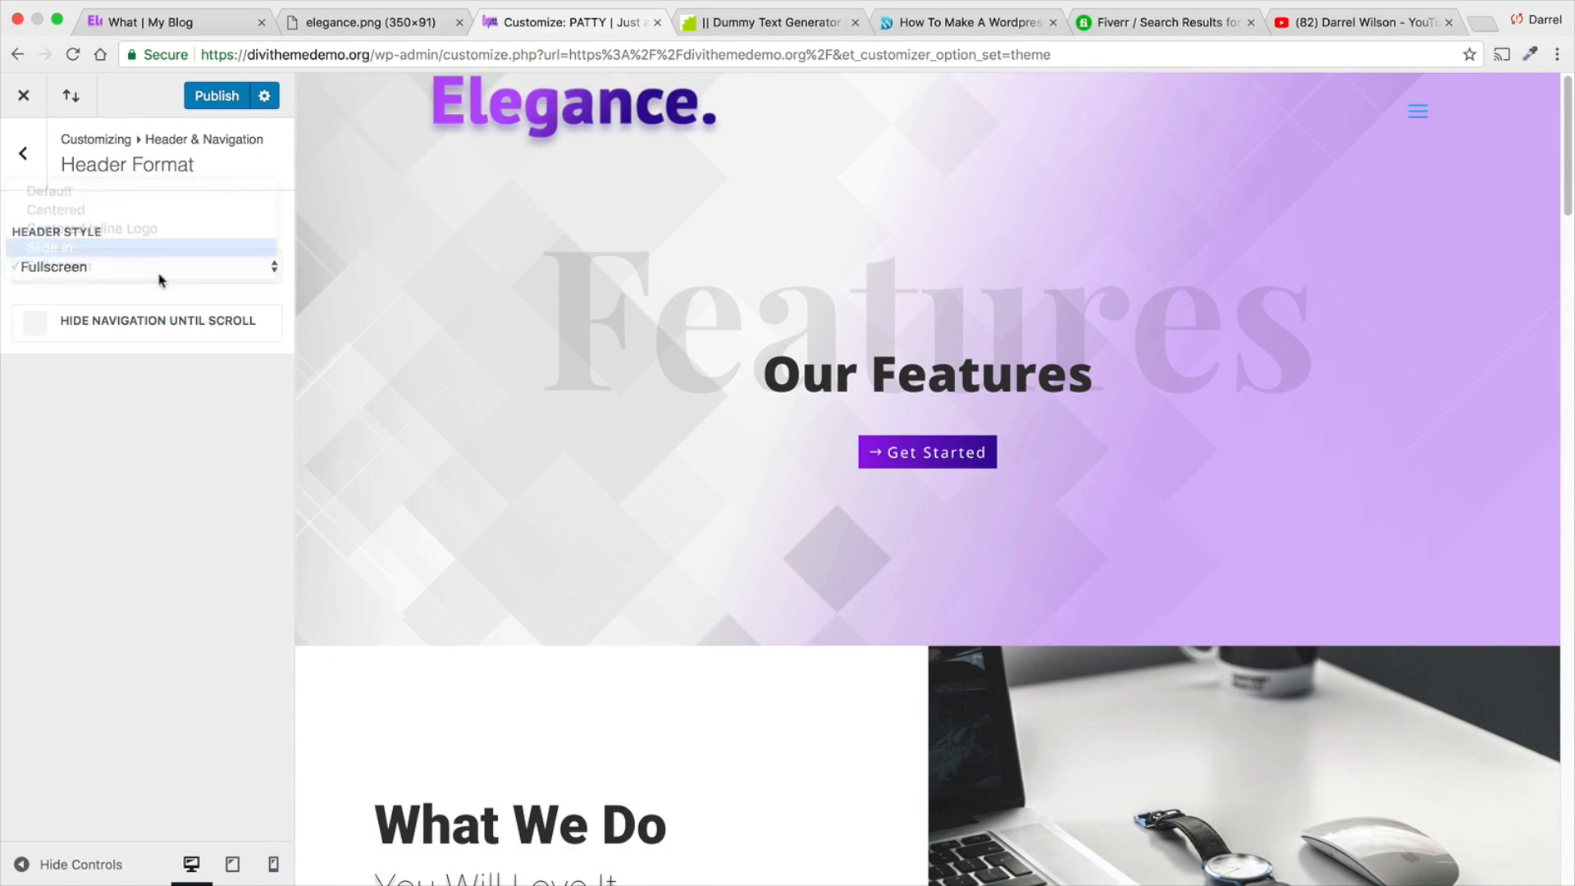
- Look over the Slide In & Fullscreen Header Settings and the Primary Menu Bar settings, returning to the Header & Navigation options
click(23, 154)
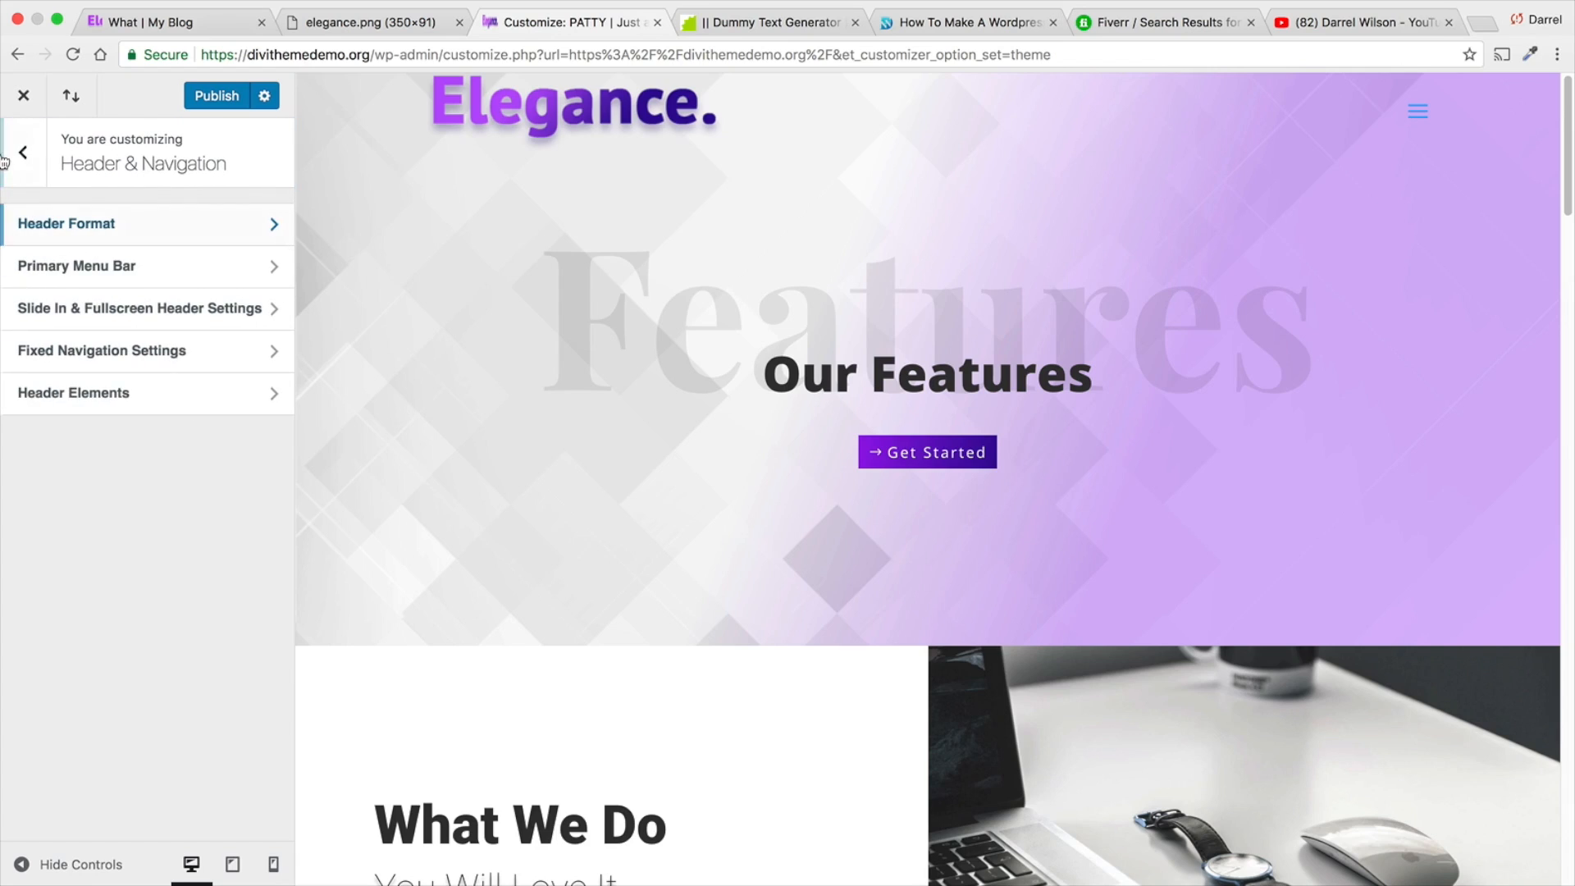
click(137, 318)
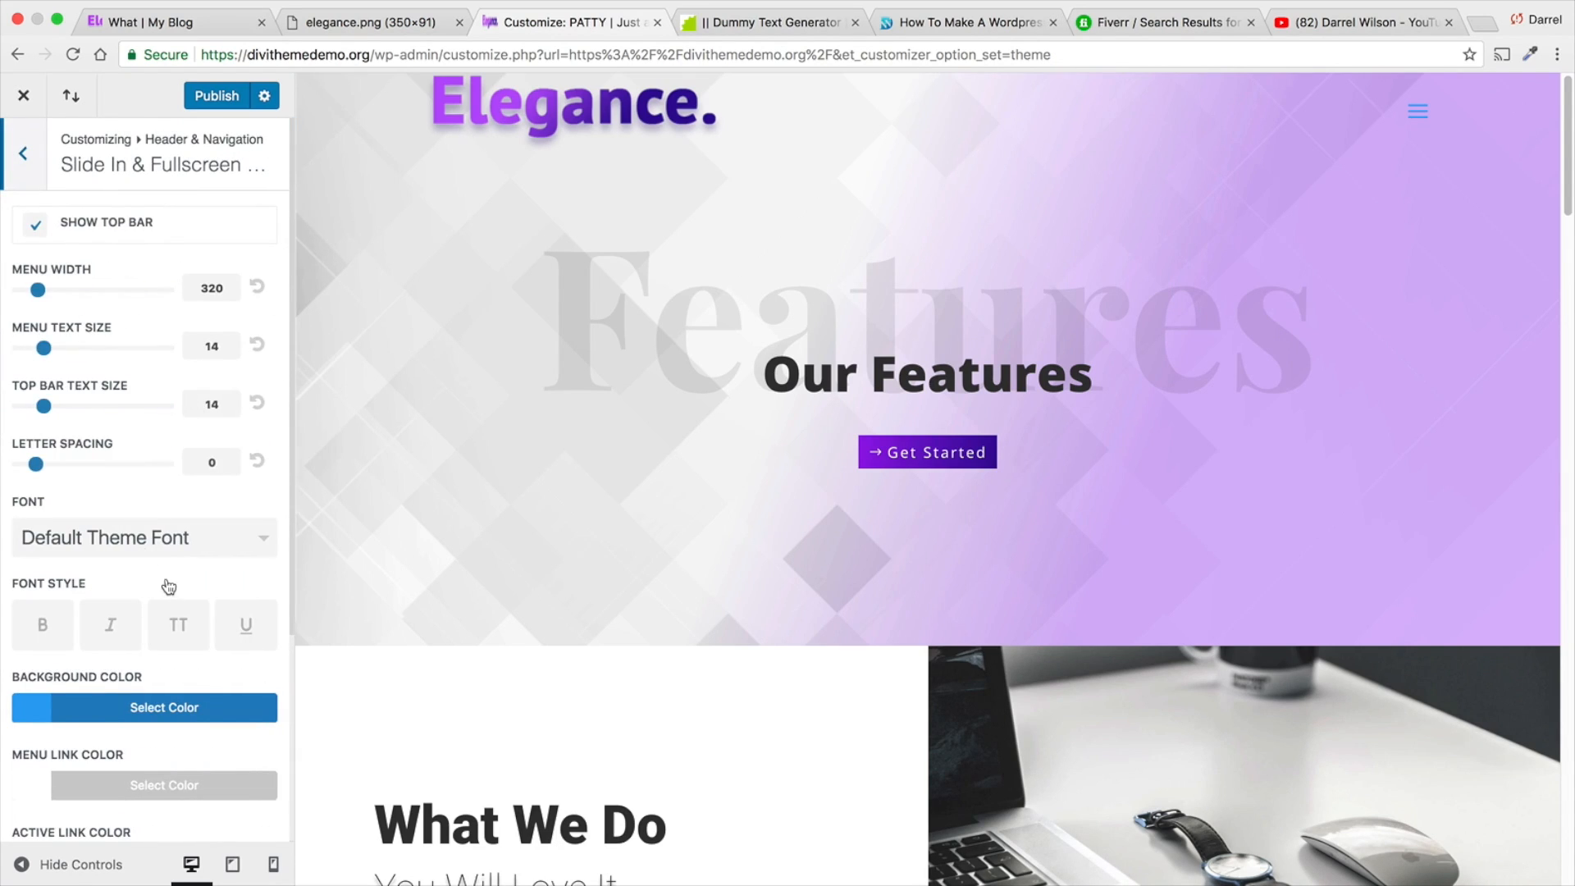
scroll(164, 574, down, 2)
scroll(175, 652, up, 2)
click(23, 153)
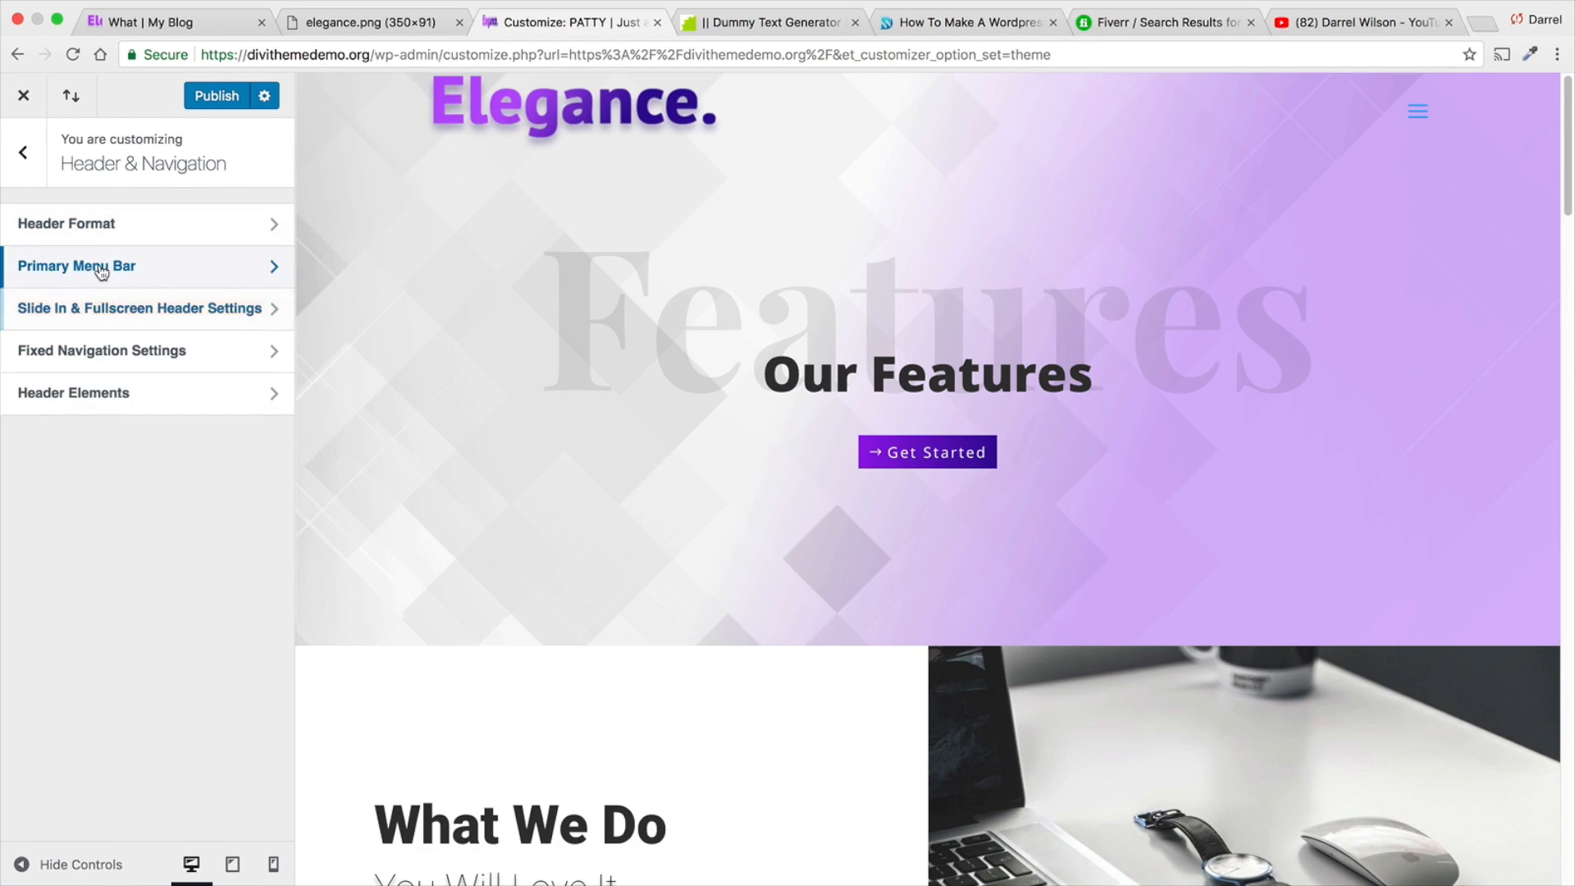
click(101, 272)
click(11, 146)
- Set the header style to Centered in the Header Format settings, publish the change and return to the Header & Navigation options
click(66, 221)
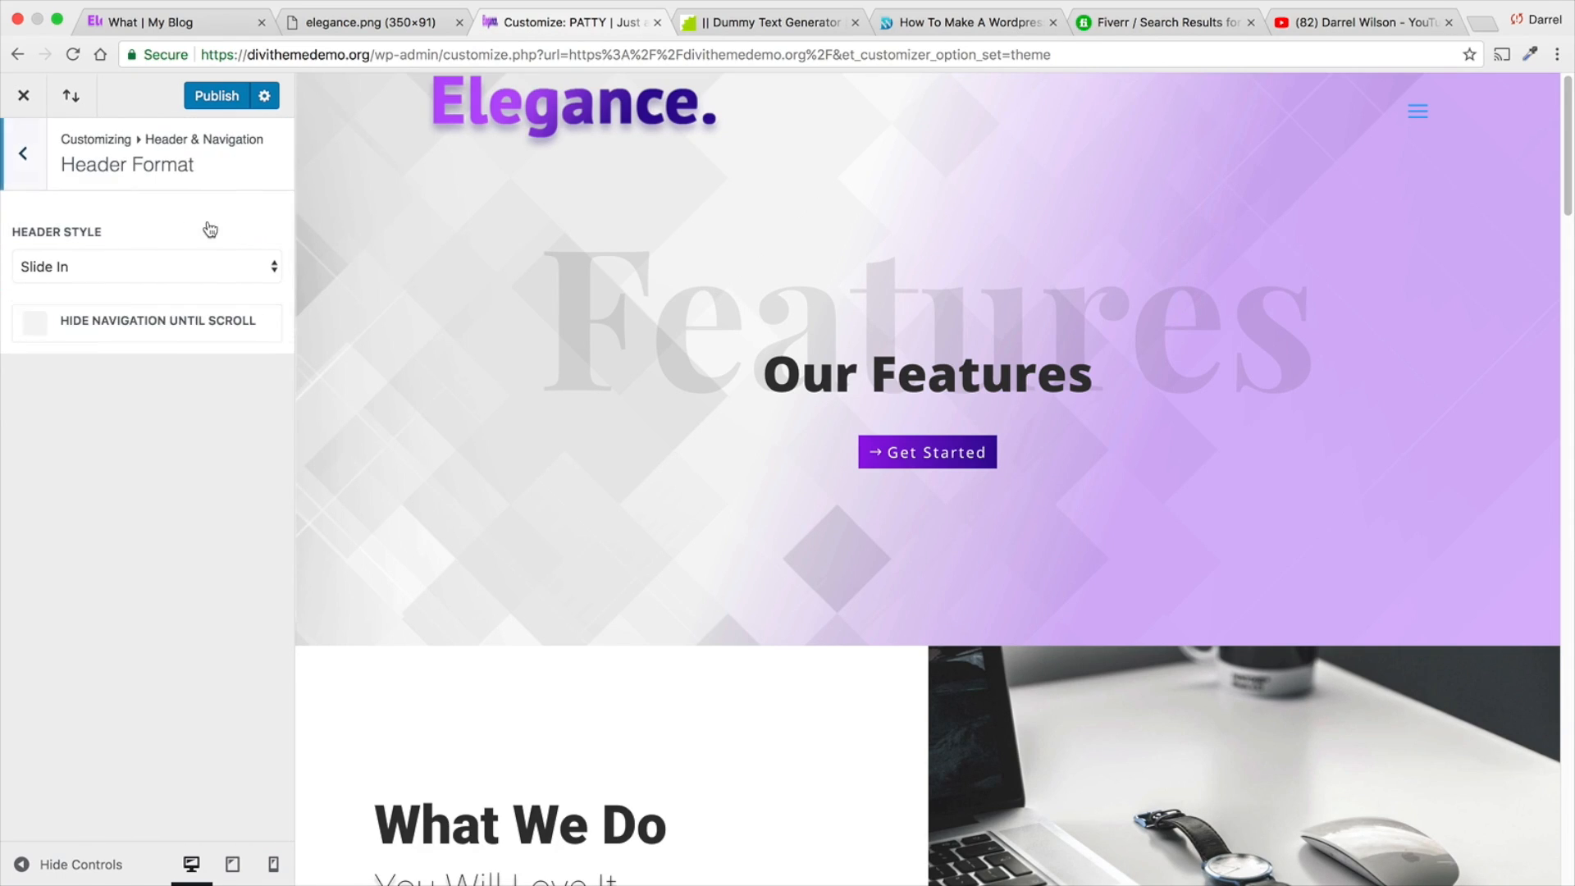
click(158, 267)
click(156, 221)
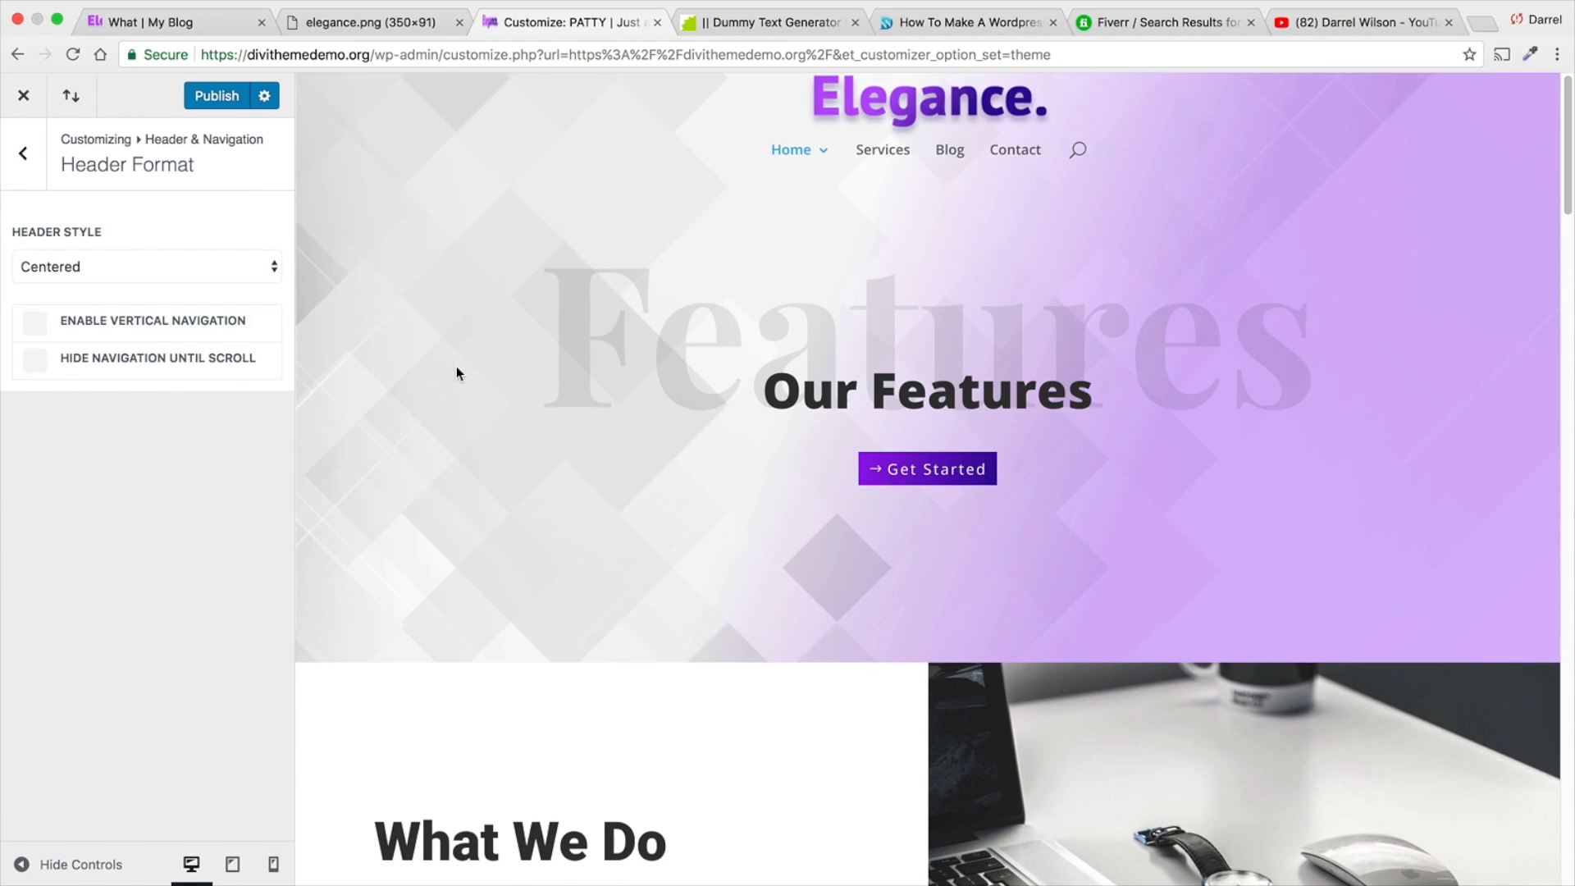
scroll(456, 366, down, 2)
scroll(492, 359, up, 2)
click(217, 96)
click(23, 152)
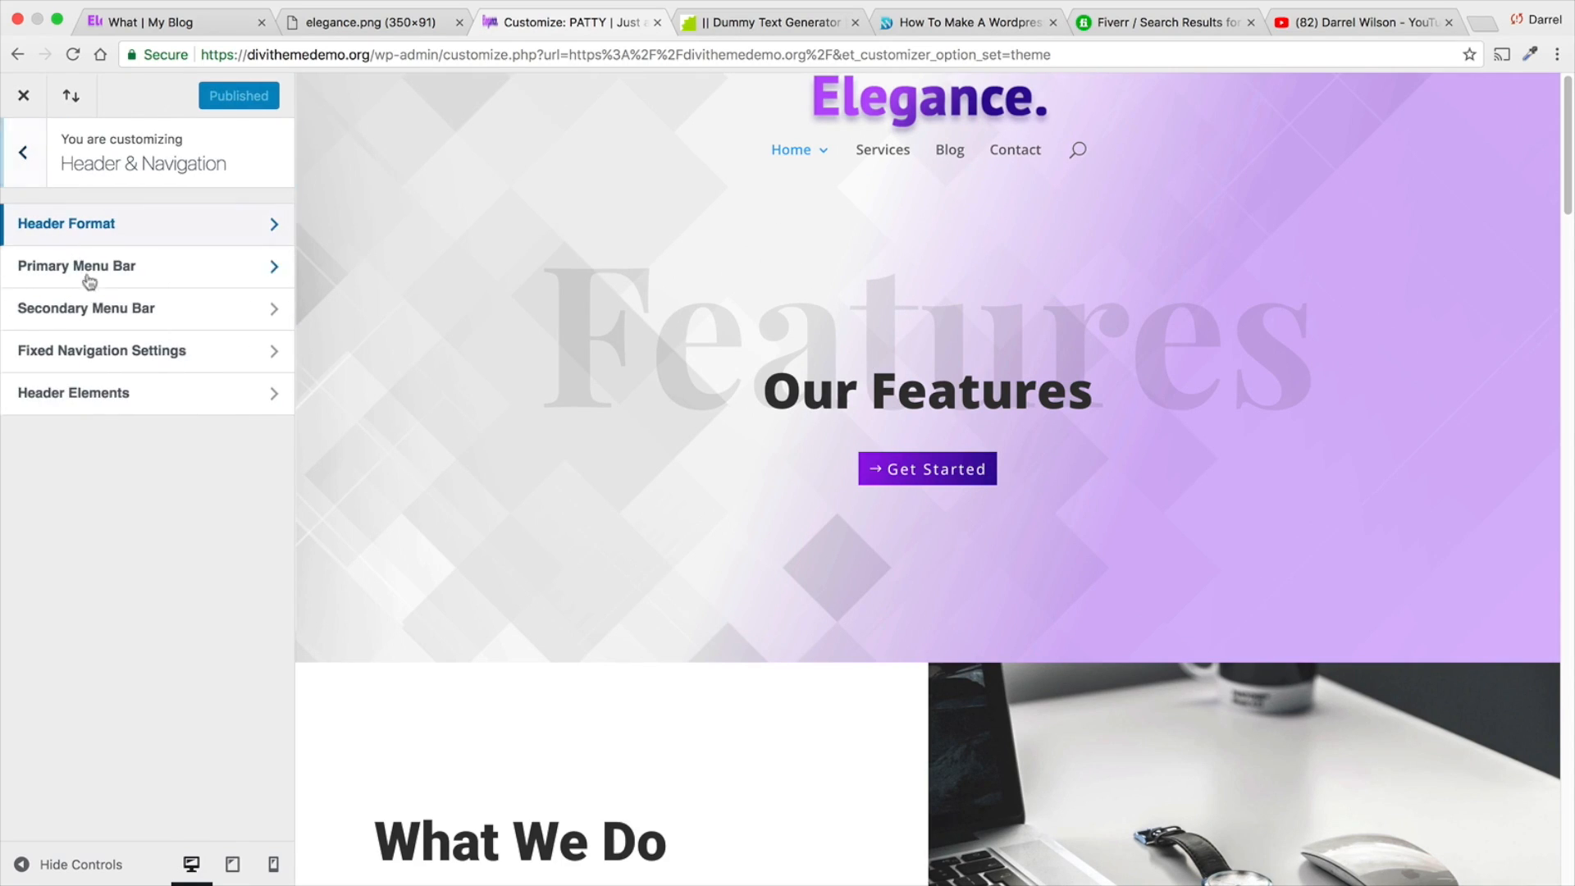
- In the Header Elements, show the social icons and enter # as both the phone number and the email
click(102, 396)
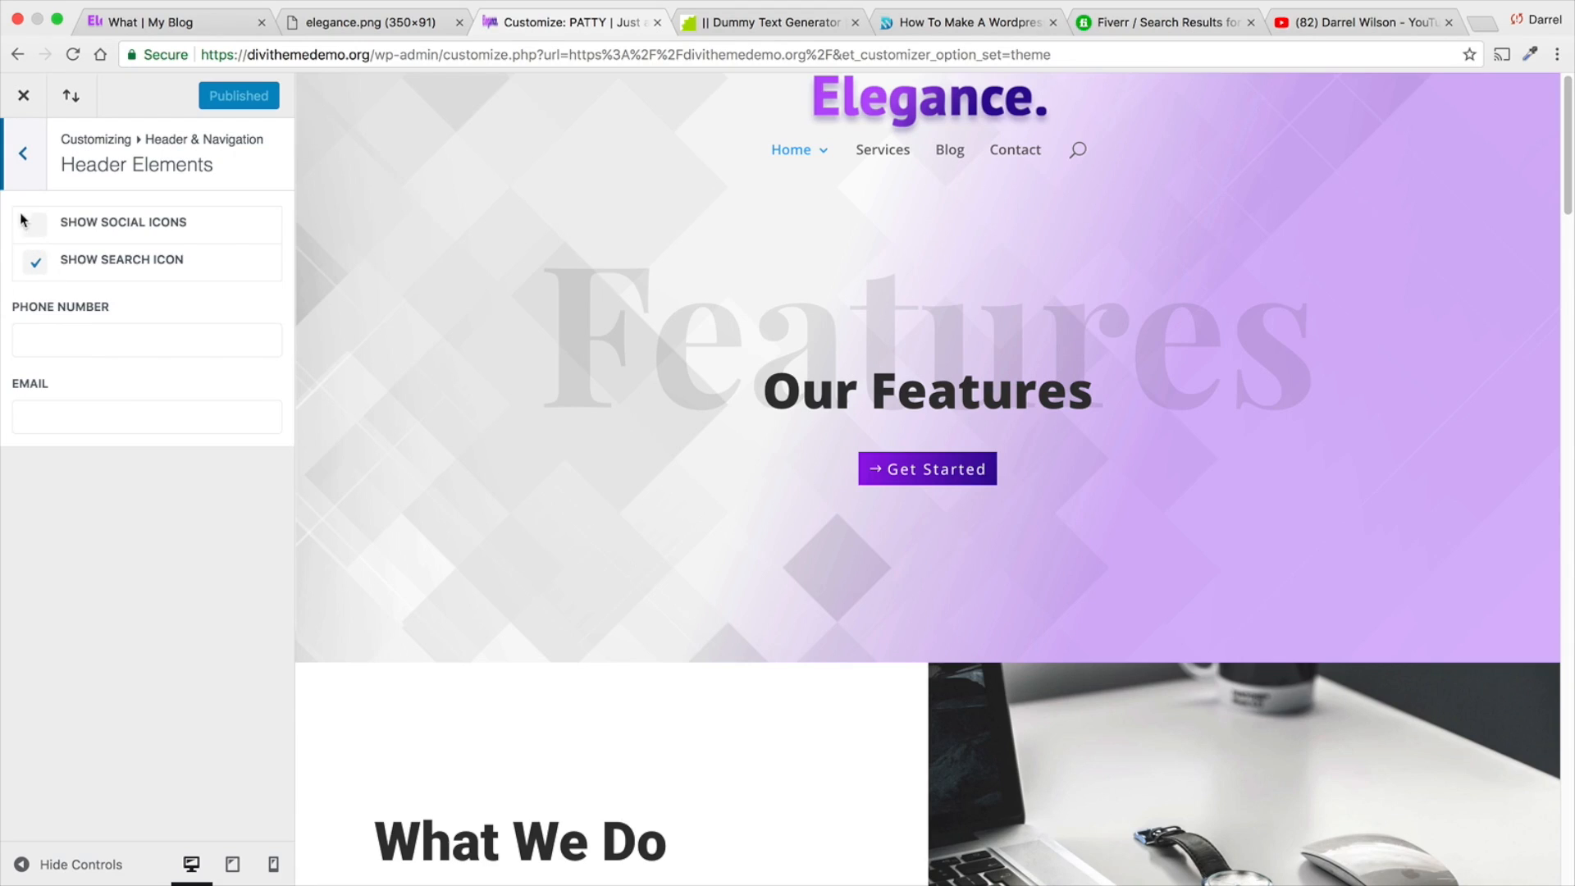
click(27, 227)
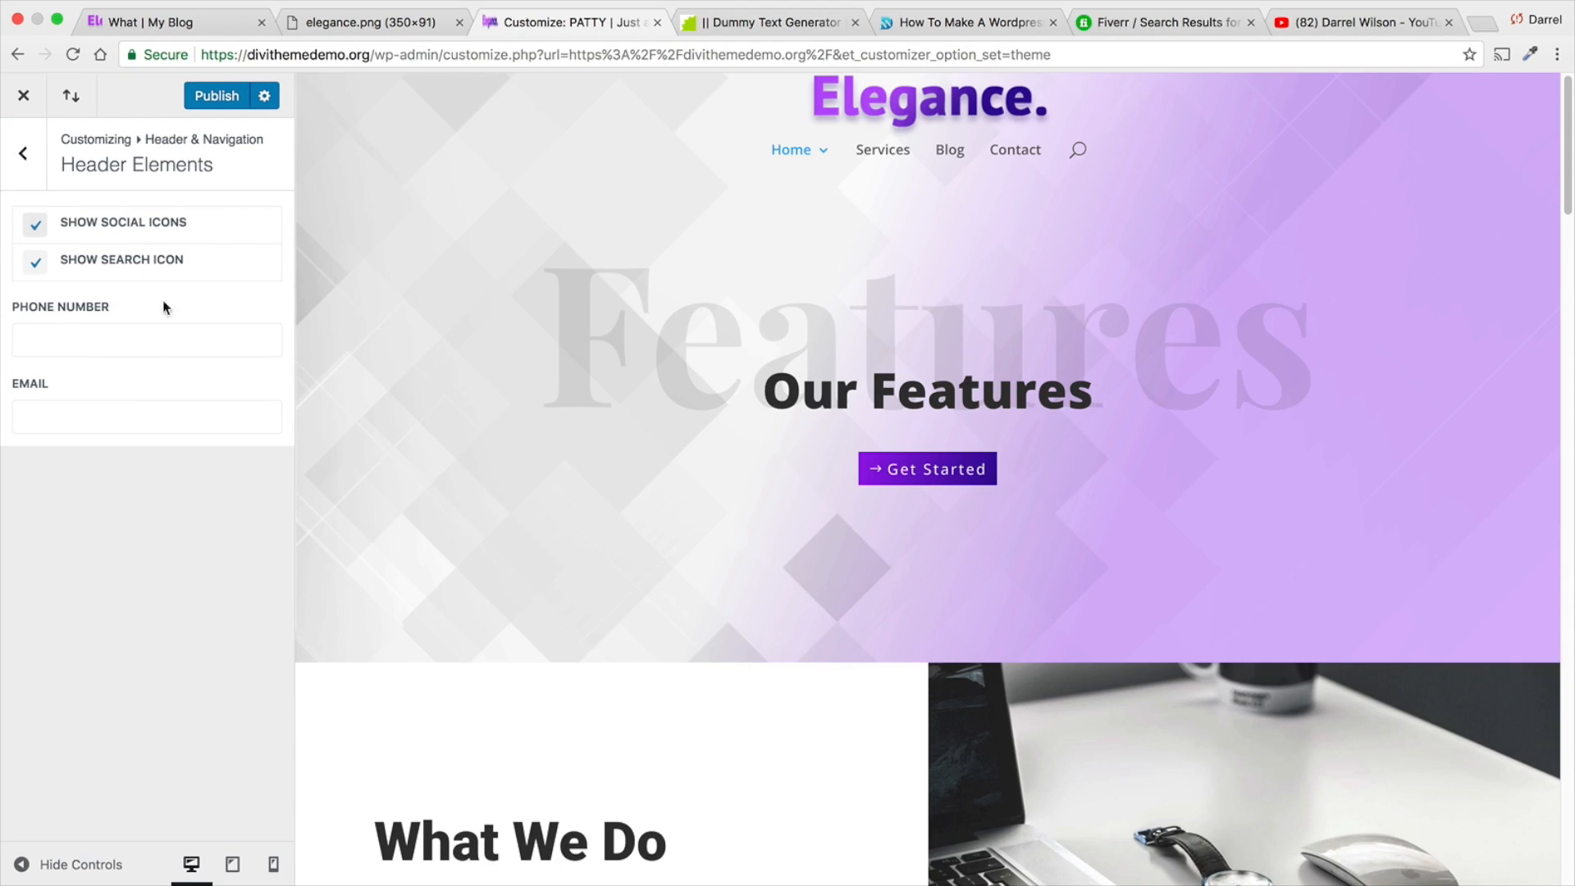
click(165, 342)
text(#)
key(Tab)
text(#)
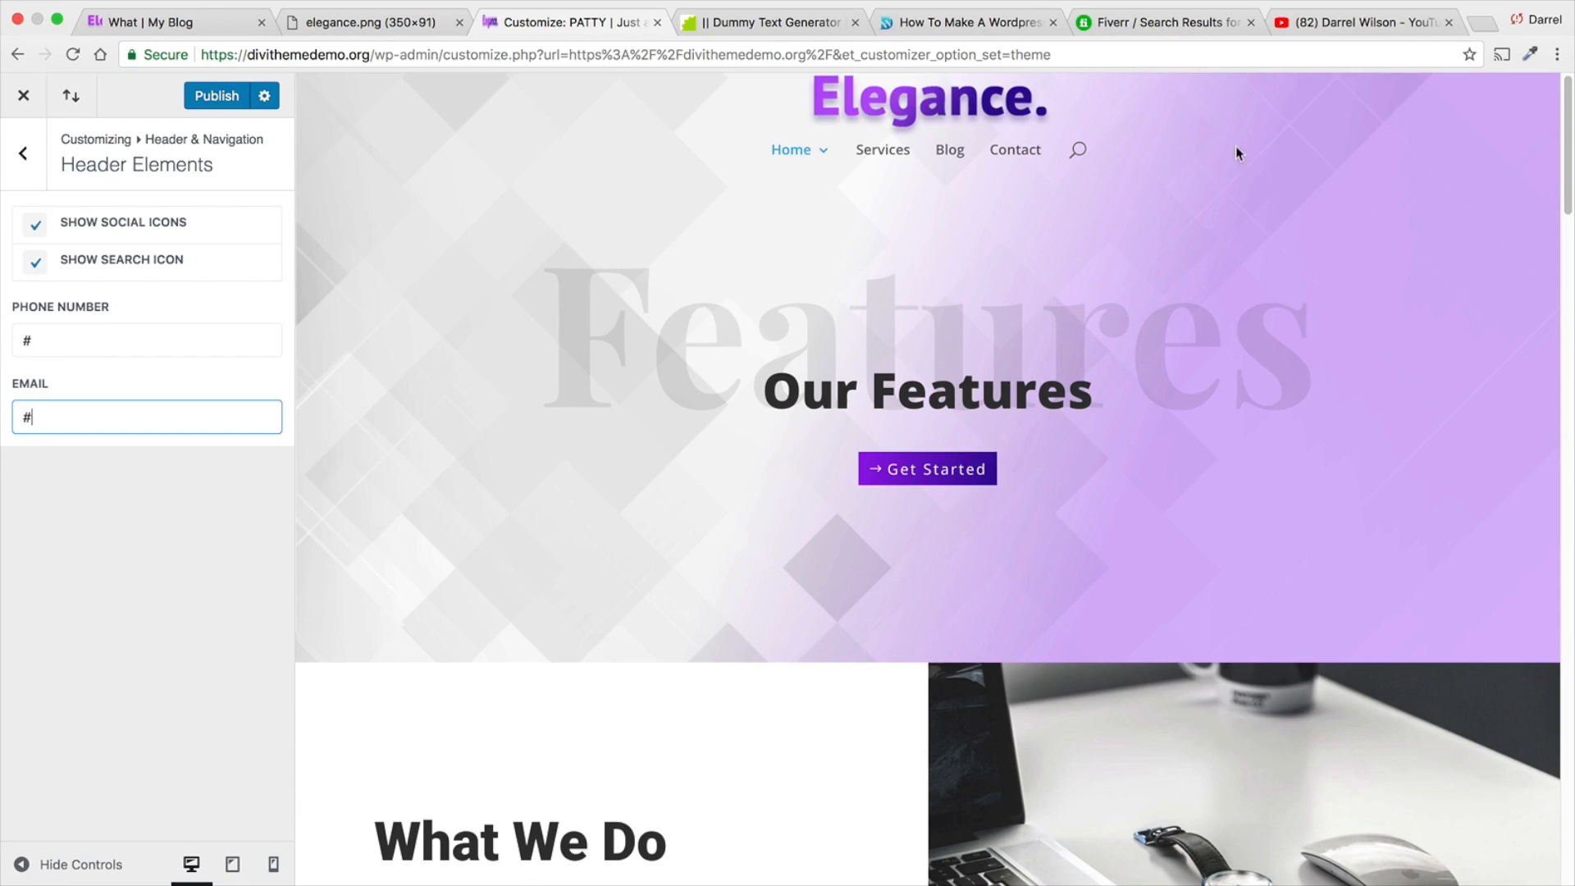
click(21, 160)
- Hide the logo image in the Fixed Navigation Settings, check the scrolled header in the preview and return to the main customizer options
click(155, 347)
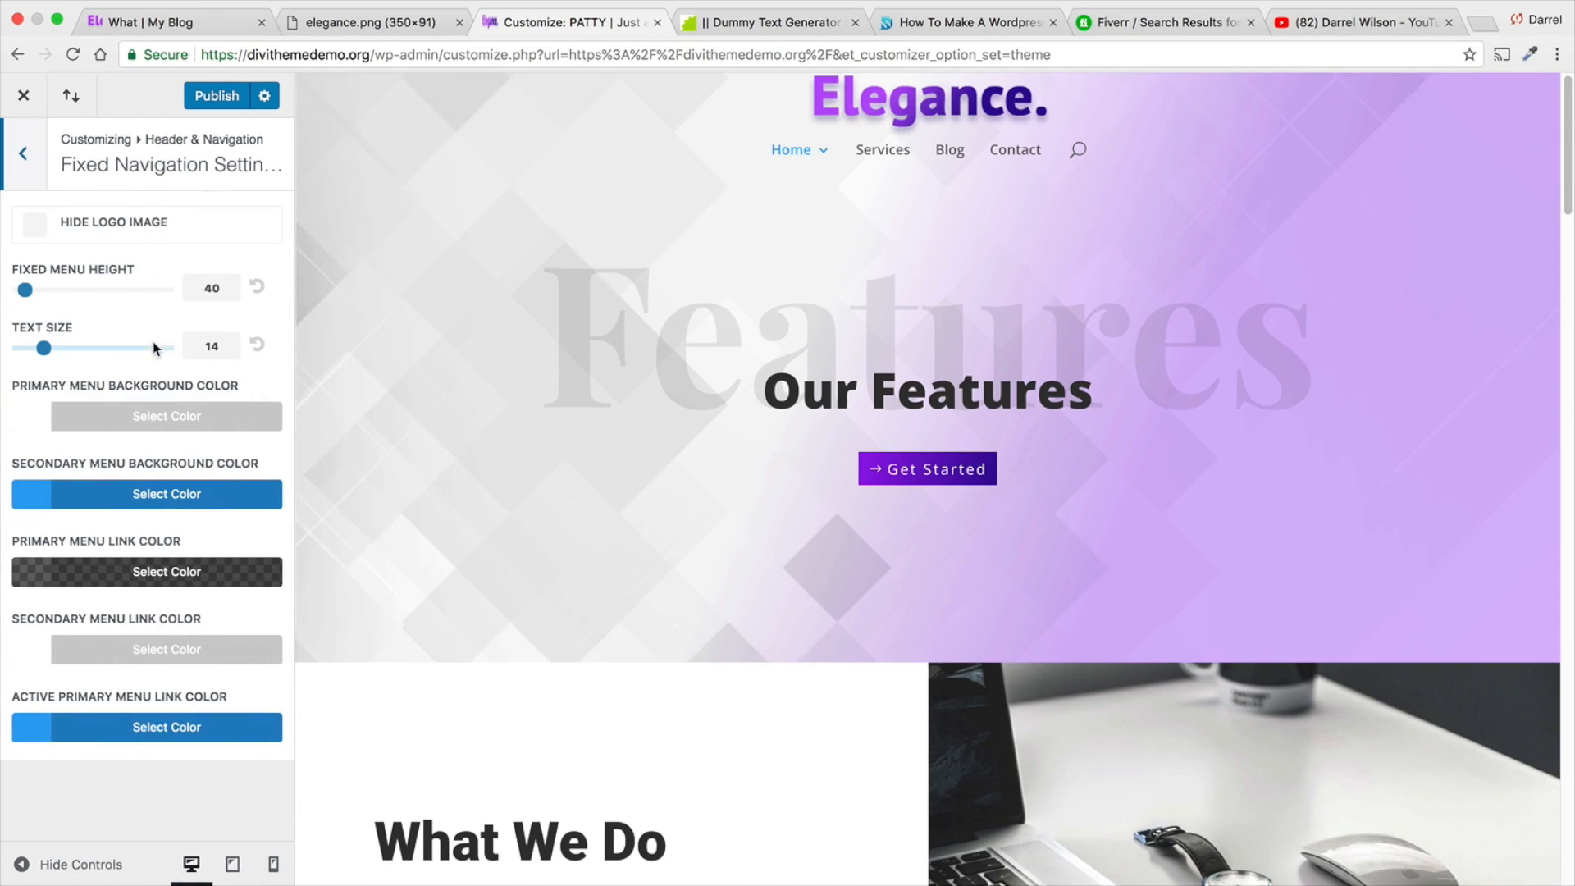
click(33, 227)
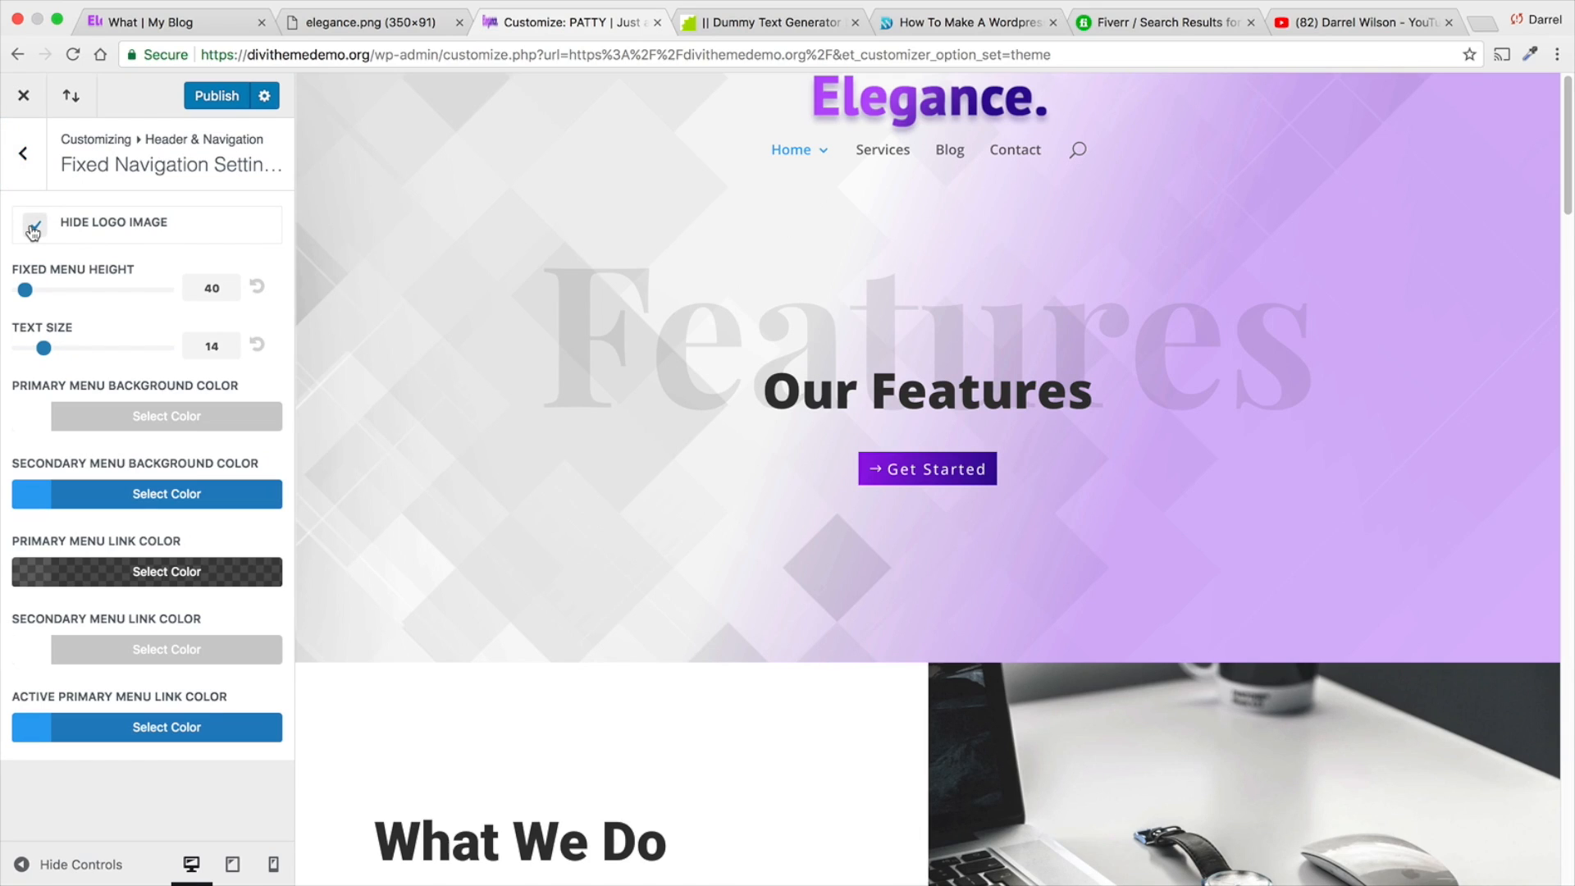
scroll(456, 230, down, 2)
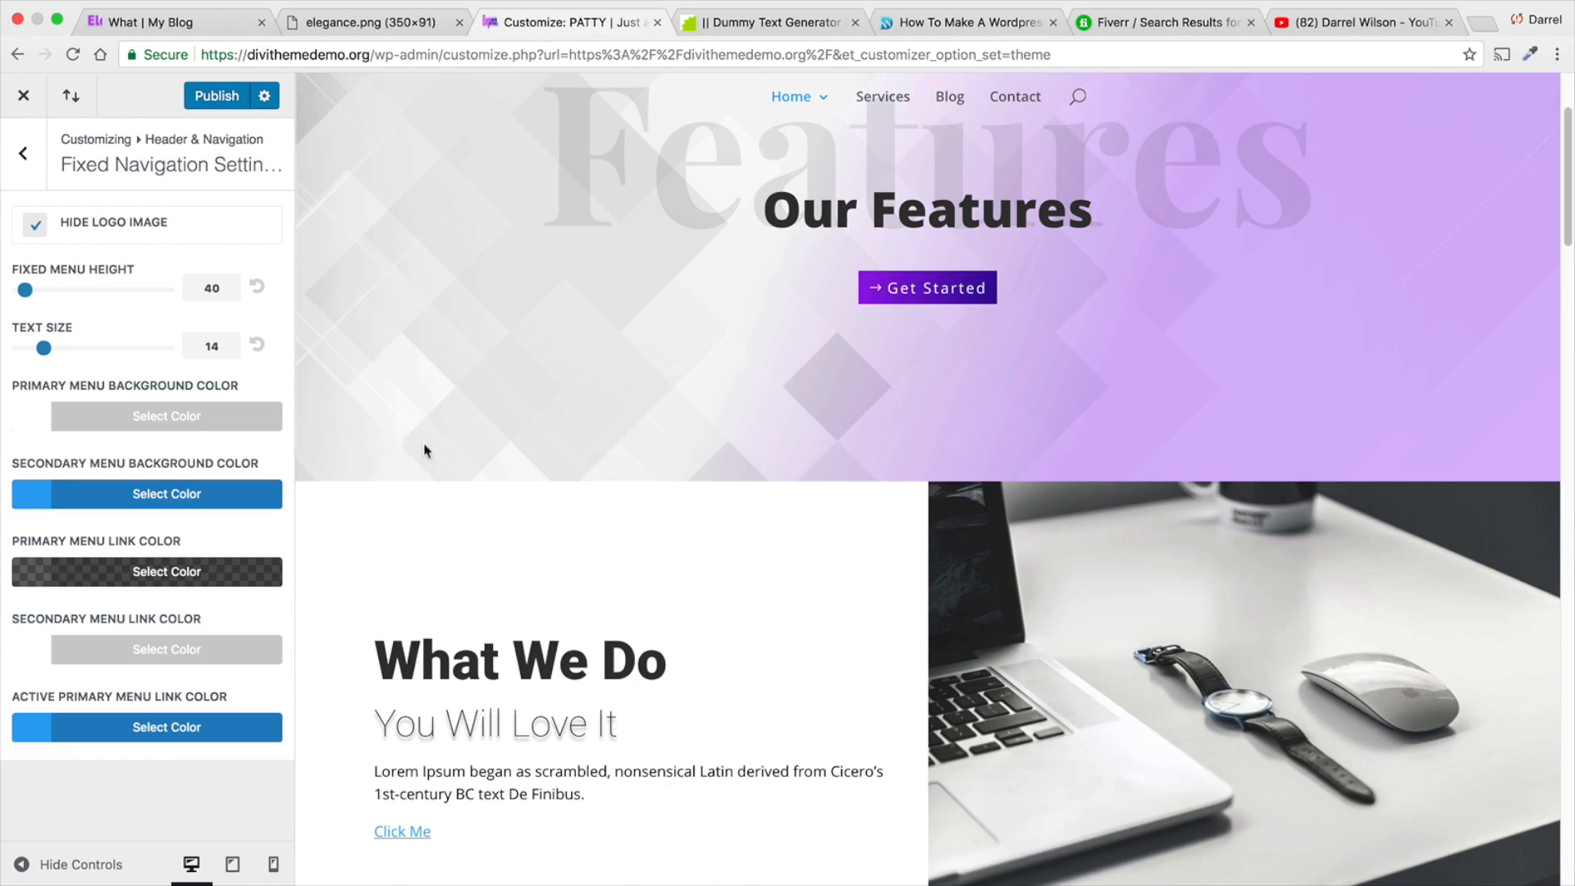
scroll(426, 534, up, 5)
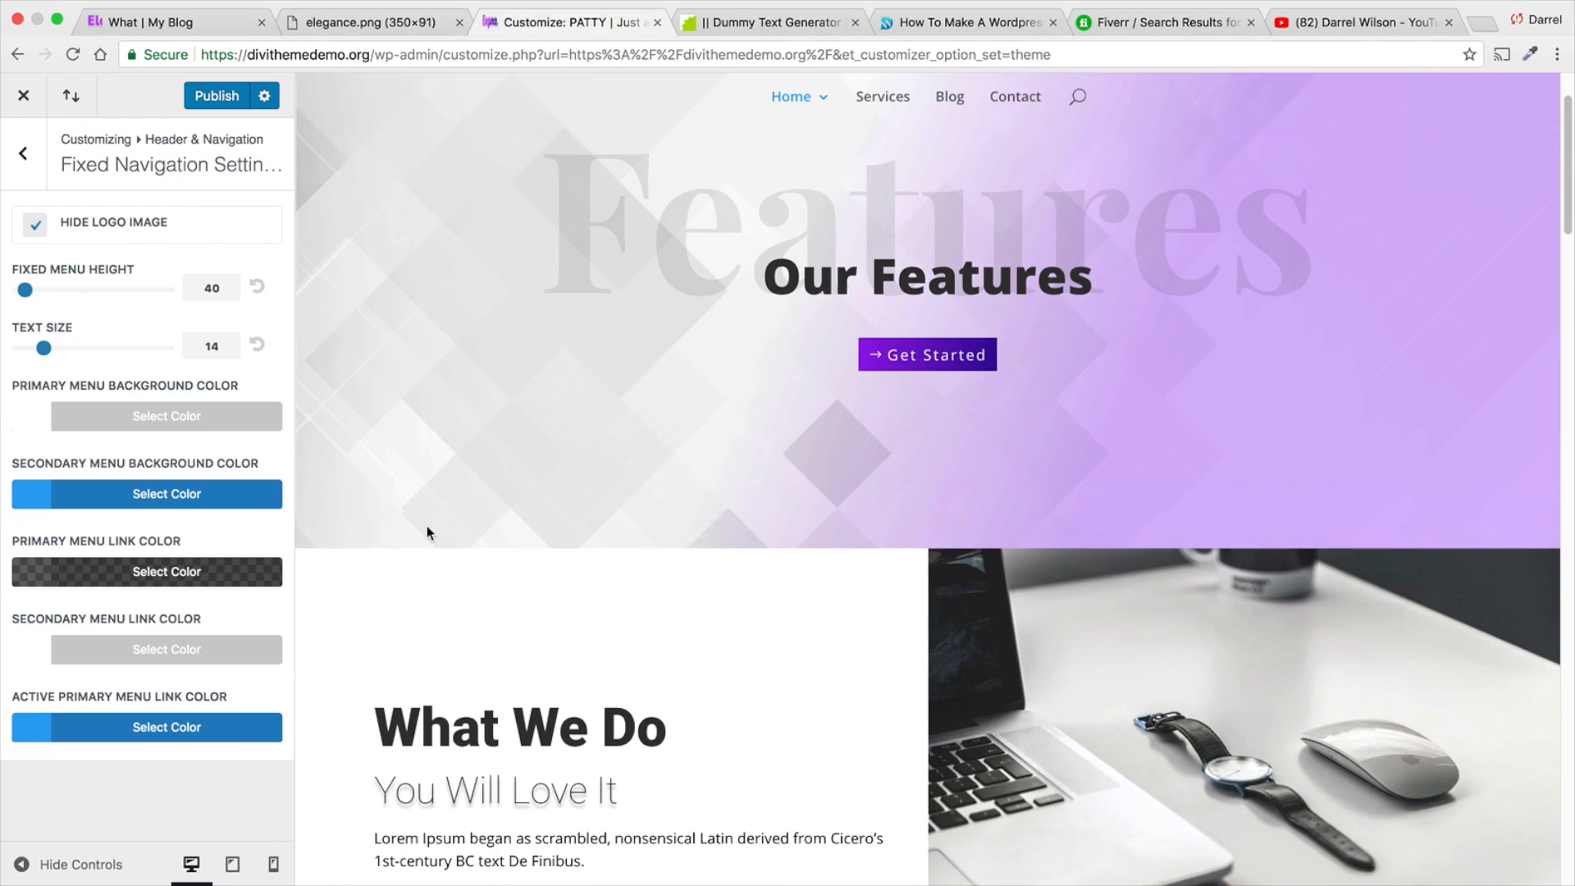
click(24, 155)
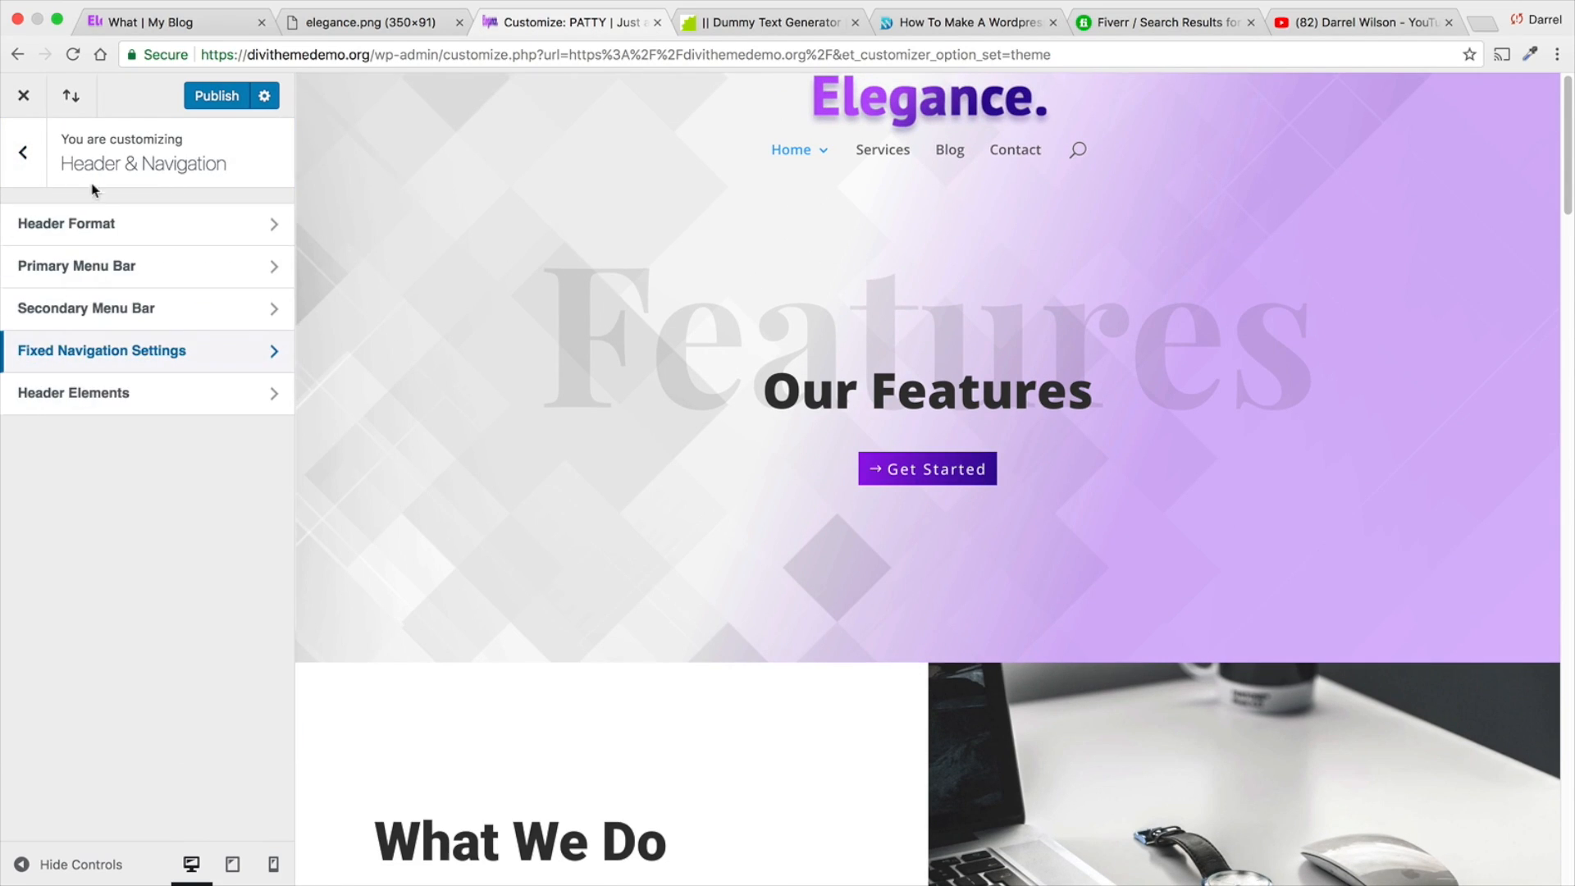
click(23, 152)
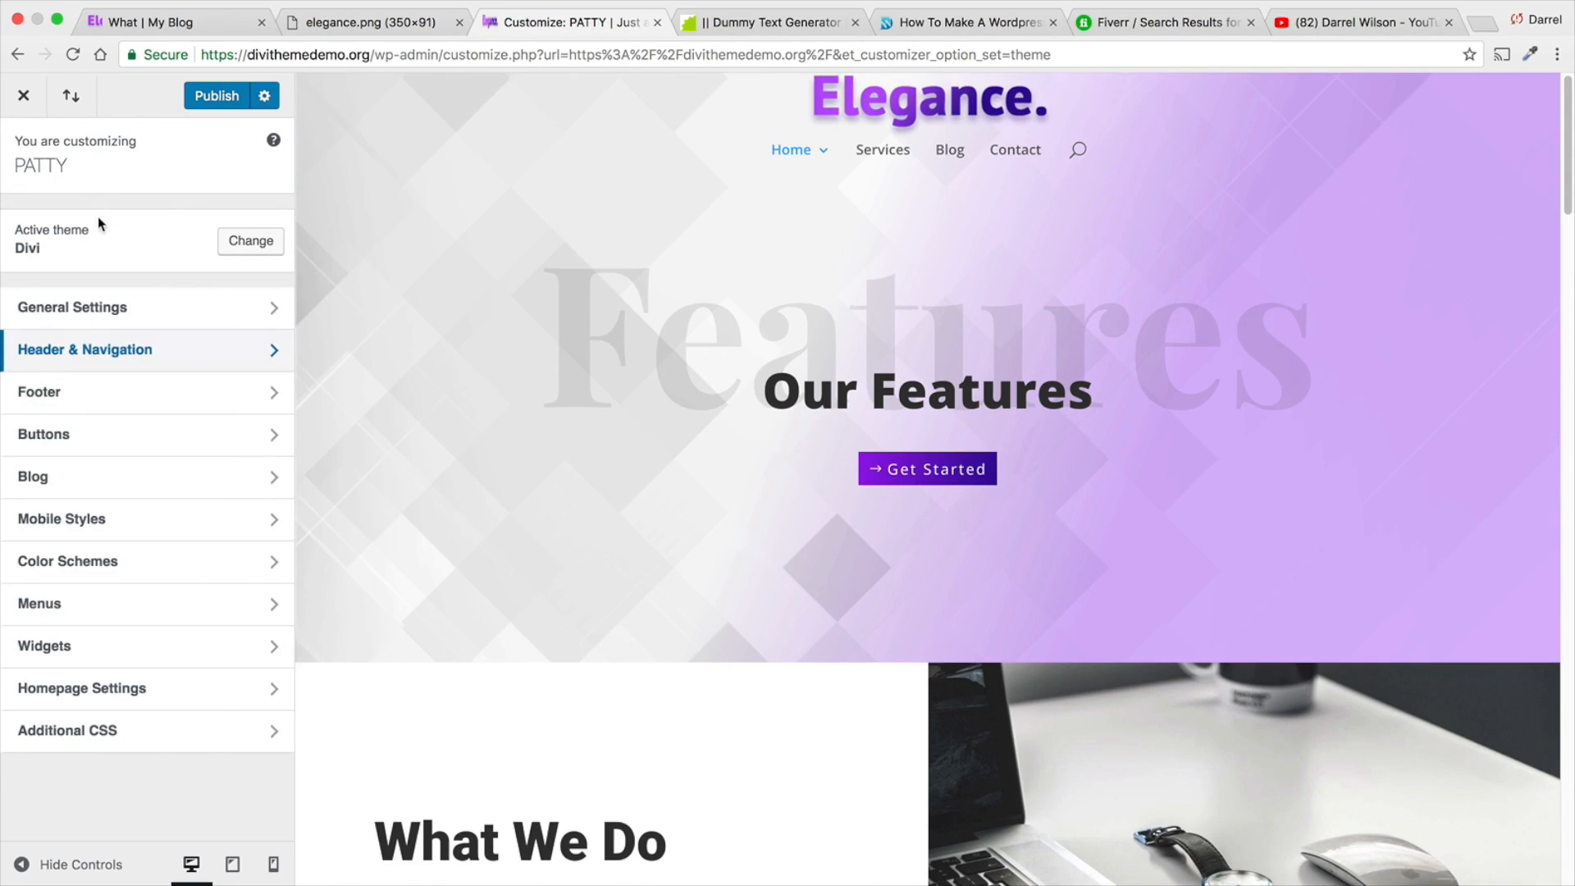
- Change the footer background color to a lighter dark grey in the footer layout settings and return to the main customizer options
click(163, 449)
click(25, 155)
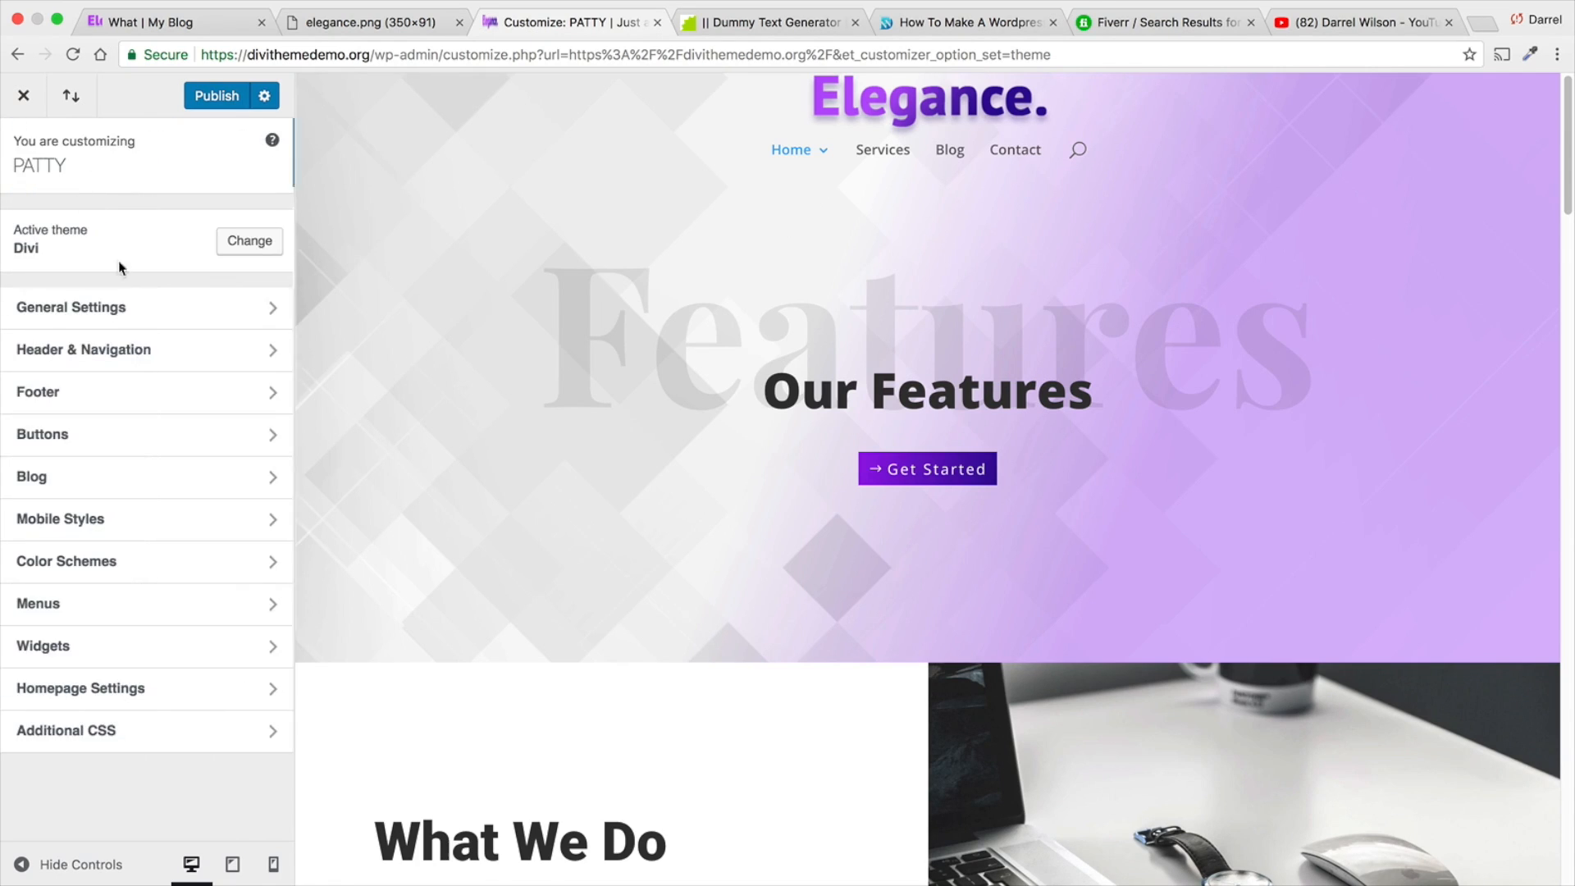
click(156, 393)
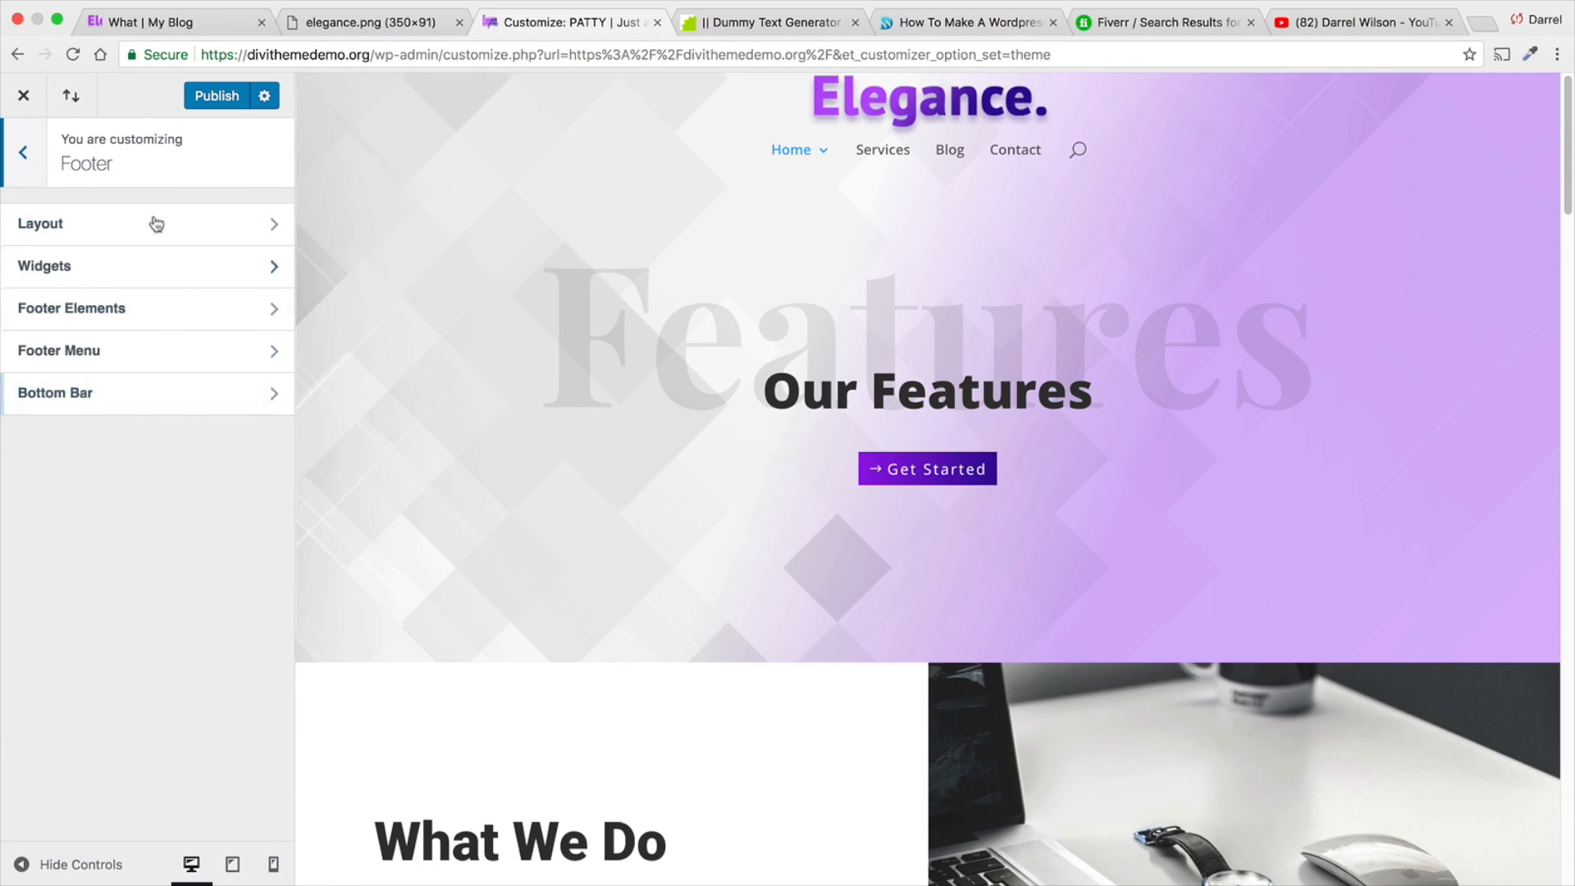
scroll(575, 450, down, 5)
scroll(576, 450, down, 15)
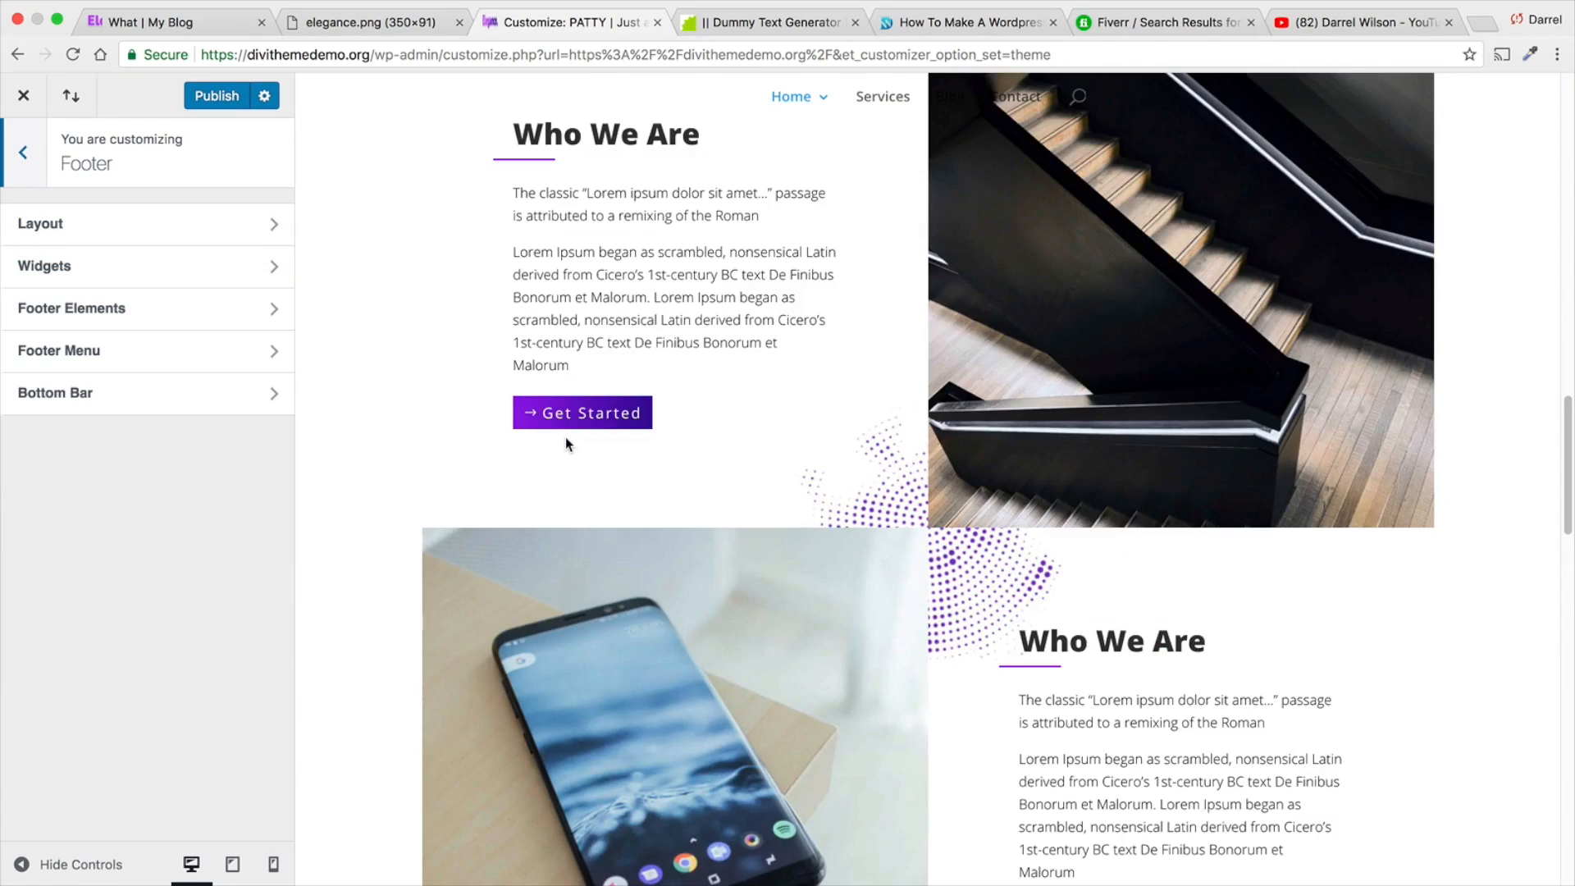
click(164, 227)
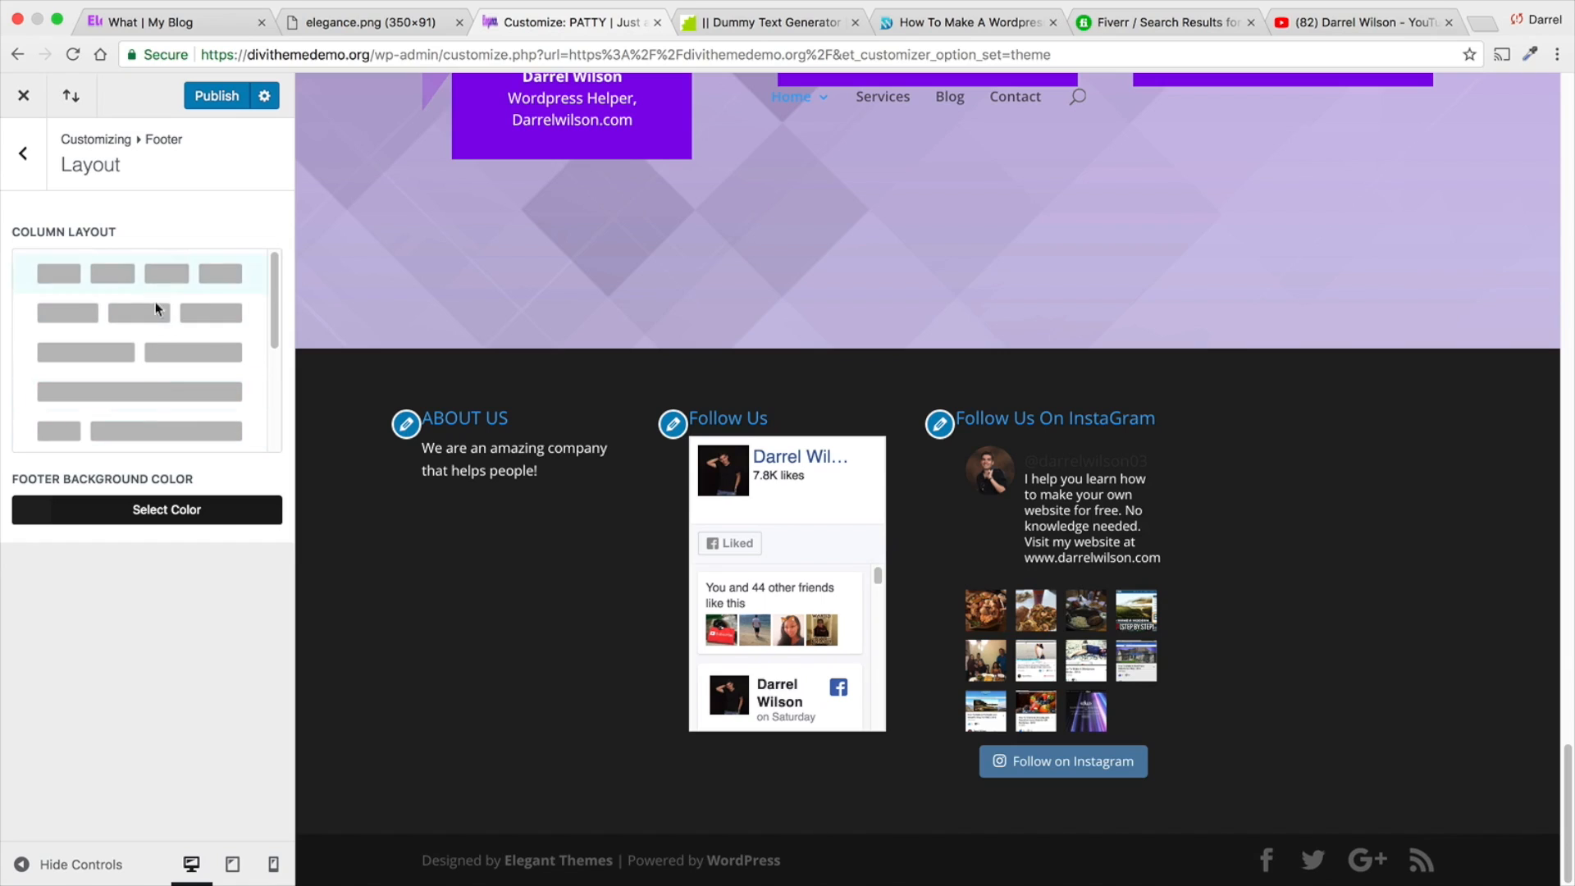
click(157, 510)
drag(141, 656, 165, 722)
click(25, 153)
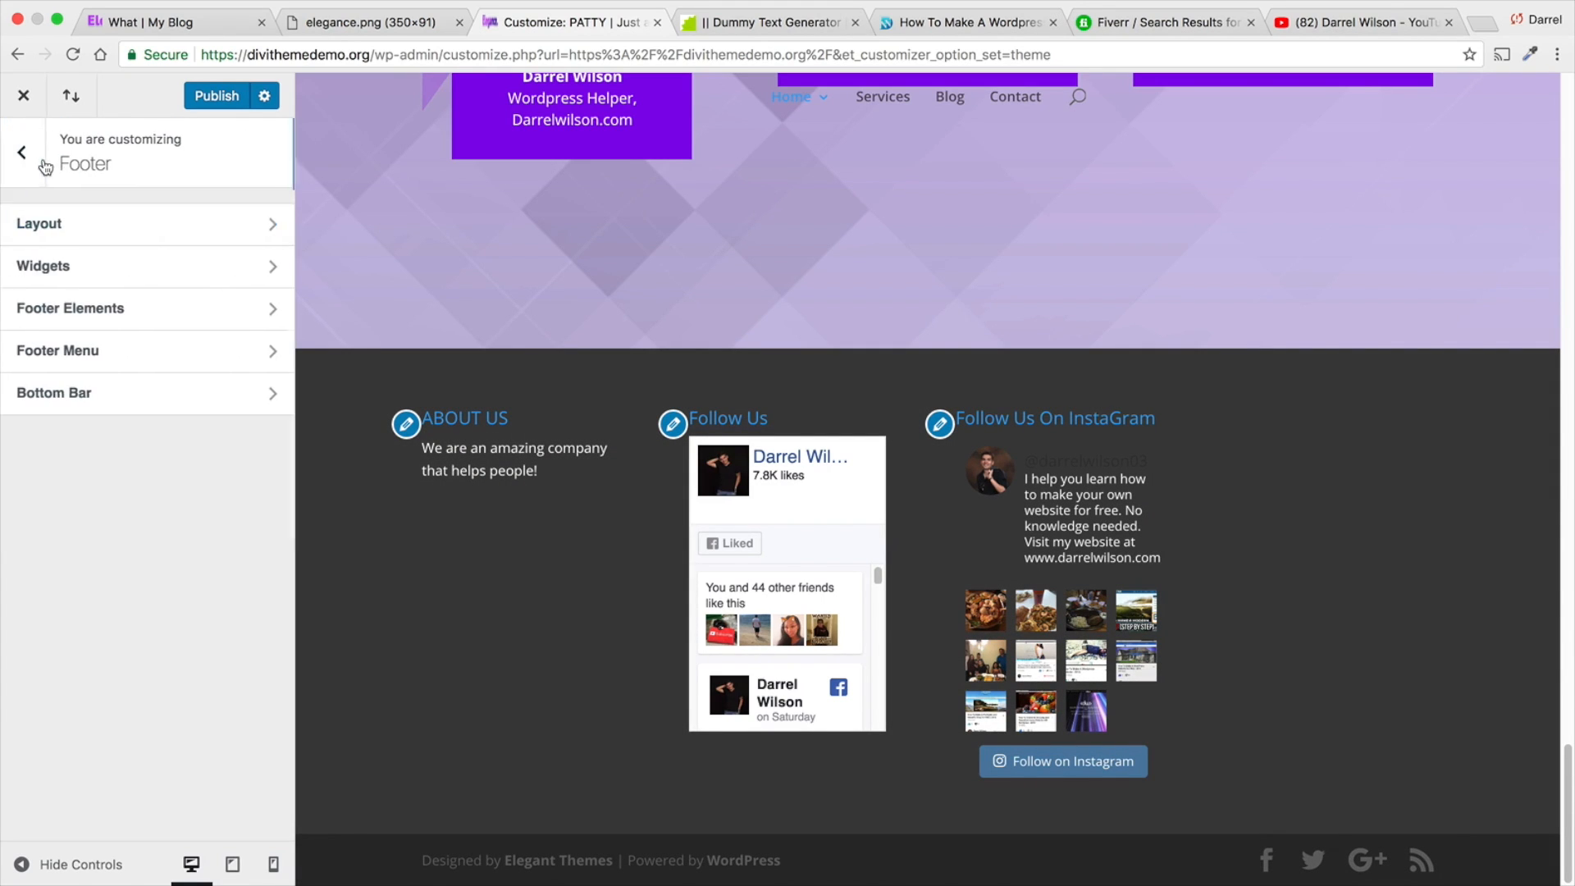
click(36, 136)
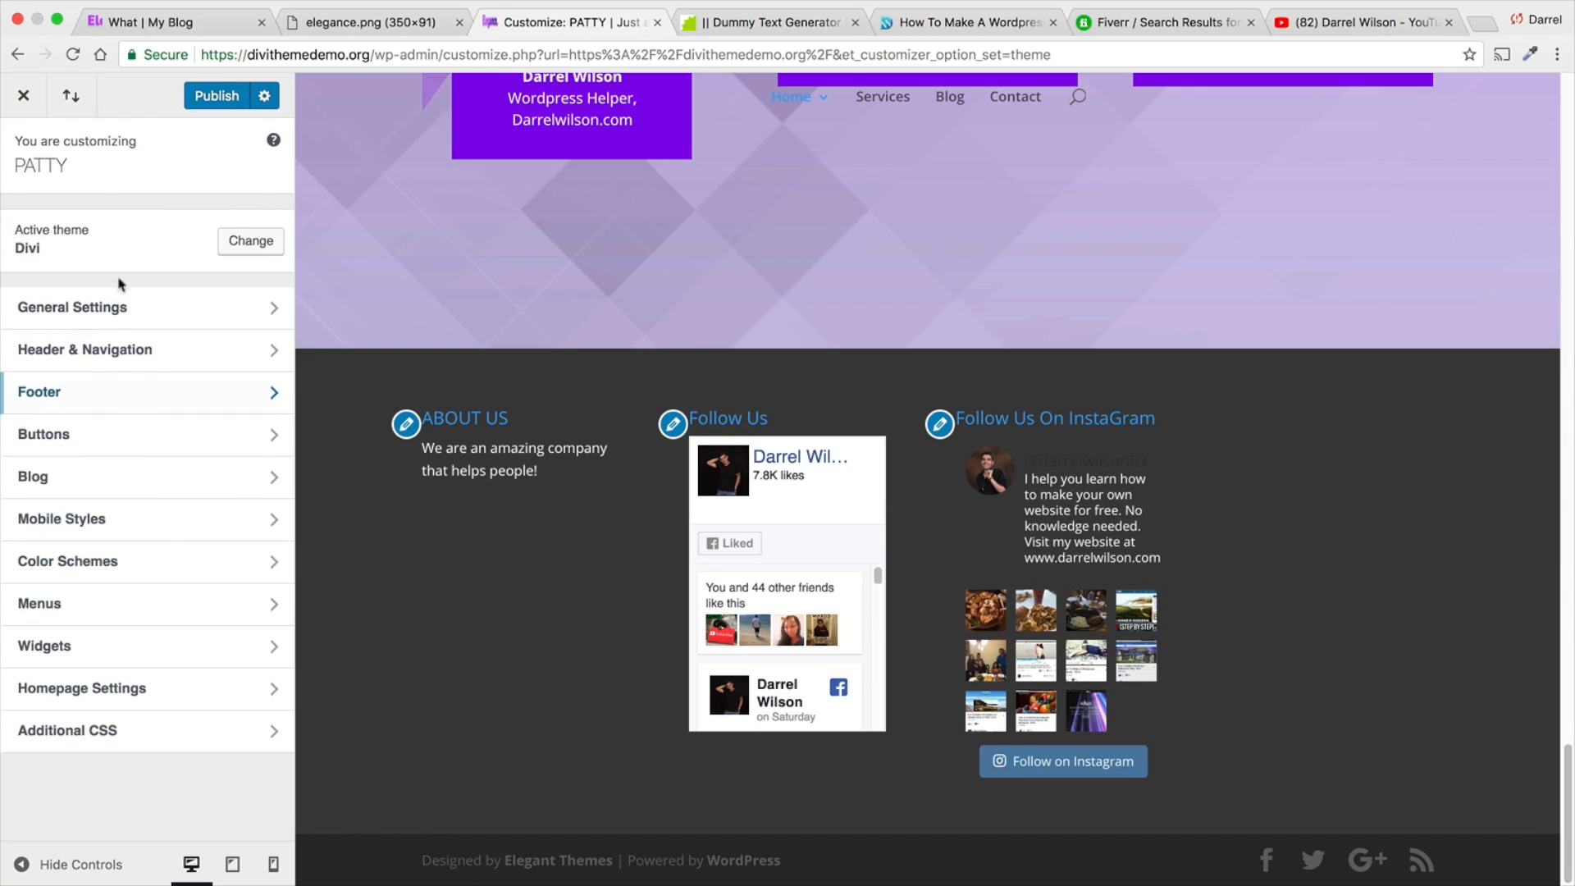
- Preview the page's tablet layout in Mobile Styles, look at the Tablet settings and return to the main customizer options
click(116, 521)
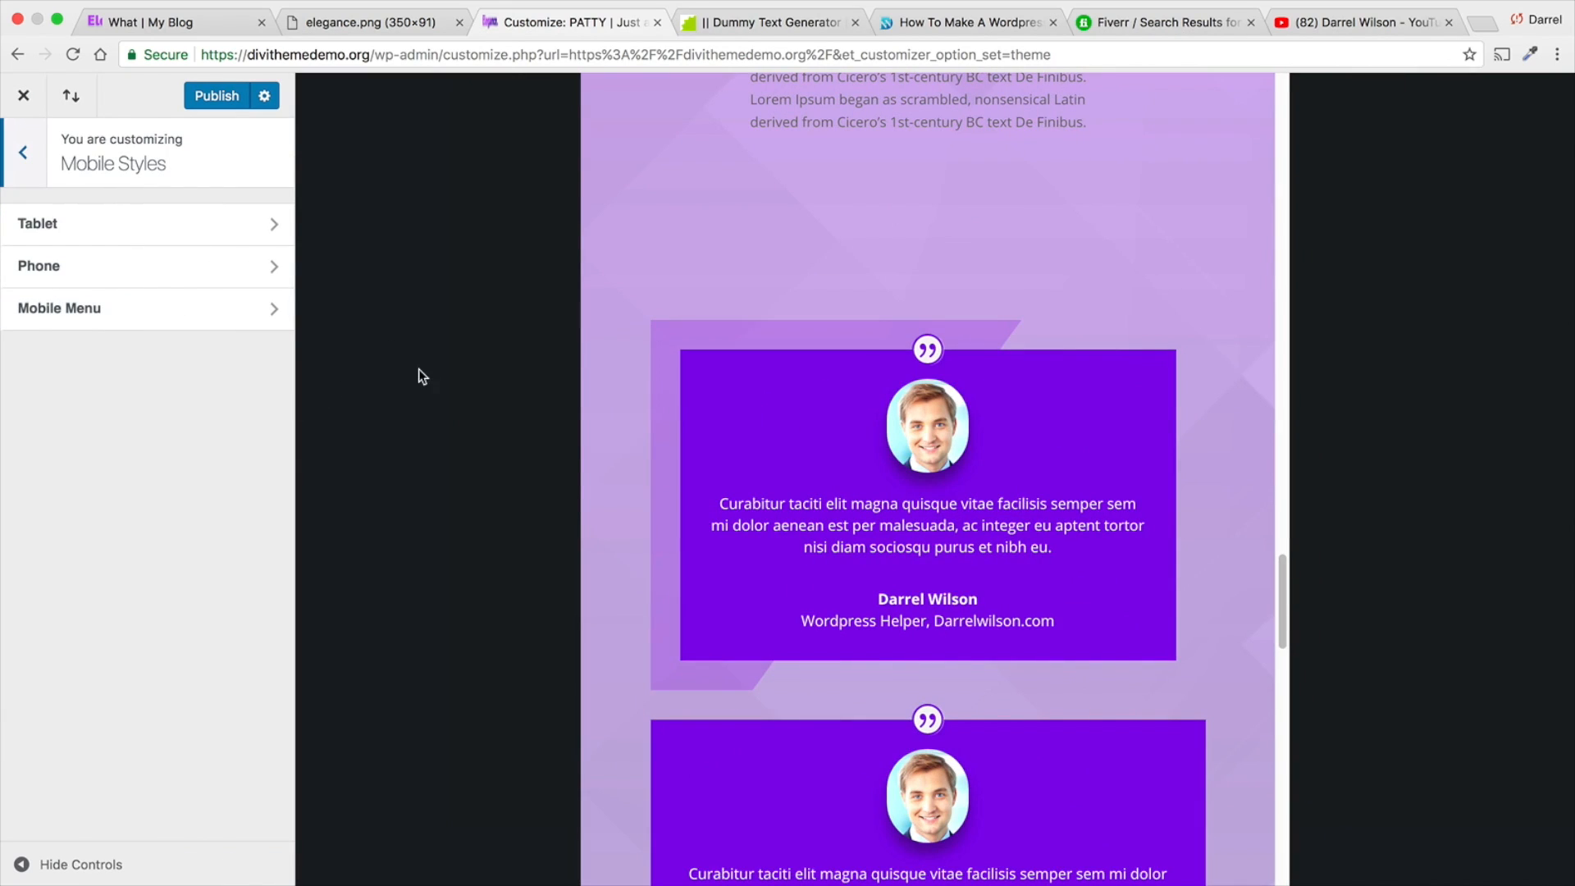
scroll(730, 380, up, 15)
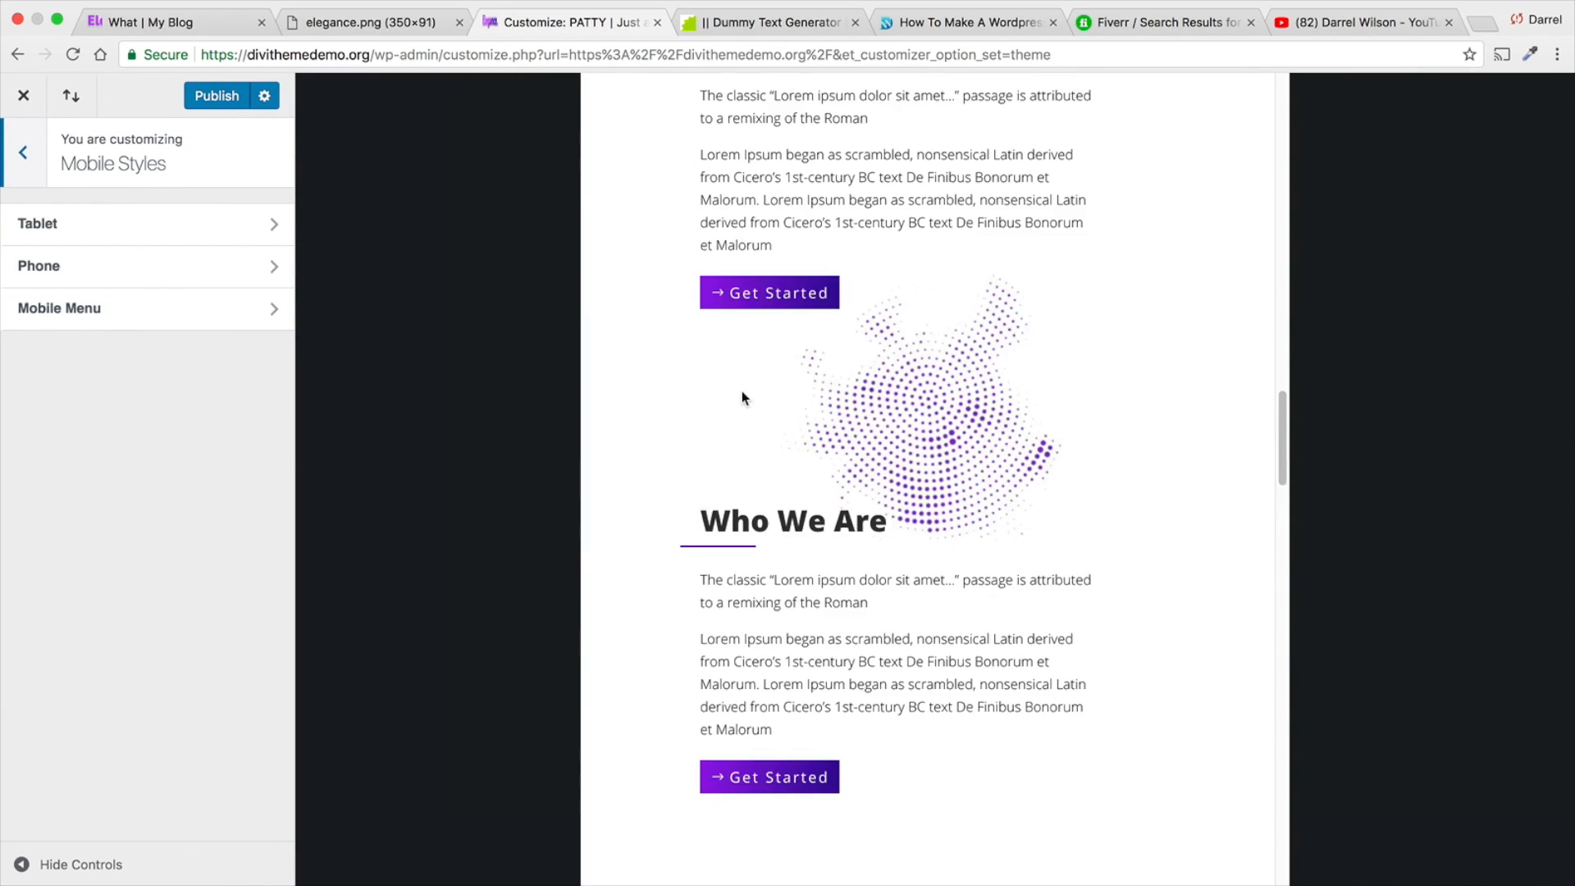
scroll(741, 391, up, 15)
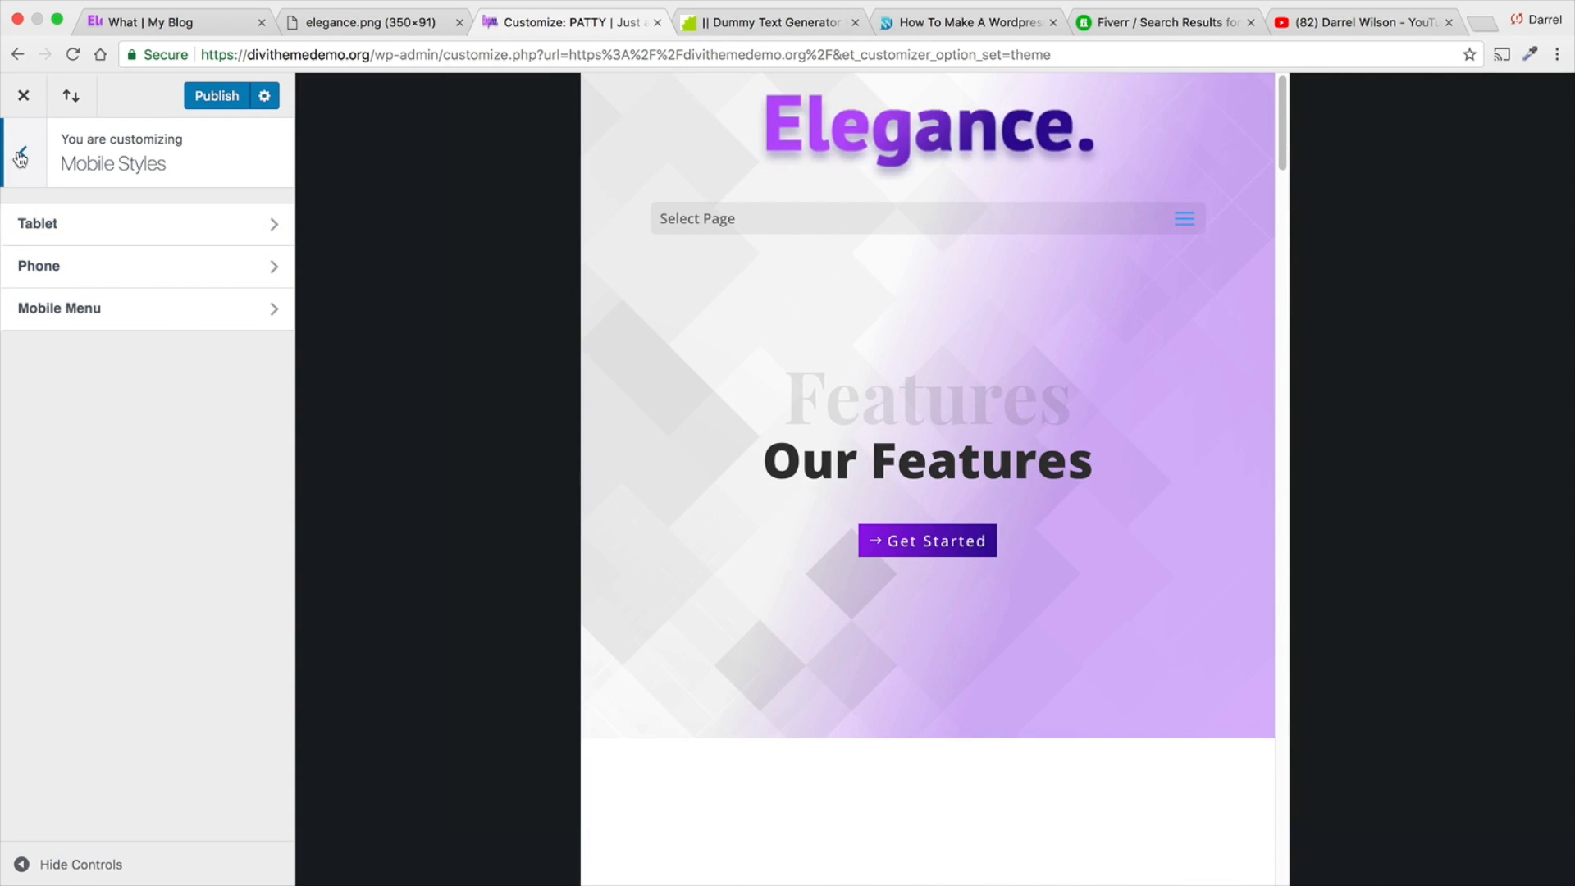
click(109, 224)
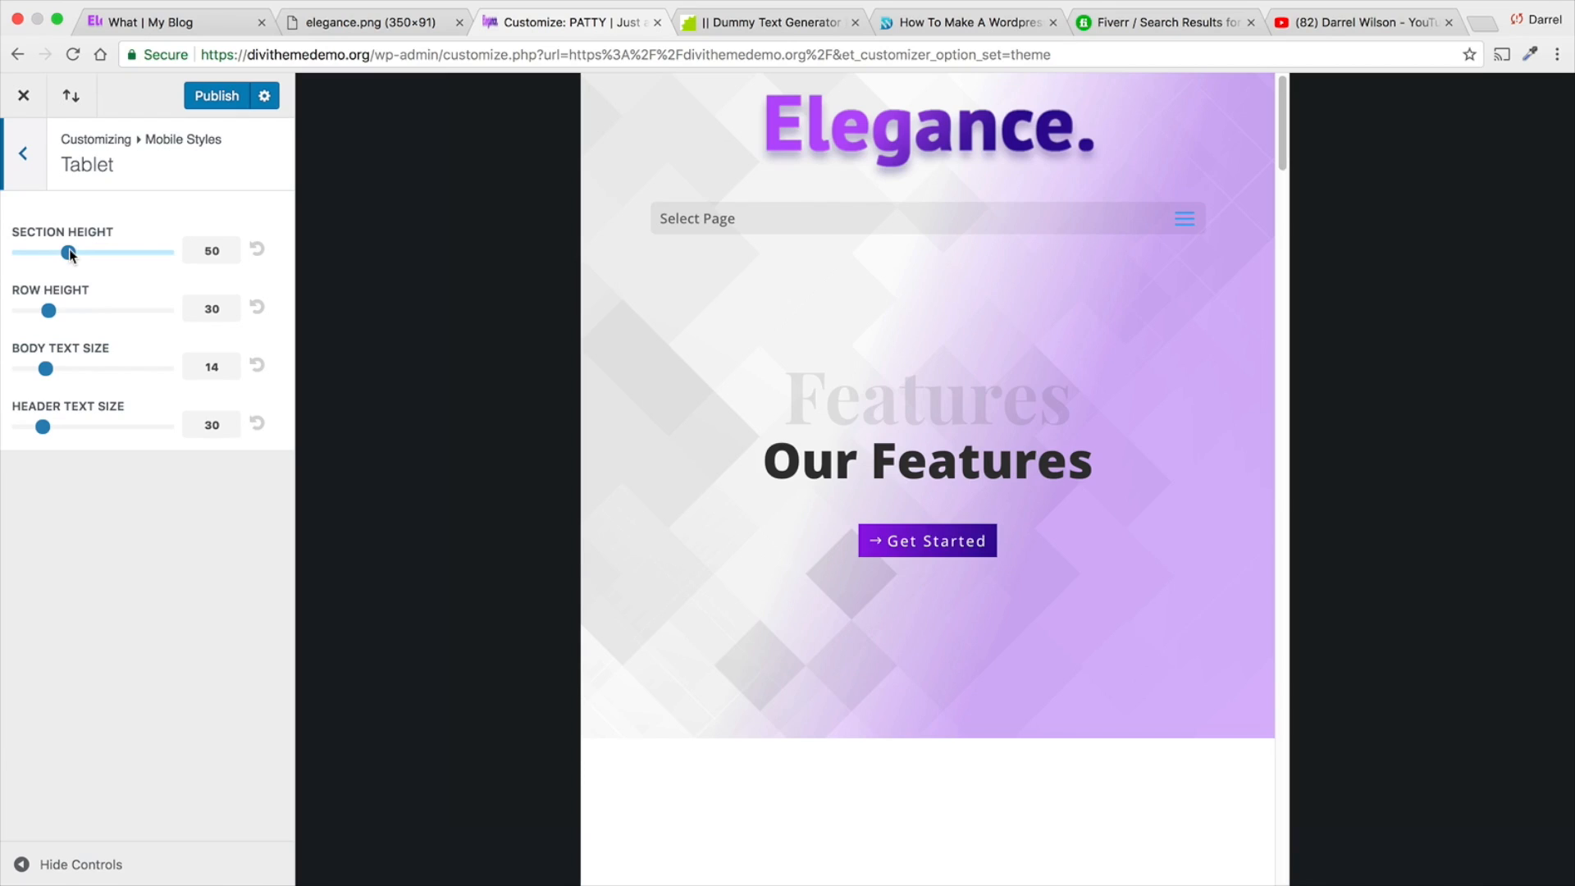
click(24, 154)
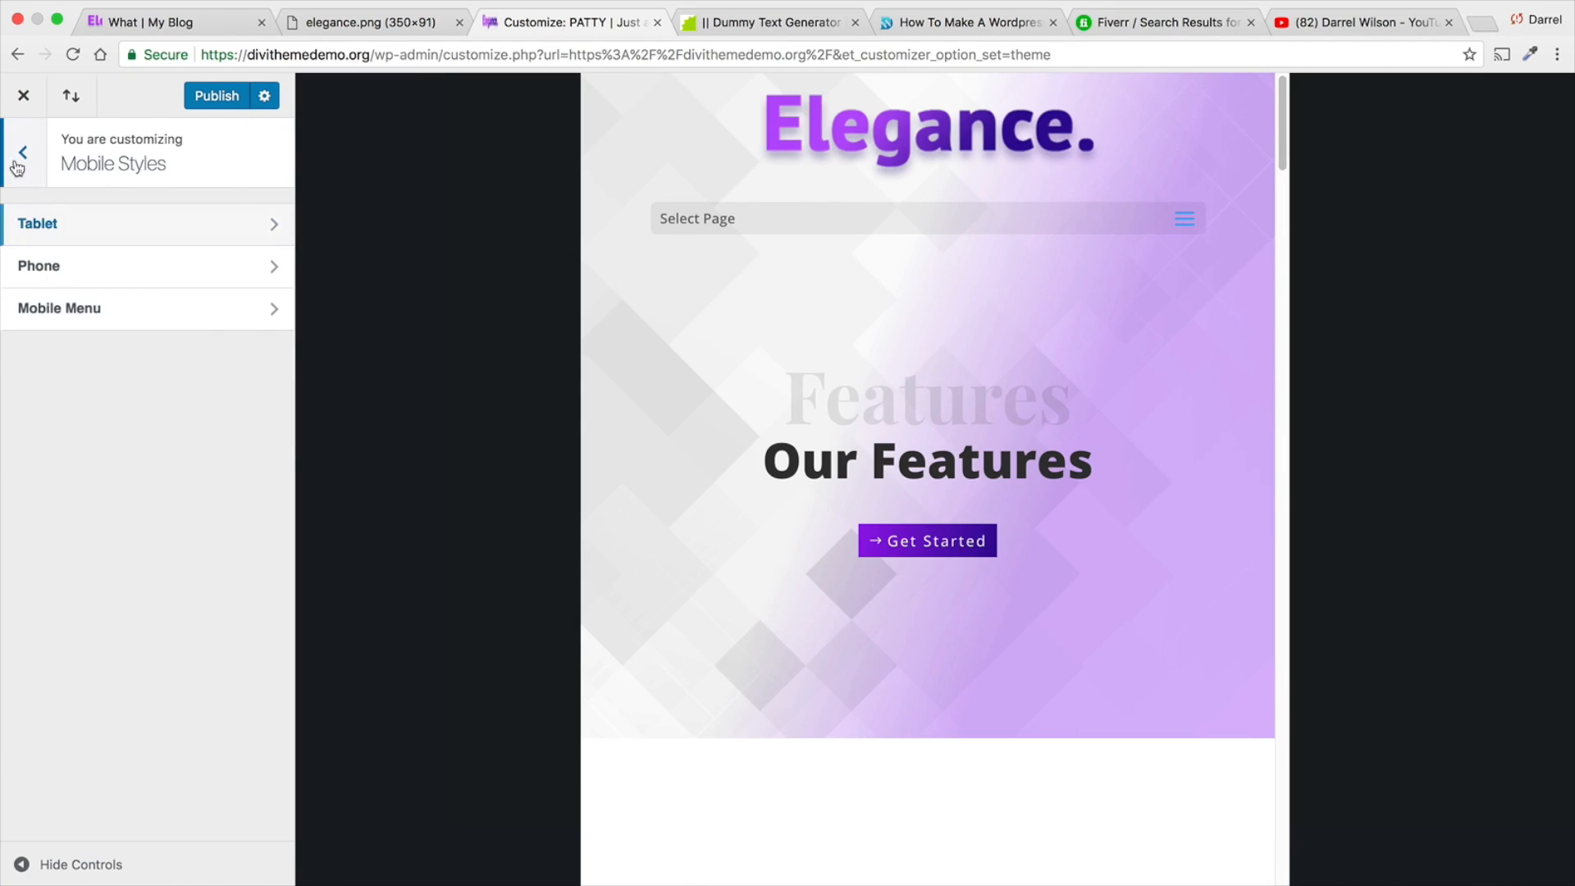
click(23, 154)
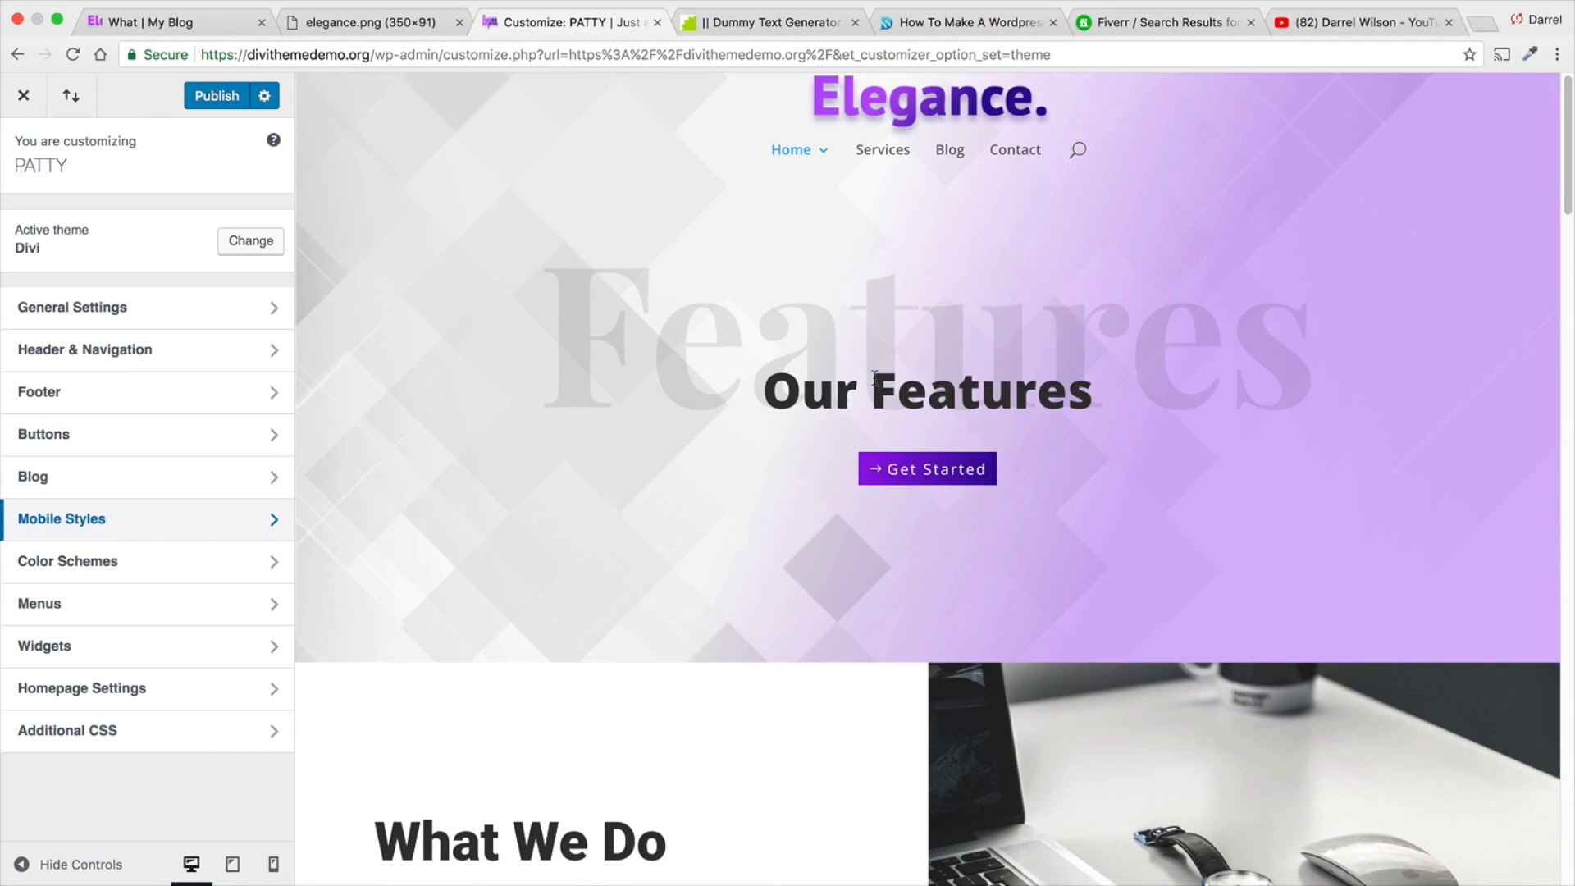
- Look over the Menus, Widgets and Homepage Settings sections and return to the main customizer options
click(211, 588)
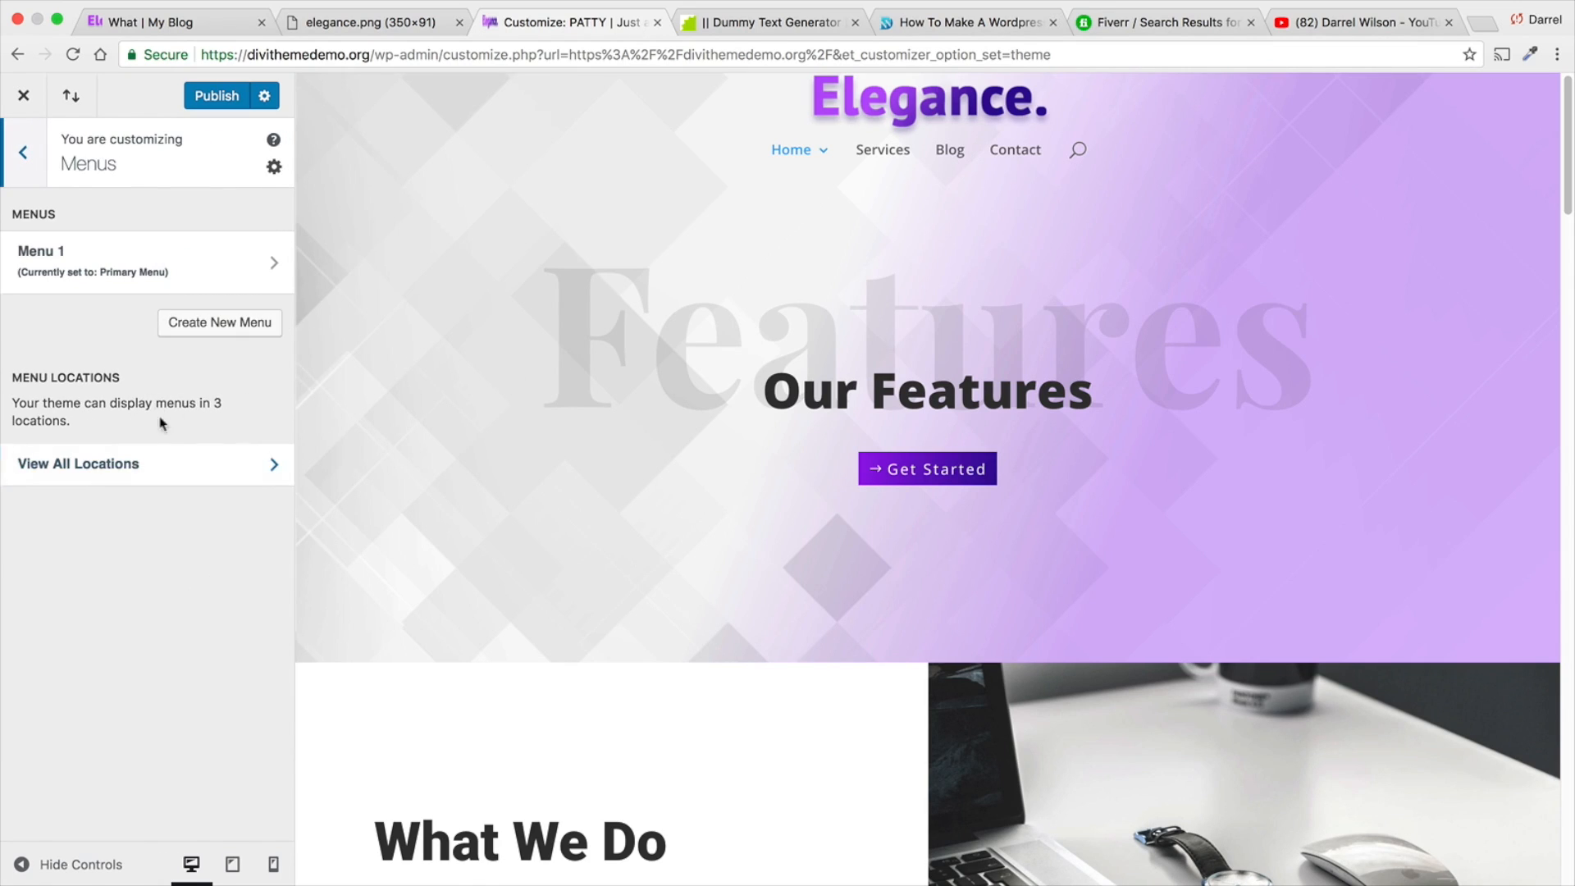
click(41, 169)
click(113, 646)
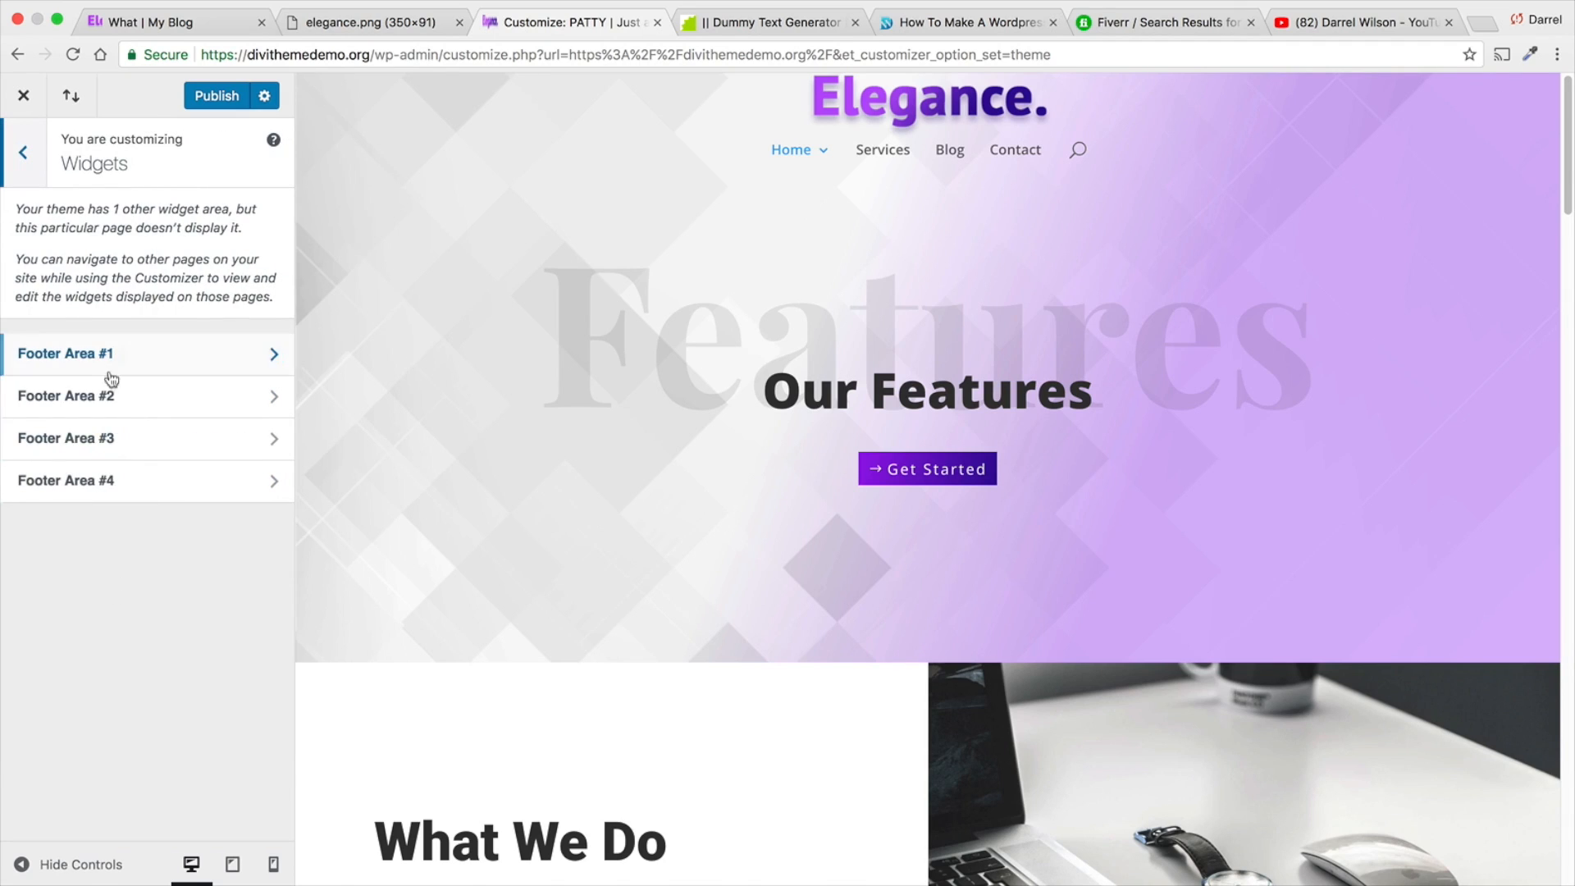
click(34, 168)
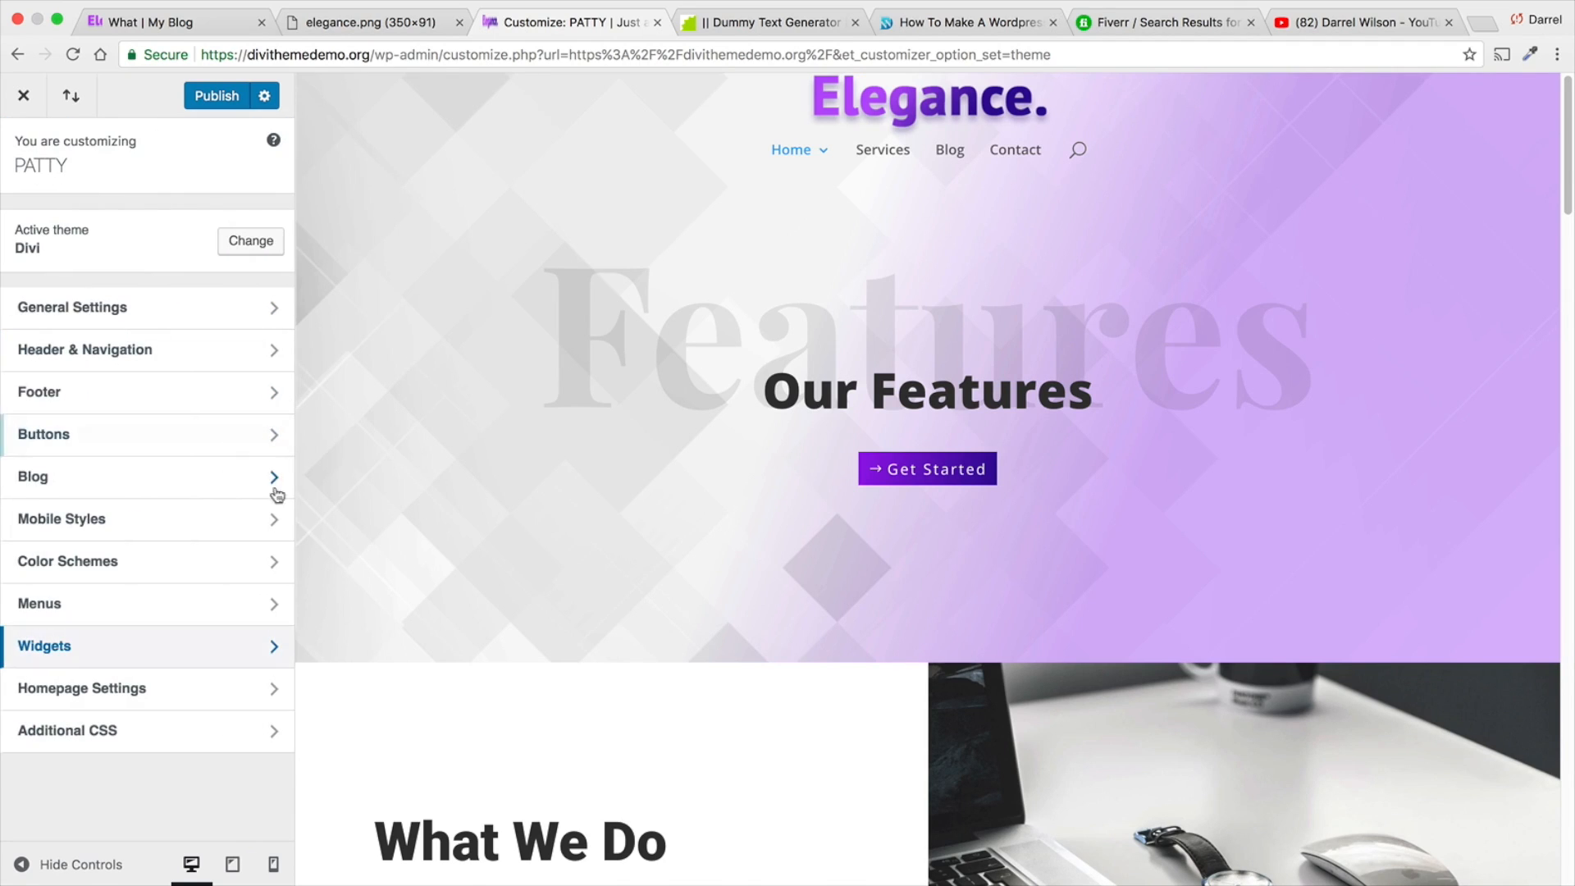
click(167, 686)
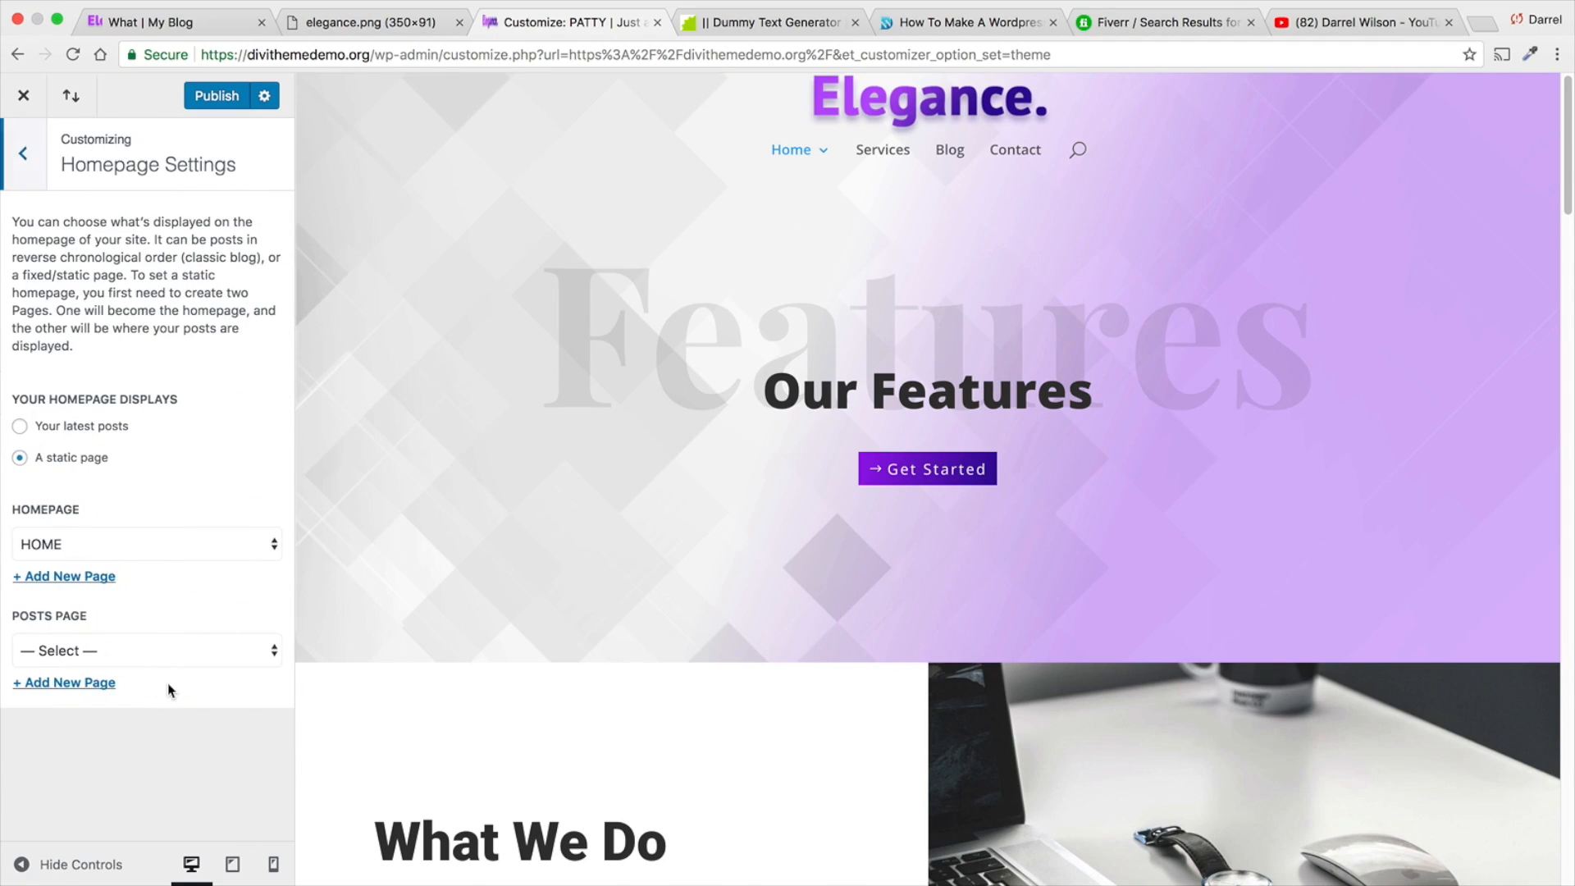
click(15, 157)
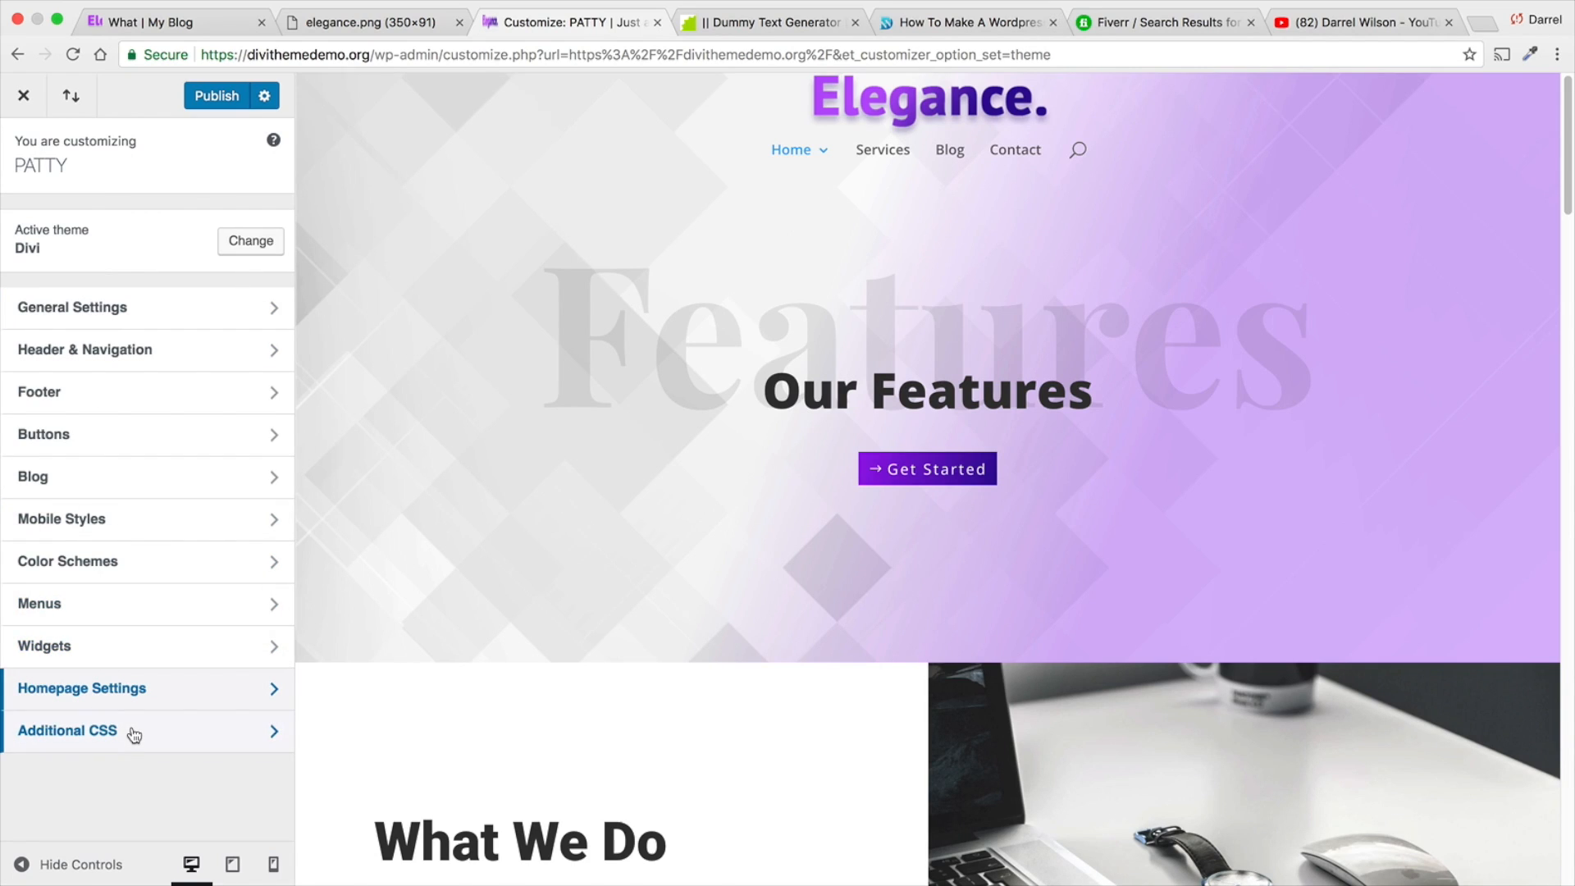
- Publish the header and footer changes and close the customizer to show the live home page
click(214, 97)
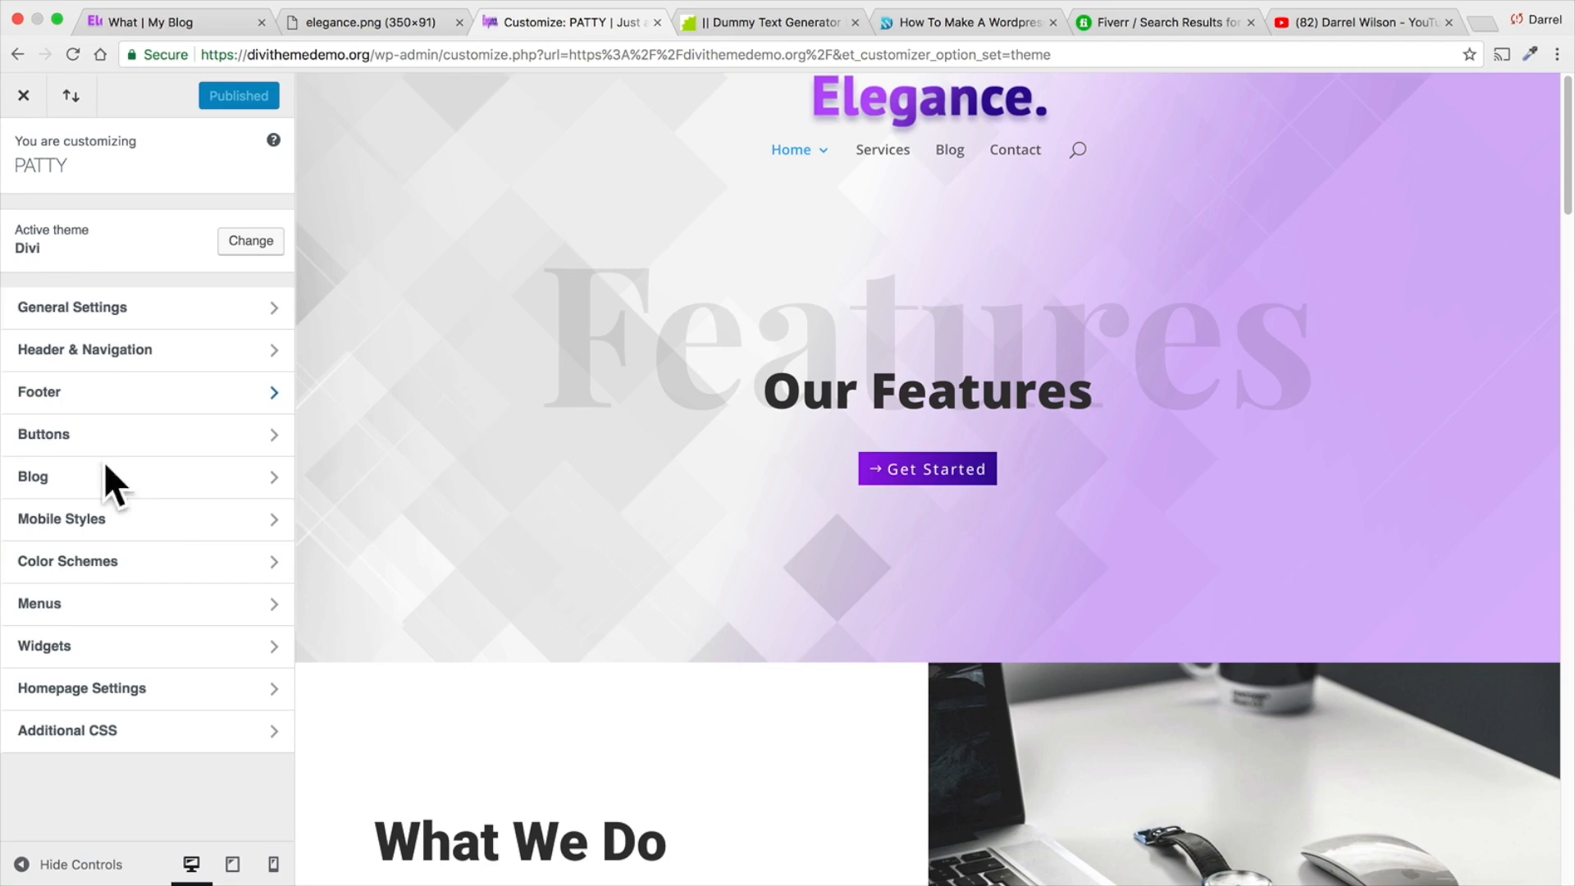
click(13, 99)
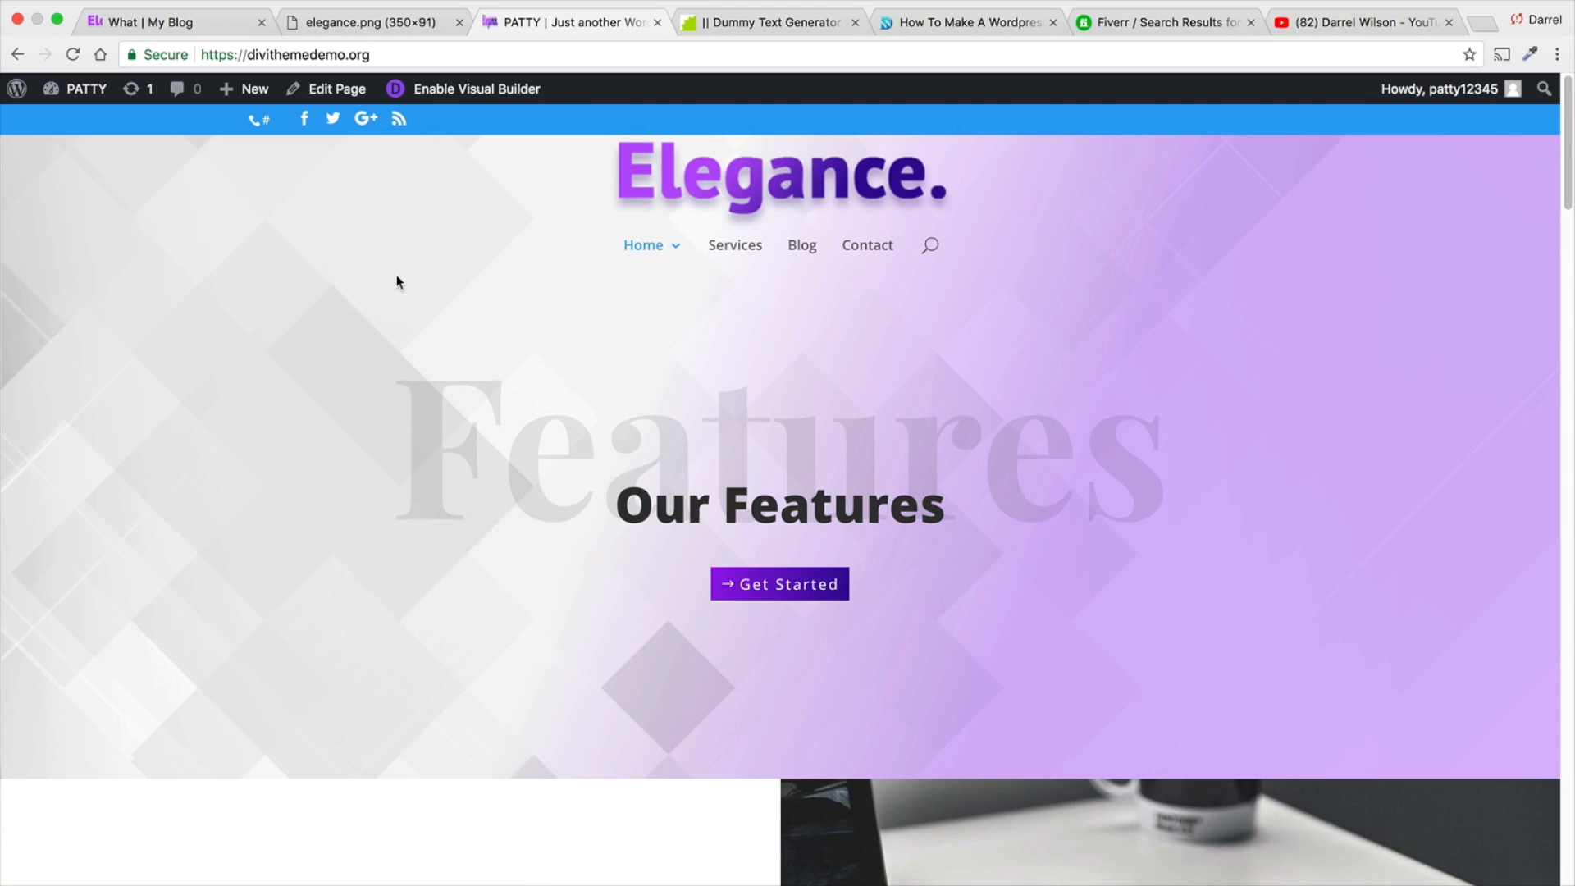
- Switch to the layout shop site and open the Elegance Footer product from its Divi Layouts page
click(904, 30)
mouse_move(895, 226)
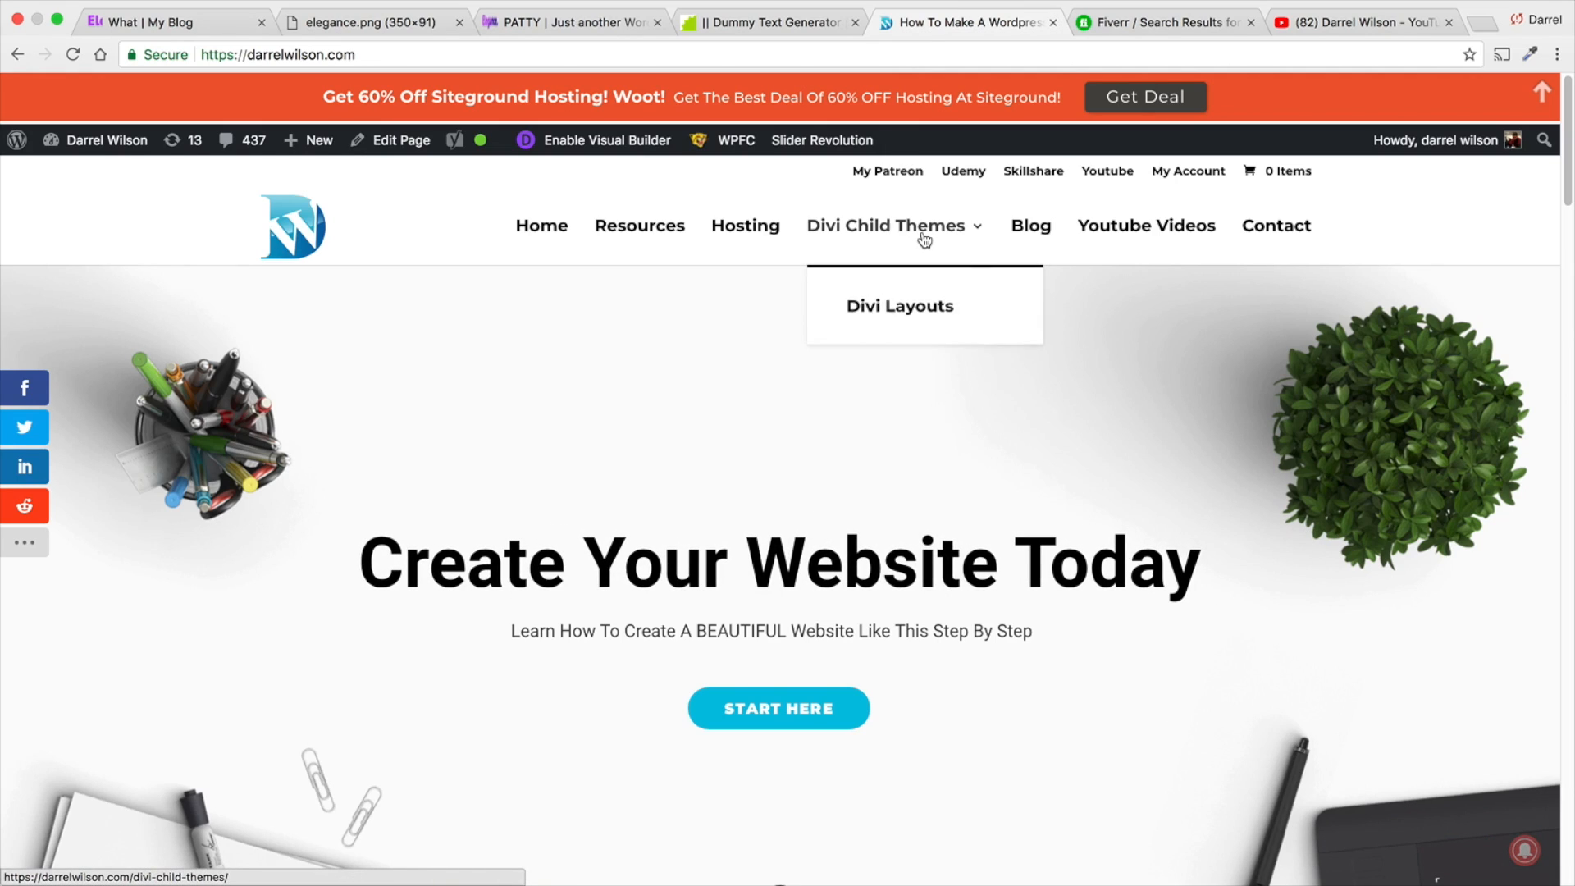
click(924, 323)
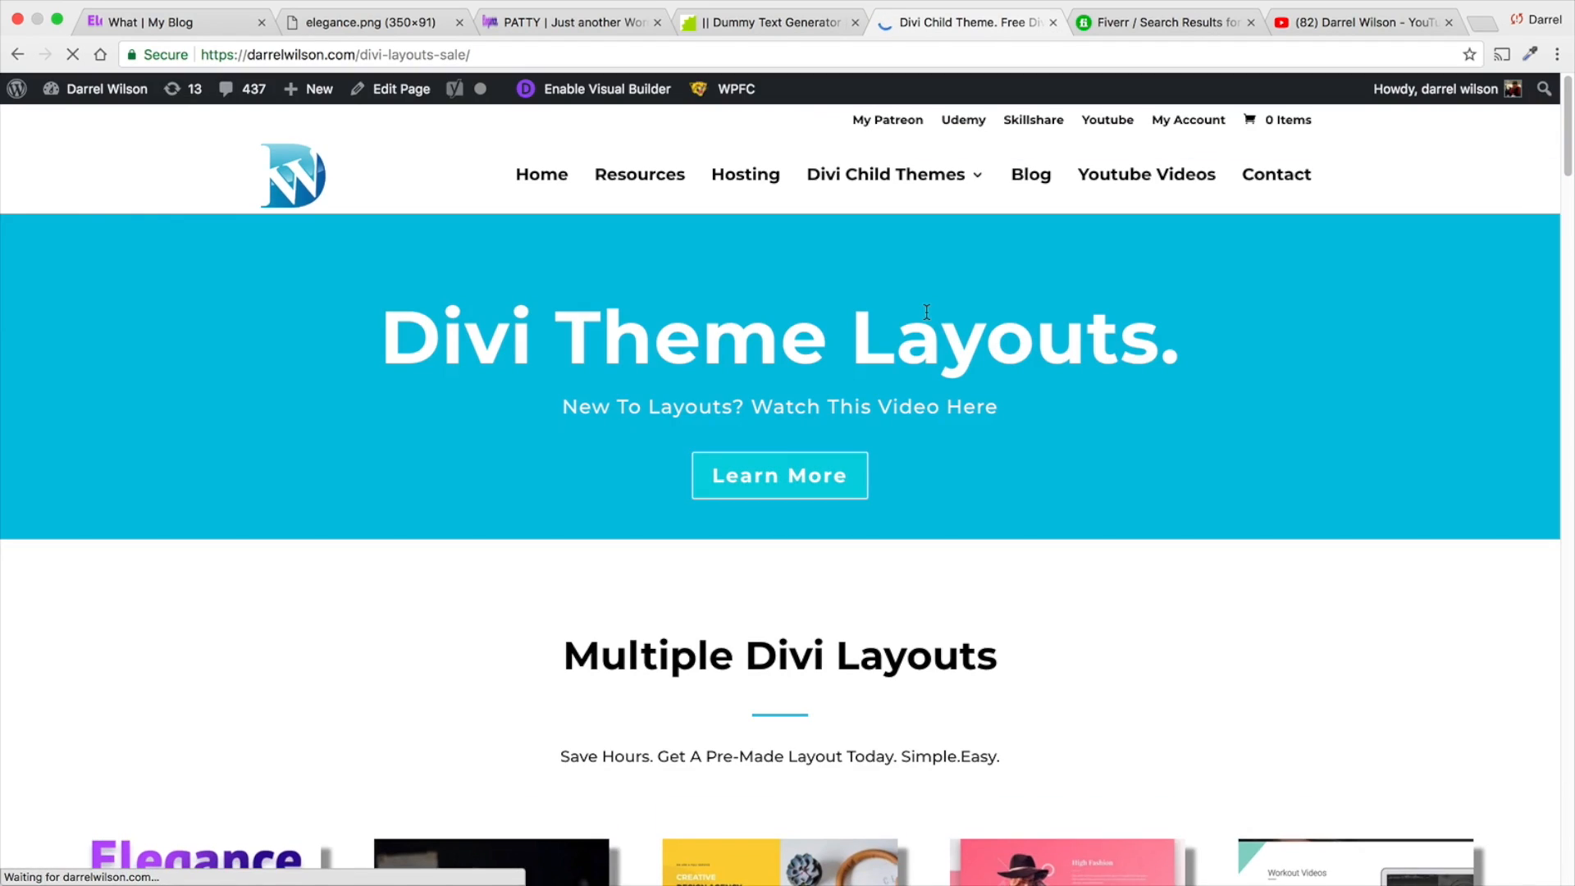
scroll(927, 320, down, 4)
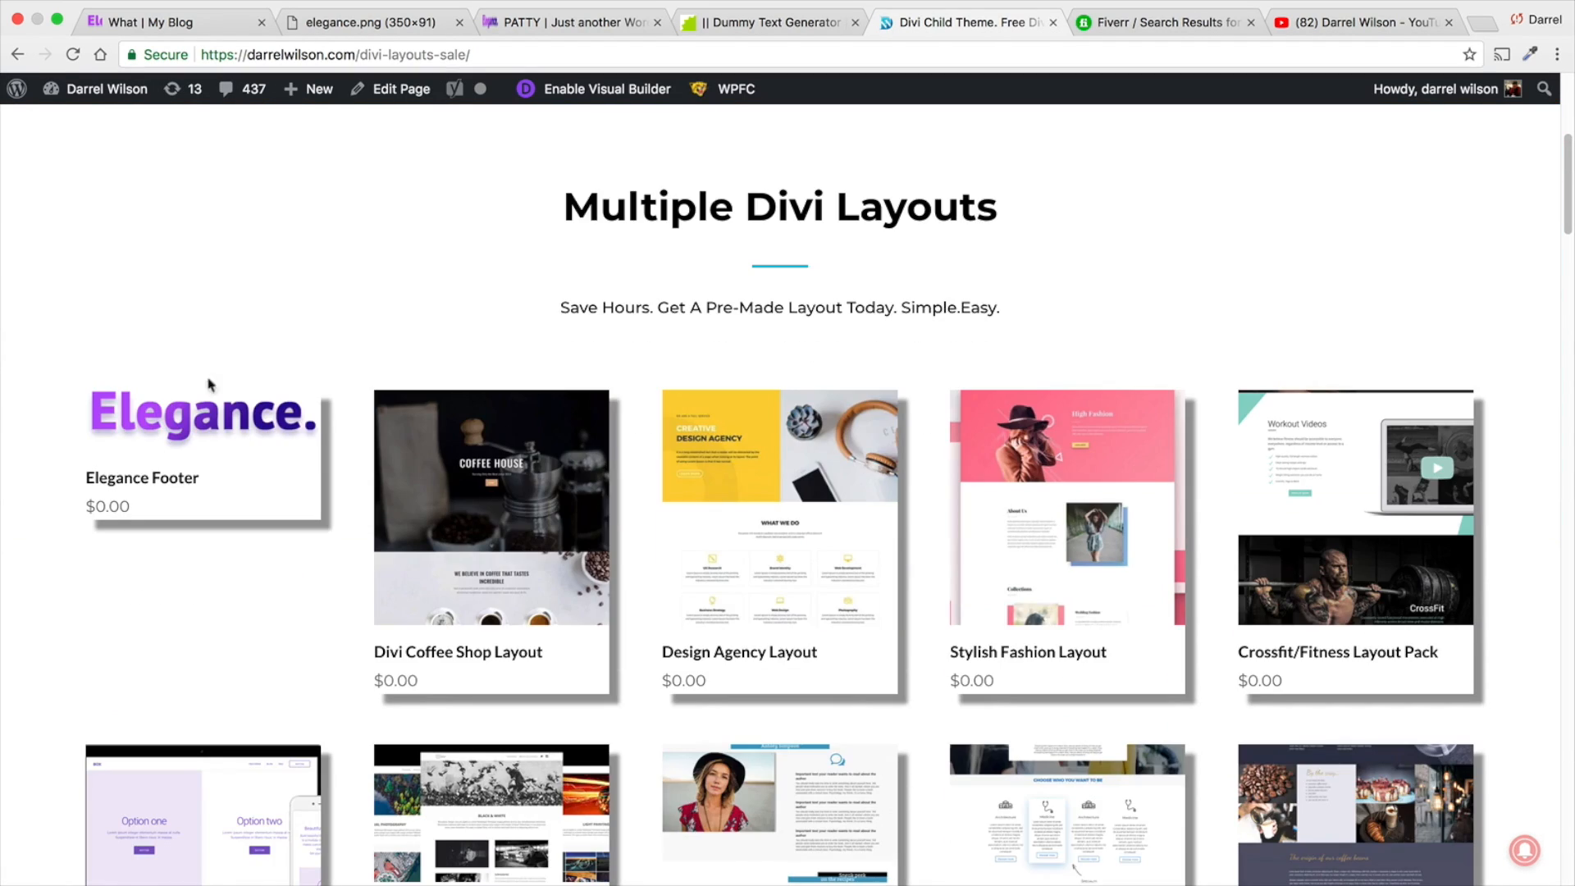
click(164, 425)
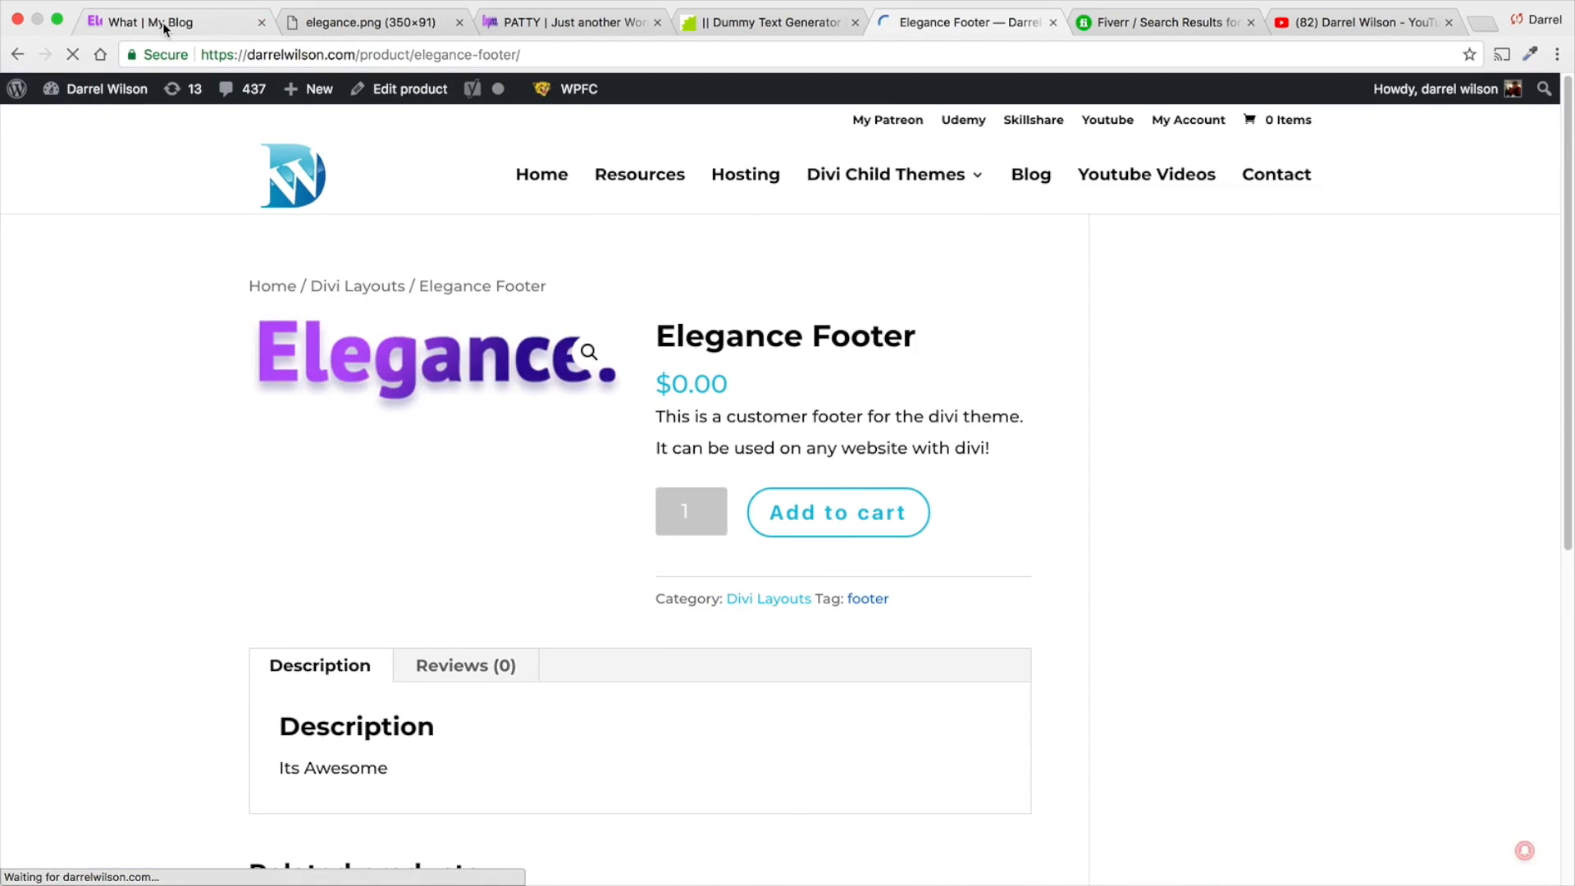
- Close the elegance.png browser tab and look over the live home page down to its widget footer
click(164, 25)
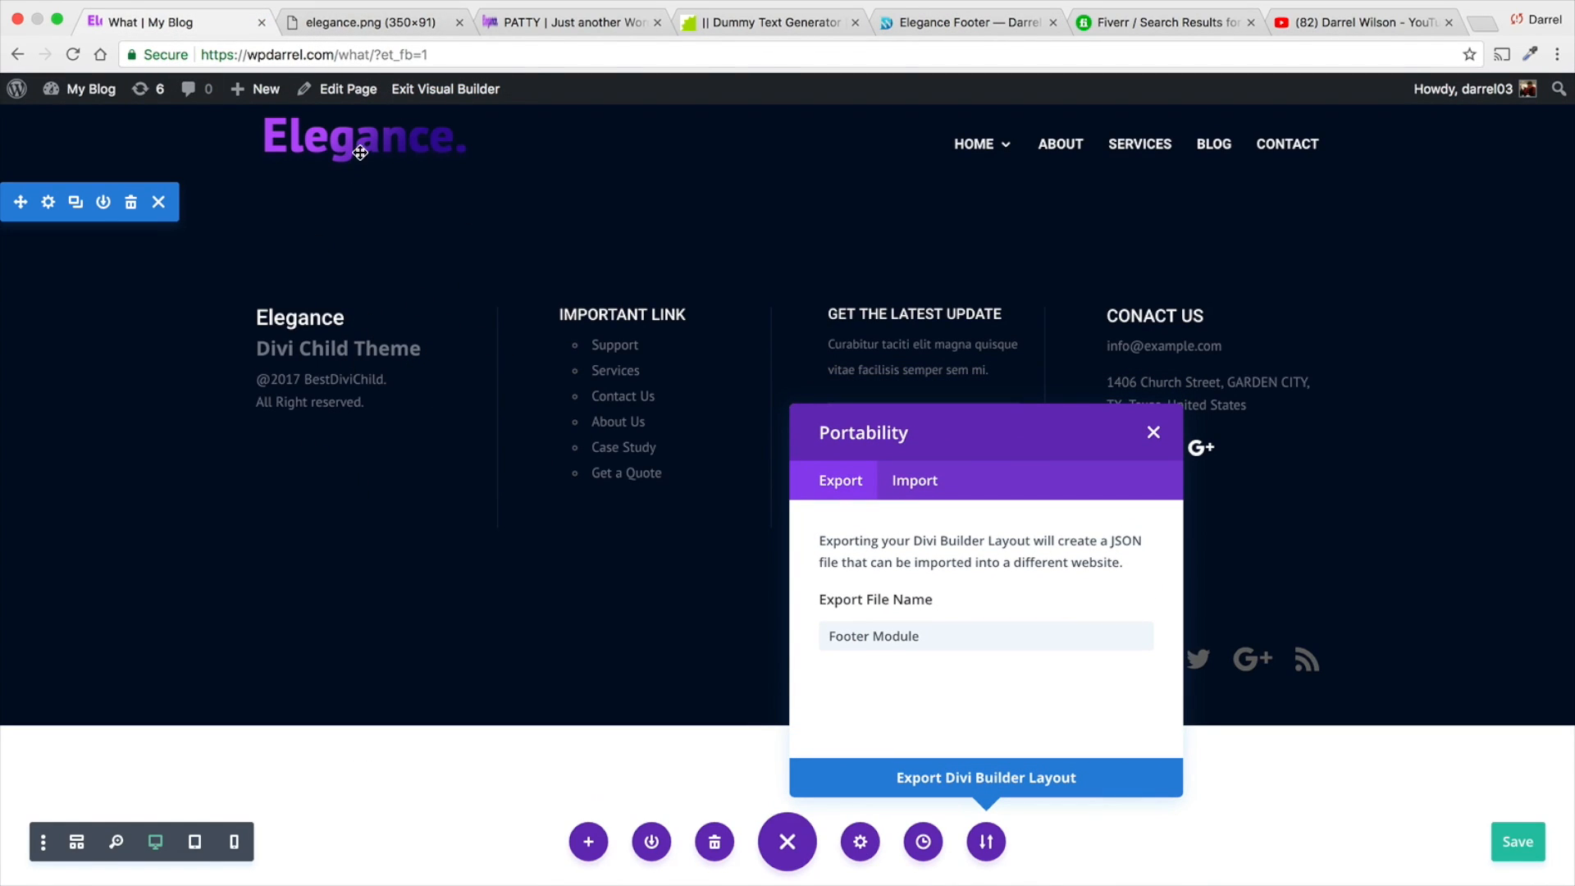
click(369, 23)
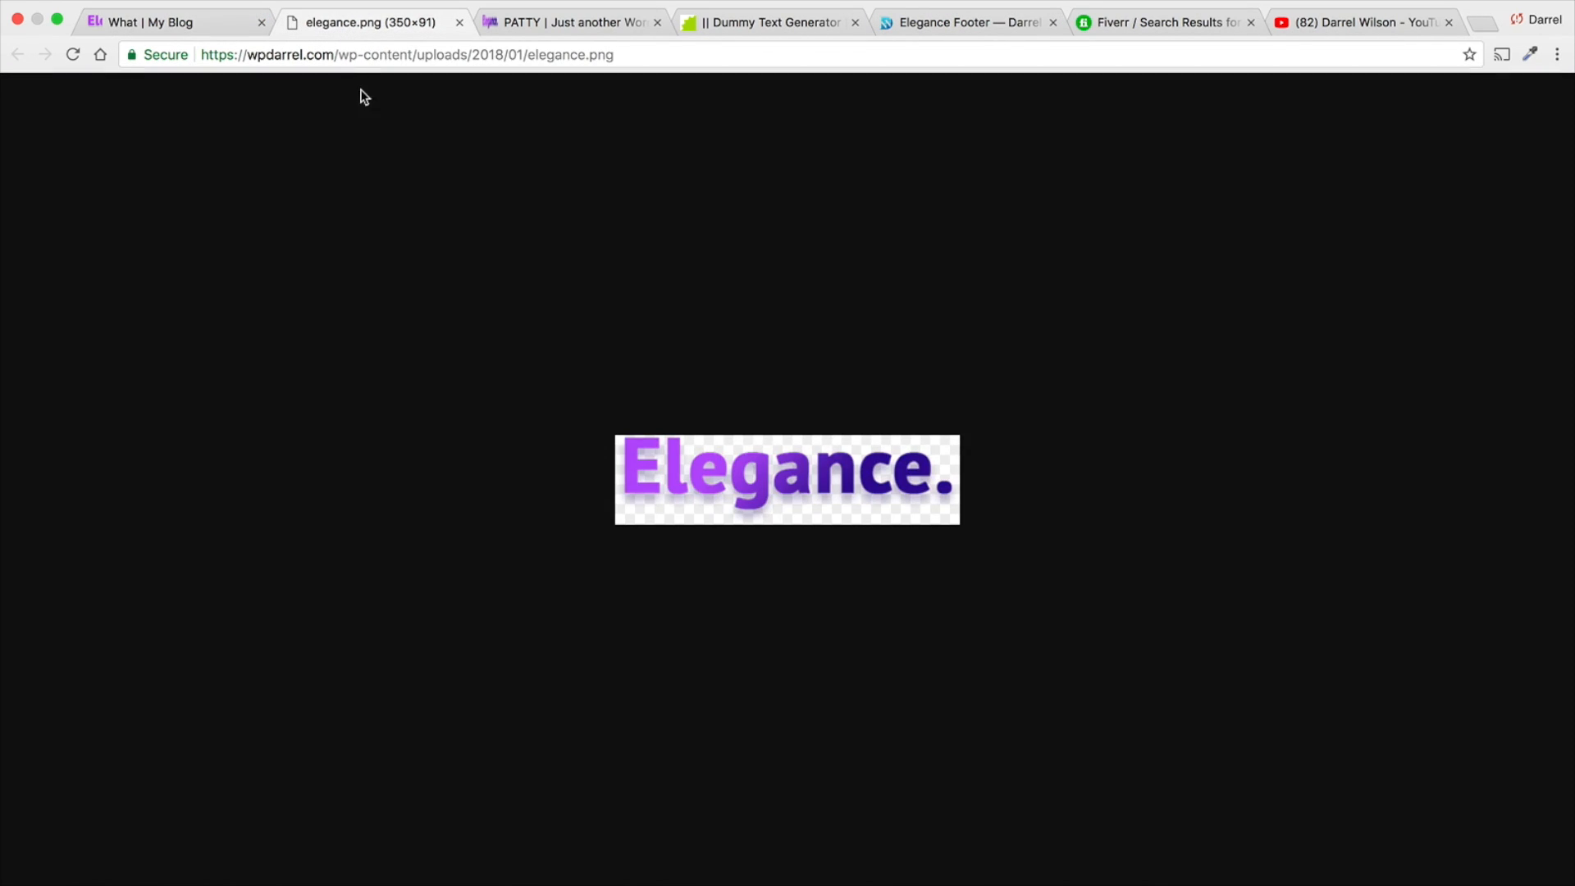
click(526, 25)
click(460, 22)
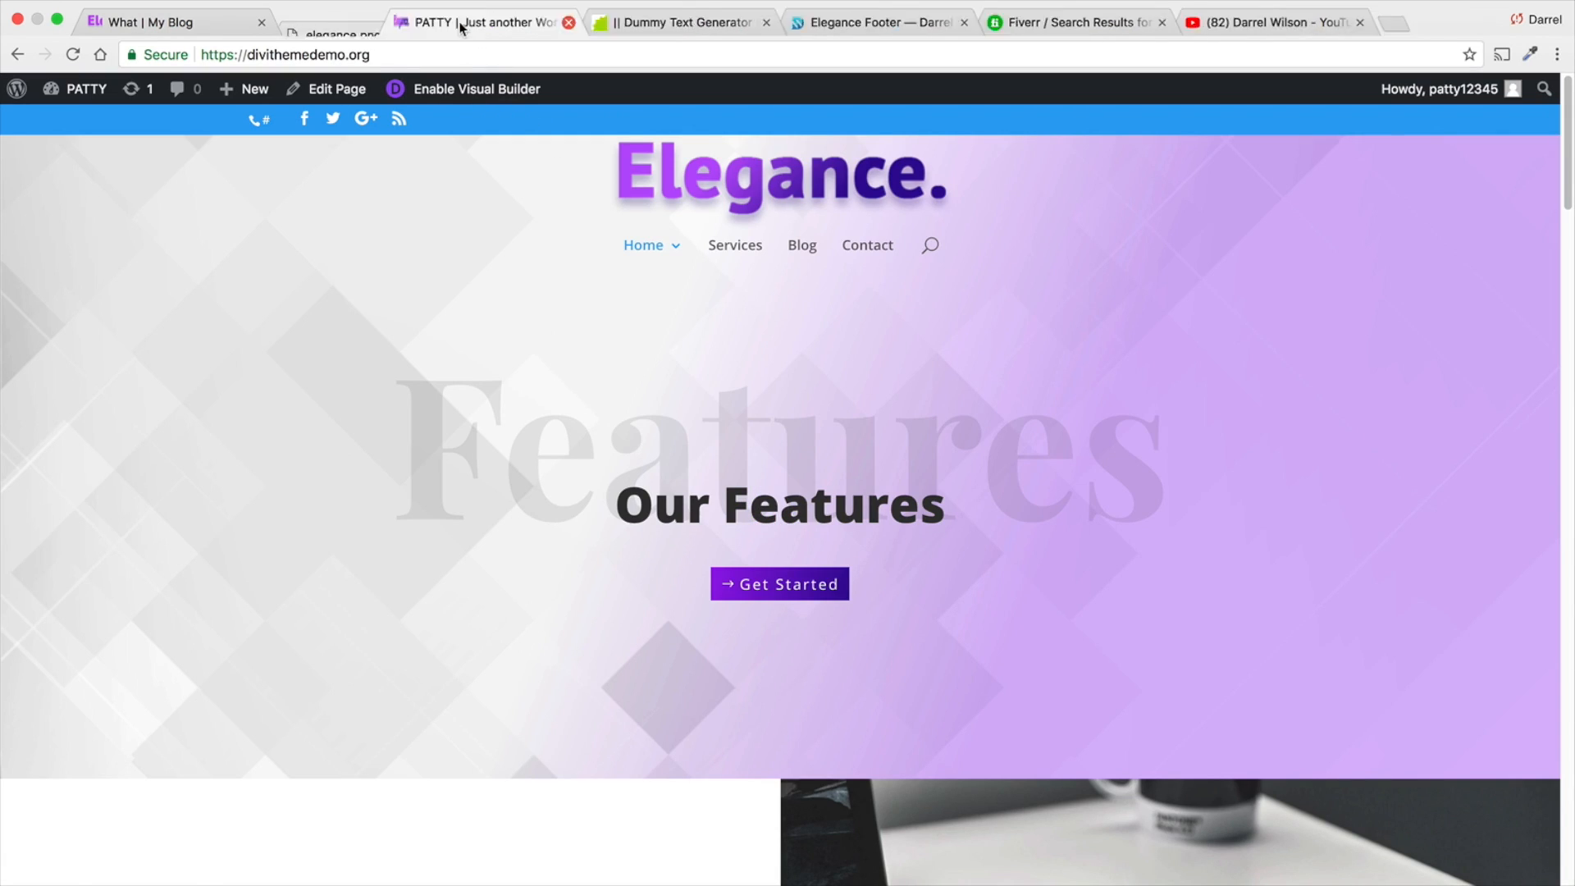
scroll(607, 397, down, 15)
scroll(607, 402, down, 3)
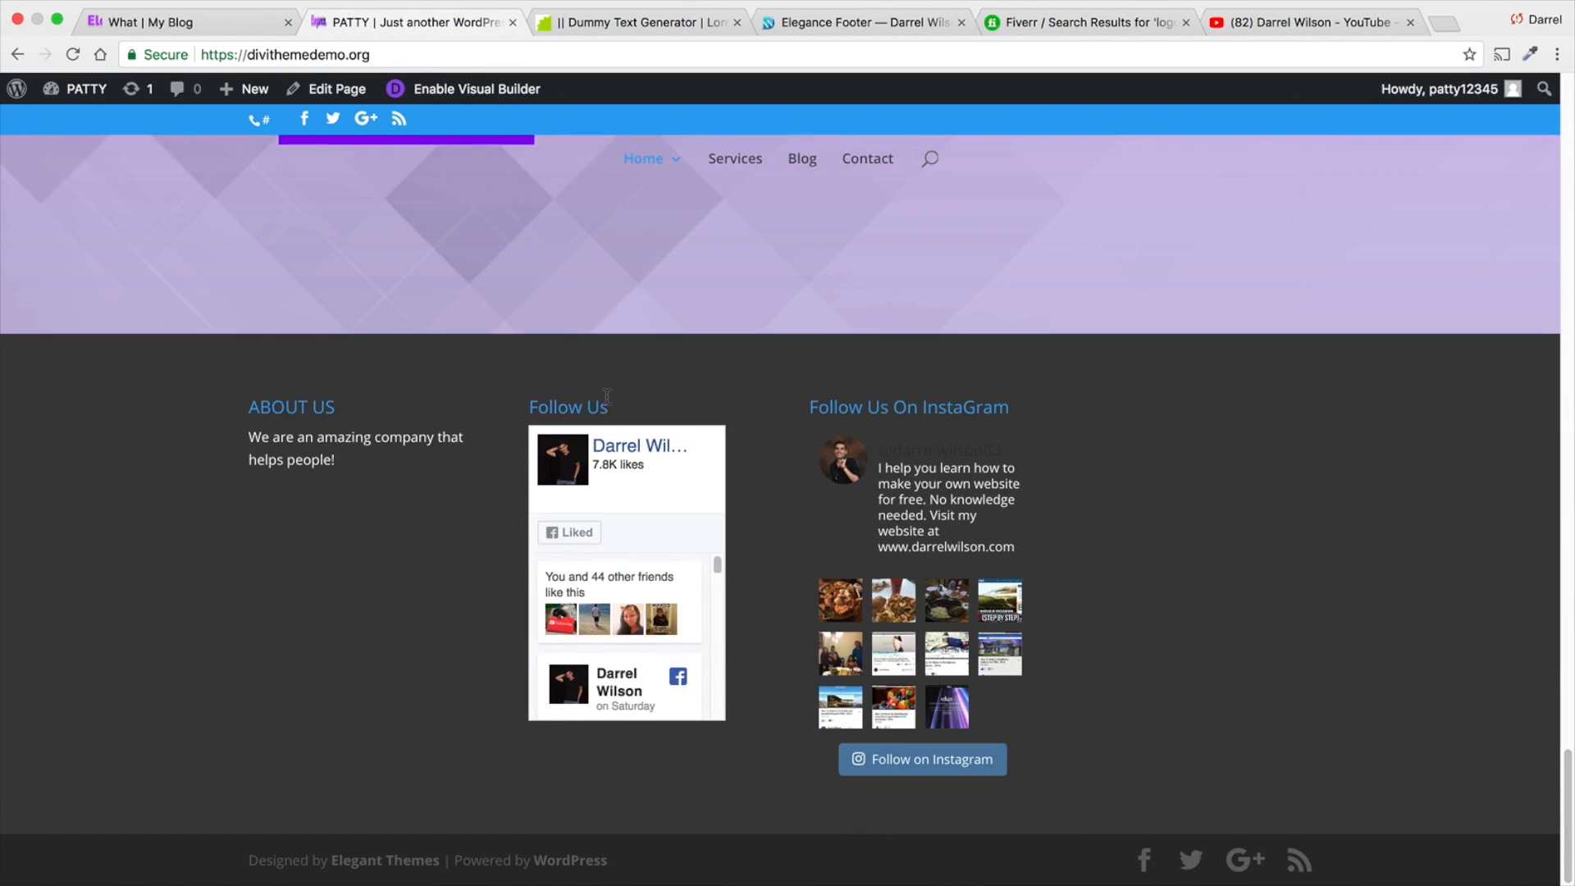
- Order the free Elegance Footer layout through the shop's cart and checkout
click(794, 23)
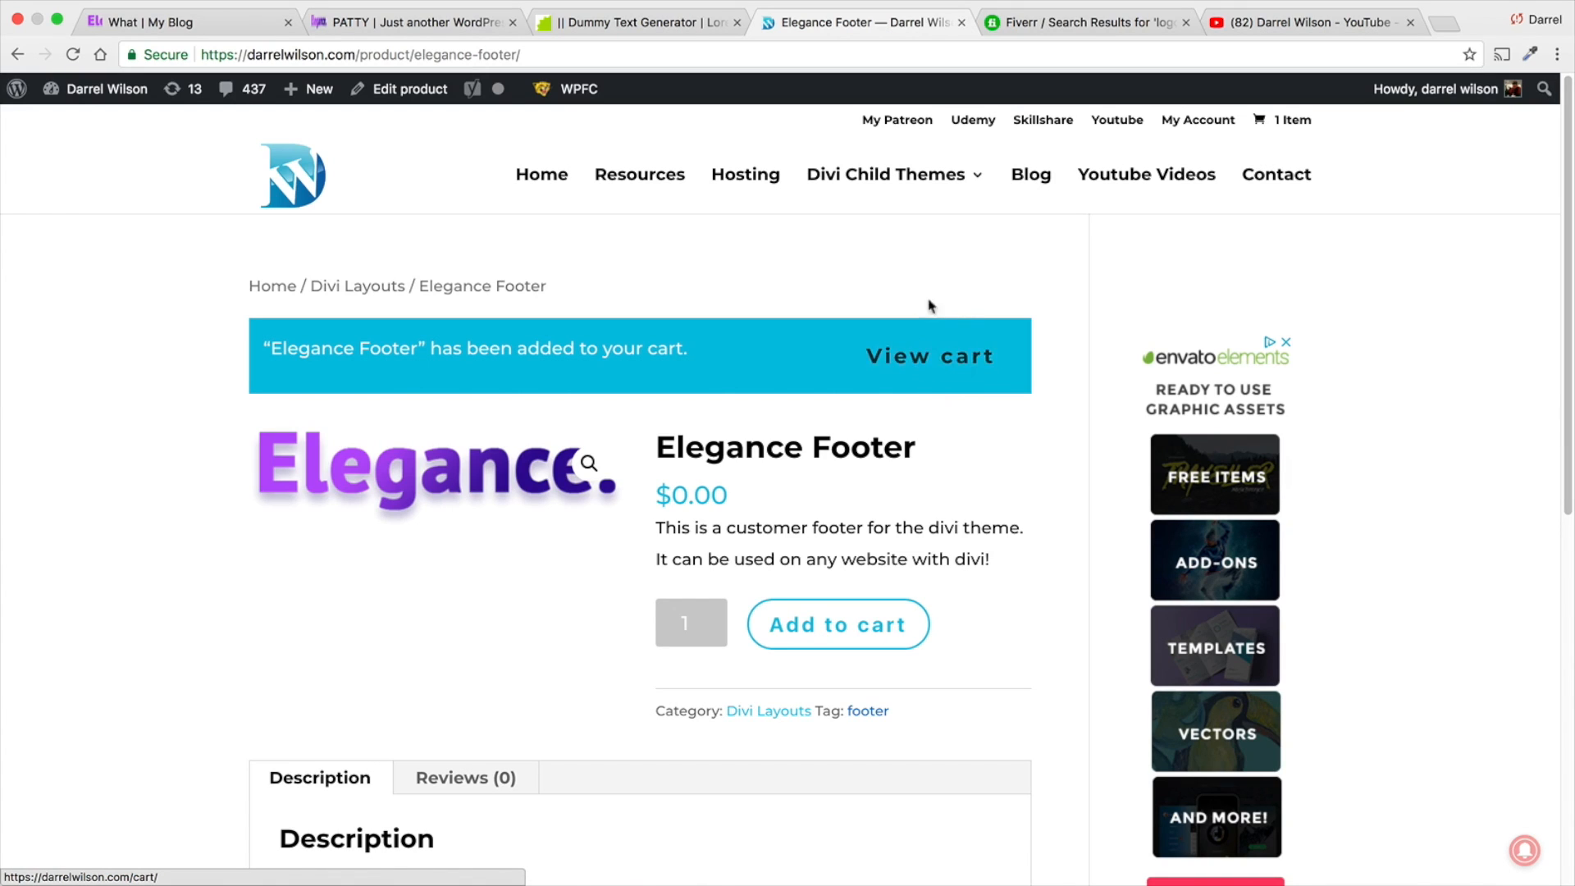
click(964, 359)
scroll(943, 657, down, 1)
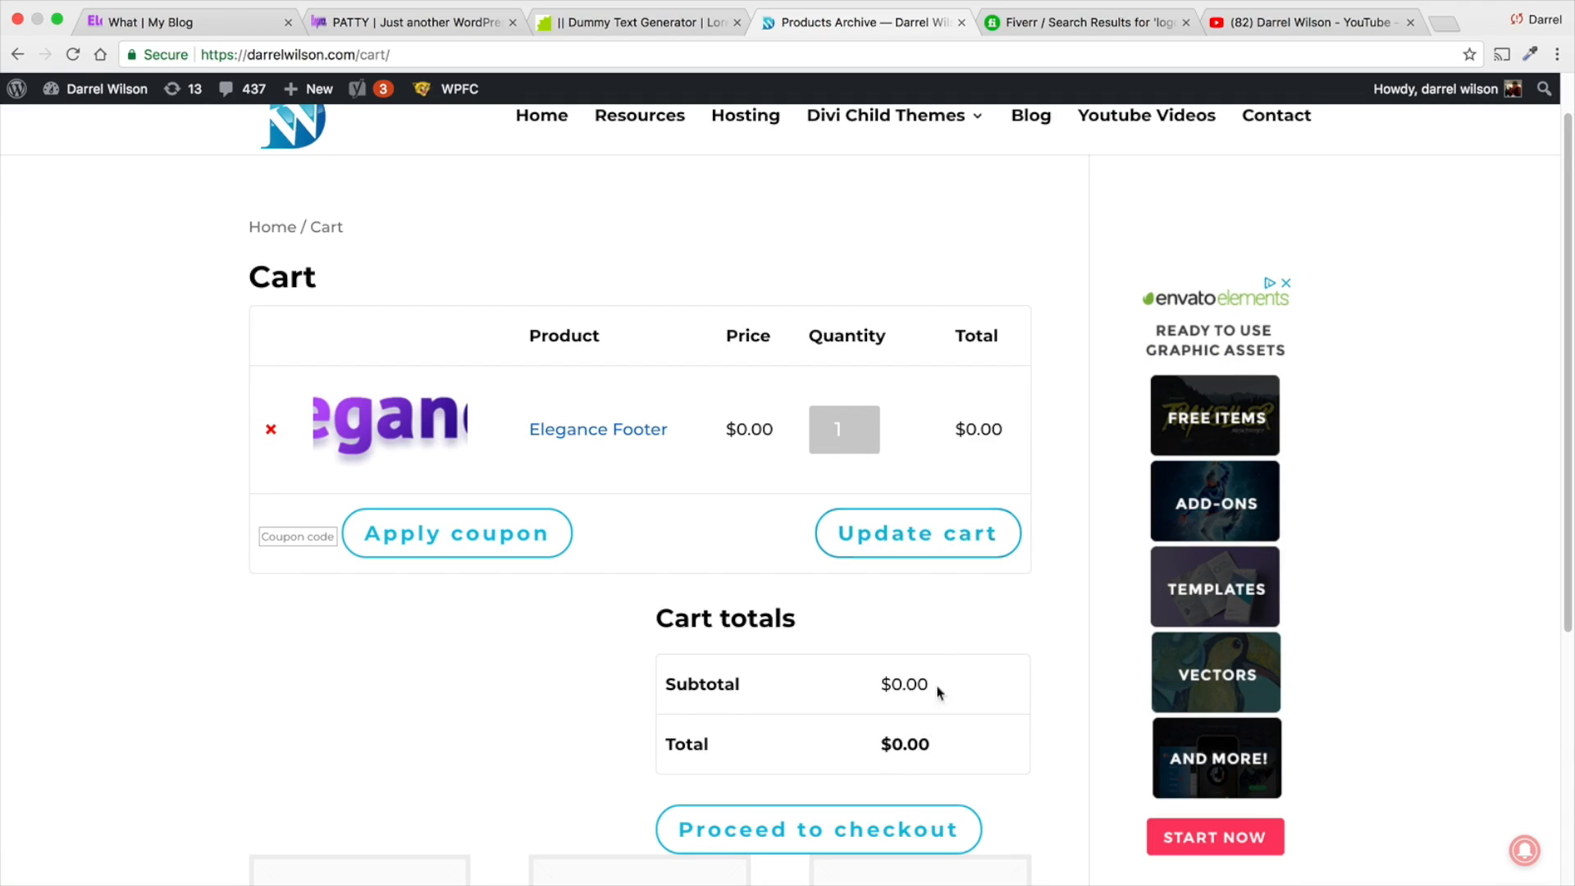
click(875, 829)
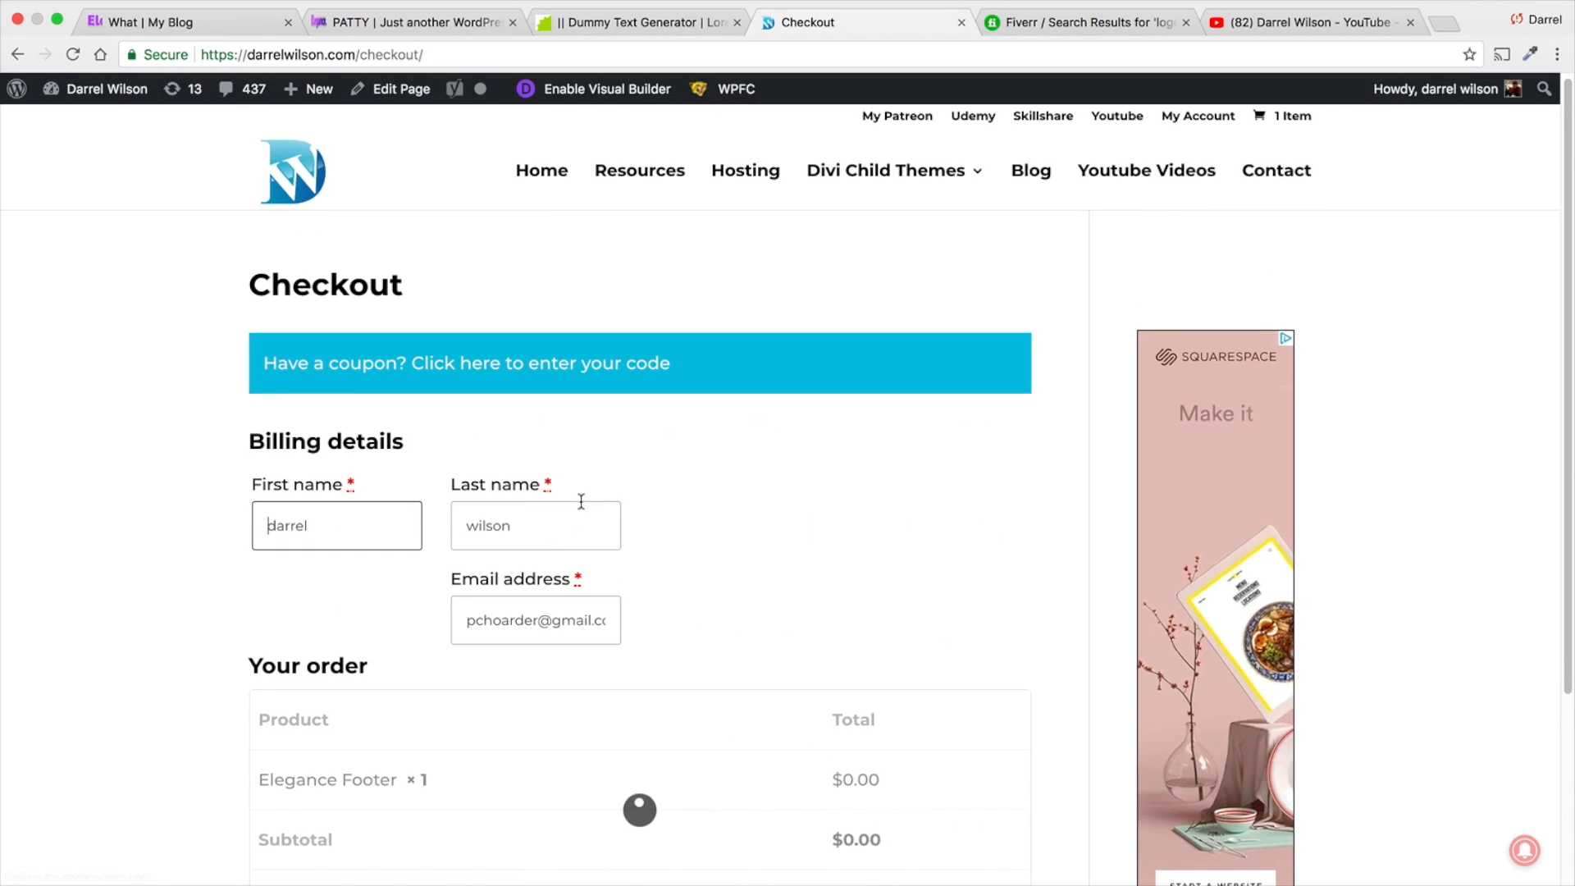
scroll(622, 520, down, 3)
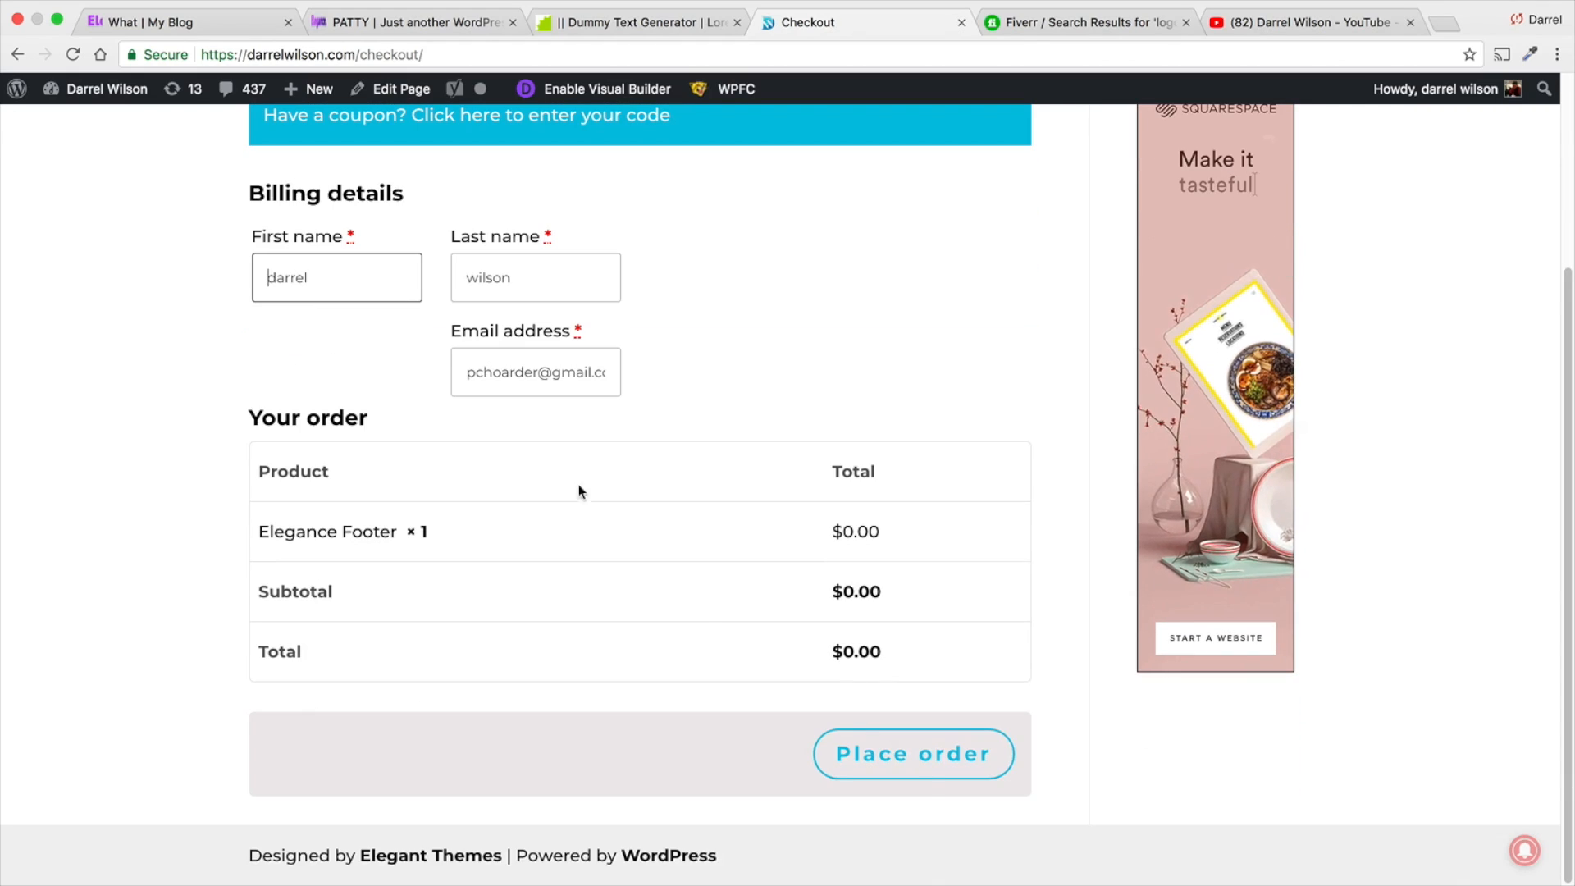
click(925, 753)
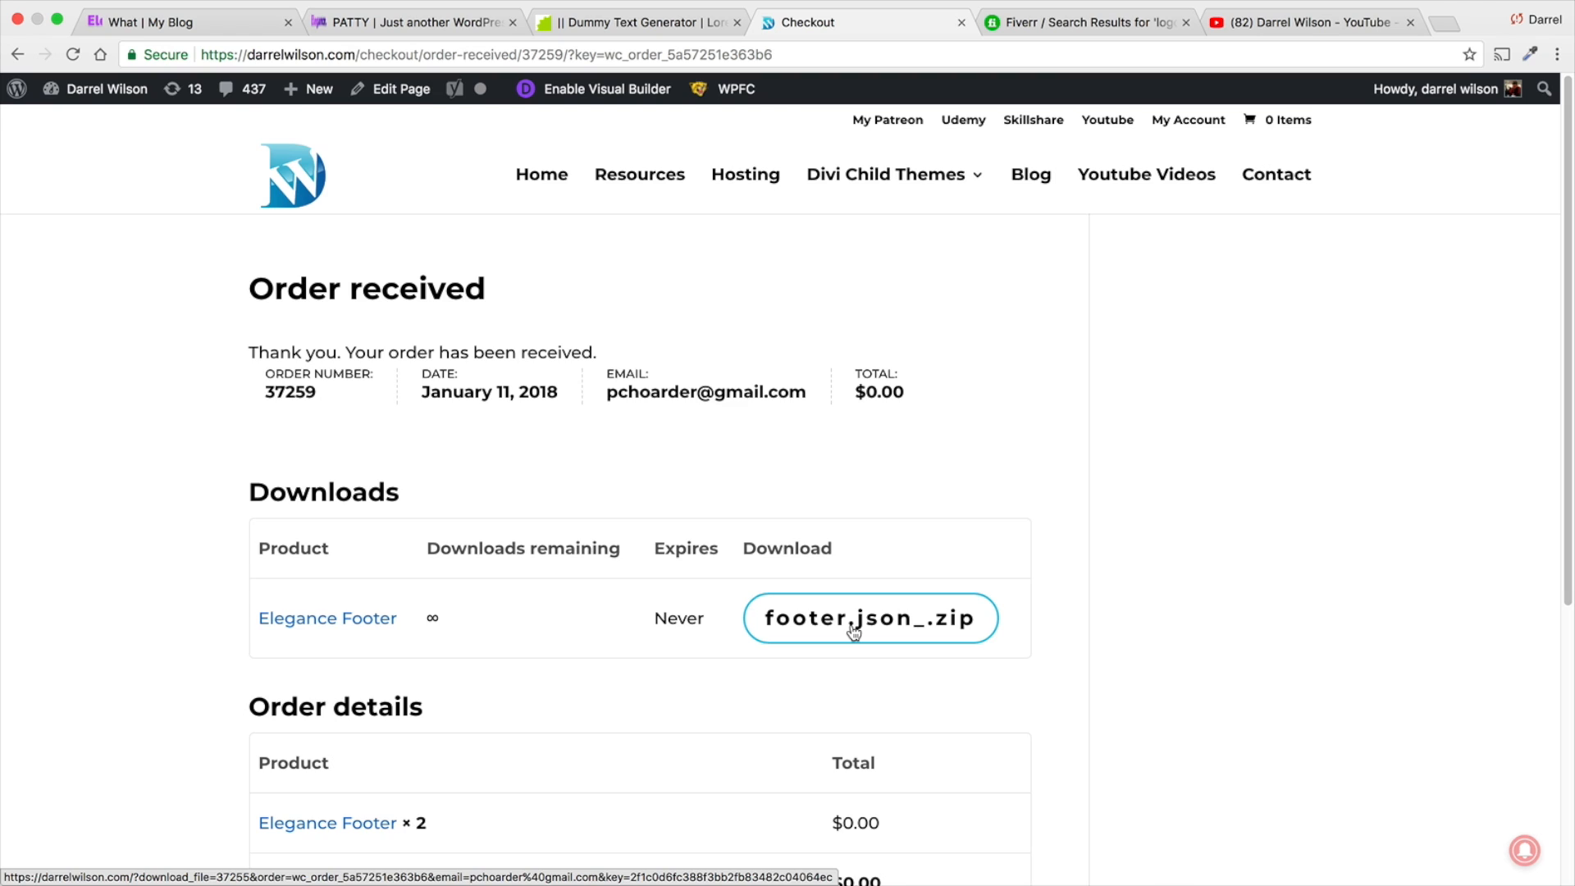
- Review the live home page from the header and navigation menu down to the testimonials and footer
click(447, 23)
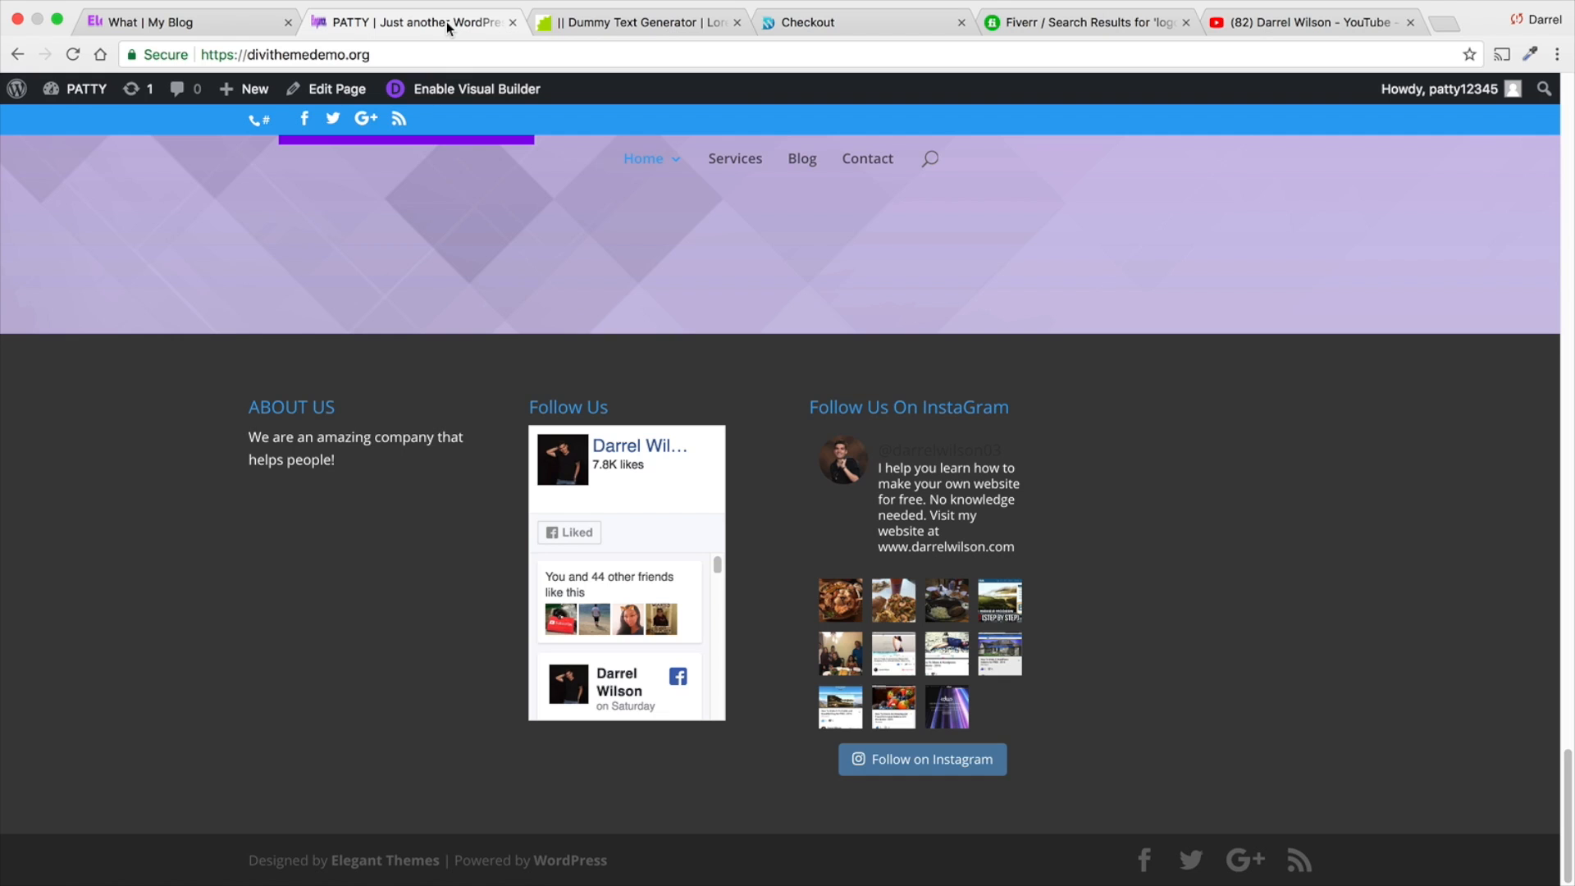
scroll(612, 238, up, 15)
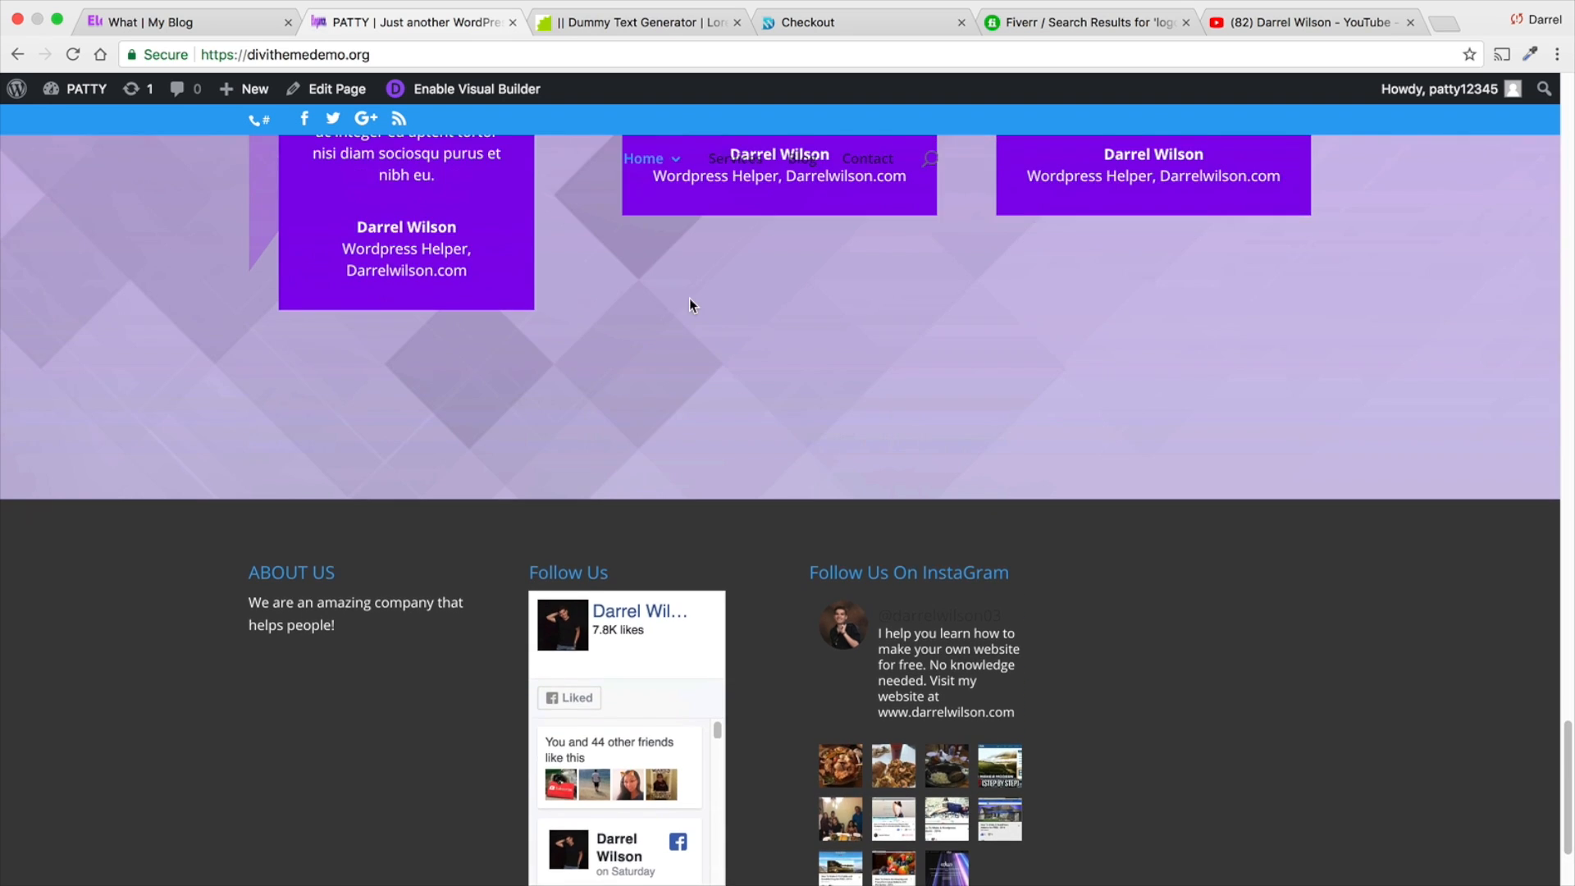
scroll(690, 299, up, 10)
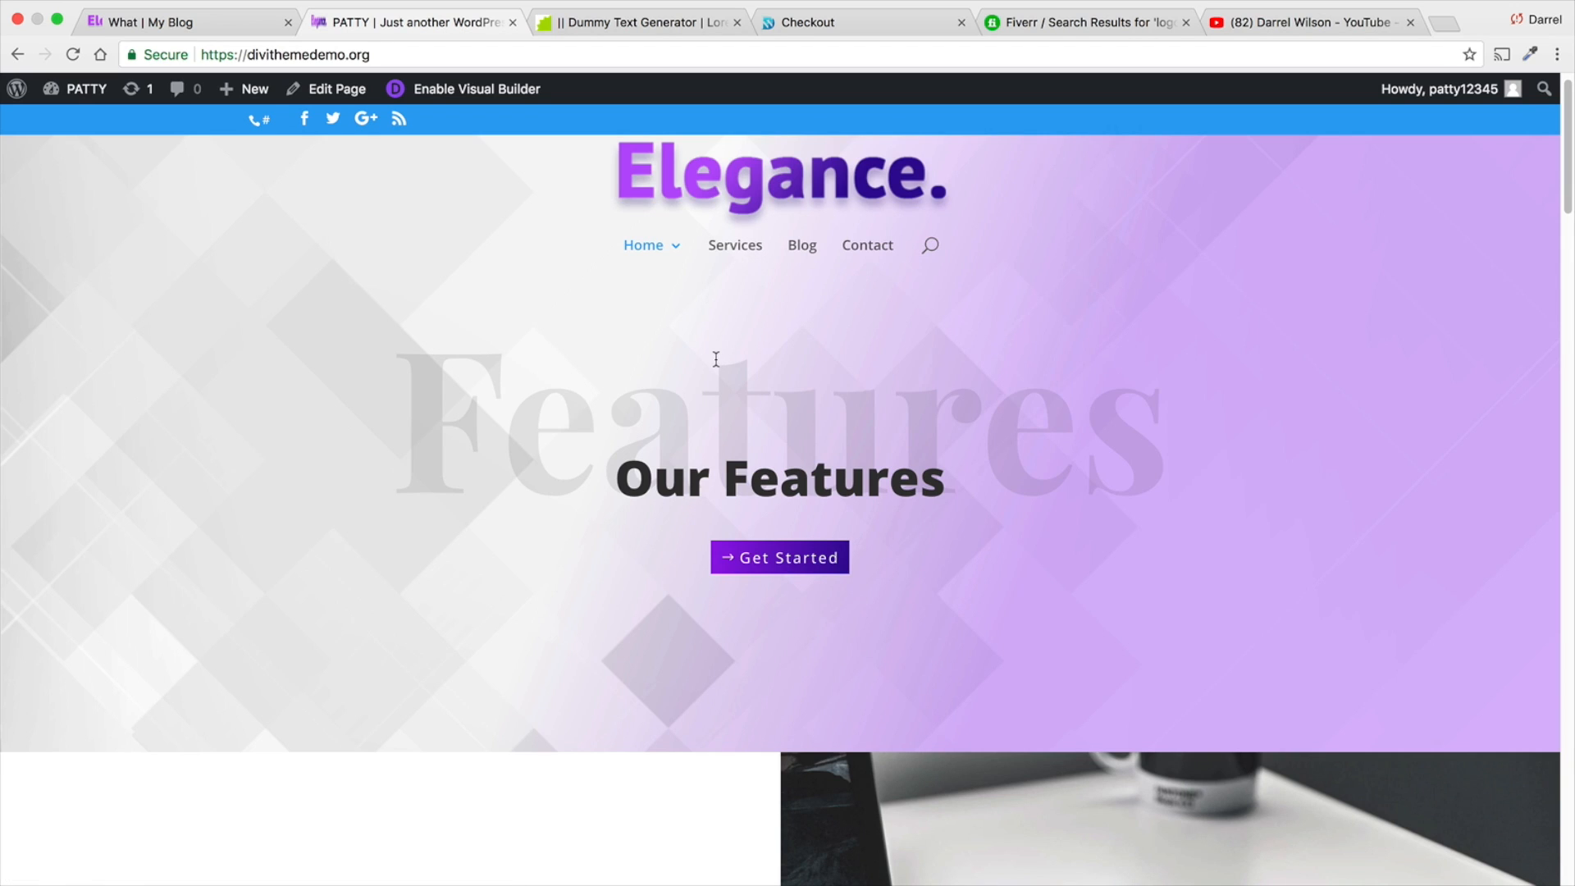
scroll(717, 355, down, 1)
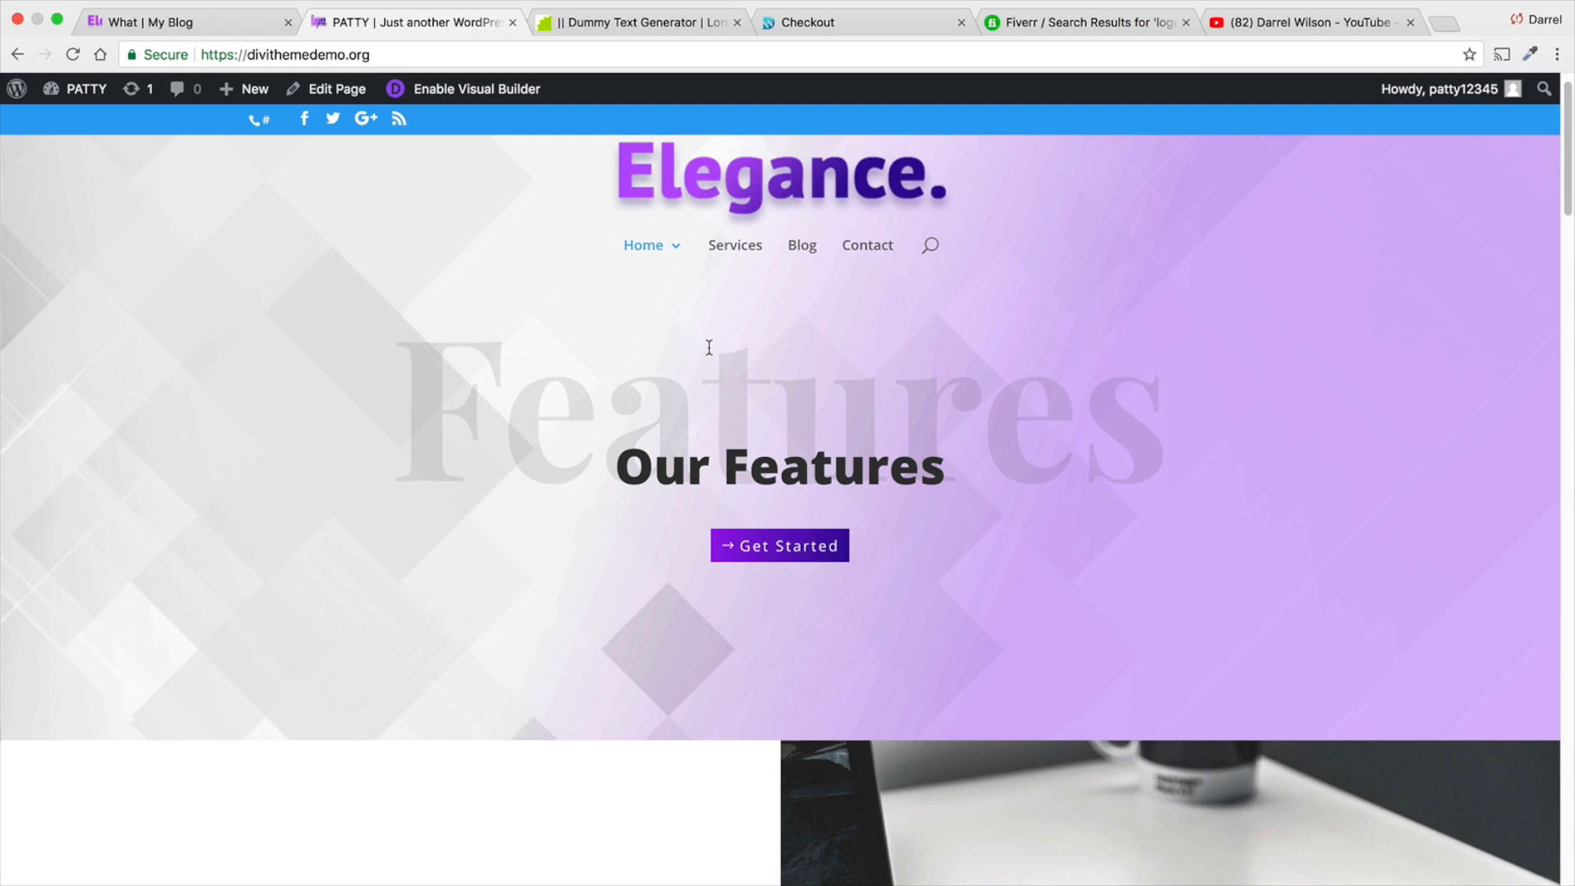
scroll(709, 349, down, 1)
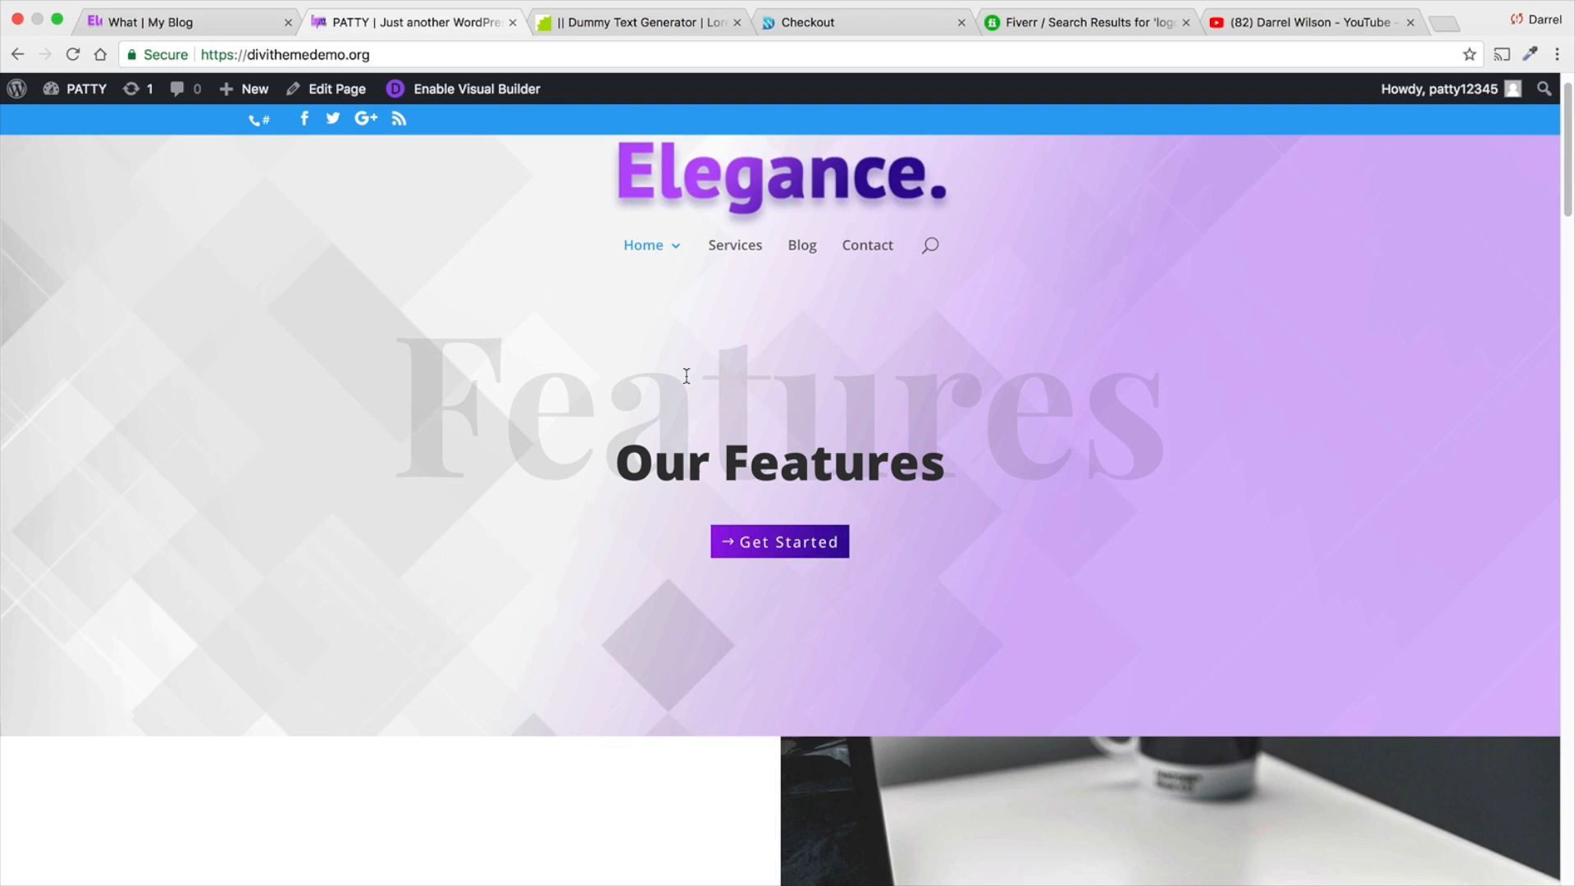
scroll(682, 379, down, 3)
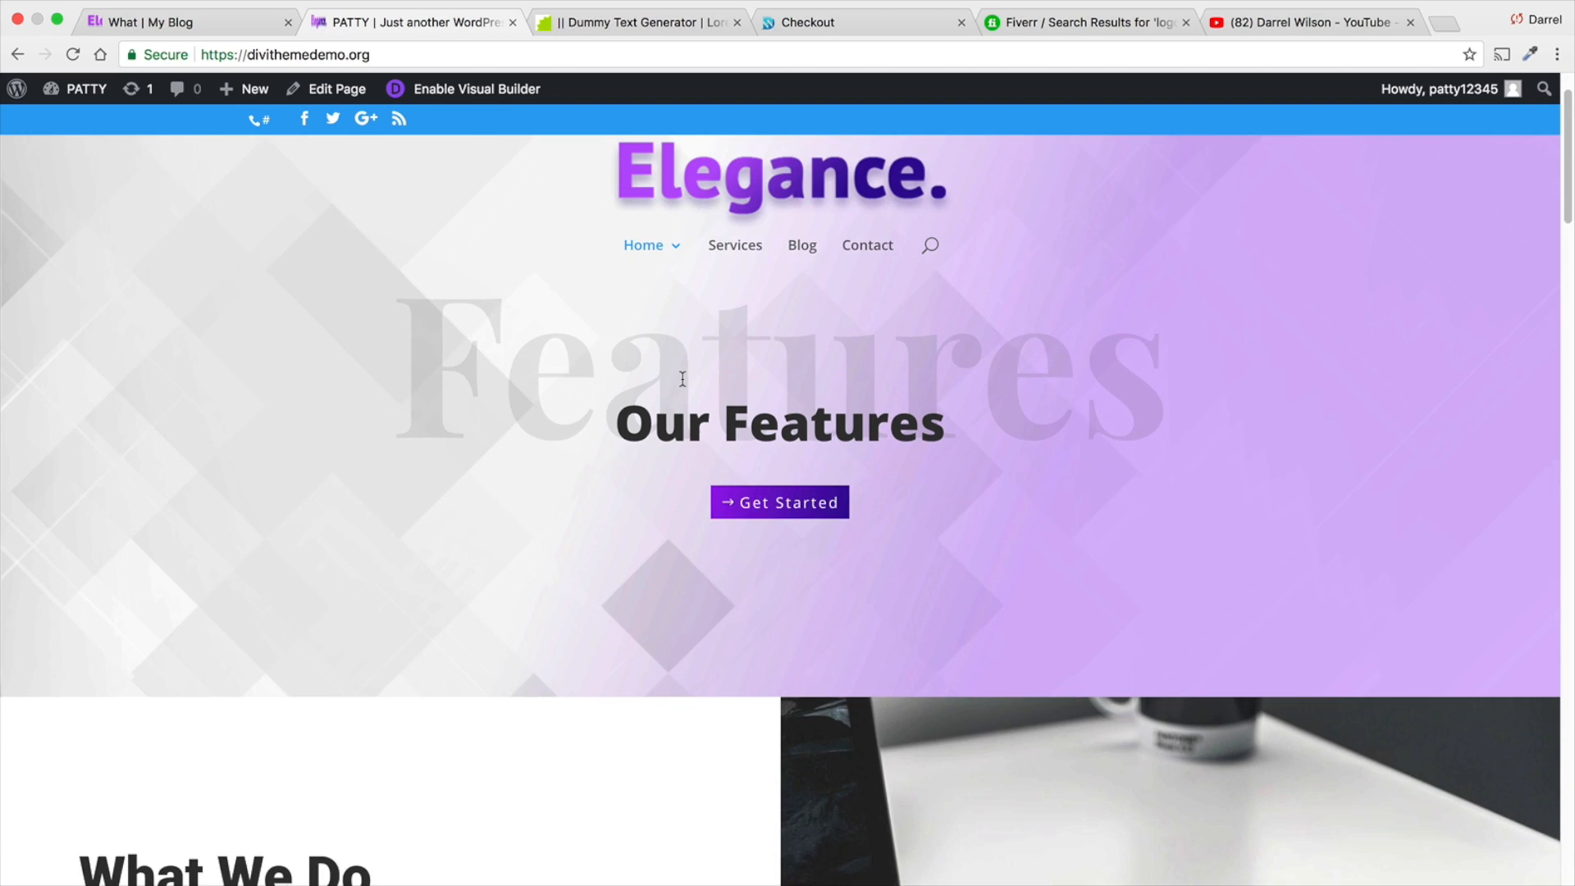
mouse_move(658, 166)
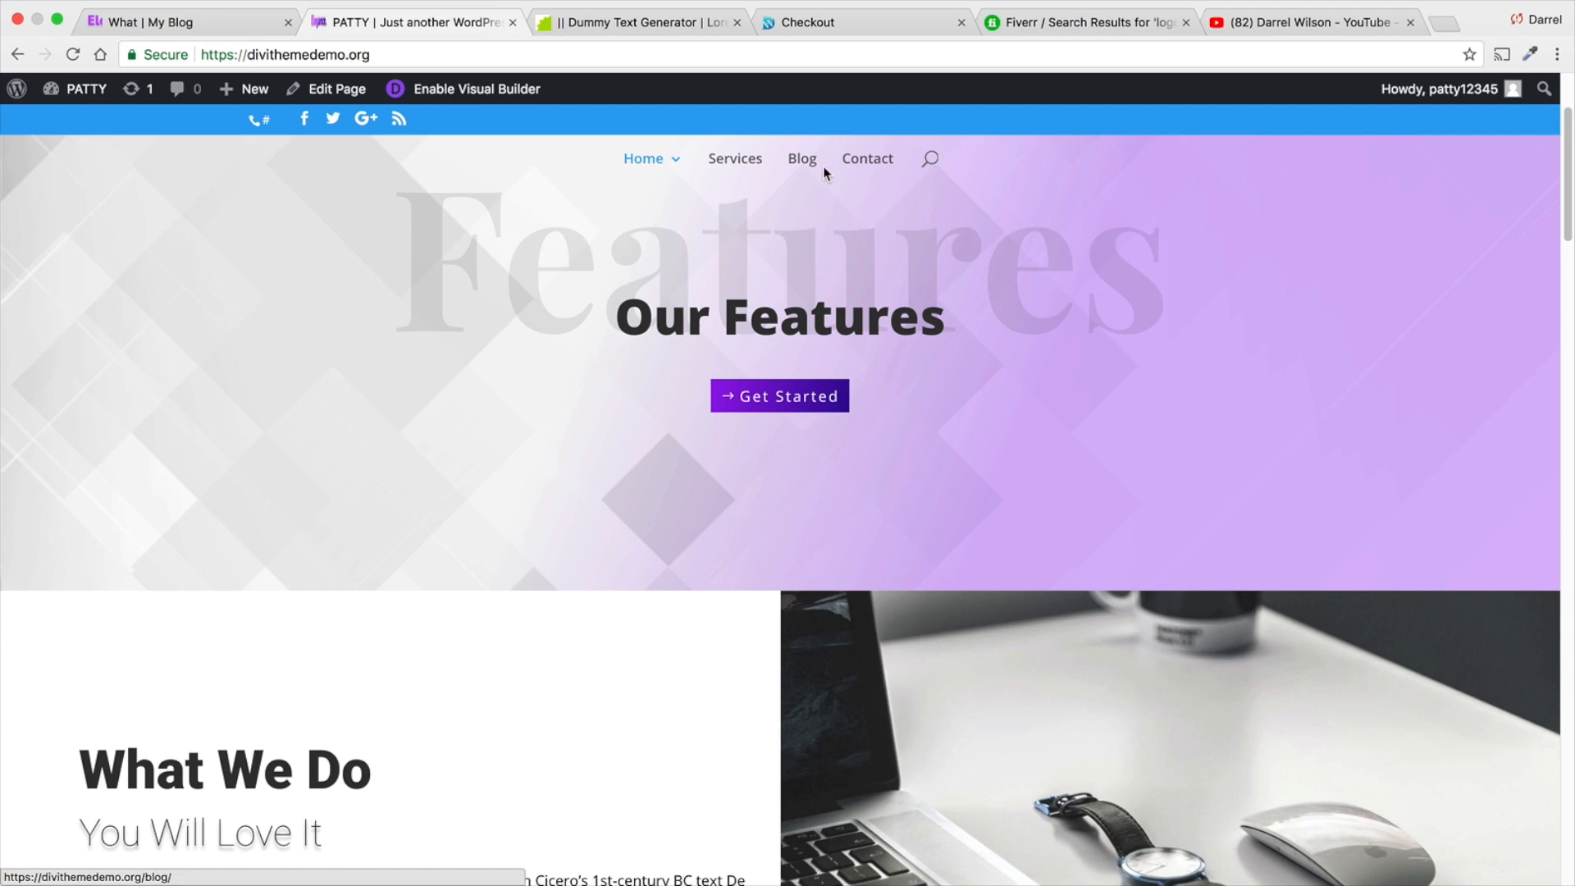
scroll(781, 353, down, 3)
scroll(782, 357, down, 20)
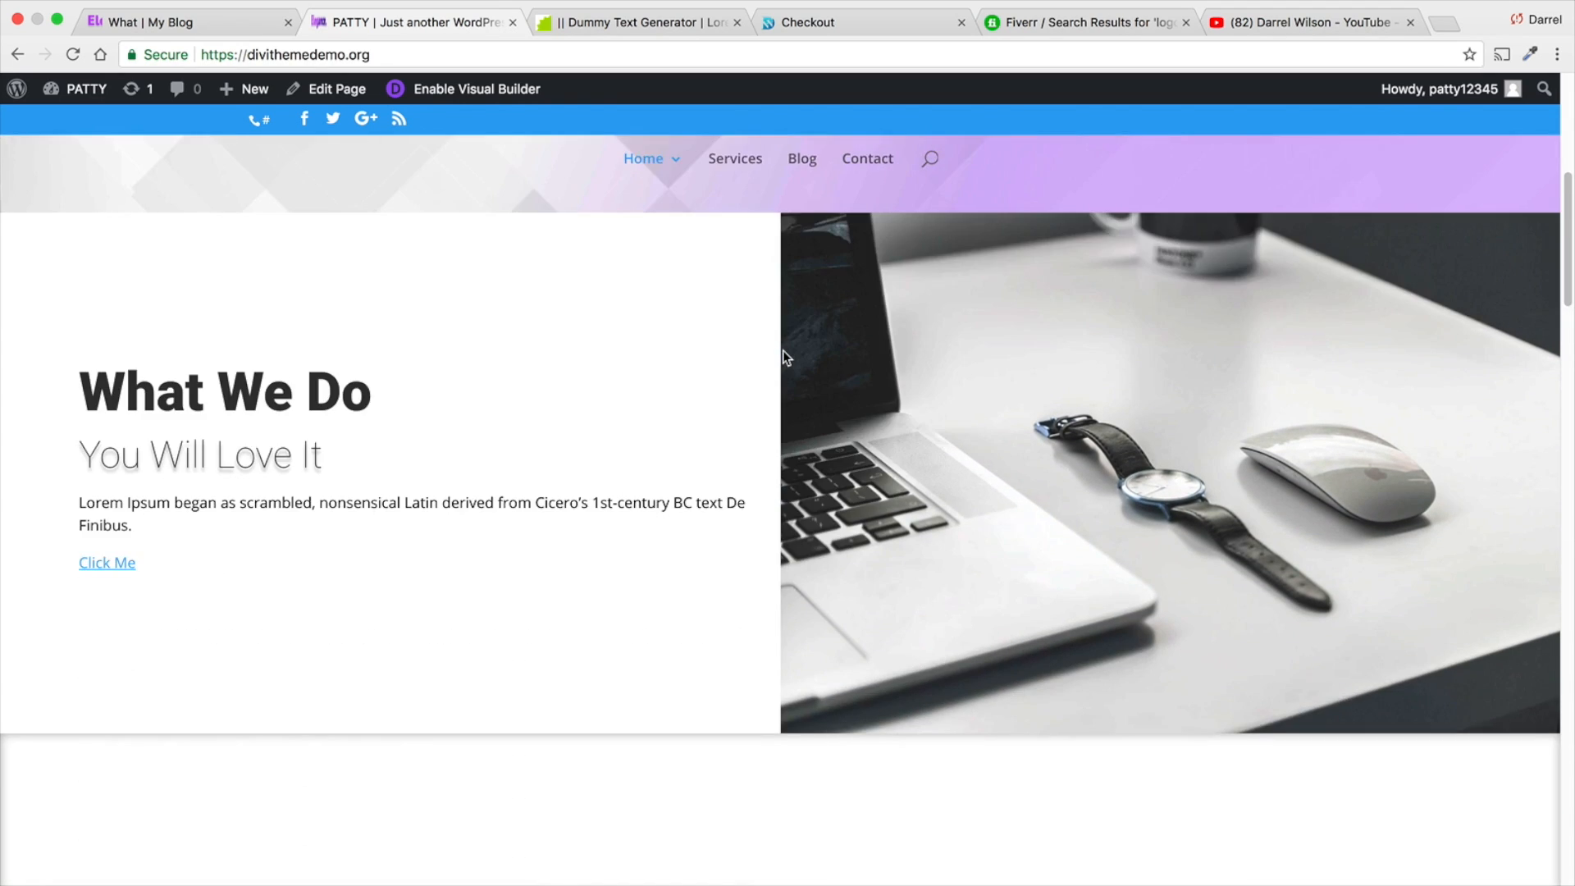
scroll(783, 354, down, 10)
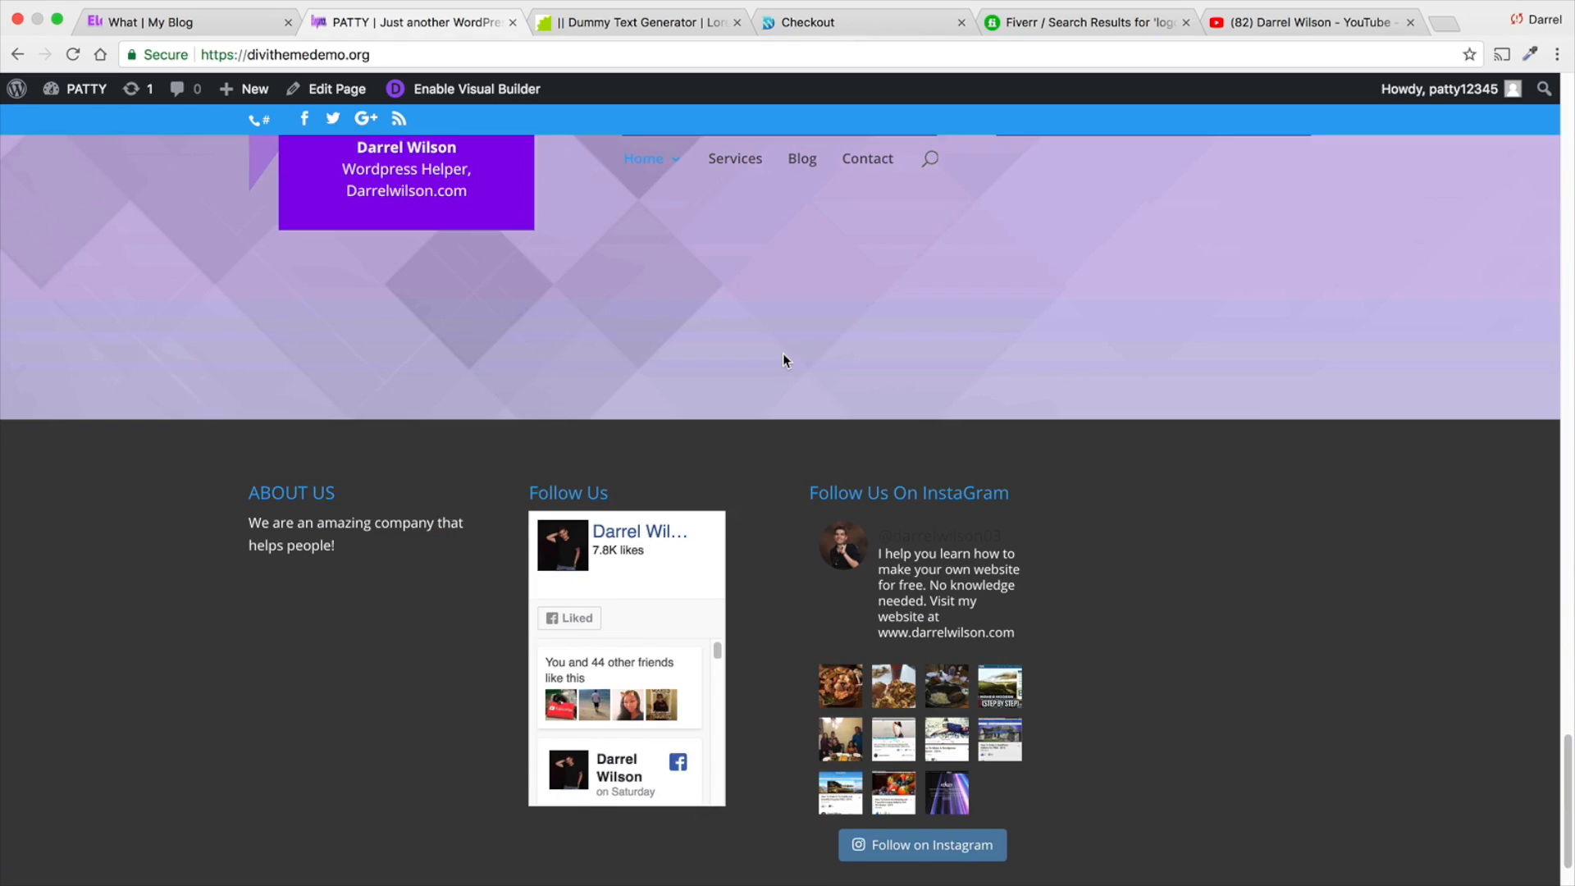
scroll(782, 354, up, 2)
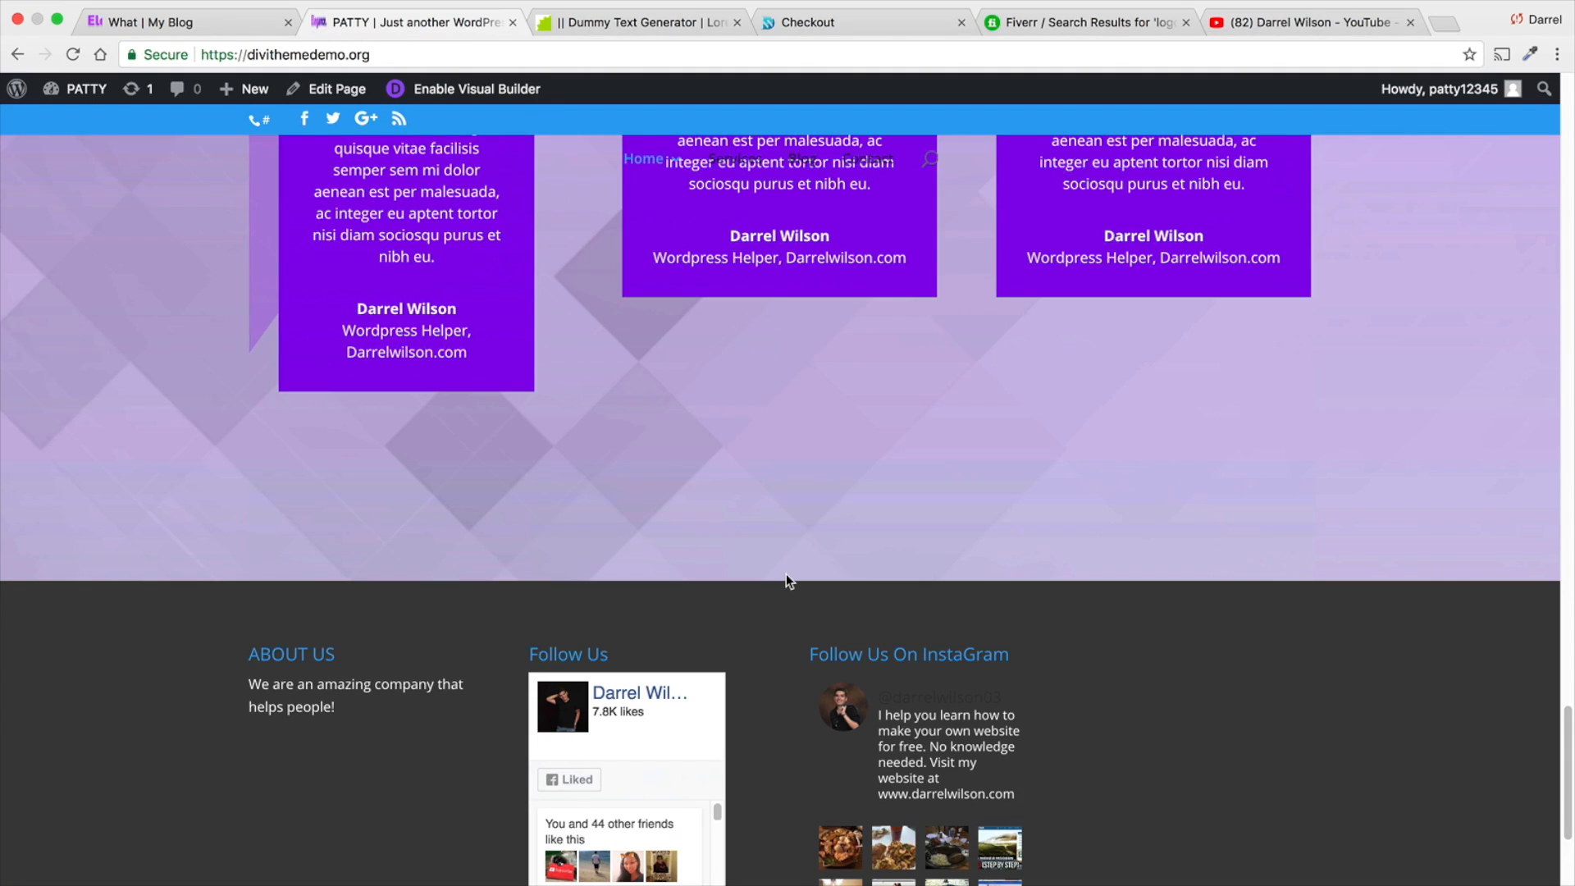
- Leave the Visual Builder and open the Divi Library from the WordPress dashboard
click(468, 89)
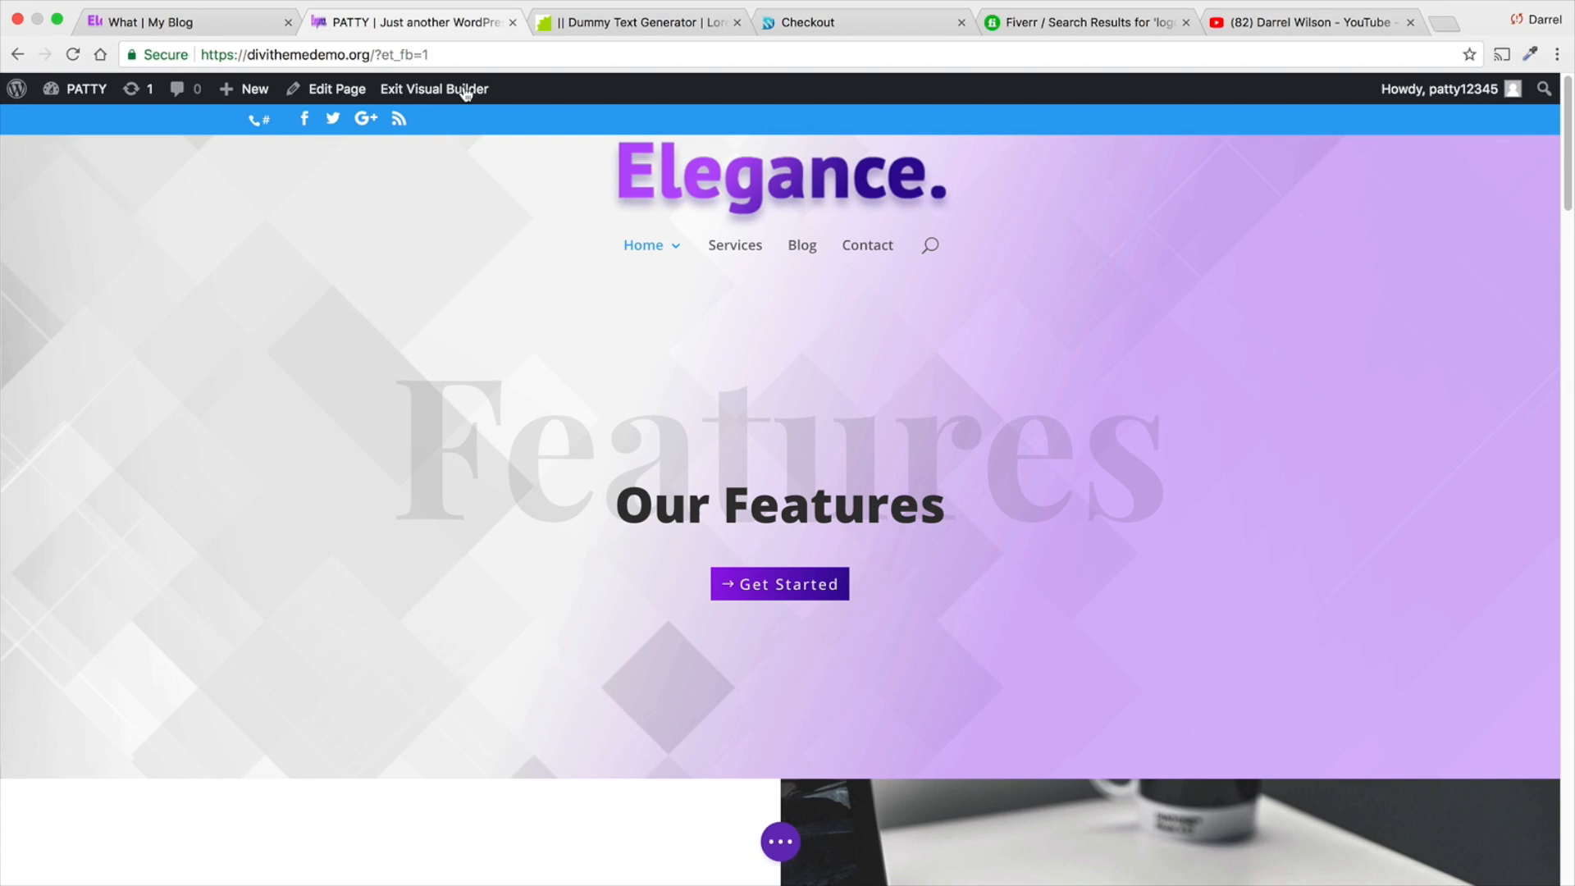
click(465, 90)
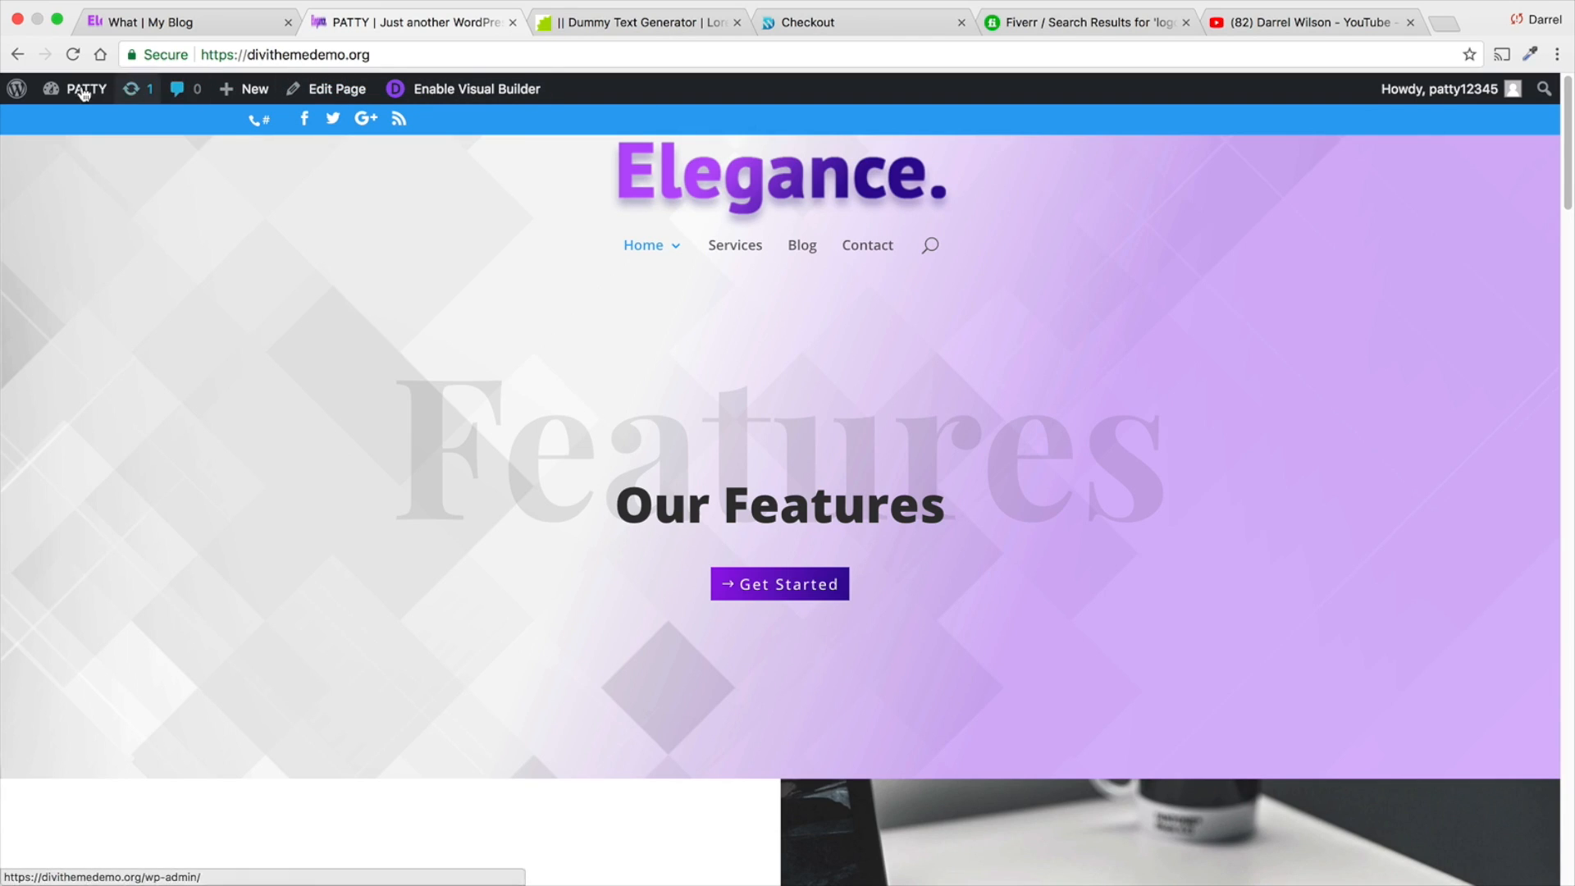
mouse_move(82, 90)
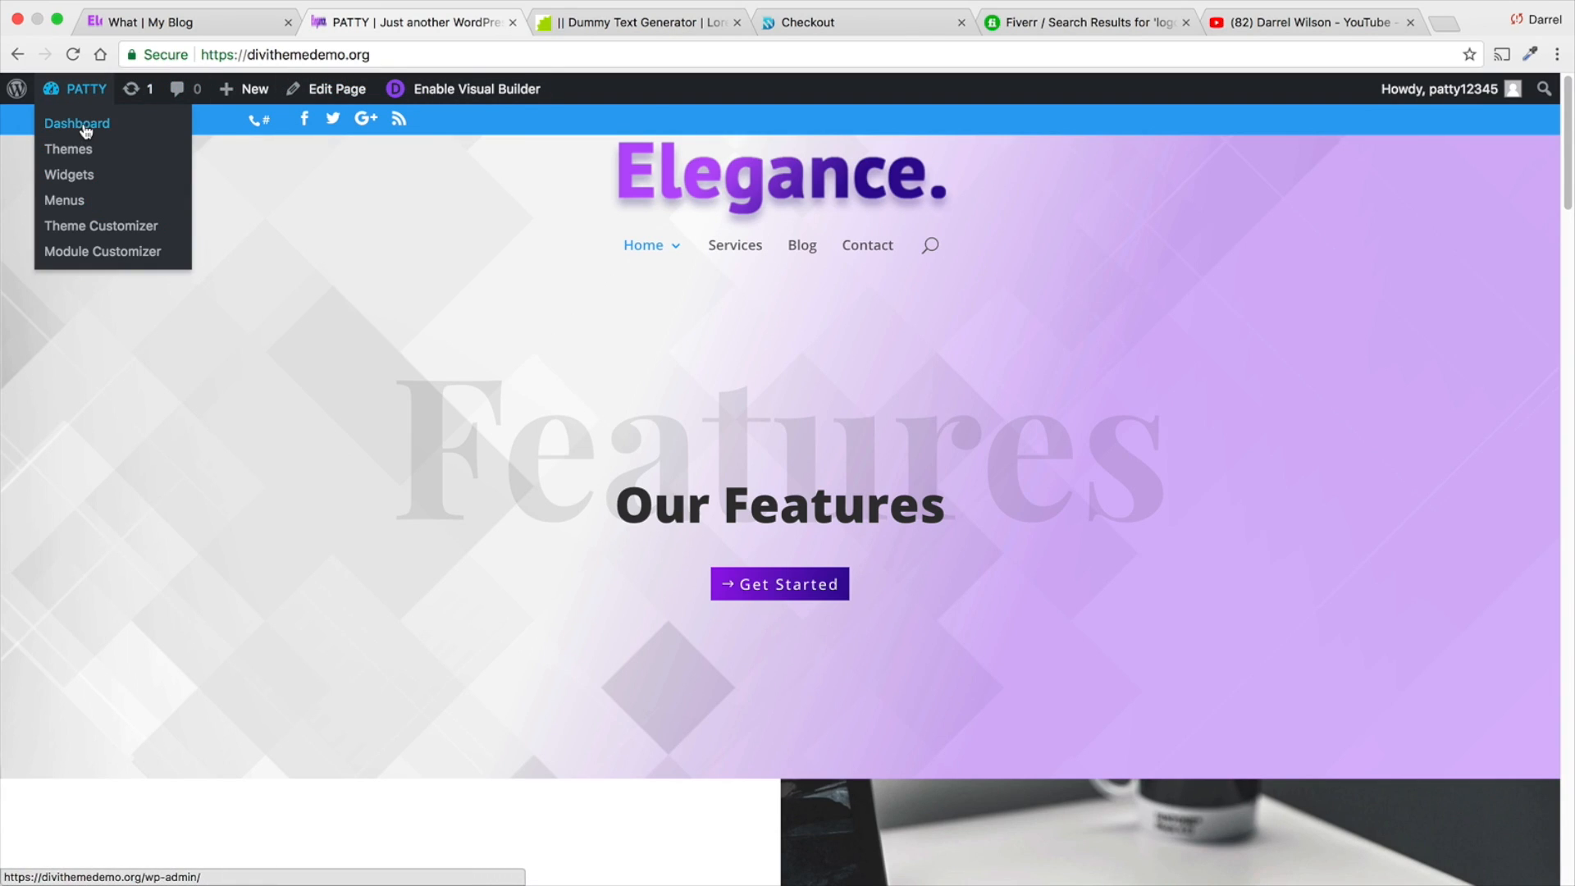
click(85, 131)
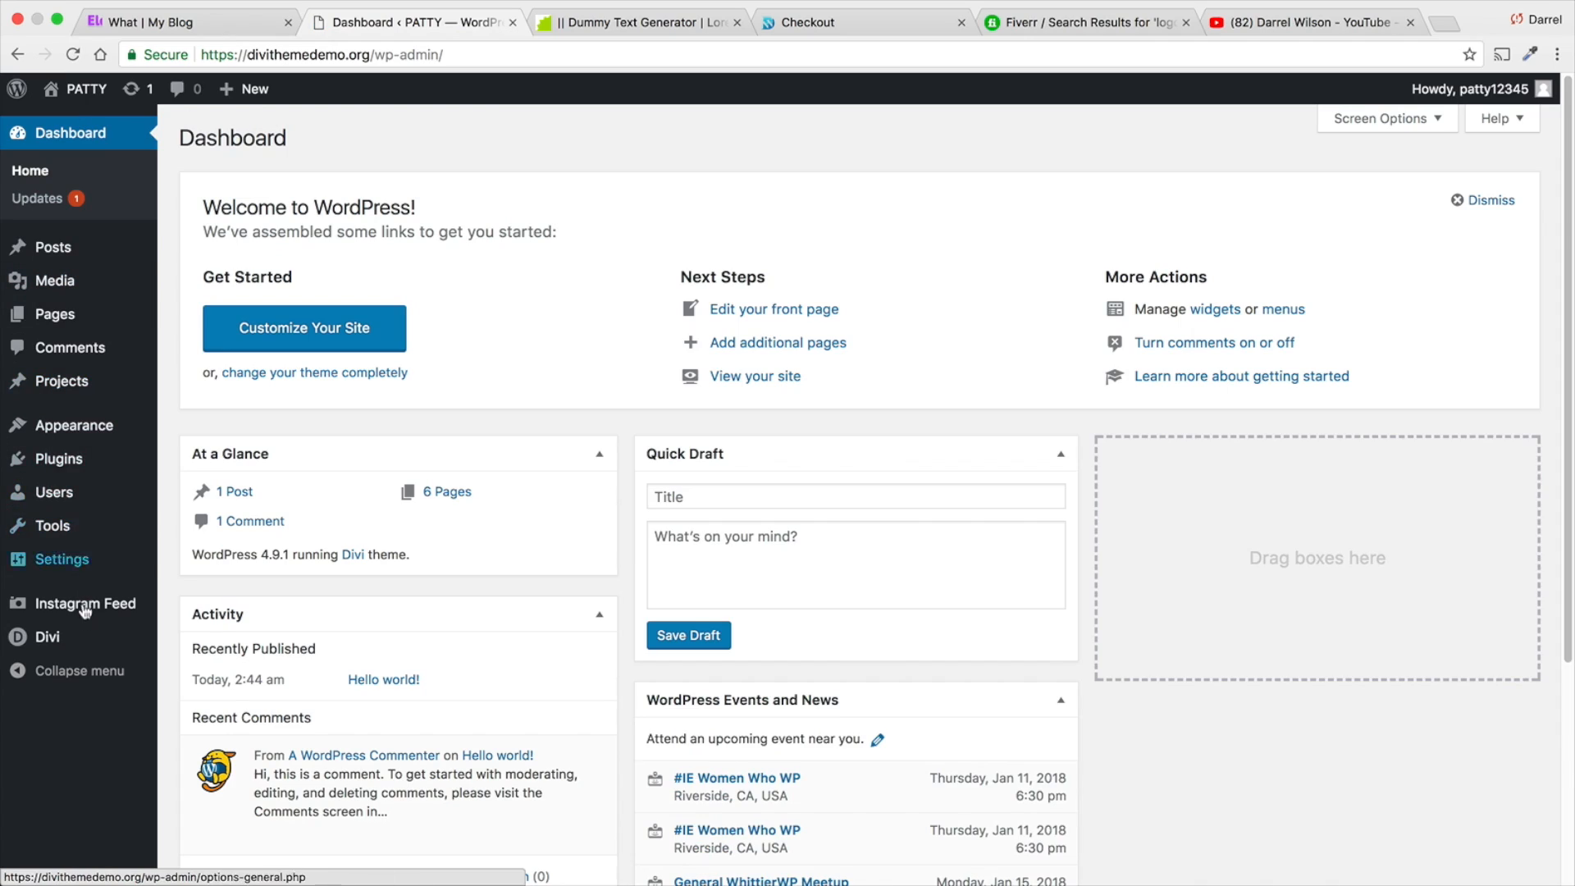
mouse_move(86, 635)
click(223, 750)
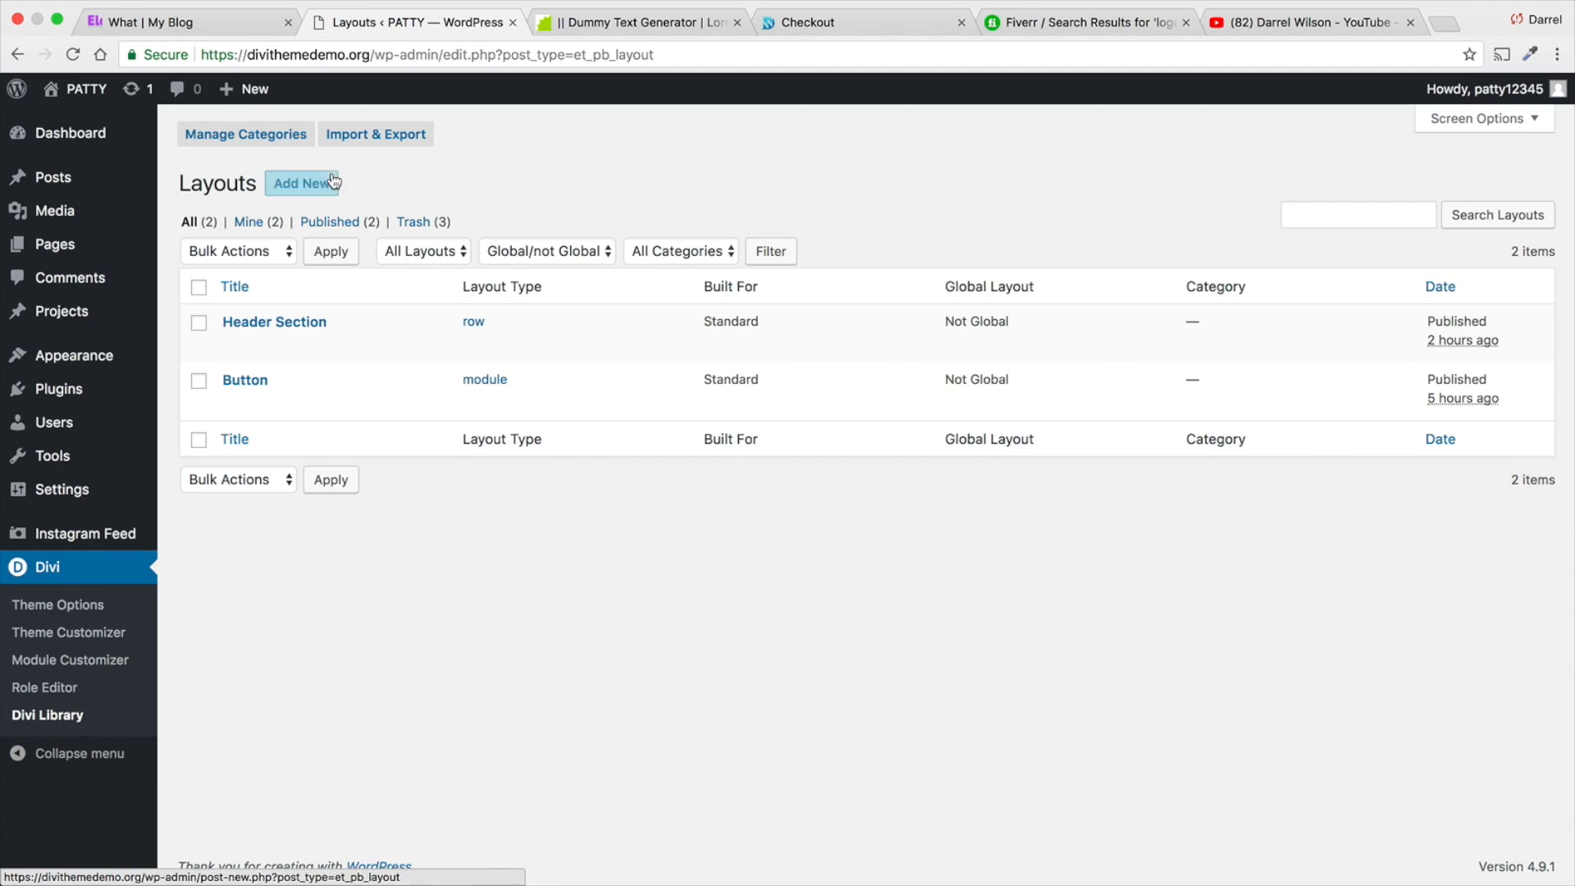
- Import footer.json from the Desktop into the Divi Library layouts
click(353, 133)
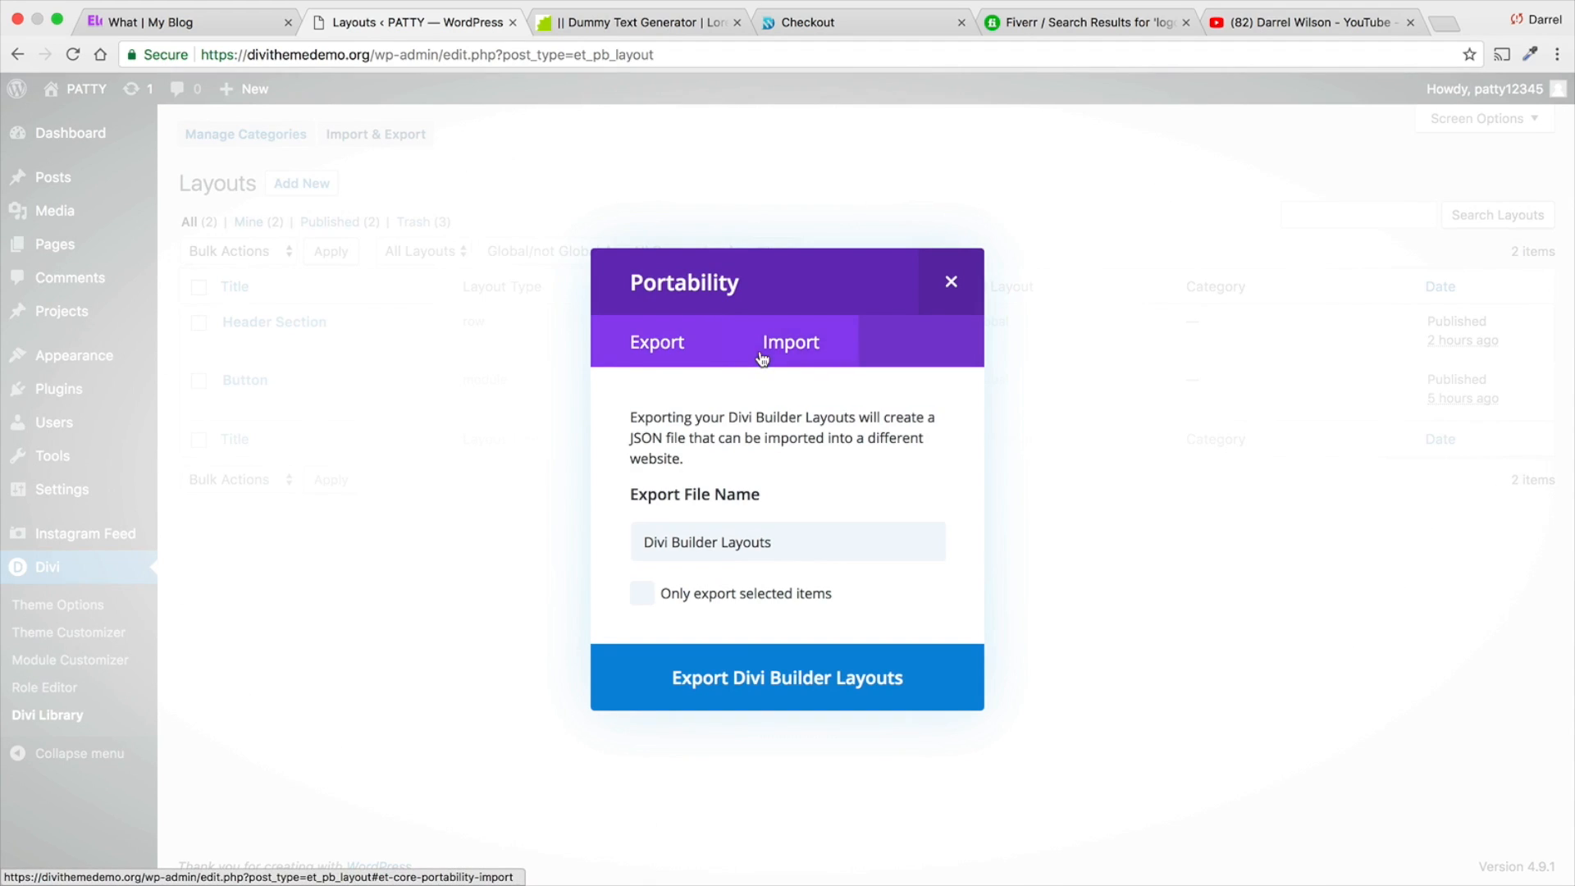
click(765, 354)
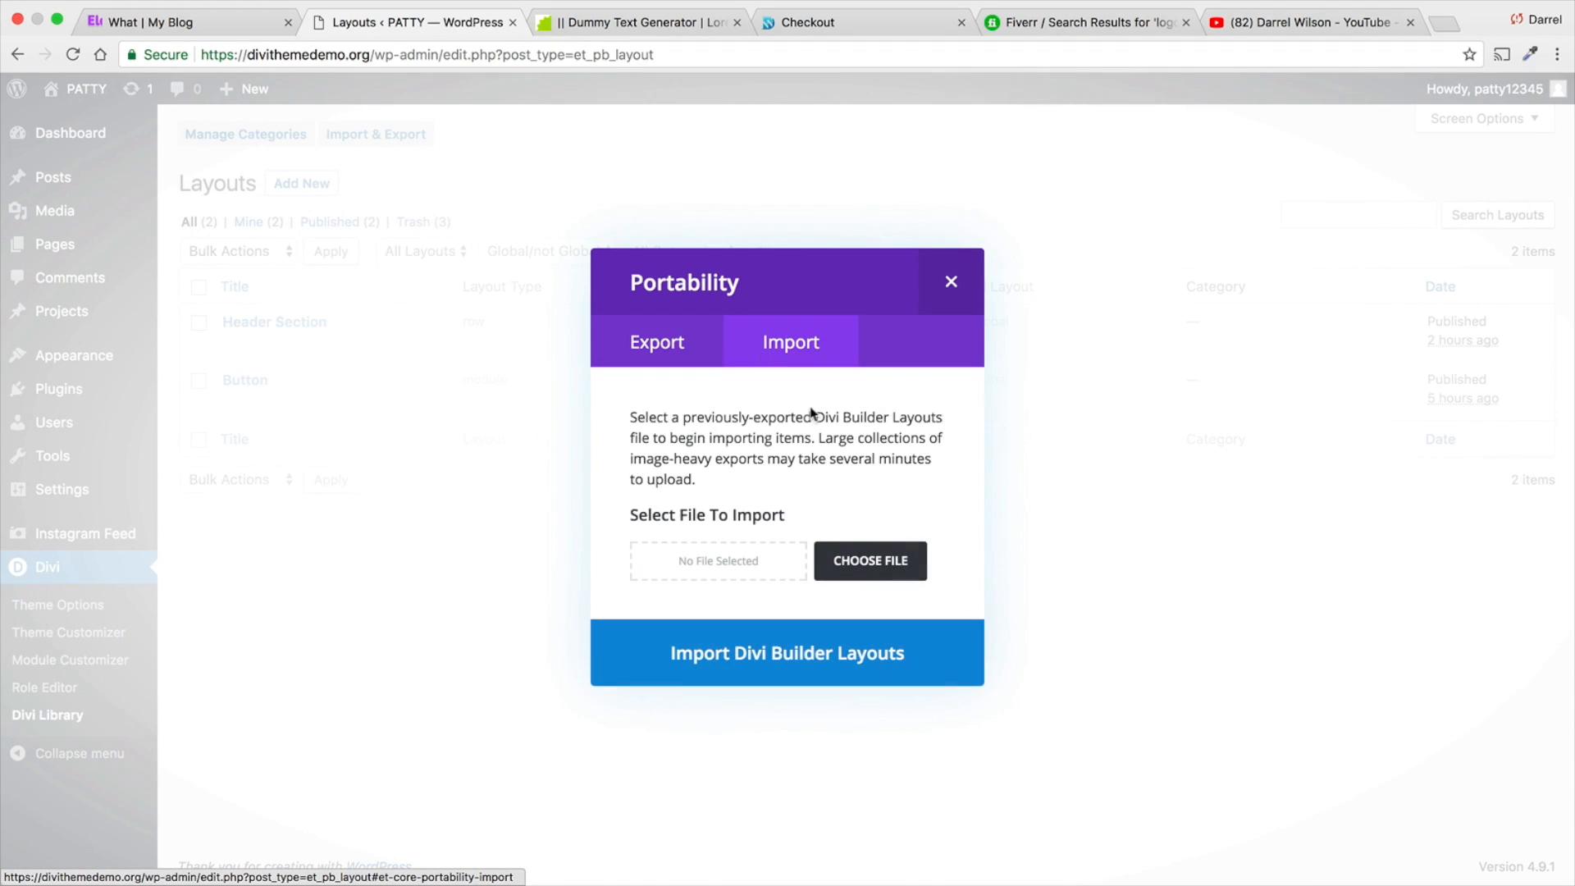
click(882, 579)
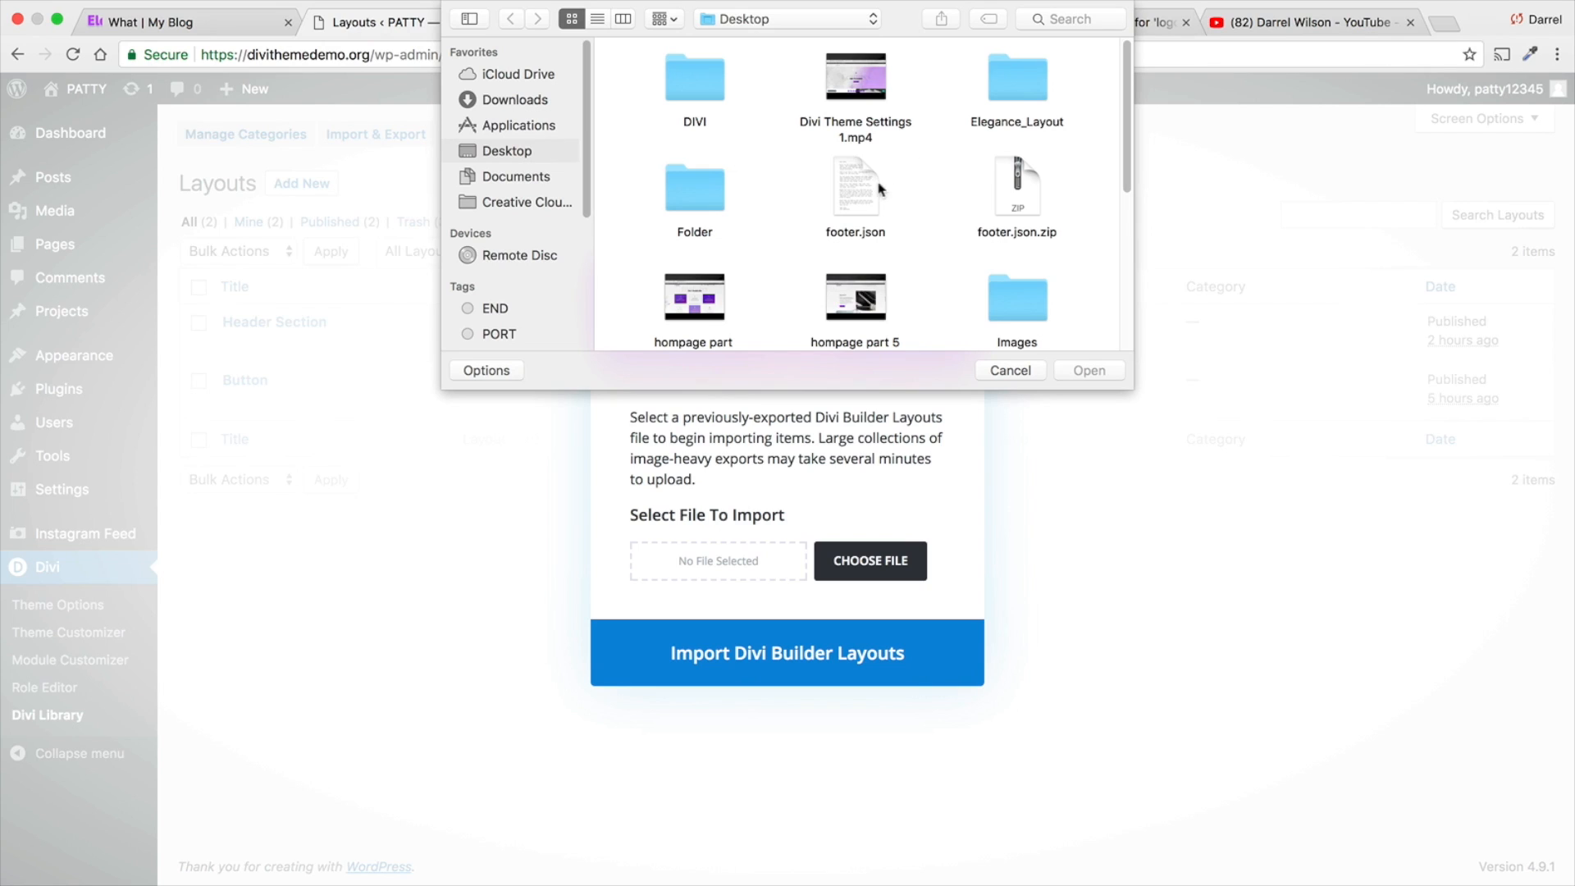
click(861, 203)
double_click(861, 203)
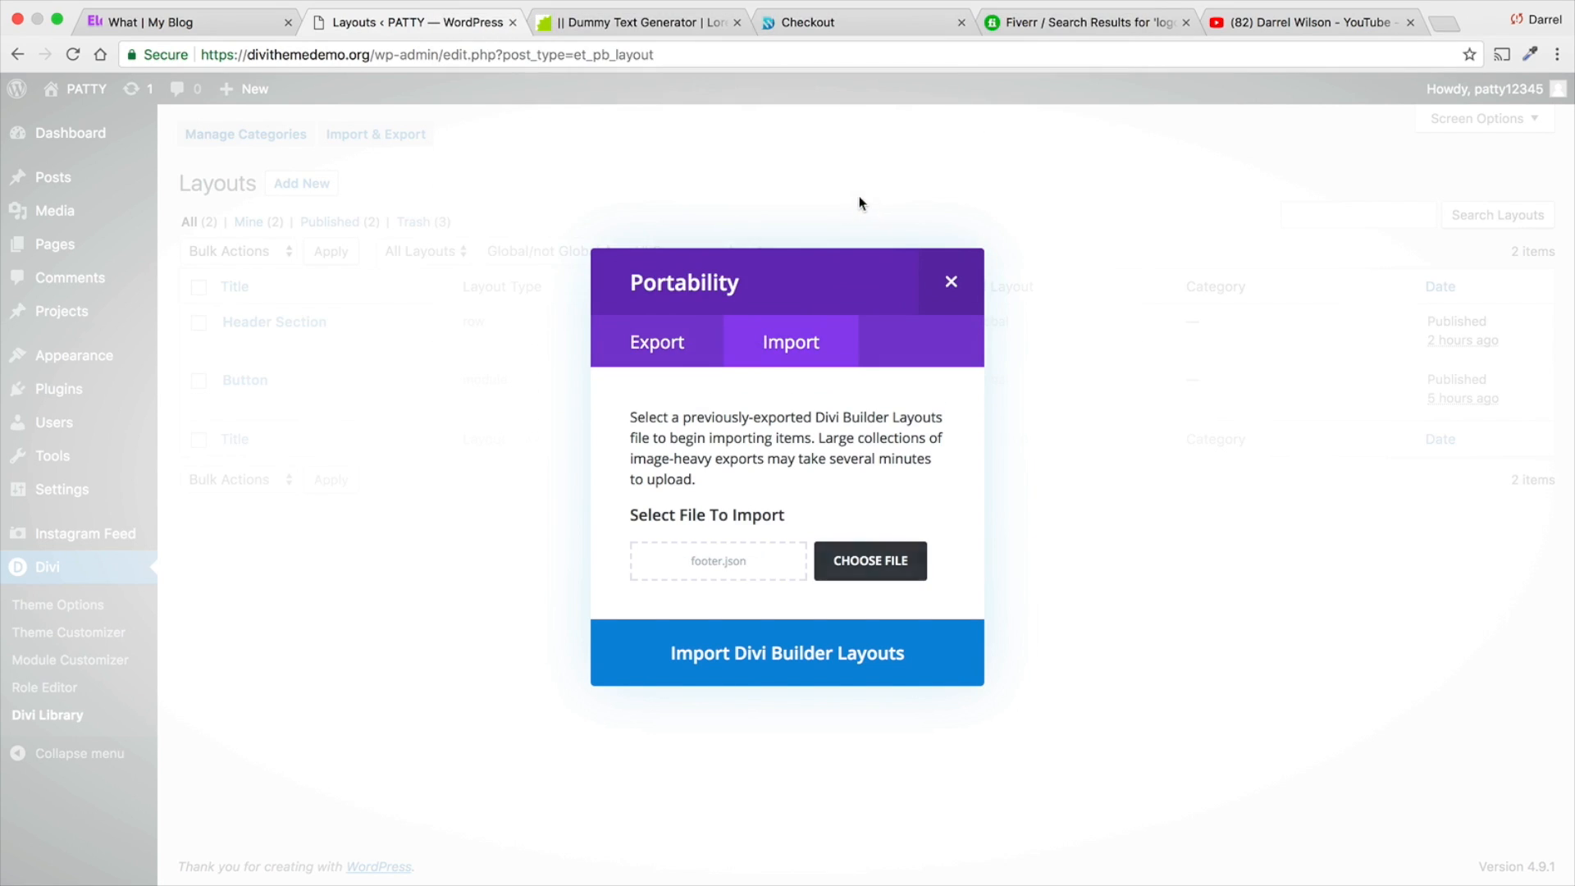
click(799, 664)
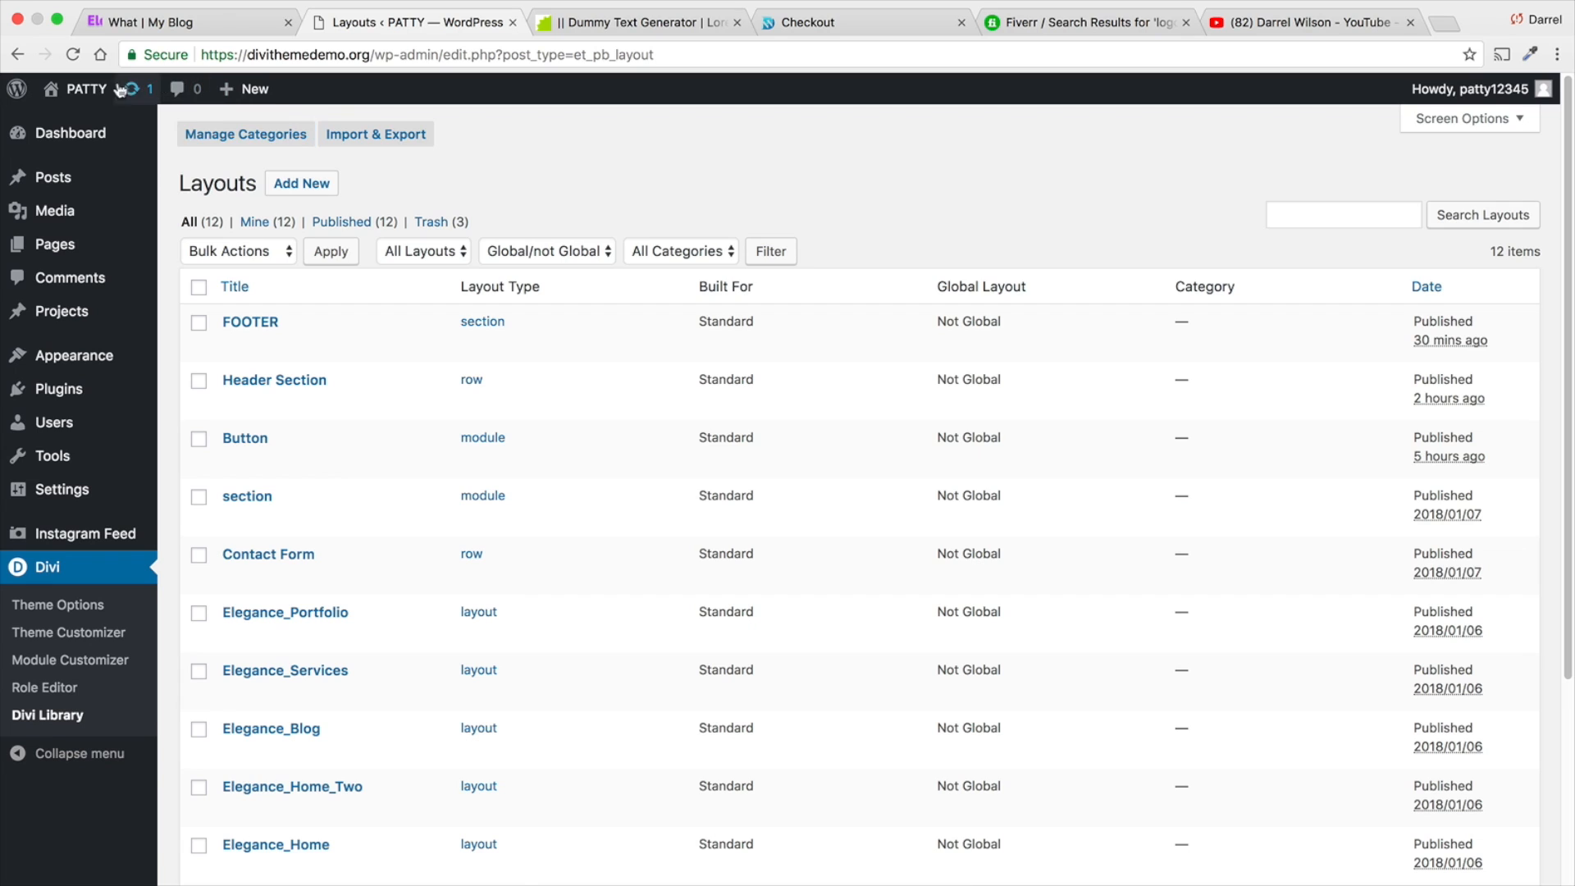
- Return to the live home page and enable the Visual Builder on it
mouse_move(82, 90)
click(77, 124)
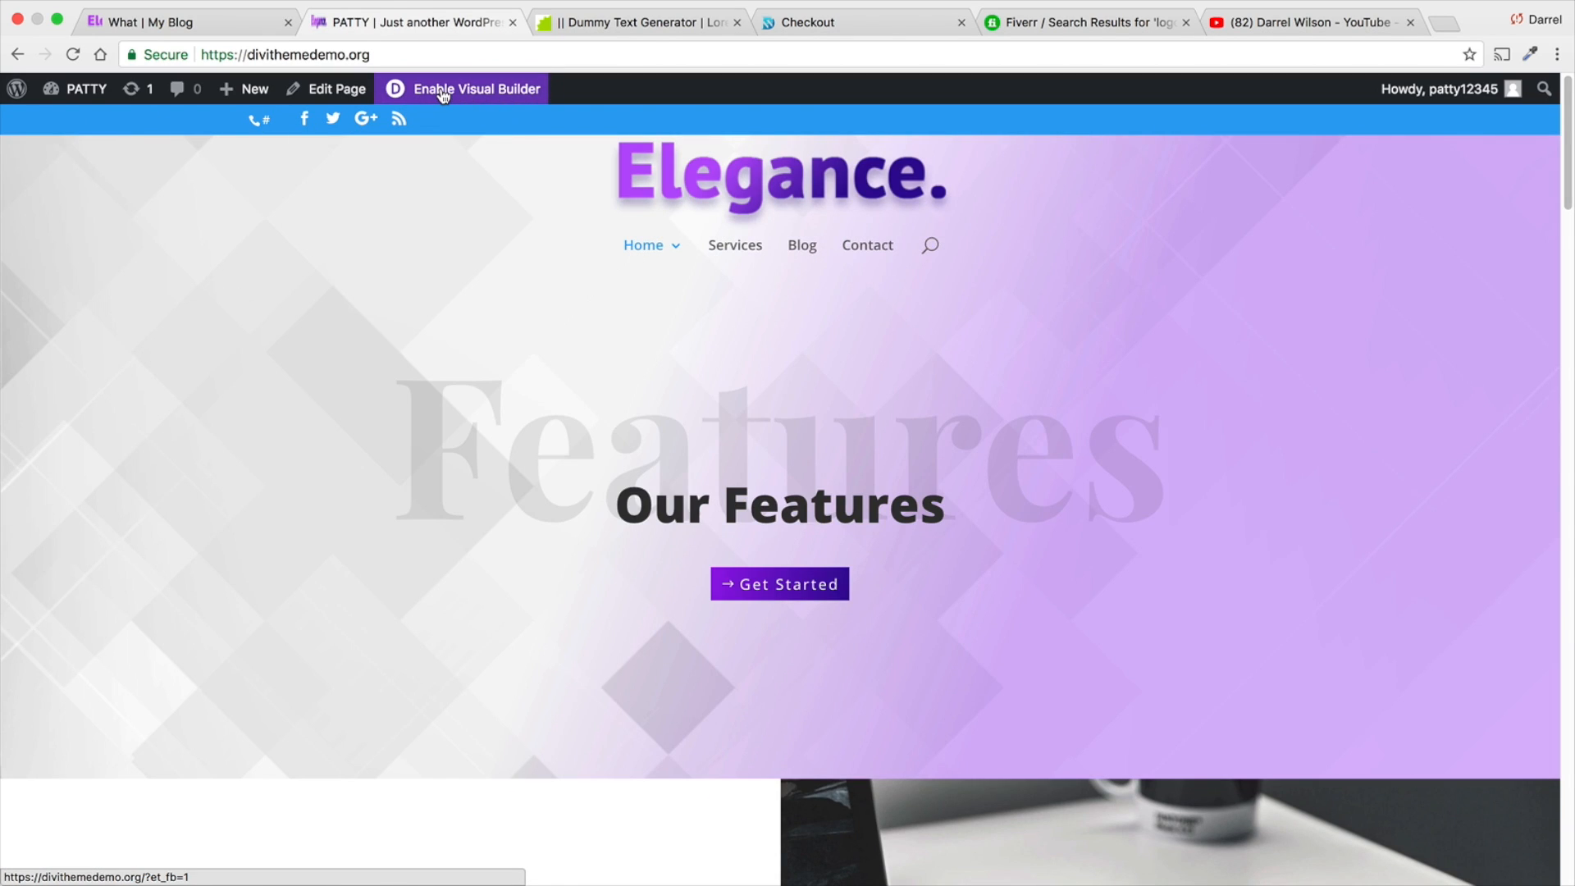
click(443, 91)
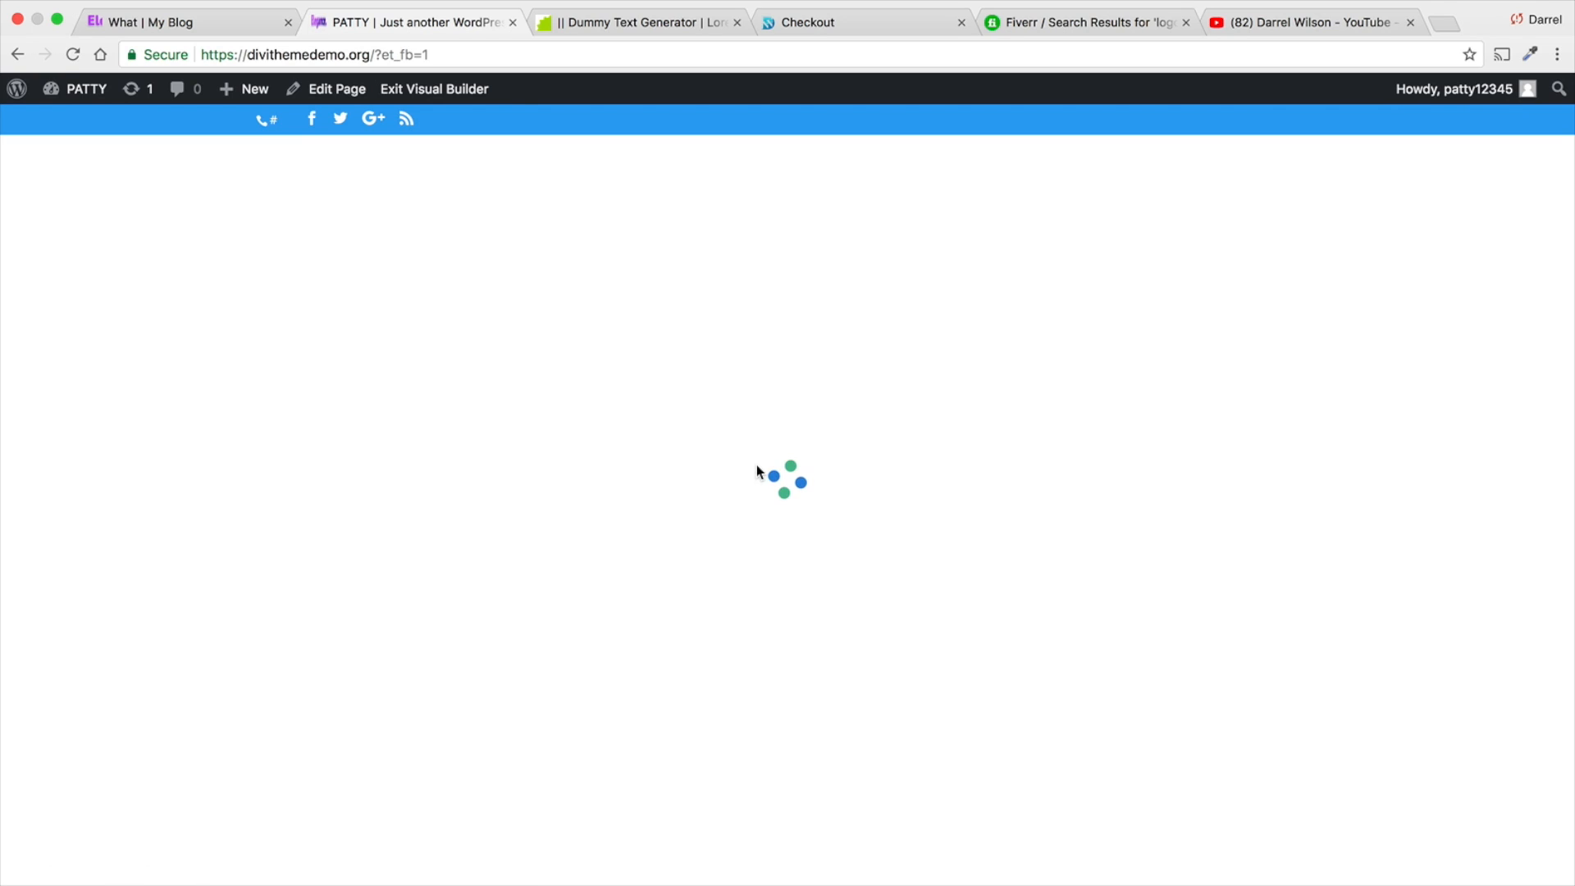
- Insert the FOOTER section from the library directly below the testimonials section
scroll(760, 435, down, 5)
scroll(761, 430, down, 15)
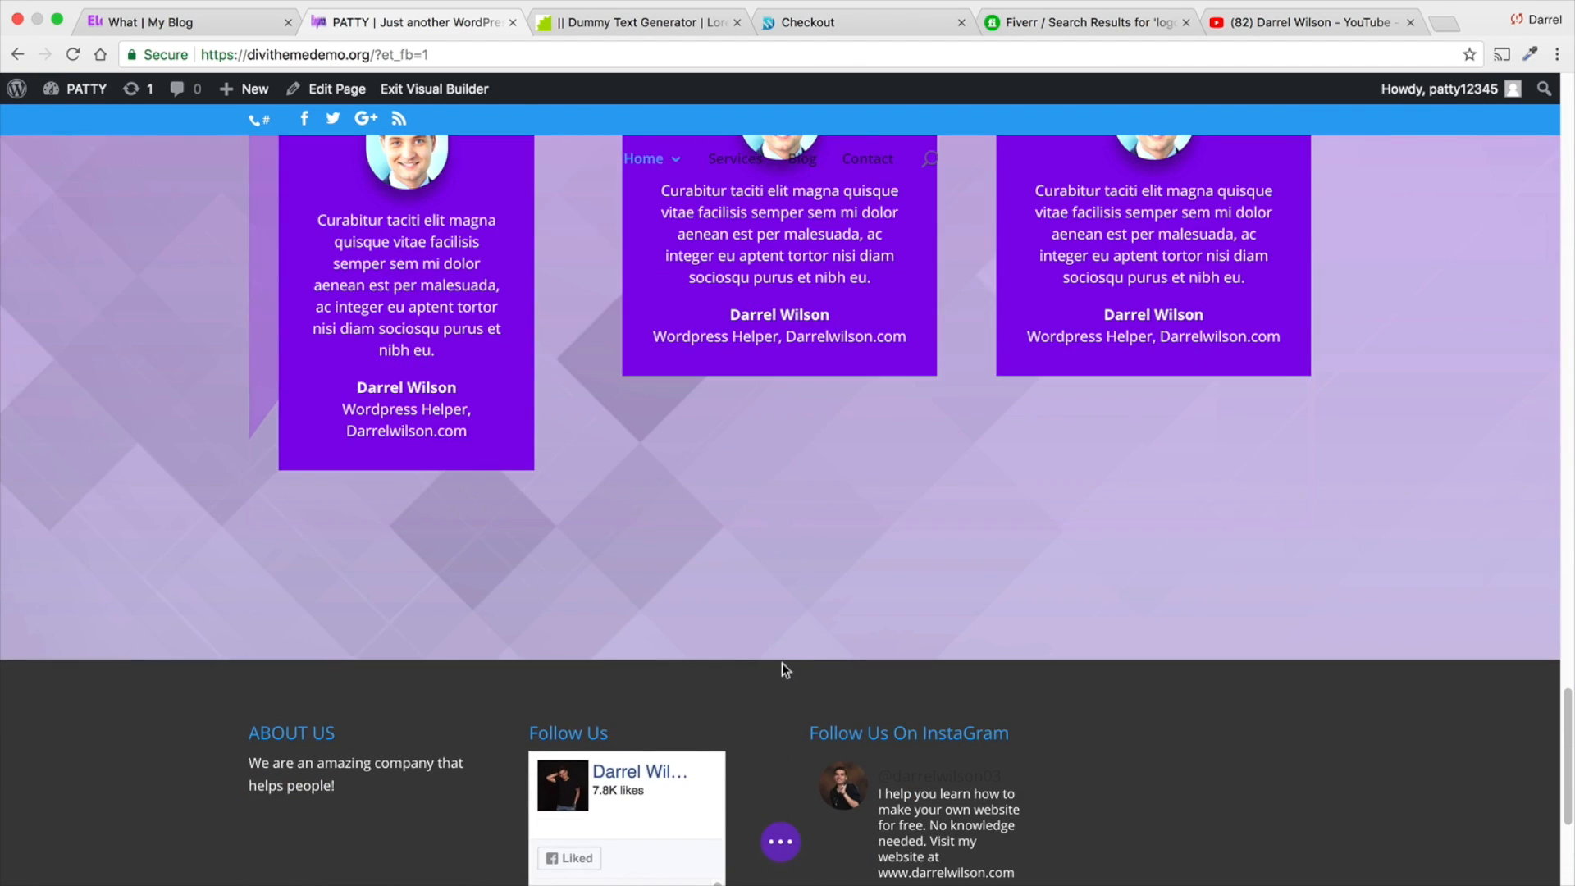
click(782, 662)
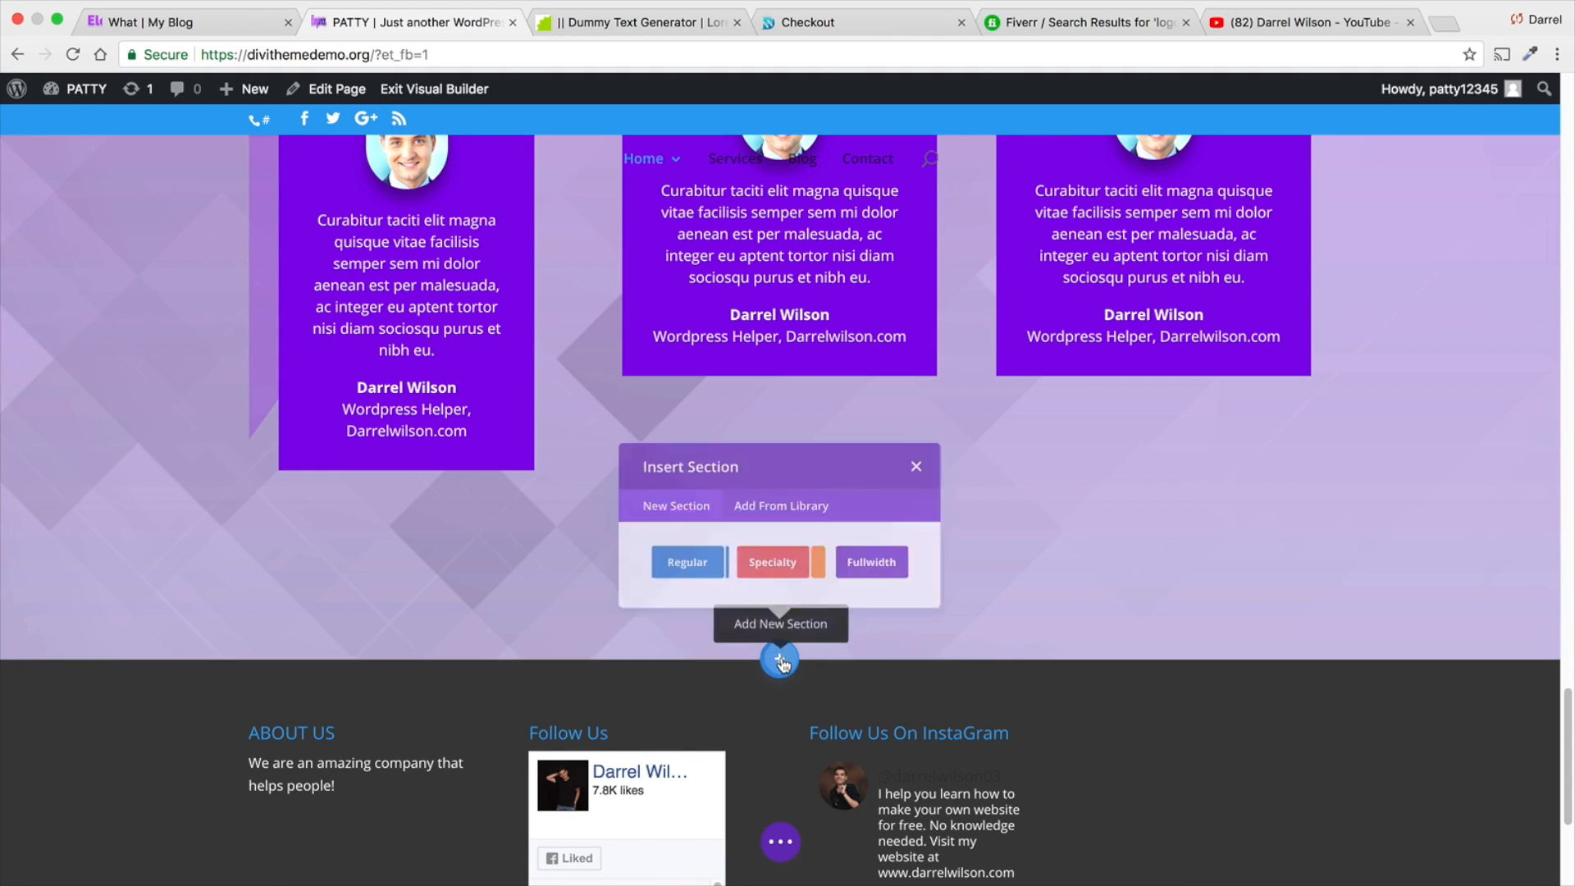
click(781, 516)
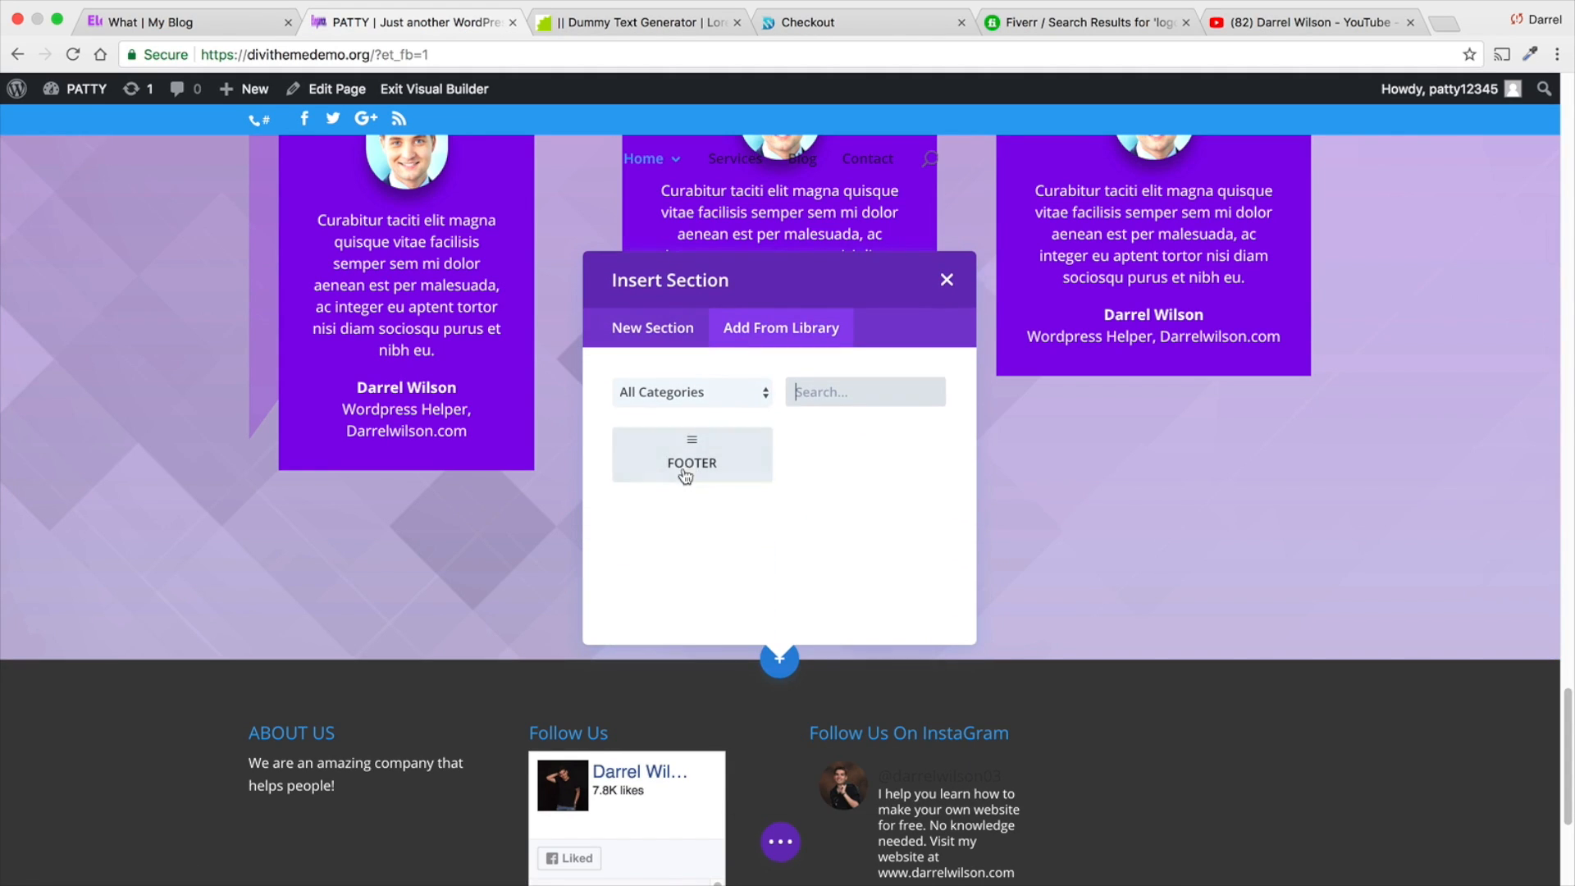
click(707, 465)
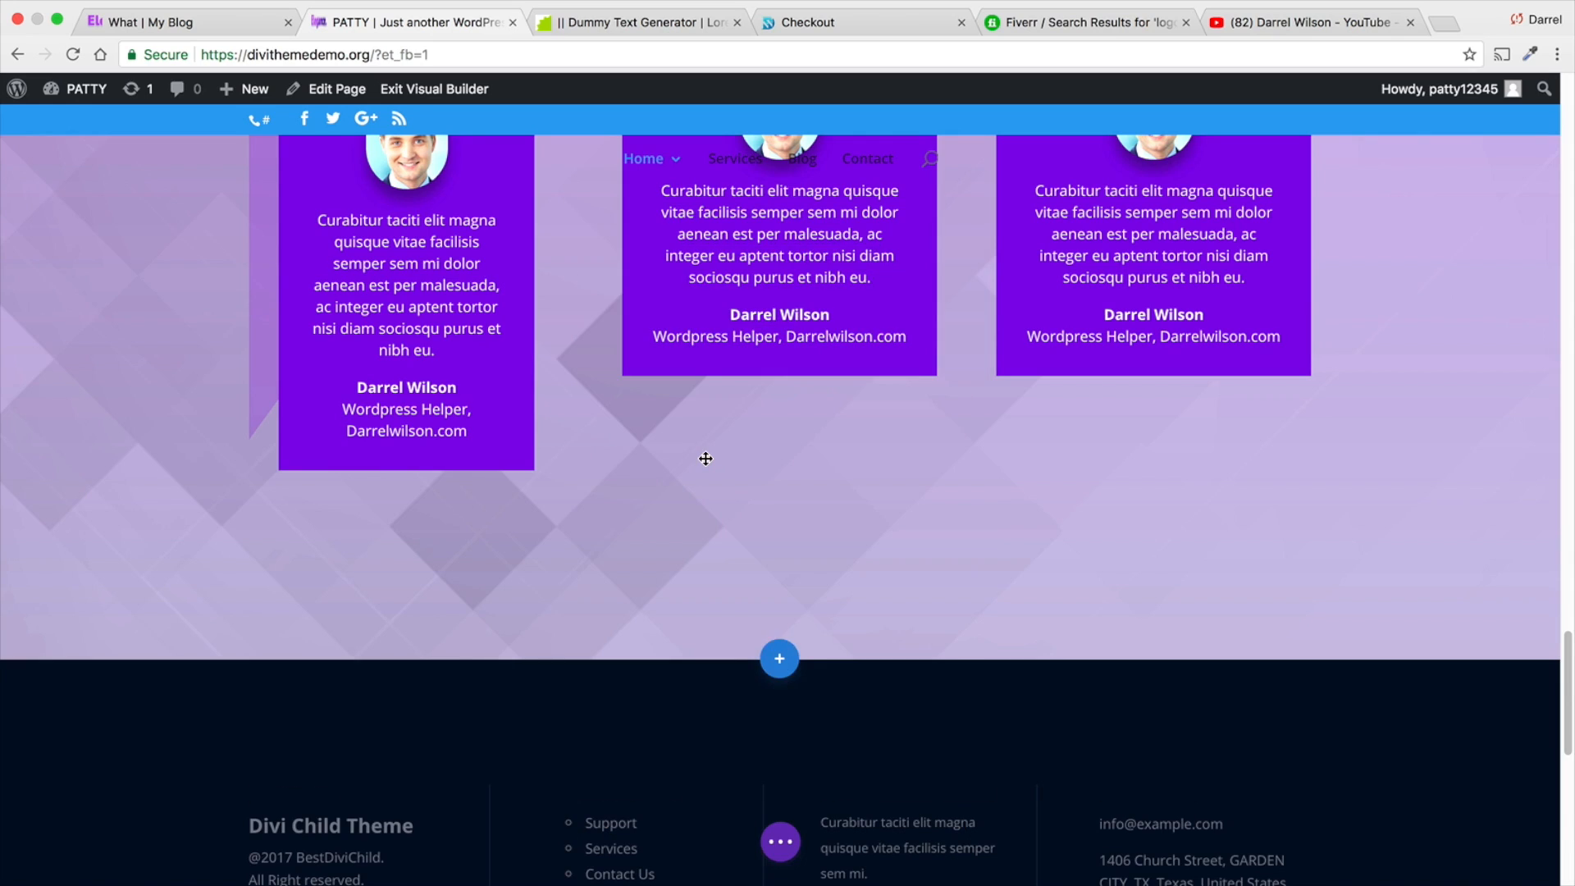
scroll(708, 461, down, 4)
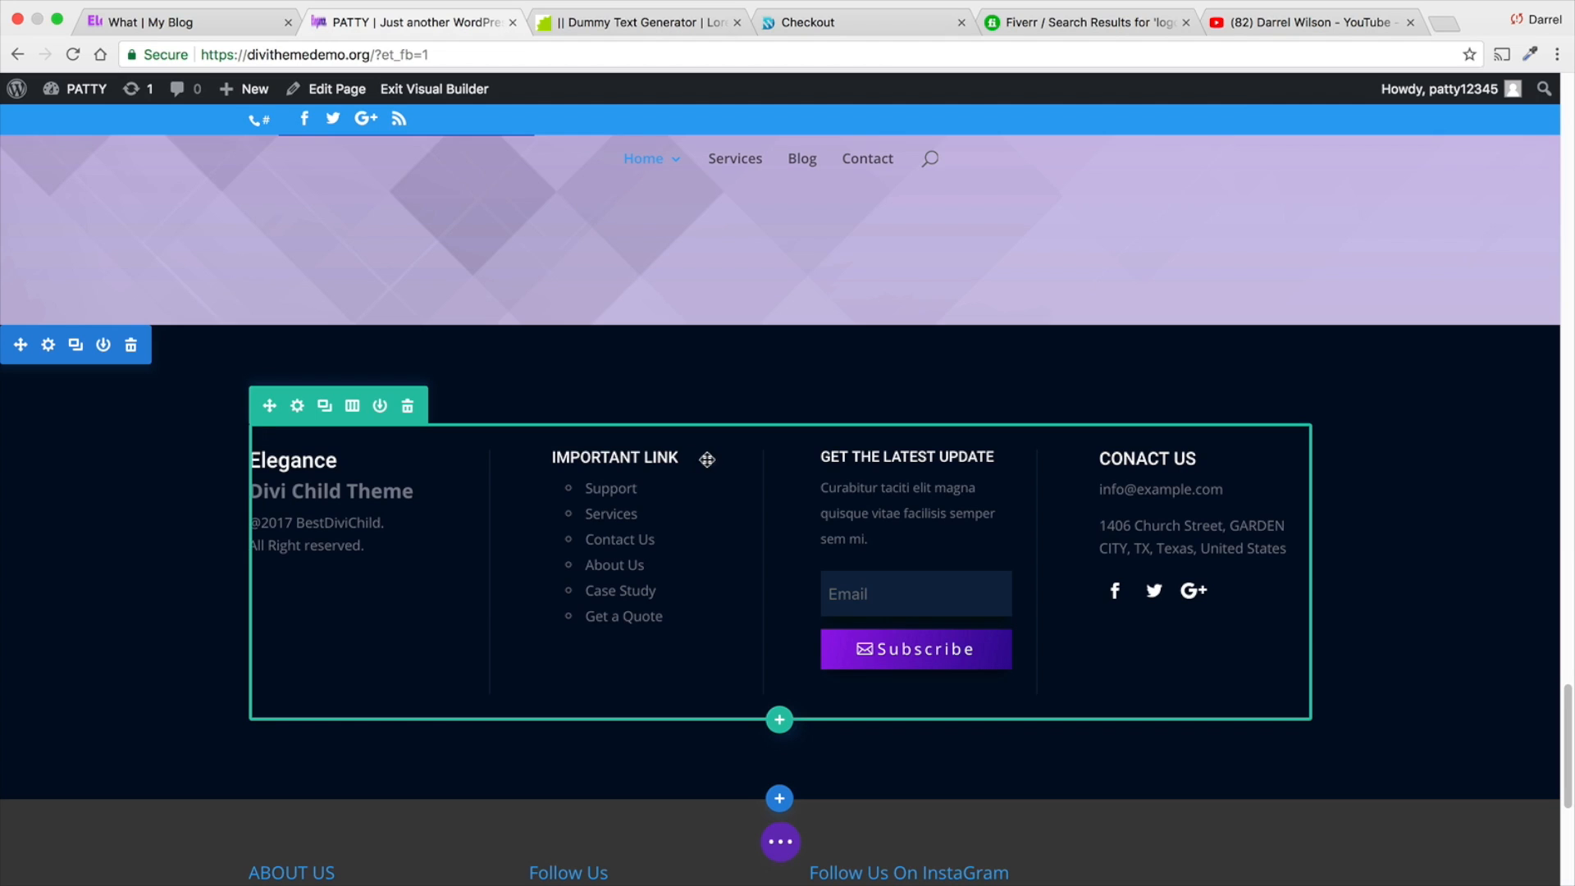
- Examine the content of the Elegance text module in the inserted footer and close its settings
click(344, 461)
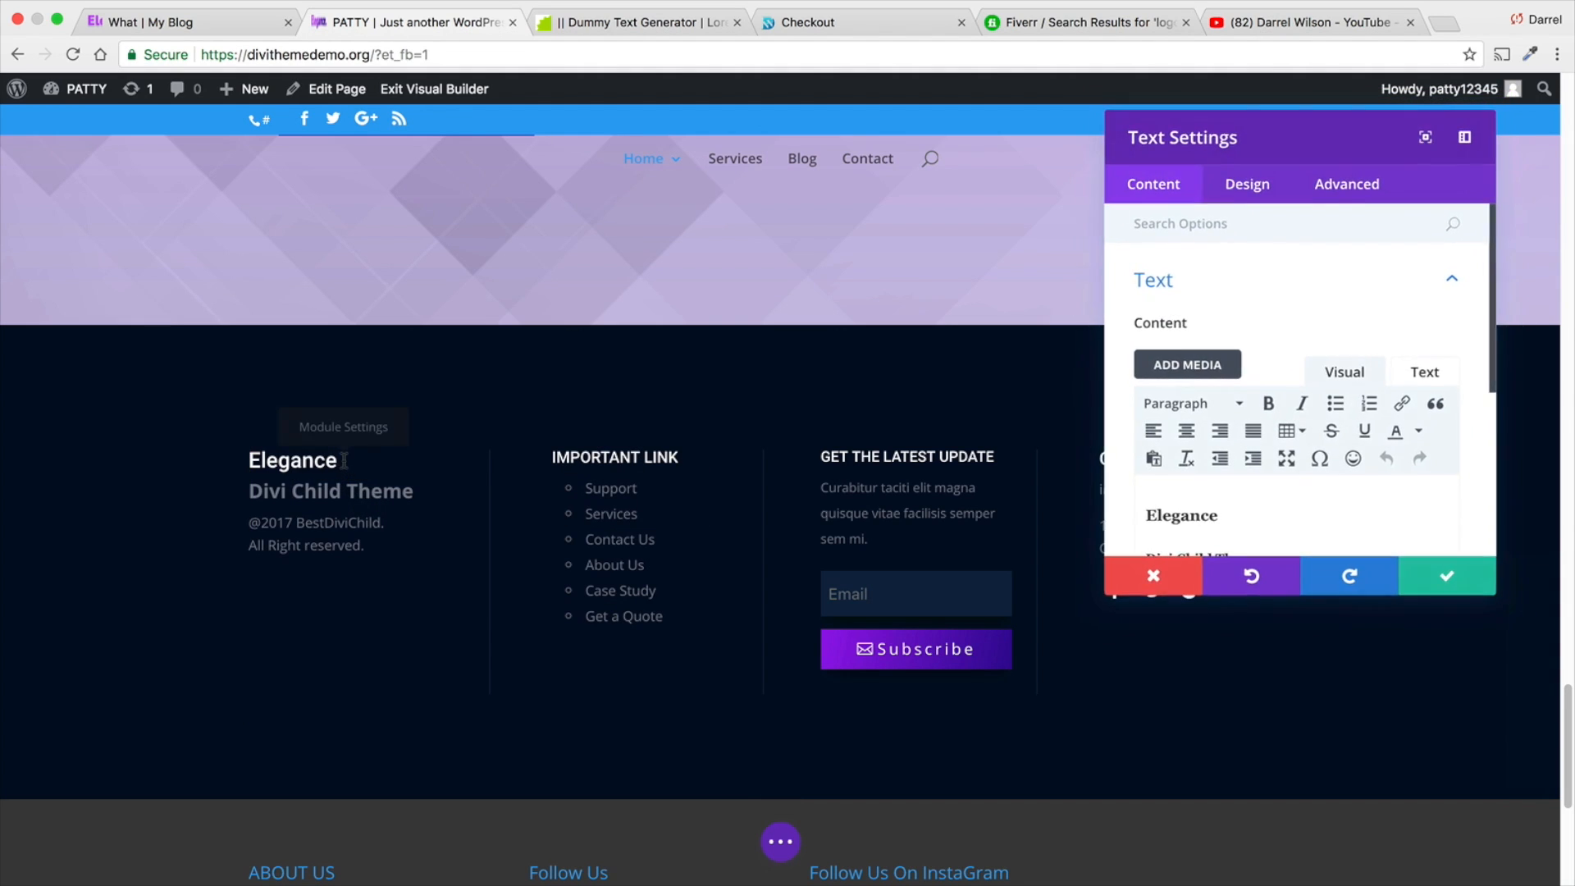
scroll(1334, 447, down, 2)
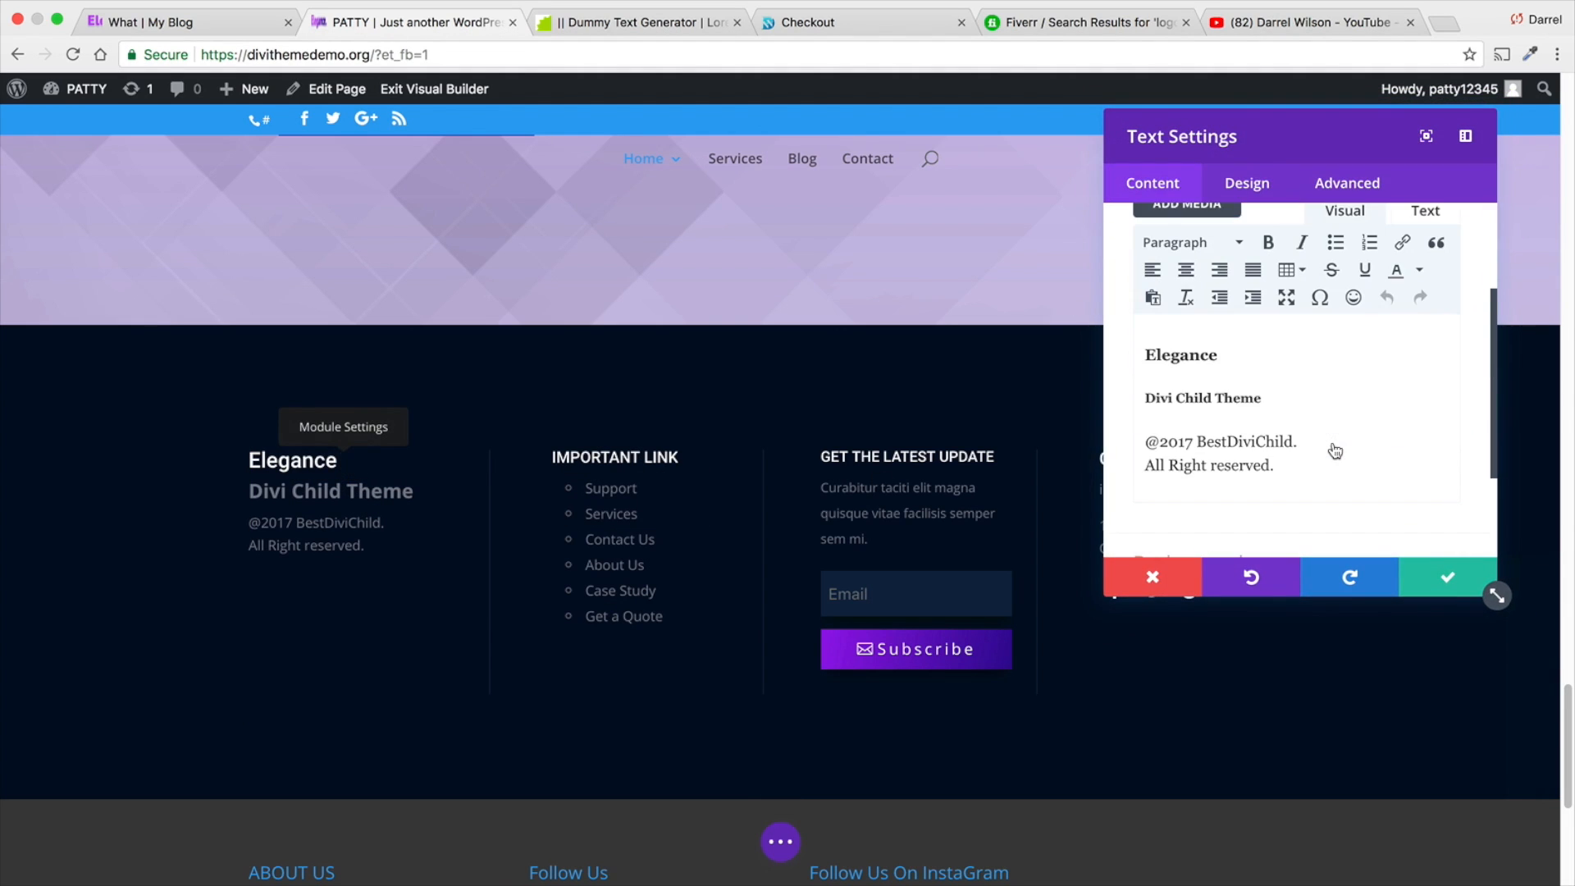
click(1415, 579)
- Examine the Important Link list and its Support link in the text settings, and compare the inserted footer with the rest of the page
click(600, 504)
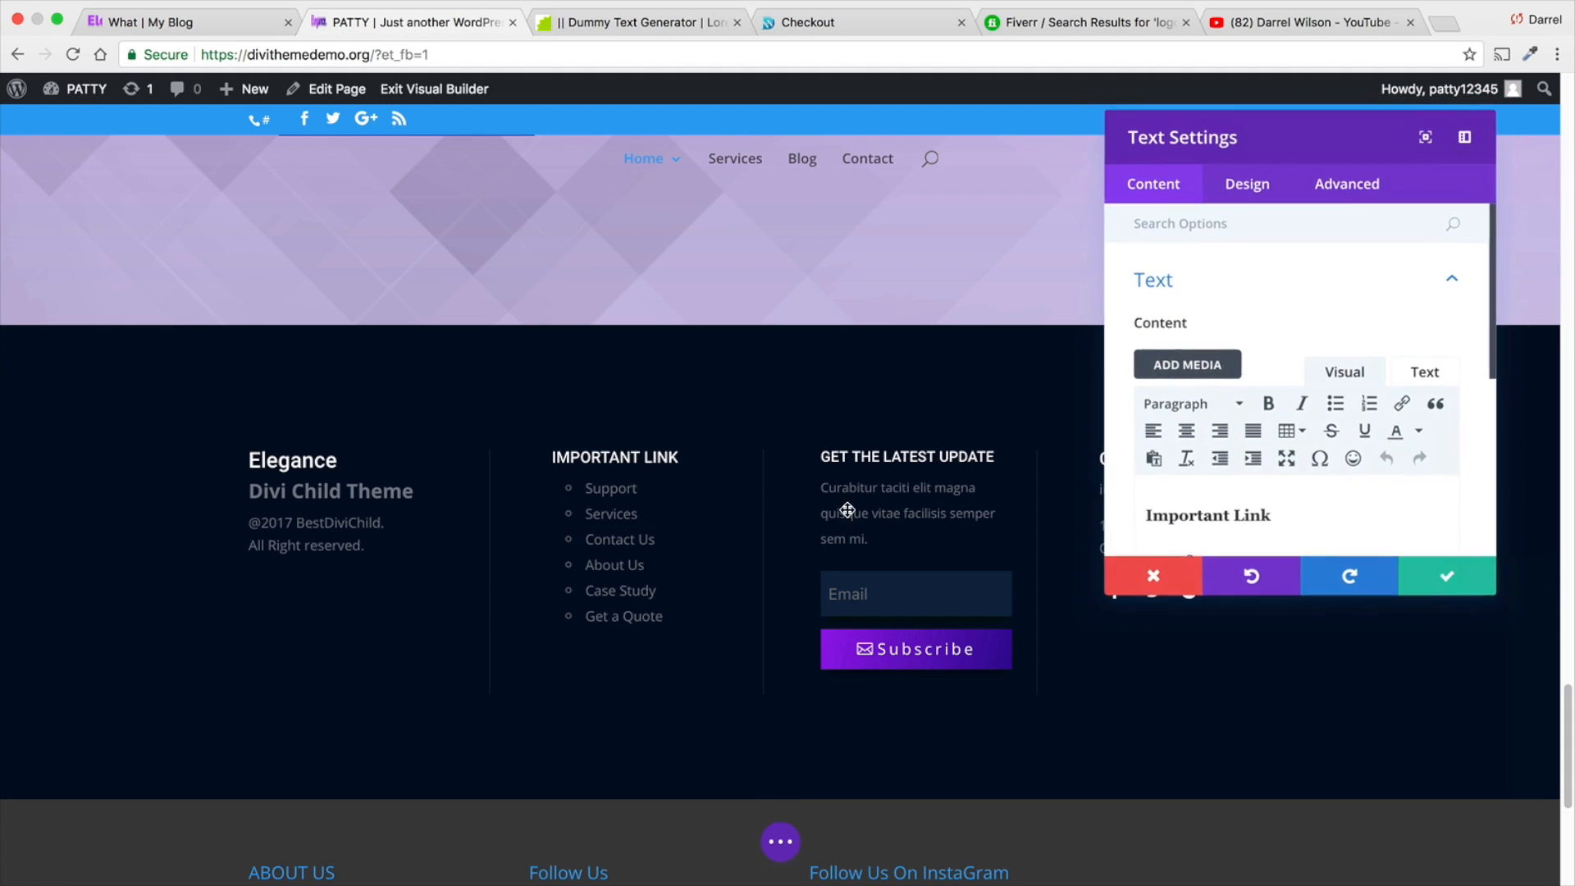
scroll(1218, 528, down, 2)
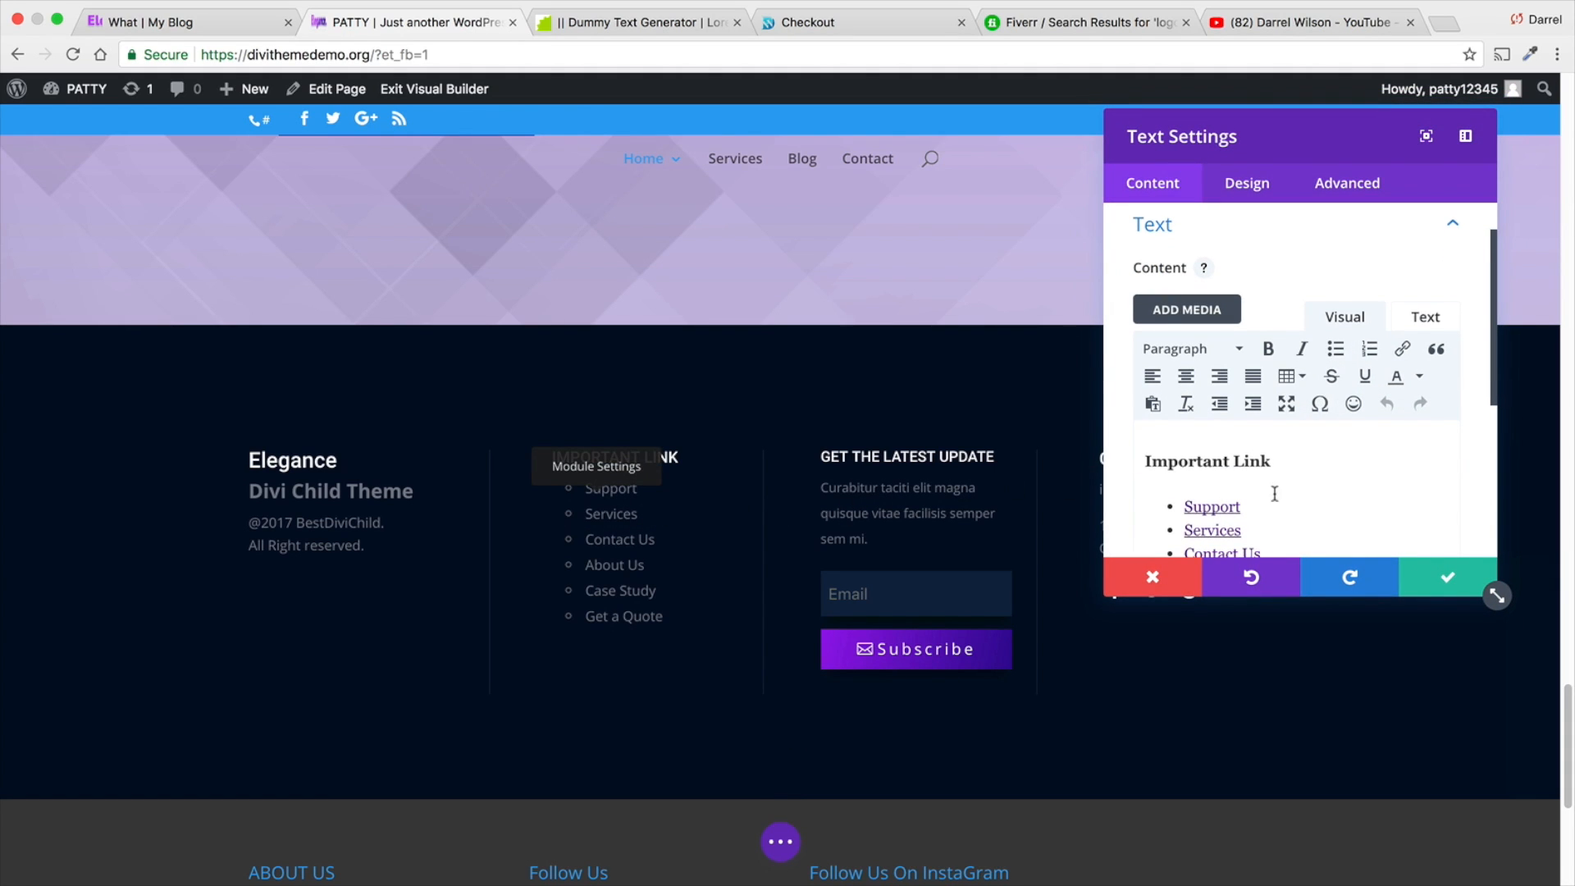
double_click(1249, 509)
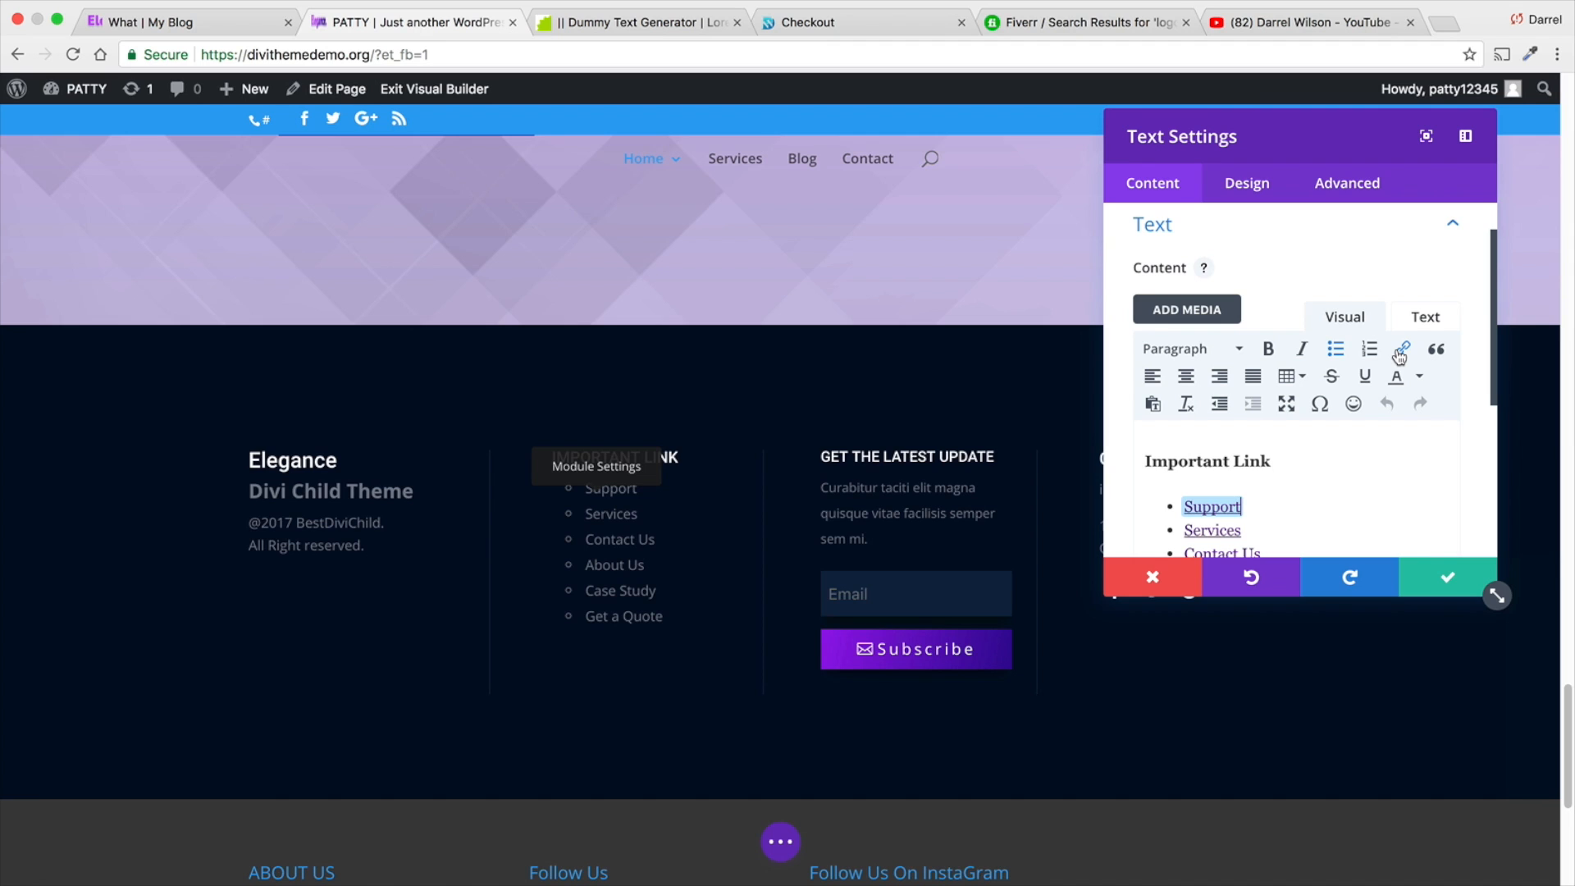
scroll(739, 398, up, 20)
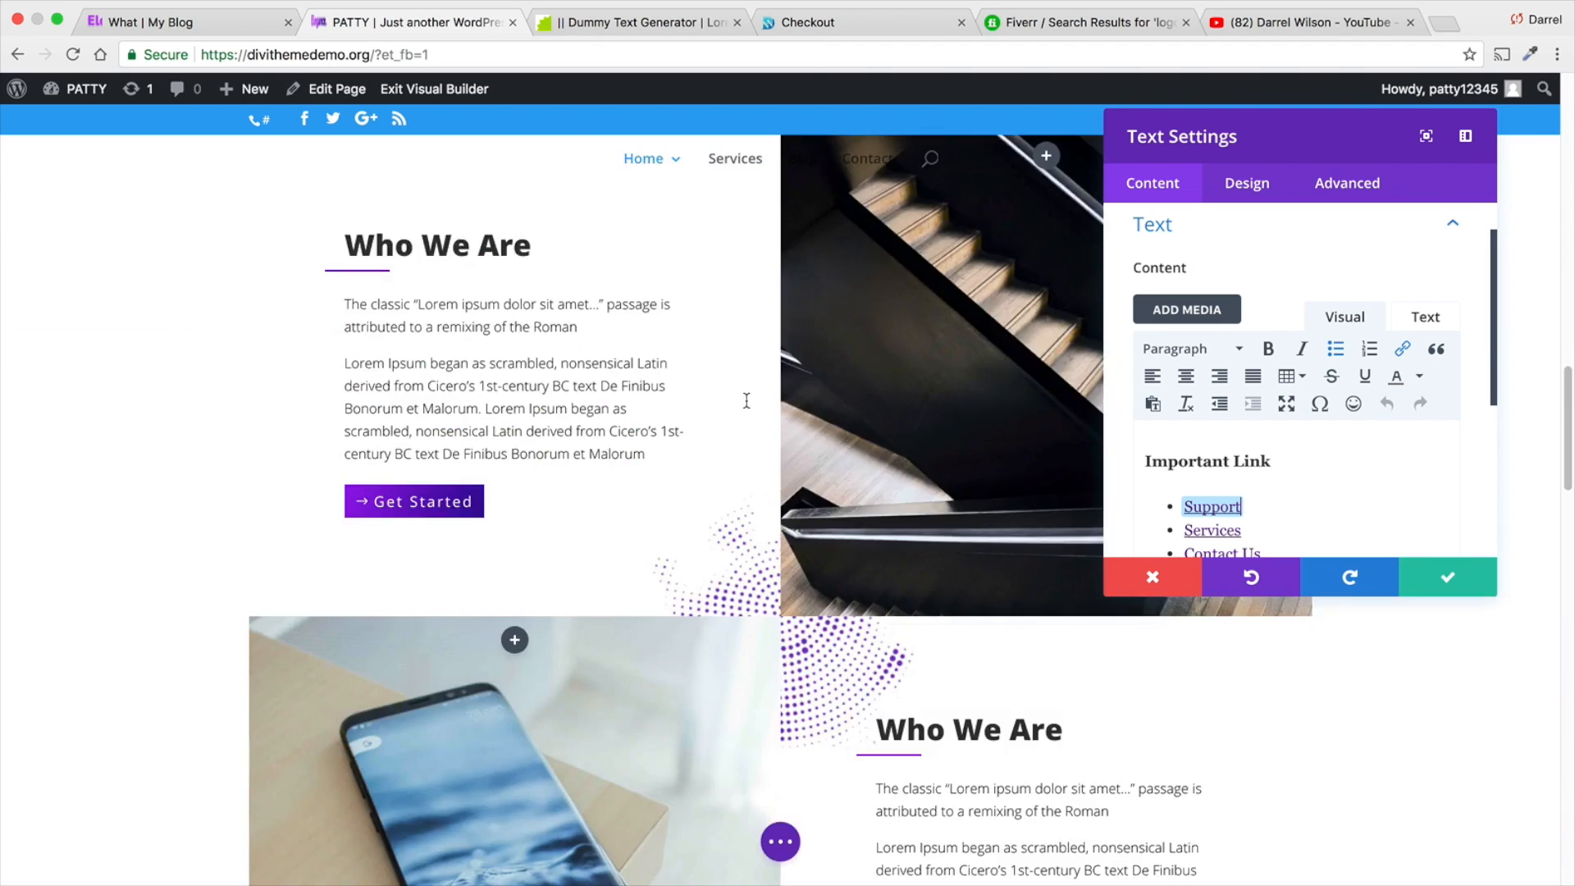
scroll(675, 401, up, 8)
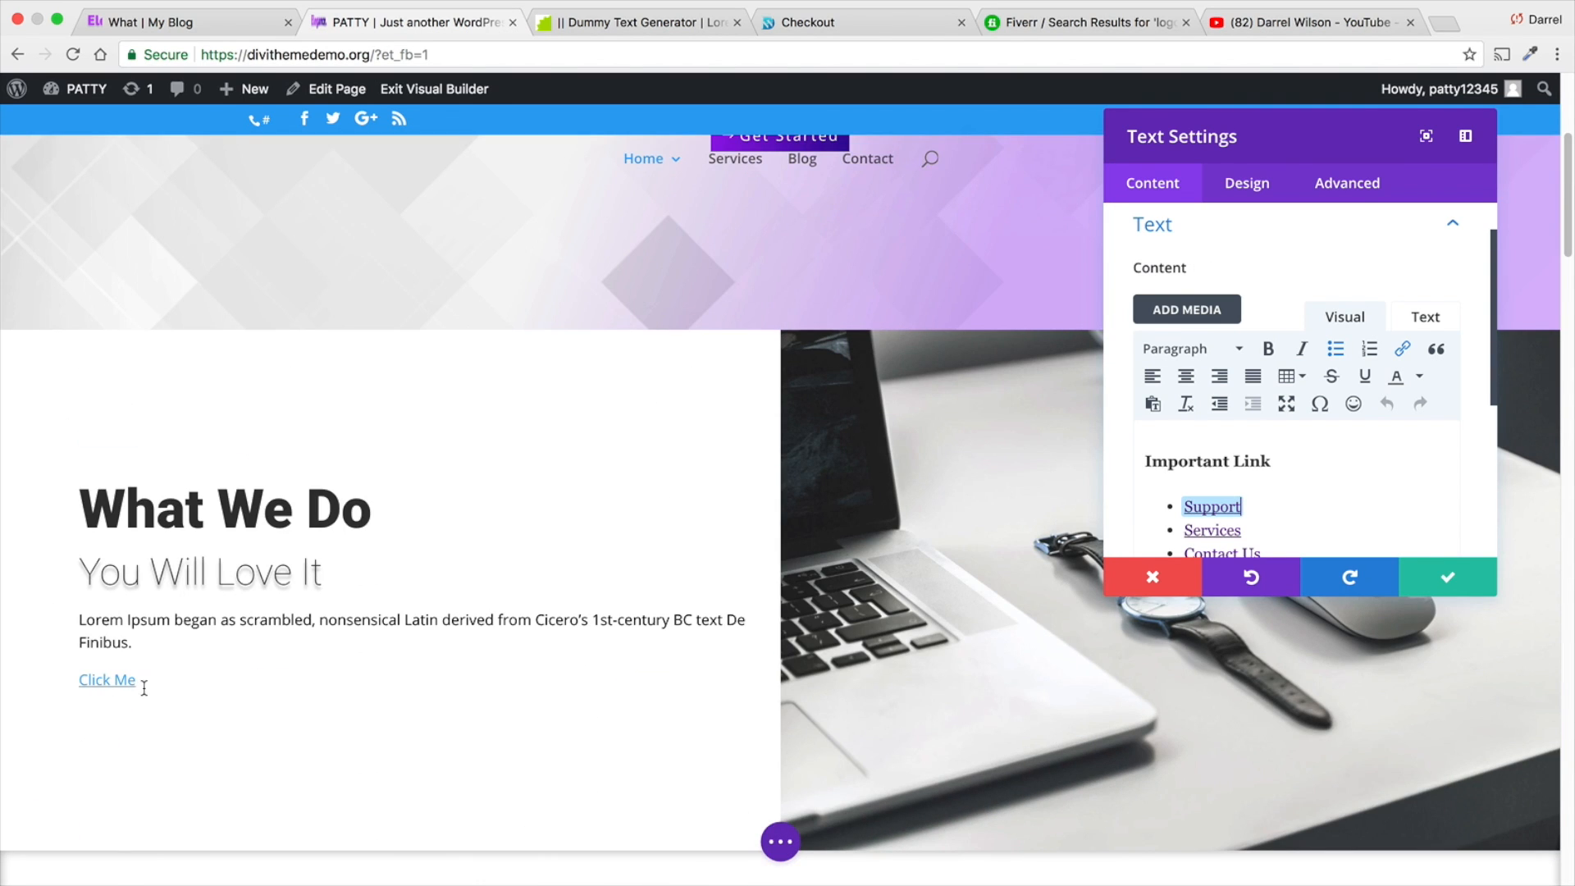
scroll(981, 526, down, 20)
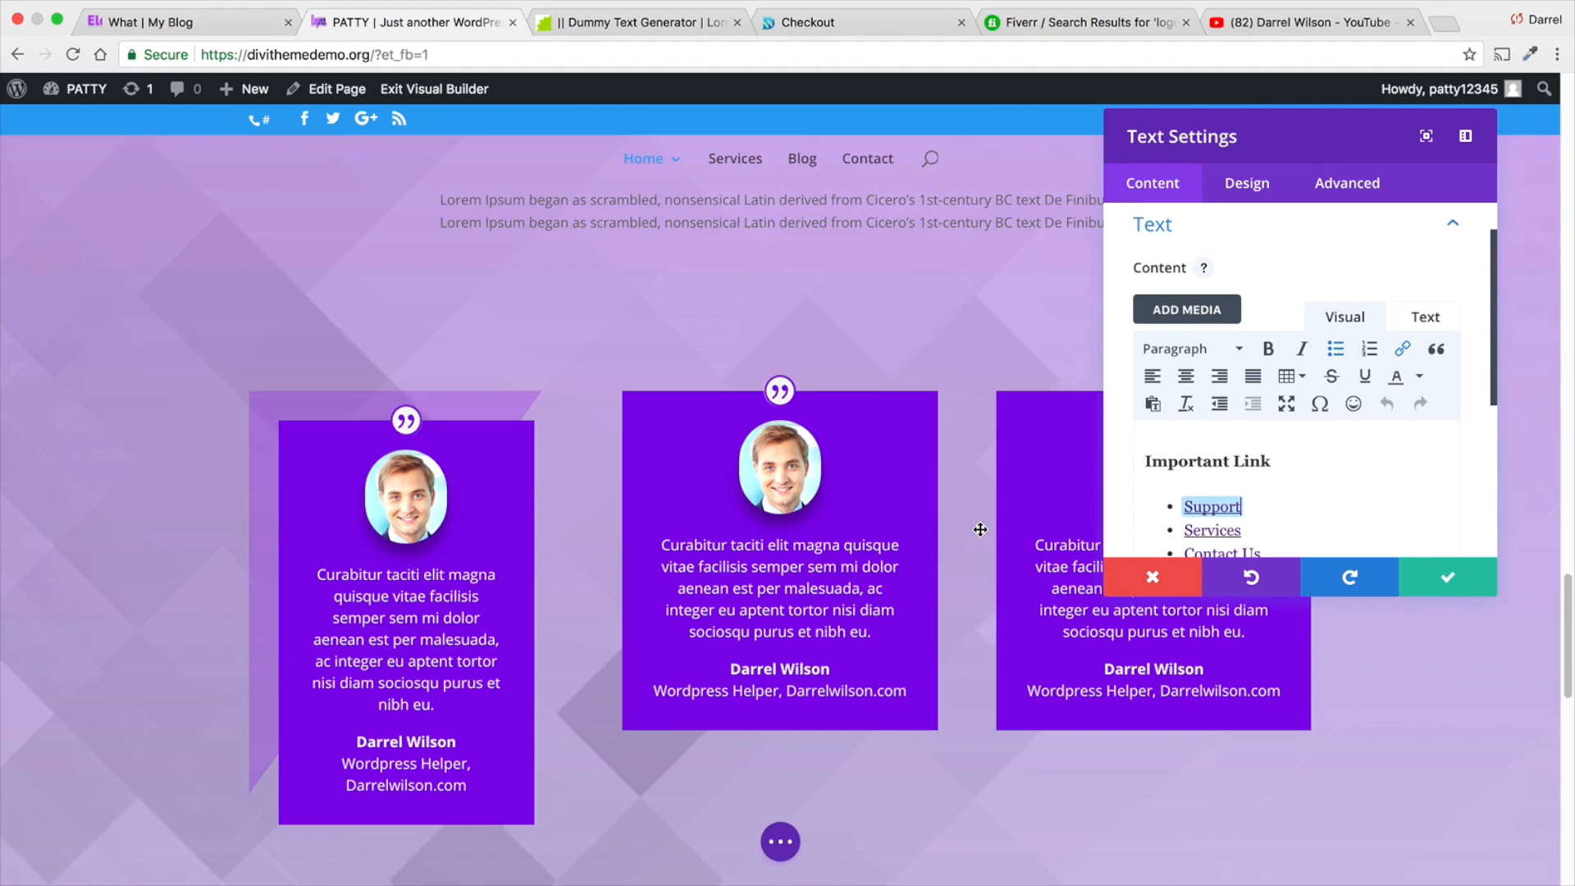
scroll(981, 526, down, 5)
scroll(981, 526, up, 5)
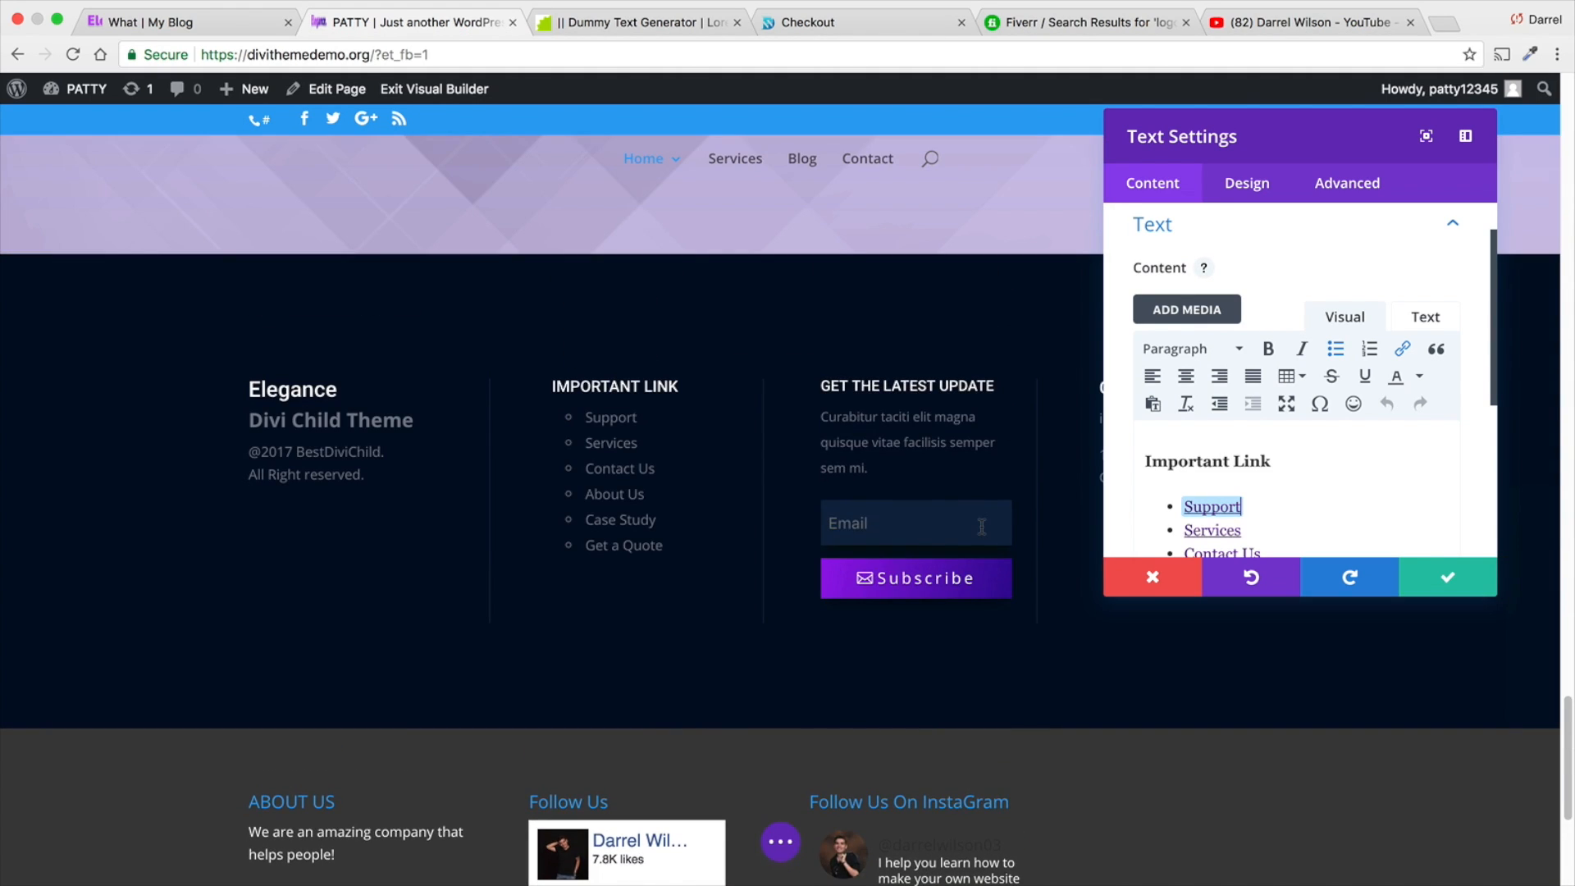
scroll(982, 527, down, 5)
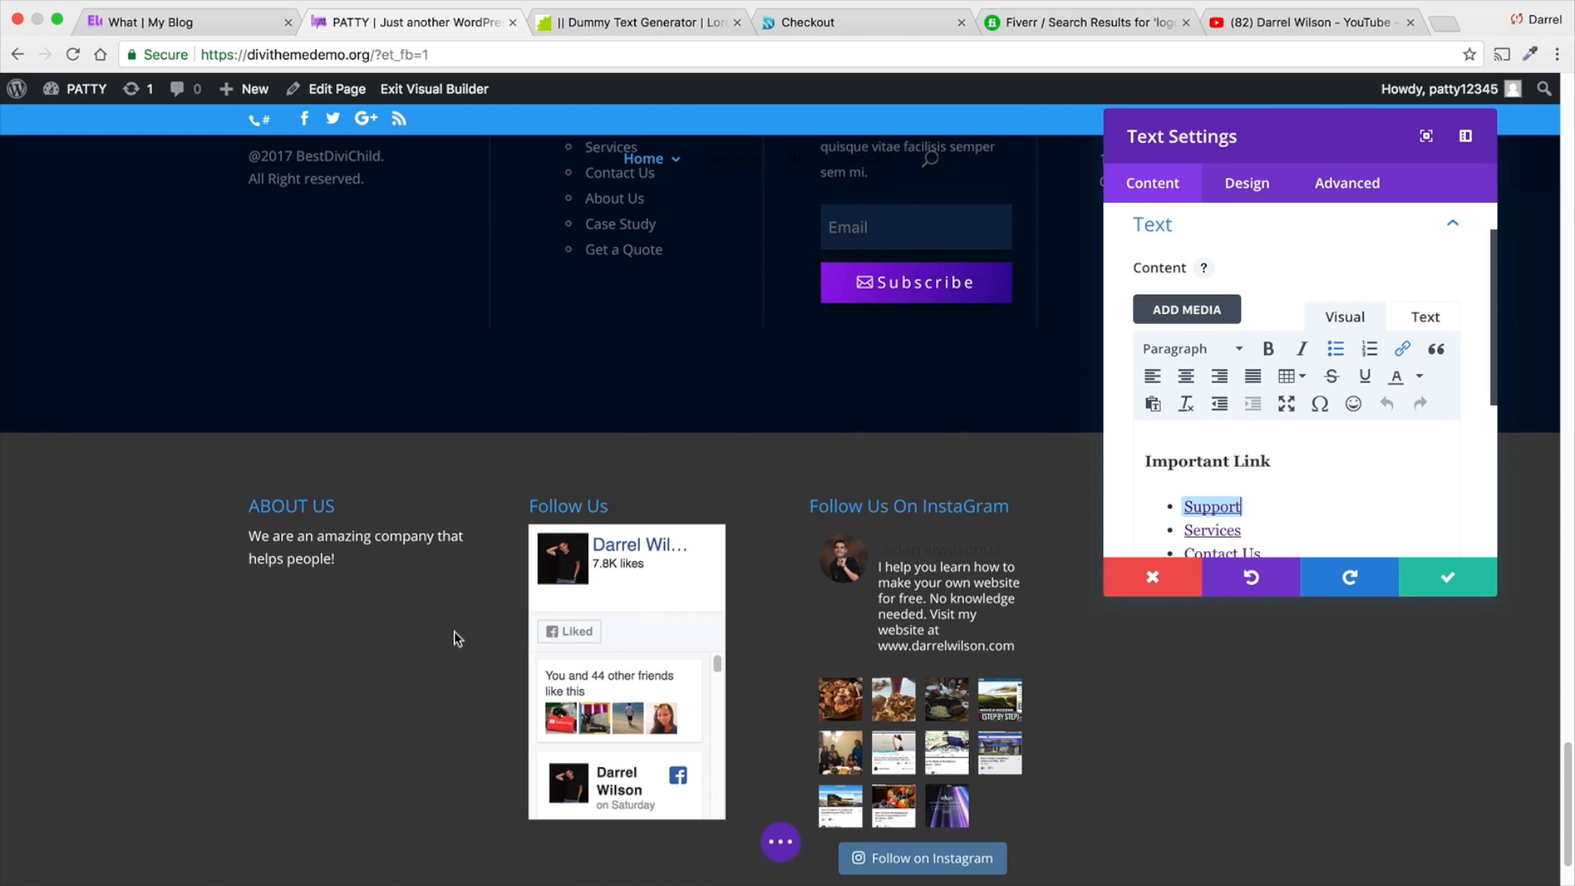
scroll(454, 636, up, 5)
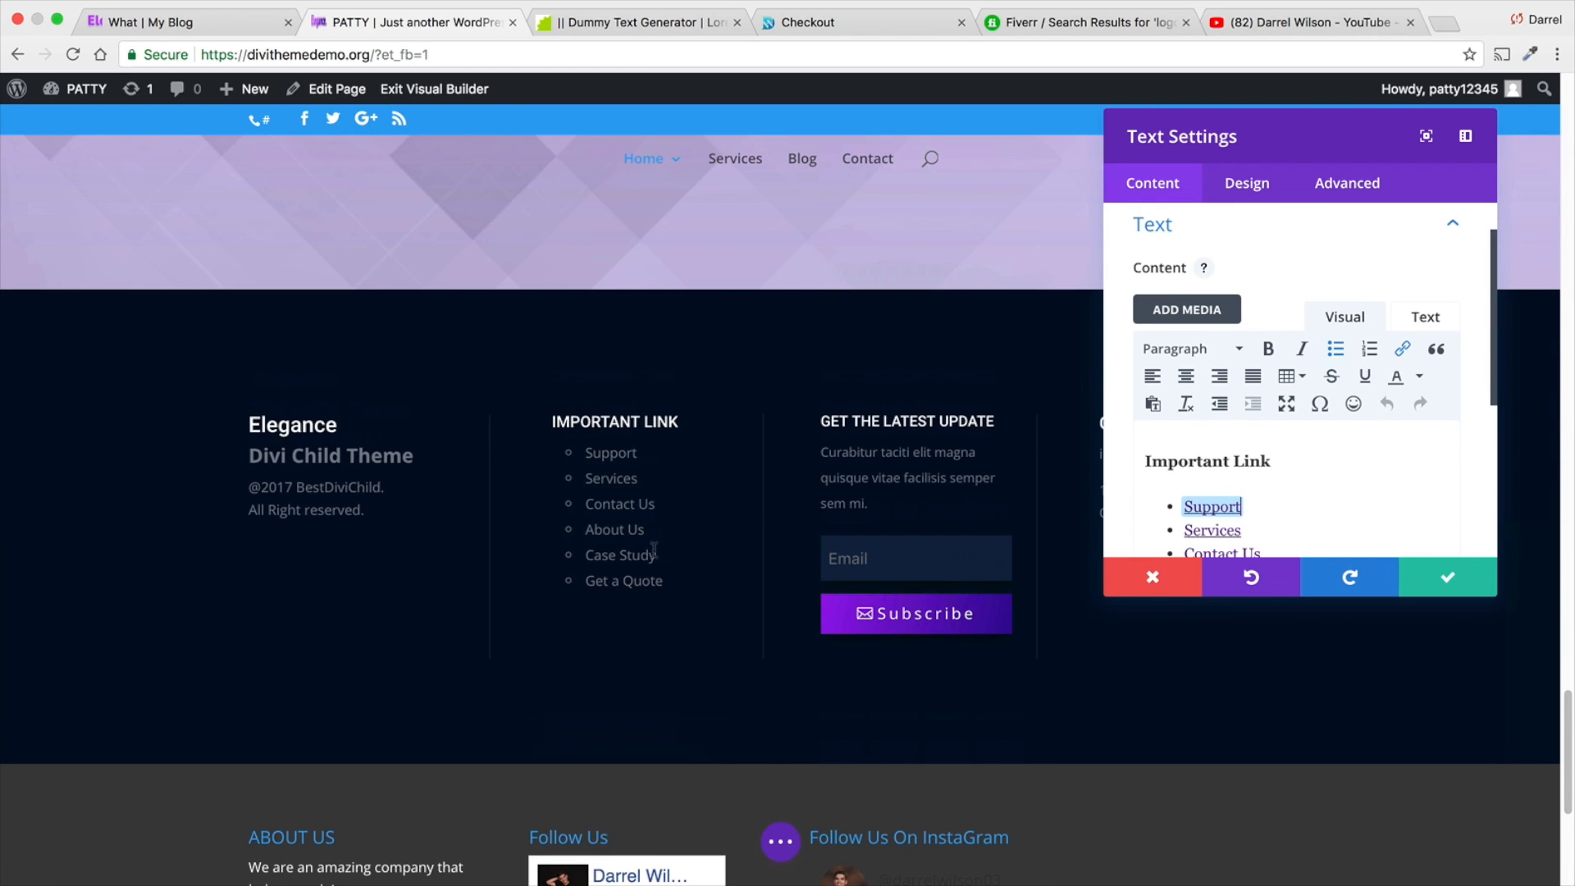
click(1444, 576)
- Review the content, design and advanced options of the footer's Get The Latest Update email optin module
click(889, 472)
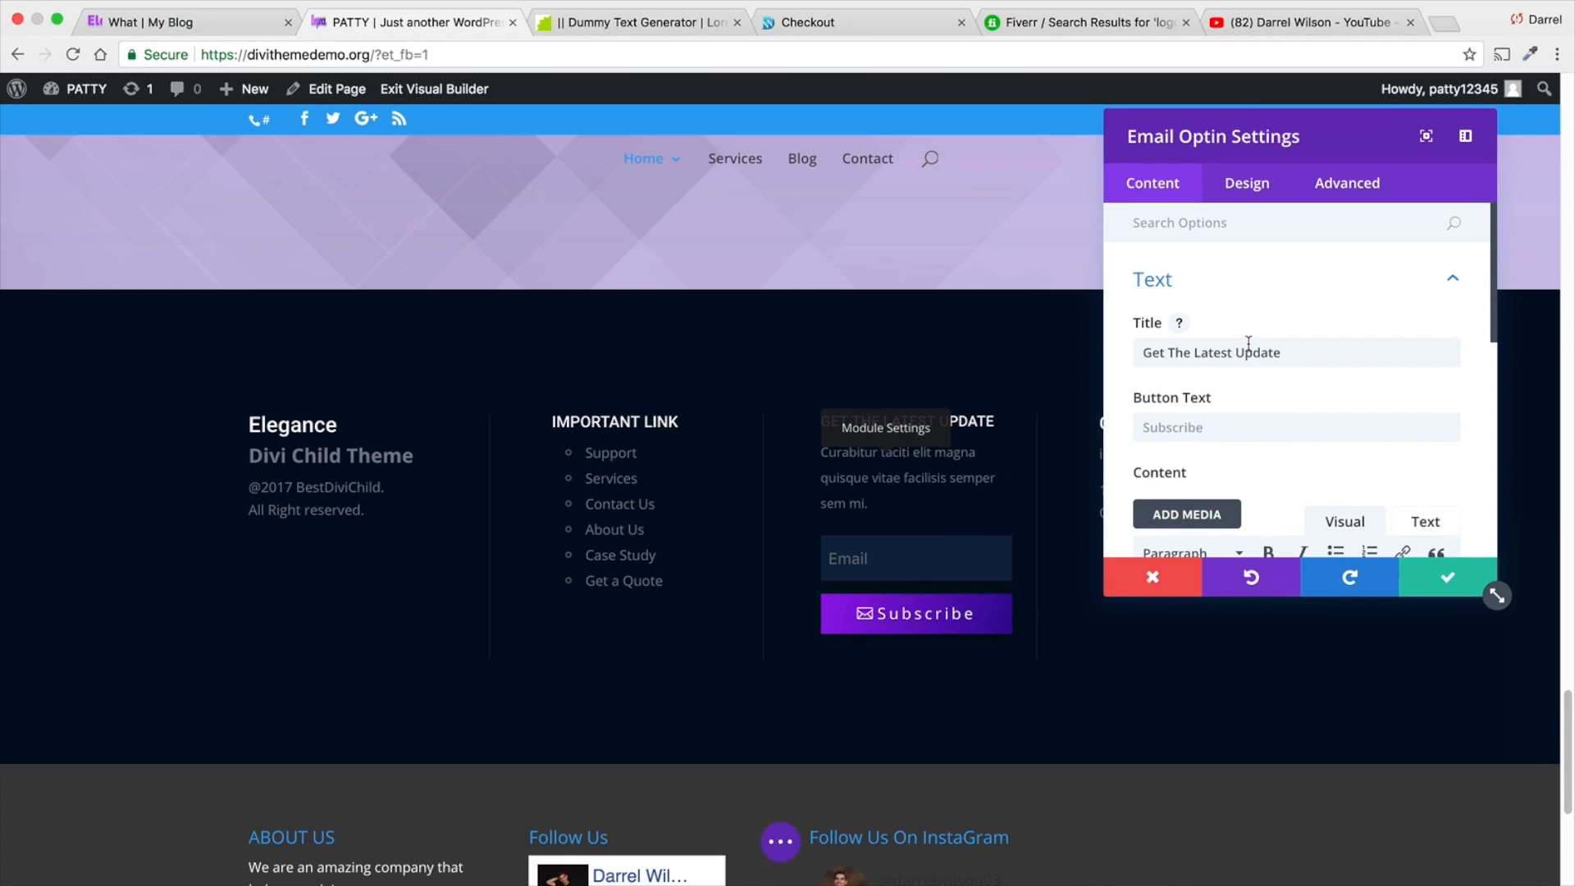
scroll(1248, 343, down, 5)
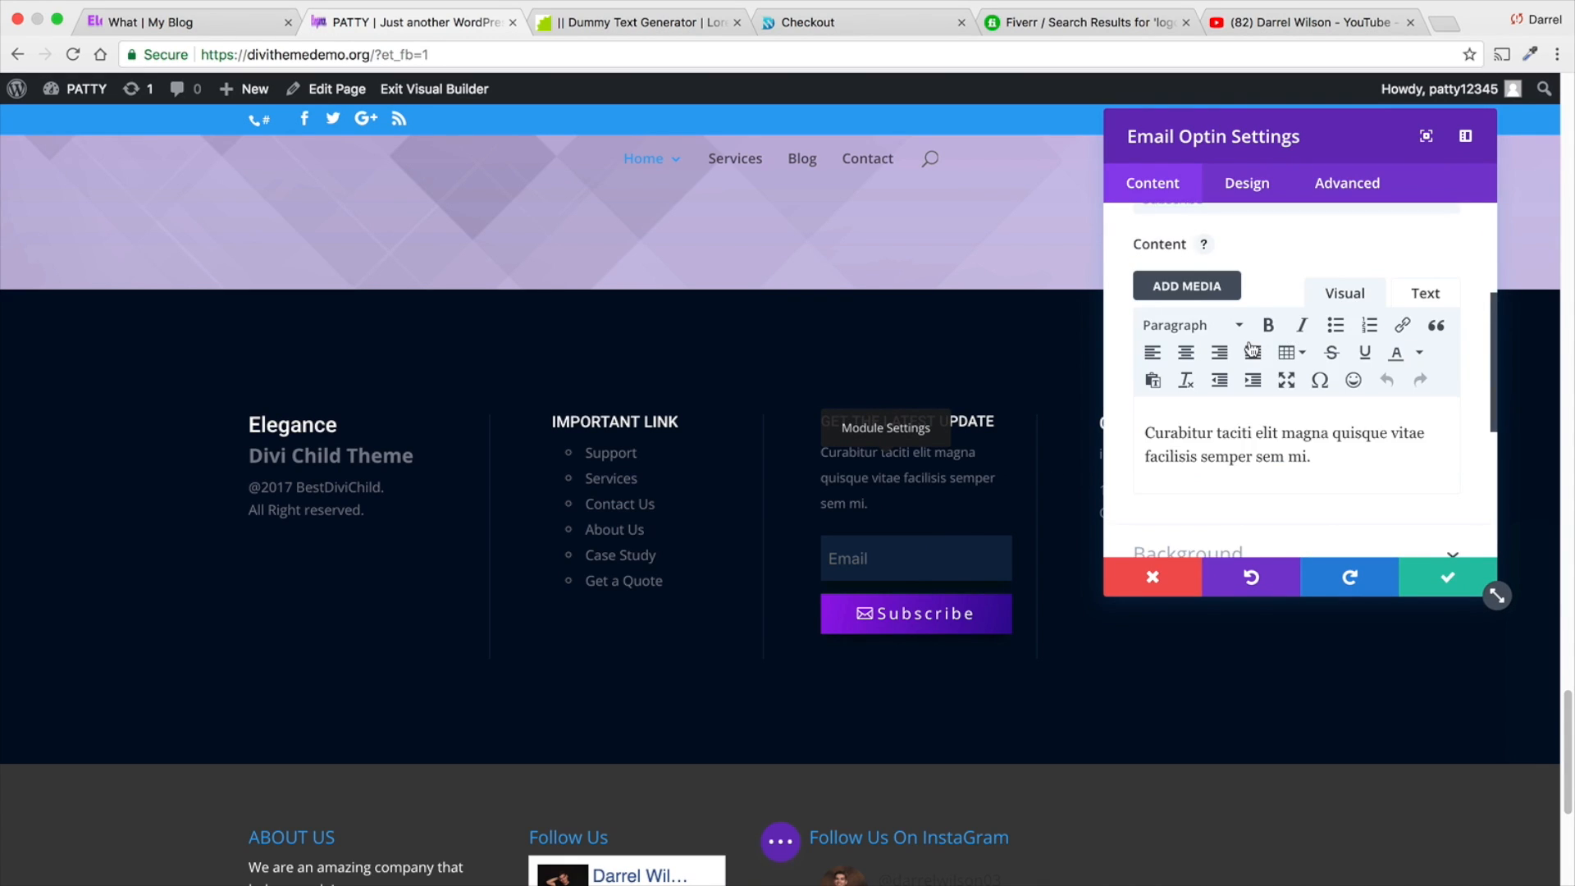
scroll(1248, 348, down, 3)
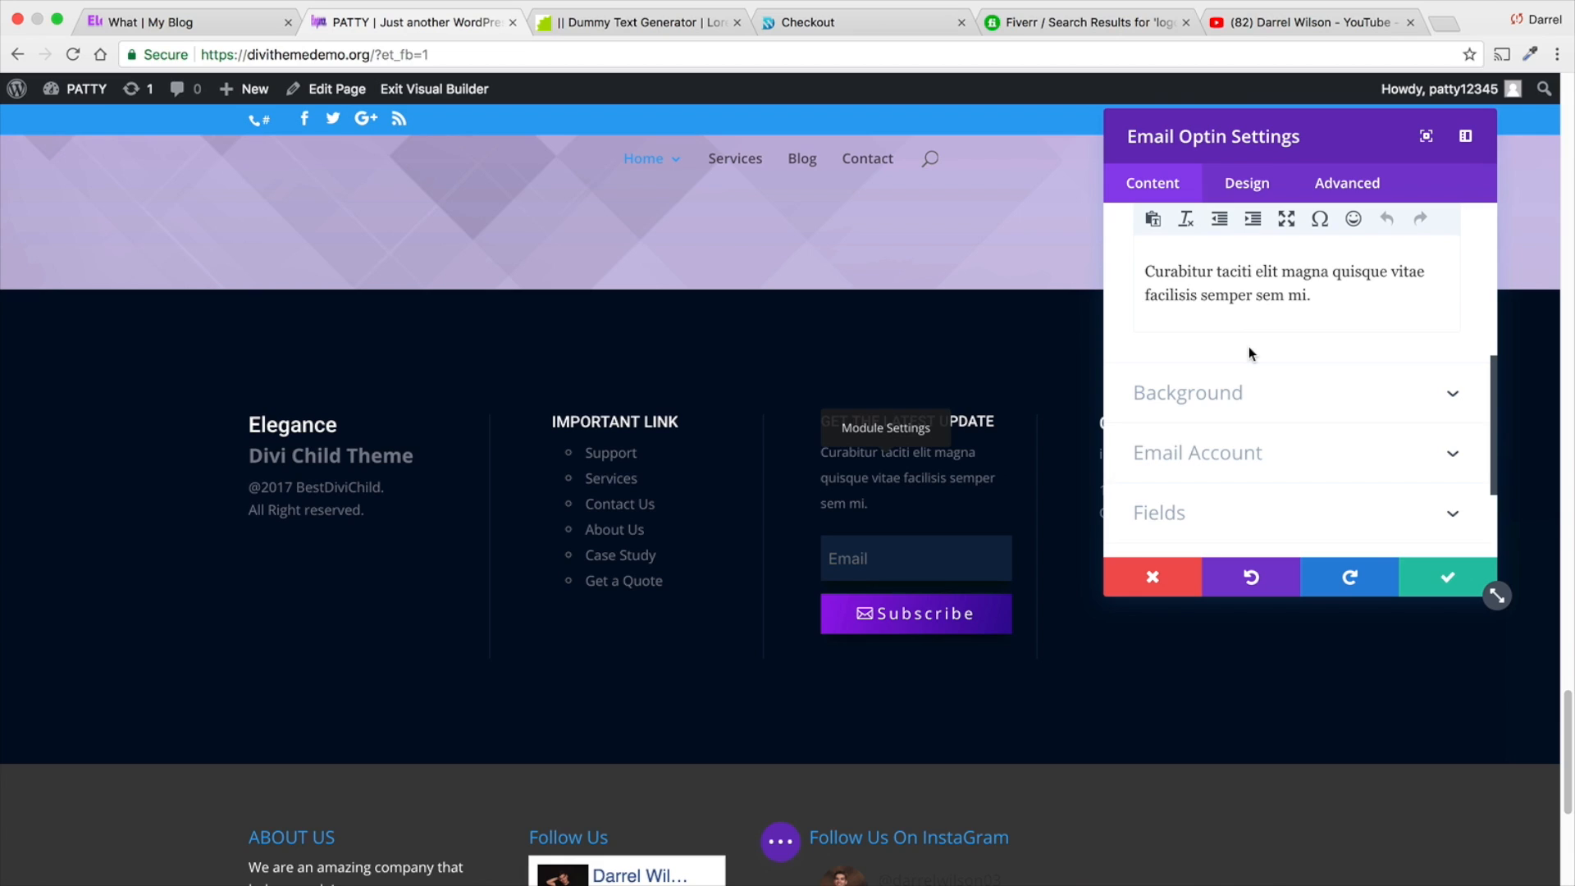
click(1248, 187)
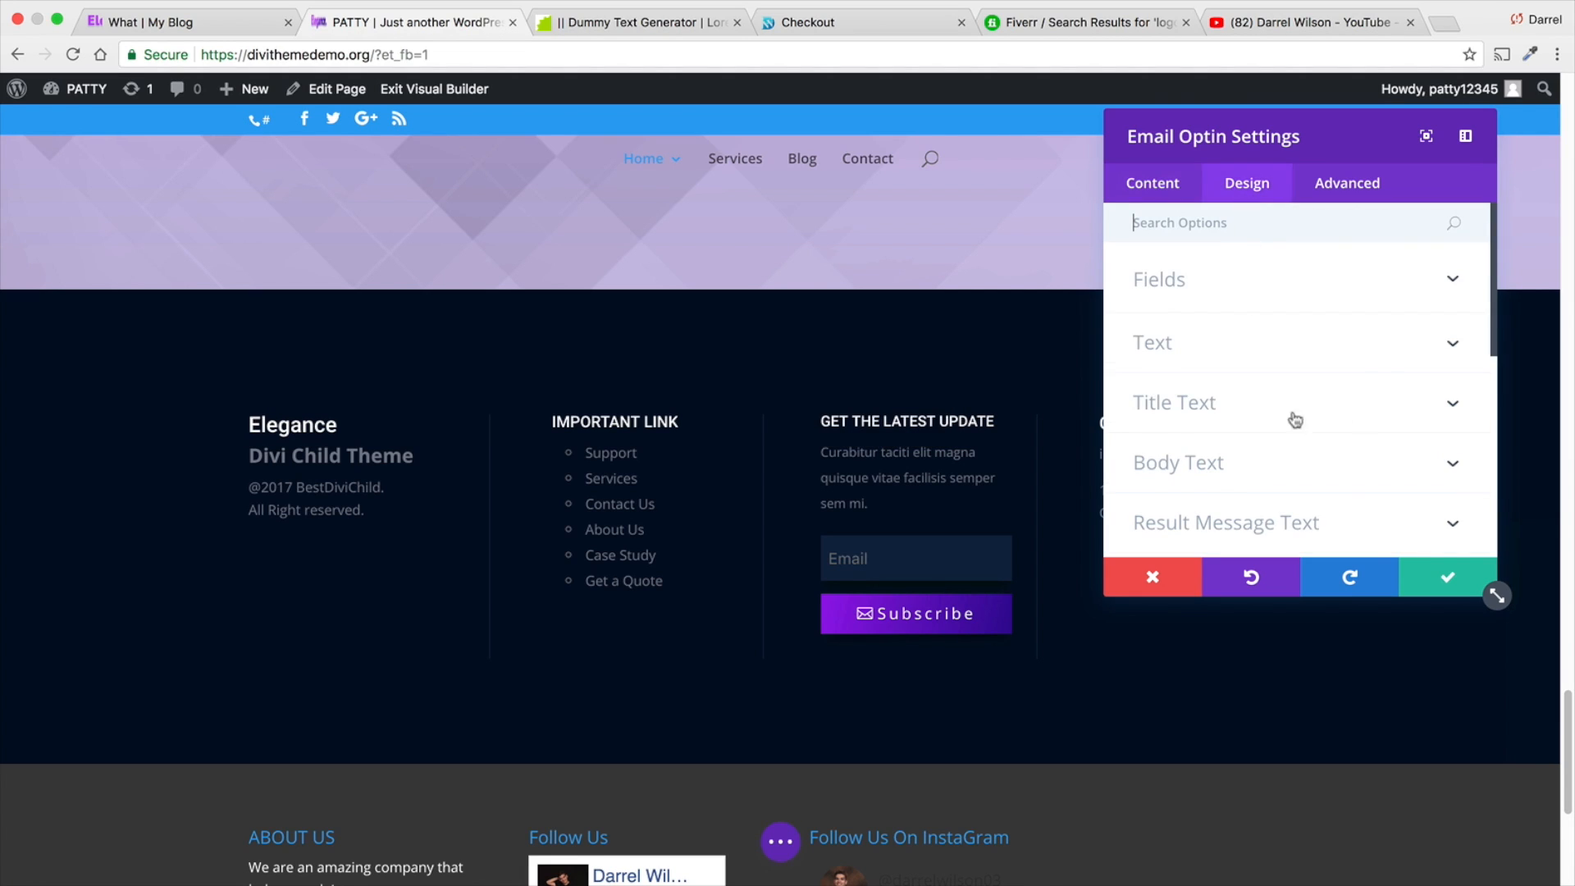
scroll(1345, 414, down, 3)
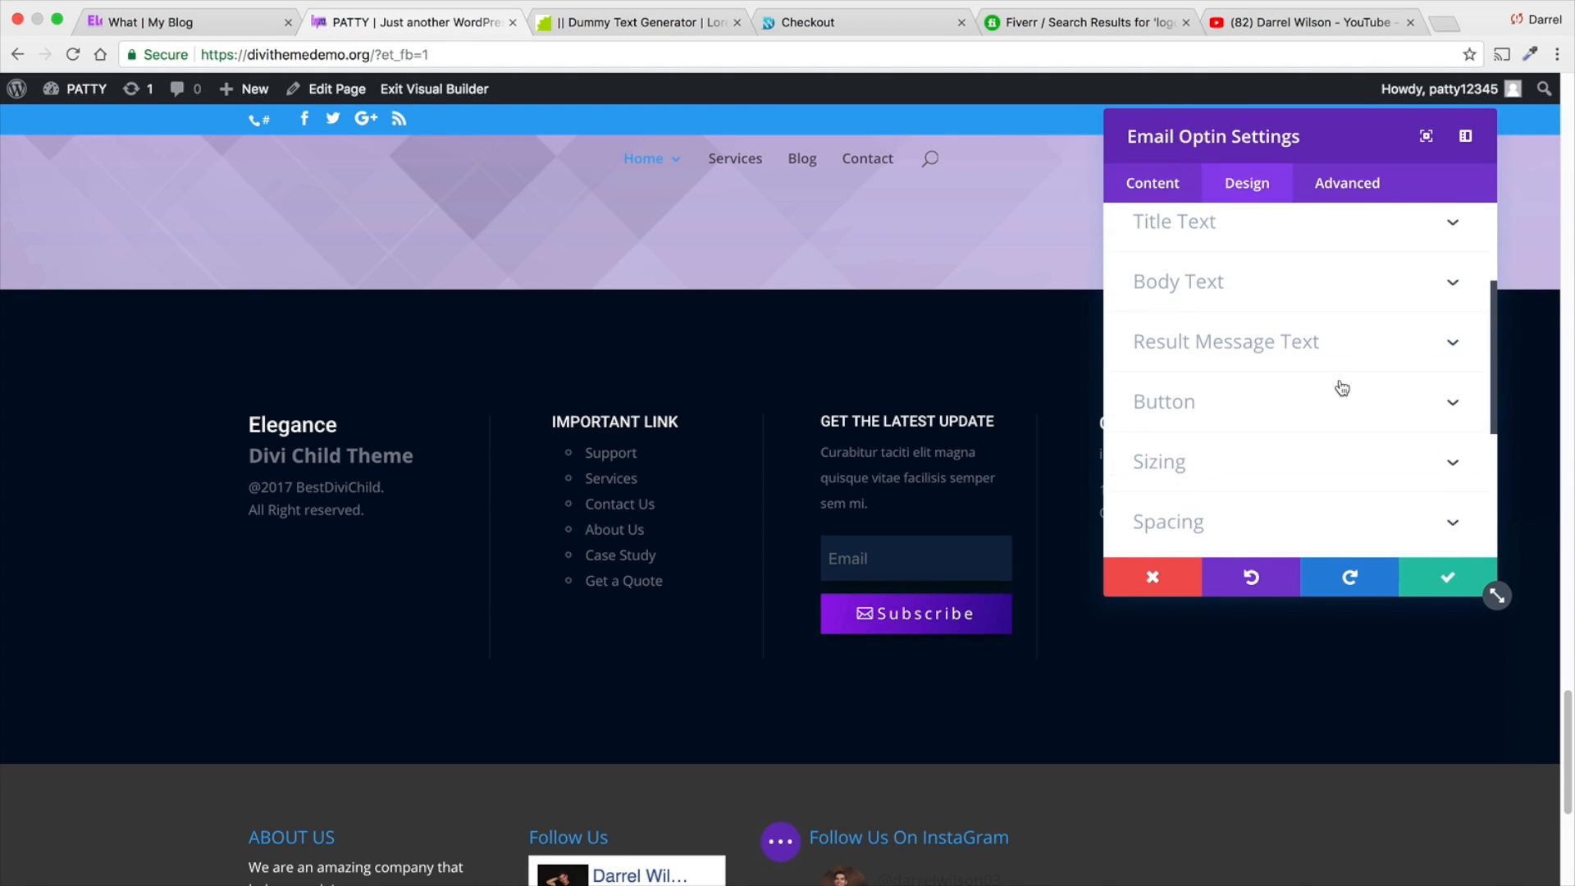
scroll(1342, 388, down, 5)
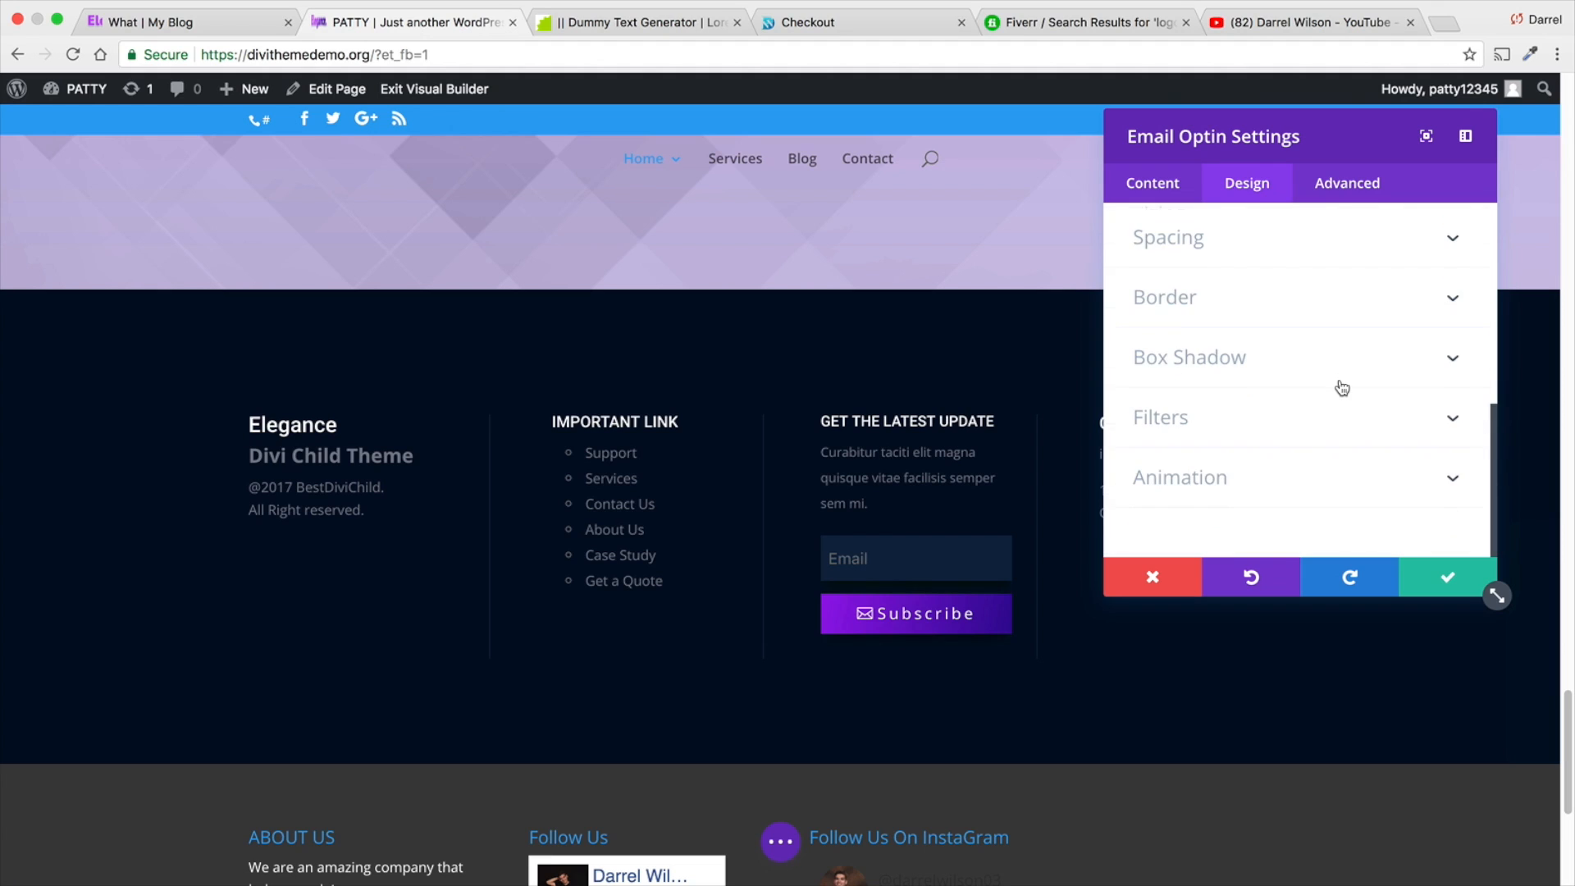
click(1342, 201)
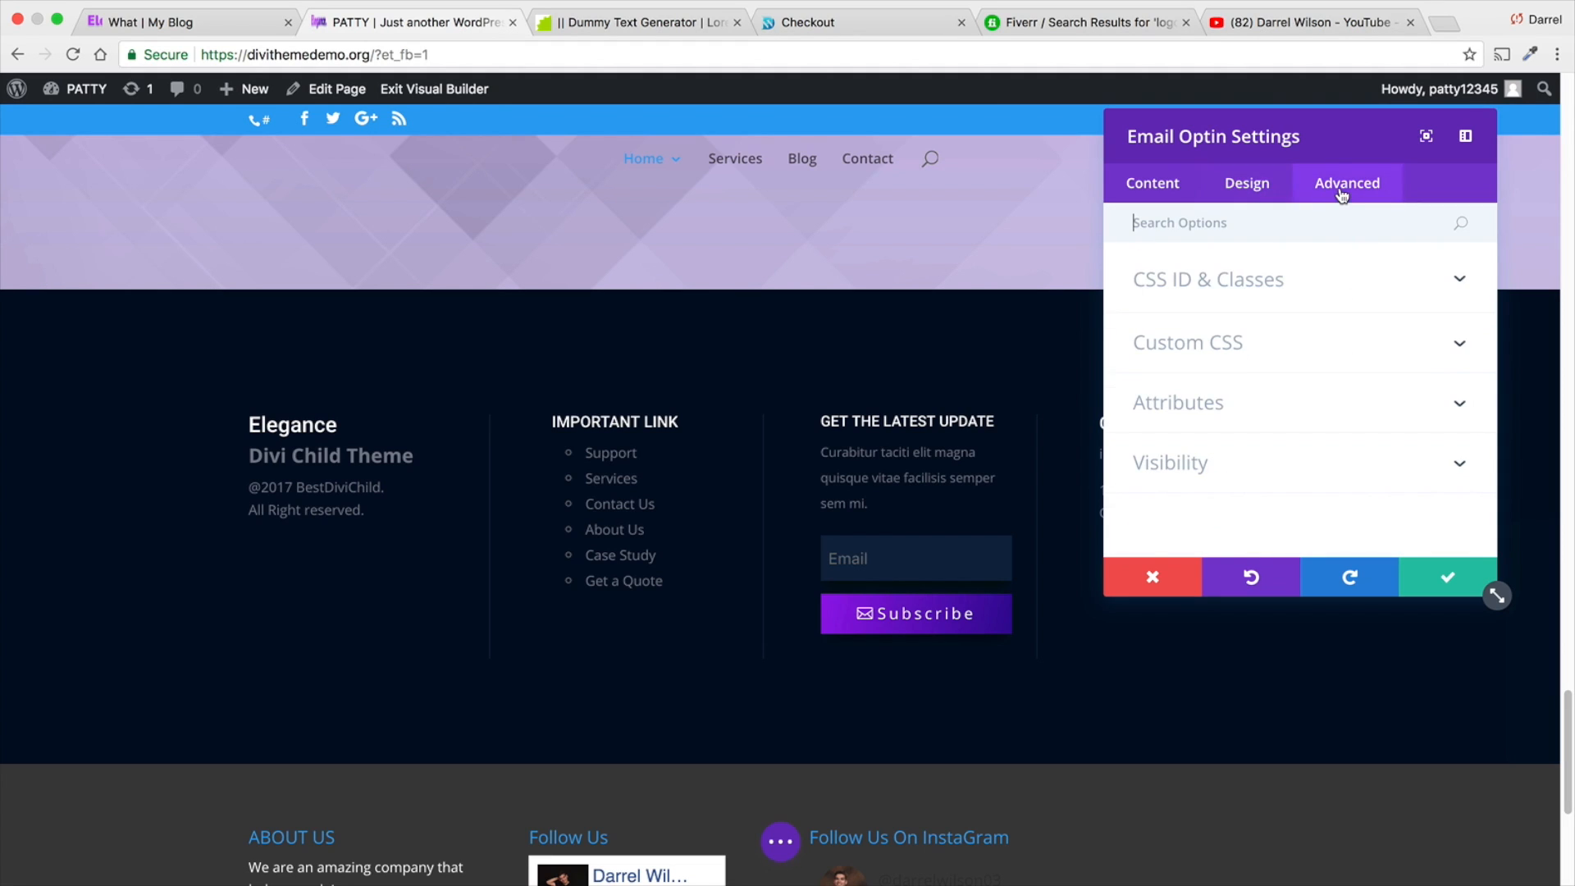
click(1144, 187)
scroll(1247, 362, down, 1)
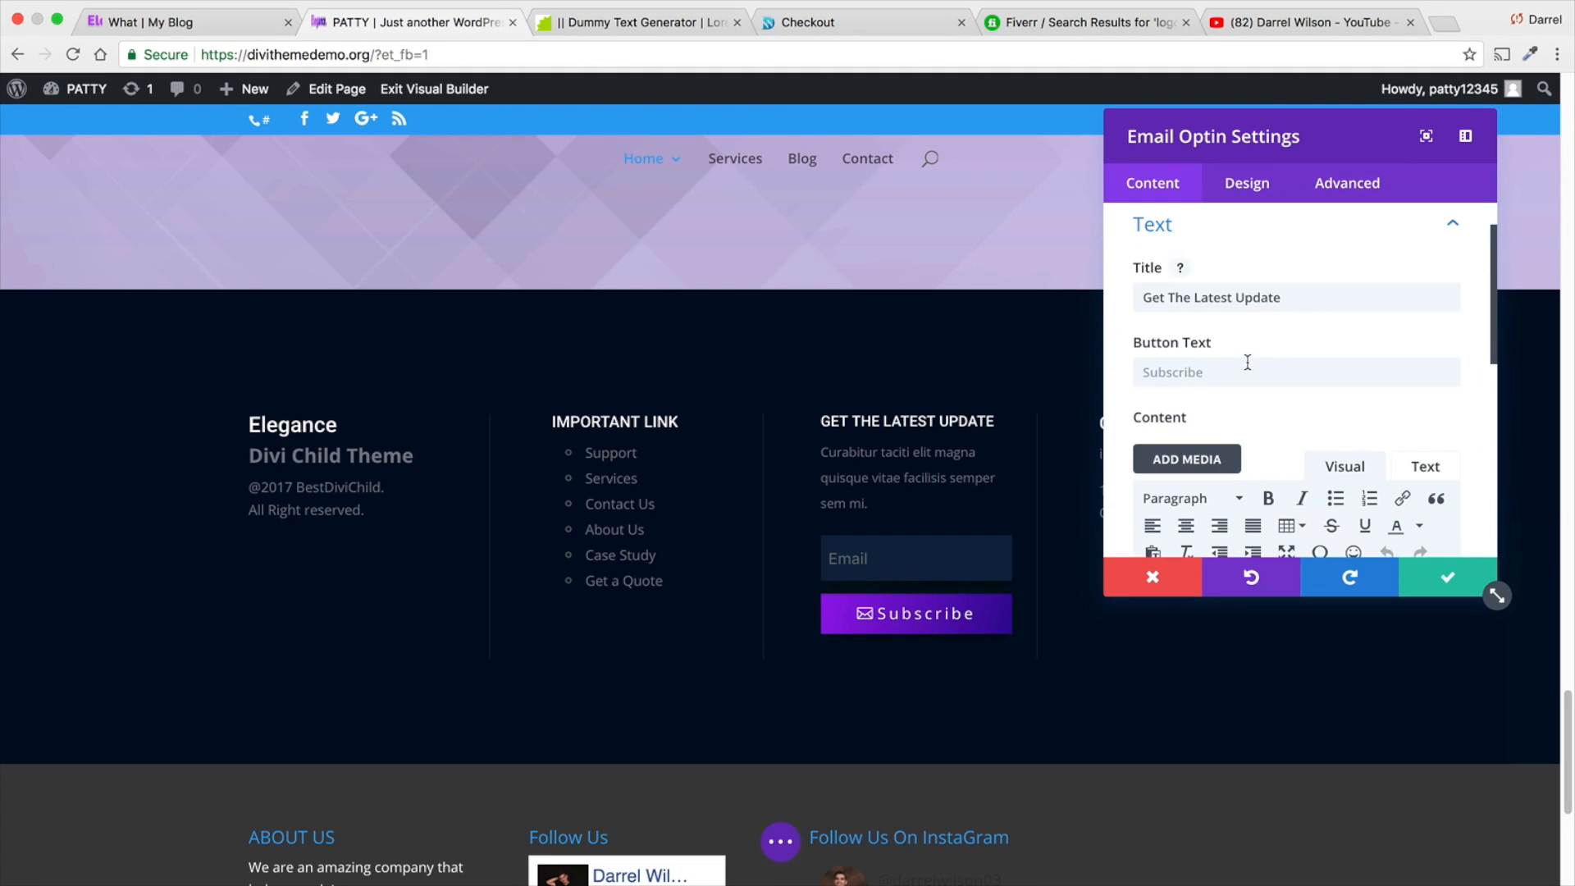
click(1248, 376)
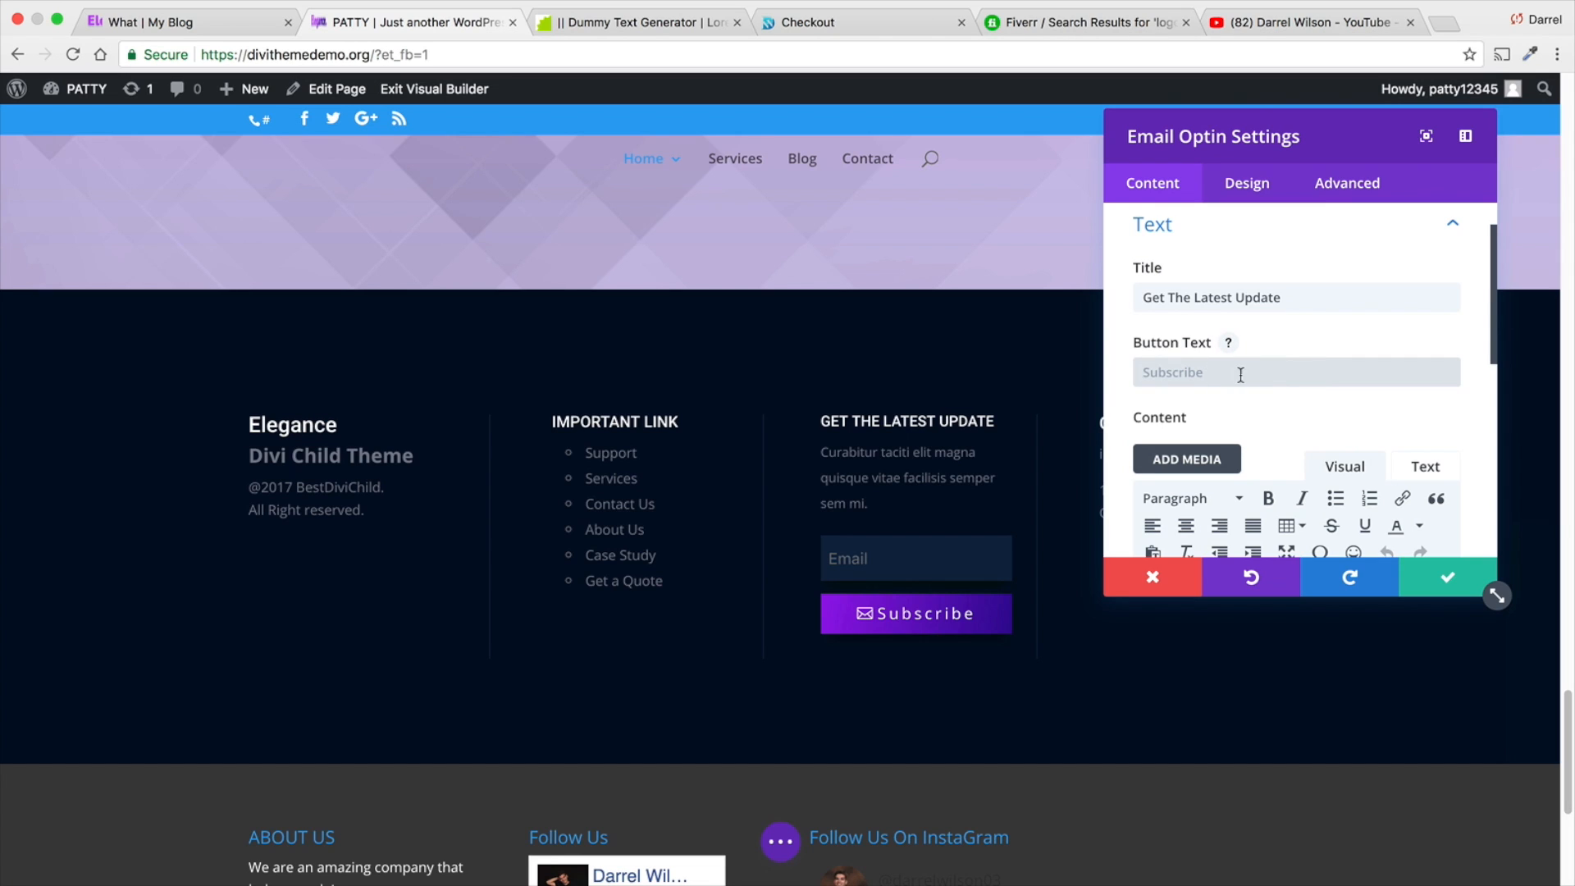
scroll(1215, 381, down, 5)
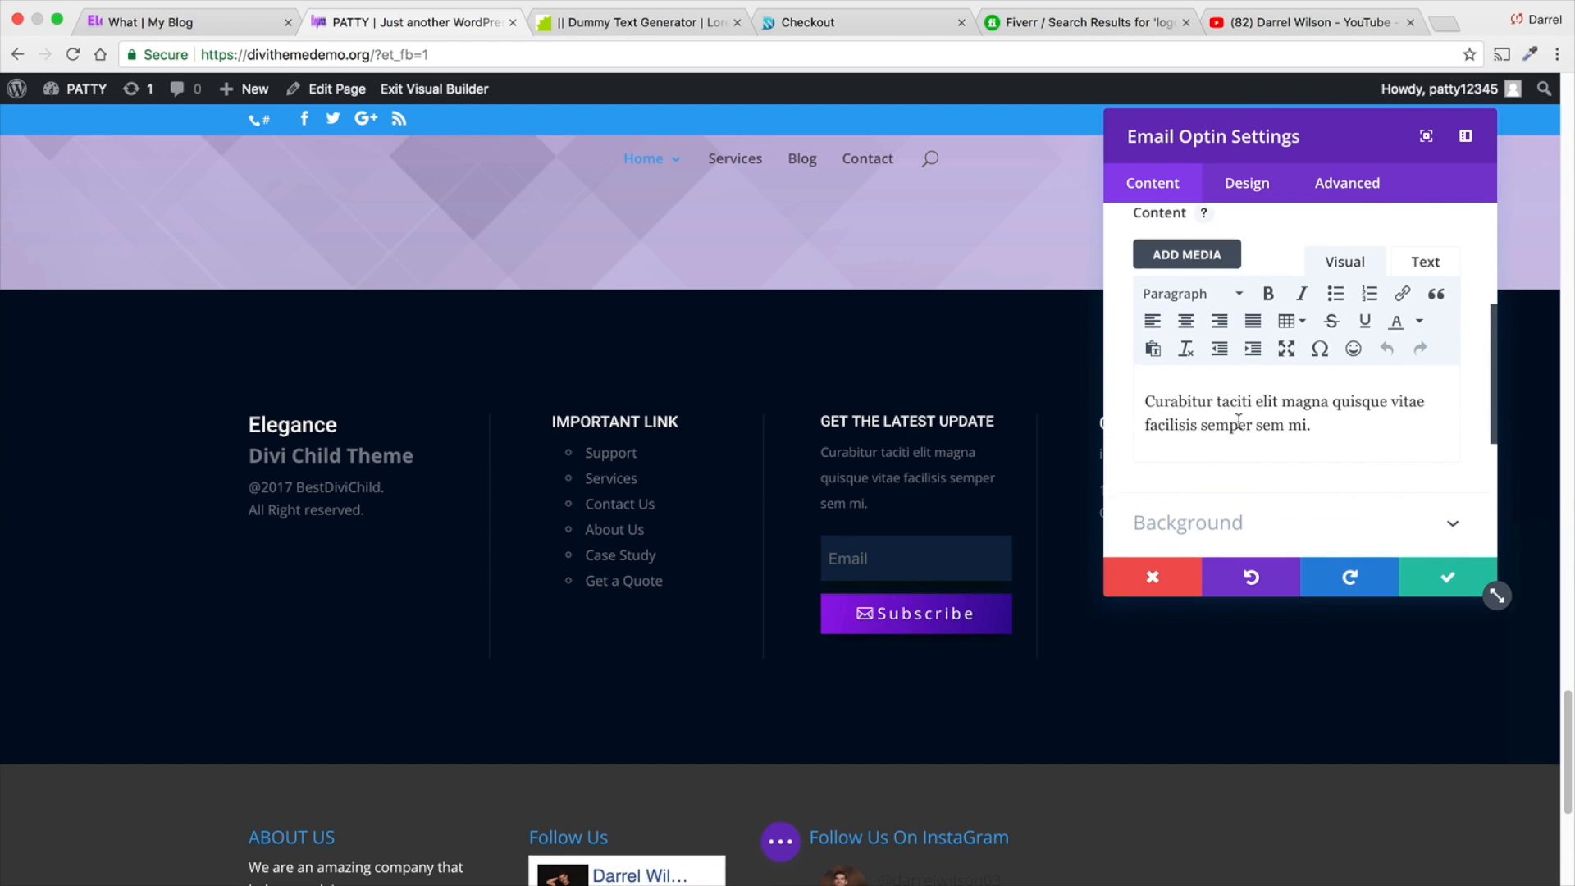
- Examine the email optin's available service providers, its MailChimp list choices and the form for adding a new account
click(1240, 547)
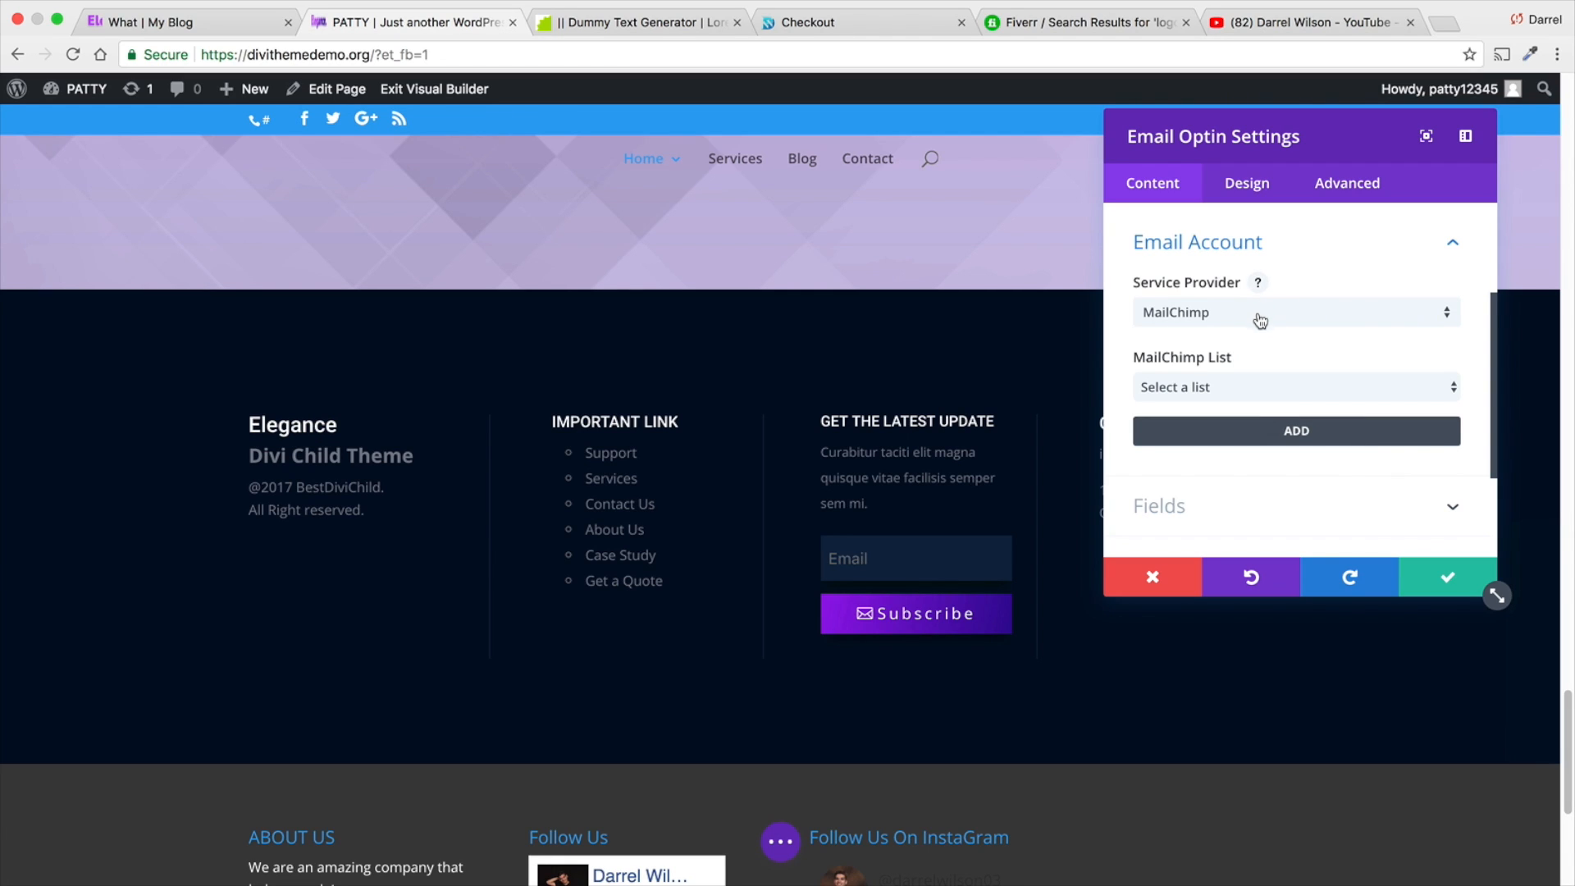
click(1253, 384)
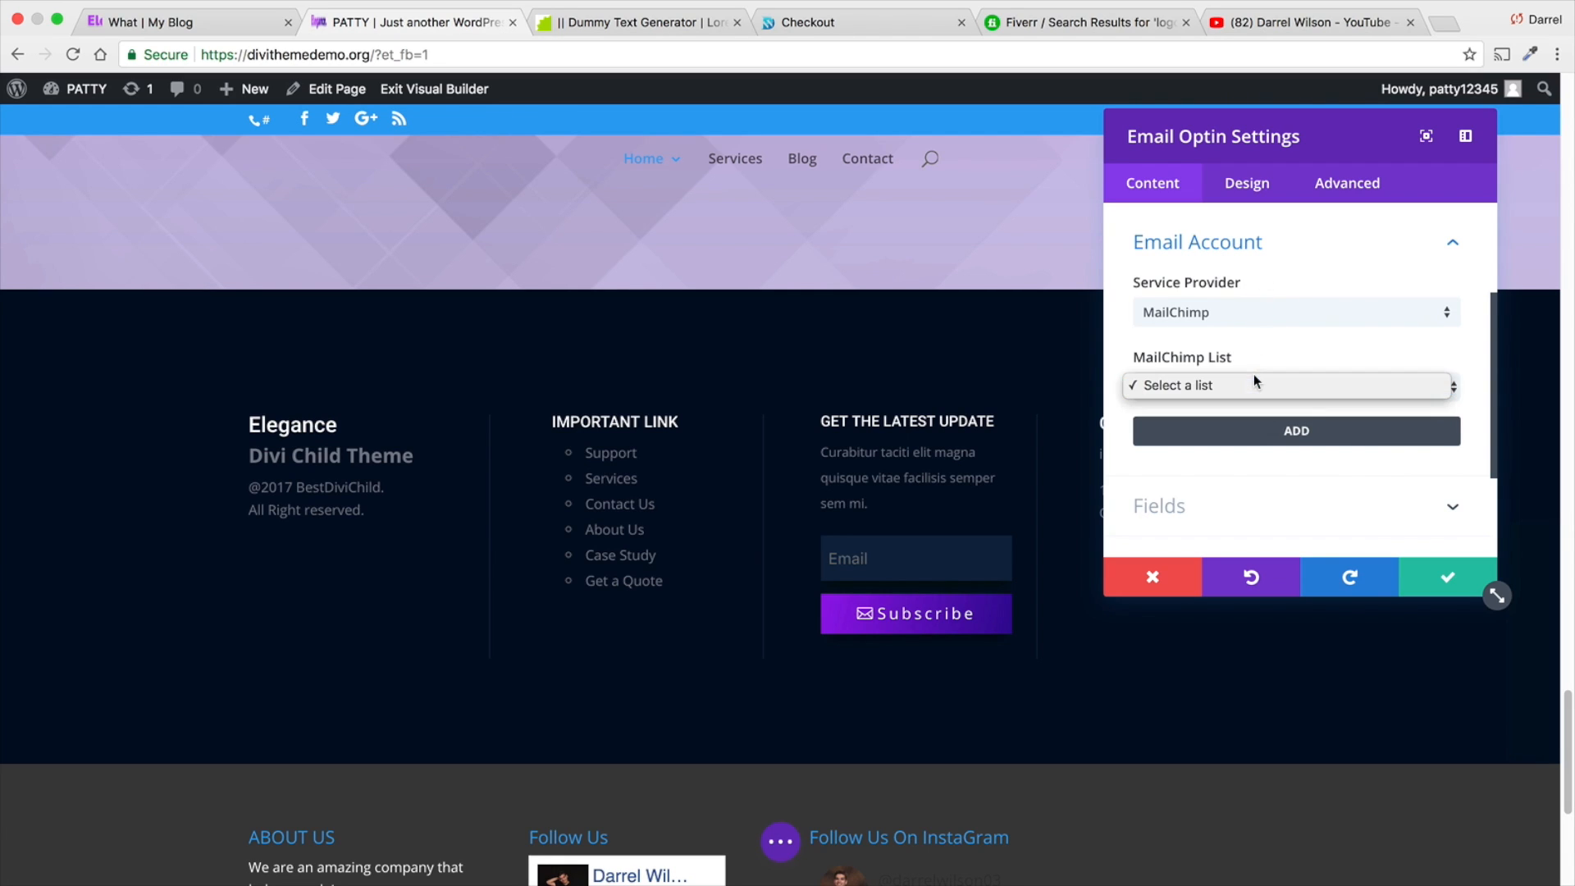
click(1264, 310)
click(1266, 314)
scroll(1280, 605, down, 3)
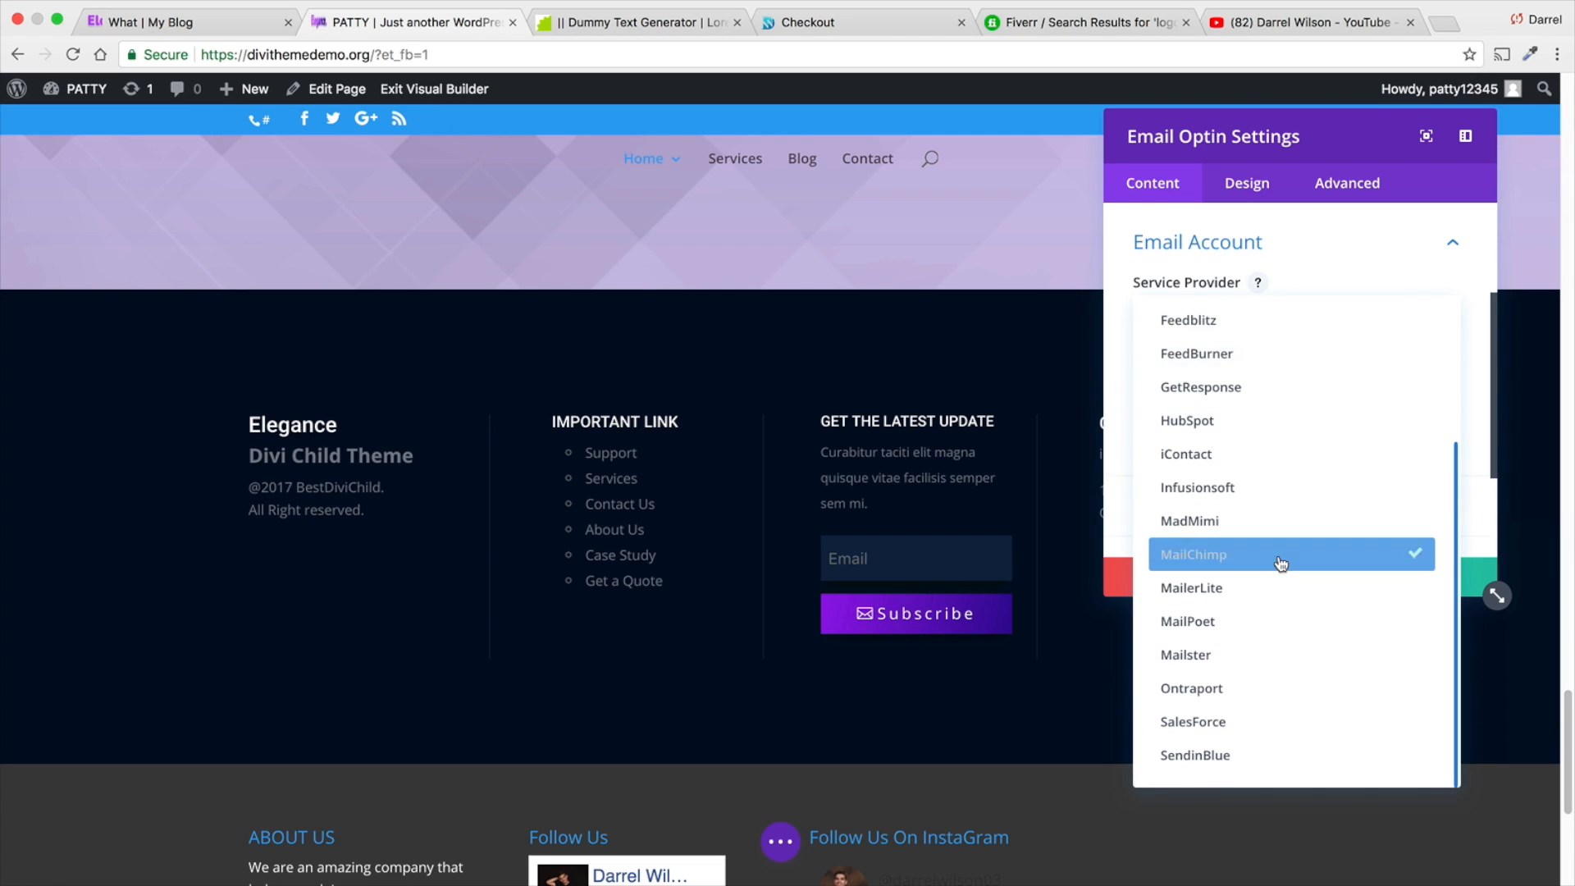
scroll(1296, 582, up, 3)
click(1303, 263)
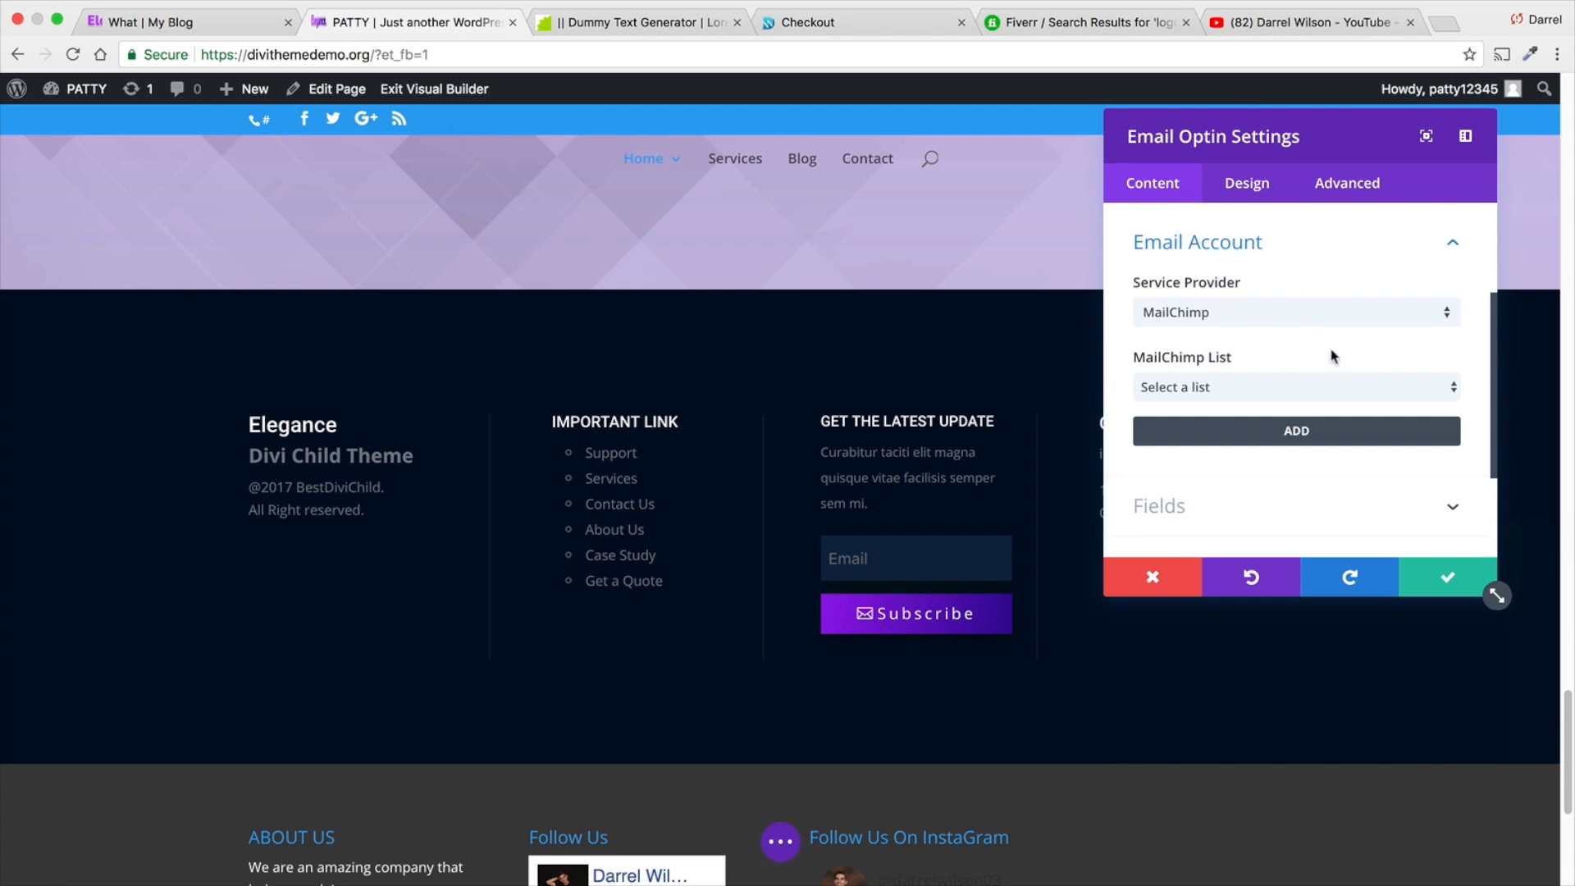
click(1323, 422)
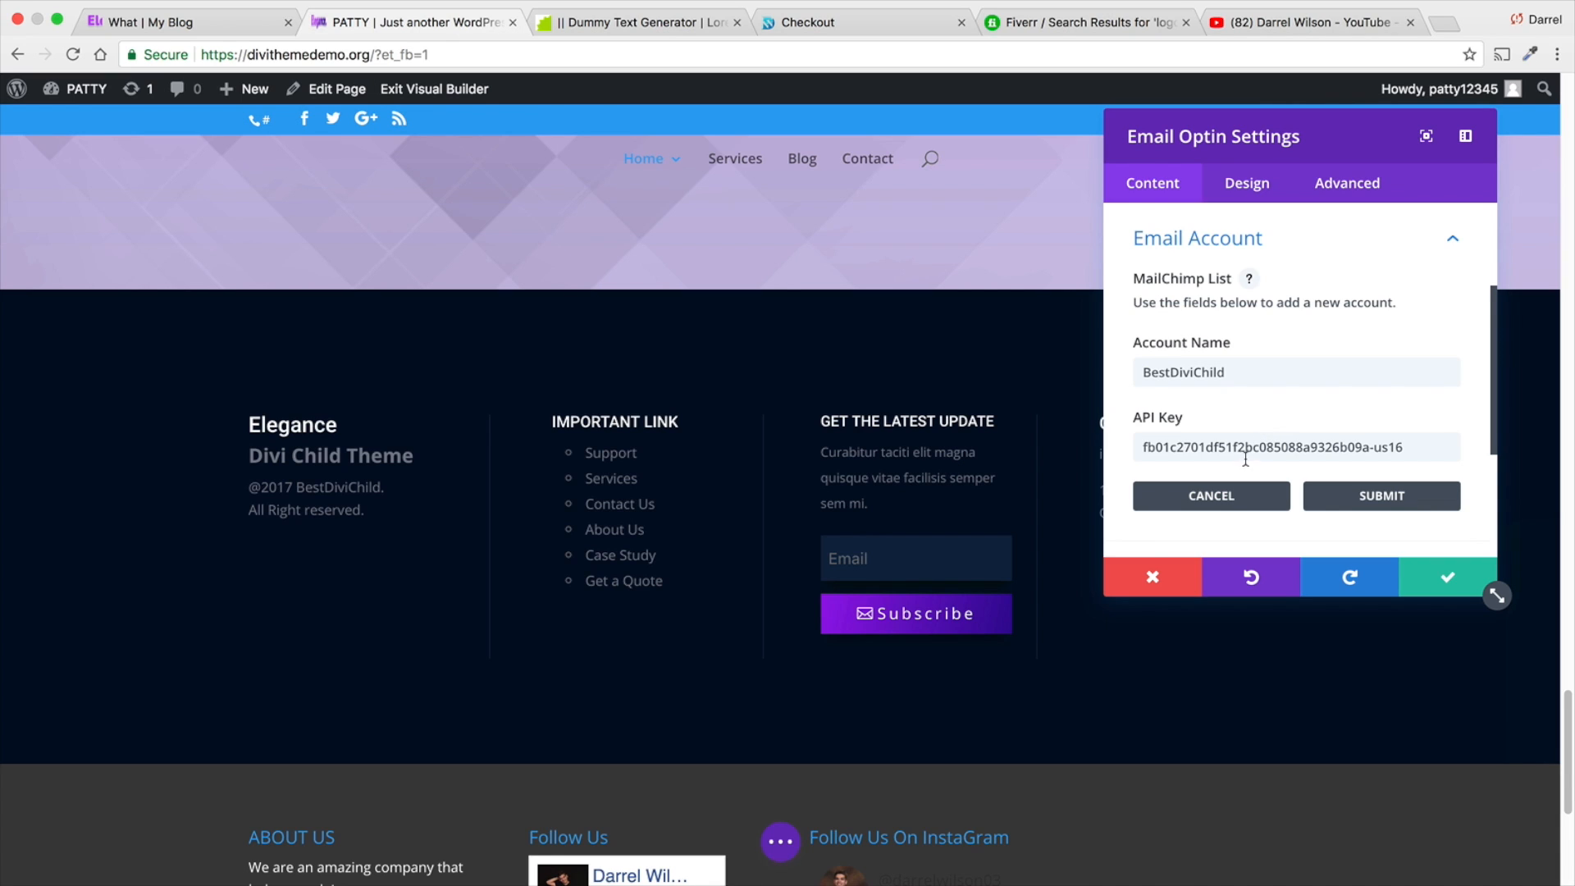
scroll(1245, 460, down, 5)
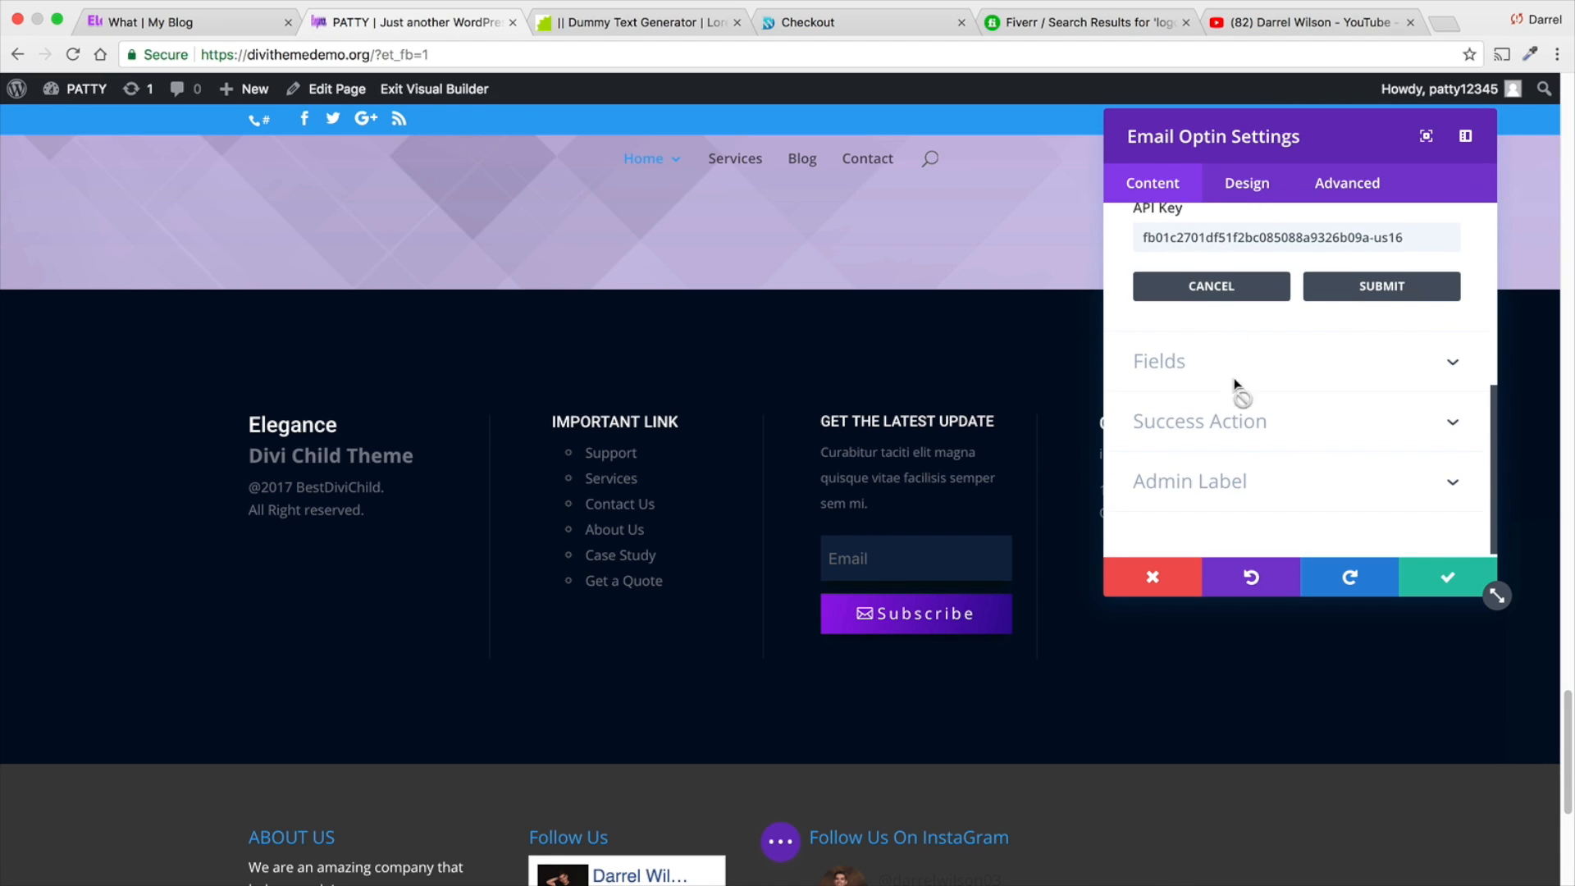
click(1234, 287)
- Try out the First Name and Last Name fields in the footer's email optin form and switch both off again
click(1234, 351)
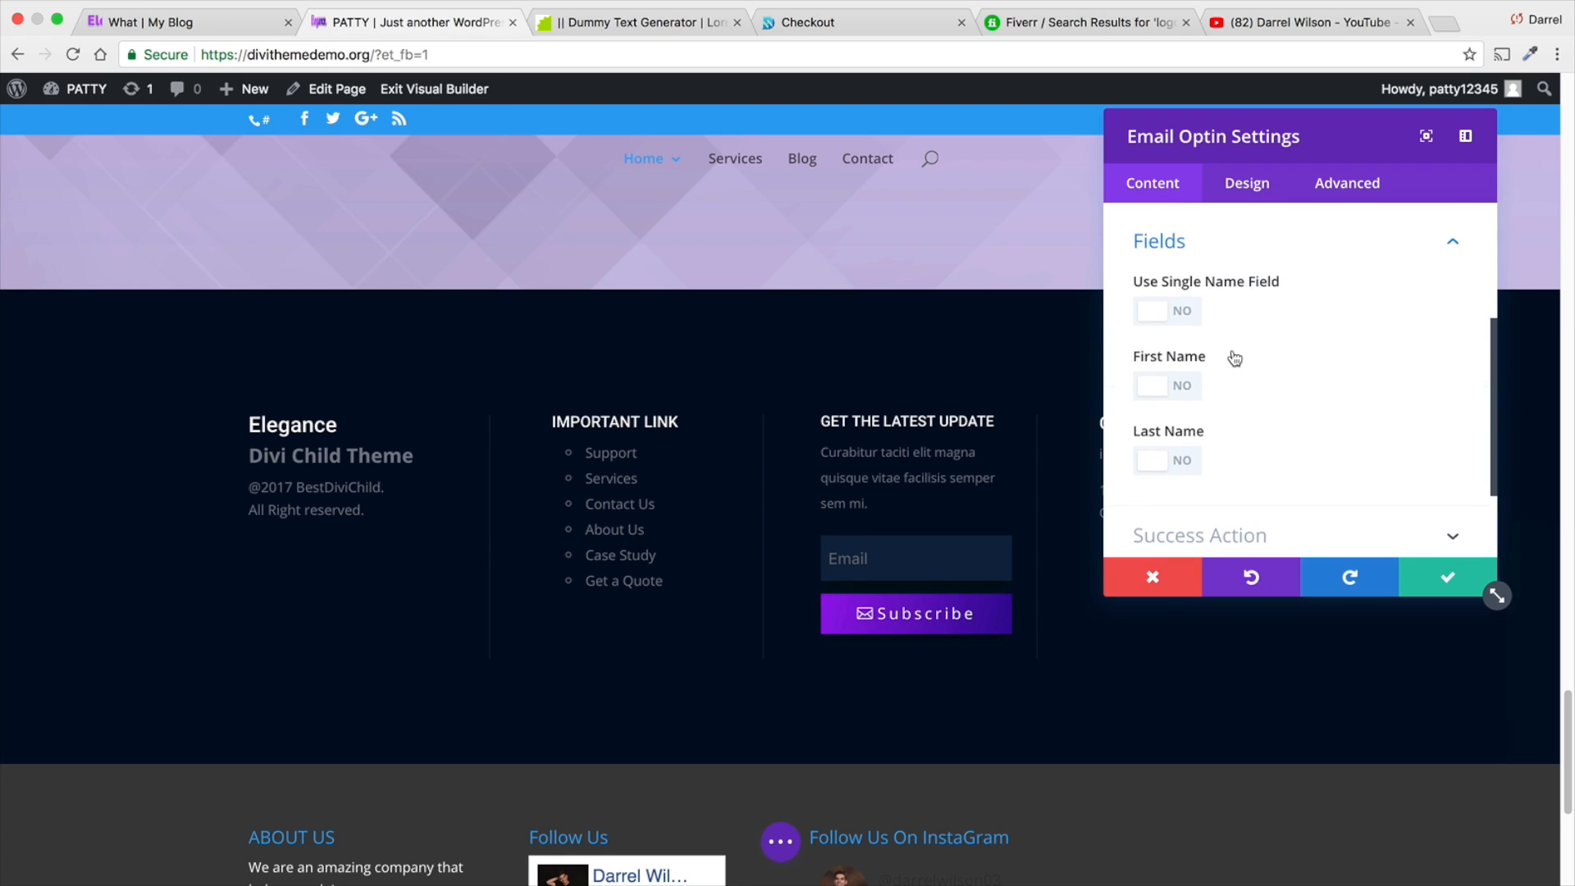
click(1186, 385)
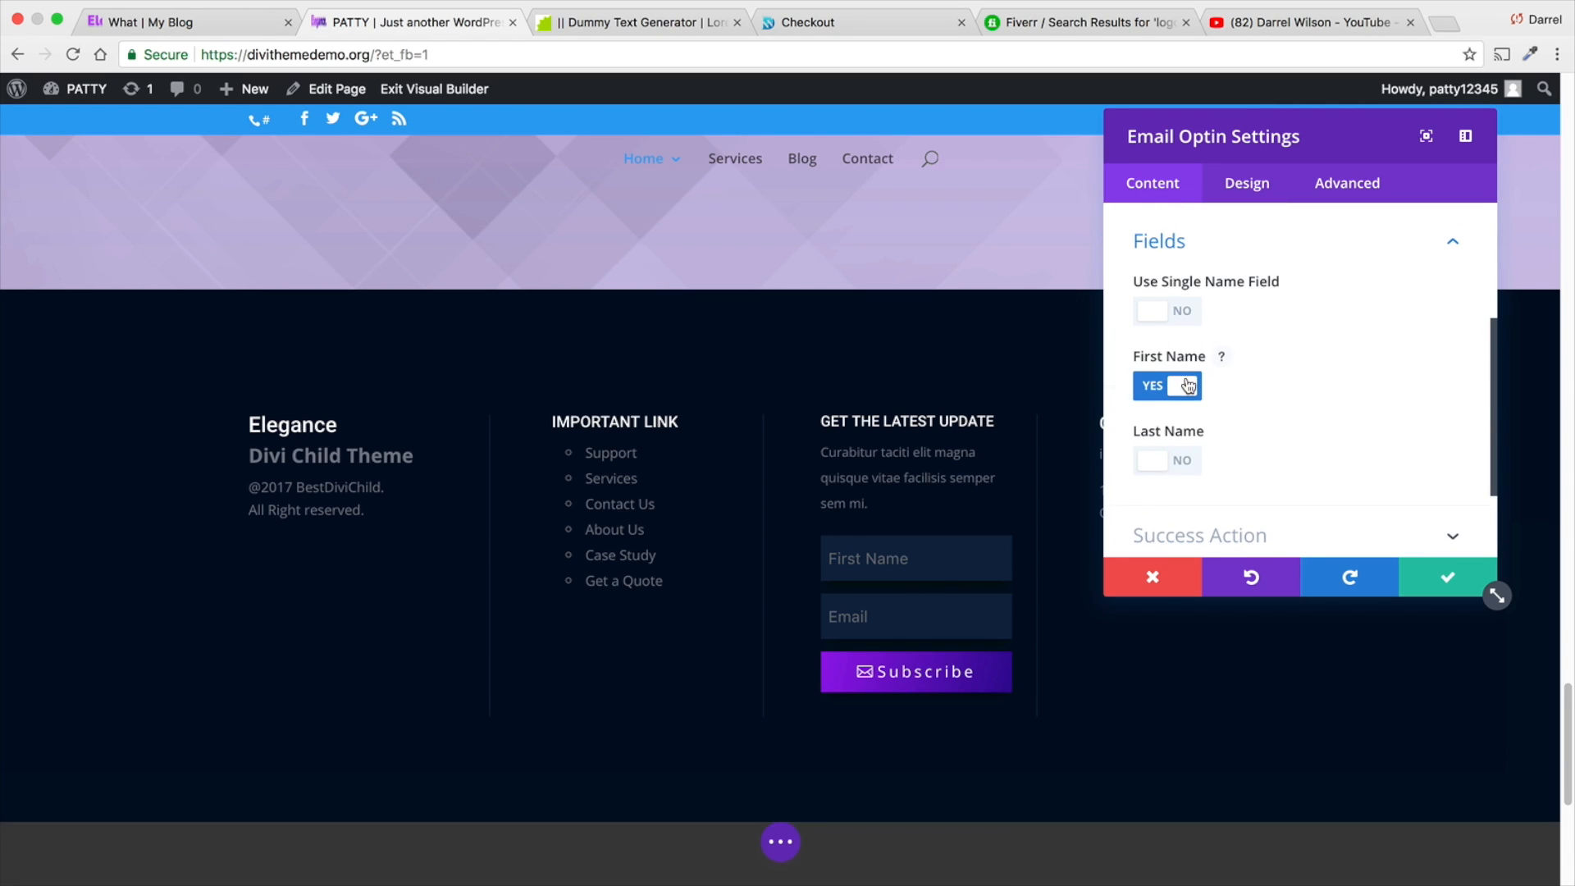
click(1187, 461)
click(1187, 461)
click(1181, 386)
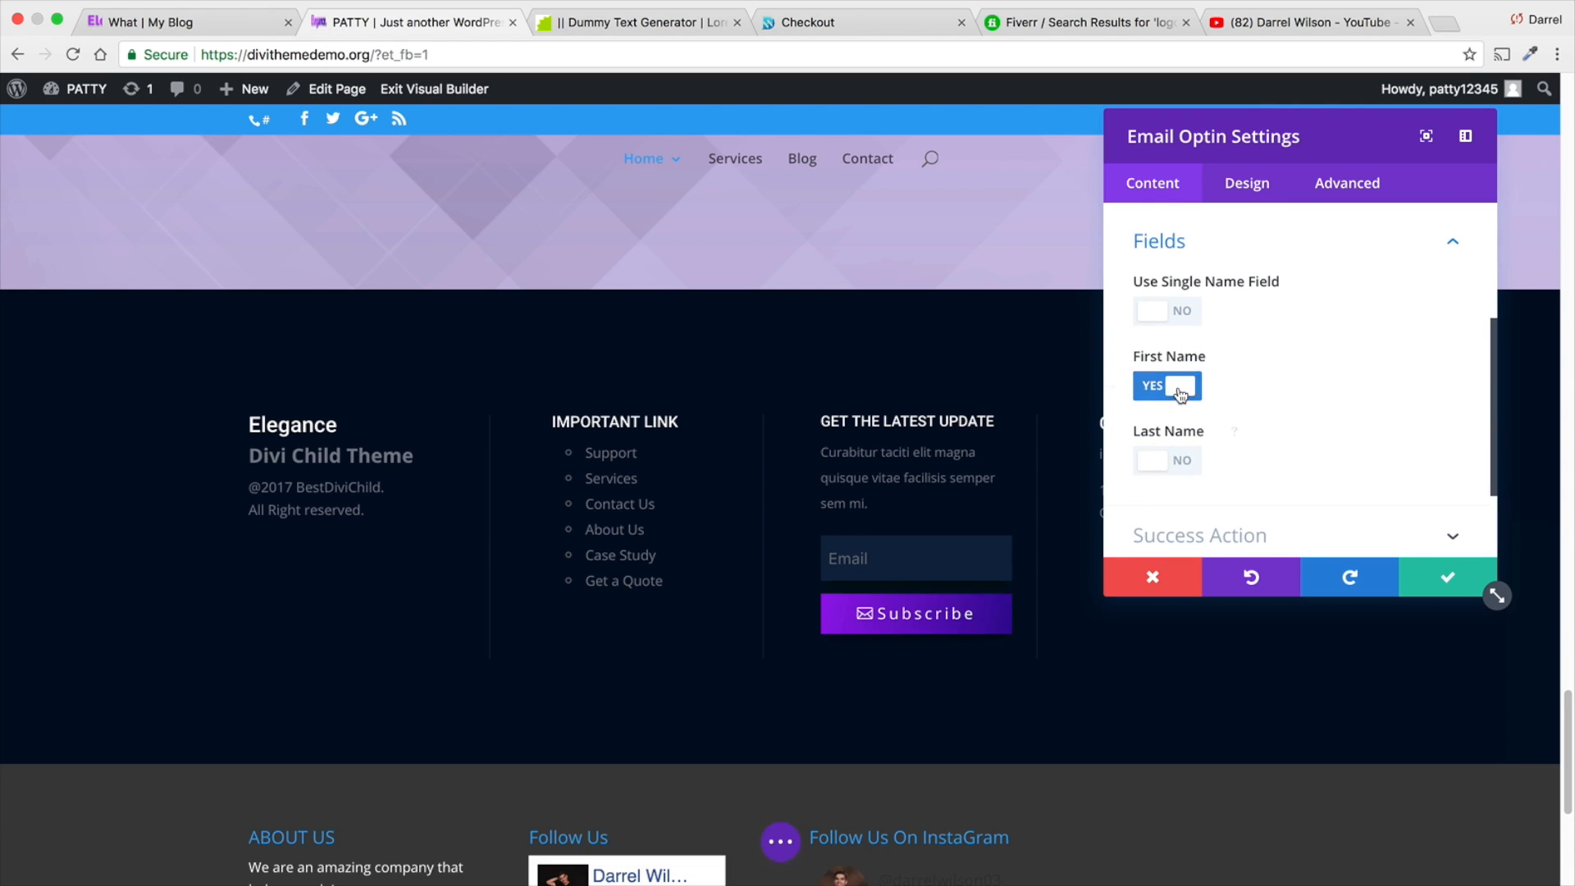
- Examine the success action of the footer's email optin and the message field that goes with it
scroll(1285, 375, down, 3)
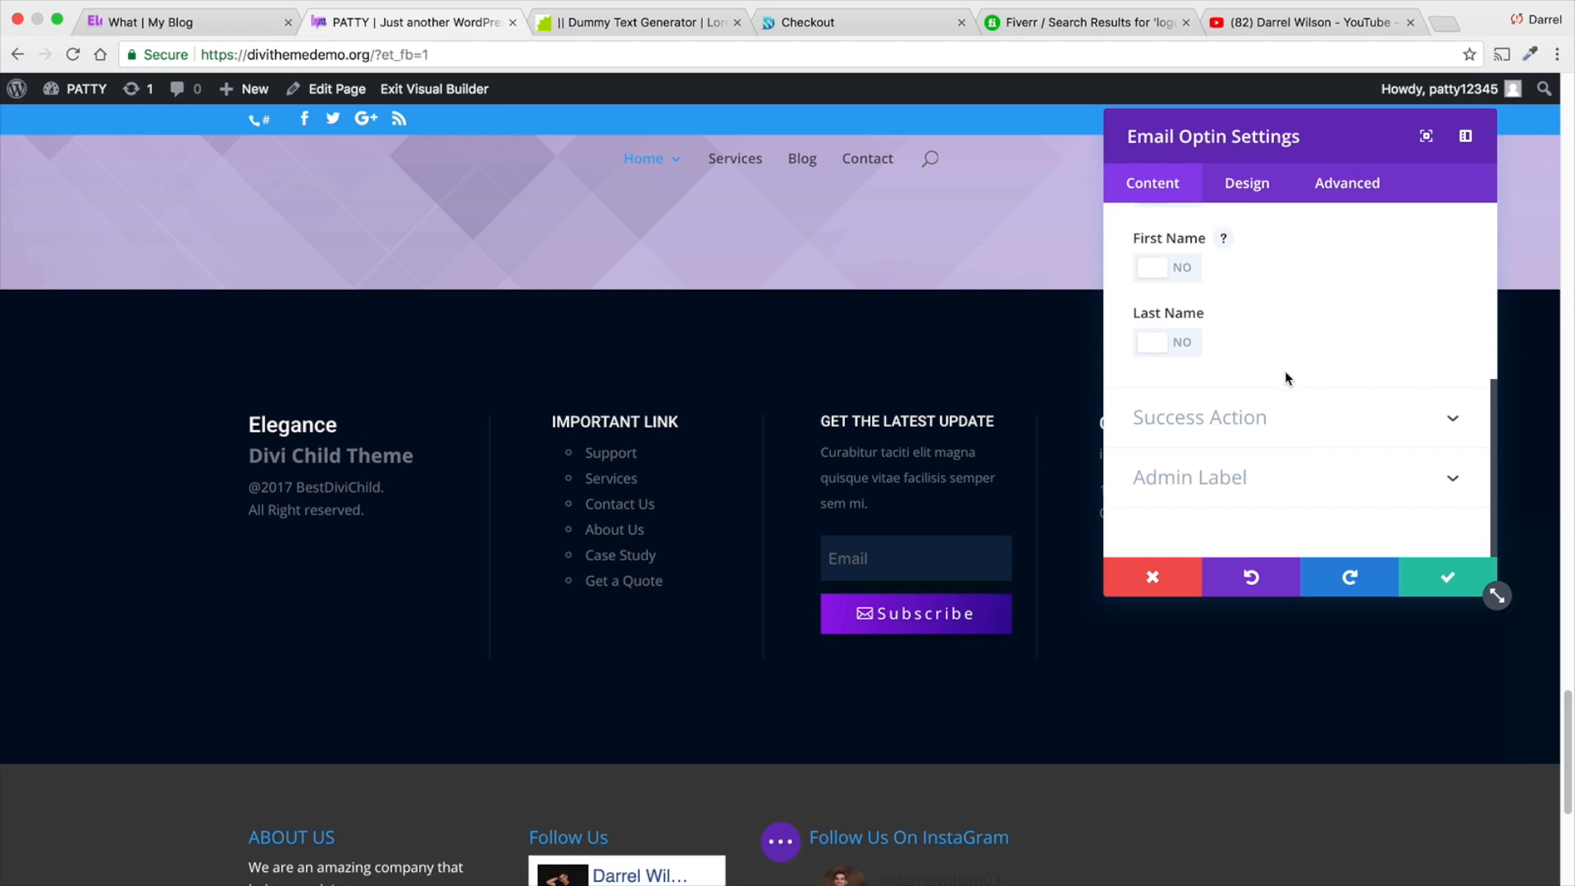
click(1285, 421)
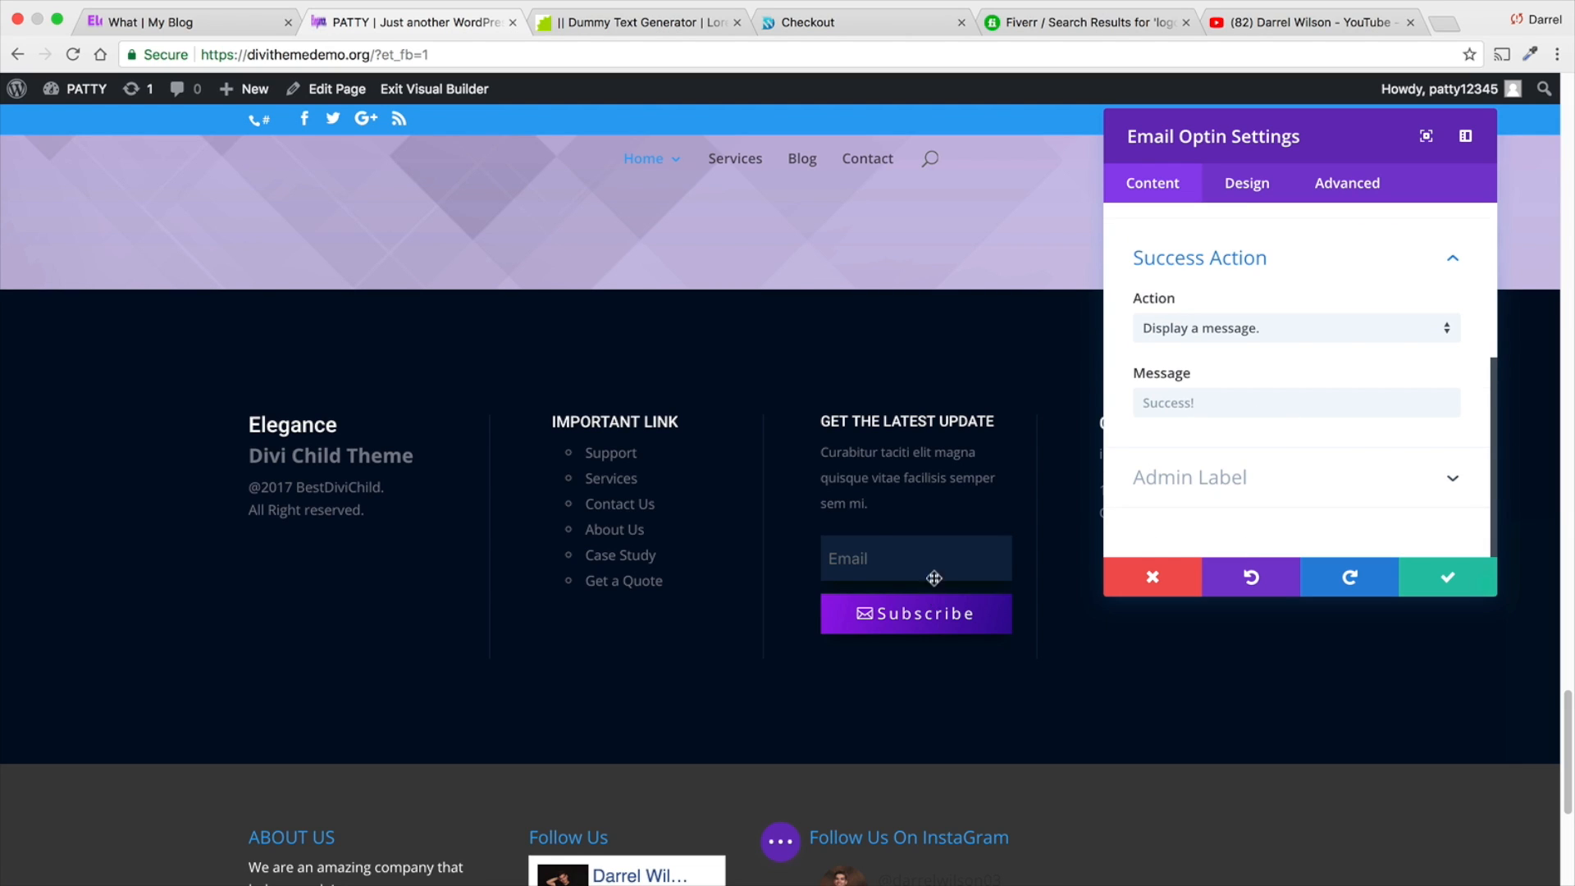
click(1219, 402)
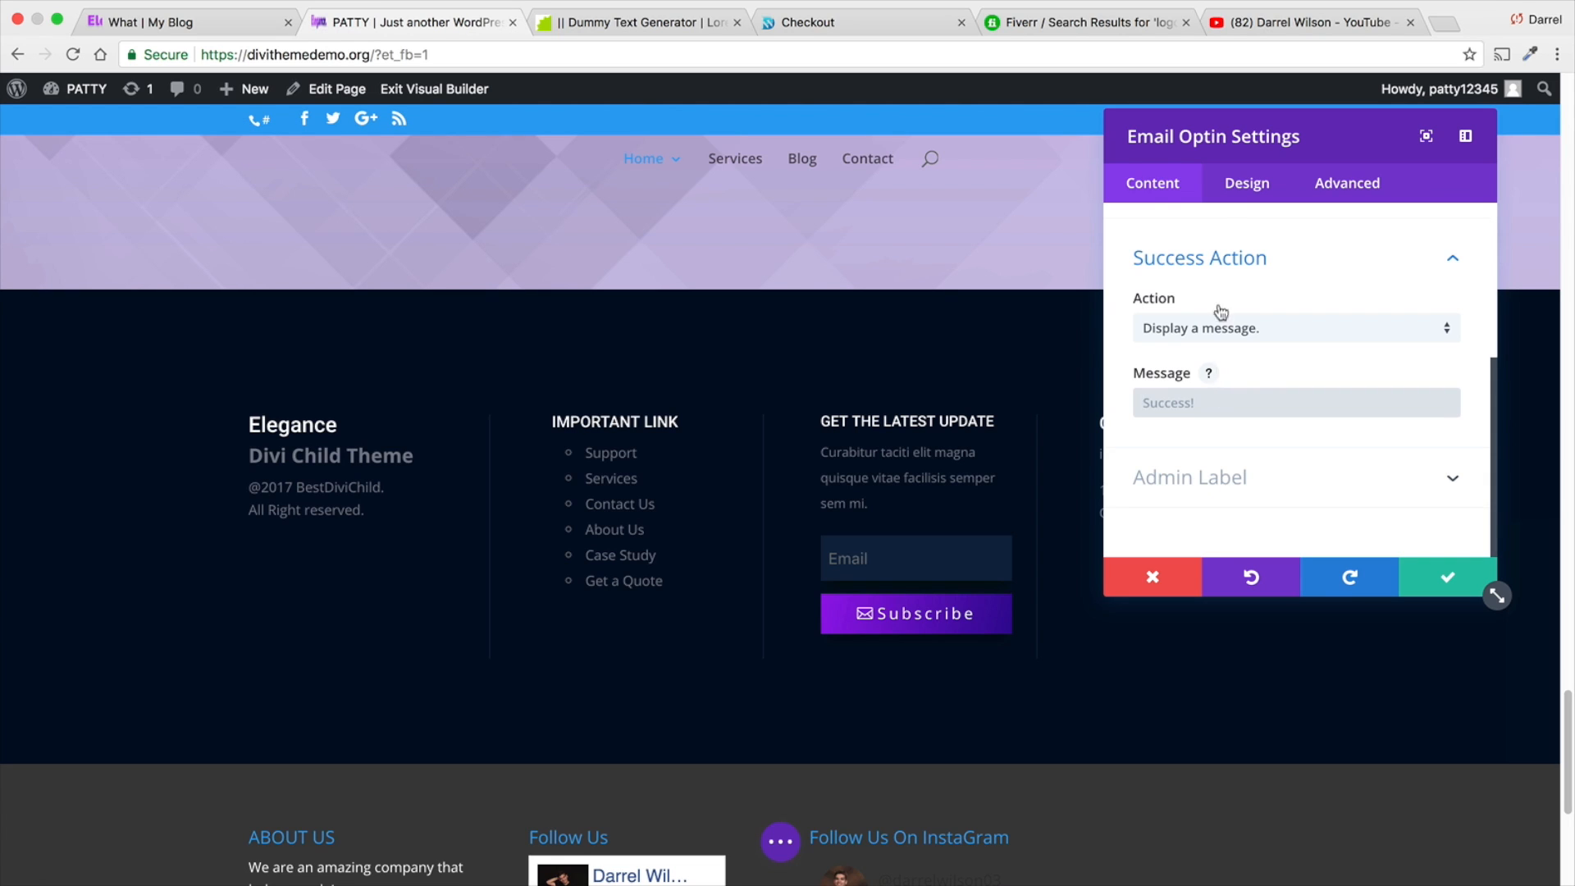
- Center the result message text of the footer's email optin, look through its remaining text styling options and keep the module settings
click(1240, 185)
scroll(1287, 406, down, 2)
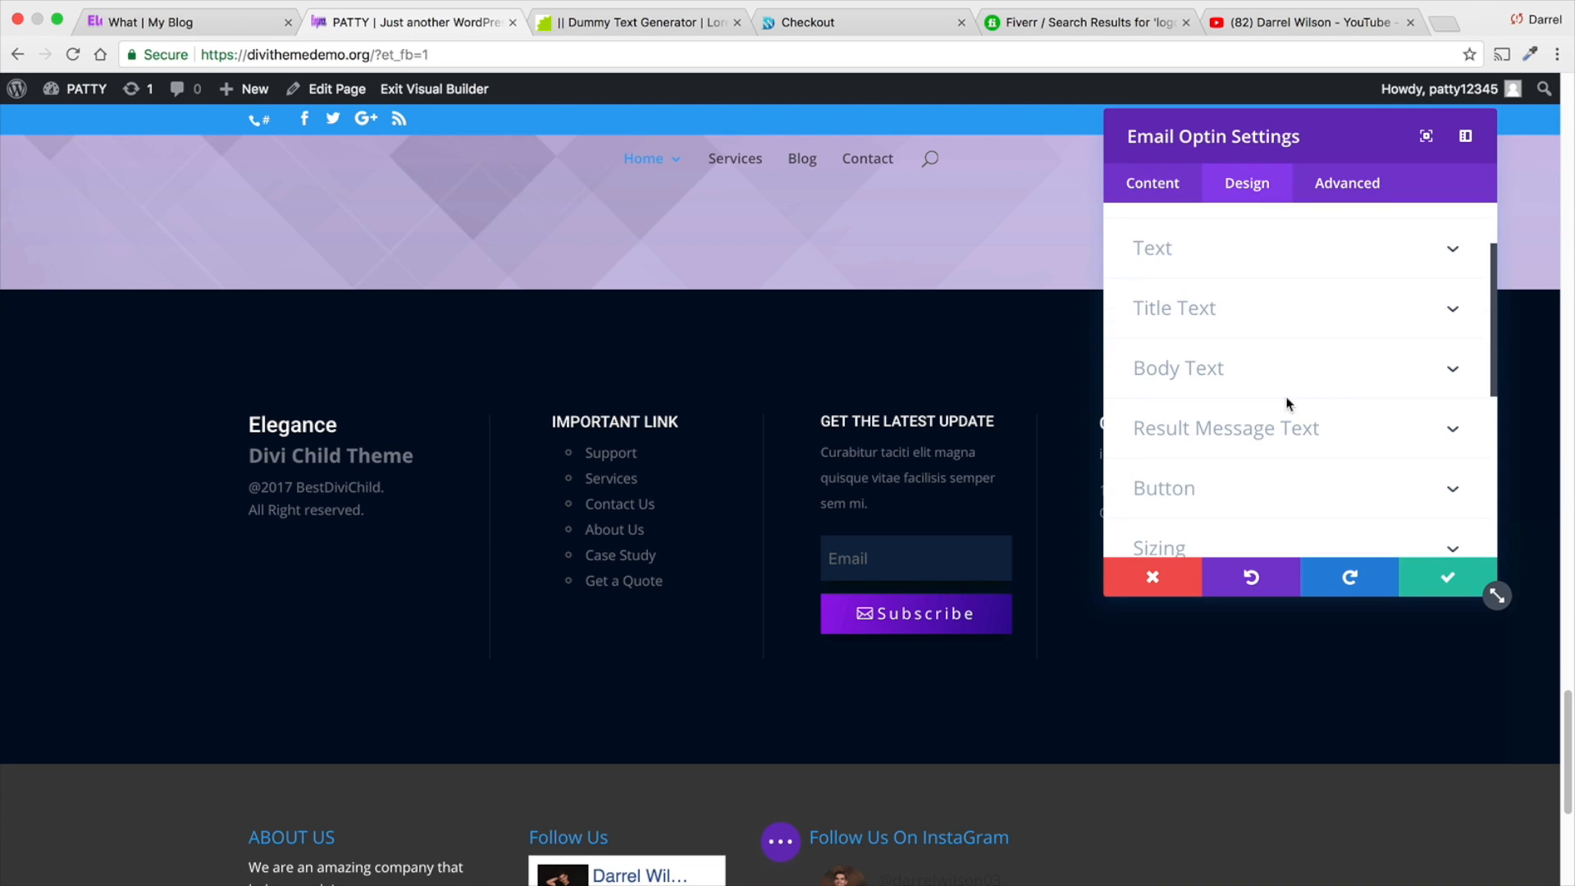
click(1259, 447)
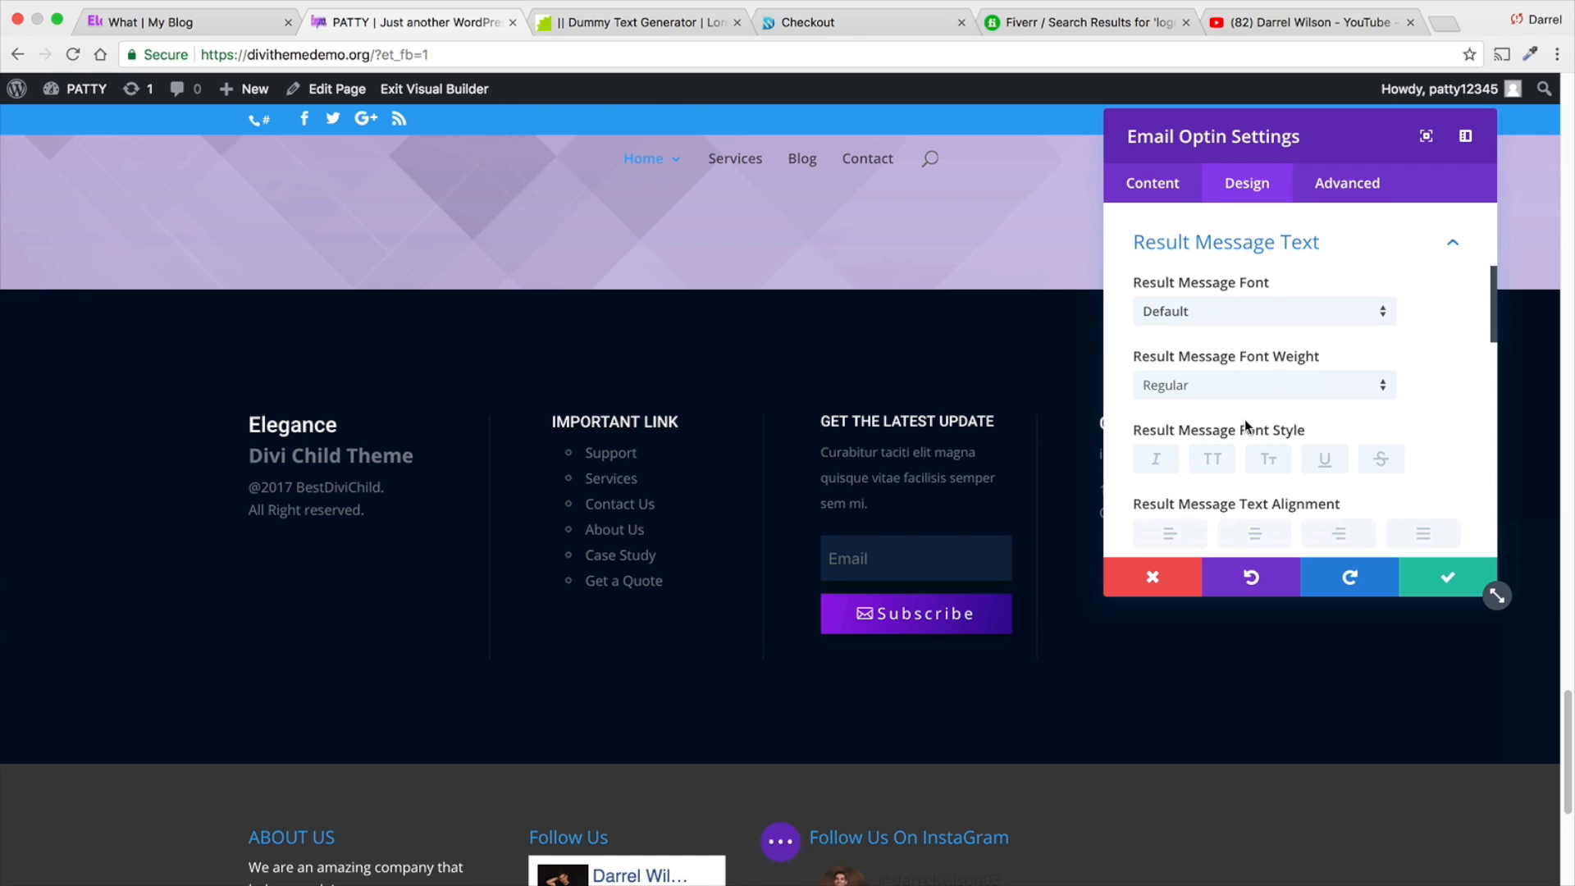
scroll(1244, 420, down, 2)
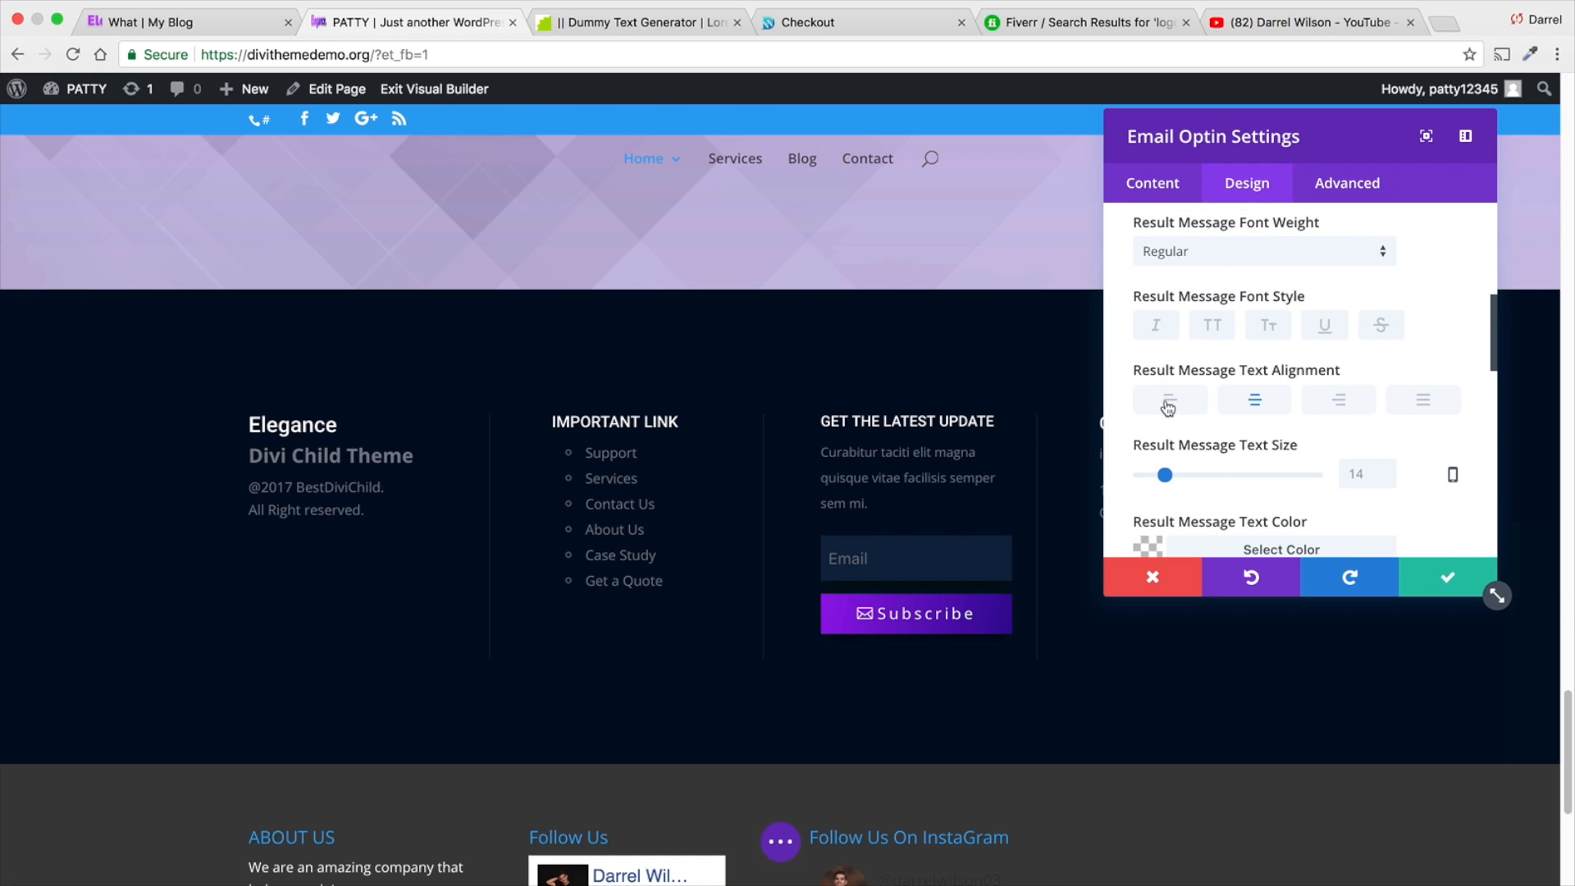
scroll(1200, 402, down, 3)
scroll(1200, 402, down, 1)
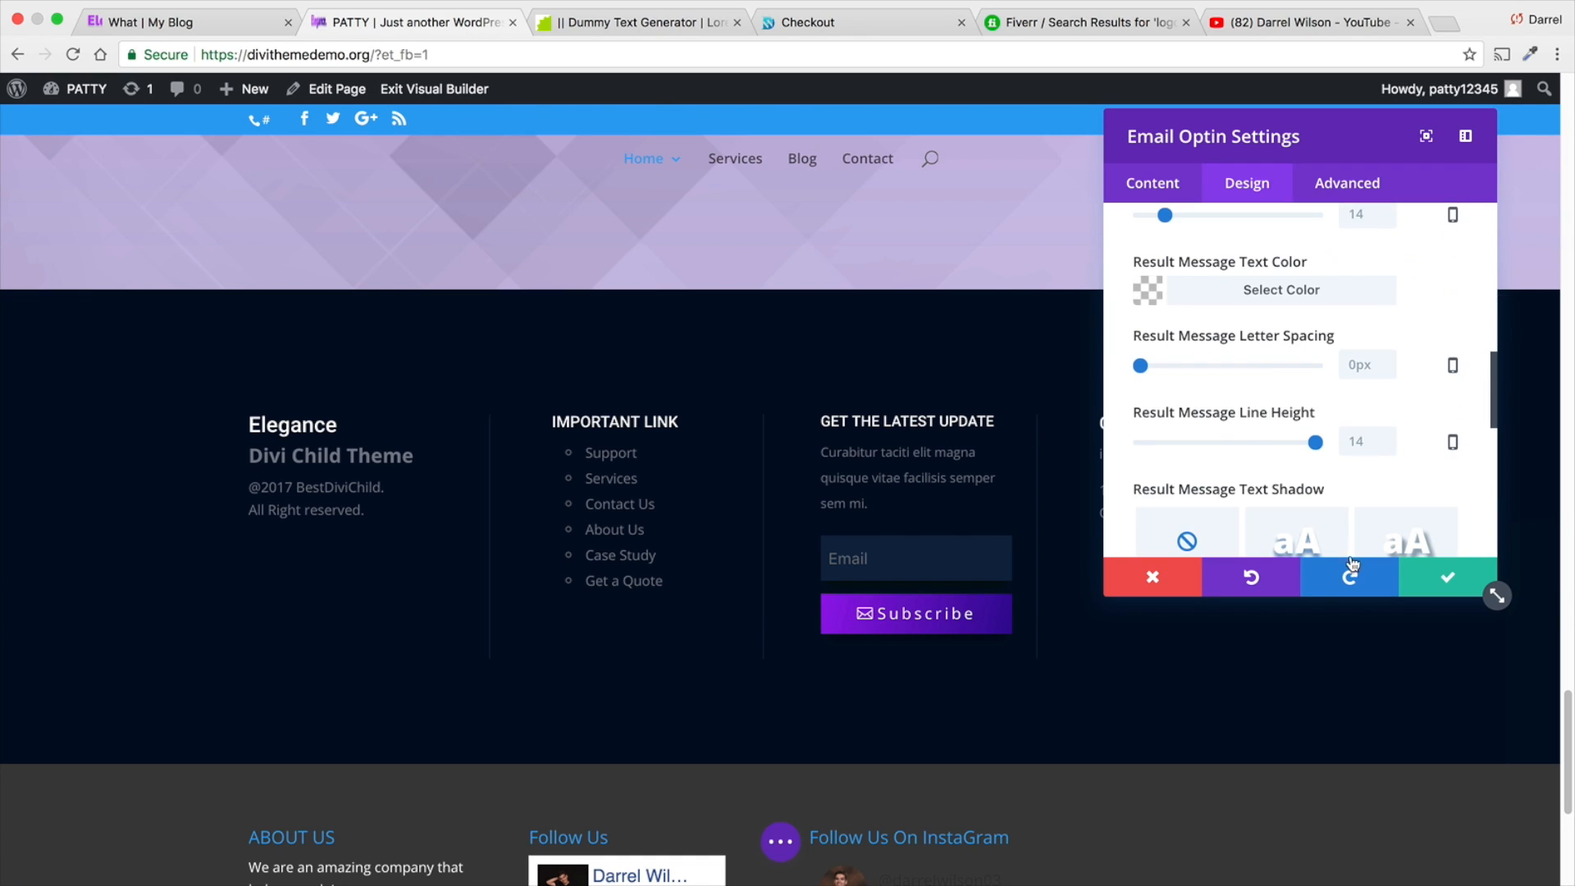
click(1422, 576)
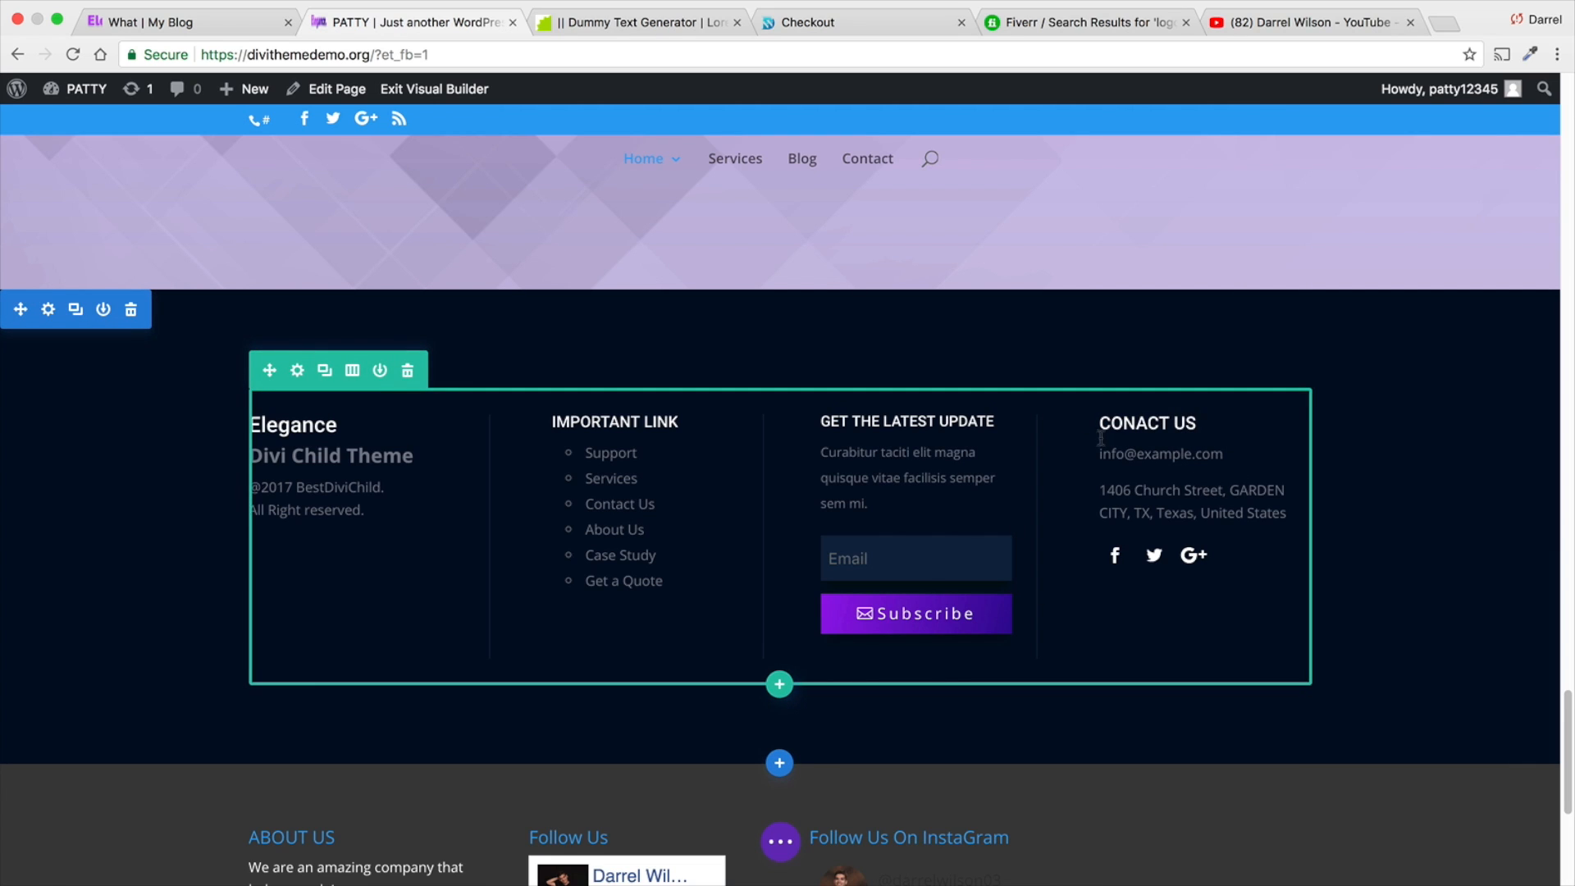
- Review the content and design options of the footer's Conact Us text module, then close its settings
click(1179, 424)
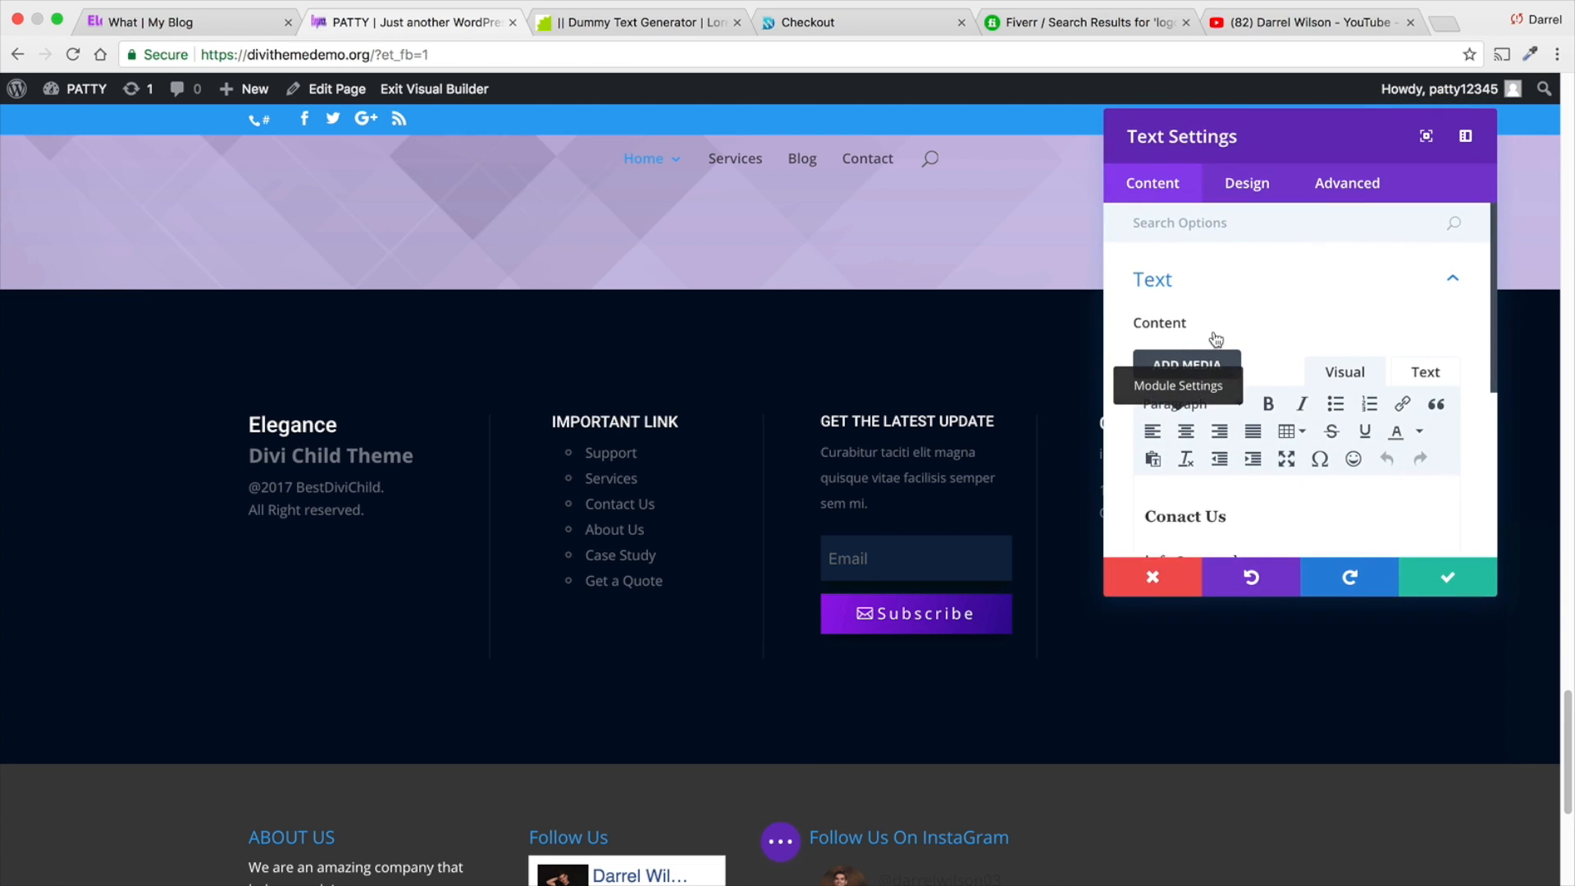
scroll(1214, 340, down, 2)
scroll(1277, 455, down, 1)
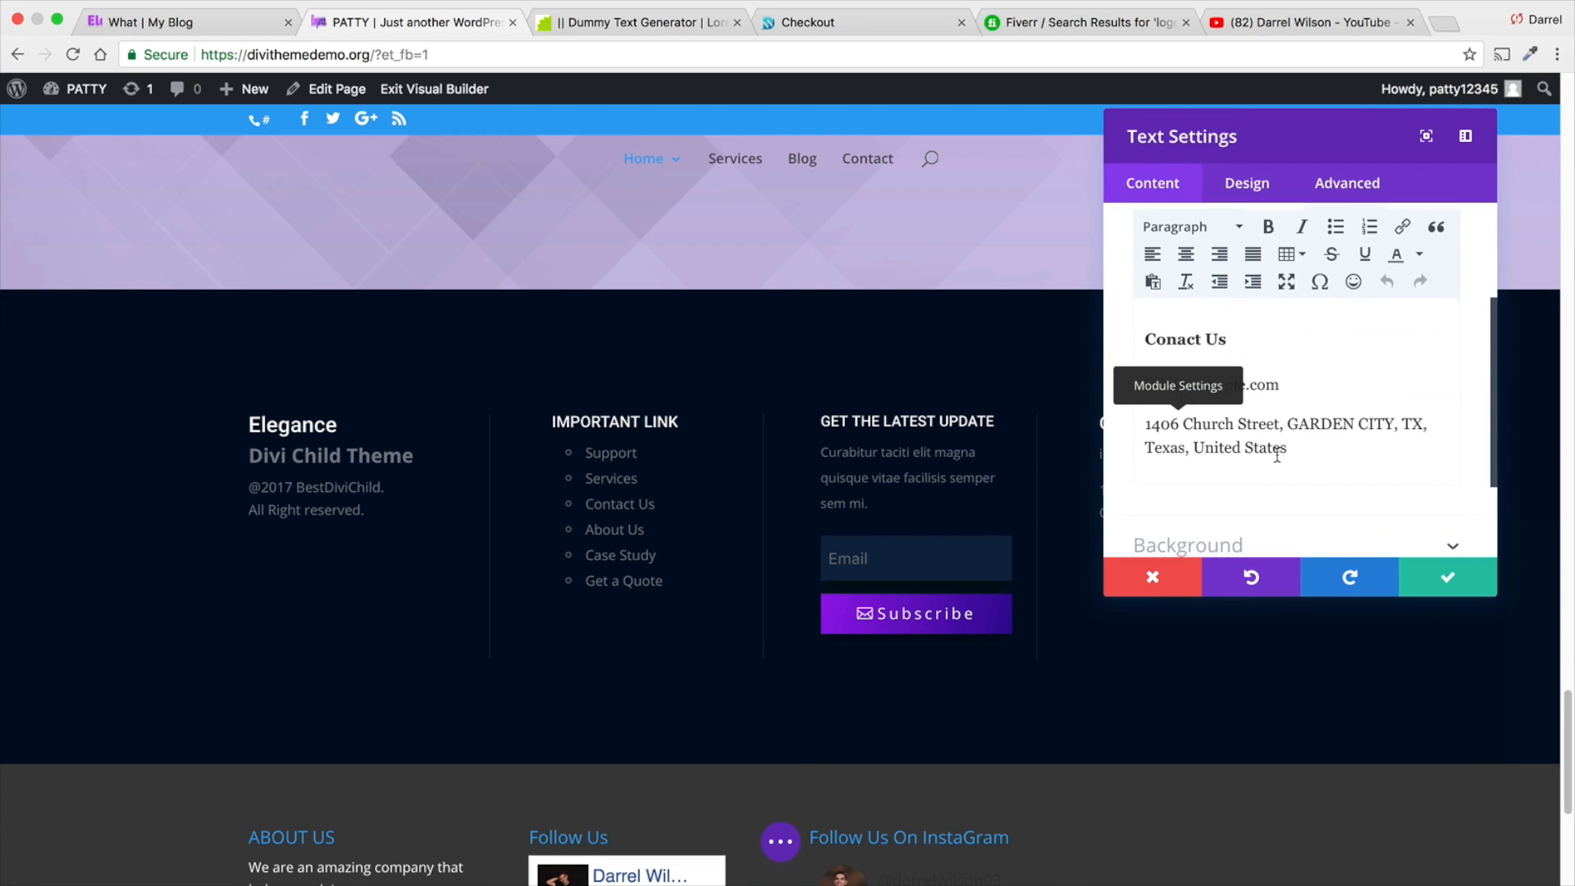
scroll(1277, 455, down, 3)
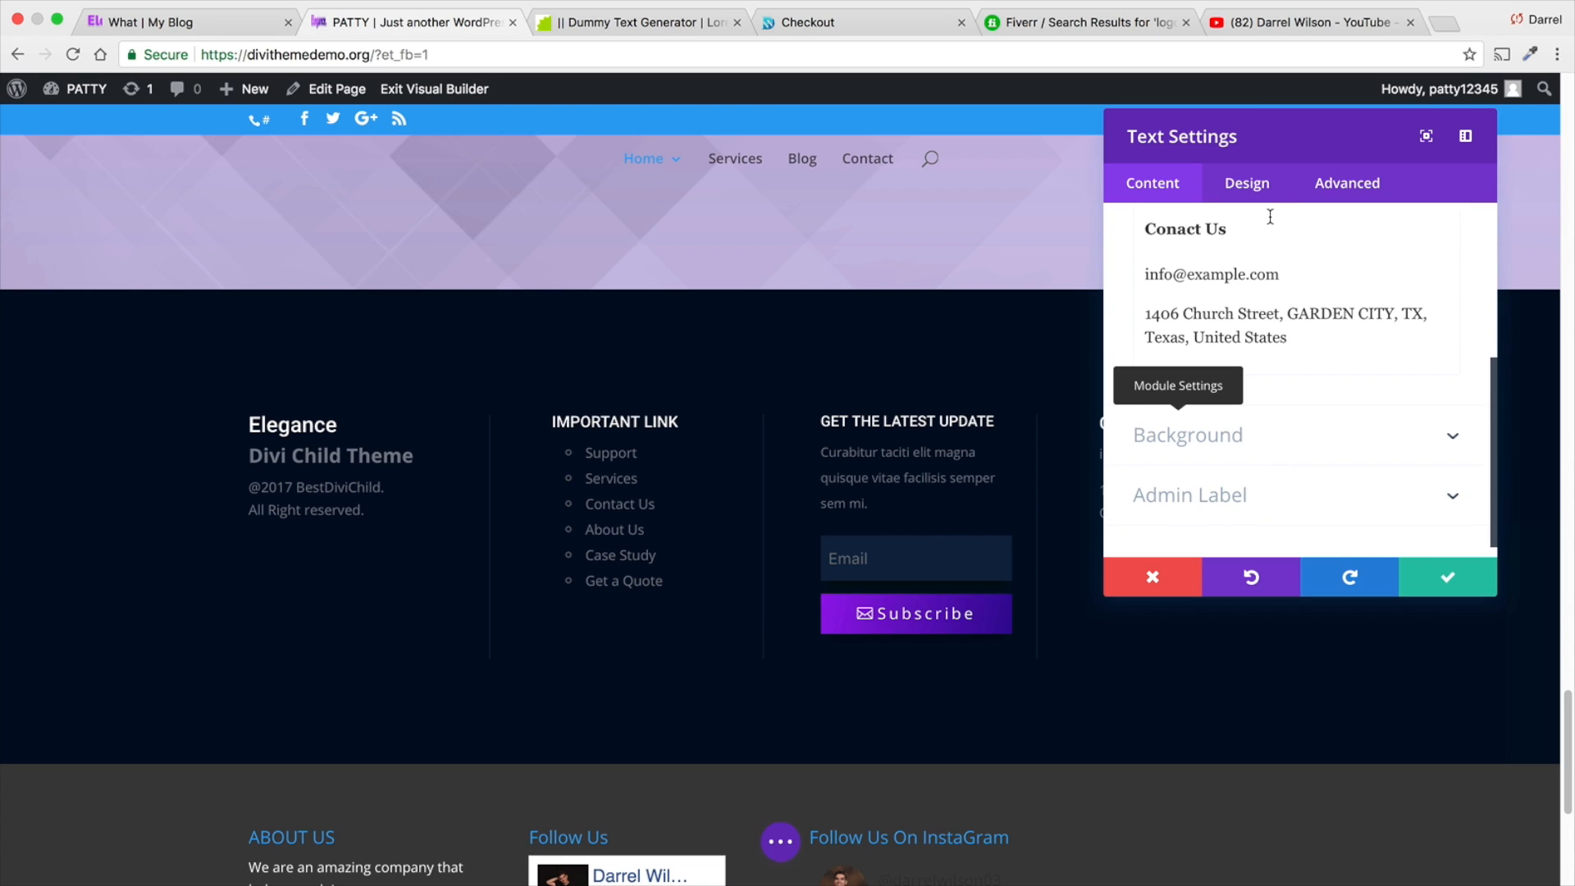
click(1272, 195)
click(1150, 187)
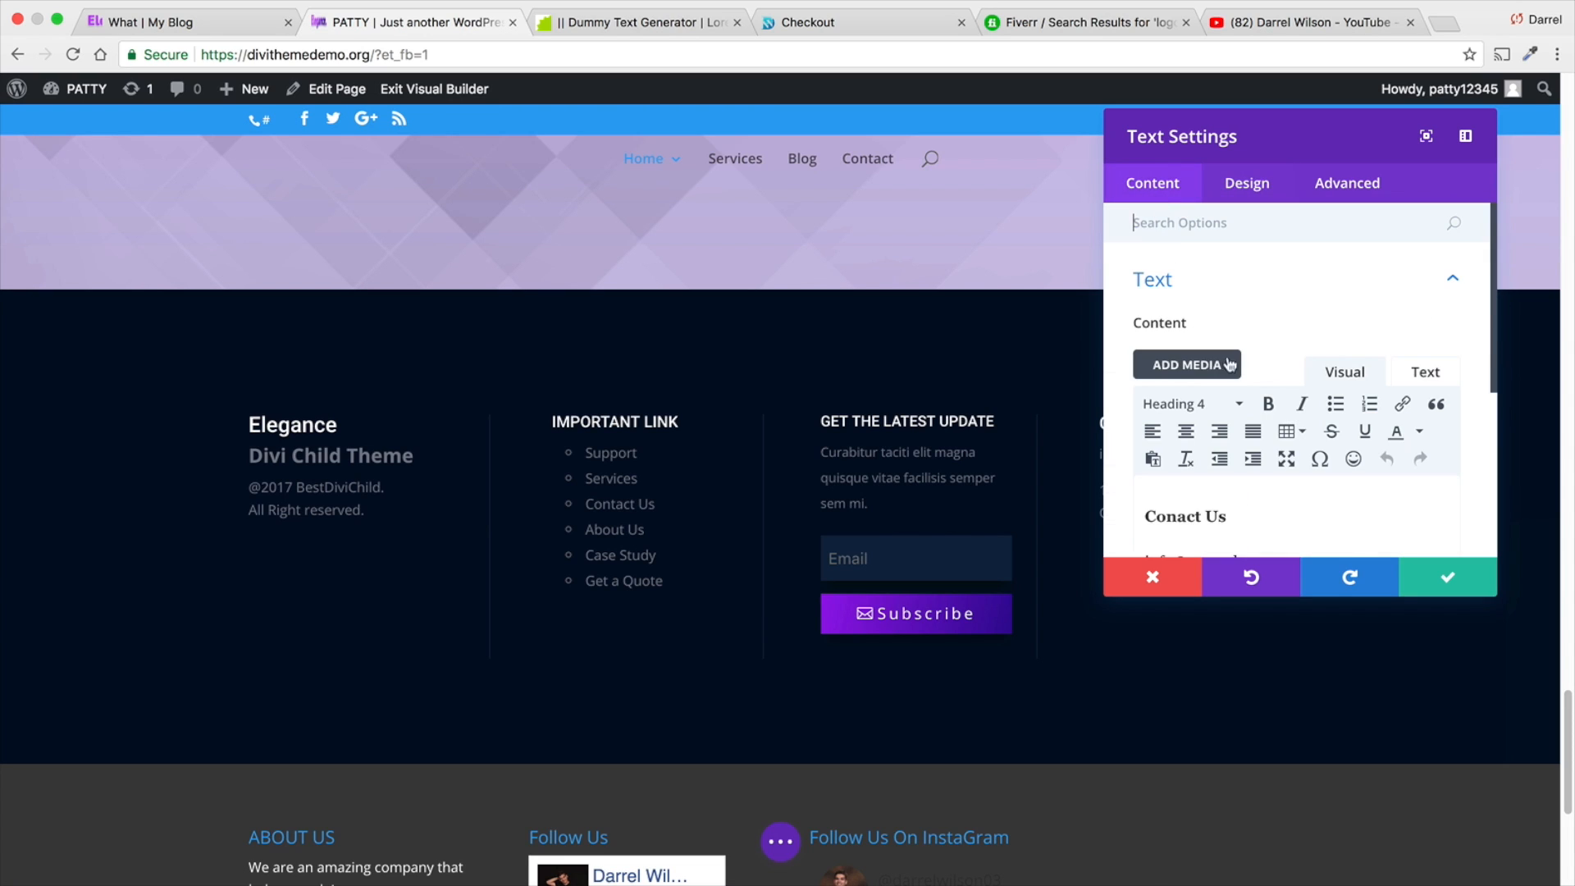
click(1449, 576)
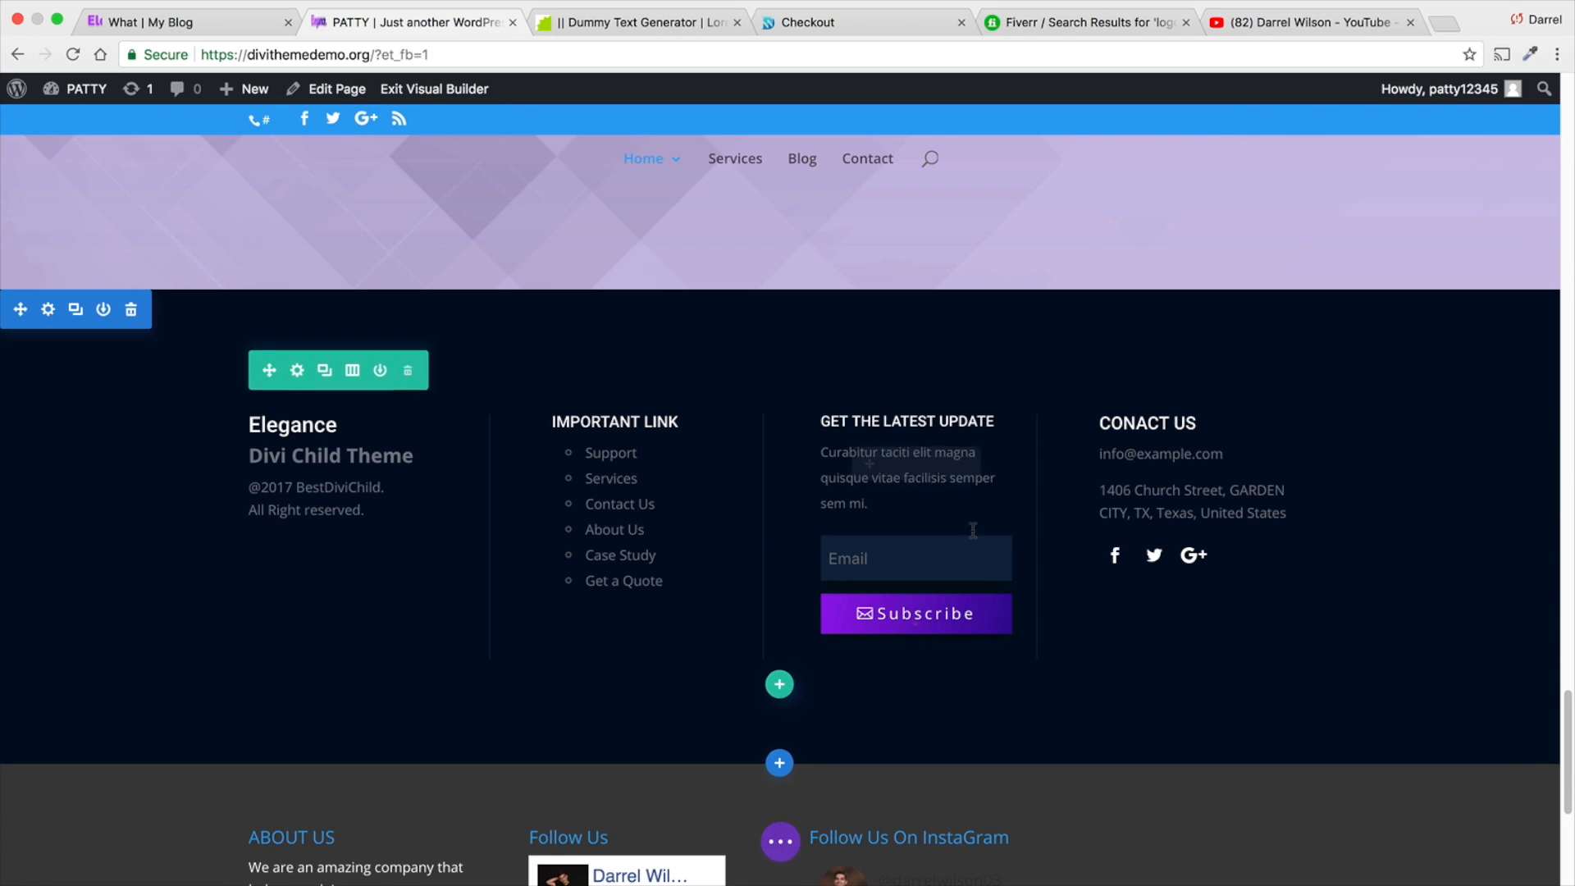
- Save the page with the inserted Elegance footer and compare that section with the widget footer below it
click(783, 841)
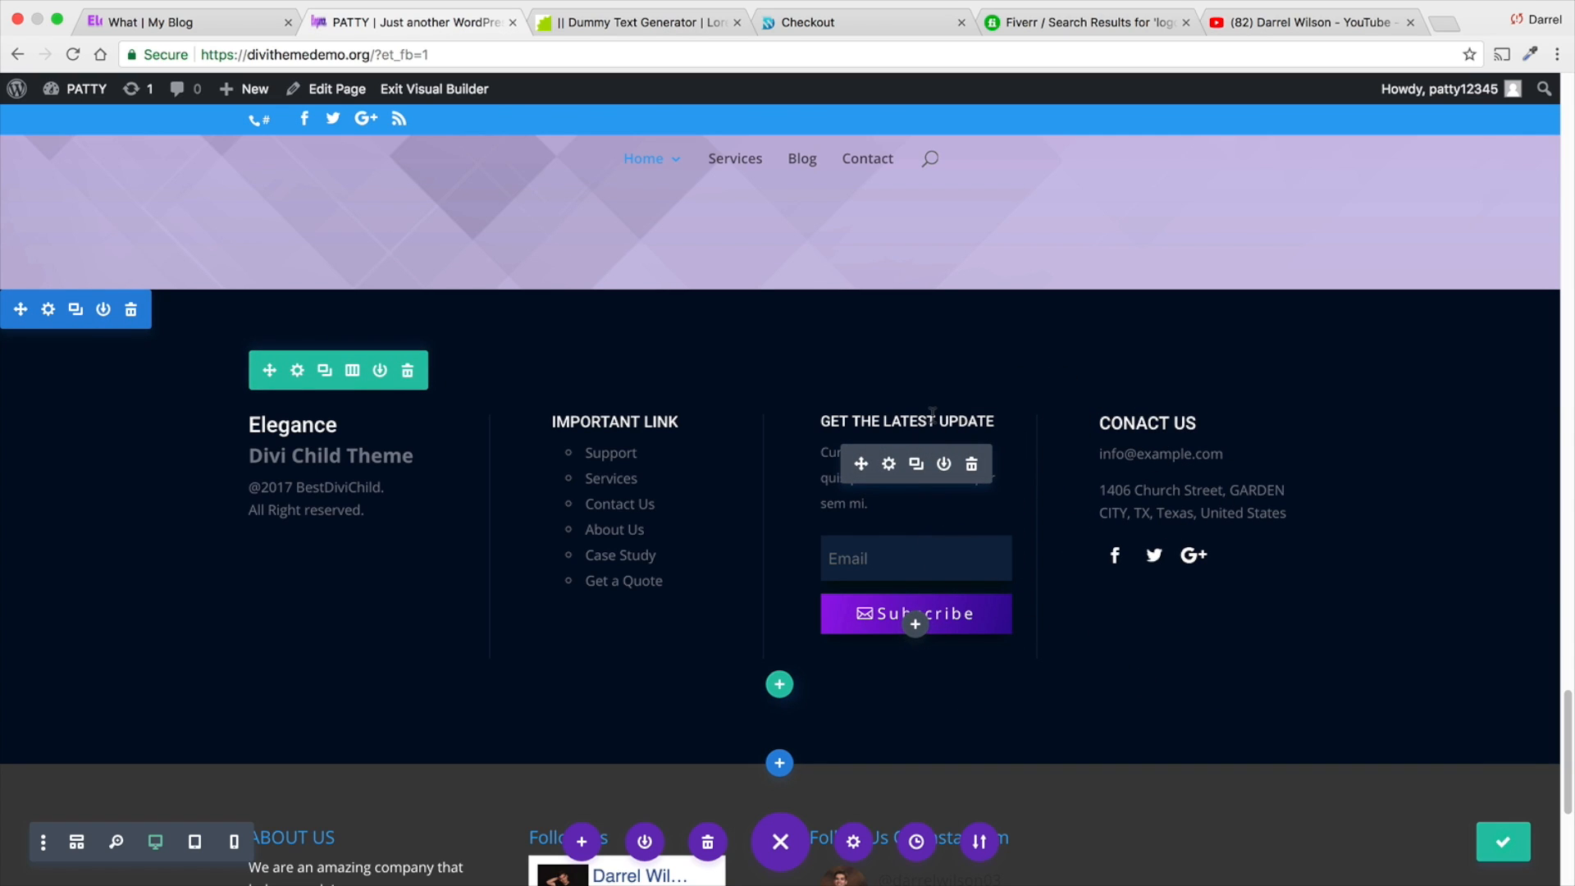
scroll(675, 450, up, 3)
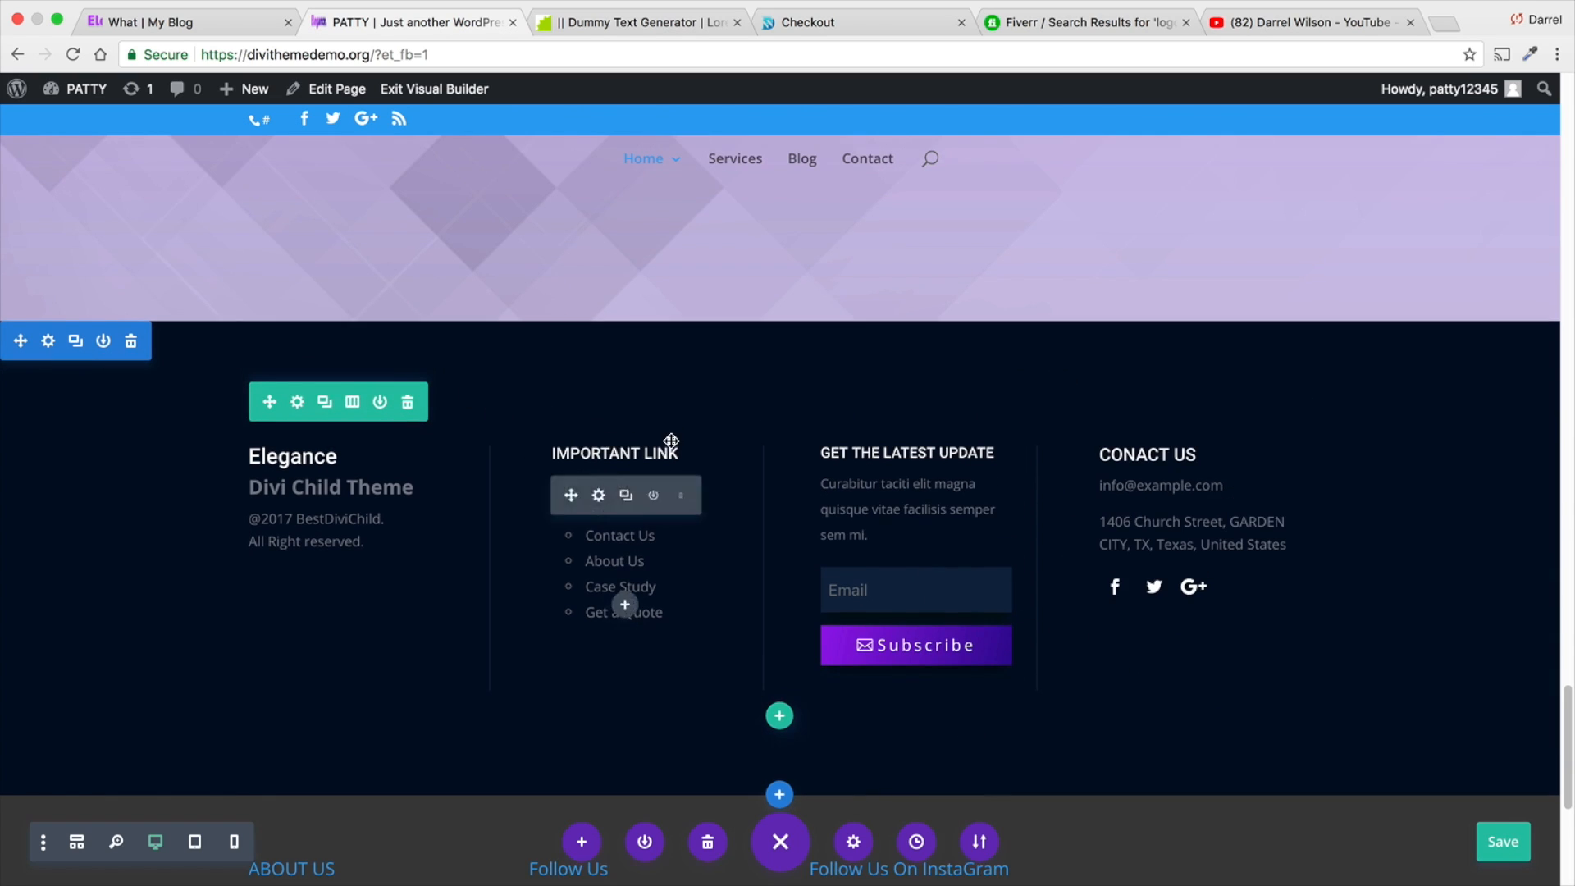
scroll(674, 450, down, 10)
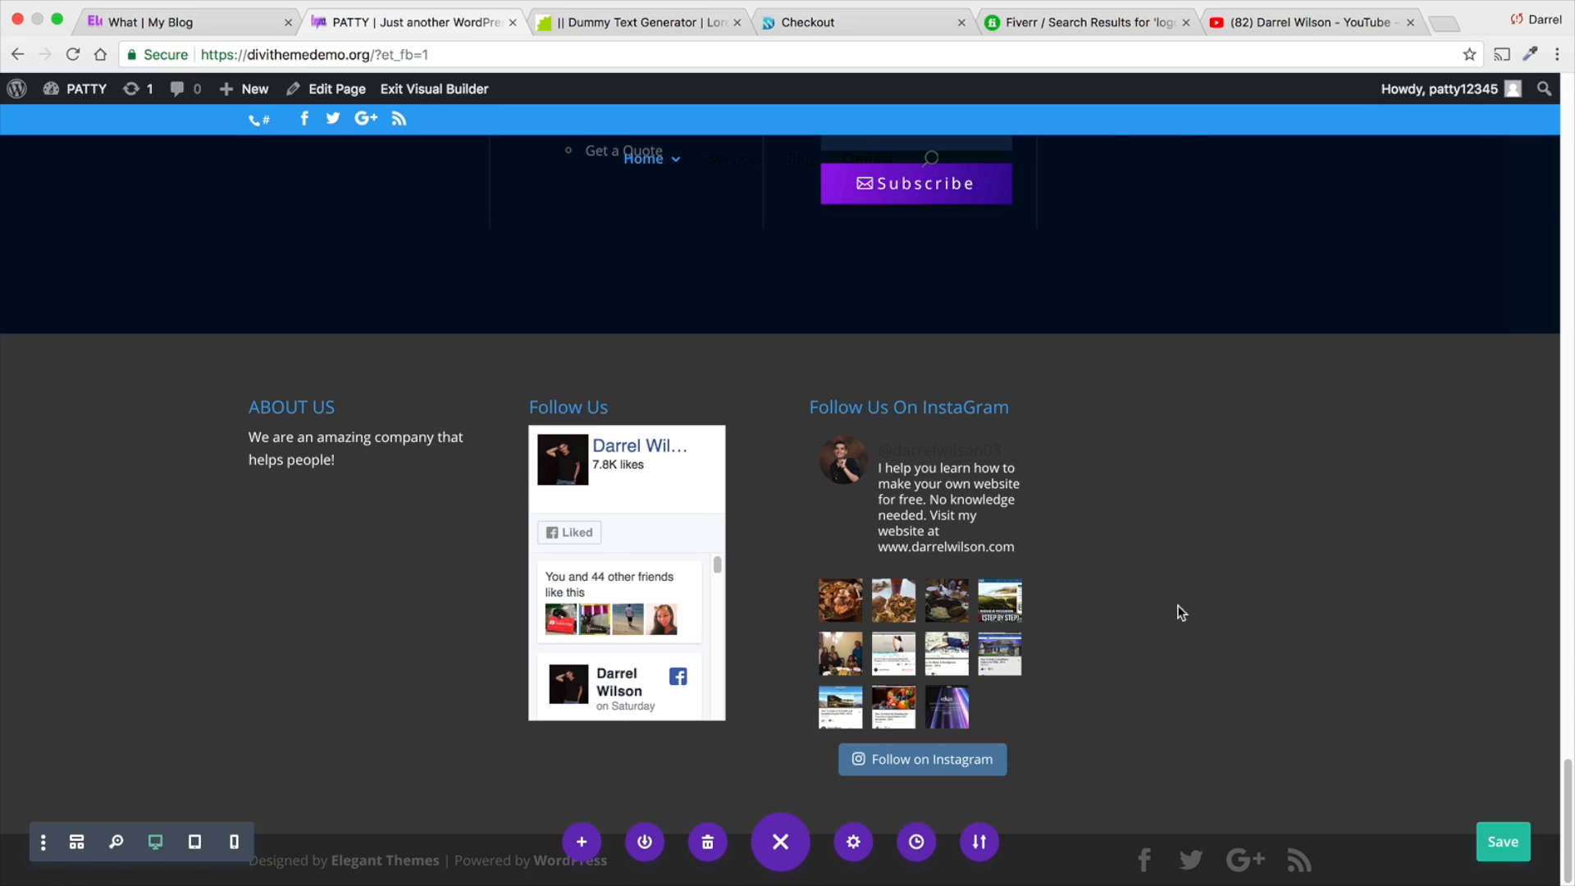
scroll(1178, 607, up, 8)
scroll(1179, 605, up, 10)
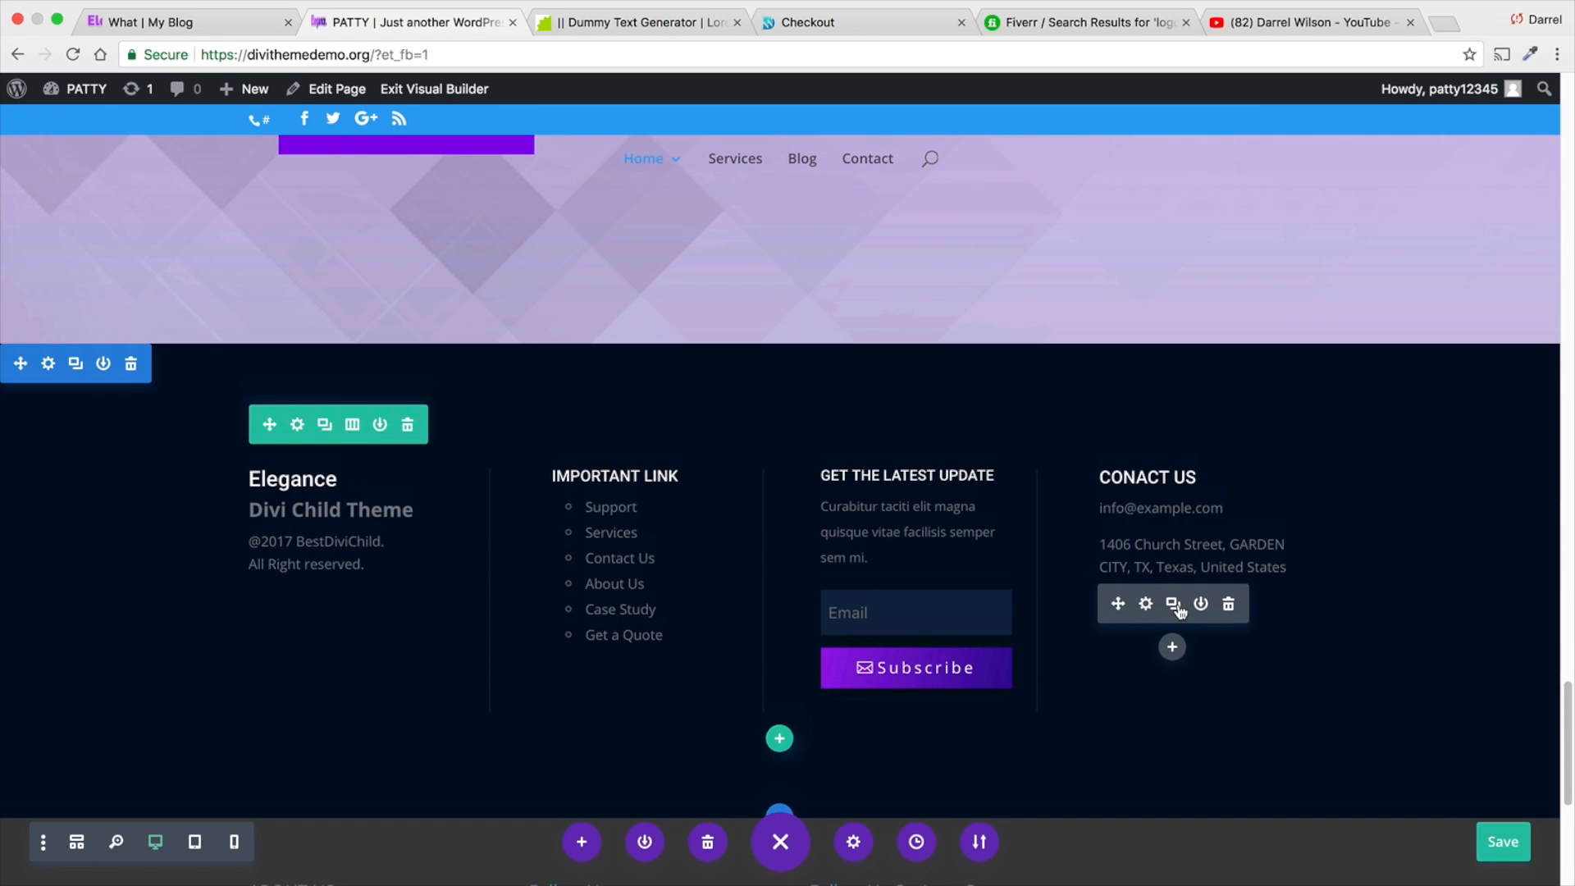
- Open the About Us page from the site's Home submenu
scroll(1181, 605, up, 15)
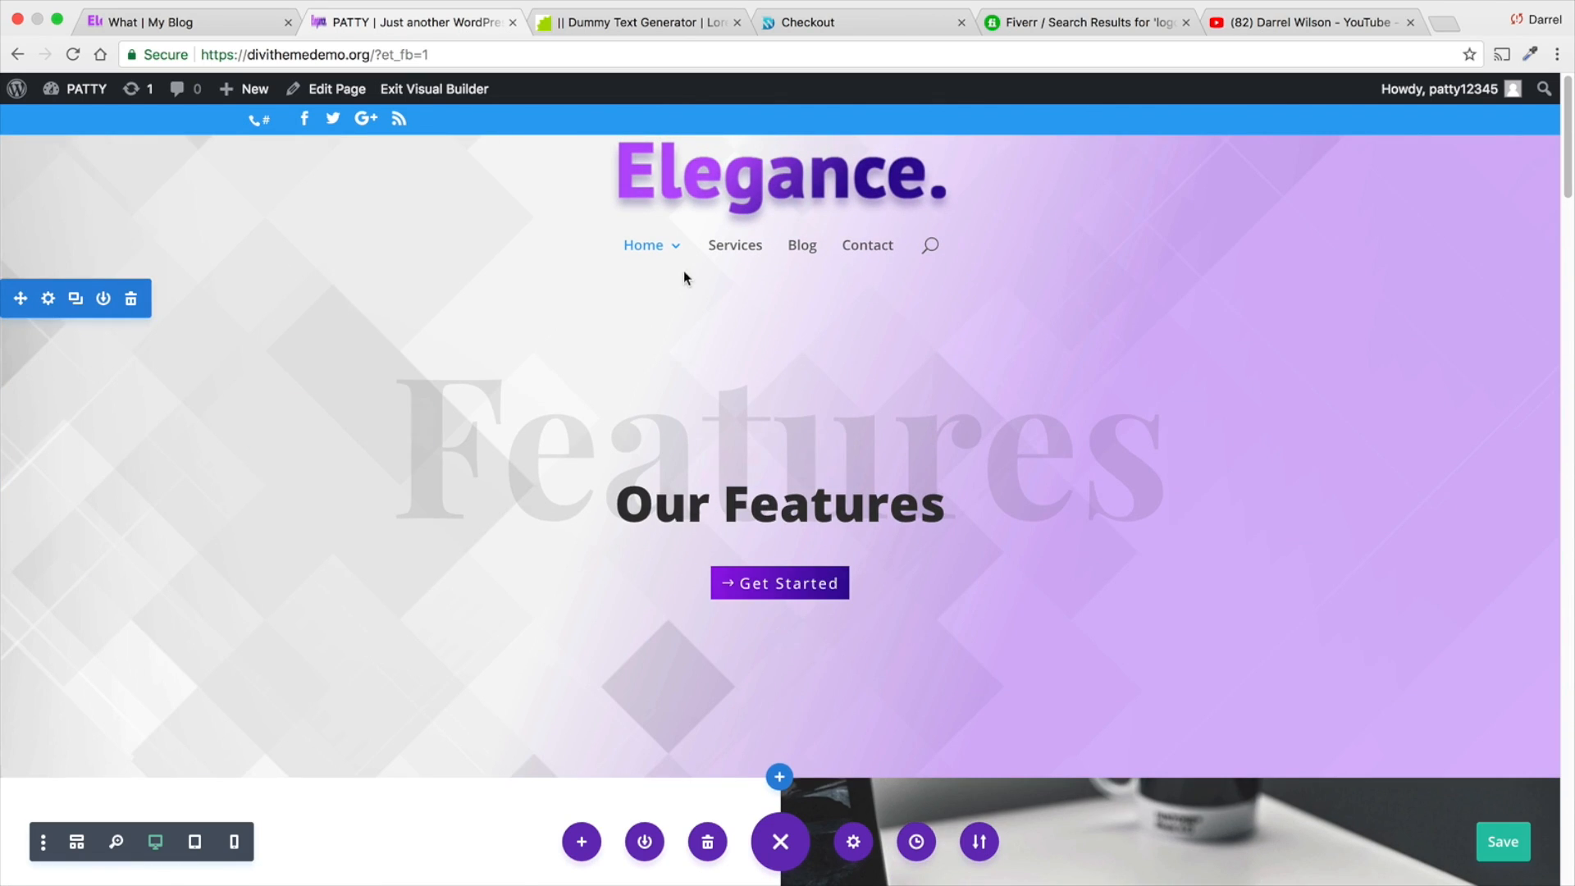
mouse_move(682, 274)
click(683, 320)
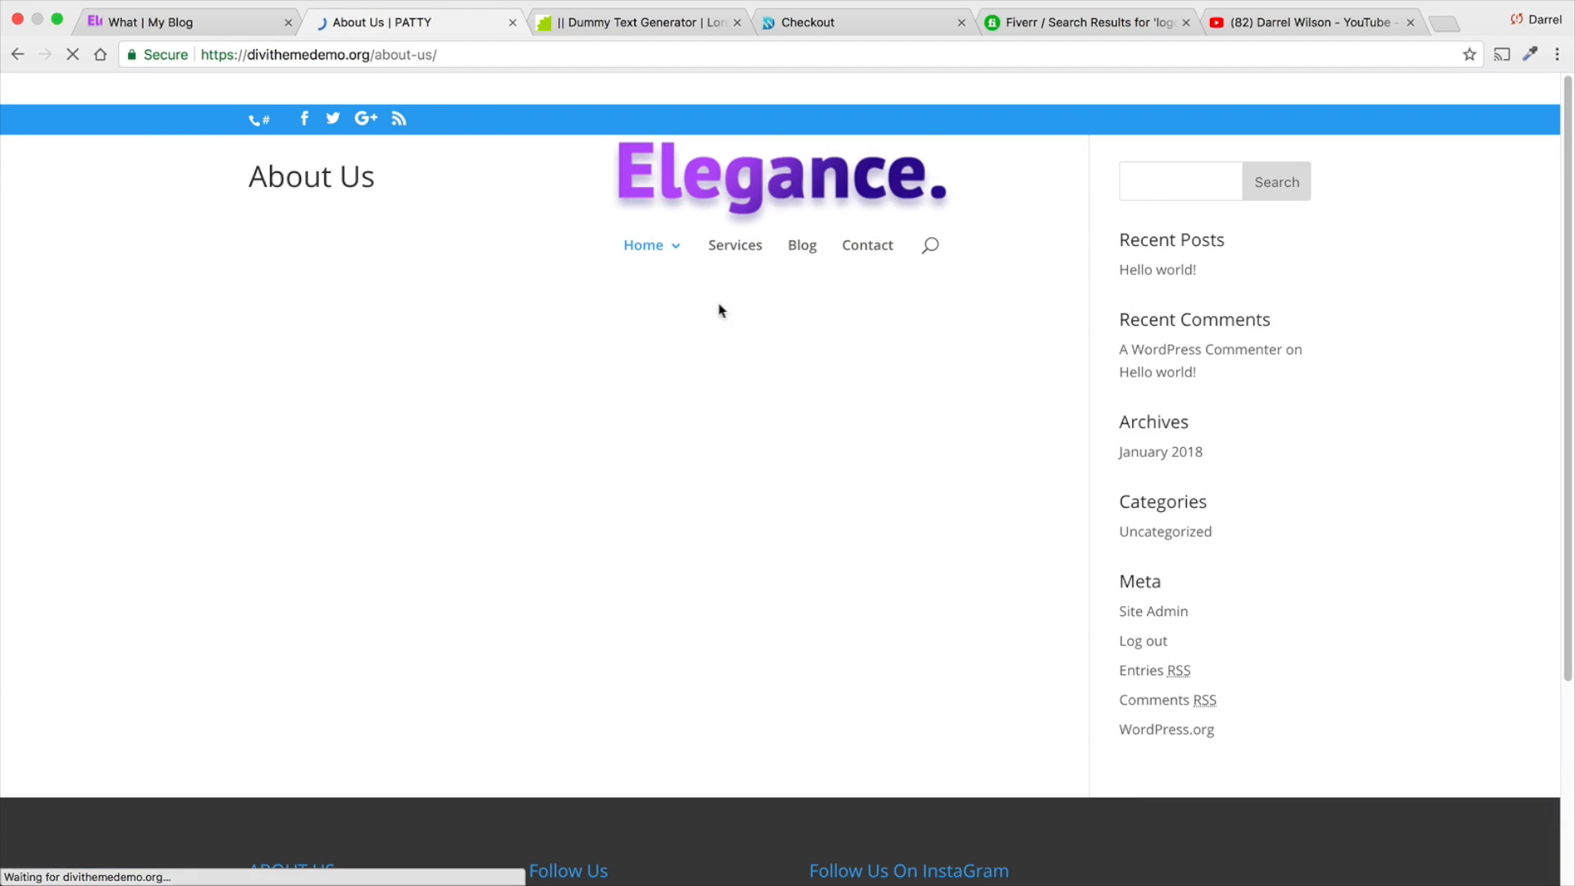
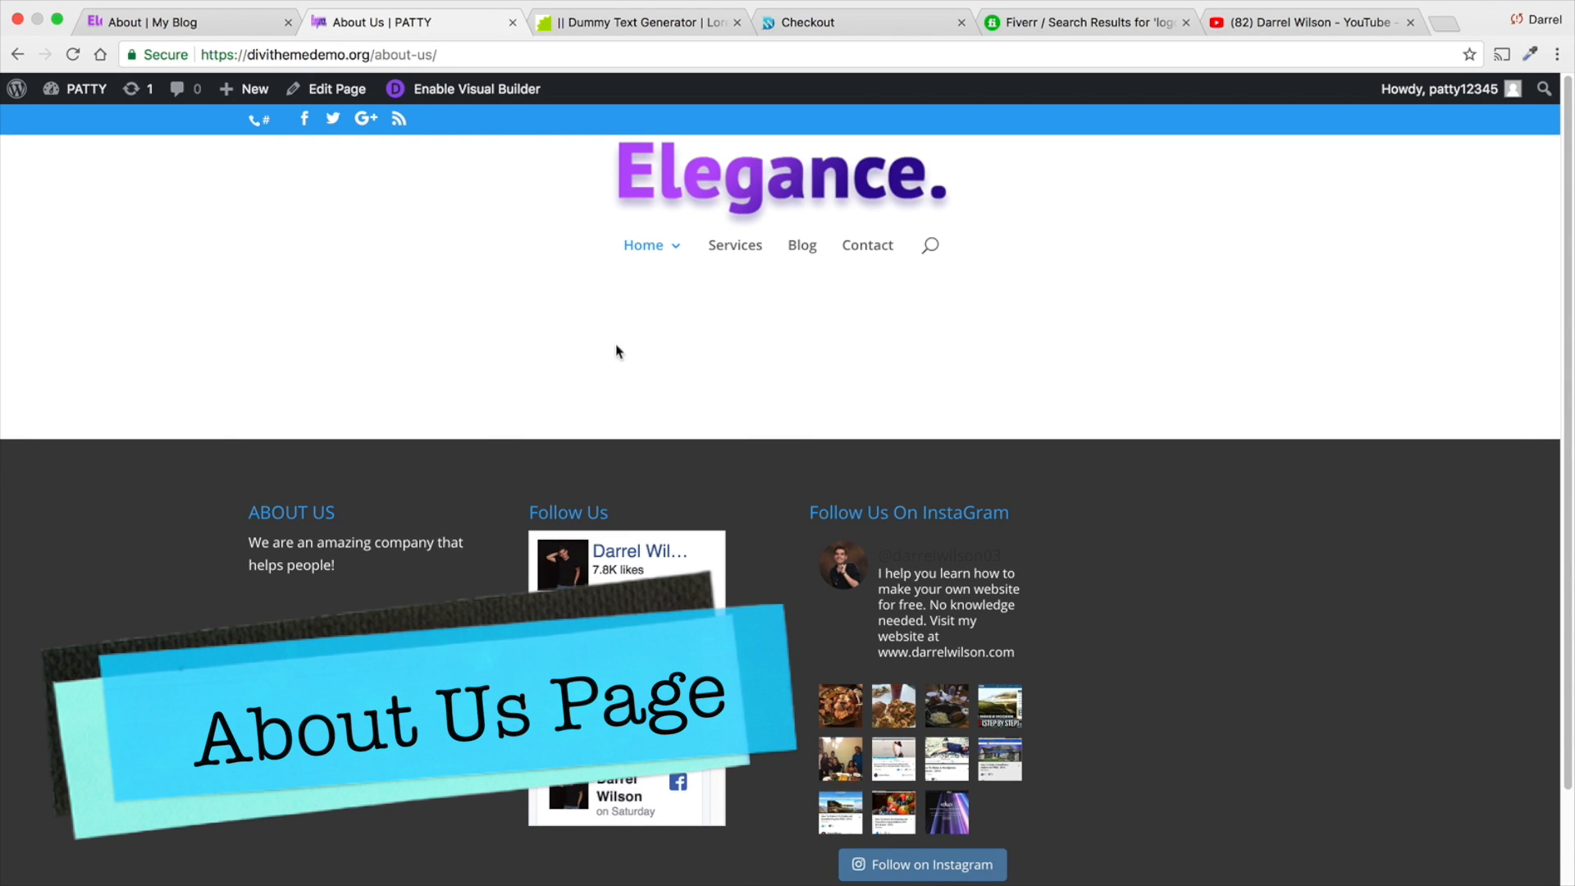
- Enable the visual builder on the About Us page and change the row to two equal columns
click(492, 94)
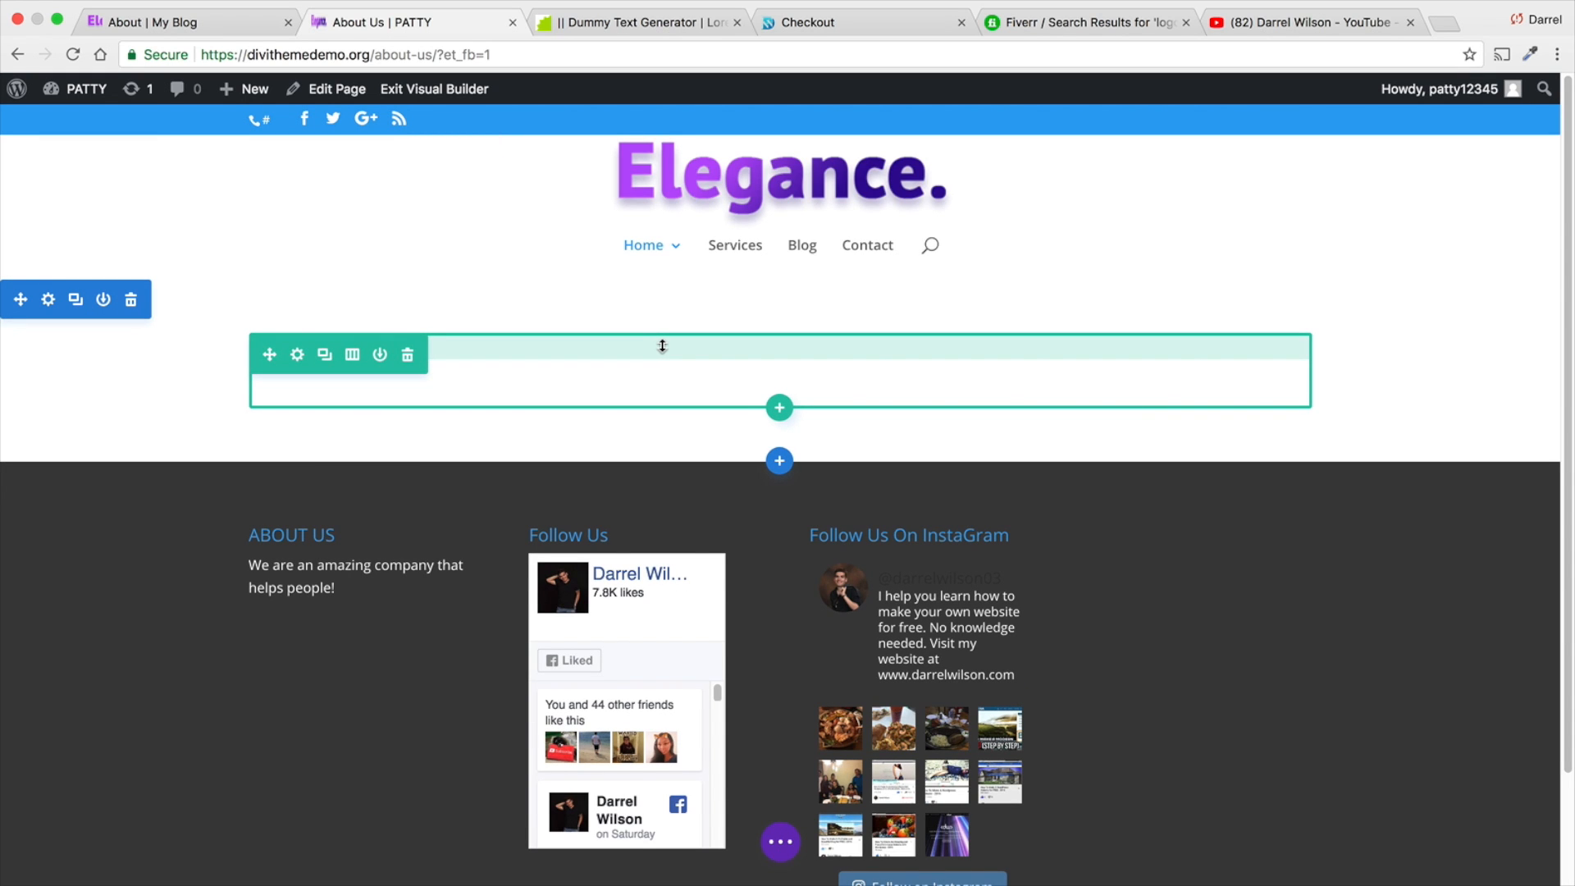
click(352, 355)
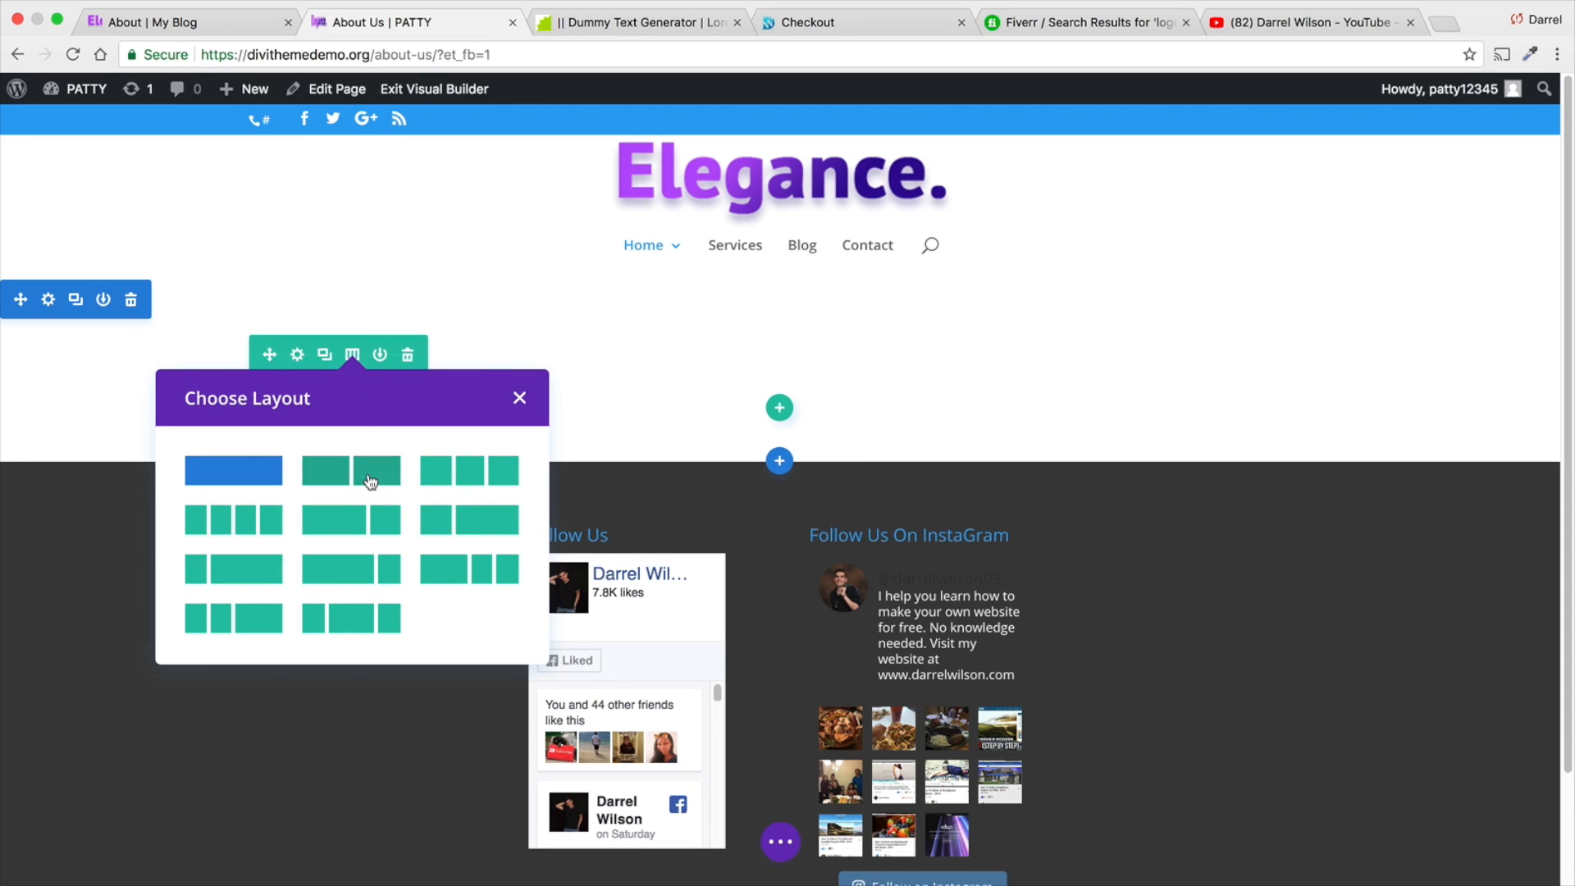
click(370, 481)
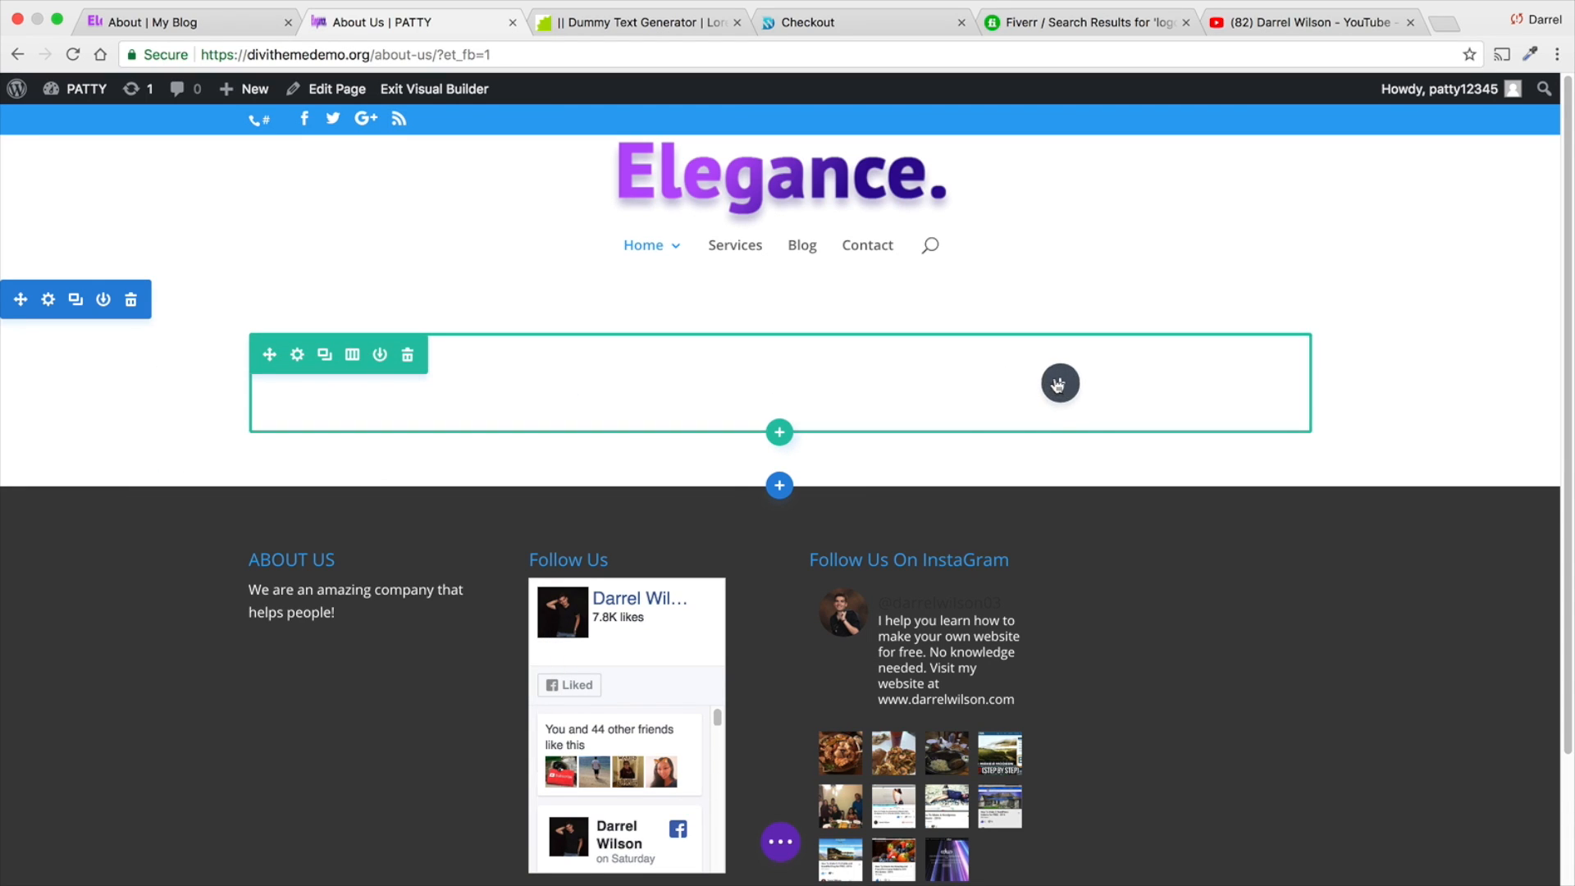
- Insert the saved "Our Features" heading row from the library below the two-column row
click(779, 433)
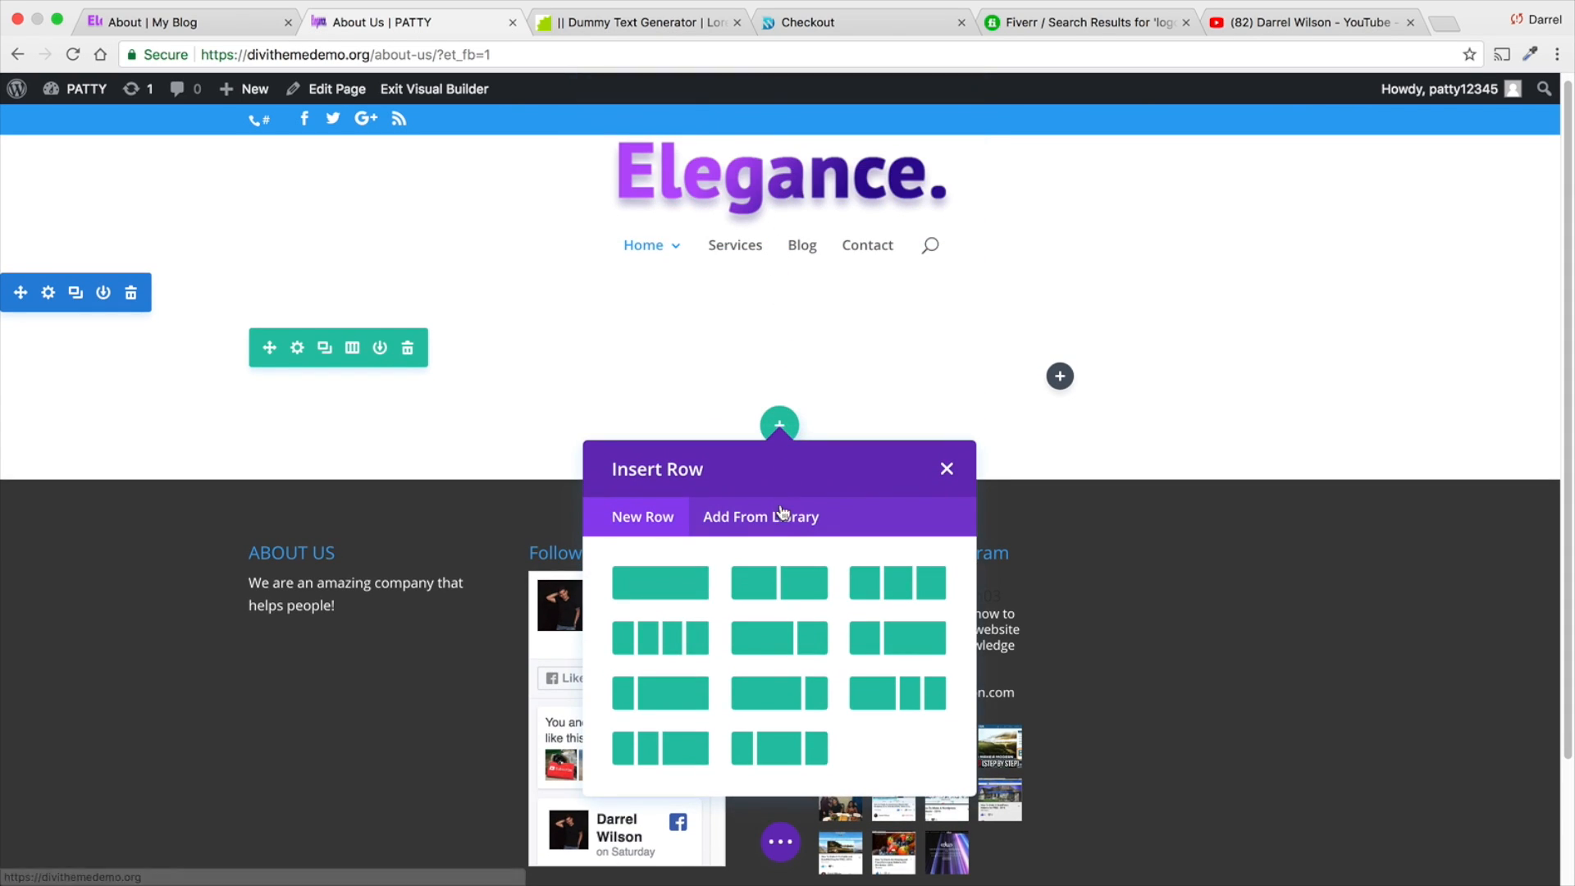
click(779, 516)
click(713, 638)
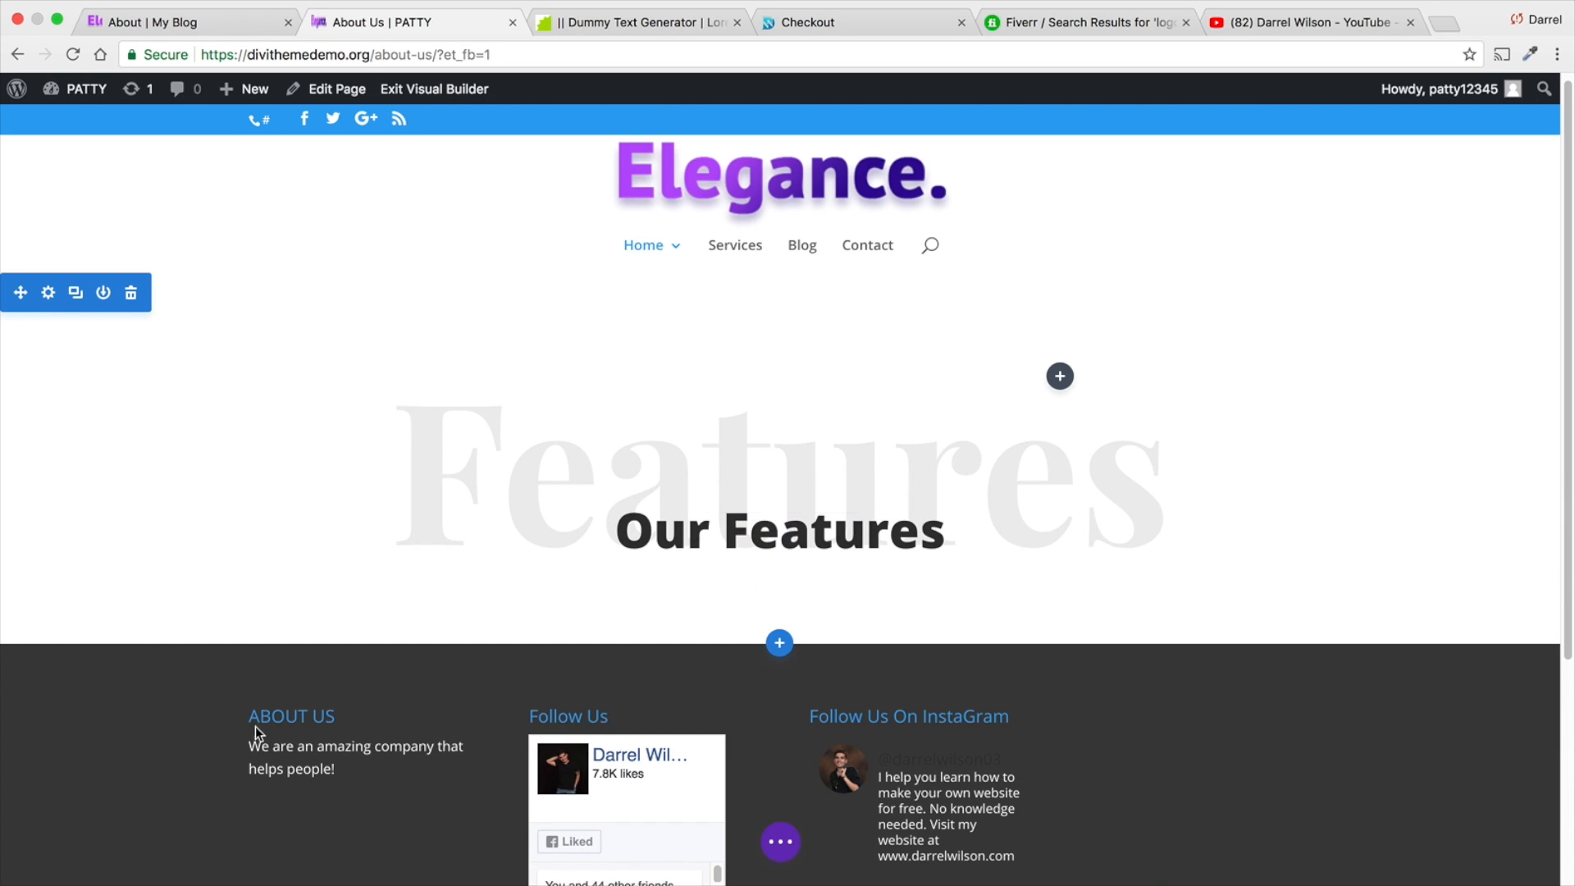
- Switch to the wireframe view and delete the text module in the two-column row's first column
click(763, 842)
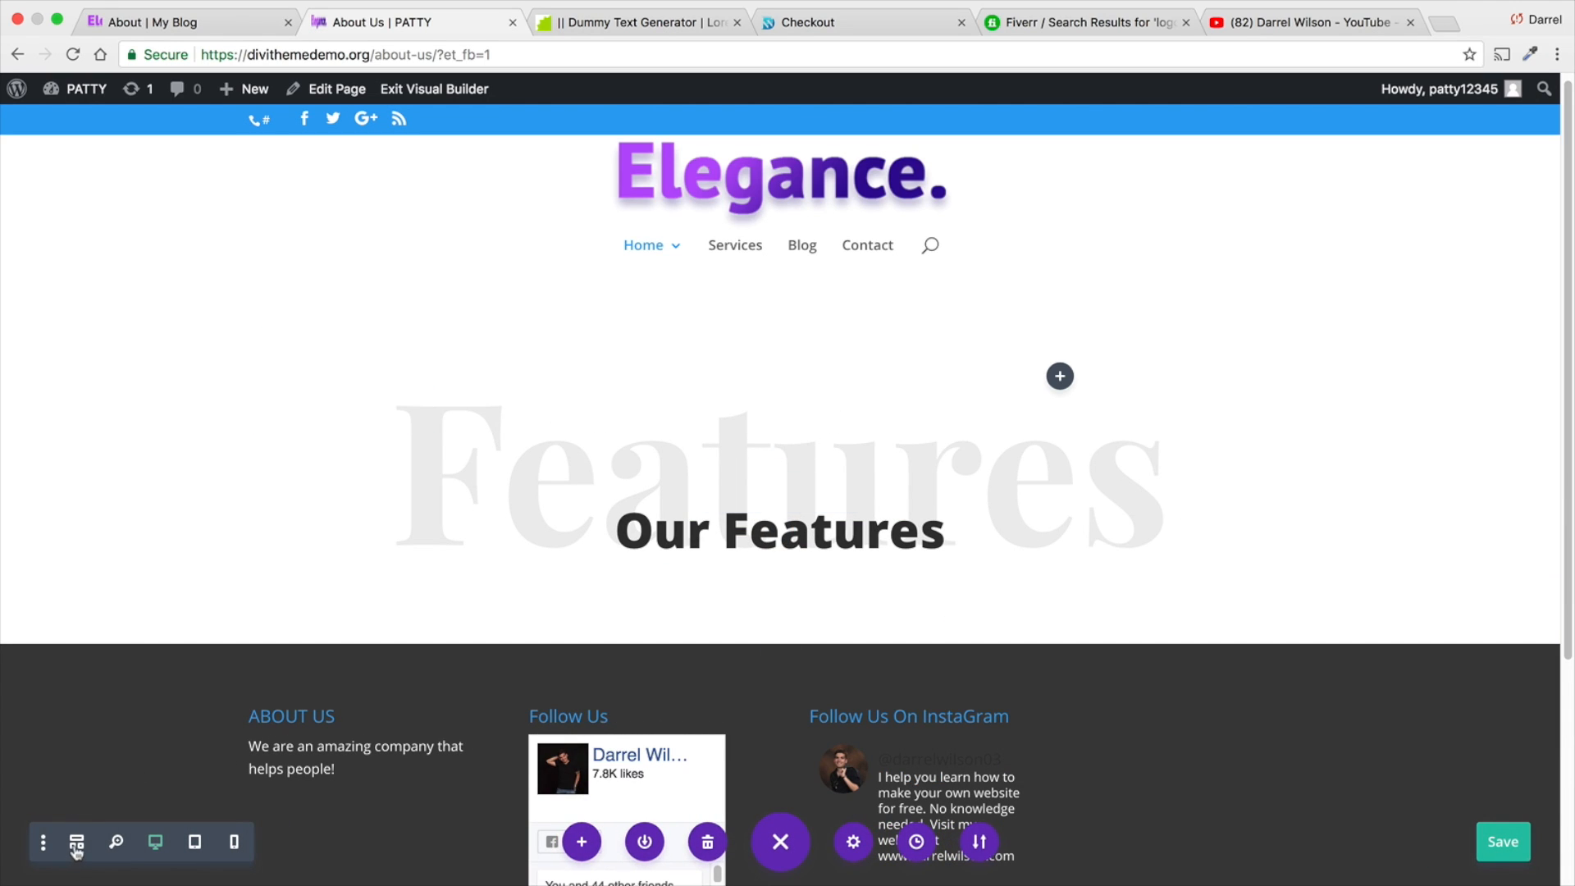
click(77, 844)
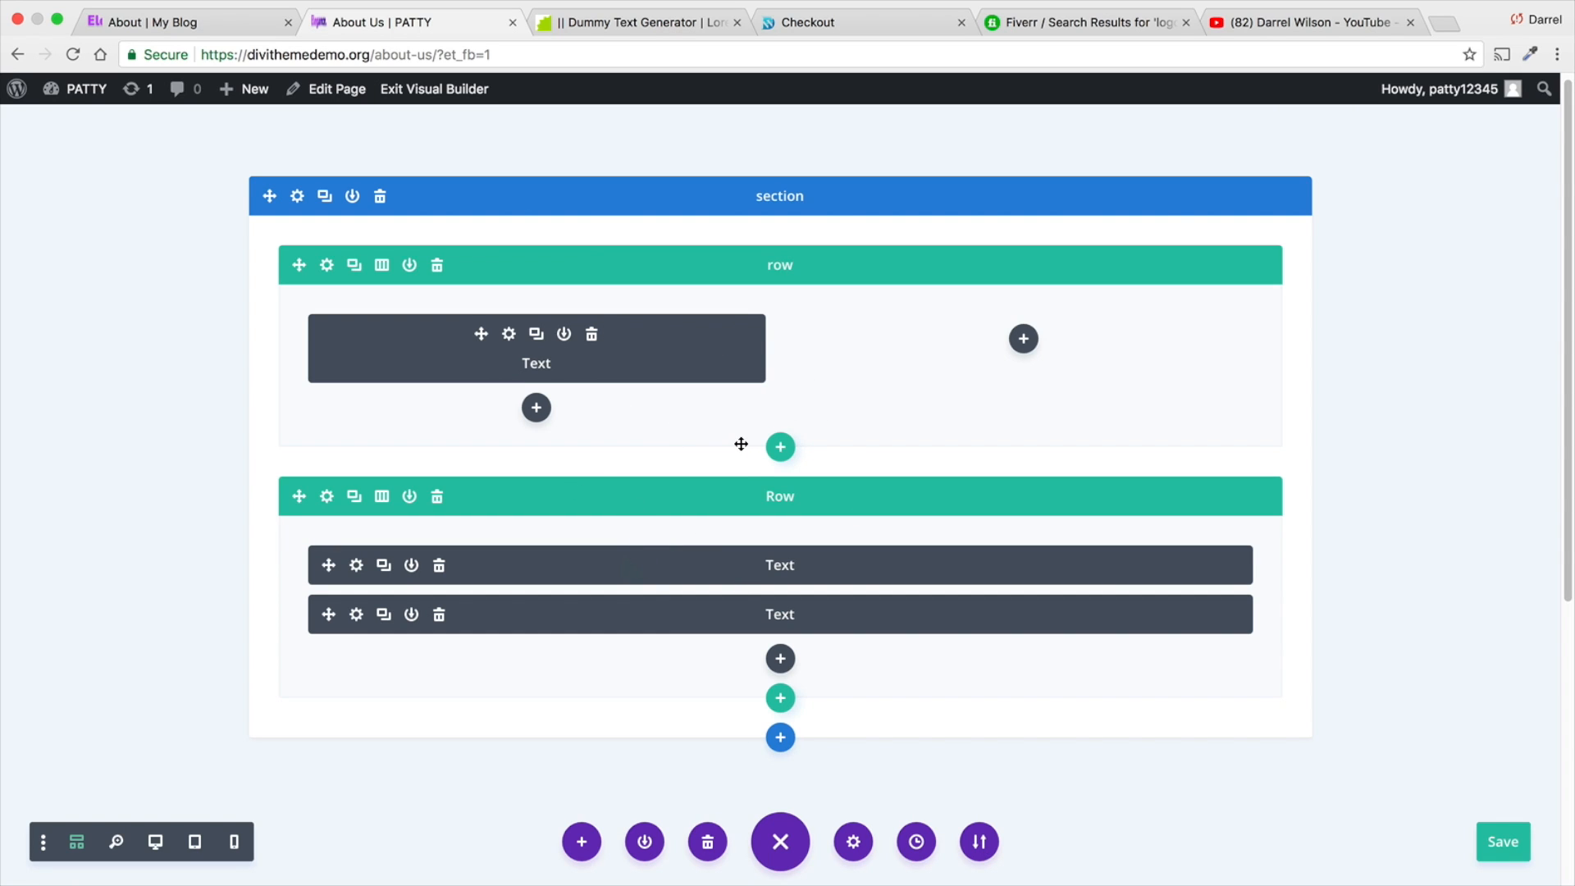
click(591, 337)
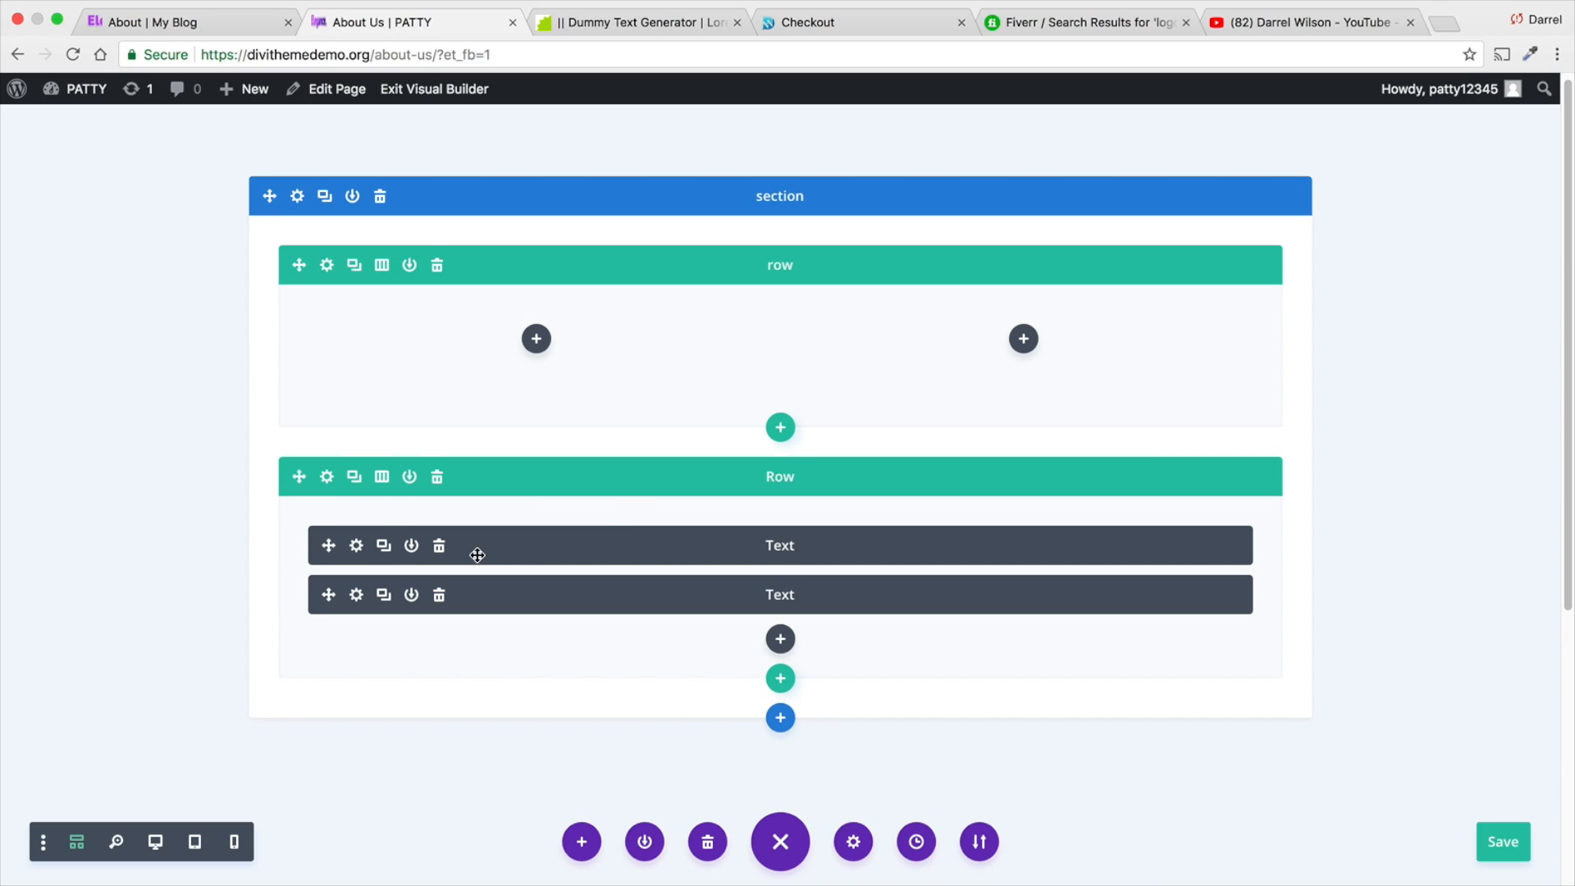
- Move both text modules into the two-column row's first column, delete the emptied row and return to the desktop view
drag(513, 548, 497, 340)
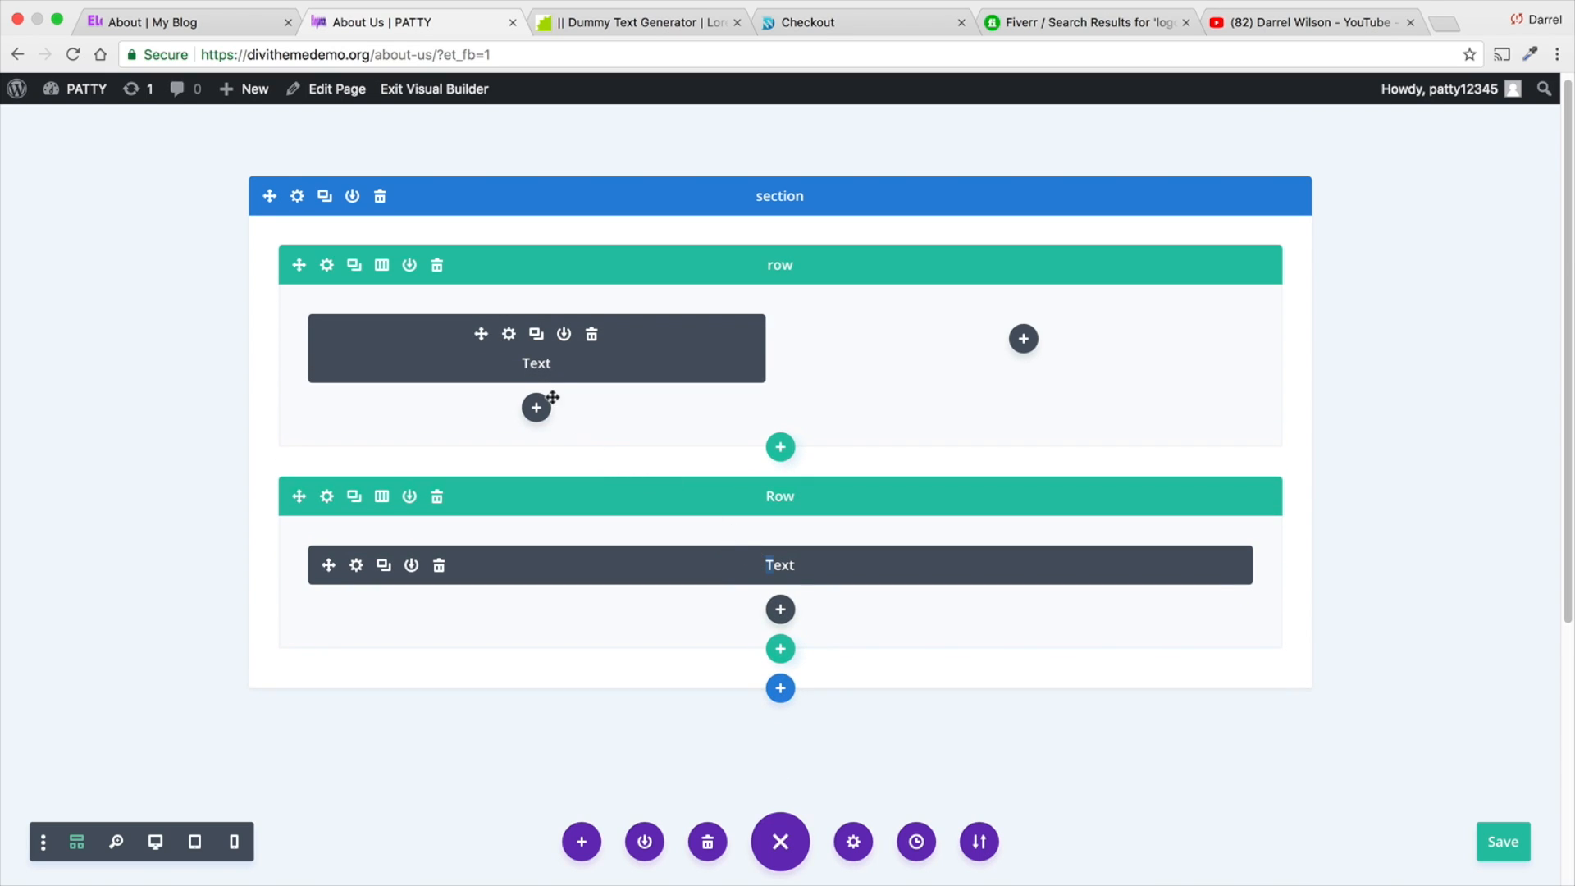
drag(333, 565, 455, 433)
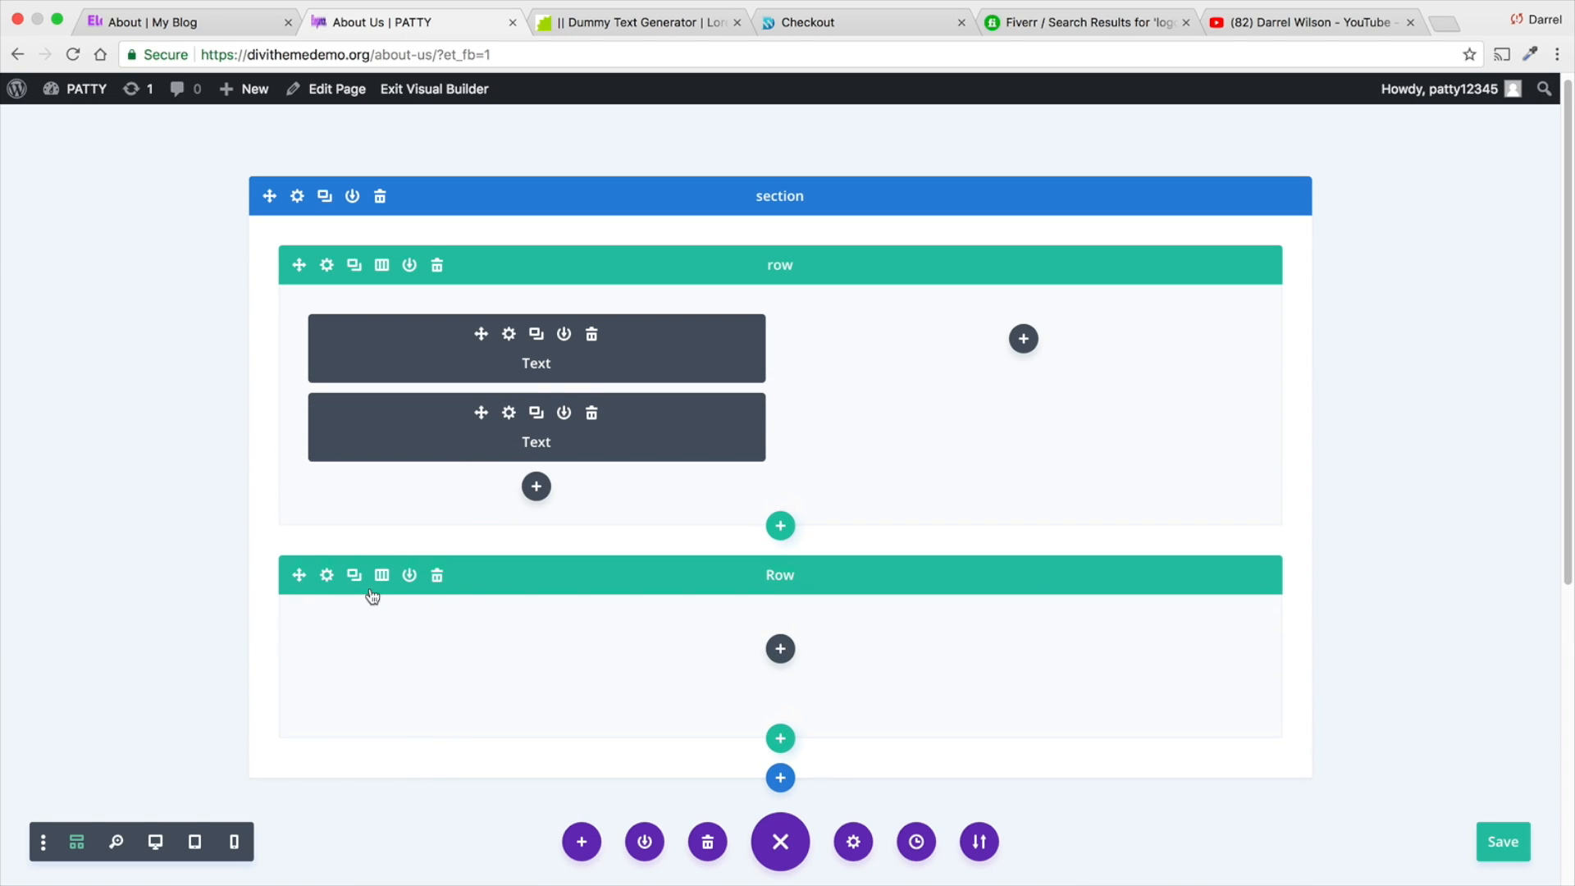
click(438, 575)
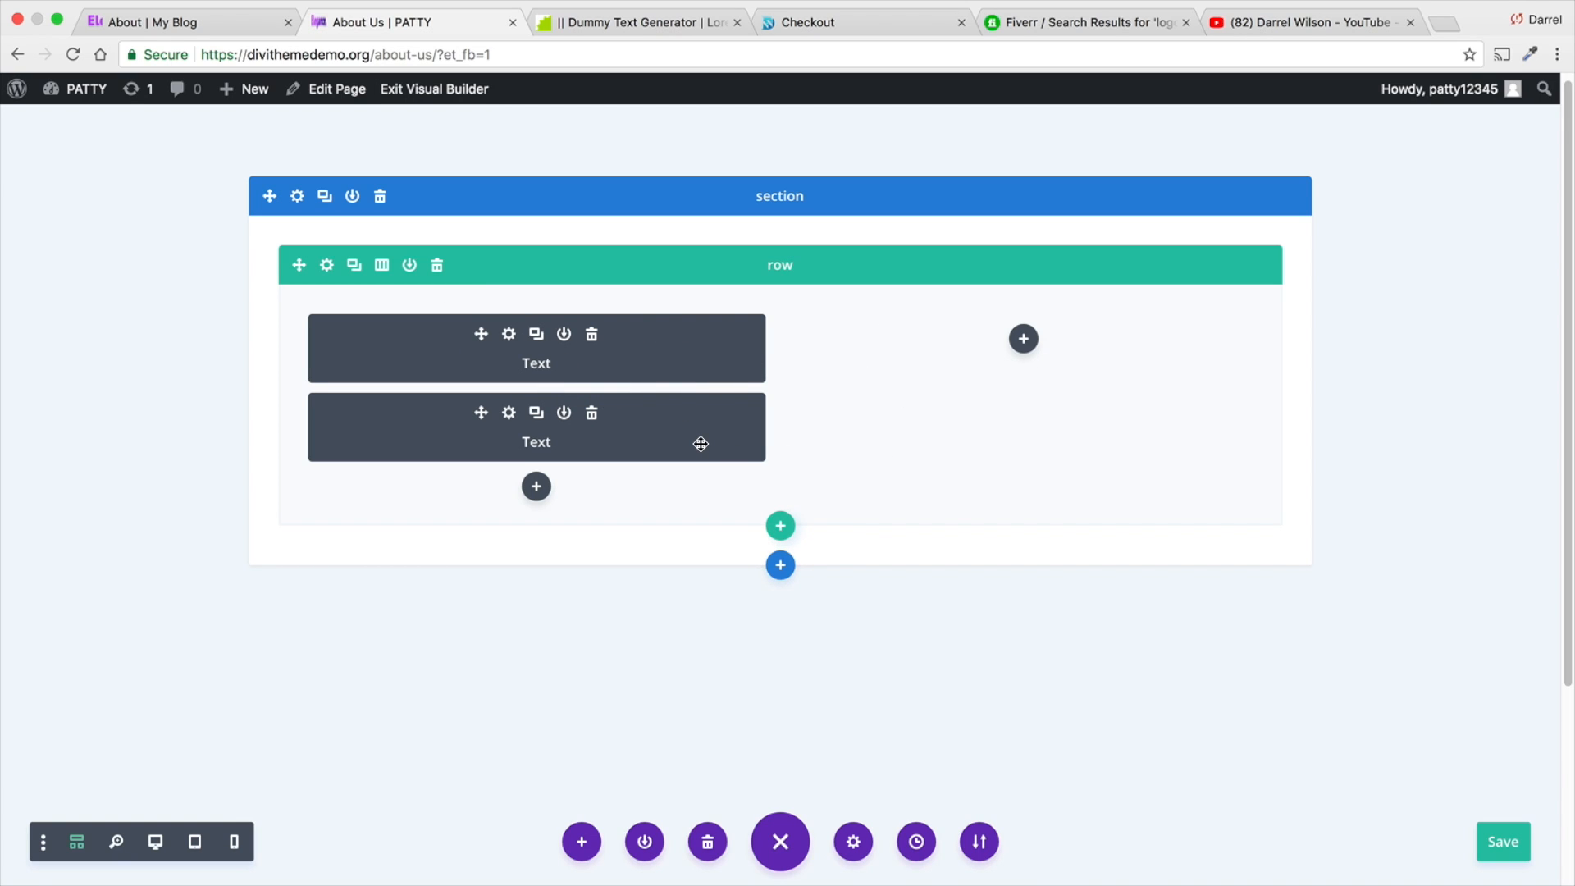
click(156, 843)
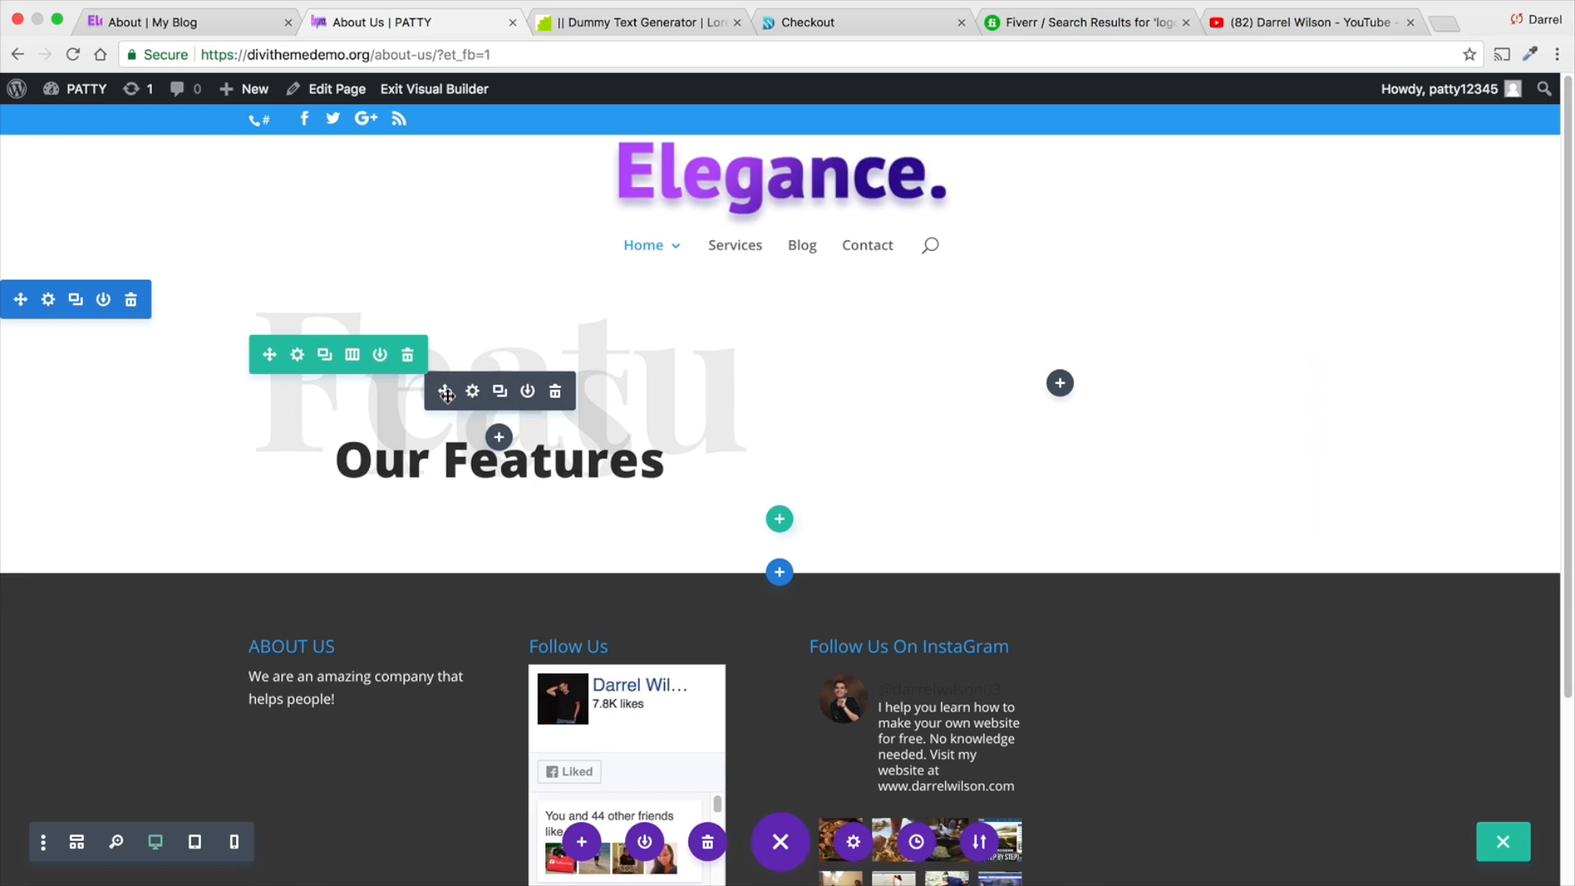
- Make the two-column row fullwidth in its sizing options and keep the row settings
click(297, 354)
click(1243, 187)
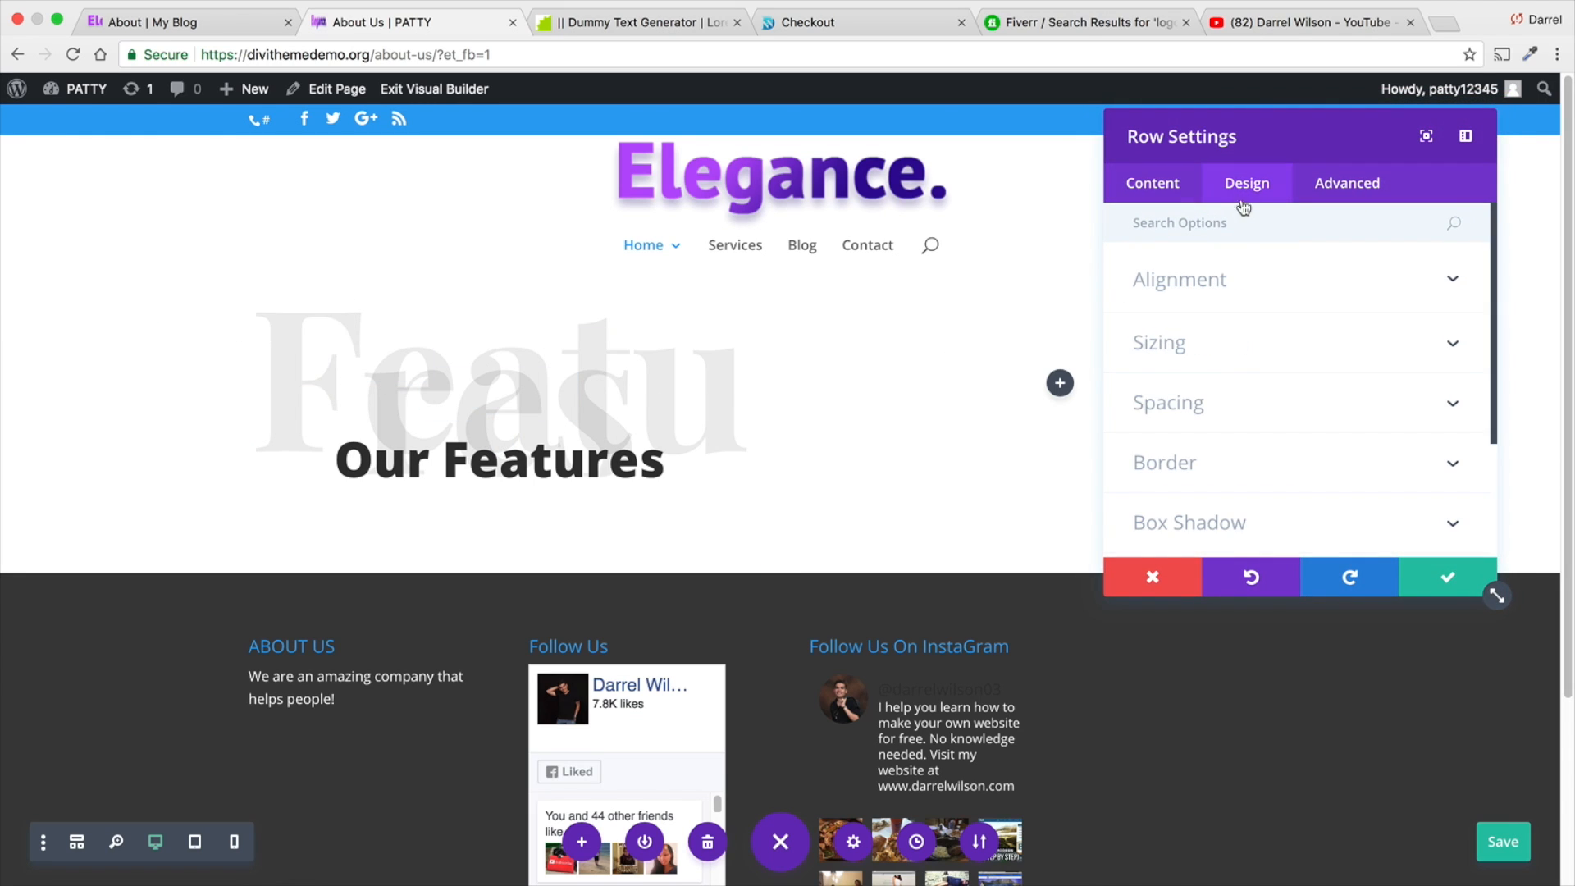
click(1245, 410)
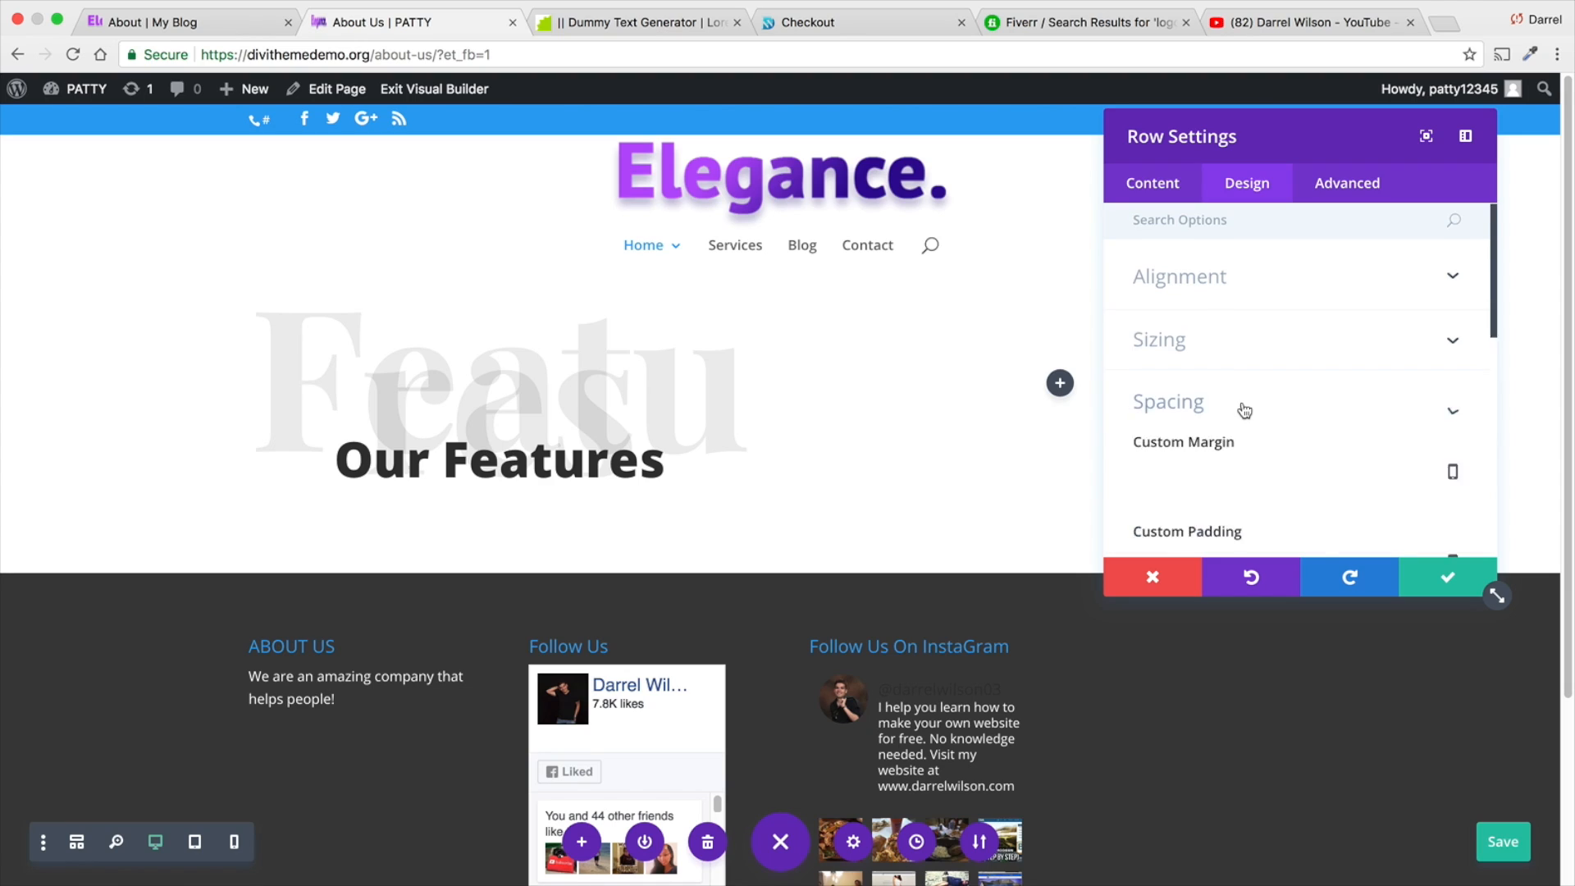
scroll(1245, 345, up, 1)
click(1247, 224)
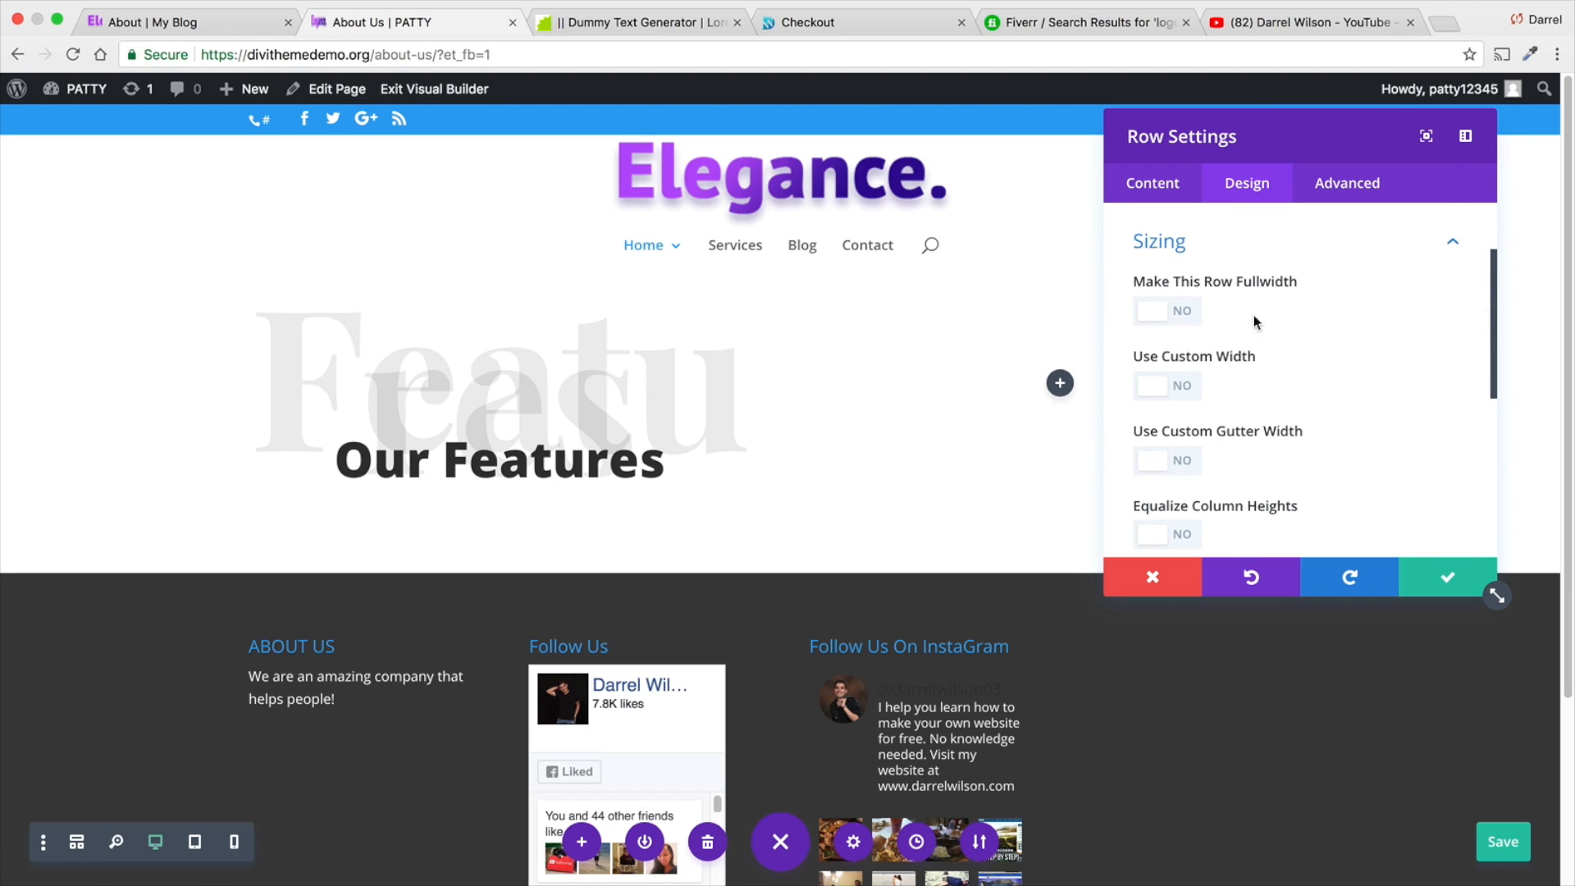
click(1196, 318)
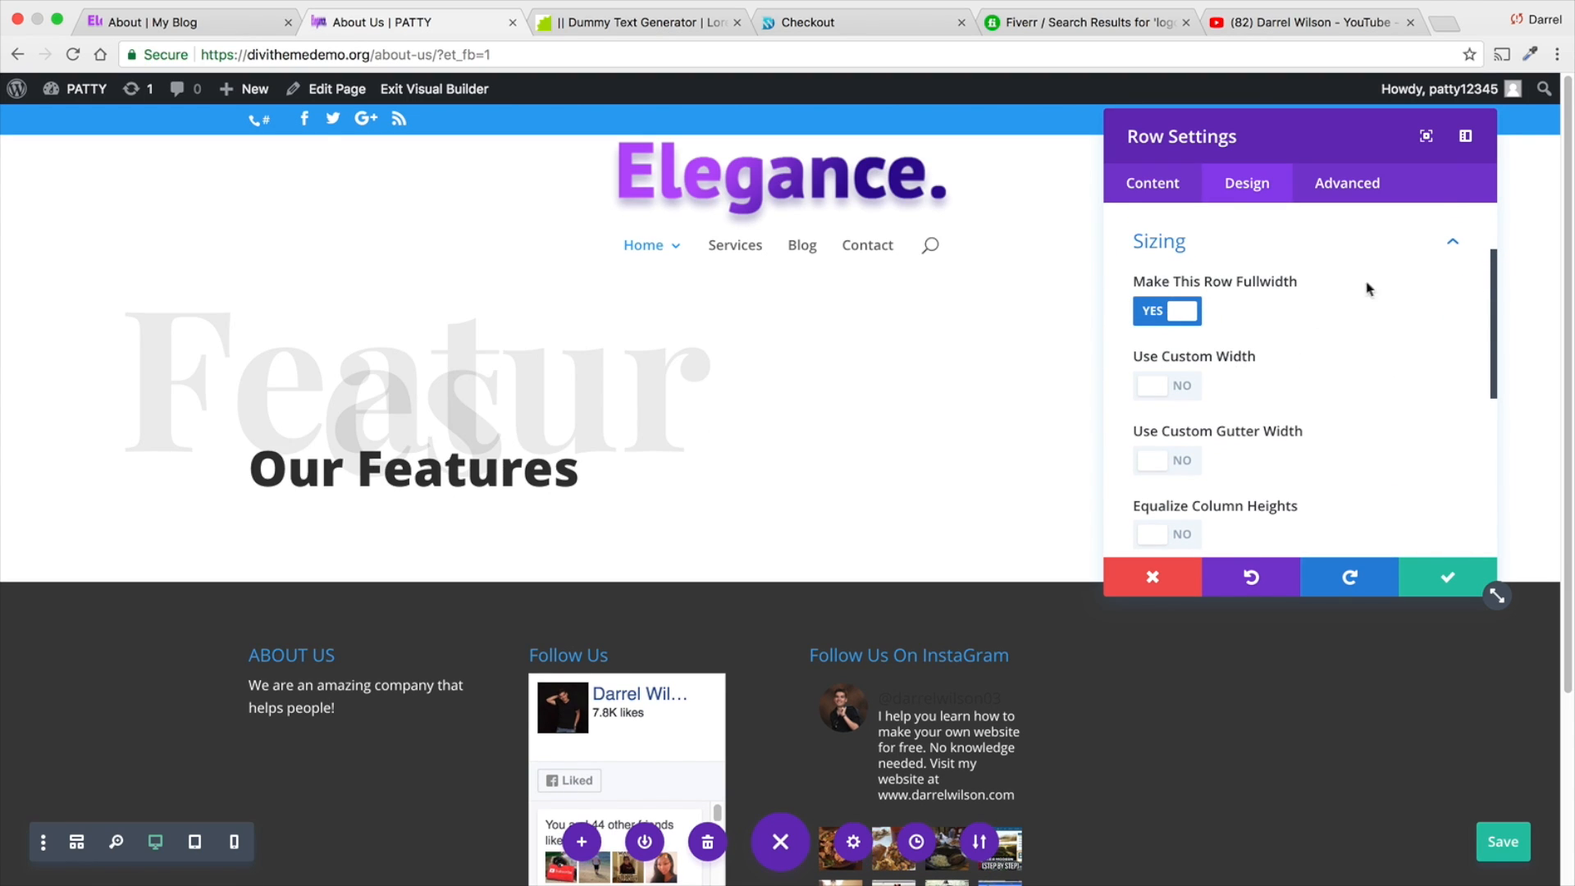
click(1443, 578)
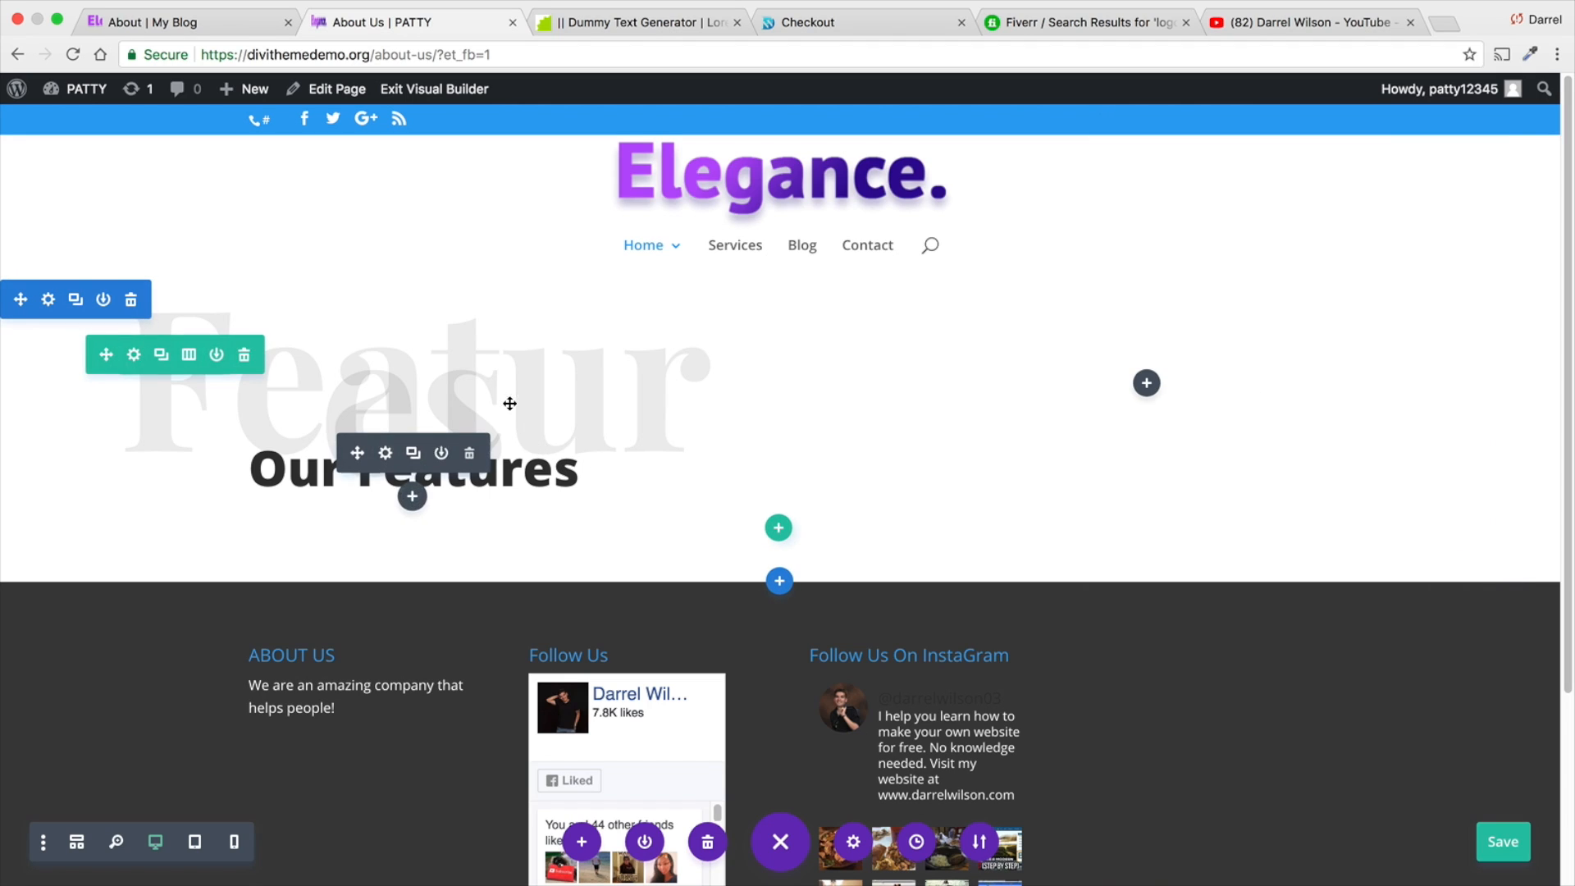
- Try to set the text size of the large grey "Features" module to 150 px
click(386, 392)
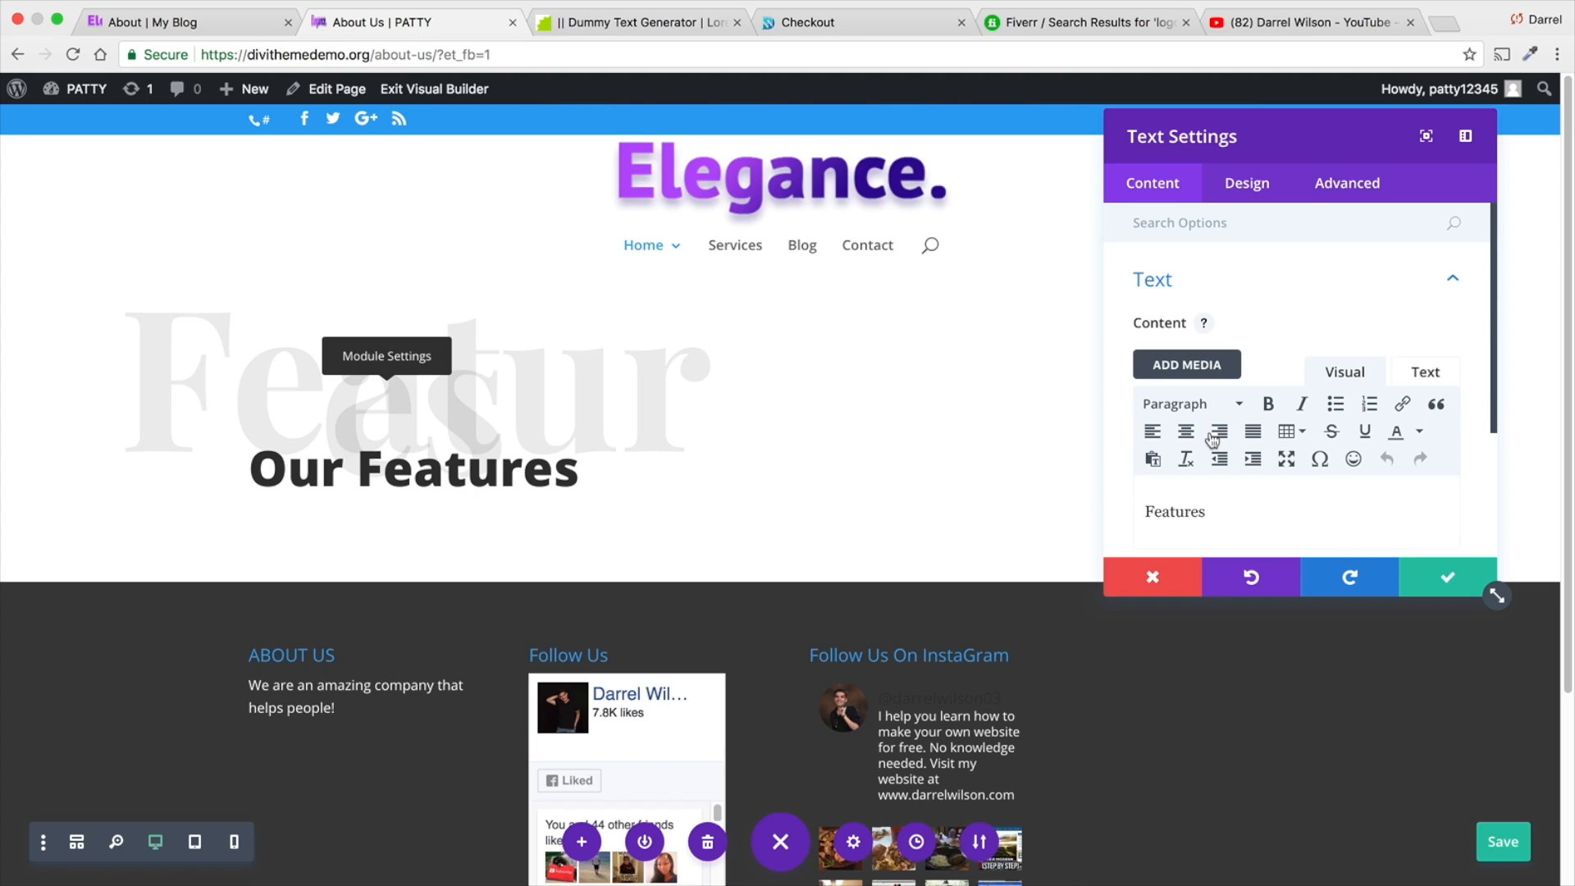
click(1237, 196)
click(1239, 286)
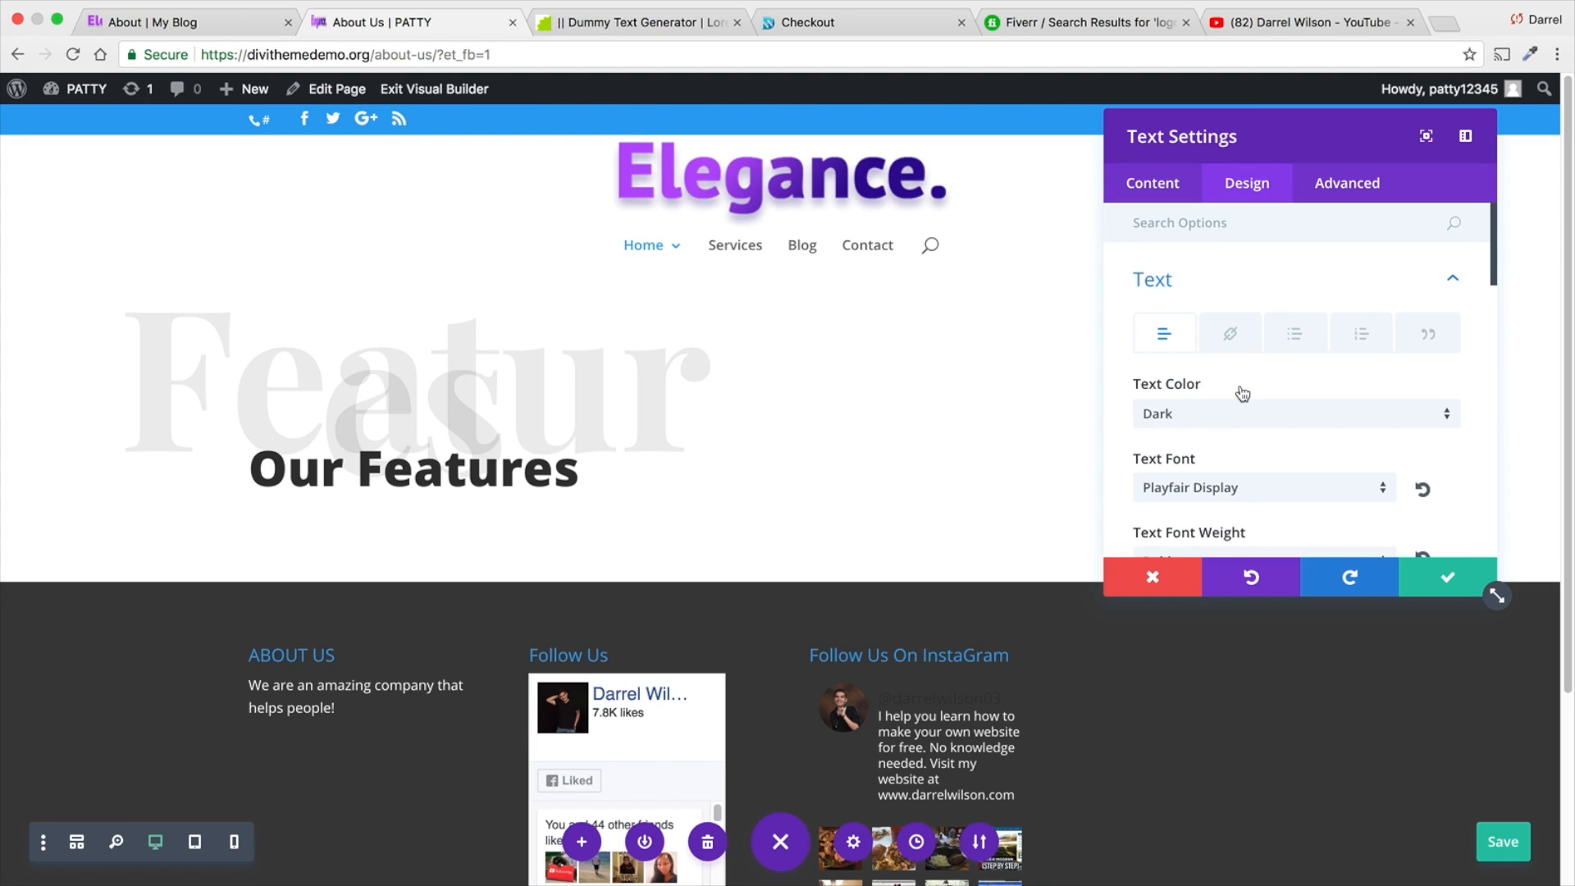
scroll(1237, 386, down, 5)
click(1368, 491)
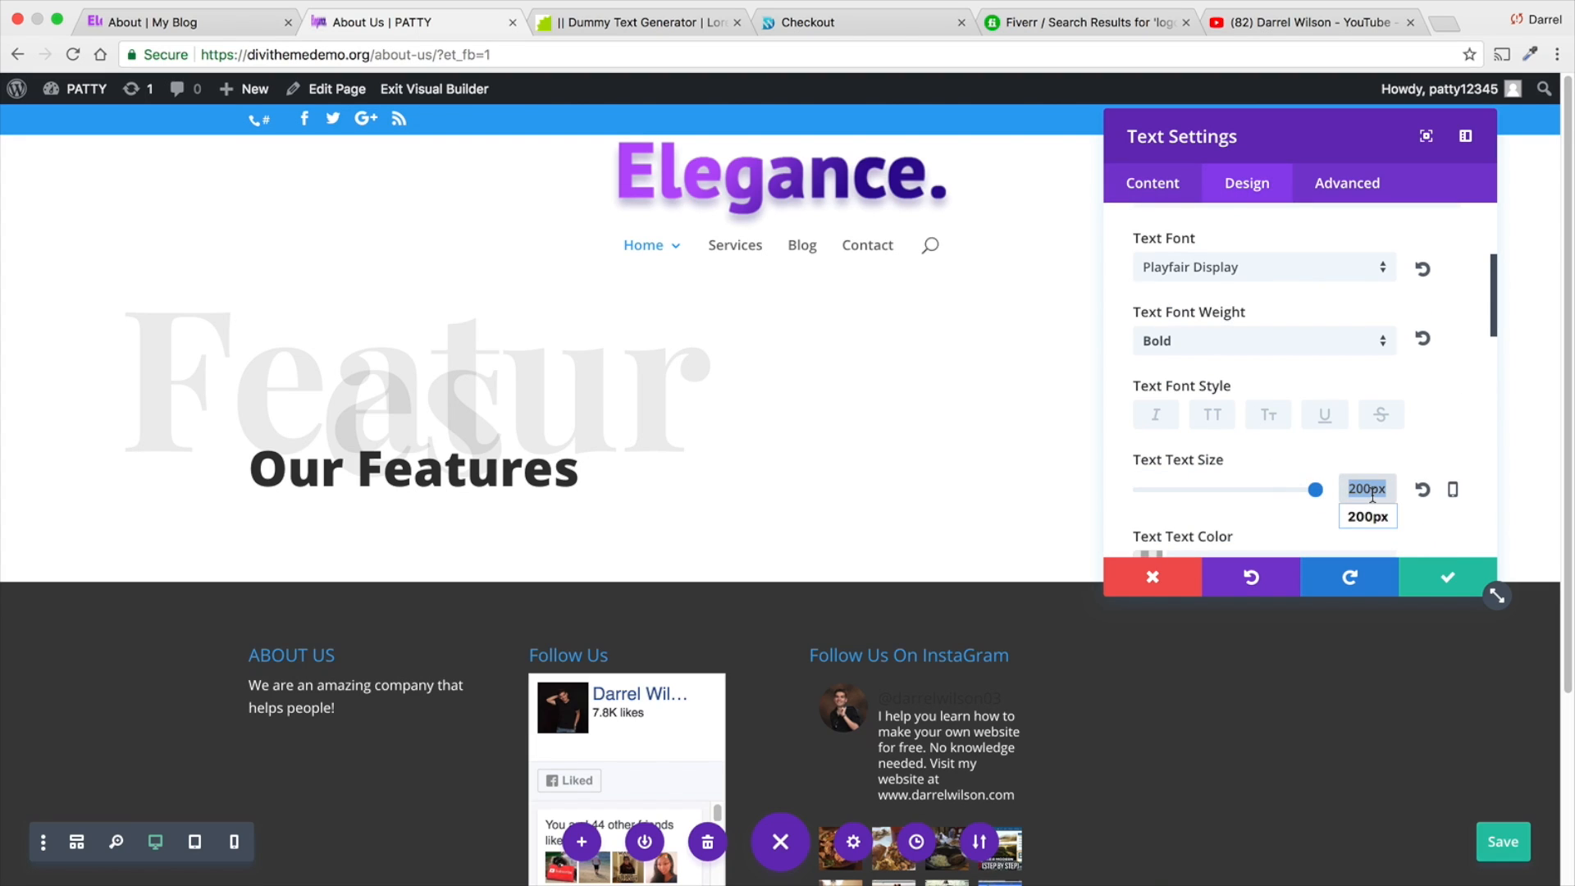
text(150)
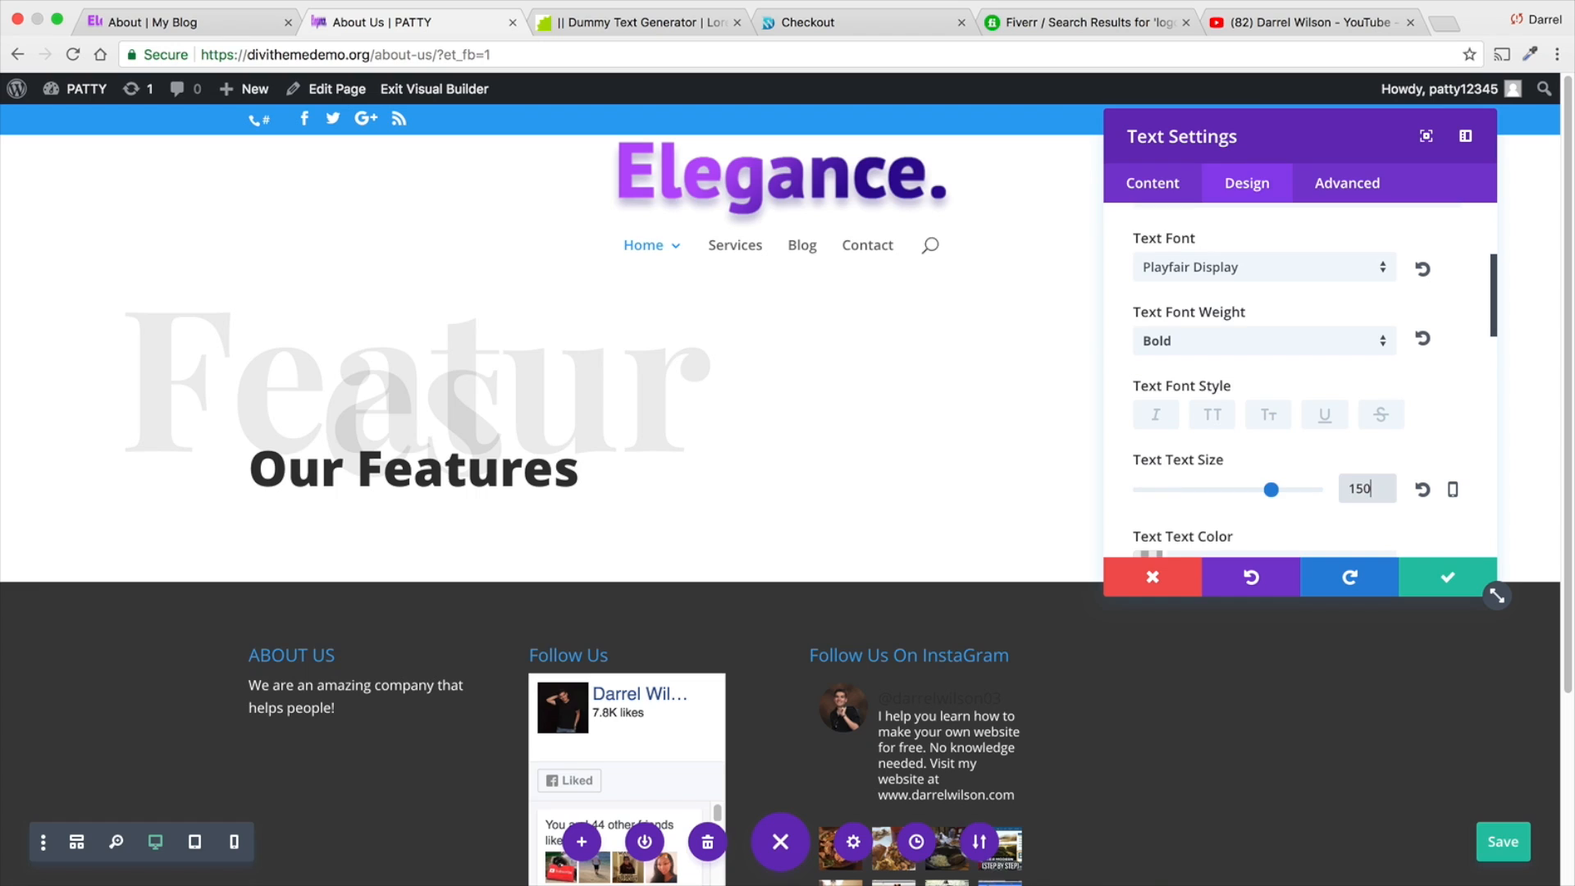
key(Return)
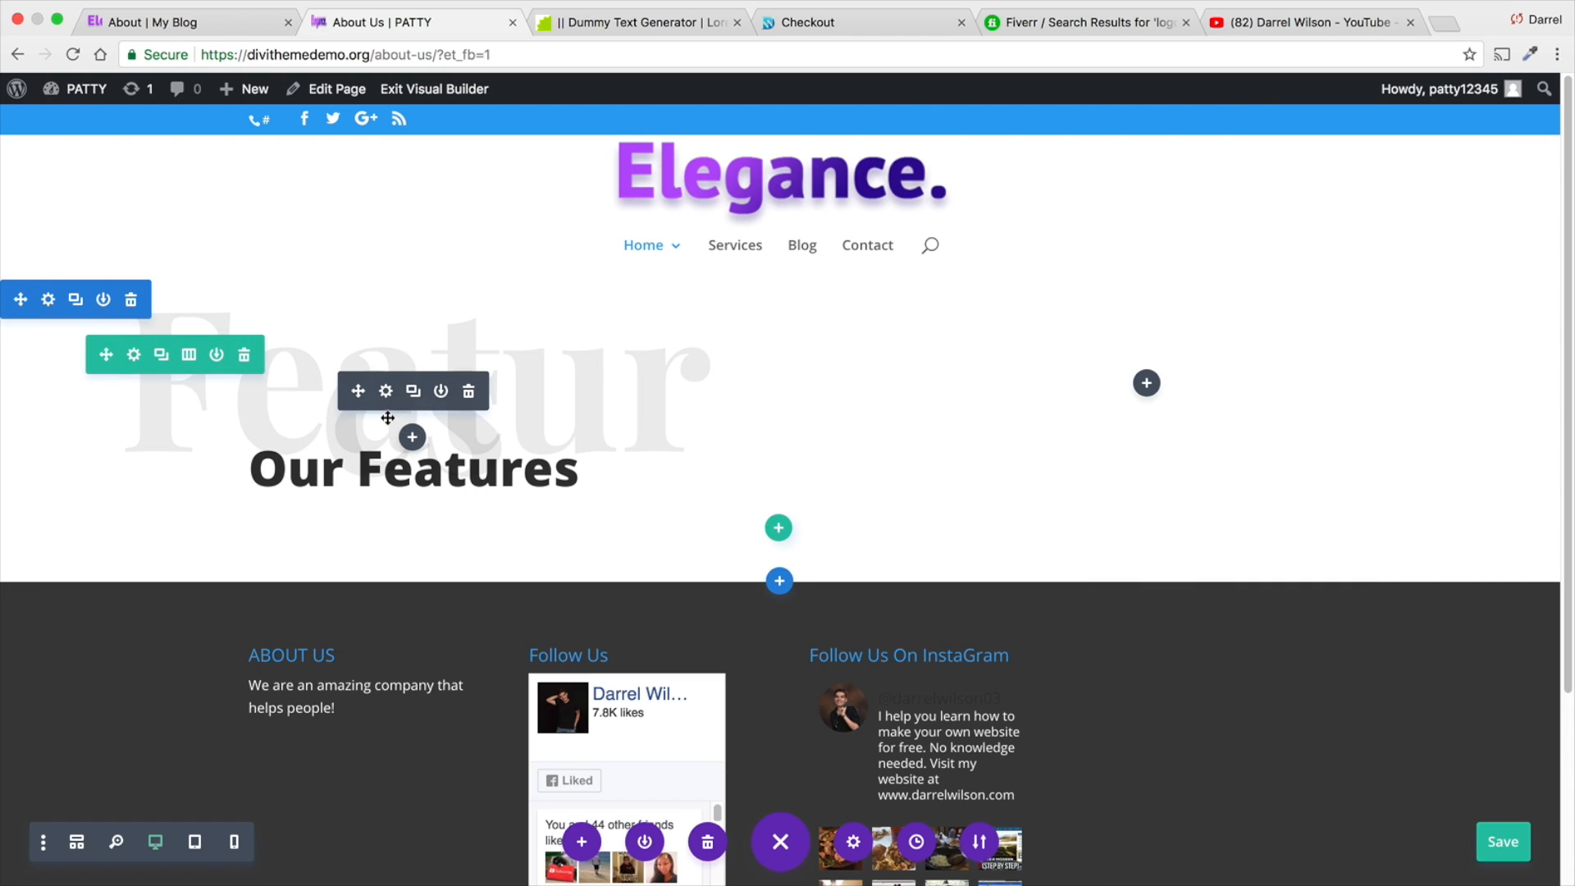
- Reduce the text size of the large grey "Features" module to 145 px and keep the settings
click(395, 397)
click(1247, 183)
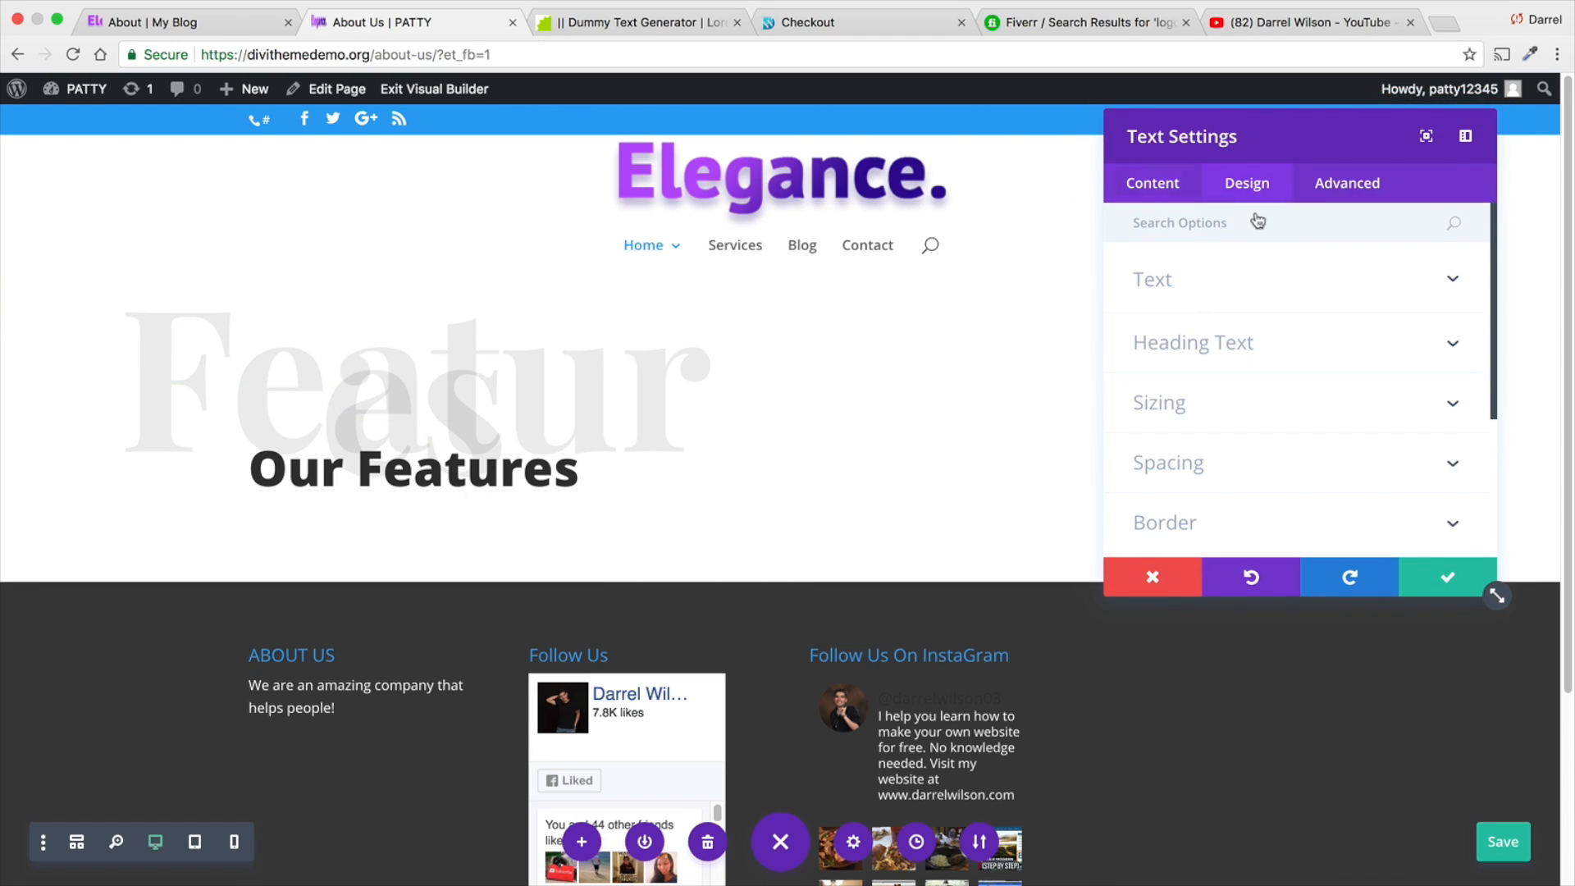
click(1259, 283)
scroll(1285, 455, down, 5)
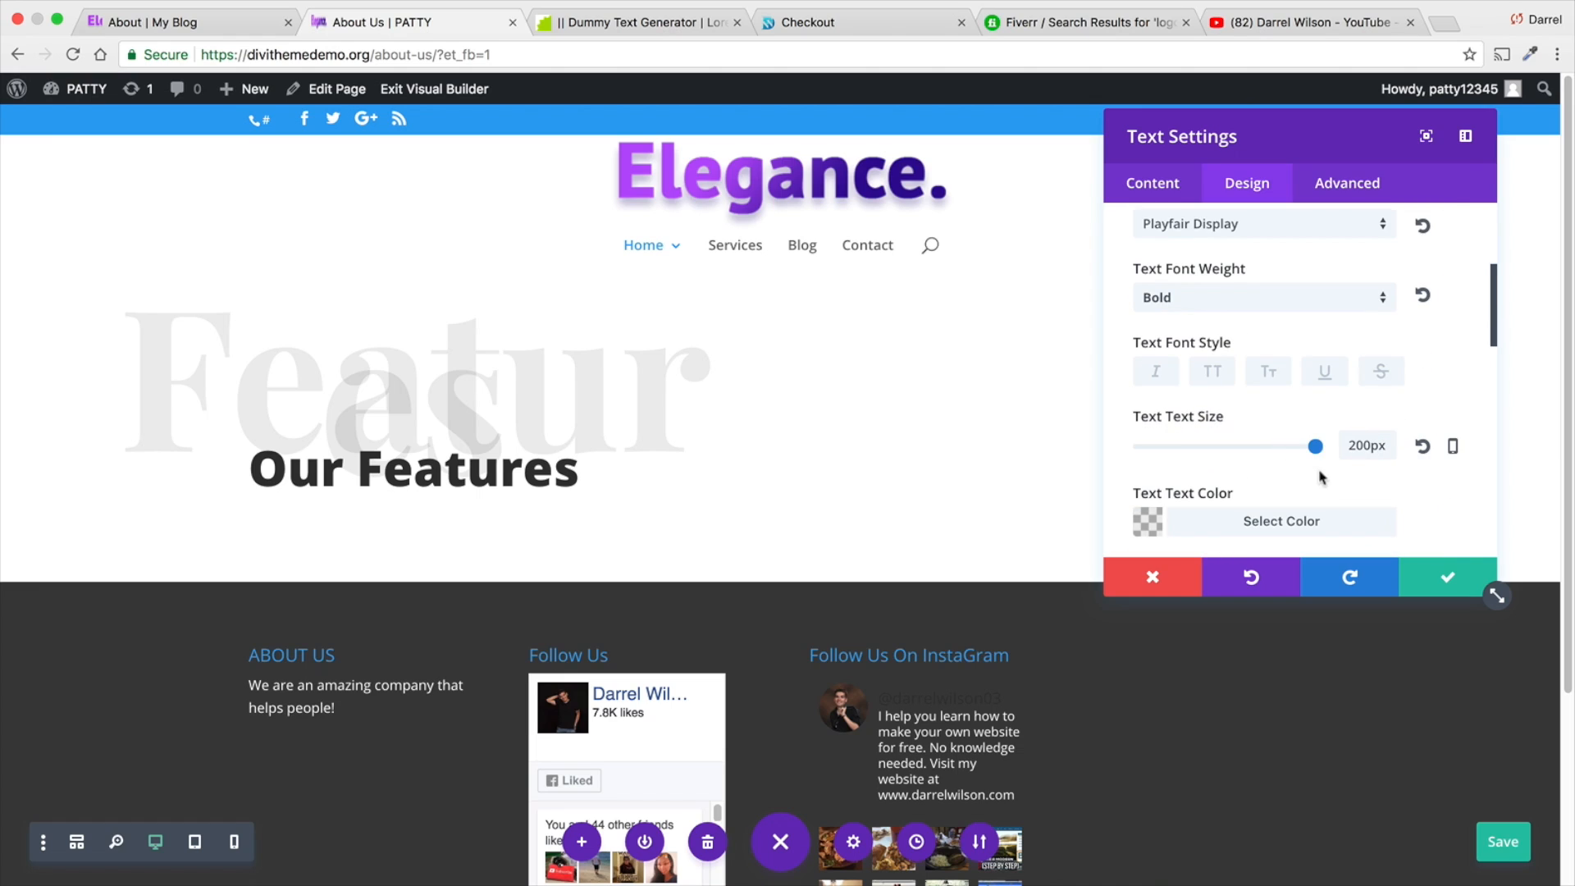
drag(1320, 454, 1267, 452)
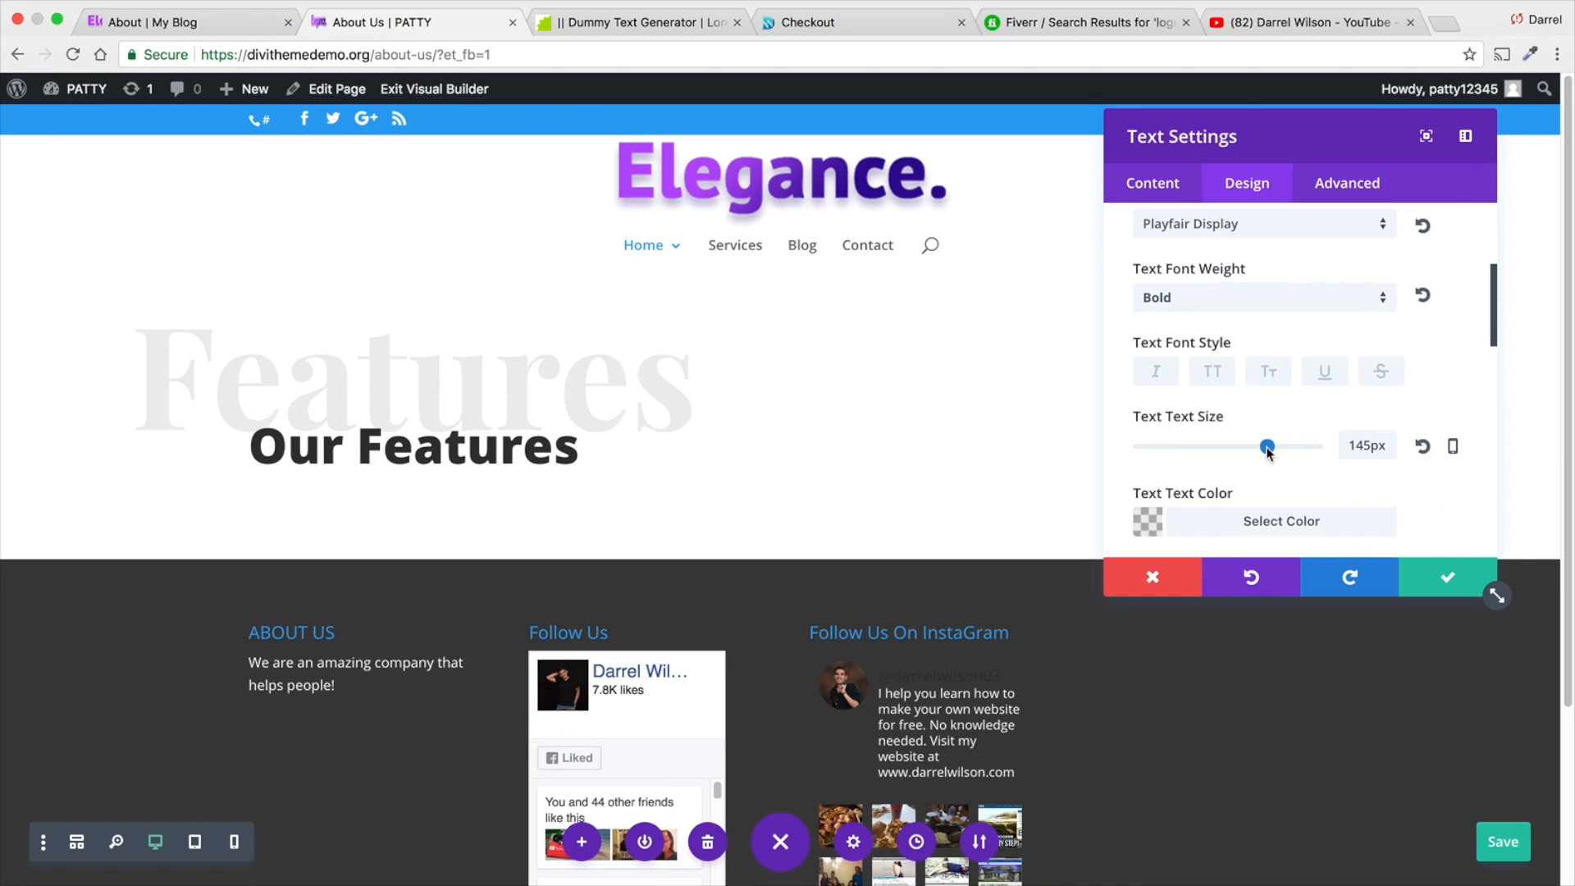
click(1438, 574)
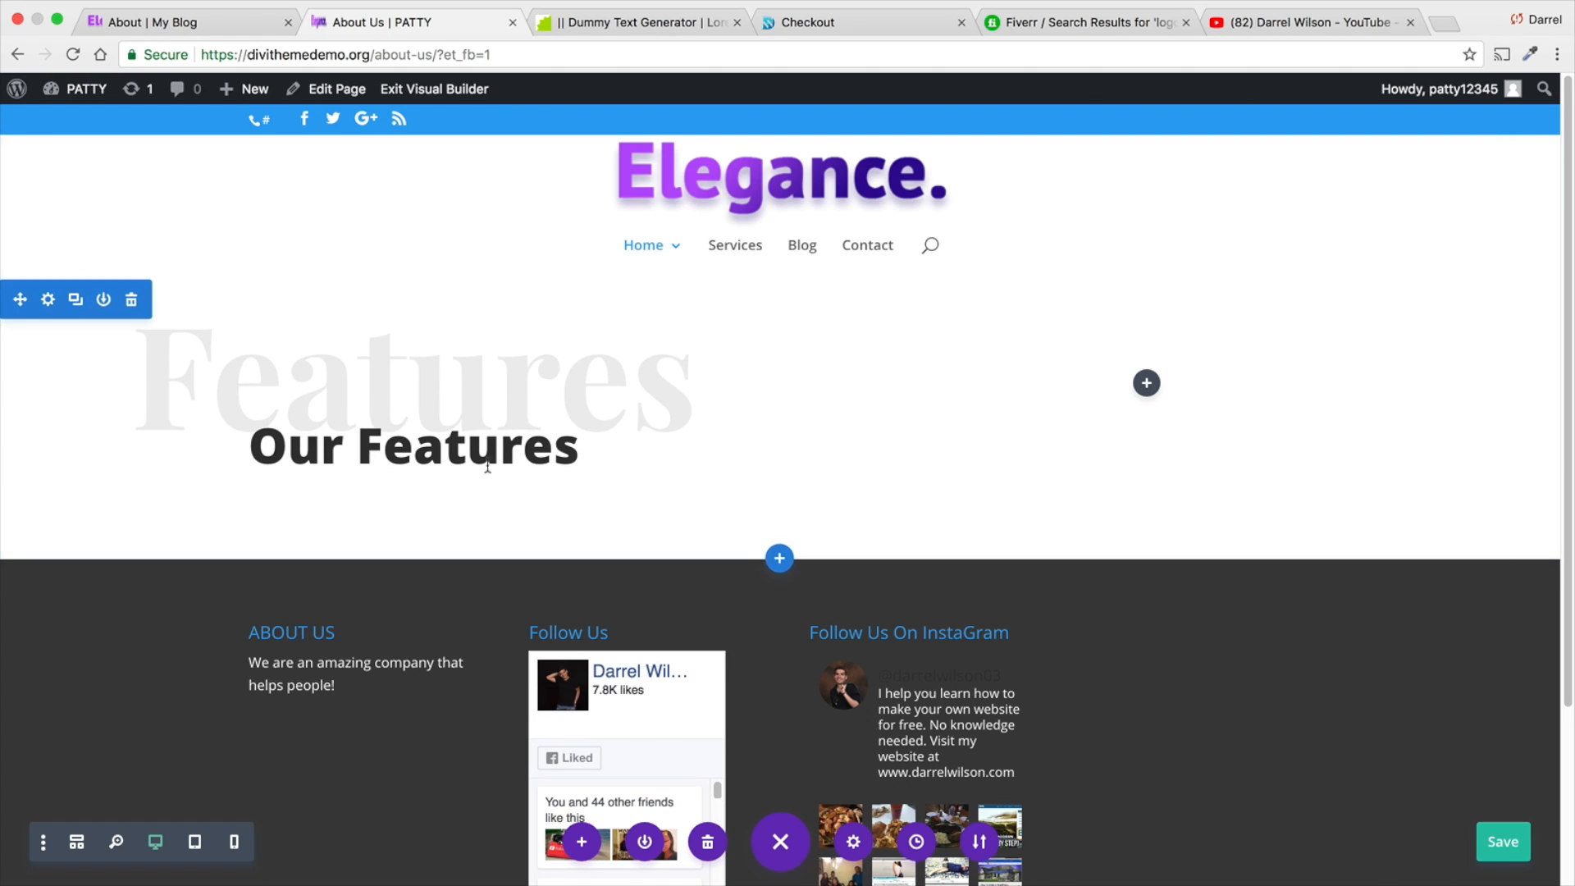
- Remove the word "Our" from the "Our Features" heading so it reads "Features"
click(386, 432)
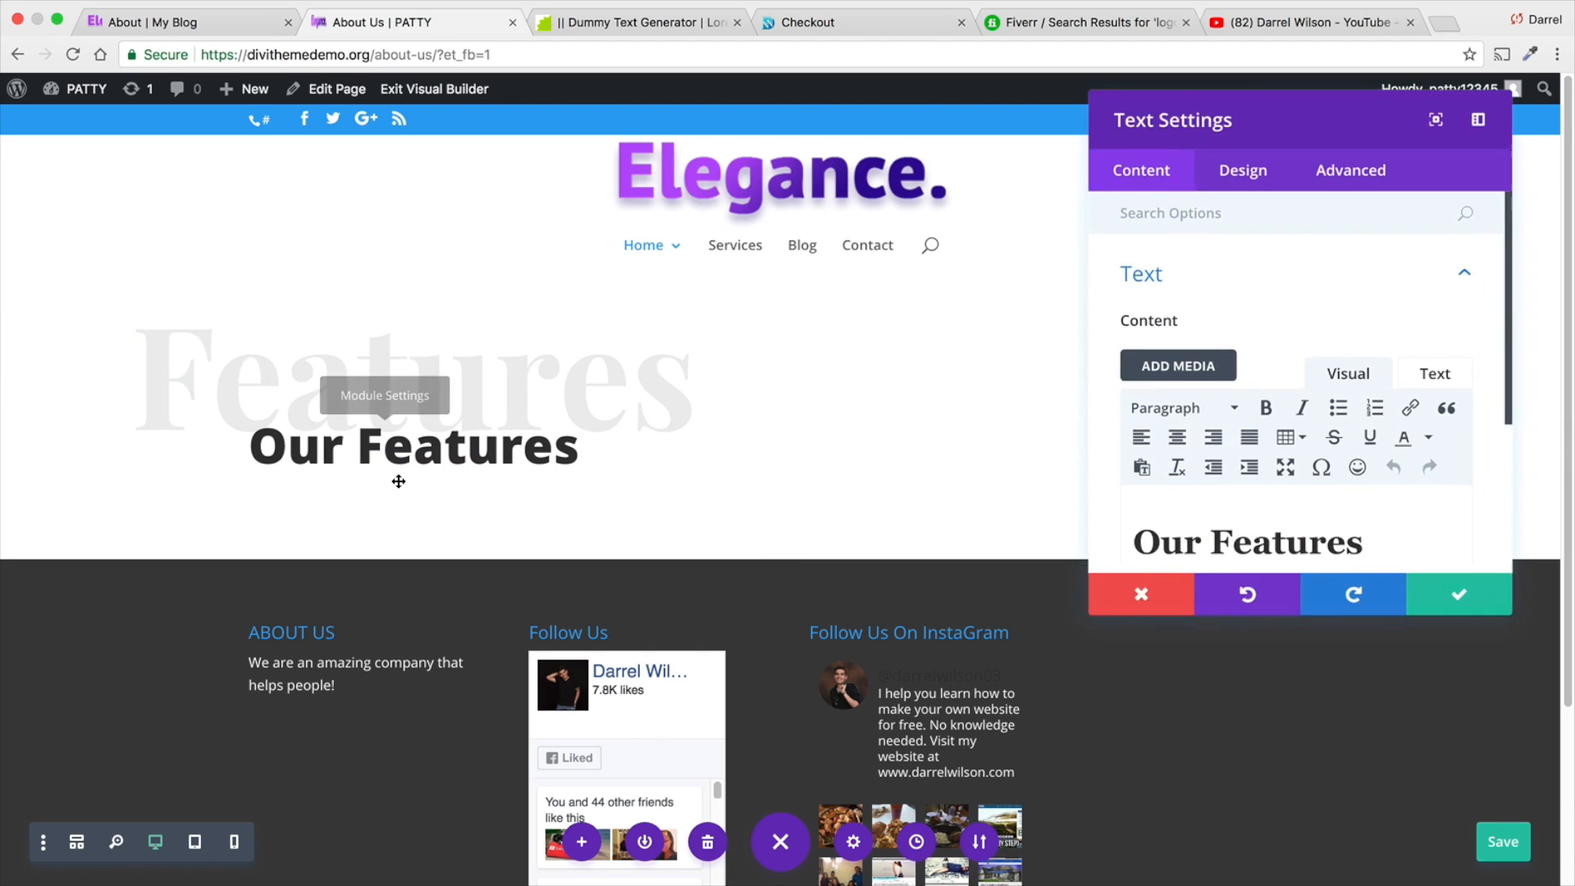
drag(1216, 527, 1128, 528)
key(BackSpace)
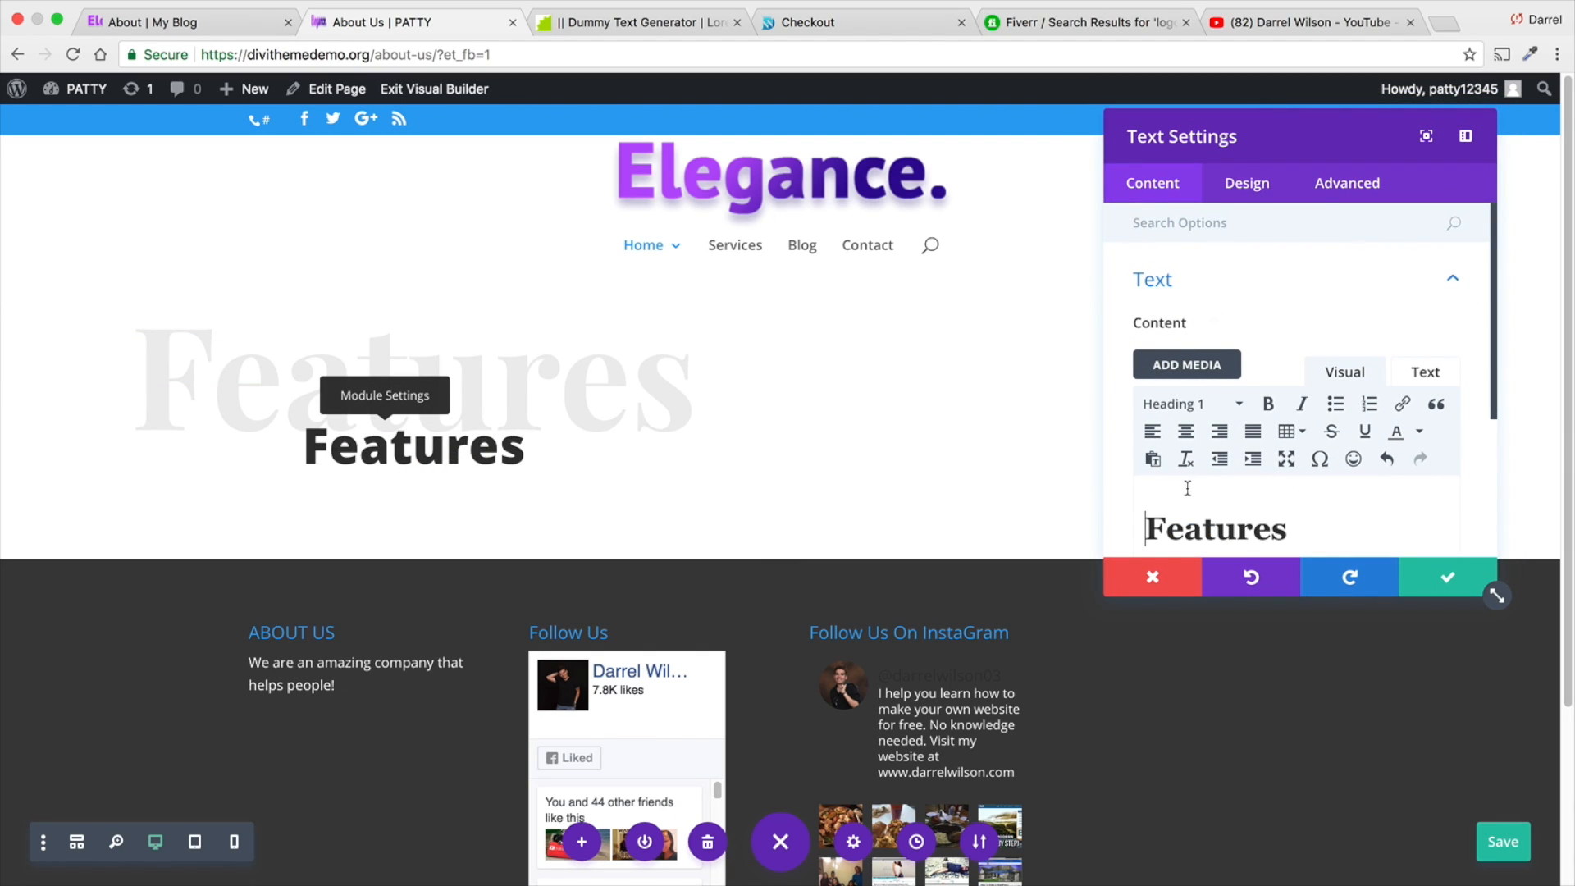
- Set the heading text size of the bold "Features" module to 79 px
click(1247, 183)
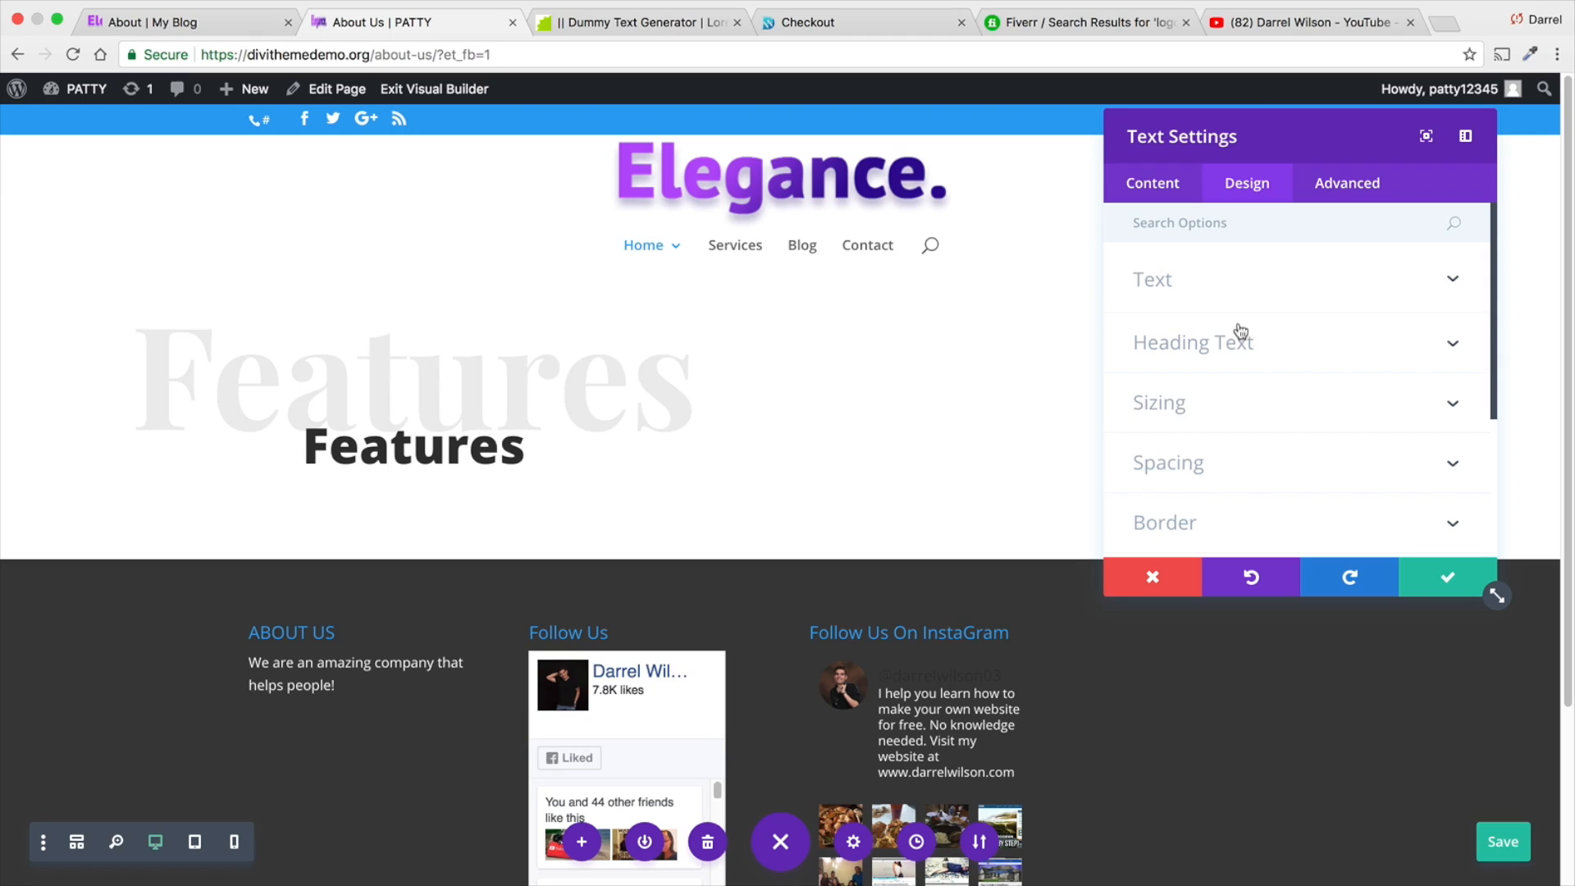
click(1179, 197)
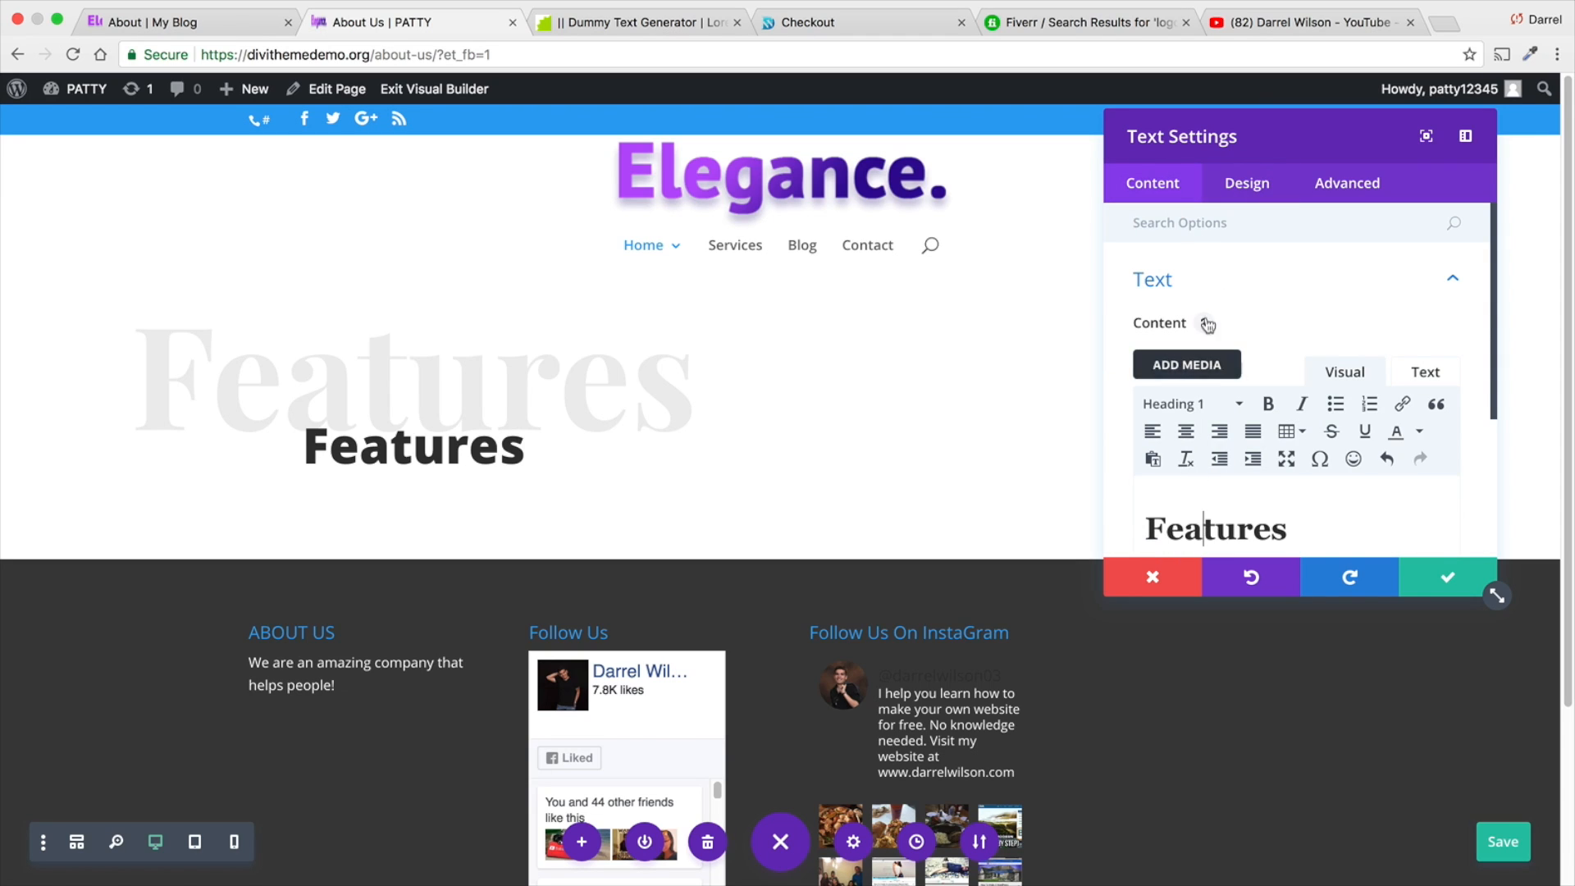
click(1235, 196)
scroll(1255, 343, down, 5)
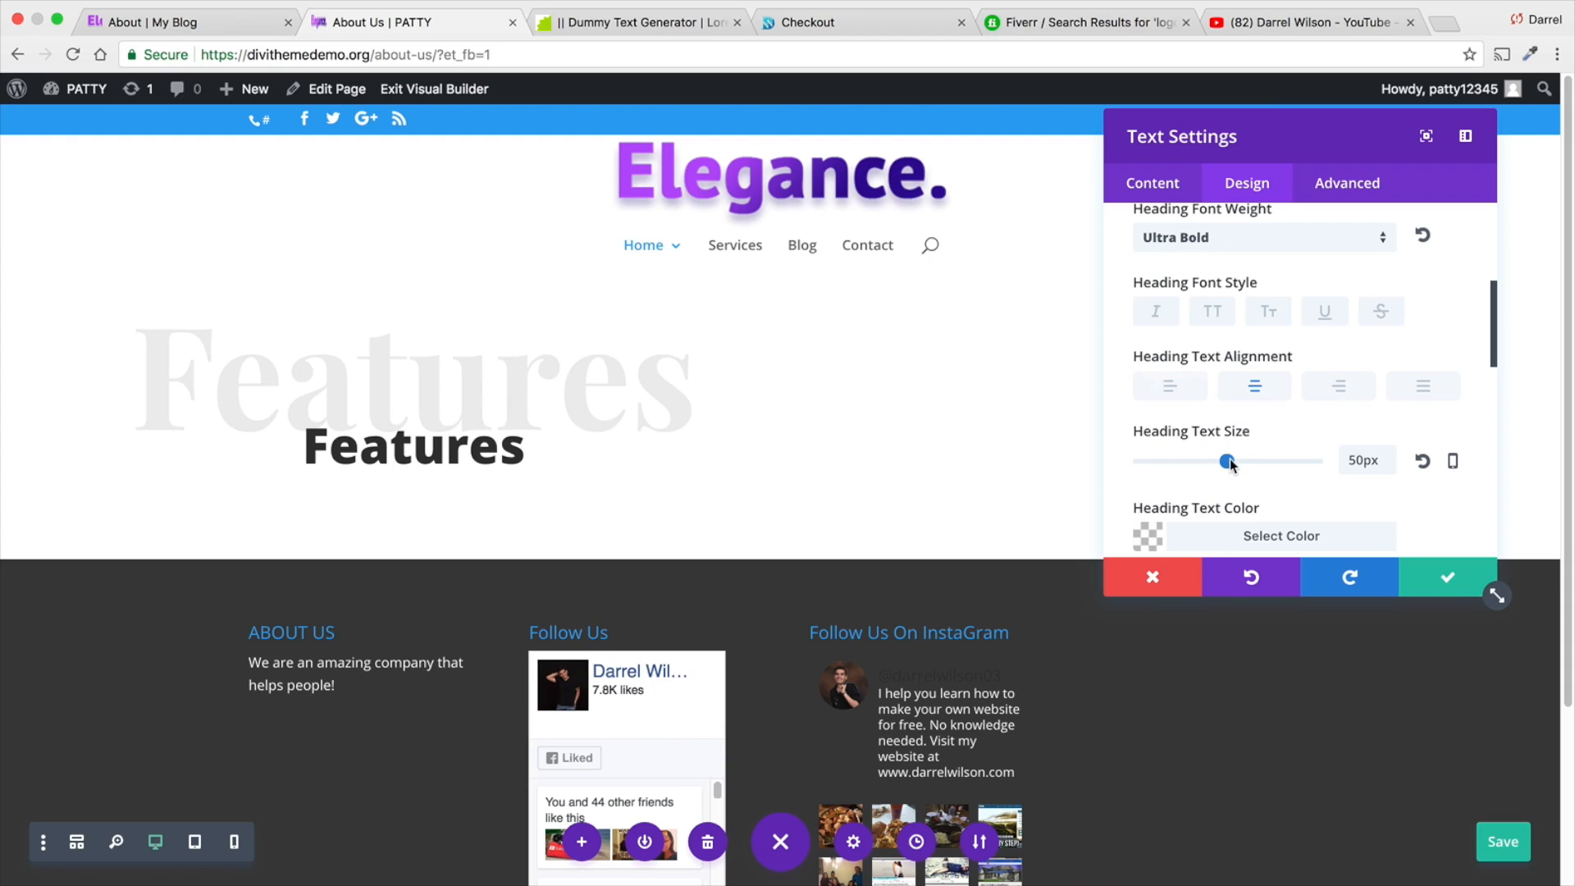
drag(1228, 462, 1279, 465)
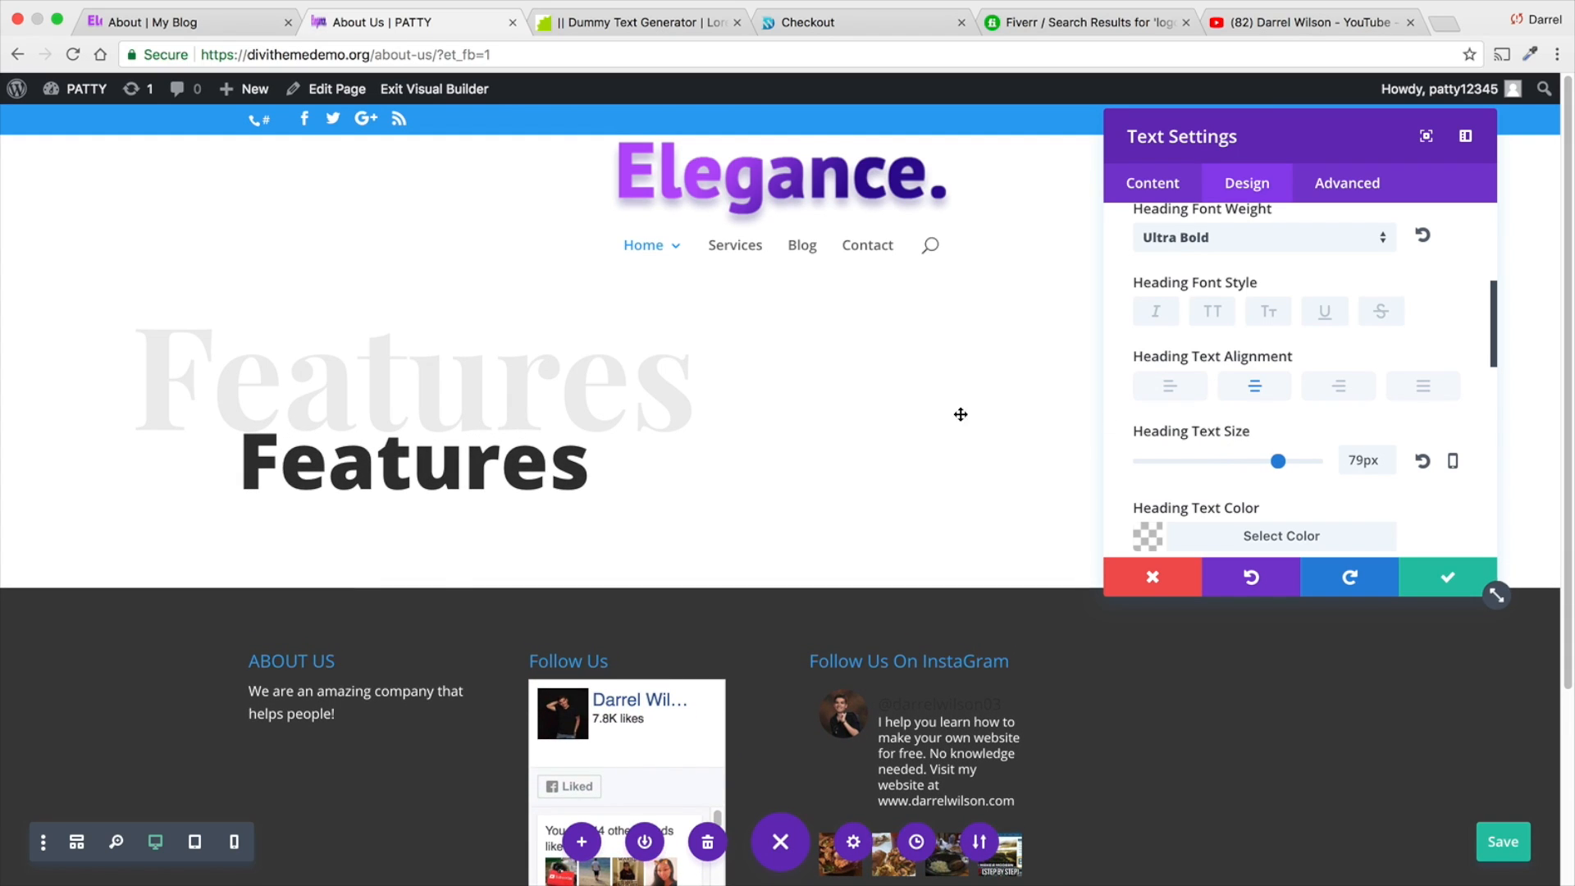
- Open the spacing options of the bold "Features" module
click(1319, 185)
click(1248, 183)
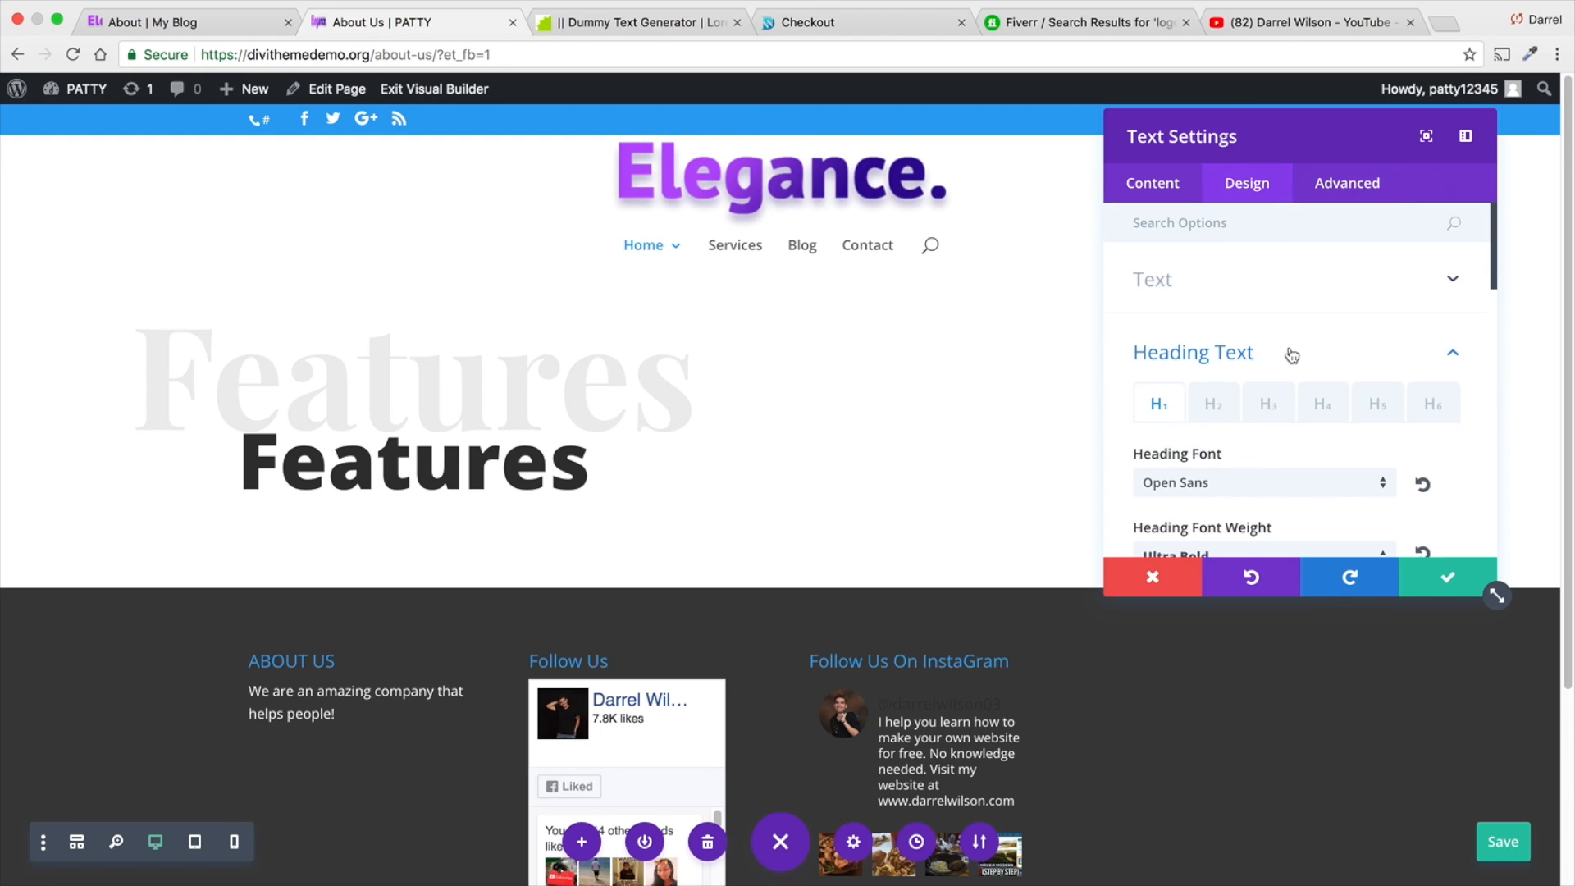
scroll(1292, 354, down, 10)
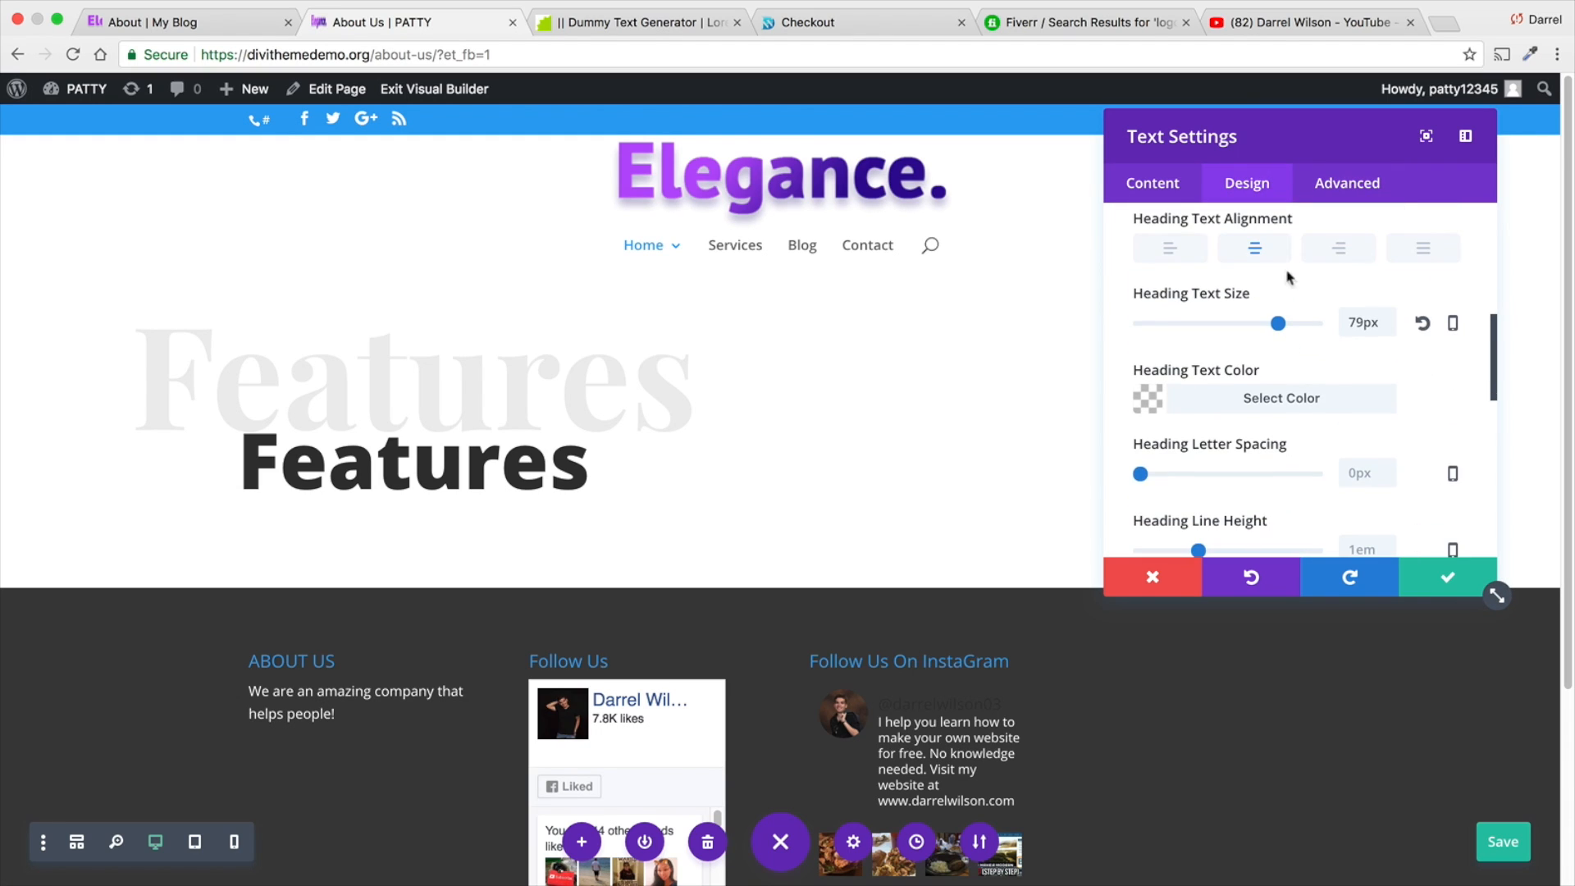
scroll(1288, 279, up, 15)
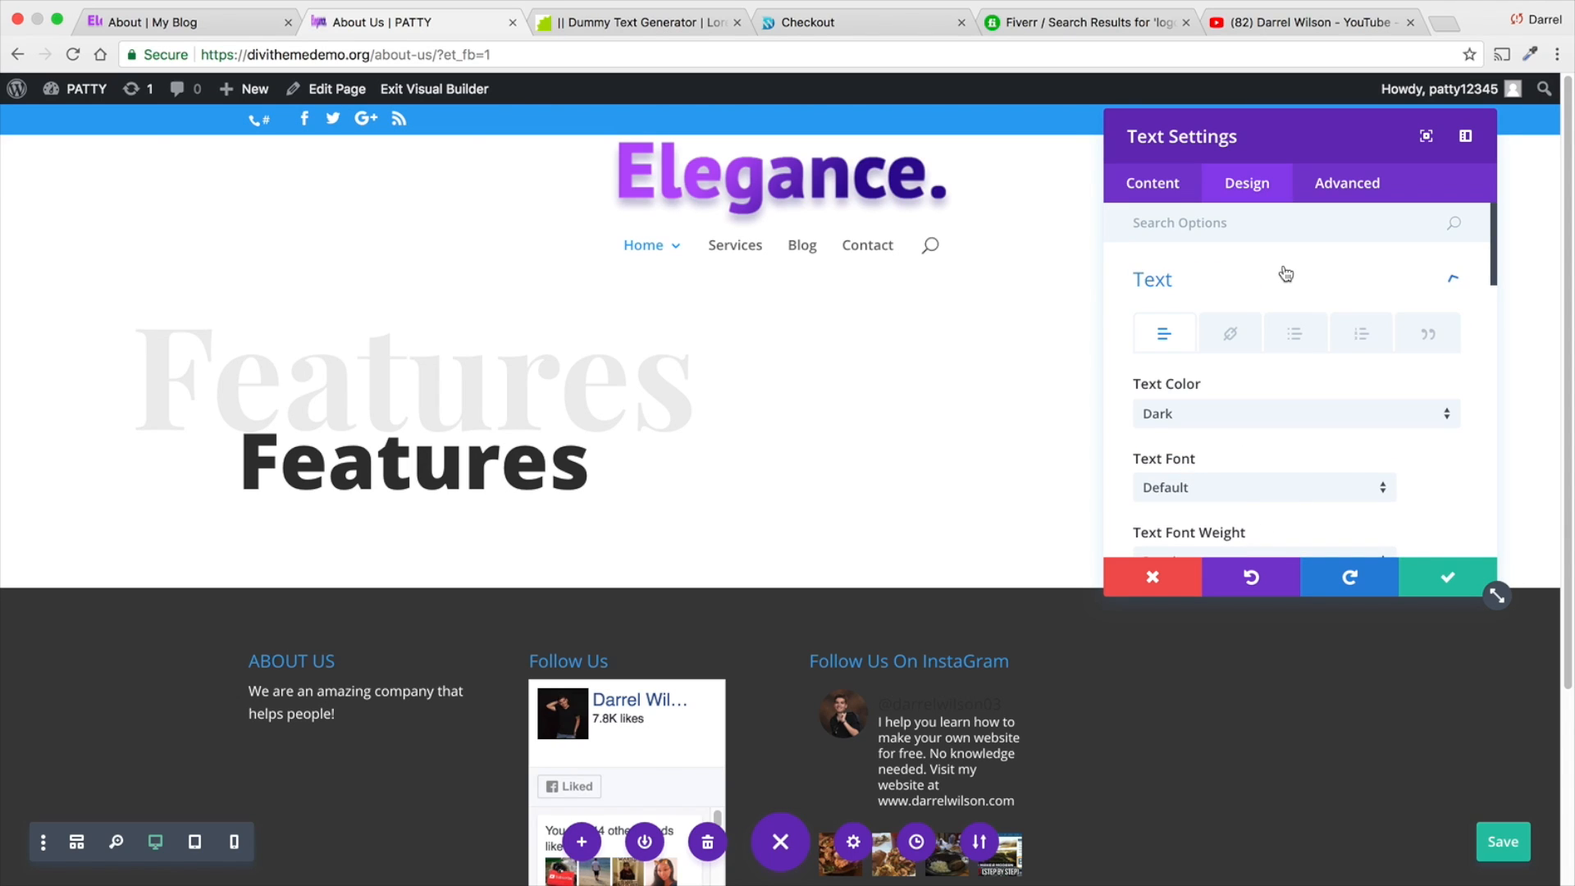
click(1447, 281)
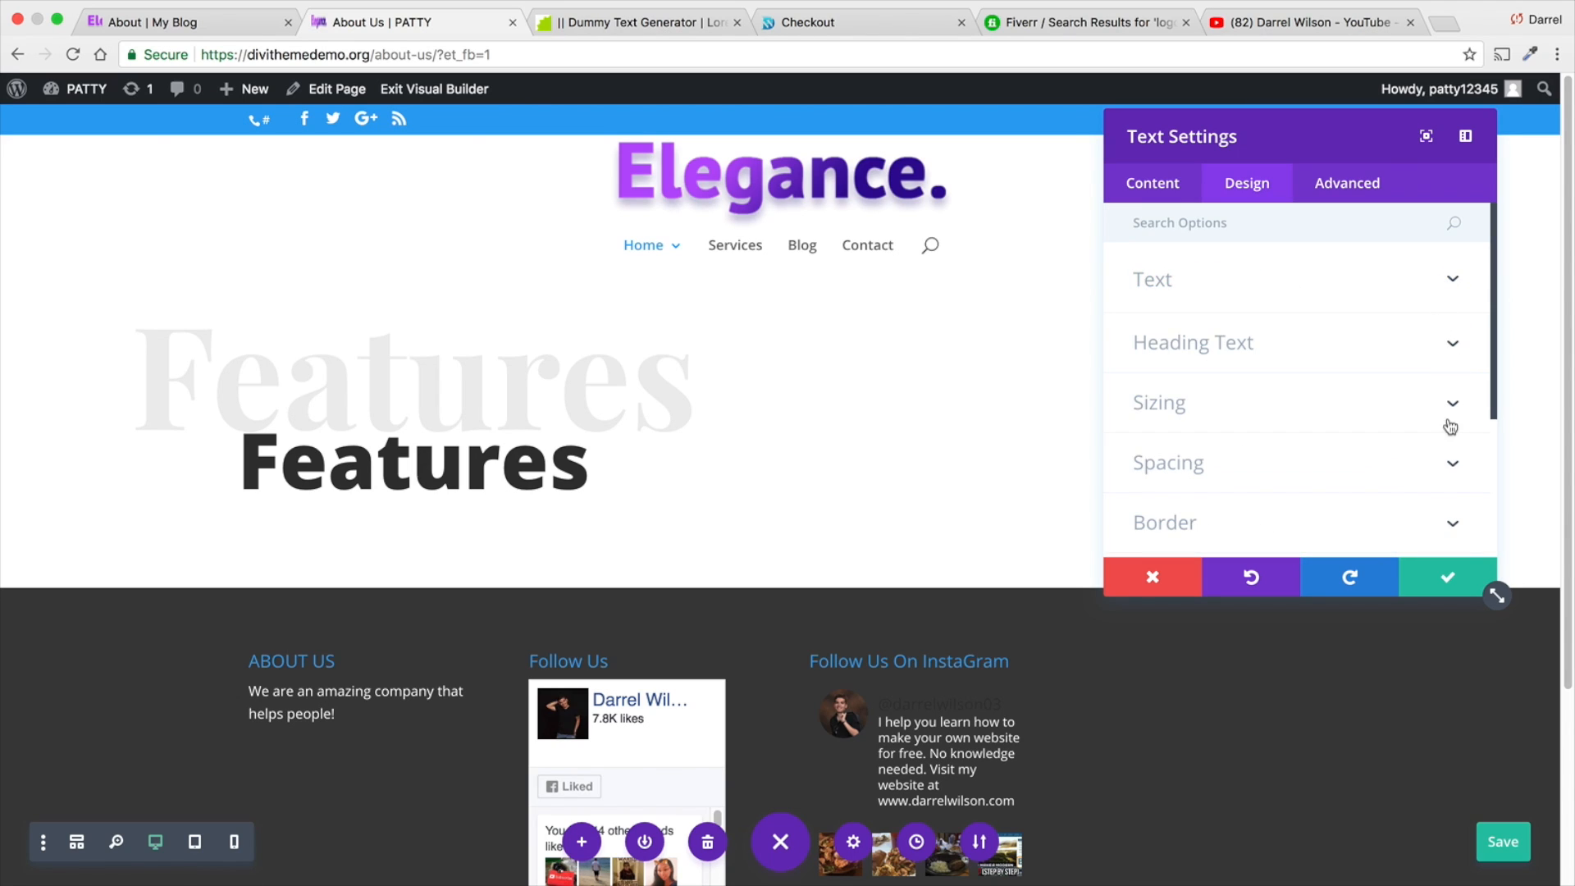
click(1453, 466)
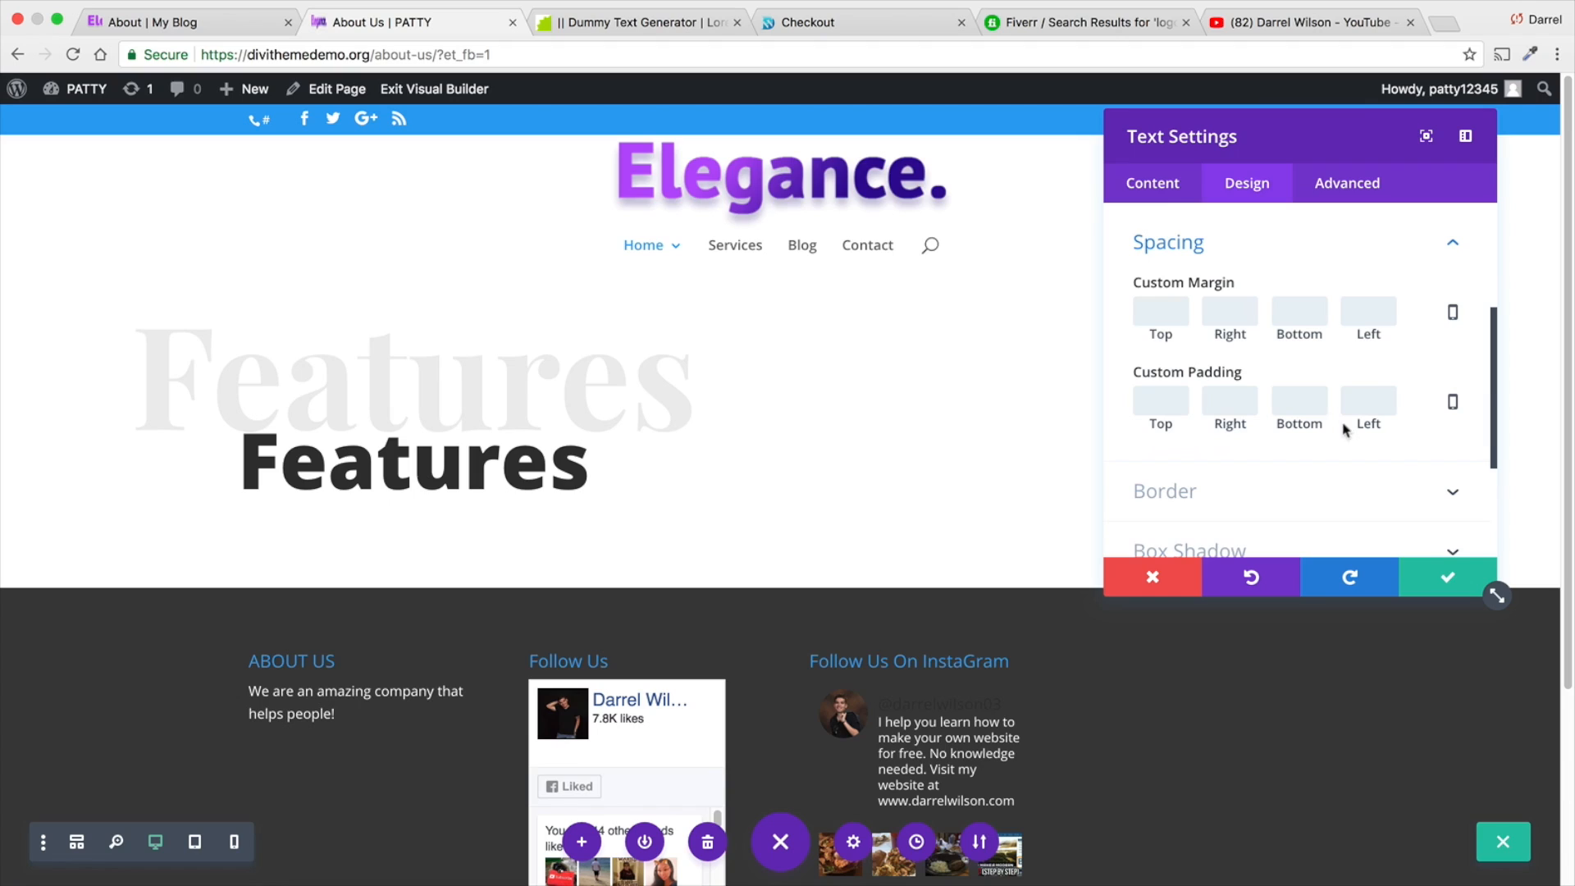
- Try a custom top margin of 200px on the bold "Features" module
click(1170, 319)
text(10)
key(Tab)
key(BackSpace)
key(BackSpace)
key(BackSpace)
key(BackSpace)
text(200px)
double_click(1176, 319)
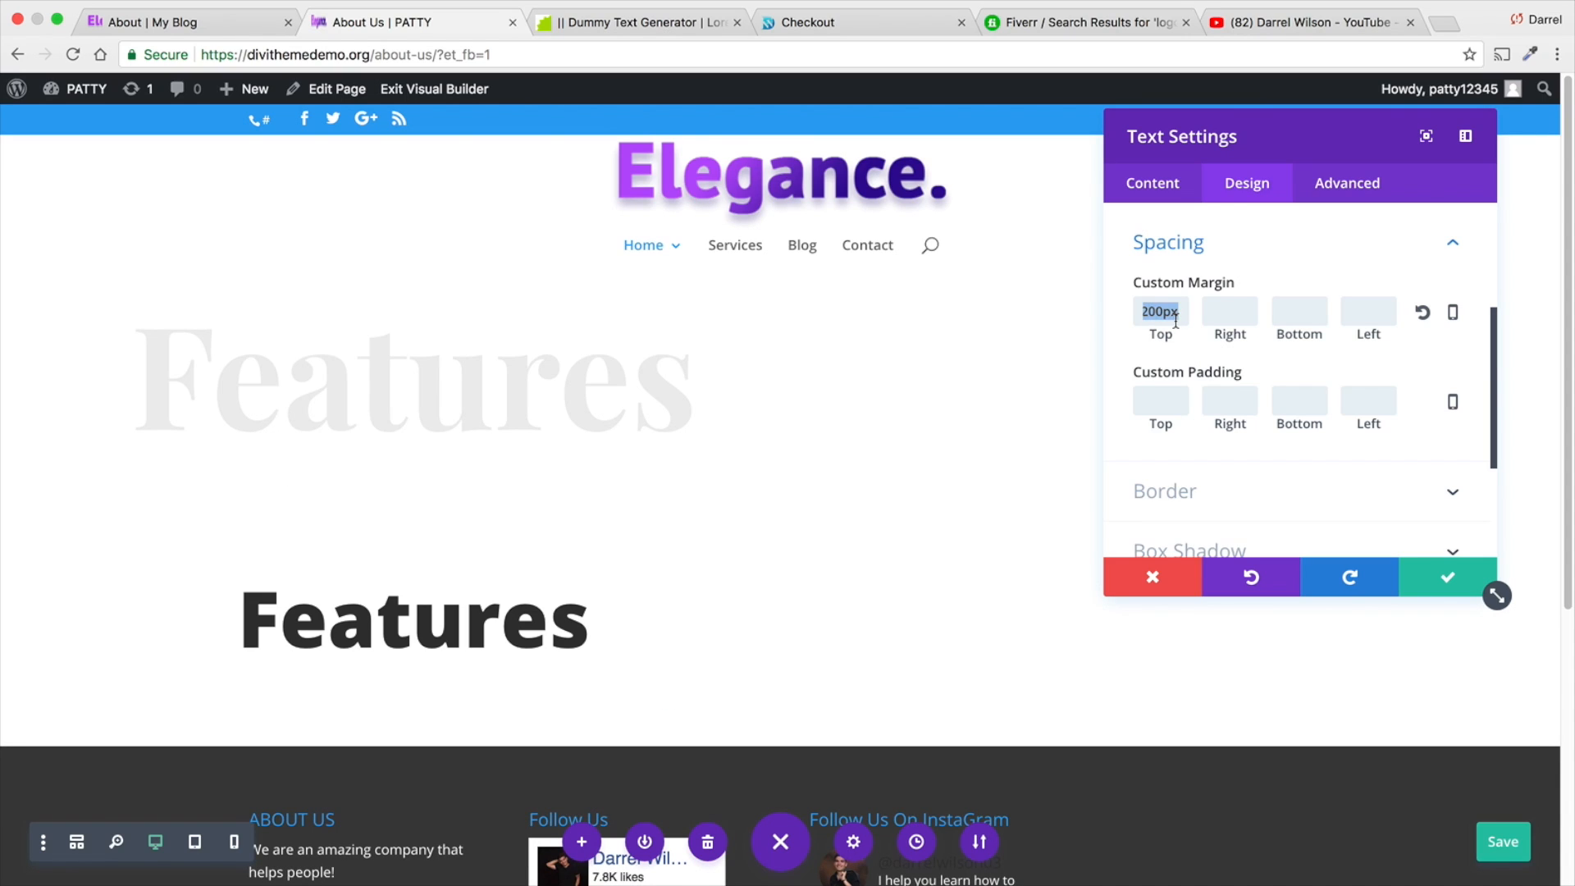
- Set the bold "Features" module's custom top margin to -40px and keep the settings
key(BackSpace)
text(-)
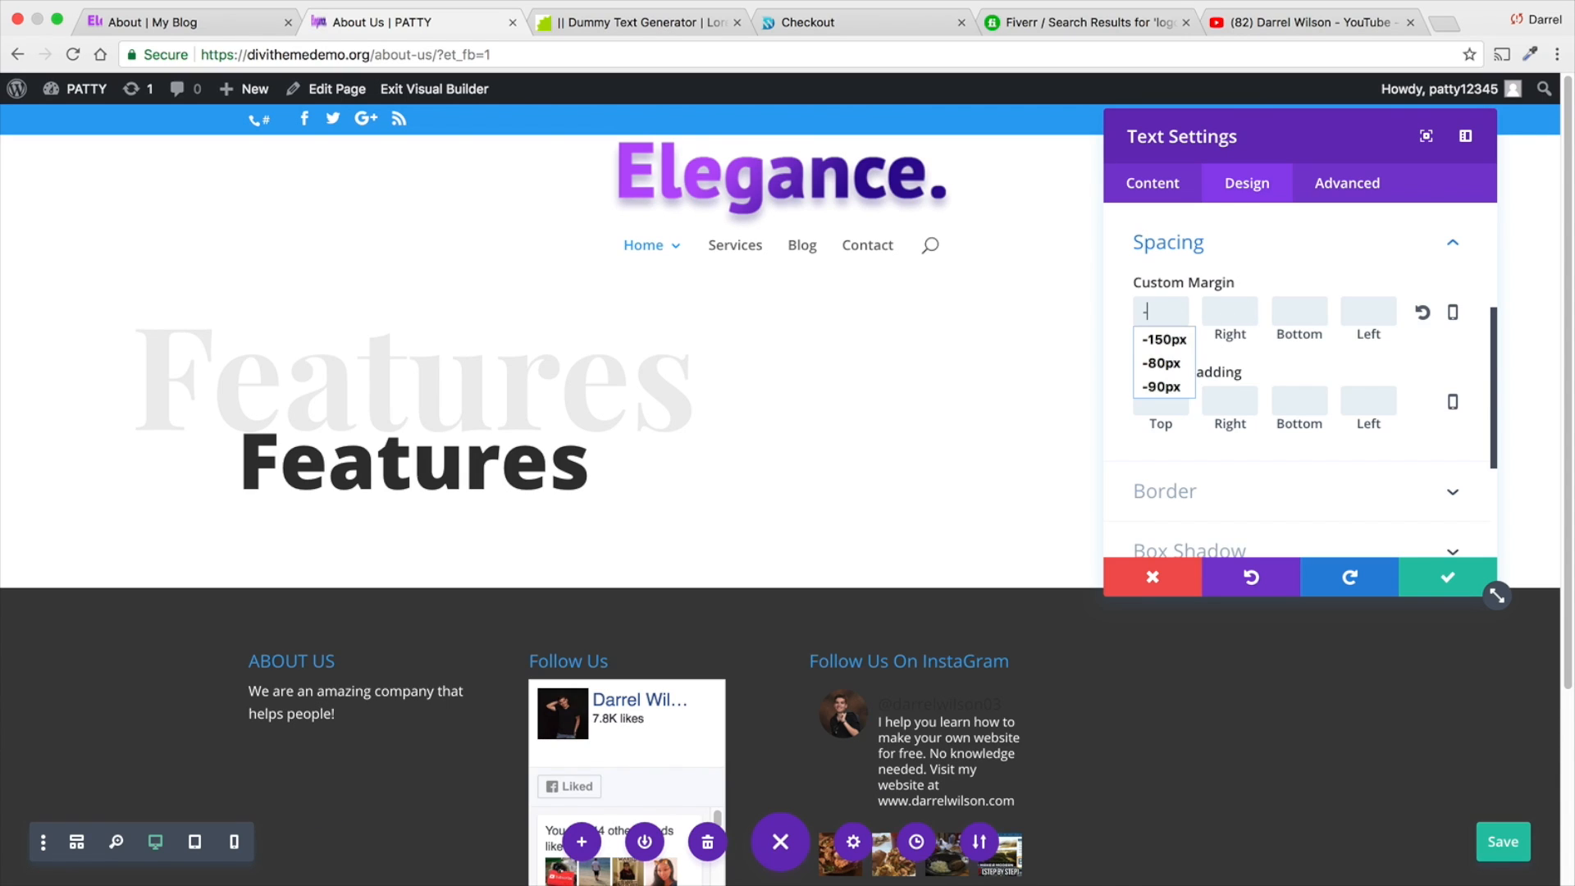
text(50)
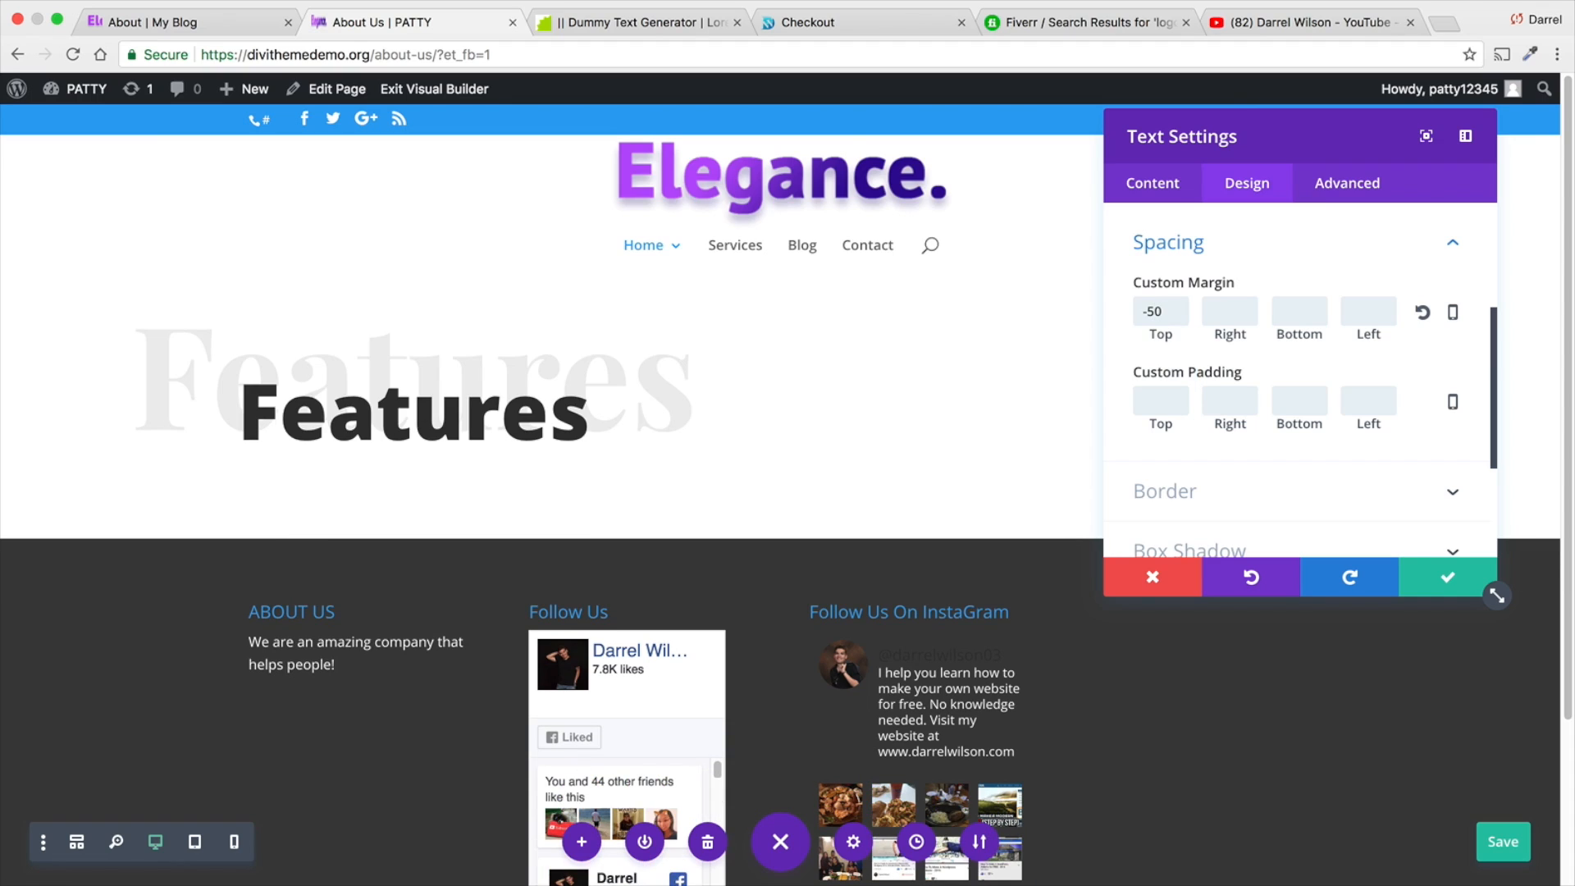
key(BackSpace)
text(25)
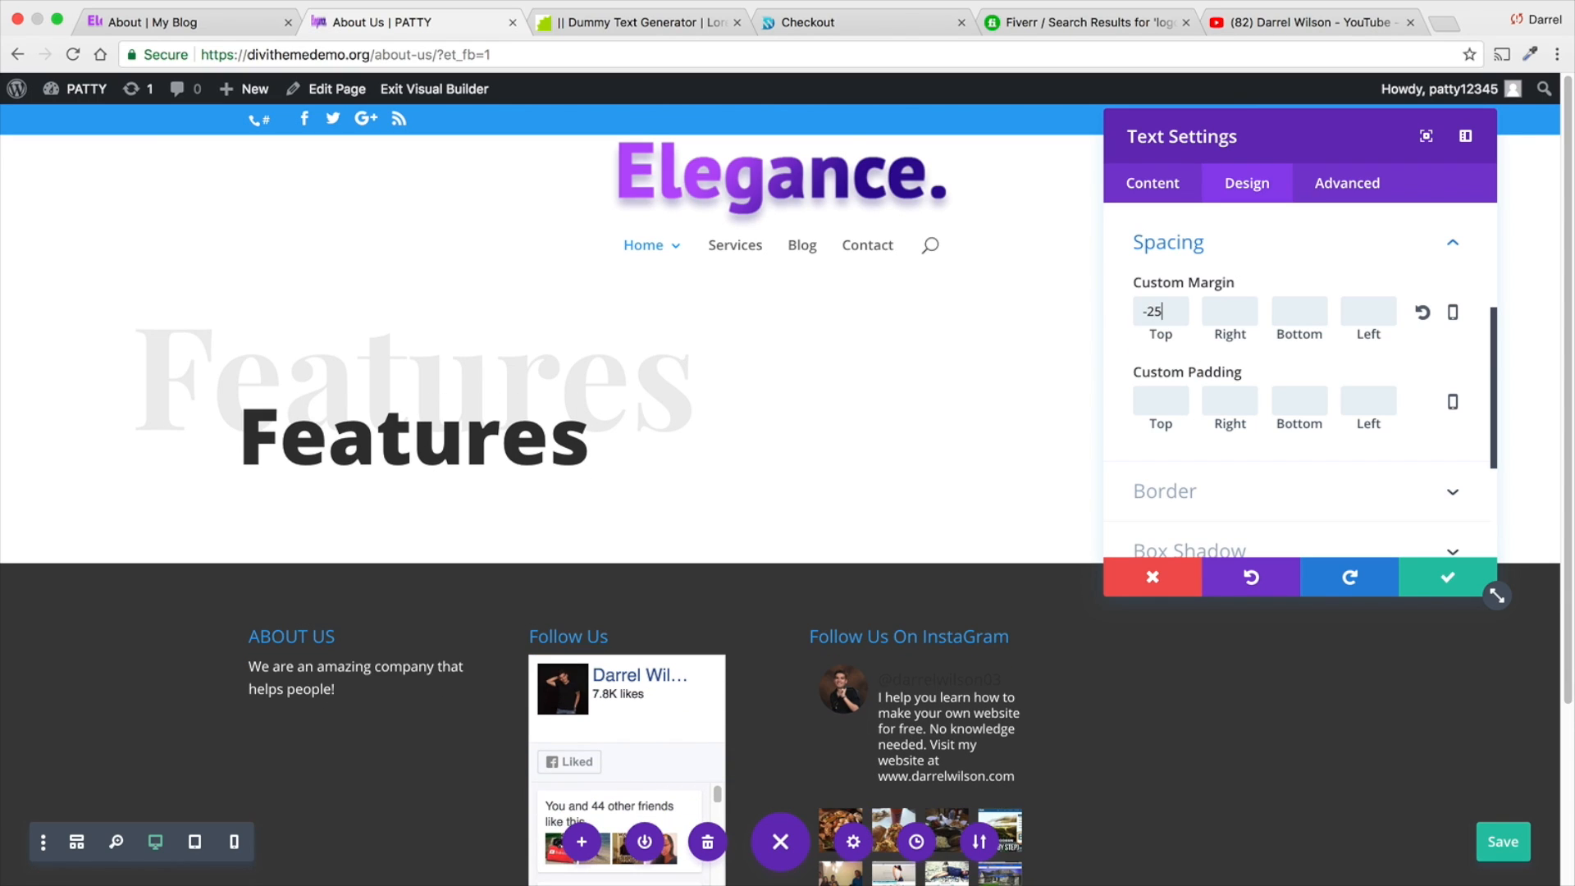
key(BackSpace)
key(BackSpace)
text(400)
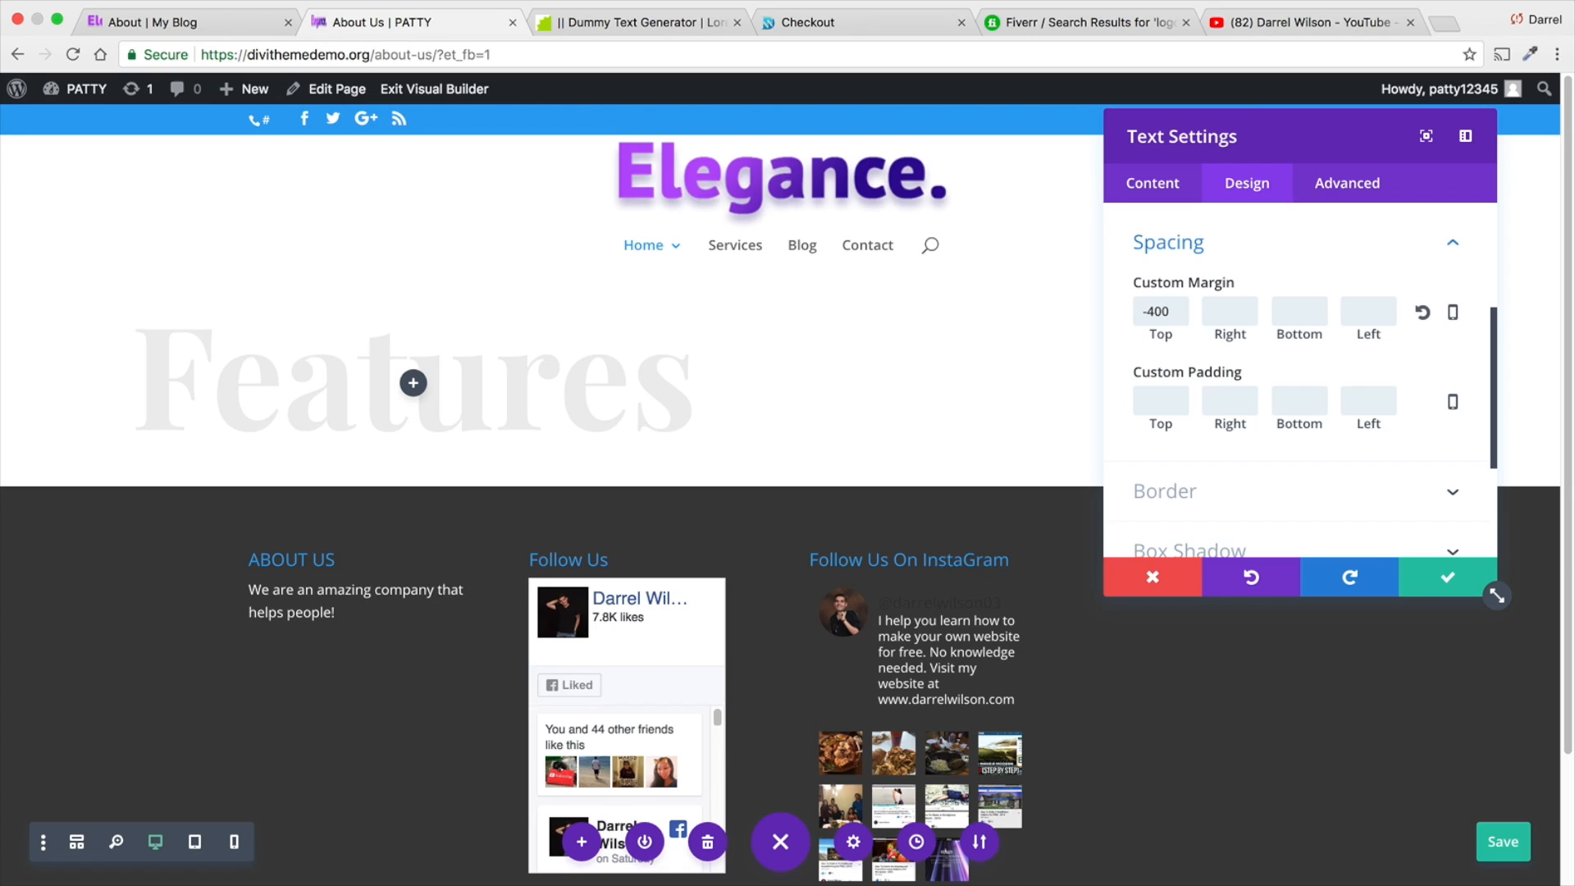
key(BackSpace)
text(px)
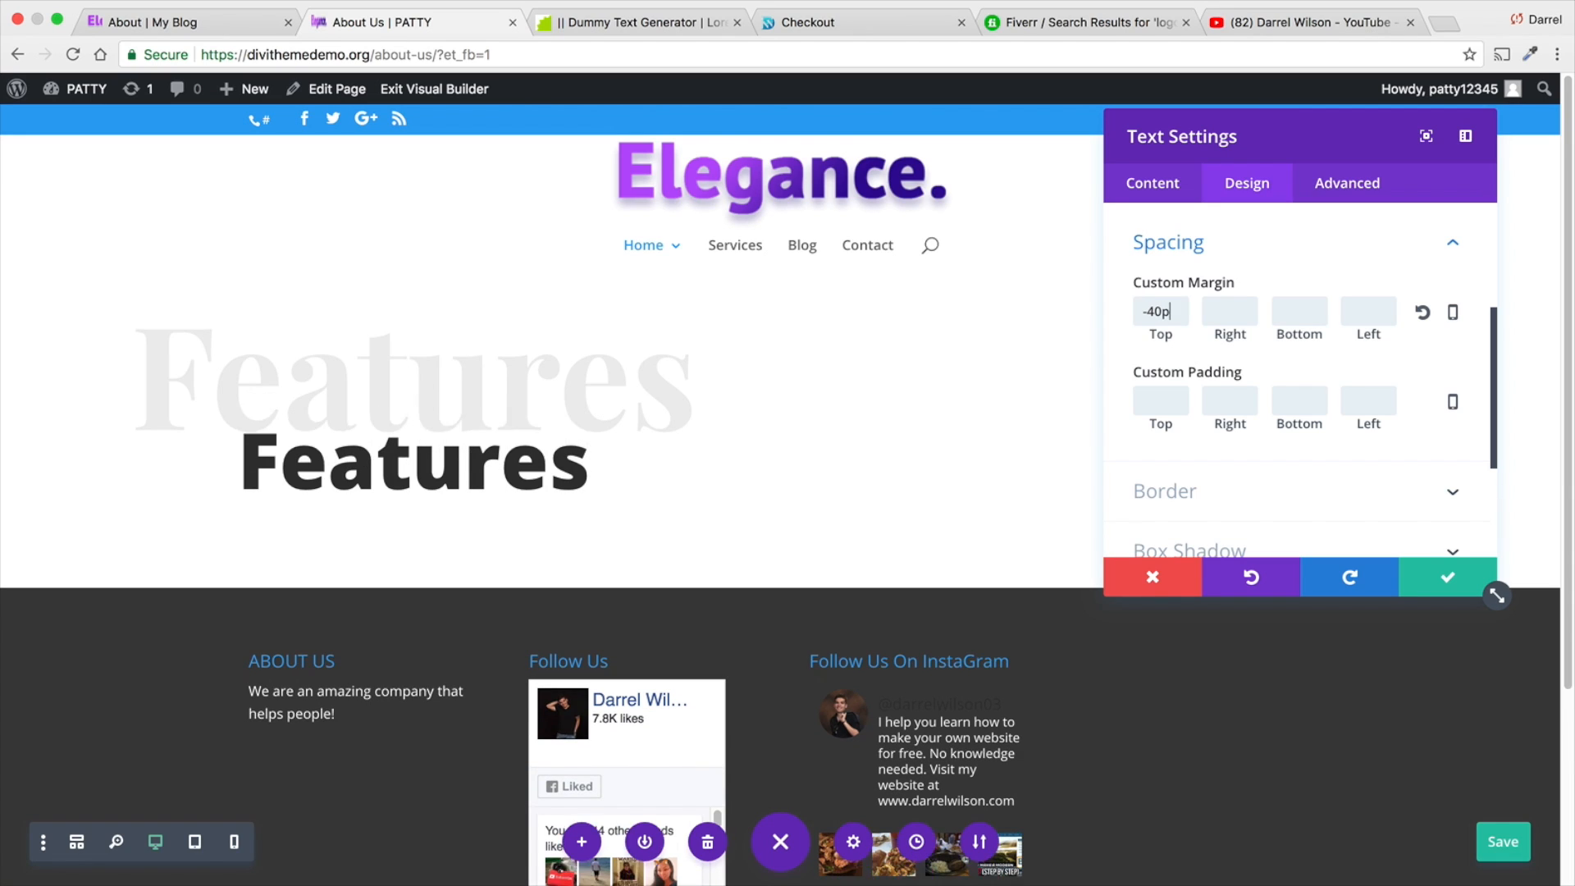
click(1418, 586)
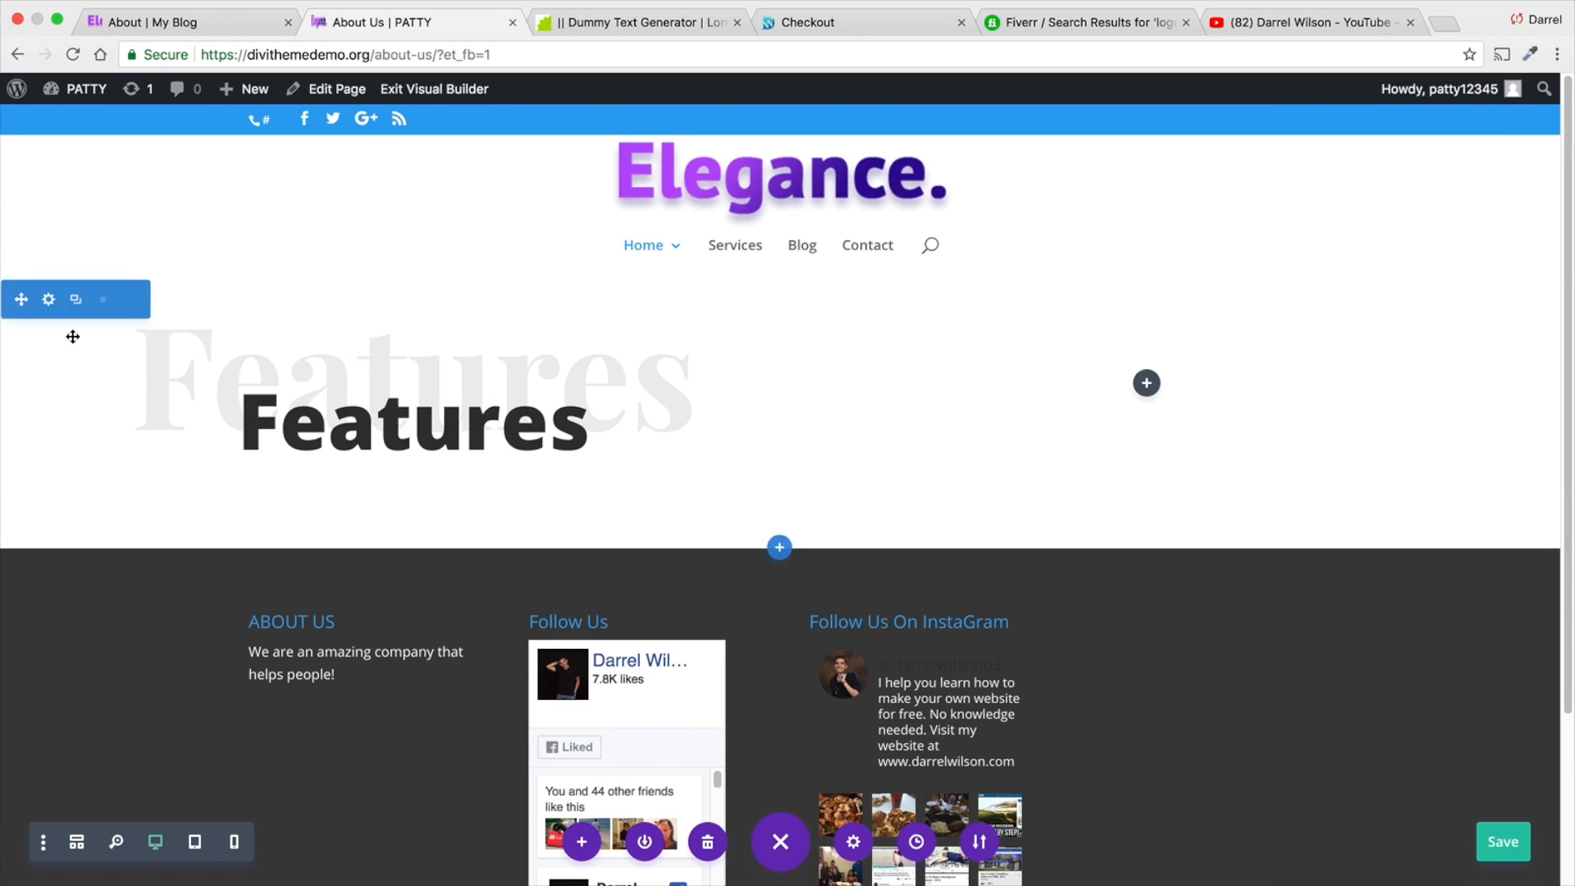
- Give the section holding the "Features" headings the background image pattern-01-2.png from the media library
click(48, 299)
click(1235, 281)
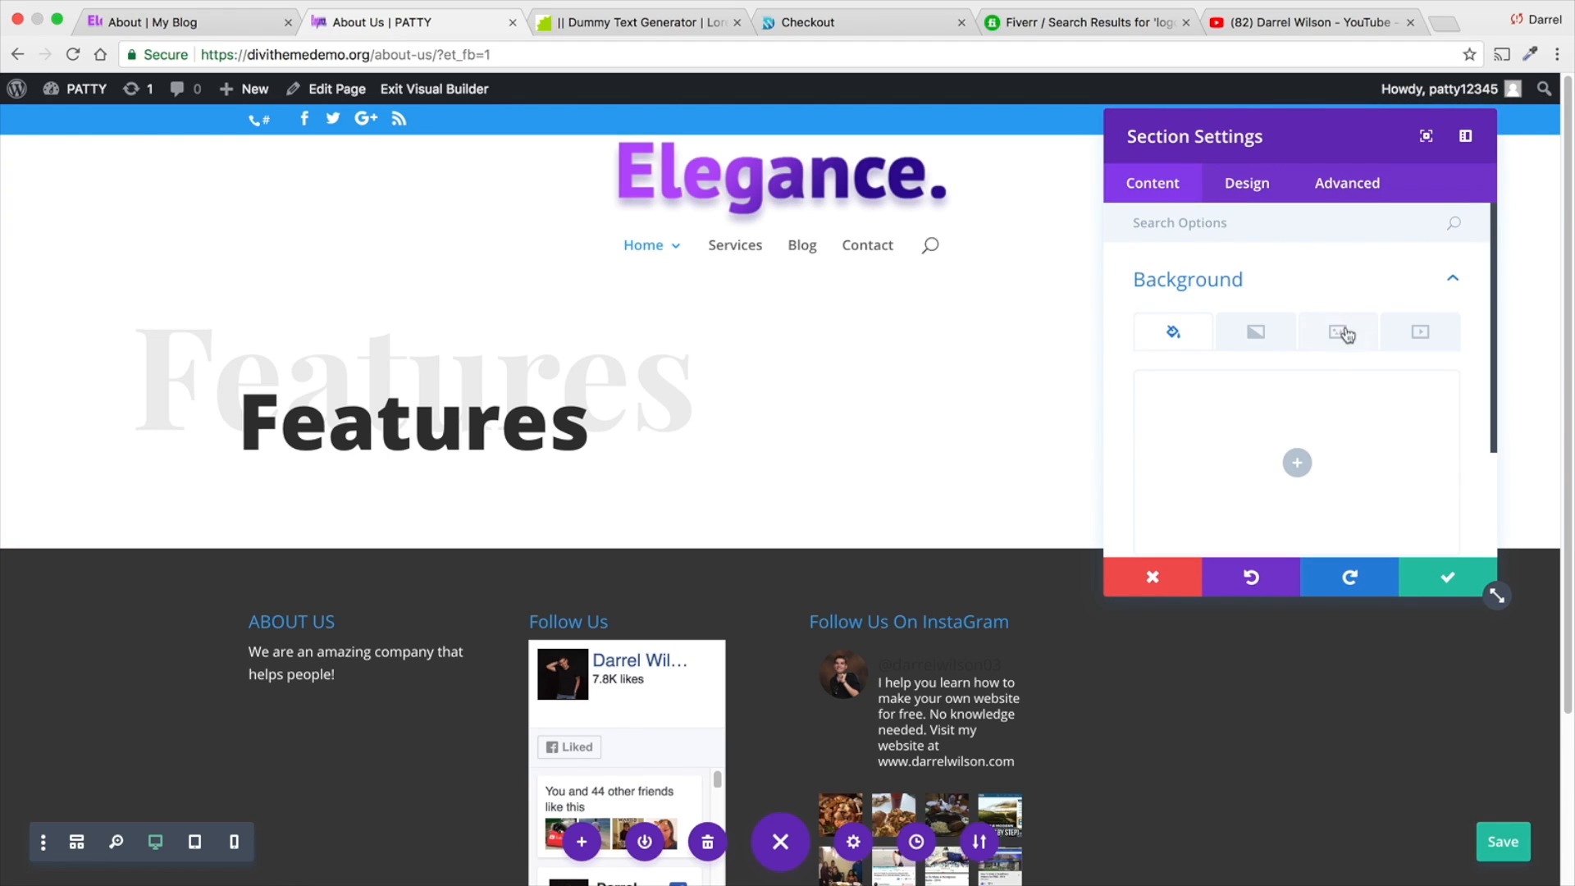
click(1333, 337)
click(1294, 464)
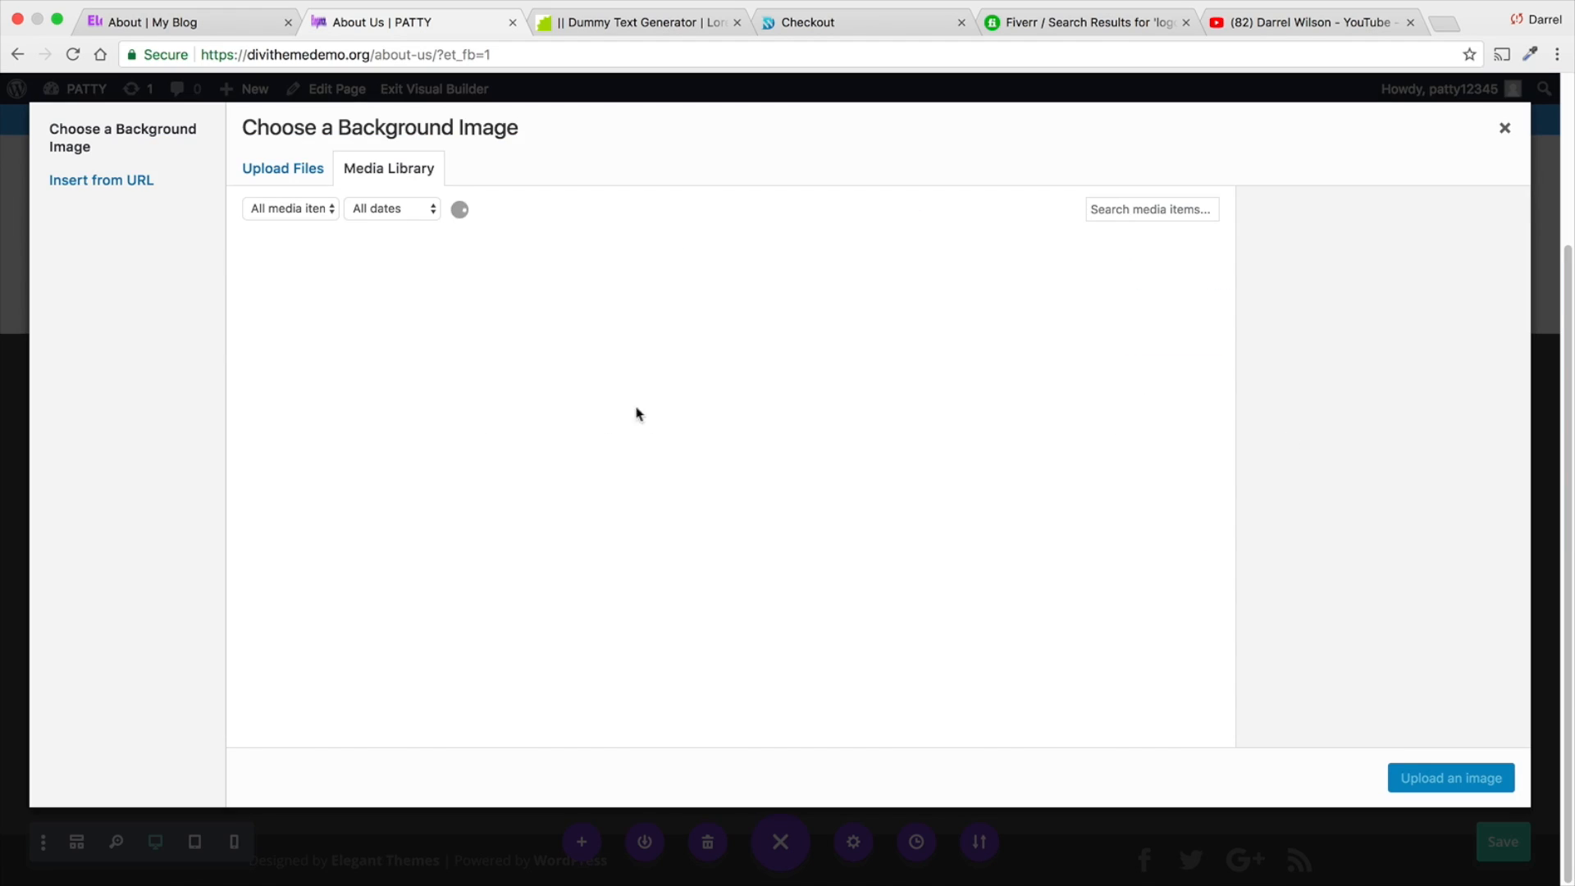
scroll(415, 523, down, 5)
click(416, 618)
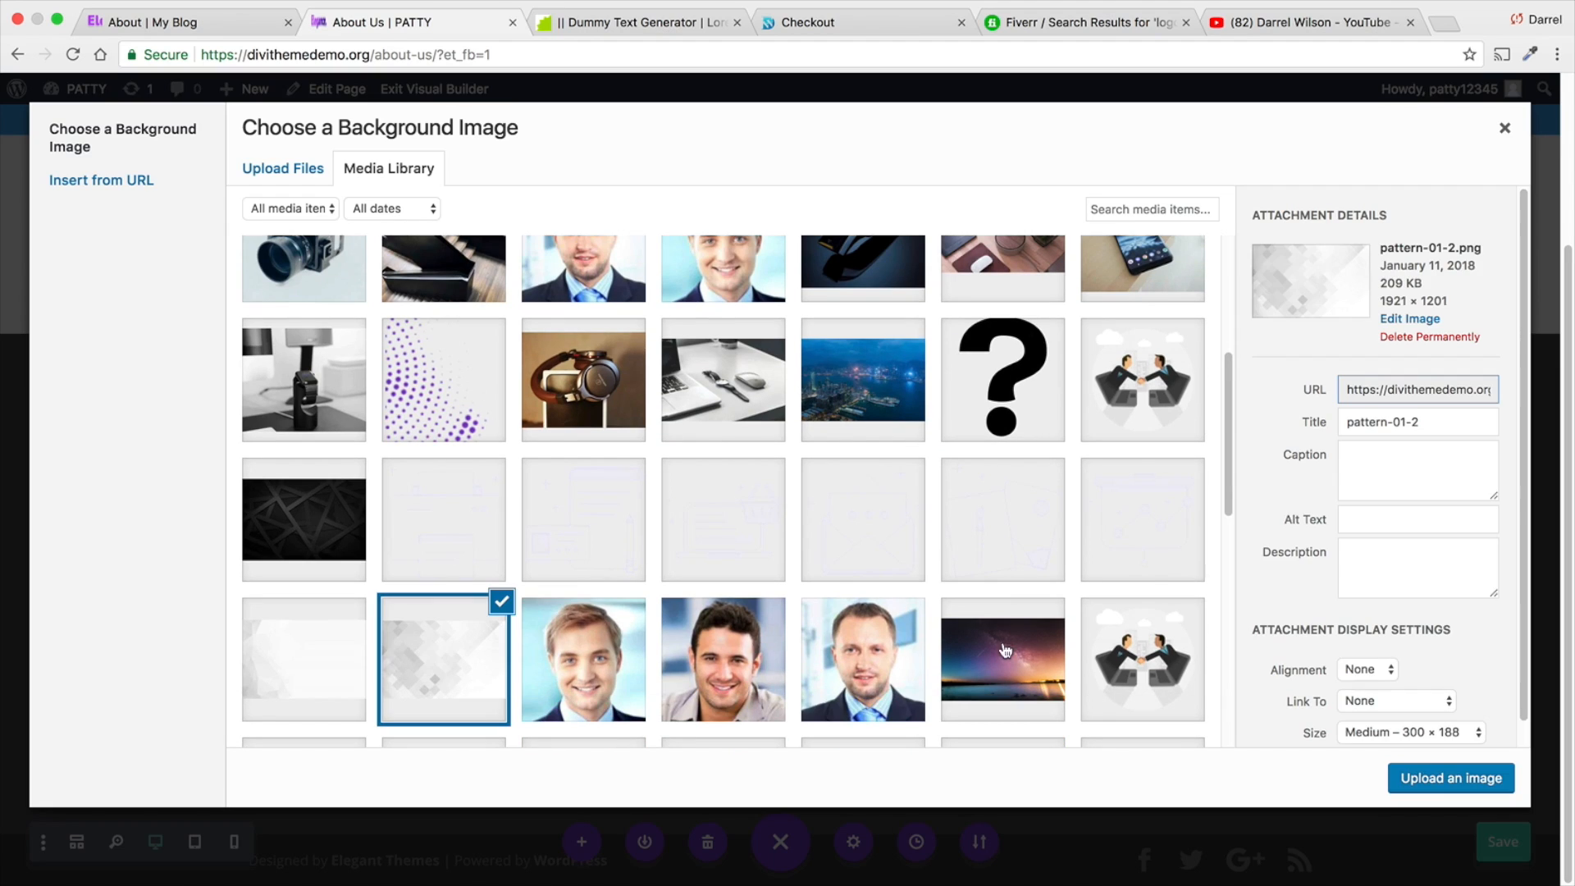
click(1452, 779)
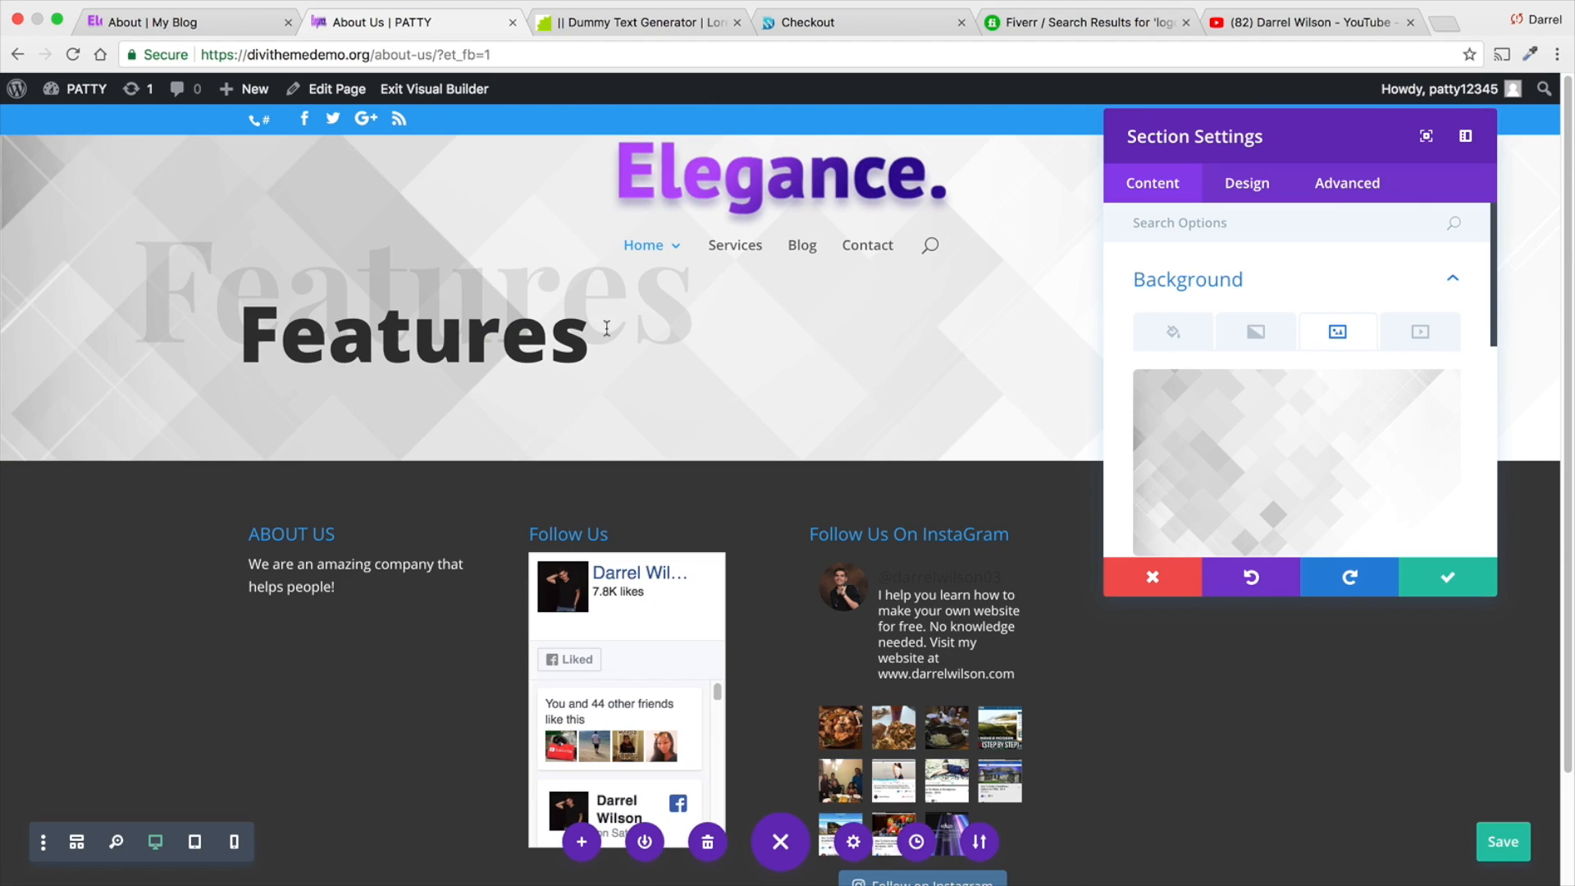
- Add a background gradient to the section with #9816e8 as first colour at about 0.92 opacity
click(1255, 330)
scroll(1311, 355, down, 2)
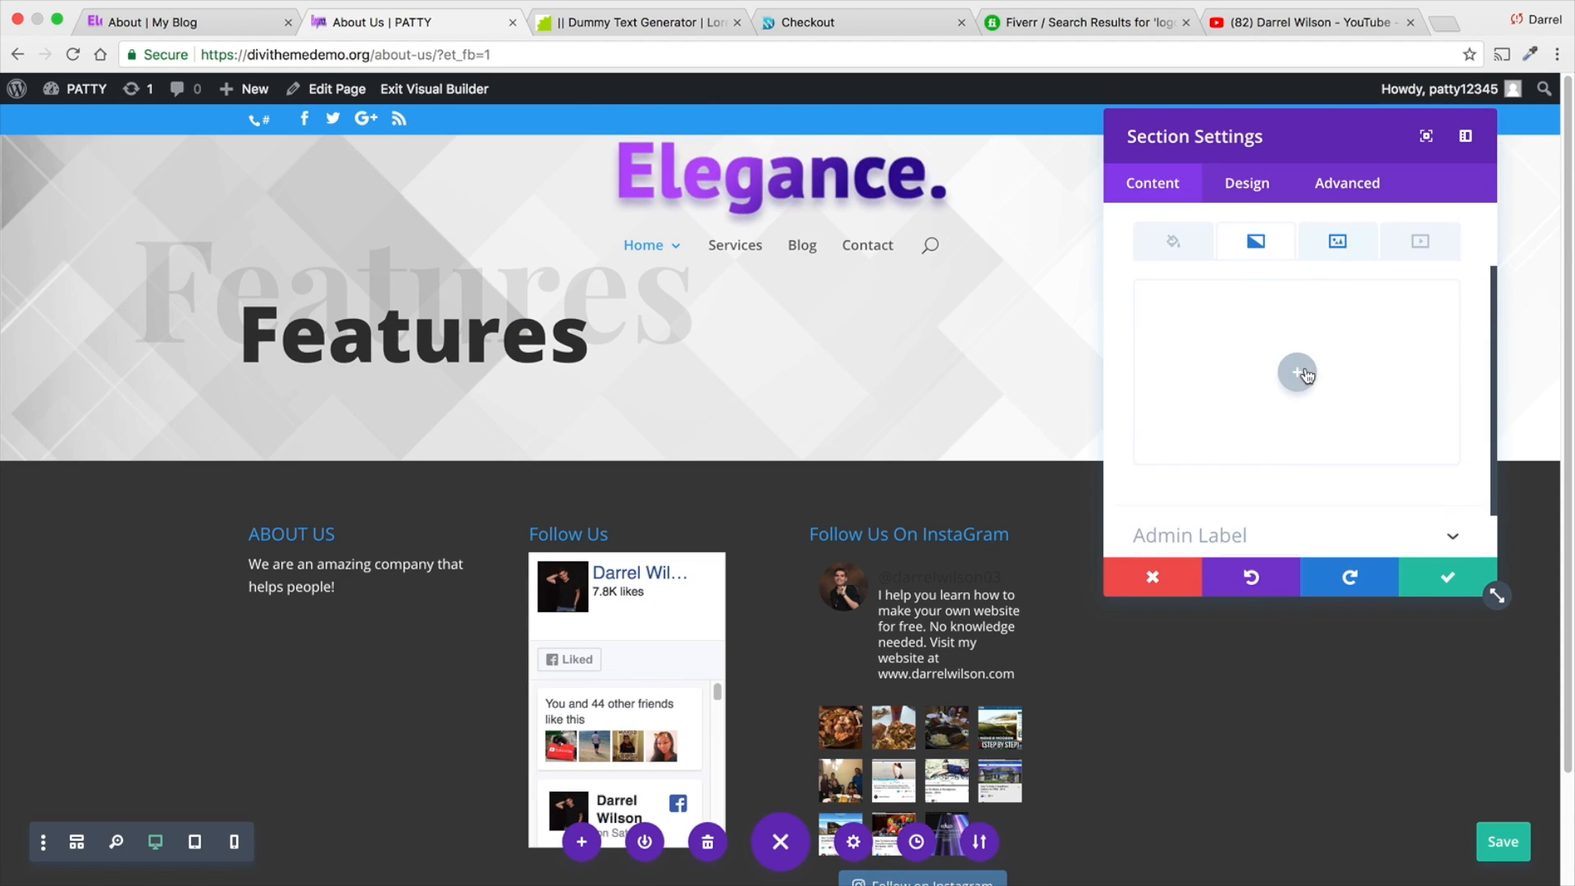
click(1297, 373)
click(1174, 505)
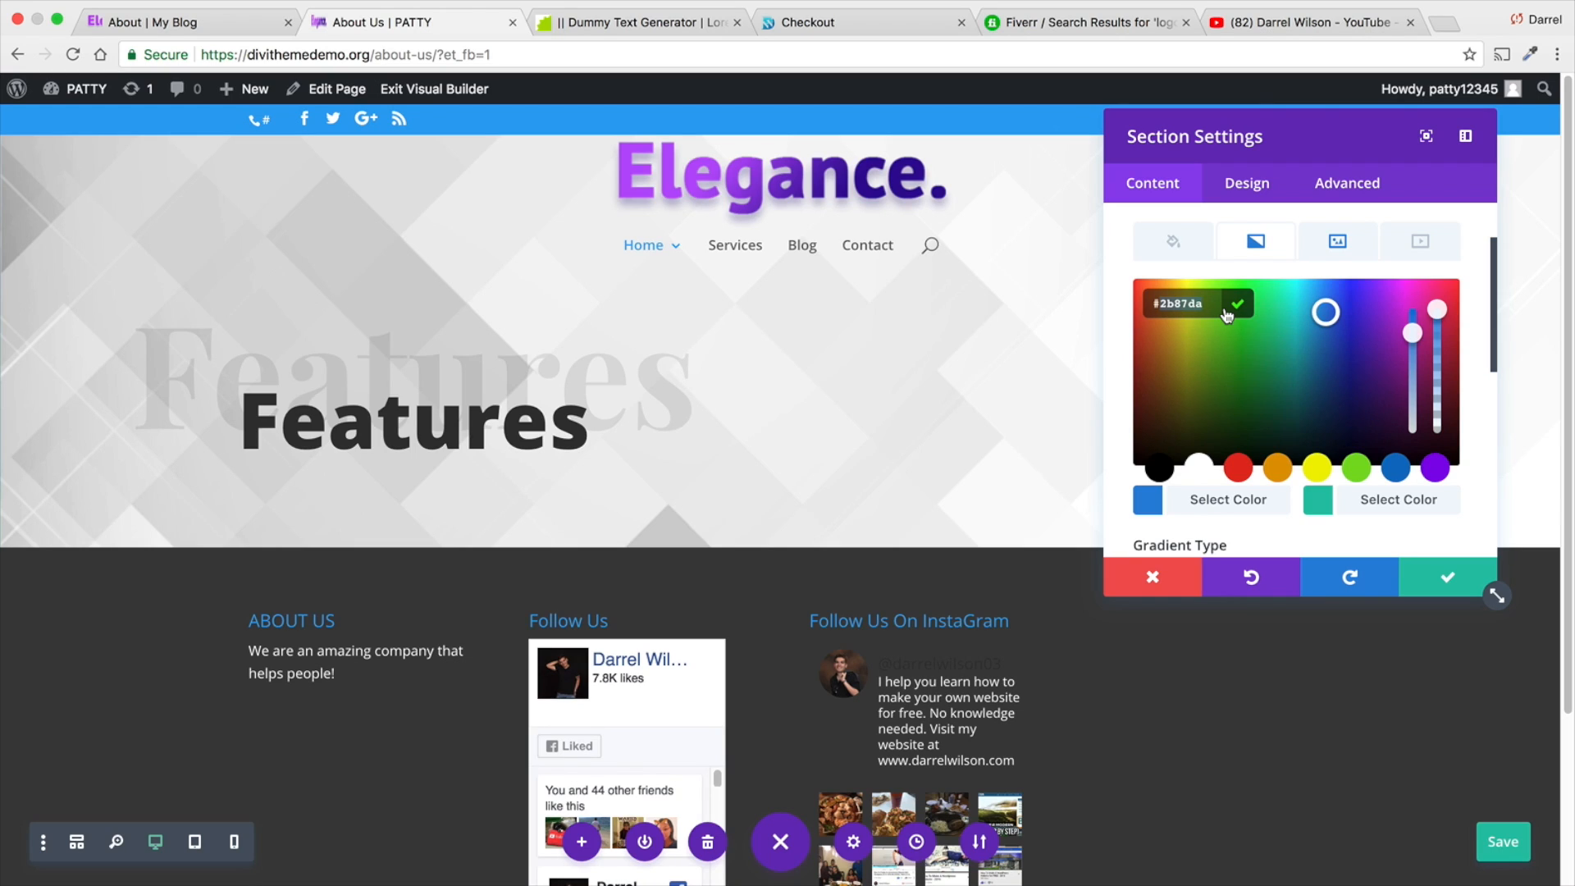
key(BackSpace)
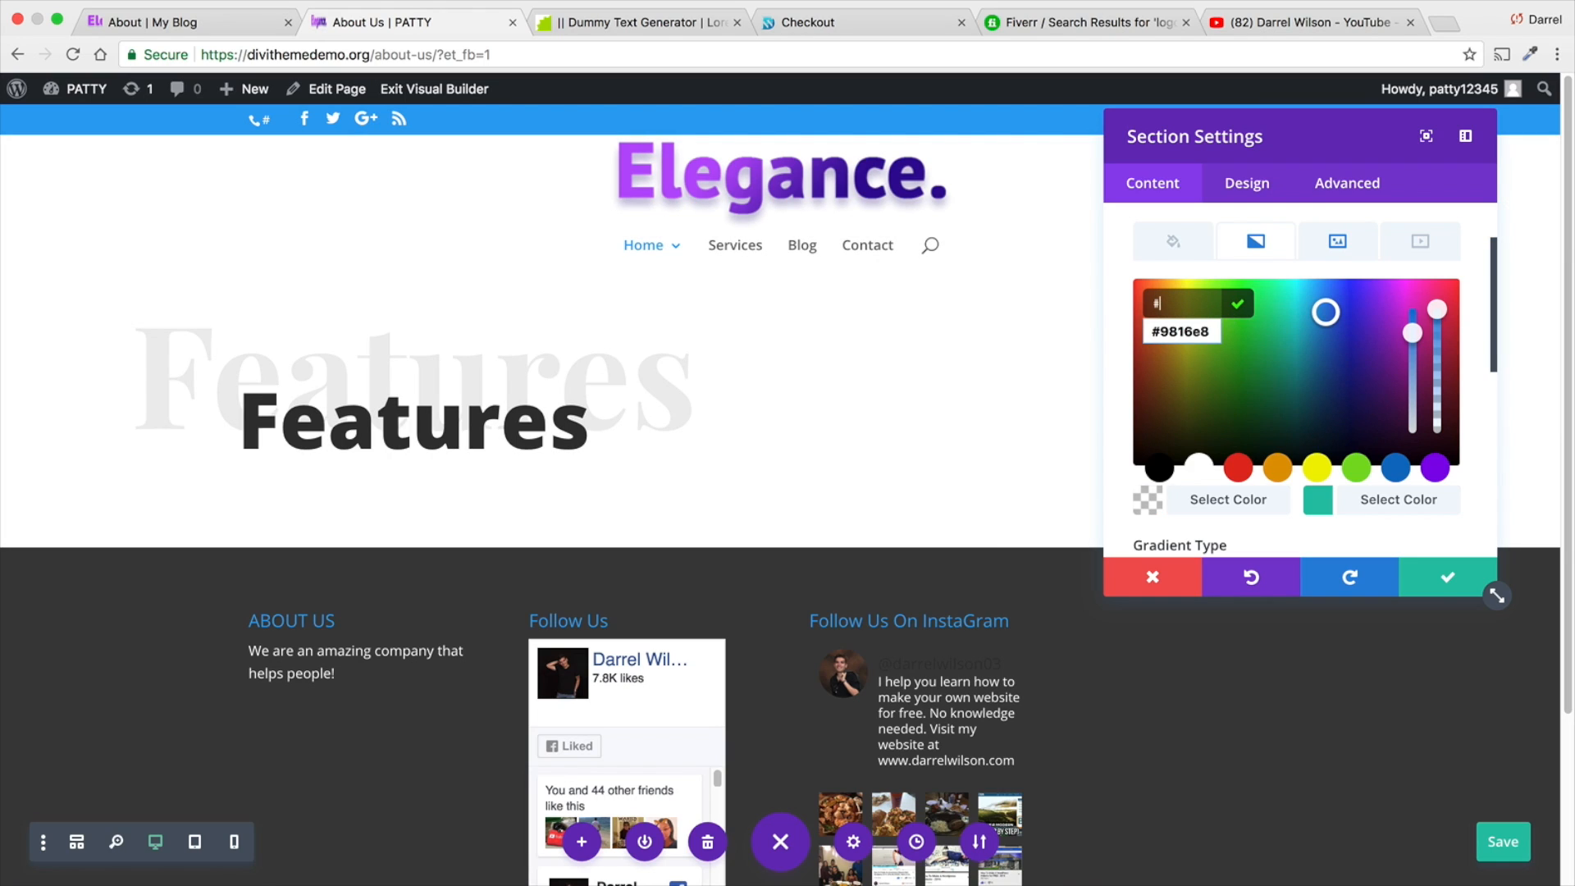
text(9816e8)
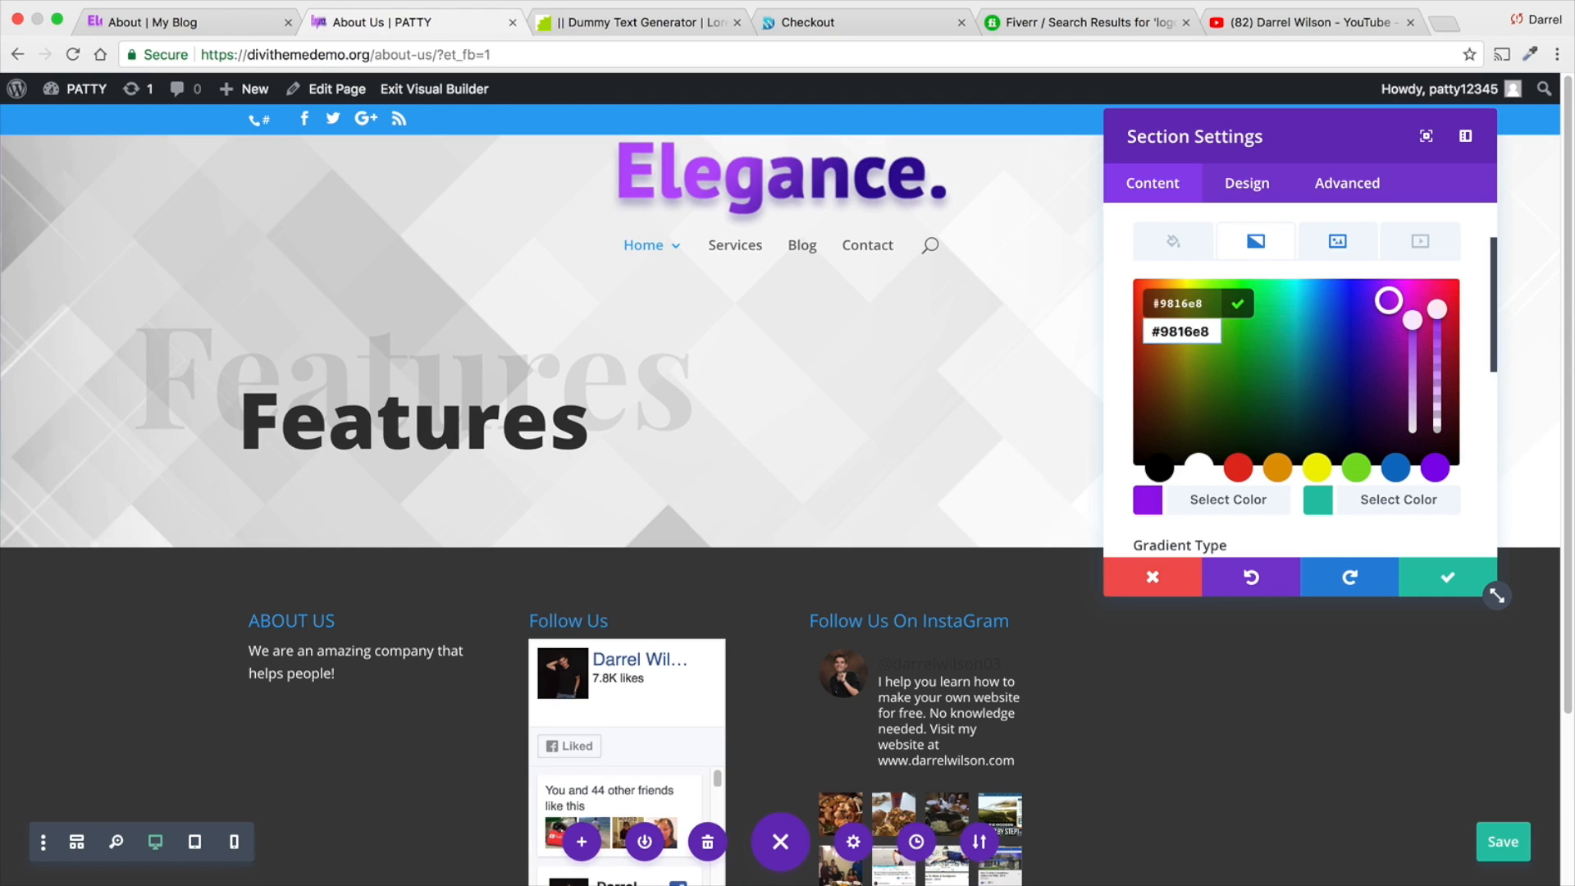
click(1215, 330)
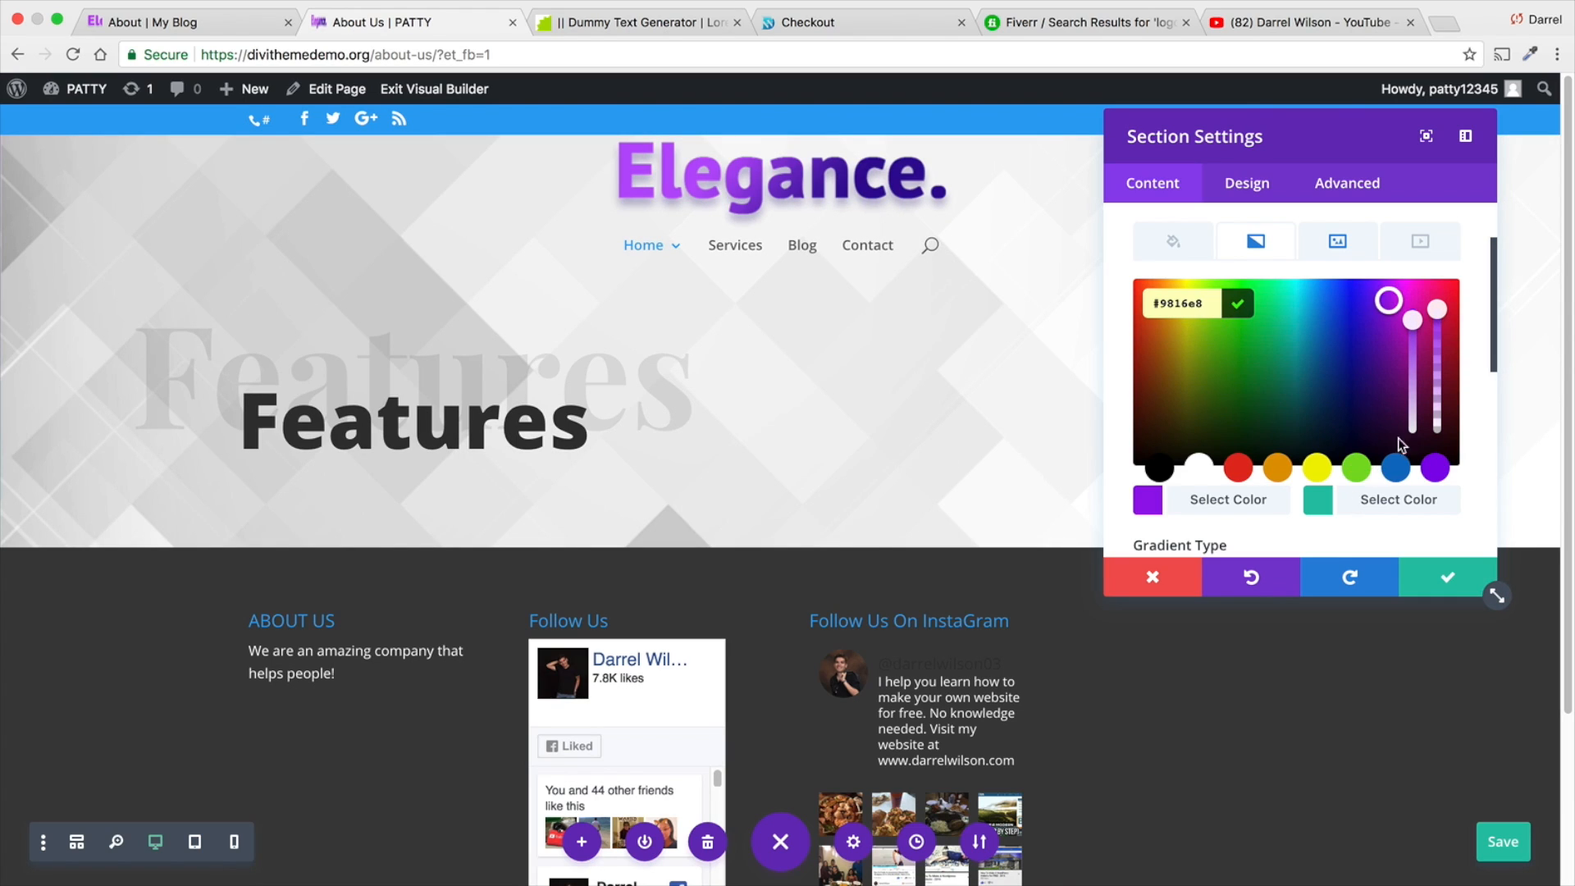
click(1434, 309)
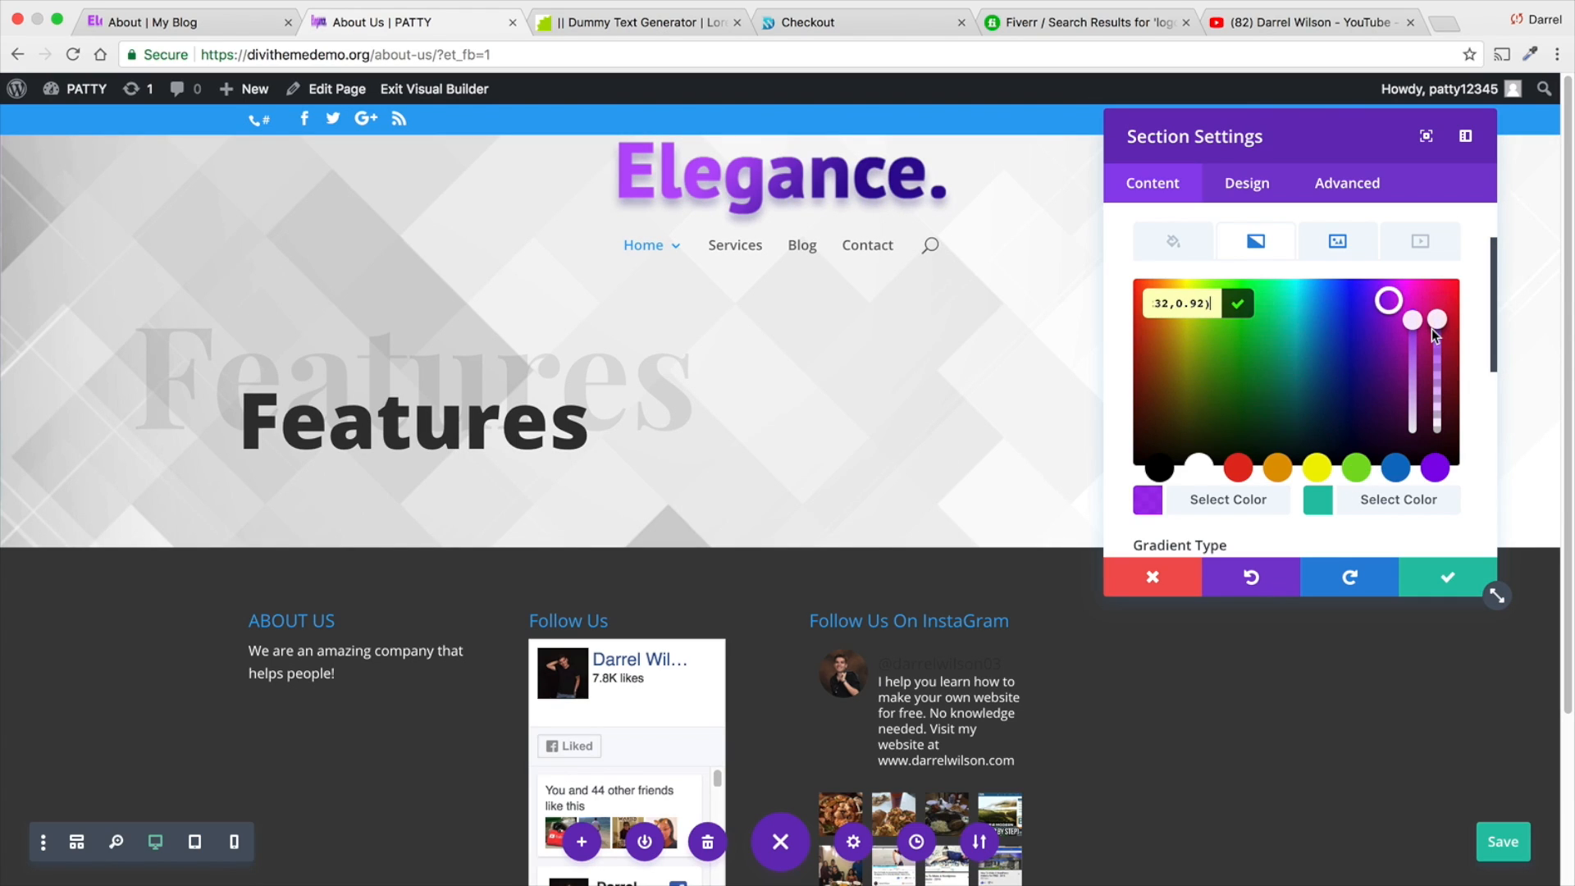
- Set the section gradient's second colour to #340996 and lower its opacity to about 0.27
click(1308, 513)
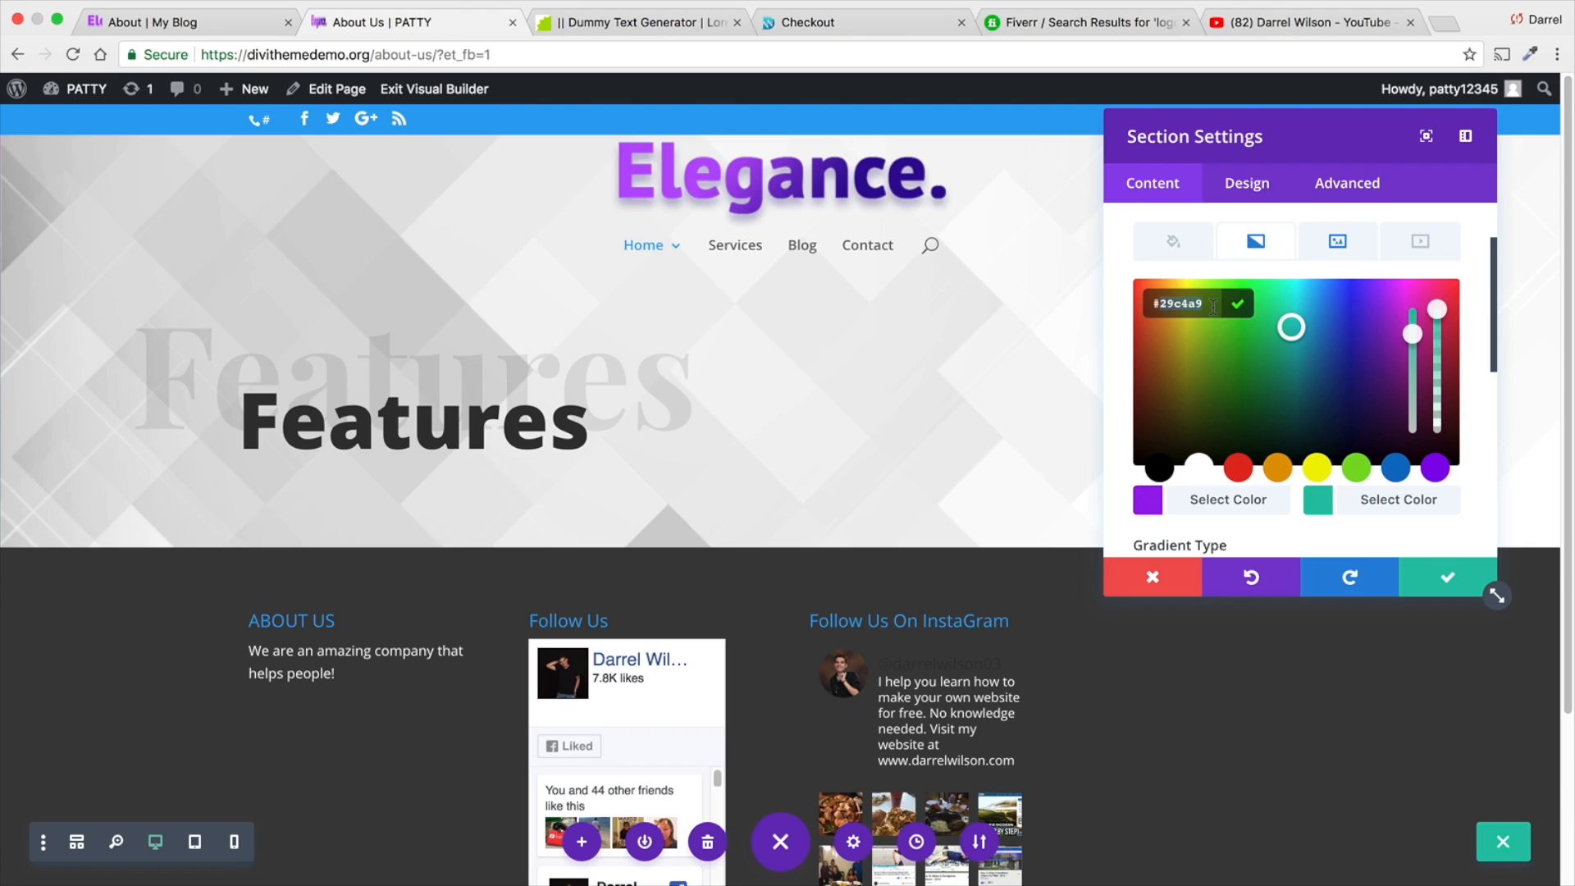
text(340996)
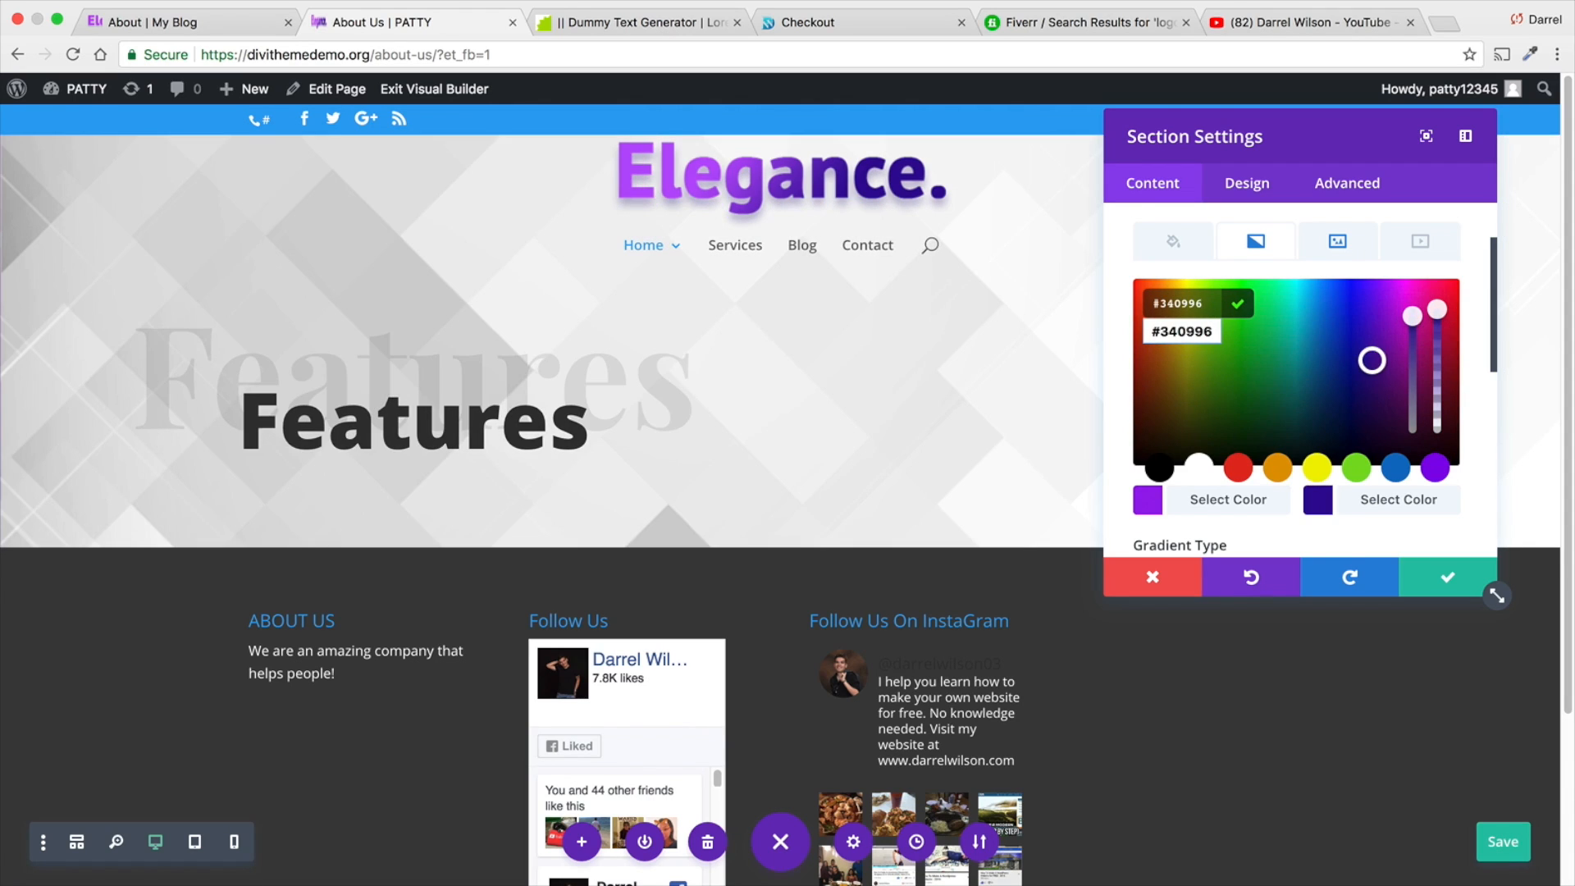
drag(1445, 308, 1438, 395)
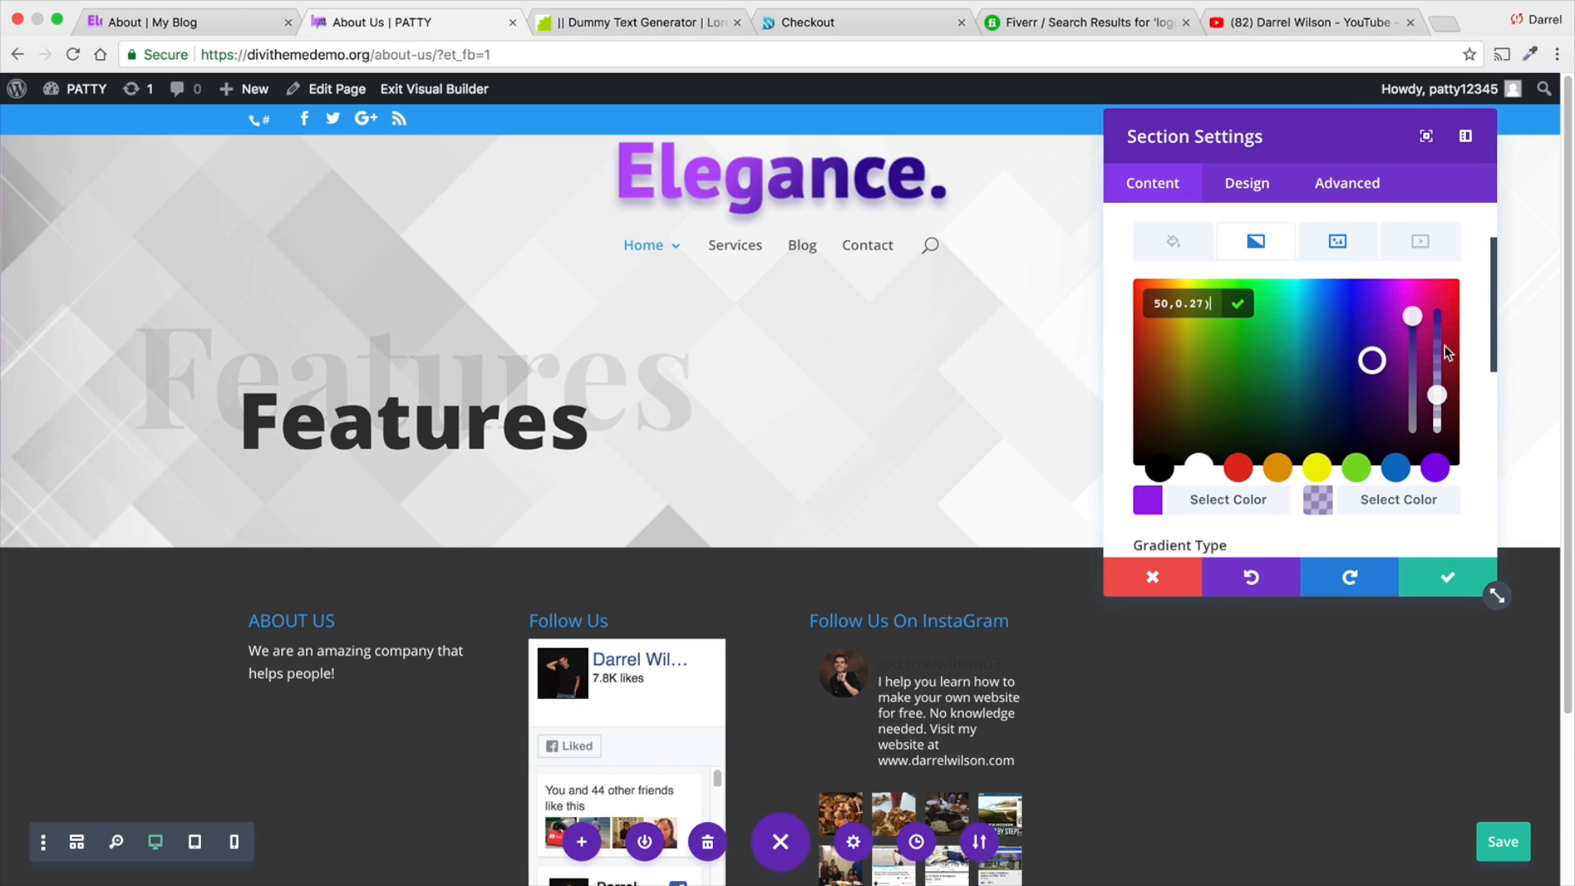
- Place the section's gradient above its background image
scroll(1314, 348, down, 3)
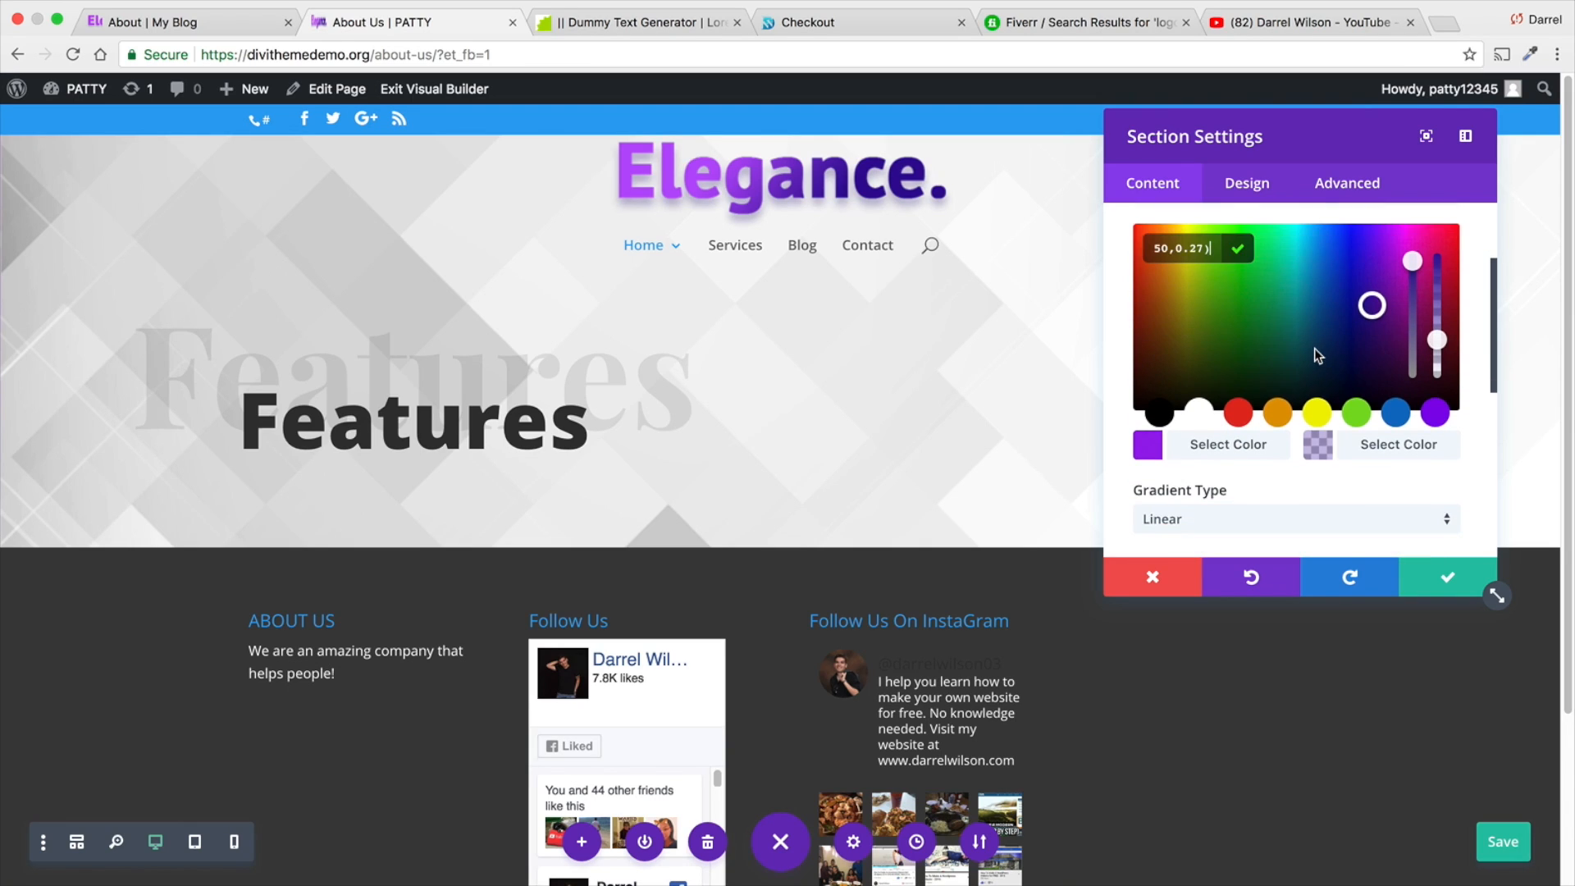
scroll(1314, 347, down, 8)
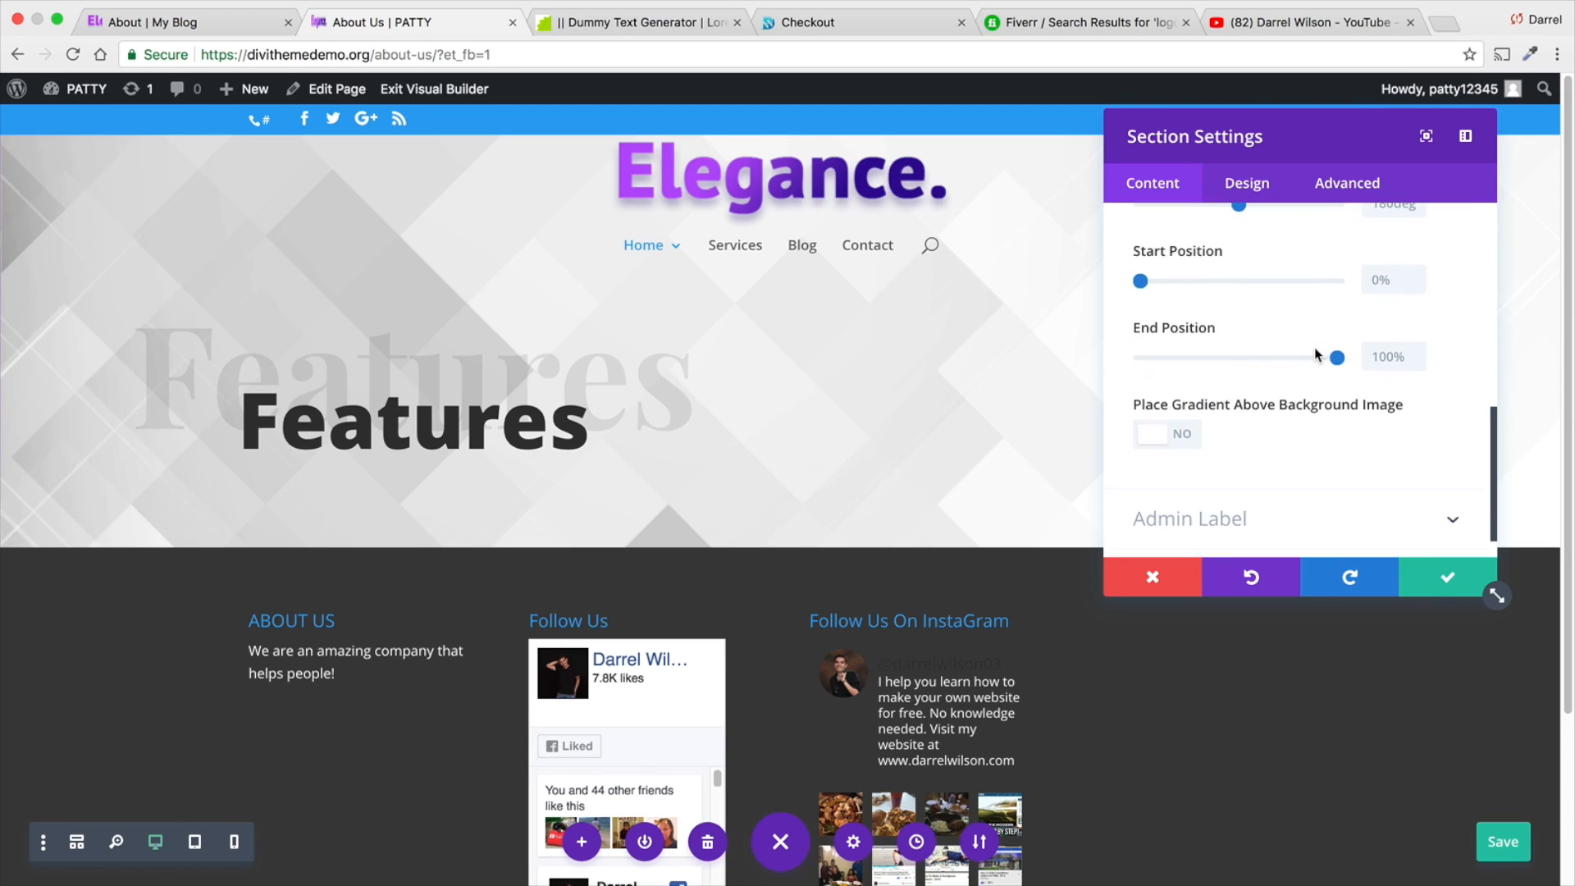
click(1156, 436)
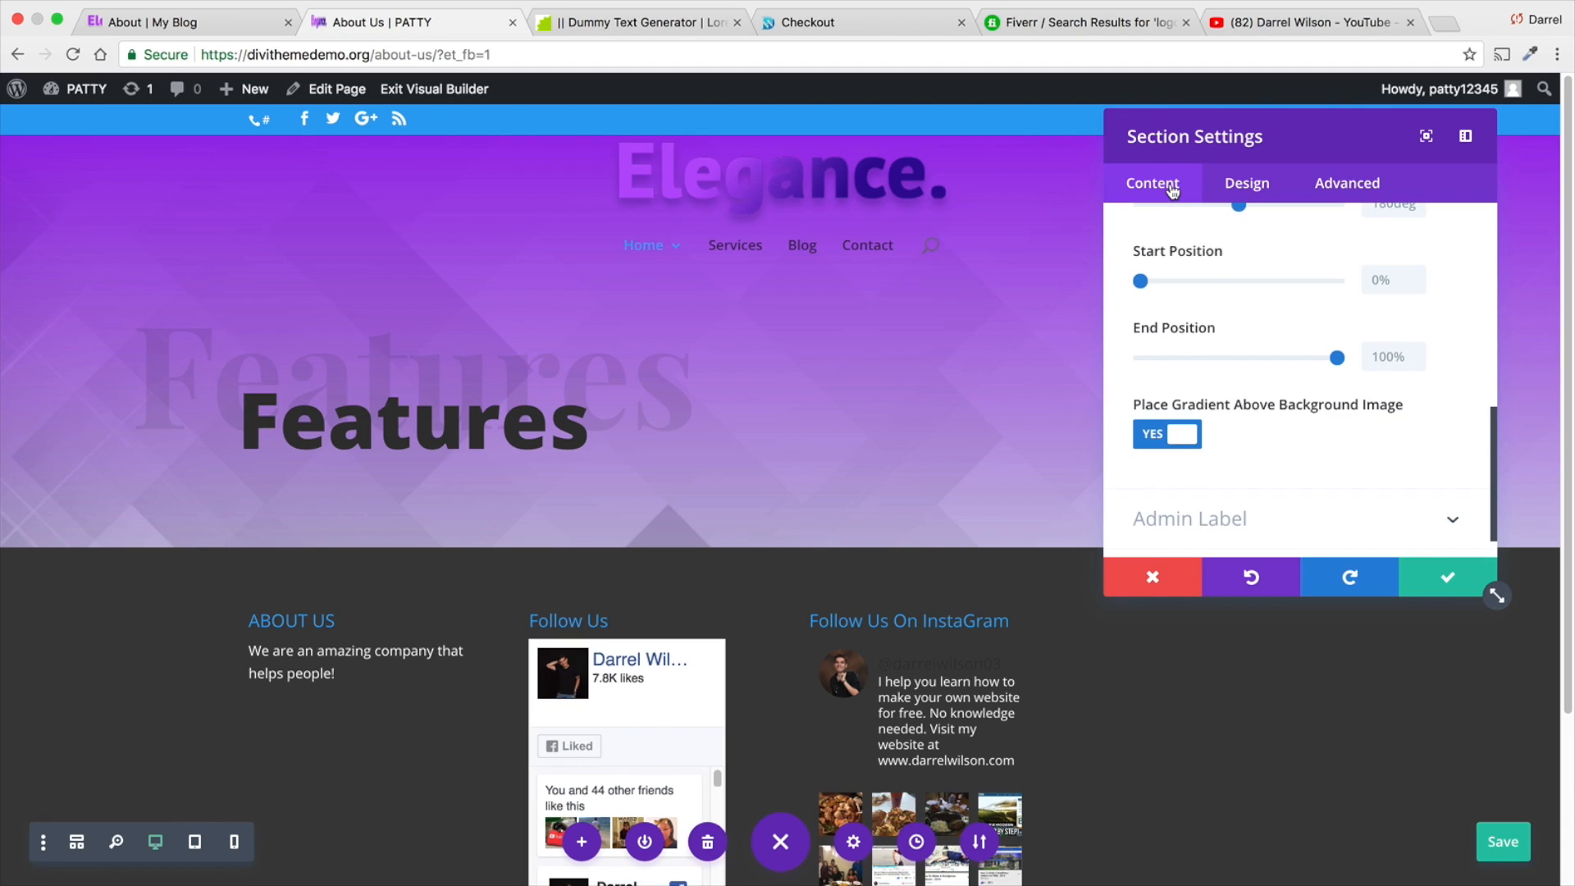
- Raise the opacity of the gradient's second colour to about 0.64 and keep the section settings
scroll(1286, 282, up, 5)
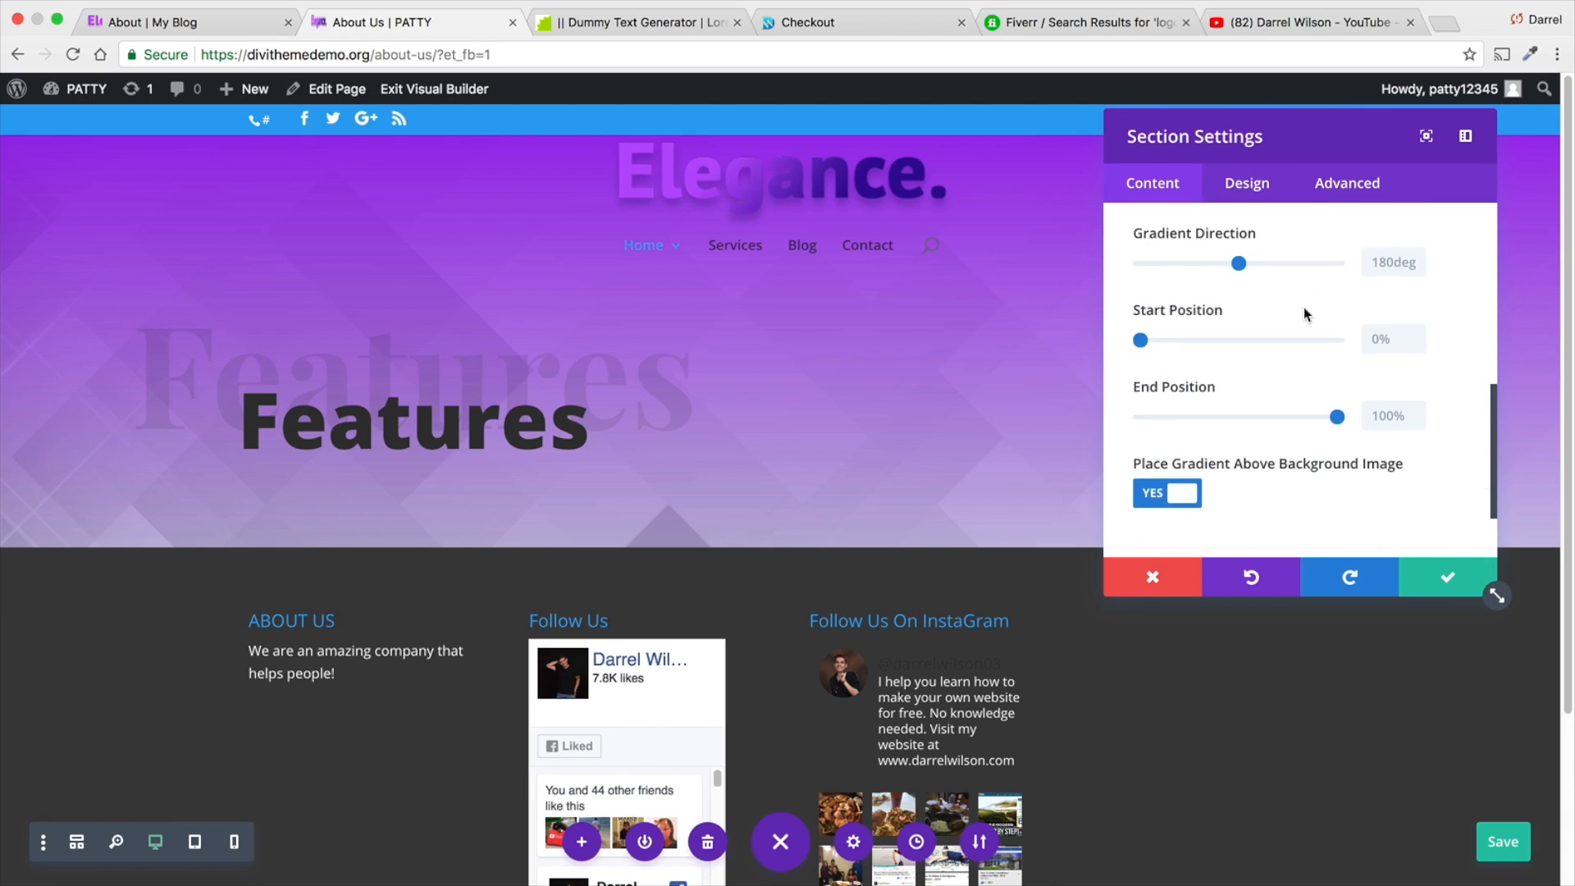
click(1329, 264)
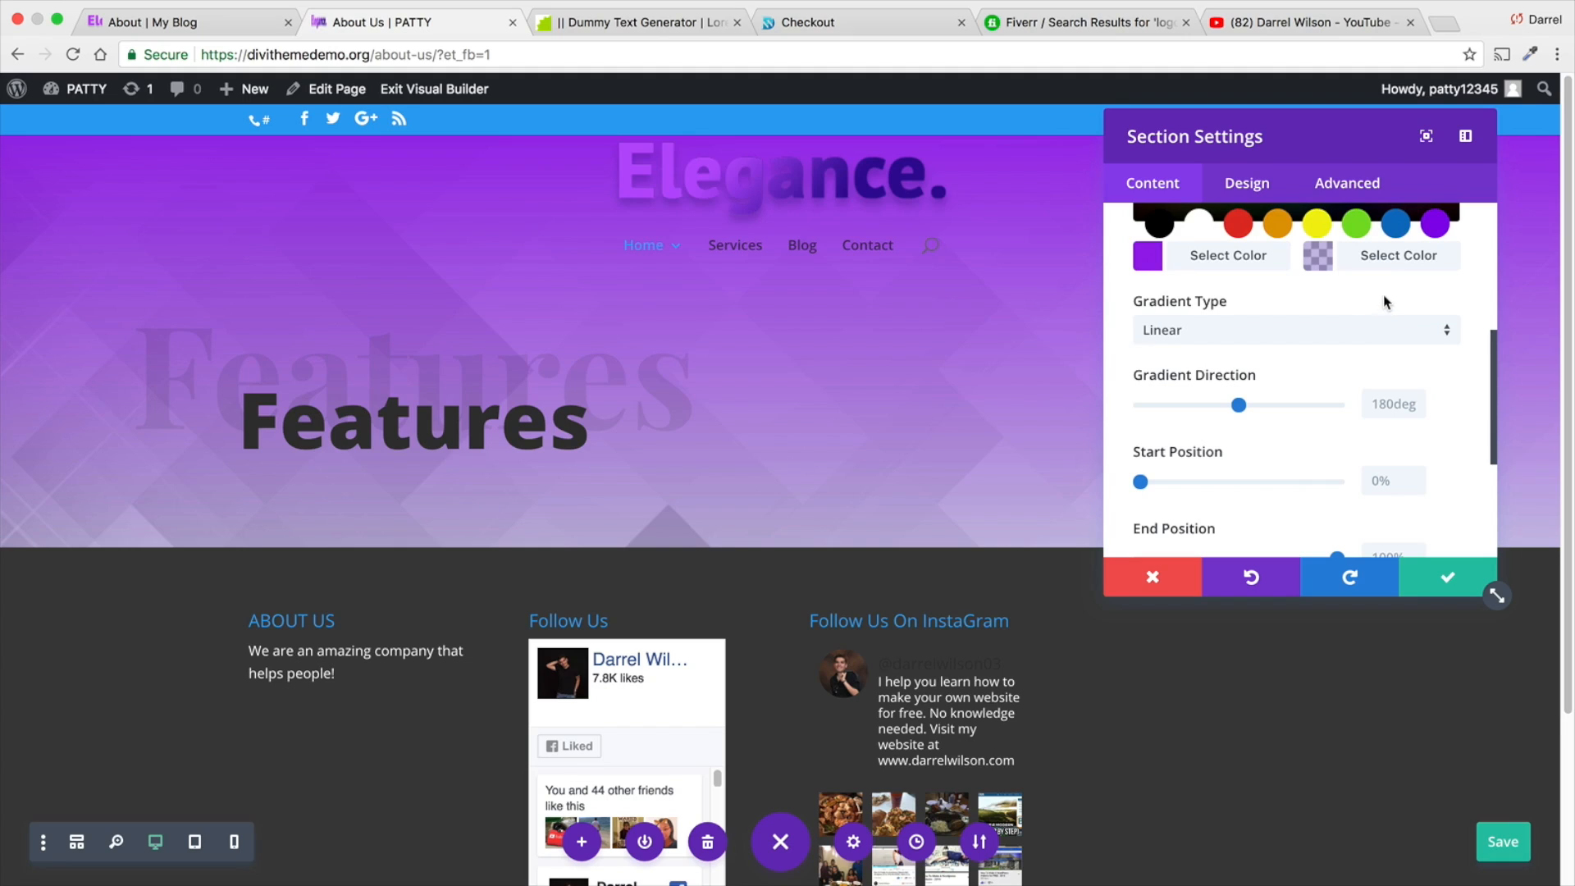
drag(1434, 333, 1435, 298)
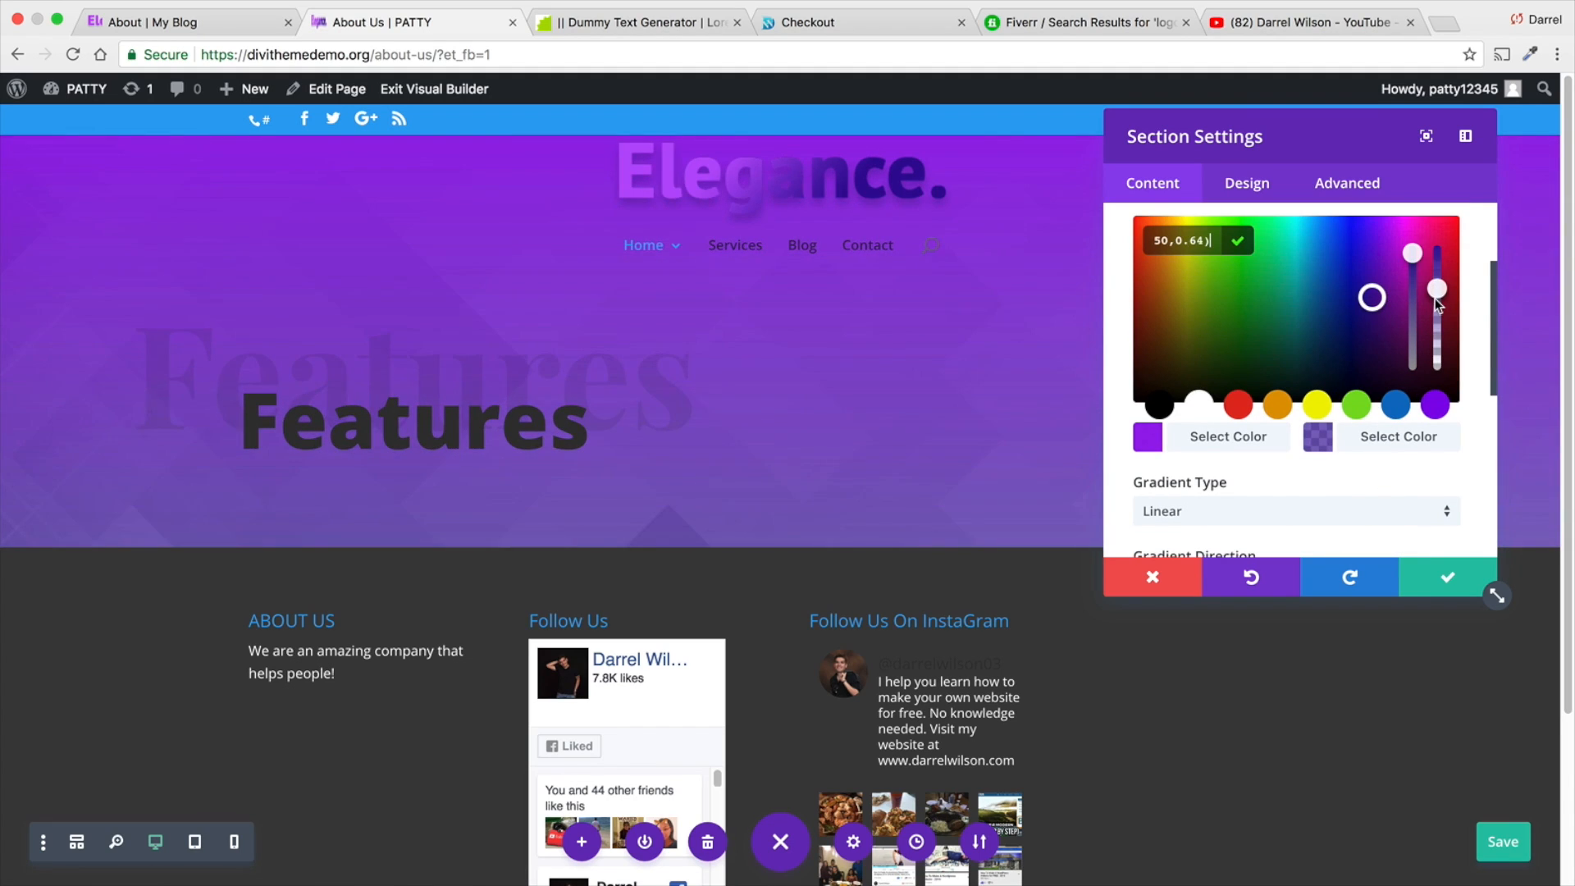
click(1446, 576)
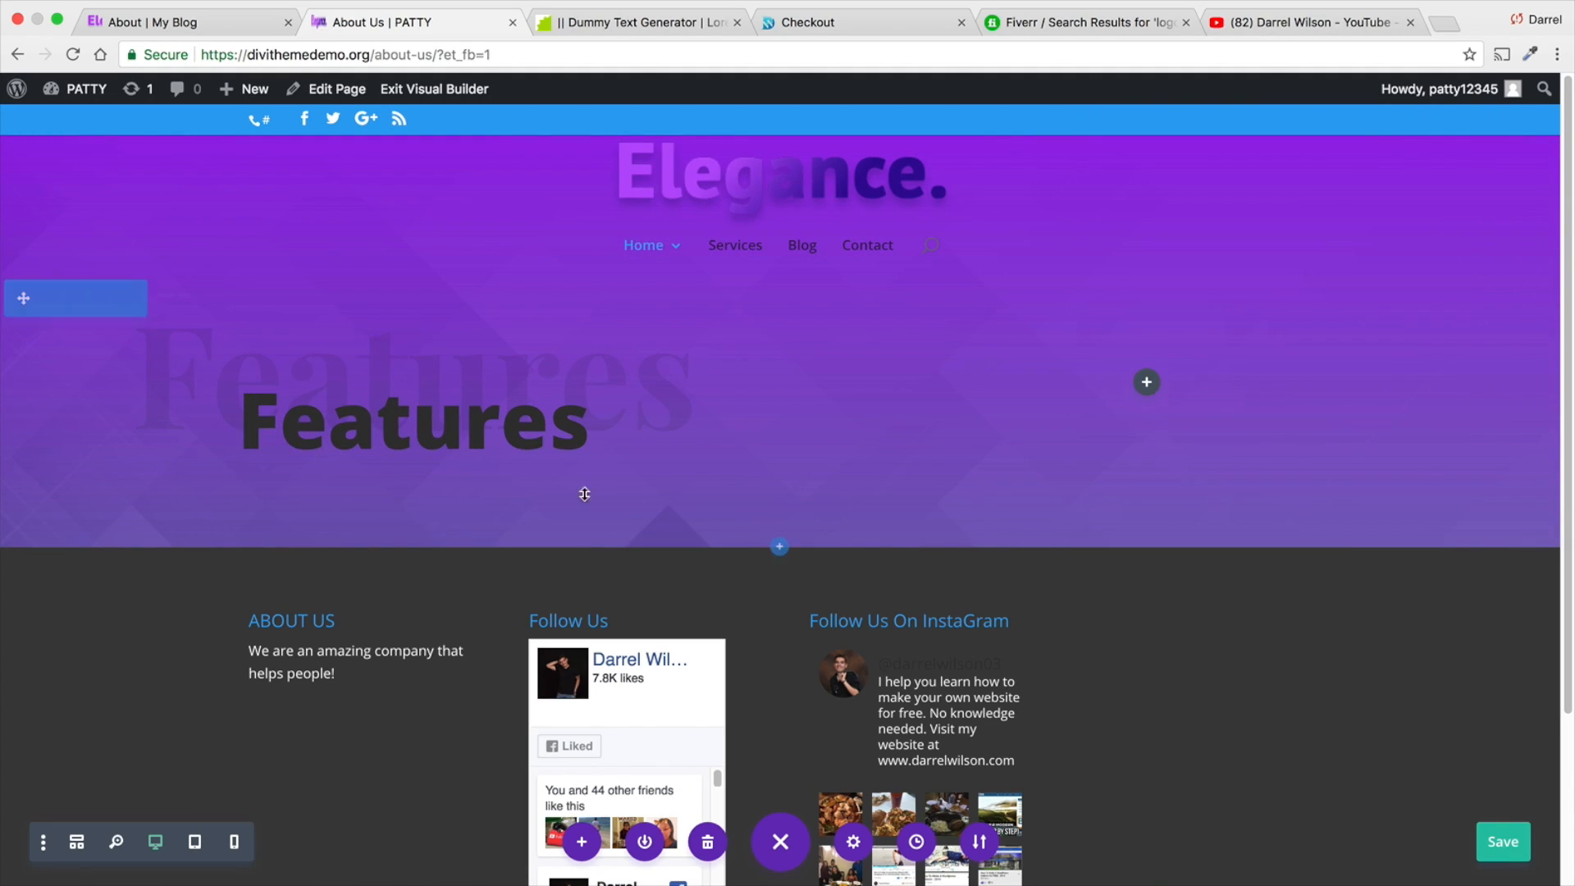
click(388, 390)
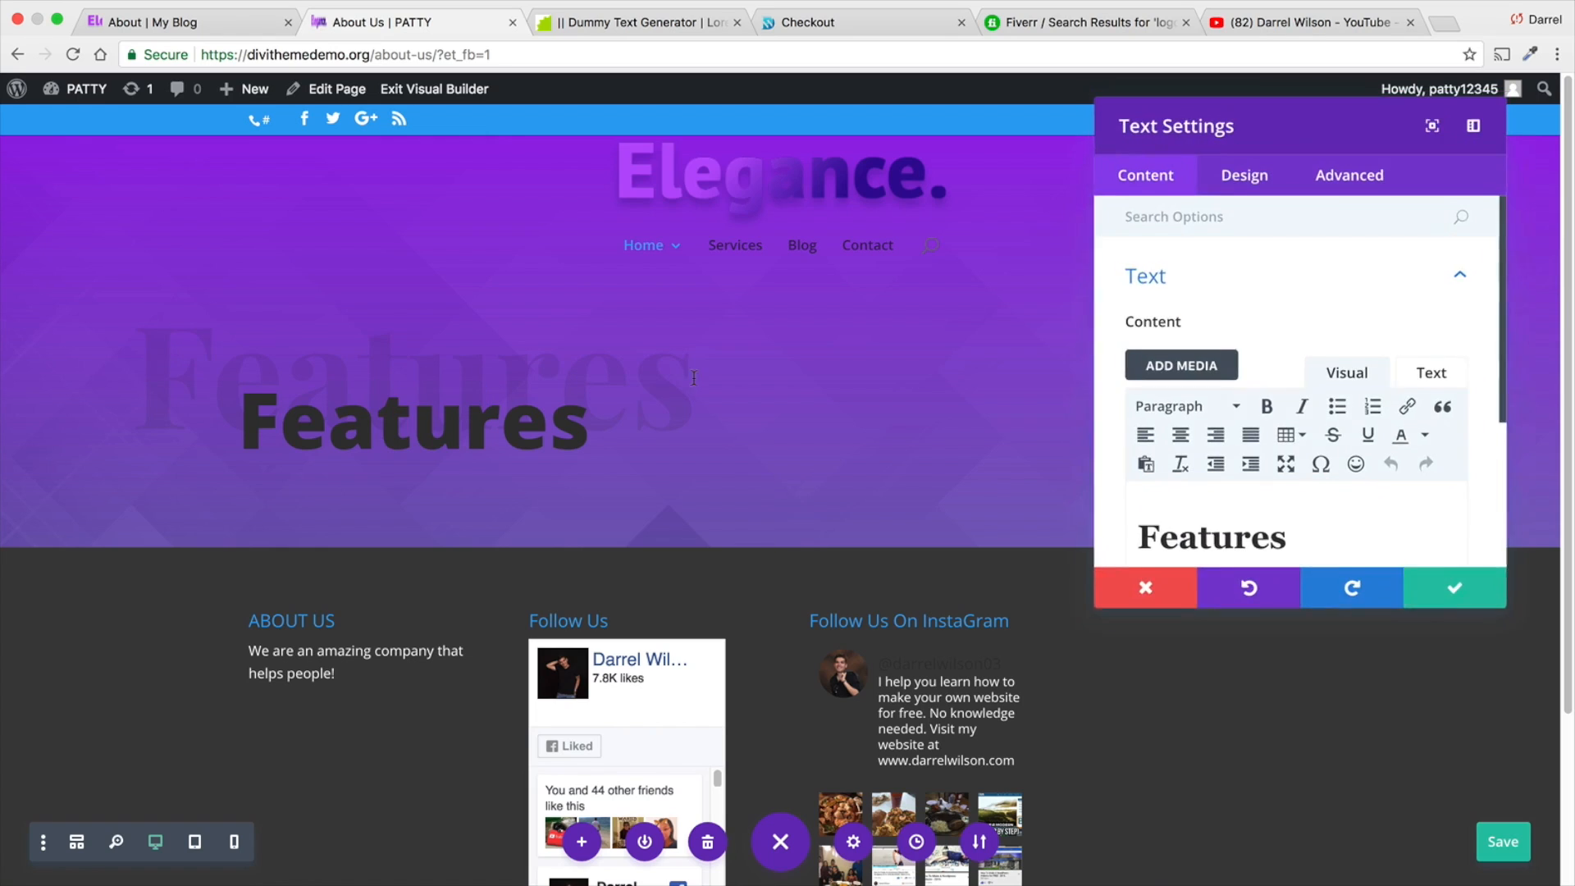
click(1242, 195)
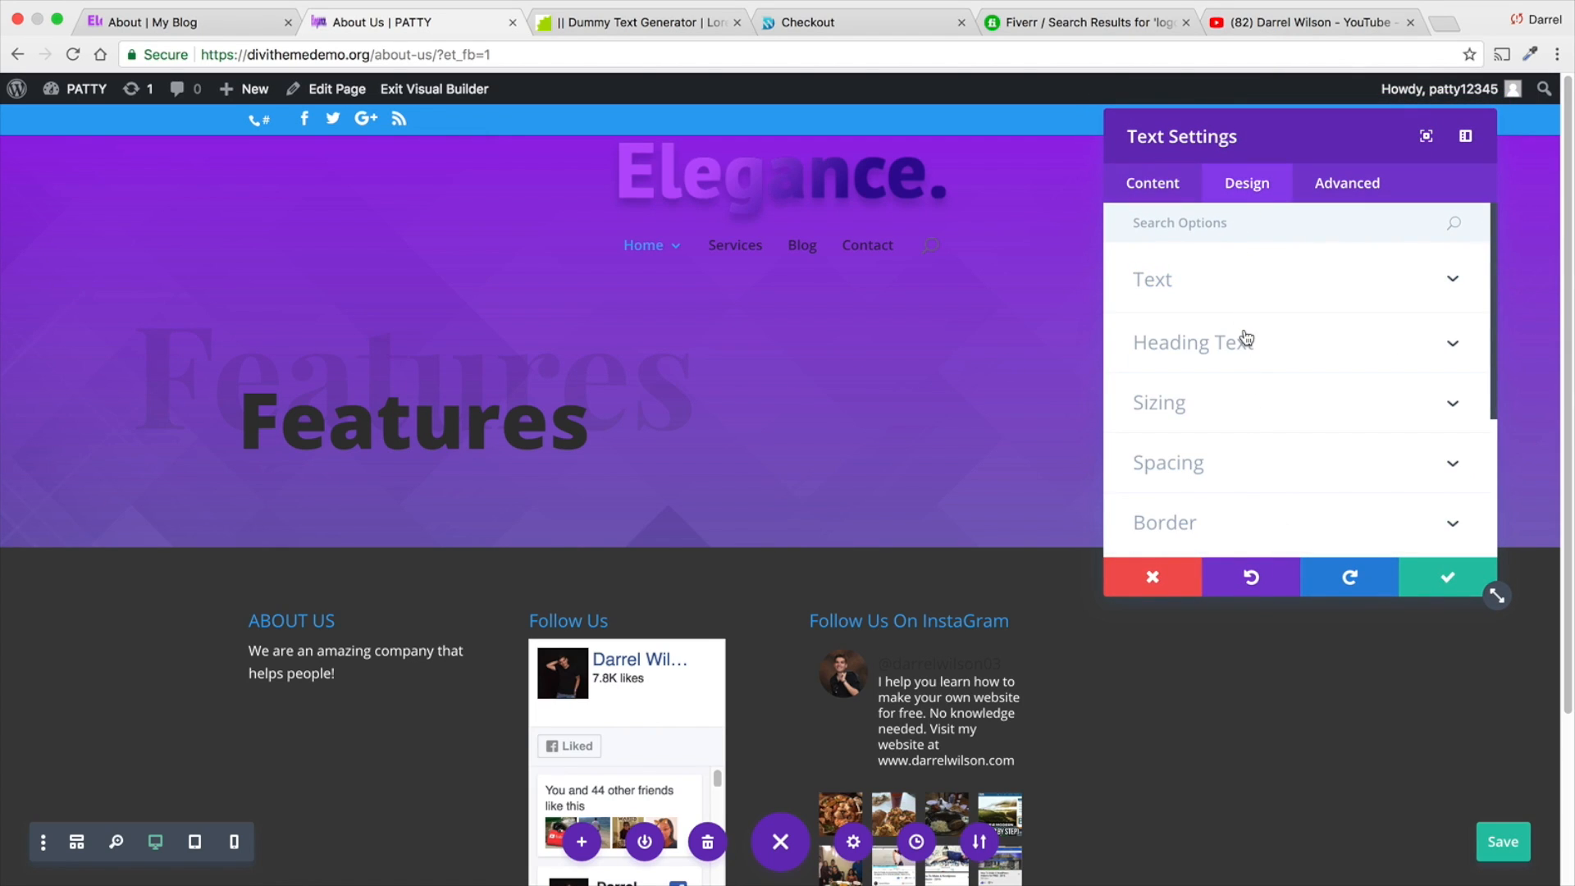
click(1245, 289)
scroll(1255, 398, down, 1)
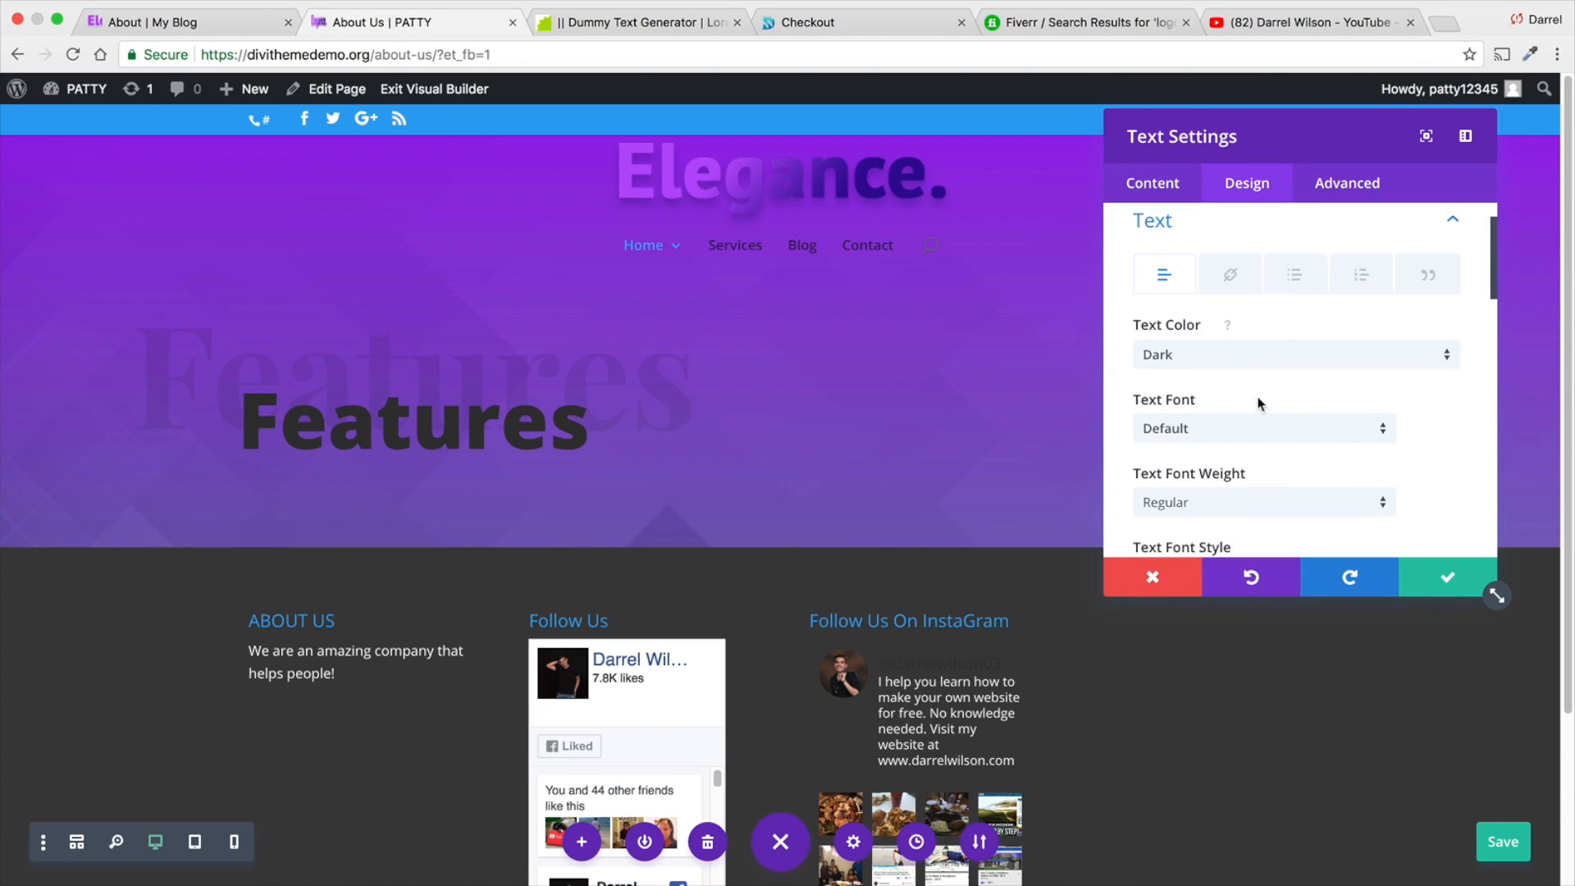
scroll(1258, 402, down, 6)
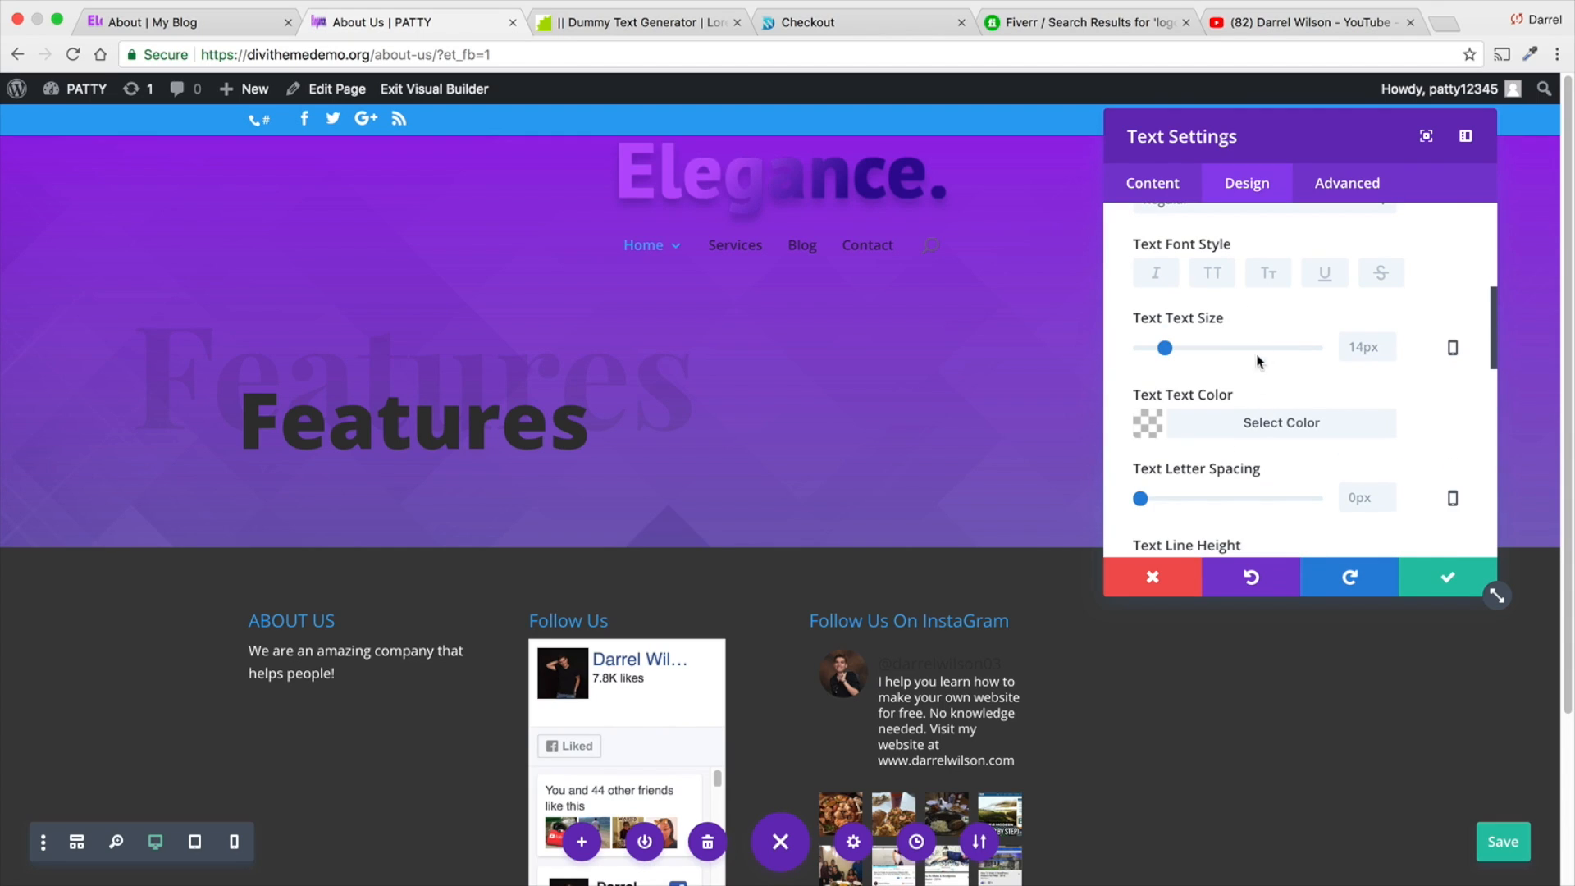
click(1157, 189)
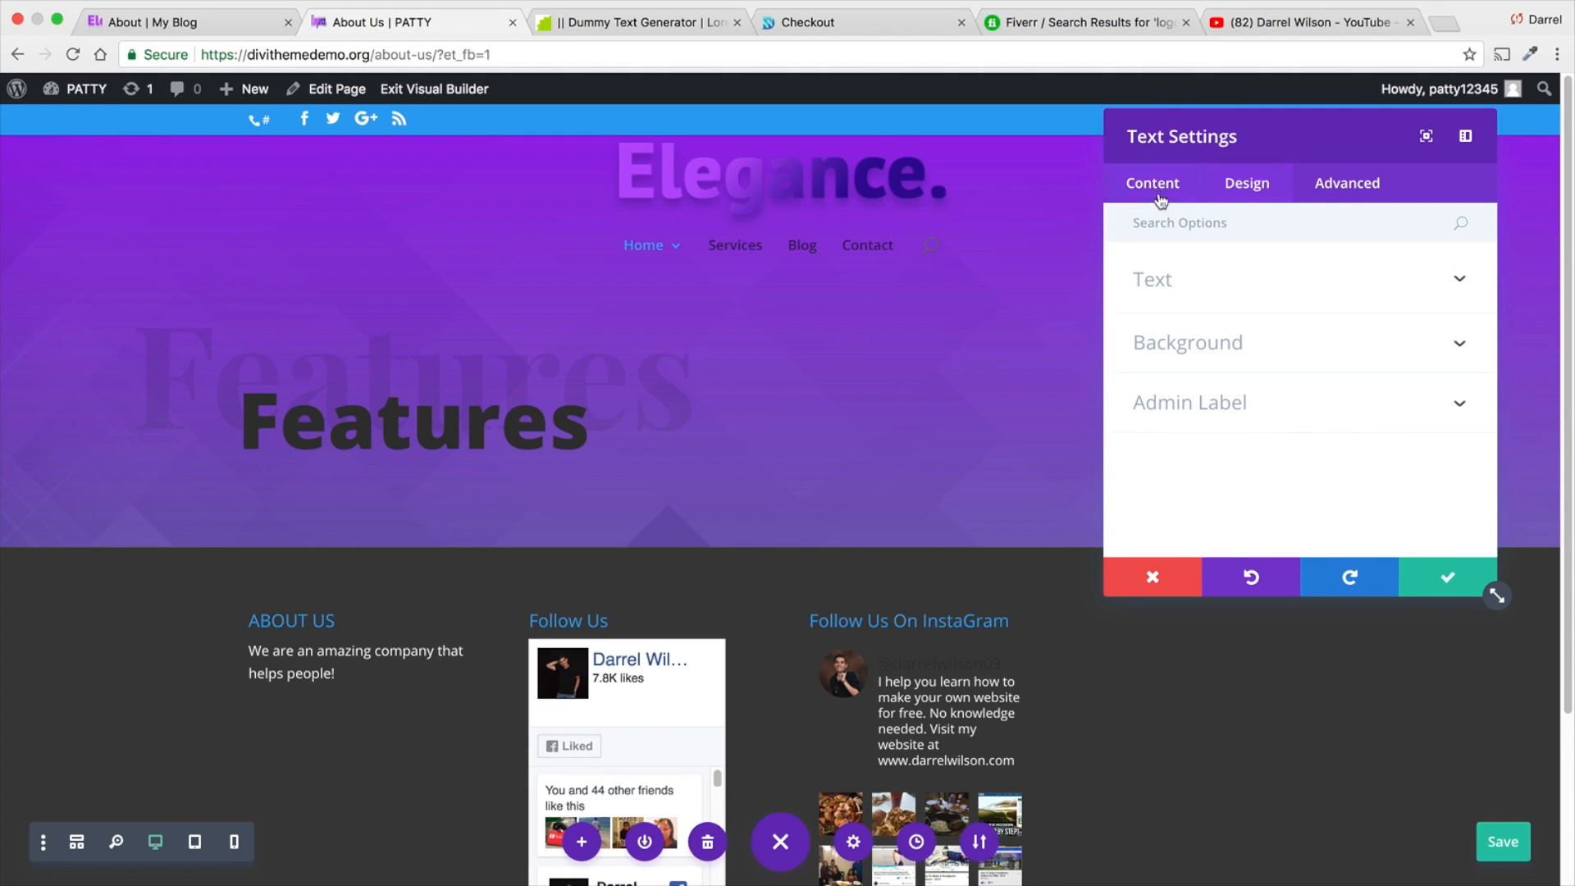
click(1444, 580)
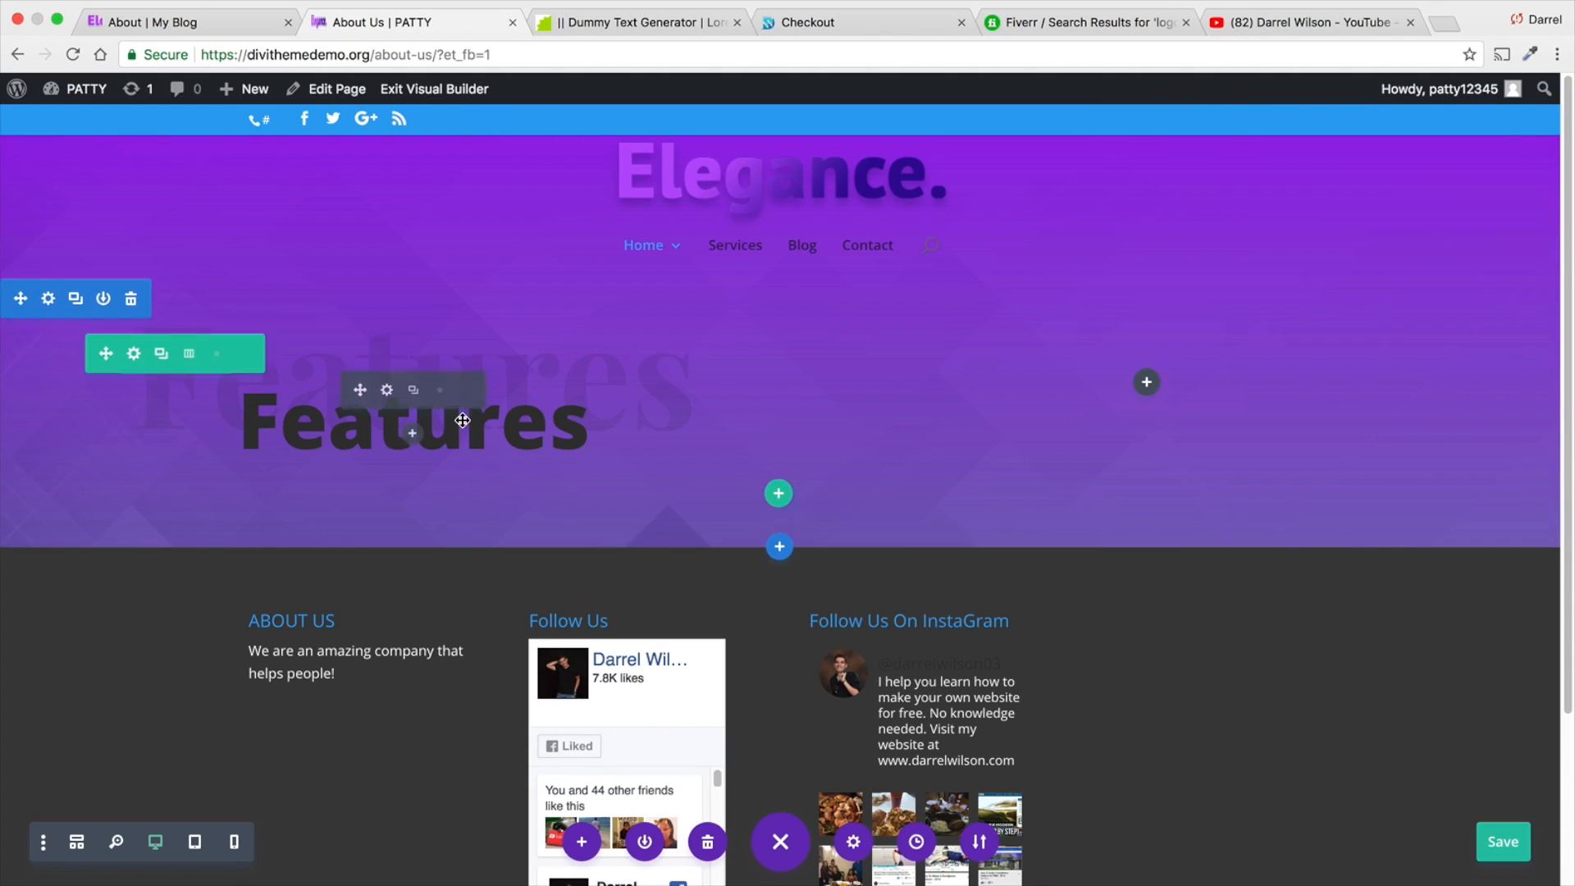
- Set the heading text colour of the front "Features" title to white and keep the module settings
click(386, 391)
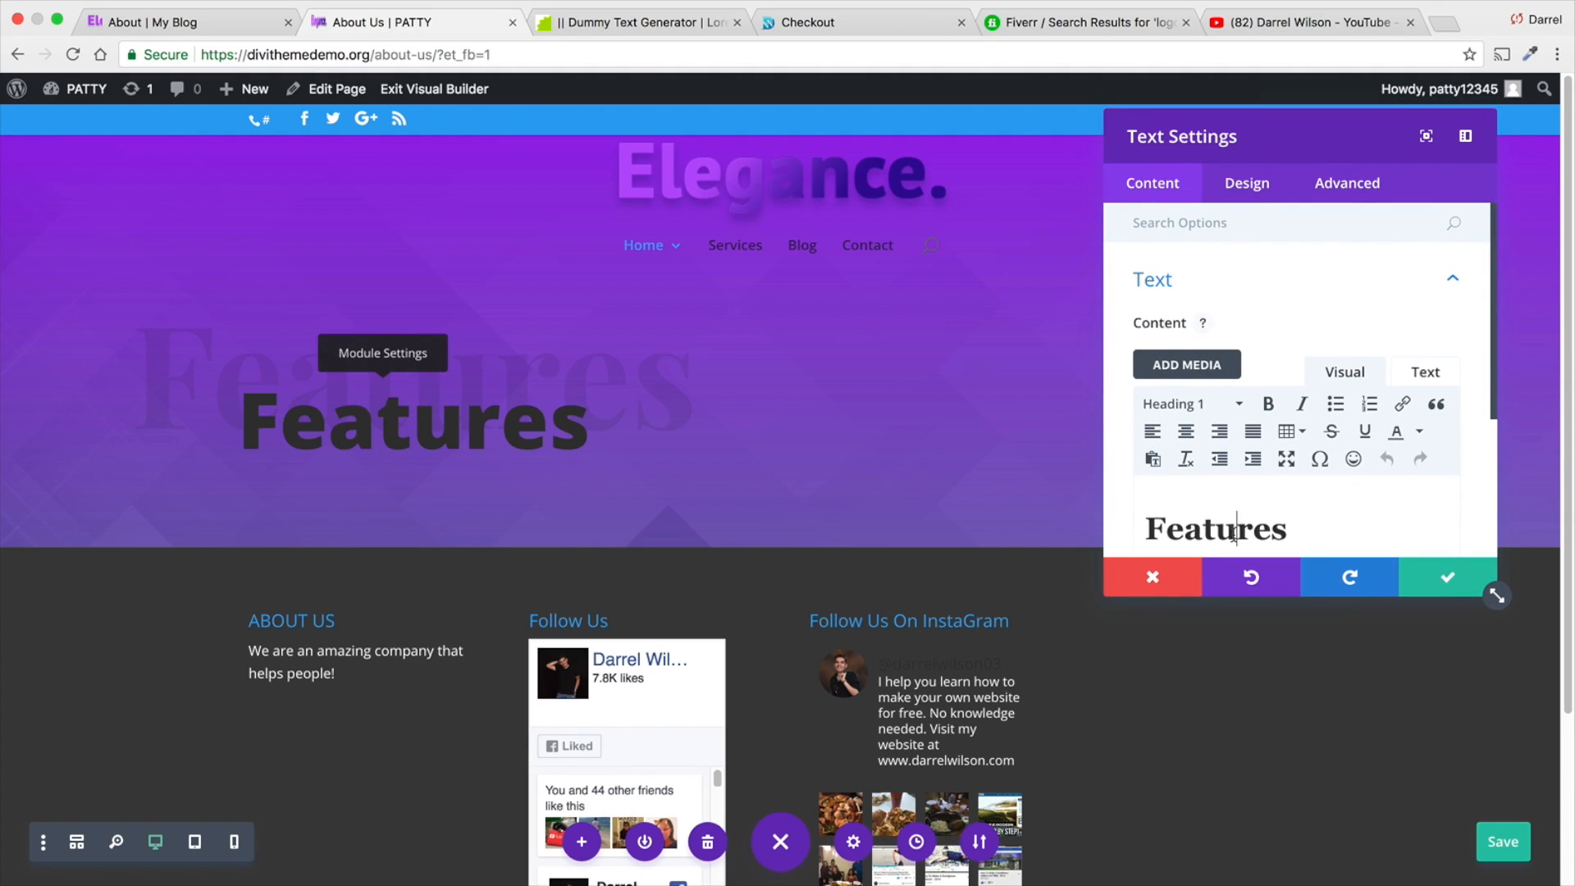
click(1246, 194)
click(1255, 357)
scroll(1263, 361, down, 5)
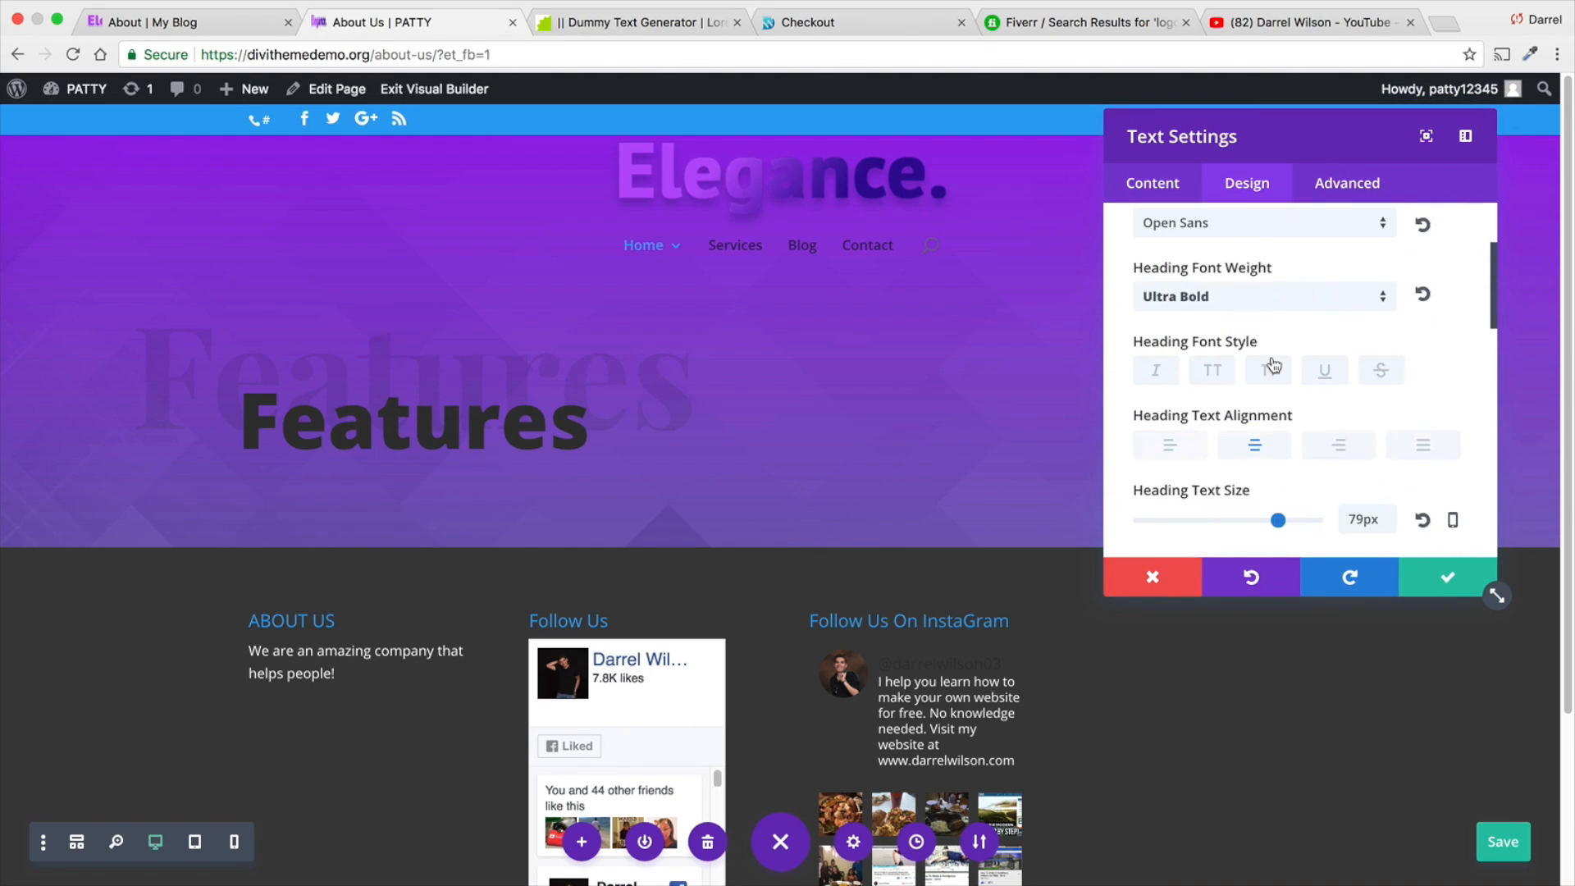
scroll(1272, 366, down, 4)
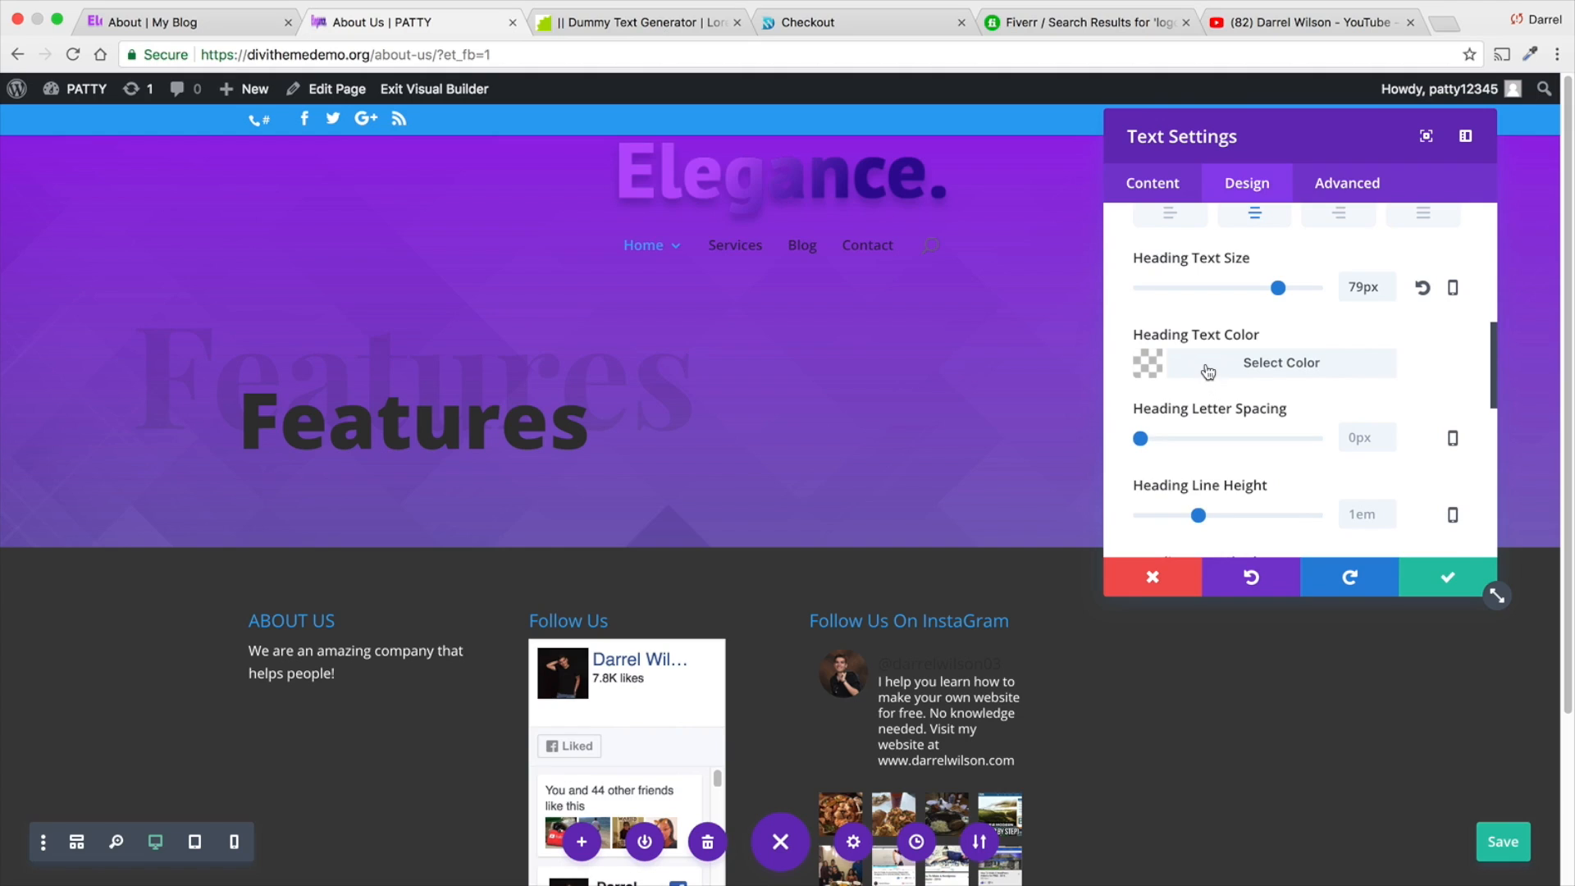
click(1278, 366)
scroll(1189, 465, down, 1)
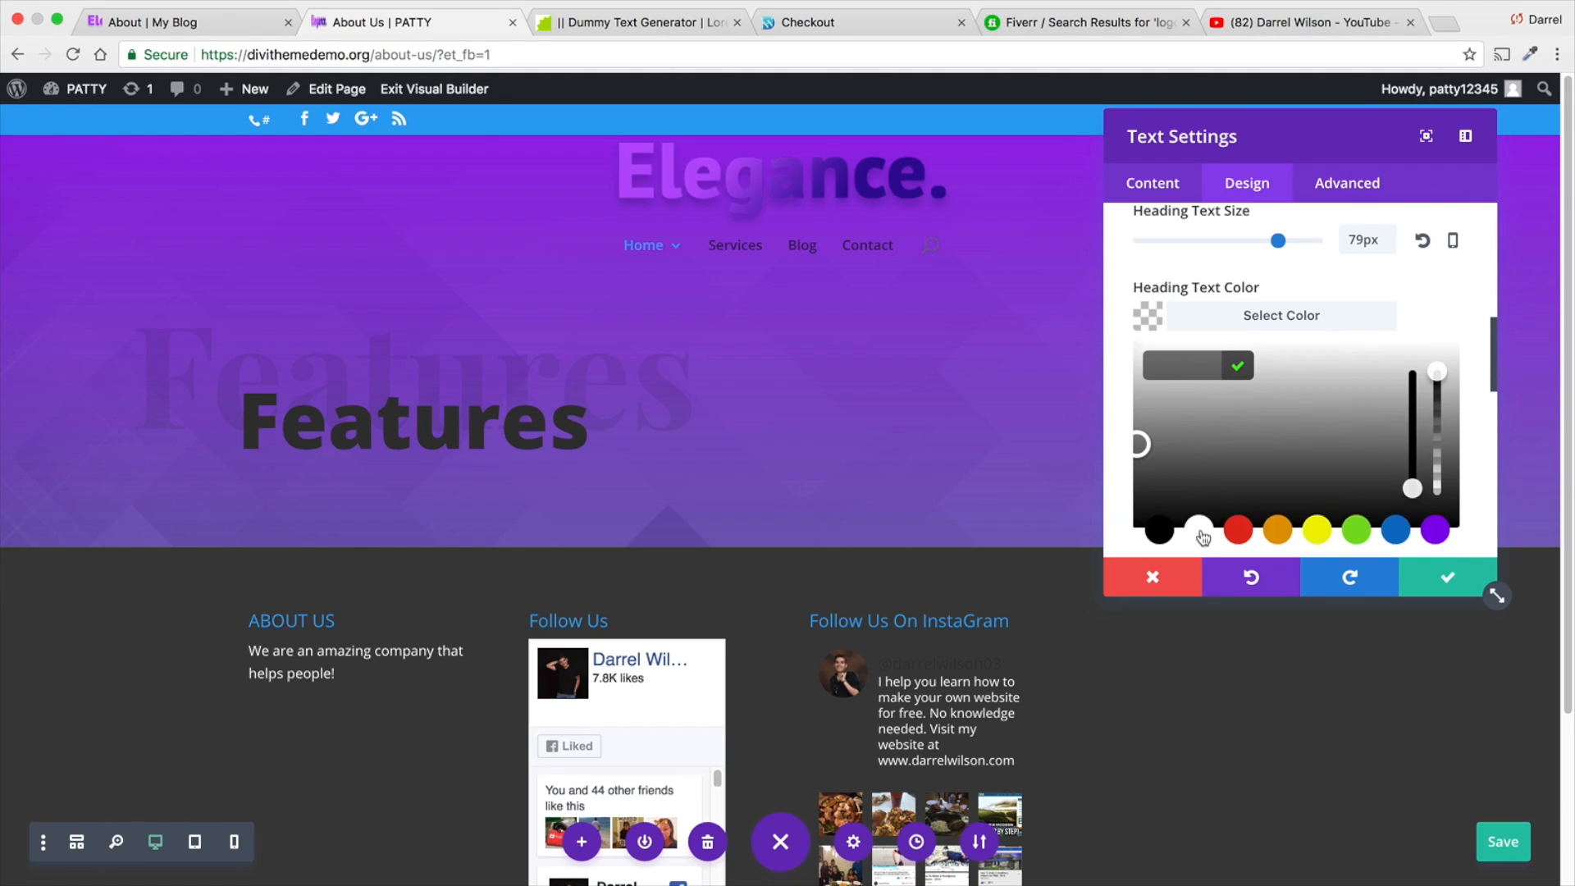
click(1214, 532)
click(1436, 579)
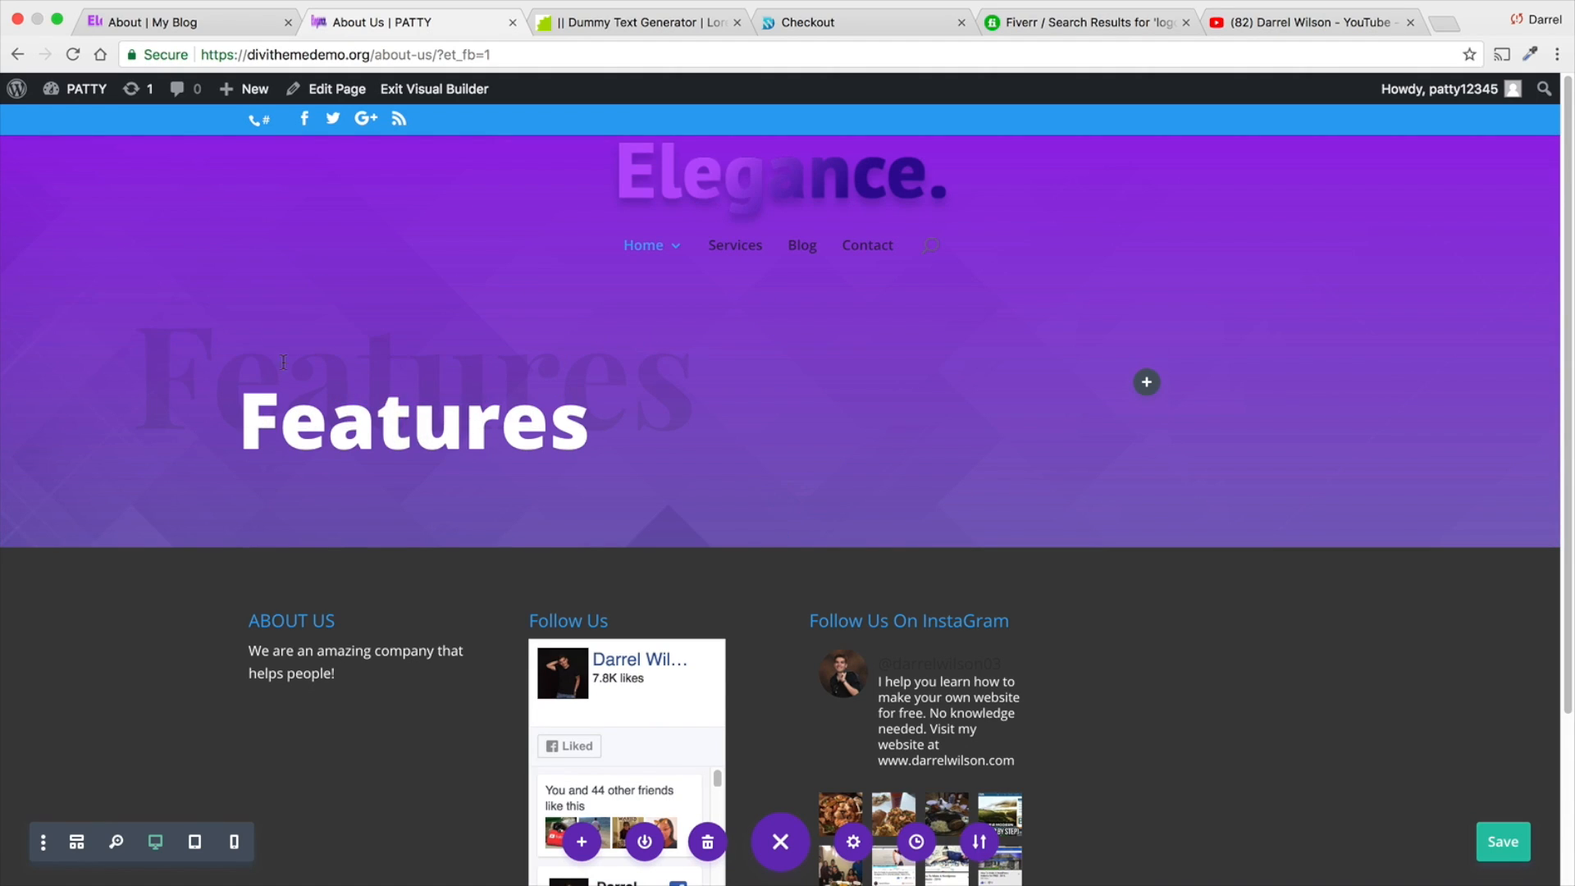
- Examine the "About Us" banner and the team section below it on the reference site's About page
click(228, 23)
drag(866, 353, 1429, 353)
click(1174, 358)
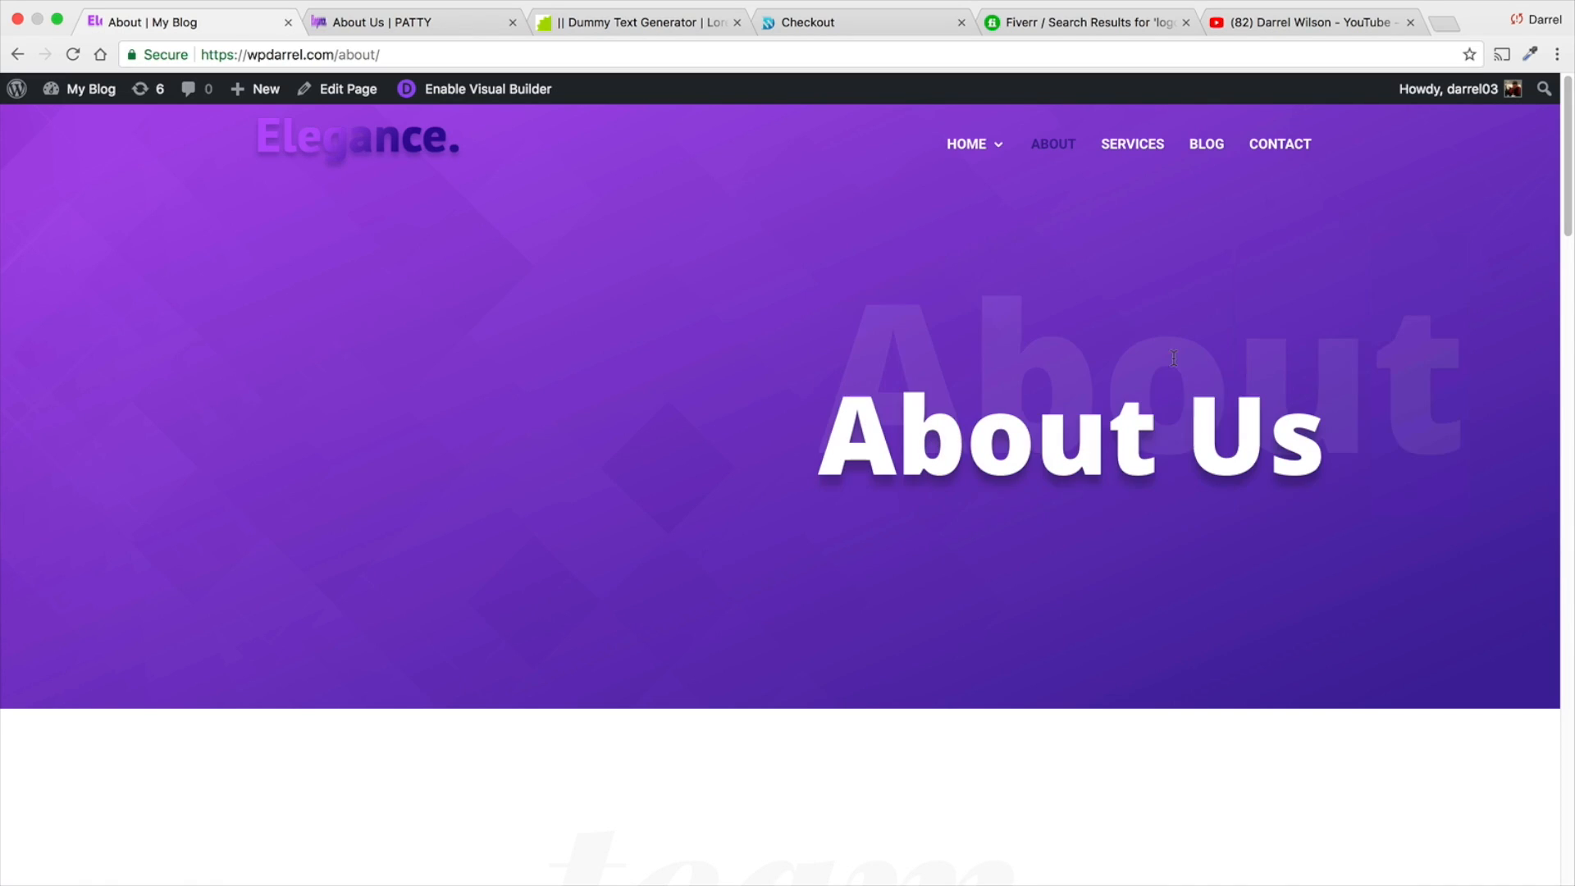
click(406, 23)
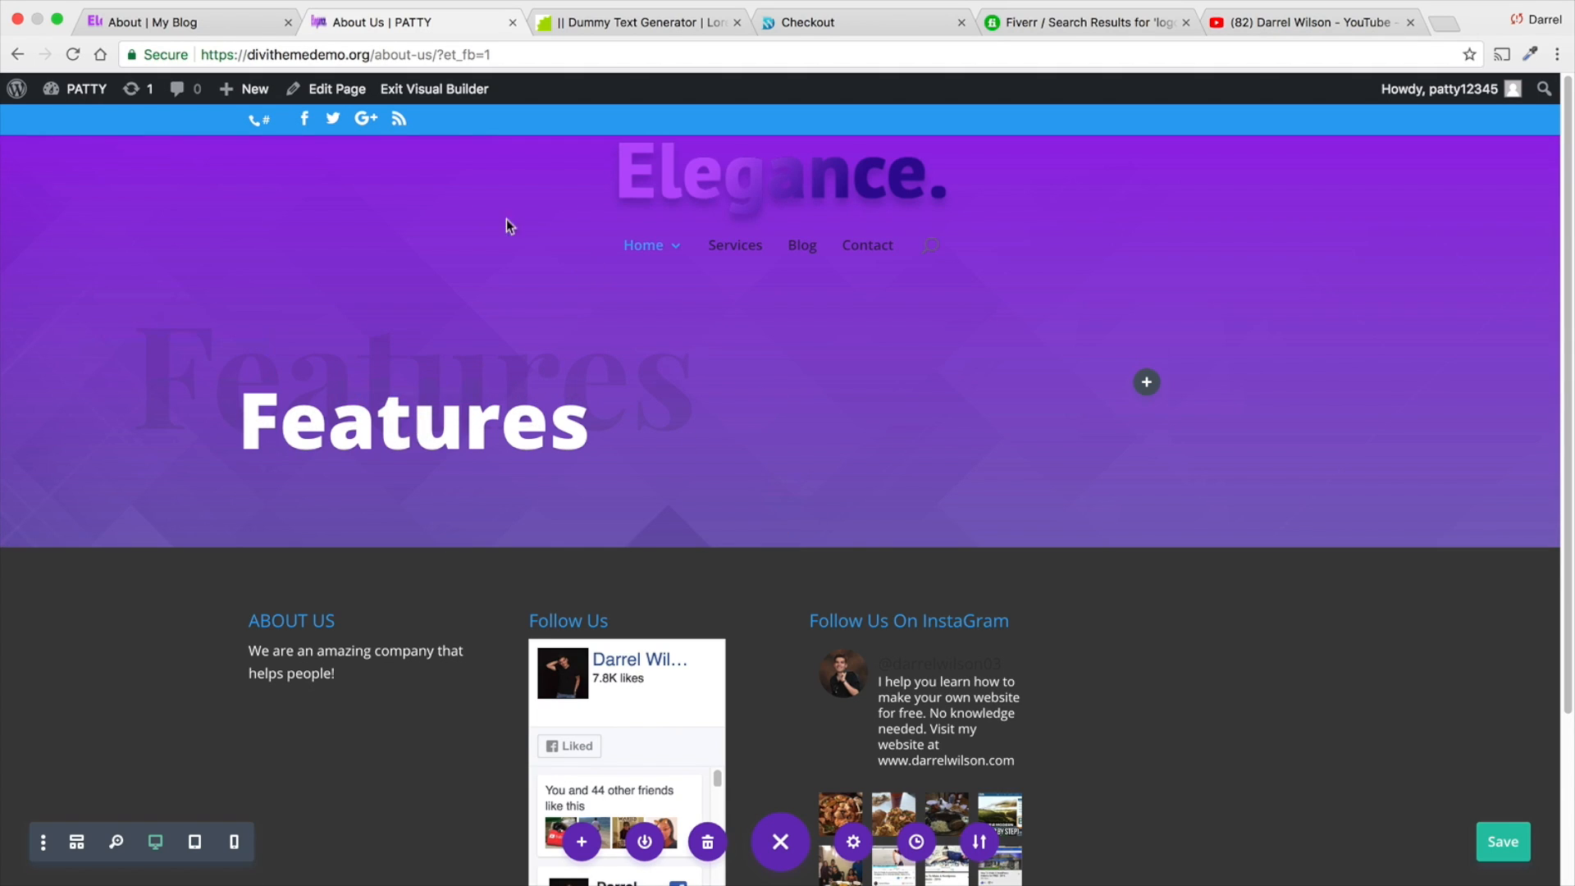
click(206, 22)
scroll(604, 453, down, 6)
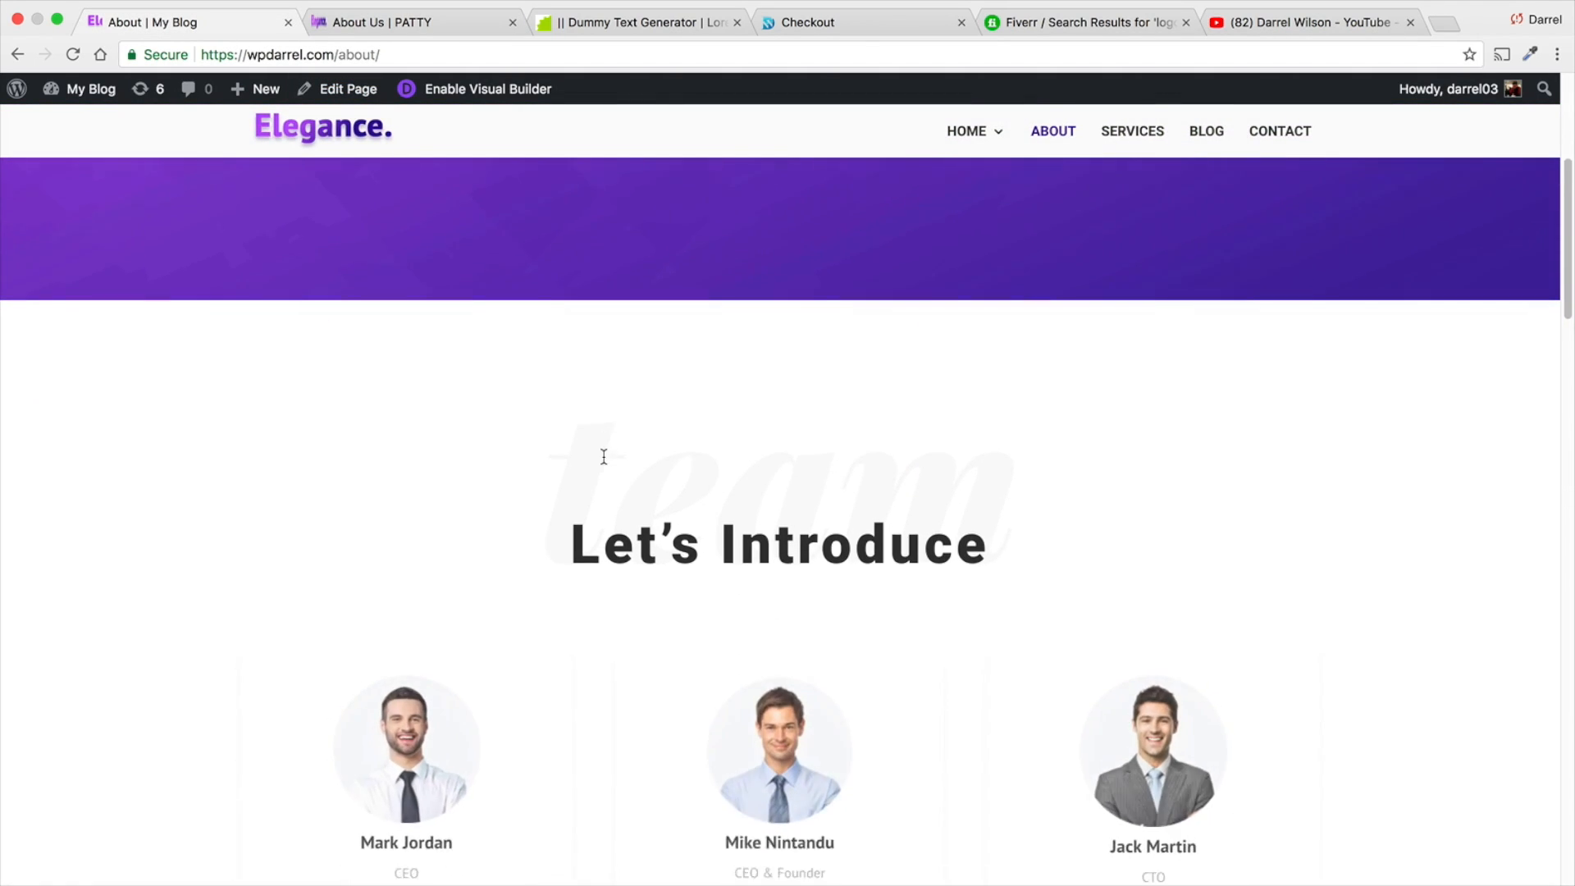
click(408, 23)
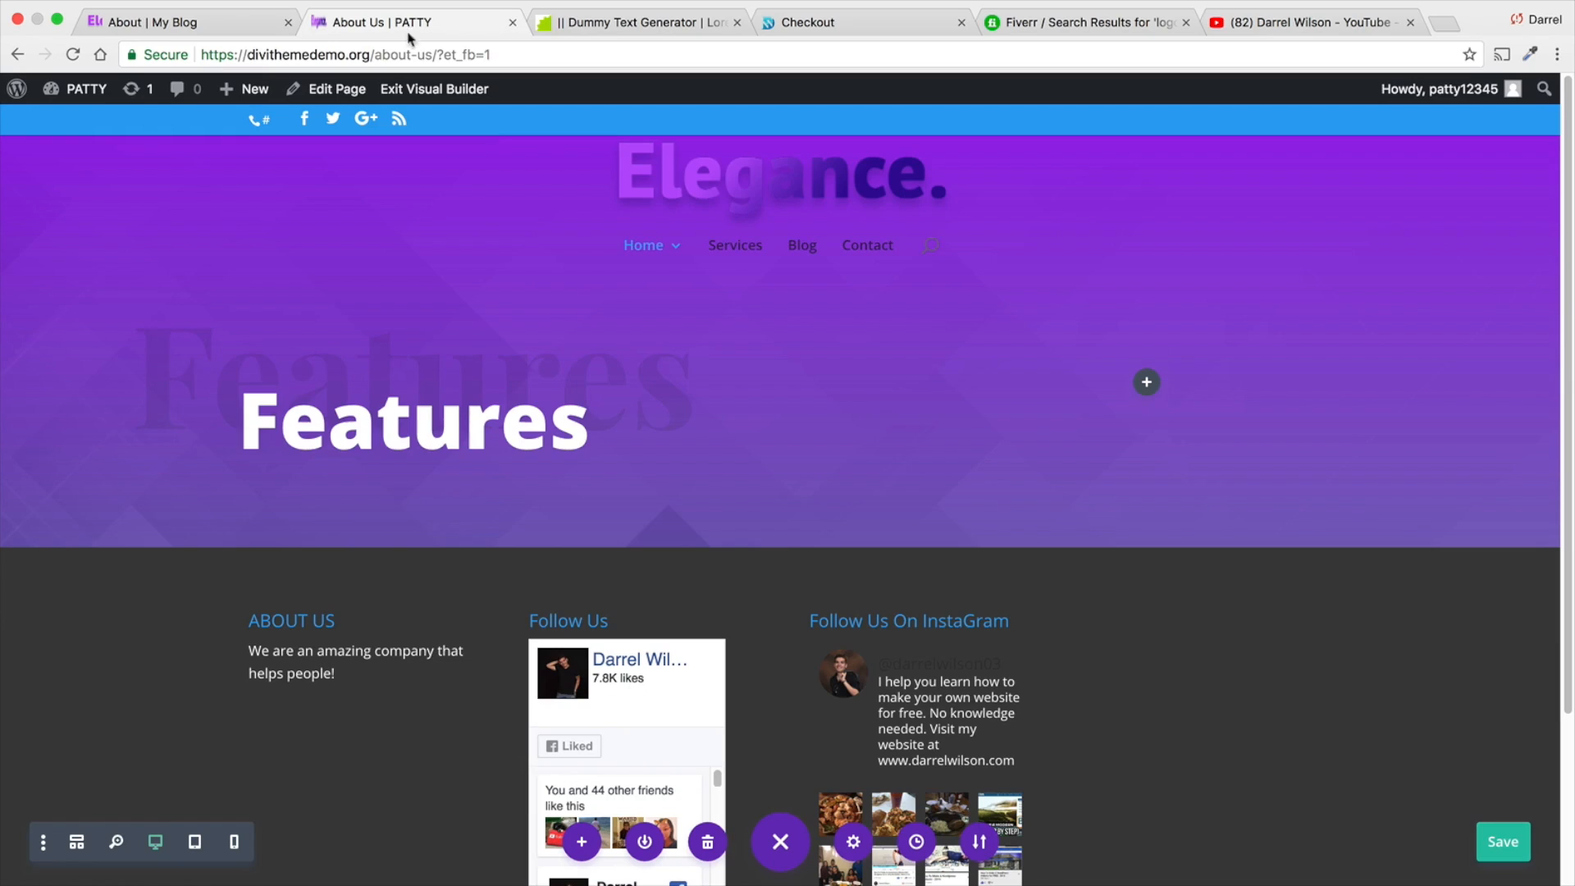
- Add a new section with a single-column row below the purple Features section
click(779, 543)
click(689, 479)
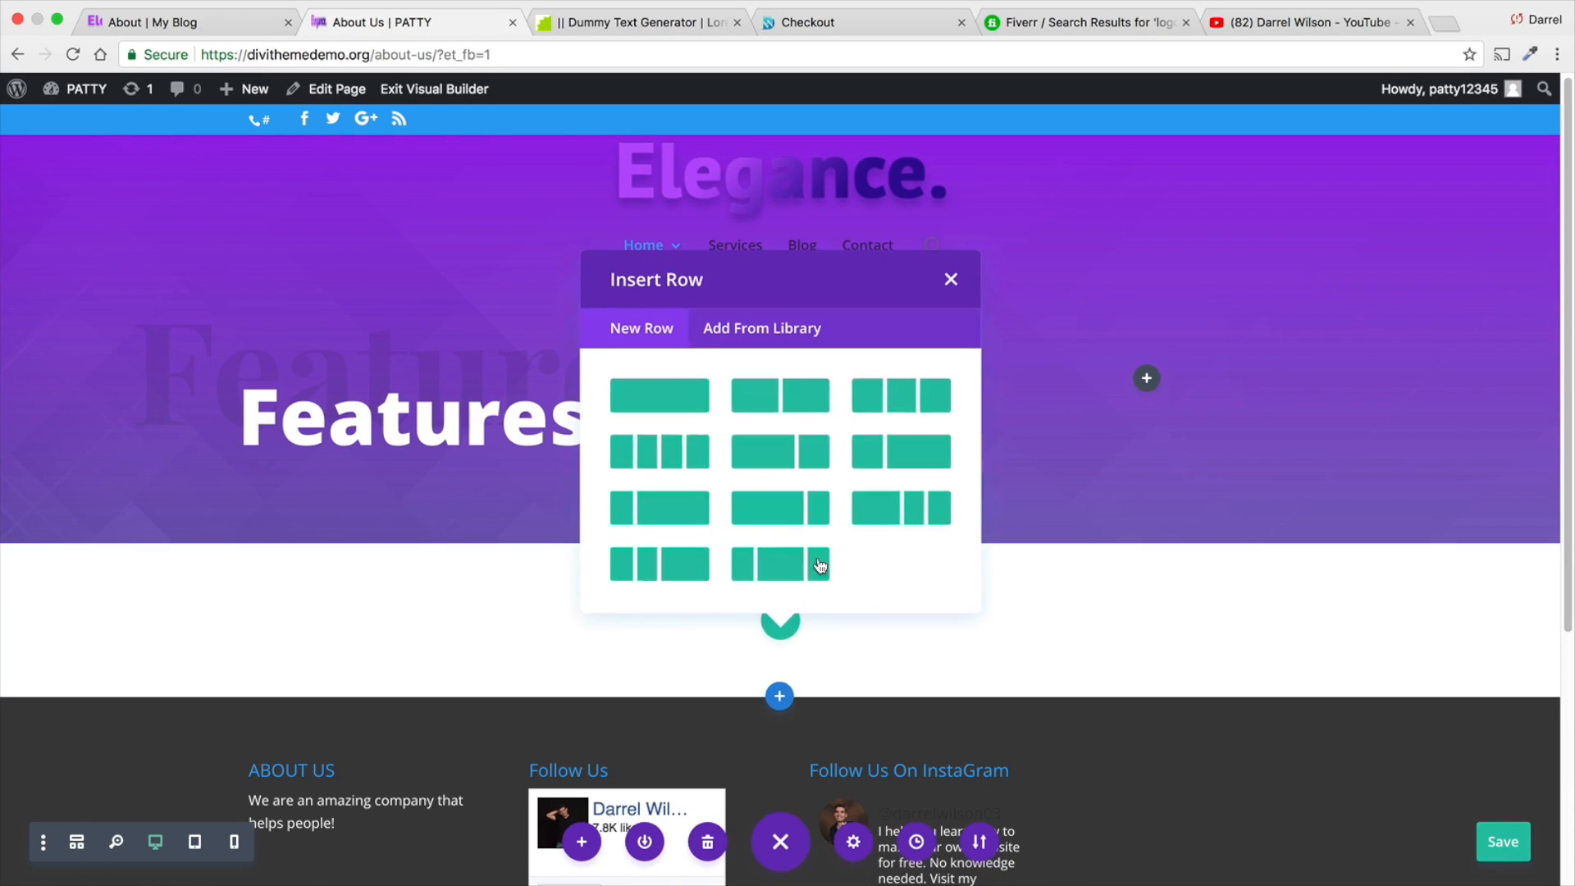
key(Escape)
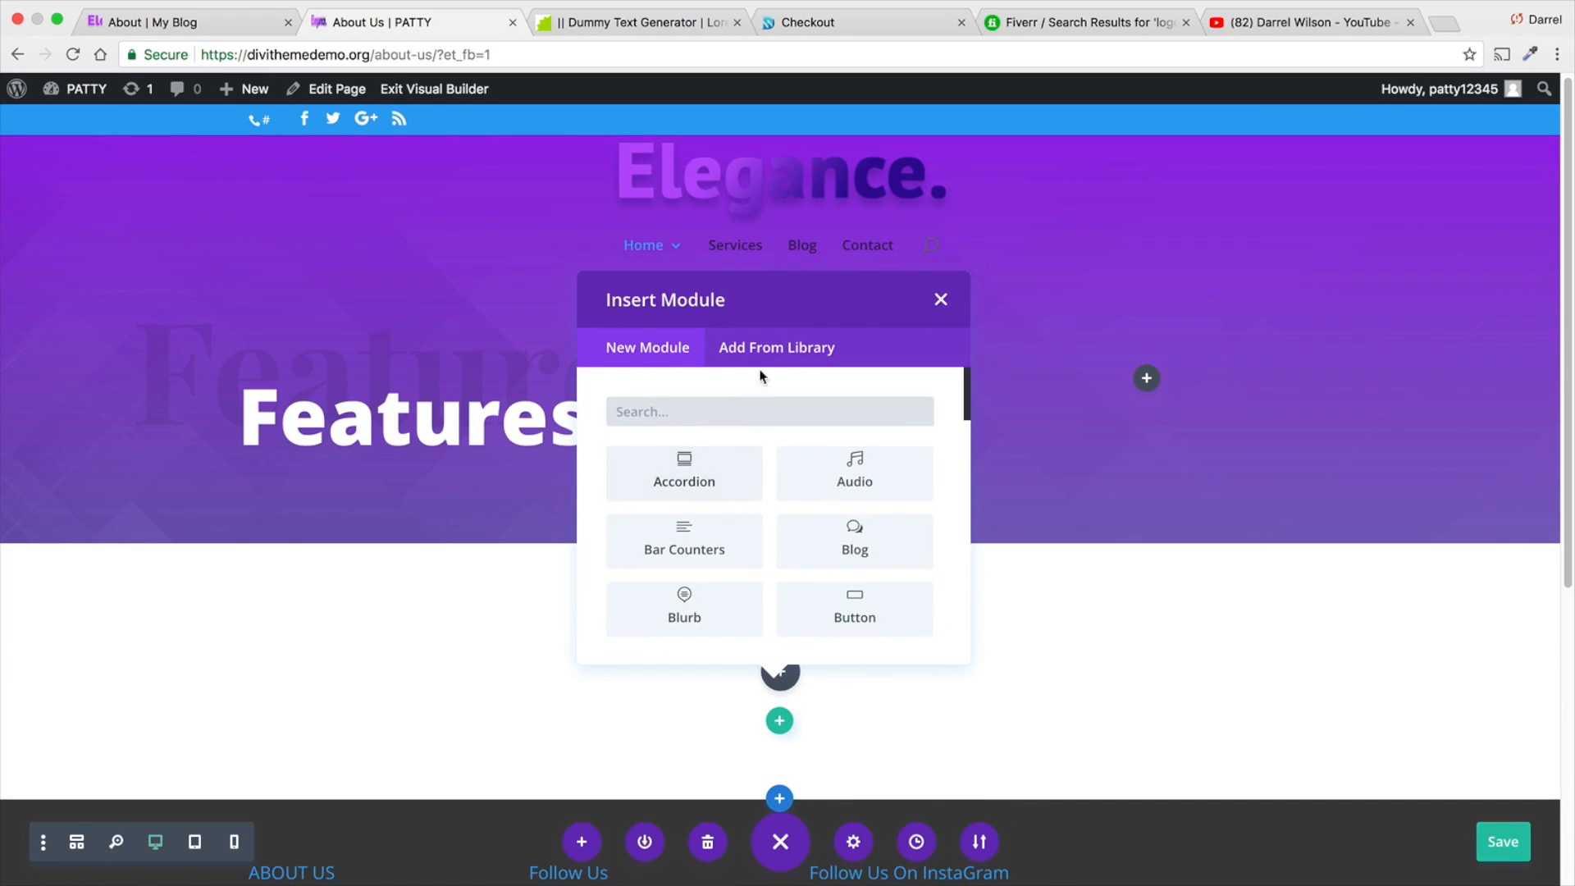
click(764, 353)
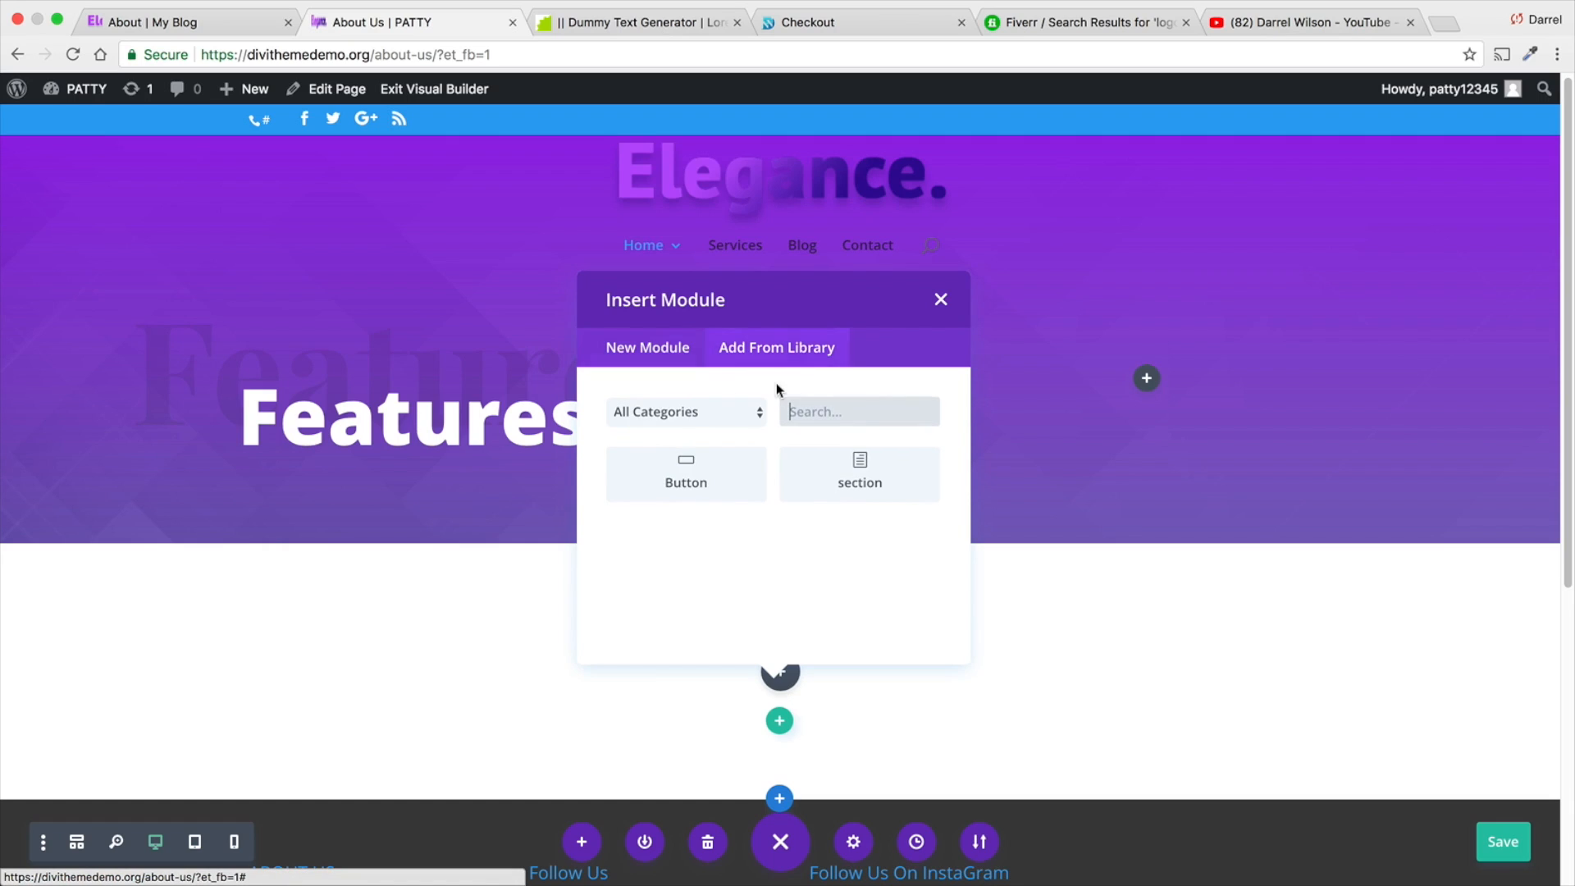
click(856, 484)
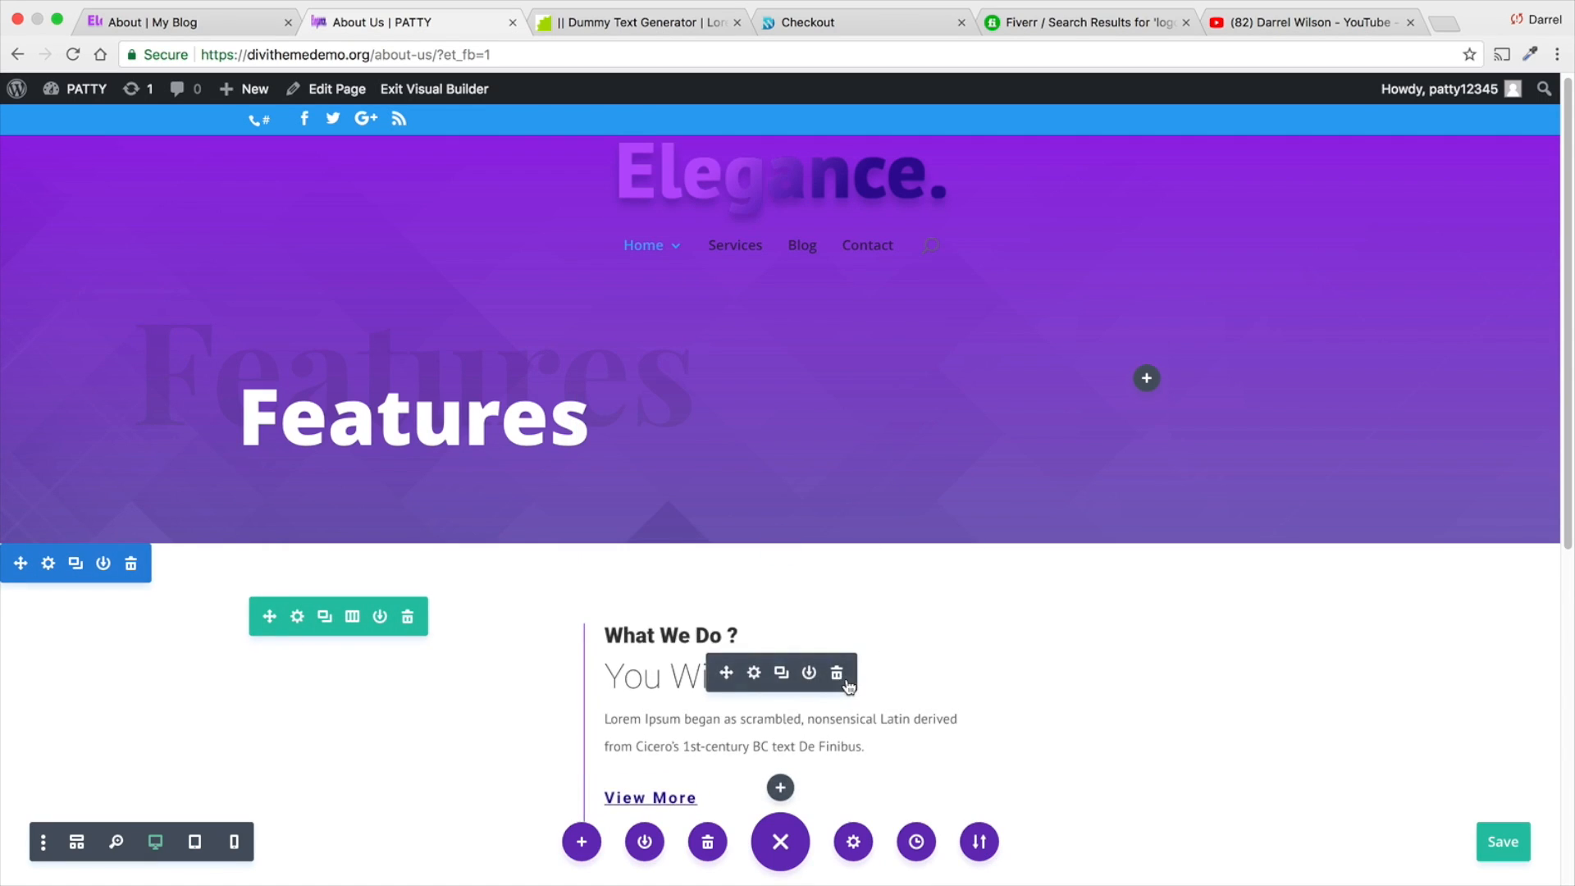
click(836, 676)
- Insert the saved "Header Section" row from the library below the empty row of the new section
click(781, 671)
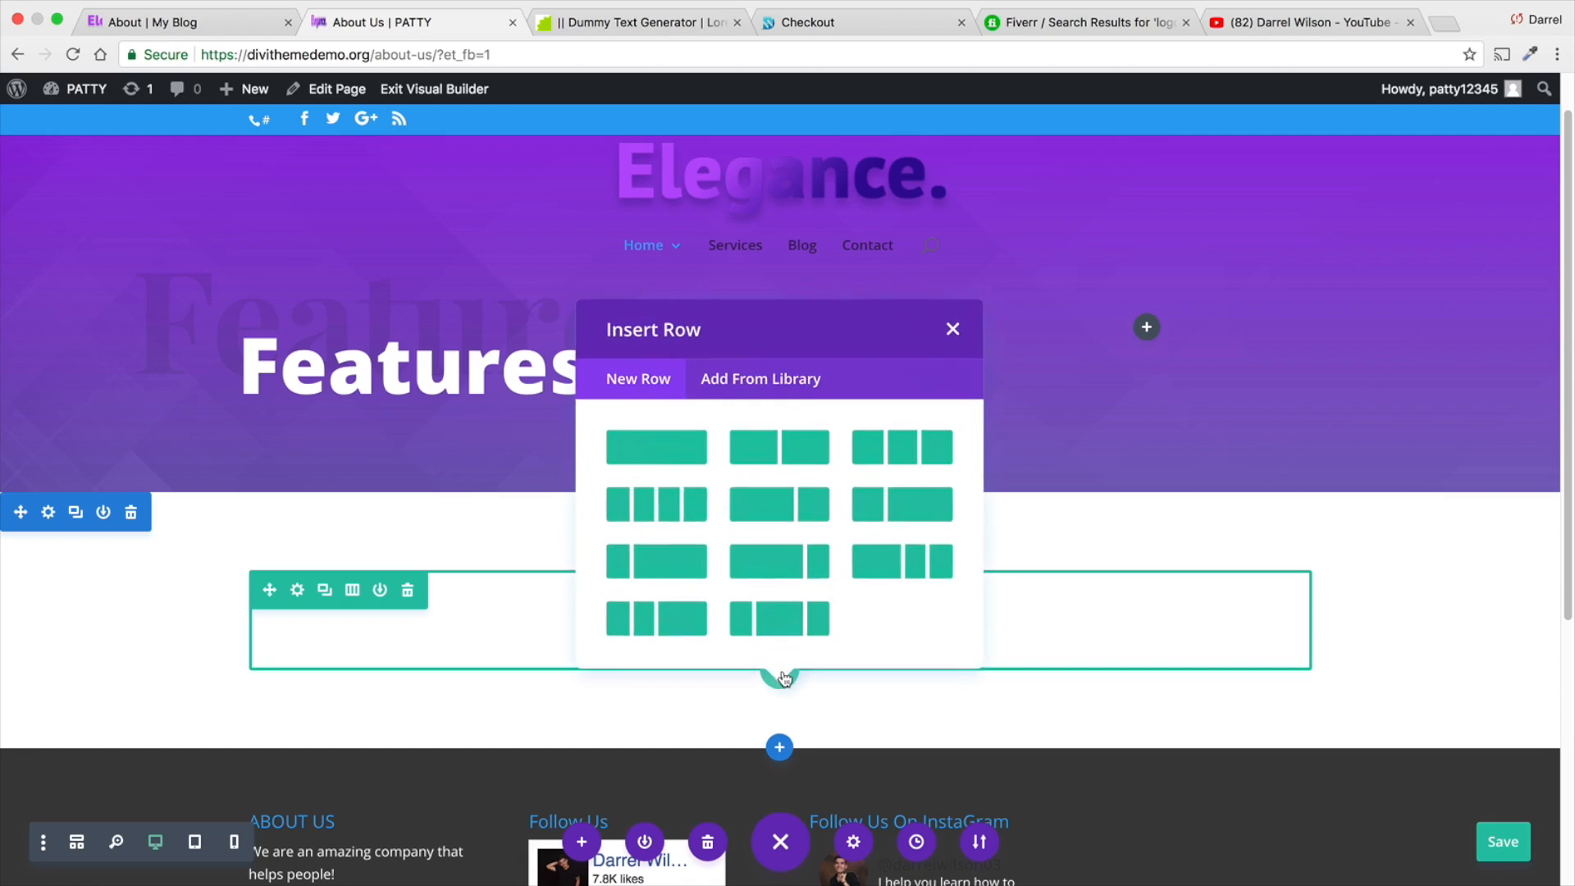
click(773, 379)
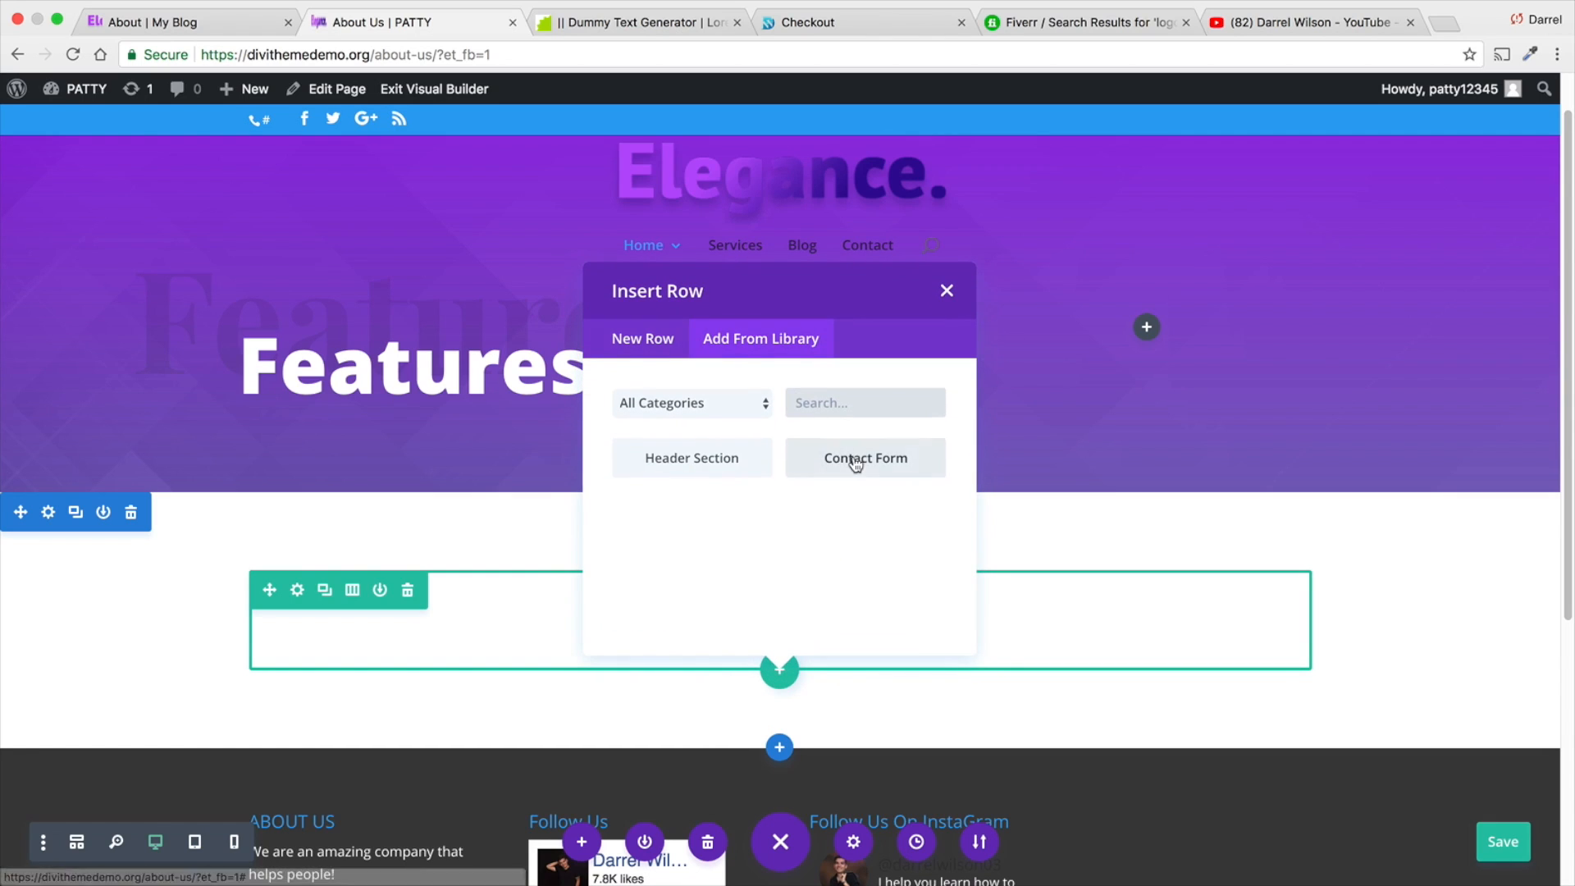
click(722, 478)
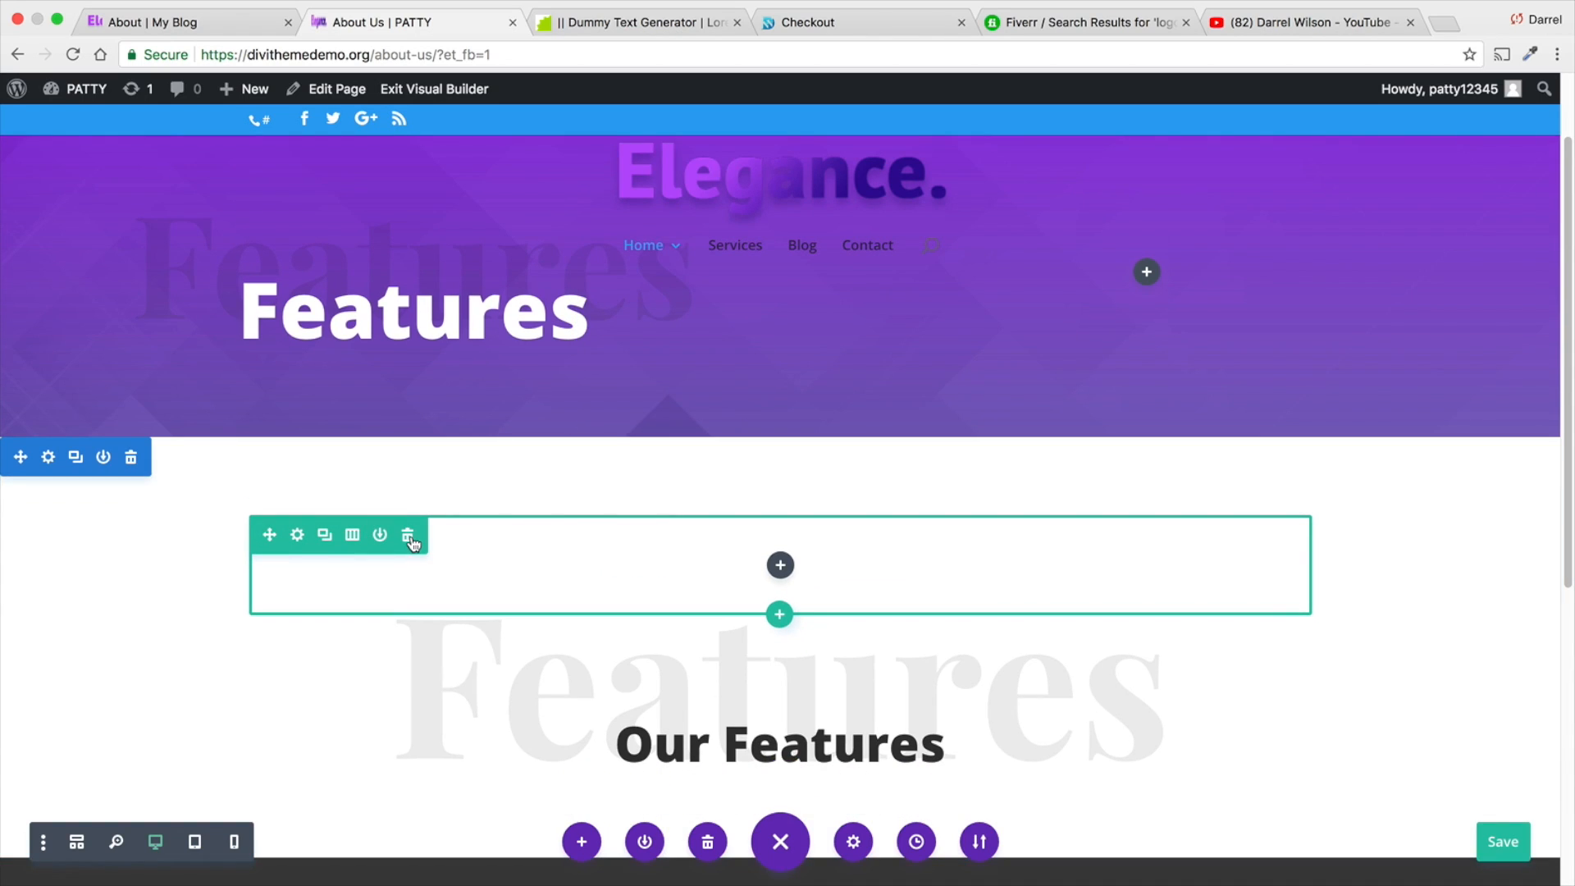
- Delete the empty row above the "Our Features" heading and increase the section's top padding
click(409, 537)
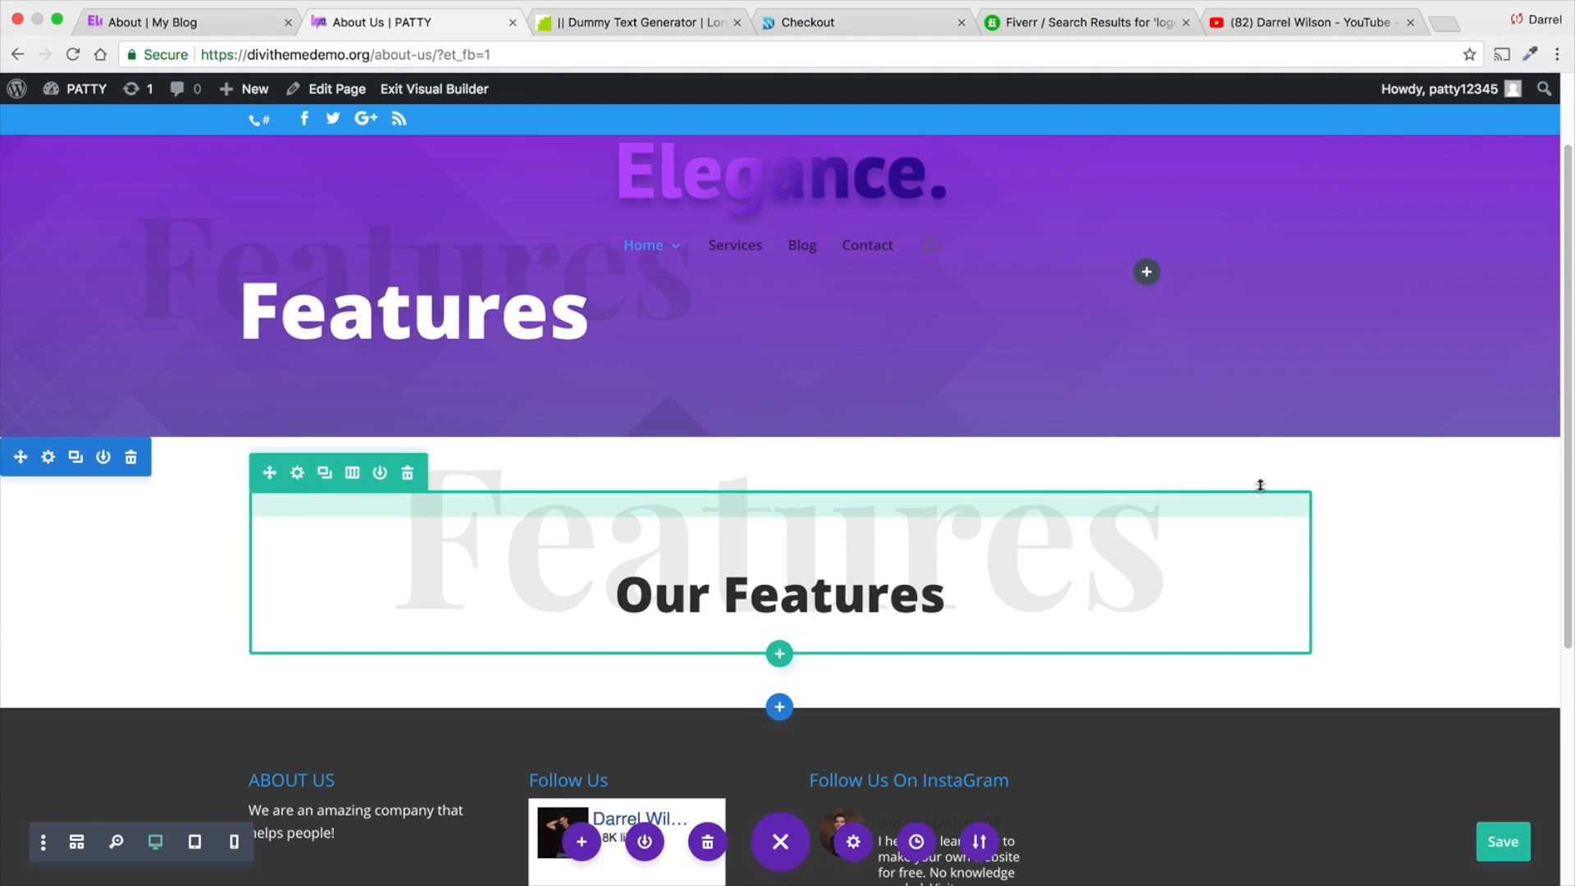
drag(1361, 451, 1360, 569)
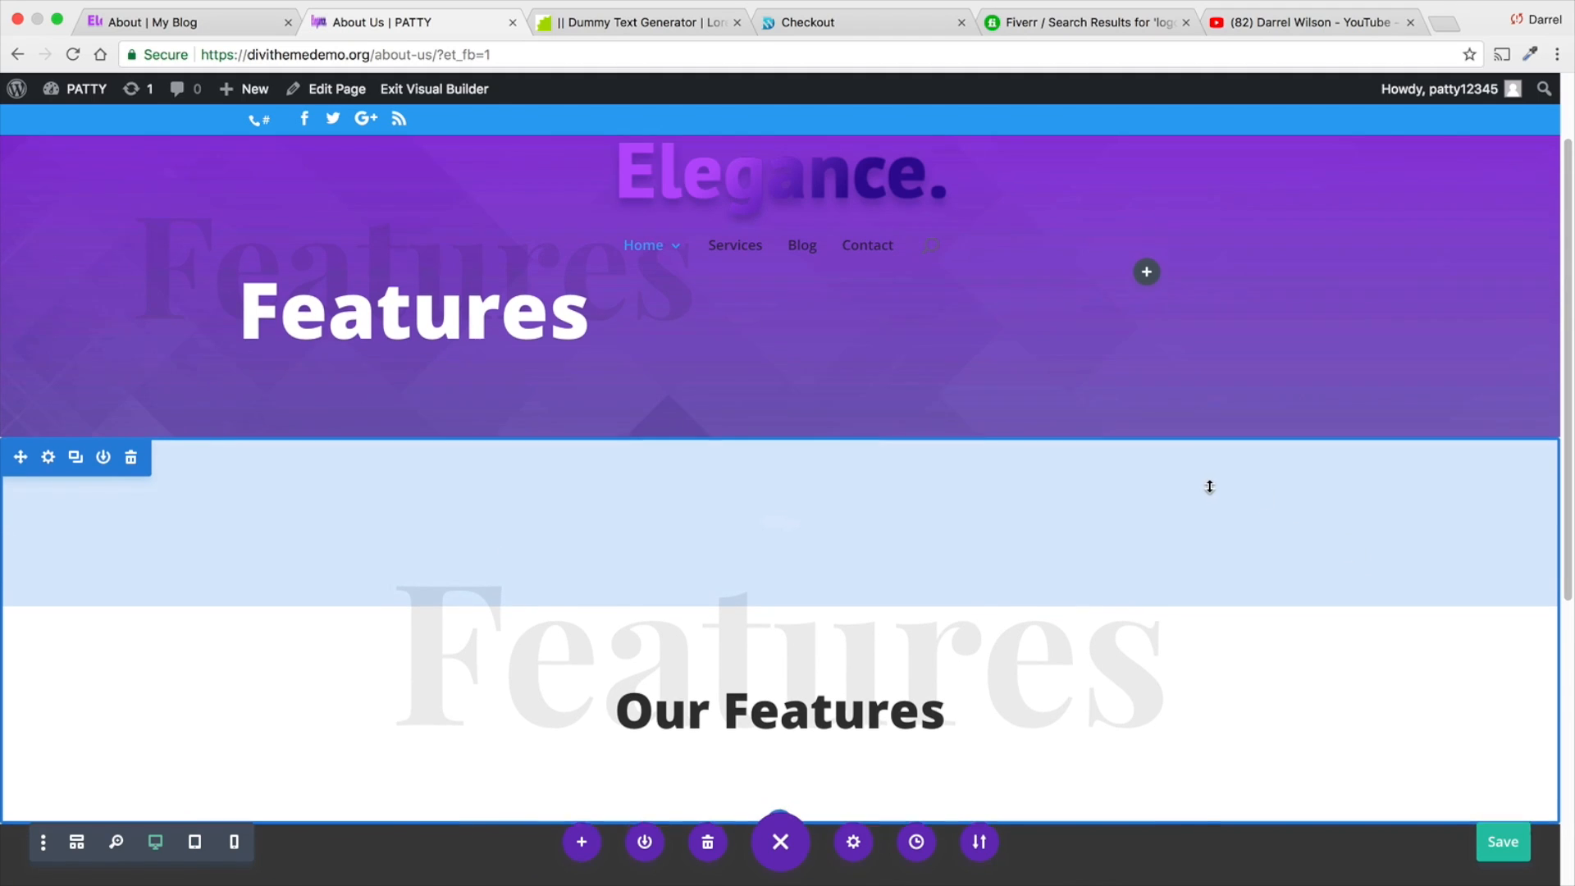
scroll(1210, 484, down, 3)
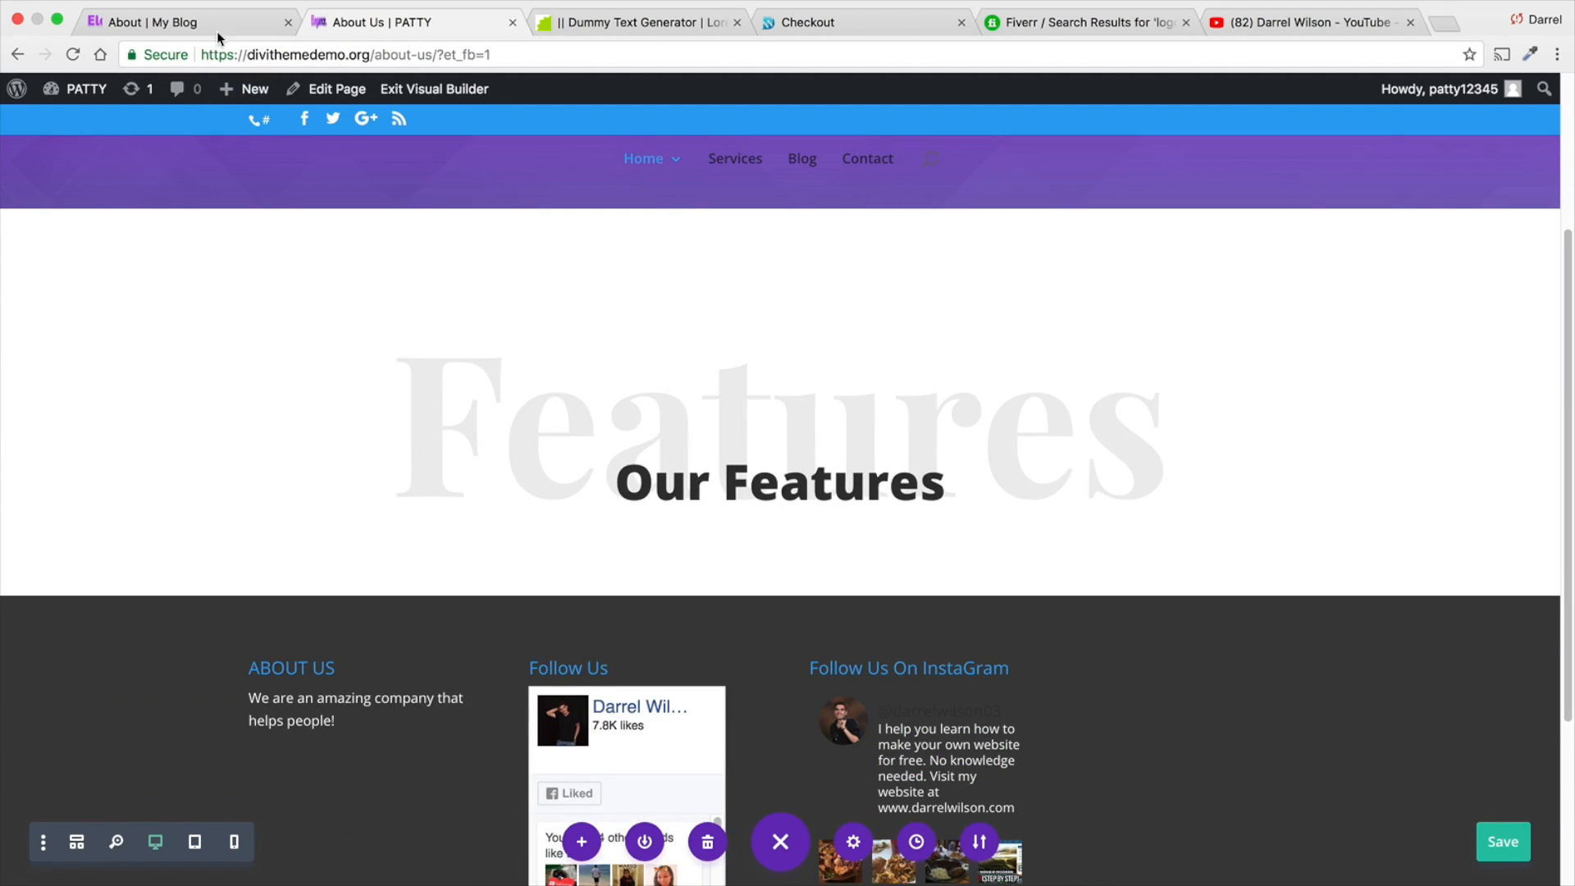
- Check the reference site's team heading and replace the large faded background heading with "Team"
click(225, 26)
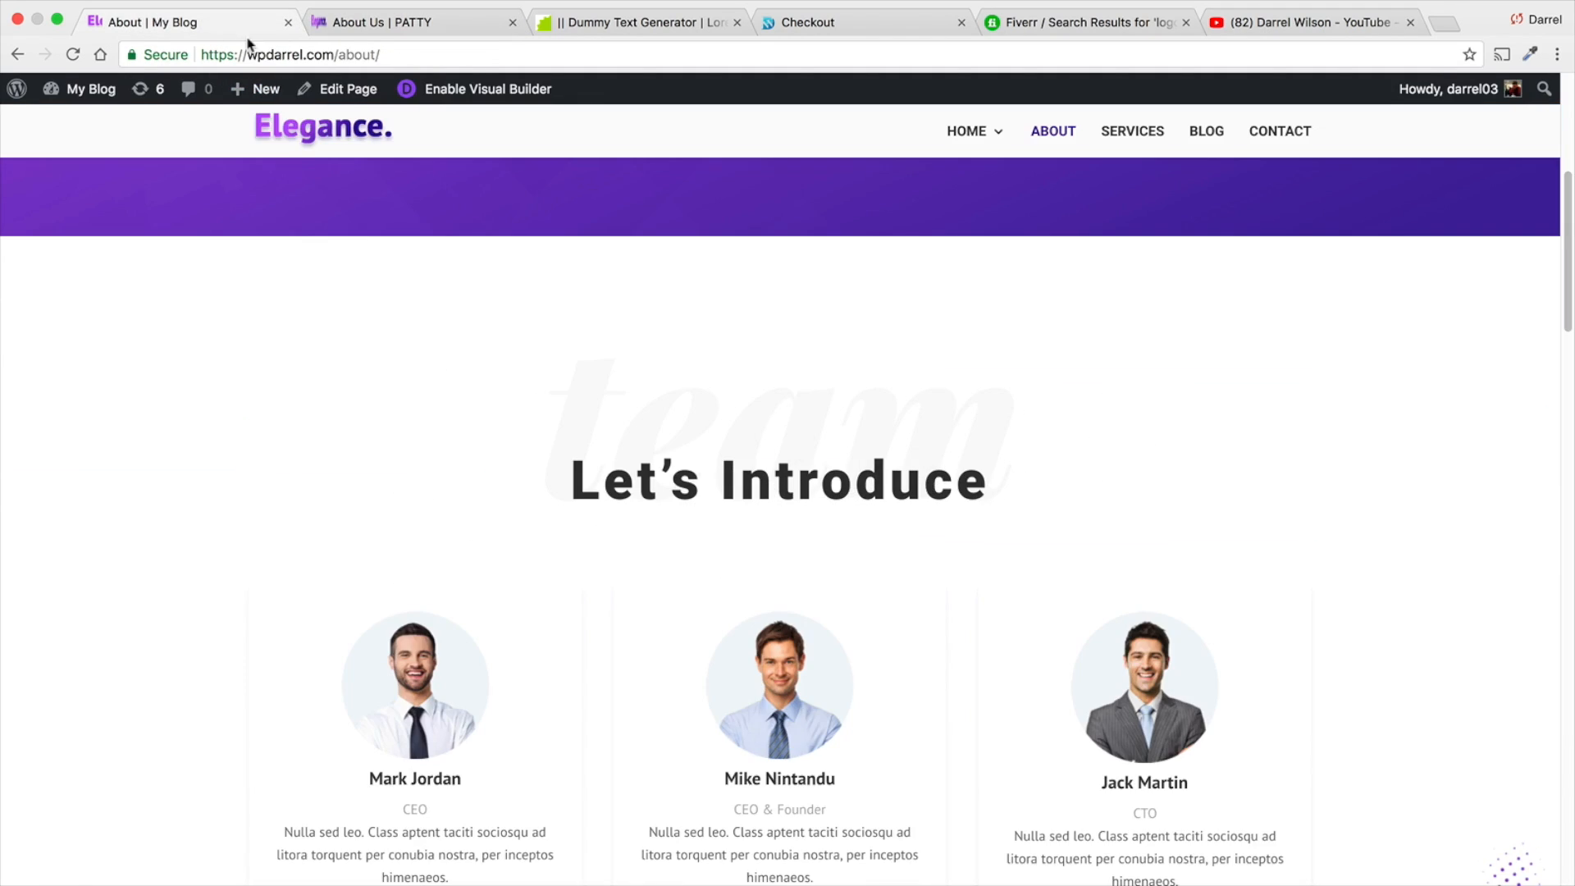
click(411, 30)
click(1143, 422)
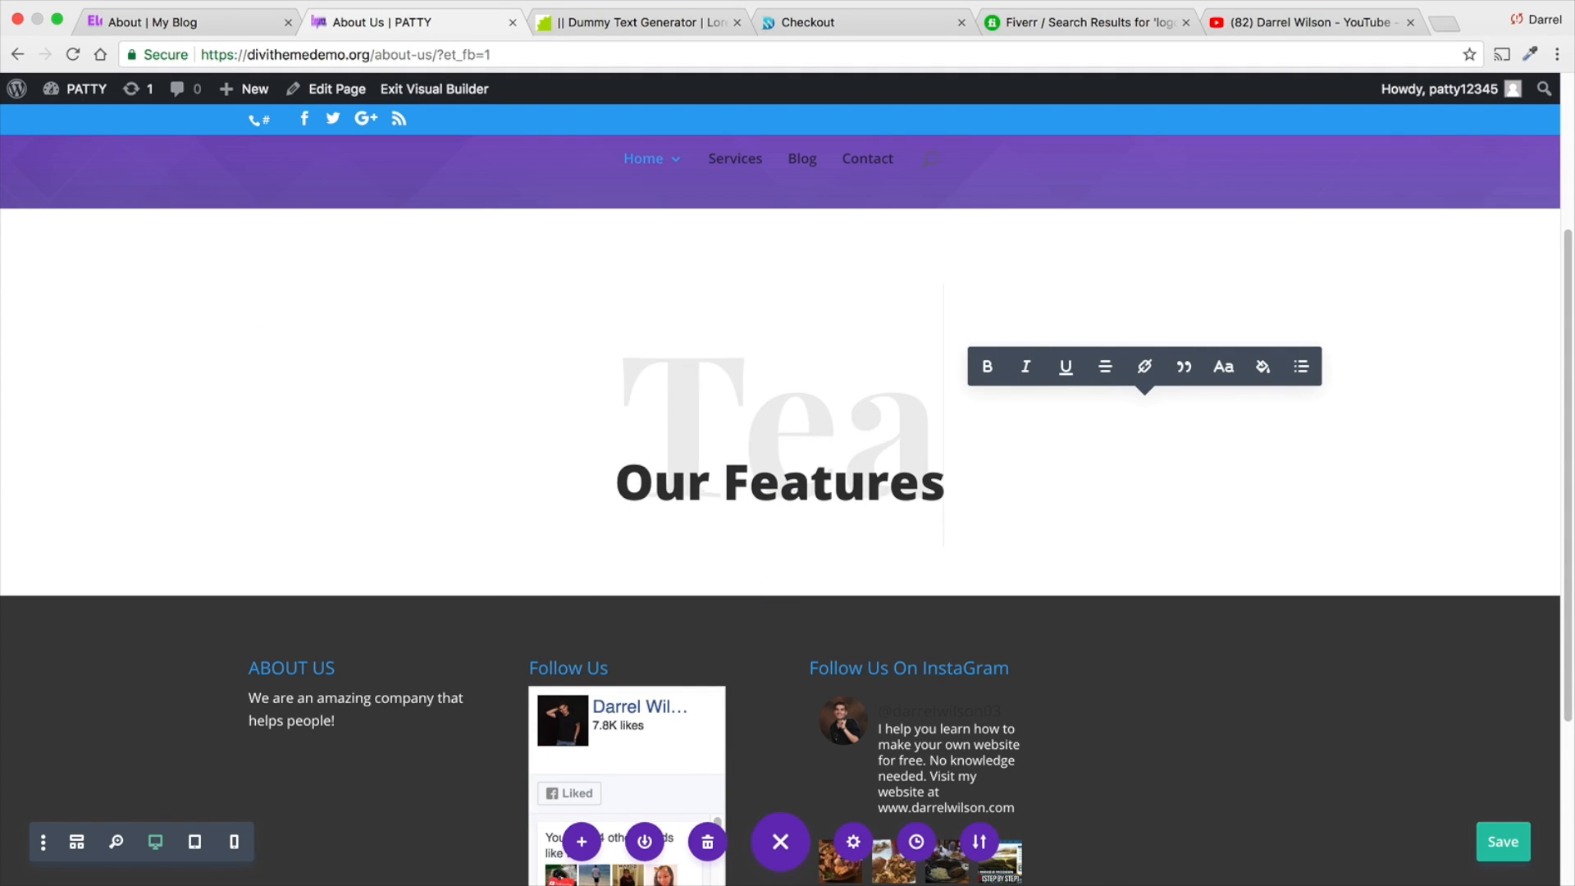
- Replace the "Our Features" heading text with "Lets Introduce"
click(927, 483)
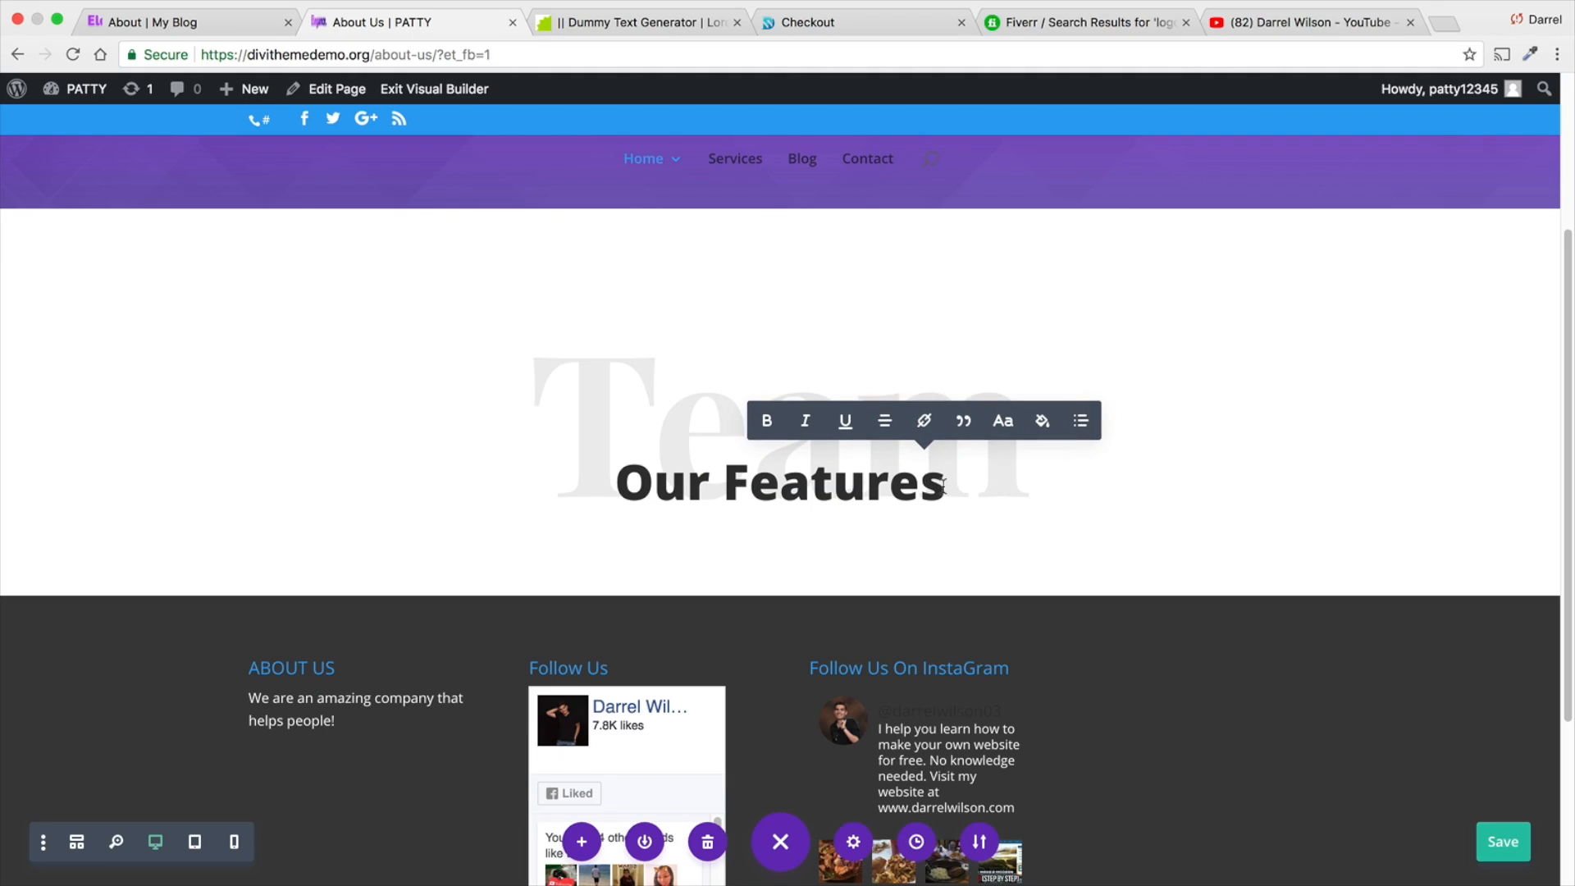
key(BackSpace)
key(BackSpace)
key(BackSpace)
key(BackSpace)
key(BackSpace)
key(BackSpace)
key(BackSpace)
key(BackSpace)
key(BackSpace)
key(BackSpace)
key(BackSpace)
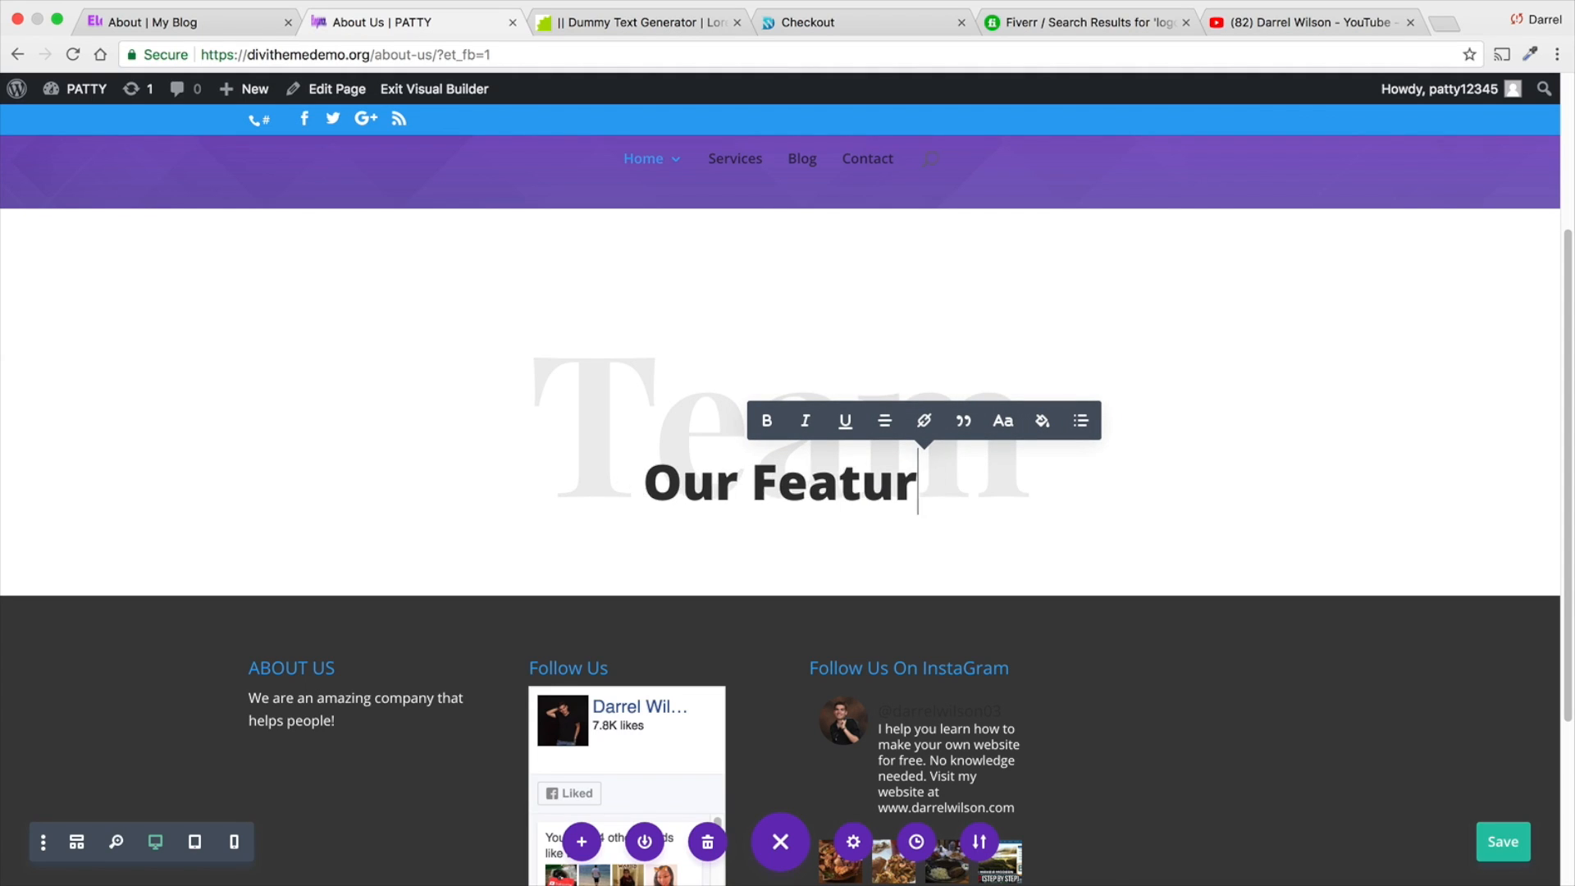
key(BackSpace)
text(L)
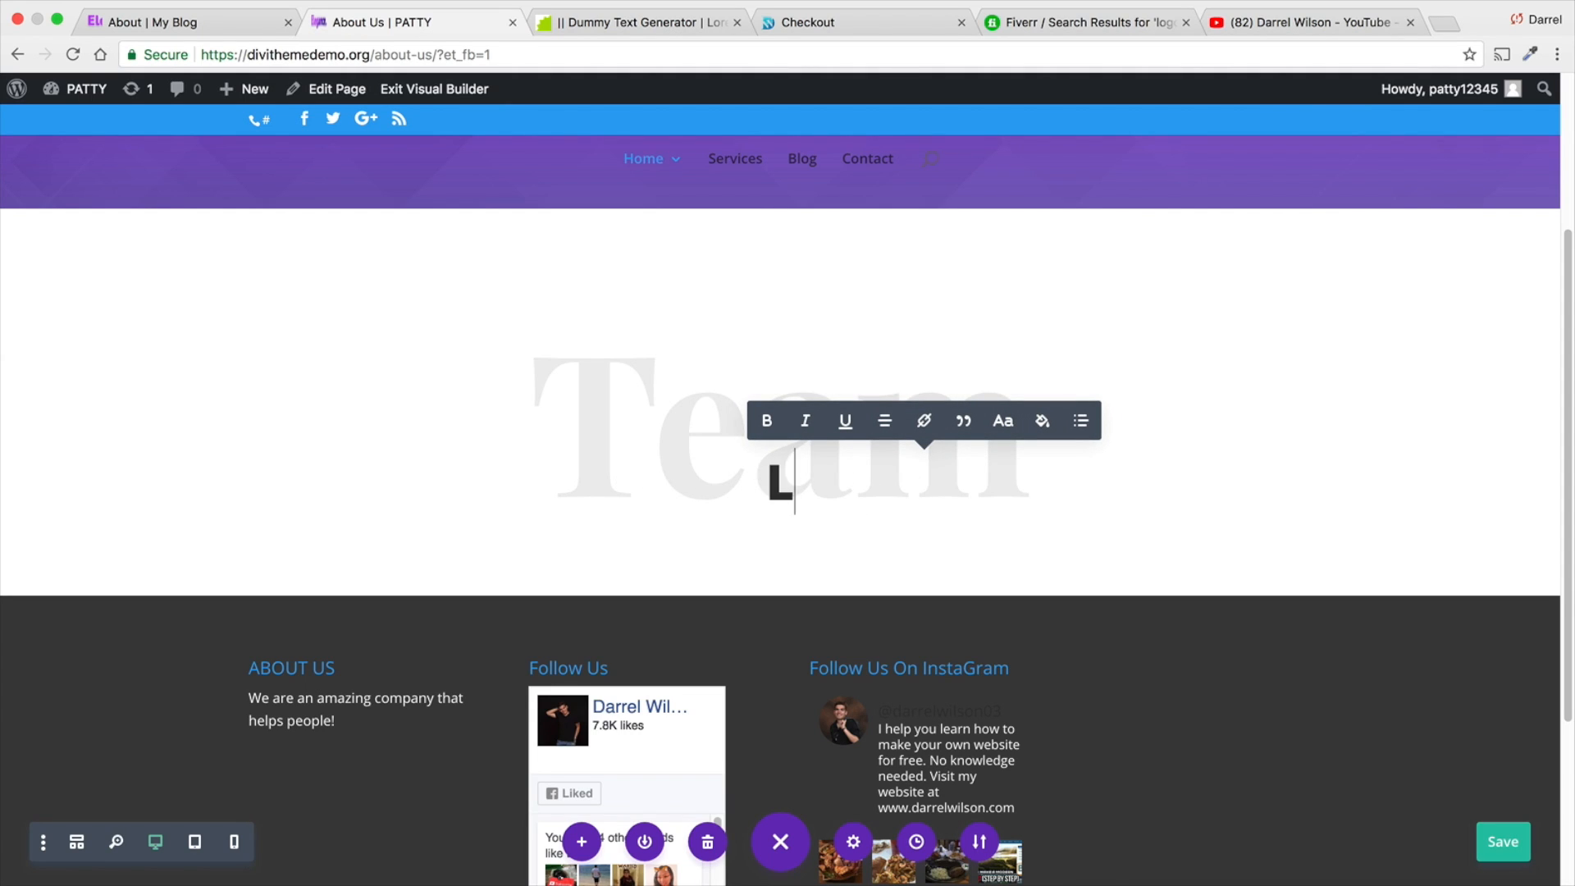
text(ets Introduce)
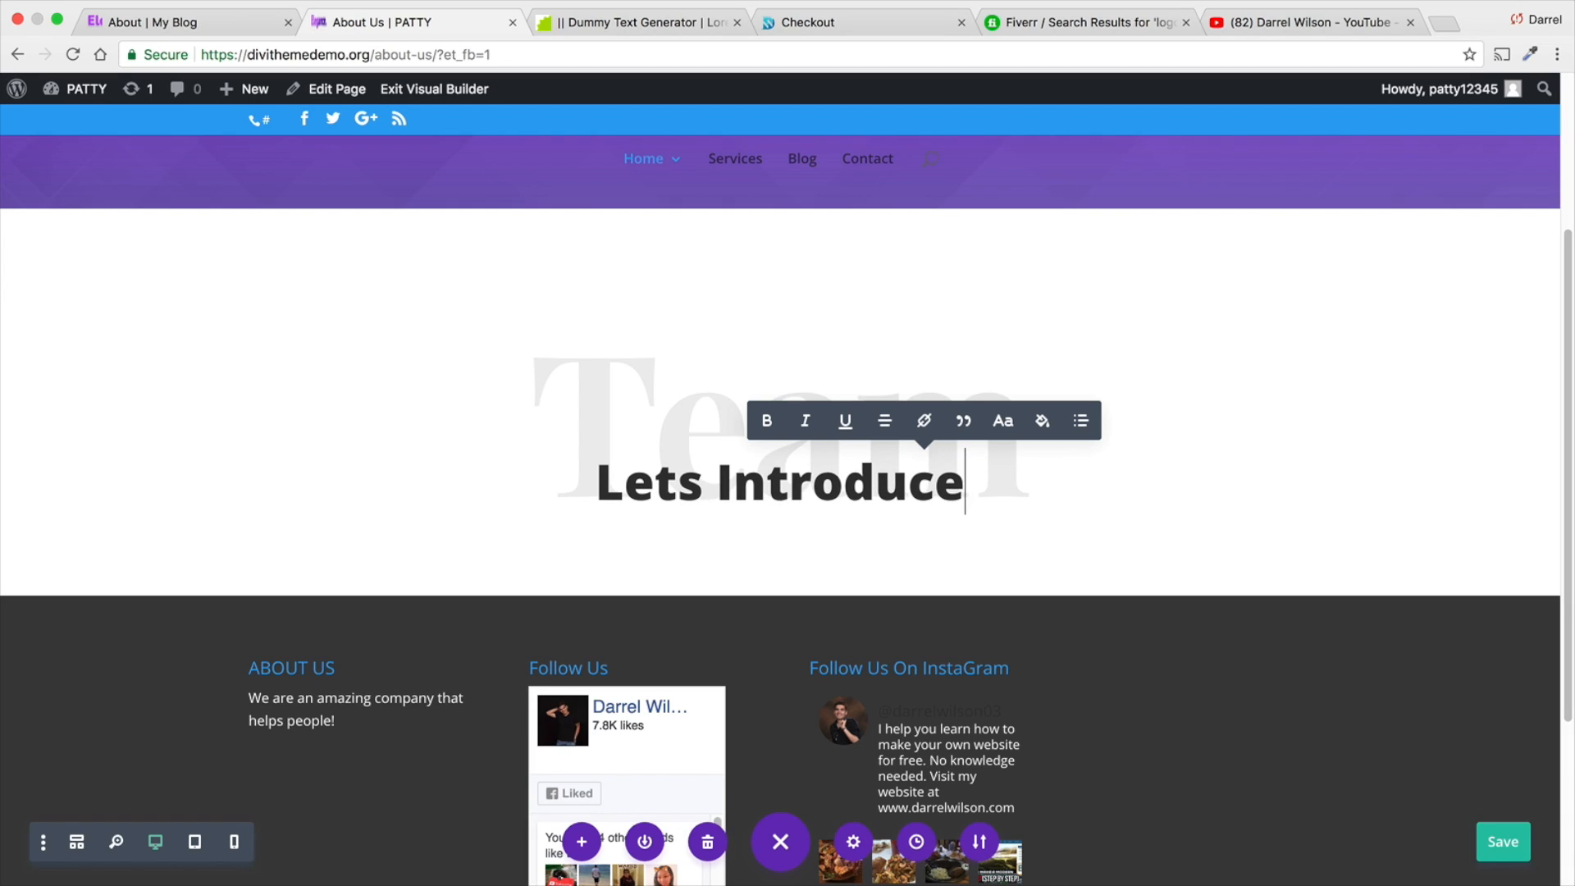
- Check the reference site's team cards and add a three-column row below the "Lets Introduce" heading
click(231, 26)
scroll(575, 576, down, 1)
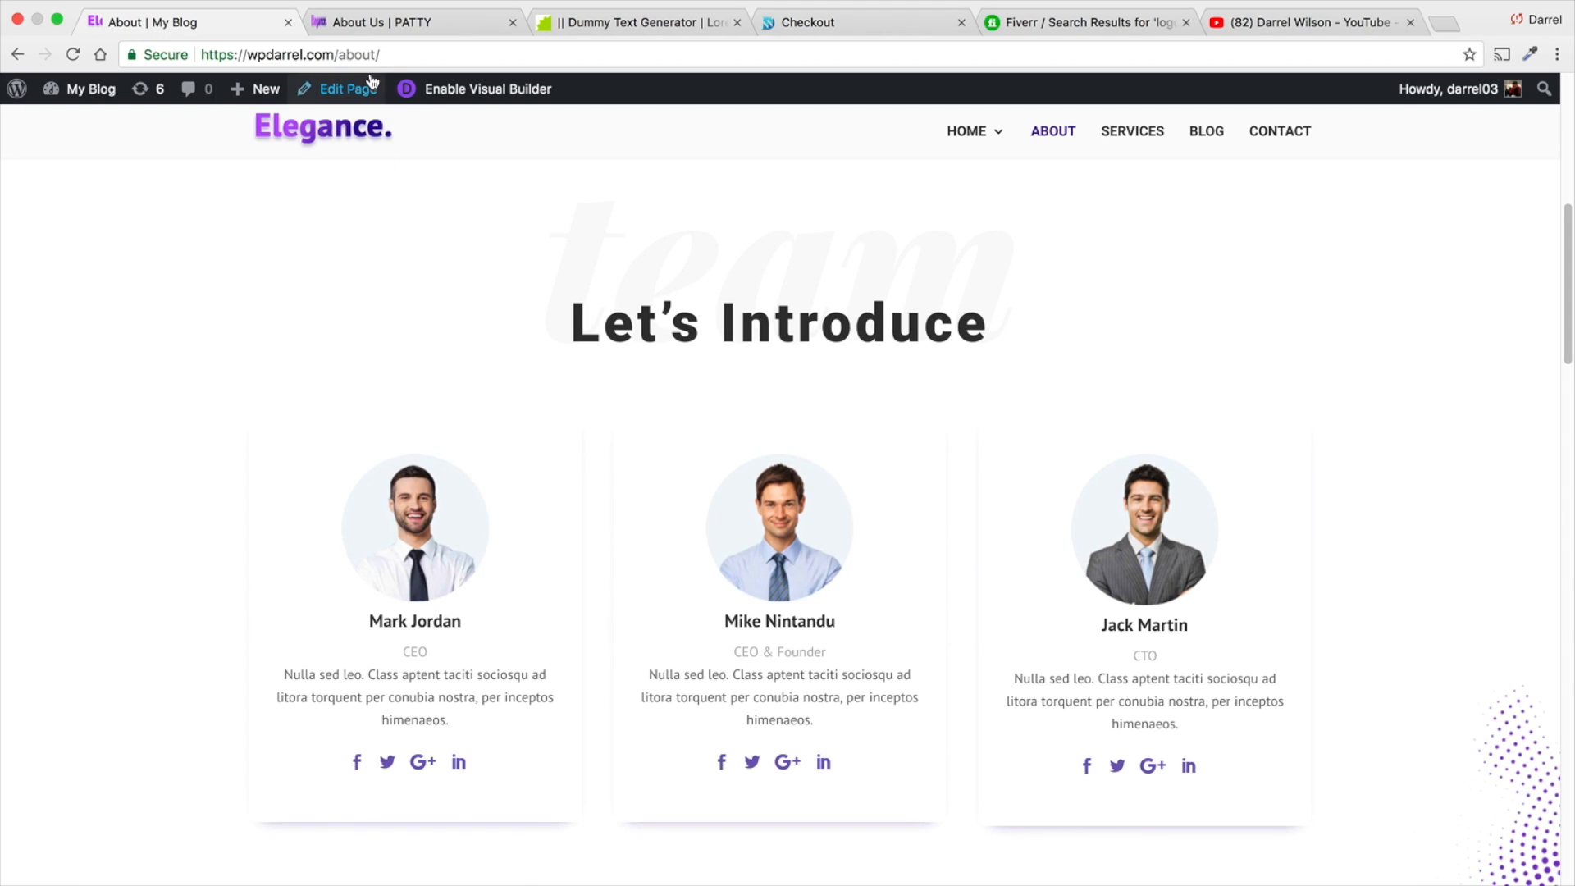
click(381, 23)
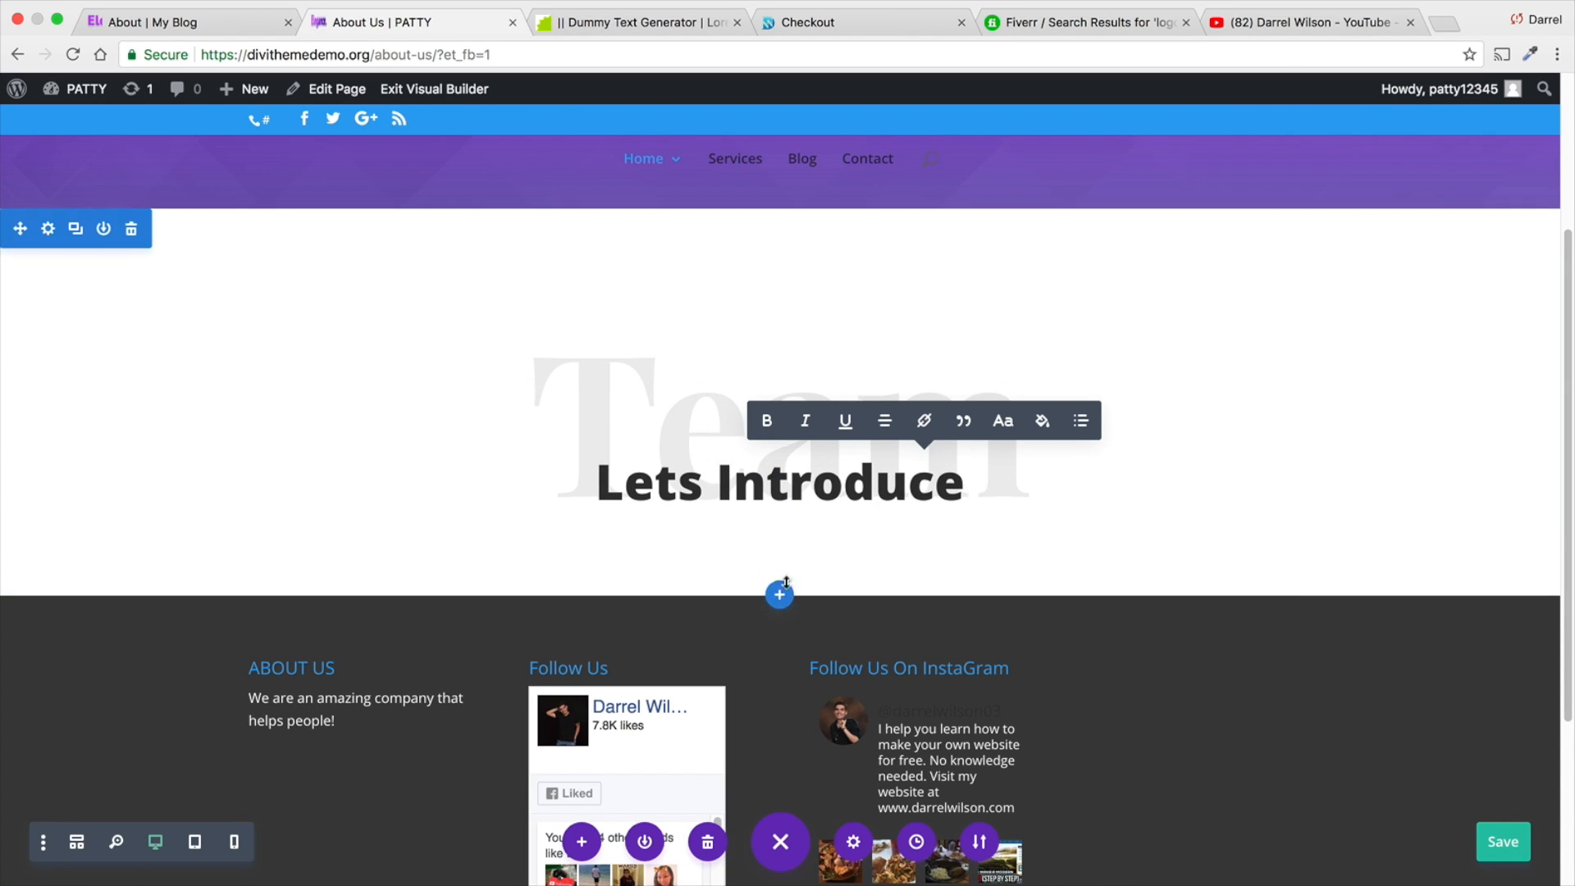
click(781, 543)
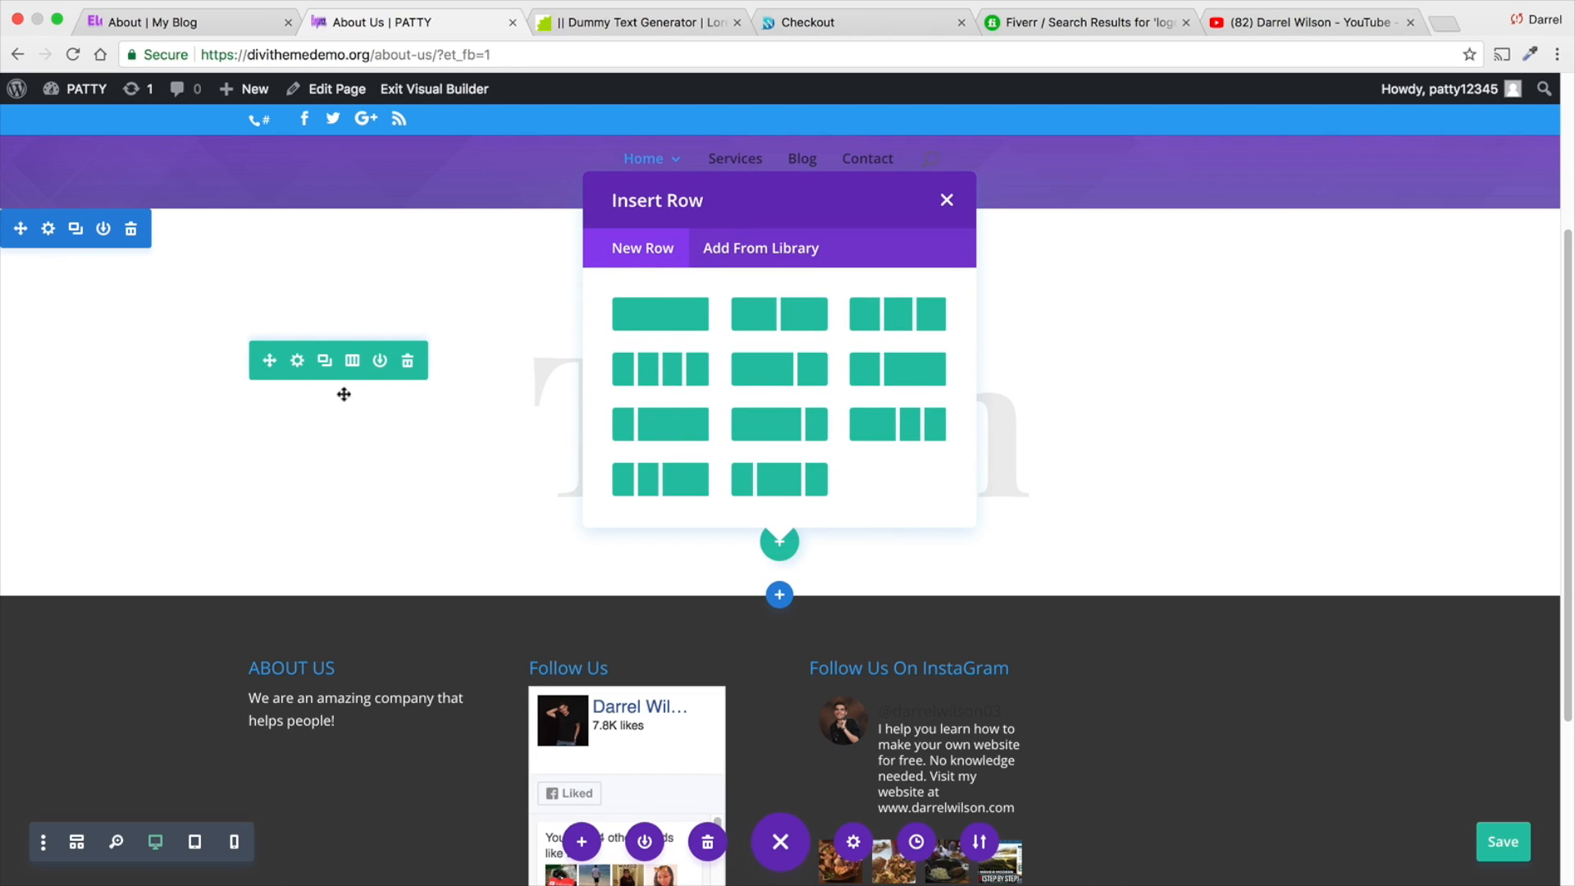
click(894, 313)
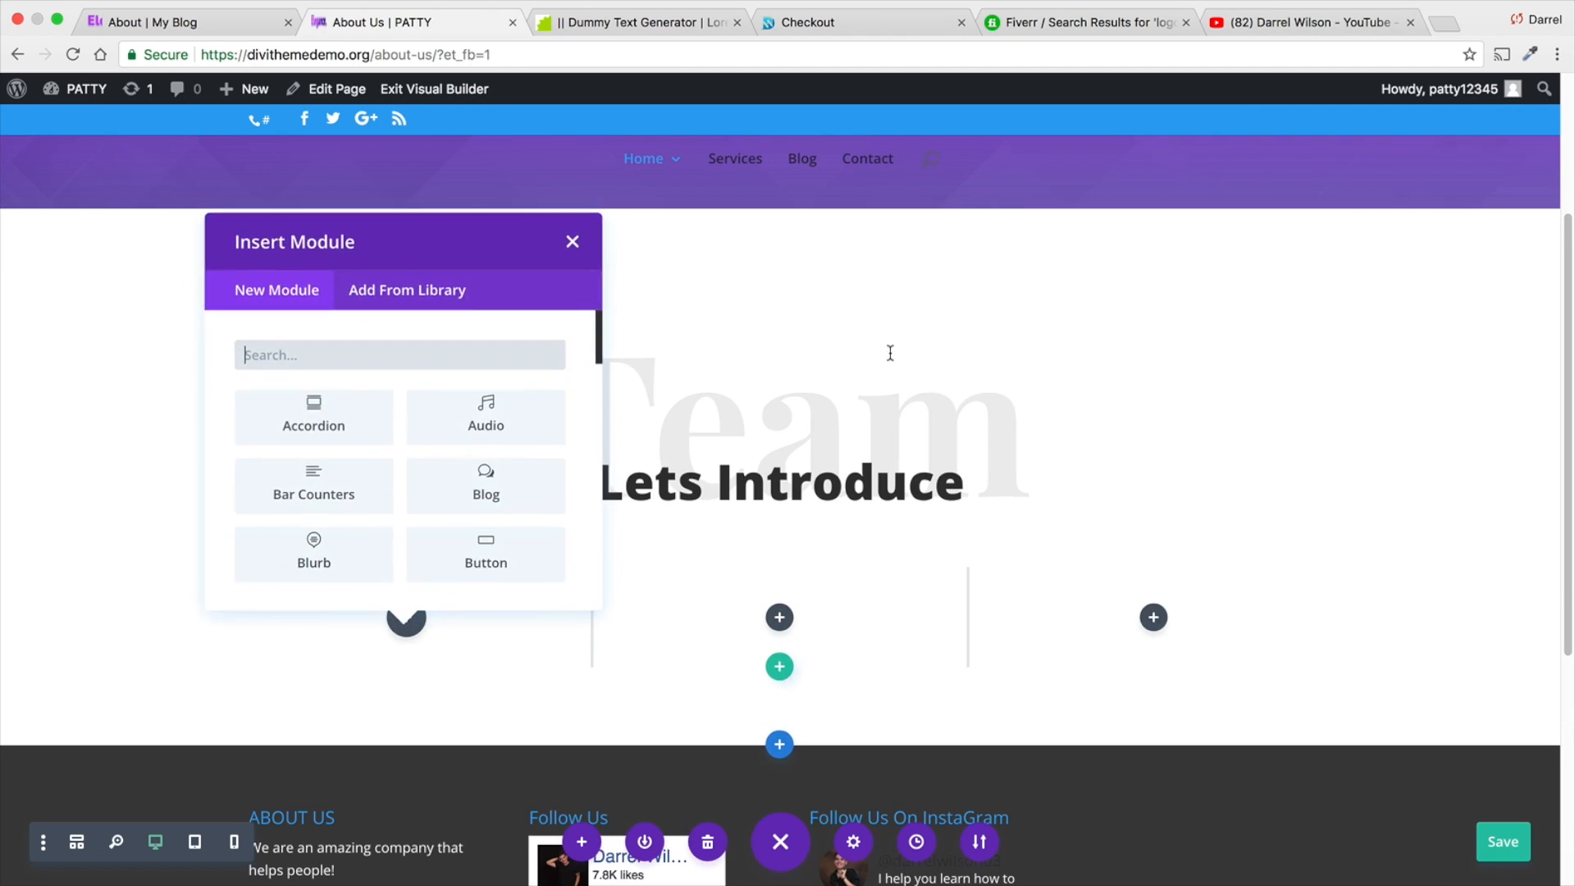
- Insert a Person module in the first column below the "Lets Introduce" heading
scroll(478, 495, down, 1)
scroll(478, 494, down, 5)
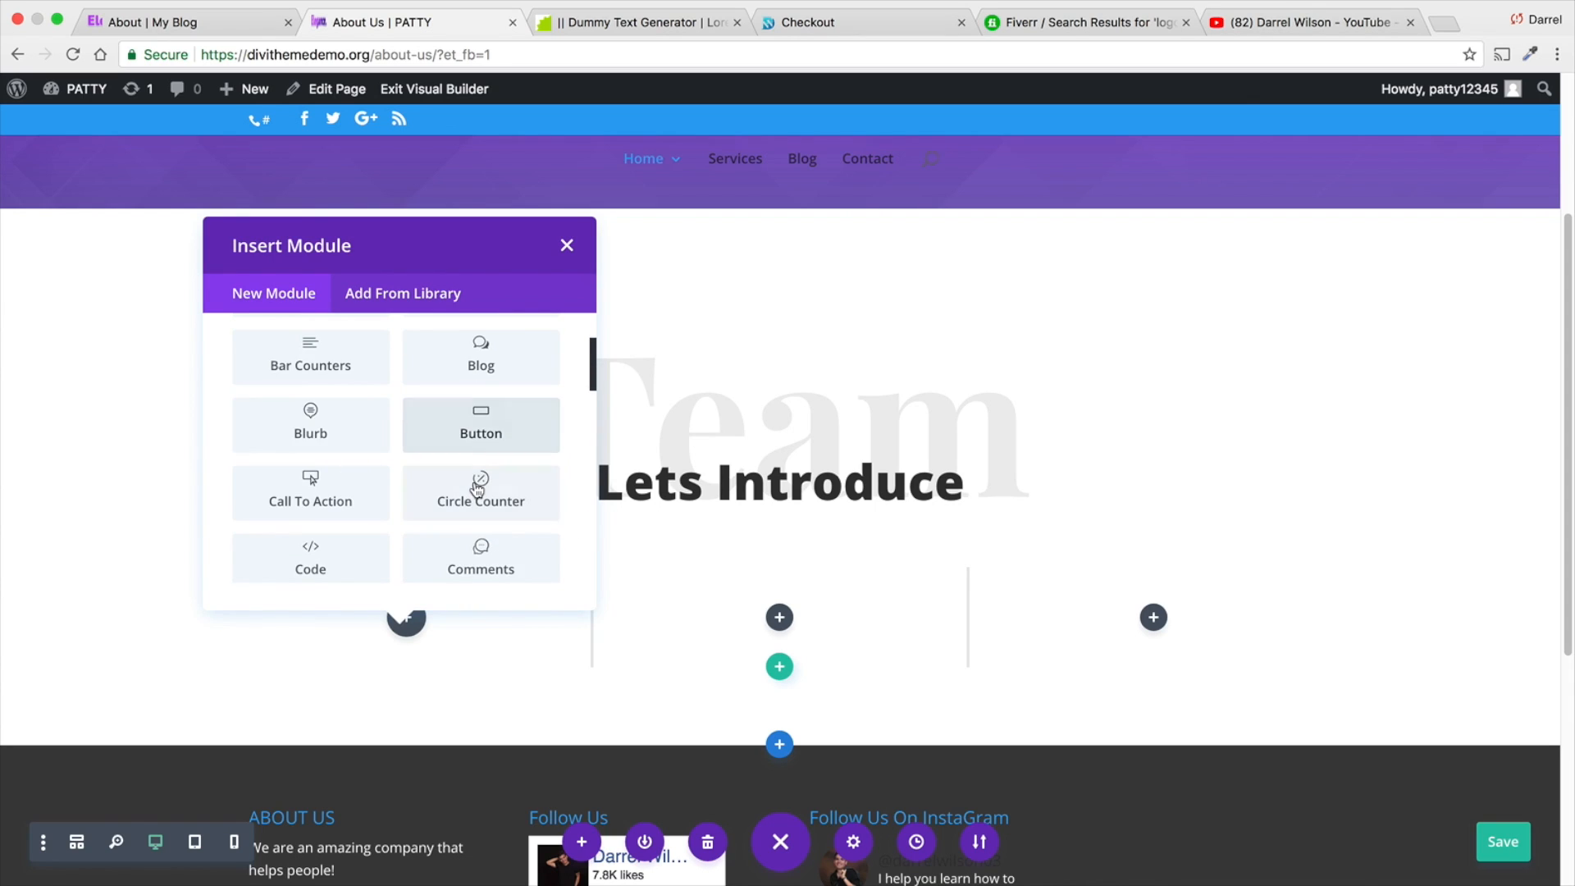
scroll(477, 485, down, 3)
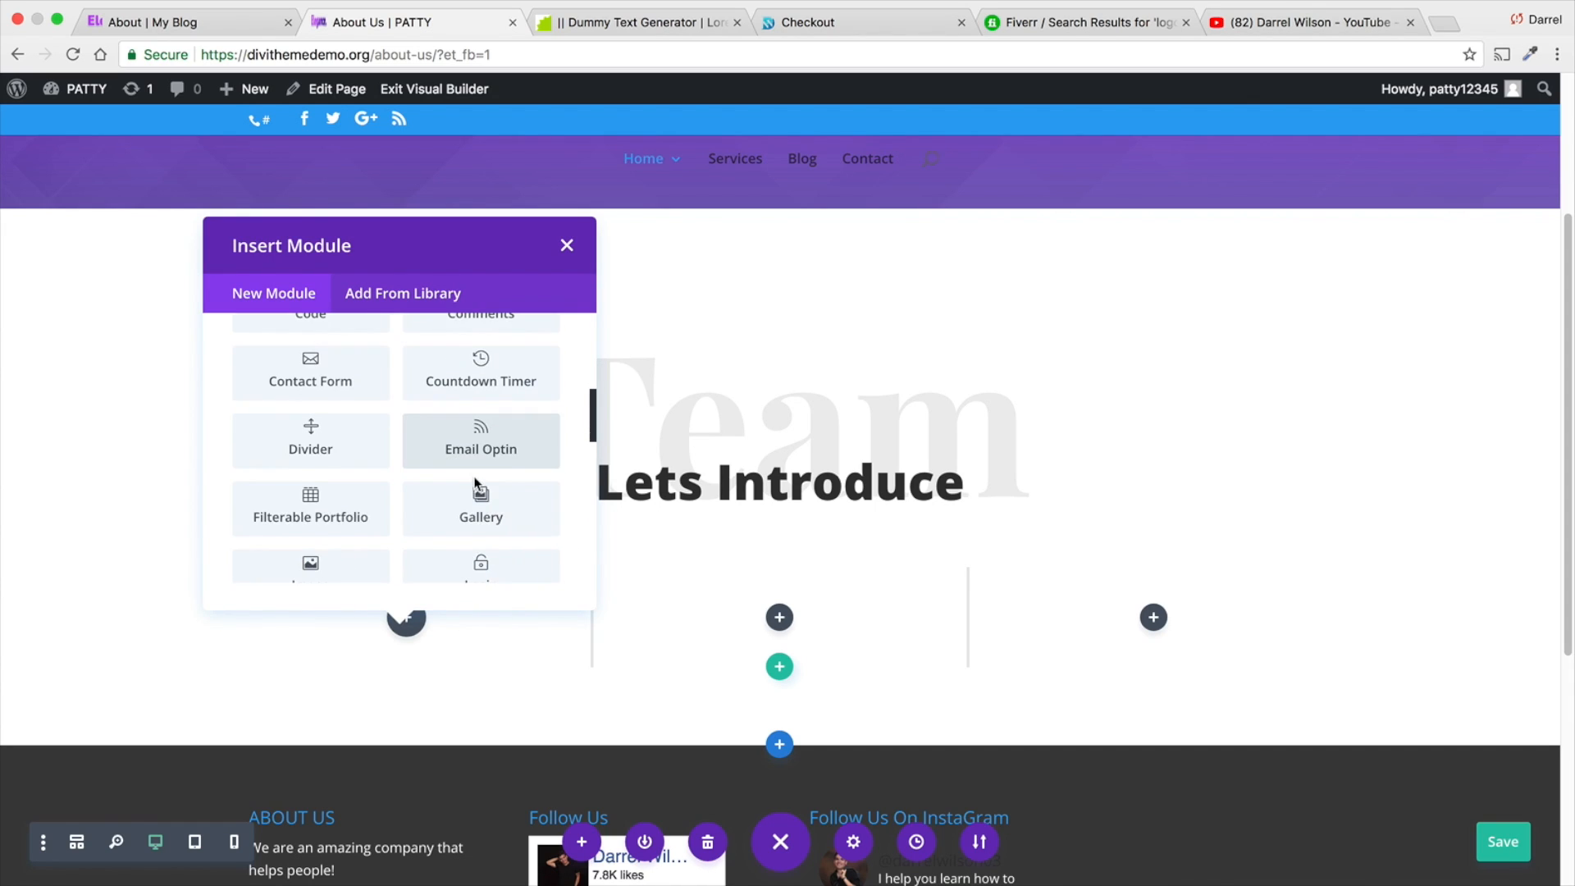
scroll(478, 484, down, 3)
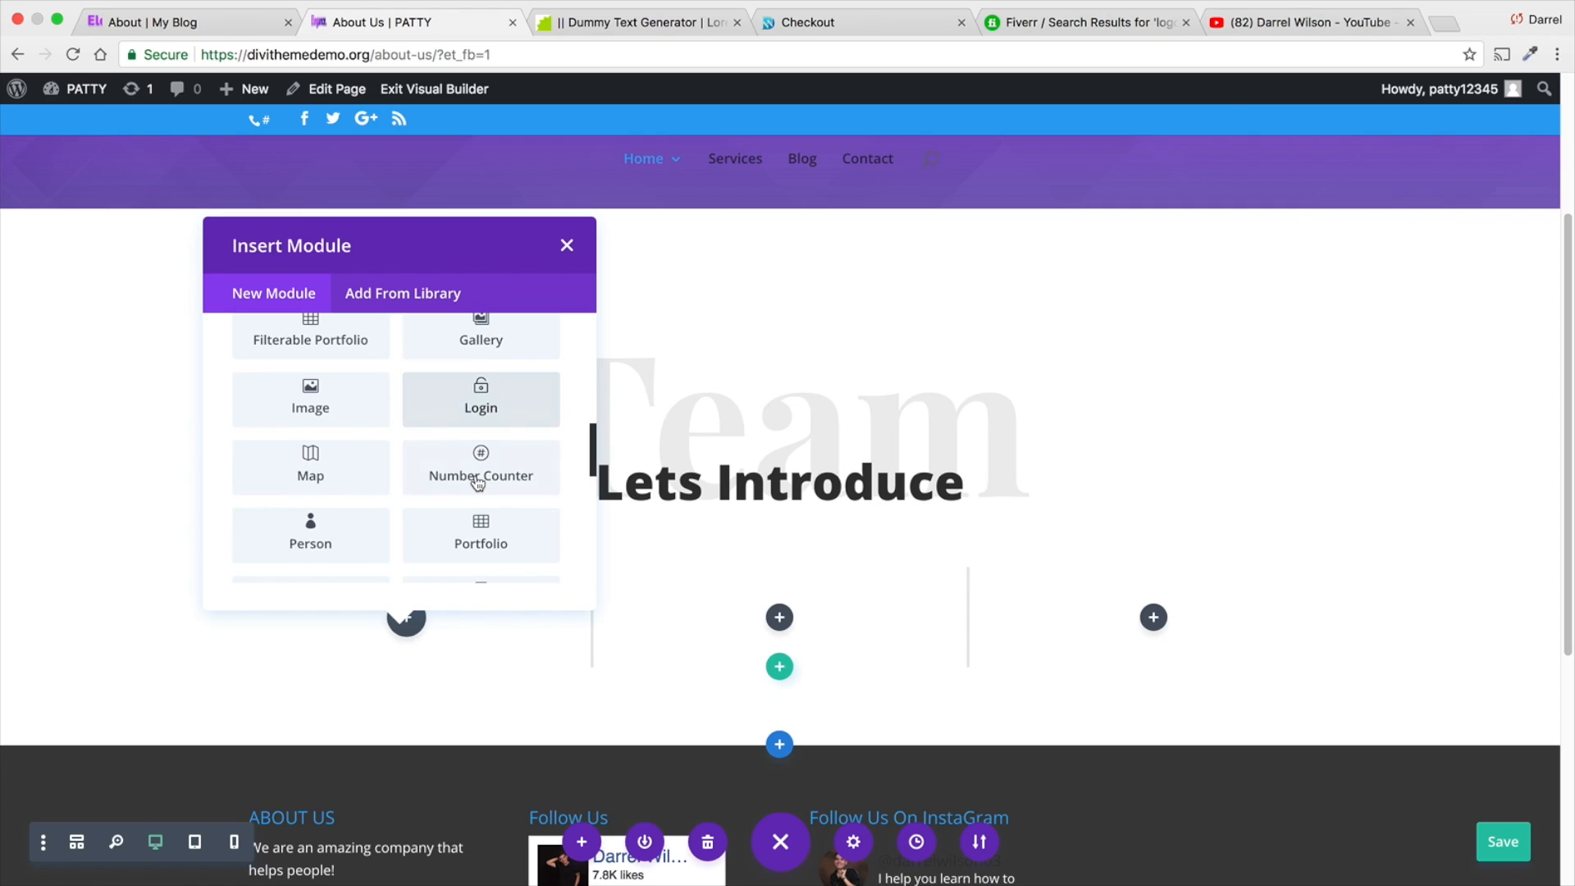
scroll(333, 482, down, 3)
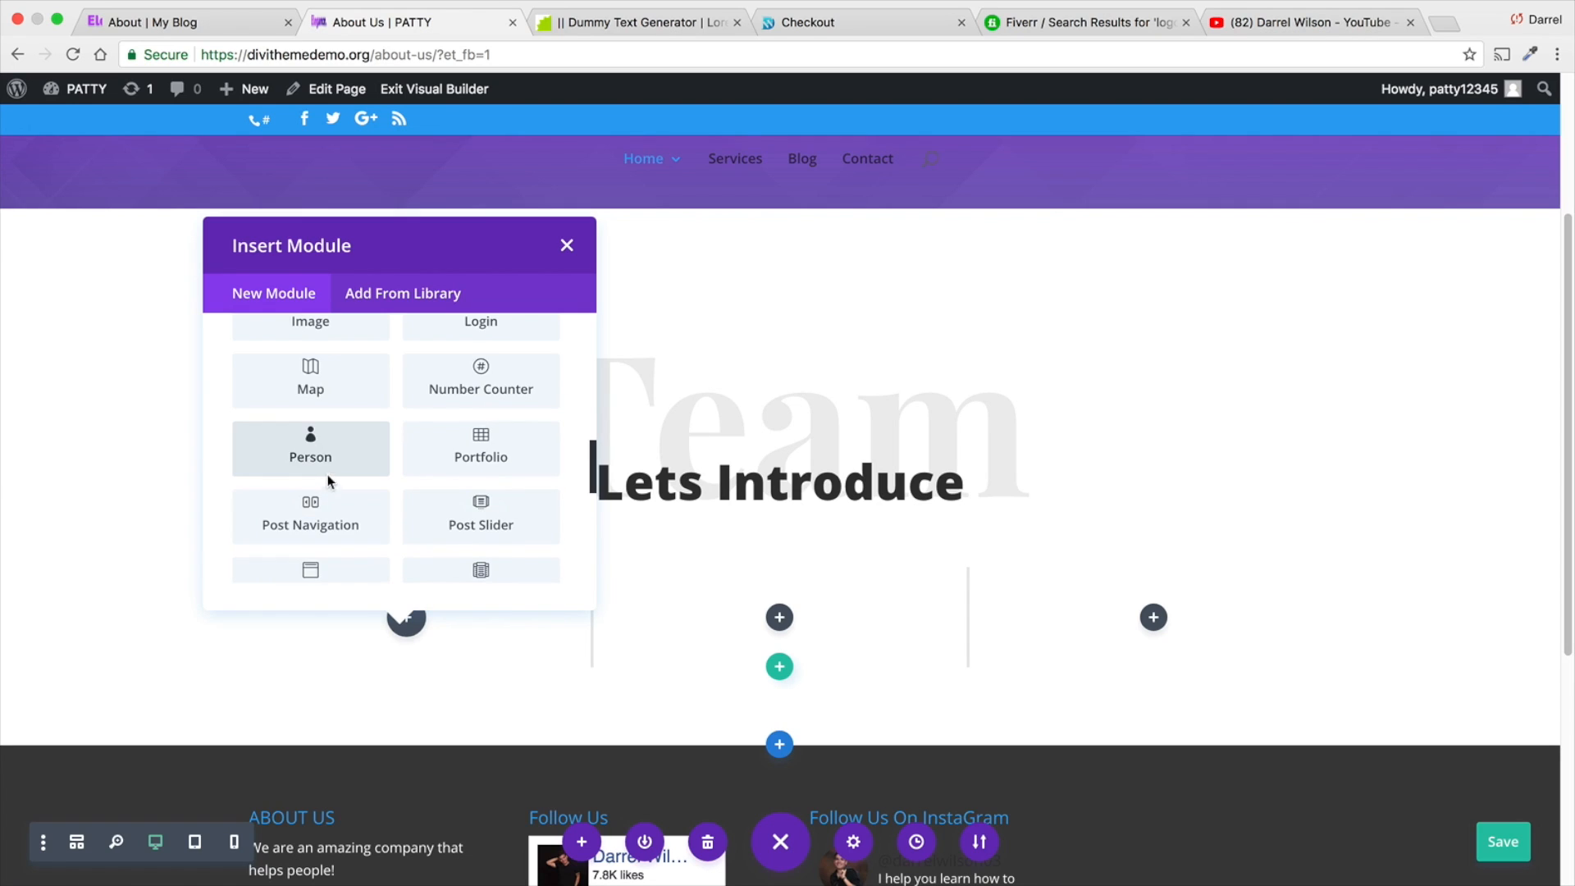
scroll(328, 478, down, 3)
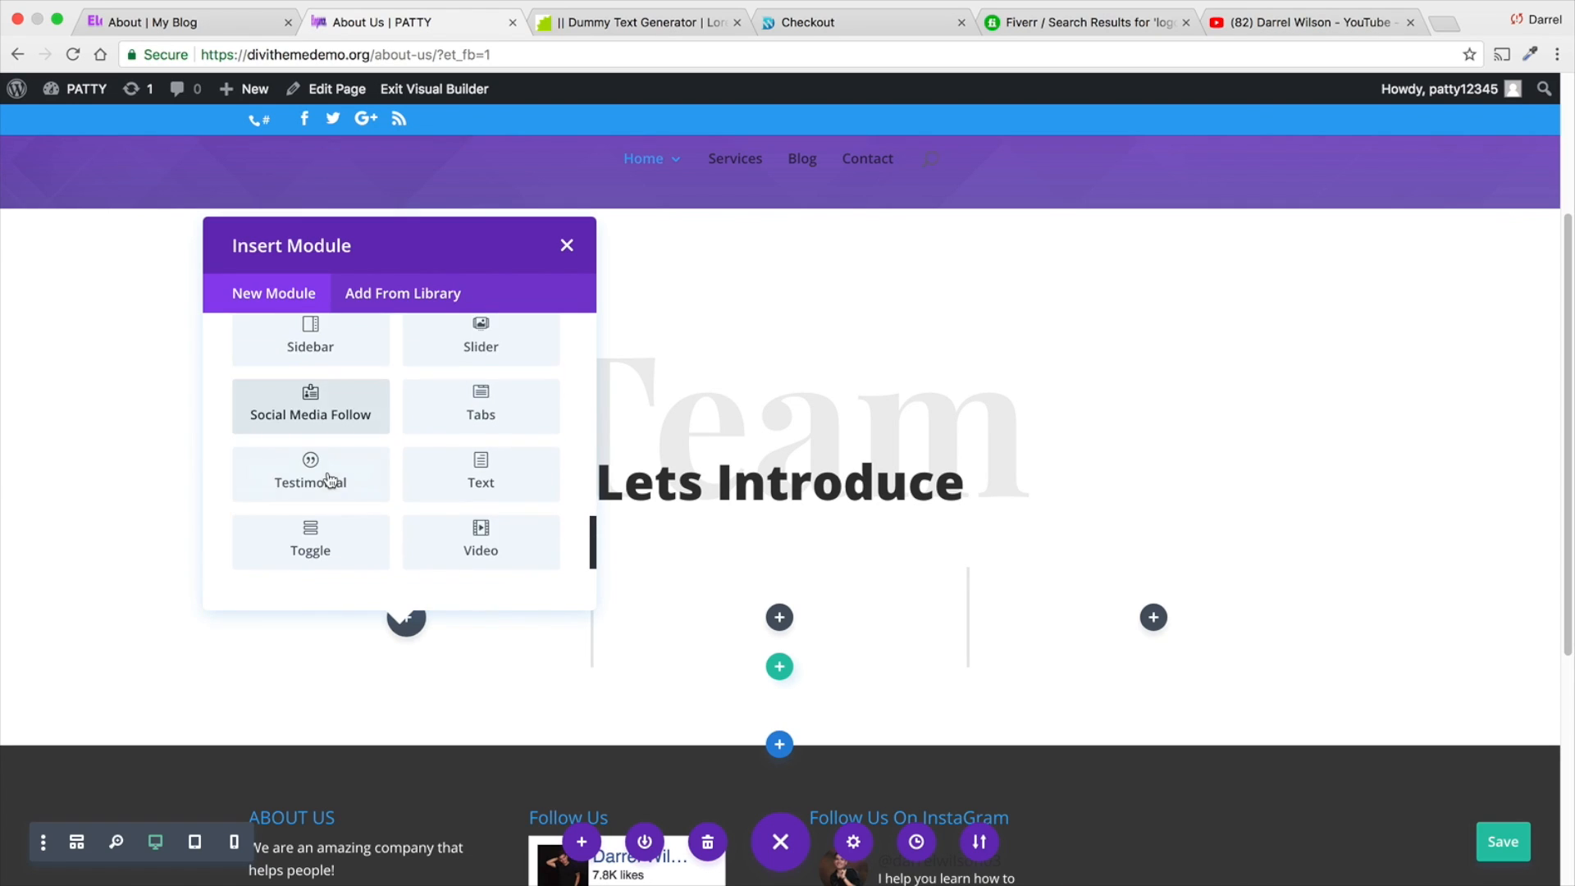
scroll(332, 474, up, 5)
scroll(332, 475, up, 2)
click(338, 385)
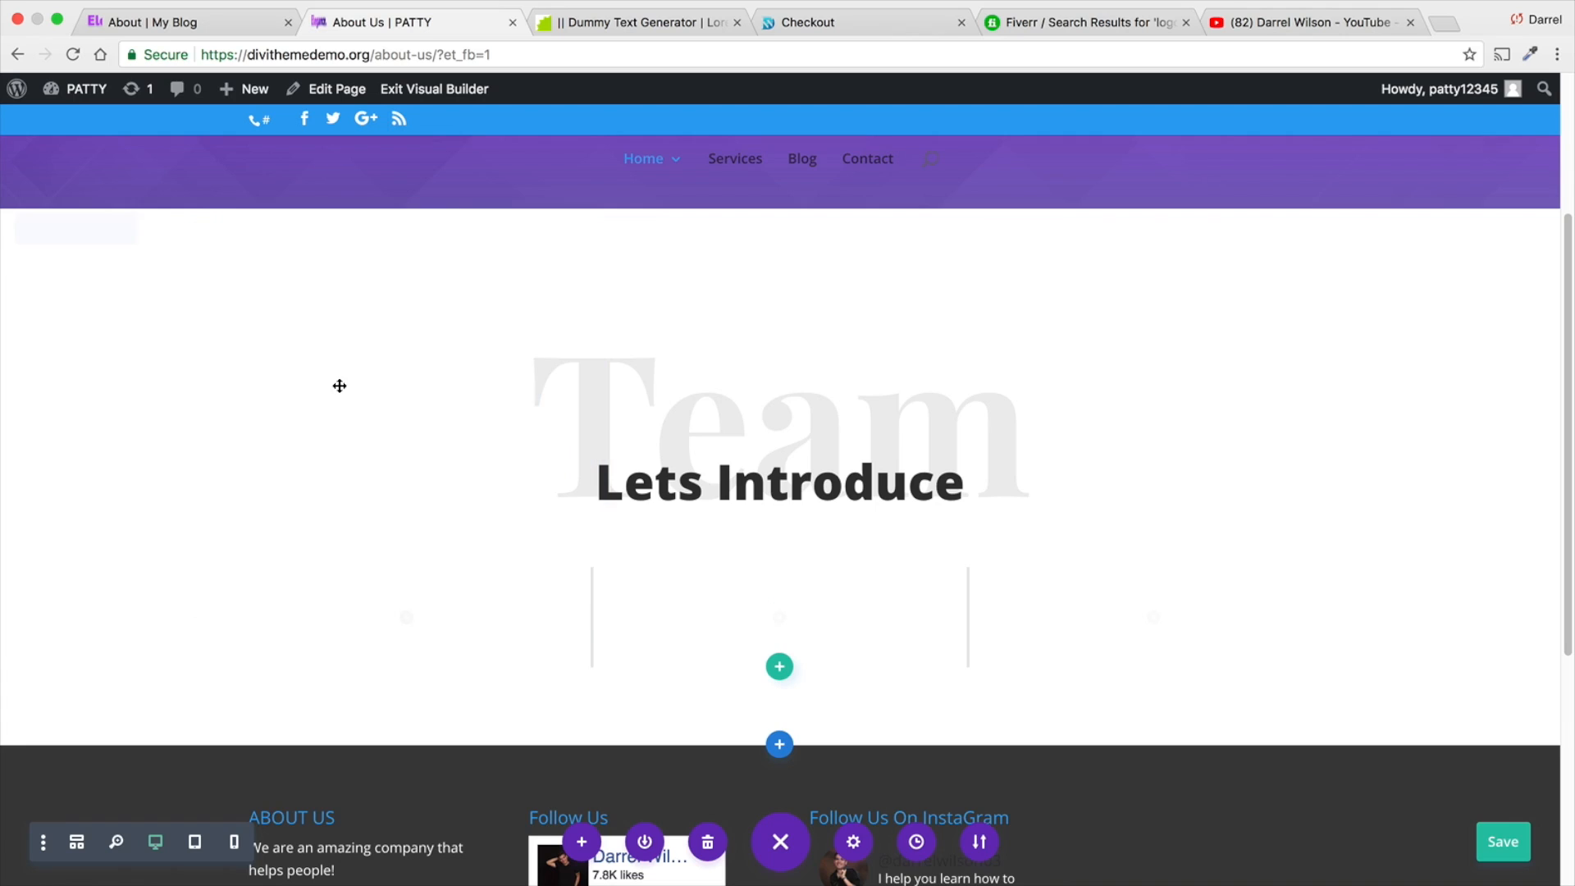
- Enter the team member's full name and a position reading "Owner At" followed by their website's domain
click(1251, 359)
text(Da)
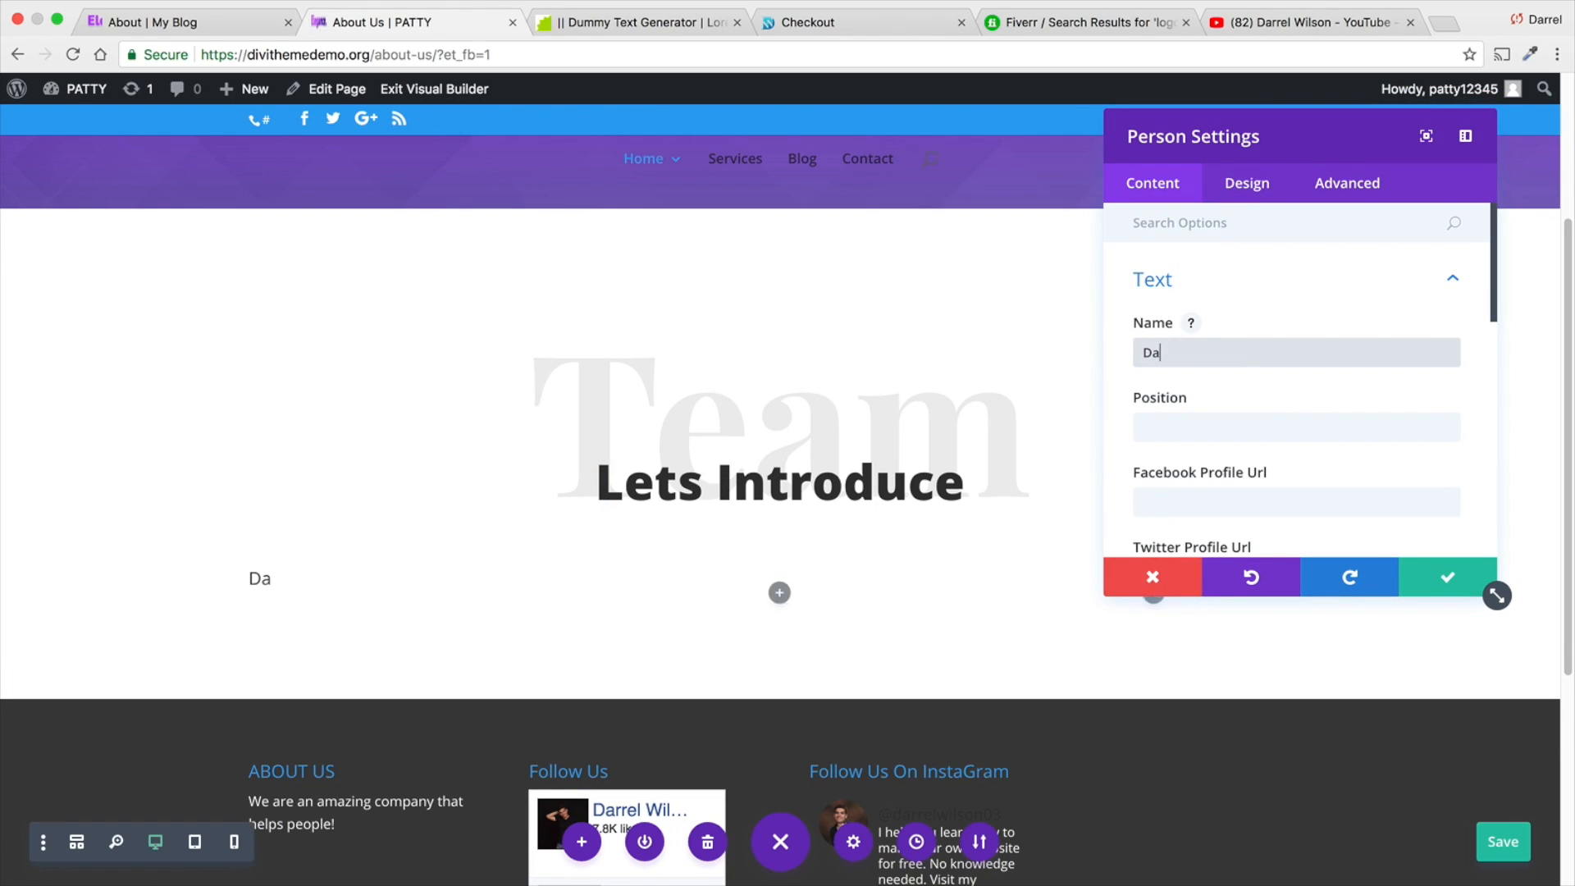
text(rrel Wilson)
key(Tab)
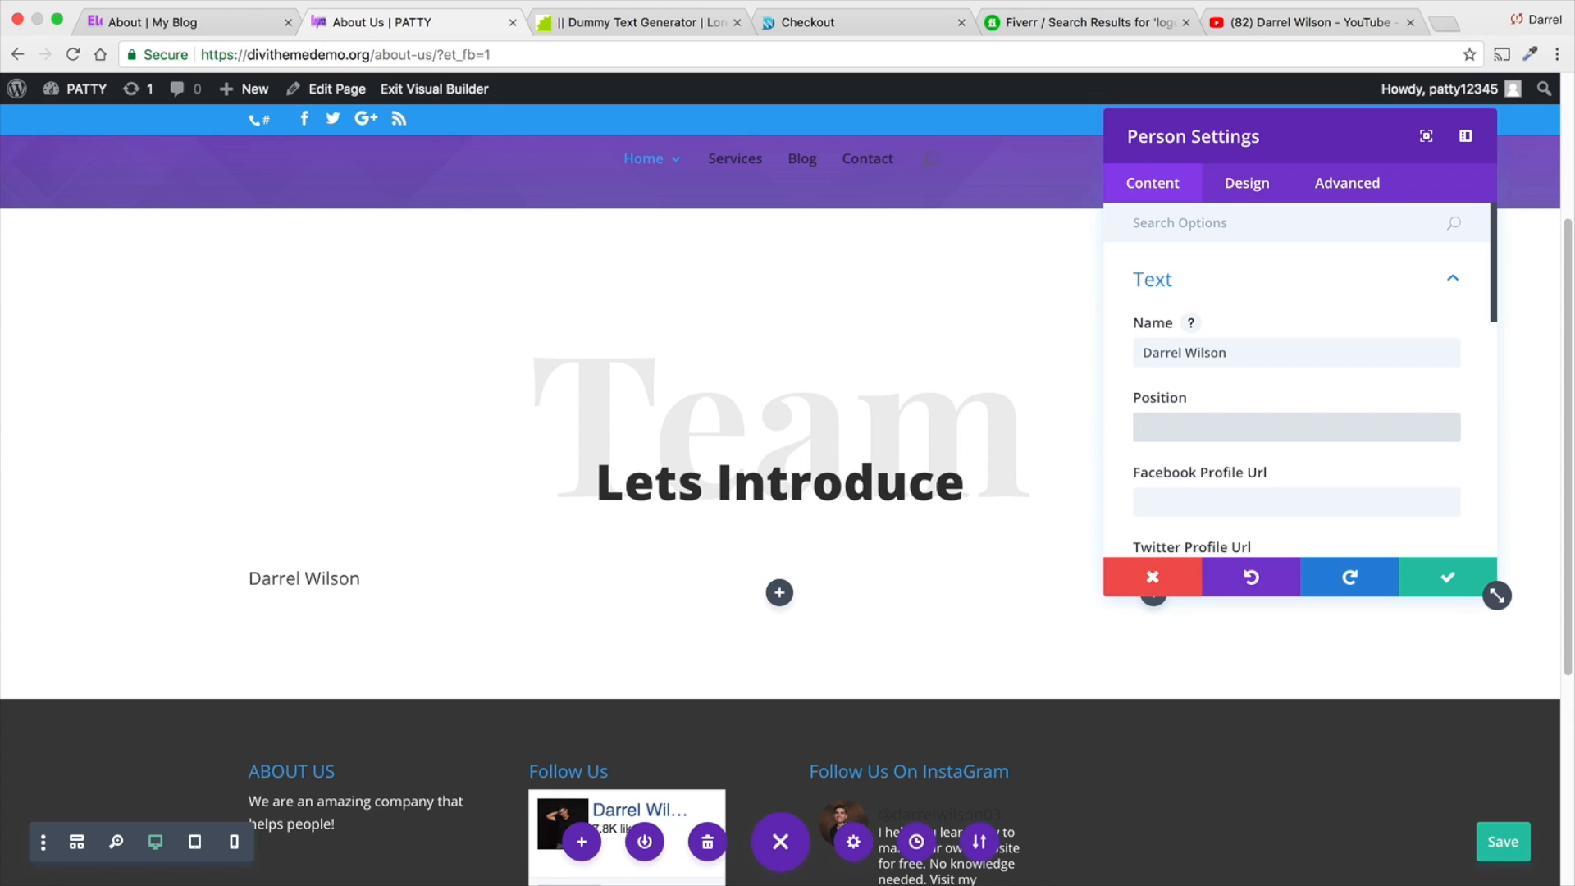
text(Owner A)
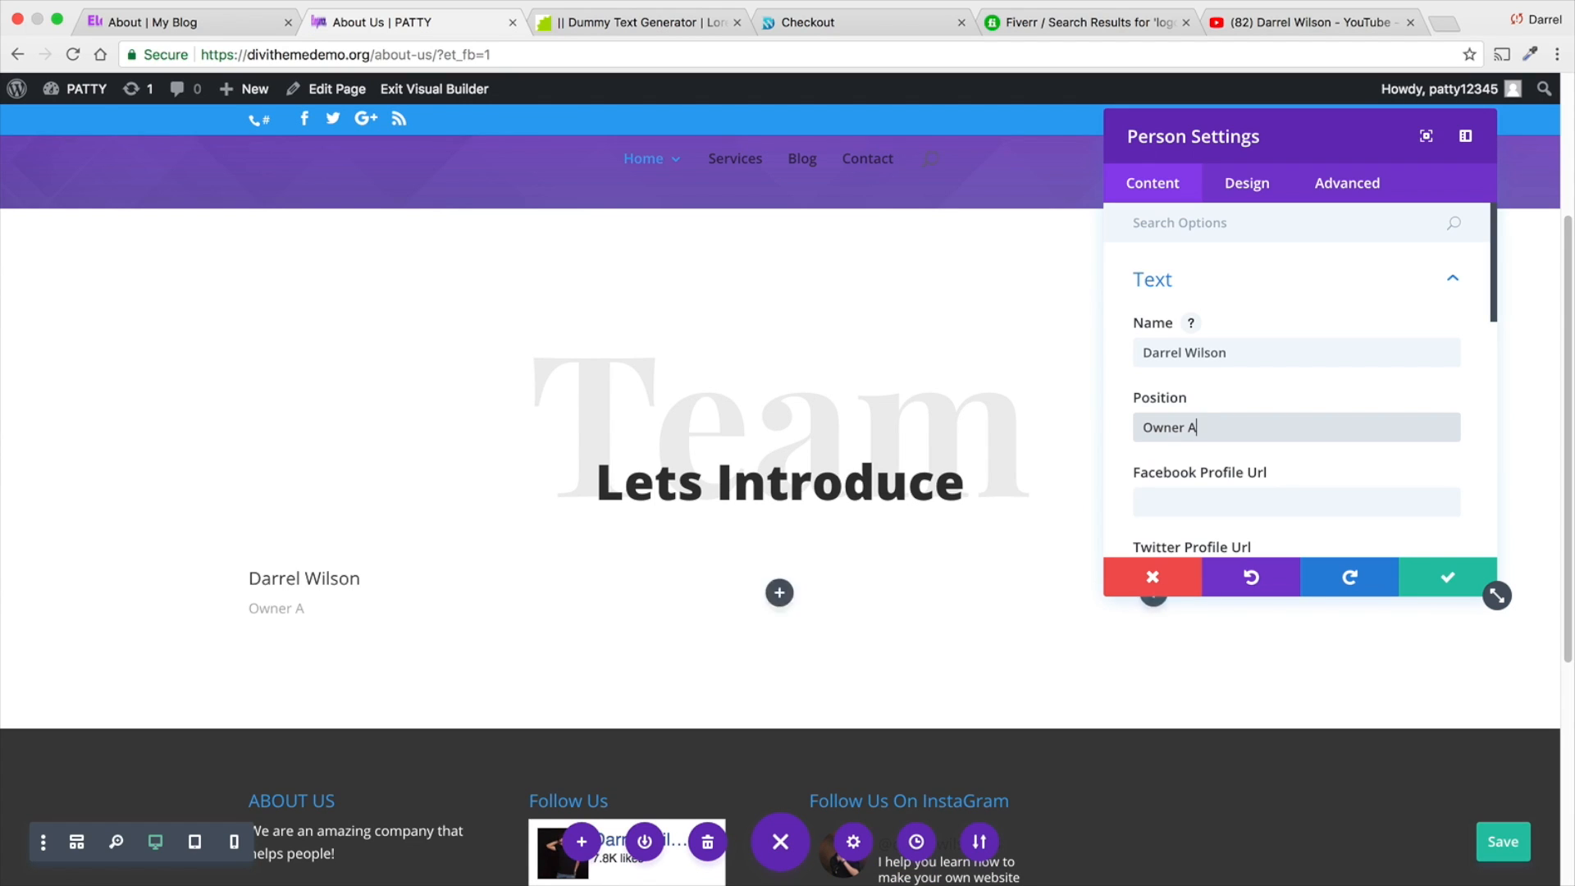
text(t DarrelWilson.com)
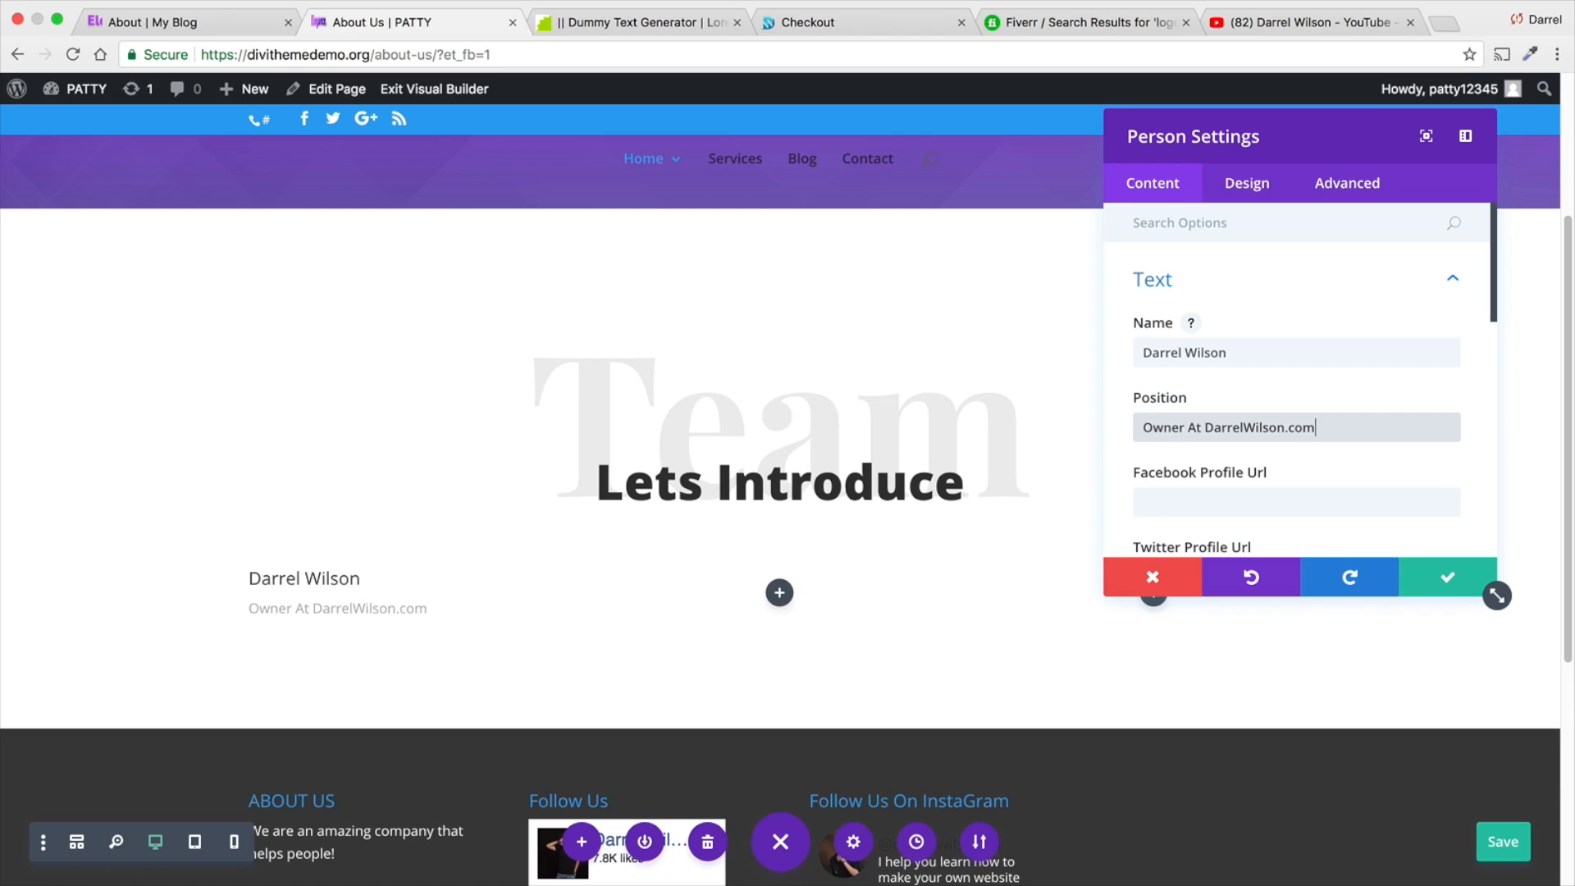
- Set the team member's Facebook, Twitter, Google+ and LinkedIn profile URLs to the placeholder "#"
key(Tab)
text(#)
key(Tab)
text(#)
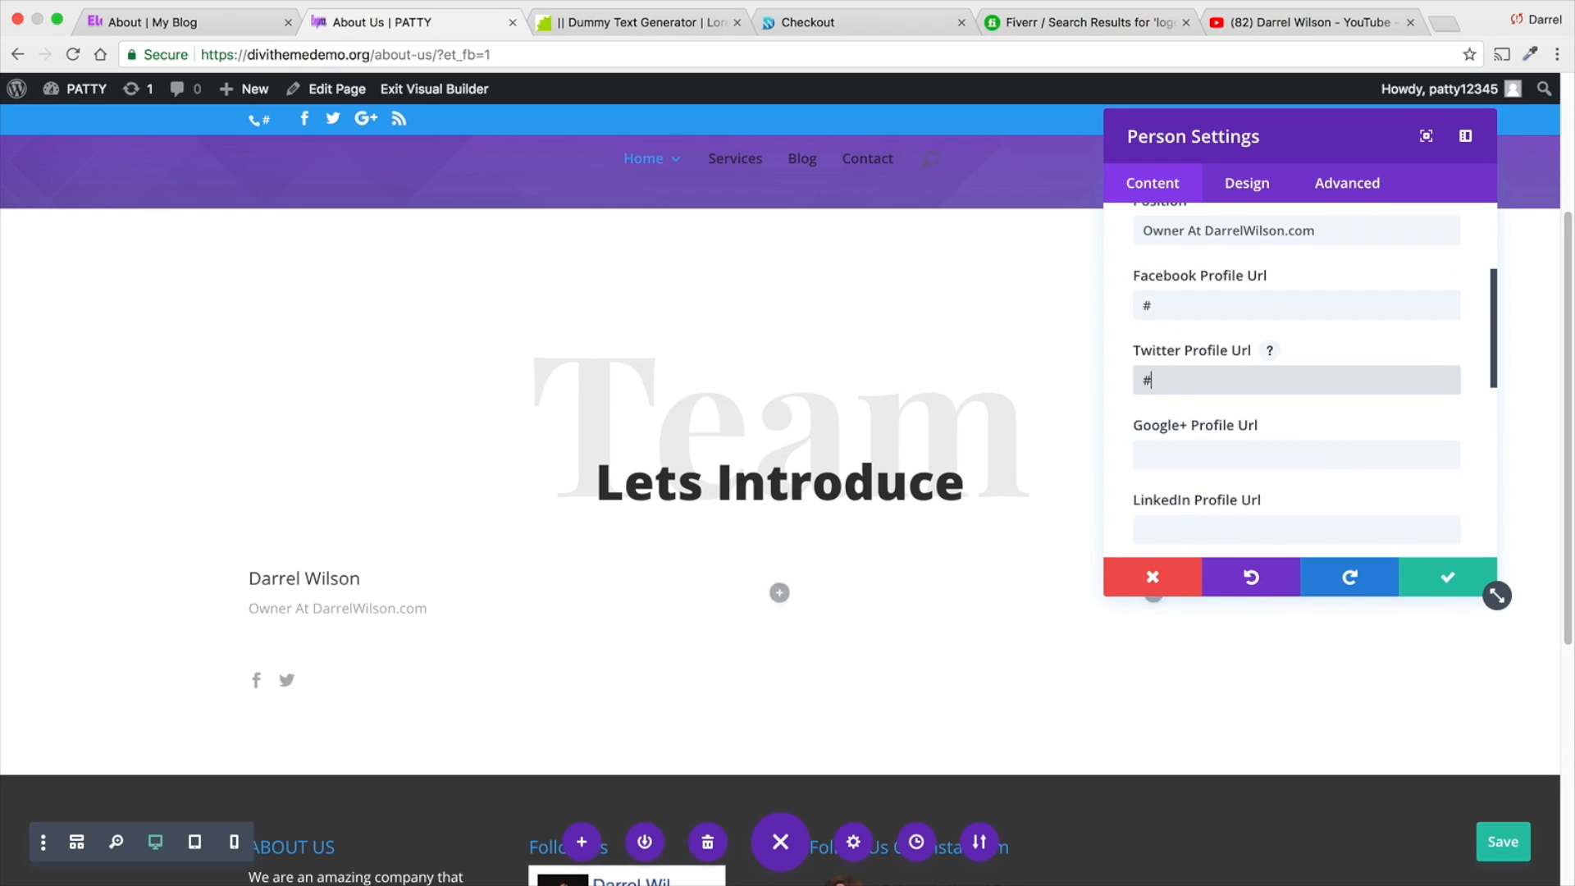
key(Tab)
text(#)
key(Tab)
text(#)
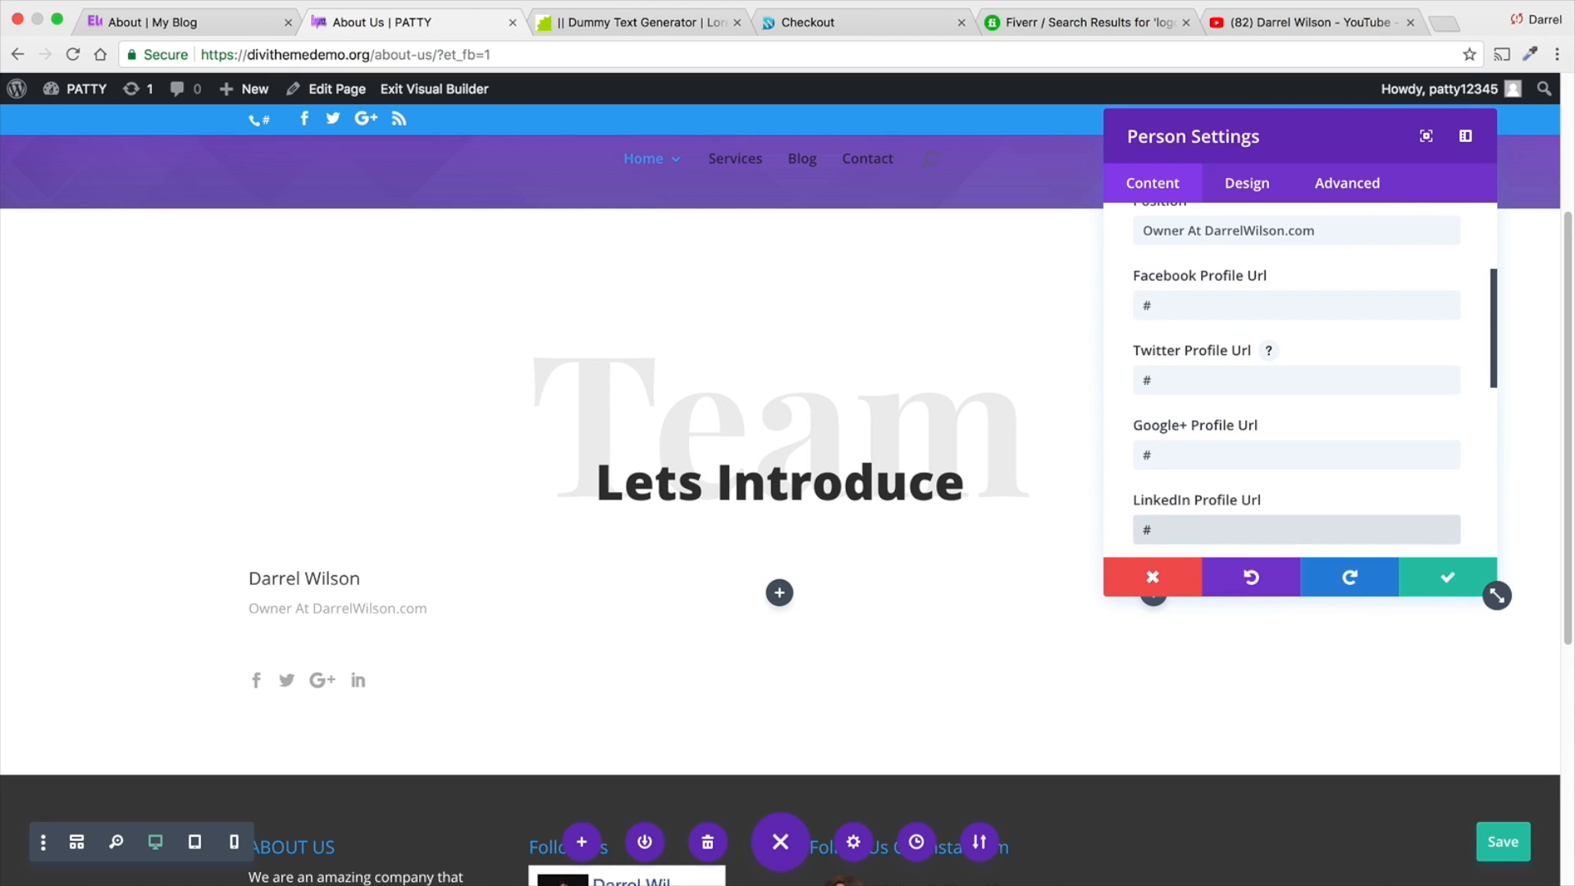
- Copy the "Nulla sed leo..." paragraph from the reference site's first team card into the Person module's description
scroll(1252, 366, down, 5)
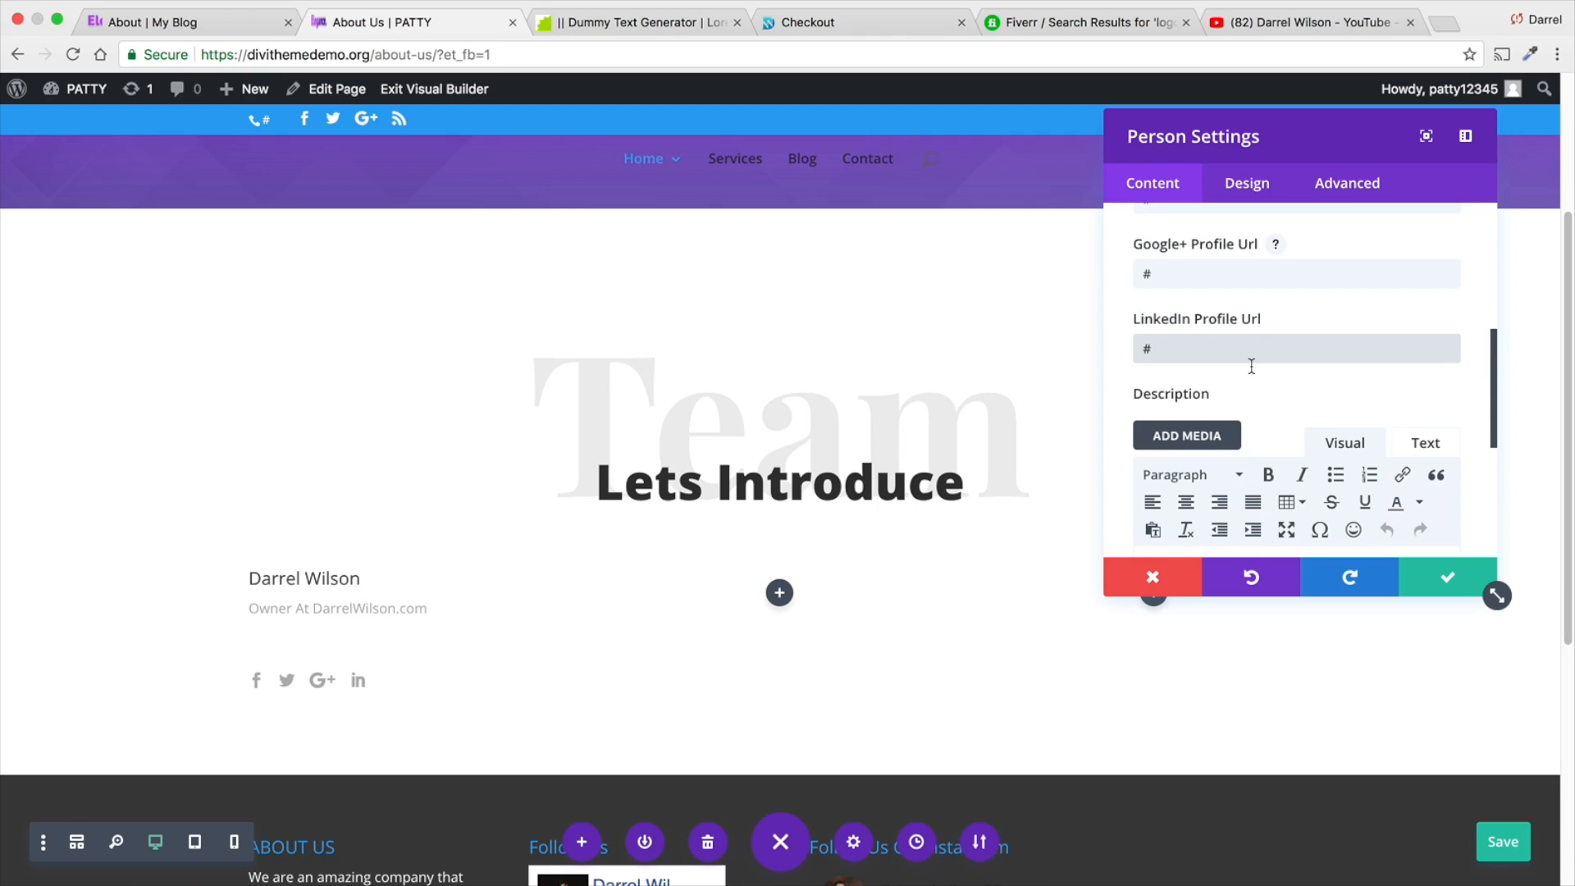
scroll(1252, 365, down, 3)
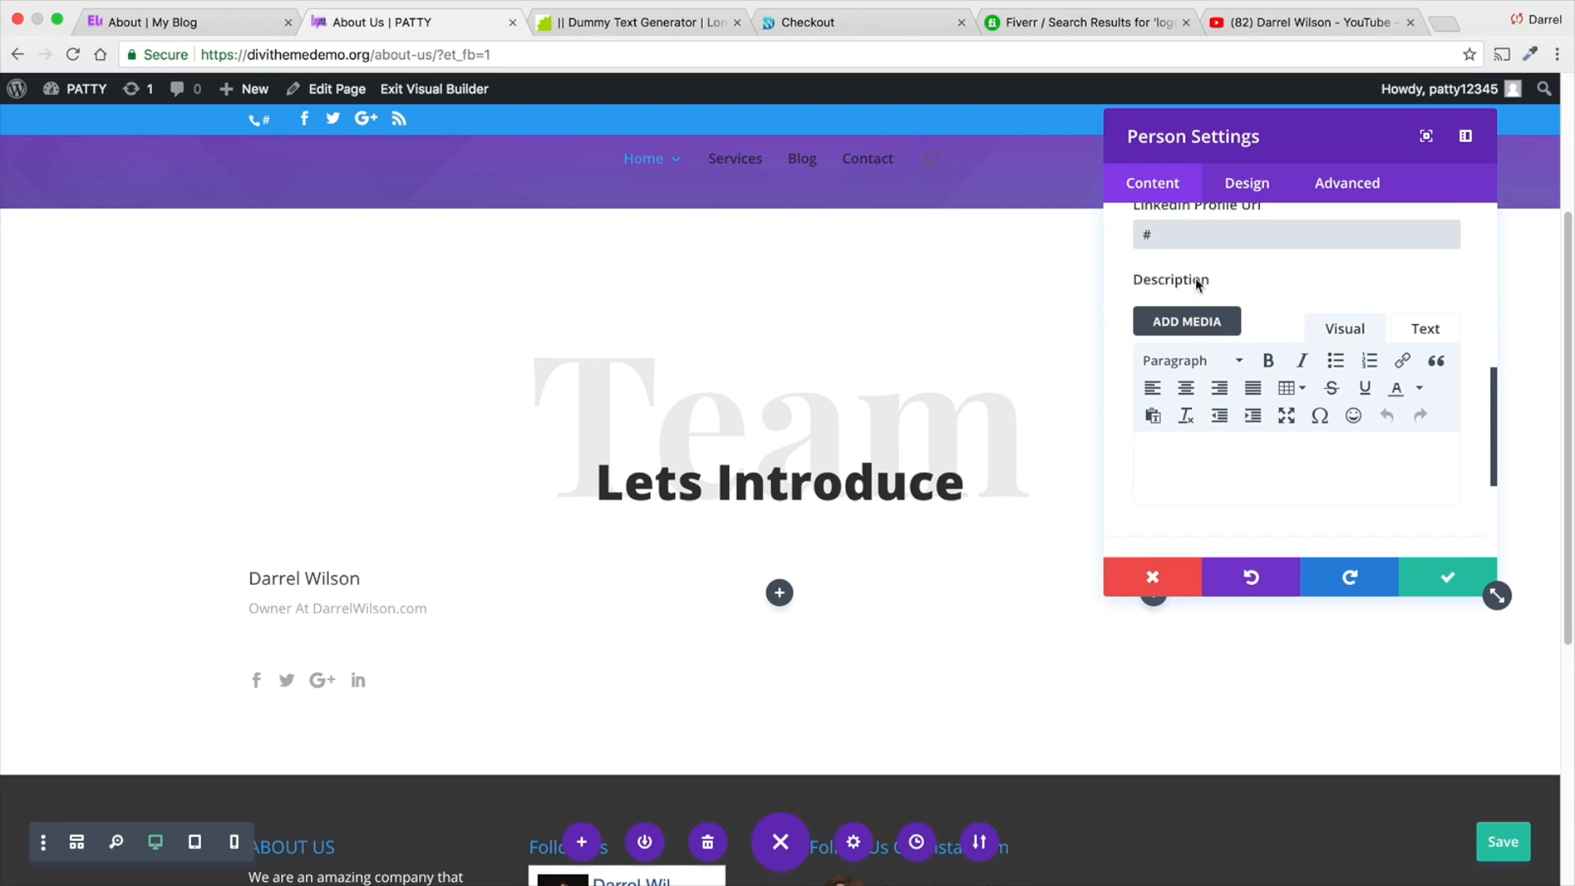
click(153, 24)
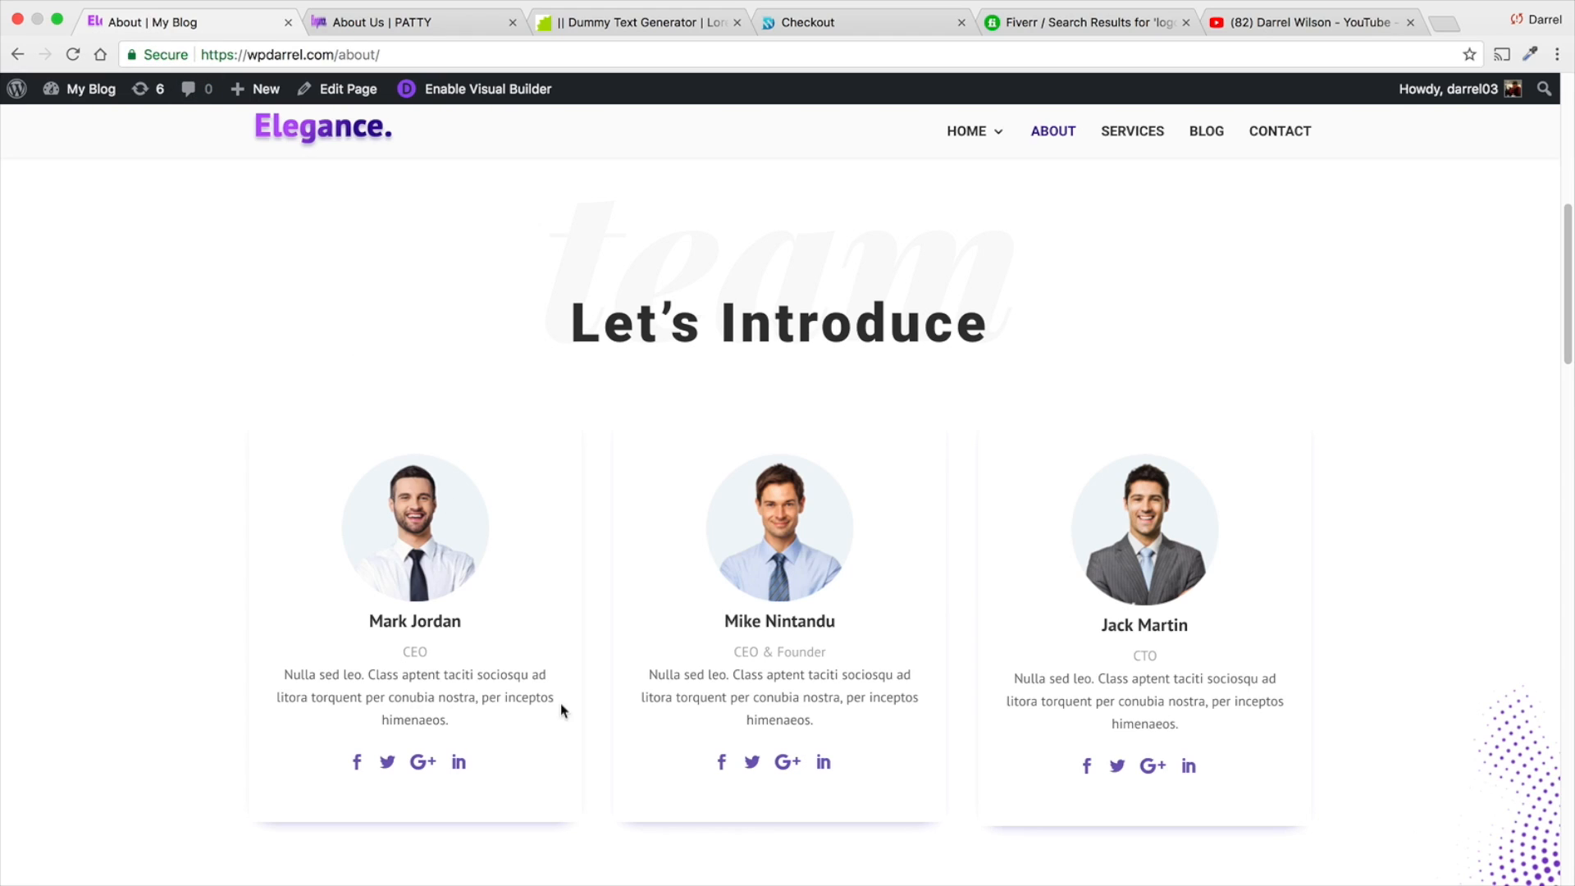
drag(457, 718, 299, 671)
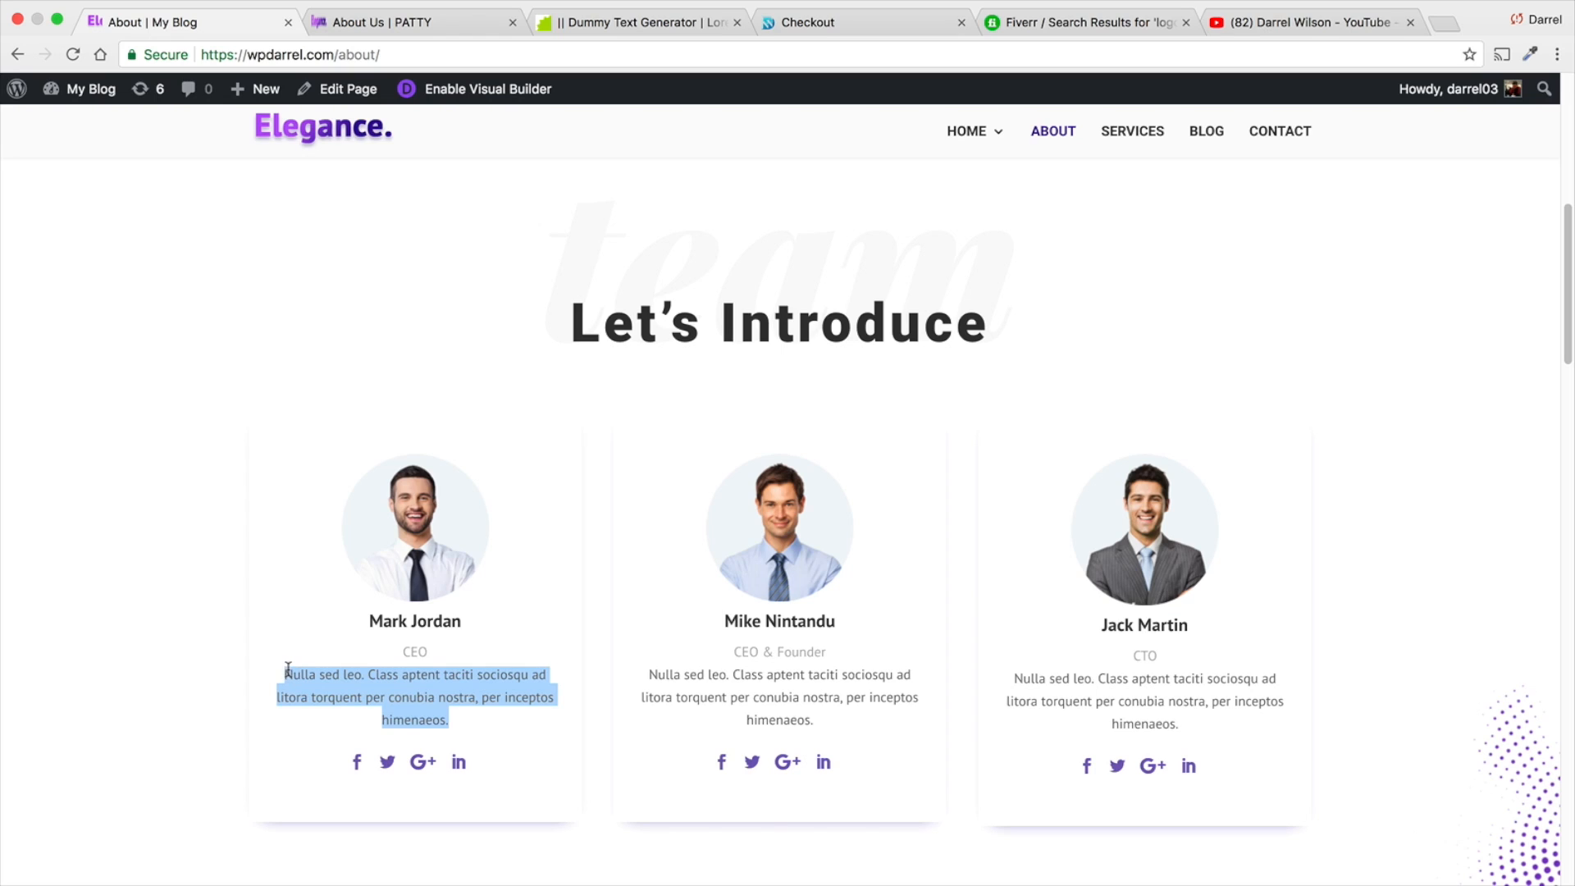
right_click(288, 670)
click(336, 711)
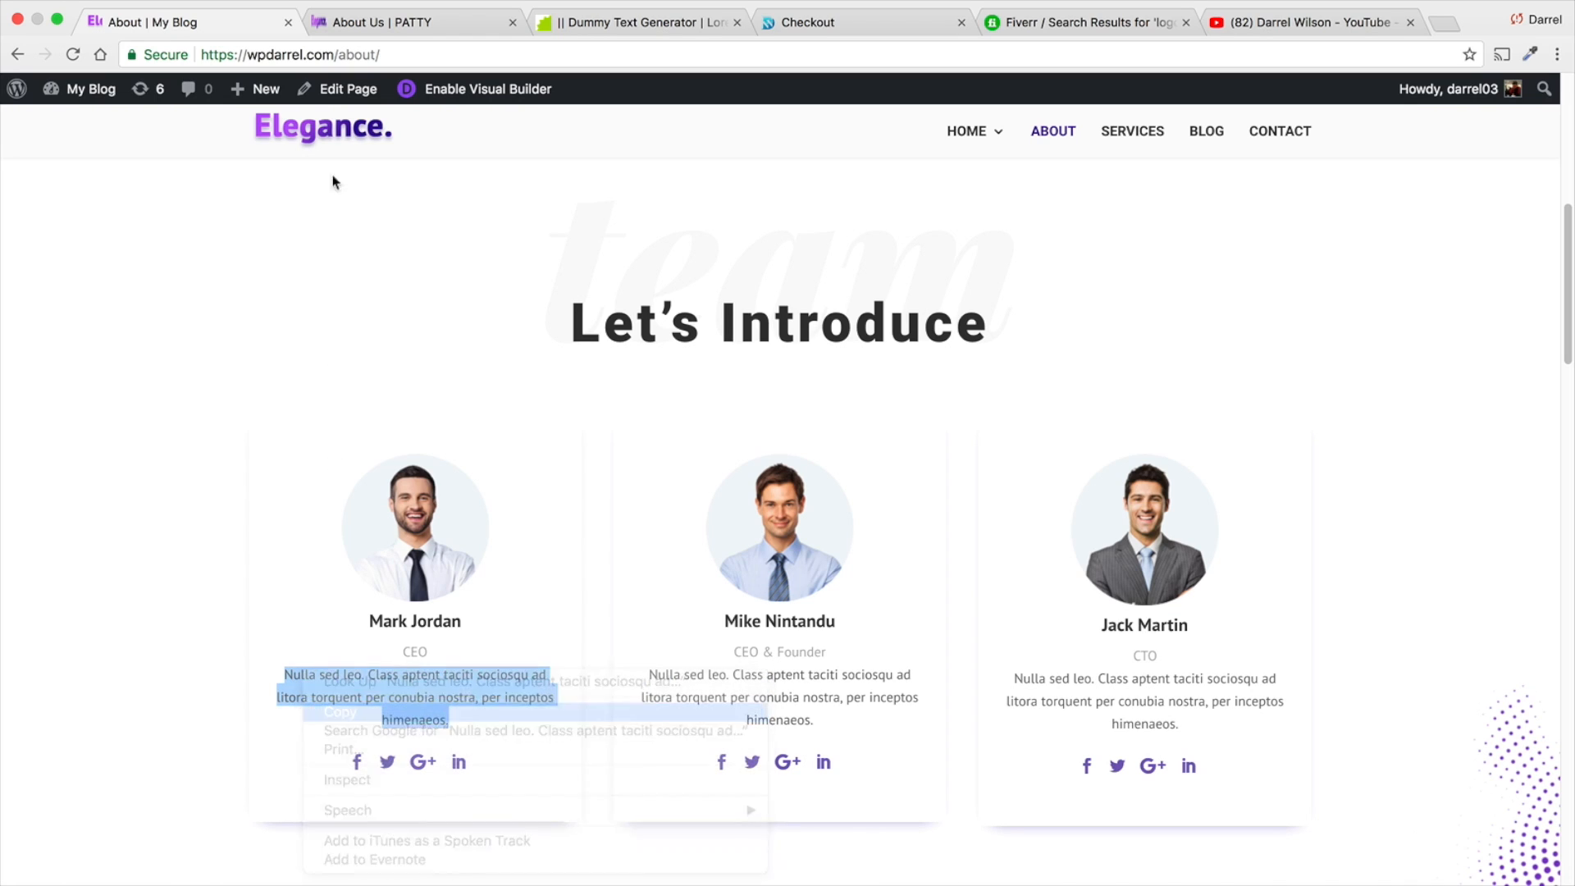
click(355, 23)
right_click(1195, 466)
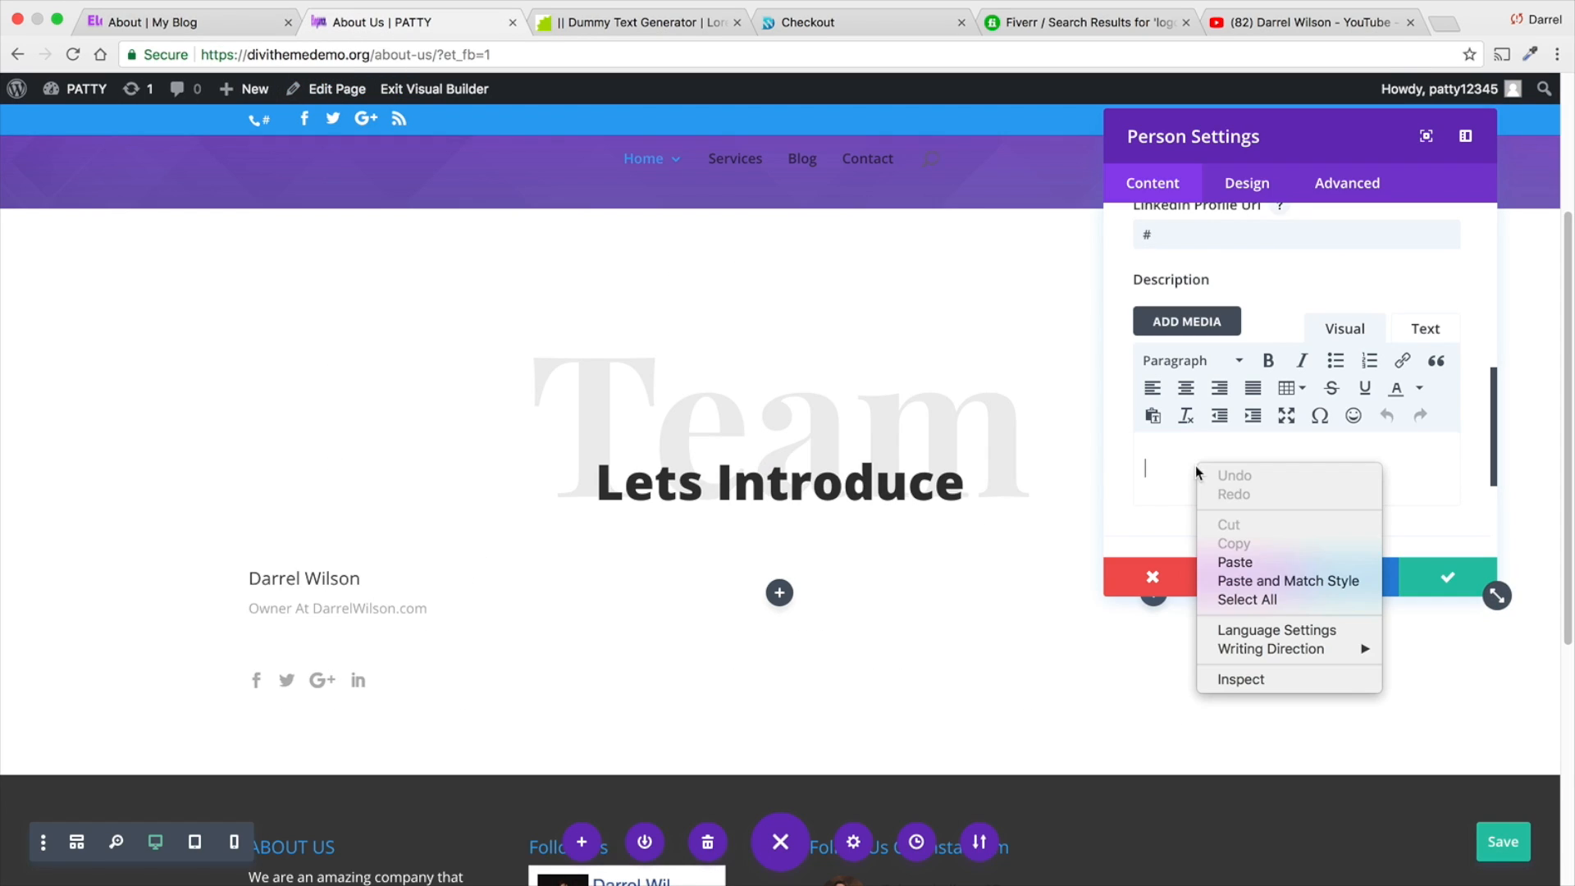
click(1243, 563)
- Set the Person module's image to person-1-2.png from the media library
scroll(1220, 517, down, 5)
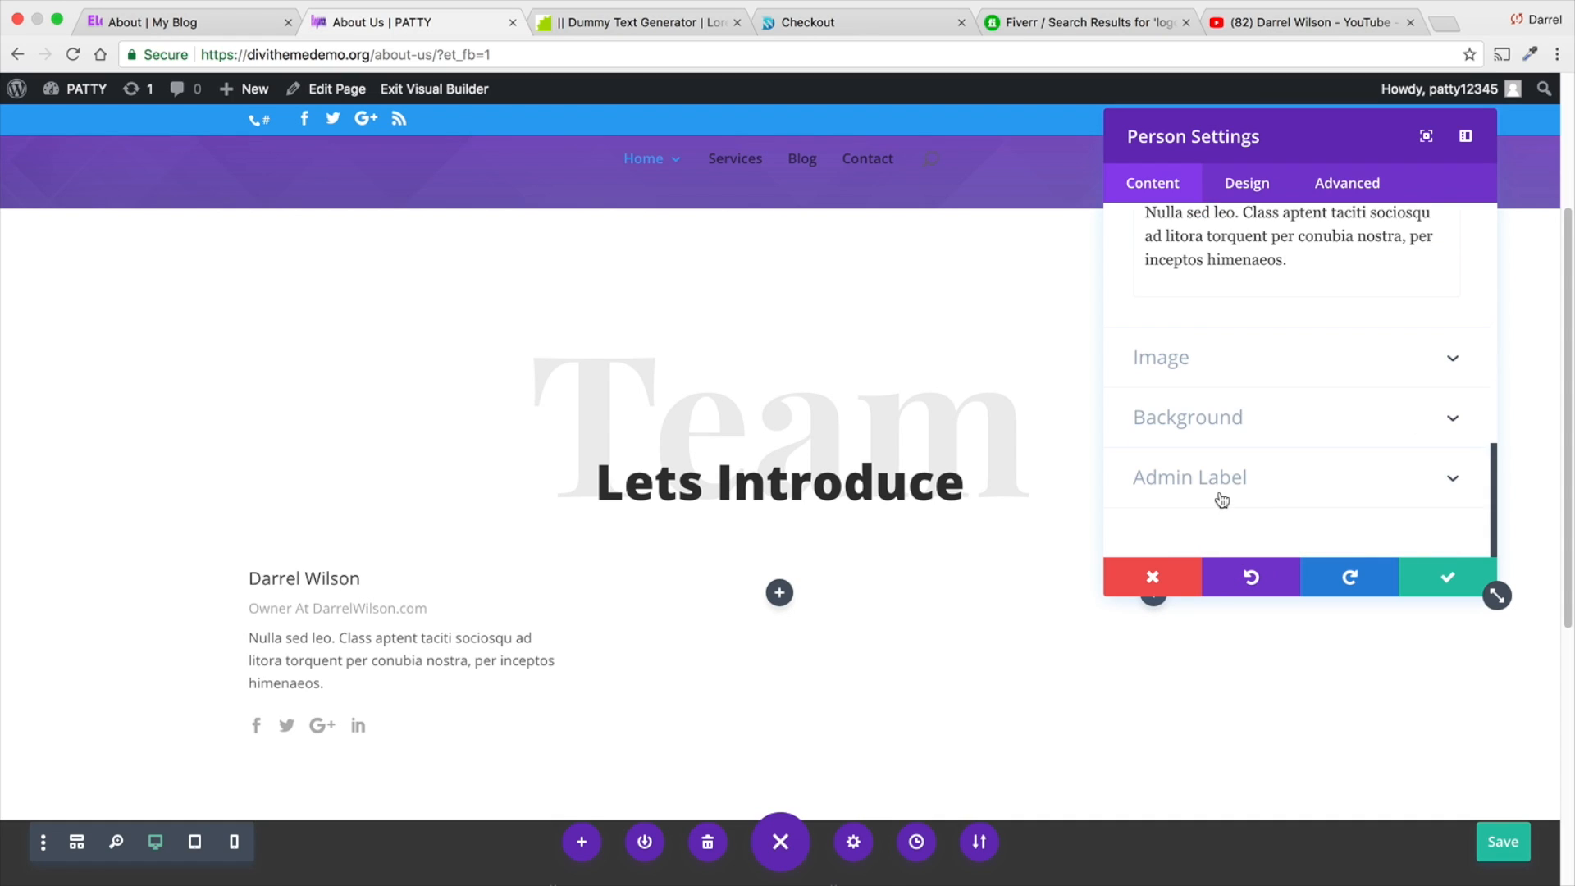
click(1221, 371)
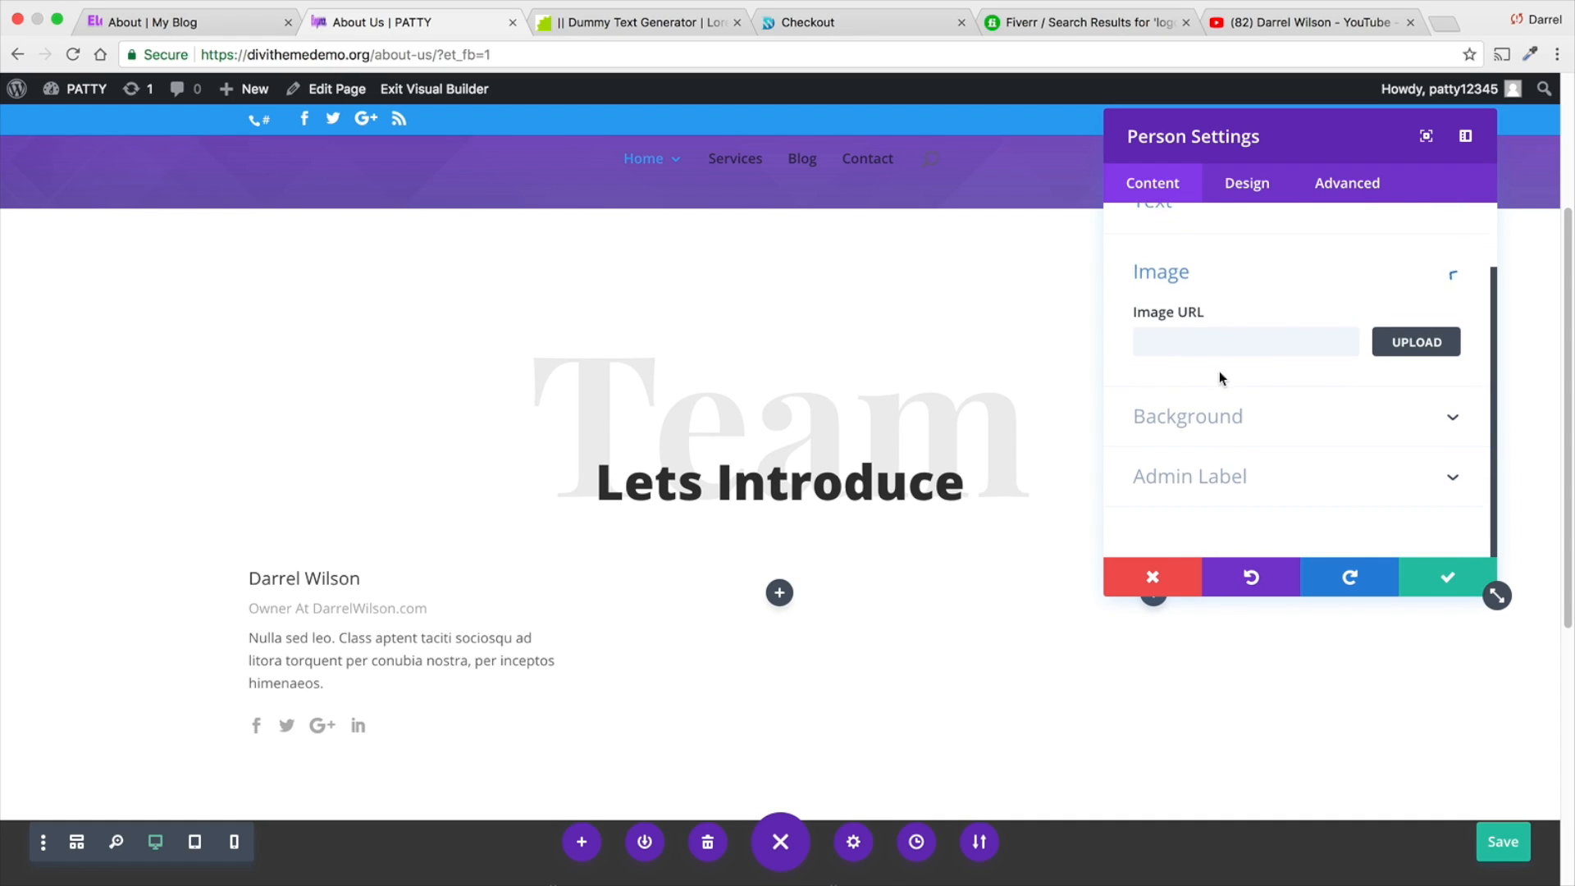
click(1406, 341)
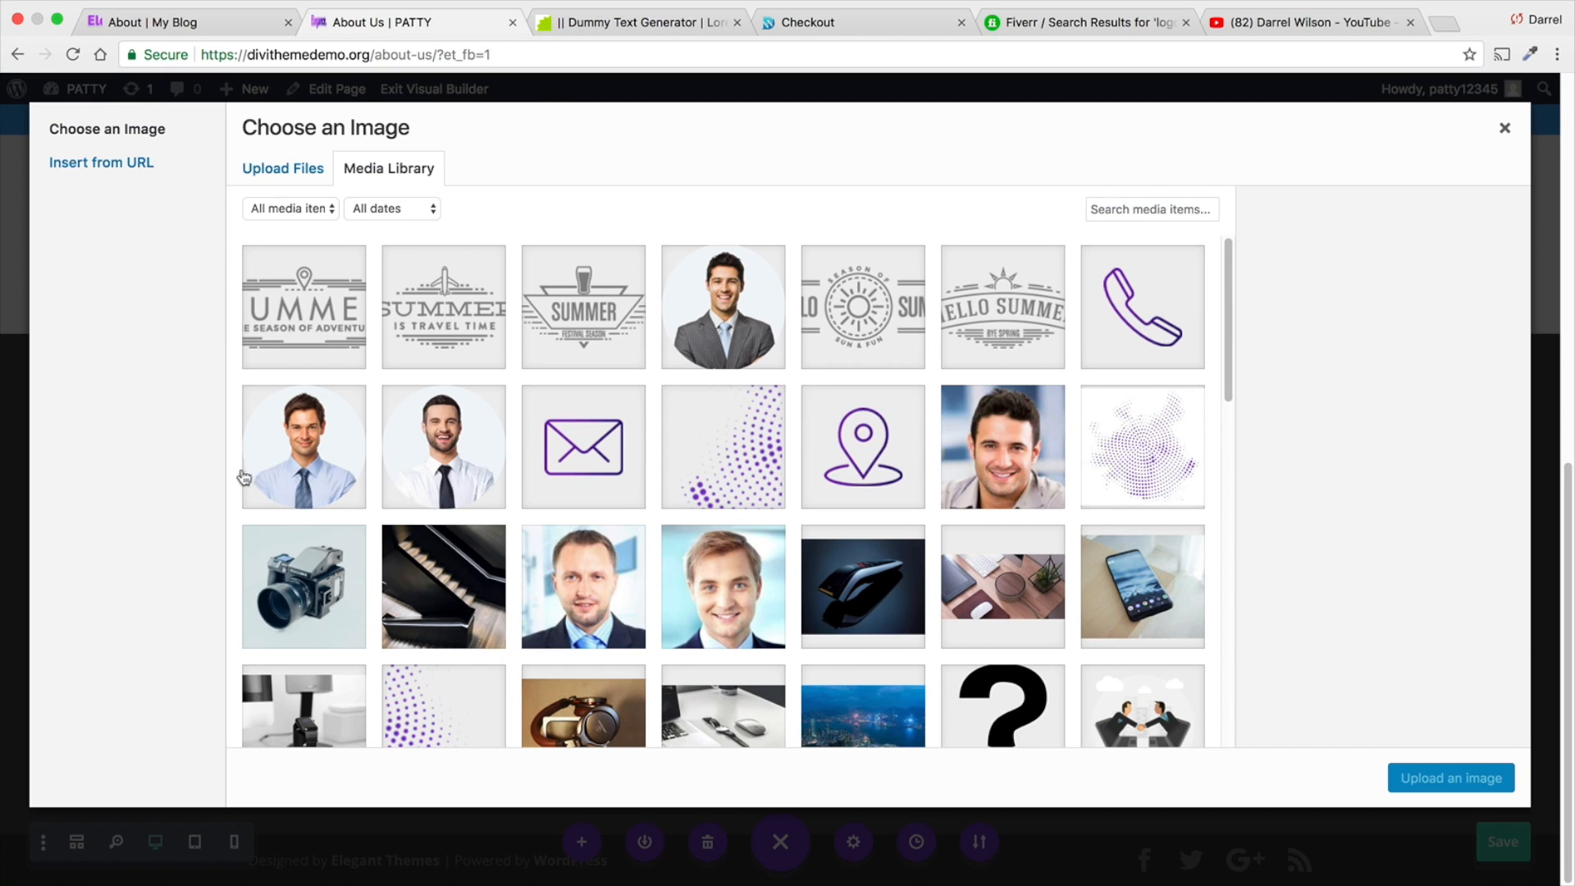
click(461, 448)
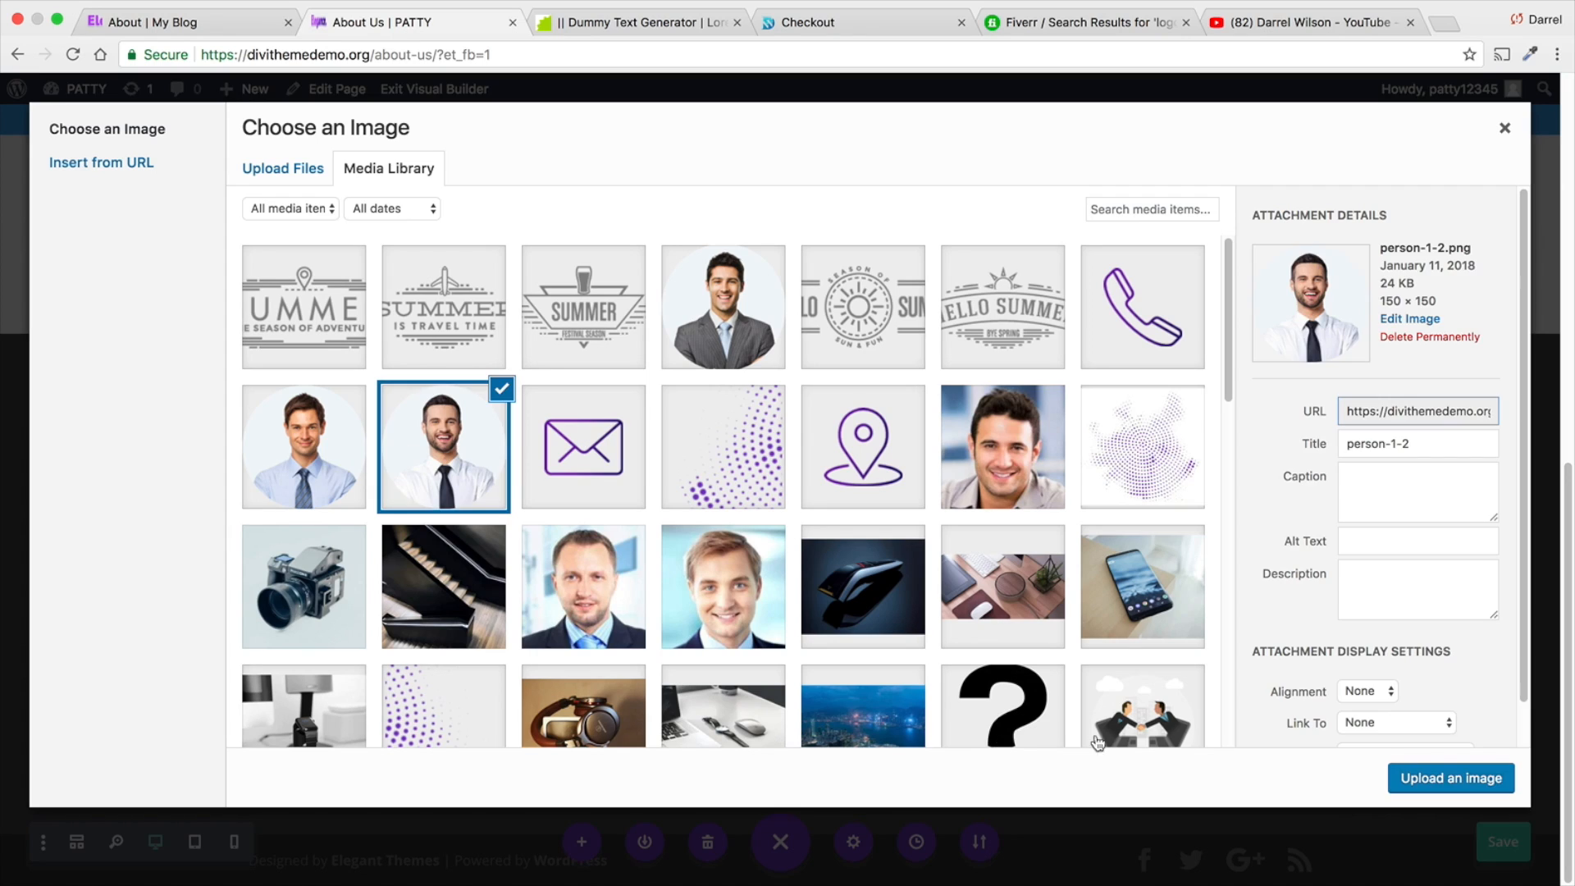
click(1442, 781)
scroll(357, 602, down, 3)
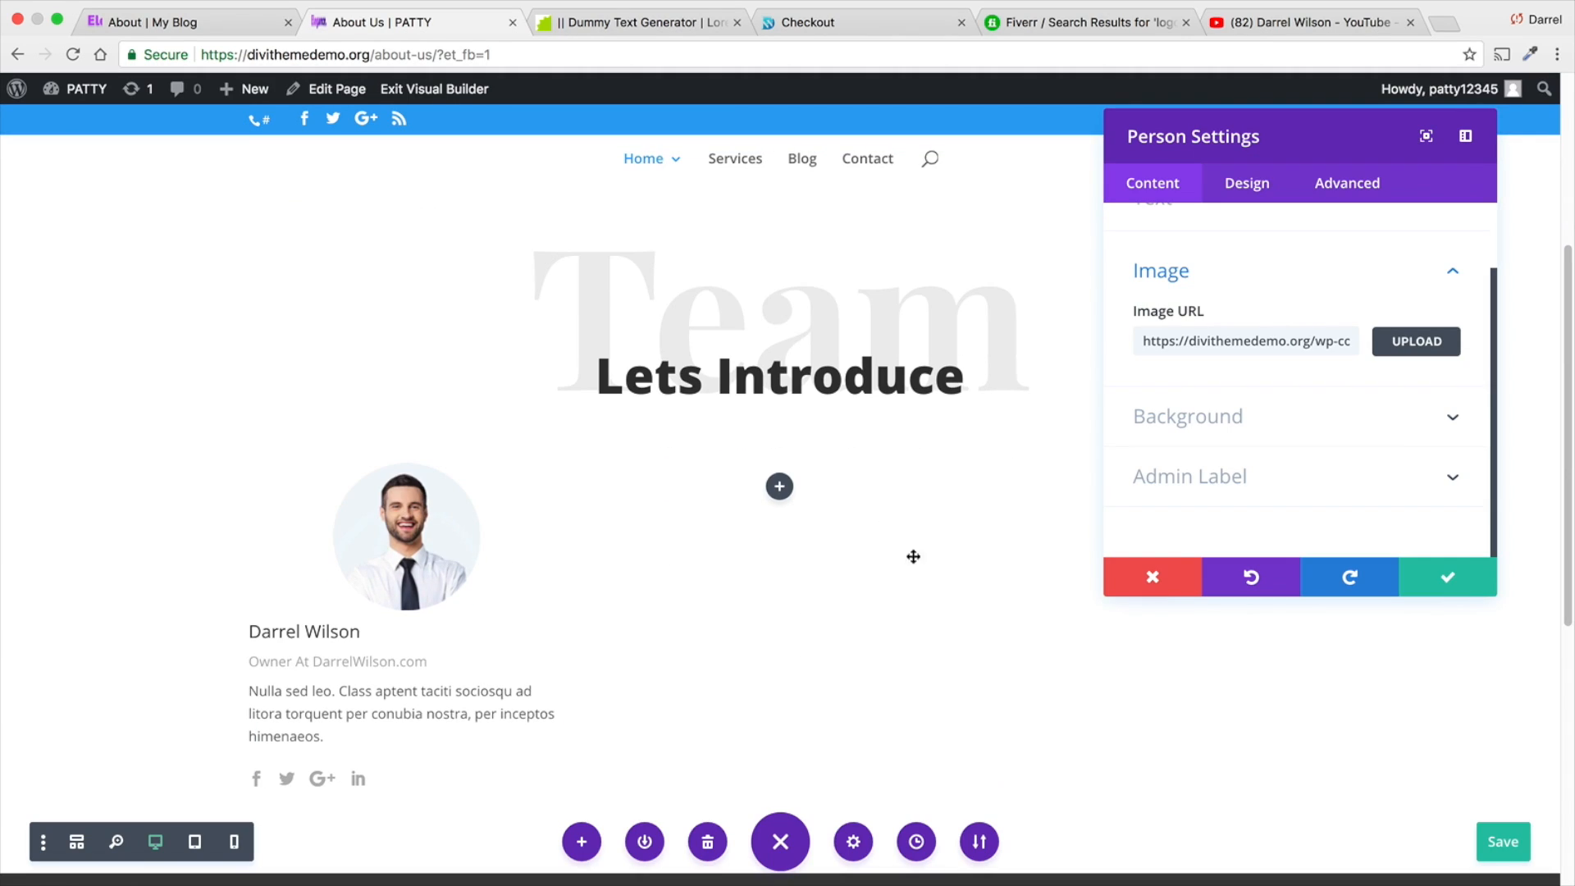
- Set the Person module's social icon color to purple #8300e9
click(1238, 422)
scroll(1247, 431, down, 2)
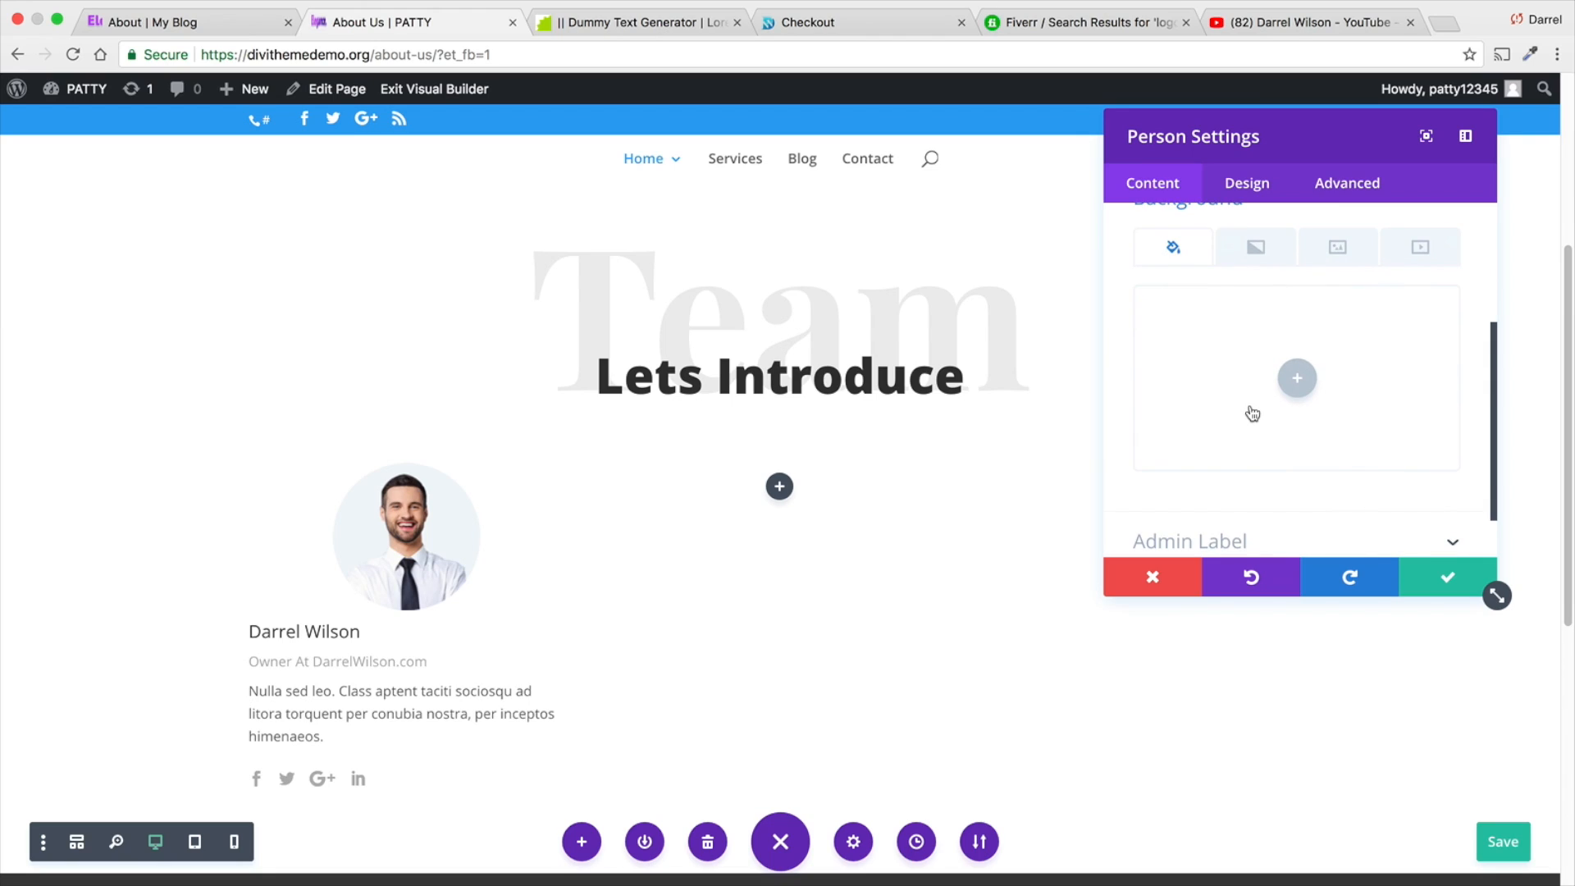
click(1244, 188)
click(1240, 282)
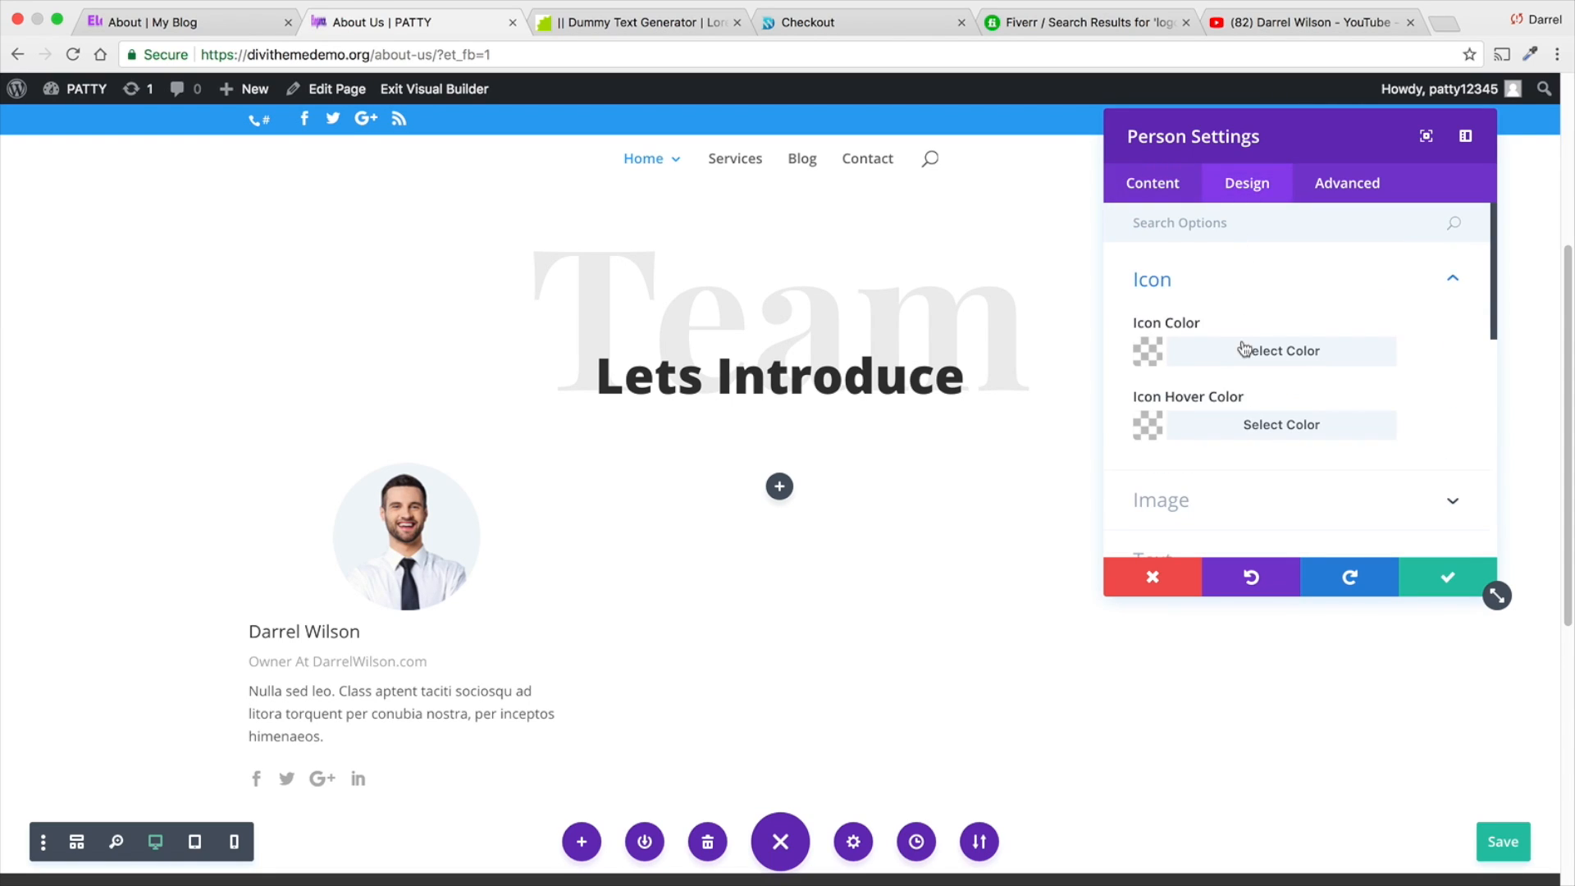
click(1149, 352)
scroll(1394, 459, down, 1)
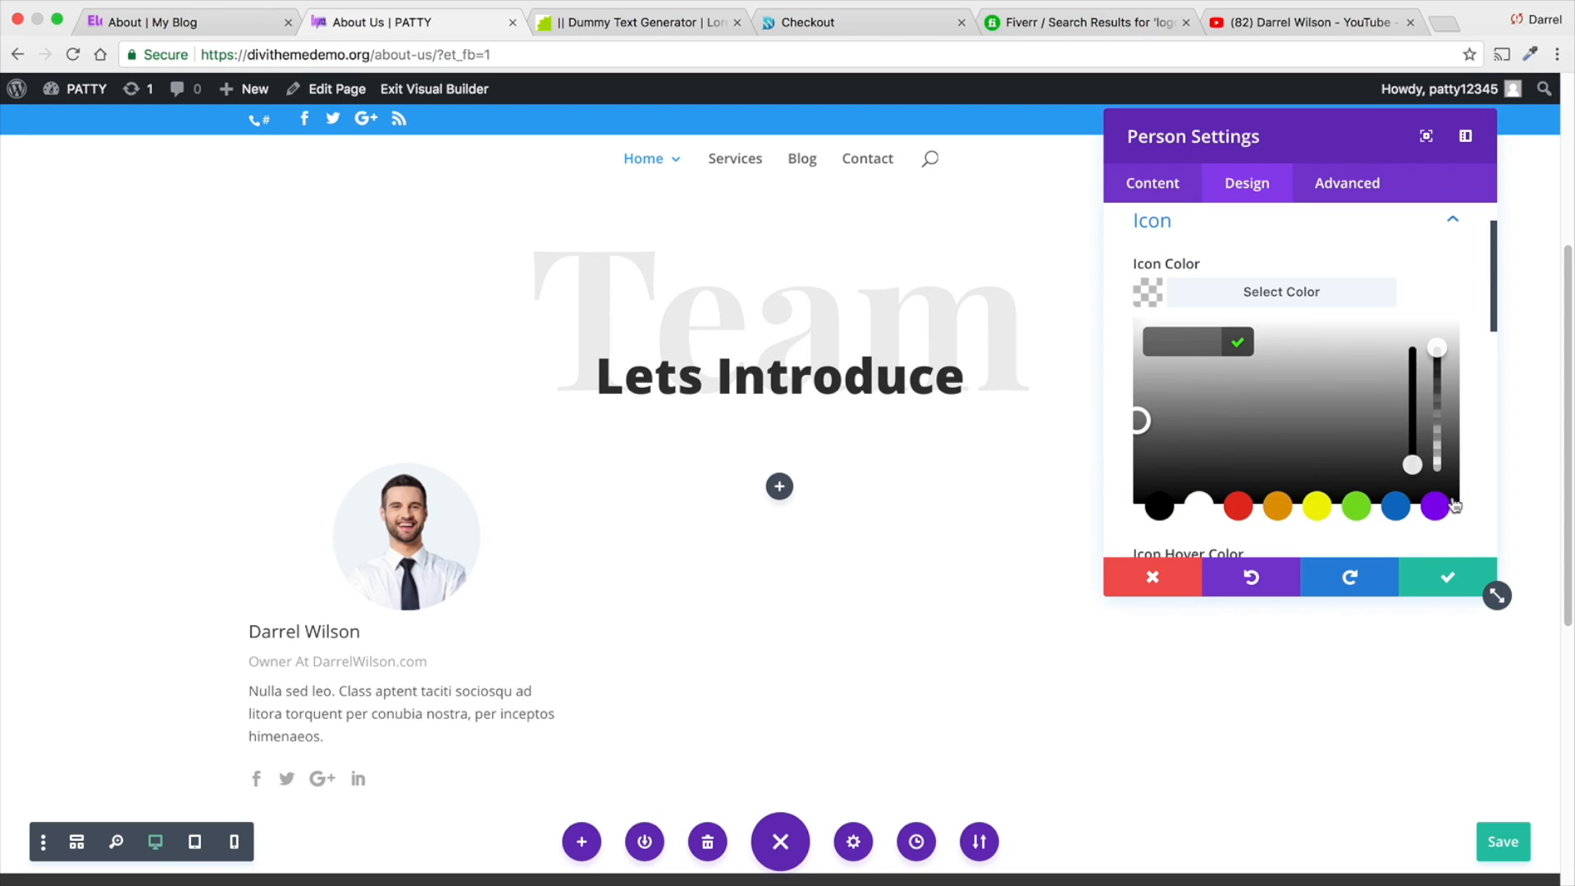
click(1436, 506)
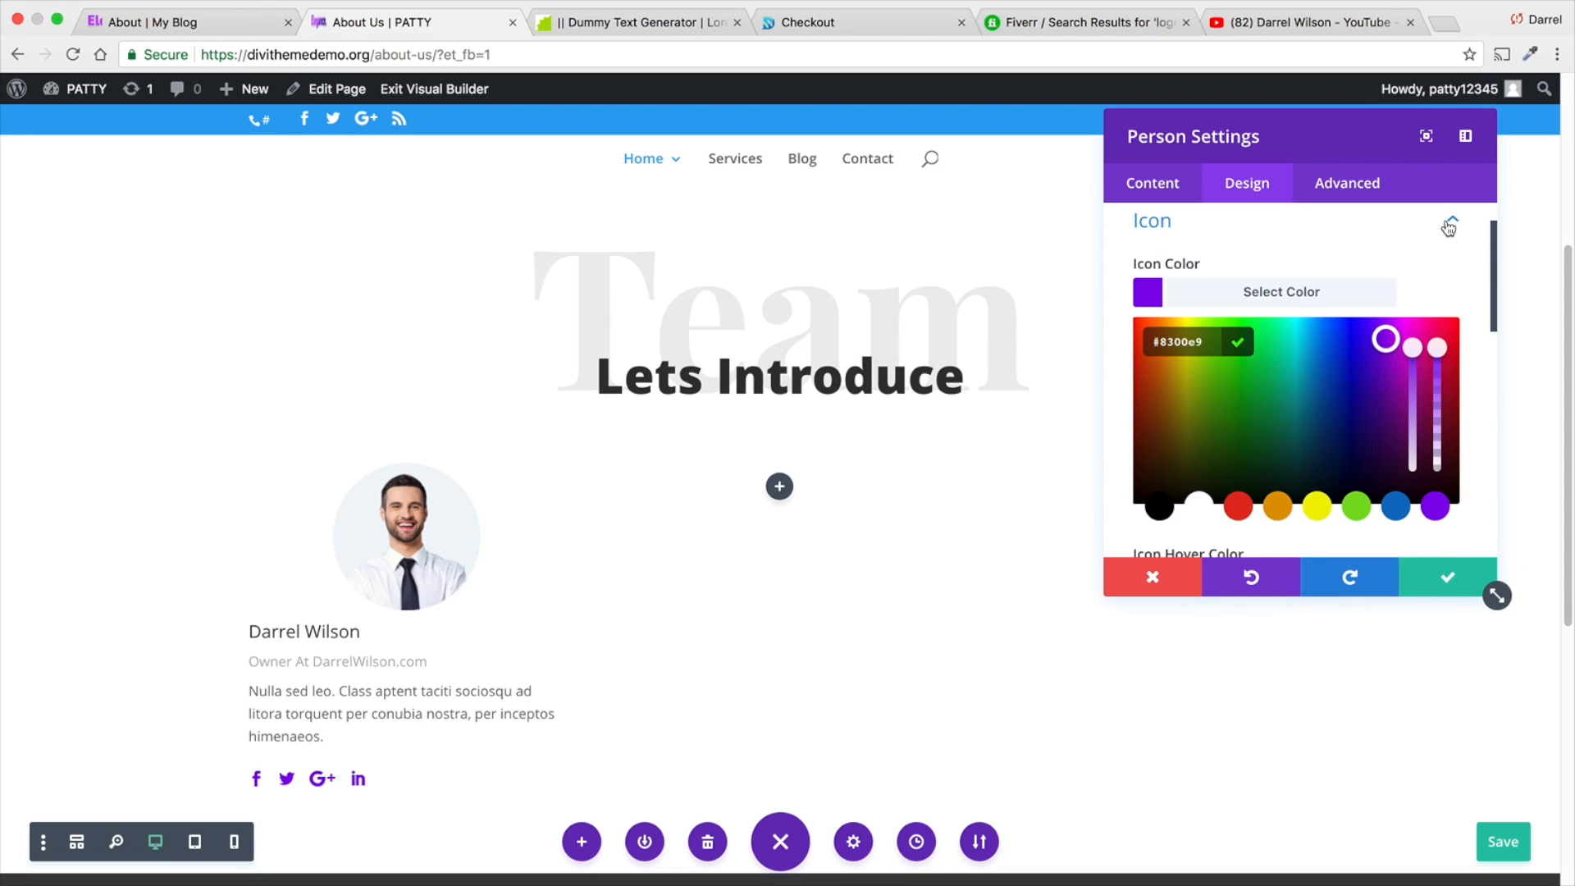
click(1450, 225)
- Try several box shadow presets on the team member's image and return it to no shadow
click(1415, 283)
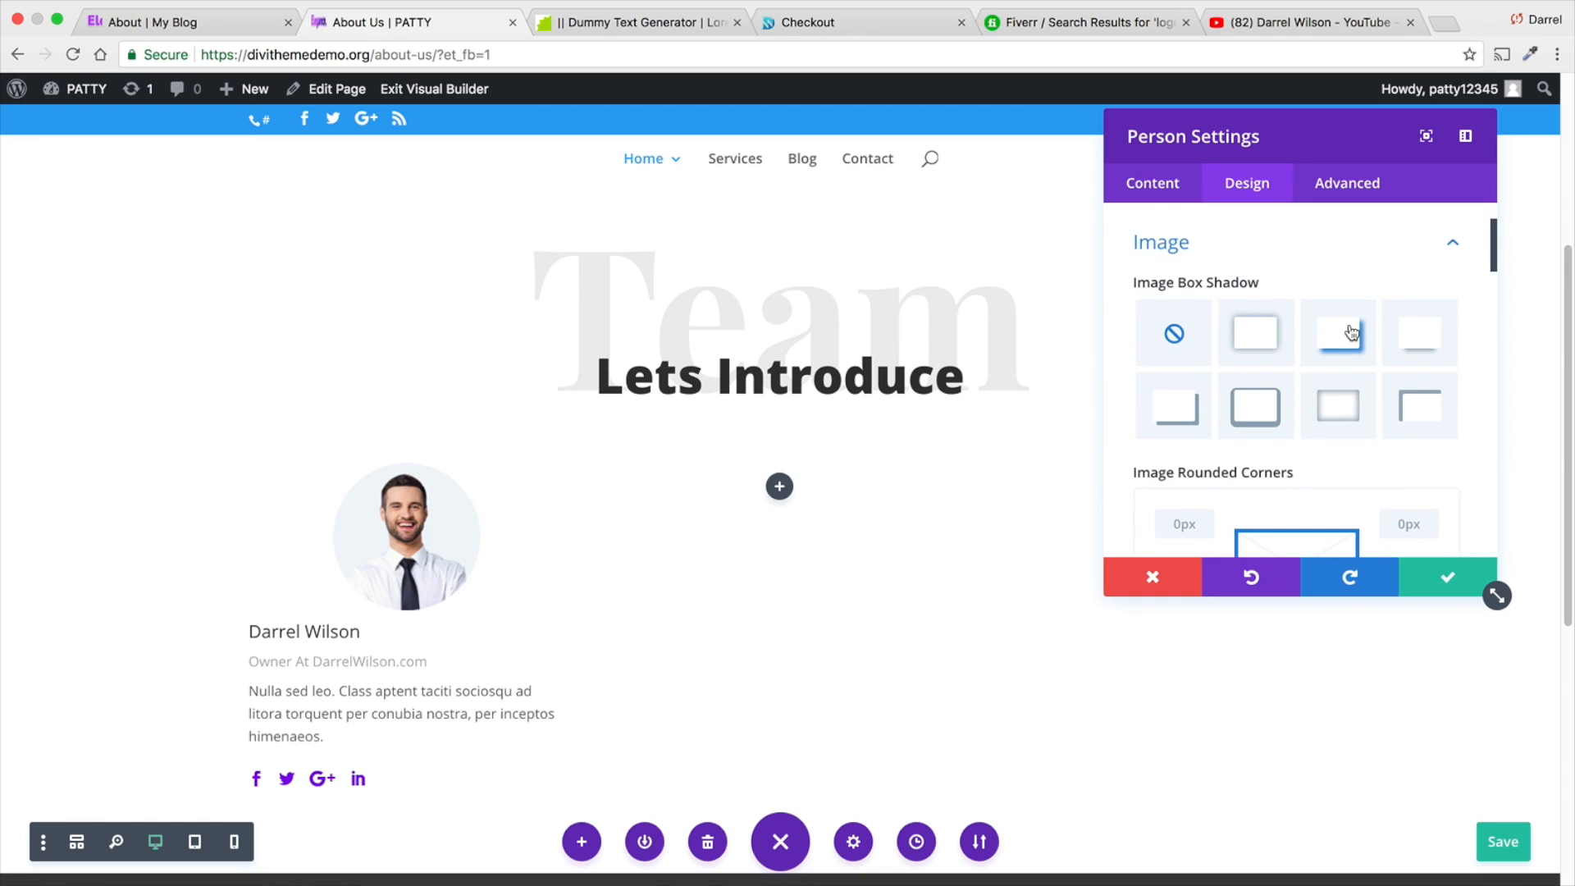
click(1352, 333)
click(1419, 406)
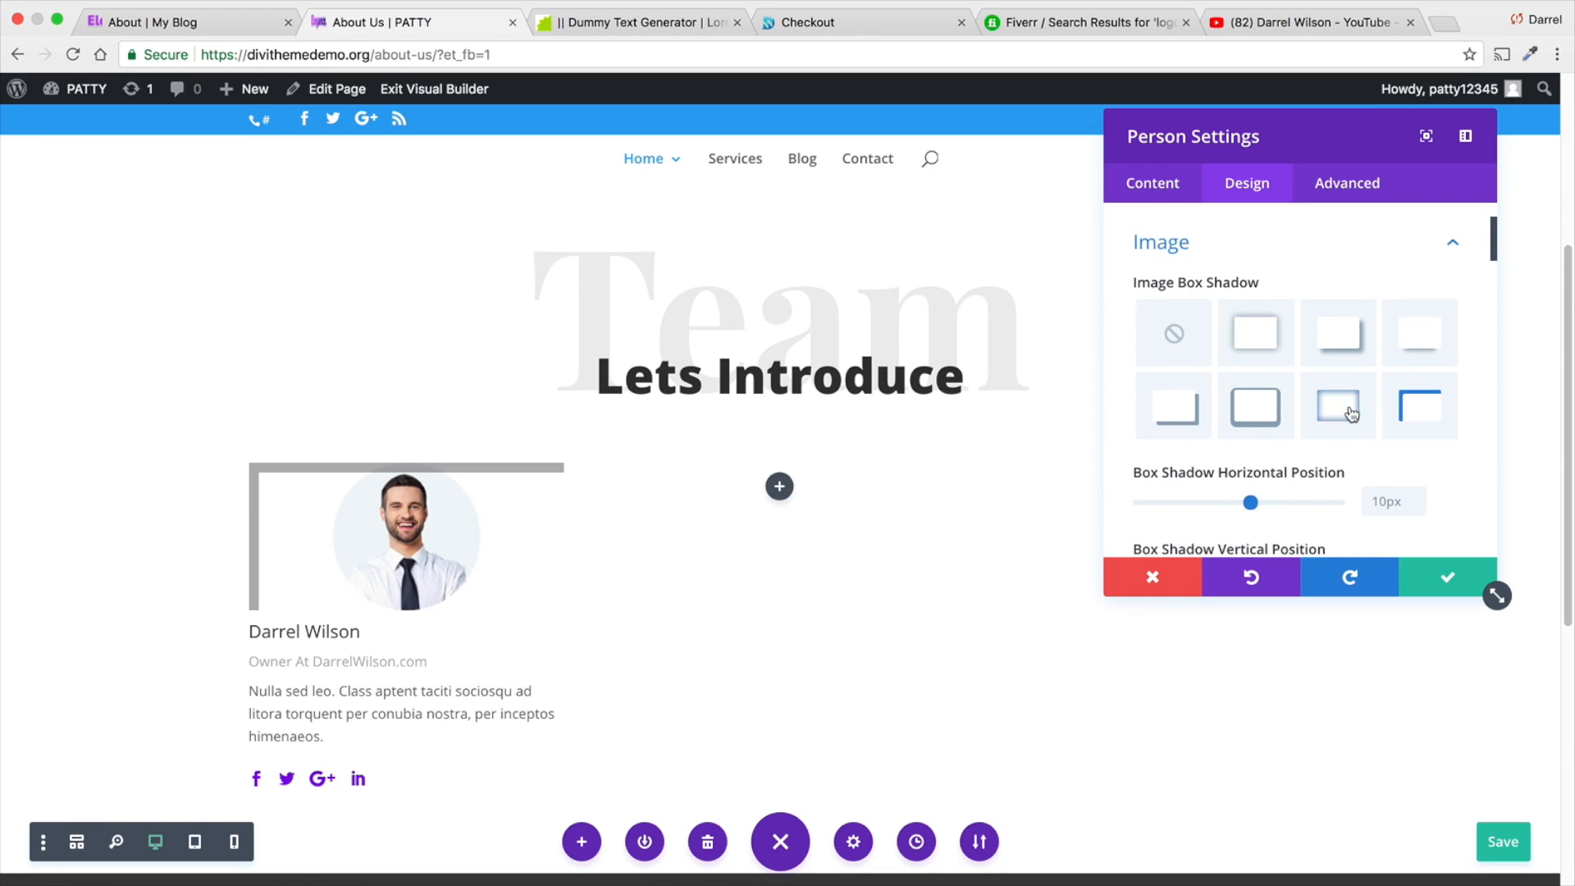
click(1337, 408)
click(1285, 411)
click(1337, 406)
click(1177, 407)
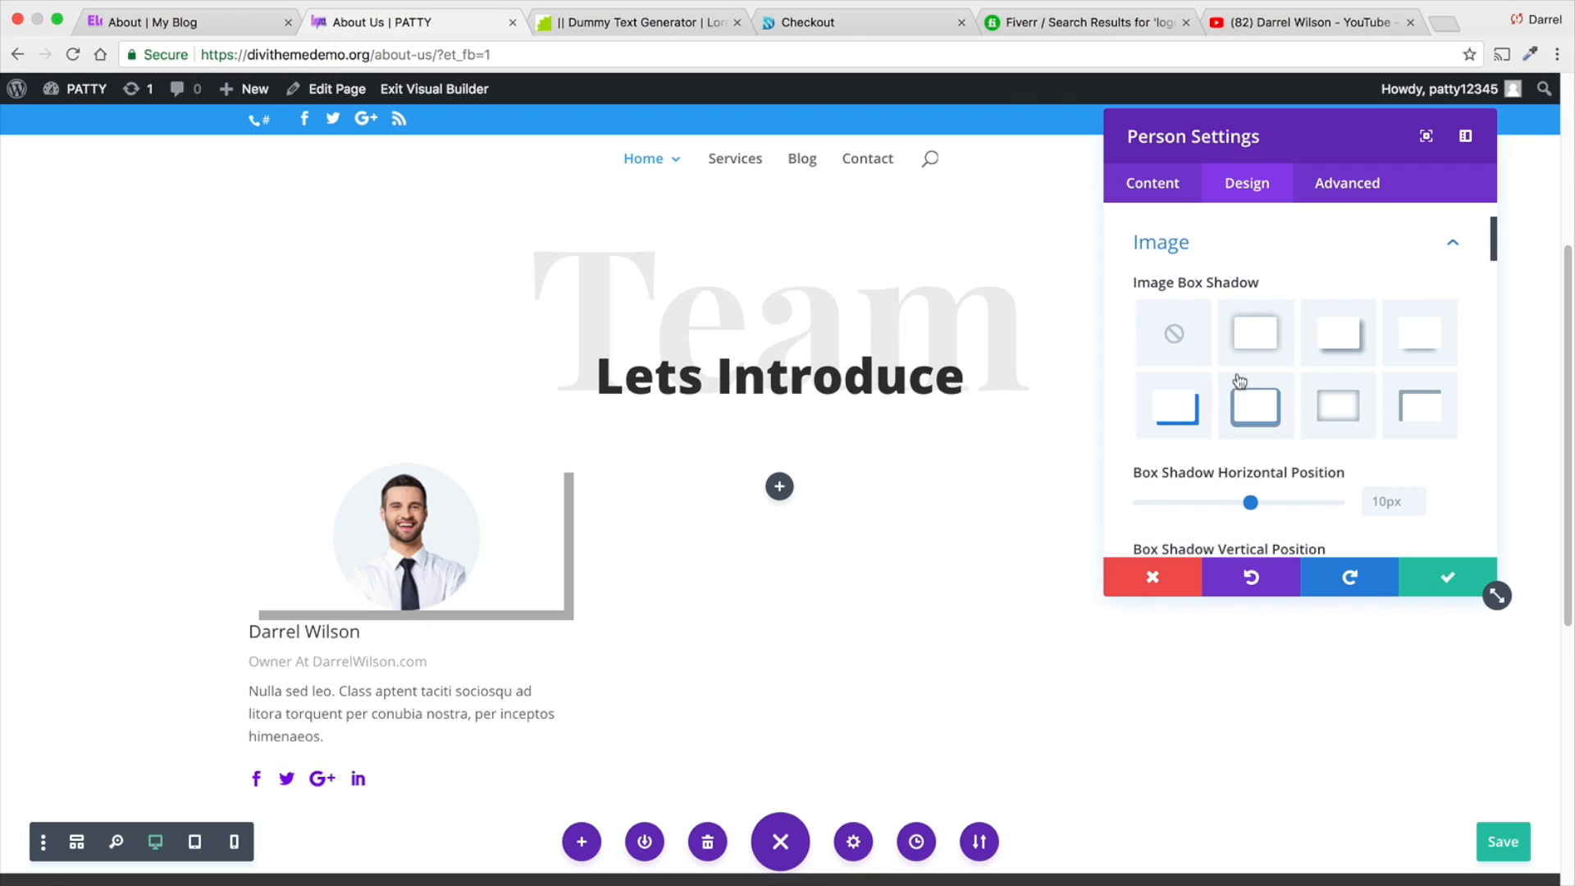
click(1255, 332)
click(1343, 343)
click(1173, 333)
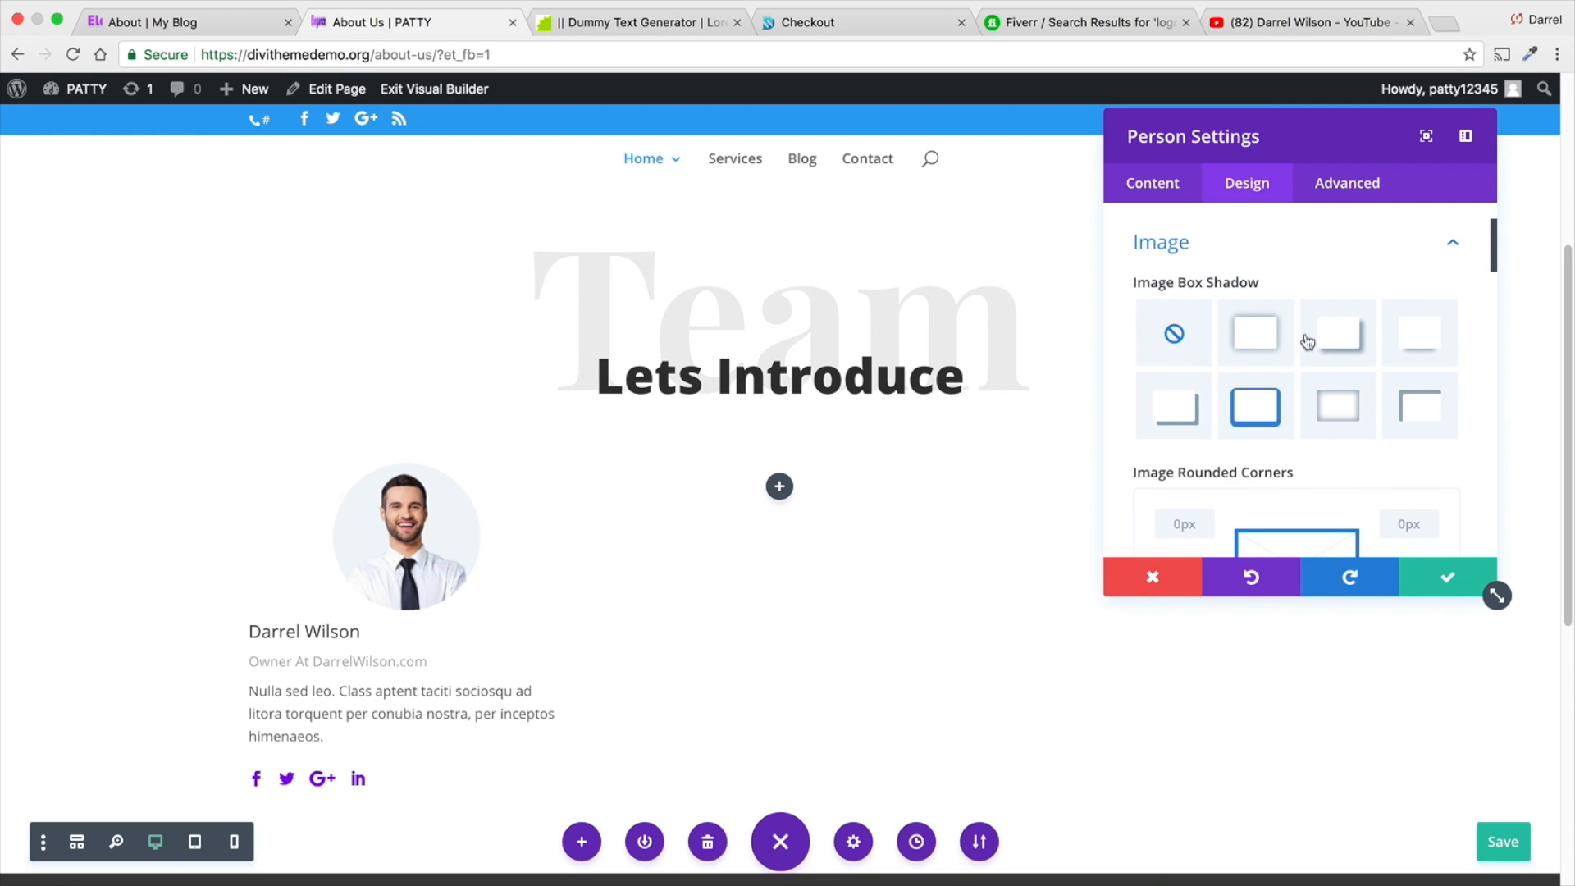
click(1450, 245)
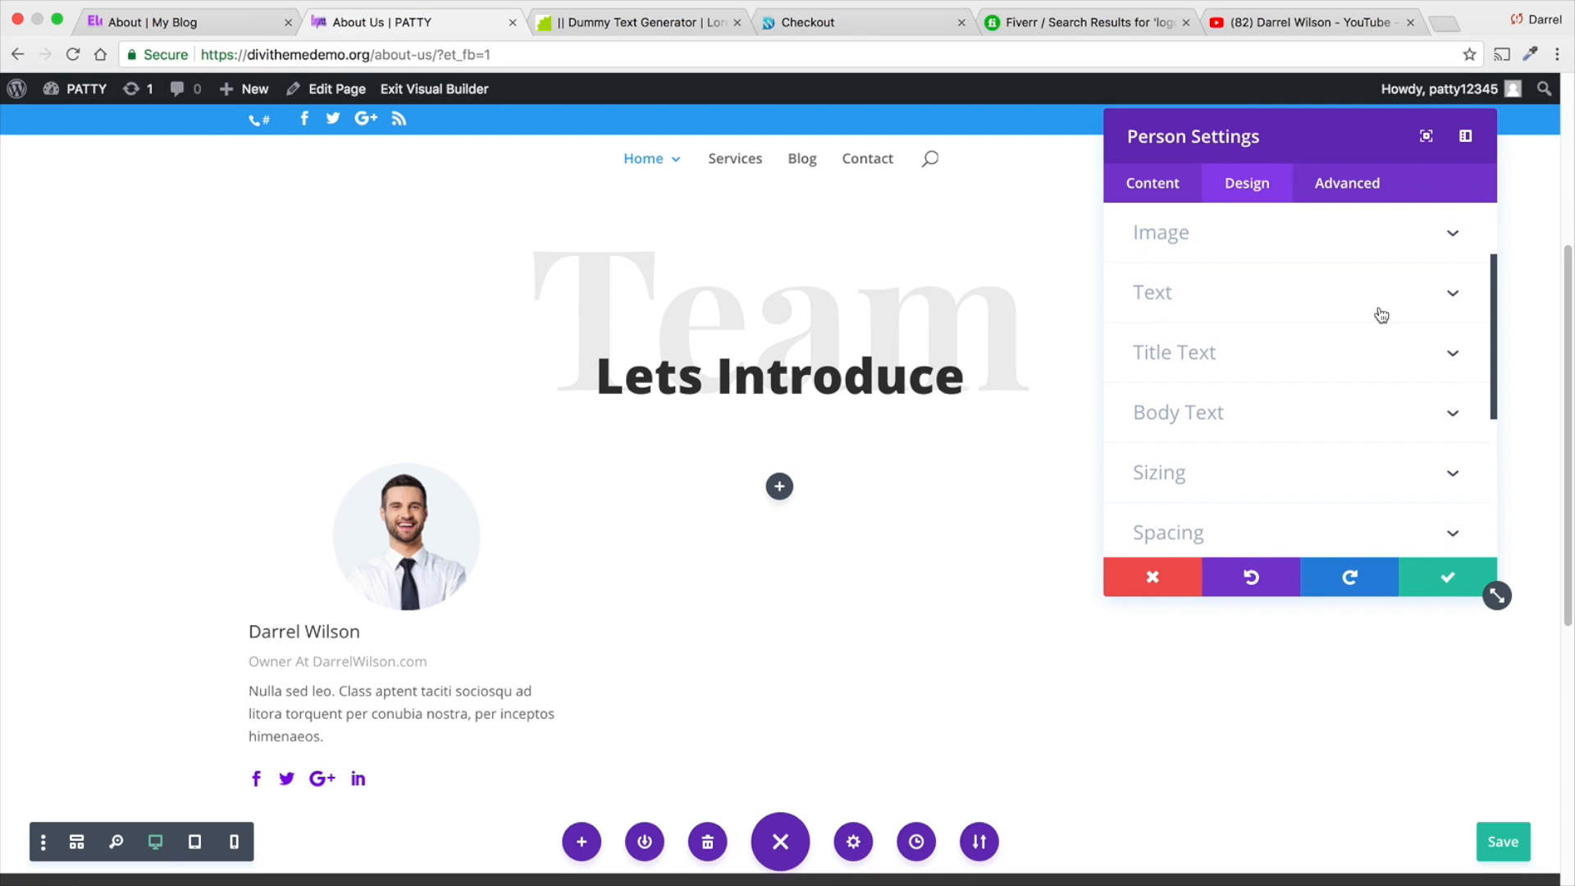
- Set the Person module's title font to Open Sans with Semi Bold weight
scroll(1382, 316, down, 2)
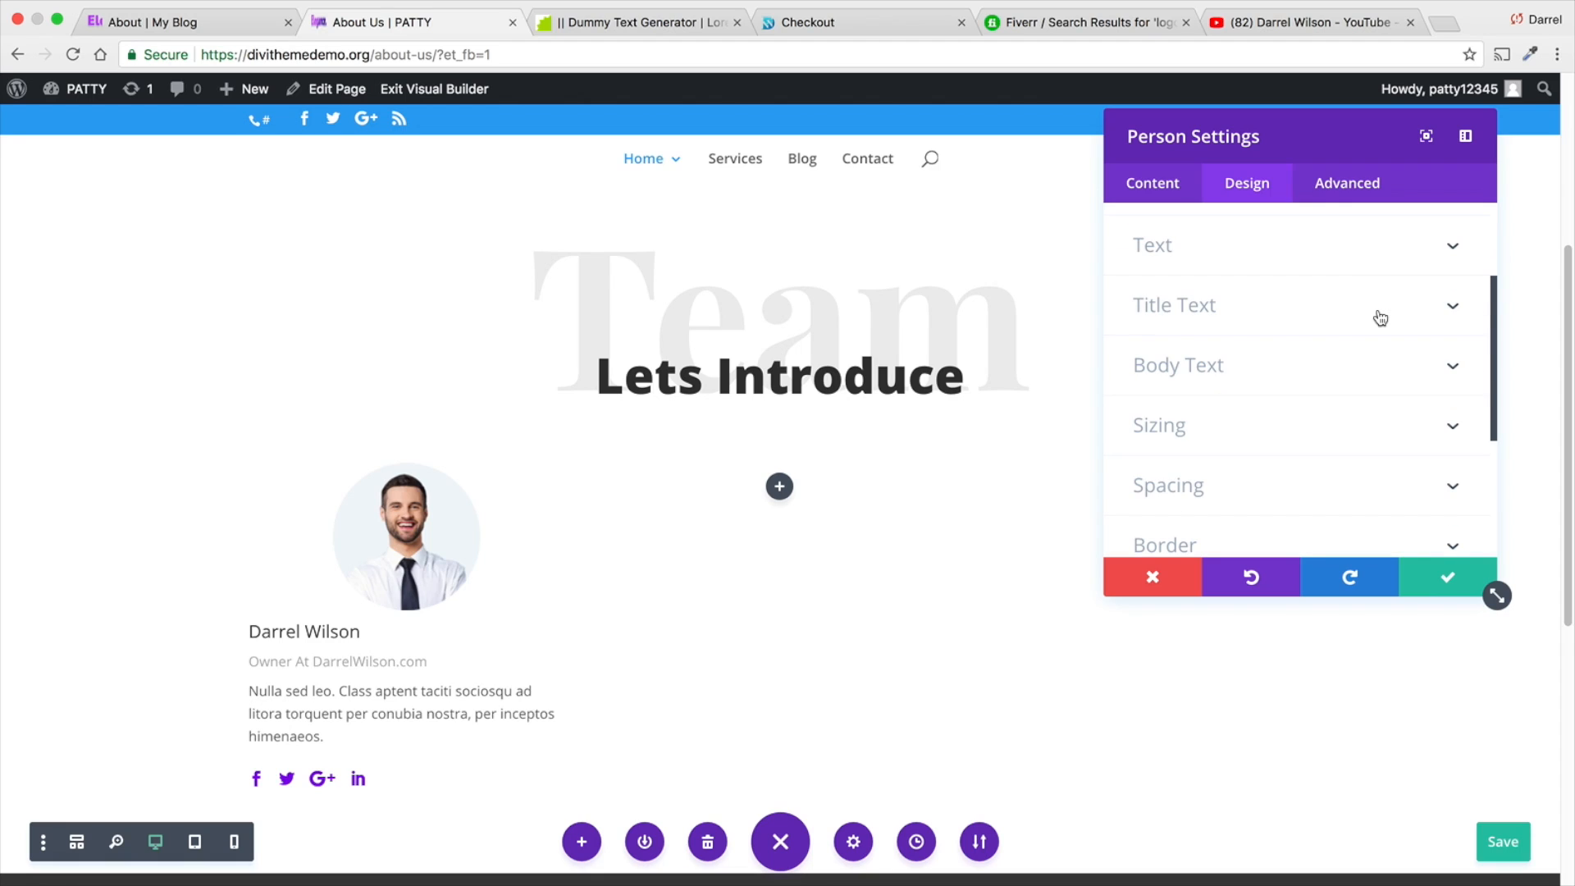
click(1467, 304)
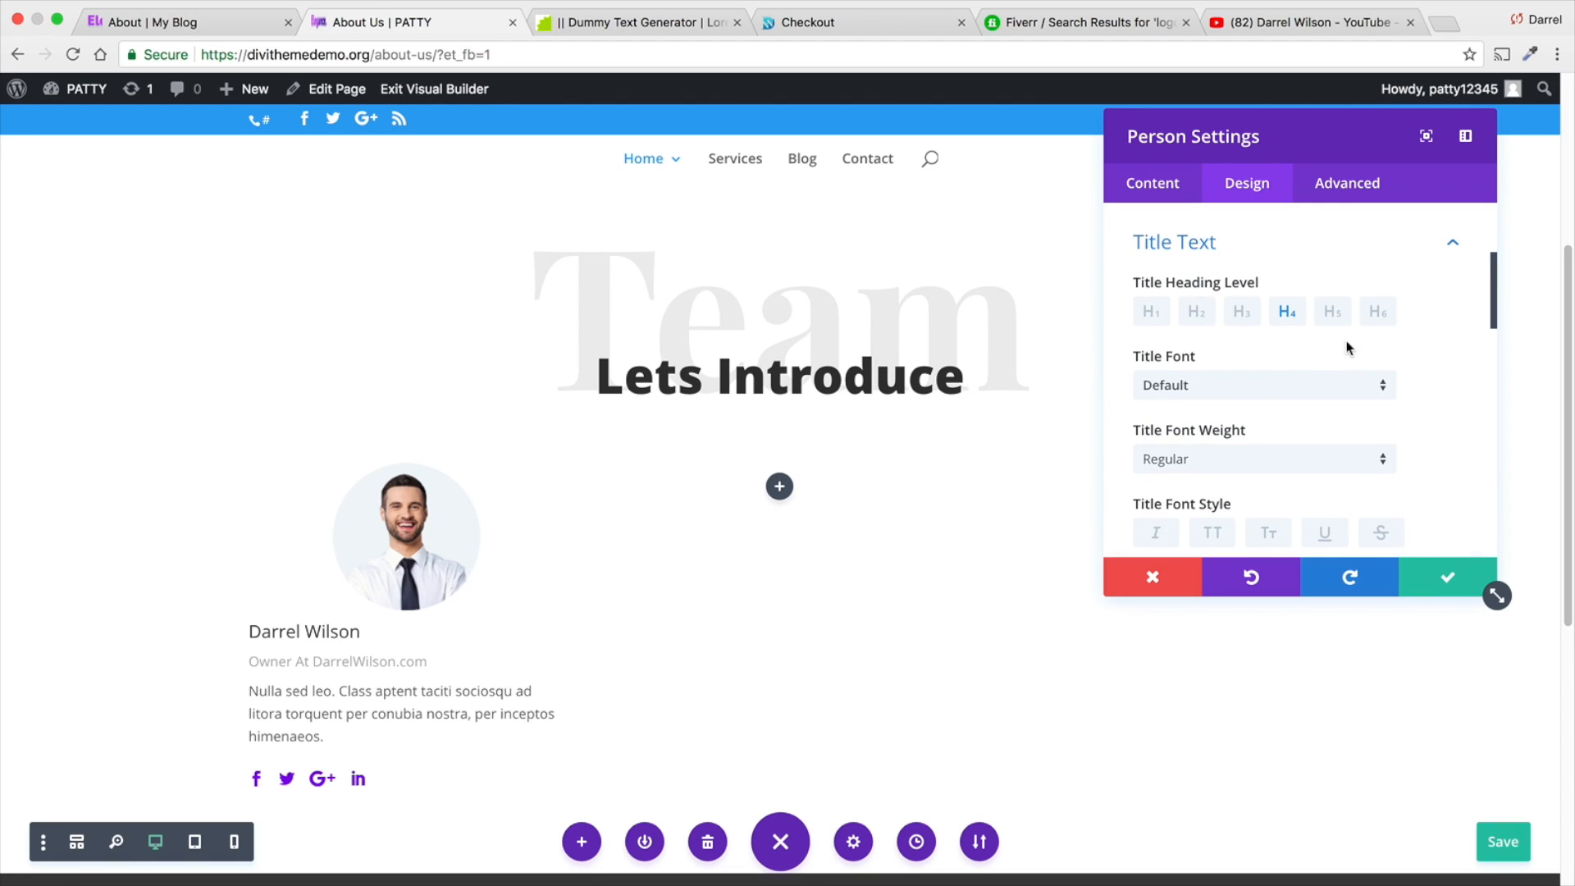
scroll(1298, 348, down, 2)
click(1284, 346)
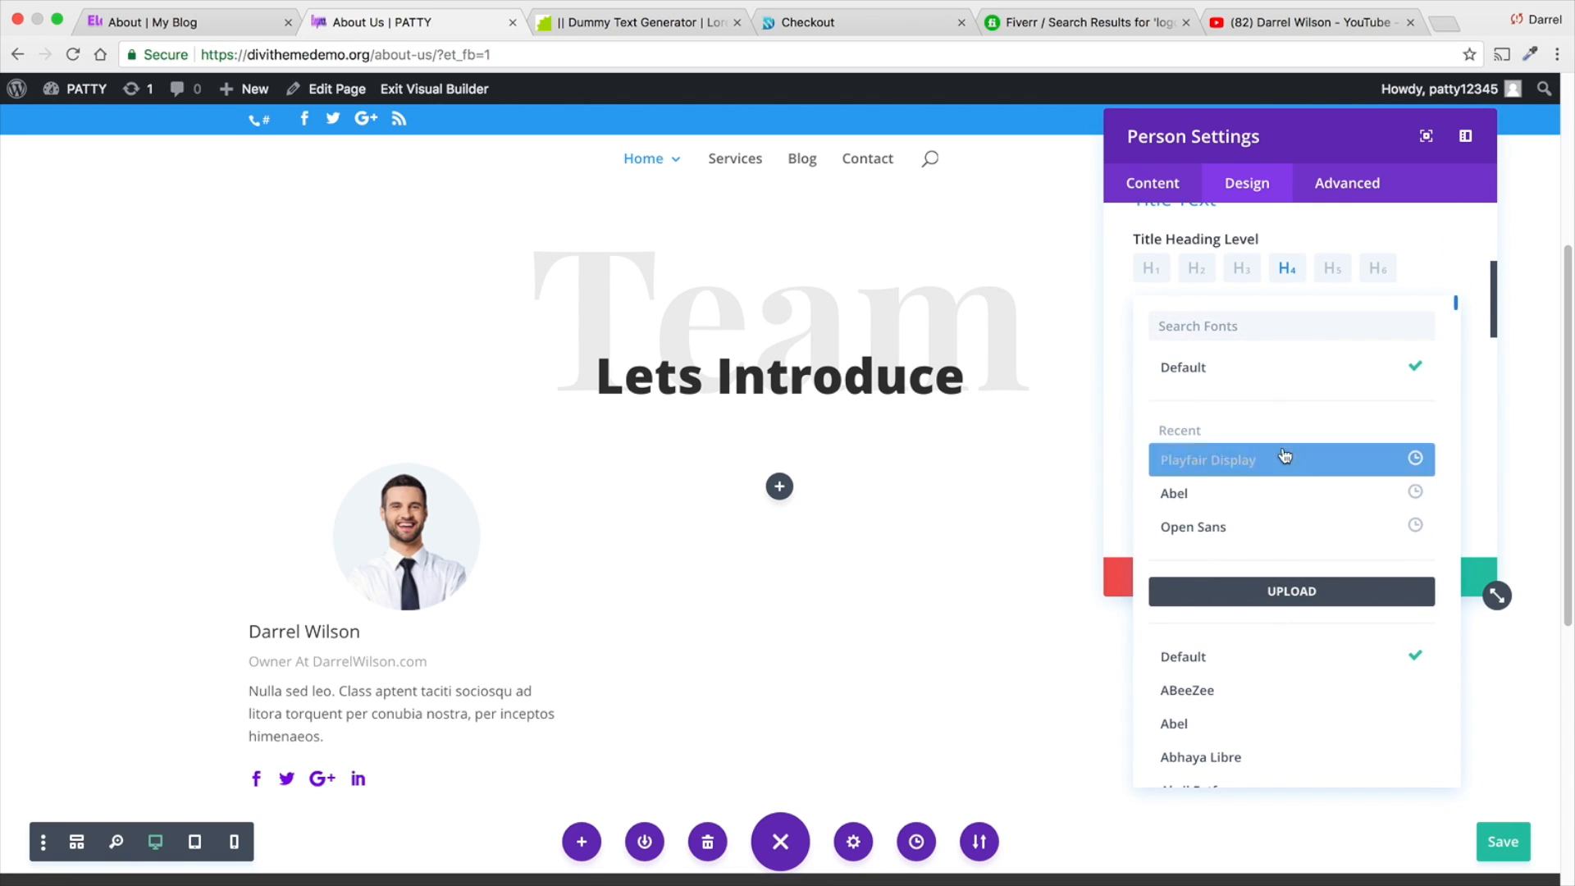
click(1283, 522)
click(1274, 415)
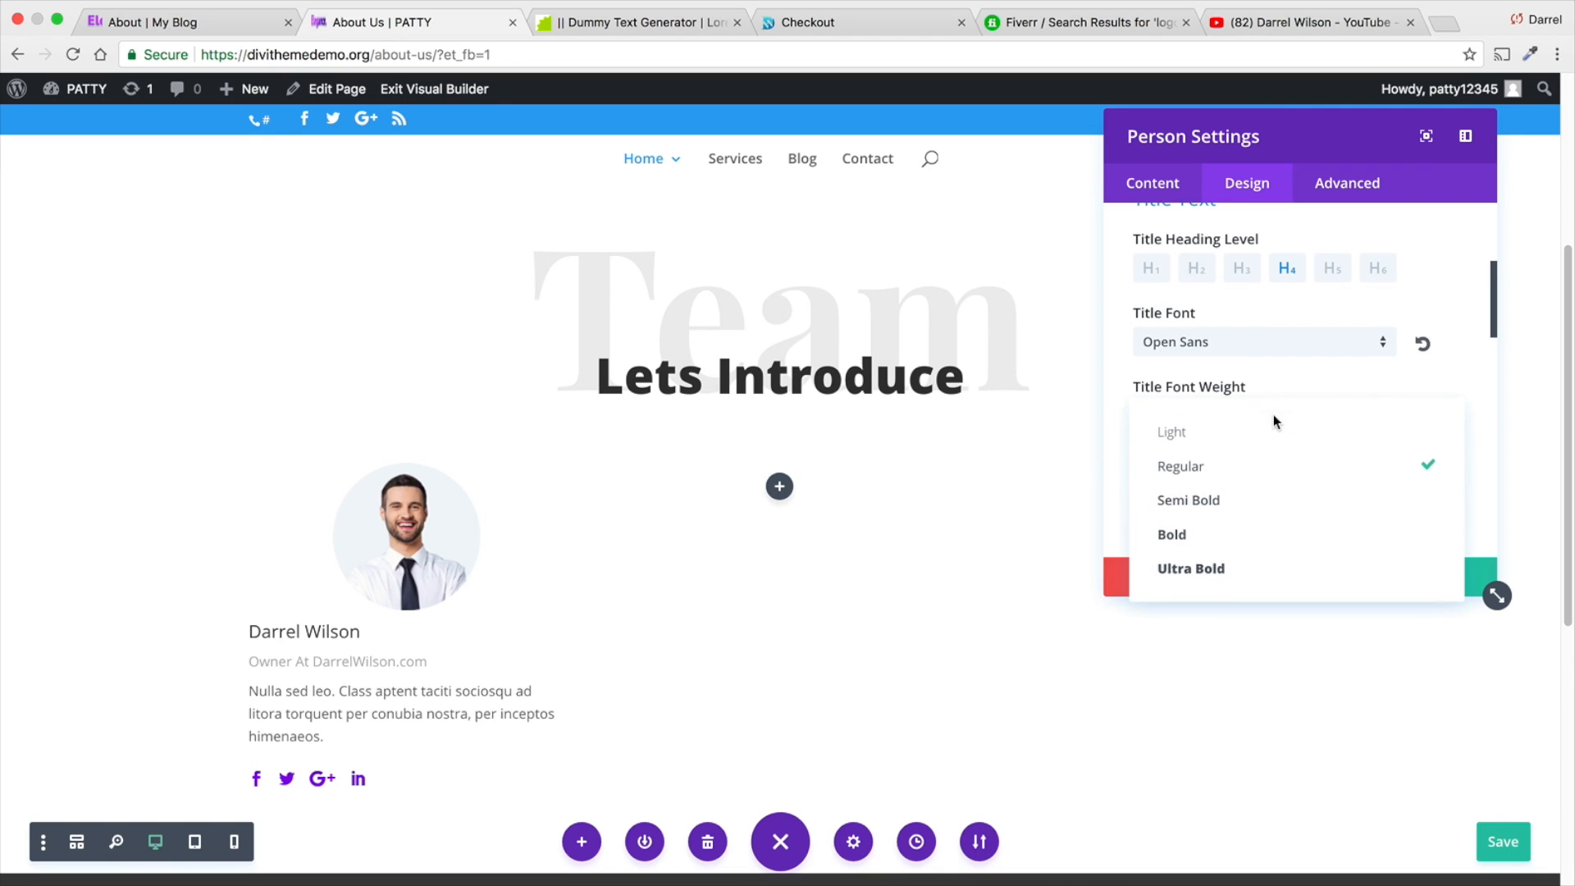
click(1276, 506)
- Center the Person module's title text and set its size to 24px
scroll(1273, 504, down, 2)
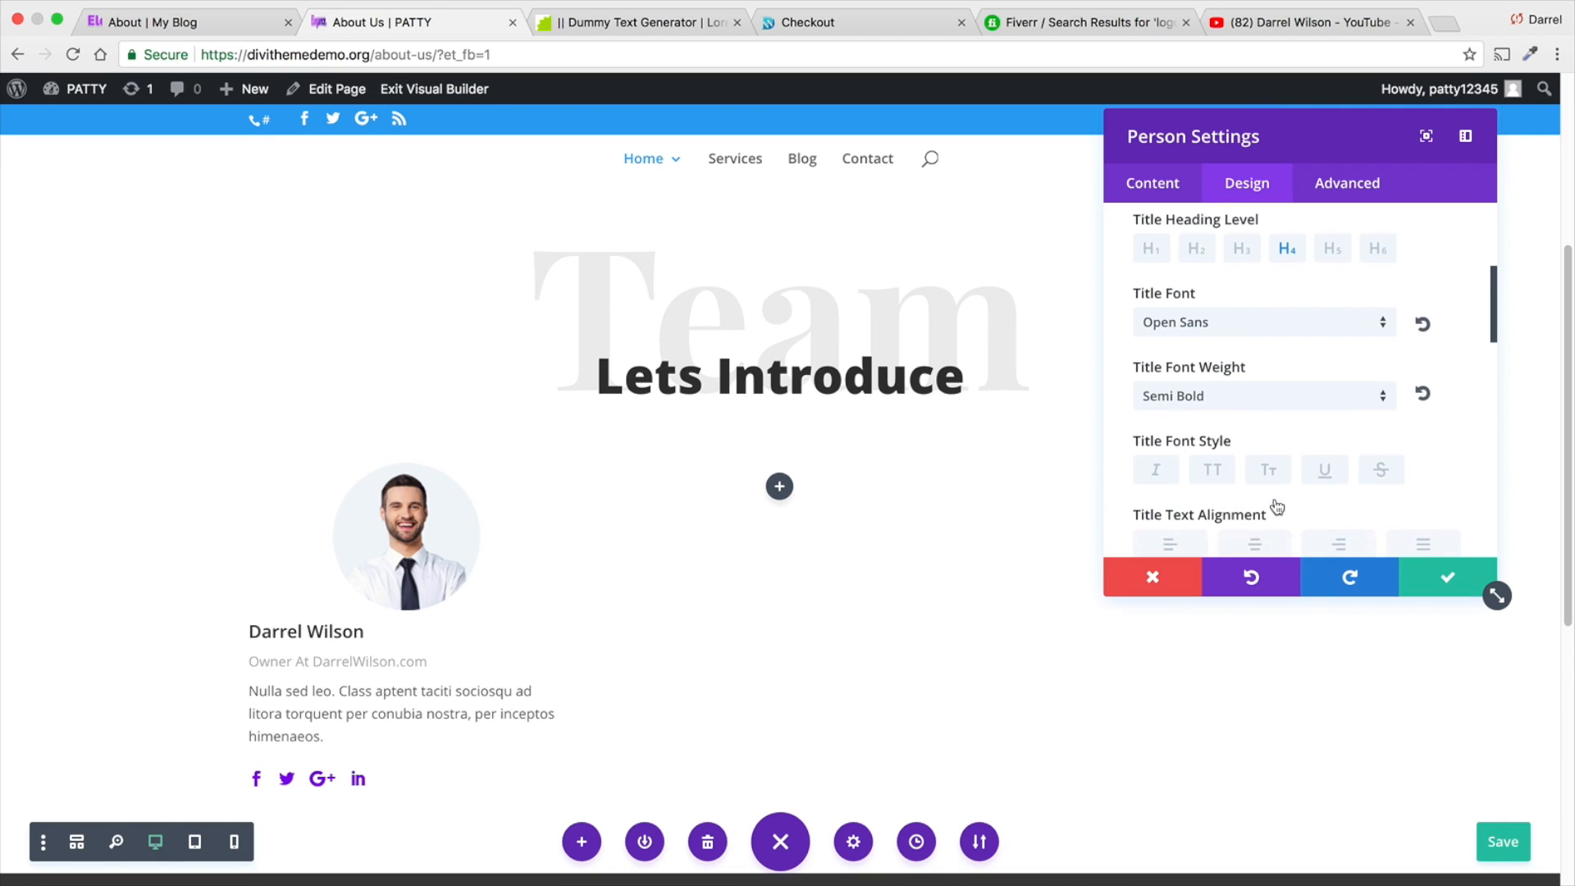
click(1247, 484)
scroll(1244, 482, down, 4)
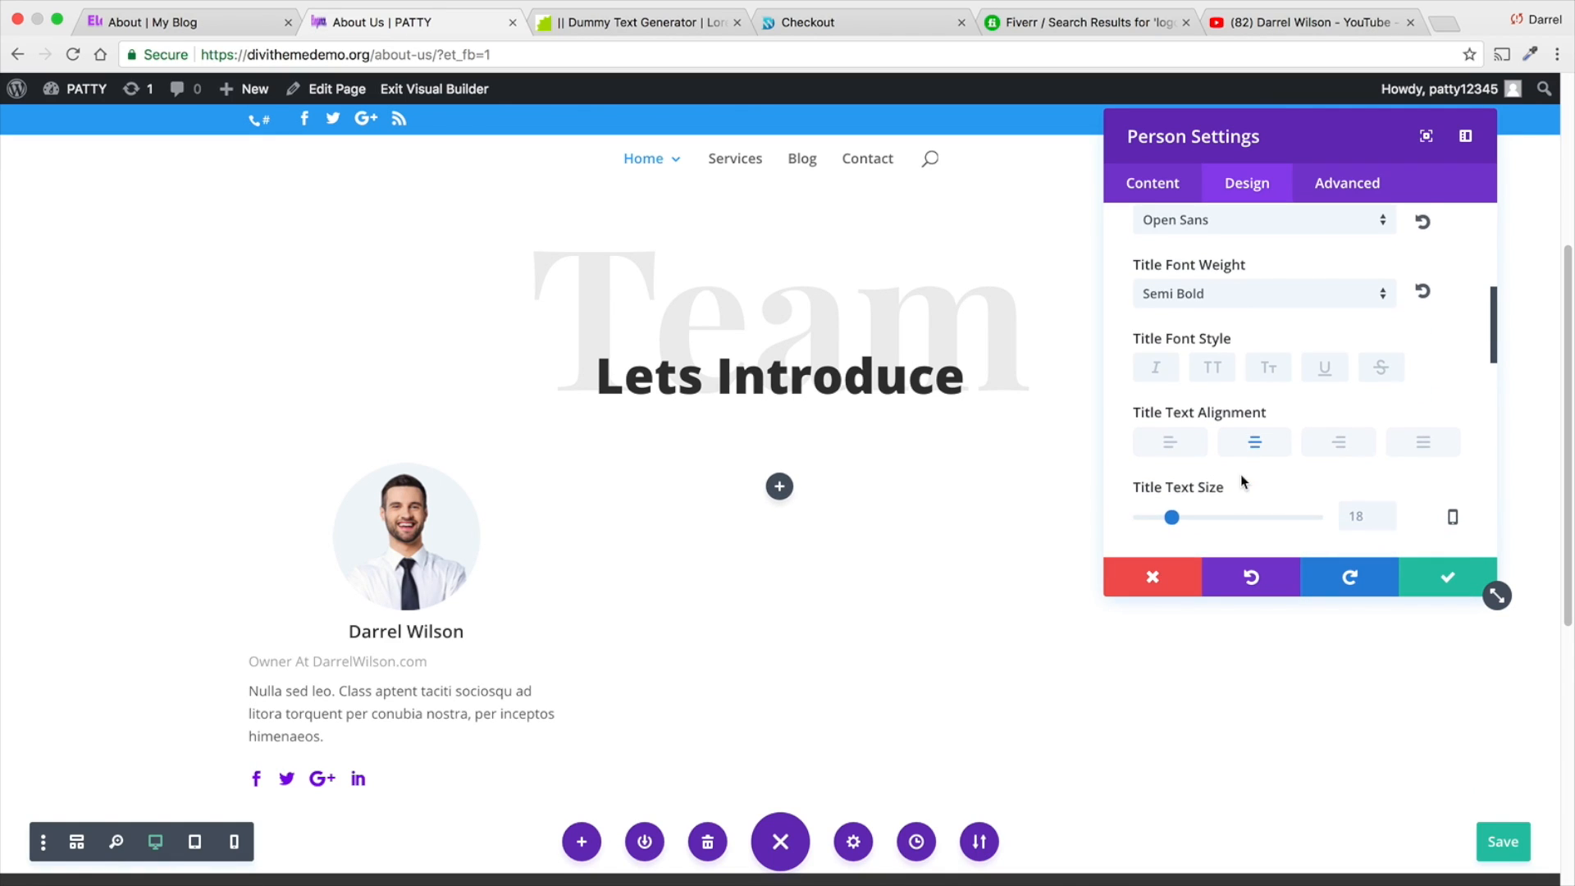
scroll(1244, 476, down, 2)
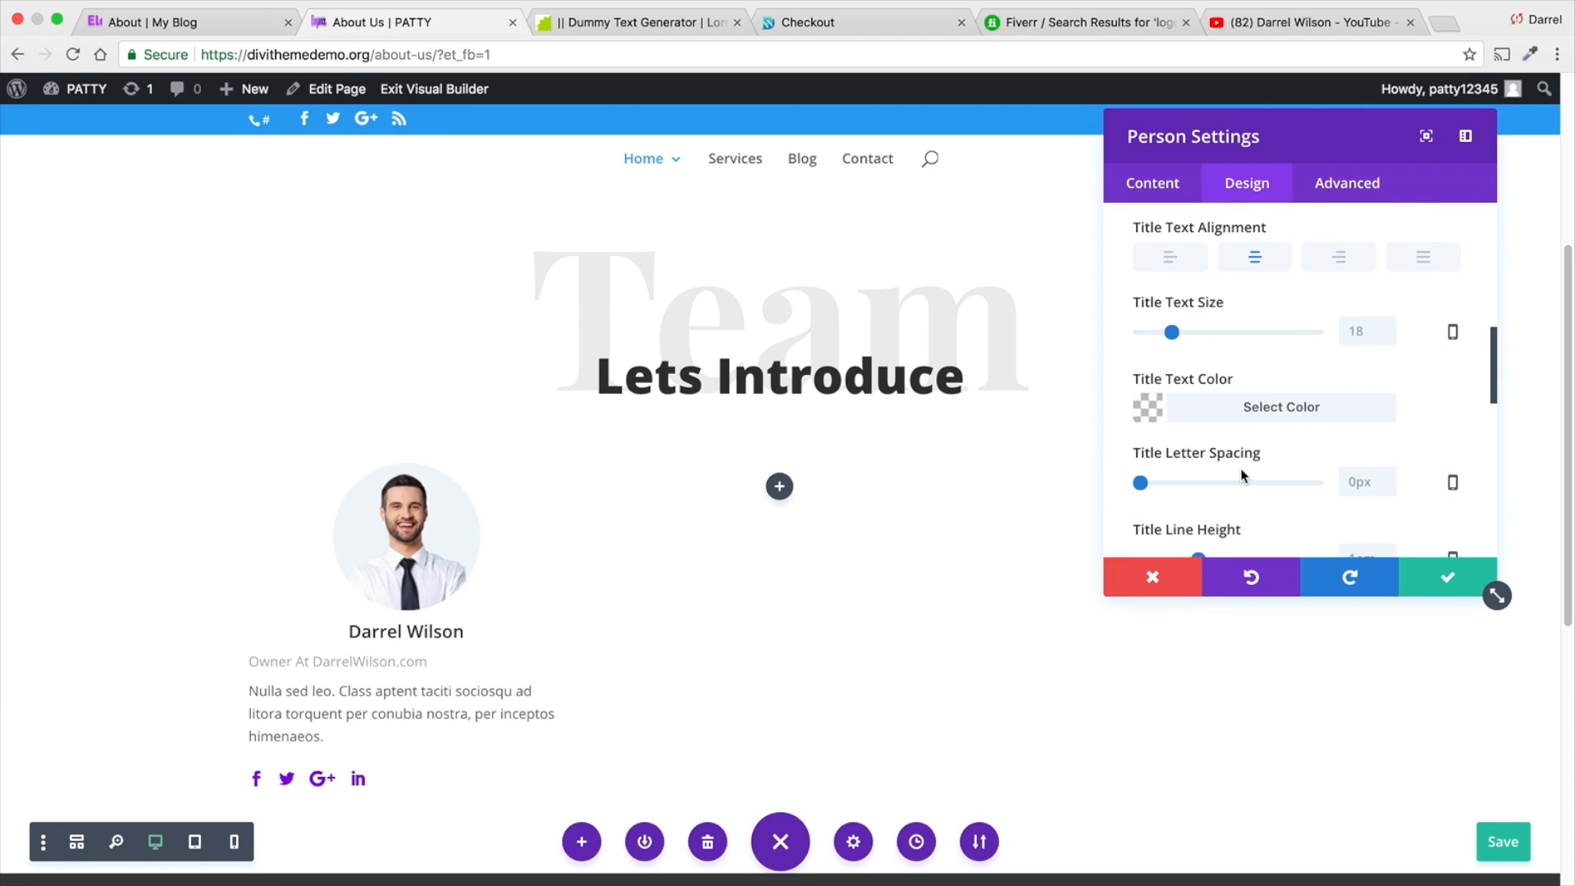
scroll(1289, 366, down, 1)
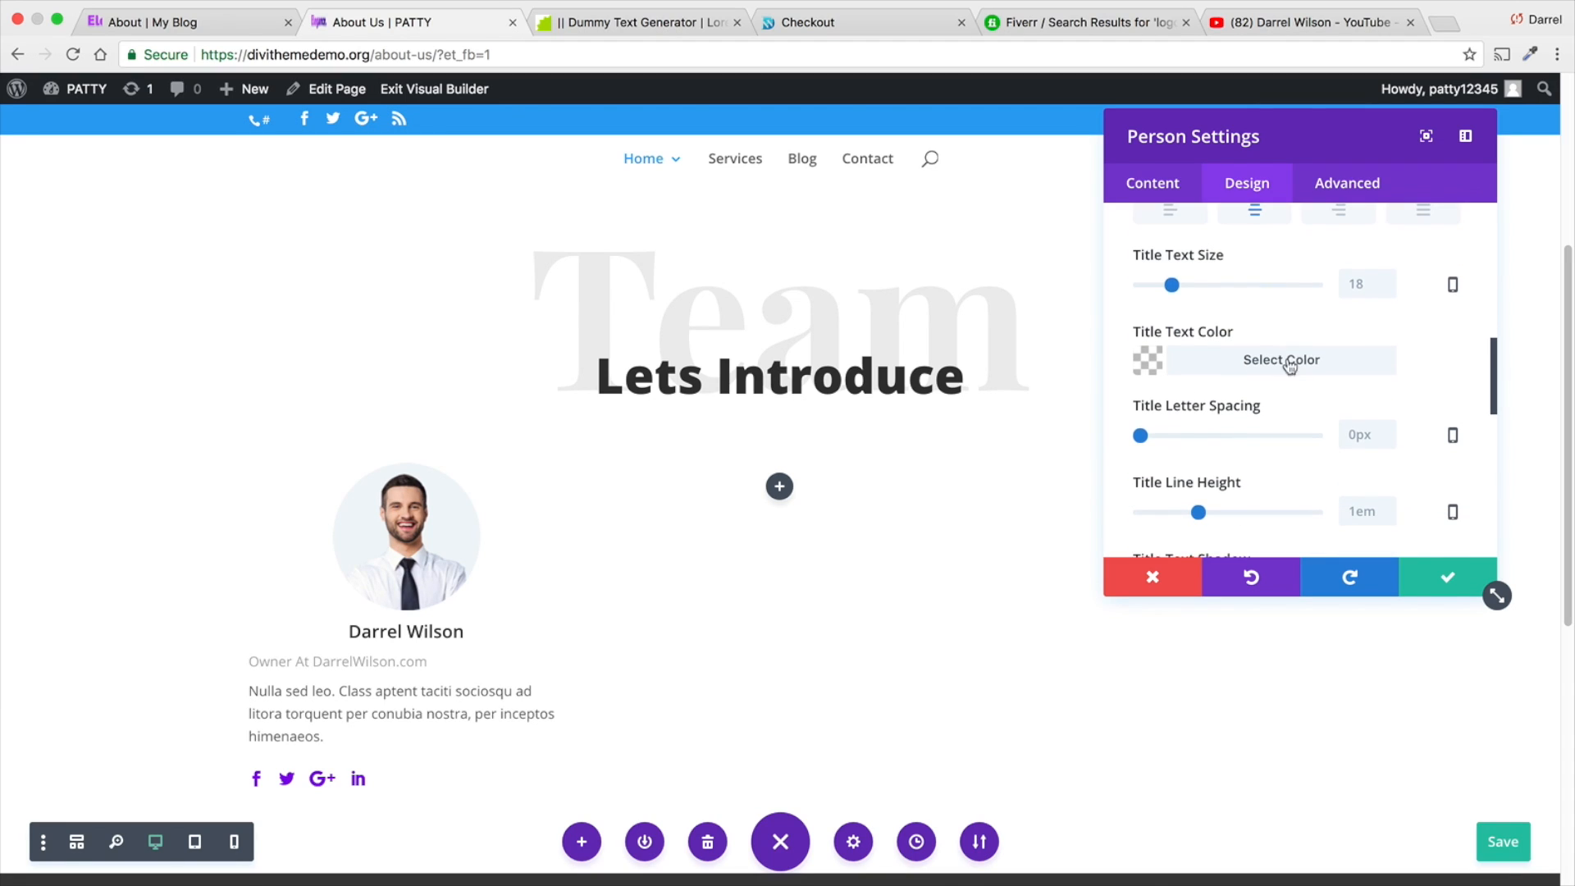
drag(1173, 287, 1184, 283)
- Apply the first text shadow preset to the Person module's title
scroll(1214, 326, down, 4)
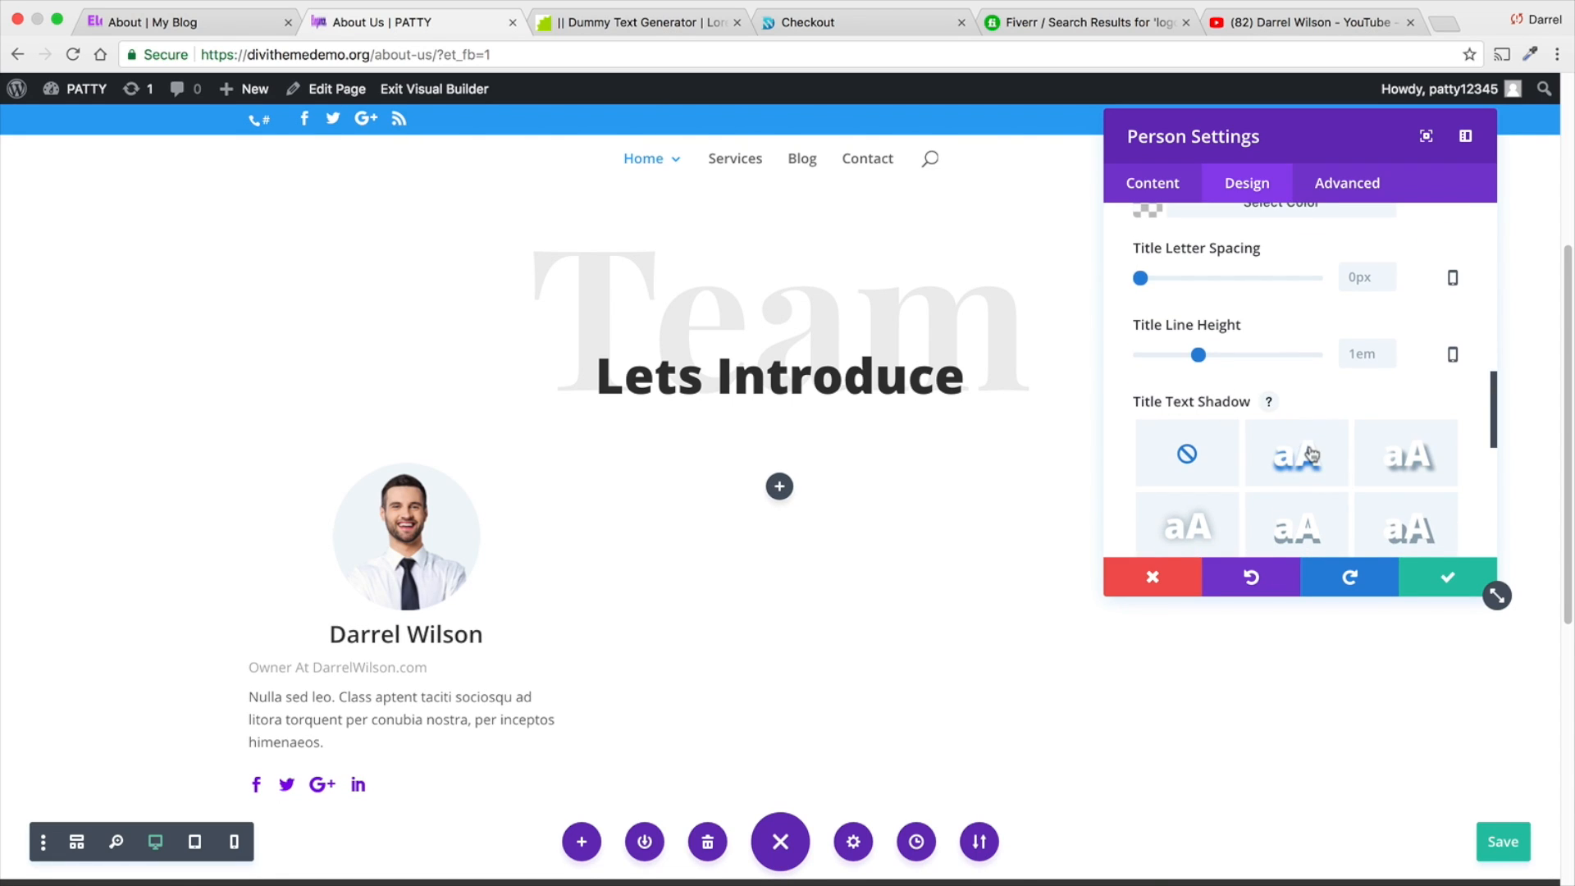
click(1310, 455)
scroll(1313, 377, up, 6)
scroll(1313, 363, up, 4)
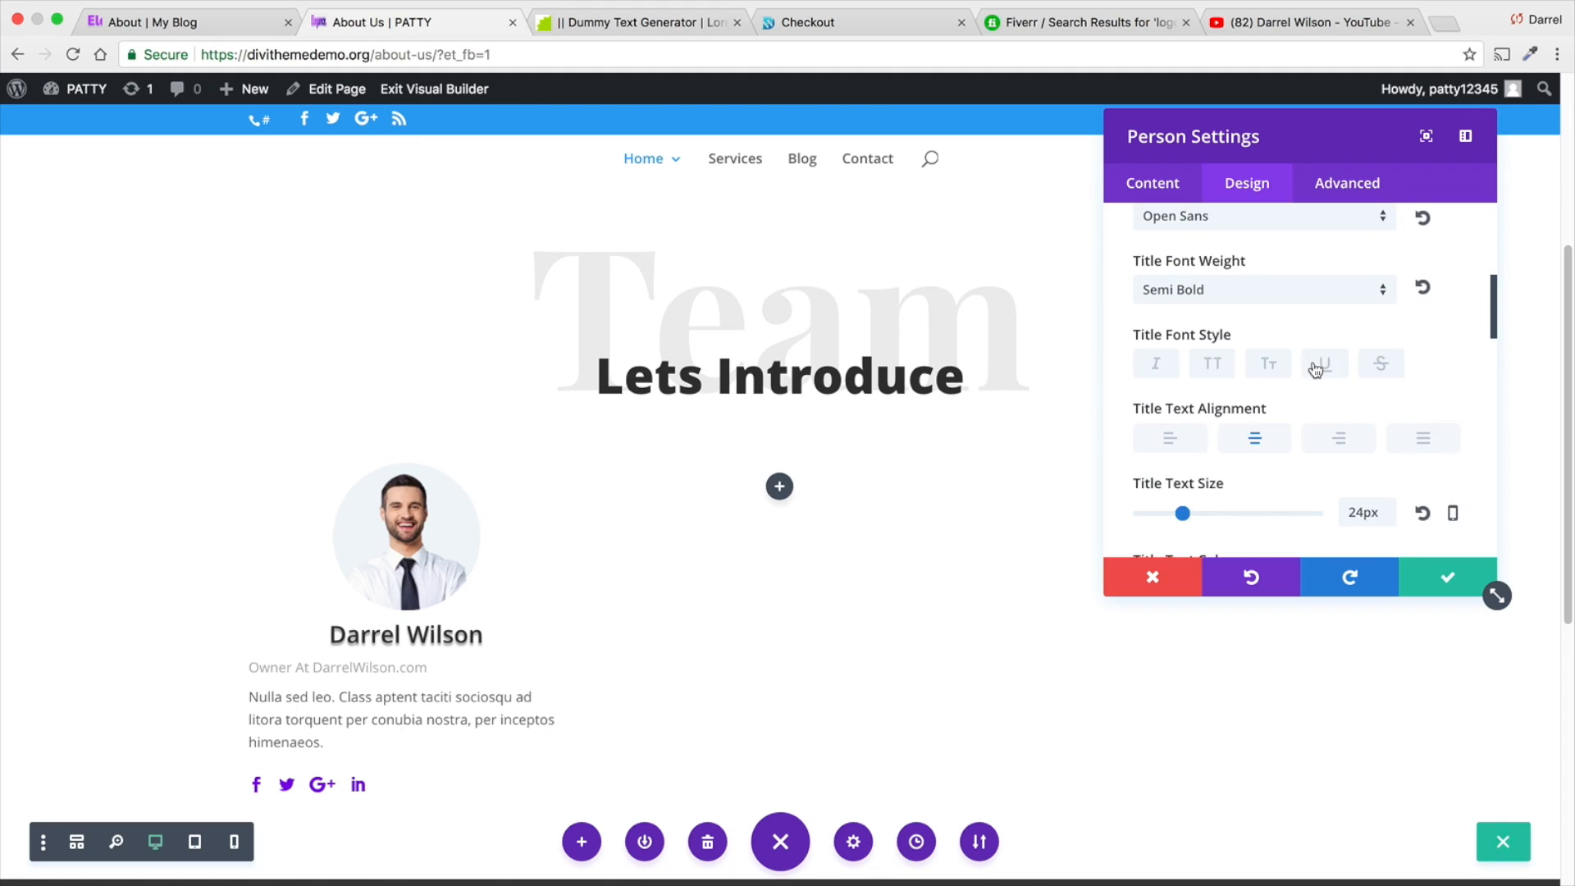
click(1450, 280)
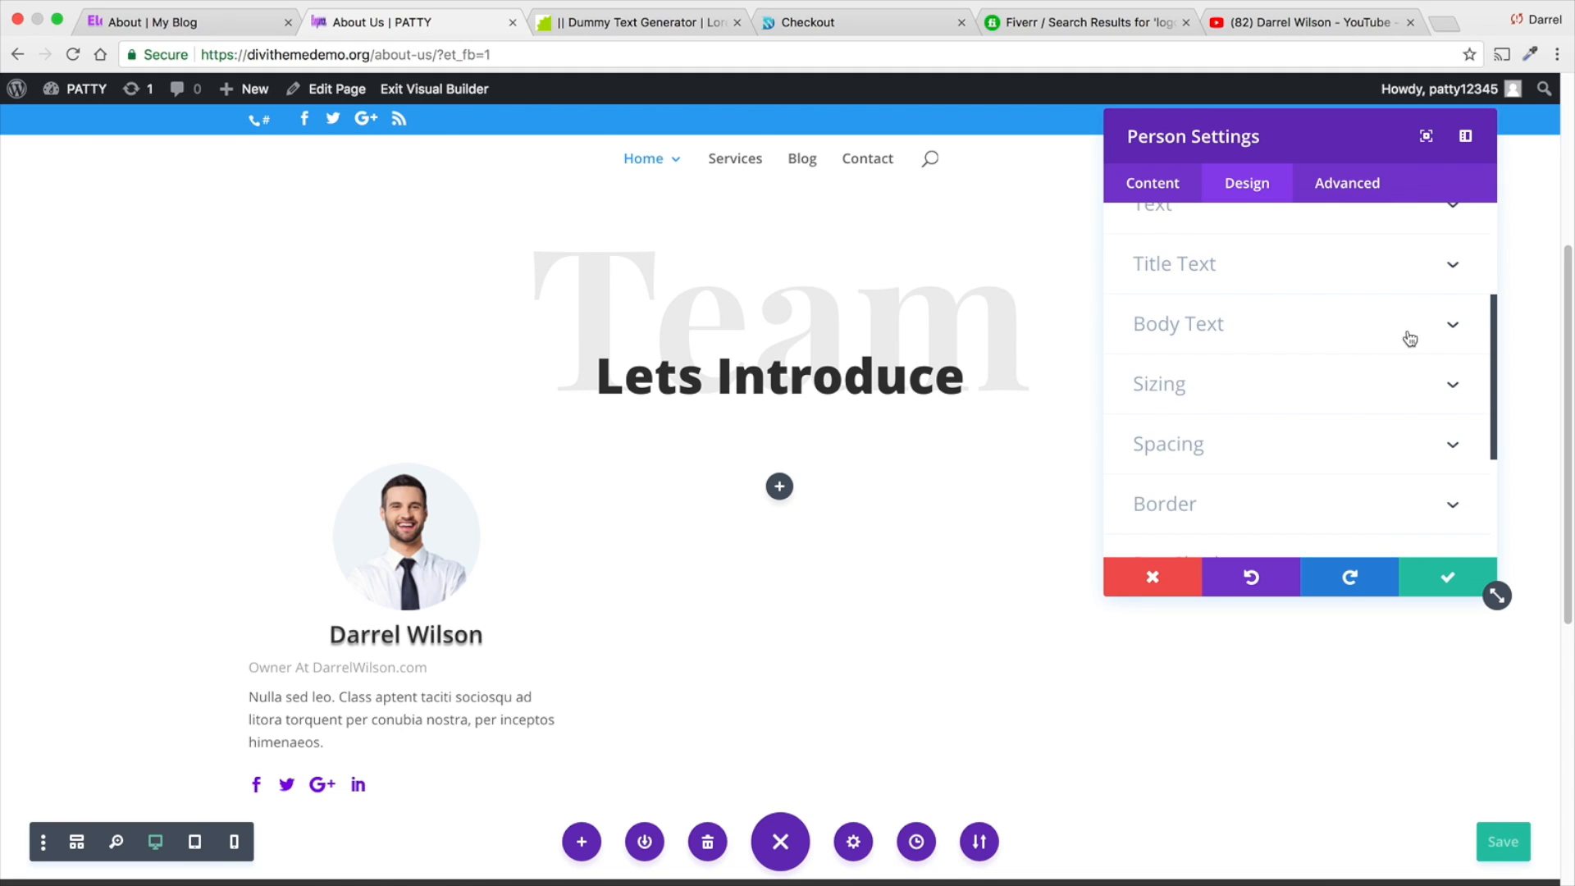
- Try the body text alignment options in the Person module and settle on centered
click(1452, 322)
scroll(1313, 410, down, 1)
click(1269, 491)
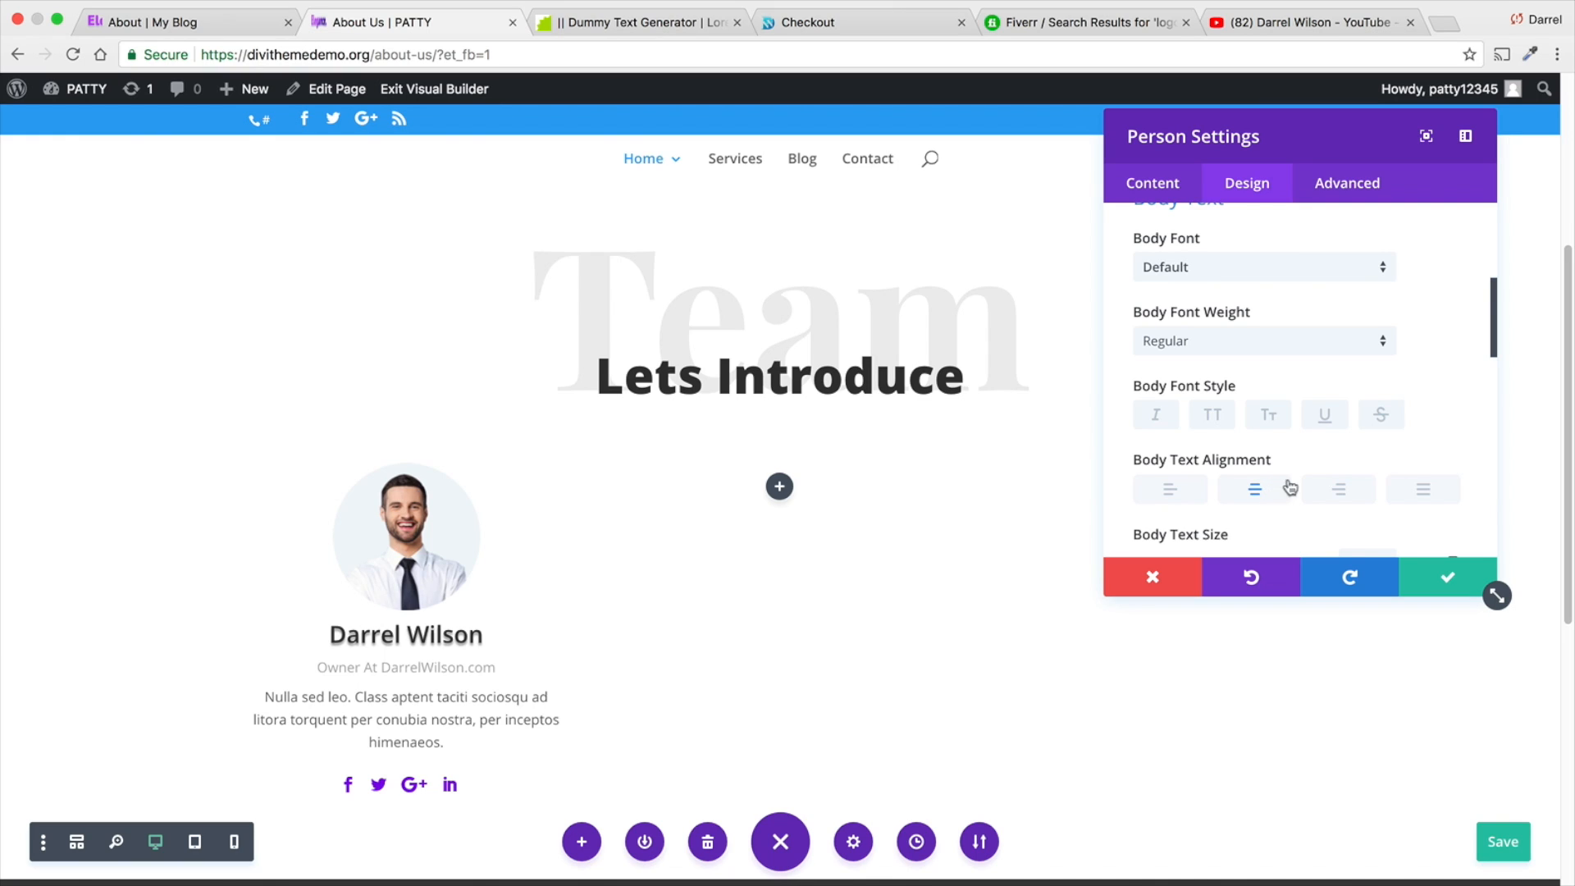
click(1349, 495)
click(1413, 492)
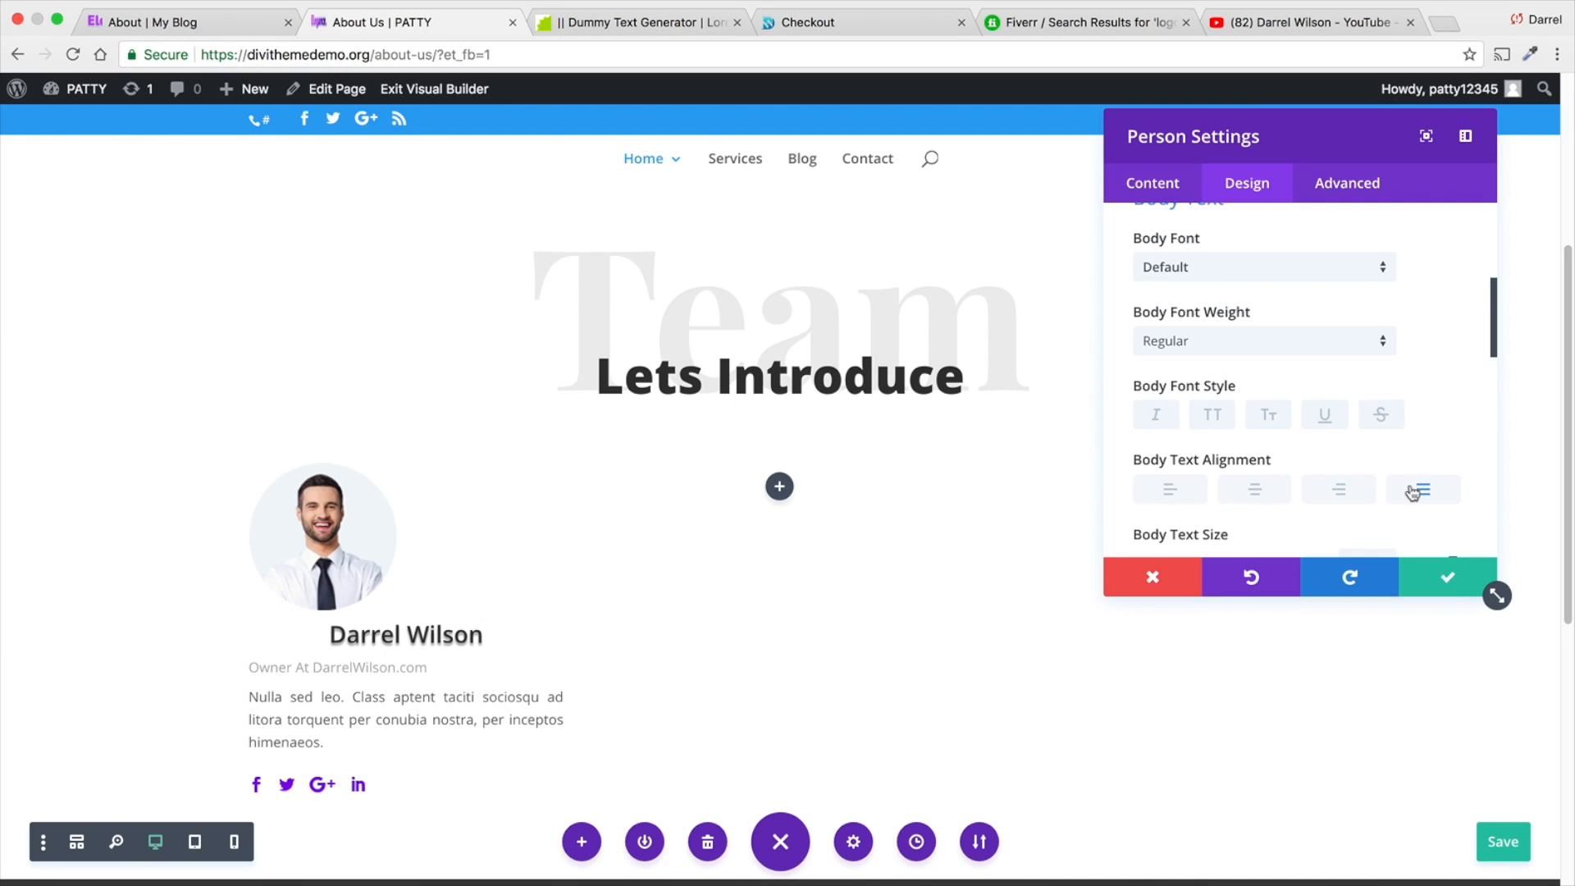
click(1167, 493)
click(1247, 492)
- Set the Person module's body text size to 15px and save the module settings
scroll(1292, 484, down, 1)
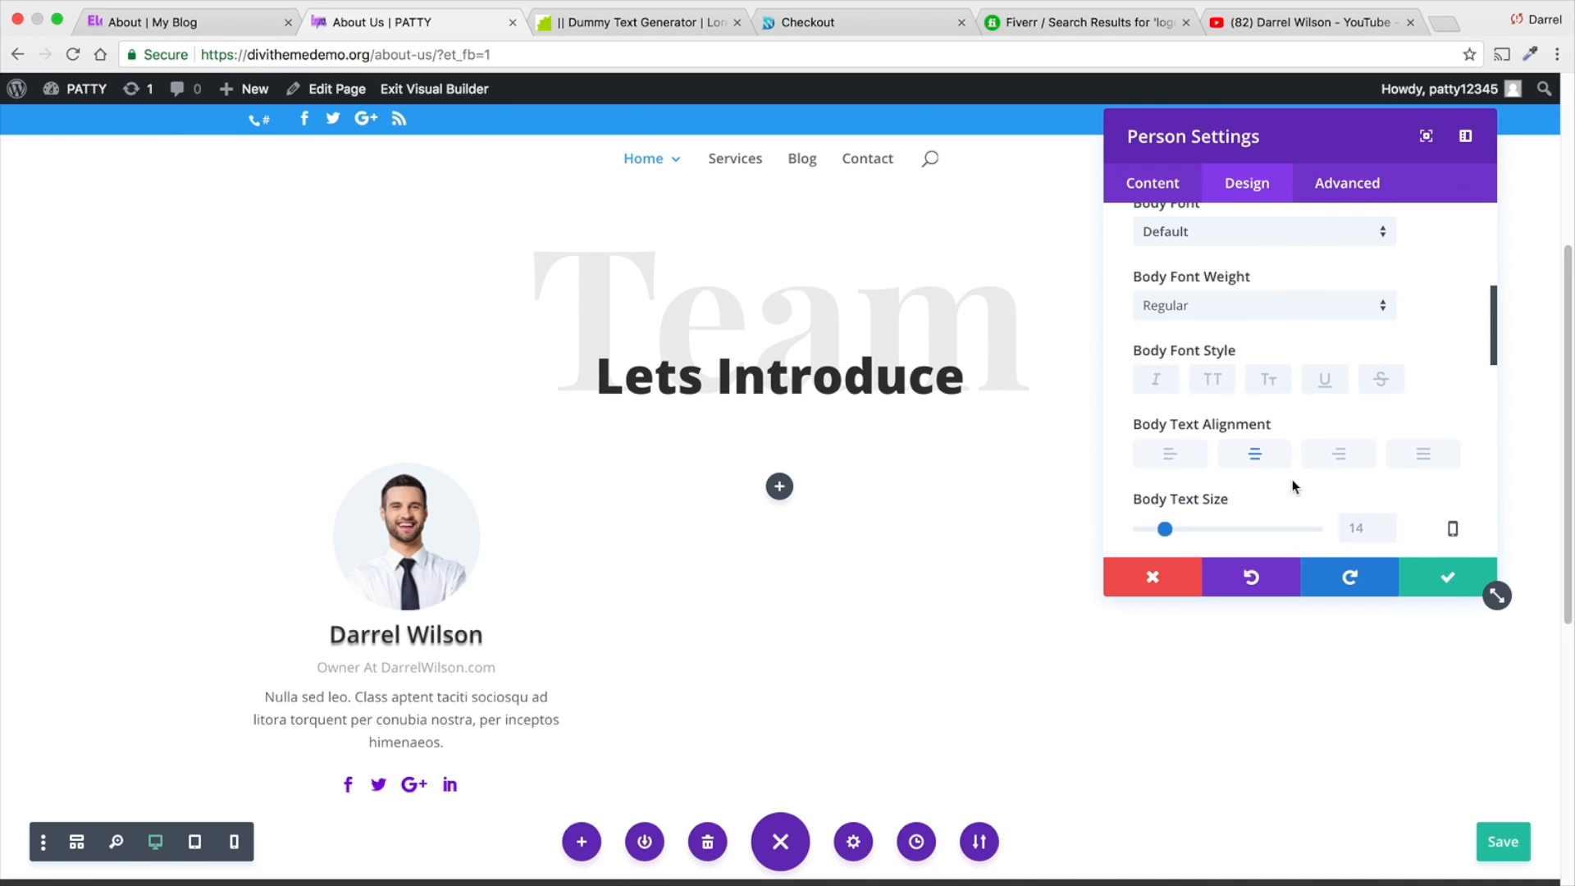
scroll(1293, 474, down, 1)
drag(1165, 478, 1165, 478)
scroll(1206, 434, down, 1)
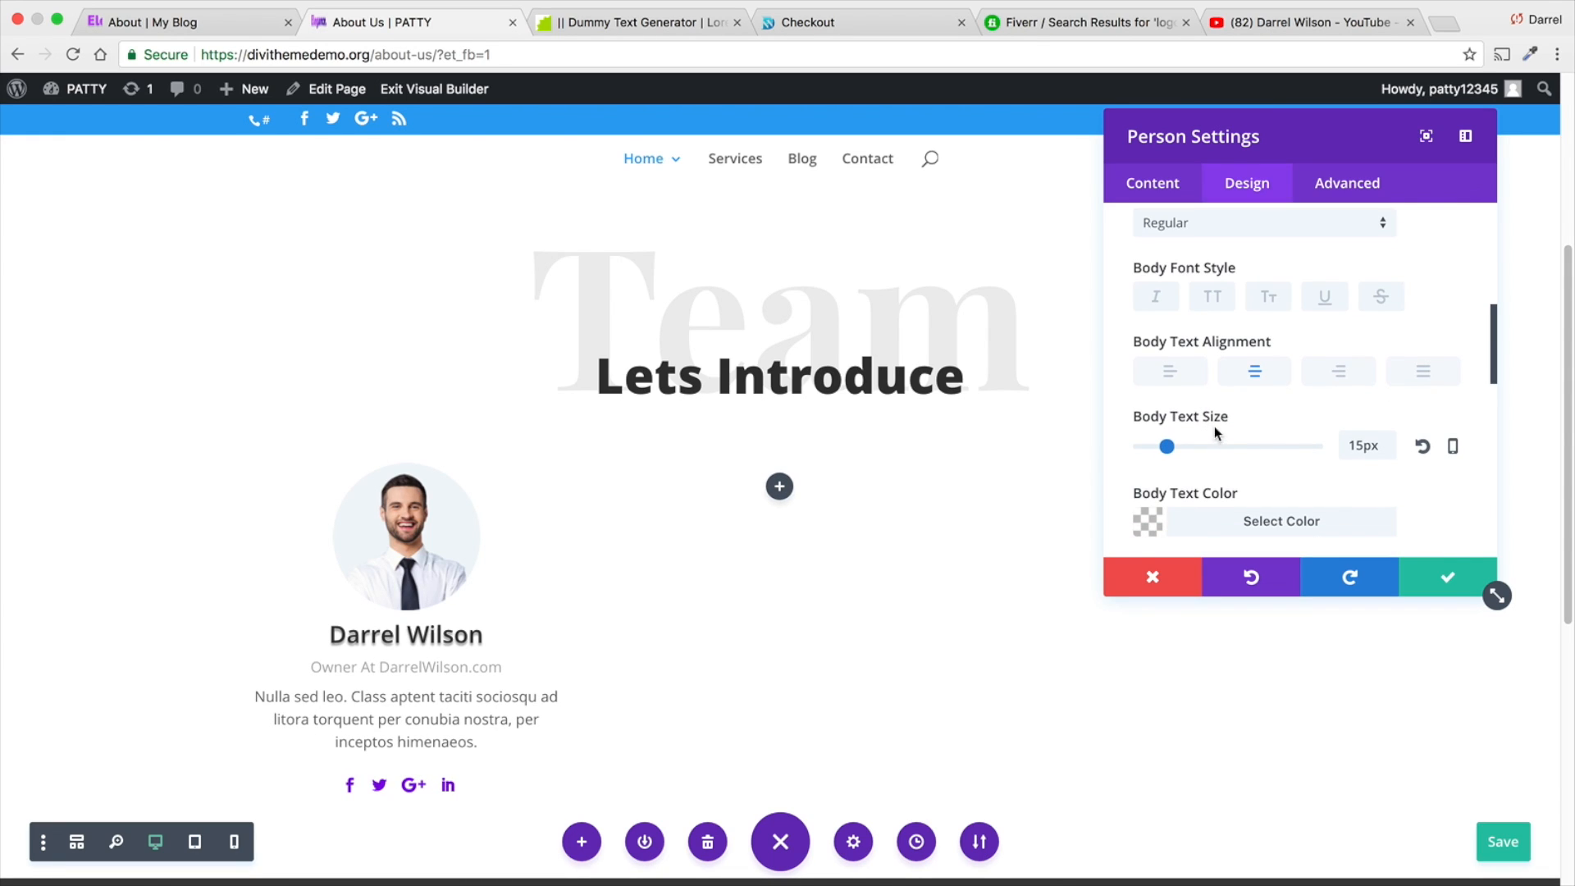
scroll(1215, 431, down, 1)
click(1427, 581)
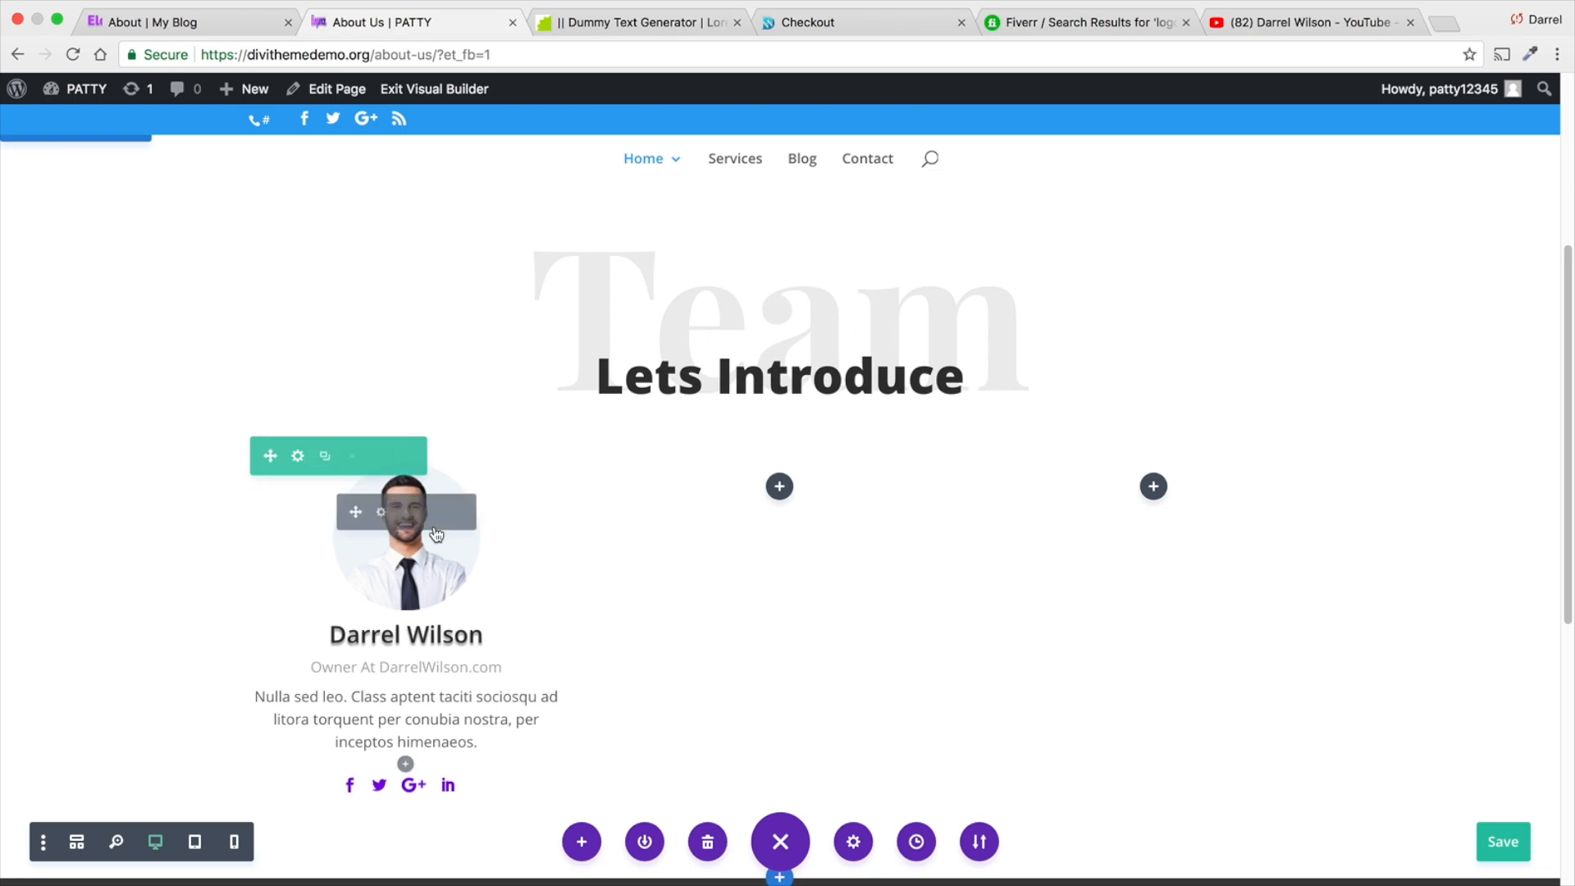
- Reopen the first team member's Person module at its design options
click(380, 512)
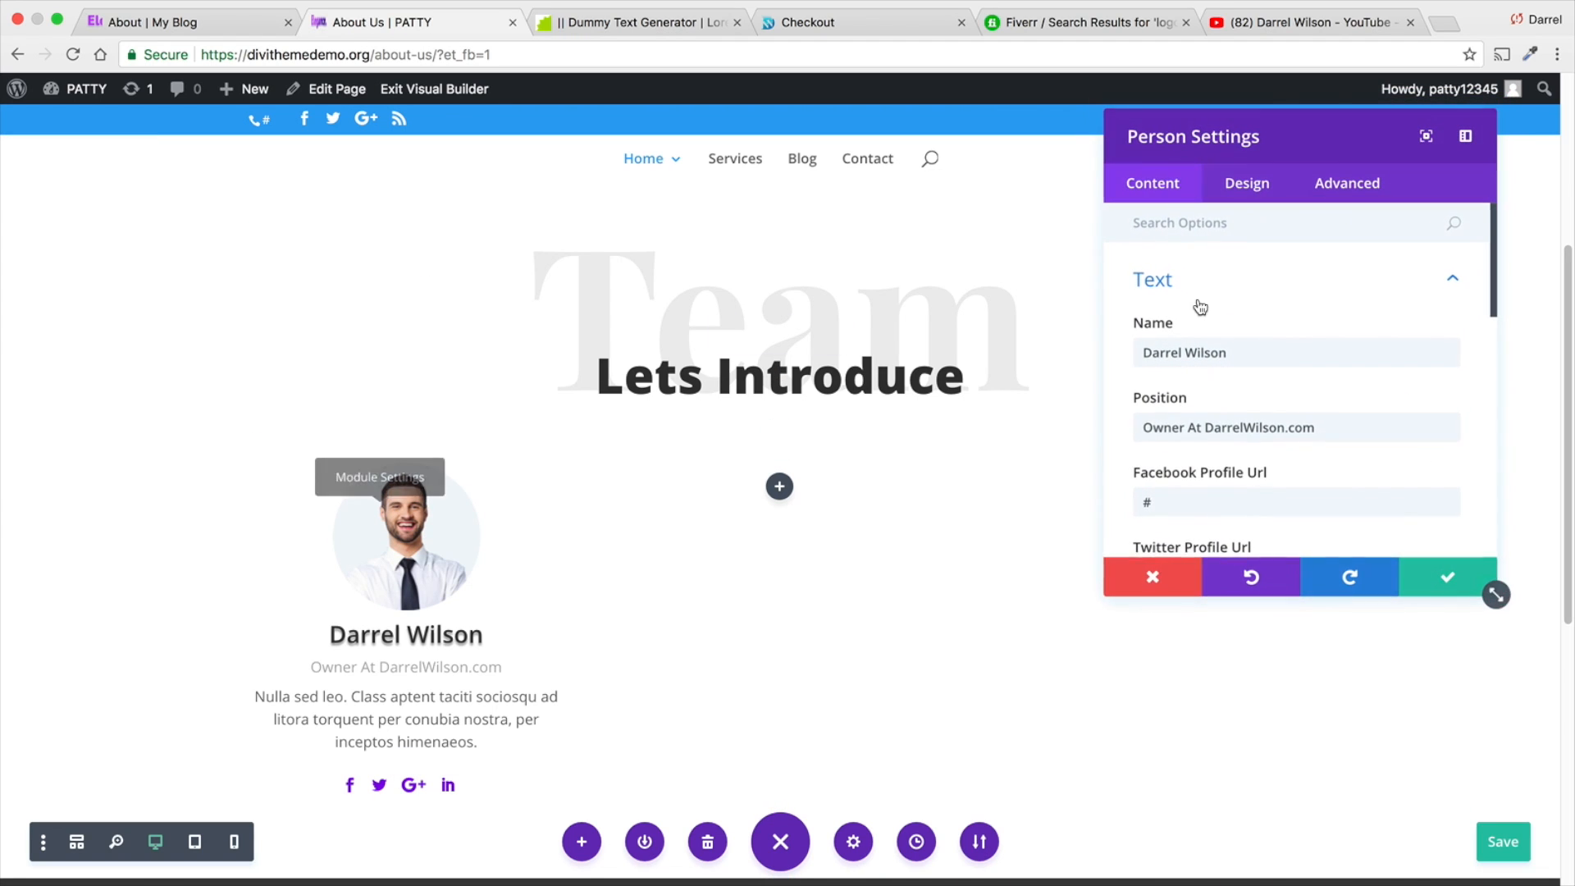
click(1246, 183)
scroll(1297, 367, down, 3)
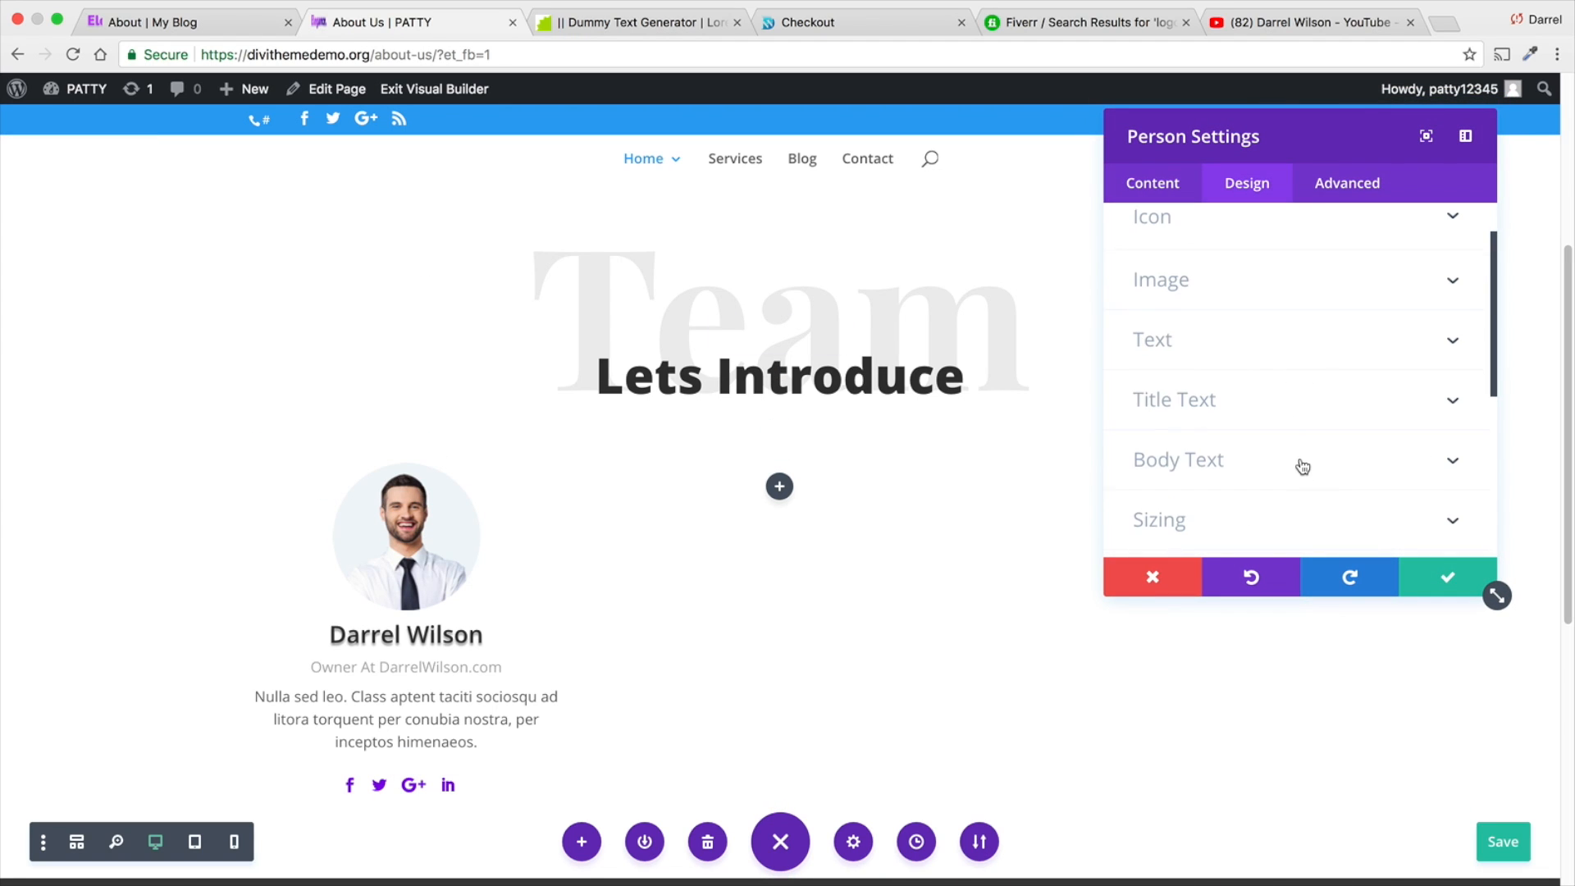
scroll(1302, 464, down, 1)
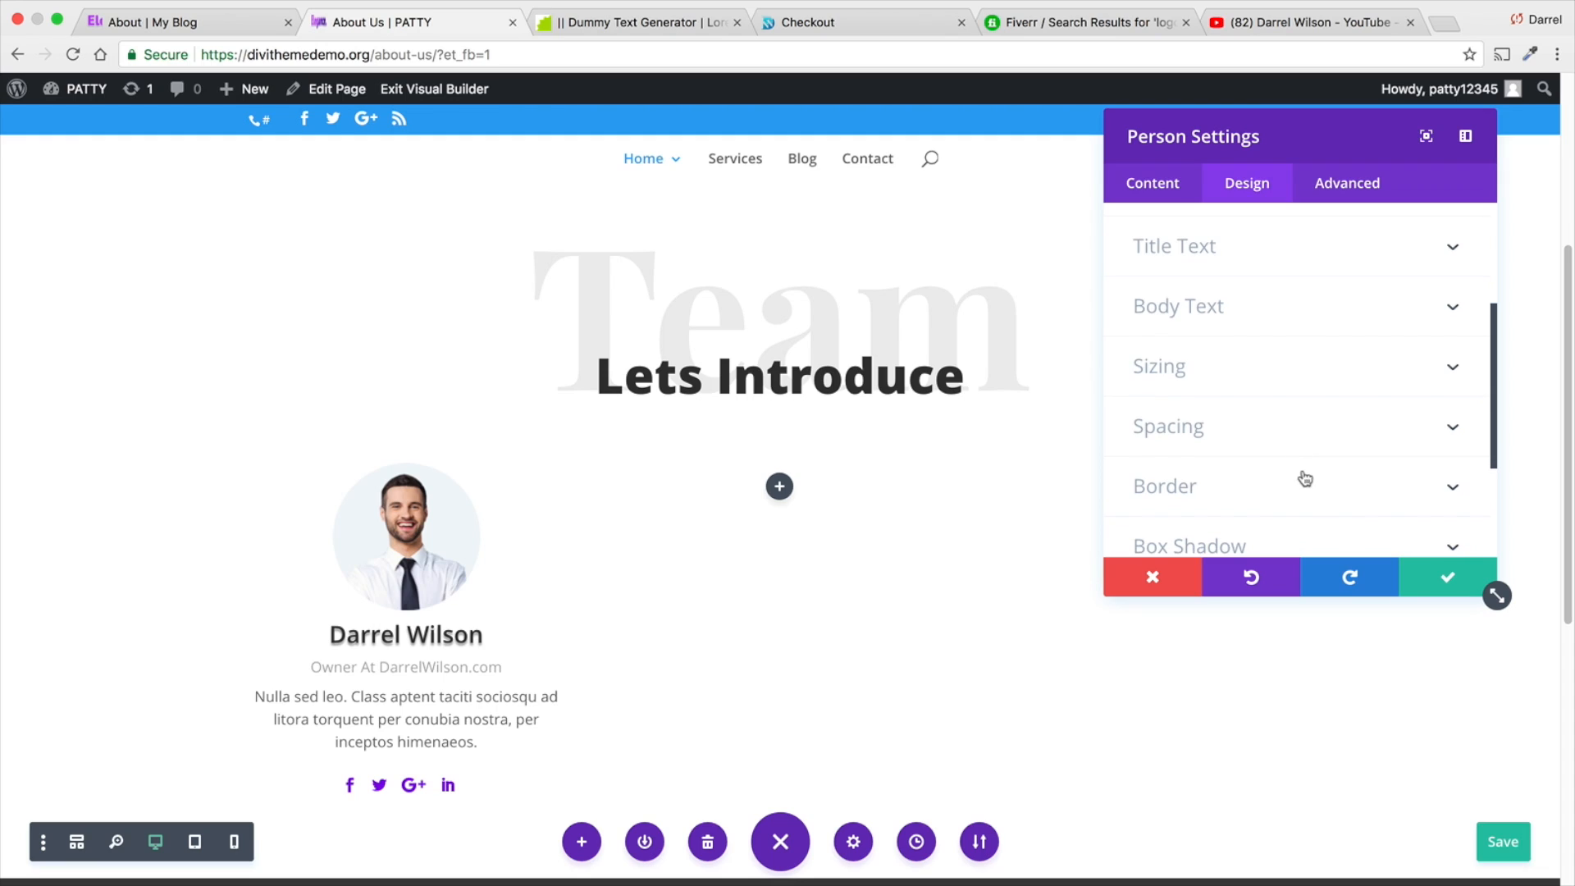
- Give the Person module 4px linked rounded corners and a 1px border on all sides
click(1301, 480)
scroll(1293, 447, down, 1)
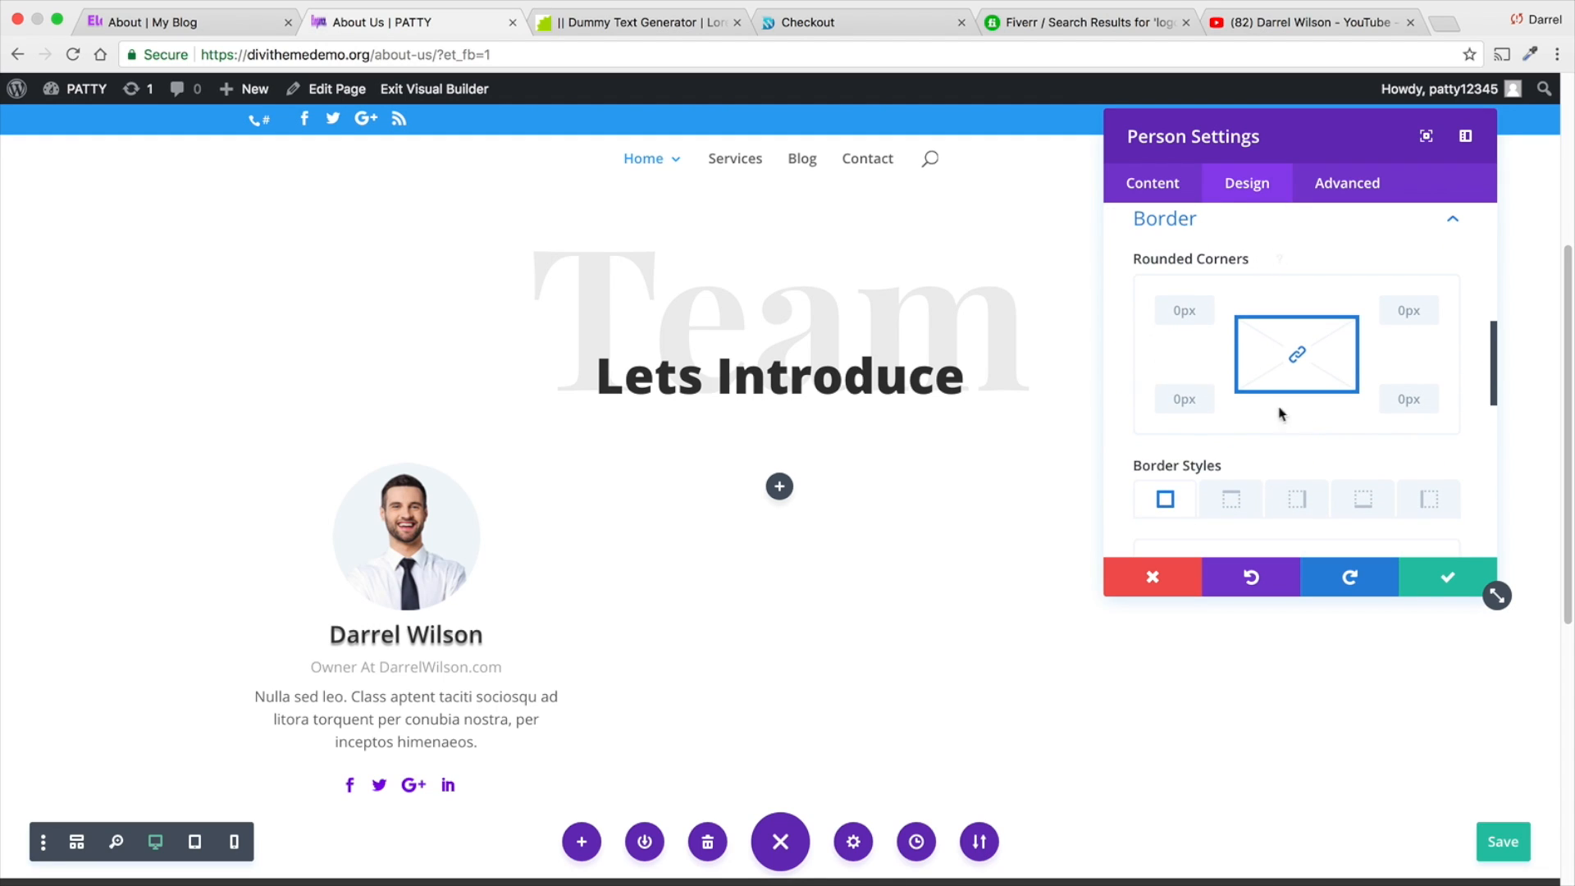
click(1191, 313)
text(4)
key(Tab)
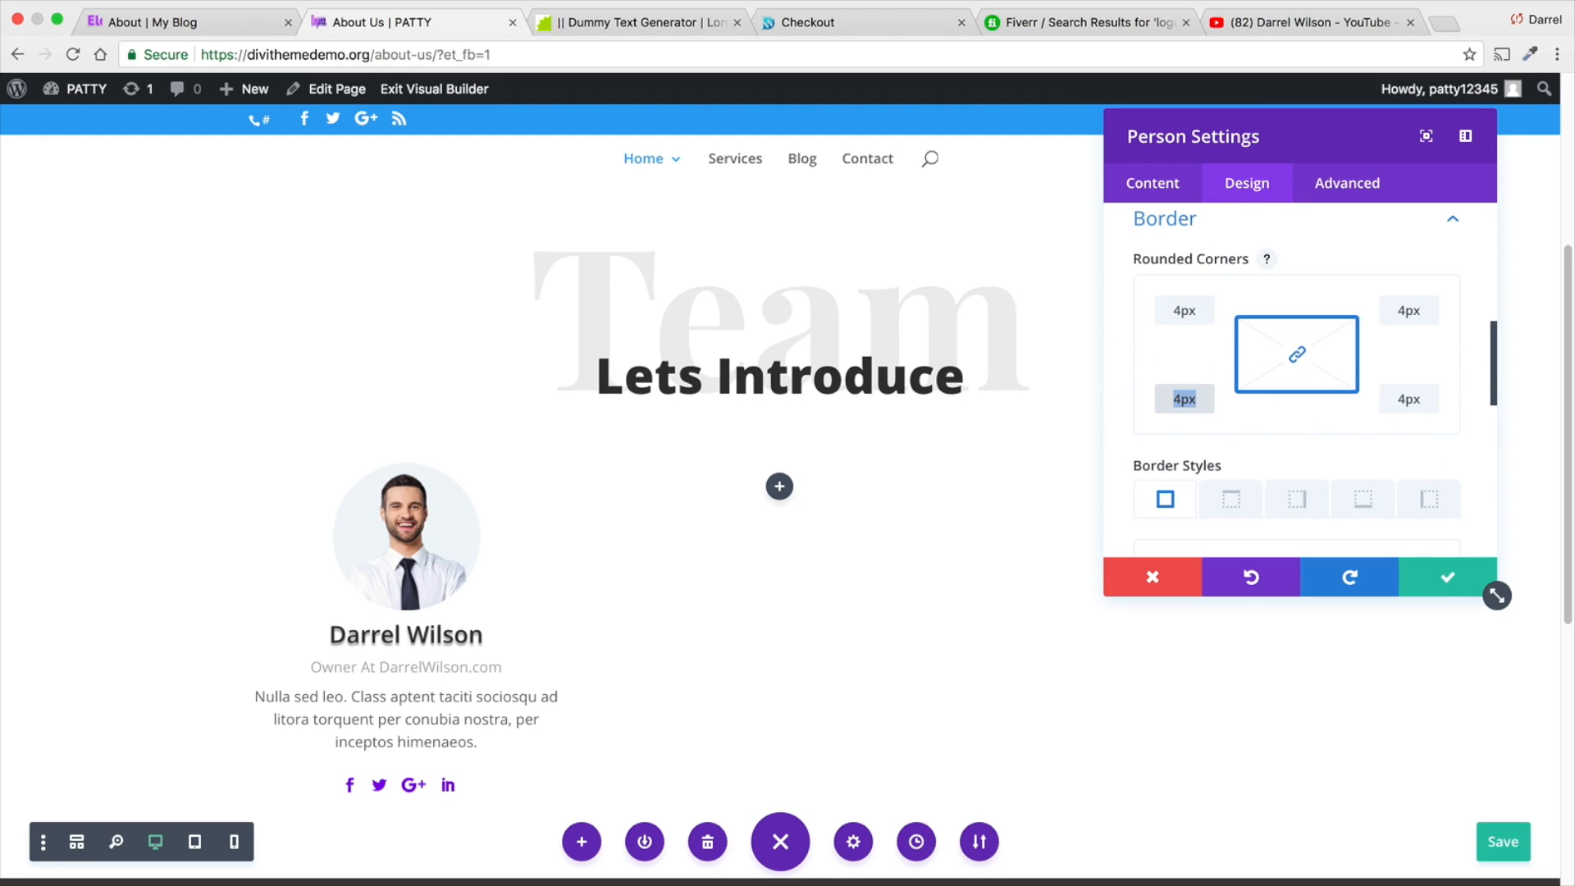
scroll(1230, 394, down, 5)
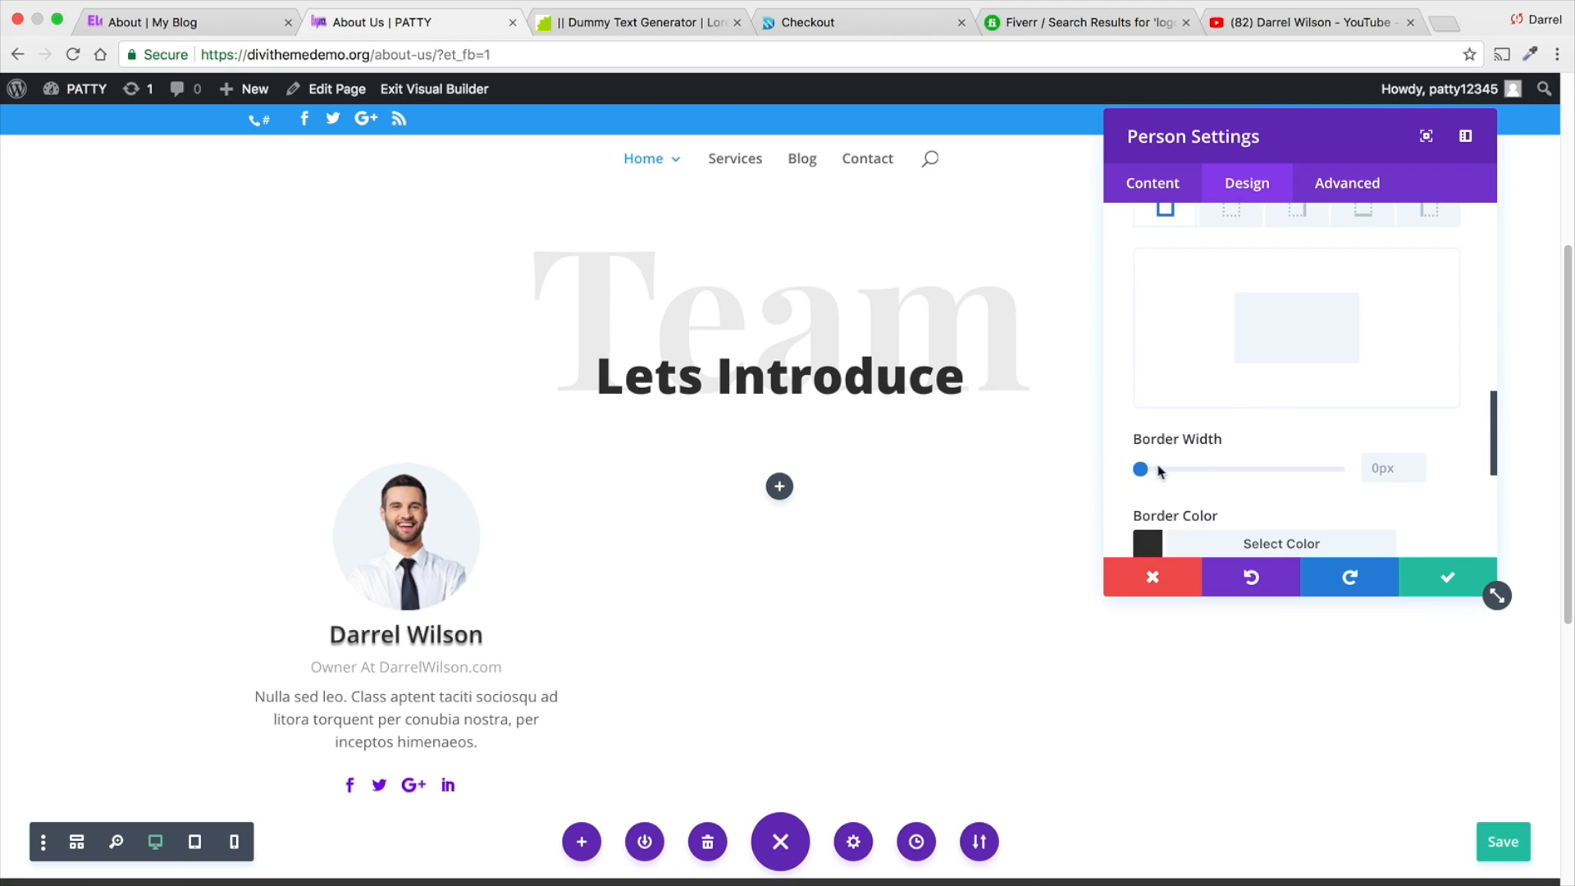
drag(1143, 474, 1146, 474)
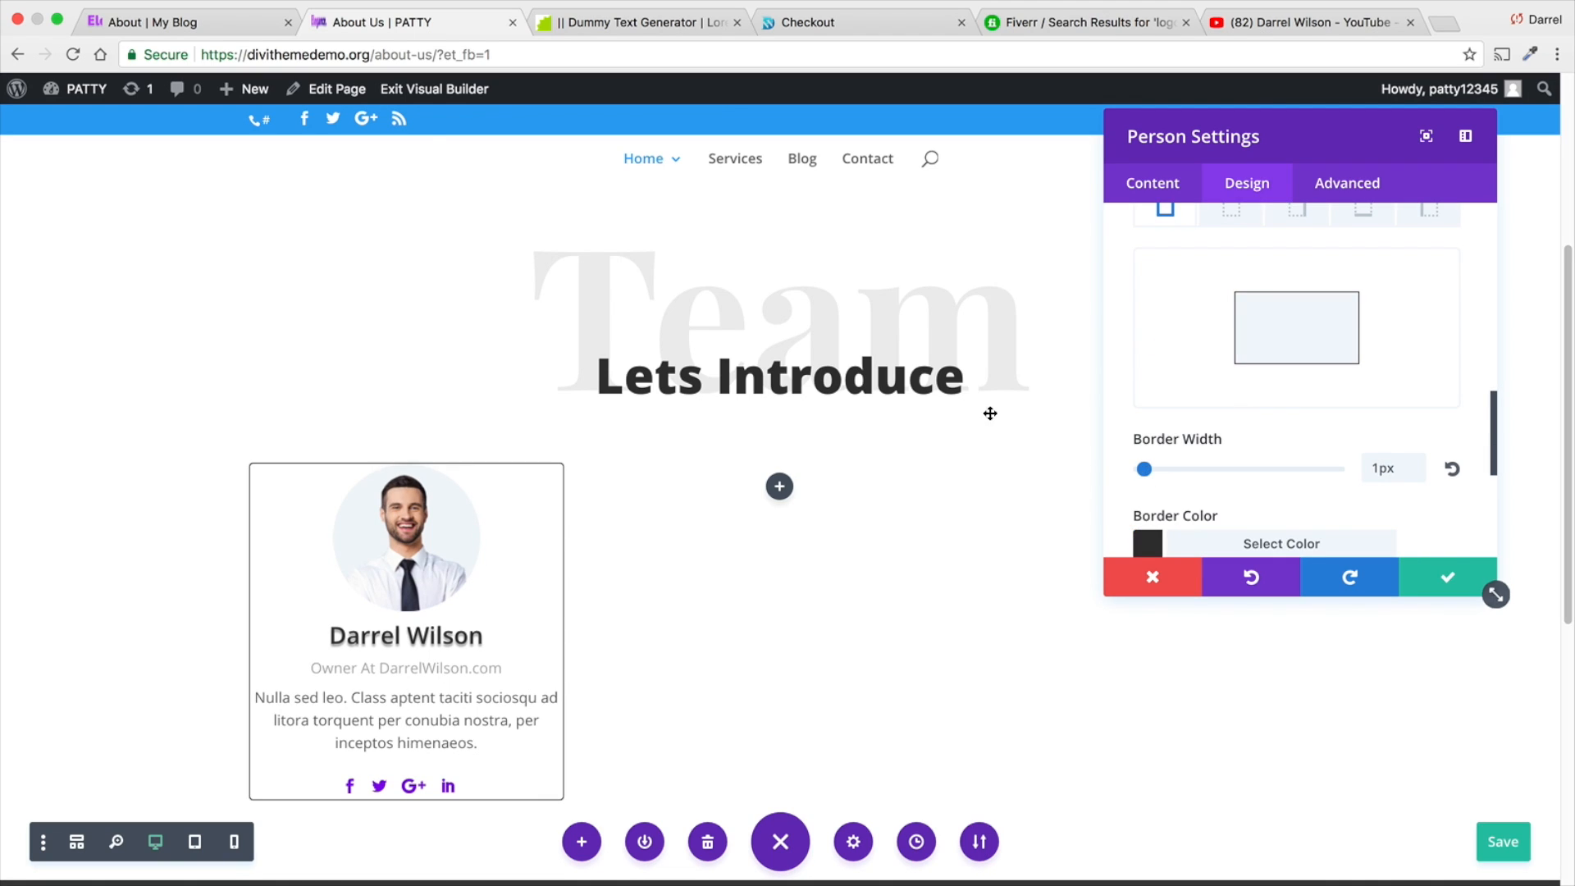
- Examine the border and shadow styling of the team cards on the Elegance reference site's About page
click(244, 22)
scroll(534, 418, down, 1)
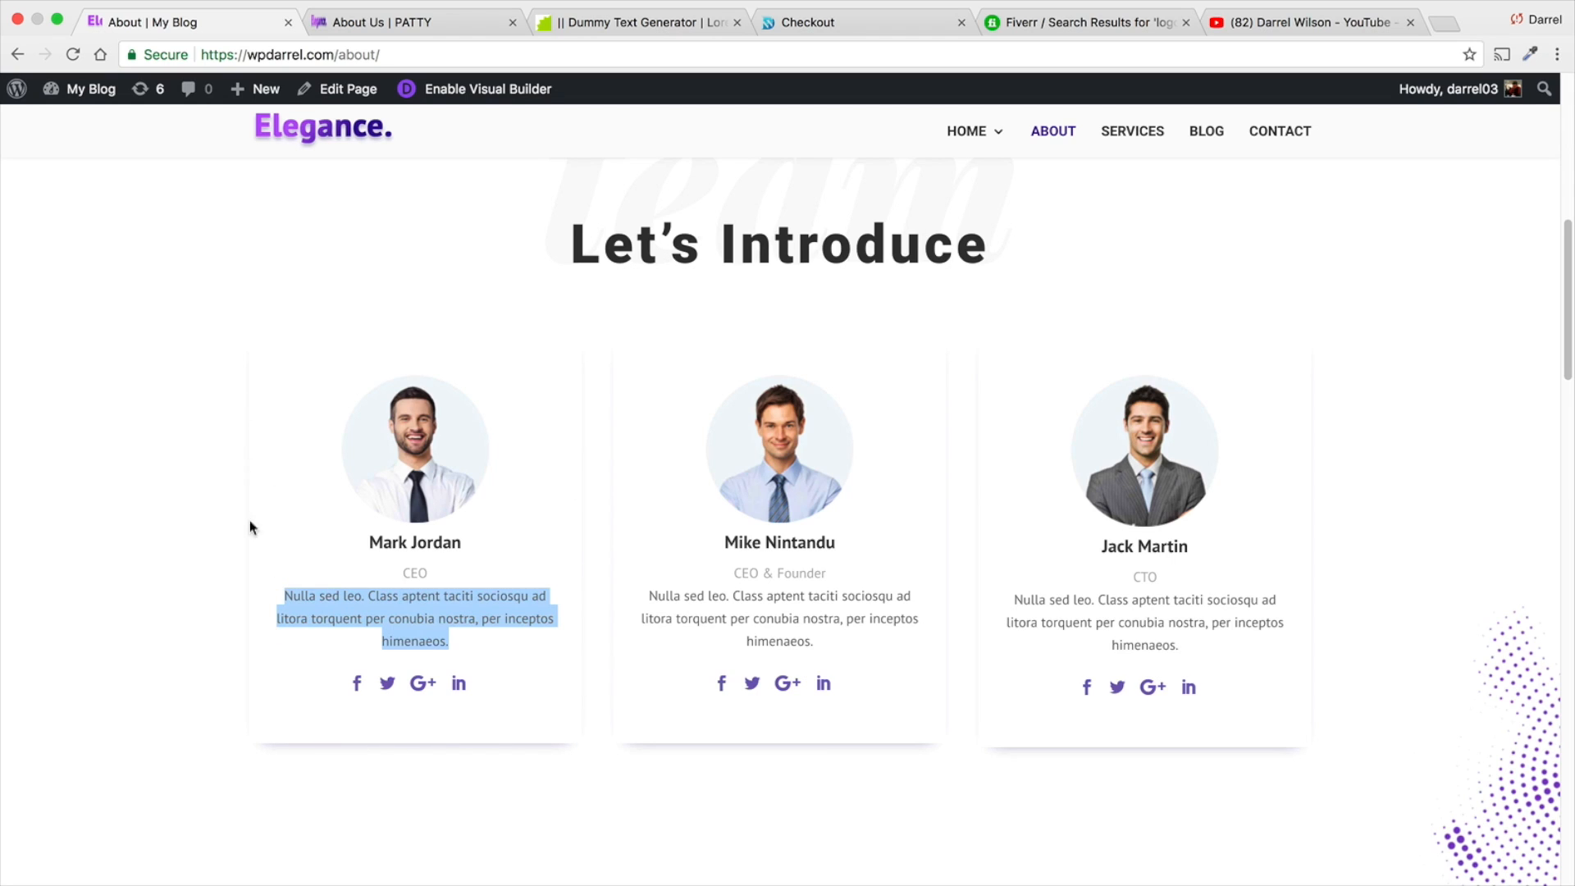
click(579, 733)
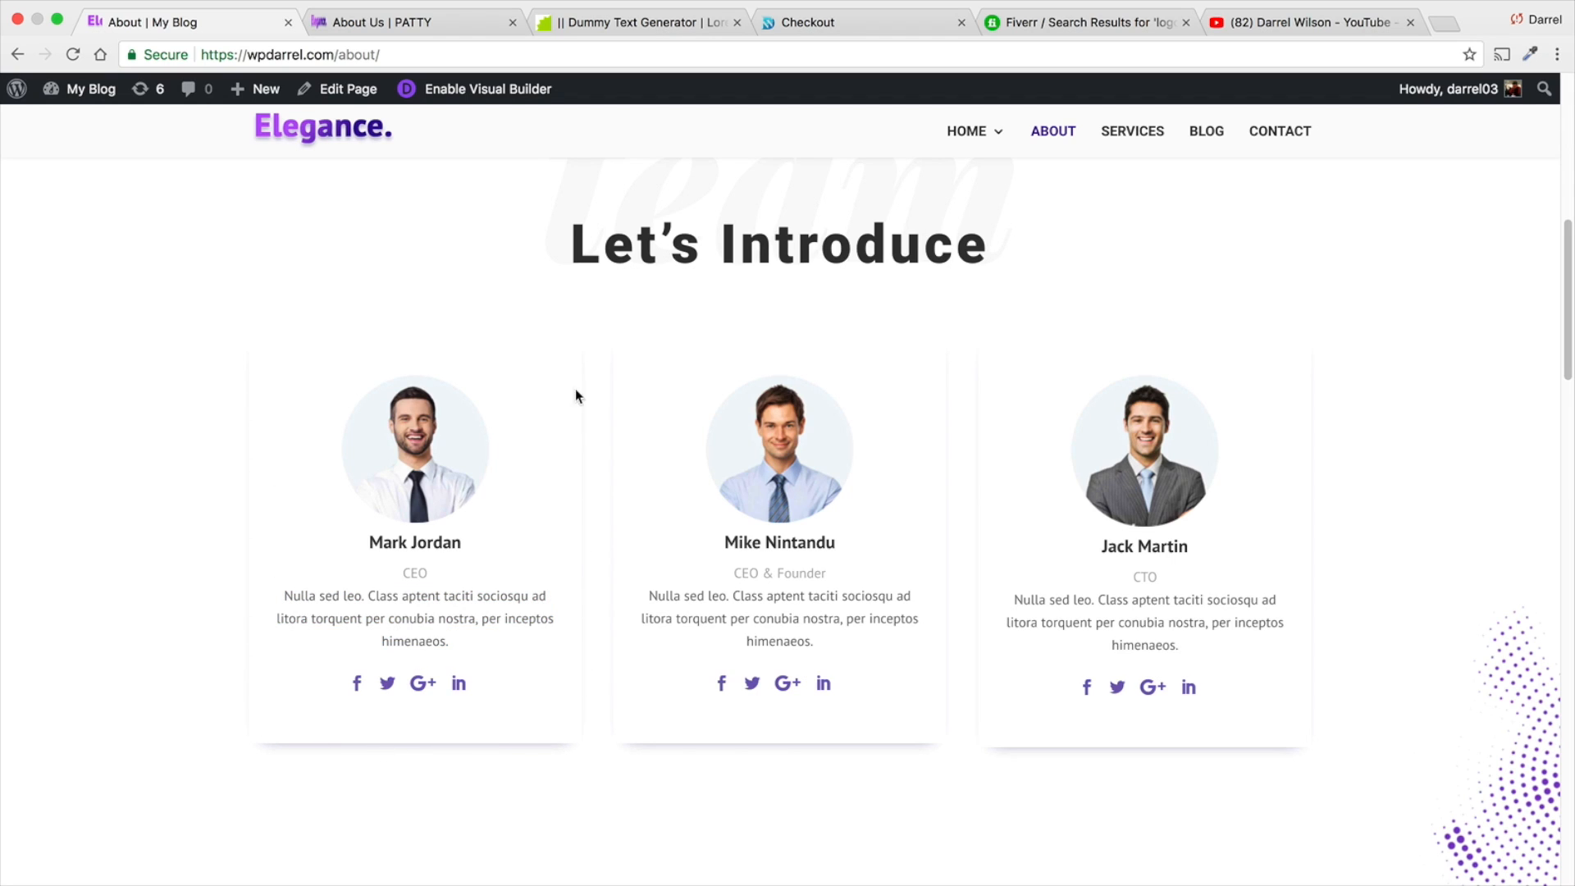
click(410, 23)
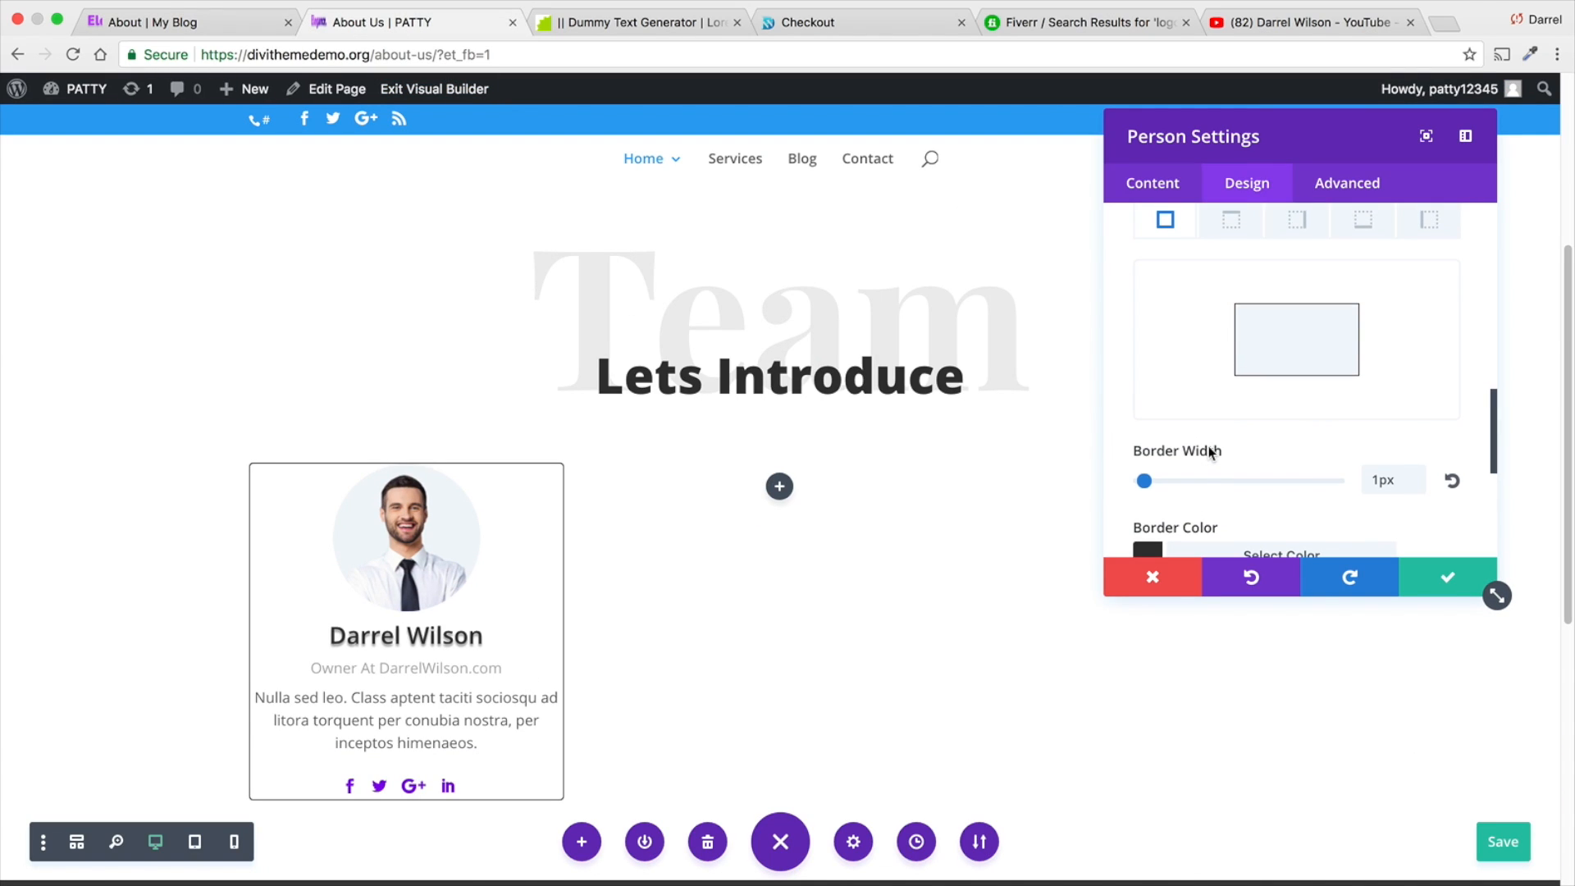
- Remove the Person module's rounded corners and set its border width back to 0px
scroll(1222, 427, up, 3)
scroll(1269, 415, up, 3)
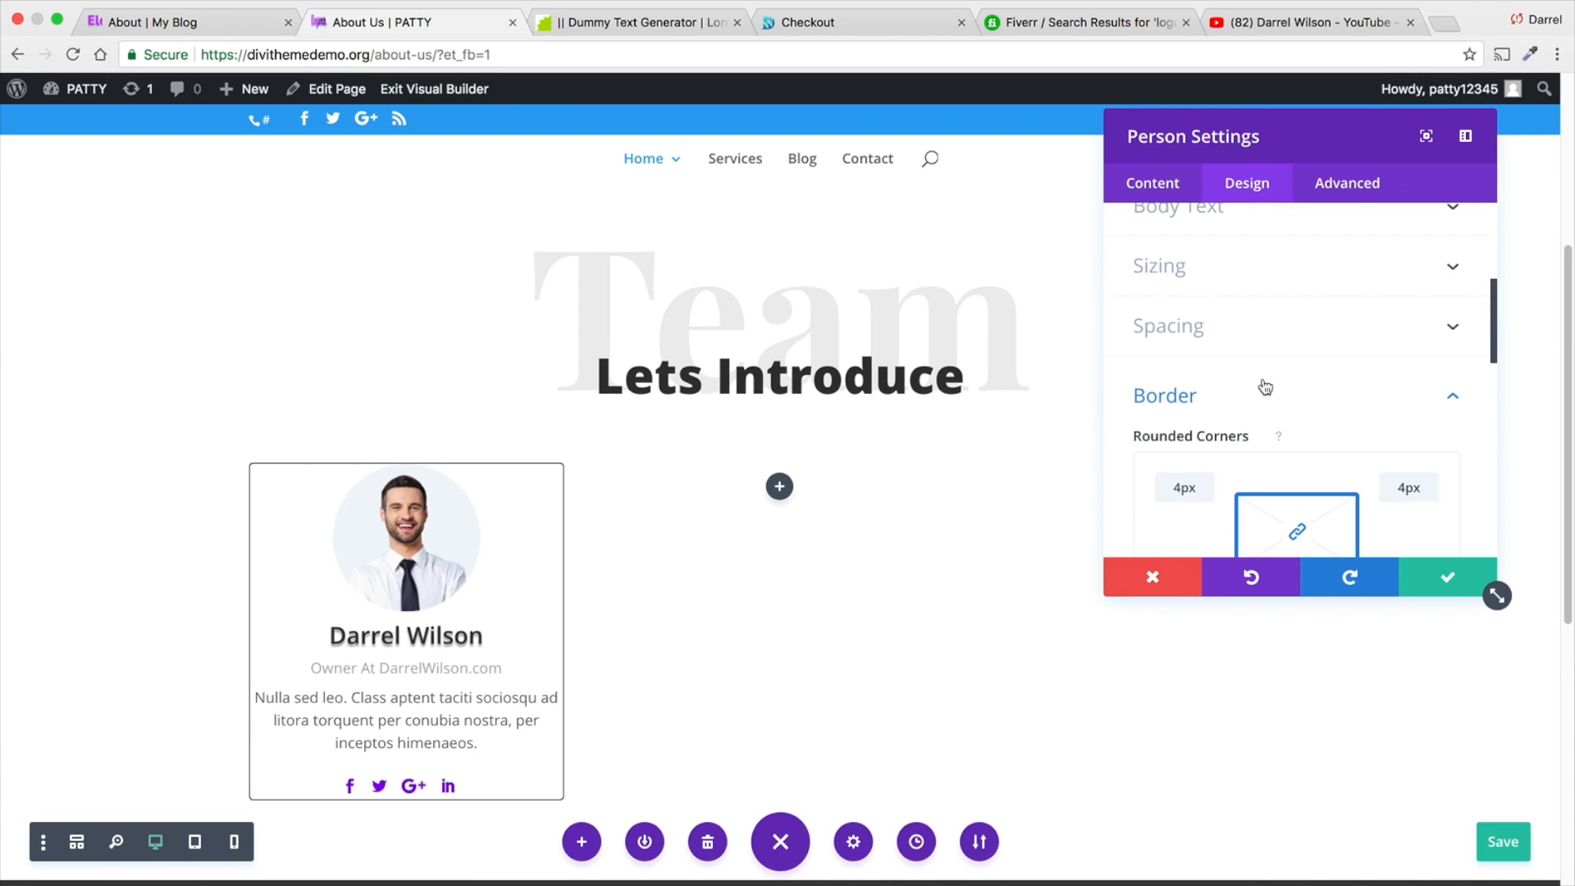
scroll(1305, 431, down, 1)
double_click(1189, 433)
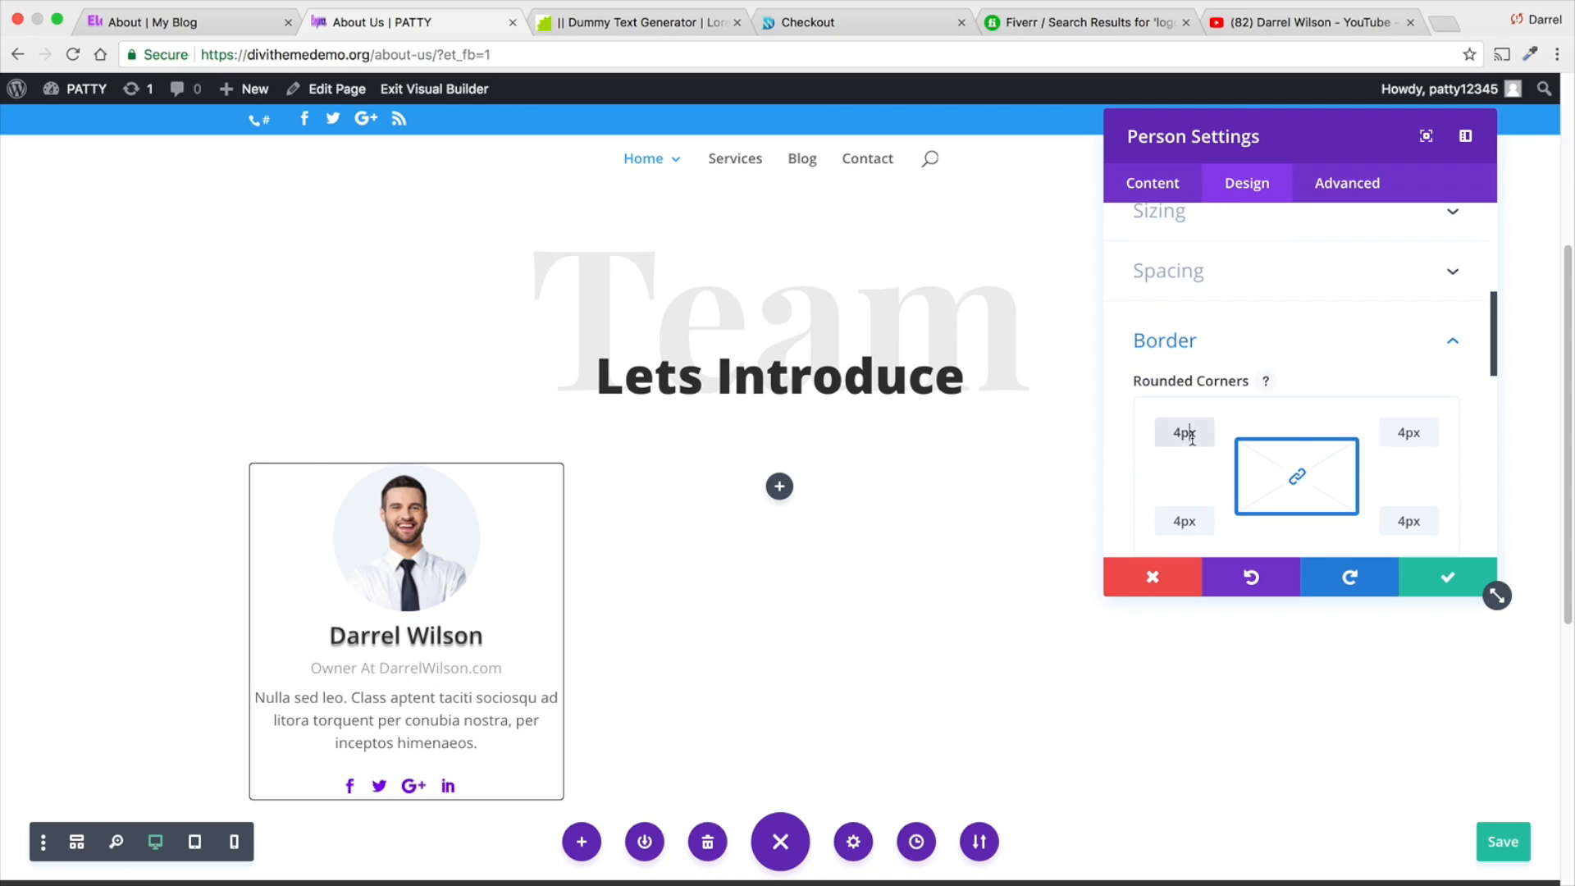
key(BackSpace)
click(1346, 346)
click(1311, 338)
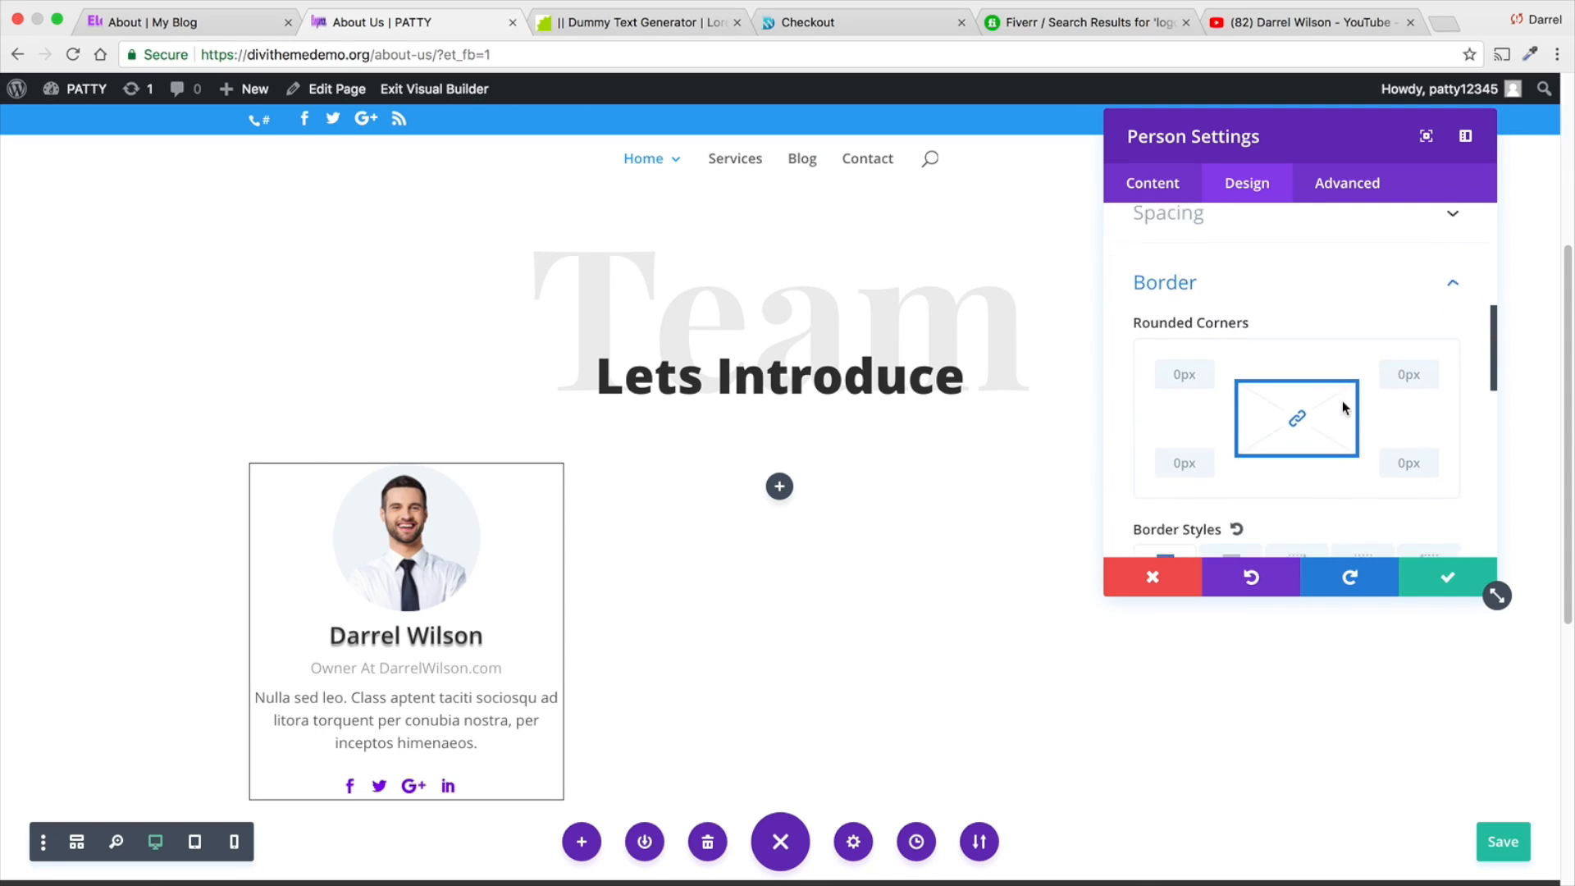
scroll(1339, 404, down, 5)
drag(1150, 485, 1125, 482)
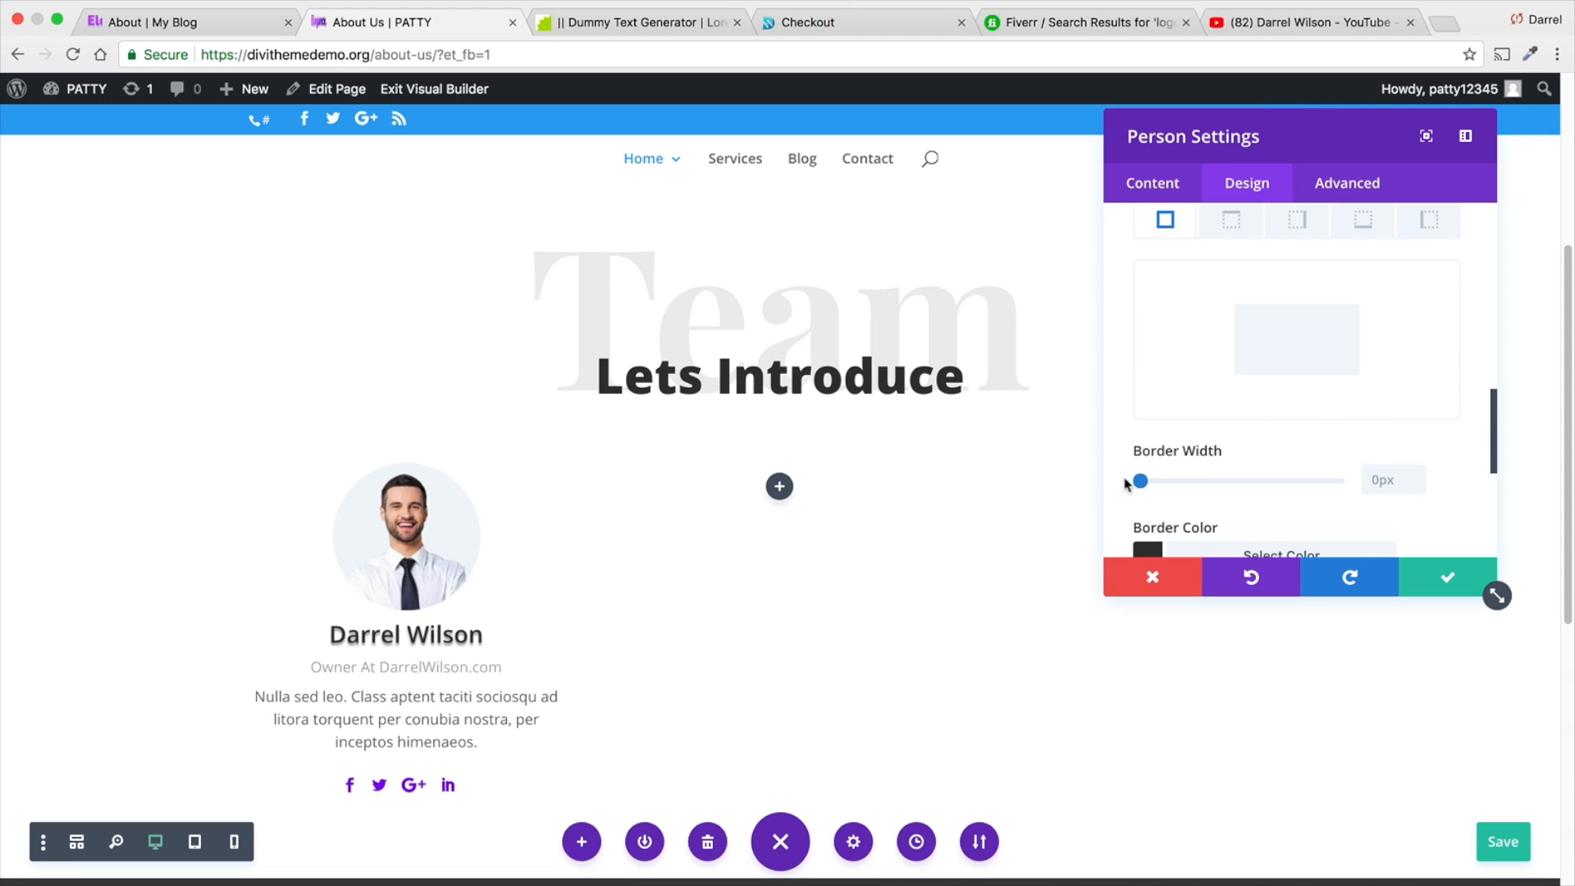
- Apply the blurred inner box shadow preset to the Person module
scroll(1297, 440, up, 4)
scroll(1371, 397, up, 3)
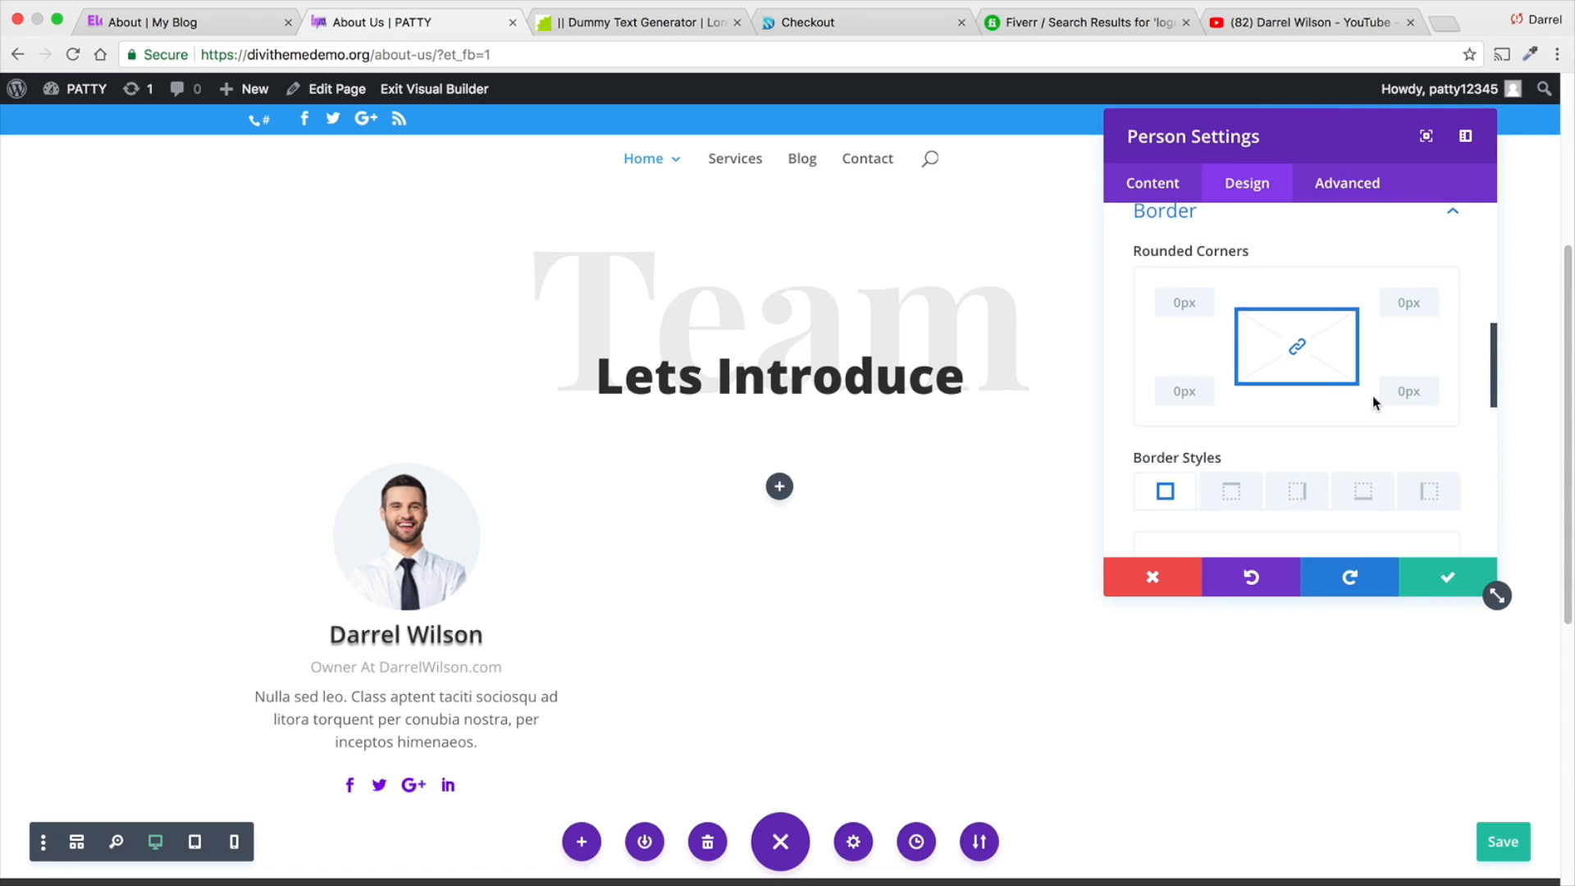
click(1451, 283)
click(1454, 356)
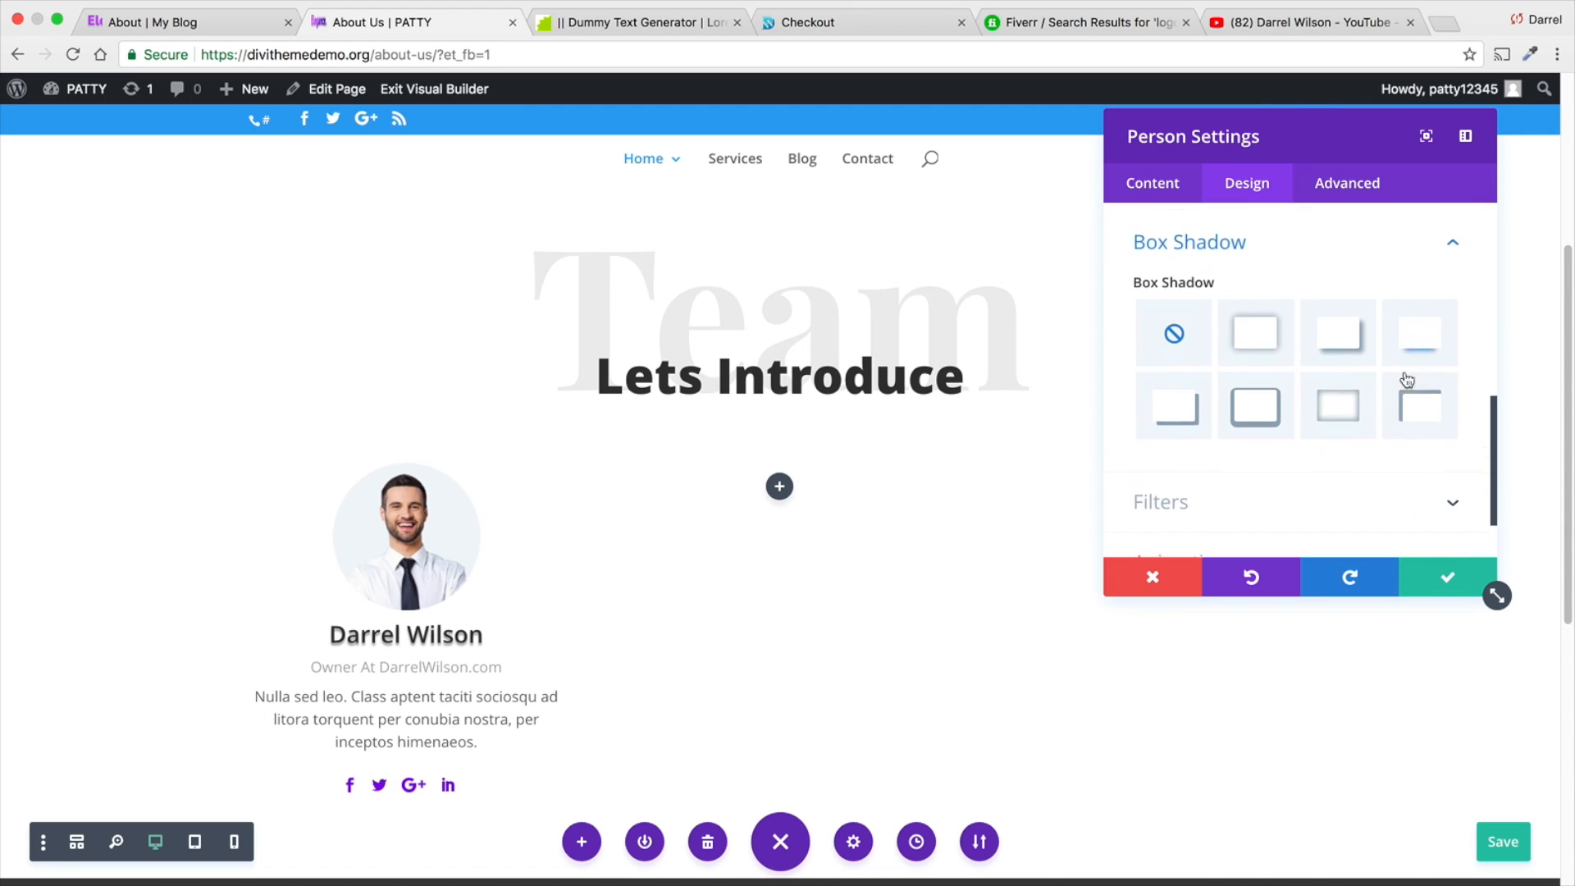
click(1331, 408)
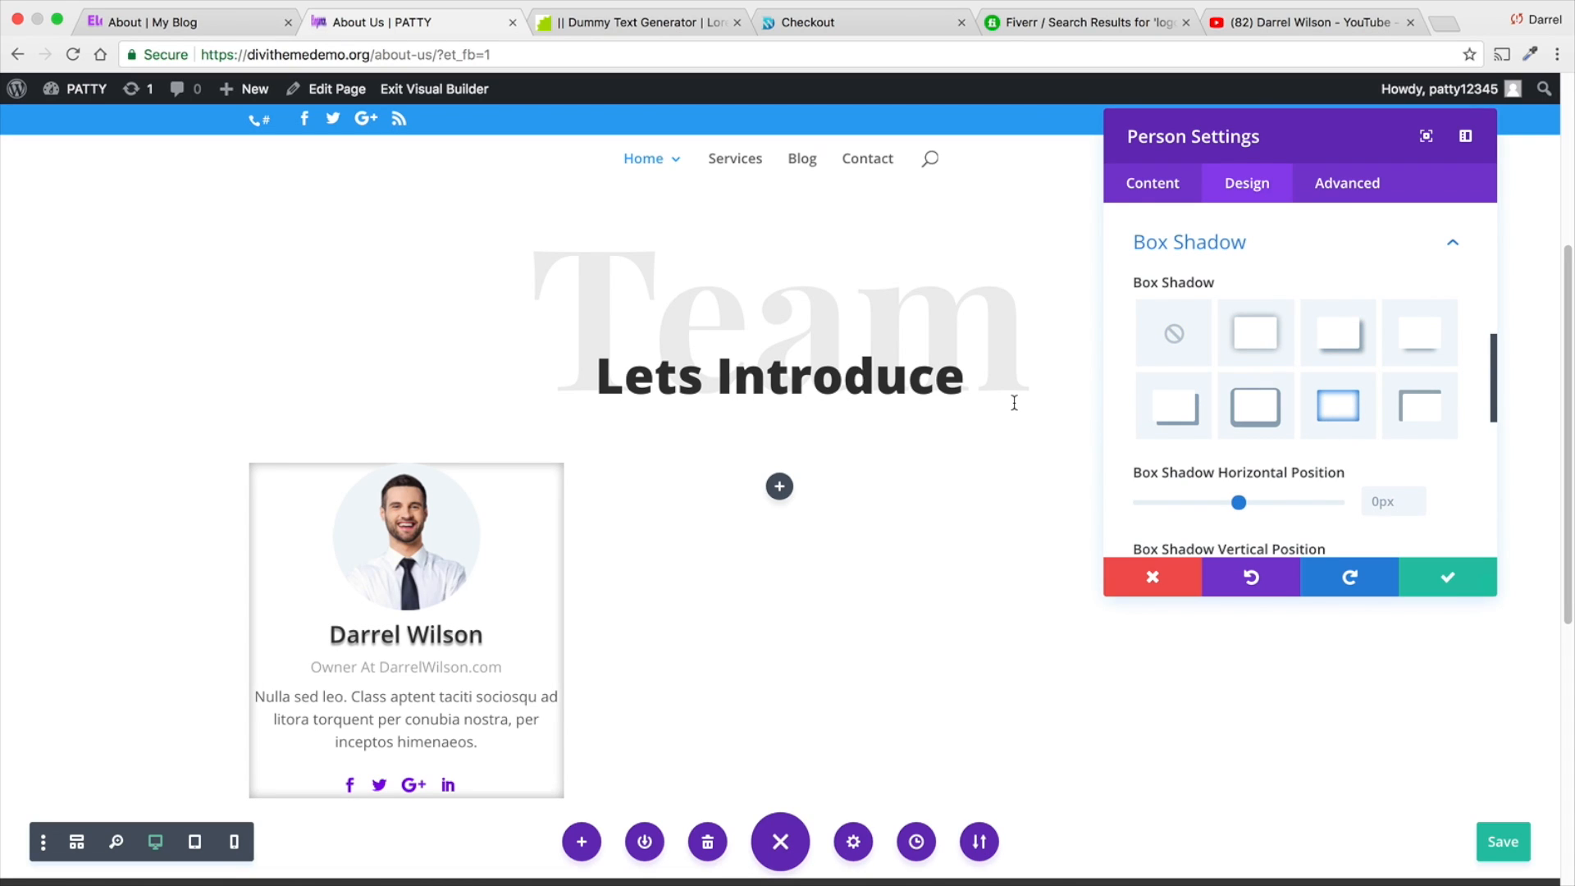
- Nudge the Person module's box shadow horizontally and set its vertical position to 2px
scroll(1187, 408, down, 1)
scroll(1198, 414, down, 1)
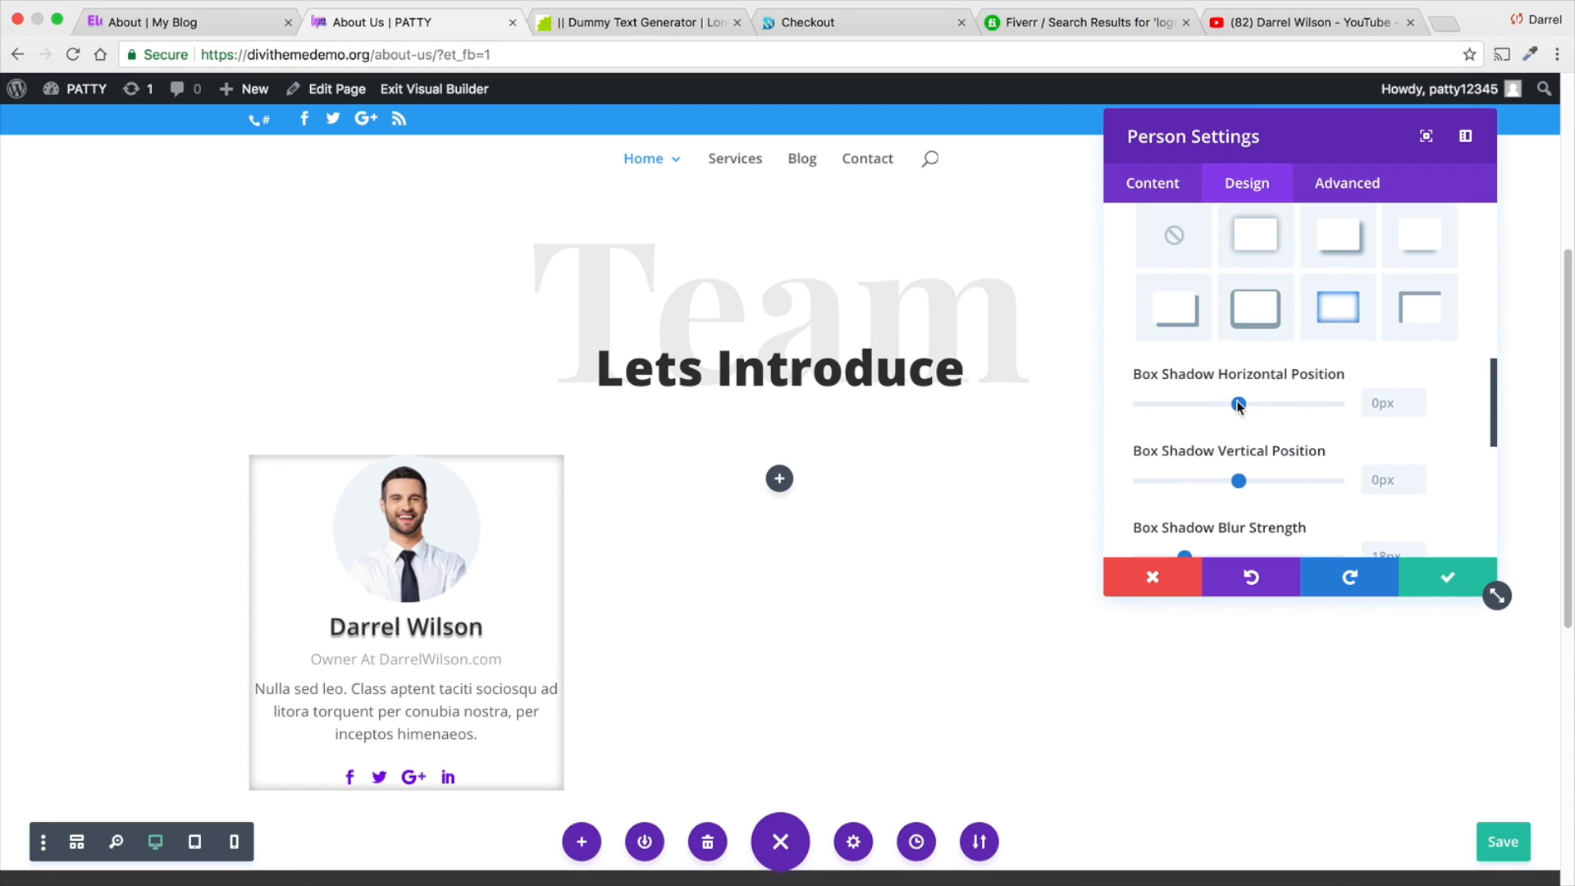
drag(1238, 404, 1240, 400)
scroll(1243, 408, down, 2)
click(1244, 399)
scroll(1235, 411, down, 4)
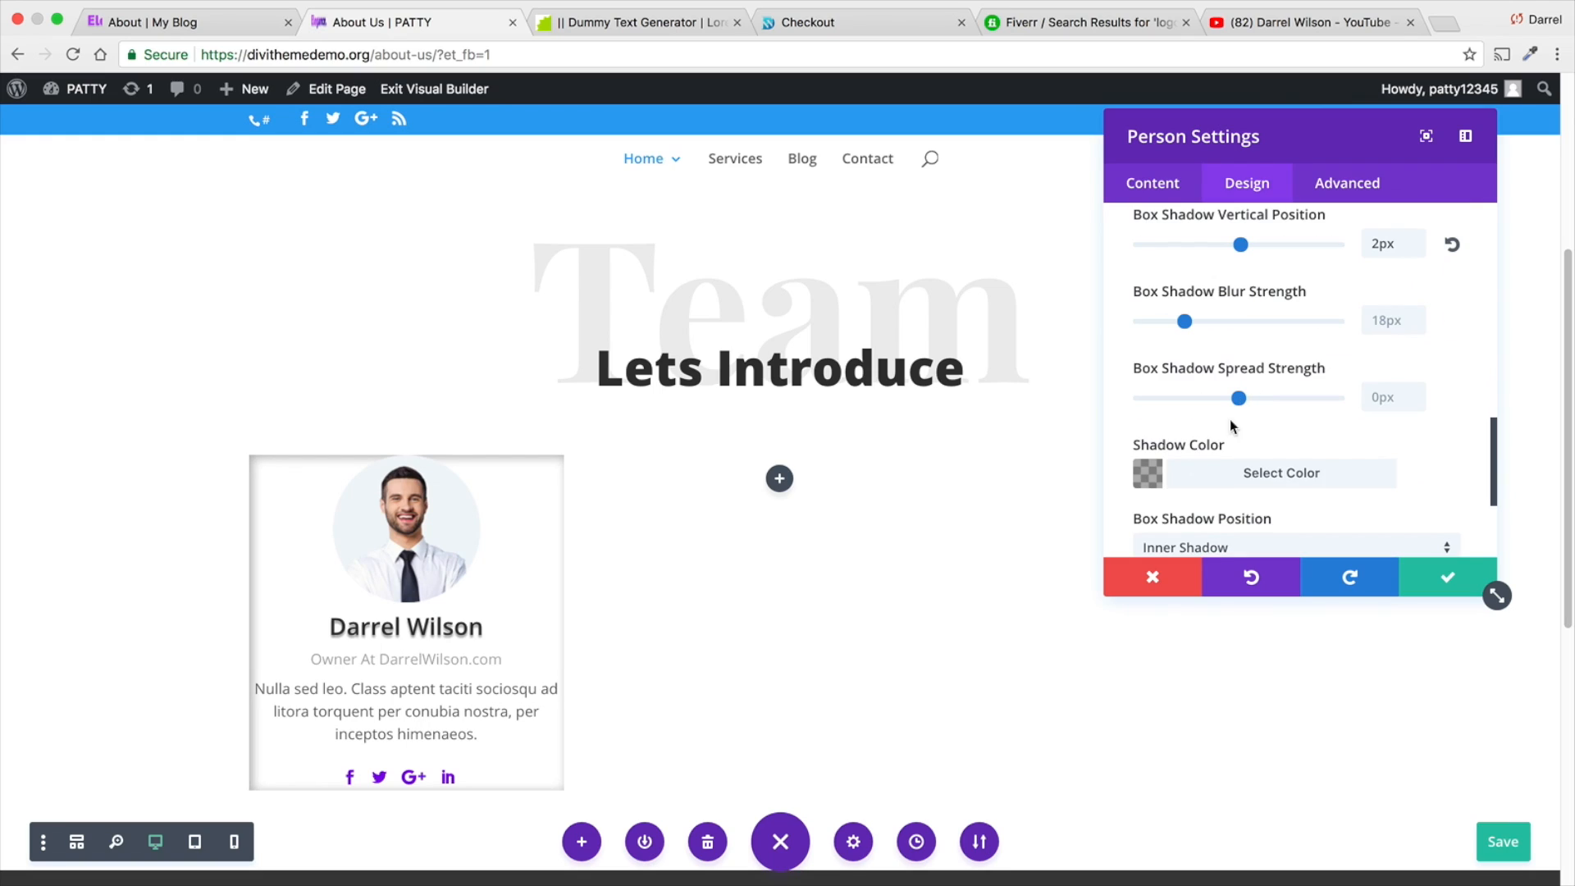
- Set the Person module's box shadow color to the purple palette swatch
scroll(1197, 435, down, 1)
click(1164, 459)
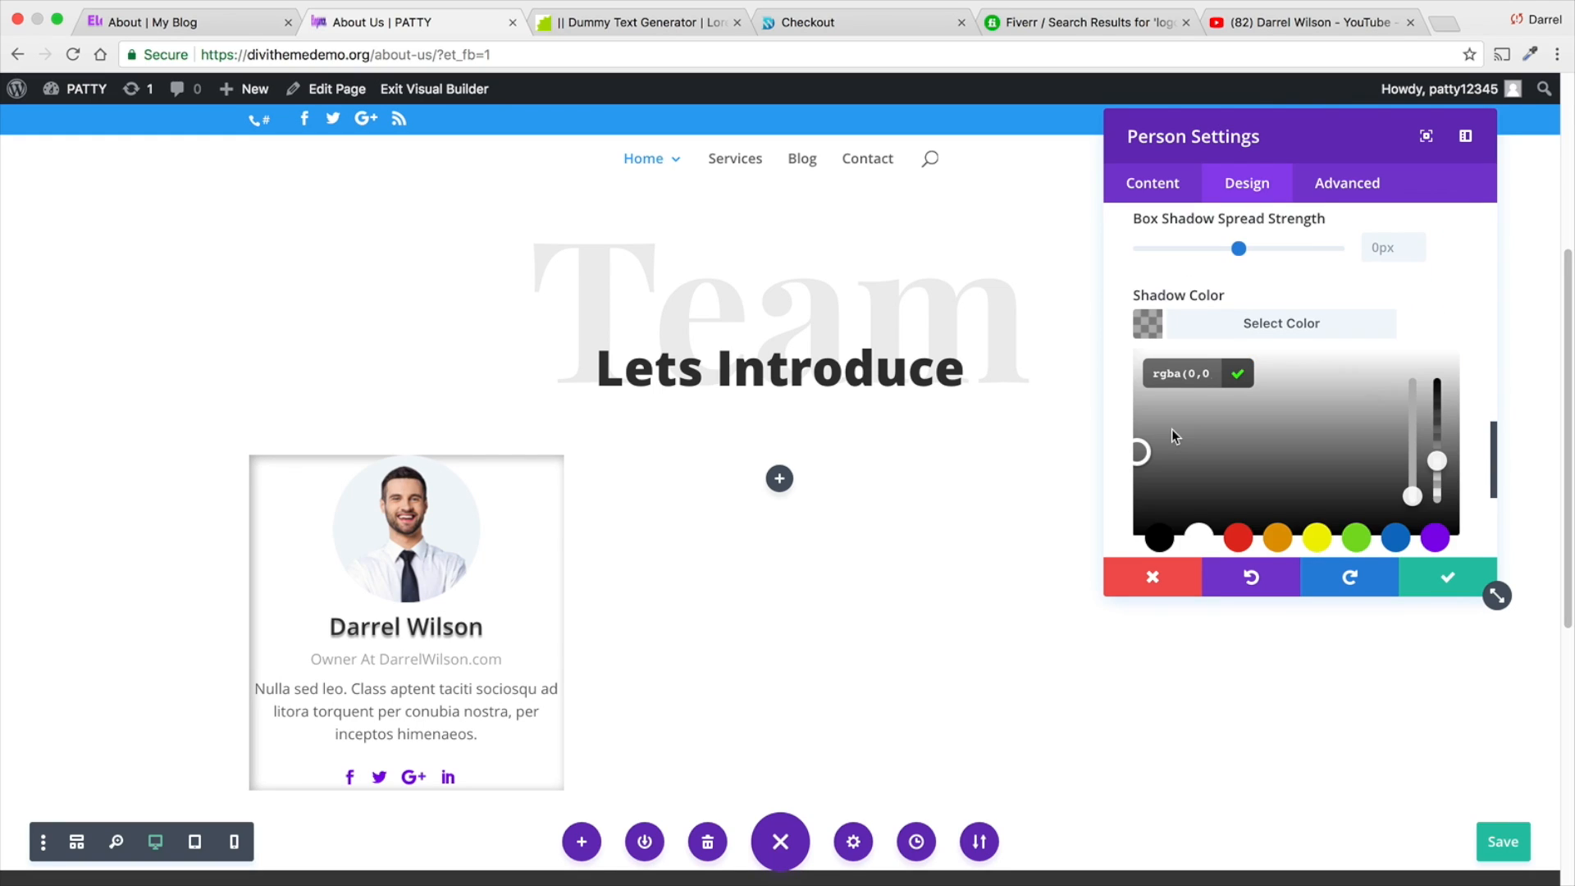
click(1434, 536)
scroll(528, 532, down, 1)
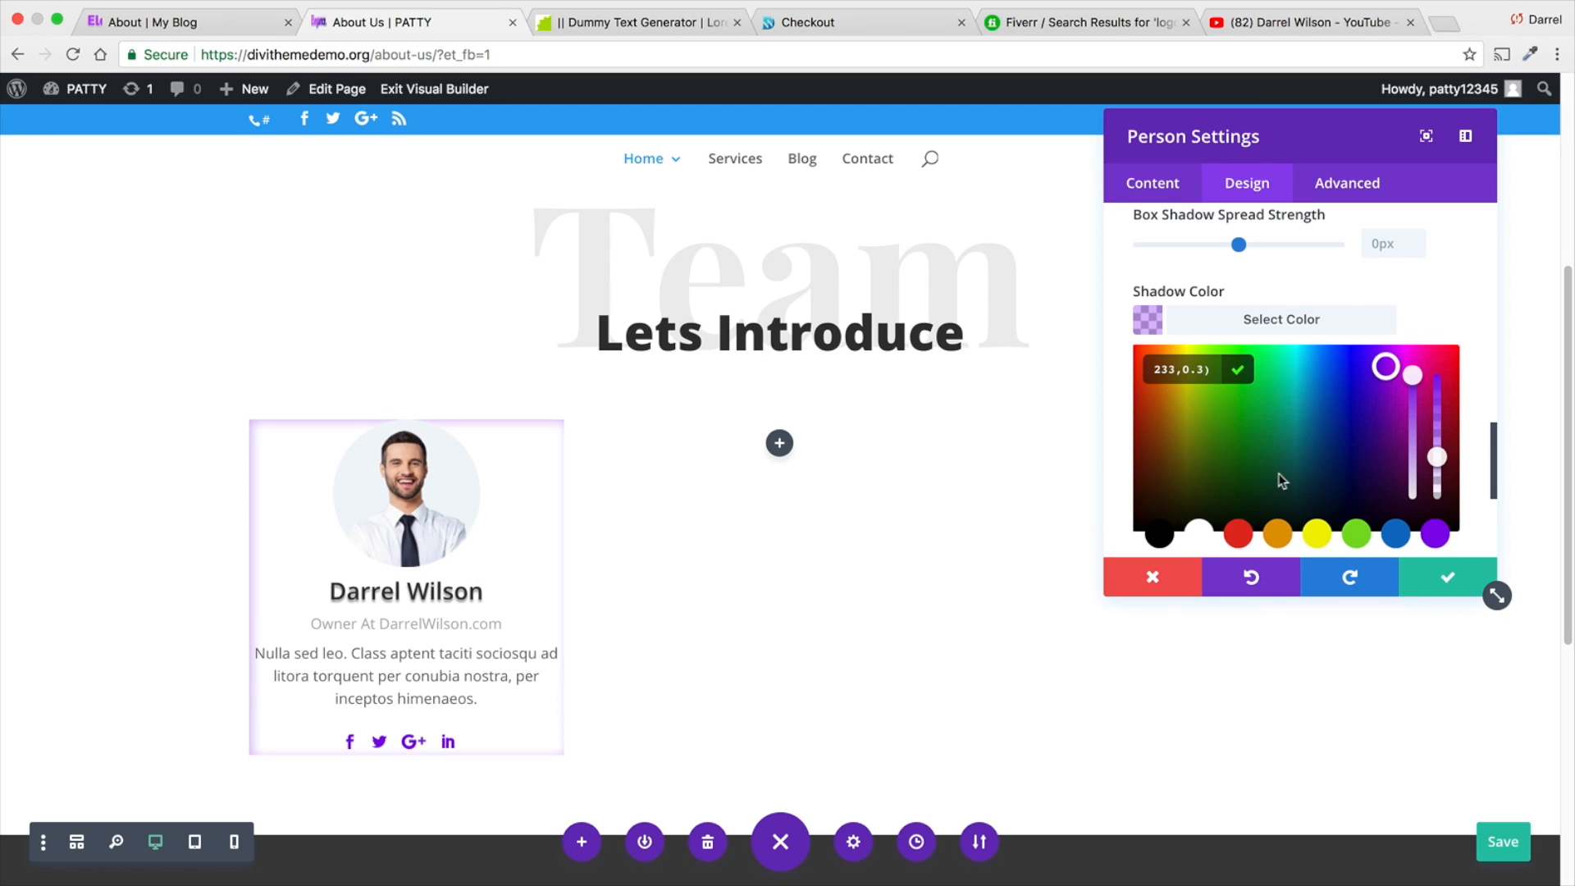
- Set the Person module's box shadow position to Outer Shadow and compare the card with the Elegance reference page
scroll(1300, 444, down, 3)
scroll(1299, 440, down, 5)
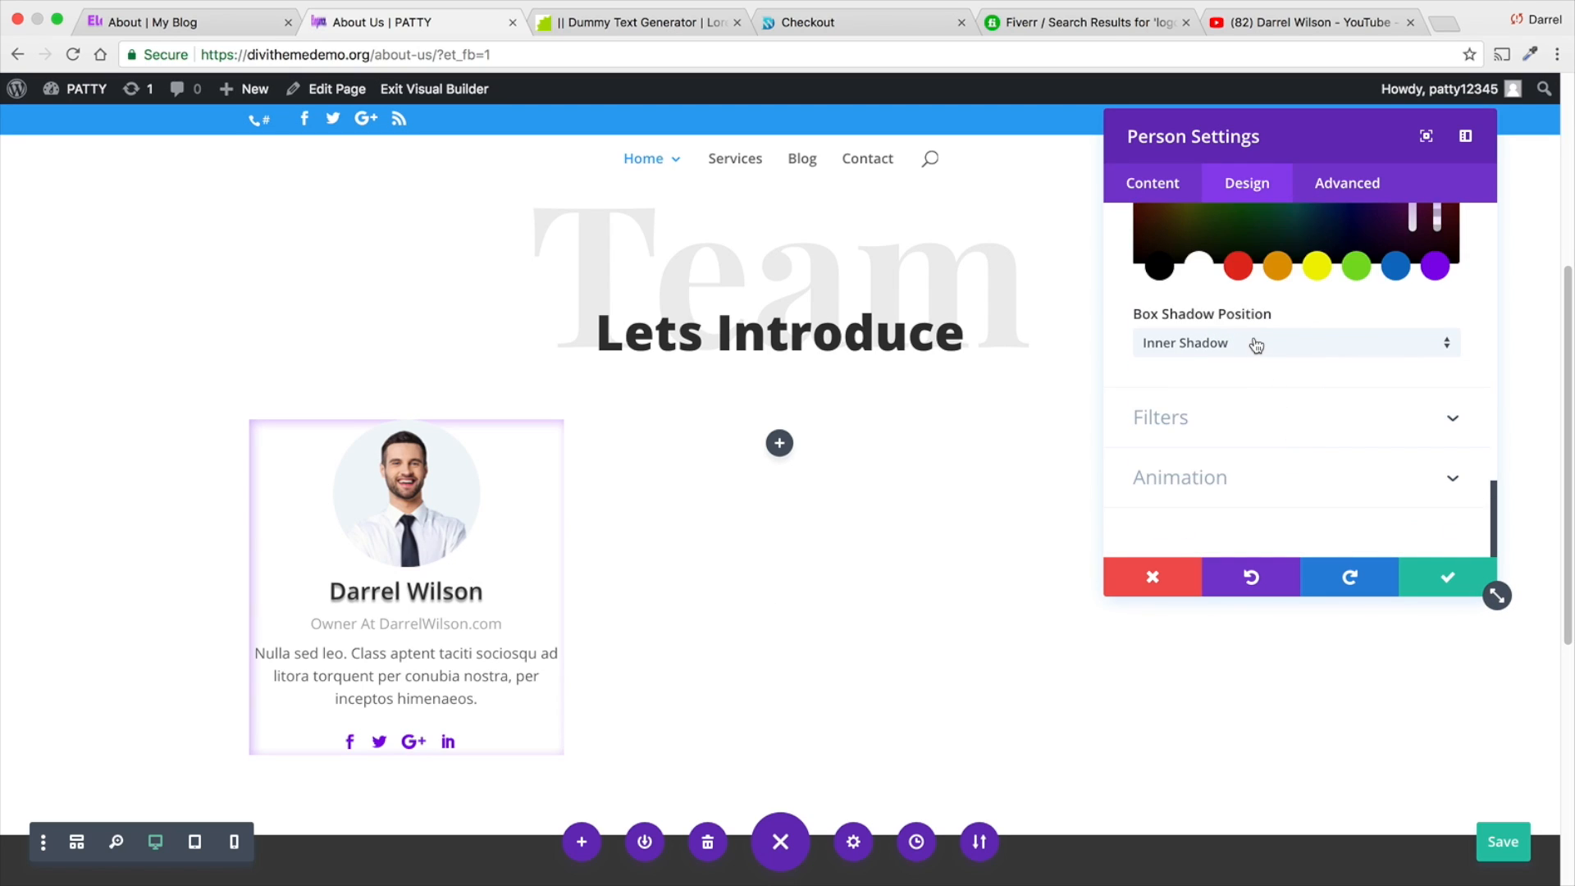
click(1256, 344)
click(1255, 345)
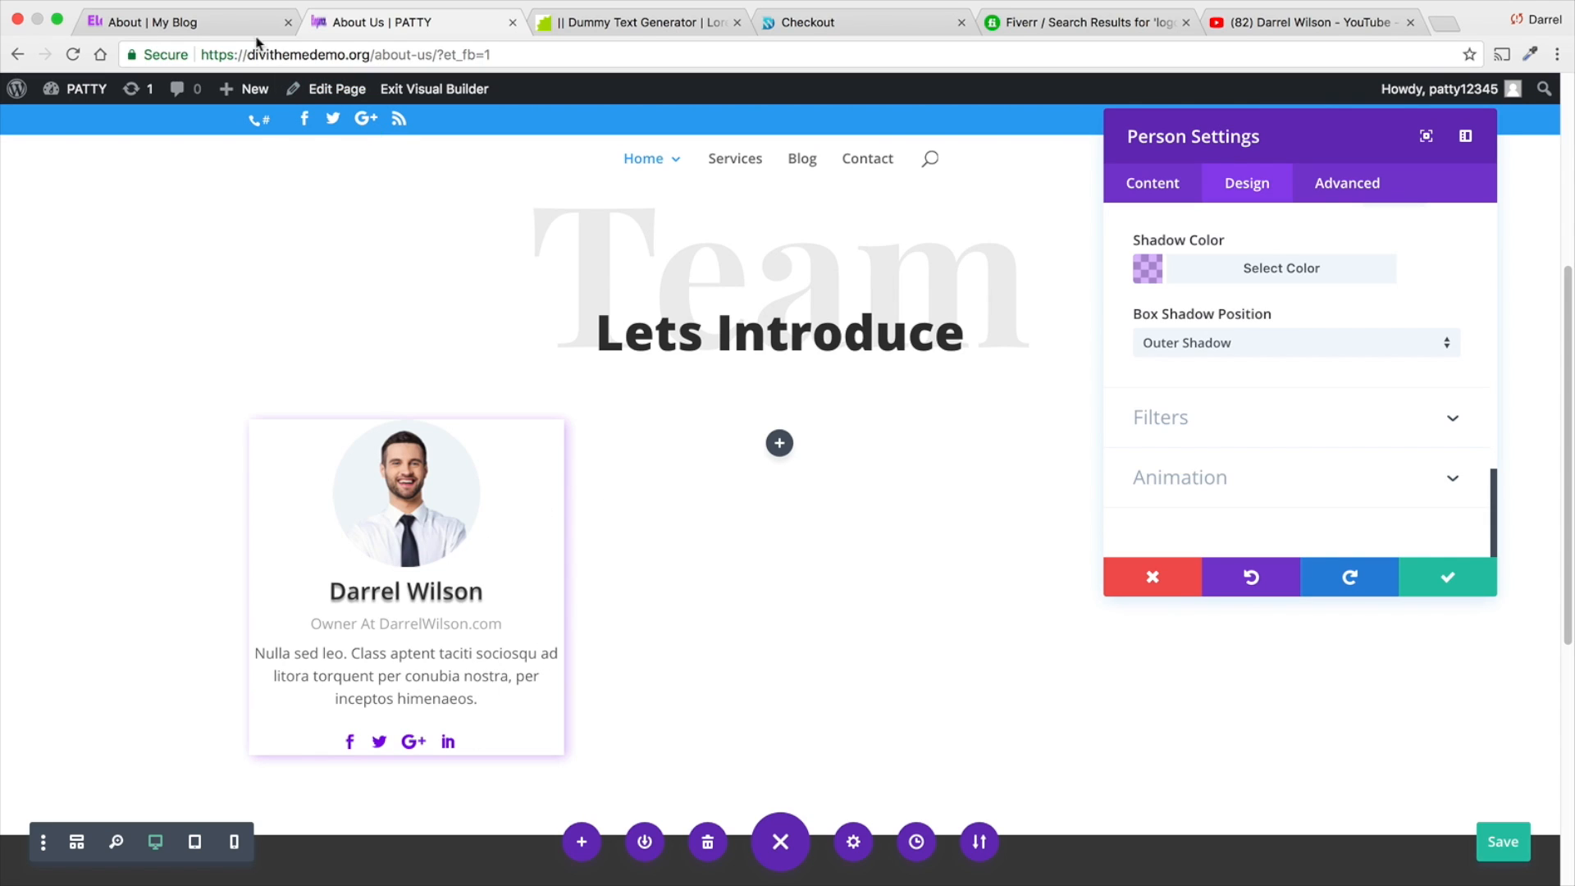
click(164, 23)
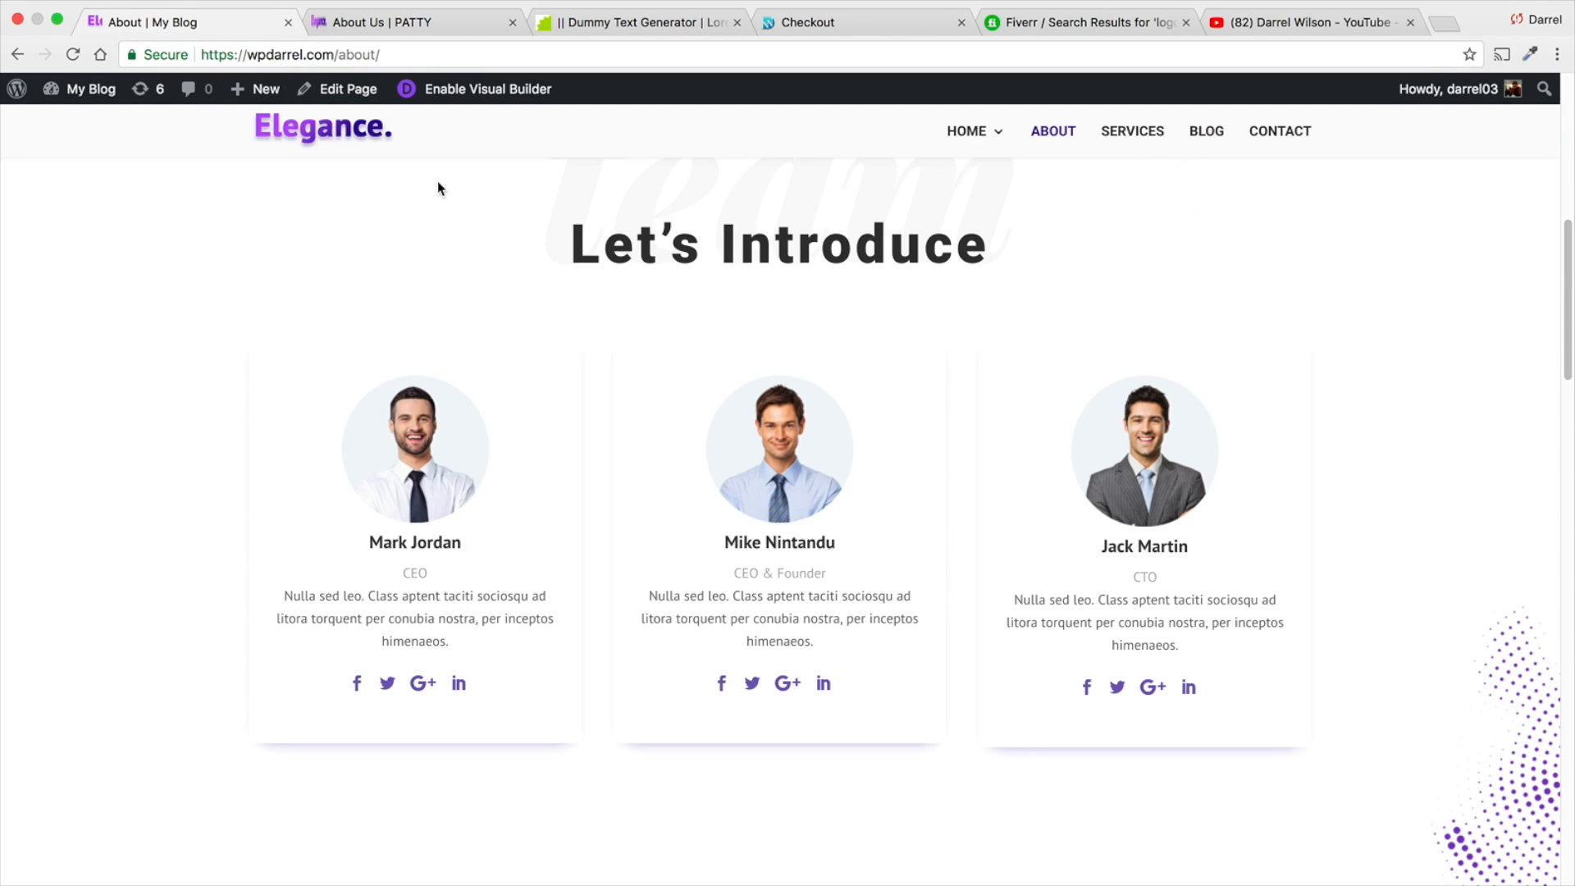
click(415, 23)
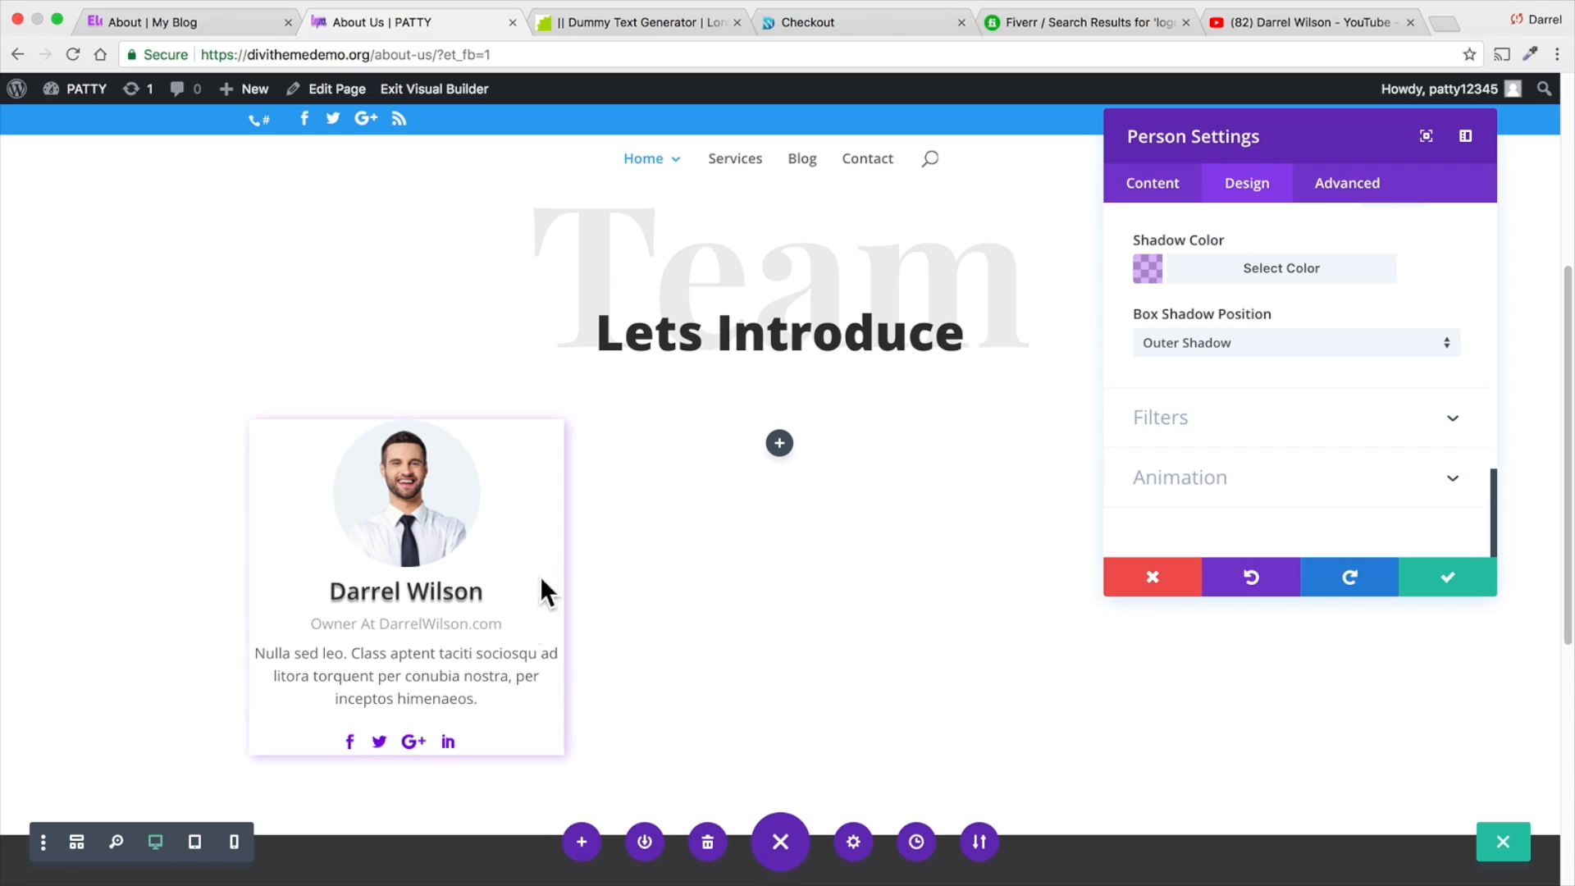
- Set the Person module's custom padding to 10px at the top and bottom
scroll(1329, 422, up, 10)
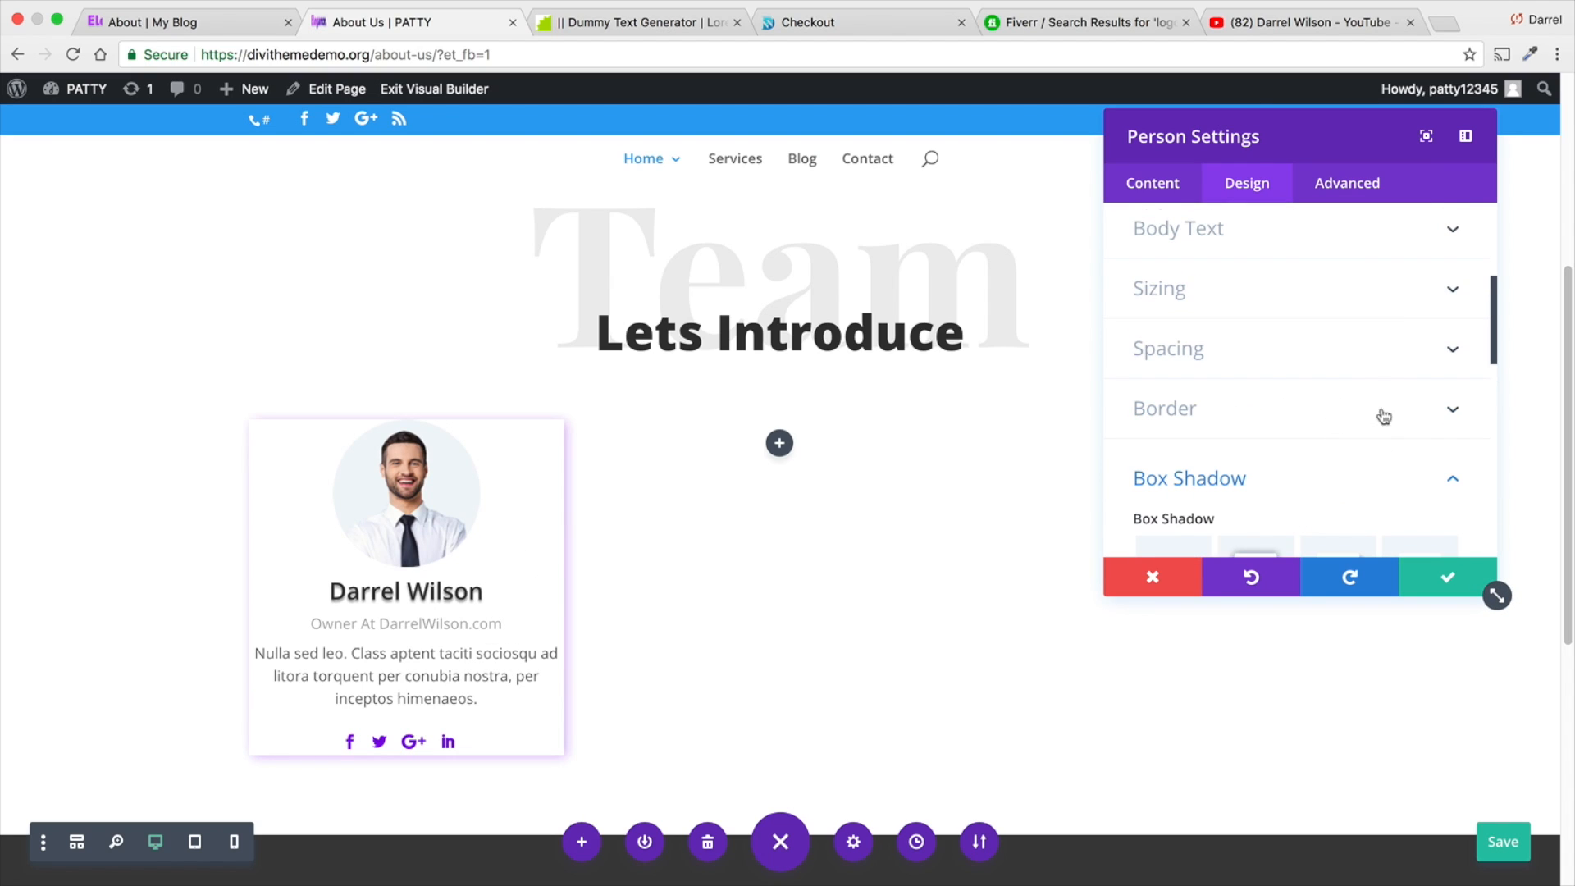
click(1448, 357)
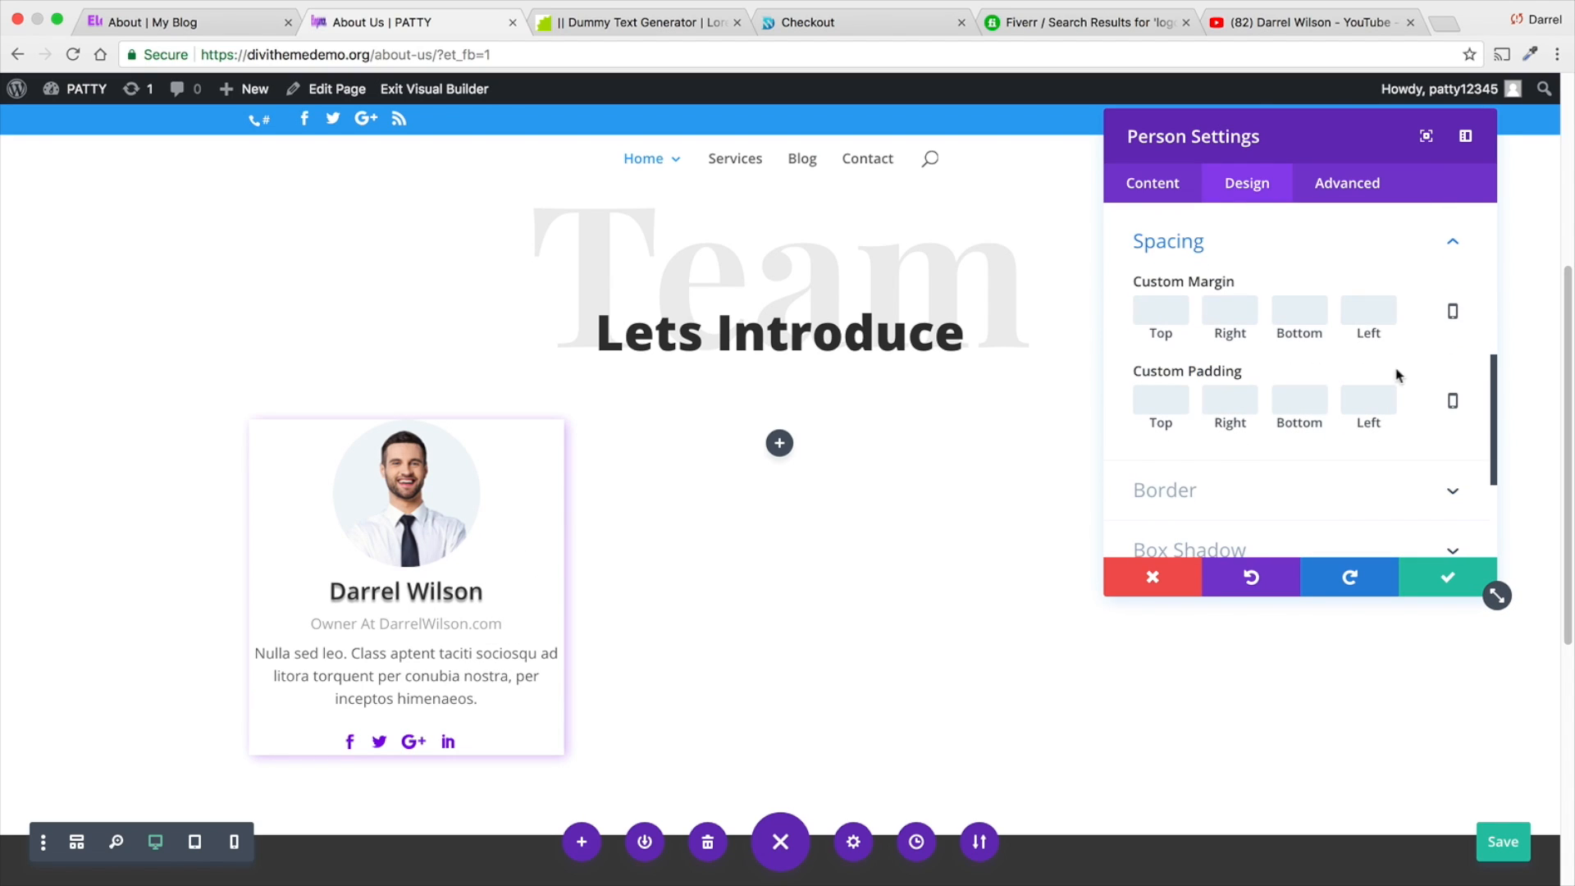
click(1164, 394)
text(10px)
key(Tab)
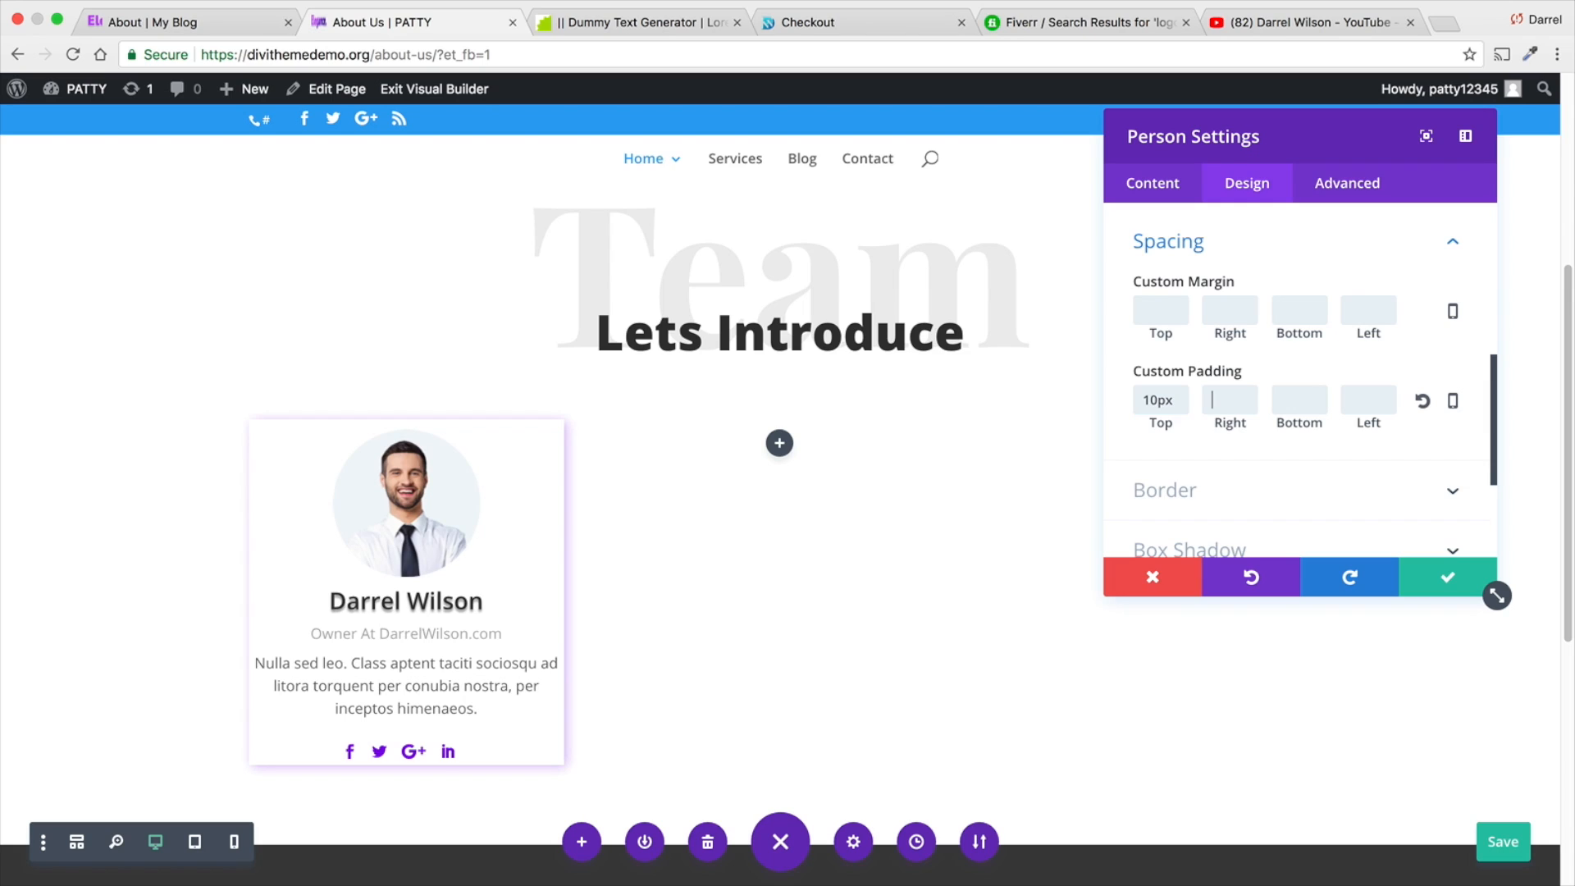
click(1283, 400)
text(10)
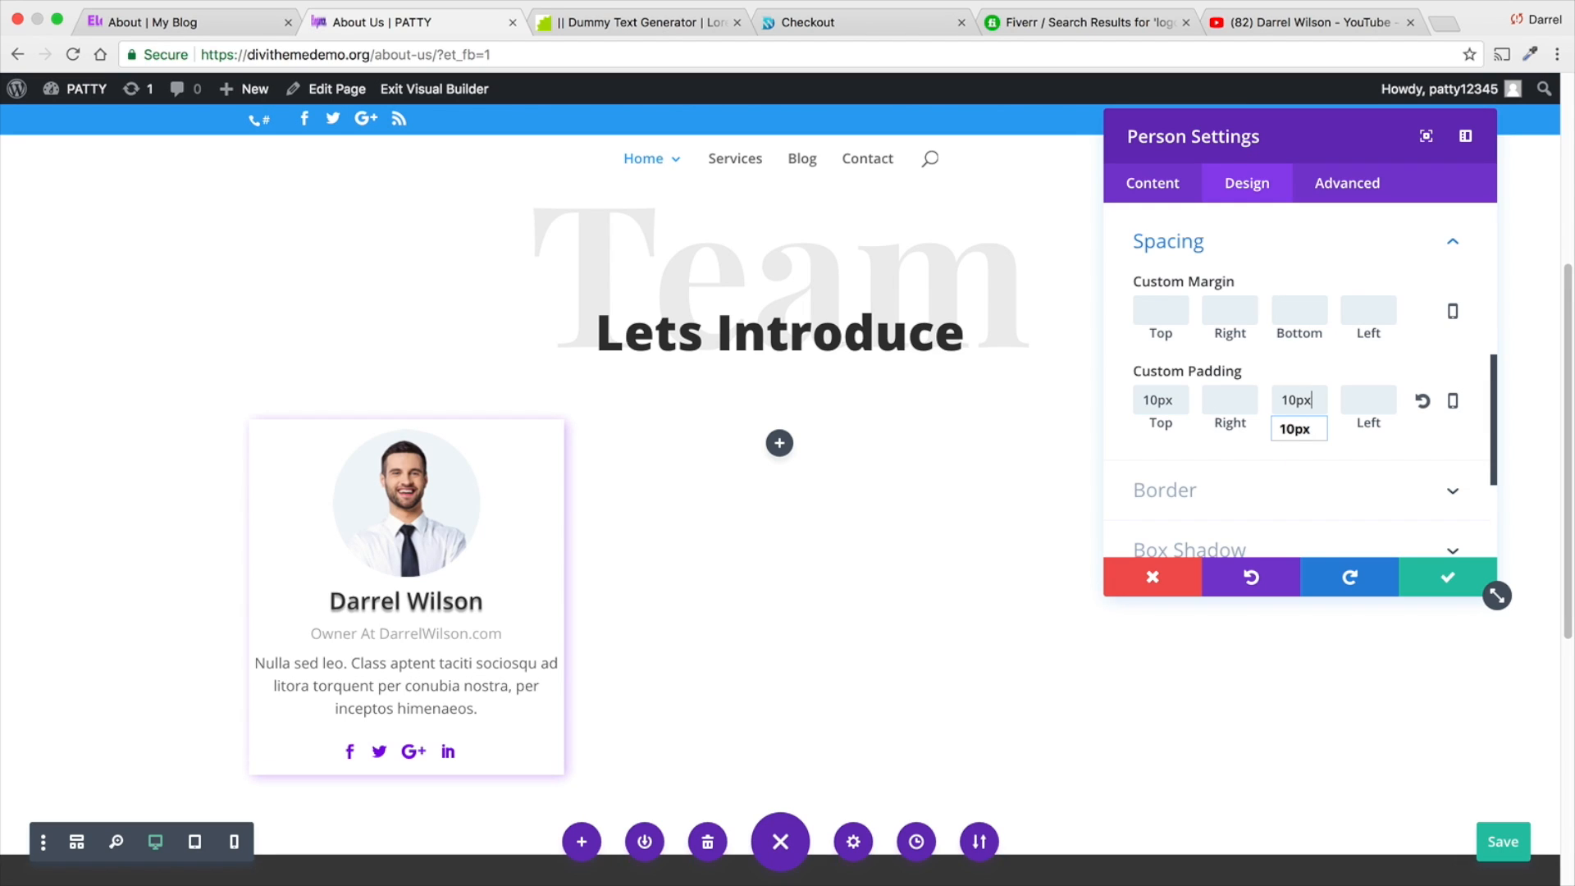
- Set the Person module's right and left custom padding to 10px, keep 10px at the bottom, and save the module settings
click(1216, 401)
text(10)
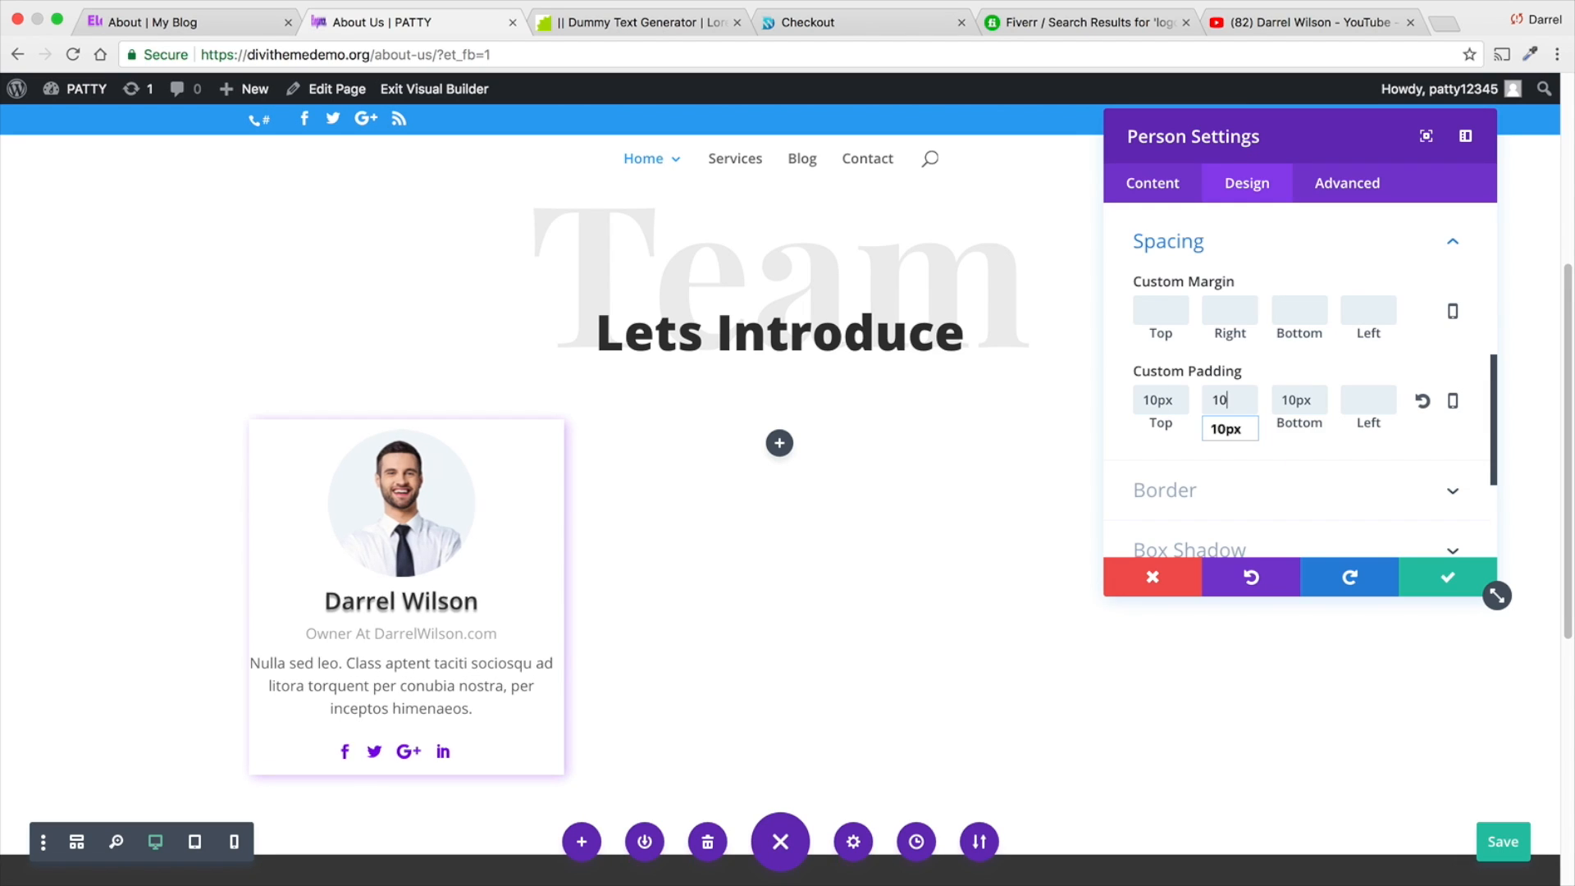
text(px)
key(Tab)
text(11)
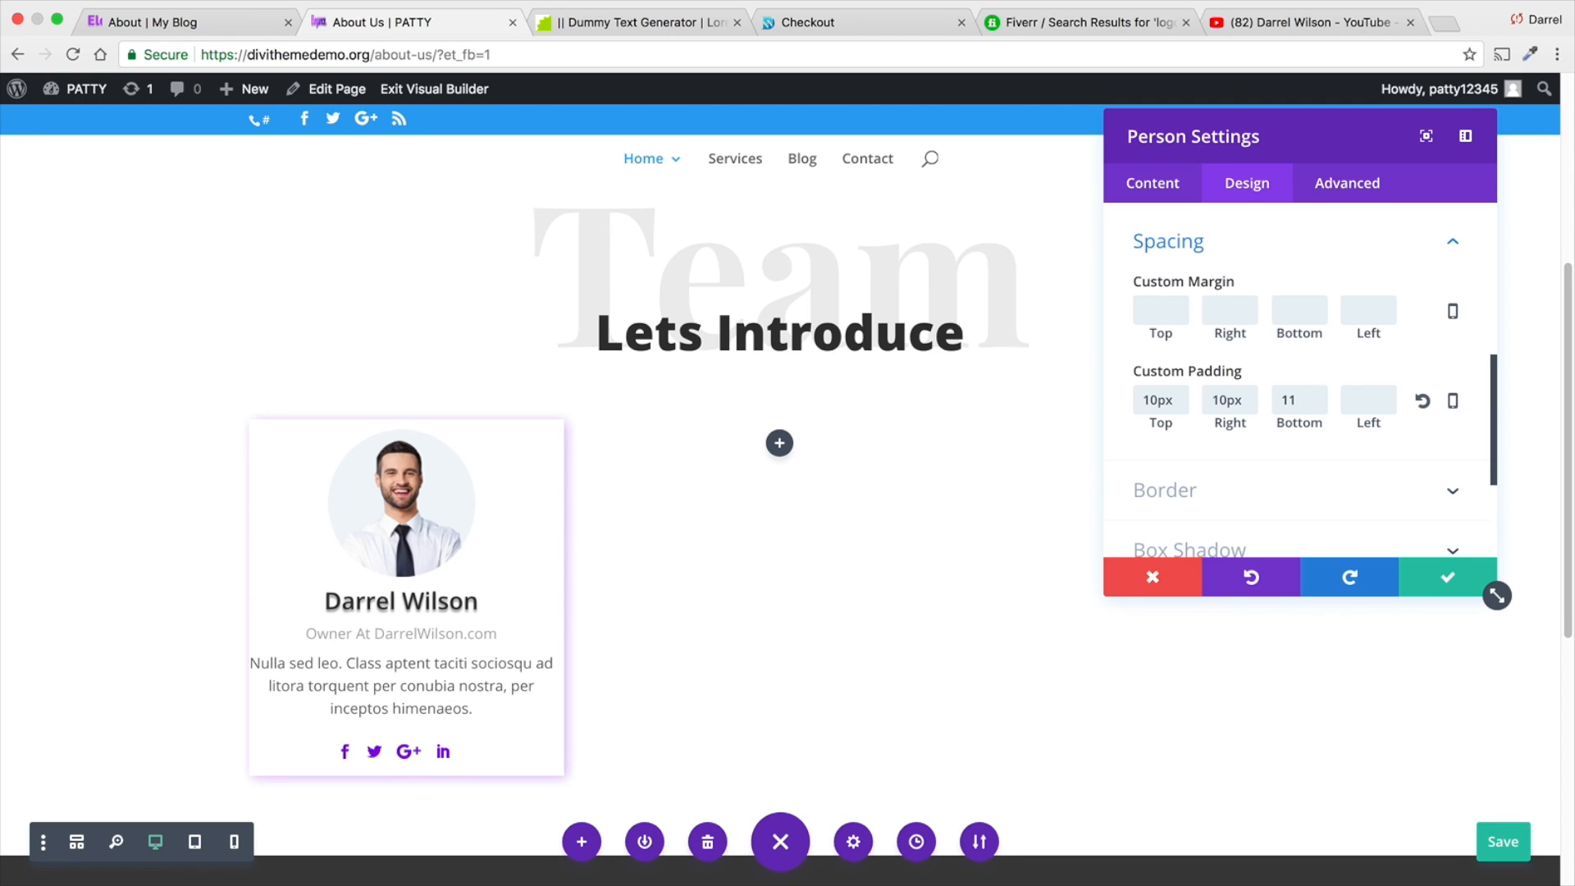
key(BackSpace)
text(0px)
key(Tab)
text(10px)
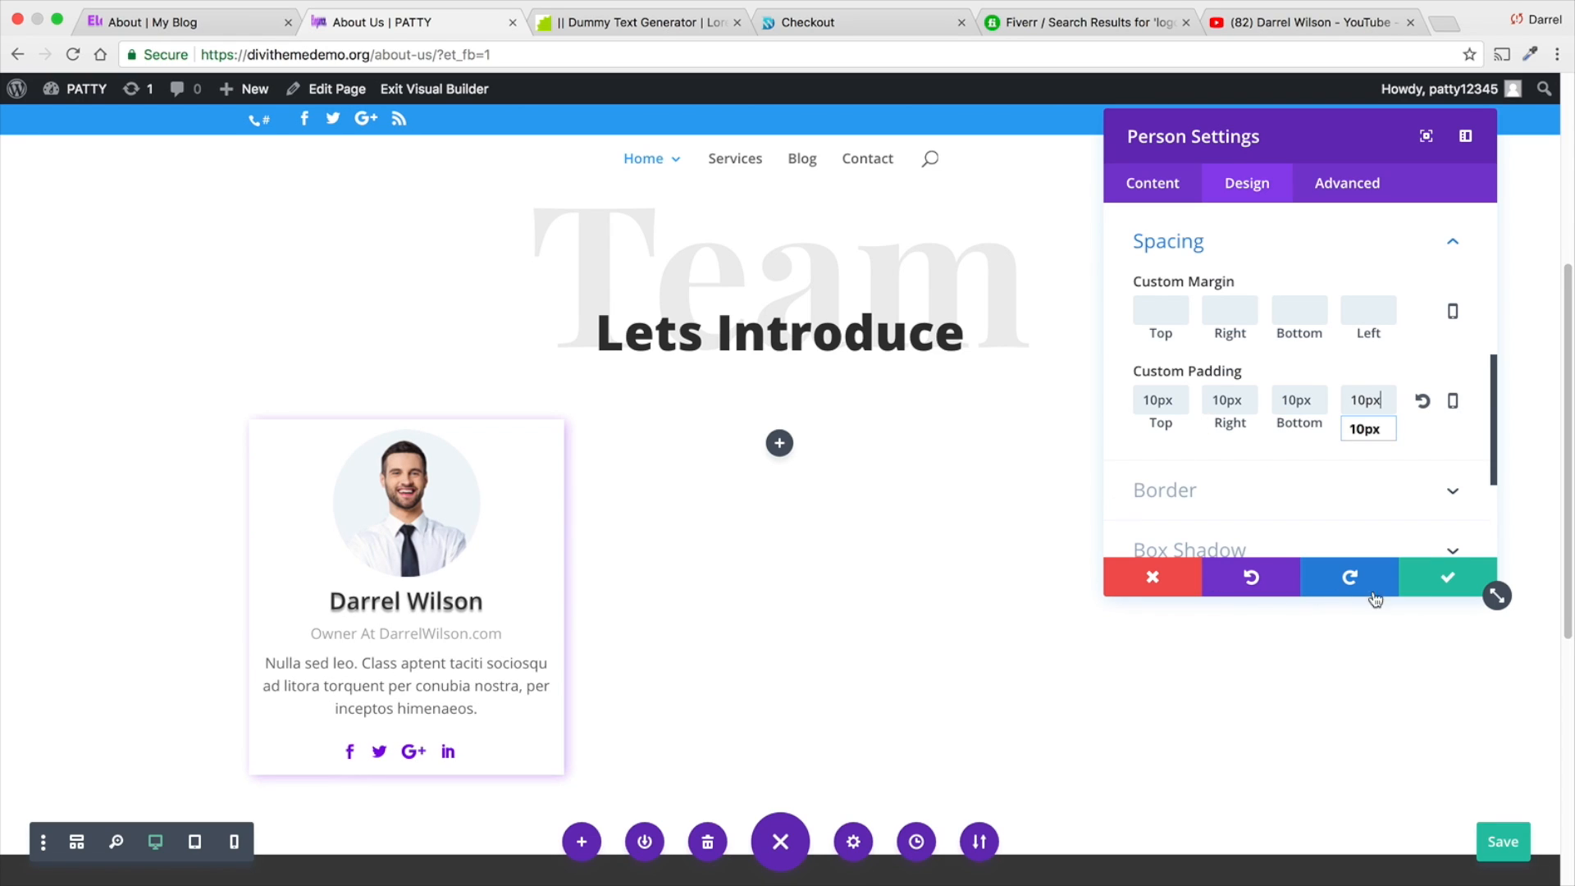
click(1440, 575)
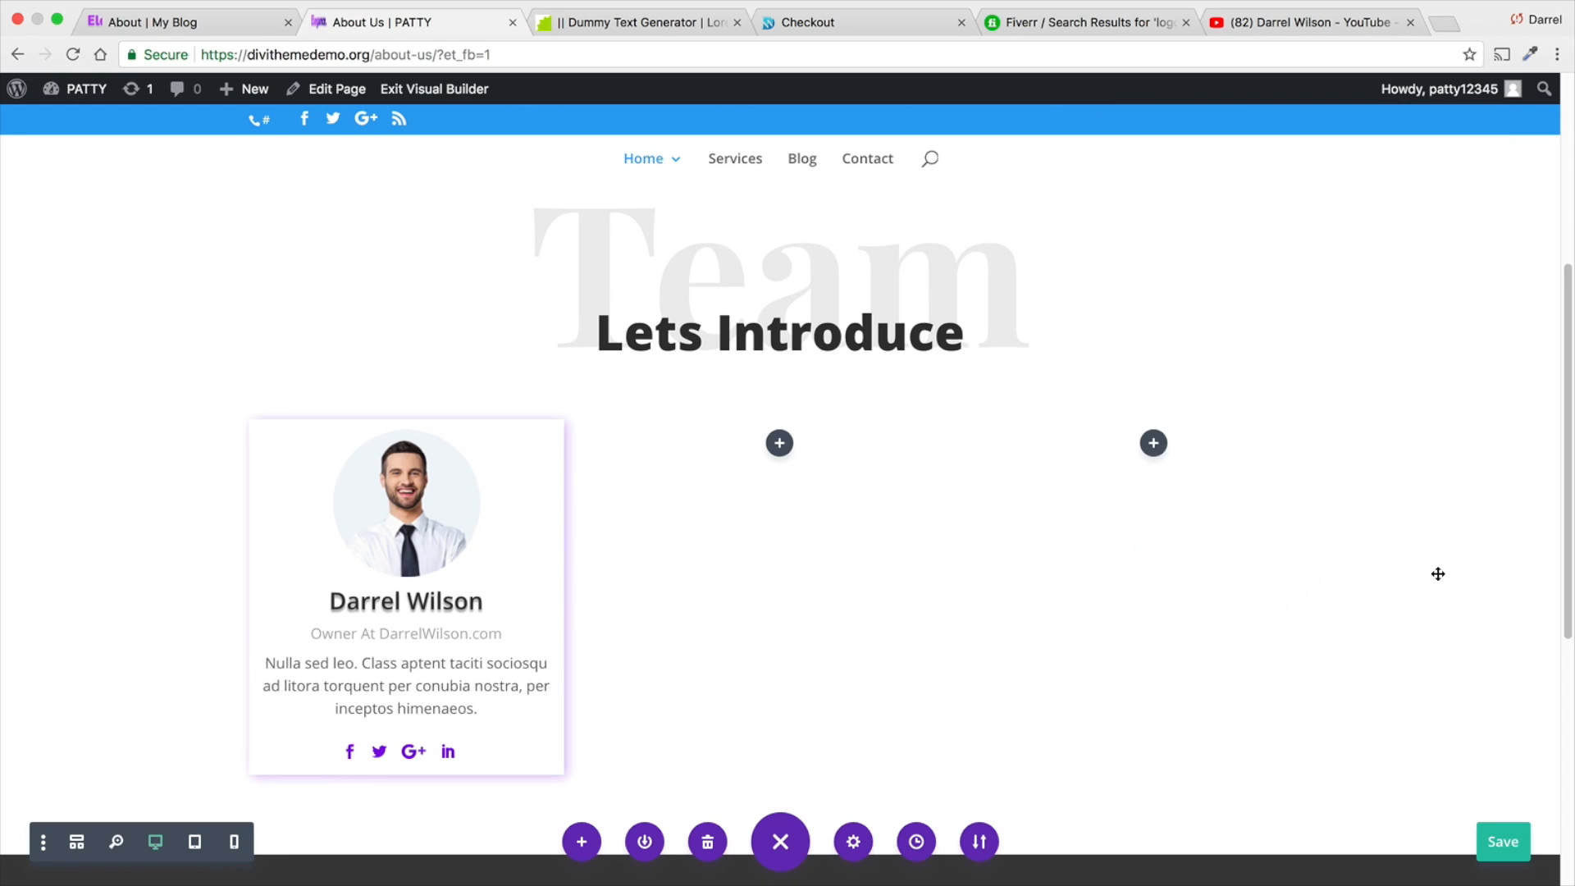
- Duplicate the Person module and move the copy into the row's empty middle column
scroll(570, 574, down, 1)
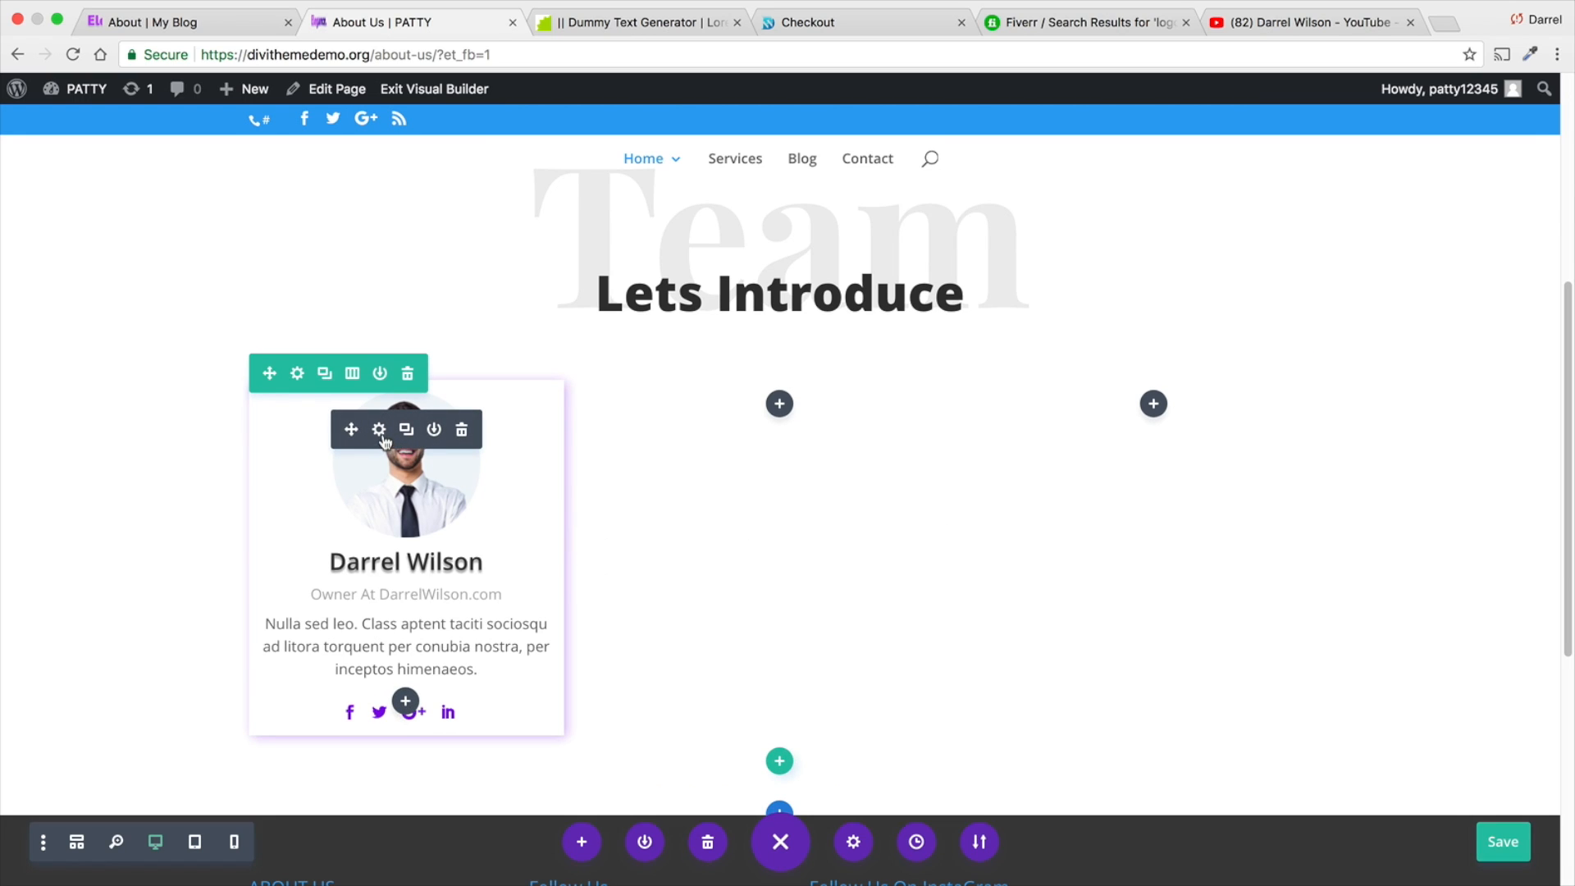
click(403, 430)
scroll(403, 430, down, 1)
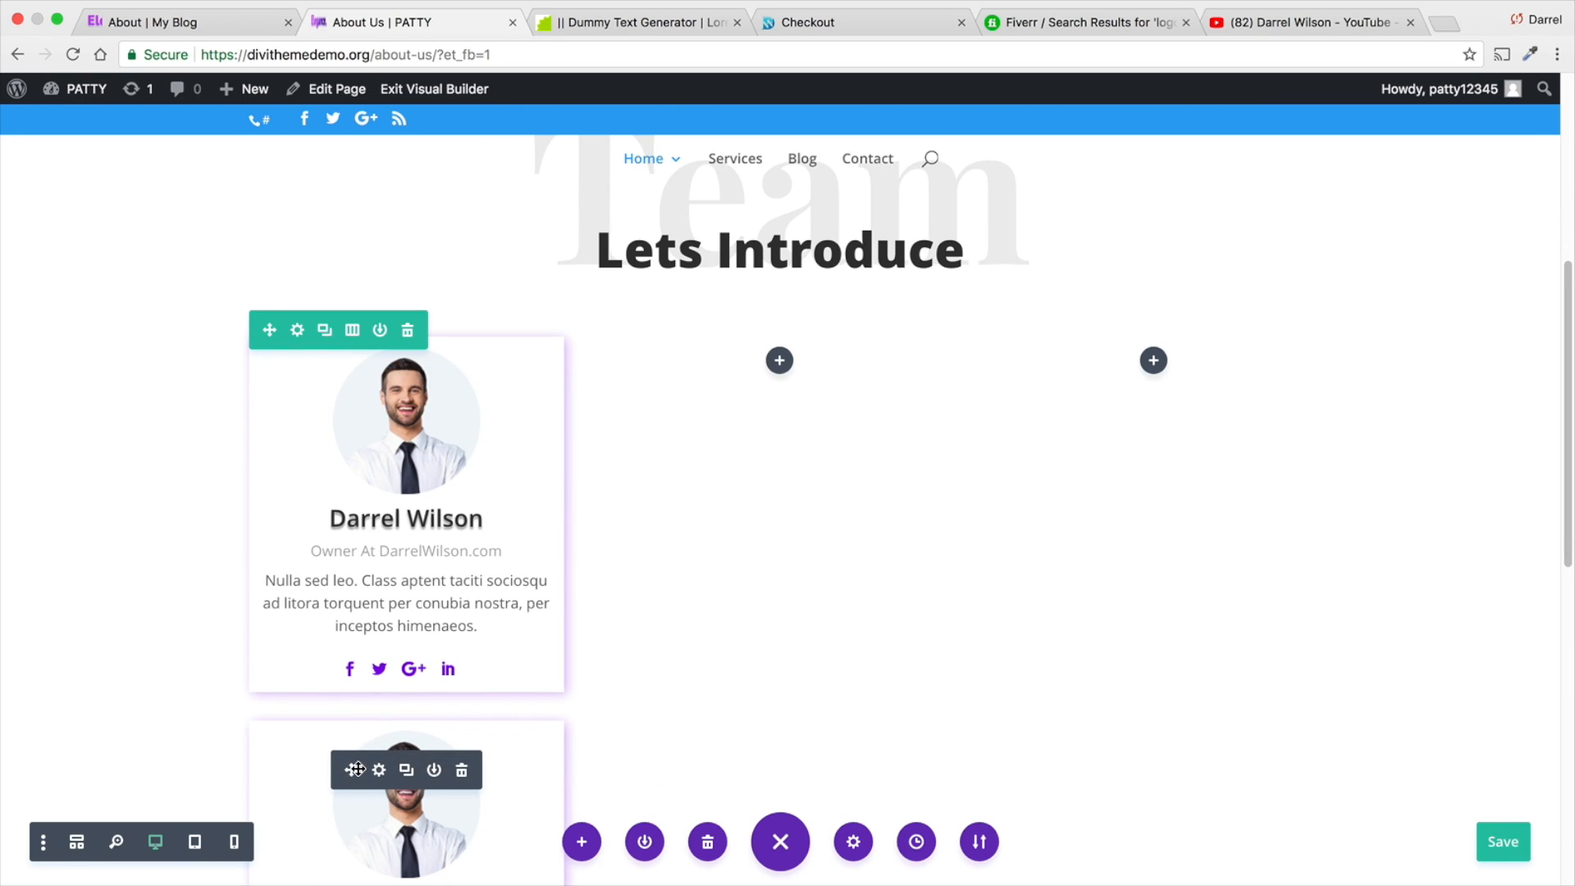
drag(576, 585, 745, 387)
drag(805, 400, 778, 359)
- Duplicate the middle column's Person module and move the copy into the empty third column
click(779, 347)
scroll(738, 574, down, 1)
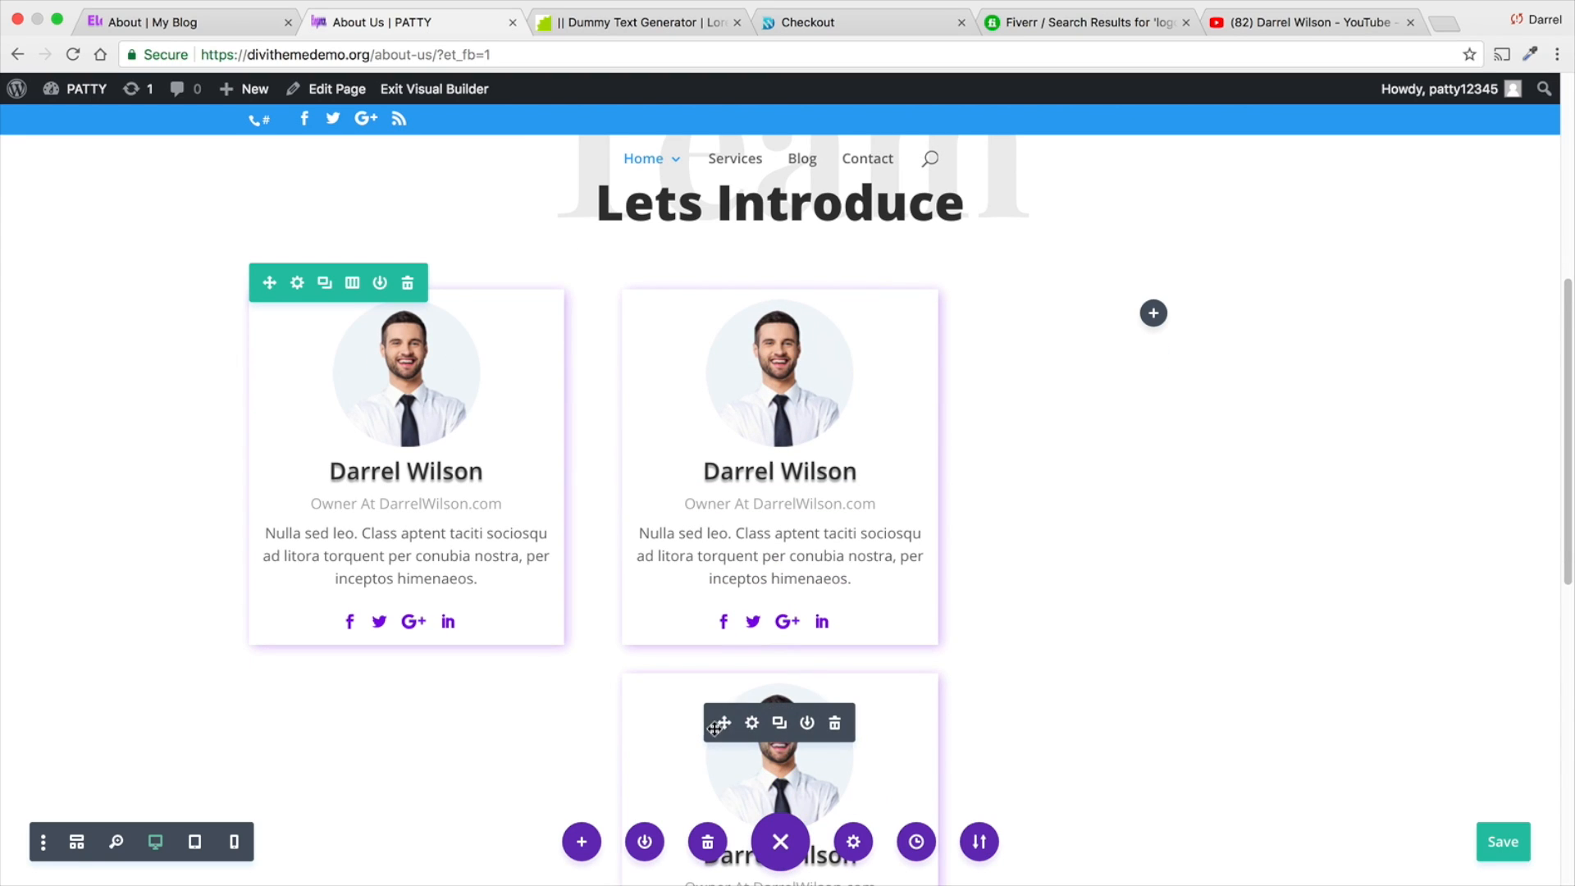
drag(729, 722, 1169, 341)
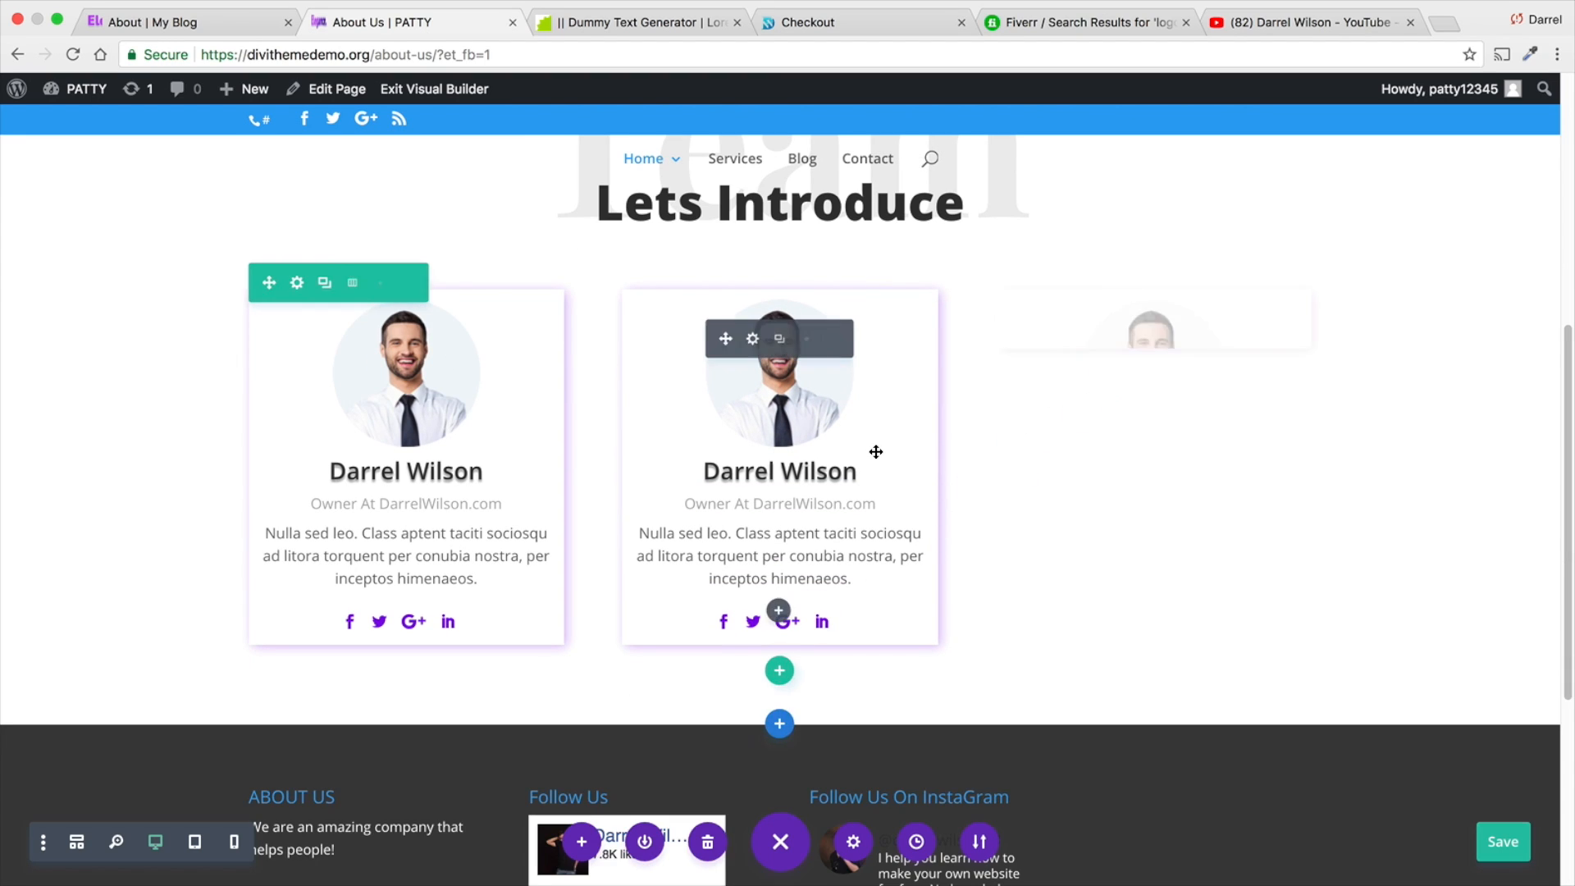
- Compare the three-card team section with the layout and background on the Elegance reference site's About page
scroll(876, 452, up, 1)
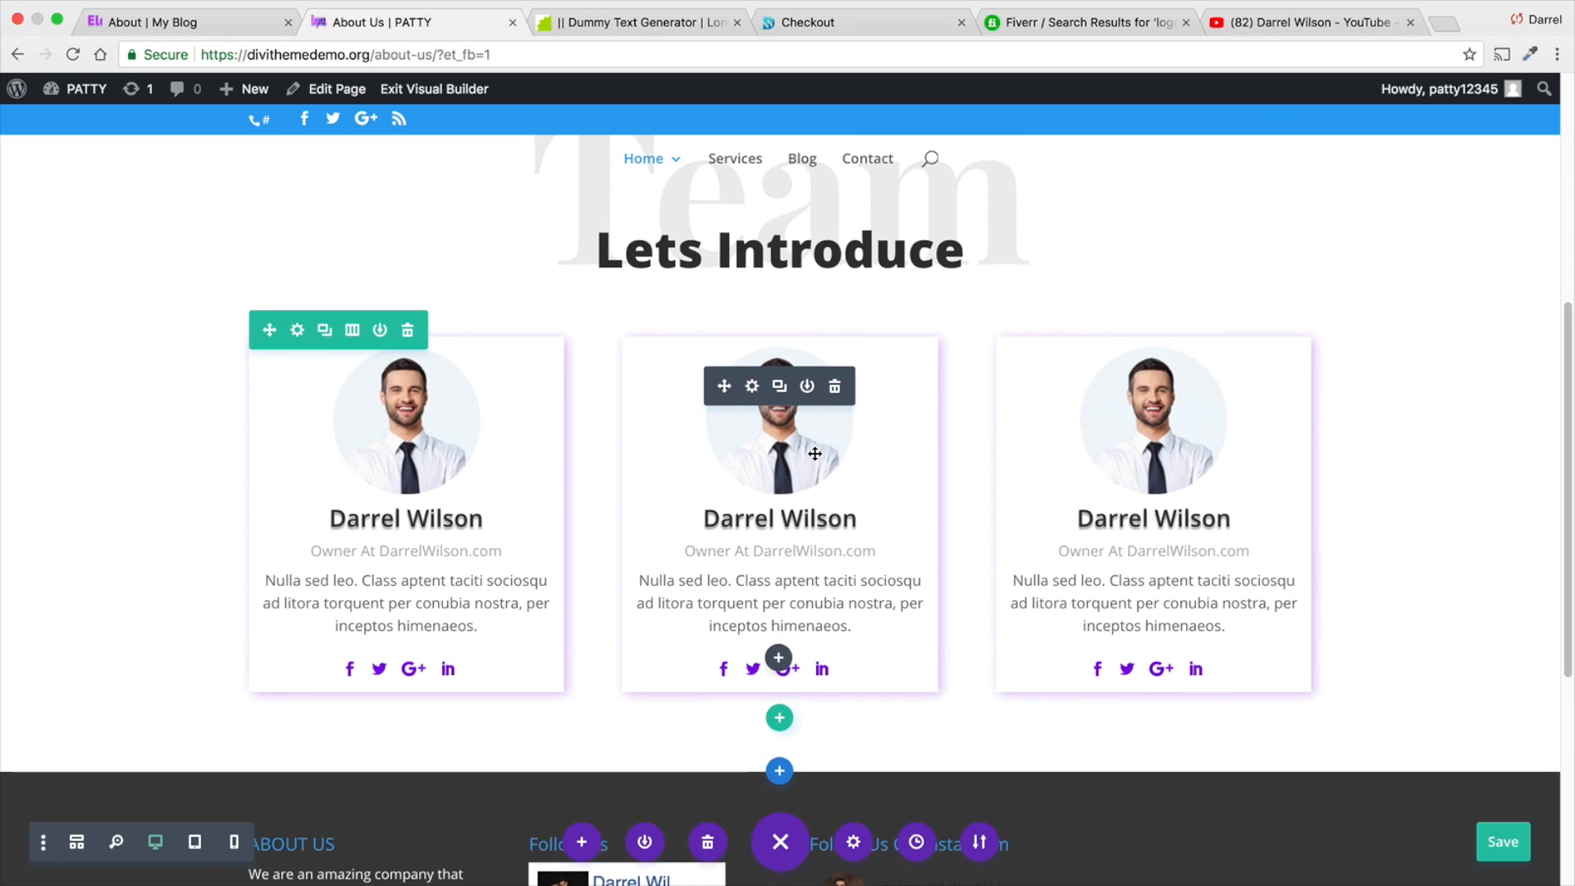
scroll(817, 459, up, 2)
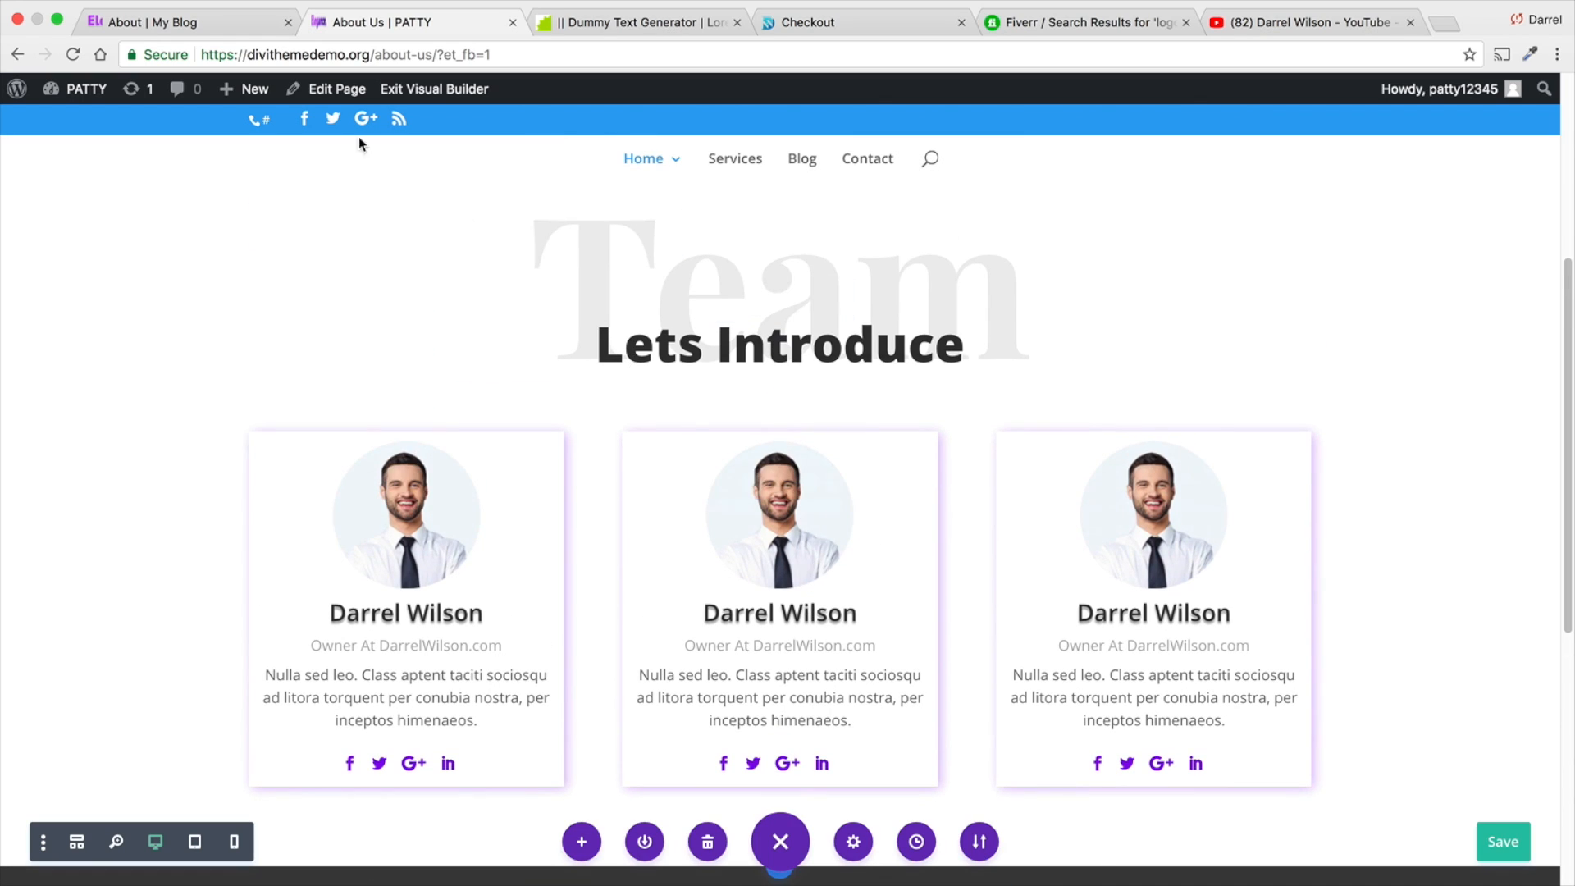
click(215, 22)
scroll(552, 355, down, 5)
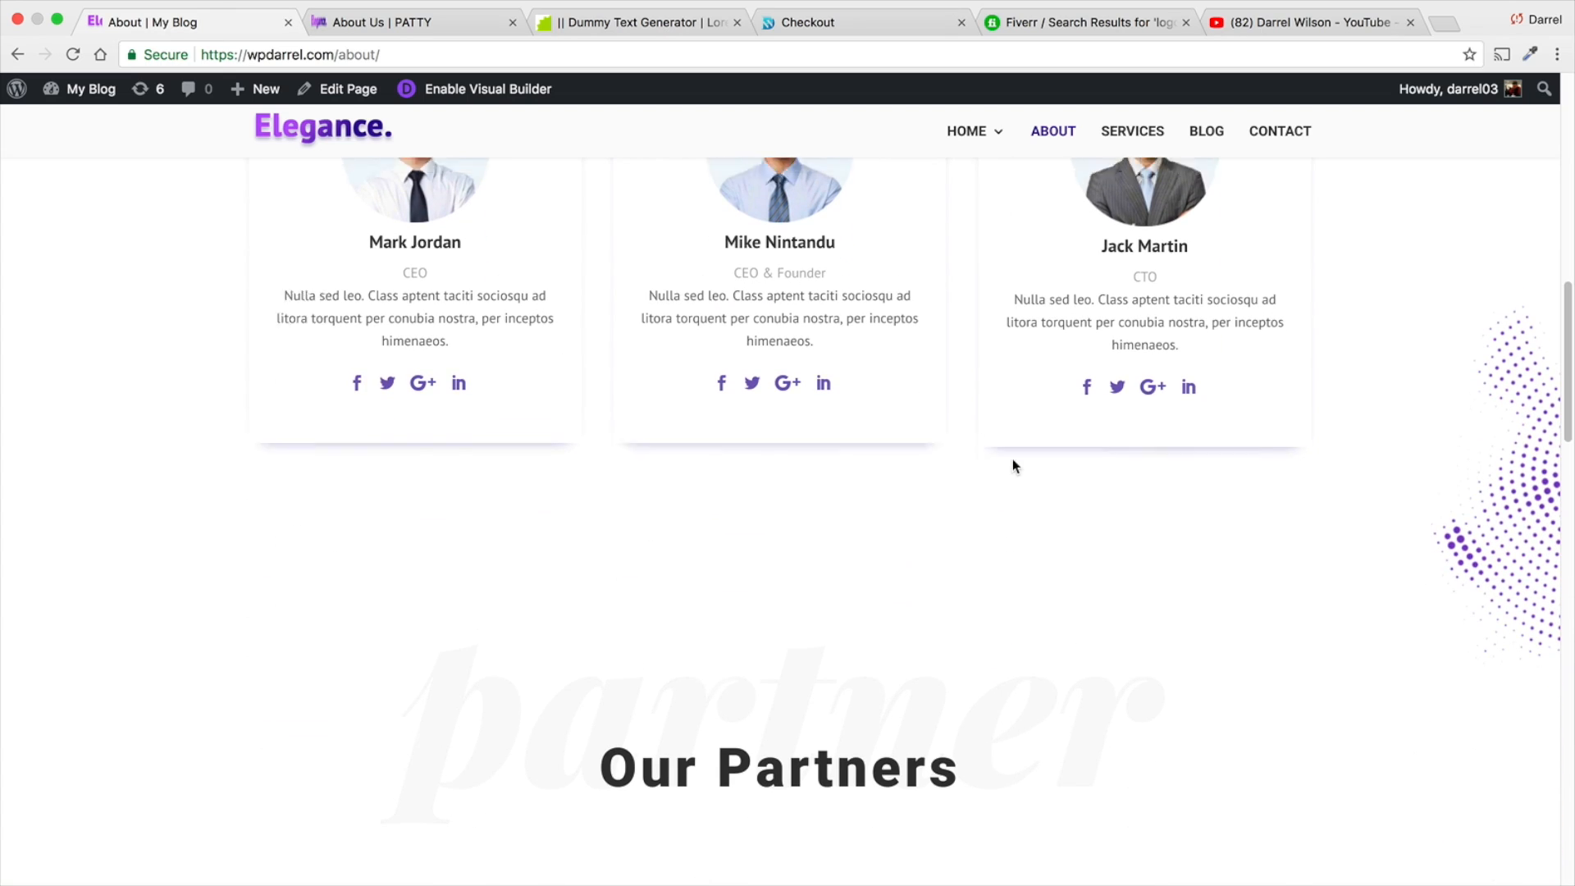
scroll(1442, 657, up, 3)
click(356, 25)
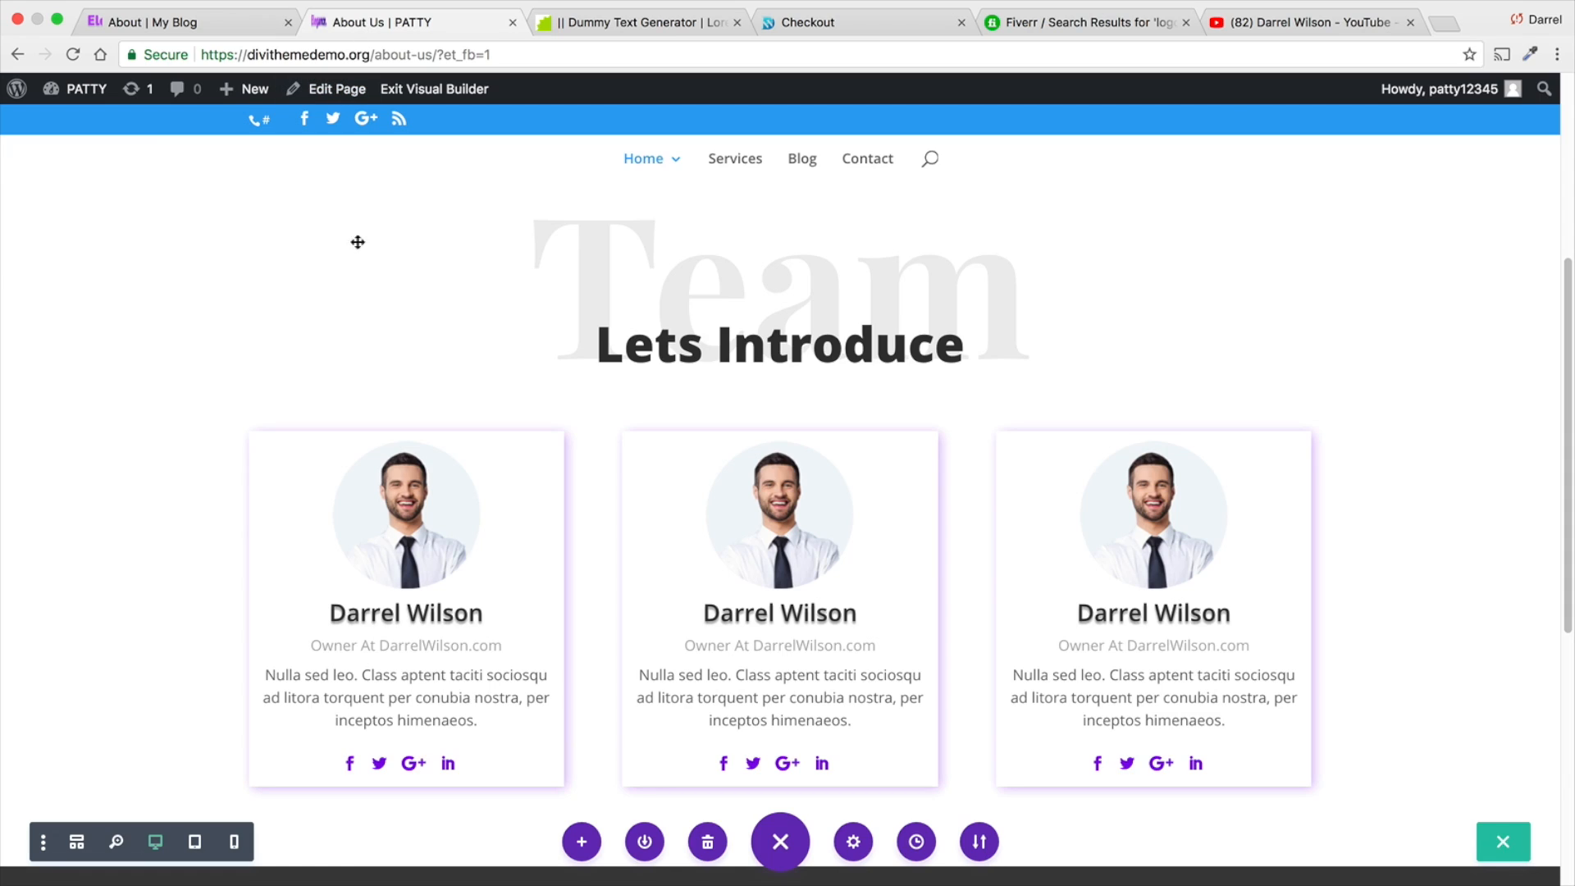
- Add pattern-05-2.png from the media library as the Team section's background image
scroll(82, 394, up, 3)
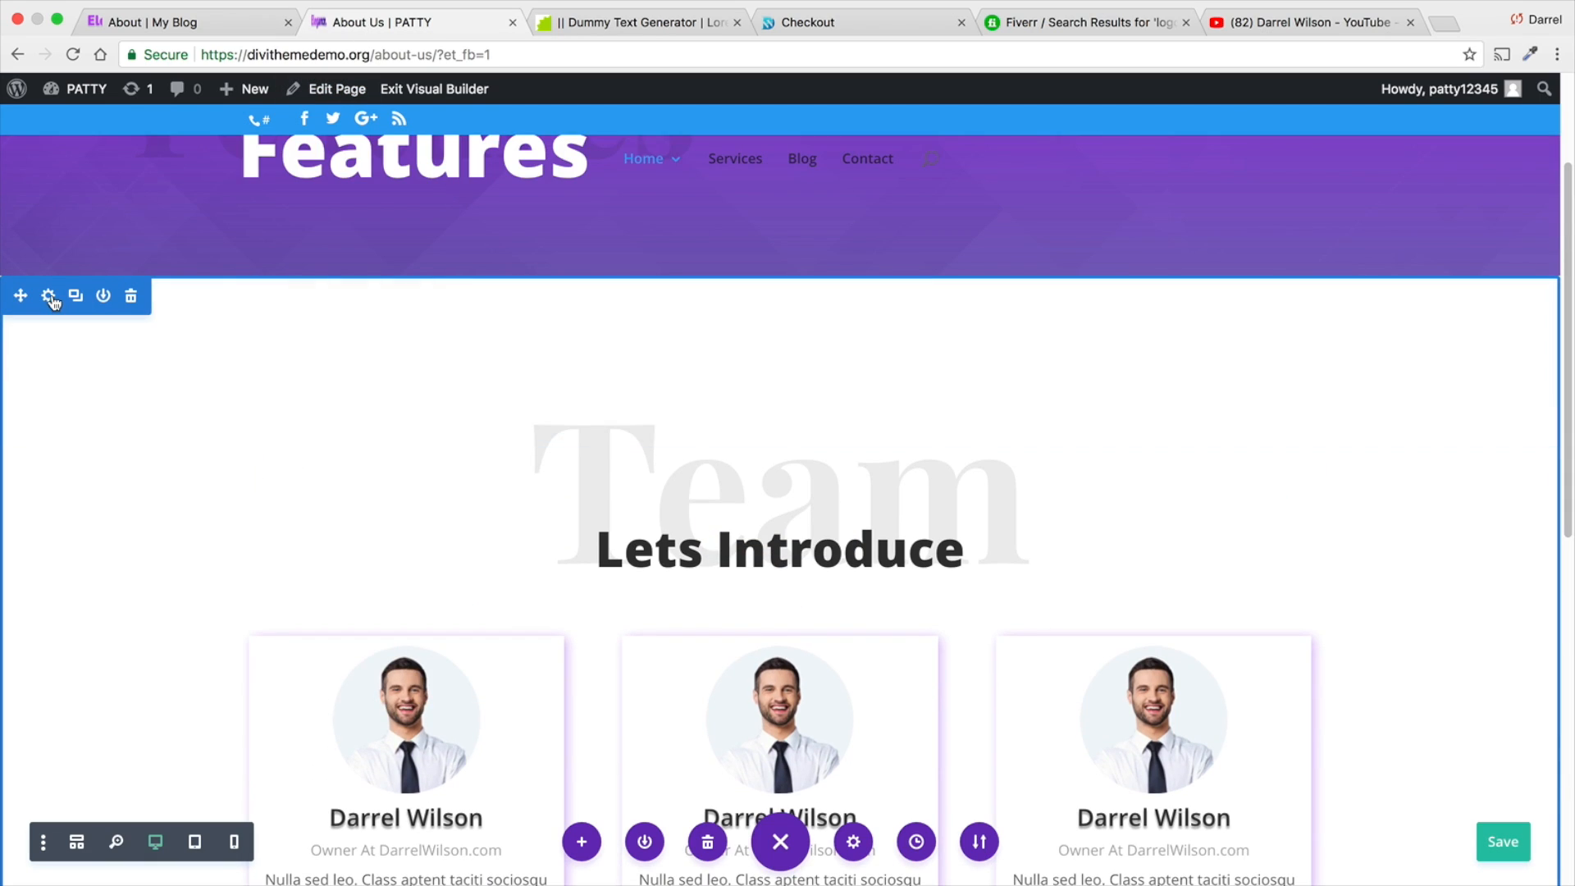
click(48, 295)
click(1182, 283)
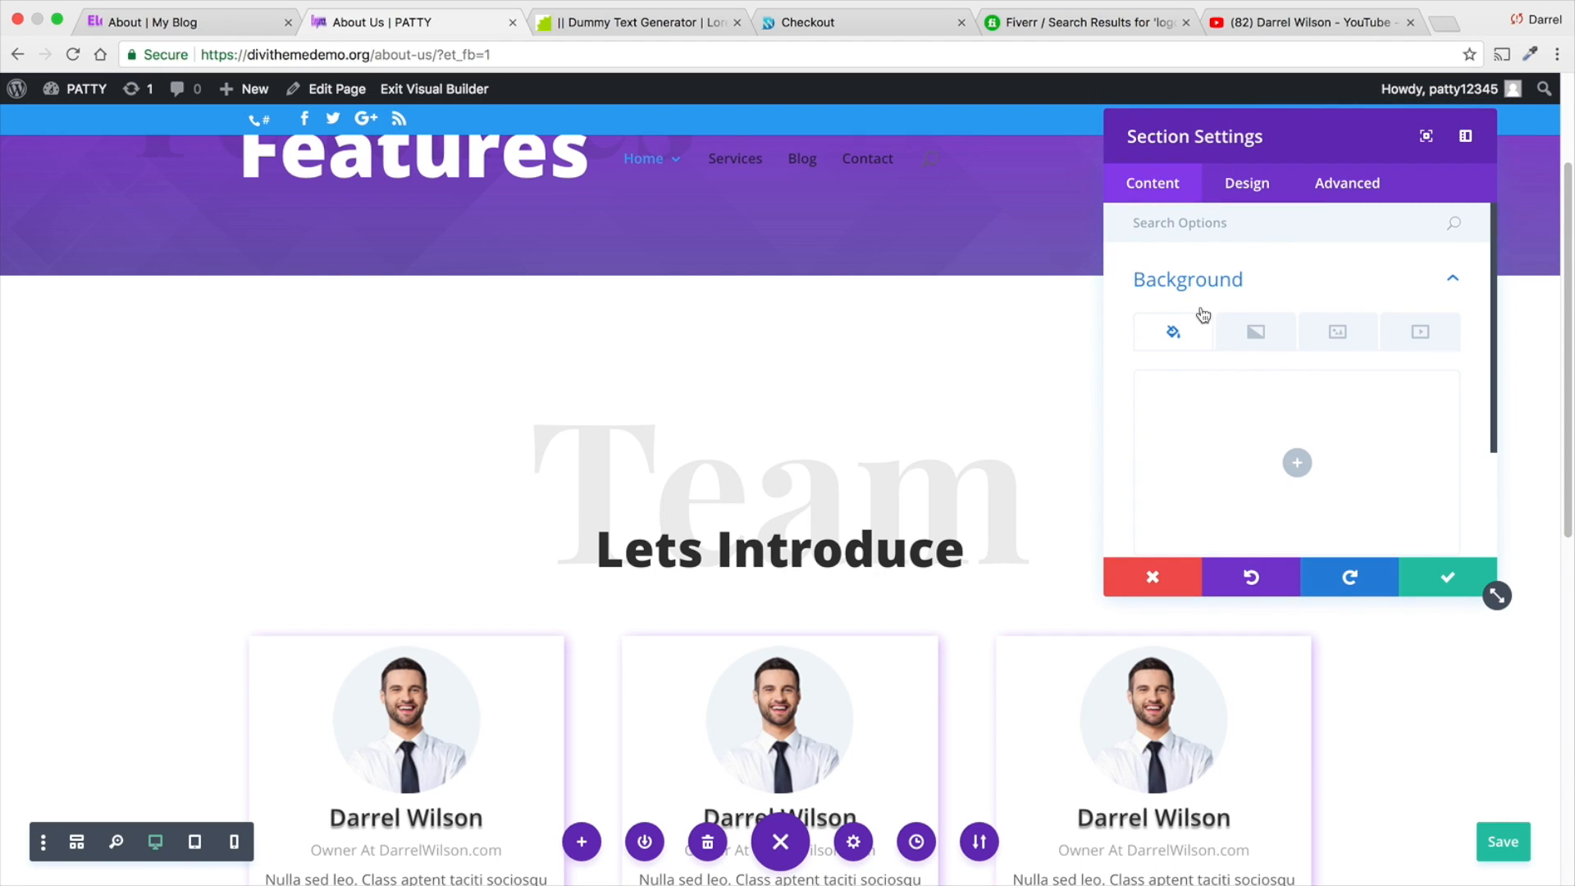
scroll(1239, 332, down, 2)
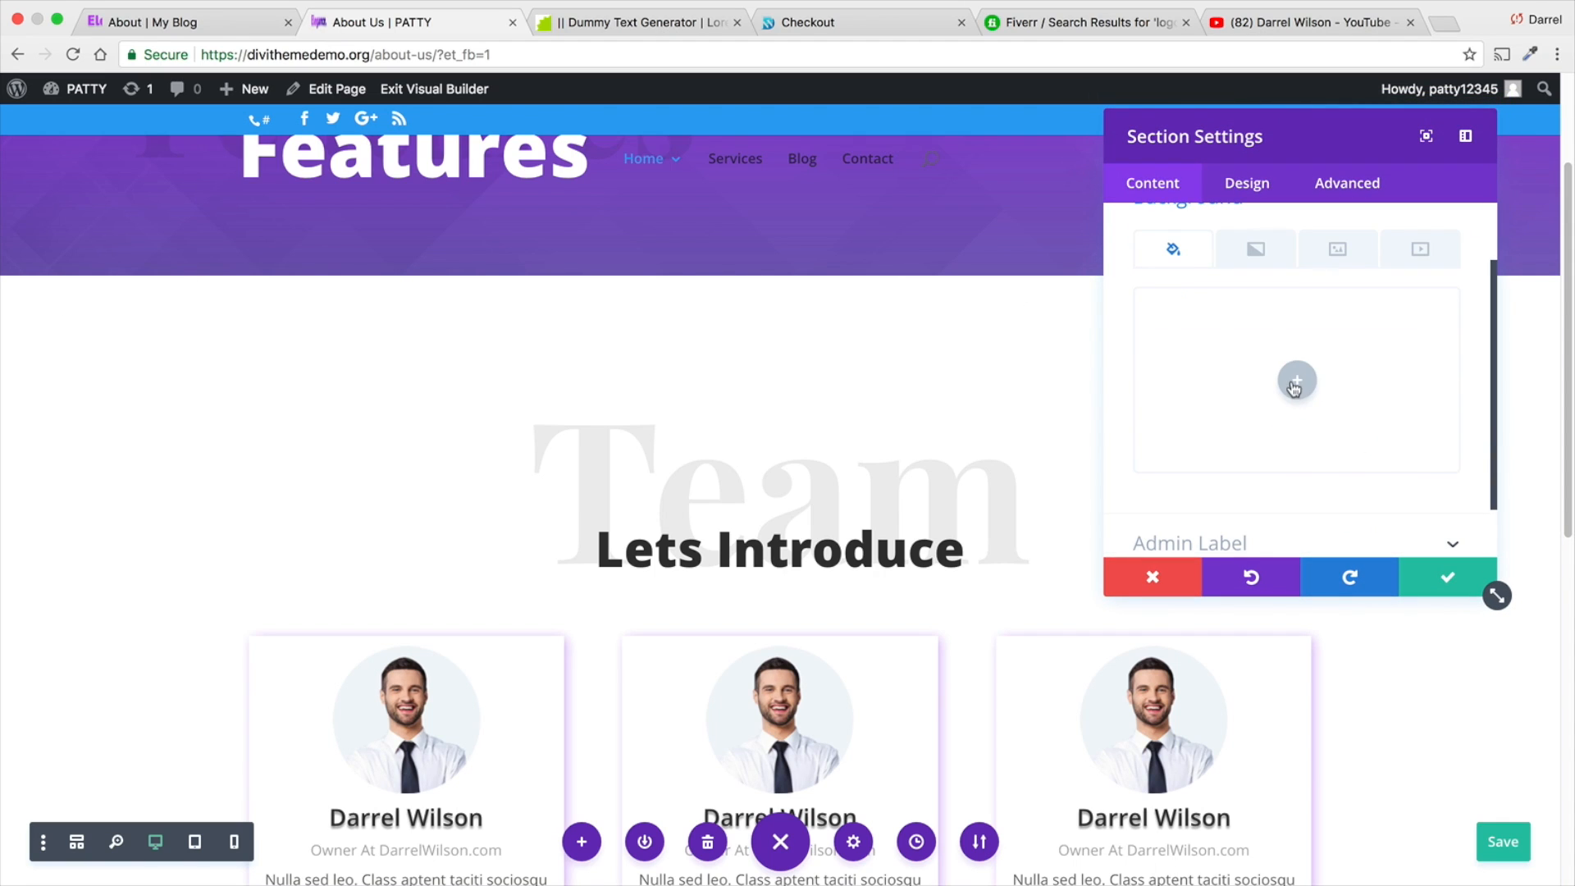
click(1295, 382)
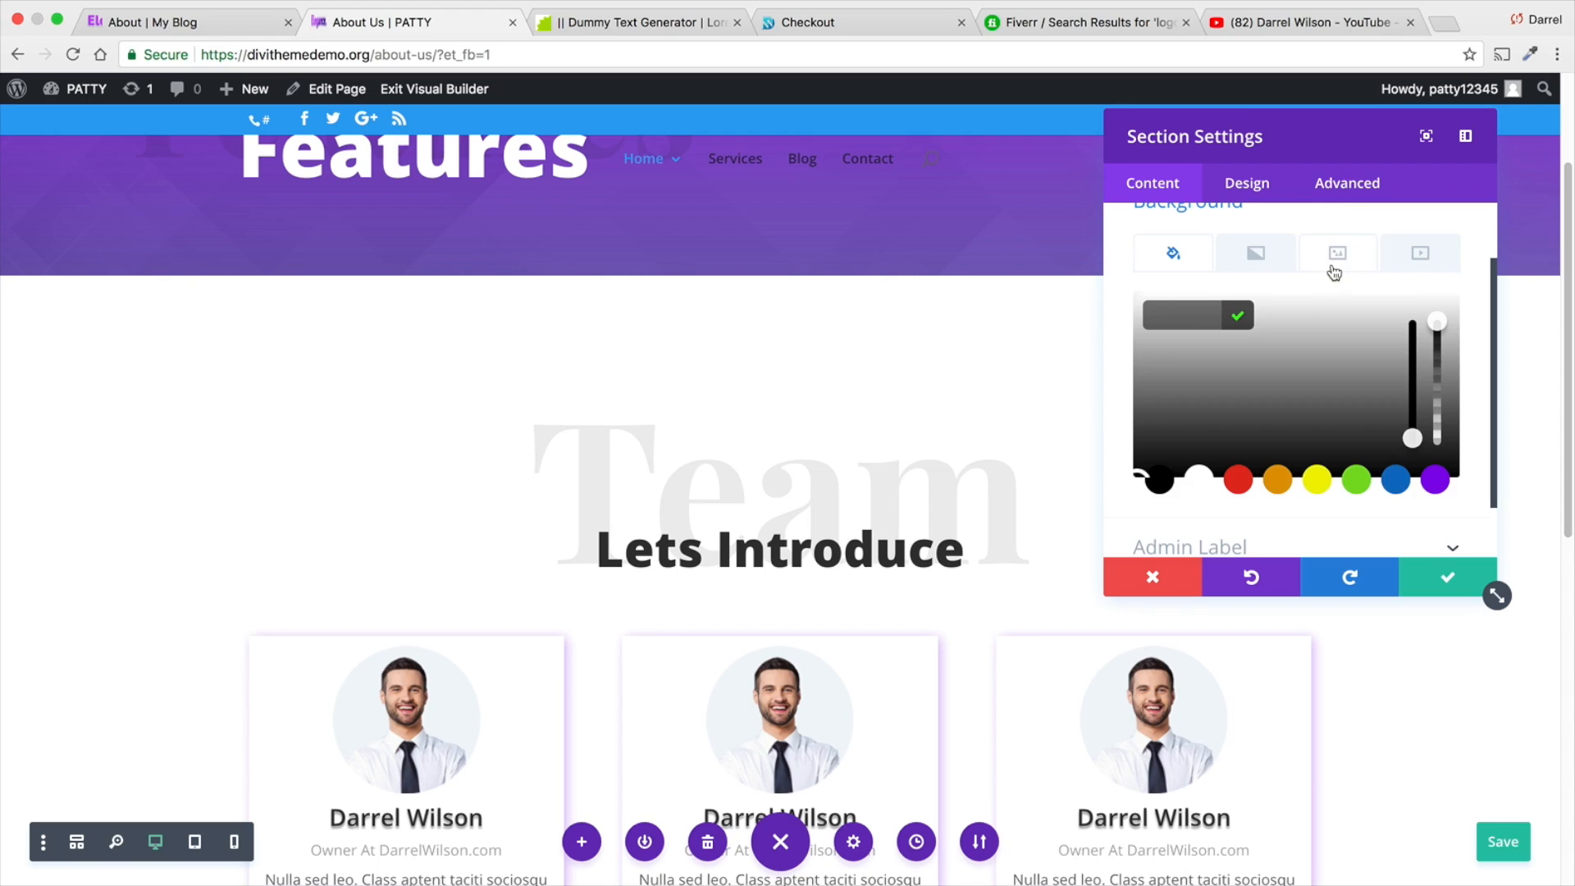
click(1334, 273)
click(1295, 380)
scroll(1098, 395, down, 1)
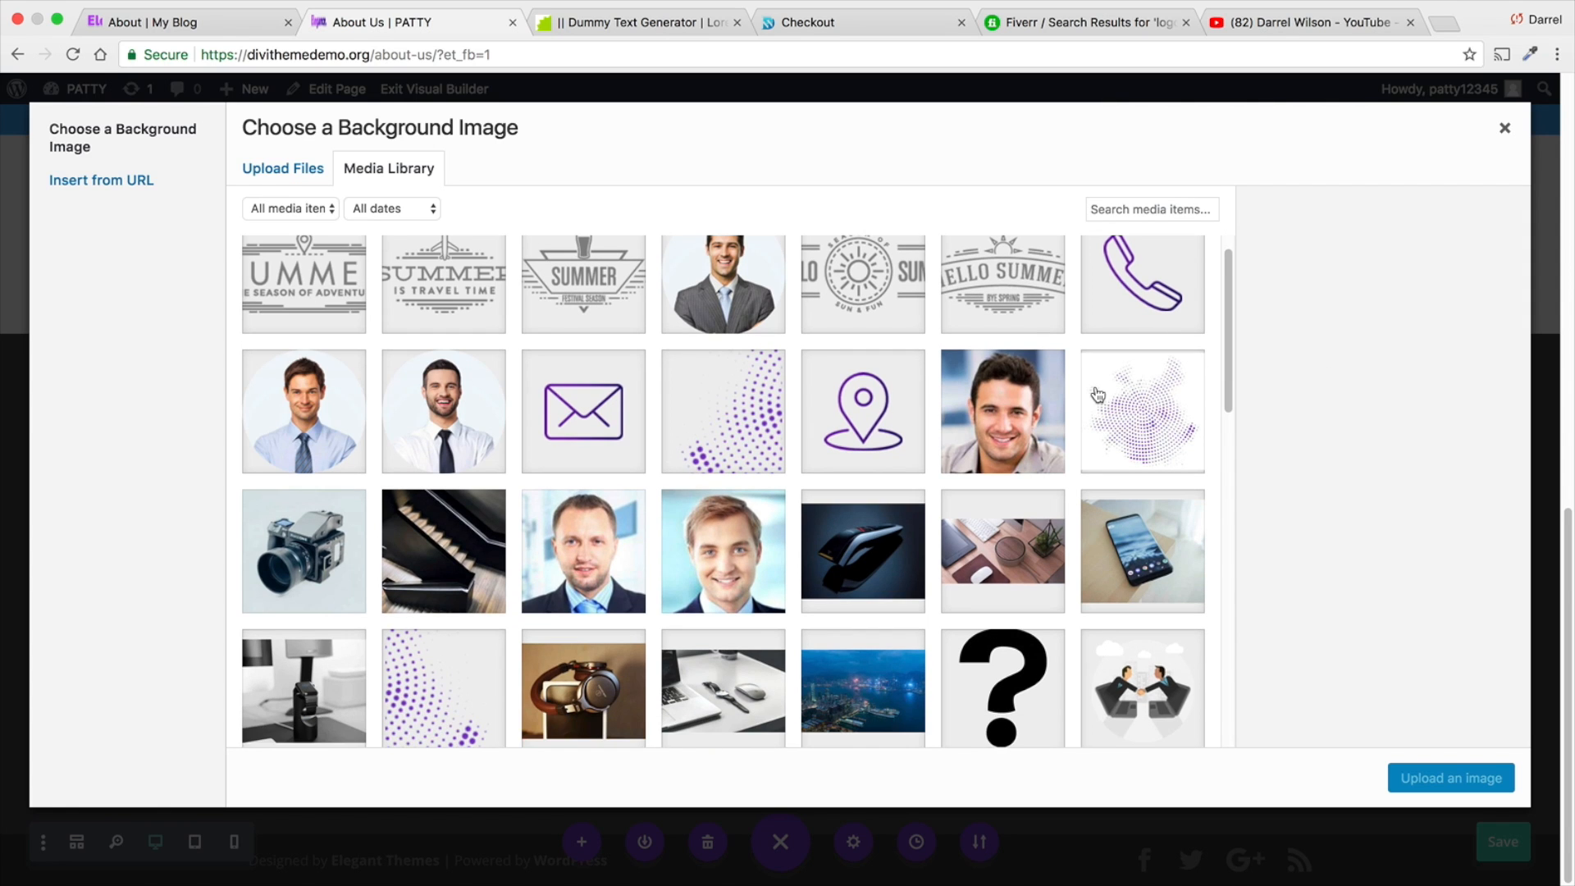
click(751, 413)
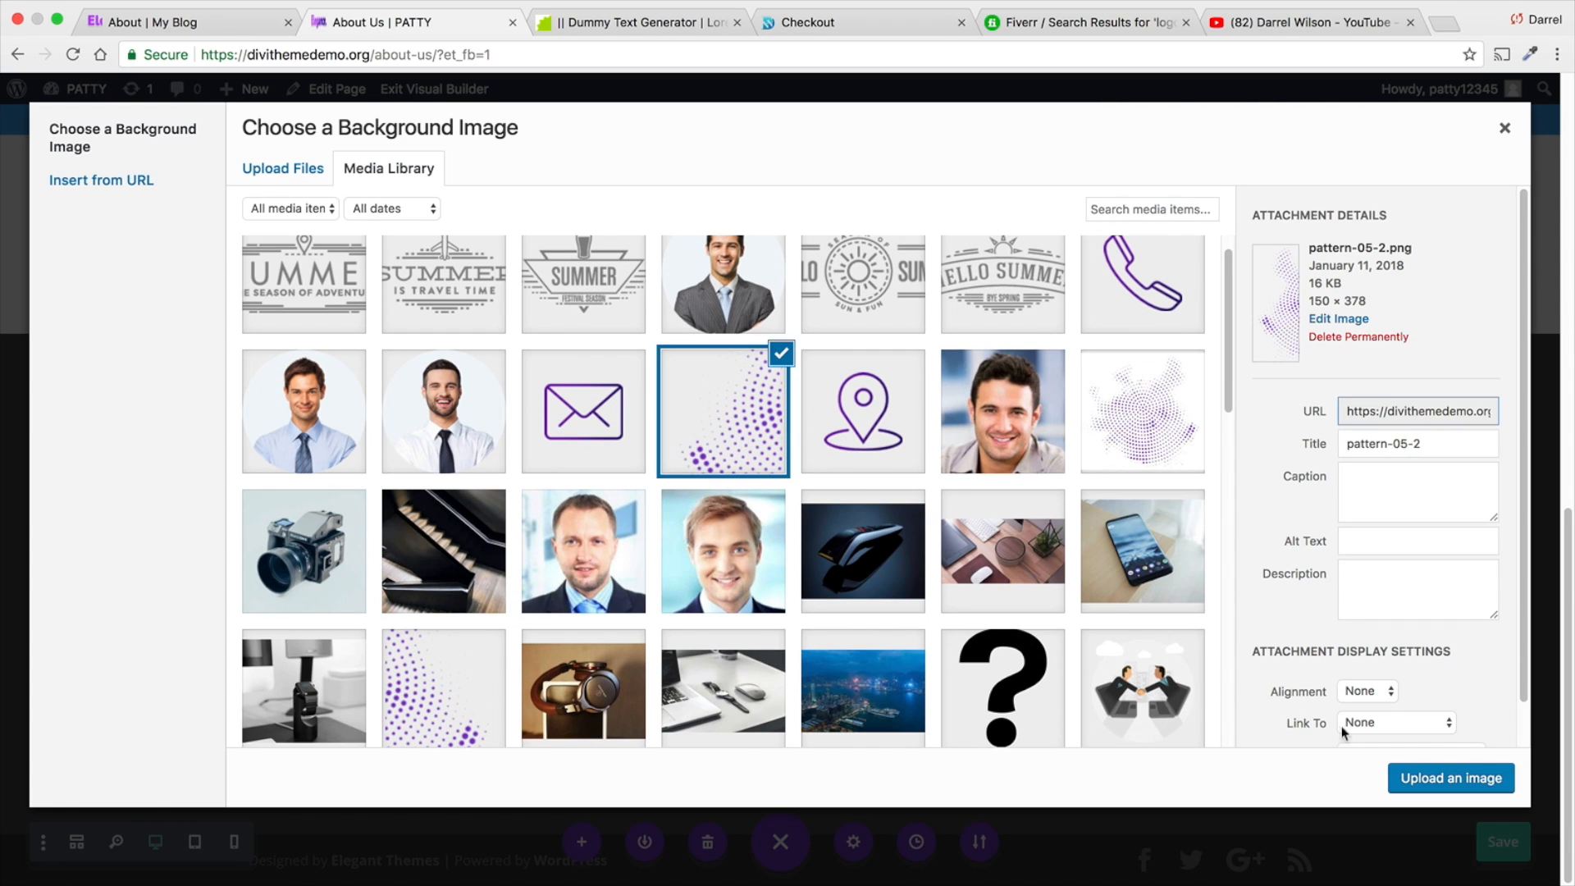
click(1423, 777)
- Set the Team section's background image position to Center Right and its size to Actual Size, and save the section settings
scroll(976, 456, down, 2)
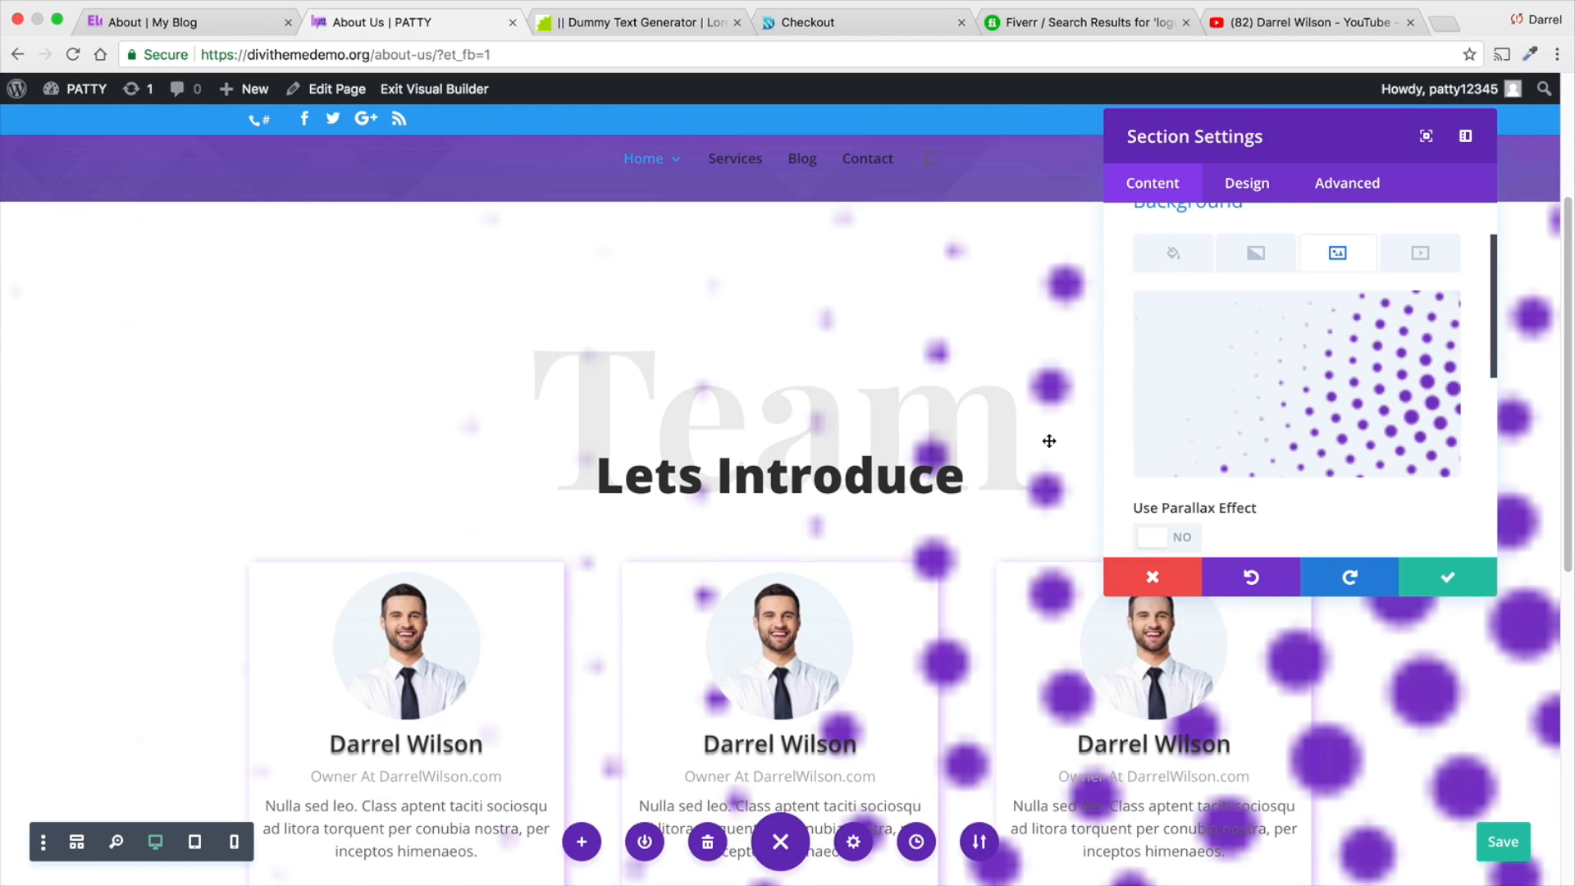
scroll(1245, 439, down, 5)
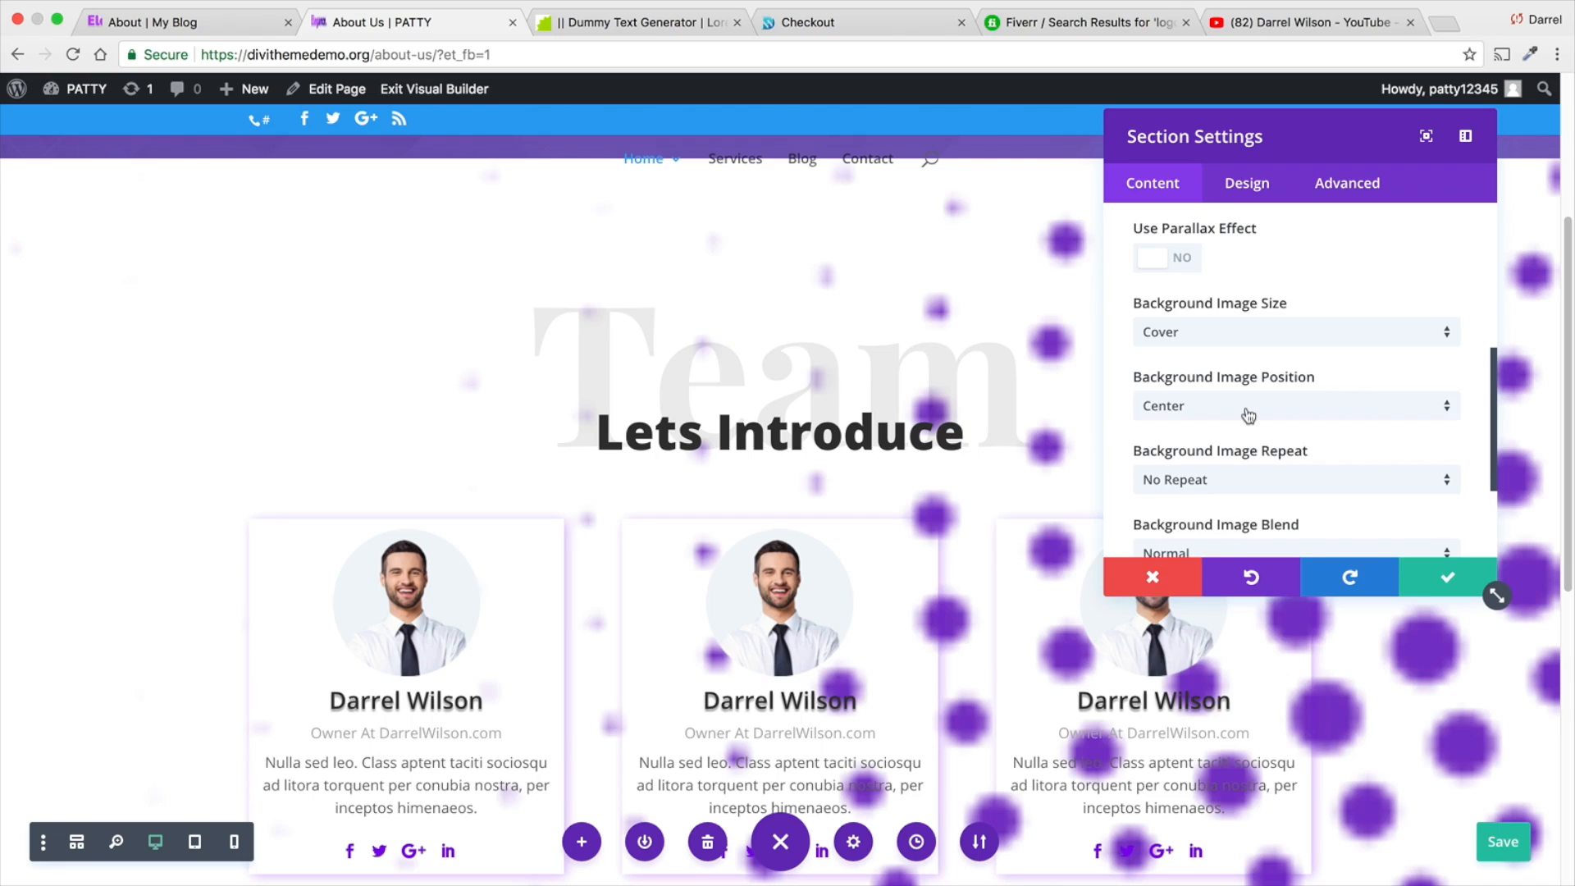
click(1248, 414)
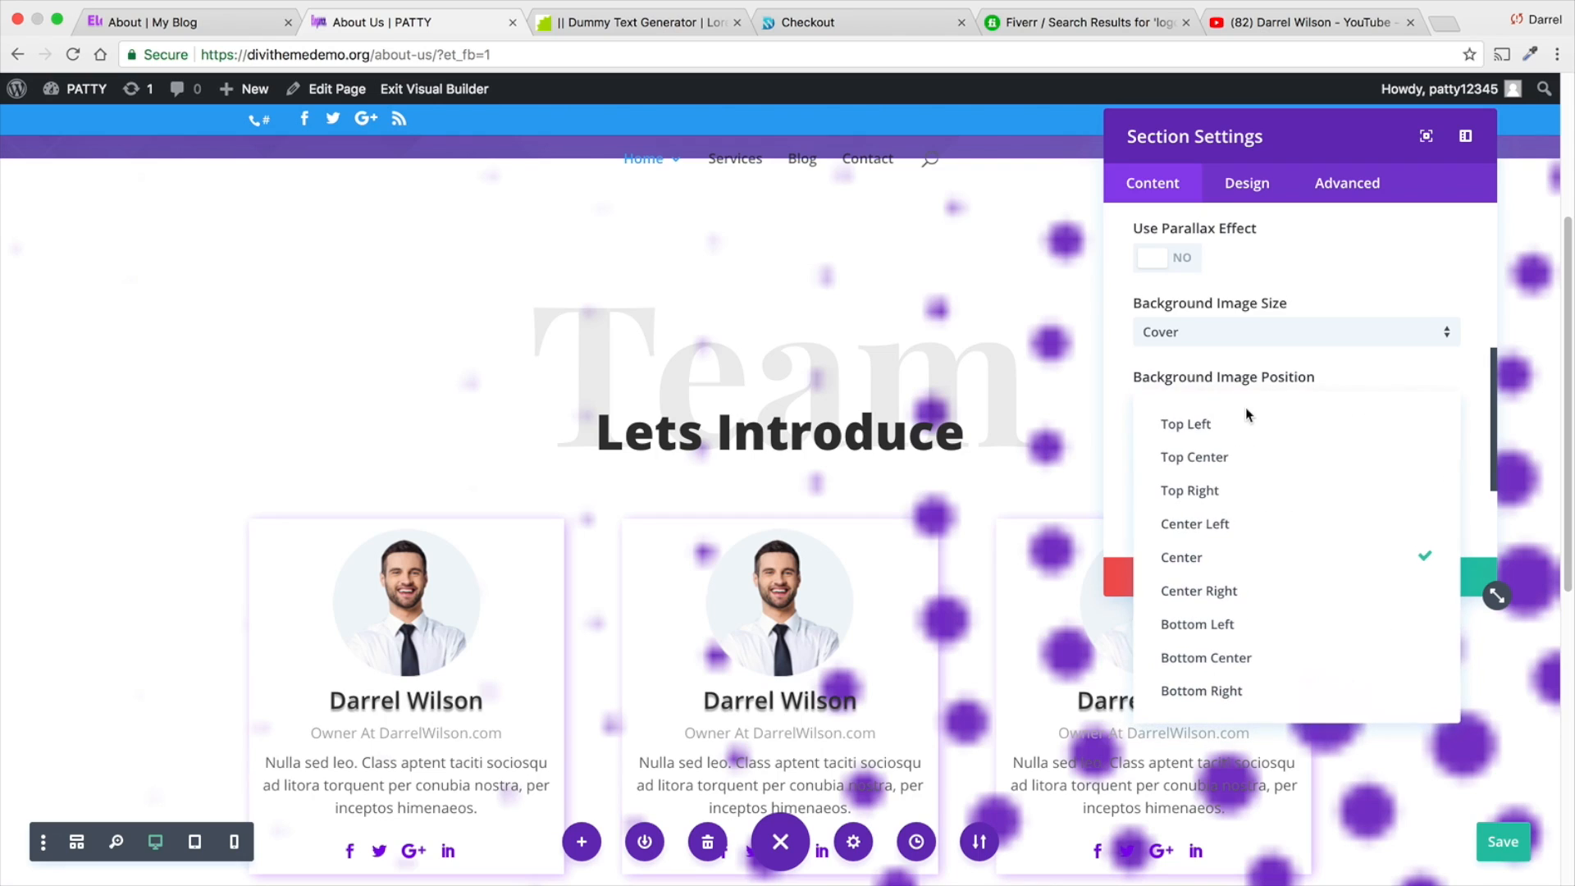
click(1255, 607)
click(1256, 351)
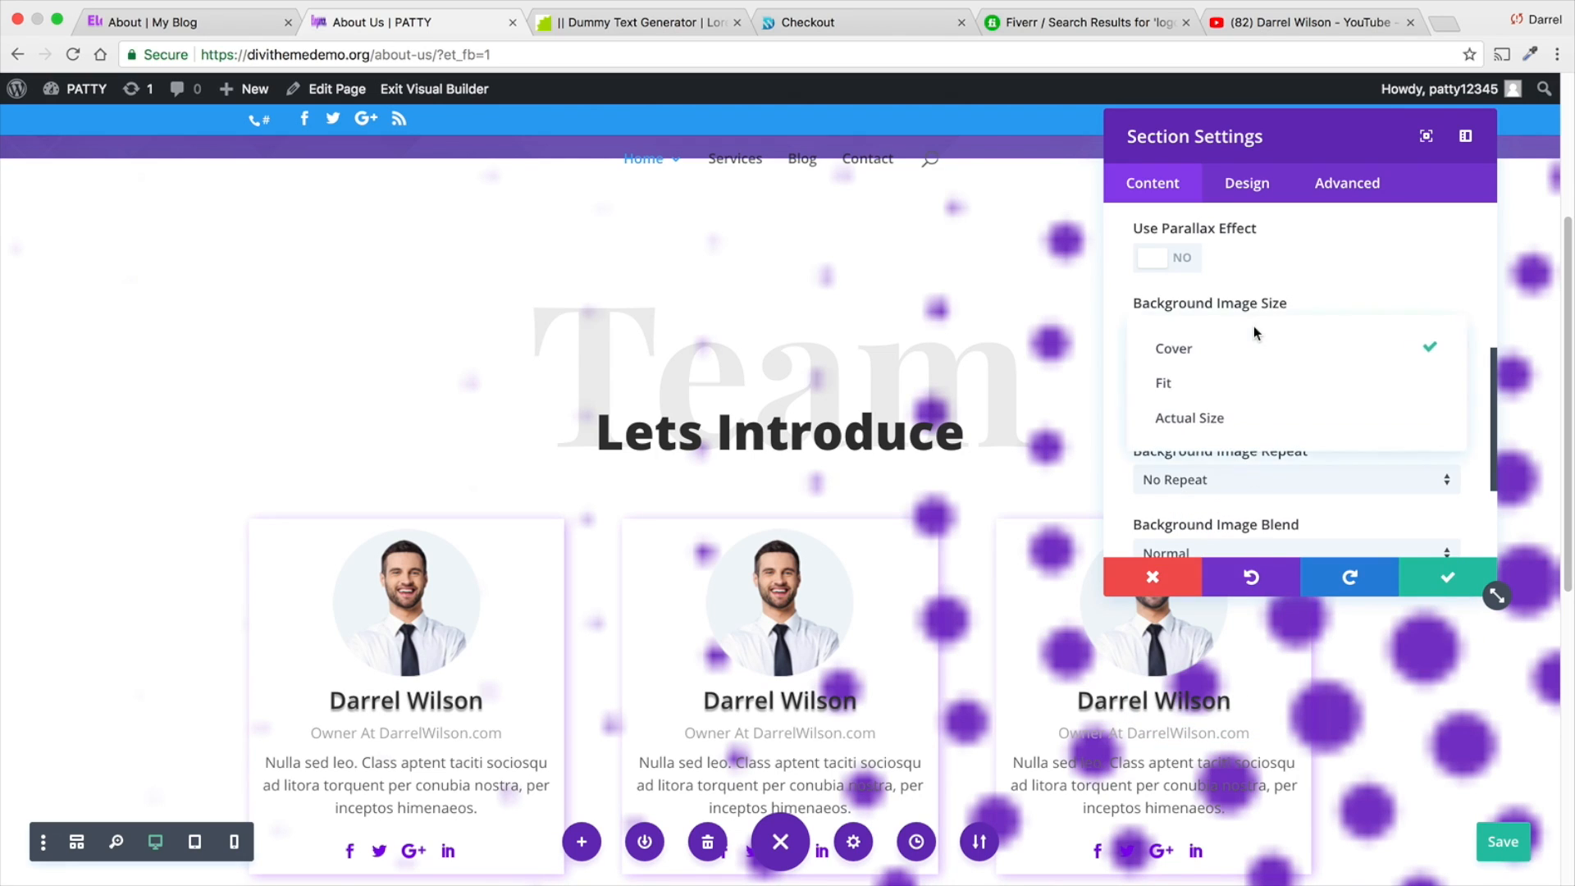
click(1255, 418)
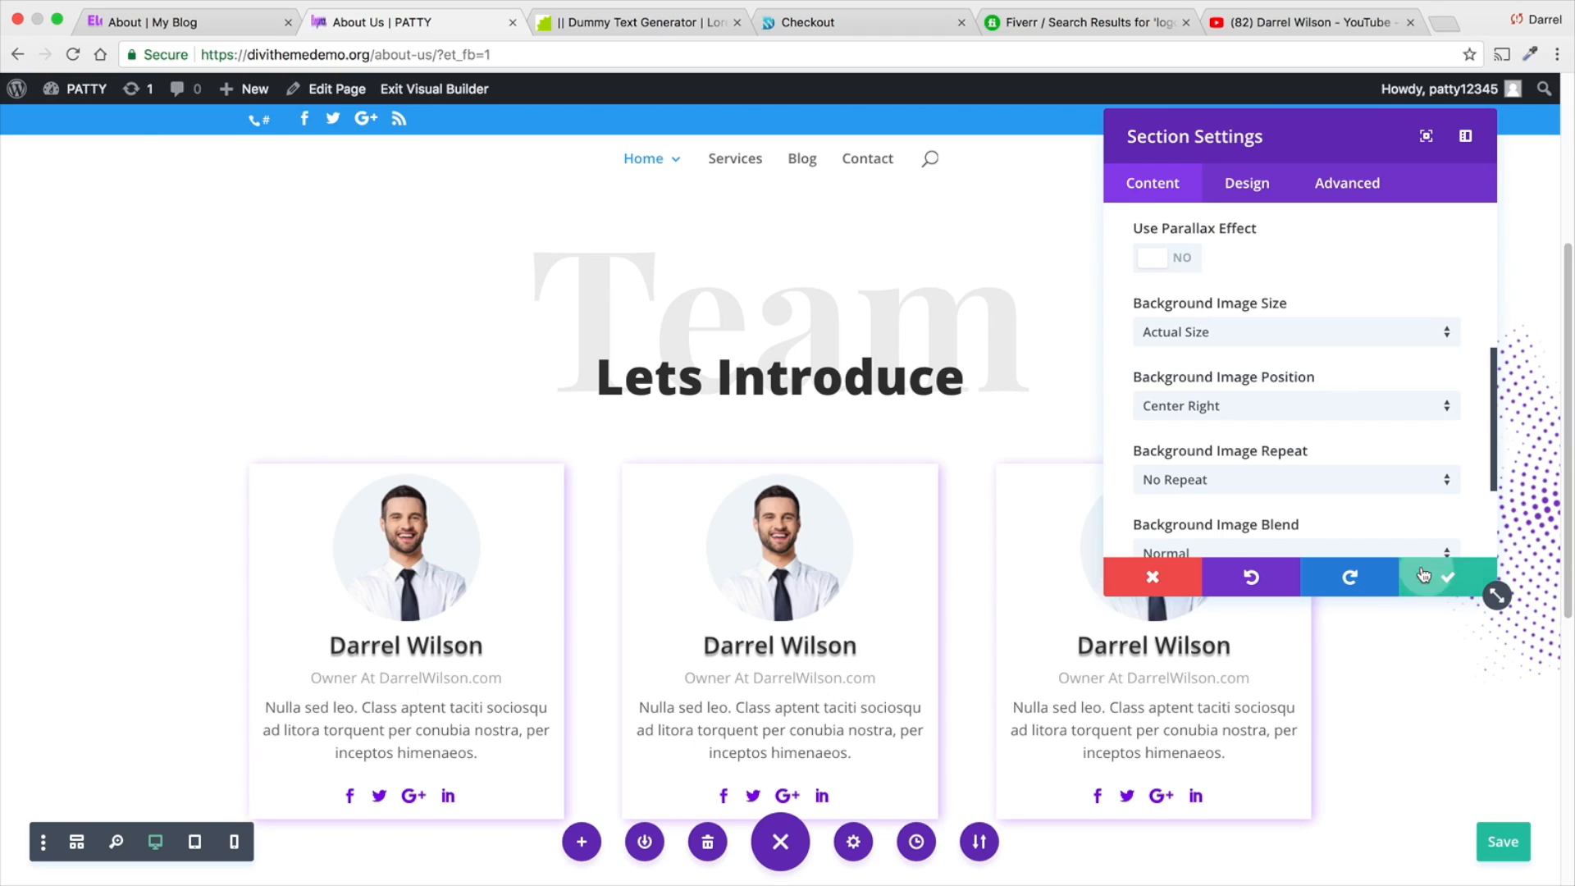
click(1423, 576)
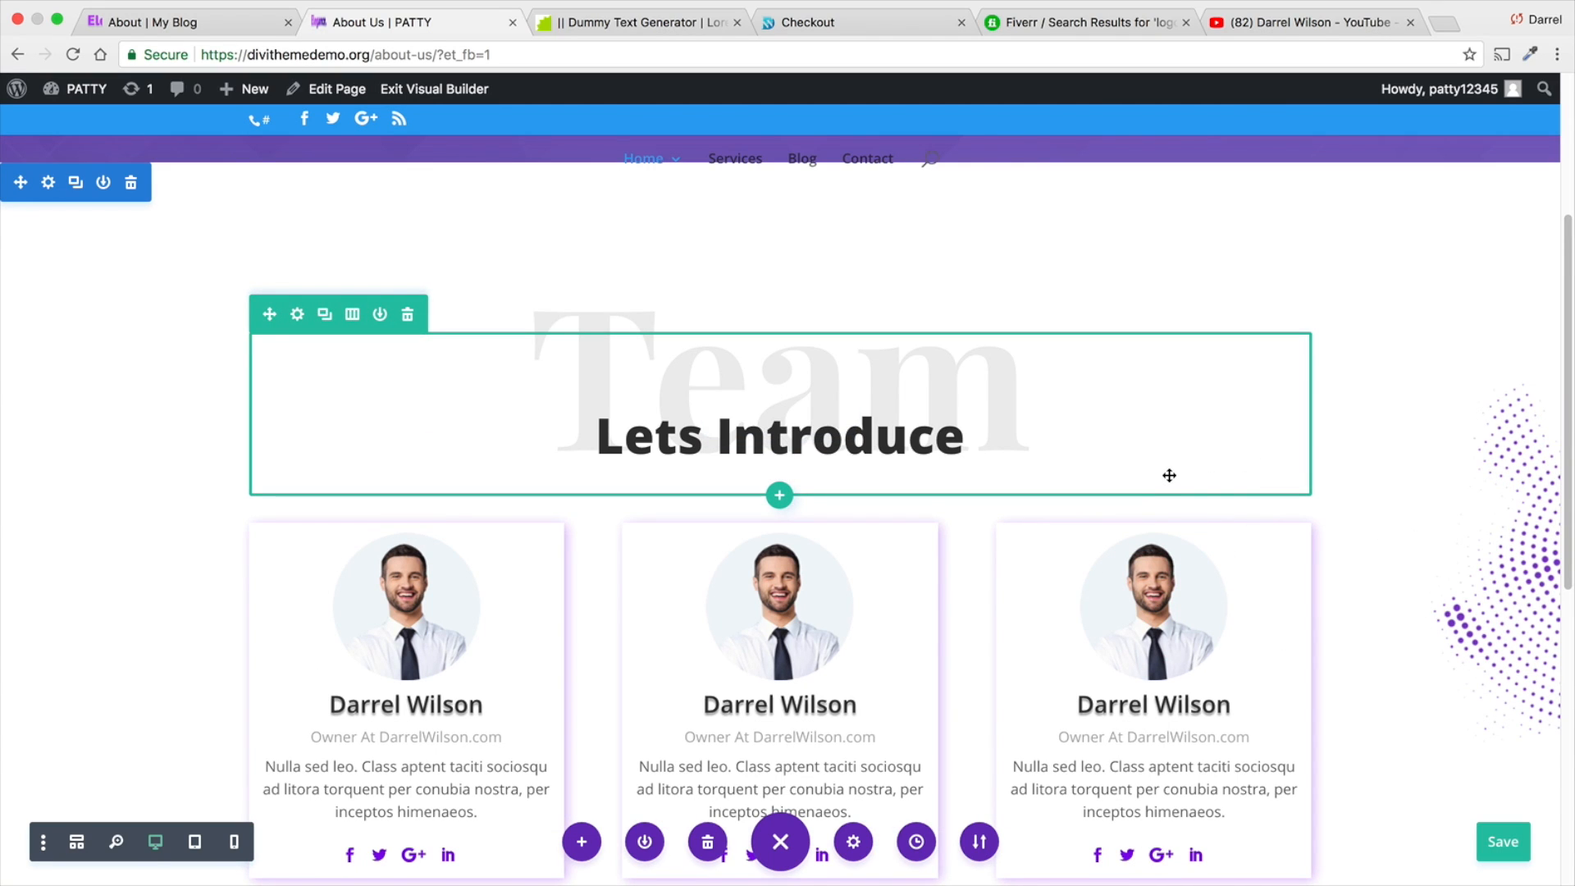
scroll(1169, 479, down, 5)
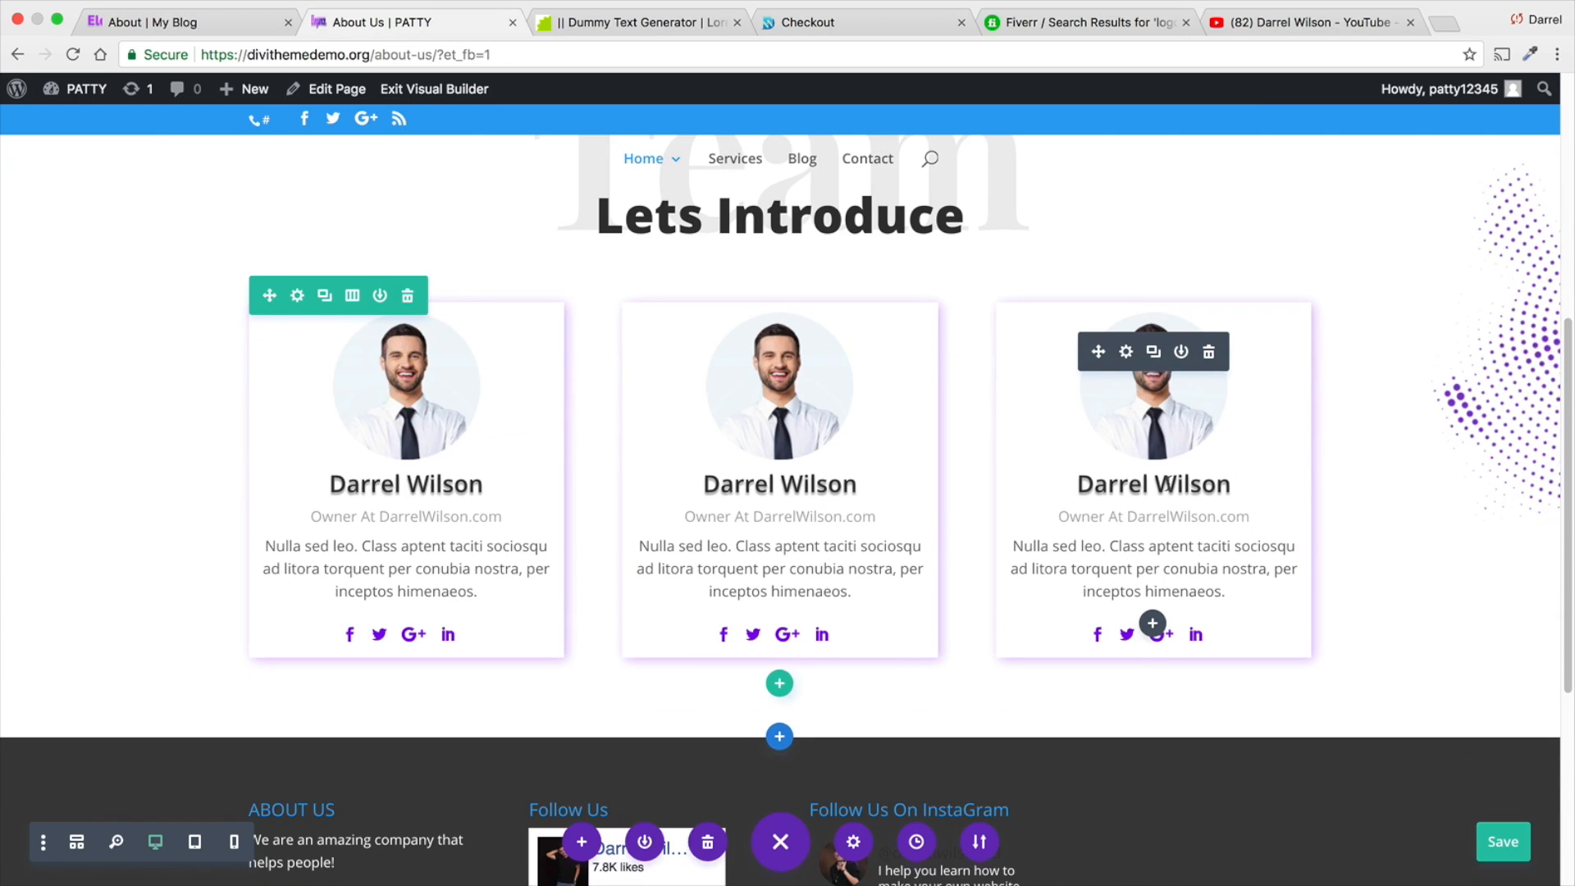
- Check the Our Partners section on the Elegance reference site, and insert the saved Our Features heading row from the library below the team cards
click(215, 34)
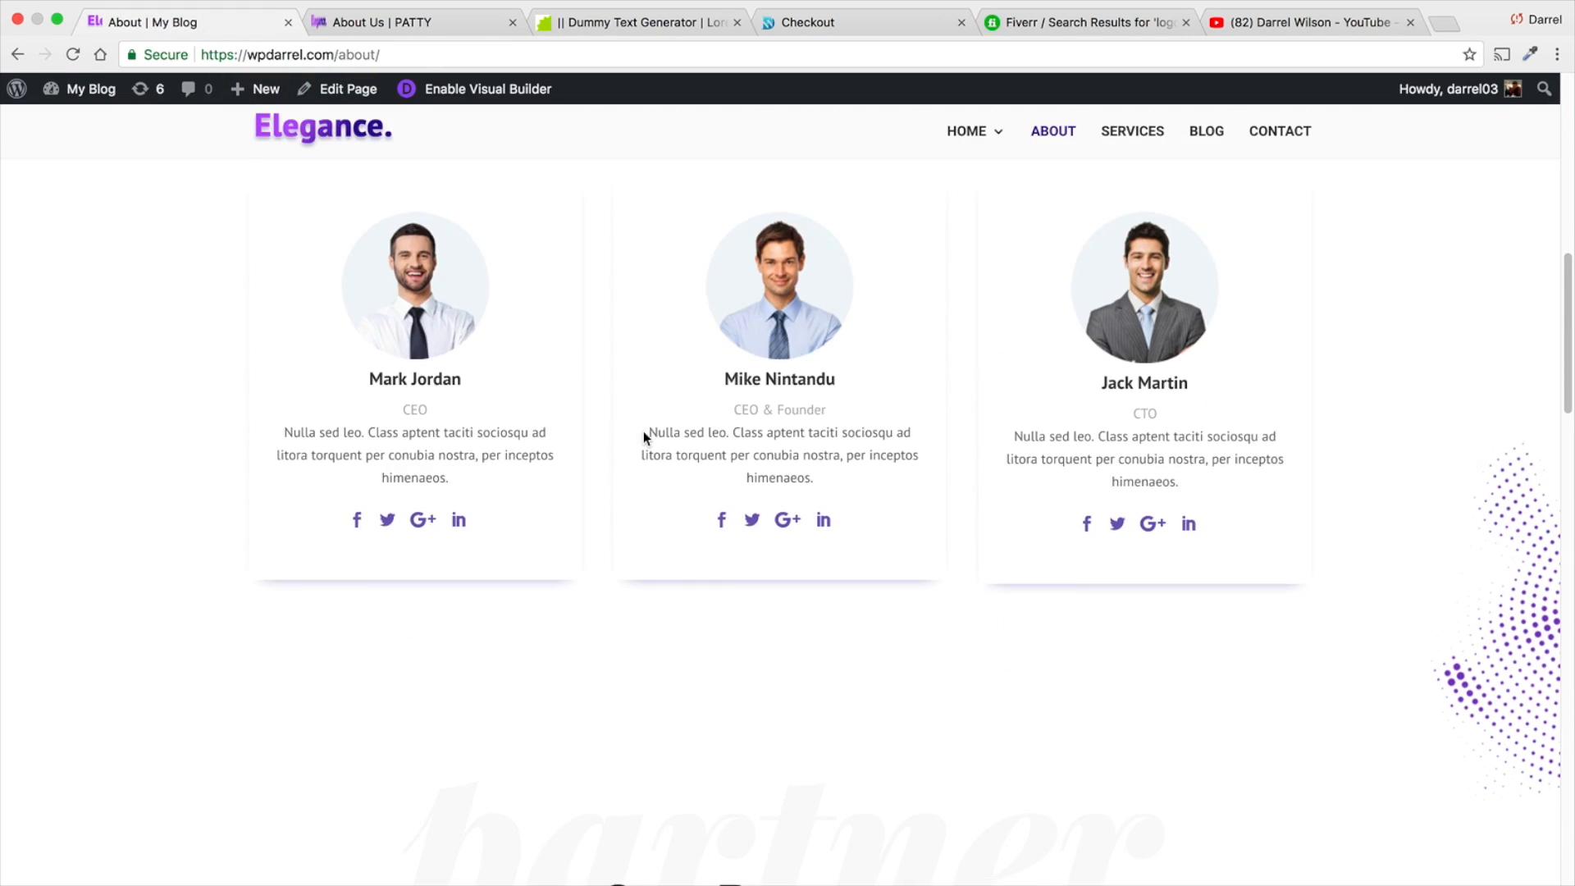
scroll(643, 431, down, 8)
scroll(703, 412, up, 3)
drag(1161, 417, 381, 399)
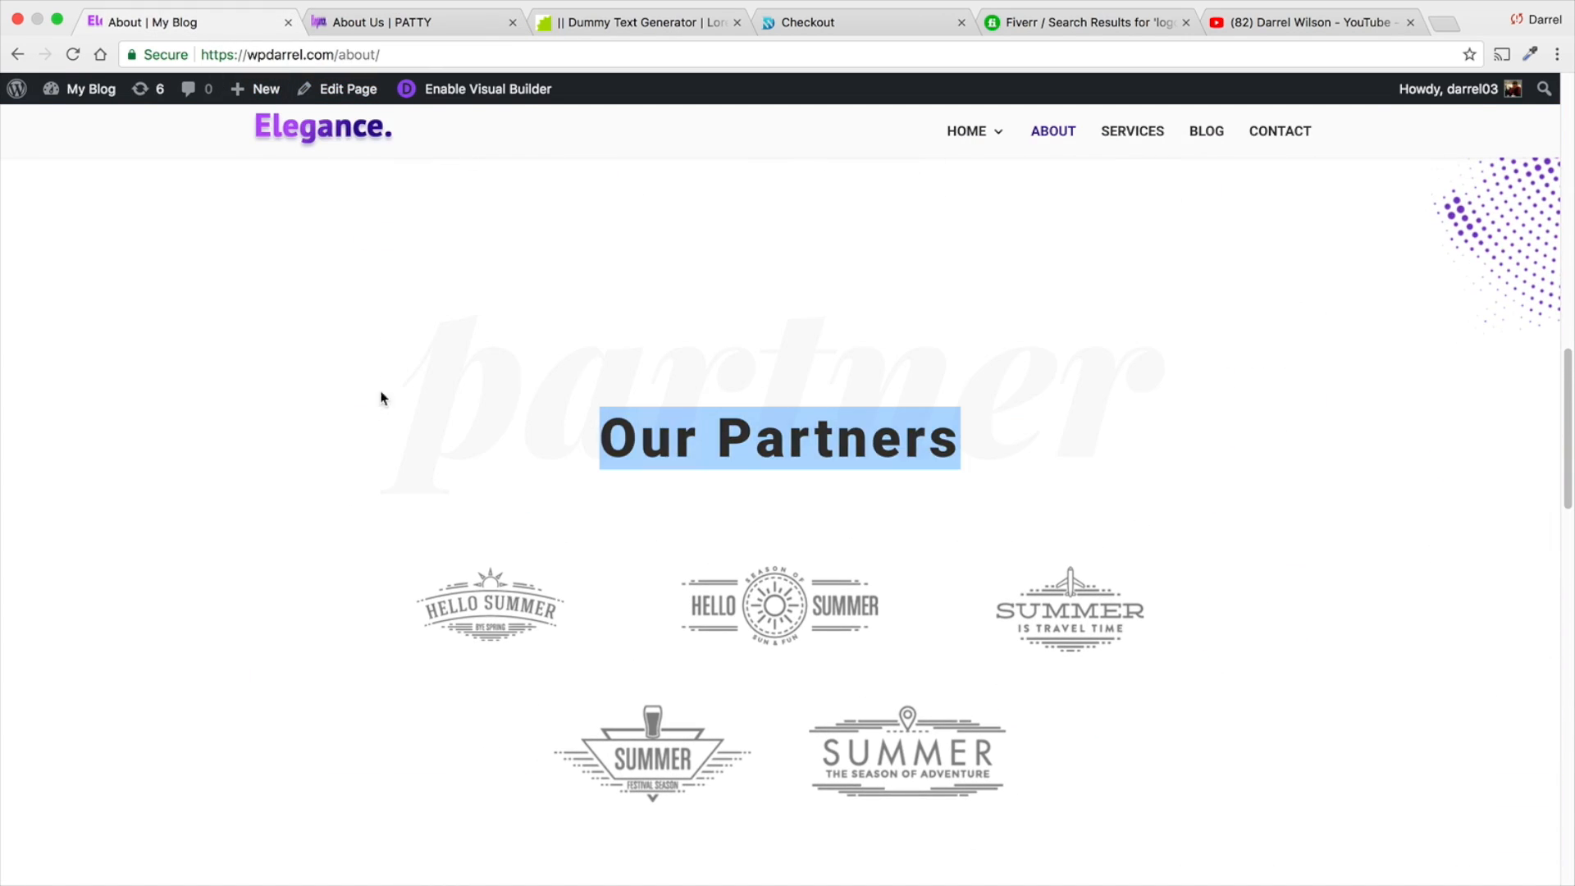
click(381, 33)
scroll(722, 525, down, 2)
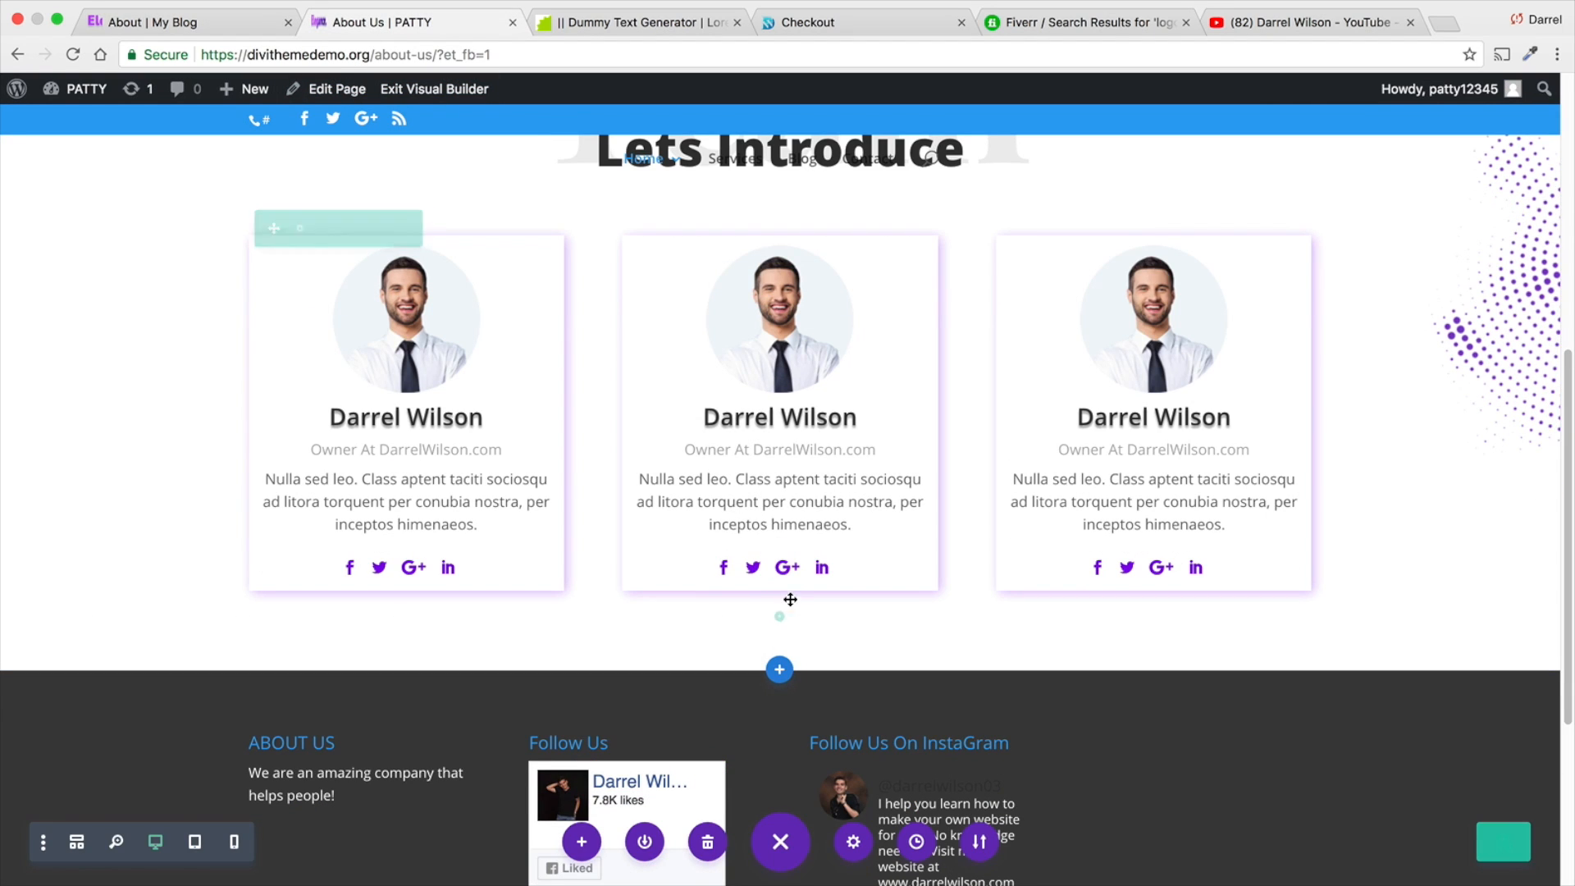
click(778, 625)
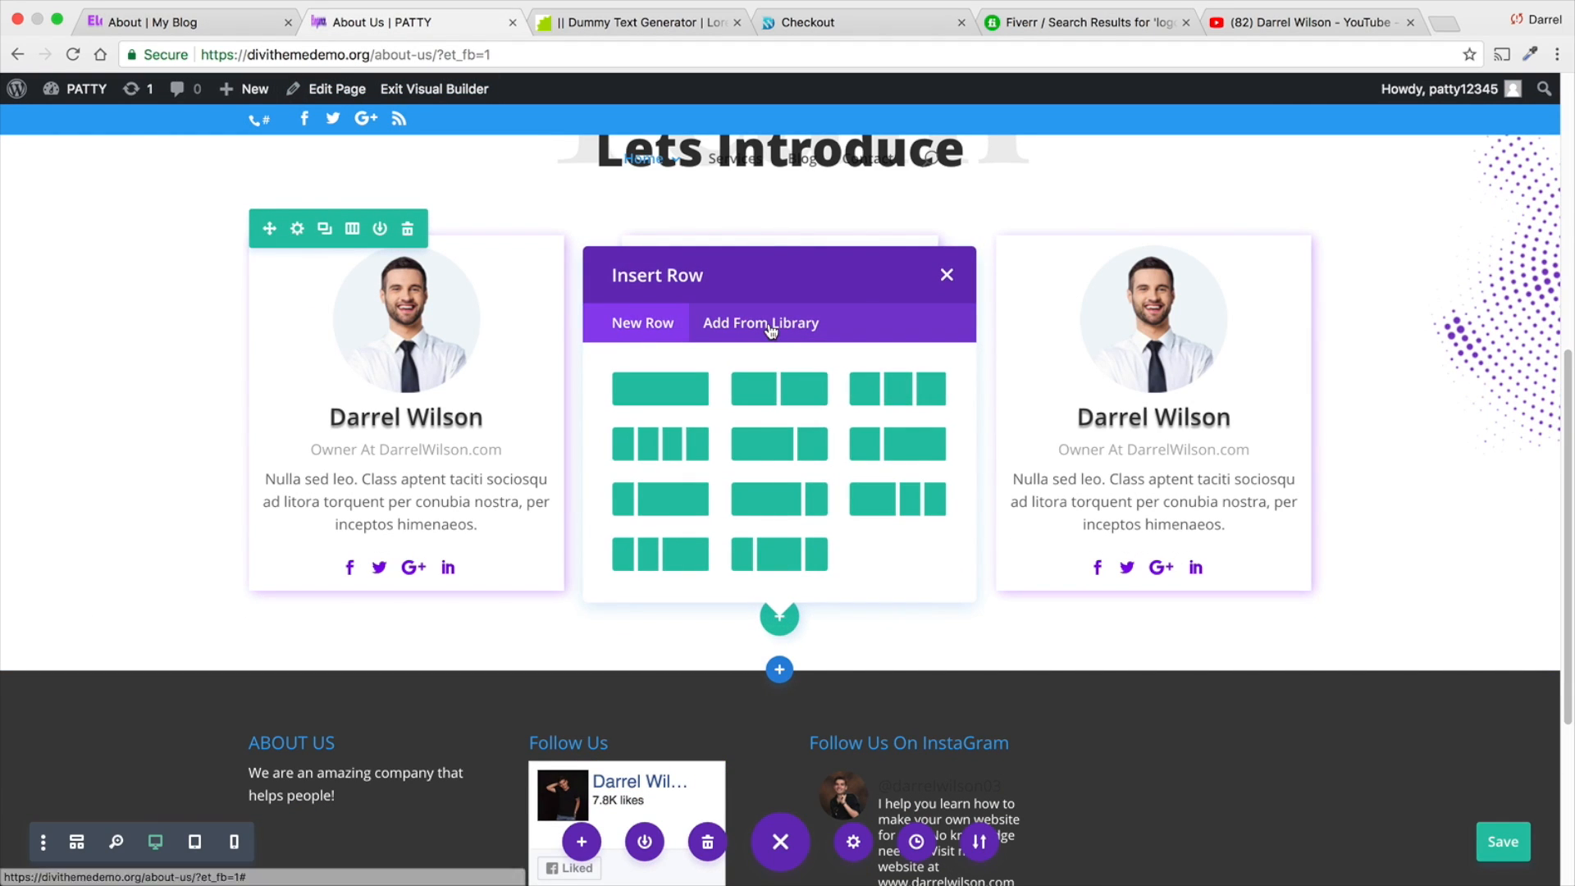
click(762, 297)
click(721, 407)
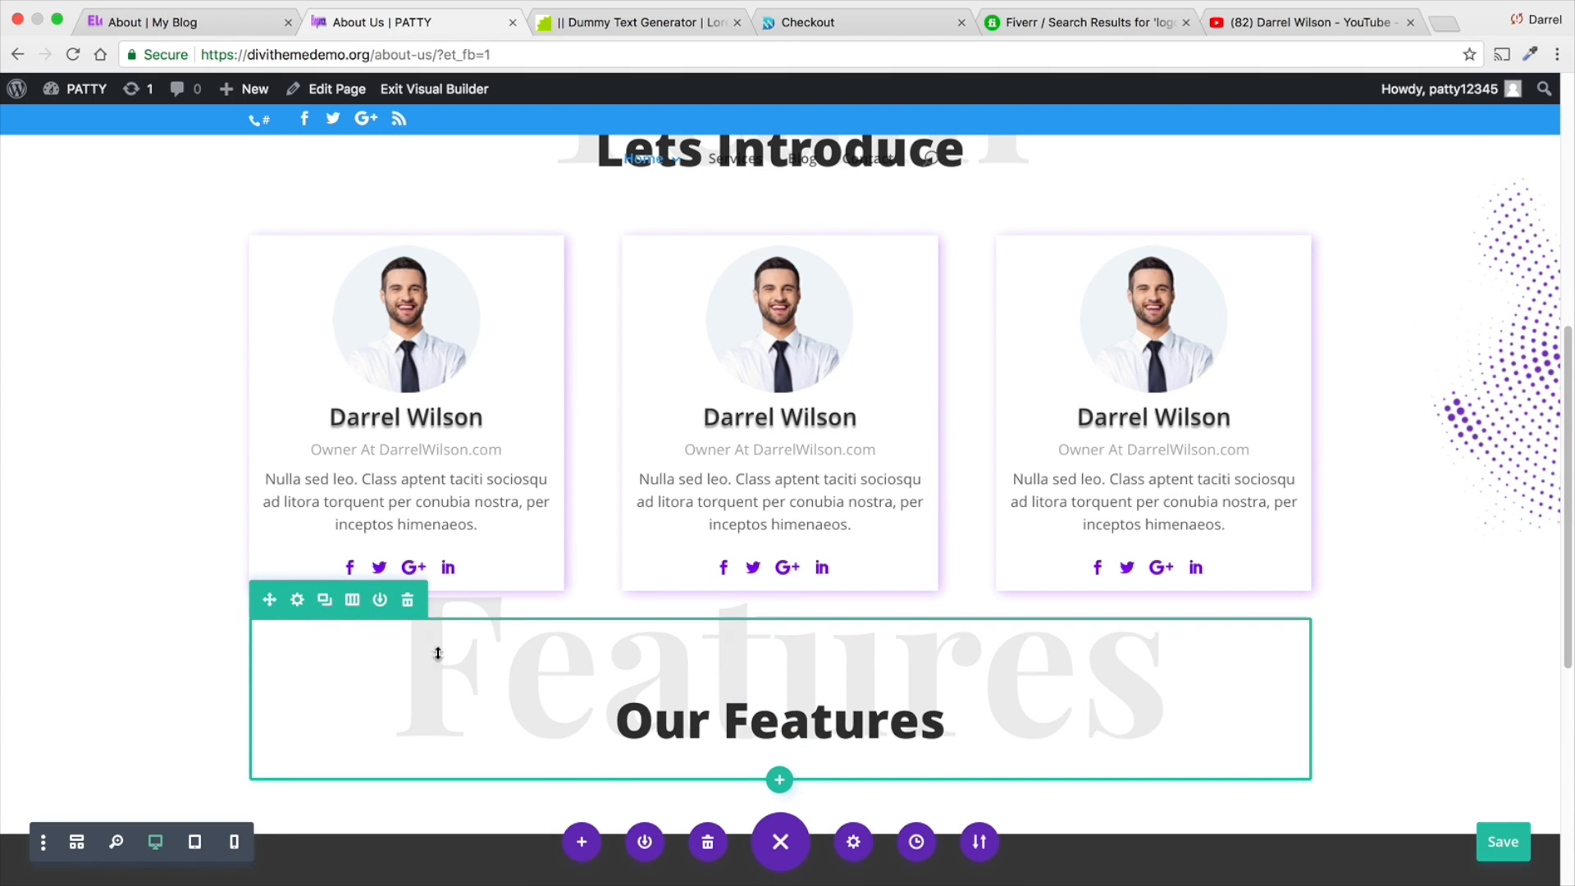
- Increase the top padding of the Our Features heading row to leave more space below the team cards
scroll(1262, 650, down, 1)
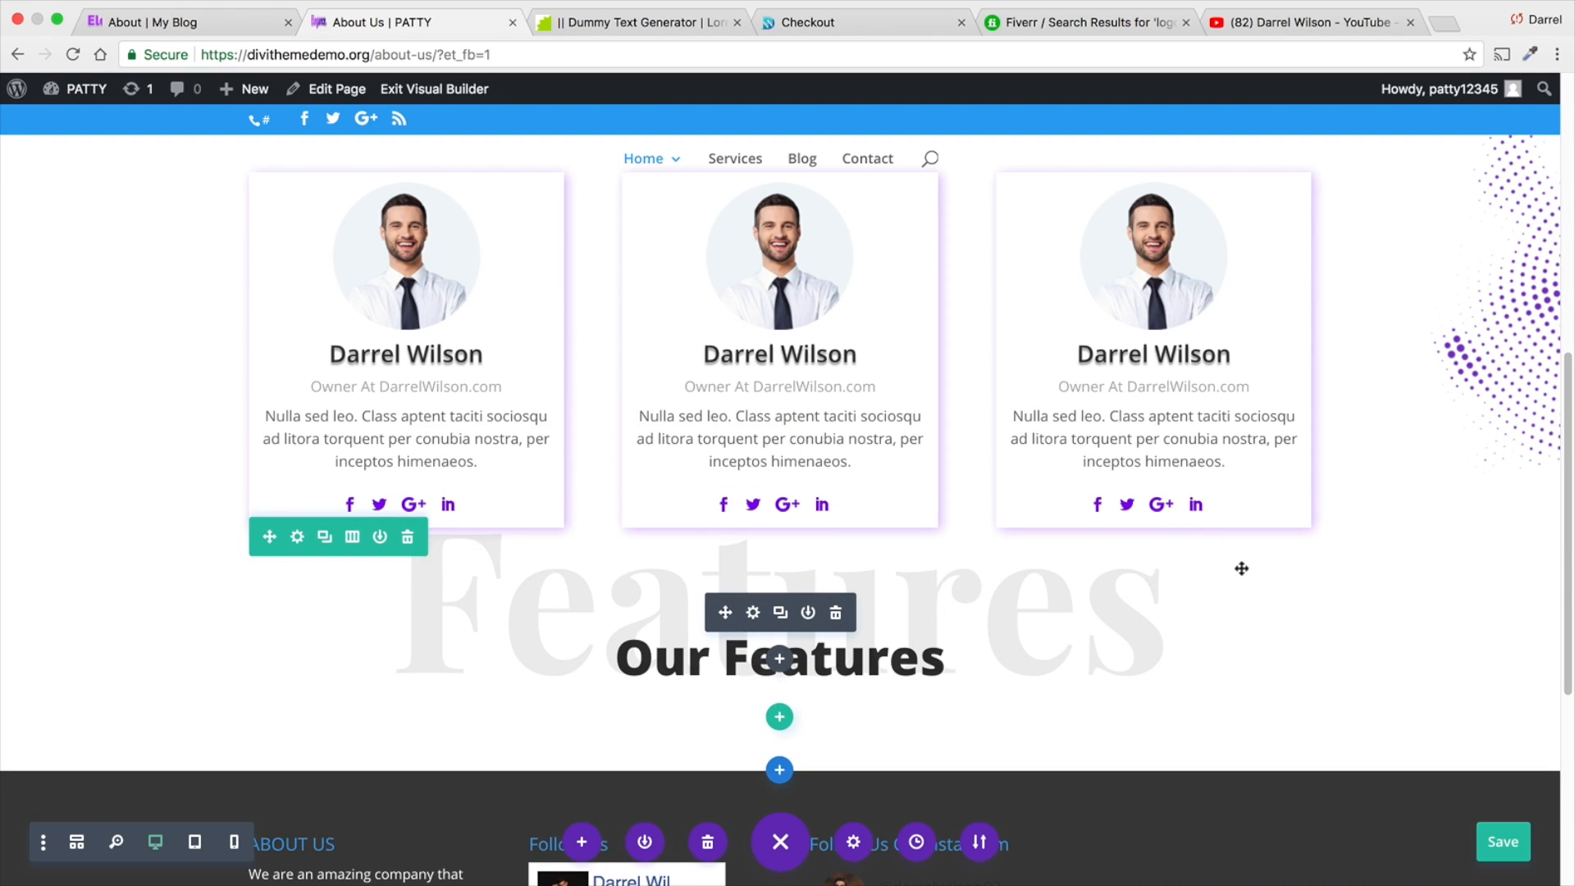
drag(469, 565, 471, 661)
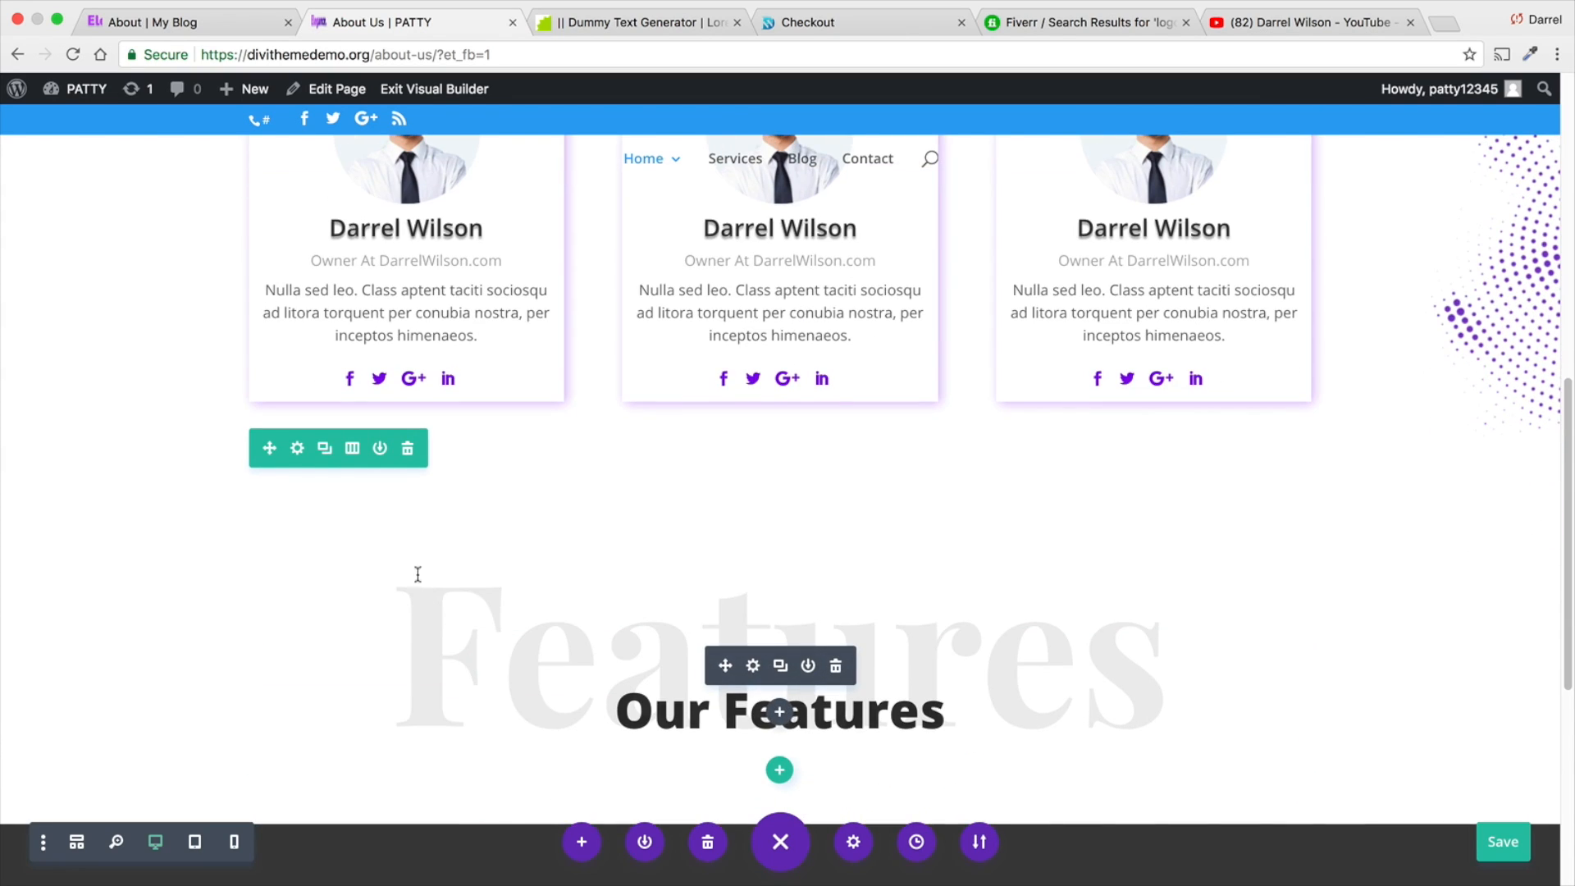
scroll(429, 643, down, 3)
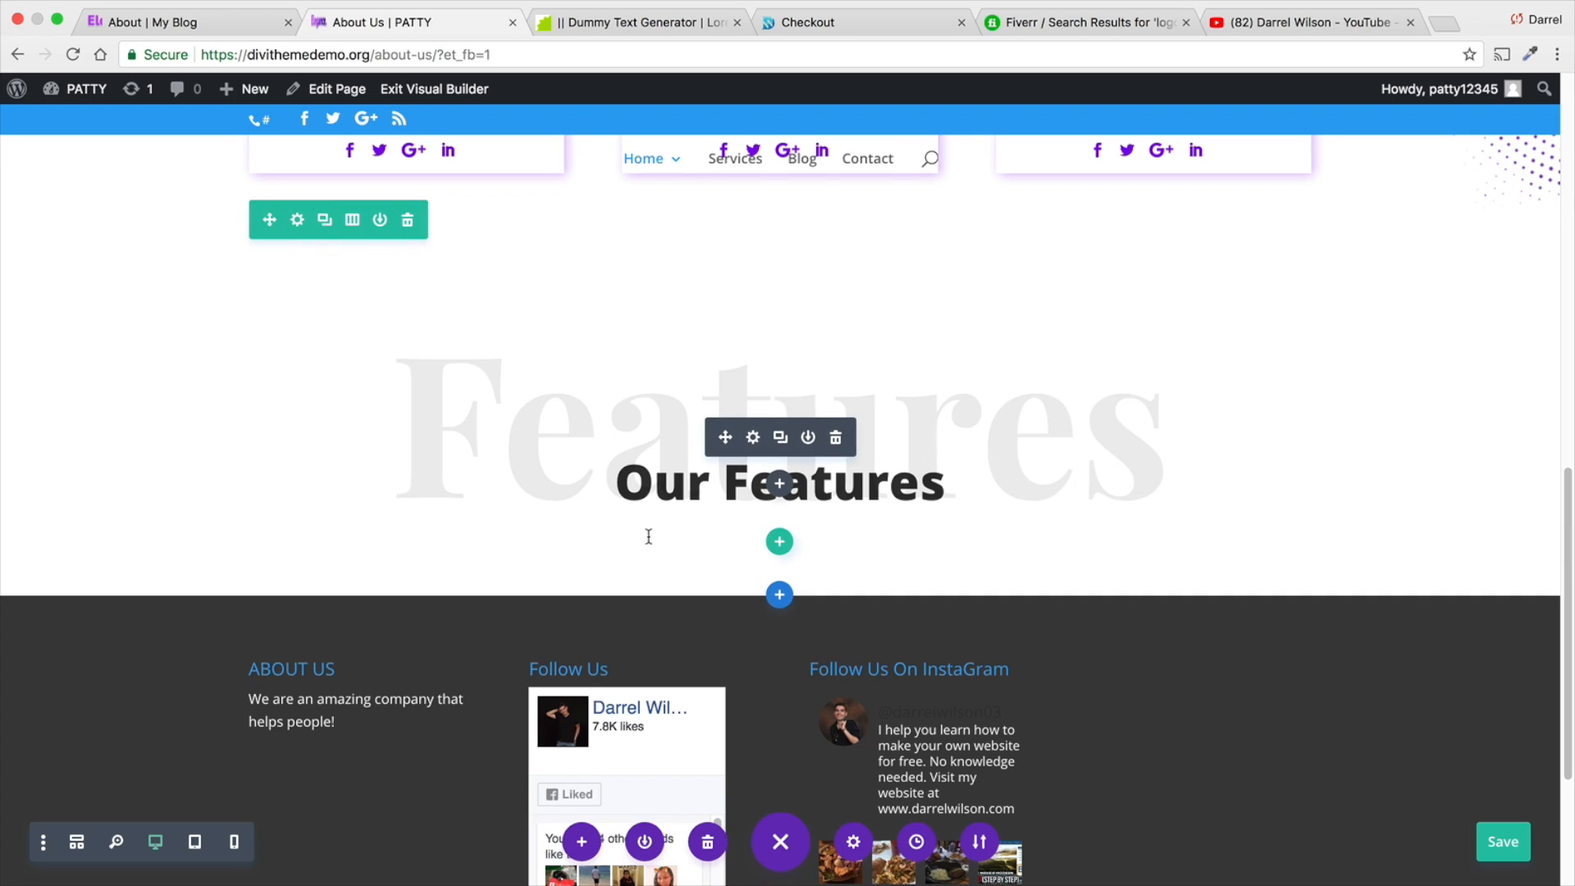
drag(517, 224, 536, 368)
drag(625, 476, 625, 476)
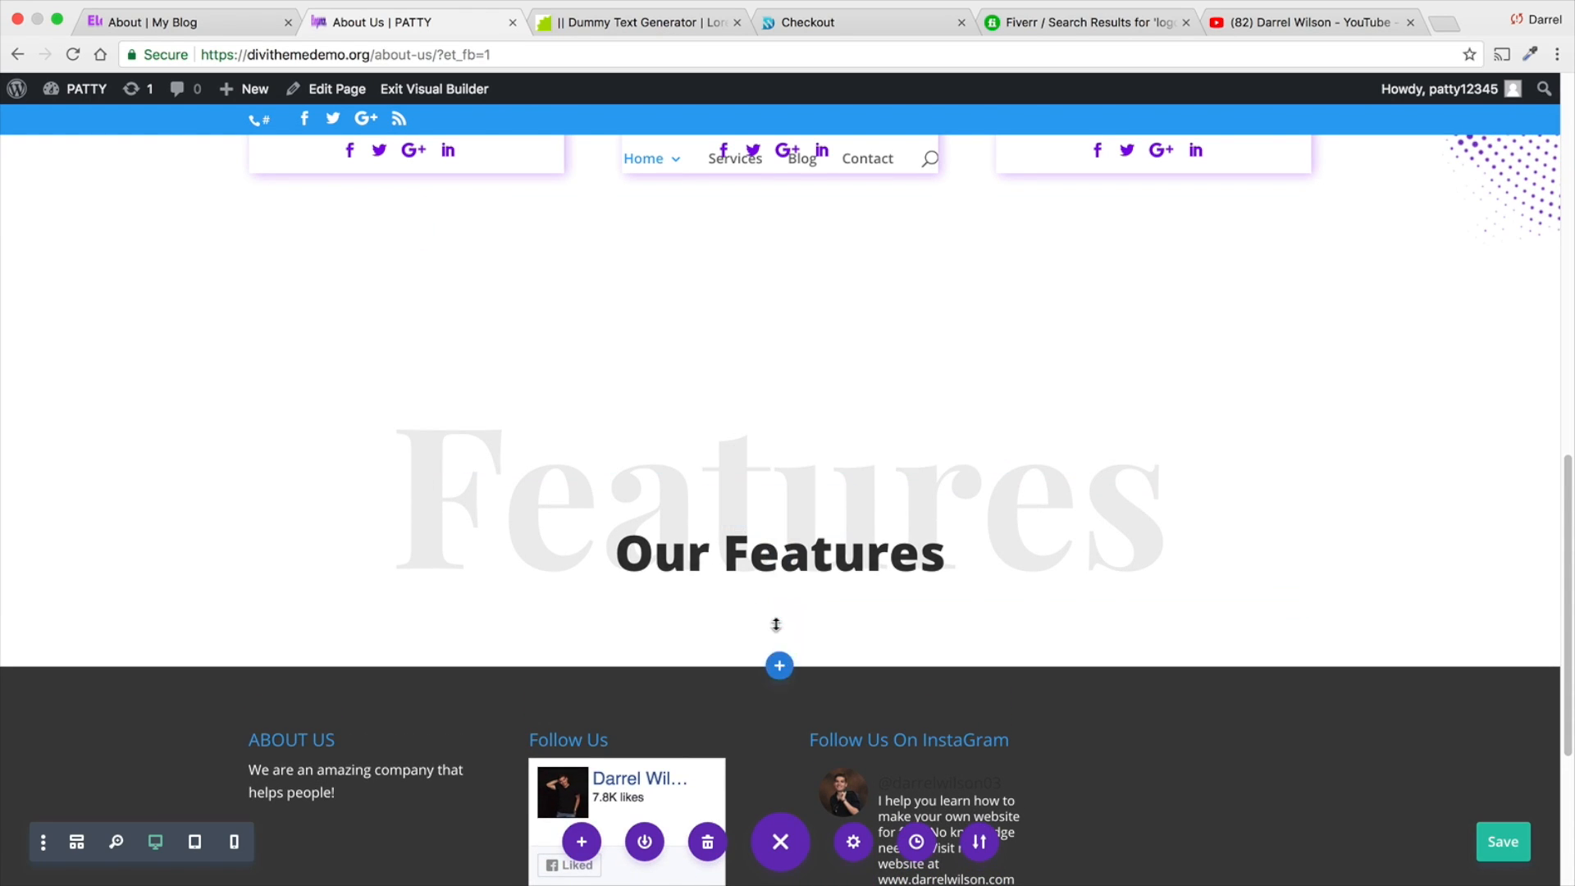
- Compare with the partner logos on the Elegance reference page, and insert a three-column row below the Our Features heading
click(243, 31)
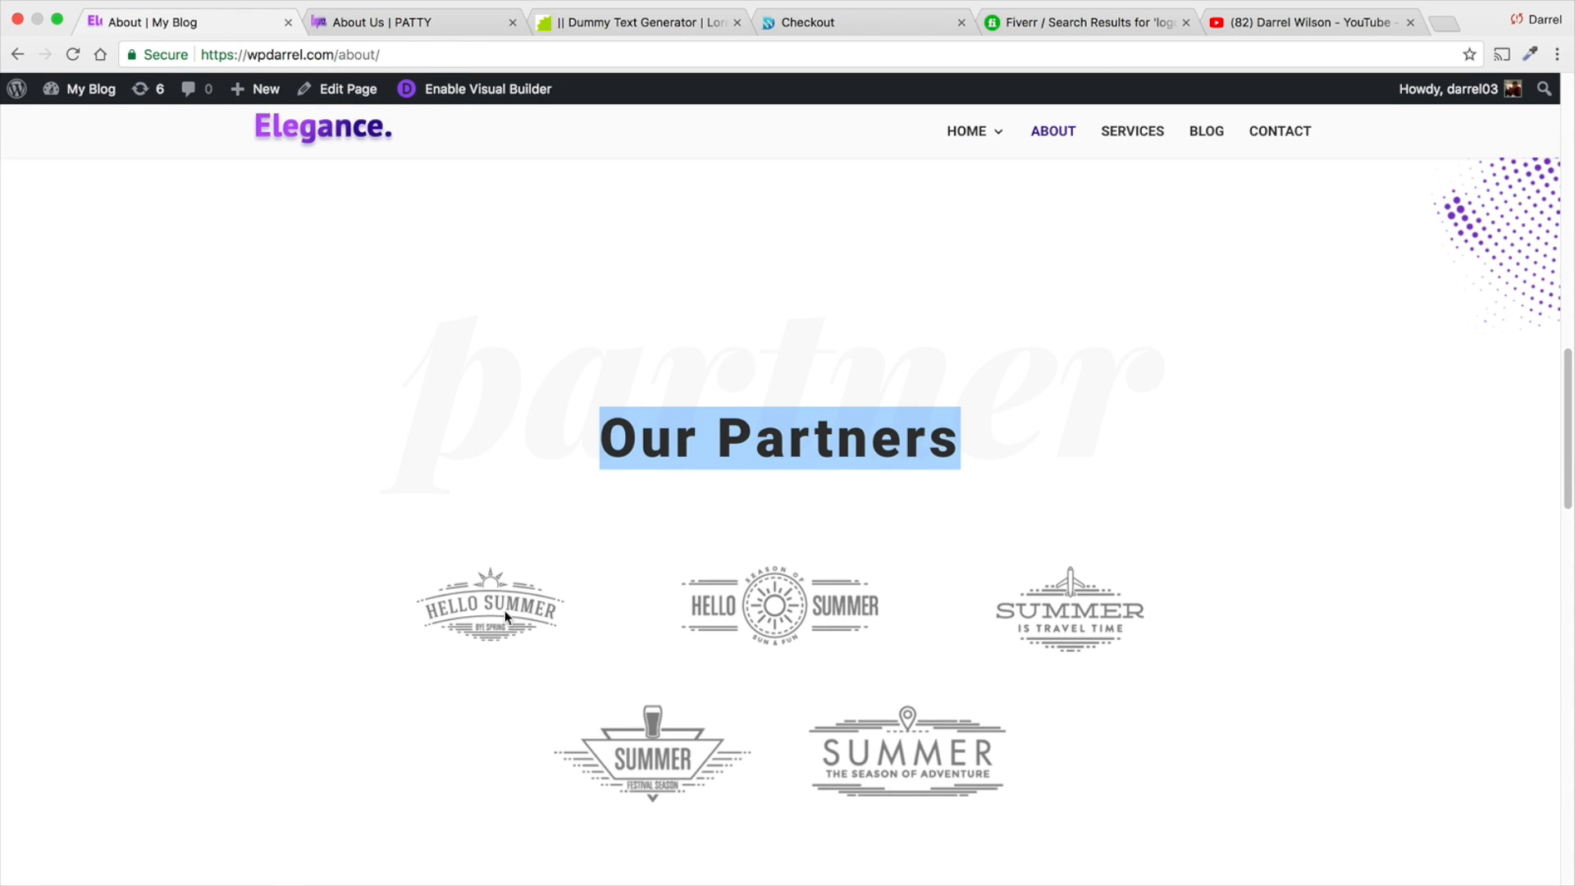
click(431, 25)
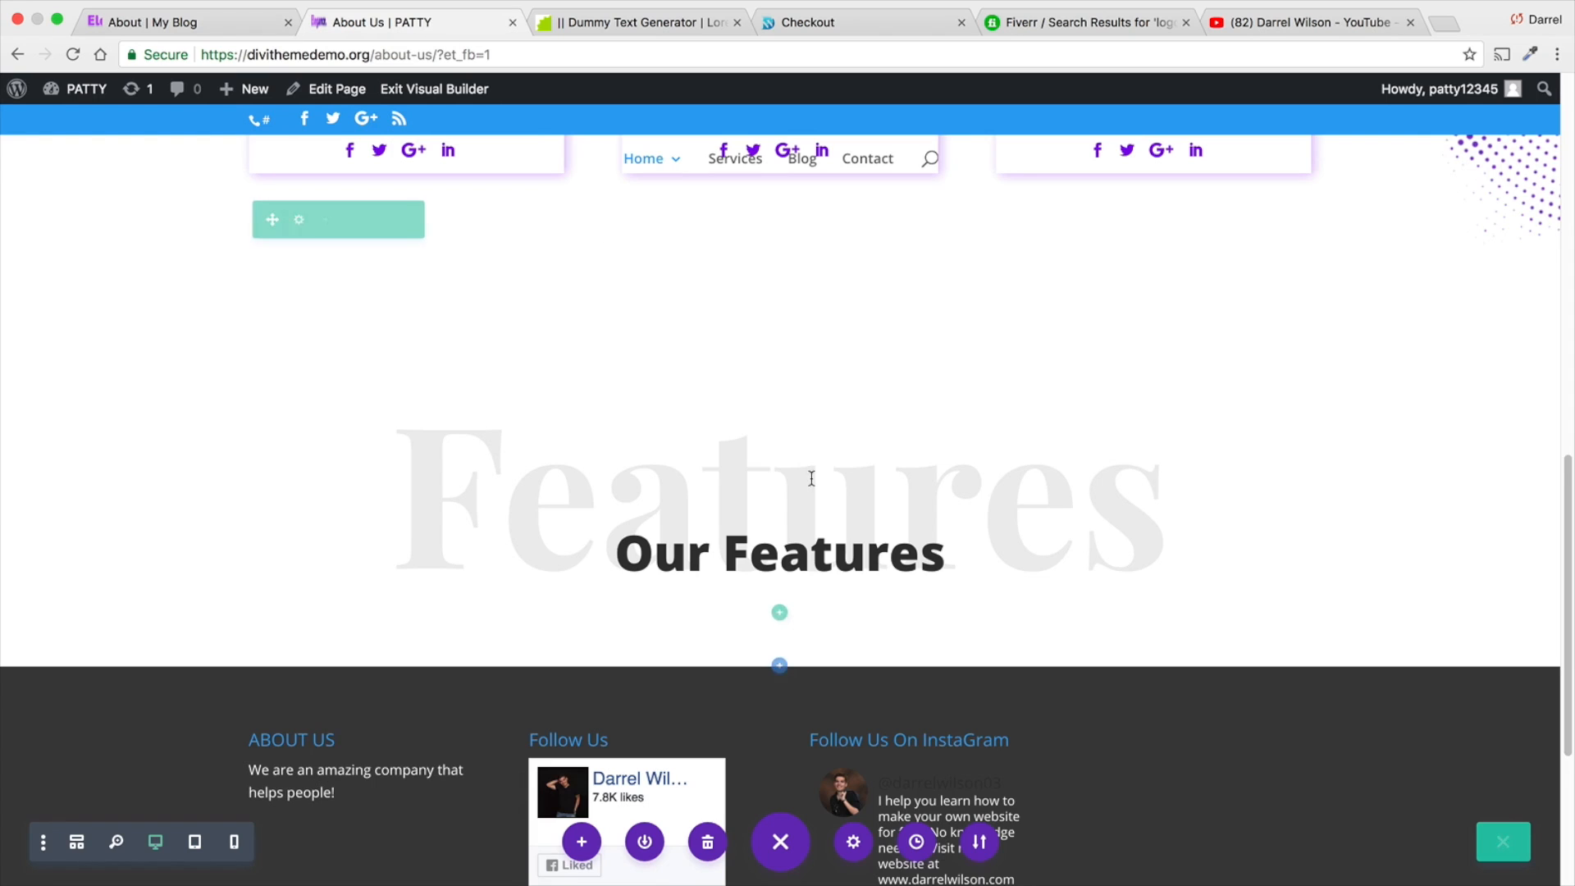
scroll(800, 509, down, 1)
click(780, 564)
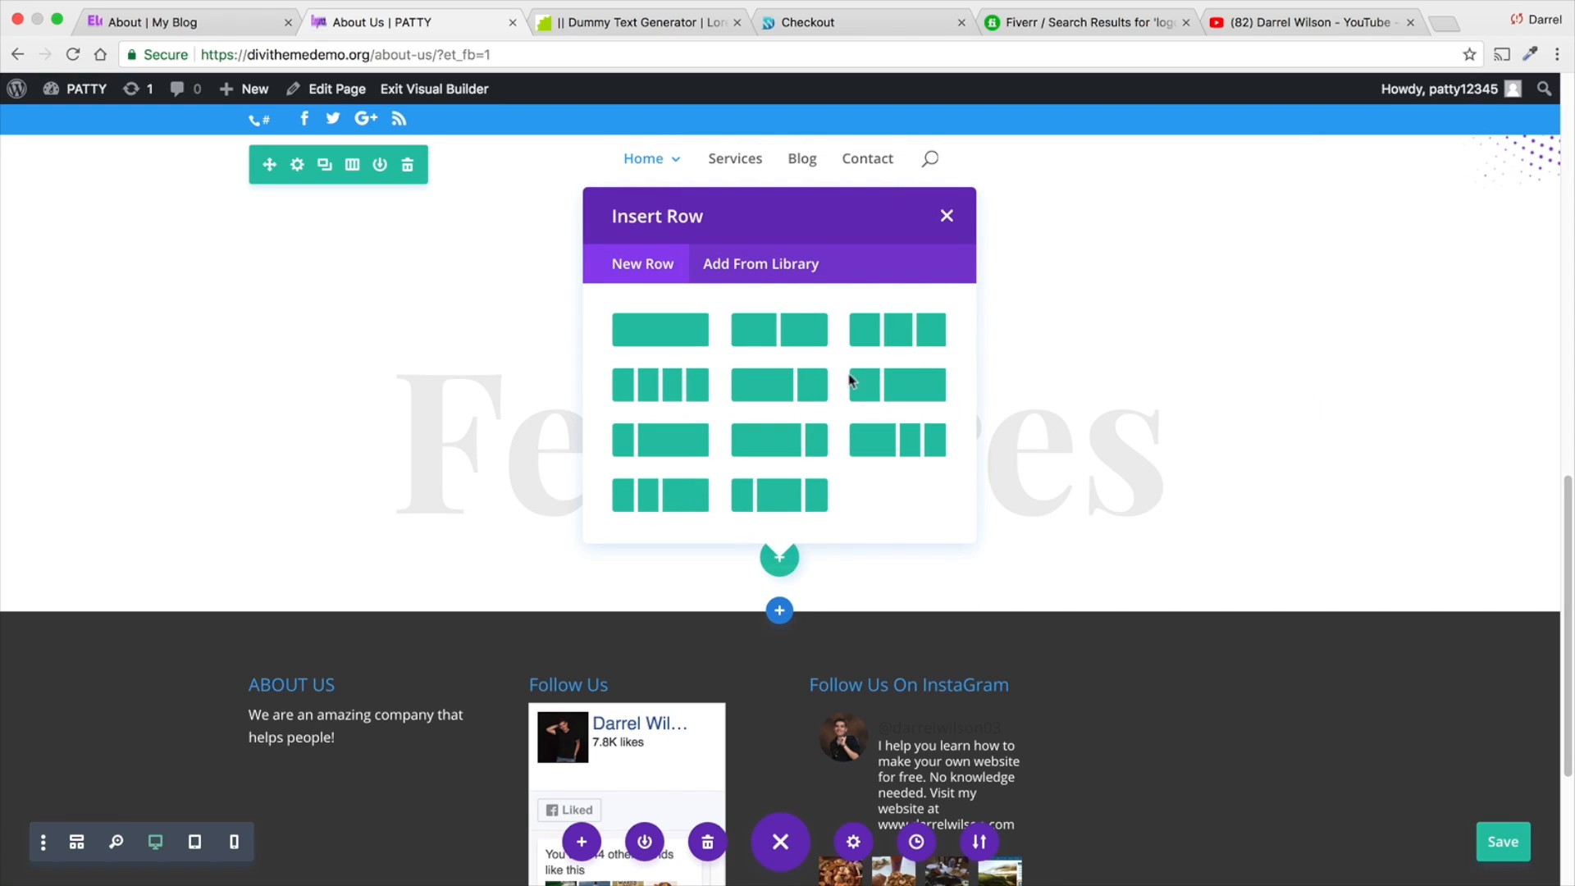
click(898, 338)
- Add an Image module to the new row's first column, using client-logo-01-2.png from the media library
scroll(457, 506, down, 5)
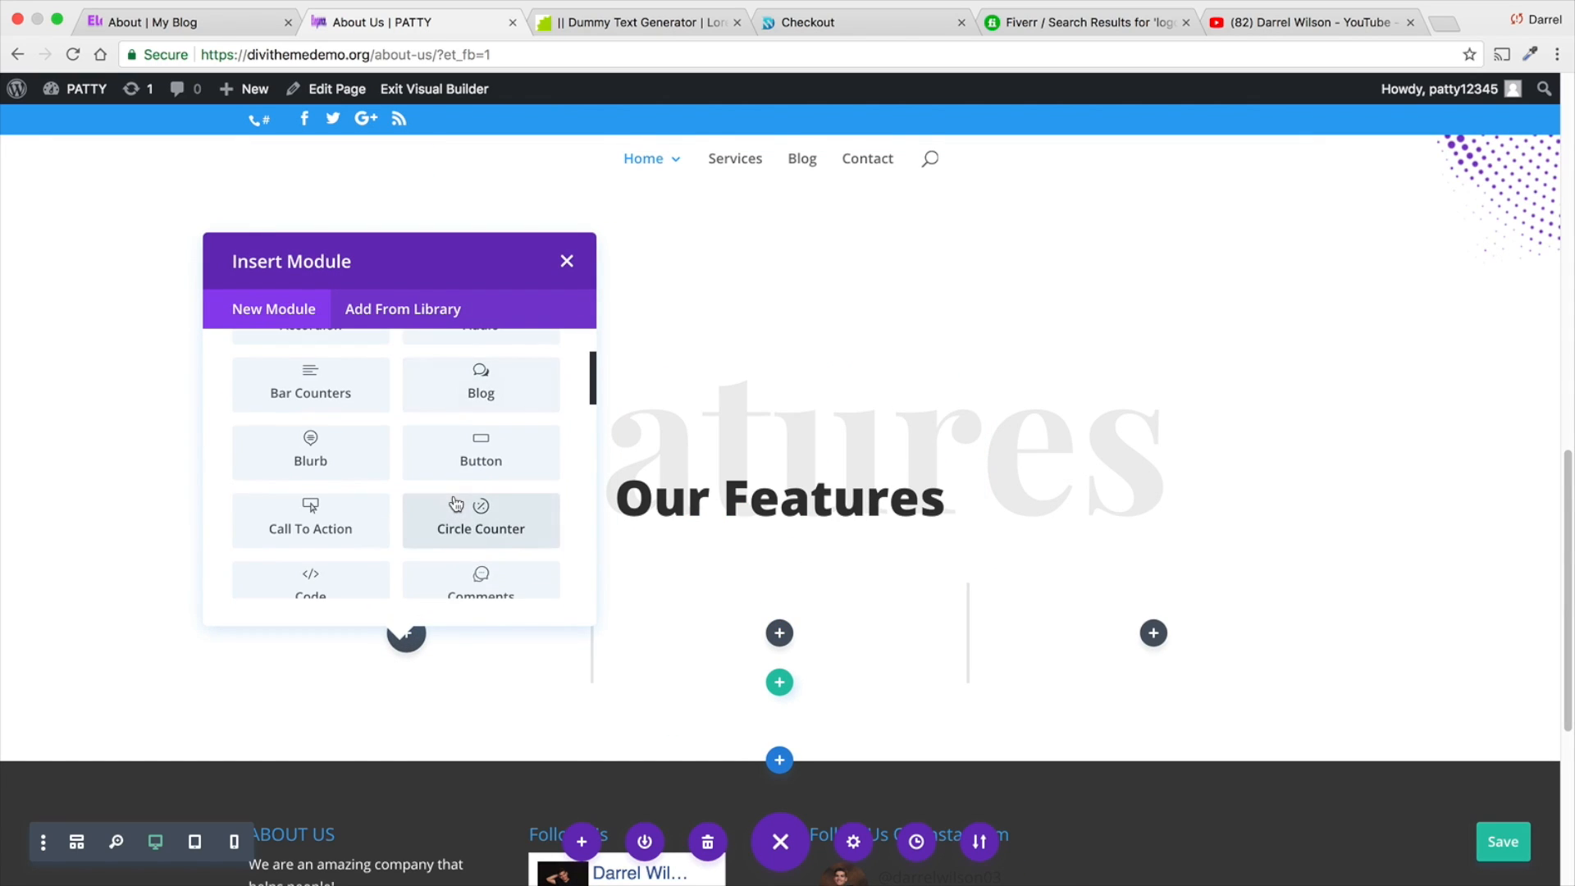
scroll(456, 504, down, 2)
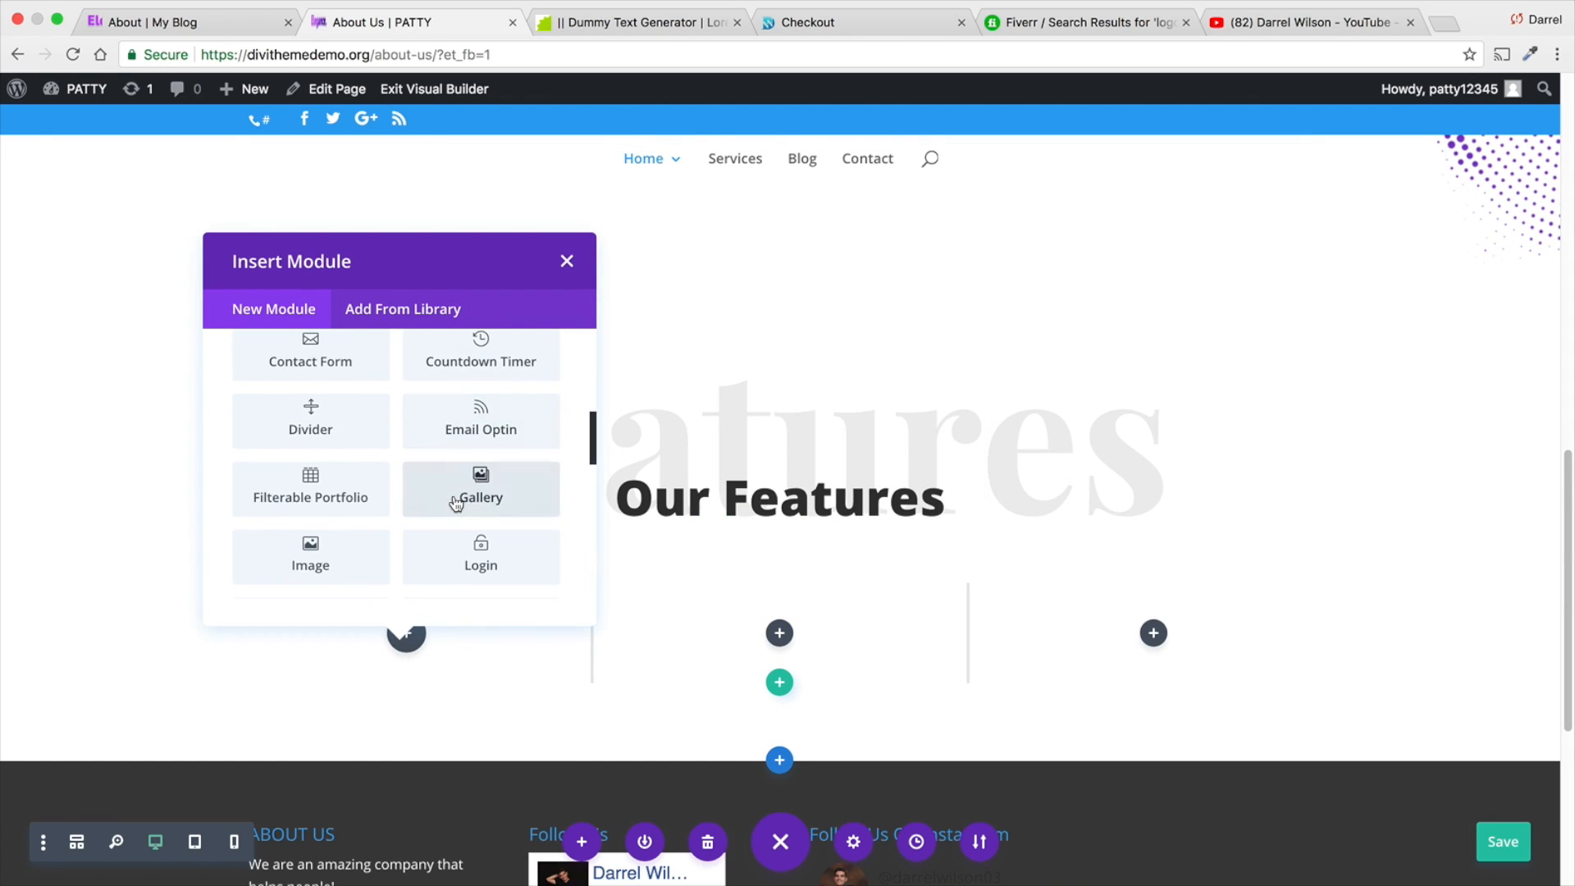
click(345, 520)
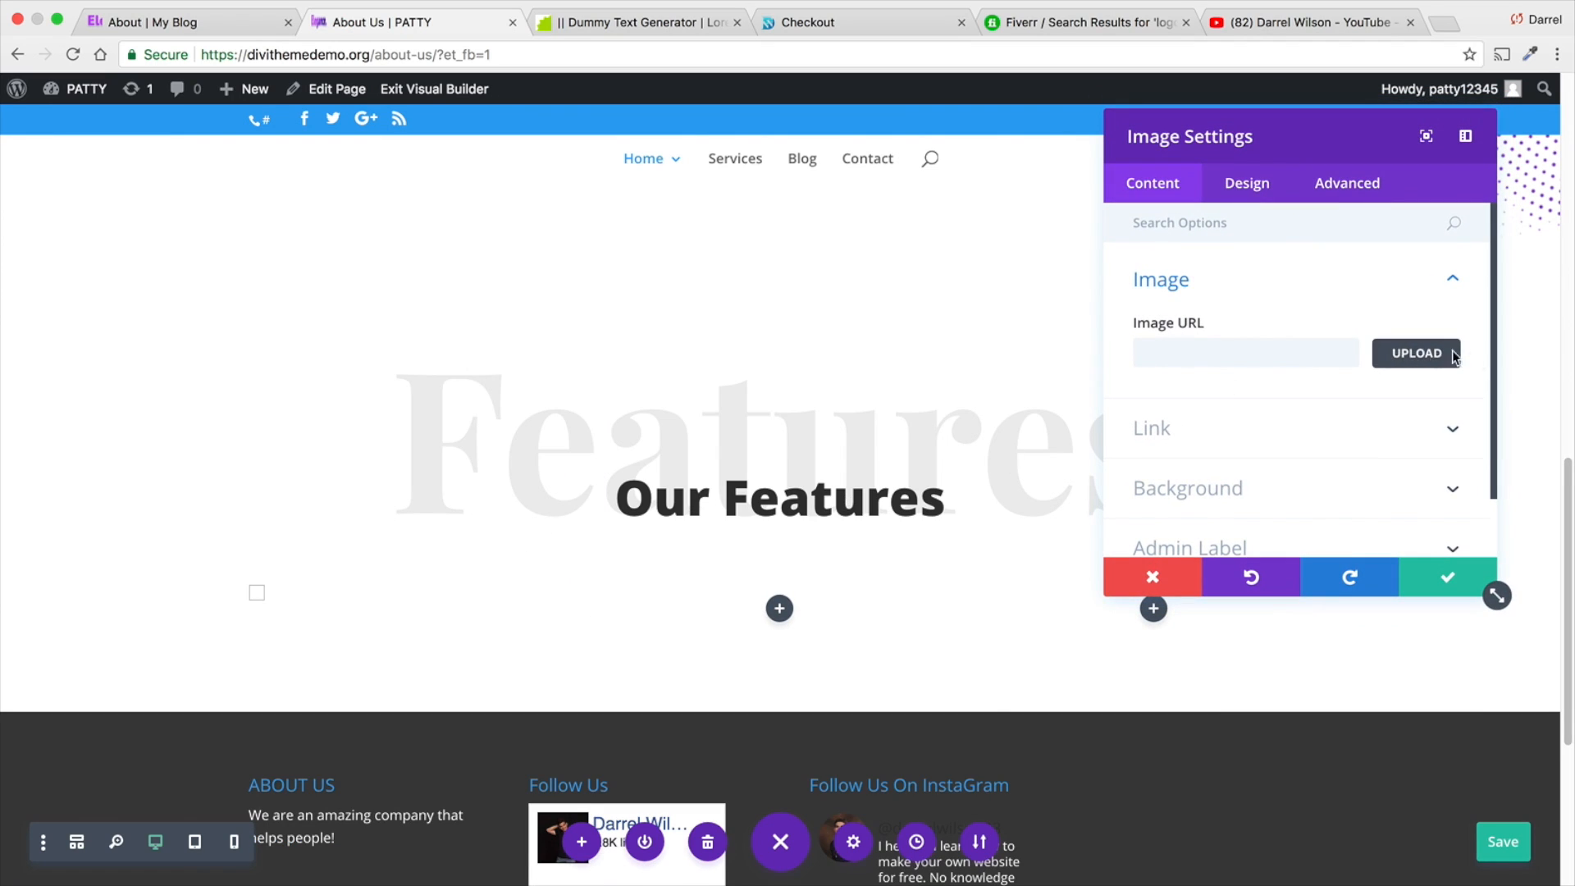
click(1387, 355)
click(355, 326)
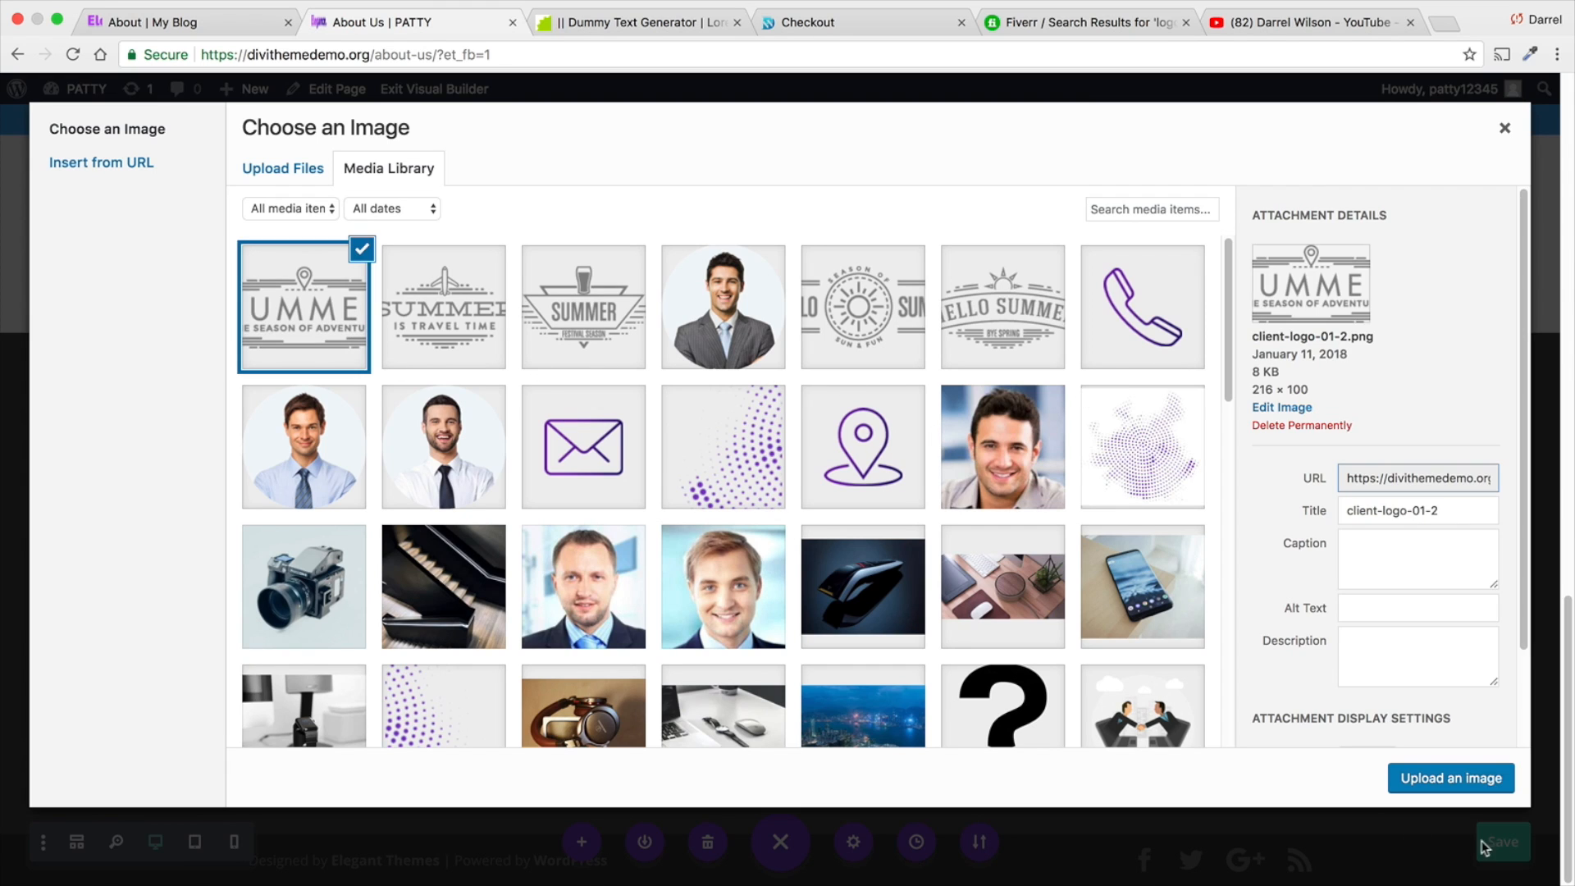
click(1481, 782)
click(780, 608)
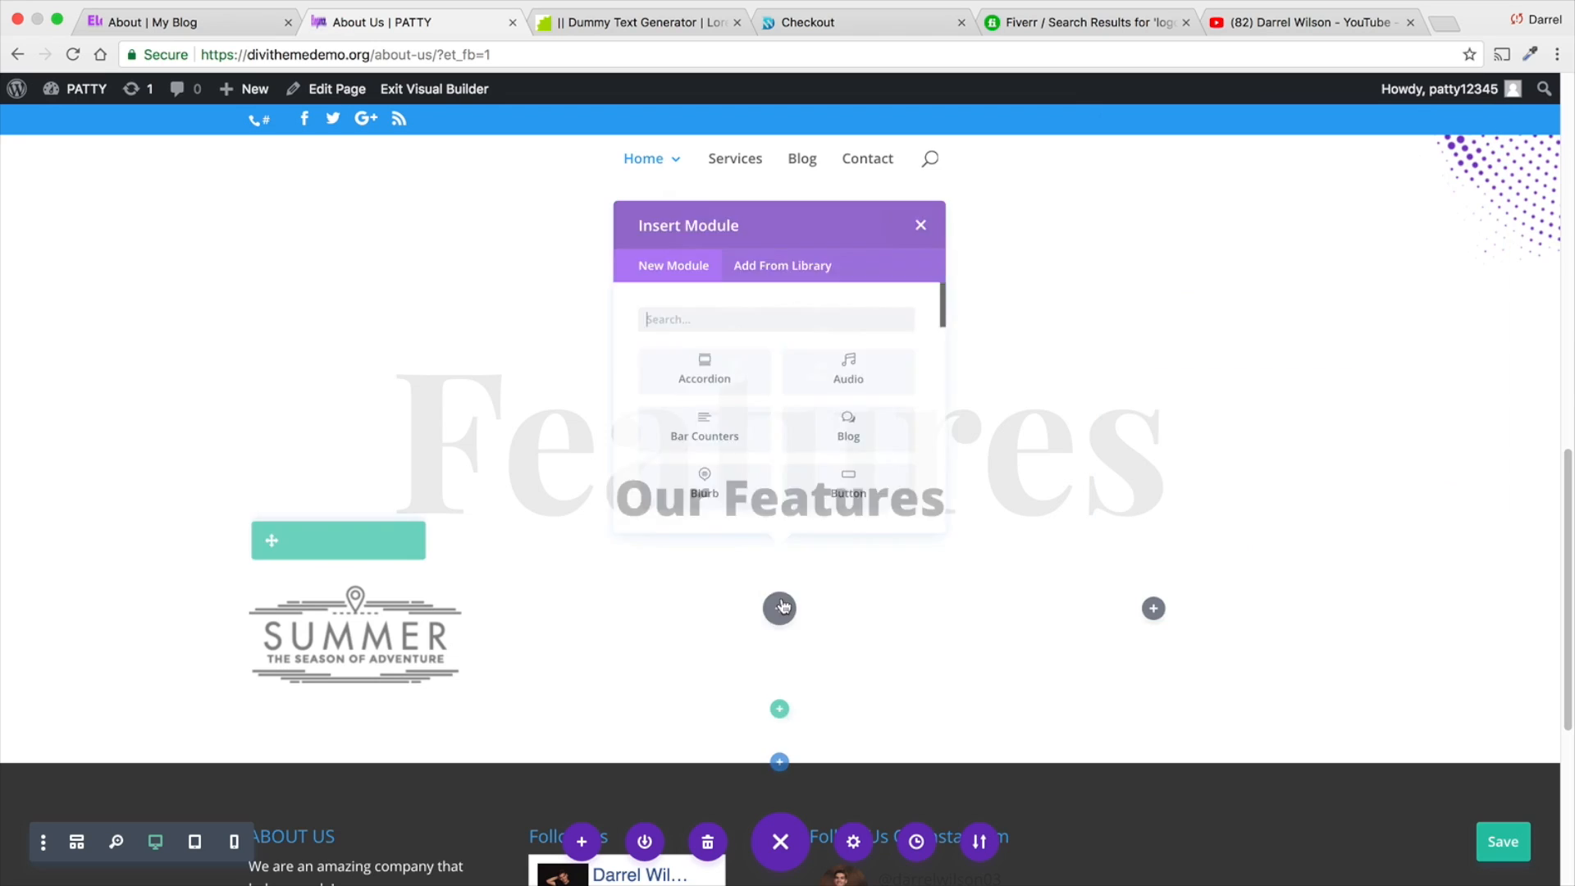
scroll(830, 476, down, 2)
scroll(830, 476, down, 4)
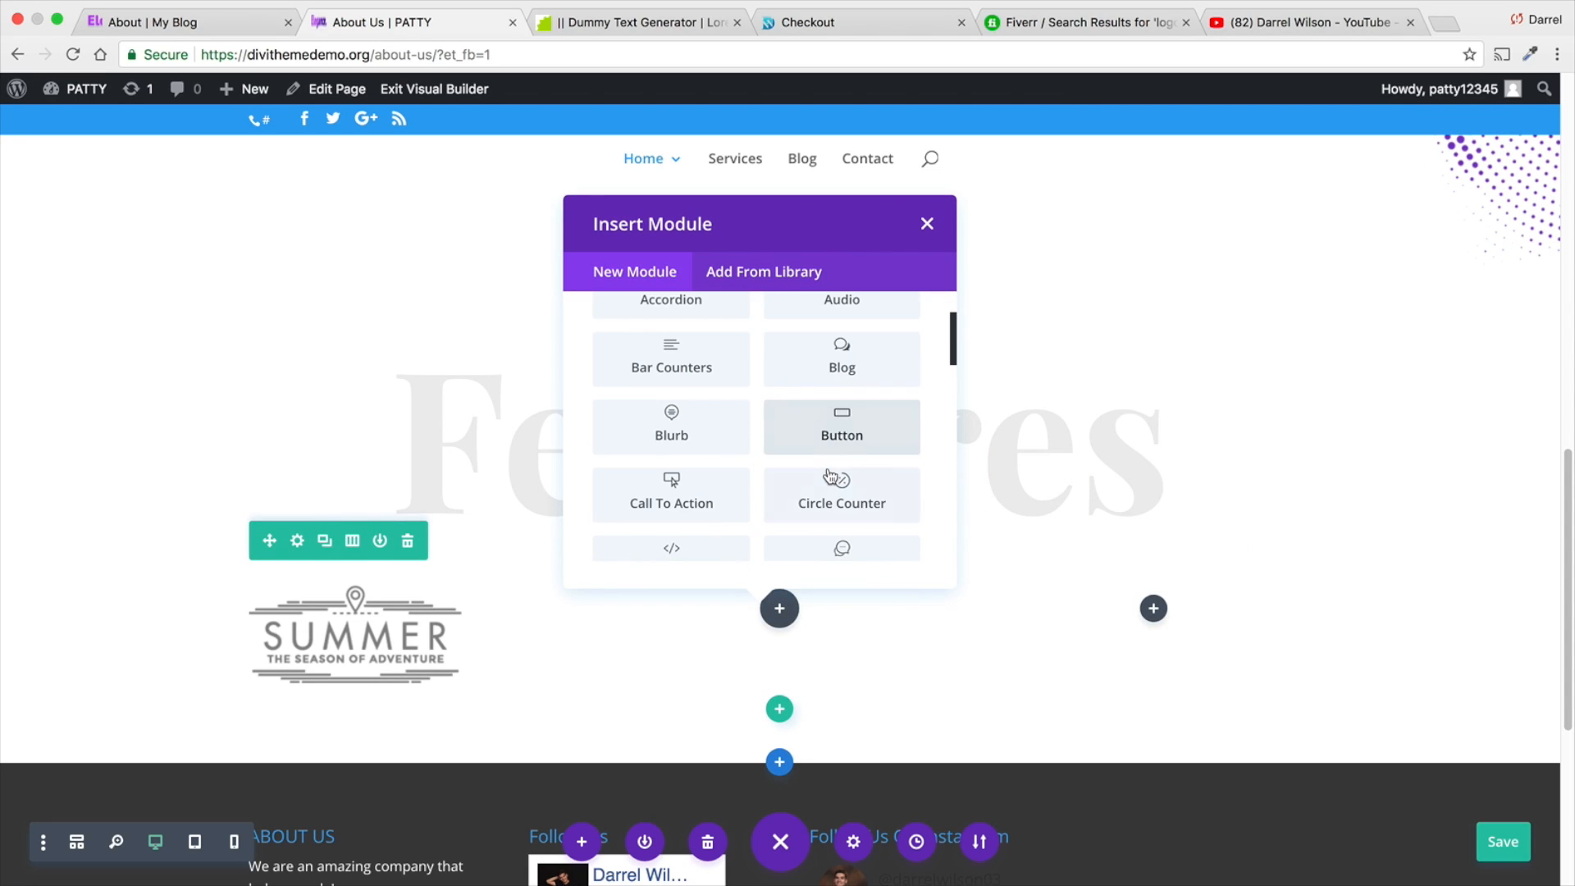
click(927, 224)
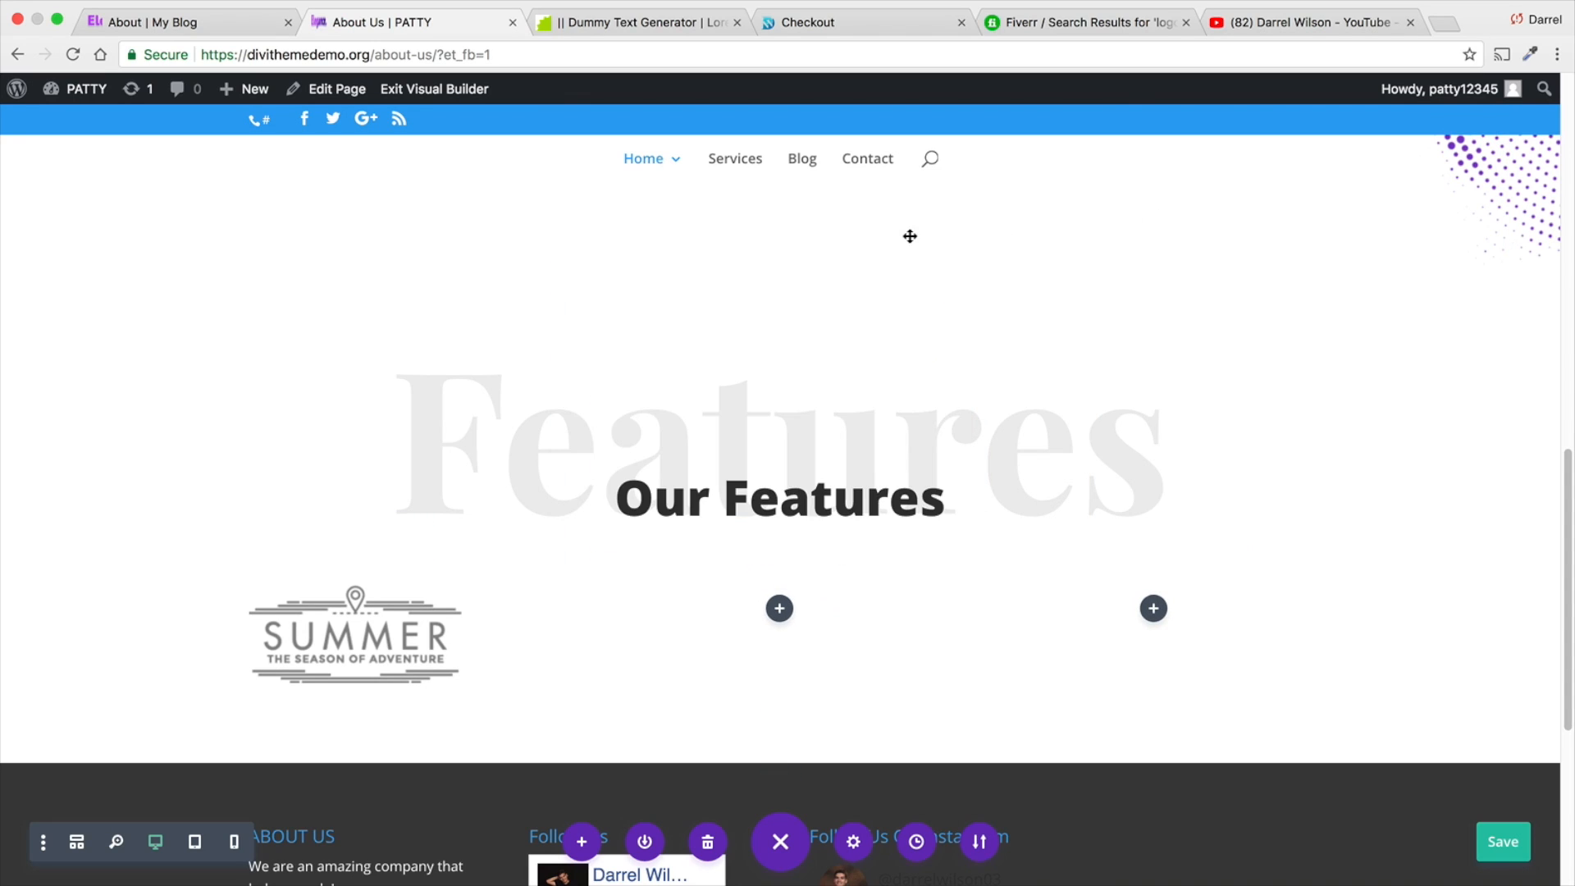
- Add an Image module to the middle column with the "Summer is Travel Time" logo from the media library and save it
click(780, 607)
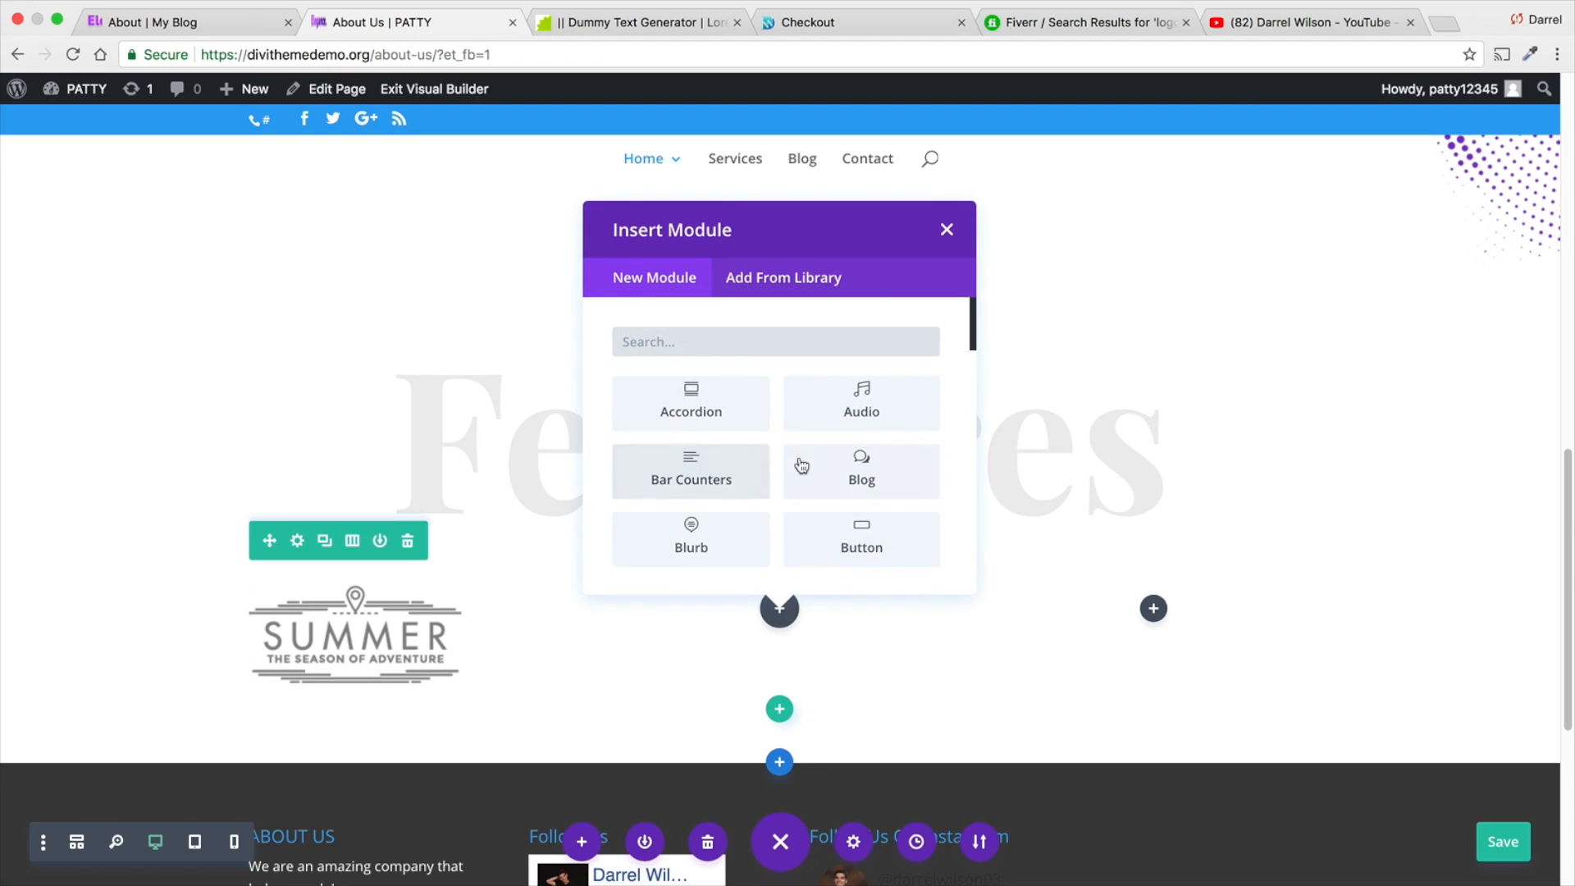
scroll(802, 459, down, 5)
scroll(802, 448, down, 3)
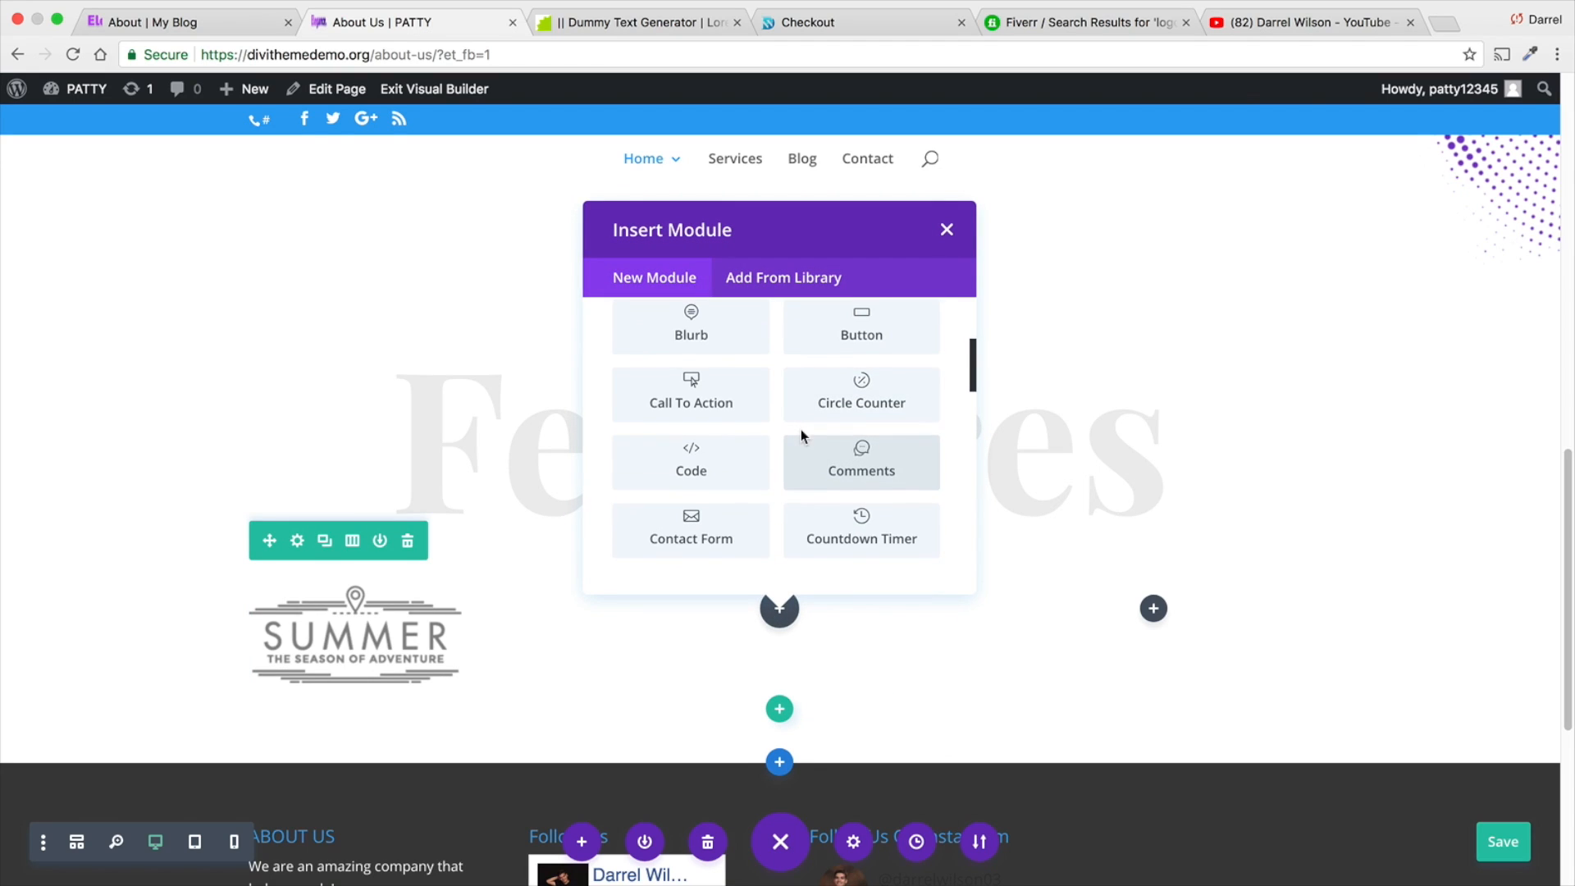
scroll(800, 444, down, 1)
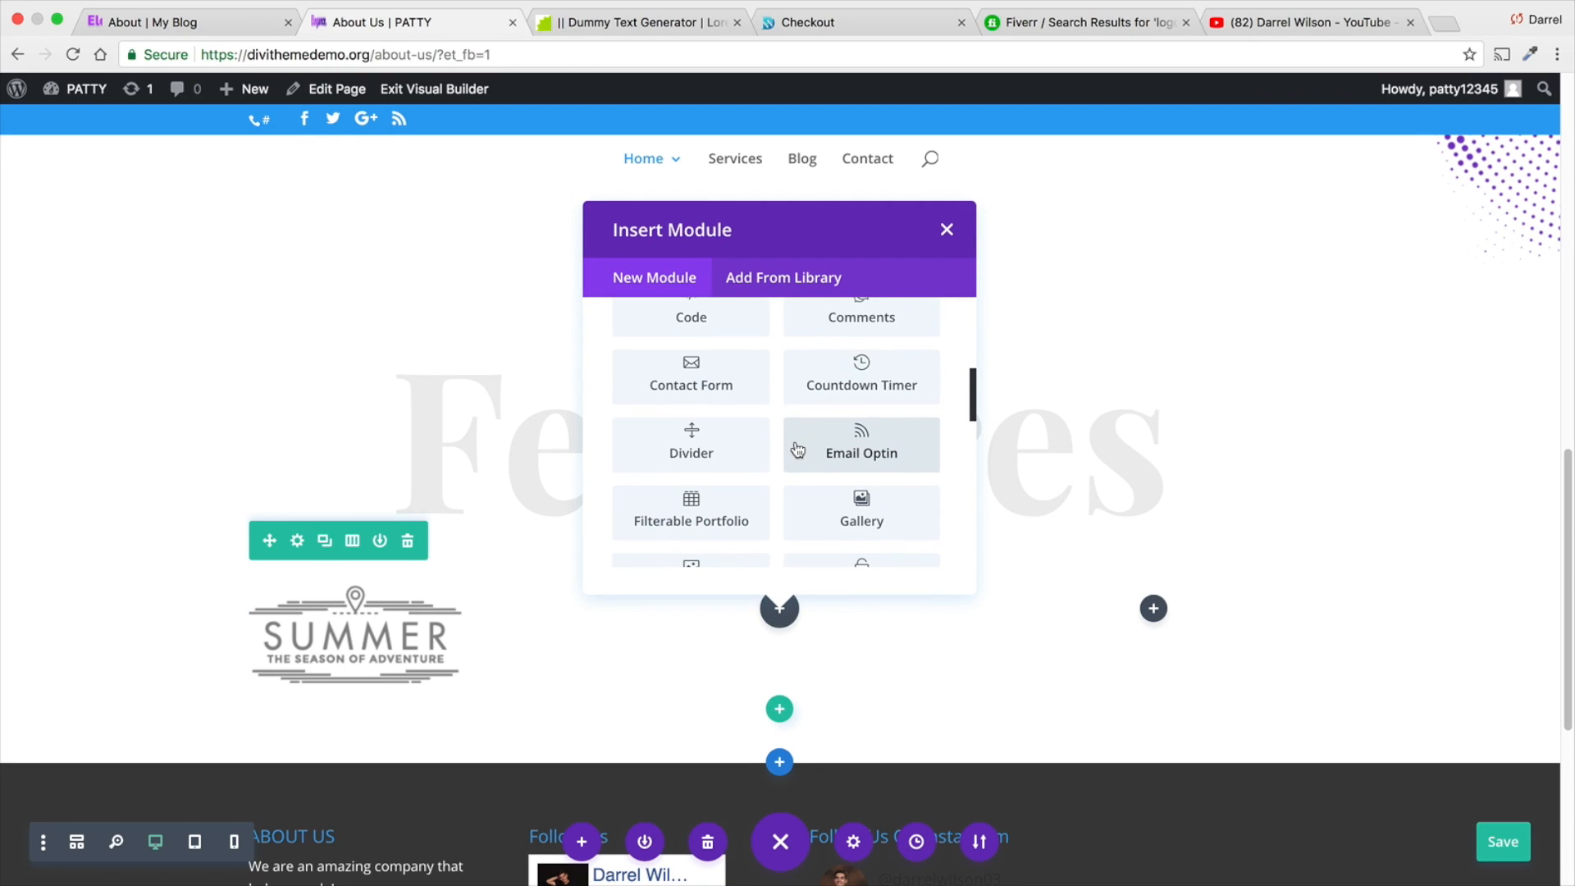
scroll(791, 457, down, 3)
click(721, 397)
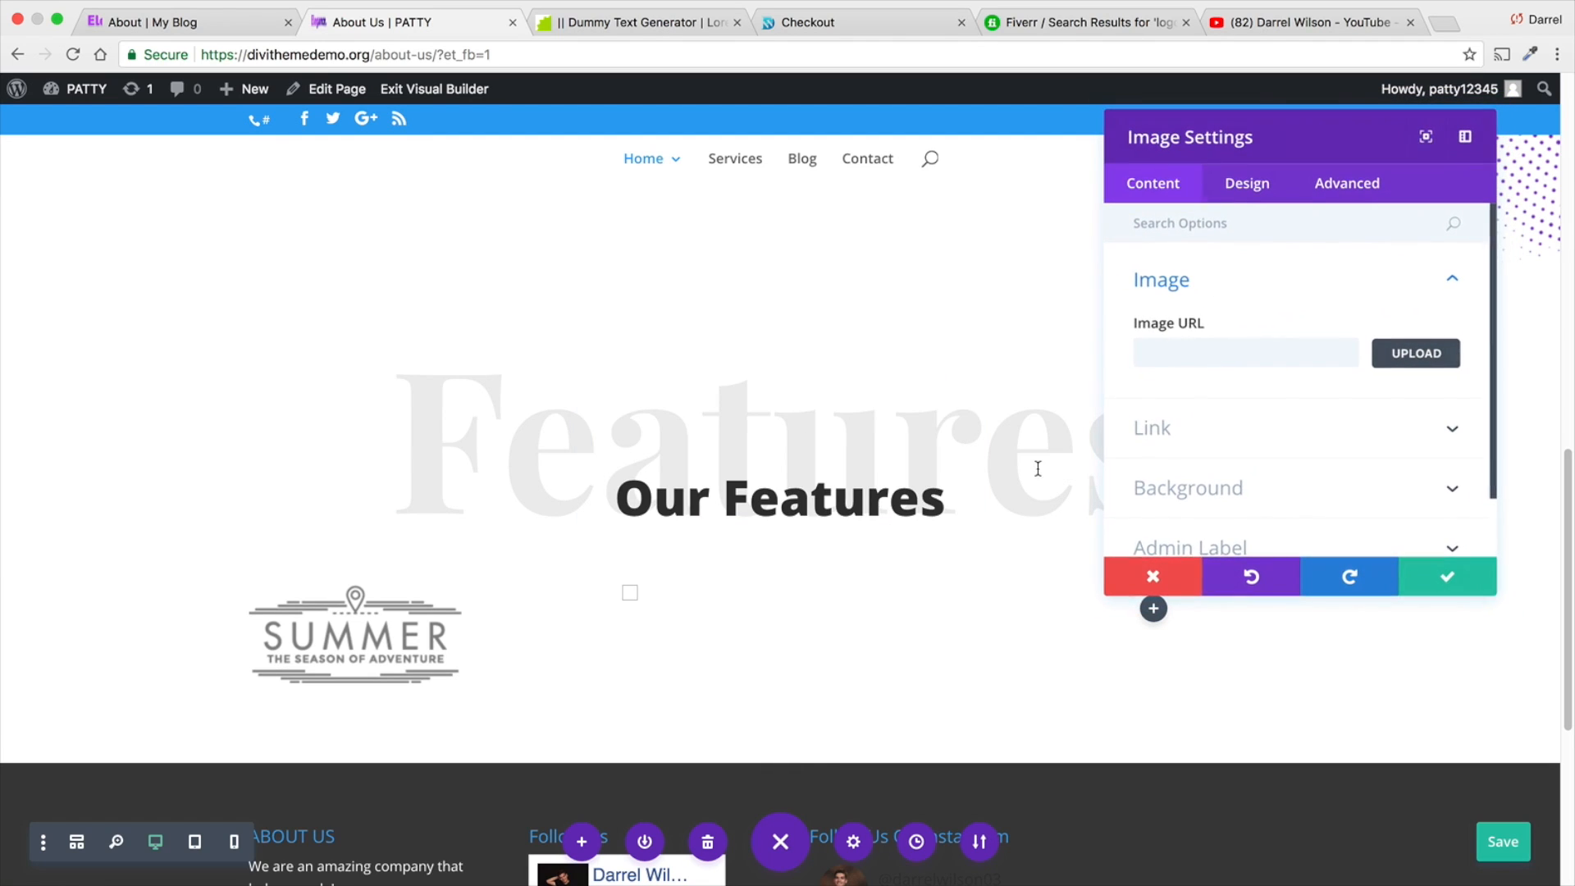
click(1399, 356)
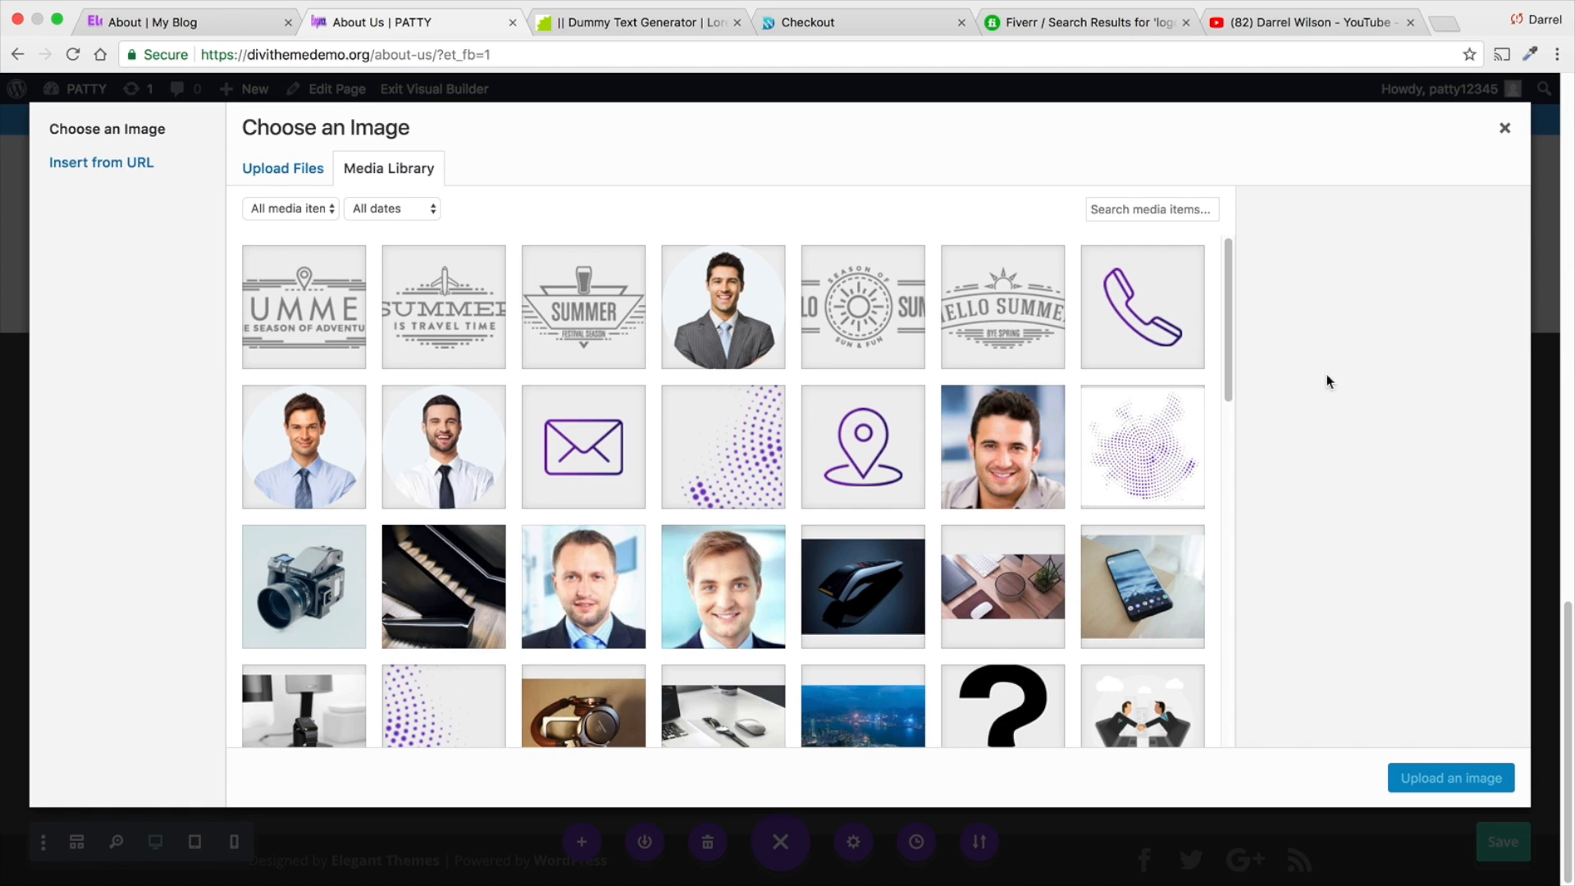
click(467, 308)
click(1430, 777)
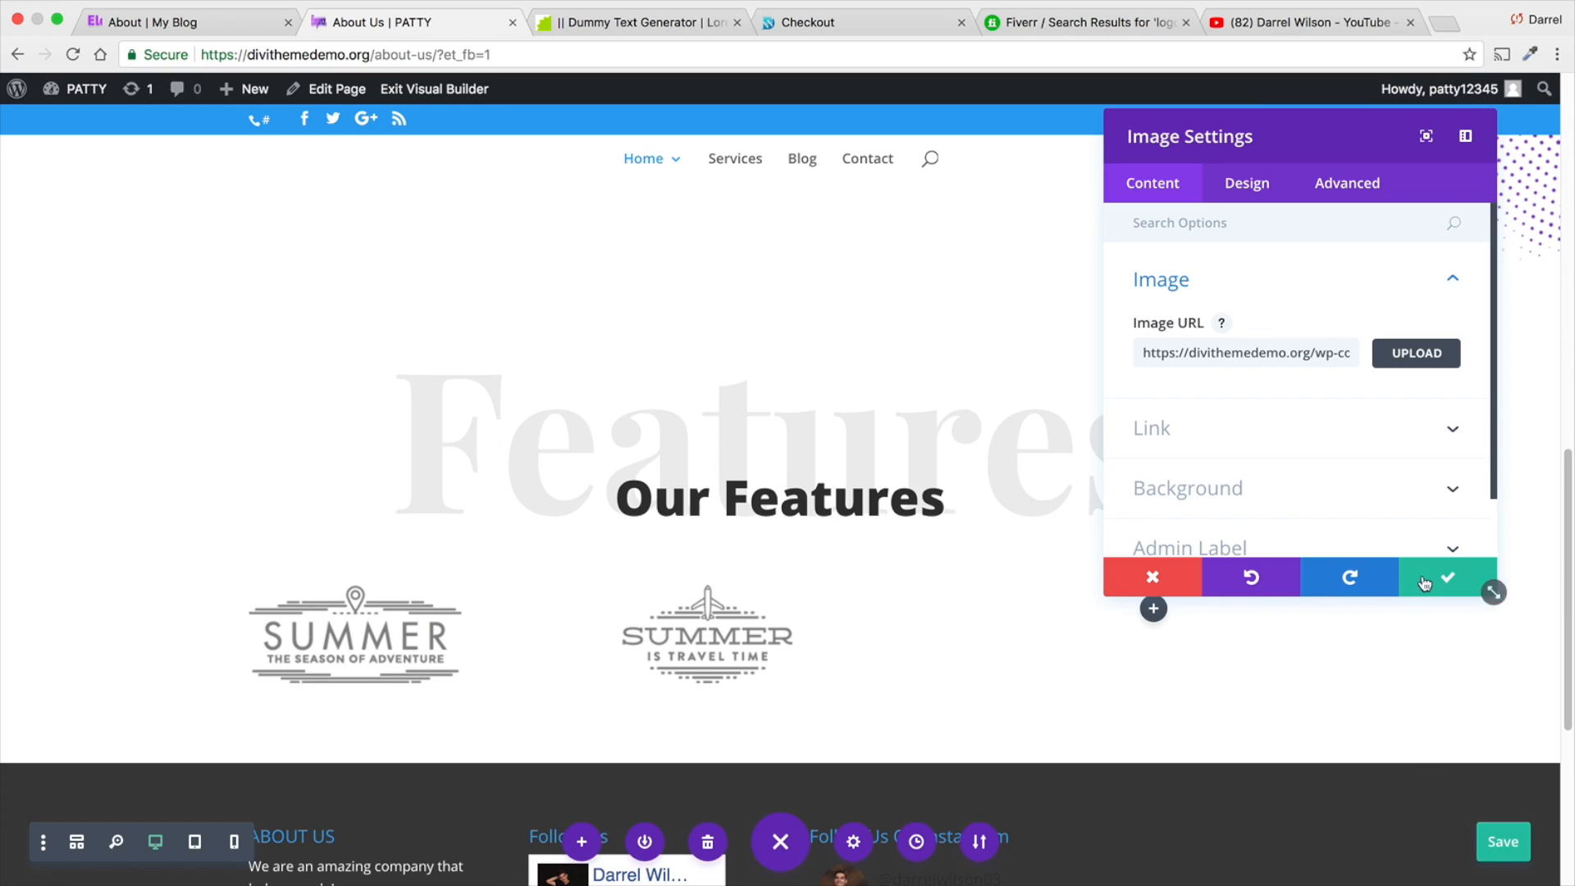
click(1449, 576)
- Add an Image module to the third column with the "Summer Festival Season" logo from the media library and save it
click(1152, 608)
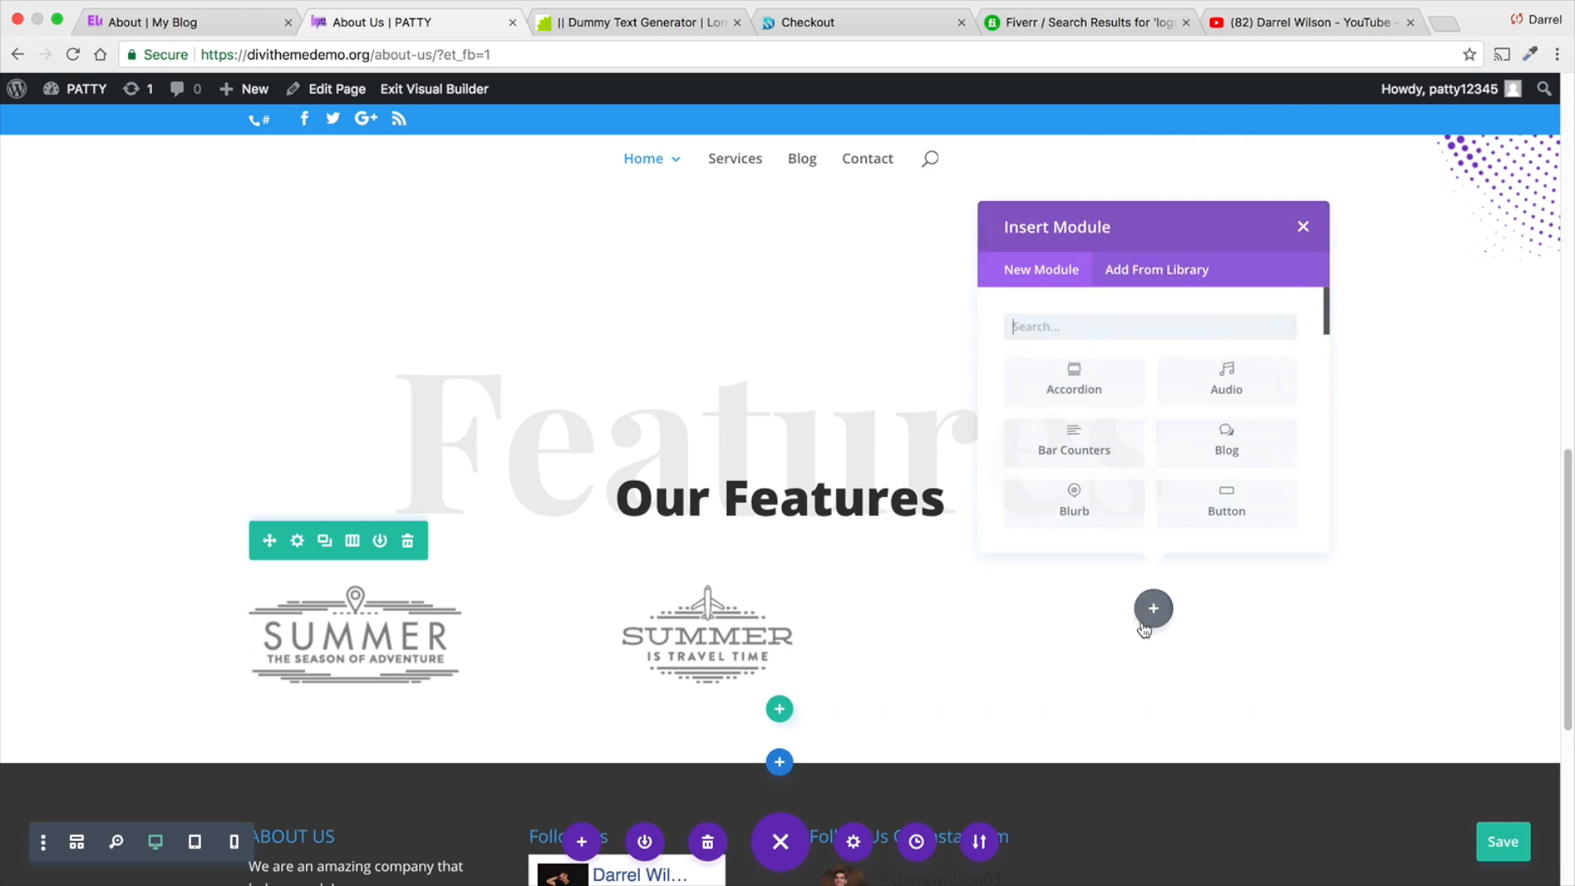
scroll(1067, 435, down, 5)
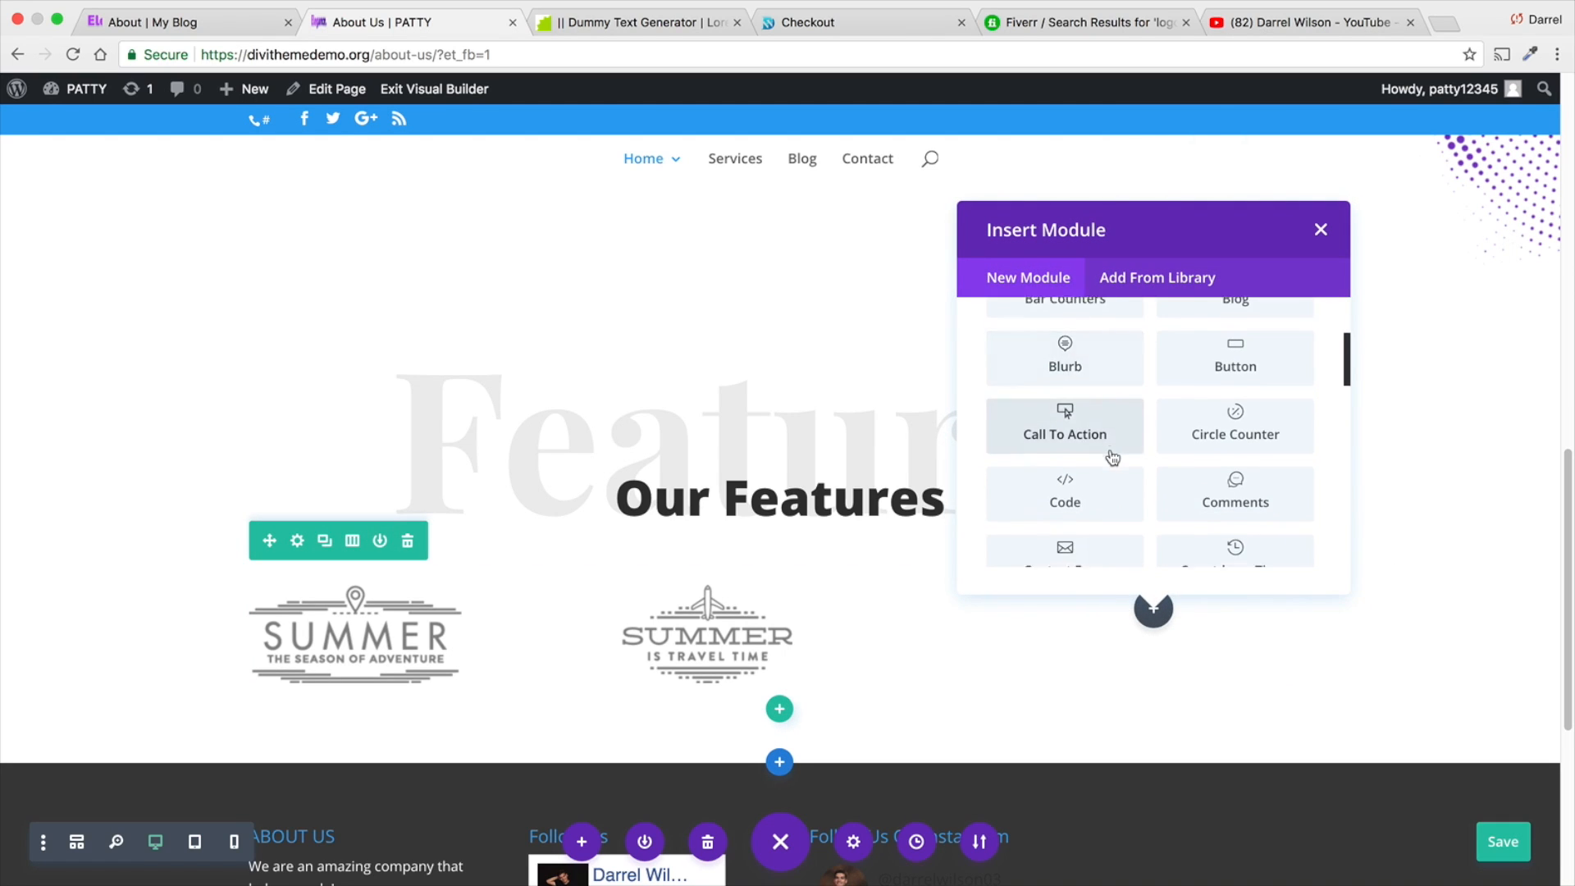
scroll(1113, 457, down, 3)
click(1075, 440)
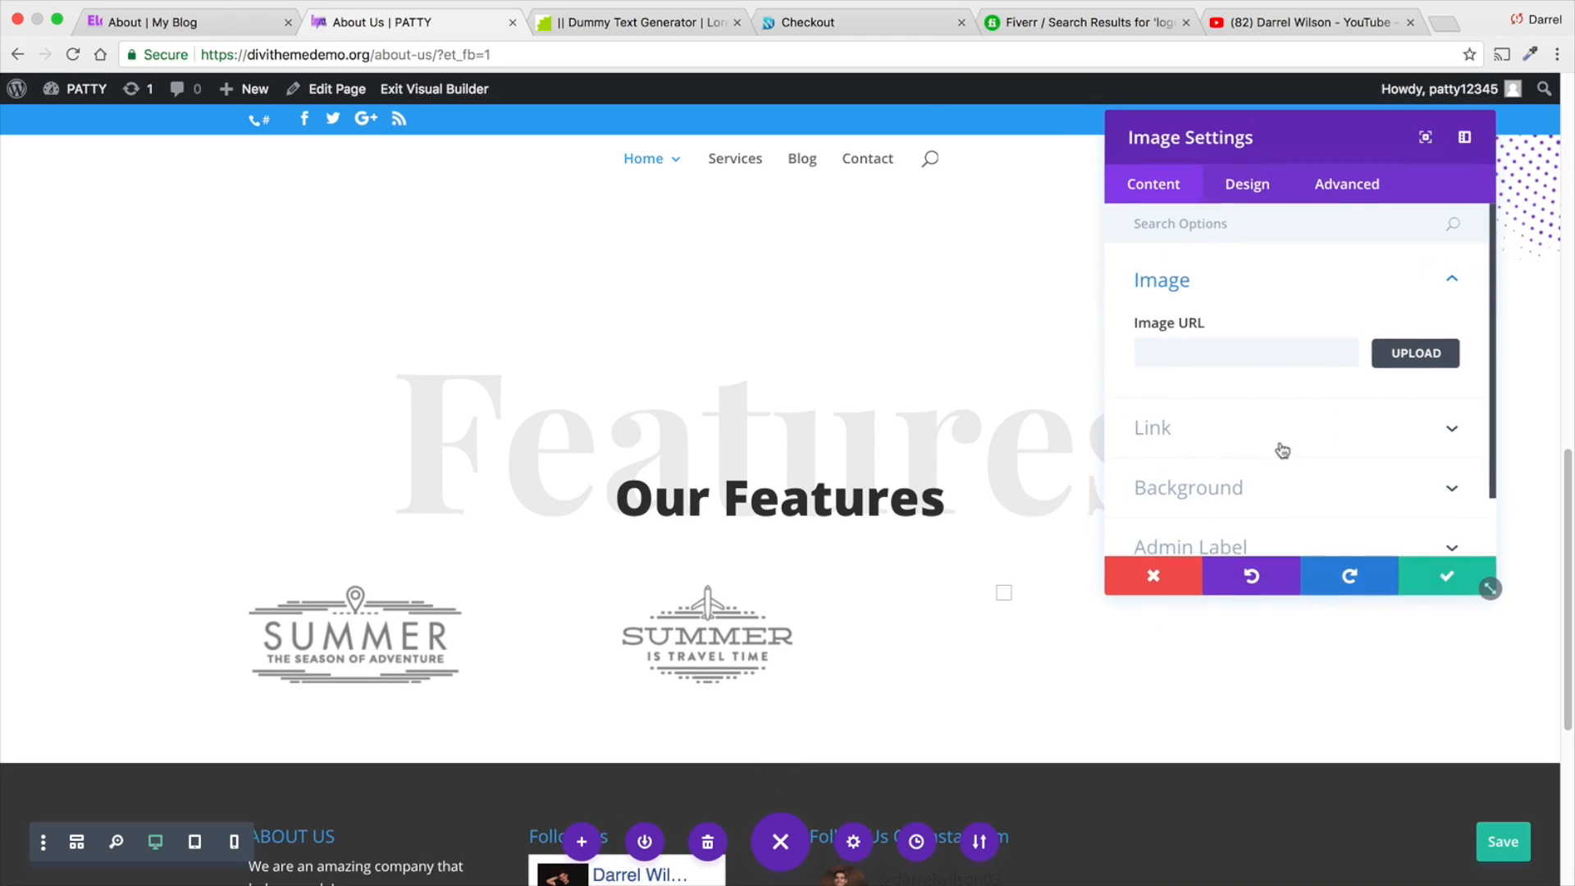
click(1383, 360)
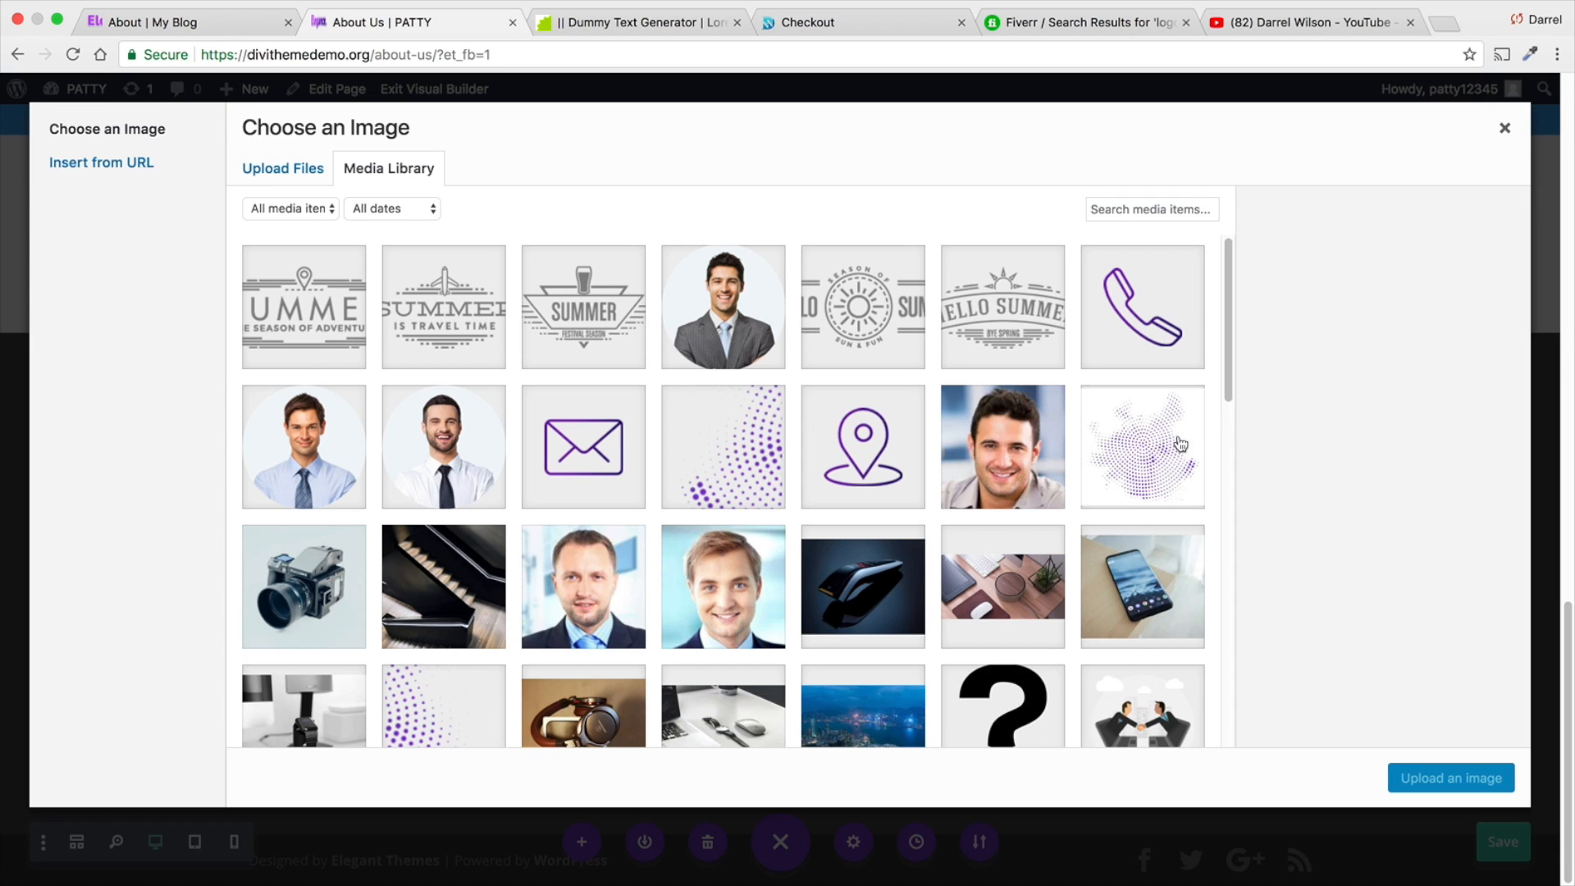
click(621, 330)
click(1449, 786)
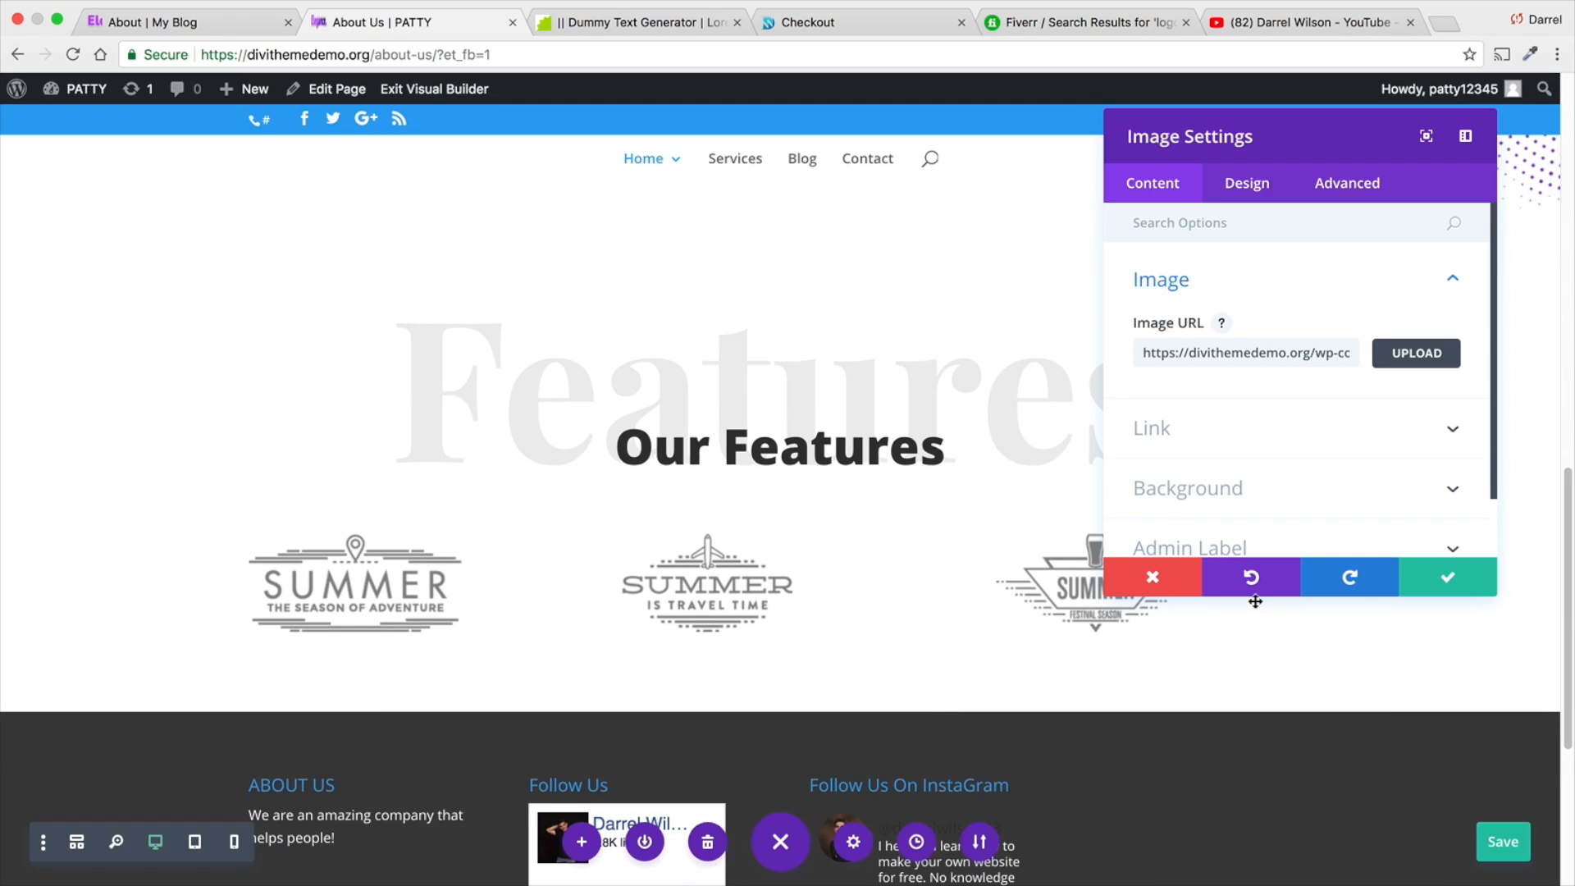
click(1431, 581)
- Insert a single-column row below the logos and add an Image module with the "Hello Summer Sun & Fun" logo from the media library
scroll(532, 612, down, 2)
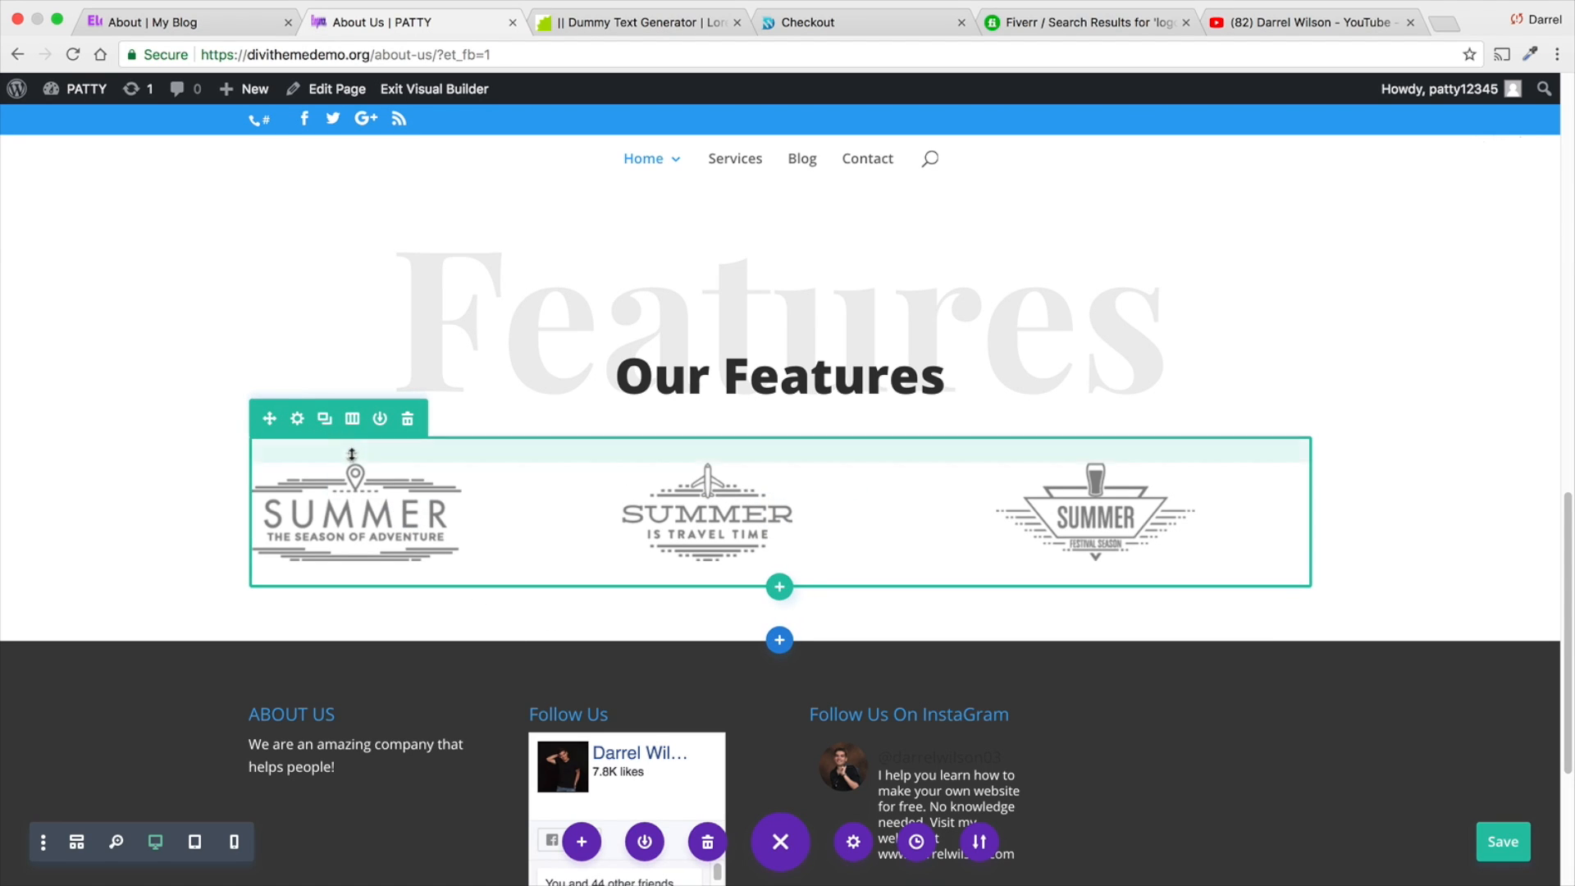
click(779, 589)
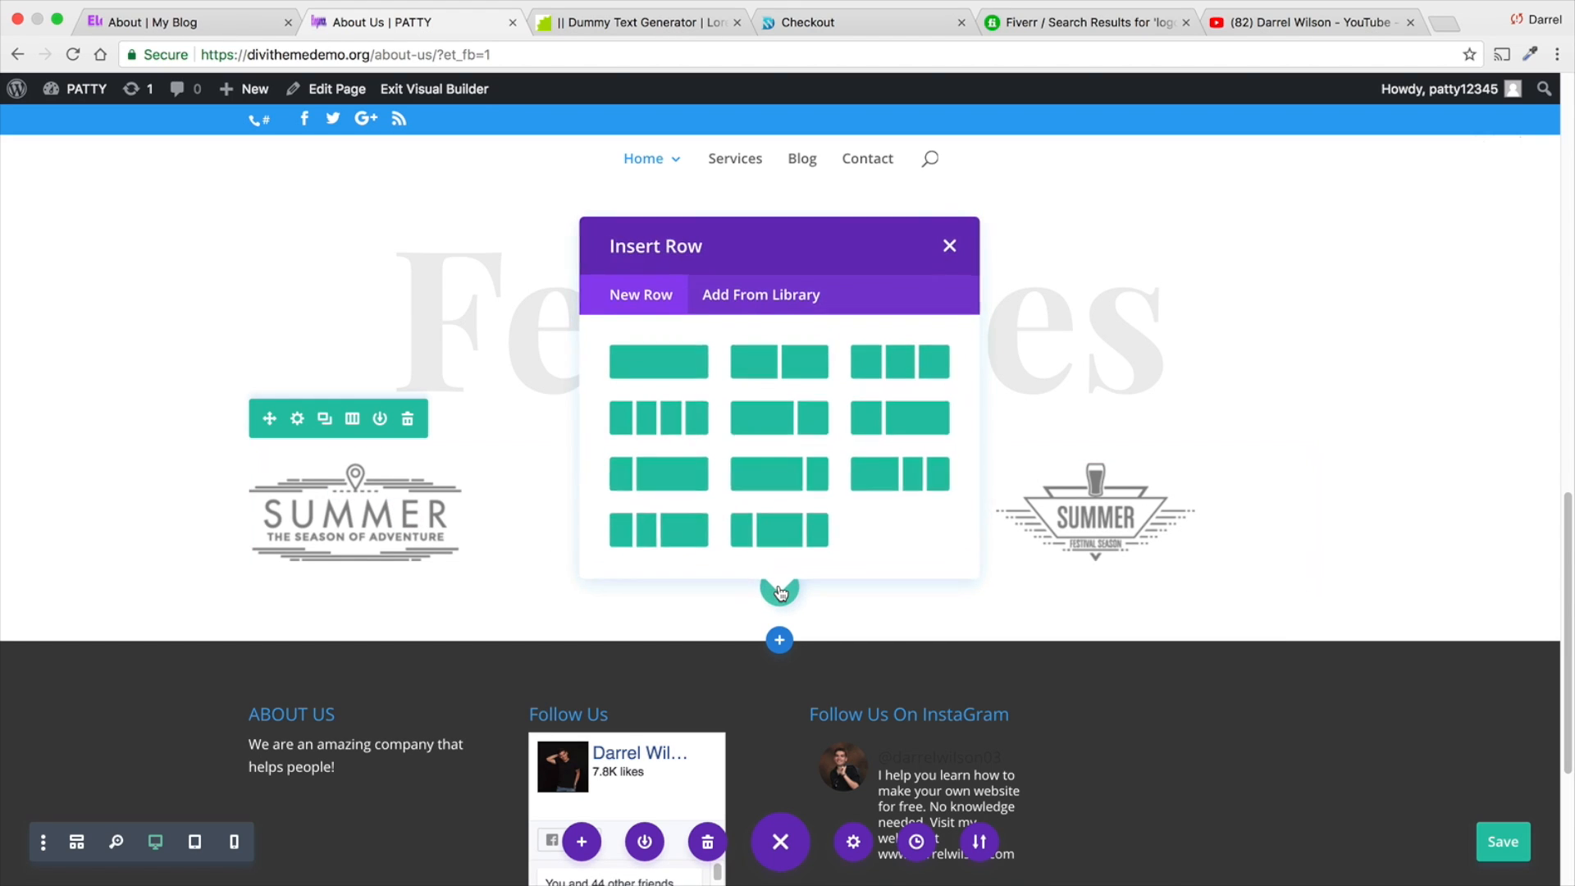
click(674, 361)
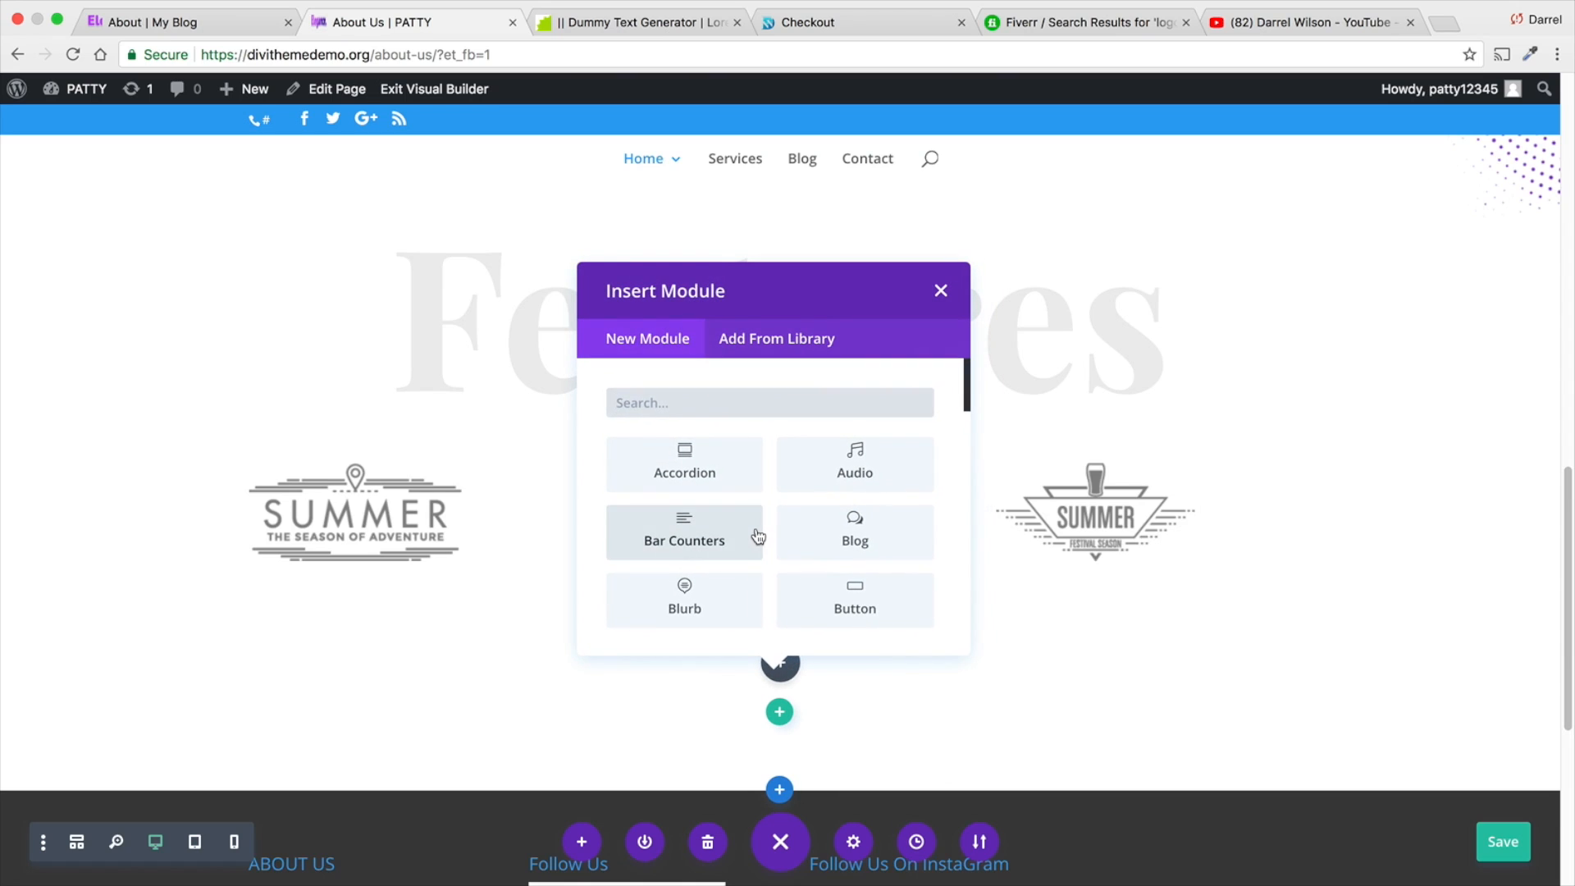
scroll(759, 534, down, 3)
scroll(759, 525, down, 5)
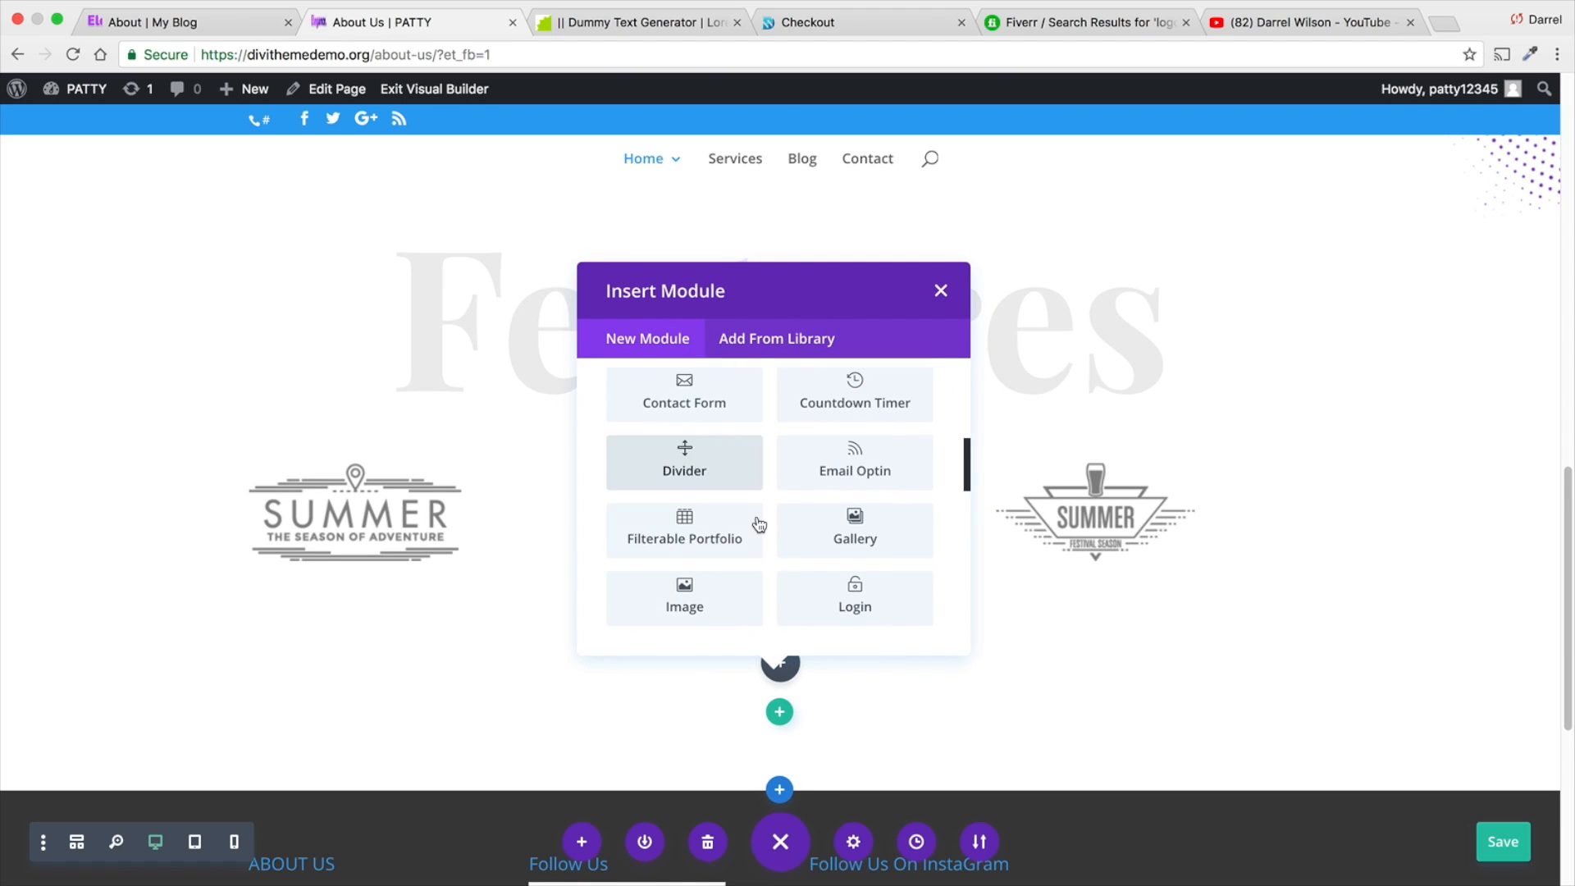
click(689, 543)
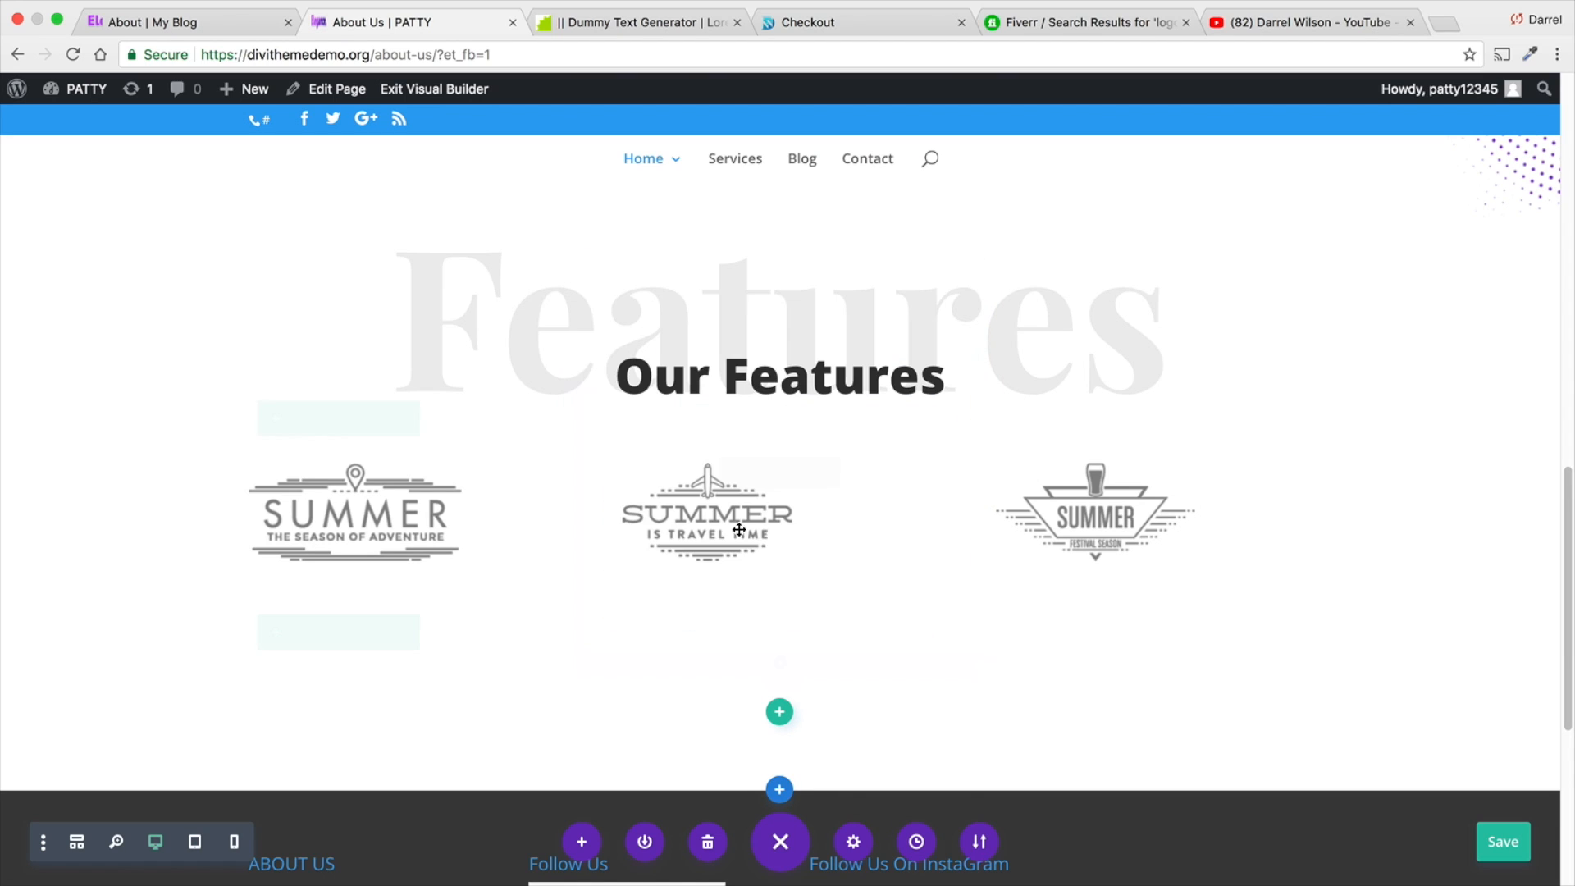
click(1421, 354)
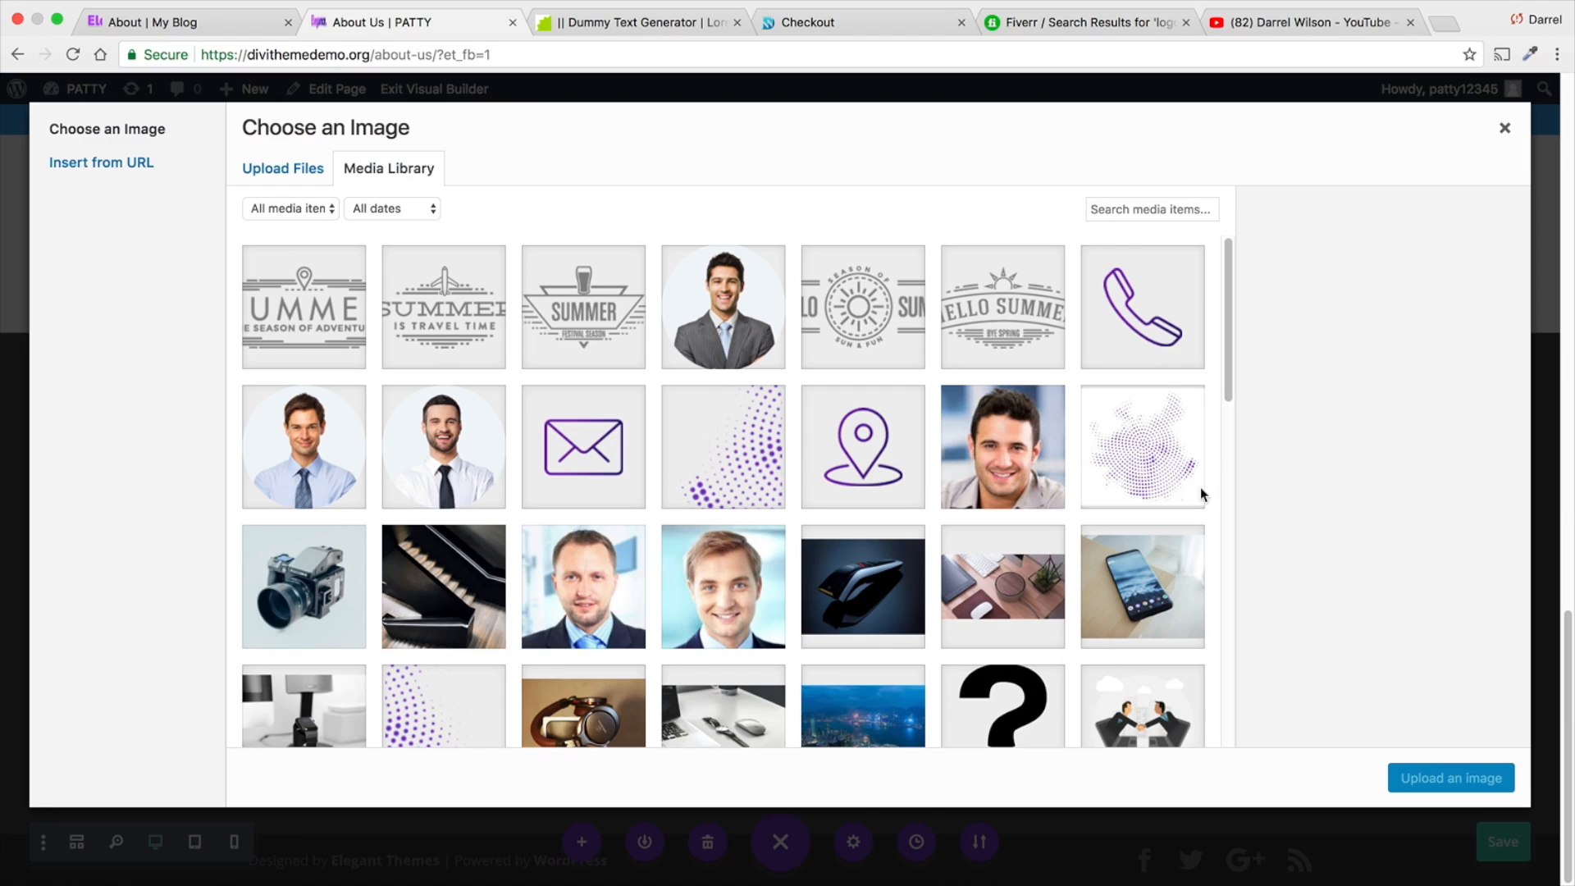
click(894, 333)
click(1413, 781)
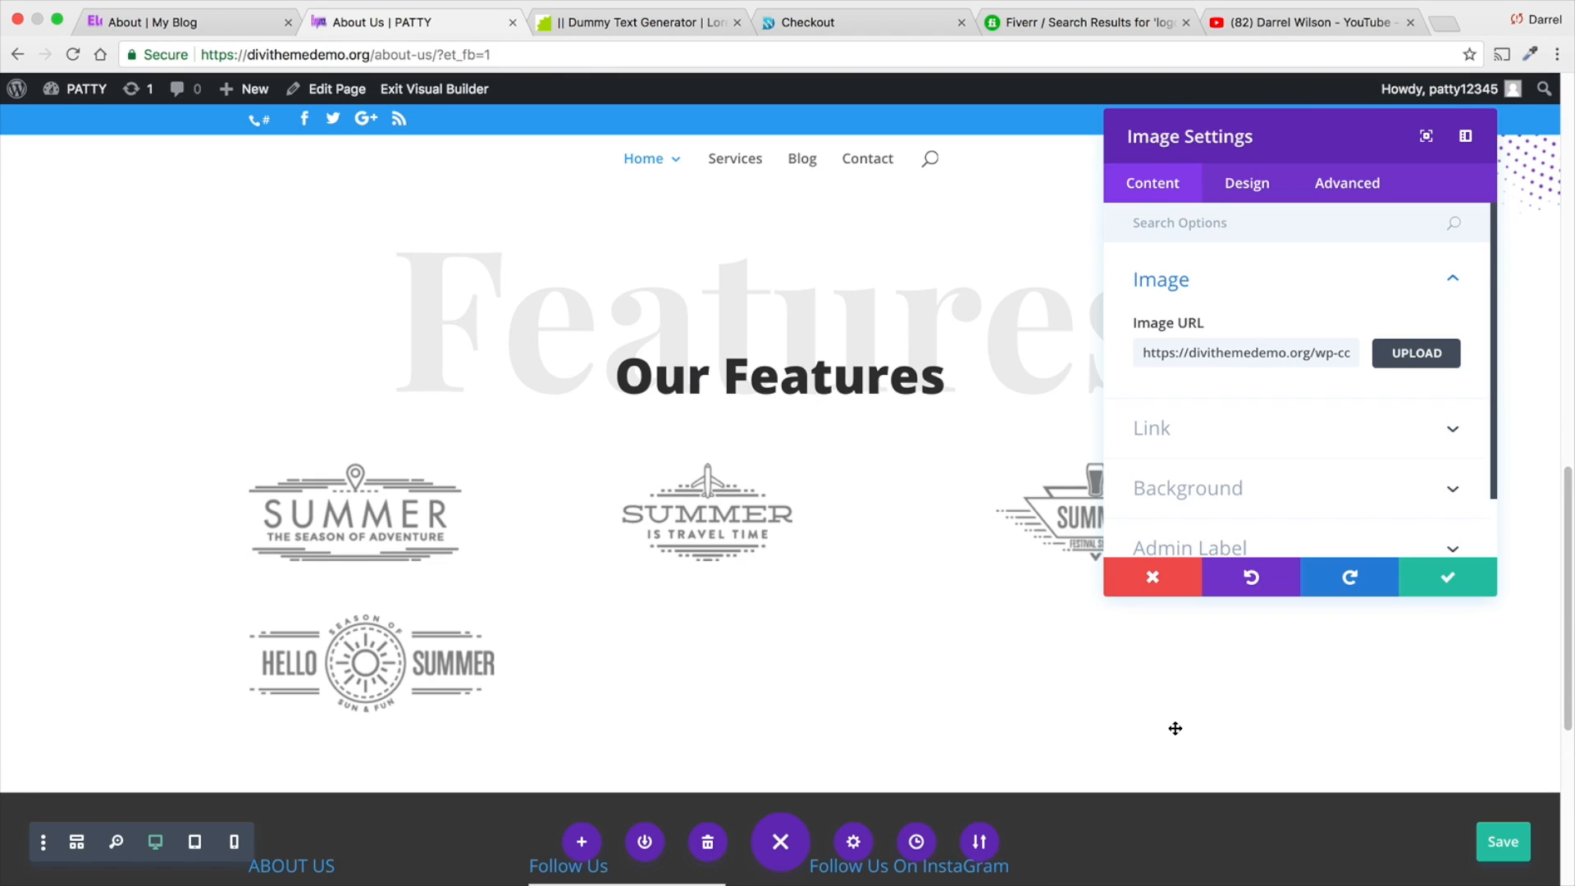
click(1431, 587)
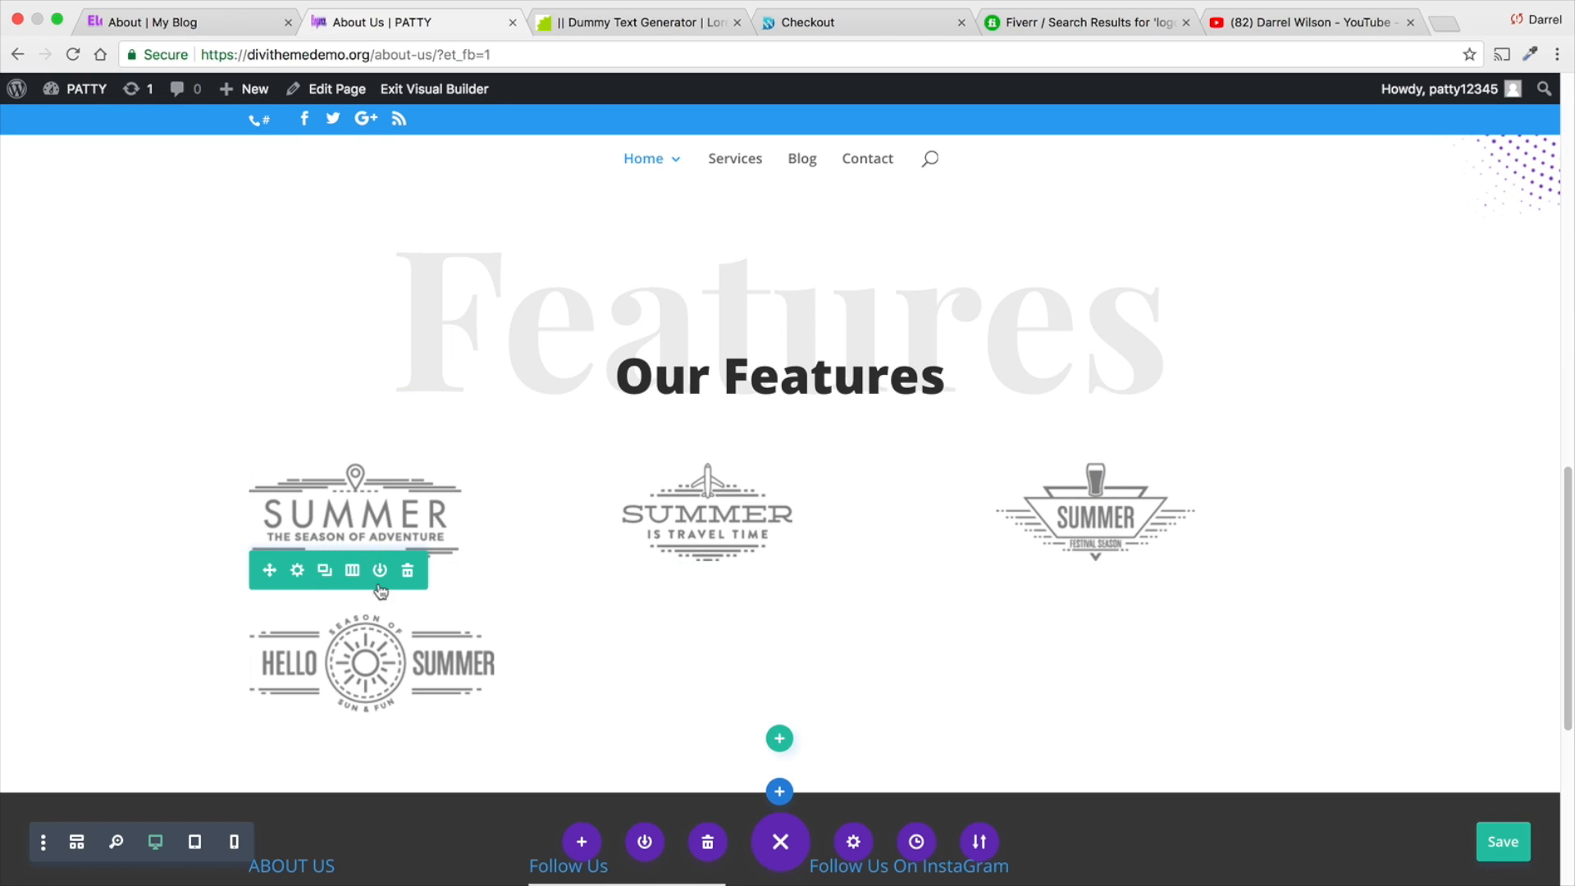
- Change the new row to a four-column layout and move the "Hello Summer Sun & Fun" logo to its second column
click(353, 571)
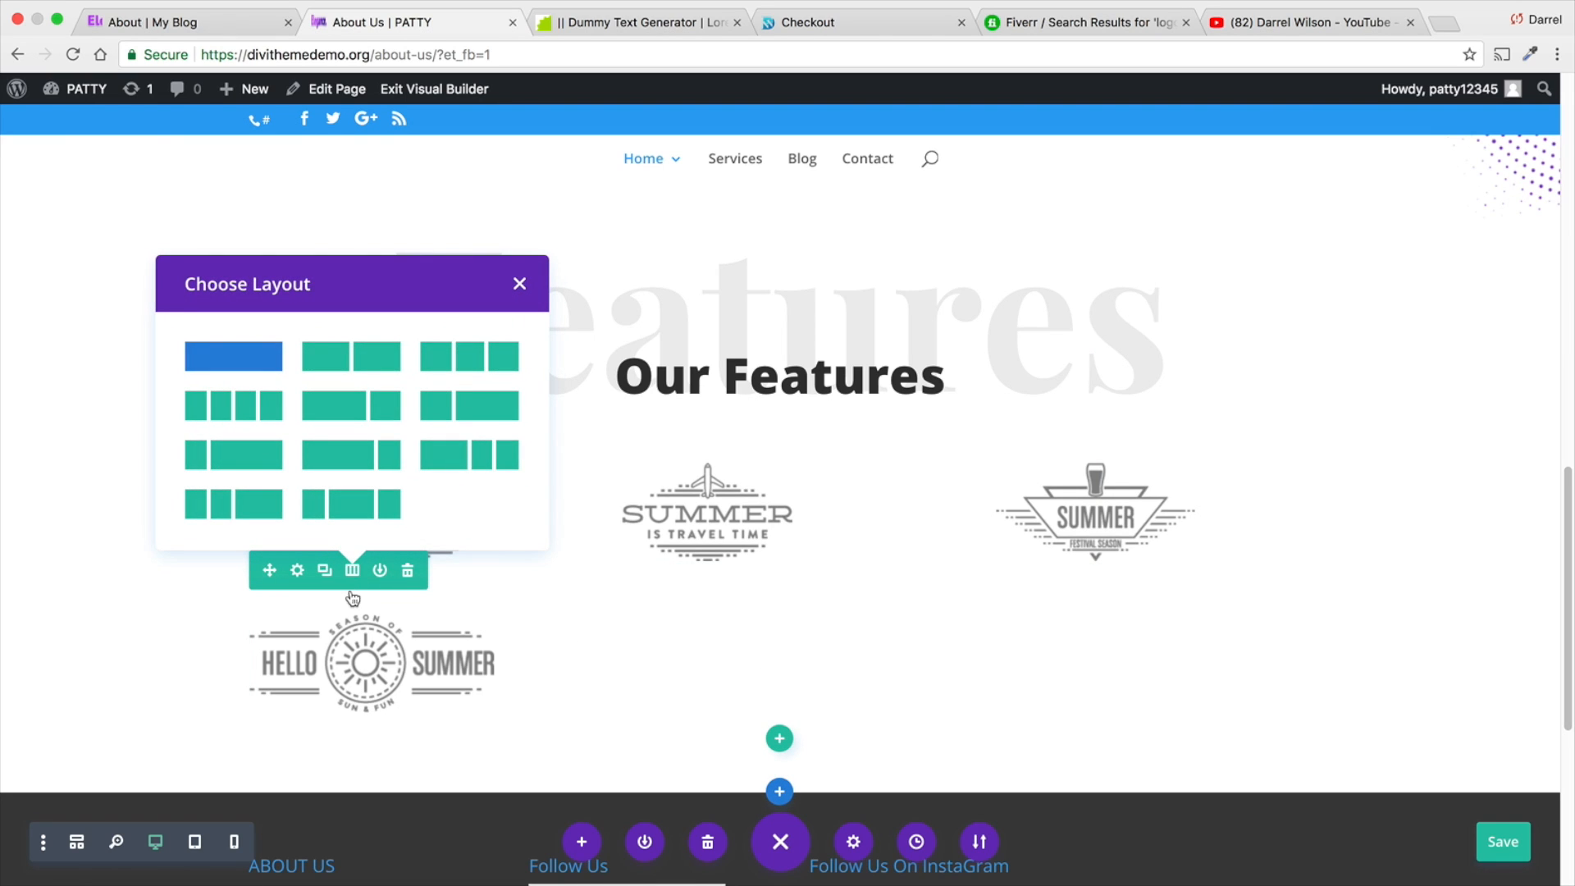
click(247, 419)
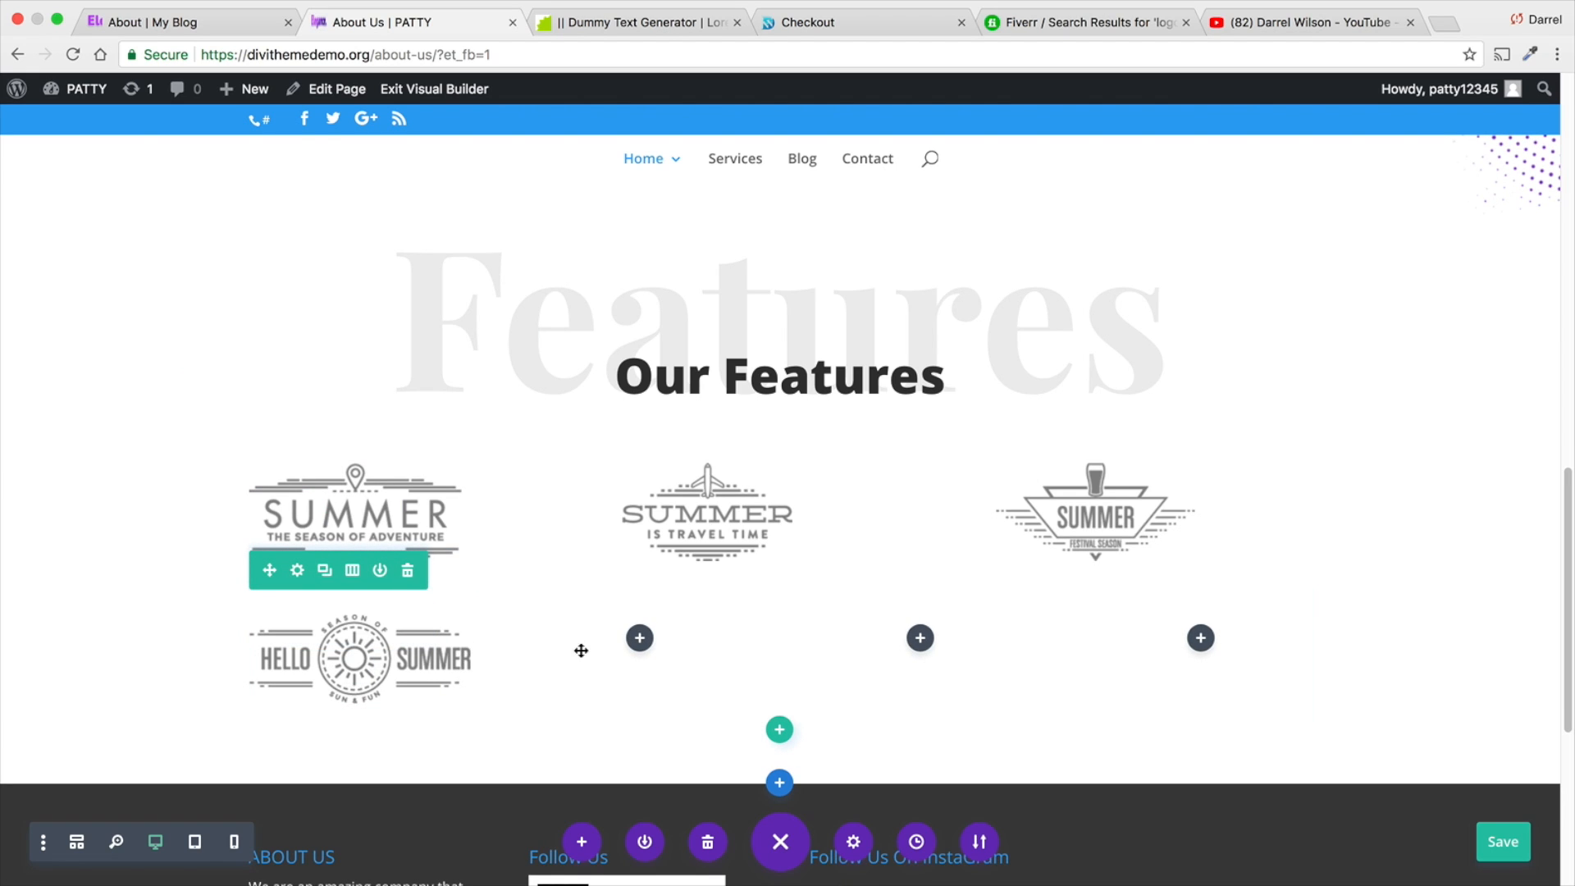
drag(309, 626, 648, 661)
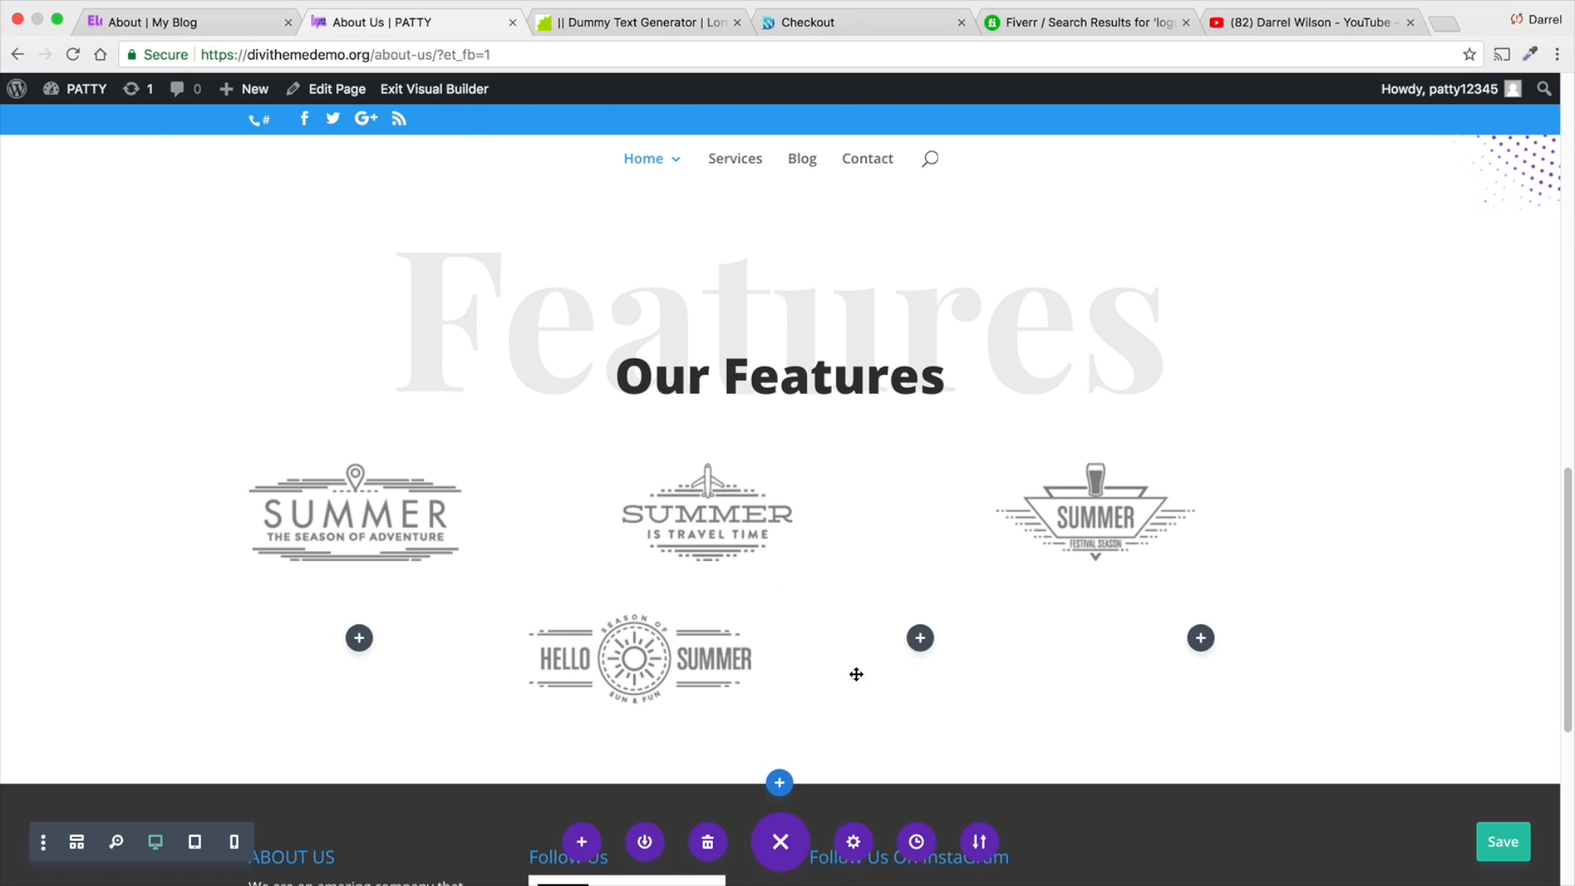
- Add an Image module to the row's third column with the "Hello Summer Bye Spring" logo from the media library and save it
click(918, 638)
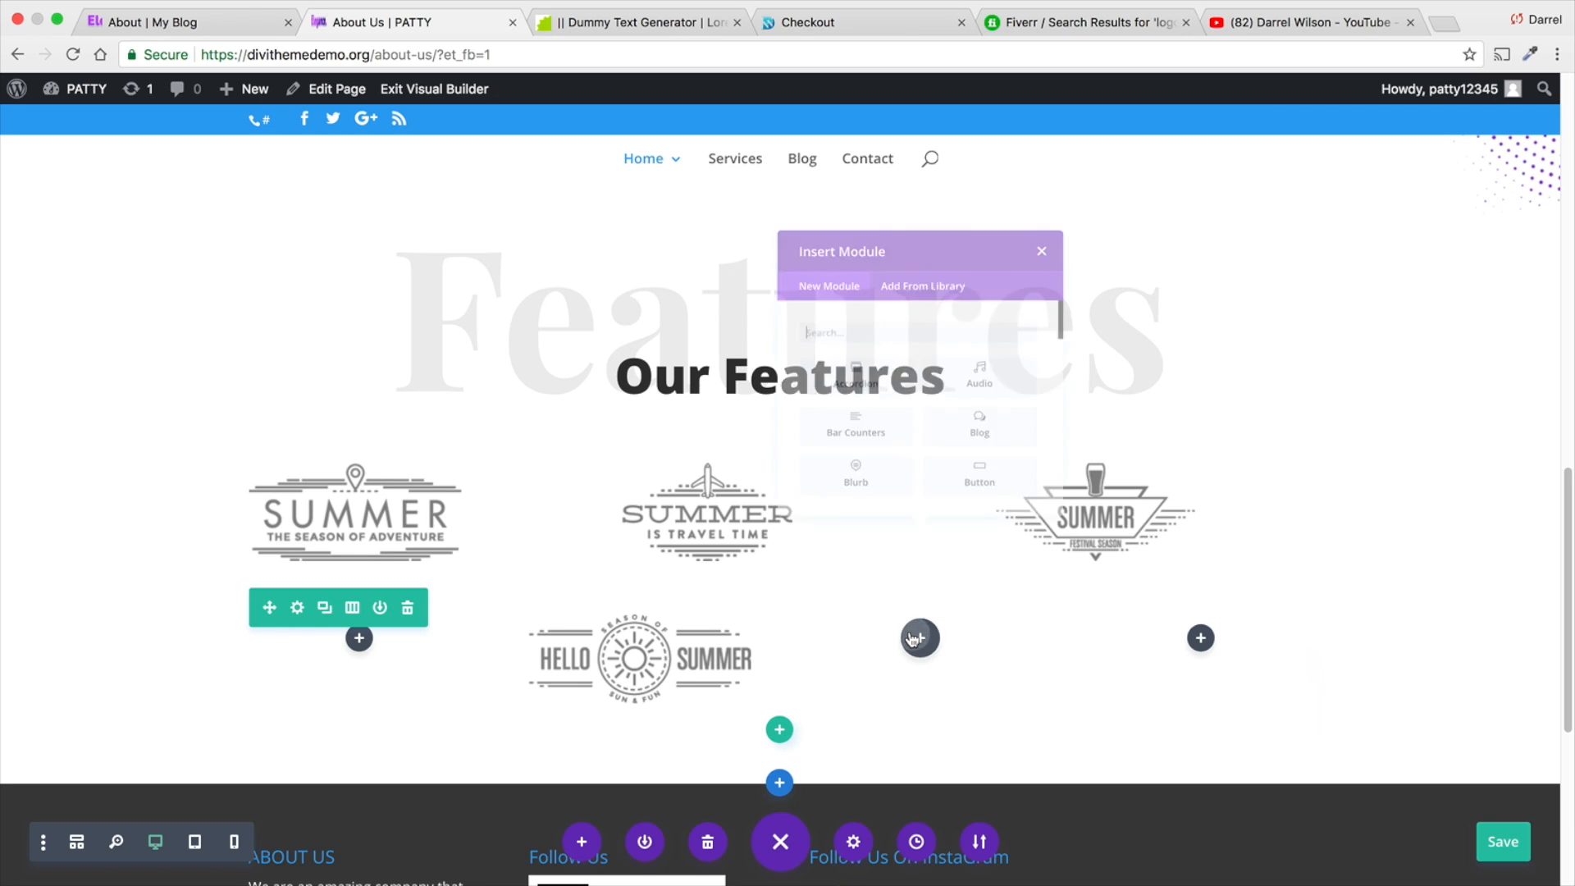
scroll(899, 450, down, 5)
scroll(895, 443, down, 3)
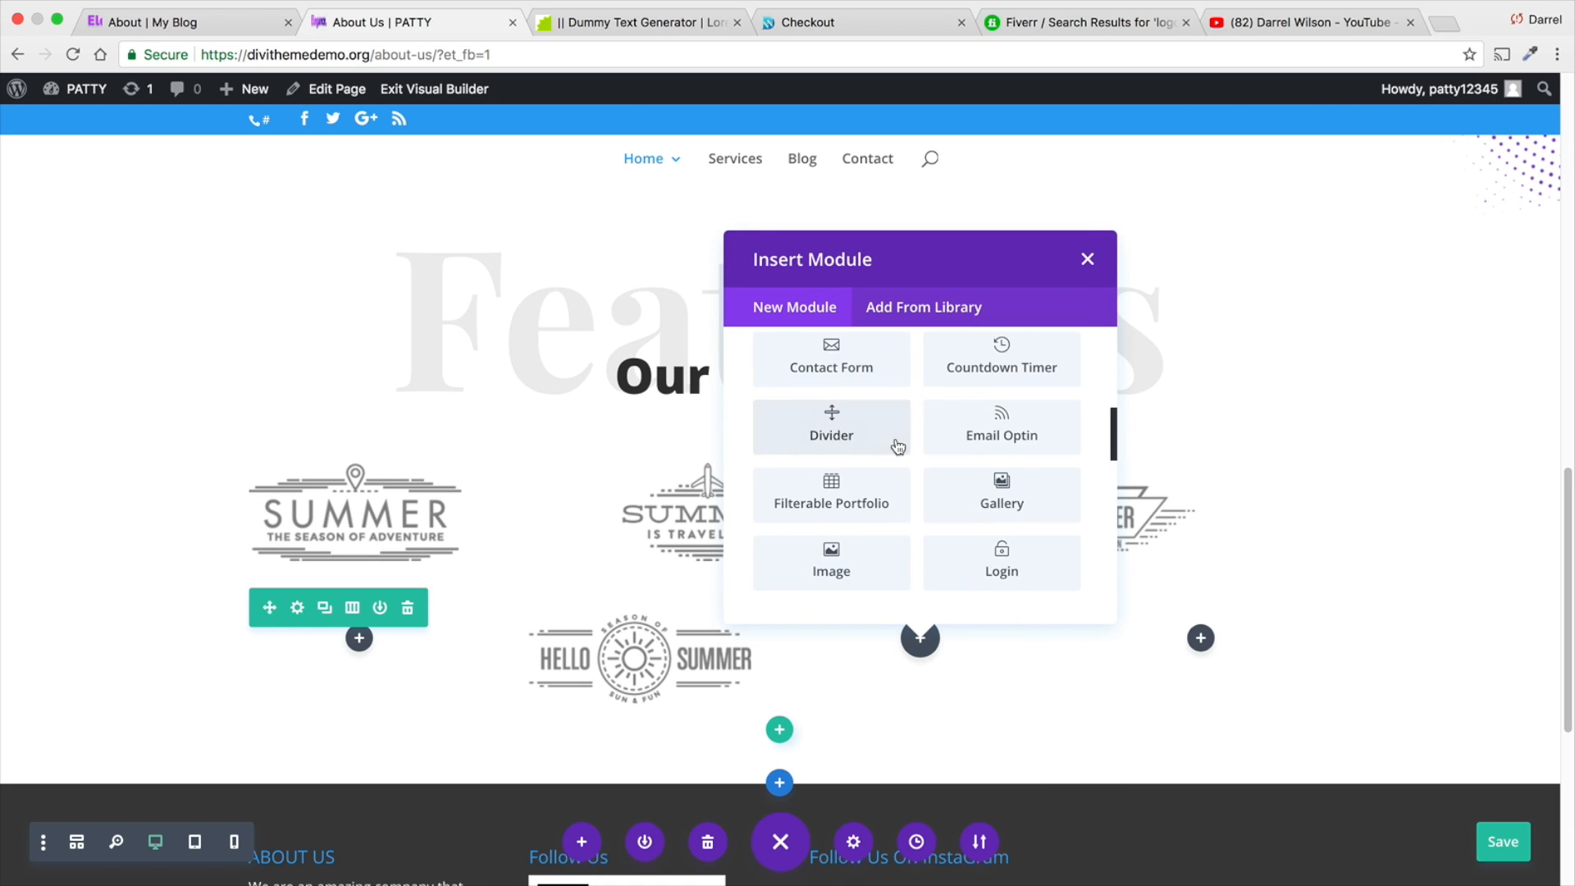
click(832, 493)
click(1409, 354)
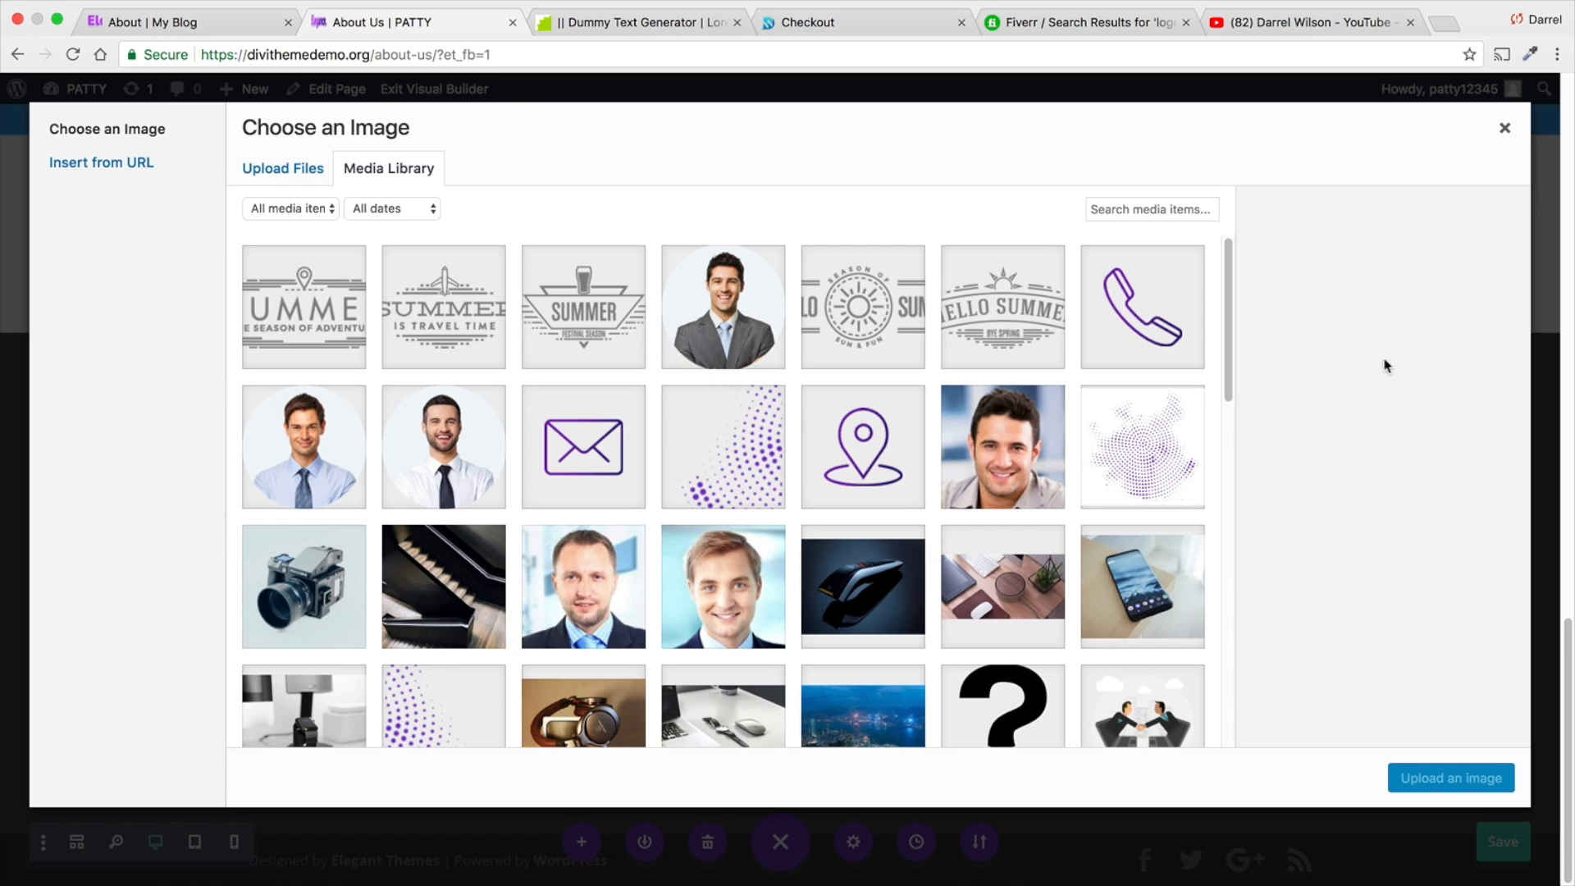
click(988, 336)
click(1423, 783)
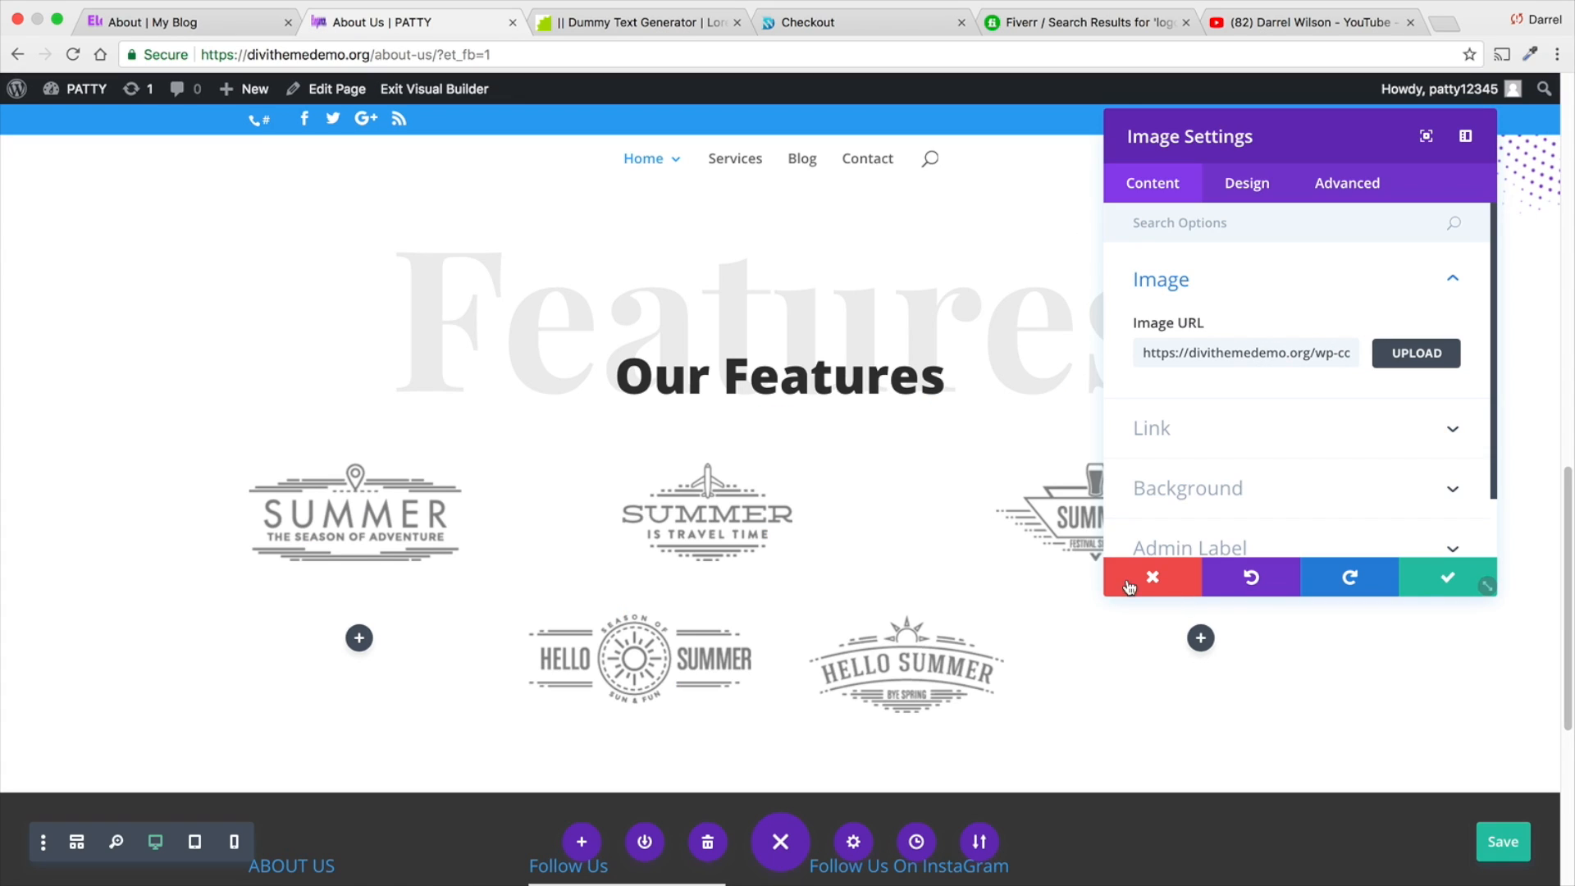
click(1423, 579)
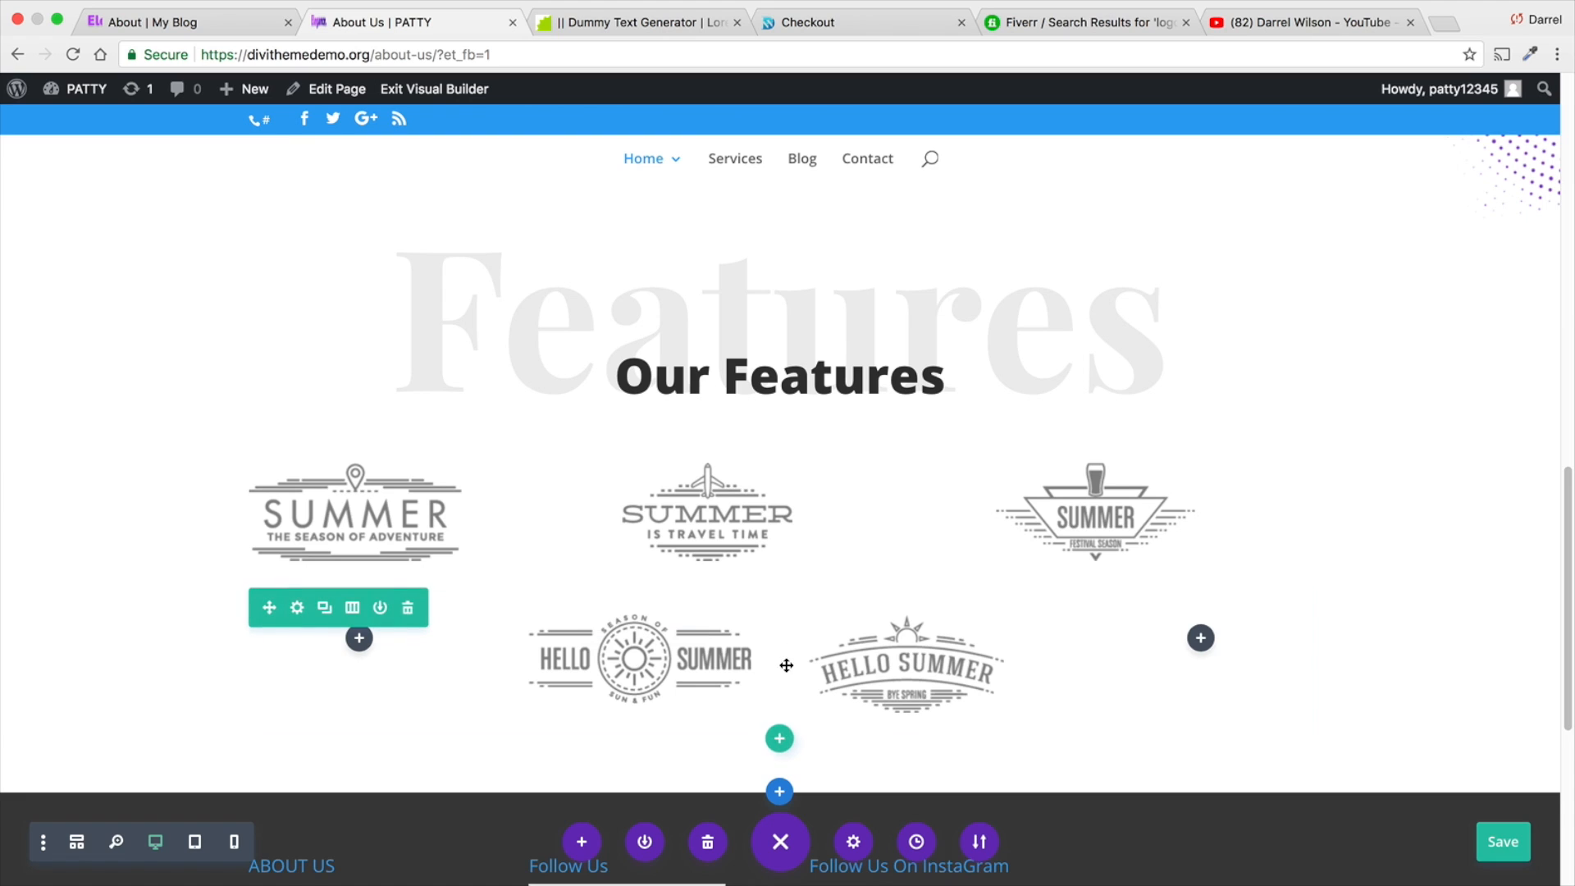
- Compare with the partner logos on the Elegance reference page and examine the slides of the slider section below them
scroll(458, 291, down, 1)
click(144, 21)
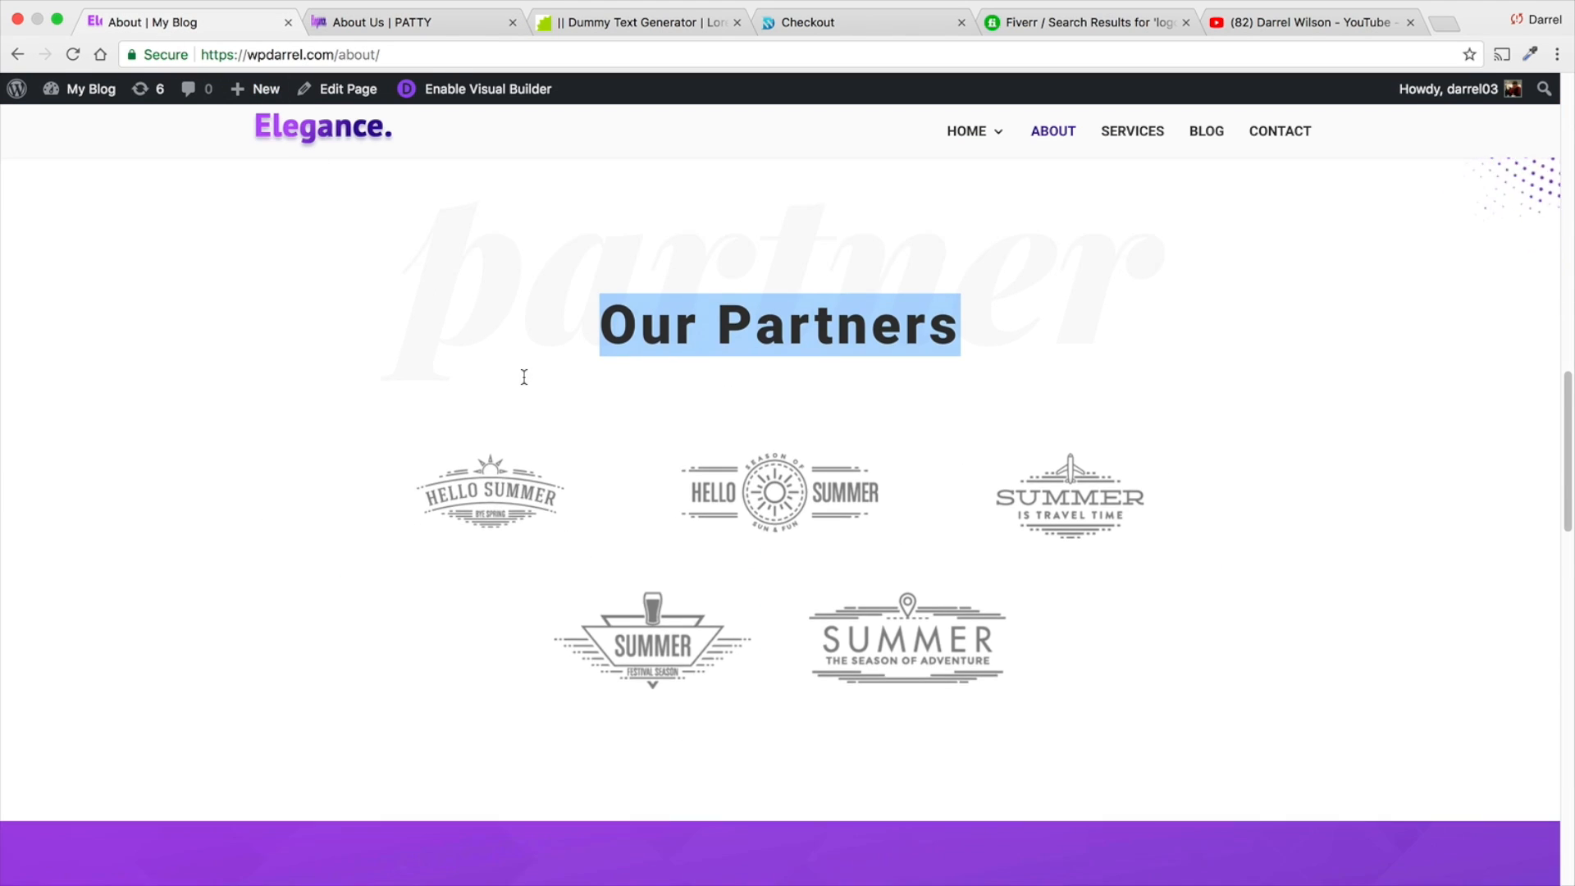
scroll(524, 376, down, 5)
scroll(525, 377, down, 5)
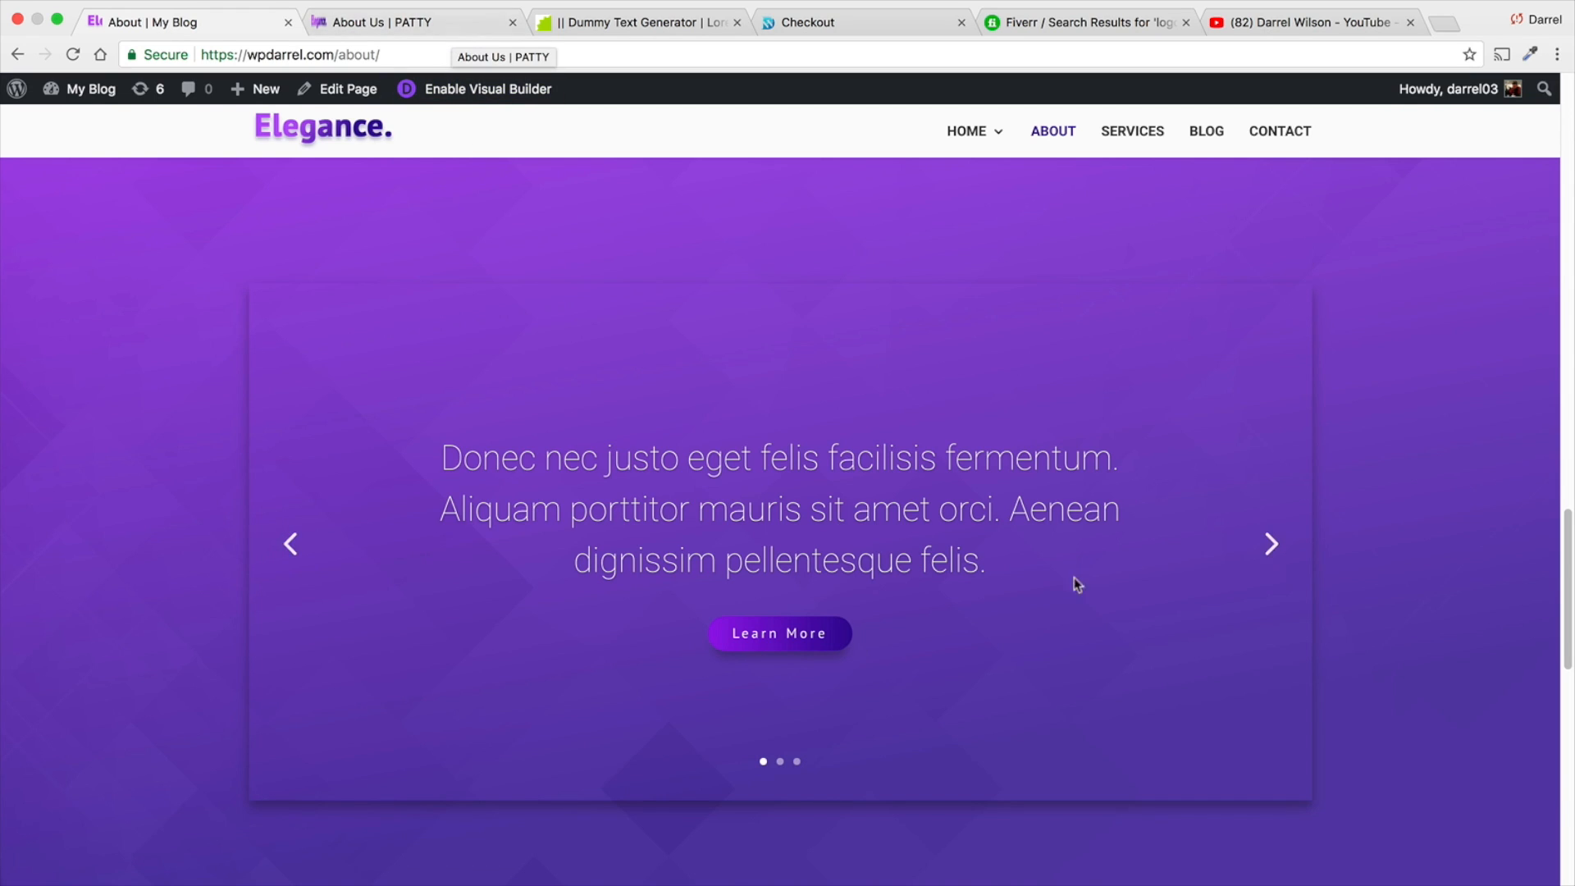
click(1265, 545)
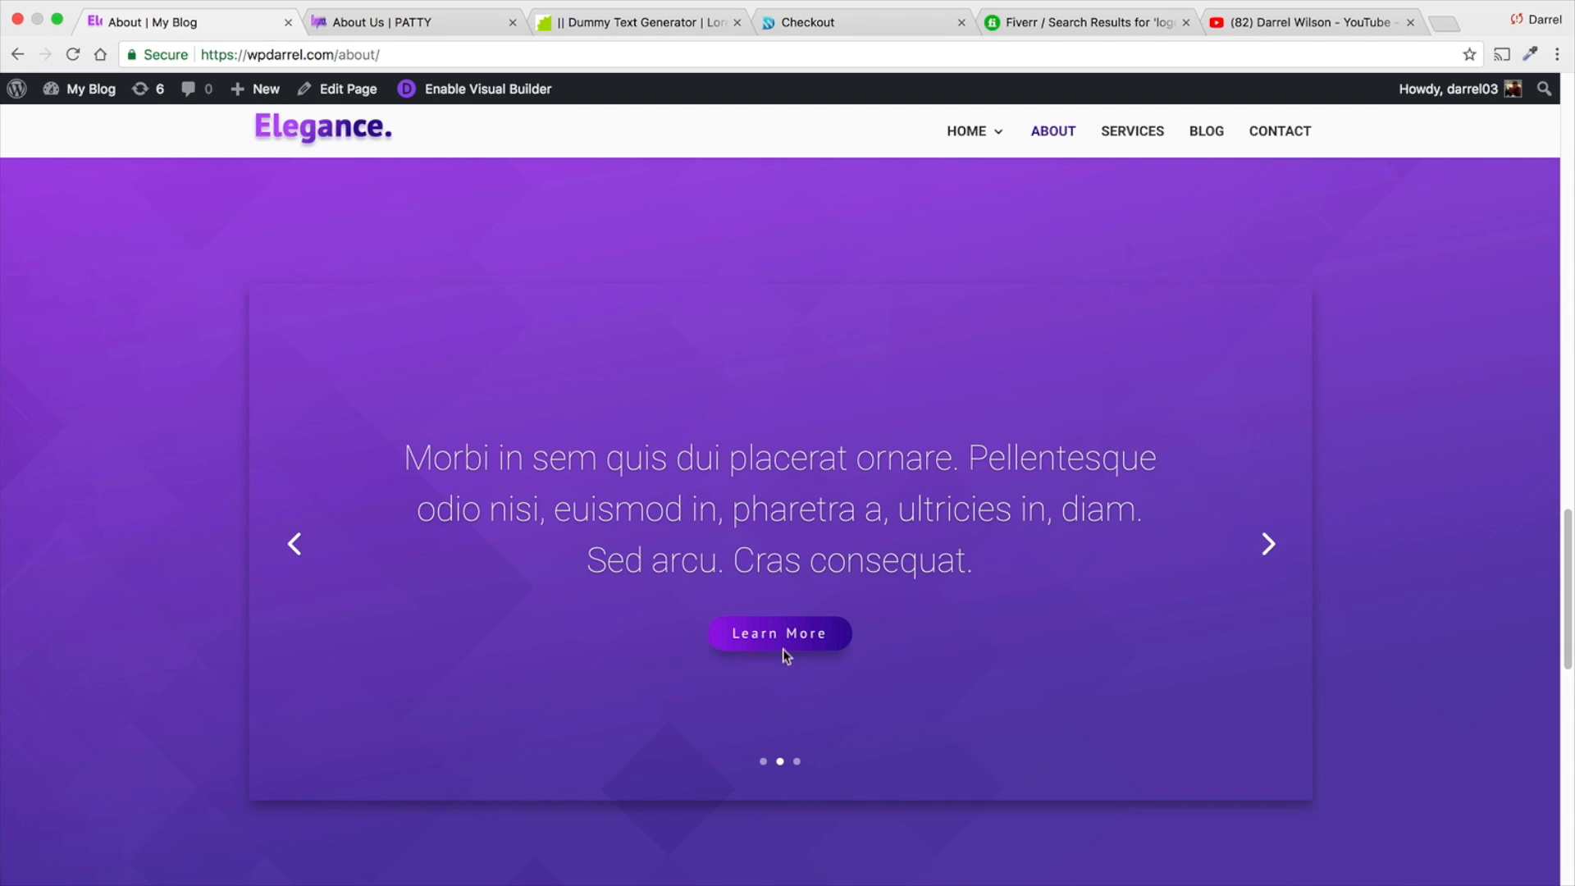
scroll(787, 647, down, 3)
click(1268, 402)
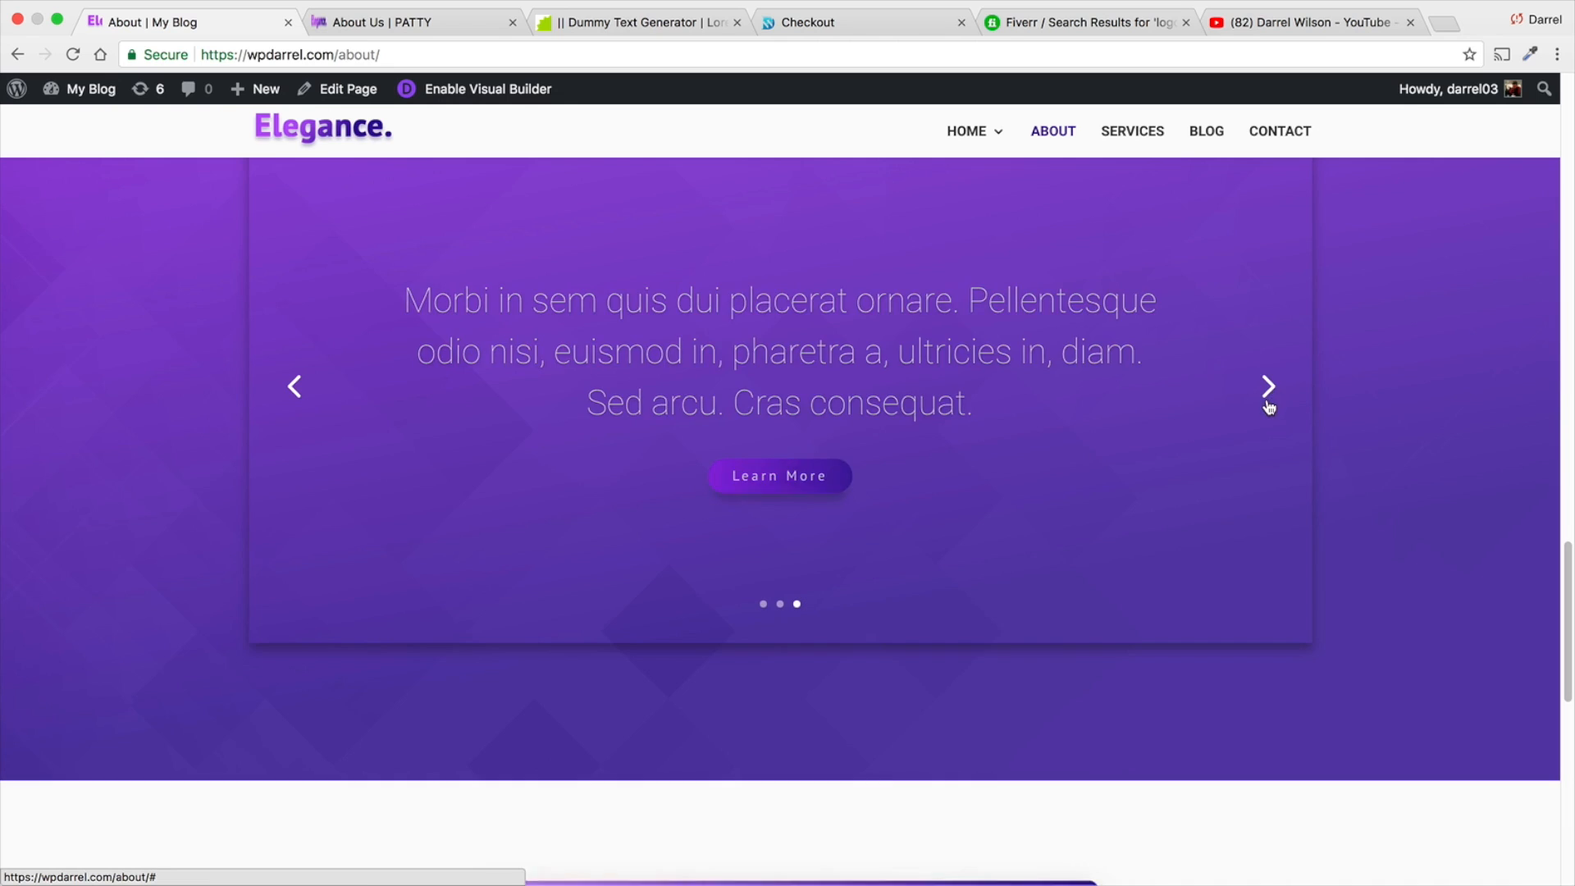
- Return to the About Us page and insert a new section with a single-column row below the logo rows
click(427, 23)
scroll(799, 637, down, 2)
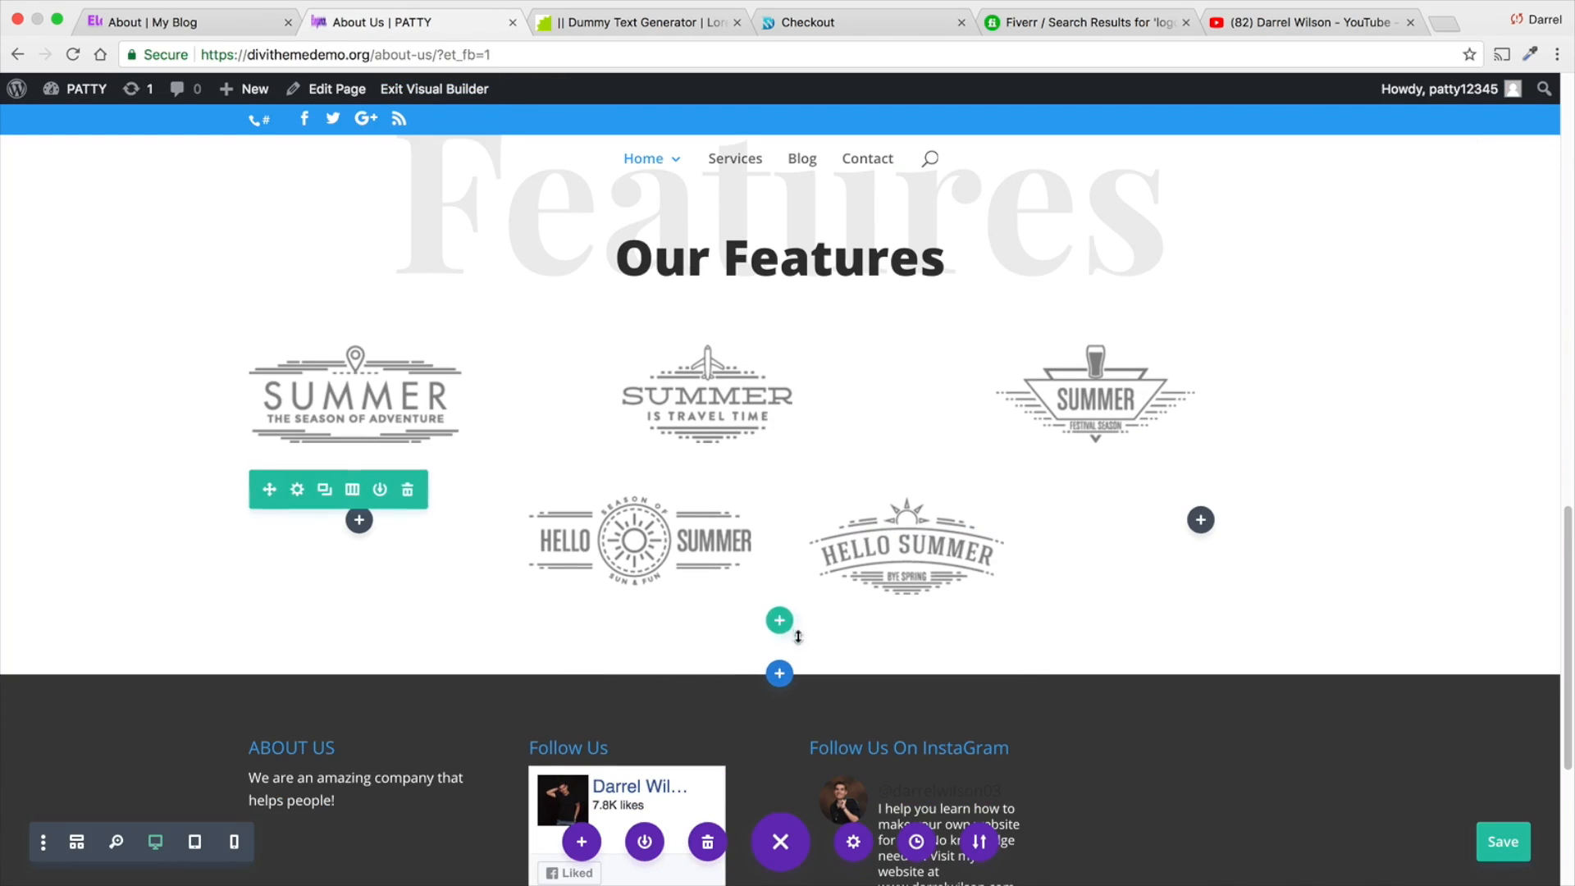
click(782, 673)
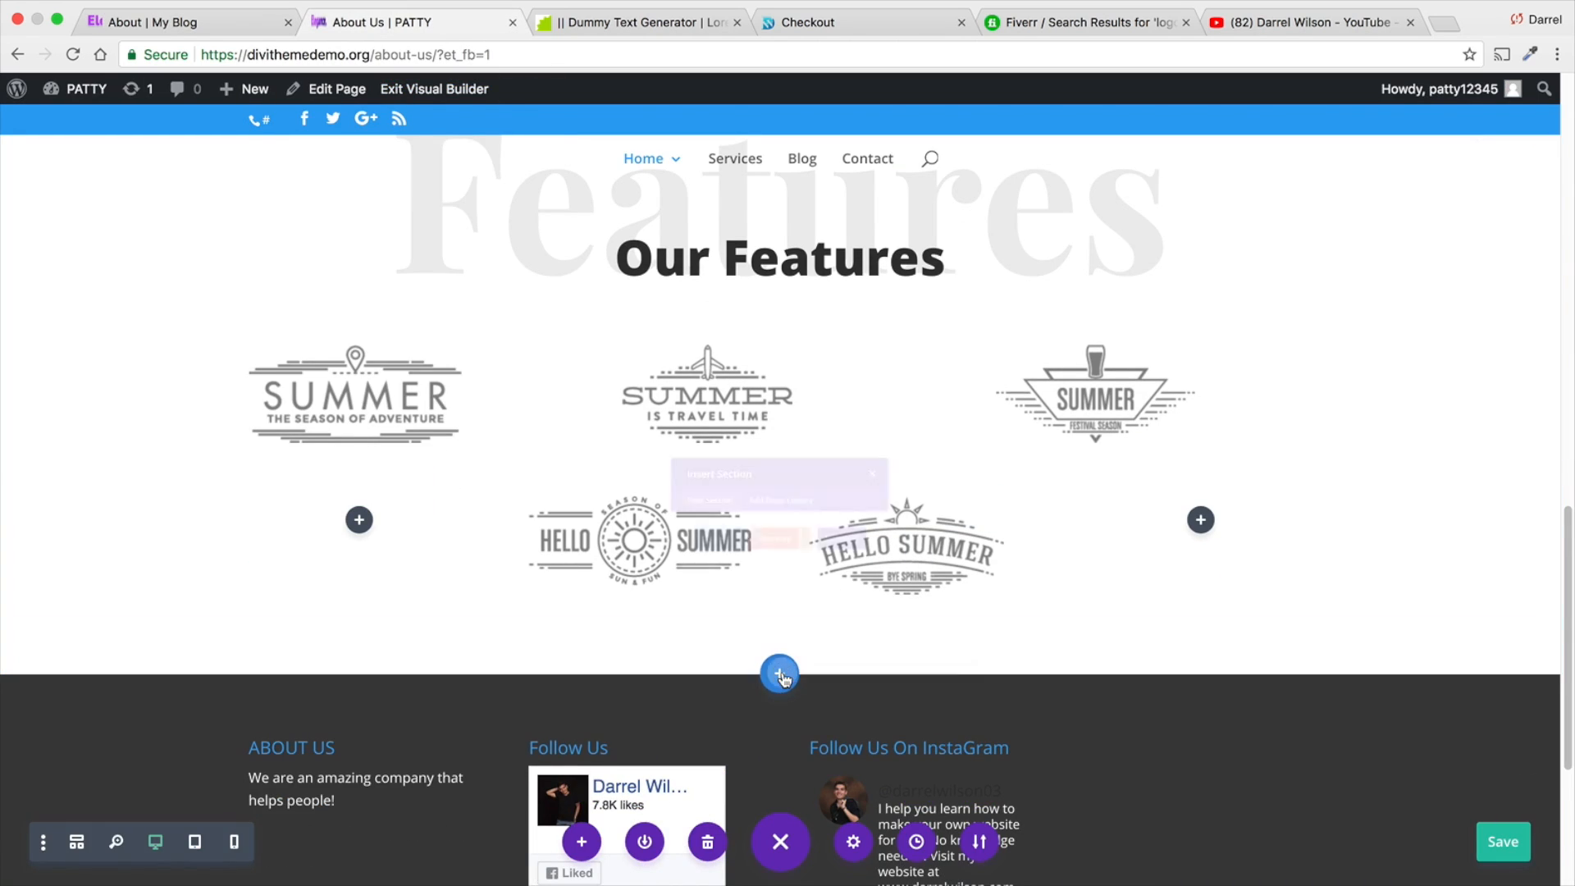
click(669, 603)
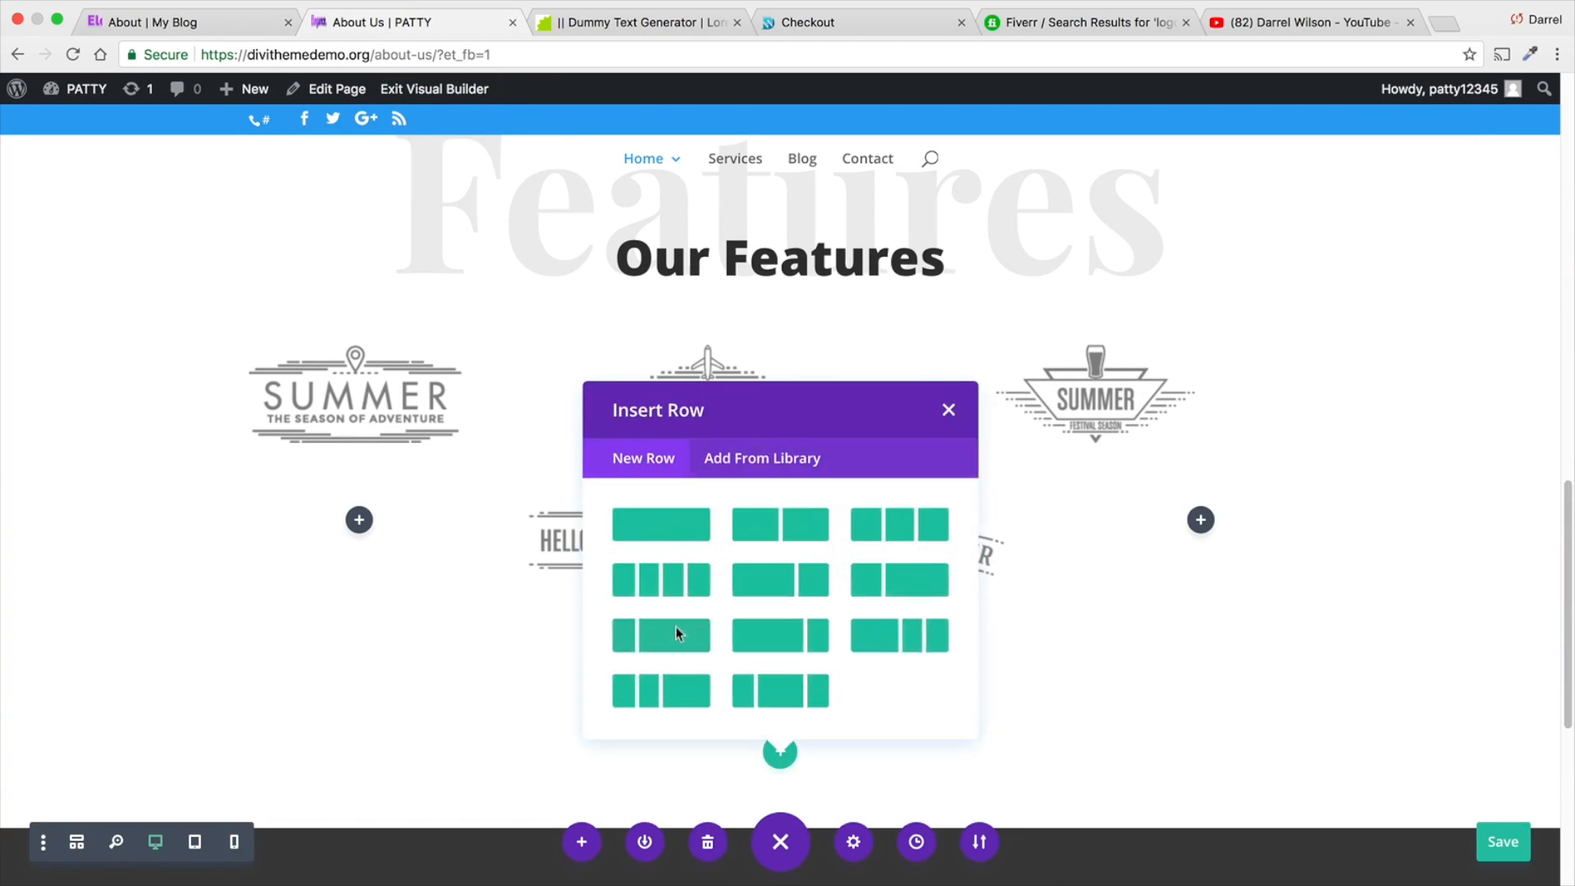
click(693, 527)
- Search the module list for "slider" and add a Slider module to the new row
scroll(817, 495, down, 5)
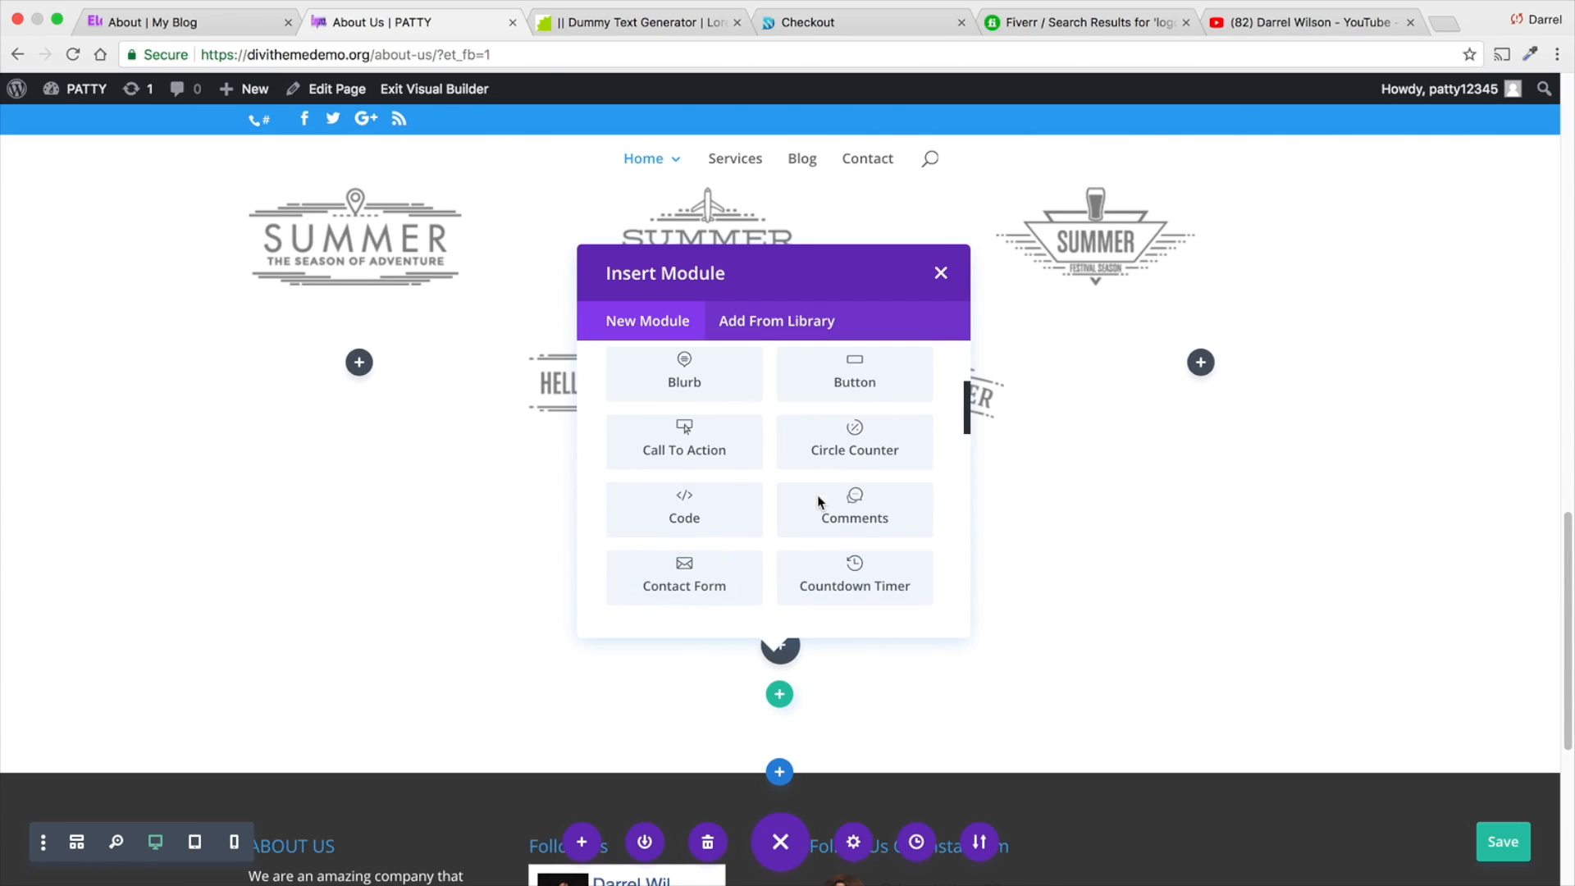
scroll(817, 494, down, 3)
scroll(818, 496, down, 5)
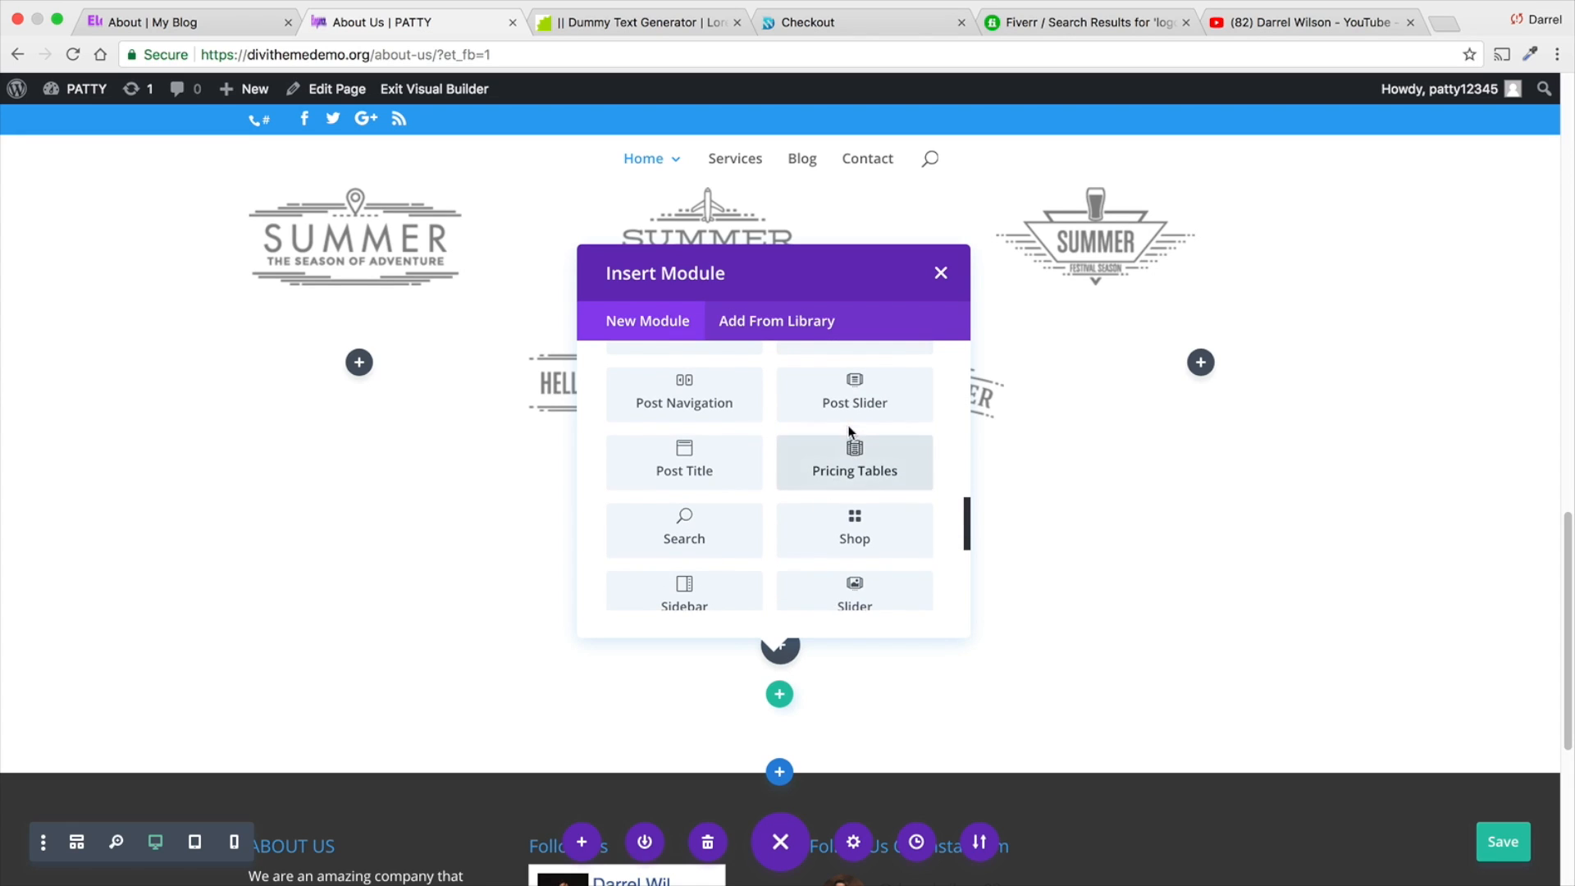
scroll(817, 443, up, 3)
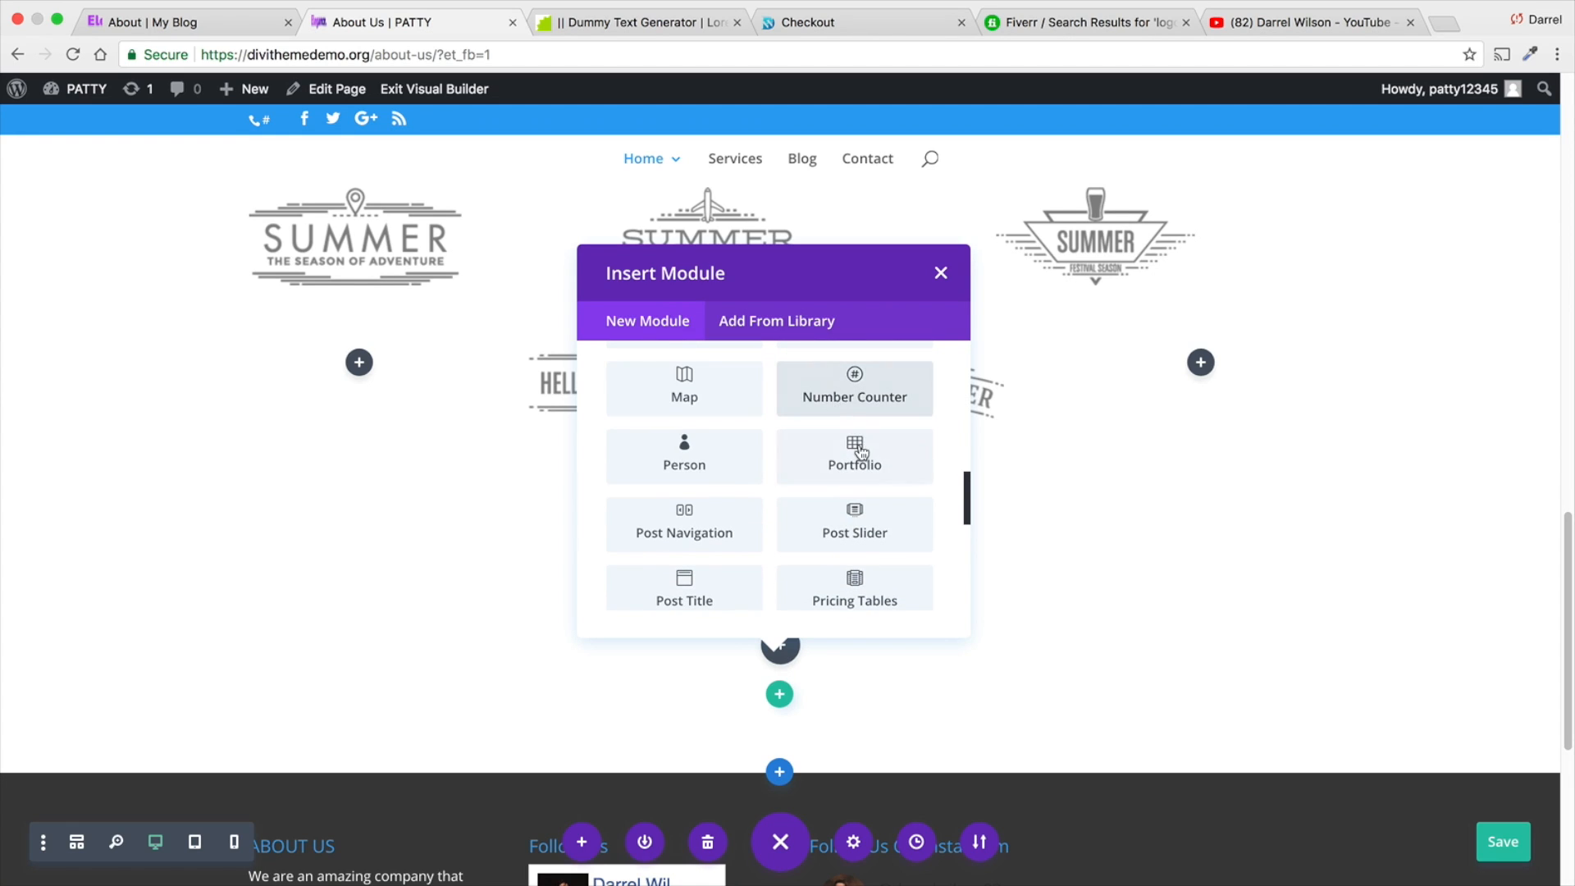
scroll(859, 445, up, 8)
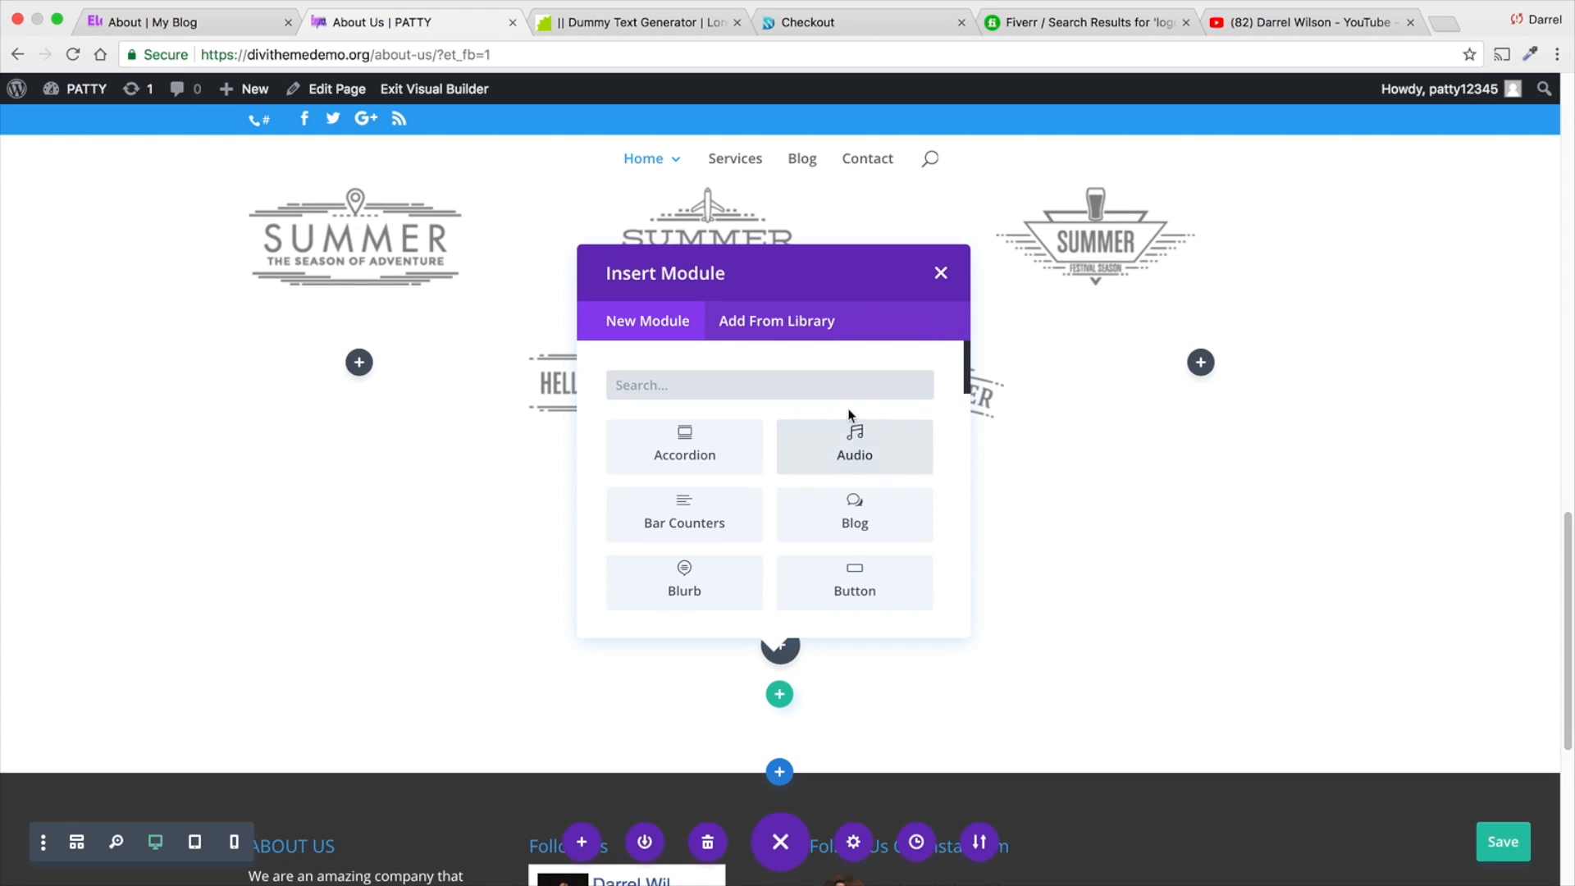
text(slider)
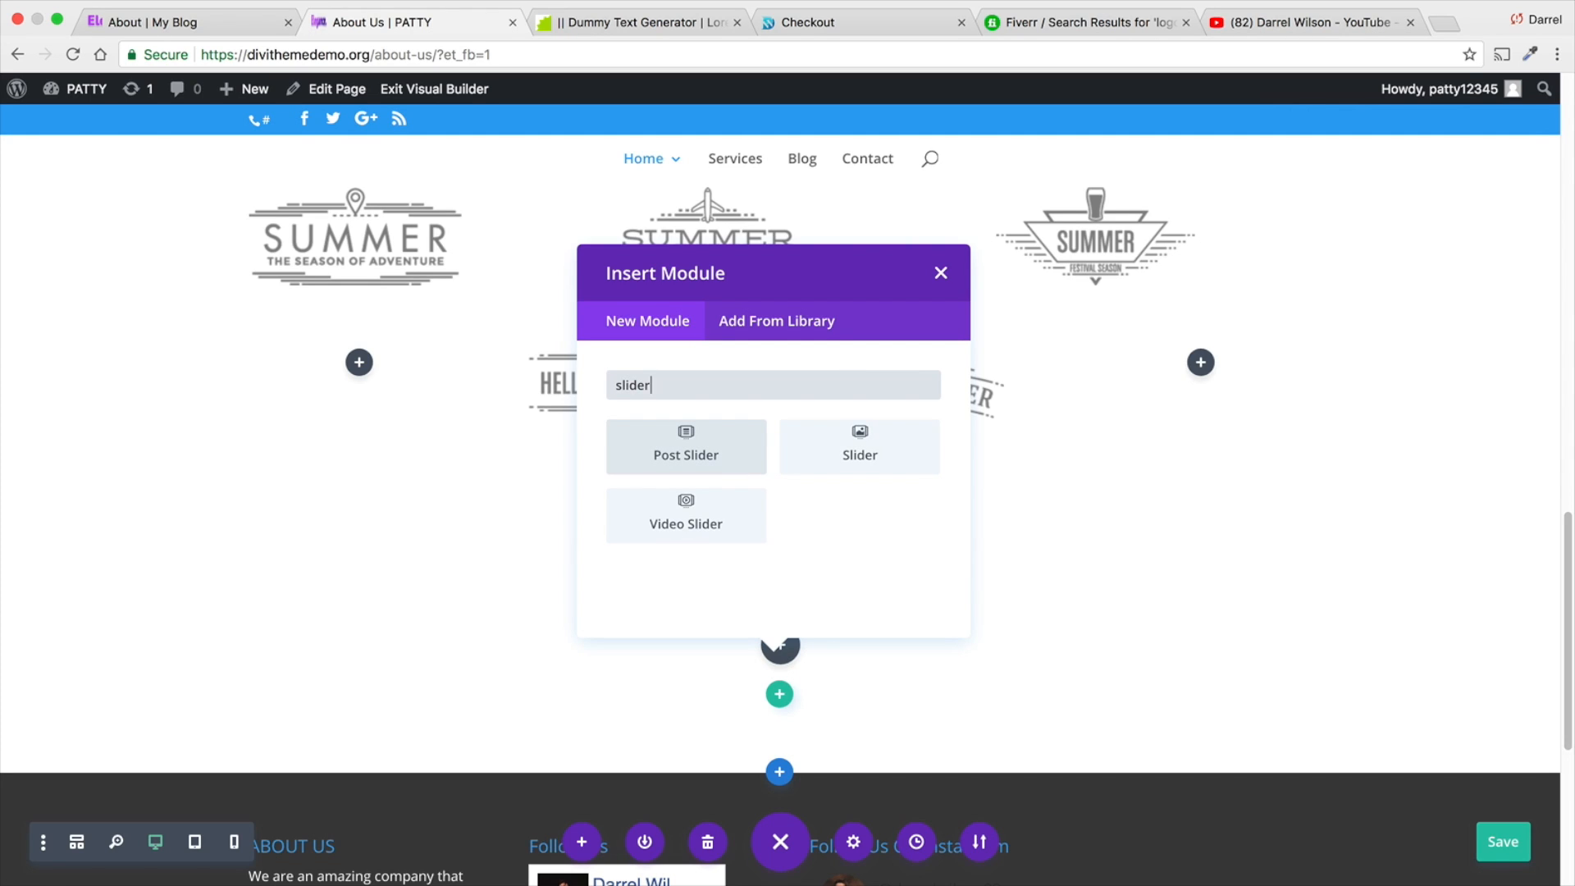
click(858, 454)
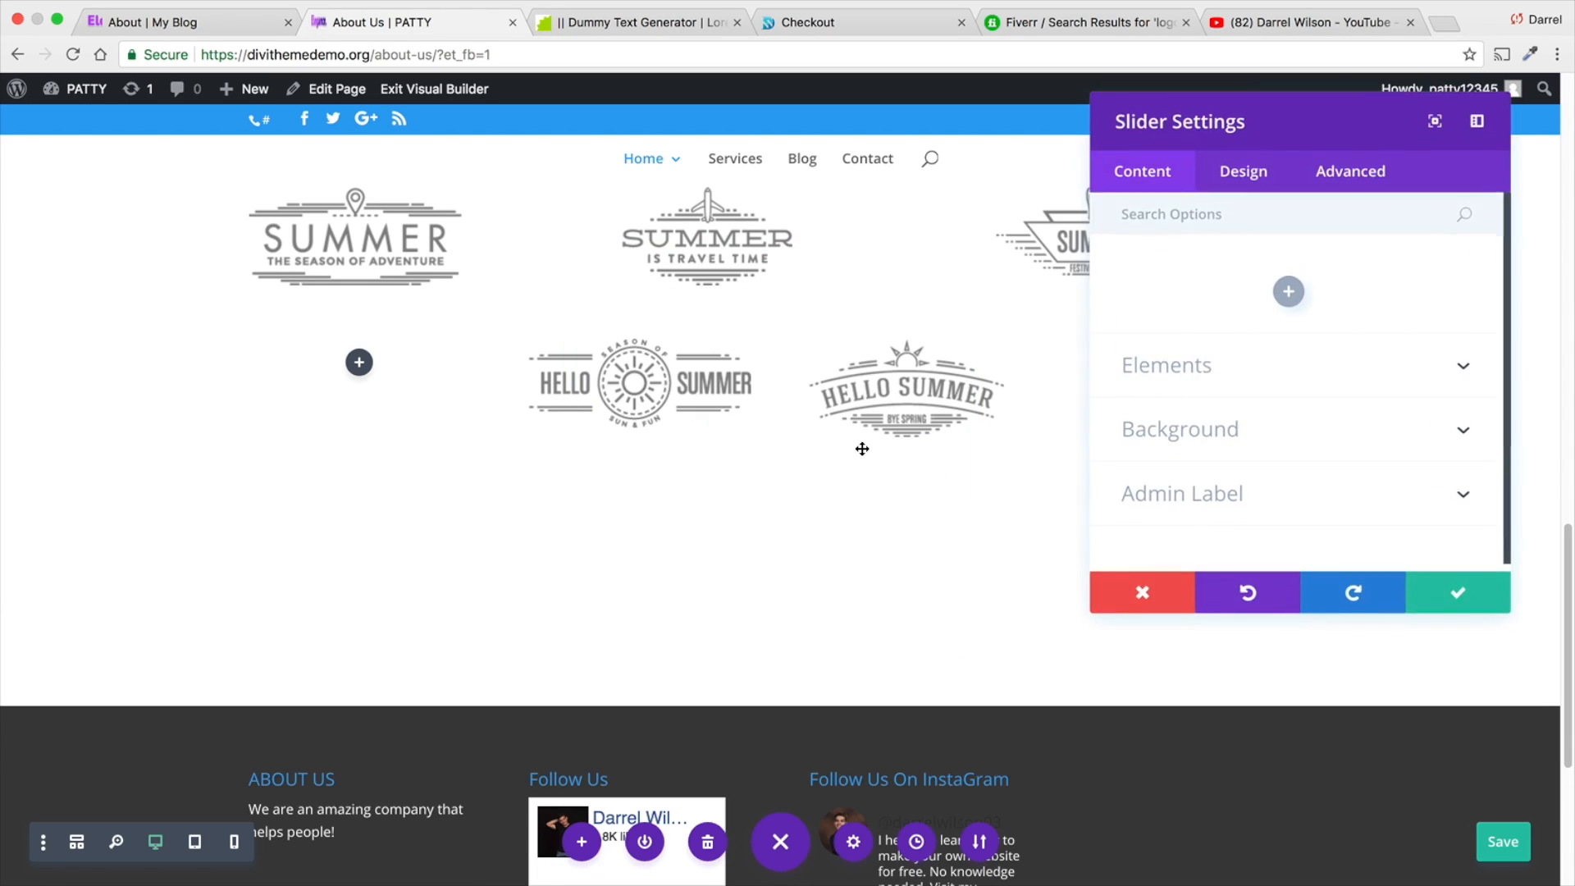
- Add a slide to the slider with the heading "Welcome To Divi" and enter its button text
click(1287, 299)
click(1282, 353)
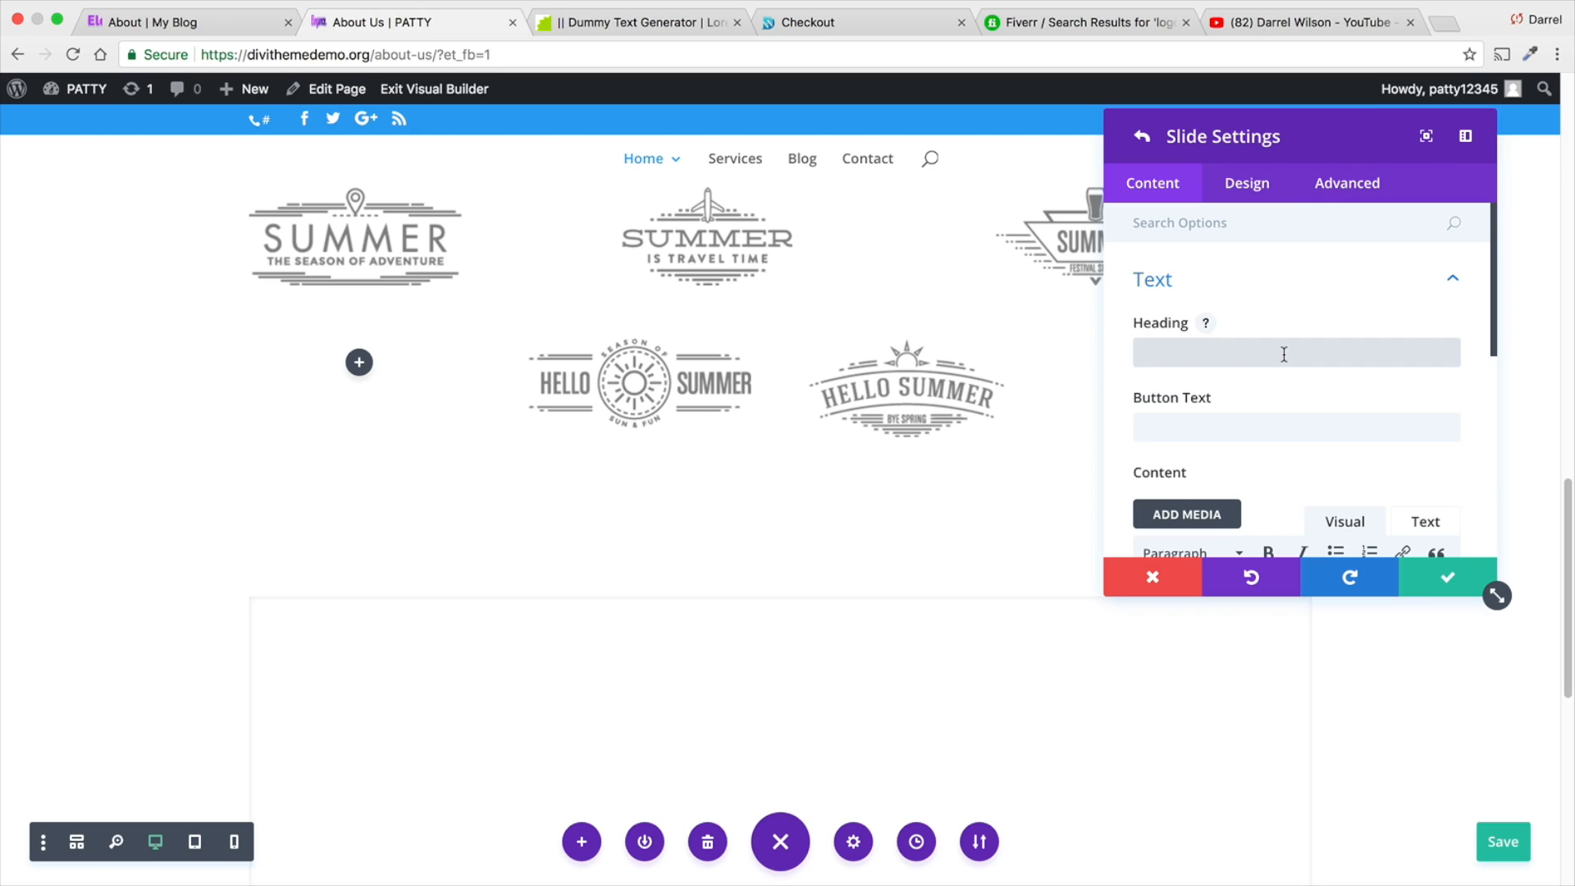
text(Welcome To Divi)
key(Tab)
text(Lear)
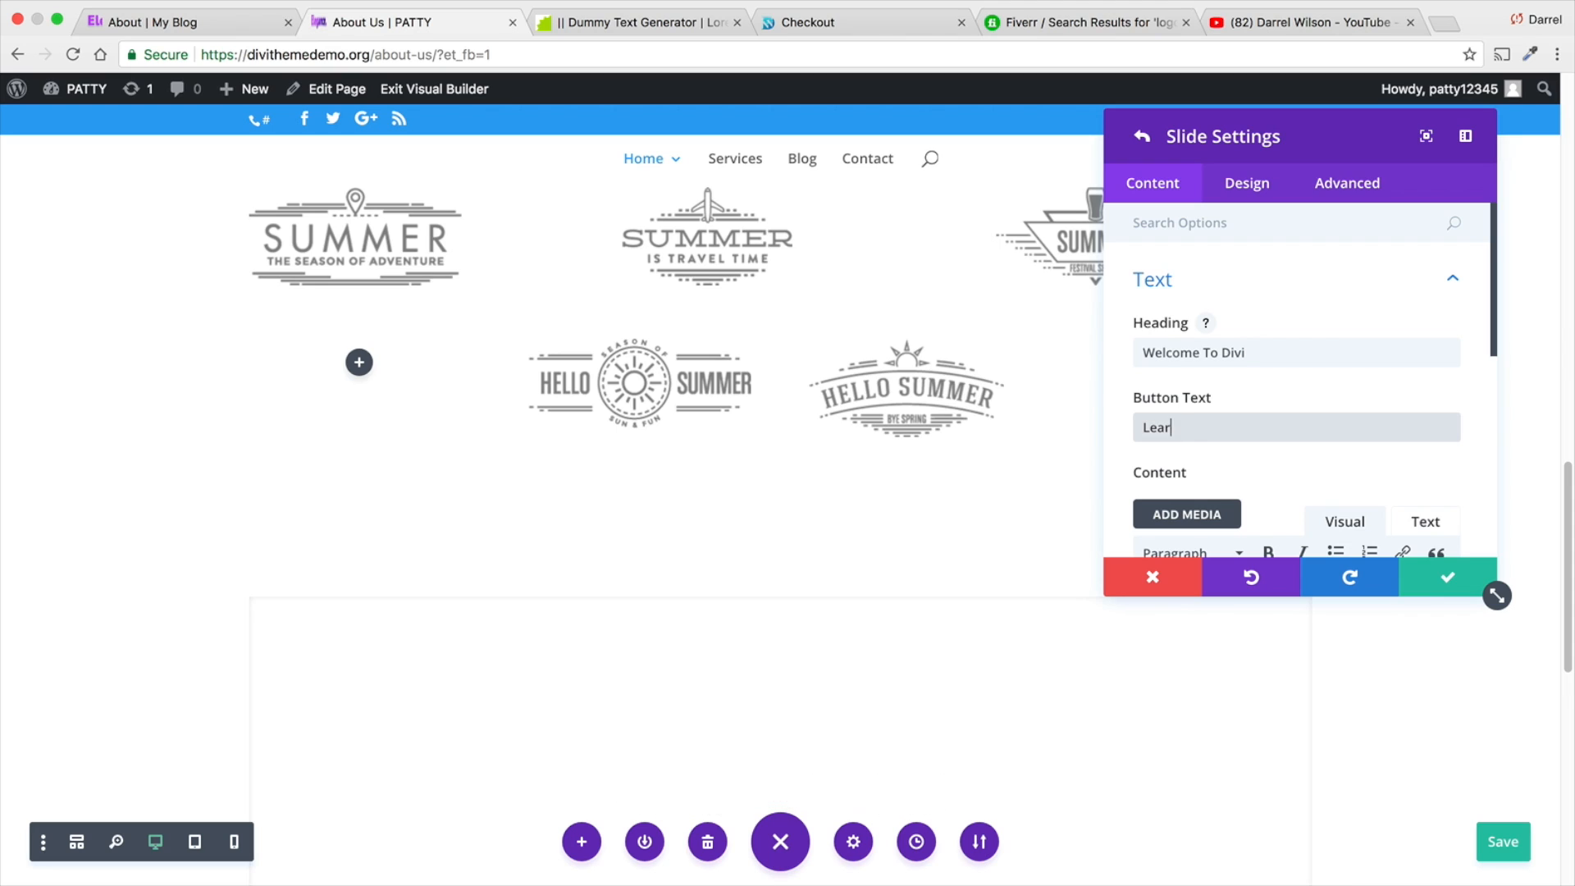
- Copy the slider text starting "Donec nec justo eget felis" from the Elegance reference page for the new slide's content
scroll(1268, 320, down, 5)
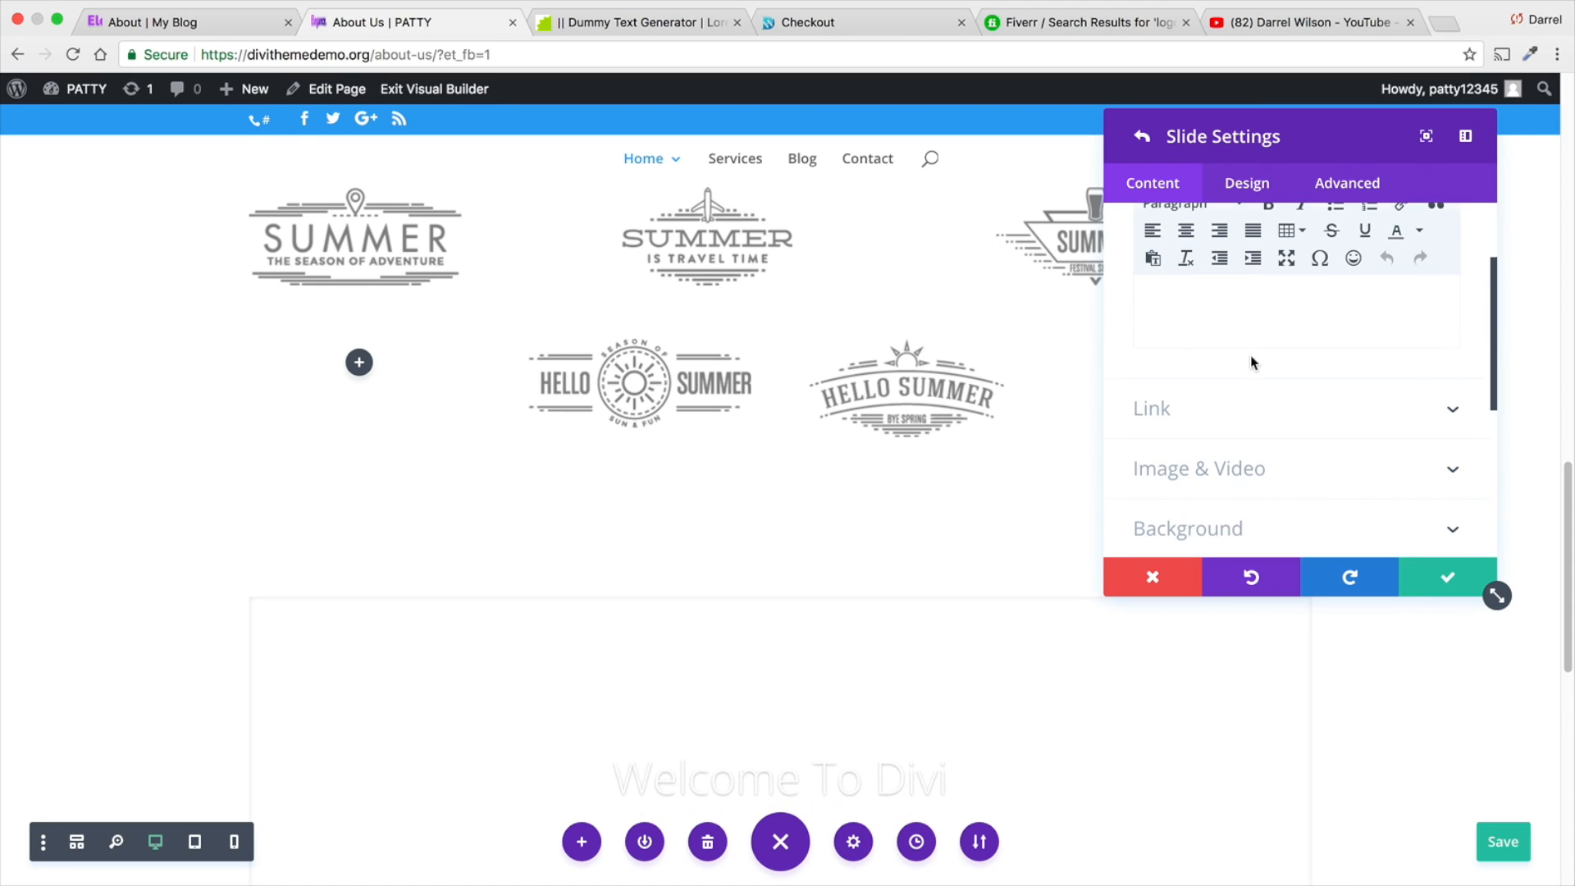
click(1219, 300)
click(194, 25)
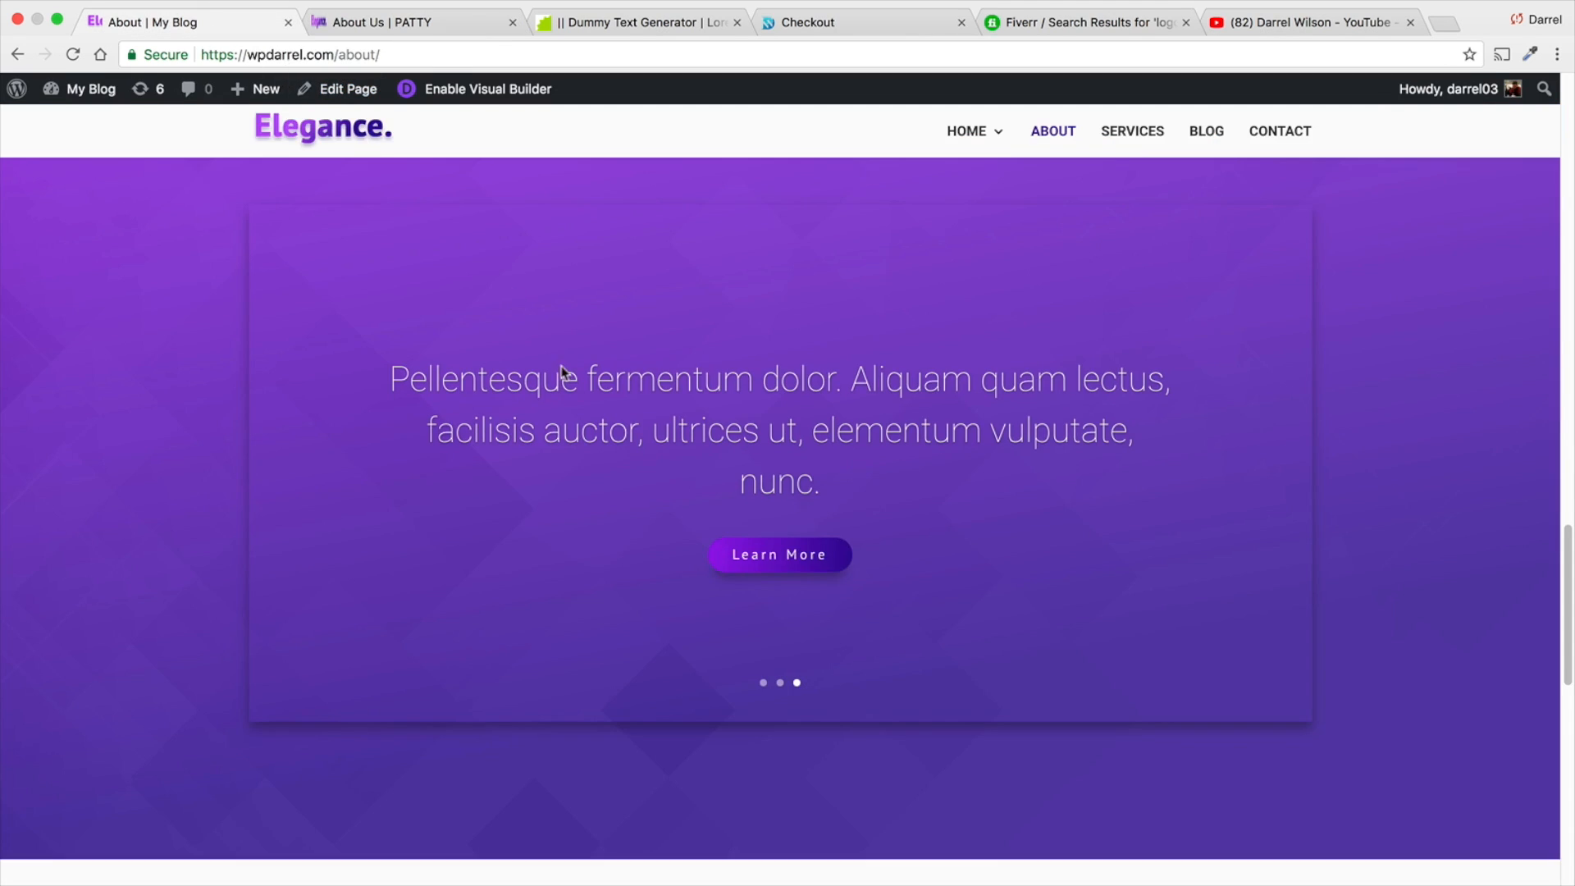
drag(821, 488, 630, 432)
triple_click(460, 390)
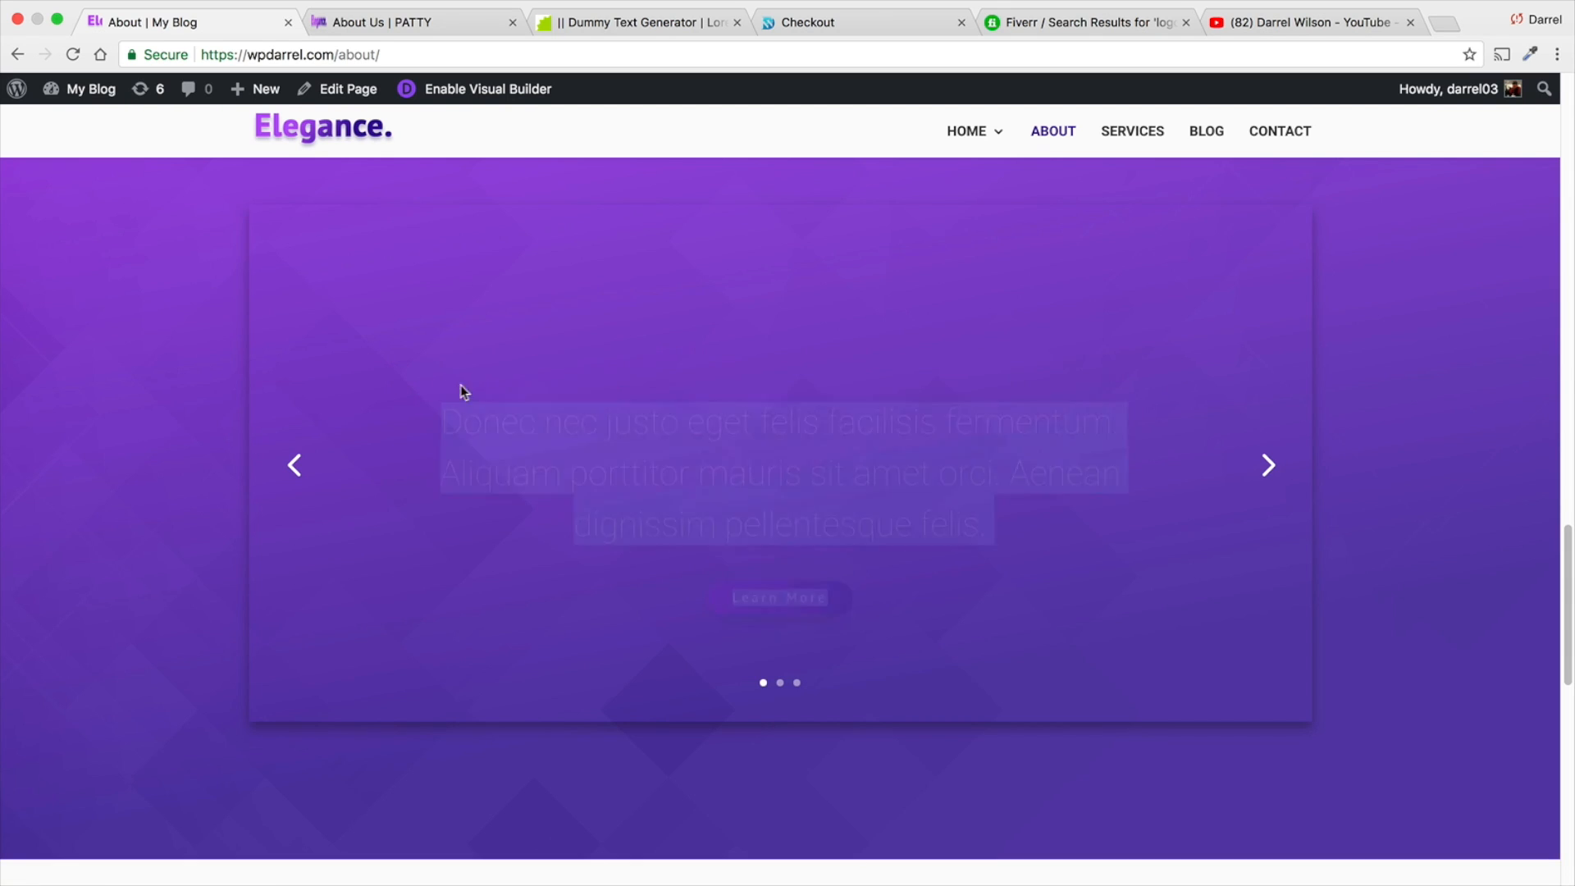
right_click(840, 464)
click(850, 490)
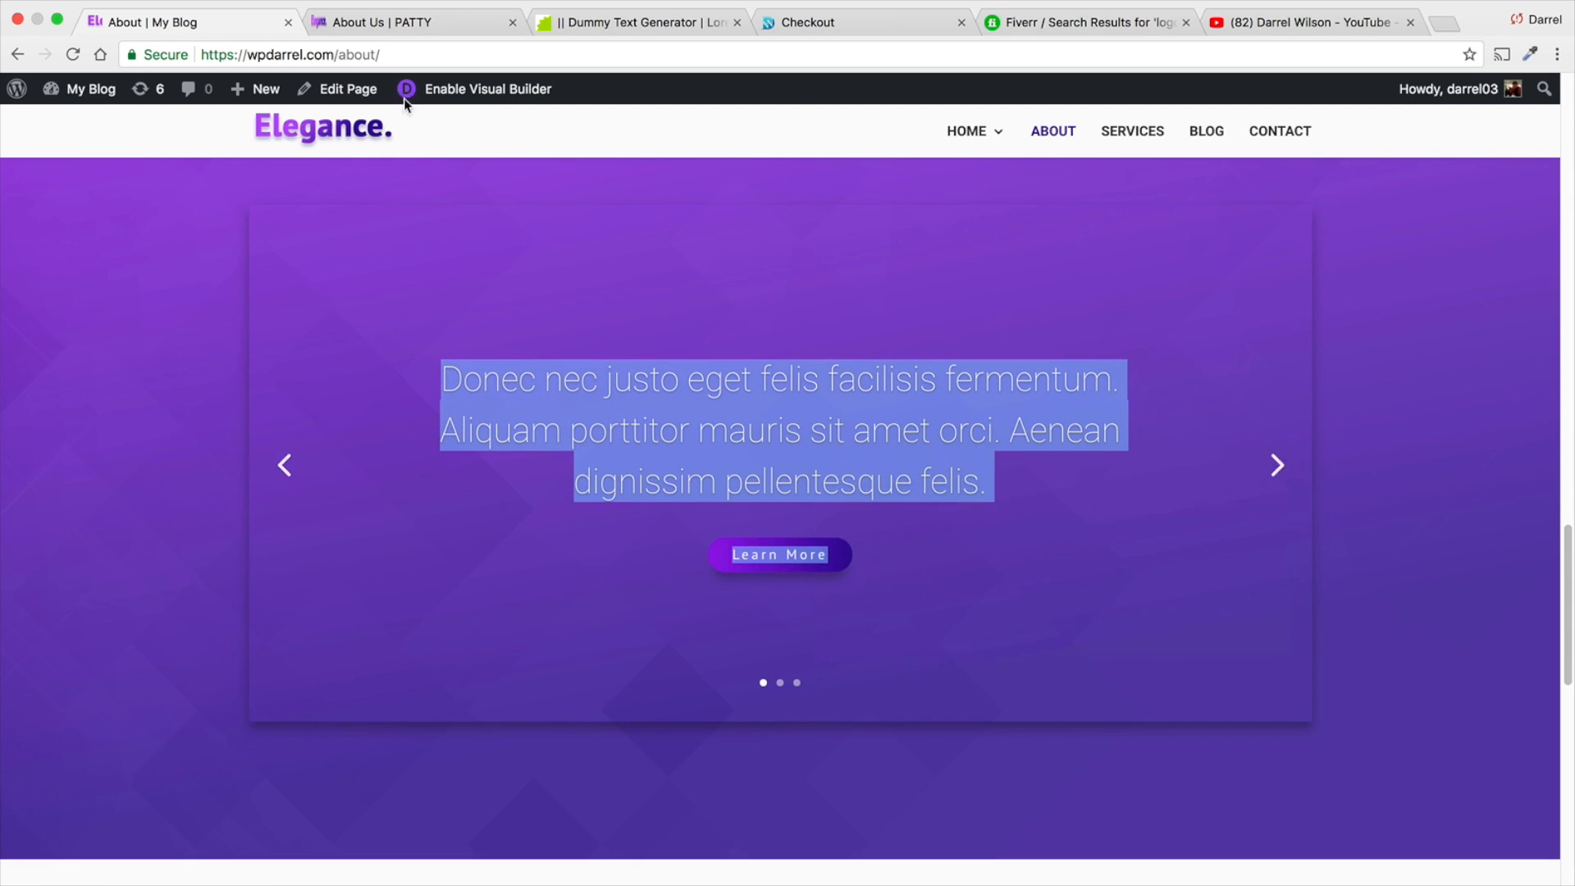
- Return to the About Us page, paste the copied text as the slide's content, and delete the pasted "Learn More" link from it
click(324, 23)
right_click(1149, 299)
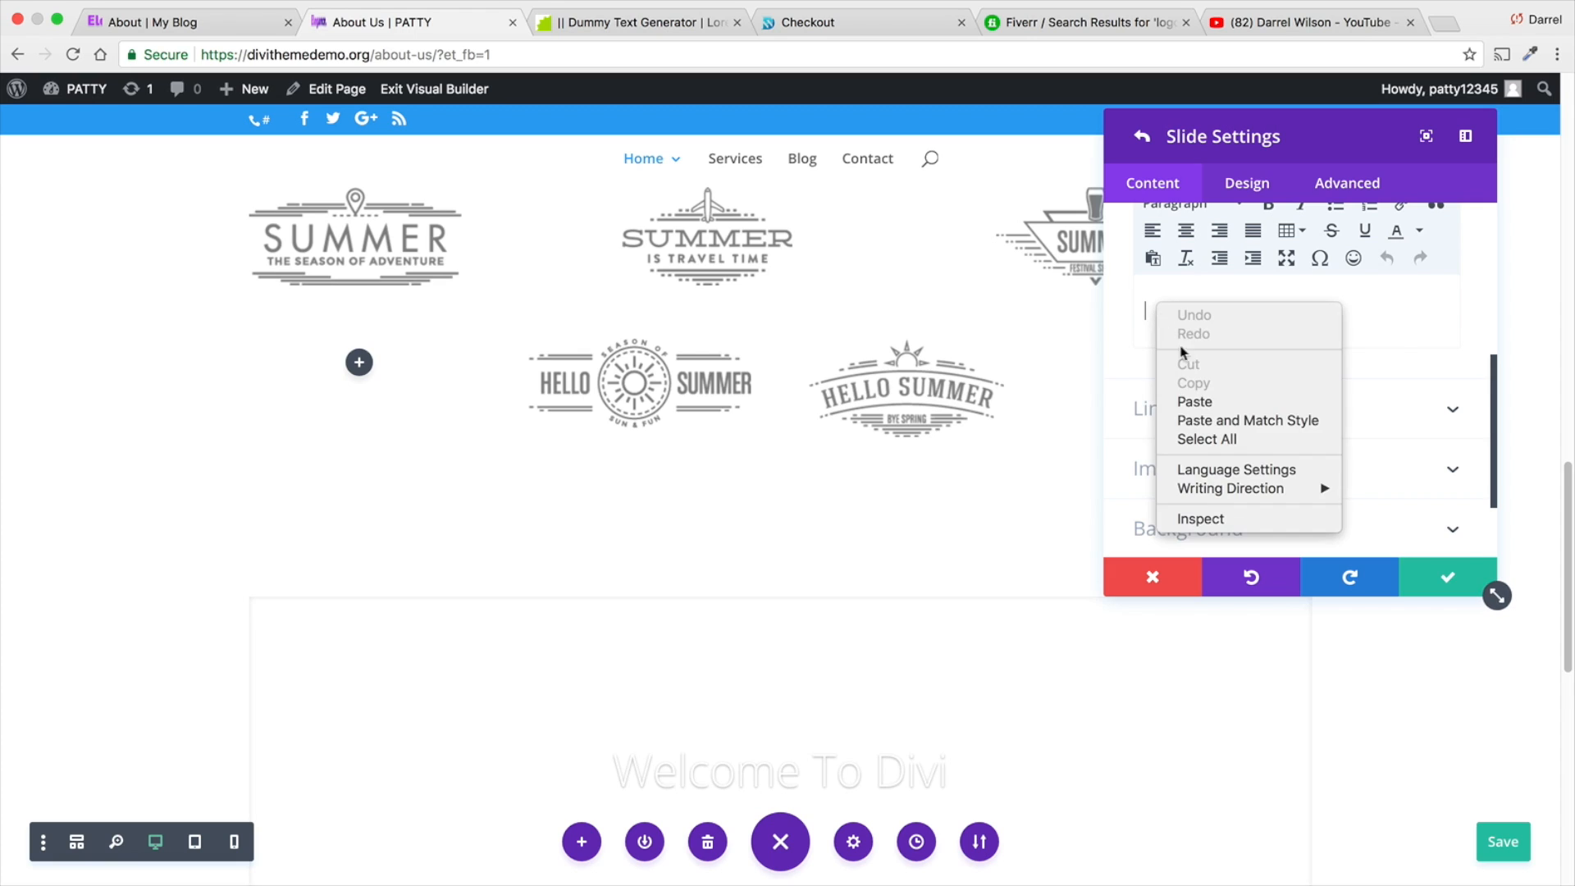
click(1196, 401)
scroll(1284, 416, down, 1)
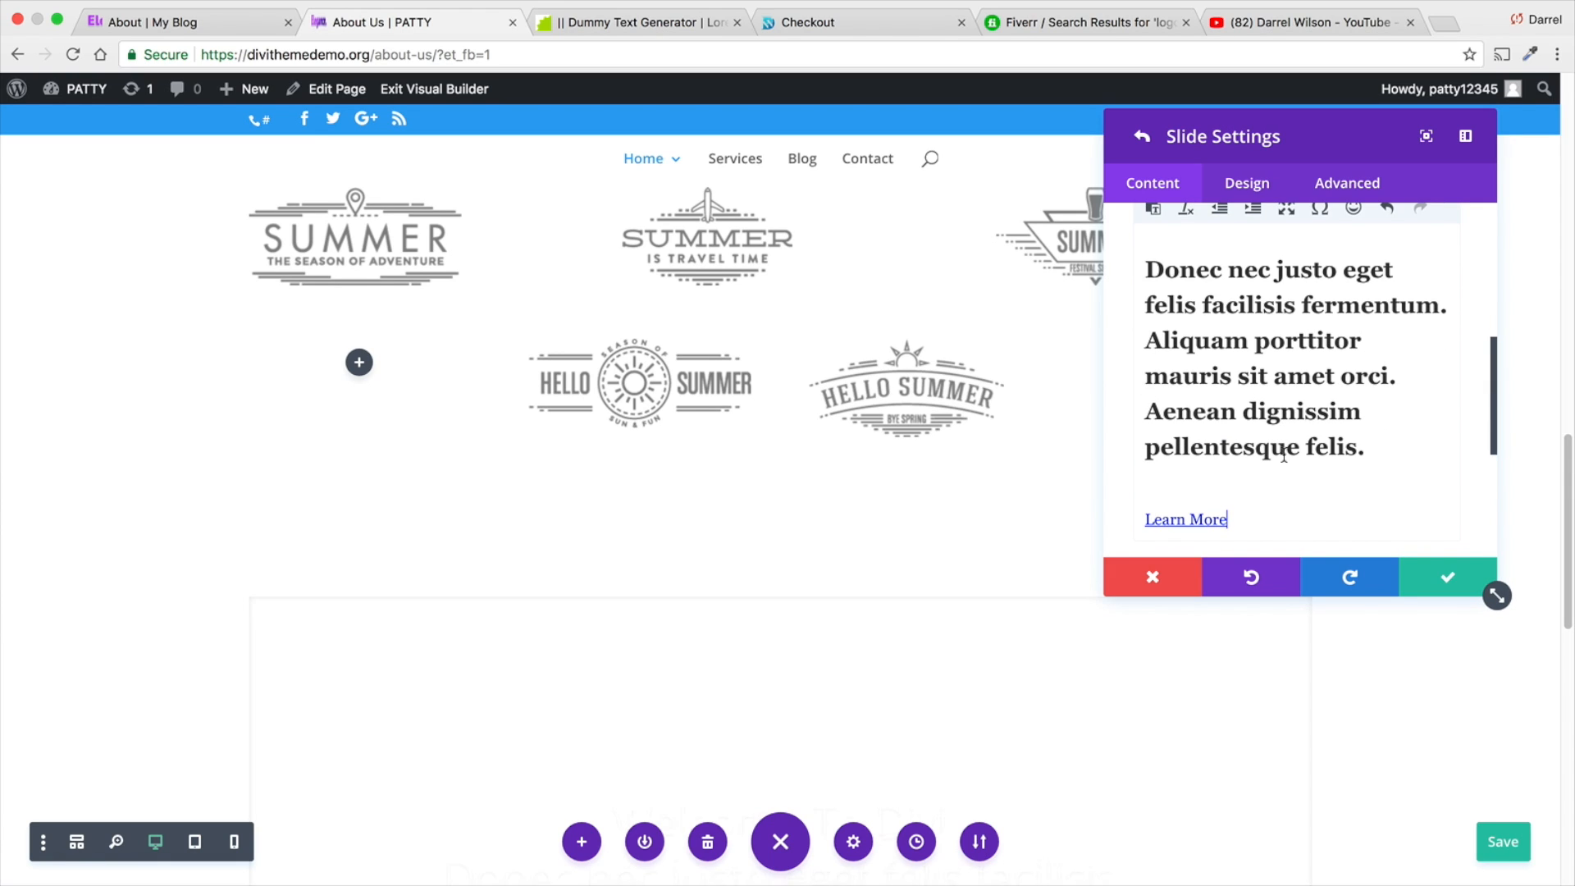
drag(1231, 517, 1145, 517)
key(BackSpace)
key(BackSpace)
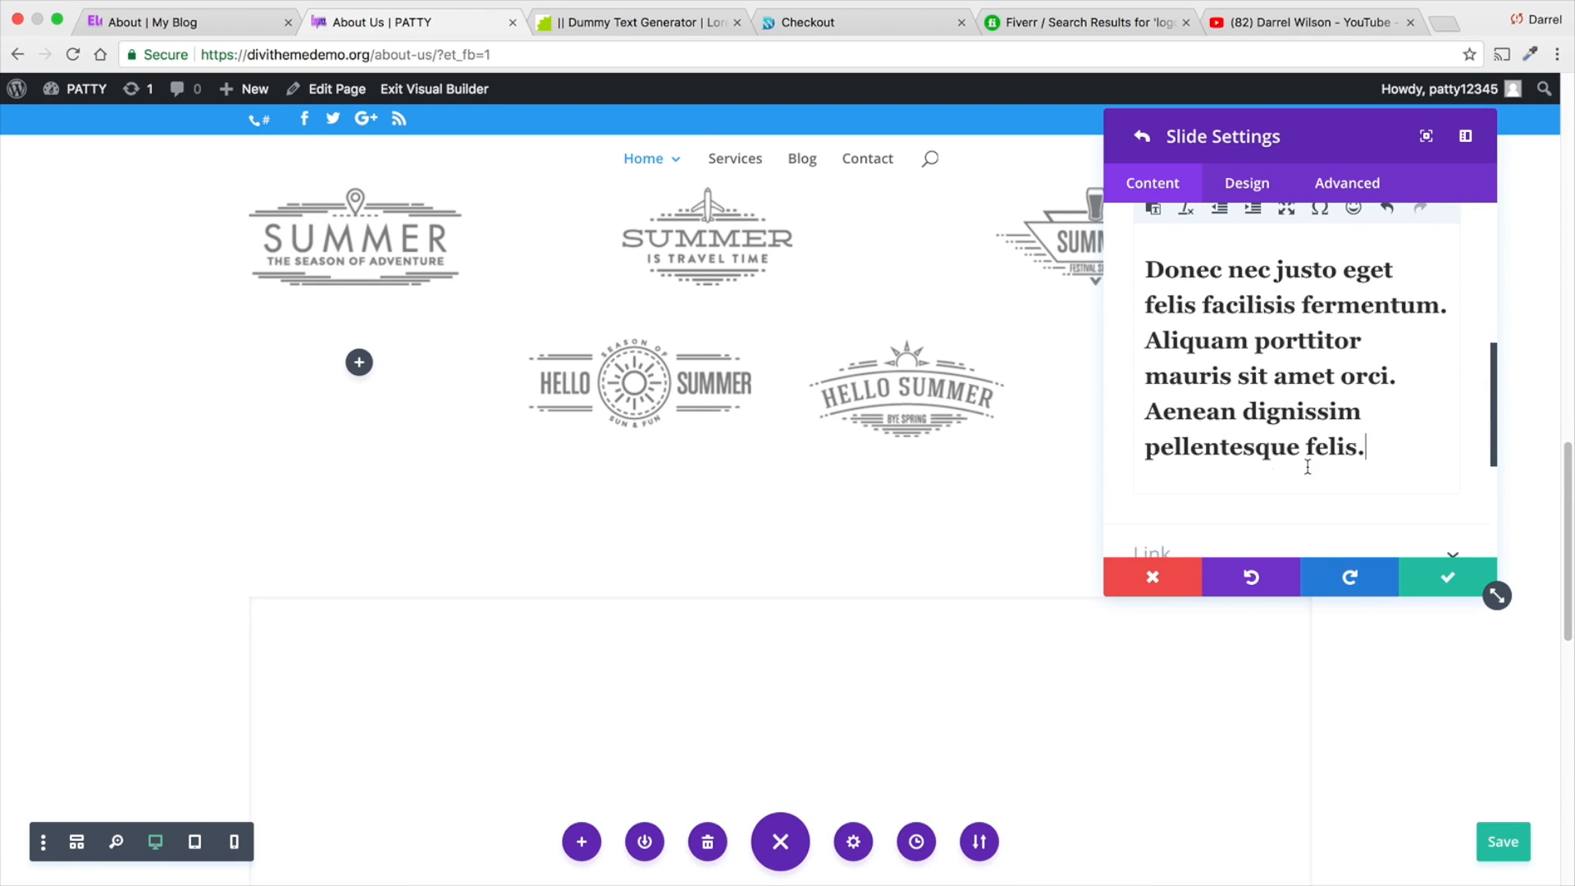
scroll(1006, 461, down, 5)
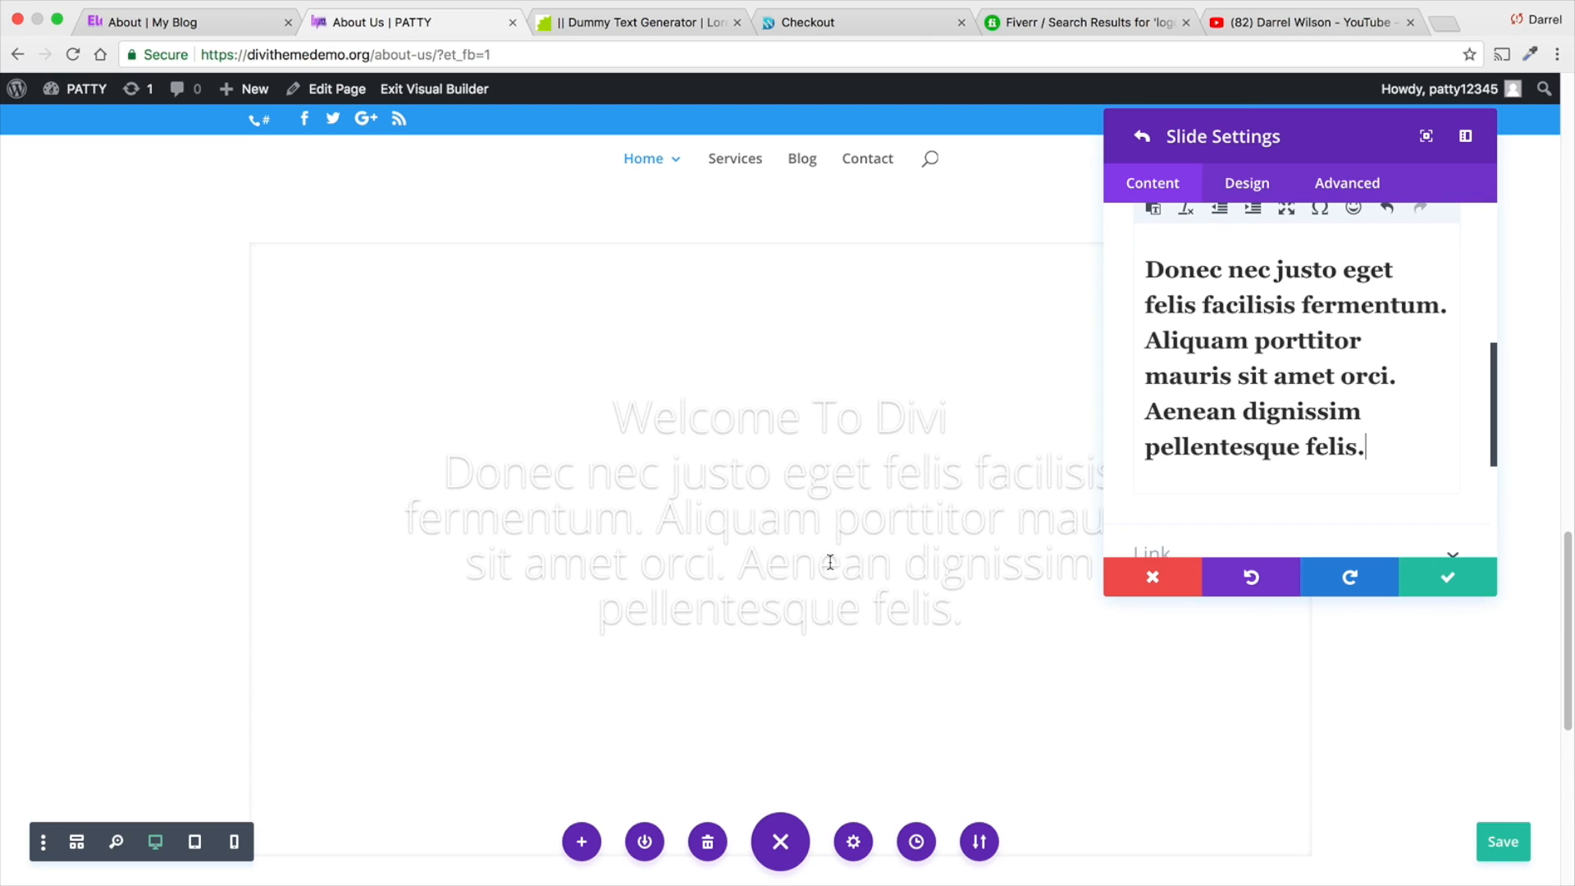
- Open the slide's link settings to examine its button URL
scroll(1301, 422, down, 3)
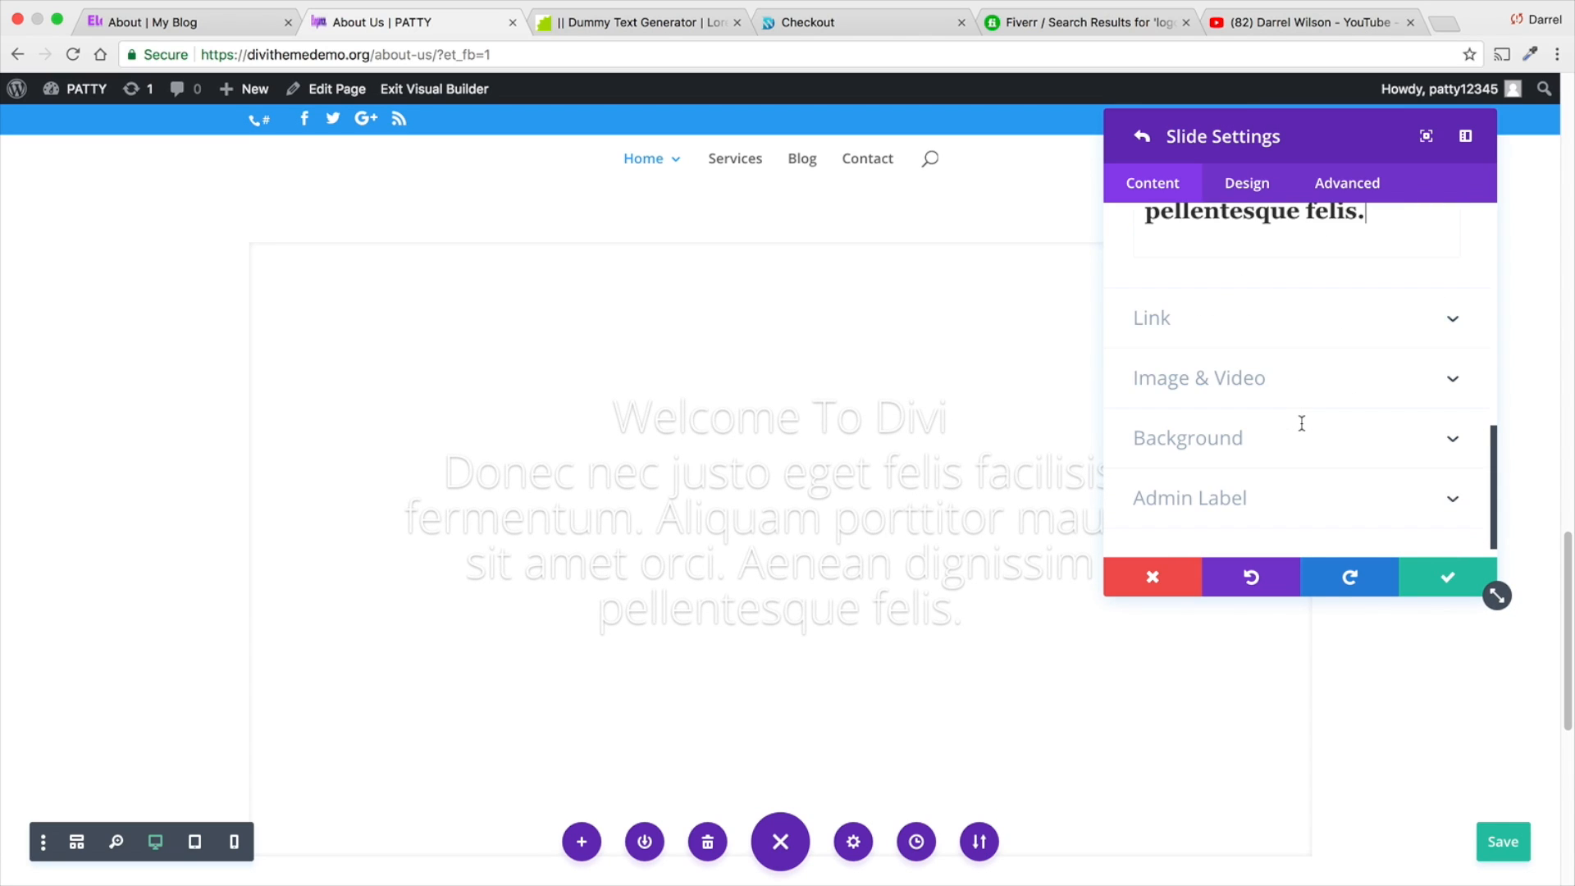
click(1277, 328)
click(1273, 312)
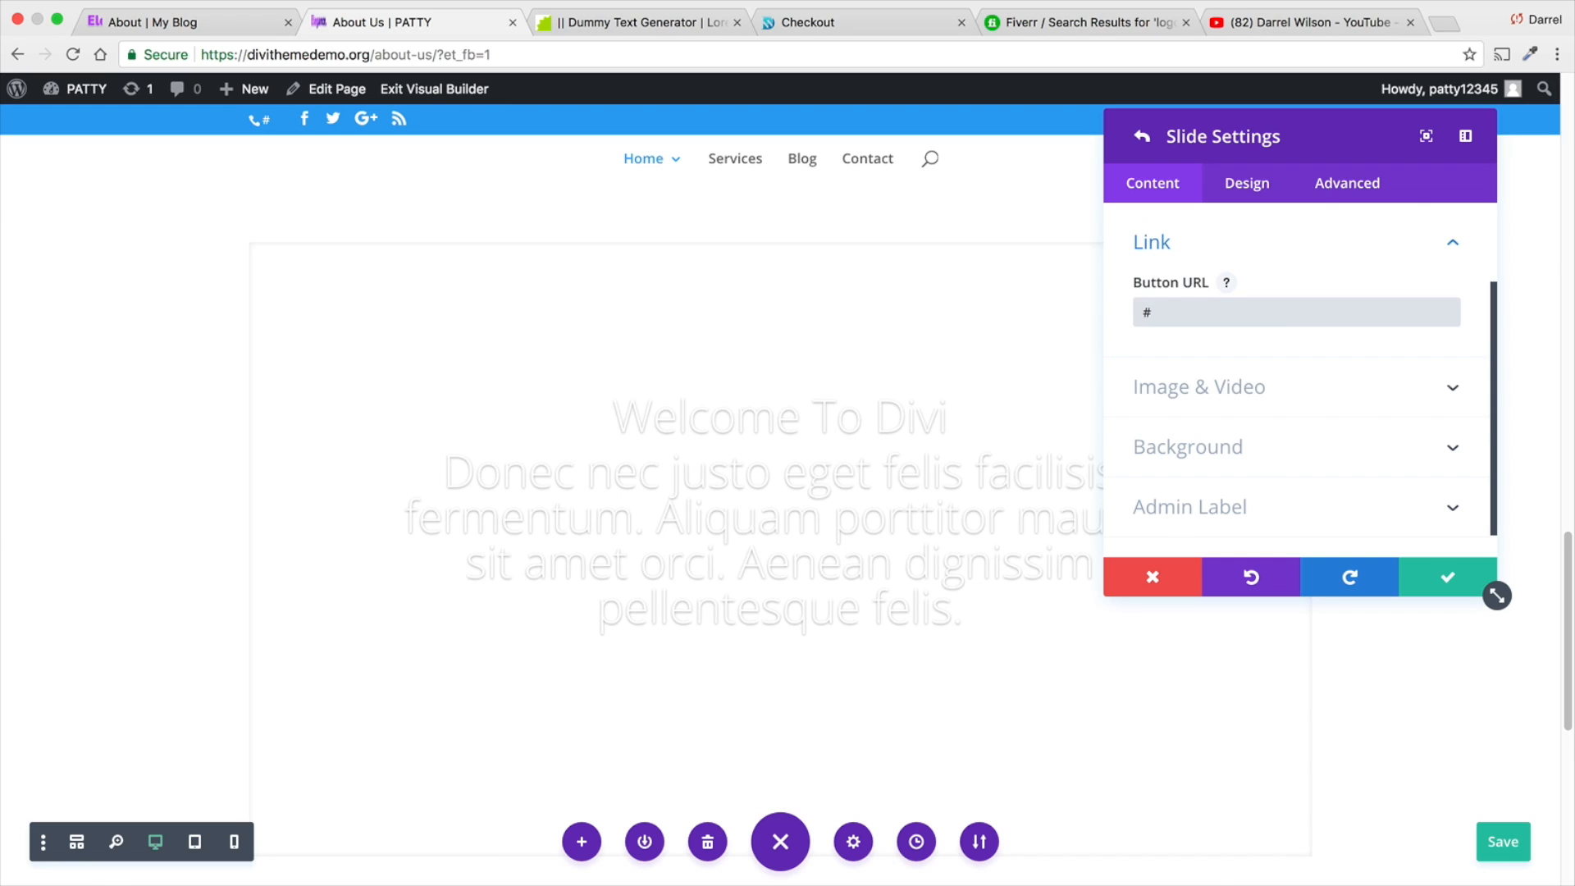
- Remove the slide's existing background and set its background color to white with an opacity of 0
click(1290, 468)
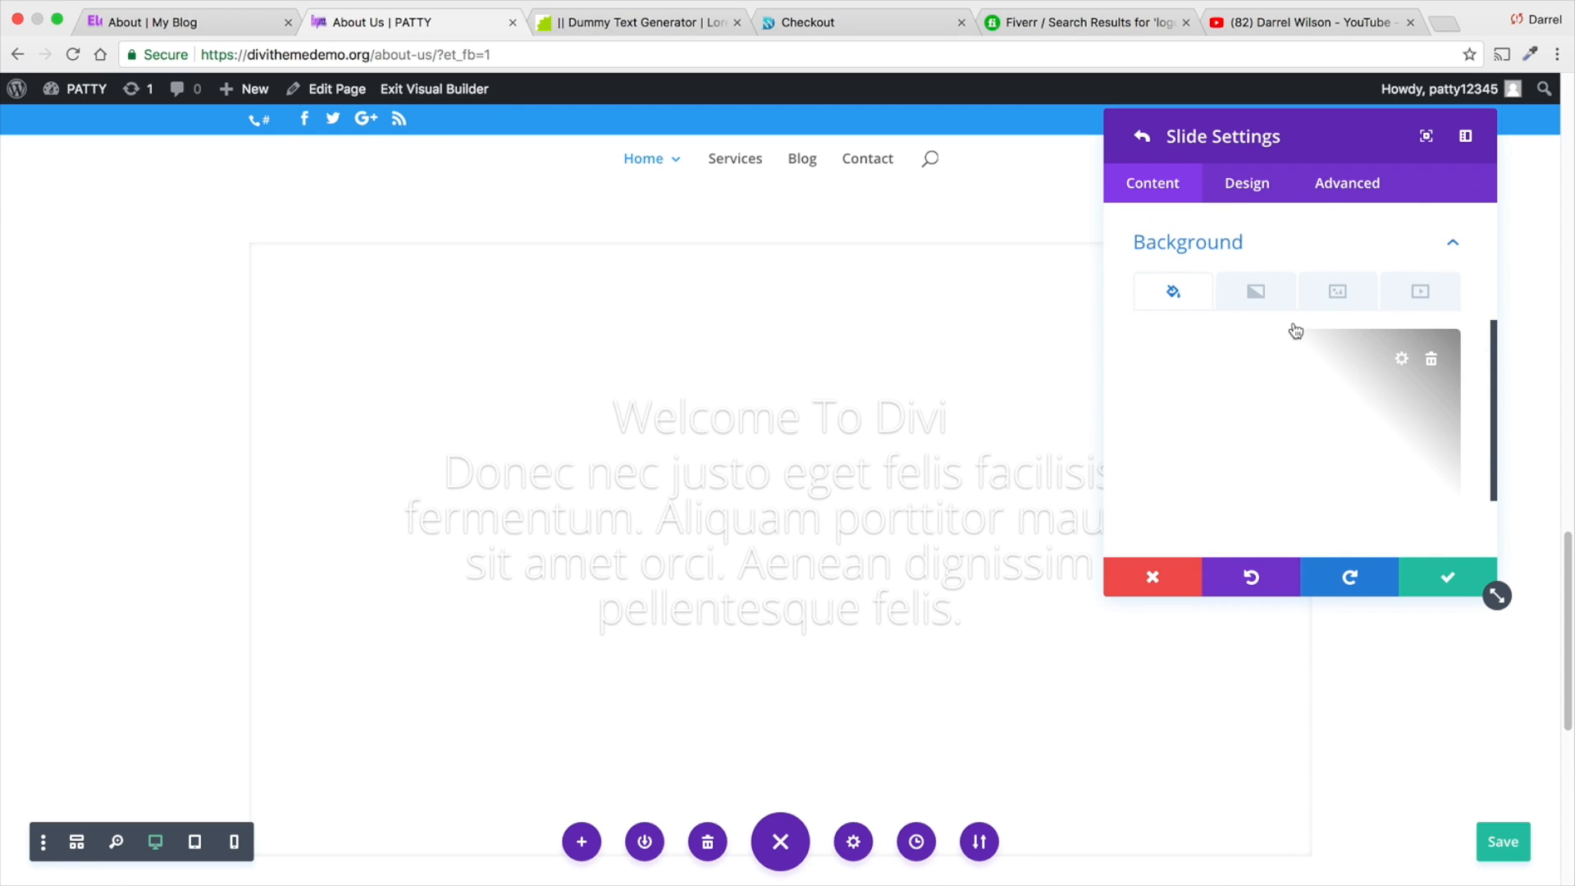
click(1265, 294)
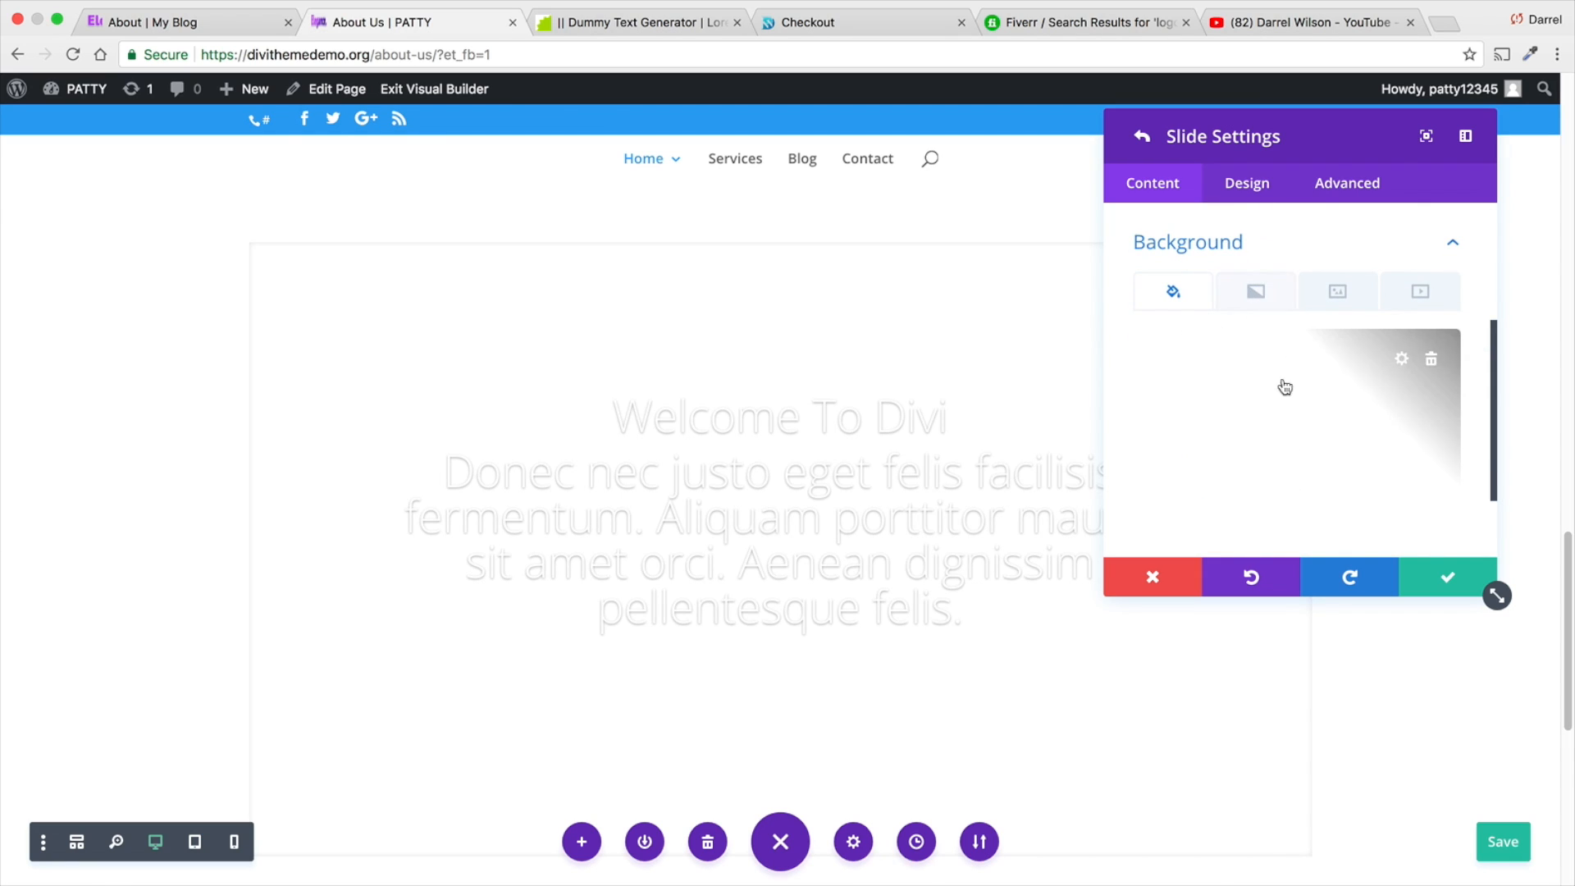
click(1432, 362)
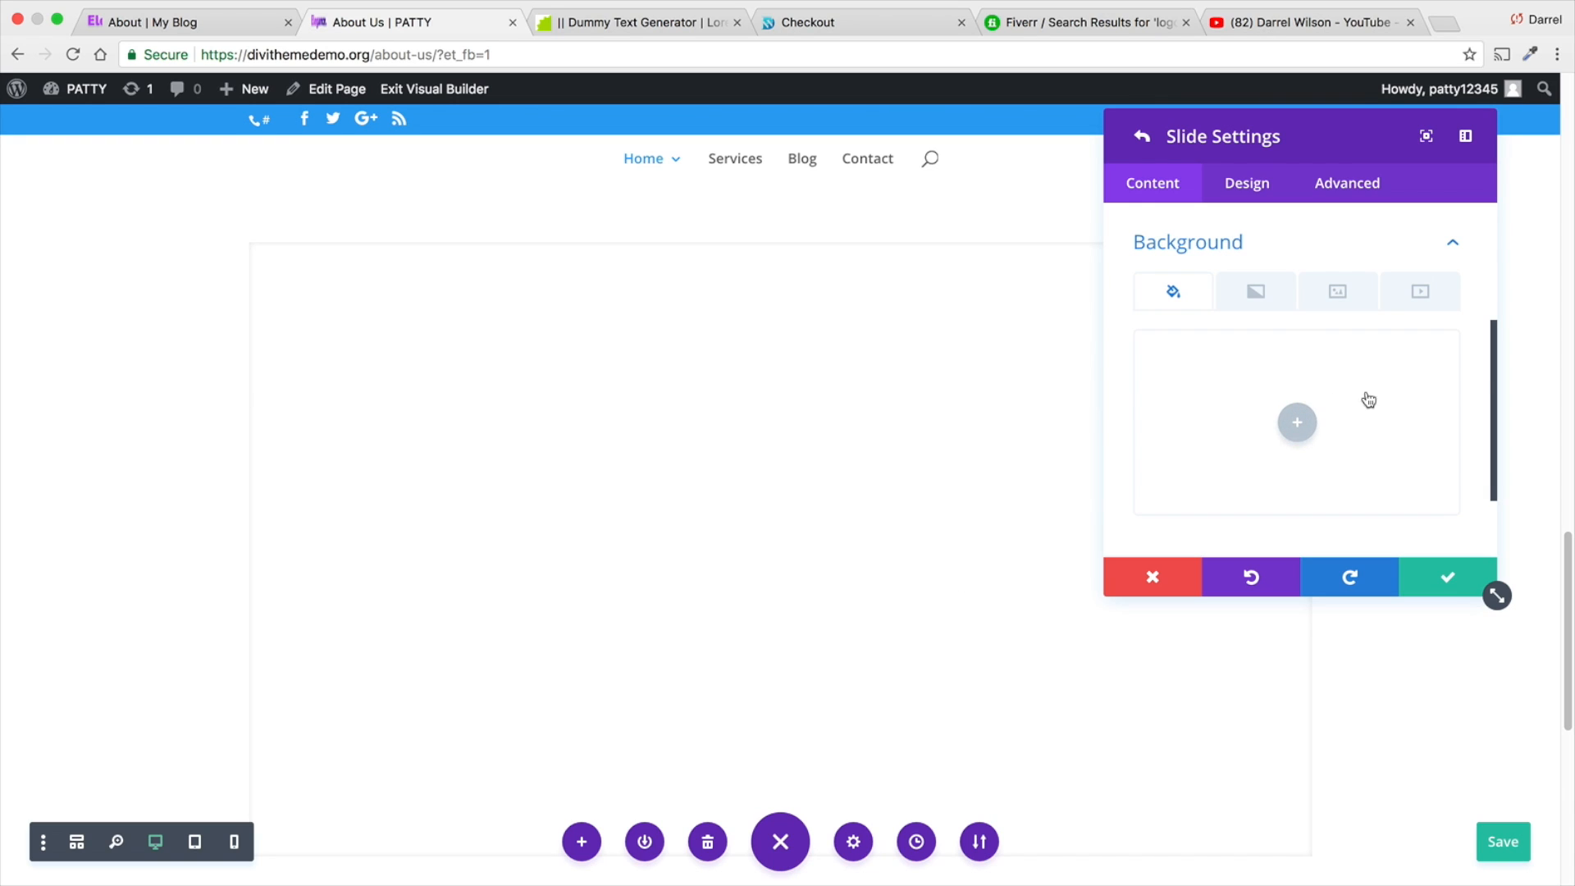
click(1296, 423)
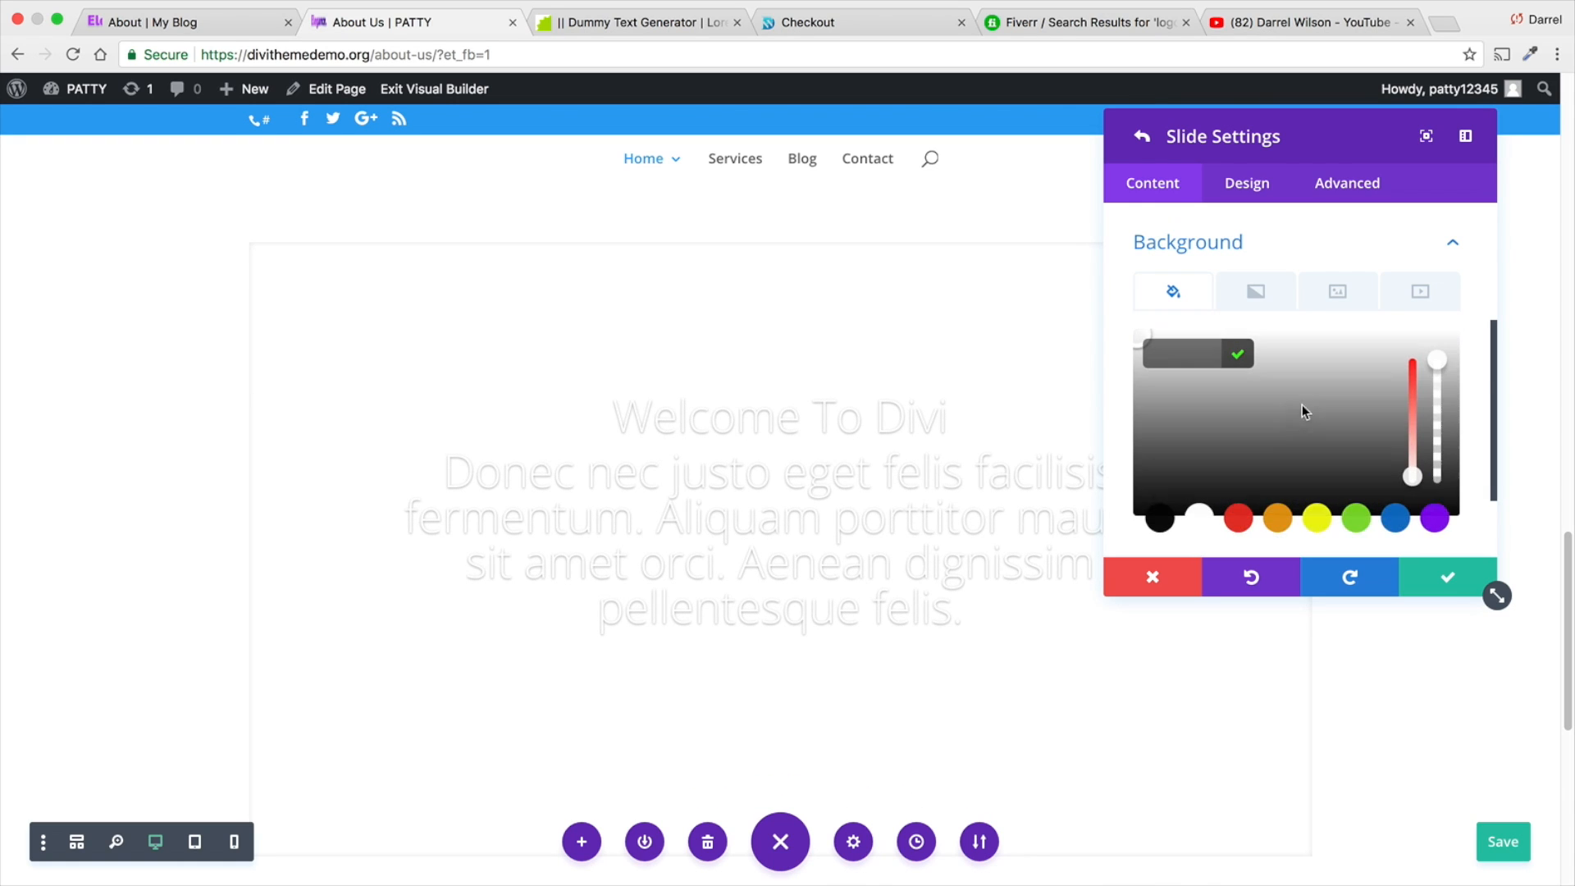
click(1202, 518)
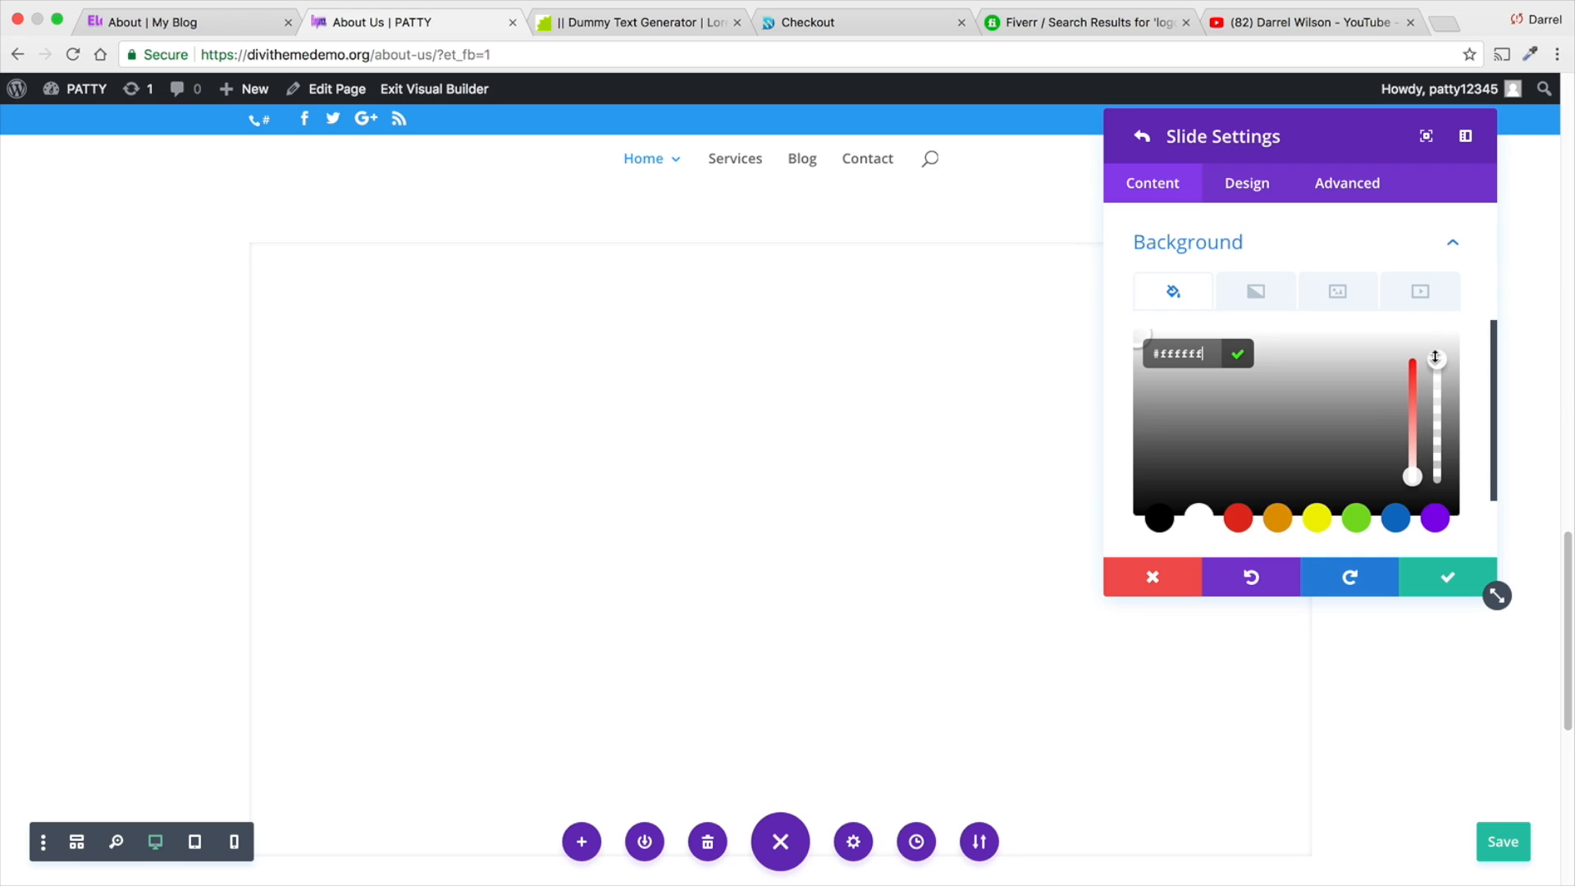
drag(1434, 357, 1436, 477)
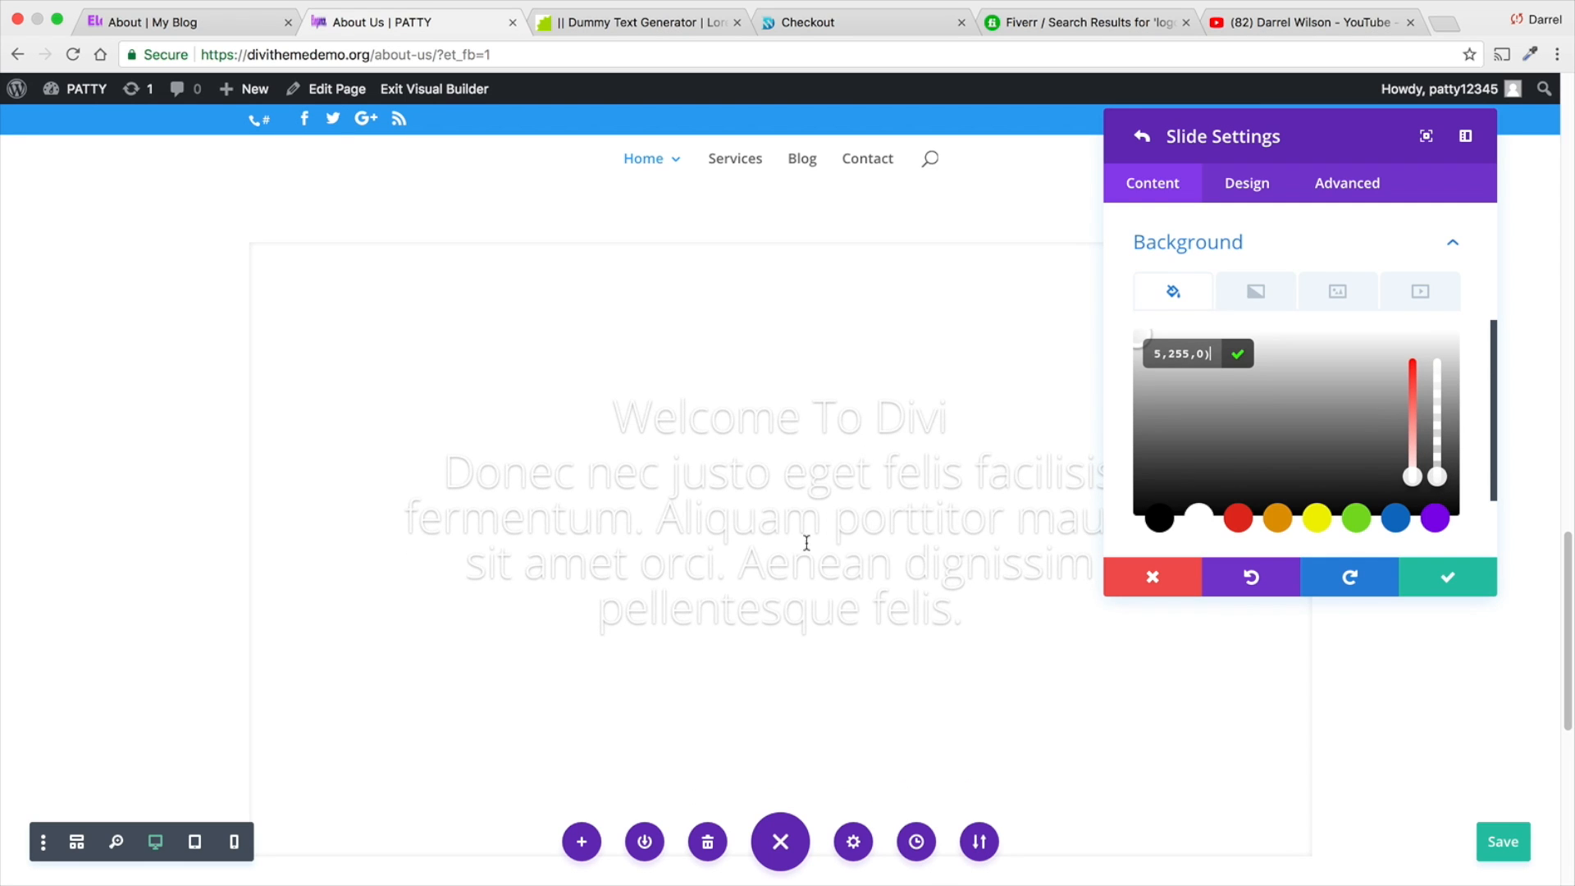
click(1459, 254)
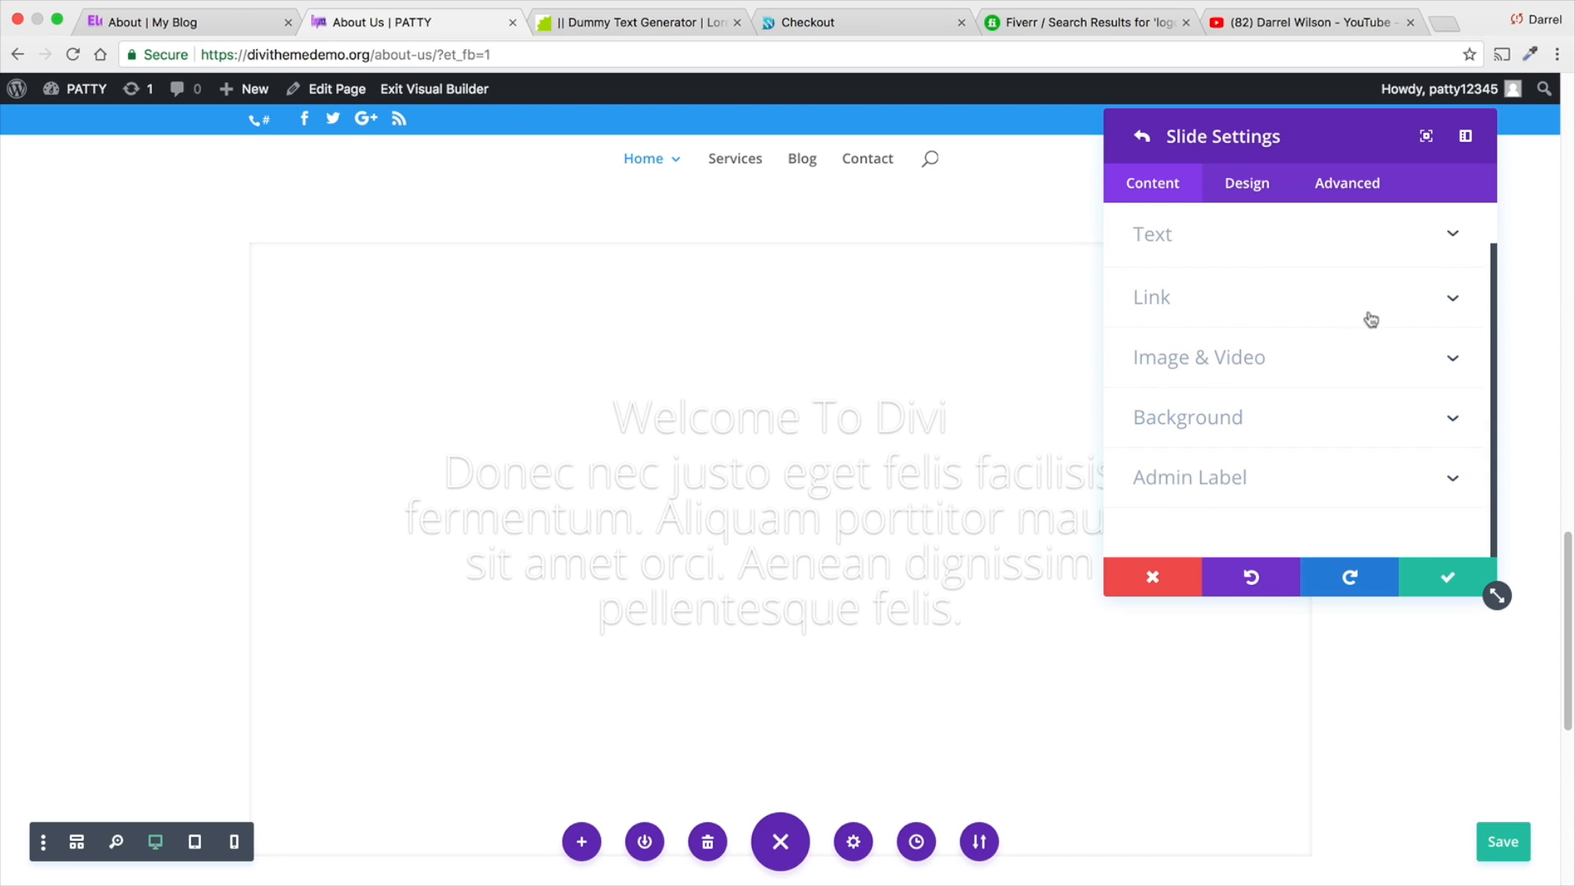
- Enable the slide's background overlay and color it dark green #145b06 at 0.32 opacity
click(1246, 183)
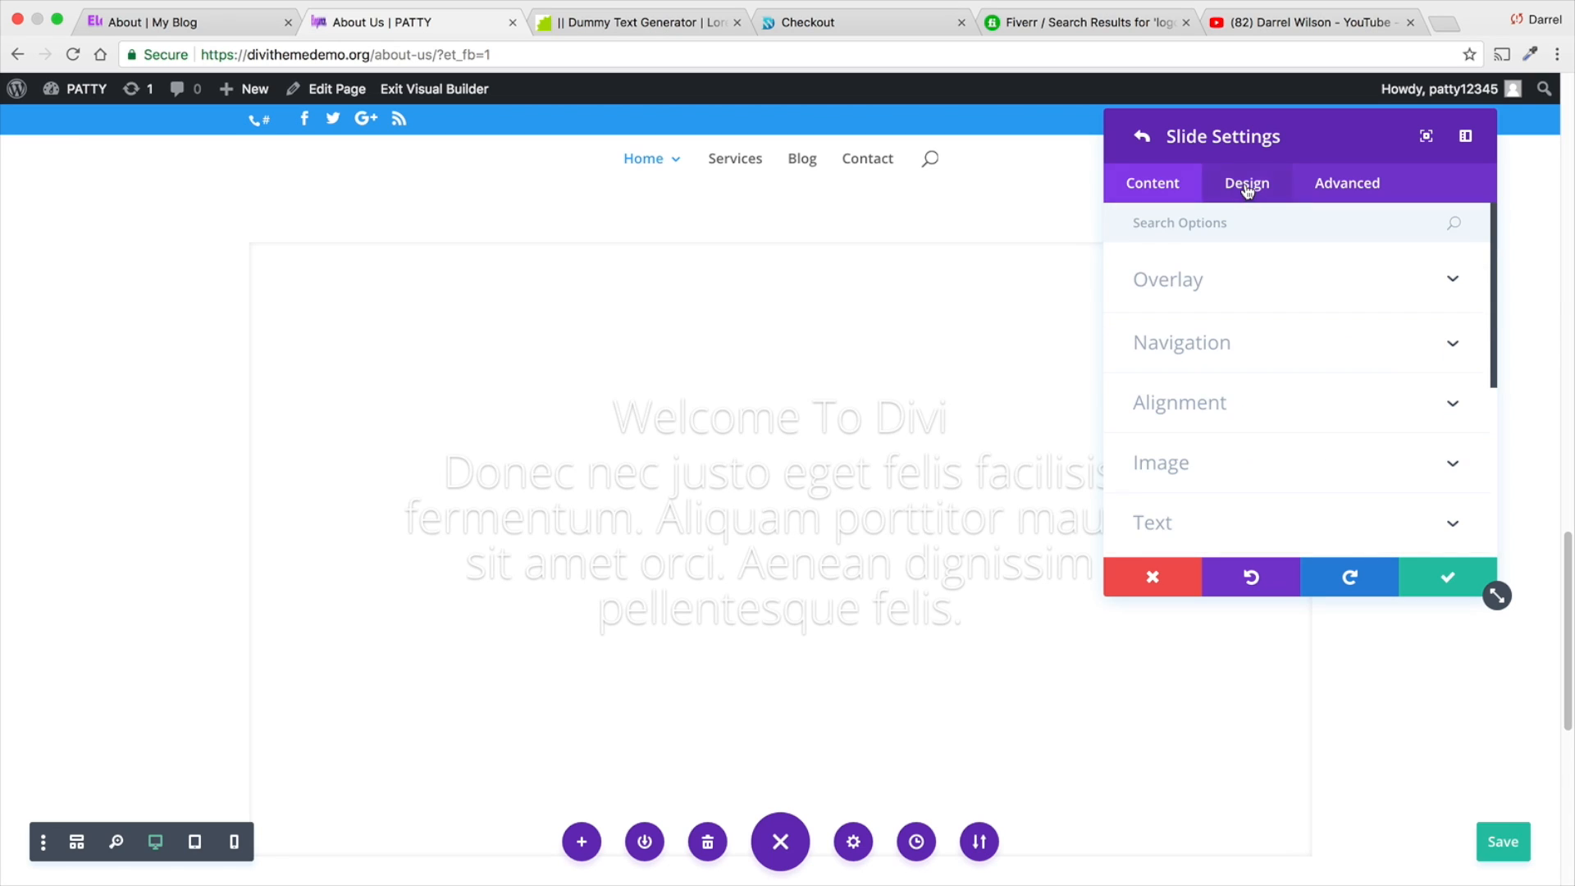
click(1253, 297)
click(1189, 353)
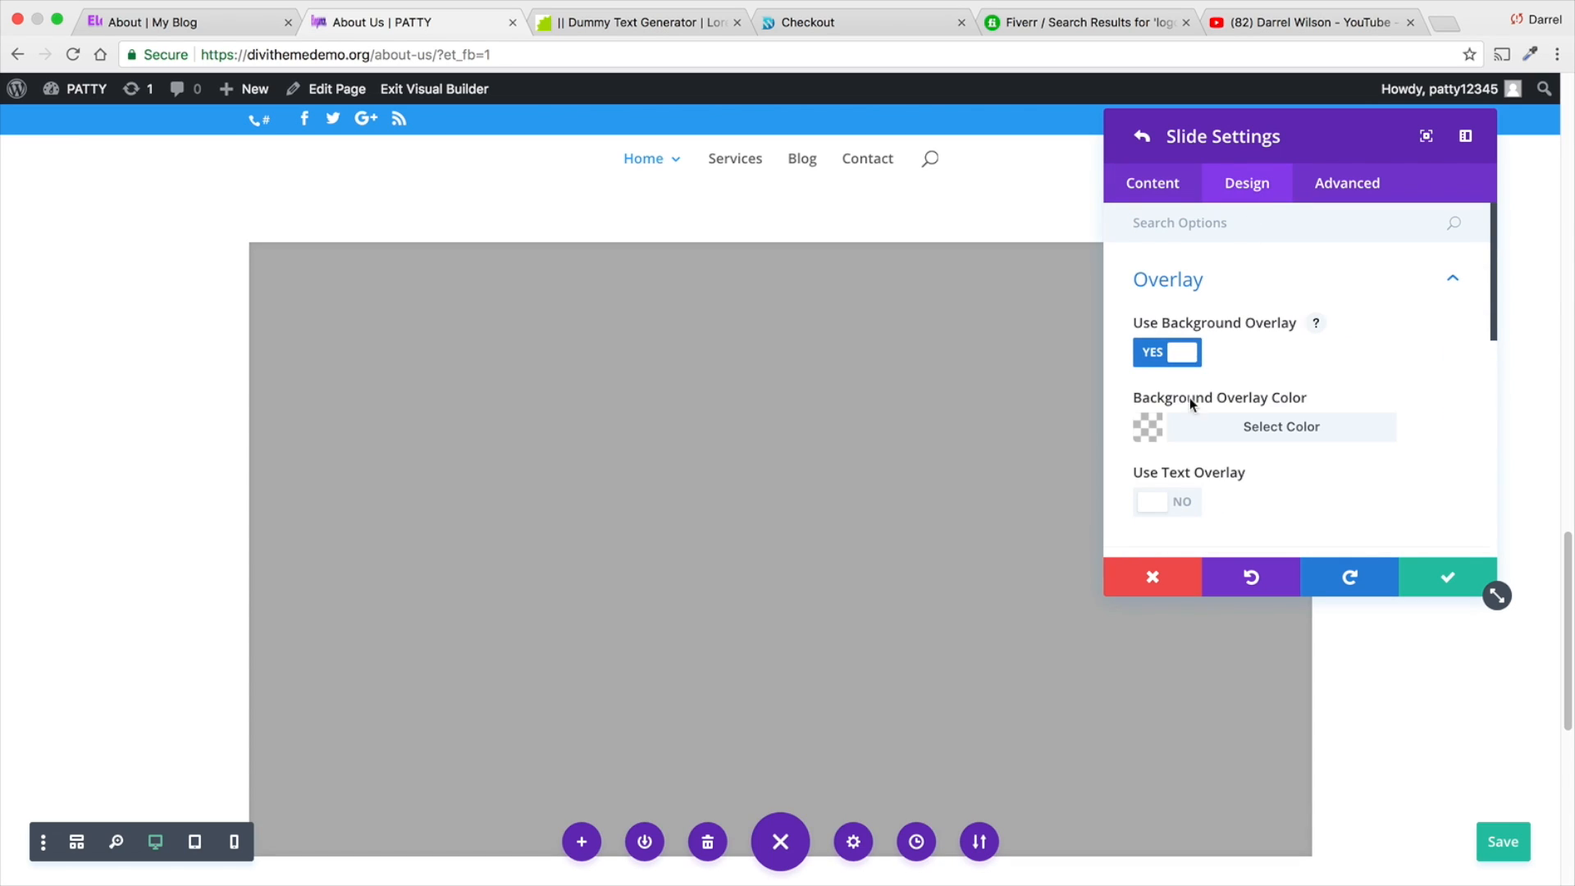
click(1148, 427)
click(1239, 442)
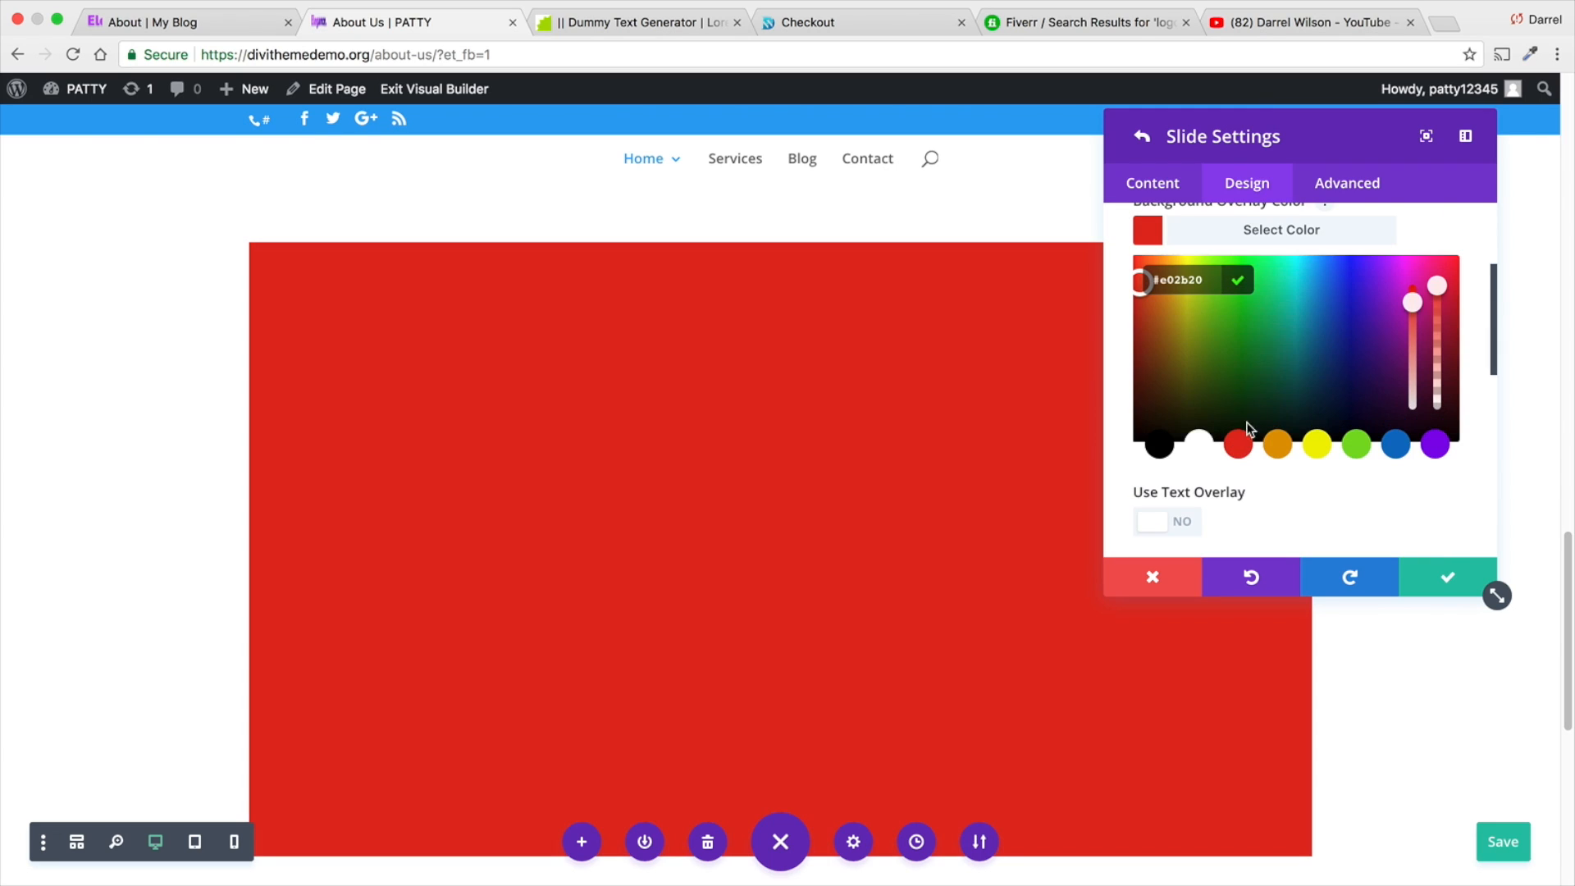
click(1237, 379)
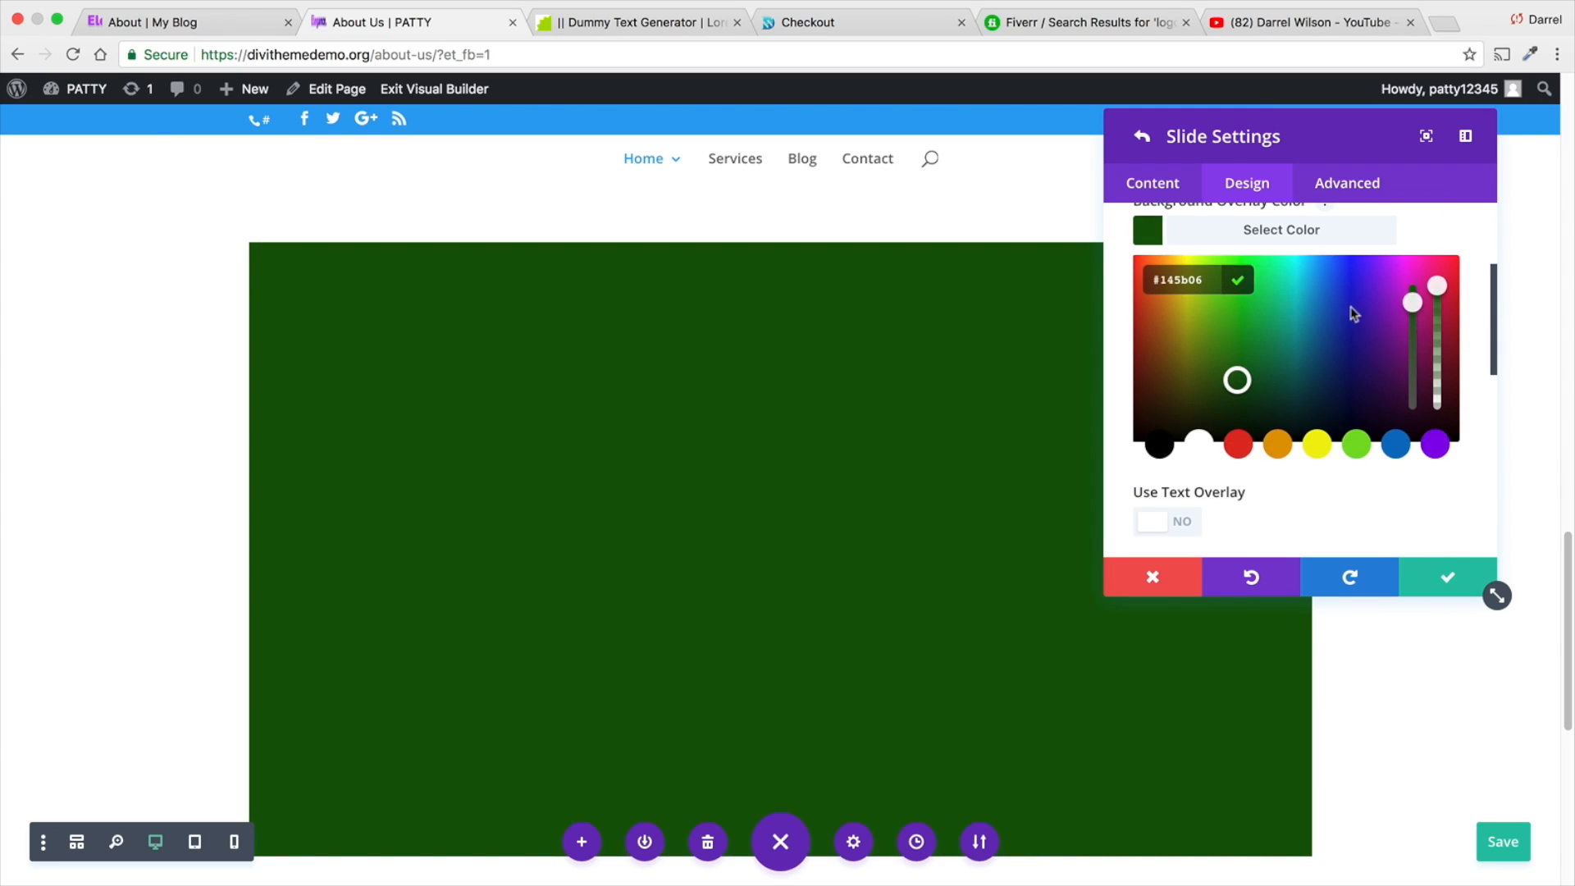
drag(1435, 285, 1437, 366)
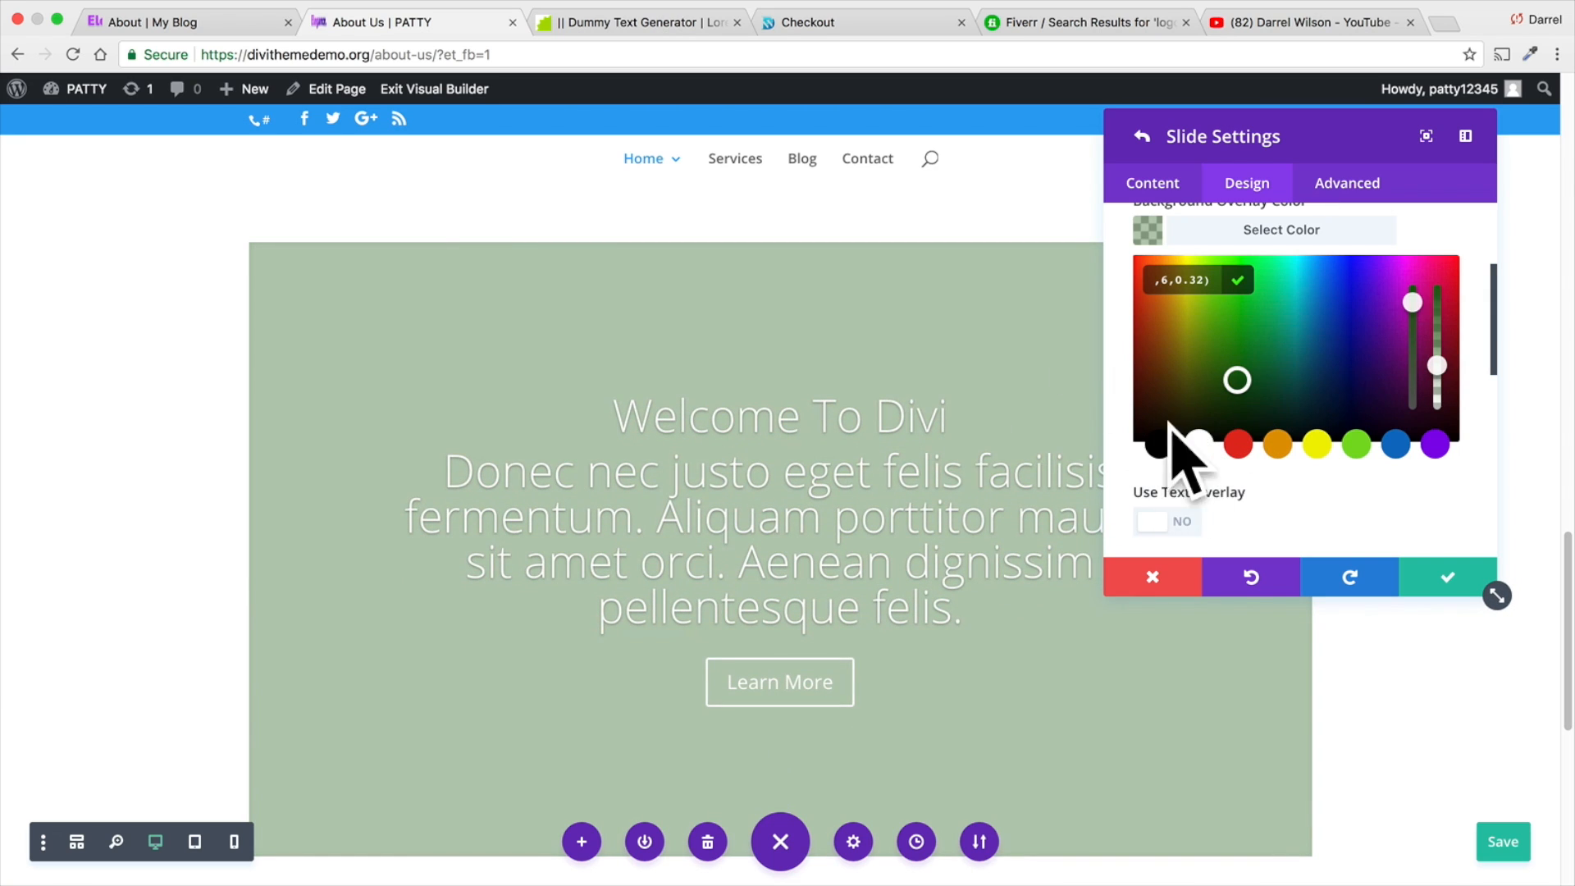
- Enable the slide's text overlay and color it purple #8300e9 at 0.18 opacity
click(1182, 525)
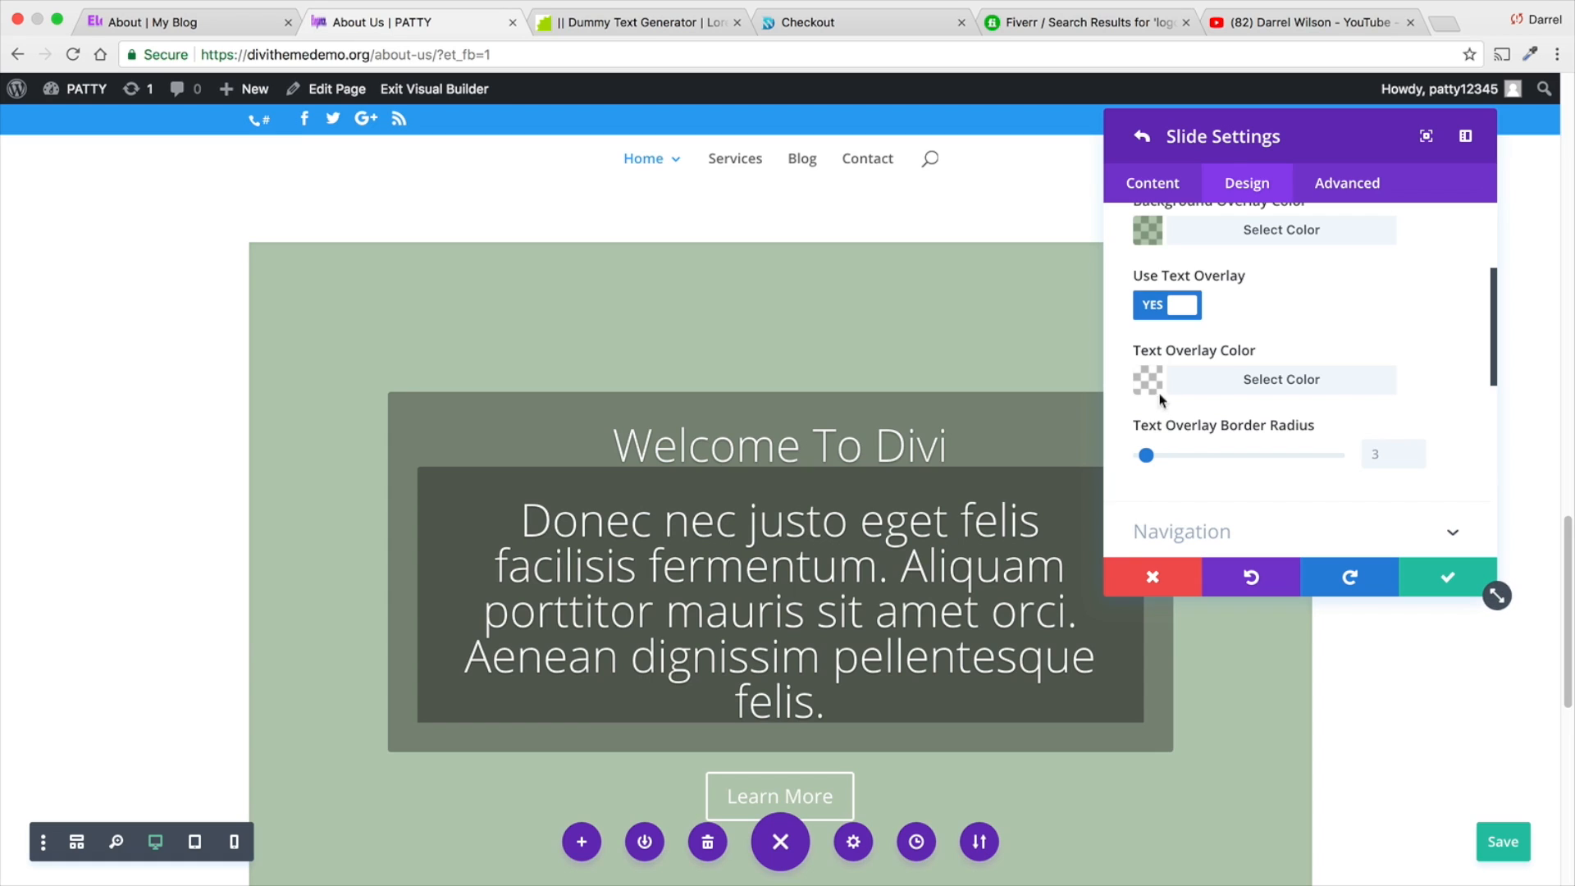
click(1160, 378)
scroll(1308, 451, down, 3)
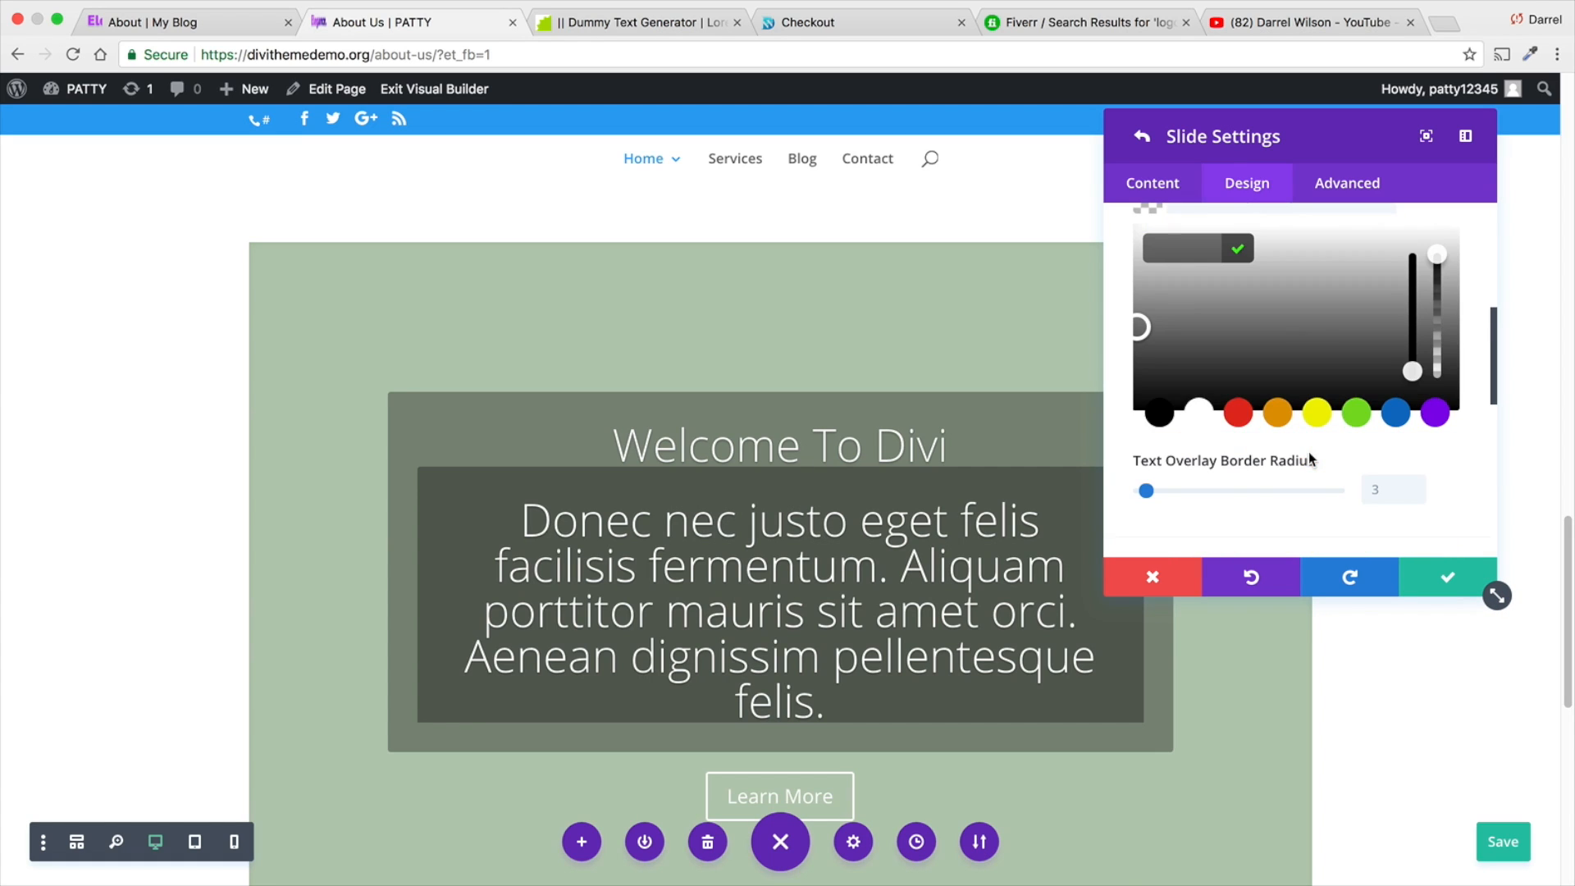
click(1430, 419)
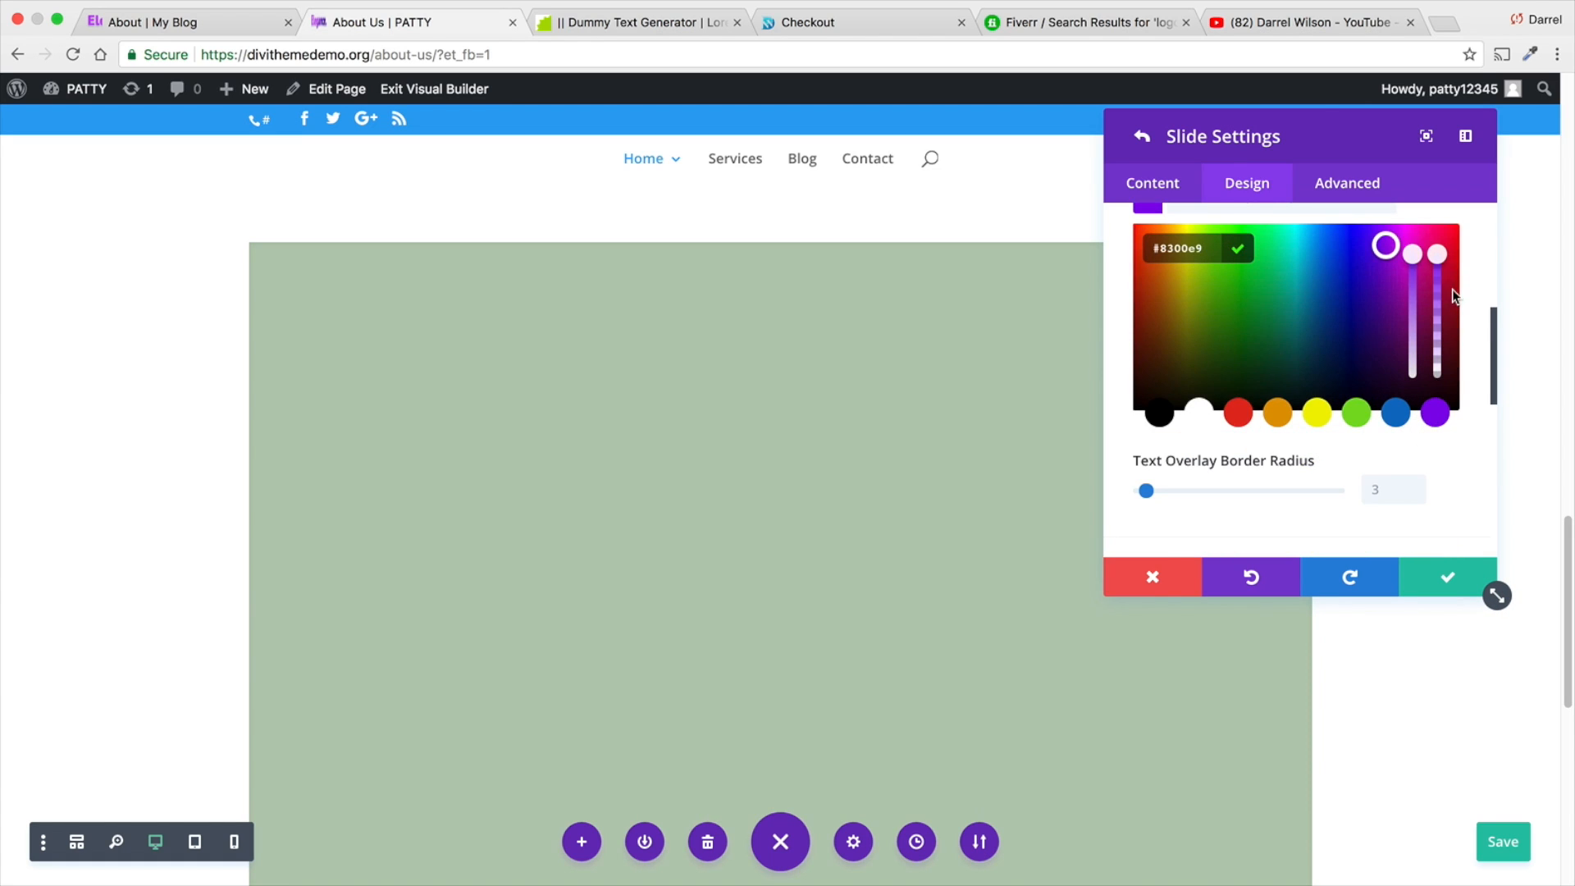
drag(1438, 297, 1434, 370)
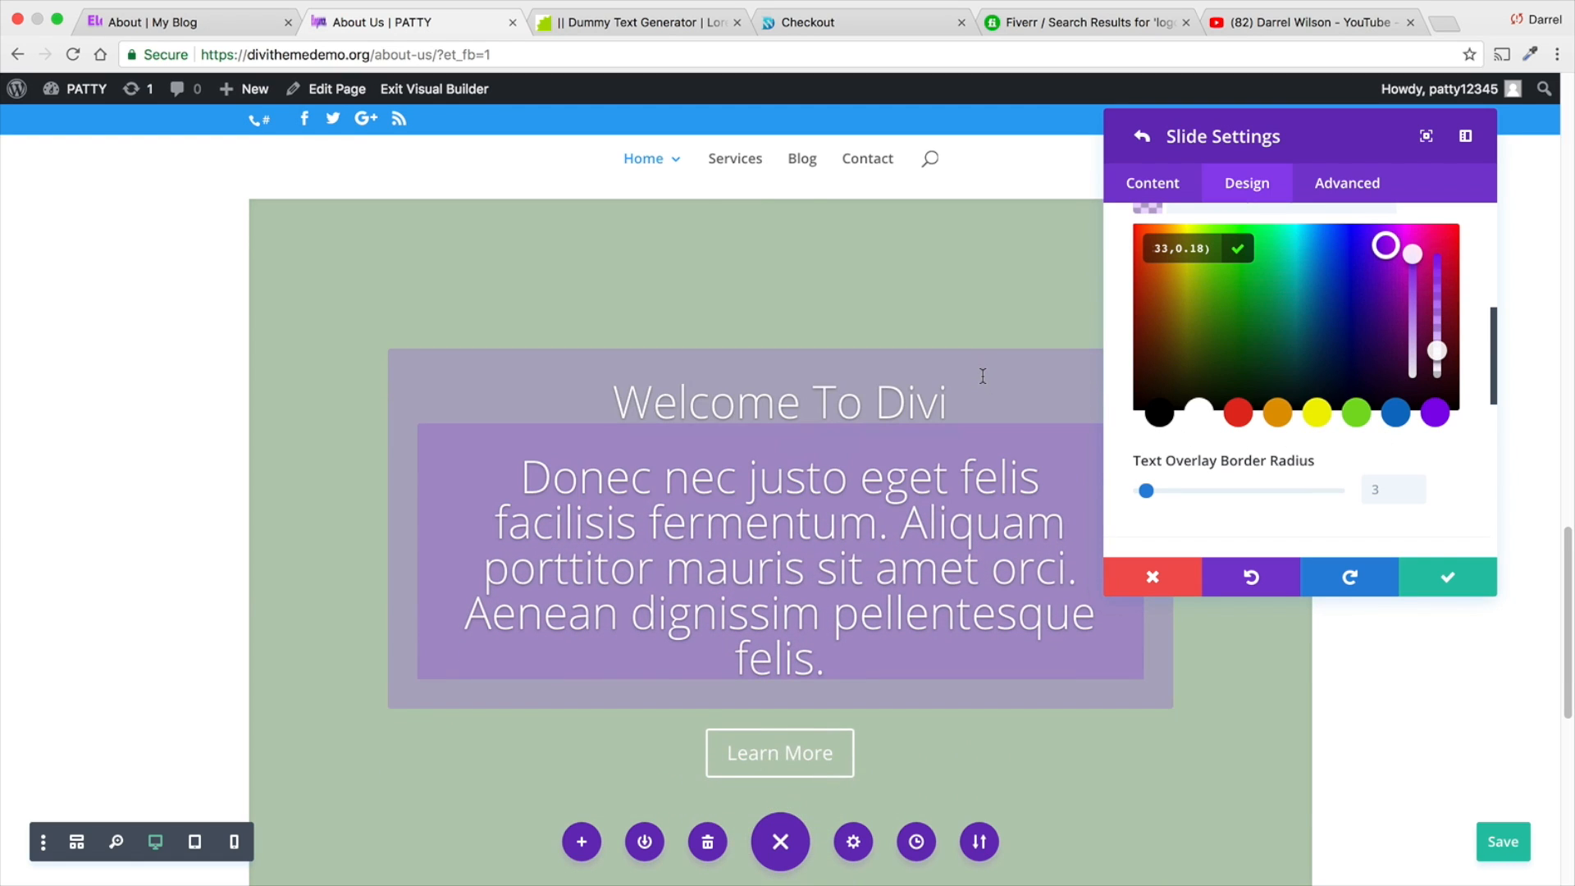
scroll(984, 376, down, 1)
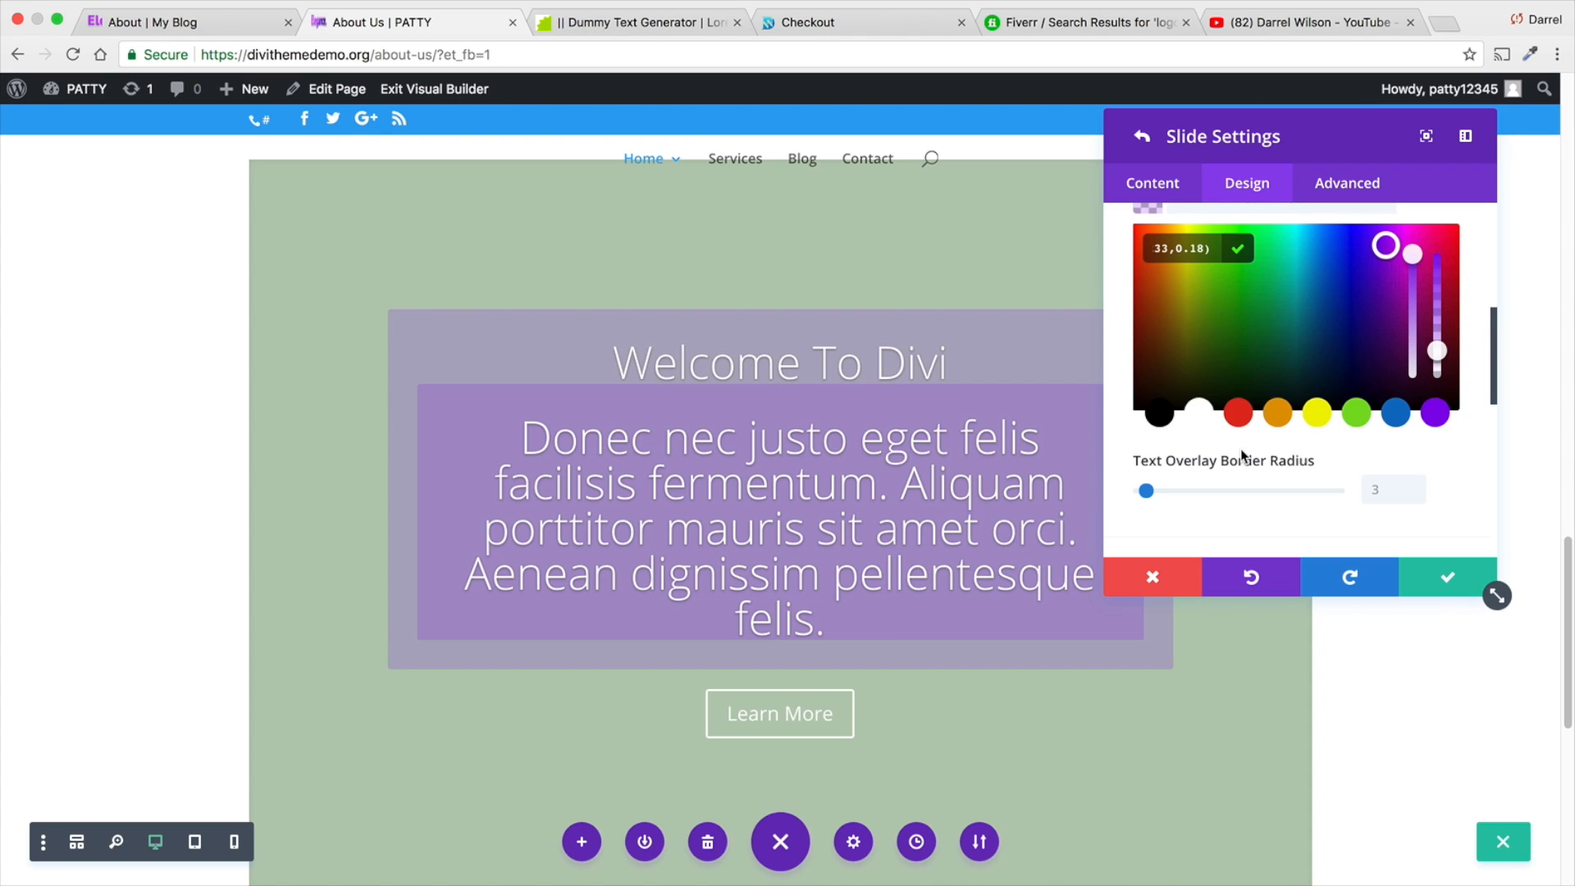
- Turn off both the text overlay and the background overlay for the slide
scroll(1240, 450, up, 3)
scroll(1241, 449, up, 1)
click(1173, 289)
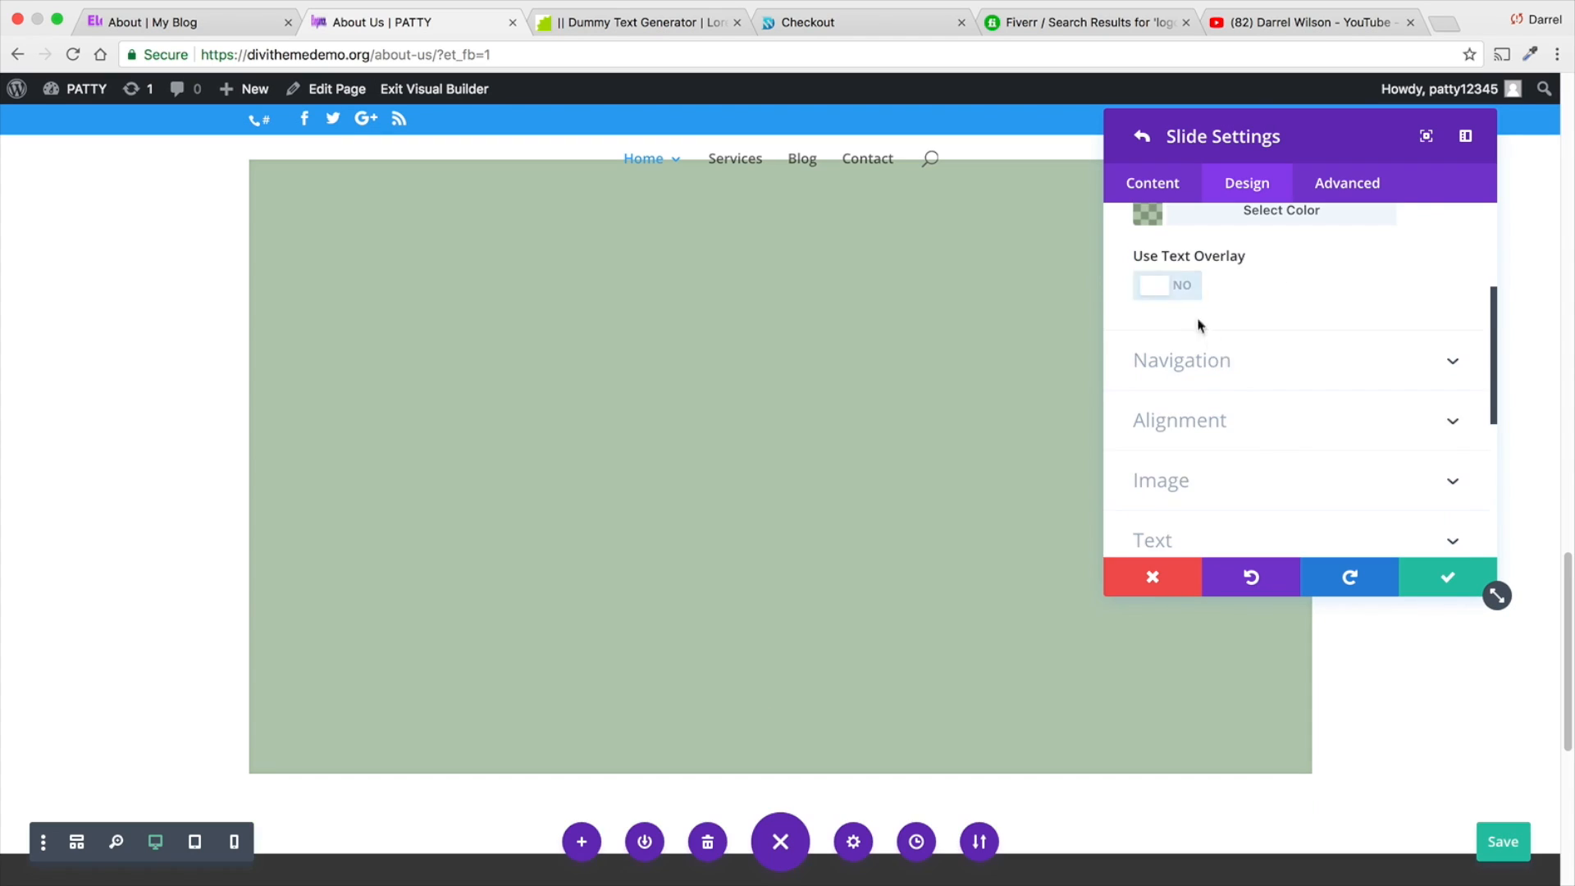
scroll(1189, 320, up, 4)
click(1185, 321)
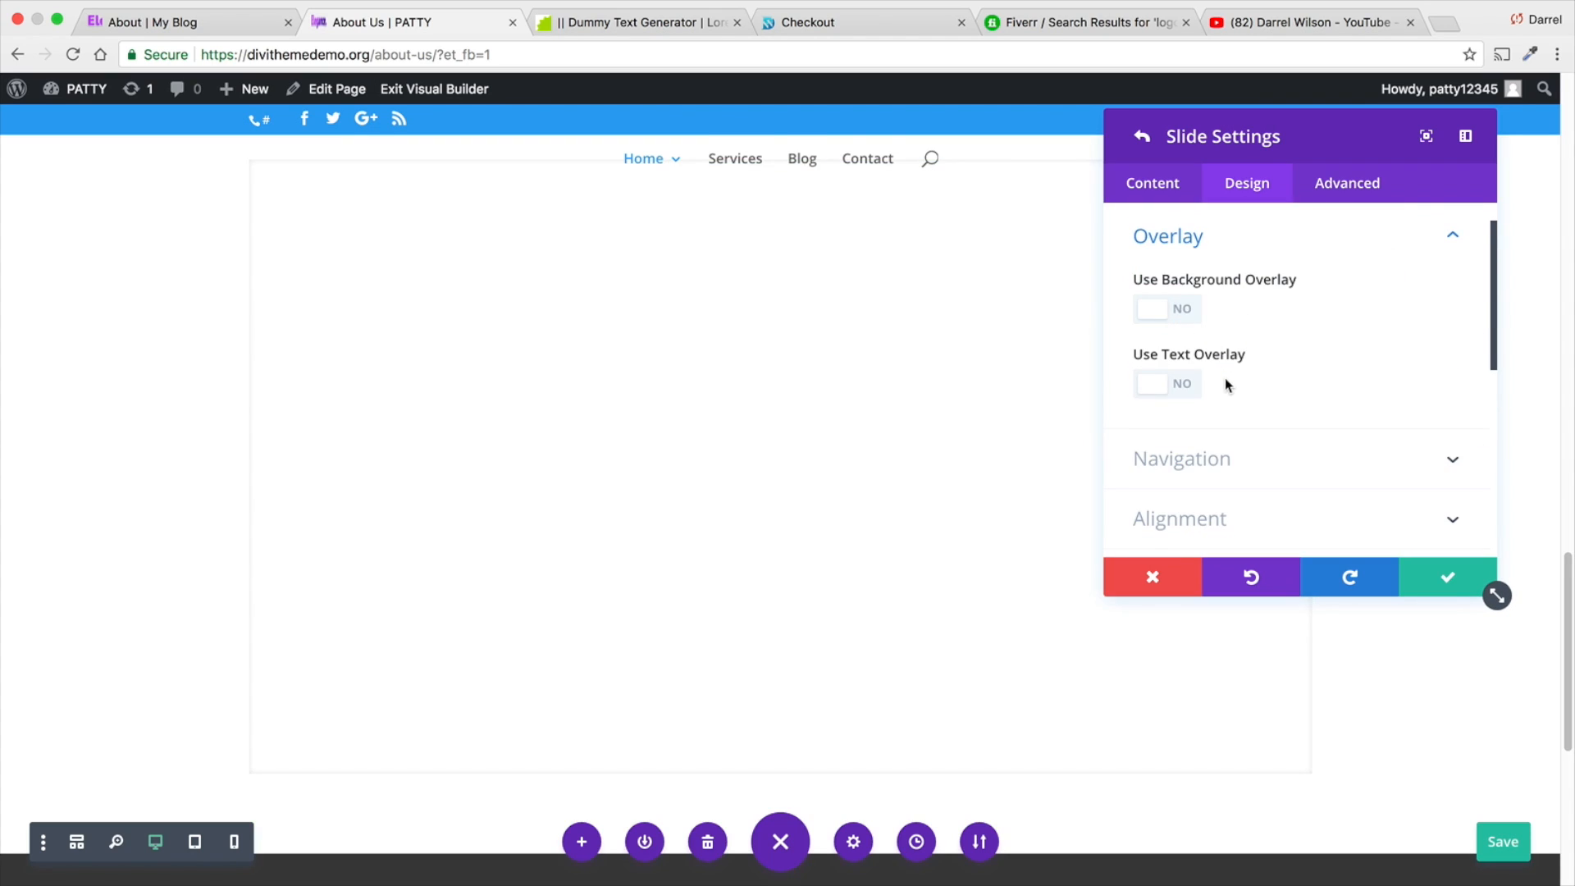
- Open the slide's navigation design settings with the arrow and dot color options
scroll(1226, 379, down, 3)
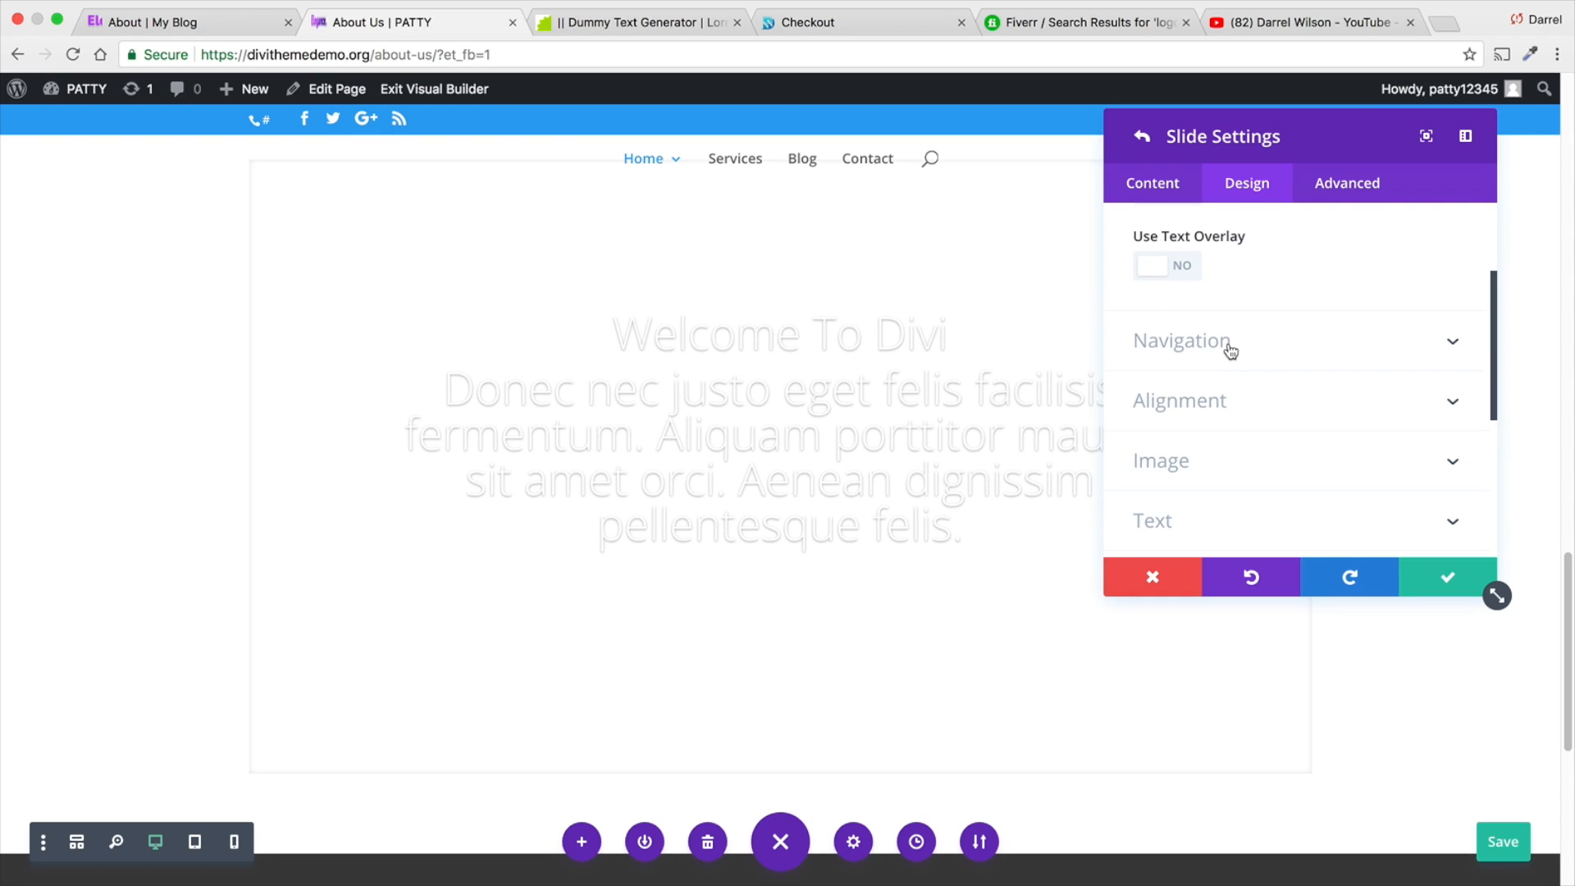
click(1230, 351)
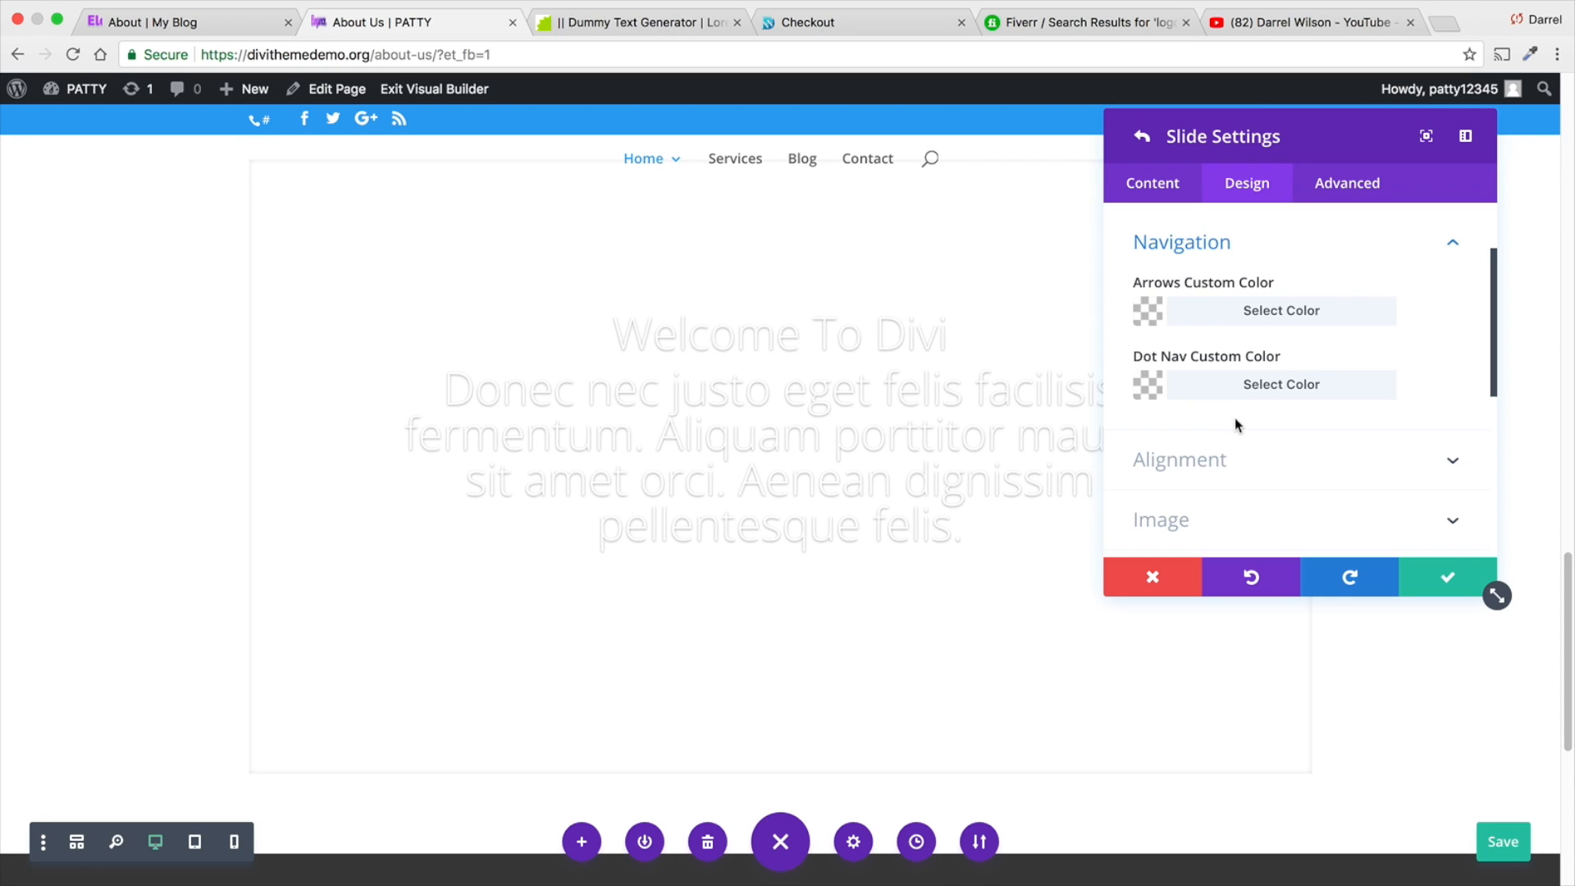
- Try the slide image's vertical alignment at Bottom and return it to Center
click(1234, 456)
click(1235, 309)
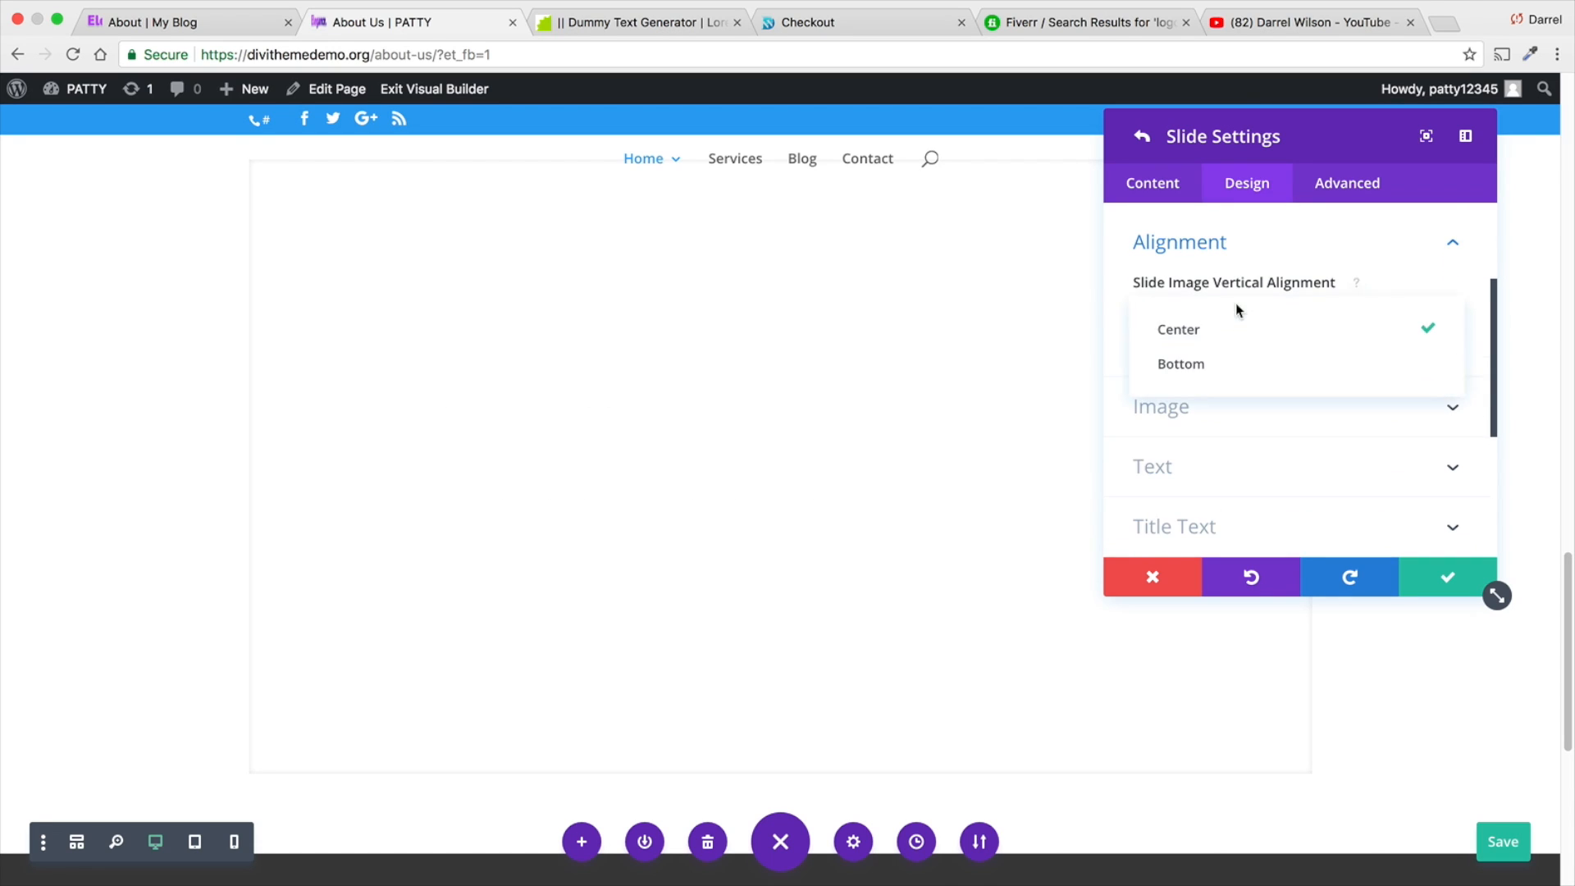
click(1235, 364)
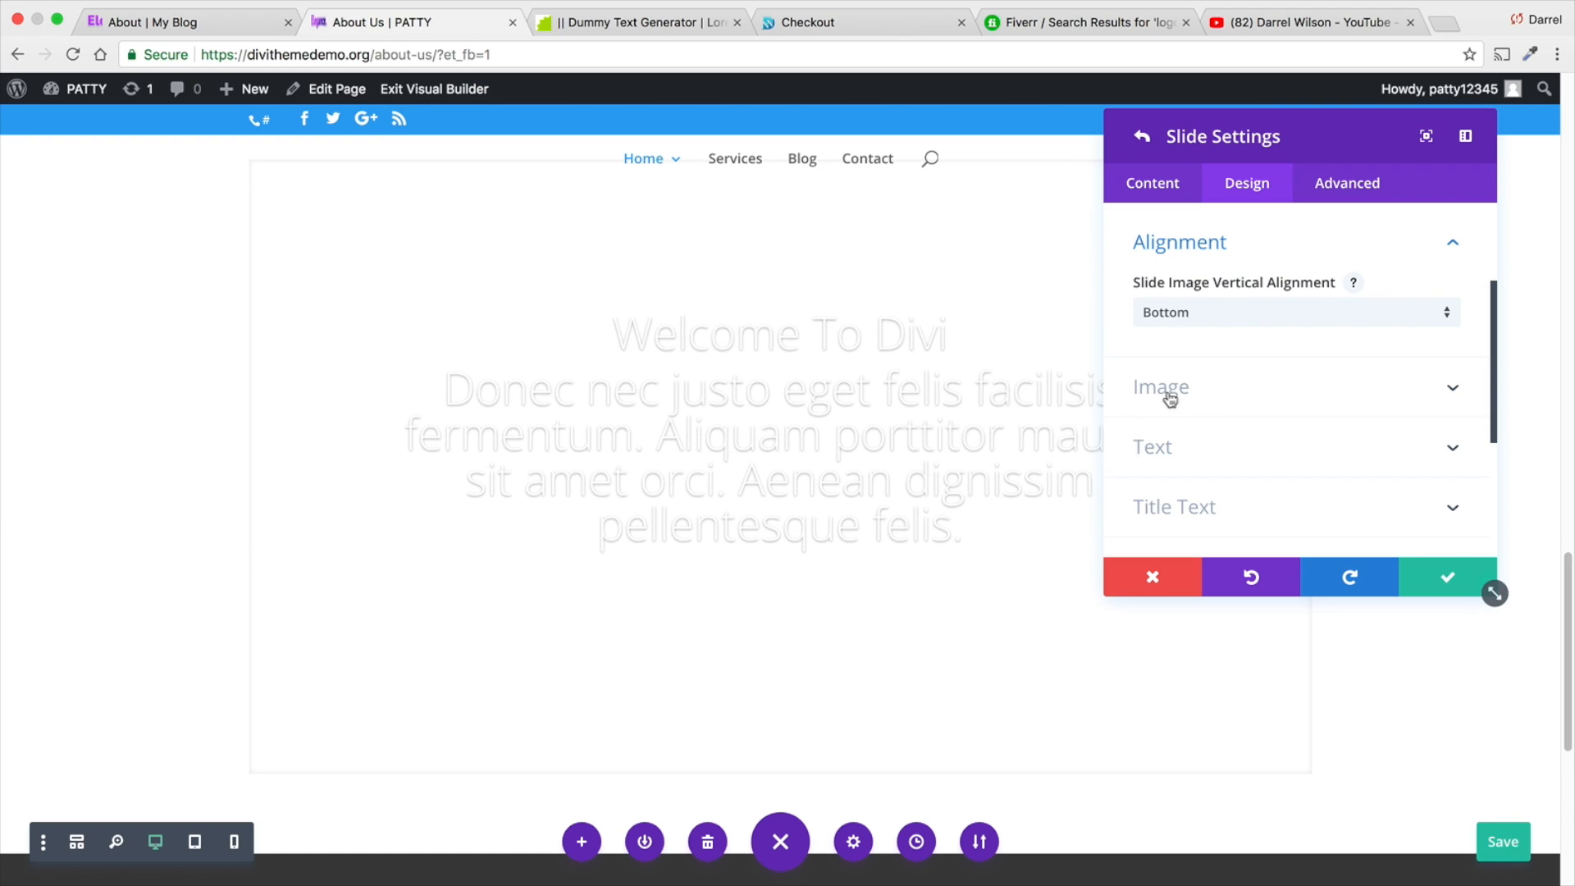
click(1214, 318)
click(1220, 332)
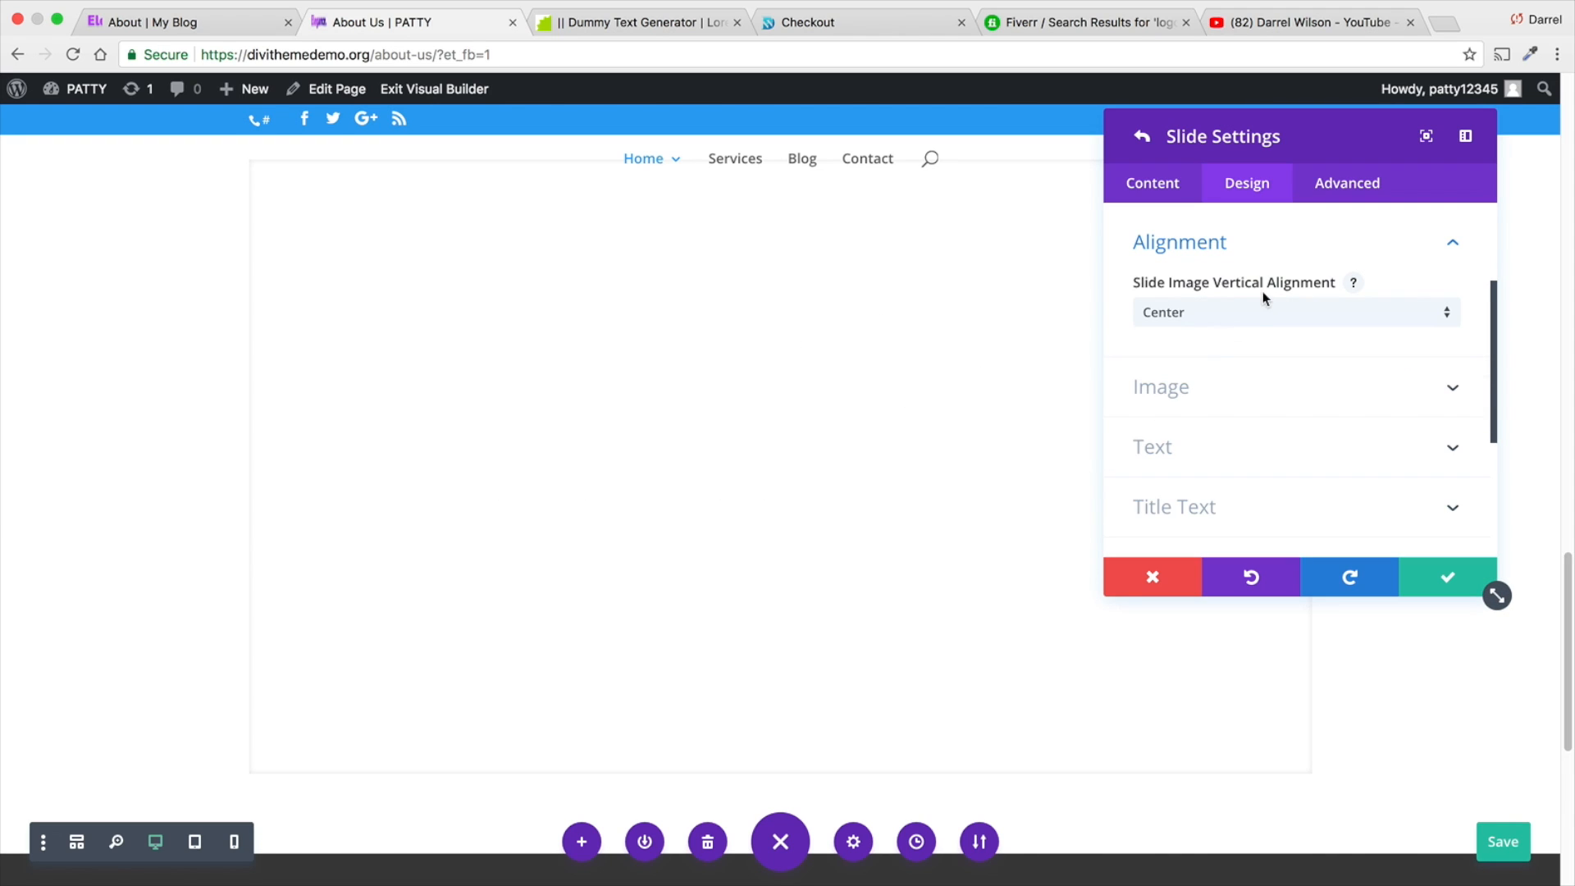
click(1276, 384)
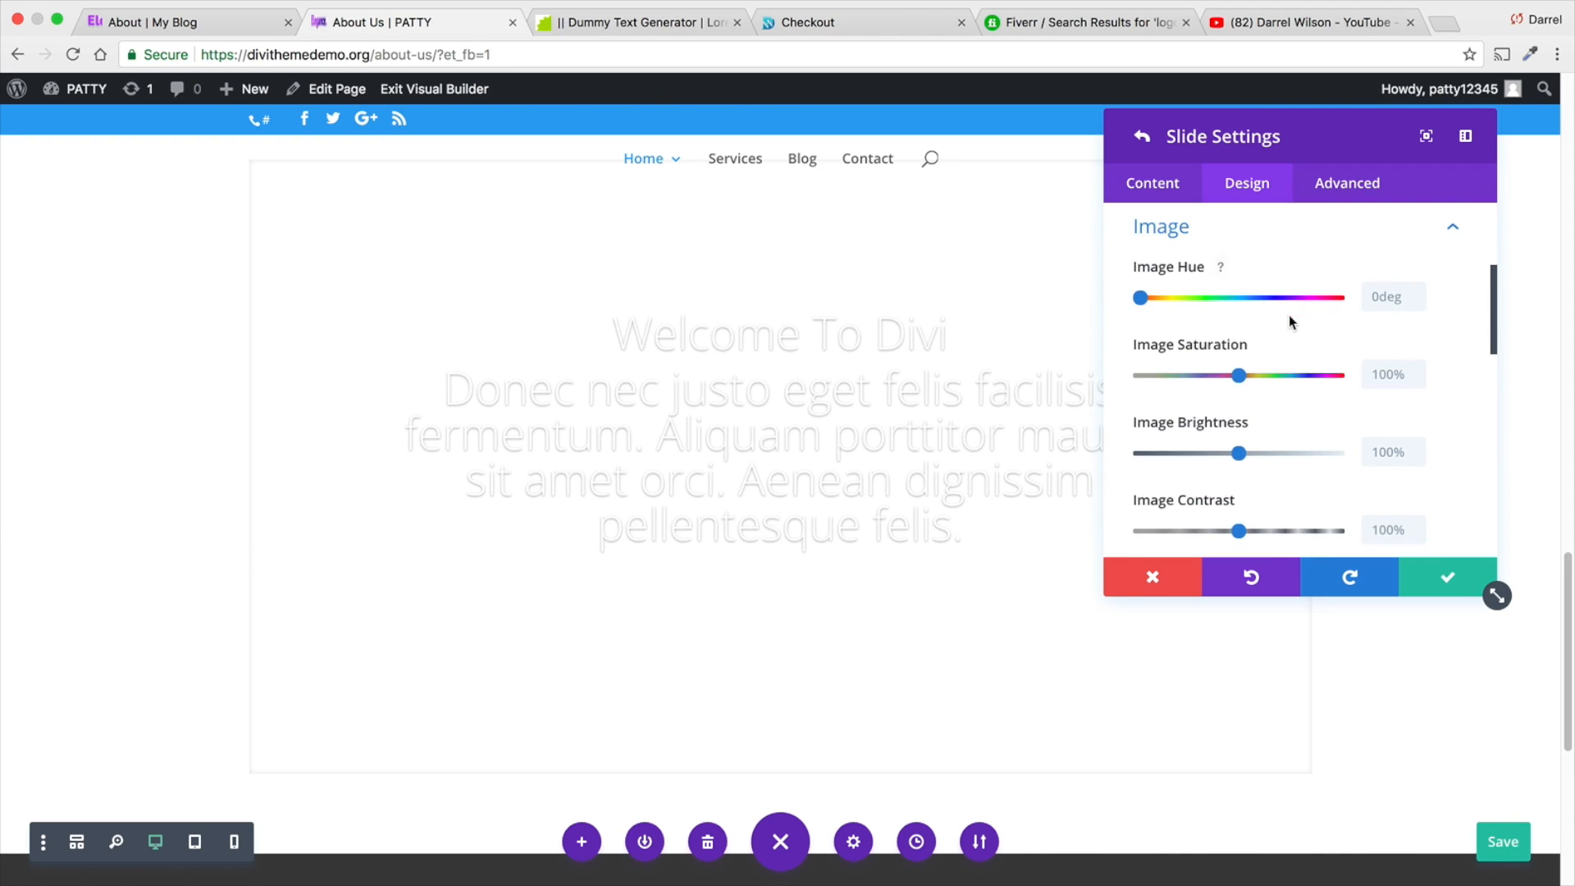
scroll(1288, 315, down, 2)
scroll(1288, 310, down, 5)
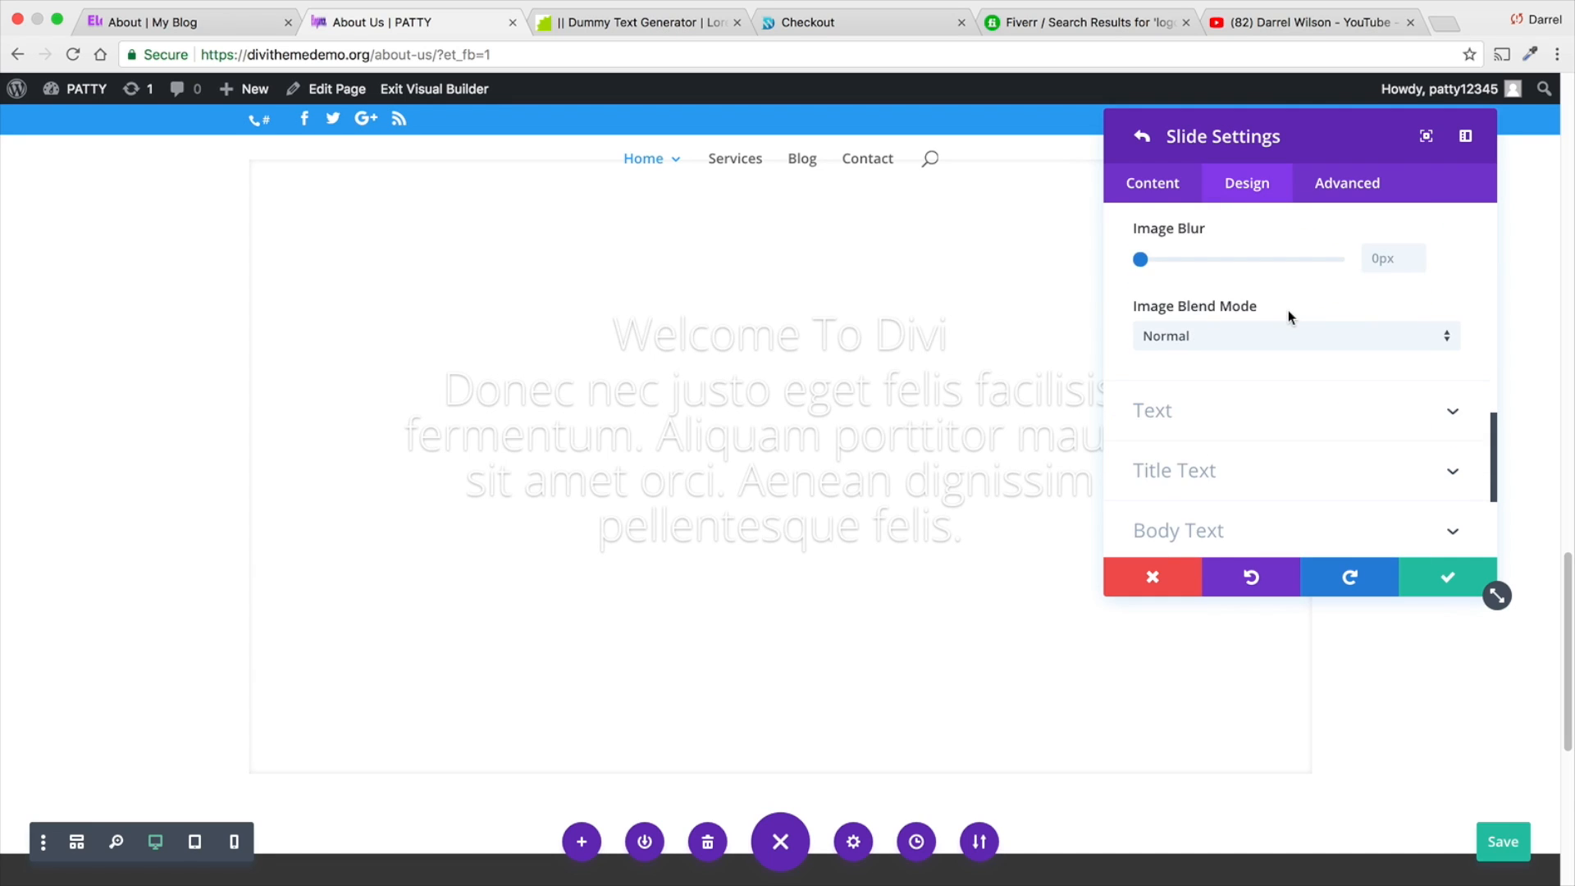
scroll(1288, 316, down, 2)
scroll(1231, 246, up, 4)
- Insert the purple phone icon phone-call-2.png from the media library as the slide image
click(1169, 193)
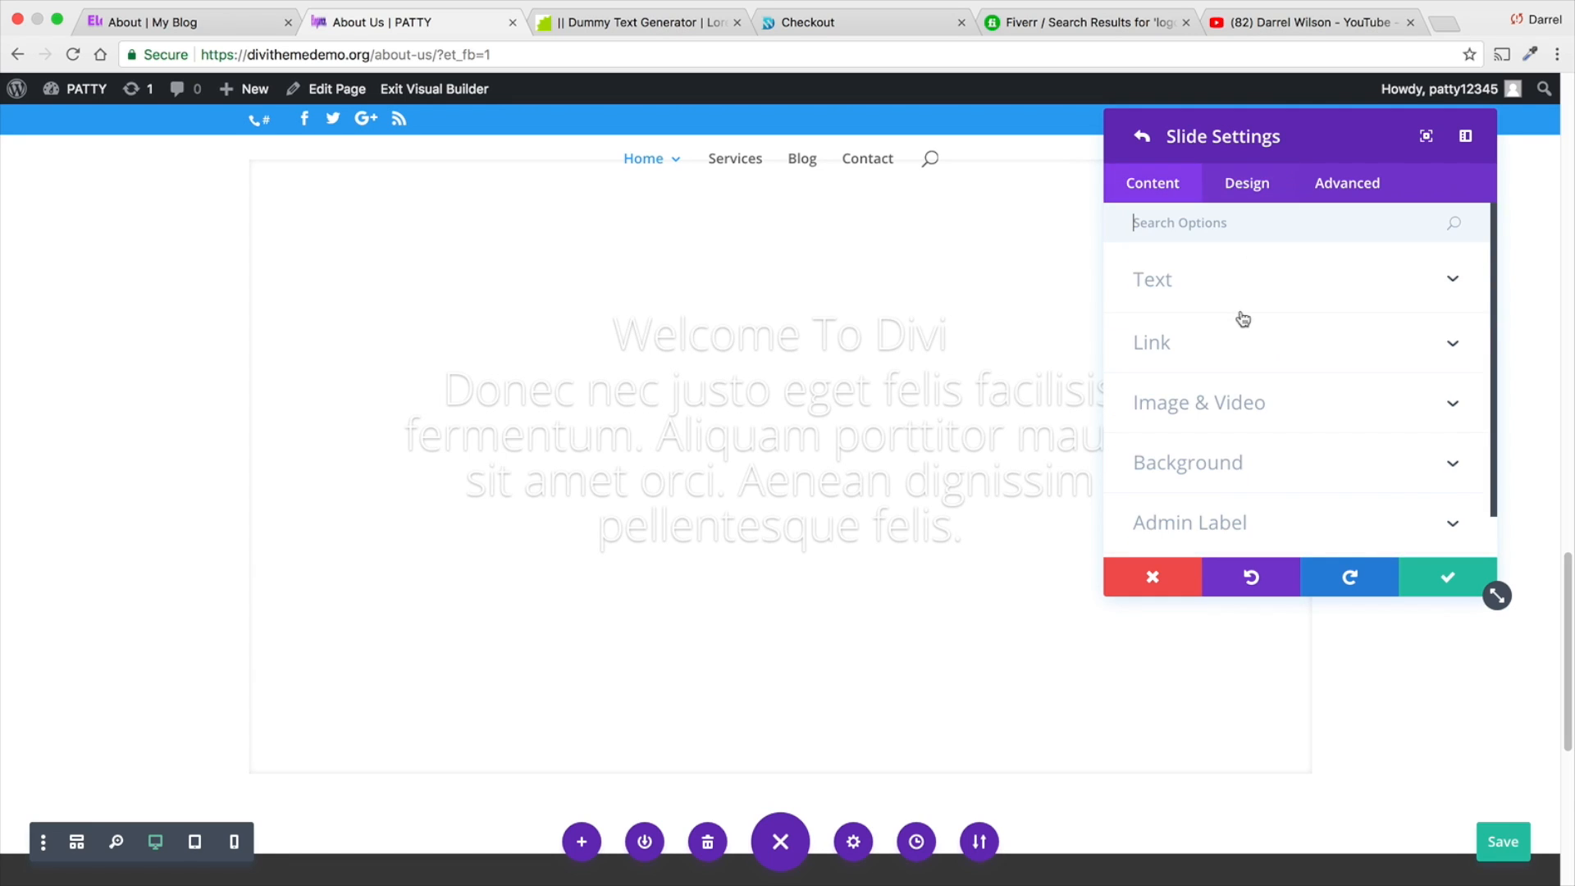
click(1259, 408)
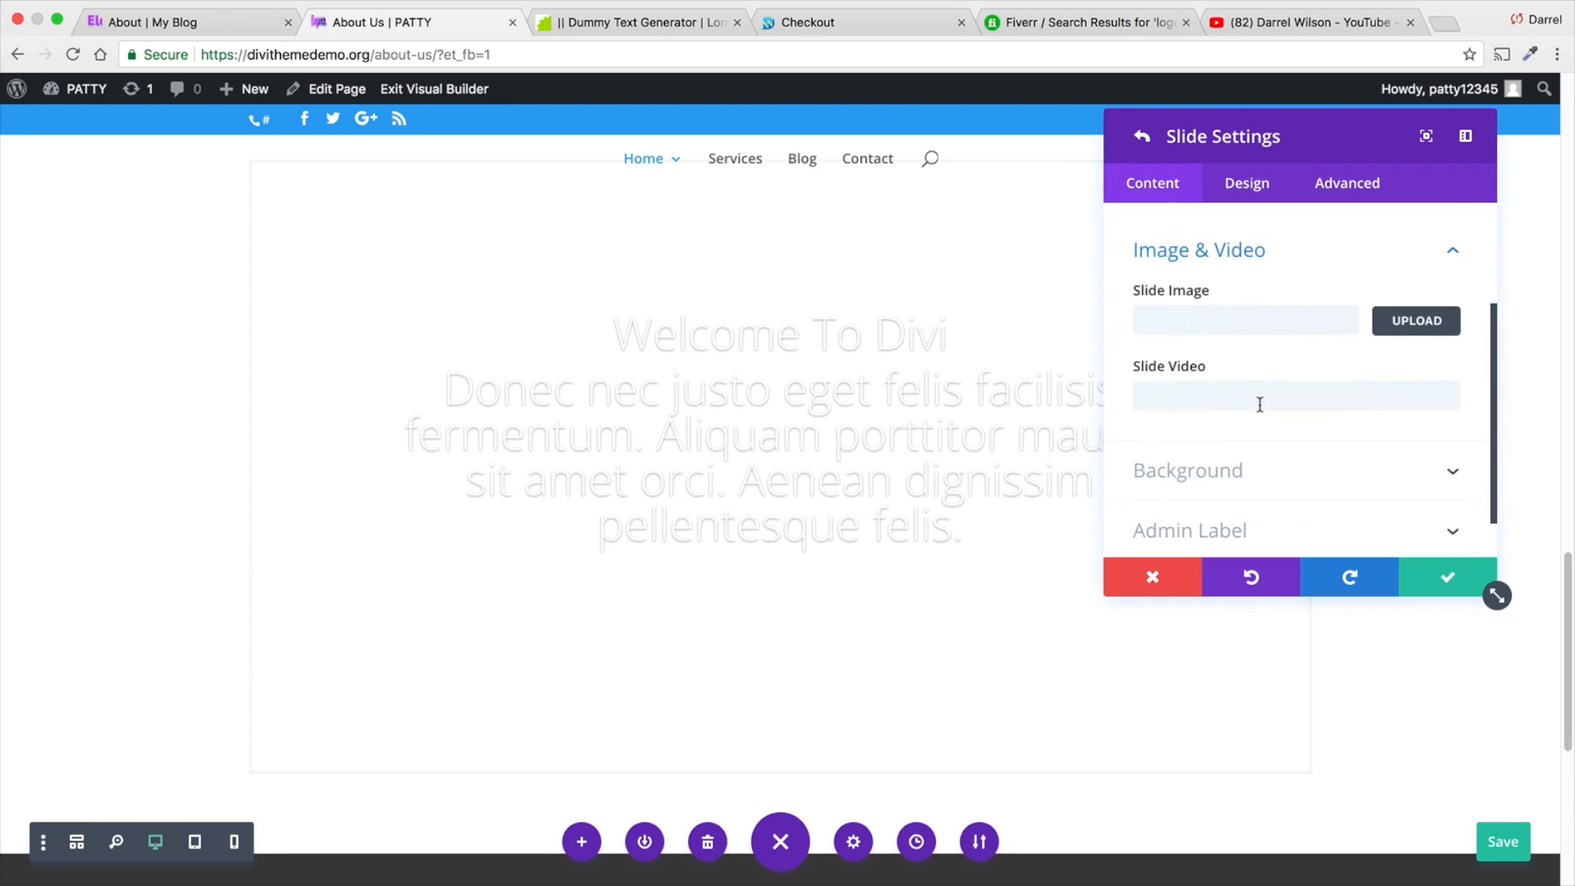
click(1391, 318)
click(1136, 309)
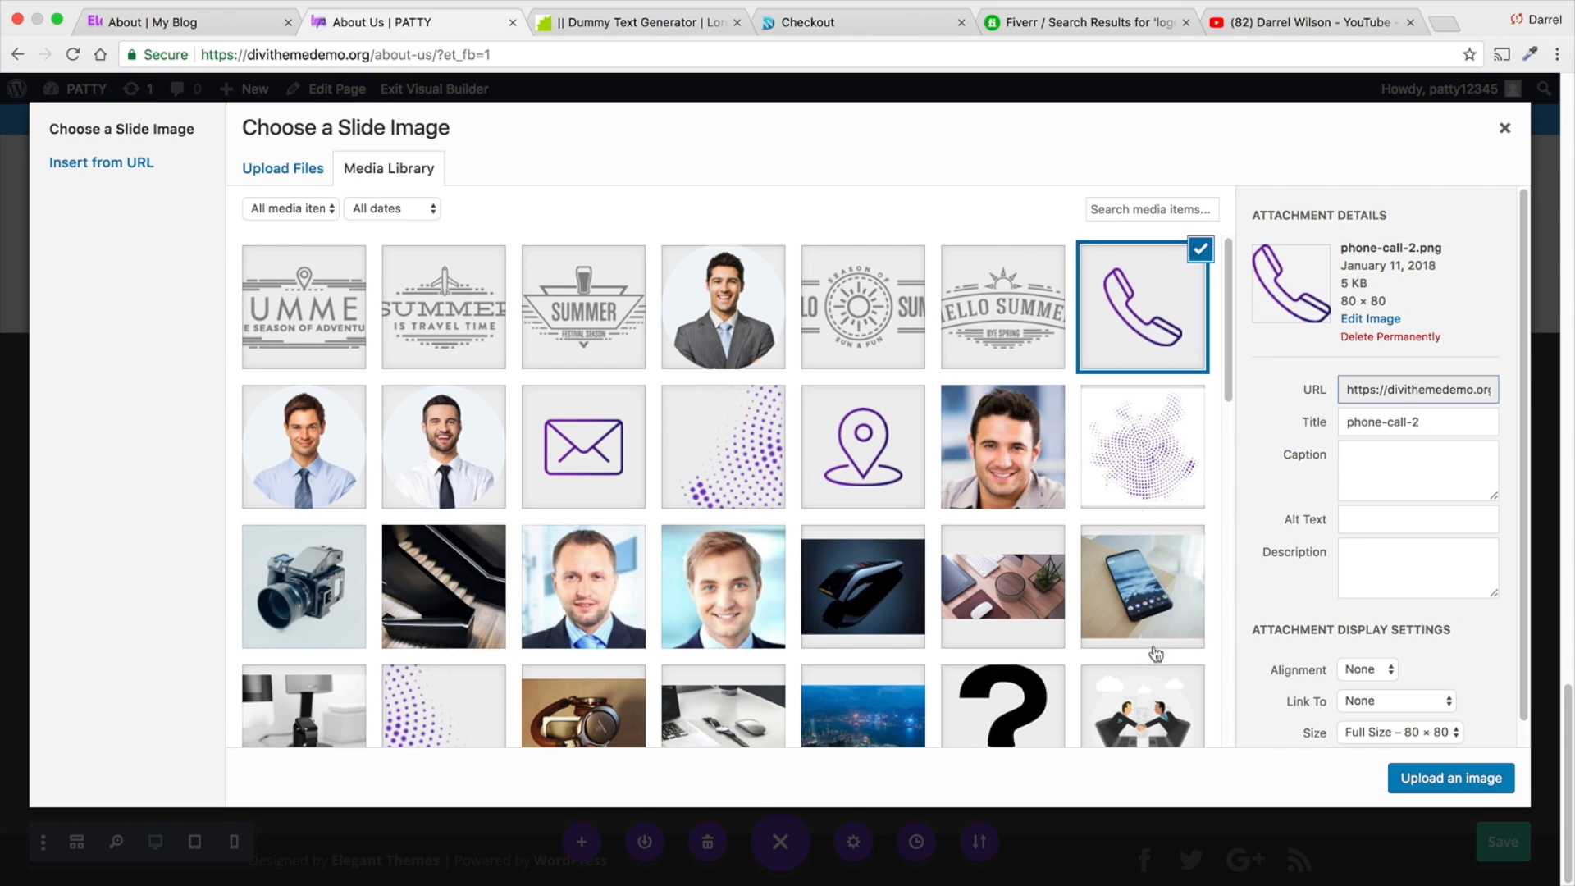
click(1407, 773)
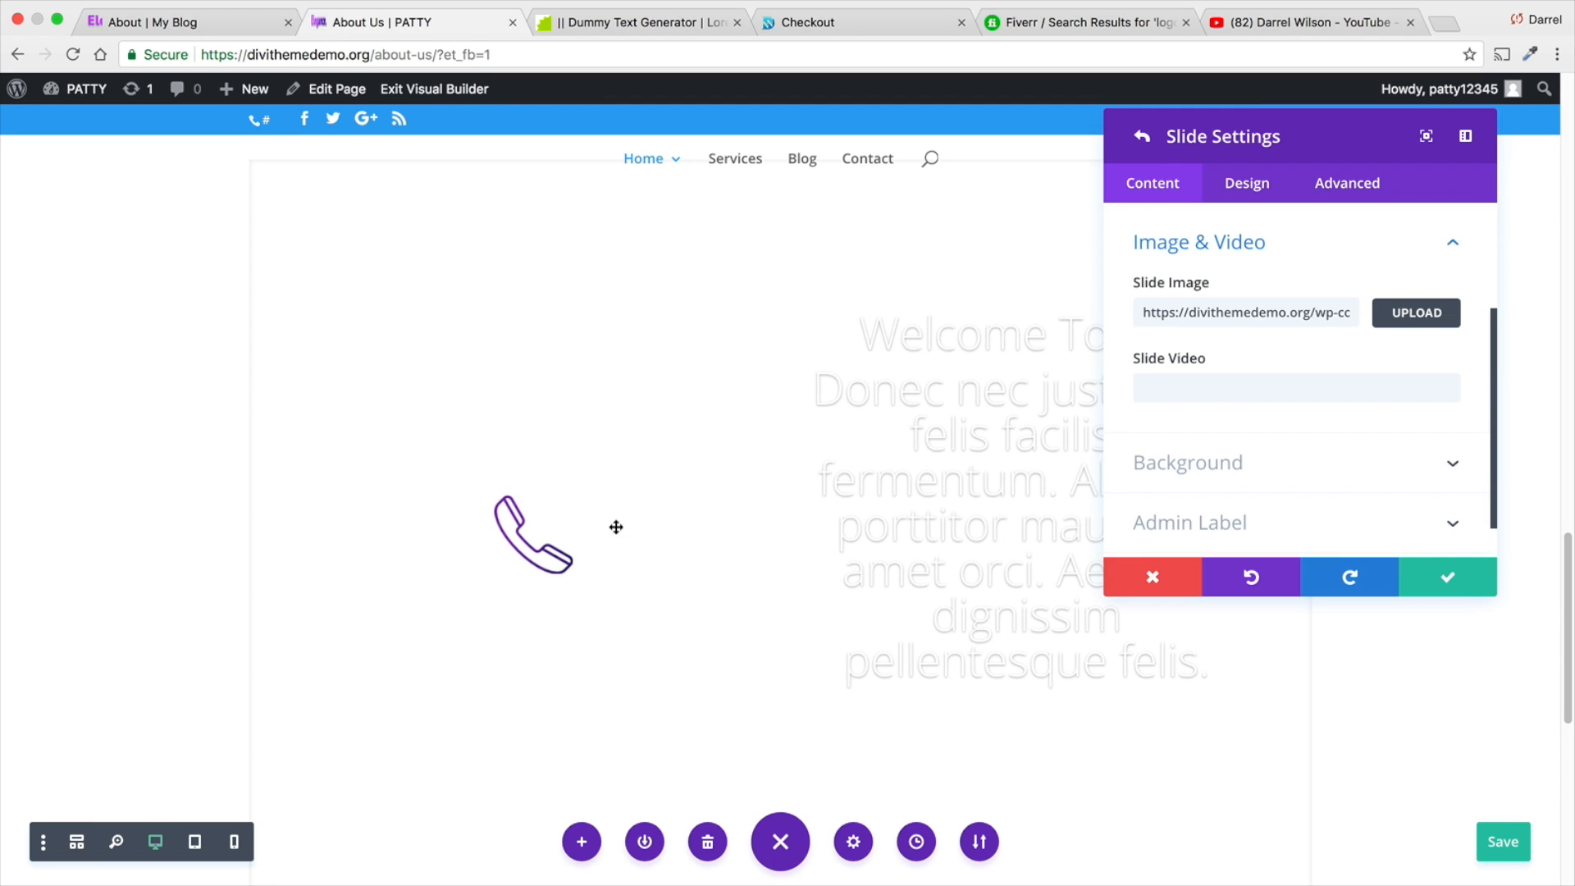
- Set the vertical alignment of the phone icon slide image to Bottom
click(1247, 183)
drag(1304, 136, 1321, 136)
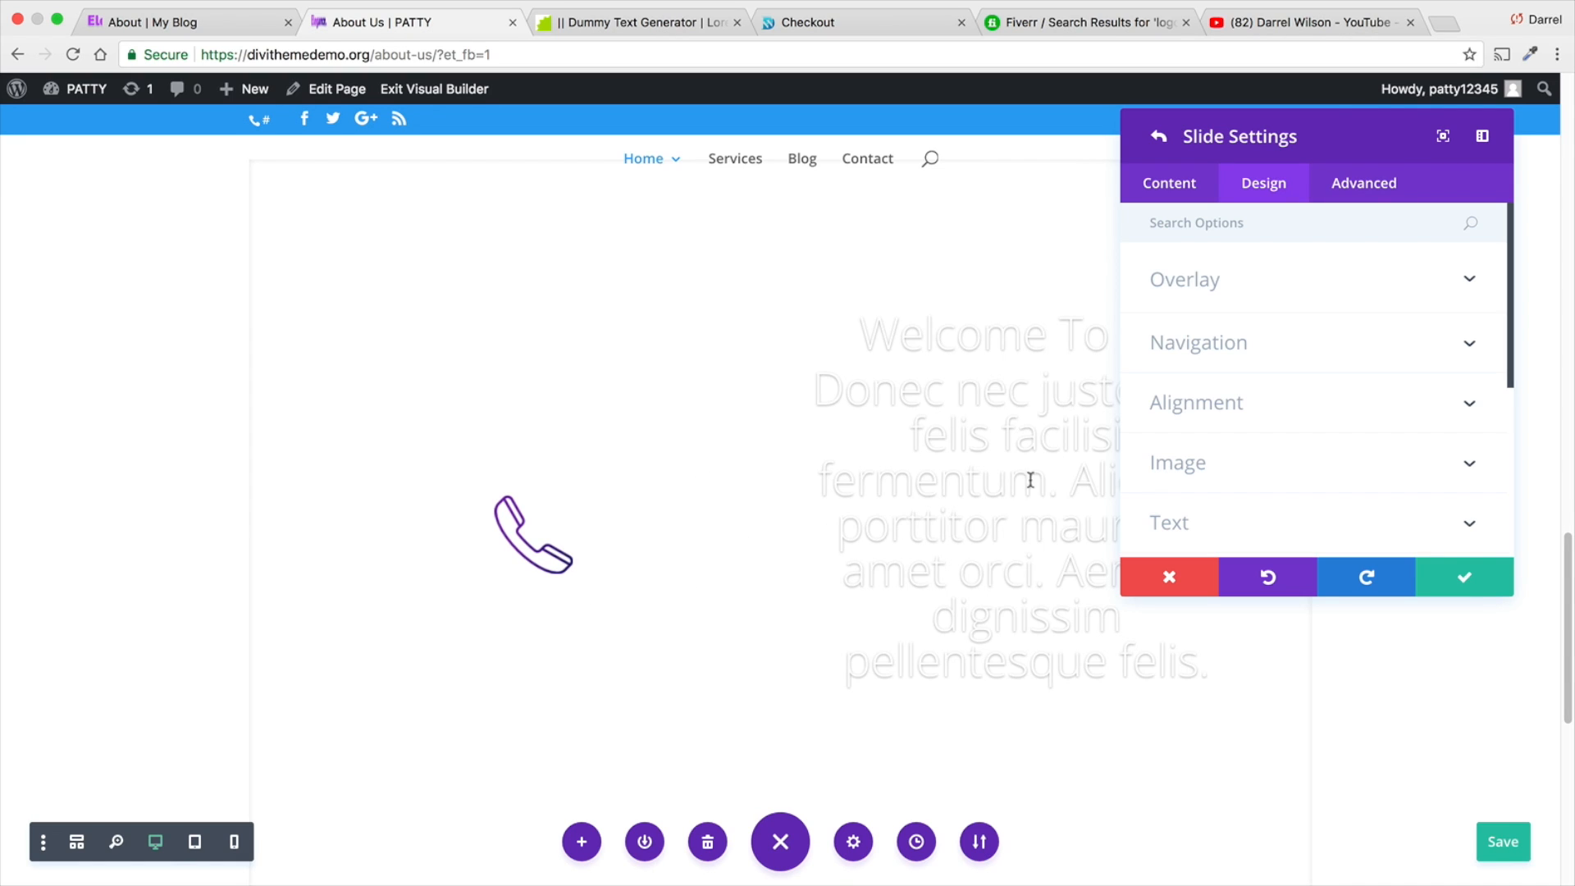
click(1273, 402)
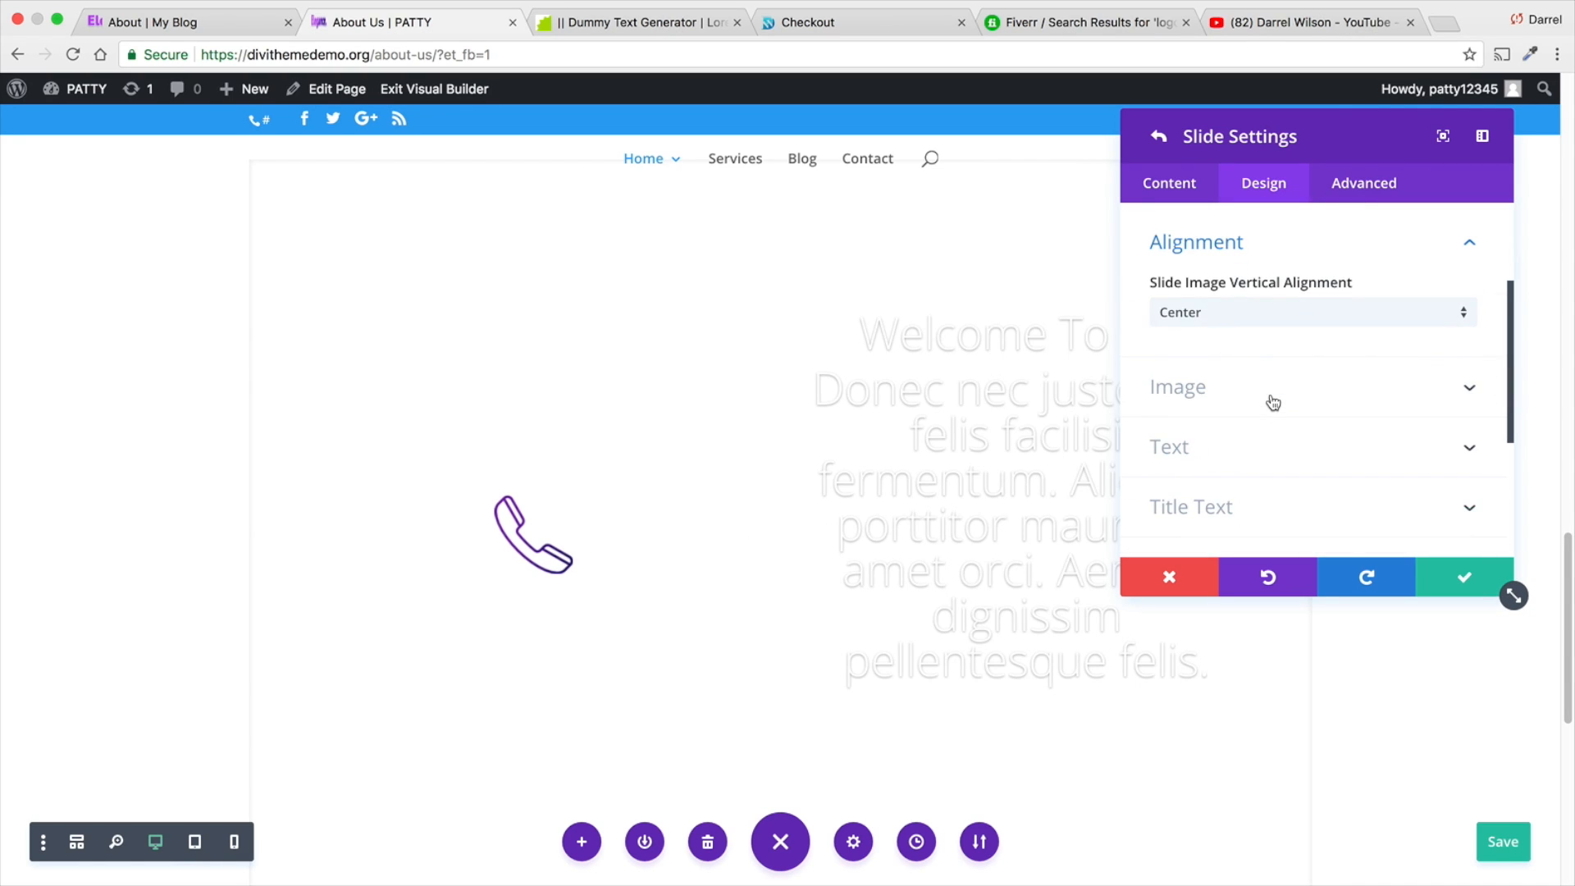
click(1271, 330)
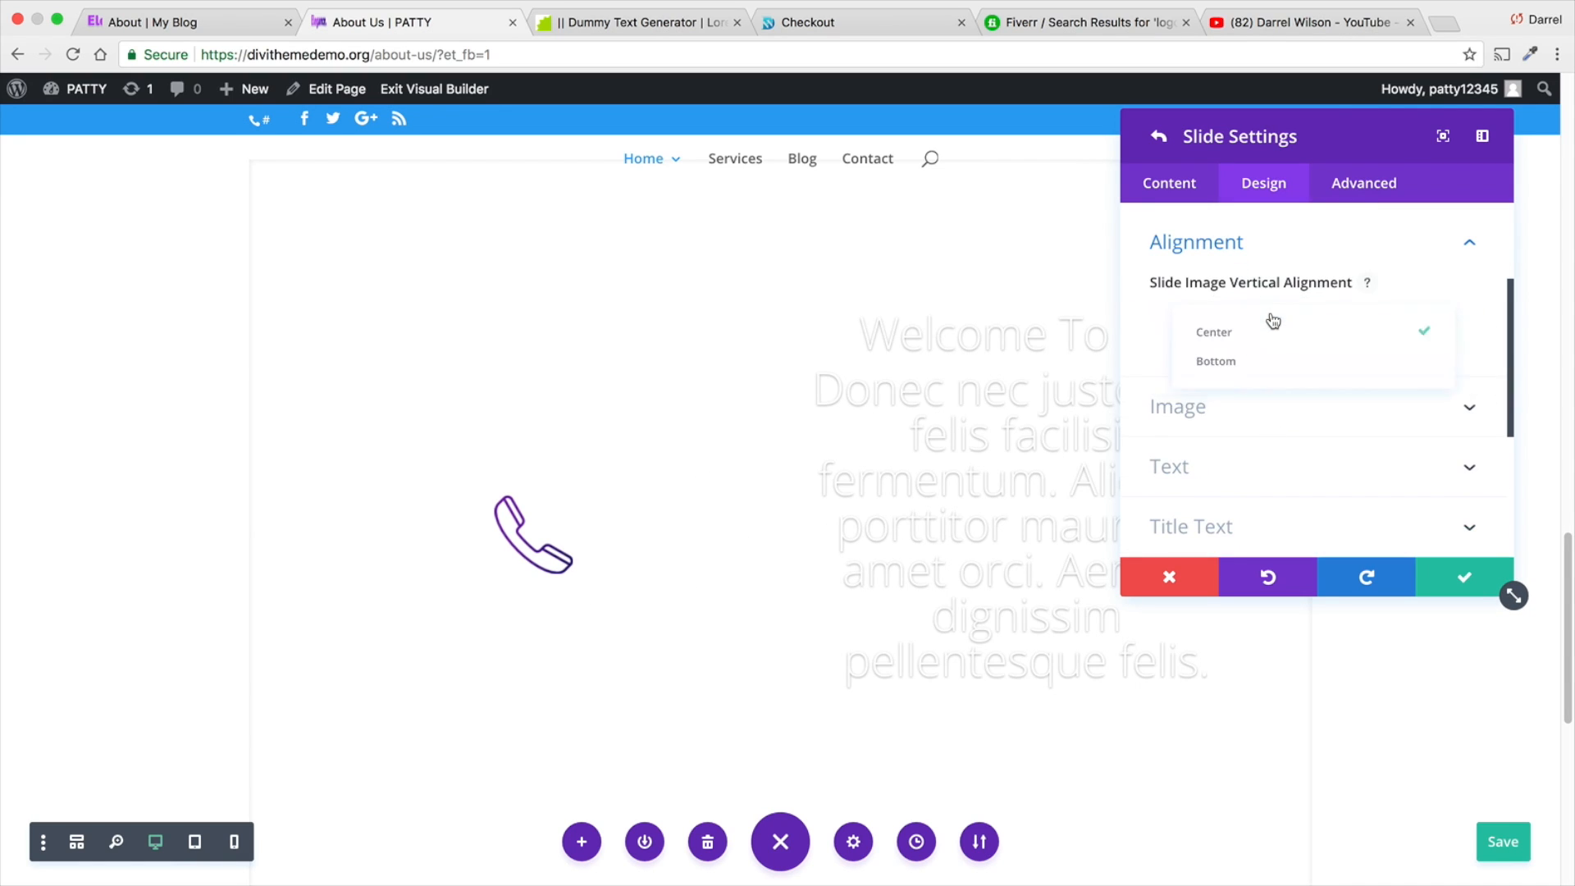
click(1274, 371)
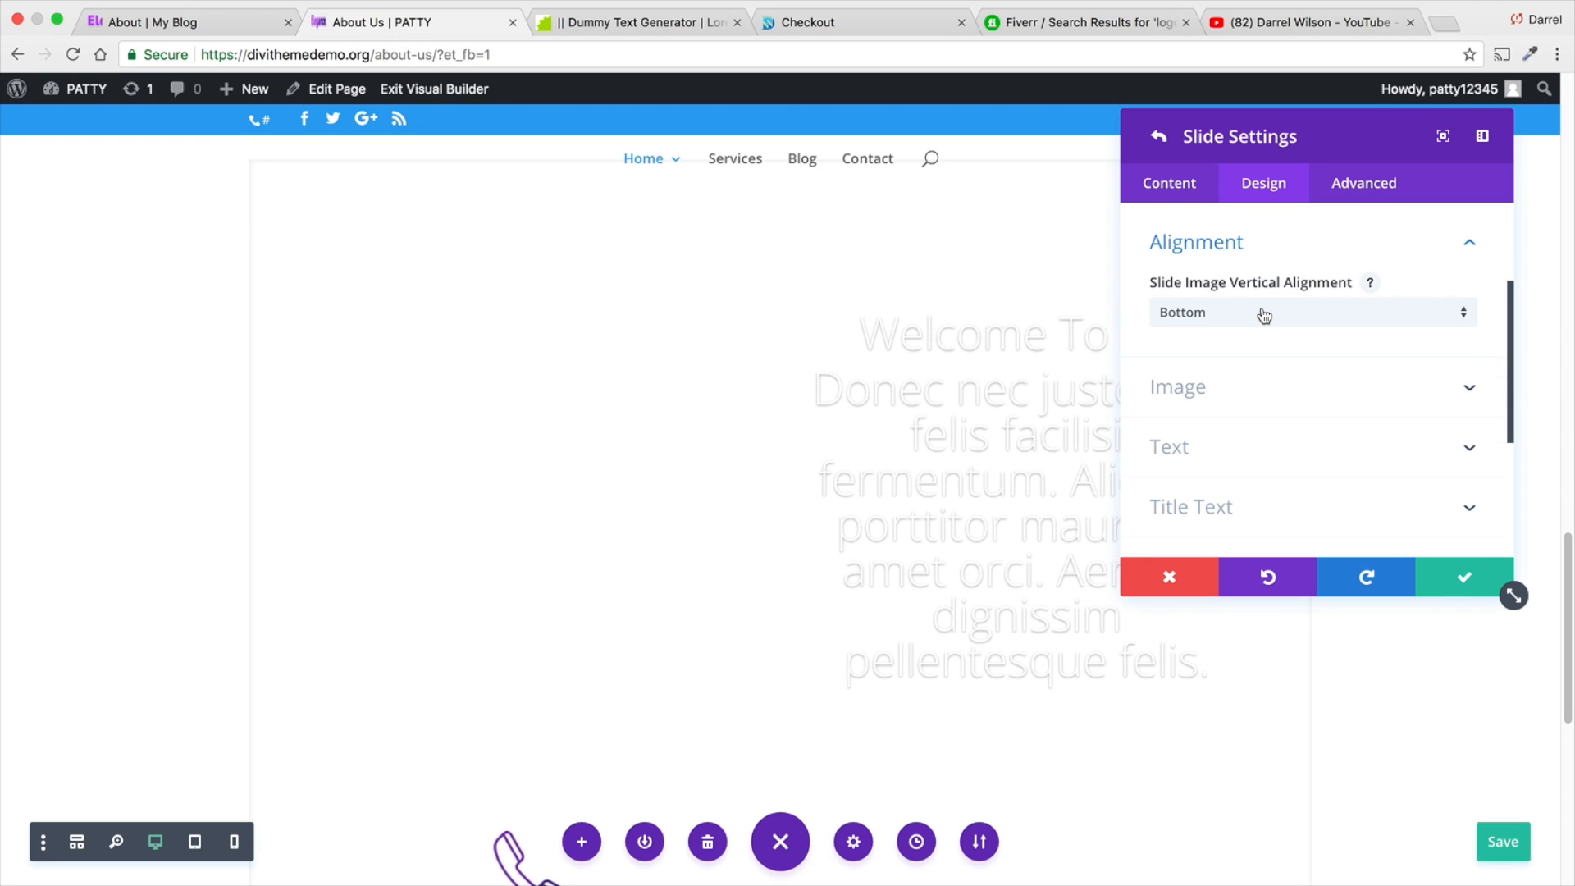
- Restore the slide image's vertical alignment to Center
scroll(1259, 312, down, 3)
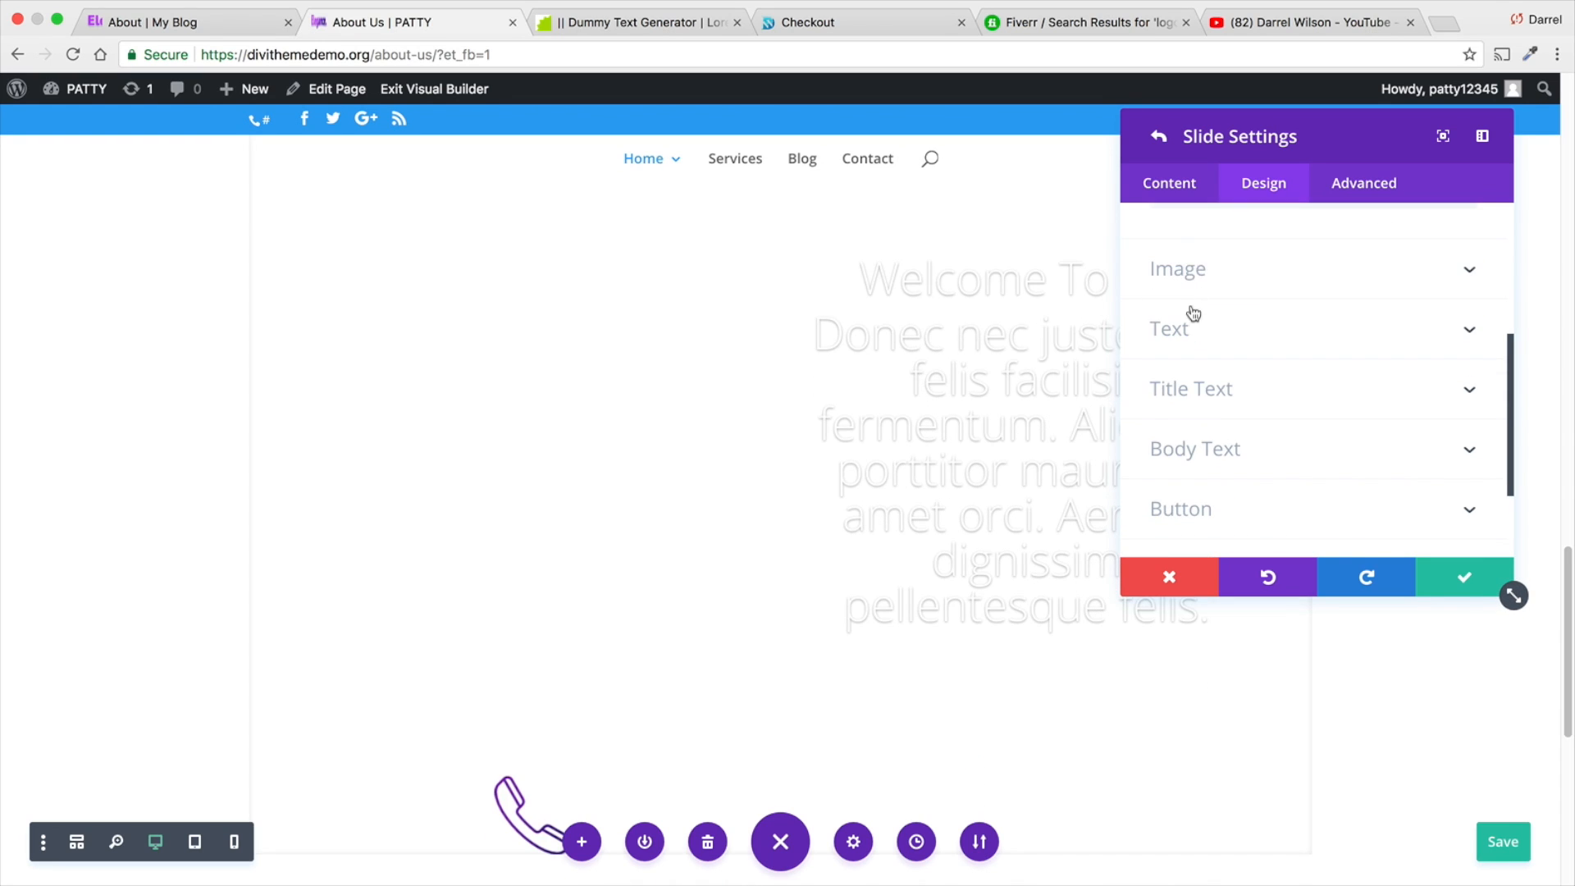
scroll(1193, 300, up, 2)
click(1196, 273)
click(1199, 278)
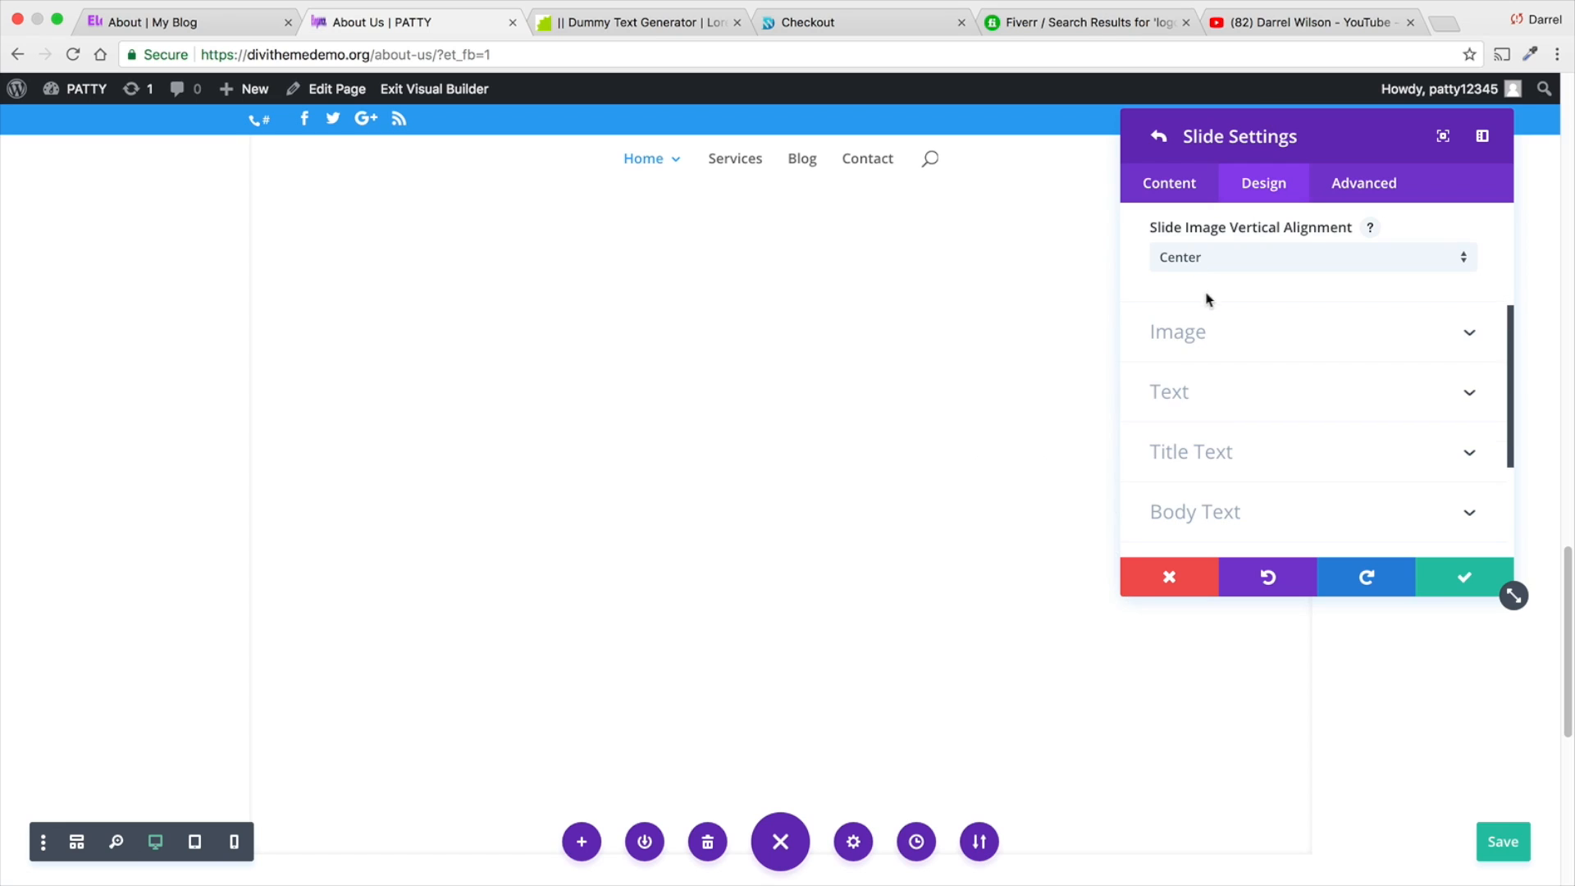
- Replace the slide image with the watch stand photo julian-o-hayon-2.jpg from the media library
click(1169, 182)
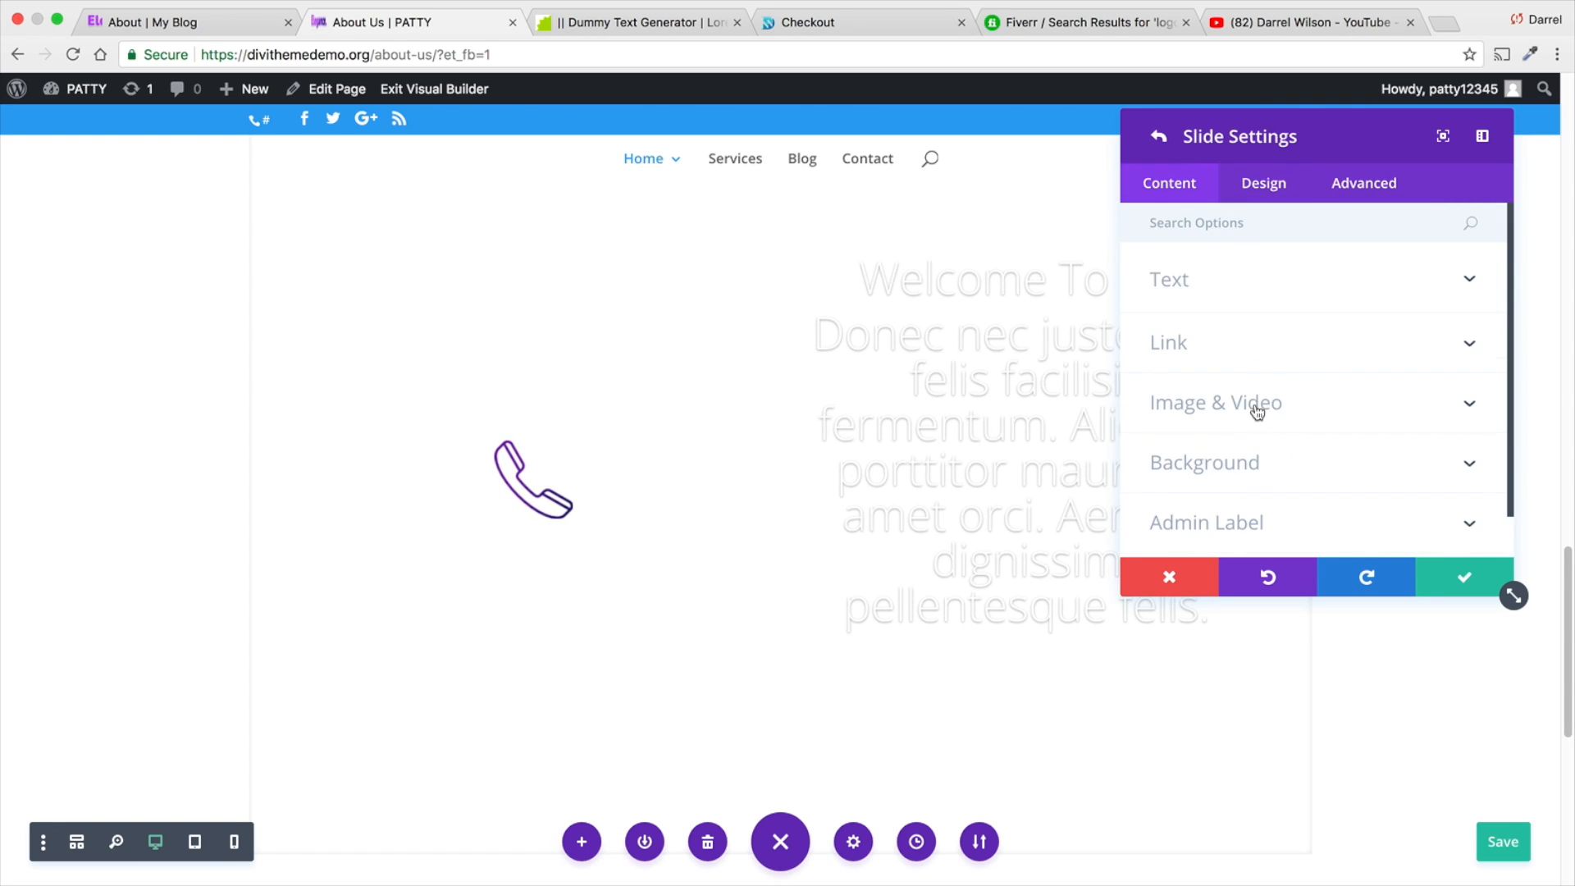
click(1255, 404)
click(1397, 312)
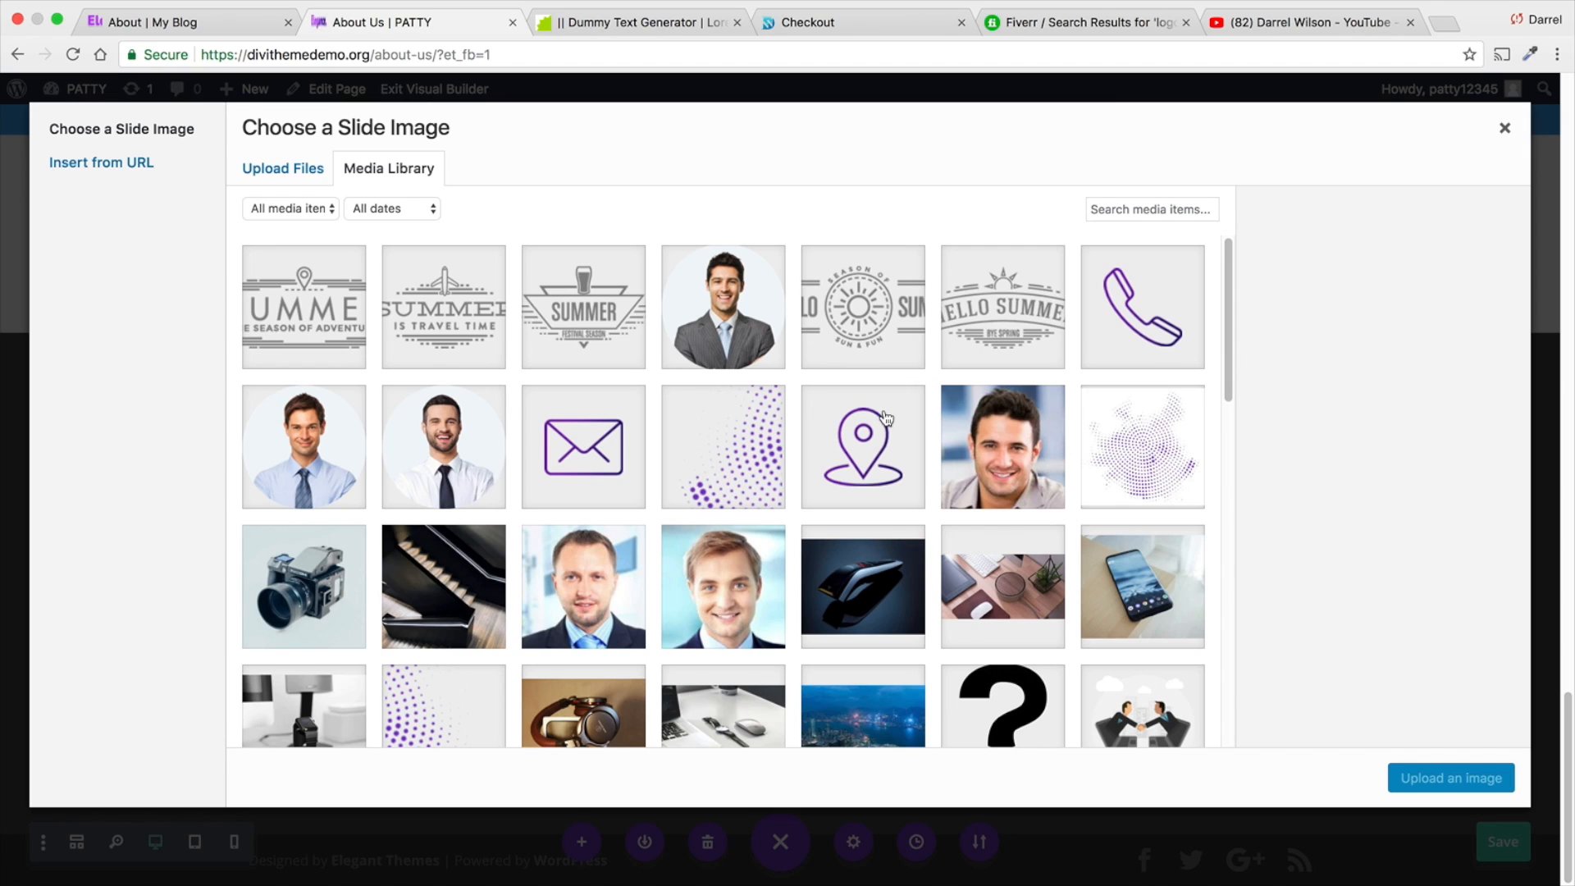
scroll(878, 472, down, 3)
scroll(872, 552, down, 1)
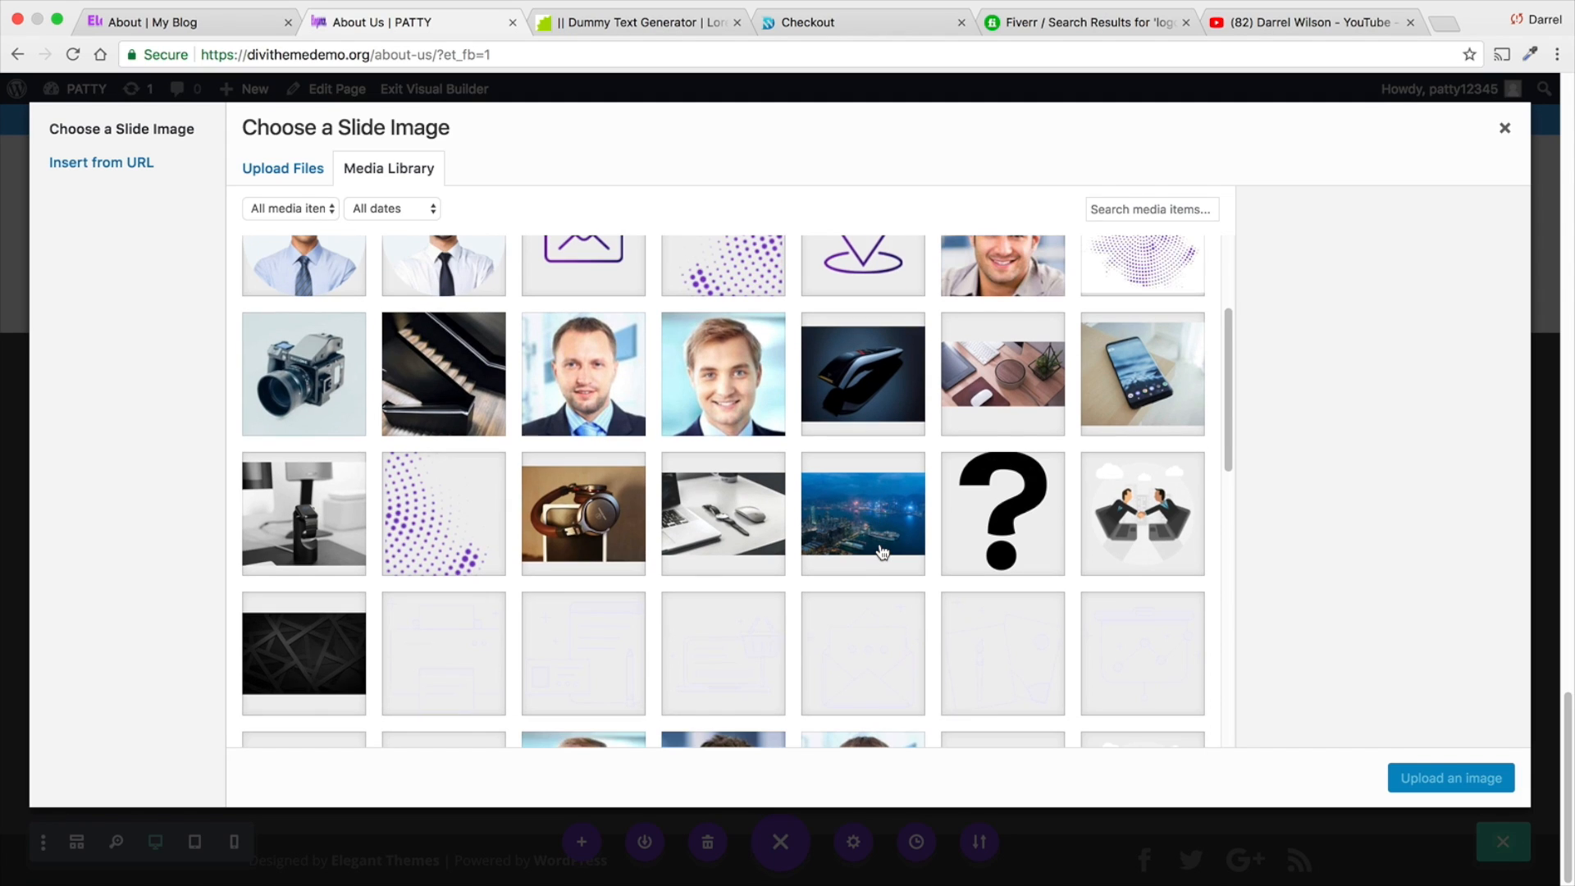
click(270, 572)
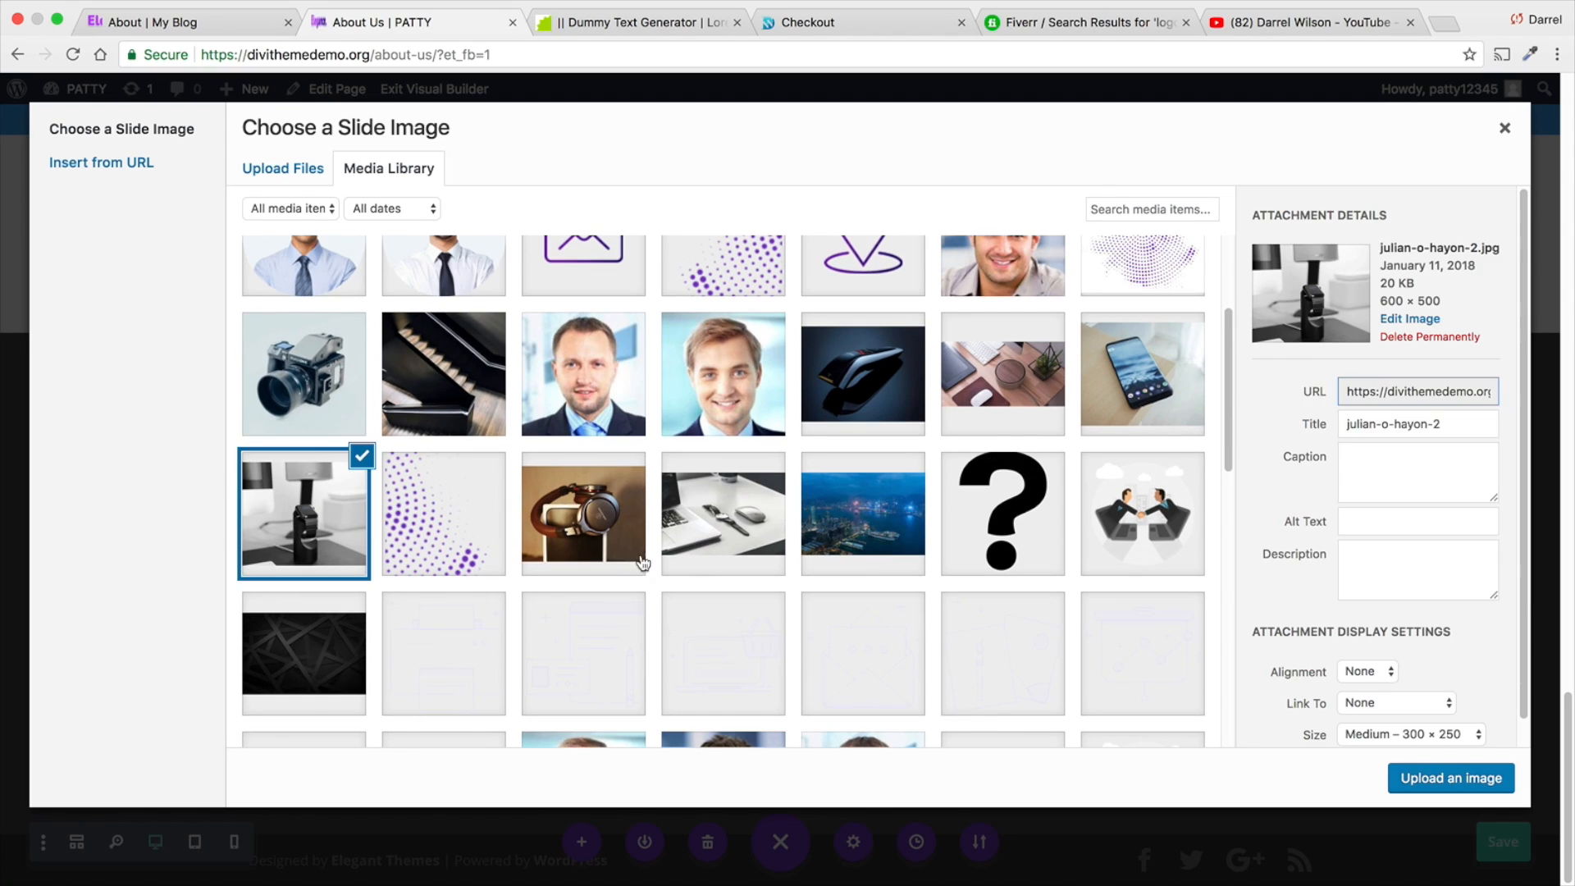
click(1407, 776)
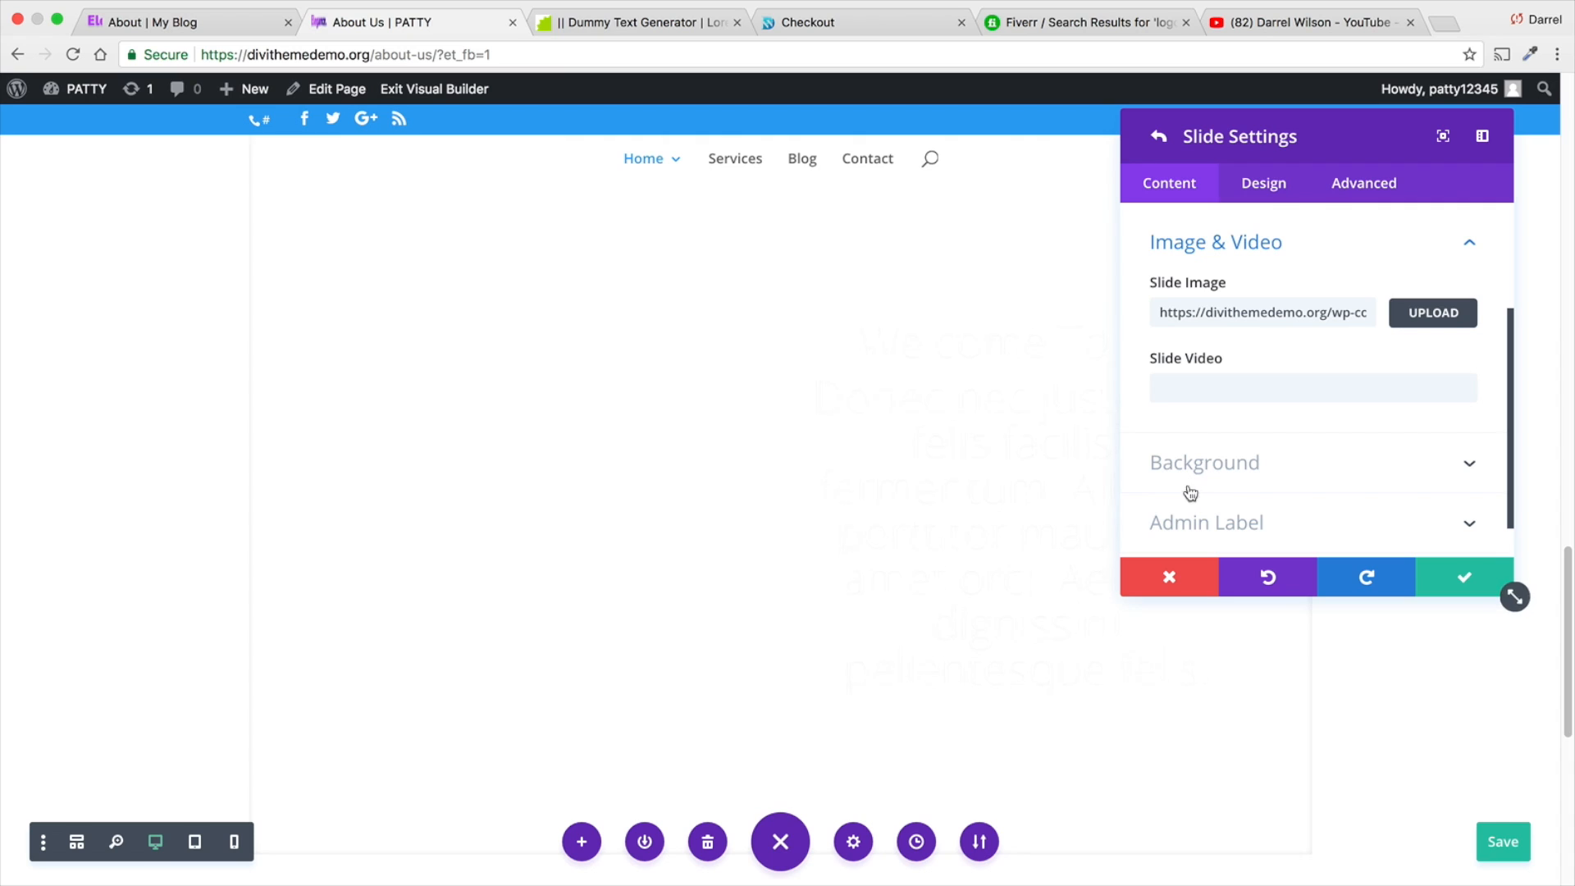
- Set the slide image's hue to 183deg and its saturation to 159% in the design settings
scroll(991, 482, down, 1)
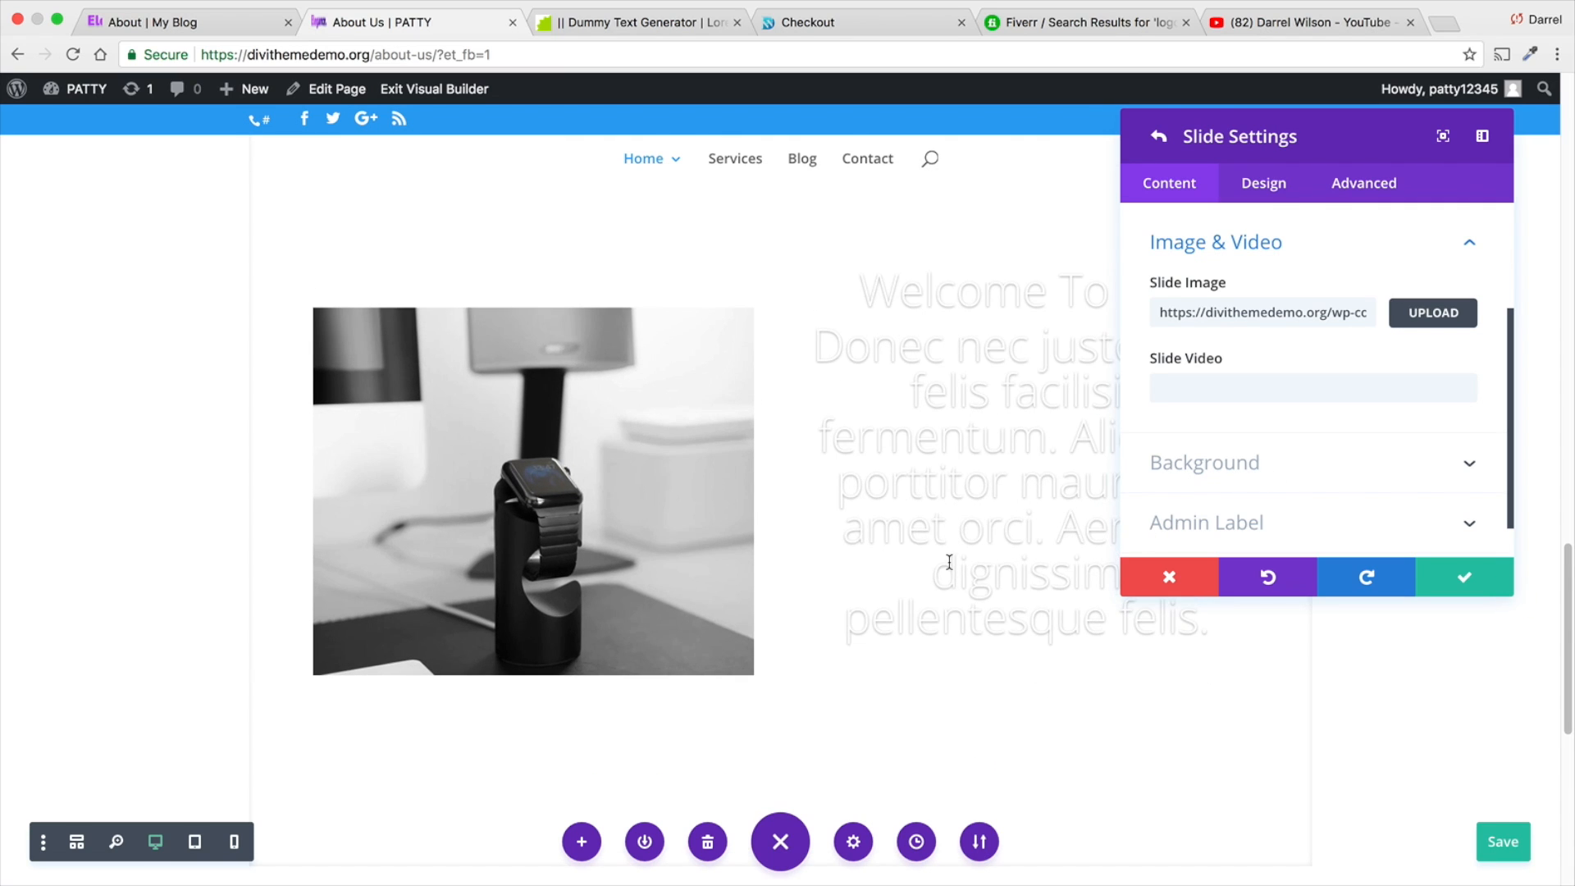
scroll(949, 562, down, 1)
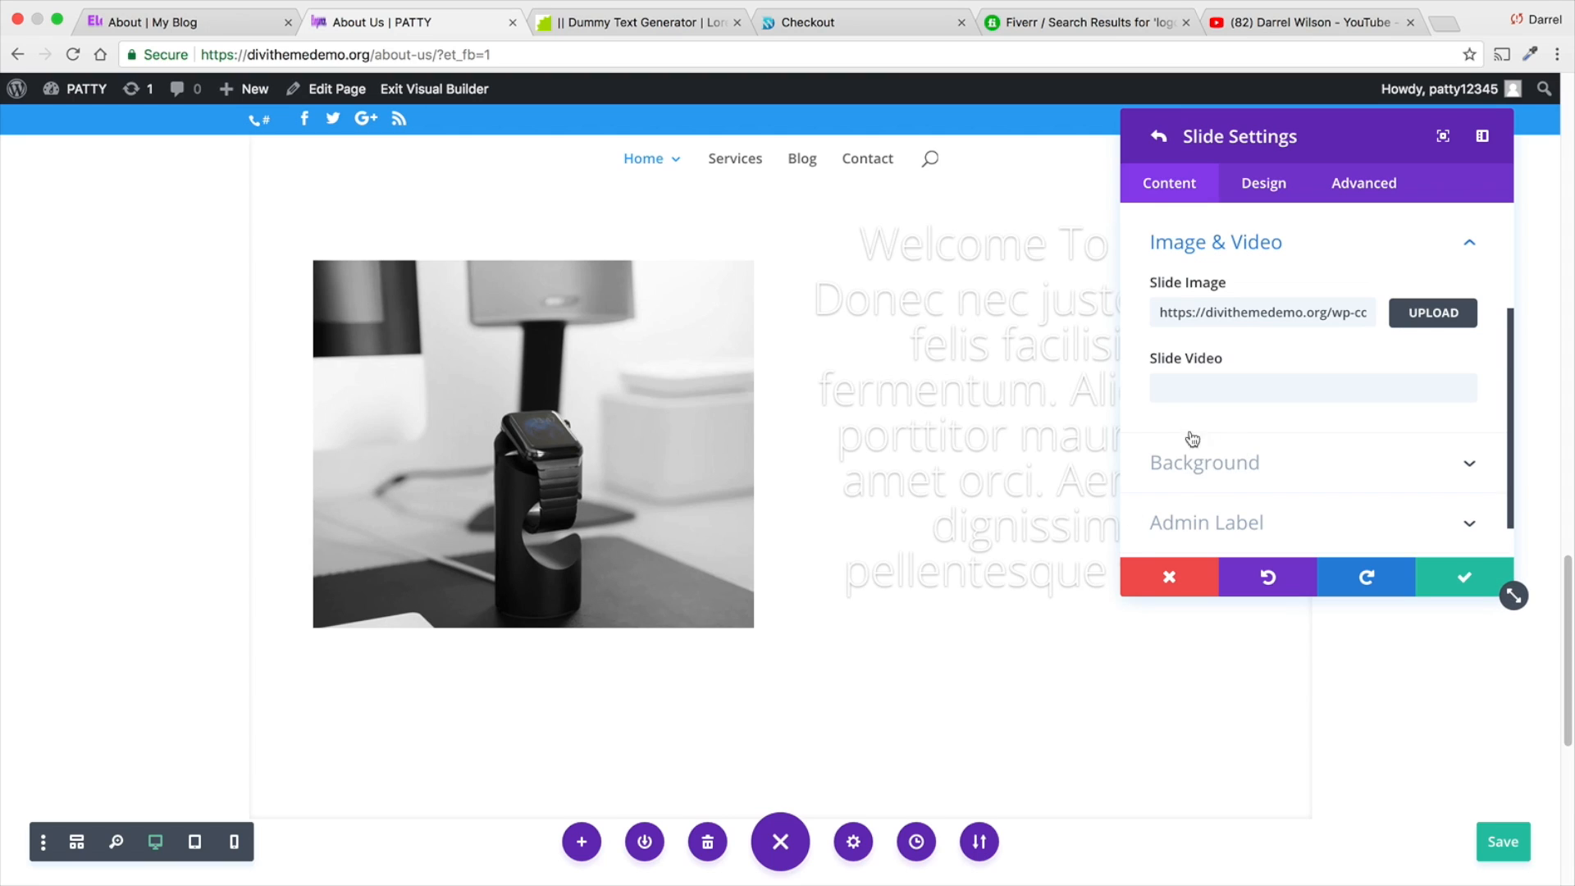
scroll(867, 488, up, 1)
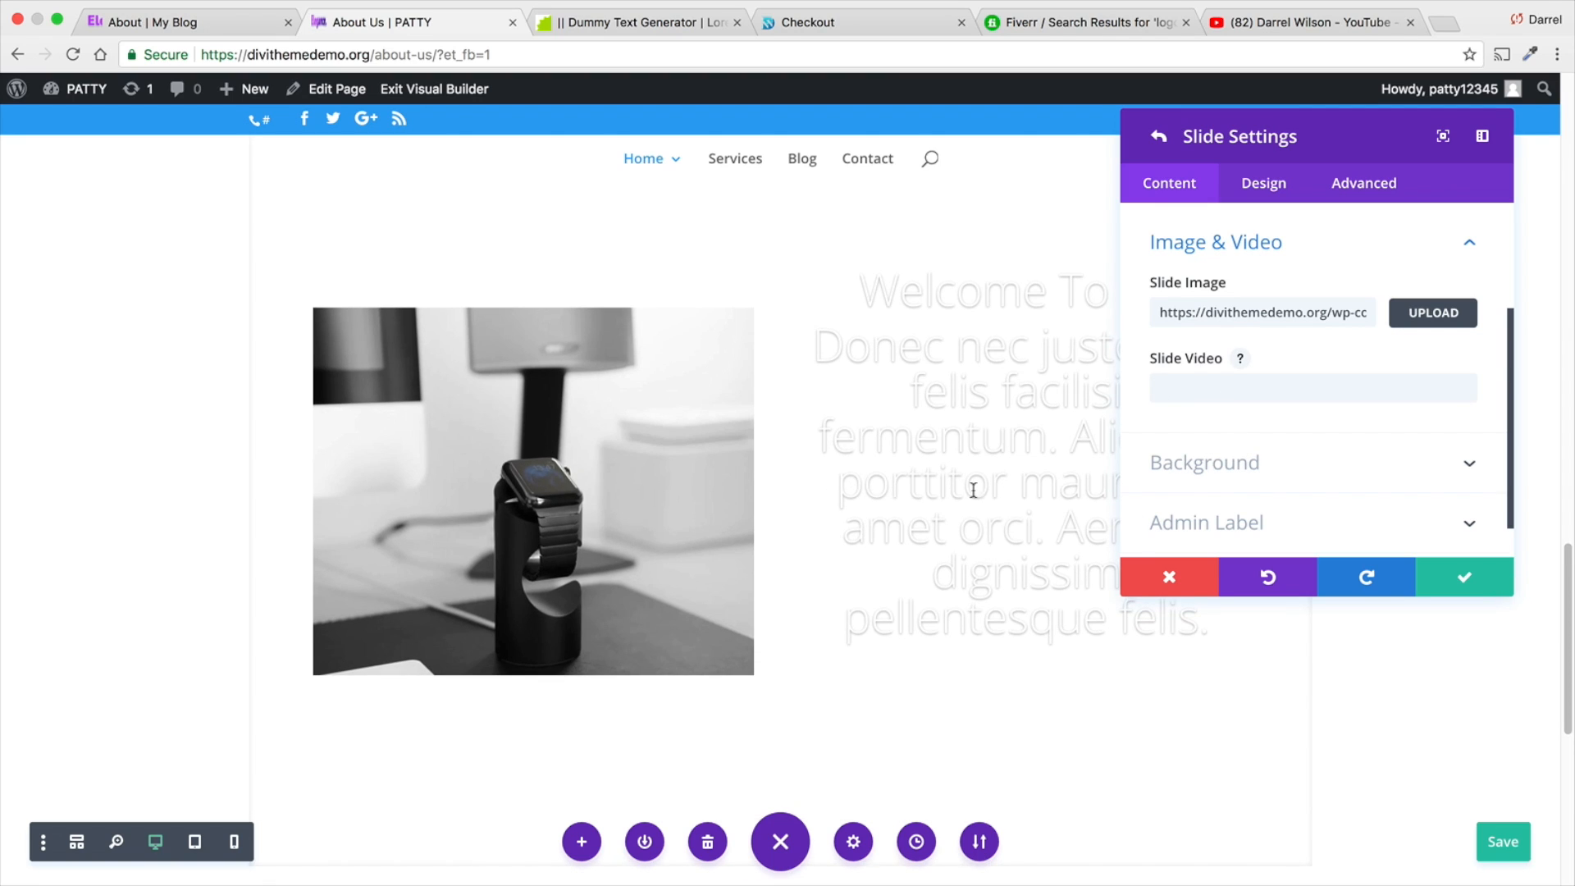
click(1259, 187)
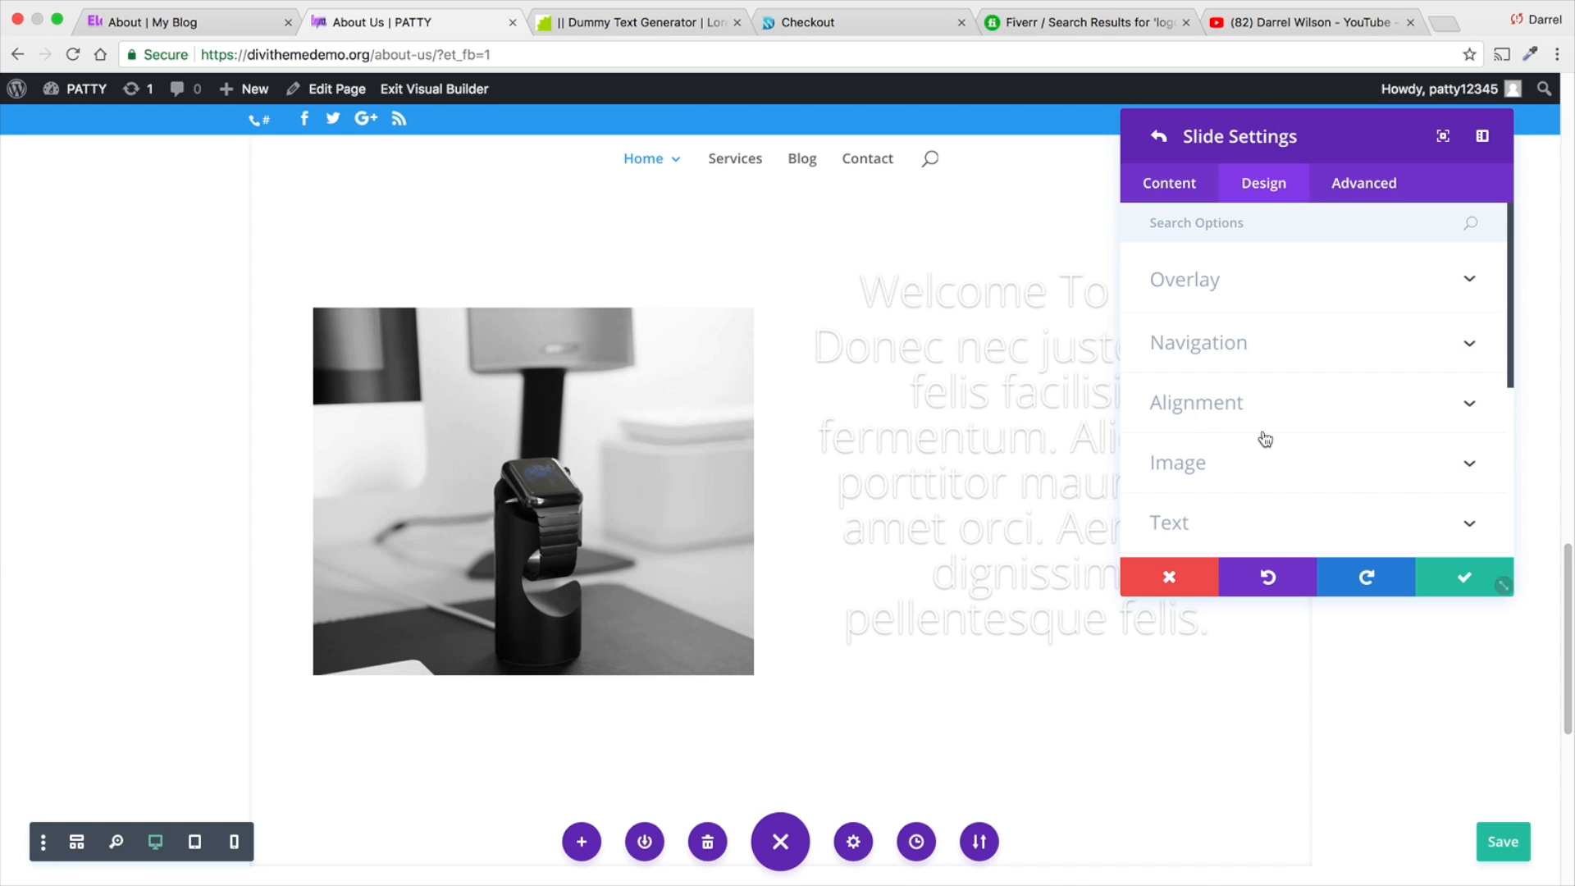
scroll(1215, 456, down, 1)
click(1214, 448)
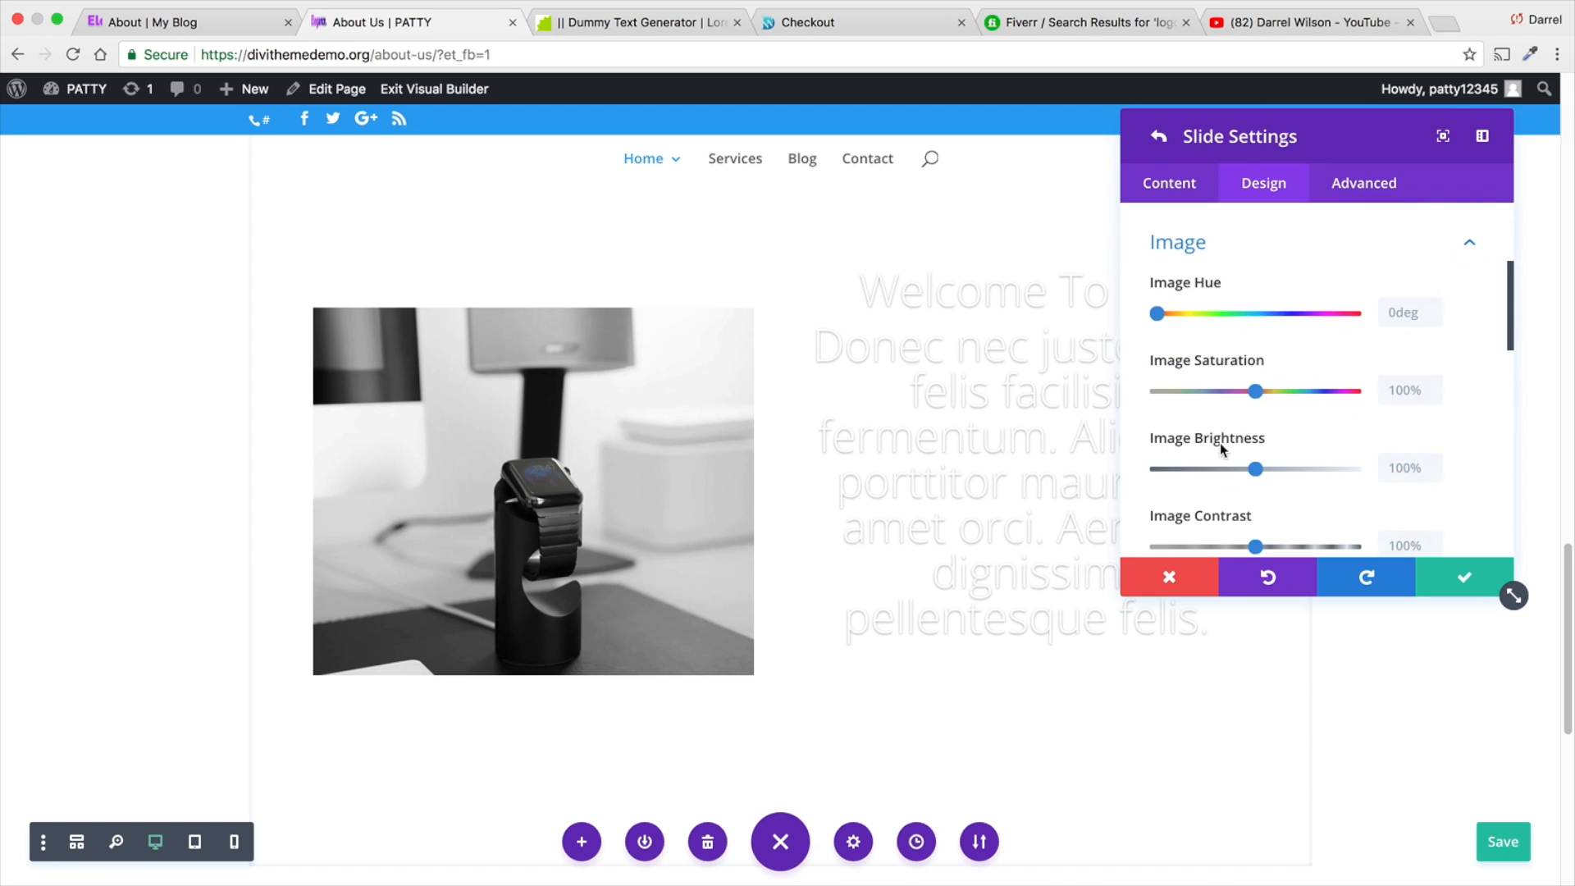
drag(1171, 311, 1258, 313)
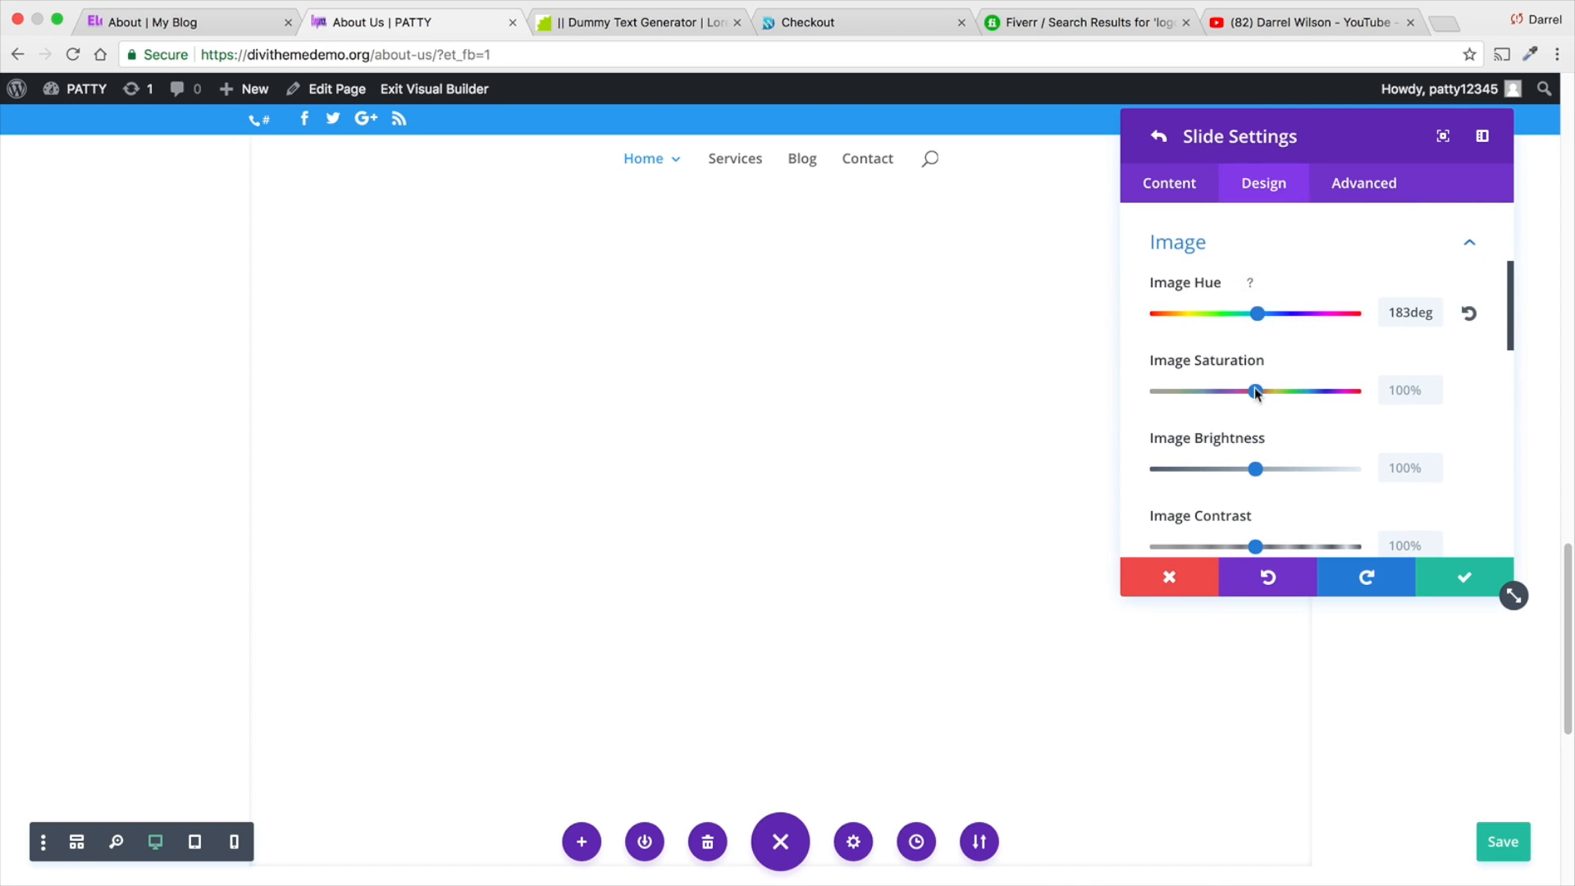
drag(1256, 391, 1313, 392)
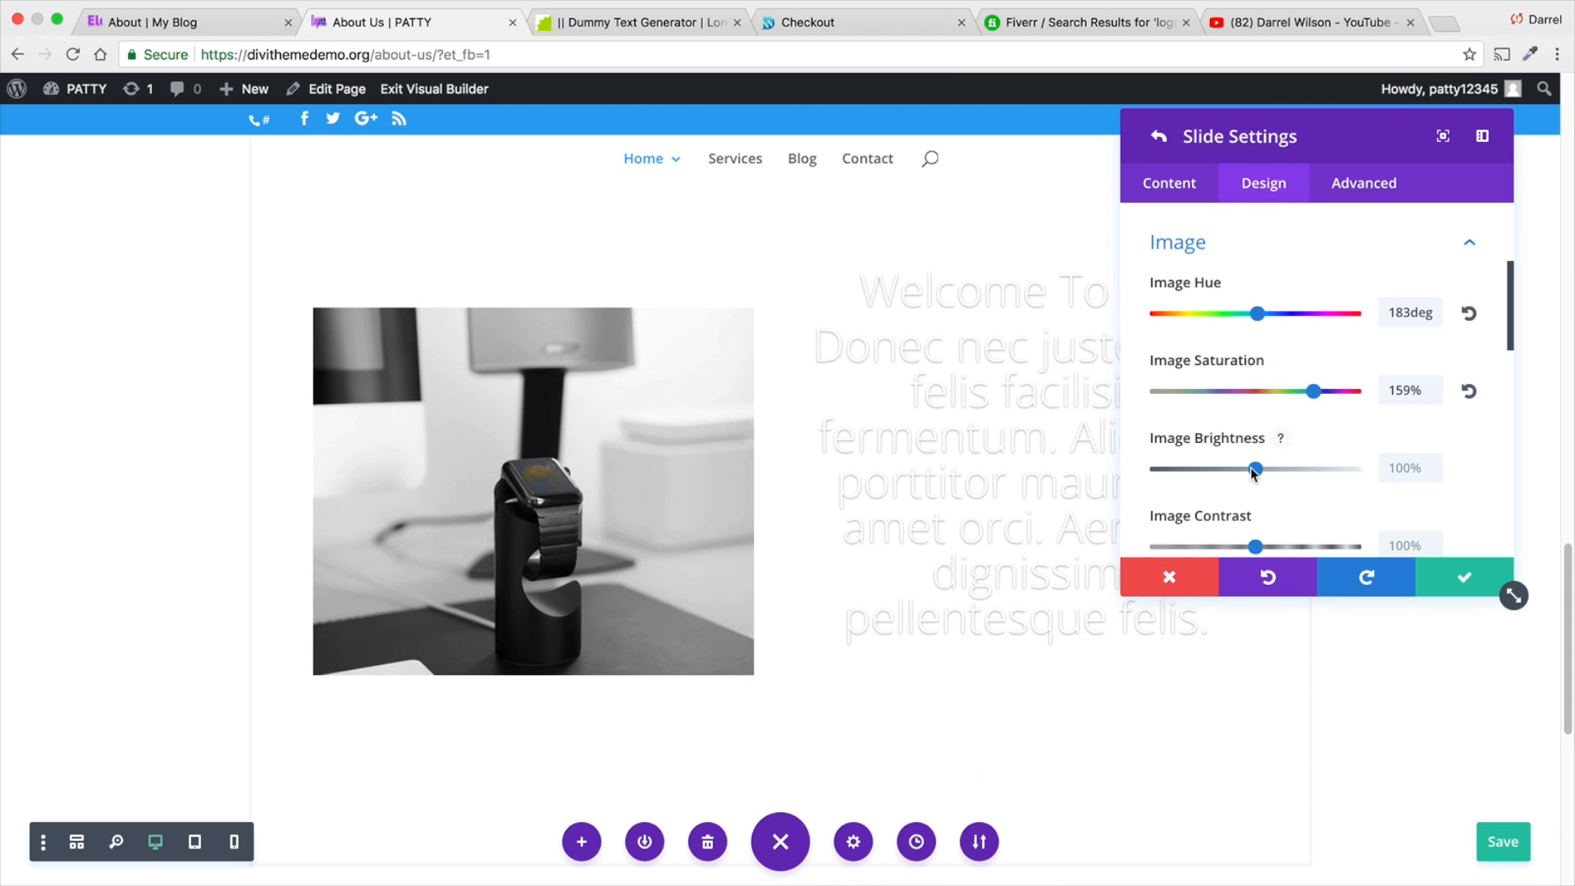
- Darken the slide image by setting its brightness to 85%, and check the picture on the page
drag(1254, 470, 1219, 470)
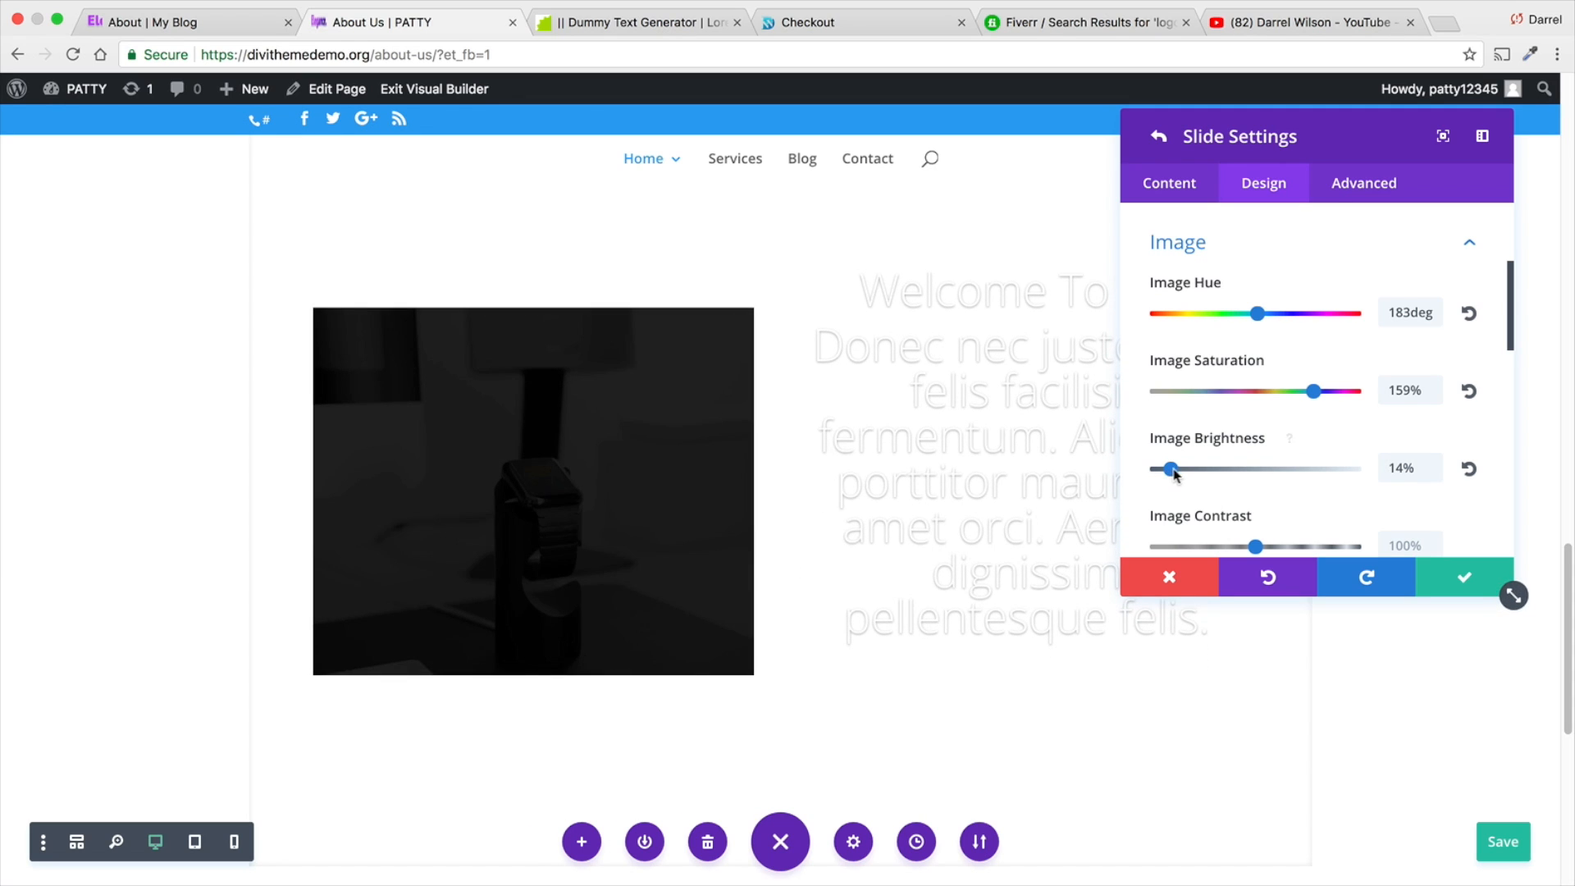
drag(1172, 470, 1241, 474)
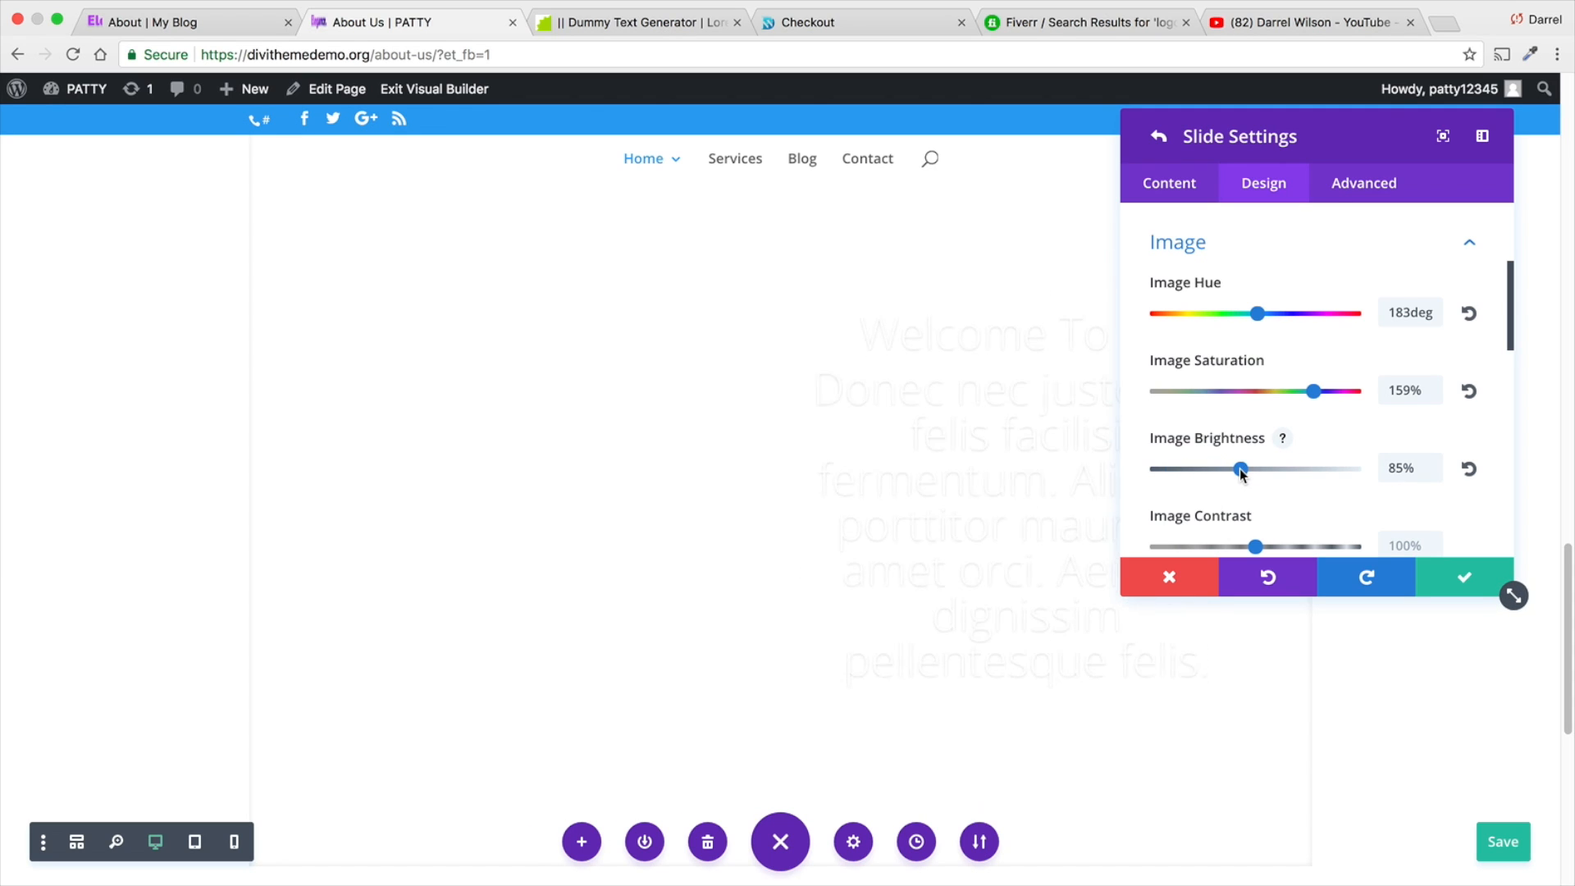
scroll(566, 478, down, 5)
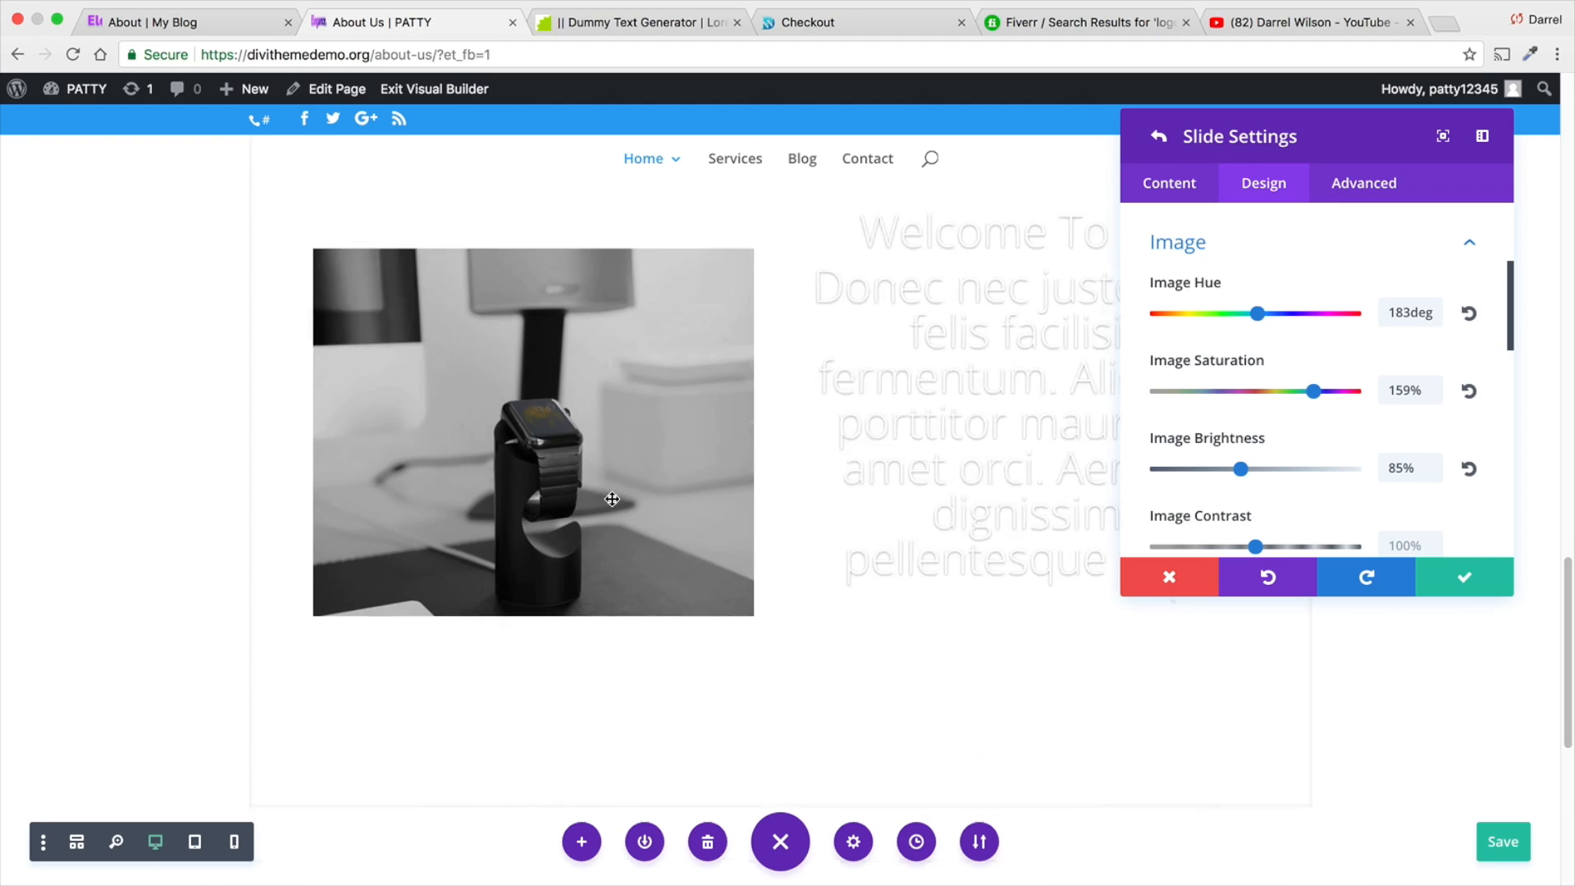
scroll(825, 601, up, 3)
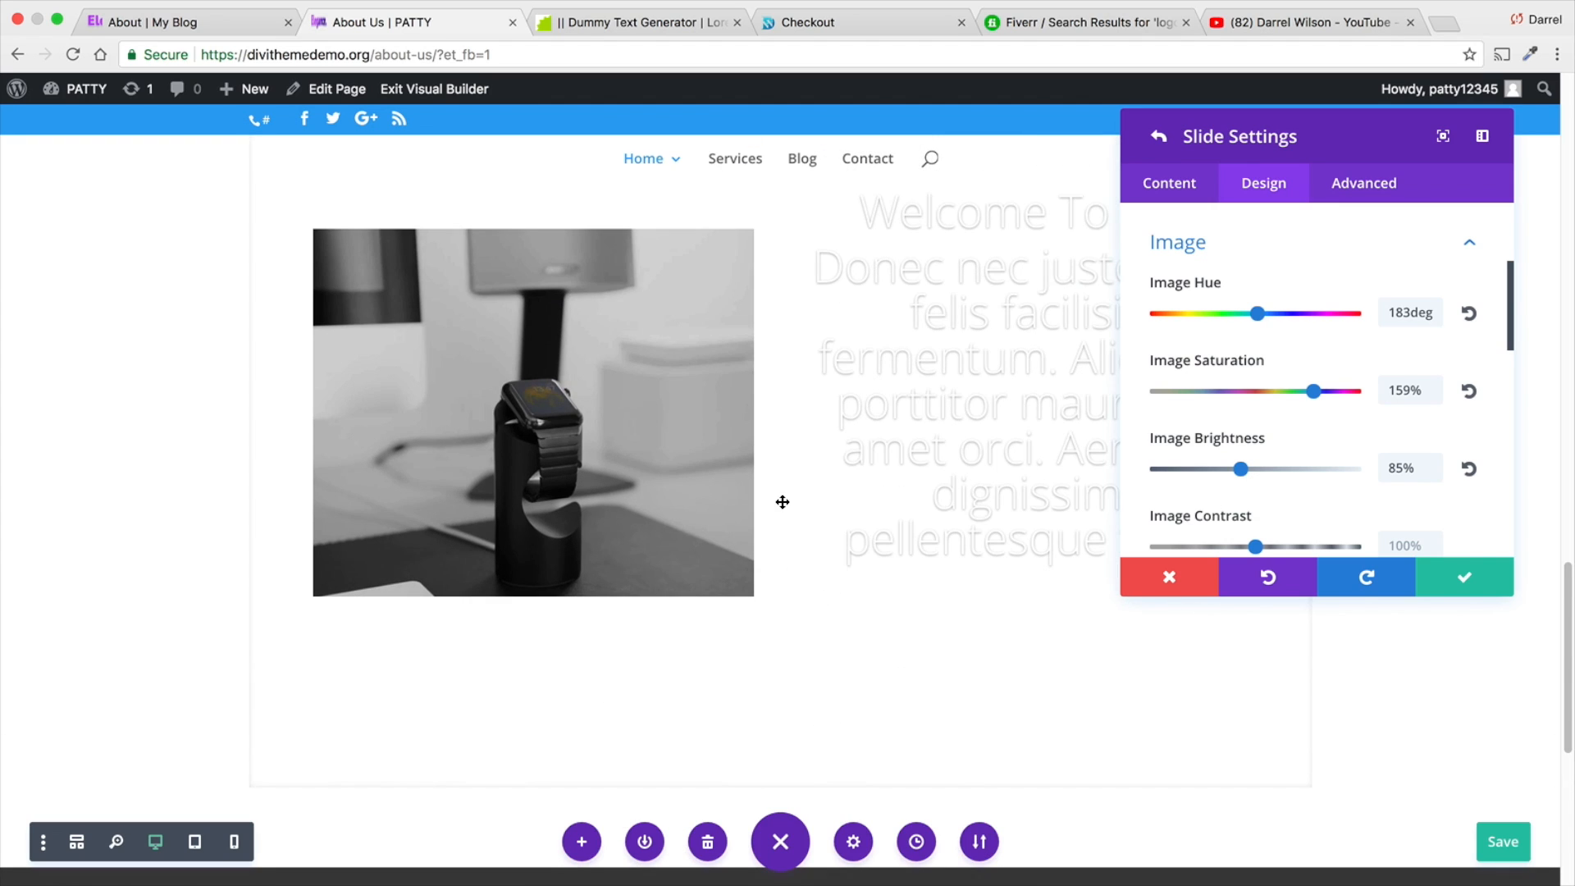
- Apply an 84% sepia effect to the slide image
scroll(1216, 504, down, 4)
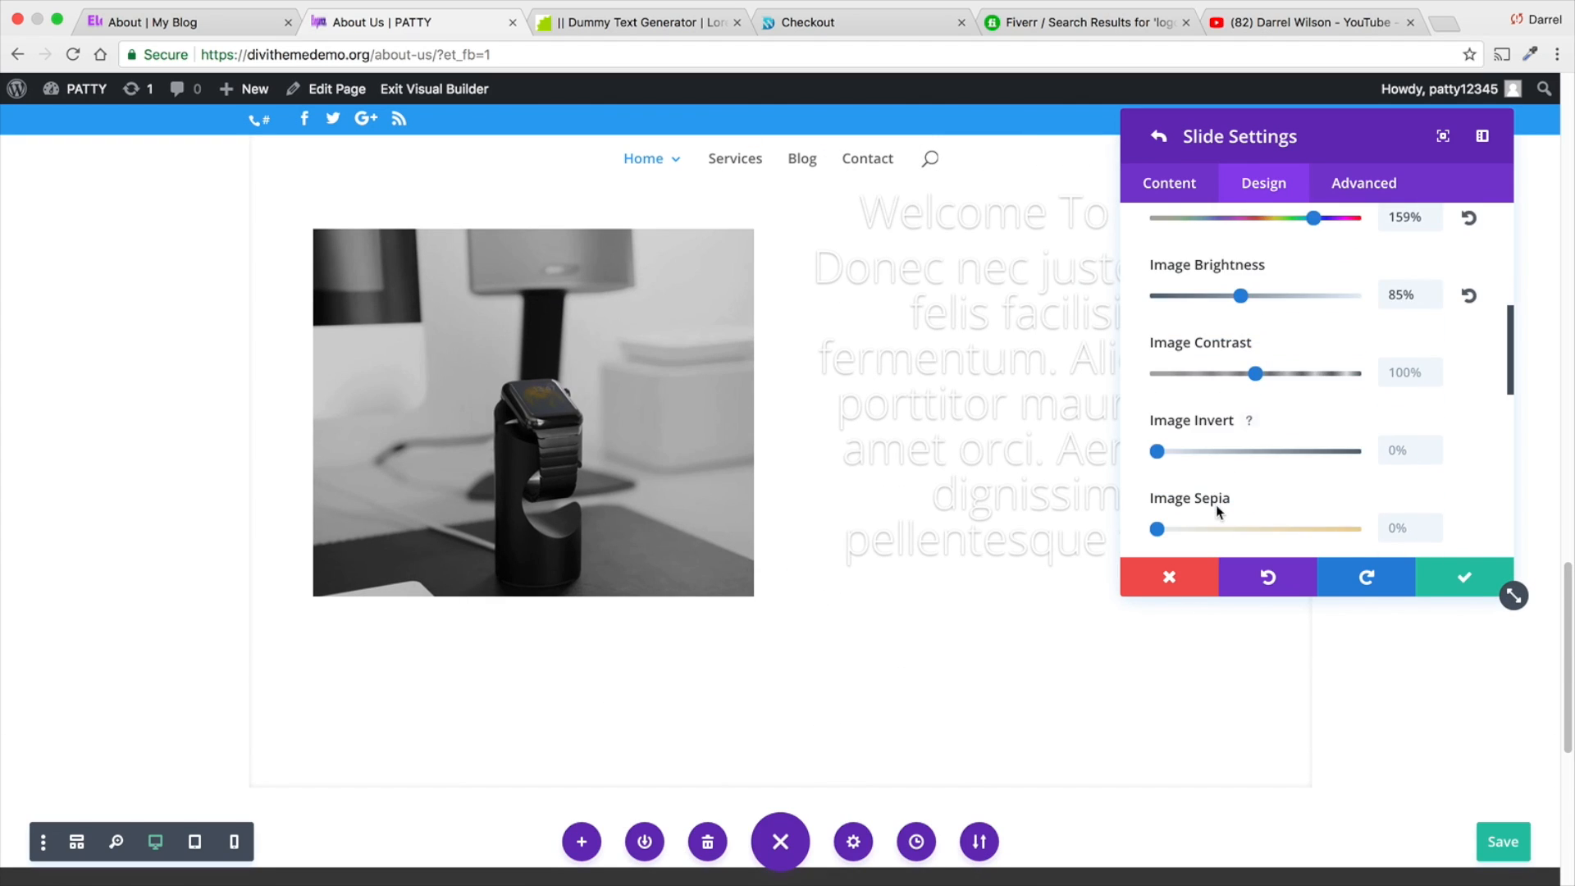
drag(1169, 482, 1323, 475)
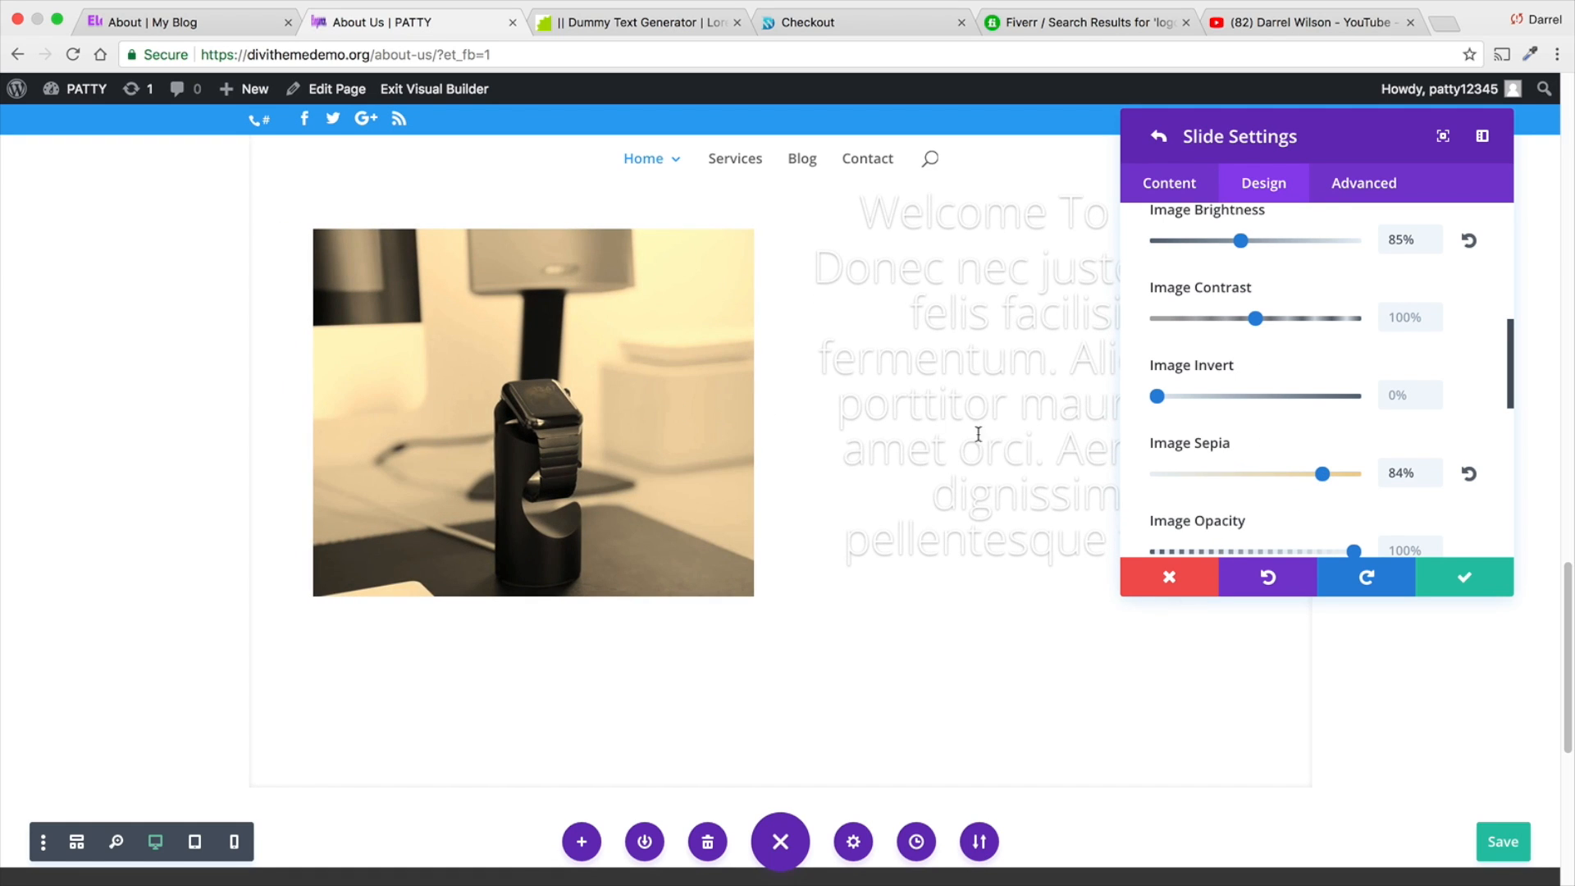
scroll(1333, 501, down, 1)
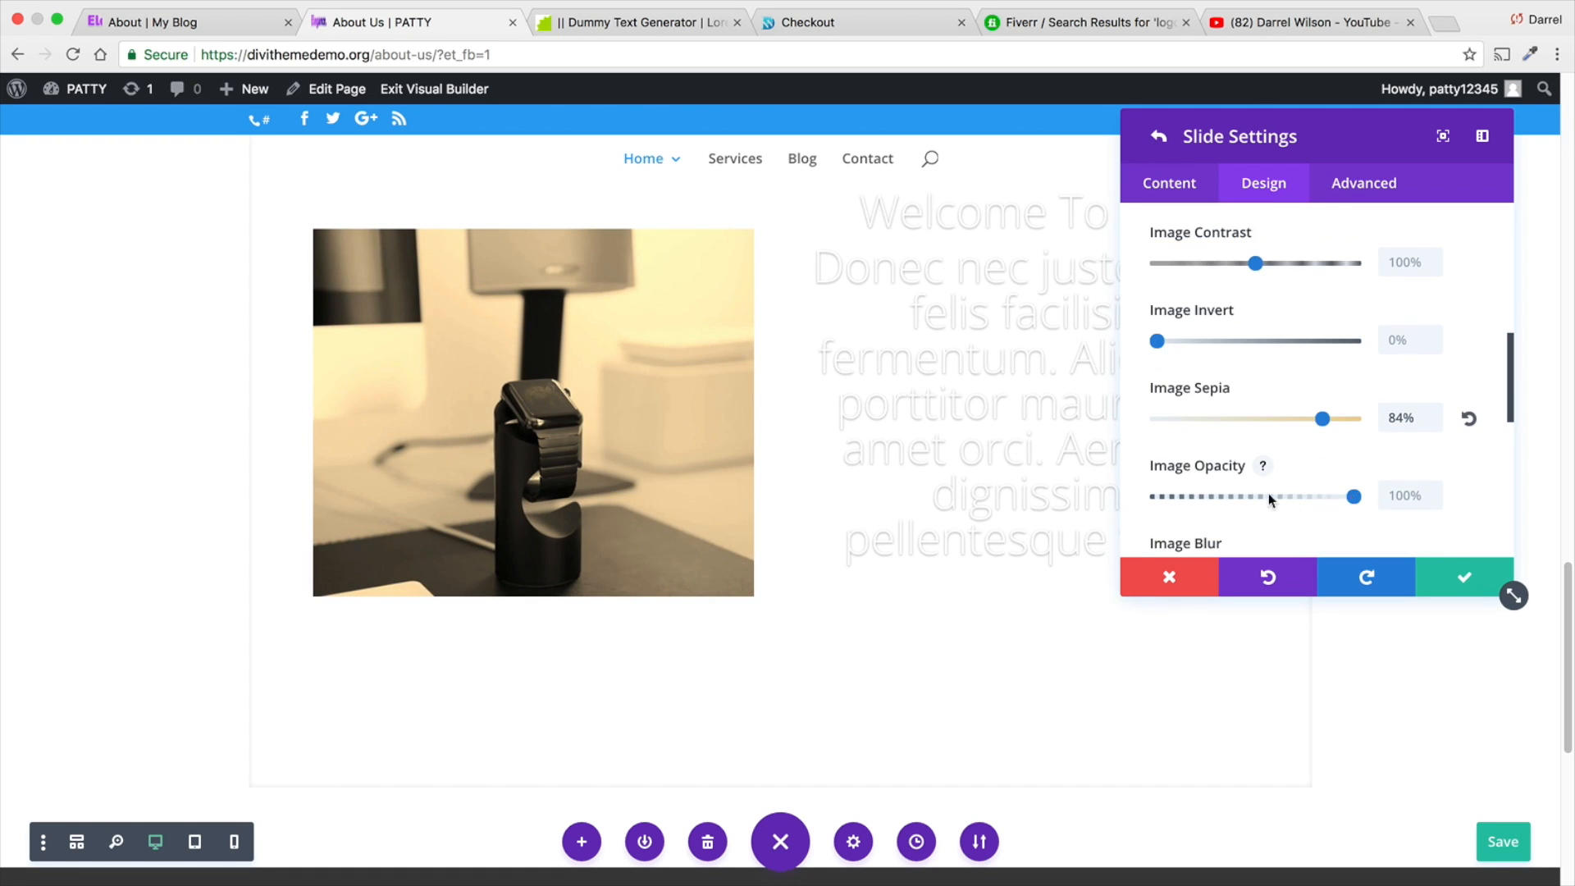
scroll(1264, 489, down, 3)
scroll(1263, 489, down, 1)
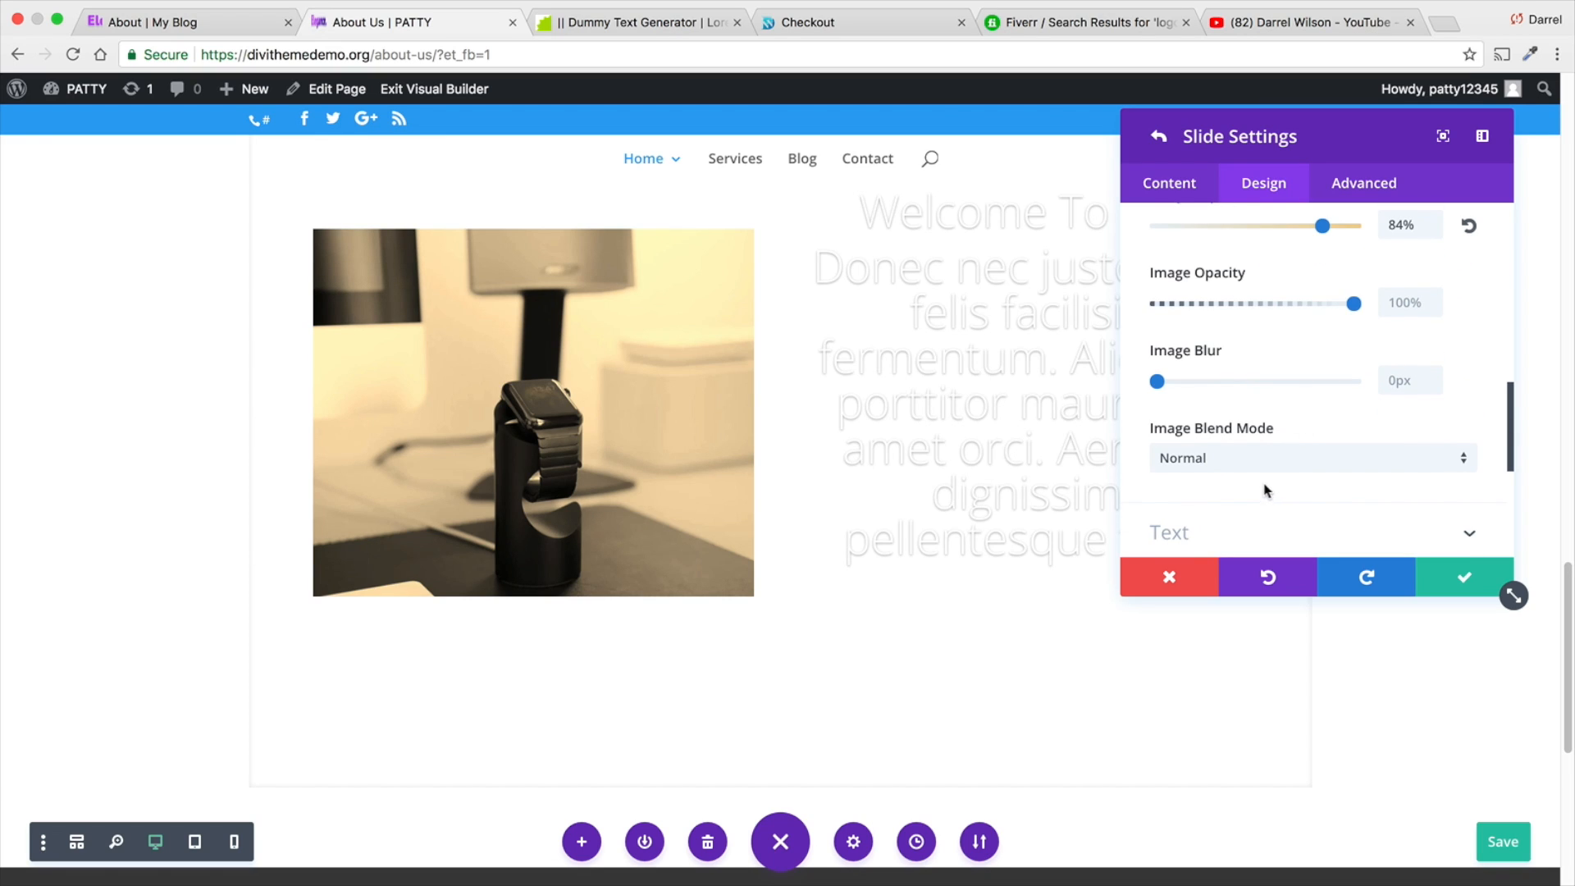
- Set the slide title's font weight to Ultra Bold in the design settings
scroll(1251, 406, down, 1)
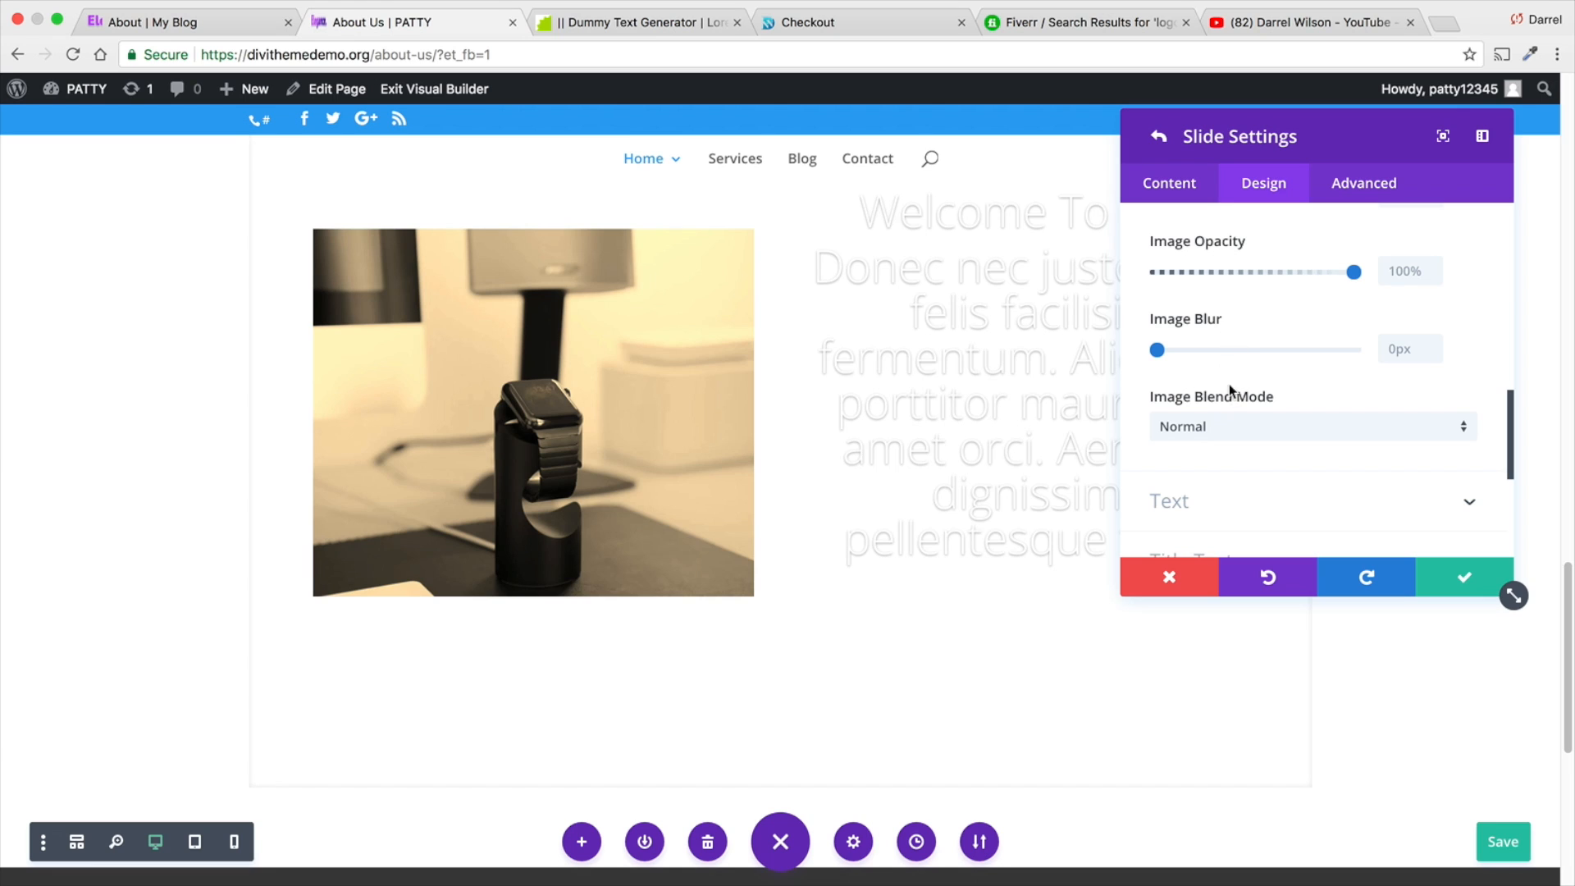
scroll(1278, 502, down, 2)
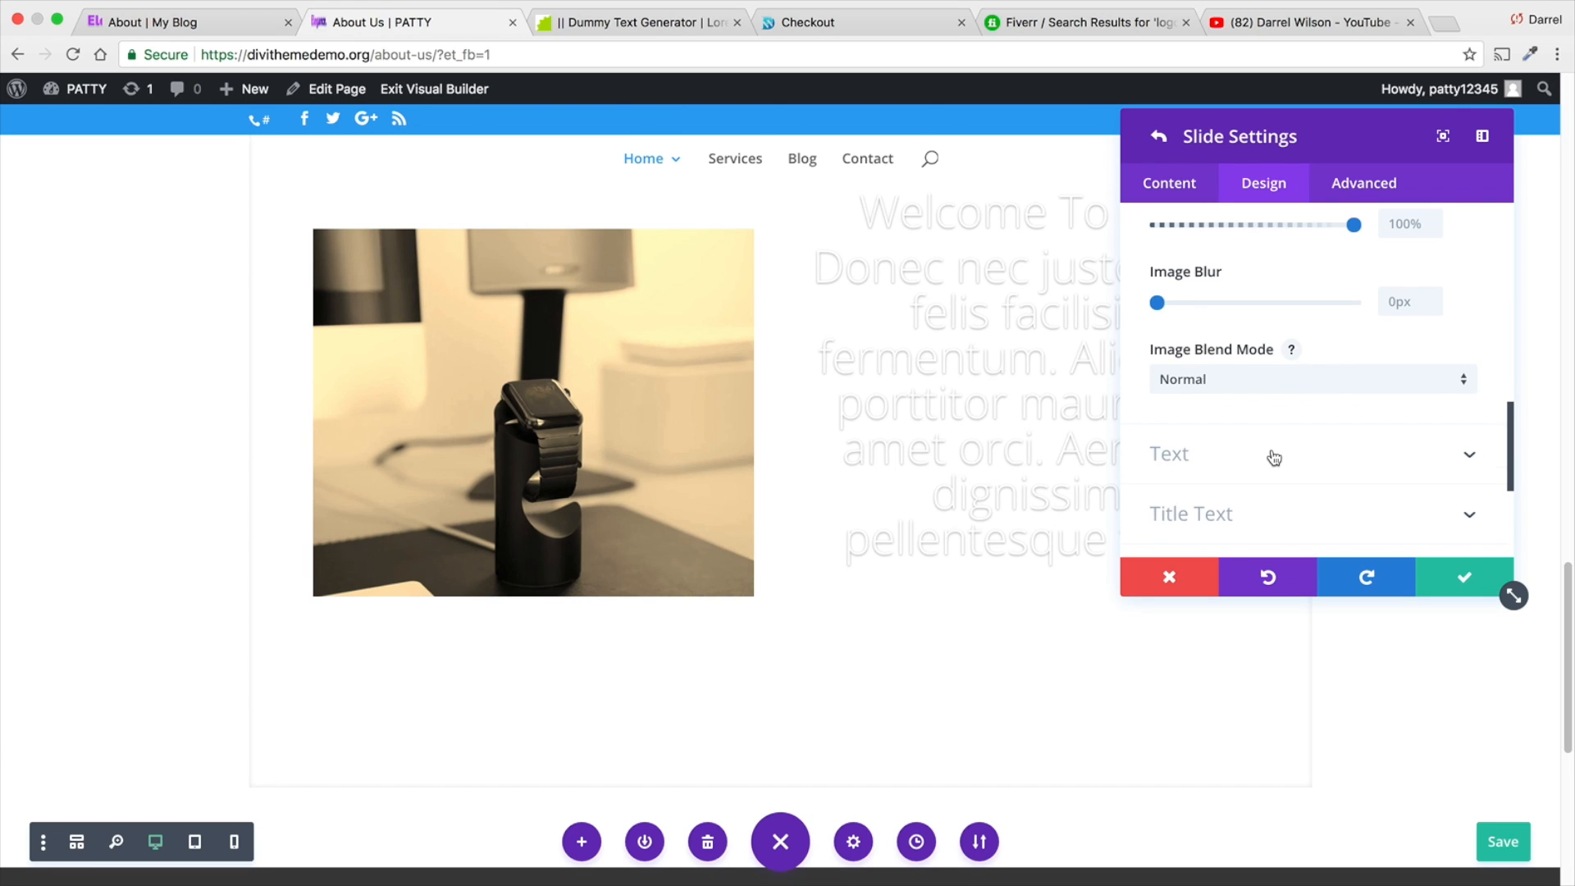
click(1295, 491)
scroll(1244, 408, down, 1)
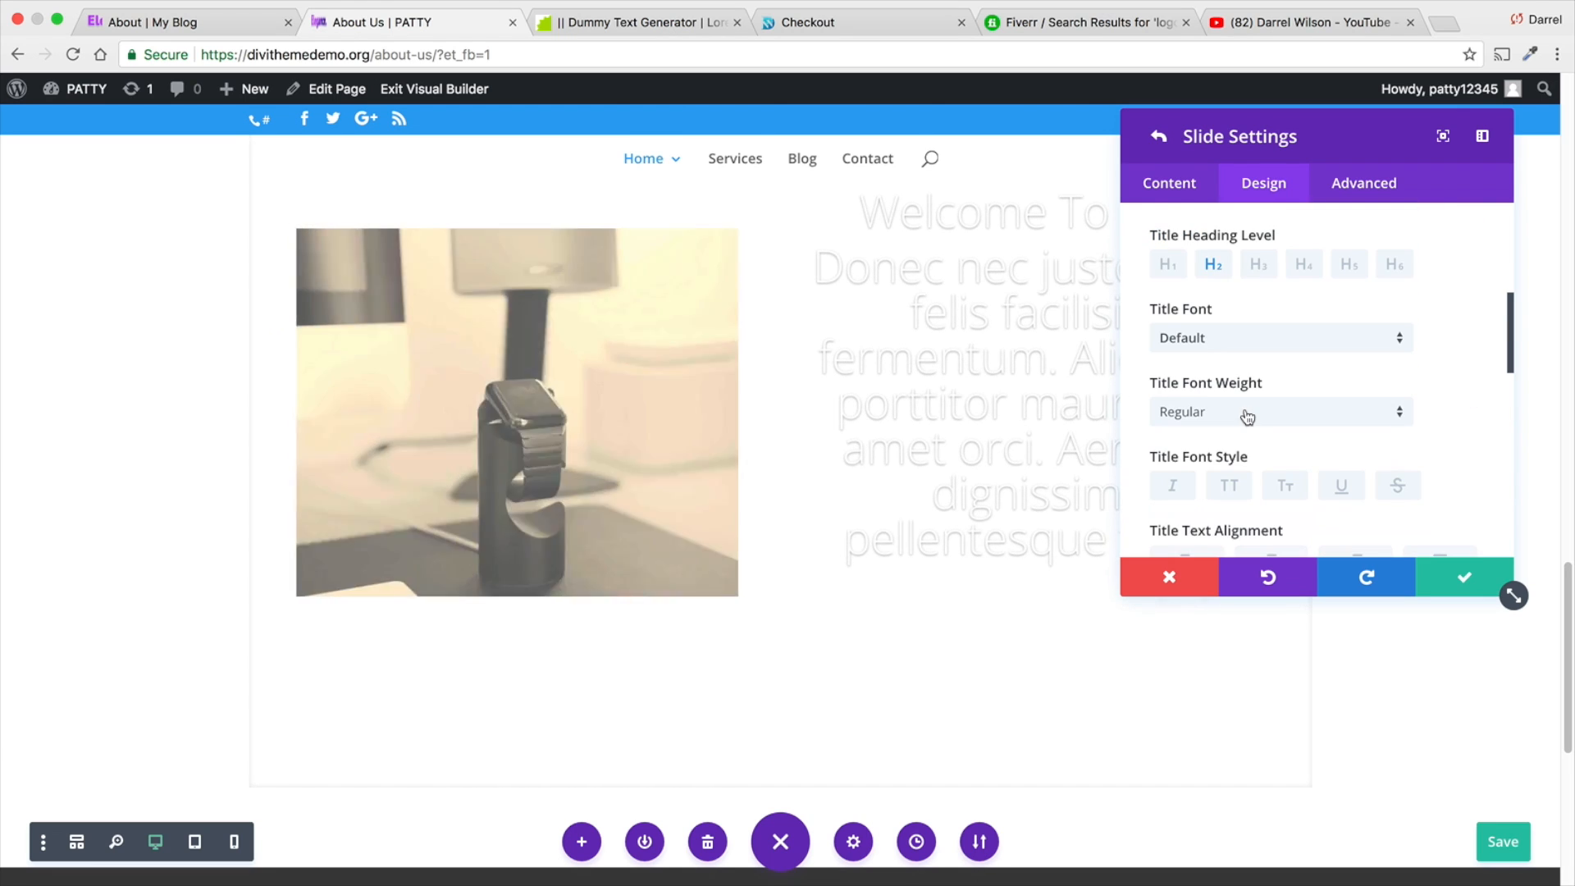
click(1245, 410)
click(1249, 555)
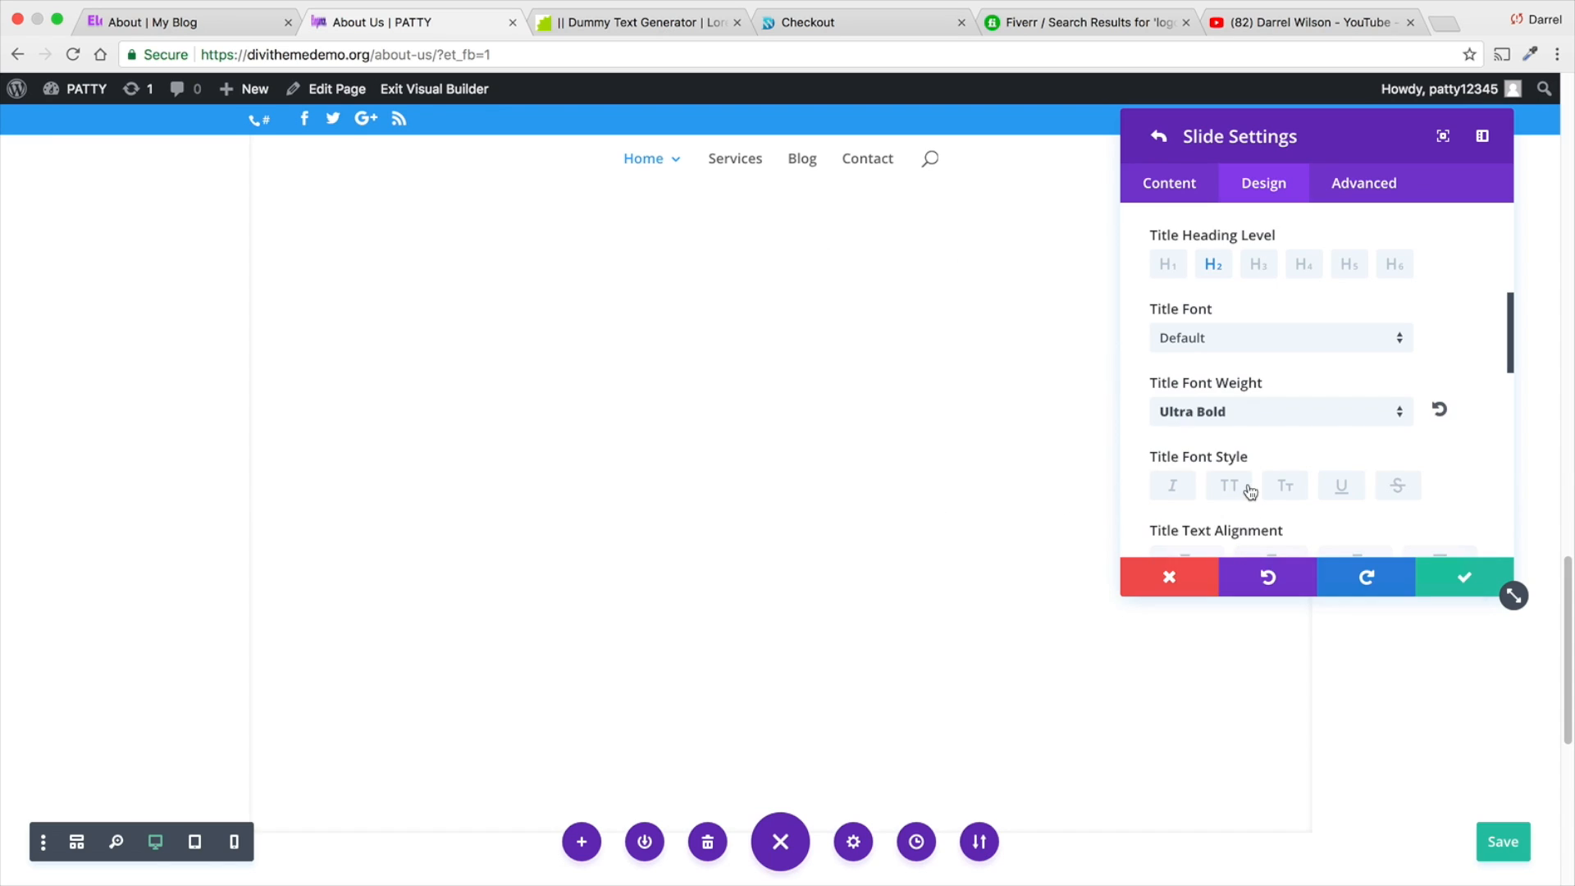
- Change the slide title's font weight to Light
click(1266, 417)
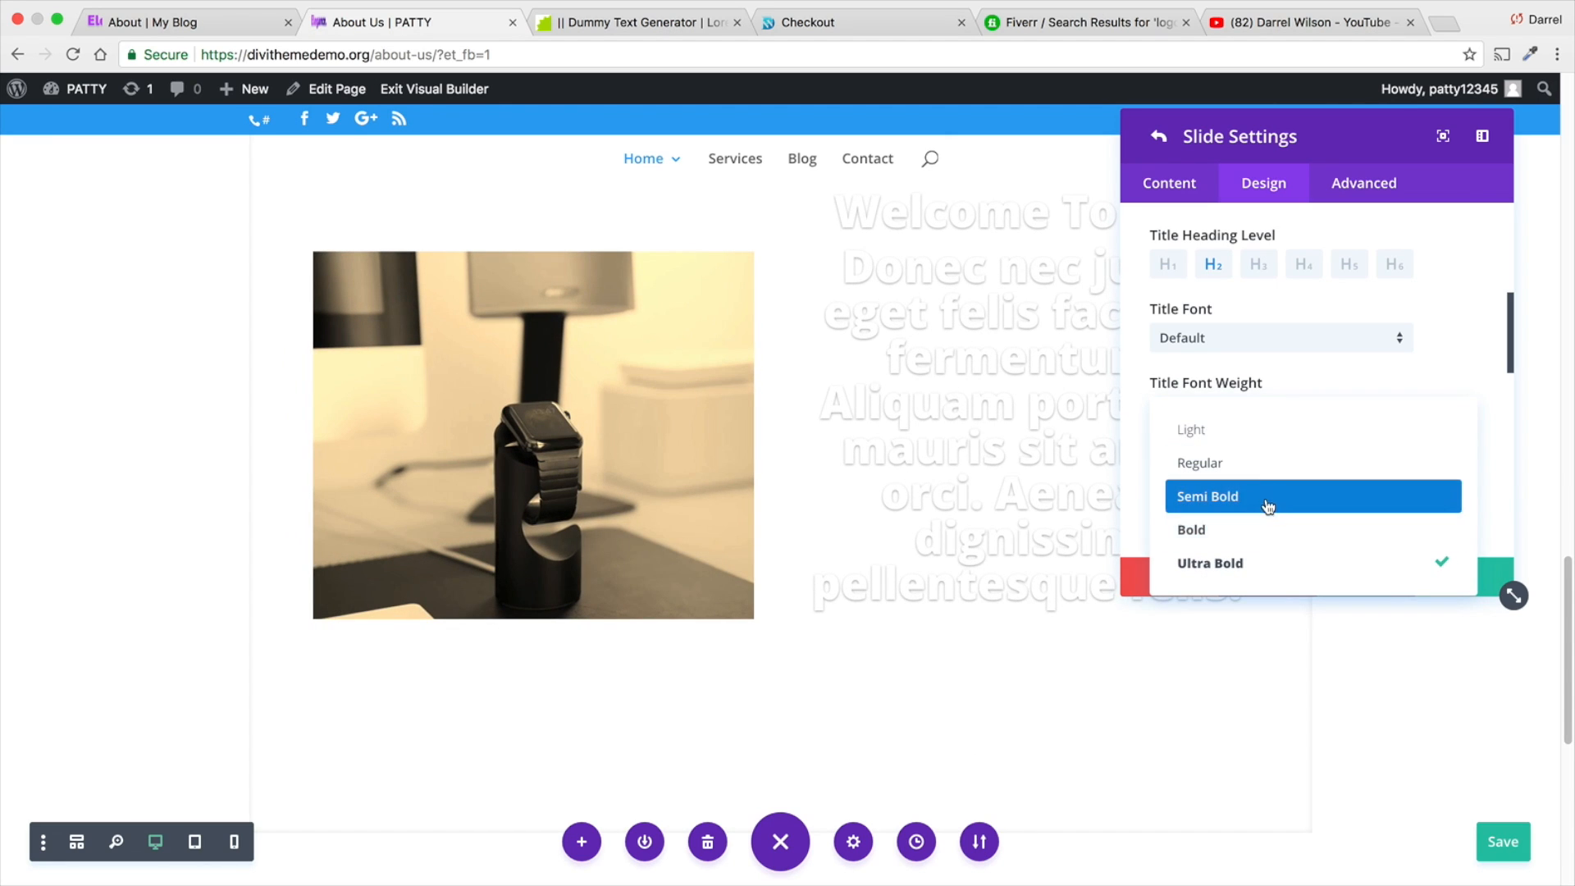
click(1261, 431)
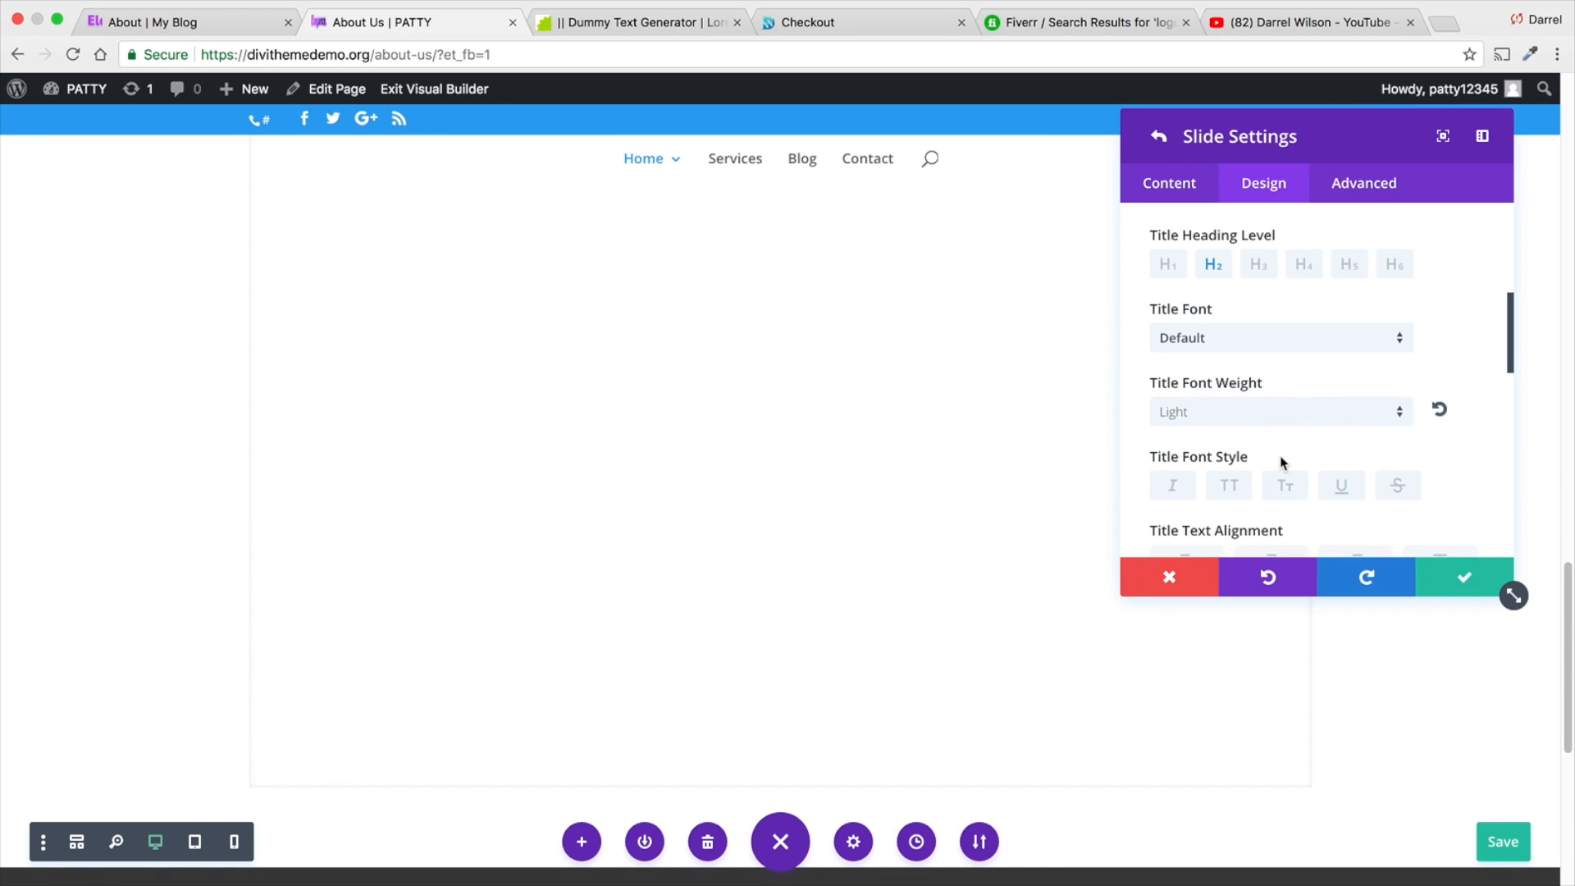
scroll(1280, 468, down, 2)
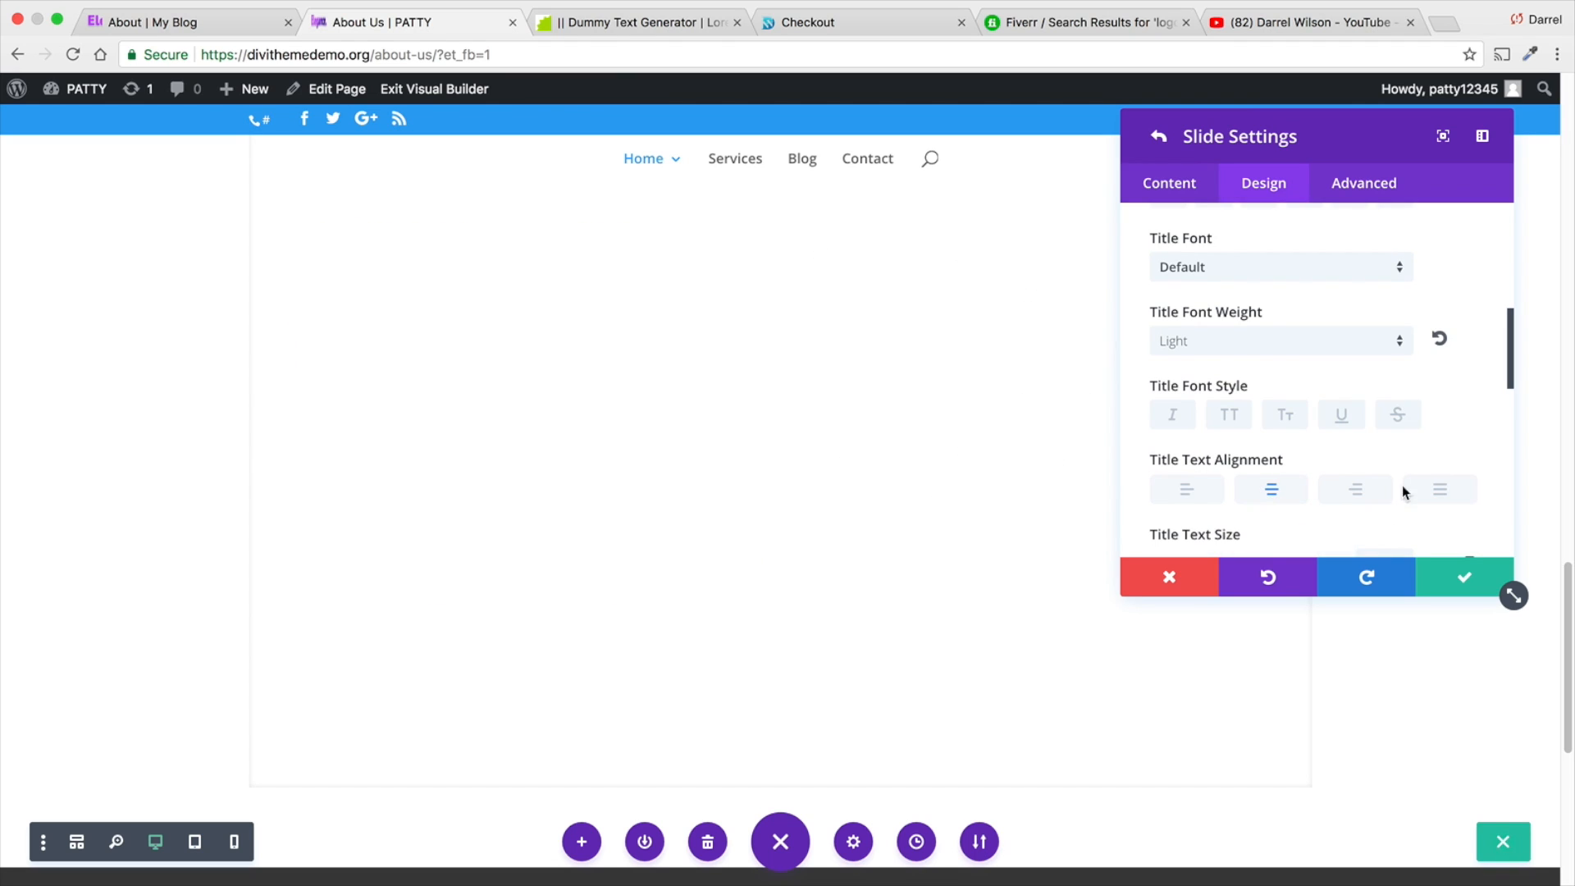
scroll(1222, 492, up, 5)
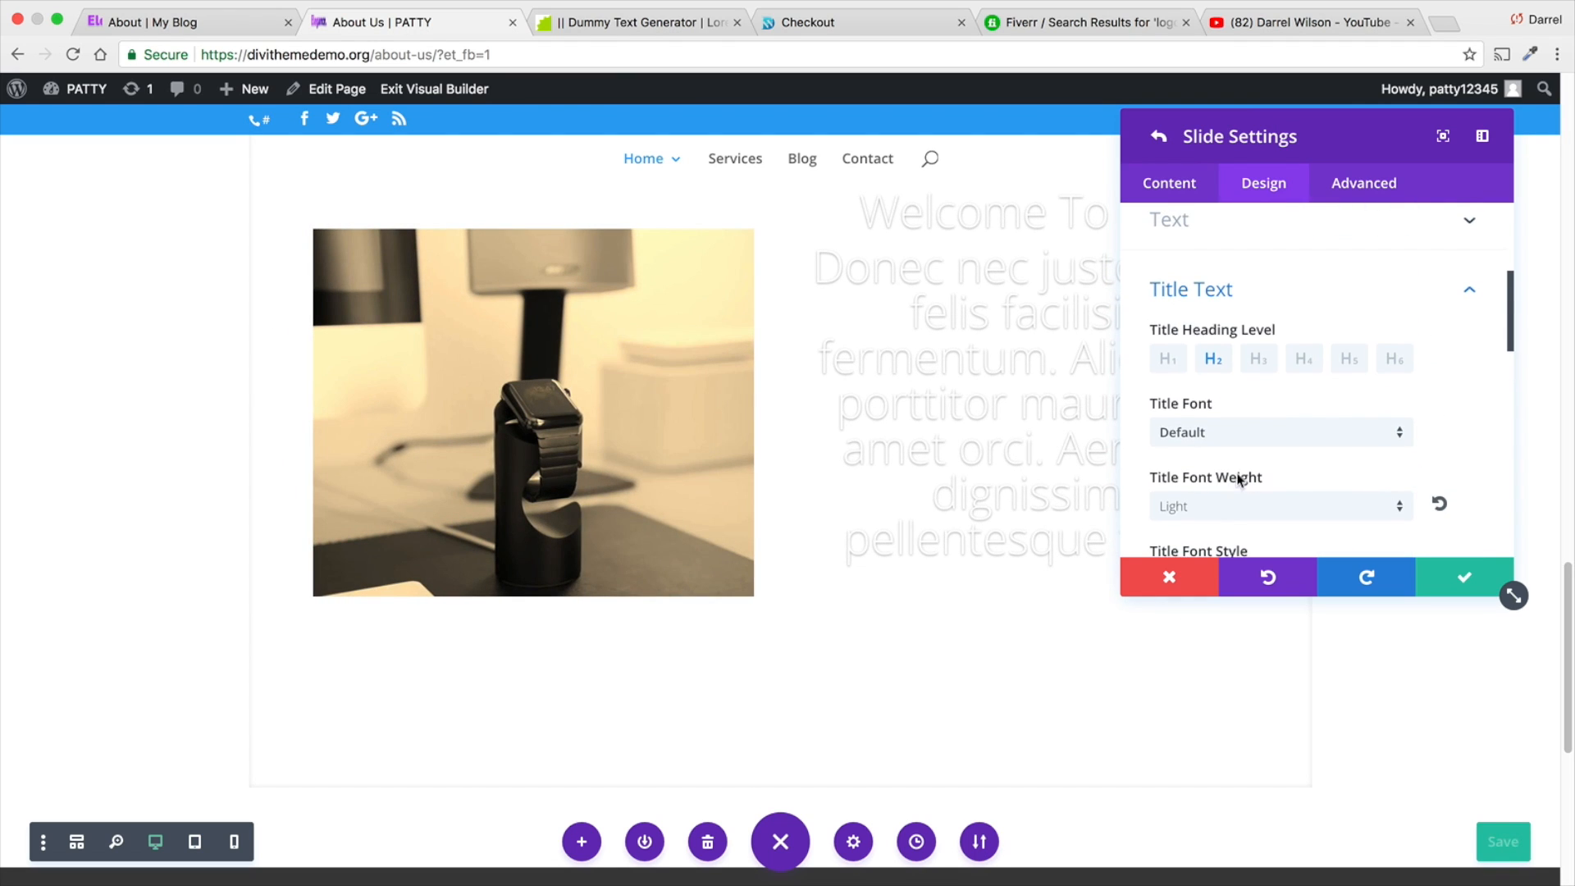
- Convert the slide's content text from Heading 2 to Paragraph format
click(1228, 282)
scroll(1223, 345, down, 1)
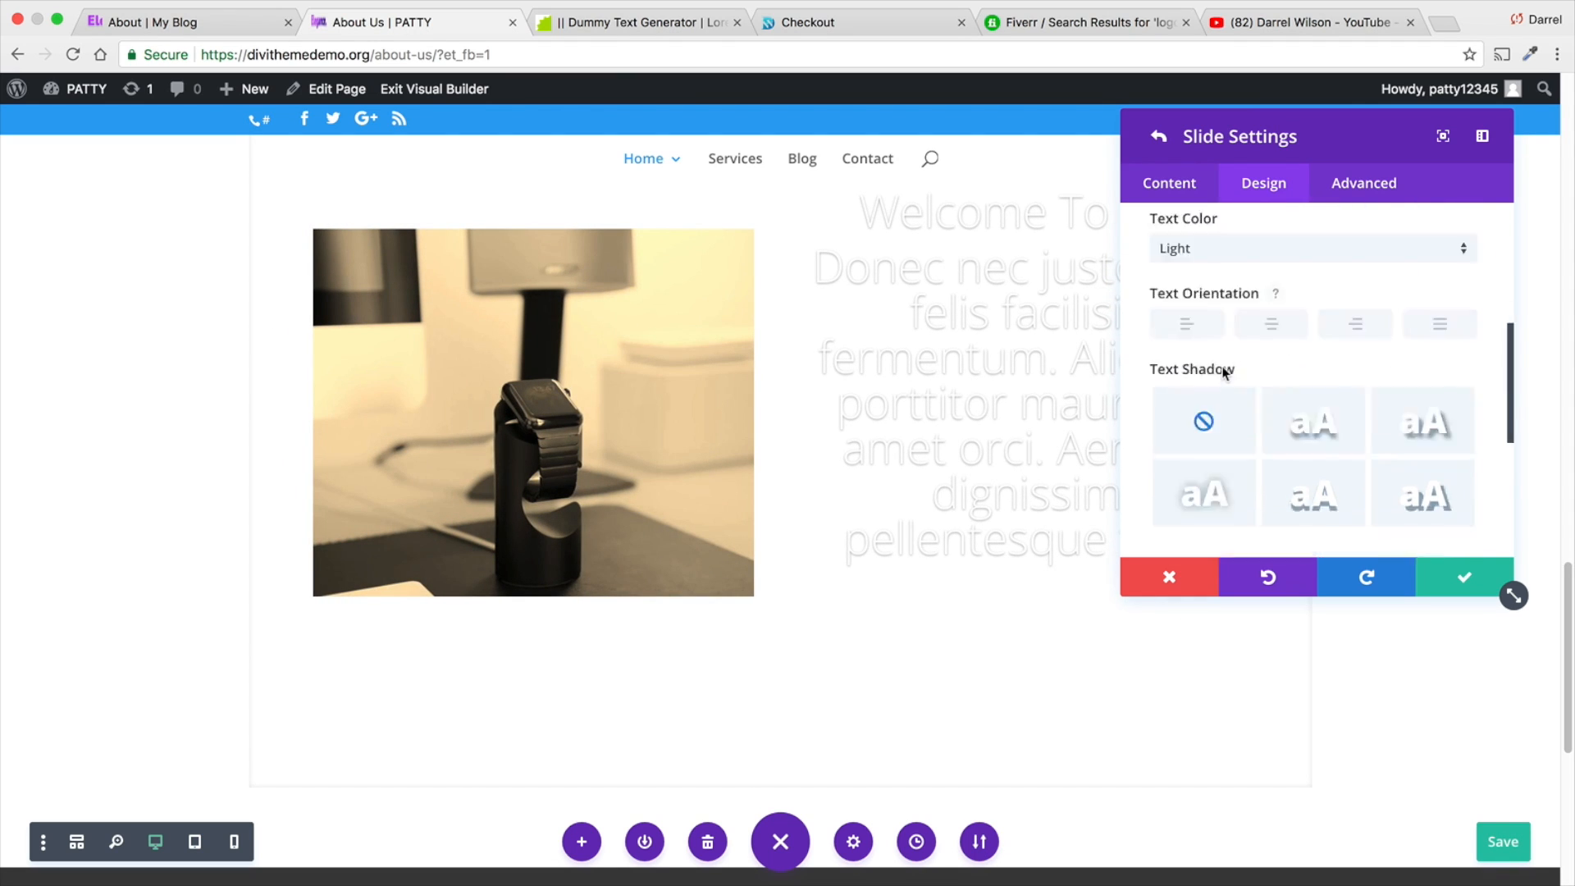
click(1165, 182)
click(1241, 240)
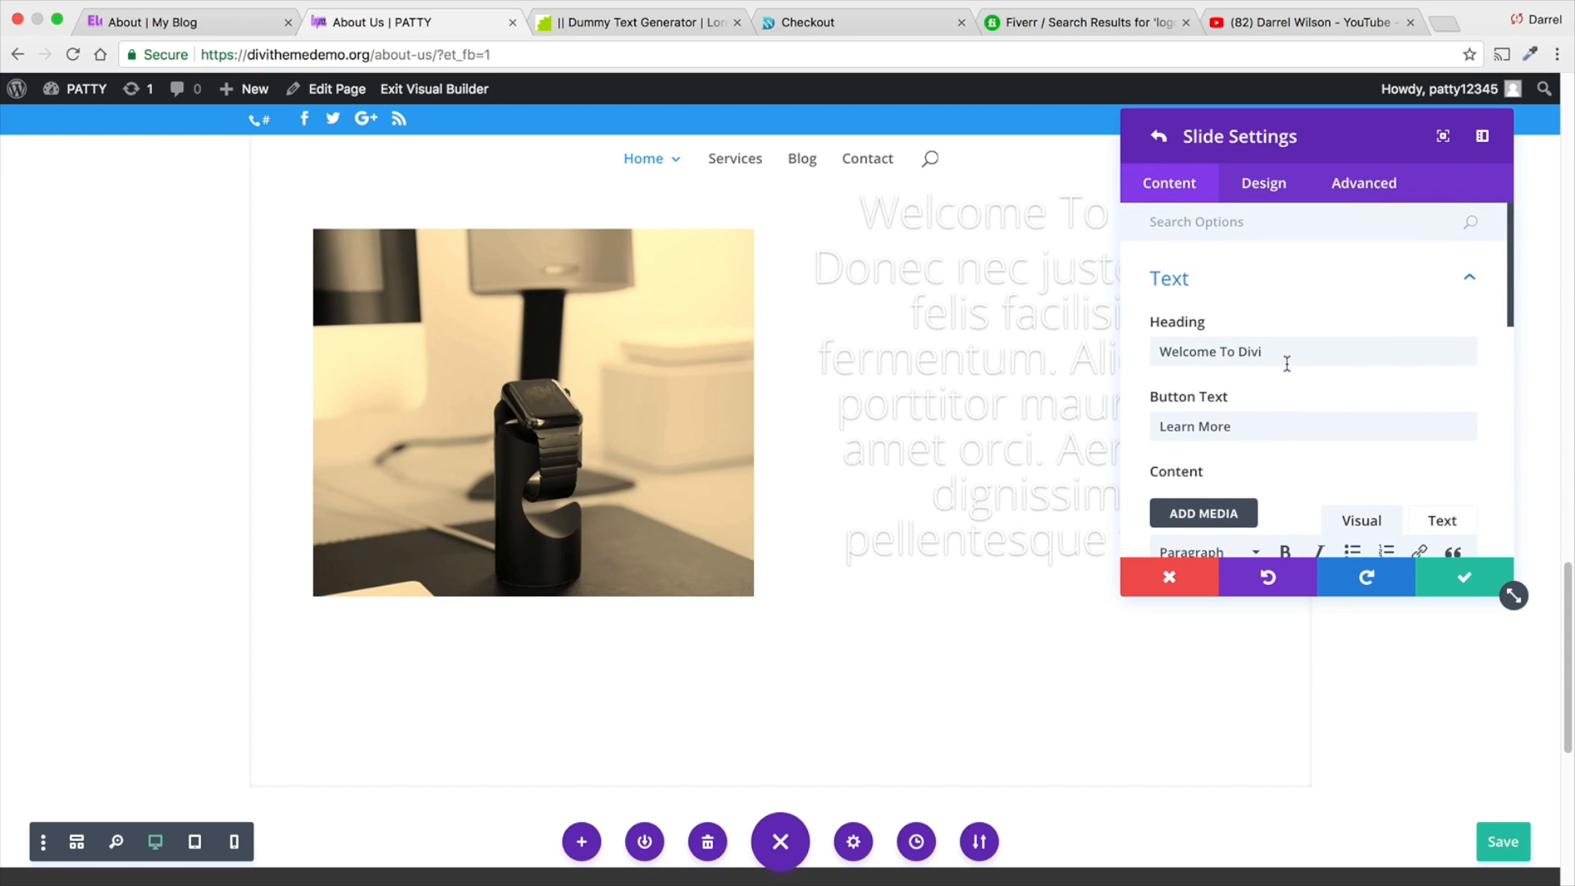
scroll(1287, 359, down, 5)
click(1287, 484)
scroll(1290, 492, down, 5)
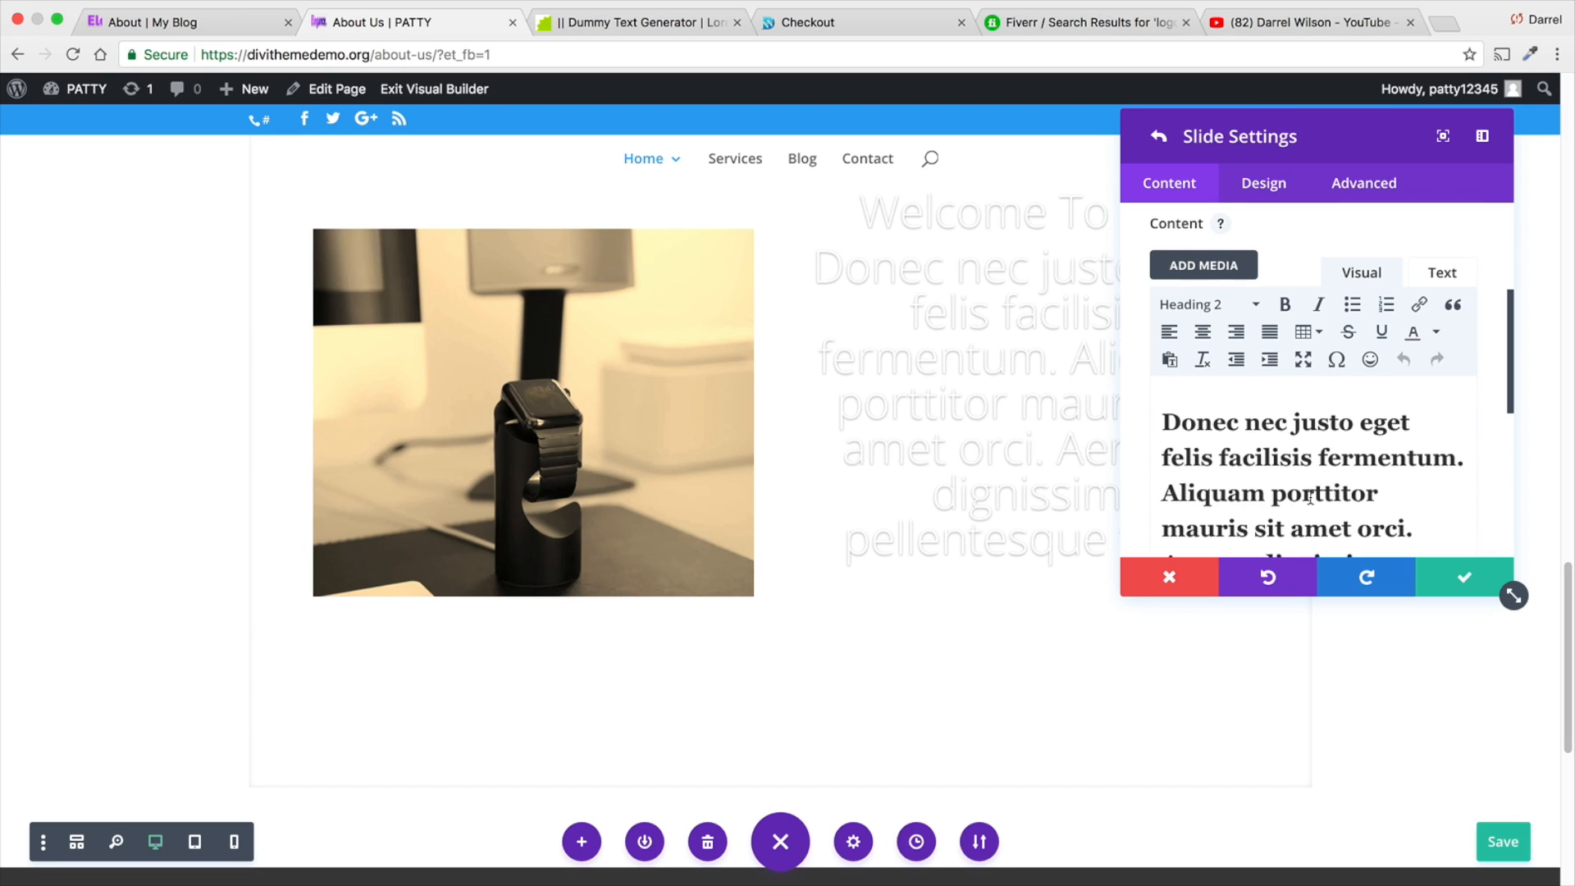
drag(1321, 374, 1136, 233)
scroll(1438, 513, up, 3)
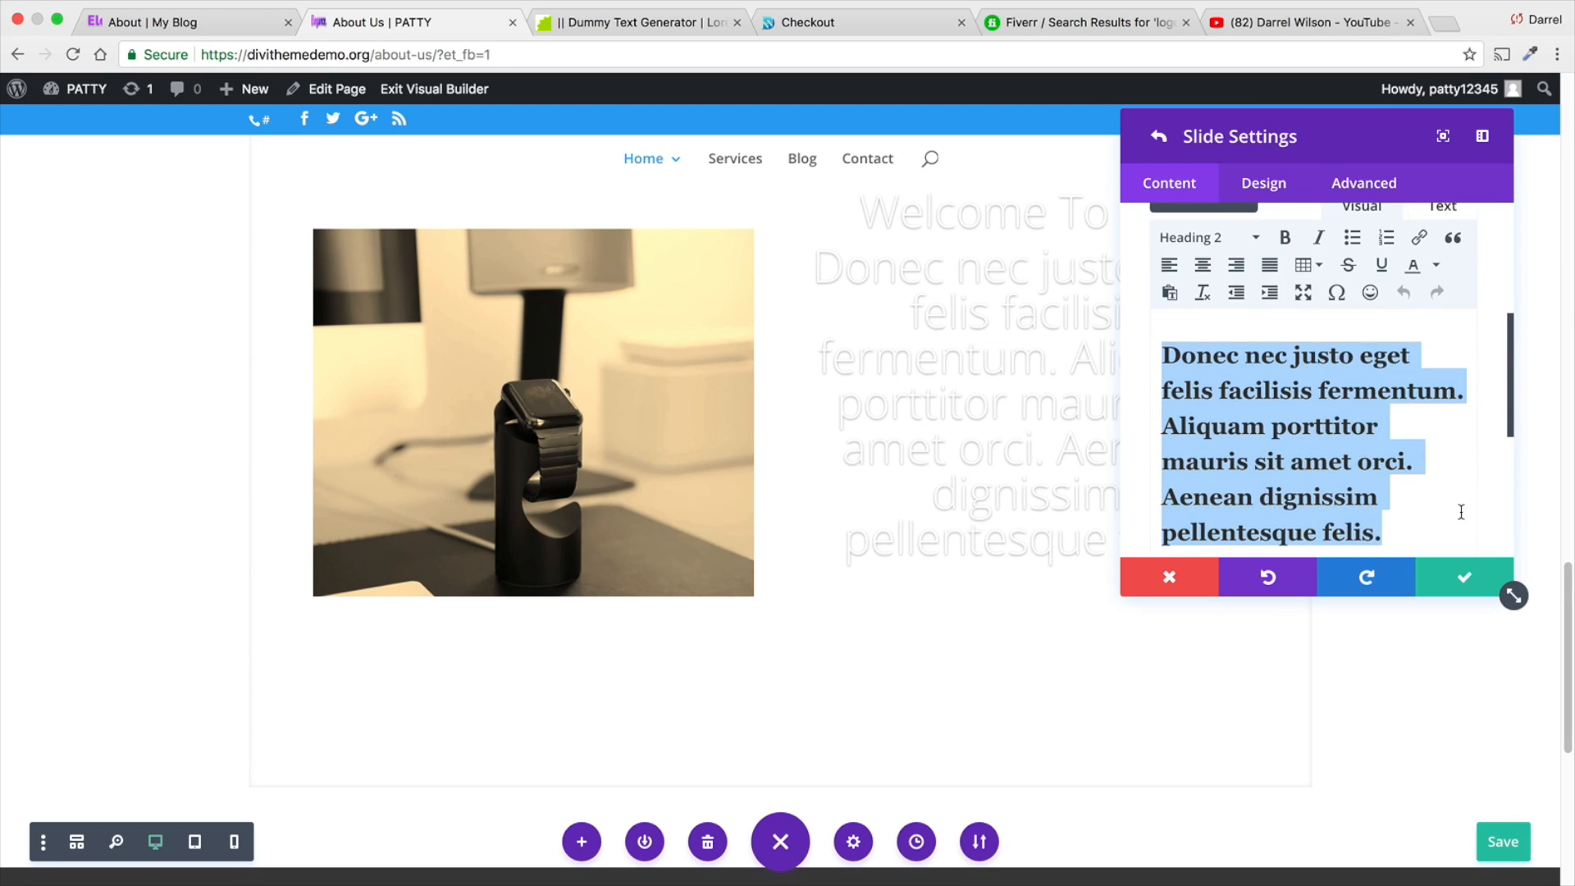
click(1191, 237)
click(1190, 271)
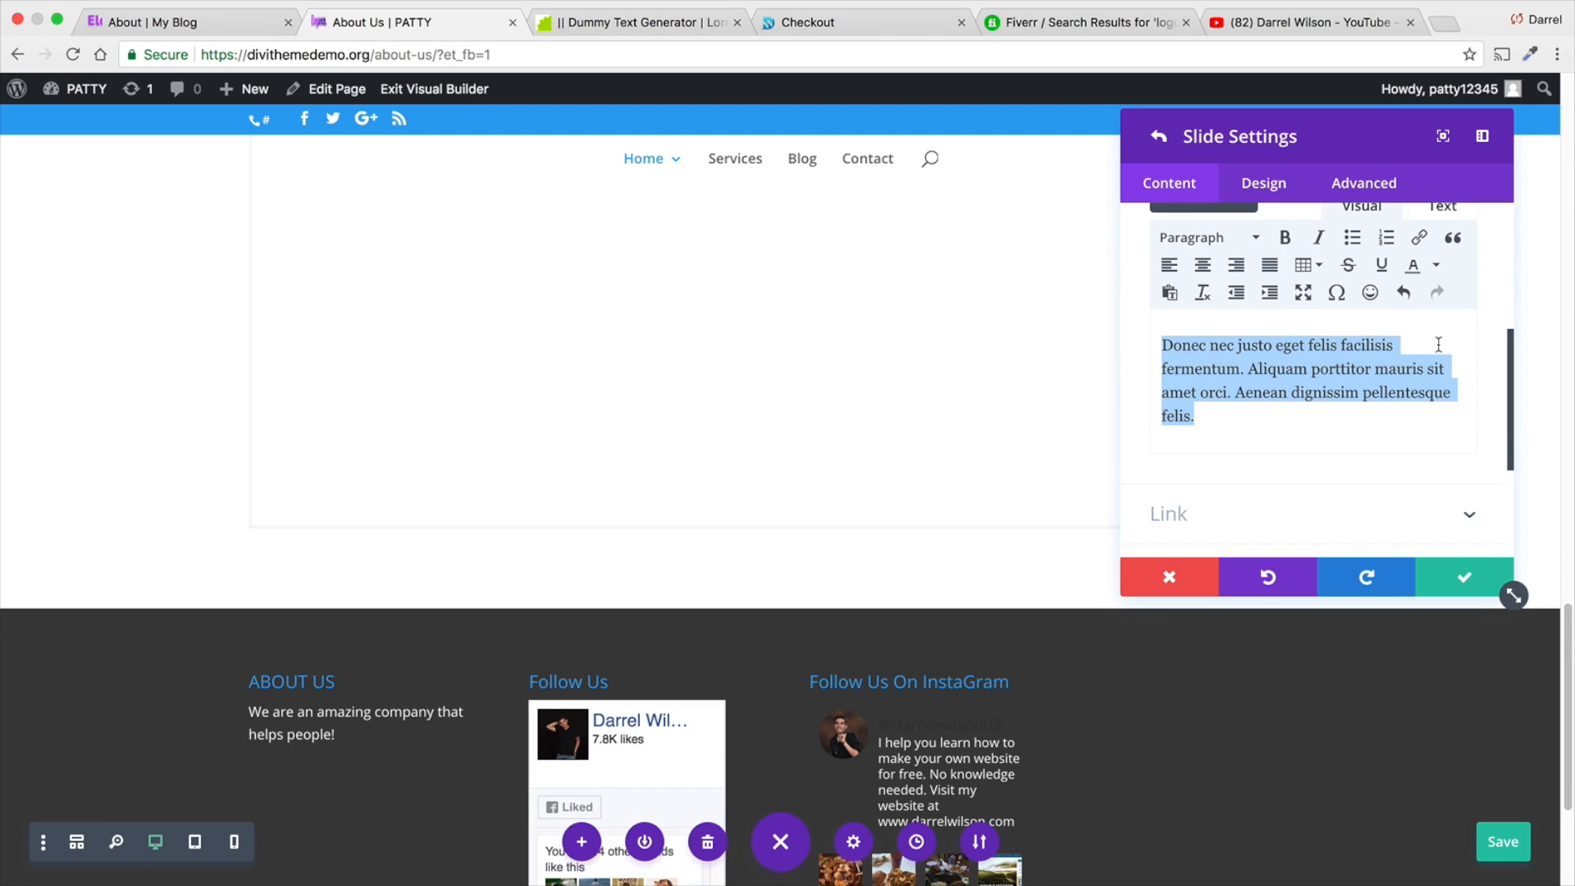
scroll(1485, 443, up, 2)
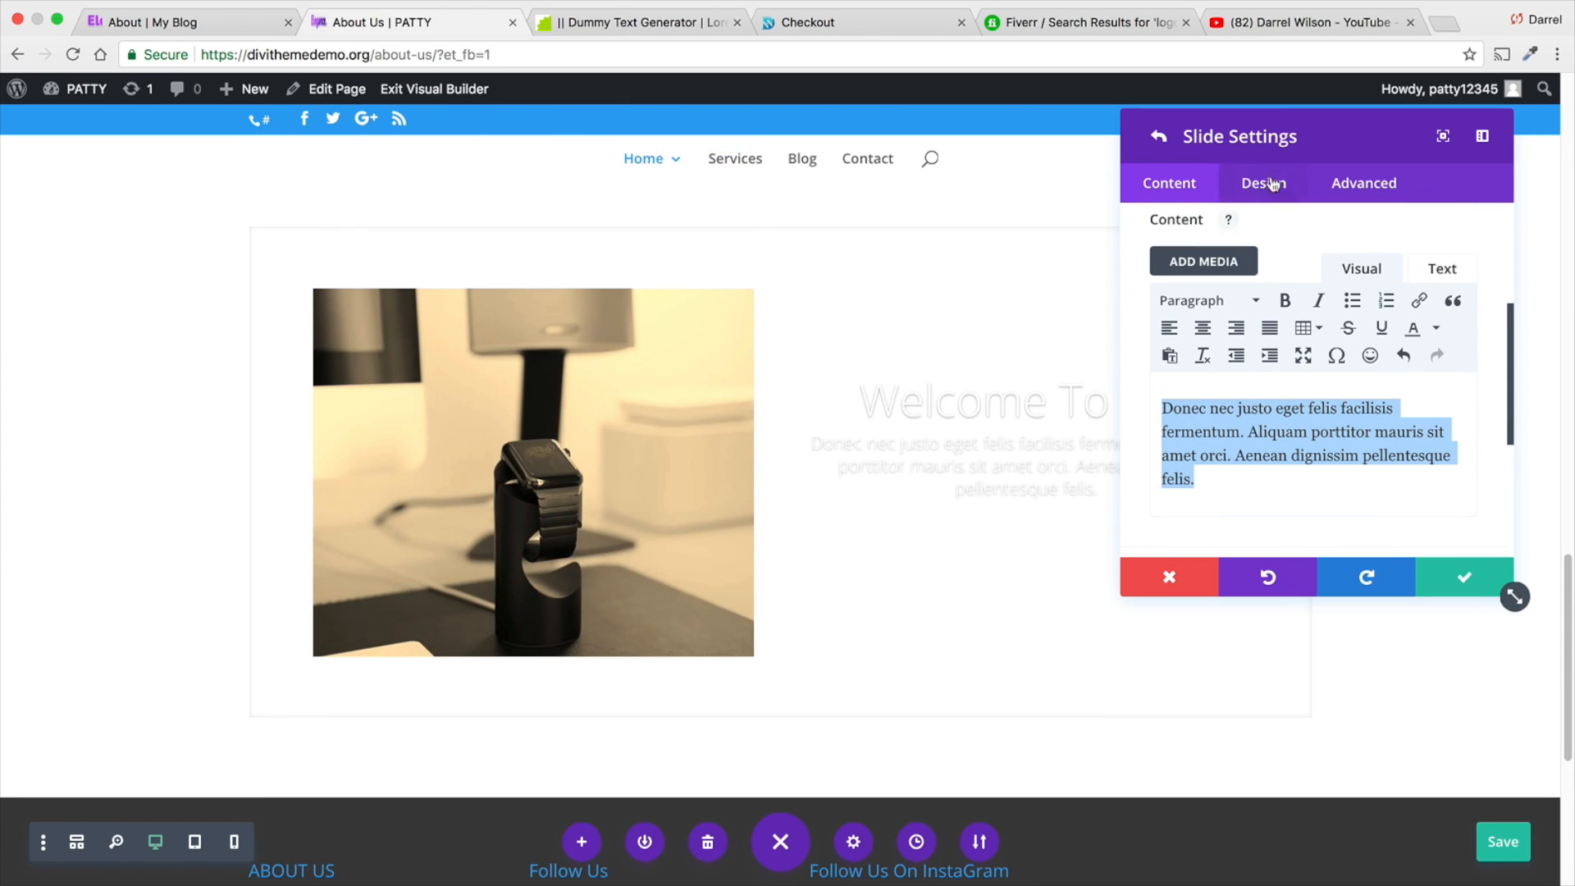
- Move the settings window aside to reveal the slide text, and save the slide and slider settings
drag(1224, 139, 147, 163)
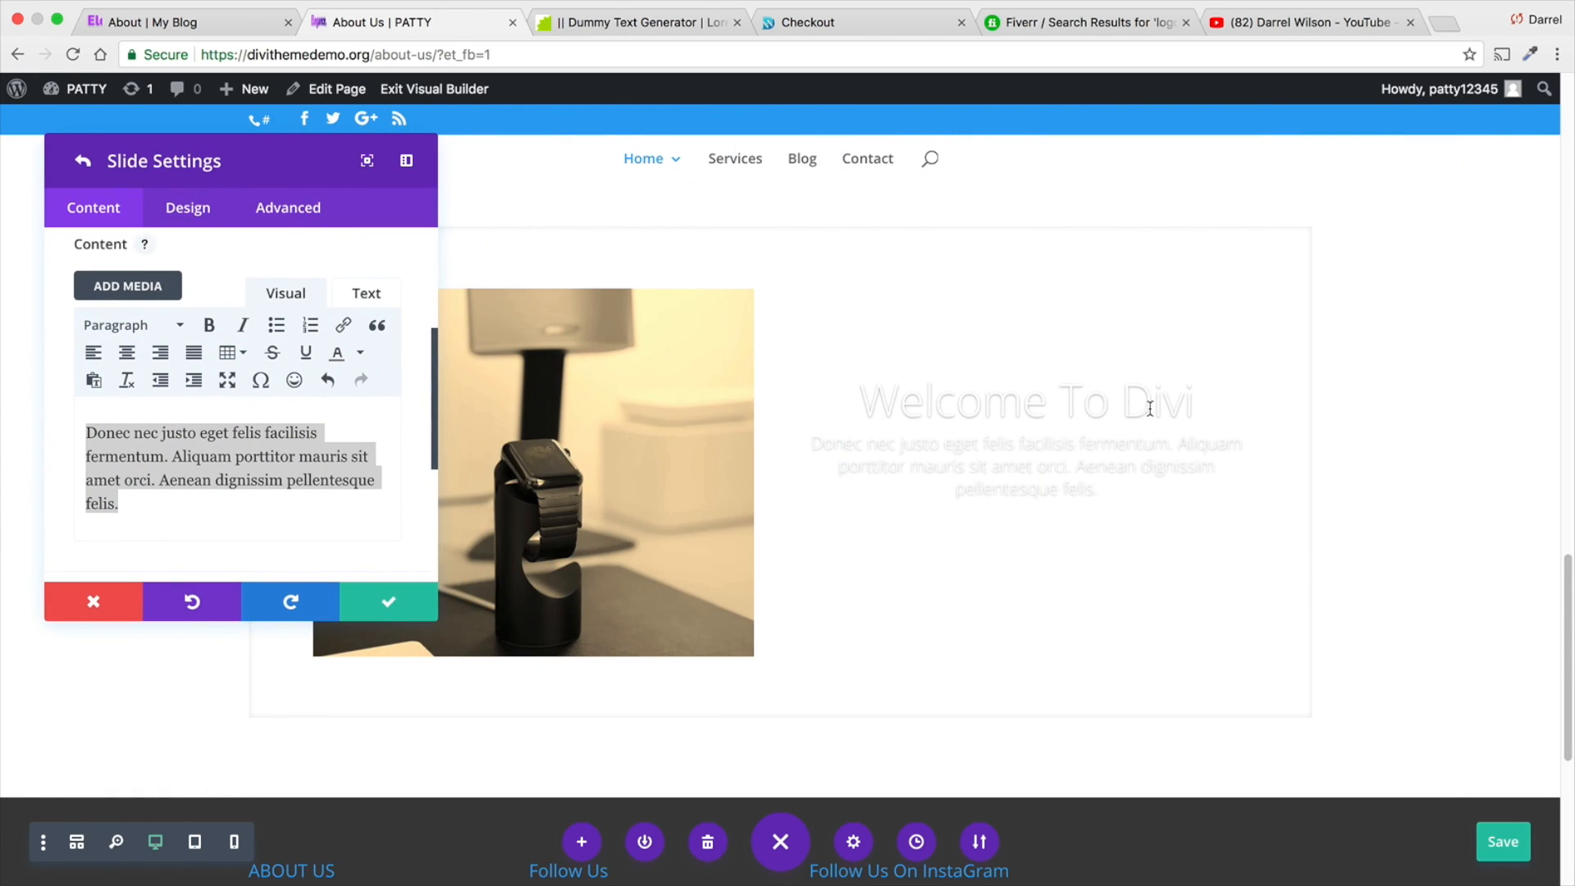
drag(311, 160, 604, 163)
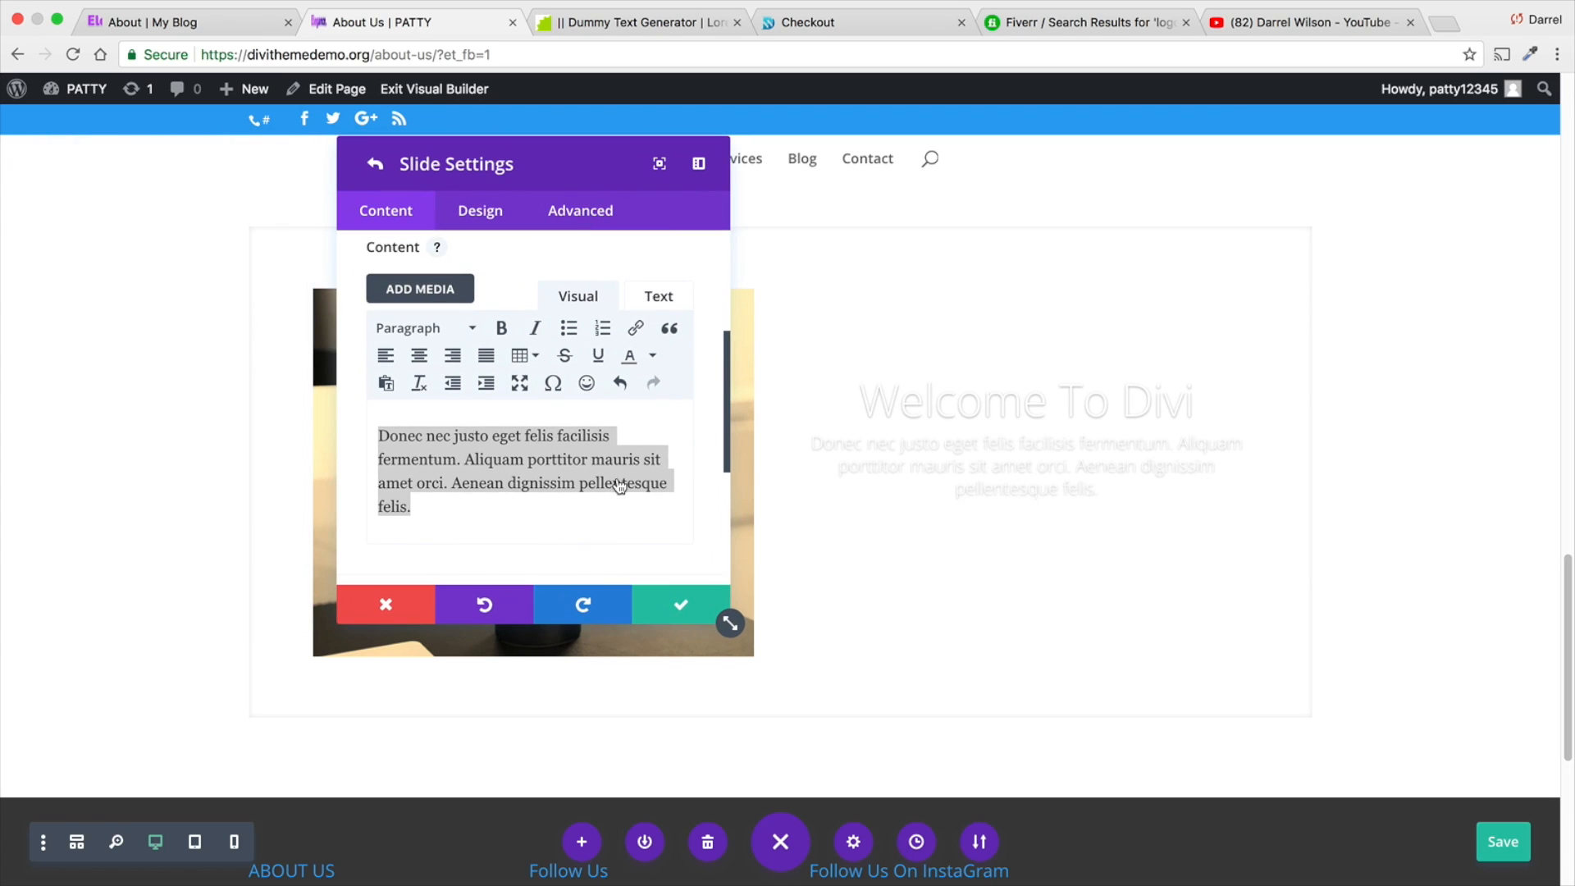
click(691, 608)
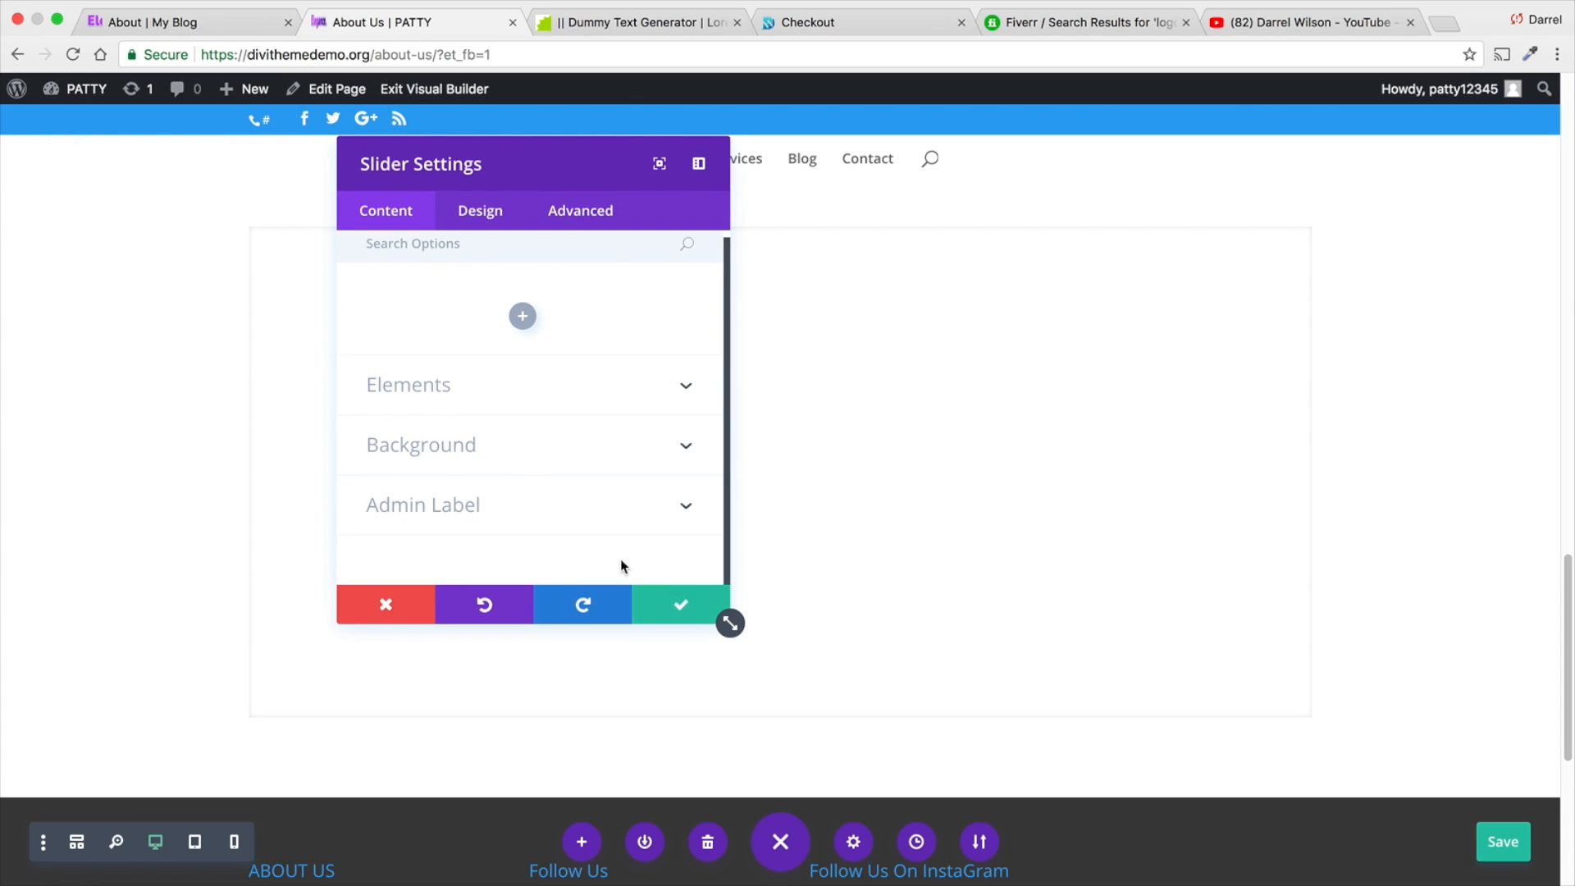
click(680, 604)
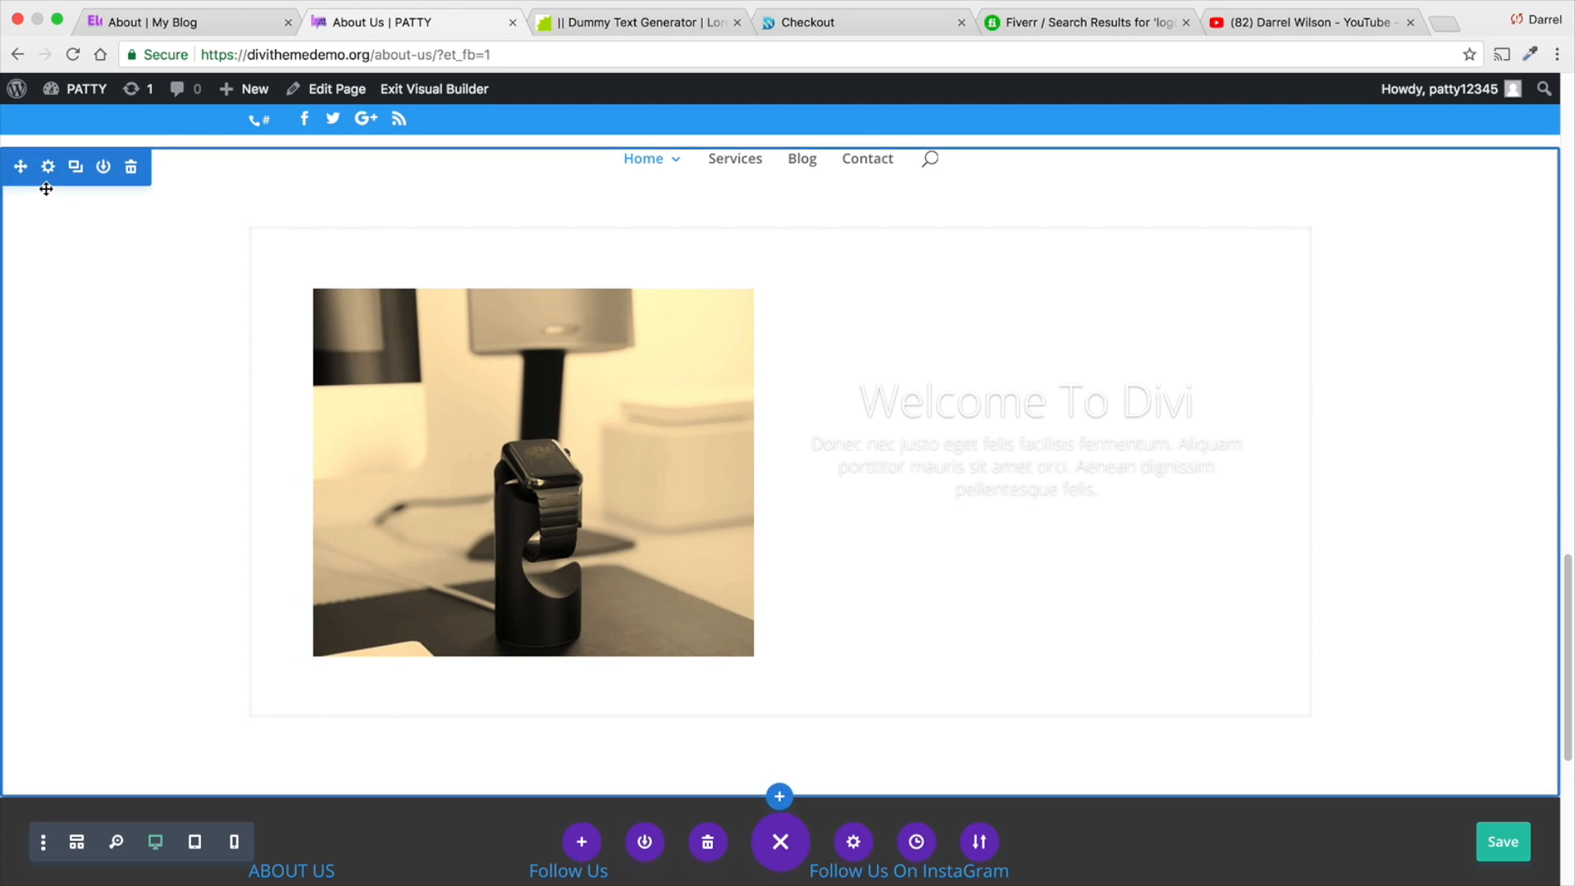
- Set the grey geometric squares pattern from the media library as the background image of the slider's section
double_click(37, 170)
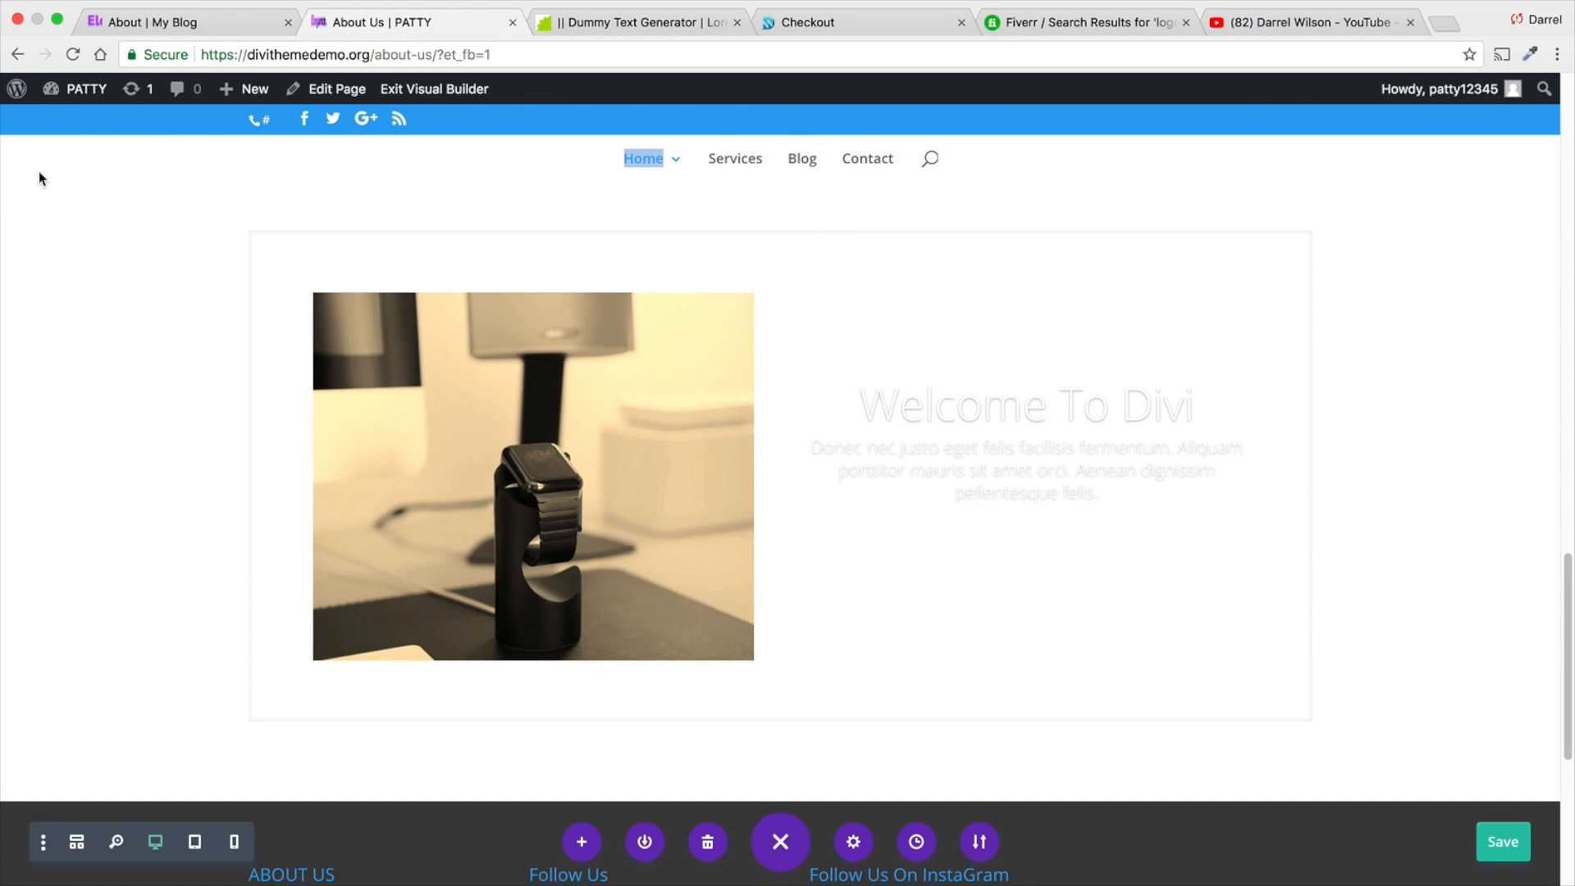
double_click(47, 169)
scroll(54, 189, up, 3)
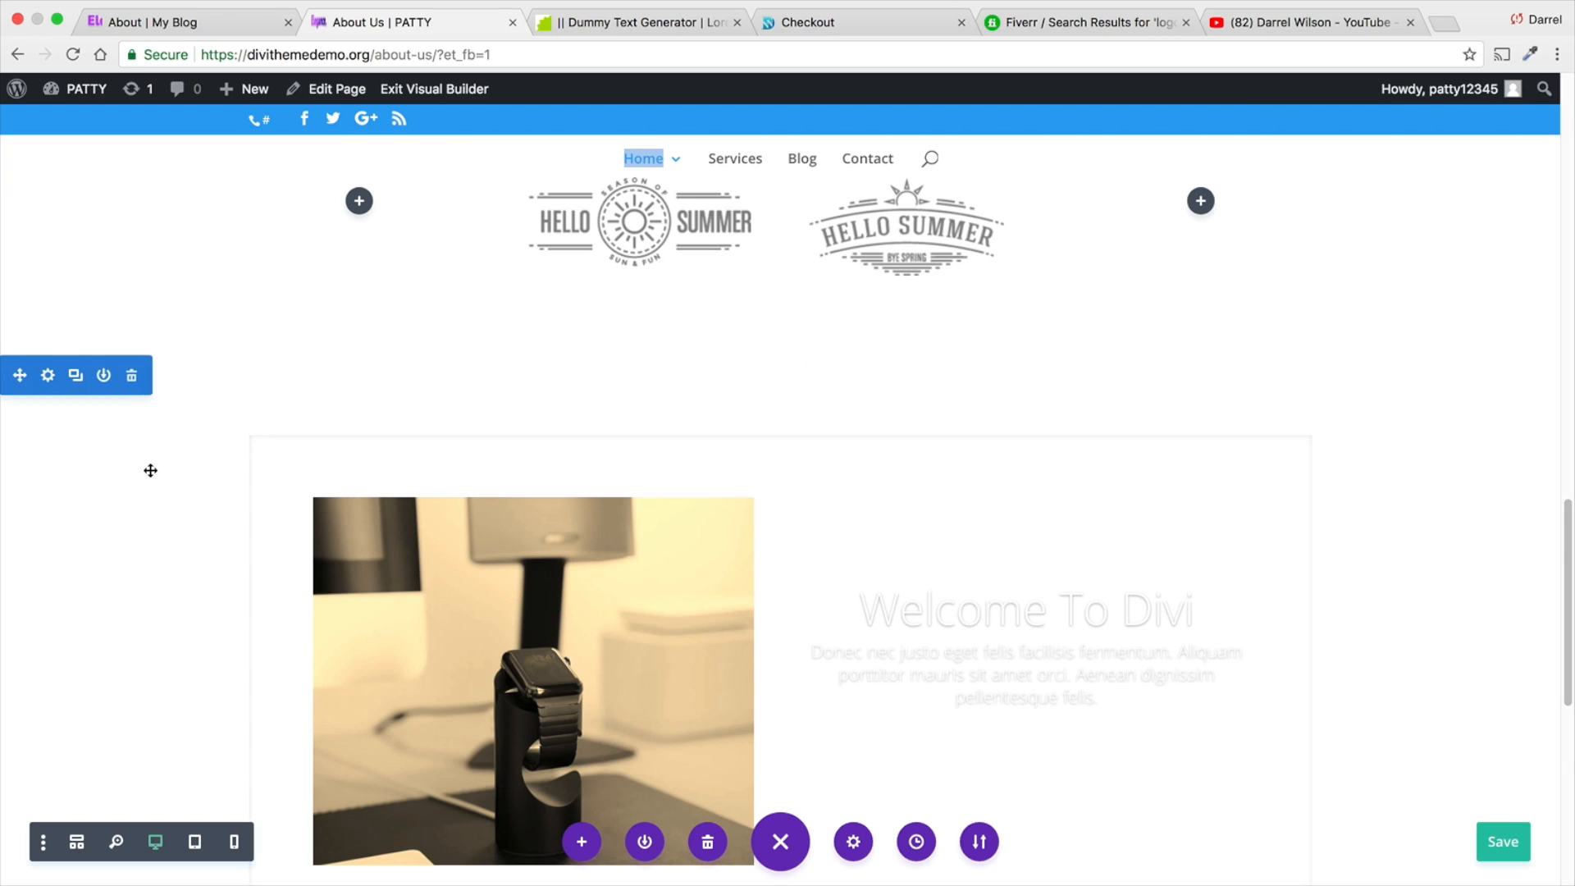
click(47, 375)
click(464, 307)
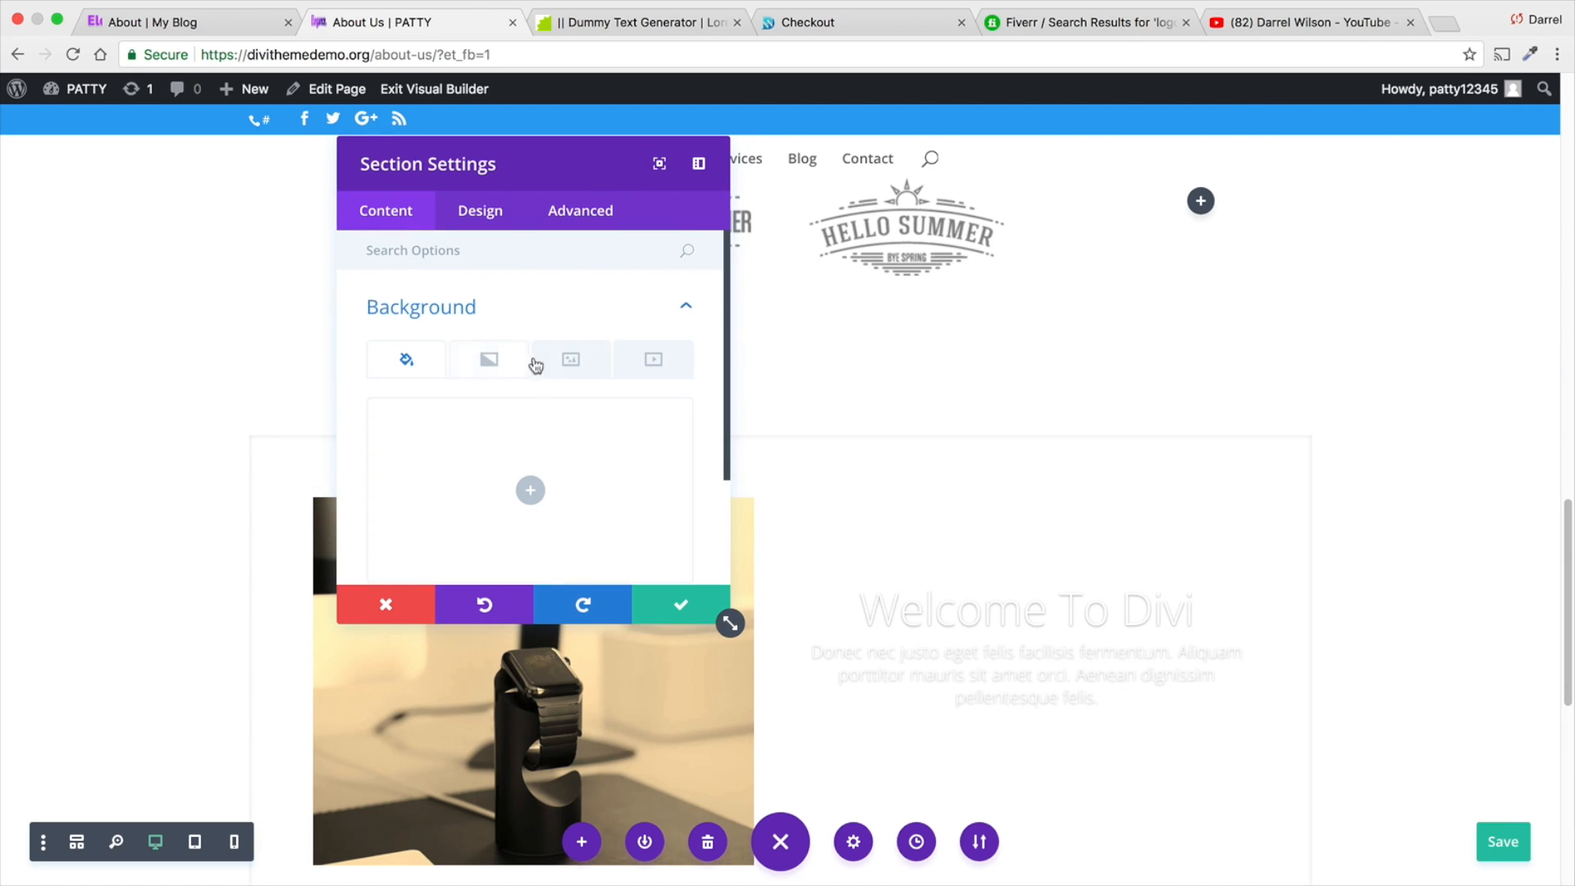
scroll(545, 443, down, 1)
click(530, 443)
click(571, 316)
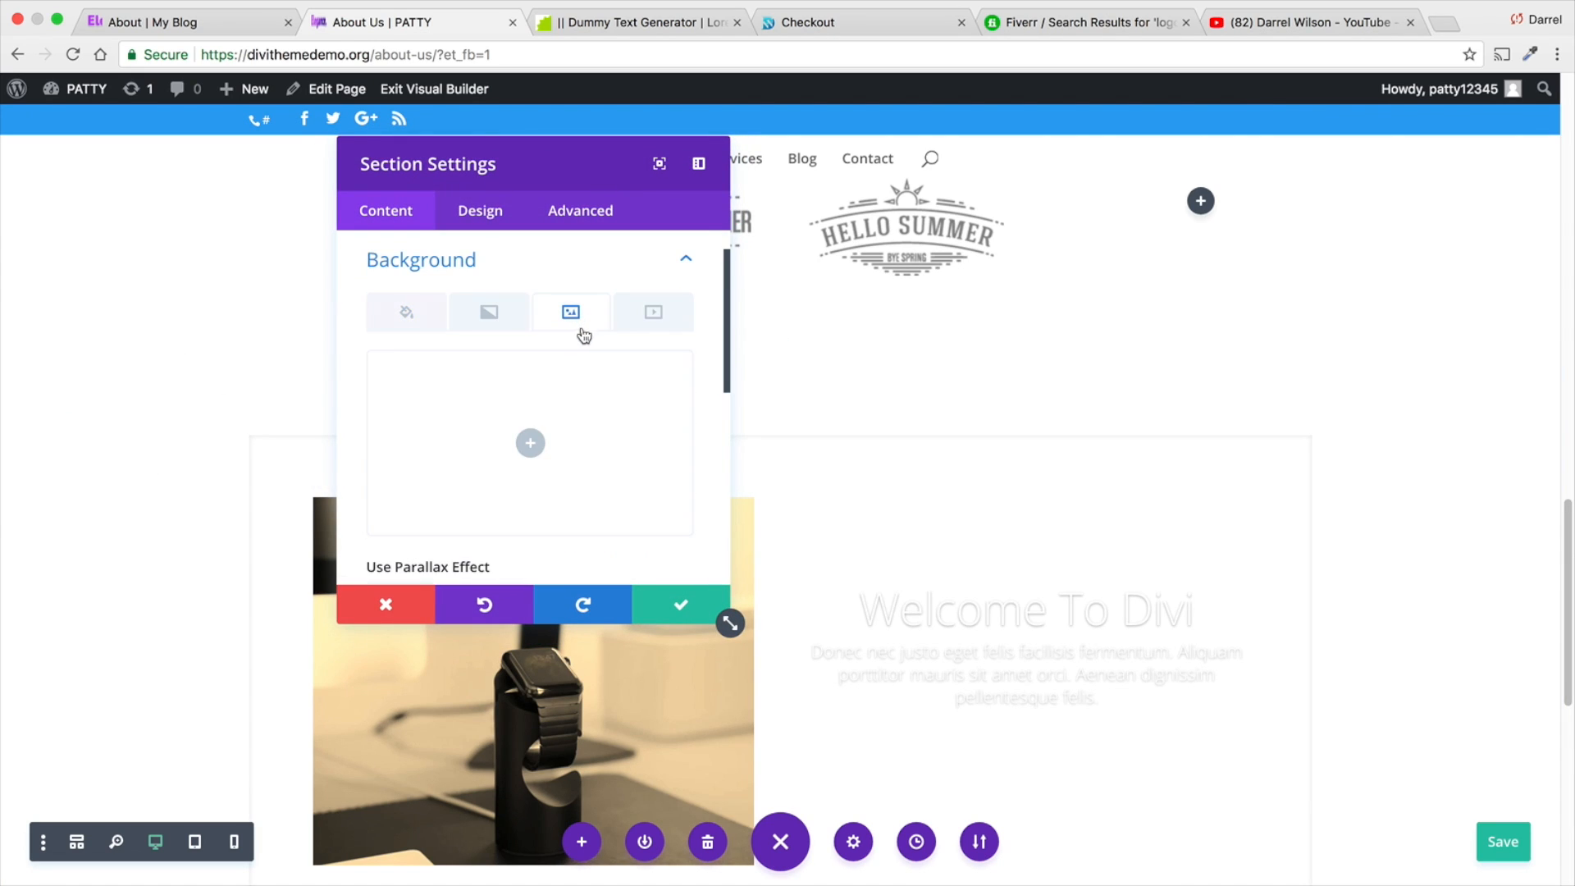
click(556, 456)
scroll(554, 525, down, 4)
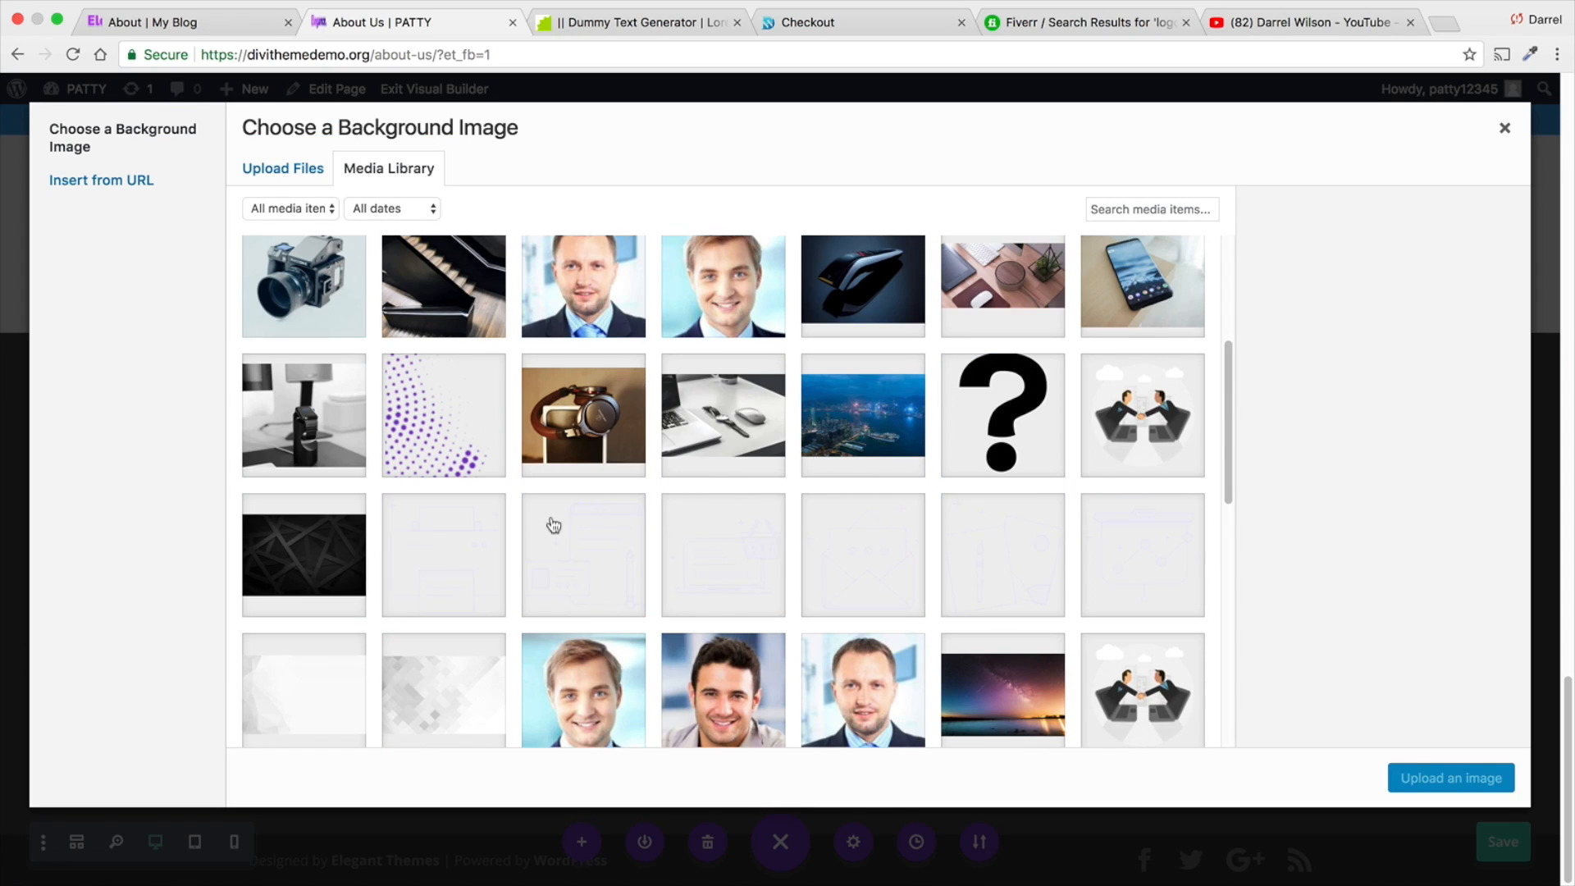
click(452, 677)
click(1409, 777)
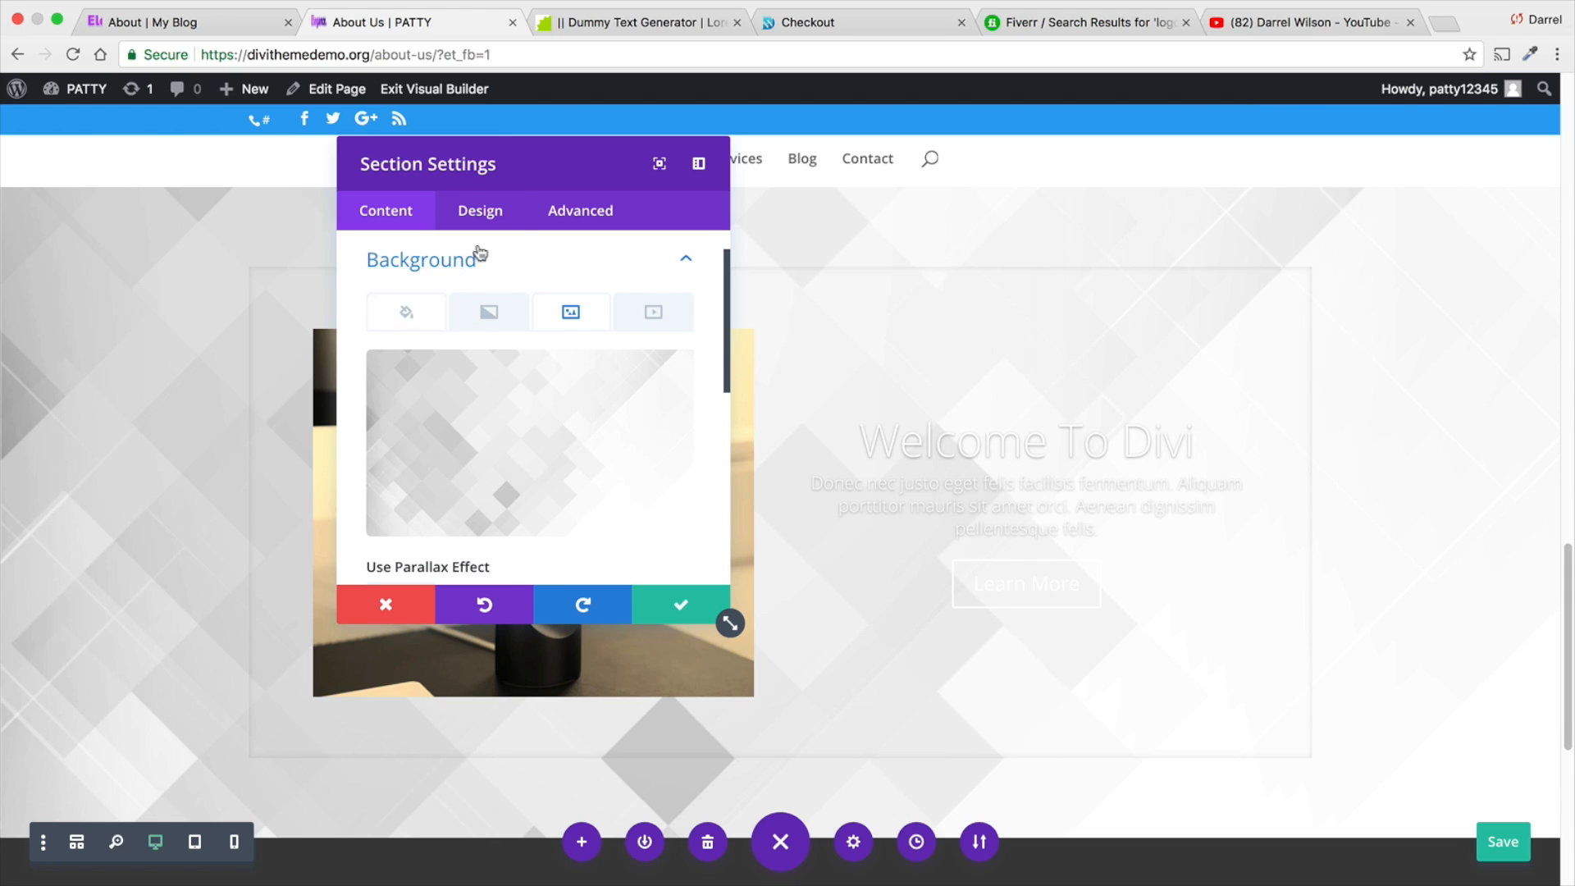
- Add a background gradient to the section and make its first colour purple at 0.35 opacity
drag(541, 160, 1138, 139)
click(1012, 290)
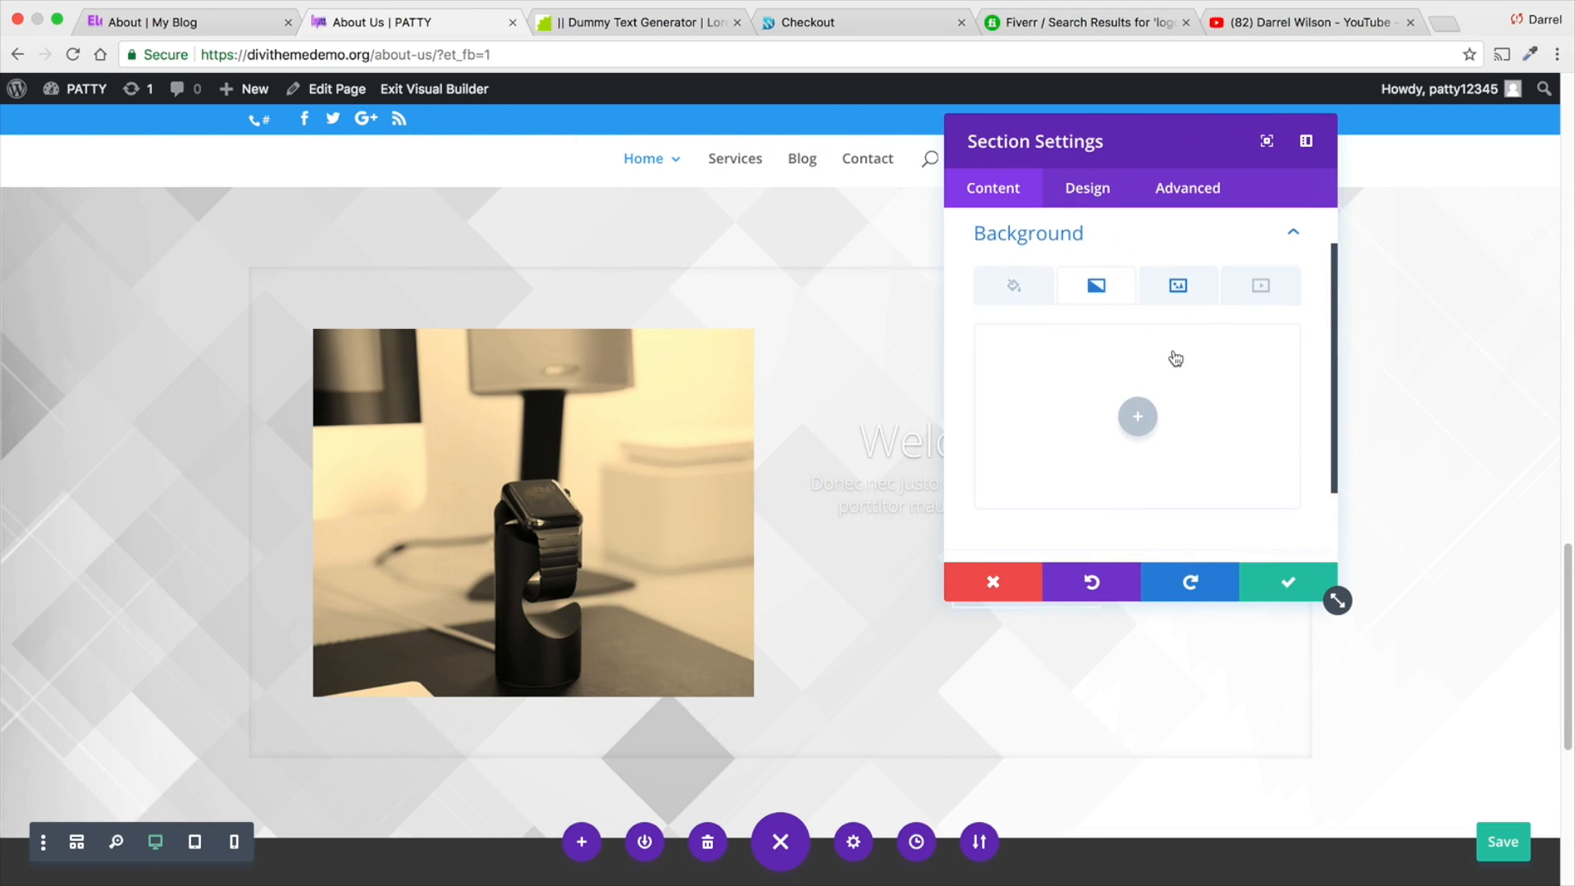
scroll(1165, 359, down, 2)
scroll(1149, 337, up, 1)
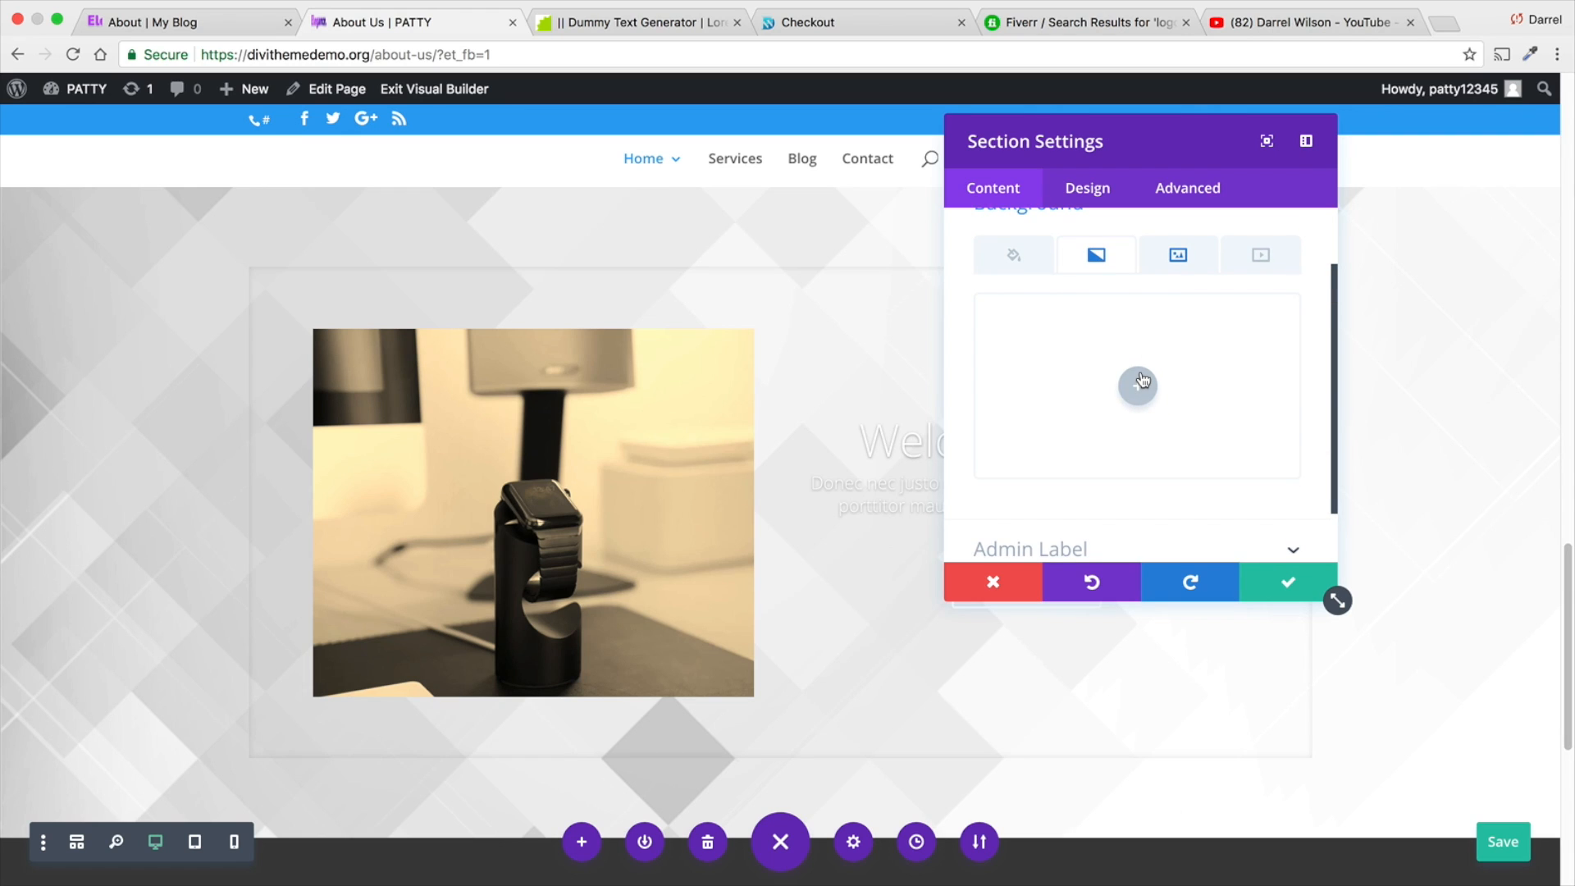
click(1139, 380)
click(990, 458)
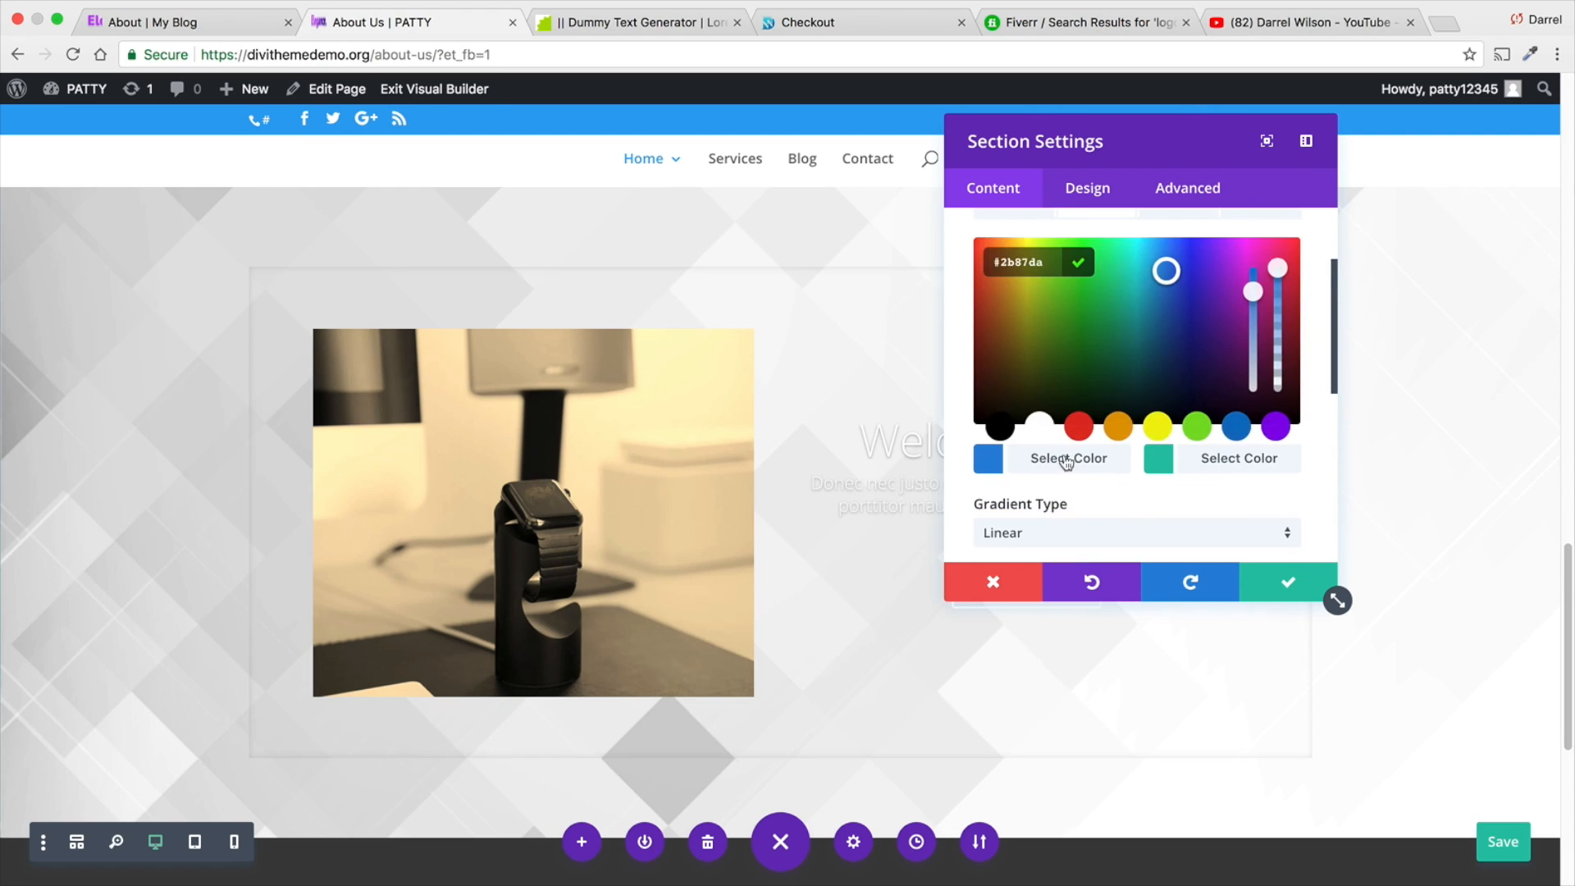
click(1277, 427)
drag(1278, 268, 1277, 363)
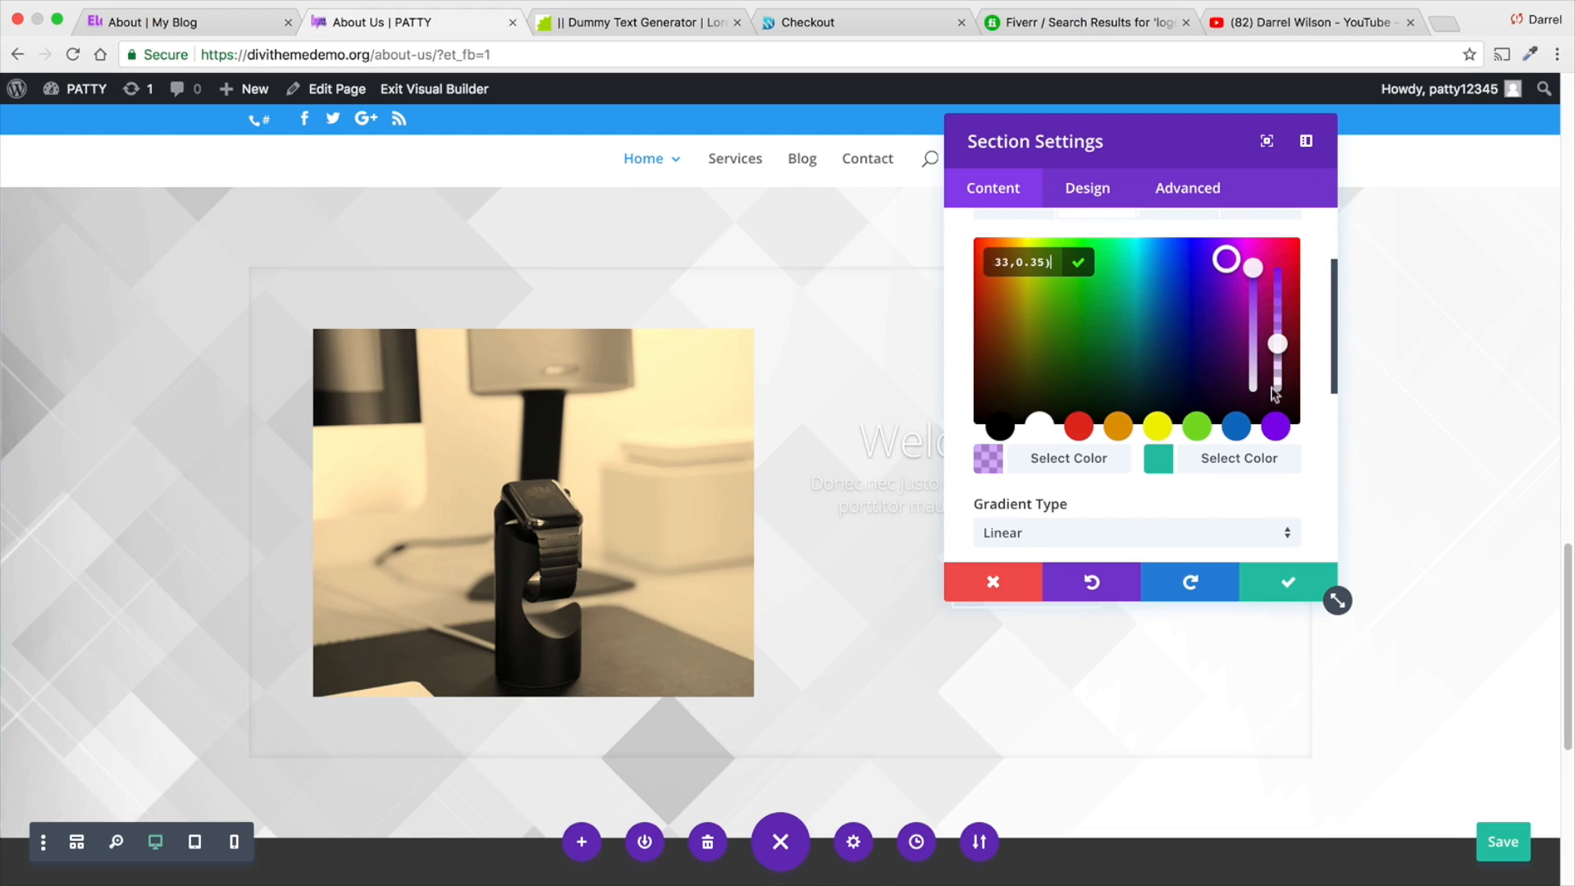
- Set the gradient's second colour to dark purple #33105e and make it partly transparent
click(1248, 462)
click(1221, 357)
click(1202, 458)
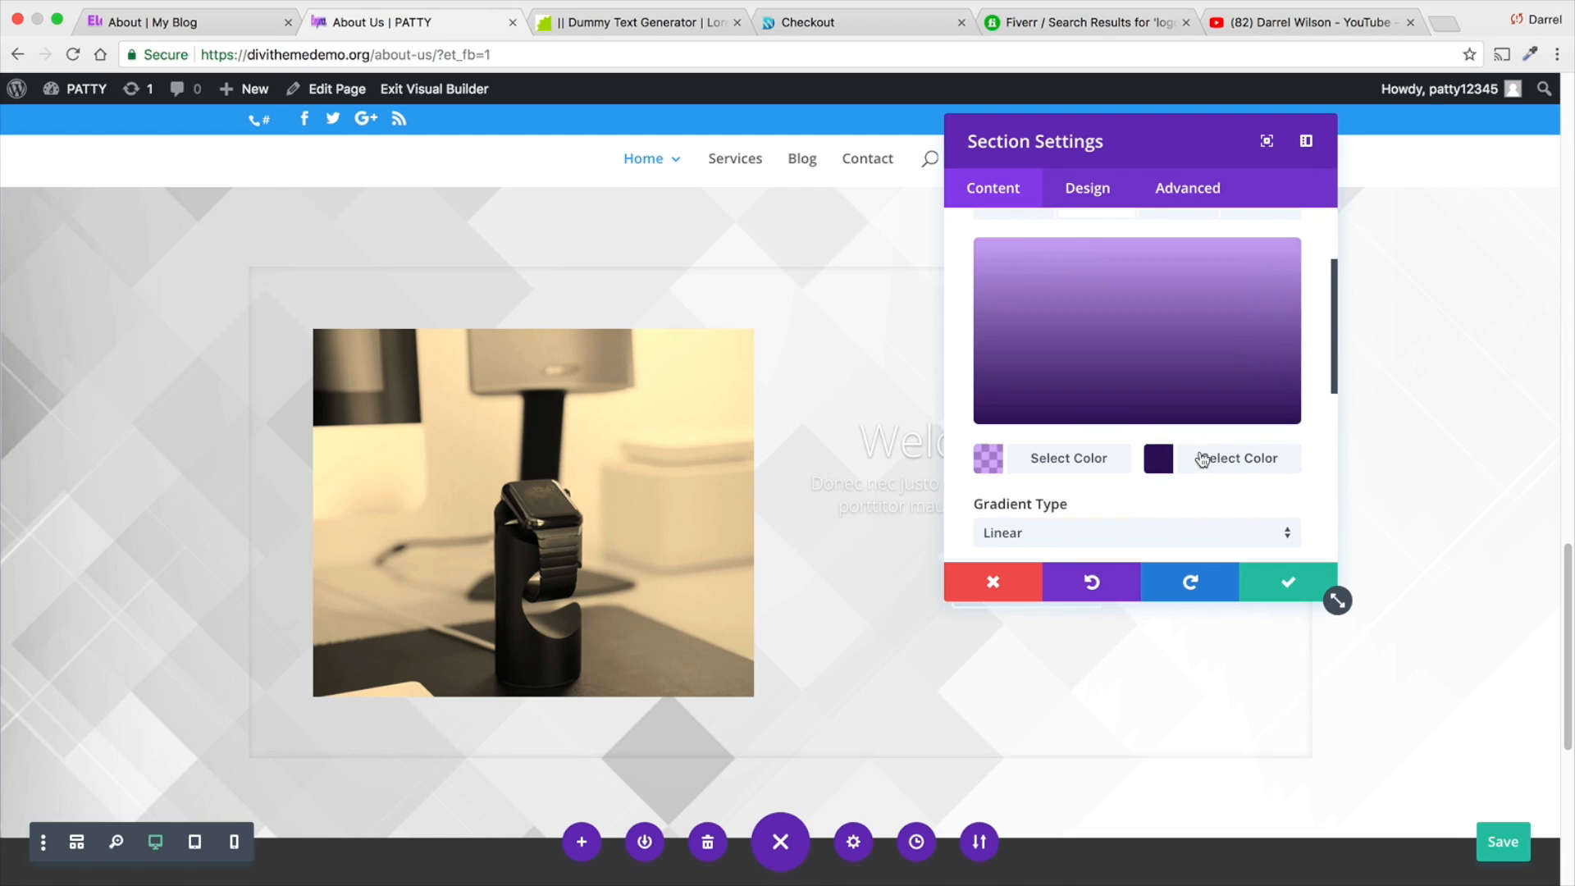
click(1219, 458)
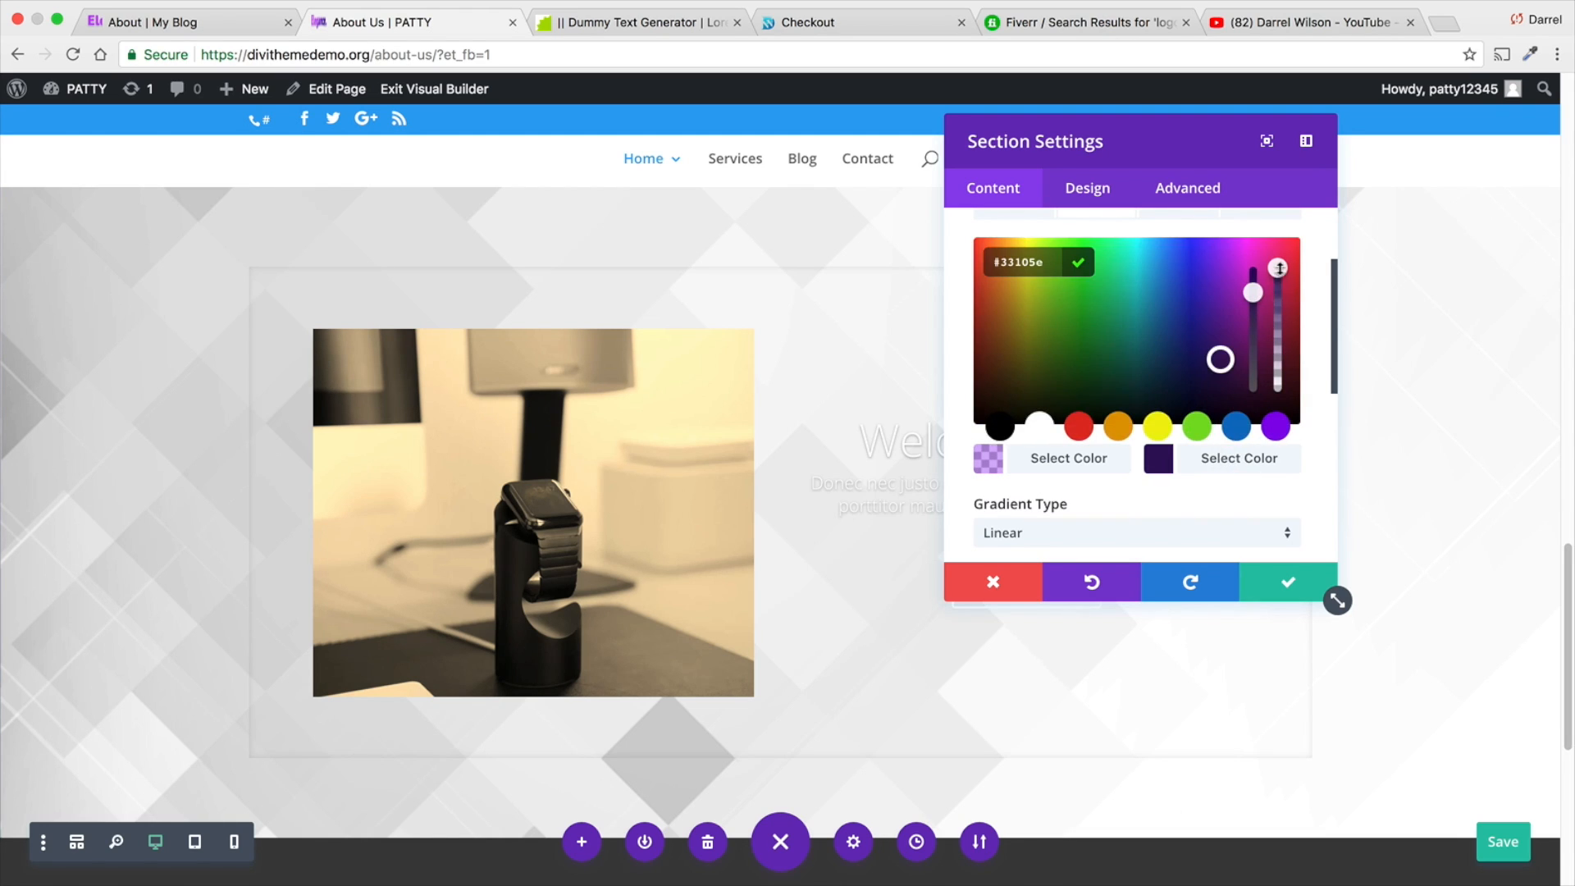
drag(1277, 271, 1278, 317)
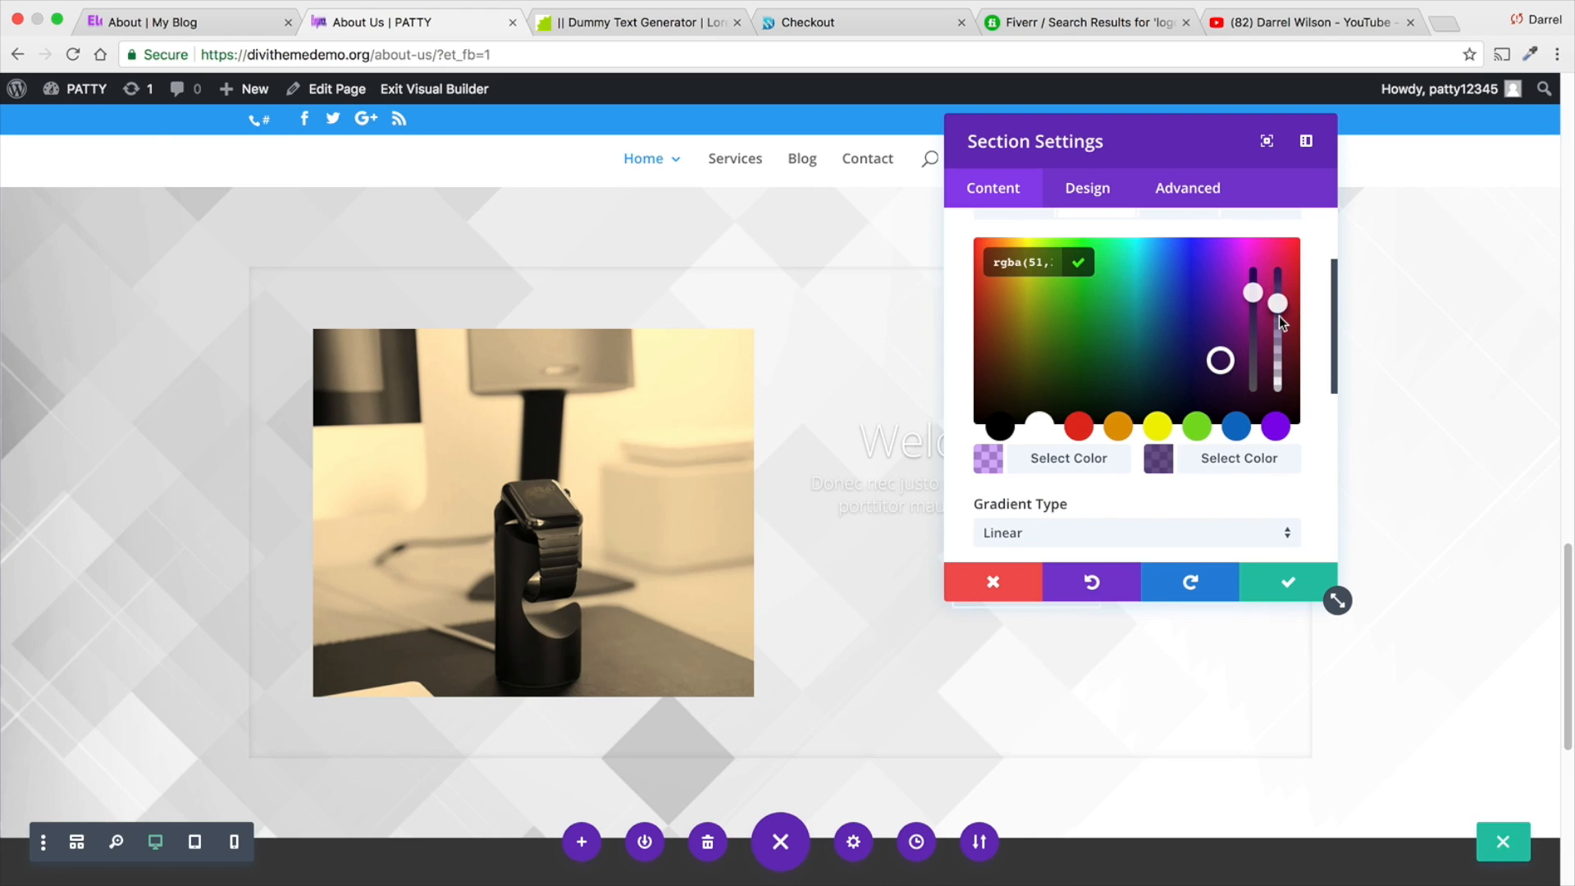
click(1278, 474)
- Place the gradient above the background image, with its direction at 205deg and its end position at 44%
scroll(1151, 434, down, 5)
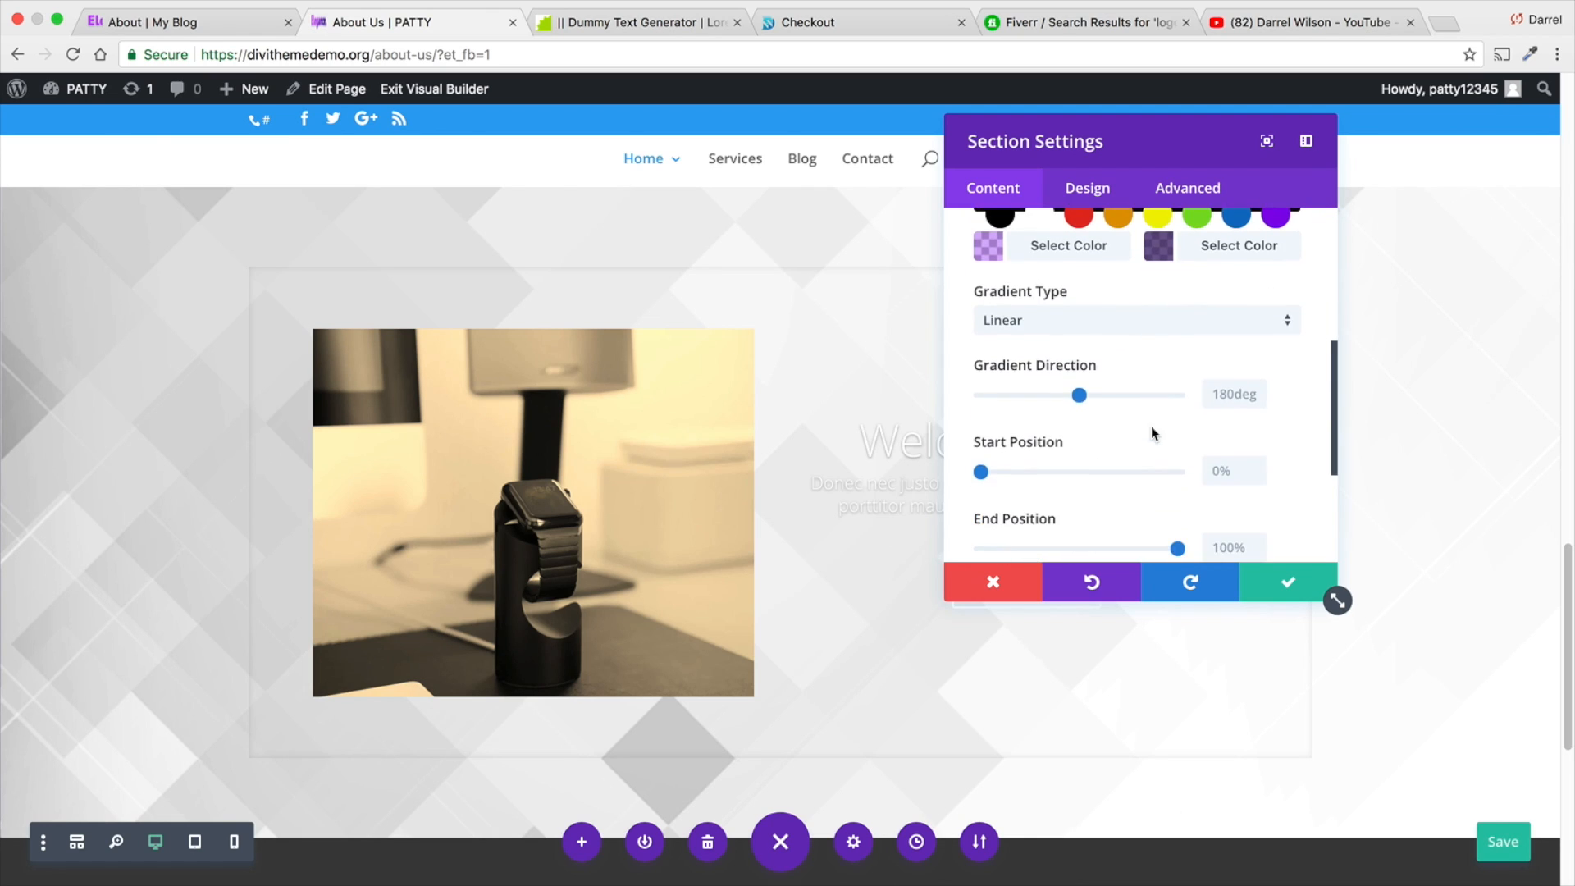
scroll(1151, 426, down, 1)
click(1025, 513)
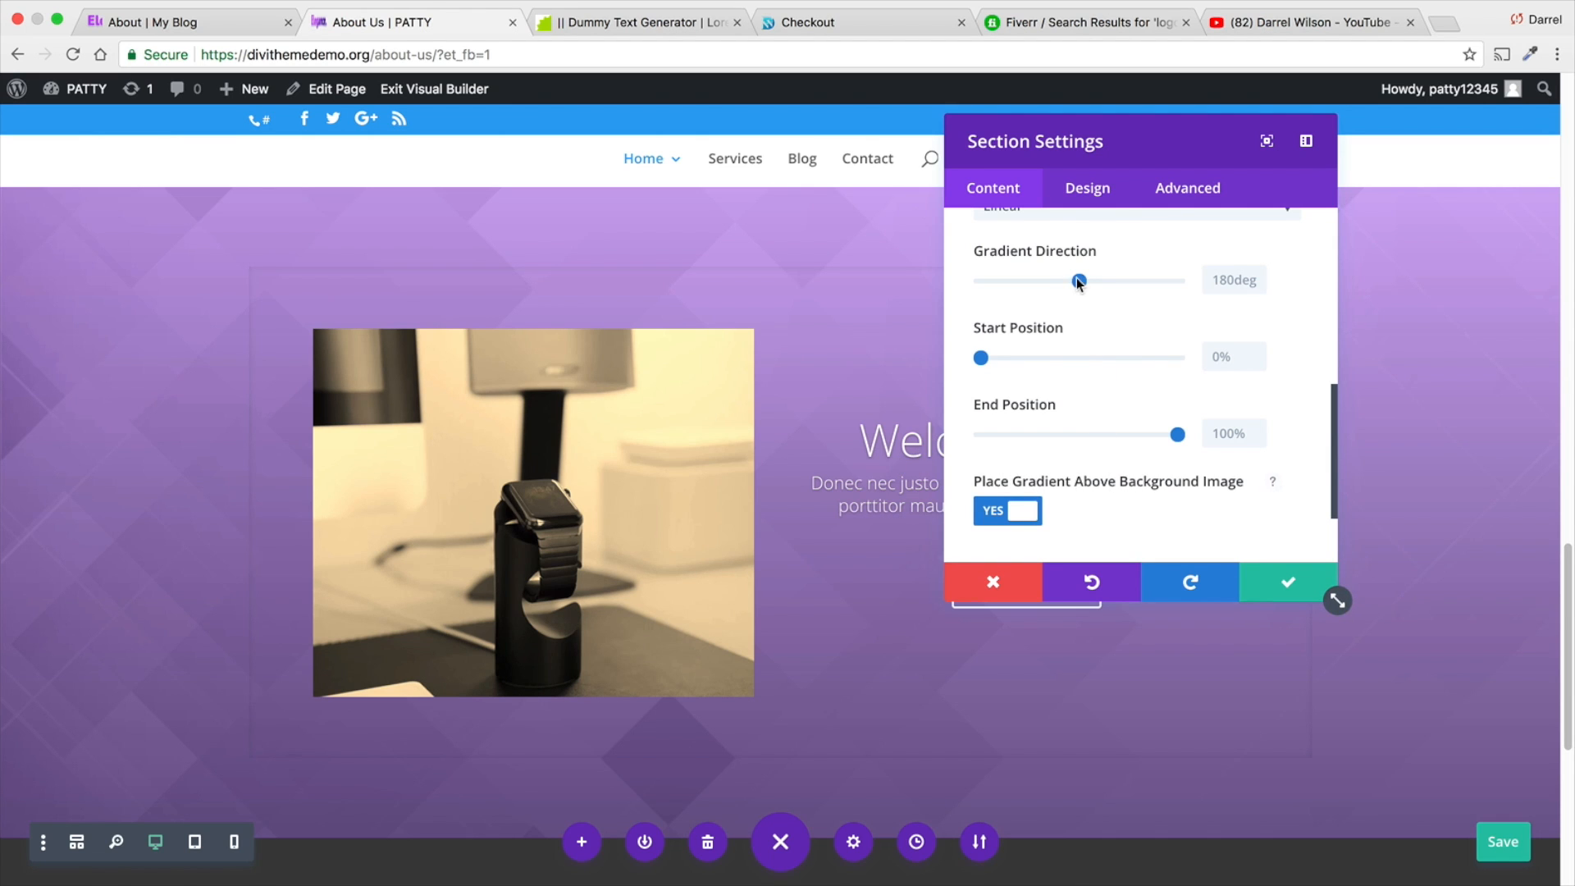
mouse_move(1076, 279)
mouse_down()
mouse_move(980, 281)
mouse_move(1160, 282)
mouse_move(1093, 281)
mouse_up()
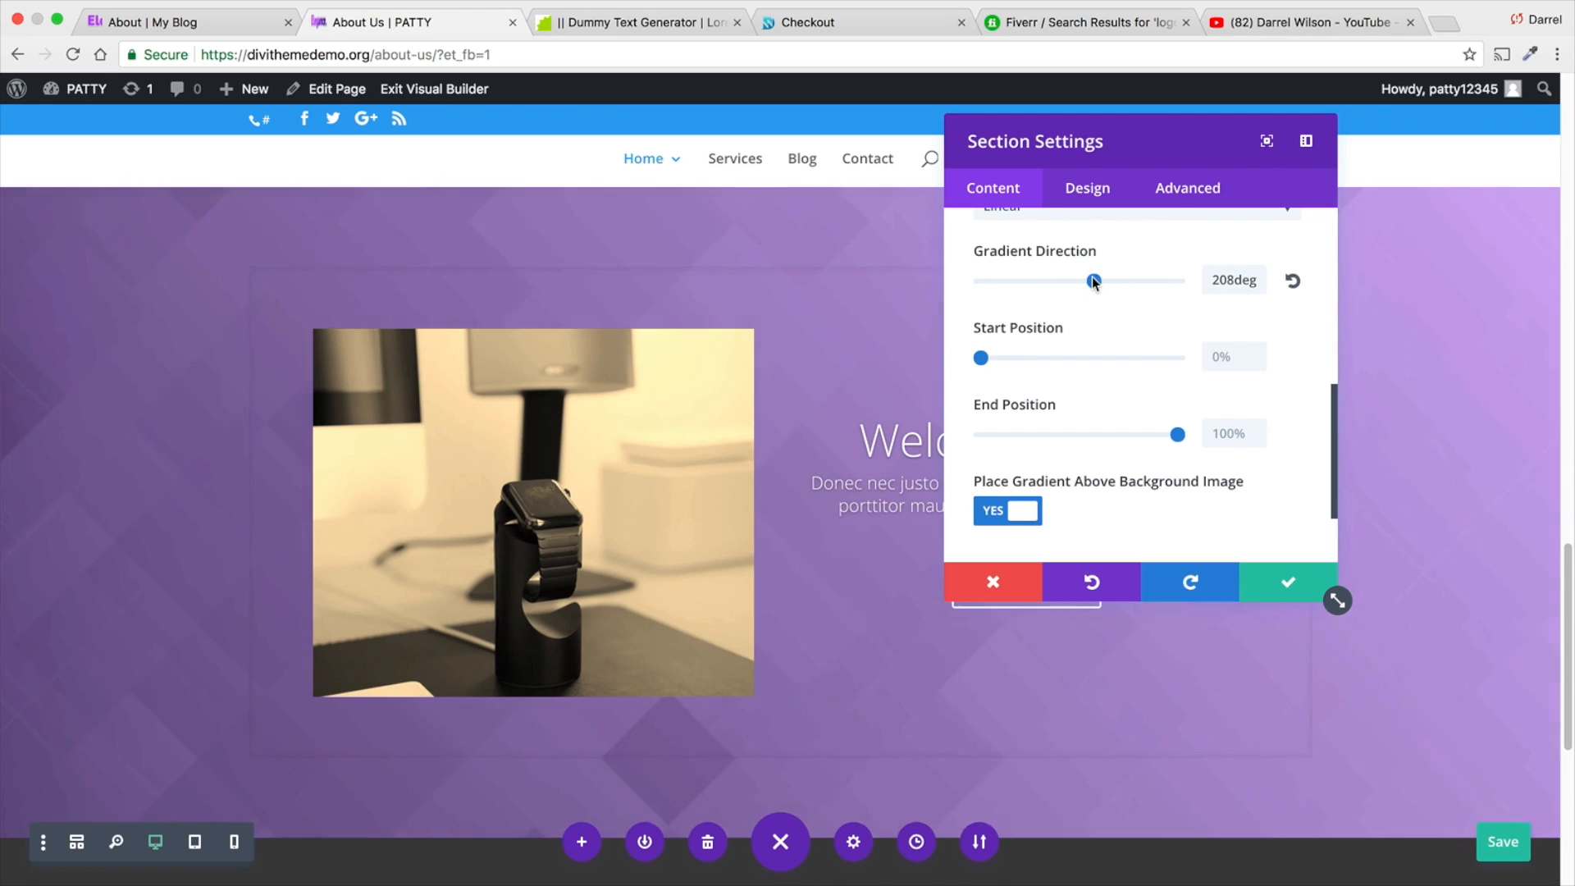
drag(1178, 435, 1068, 435)
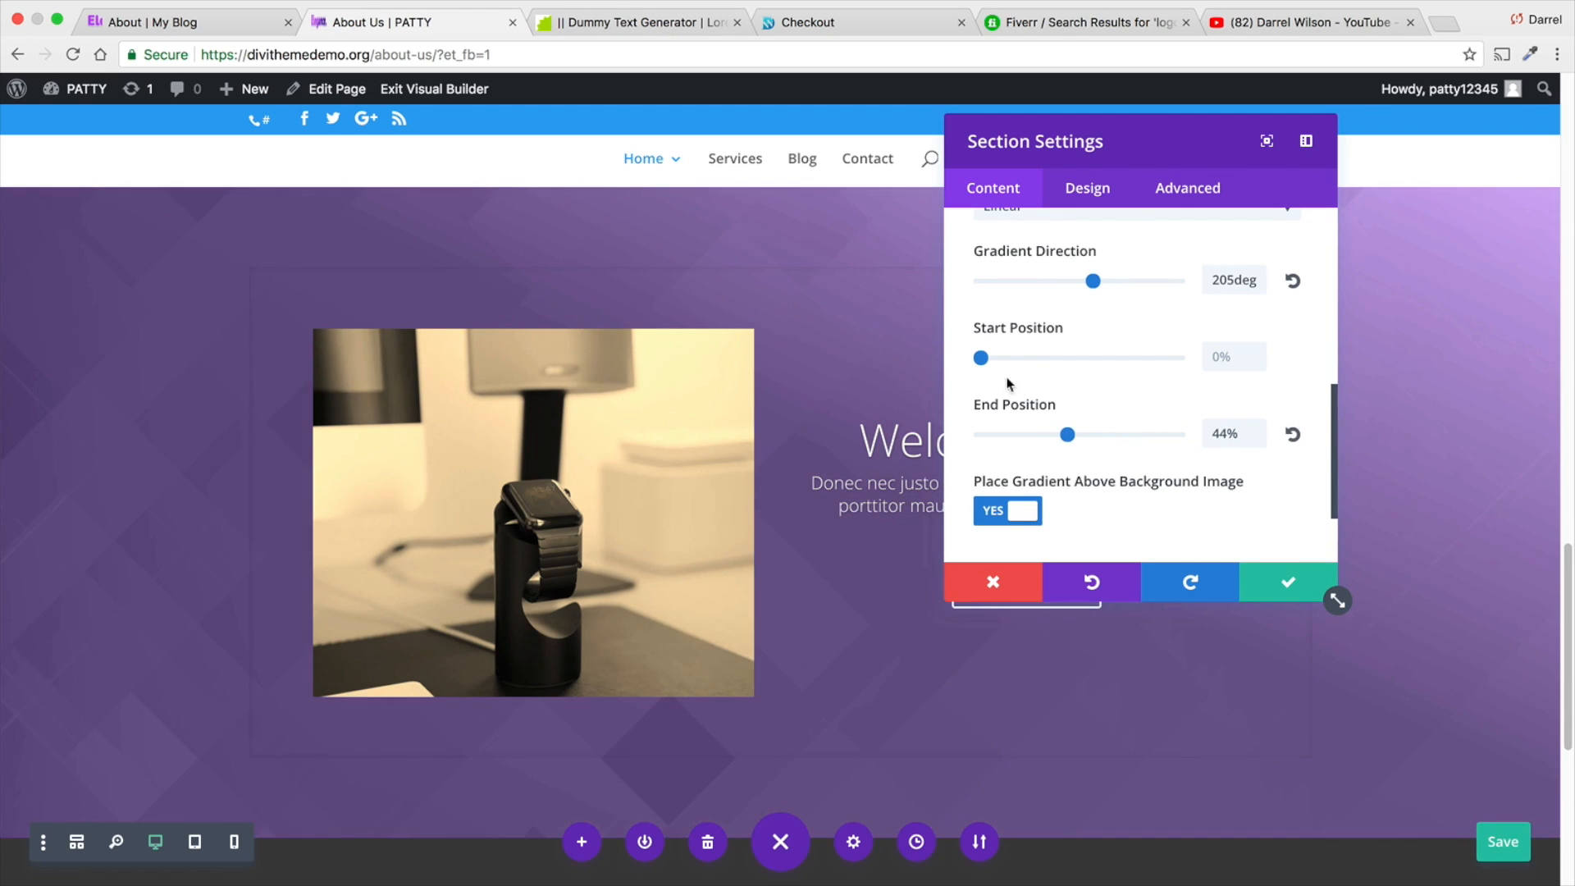
- Set the section gradient's start position to 50% and save the section settings
drag(981, 357, 1078, 357)
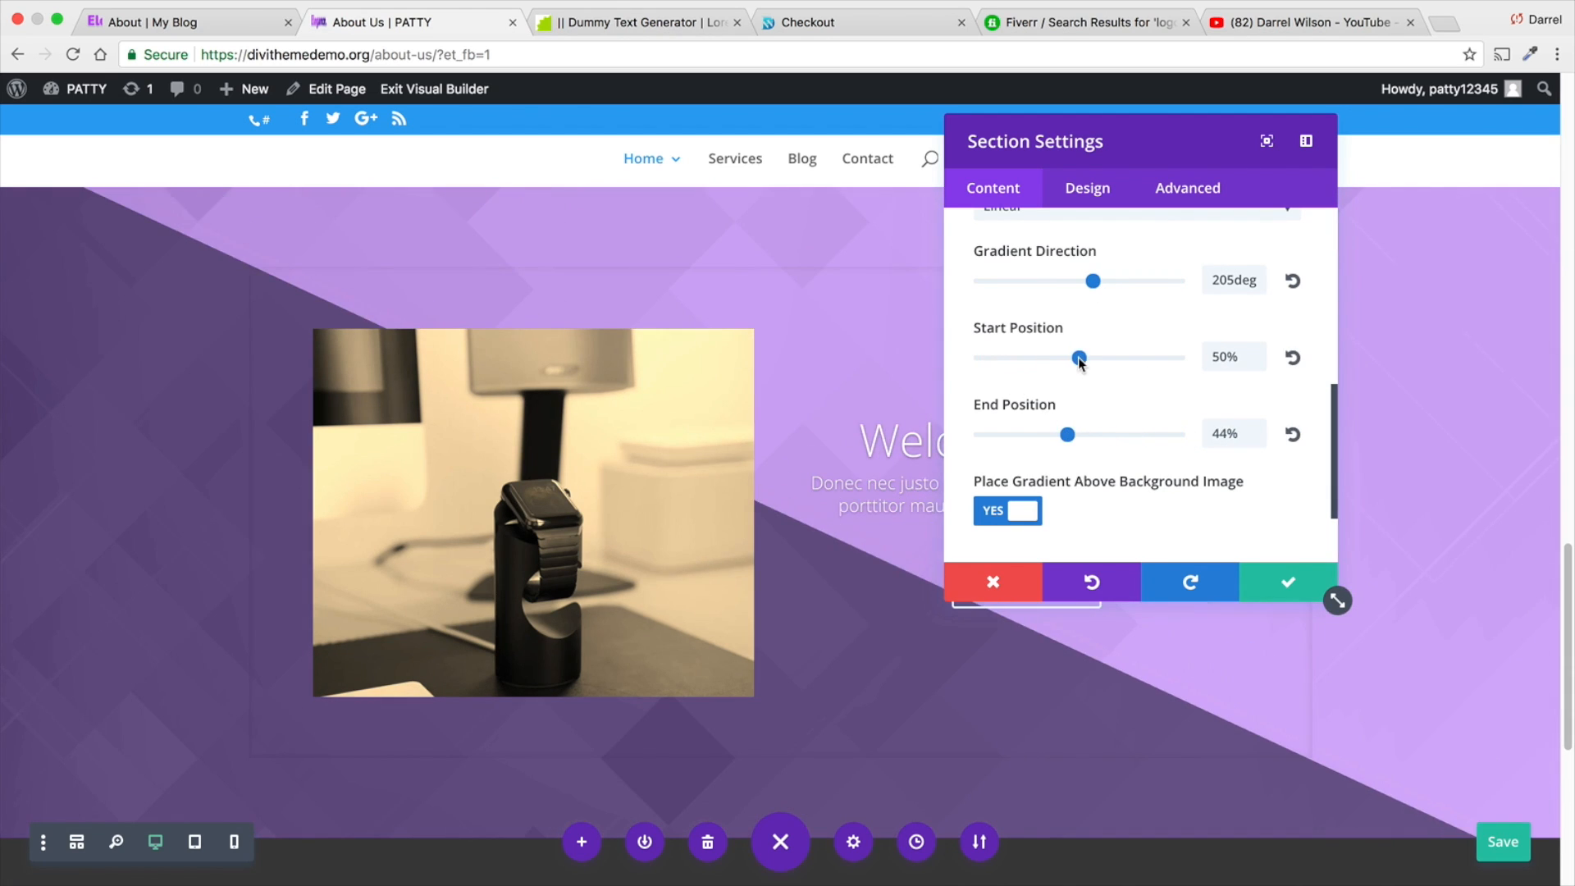
click(1268, 582)
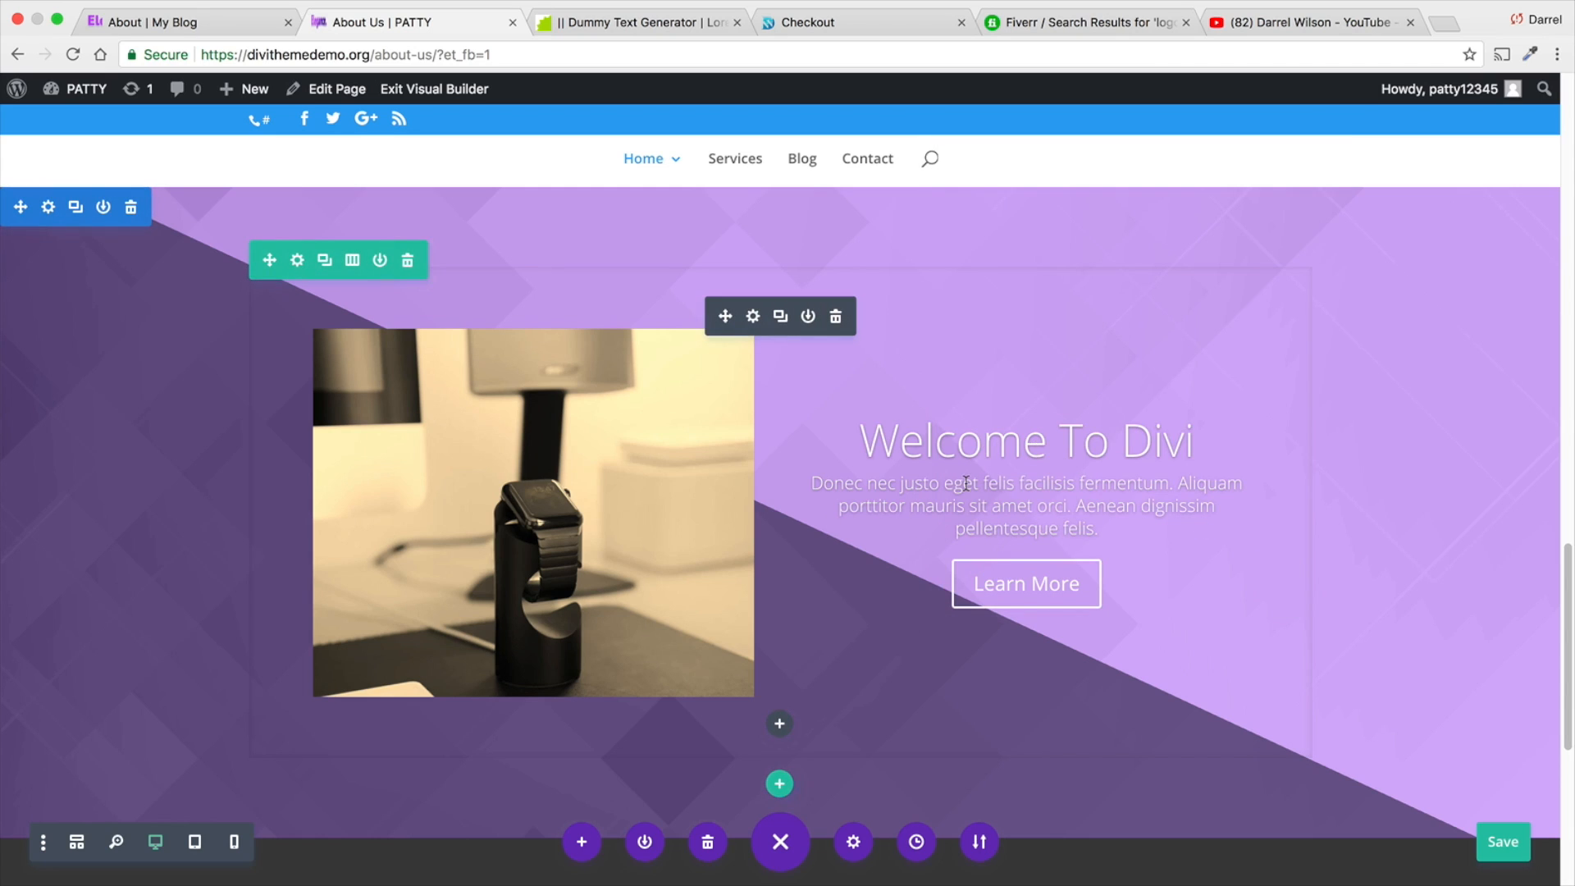
- Remove the slide image from the Welcome To Divi slide and save the slide and slider settings
click(754, 320)
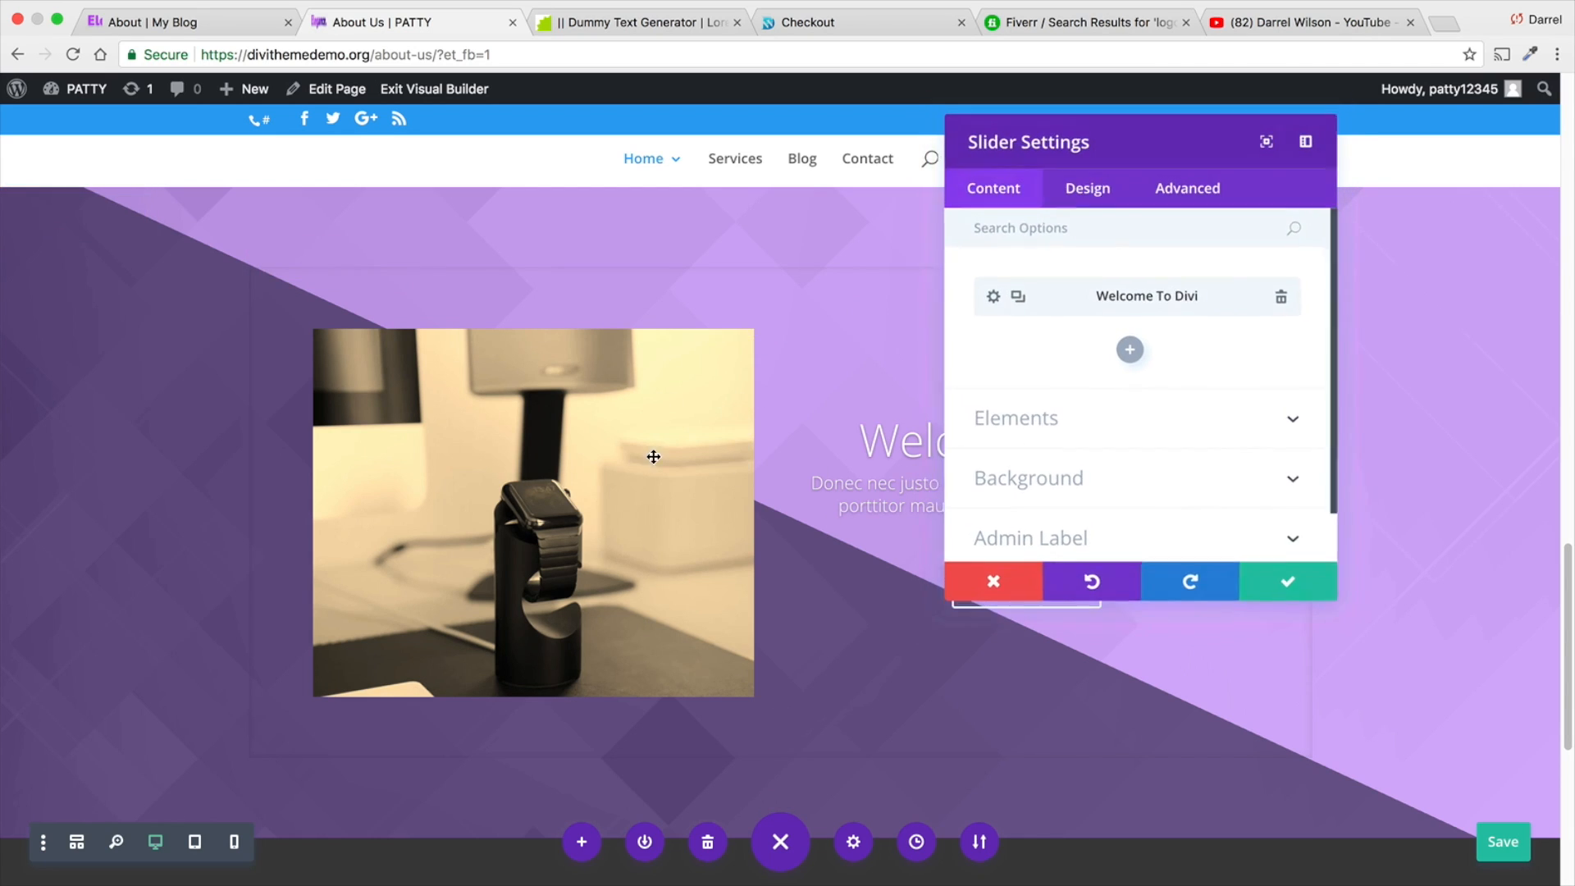
click(996, 297)
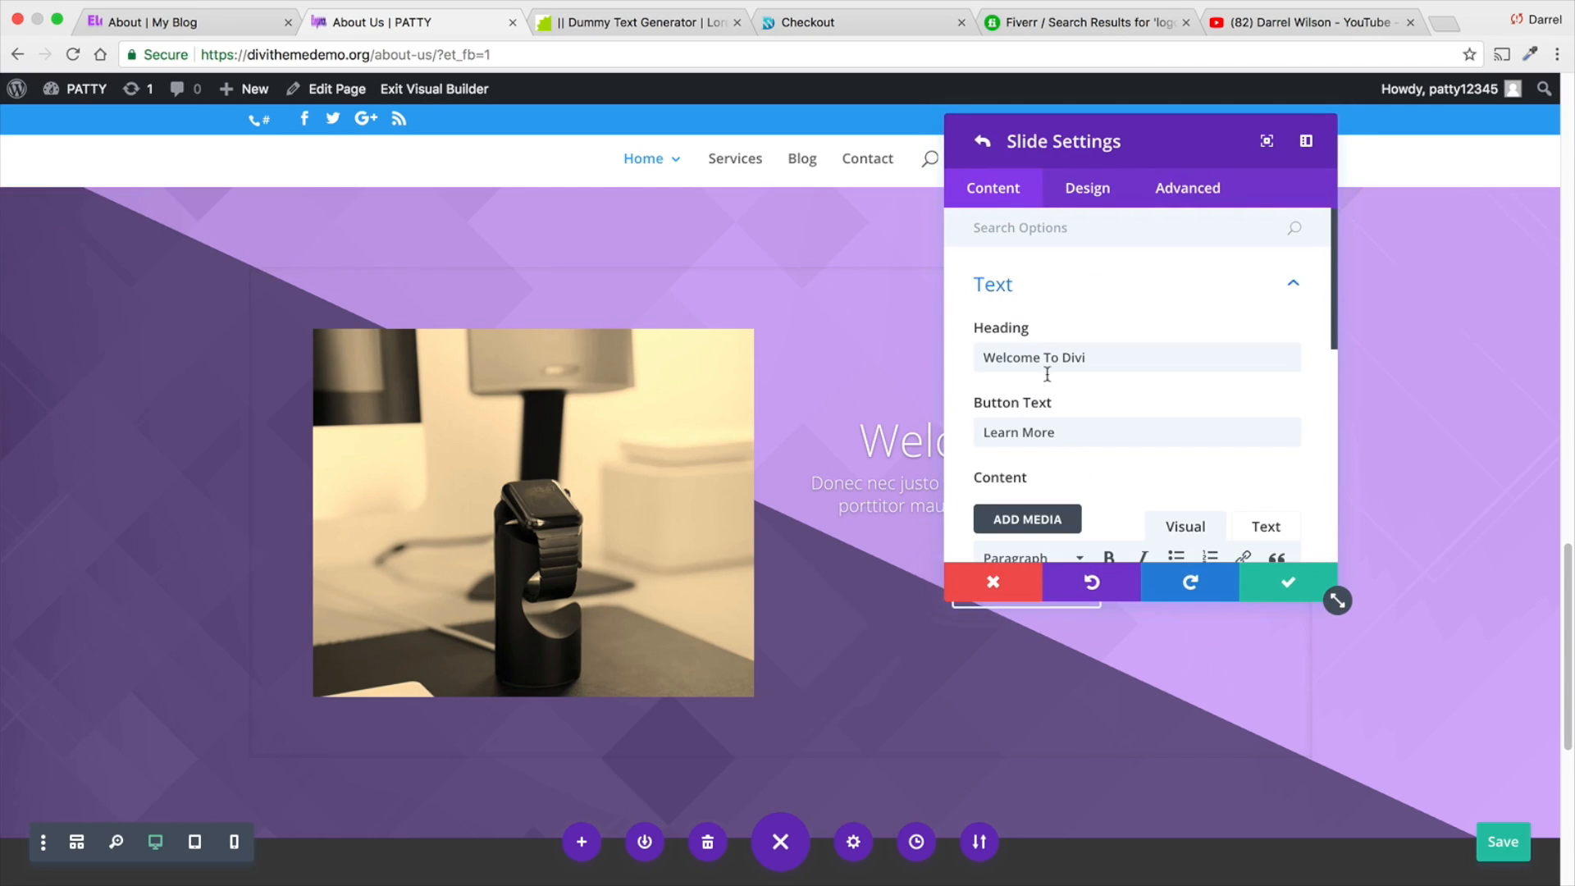
scroll(999, 378, down, 1)
click(1071, 201)
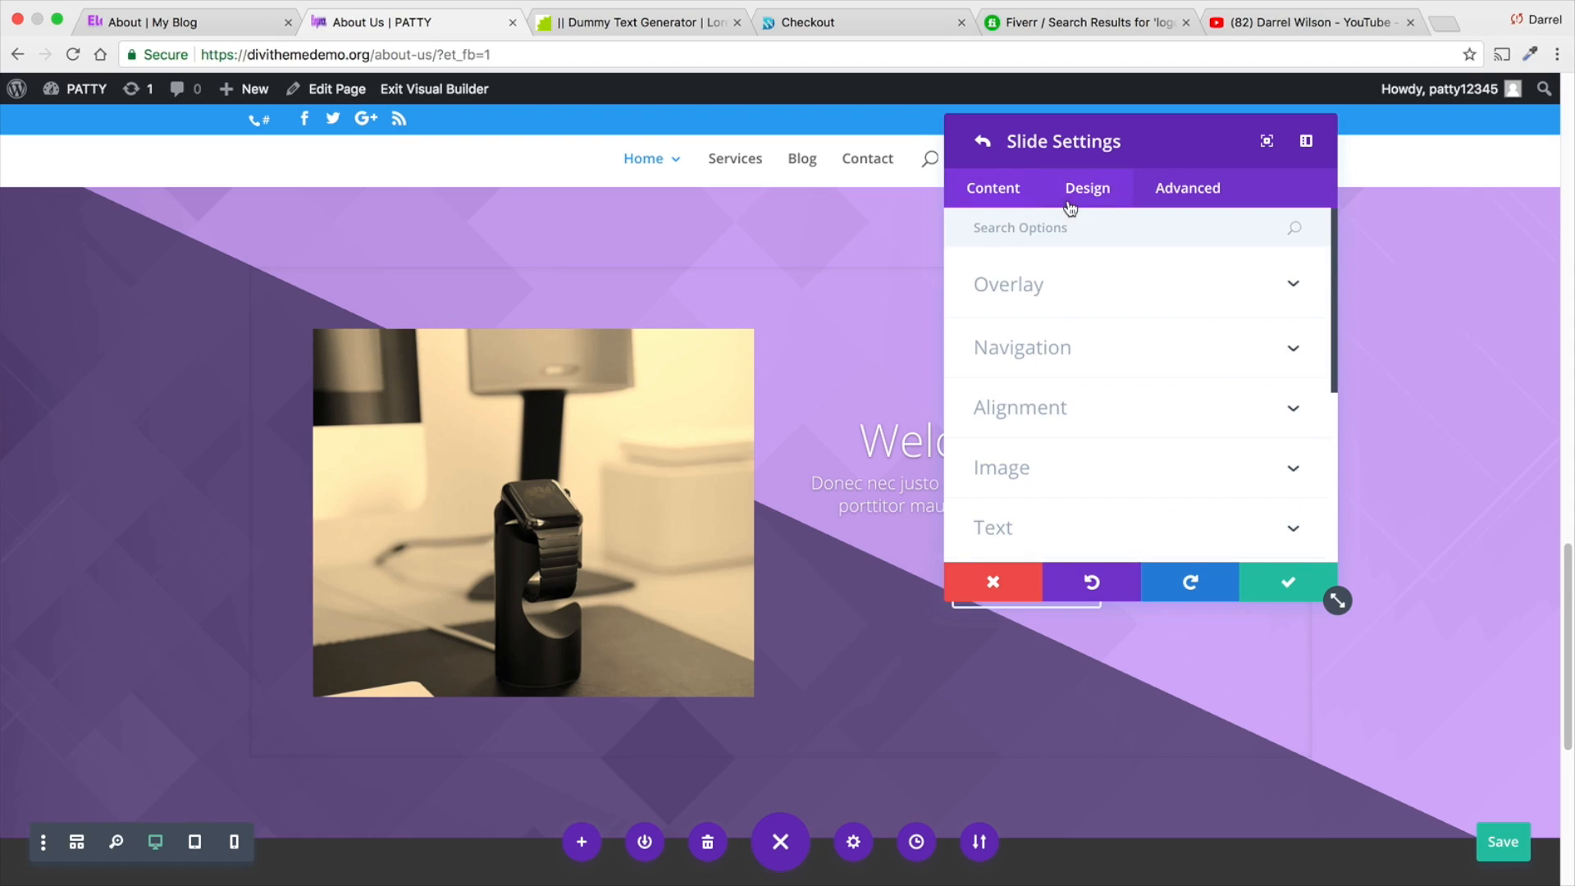
click(1059, 476)
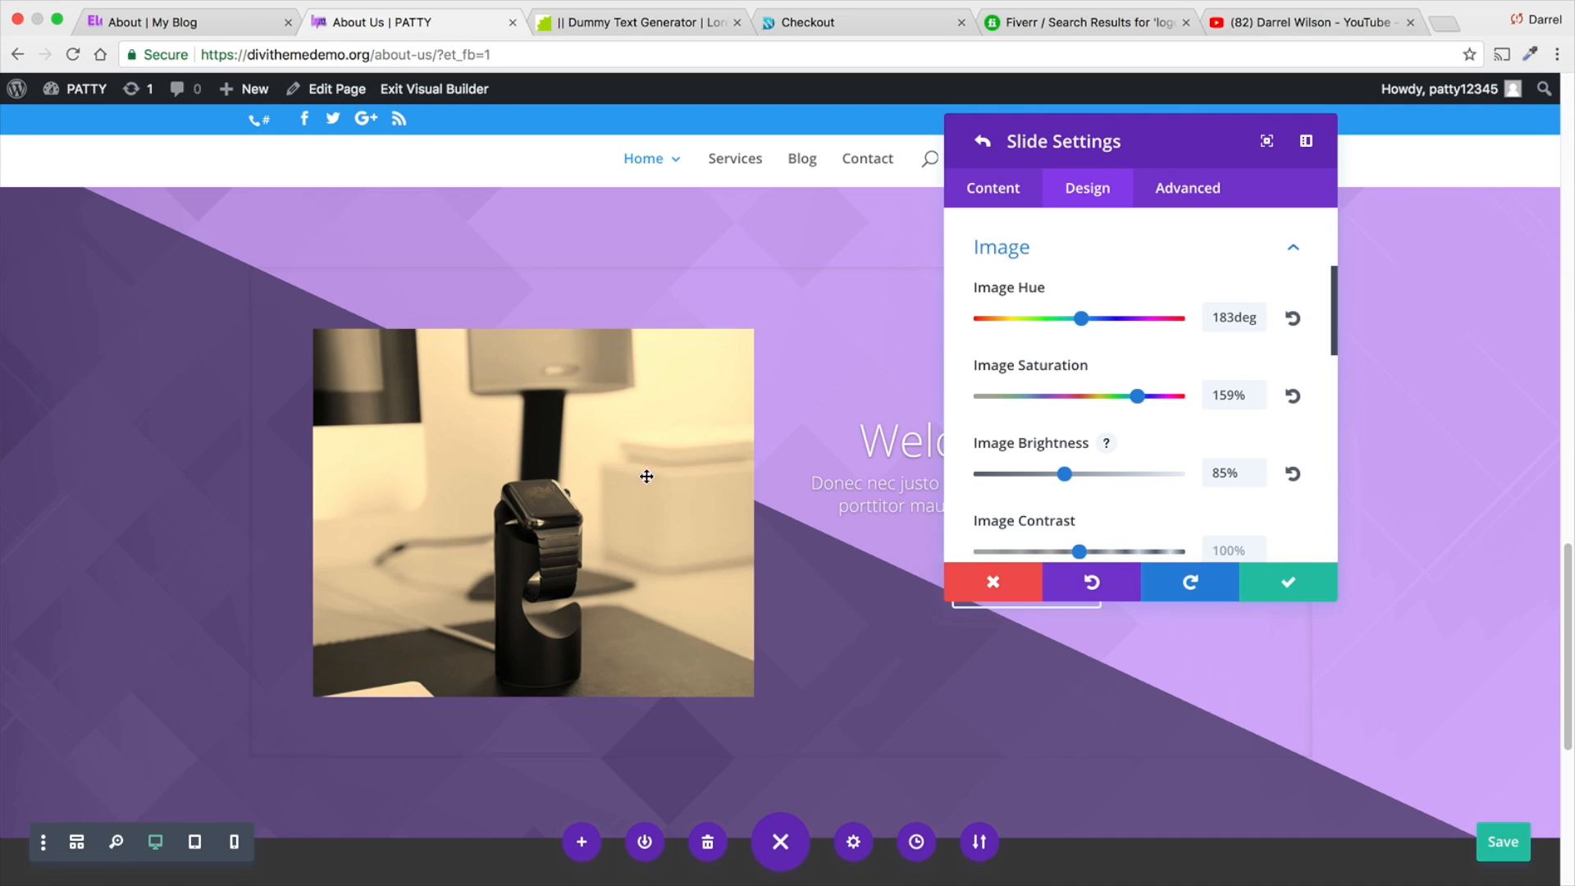
scroll(1019, 361, up, 5)
click(996, 193)
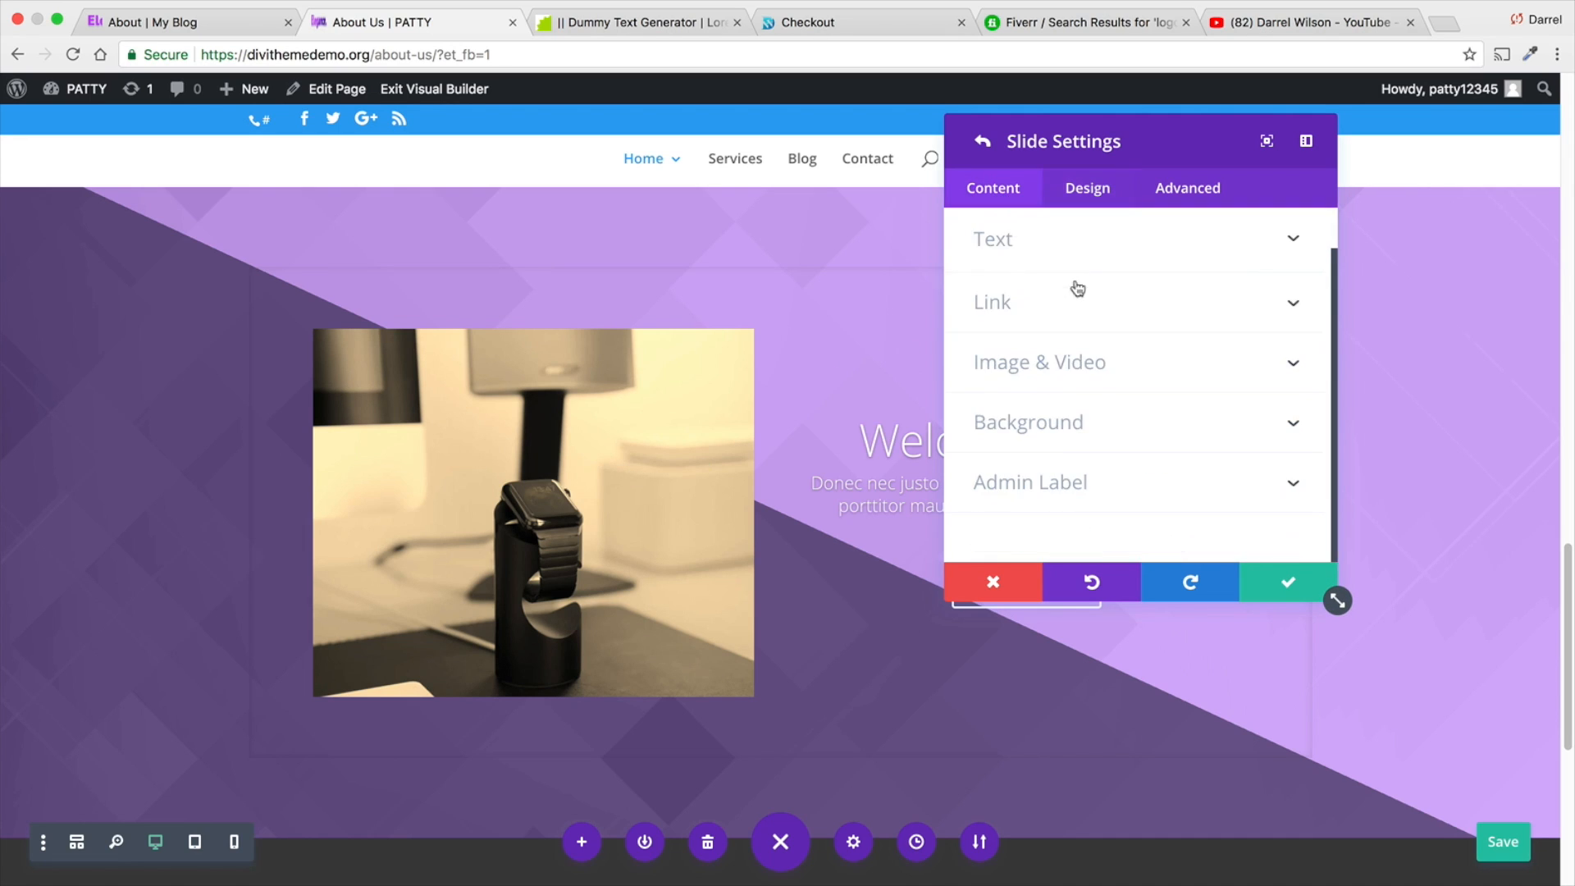
scroll(1077, 287, up, 1)
click(1114, 399)
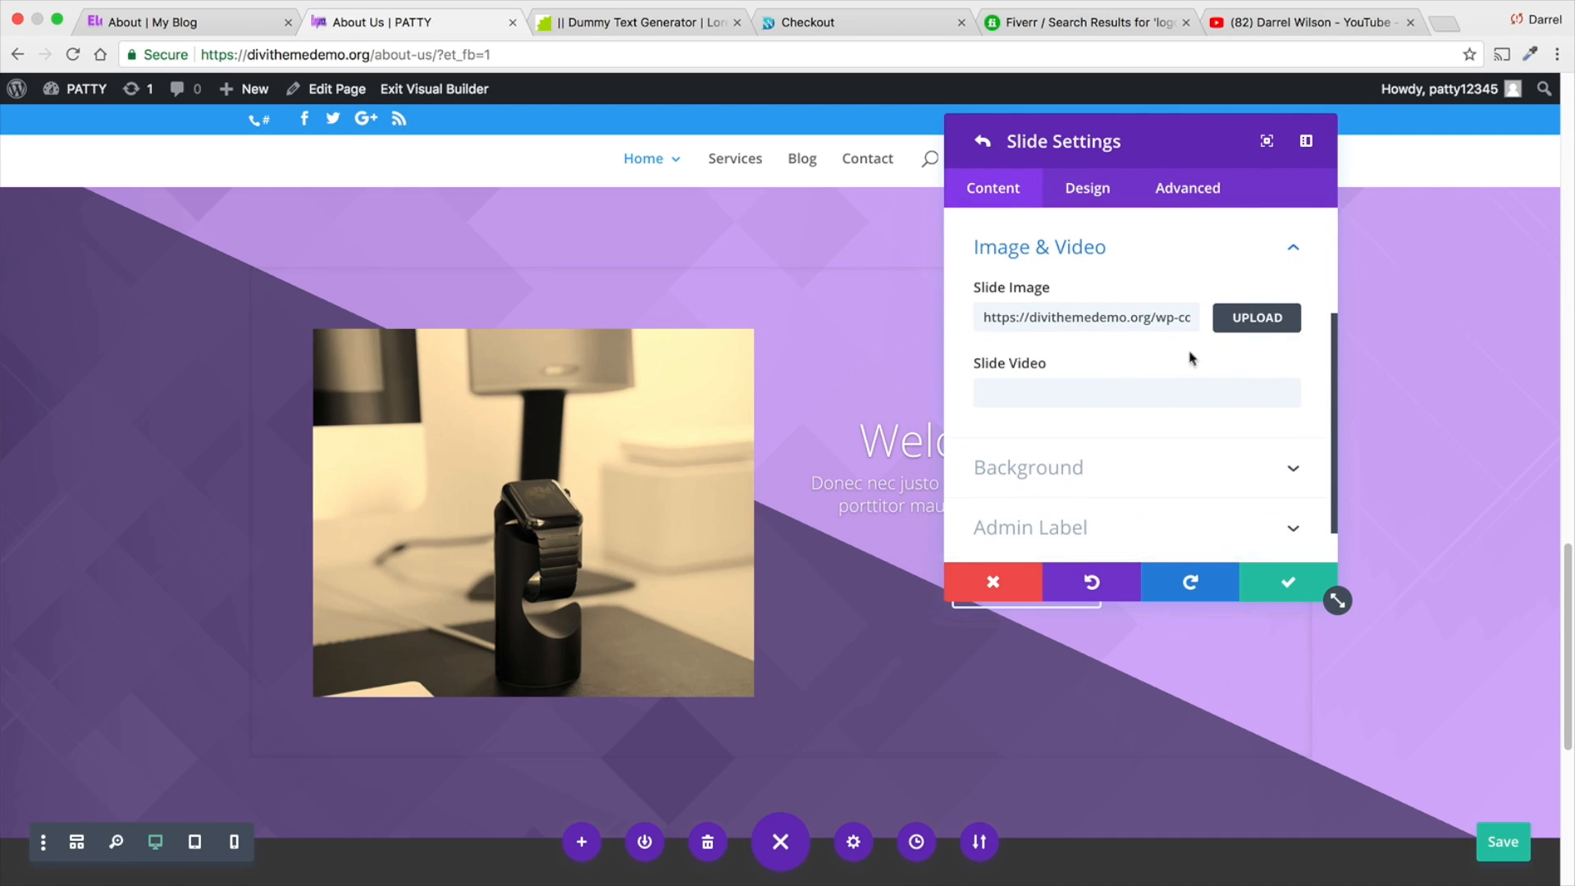
double_click(1117, 319)
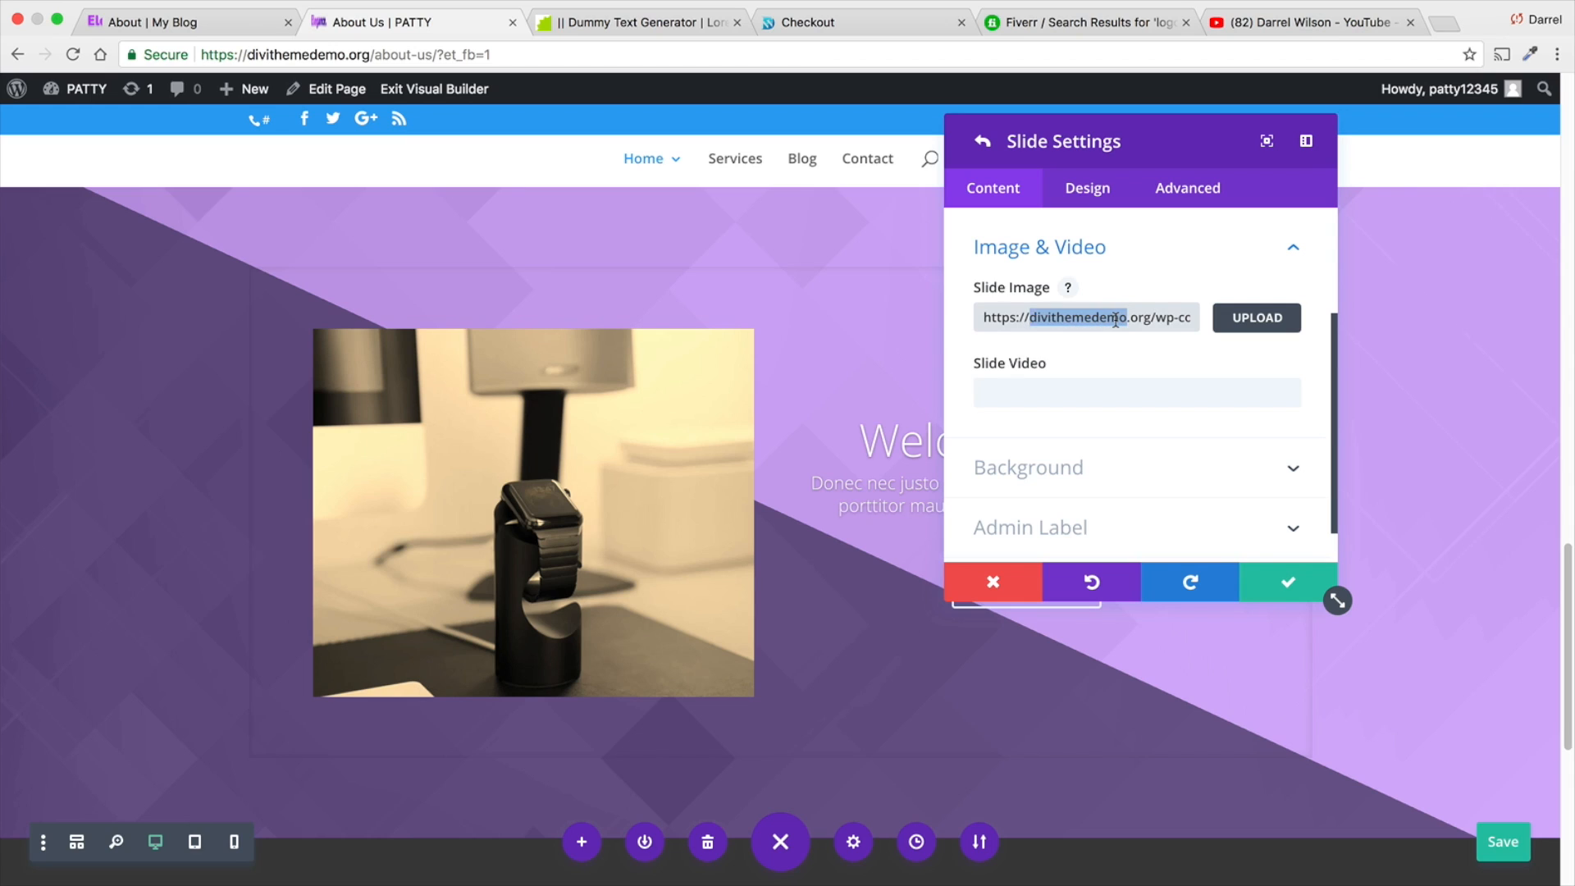
key(ctrl+a)
key(BackSpace)
click(1267, 582)
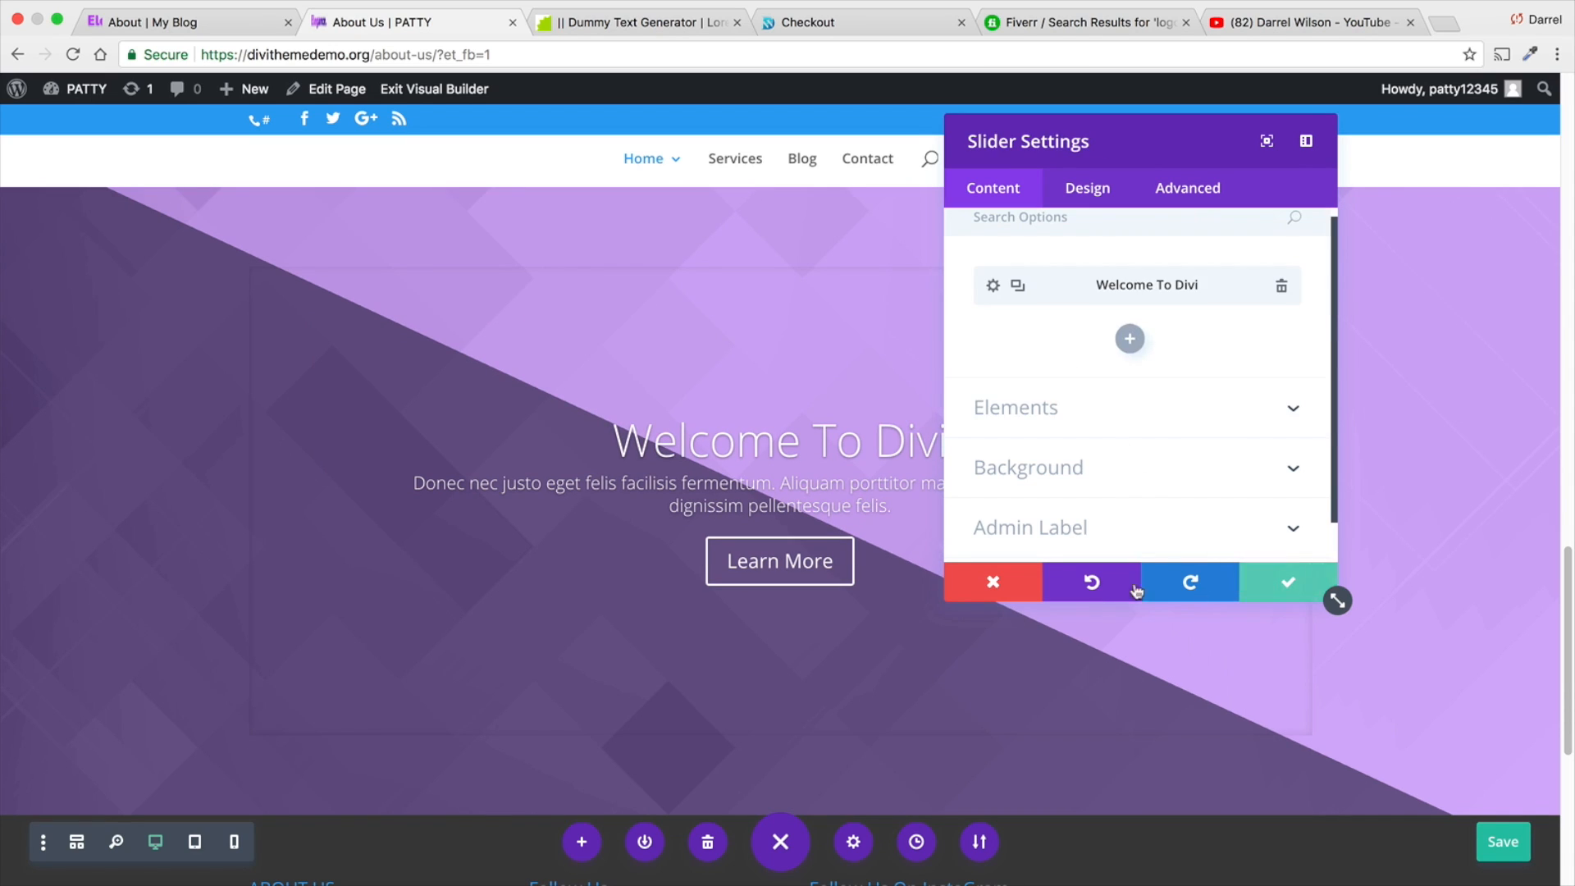
click(1262, 577)
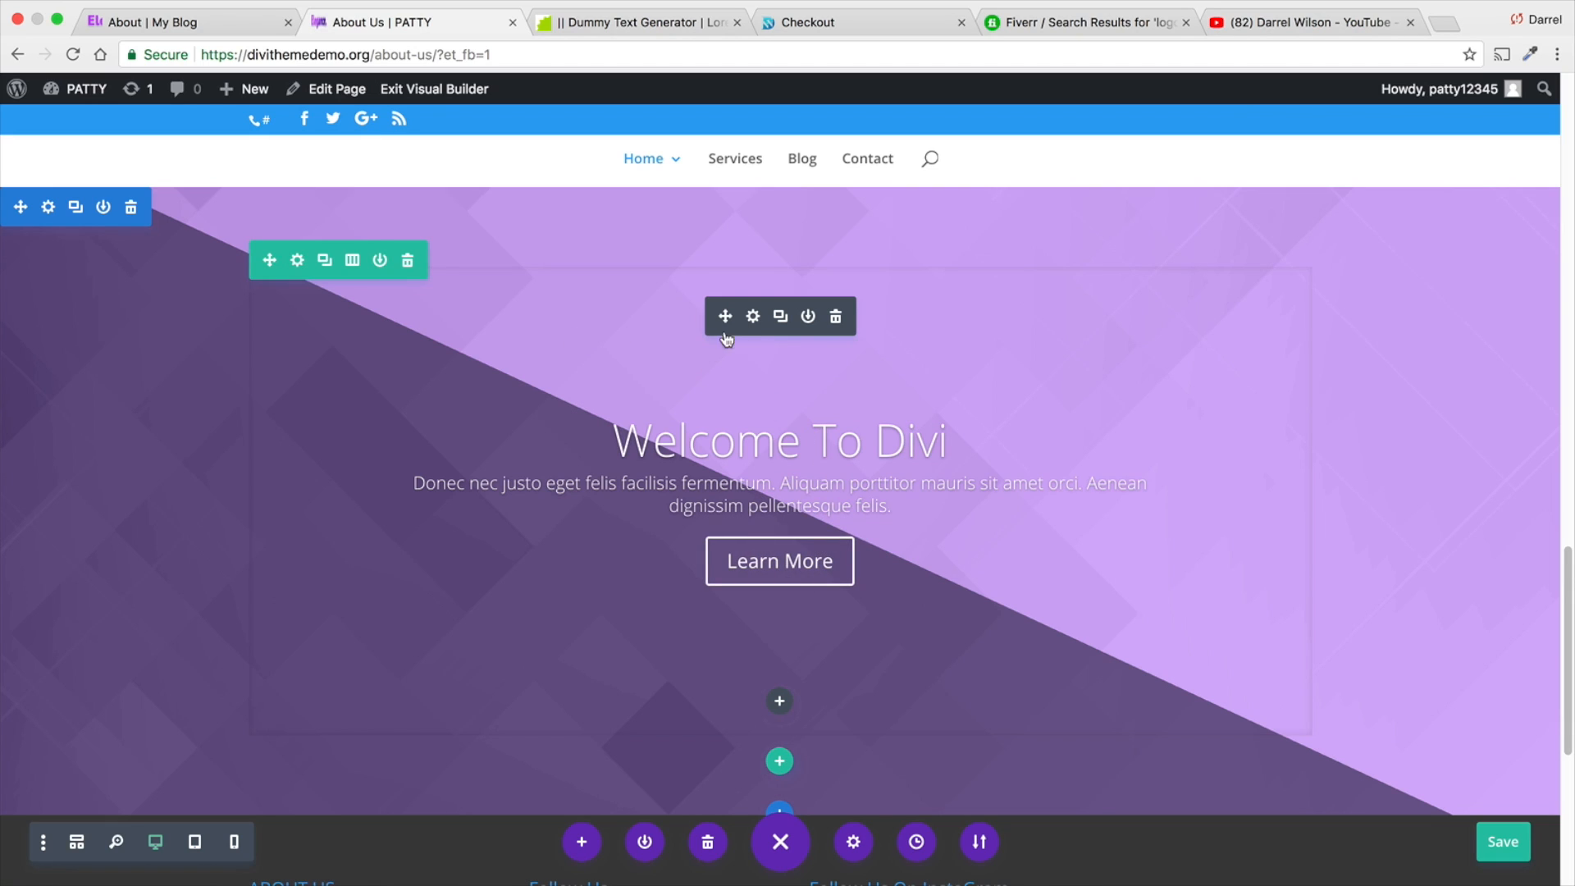
- Duplicate the Welcome To Divi slide in the slider and display the copy
click(755, 317)
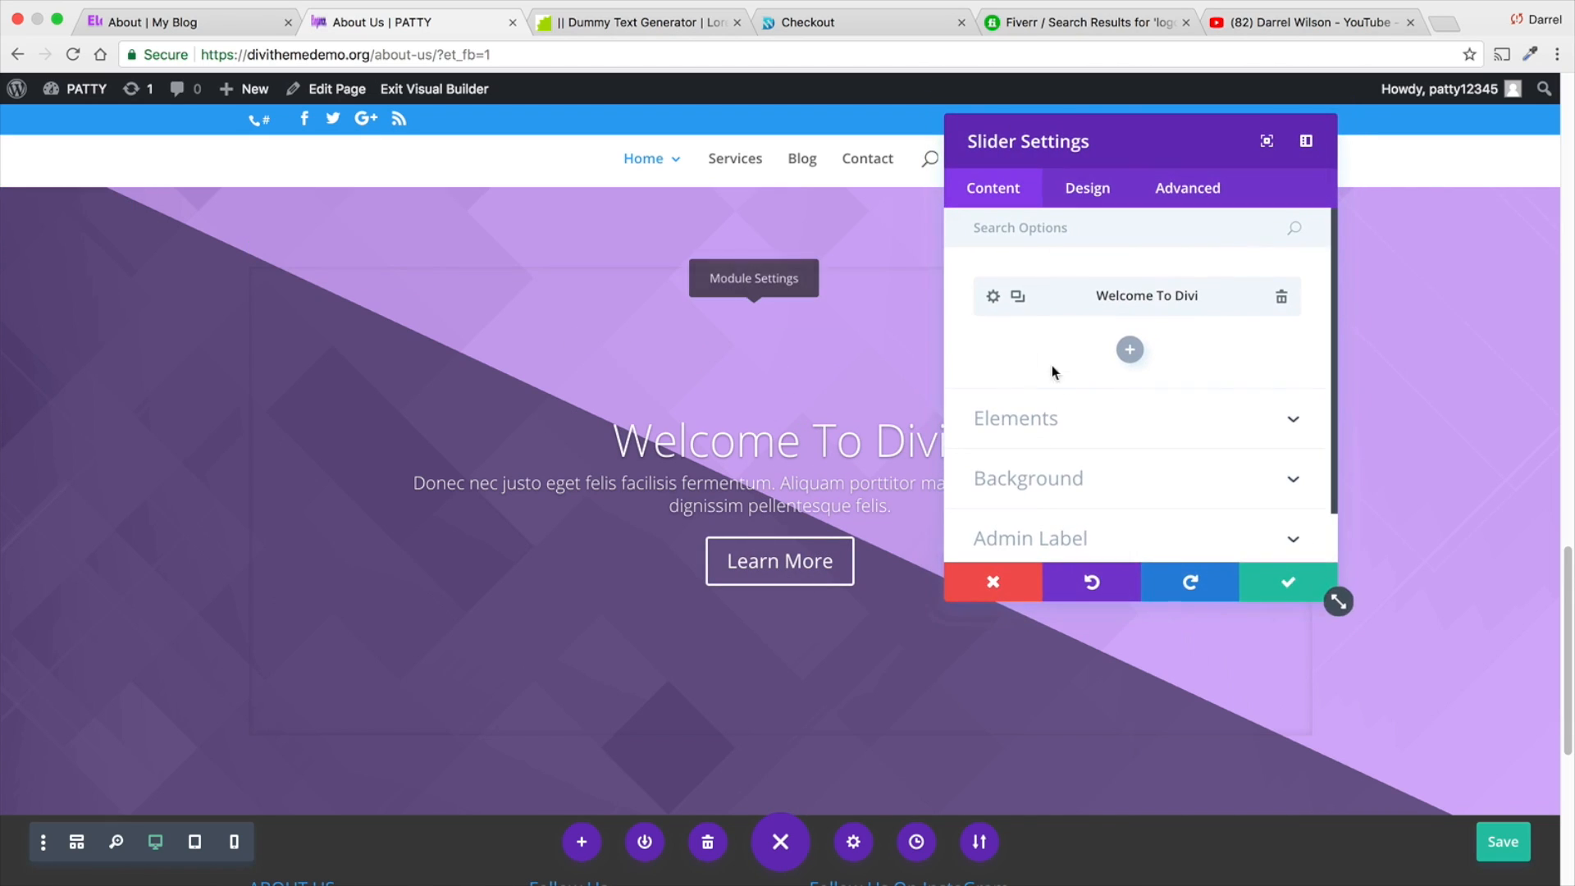
click(1019, 297)
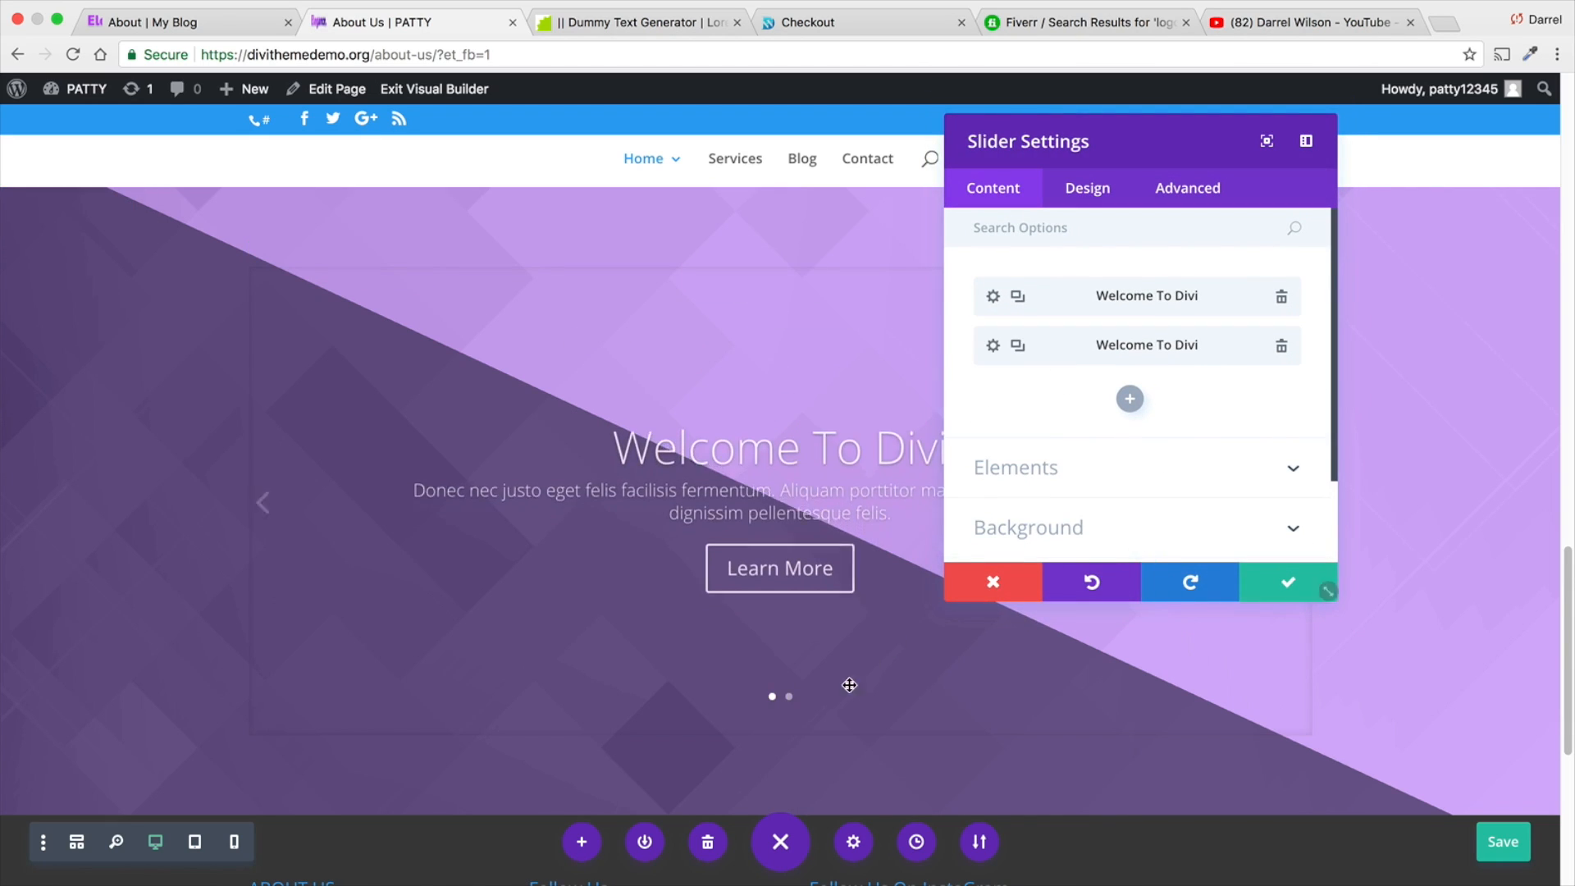
click(295, 502)
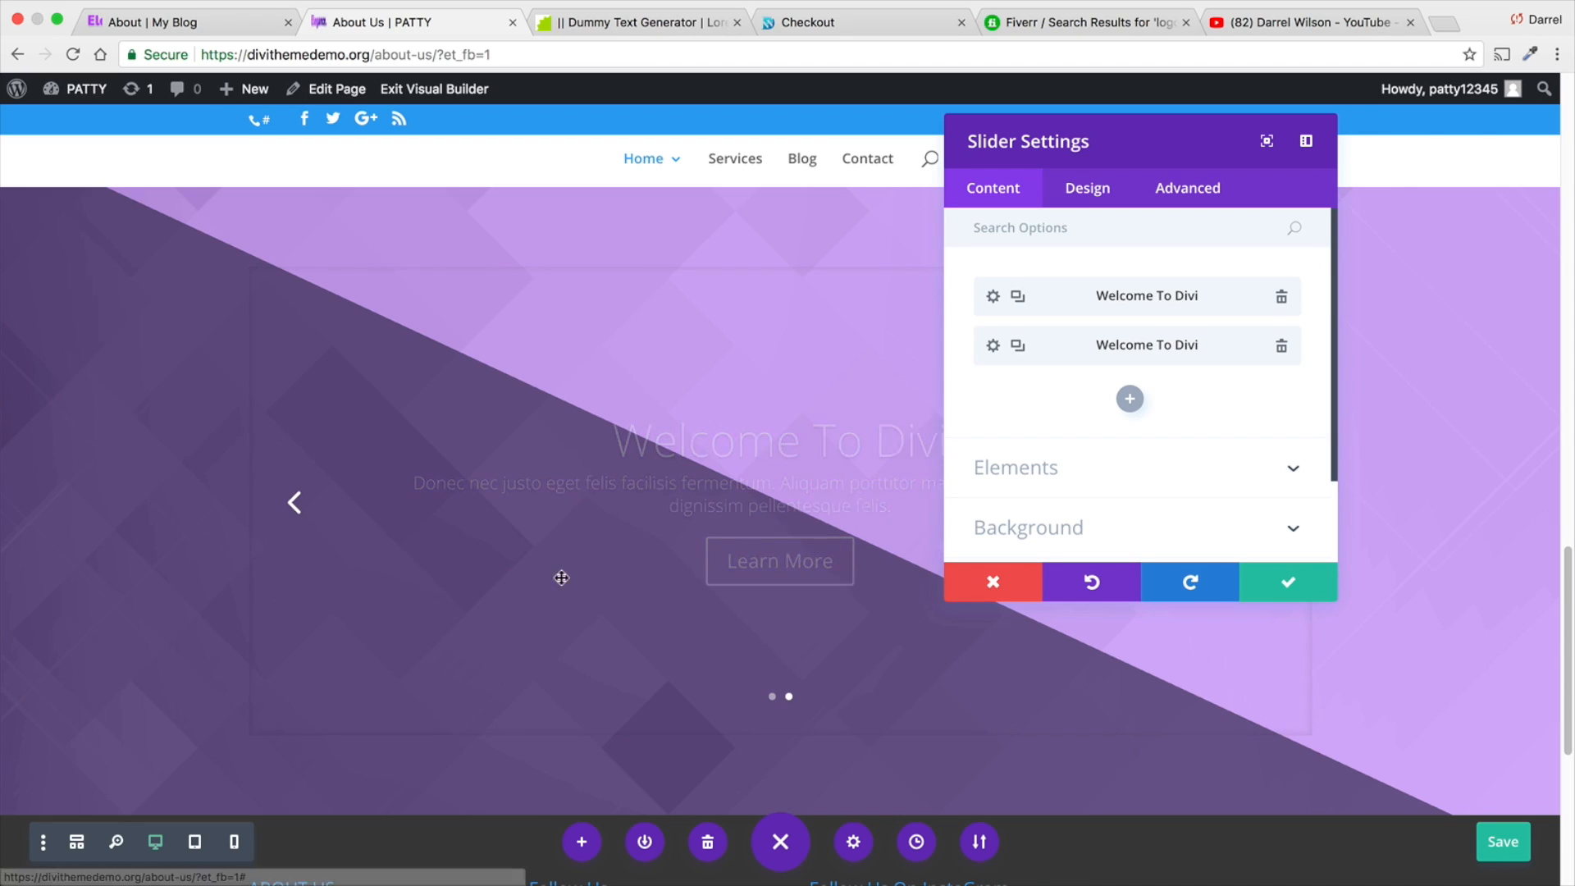
- Enable custom button styles for the second slide and adjust its button text size
click(994, 345)
scroll(1084, 407, down, 2)
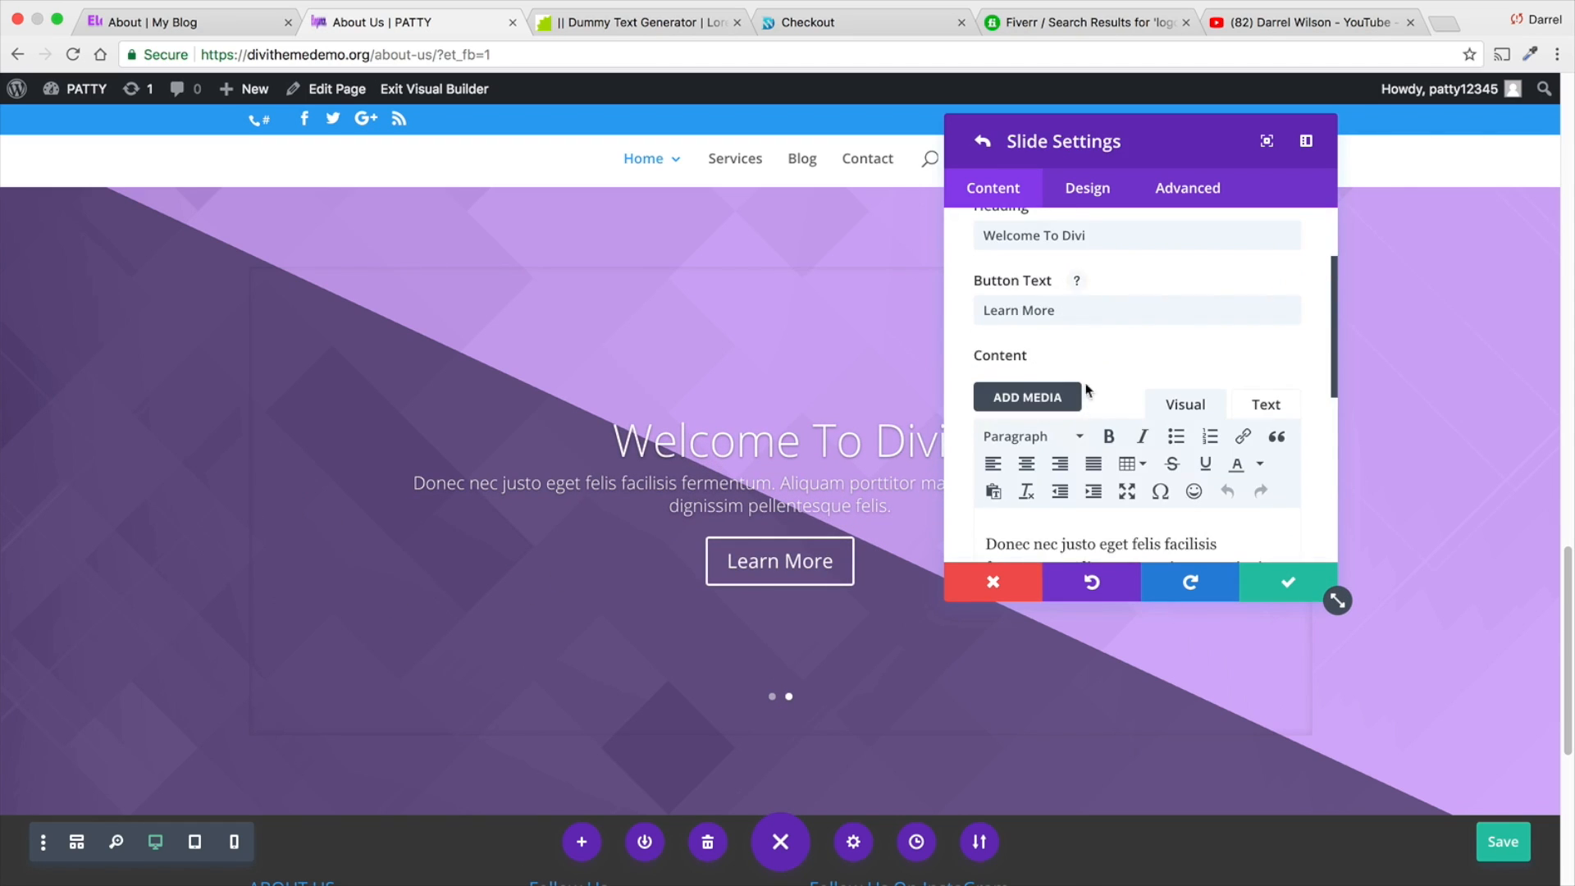
click(1088, 190)
scroll(1090, 351, down, 5)
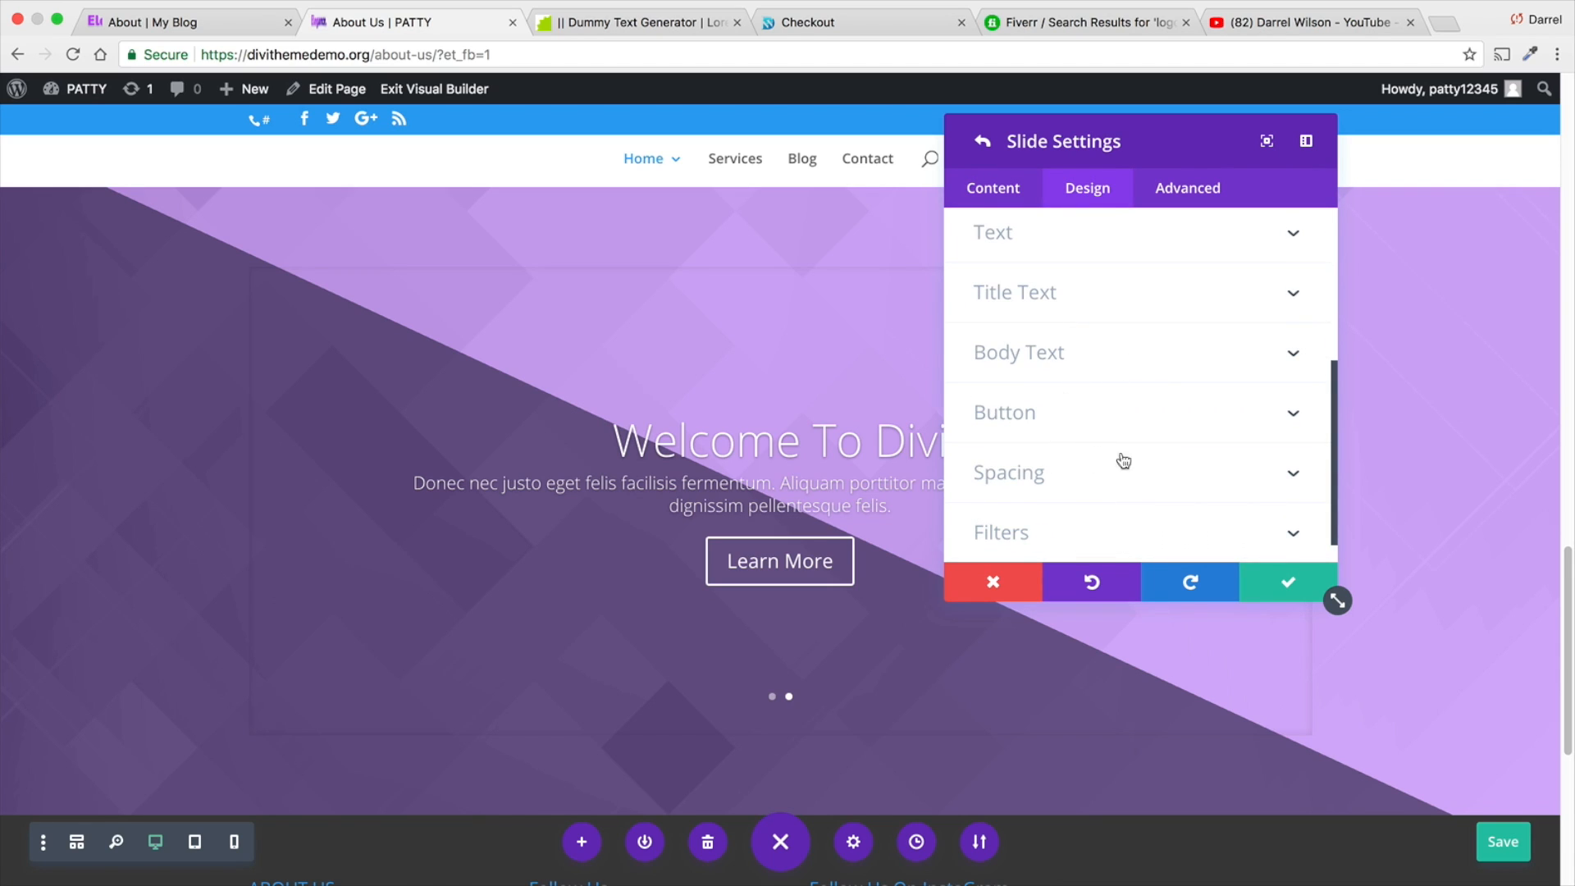
scroll(1071, 435, down, 1)
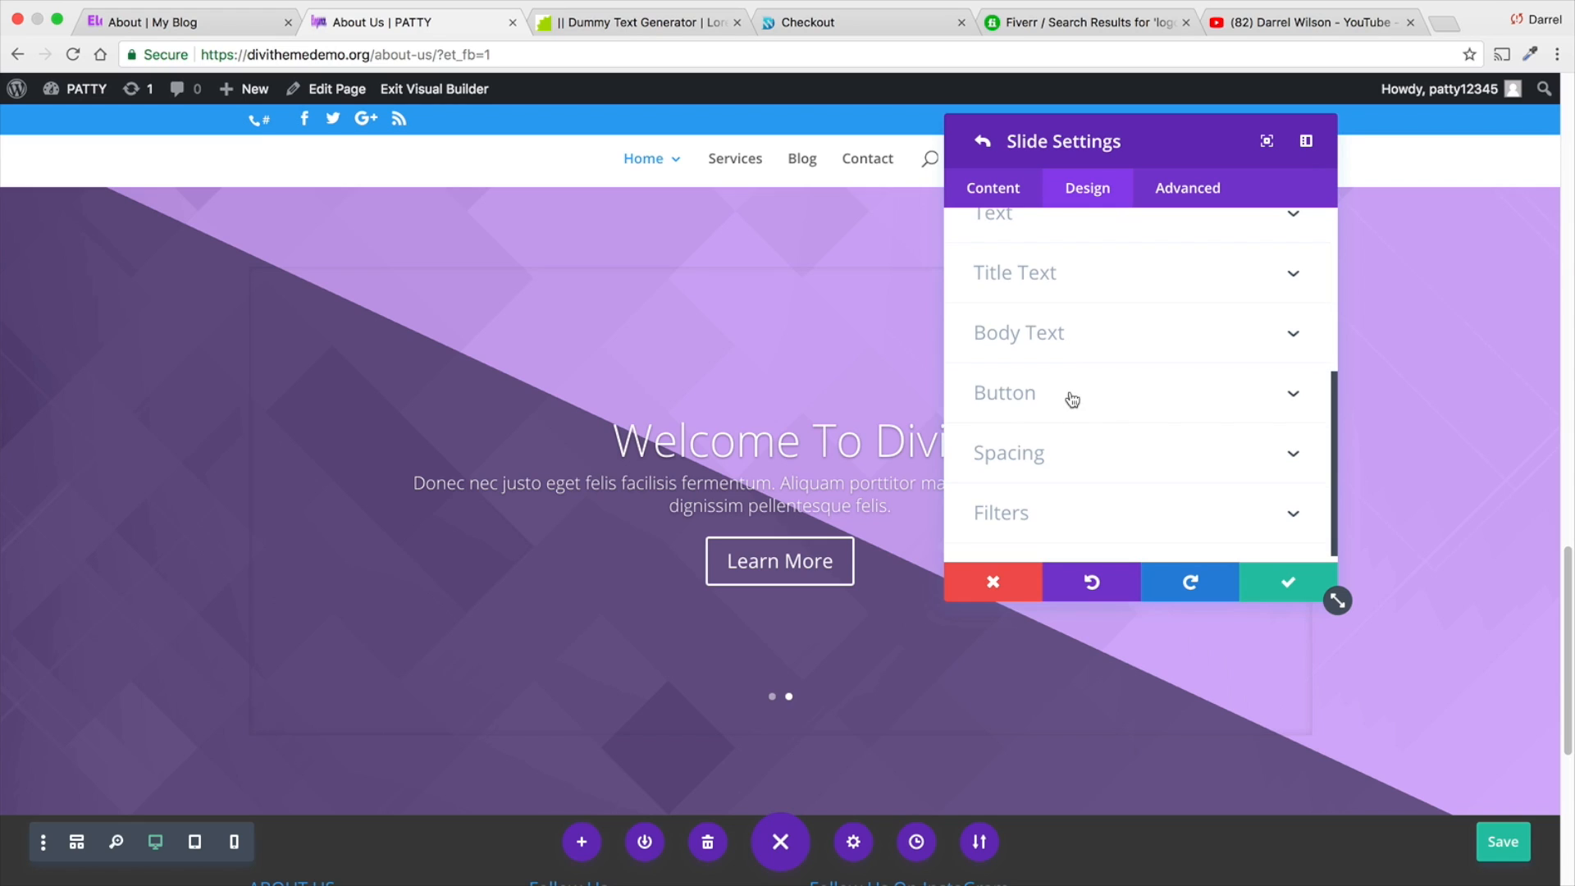
click(1071, 398)
click(1007, 319)
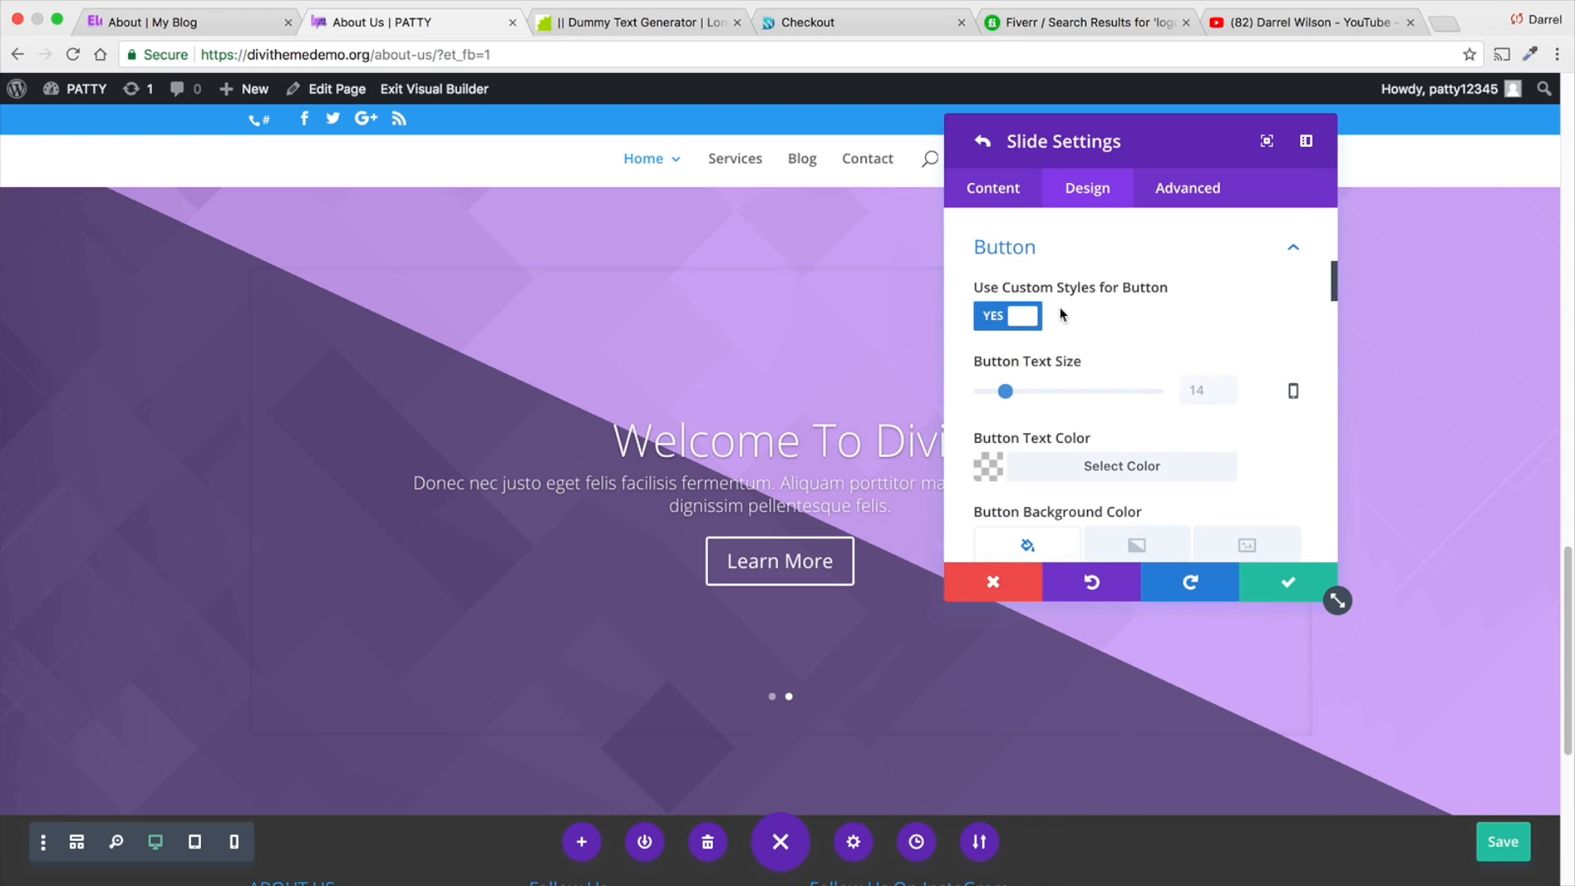
scroll(1088, 333, down, 1)
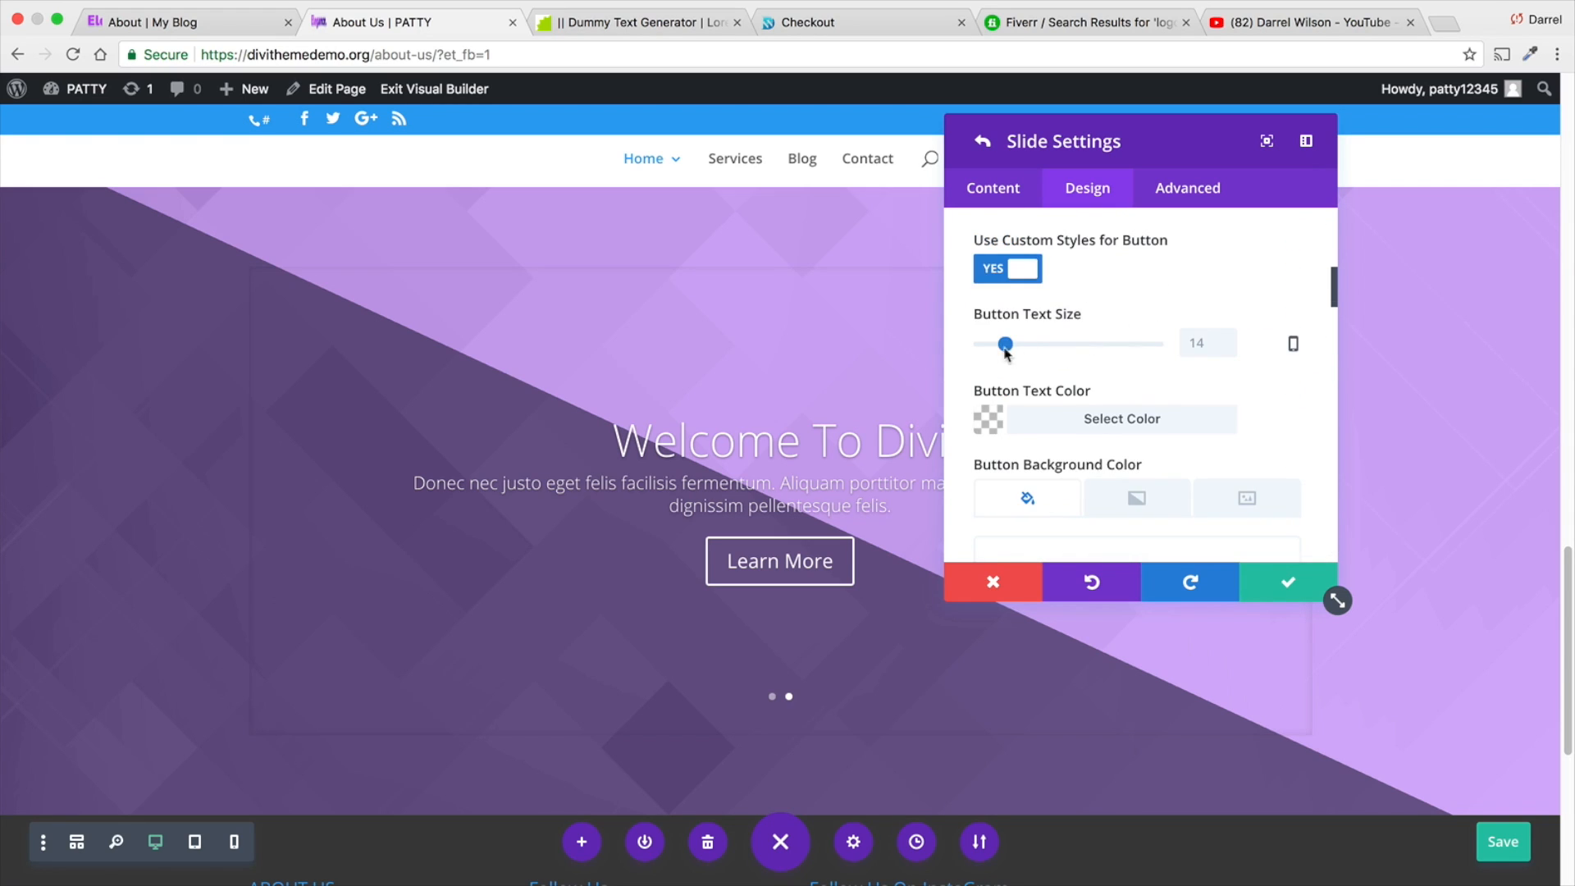
mouse_move(1006, 345)
mouse_down()
mouse_move(1062, 345)
mouse_move(1012, 349)
mouse_up()
- Try the default background gradient on the second slide's button and delete it
scroll(1066, 353, down, 3)
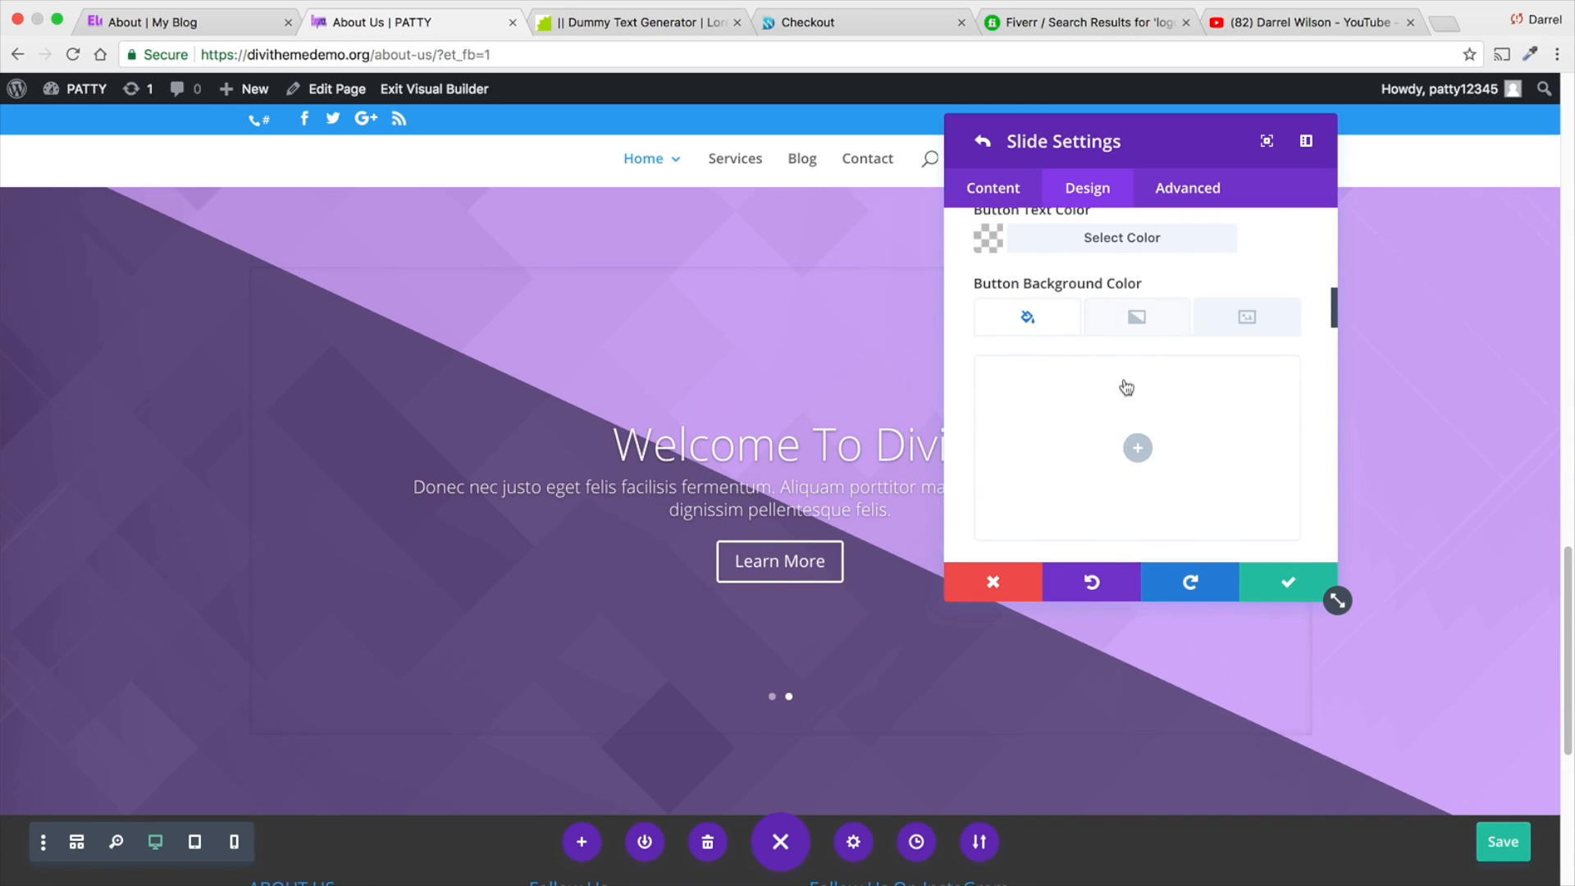
click(1139, 321)
click(1139, 448)
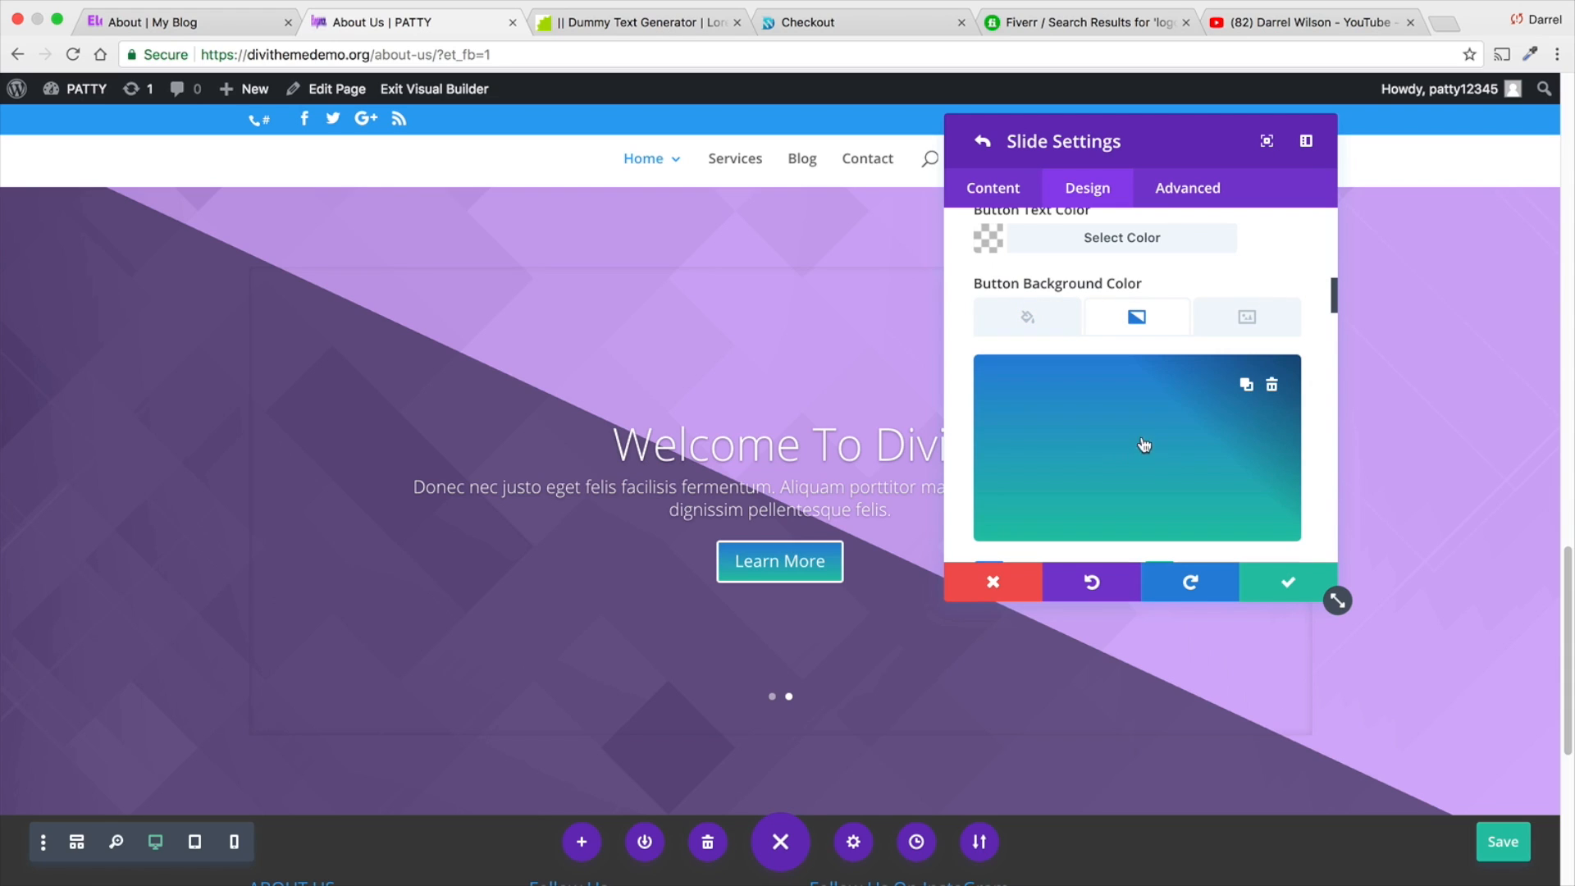
click(1271, 385)
- Try a custom top padding of 300 on the second slide and clear the value
scroll(1146, 471, down, 3)
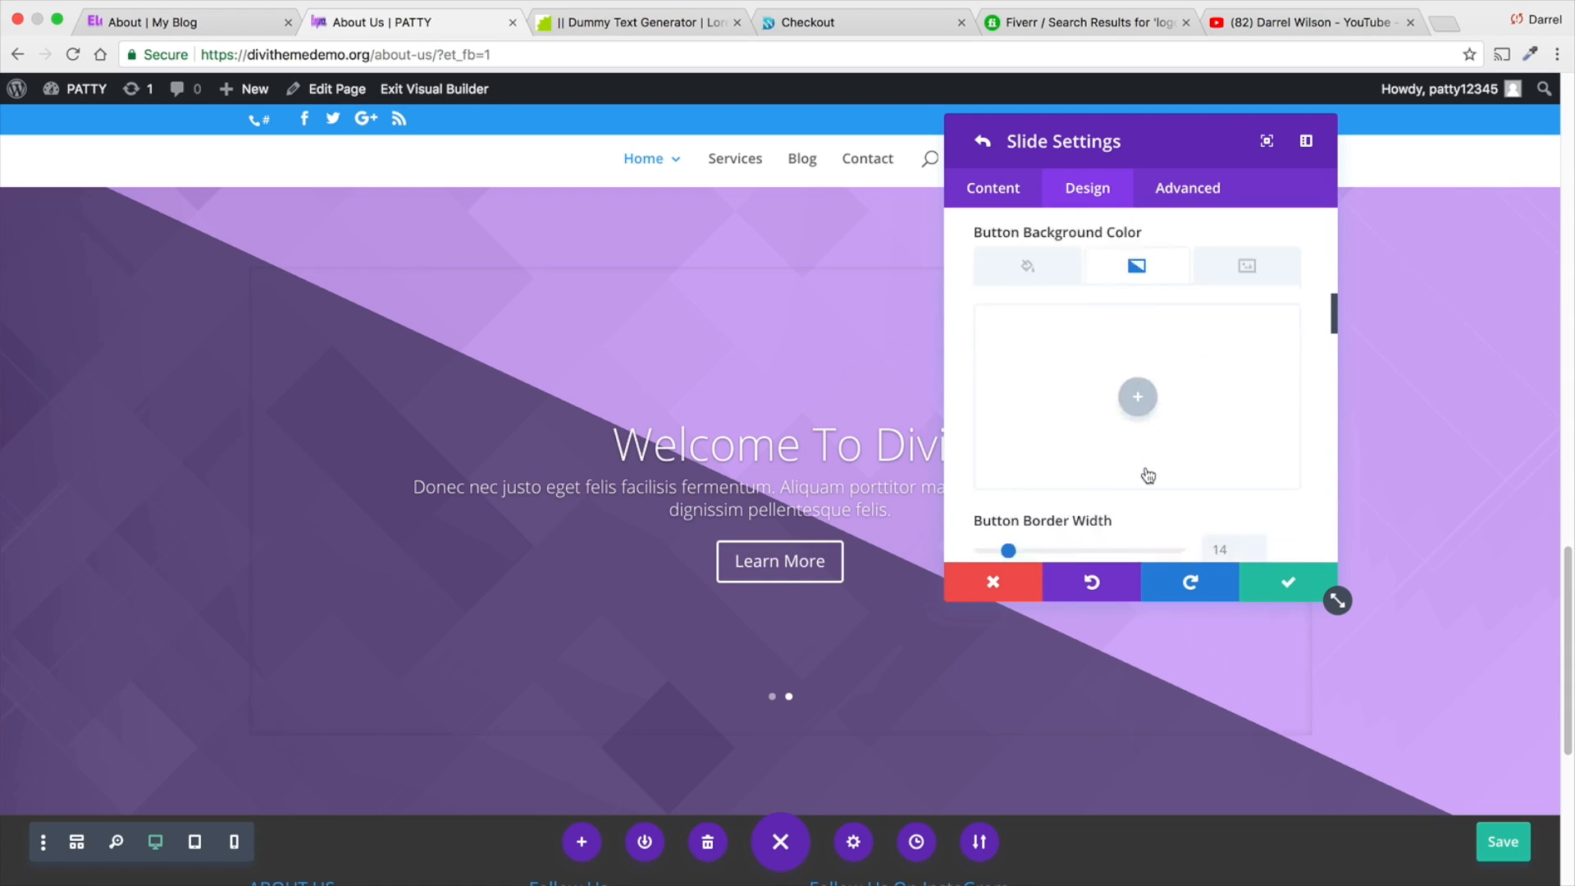
scroll(1147, 466, up, 10)
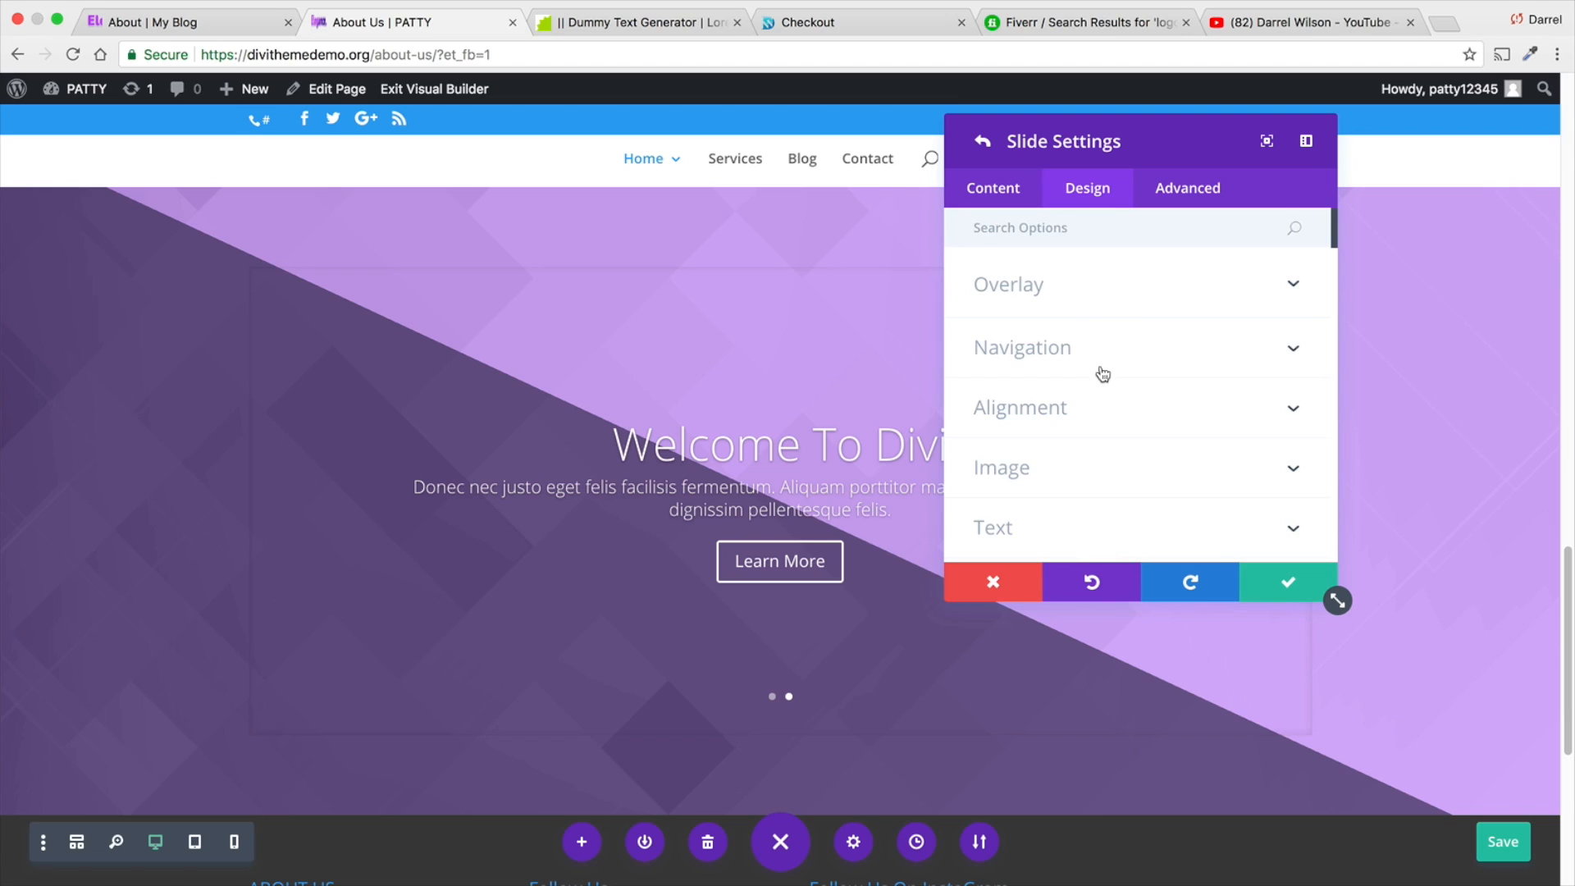
scroll(1101, 369, down, 1)
scroll(1261, 492, down, 3)
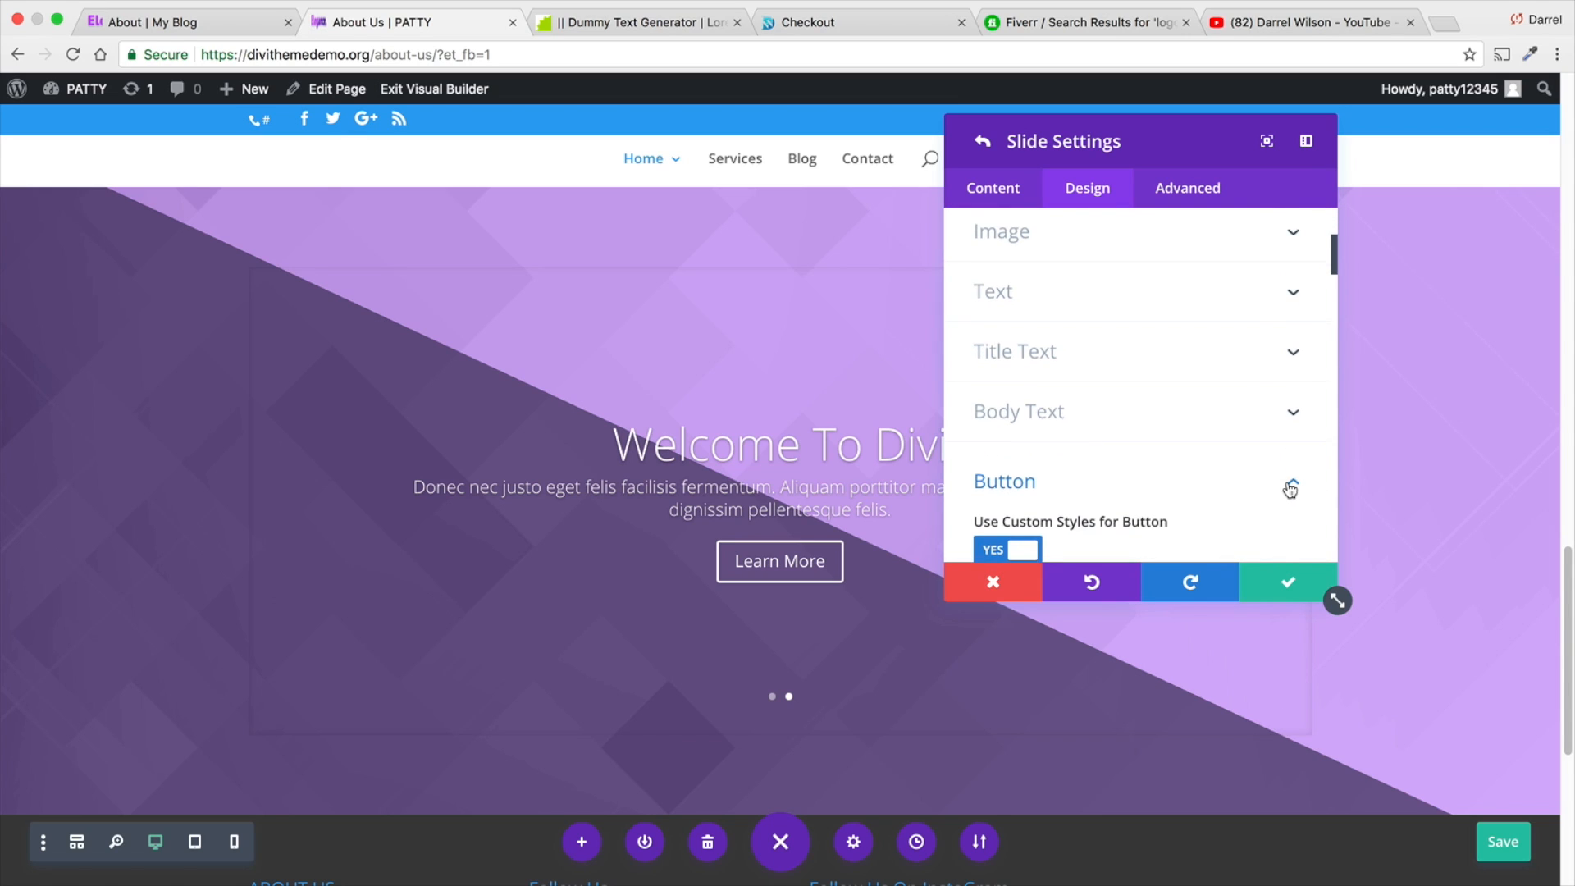
click(1218, 461)
scroll(1222, 453, down, 1)
click(1294, 443)
scroll(1156, 457, down, 1)
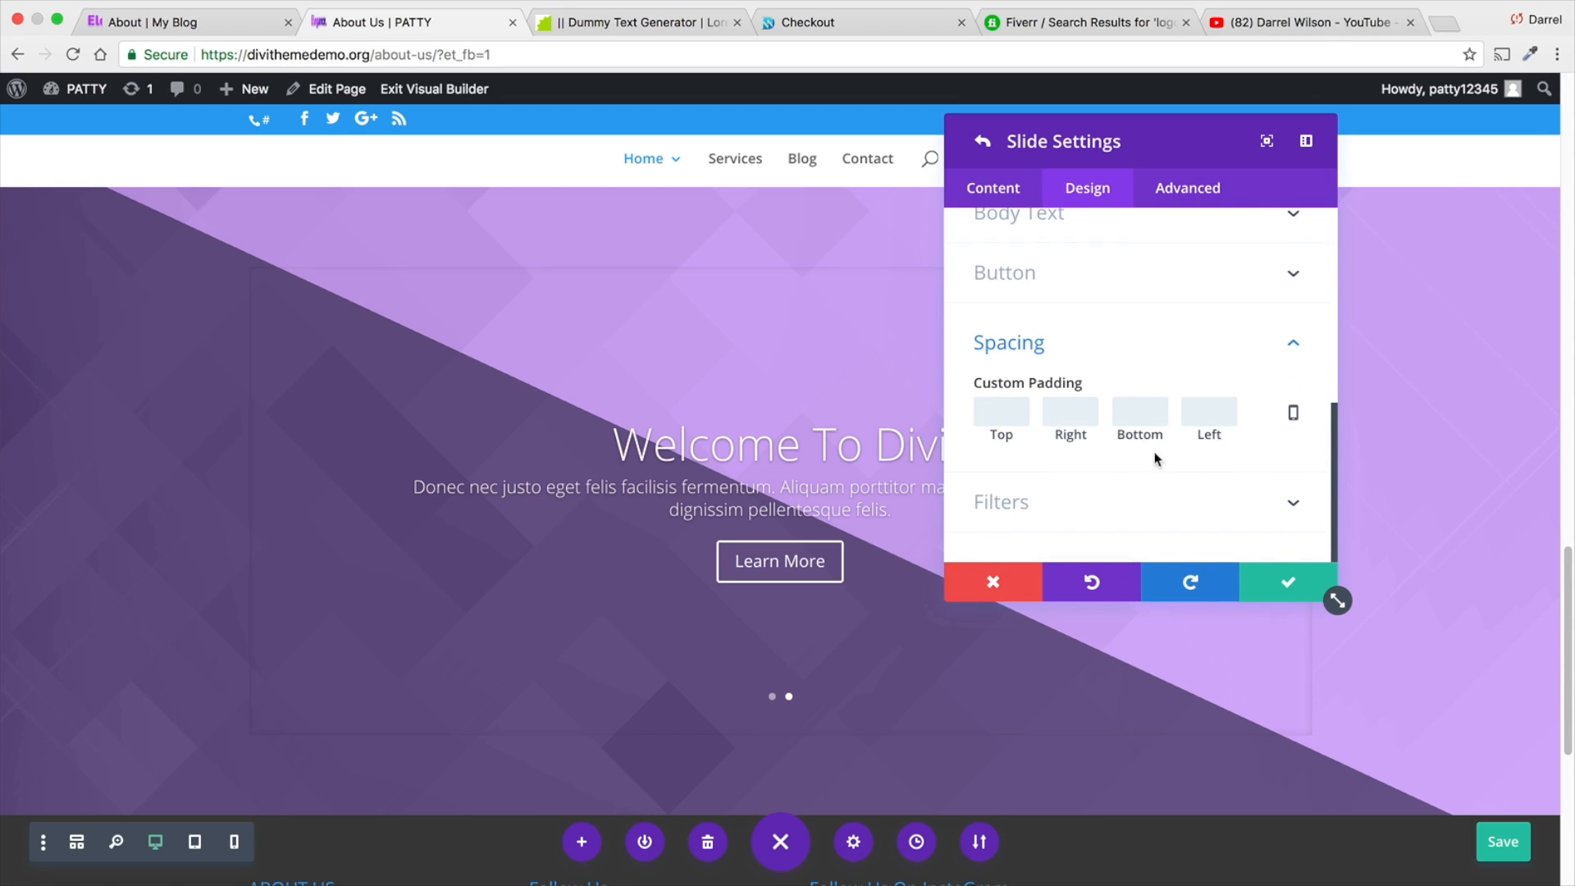
text(300)
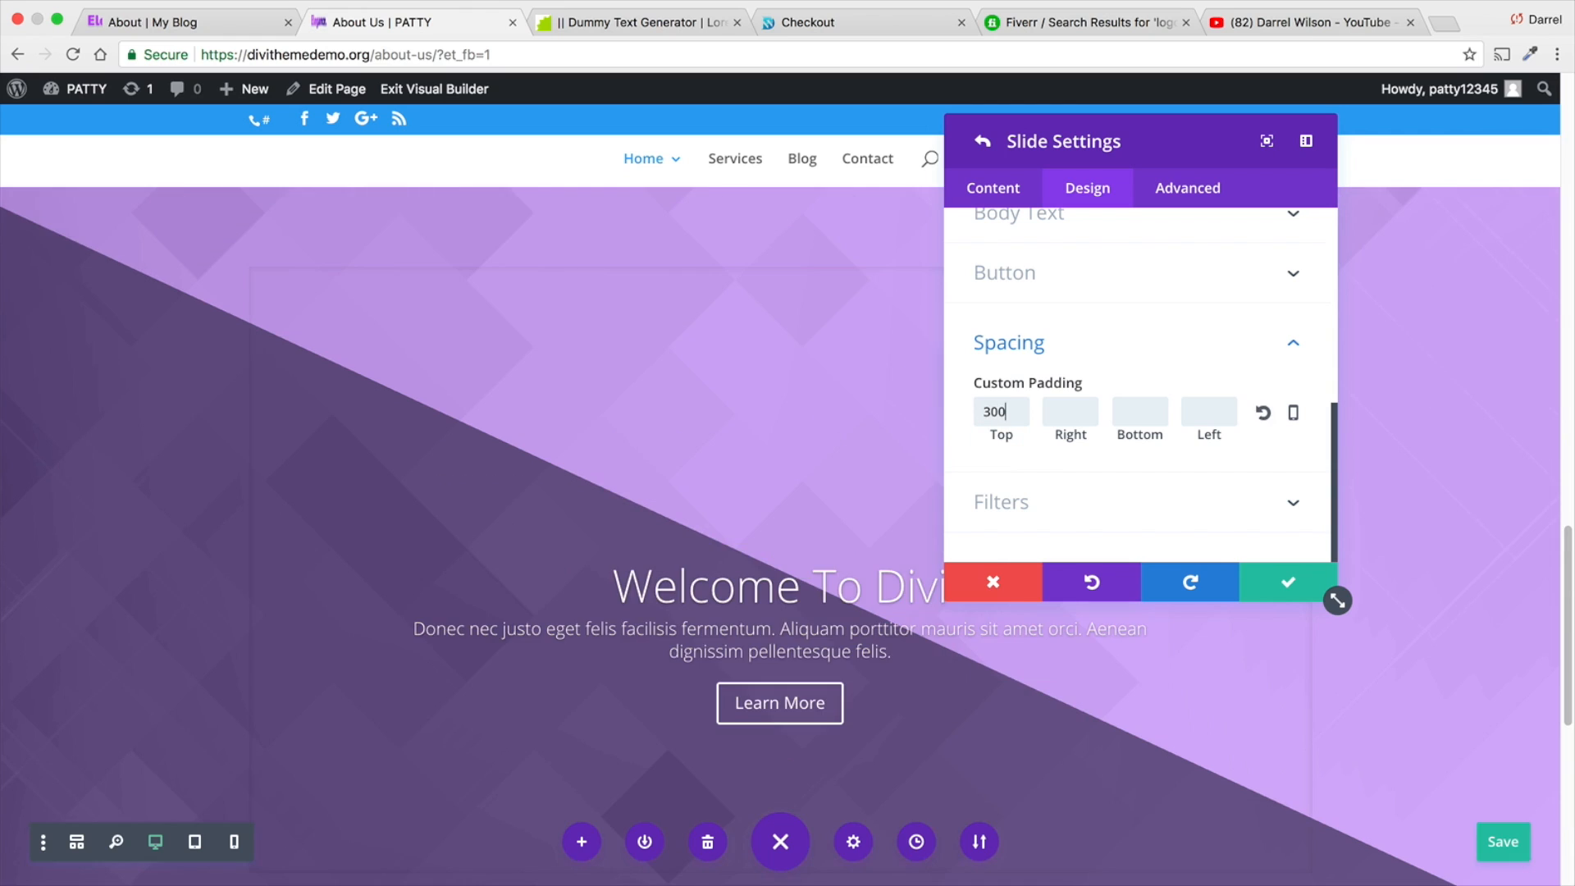
key(BackSpace)
key(BackSpace)
key(BackSpace)
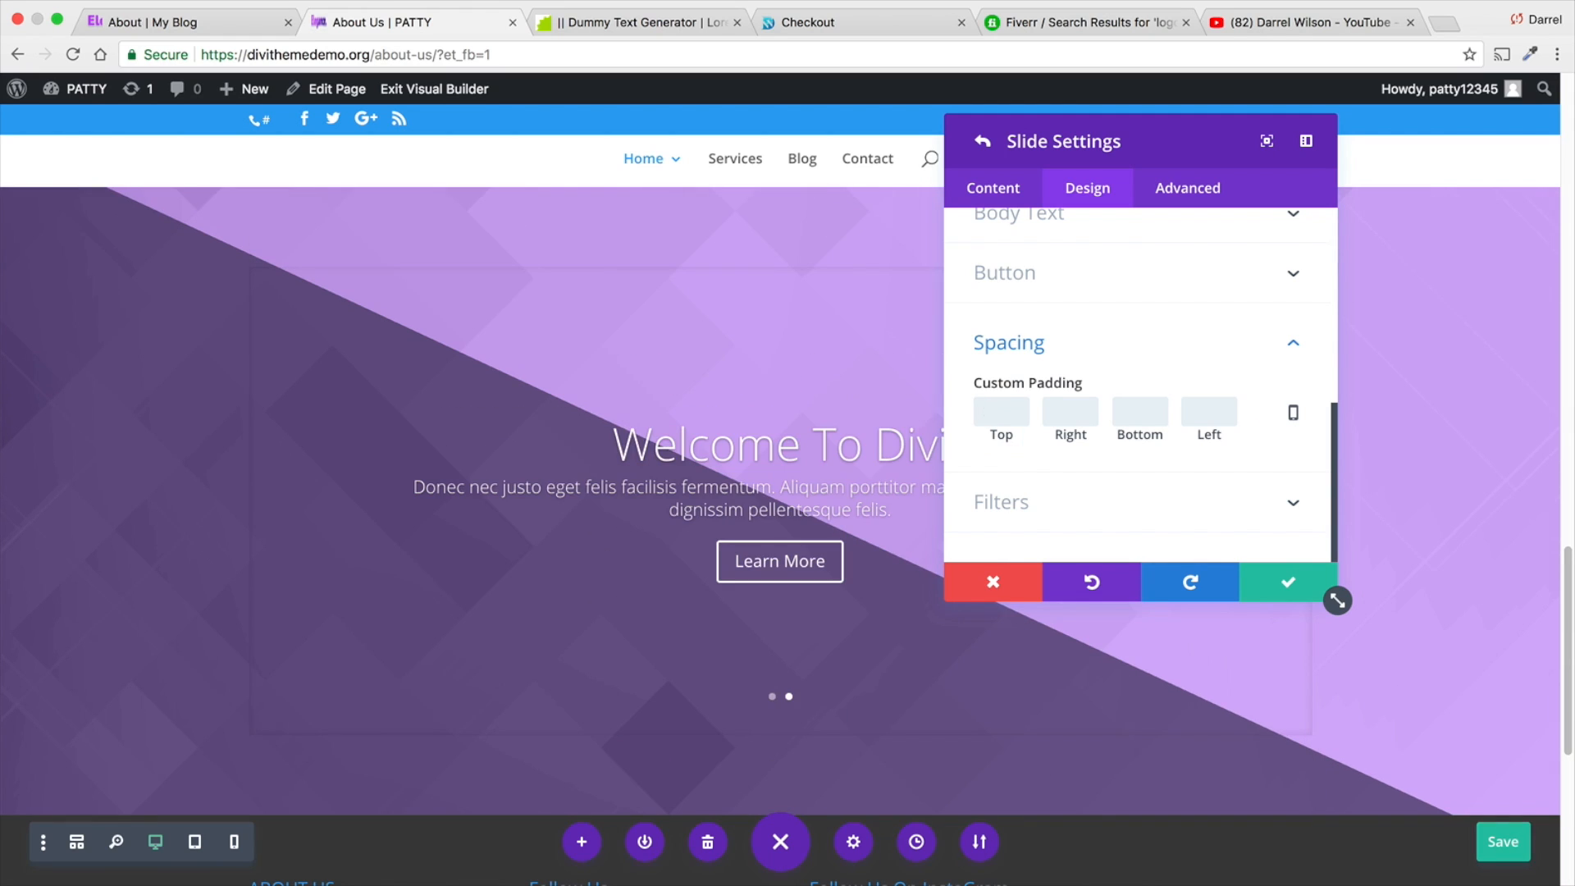
- Check the second slide's filter options and save the slide and slider settings
click(1090, 502)
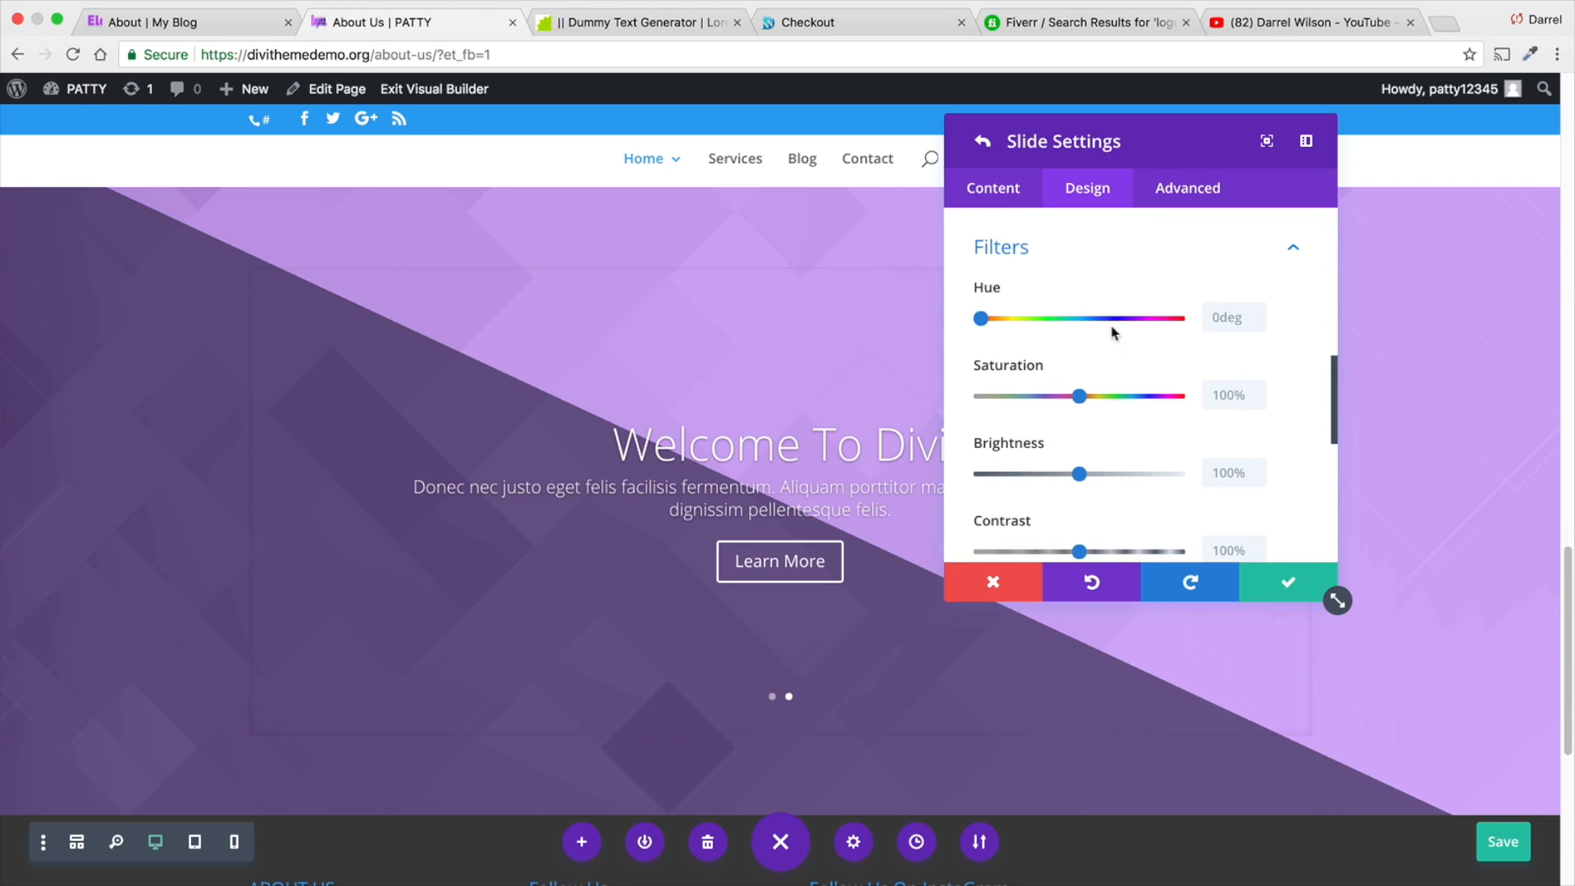
click(1284, 592)
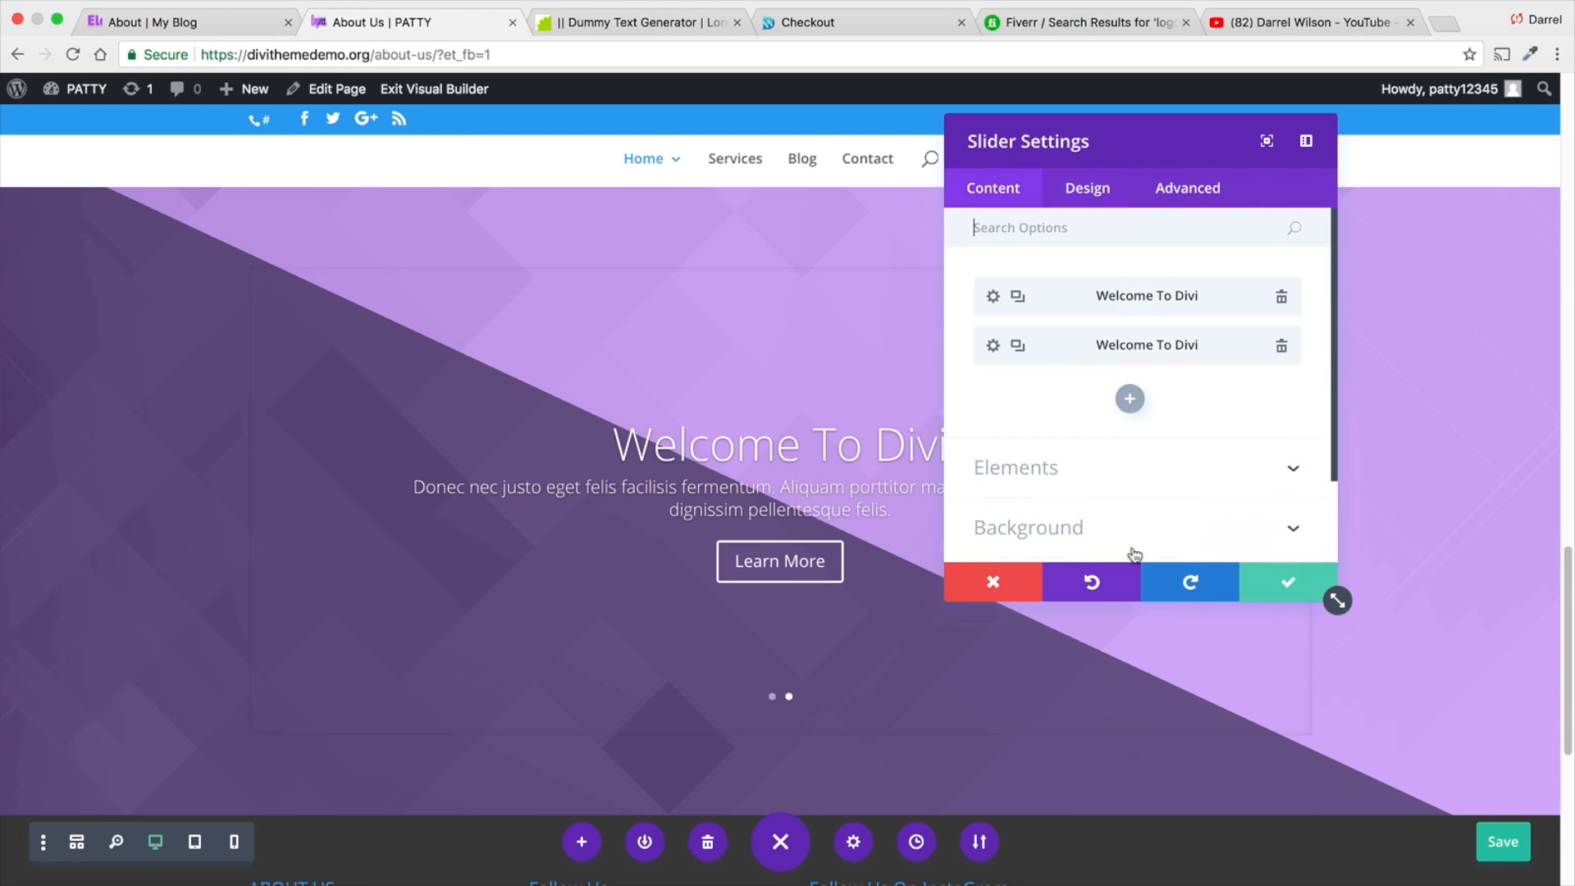
click(1281, 578)
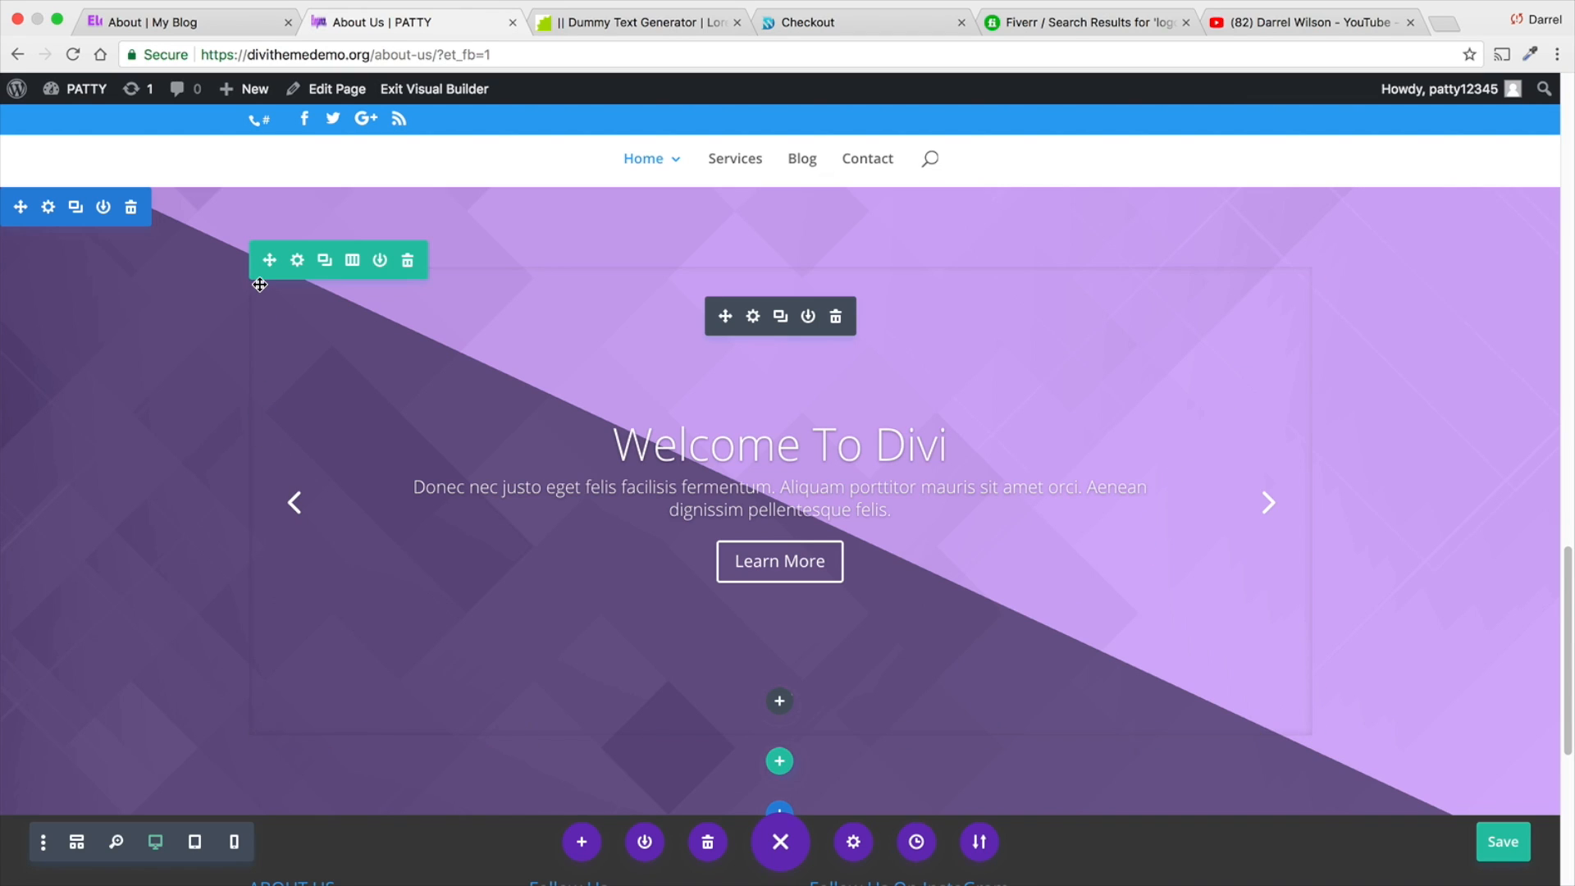
- Switch to the reference About page on My Blog and examine the design of its slider section
click(161, 25)
scroll(781, 601, up, 3)
scroll(781, 599, down, 2)
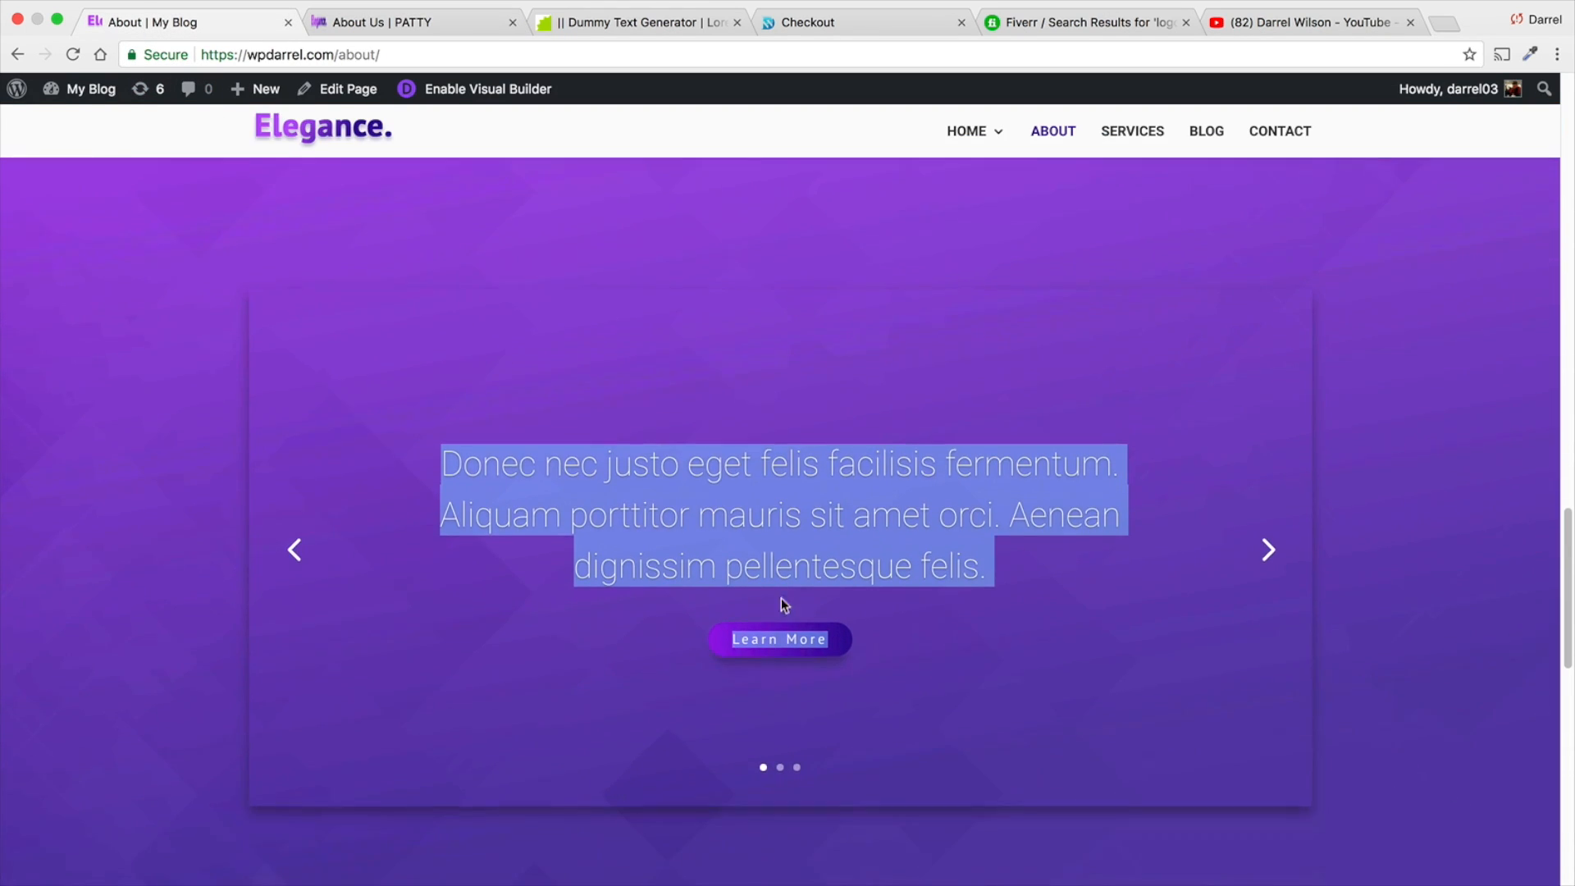
click(351, 243)
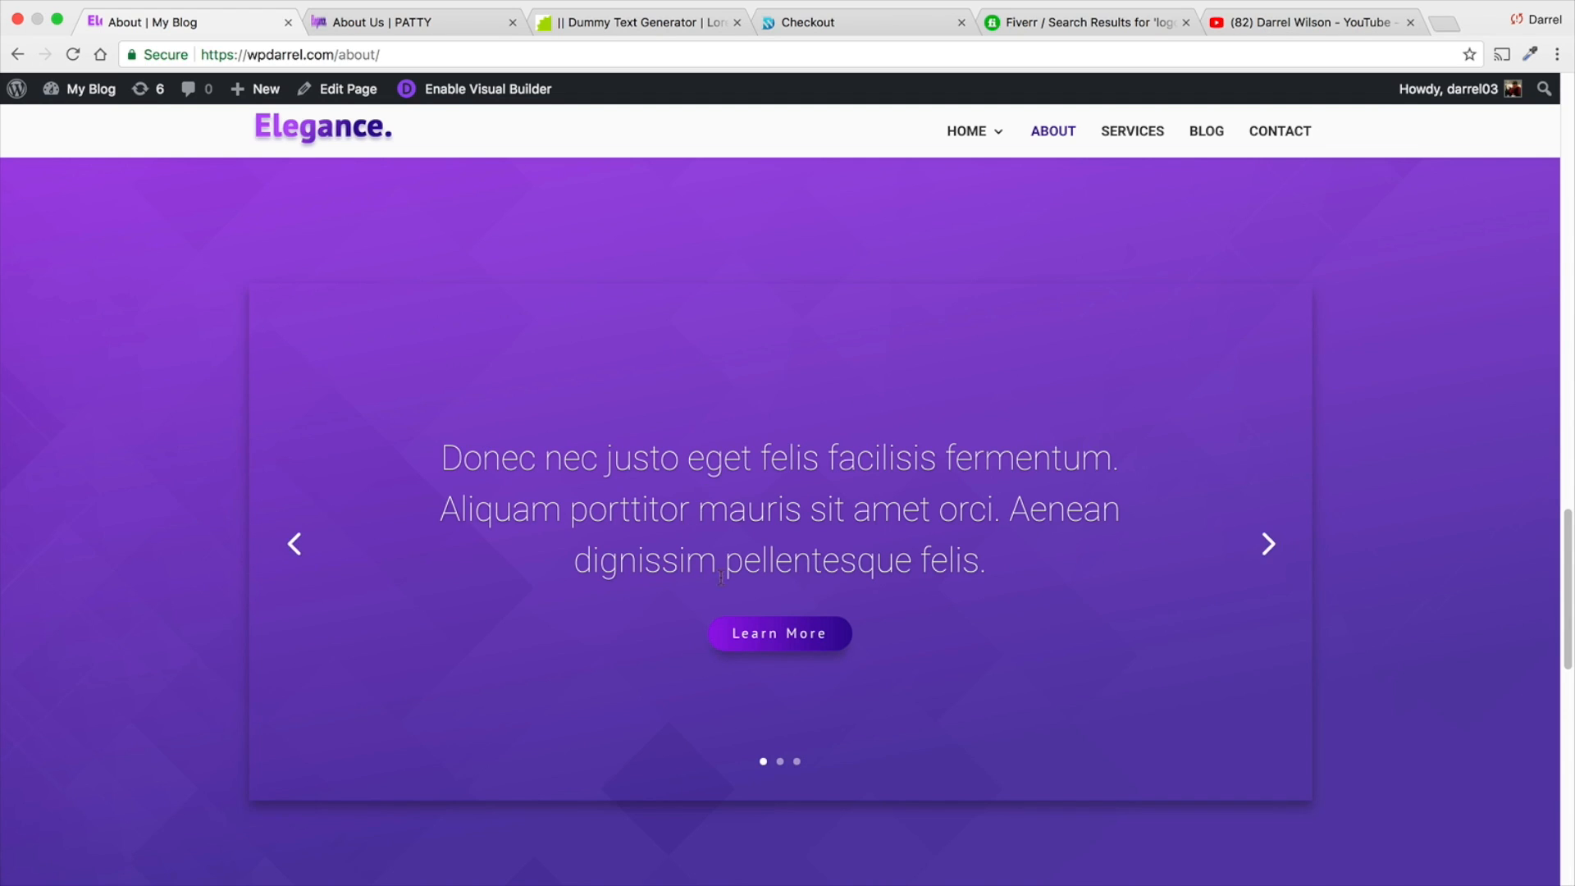
- Return to the About Us page, open the slider section's settings and review its background image options
click(402, 22)
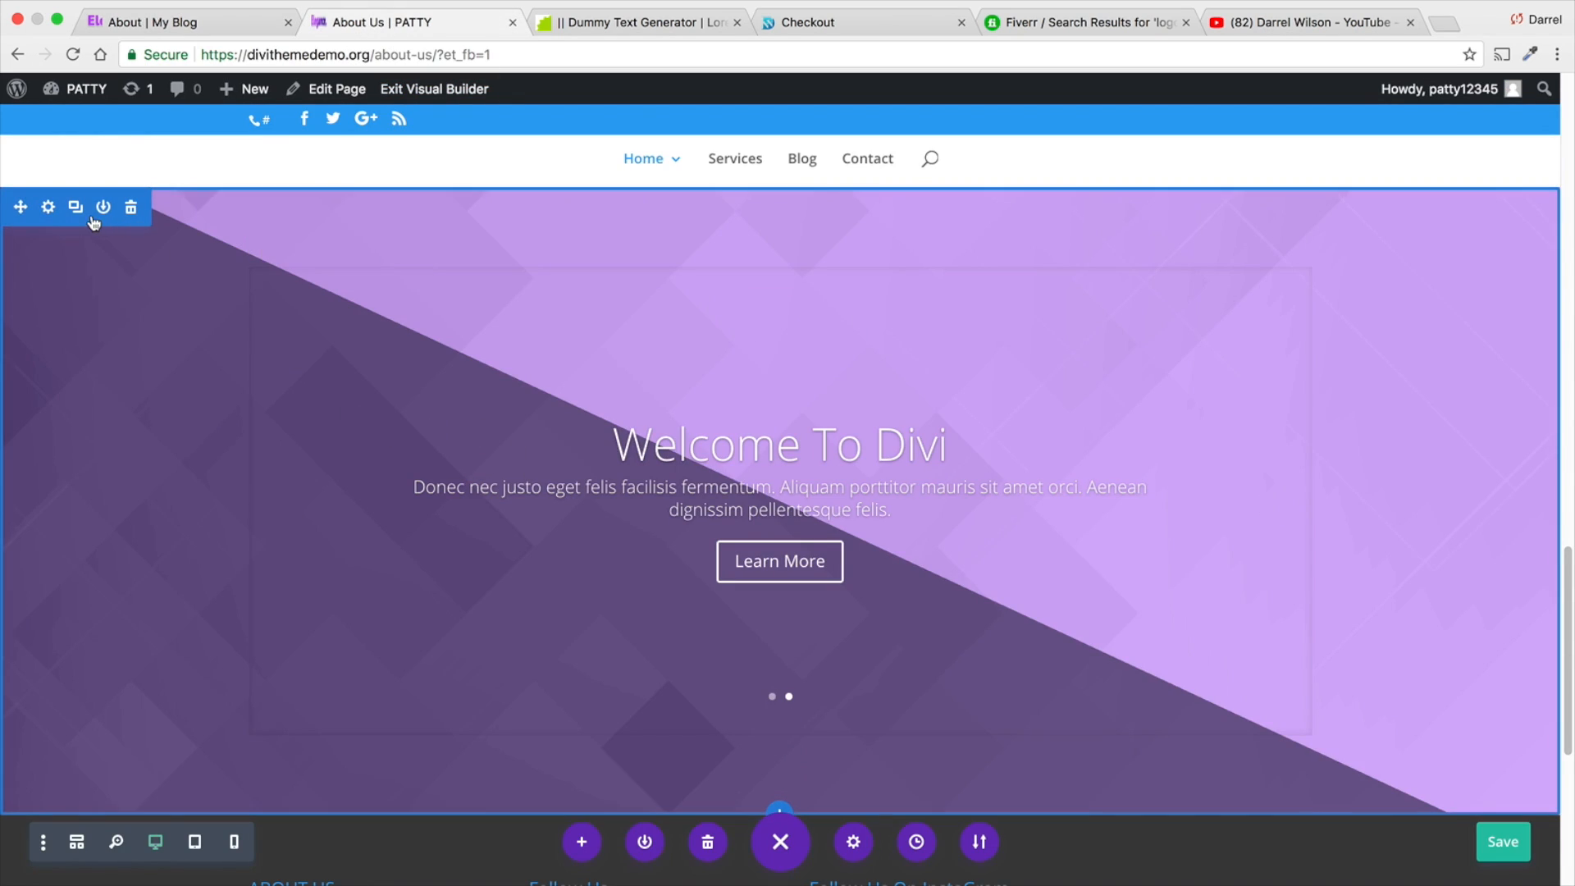
click(48, 207)
click(1090, 191)
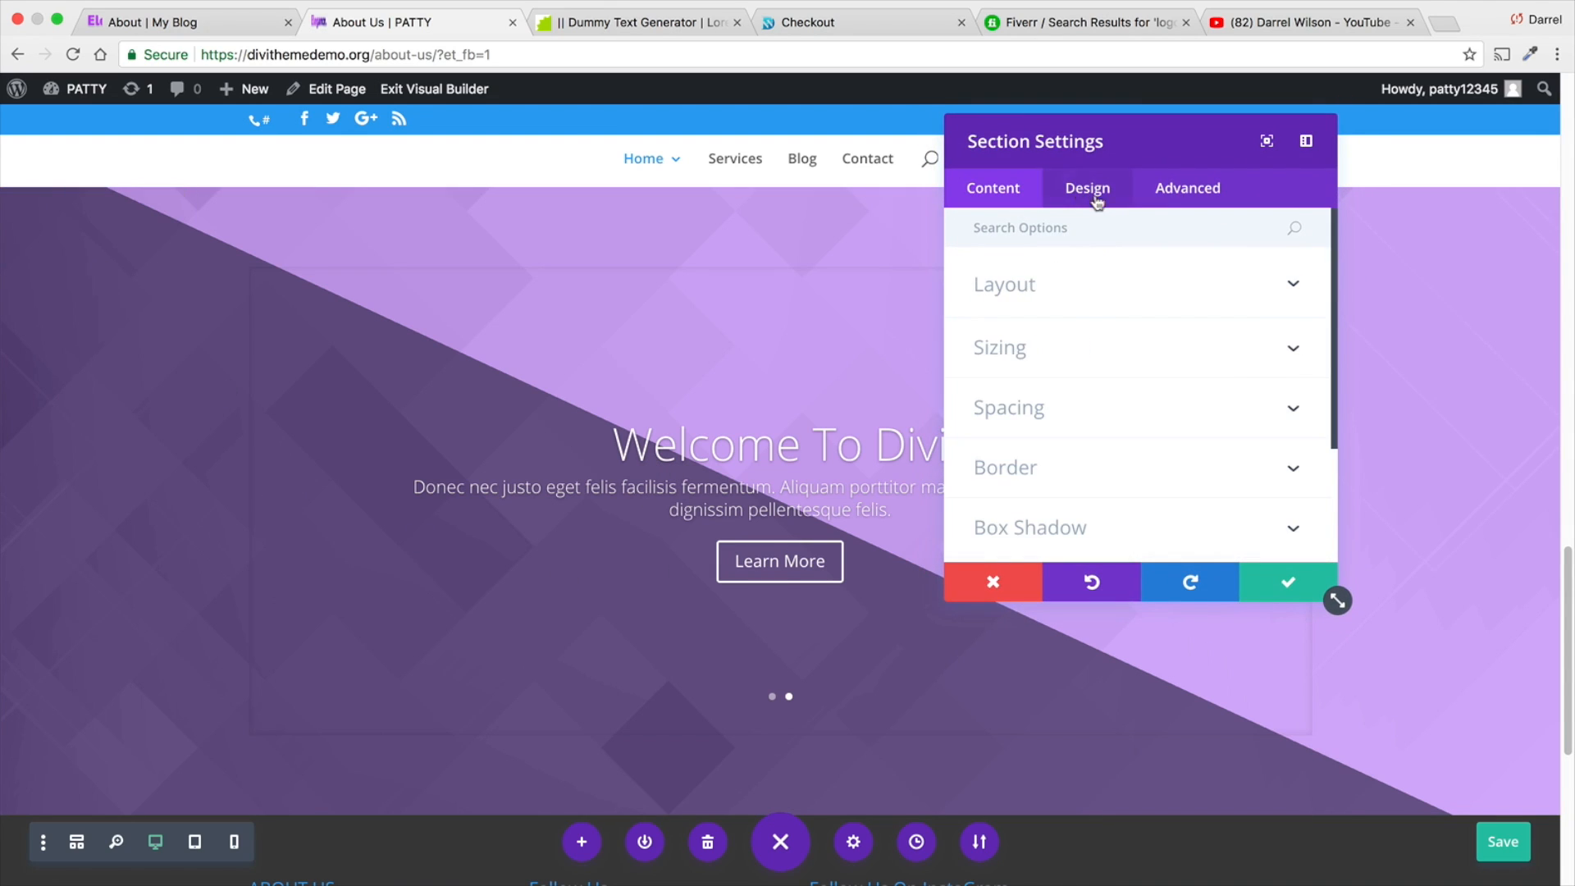
click(1012, 196)
click(1148, 281)
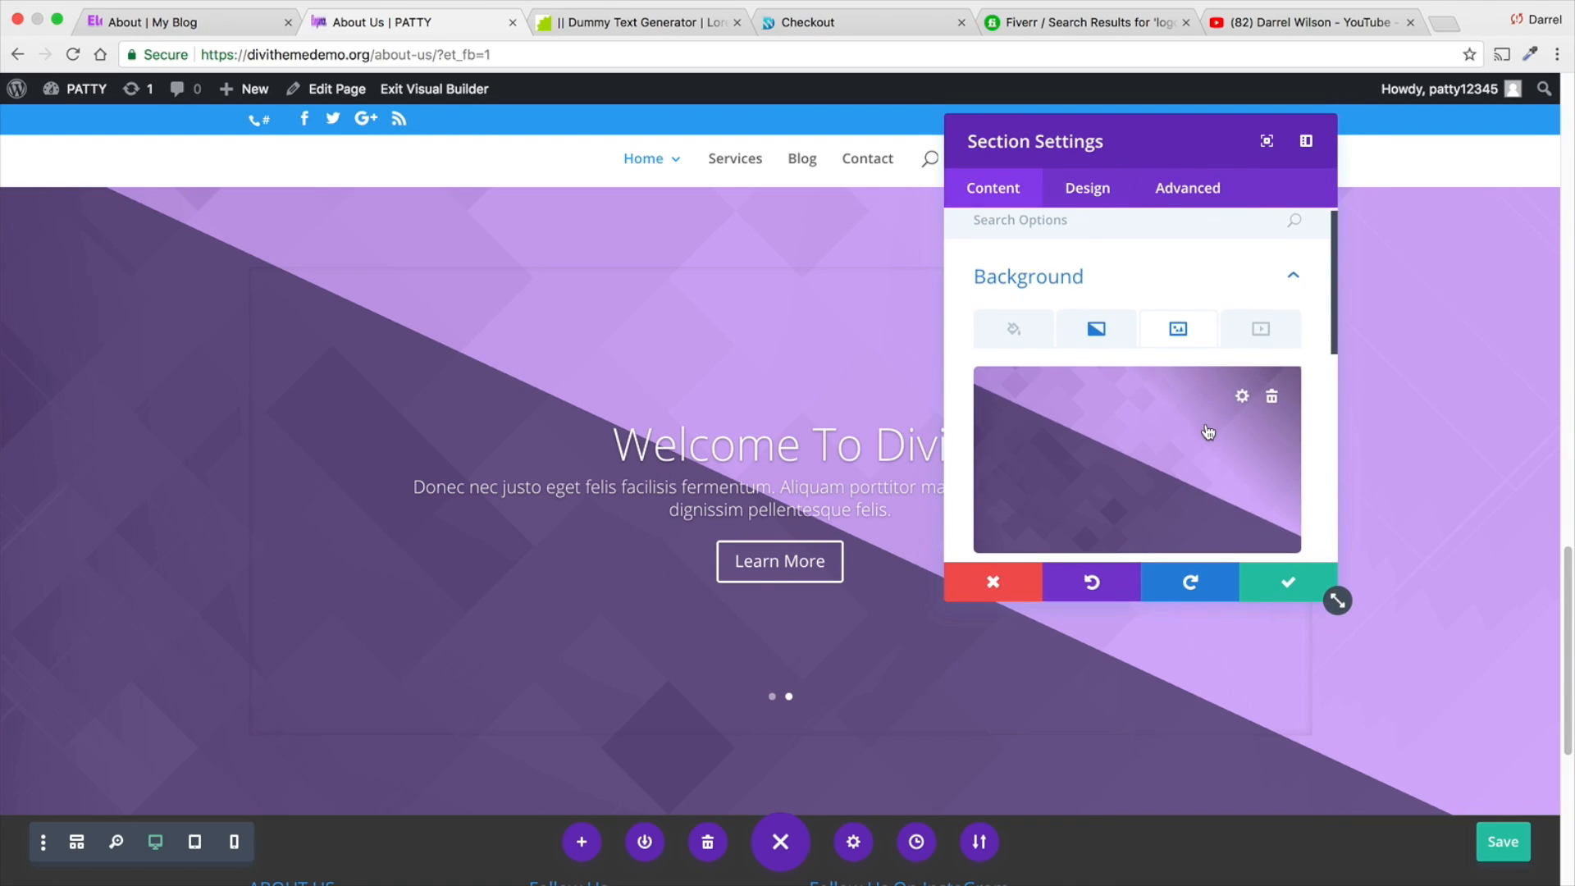
scroll(1207, 432, down, 6)
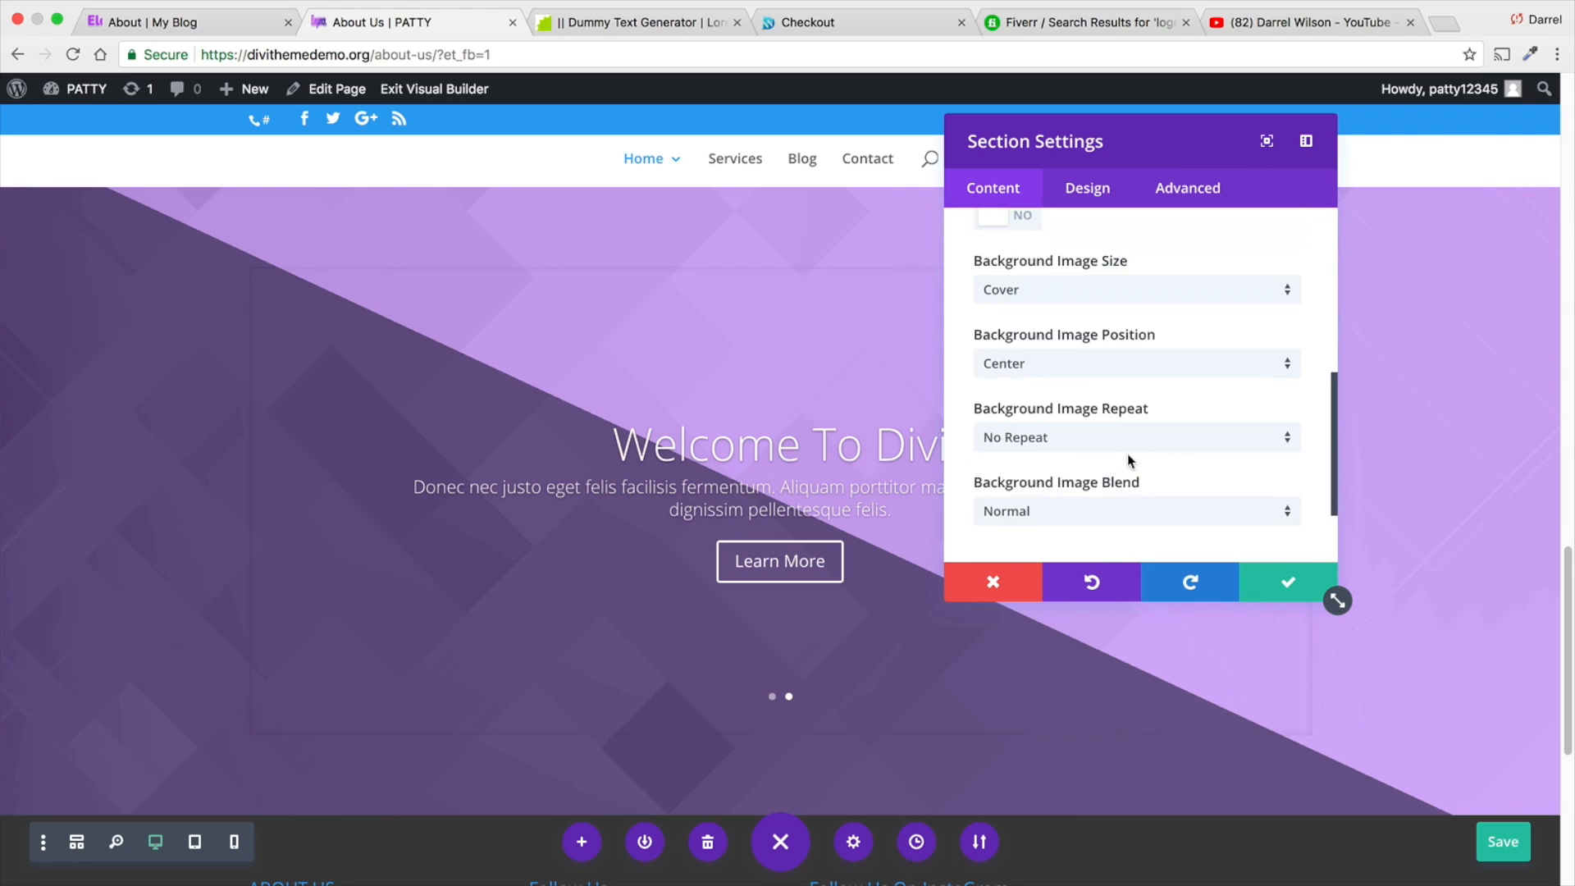
scroll(1128, 455, up, 5)
scroll(1131, 401, down, 2)
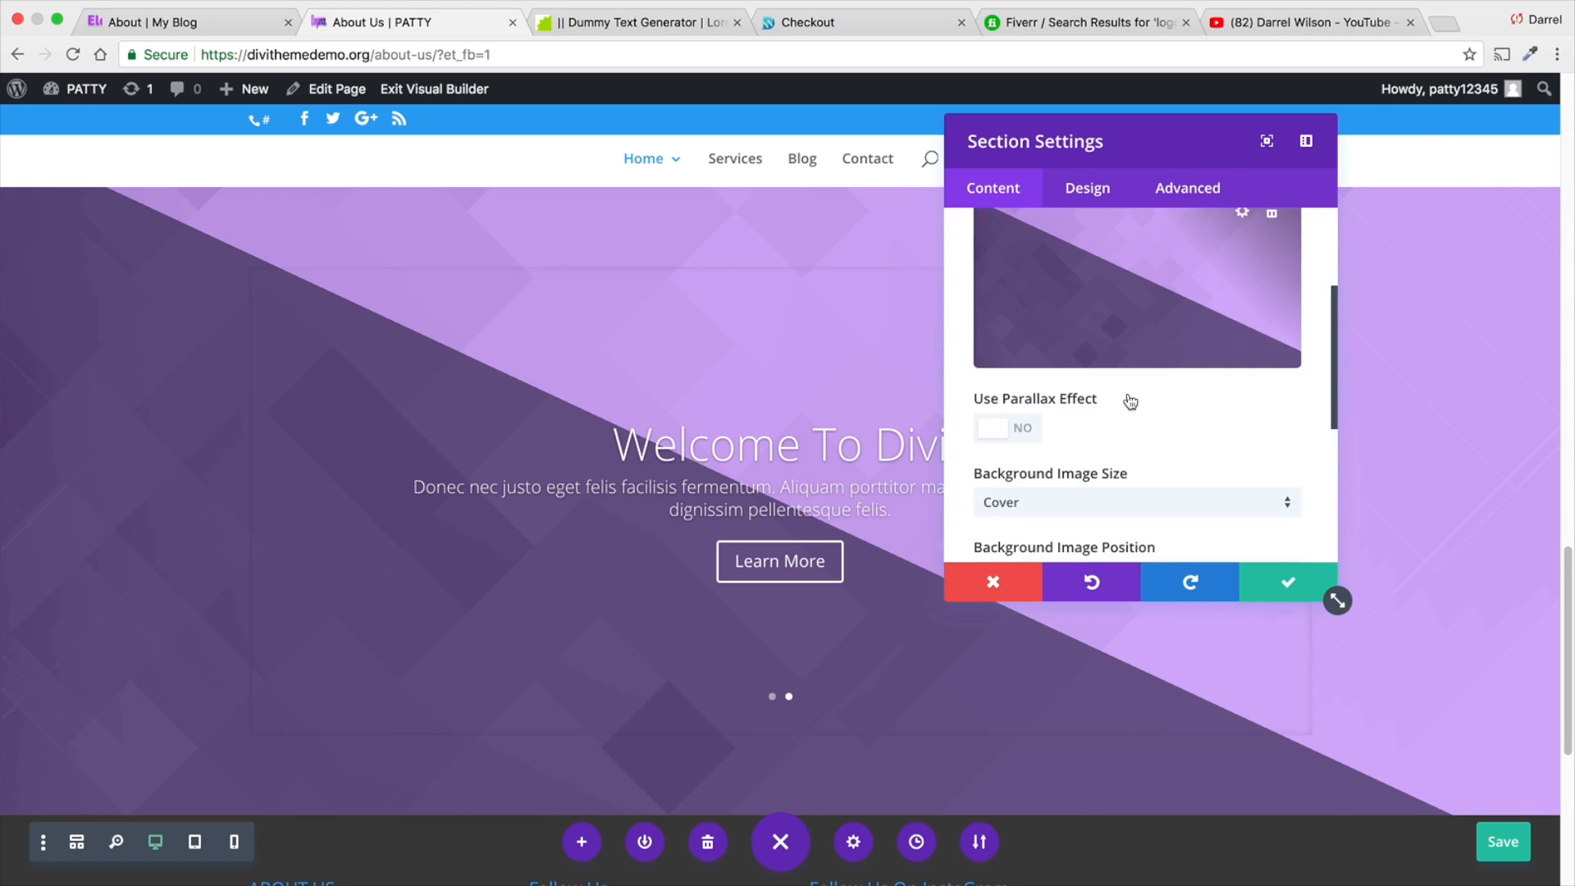
scroll(1131, 401, down, 4)
scroll(1130, 401, up, 8)
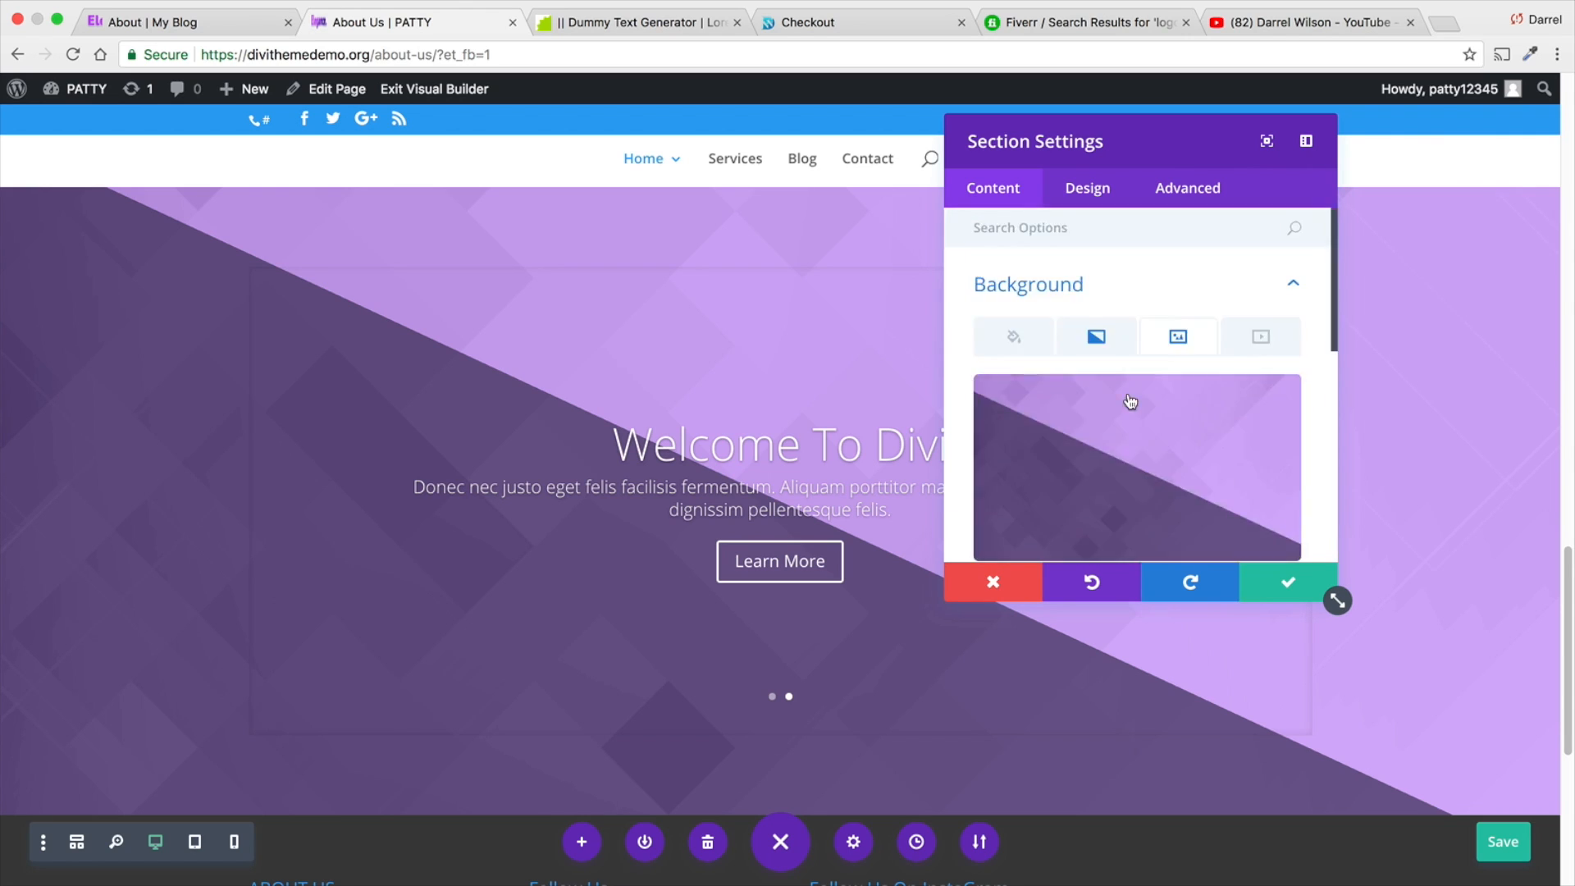
- Change the slider section's background gradient type to Radial
click(1130, 352)
scroll(1118, 401, down, 2)
scroll(1088, 467, down, 1)
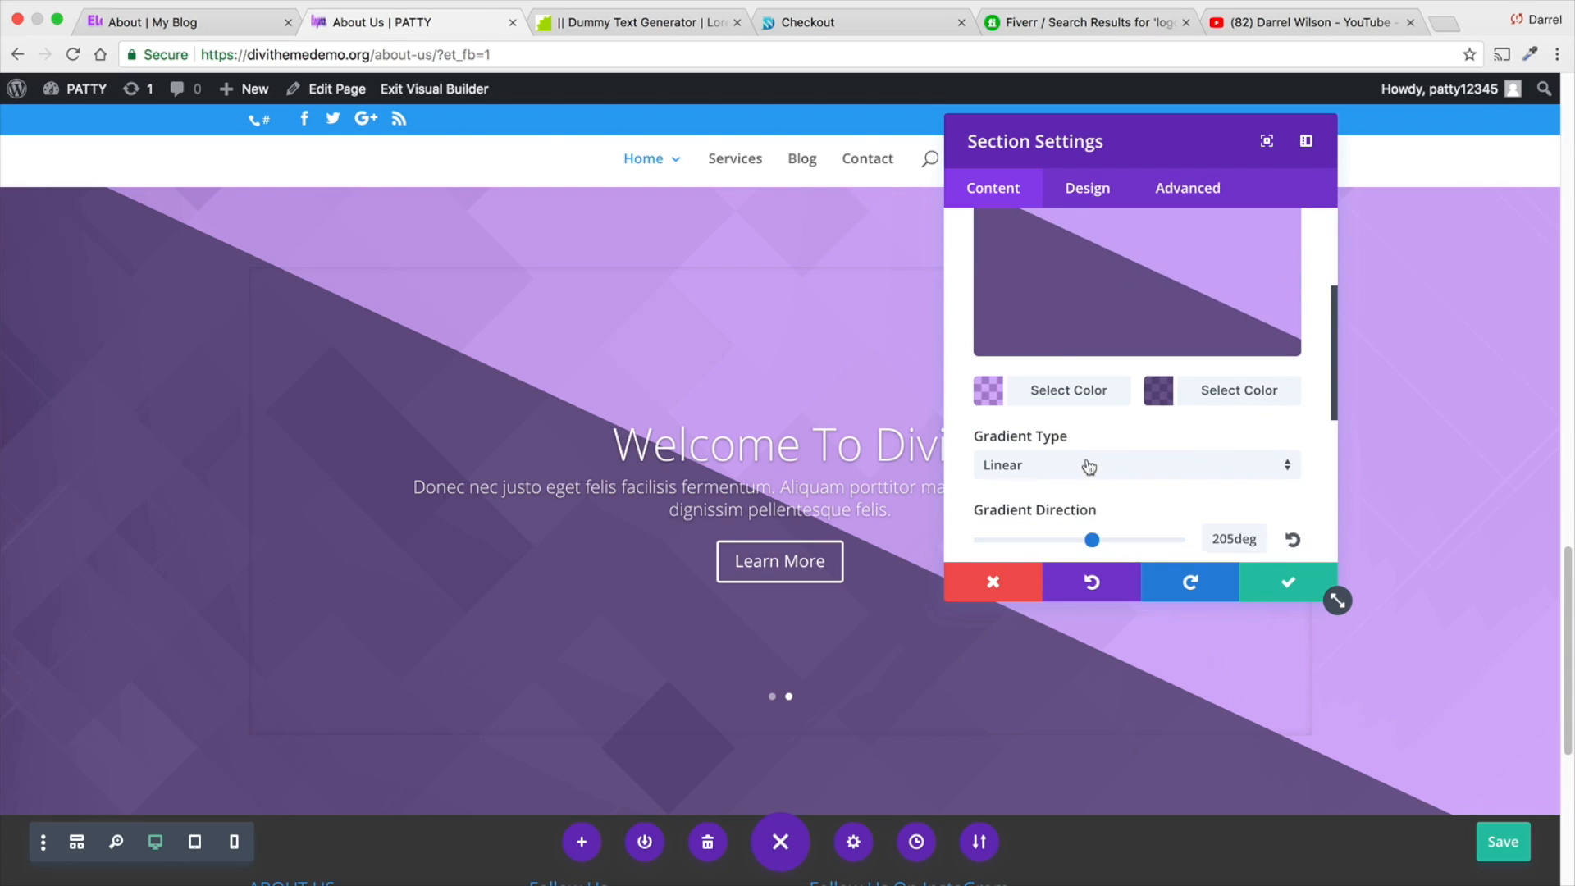
click(1090, 466)
click(1086, 515)
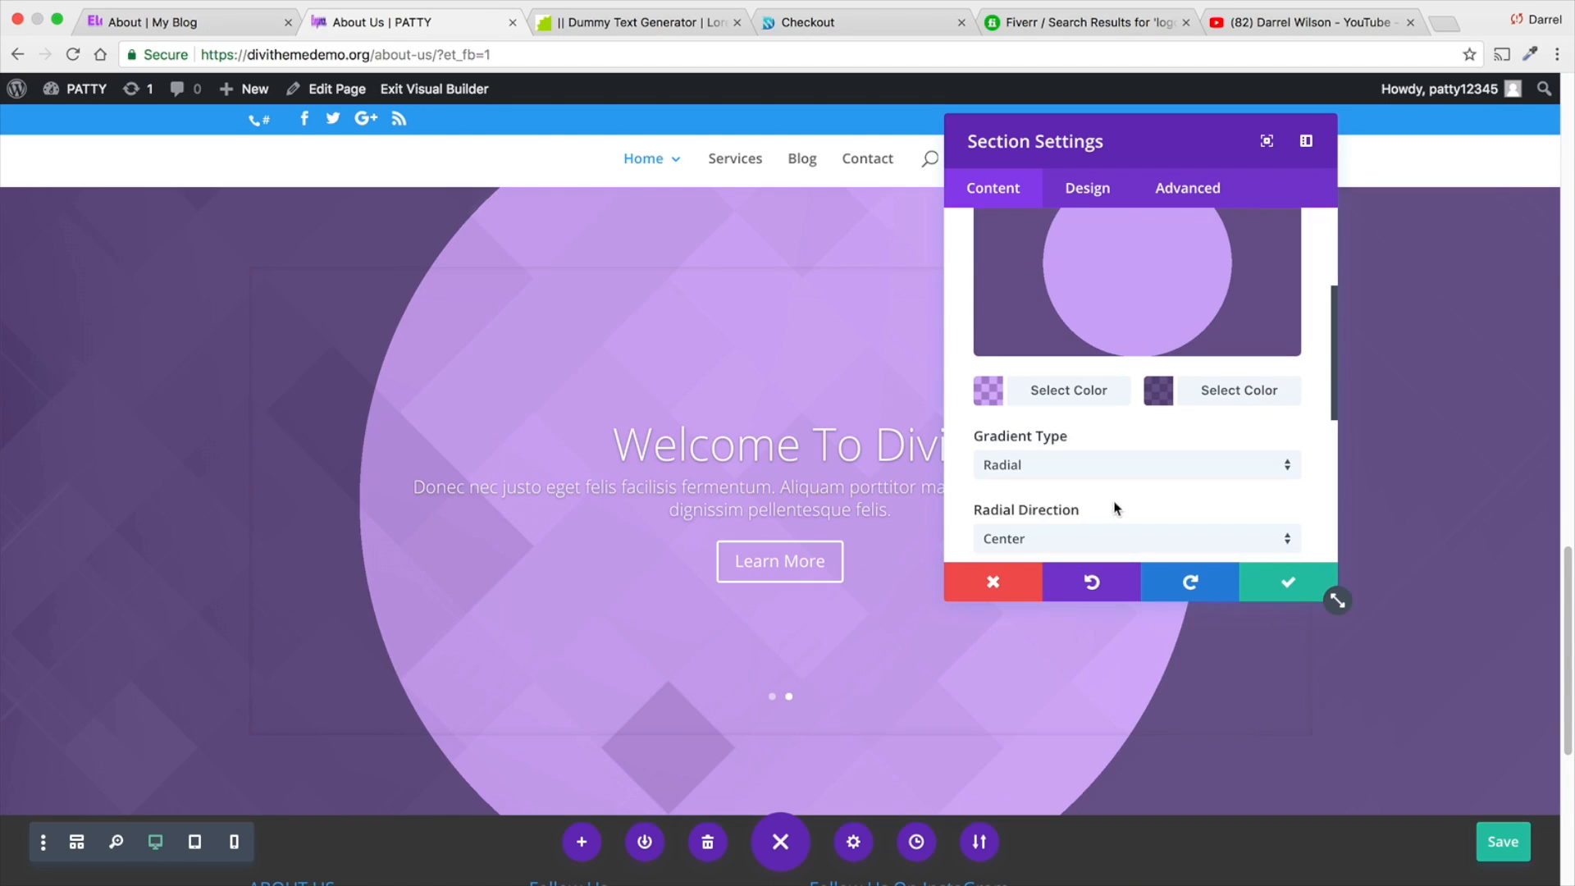
click(1073, 474)
click(1083, 517)
scroll(1099, 492, down, 1)
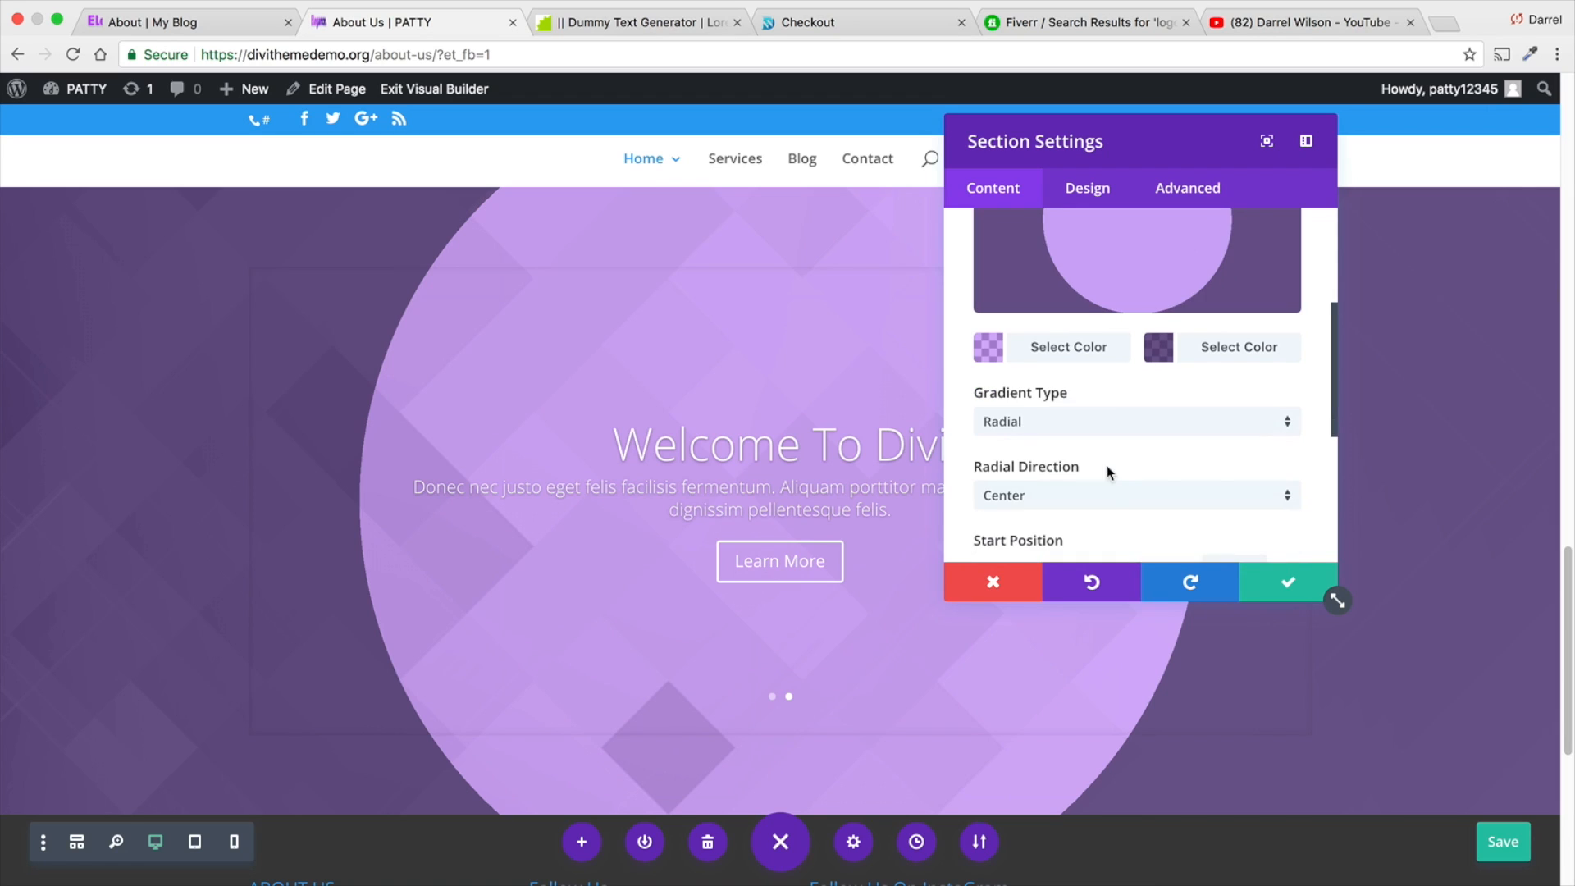
- Try the Top Left and Top Right radial directions for the section gradient and set it back to Center
click(1106, 492)
click(1098, 517)
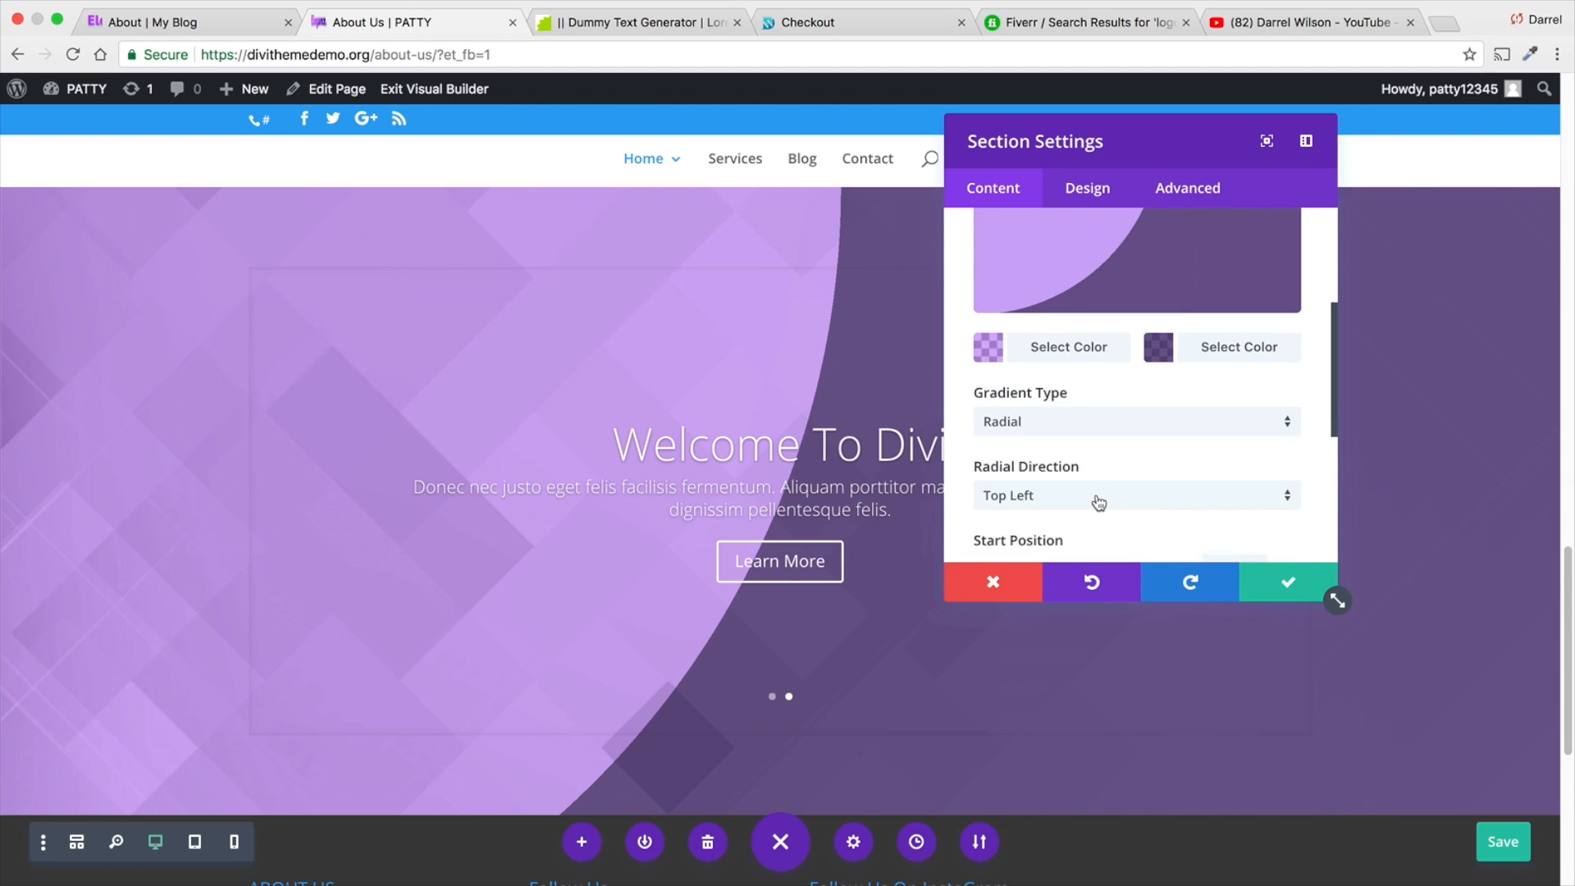
click(1099, 502)
click(1097, 581)
click(1099, 502)
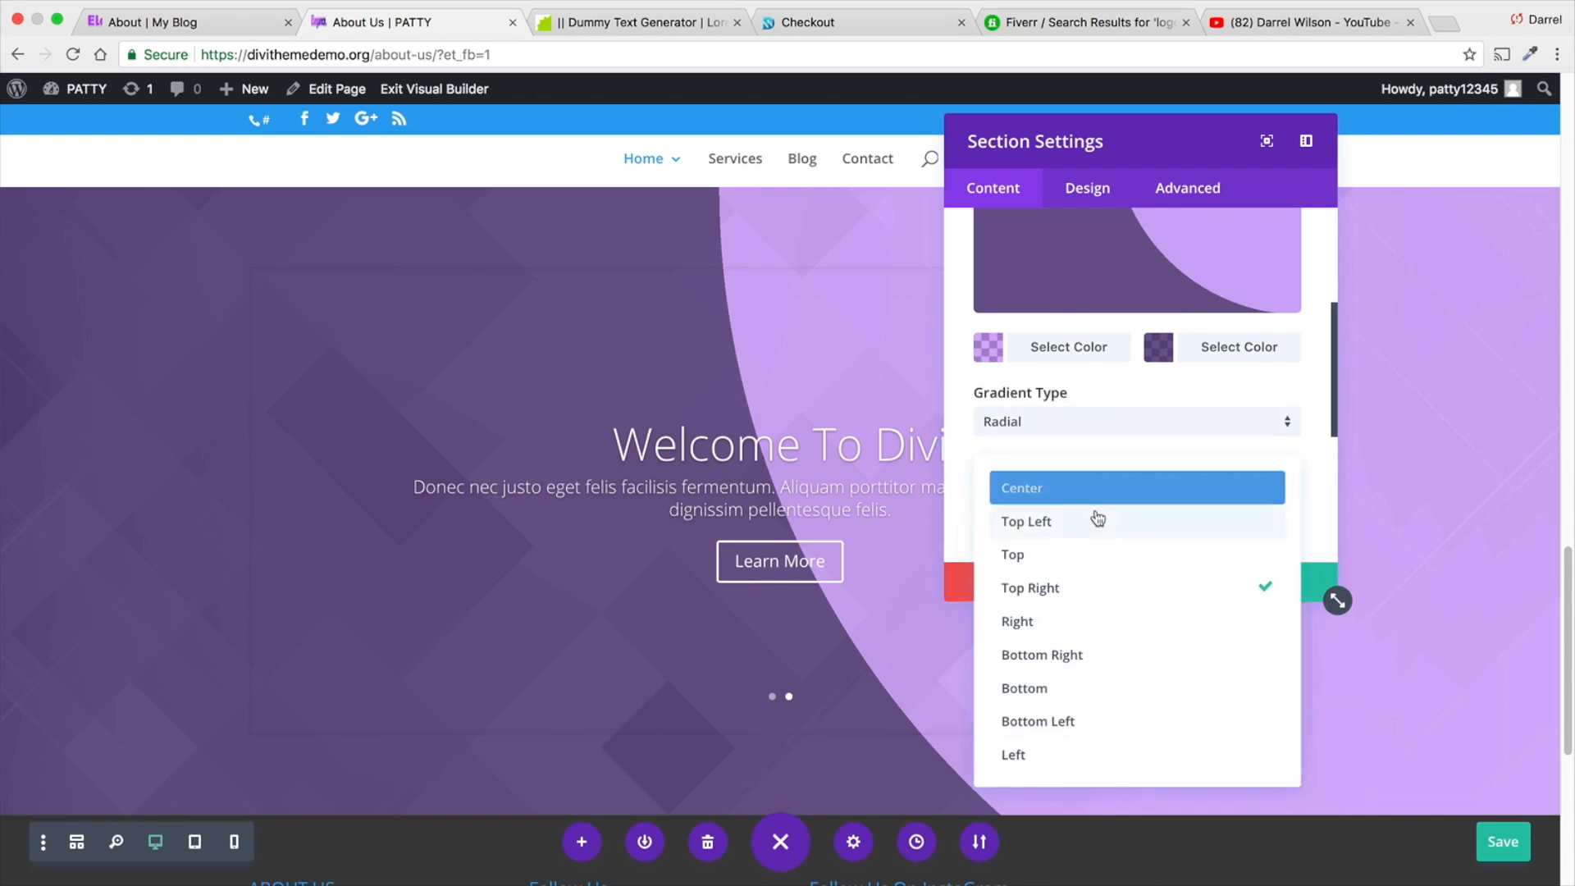
click(1097, 490)
- Set the radial gradient's start position to 13%, save the section settings and check the result on the slider
scroll(1097, 486, down, 2)
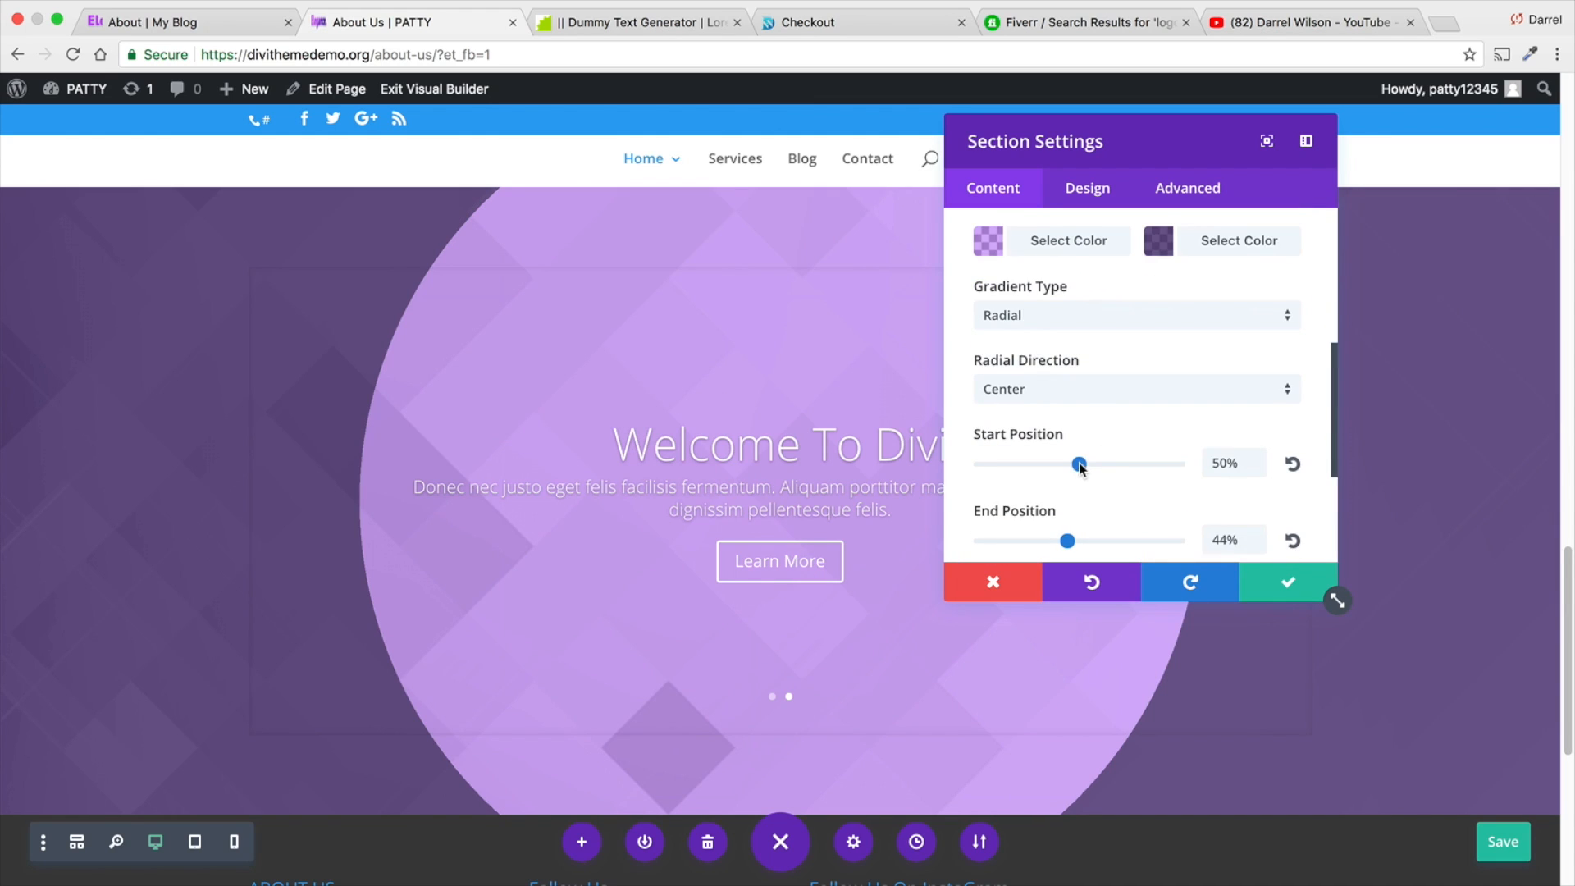
drag(1079, 464, 1007, 468)
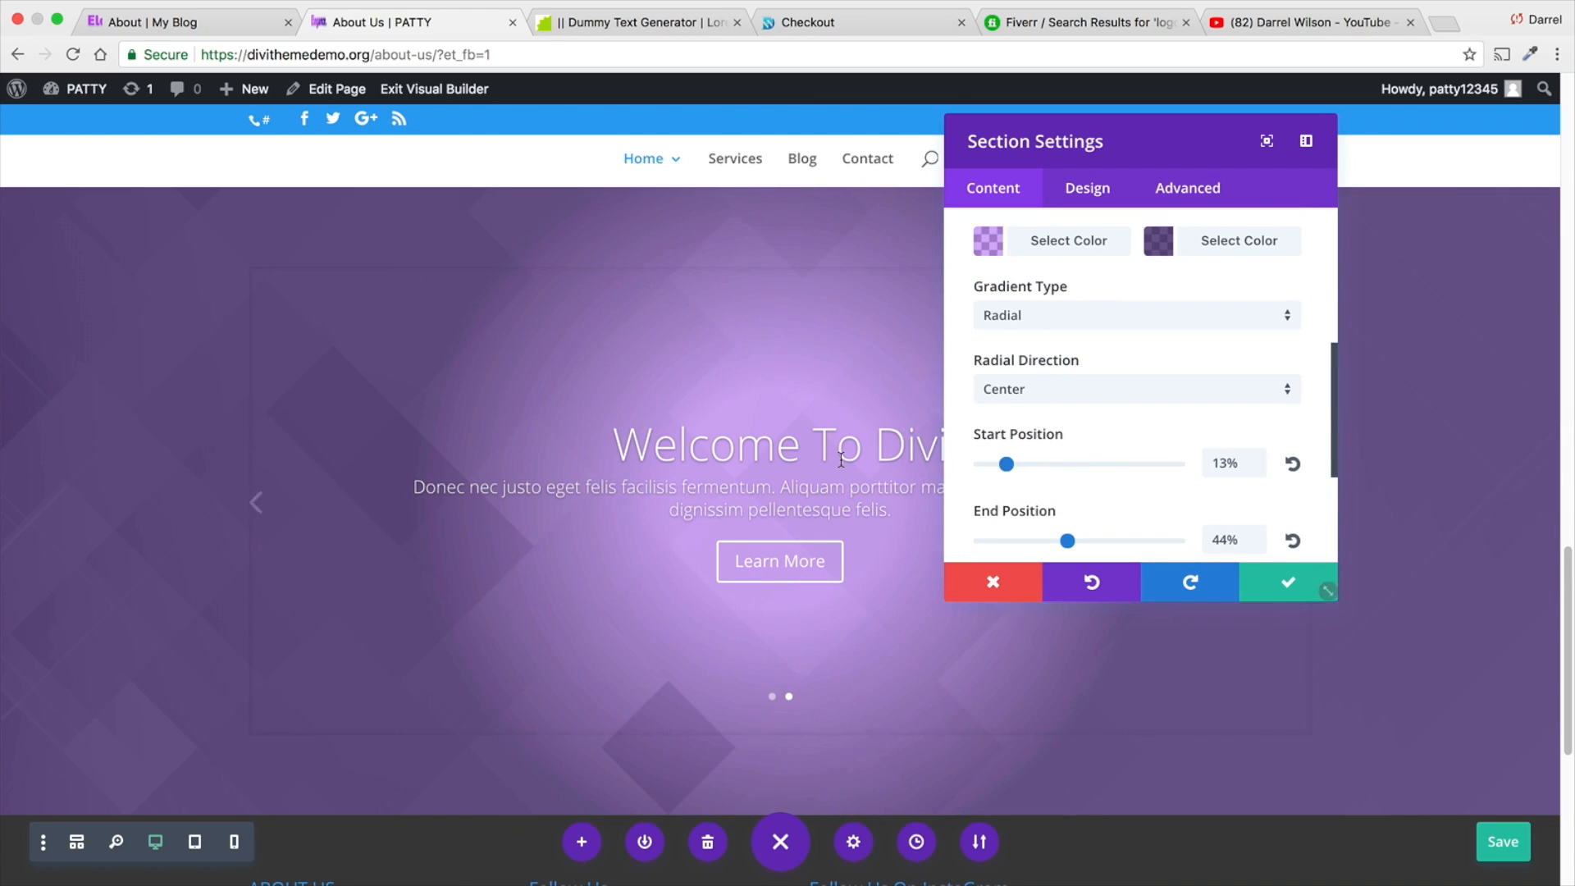
drag(1149, 148, 1362, 375)
click(1187, 617)
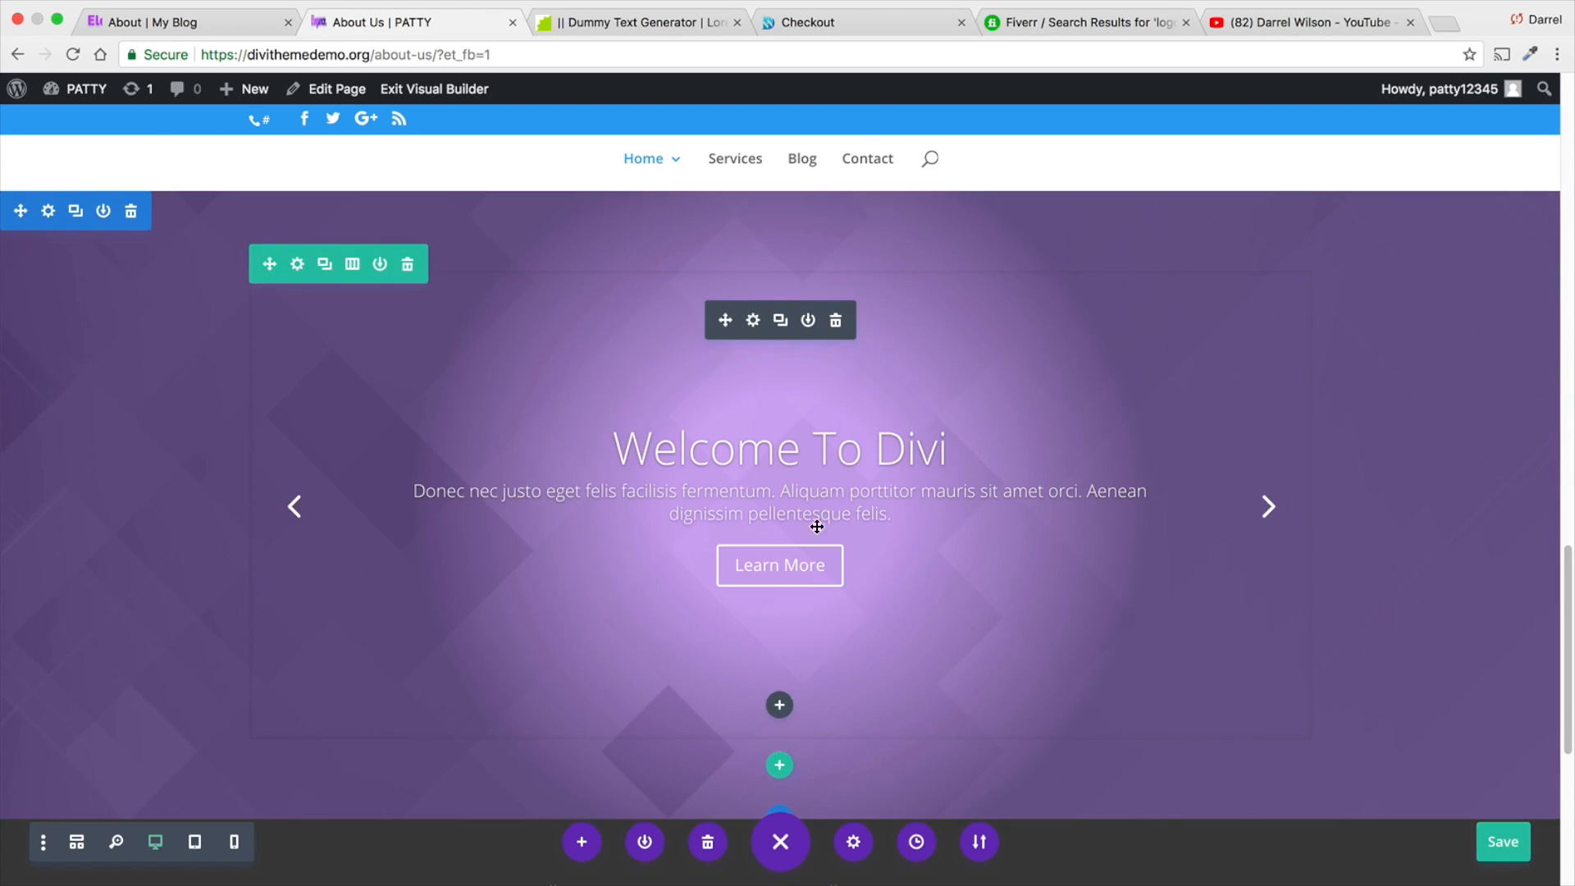
click(1268, 508)
- Examine the Need Help contact box below the slider on the reference About page and return to the About Us page
click(201, 25)
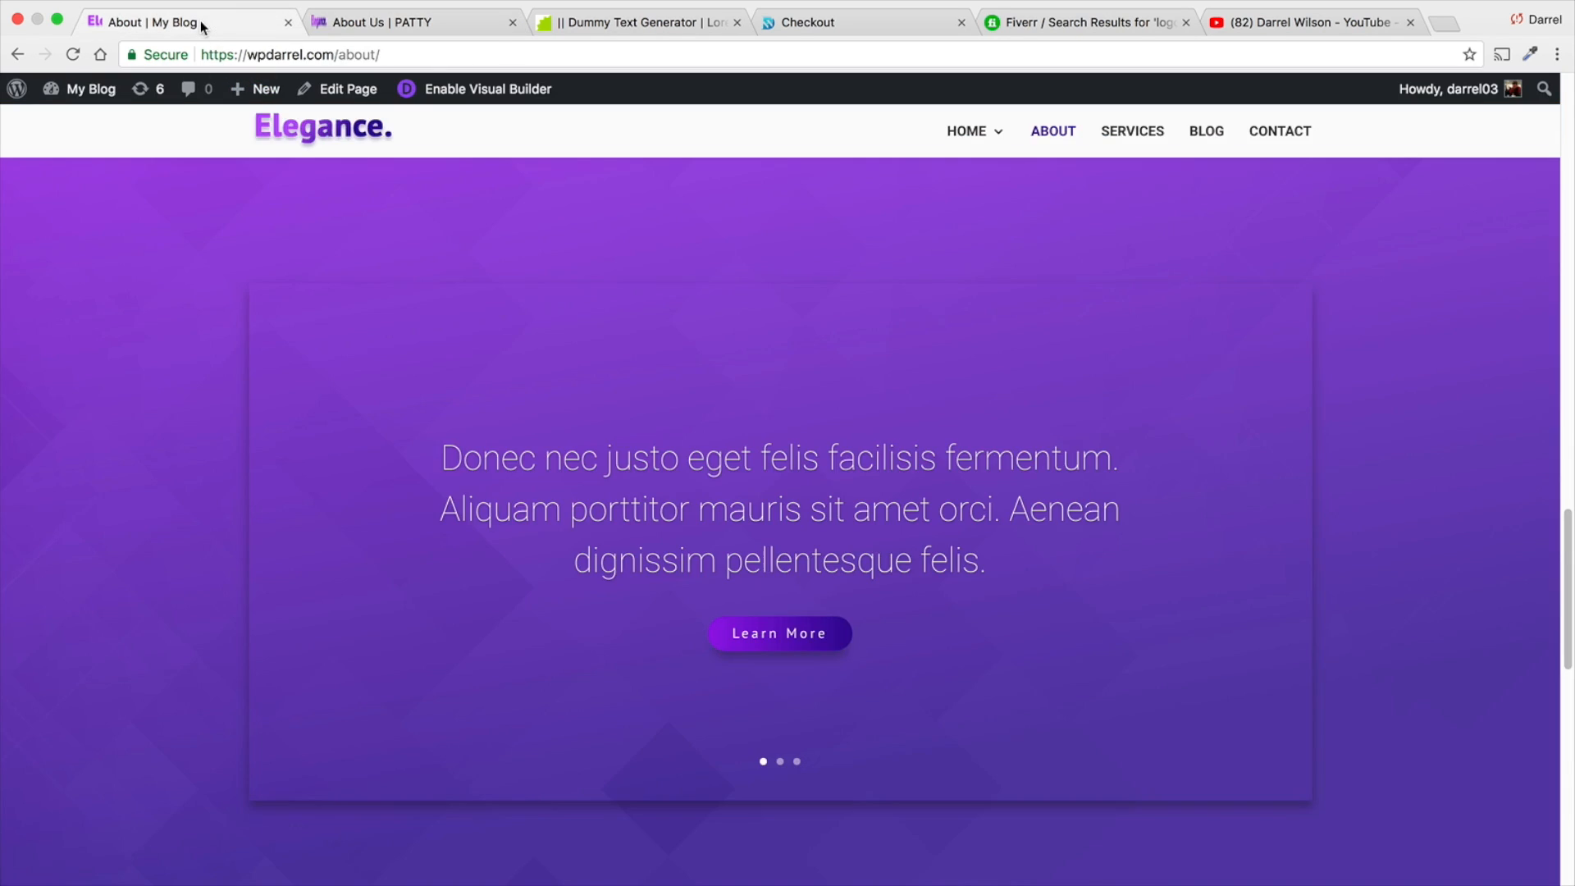
scroll(396, 450, down, 10)
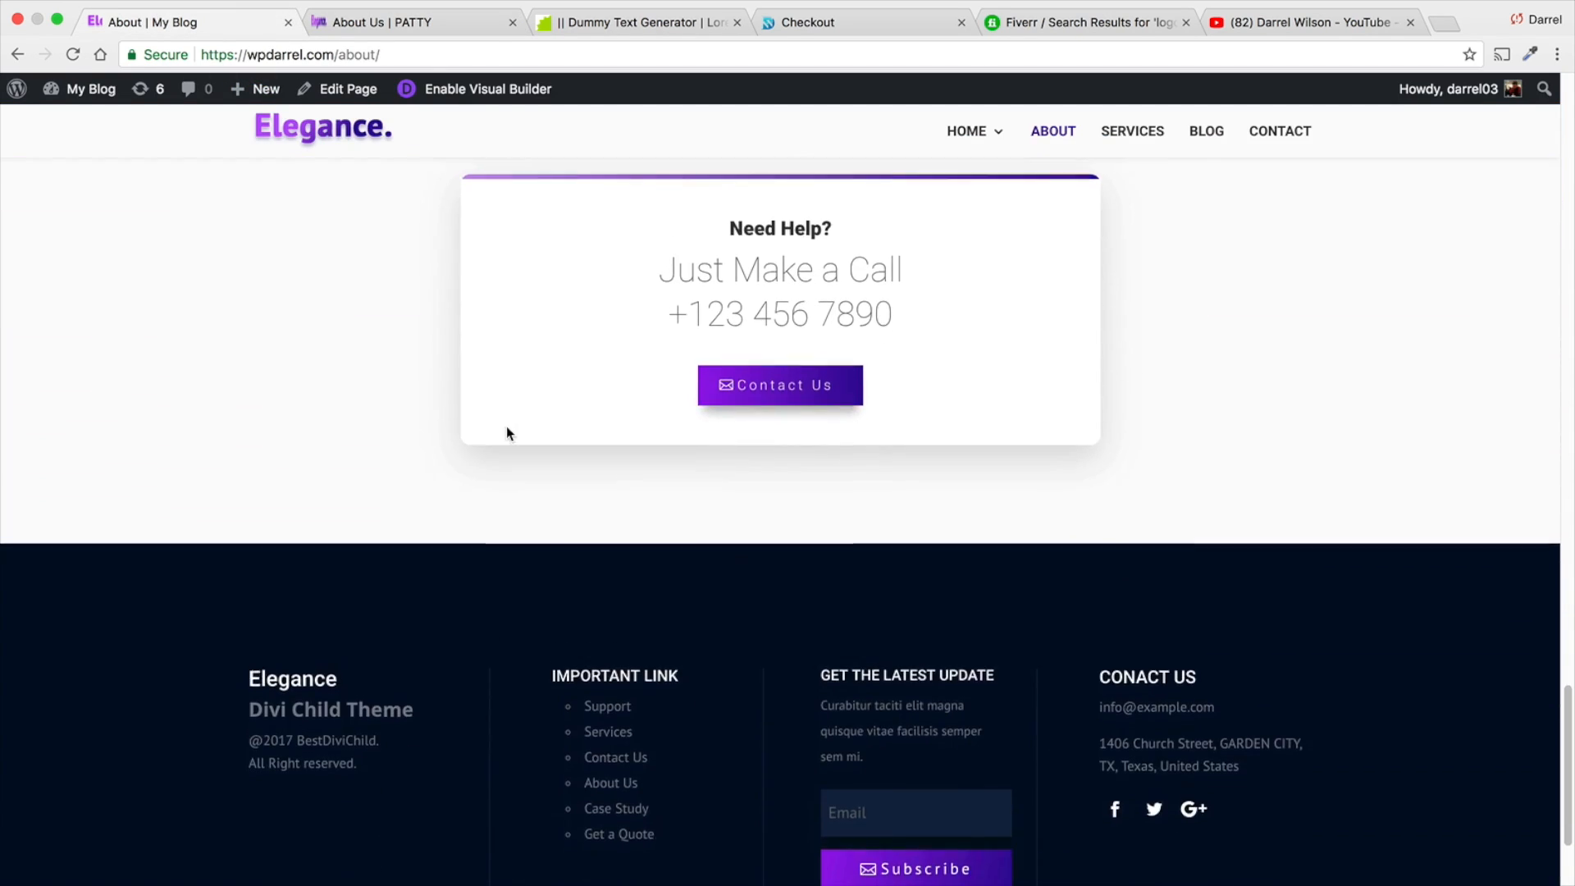
scroll(506, 429, up, 4)
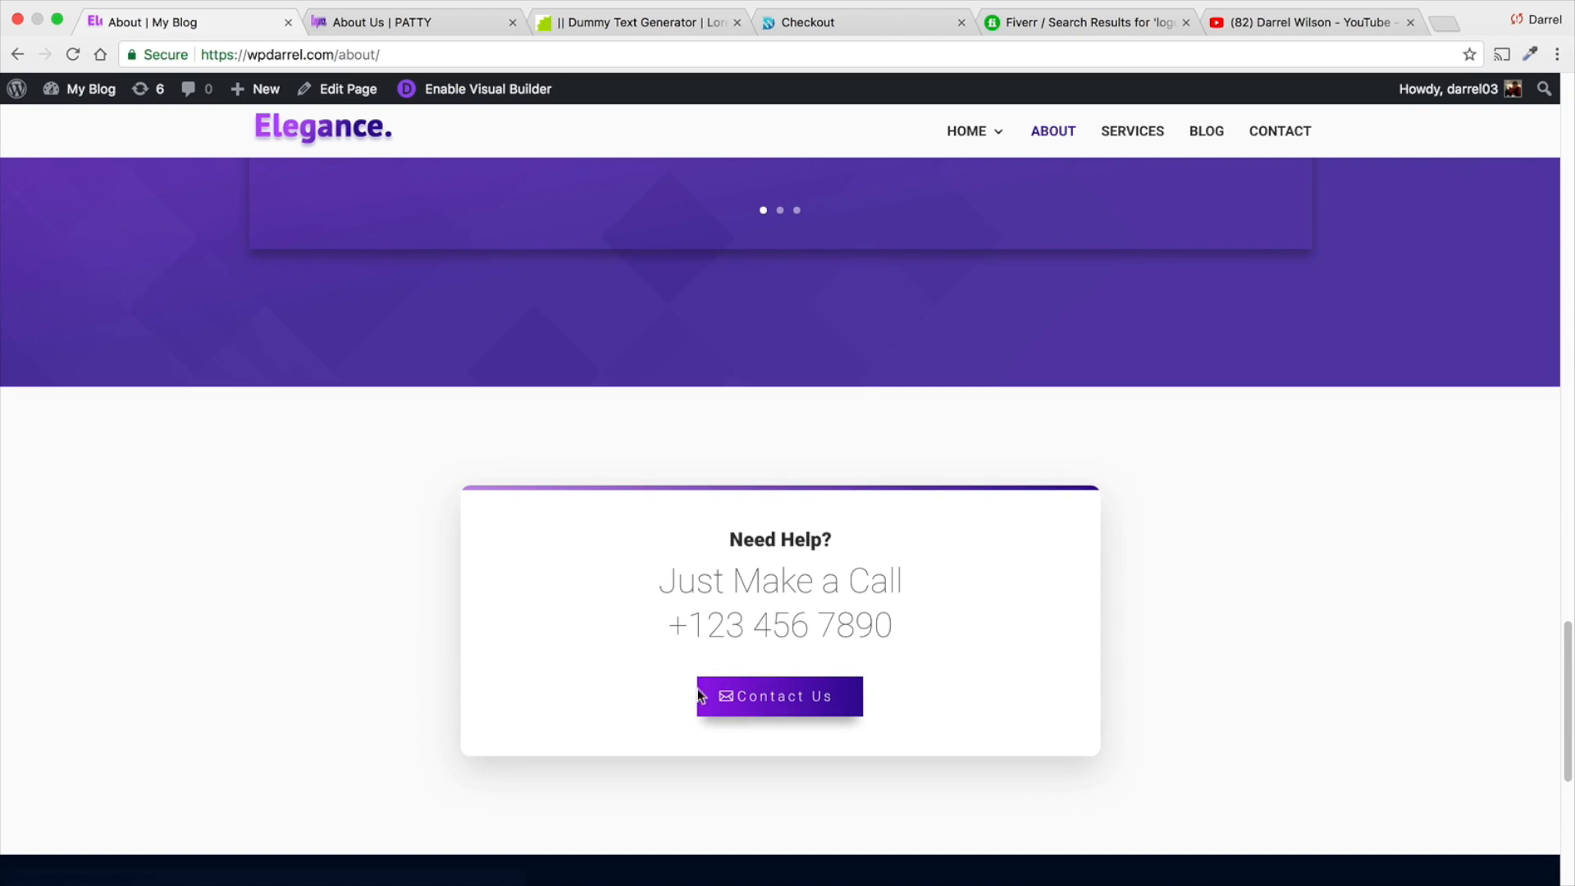
click(385, 22)
scroll(661, 429, down, 5)
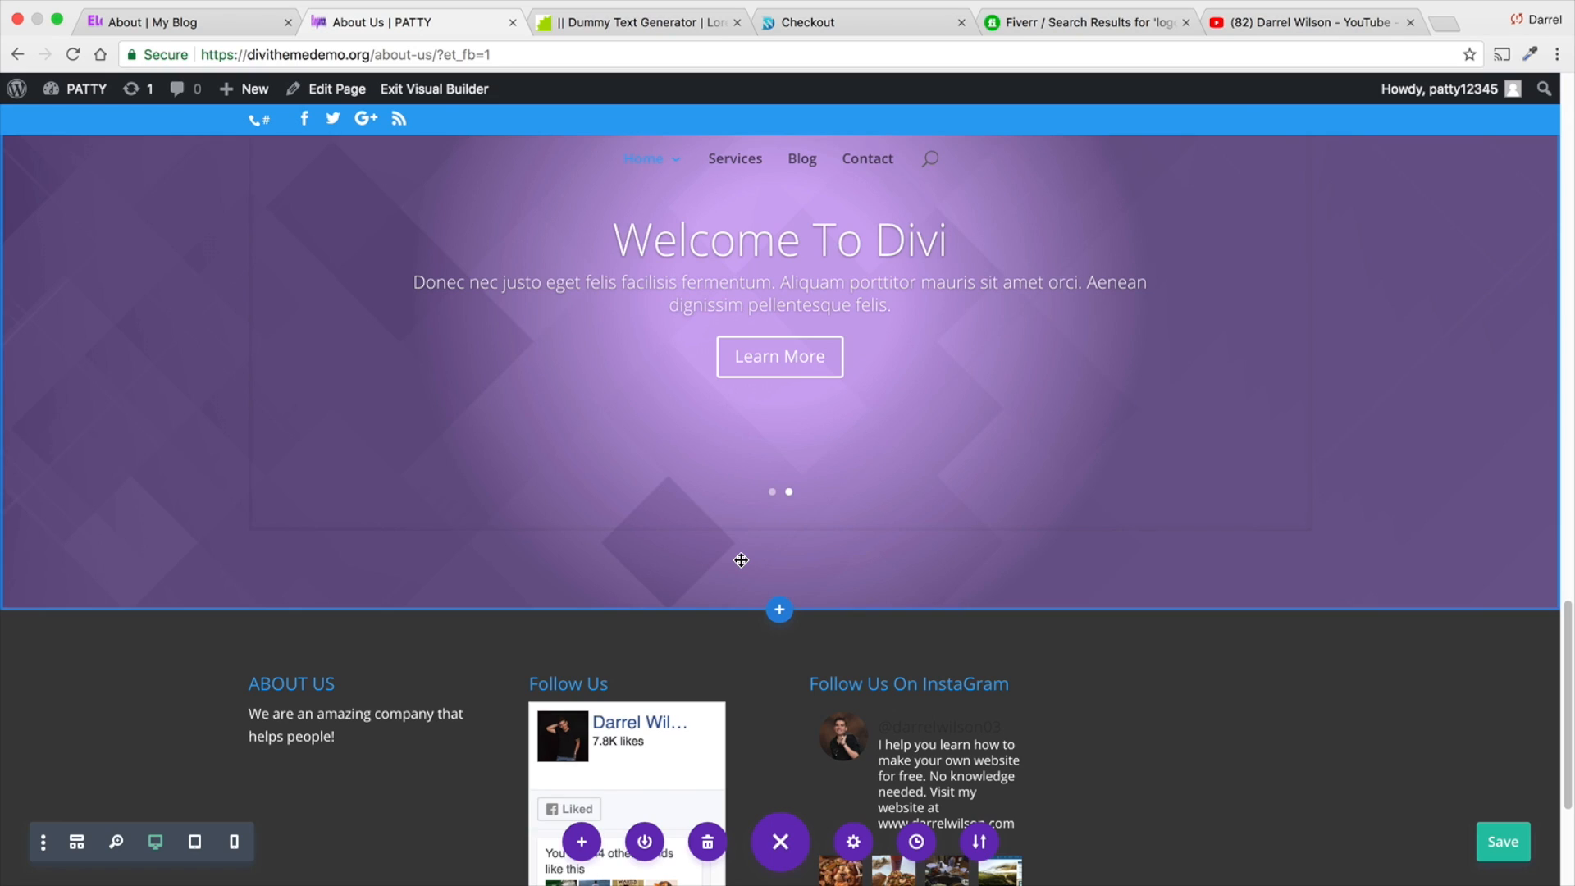
- Switch to the Checkout page's site, open its home page and examine how its sections are laid out and coloured
click(791, 22)
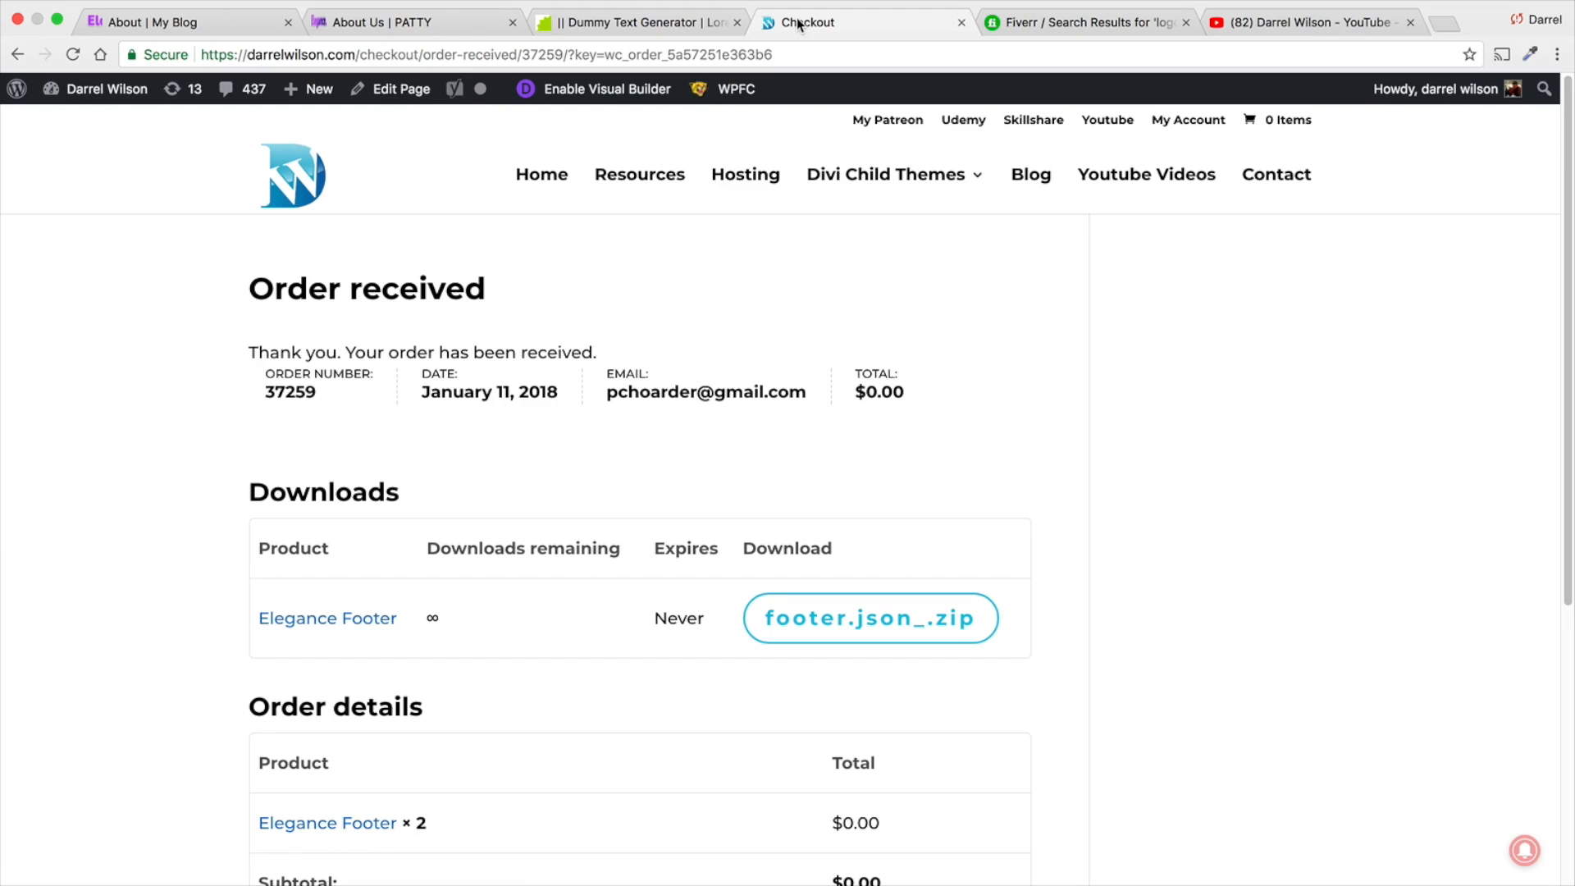
click(549, 187)
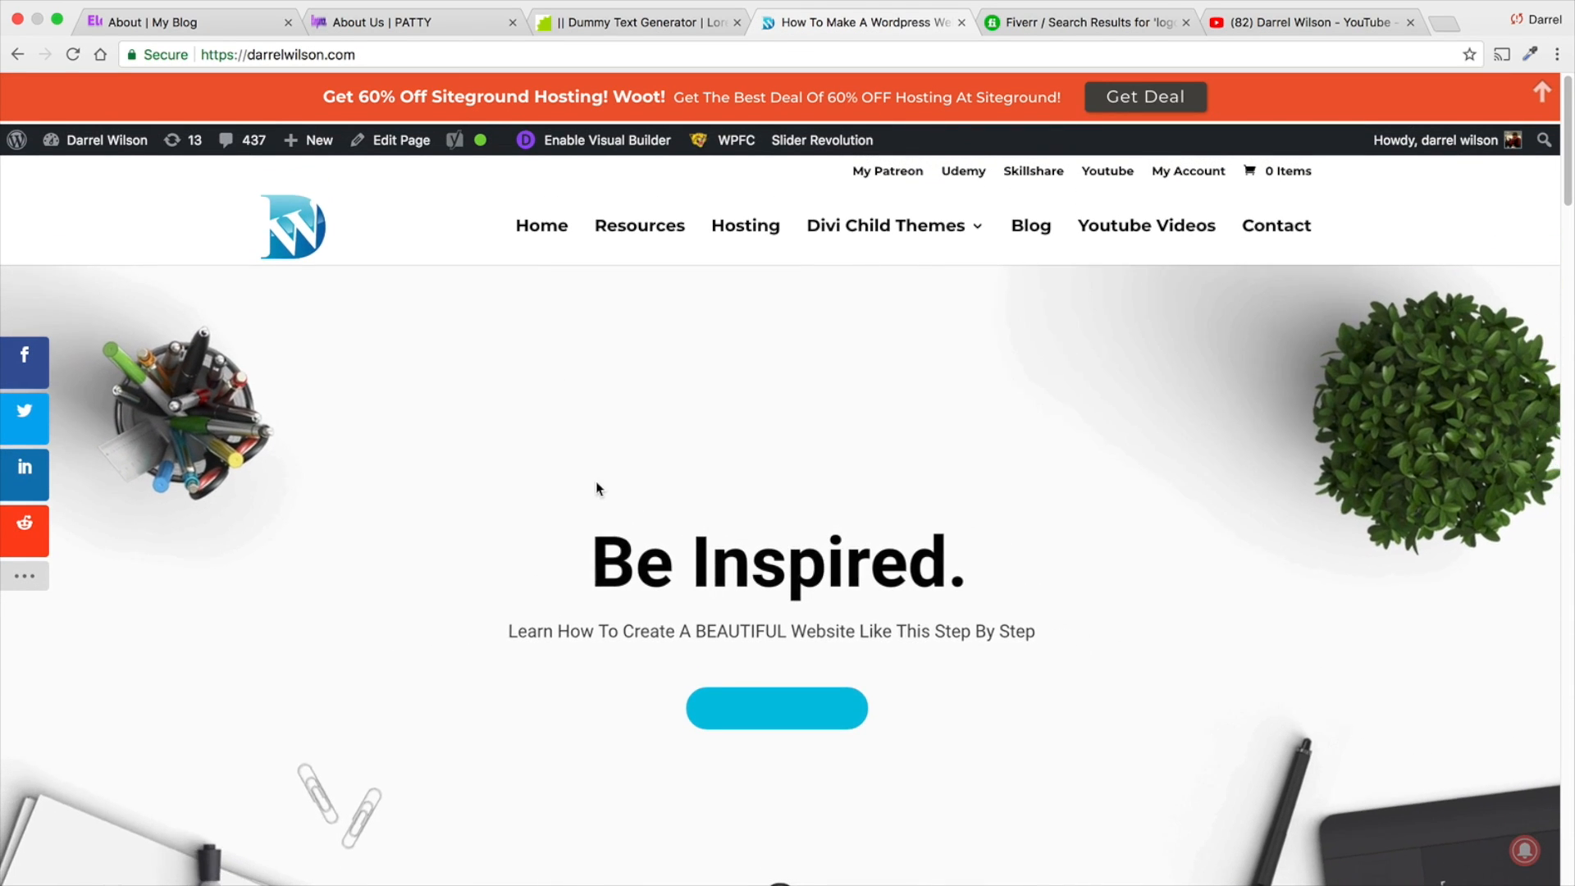
scroll(599, 517, down, 2)
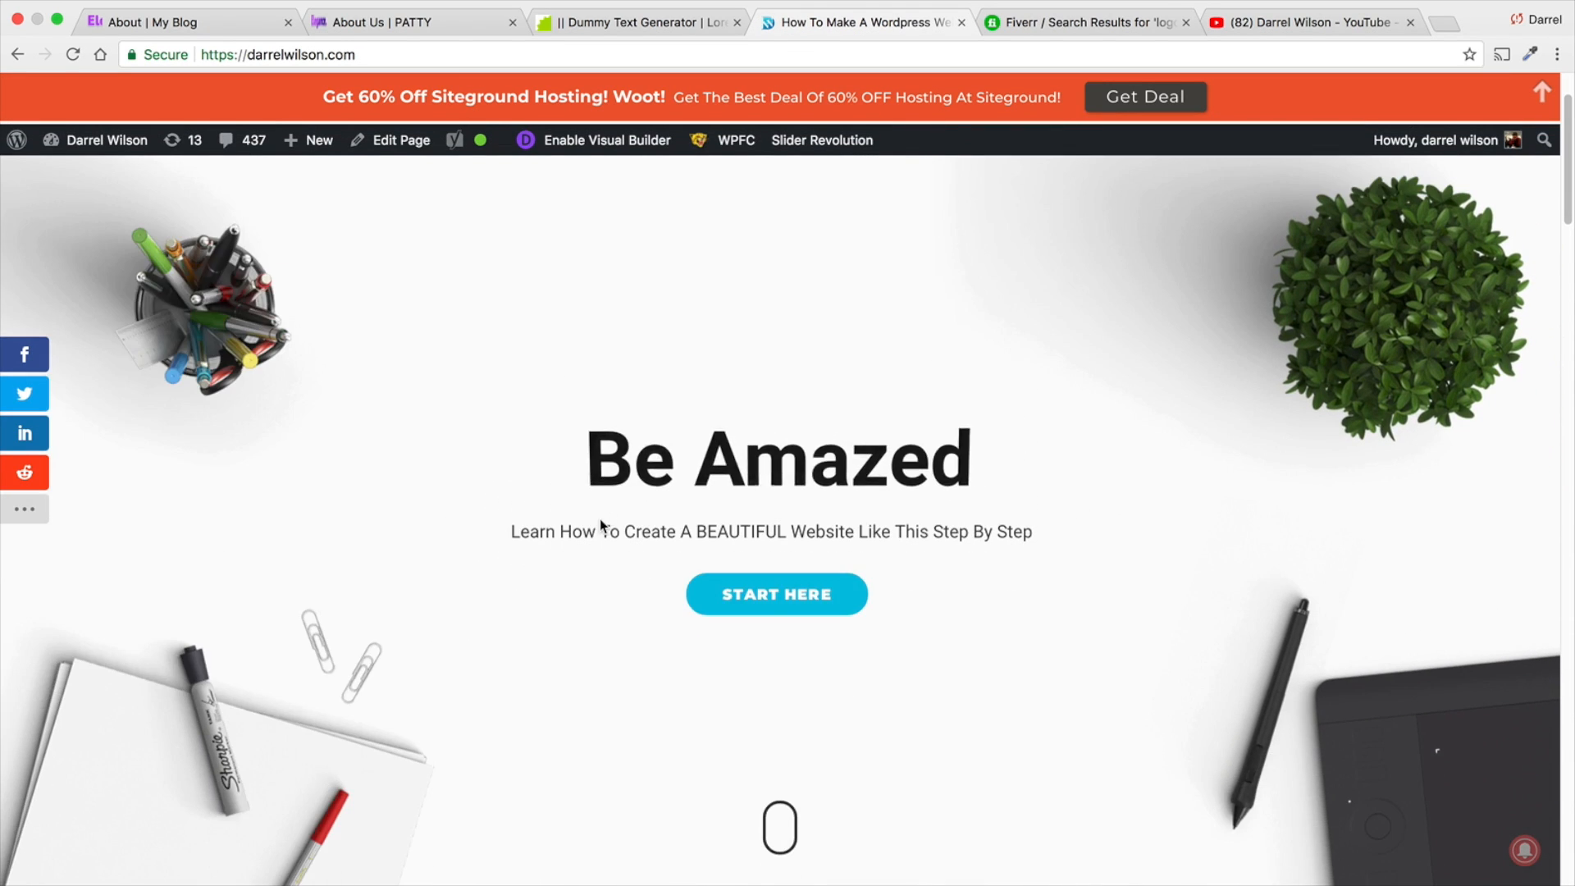
scroll(752, 599, down, 10)
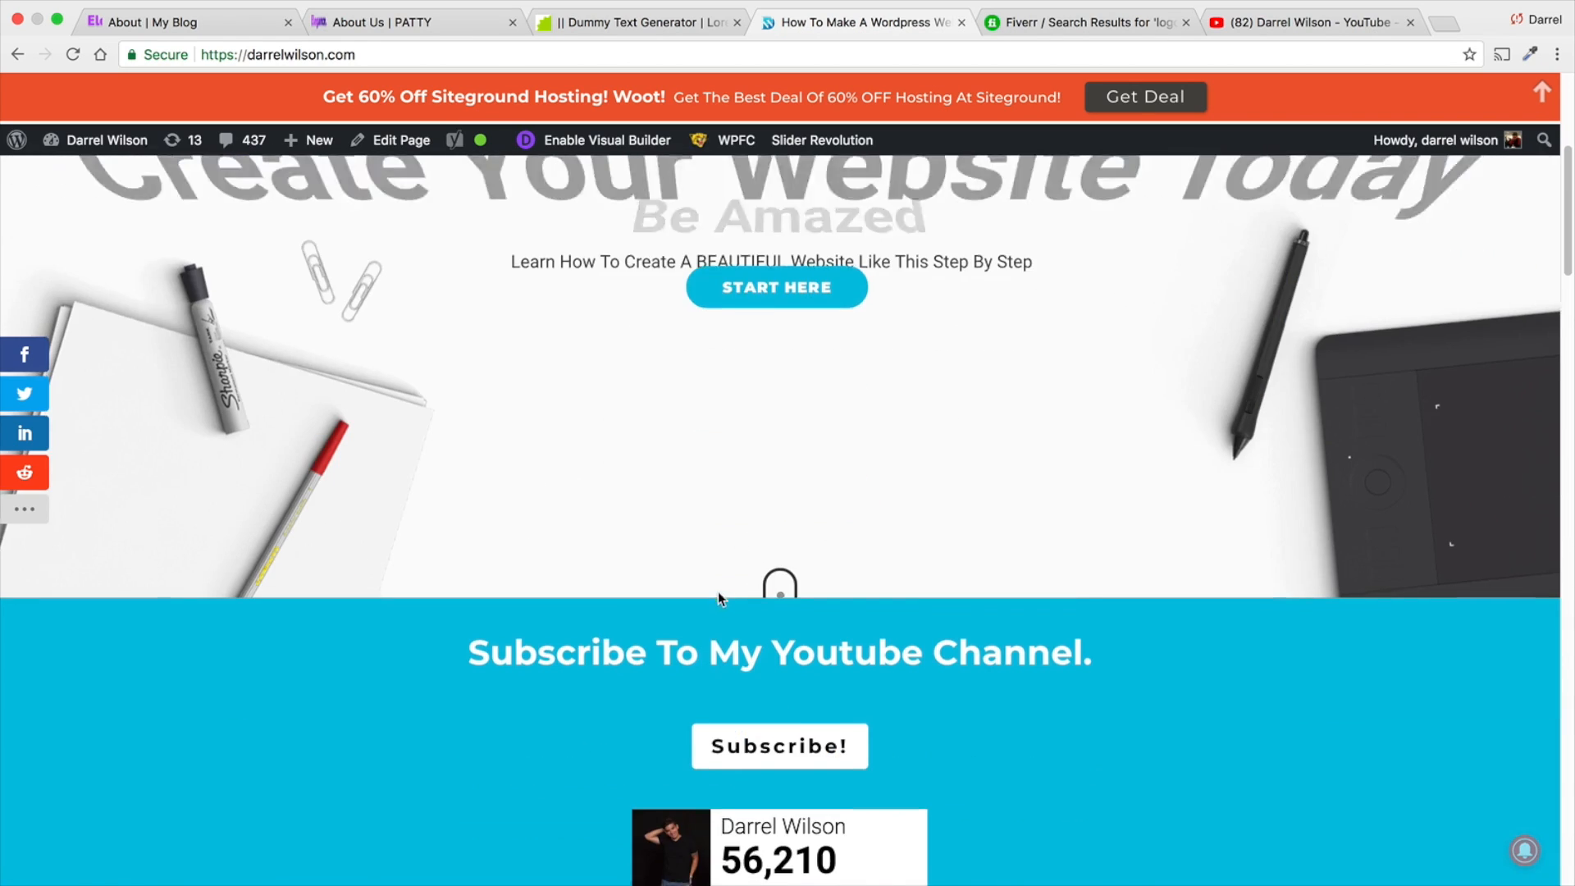
scroll(708, 592, down, 2)
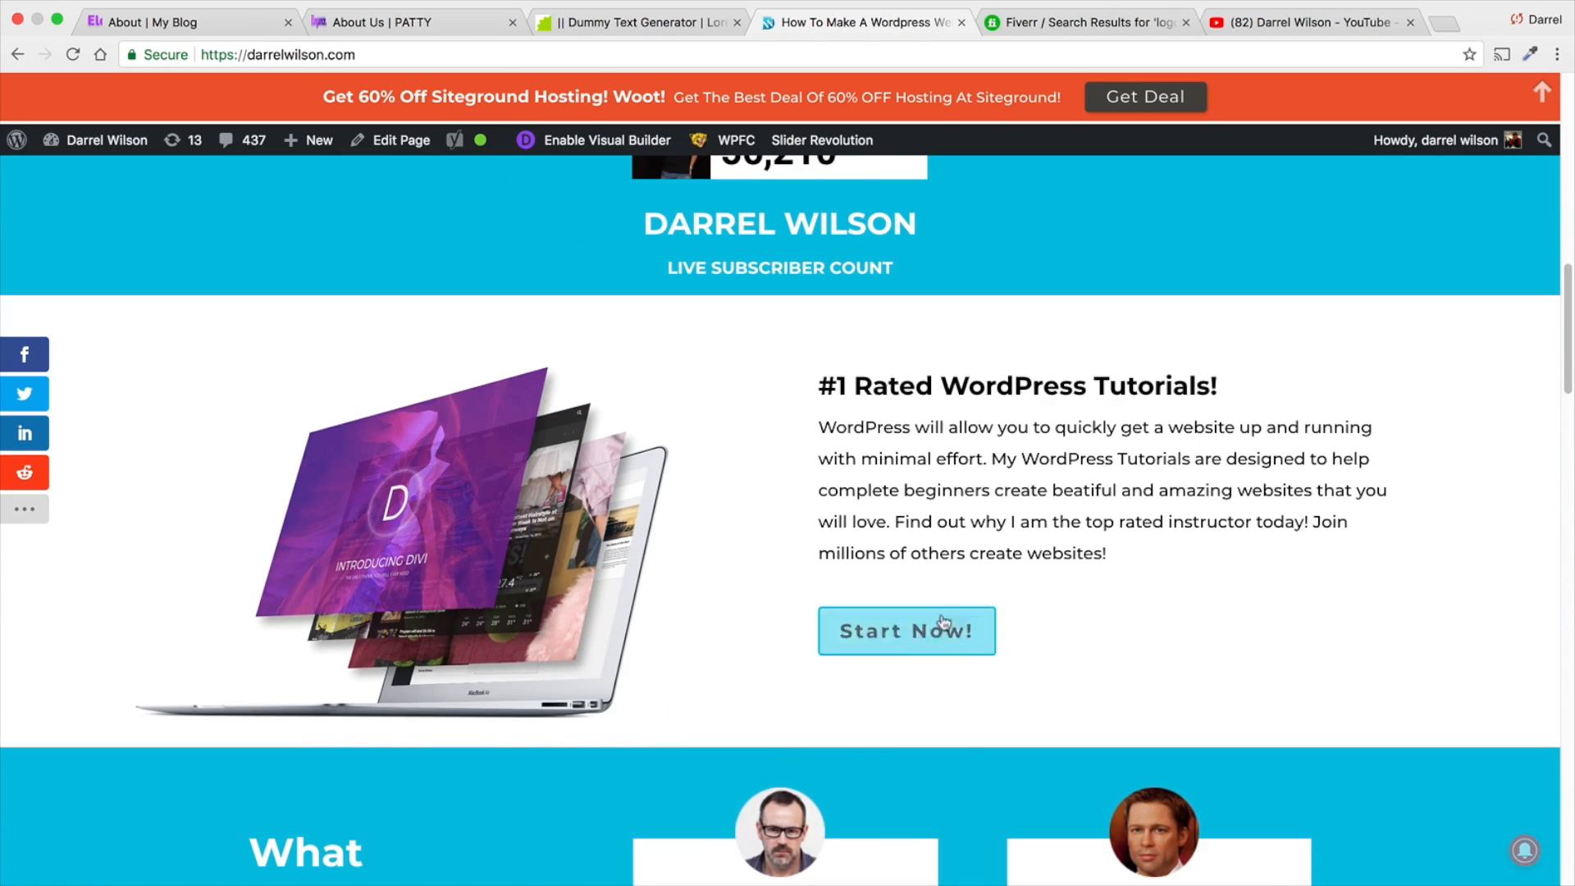
scroll(911, 636, down, 11)
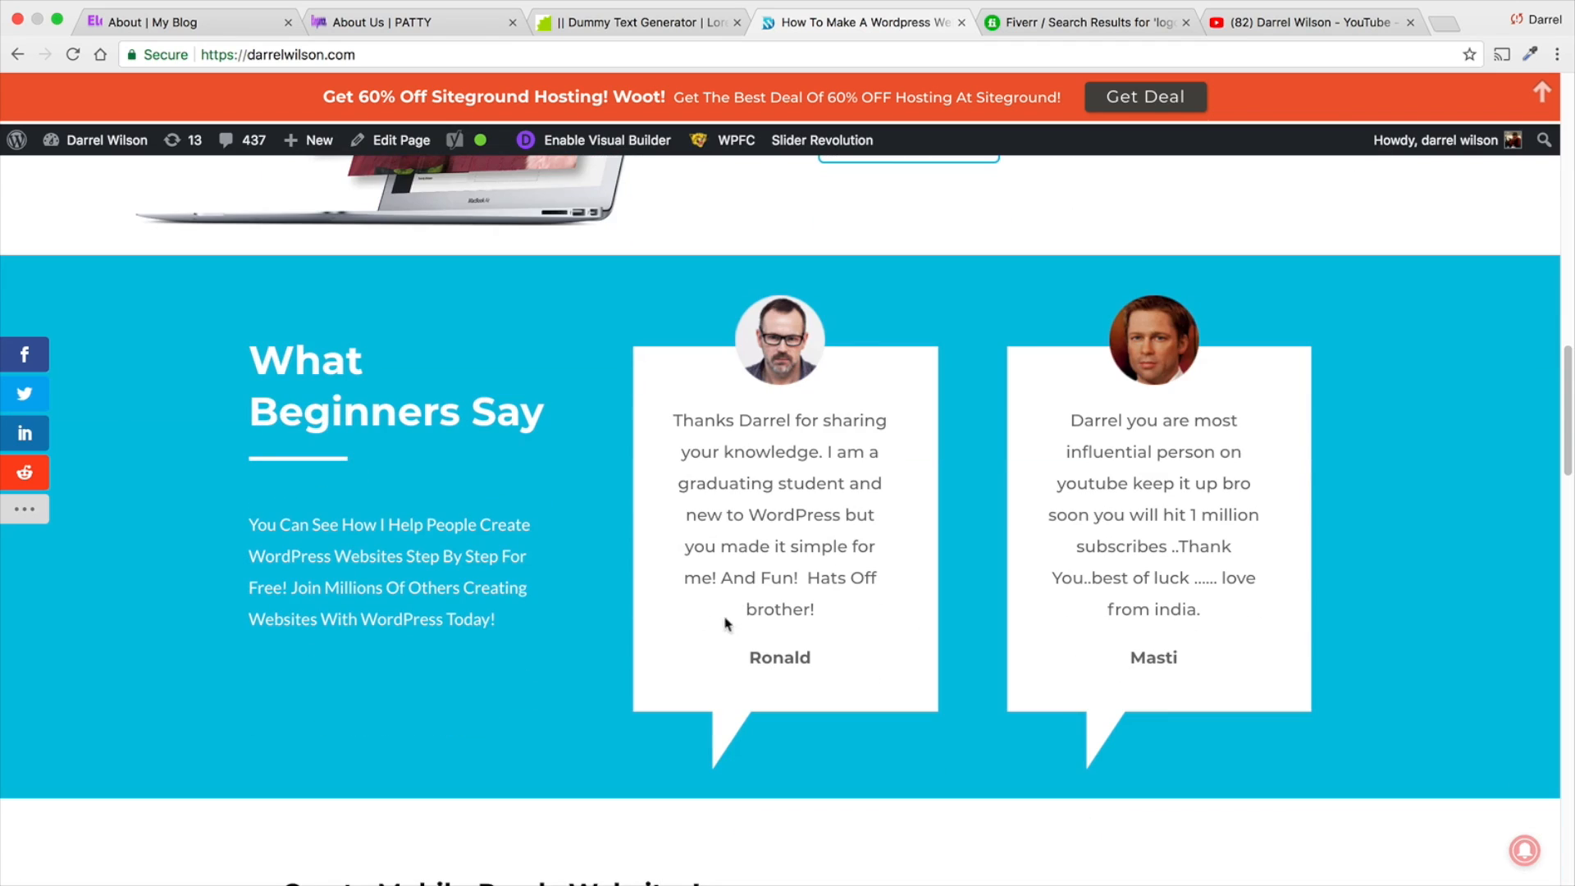
scroll(735, 621, down, 2)
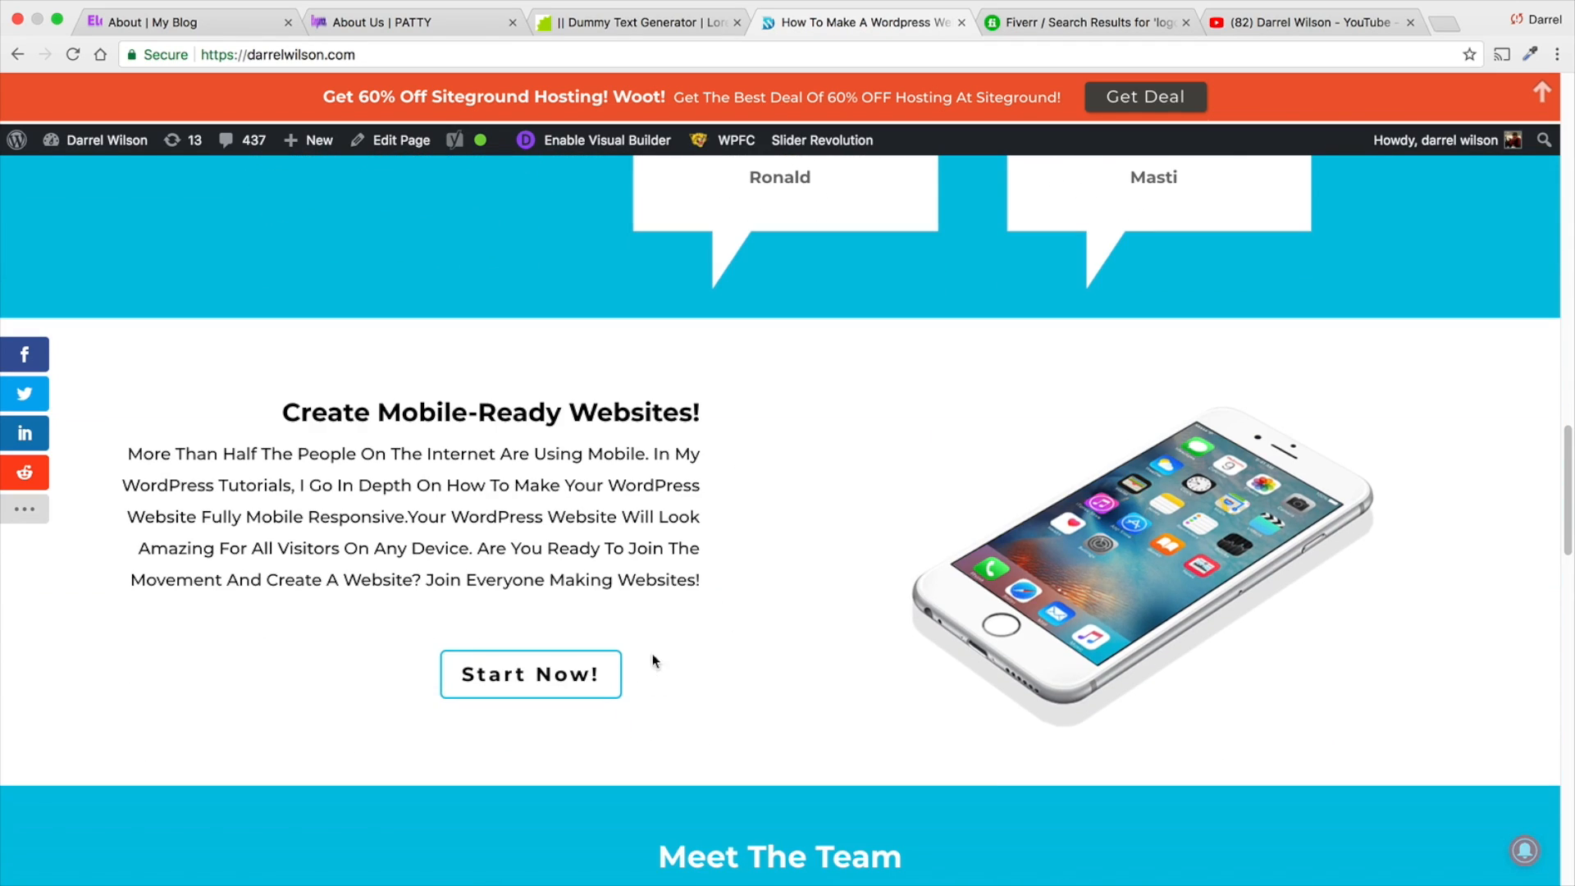
- Add a regular section with a one-column row below the slider on the About Us page and insert a Call To Action module
click(421, 25)
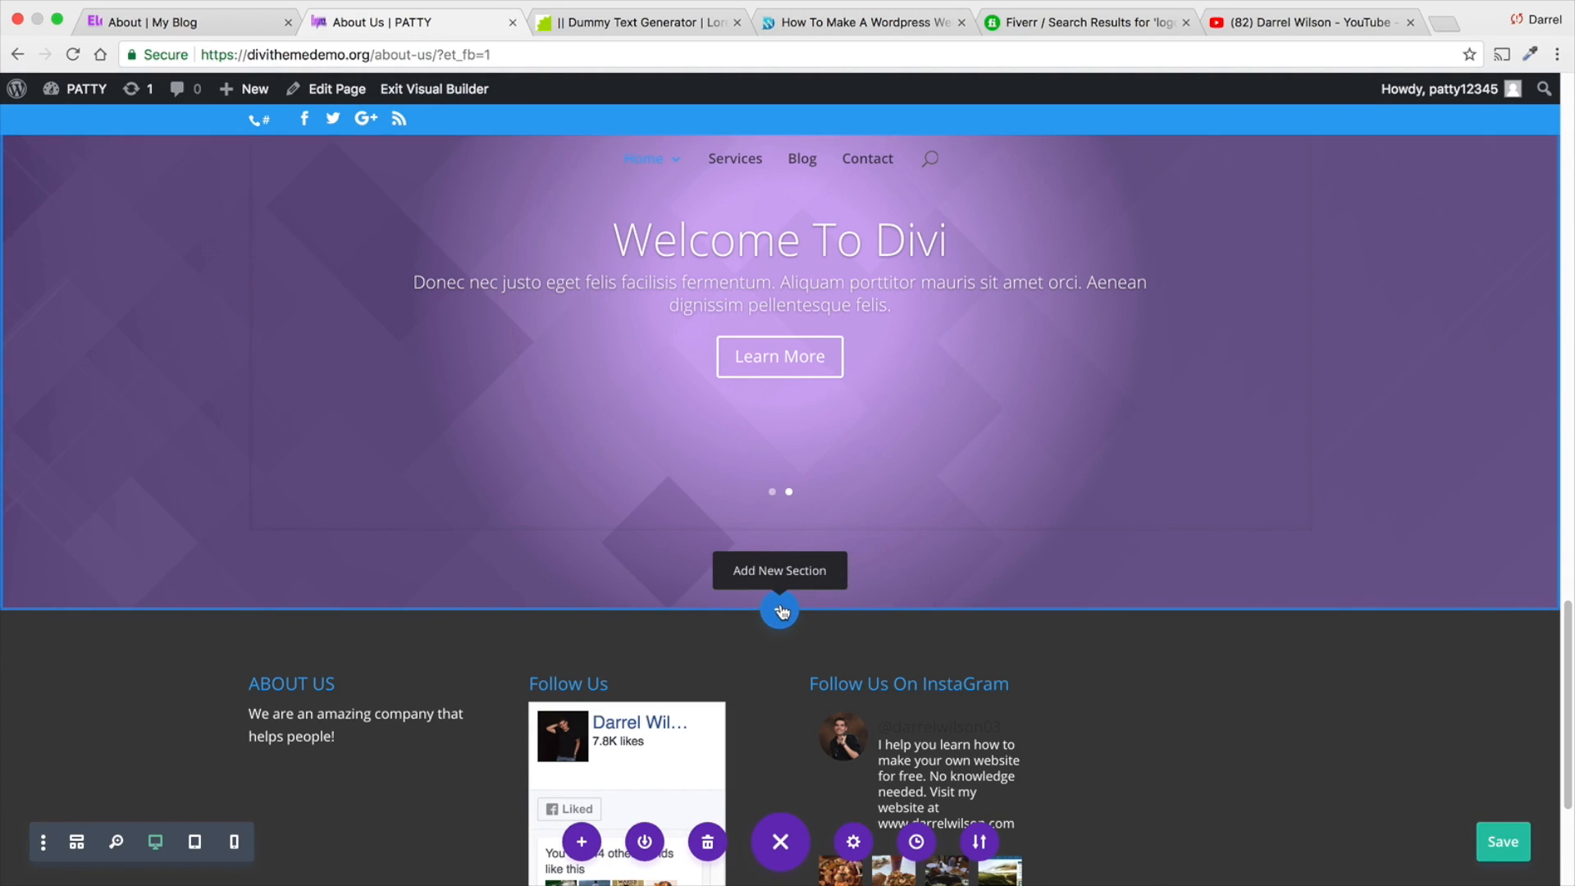
scroll(780, 611, down, 3)
scroll(780, 607, up, 4)
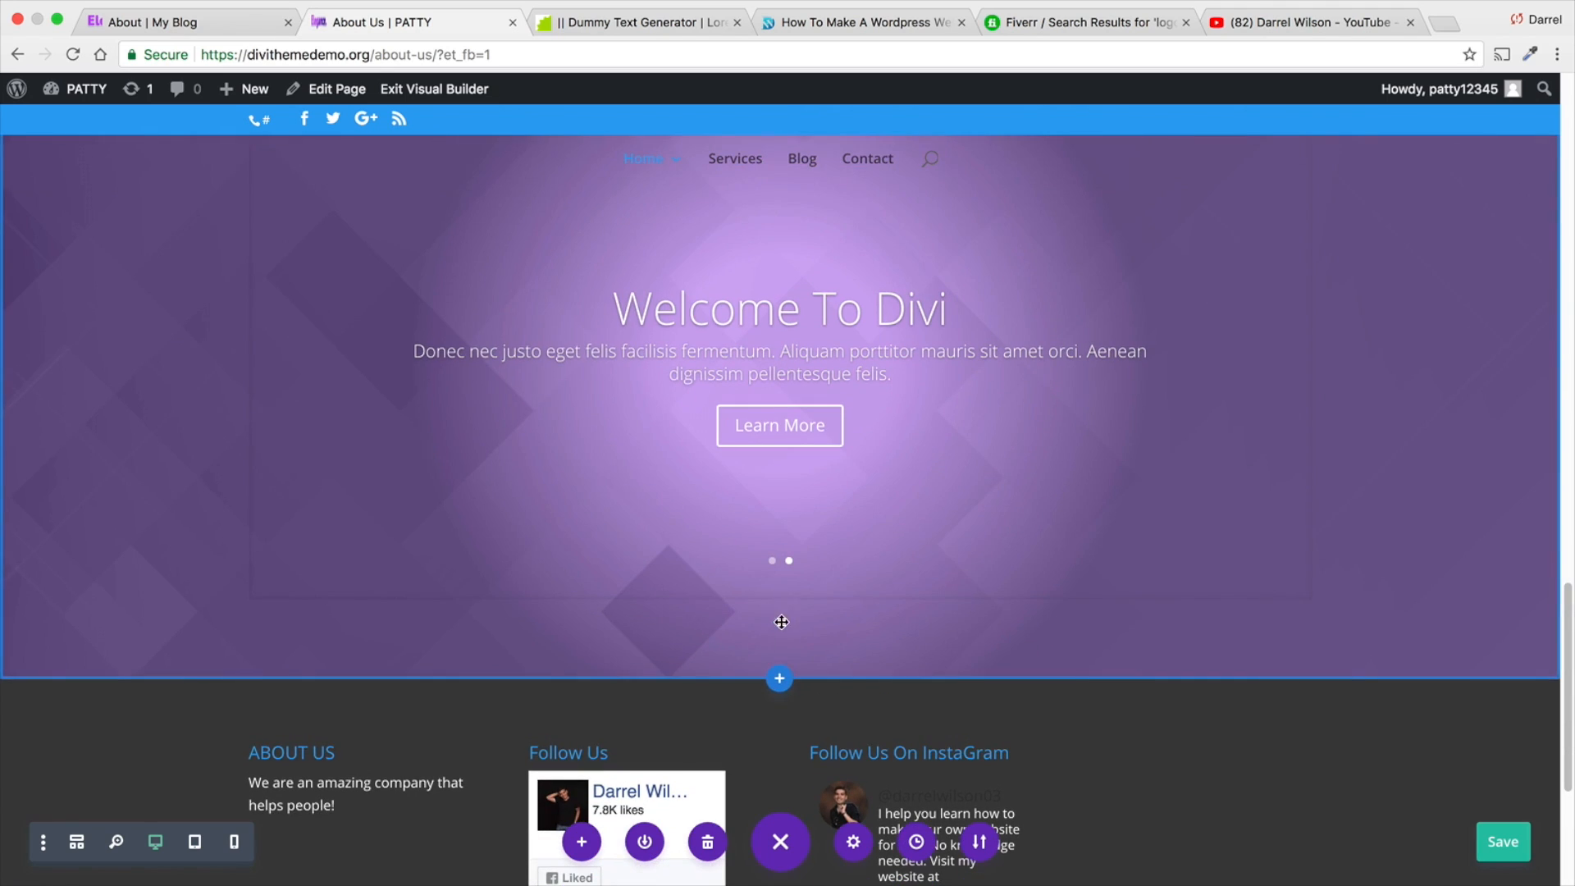
click(781, 681)
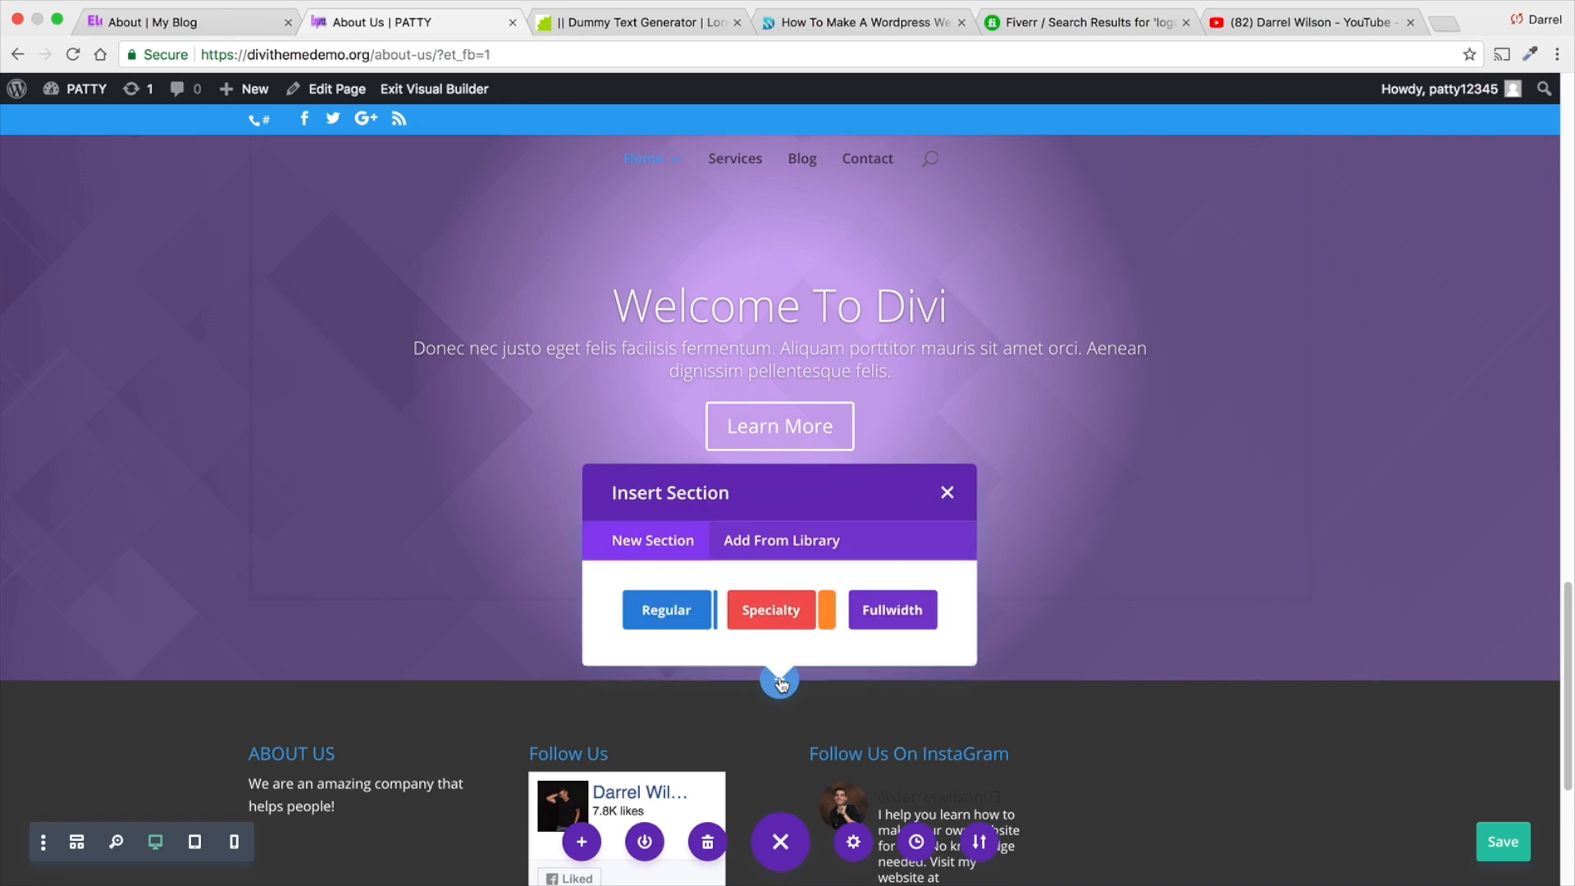
click(675, 610)
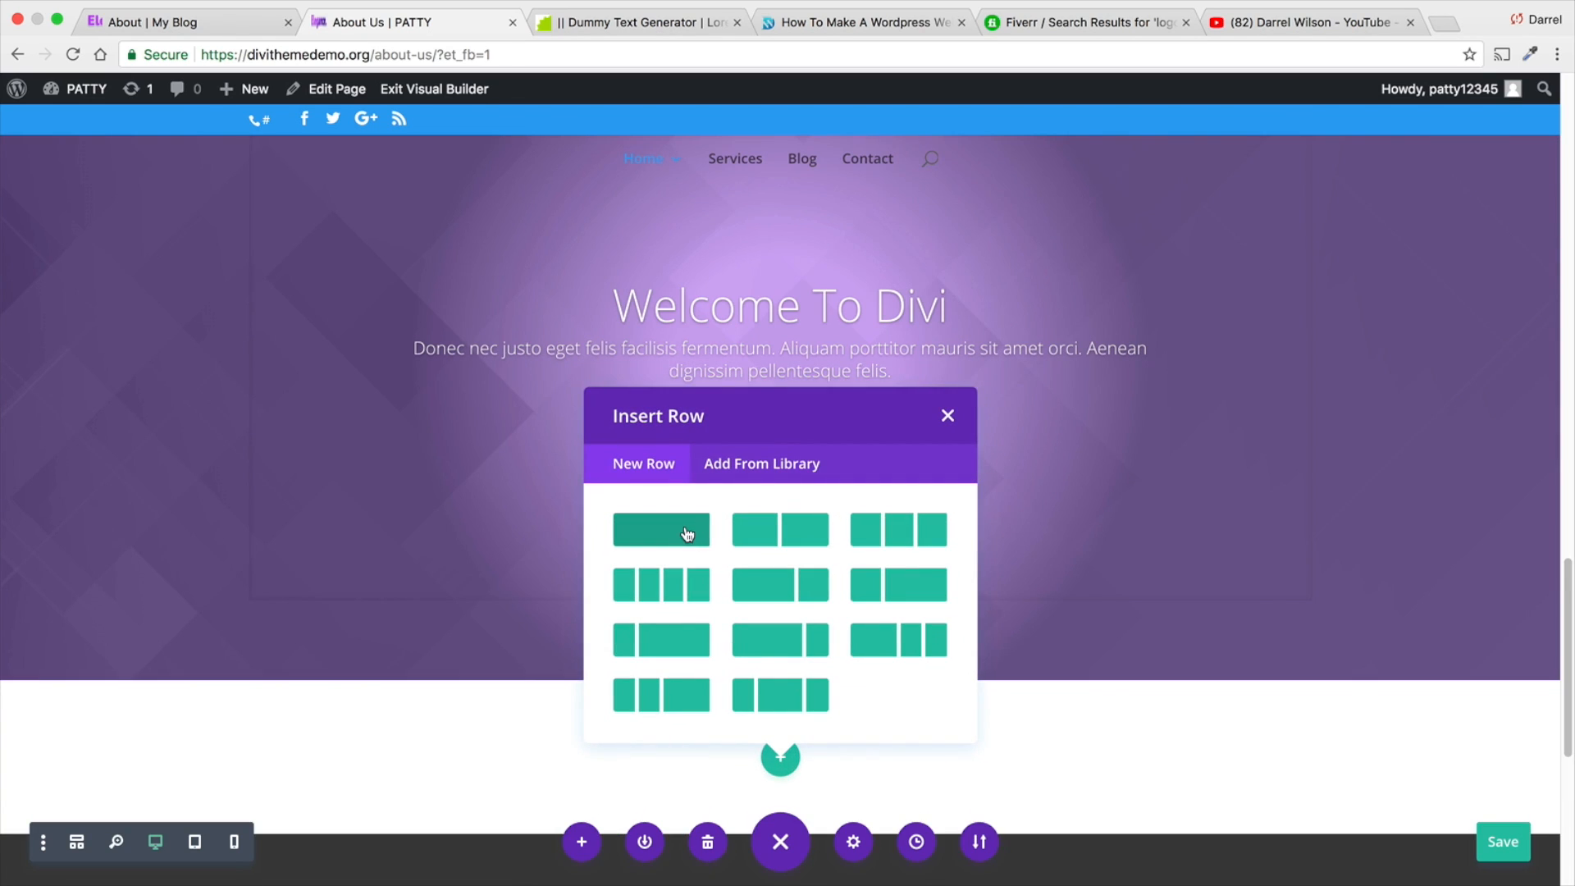
click(688, 534)
text(call)
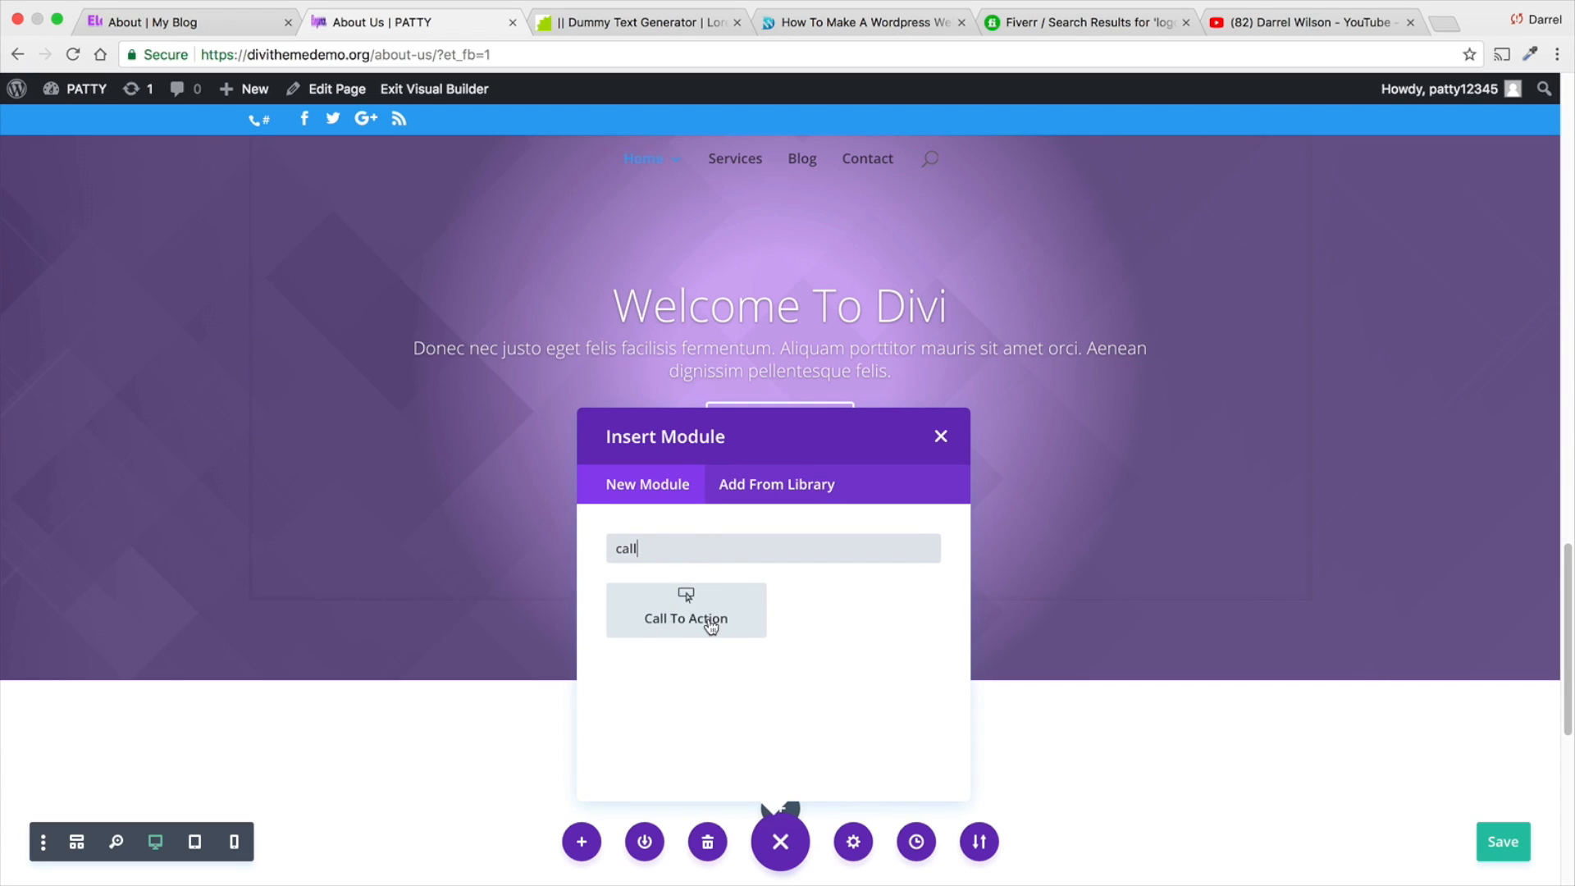
click(710, 628)
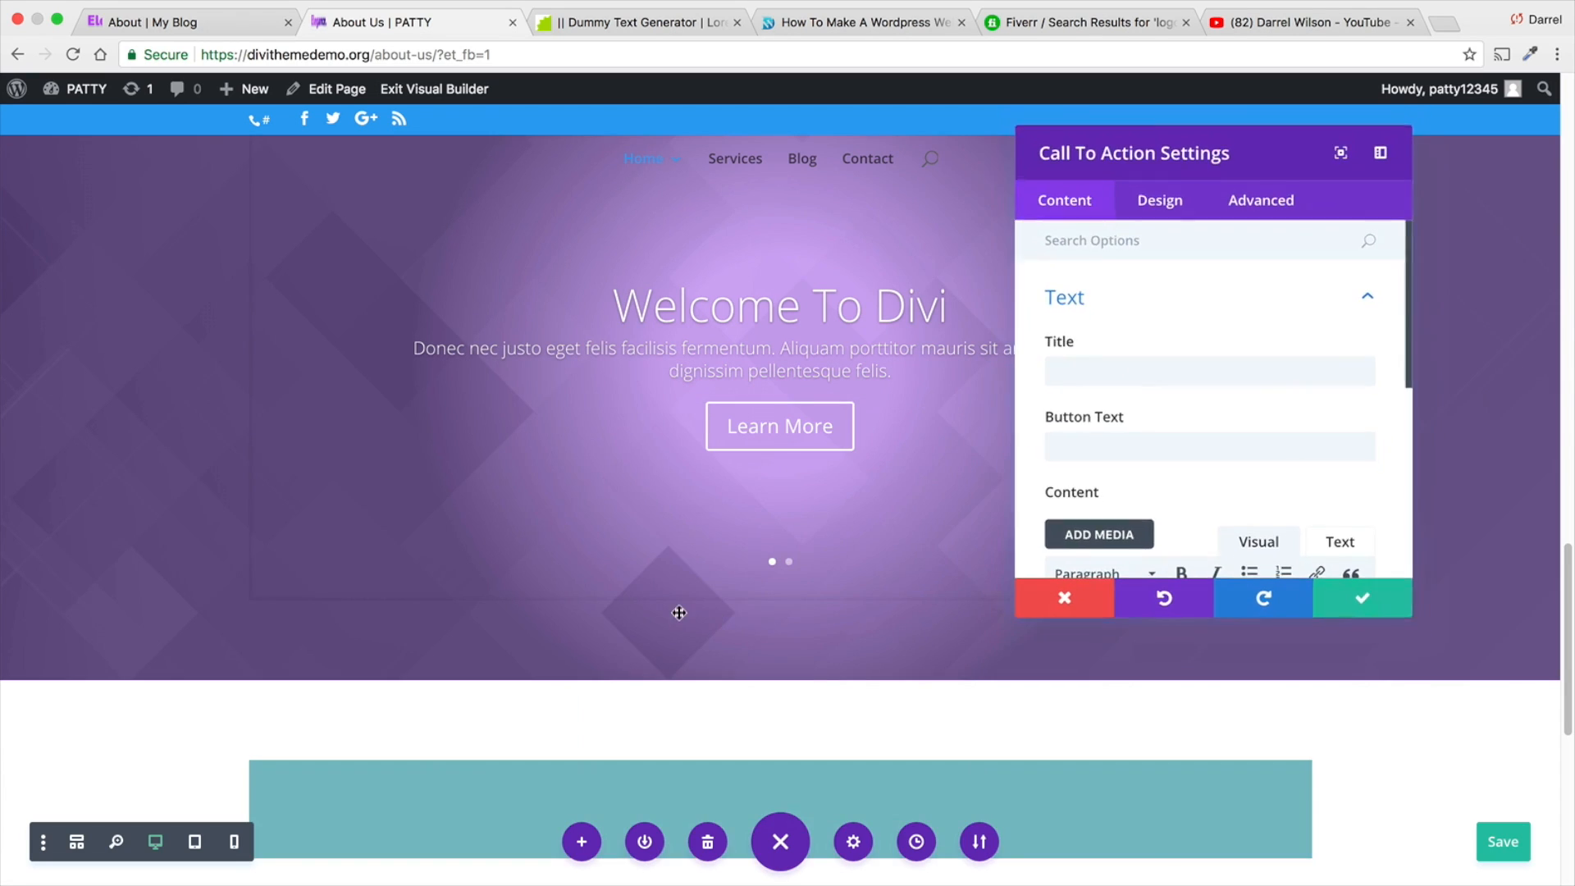
- Set the Call To Action module's title to "Ready To Talk?" and its button text to "Call Us"
click(1113, 370)
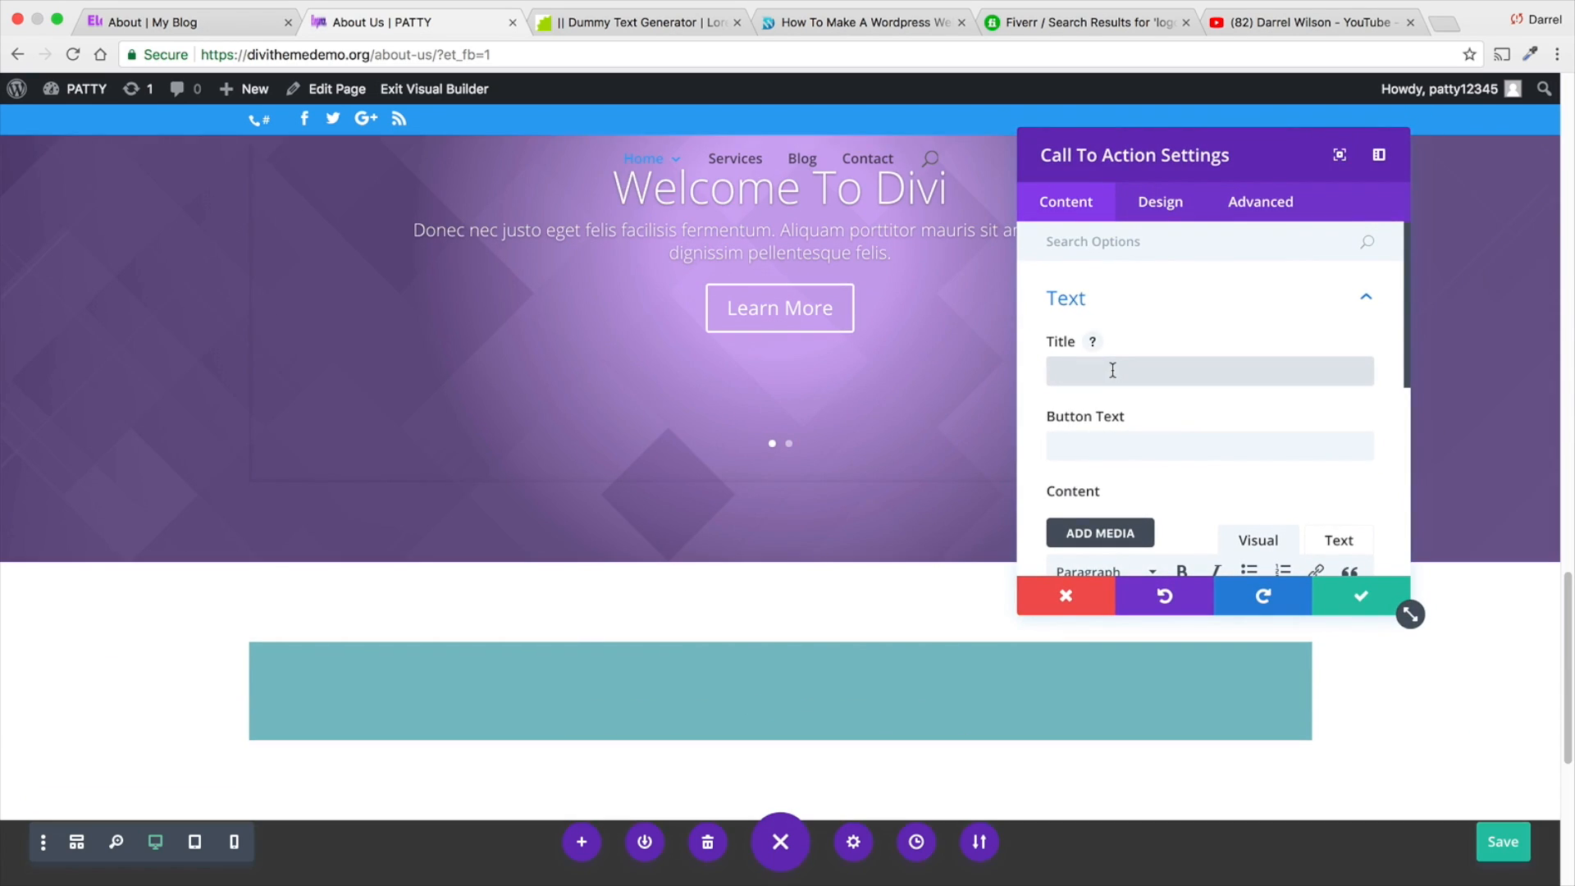
text(Ready To t)
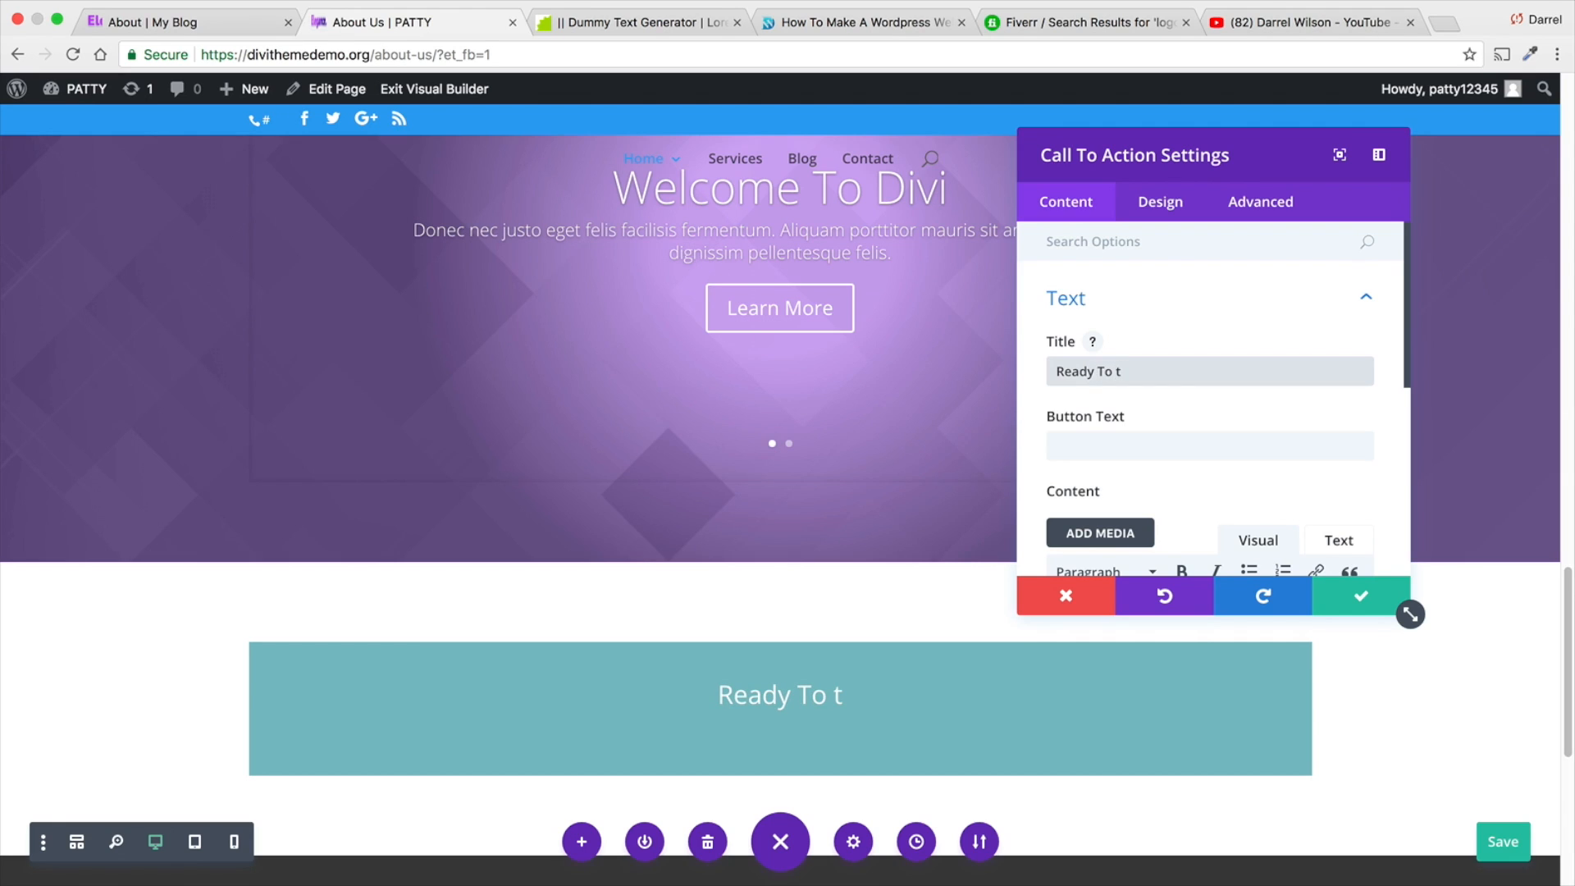
key(BackSpace)
text(Talk?)
key(Tab)
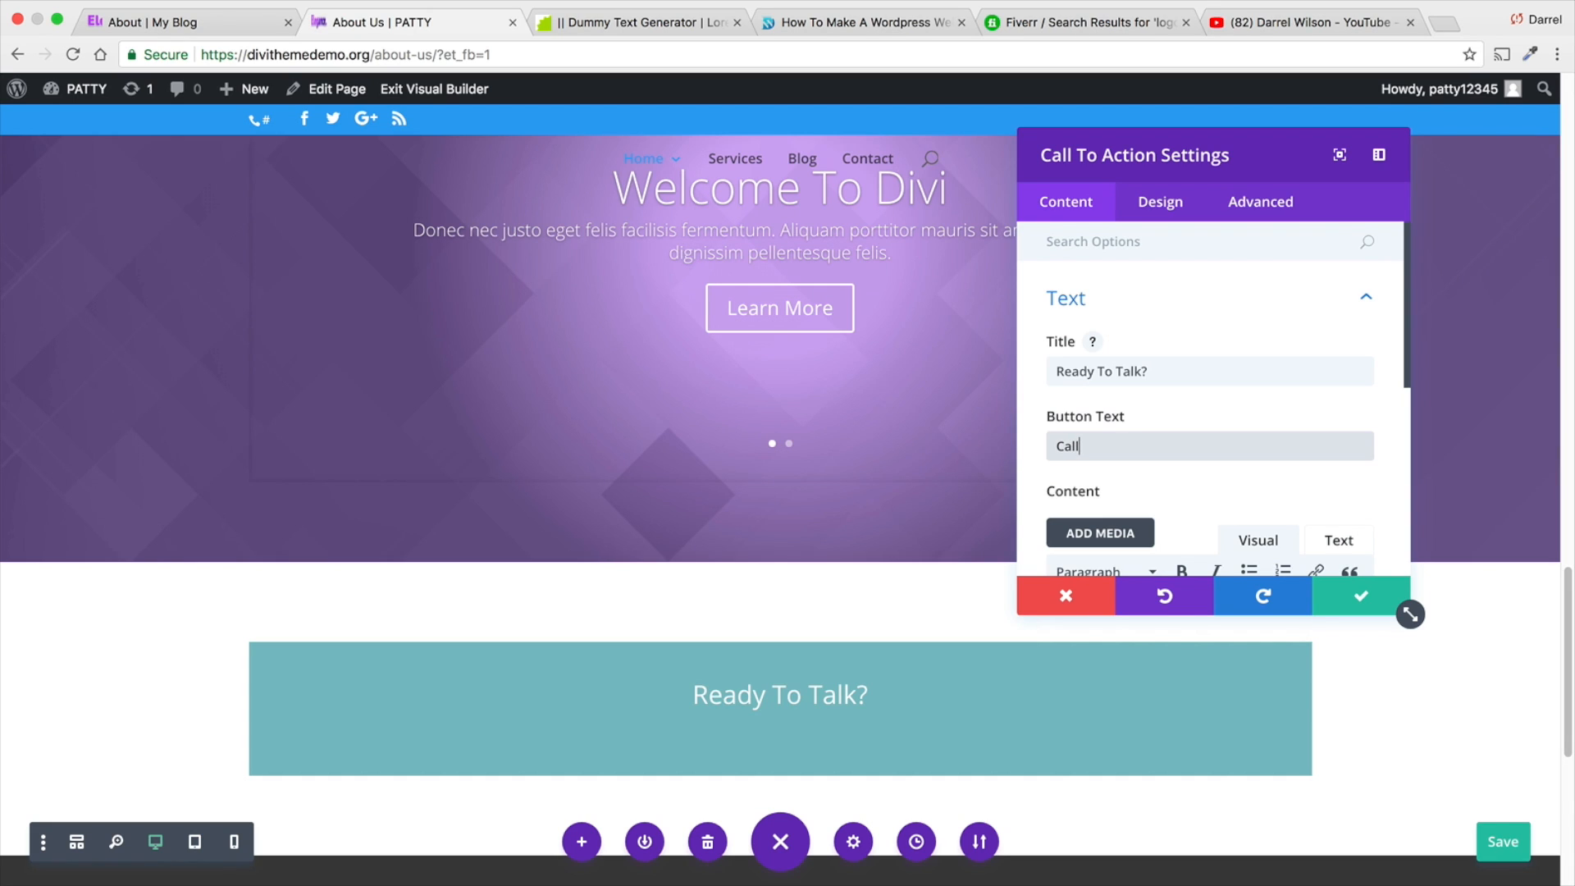
- Copy the selected lorem ipsum passage from the dummy text generator and paste it into the Call To Action module's content
scroll(1099, 387, down, 5)
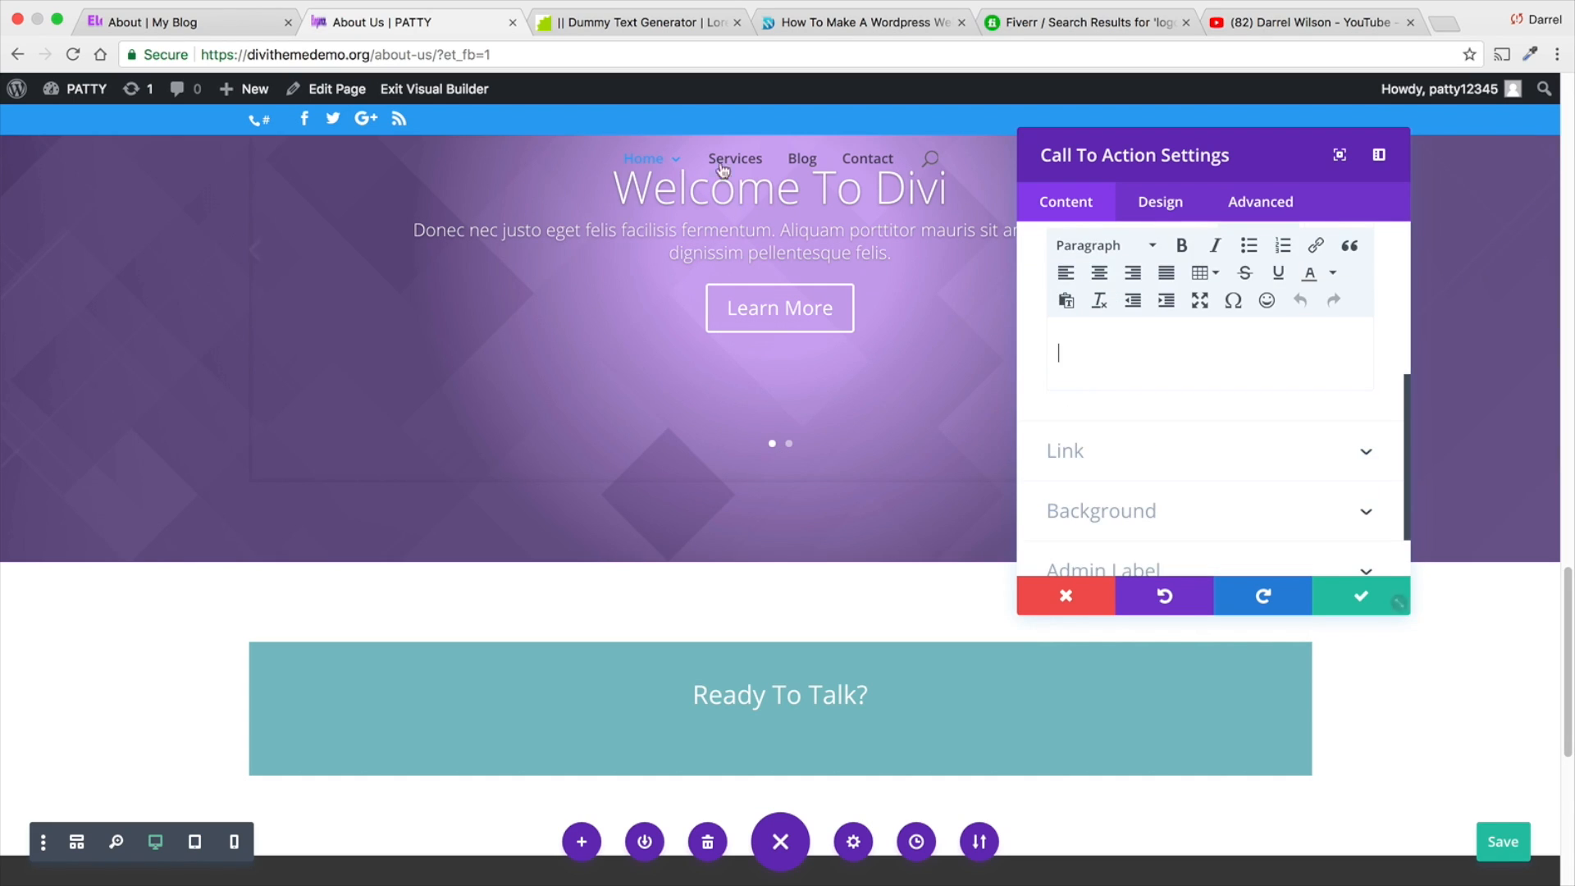
click(646, 23)
right_click(719, 251)
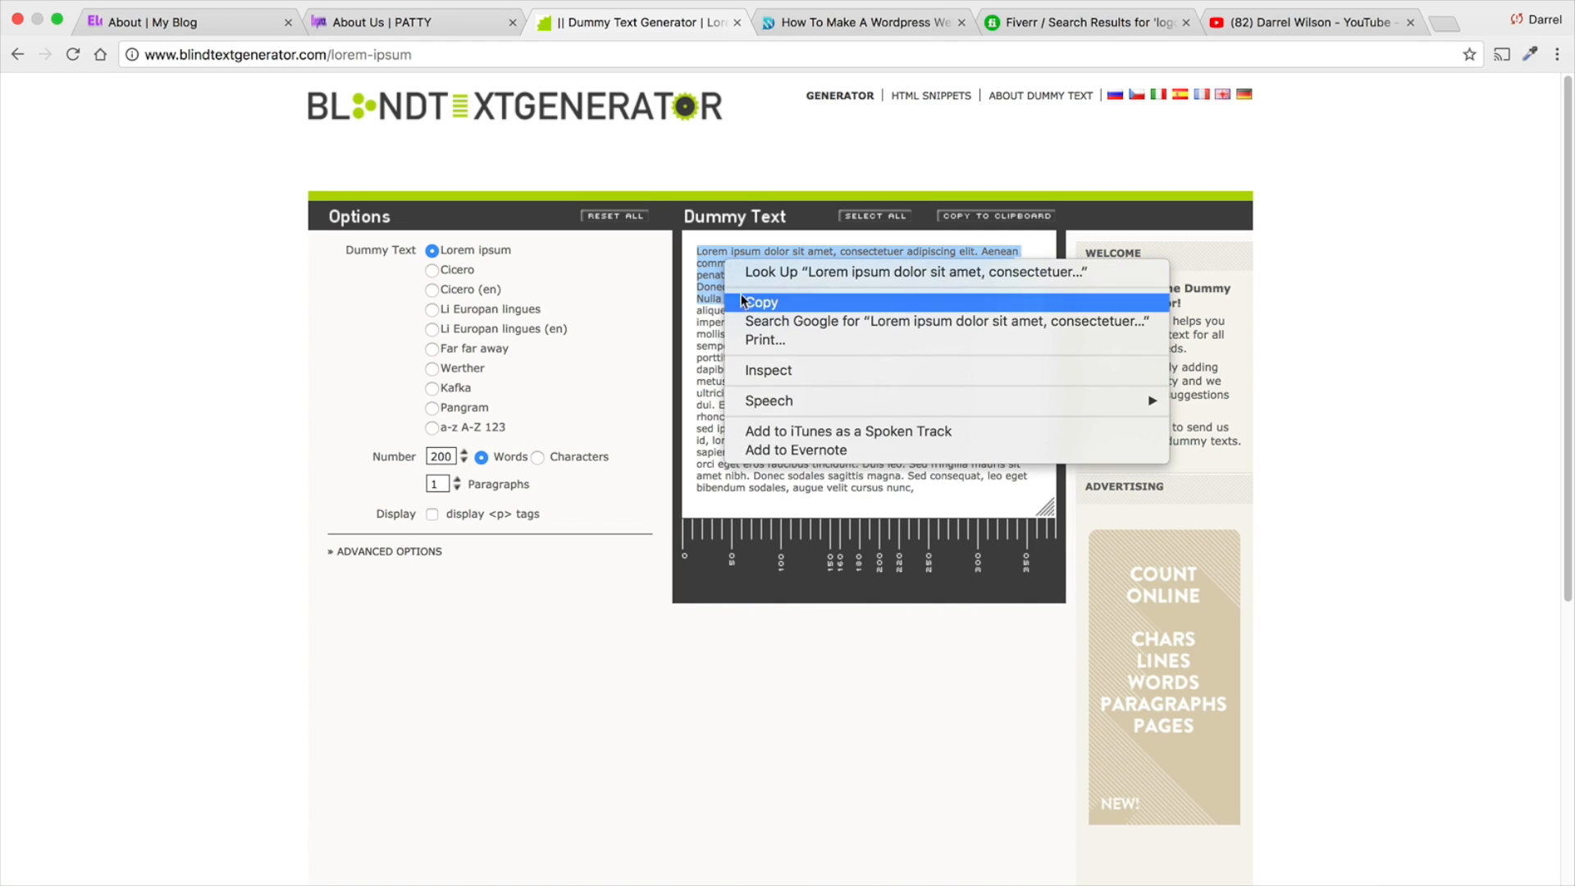
click(741, 293)
click(400, 20)
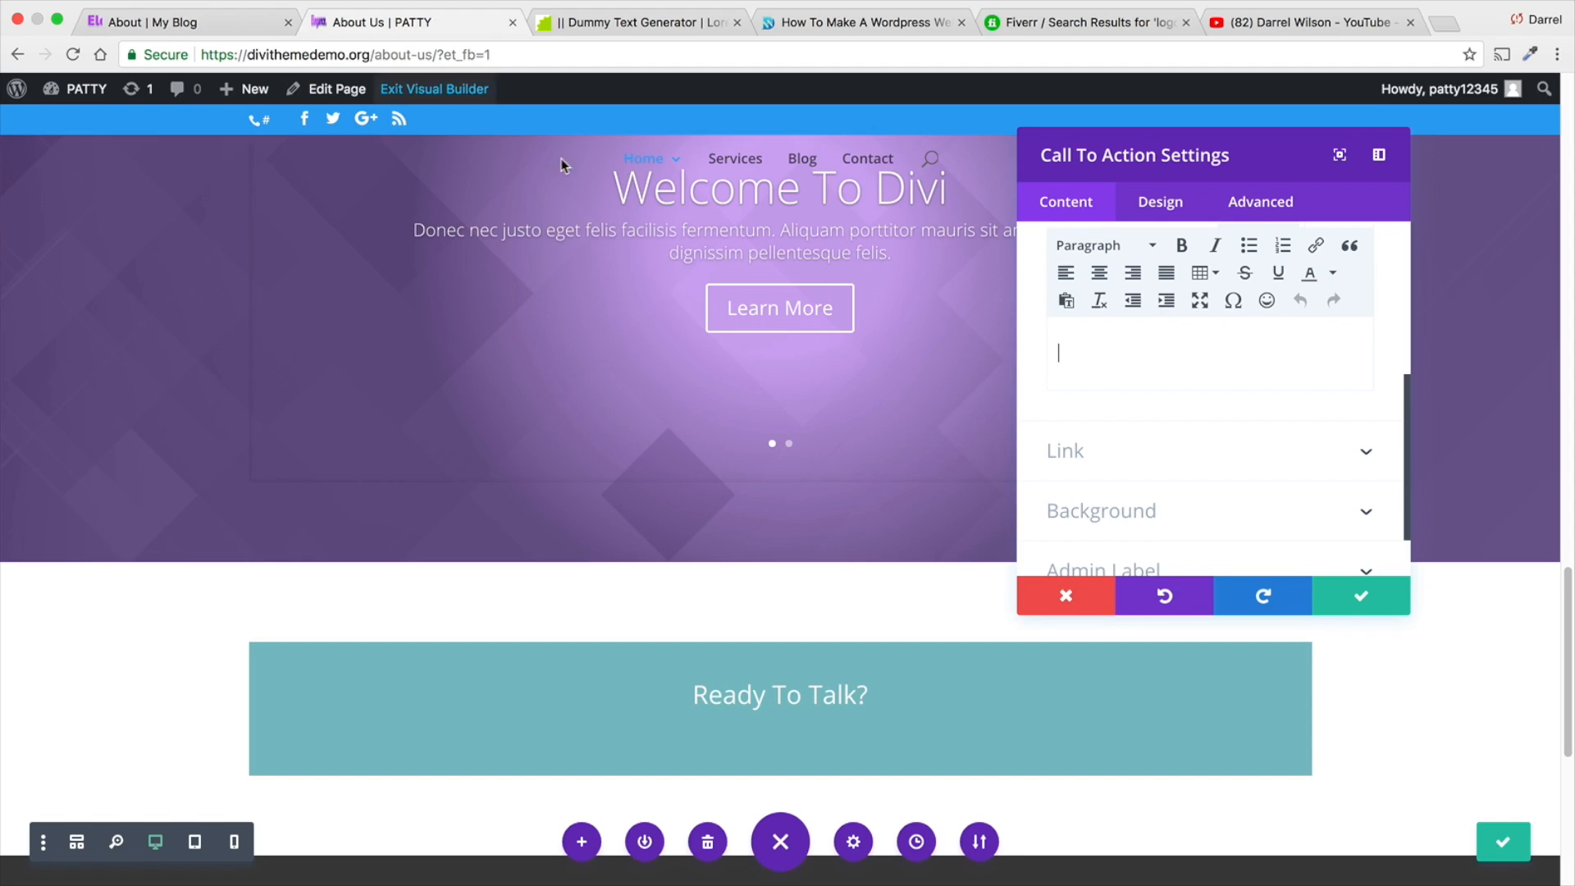
right_click(1064, 345)
click(1105, 439)
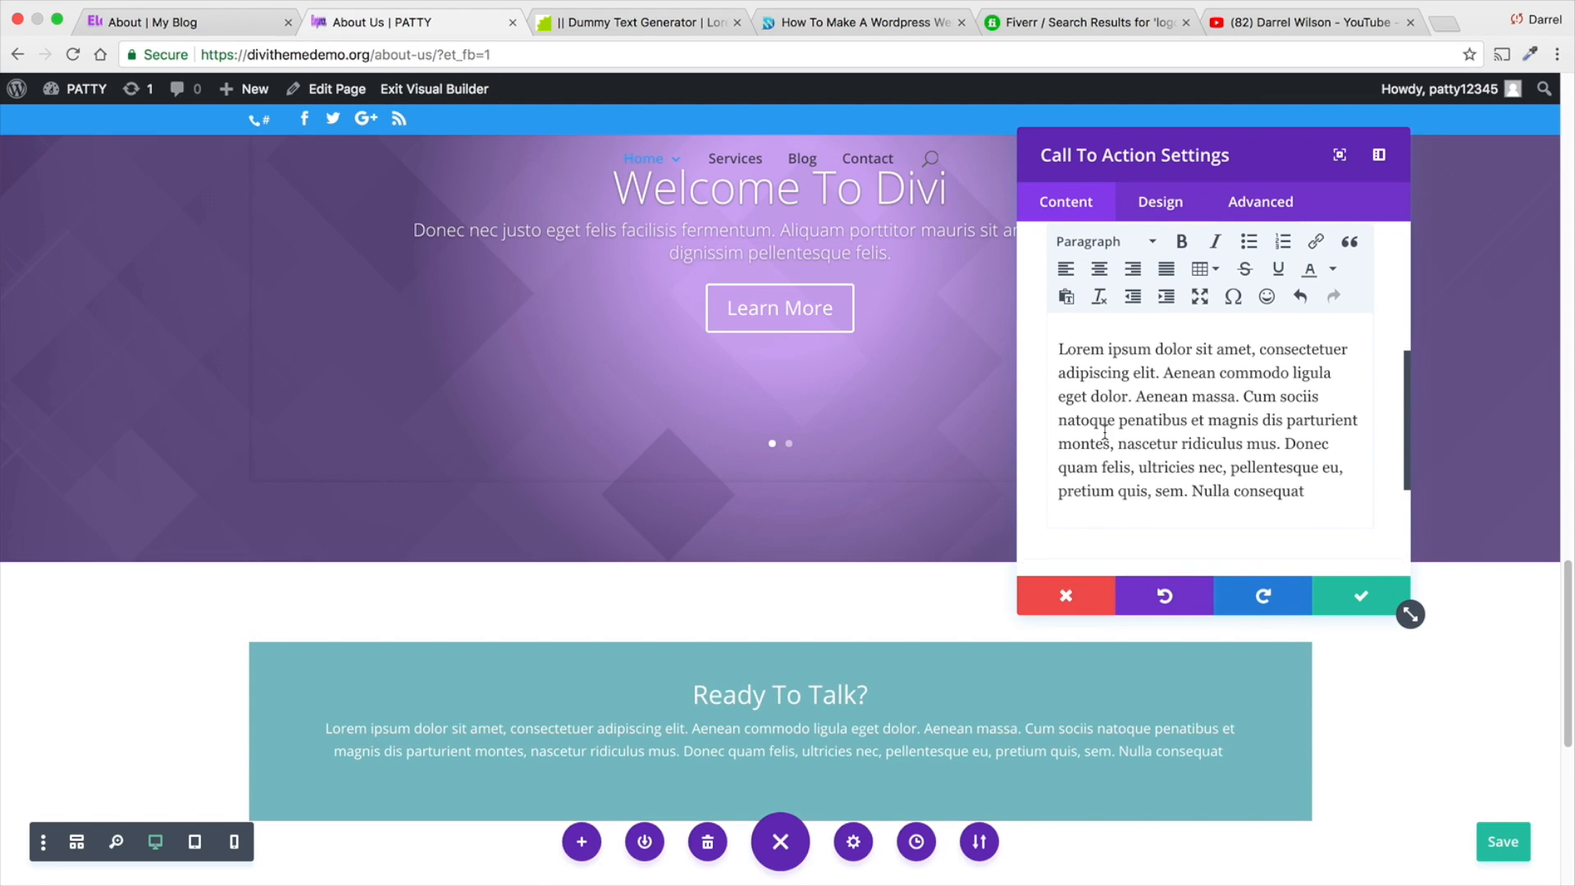
- Set the Call To Action's button URL to "#", then save the module settings and the page
scroll(1105, 434, down, 1)
click(1121, 498)
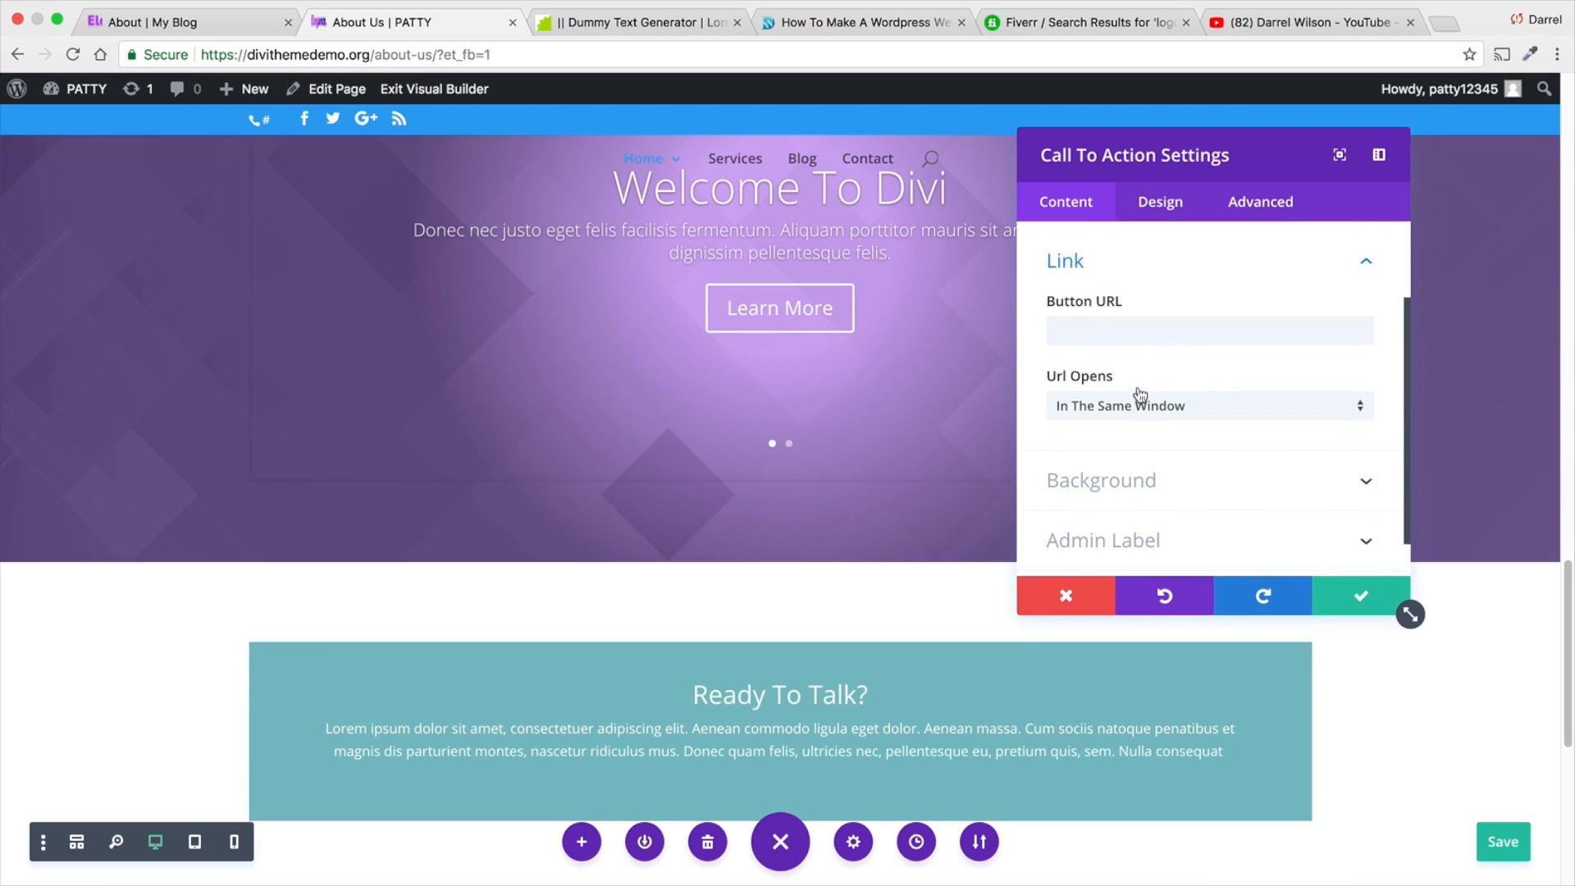
click(1138, 337)
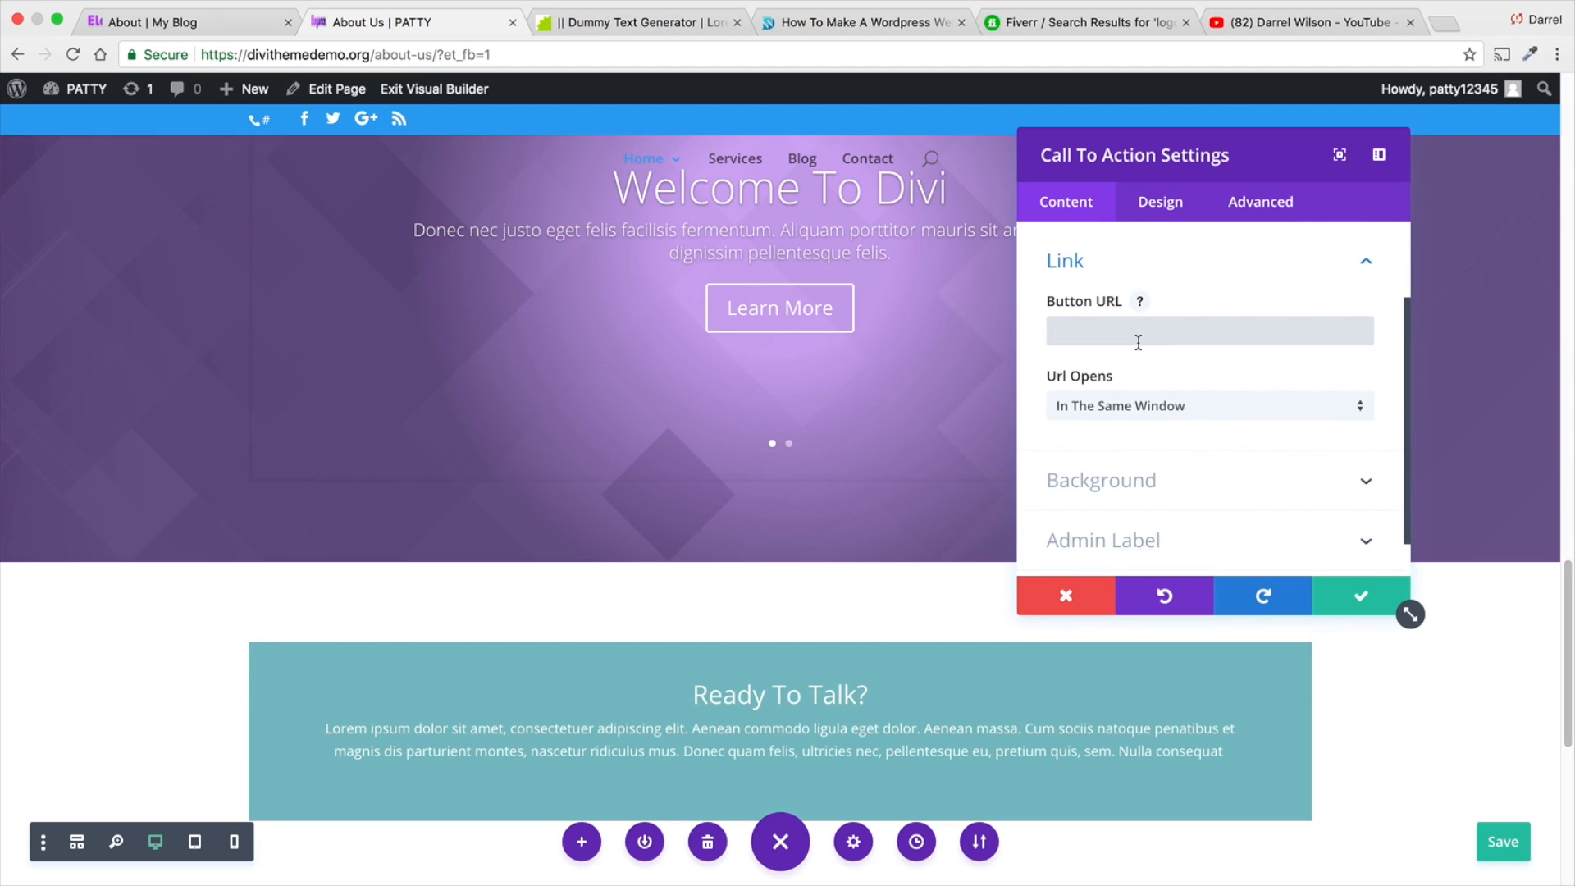
text(#)
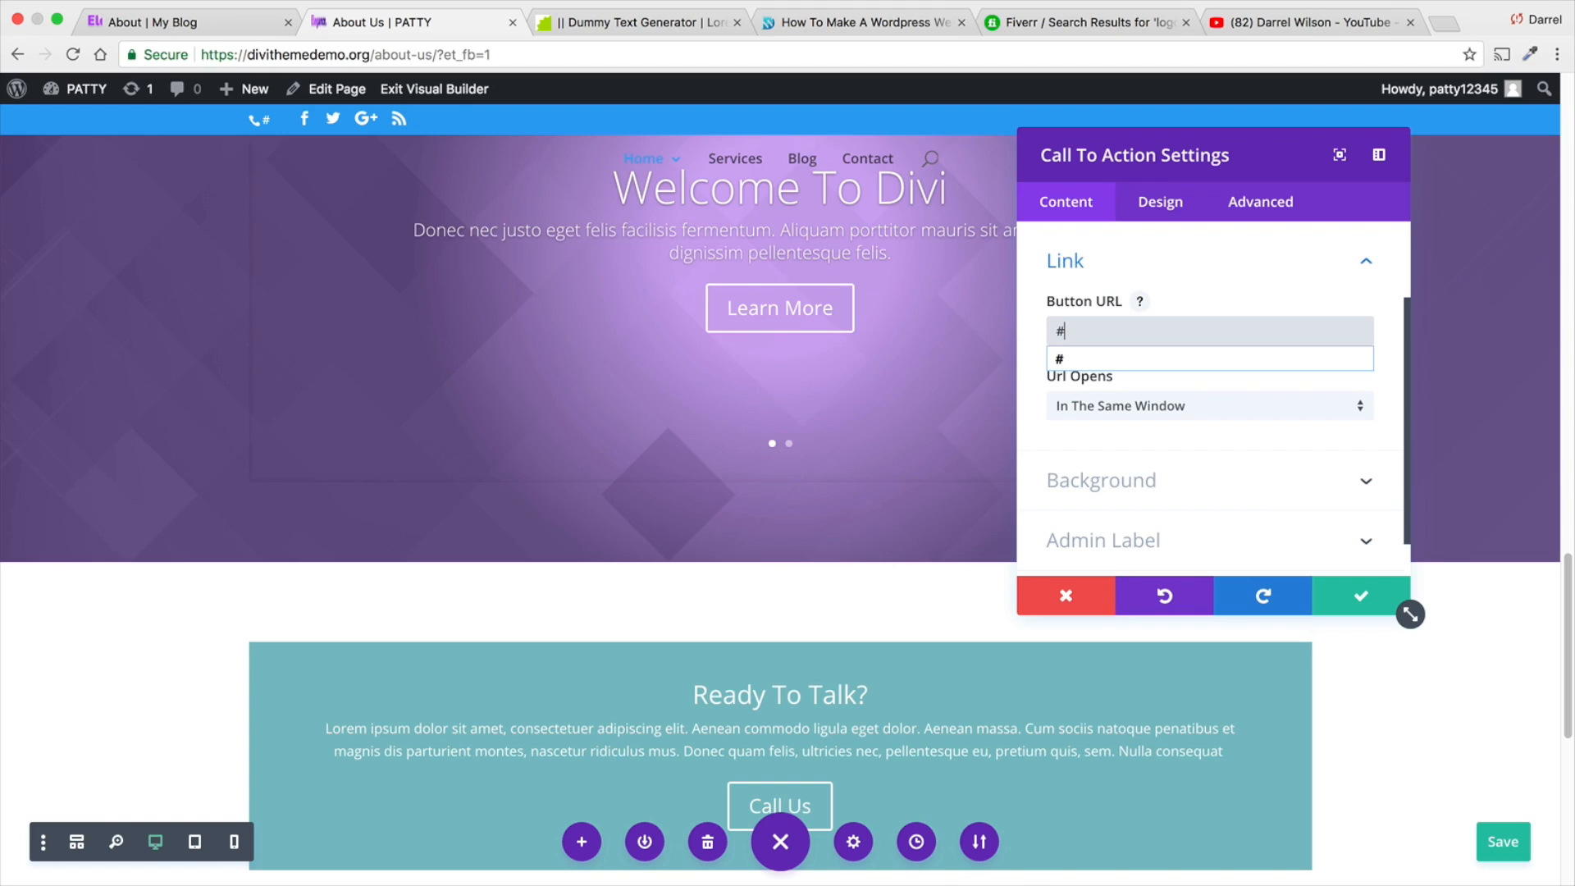
scroll(860, 492, down, 3)
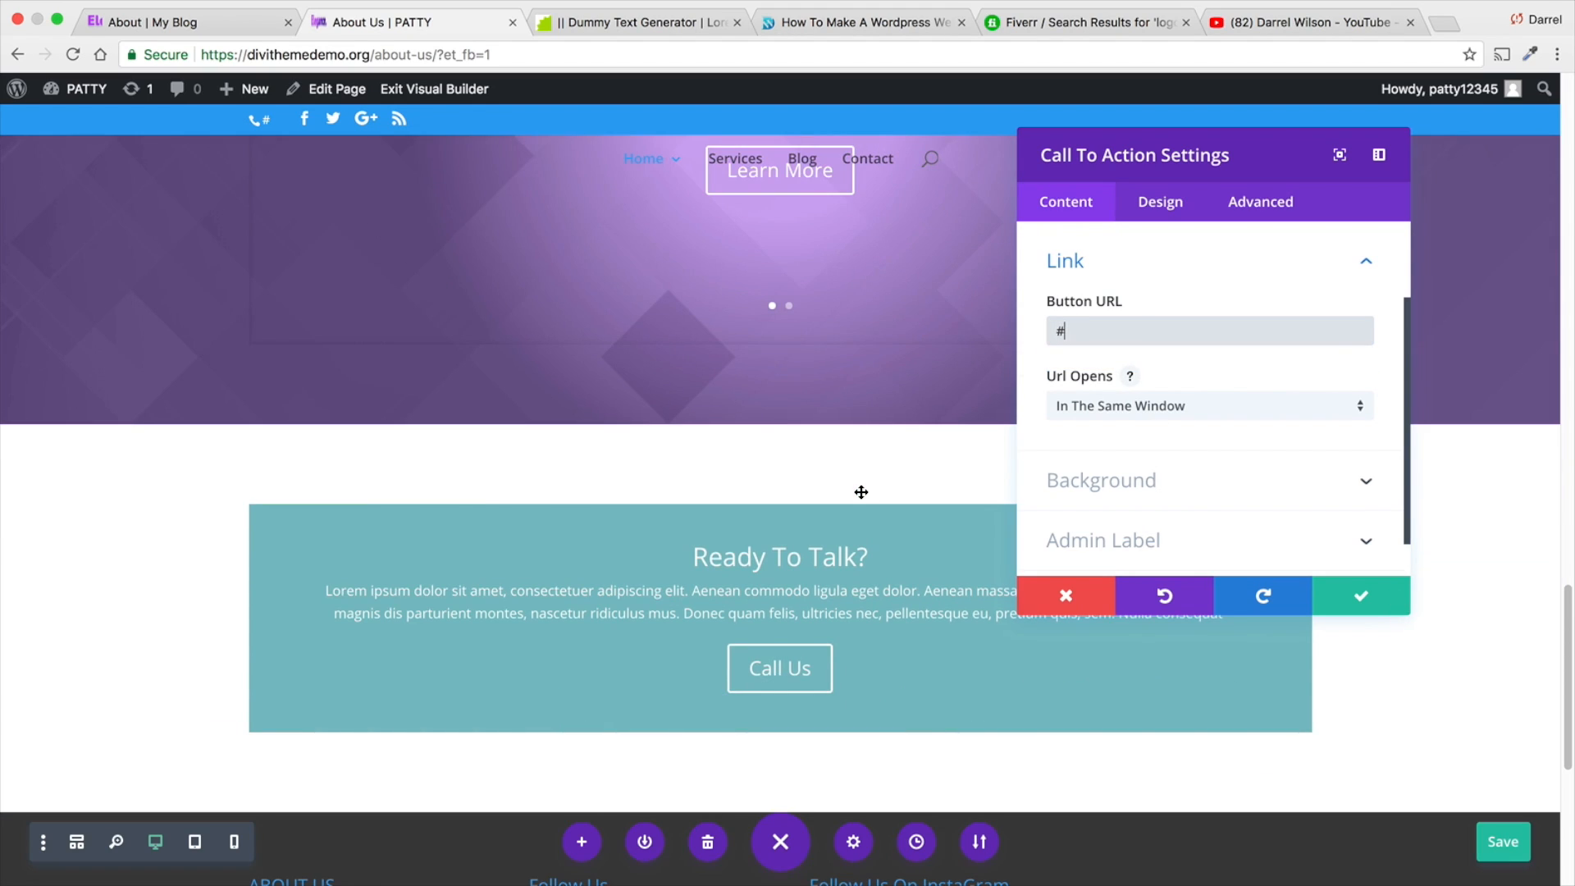
click(1355, 605)
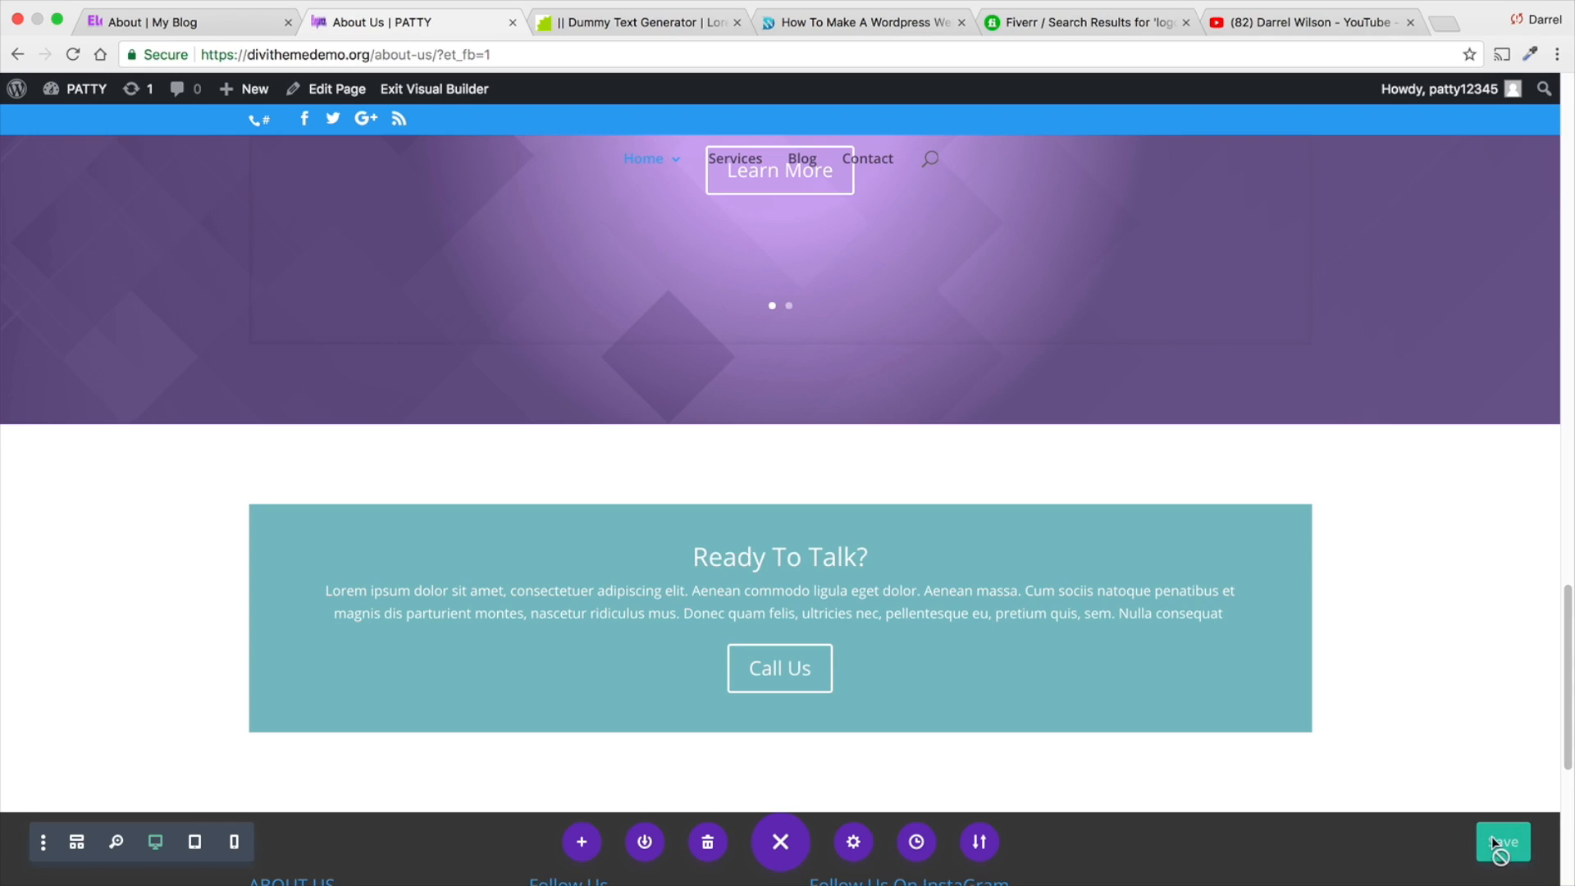
click(1493, 842)
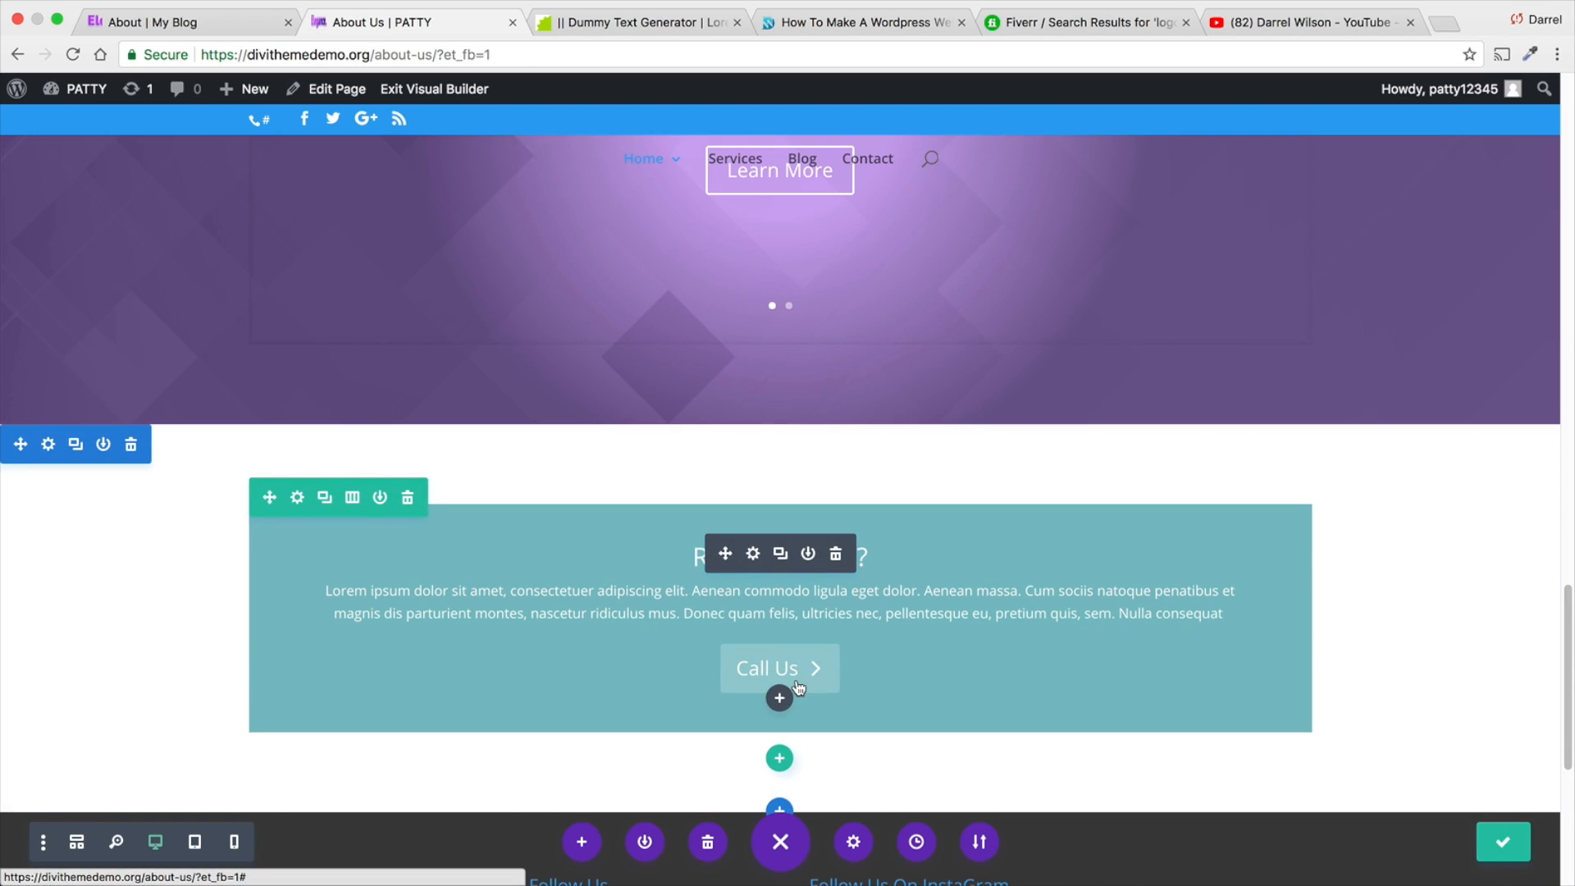
- Open the site's Contact page, copy its web address and return to the call-to-action section of the About Us page
click(873, 164)
click(401, 55)
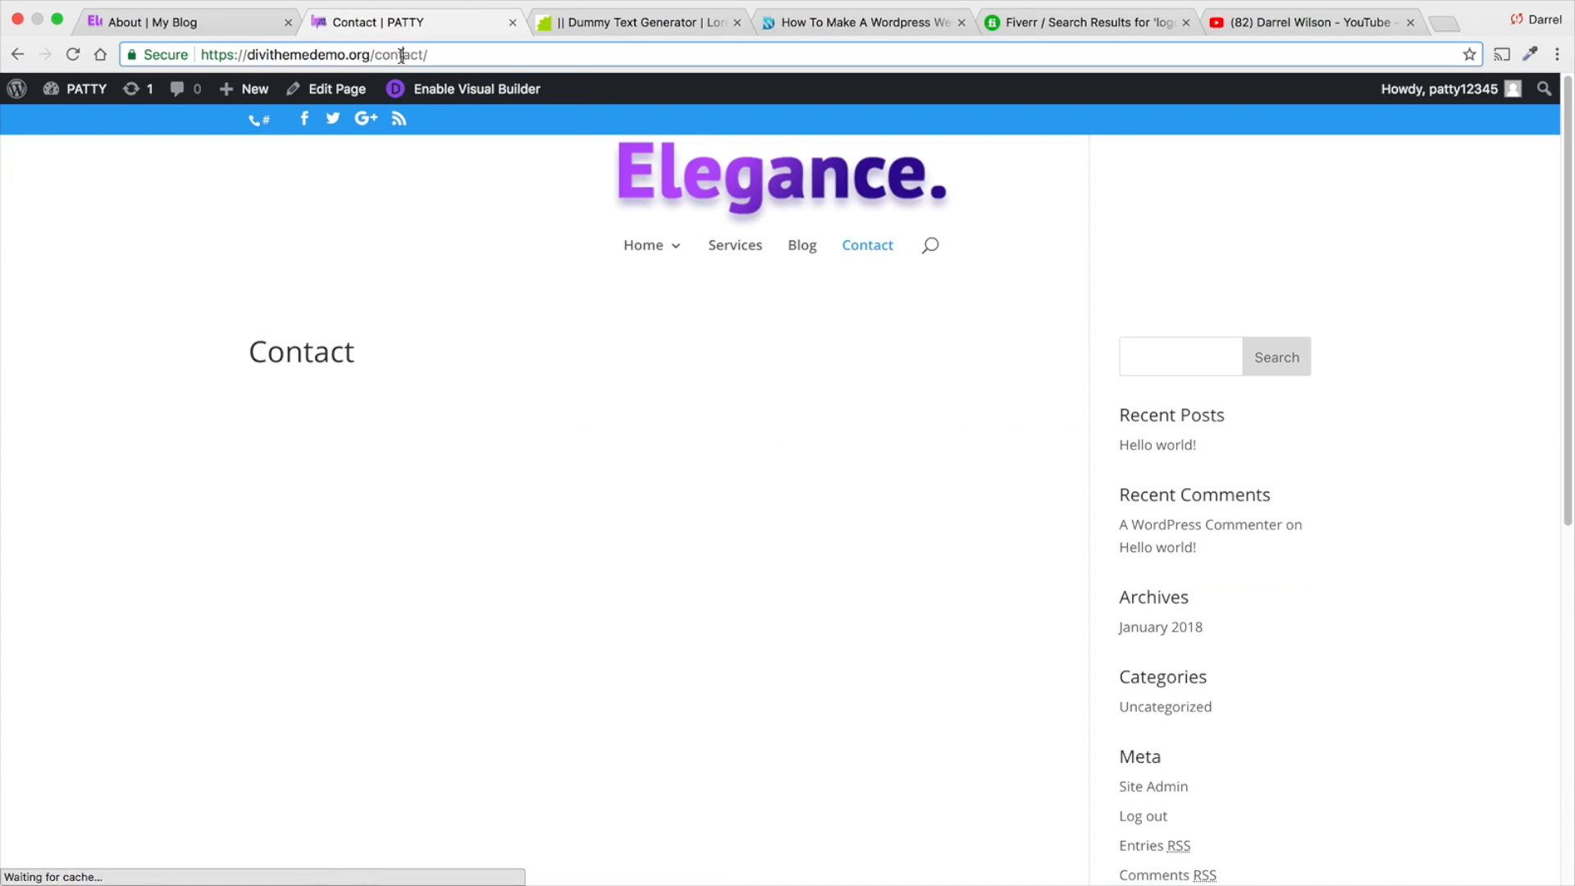
right_click(401, 56)
click(418, 82)
mouse_move(690, 246)
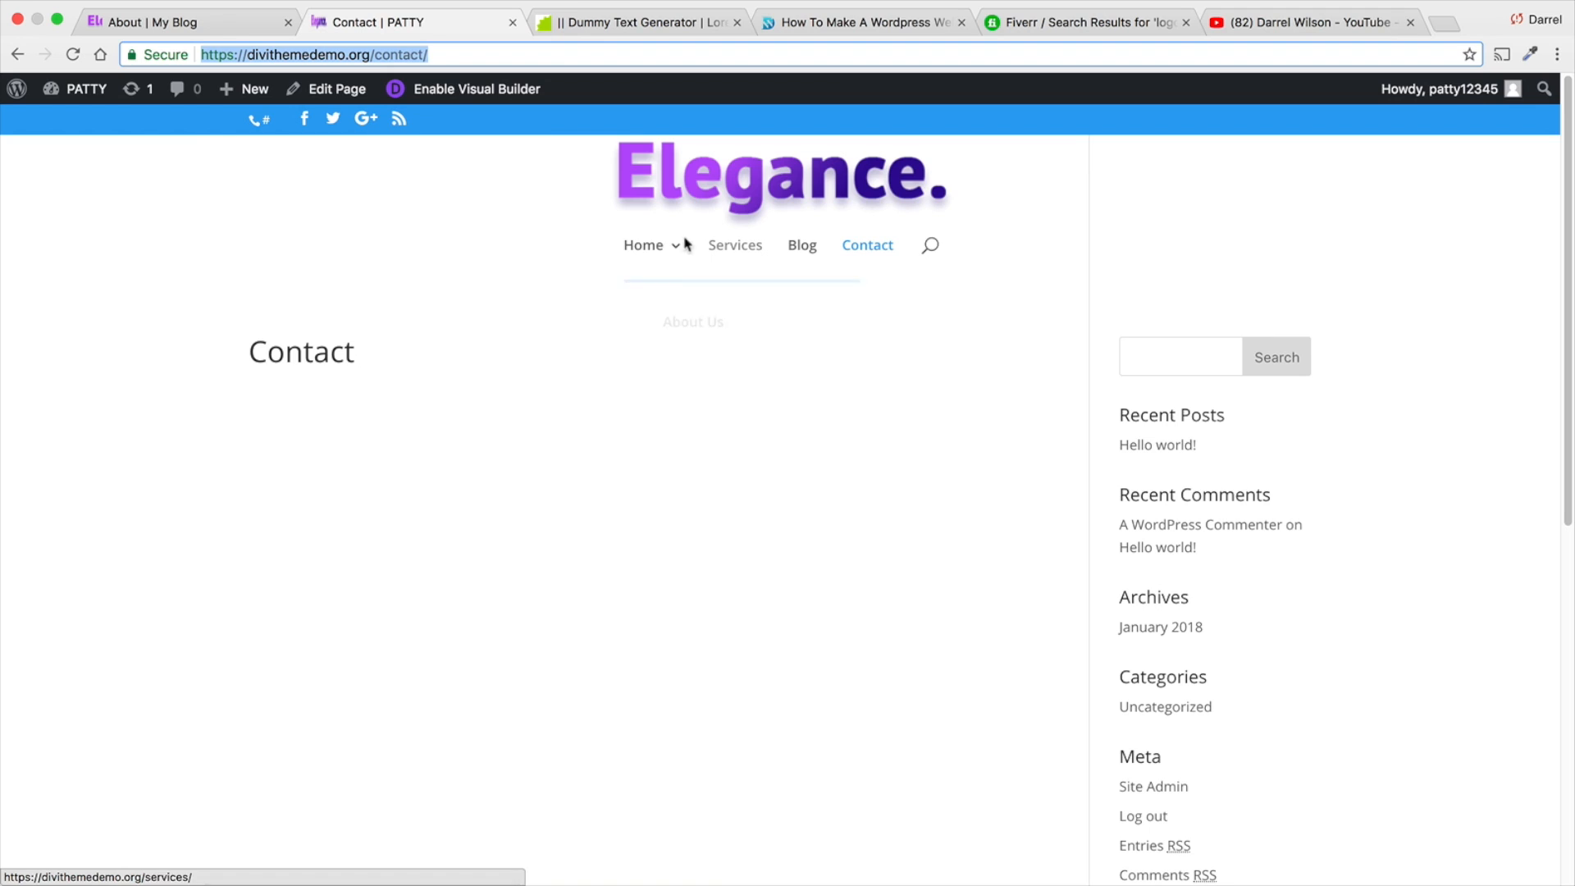
click(691, 322)
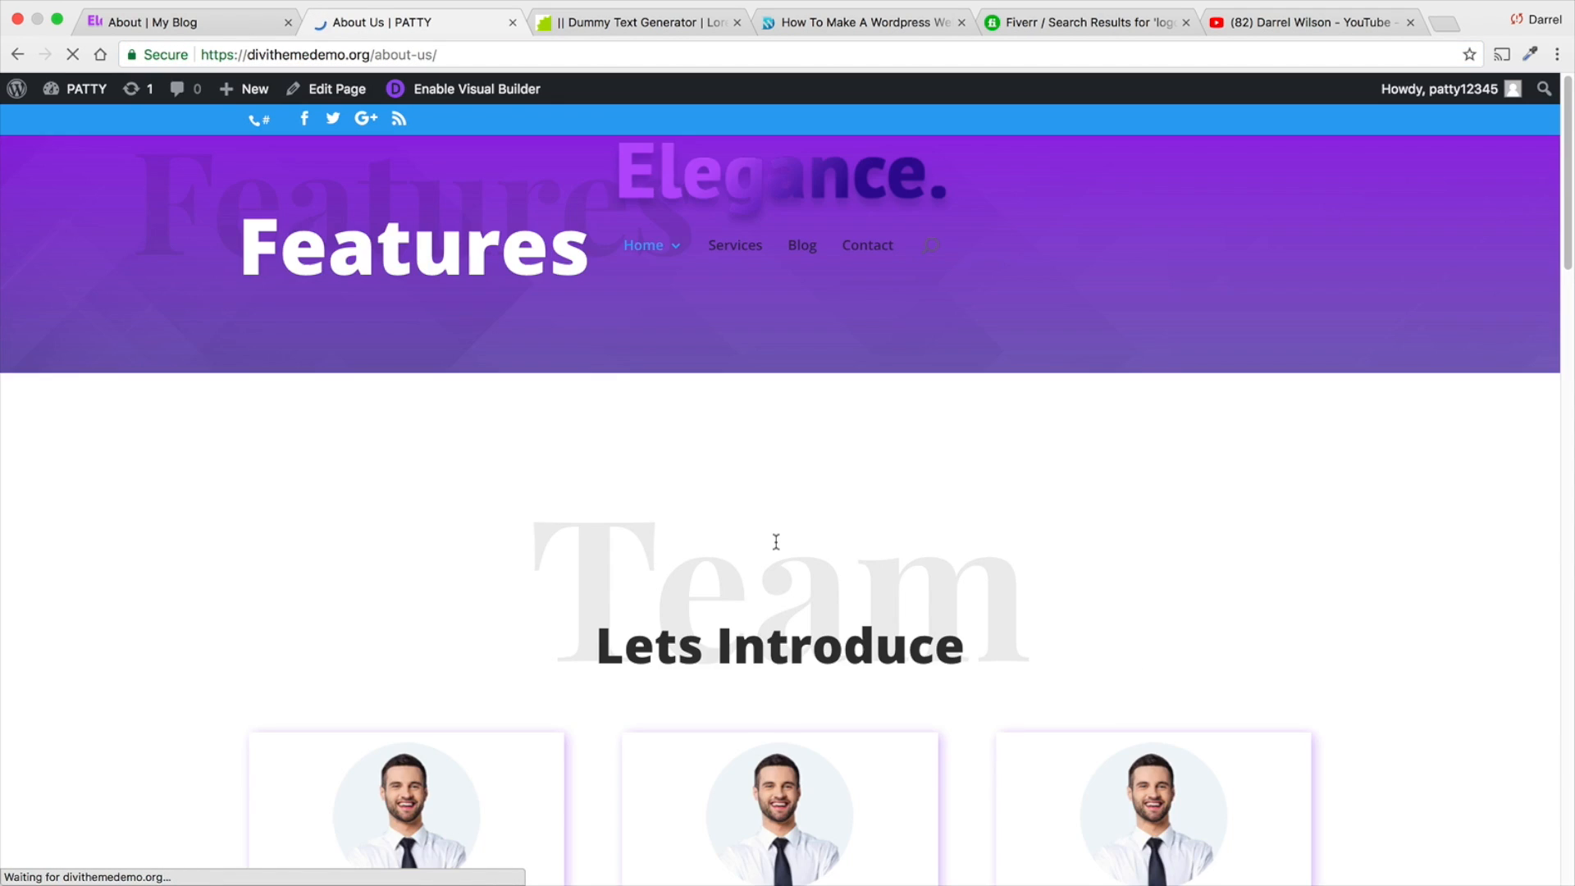
scroll(775, 535, down, 20)
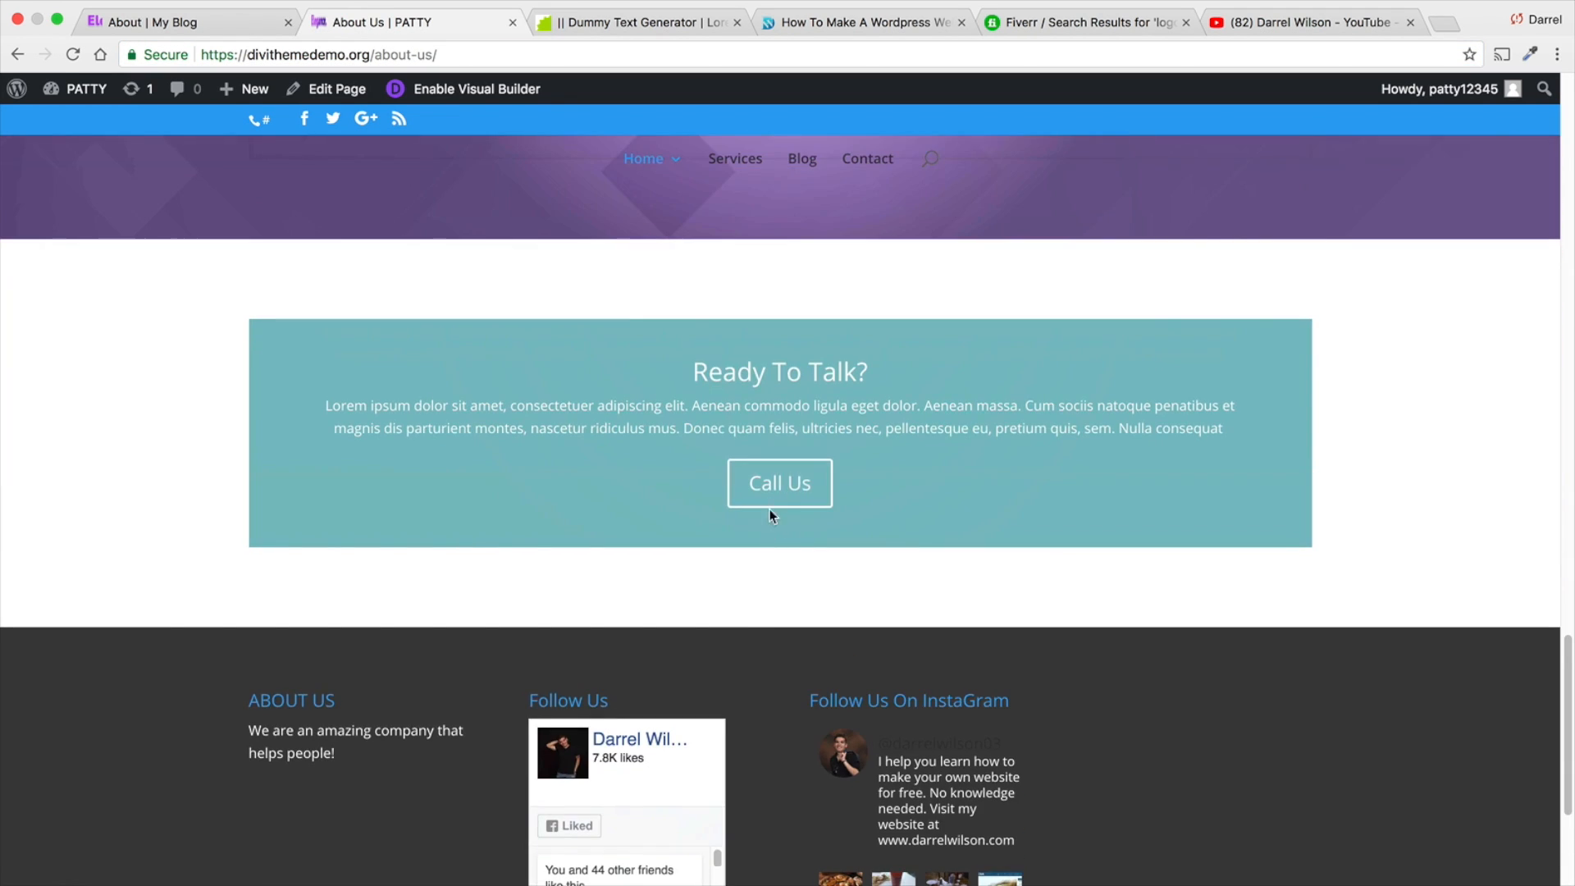
click(509, 91)
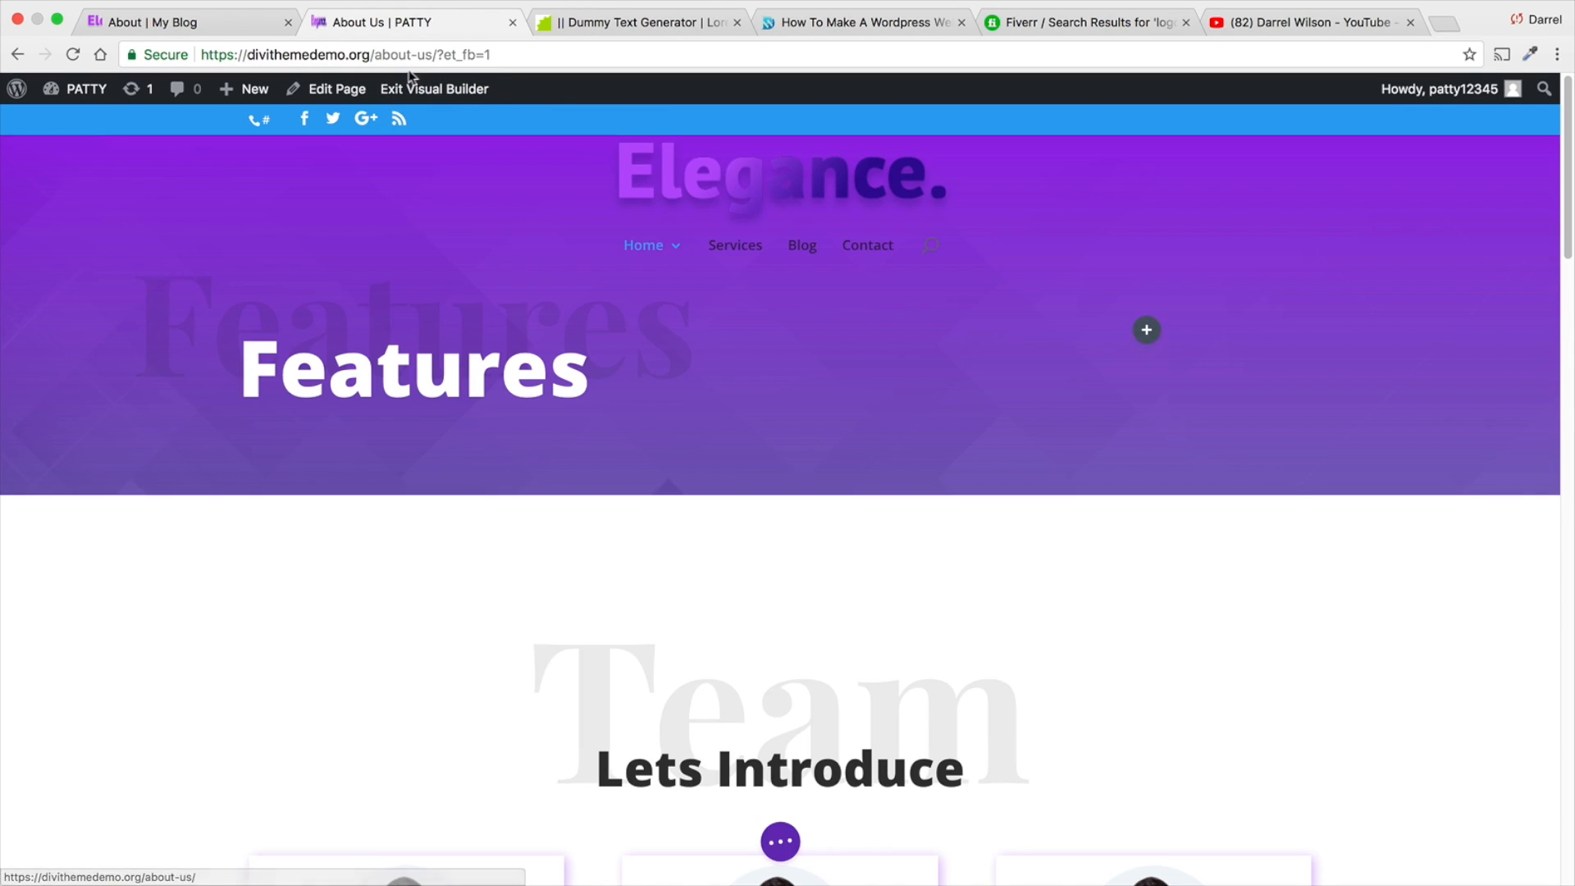
scroll(644, 295, down, 15)
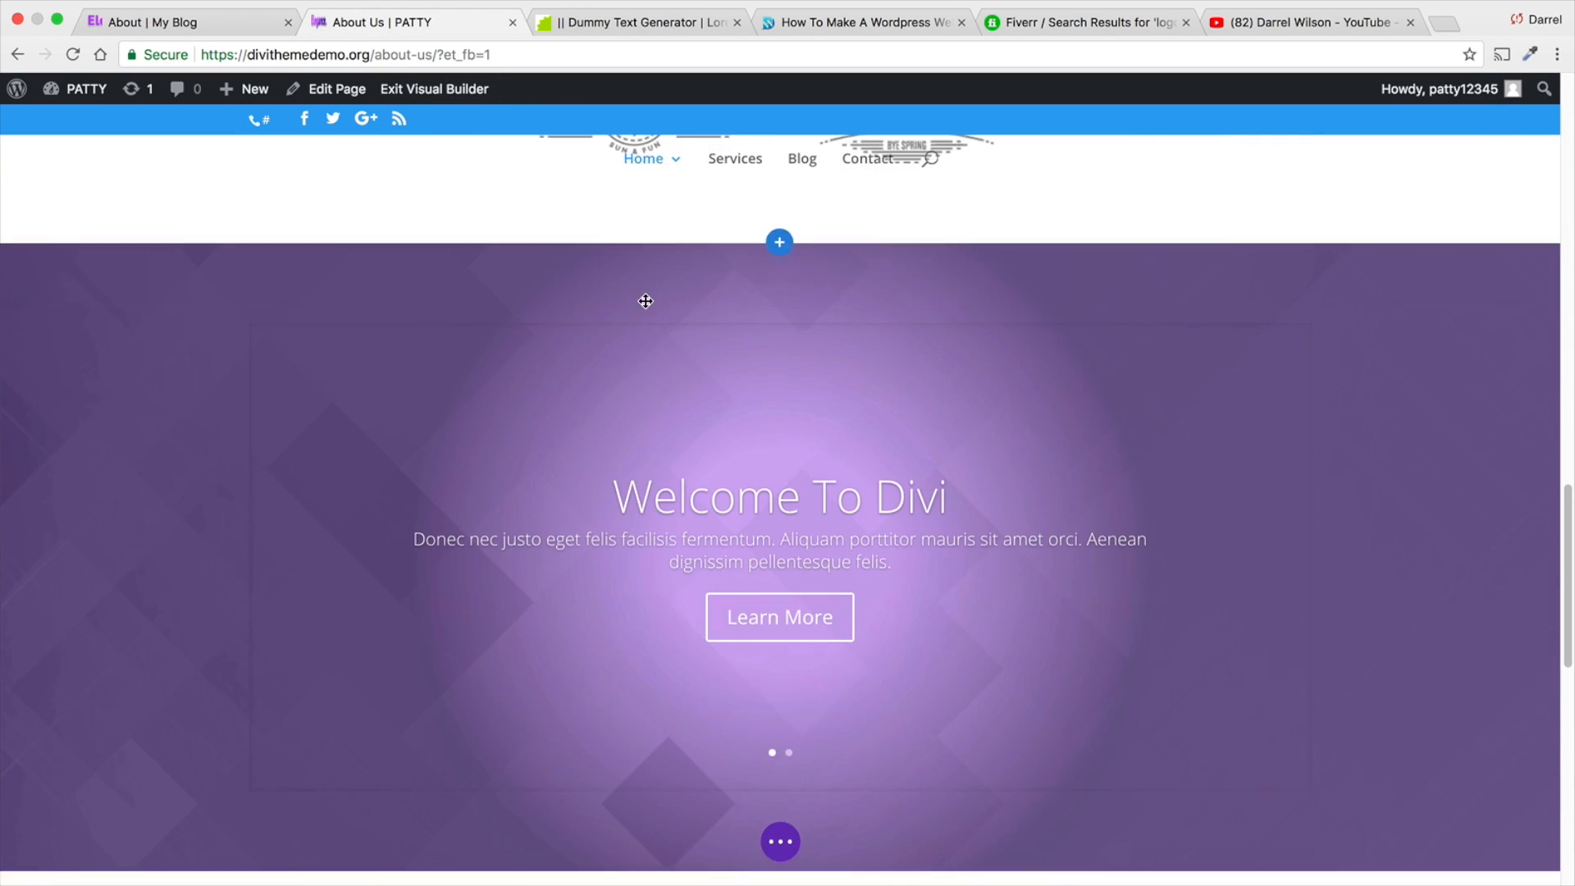
scroll(646, 300, down, 3)
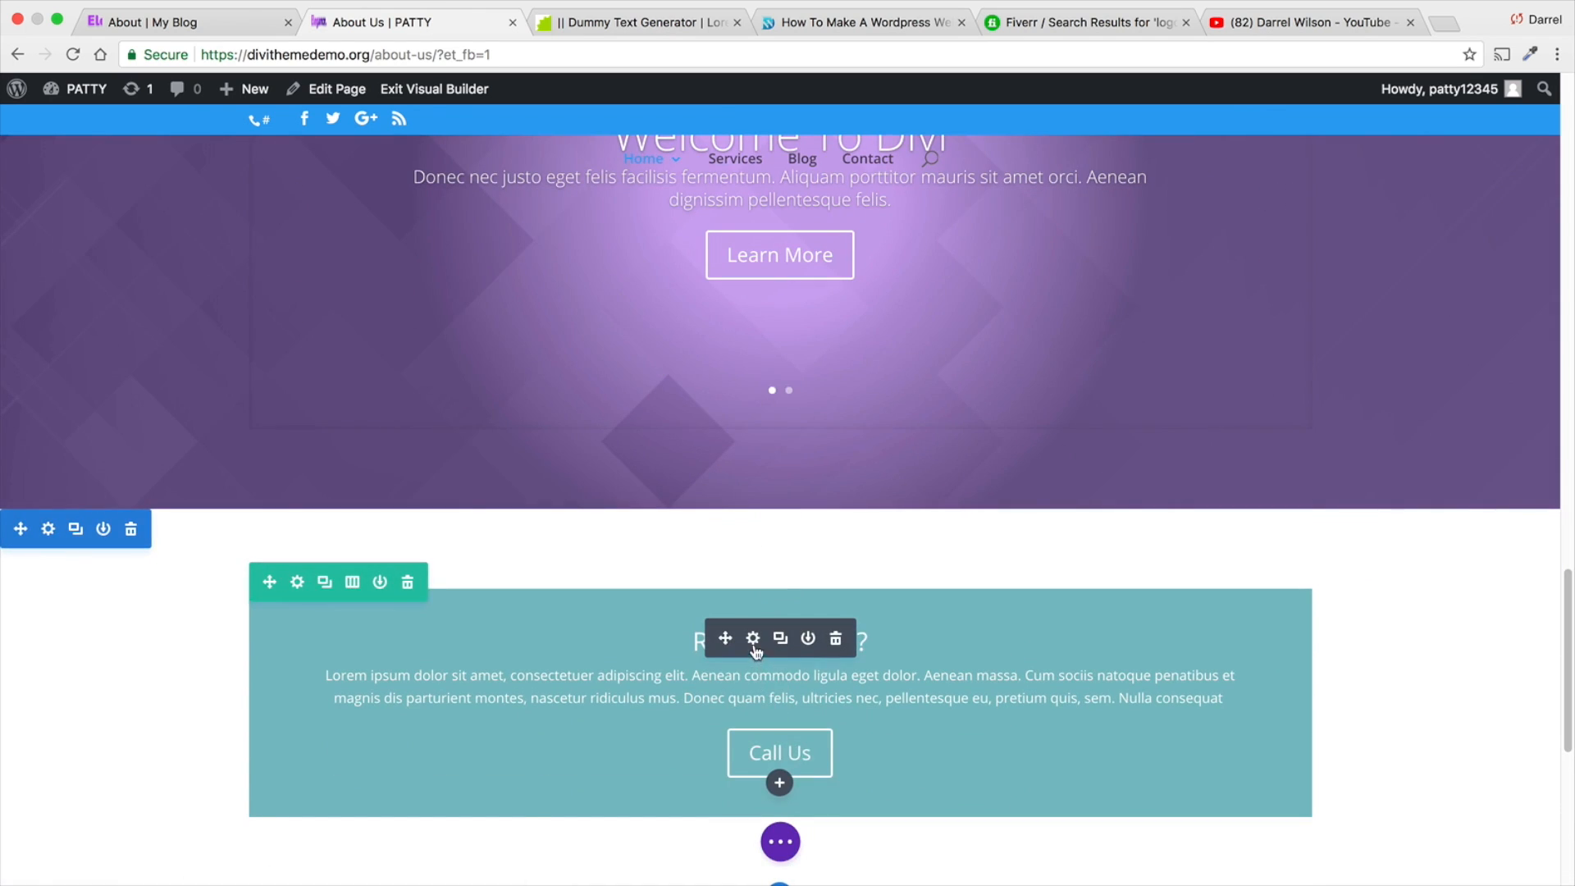
click(753, 639)
scroll(1121, 389, down, 8)
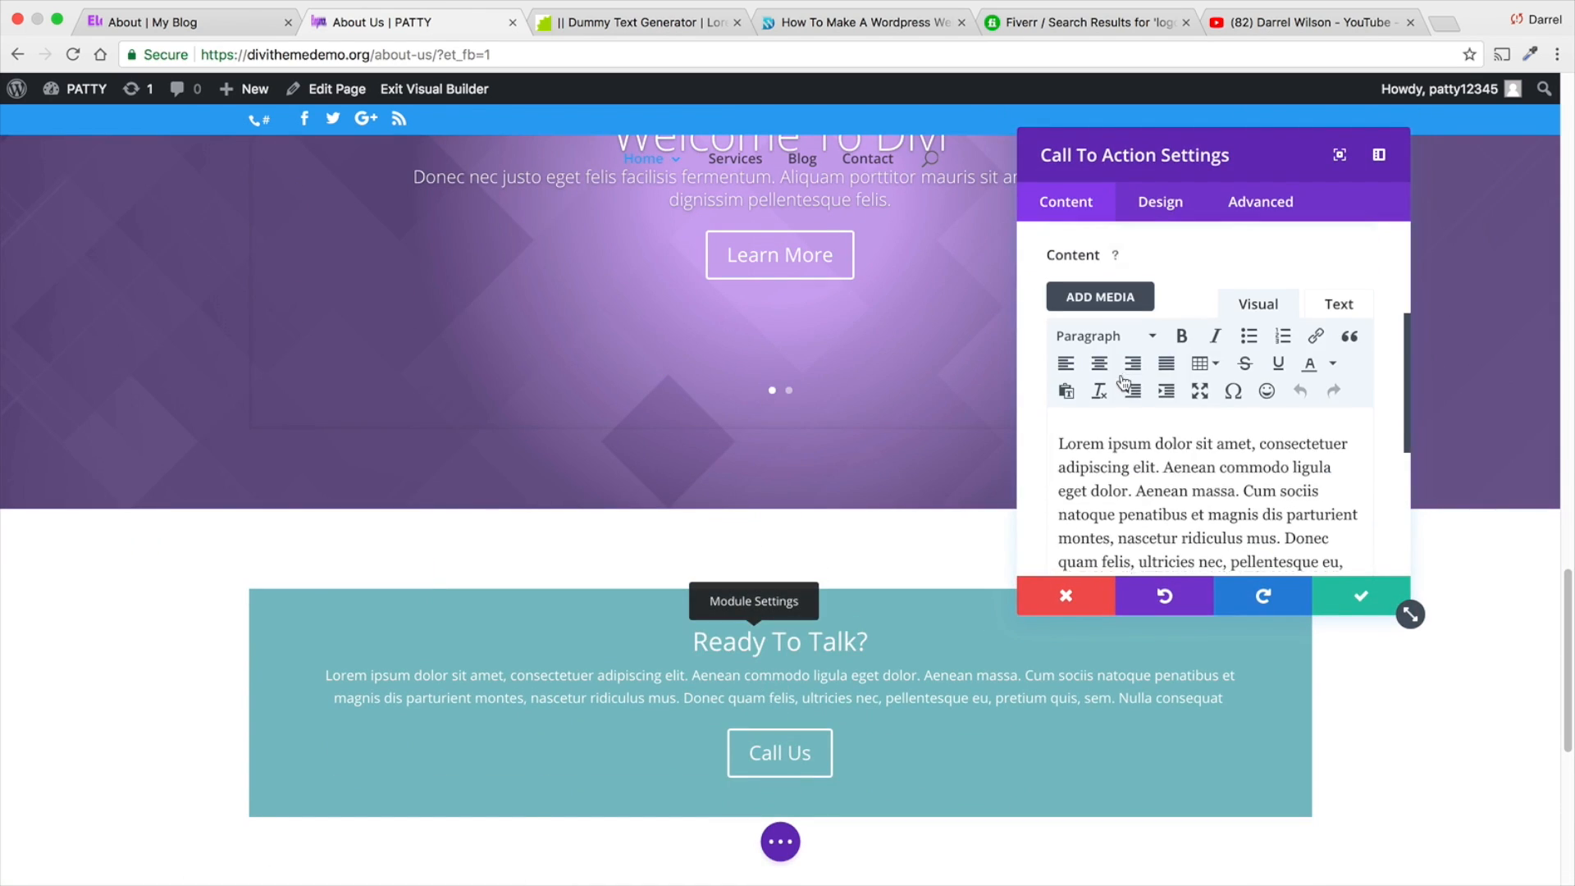
click(1123, 383)
triple_click(1126, 322)
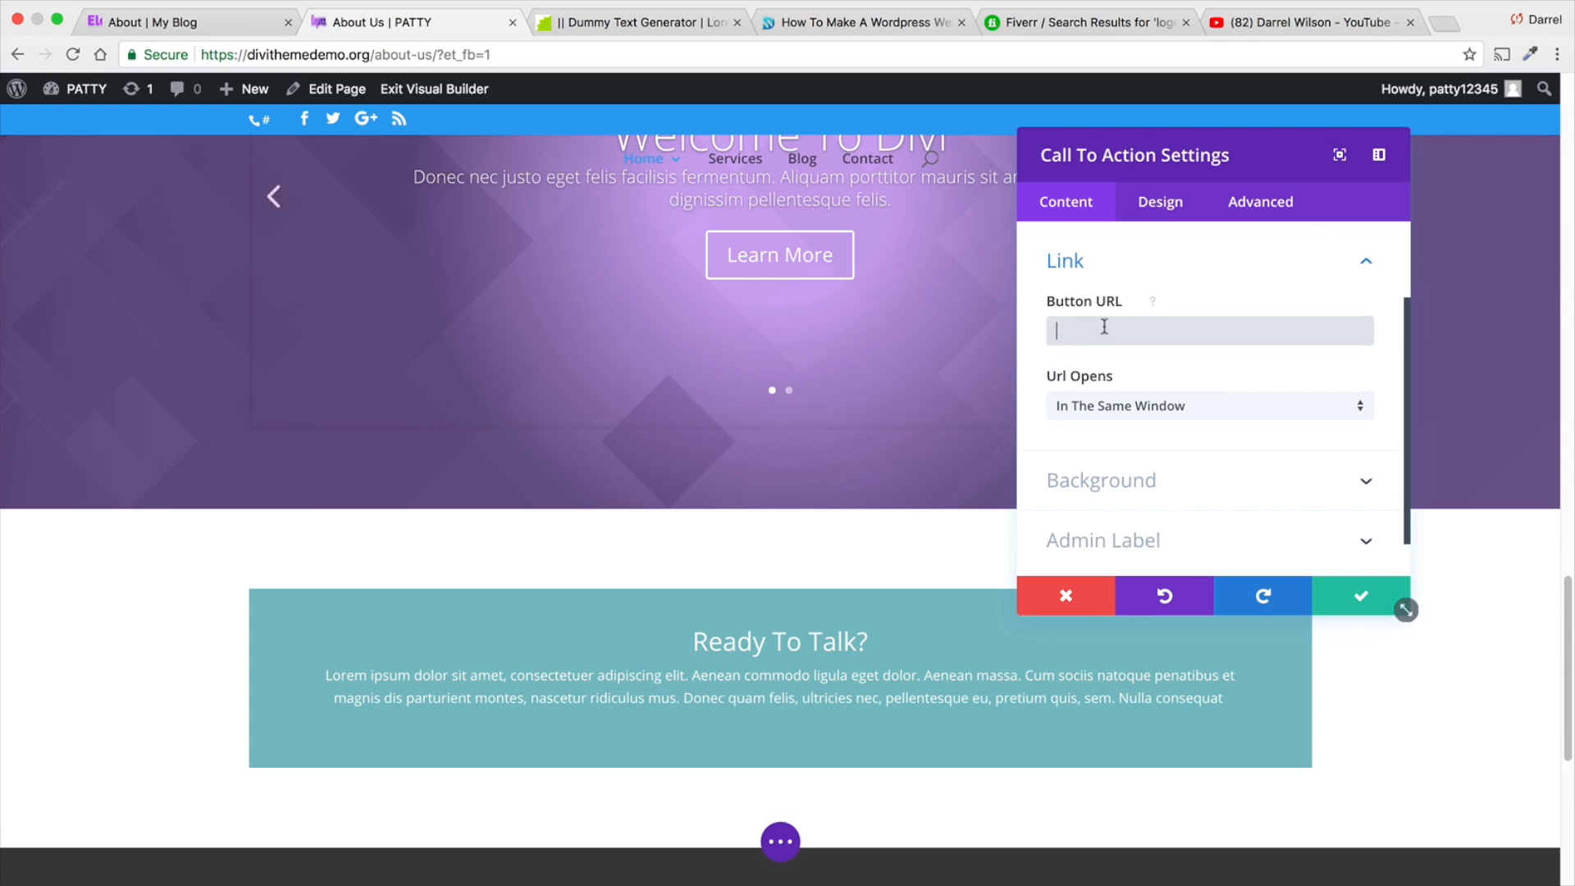
right_click(1106, 327)
click(1140, 424)
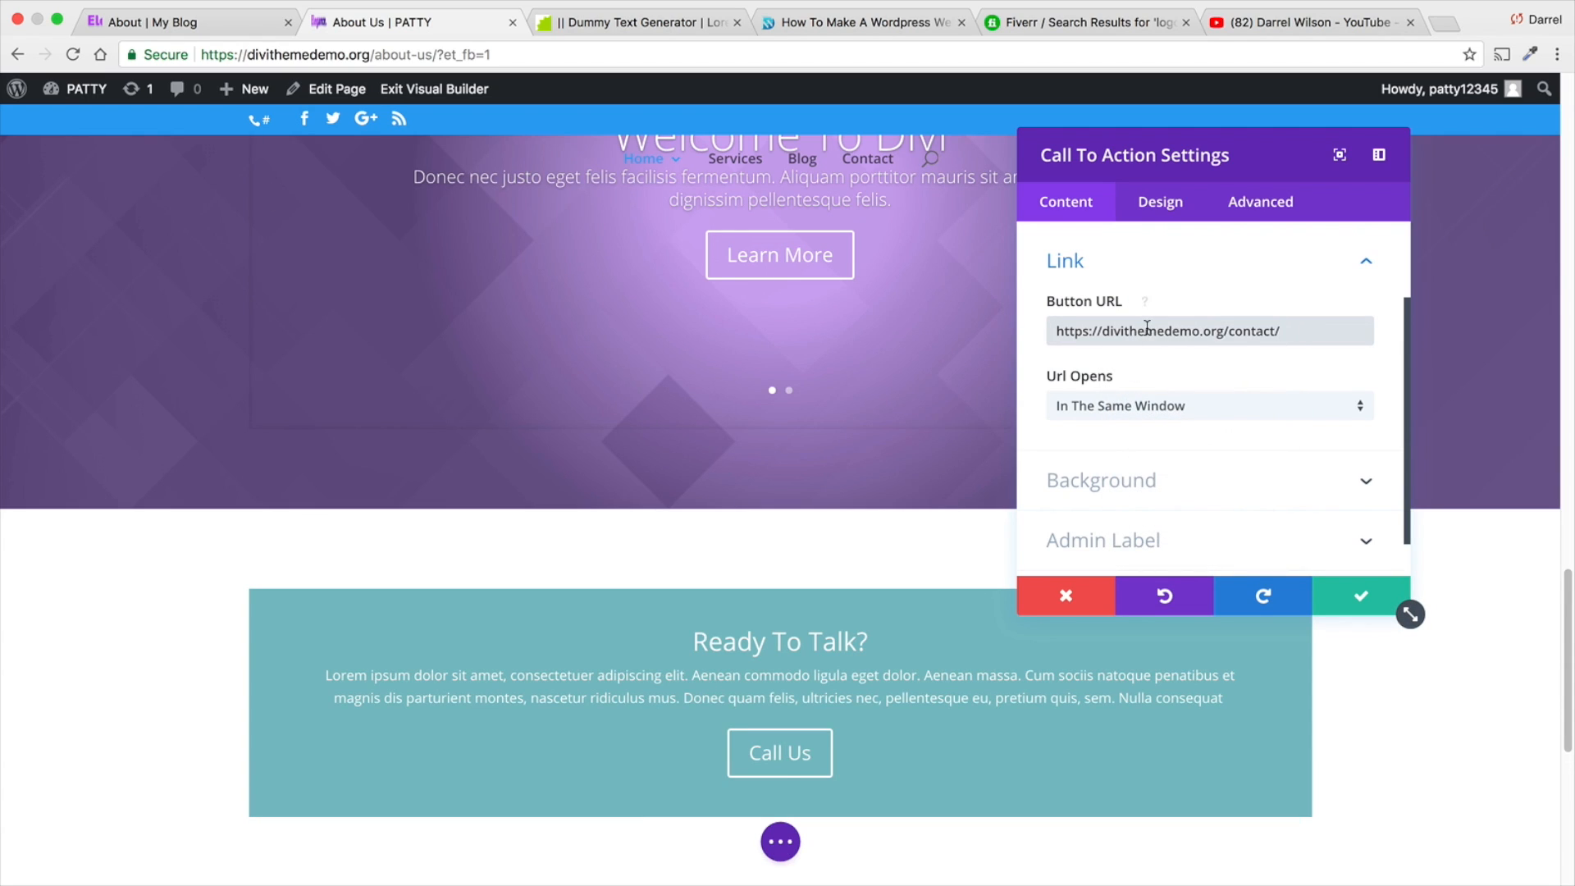
- Turn off the background color of the Call To Action module
scroll(1190, 466, down, 2)
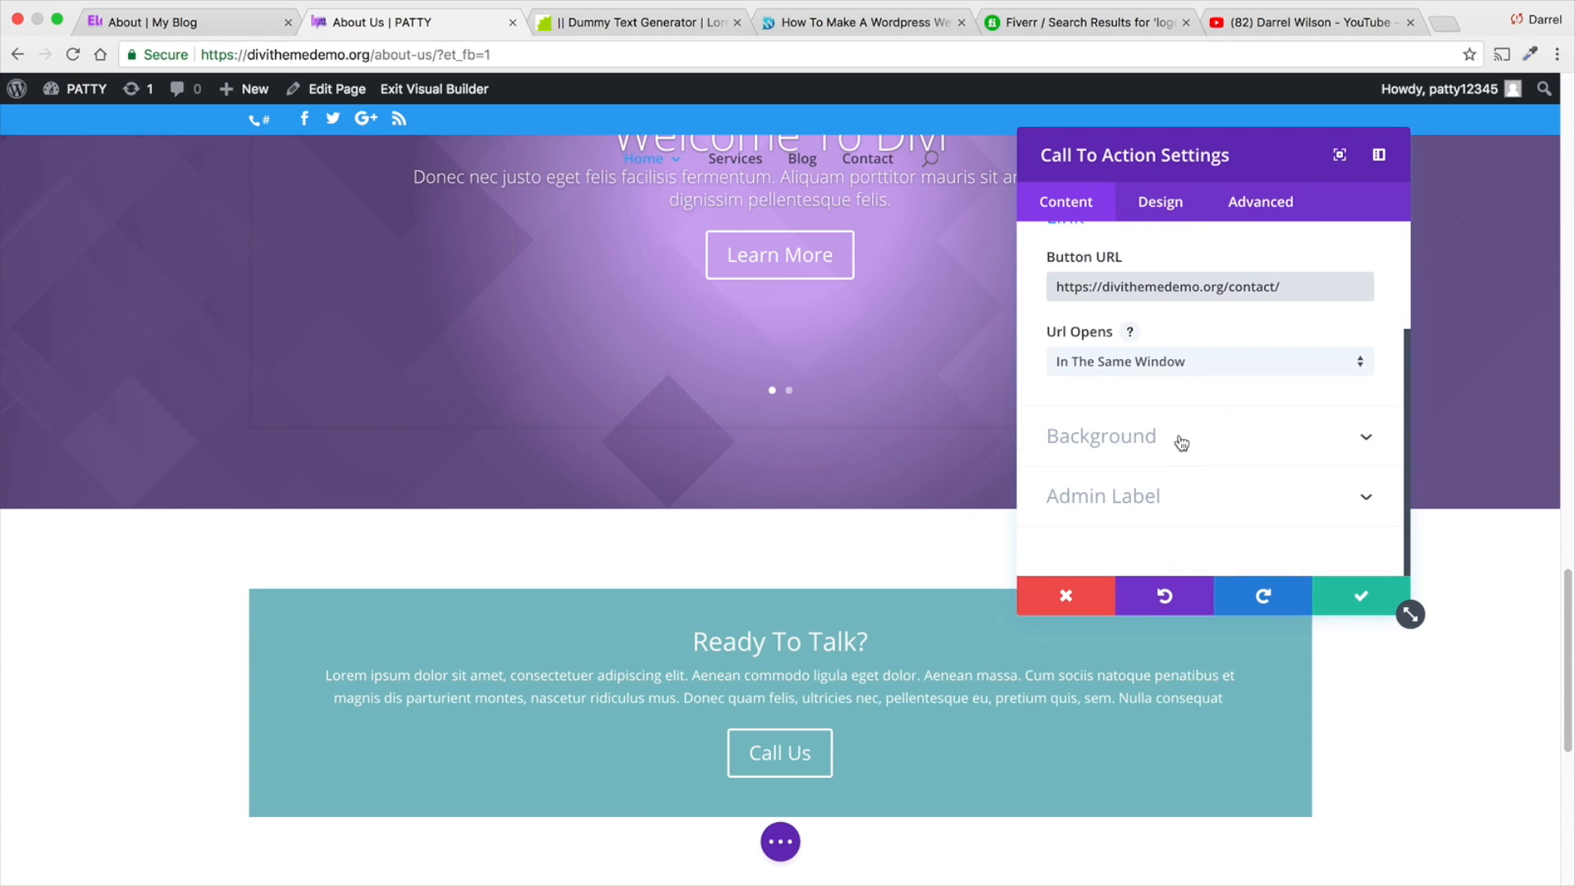
click(1181, 443)
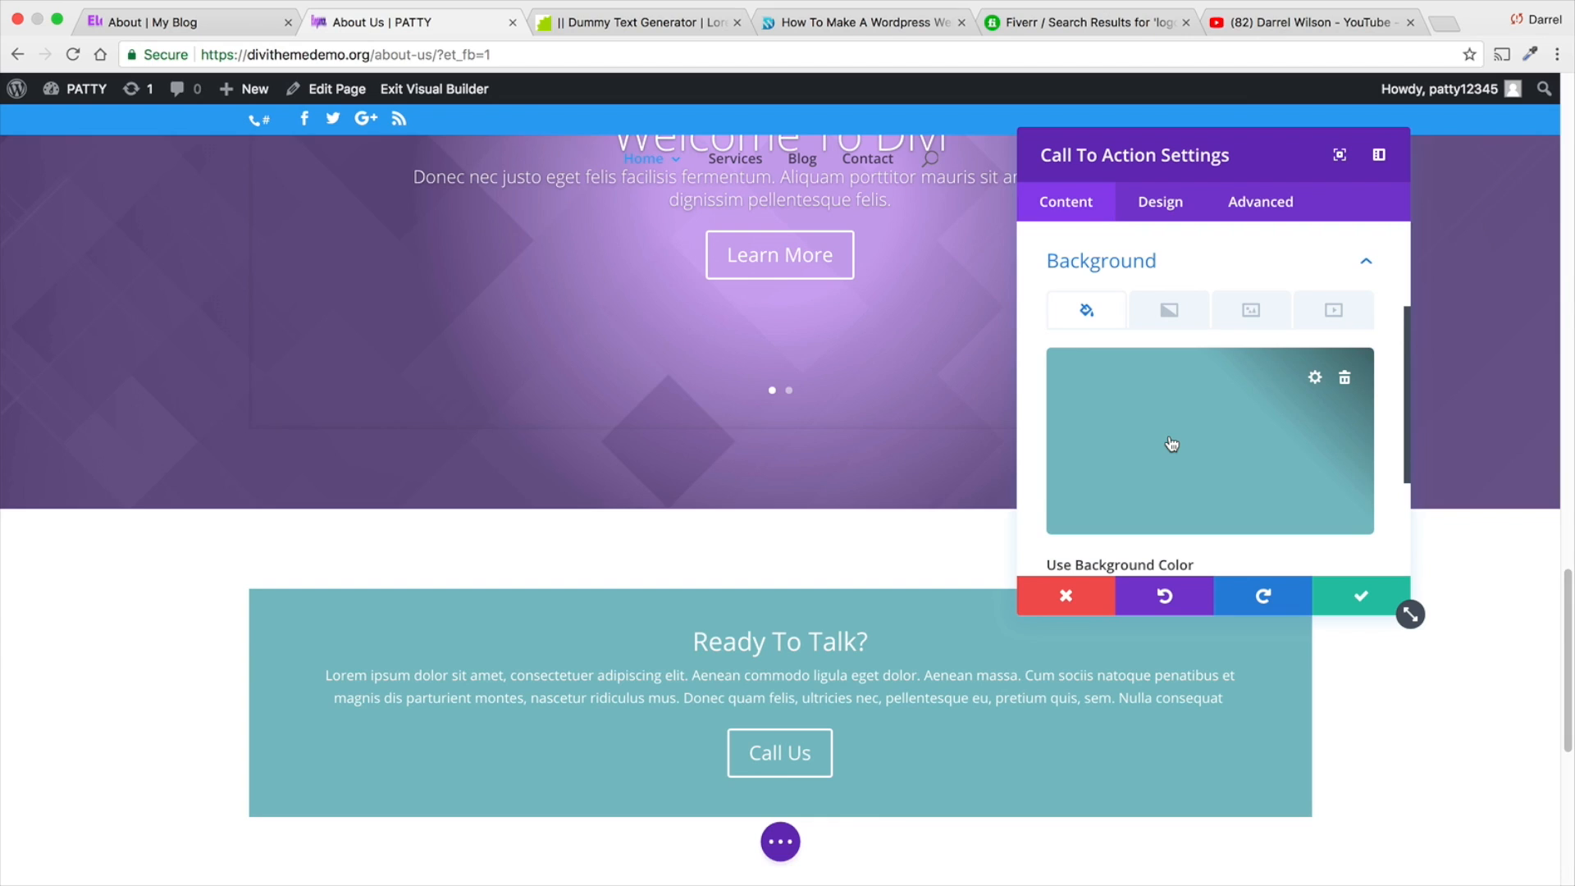
scroll(1171, 444, down, 2)
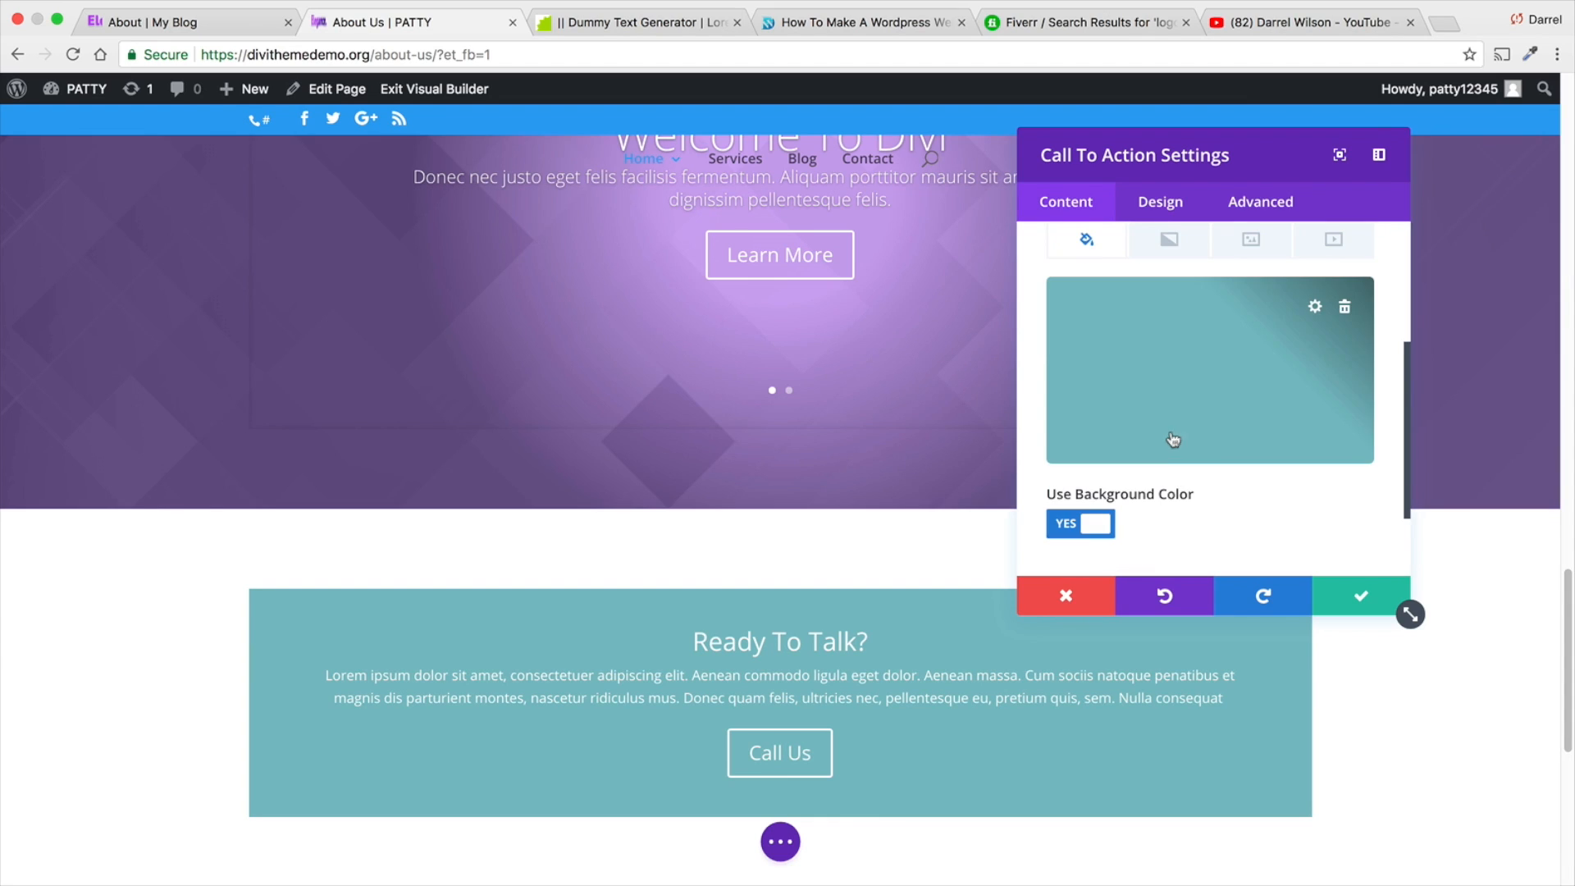
click(1095, 524)
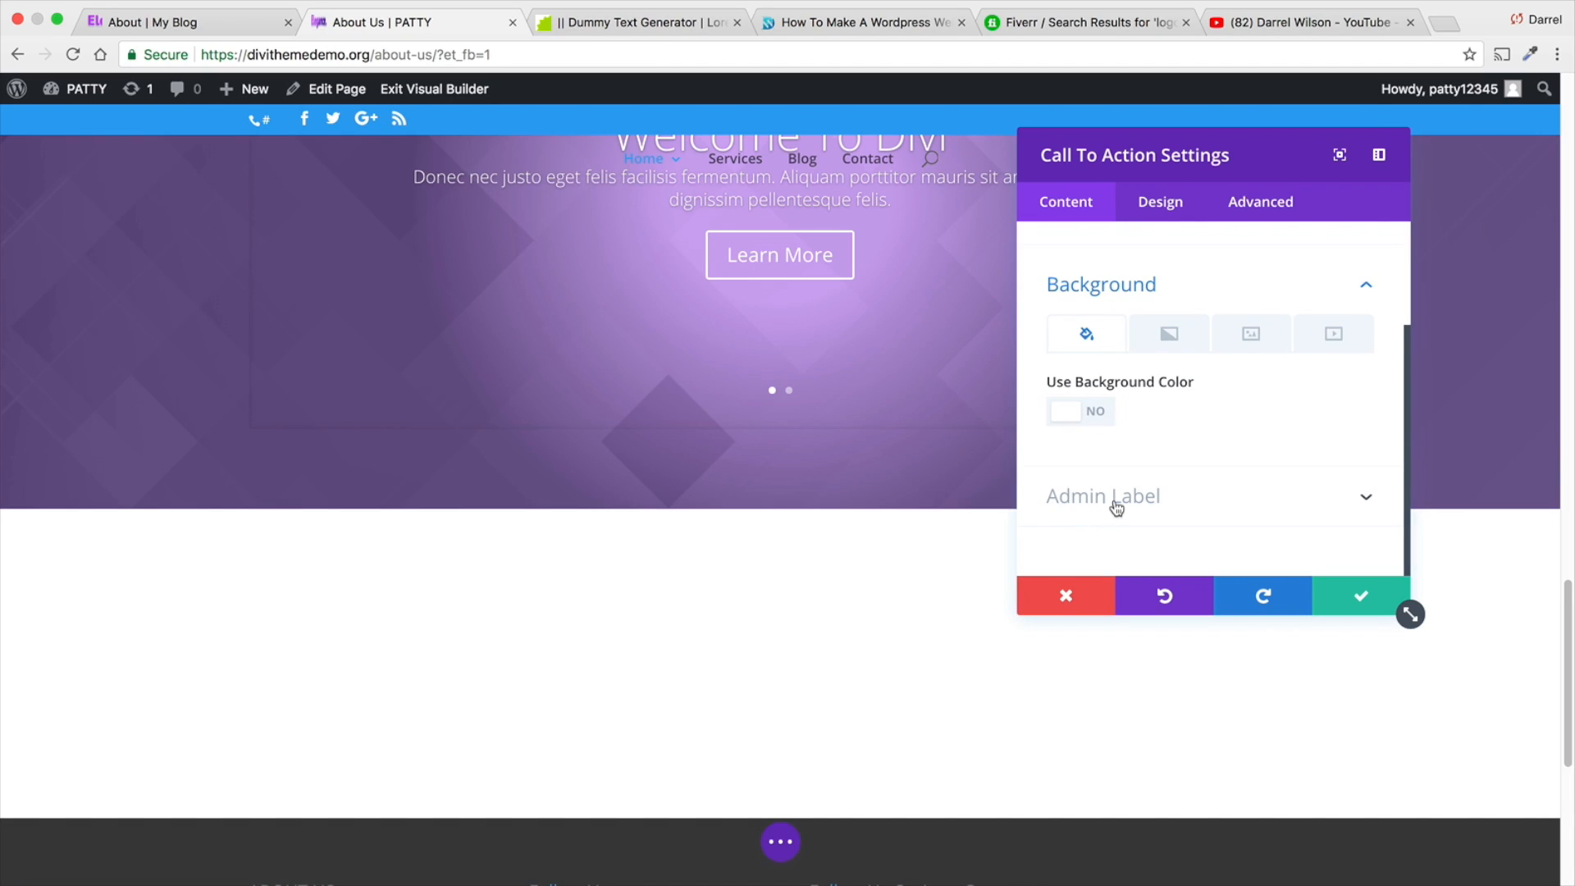
- Set the Call To Action module's text color to Dark in its design settings
scroll(1120, 493, up, 4)
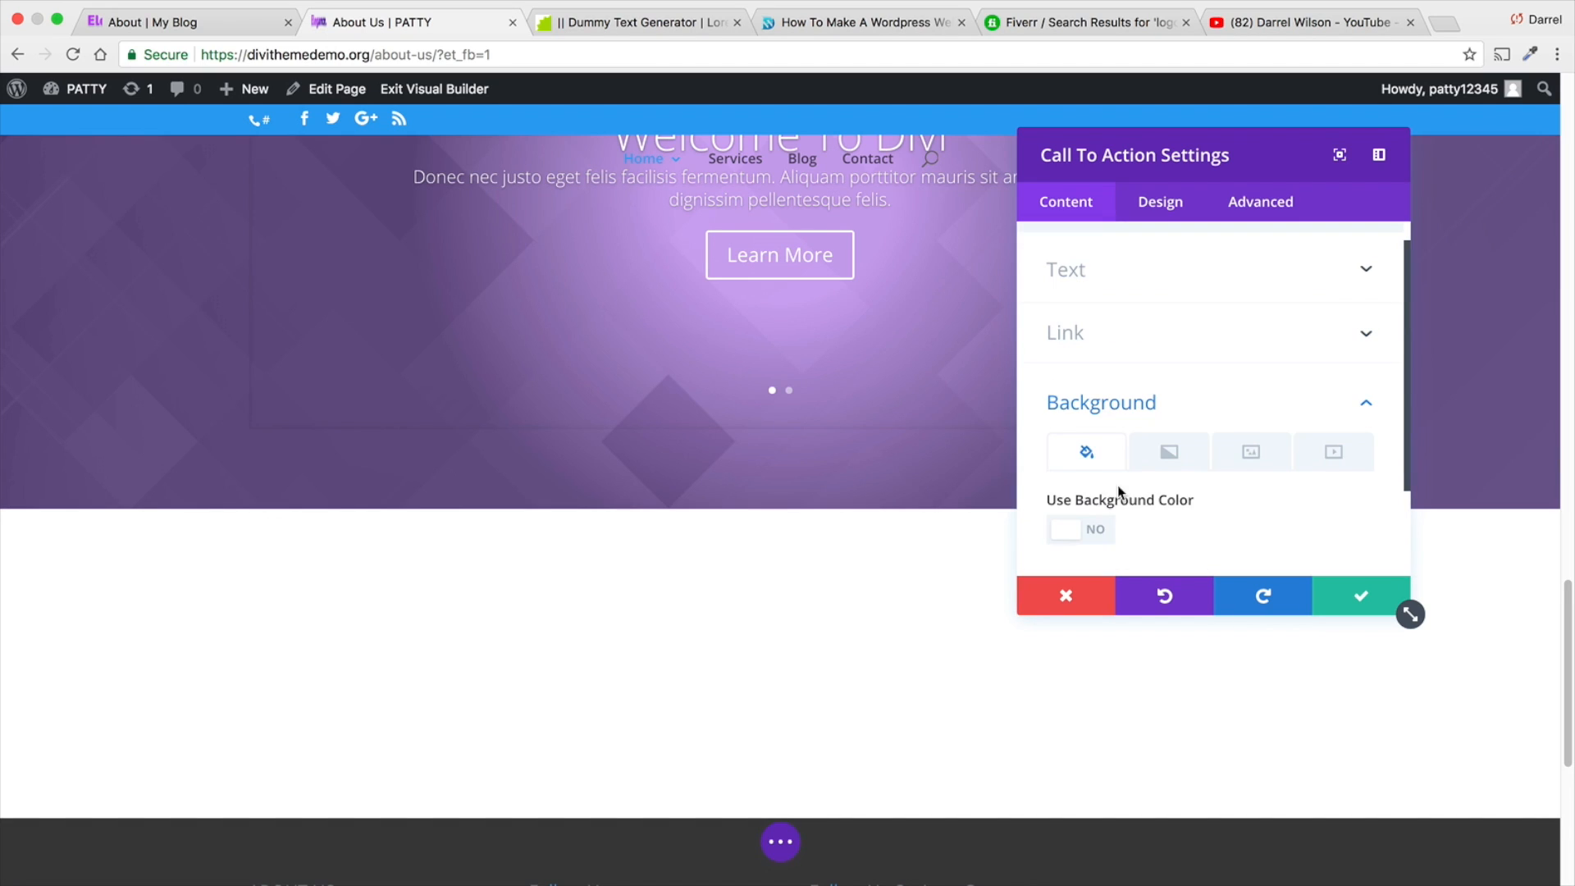
click(1135, 214)
click(1143, 317)
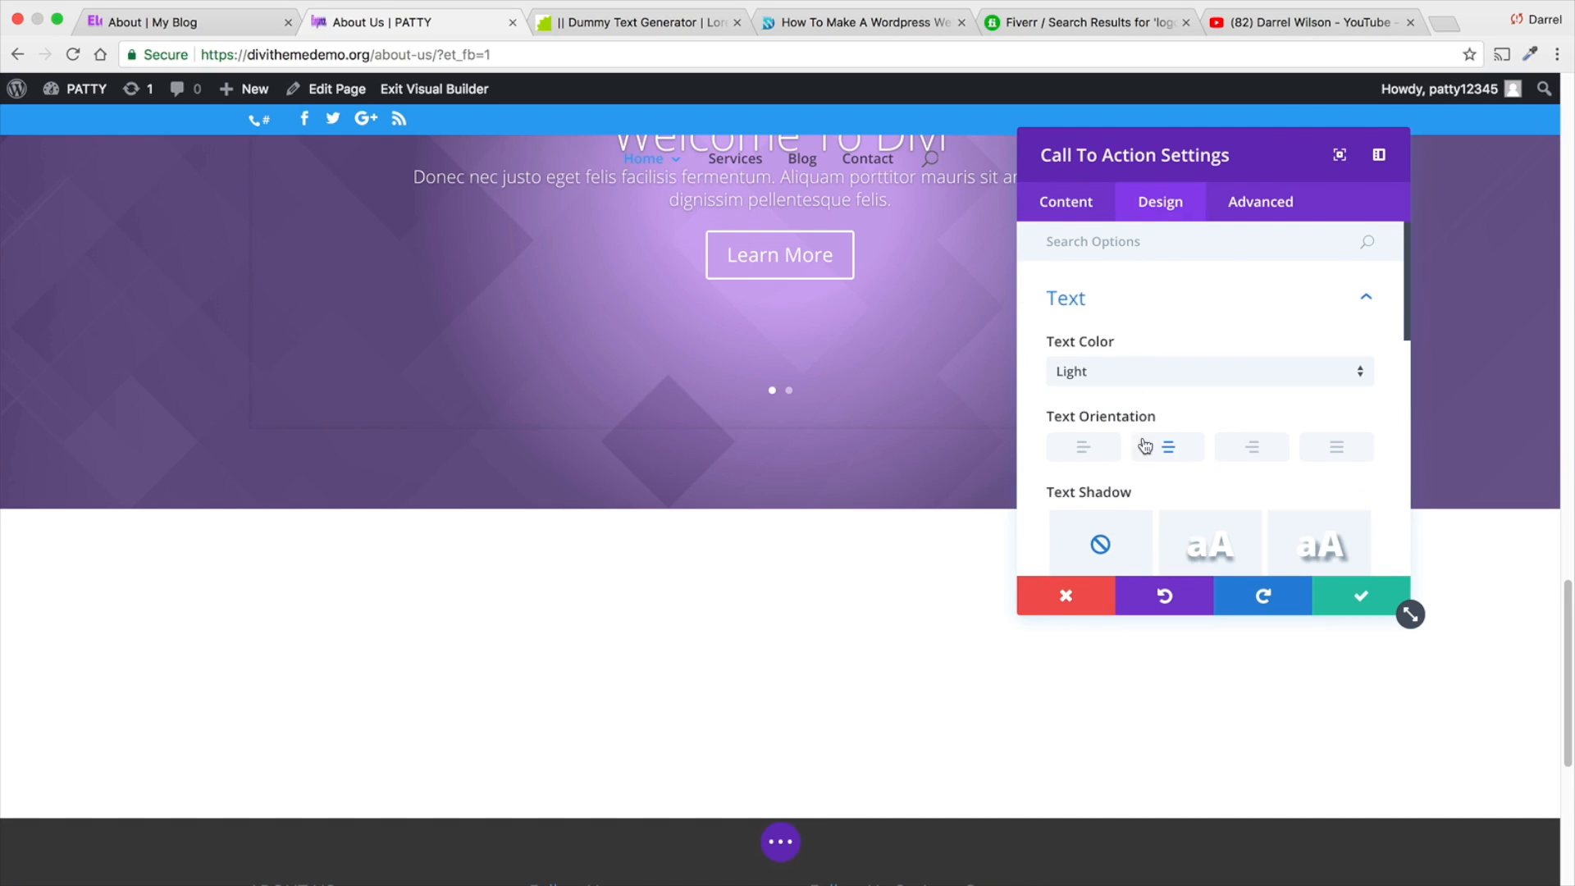
click(1143, 376)
click(1142, 417)
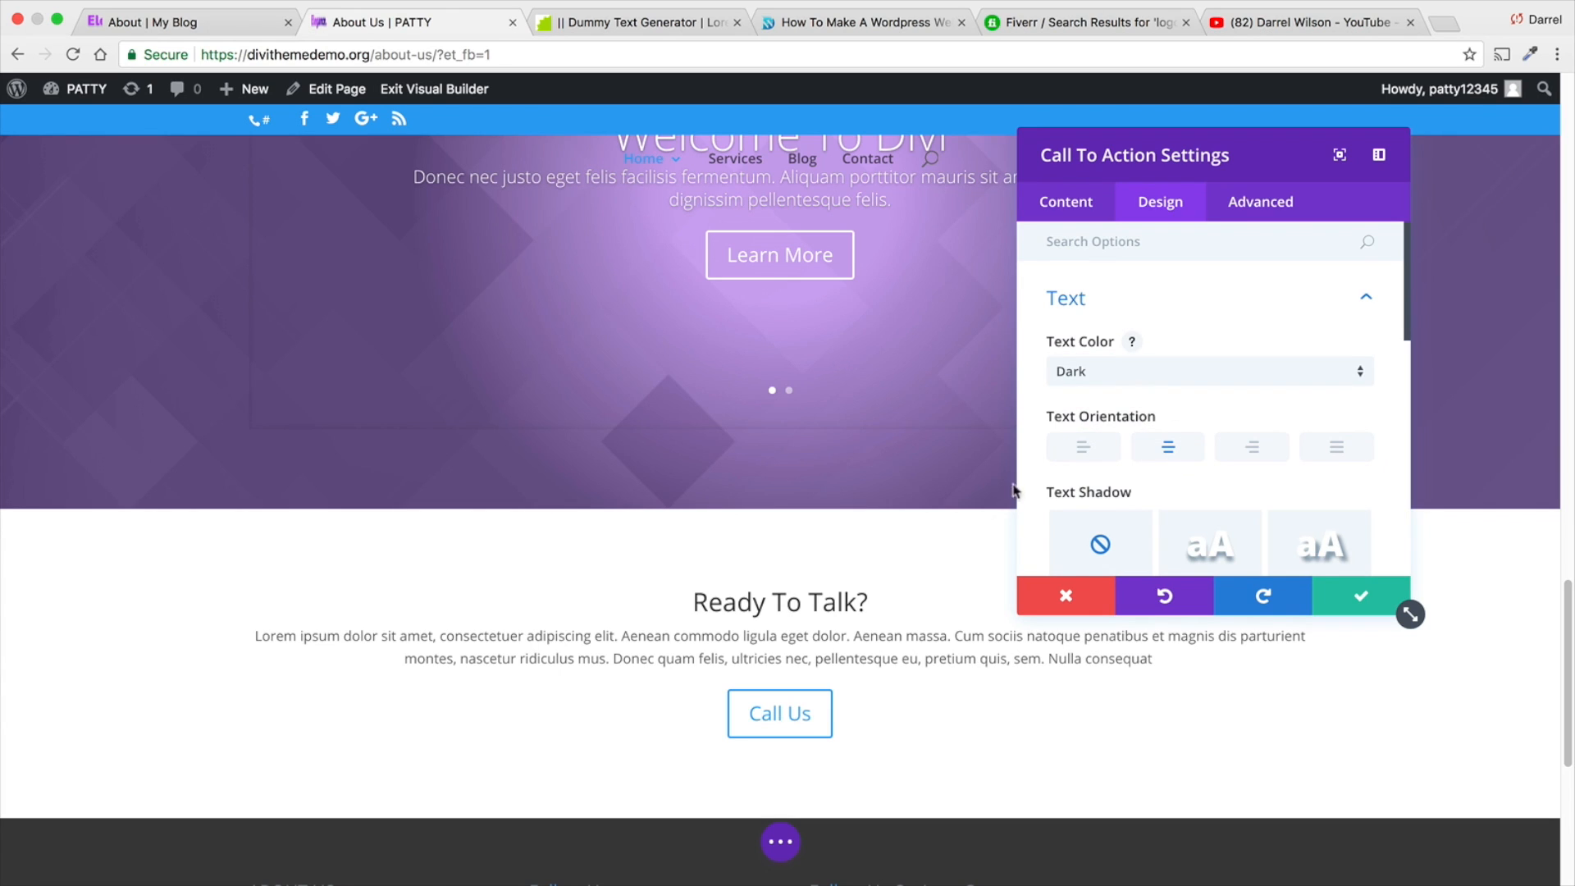
- Apply the first text shadow preset to the Call To Action module's text
scroll(1129, 483, down, 3)
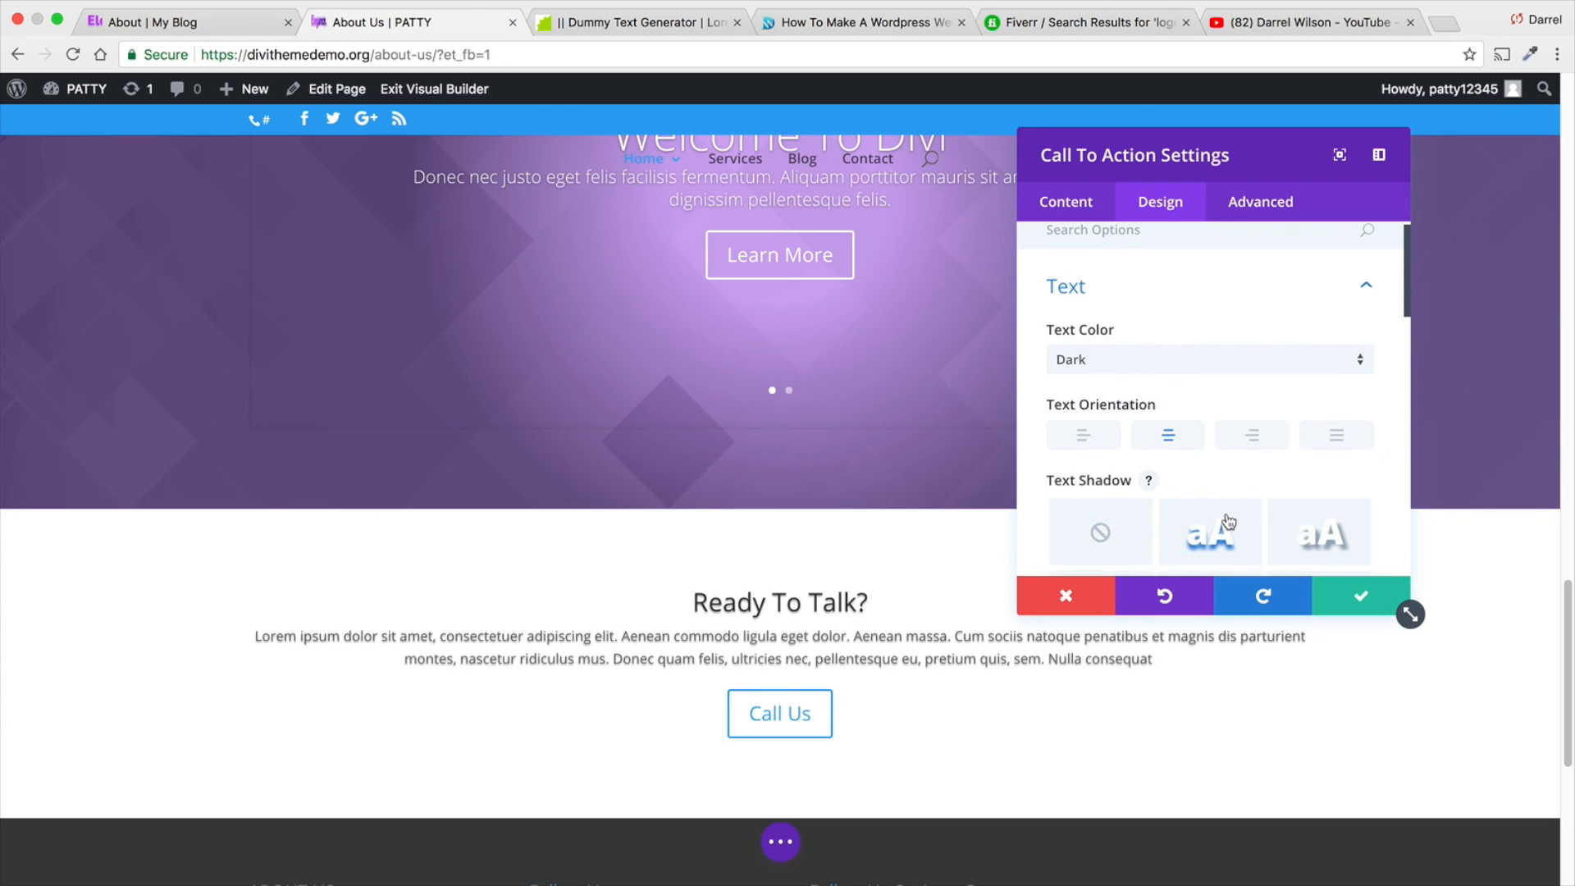
click(1222, 439)
scroll(1206, 439, down, 3)
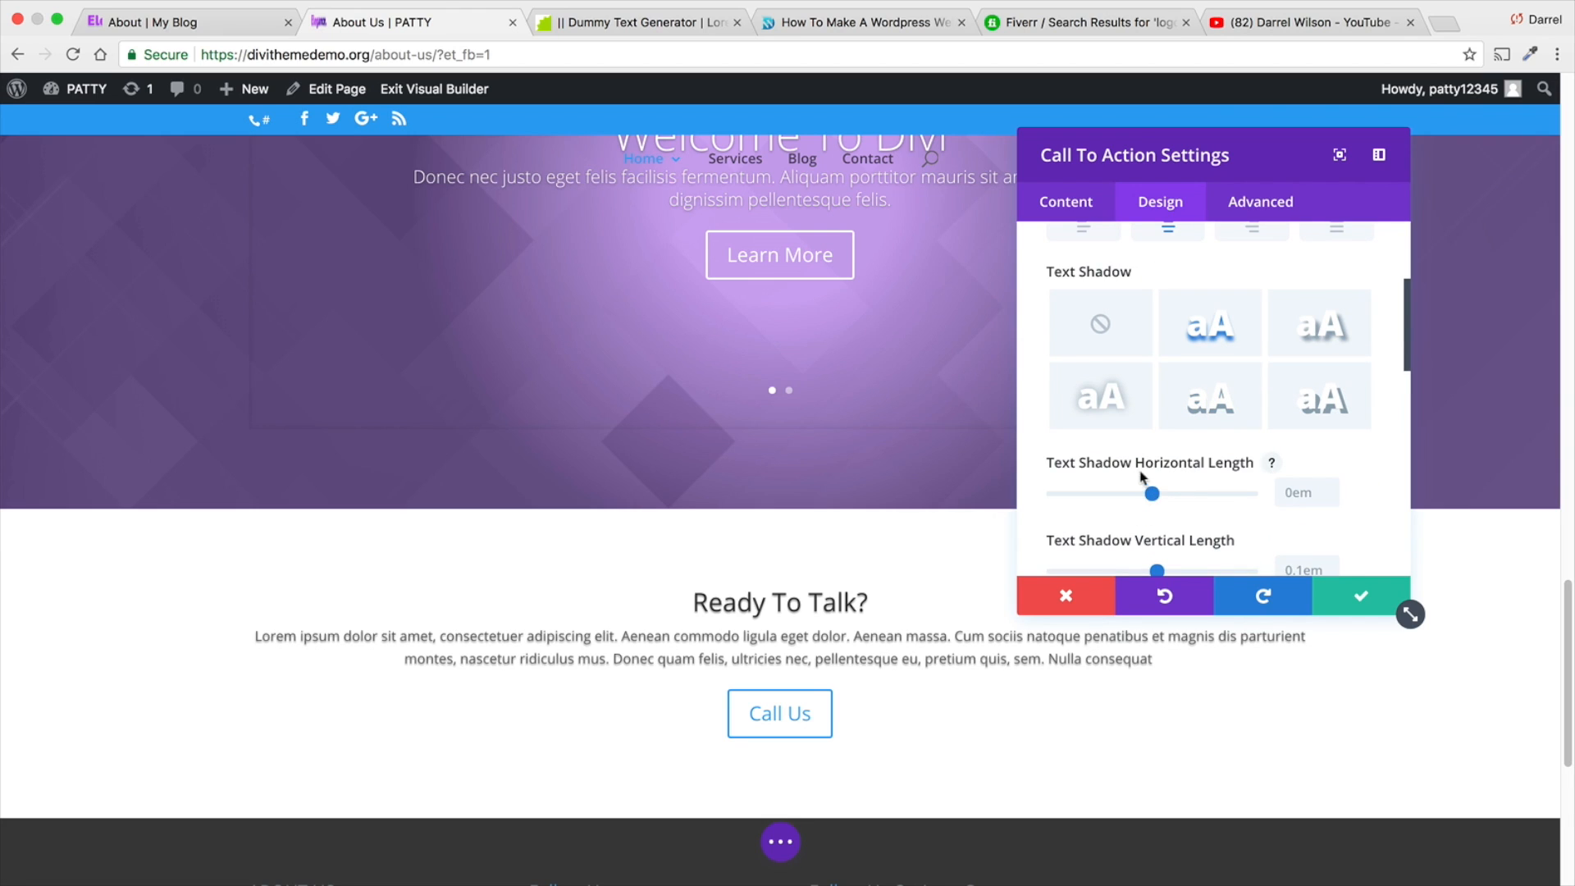
- Set the Call To Action's title font to Open Sans
scroll(1140, 474, down, 8)
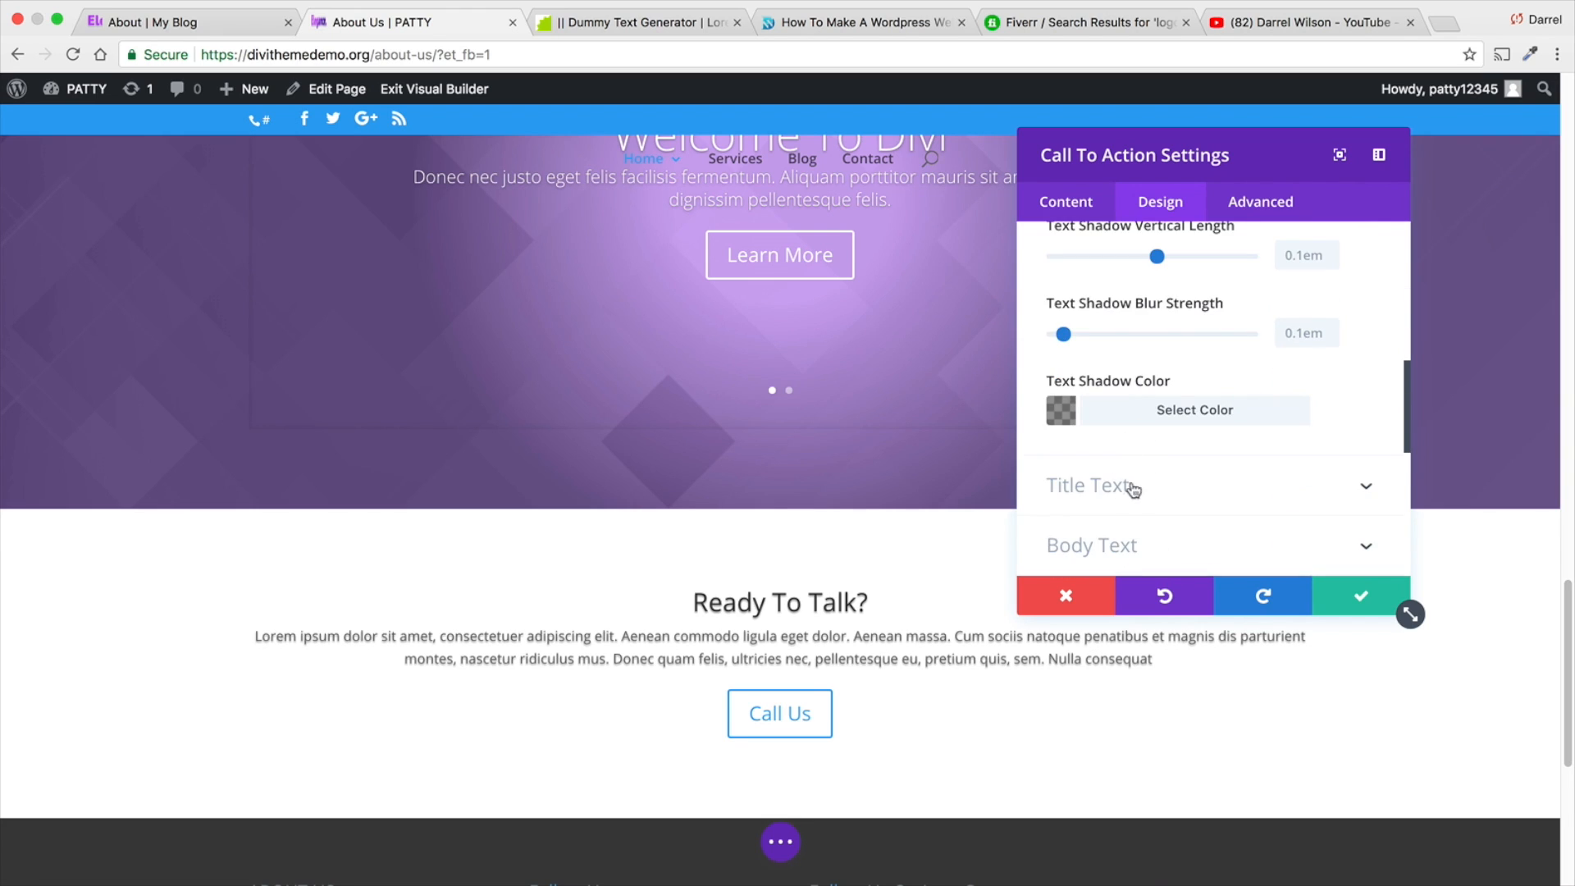
click(1130, 487)
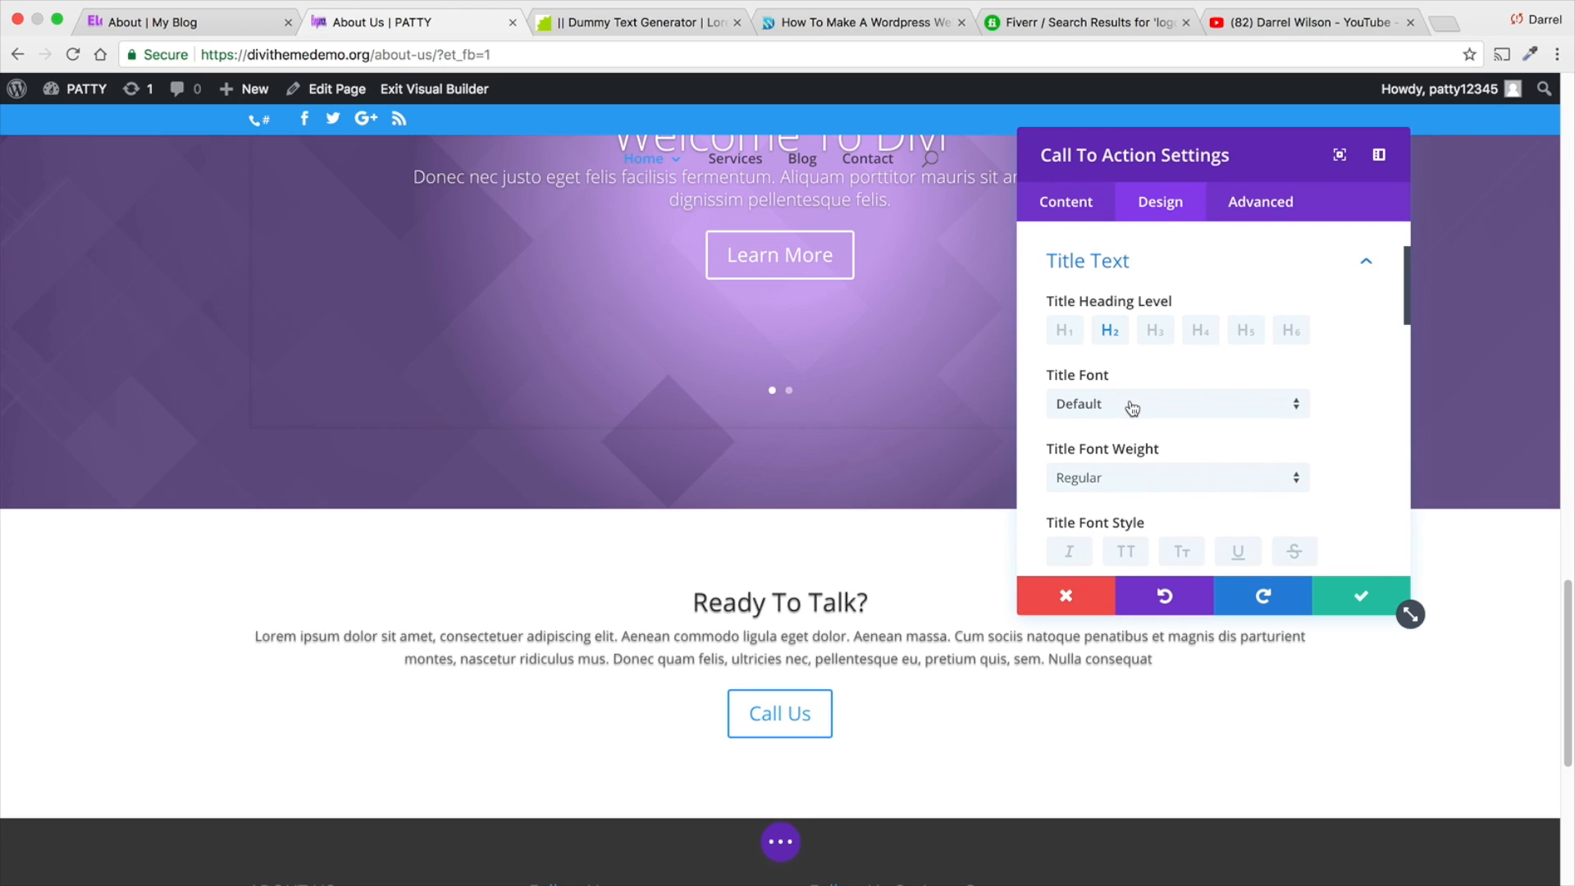
click(1132, 407)
click(1132, 525)
scroll(1152, 300, up, 1)
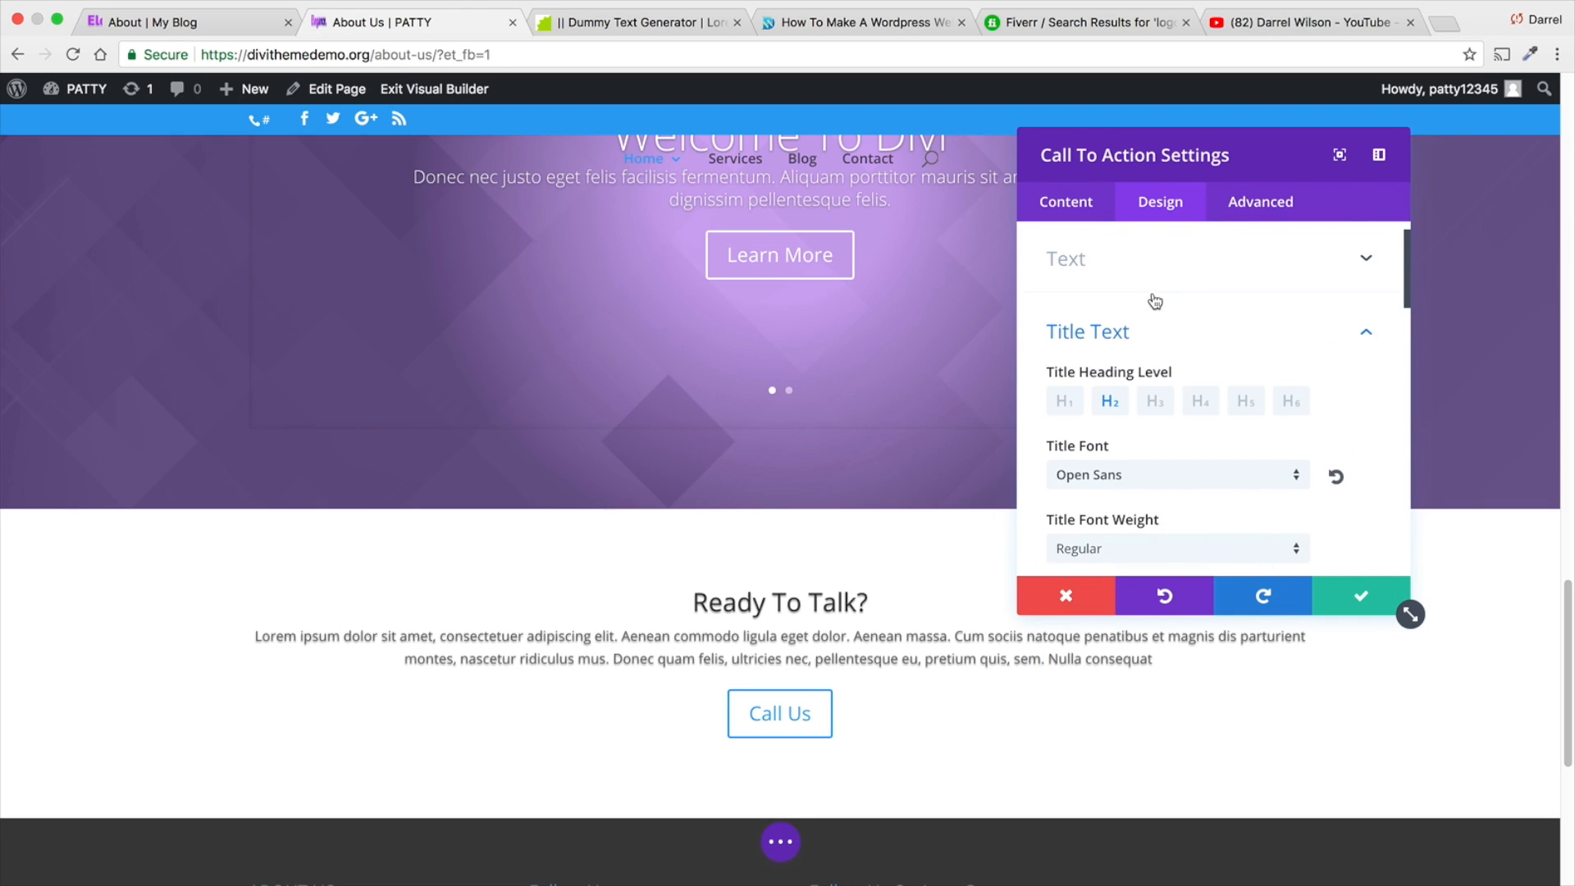
- Set the Call To Action's title font to Lato and center-align the title text
click(1200, 482)
text(lato)
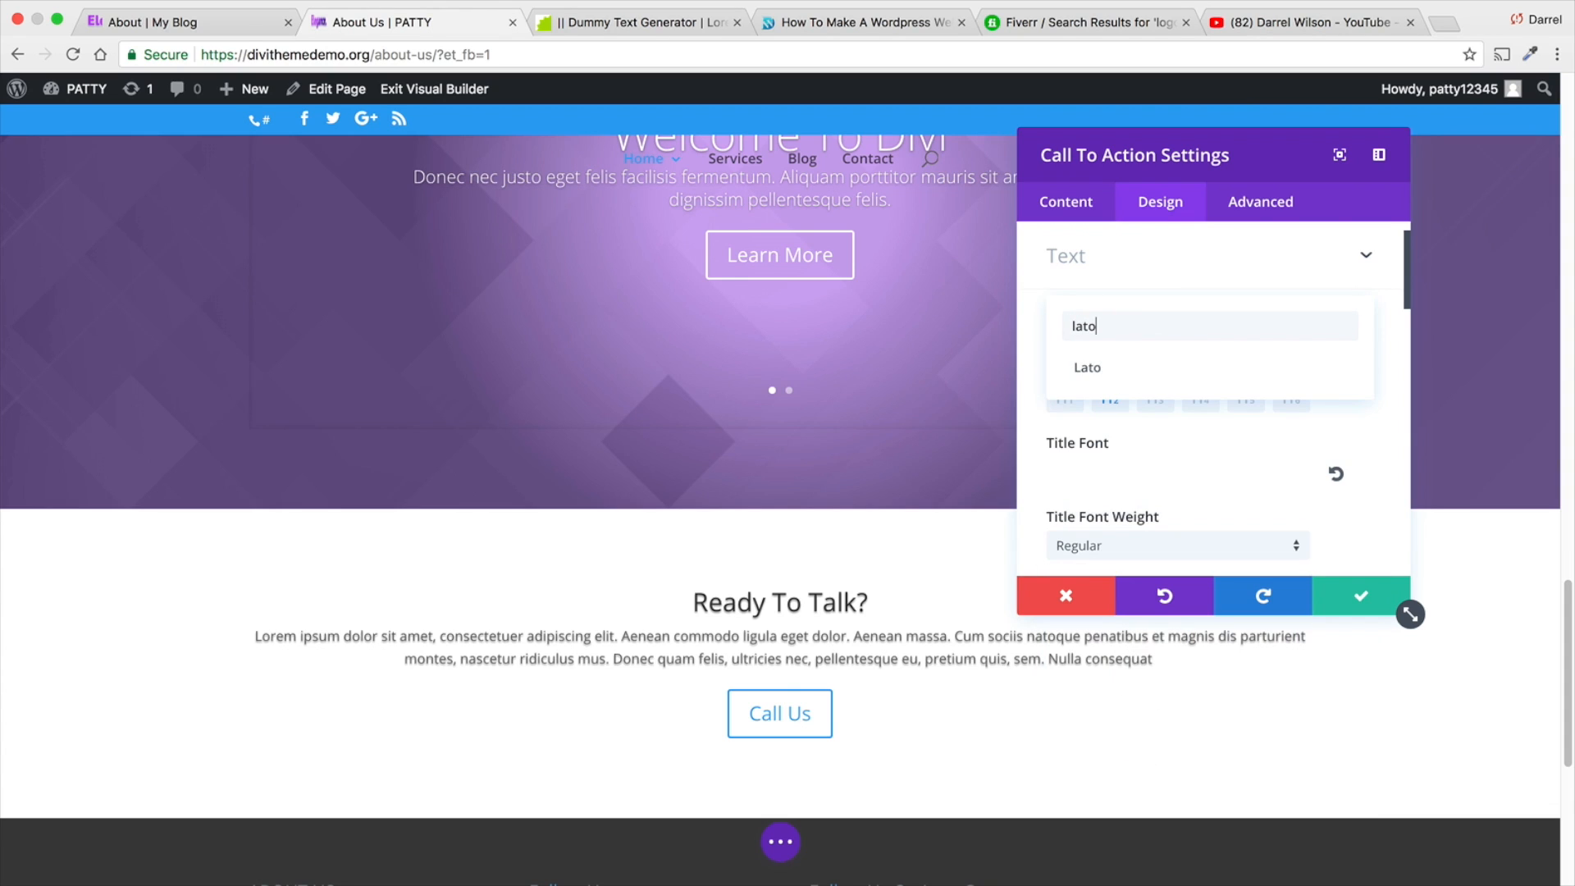
click(1169, 364)
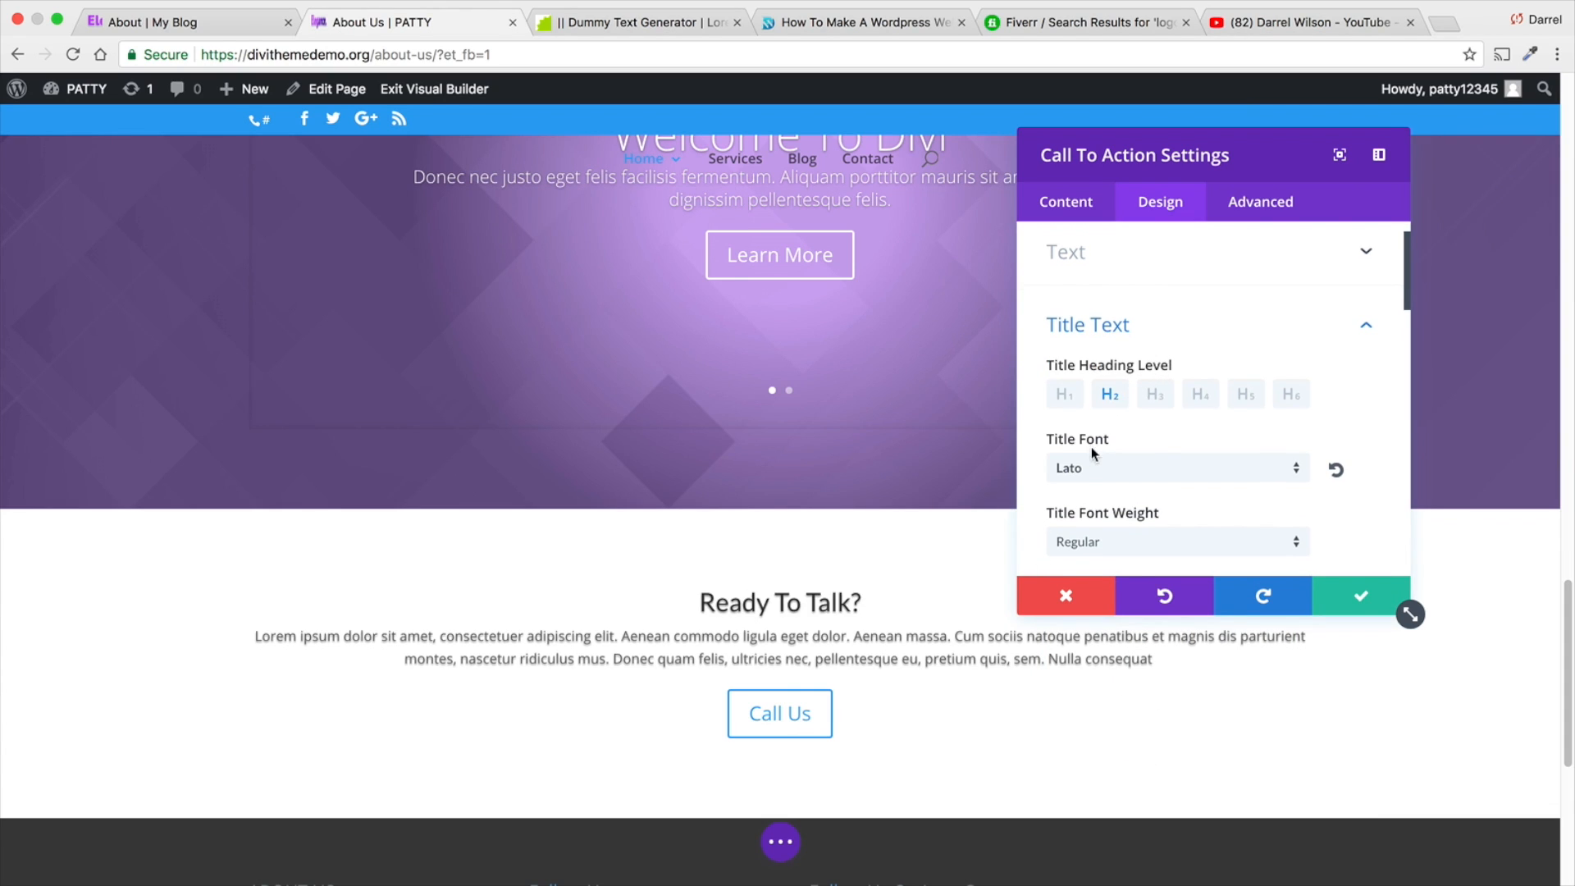
scroll(1117, 500, down, 1)
scroll(1118, 501, down, 4)
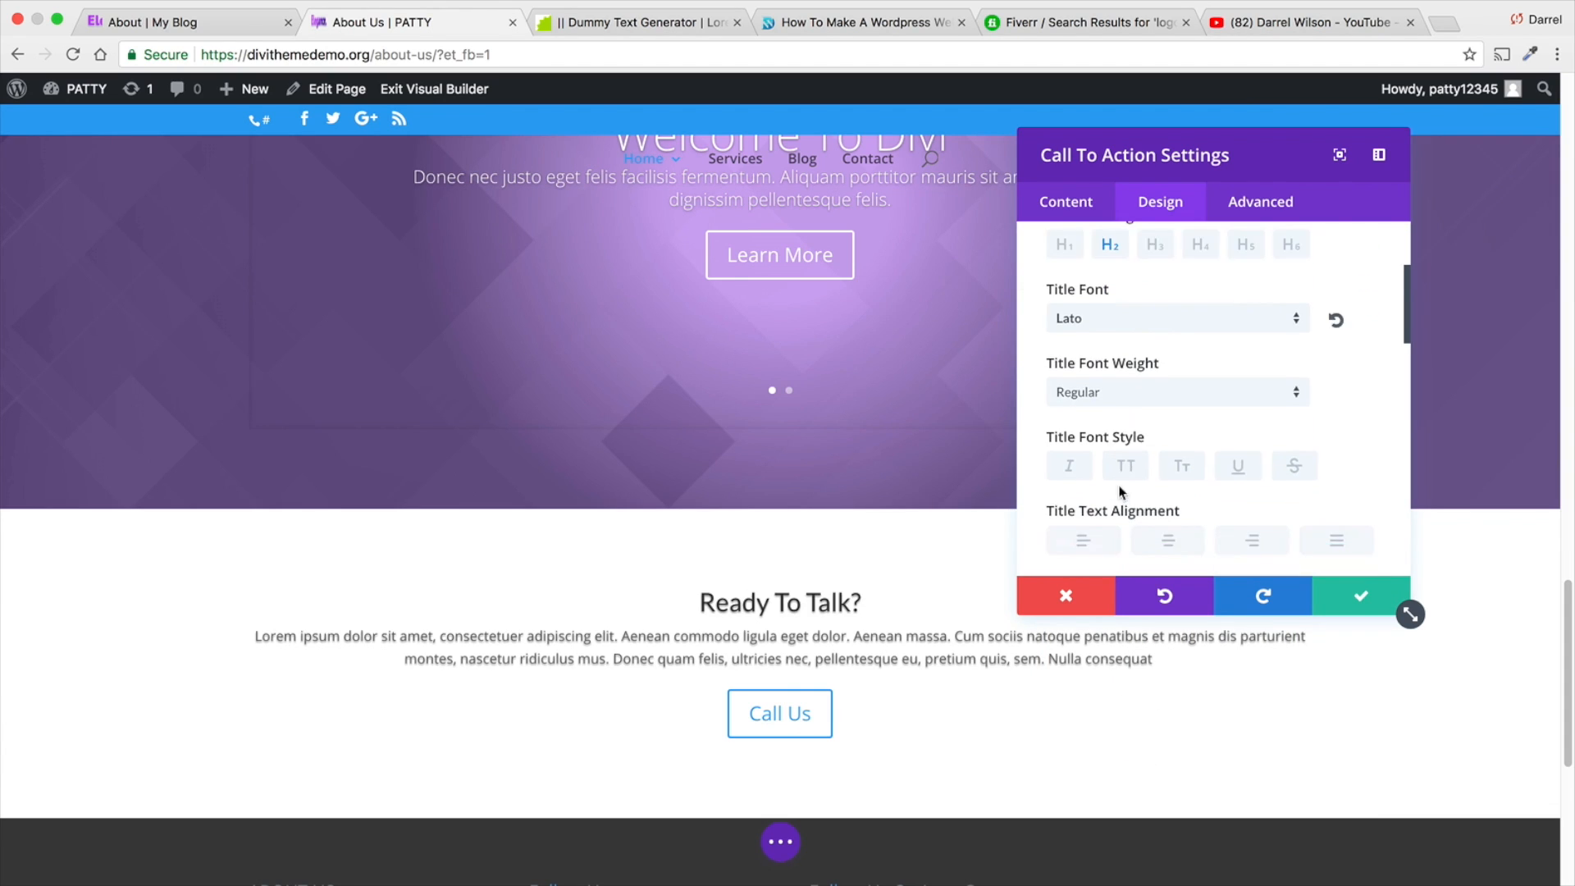
click(1117, 545)
click(1159, 545)
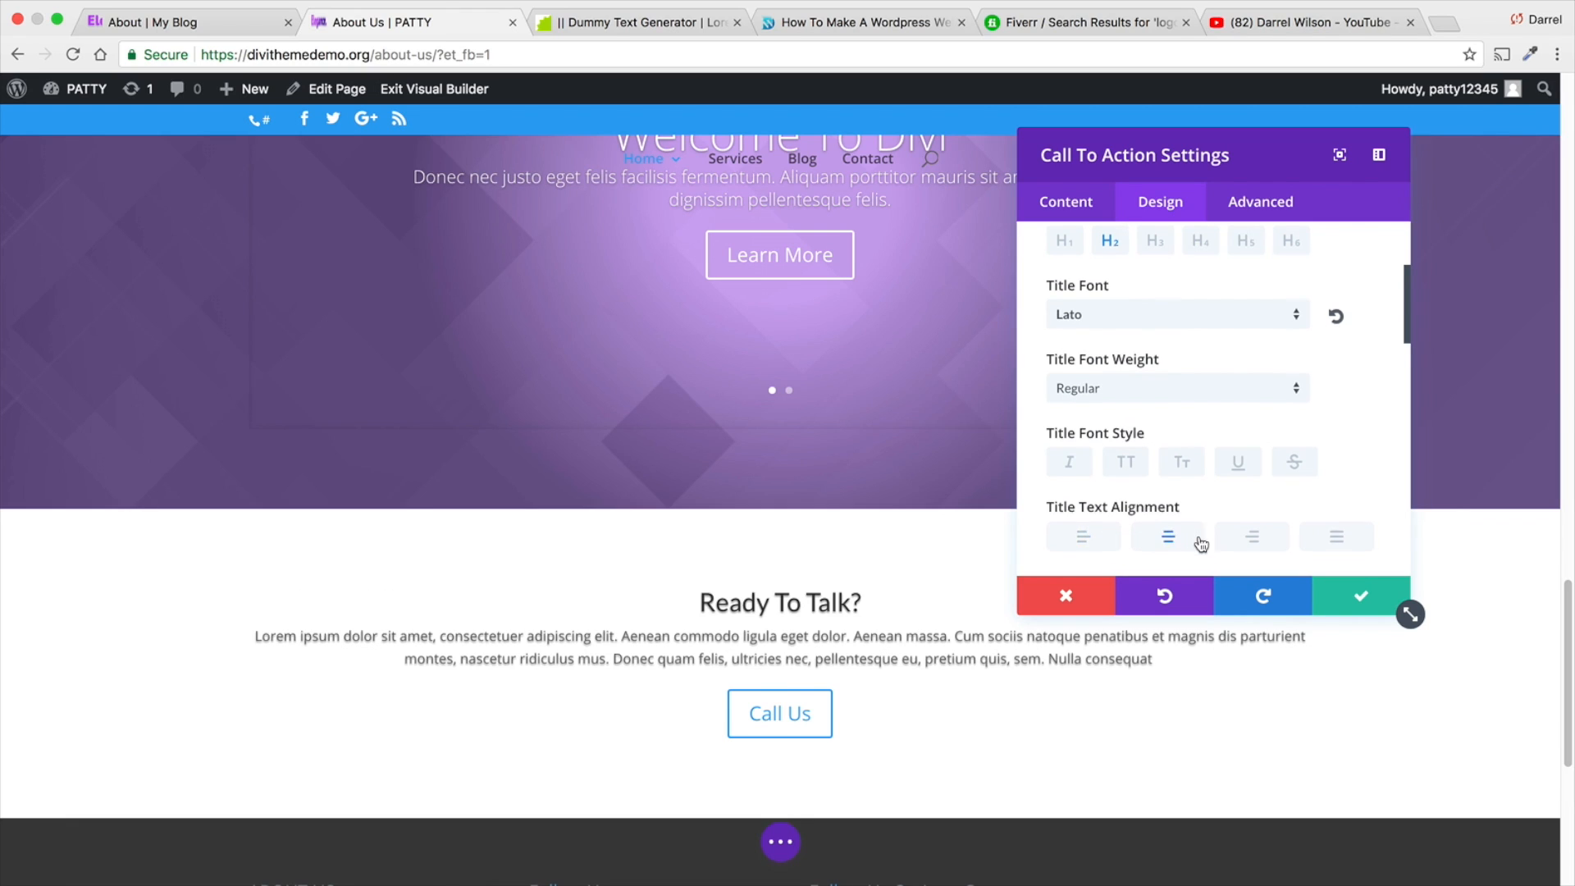
- Try several title text shadow presets and apply the first one to the Call To Action's title
scroll(1198, 534, down, 3)
scroll(1196, 520, down, 1)
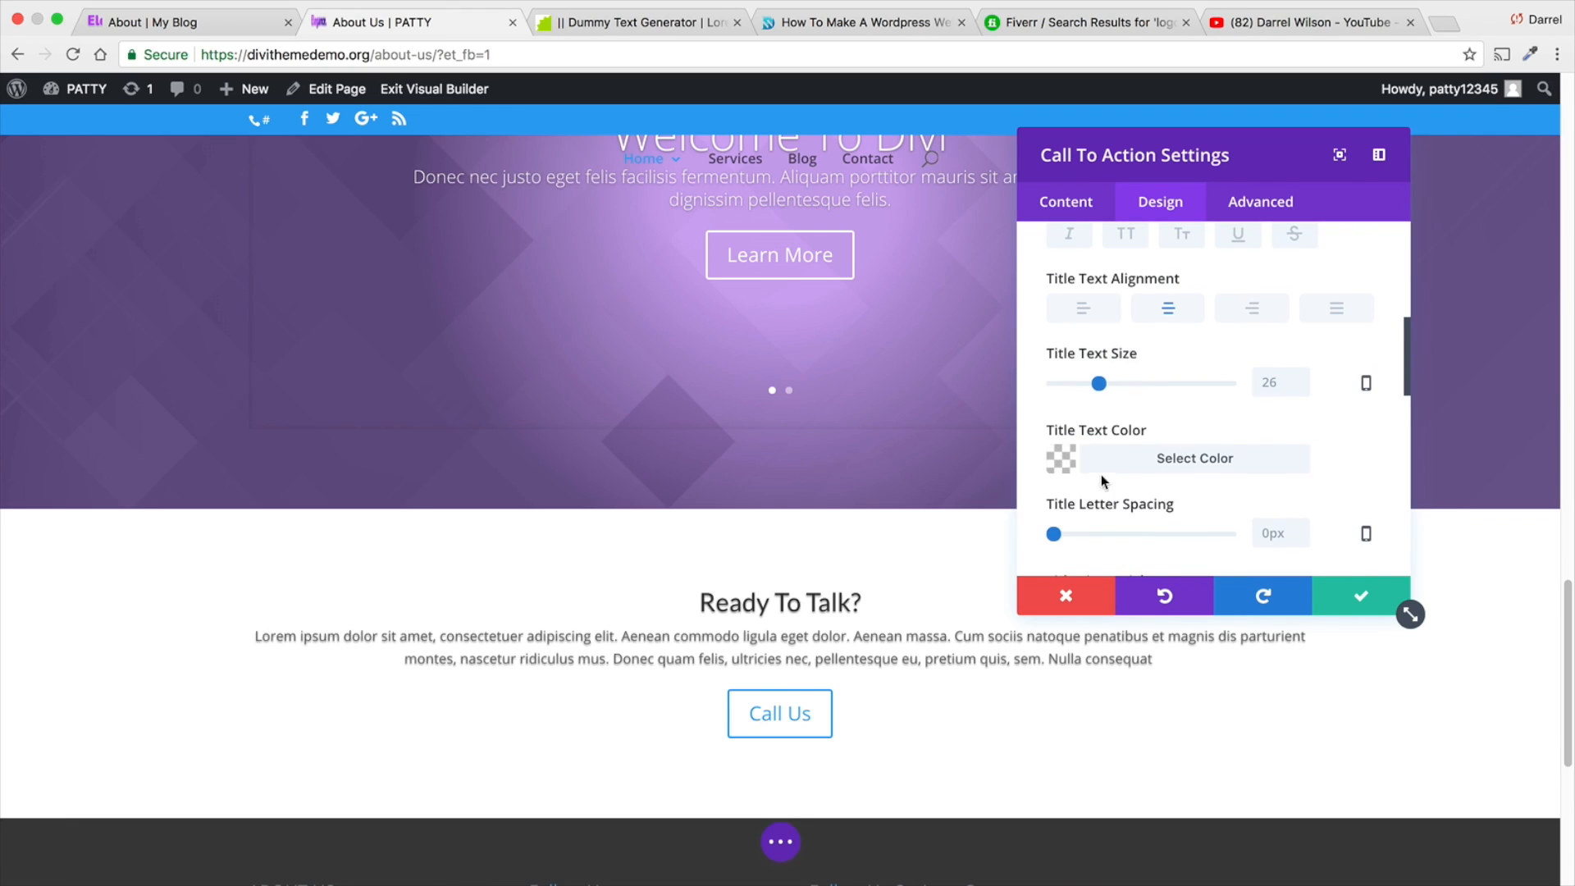
scroll(1081, 410, down, 7)
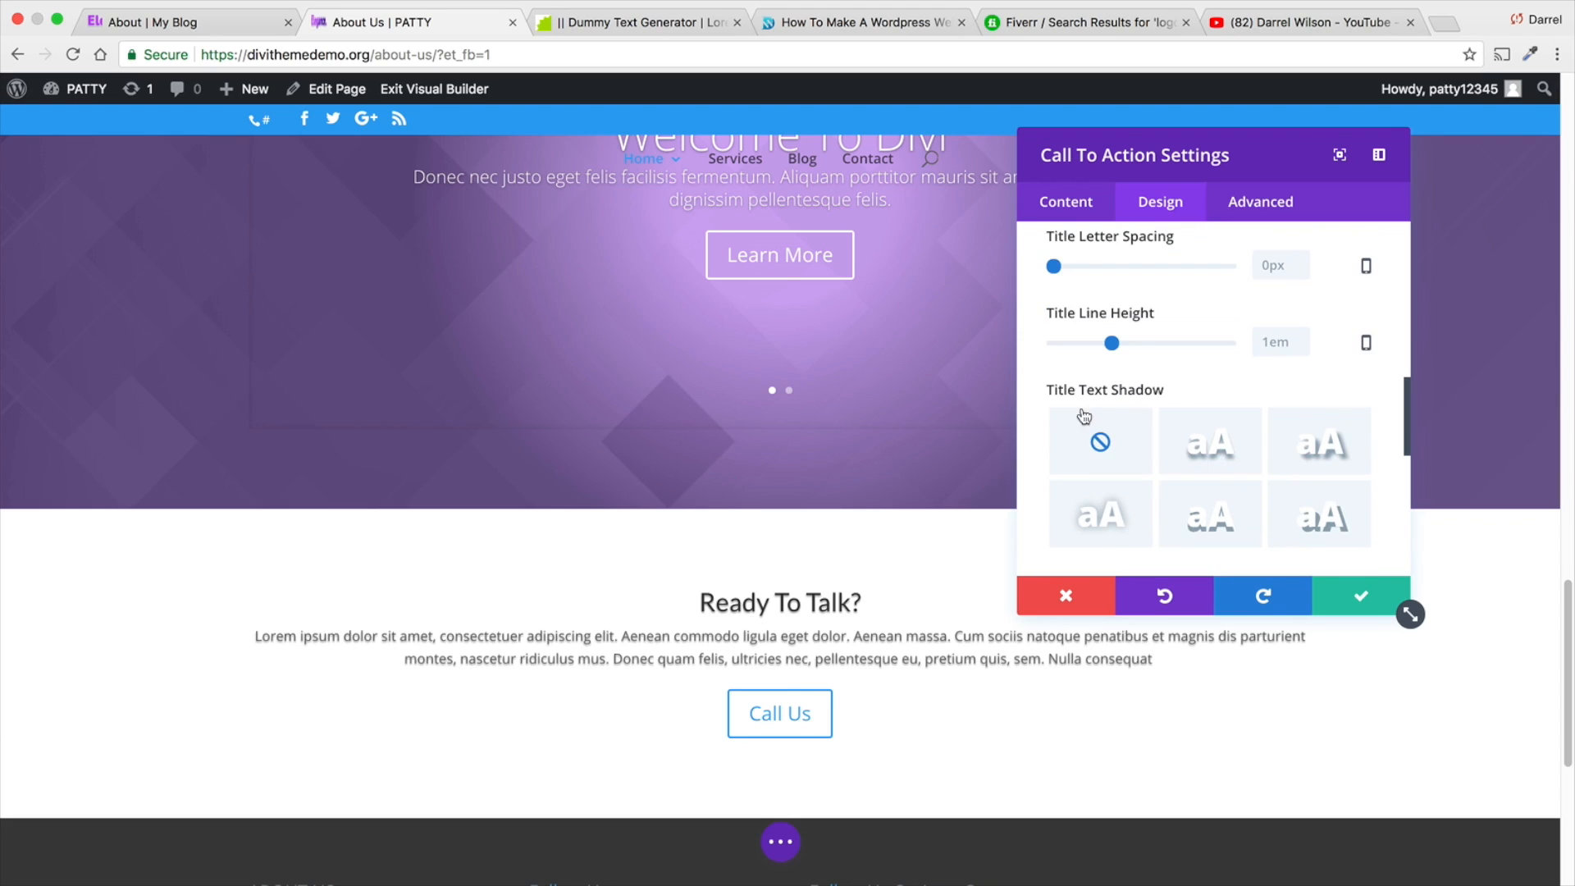
click(1206, 443)
click(1324, 447)
click(1320, 516)
click(1238, 513)
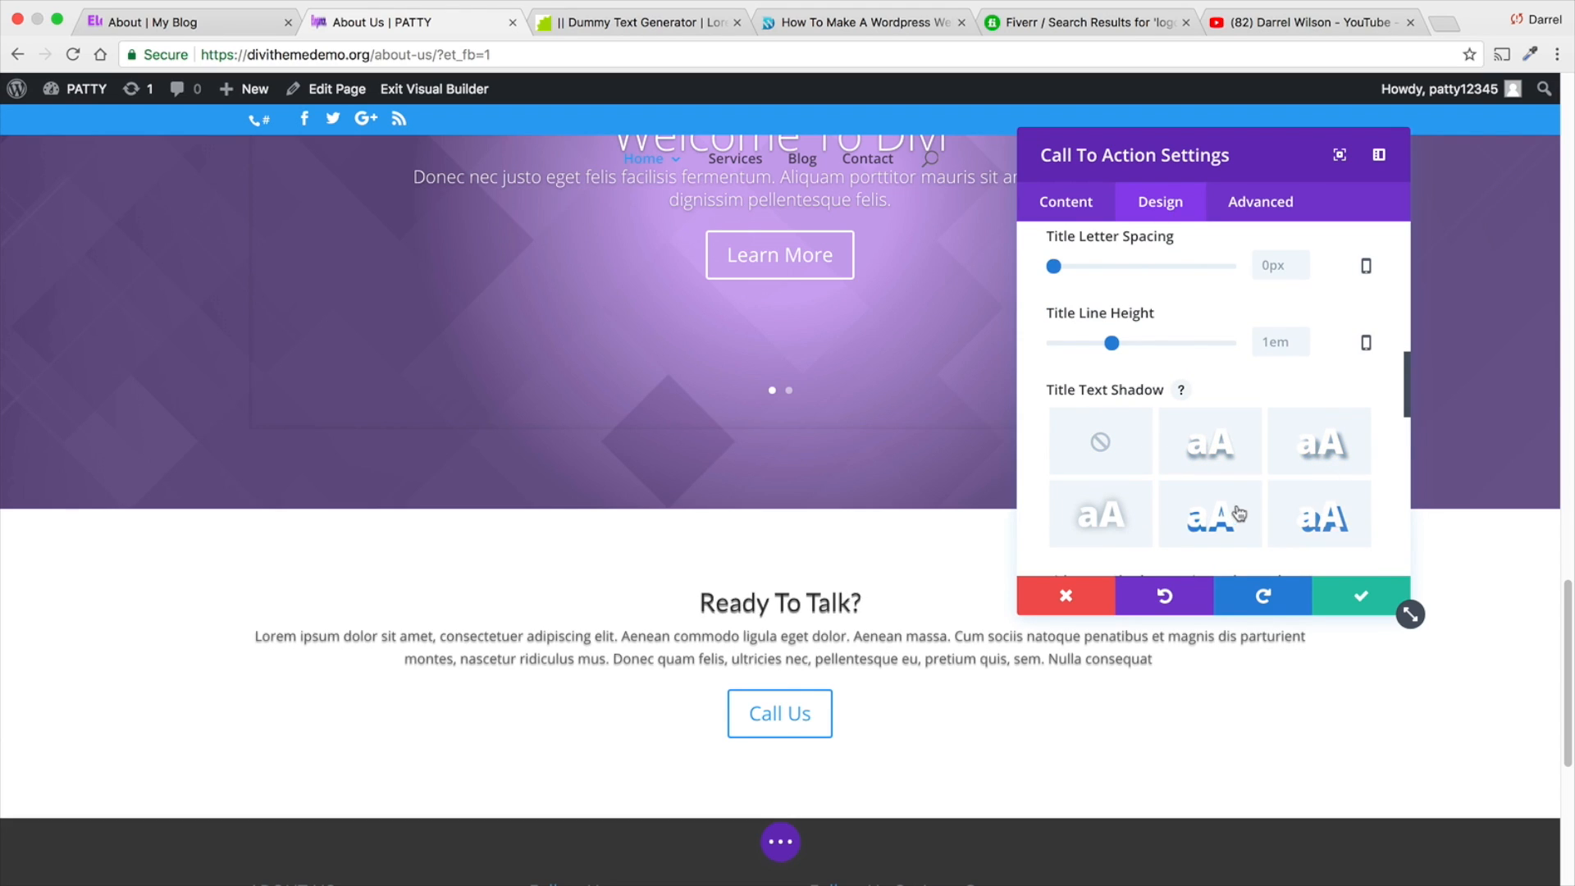
click(1215, 452)
click(1325, 462)
click(1318, 511)
click(1204, 439)
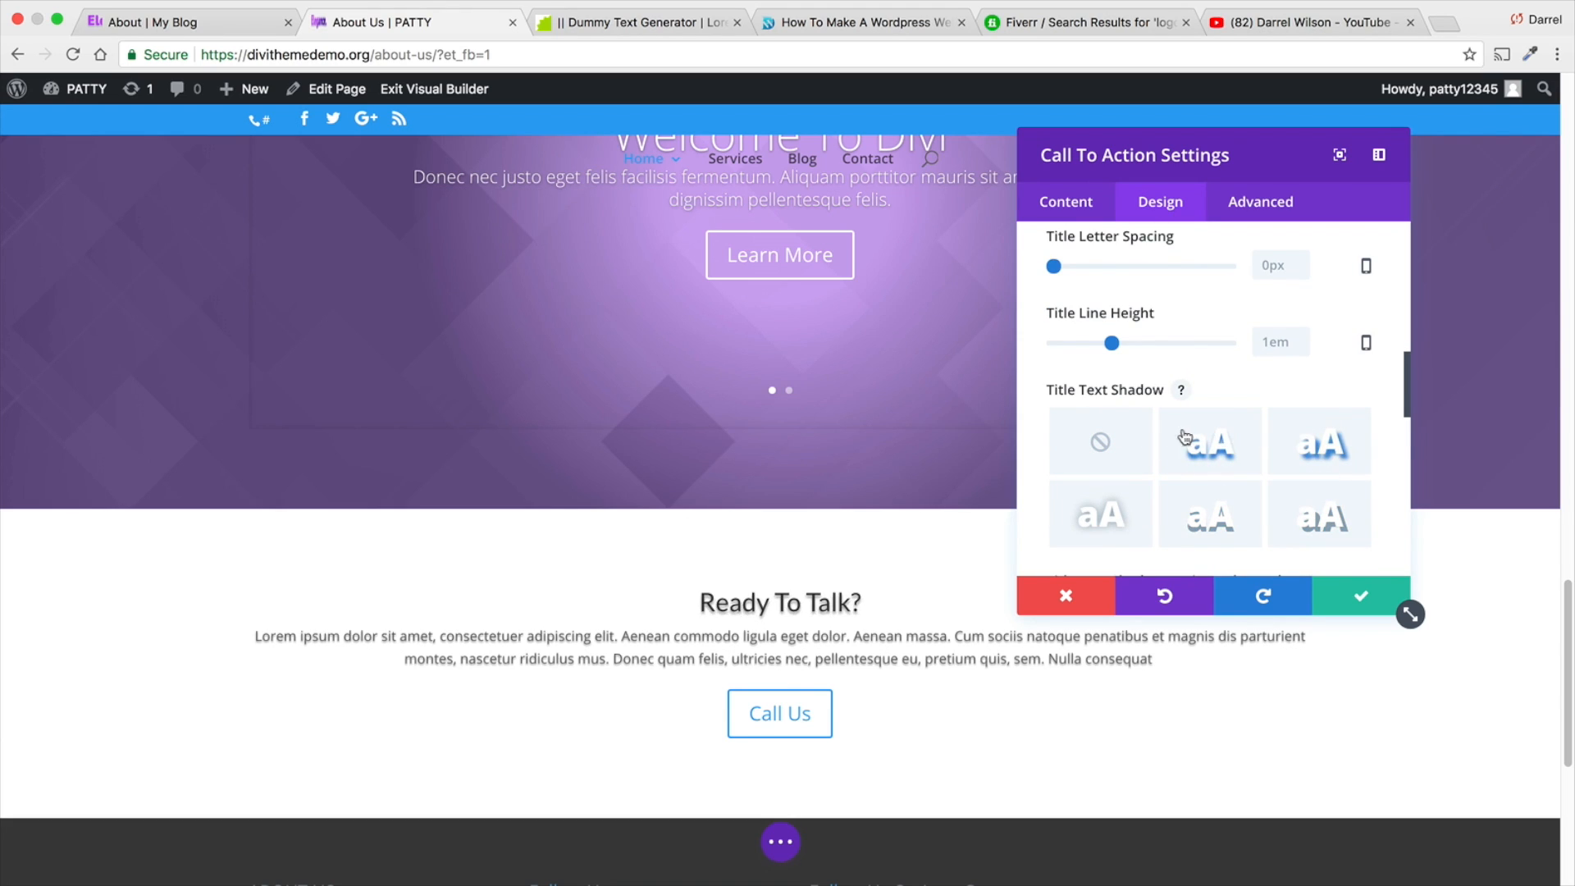
scroll(1199, 425, down, 3)
scroll(1202, 424, up, 3)
scroll(1244, 408, up, 10)
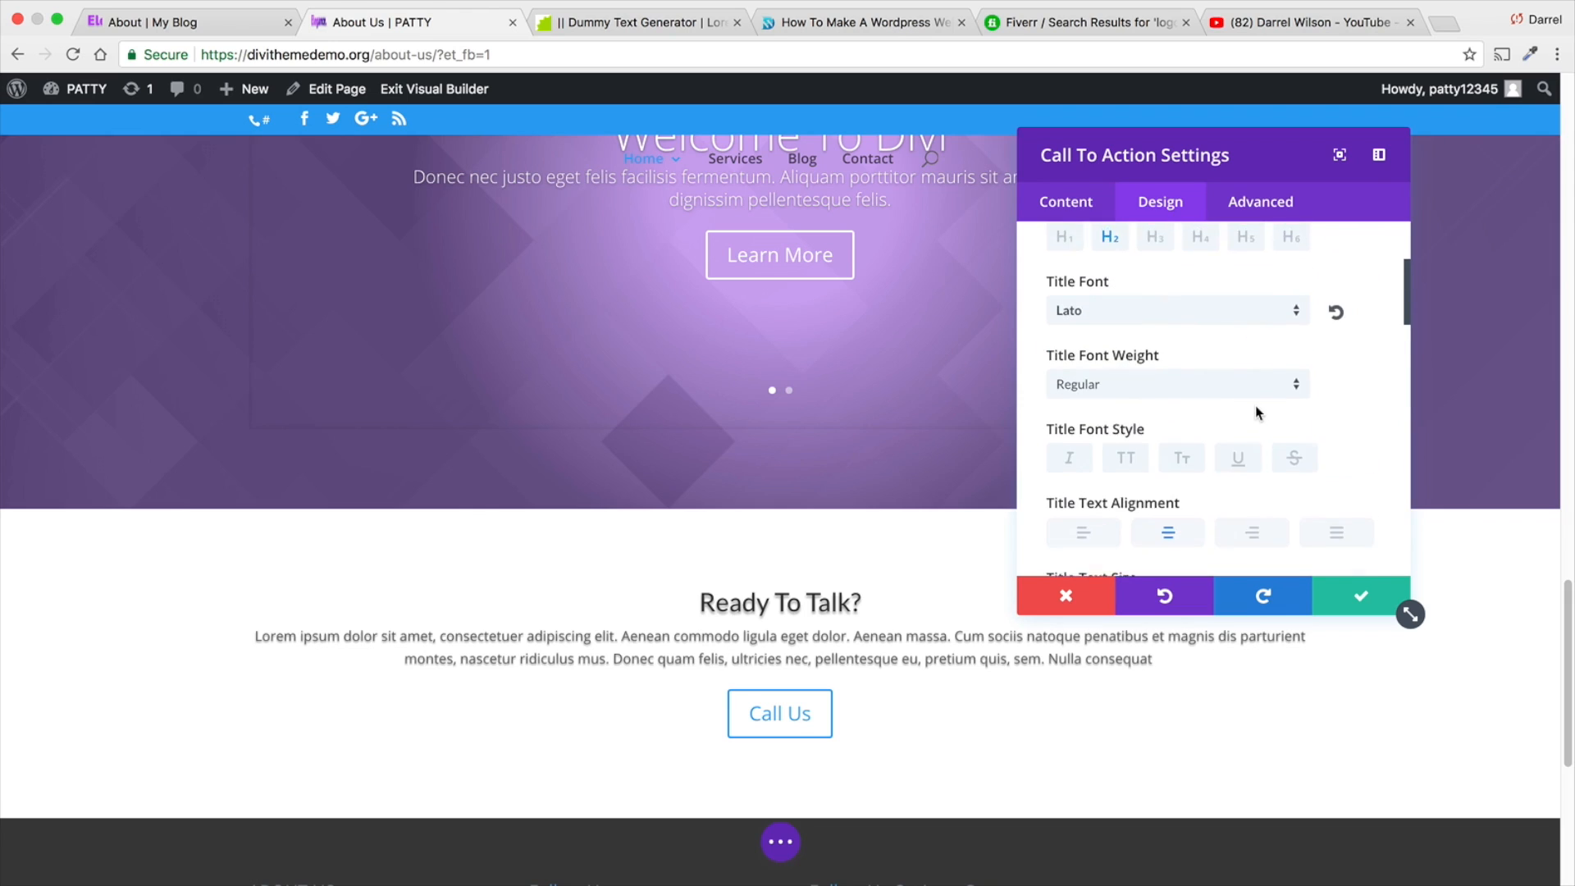
click(1366, 375)
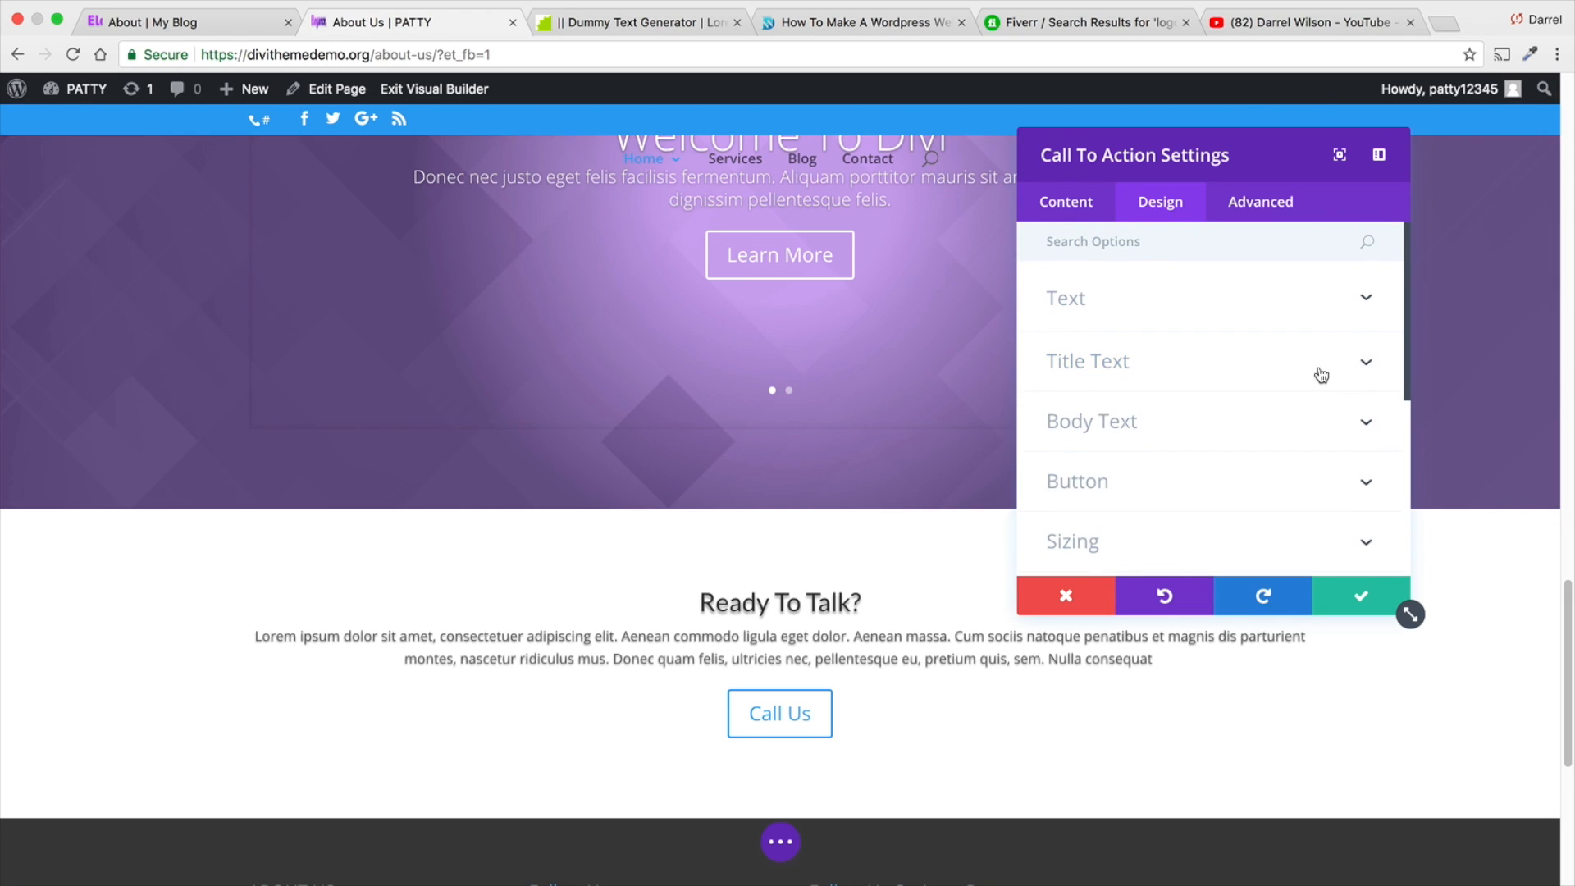
- Set the Call To Action's body font to Lato and center-align the body text
click(1225, 427)
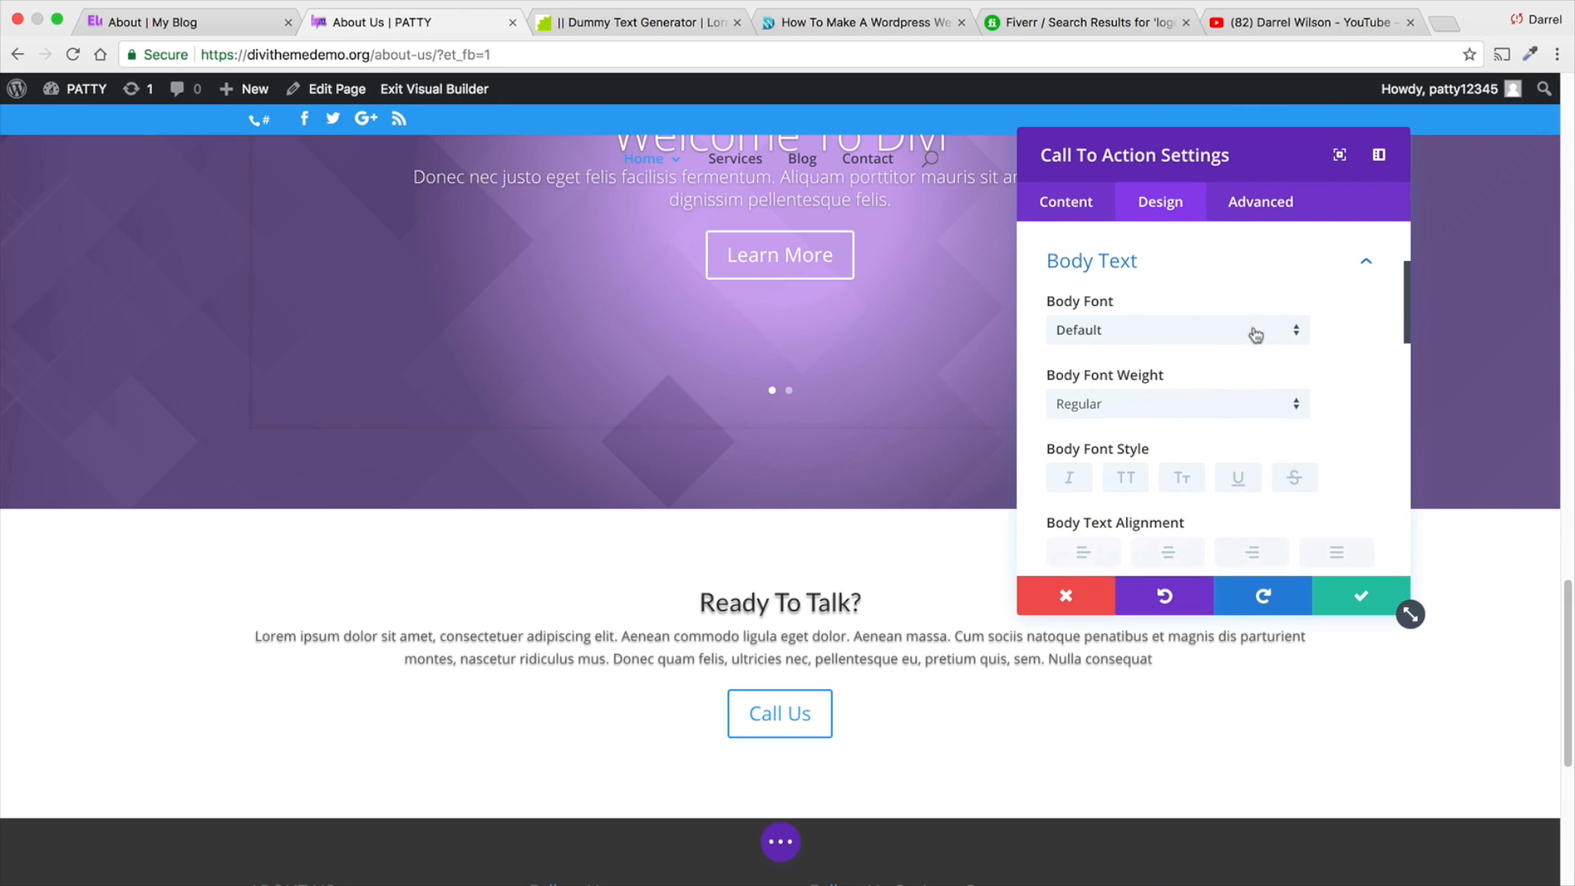
click(1255, 334)
click(1144, 460)
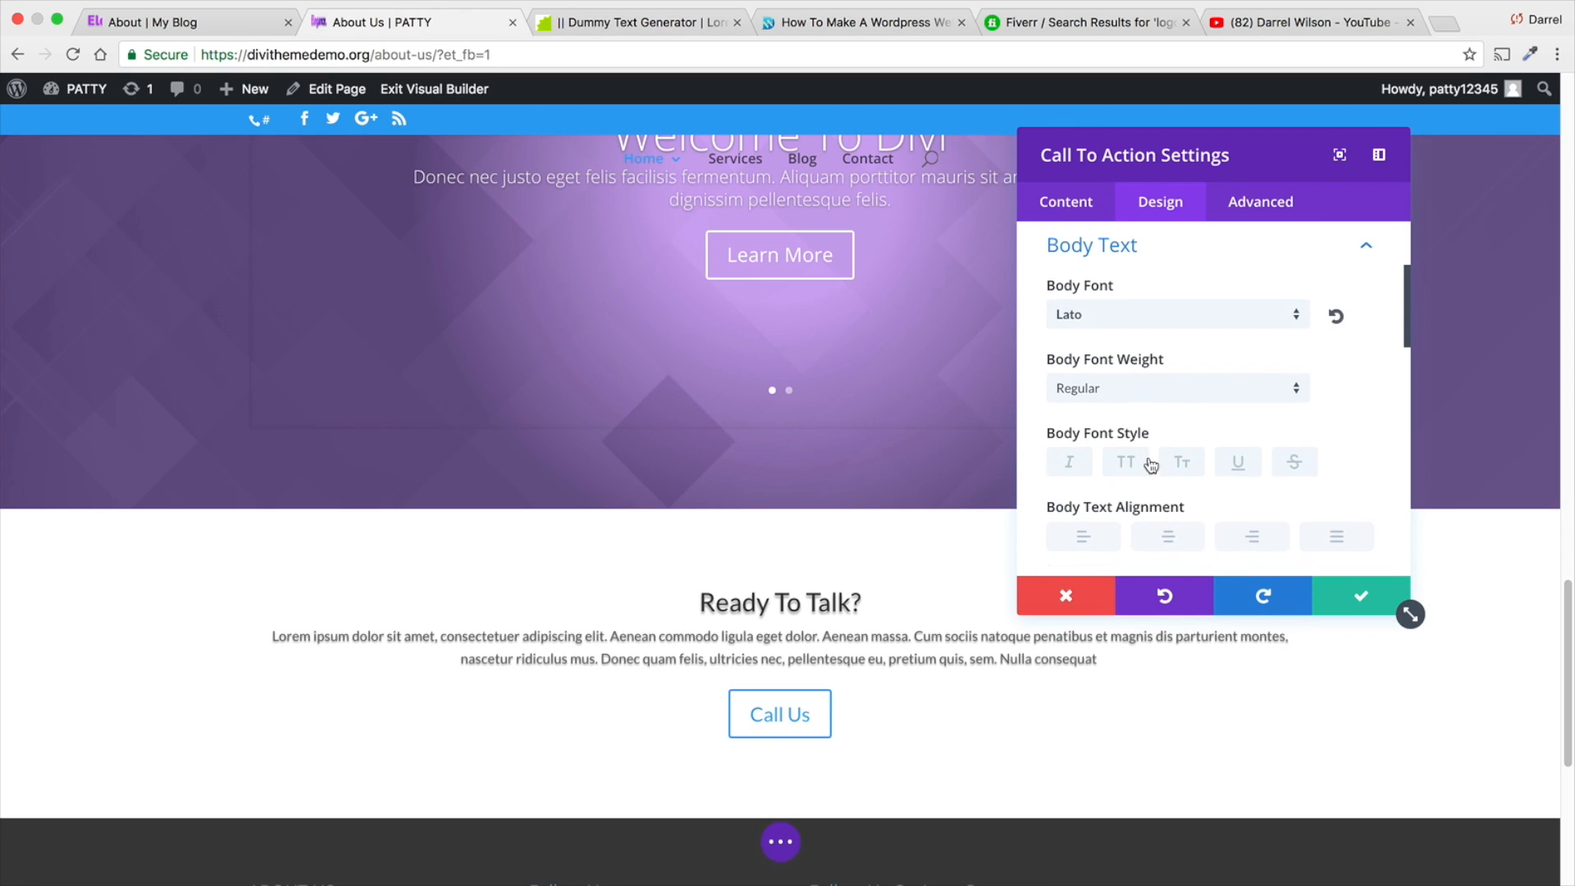
click(1233, 535)
click(1315, 538)
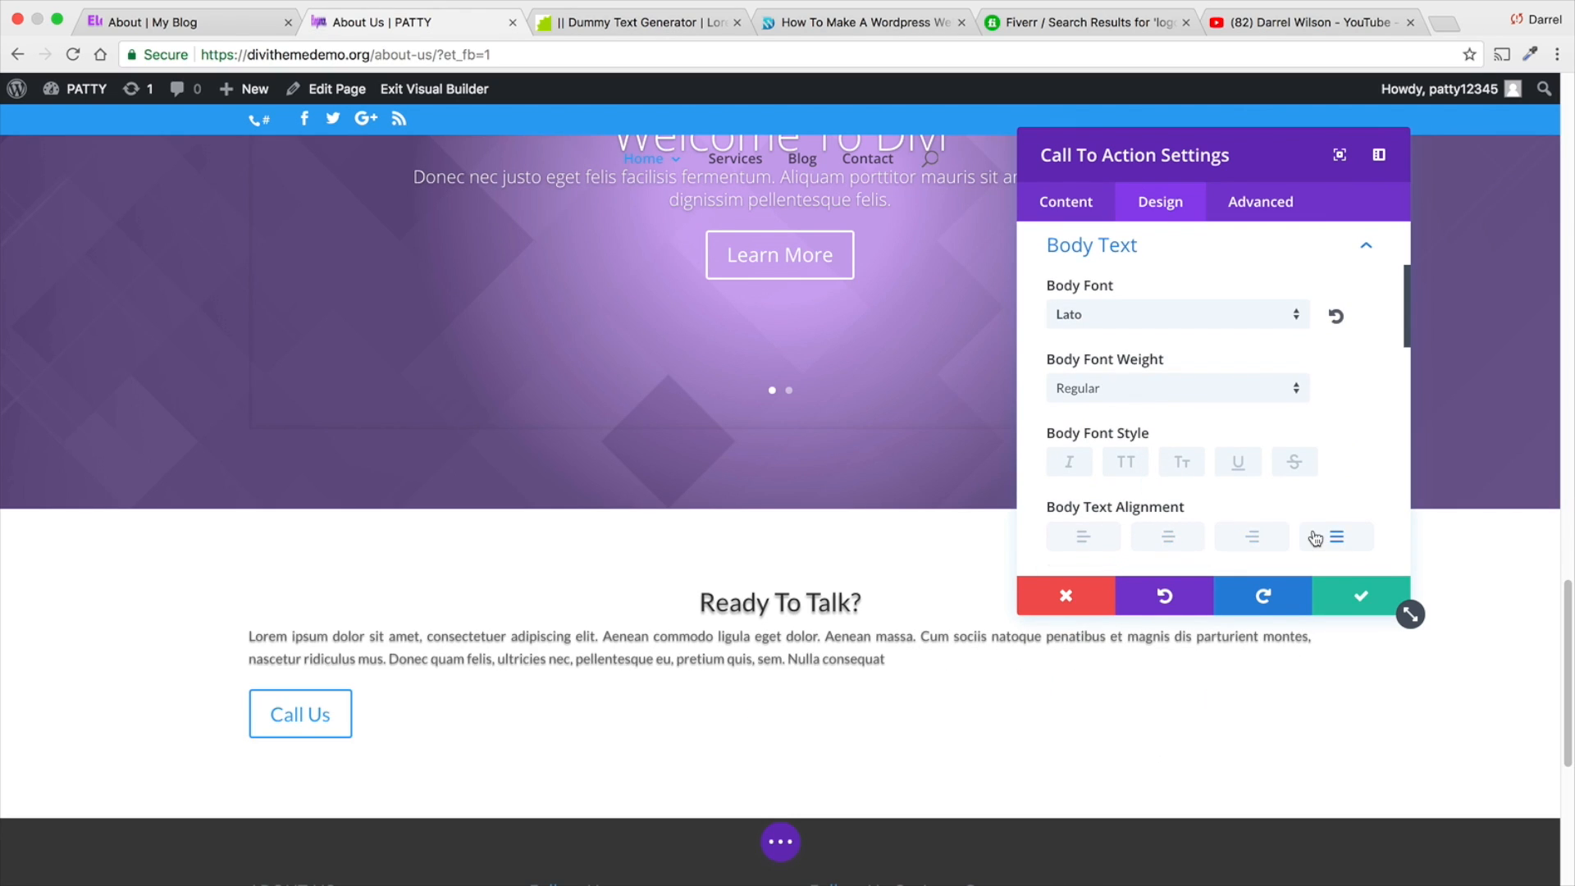
click(1076, 539)
click(1168, 536)
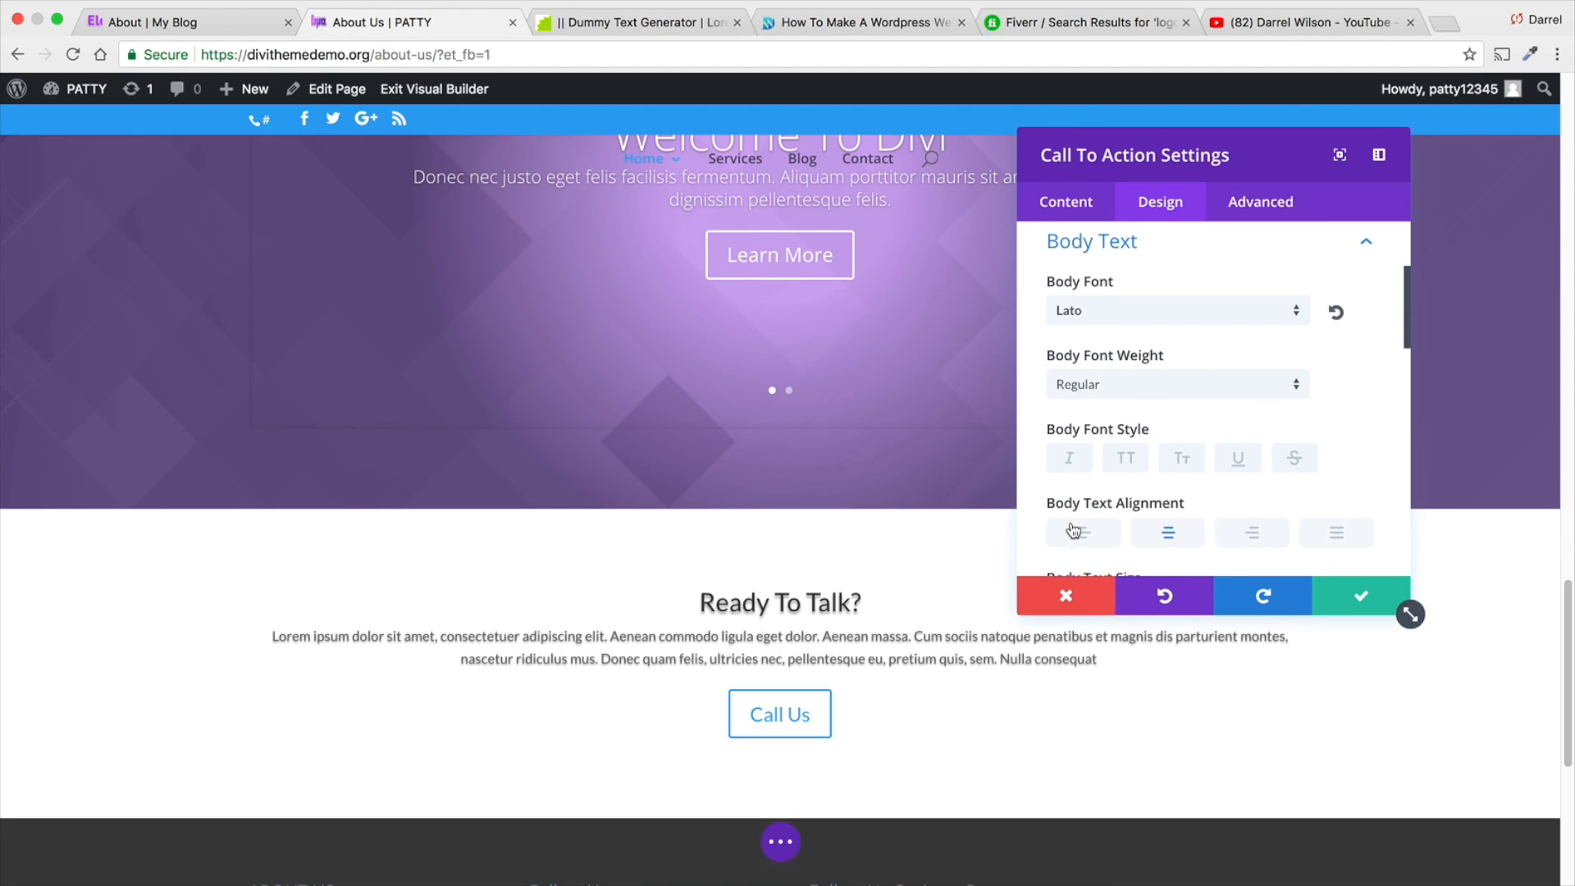
- Enable custom styles for the Call To Action button and set its text color to white (#ffffff)
scroll(1090, 494, down, 3)
scroll(1091, 494, down, 5)
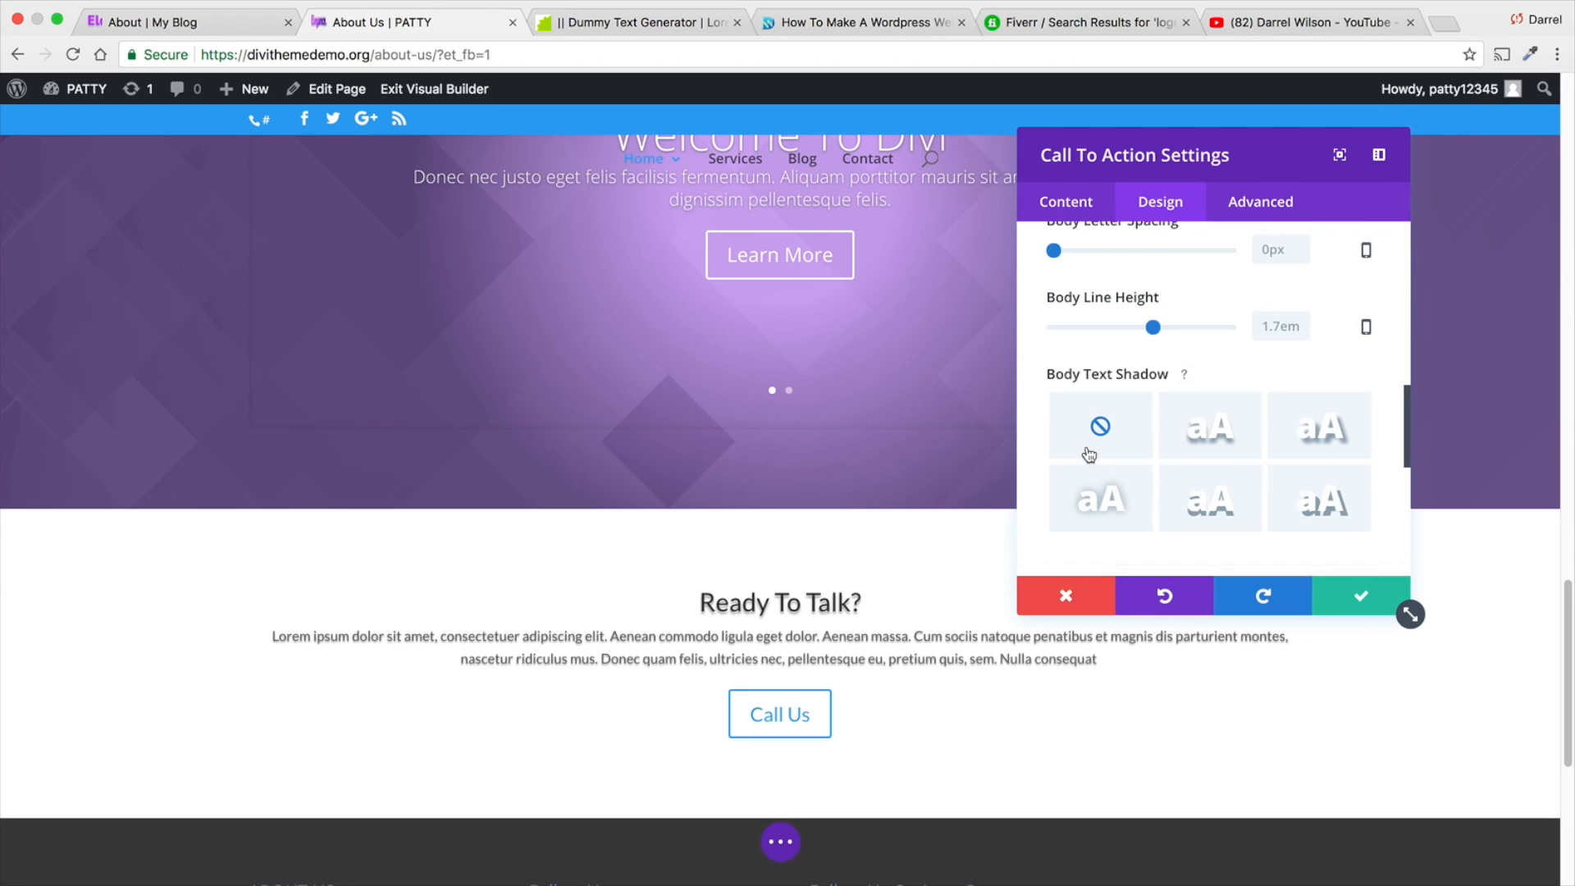
scroll(1108, 443, down, 3)
click(1136, 359)
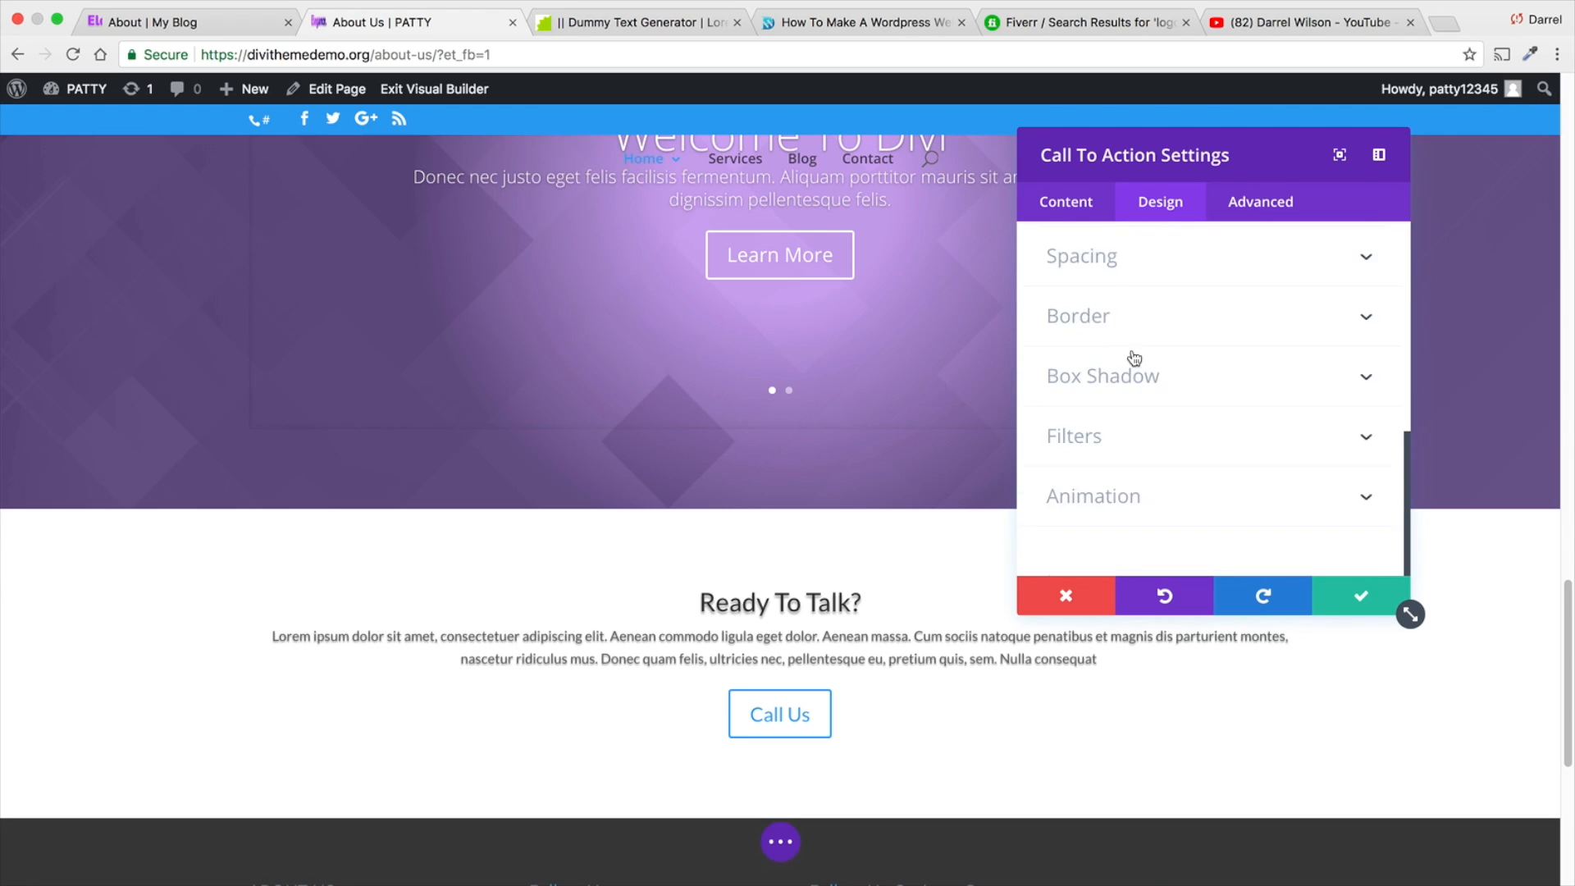
click(1077, 333)
scroll(1124, 404, down, 1)
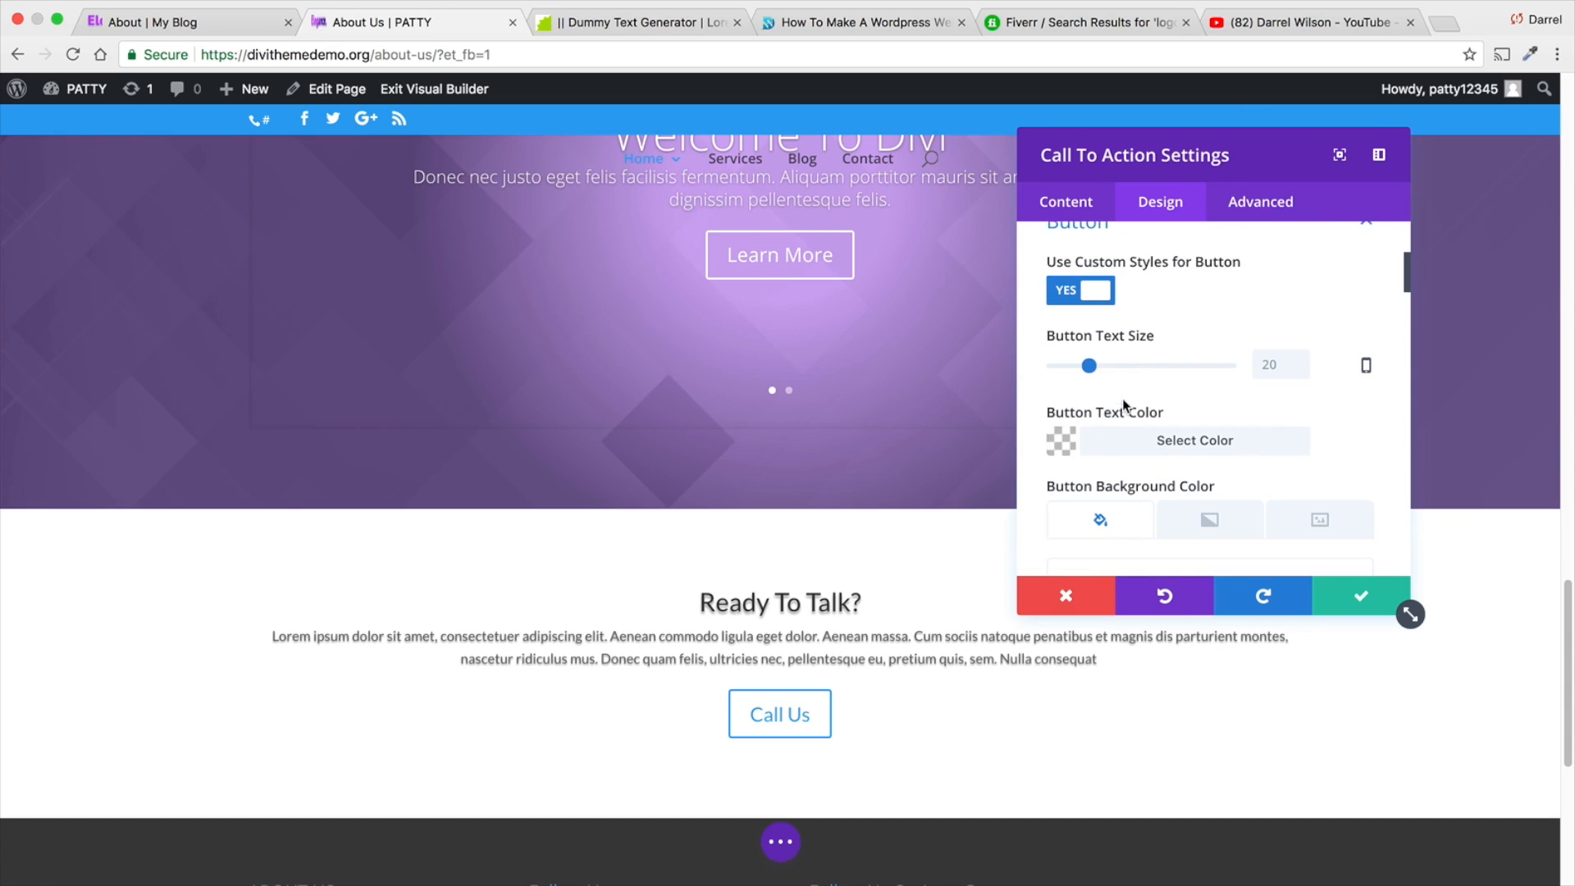
click(1065, 441)
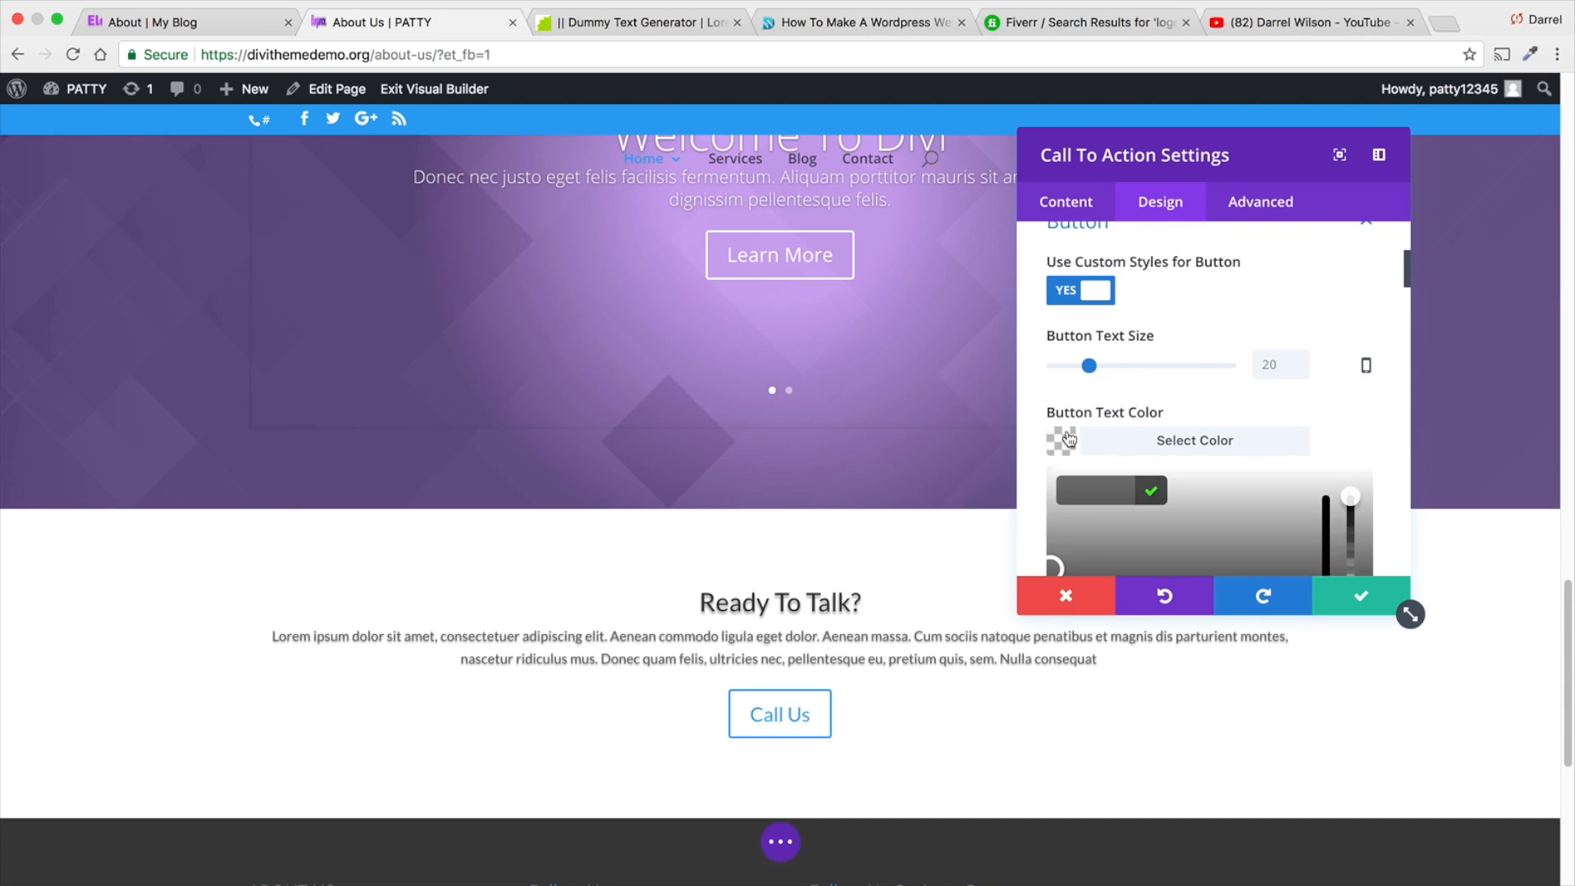
scroll(1086, 442, down, 2)
click(1112, 497)
- Give the button a gradient background from purple #8300e9 to blue #0c71c3
scroll(1181, 459, down, 3)
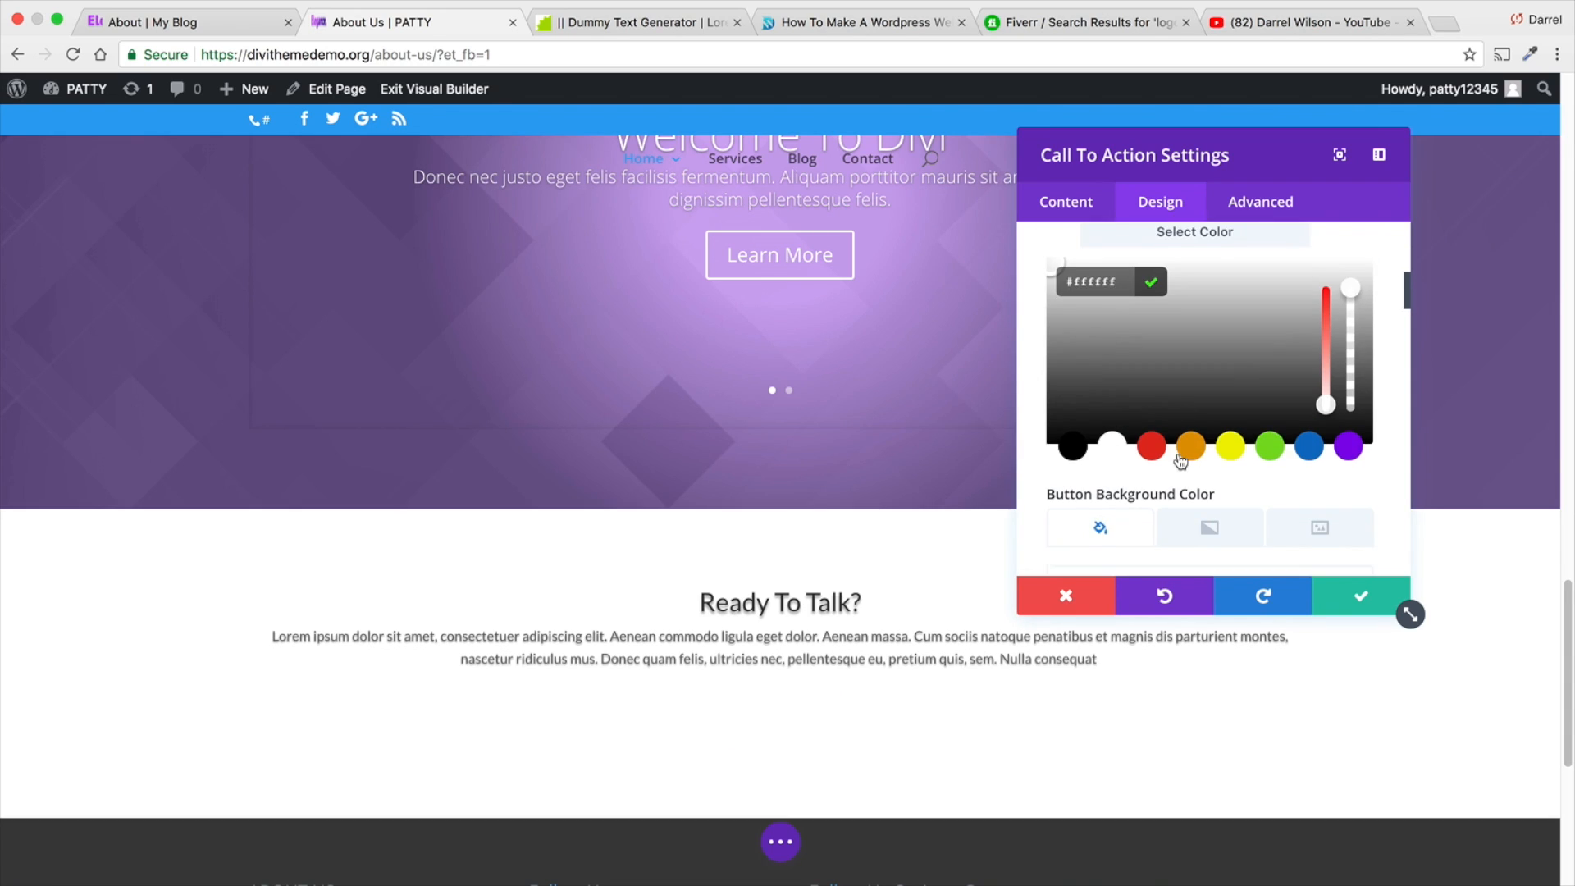
scroll(1204, 458, down, 1)
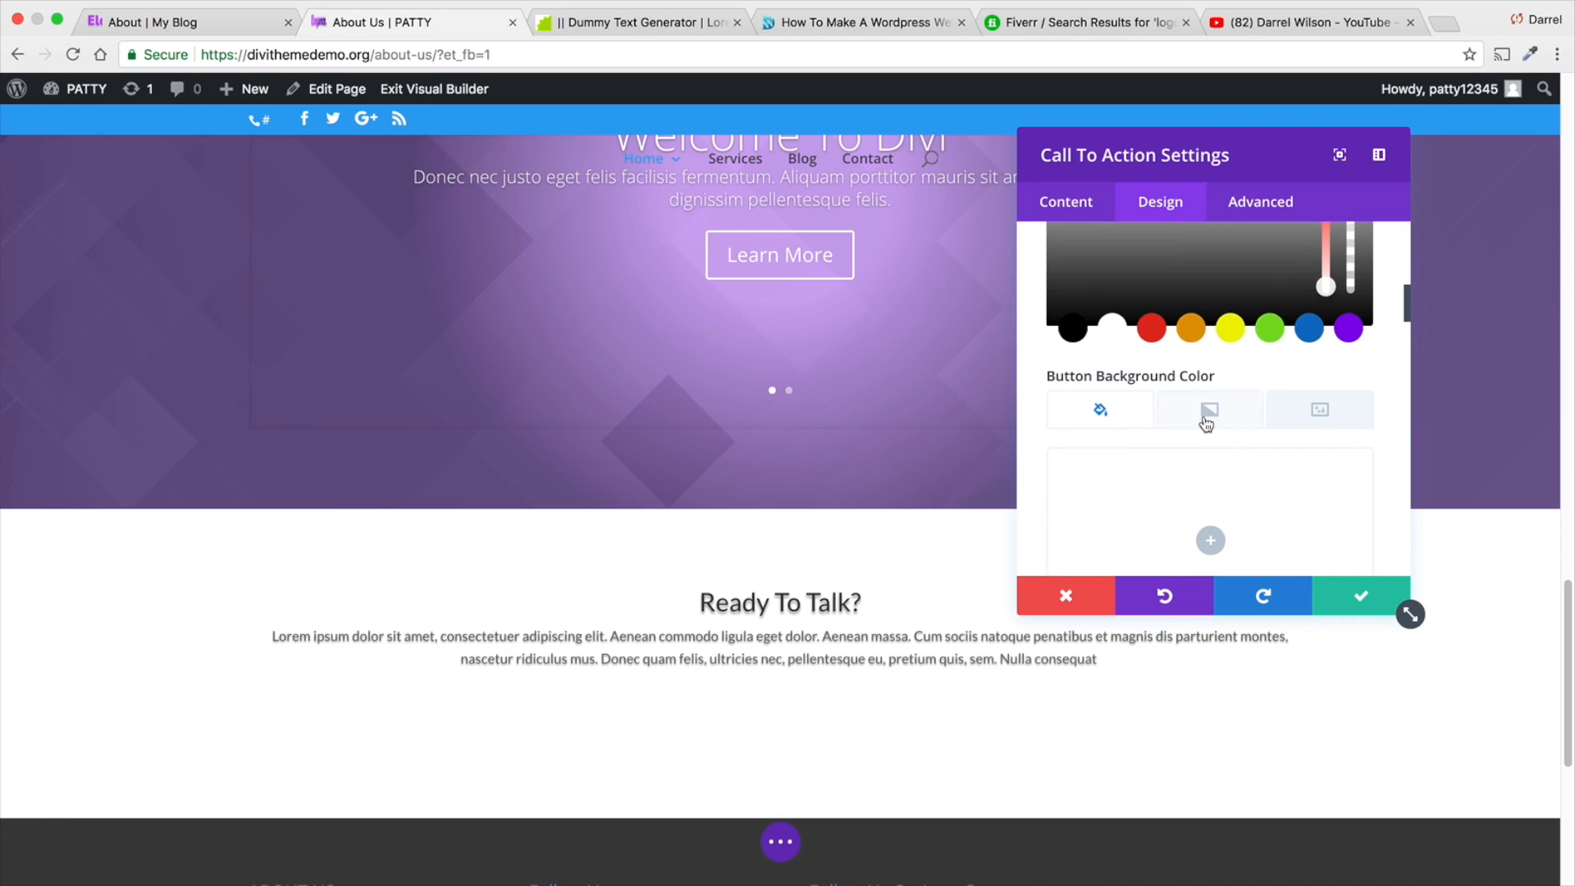
scroll(1202, 439, down, 4)
scroll(1165, 505, up, 1)
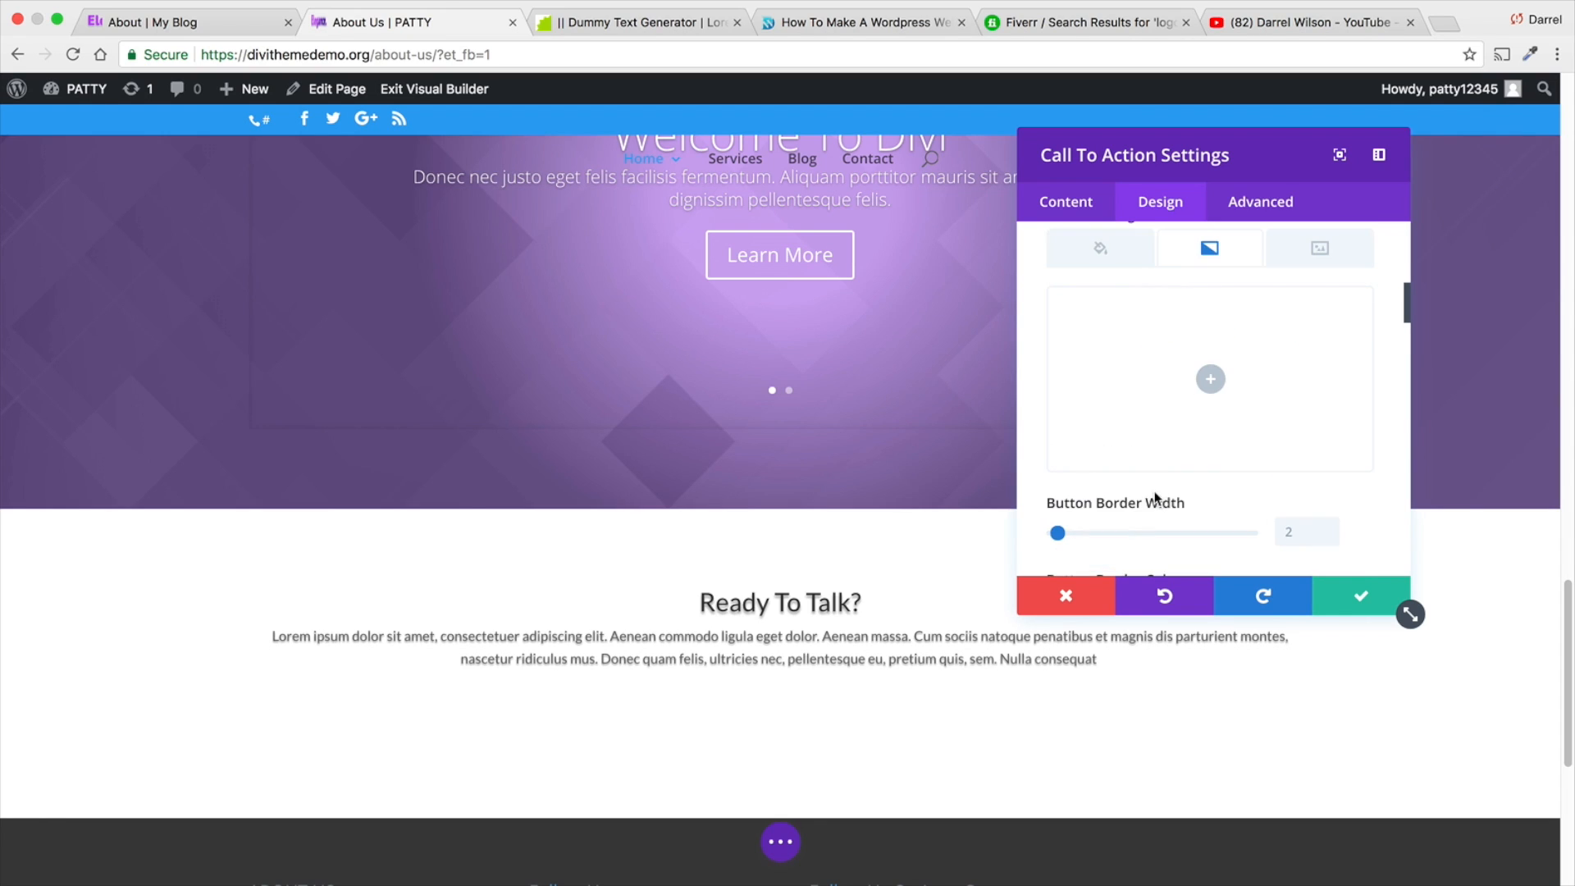
click(1212, 384)
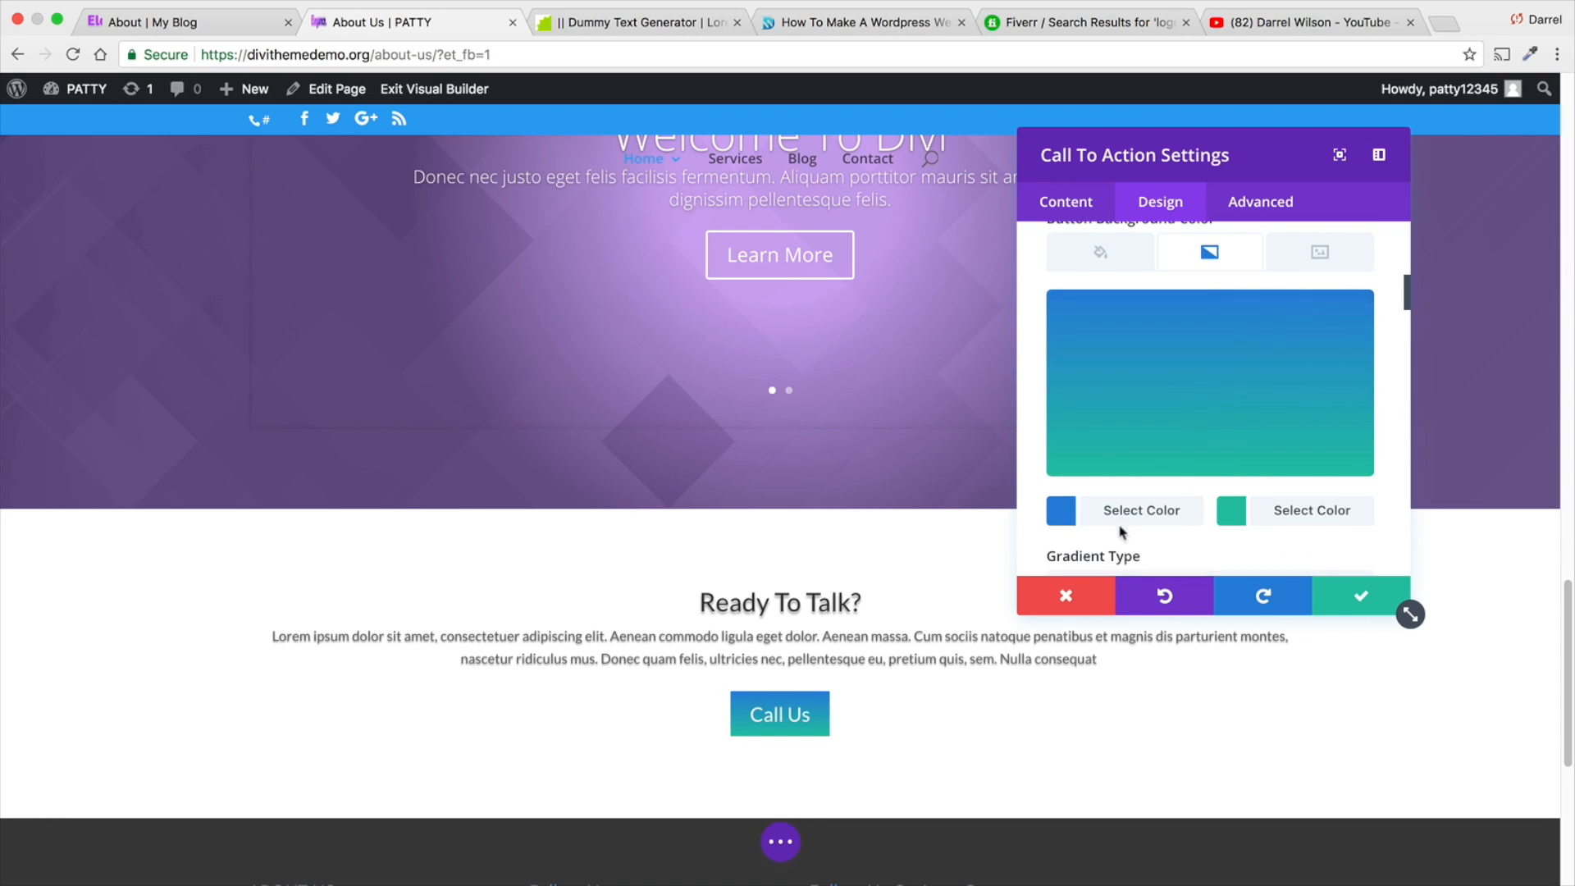
click(1141, 512)
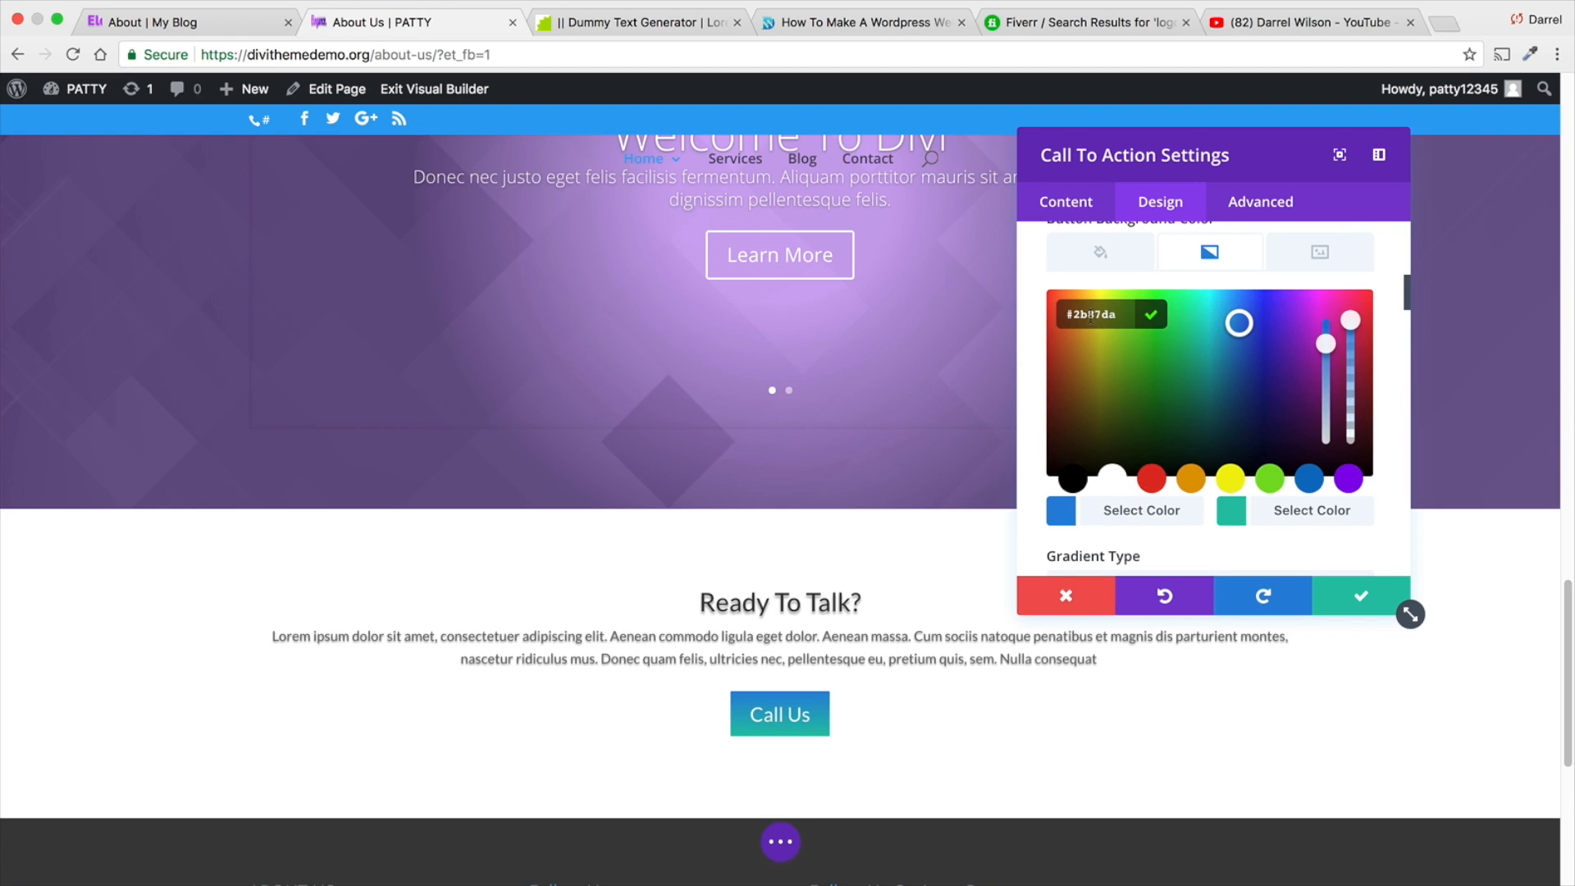
click(1349, 480)
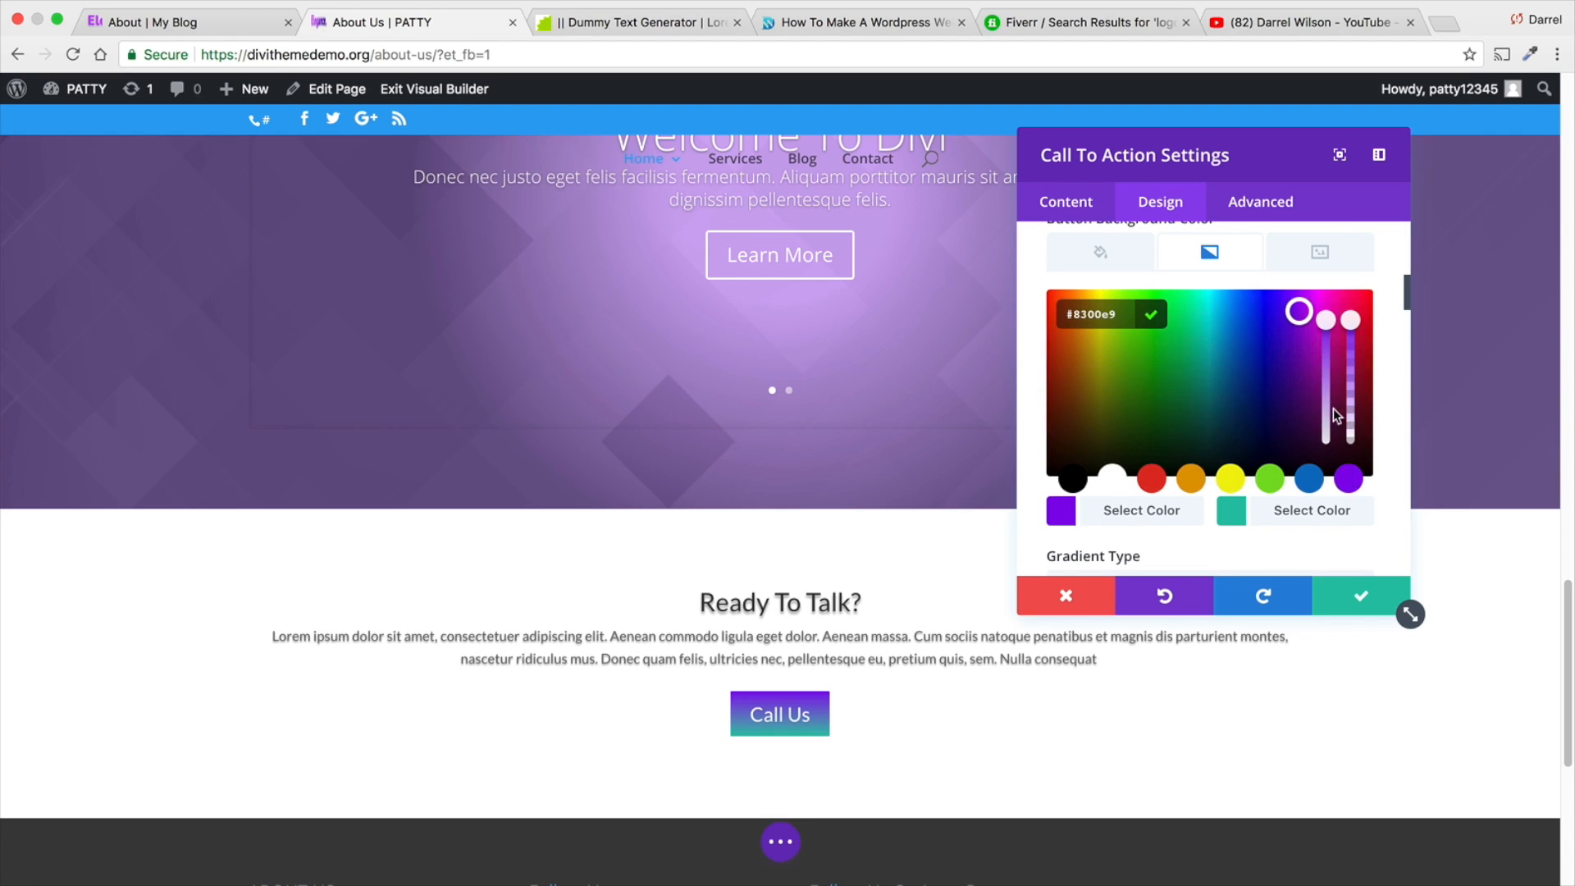
click(1236, 523)
click(1310, 479)
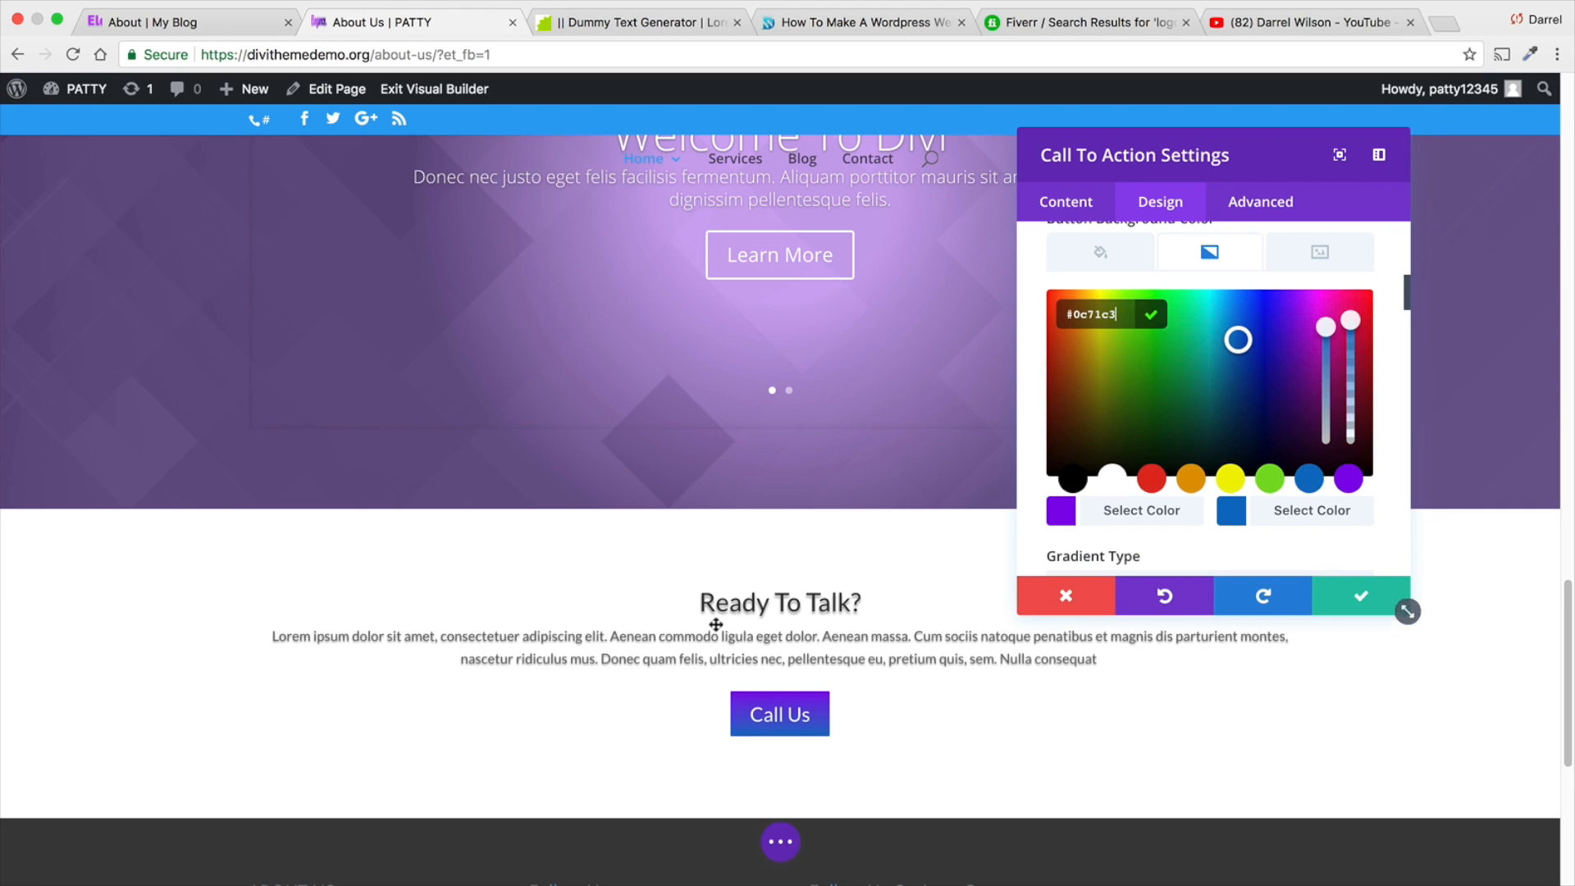
- Increase the button's border width slightly and lower its border radius to the minimum
scroll(1289, 505, down, 5)
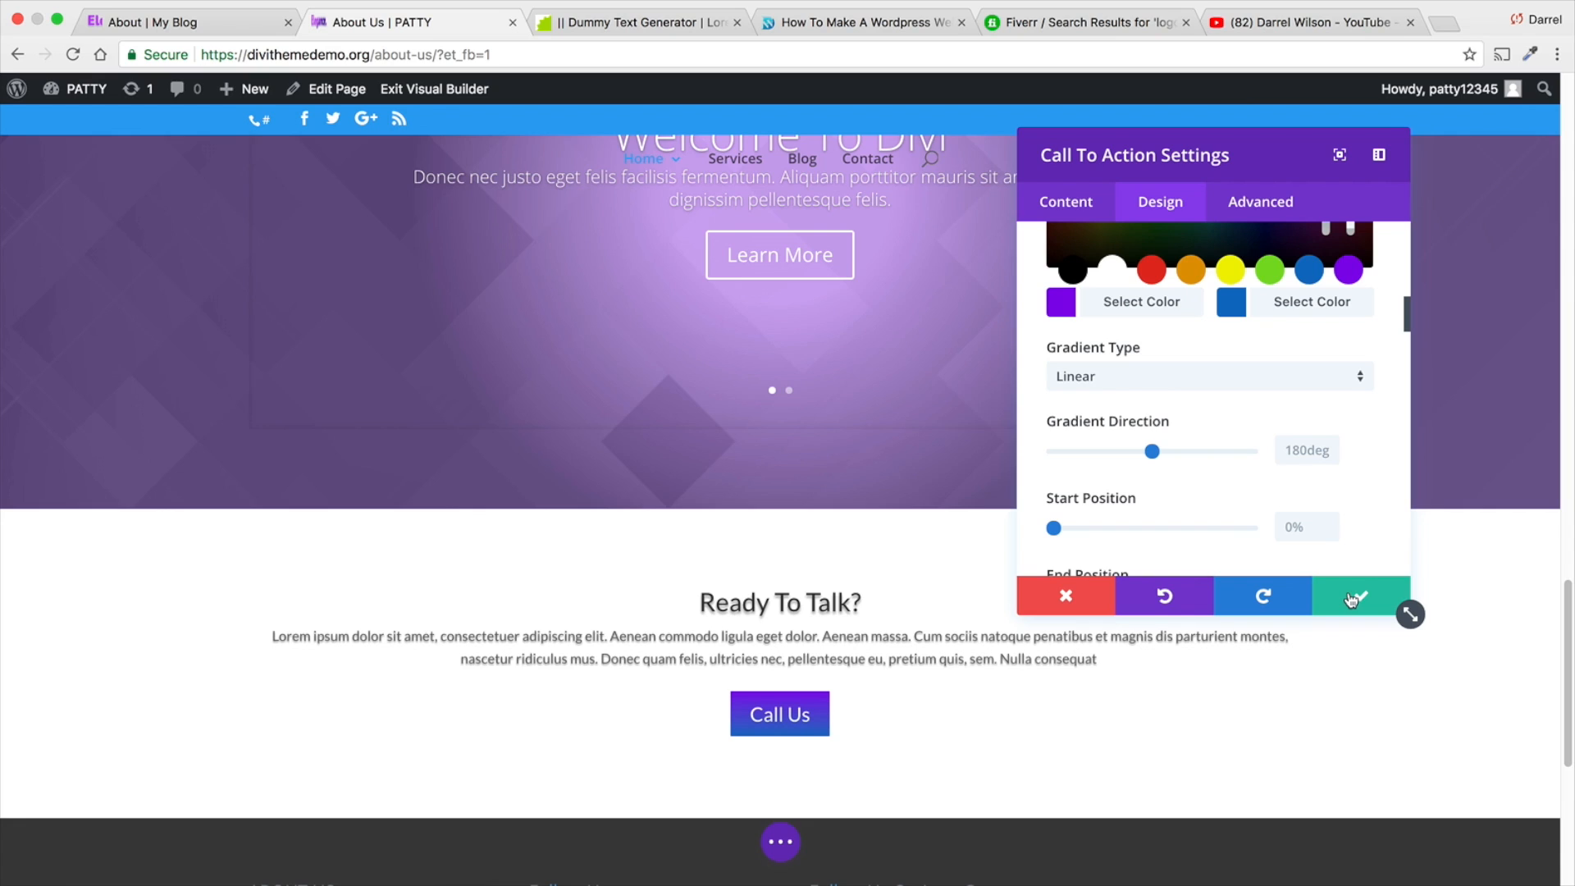
scroll(1061, 405, down, 6)
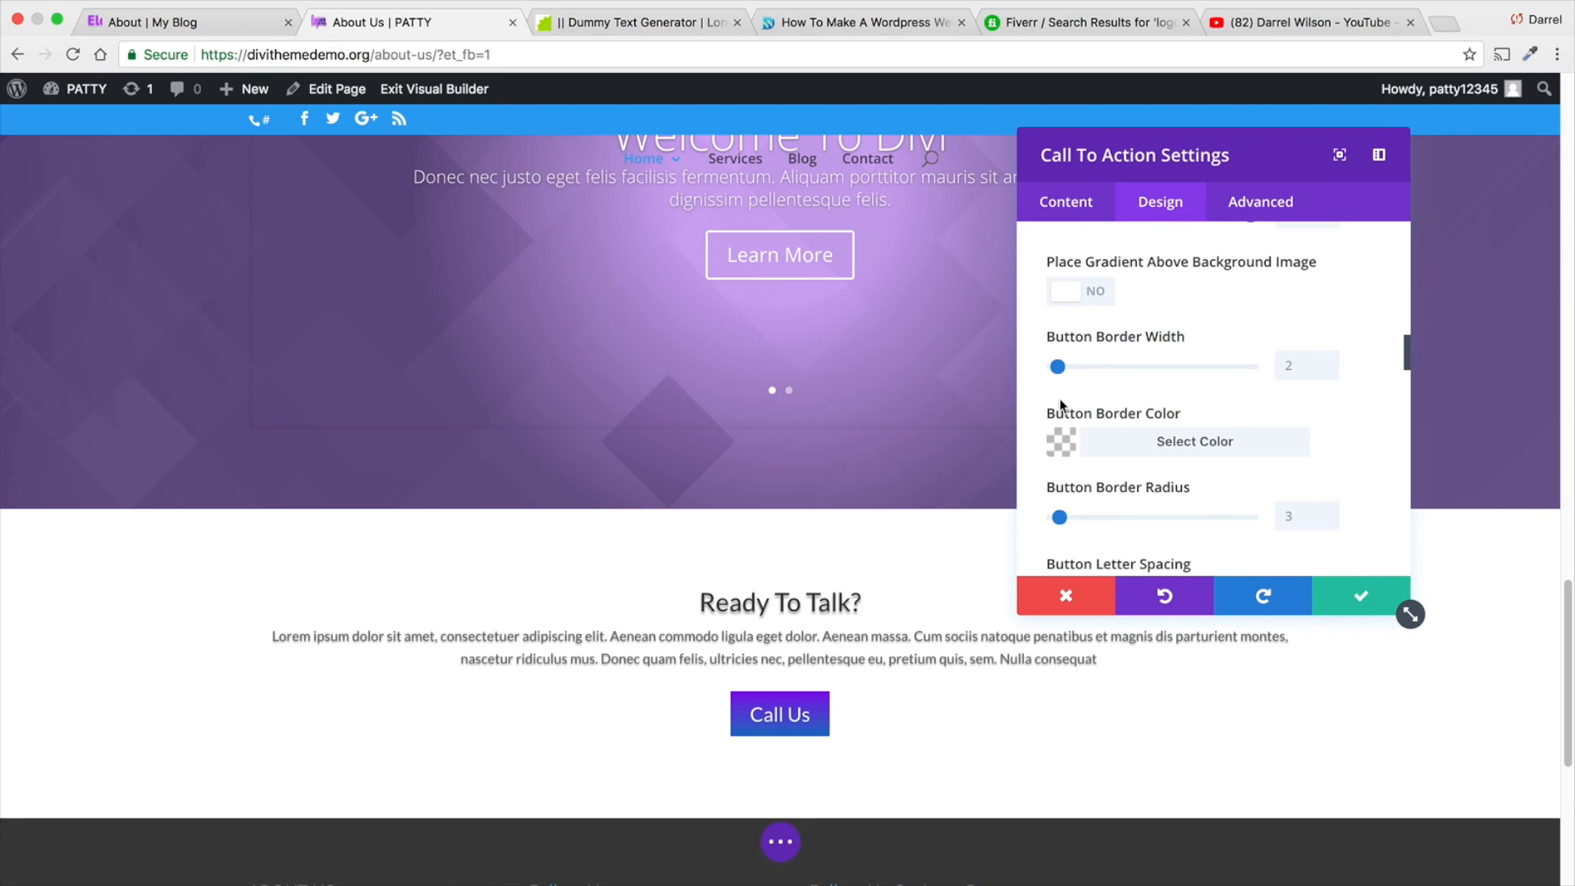
mouse_move(1058, 367)
mouse_down()
mouse_move(1125, 366)
mouse_move(1061, 366)
mouse_up()
drag(1059, 516, 1027, 517)
scroll(1340, 533, up, 12)
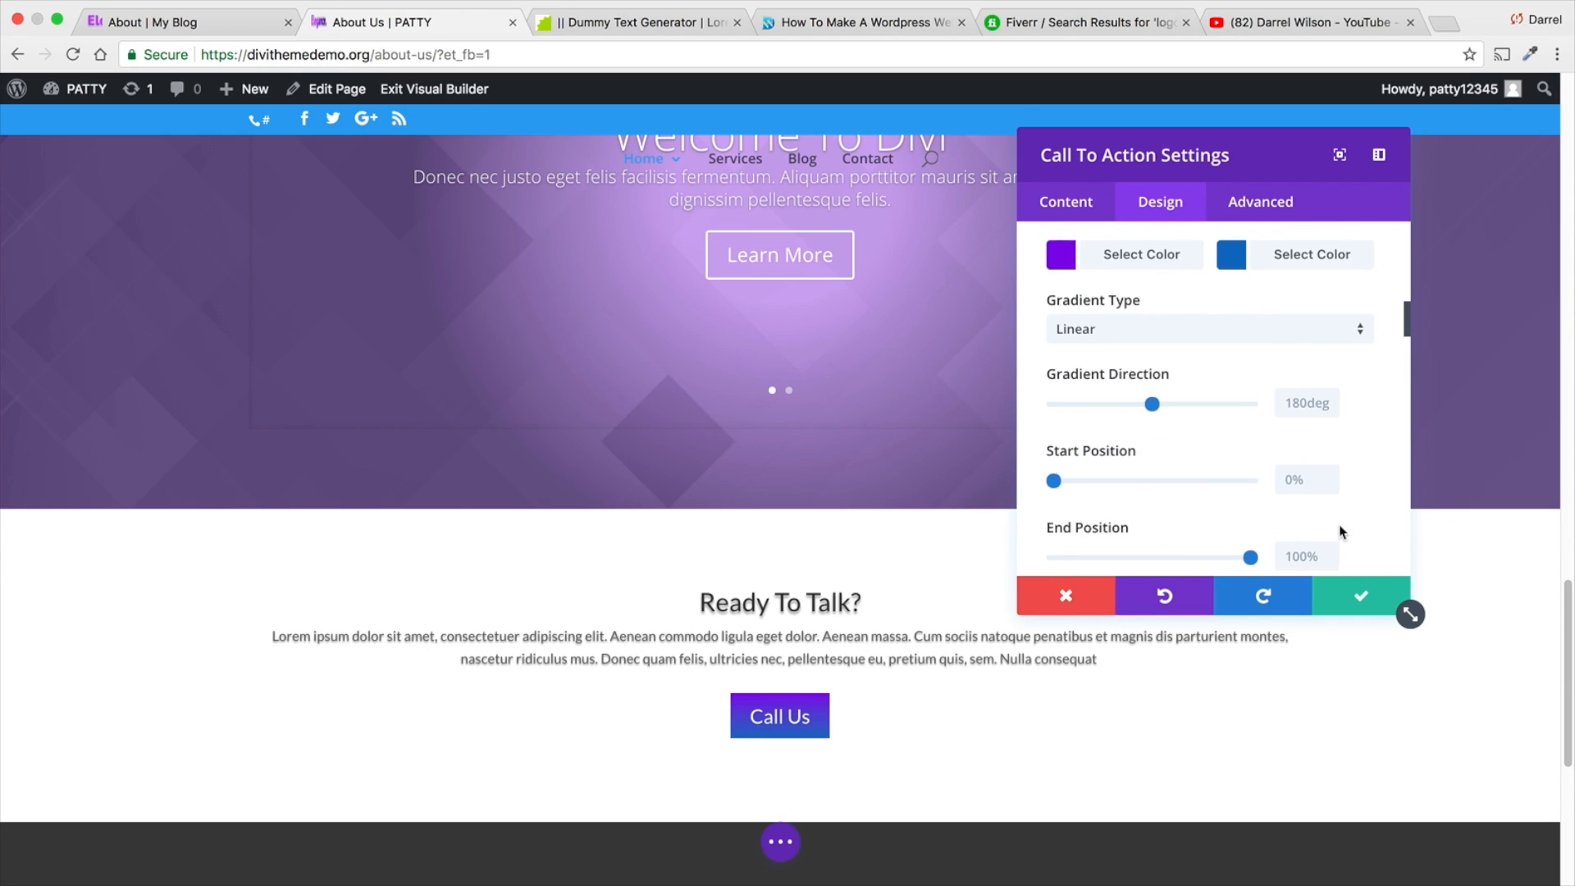
click(1365, 492)
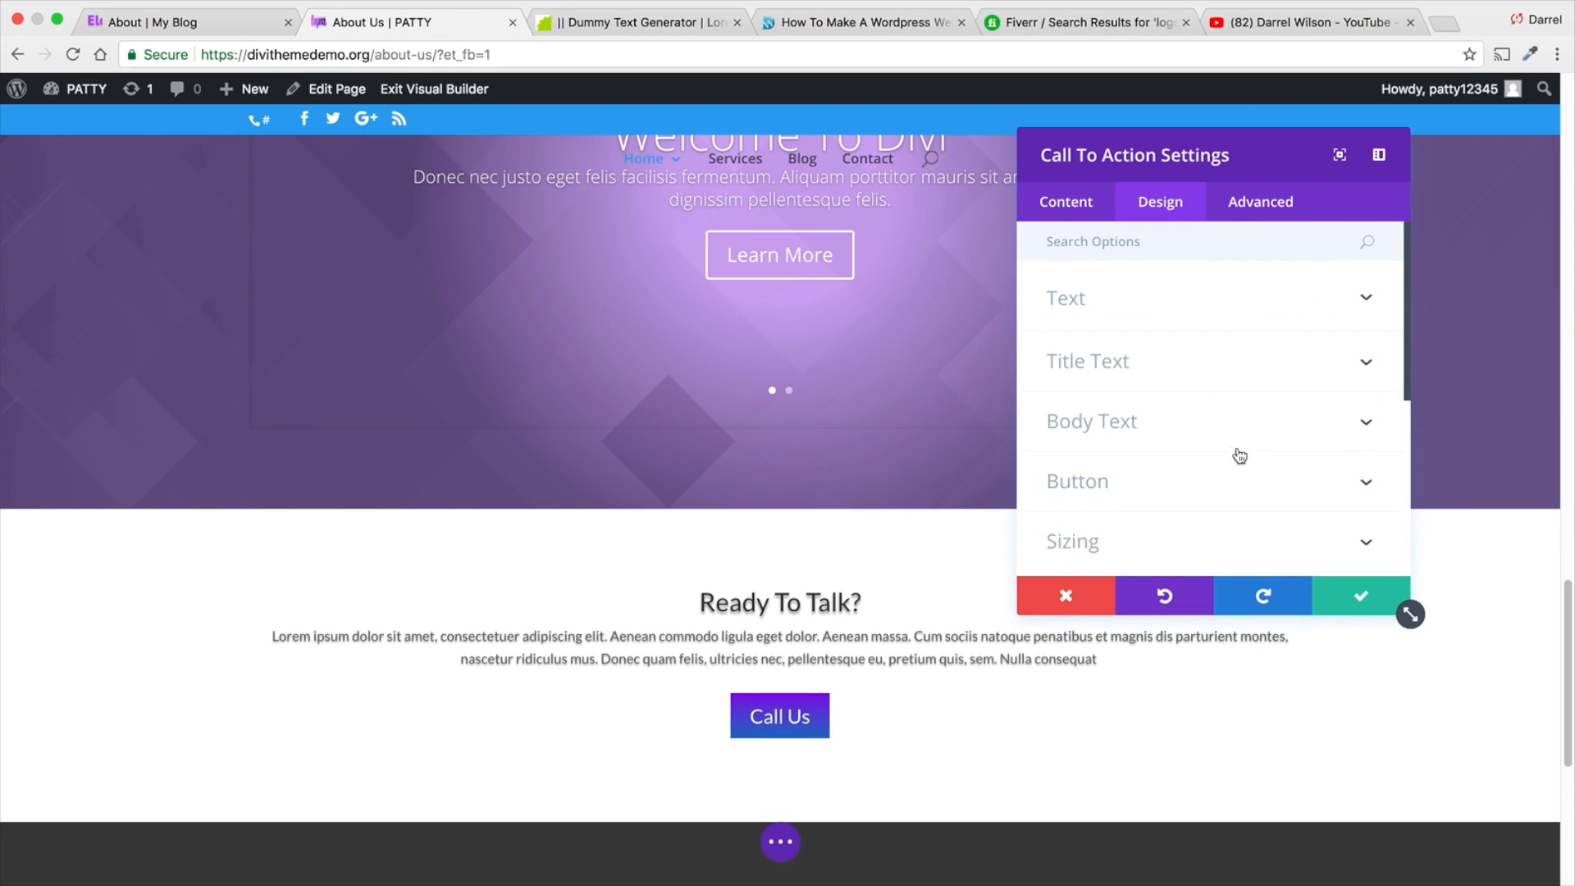
- Round all four corners of the Call To Action module's border to 10px
scroll(1235, 453, down, 3)
scroll(1238, 456, down, 1)
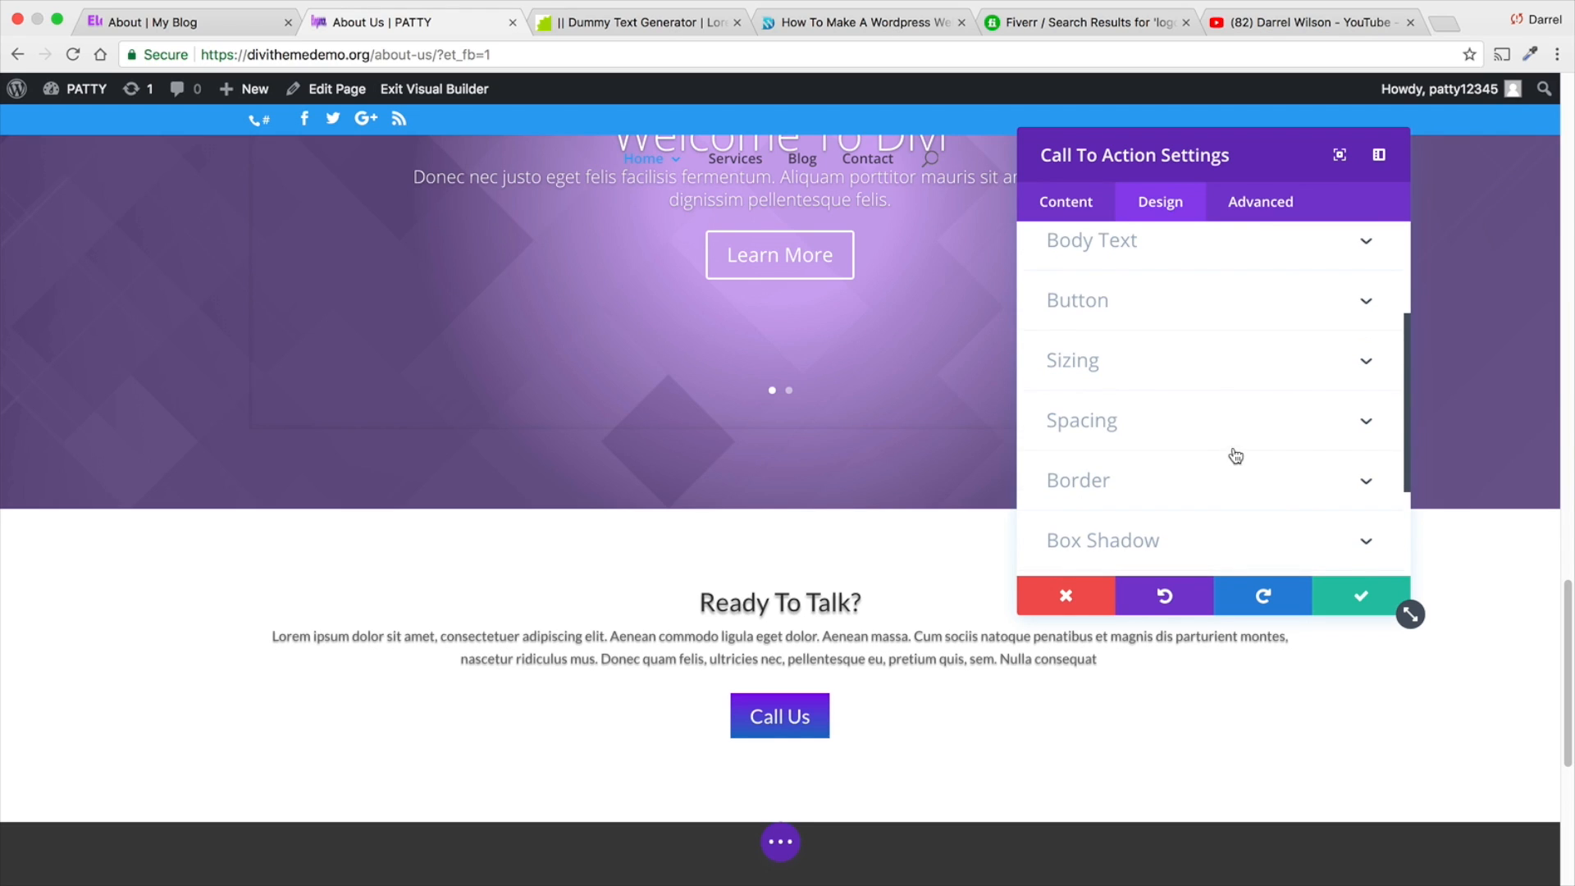
click(1366, 481)
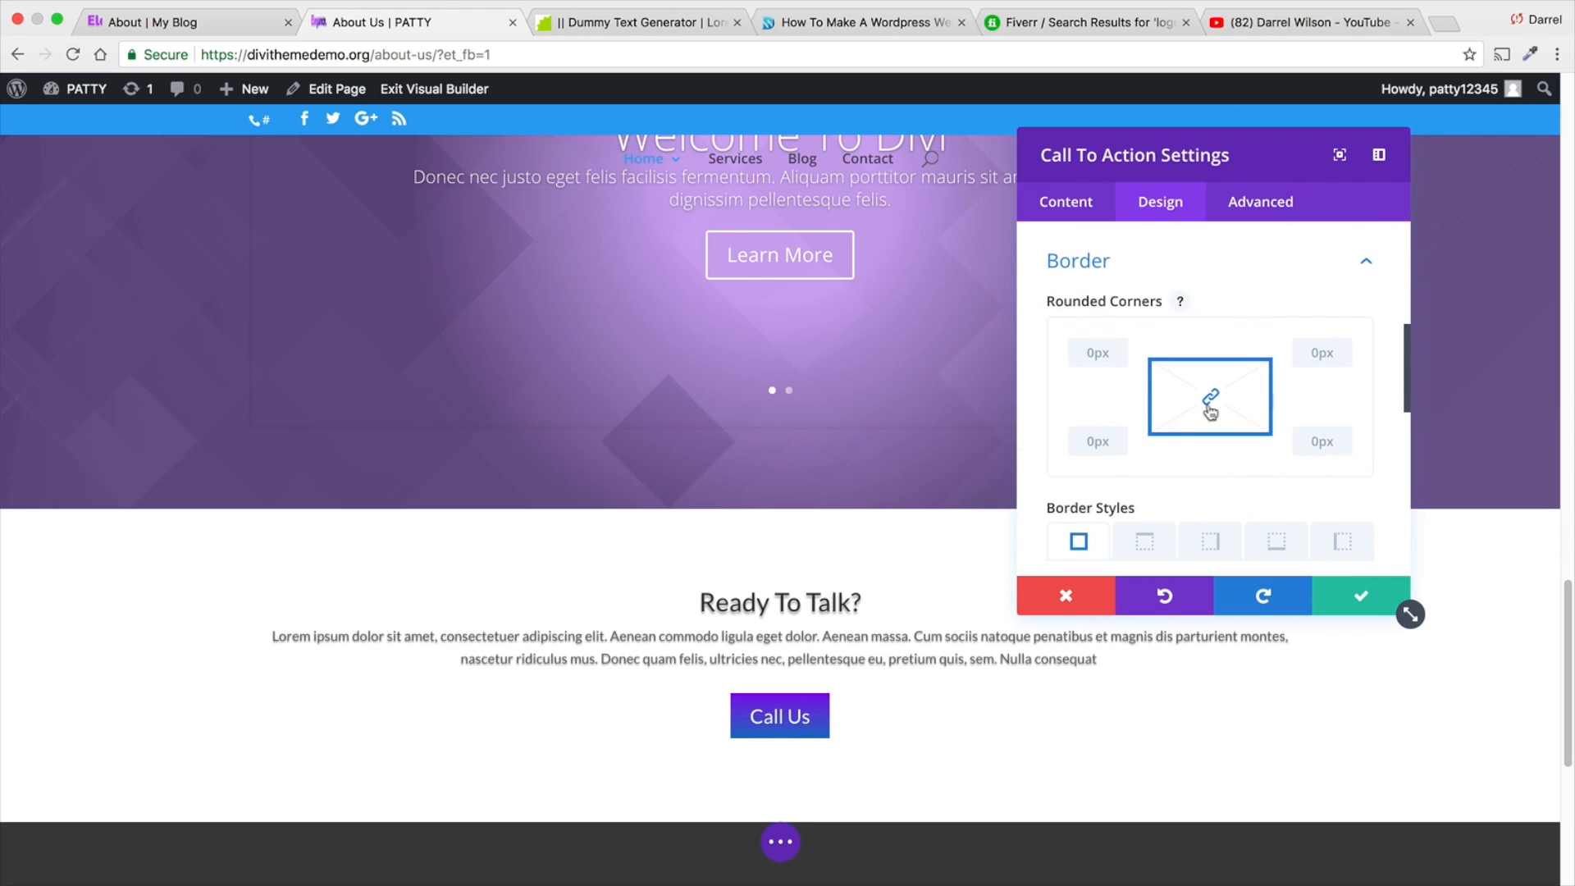
click(1091, 354)
text(10)
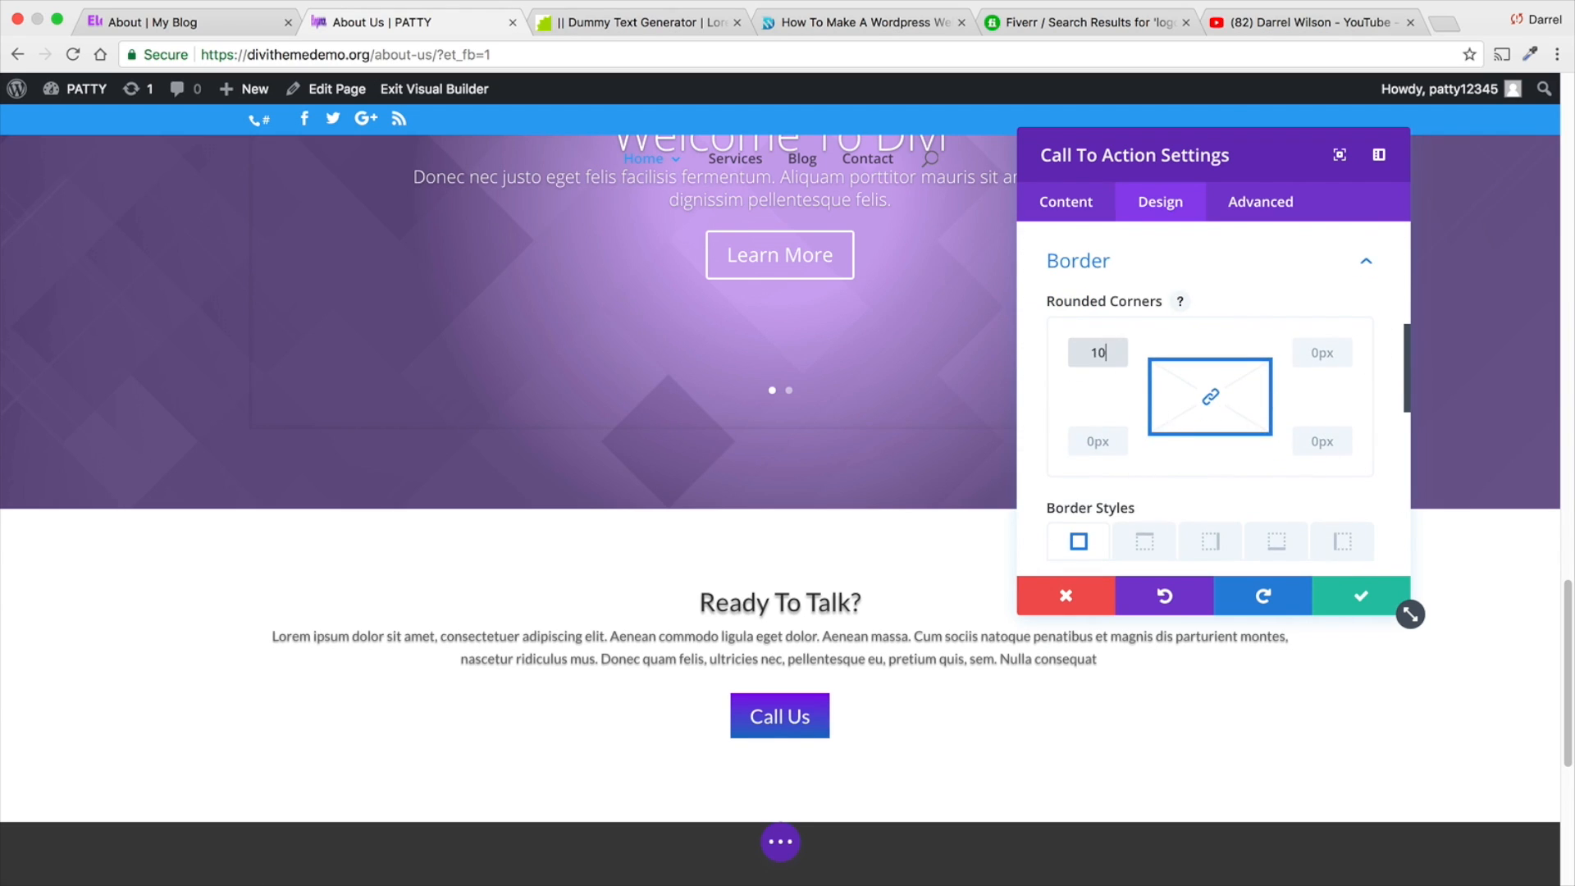
text(px)
key(Tab)
- Review the Call To Action module's border width, color and style options for the top edge and for all edges
scroll(1132, 427, down, 1)
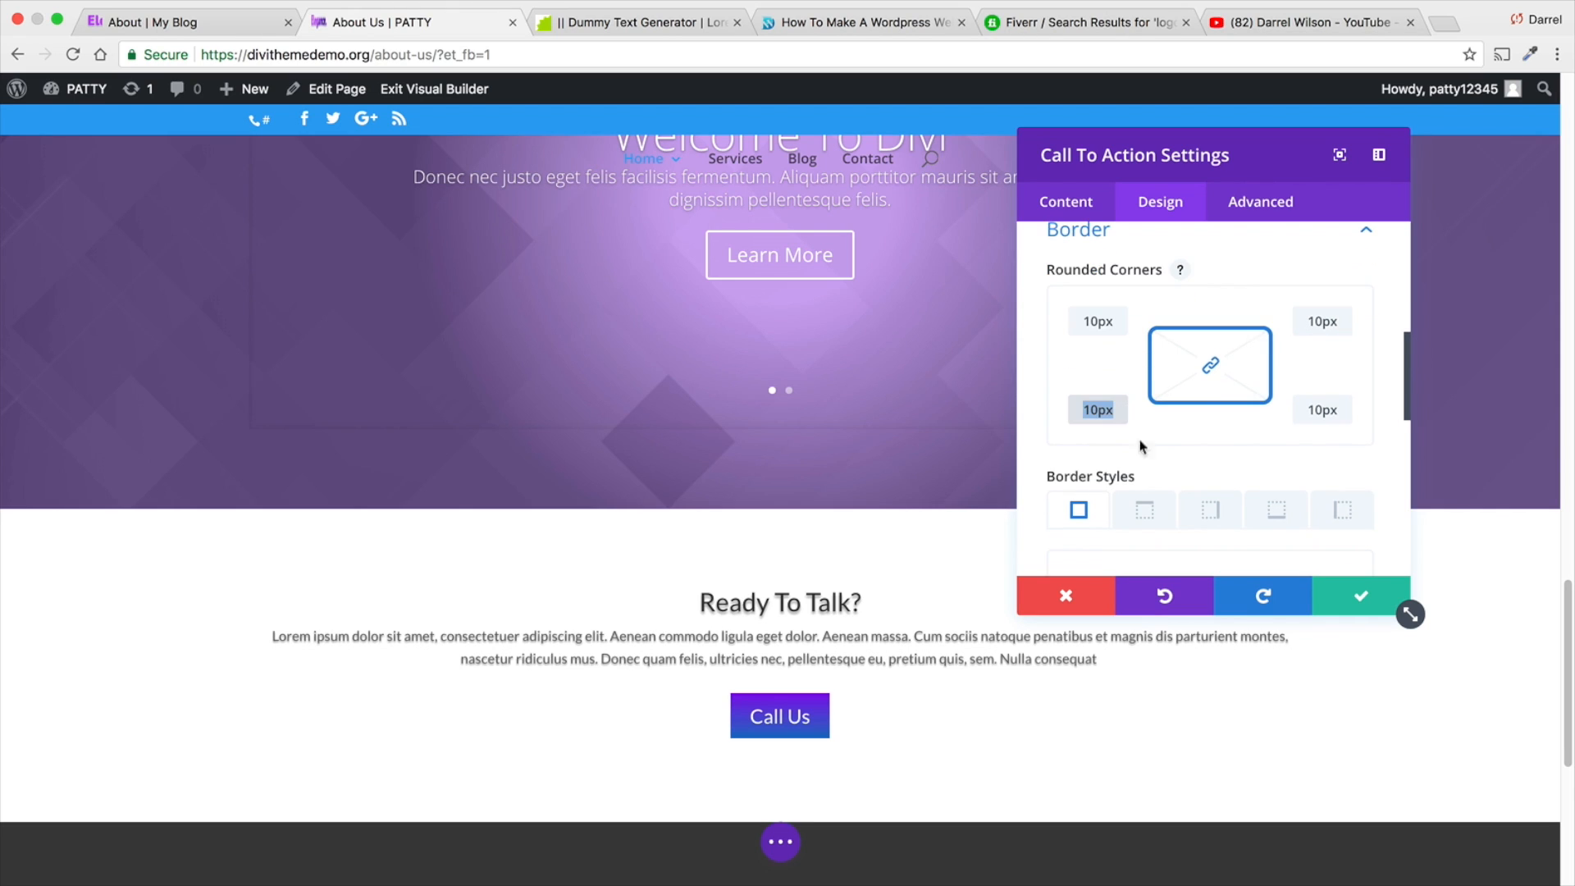
click(1143, 510)
scroll(1142, 493, down, 1)
scroll(1142, 484, down, 6)
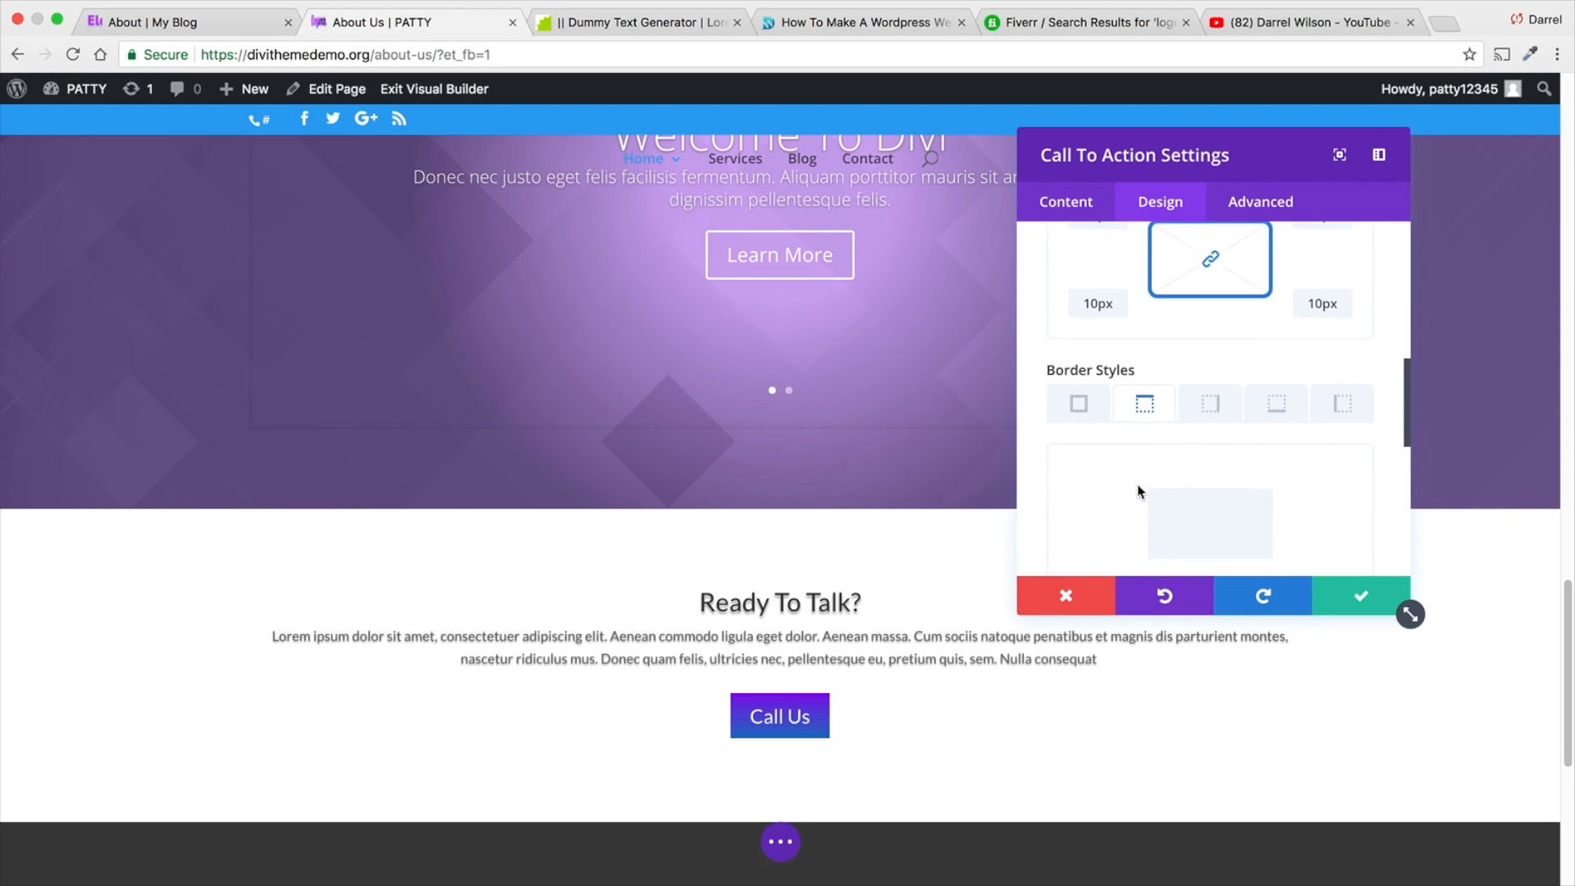
drag(1054, 409, 1055, 414)
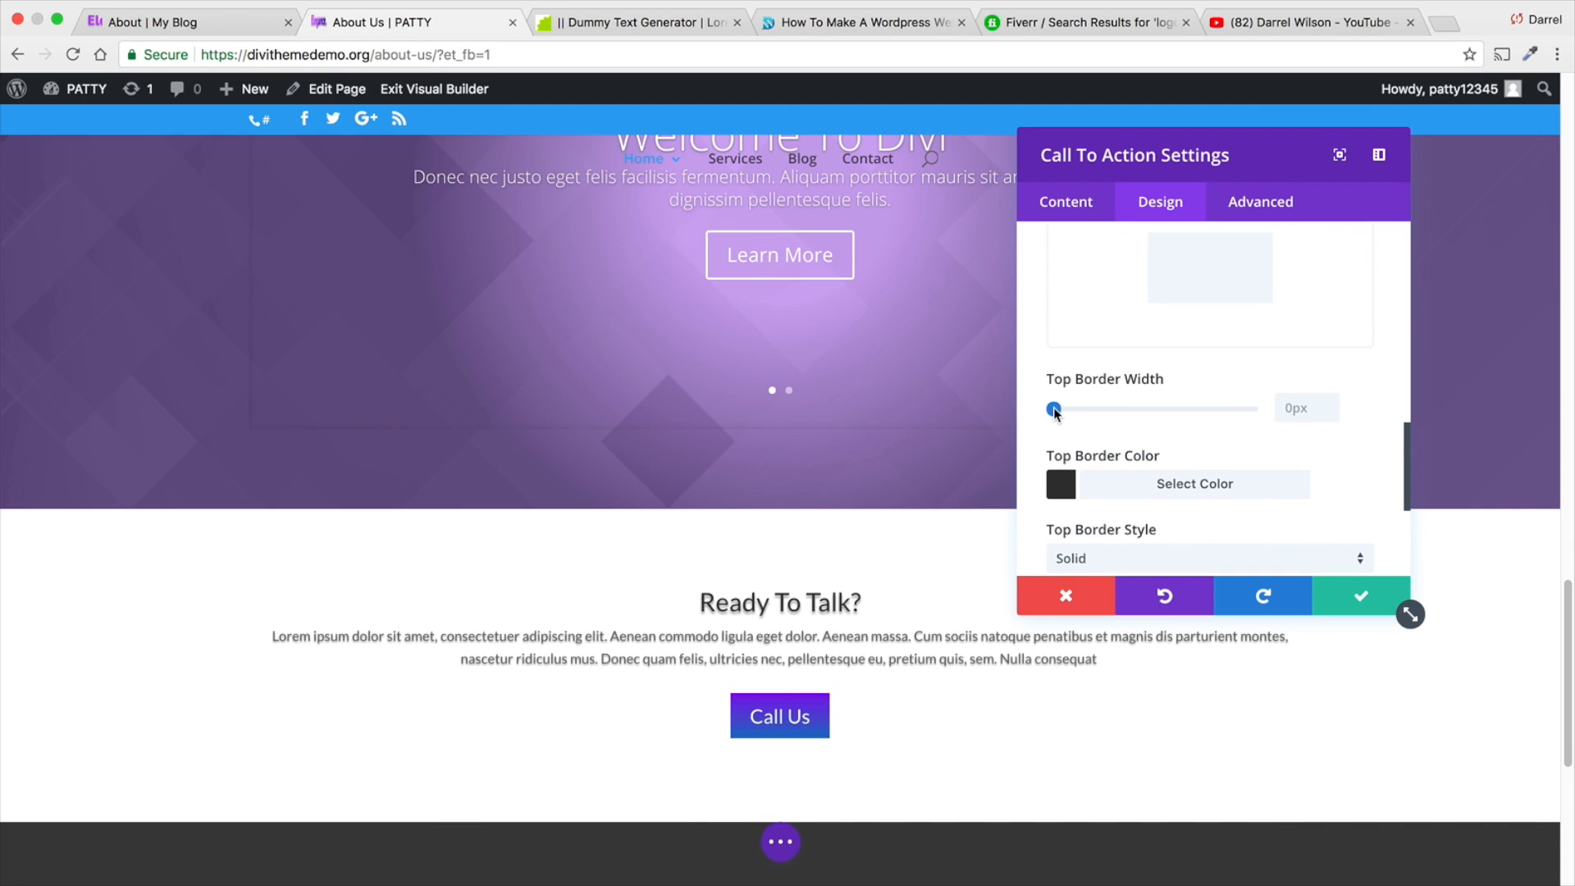
scroll(1067, 401, up, 3)
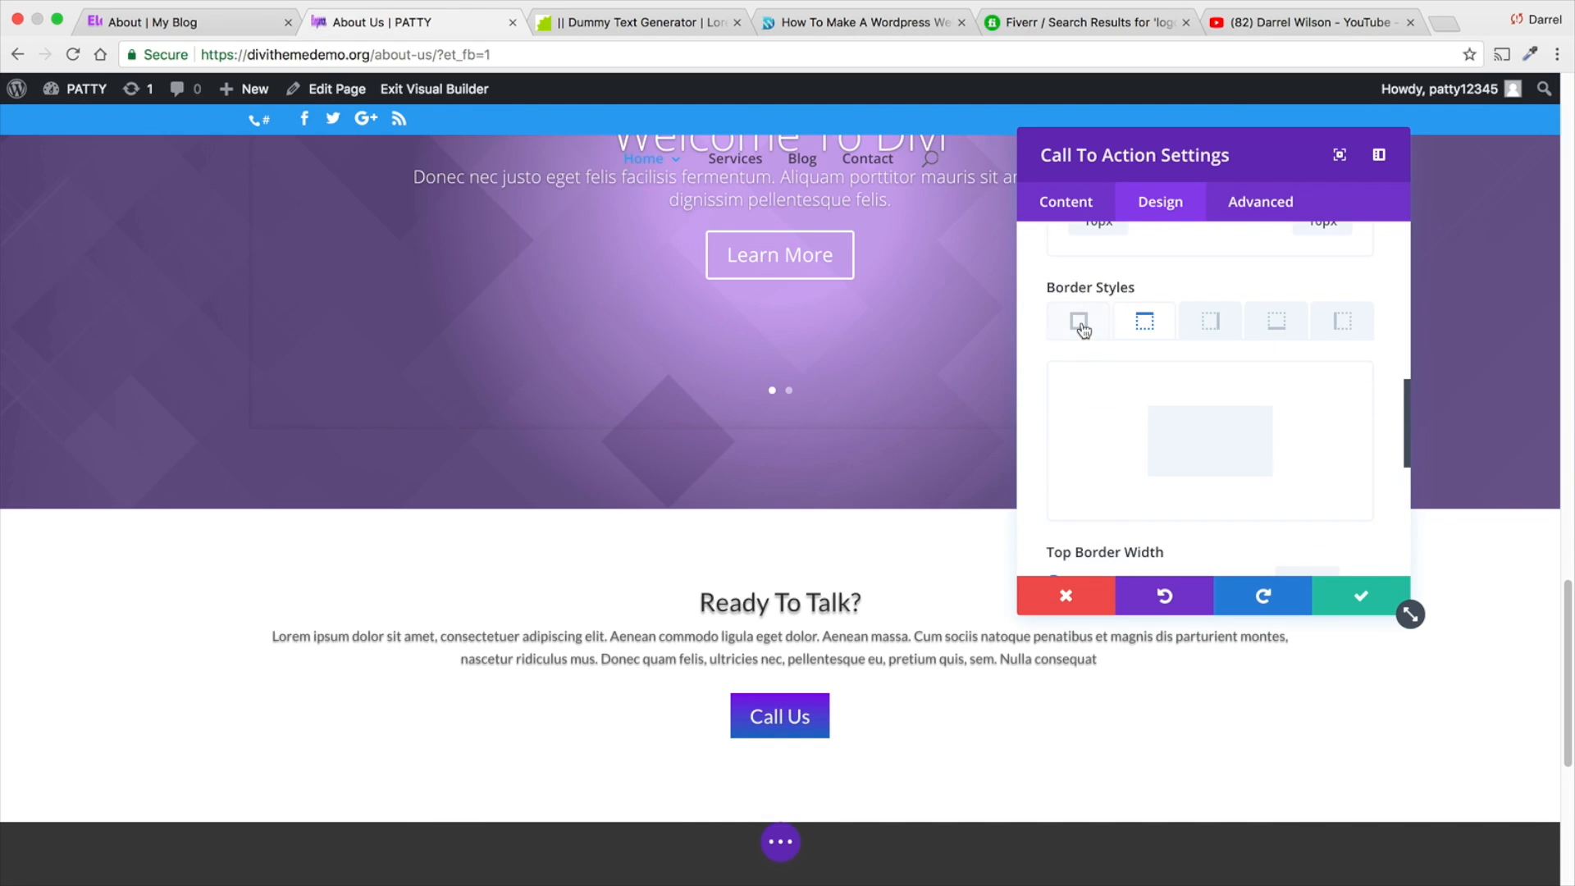
click(1082, 325)
scroll(1091, 345, down, 5)
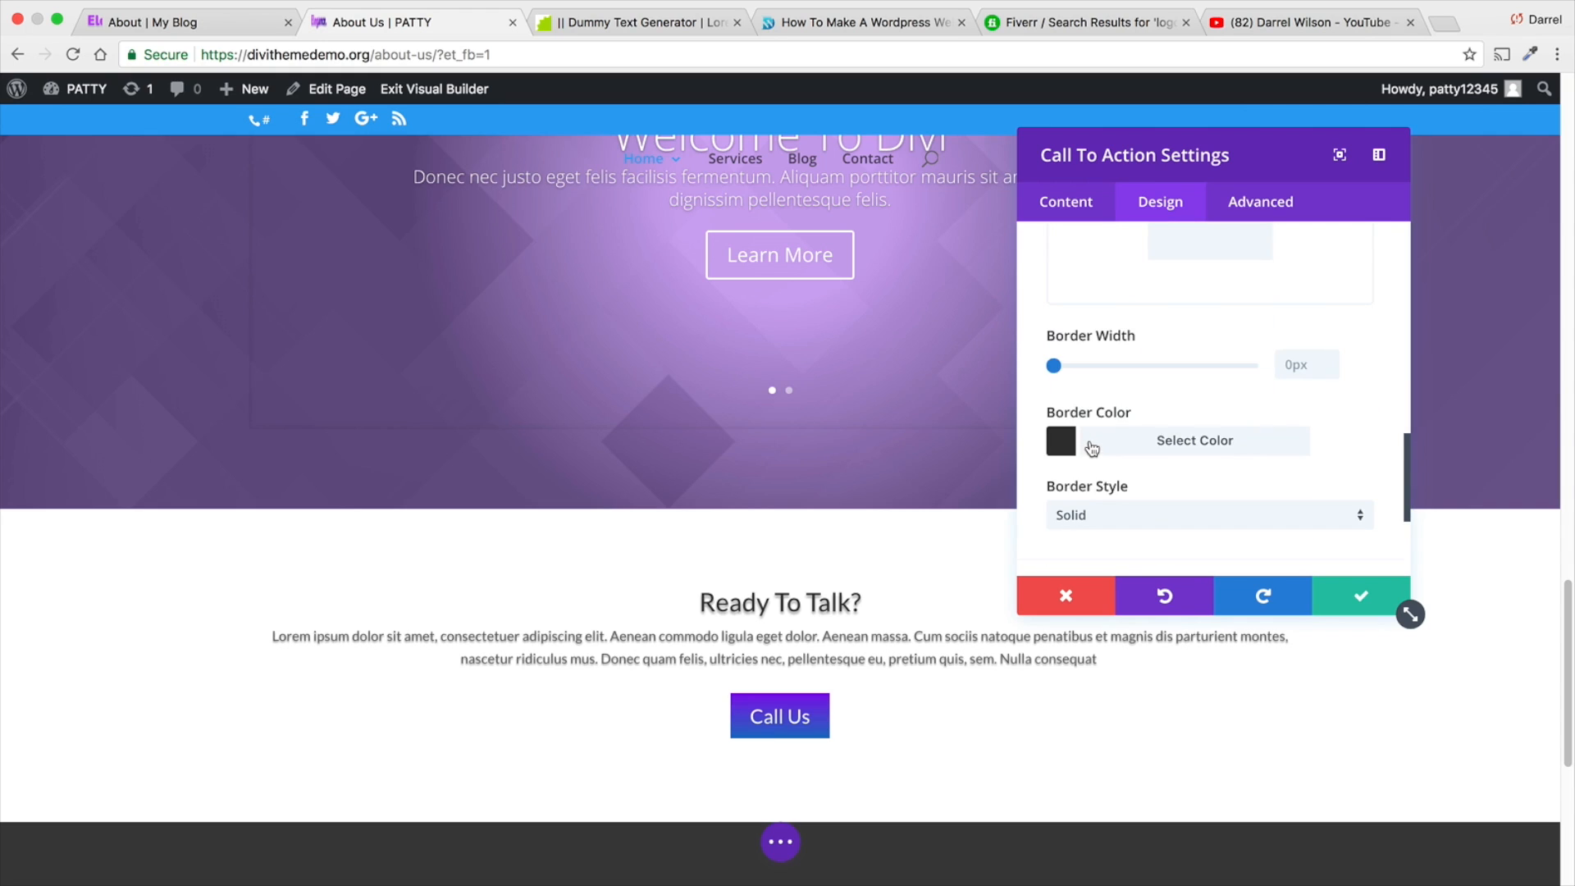
scroll(1091, 448, down, 4)
- Apply the box shadow preset with a soft offset toward the lower right to the Call To Action module
click(1111, 394)
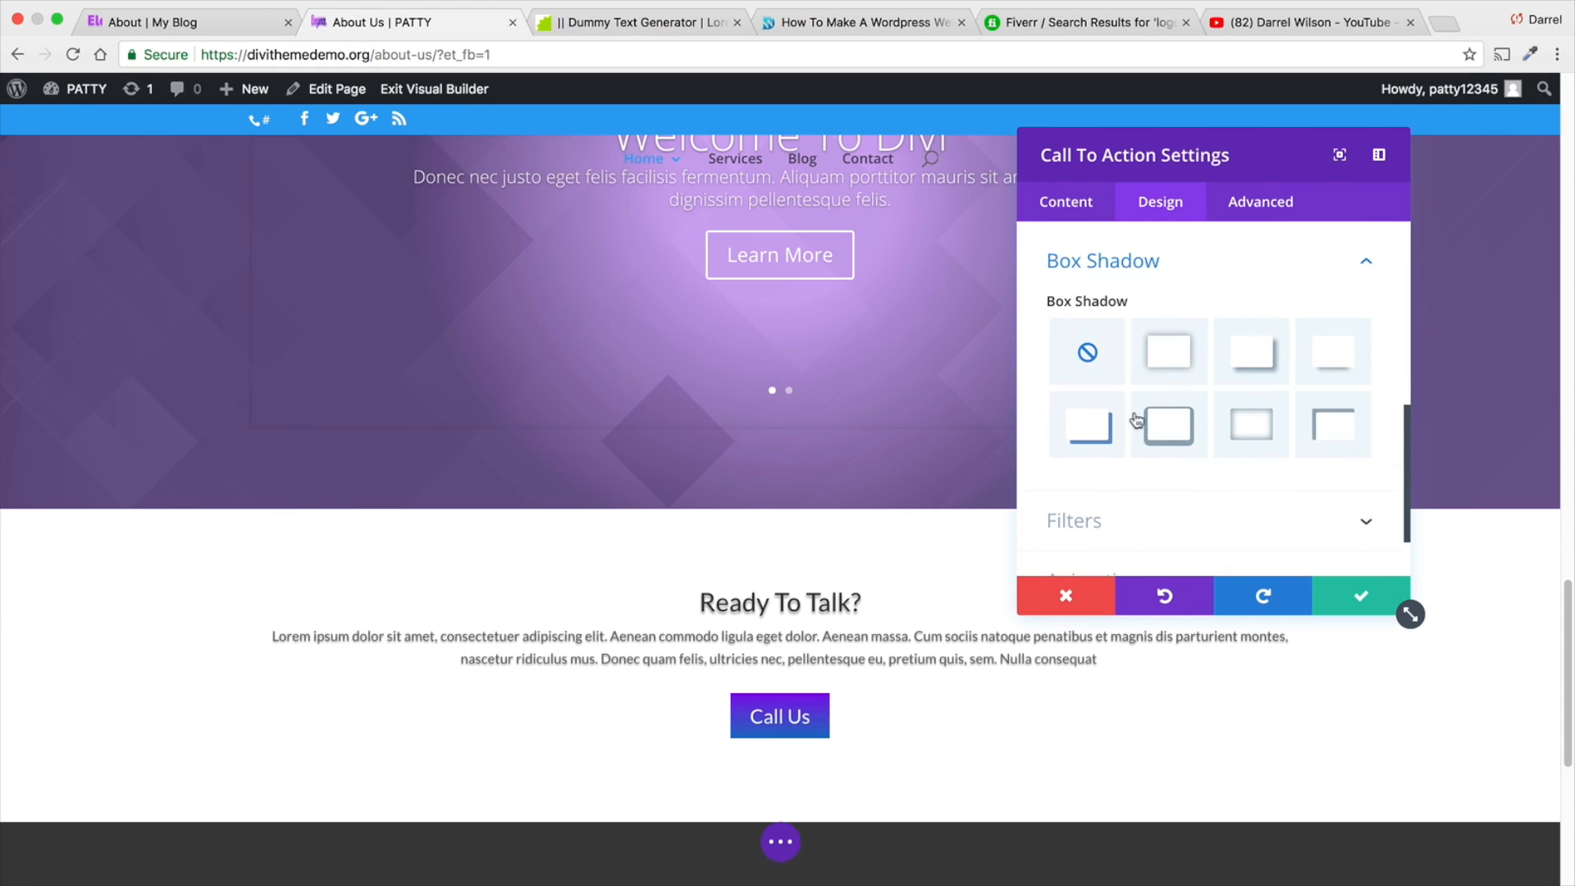
click(1136, 420)
click(1229, 371)
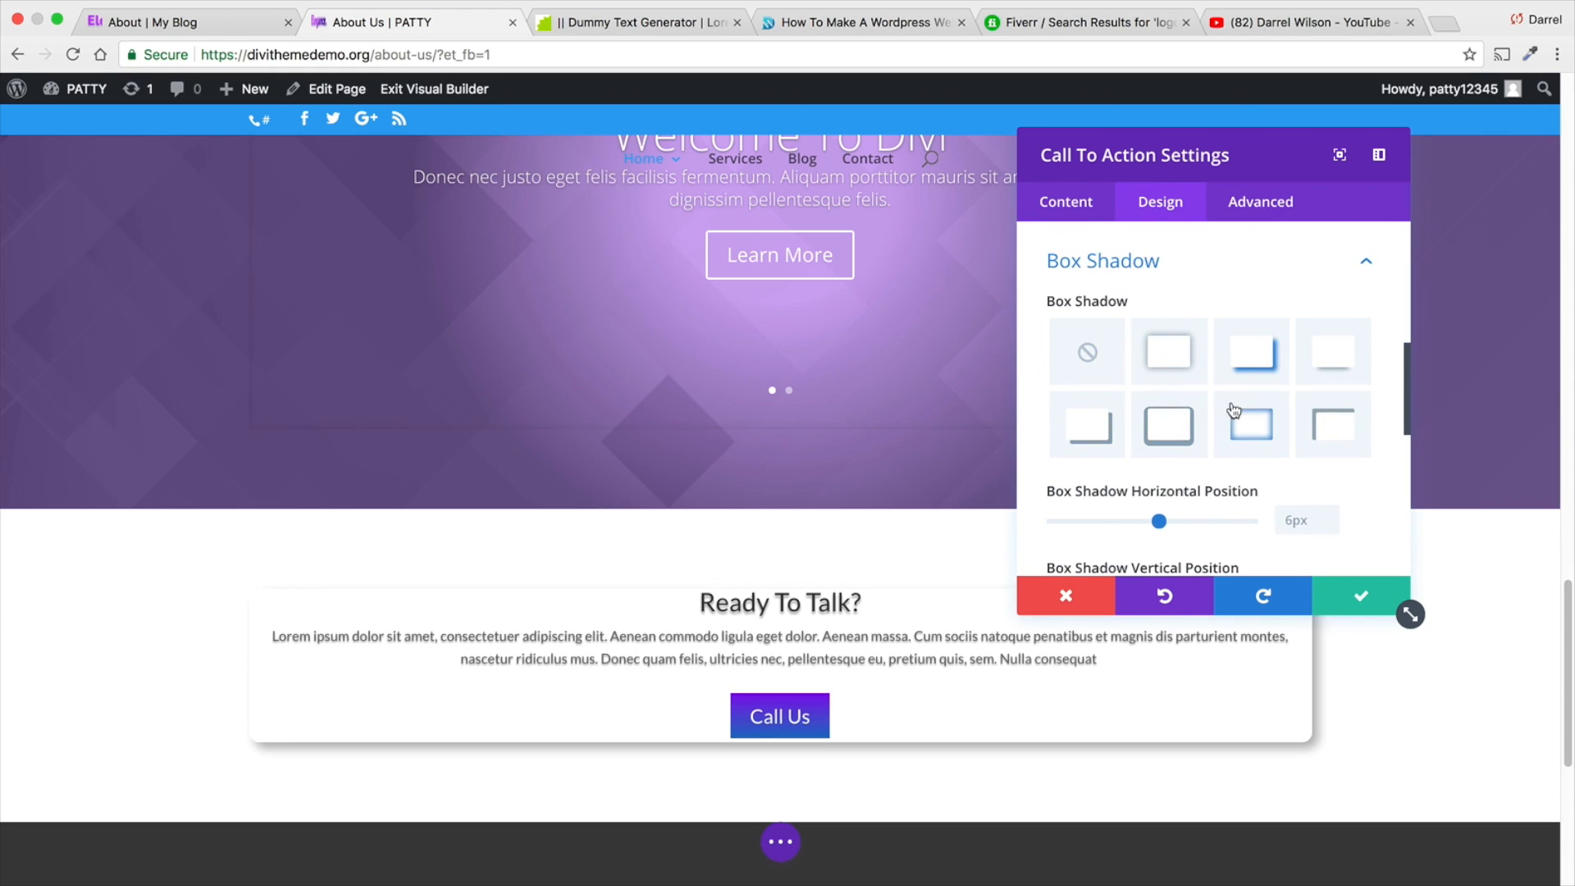
scroll(1275, 484, down, 3)
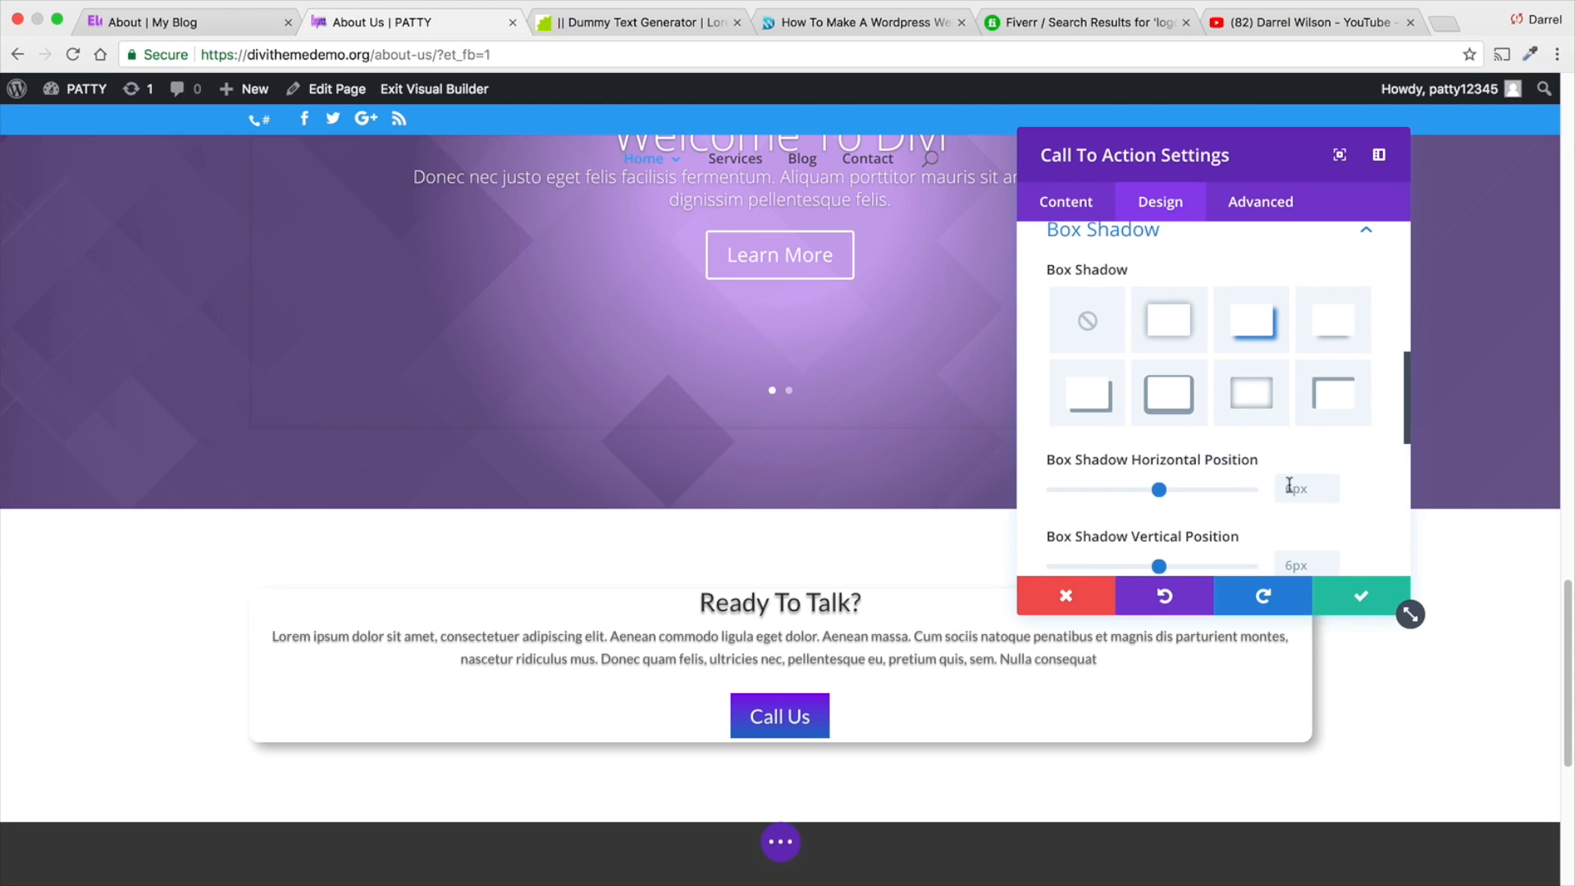
scroll(1189, 443, down, 4)
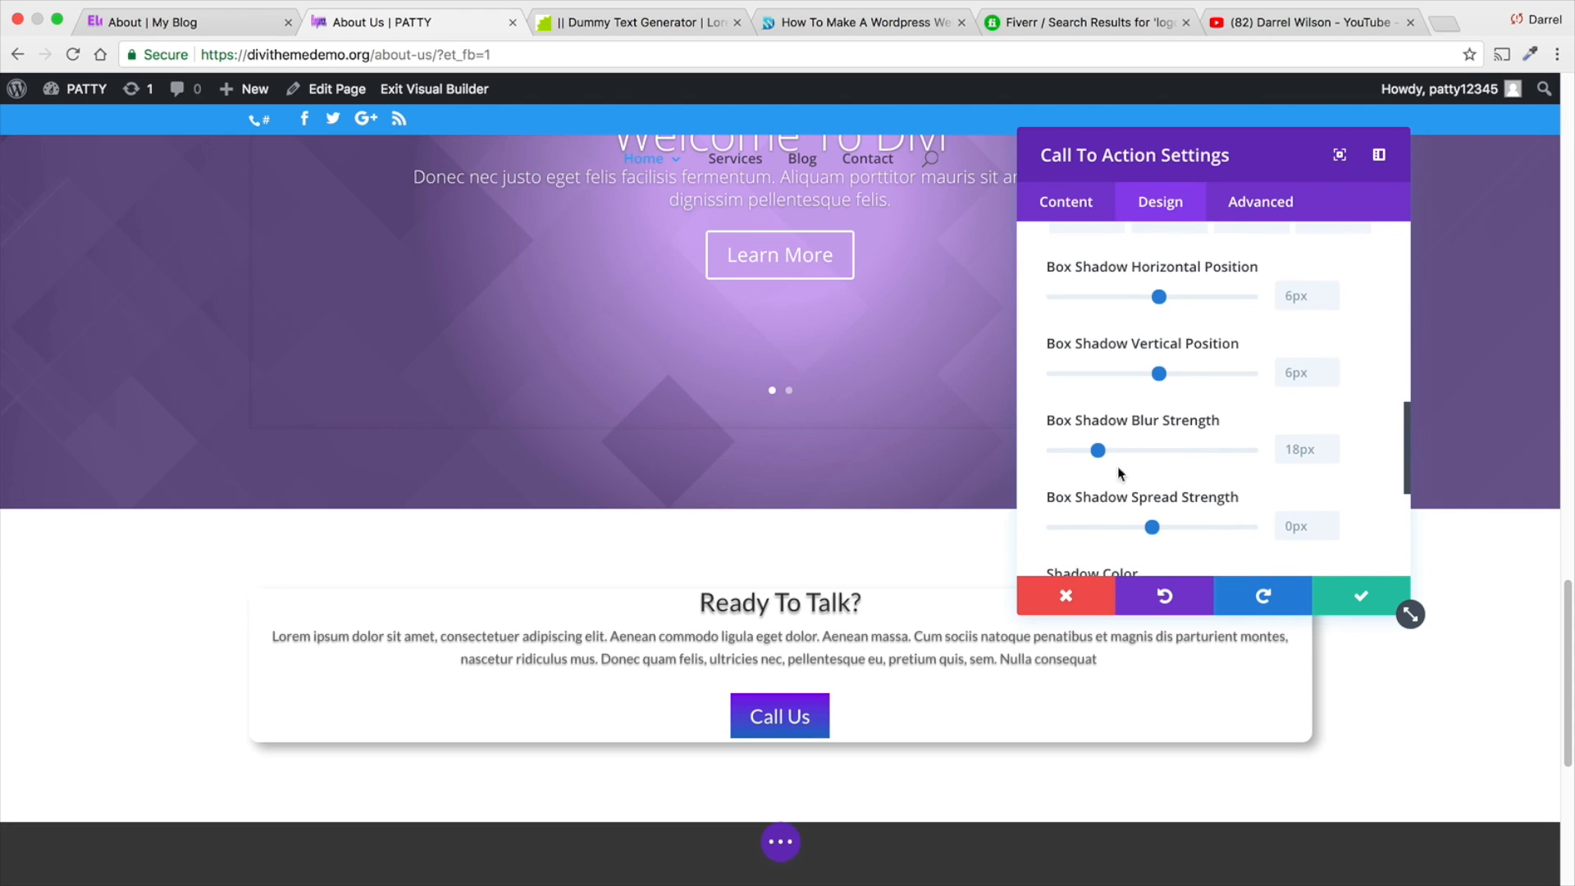
scroll(1206, 447, down, 1)
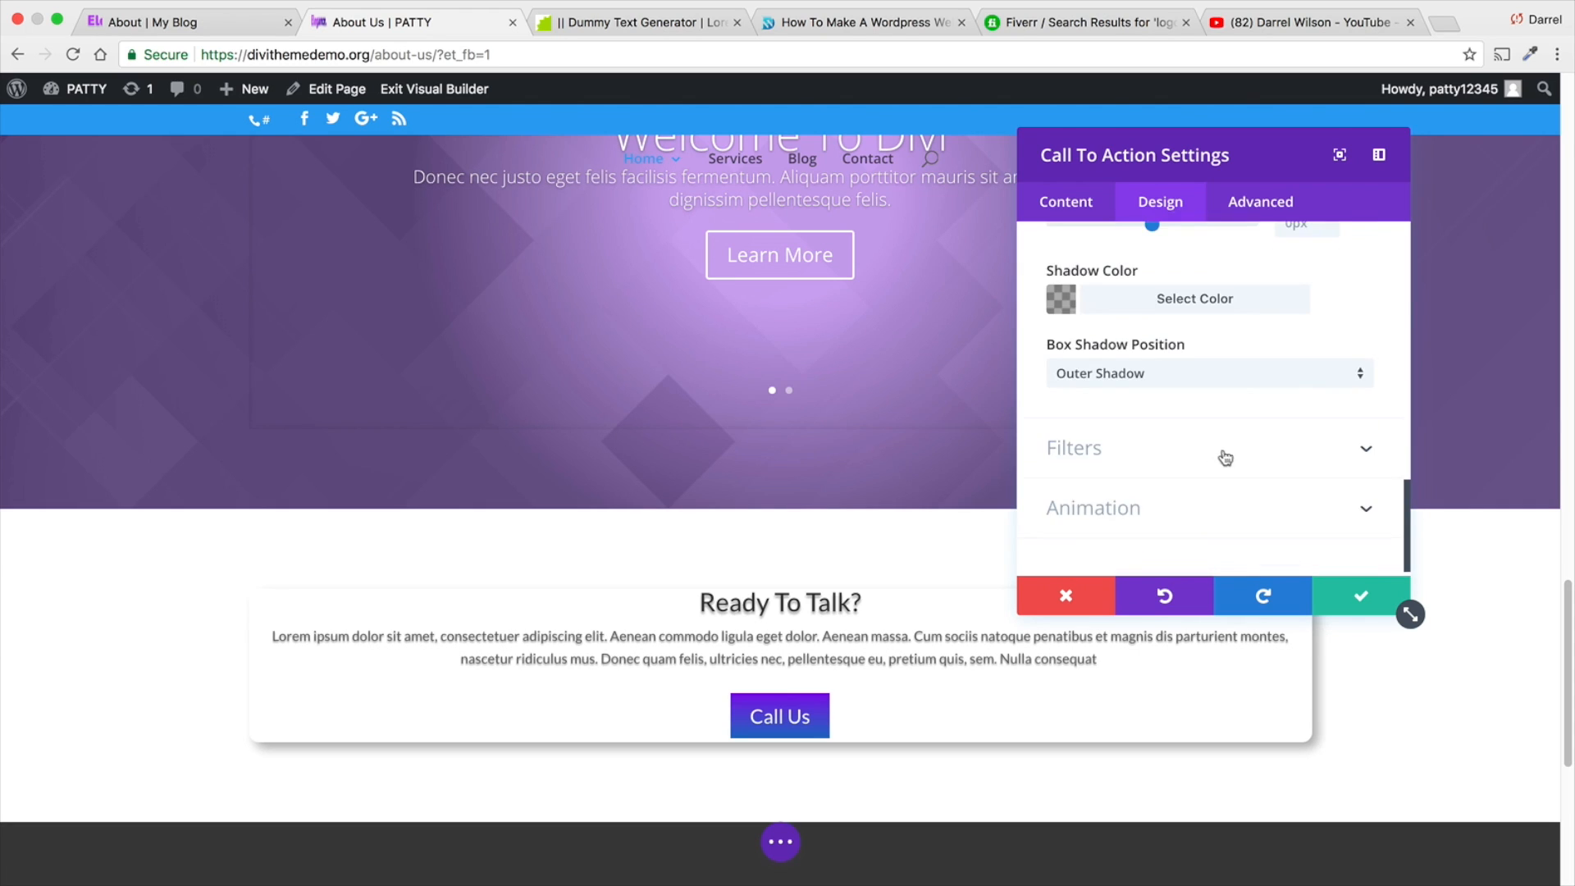
- Set the Call To Action module's animation style to Fold and save the module settings
click(1173, 512)
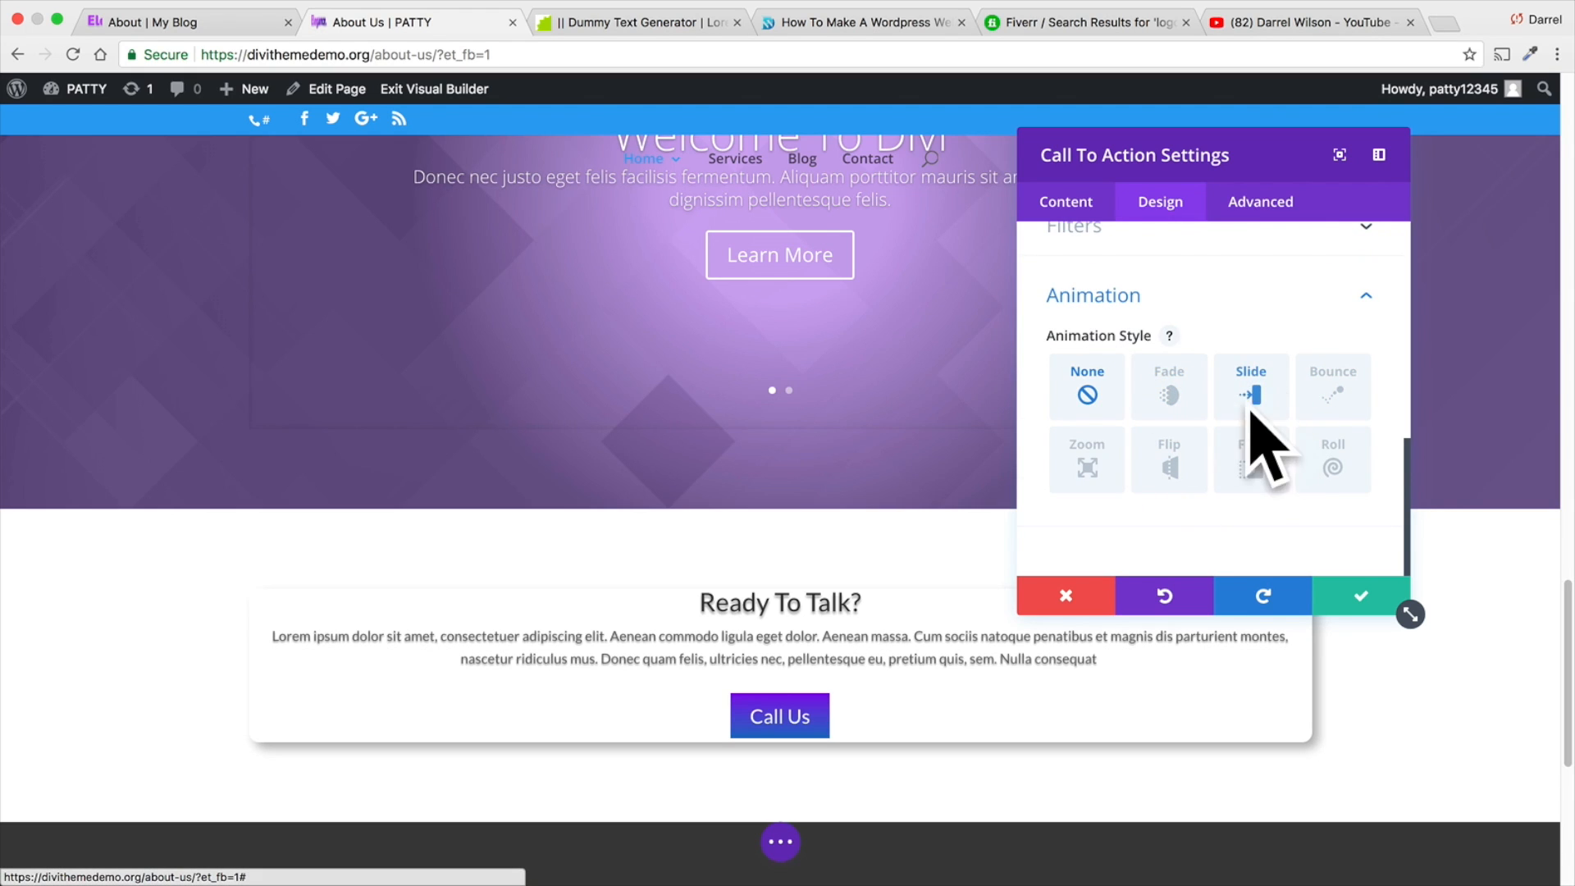
click(1184, 466)
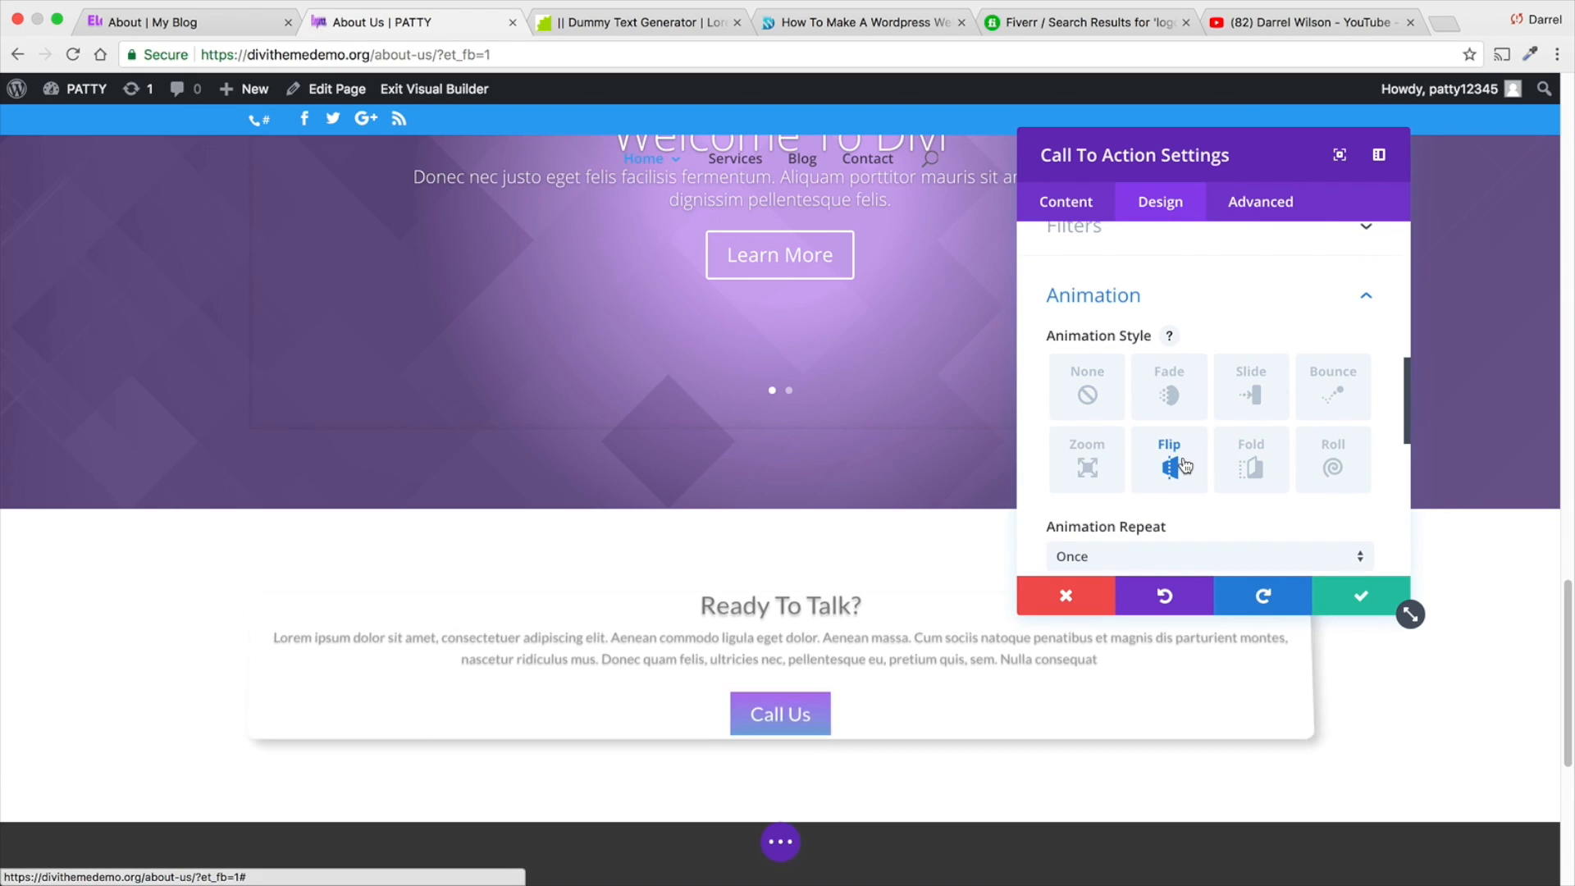
click(1253, 464)
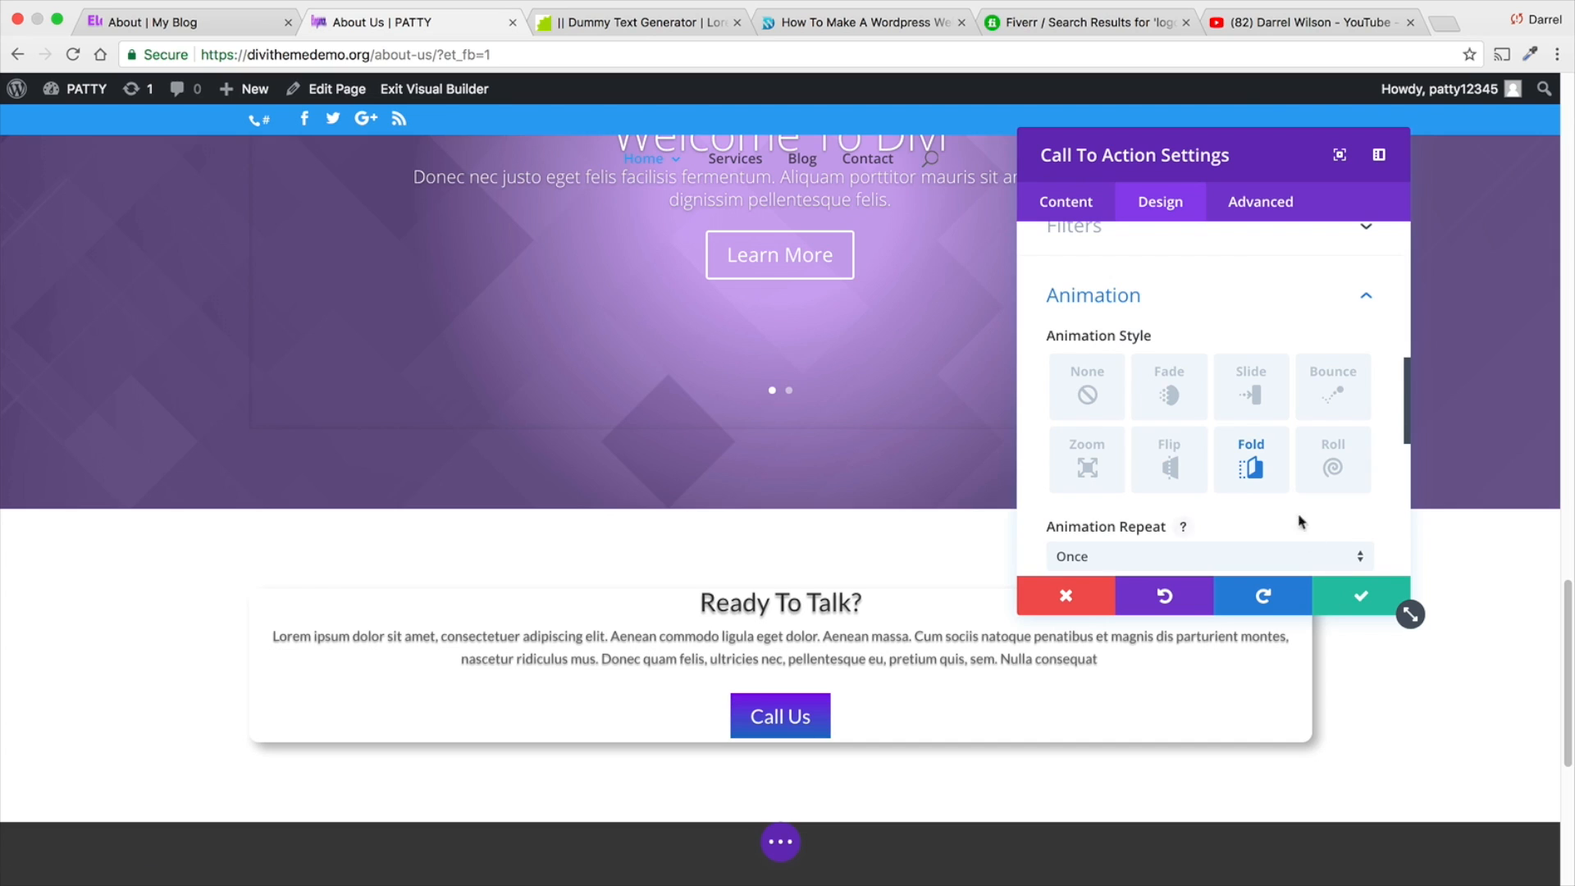
scroll(1301, 521, down, 3)
scroll(1230, 496, down, 1)
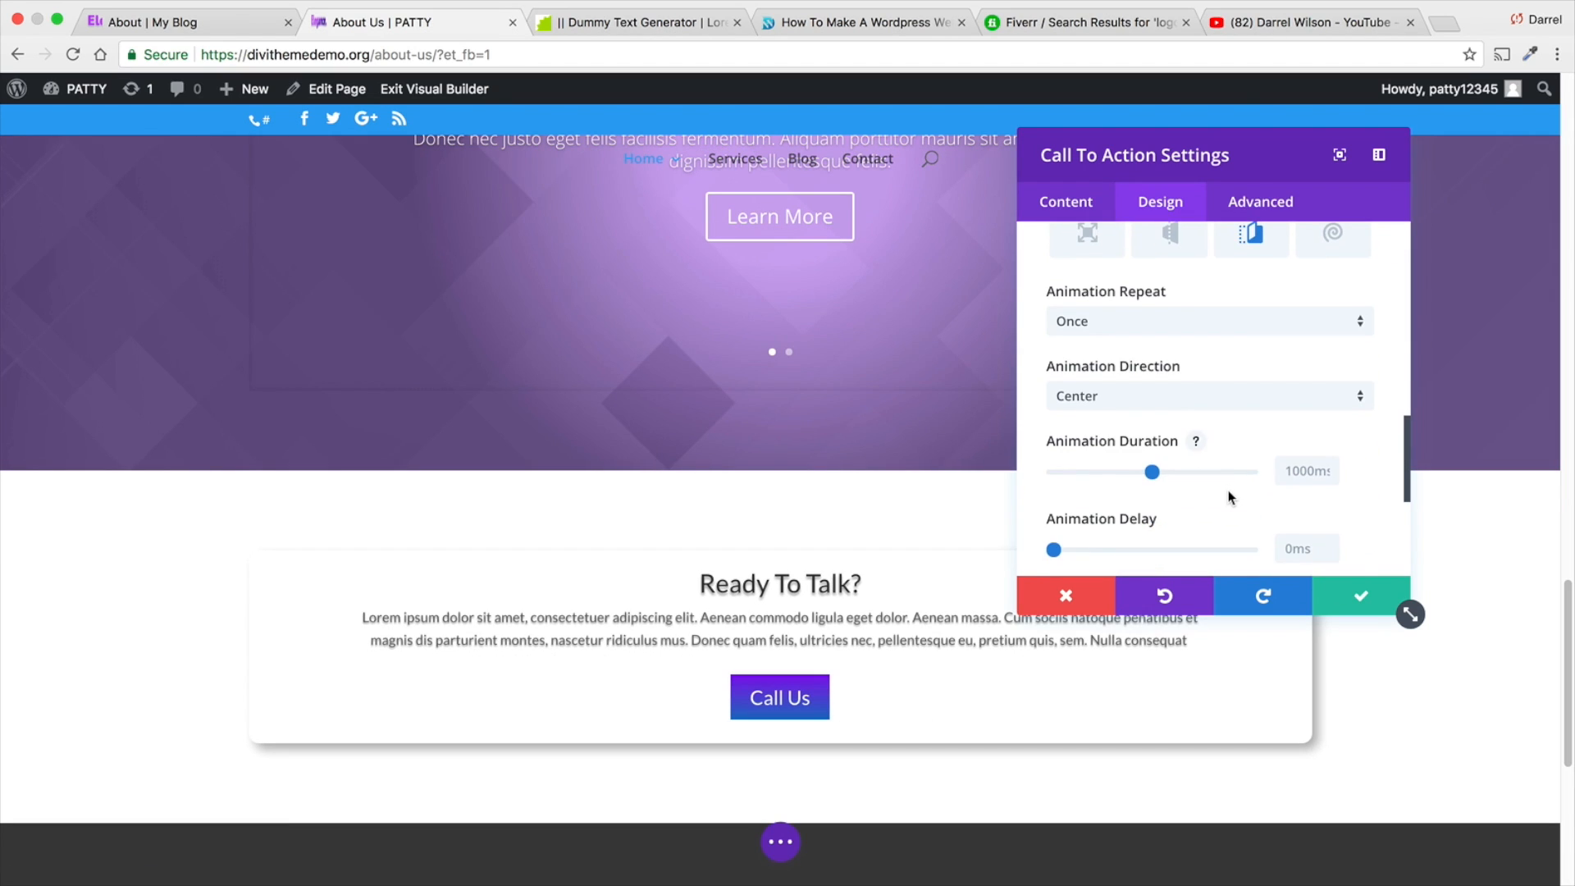
click(1350, 605)
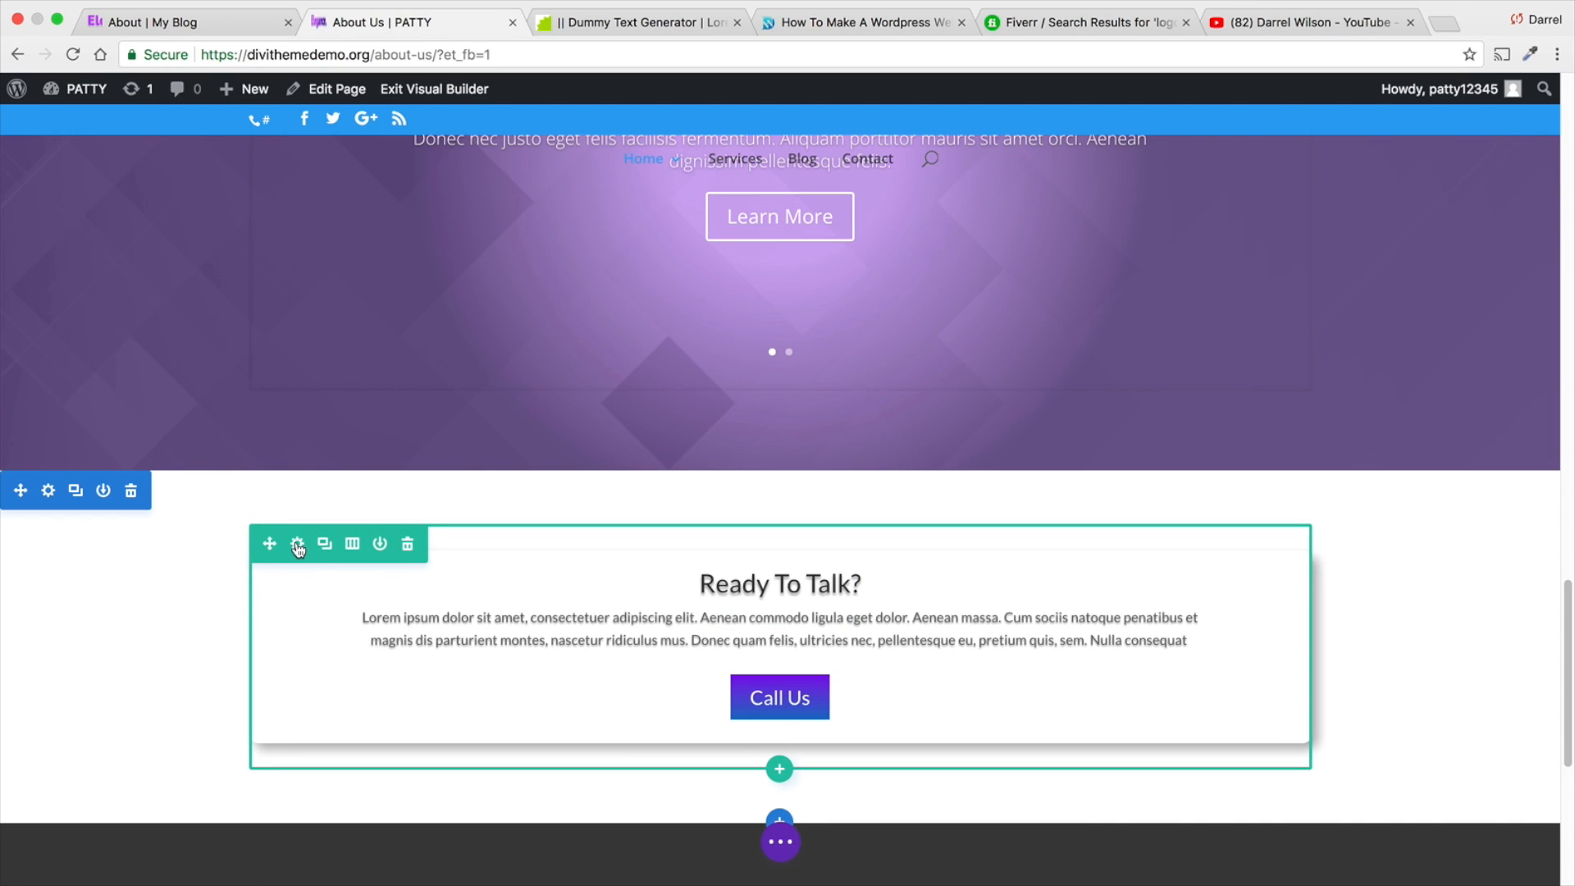
- Give the Call To Action's row a custom width of 579px and save the row settings
click(298, 546)
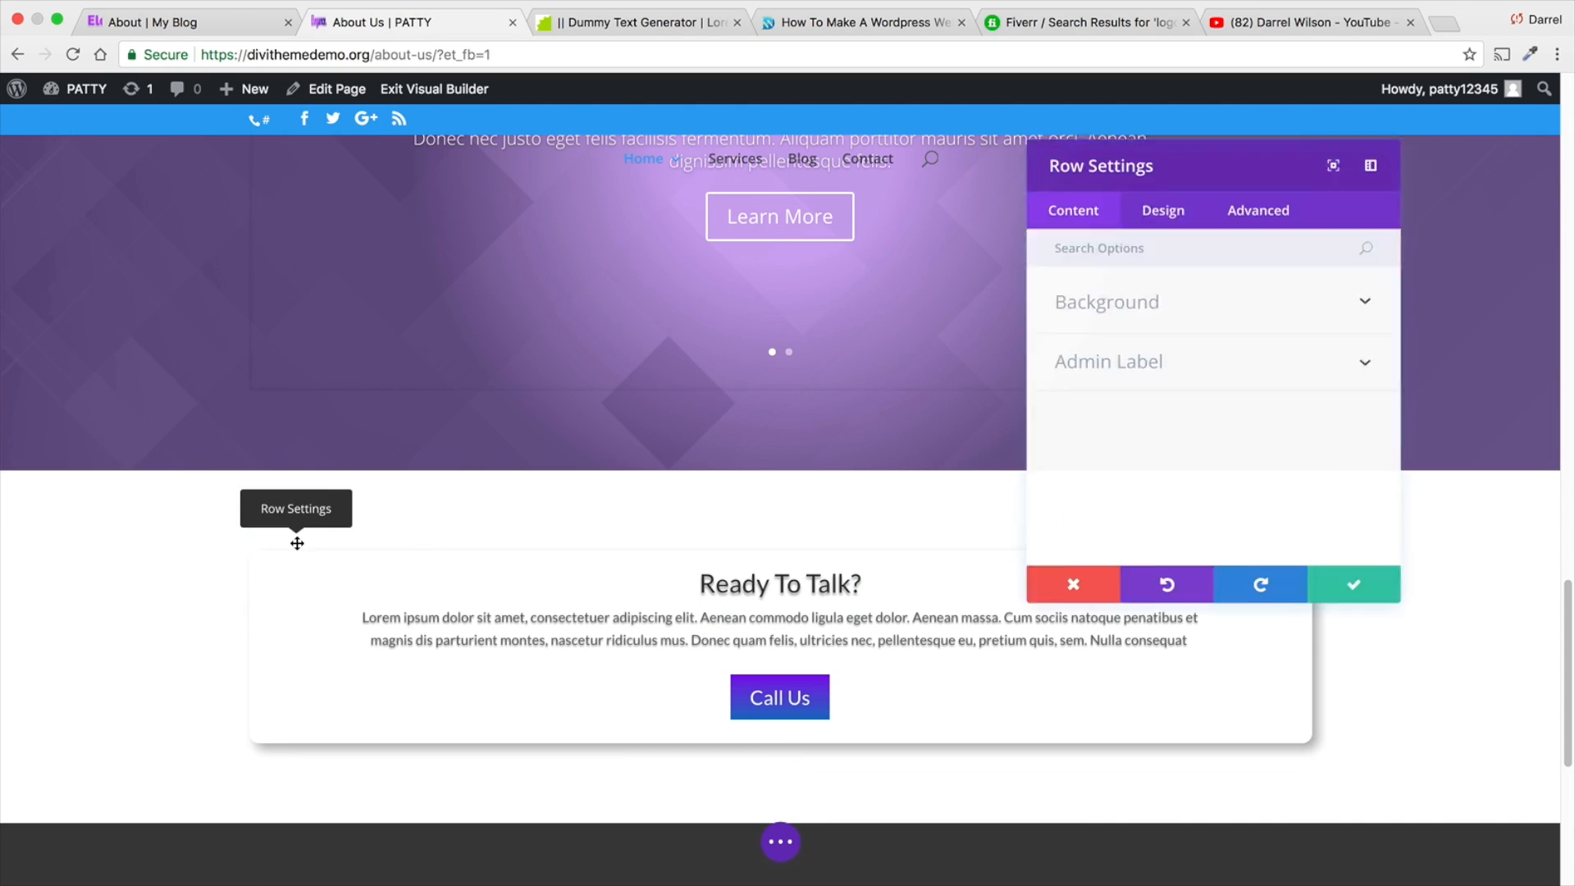
click(1160, 203)
click(1178, 376)
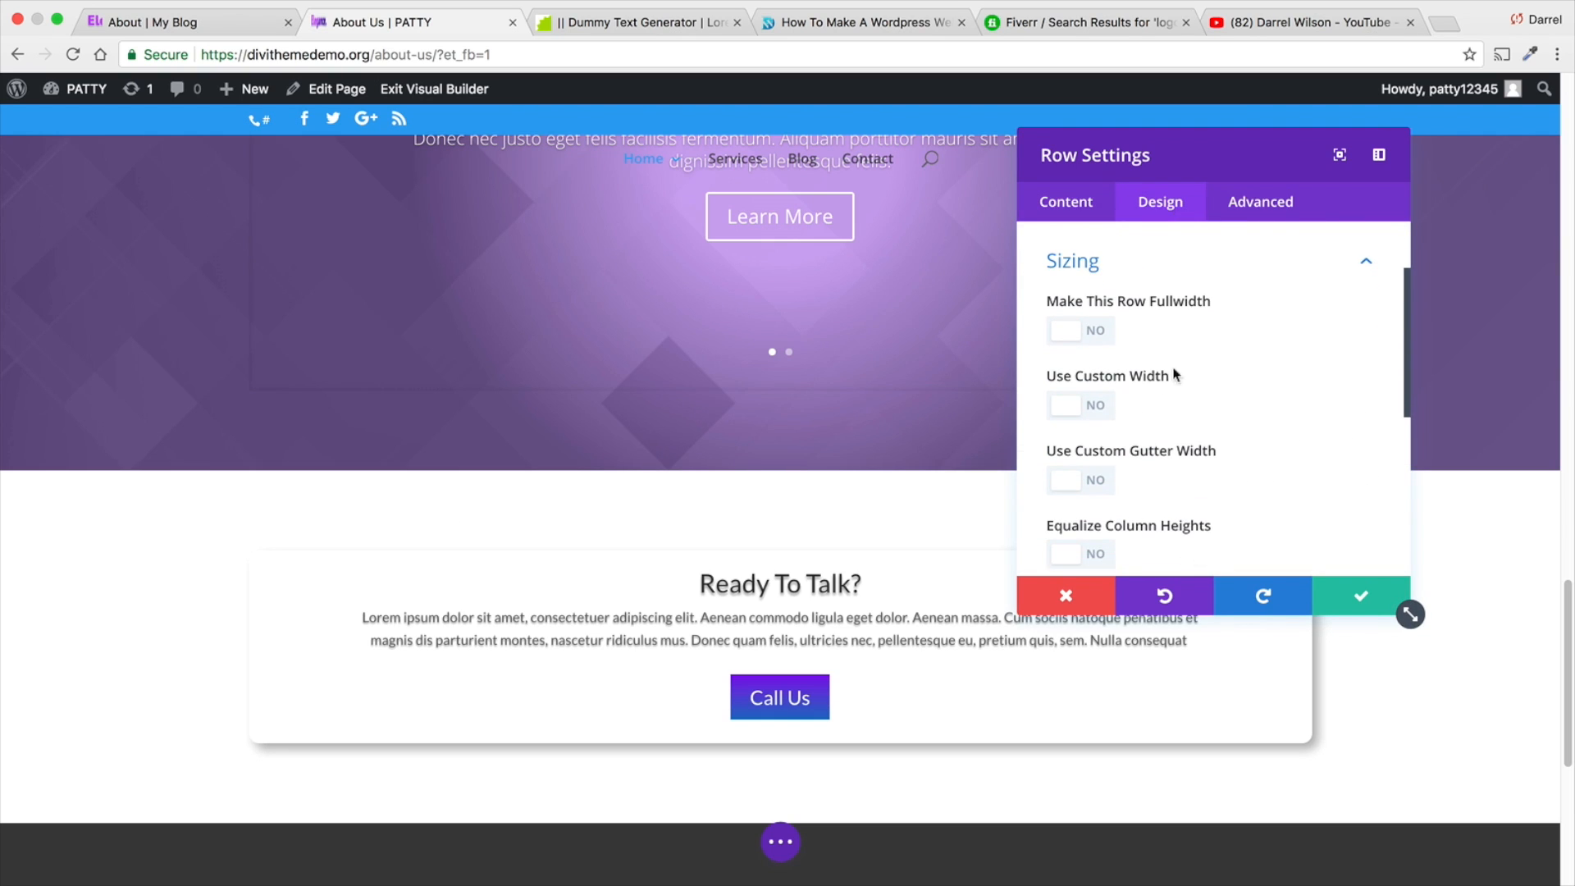
click(1088, 407)
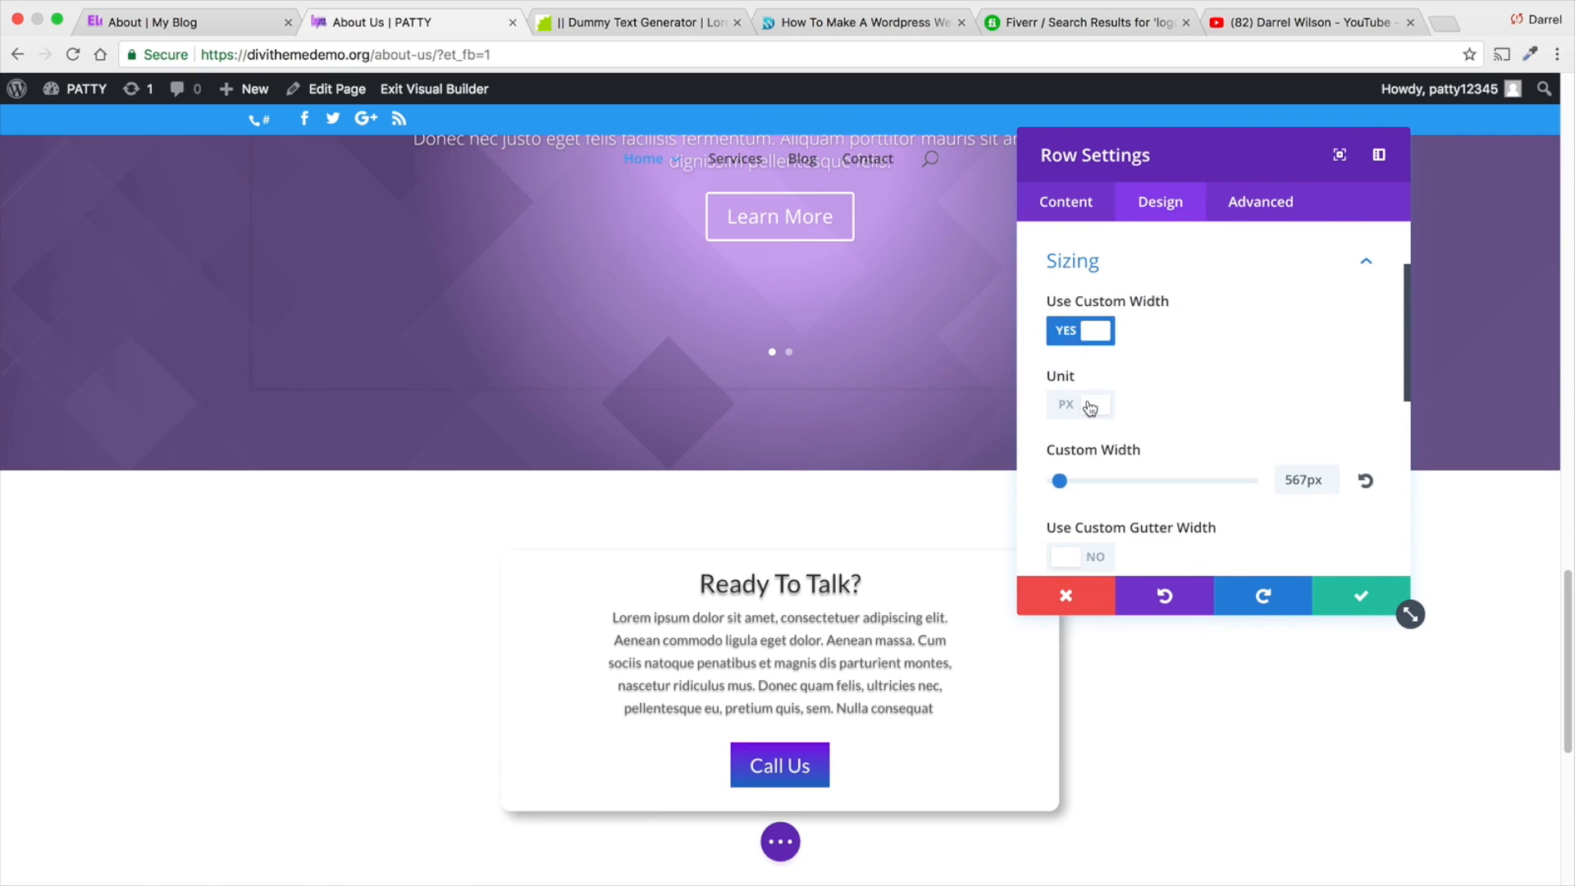
mouse_move(1066, 483)
mouse_down()
mouse_move(1230, 483)
mouse_move(1061, 480)
mouse_up()
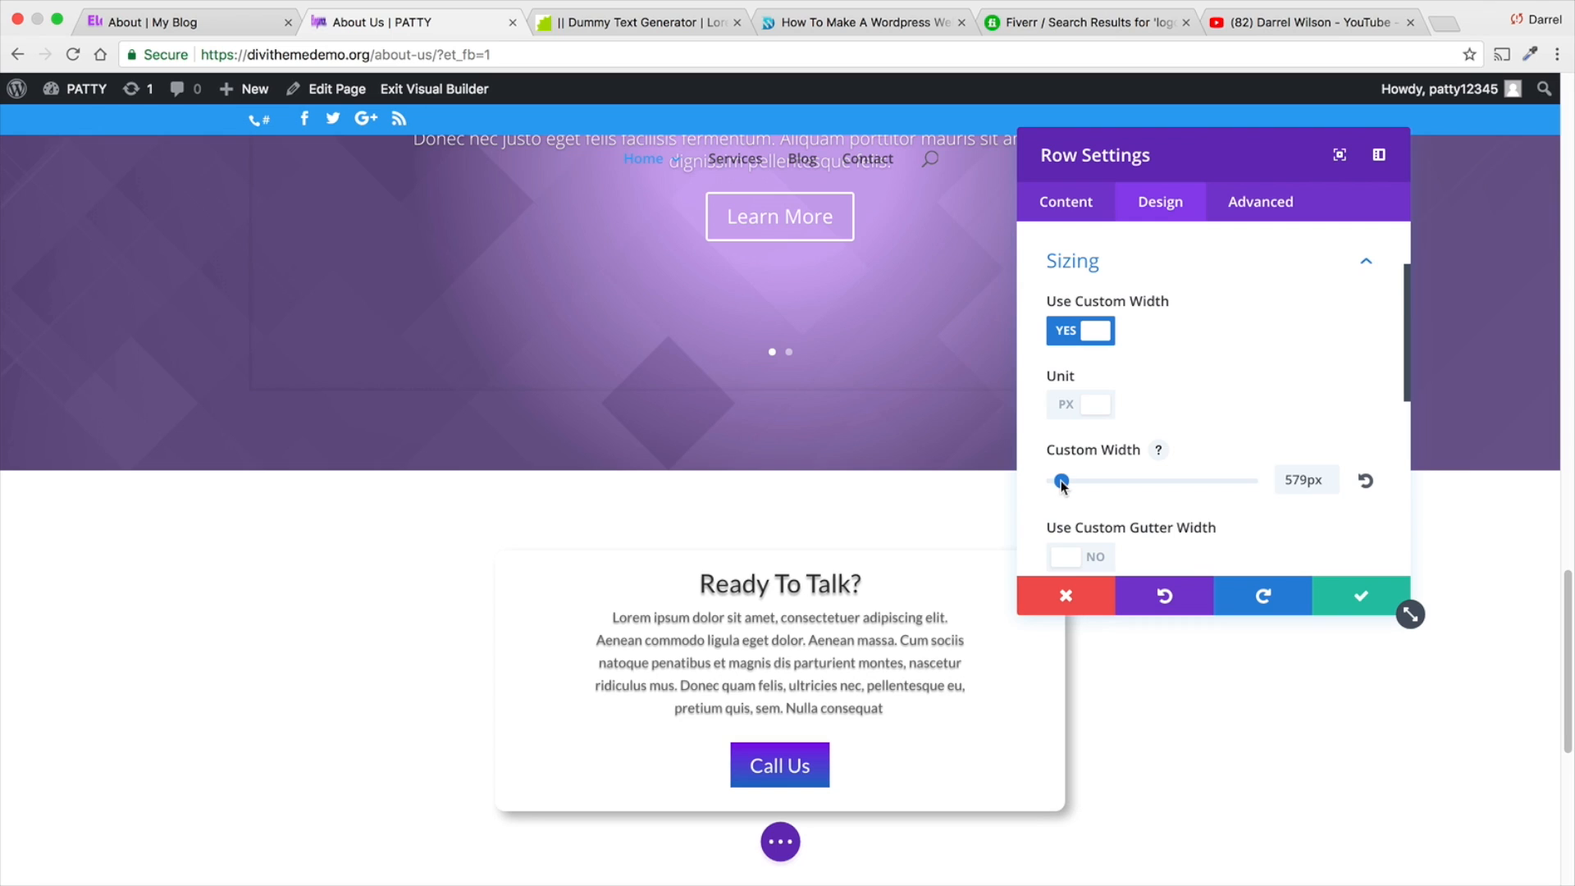
scroll(862, 502, down, 1)
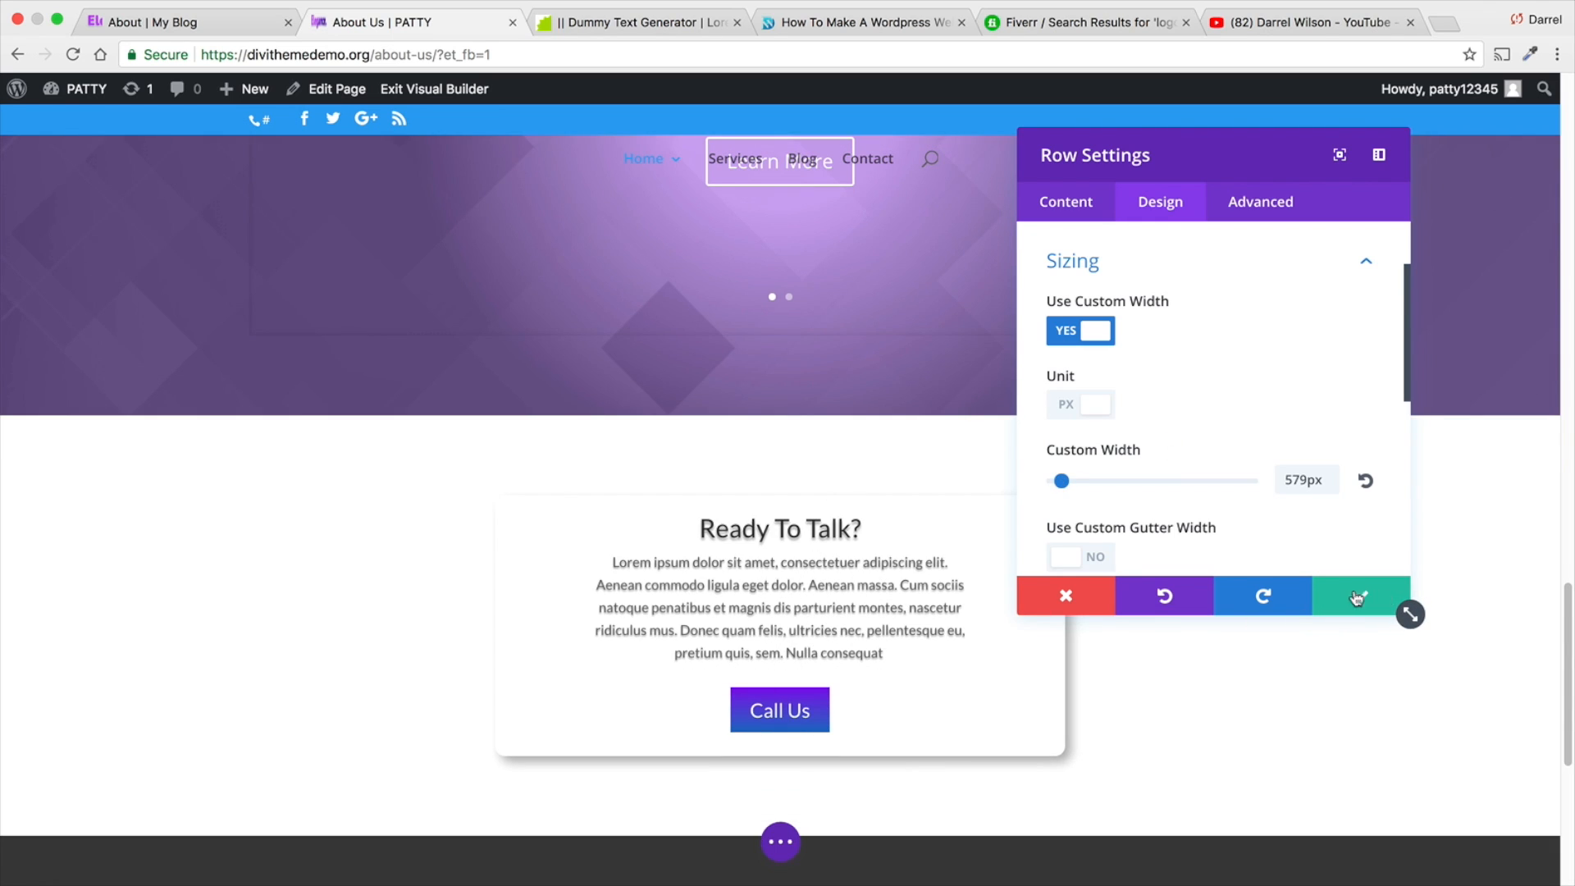
click(1346, 597)
- Insert a Divider module below the Call To Action module and save it with its default settings
scroll(1109, 577, down, 1)
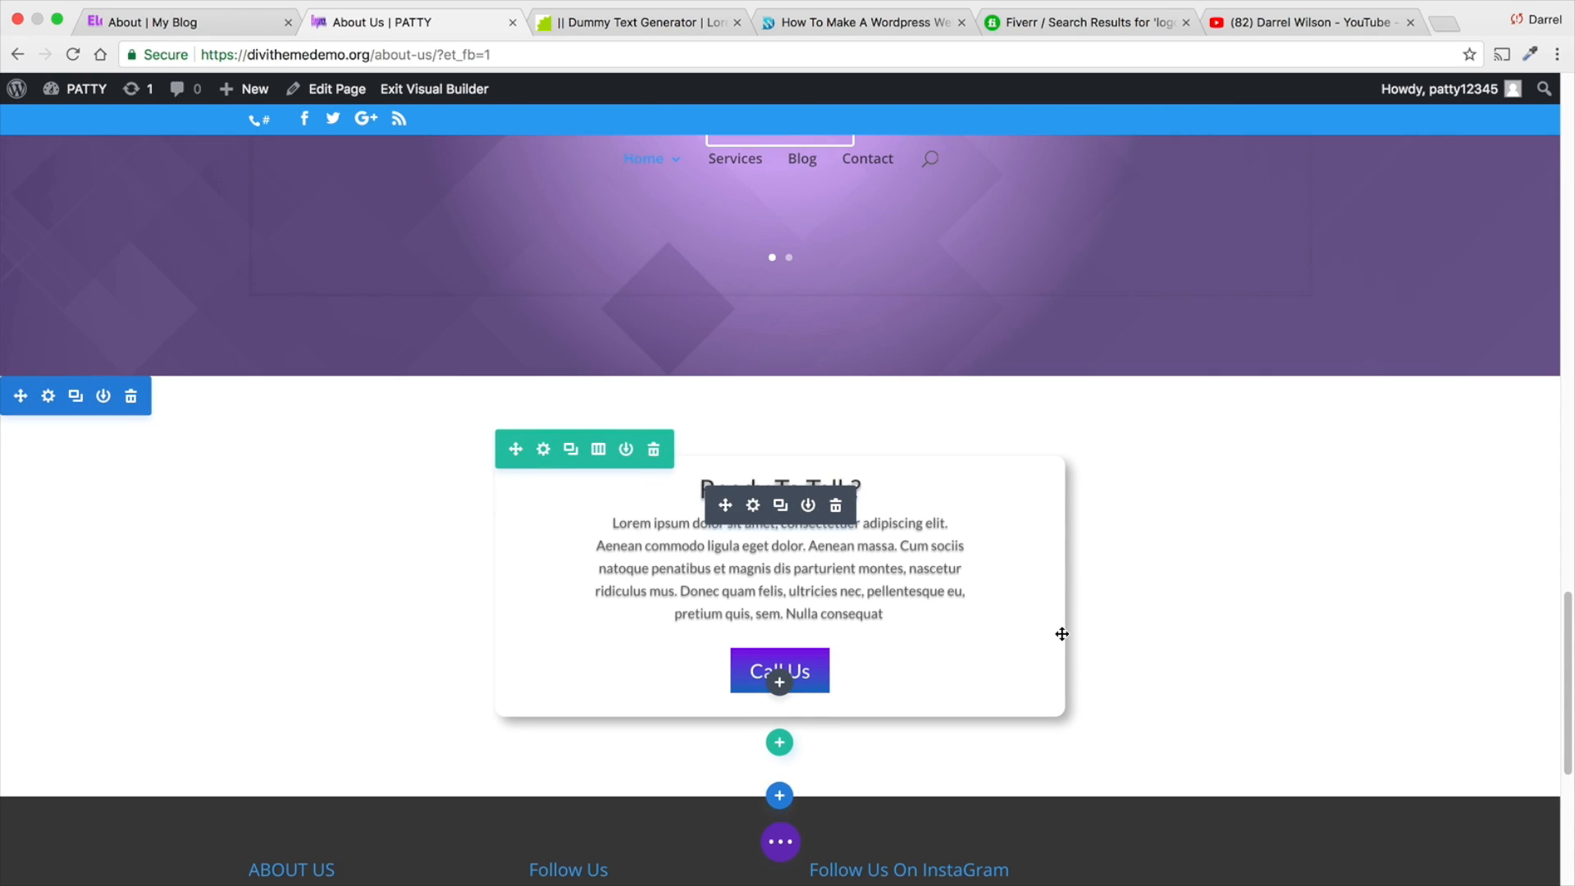
click(779, 682)
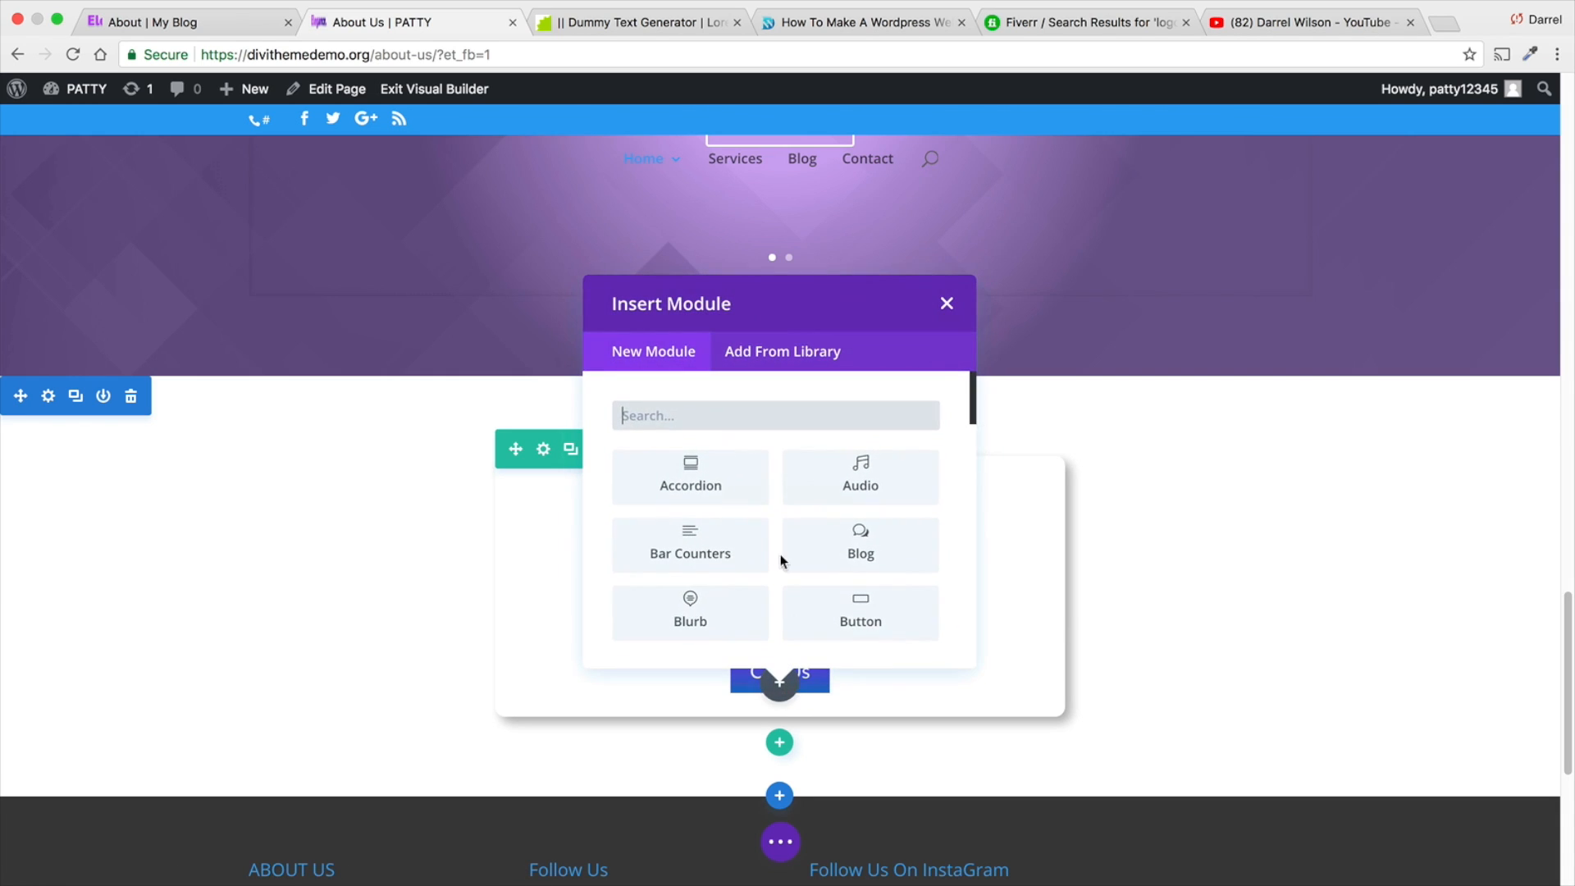
text(divi)
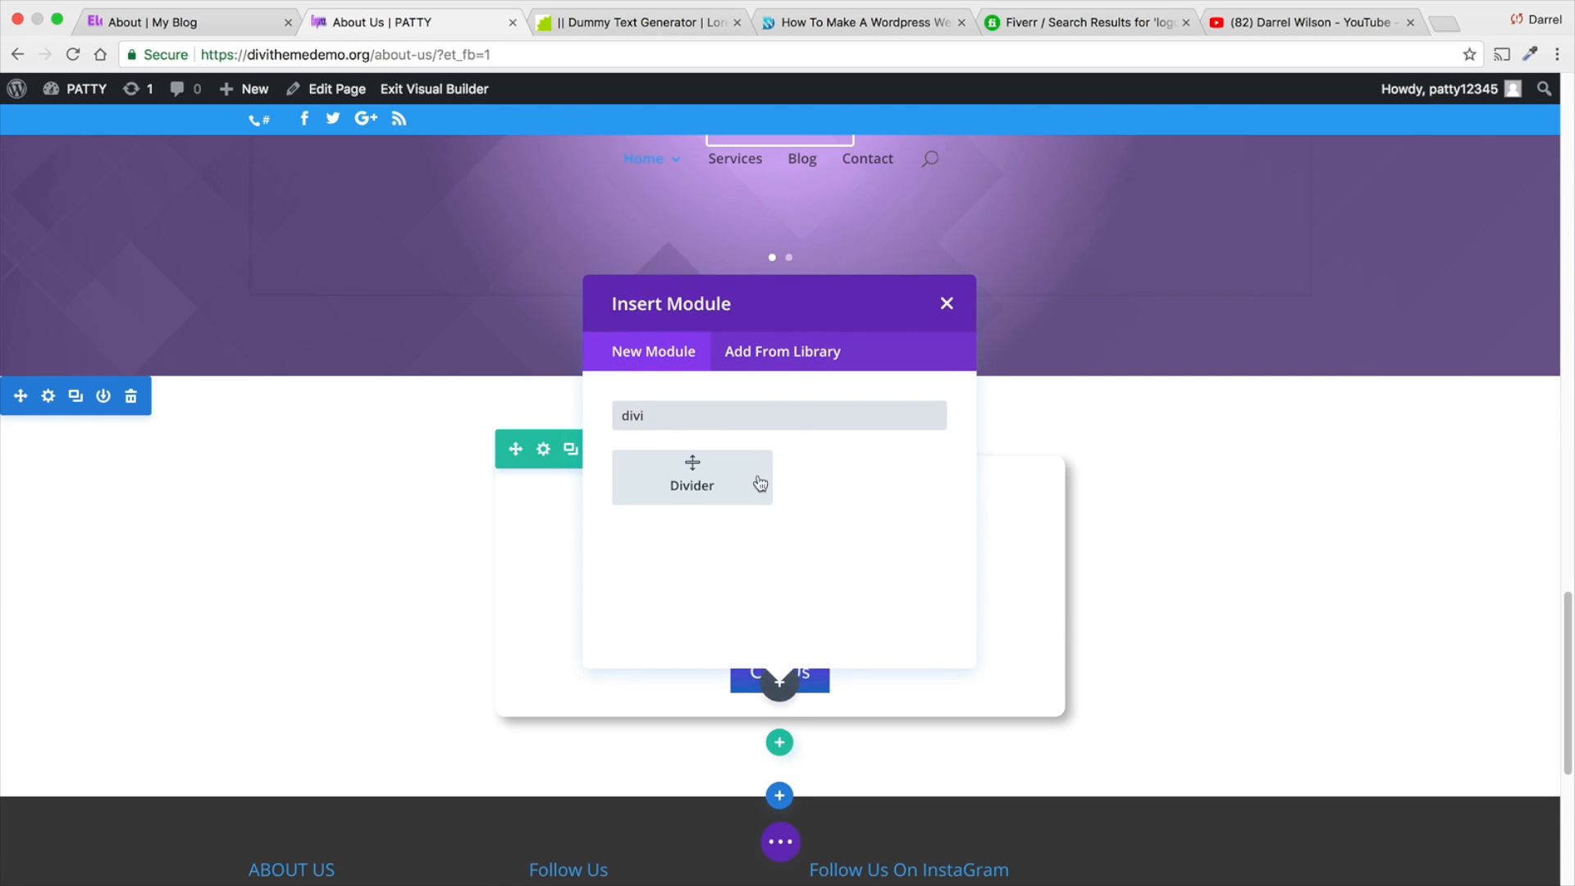
click(760, 483)
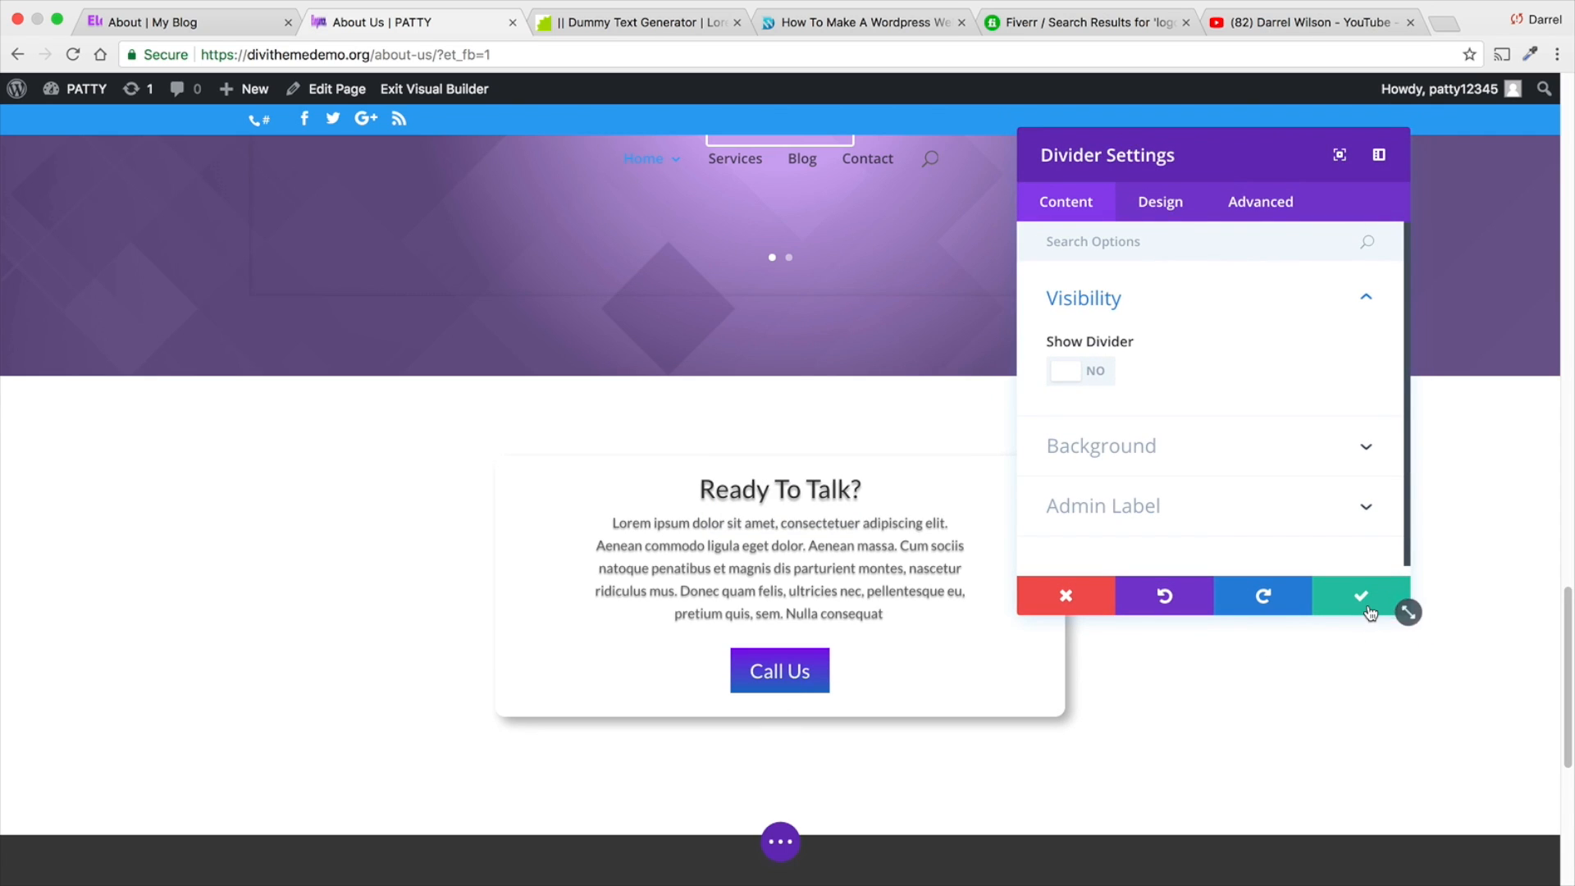
click(1367, 608)
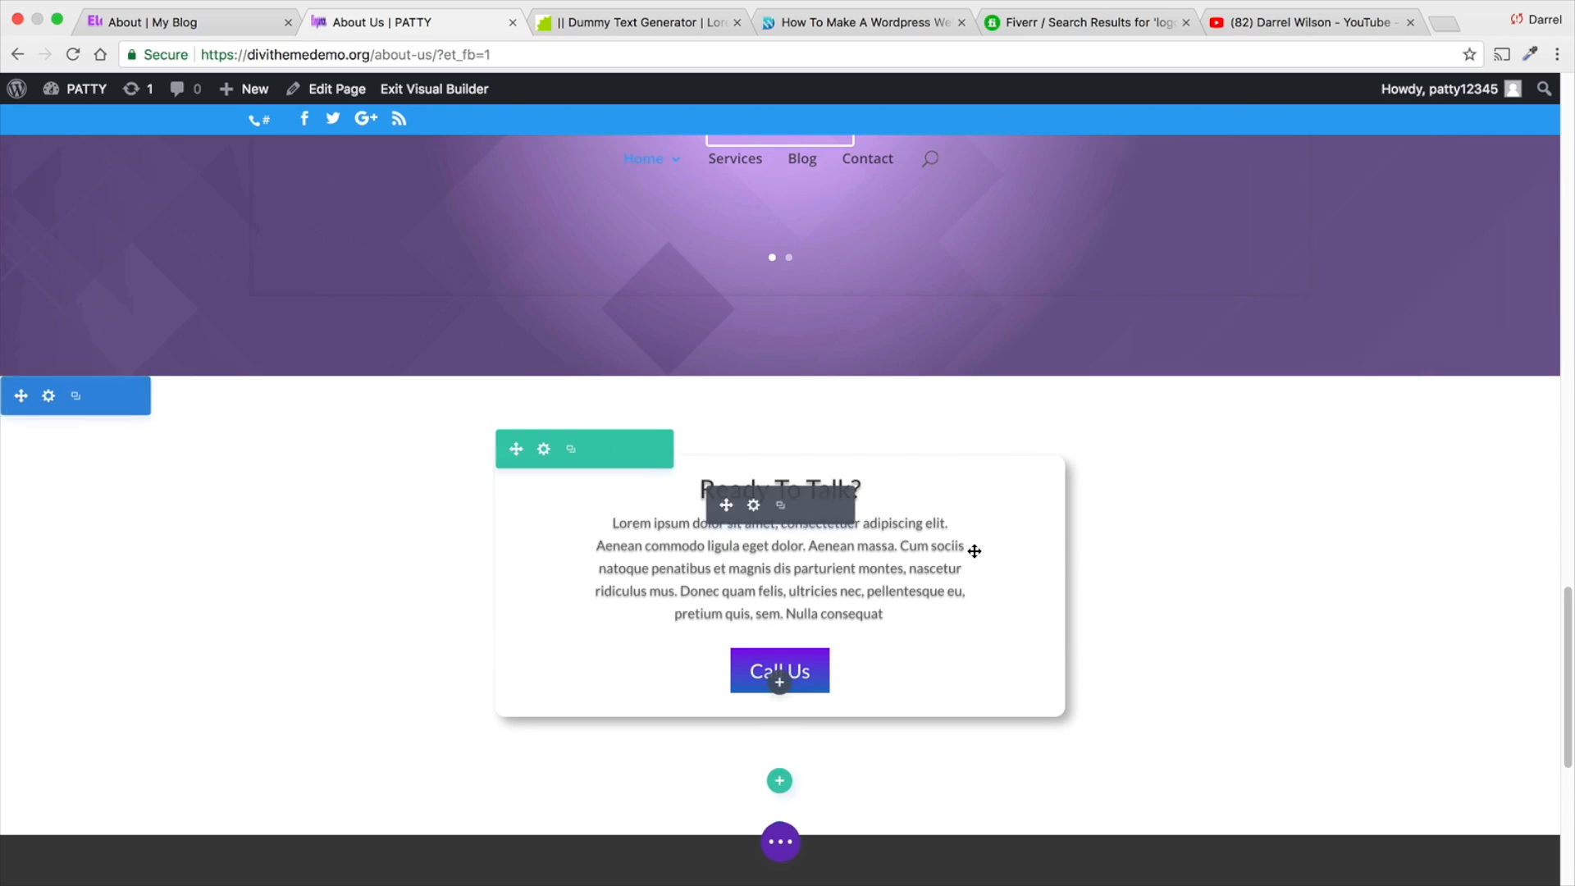
- Switch the page builder to wireframe view and move the Divider module above the Call To Action module
click(782, 855)
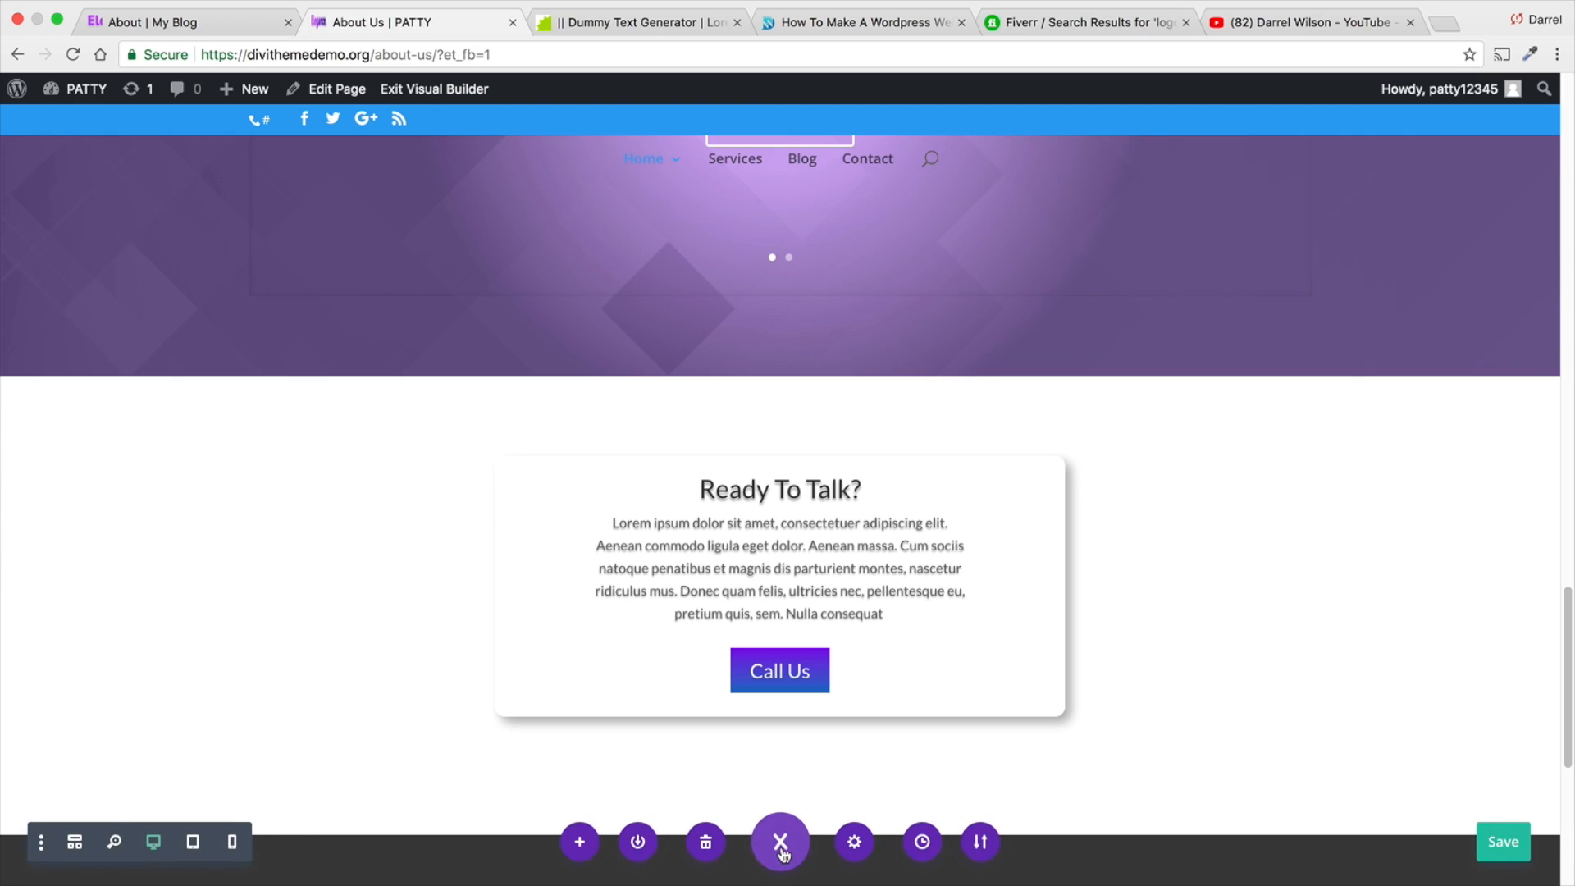
click(78, 845)
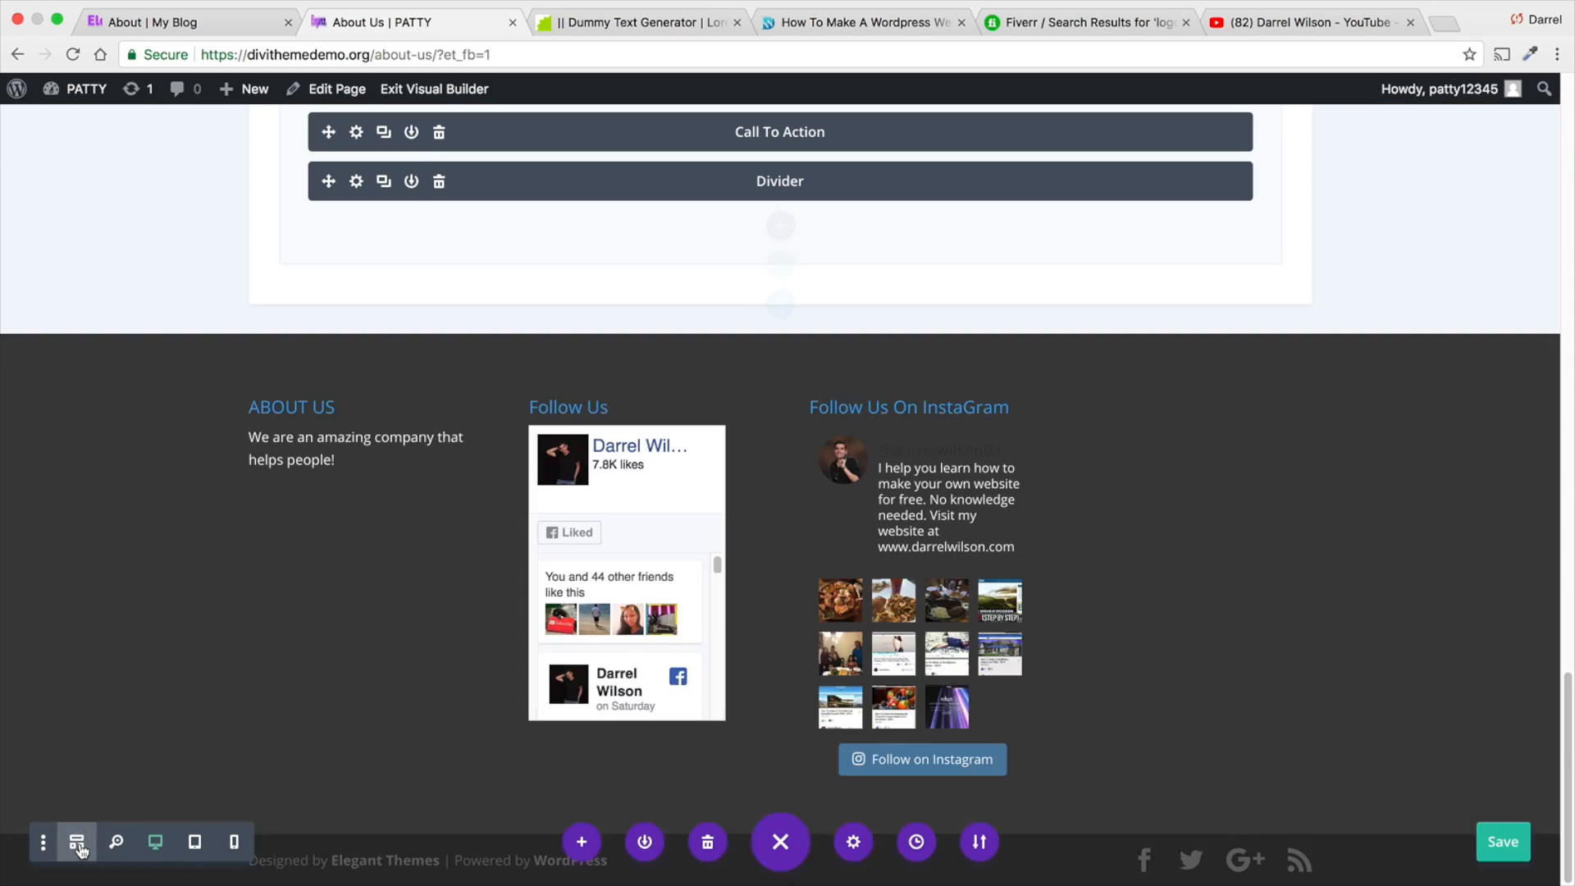
scroll(523, 540, up, 3)
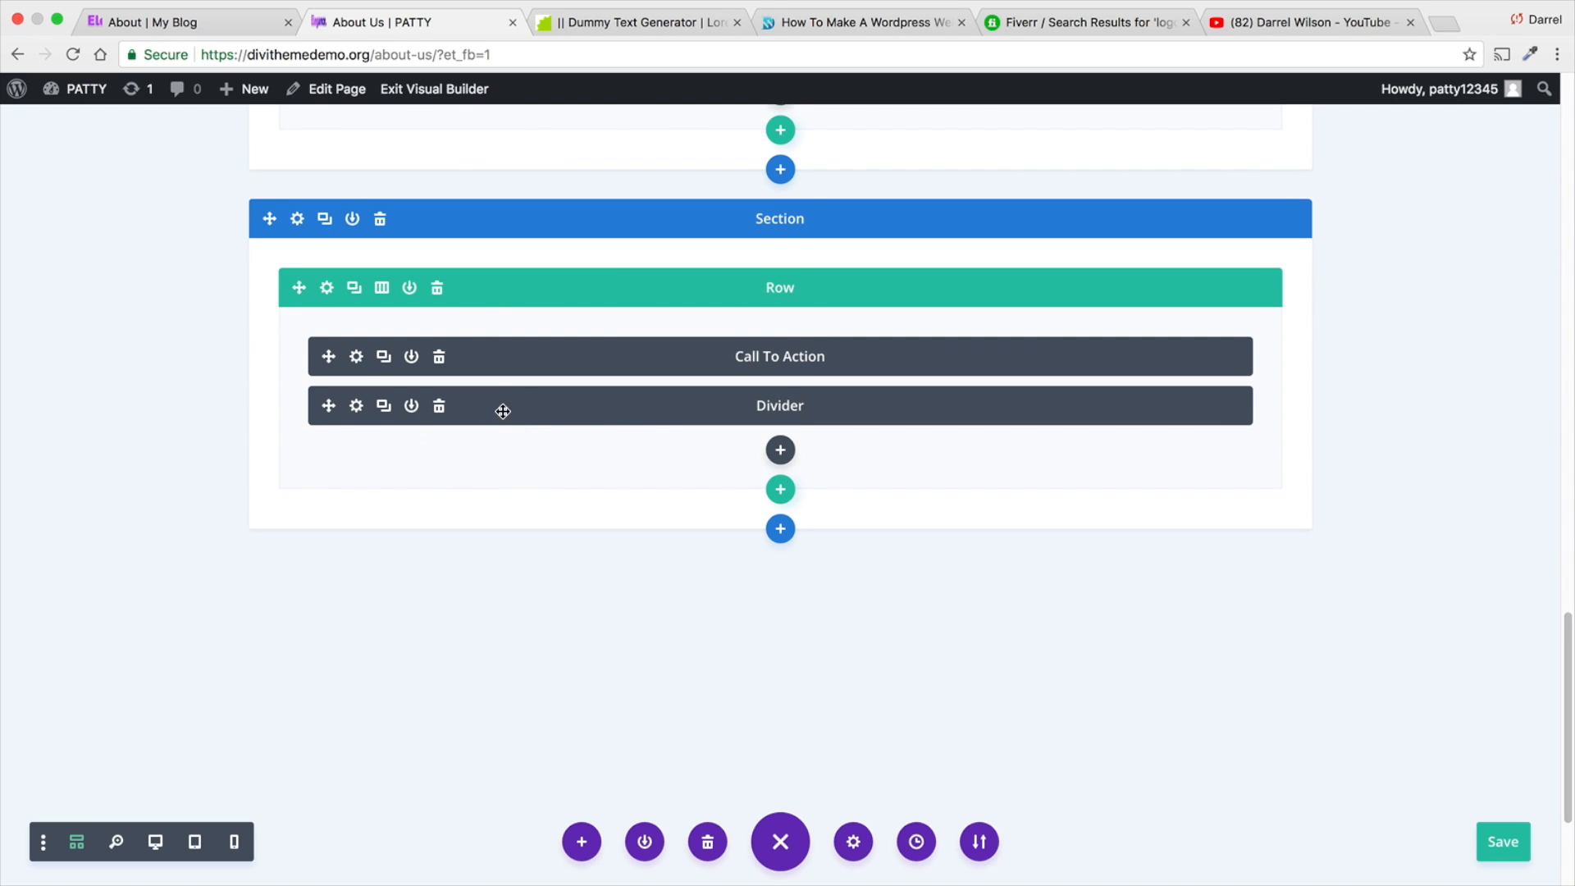
drag(503, 411, 511, 341)
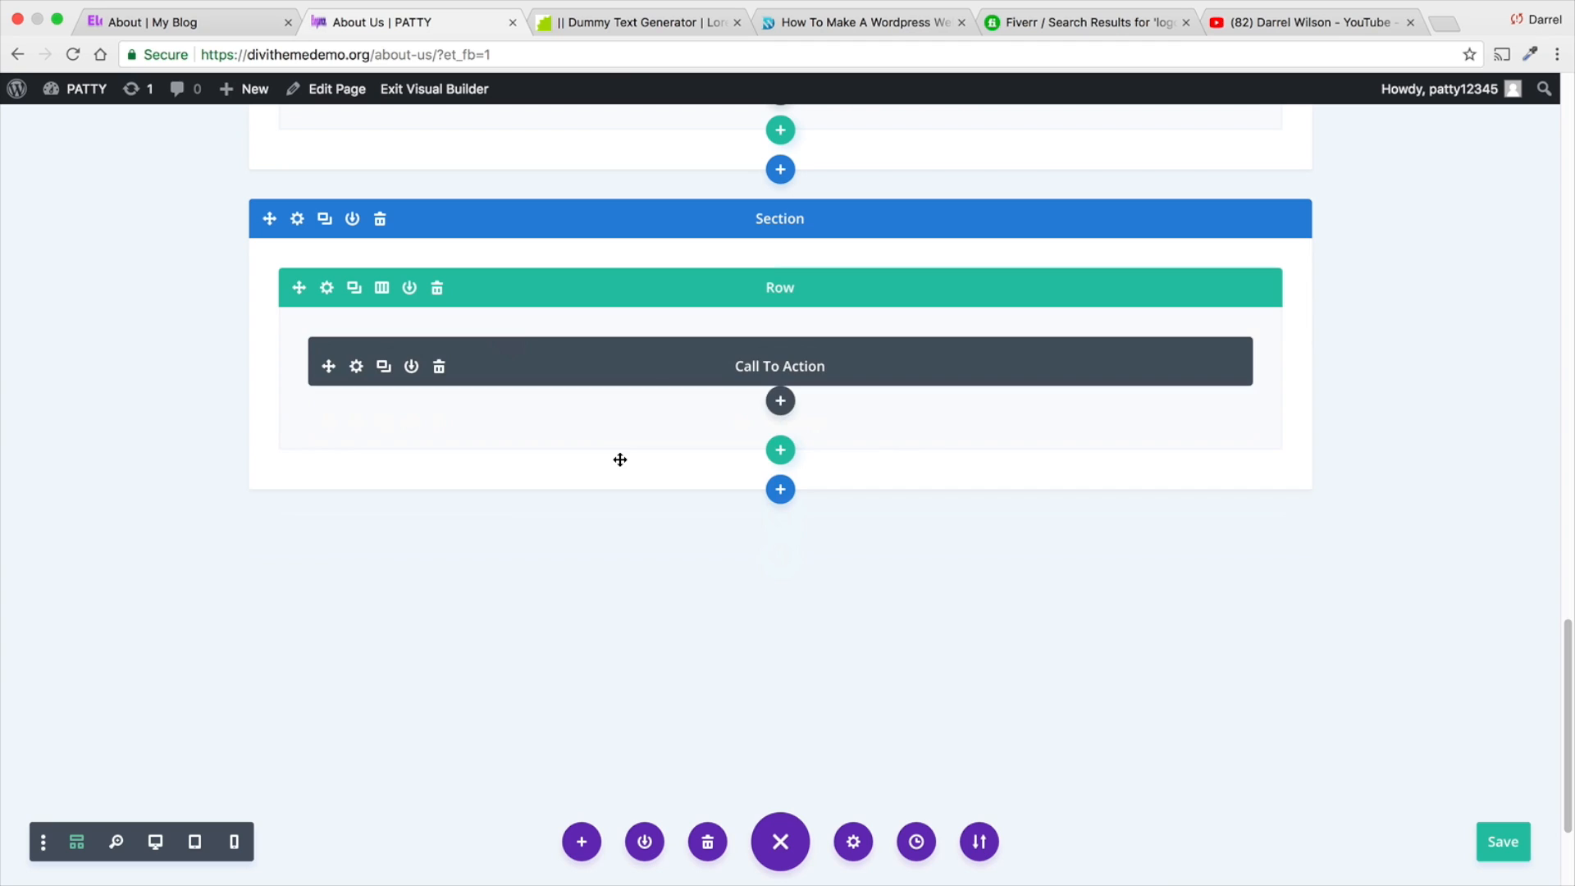
- Give the Divider a gradient background from purple #8300e9 to the same purple at 0.57 opacity
click(356, 357)
click(1108, 454)
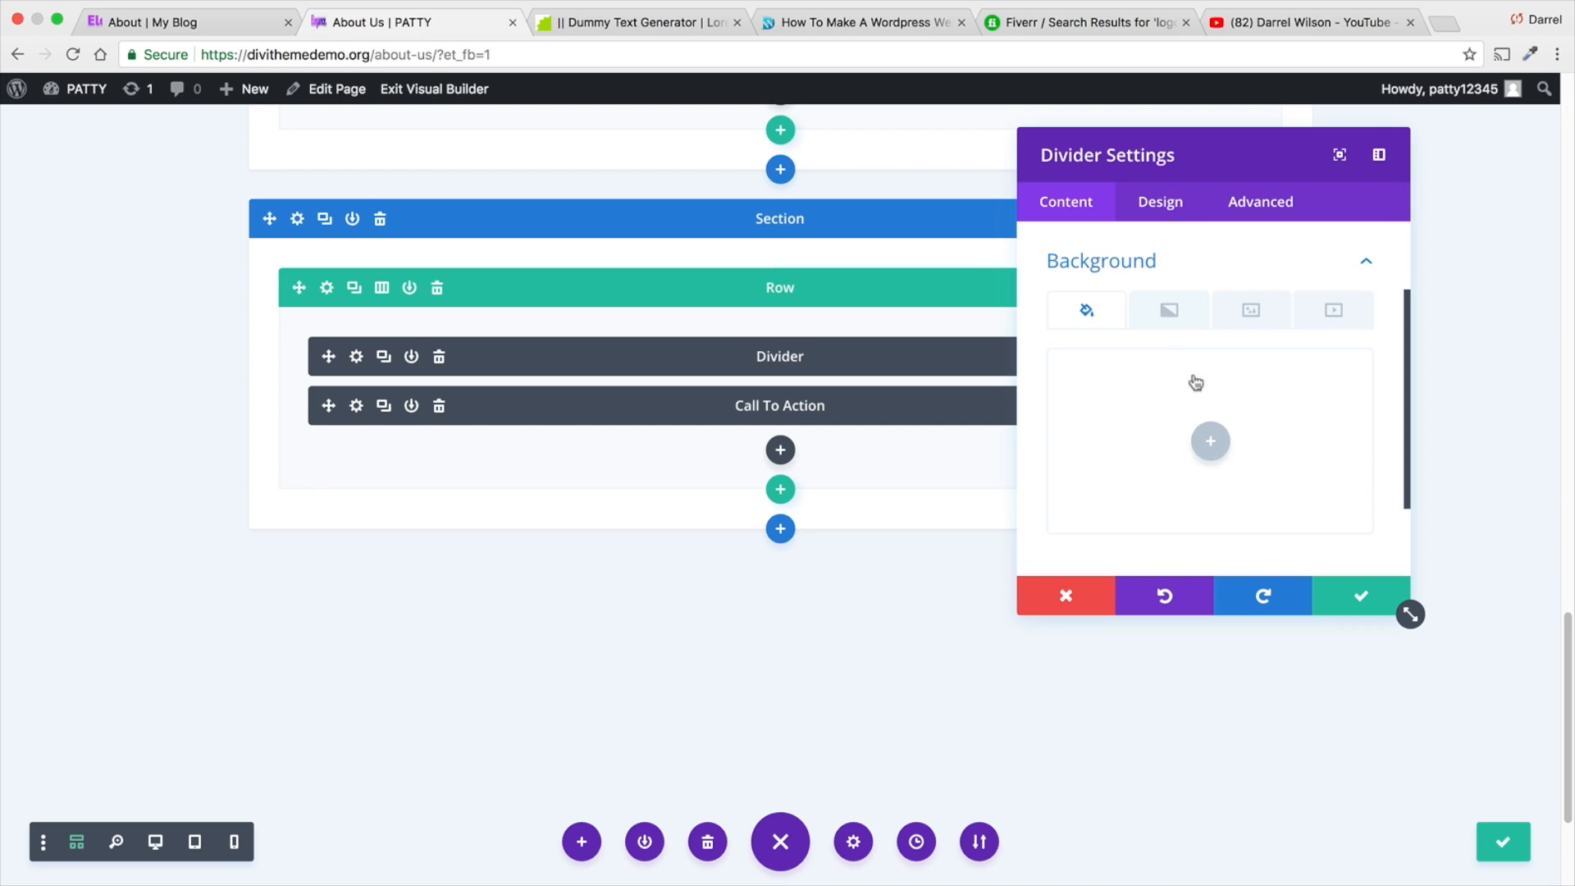
click(1169, 310)
click(1210, 441)
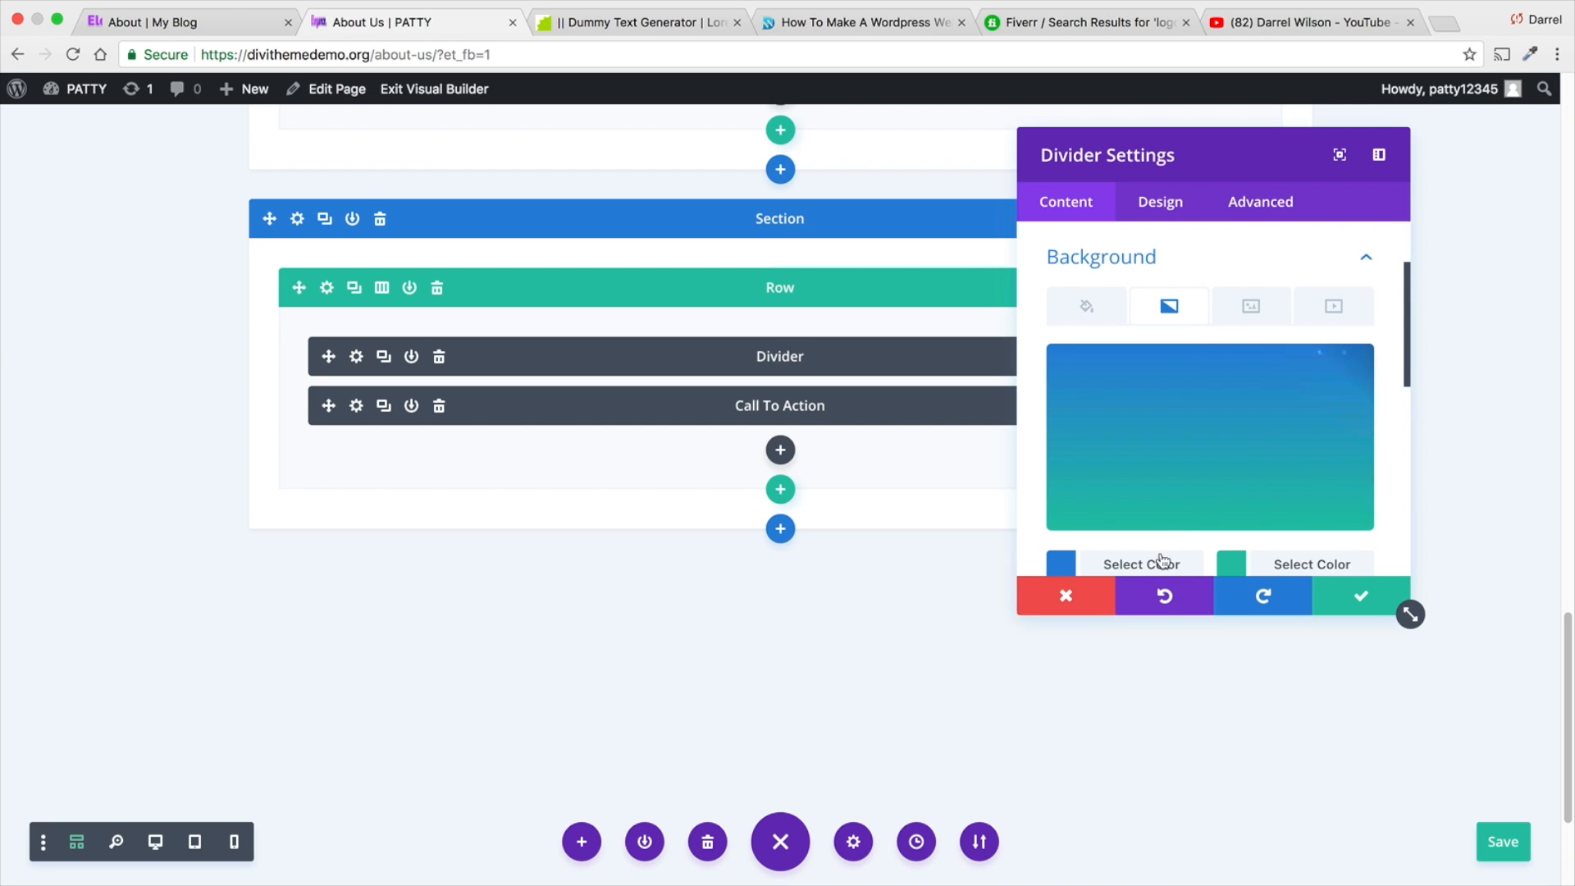
click(1161, 562)
click(1350, 535)
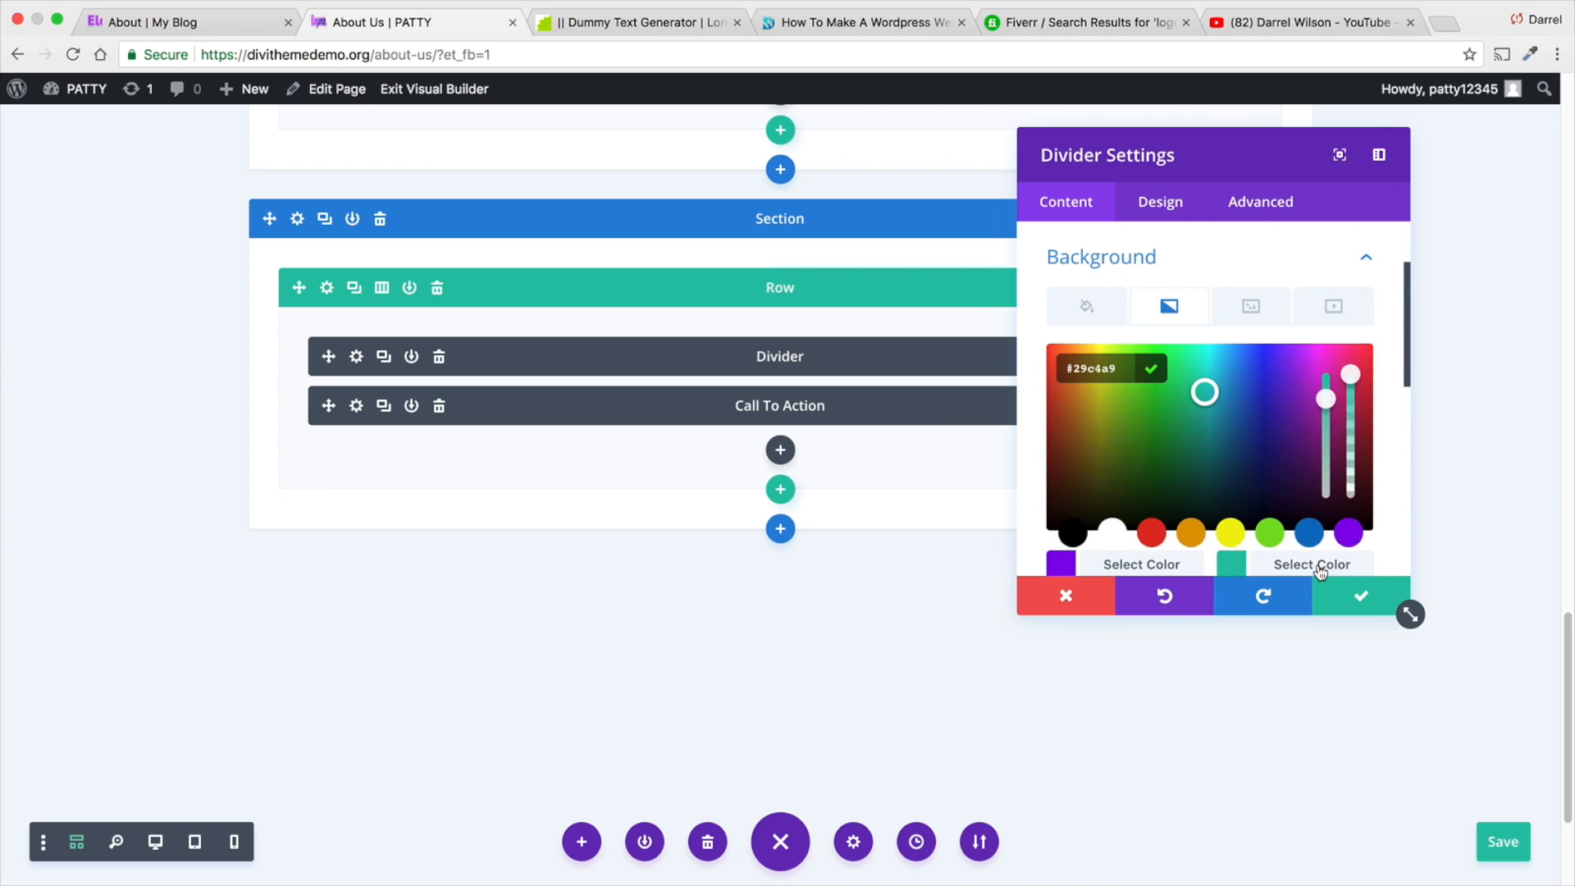
click(1309, 555)
click(1308, 555)
click(1348, 533)
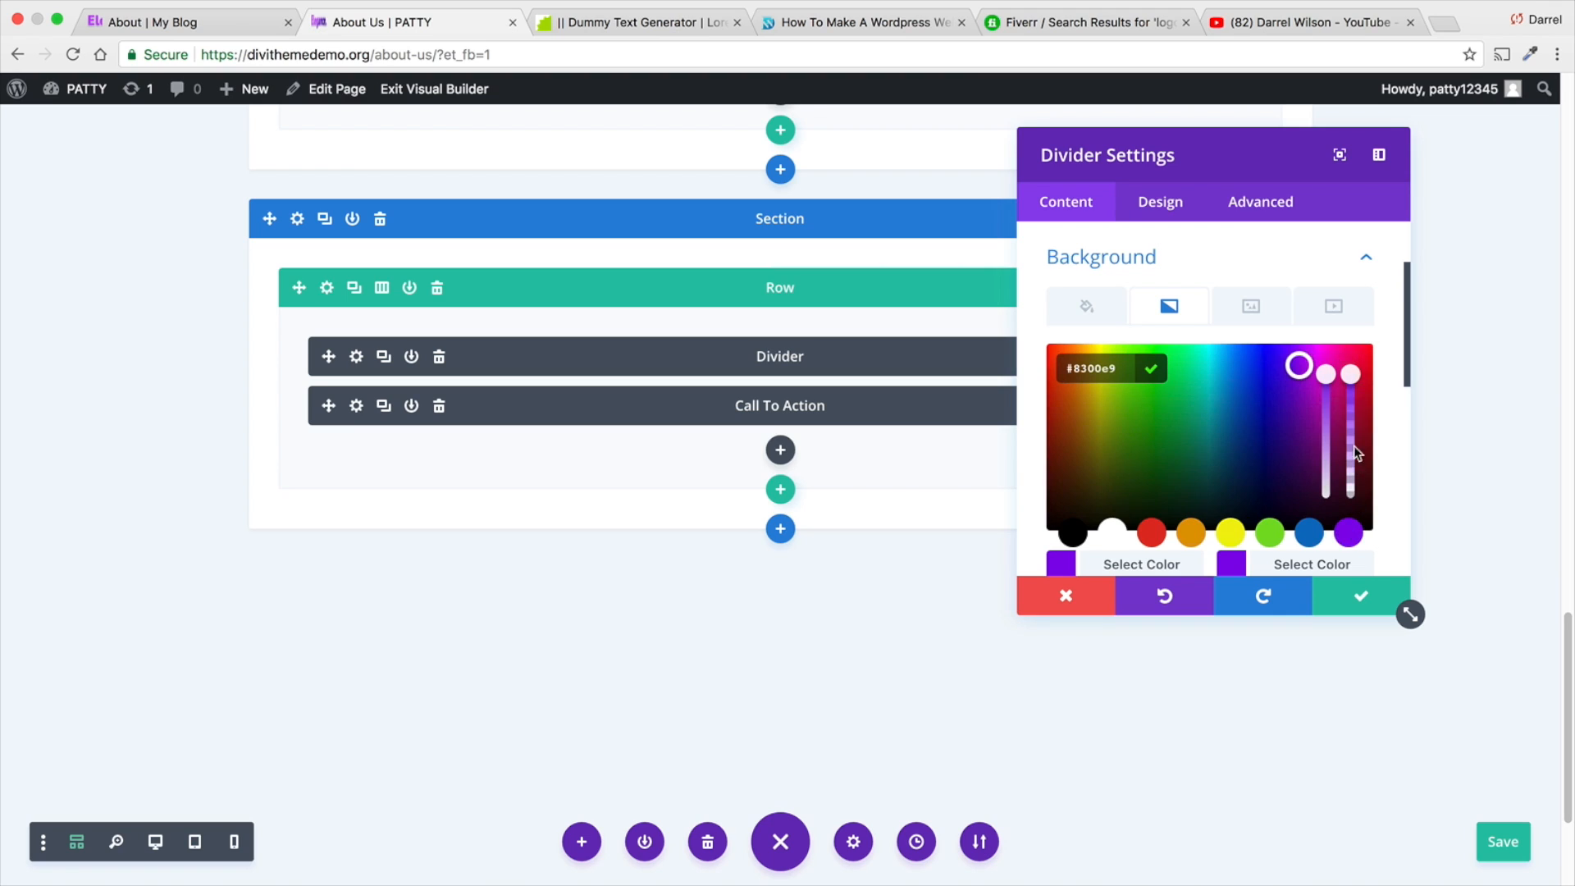
drag(1351, 390, 1350, 426)
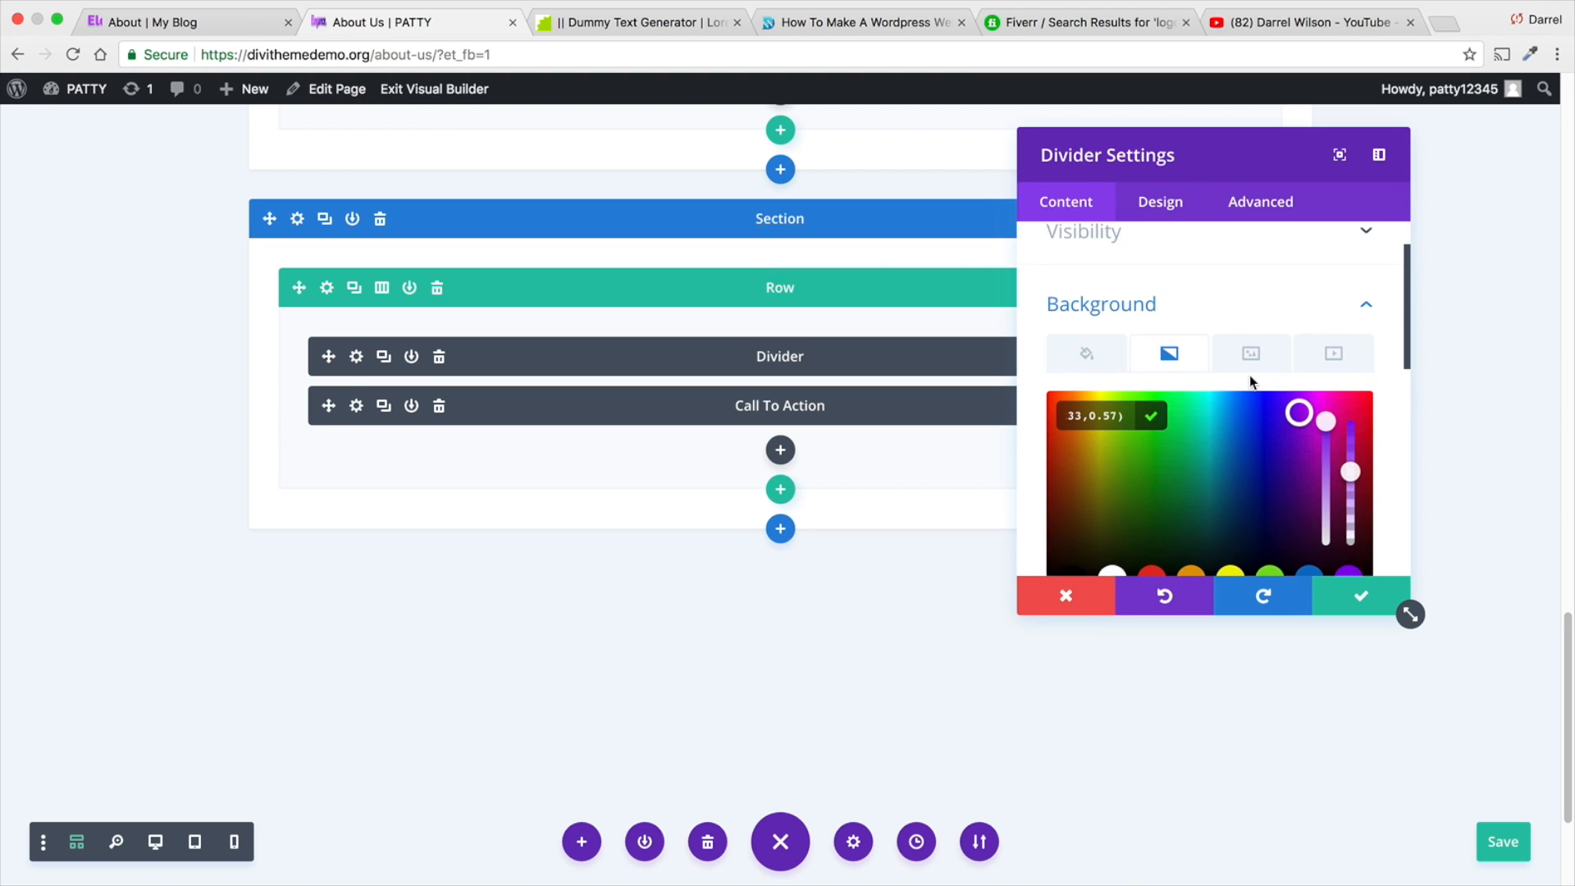
- Reduce the Divider's height in its sizing settings, keeping the full width, and save both the module and the page
scroll(1248, 376, up, 2)
click(1157, 222)
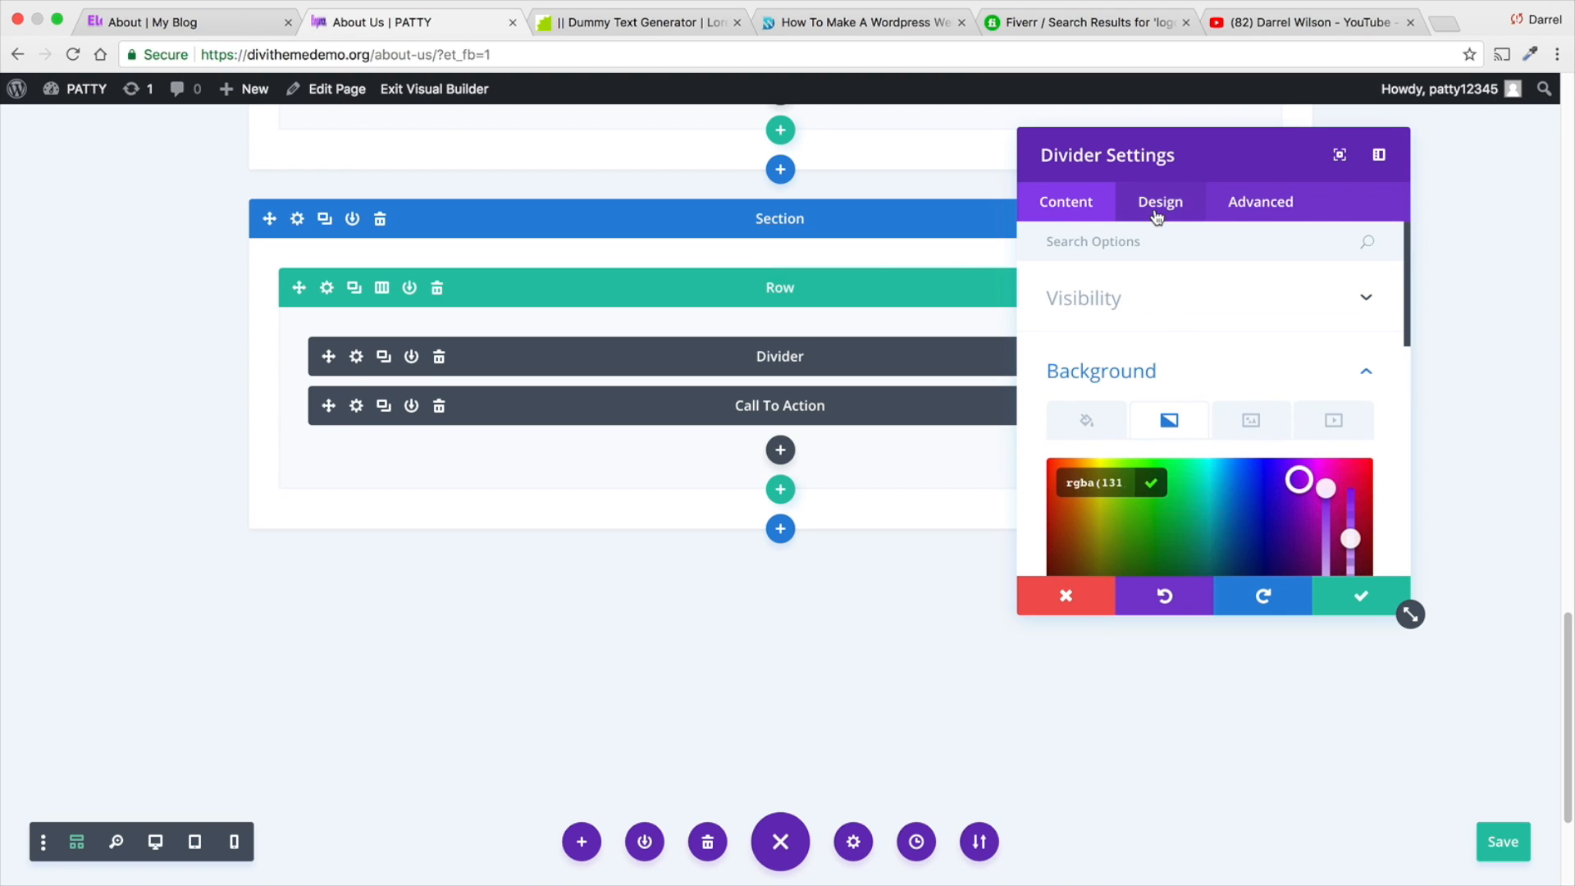
click(1160, 302)
scroll(1160, 306, down, 3)
scroll(1161, 306, up, 3)
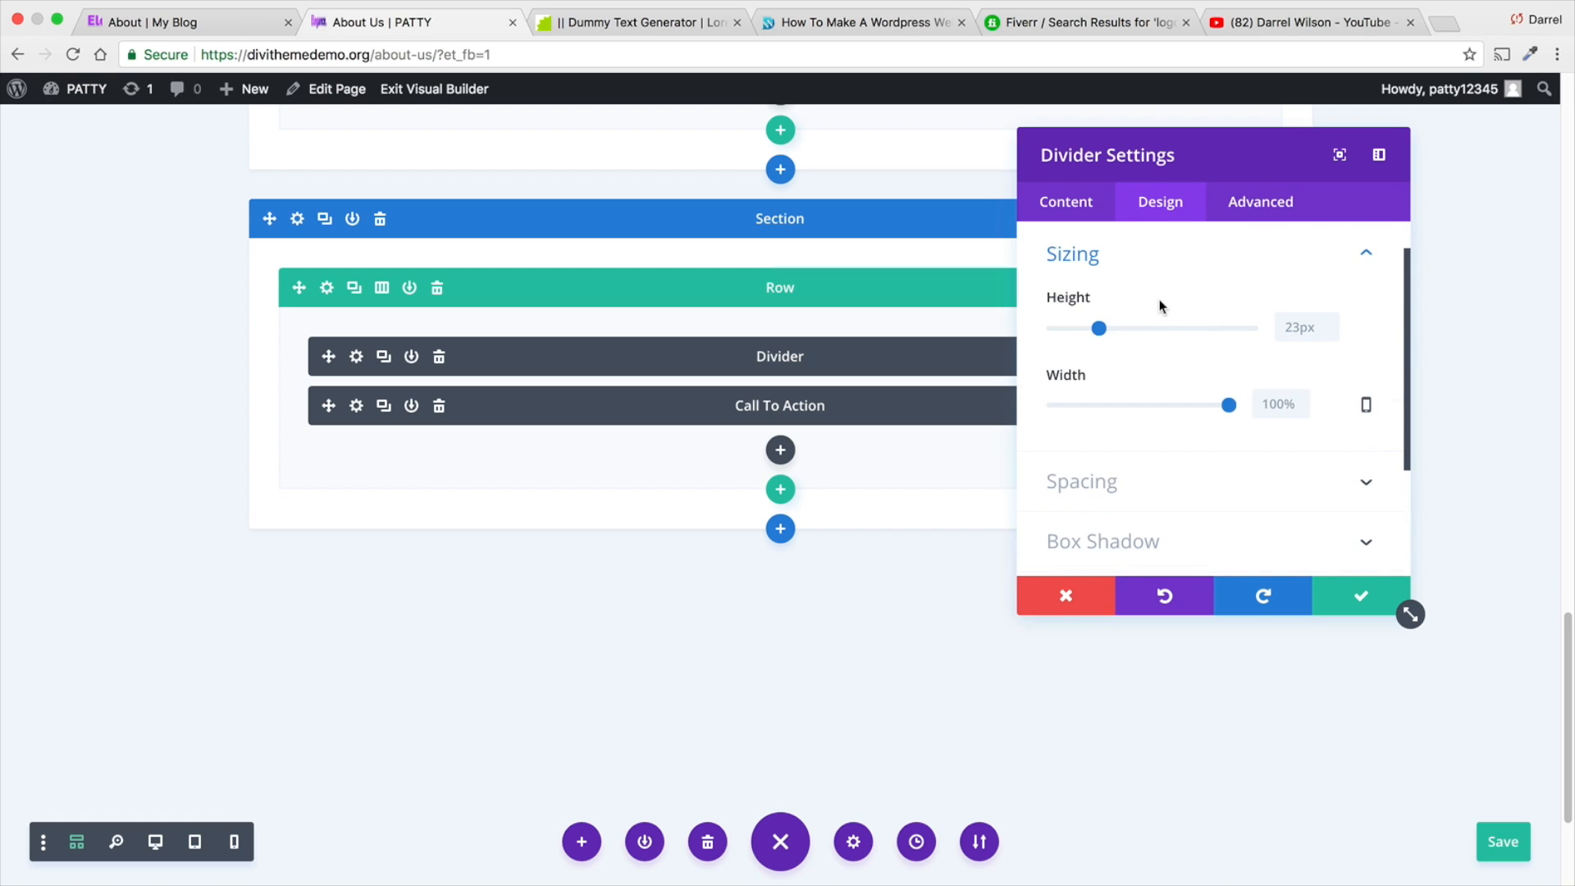
drag(1100, 329, 1075, 329)
click(1342, 598)
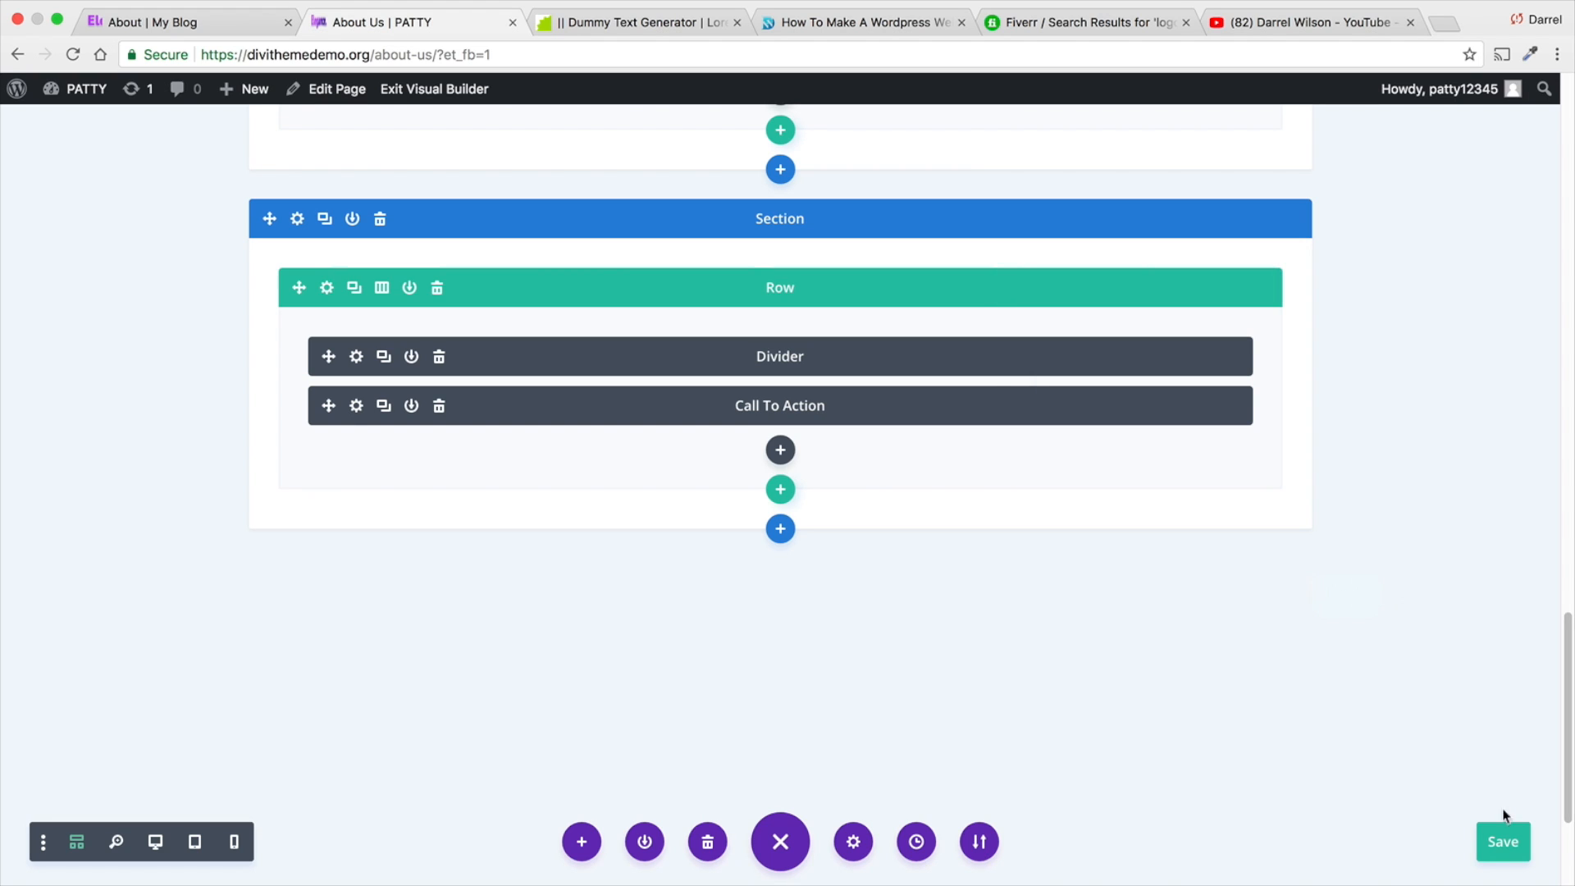
click(1501, 841)
- Compare the call-to-action box in desktop view with the "Need Help?" box on the reference site's About page
scroll(640, 631, down, 15)
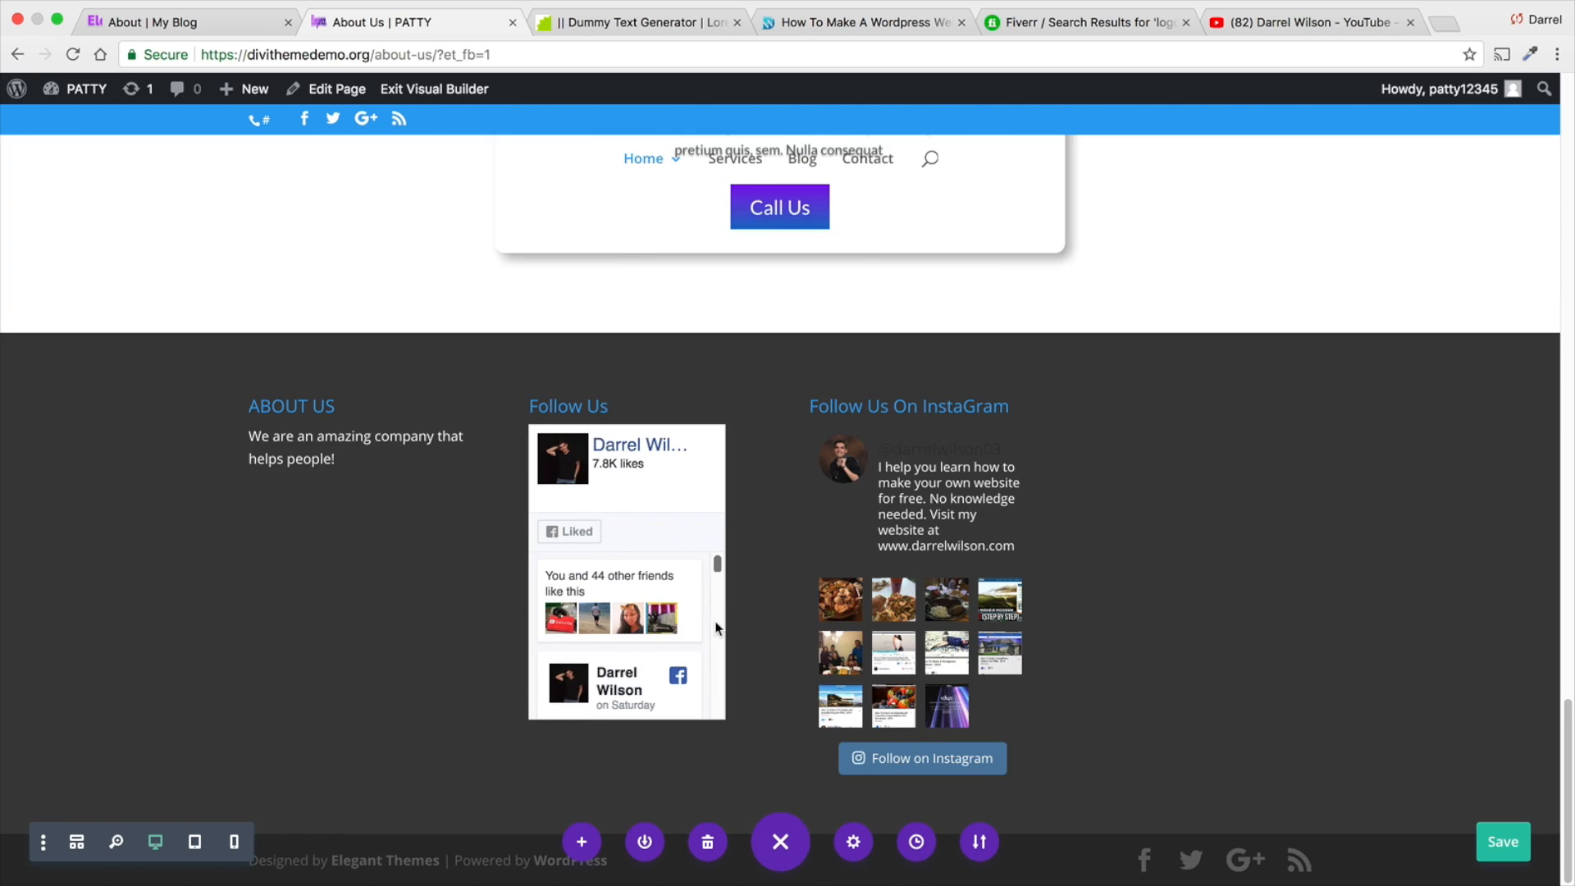
scroll(716, 629, up, 5)
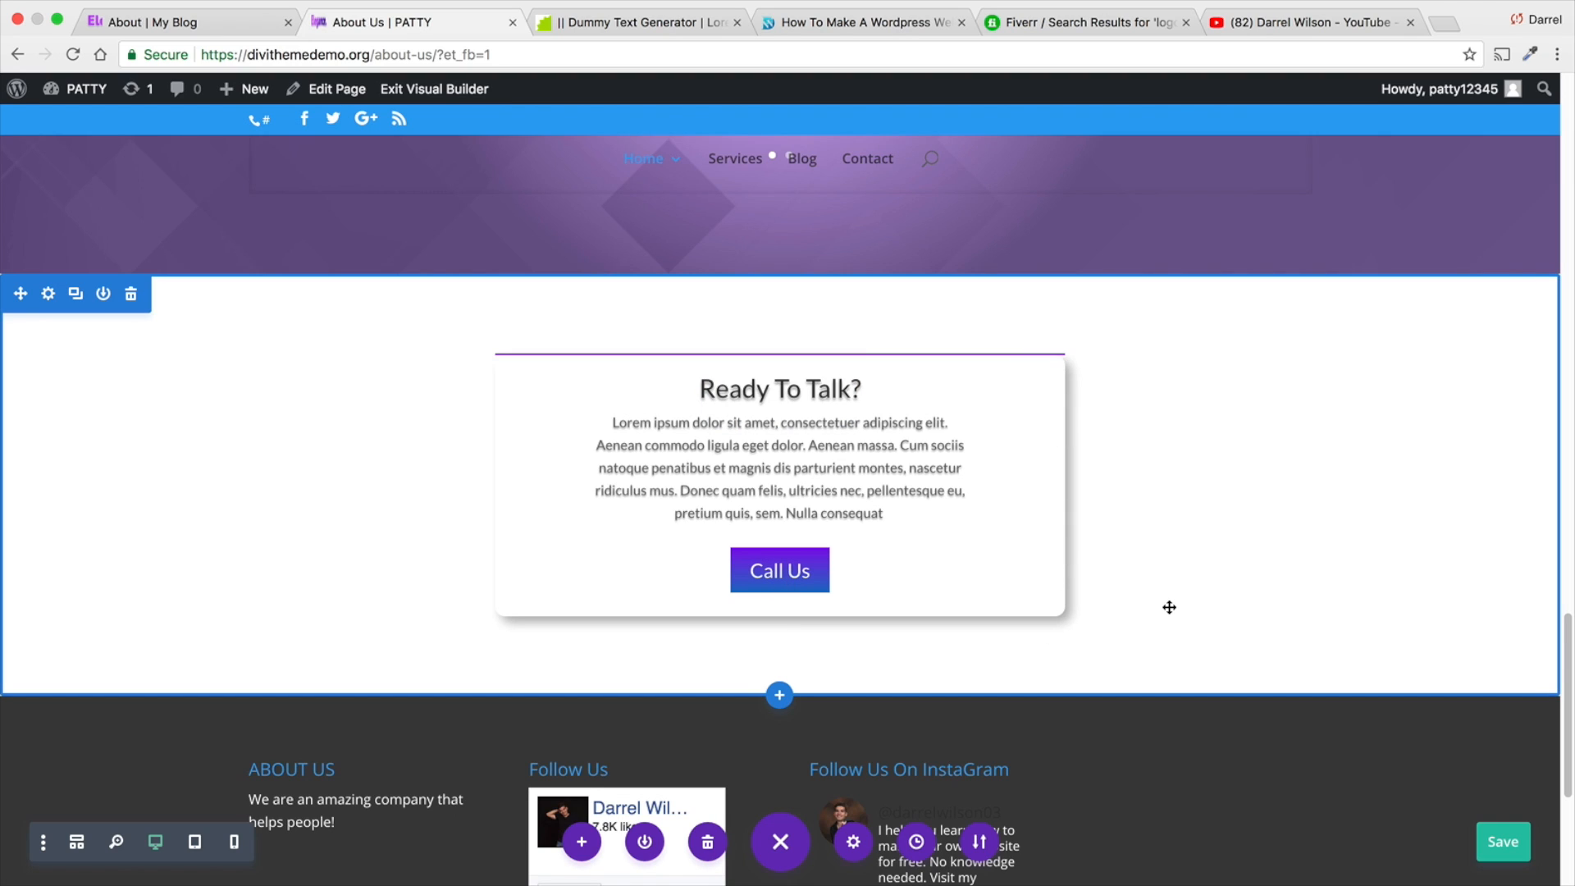
click(229, 25)
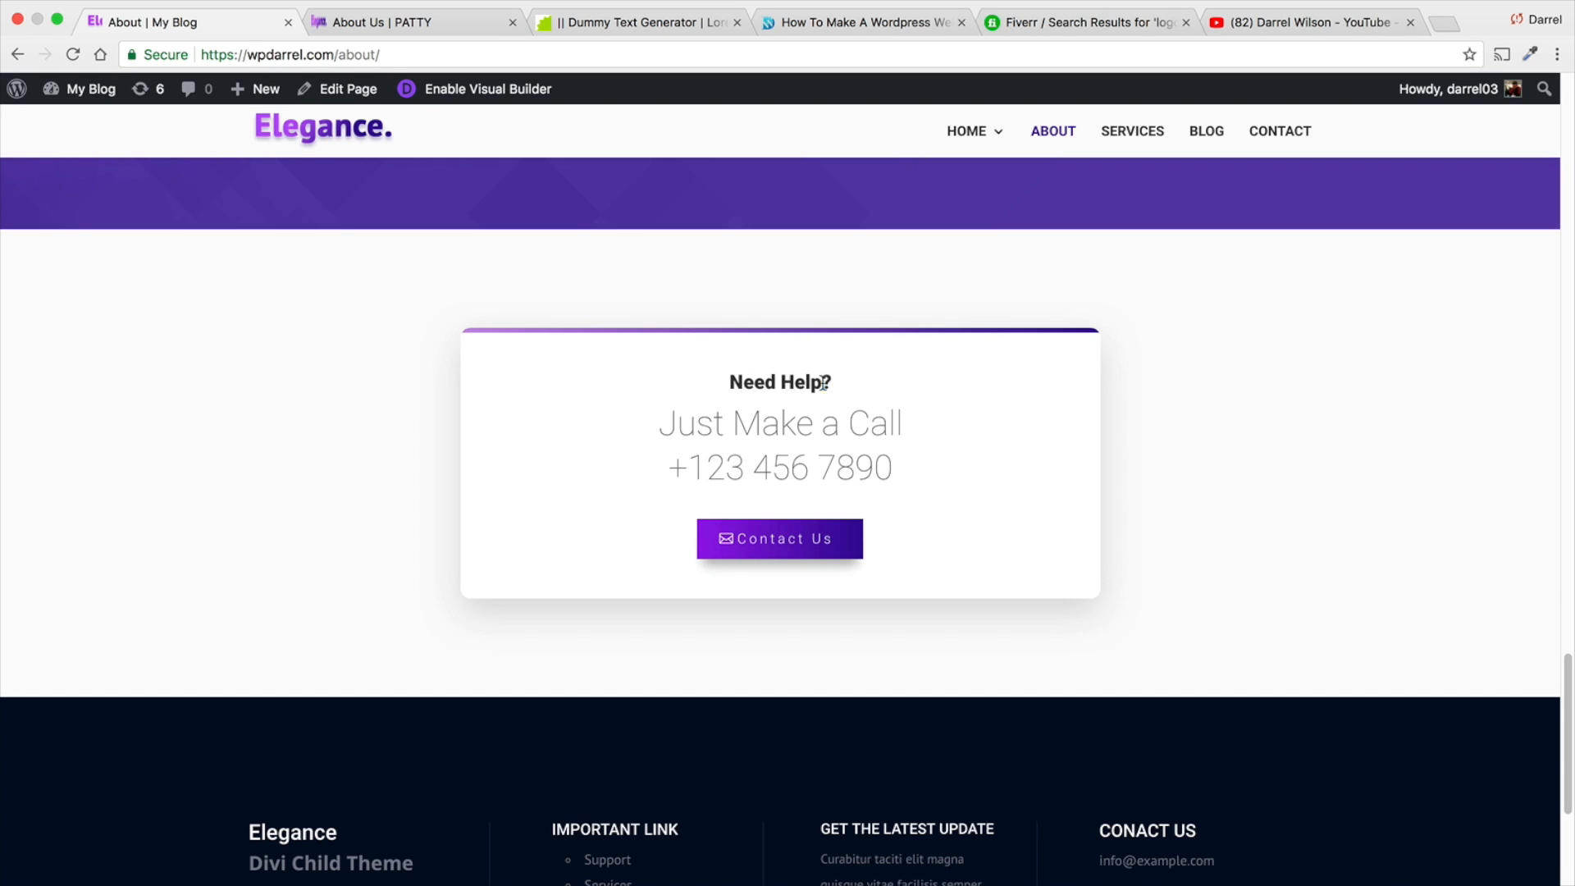
drag(837, 384, 743, 384)
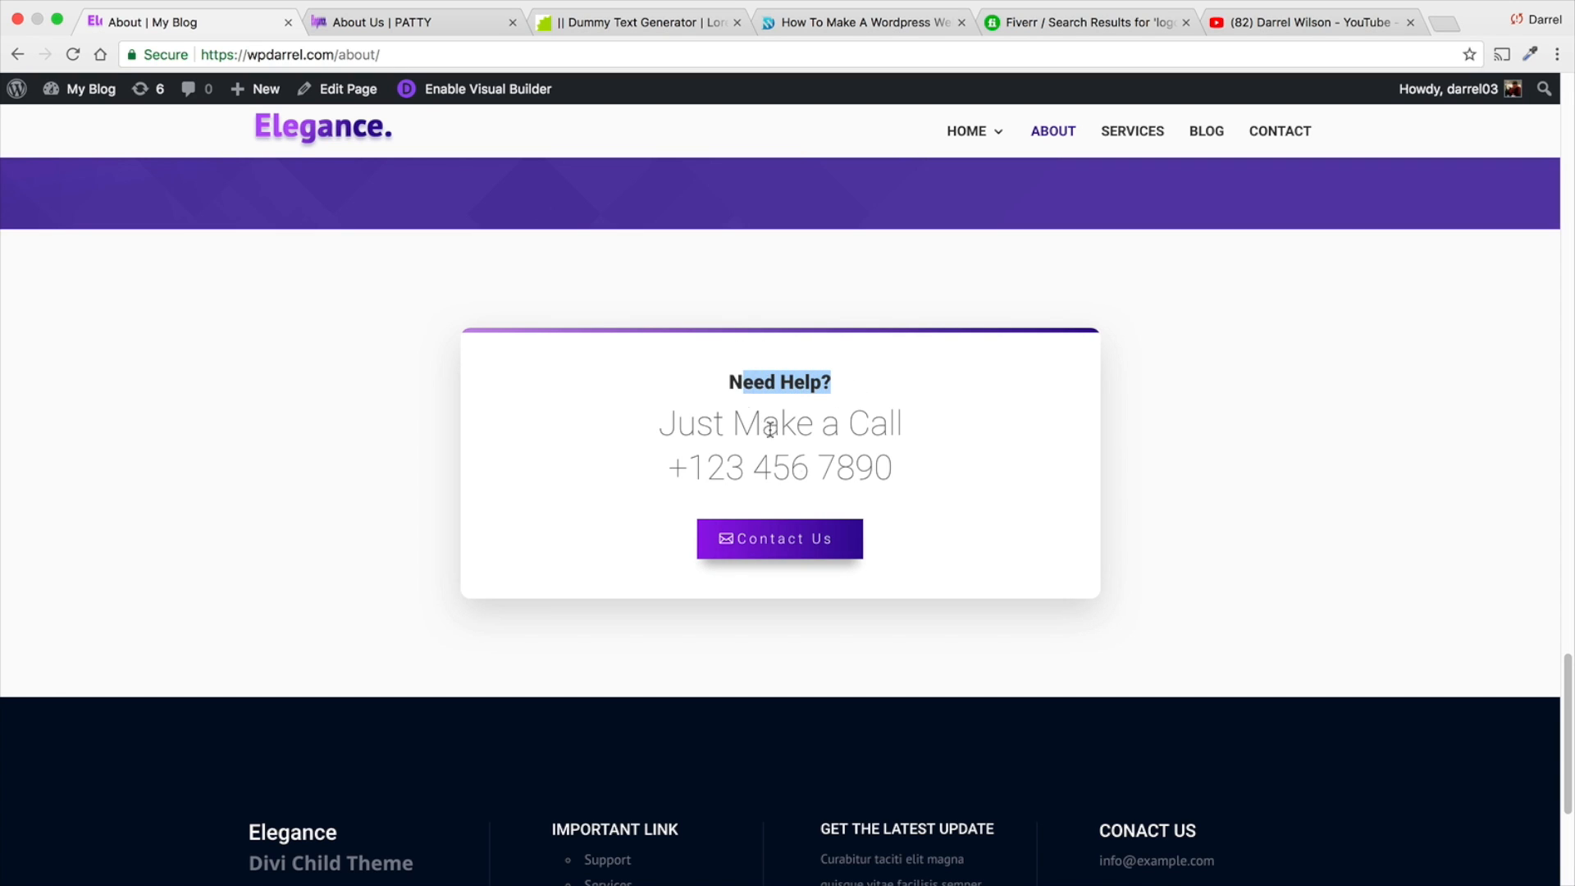
click(401, 27)
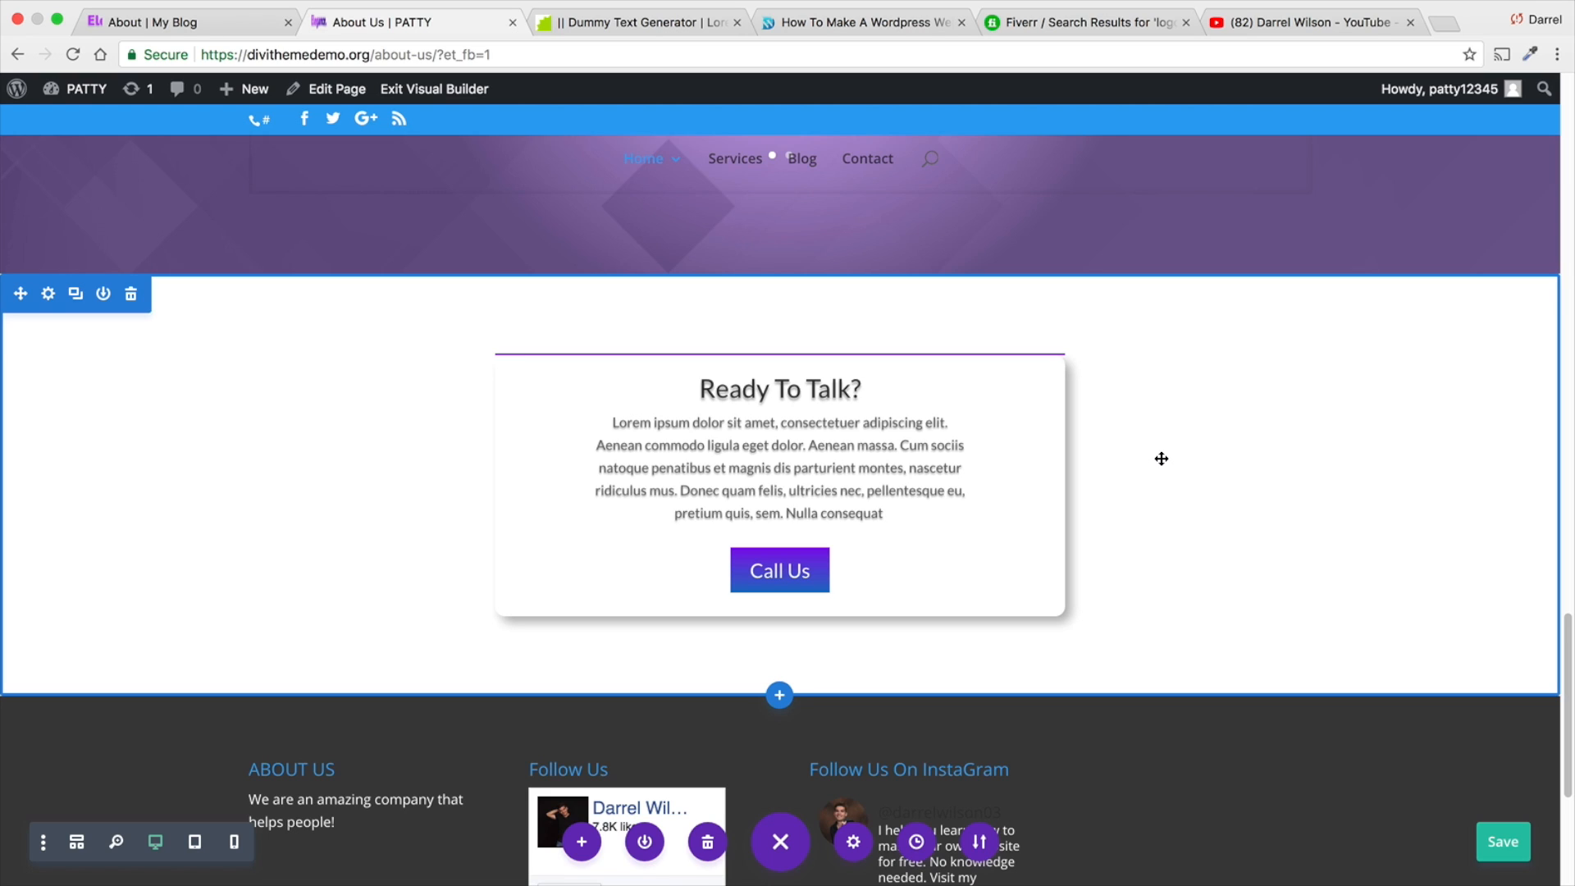
- Save the About Us page and review its layout from the header down to the call-to-action box and footer
click(1518, 847)
scroll(1176, 618, up, 20)
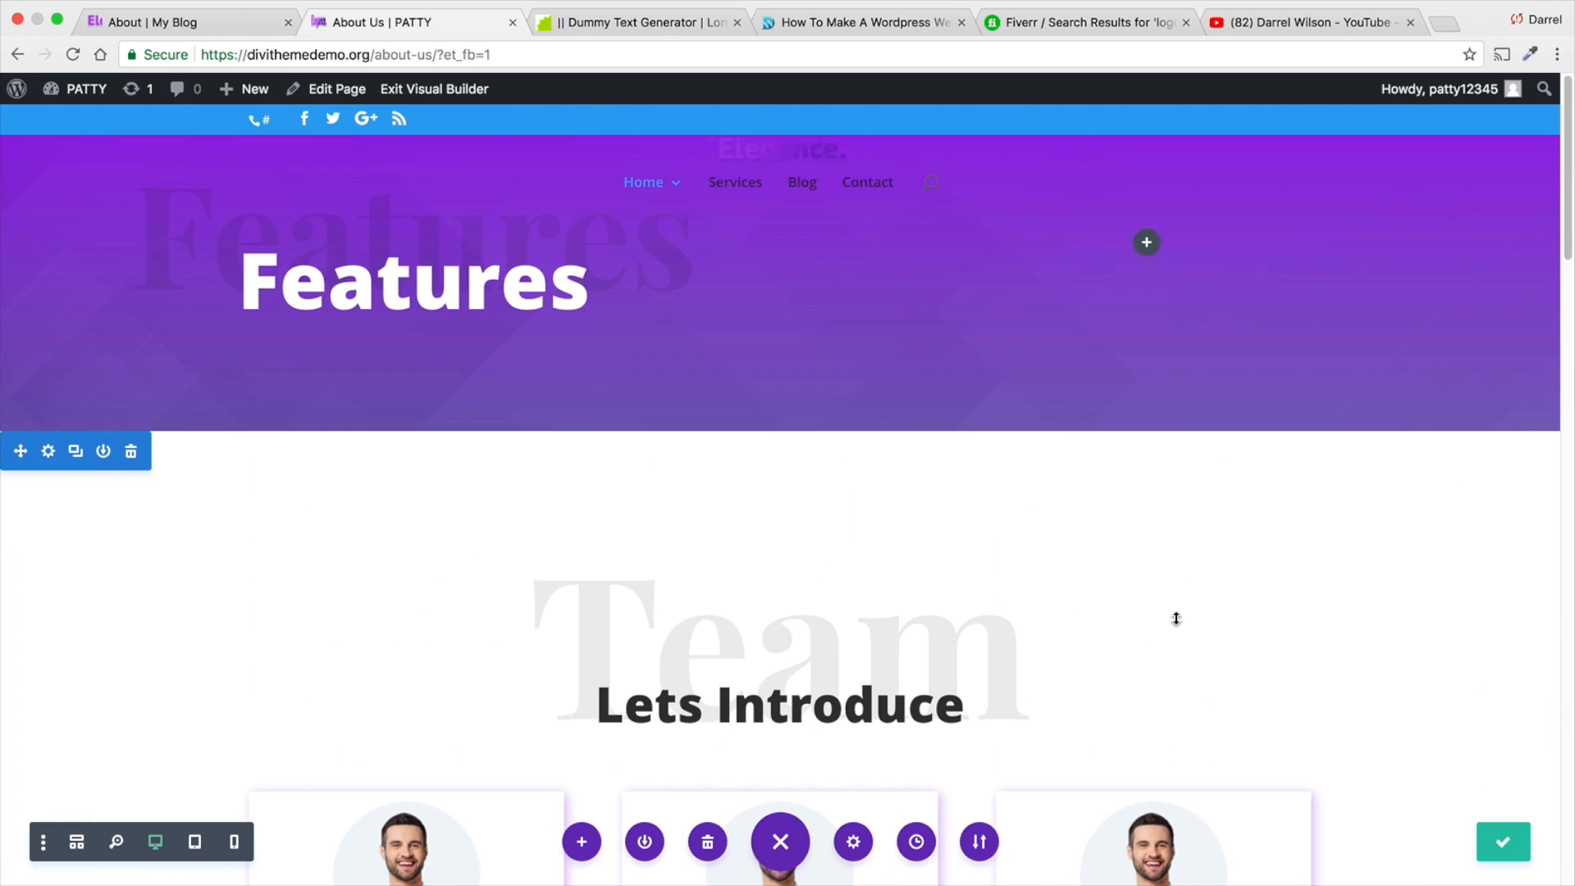
scroll(1175, 615, up, 3)
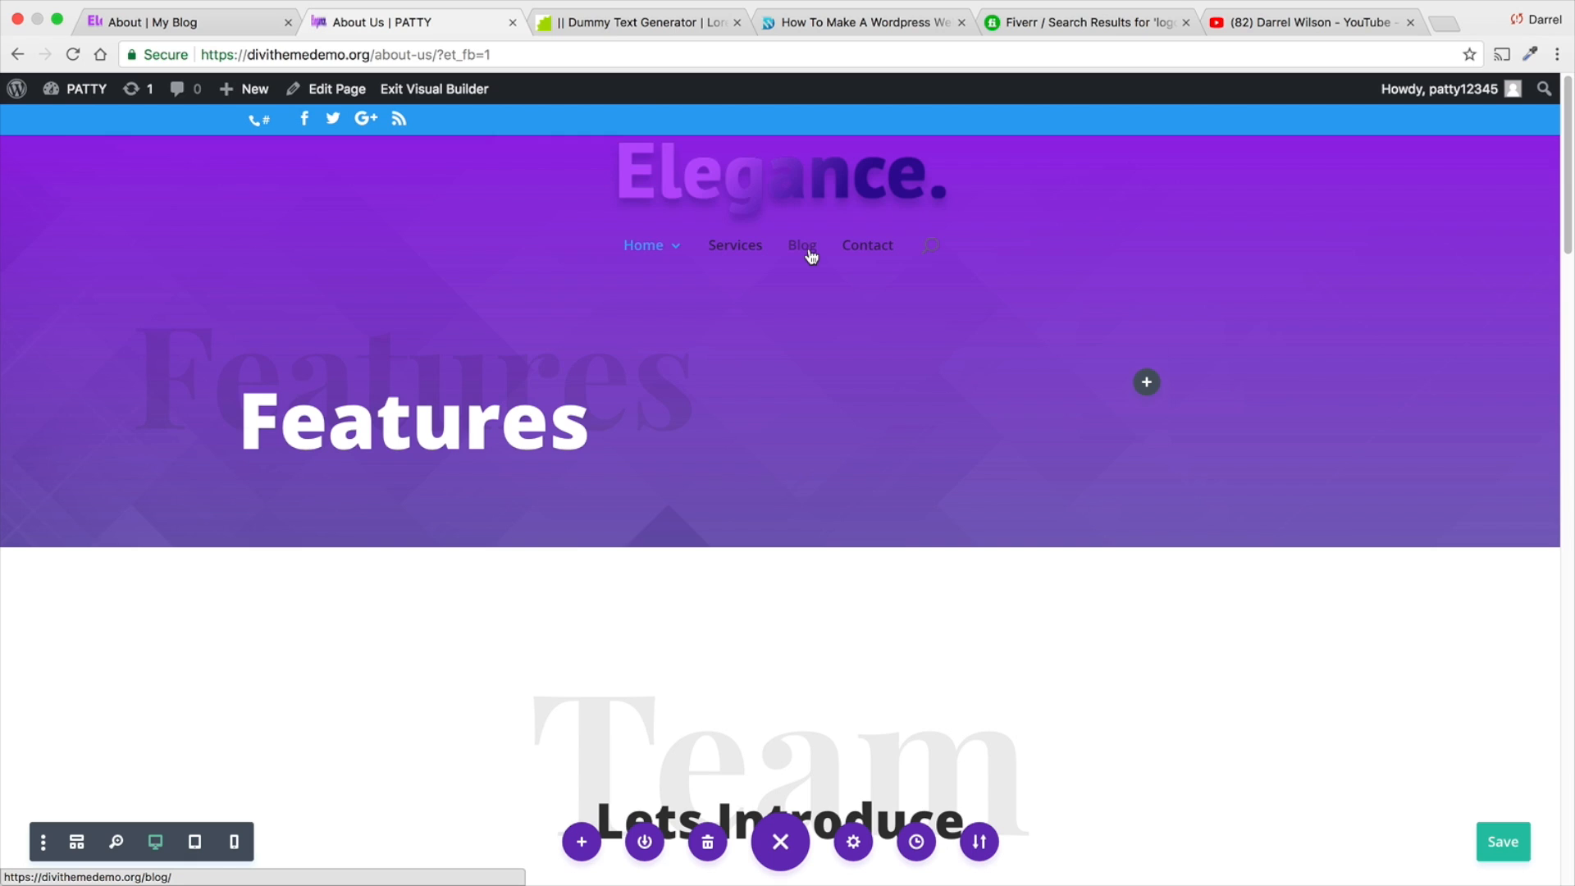
scroll(883, 345, down, 8)
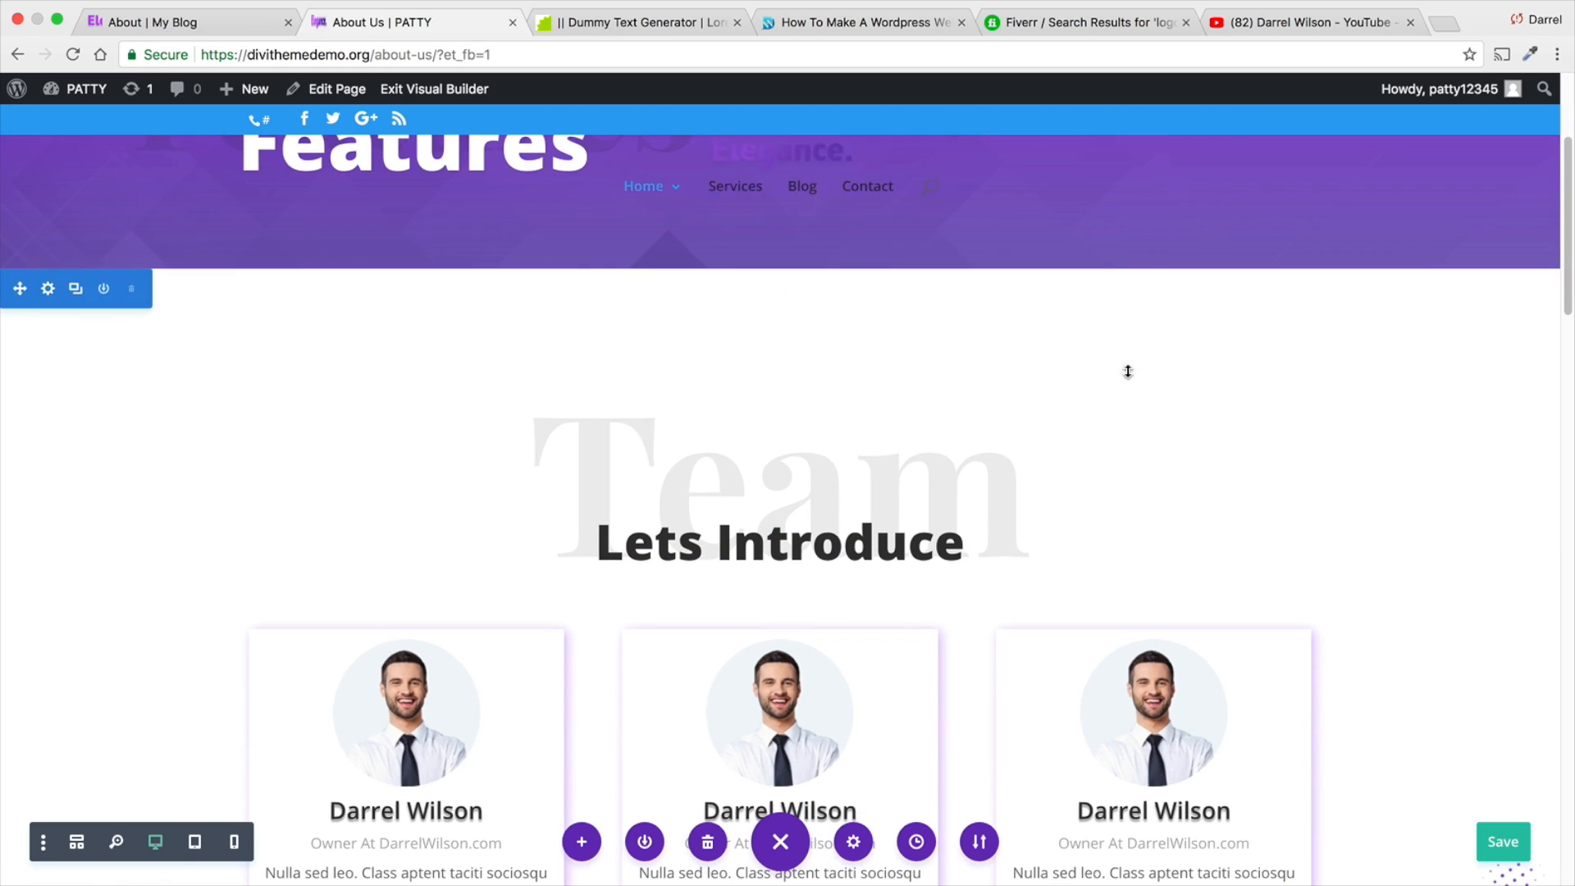
scroll(1396, 402, down, 8)
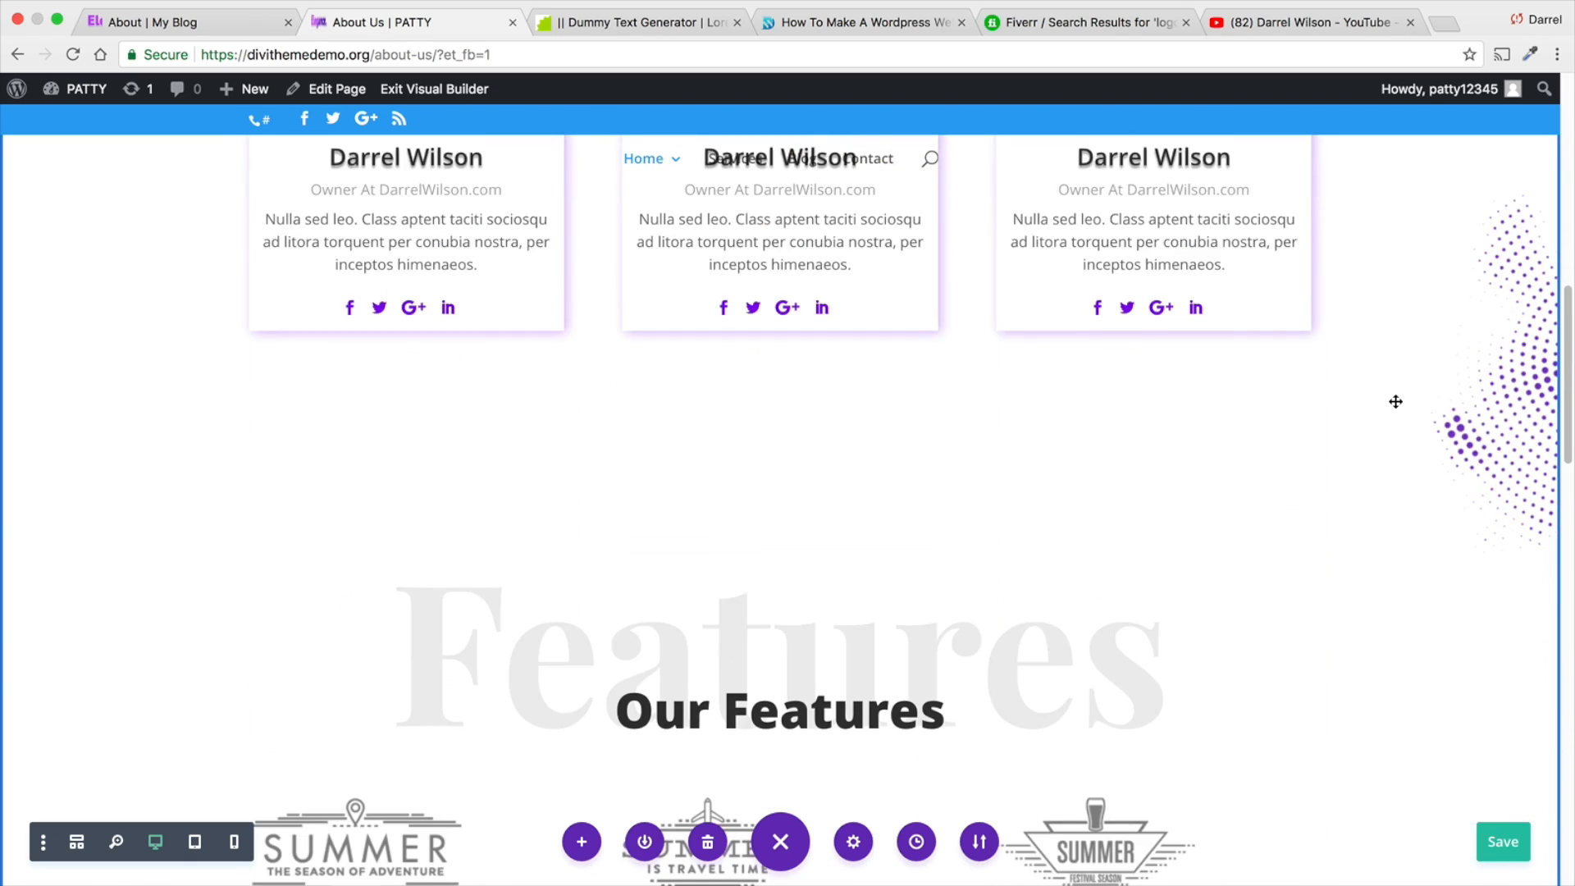
scroll(1395, 431, down, 10)
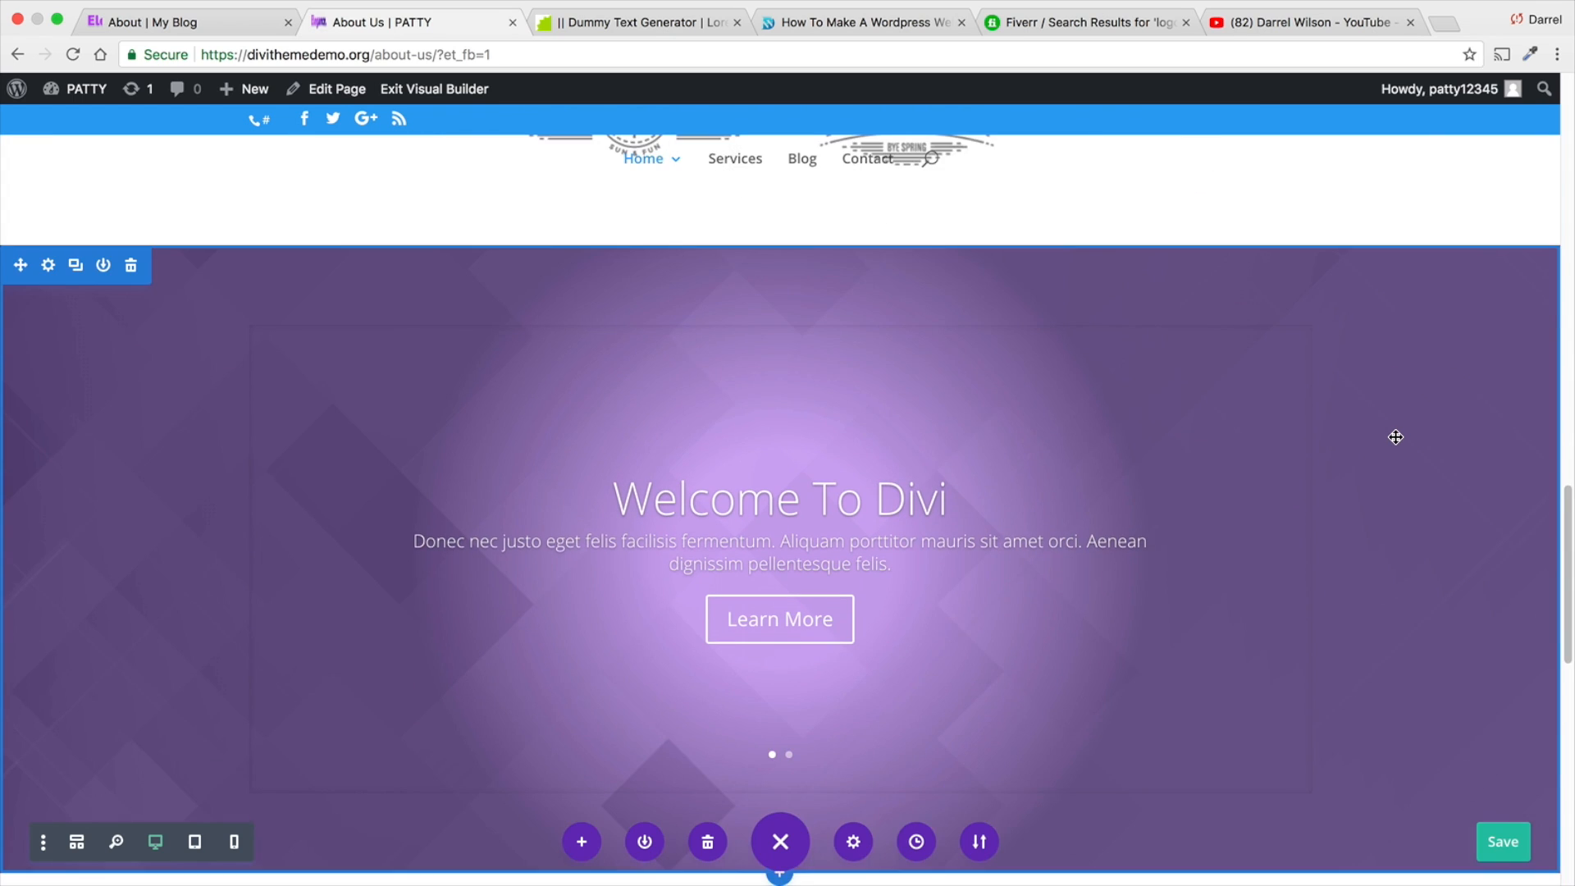
scroll(1396, 436, down, 8)
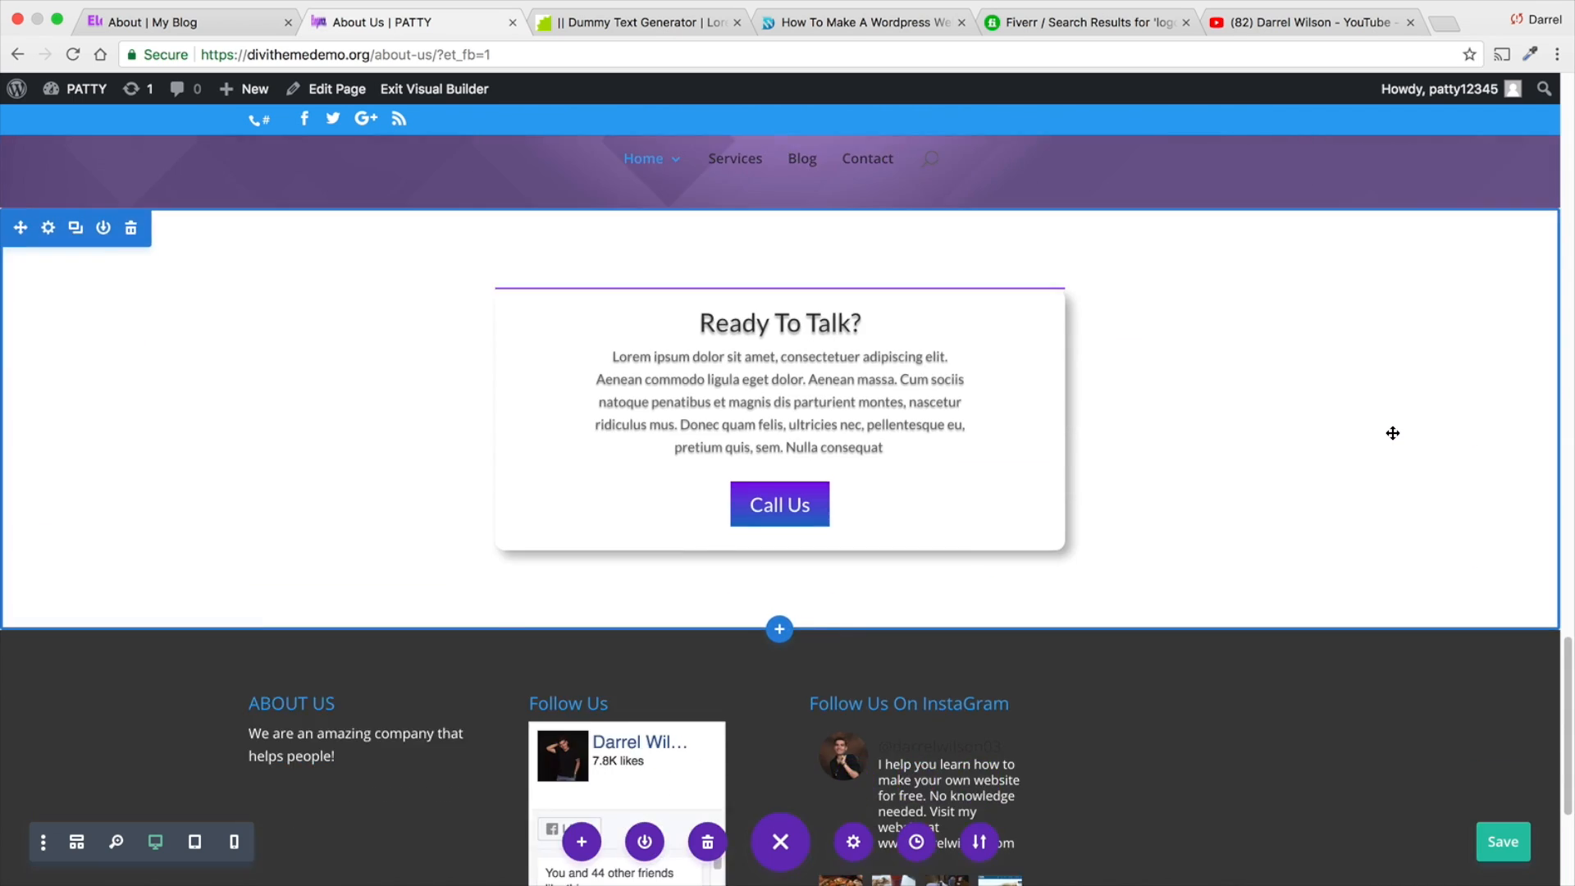
scroll(1392, 435, down, 3)
scroll(1371, 443, up, 10)
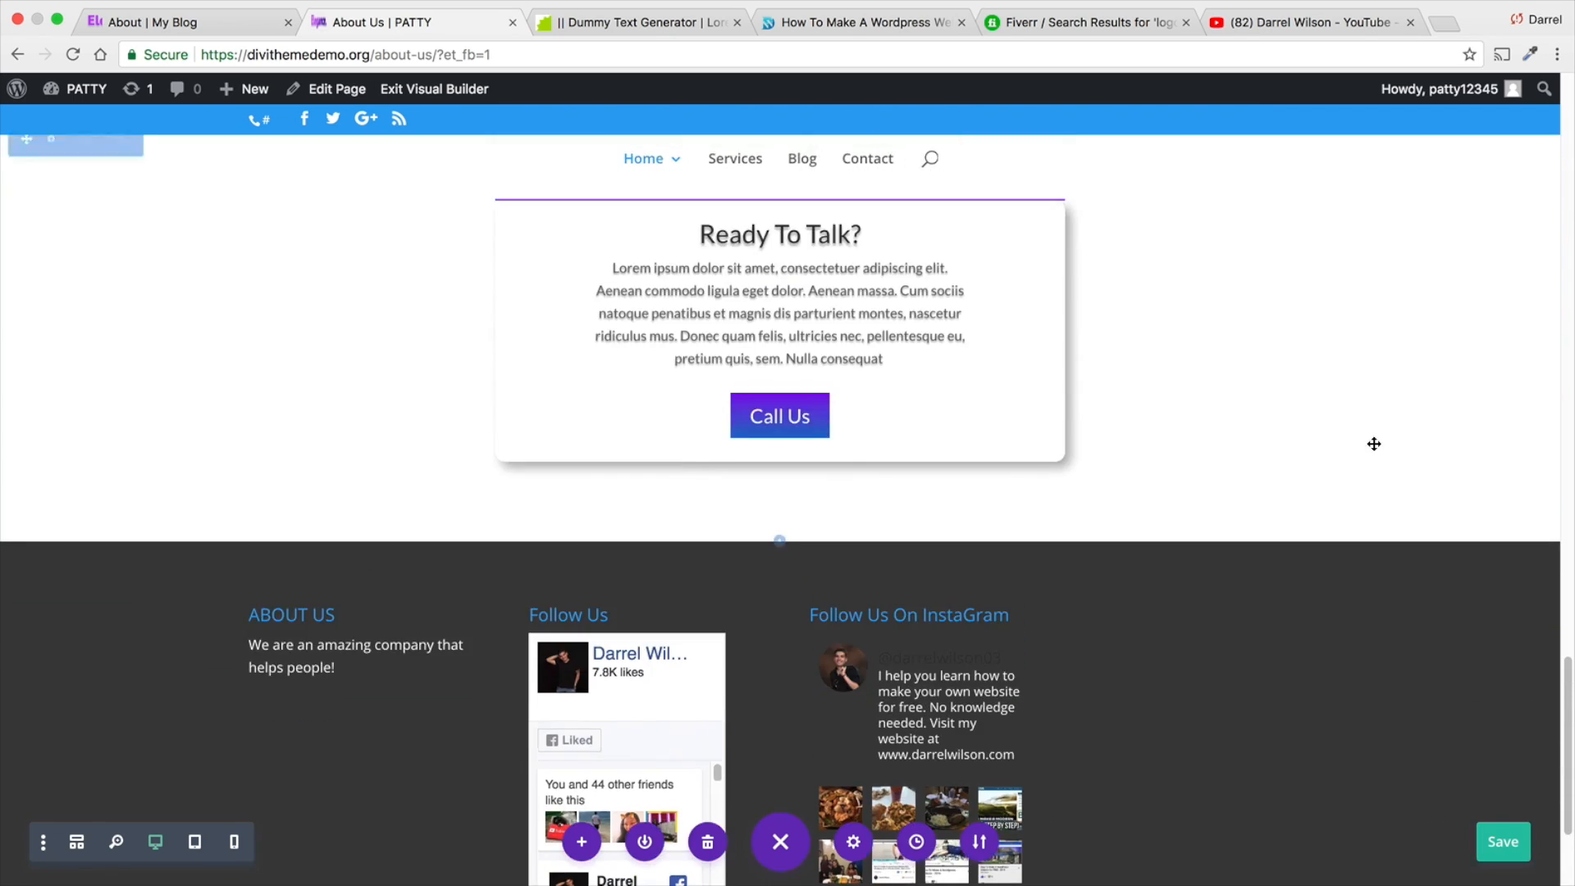
- View the site's own Blog and Services pages, and return to the About Us page
scroll(1375, 424, up, 15)
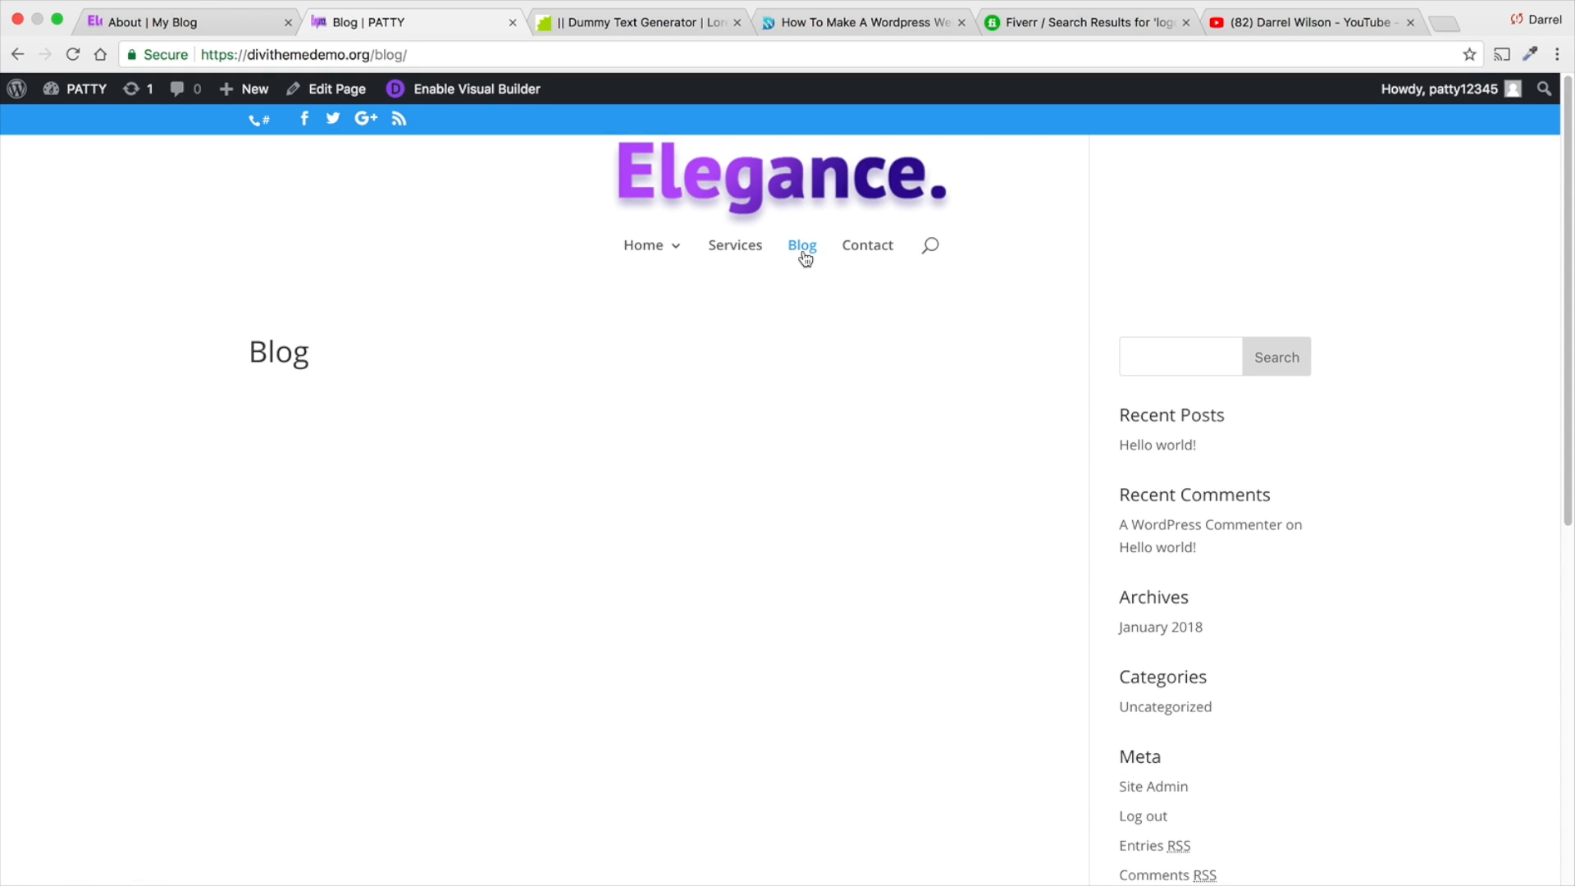
click(748, 260)
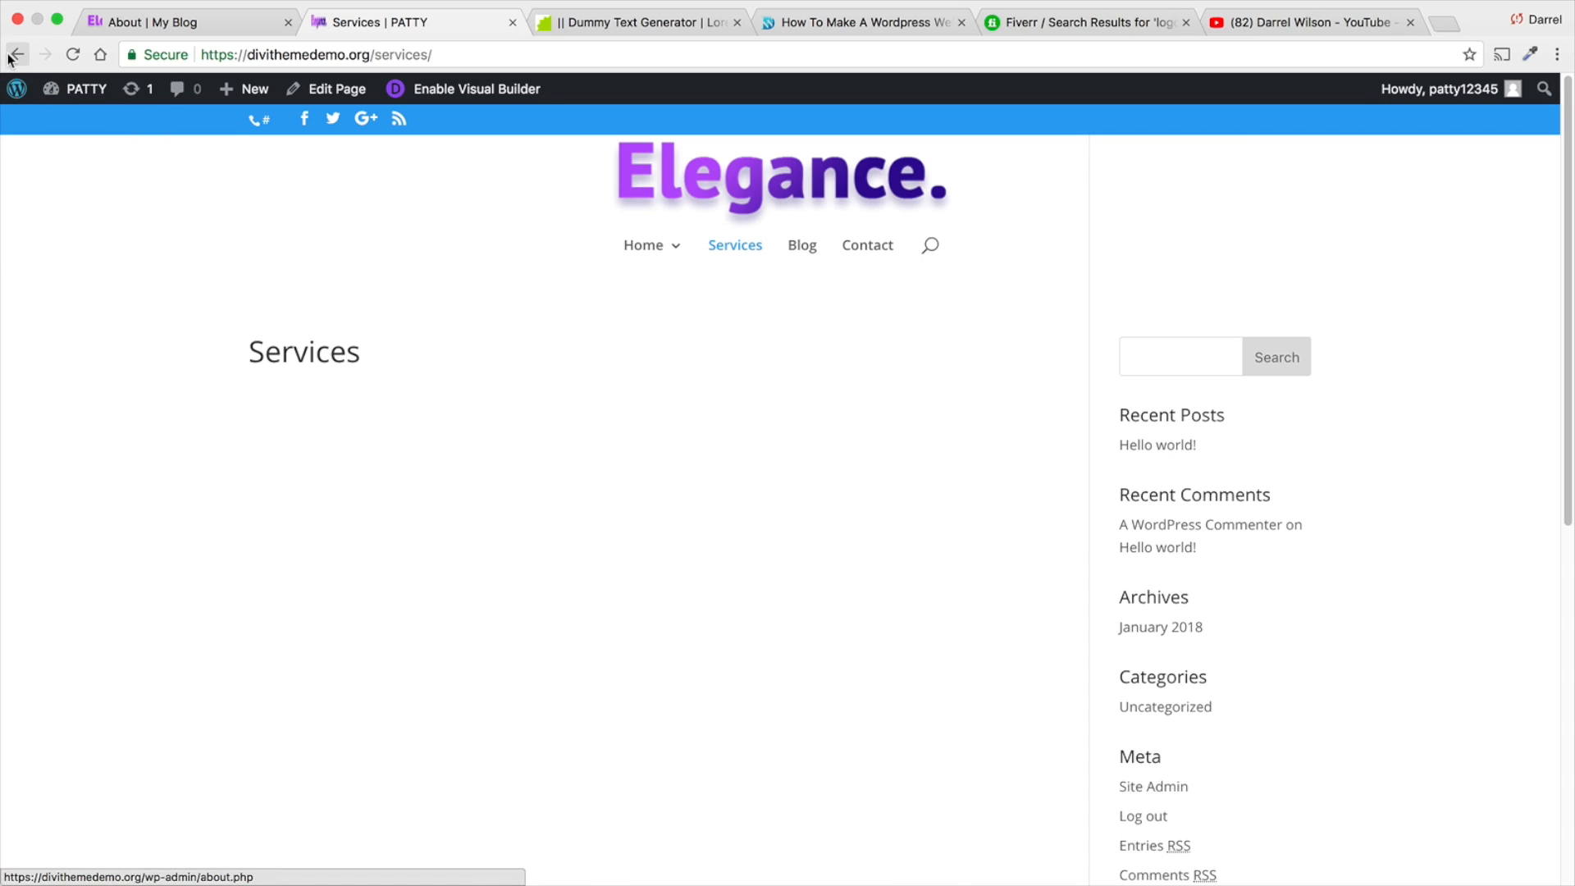
mouse_move(643, 253)
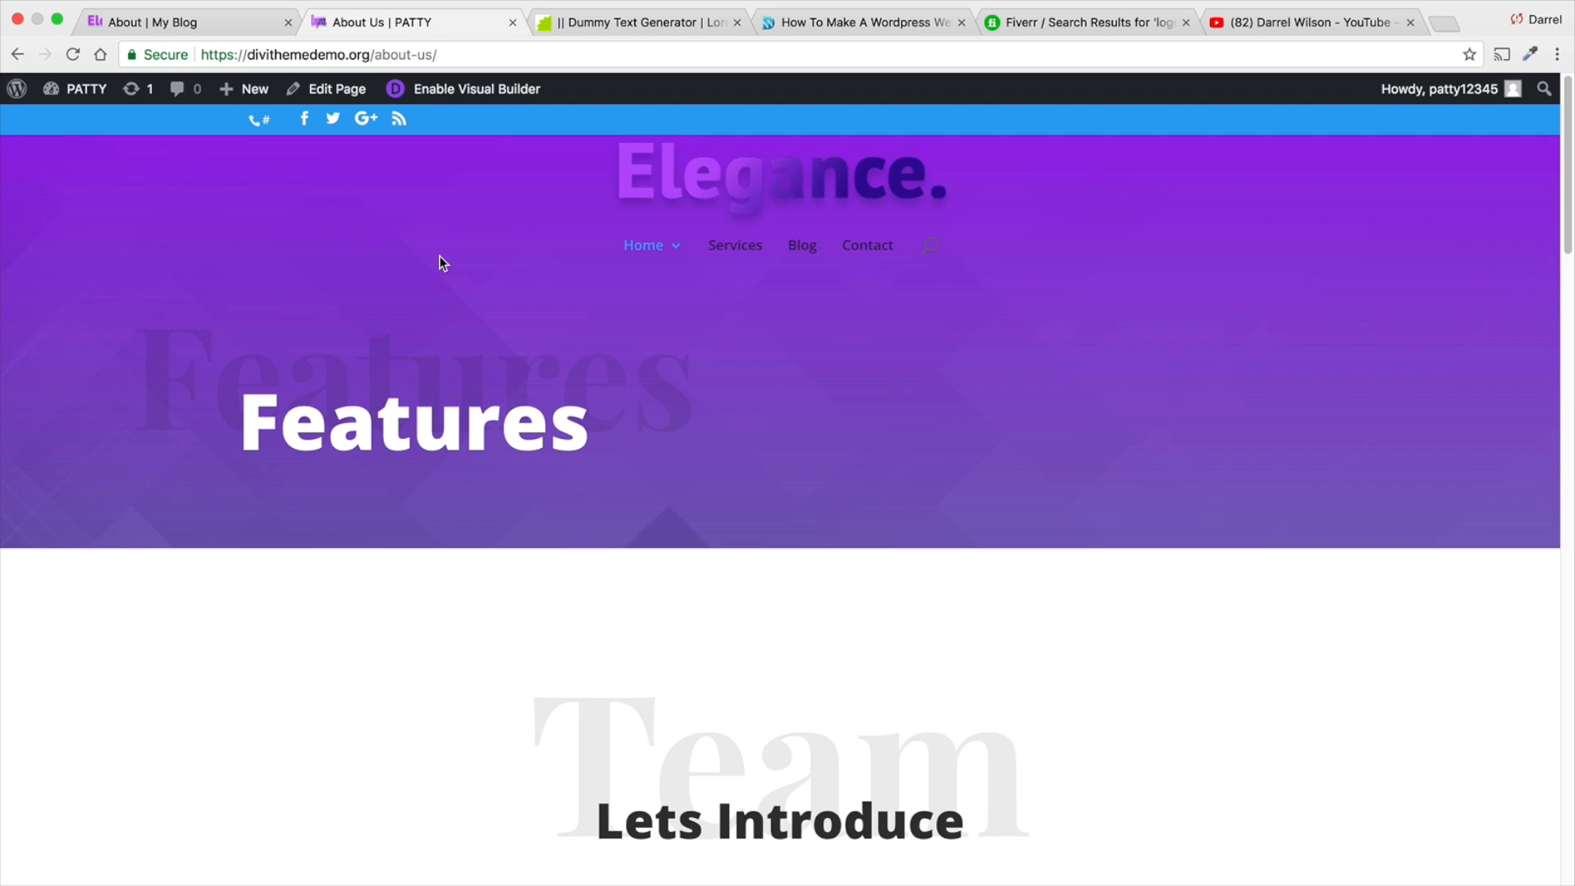
- Enable the Visual Builder on the About Us page and save its header section to the library as "Header For Pages"
click(444, 91)
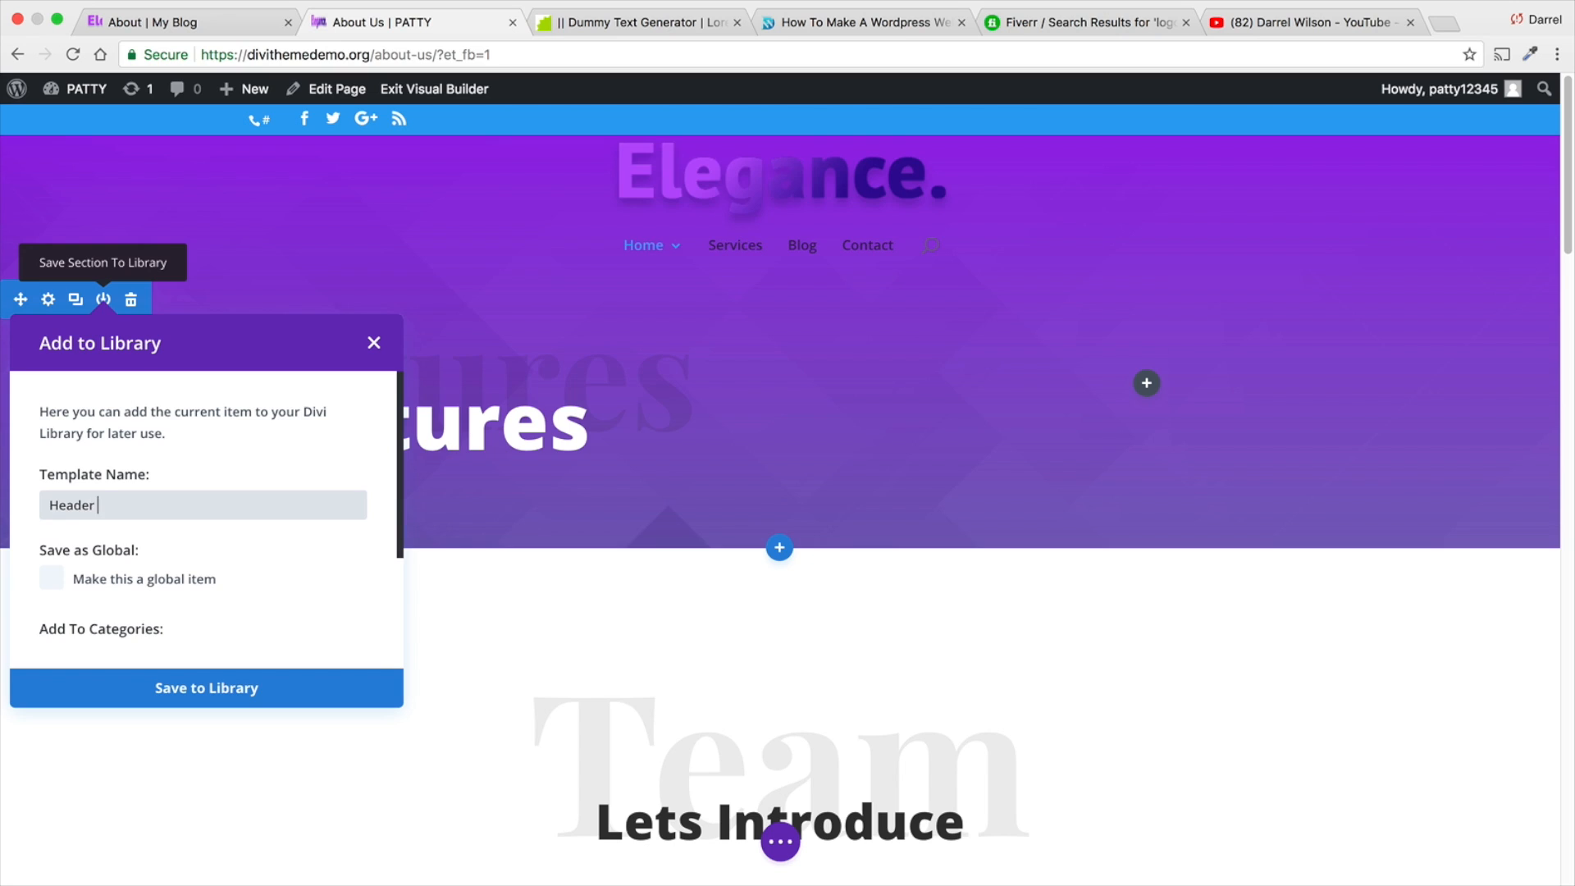
click(232, 694)
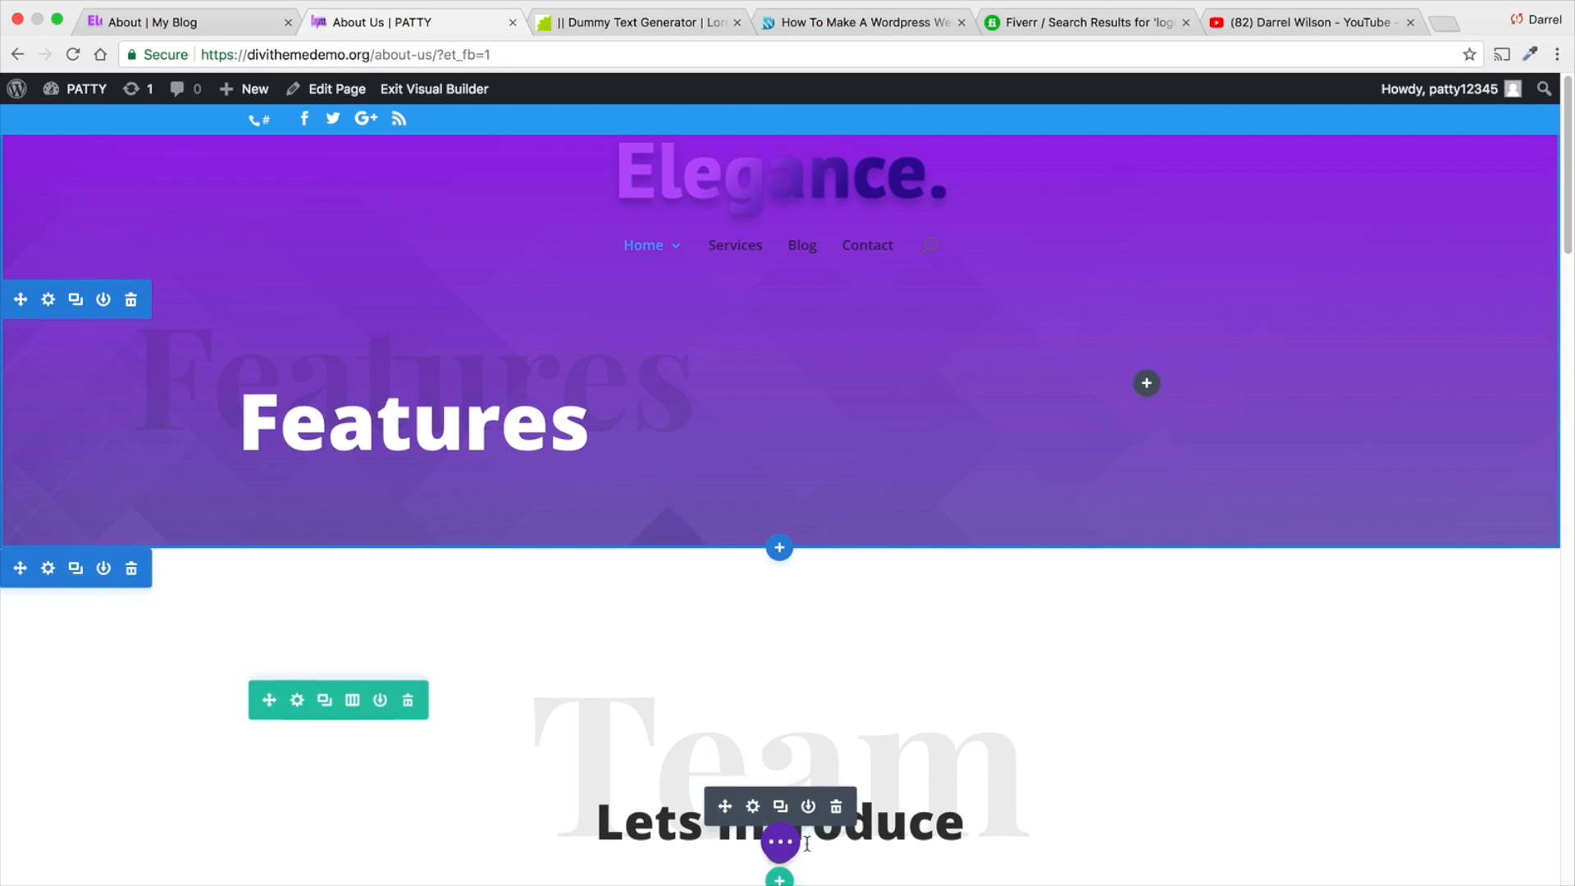
click(781, 837)
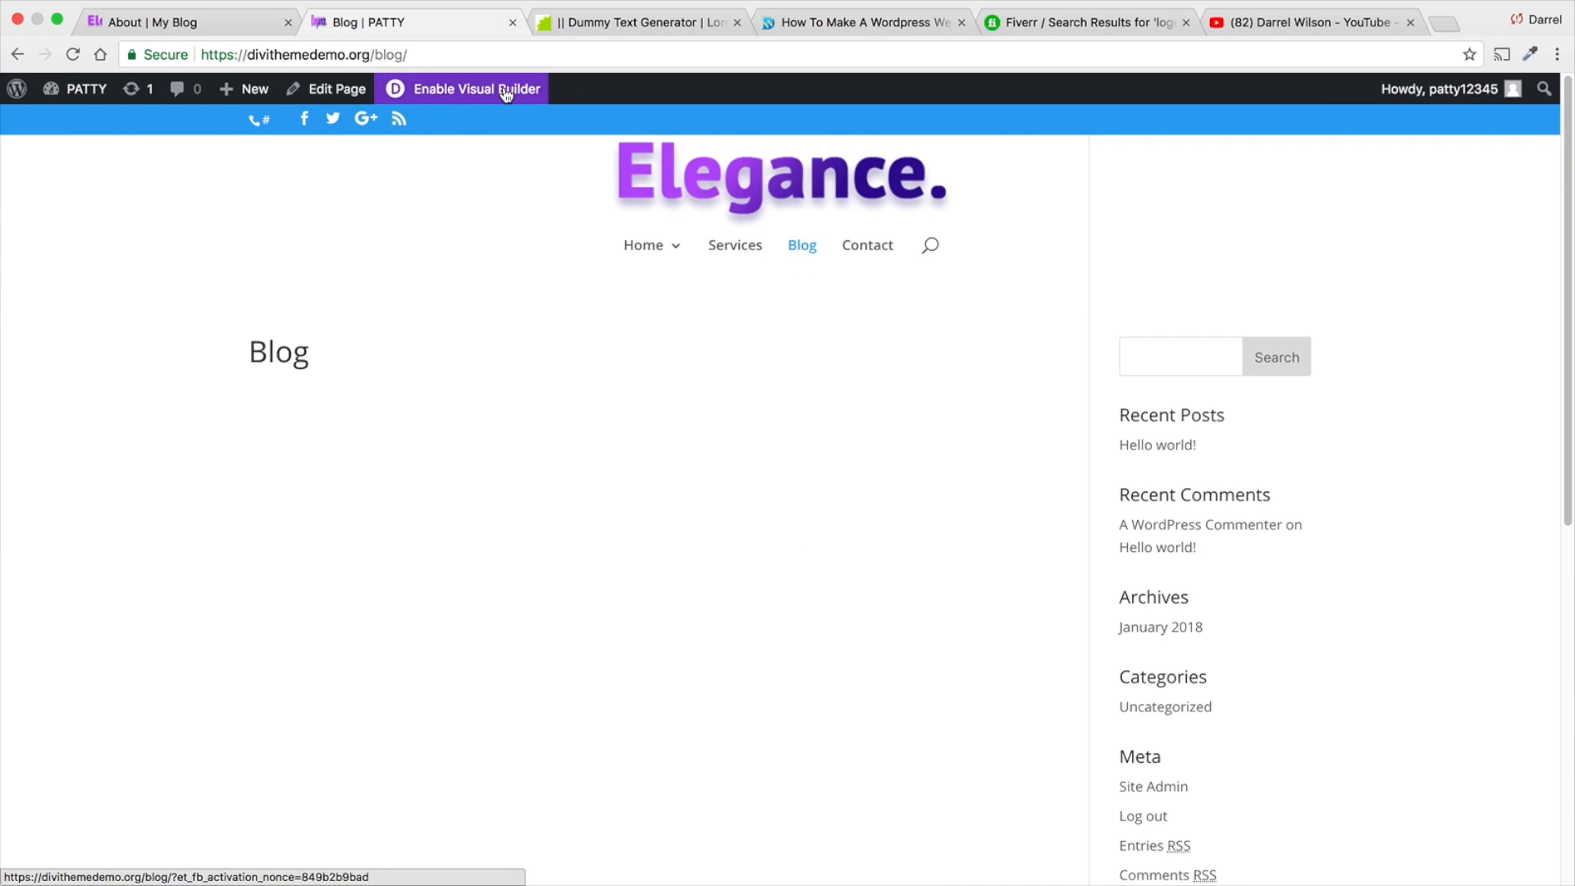
- Insert the "Header For Pages" library section at the top of the Blog page and delete the empty section below it
click(507, 92)
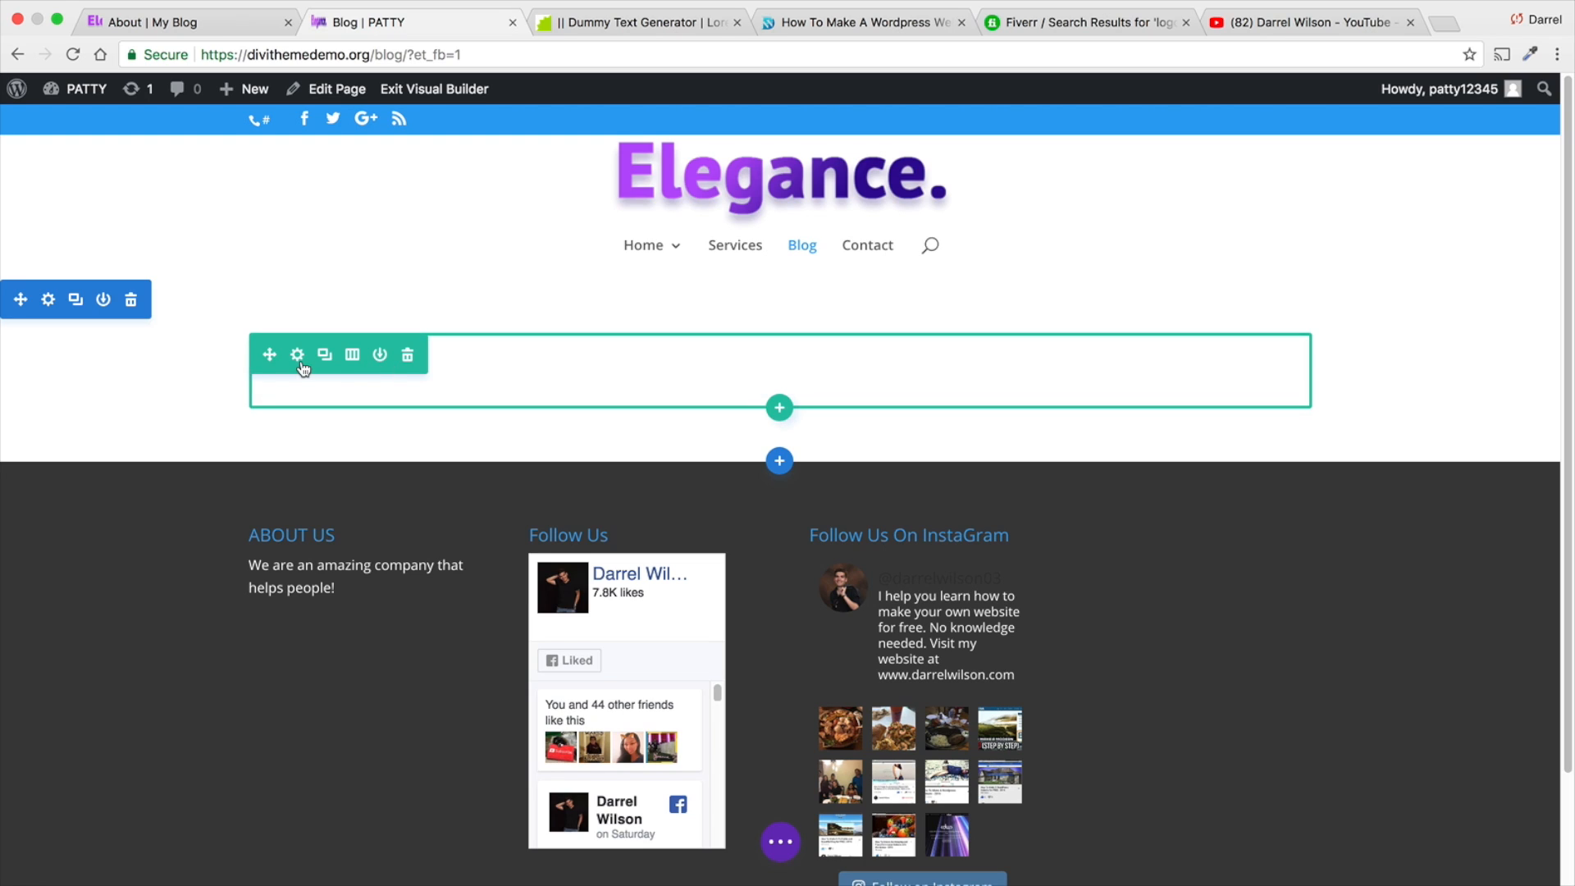
mouse_move(780, 462)
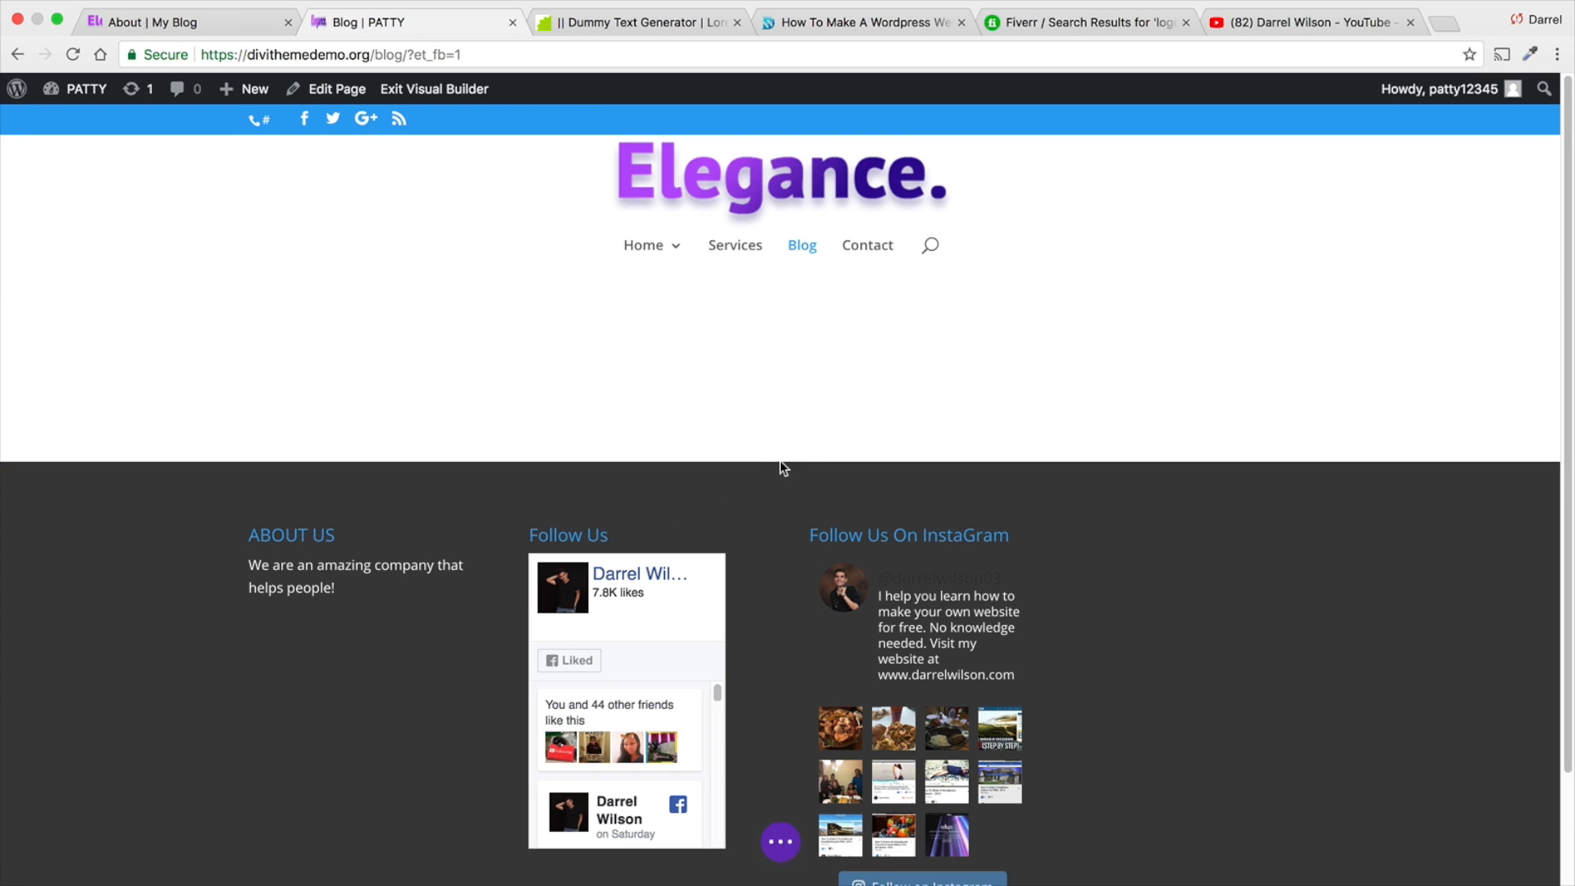
click(781, 462)
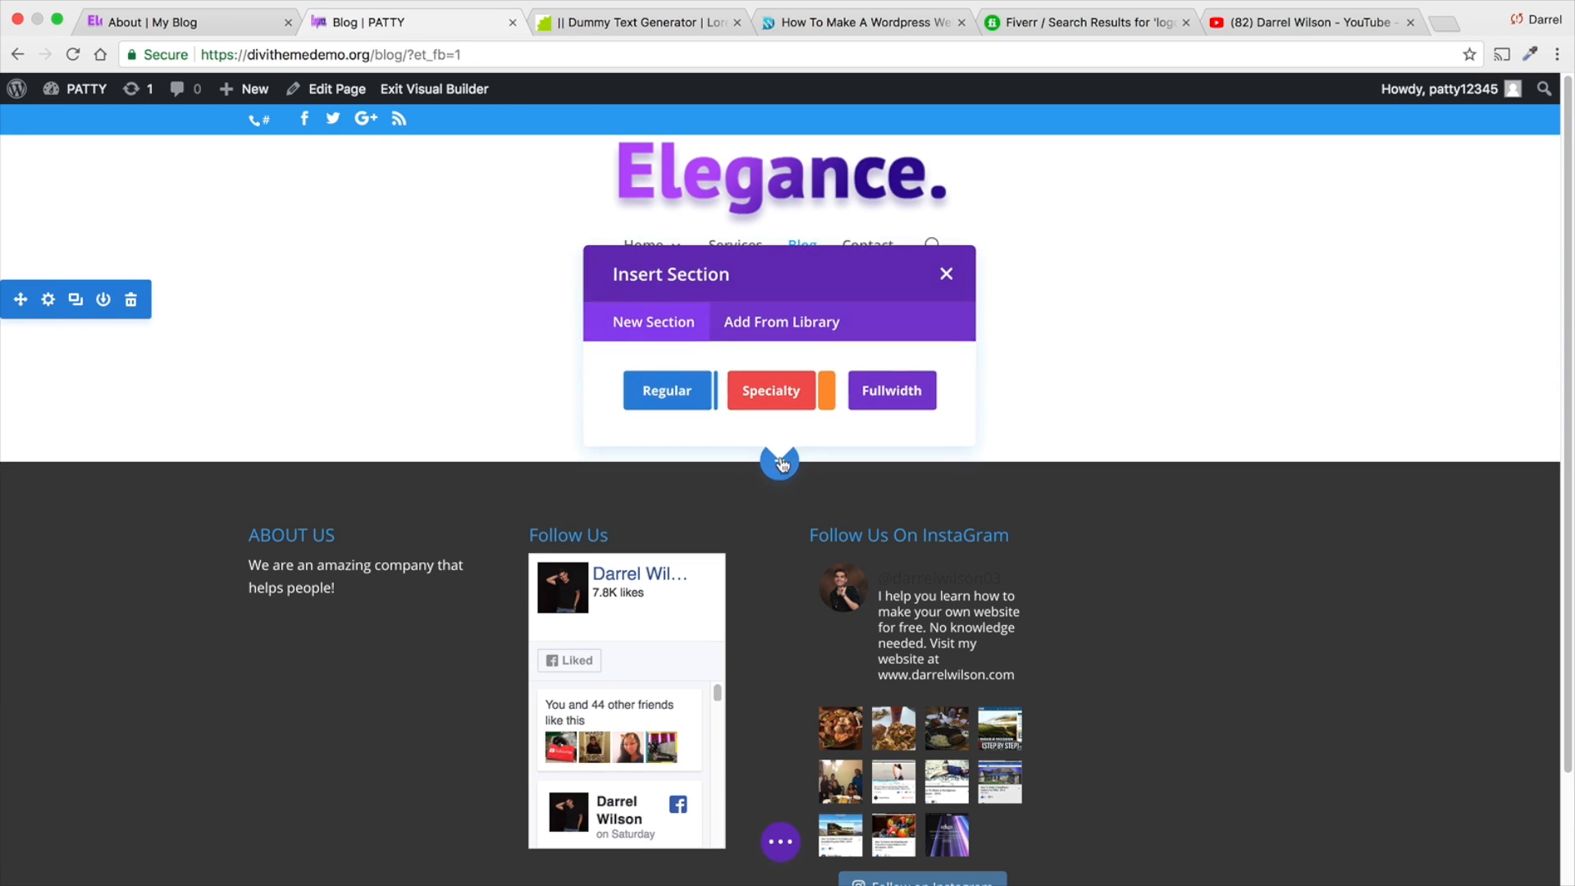
click(780, 322)
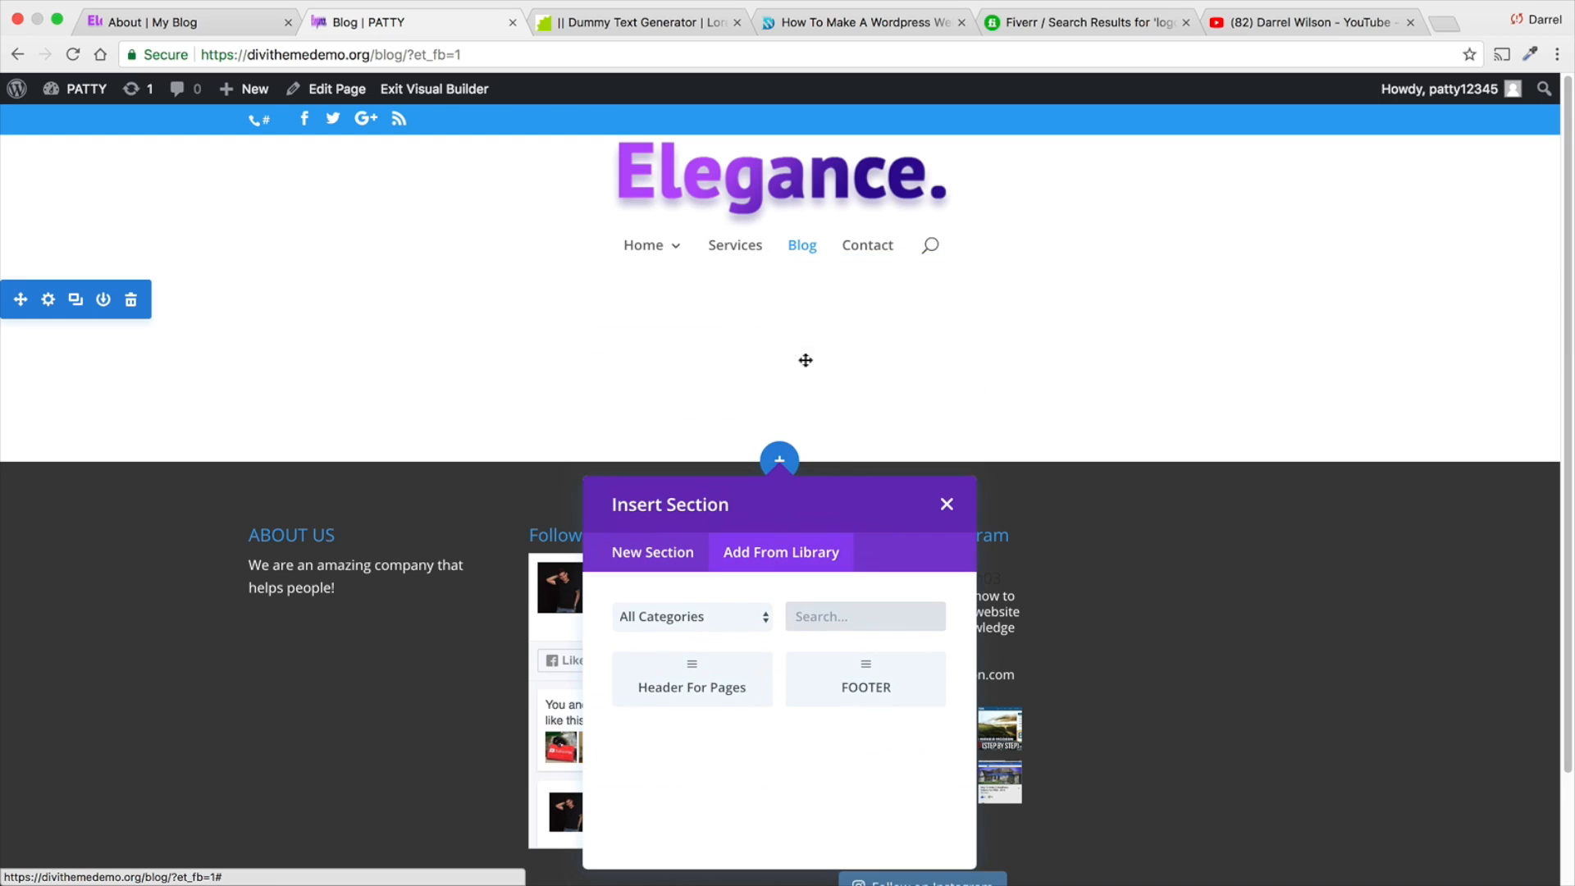
click(702, 682)
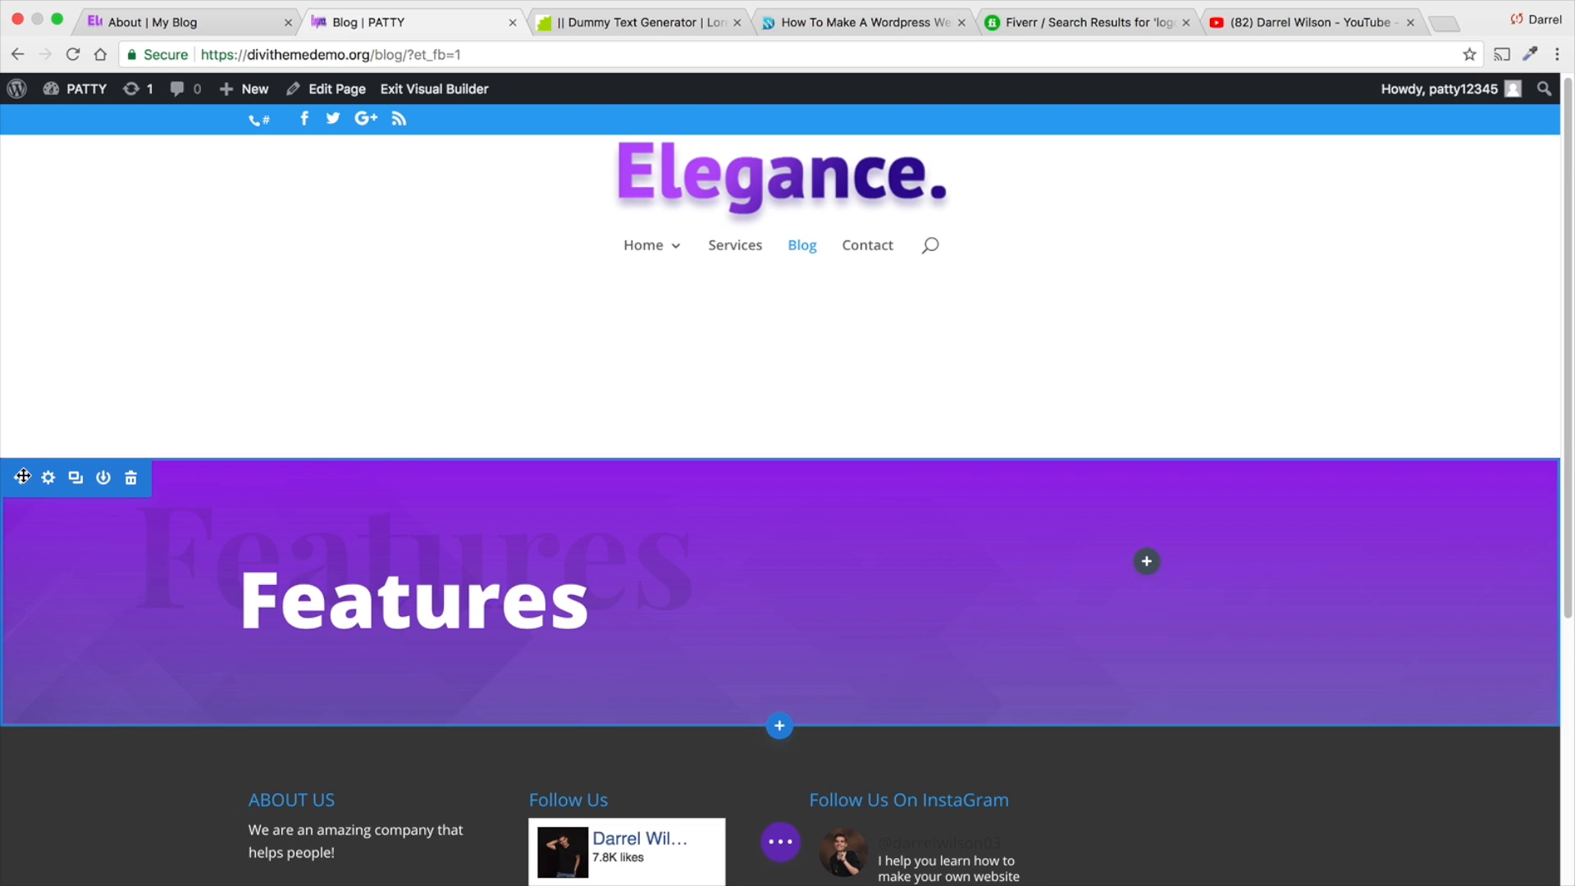
drag(22, 476, 329, 362)
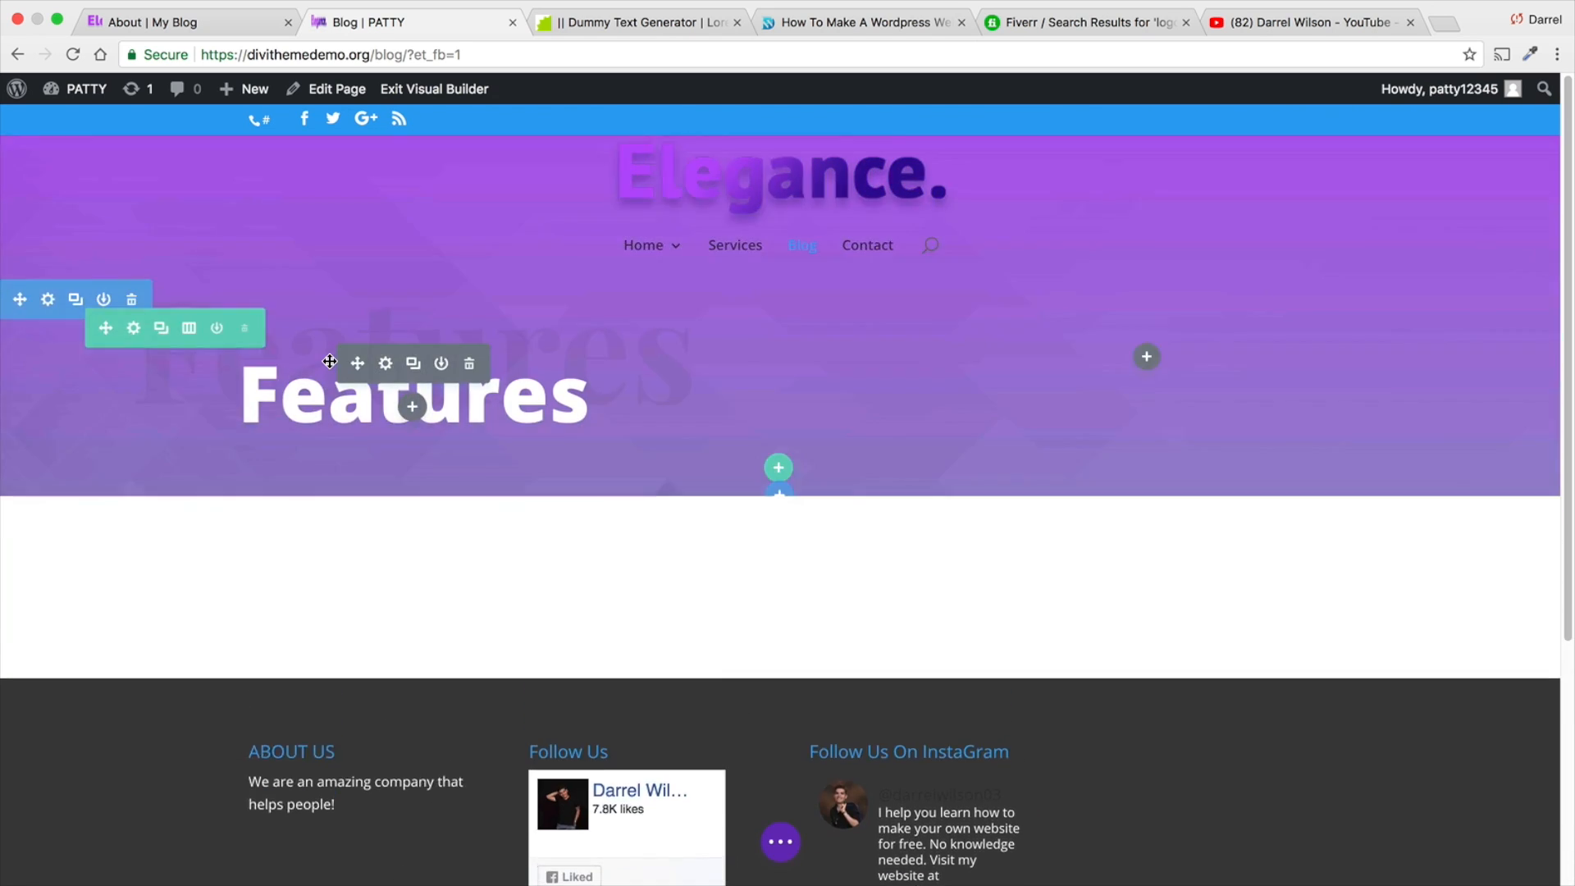
click(133, 569)
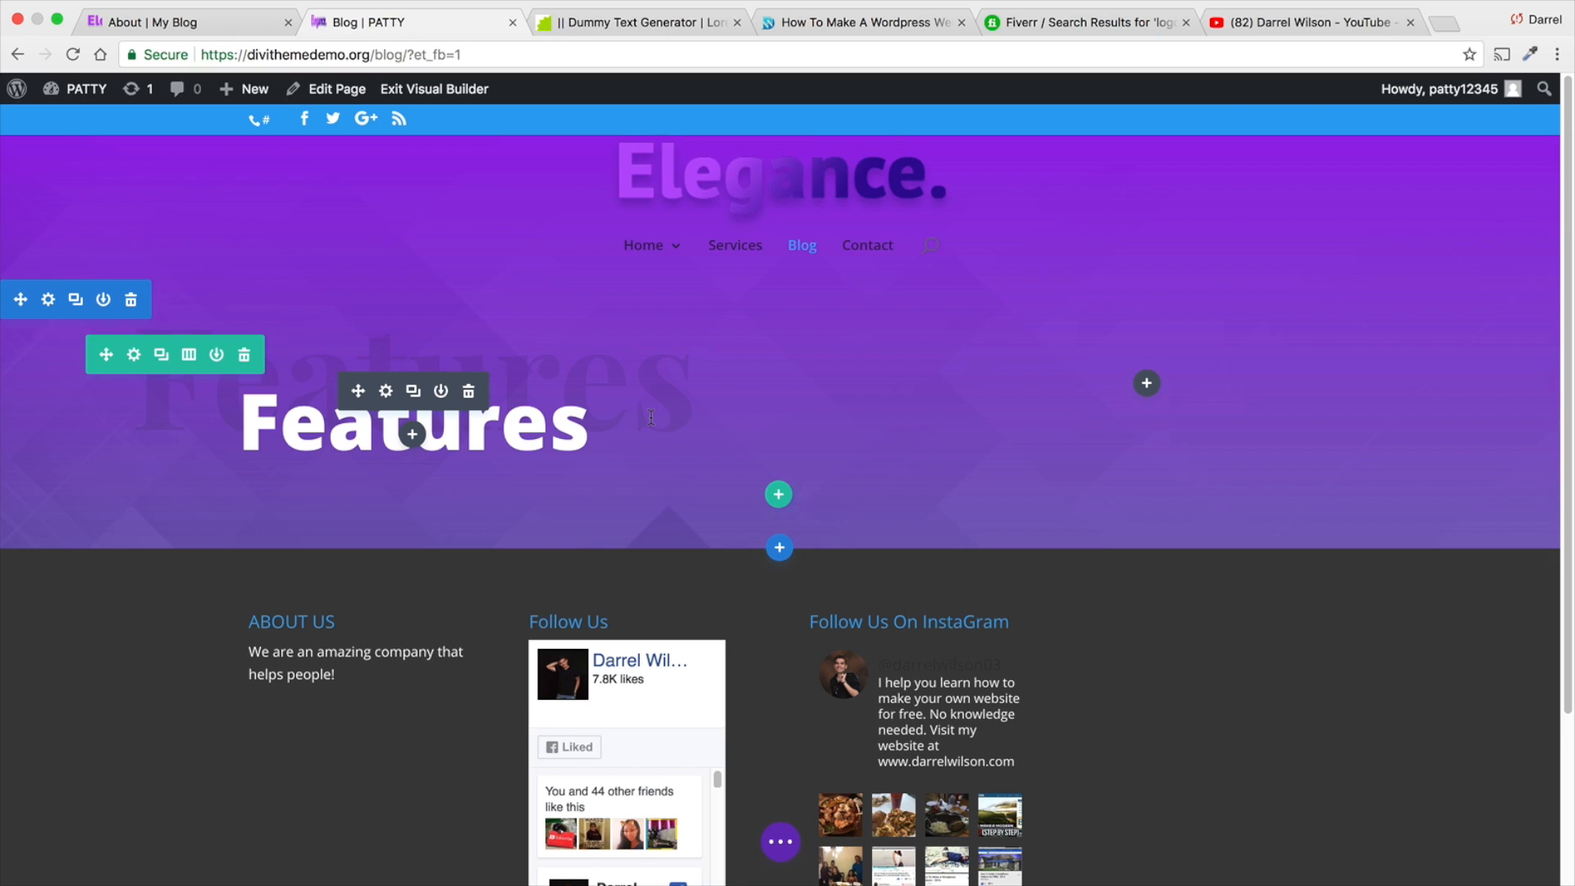
- Replace both the white heading and the large background text "Features" in the header section with "Blog"
click(584, 428)
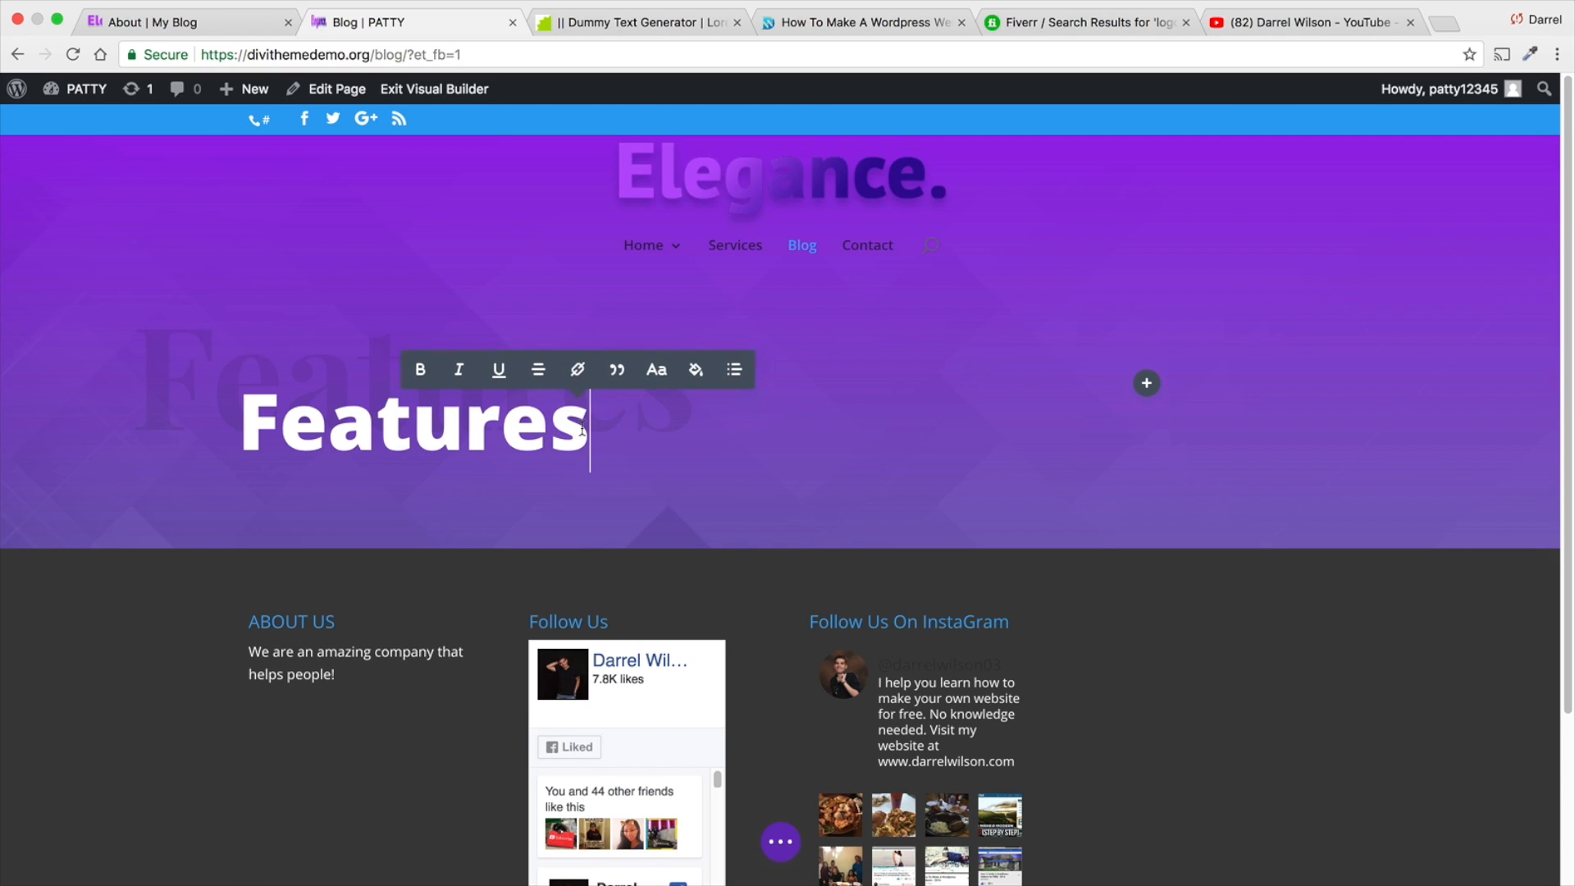
key(BackSpace)
key(BackSpace)
key(BackSpace)
key(BackSpace)
key(BackSpace)
key(BackSpace)
key(BackSpace)
key(BackSpace)
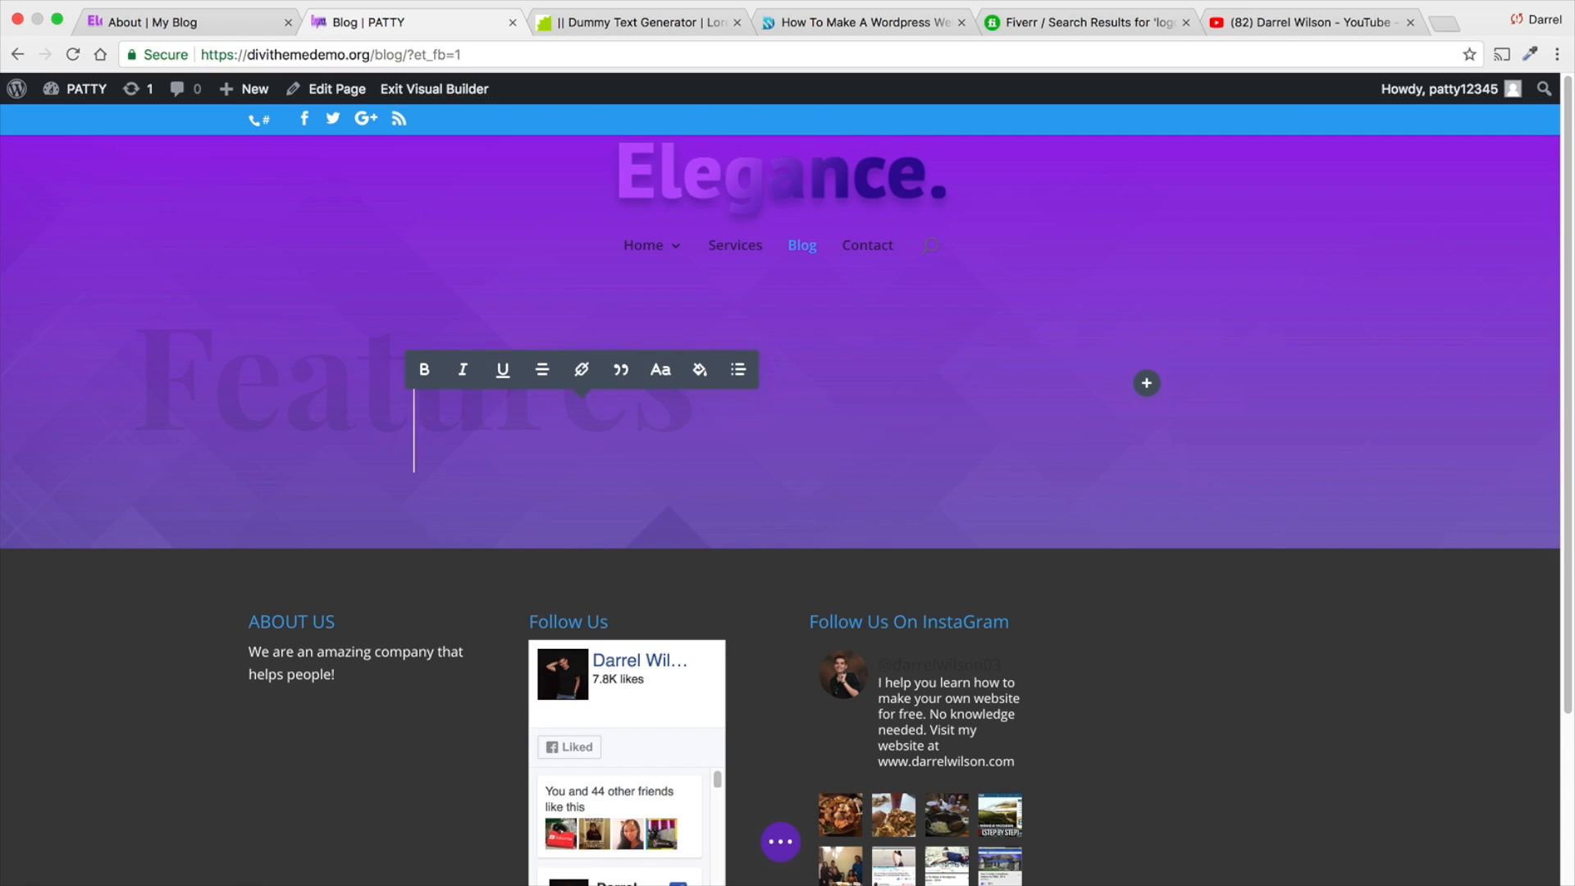
text(Blog)
click(267, 389)
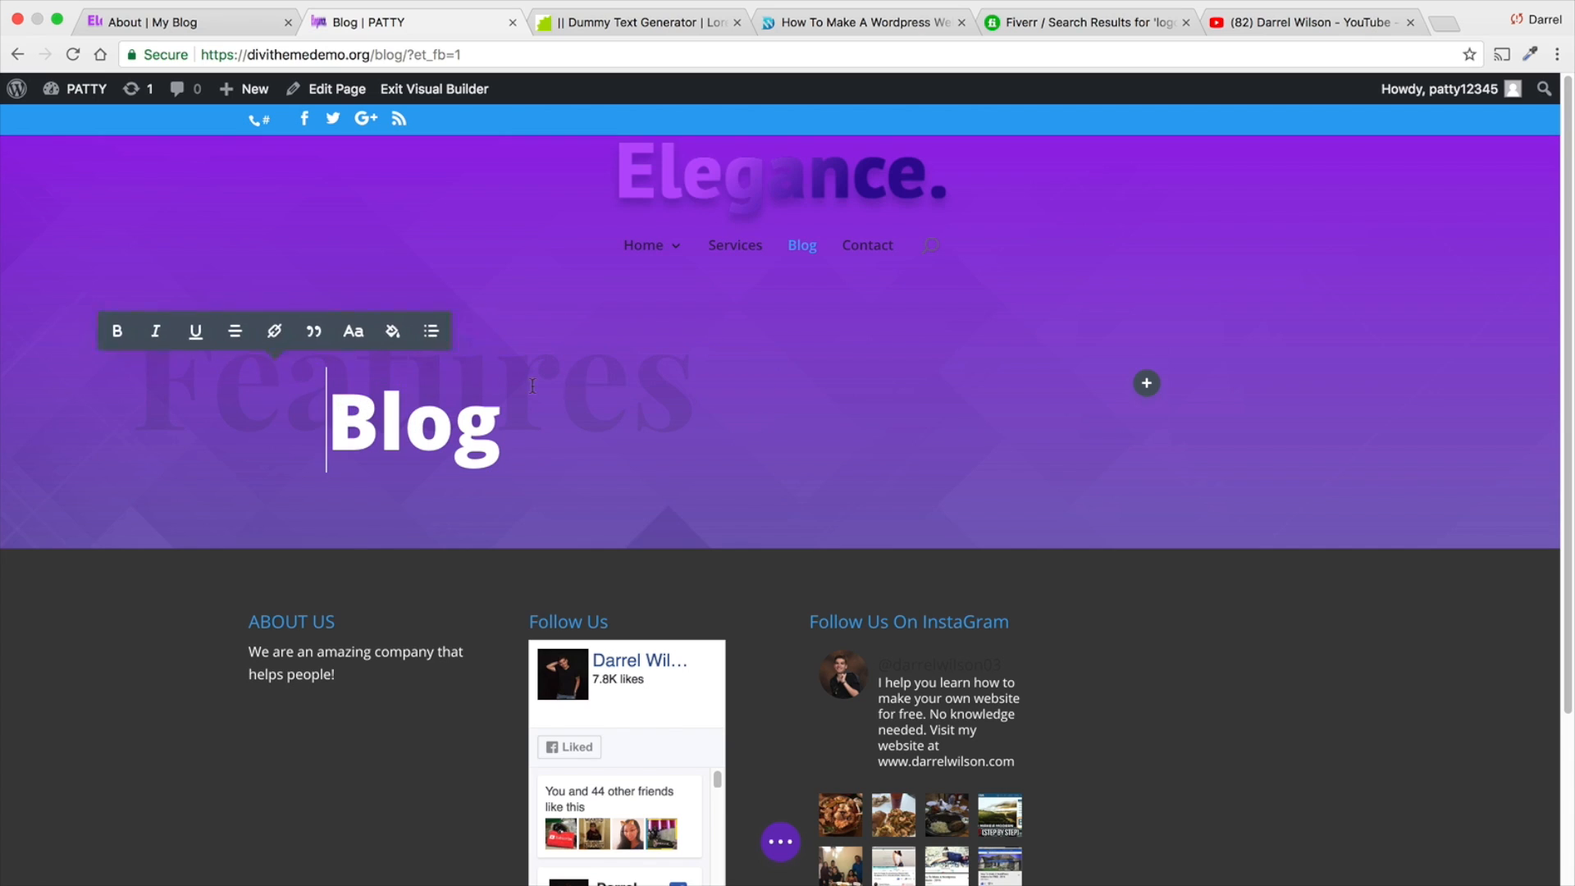
click(703, 371)
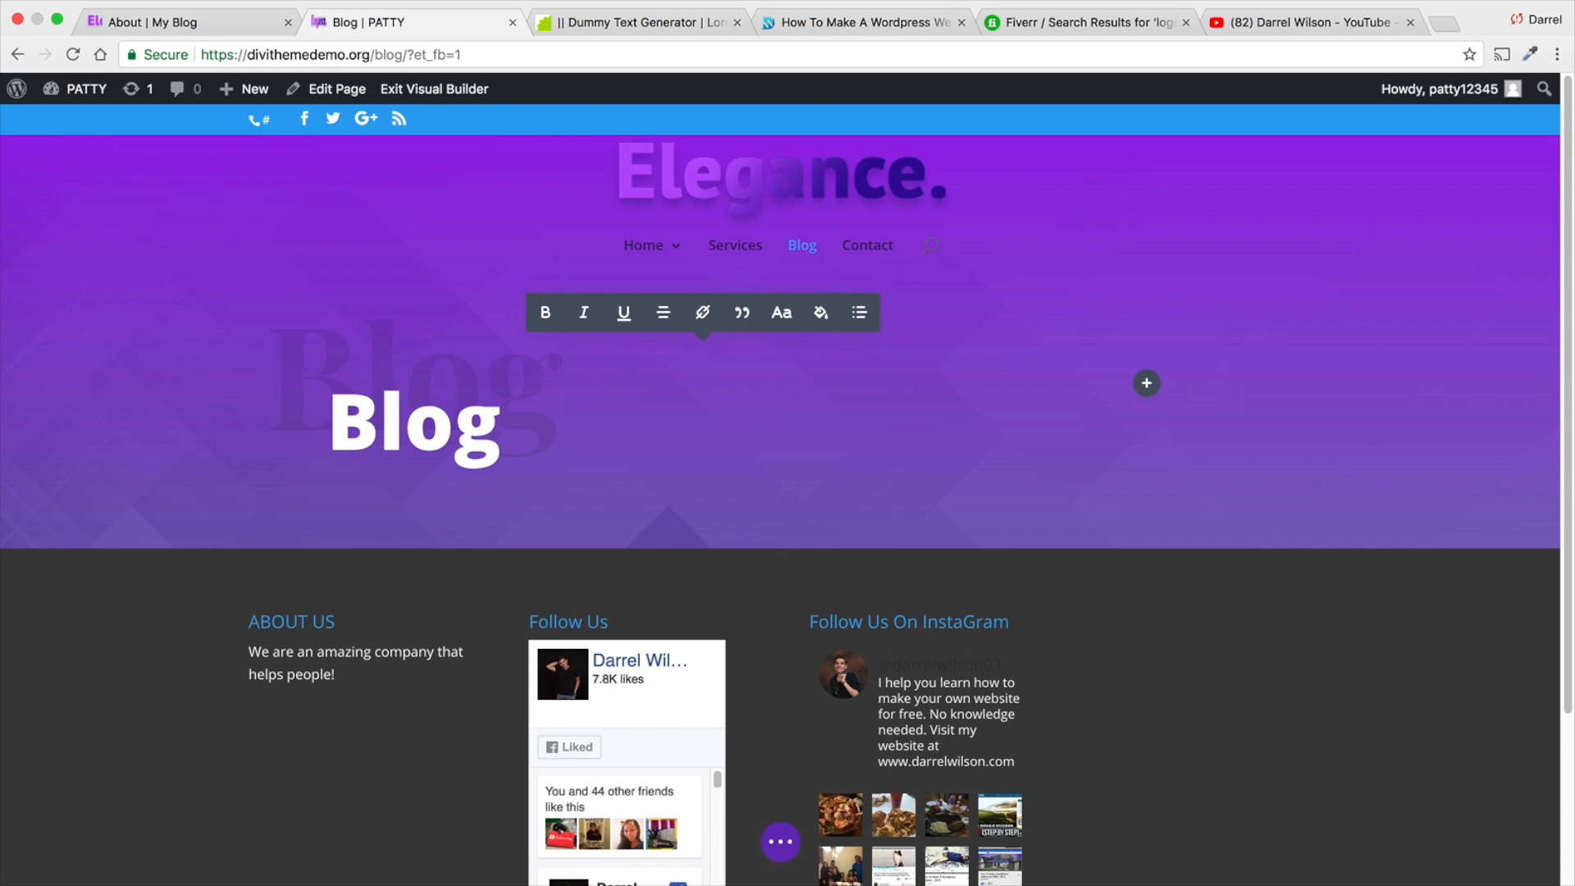
- Add a regular section with a single-column row and a default Blog module below the header, and save the page
click(780, 548)
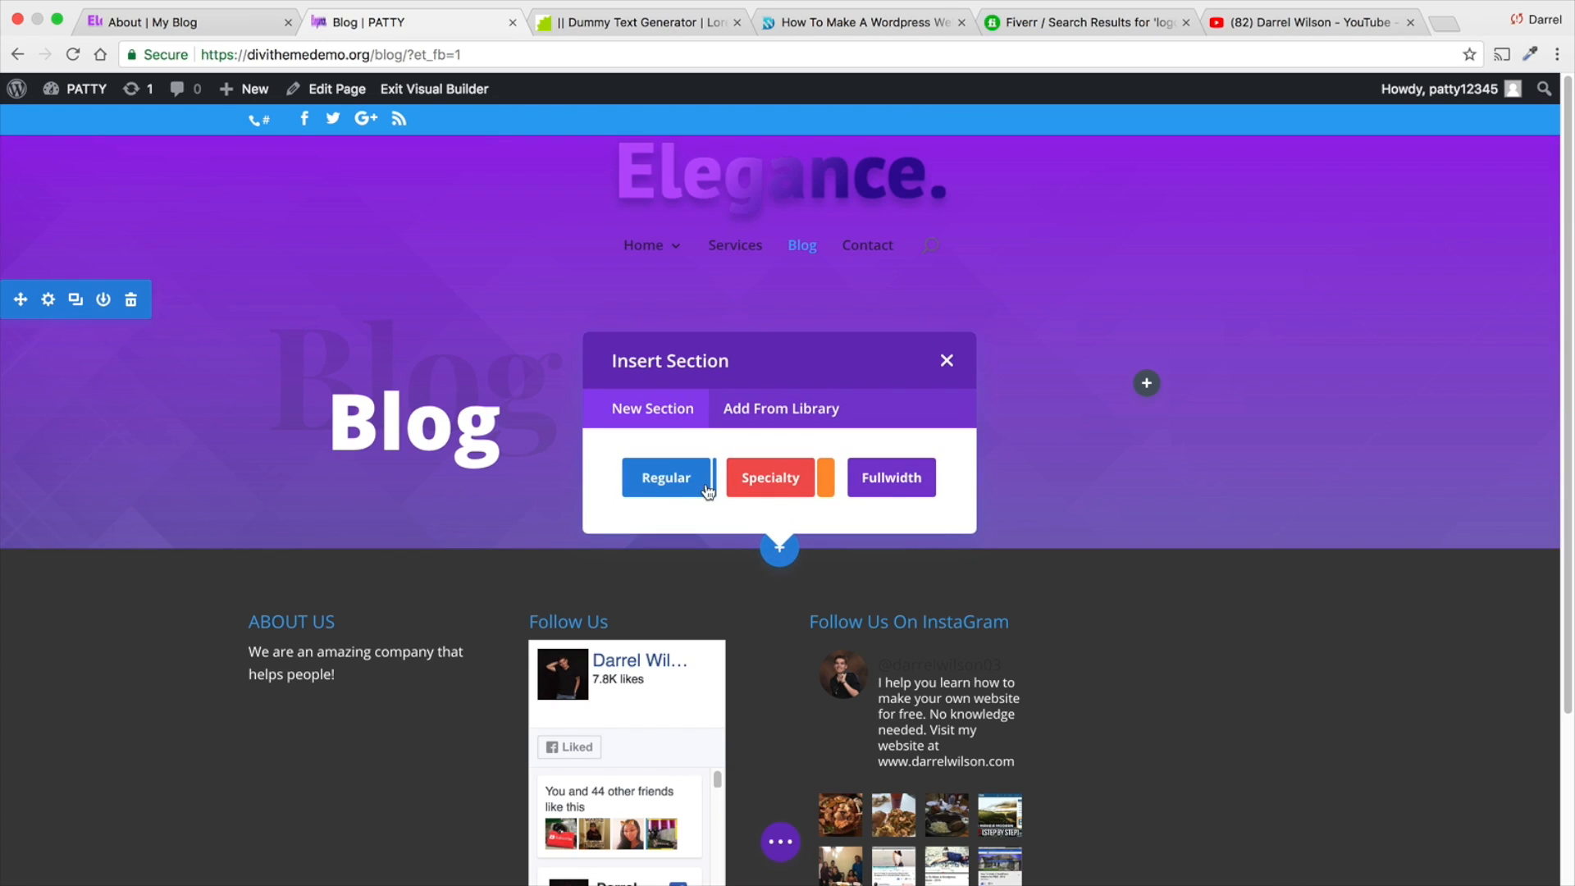
click(666, 478)
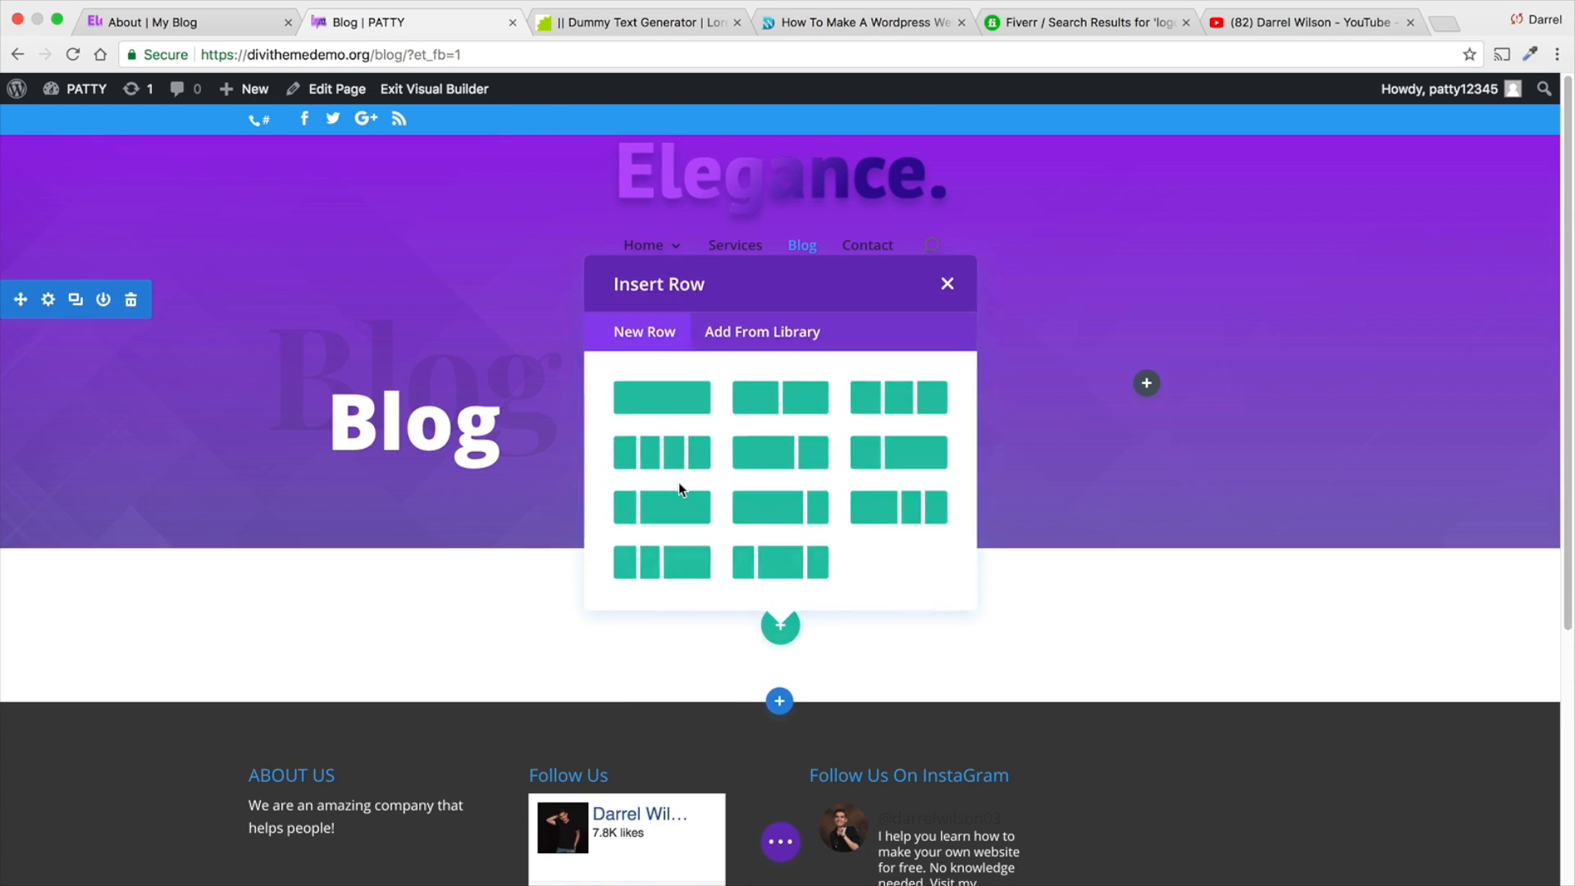
click(677, 406)
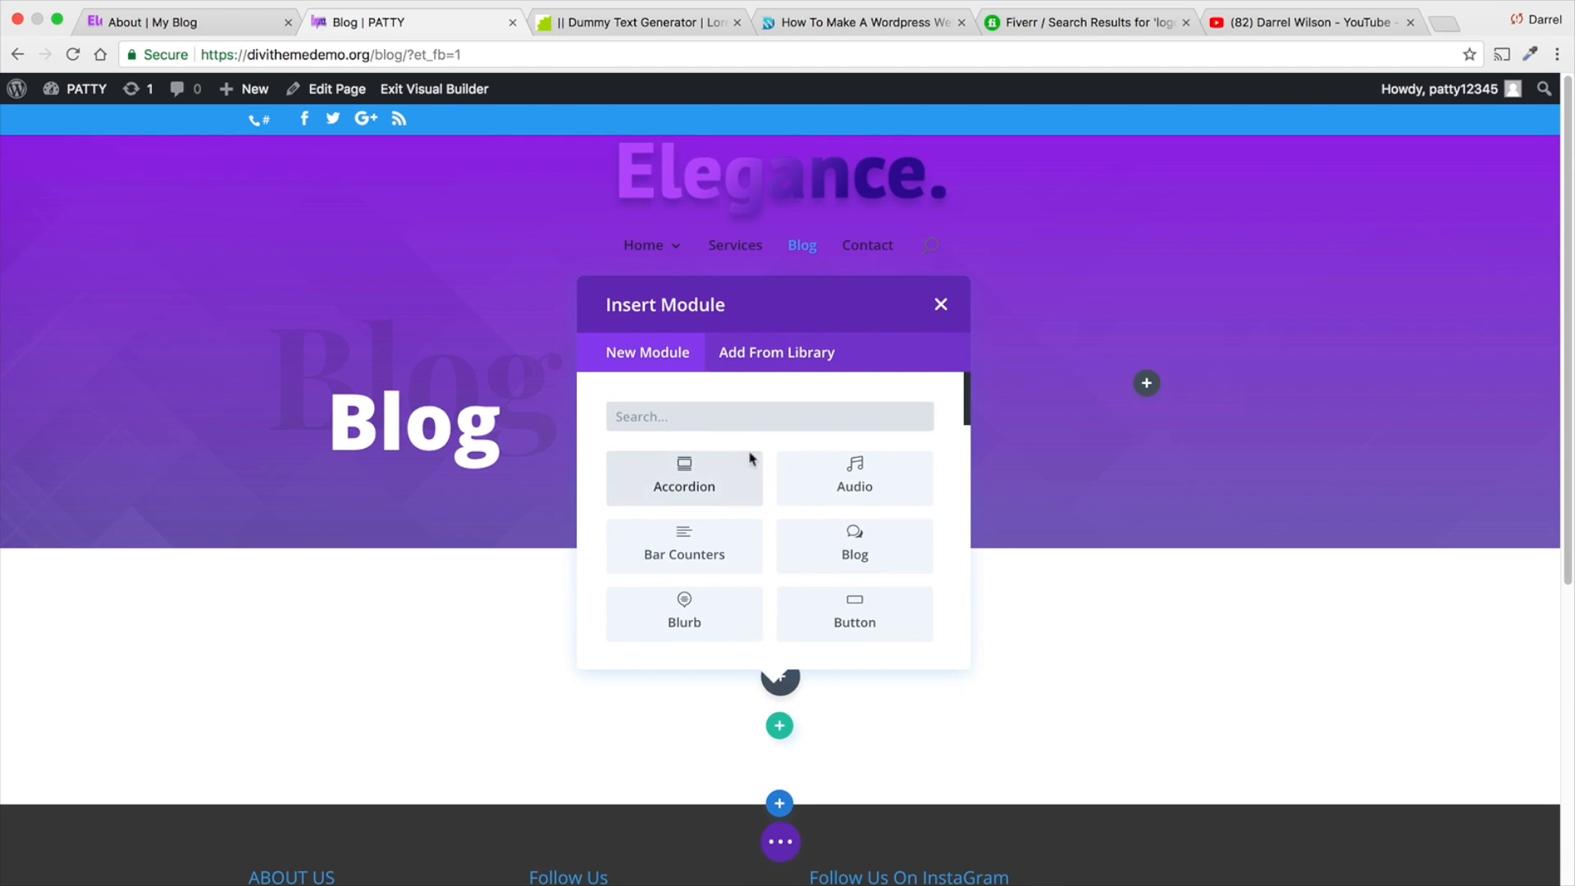
click(854, 552)
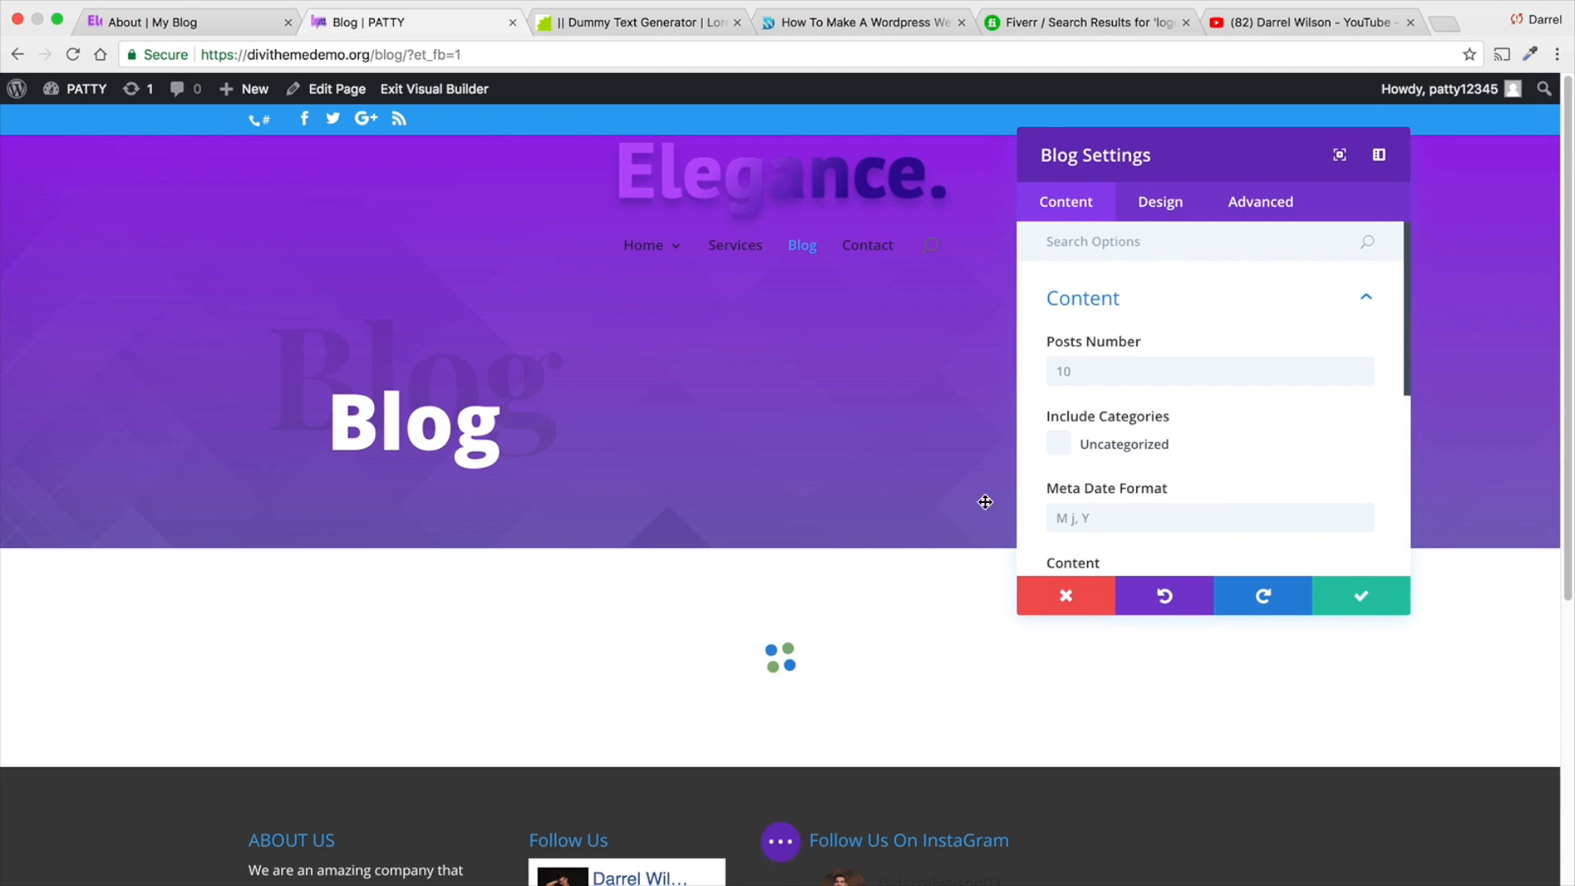
scroll(786, 616, down, 1)
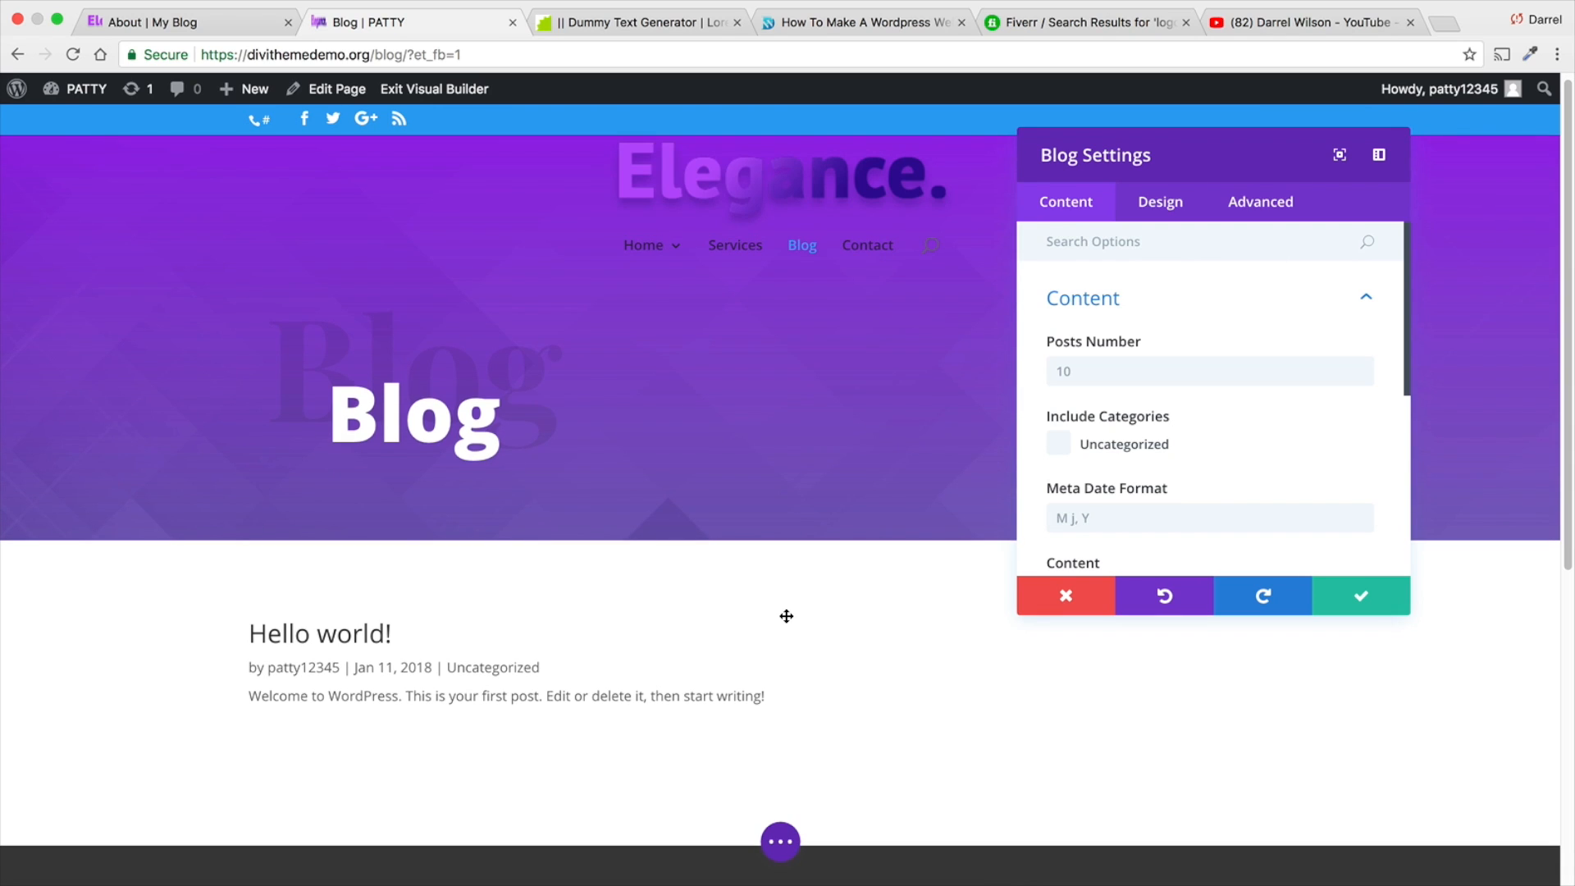
click(1339, 601)
click(780, 841)
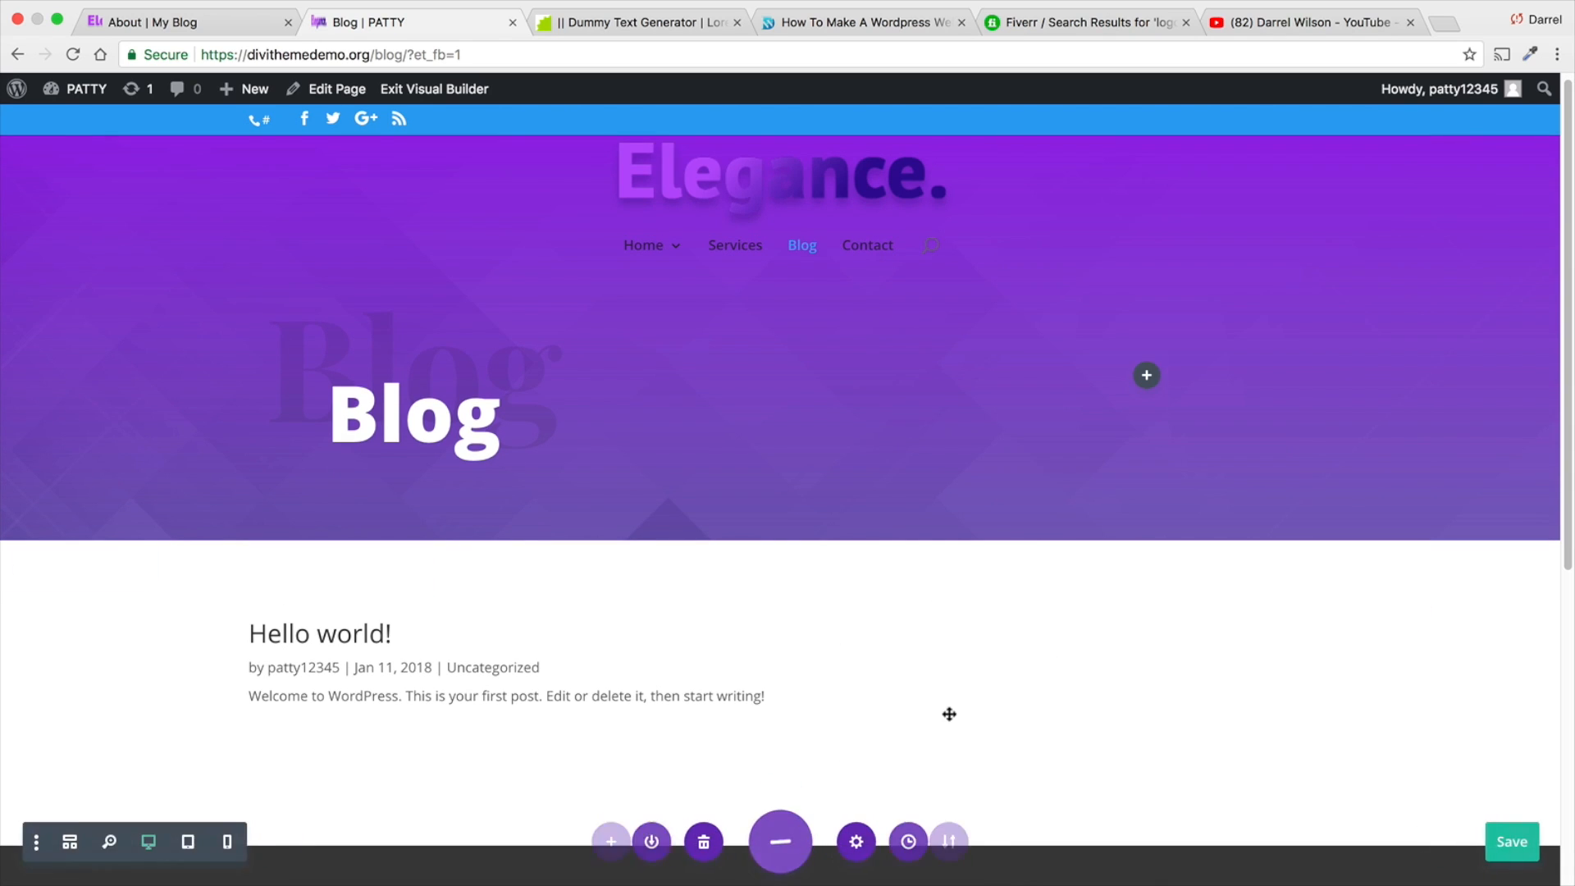
click(1498, 845)
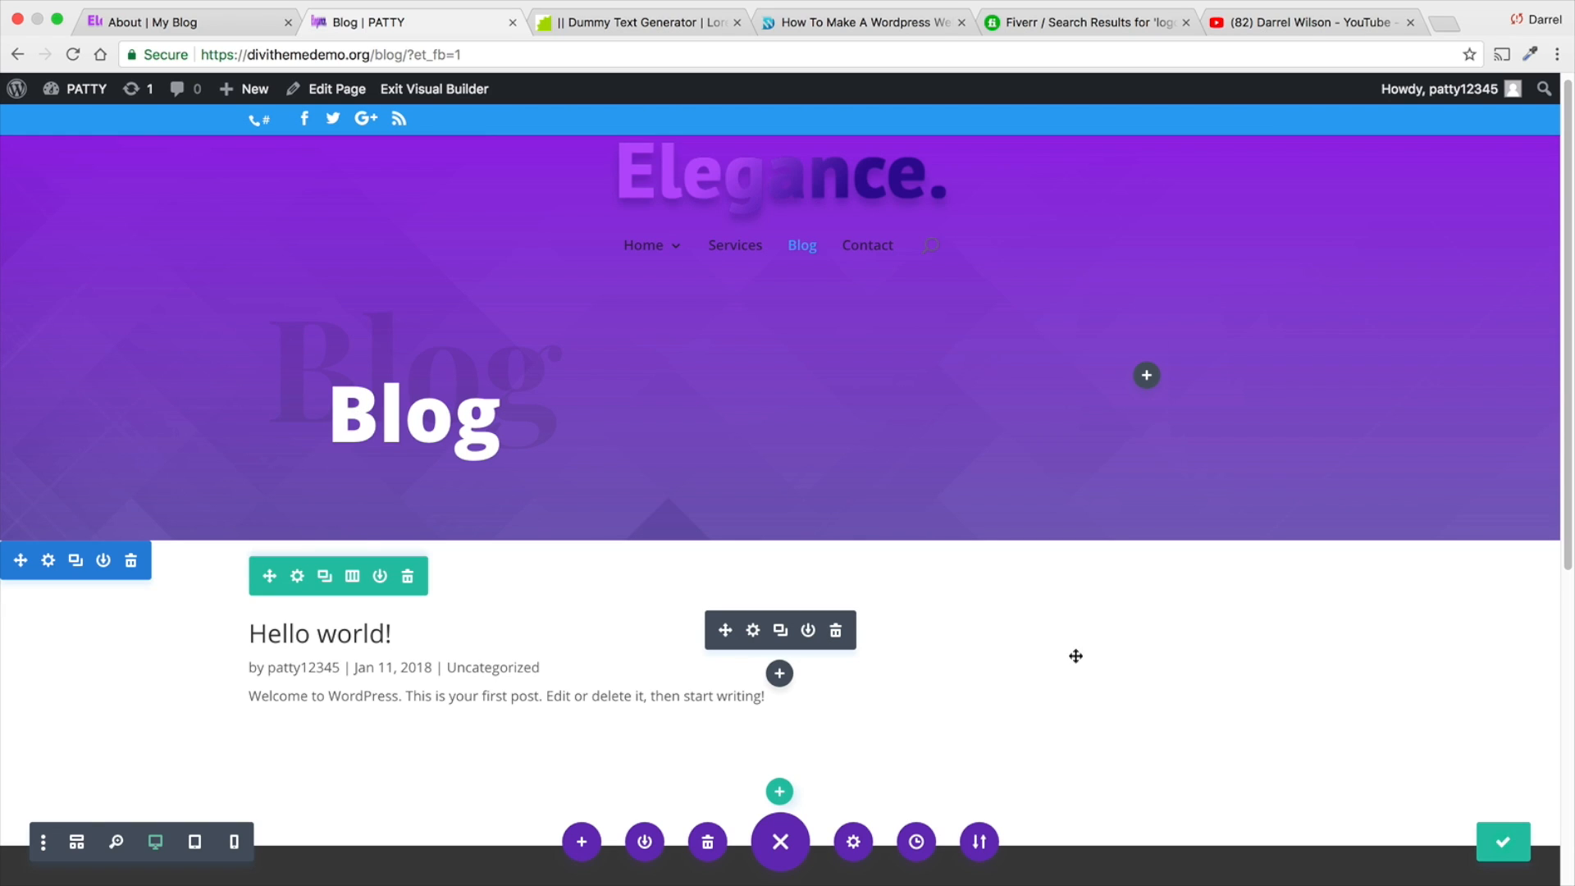
- Open the editor for a new post, and view the Blog page of the reference site
mouse_move(269, 87)
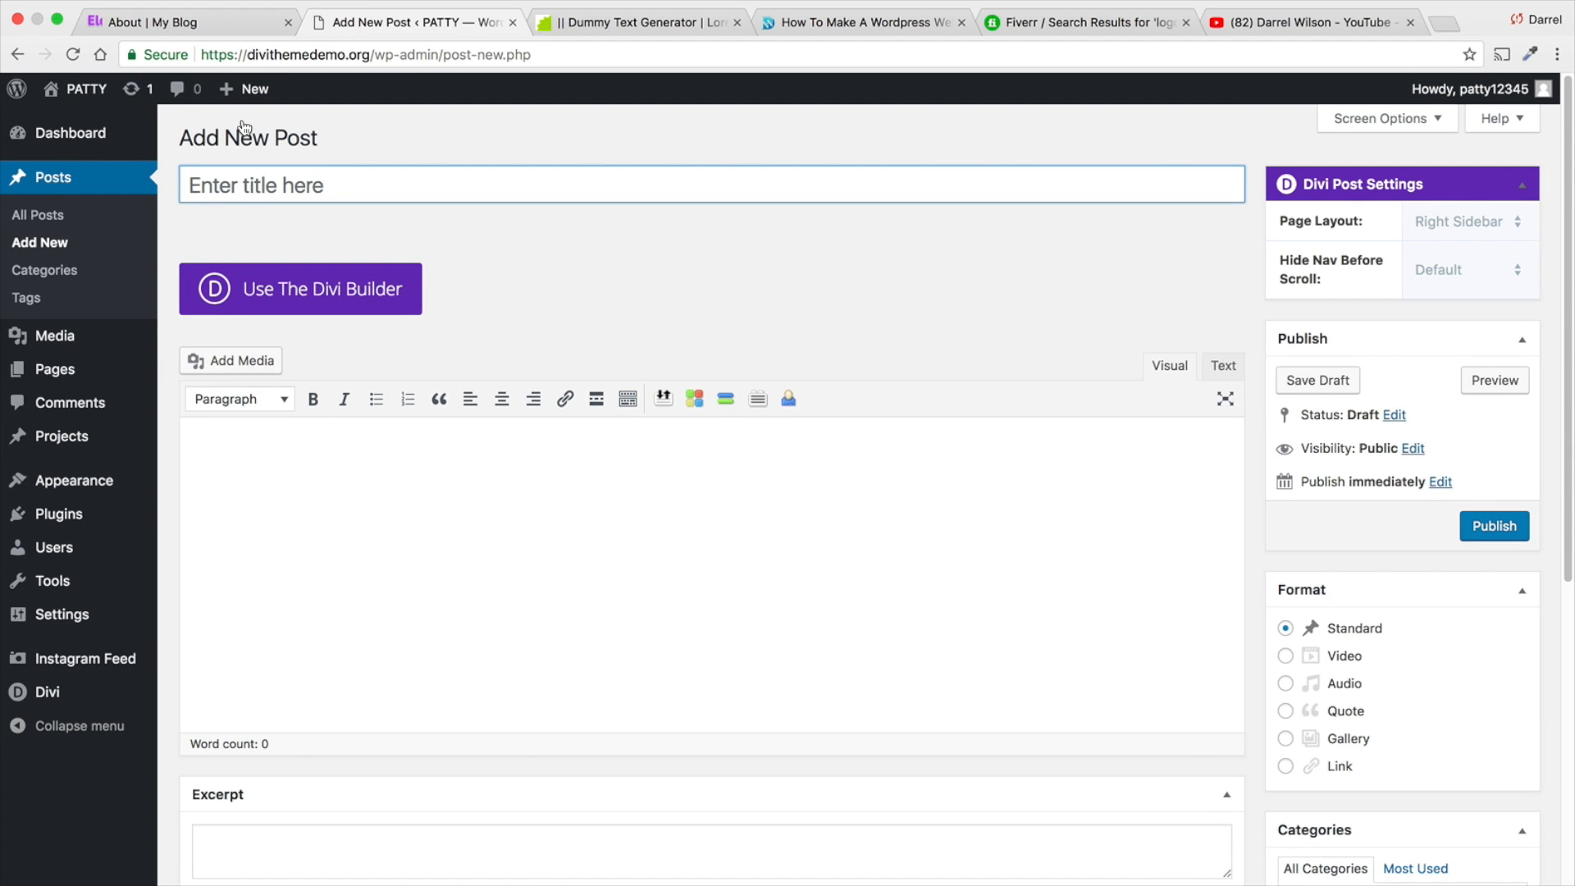
click(234, 23)
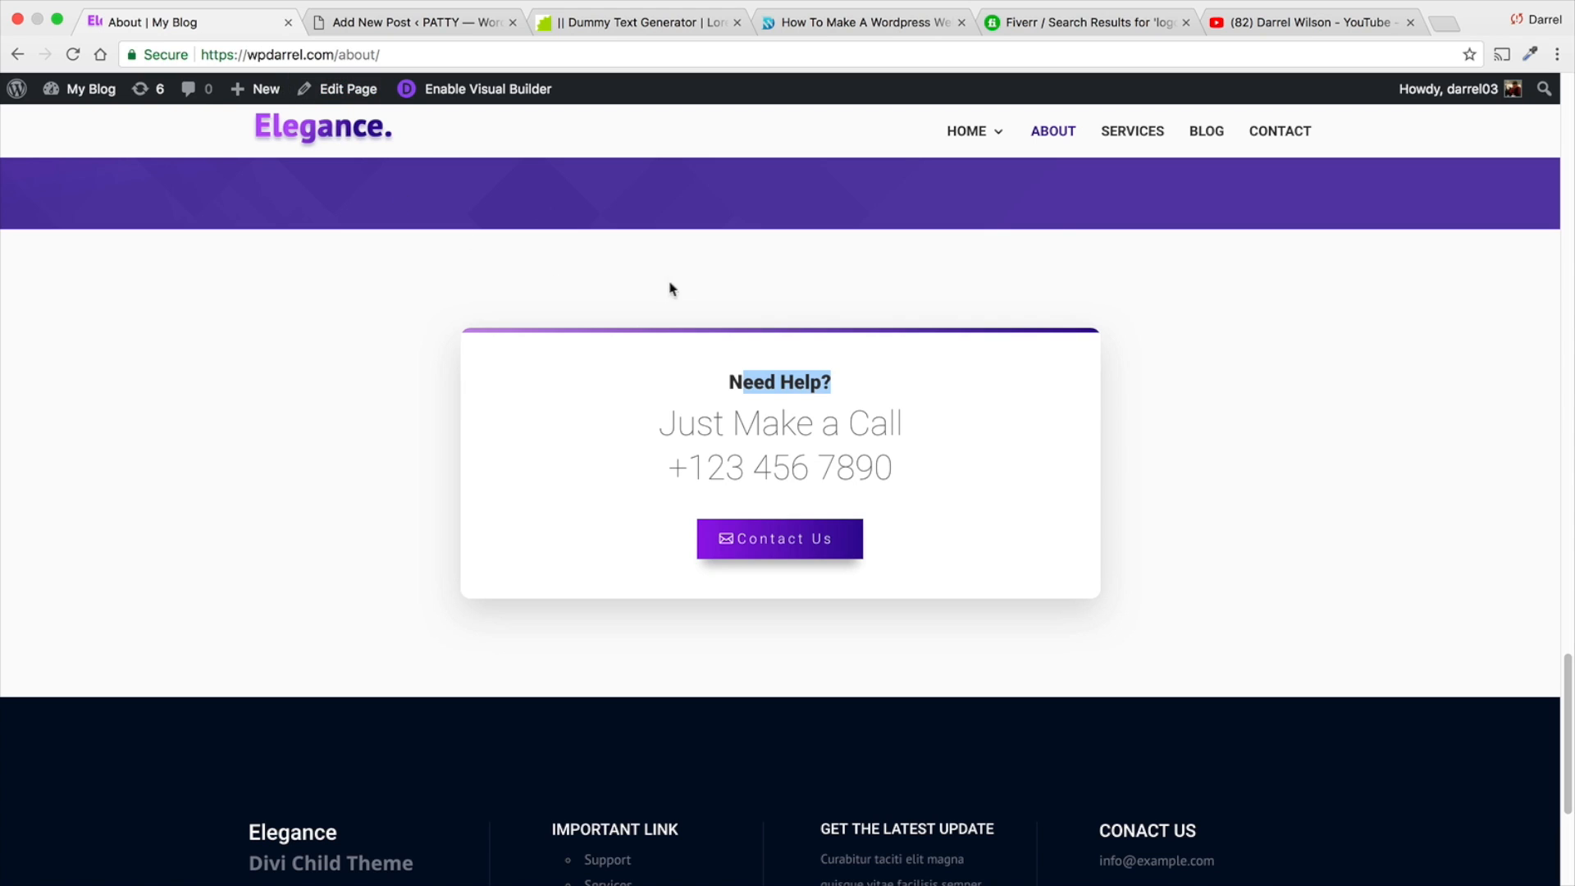
click(1199, 133)
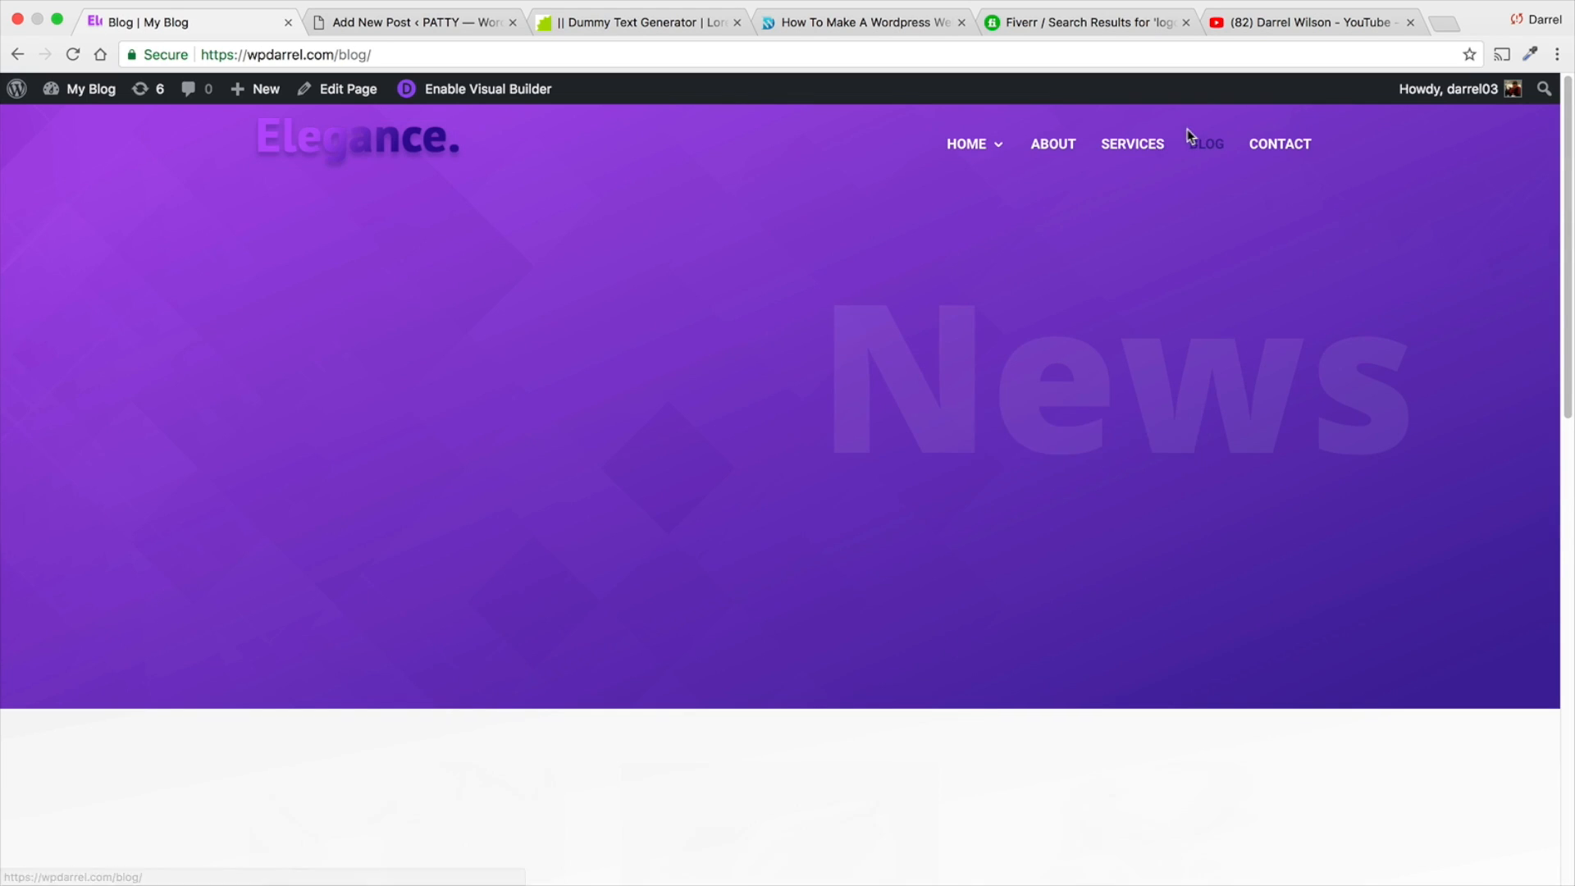
- Open the reference site's "Decorating Your Office Space" post and copy its body text starting from "Just A Standard Page"
scroll(775, 443, down, 4)
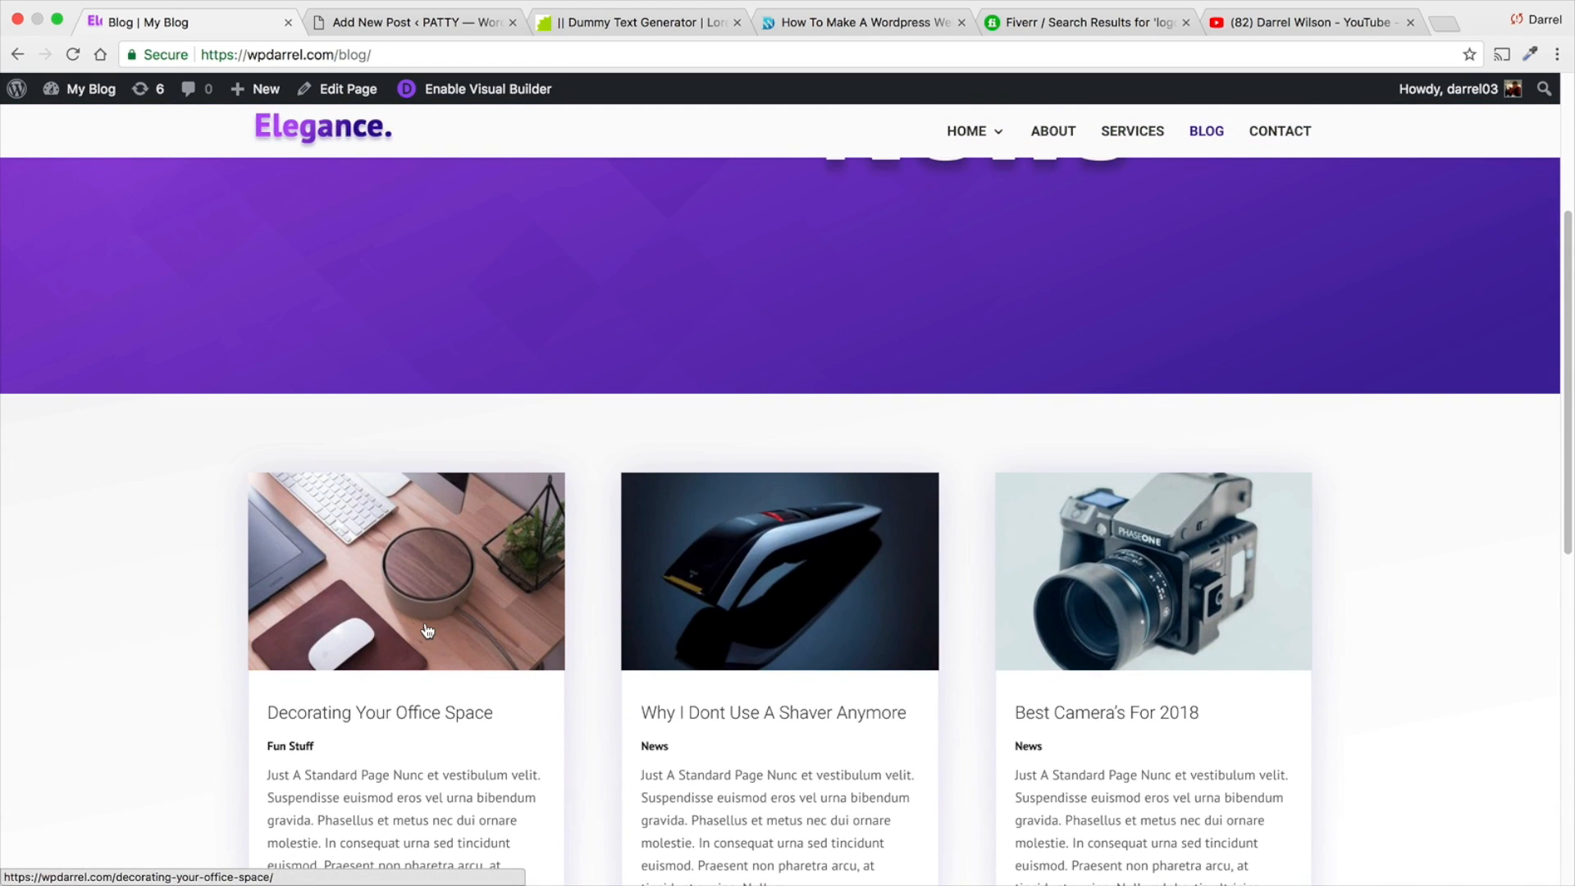
click(427, 630)
scroll(614, 456, down, 8)
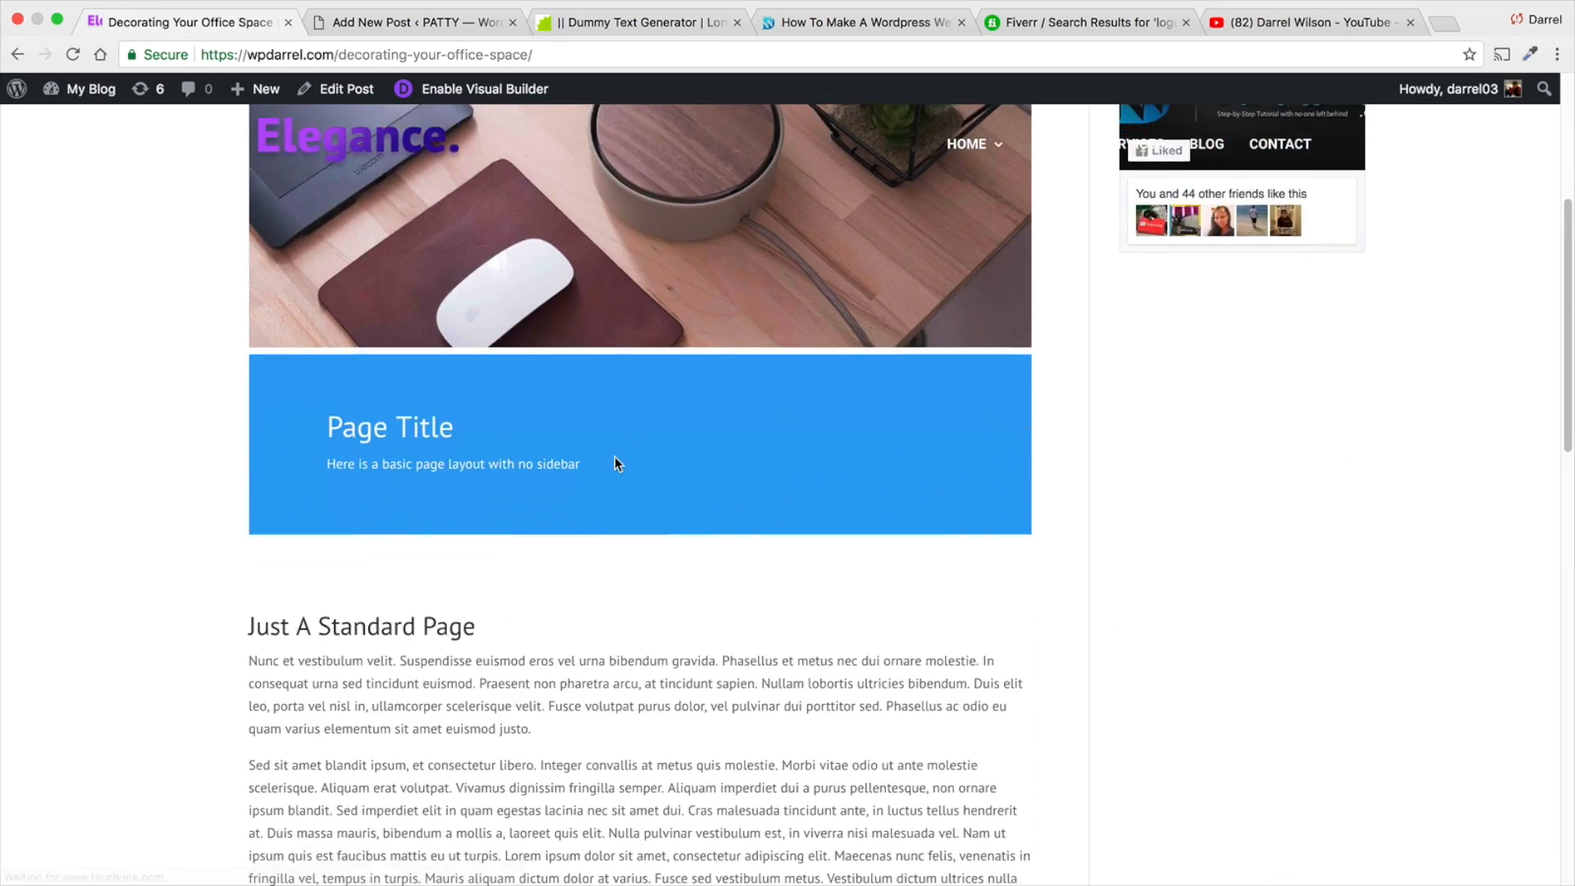
drag(233, 291, 904, 741)
right_click(857, 624)
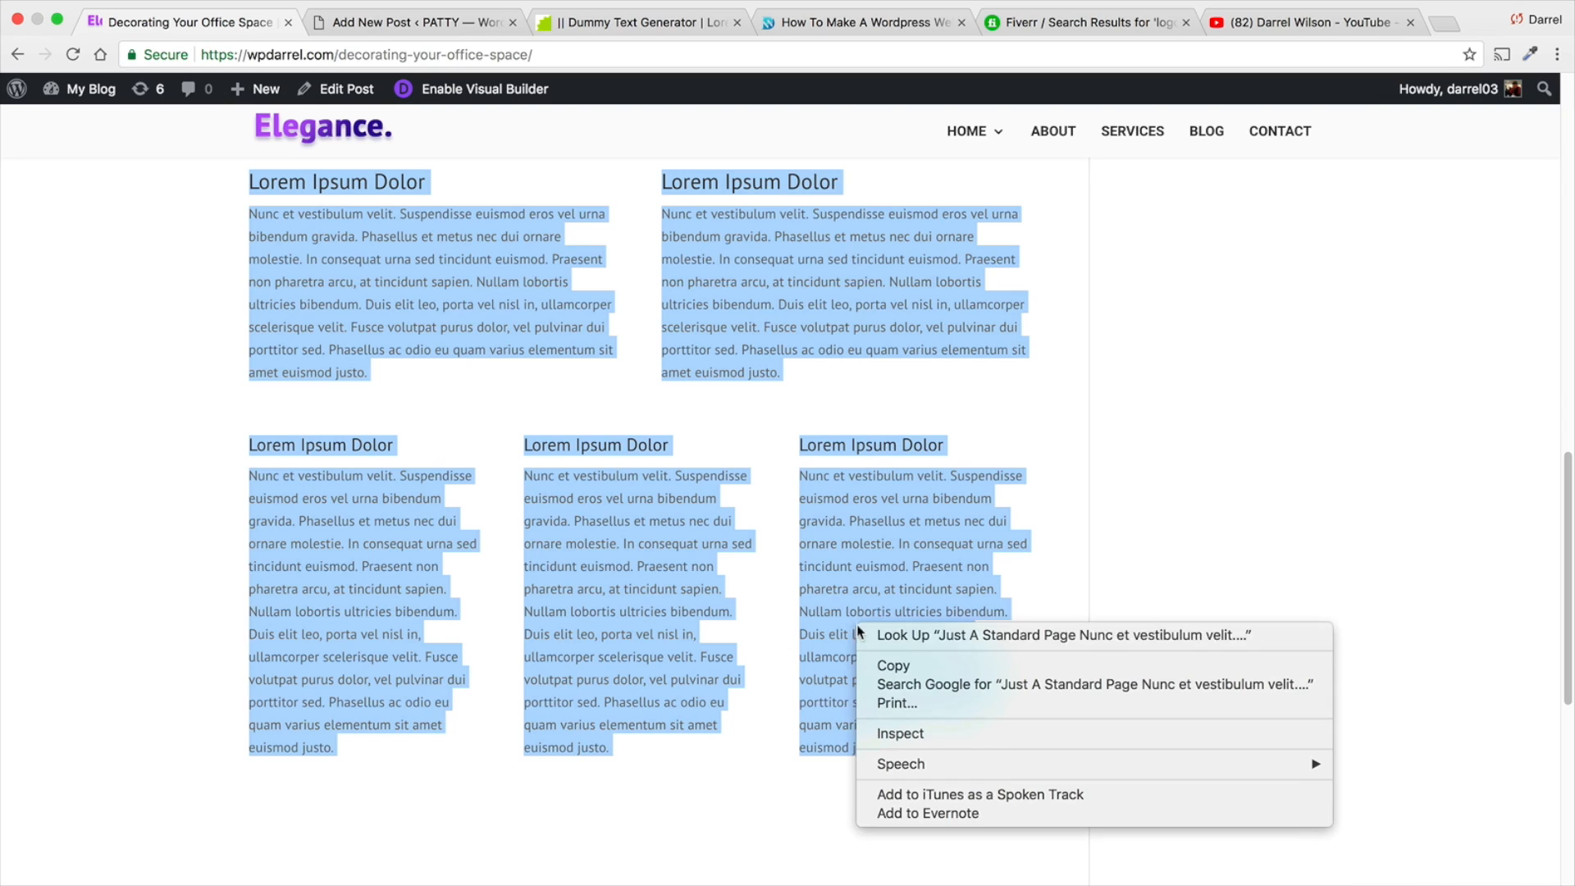
click(894, 665)
- Title the new post on the PATTY site "The Best Shaver For Christmas" and paste the copied text into its body
click(422, 23)
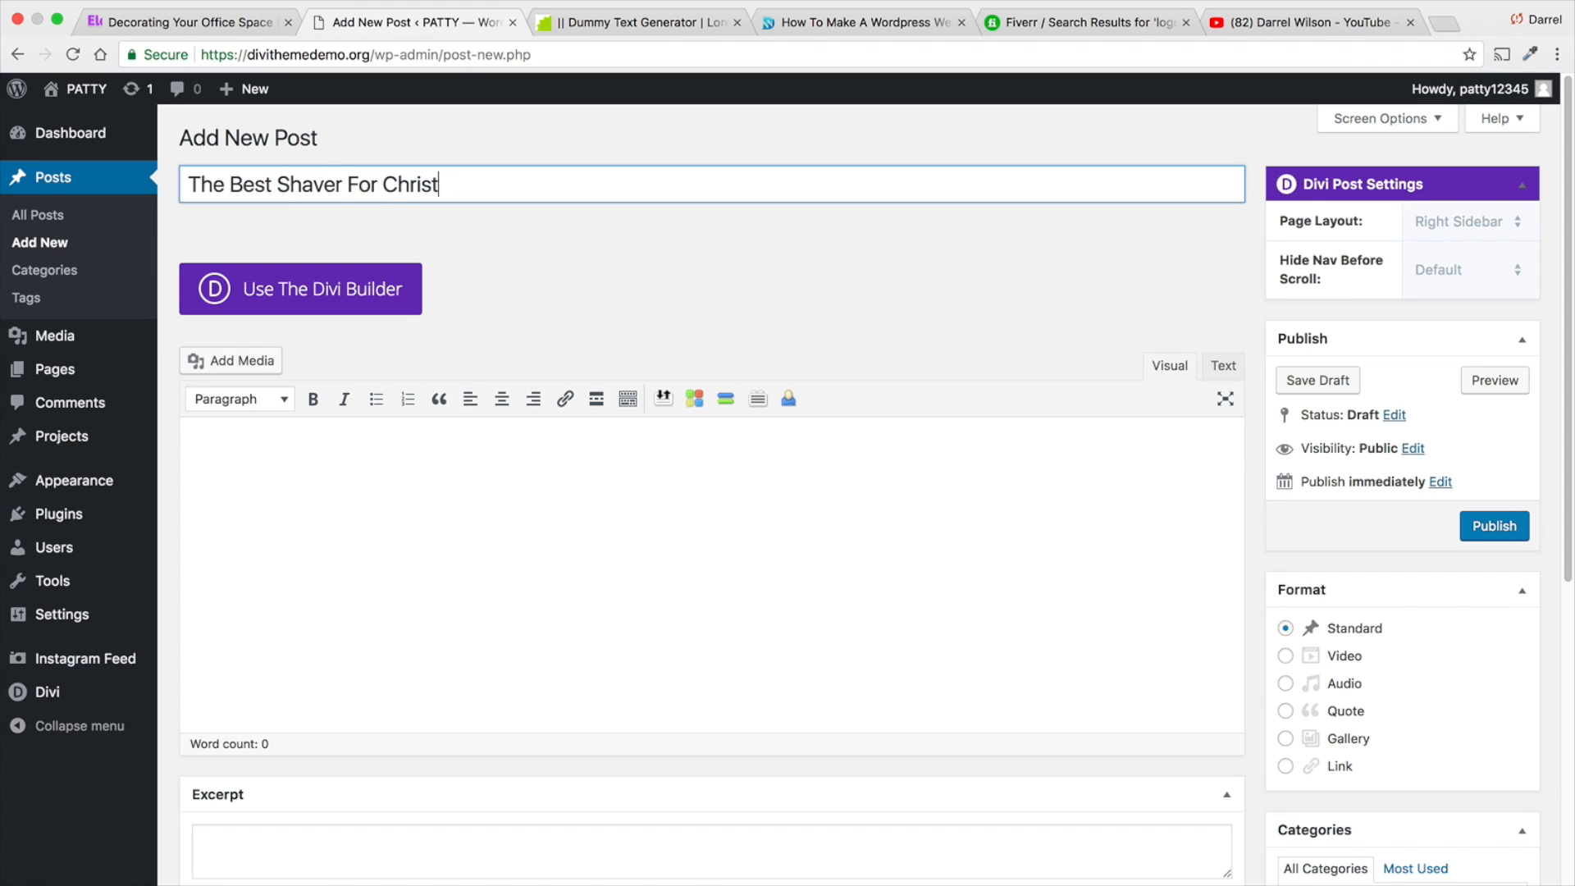
click(415, 429)
right_click(396, 448)
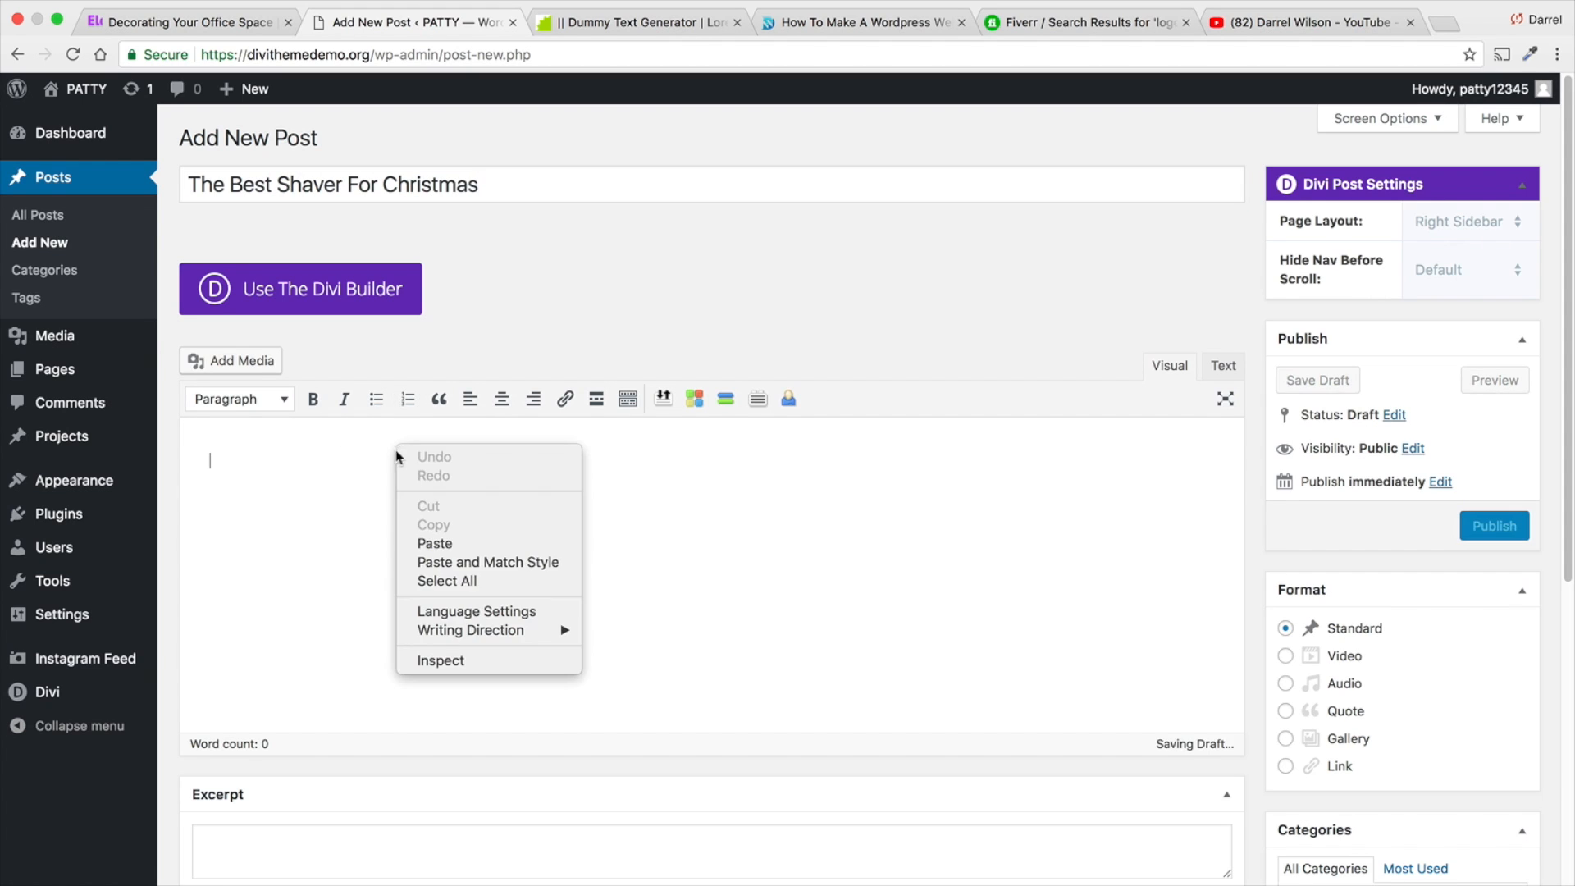
click(430, 539)
- Enter "Things To Buy" as a new category name and set the black shaver photo as the post's featured image
scroll(1175, 533, down, 5)
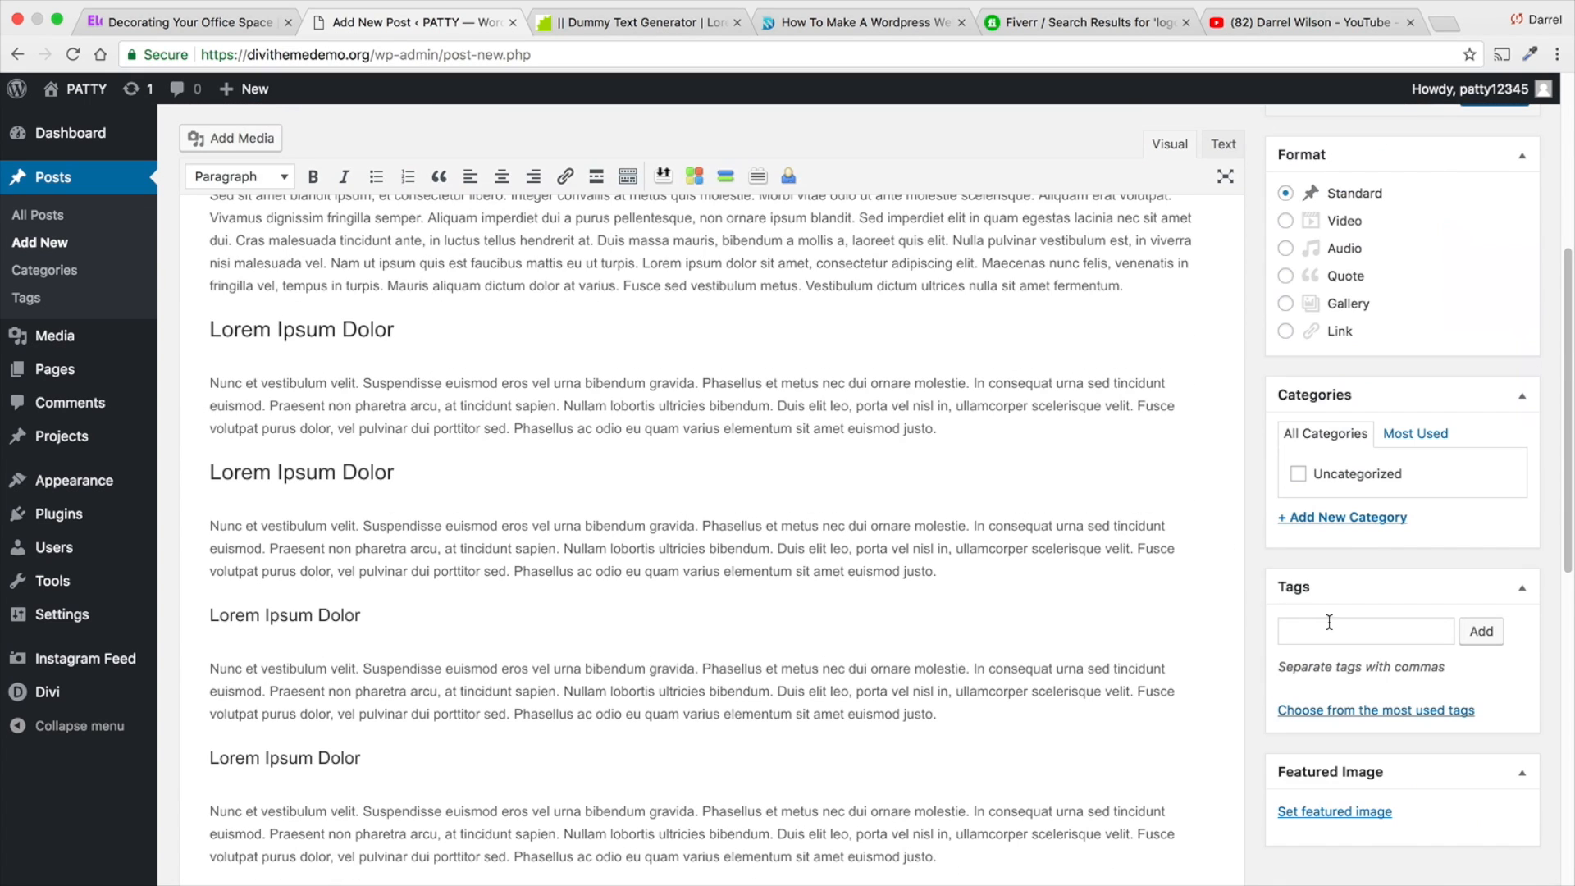
click(1345, 517)
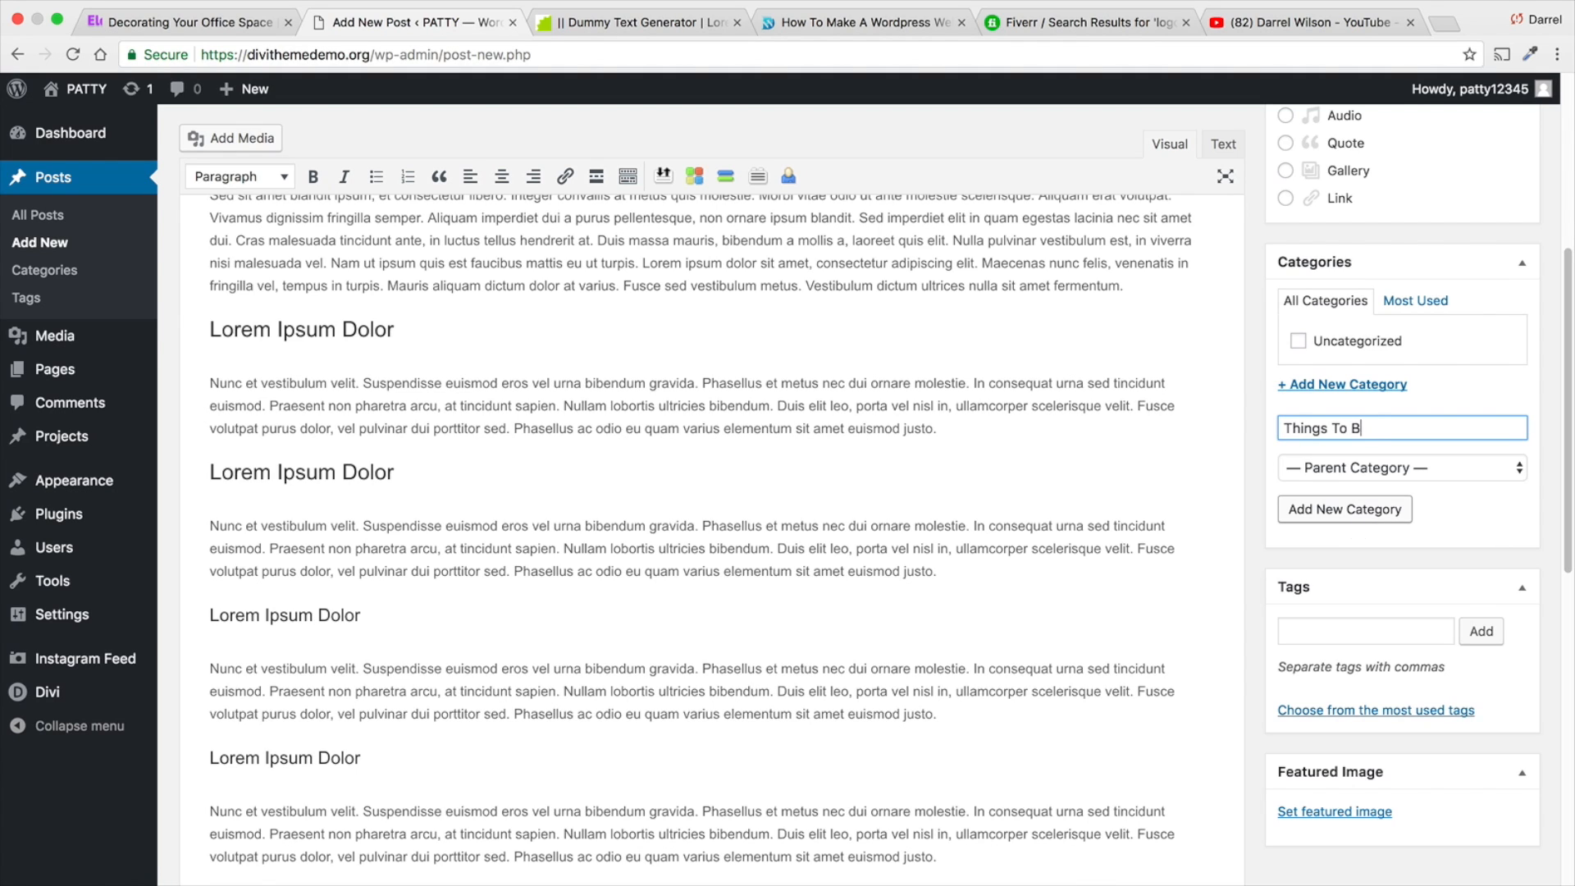
click(1317, 810)
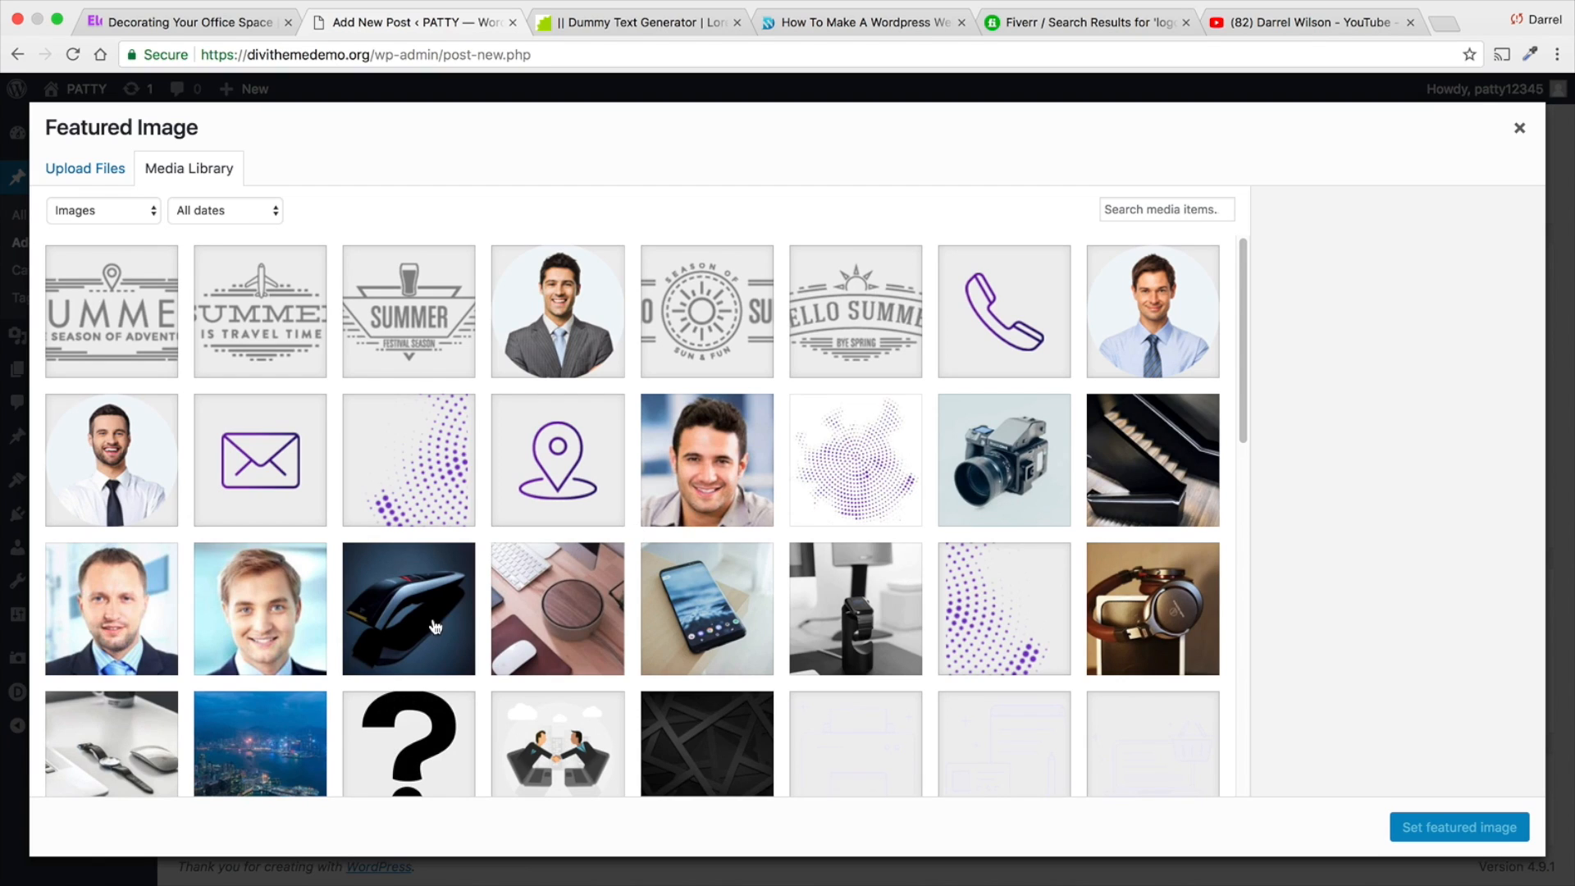
click(435, 628)
click(1459, 827)
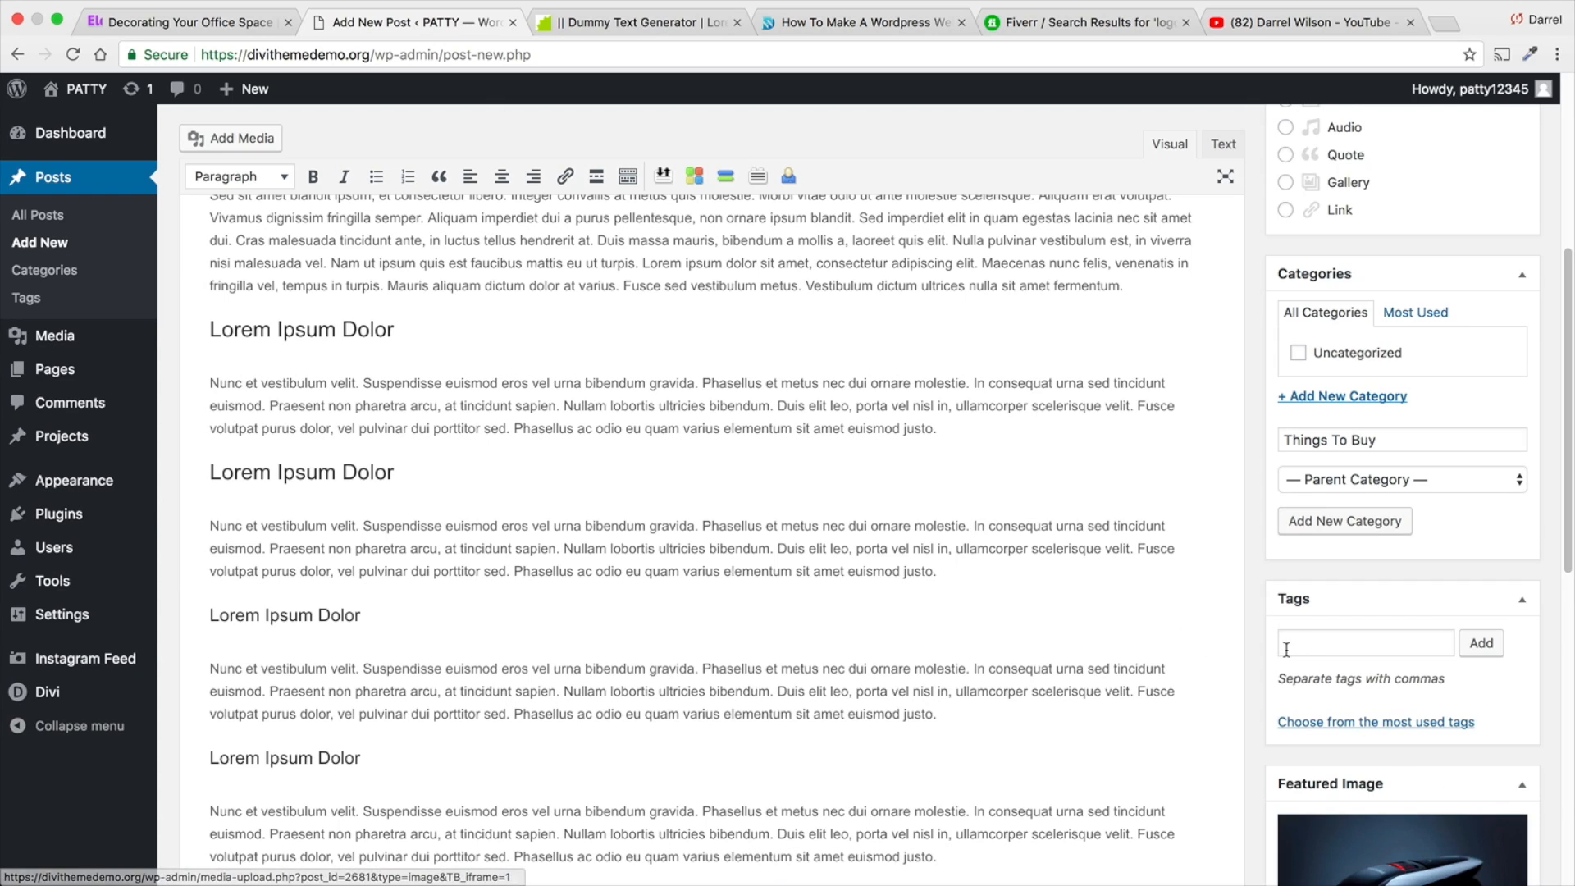
- Review the shaver post's content and settings, and publish it
scroll(1312, 656, down, 2)
scroll(1168, 608, down, 4)
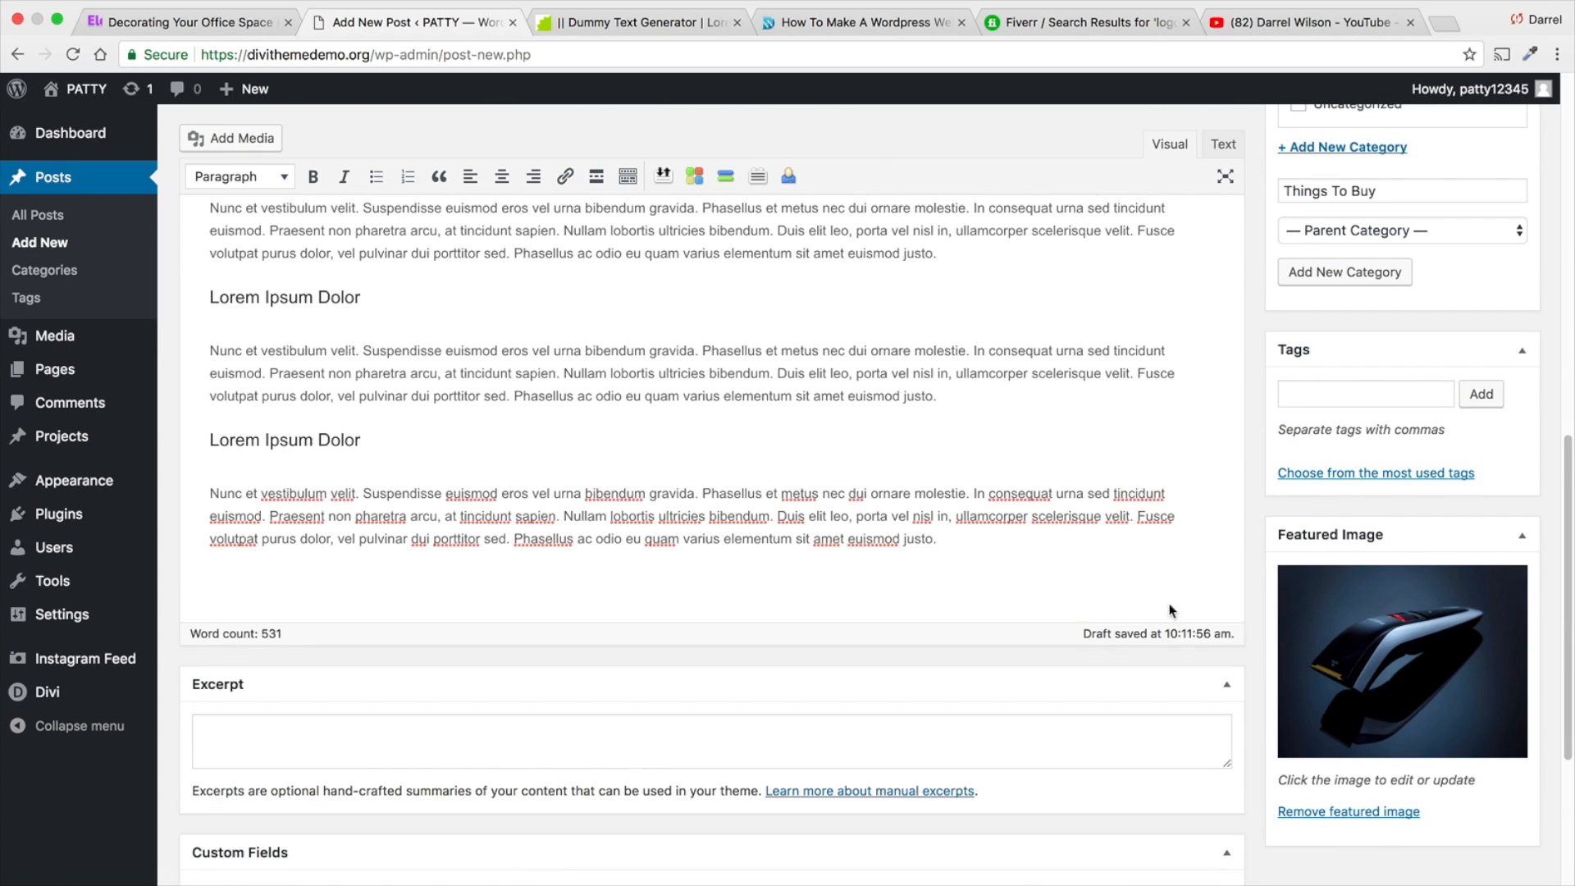
scroll(1289, 611, up, 10)
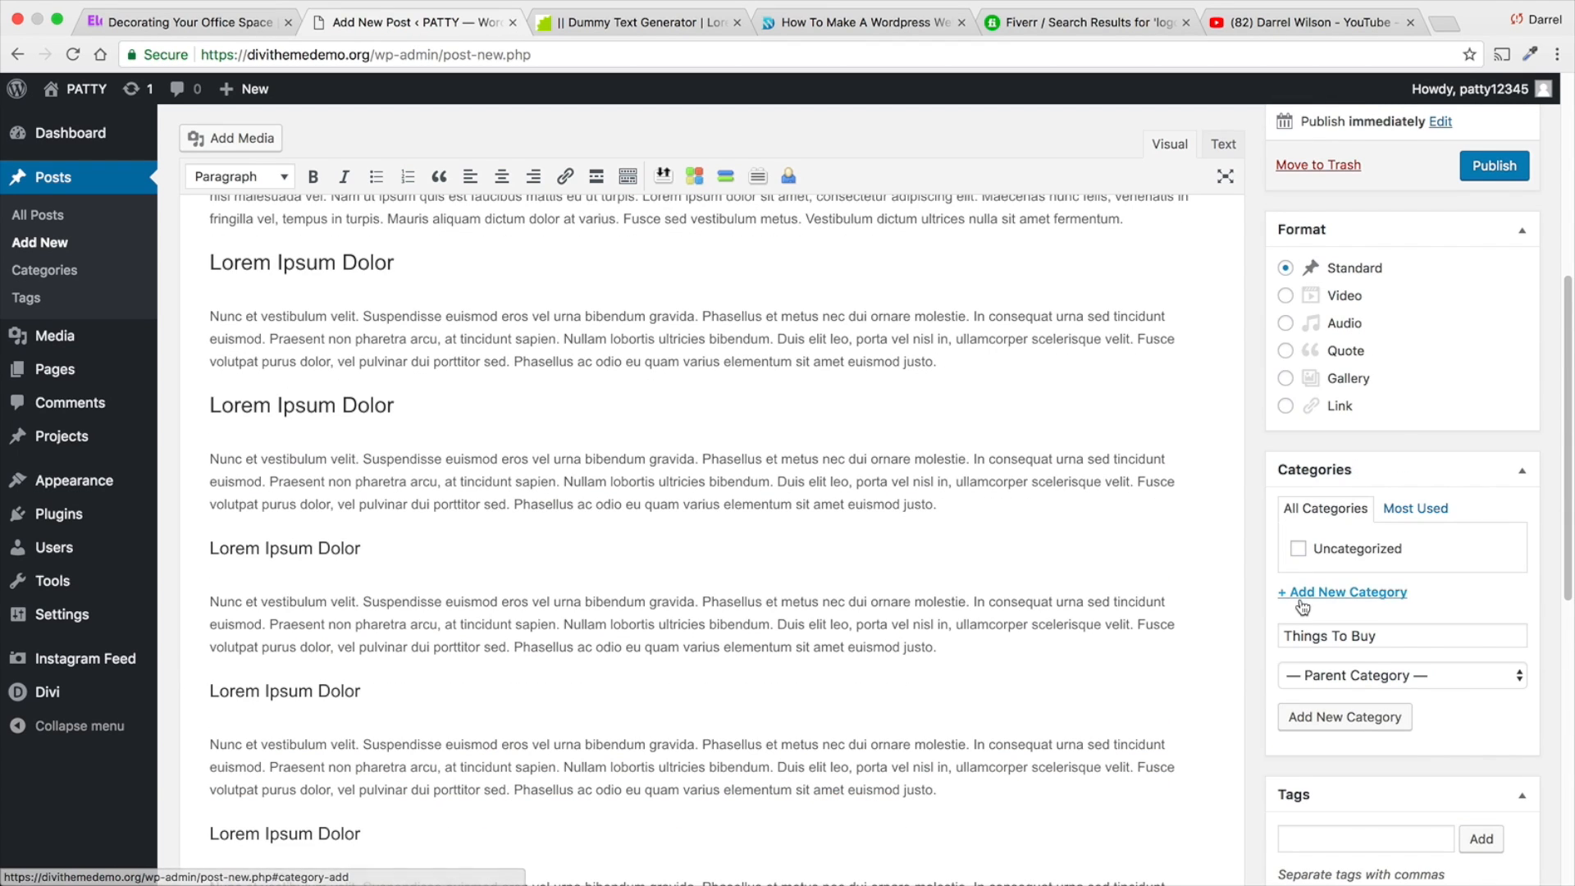
scroll(1304, 607, up, 3)
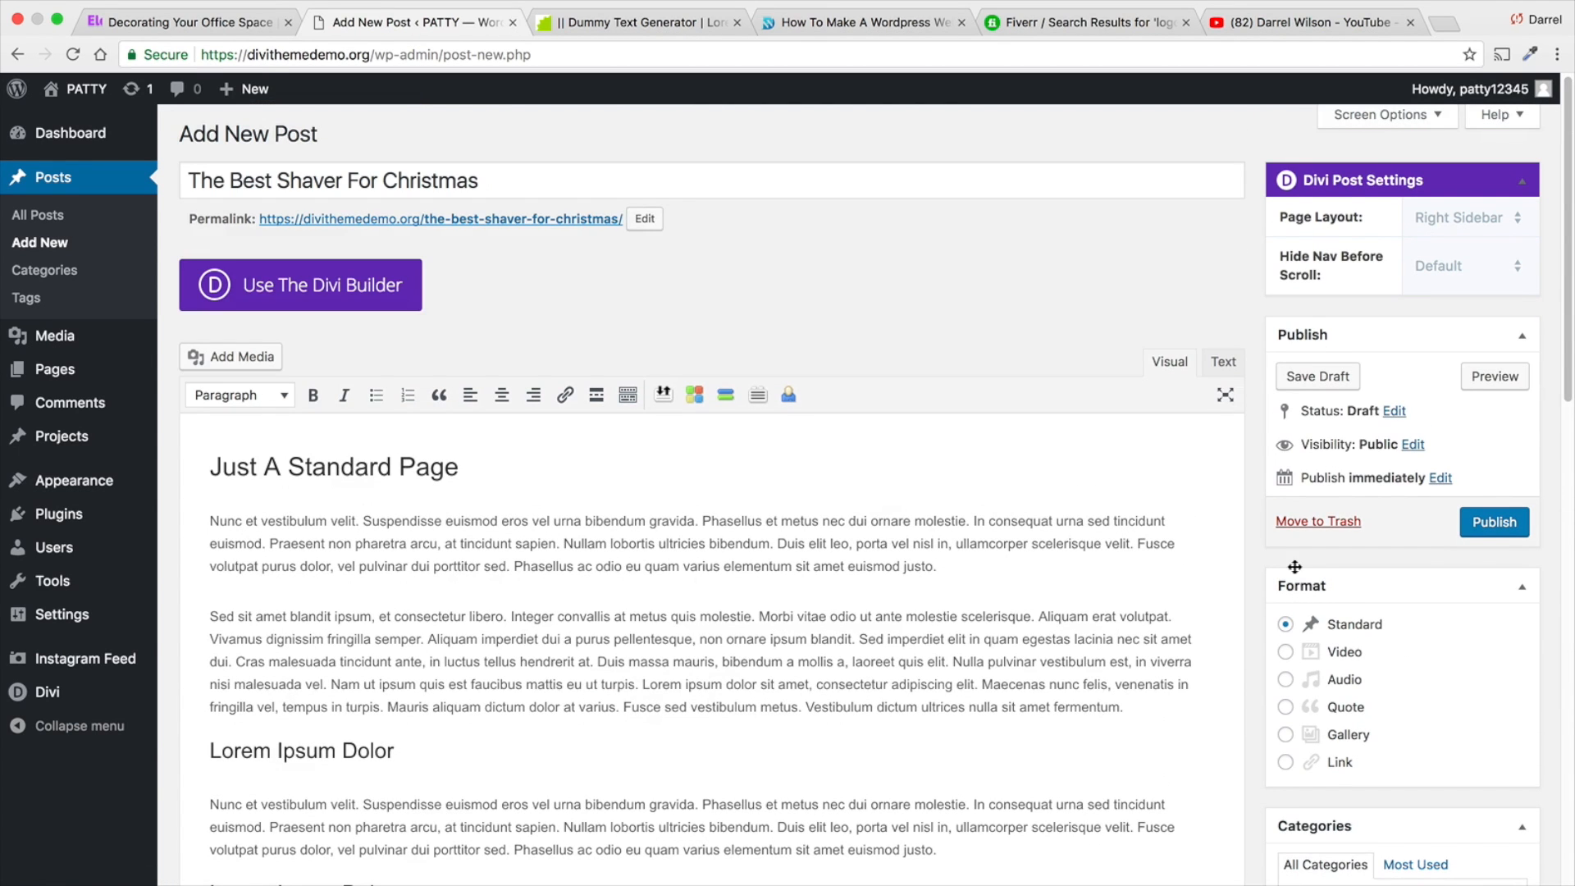
click(1487, 520)
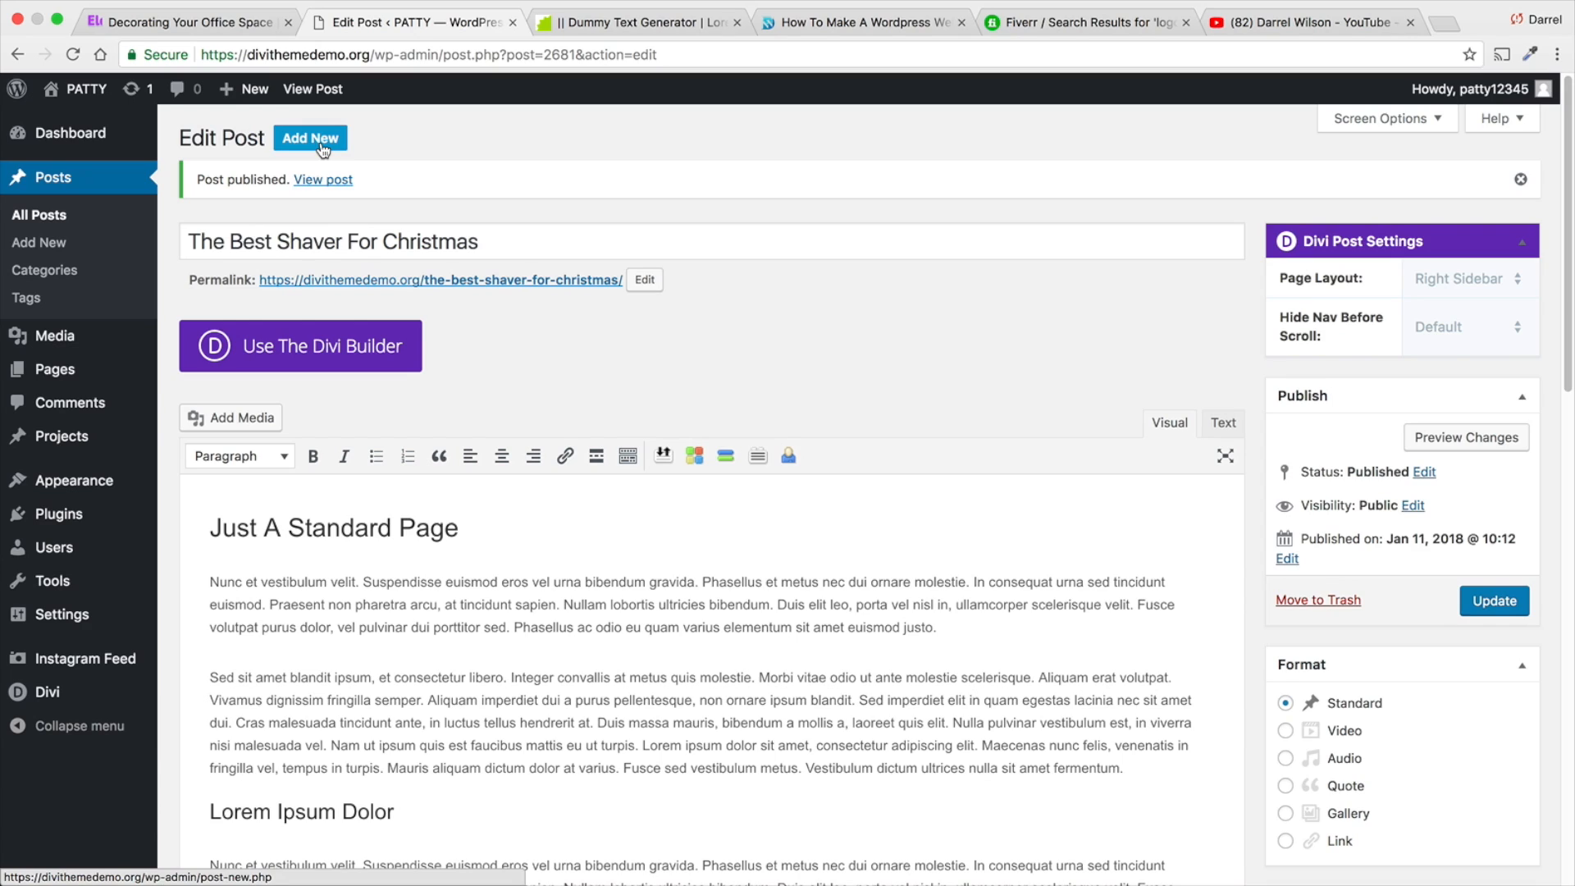
- Start another new post titled "The Best Iphone To Get" and switch it to the Divi Builder
click(313, 139)
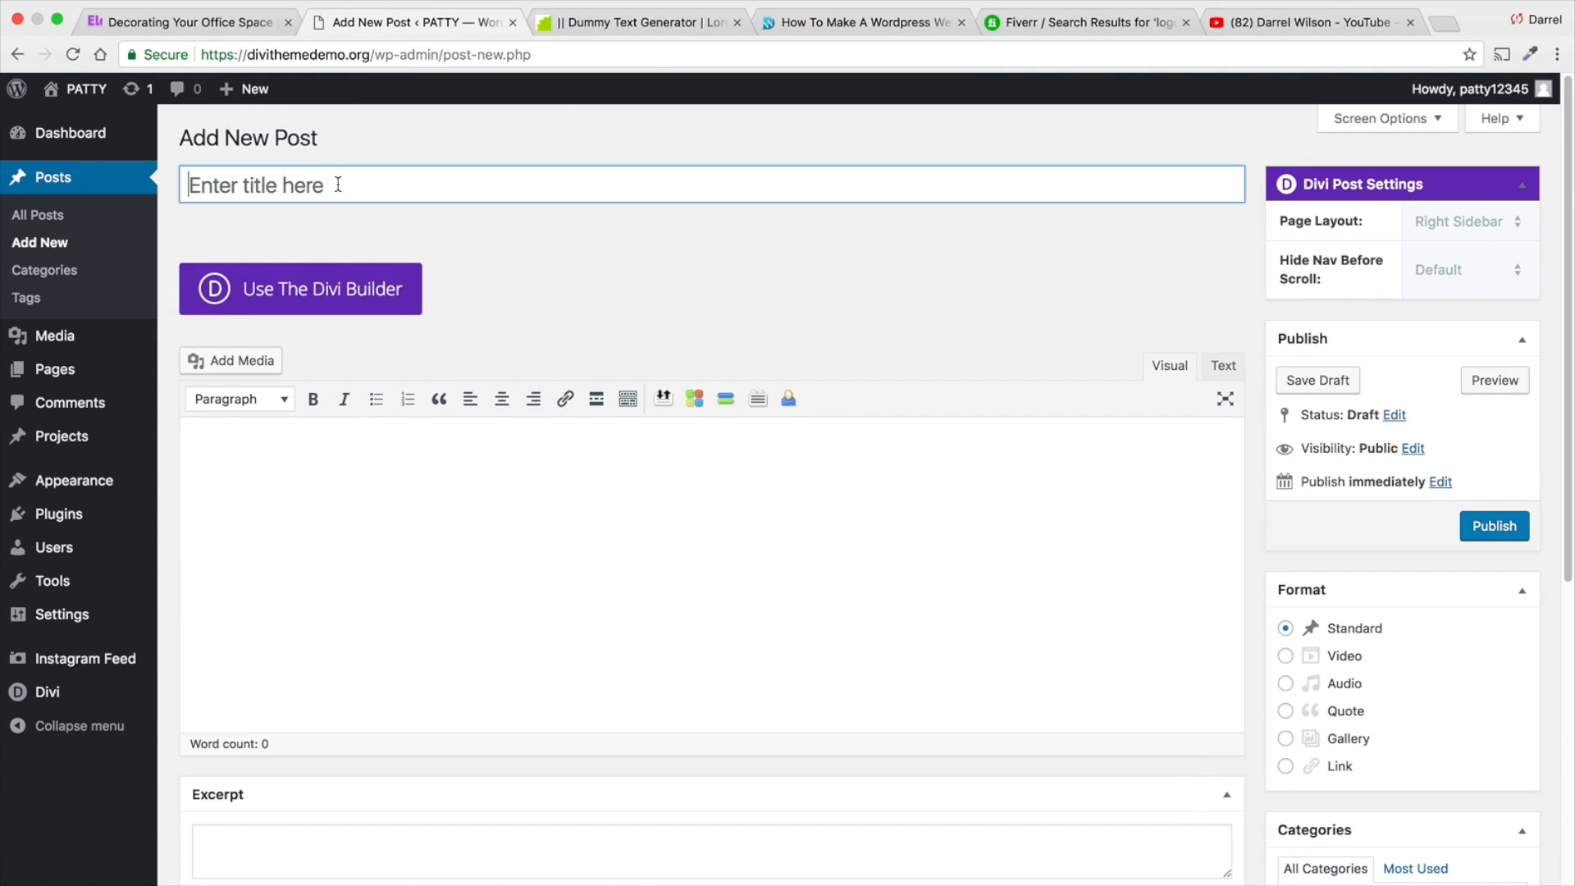
text(The Best Iphone To Get)
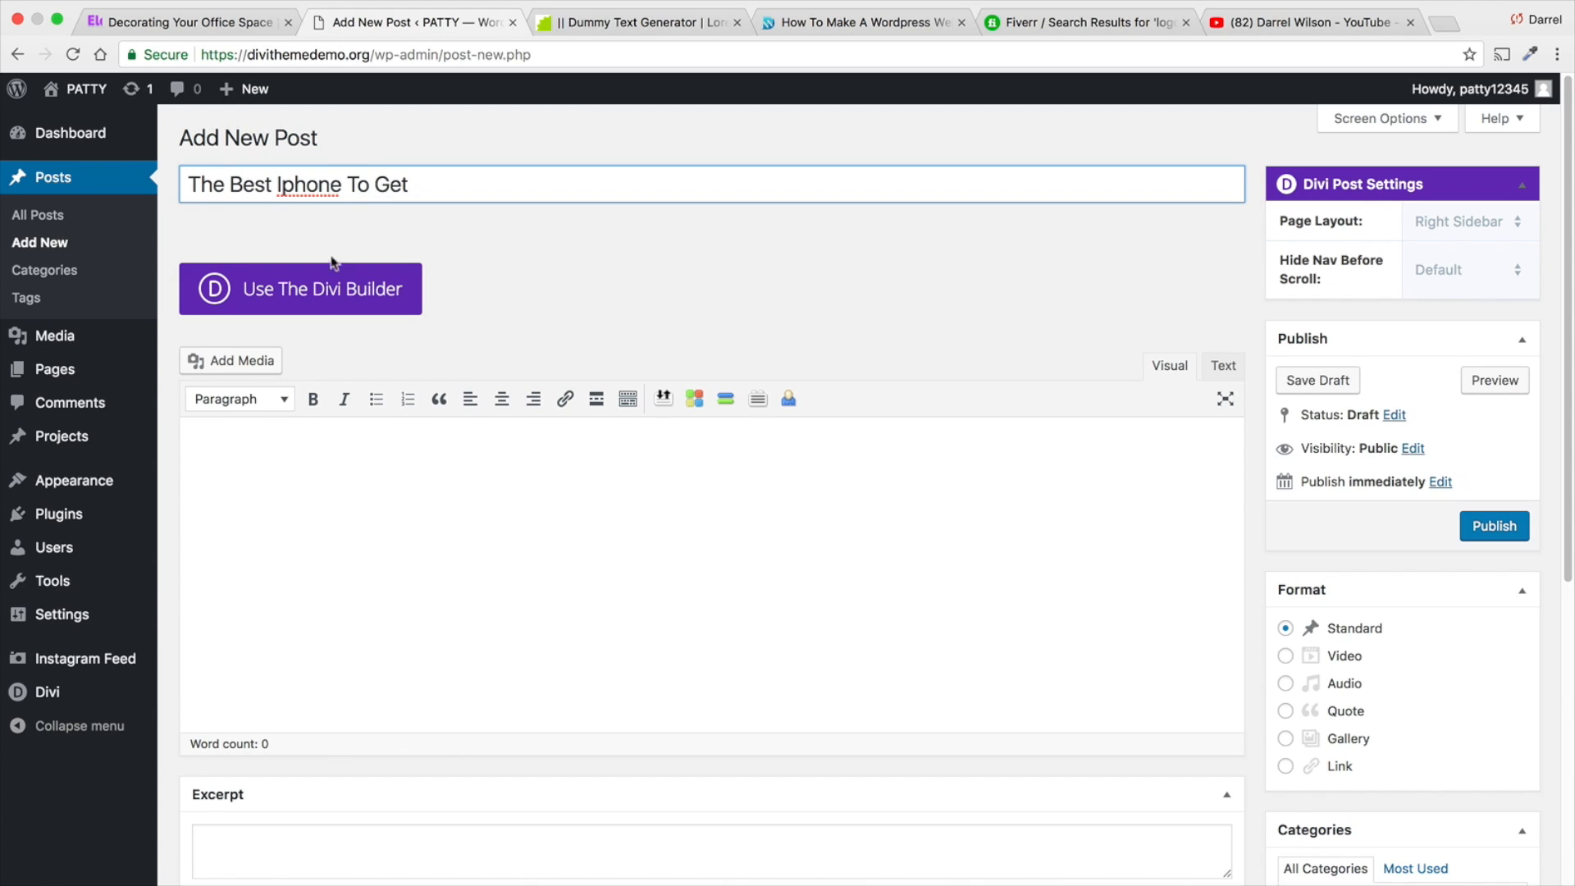
click(332, 265)
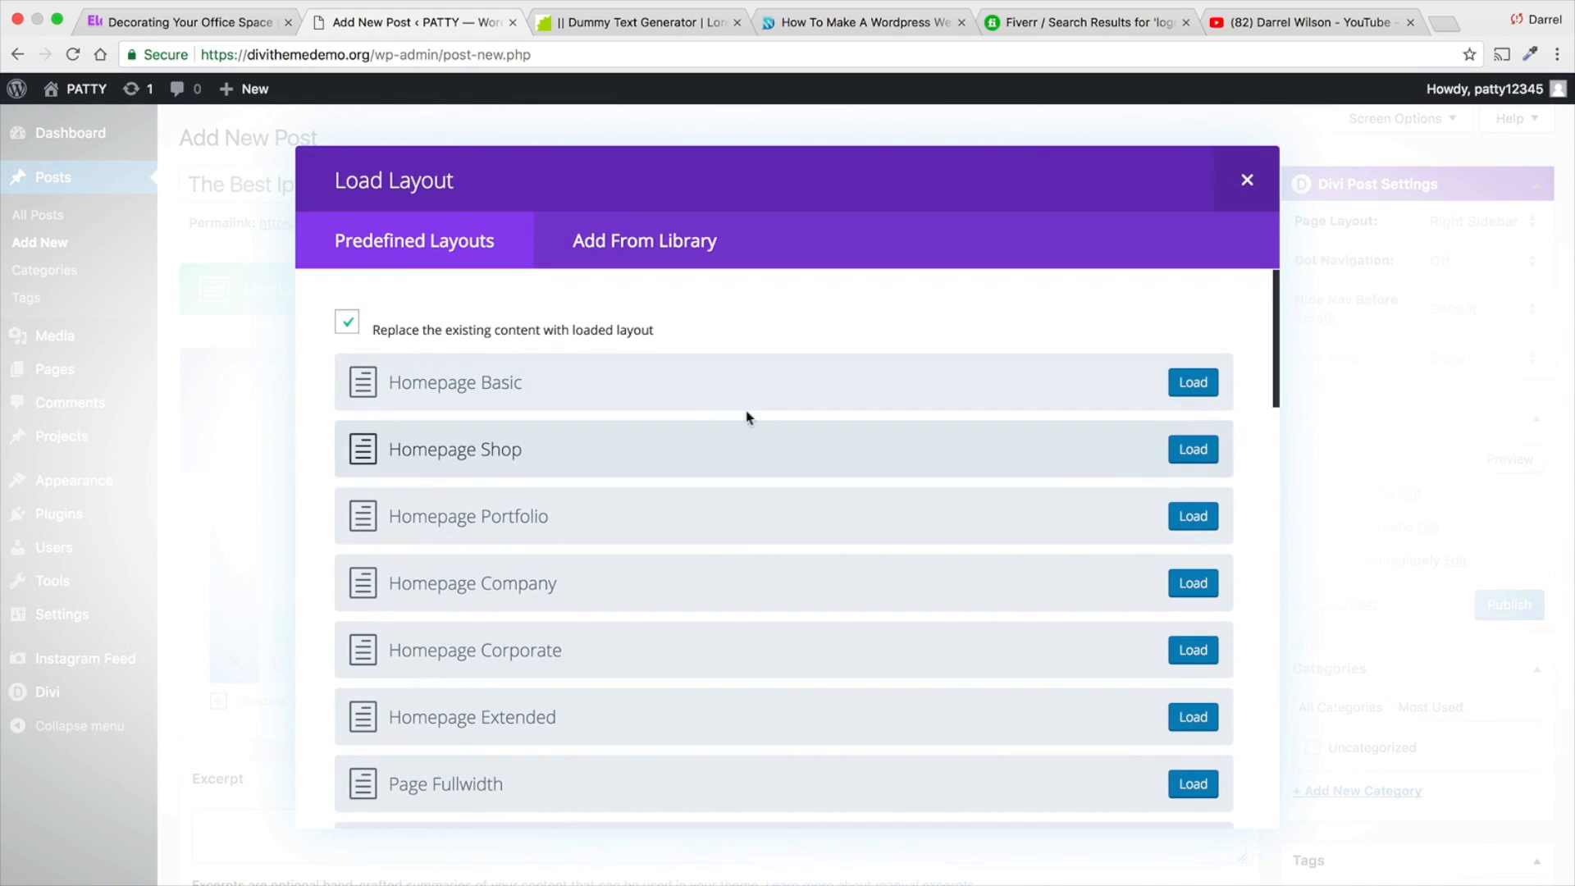
click(1247, 179)
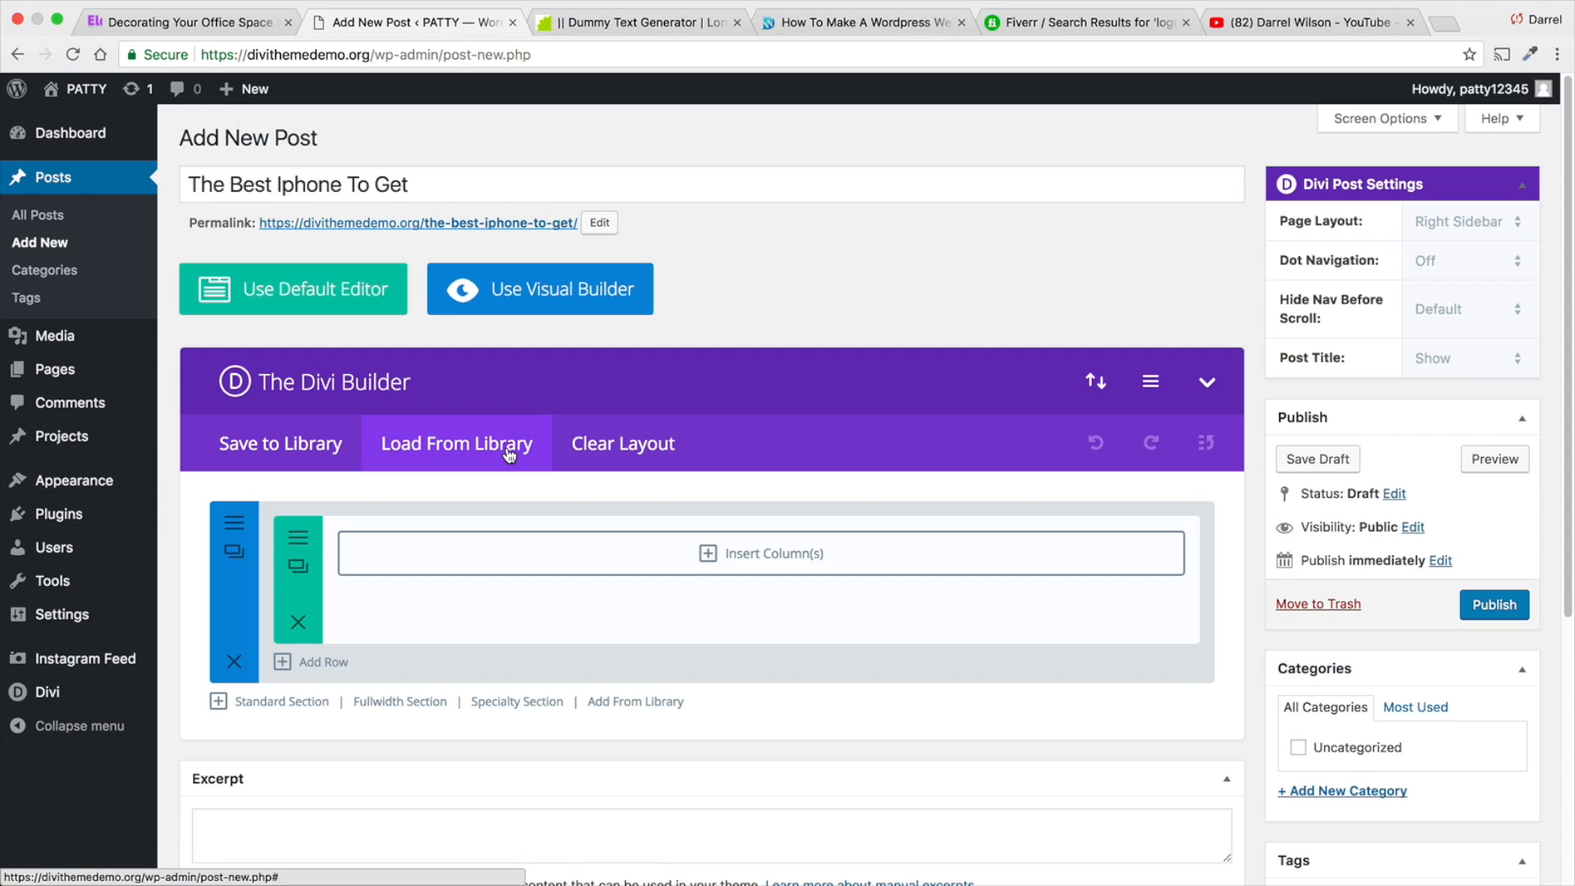
- Browse the predefined Divi layouts and load "Page Fullwidth" into the iPhone post
click(509, 445)
scroll(509, 447, down, 3)
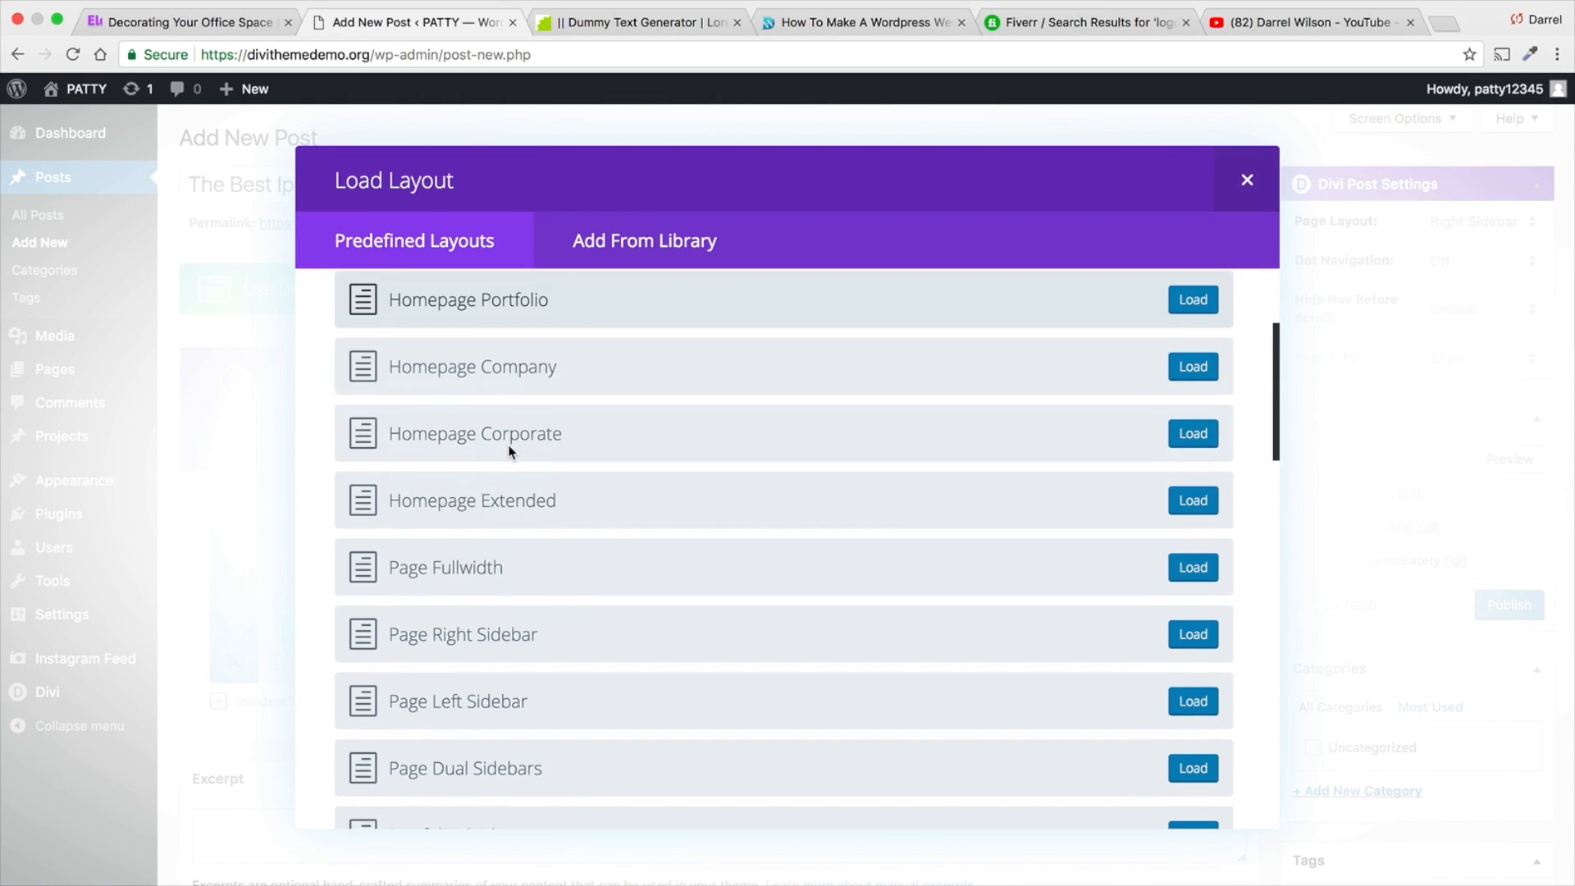
scroll(541, 448, down, 15)
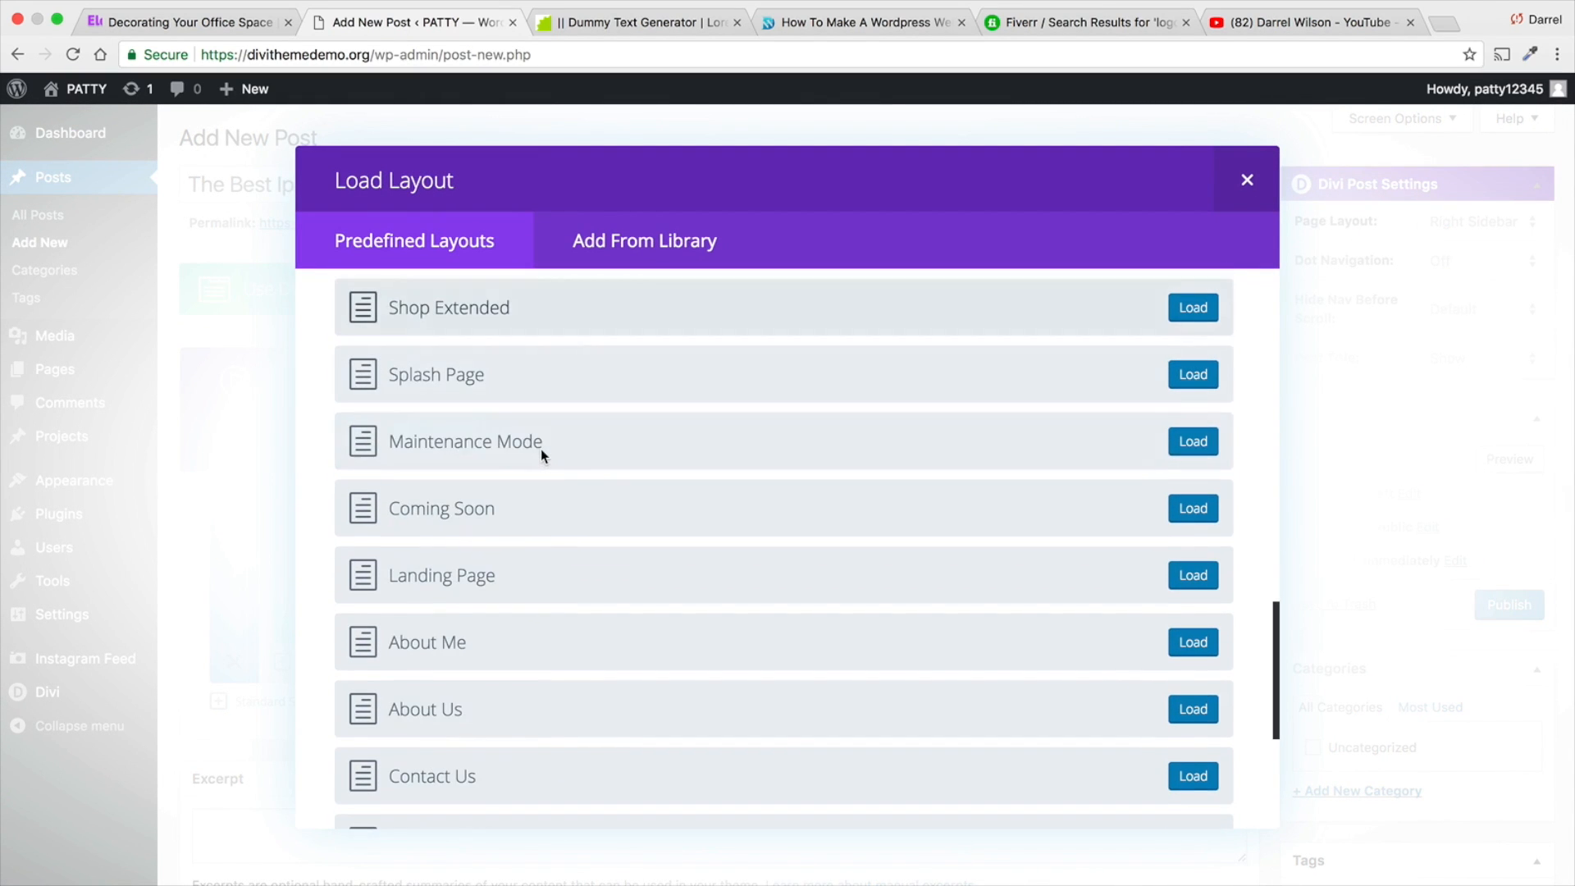
scroll(540, 451, down, 5)
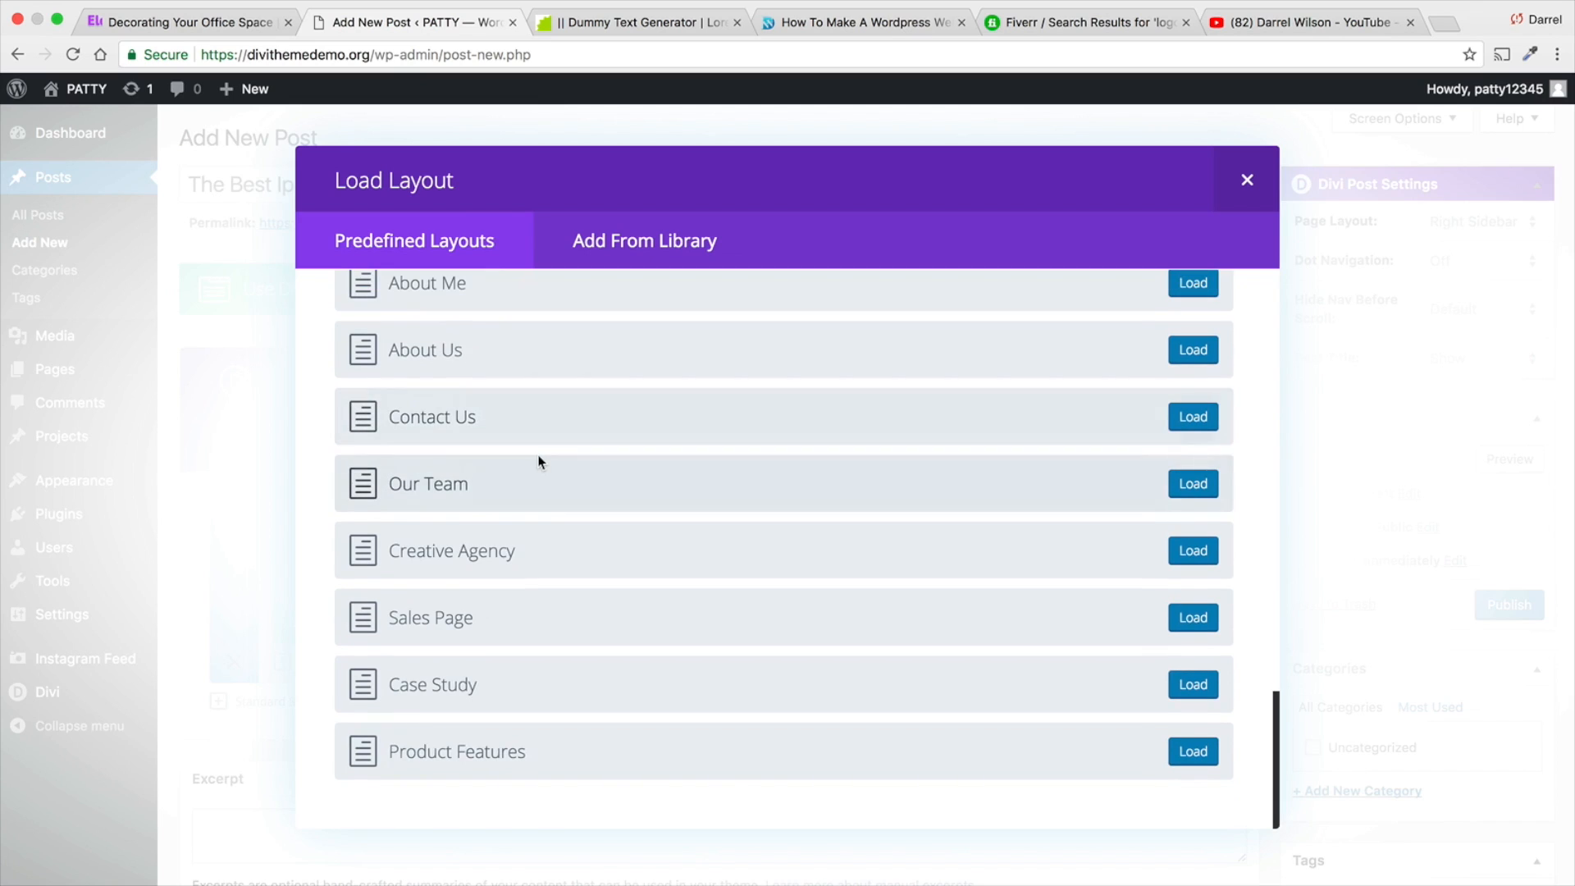
scroll(538, 461, up, 5)
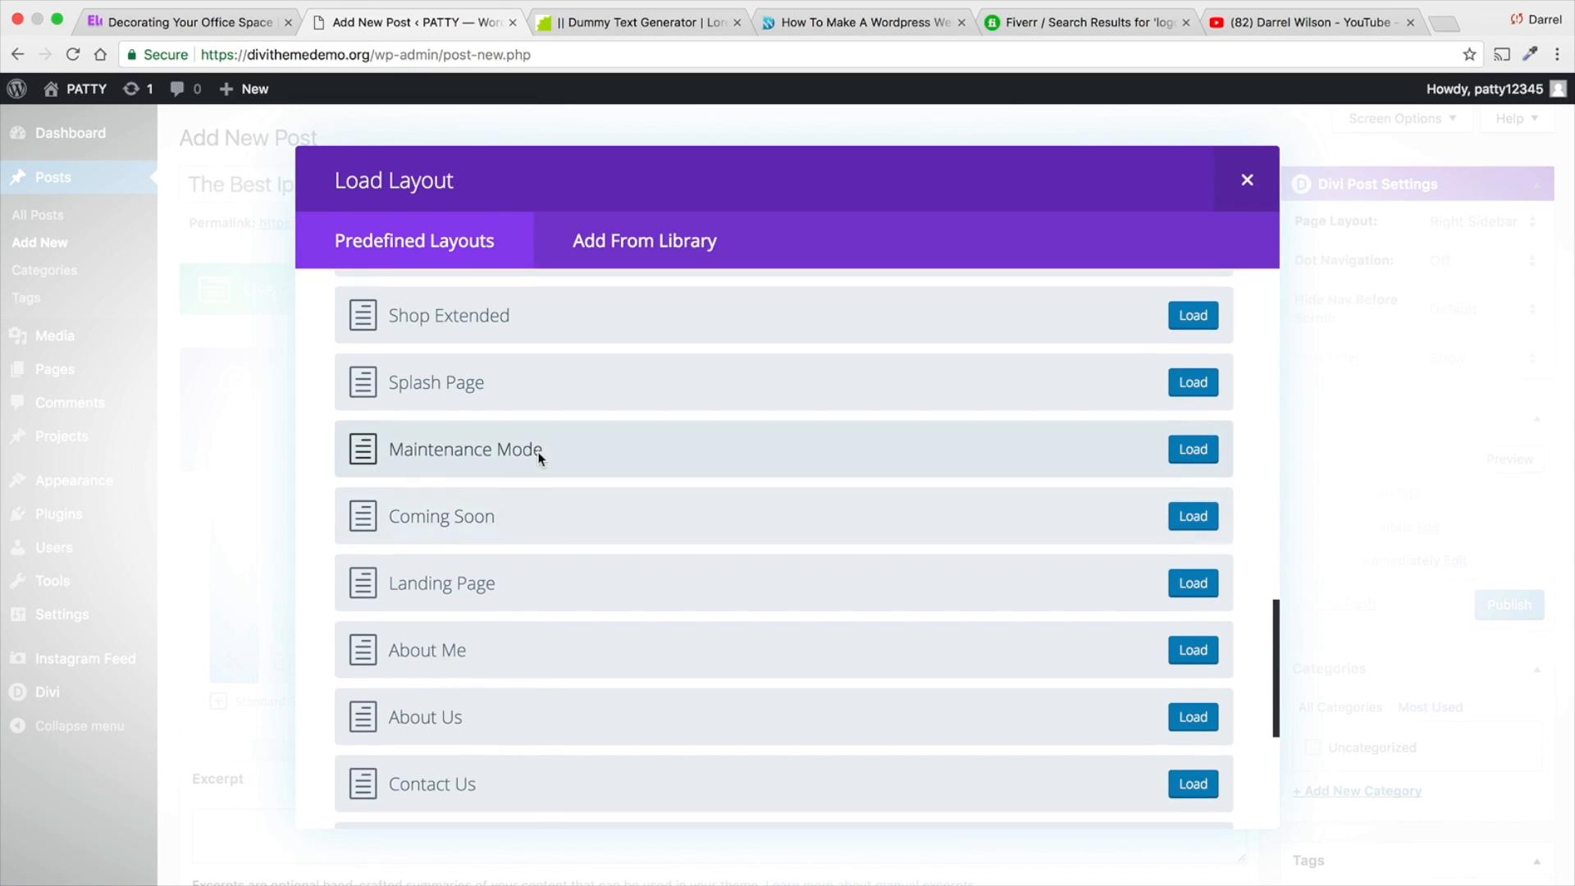
scroll(539, 457, up, 8)
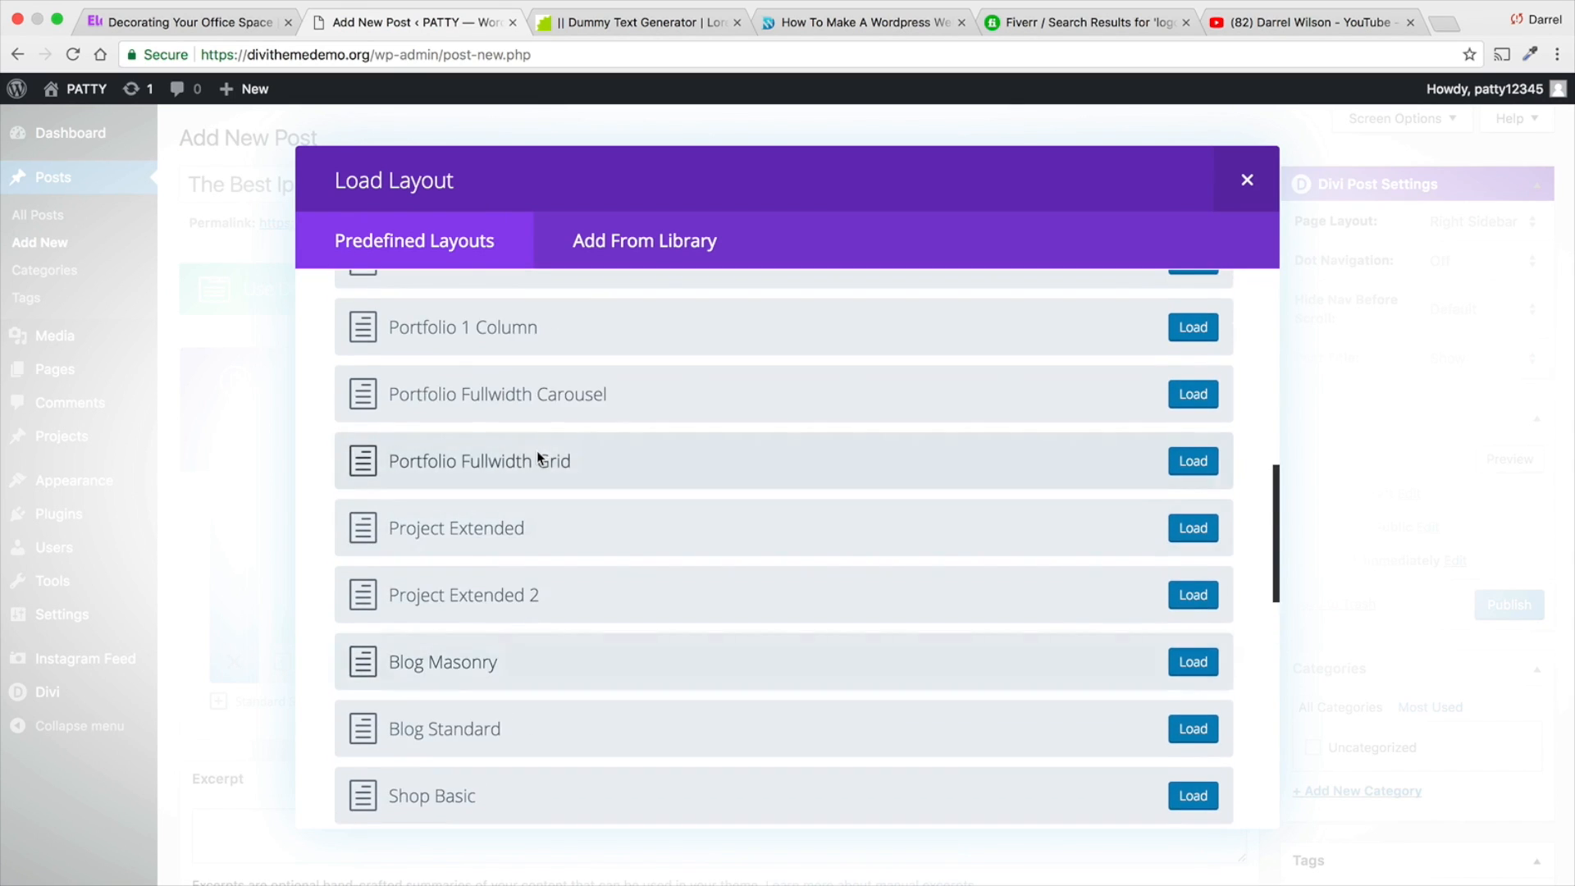
scroll(536, 450, up, 7)
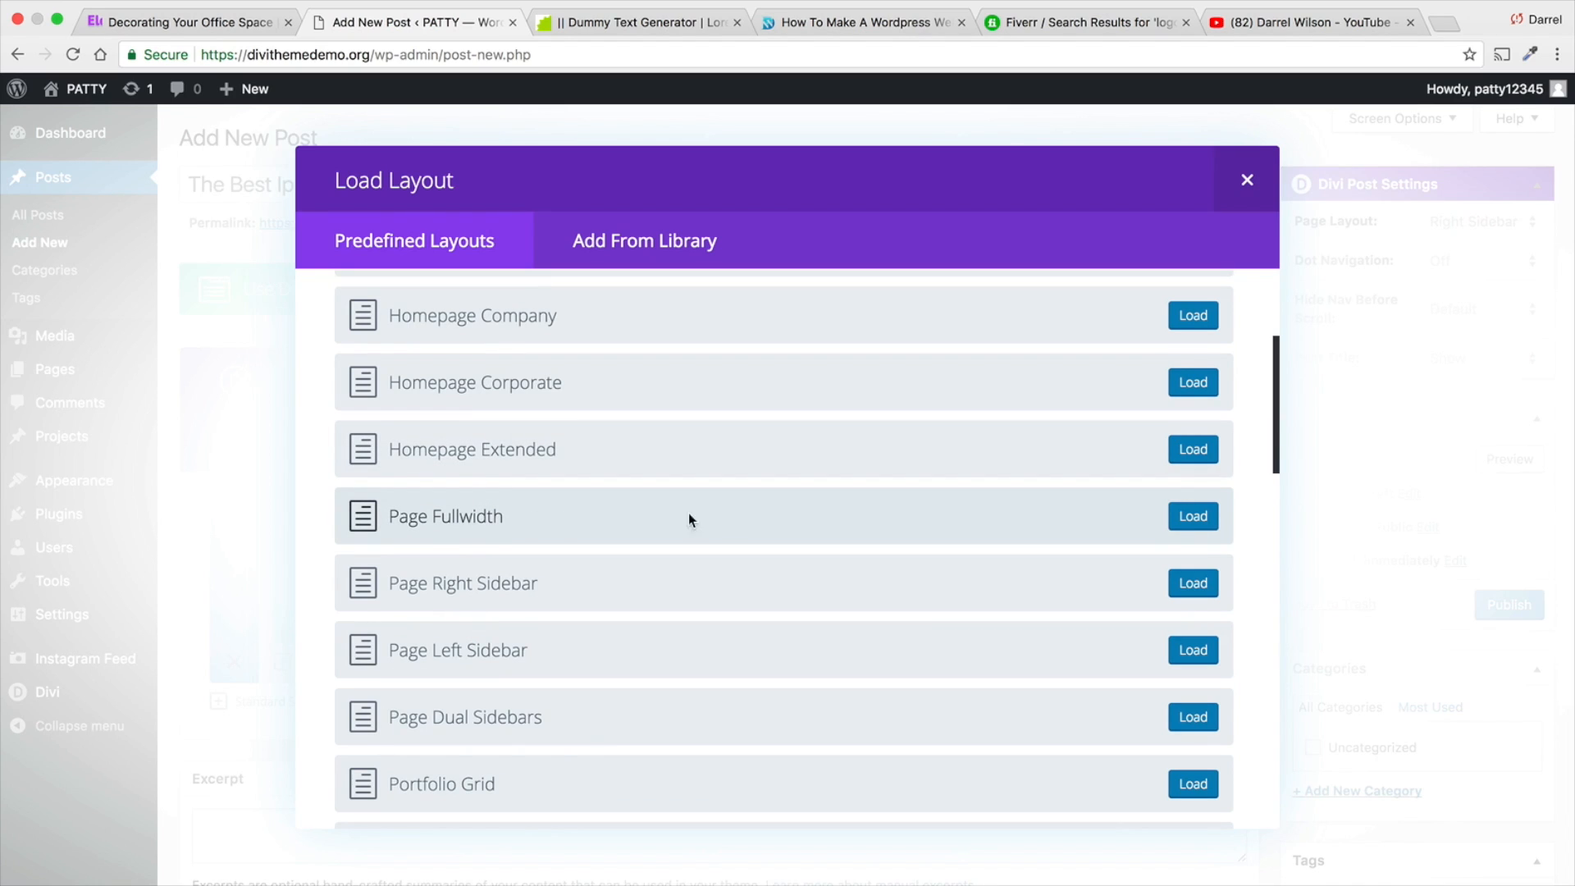
click(1177, 517)
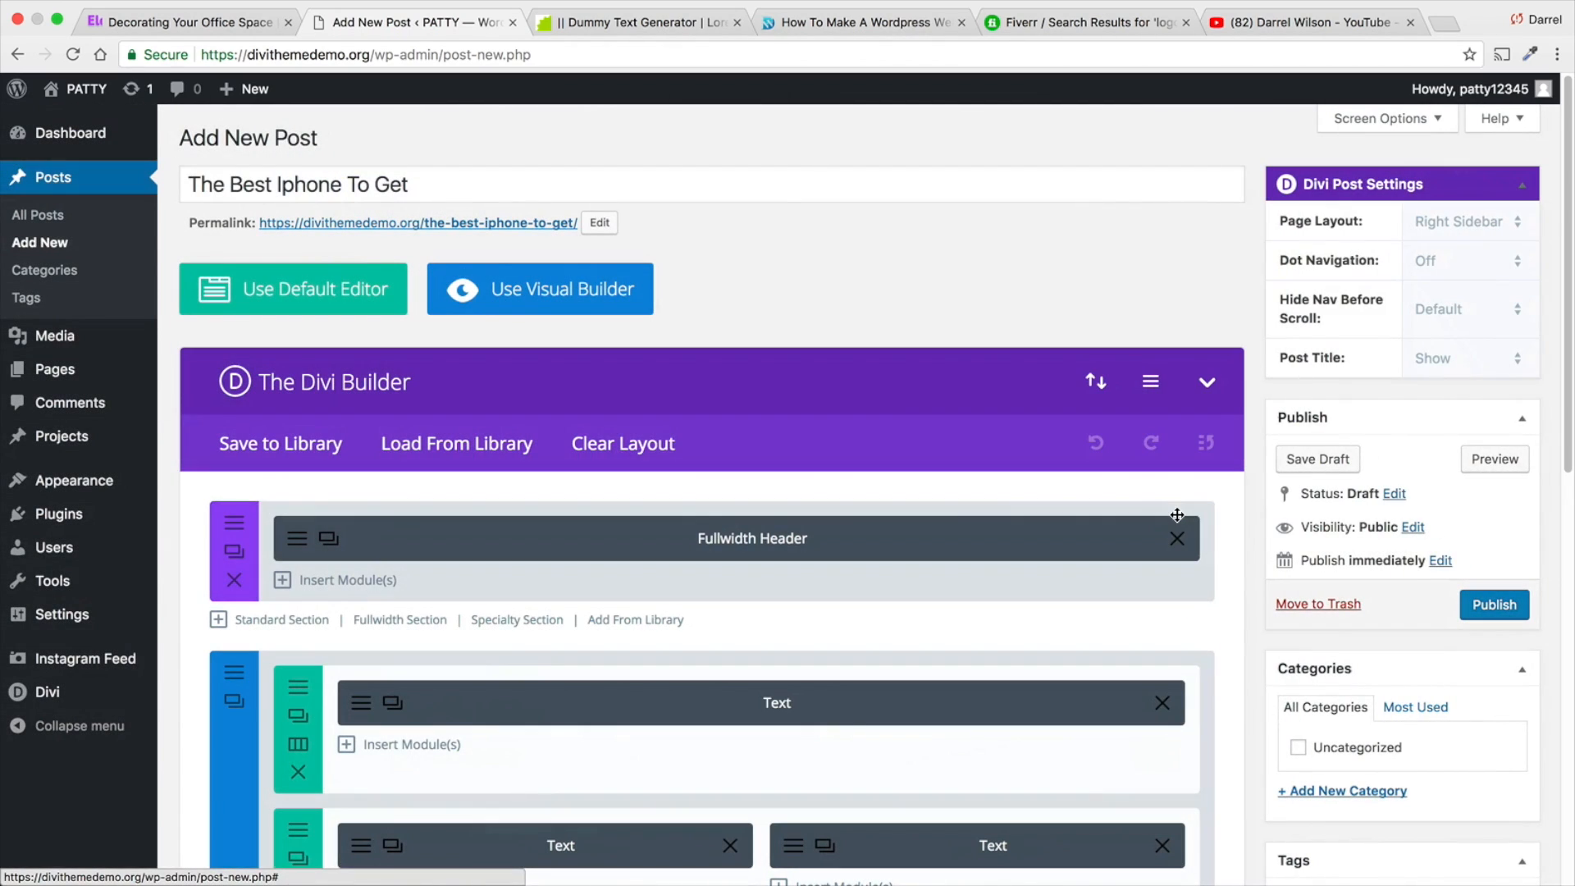
- Add a new category "The Coolest Things" to the iPhone post
scroll(722, 572, down, 3)
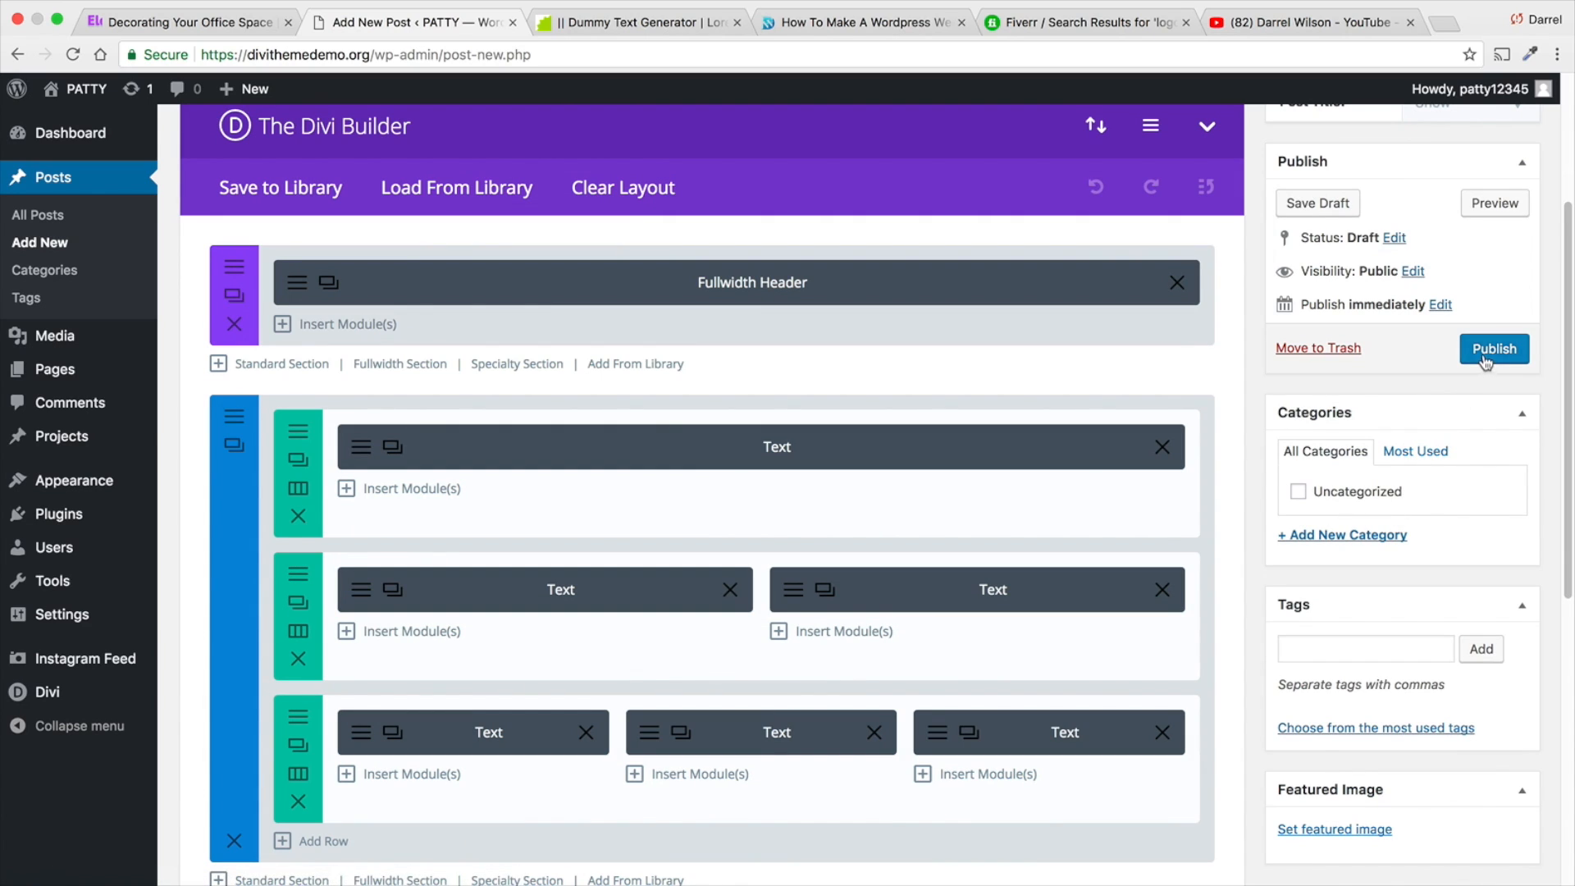
click(1358, 537)
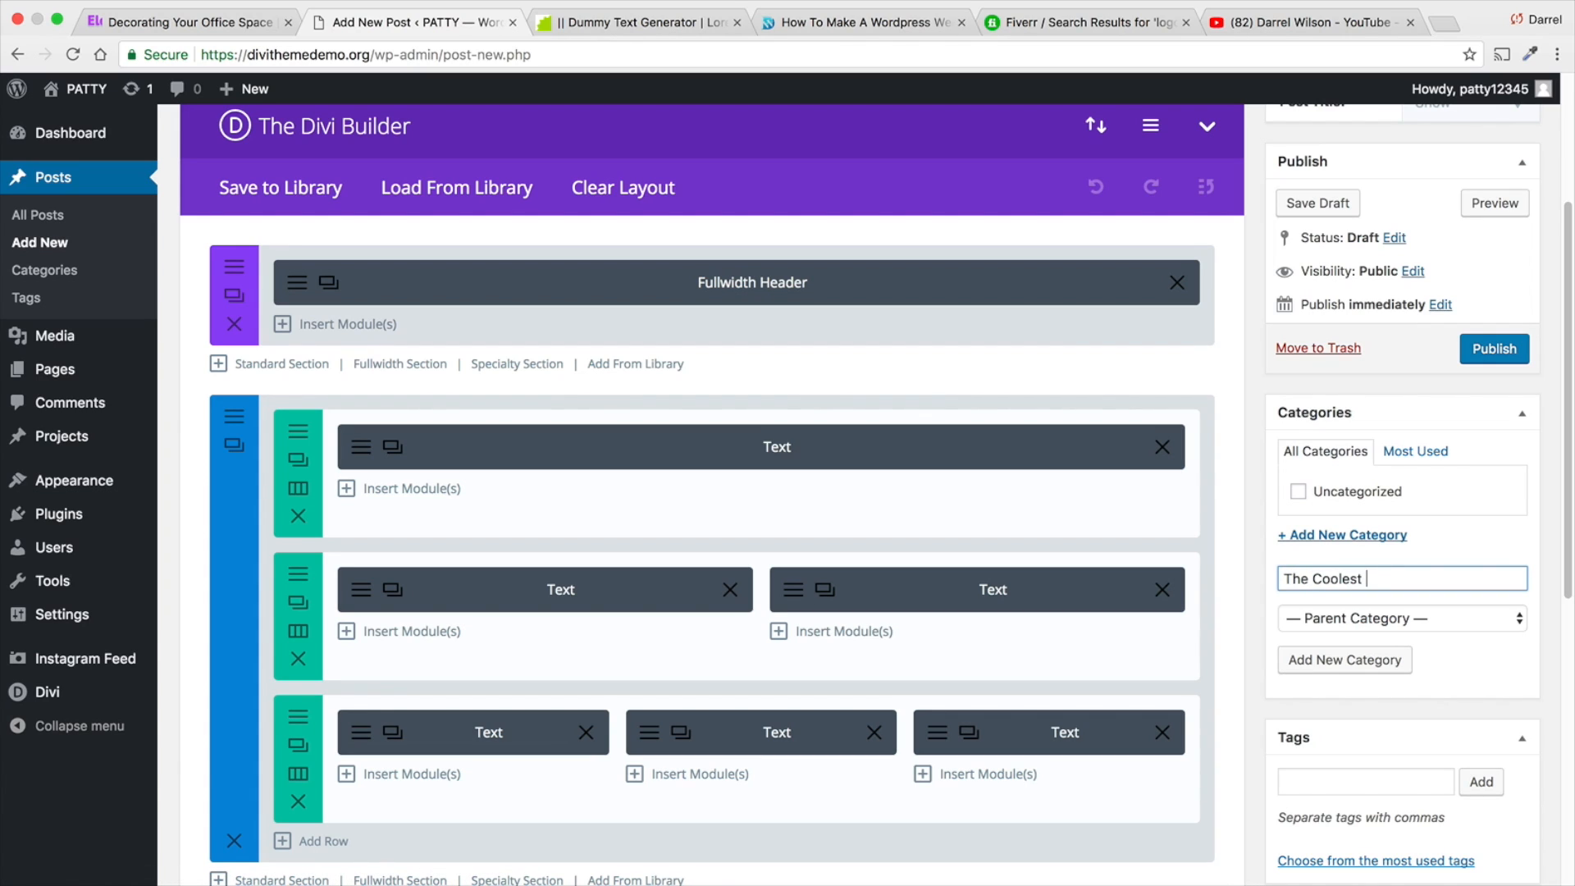
text(The Coolest Things)
click(1346, 660)
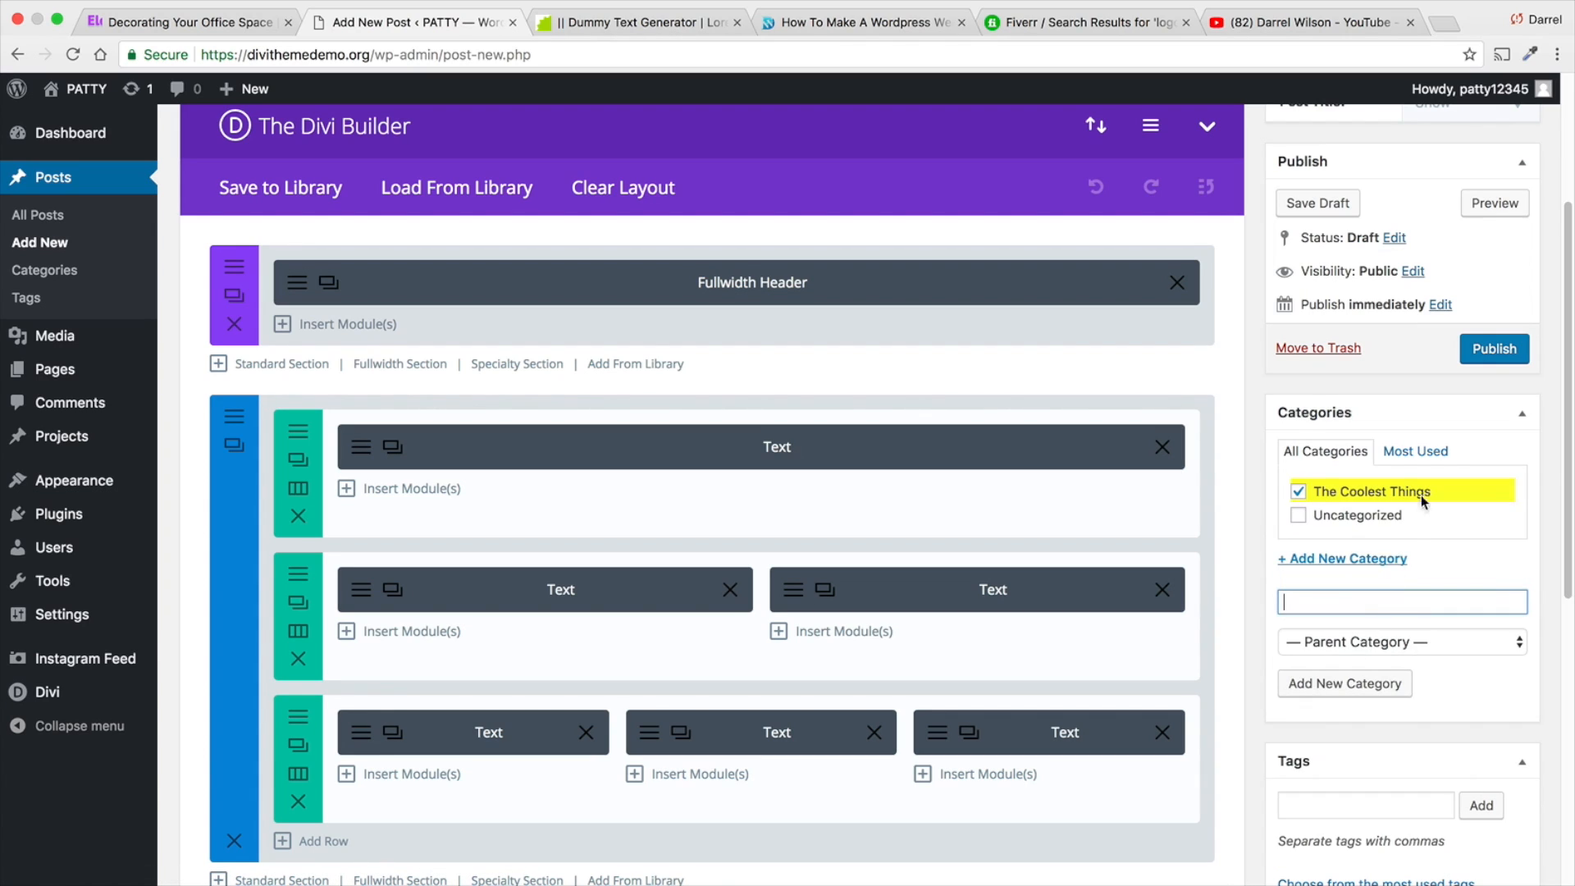
- Set the smartphone photo from the media library as the iPhone post's featured image
scroll(1460, 408, down, 2)
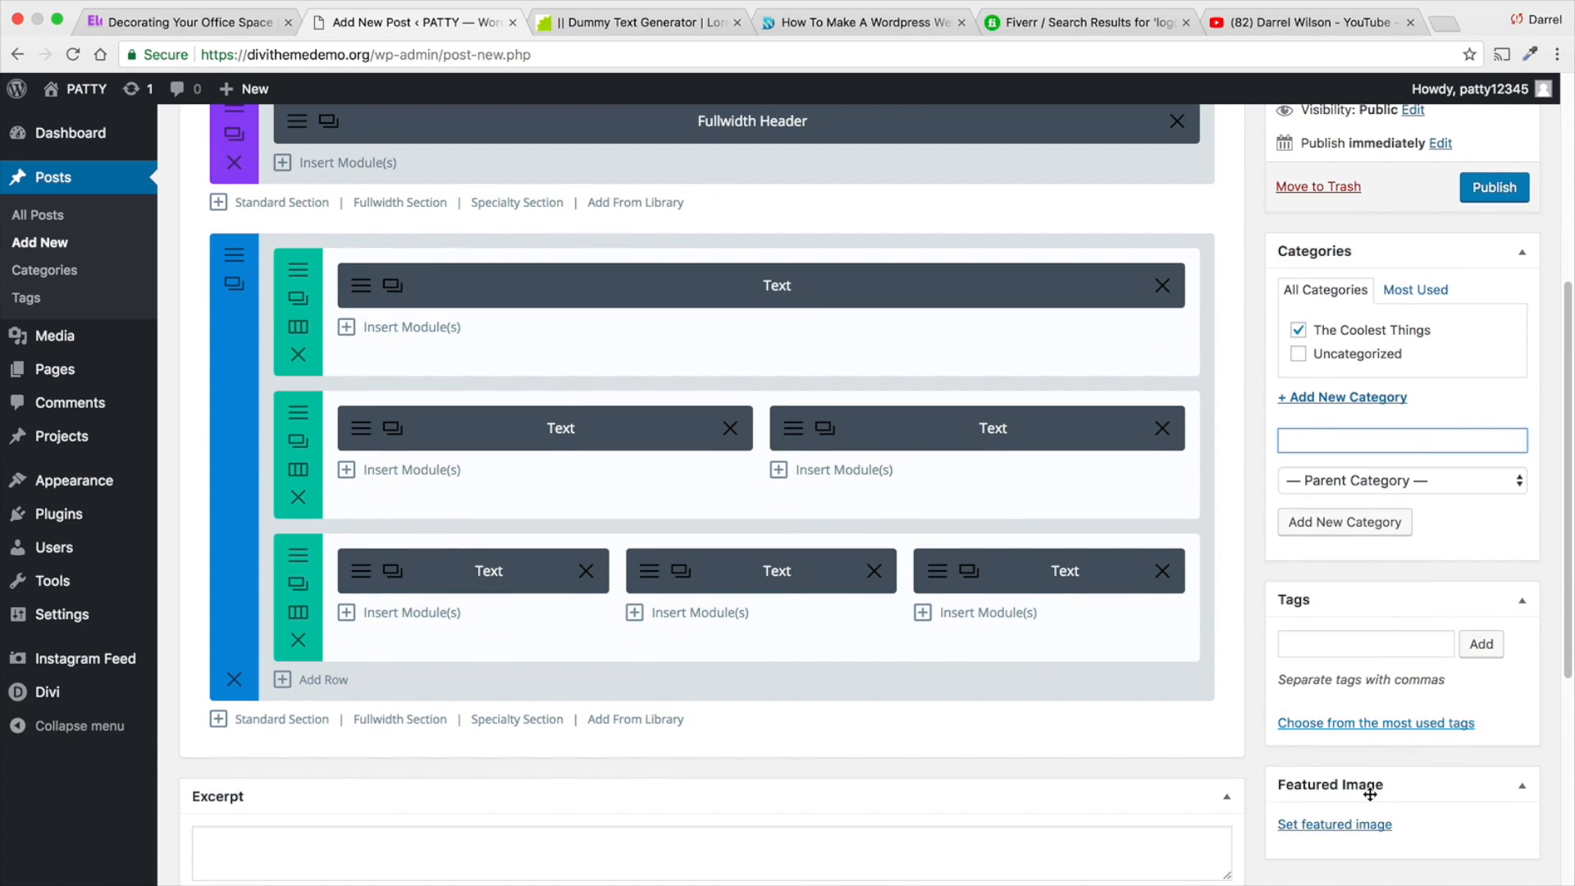
click(1366, 824)
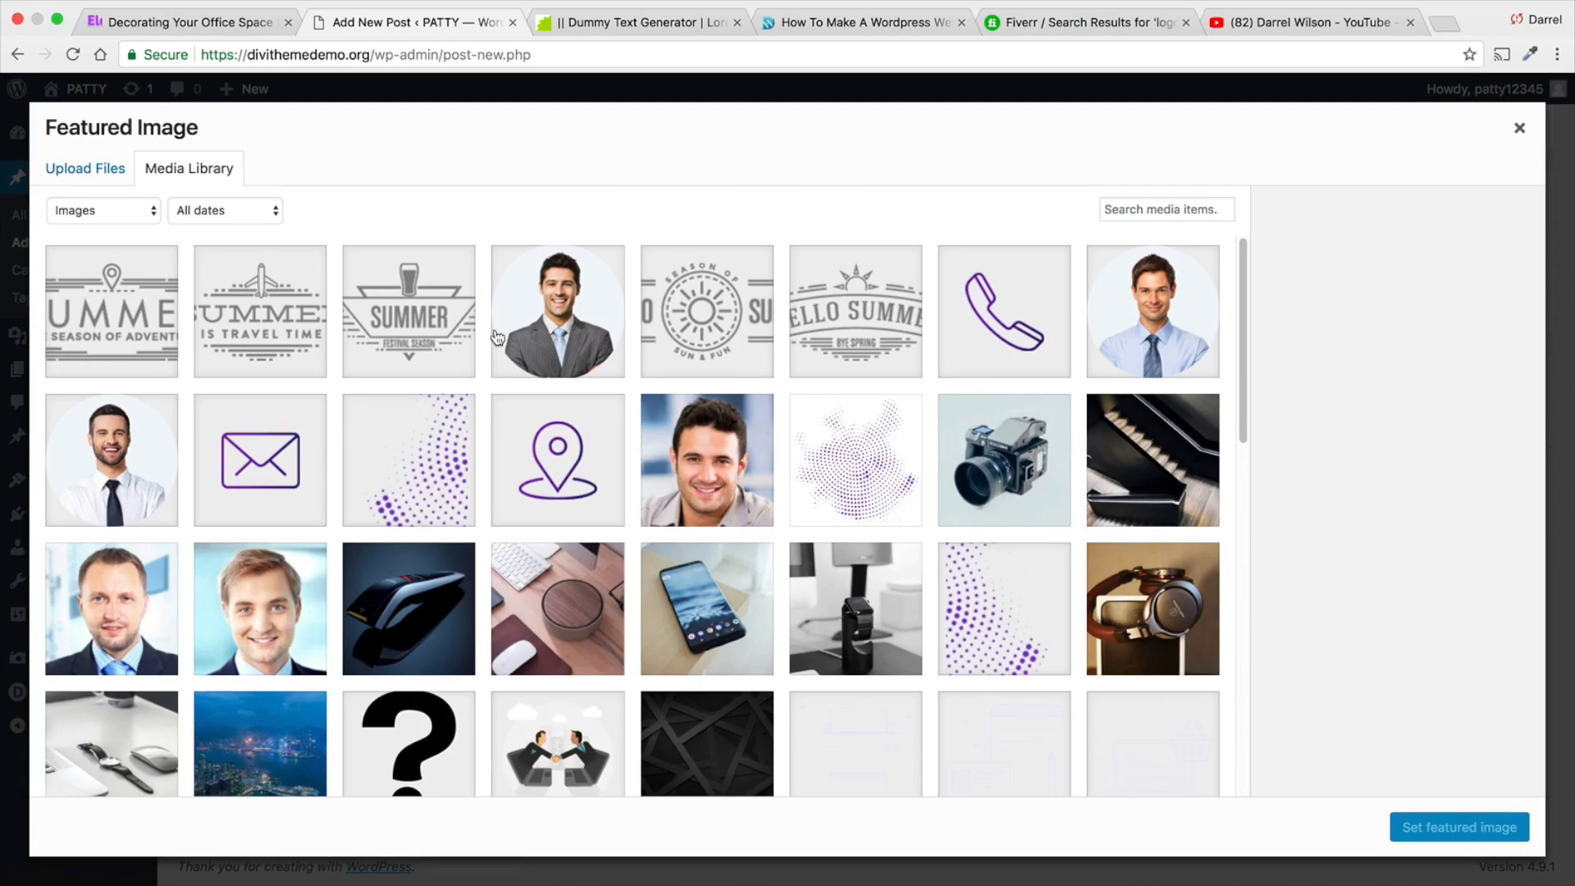
scroll(459, 608, down, 1)
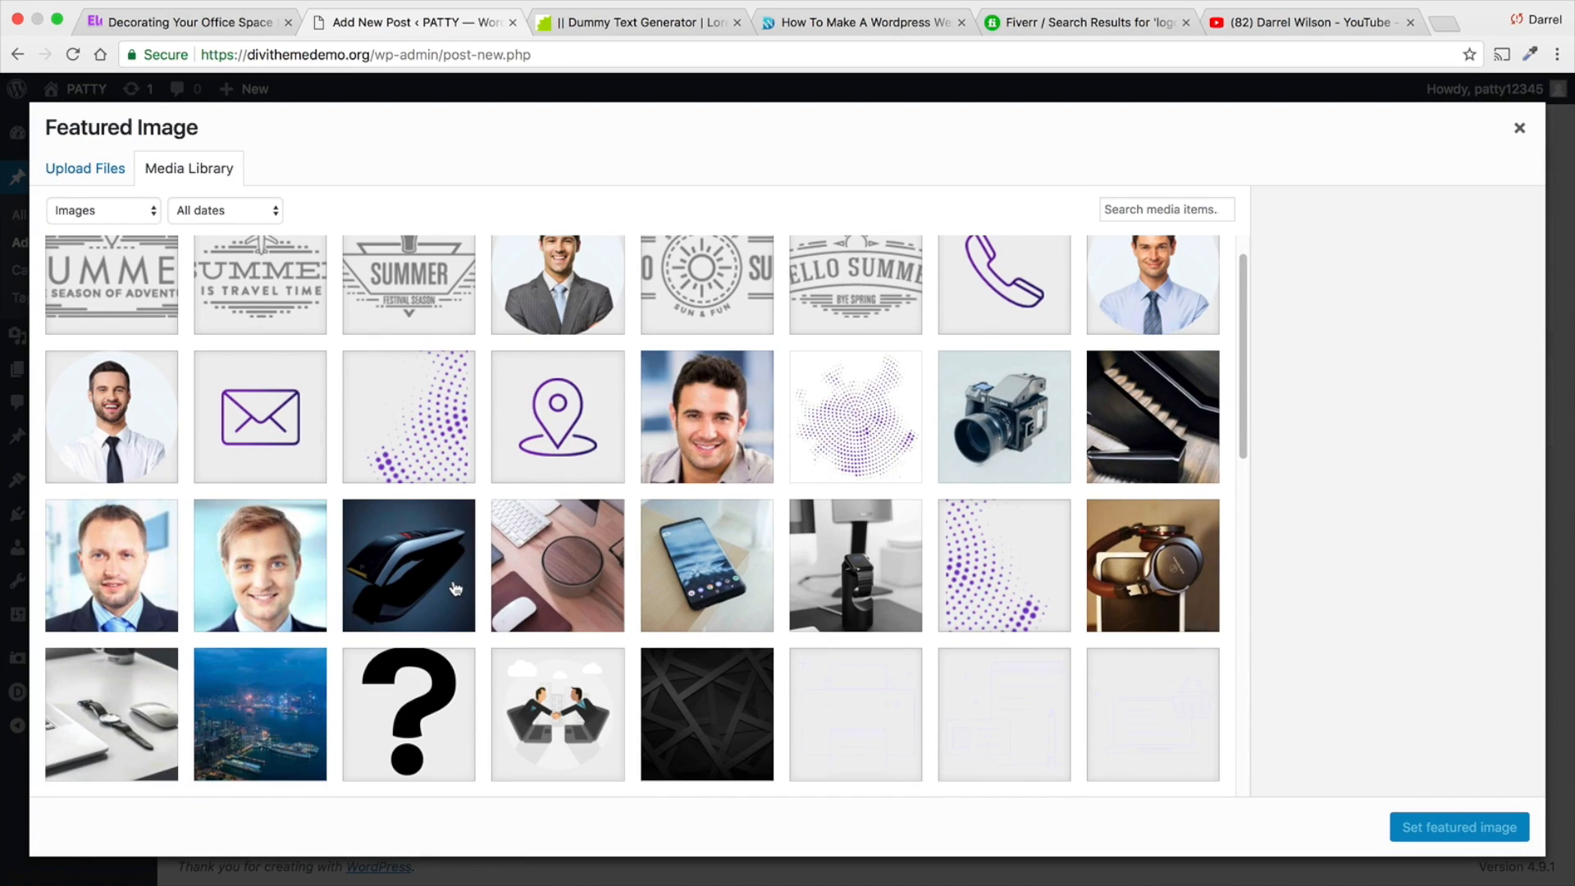
click(699, 589)
click(1461, 827)
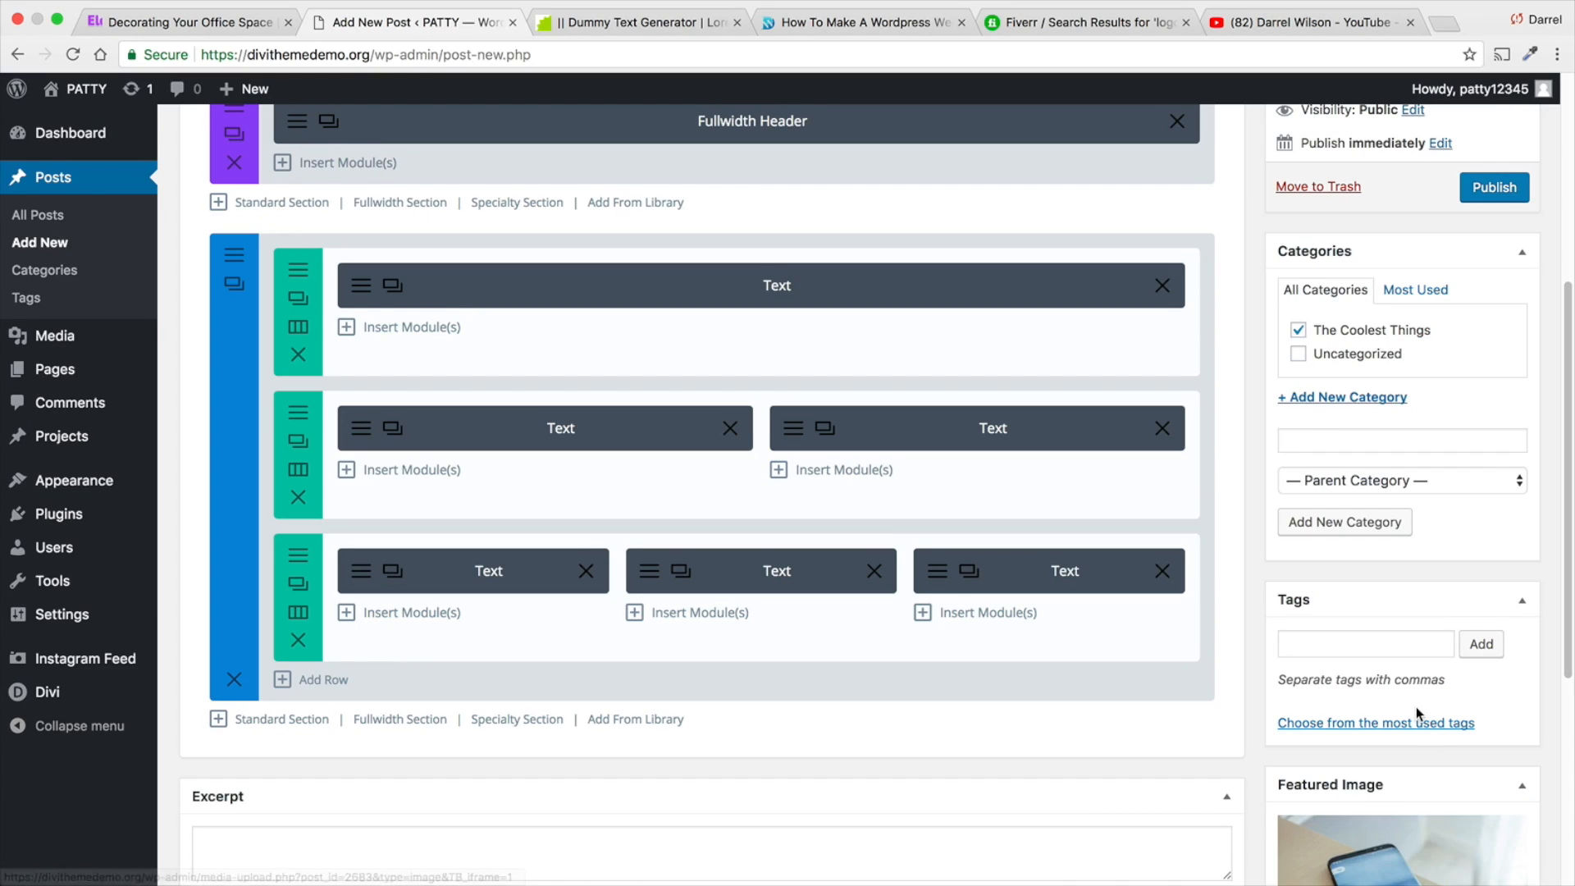
- Publish the iPhone post and view its live page down to the body text
scroll(1416, 707, up, 4)
click(1487, 490)
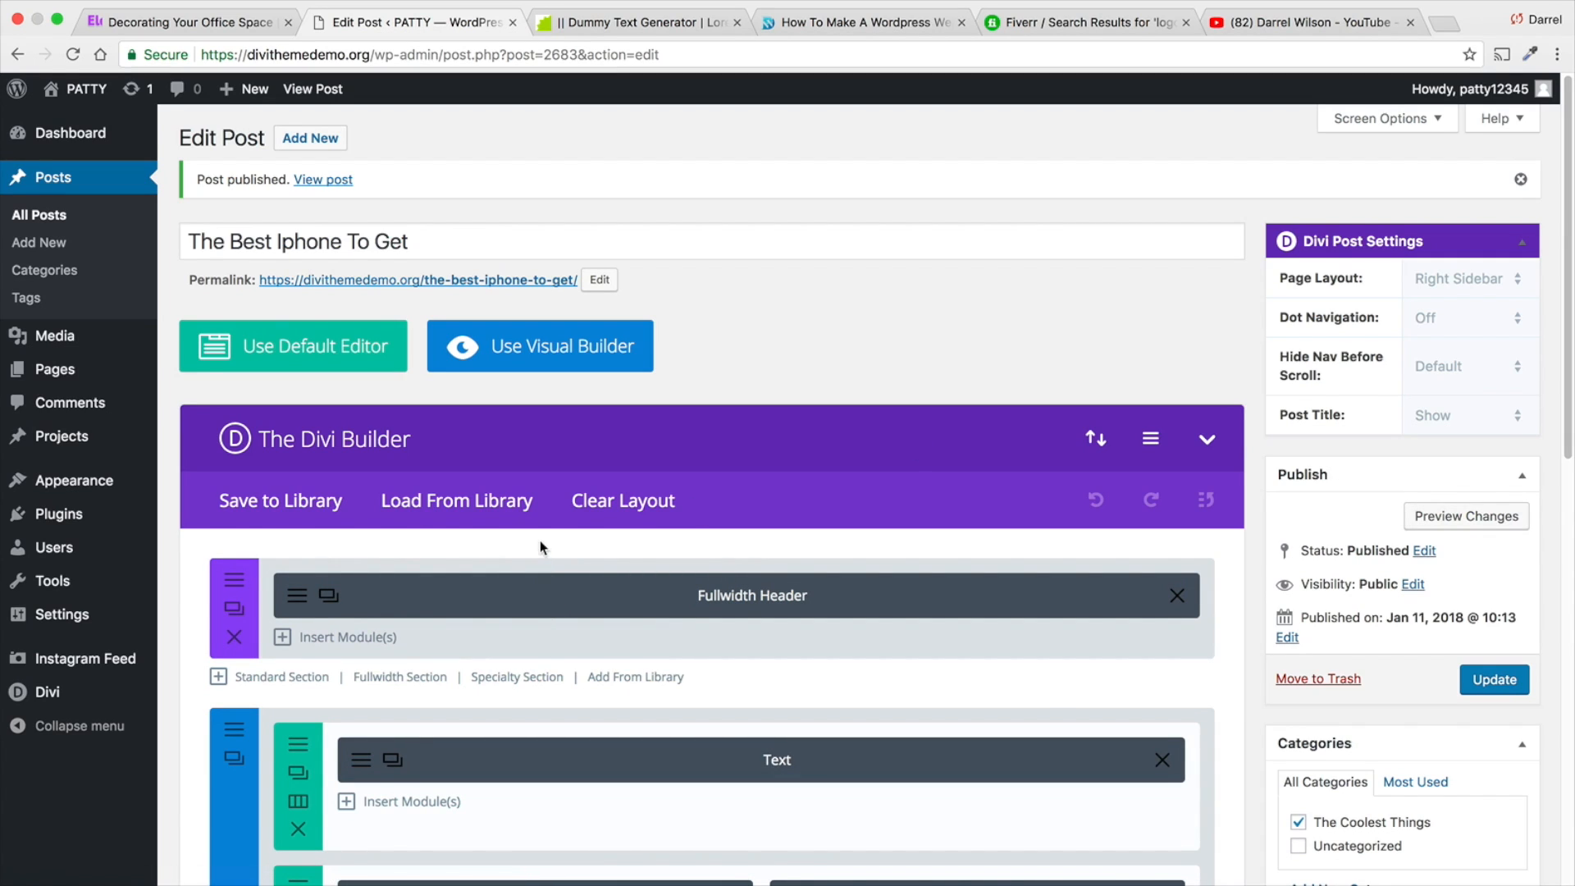
click(312, 90)
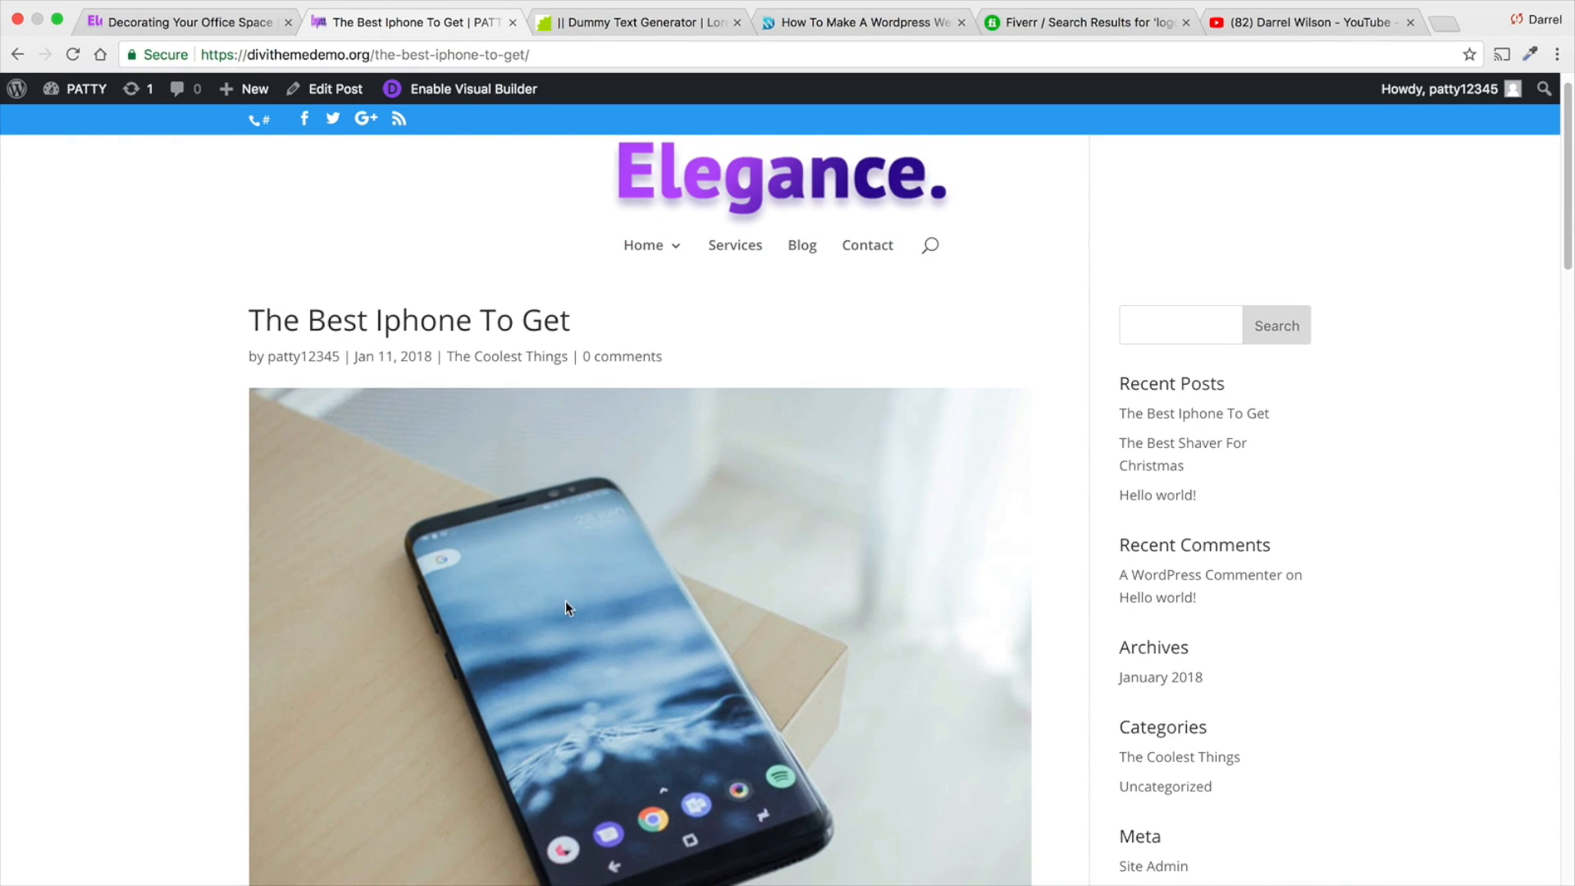
scroll(210, 597, down, 5)
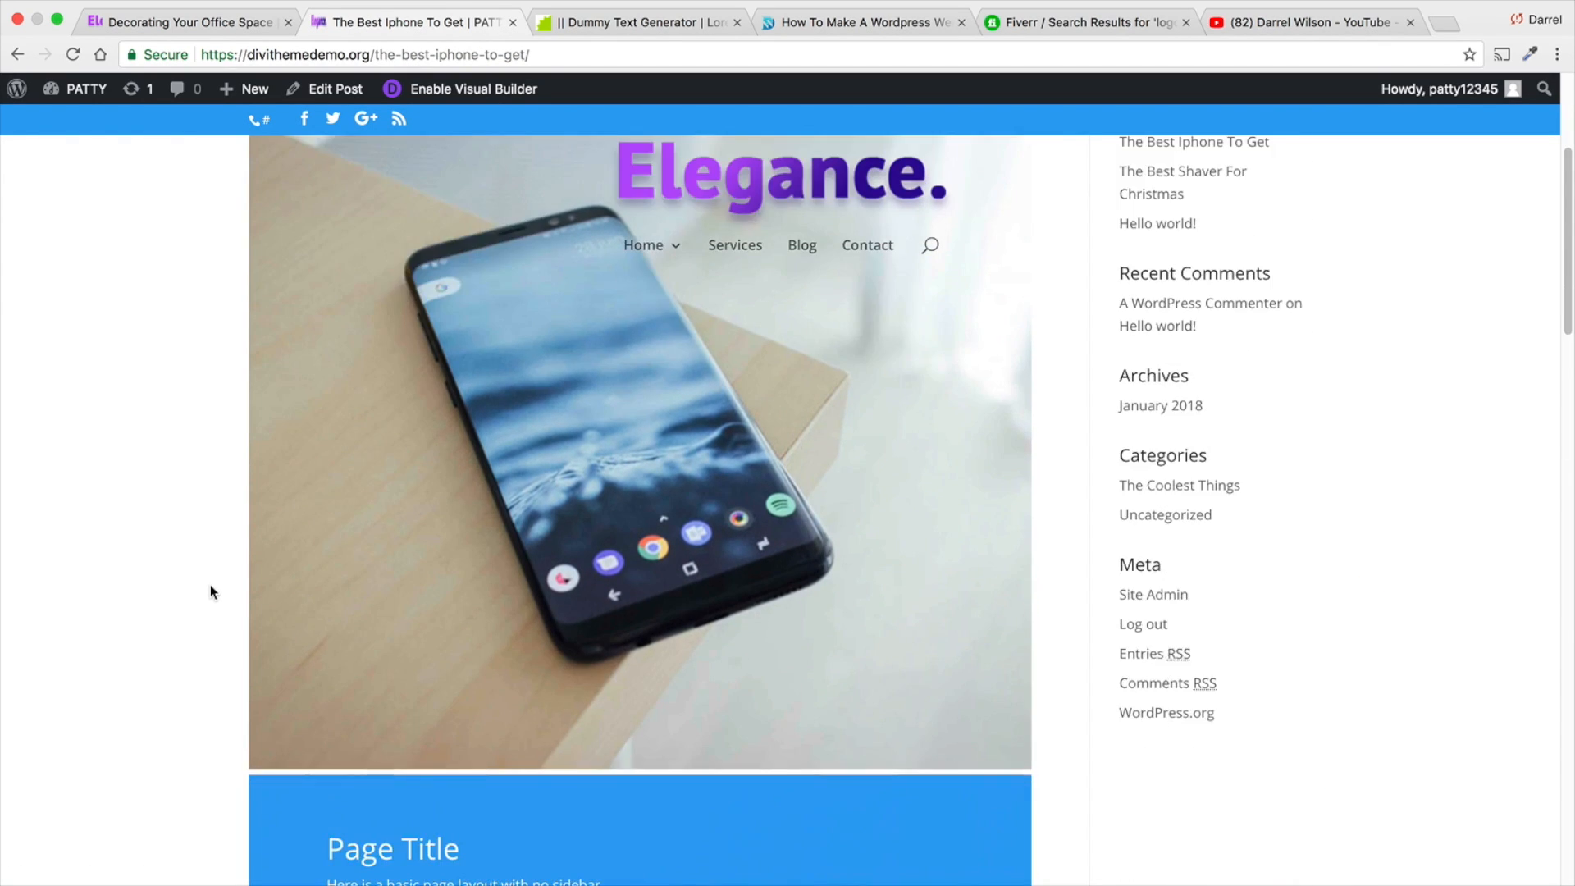
scroll(411, 663, down, 15)
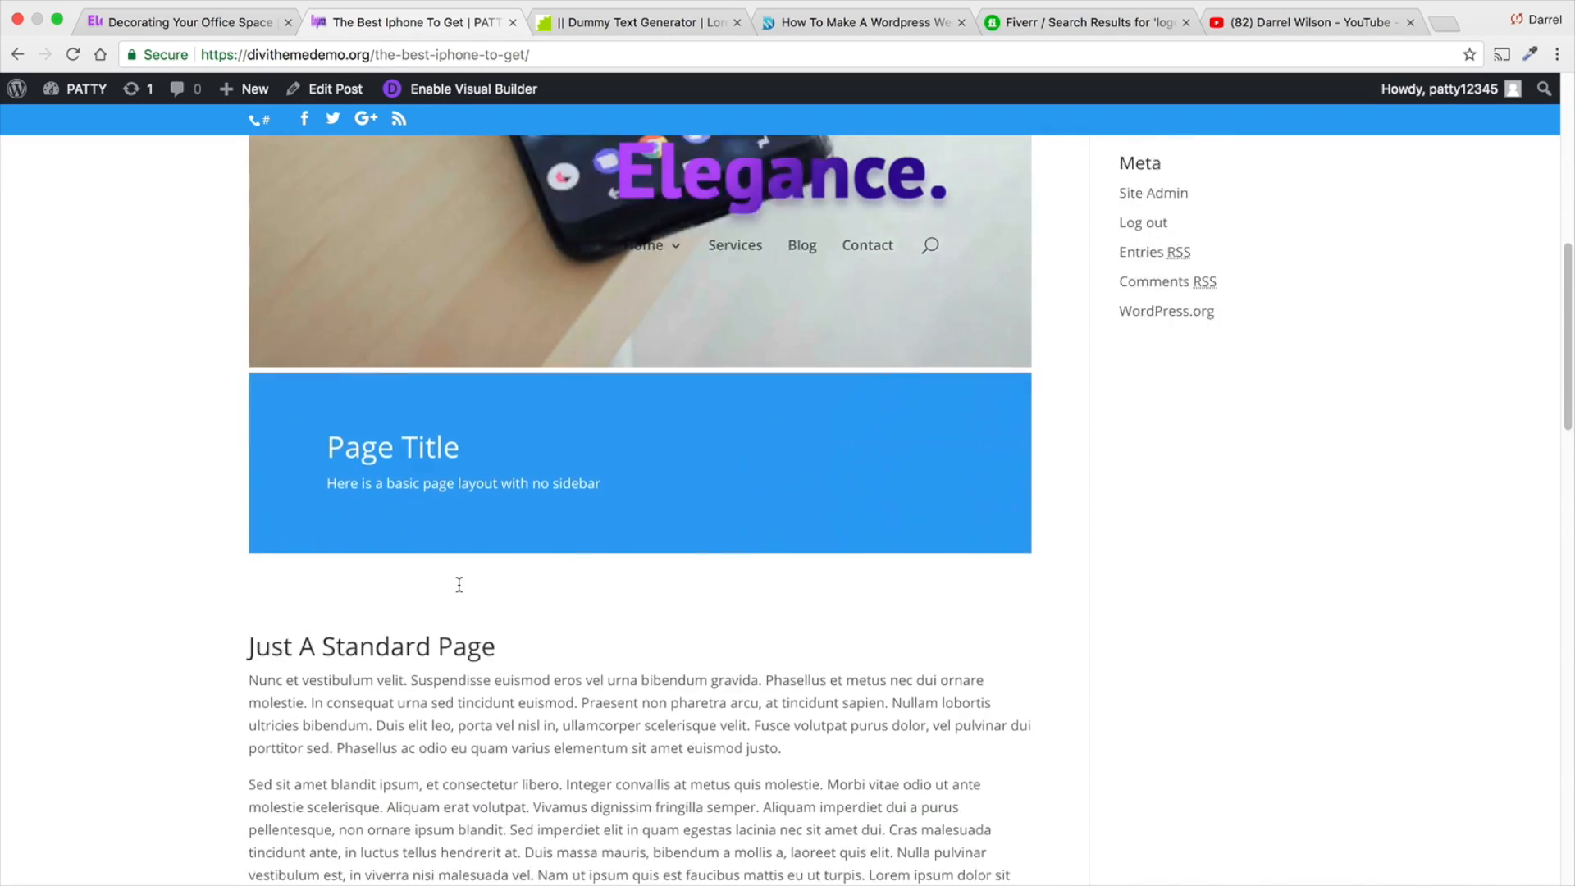
- Look through the live iPhone post down to its comment form and the post listing on the Blog page
scroll(457, 583, down, 6)
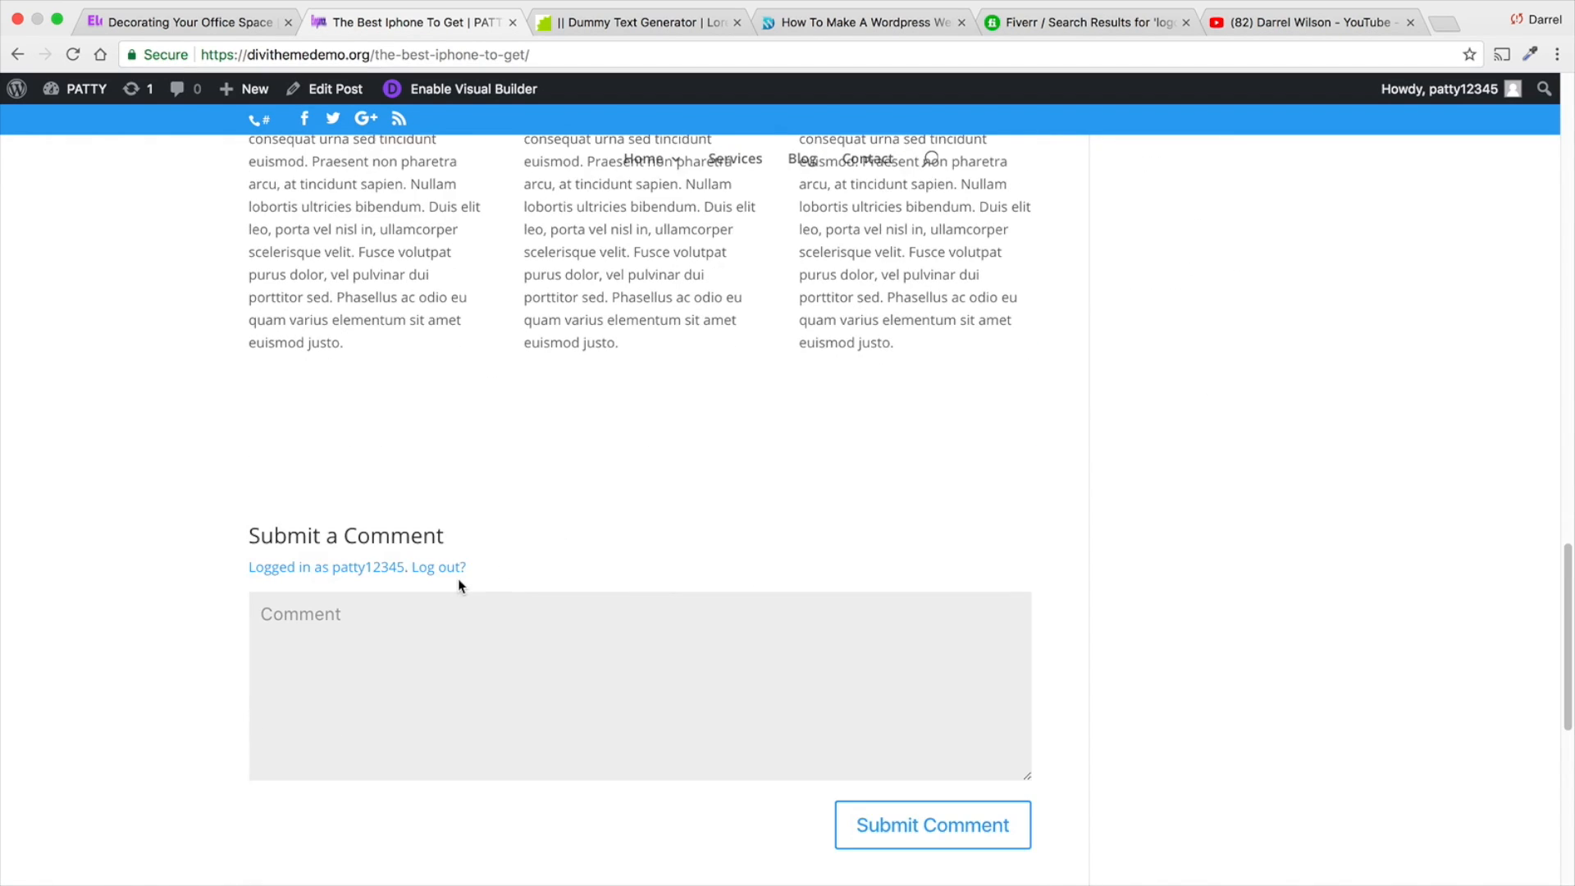
scroll(462, 579, up, 15)
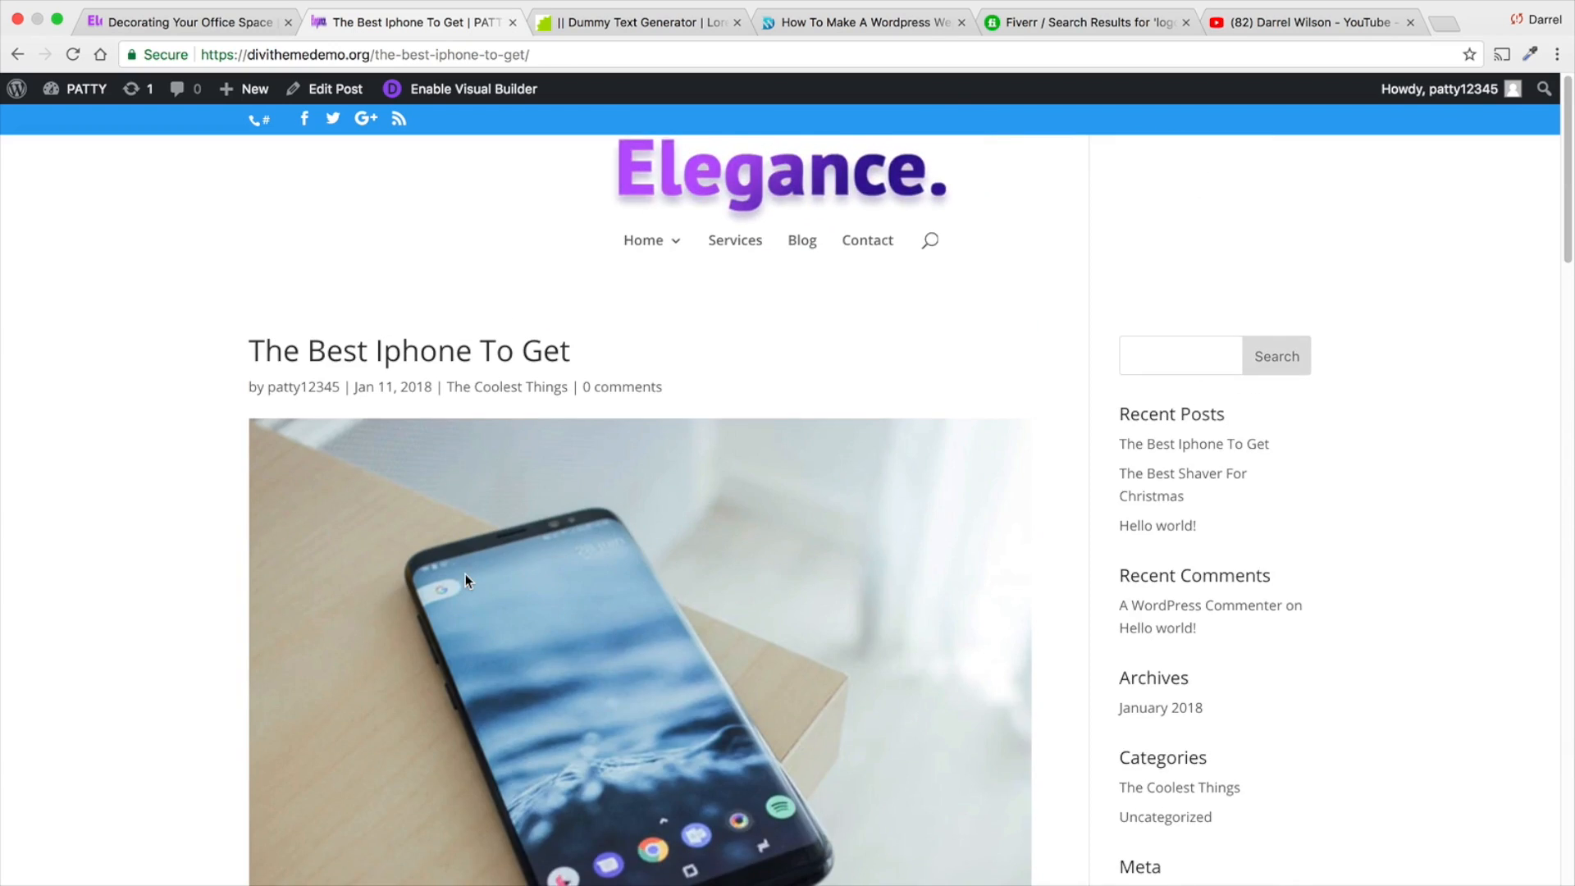
click(801, 249)
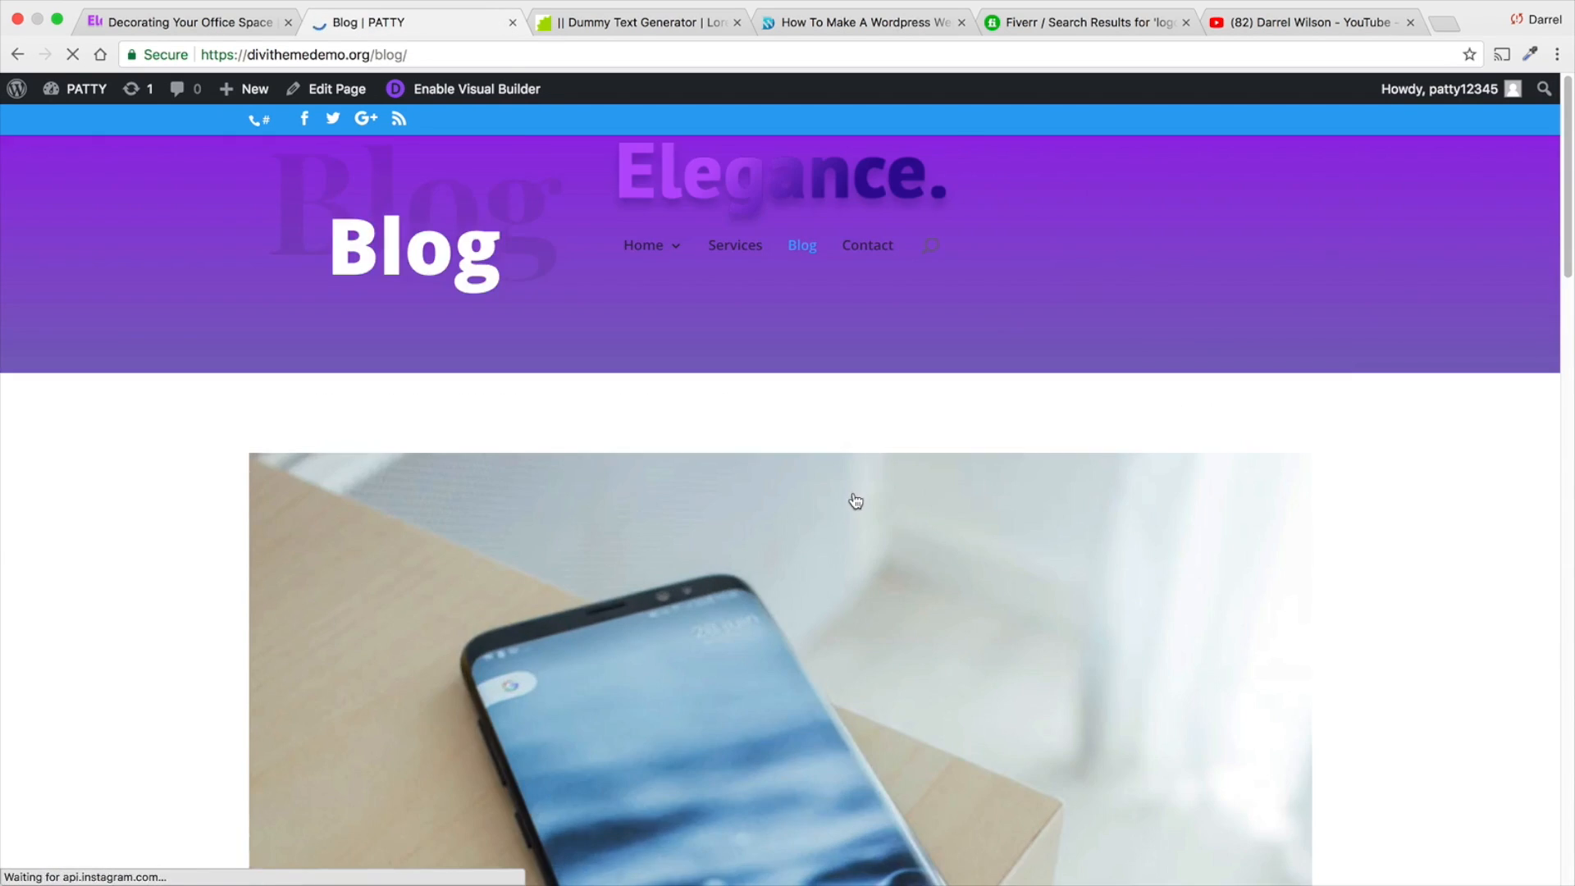
scroll(850, 477, down, 2)
scroll(851, 479, down, 10)
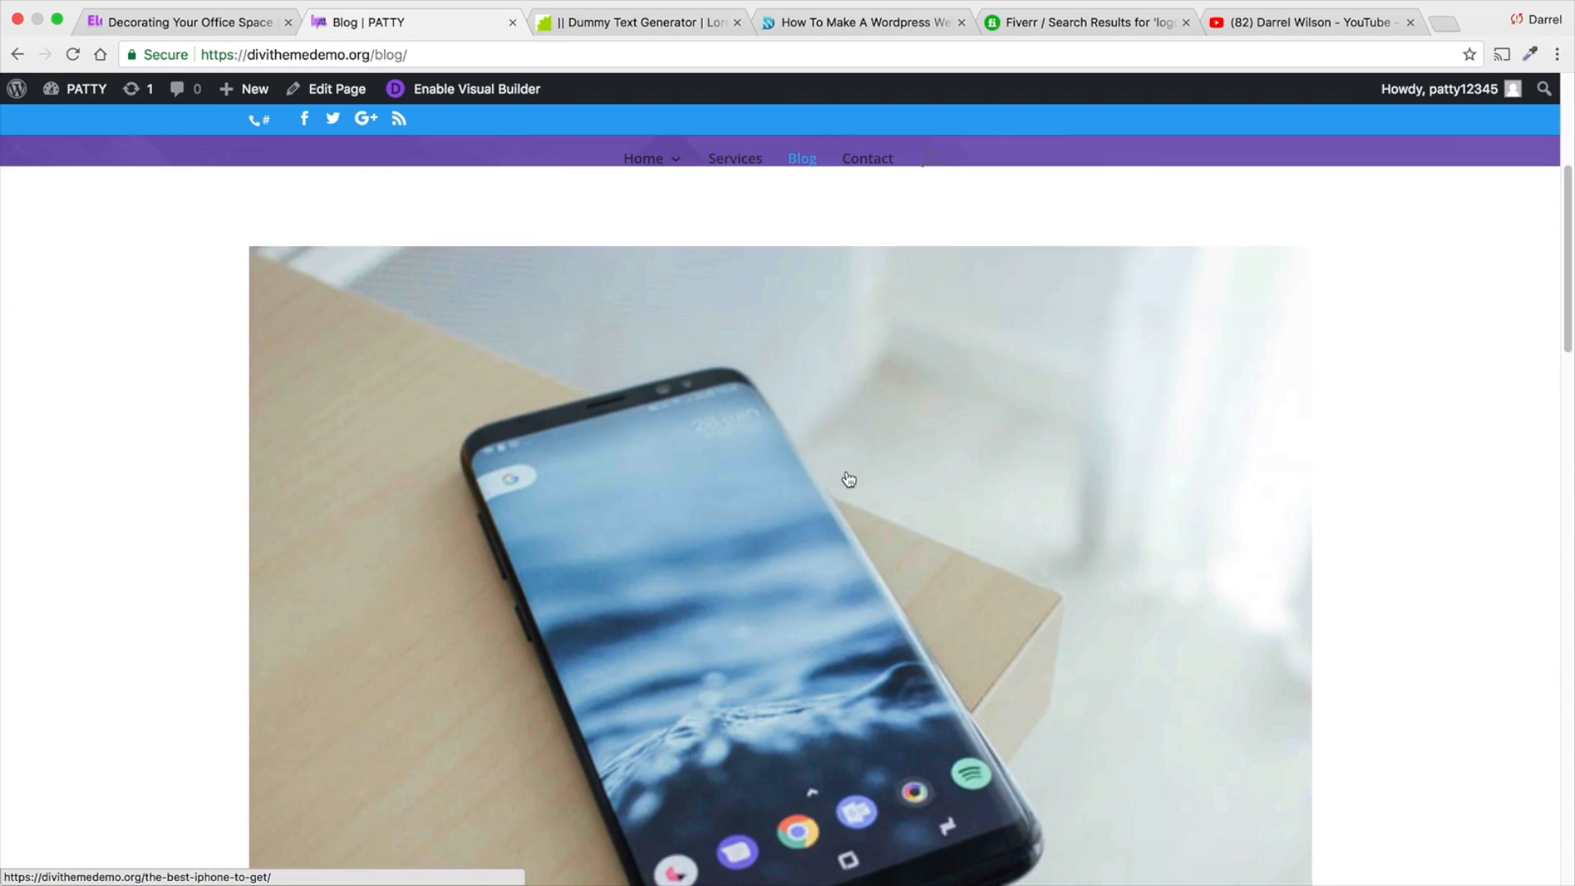
scroll(531, 525, down, 7)
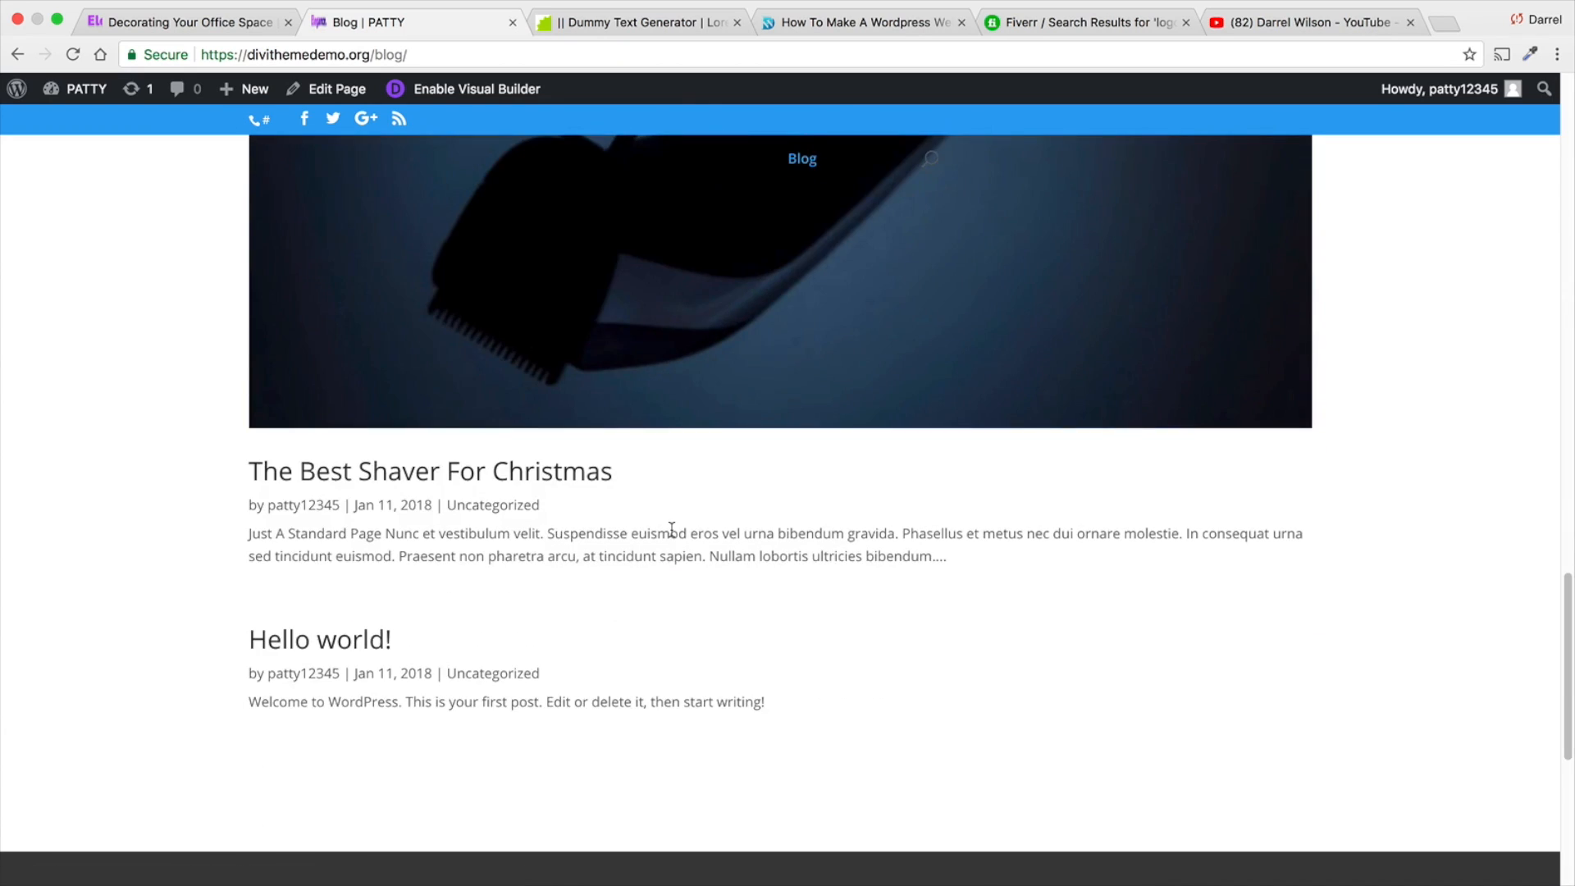
scroll(672, 536, up, 20)
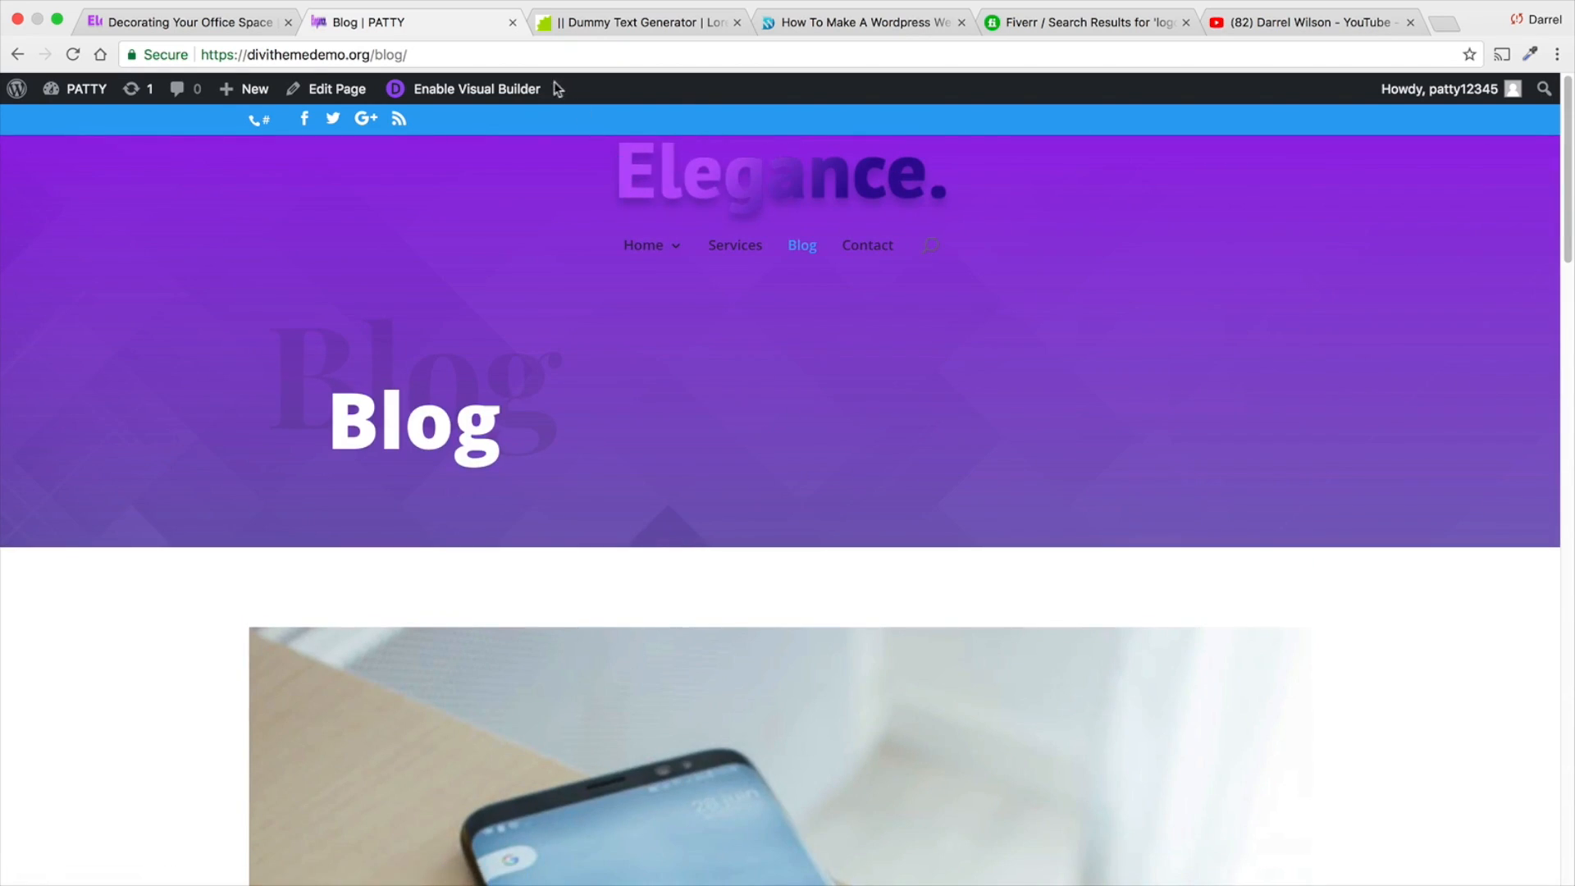
- Enable the Visual Builder on the Blog page and open the settings of the blog module
click(493, 89)
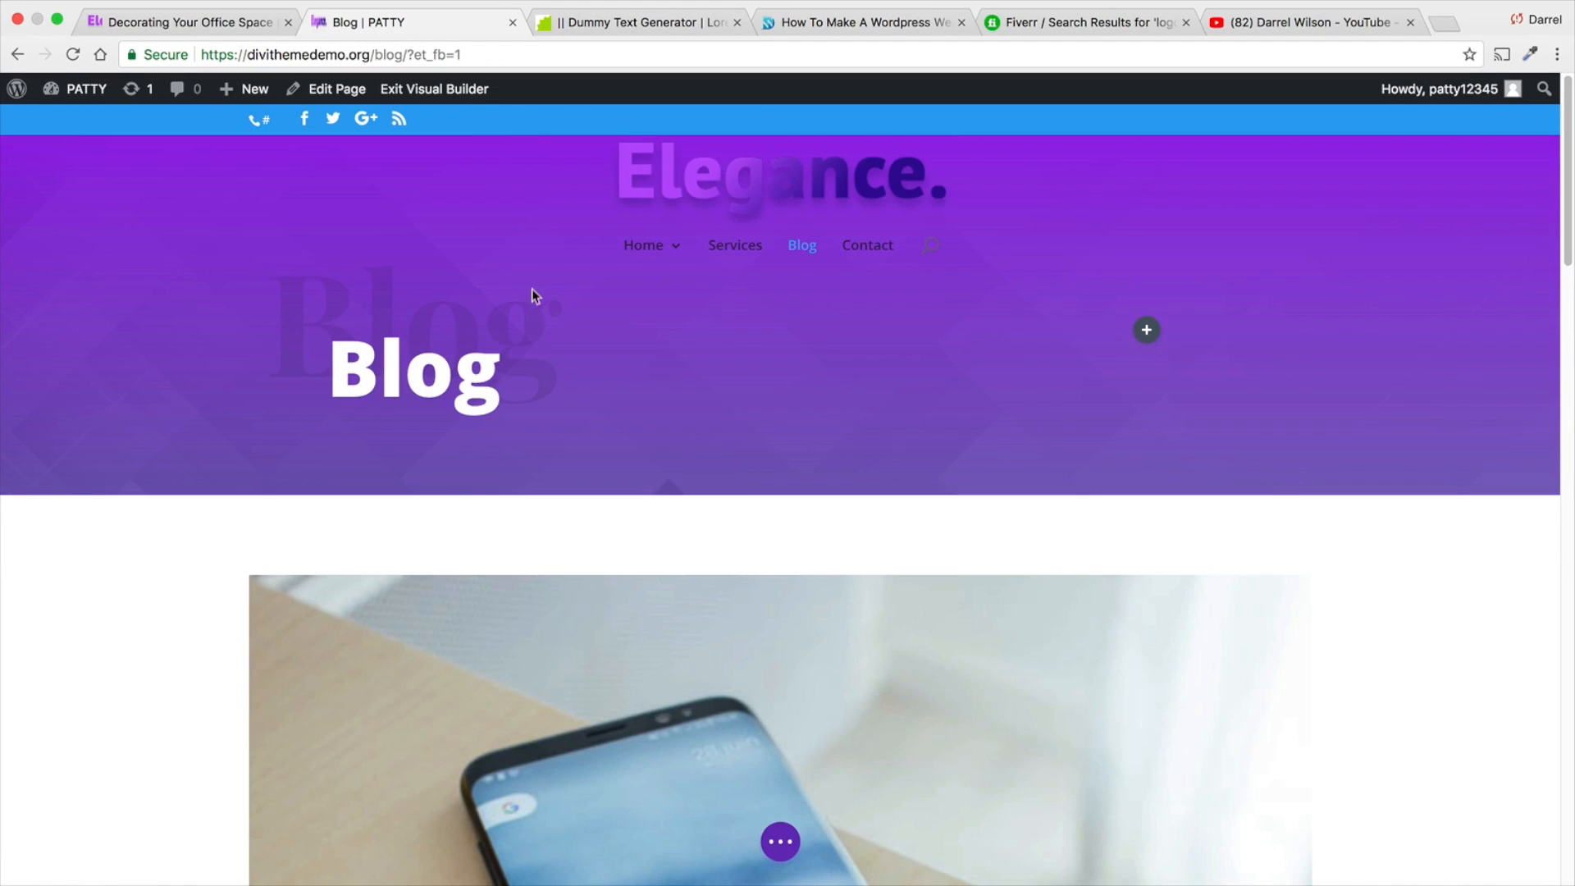
mouse_move(603, 693)
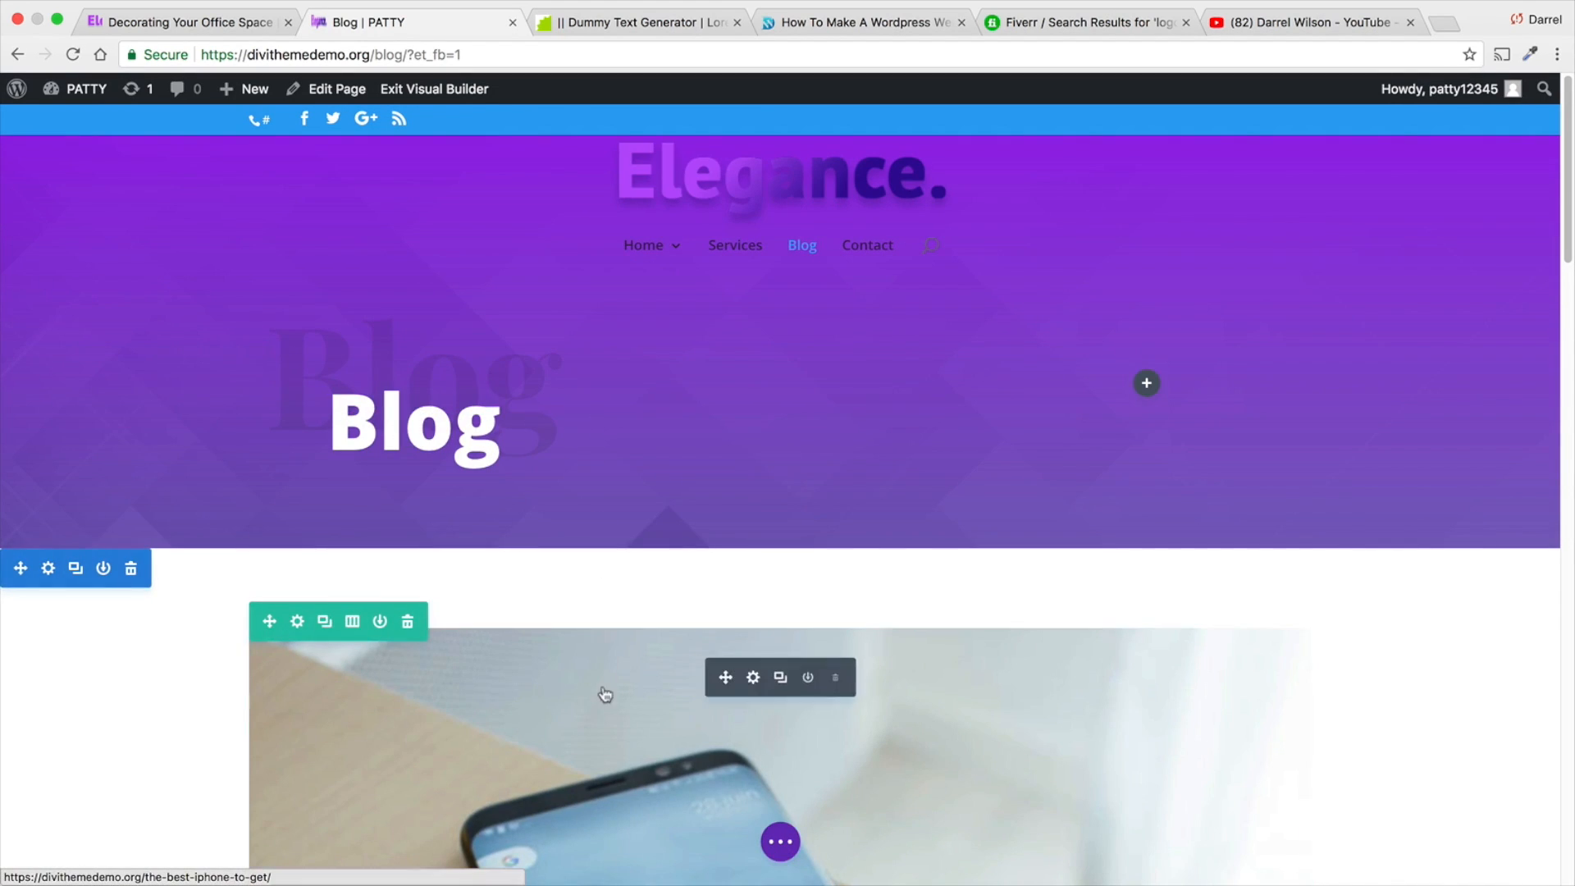
scroll(607, 691, down, 1)
click(751, 647)
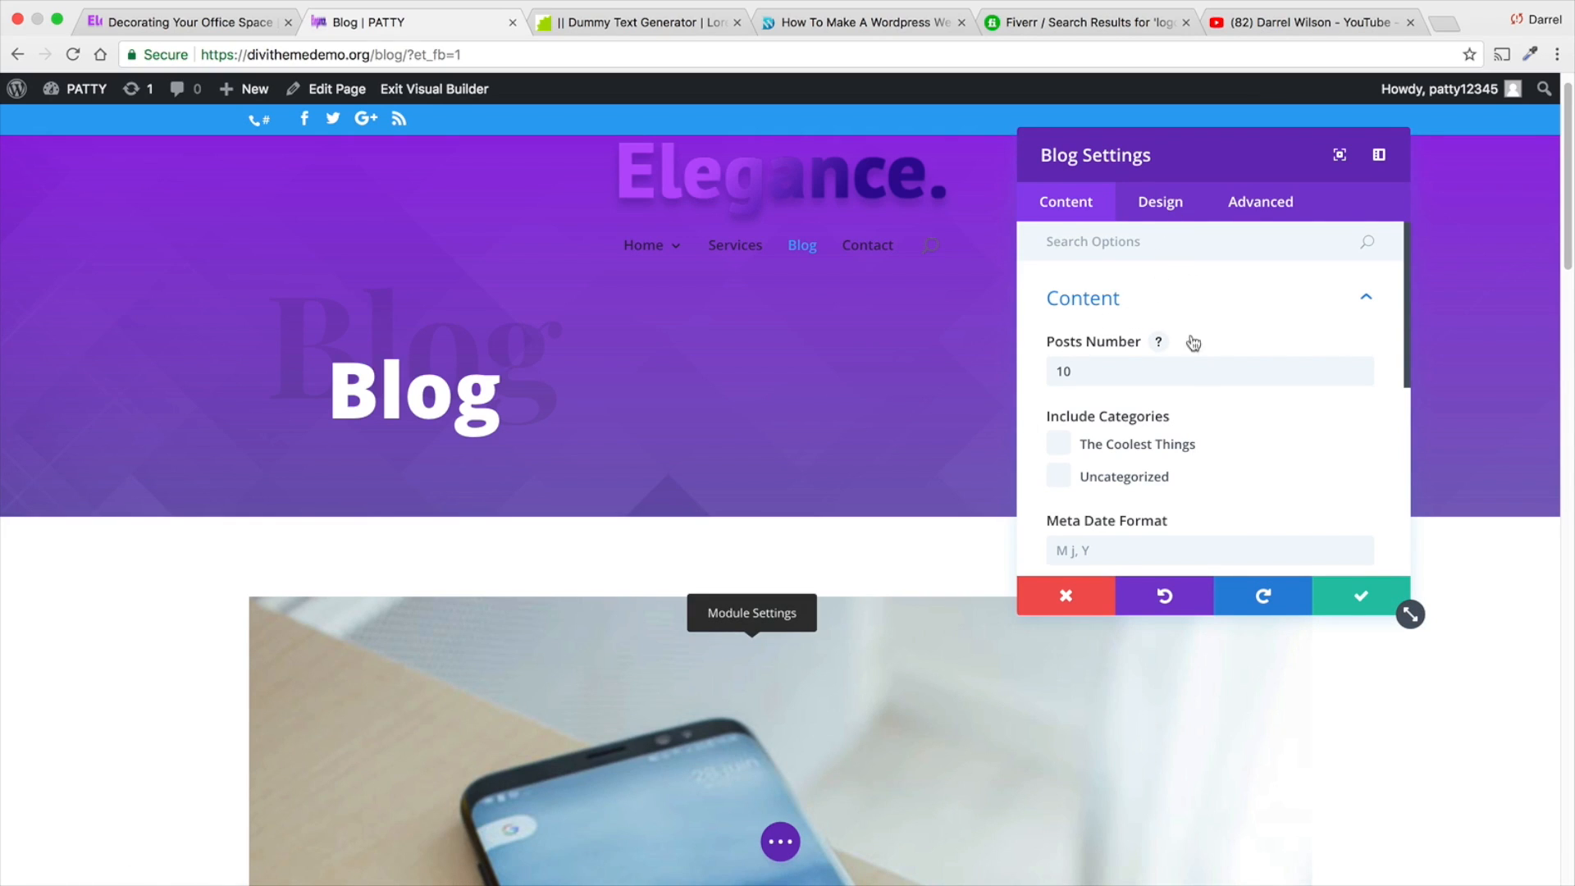
- Try restricting the blog module to the category "The Coolest Things", and clear that category again
double_click(1135, 381)
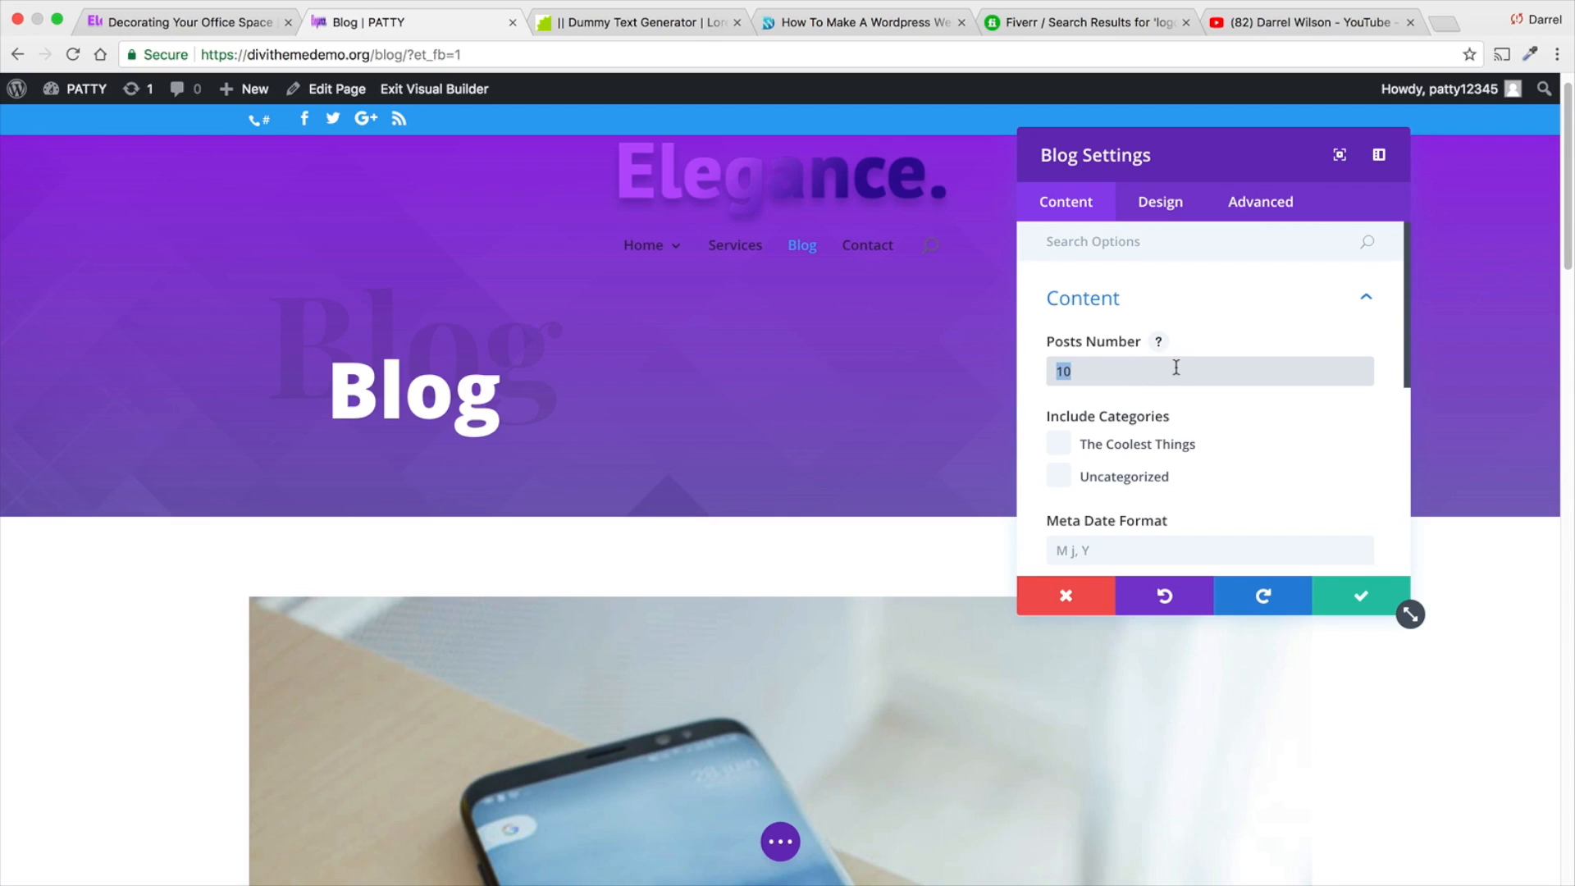
click(1084, 447)
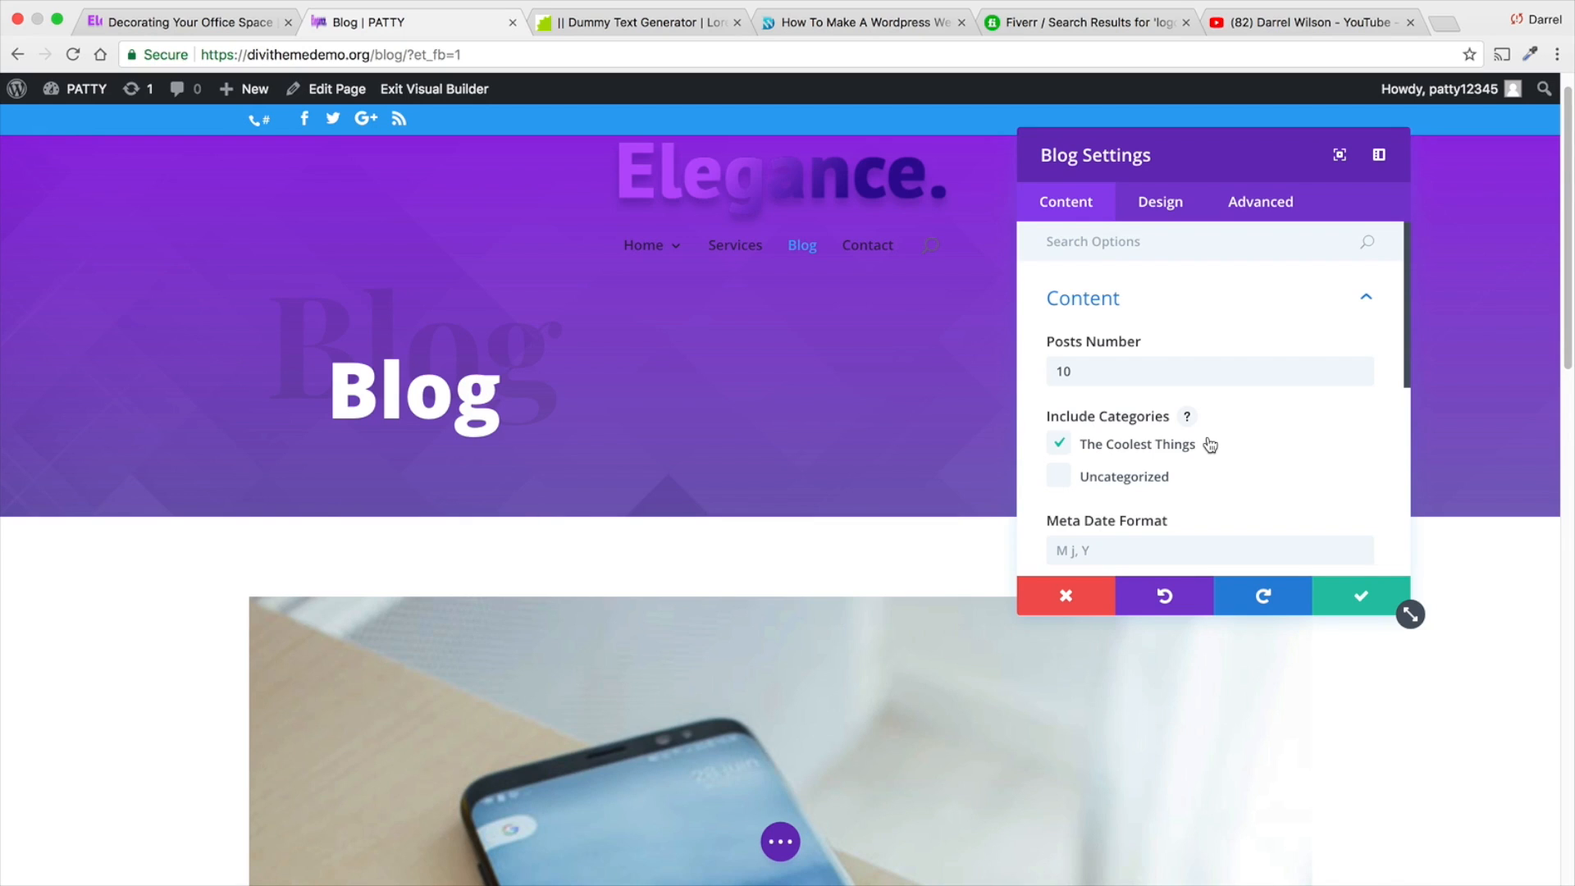
click(1061, 446)
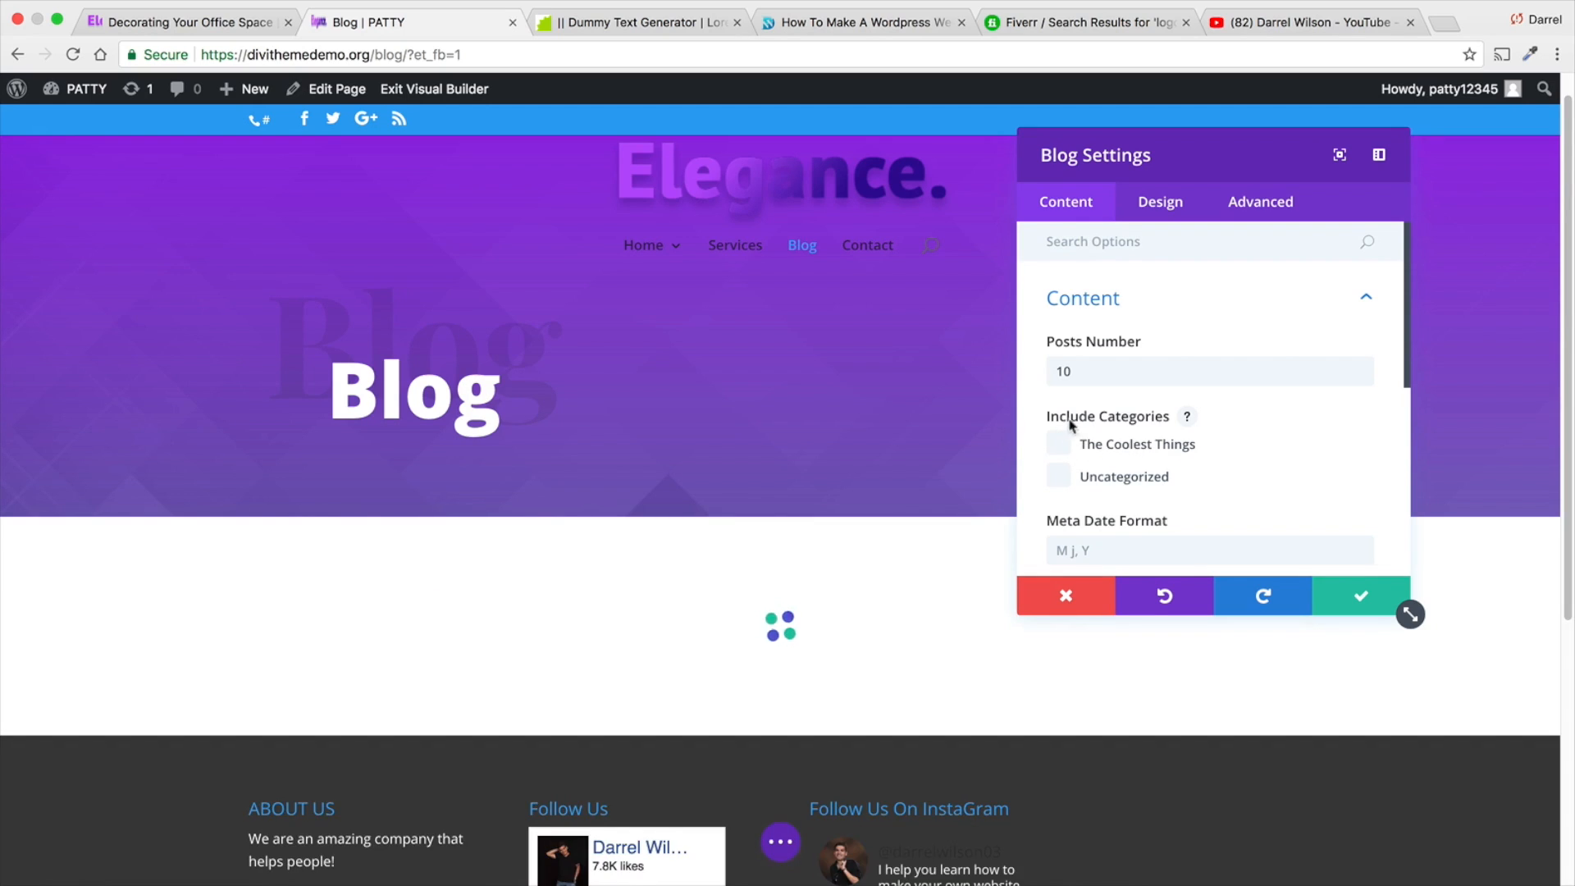
- Examine the blog module's excerpt or full content options and the excerpt under the iPhone post
scroll(1093, 427, down, 8)
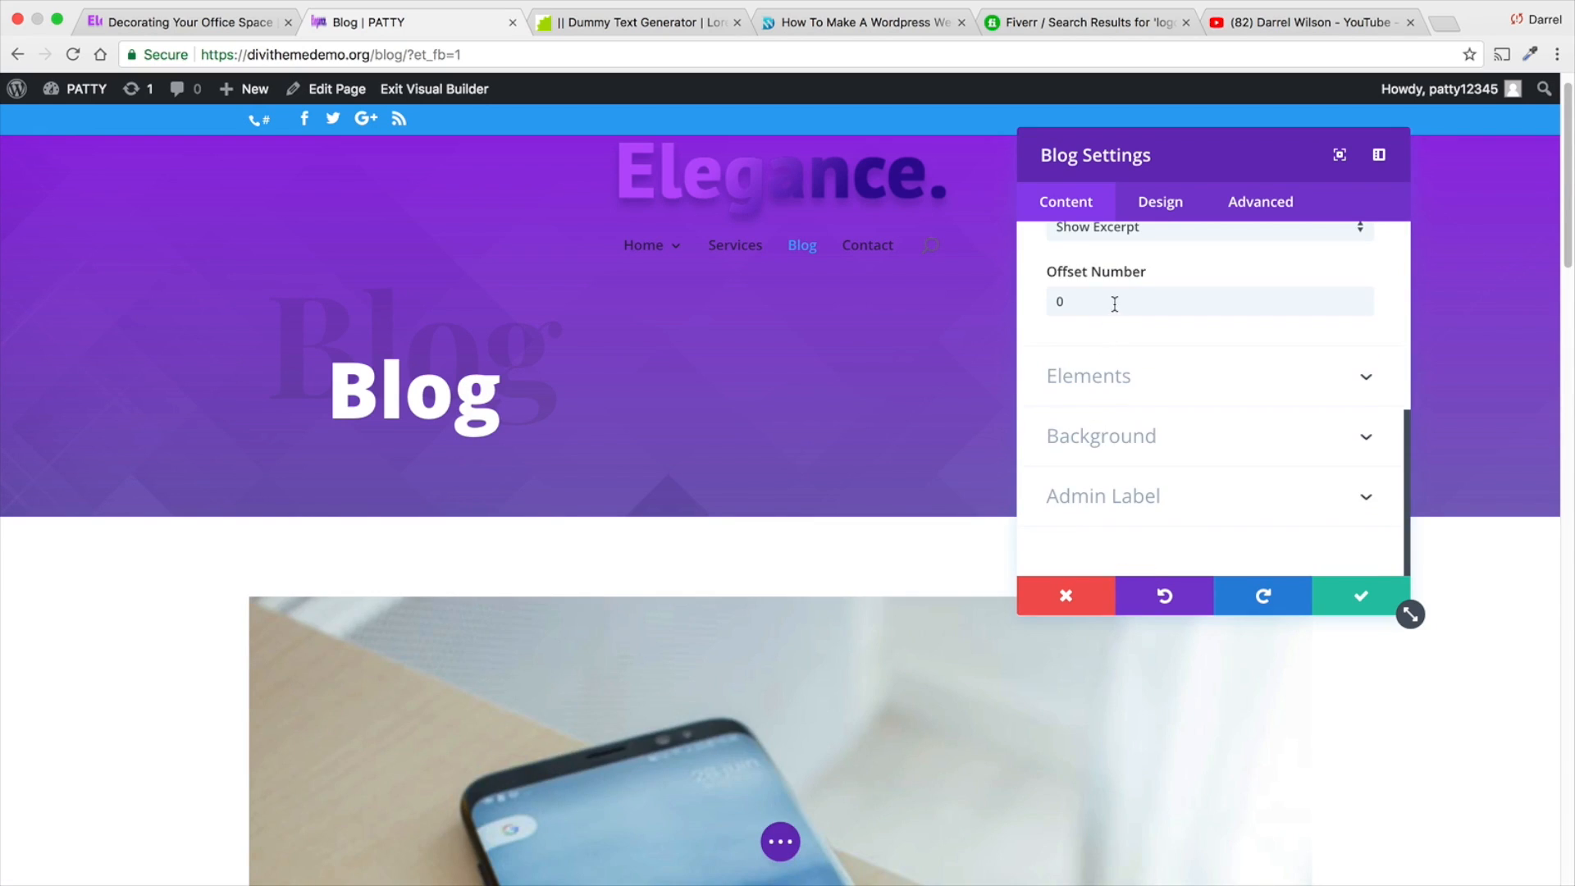
scroll(1115, 290, up, 1)
click(1124, 284)
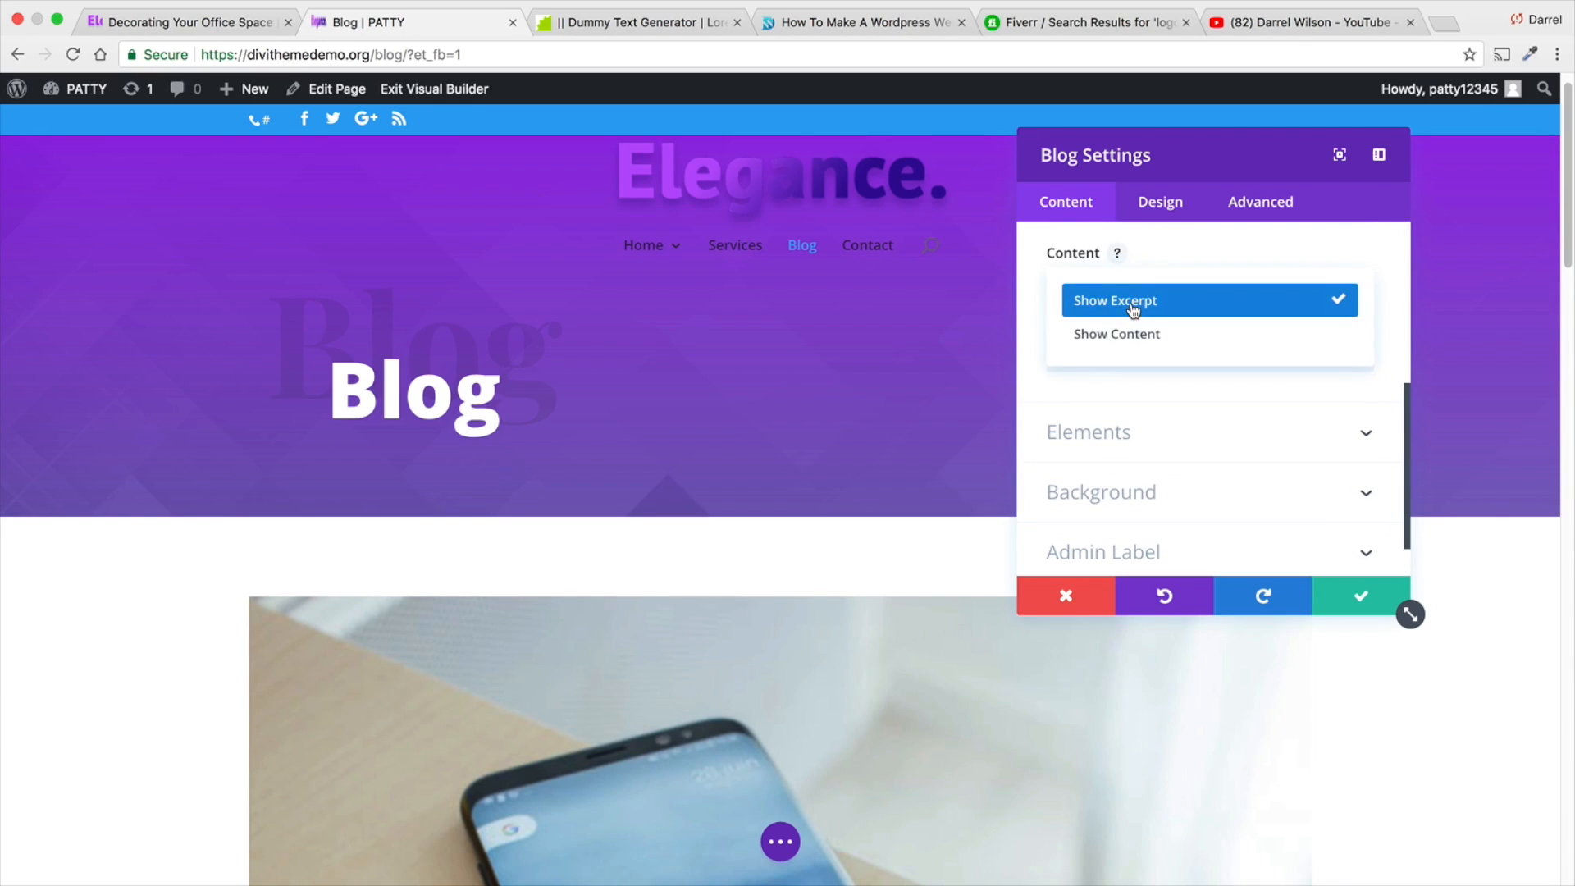
click(355, 645)
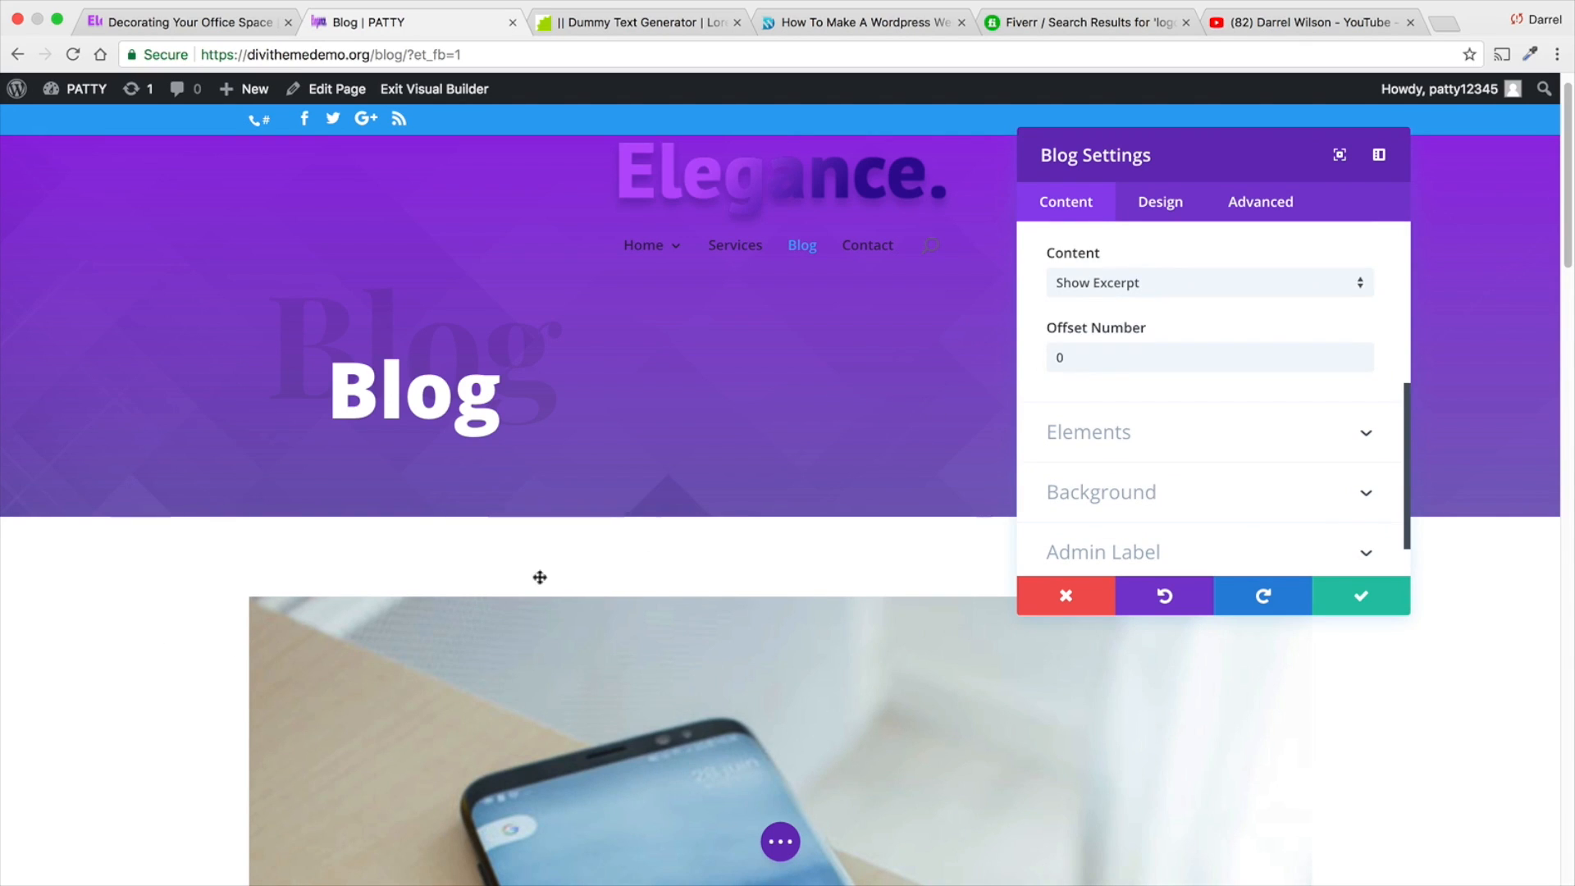
scroll(1145, 484, down, 1)
scroll(801, 552, down, 8)
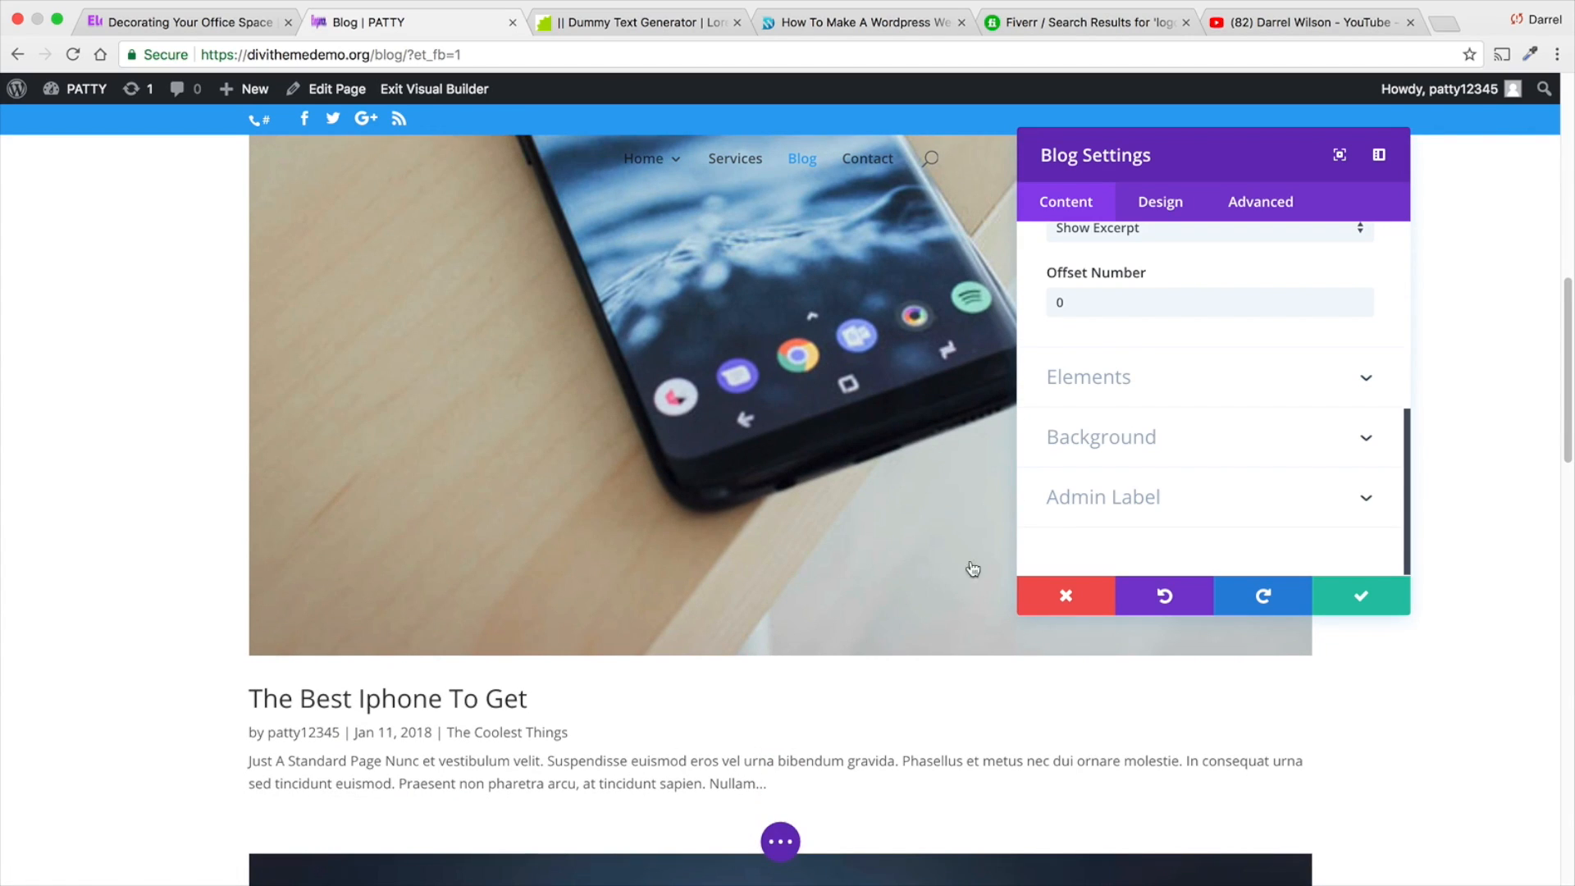
- Try an offset number of 200 for the blog posts, and clear the value again
scroll(1106, 365, up, 1)
double_click(1104, 331)
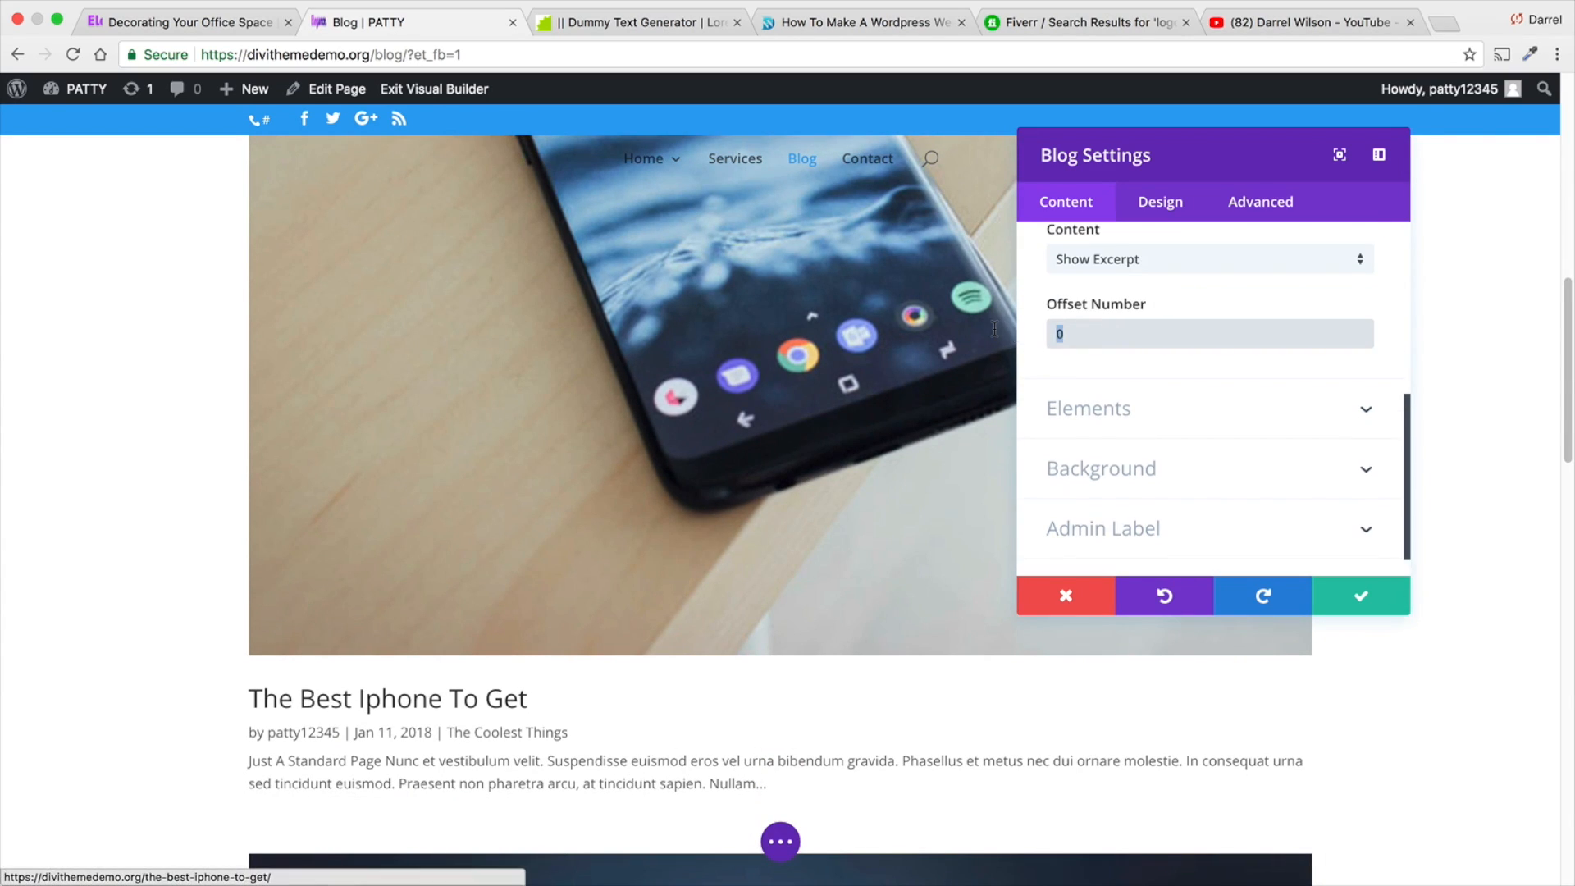
text(200)
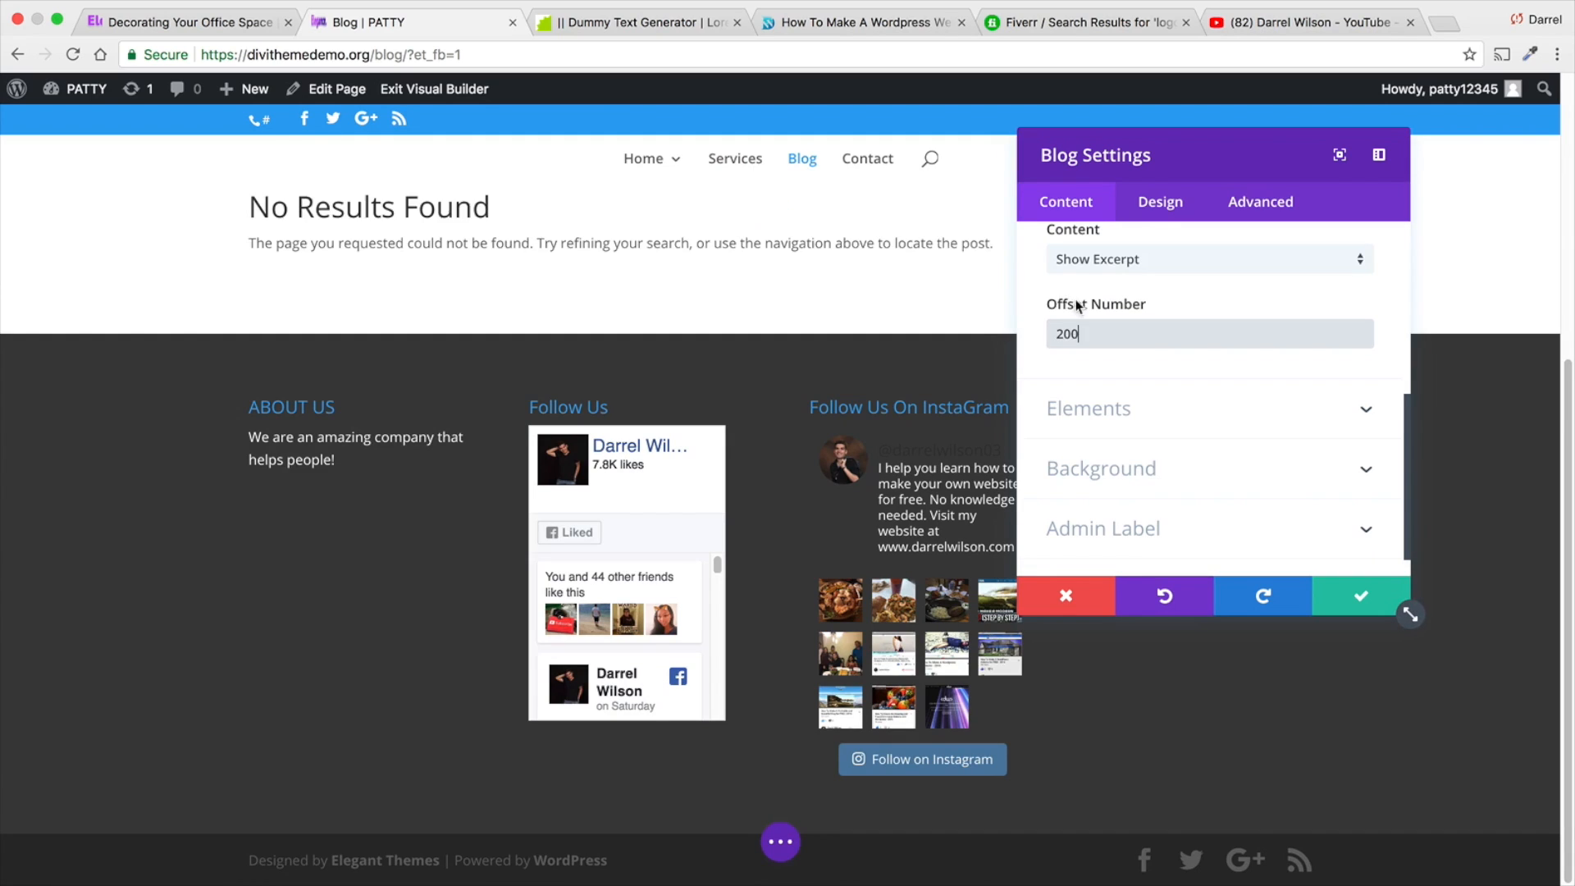
scroll(1104, 345, up, 1)
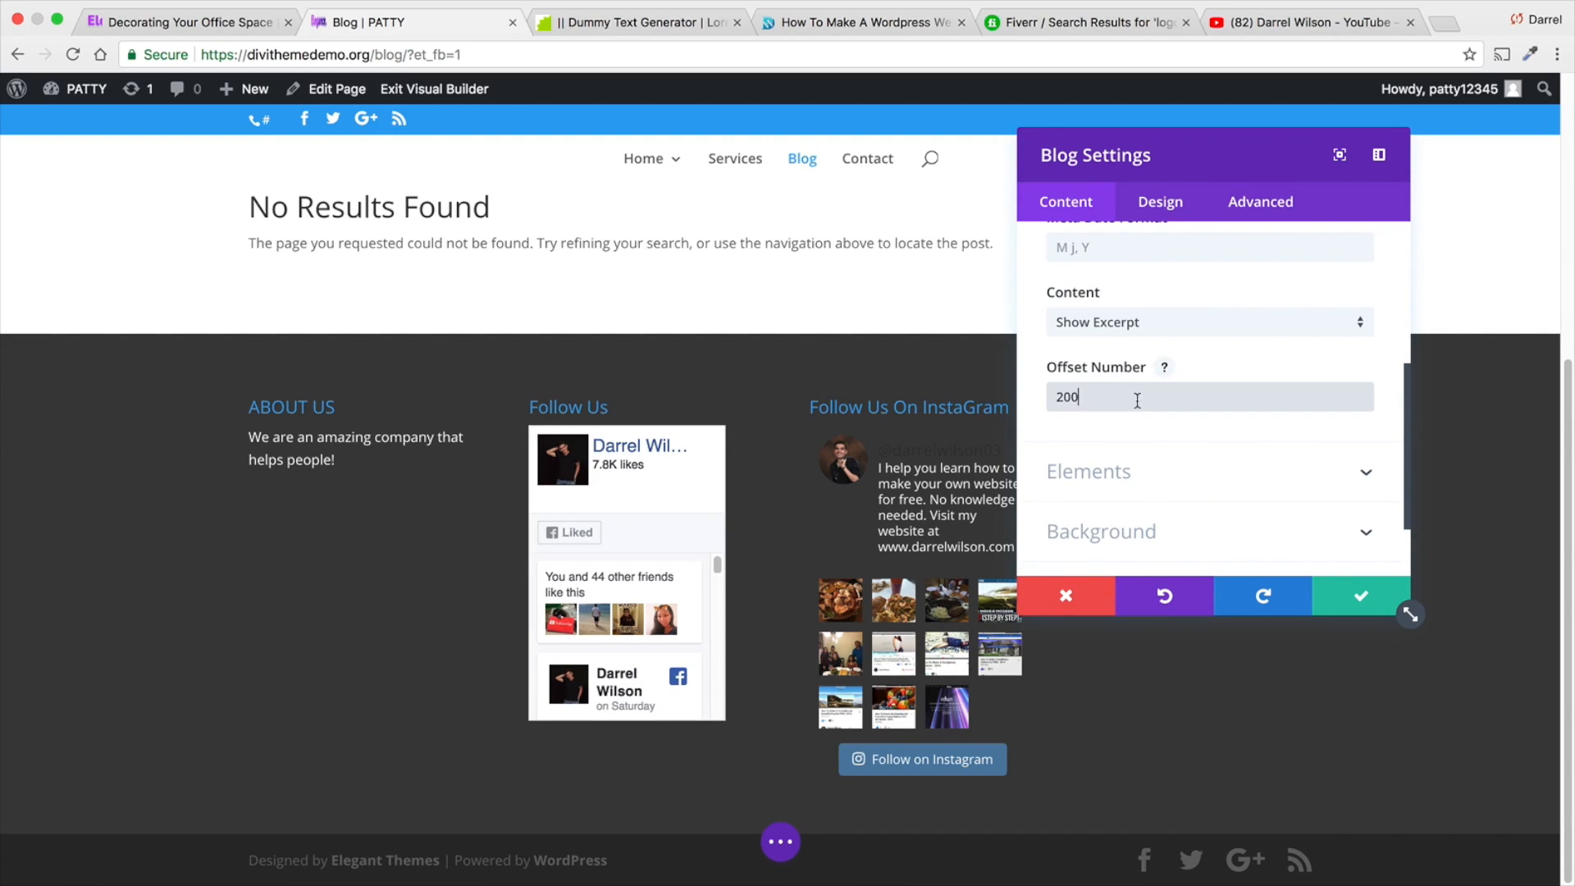
key(BackSpace)
key(BackSpace)
key(BackSpace)
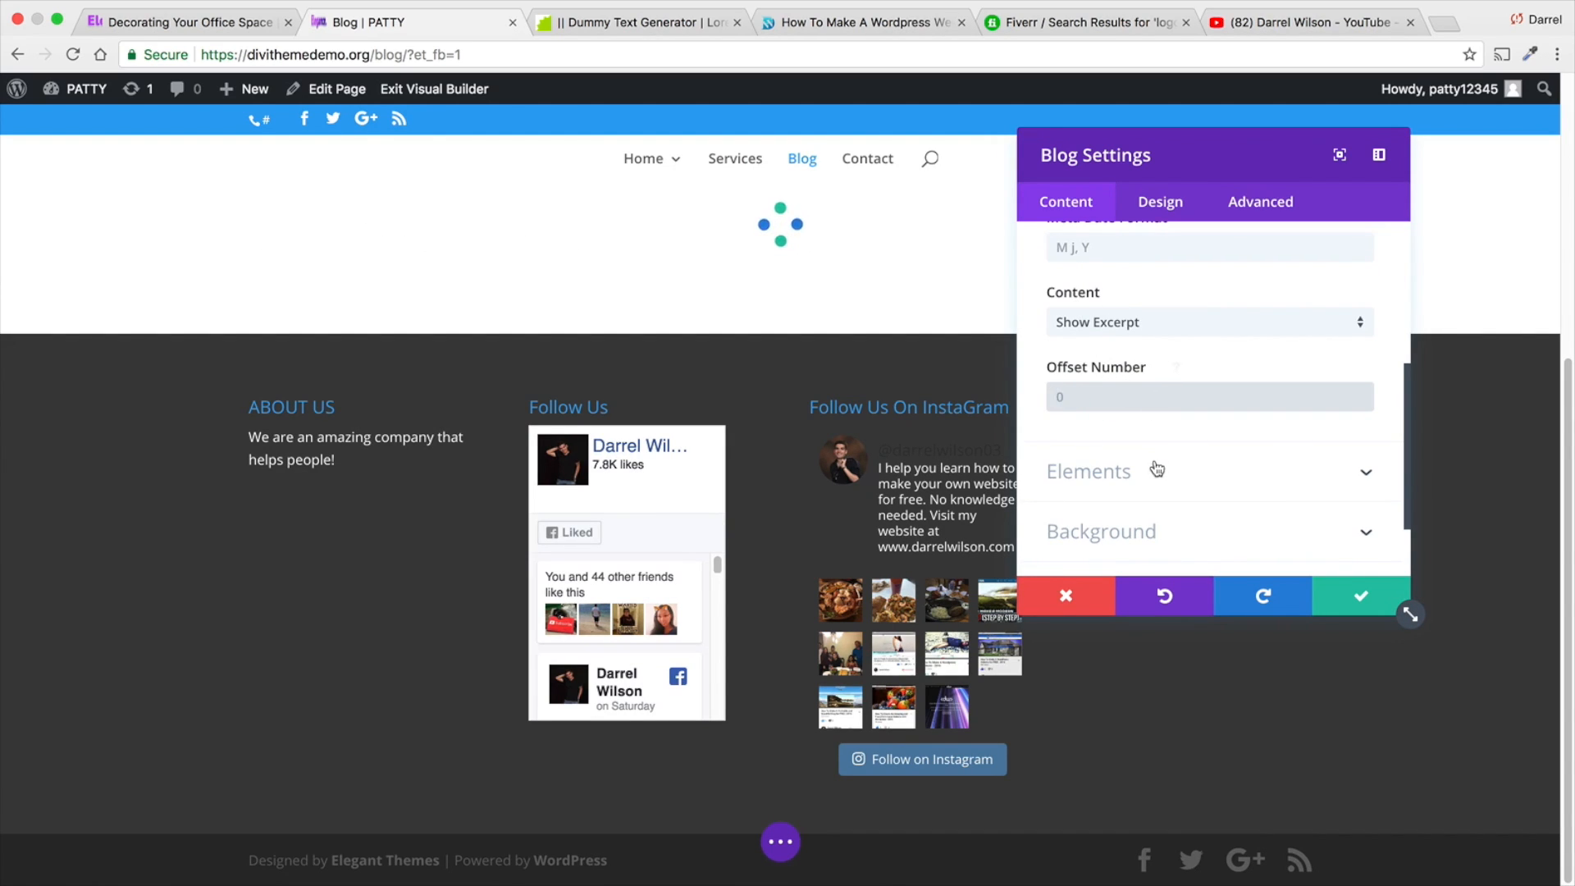
scroll(1157, 468, up, 5)
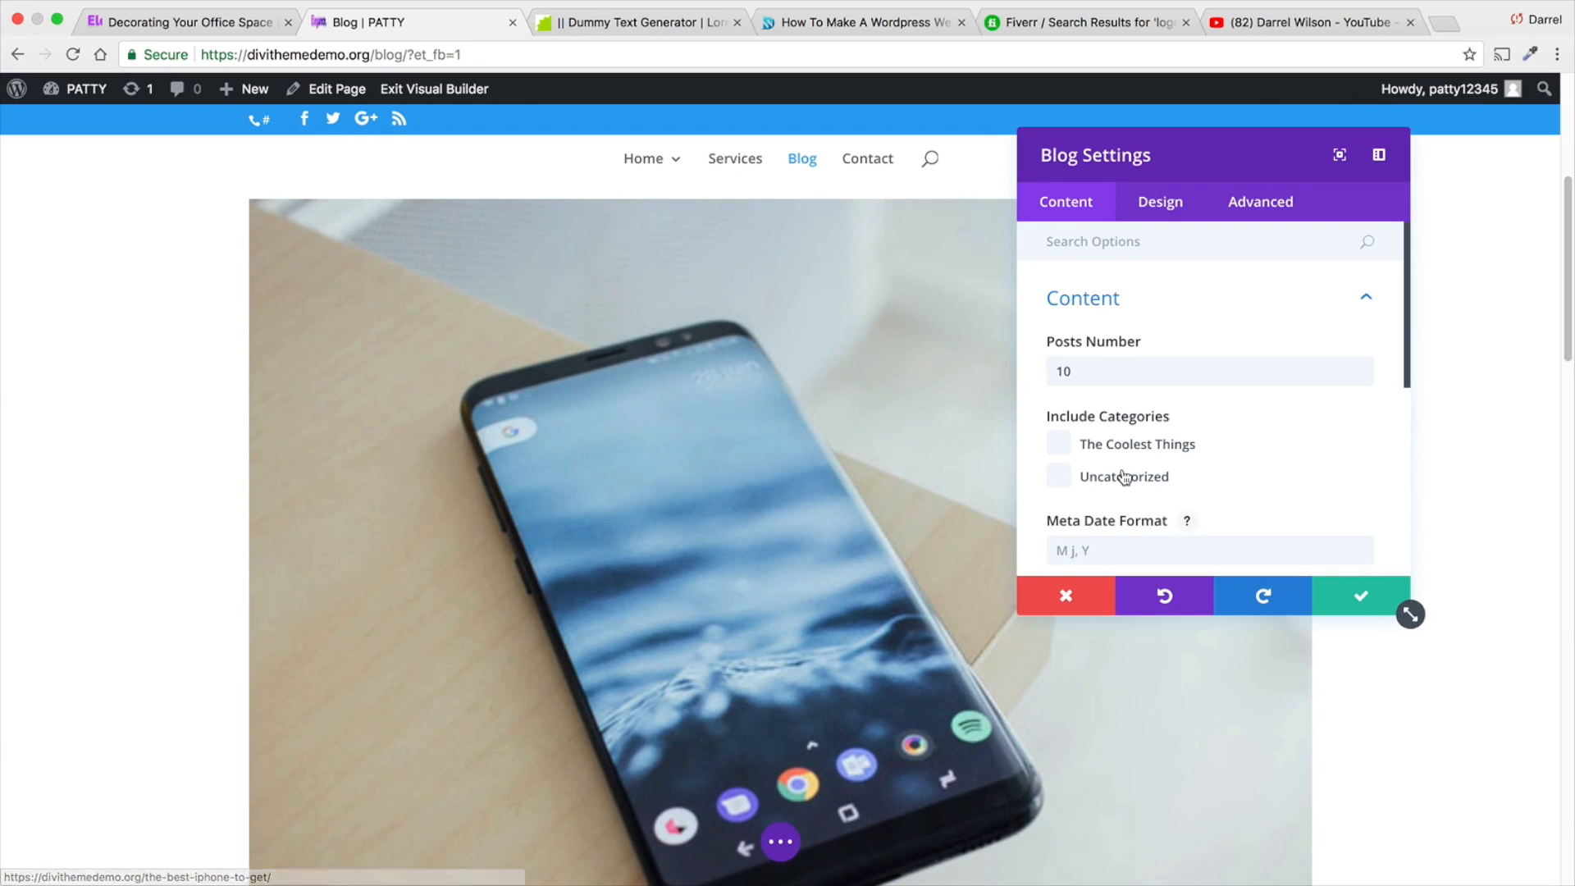
- Change the blog module's layout to Grid and check the post cards on the page
click(1172, 207)
click(1216, 311)
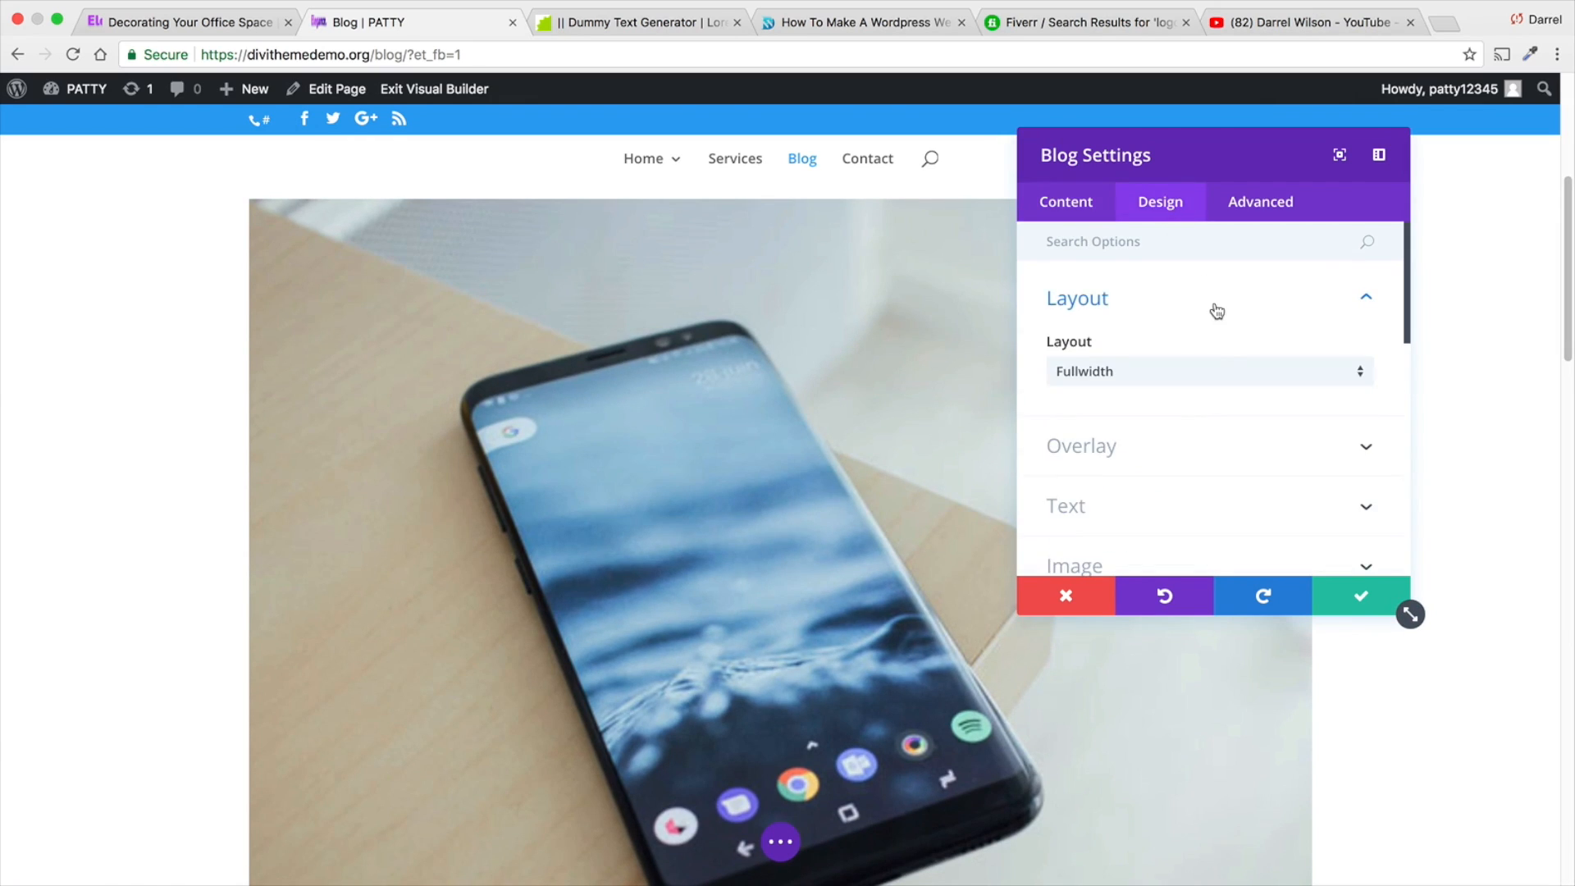
click(1218, 375)
click(1217, 424)
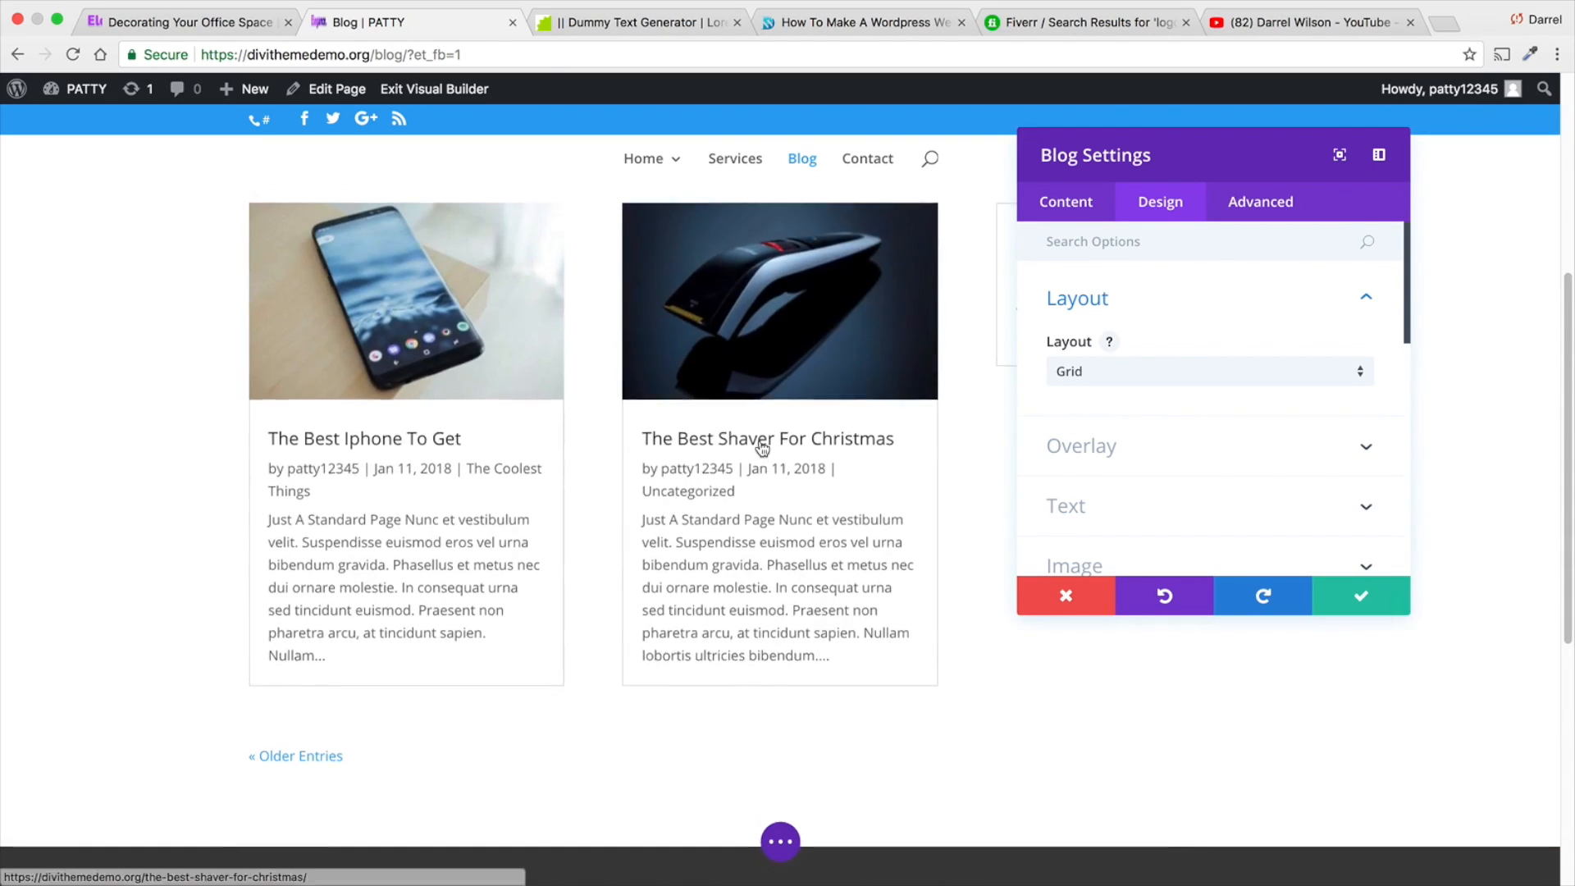
scroll(919, 551, down, 1)
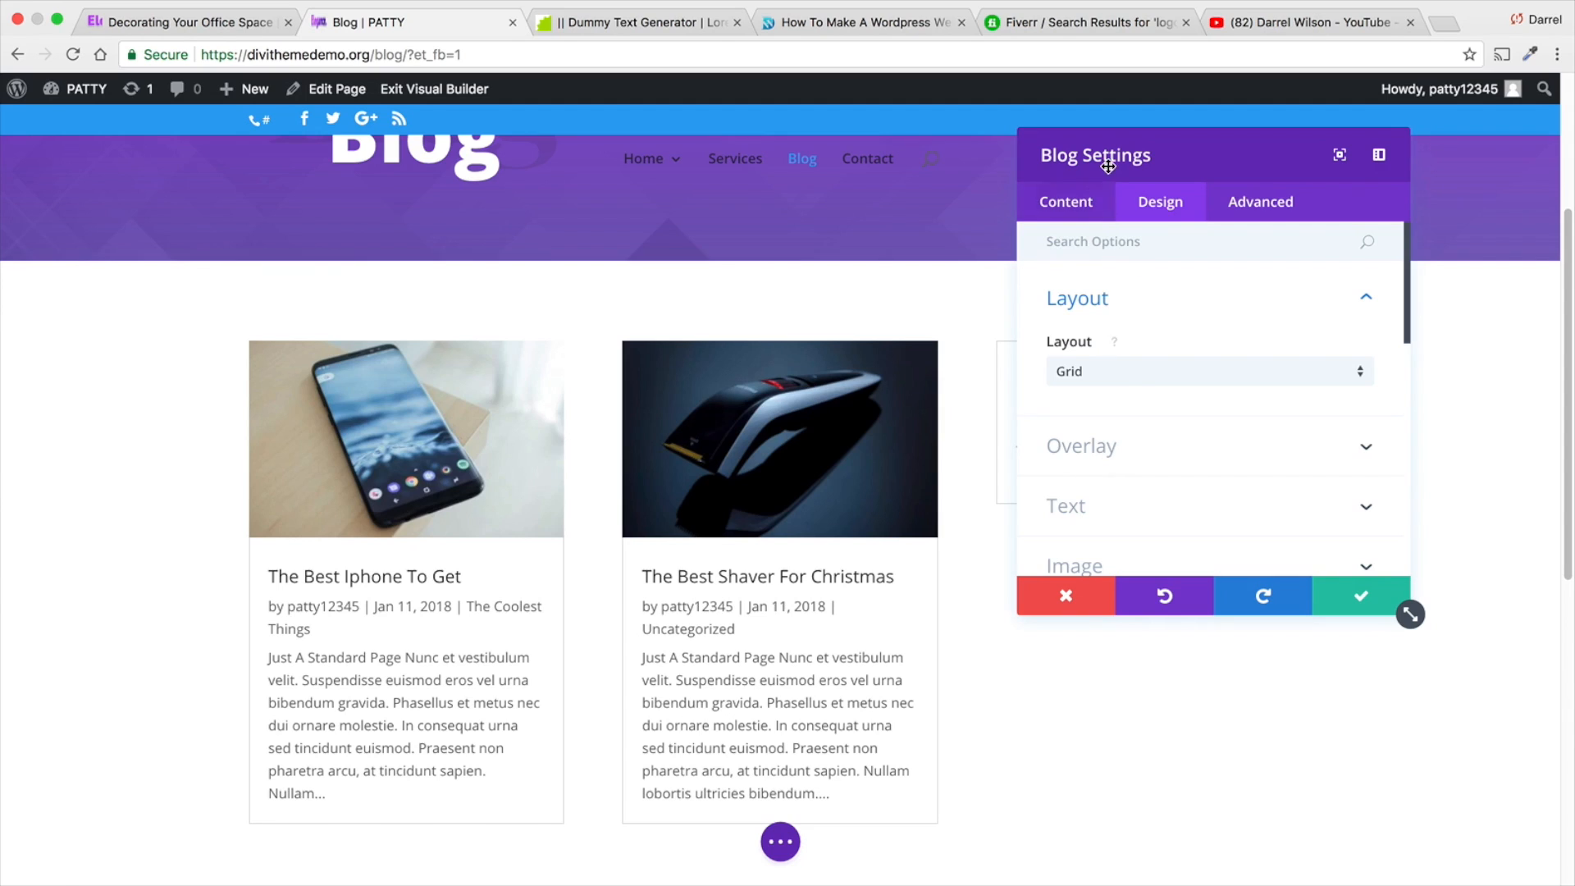
- Turn on the featured image overlay and set the overlay icon color to grey #9e9e9e
drag(1108, 167, 1050, 251)
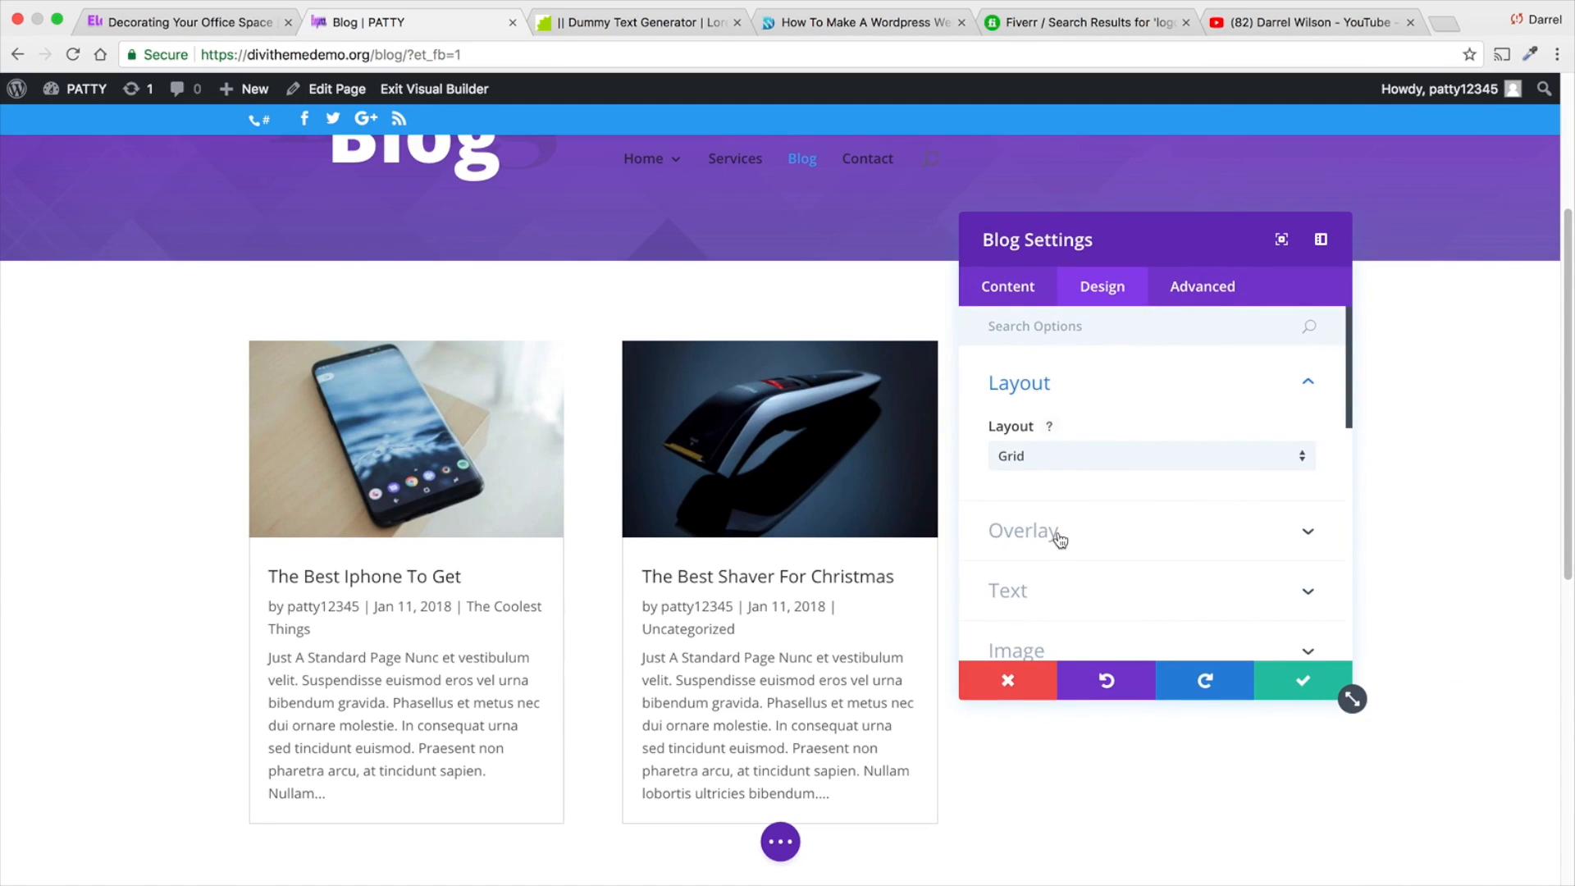
click(1058, 533)
click(1047, 413)
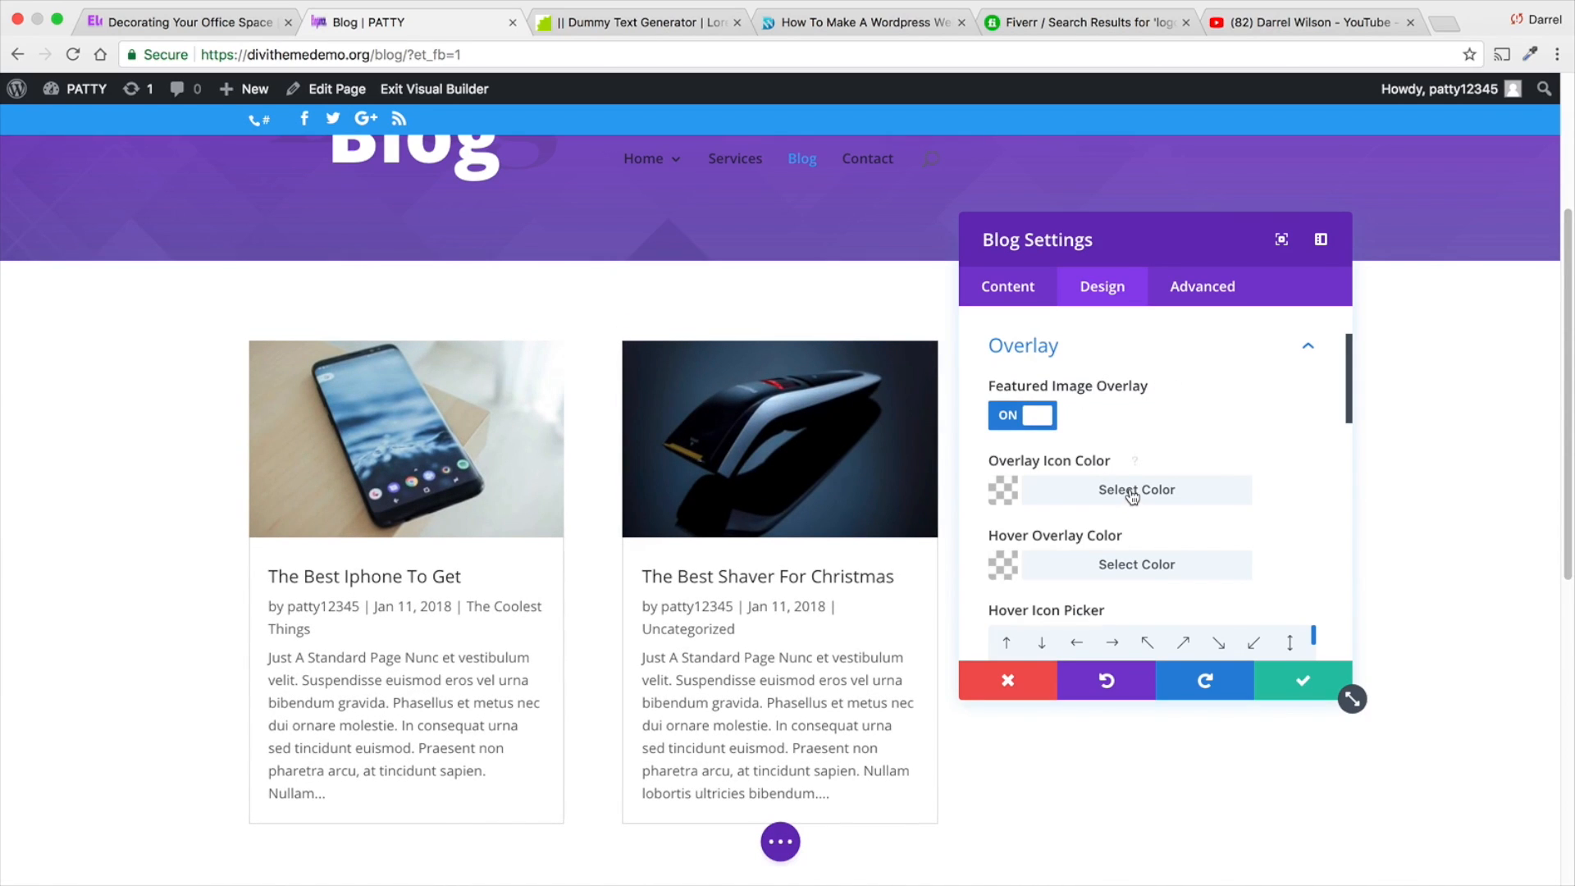
click(1132, 495)
scroll(1131, 496, down, 1)
click(1130, 549)
click(1150, 548)
scroll(1149, 533, down, 3)
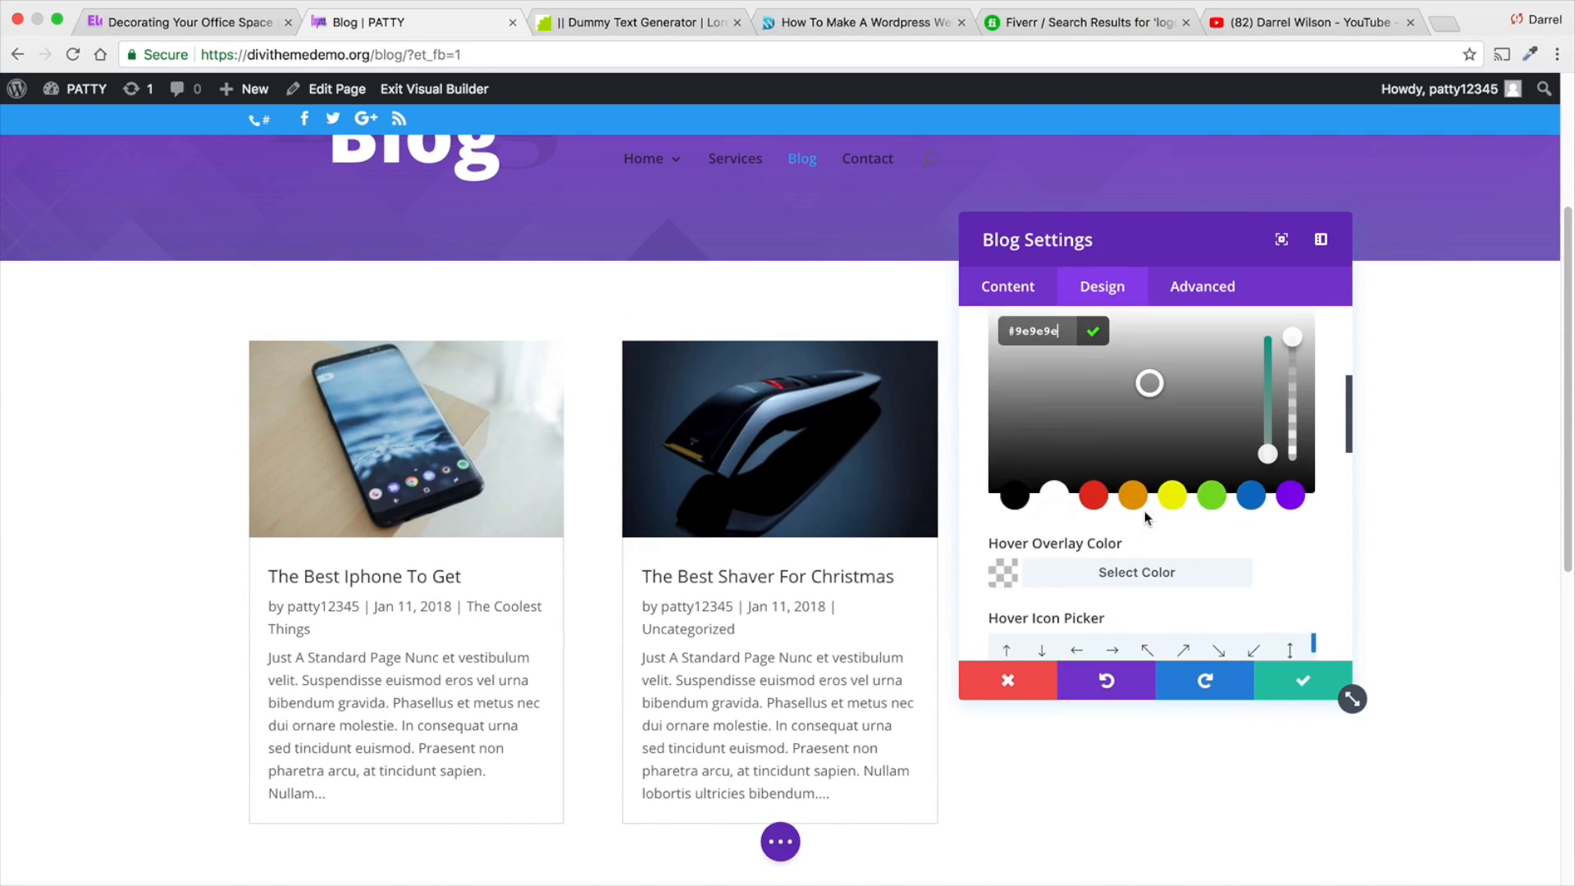
- Set the hover overlay color to purple at 0.55 opacity and check it on the post images
click(1121, 573)
scroll(1126, 554, down, 1)
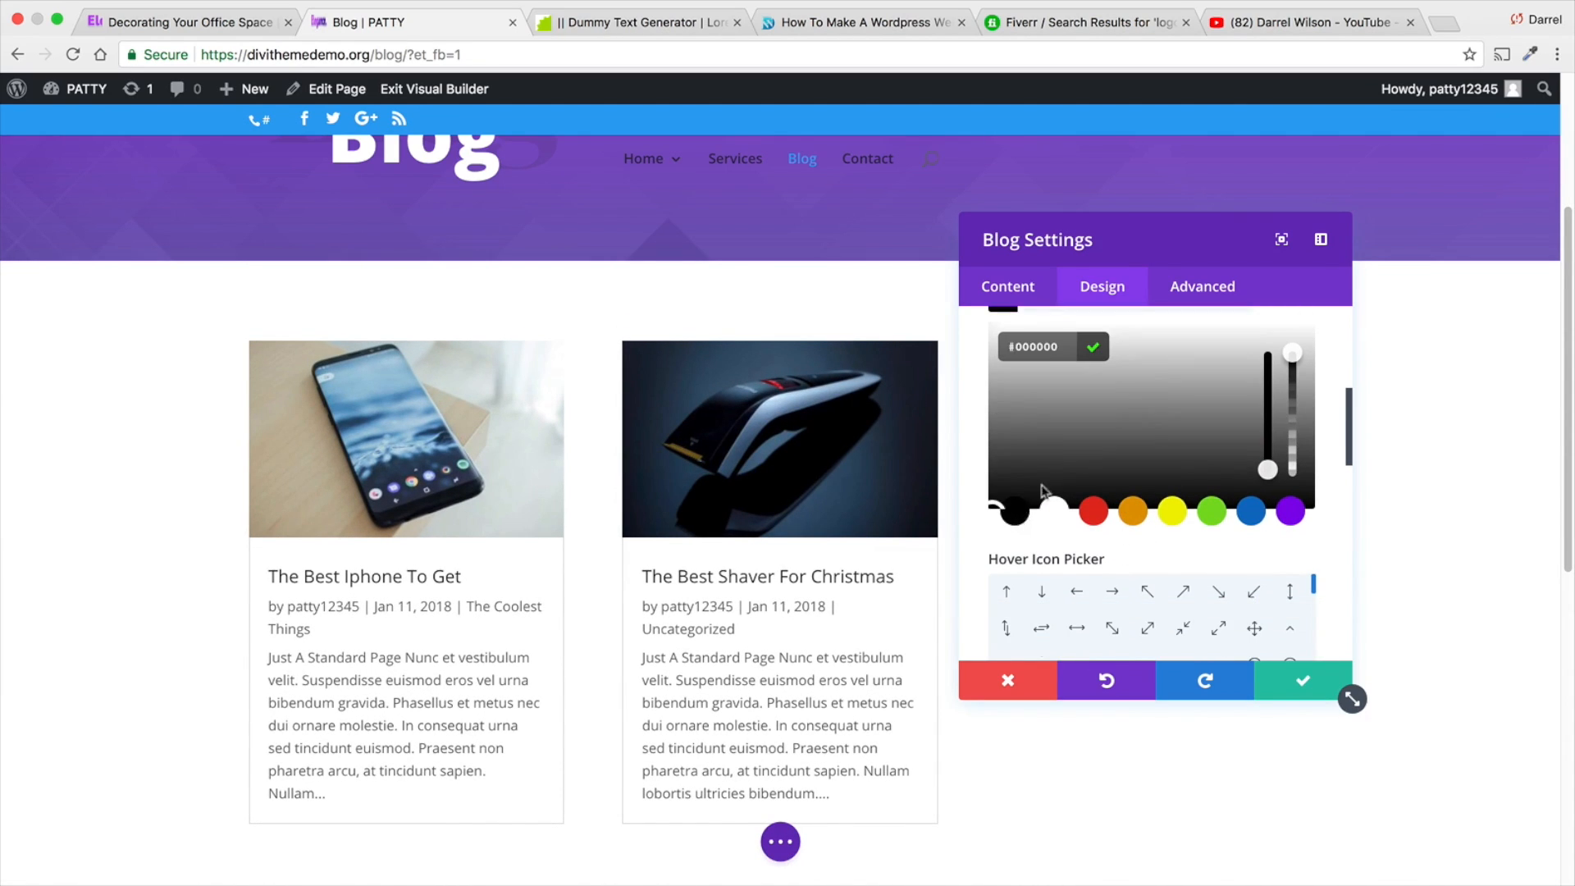
drag(1091, 456, 1124, 416)
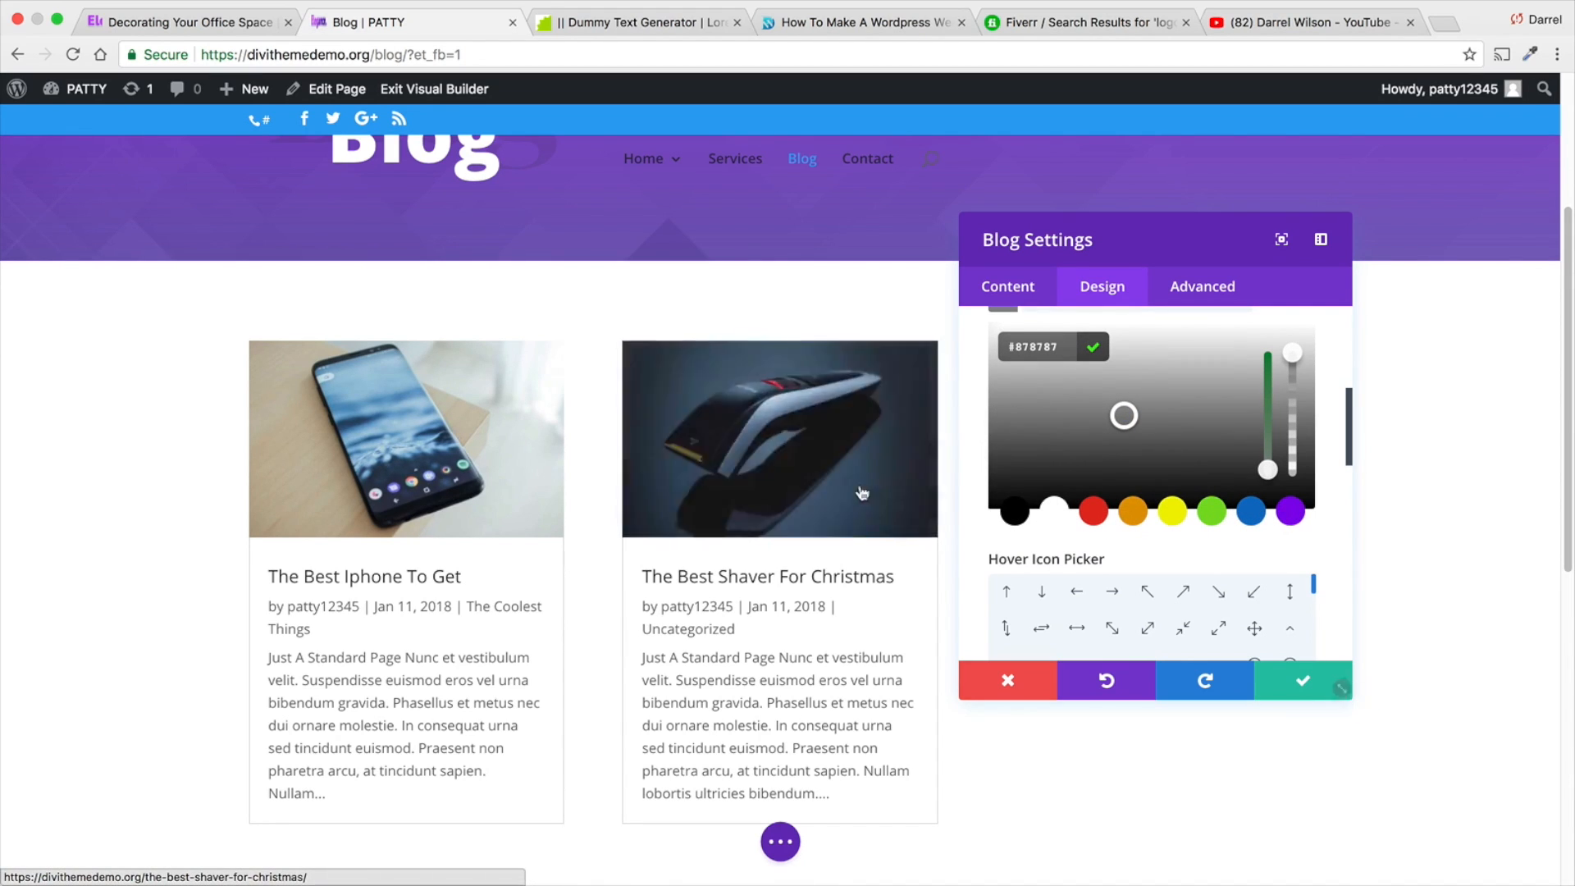
click(1290, 511)
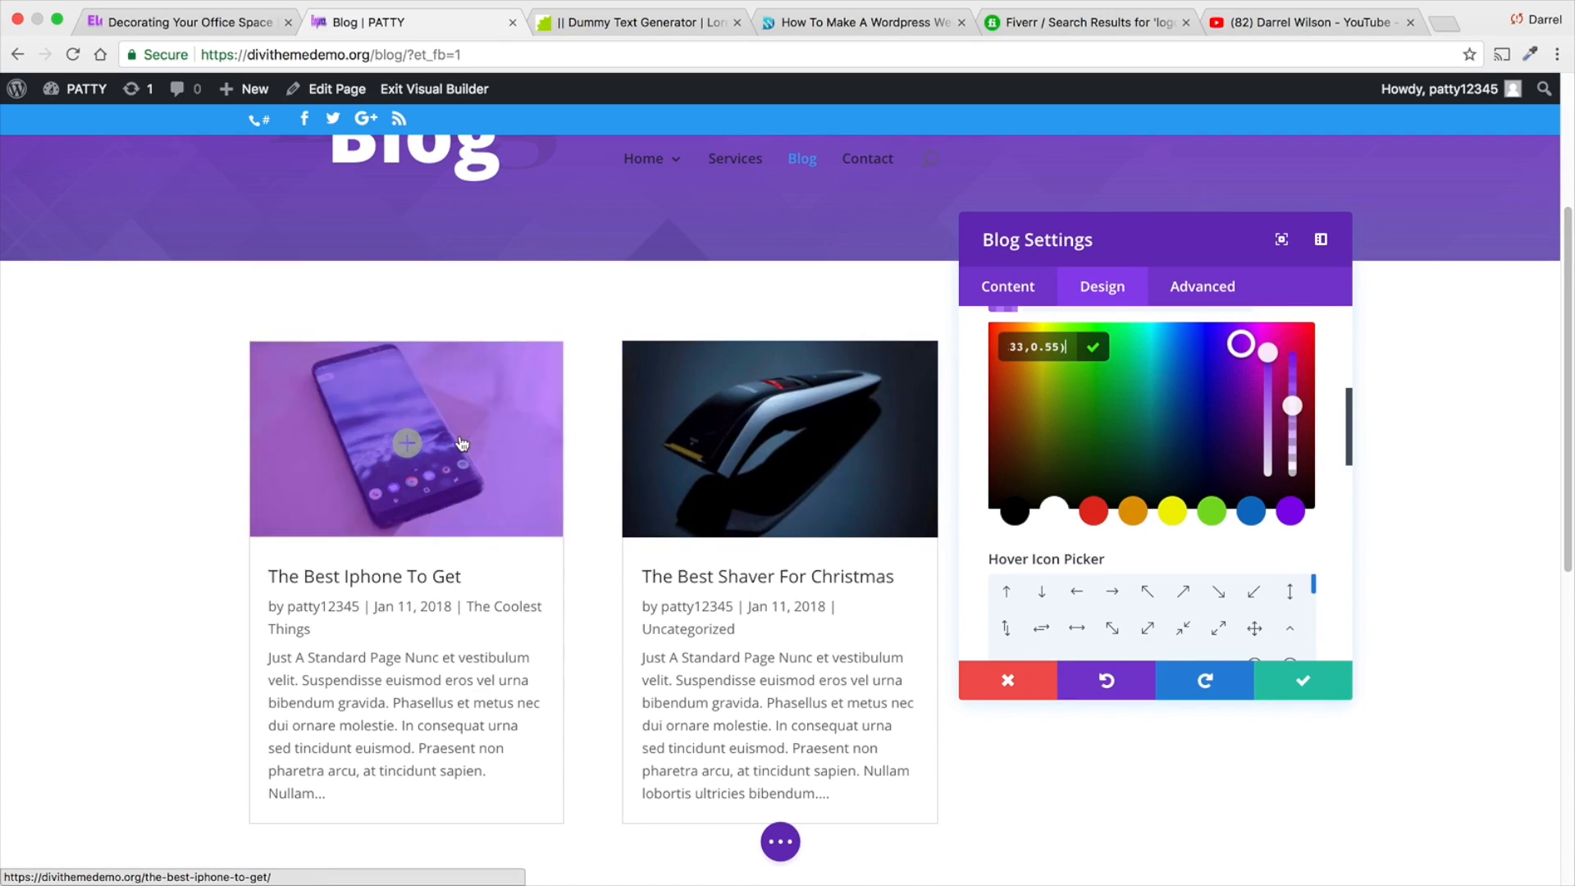
scroll(839, 419, up, 5)
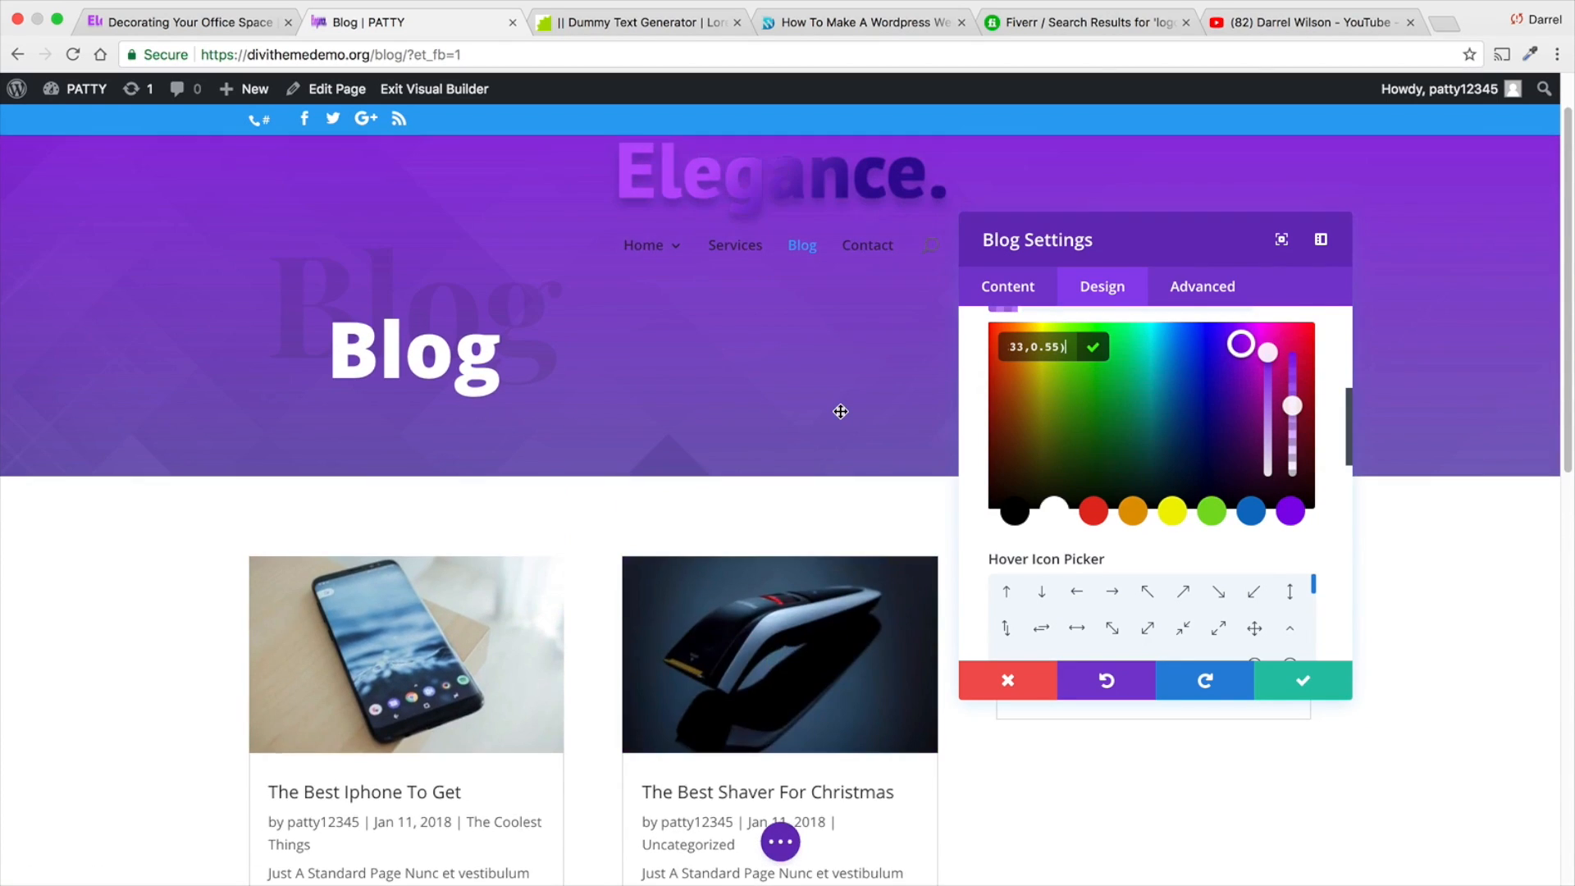
scroll(838, 419, down, 1)
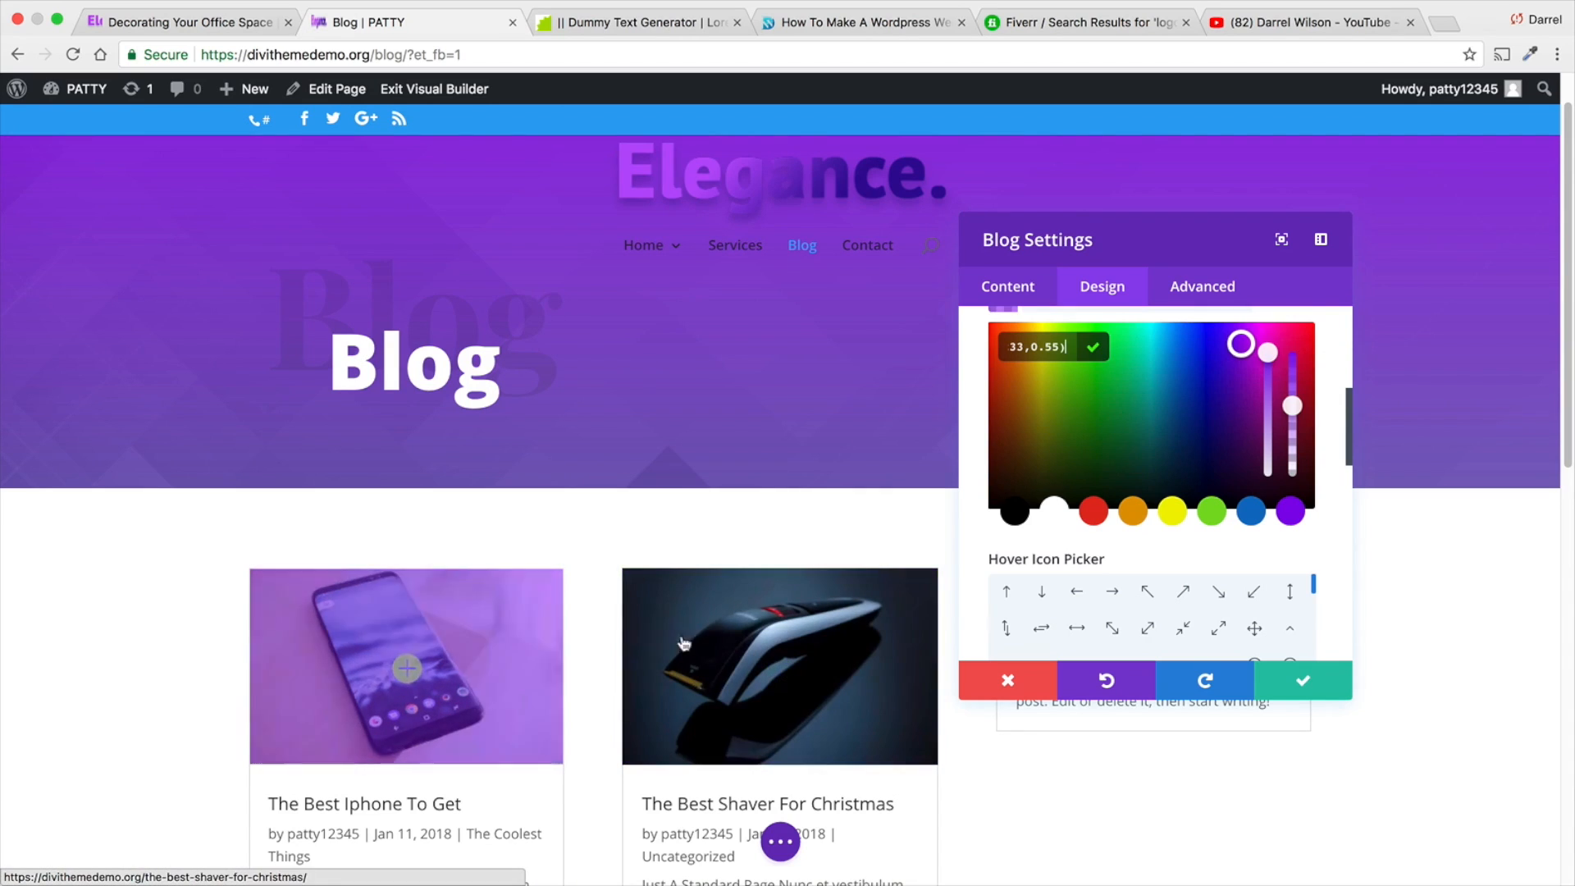
- Browse the available hover icons for the featured image overlay
scroll(1104, 455, down, 5)
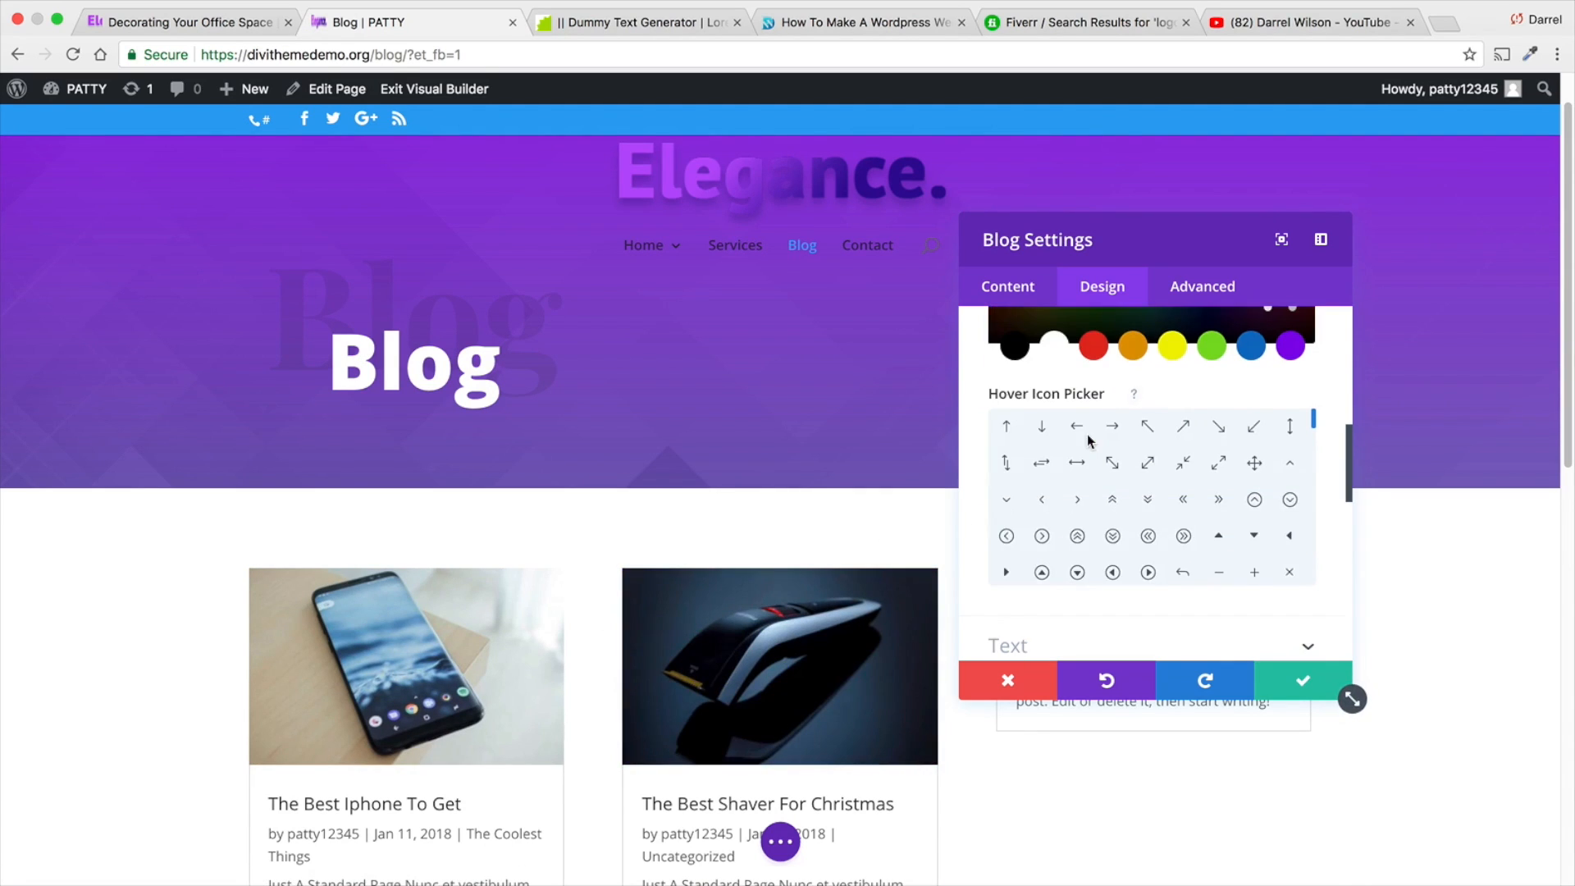
scroll(1134, 564, down, 3)
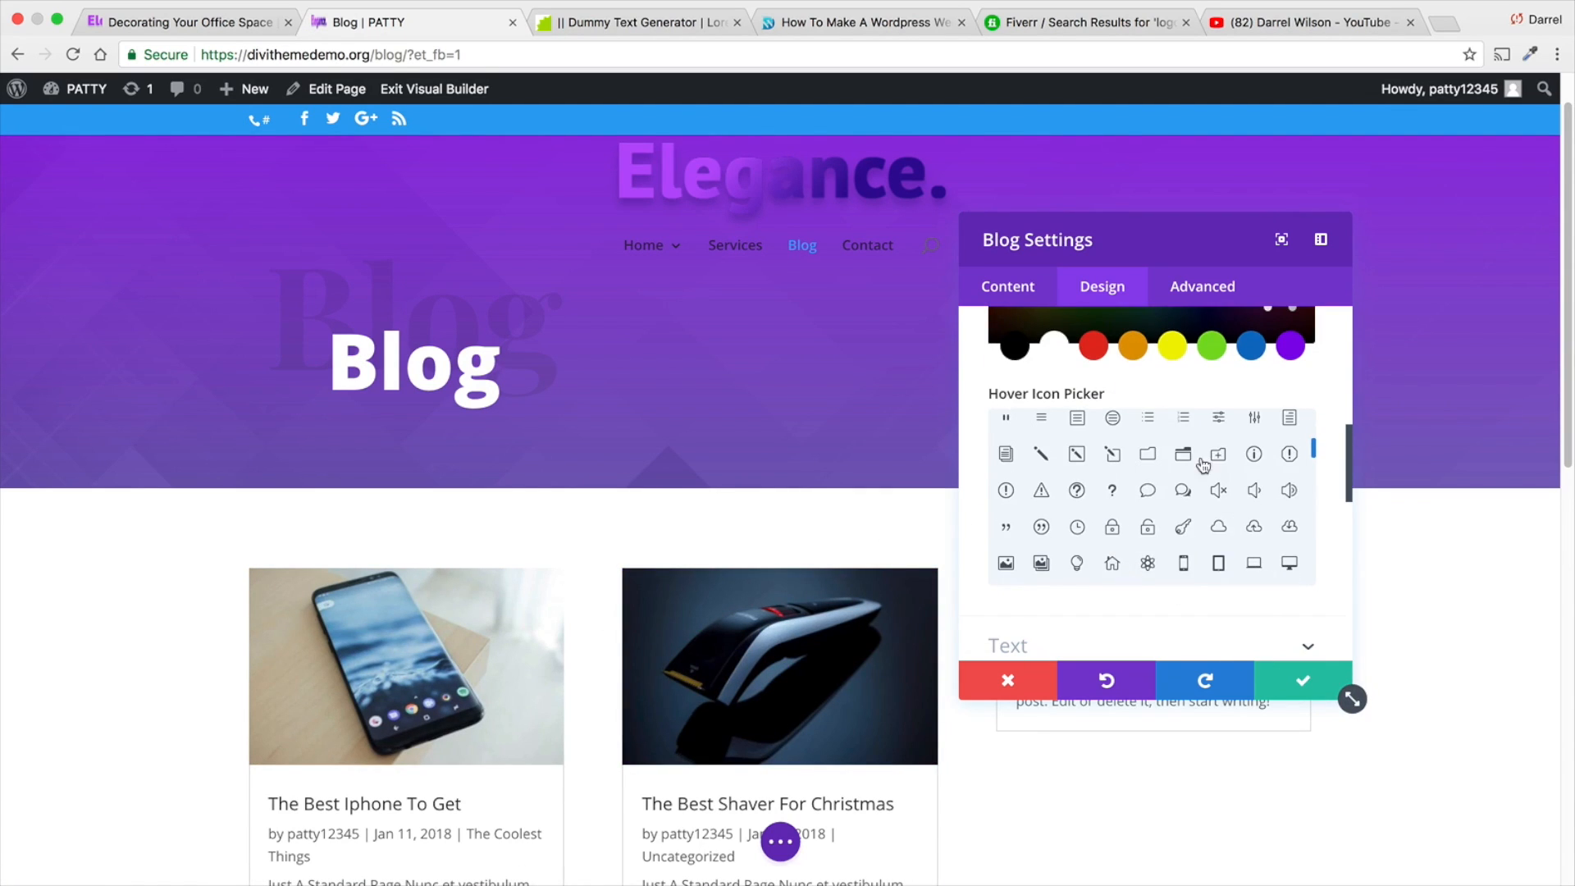
scroll(1149, 450, down, 3)
scroll(1332, 449, up, 10)
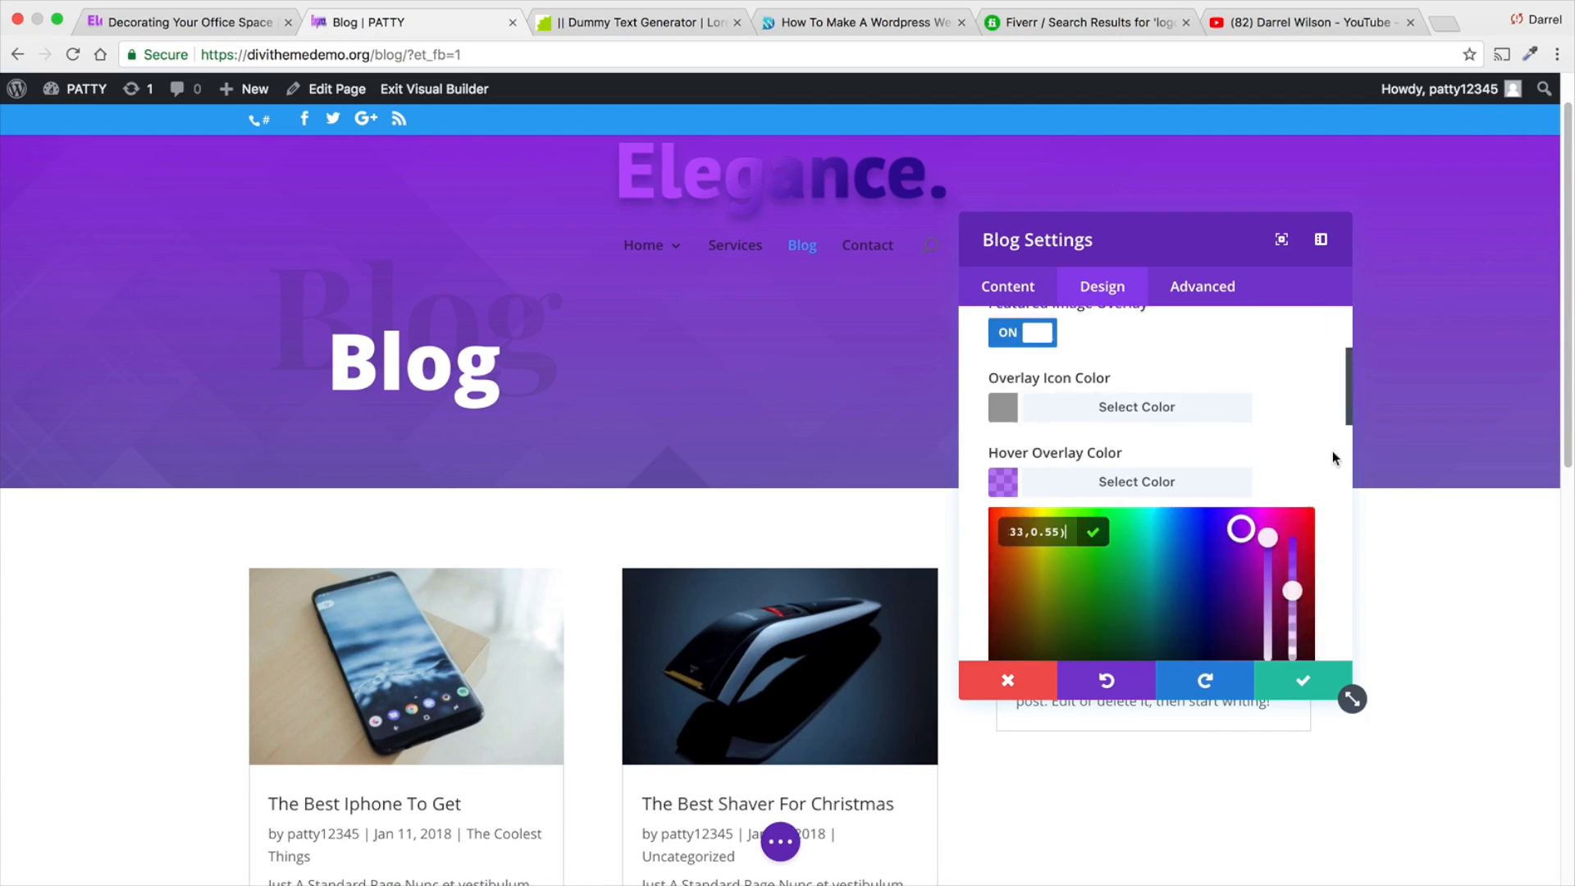
- Set the title font of the blog module's posts to Abel
click(1311, 453)
scroll(1225, 463, down, 2)
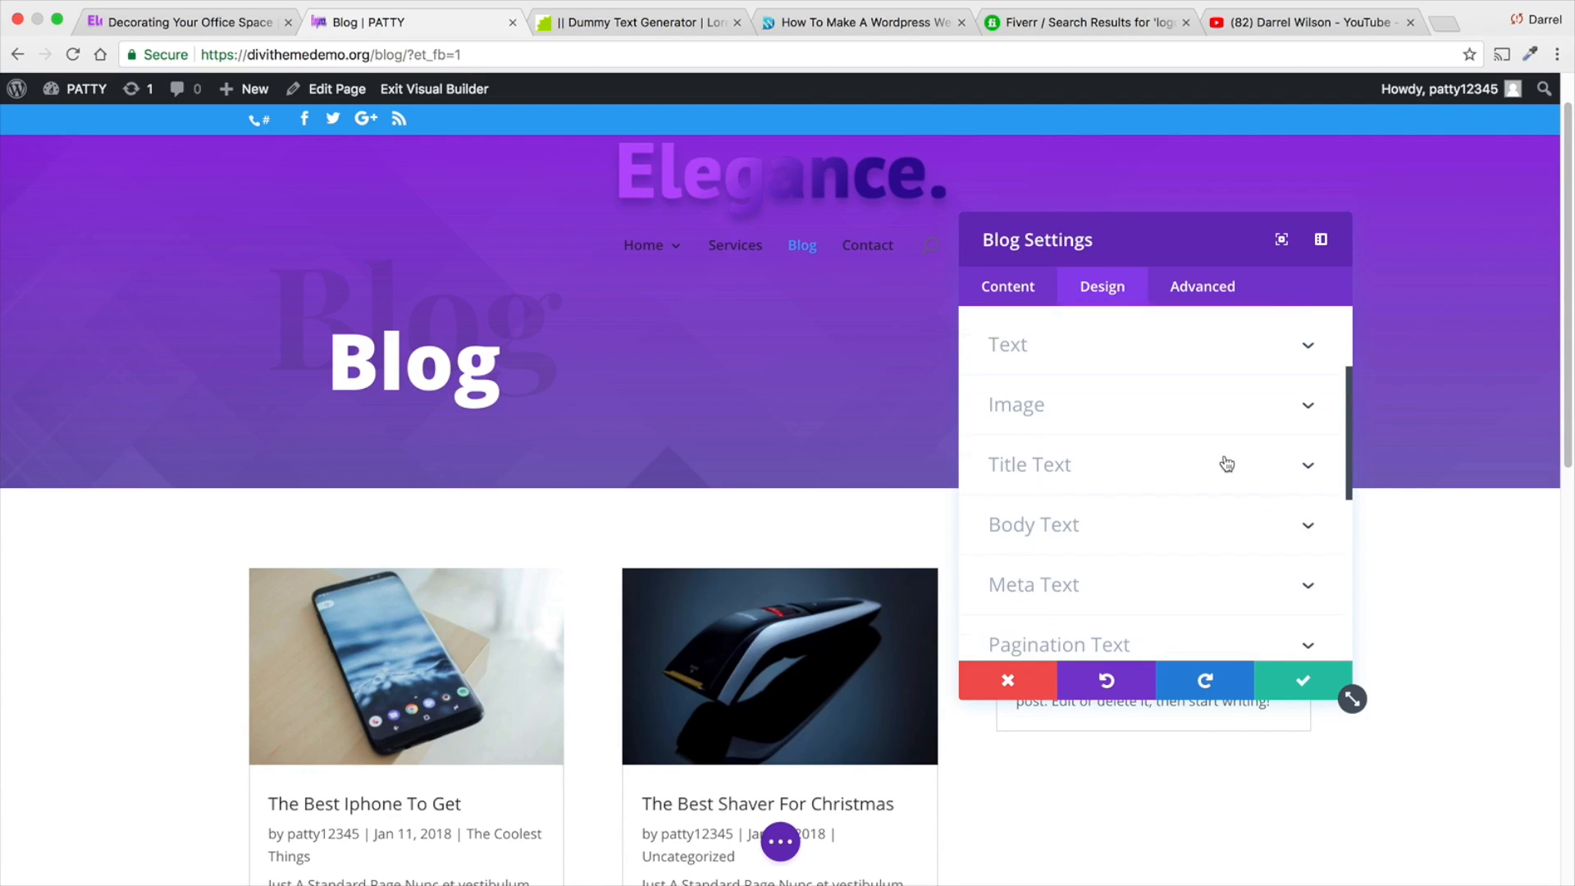
click(1042, 467)
click(1094, 489)
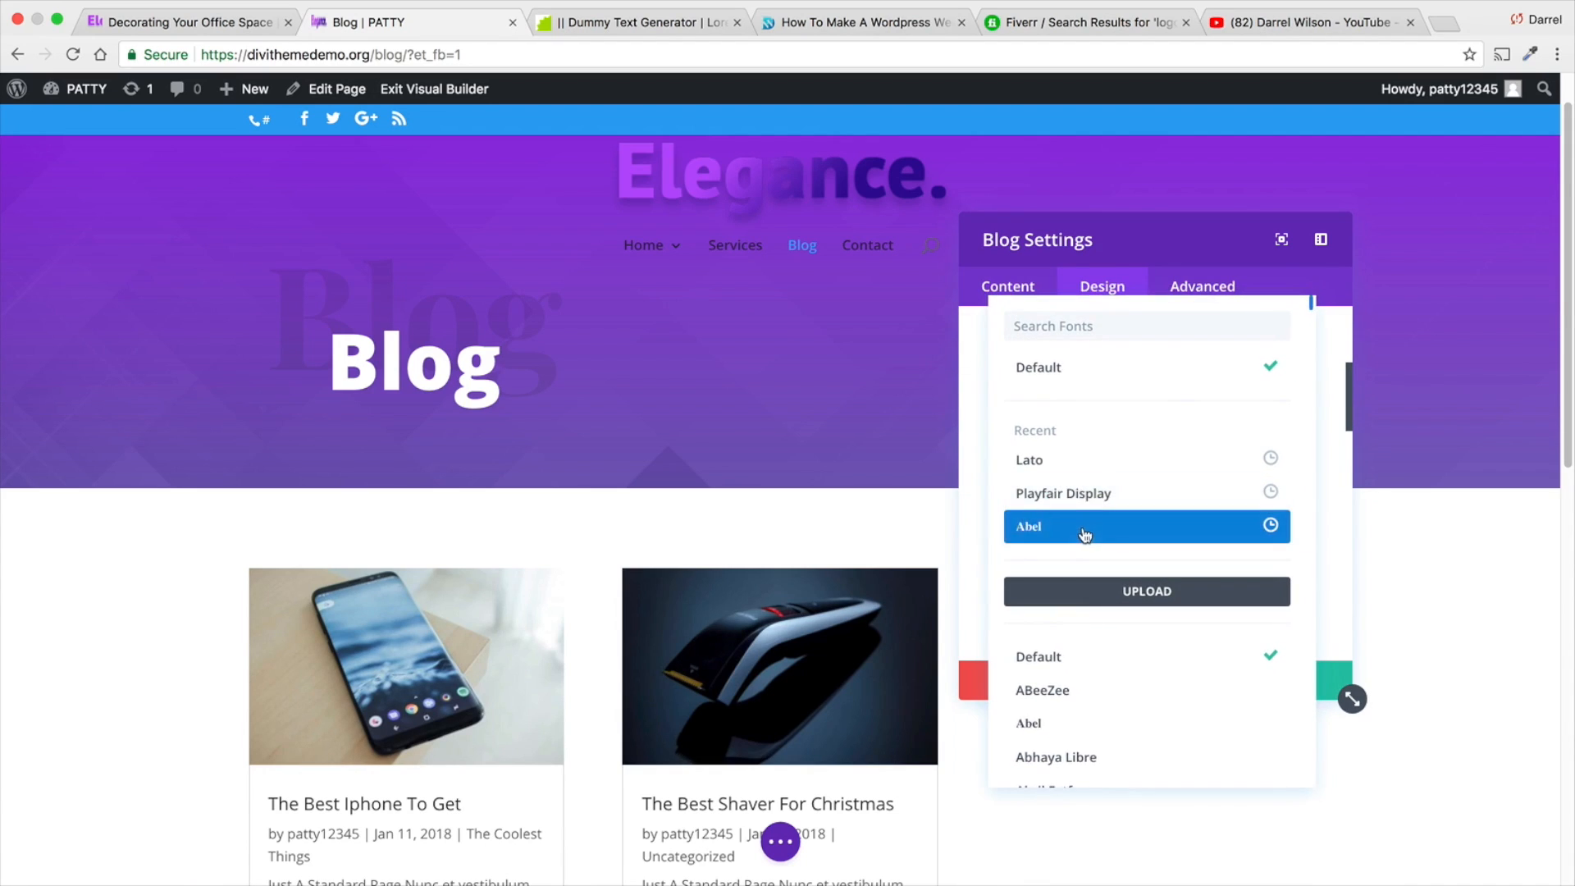
click(1082, 525)
scroll(738, 765, down, 3)
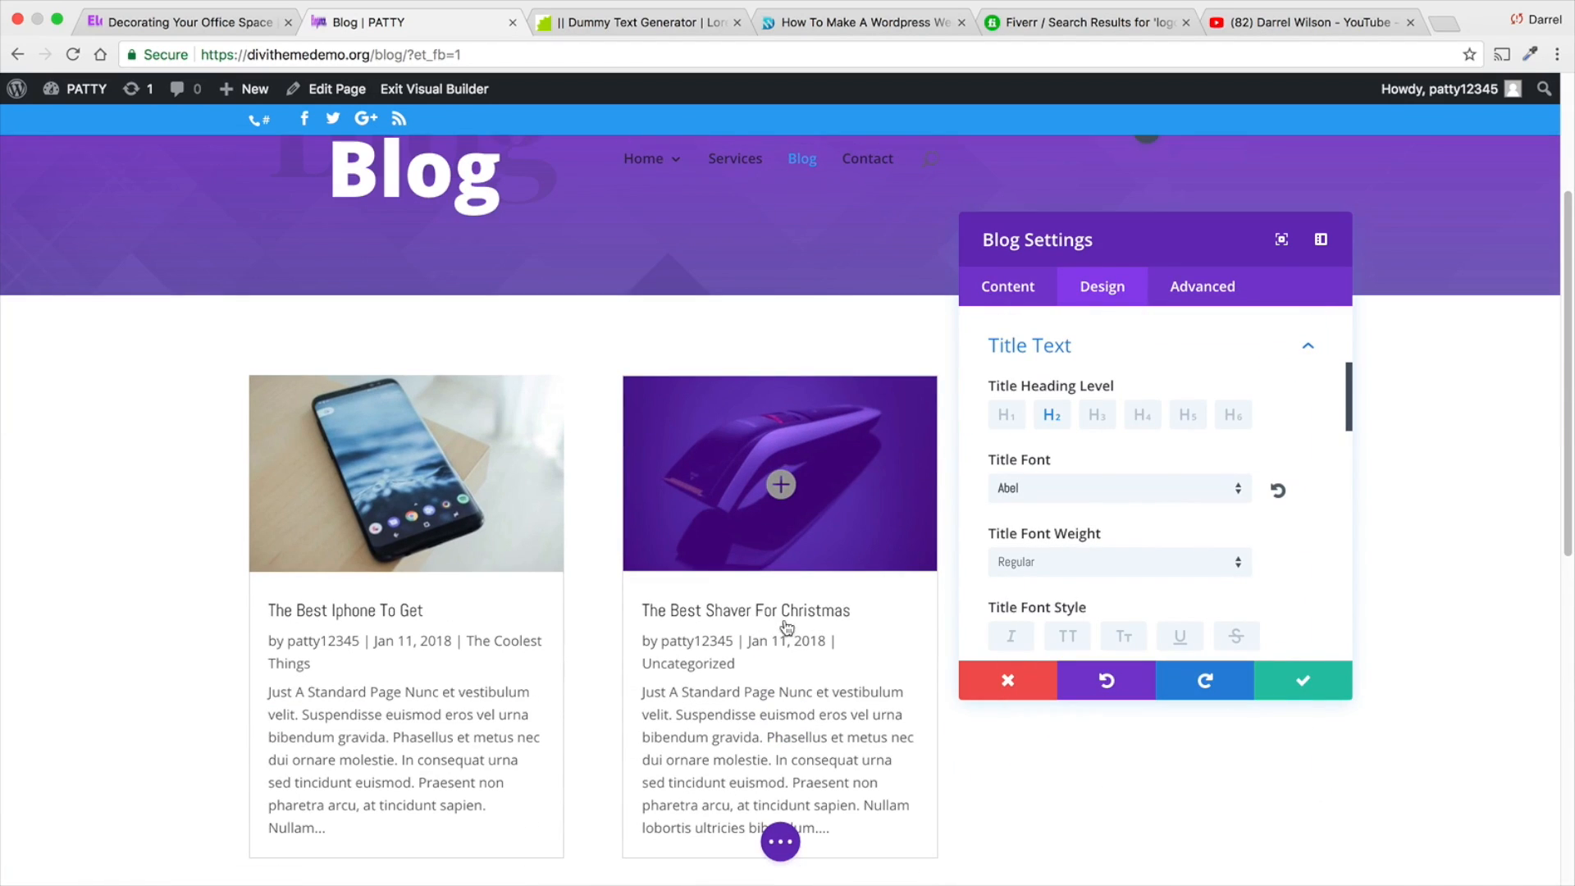
- Center-align the post titles in the blog module
scroll(1096, 434, down, 5)
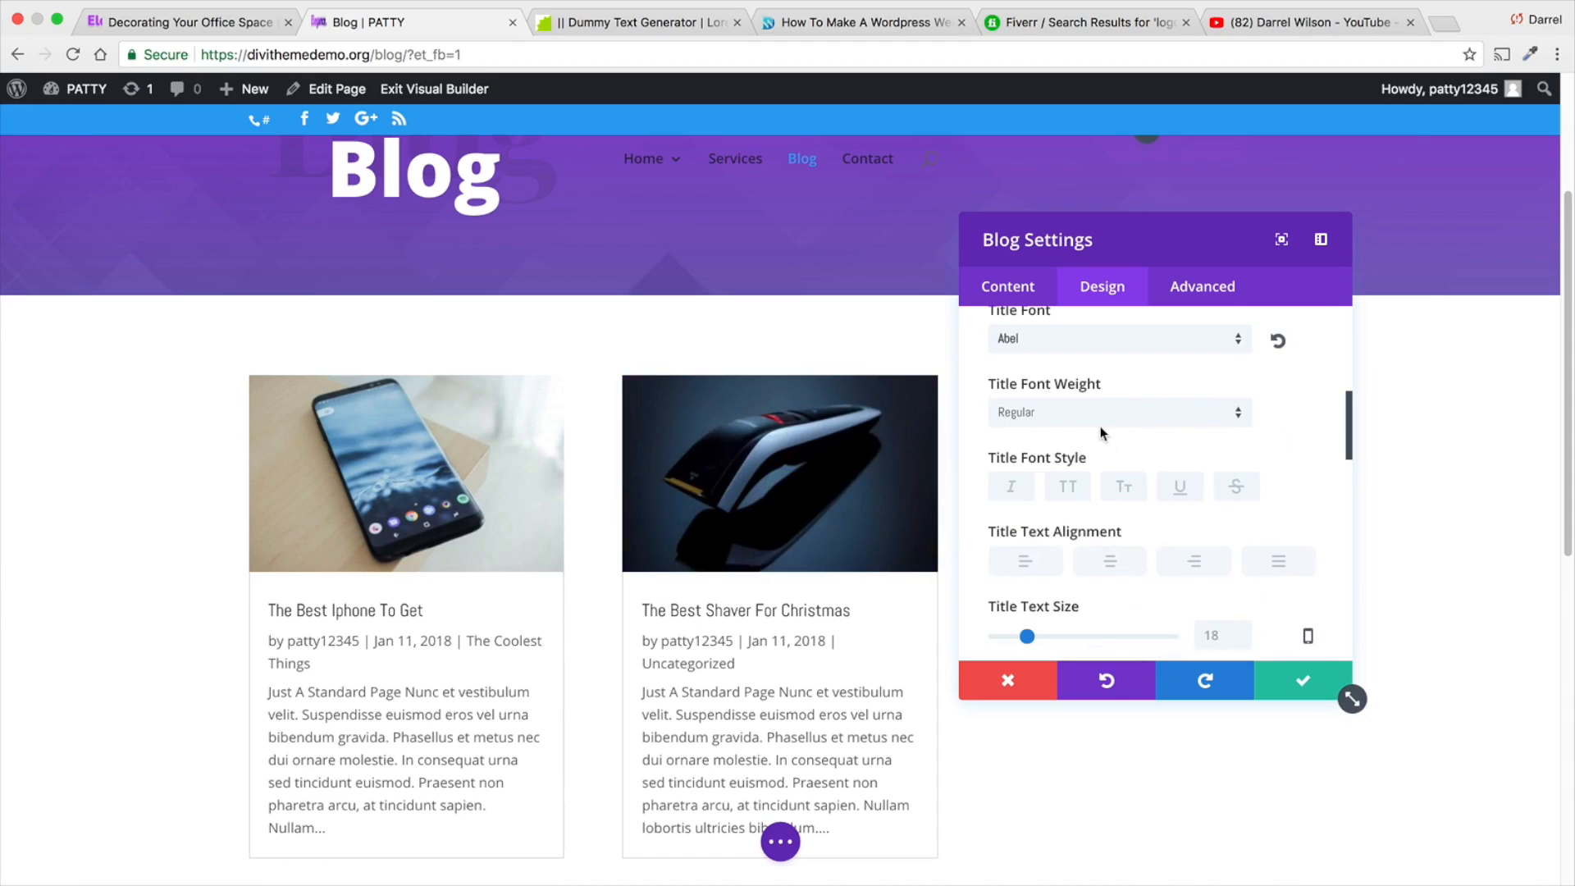
click(1106, 425)
click(1197, 426)
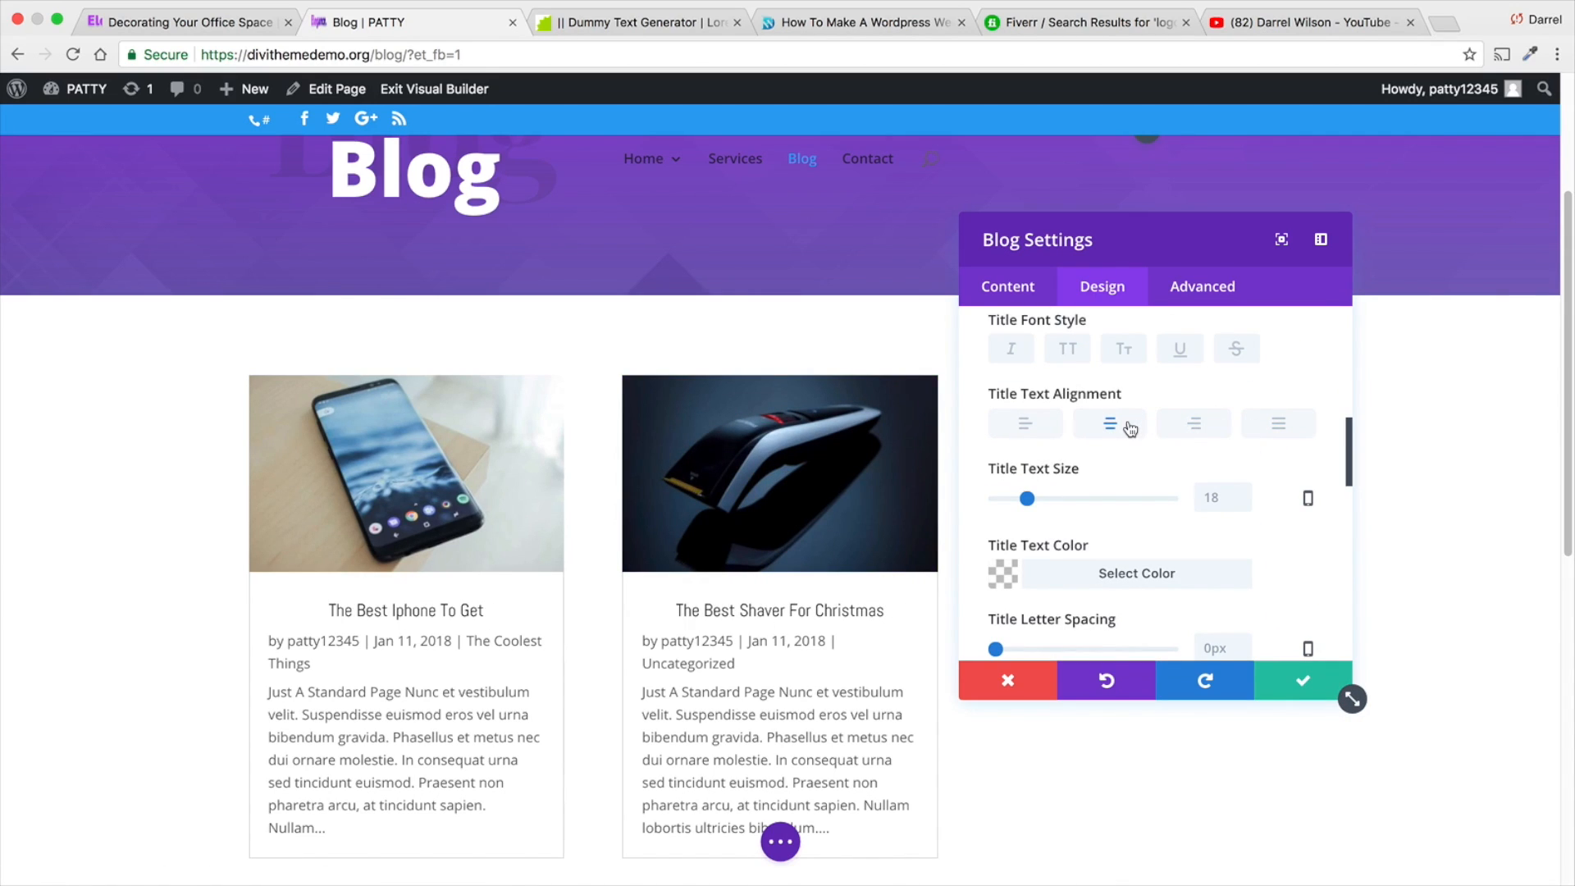
scroll(1128, 437, down, 5)
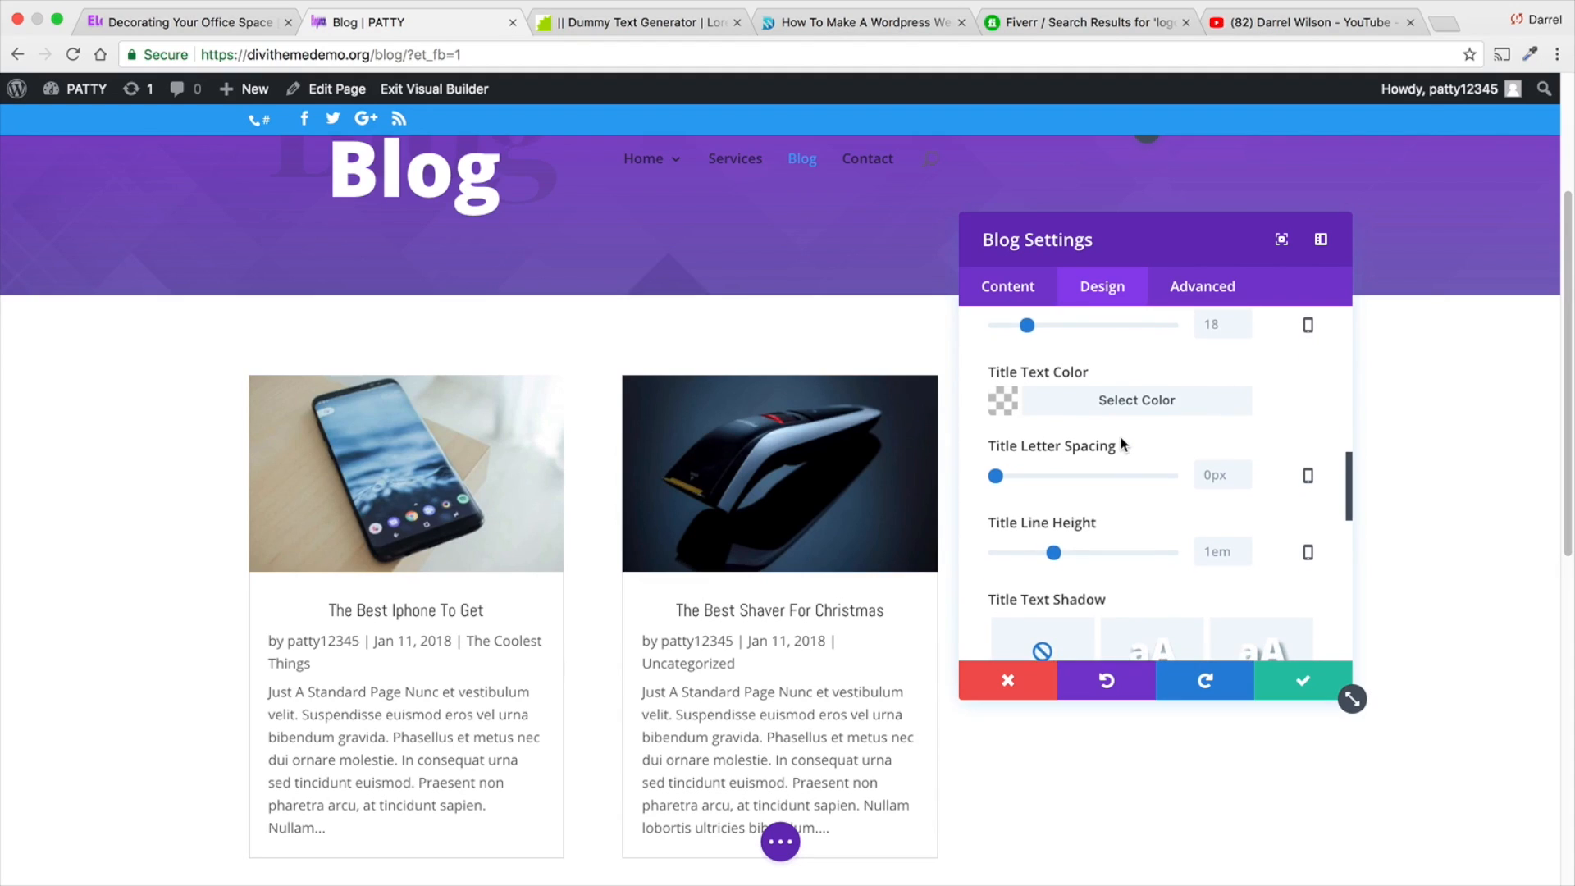
- Apply a preset text shadow to the post titles and close the title text options
scroll(1120, 443, down, 3)
click(1129, 501)
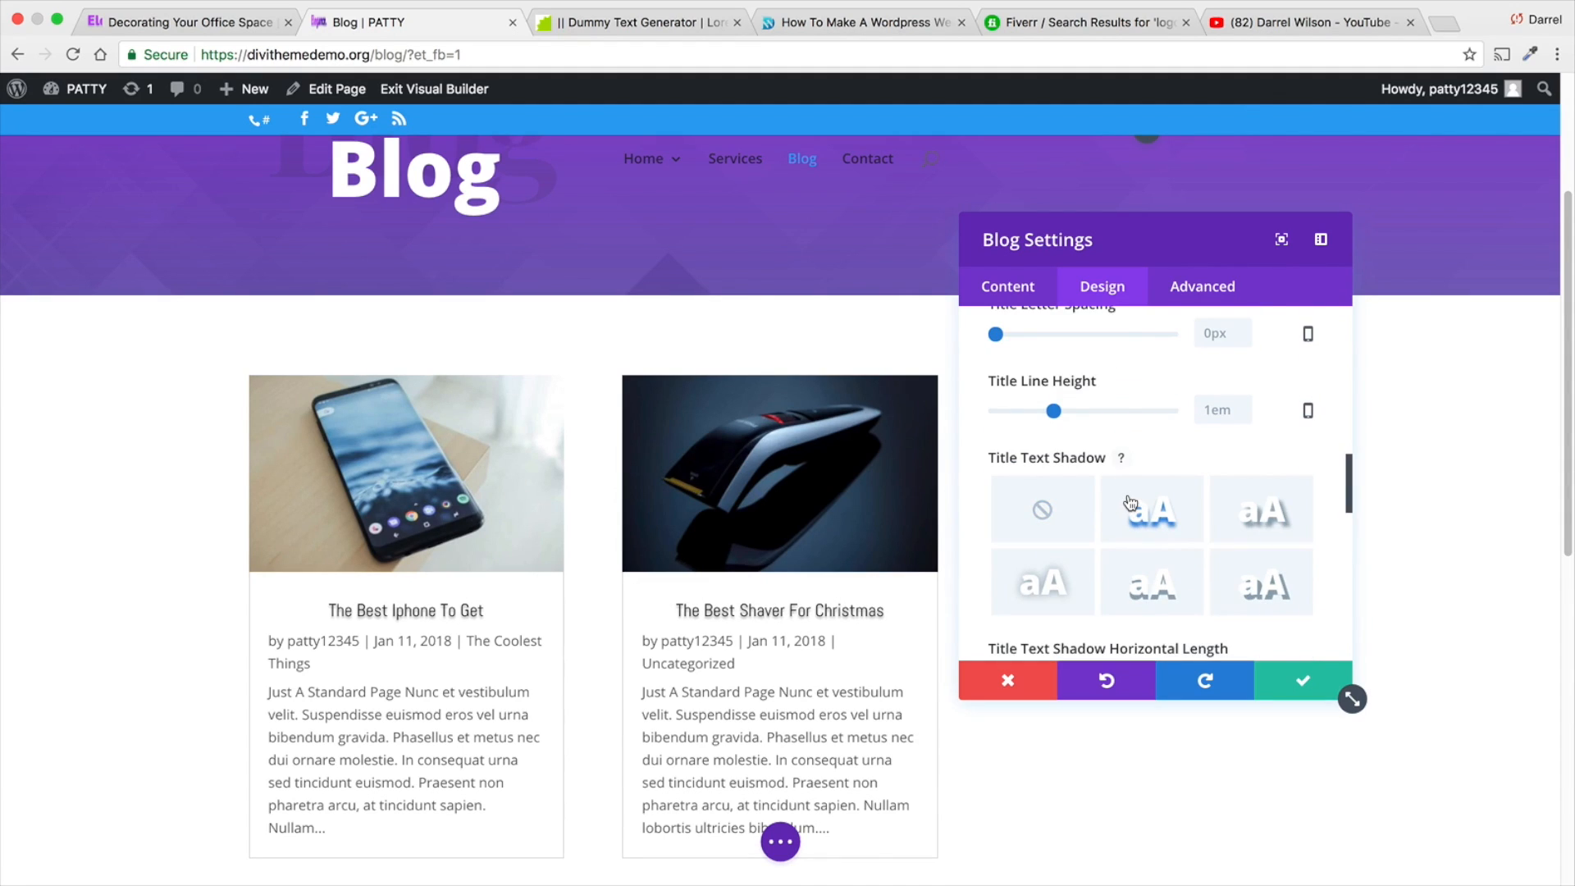
scroll(780, 460, down, 1)
scroll(1099, 492, down, 3)
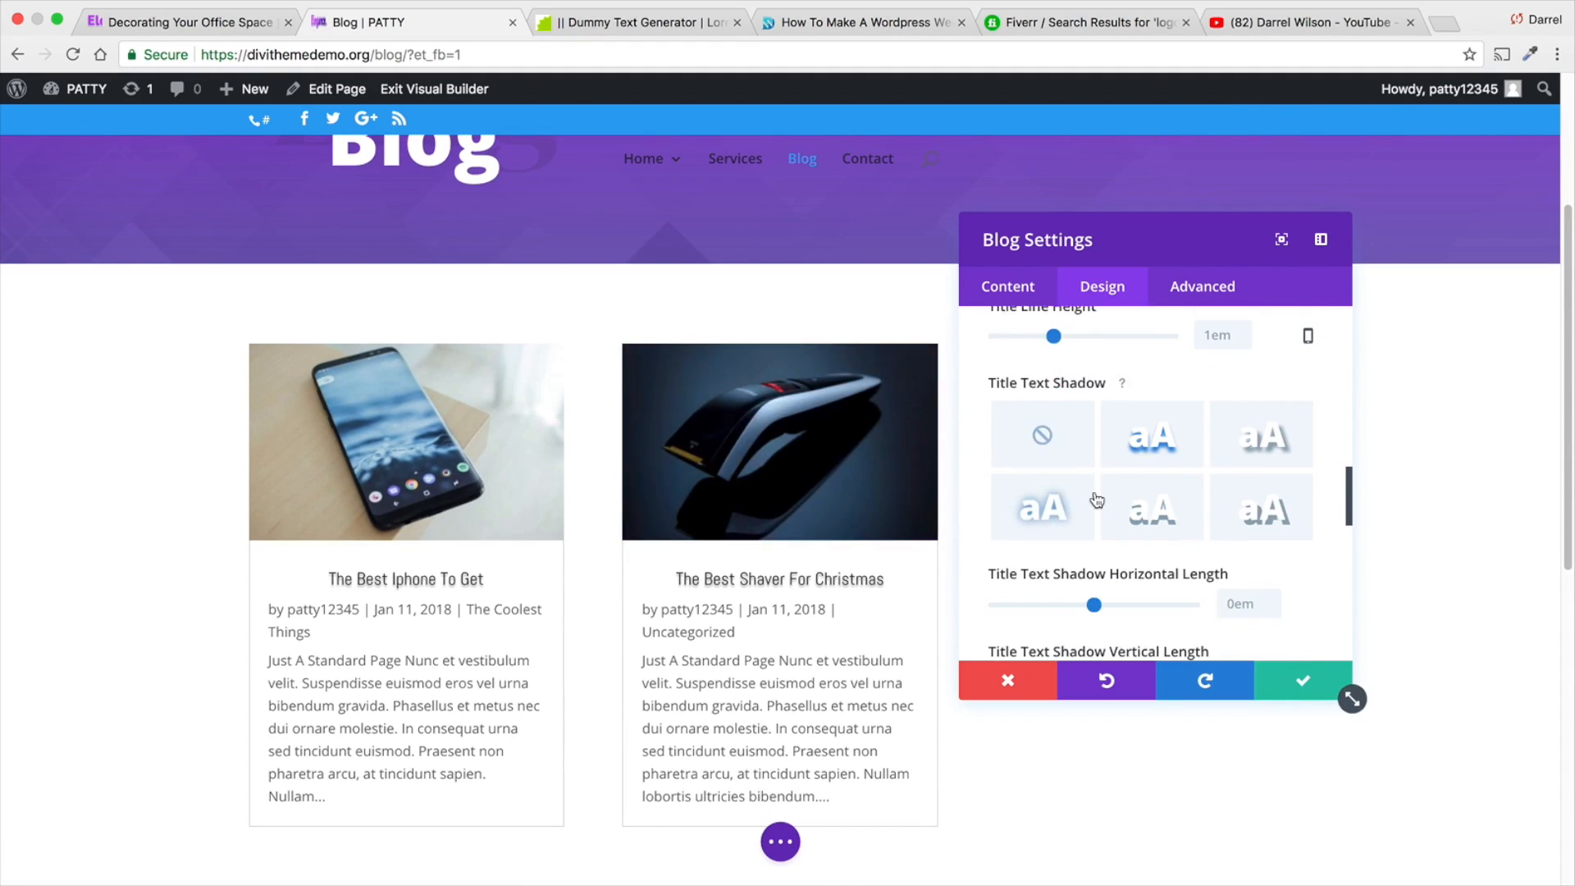
scroll(1096, 496, up, 10)
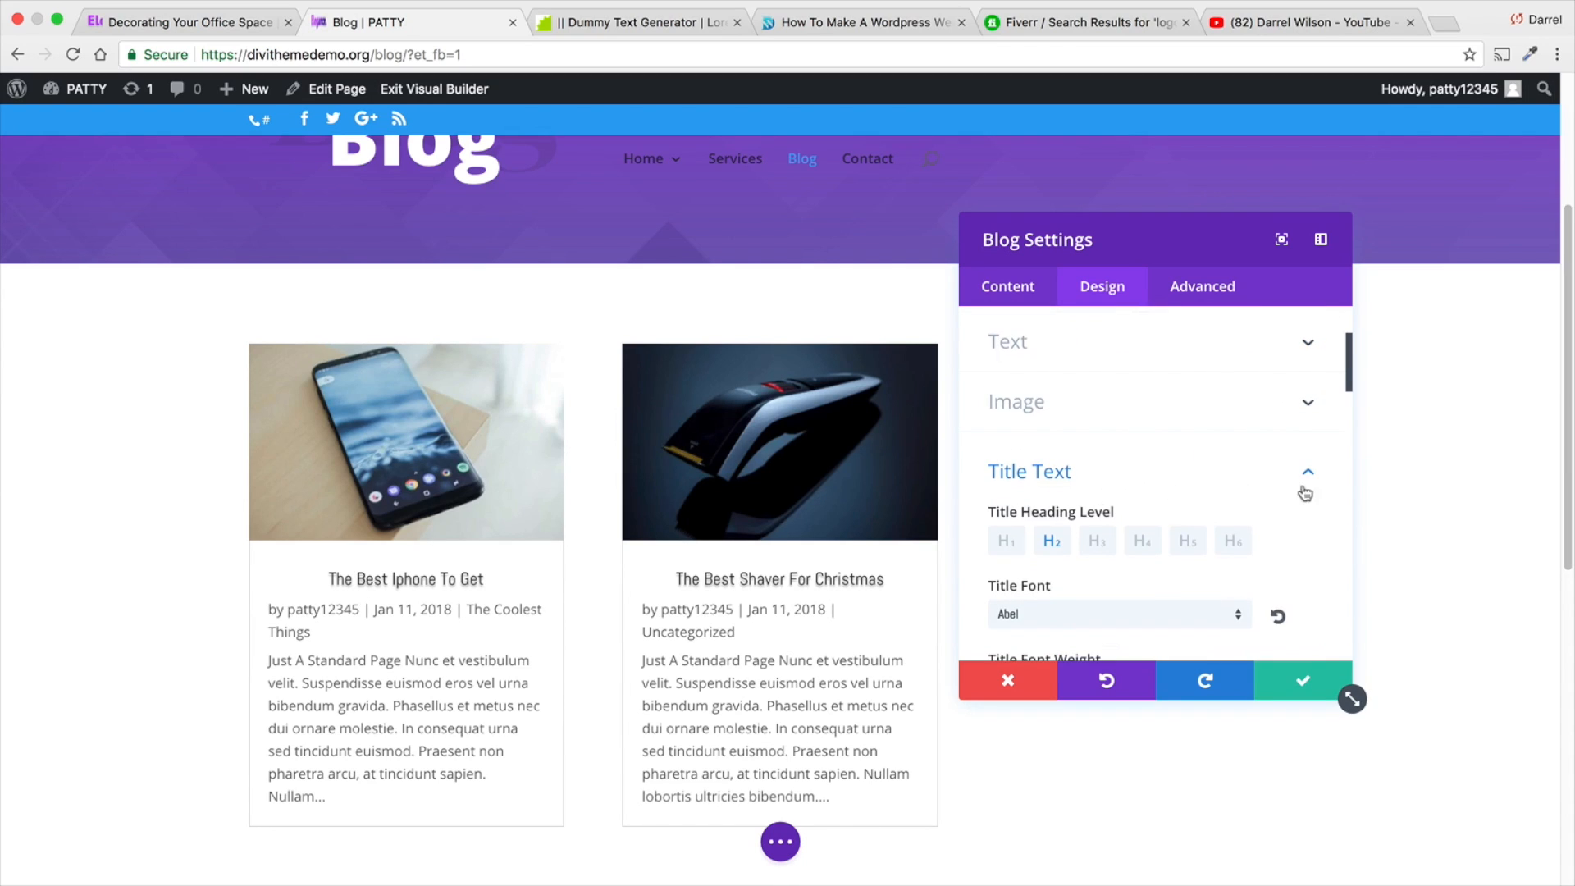
click(1304, 491)
- Add the first box shadow preset, an even soft shadow on all sides, to the blog module's post cards
scroll(1100, 468, down, 5)
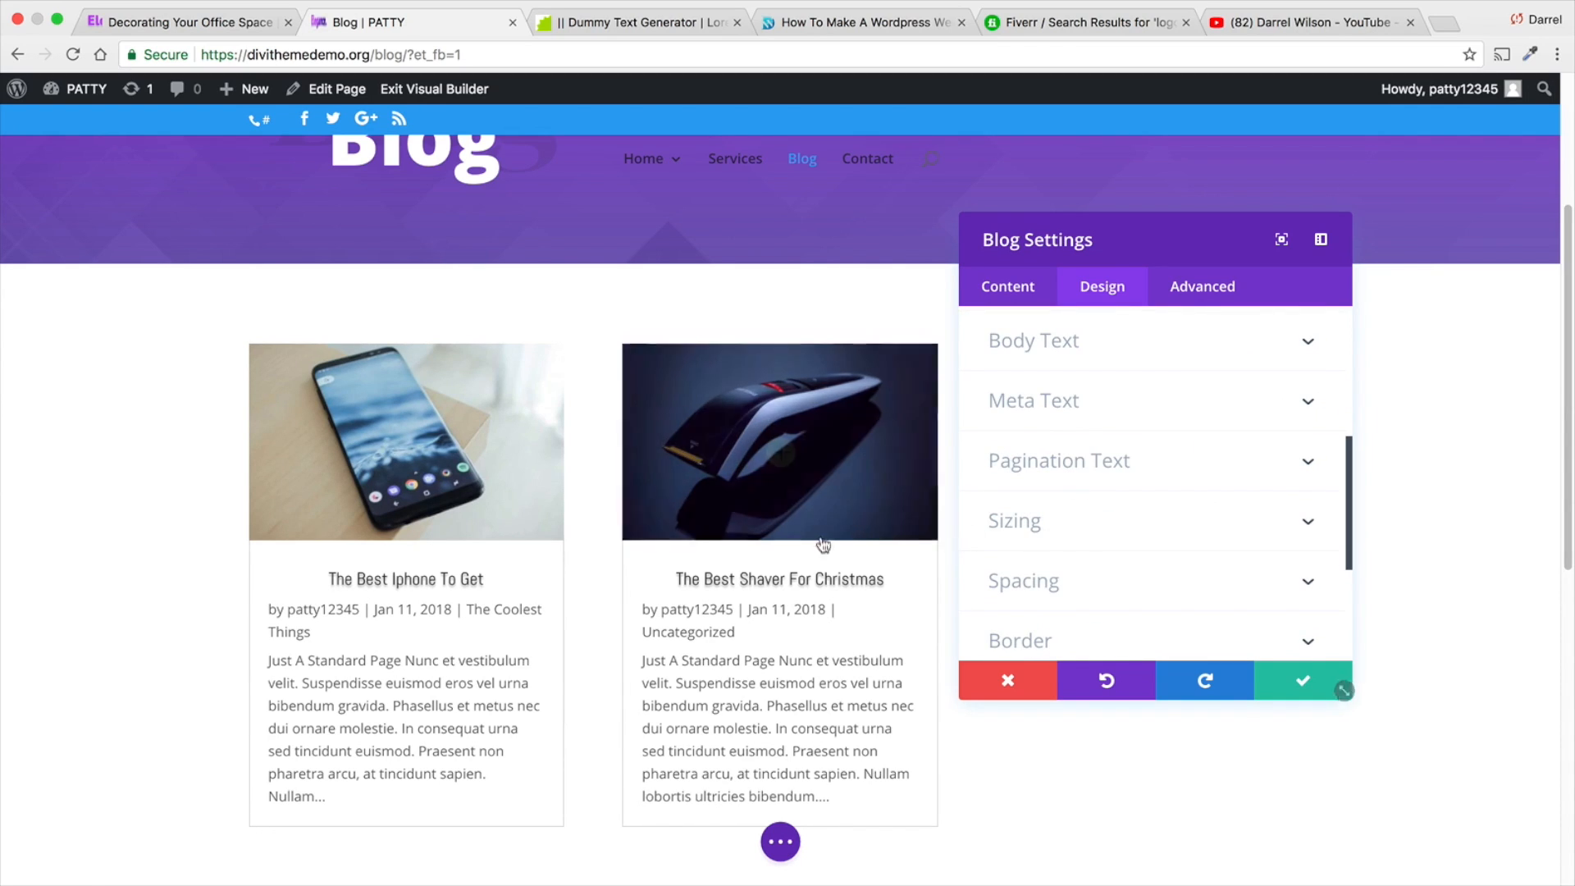
scroll(1033, 507, down, 3)
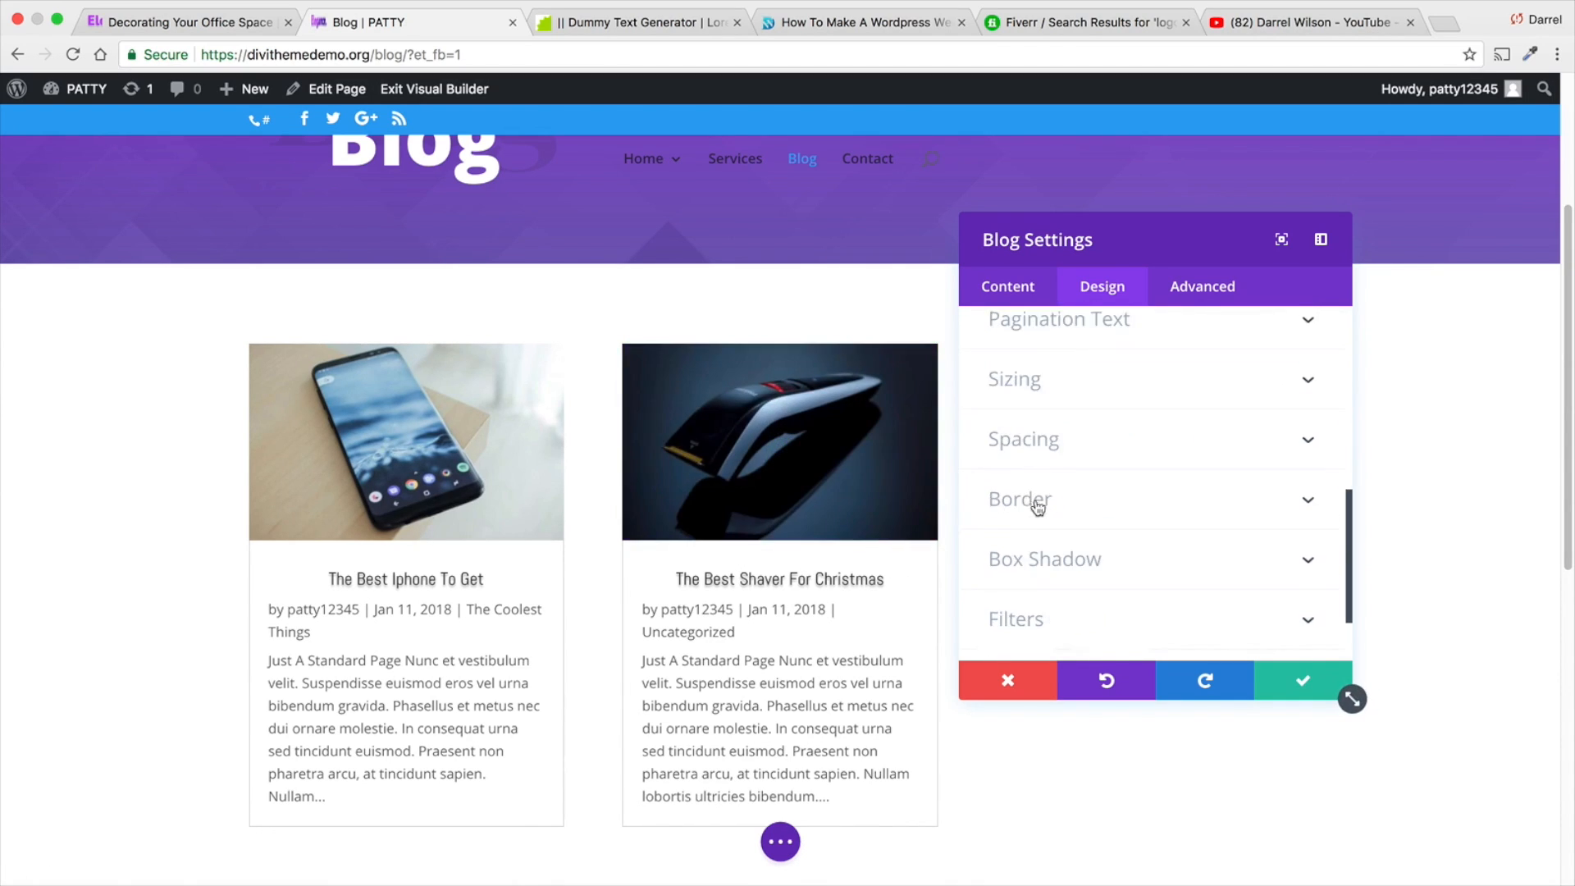
scroll(1038, 507, down, 1)
click(1074, 520)
click(1111, 432)
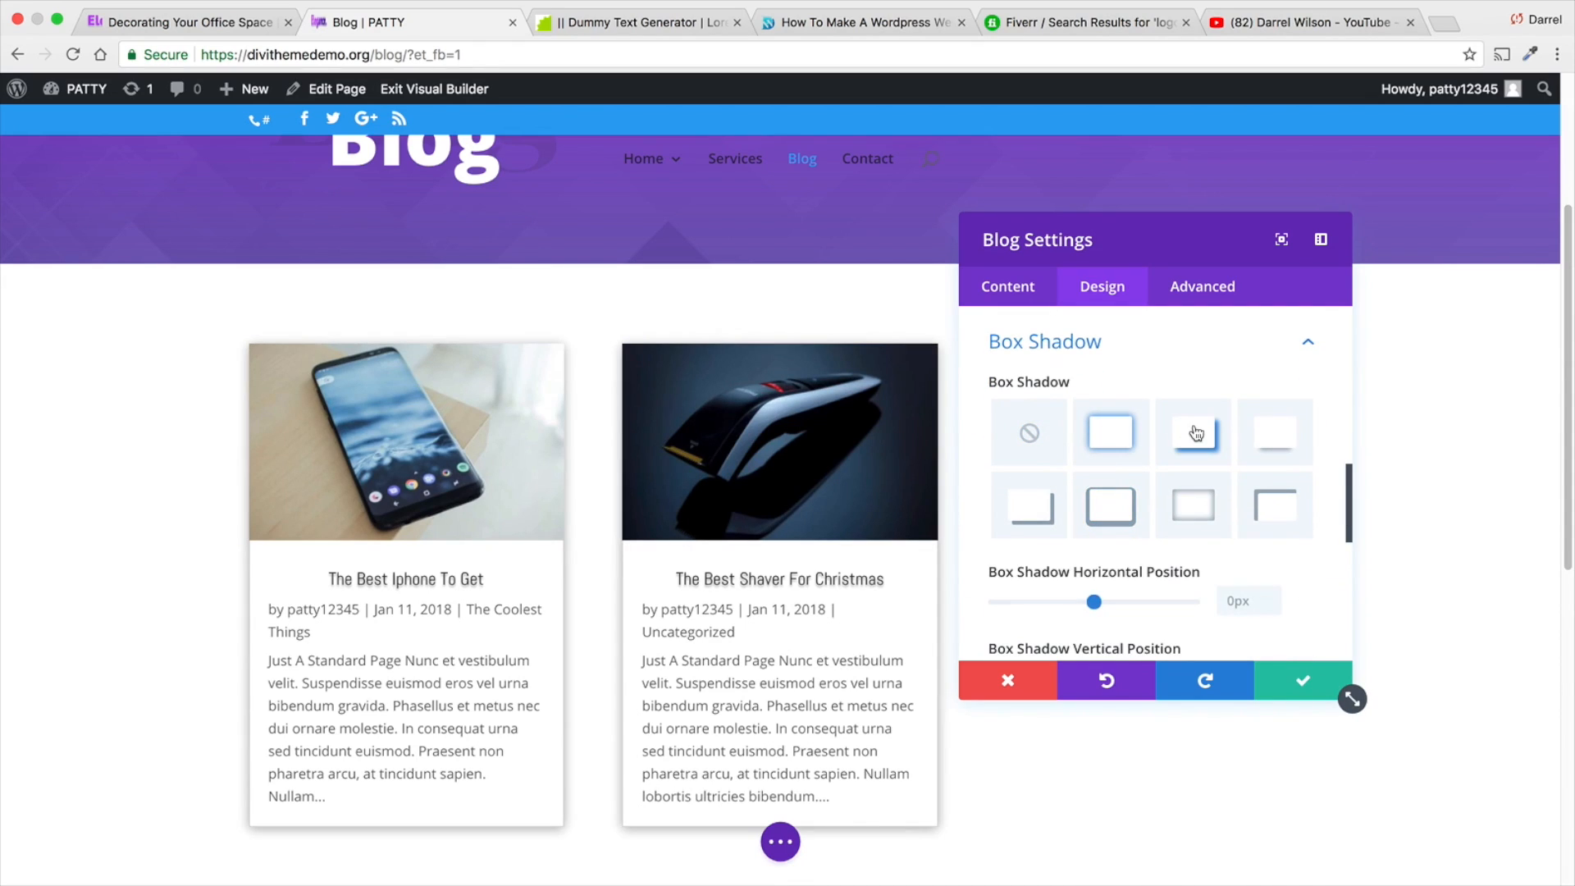
- Confirm the blog module settings and save the Blog page
scroll(1142, 445, up, 1)
scroll(1072, 502, up, 1)
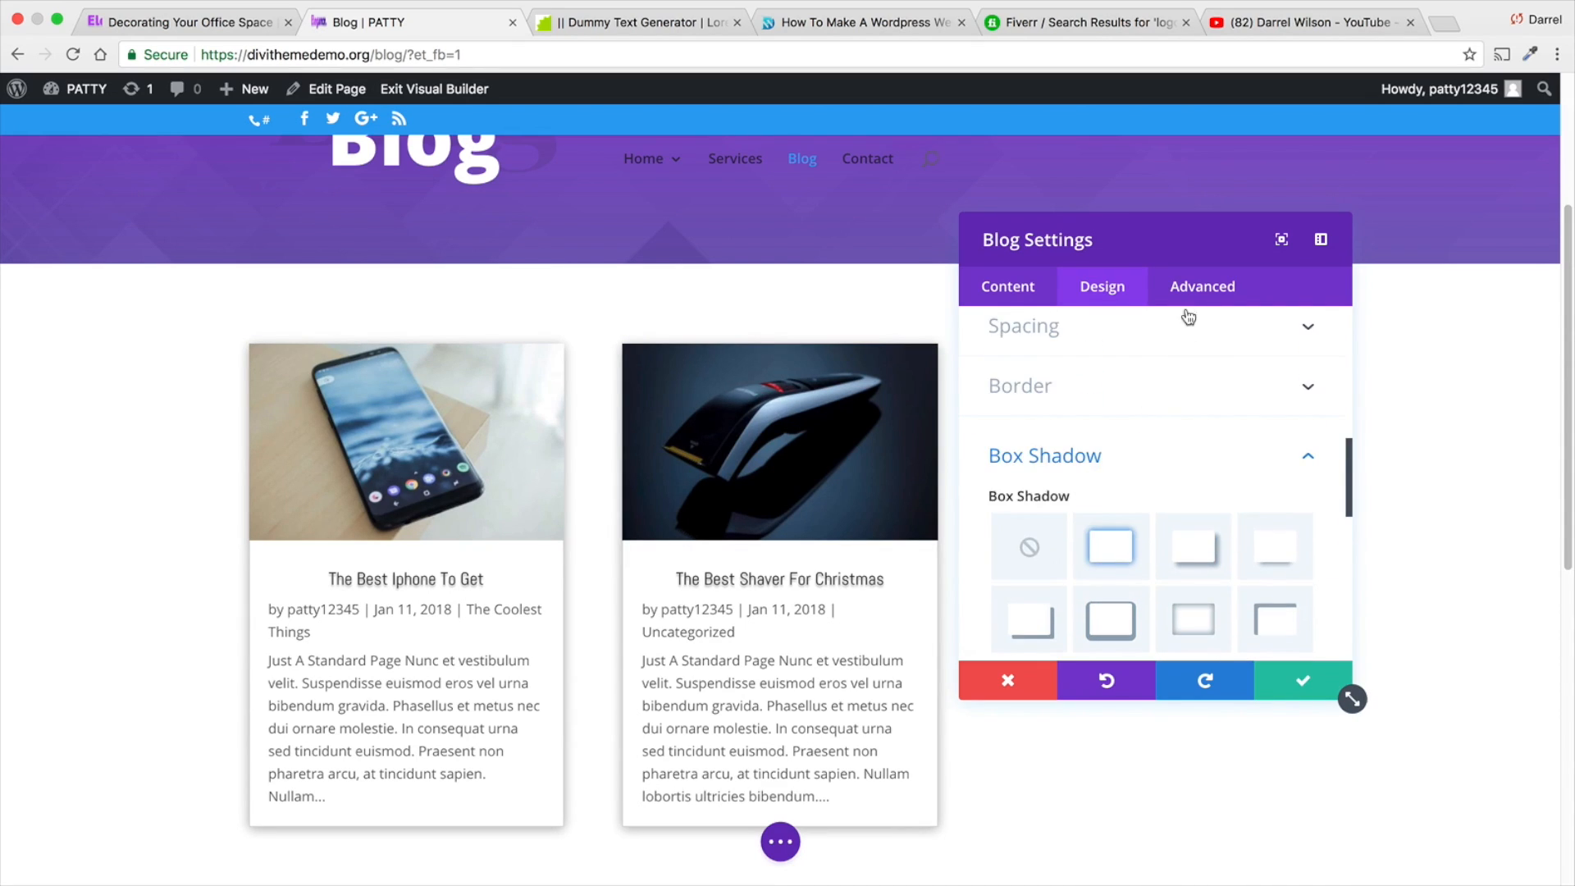
click(1189, 296)
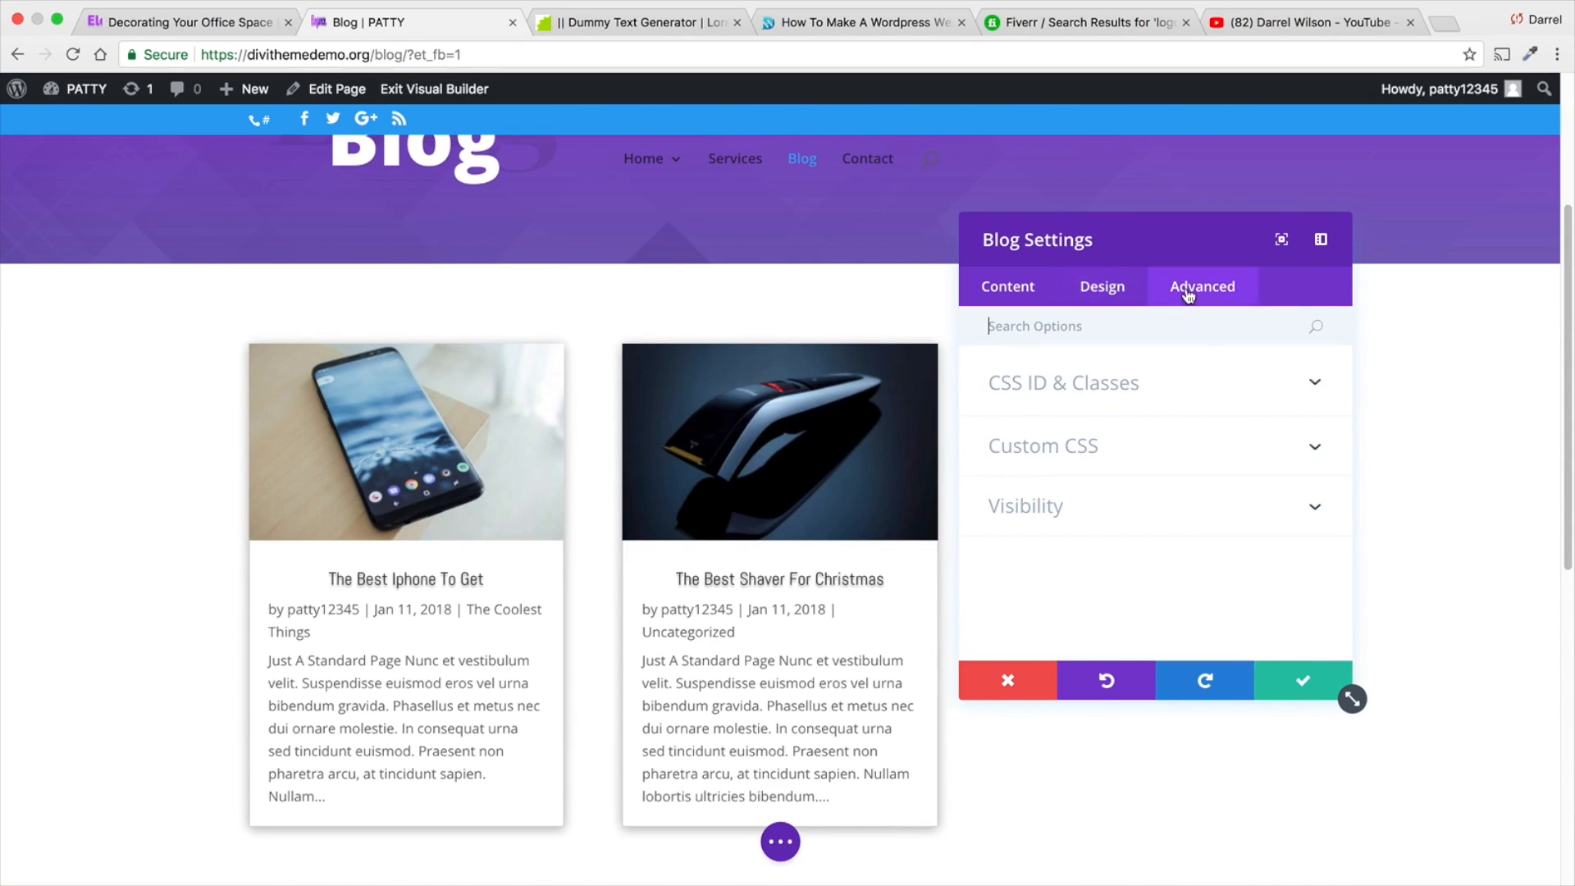
click(1103, 291)
click(1035, 290)
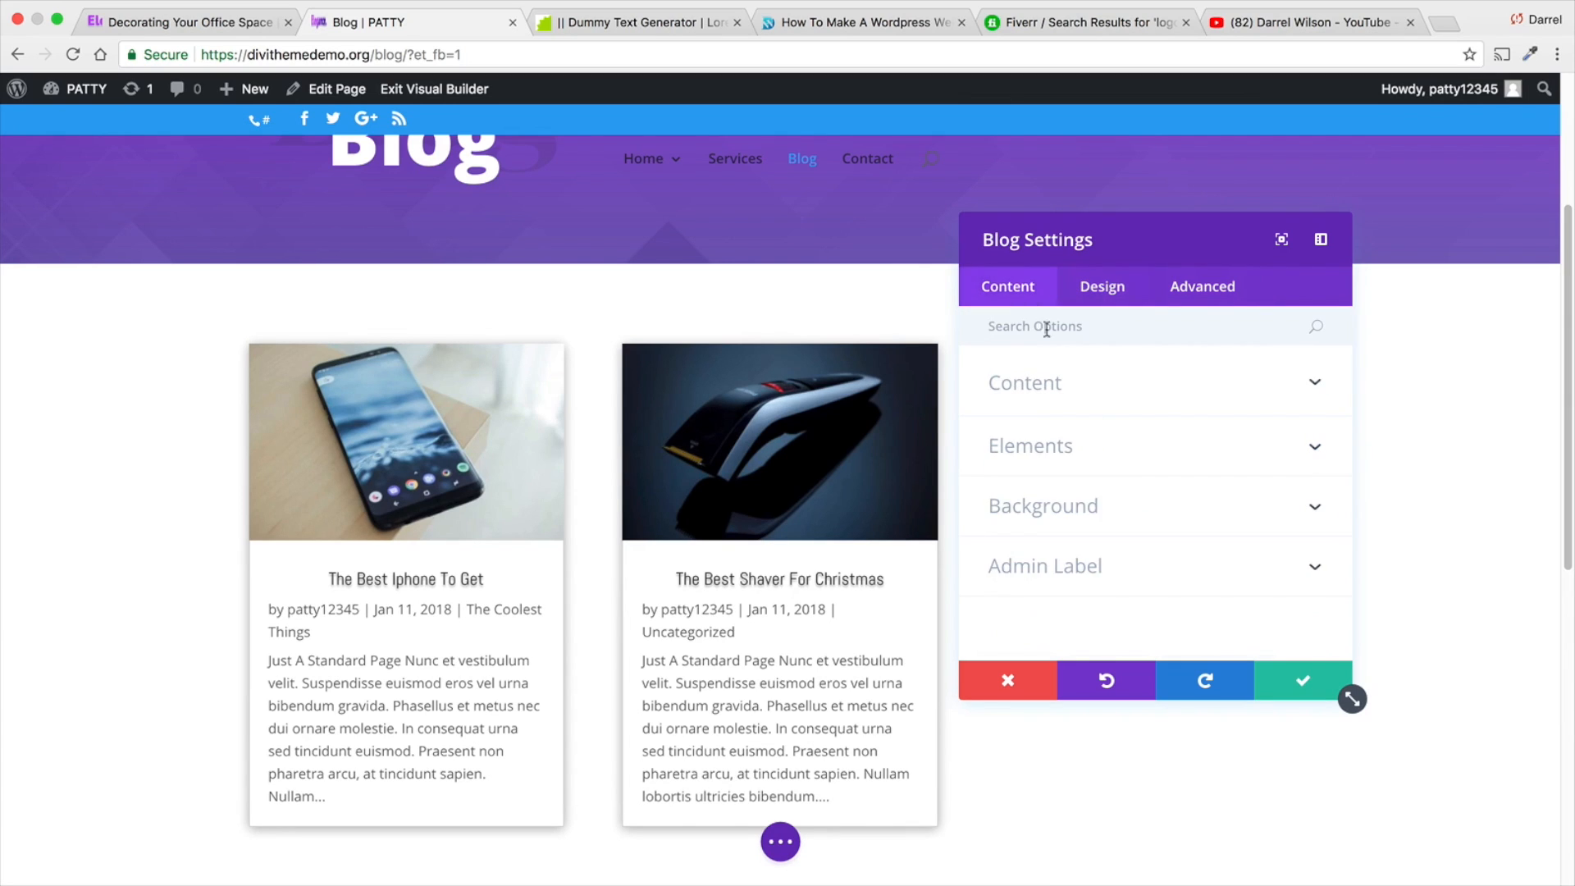
click(1280, 676)
click(781, 842)
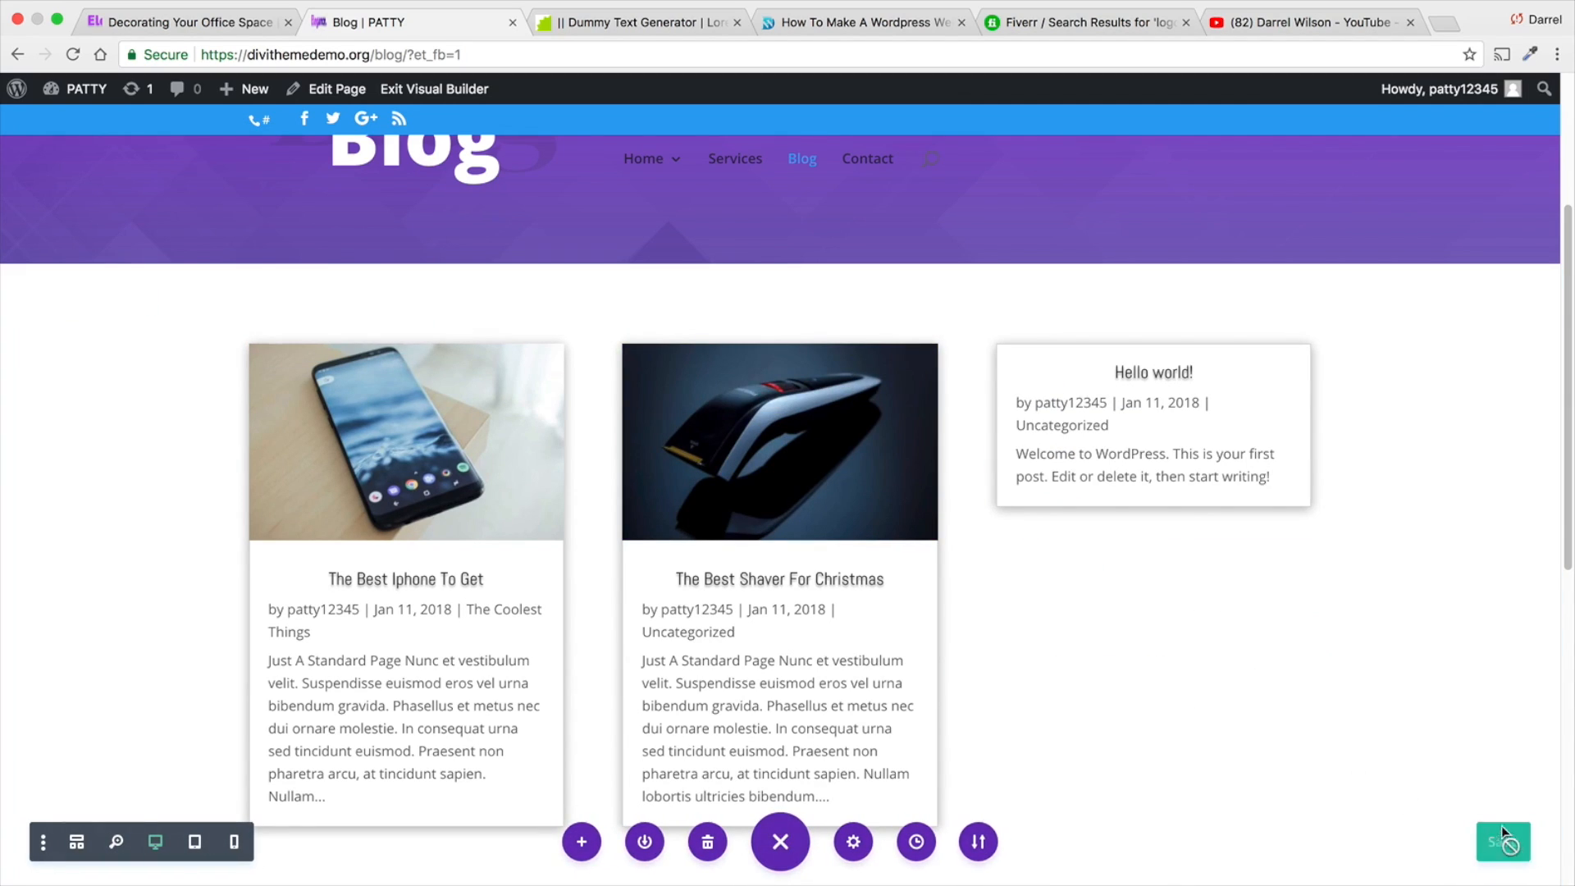
click(1505, 839)
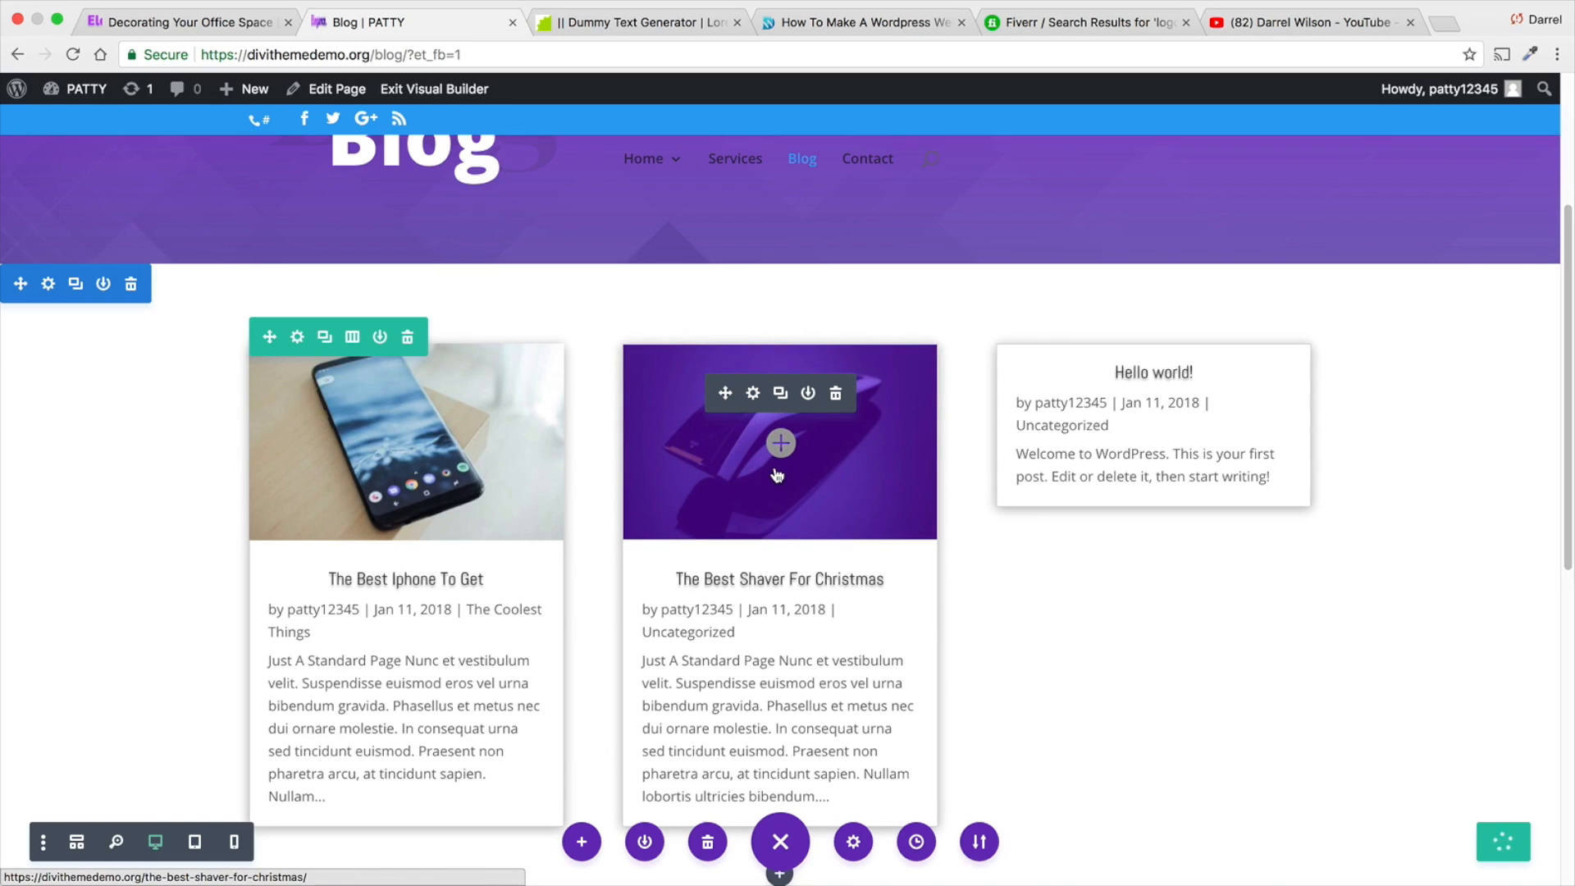
- Exit the visual builder and review the post grid on the live Blog page
scroll(758, 437, down, 2)
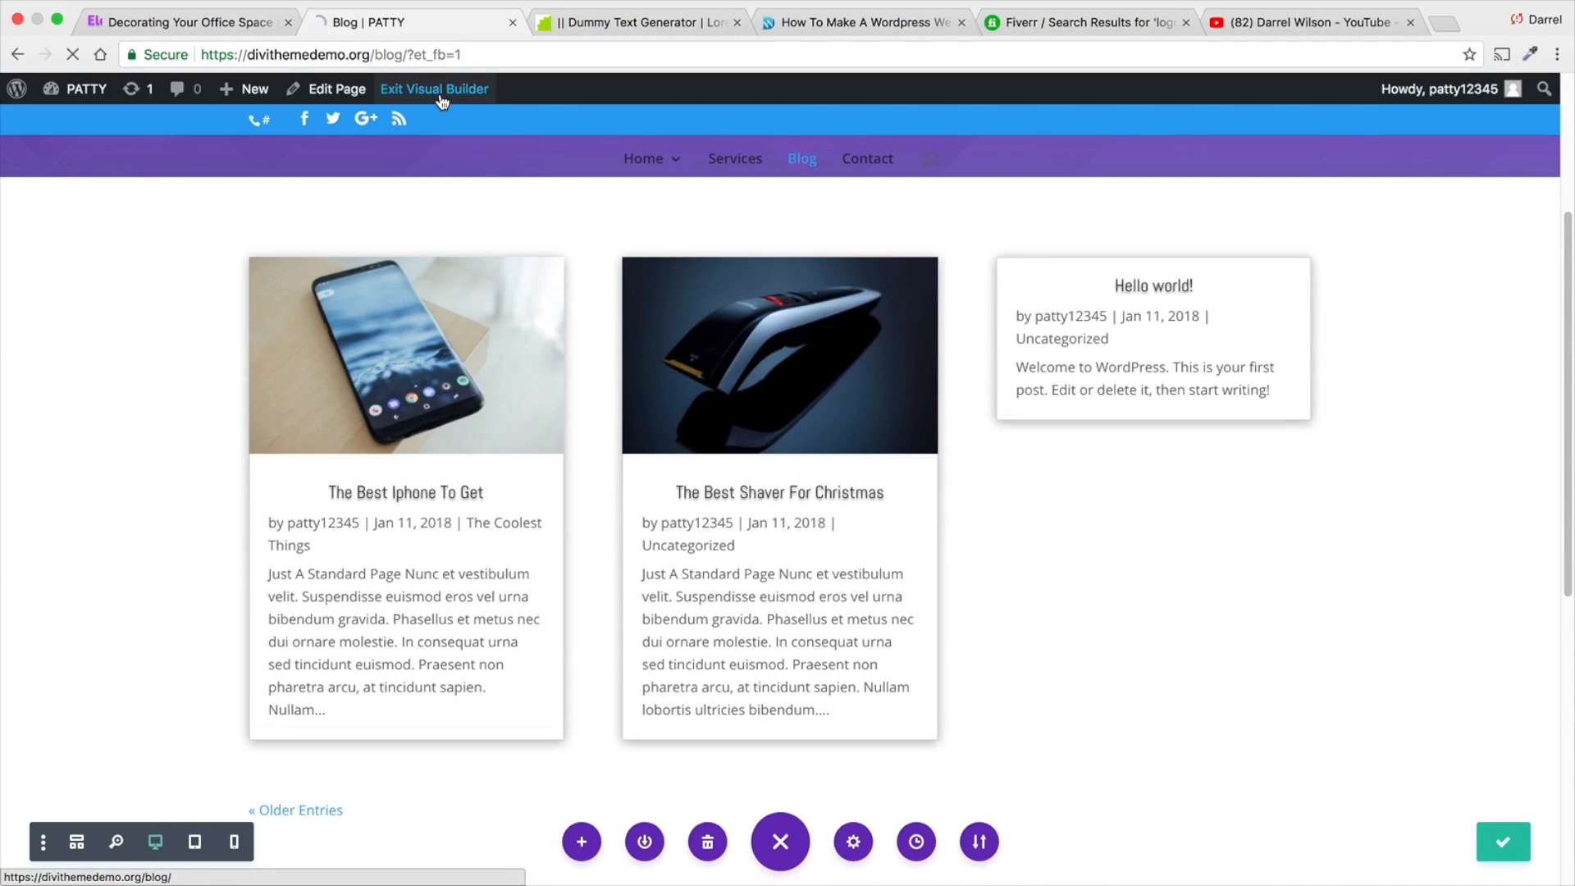
click(437, 90)
scroll(648, 443, down, 5)
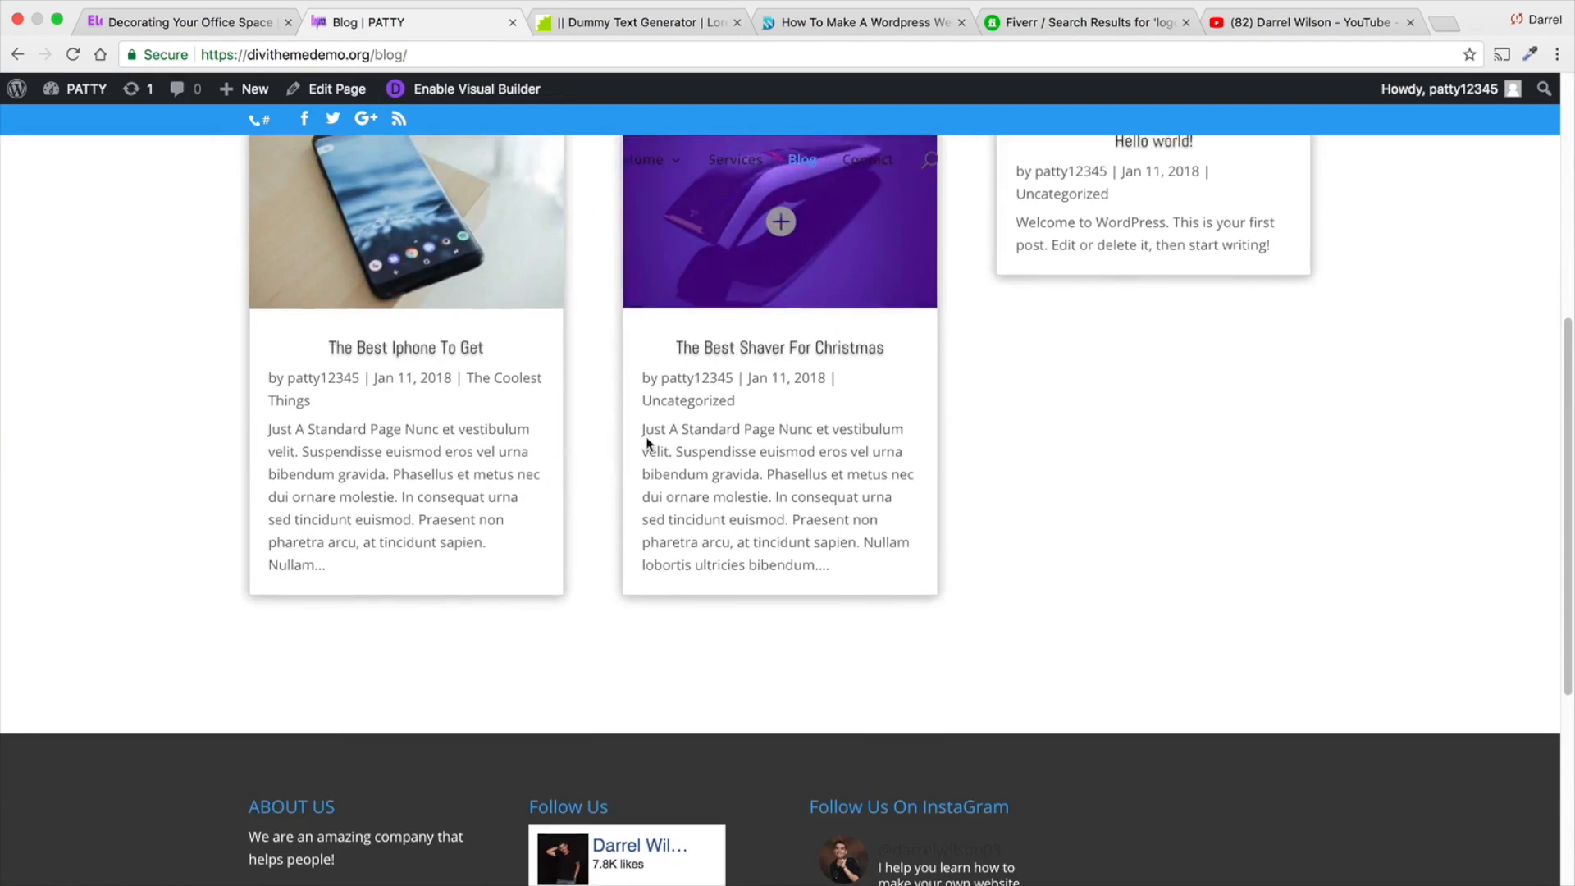
scroll(643, 451, up, 3)
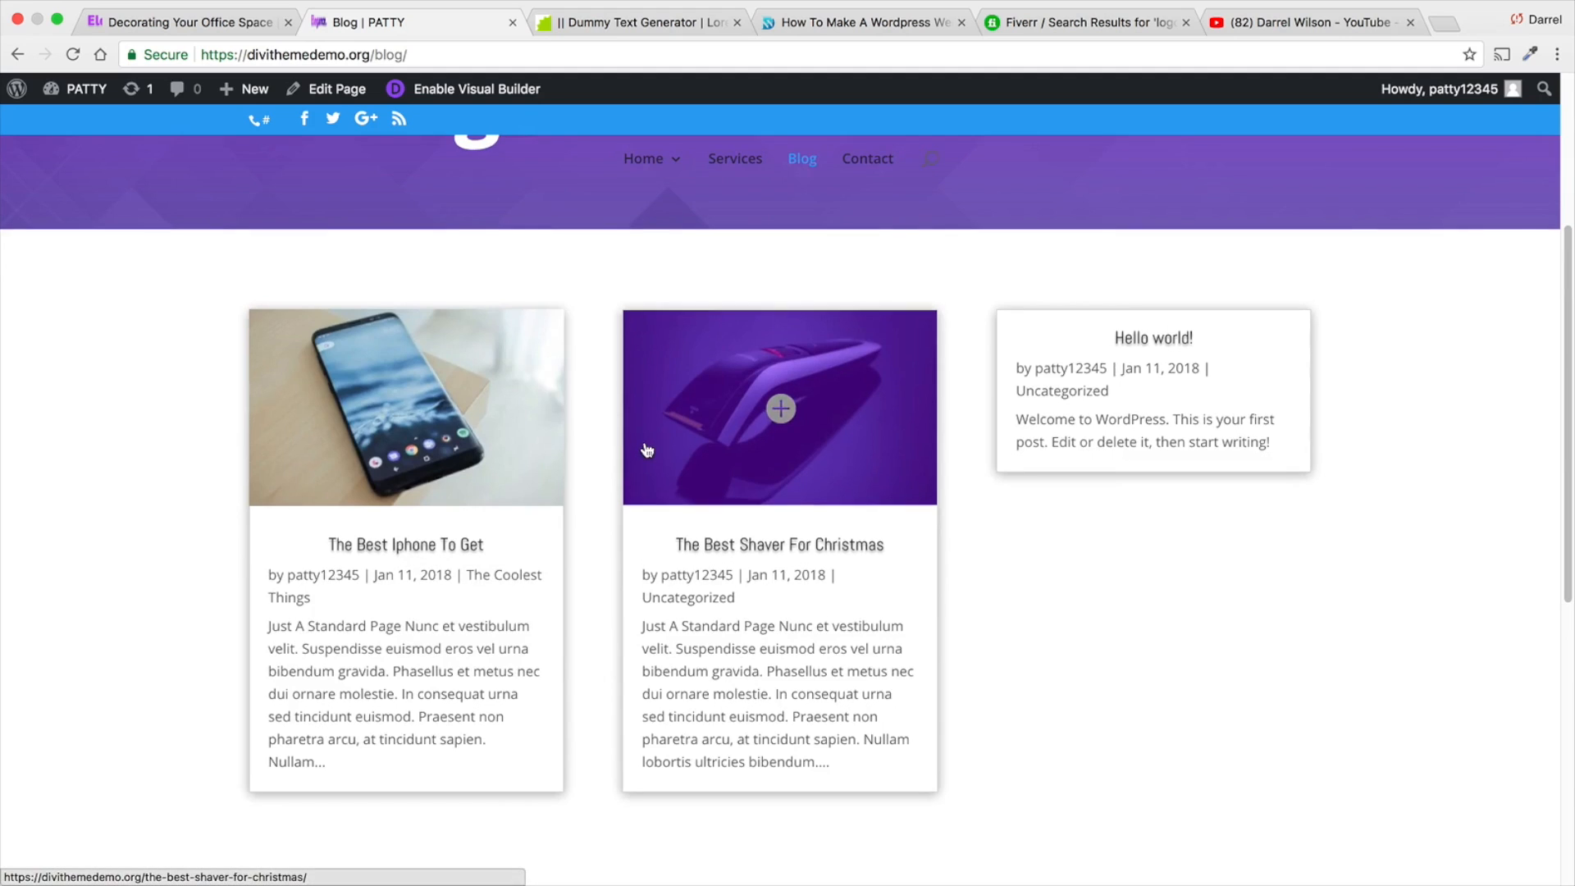
- Open the post The Best Iphone To Get, look through its content and return to the Blog page
click(492, 452)
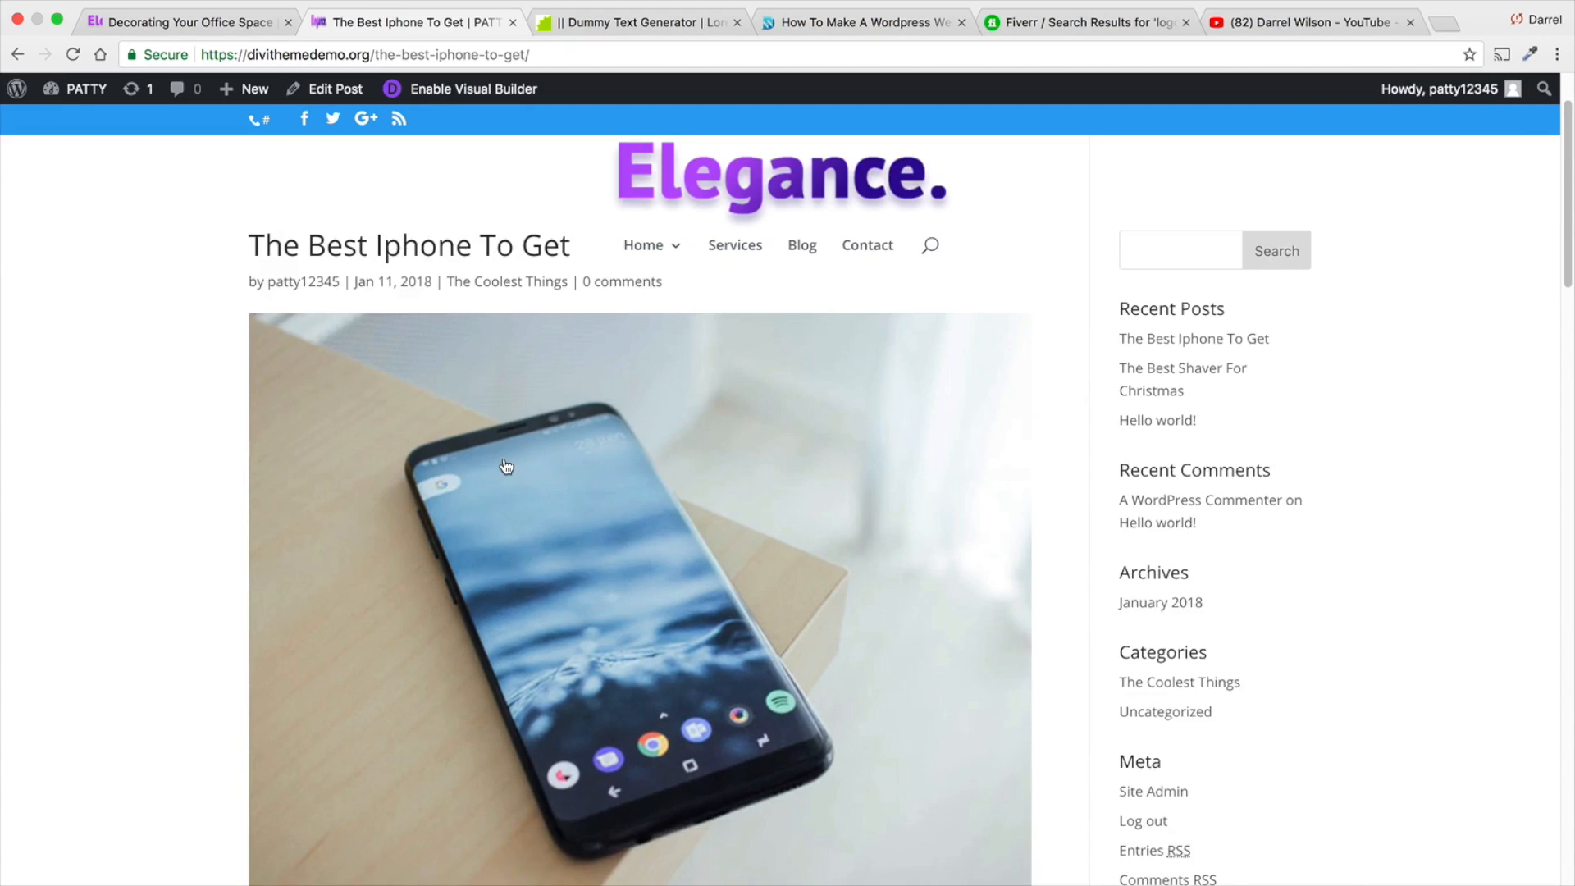
scroll(502, 464, down, 5)
scroll(637, 475, down, 10)
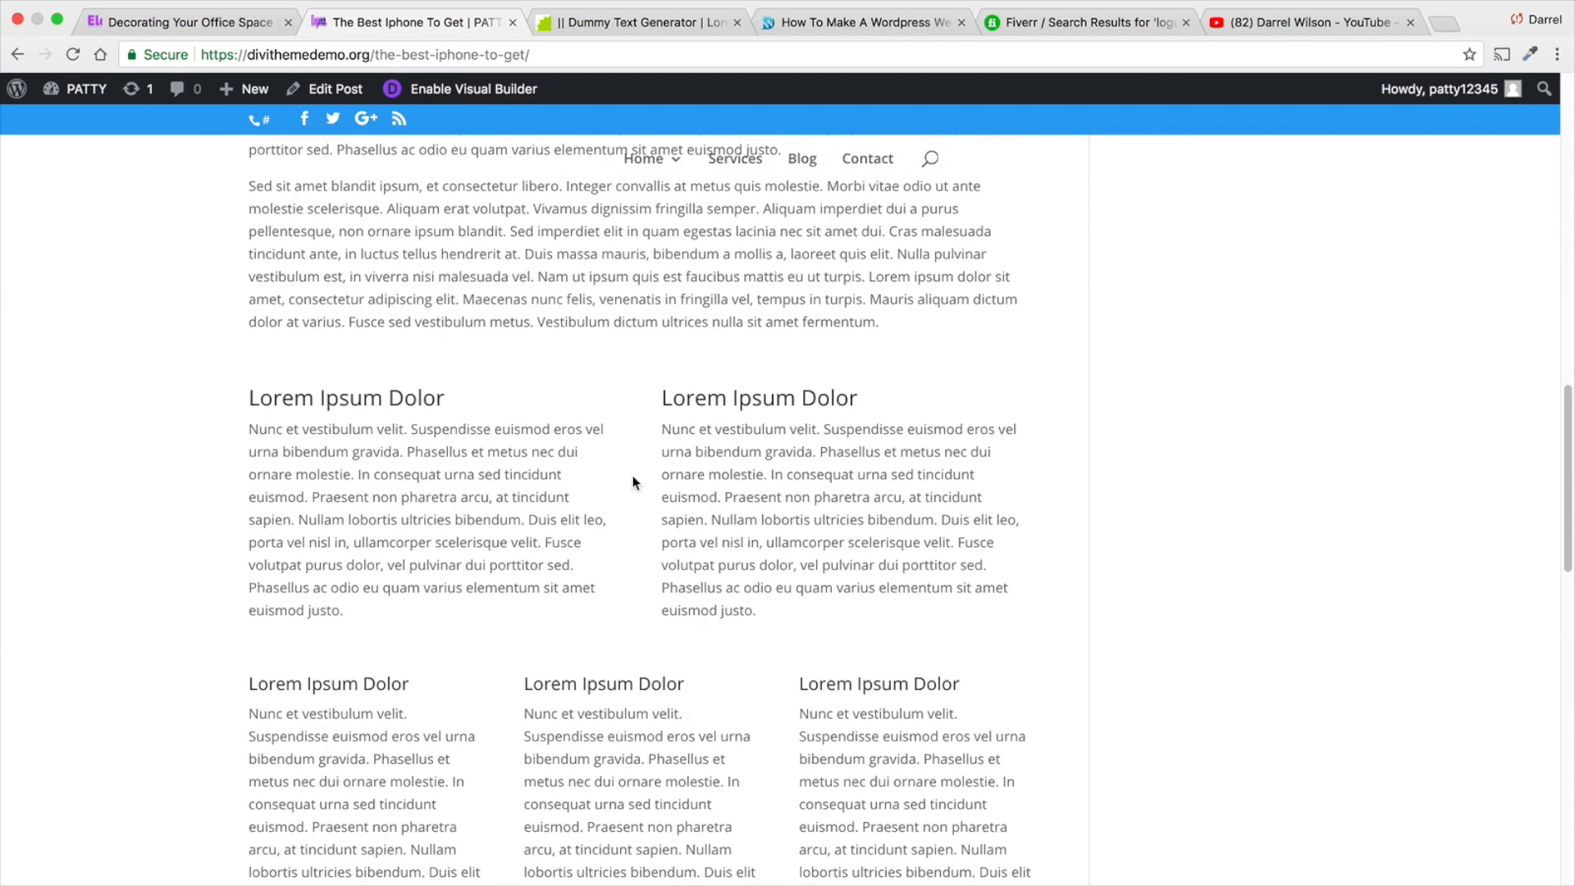
click(17, 54)
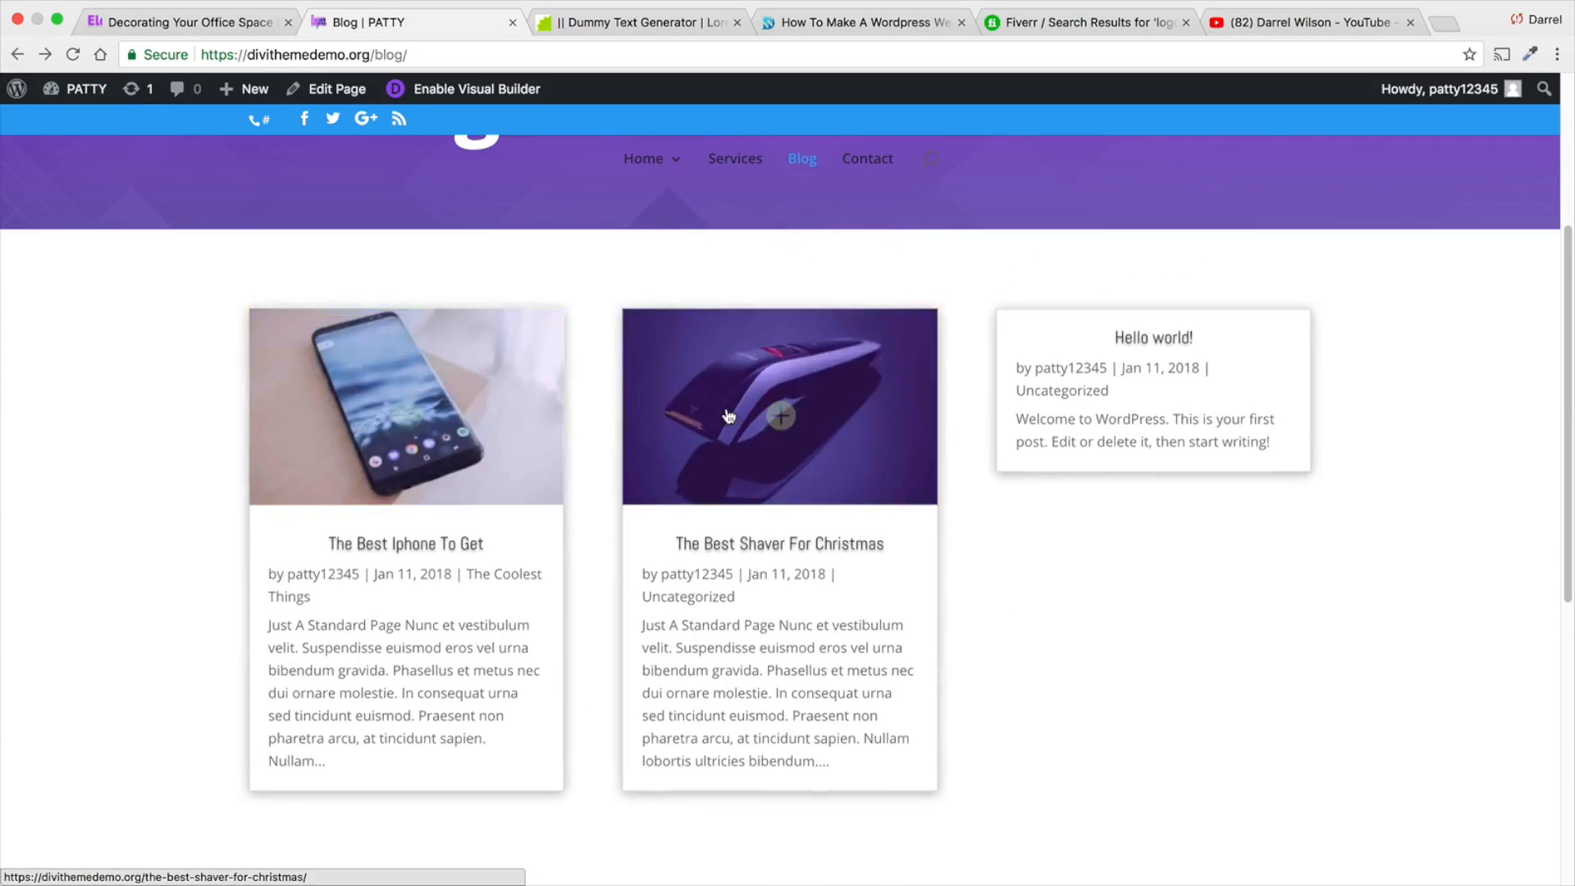
- Open the post The Best Shaver For Christmas and examine its content and sidebar
click(743, 415)
scroll(770, 467, down, 6)
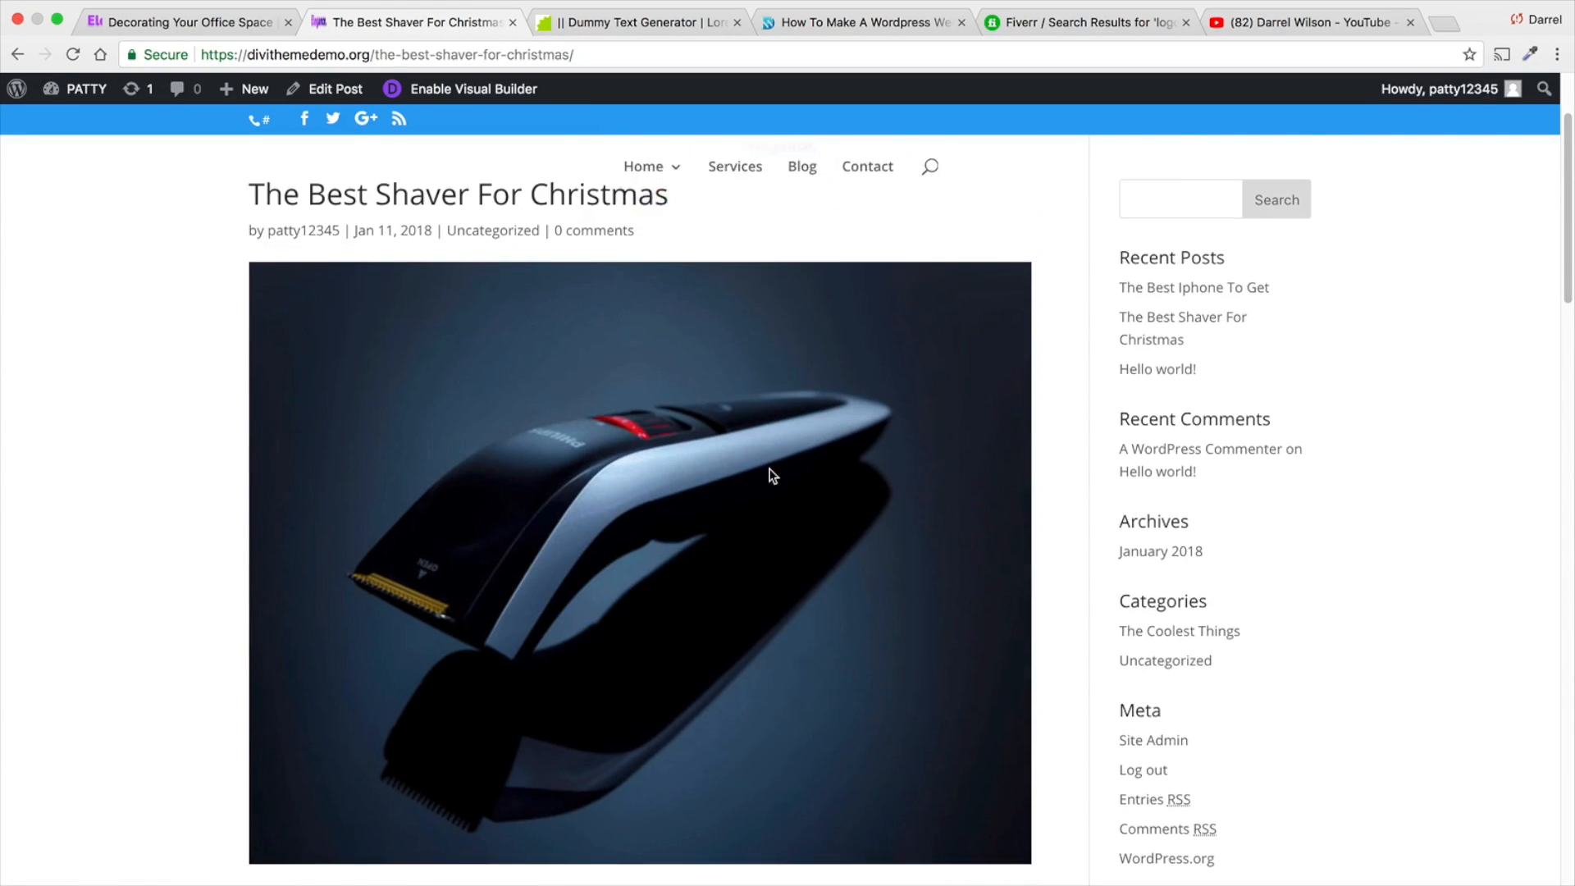
scroll(768, 473, down, 8)
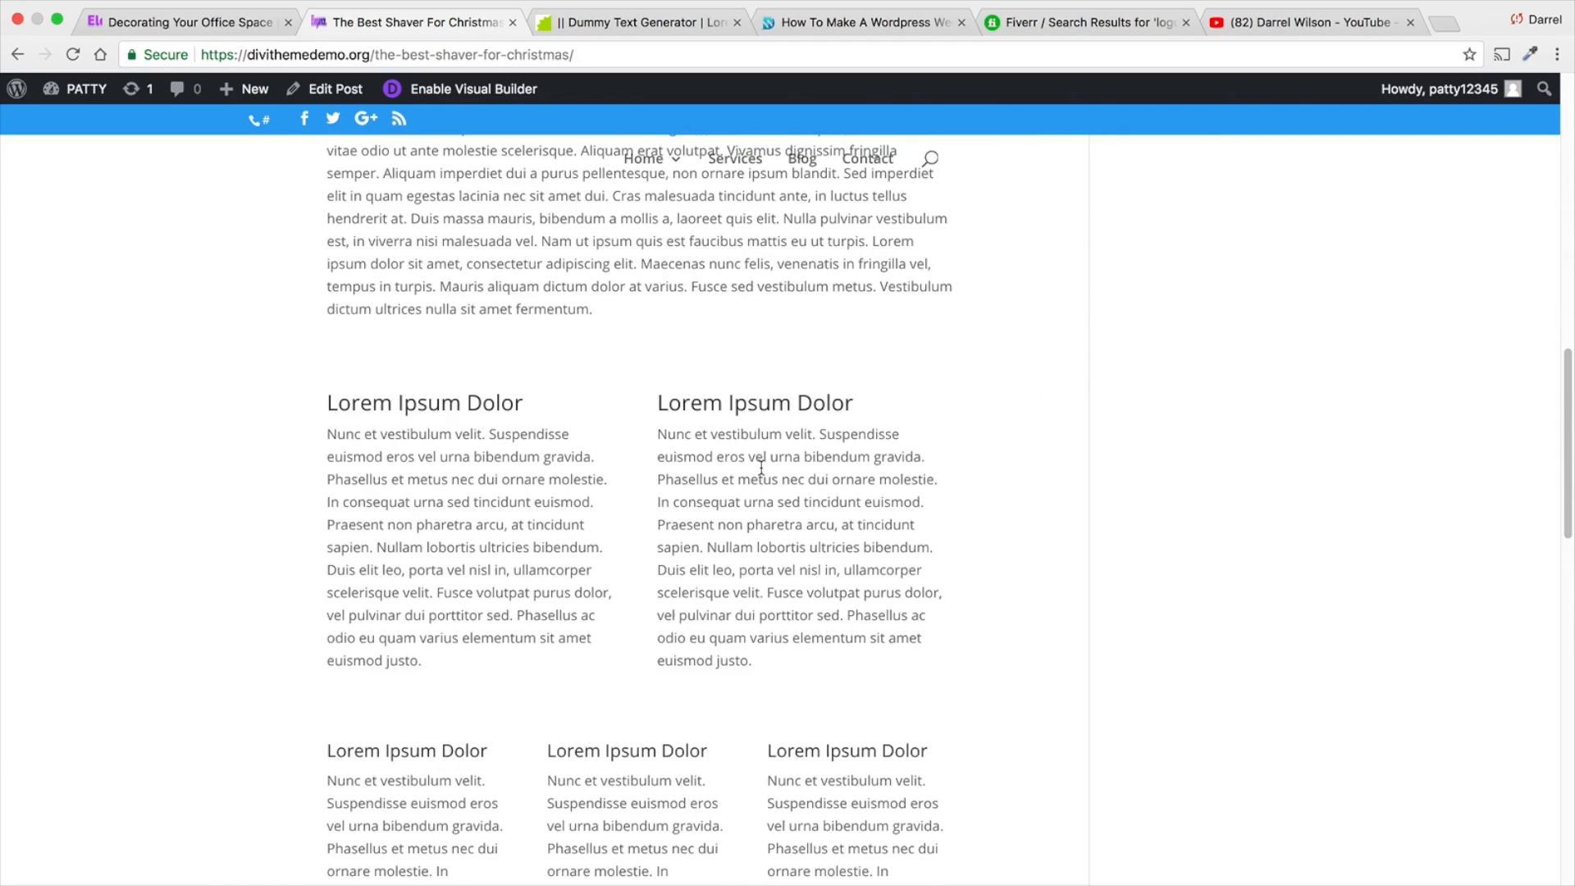
scroll(762, 467, down, 3)
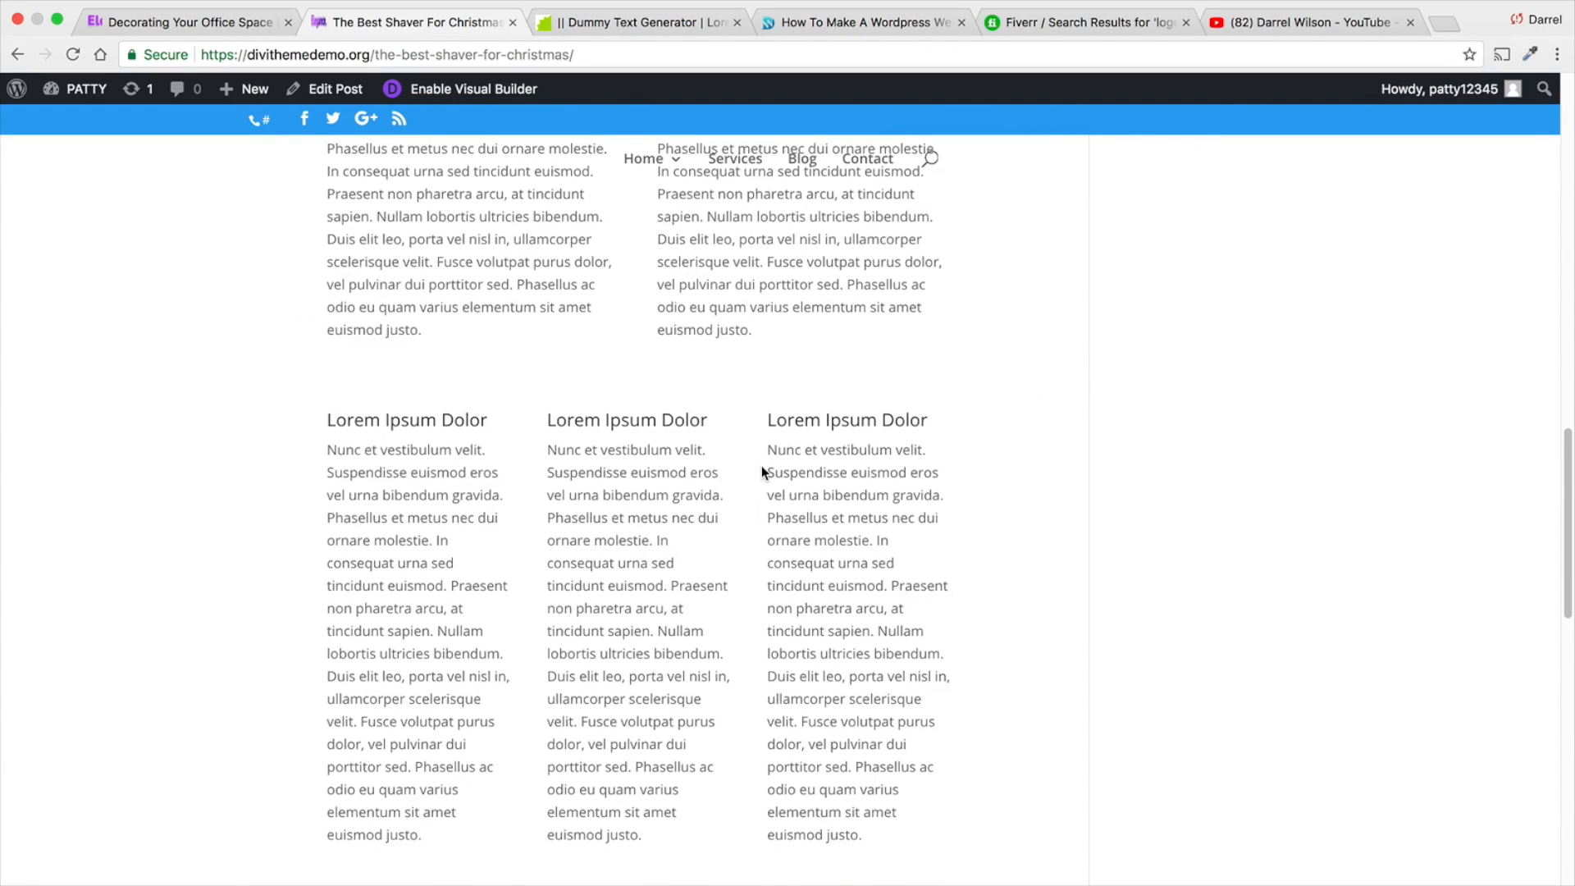
scroll(762, 469, up, 10)
scroll(762, 464, up, 9)
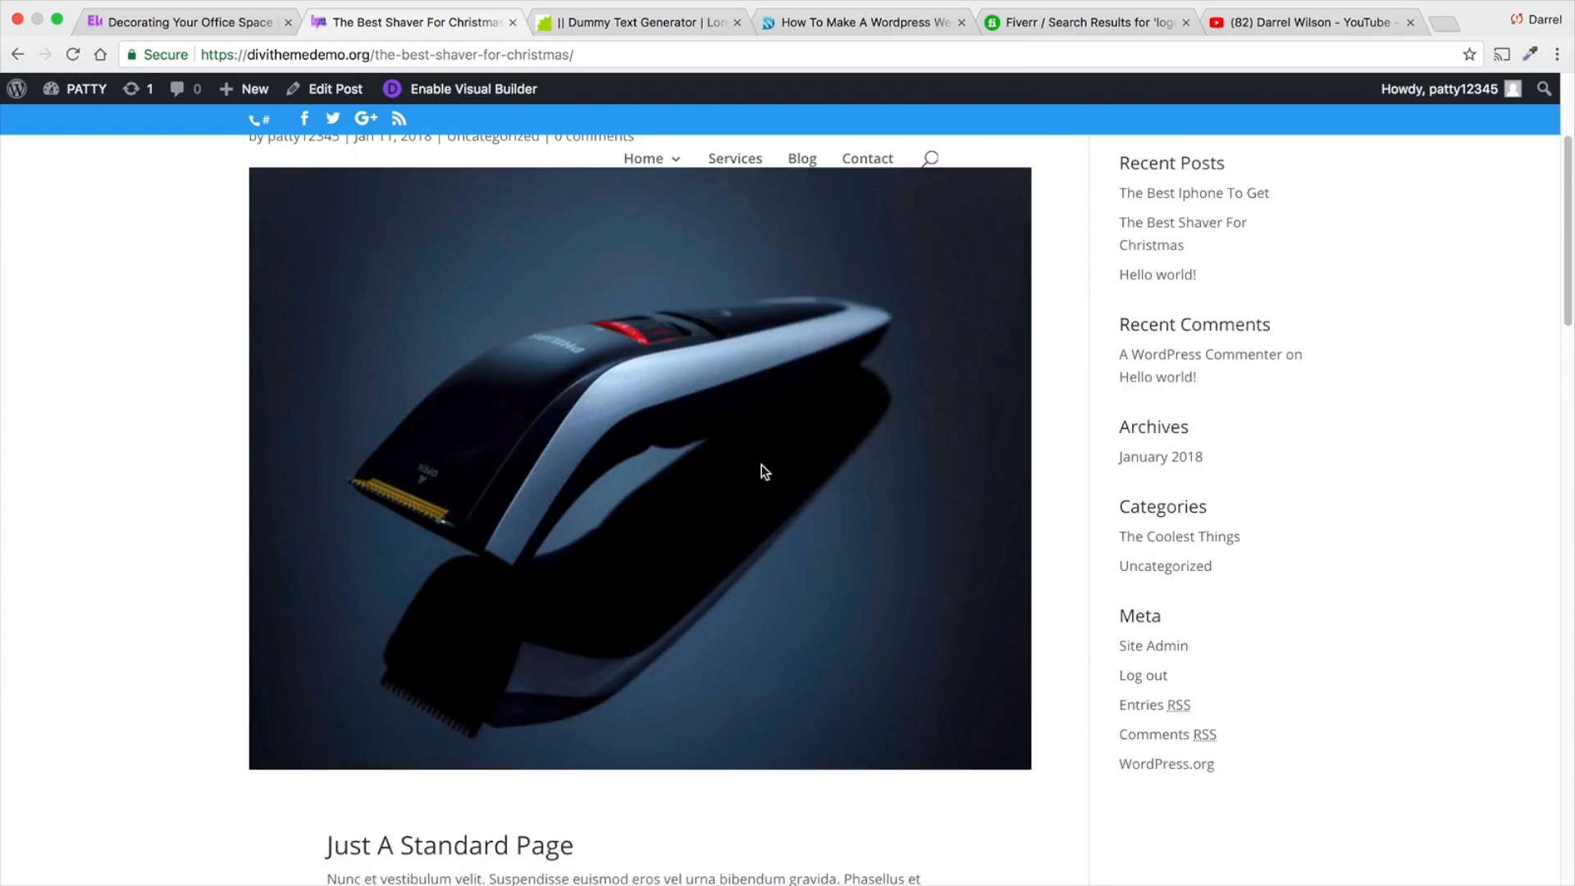
scroll(761, 464, up, 2)
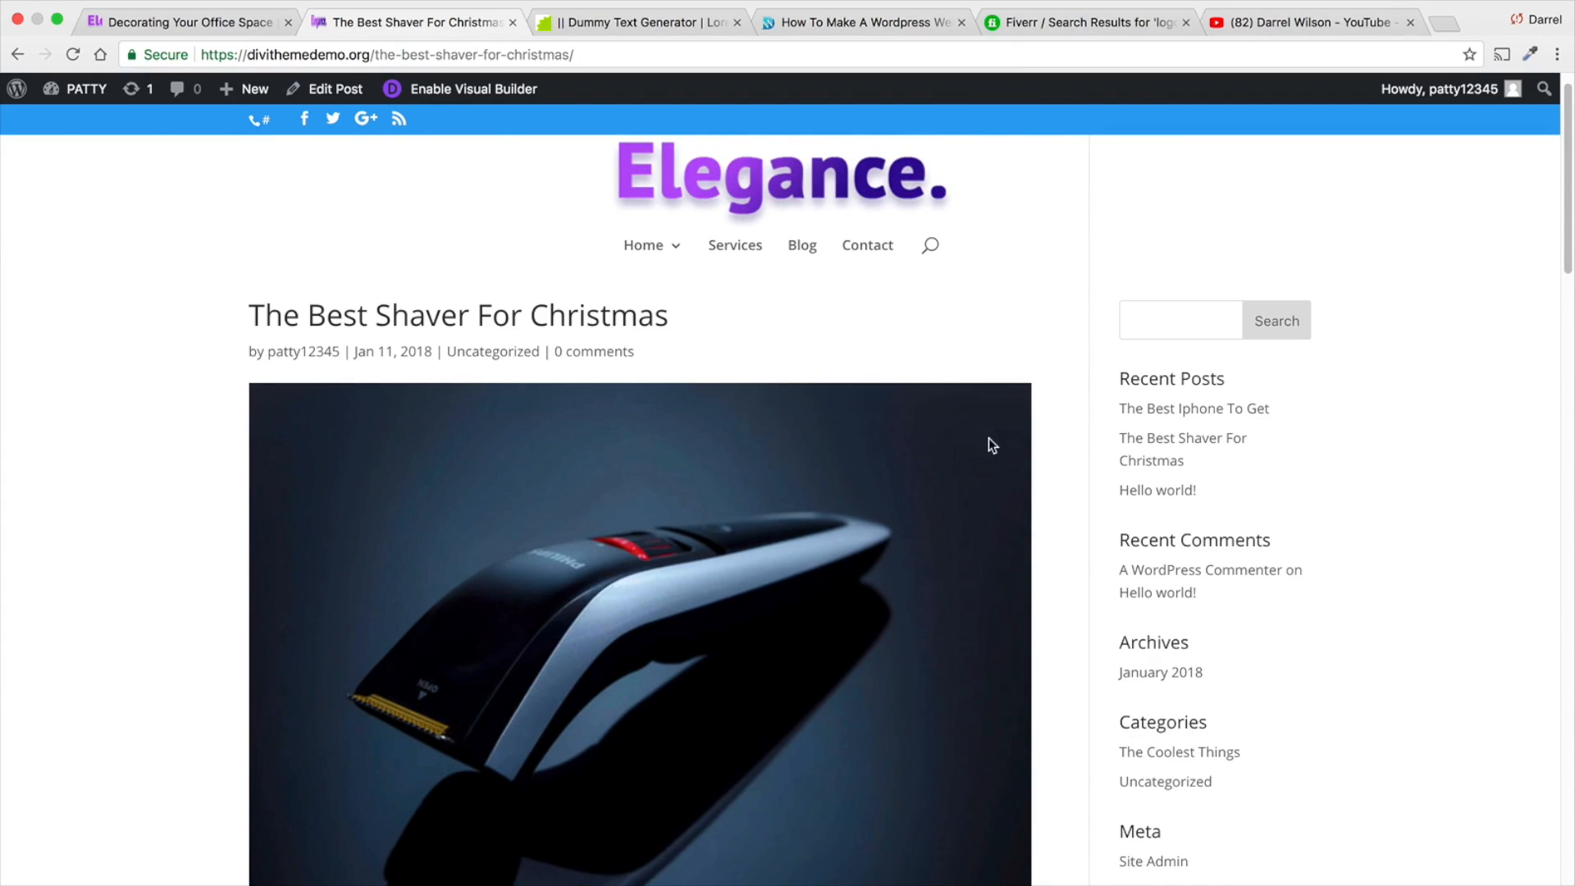
scroll(1111, 509, down, 1)
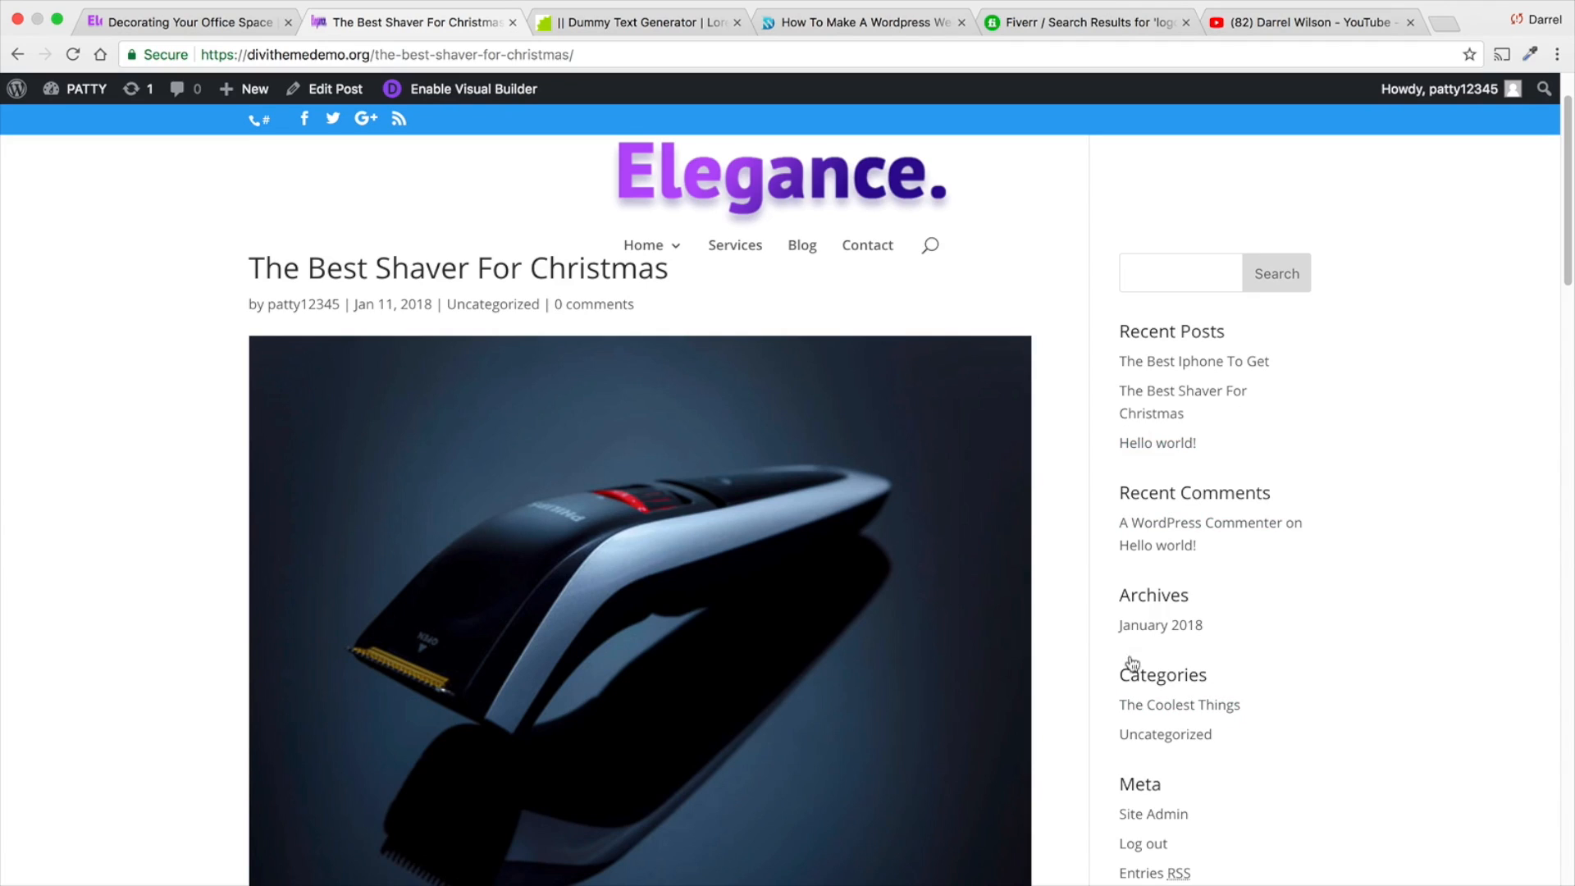
- Go to the site's Widgets settings and delete the Search, Recent Comments and Archives widgets from the Sidebar
mouse_move(76, 89)
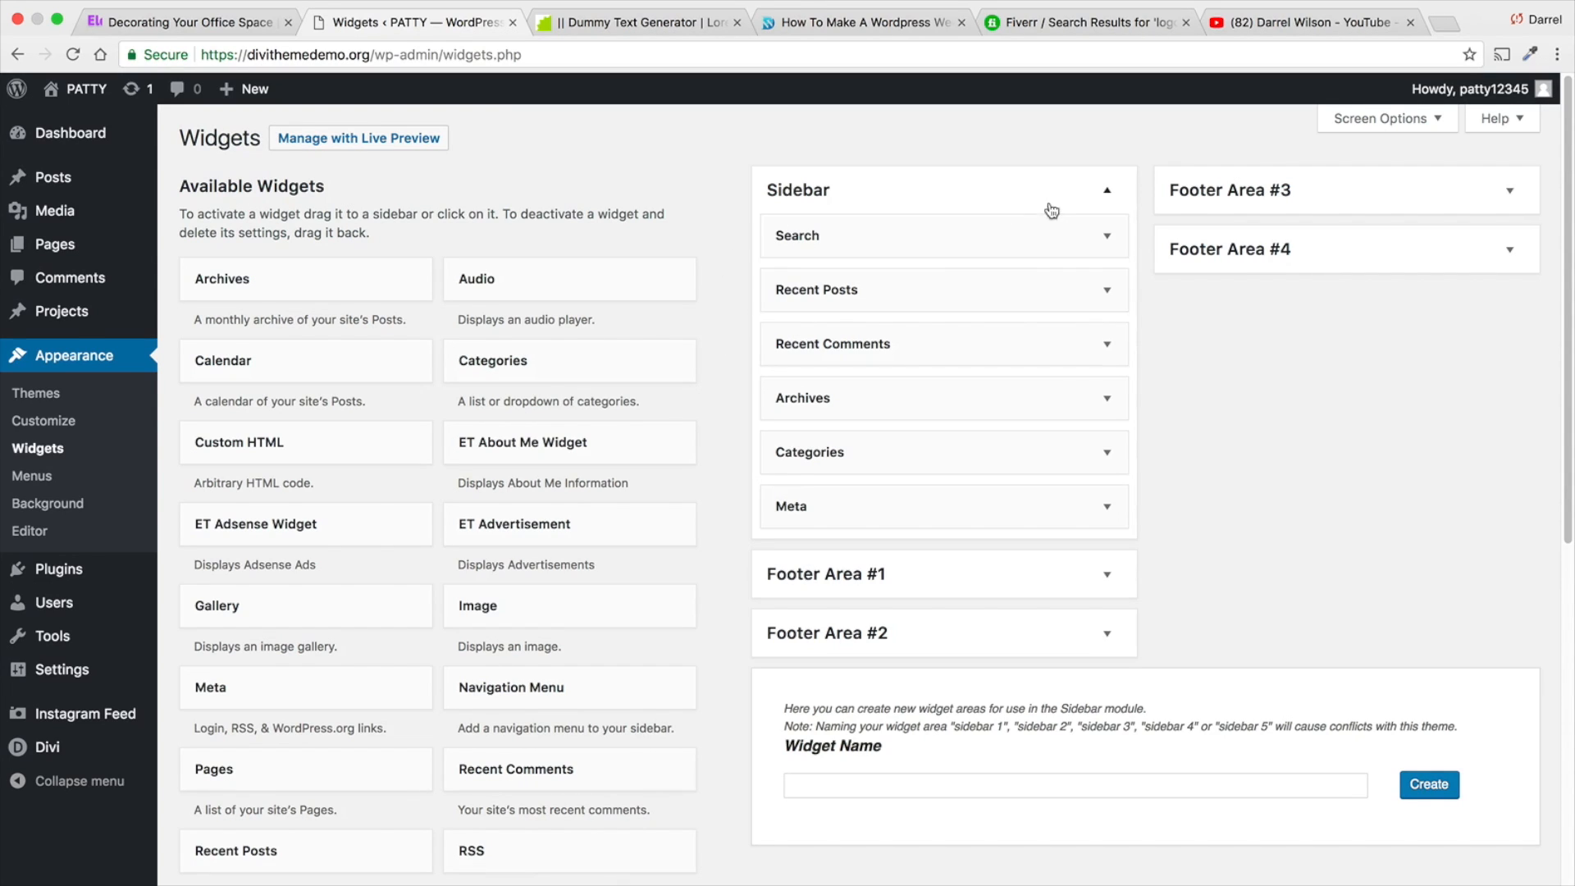
click(1109, 237)
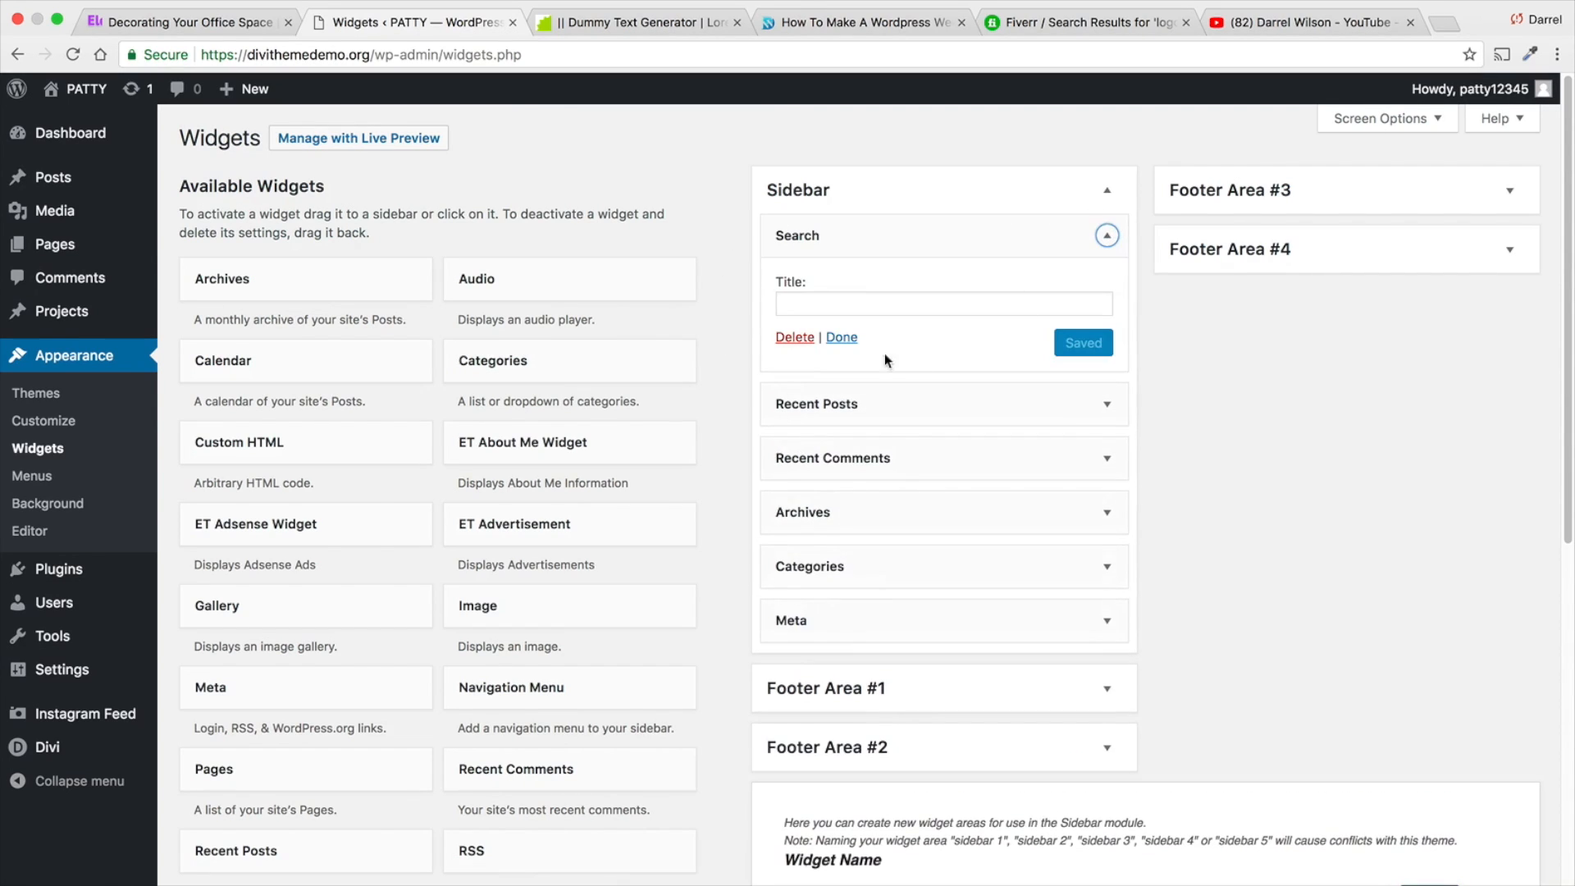
click(794, 338)
click(1107, 290)
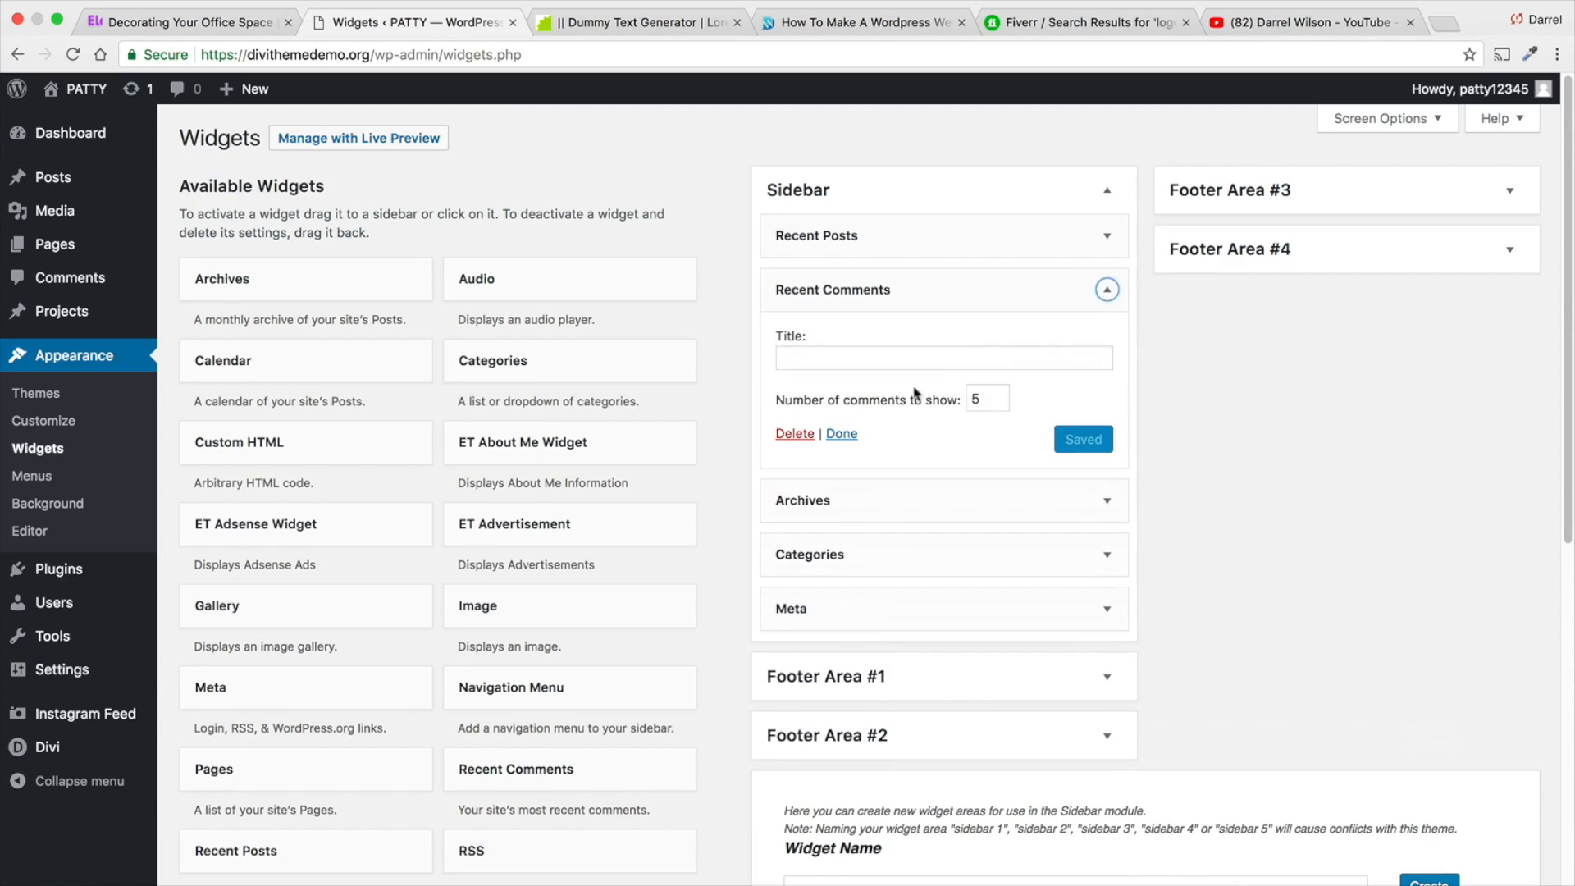
click(796, 434)
click(1107, 290)
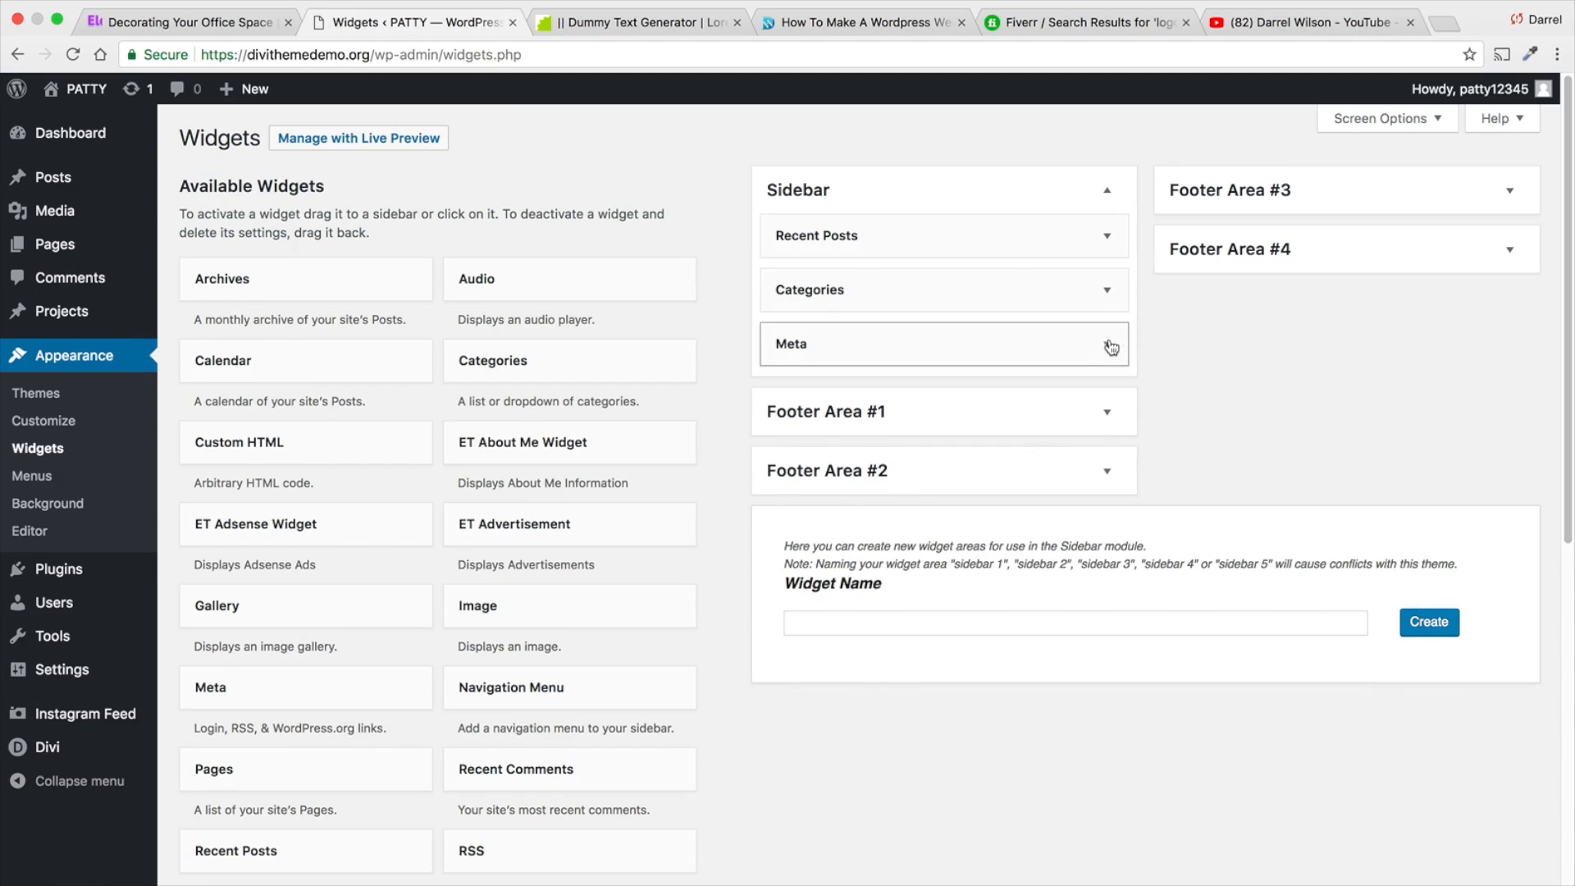
- Delete the Meta and Categories widgets from the Sidebar widget area
click(1106, 344)
click(793, 446)
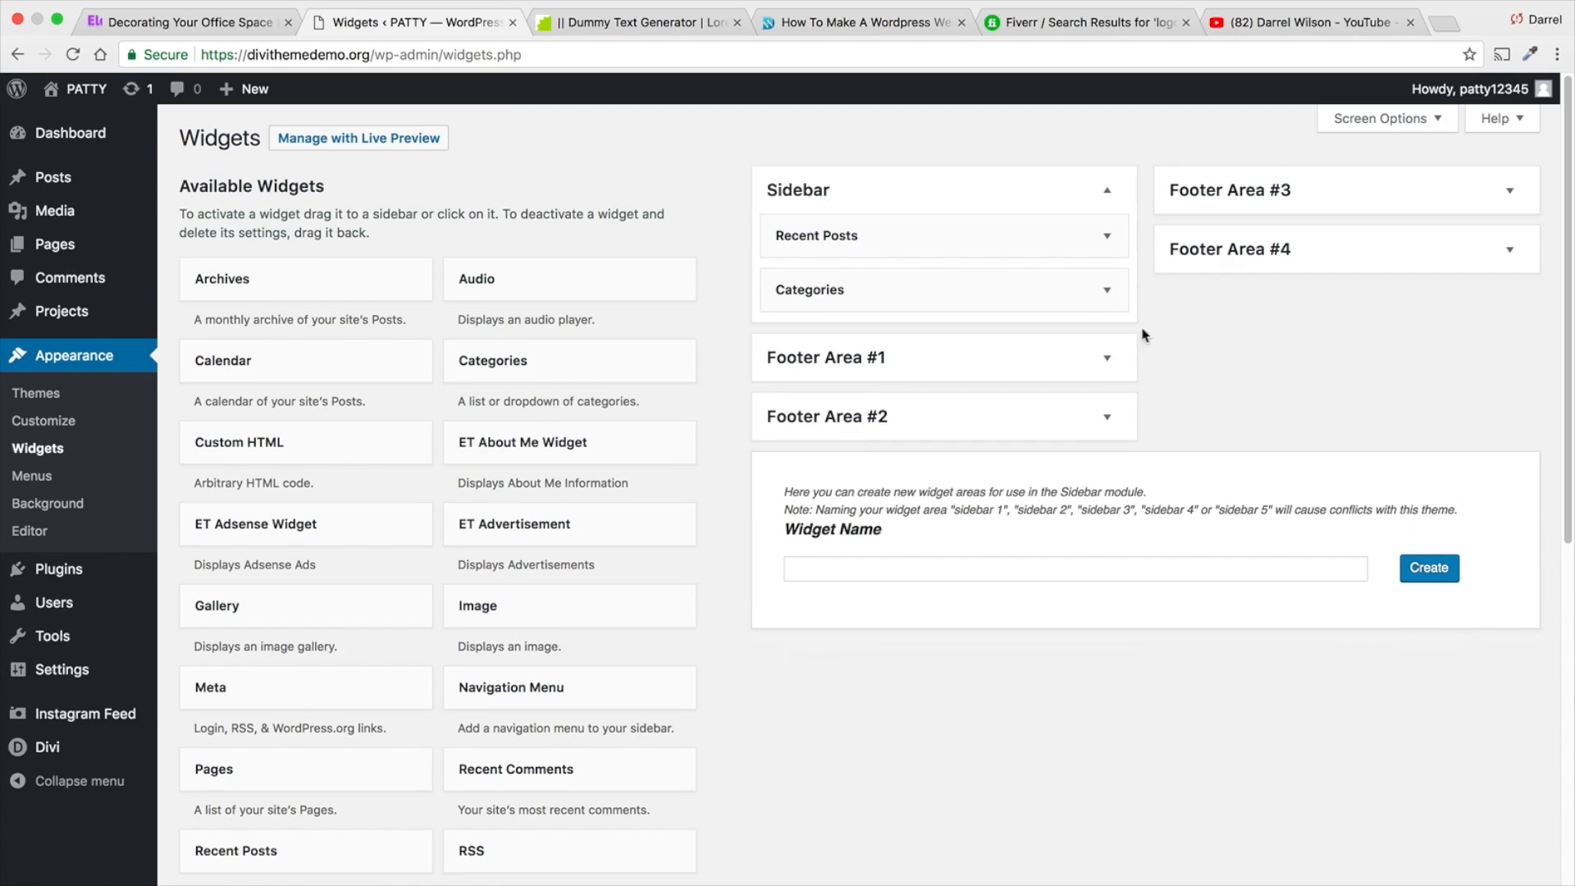
click(1106, 289)
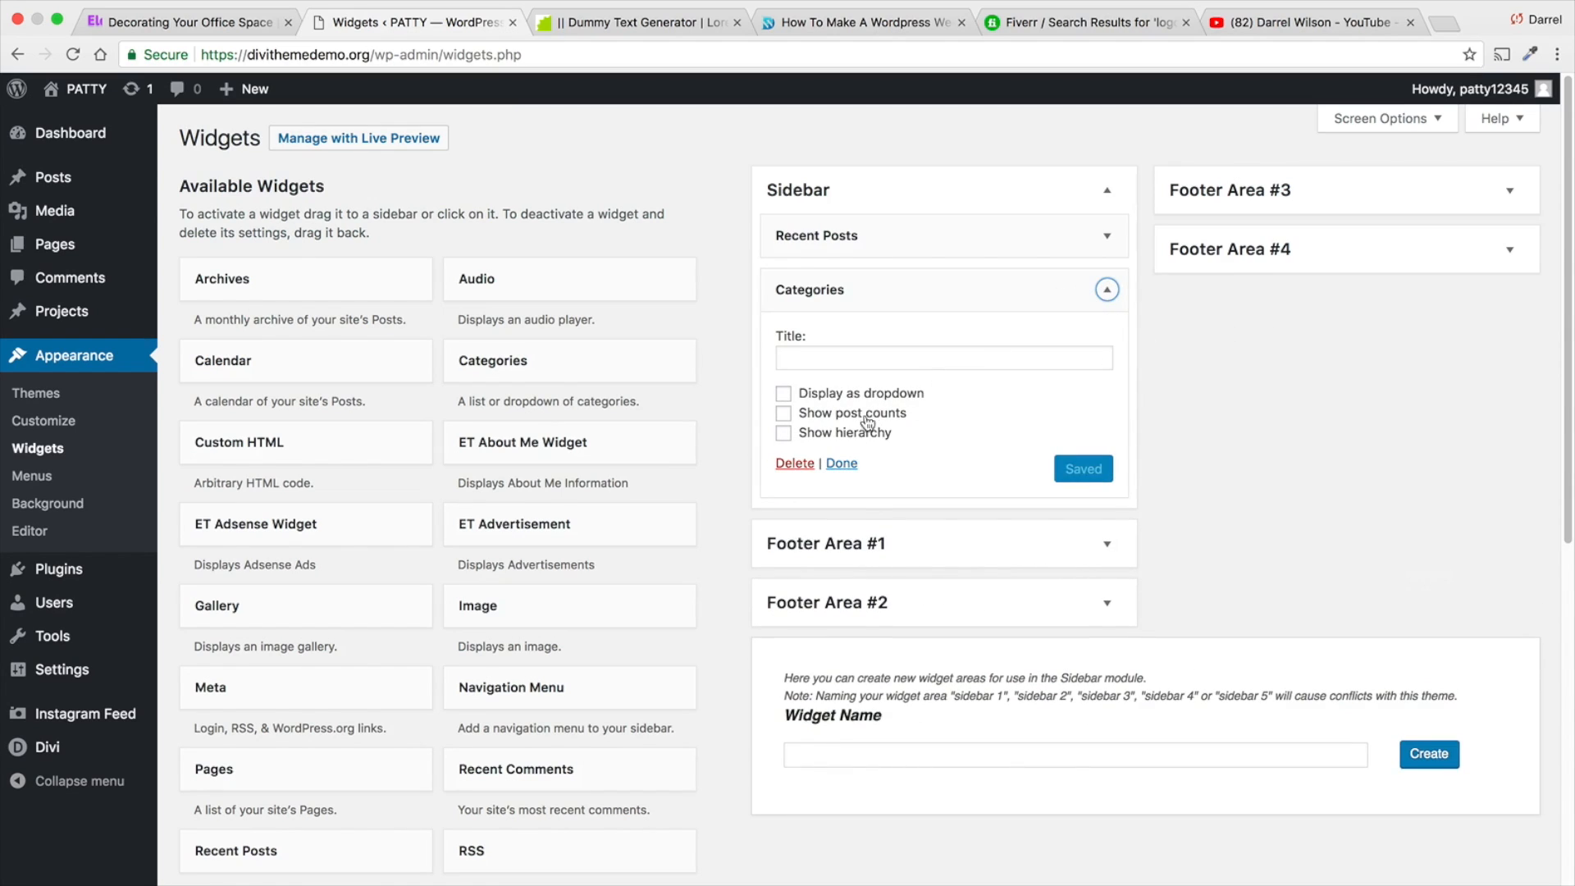
click(798, 466)
- Add the Widget Facebook like box and Pages widgets to the Sidebar, with Pages directly below Recent Posts
scroll(505, 627, down, 6)
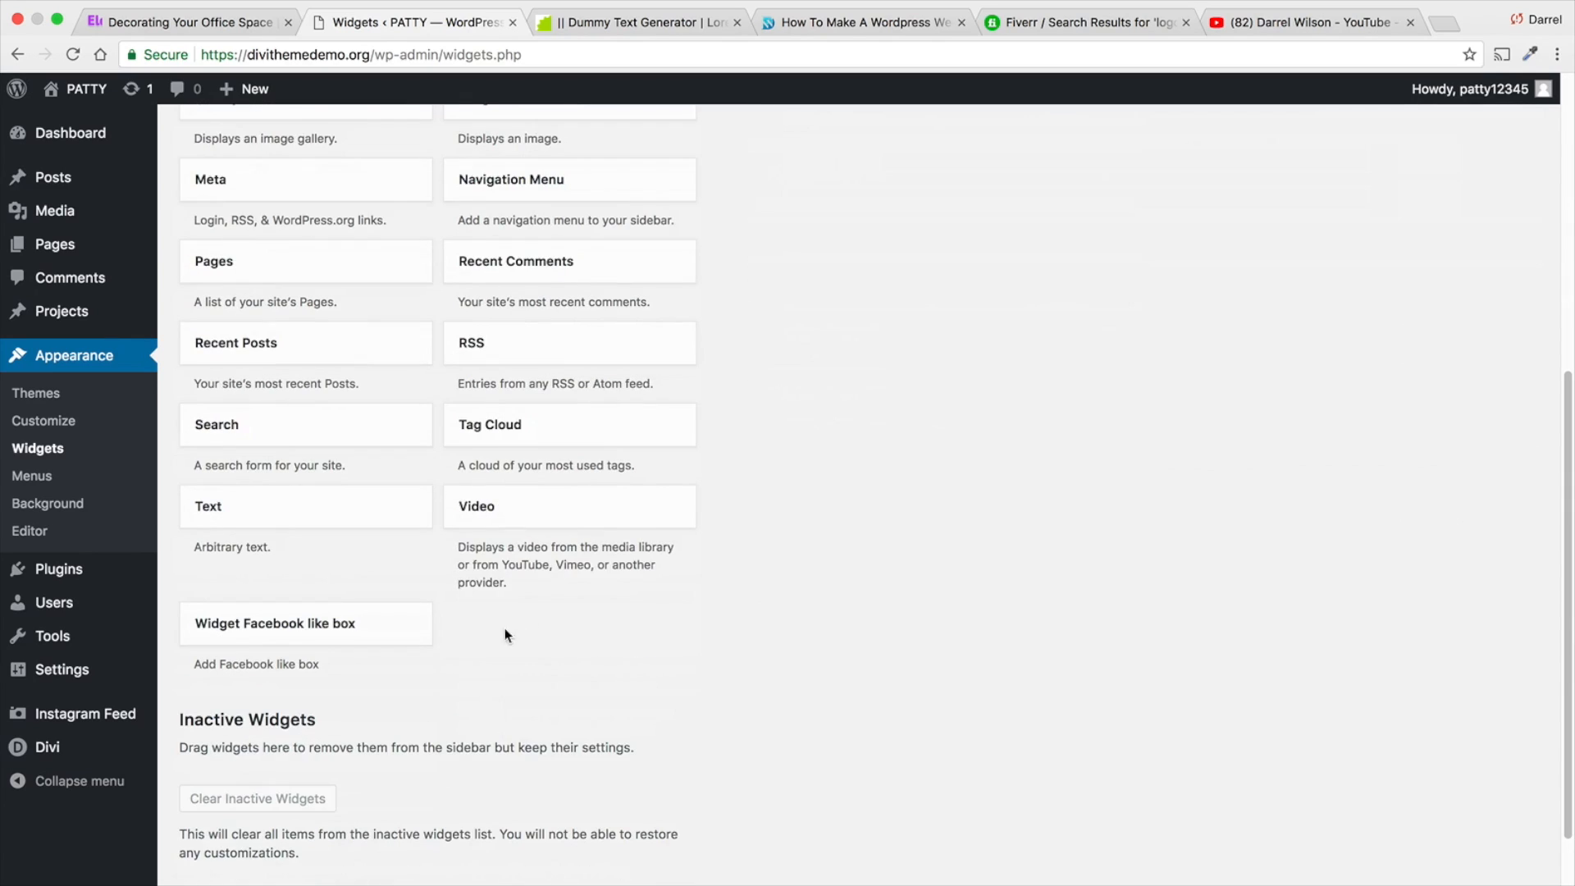
drag(351, 637, 954, 310)
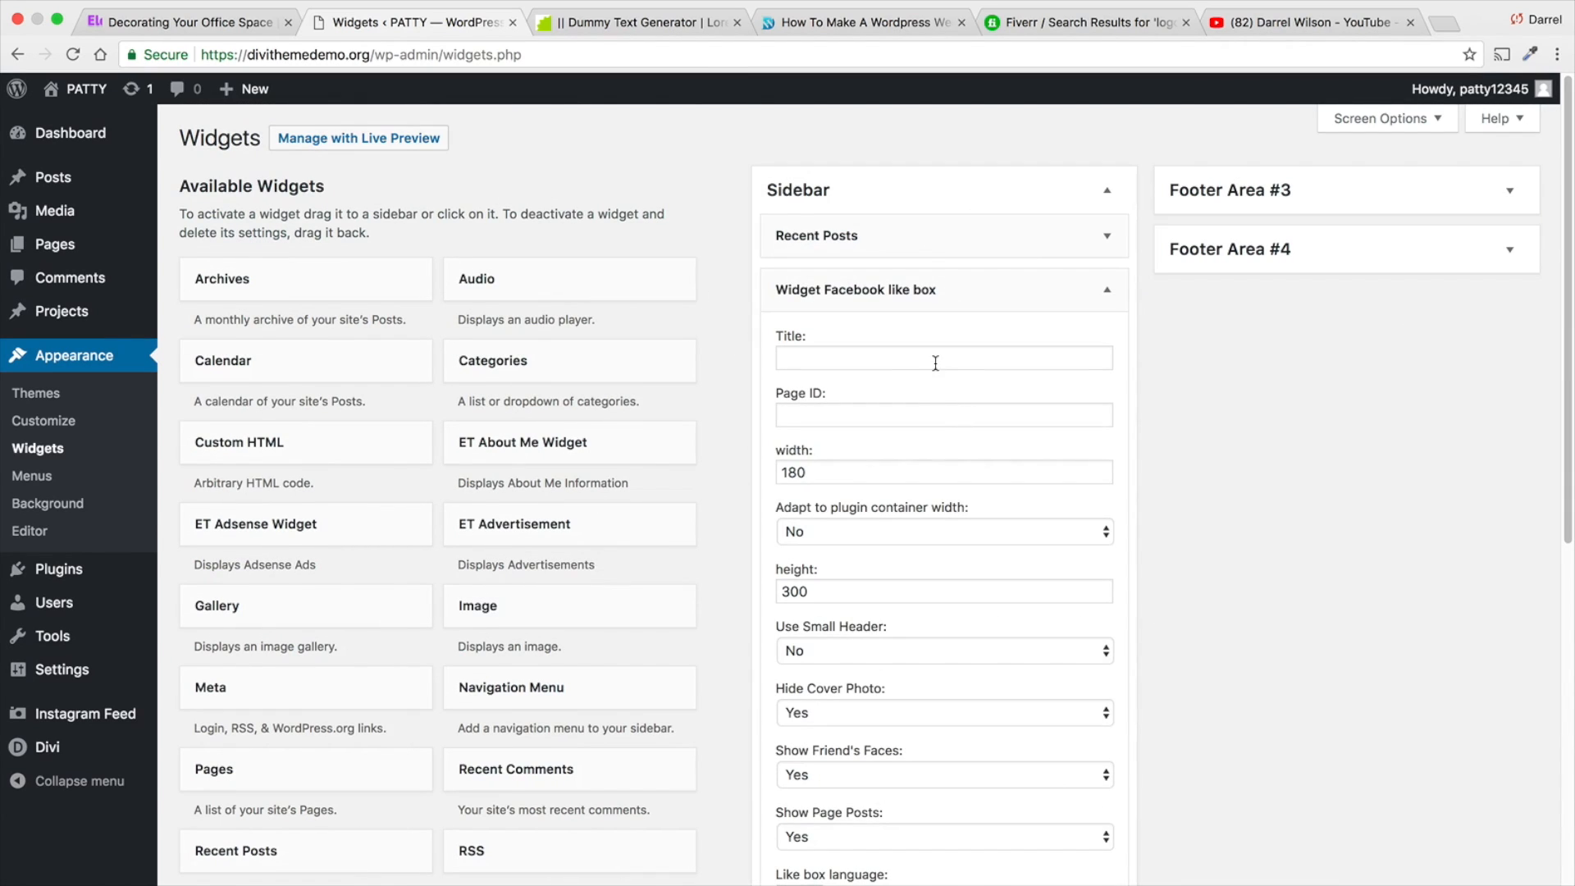
click(935, 417)
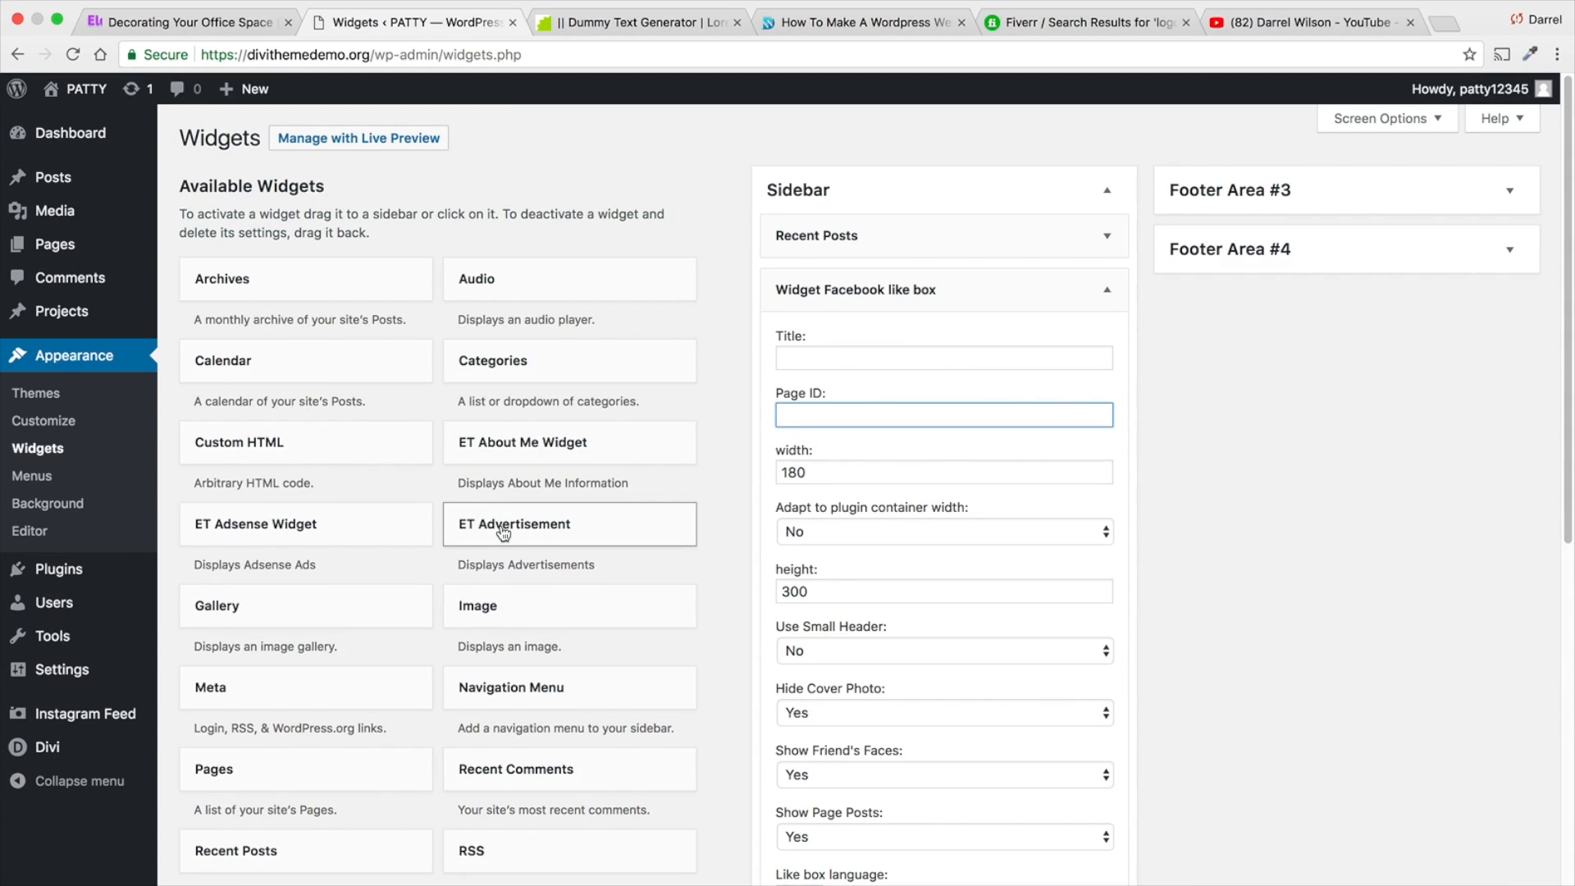
scroll(503, 533, down, 2)
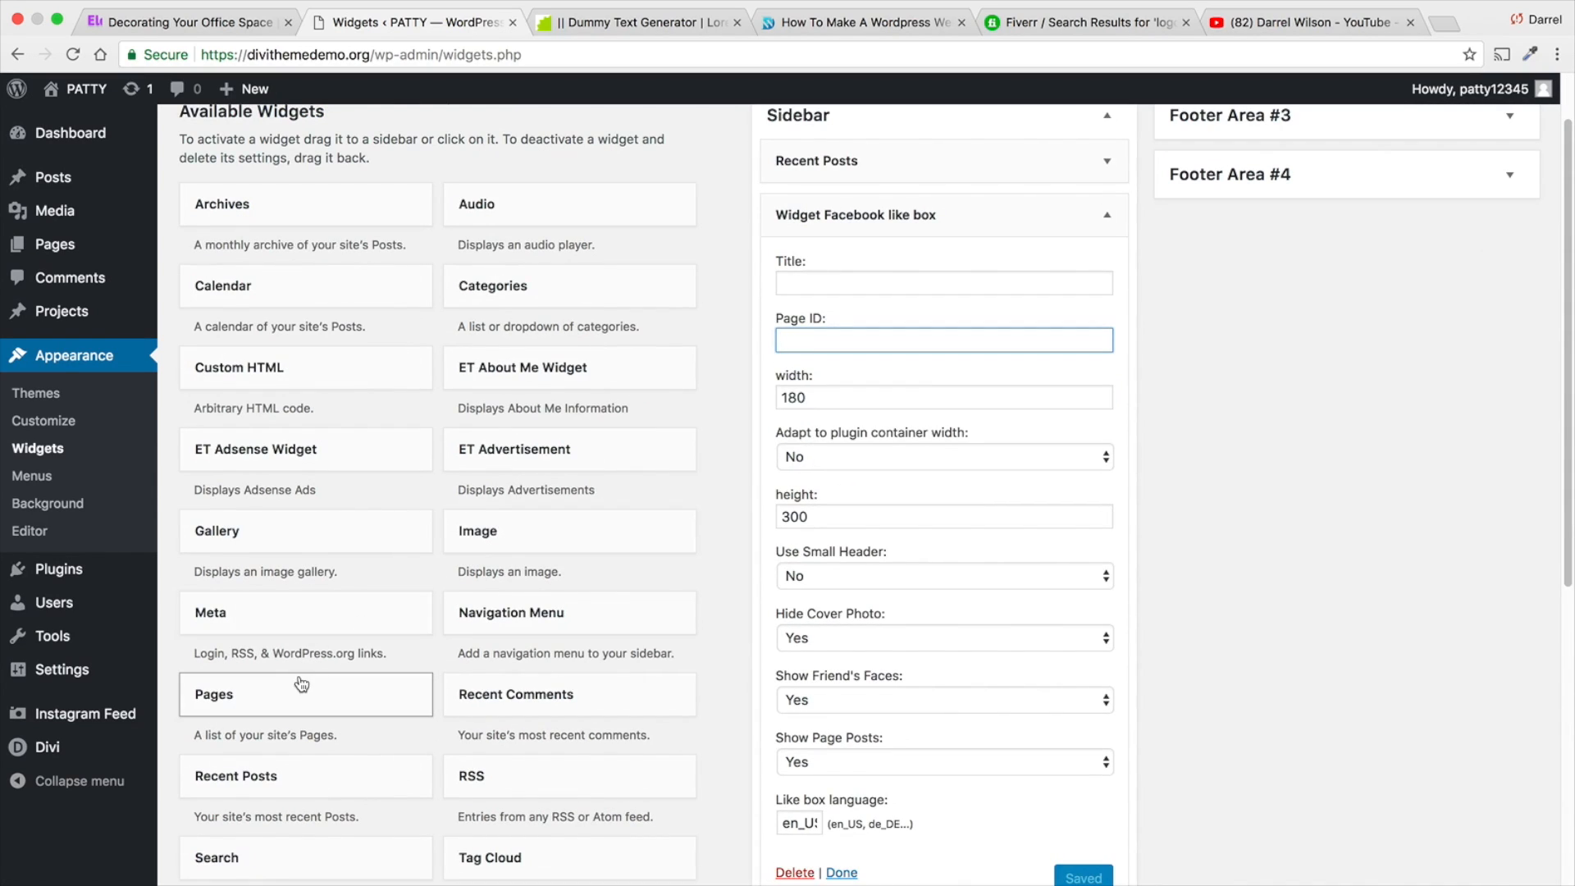
drag(301, 683, 866, 225)
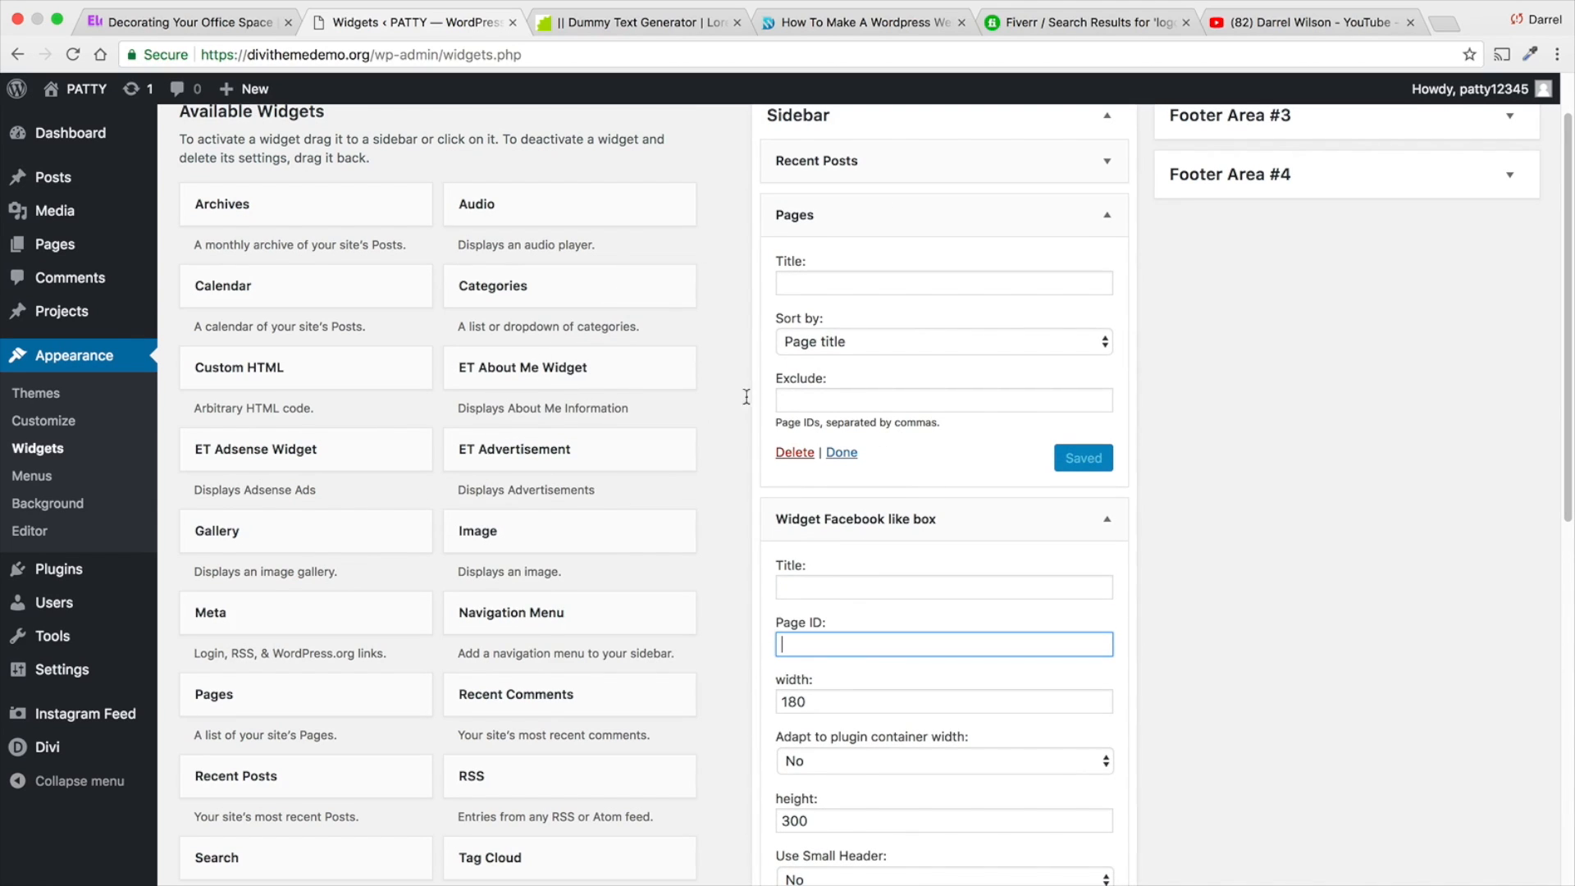
- Go to facebook.com in another browser tab, open the managed Facebook page and copy its web address
scroll(662, 415, down, 5)
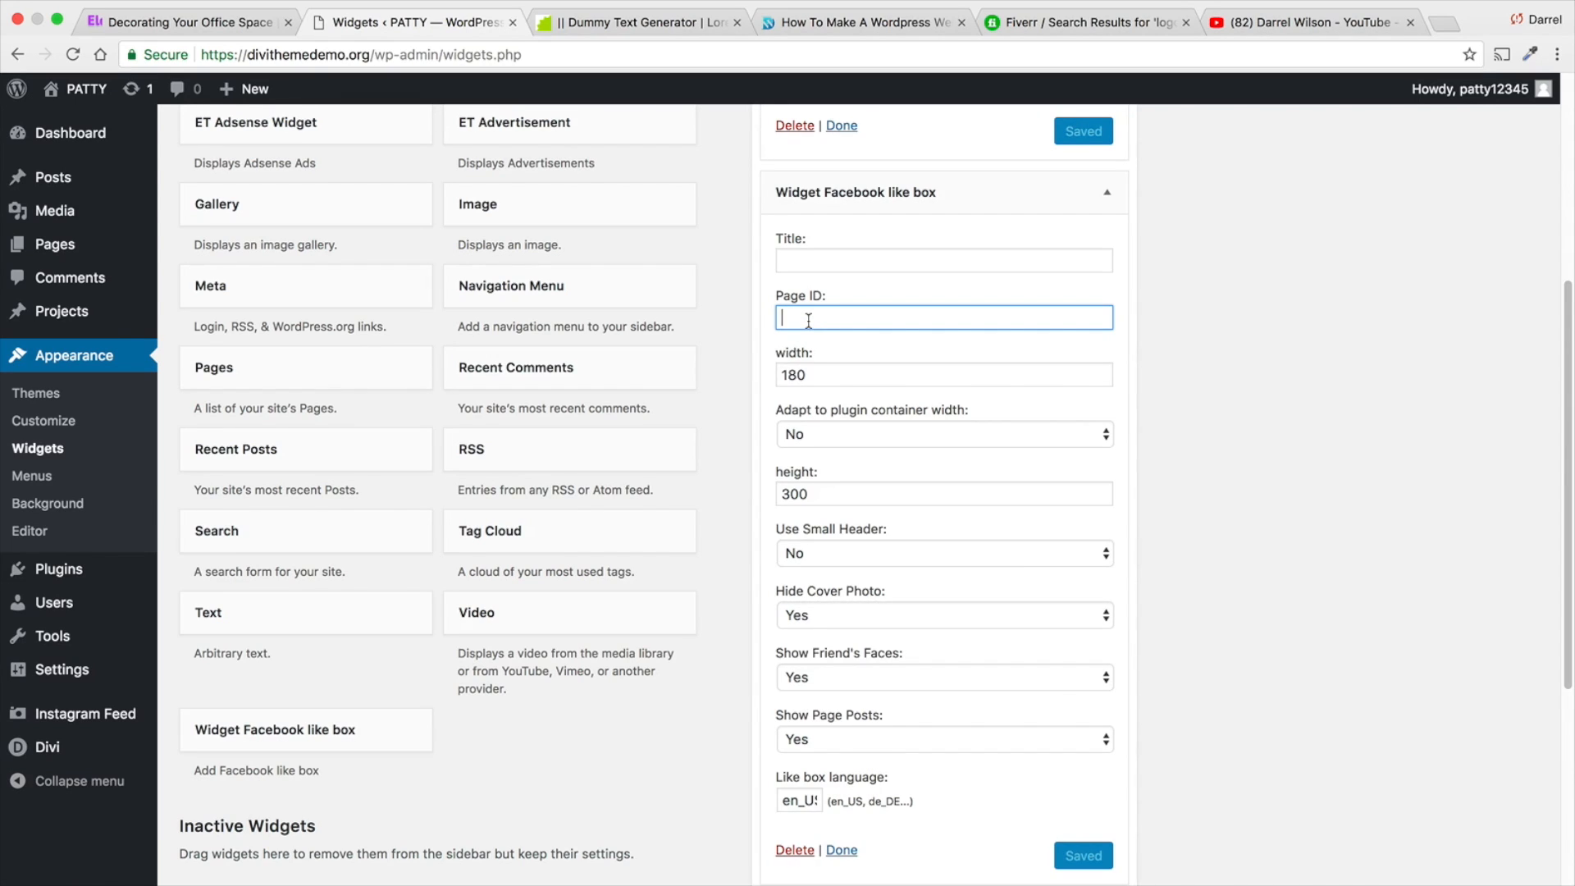
click(834, 22)
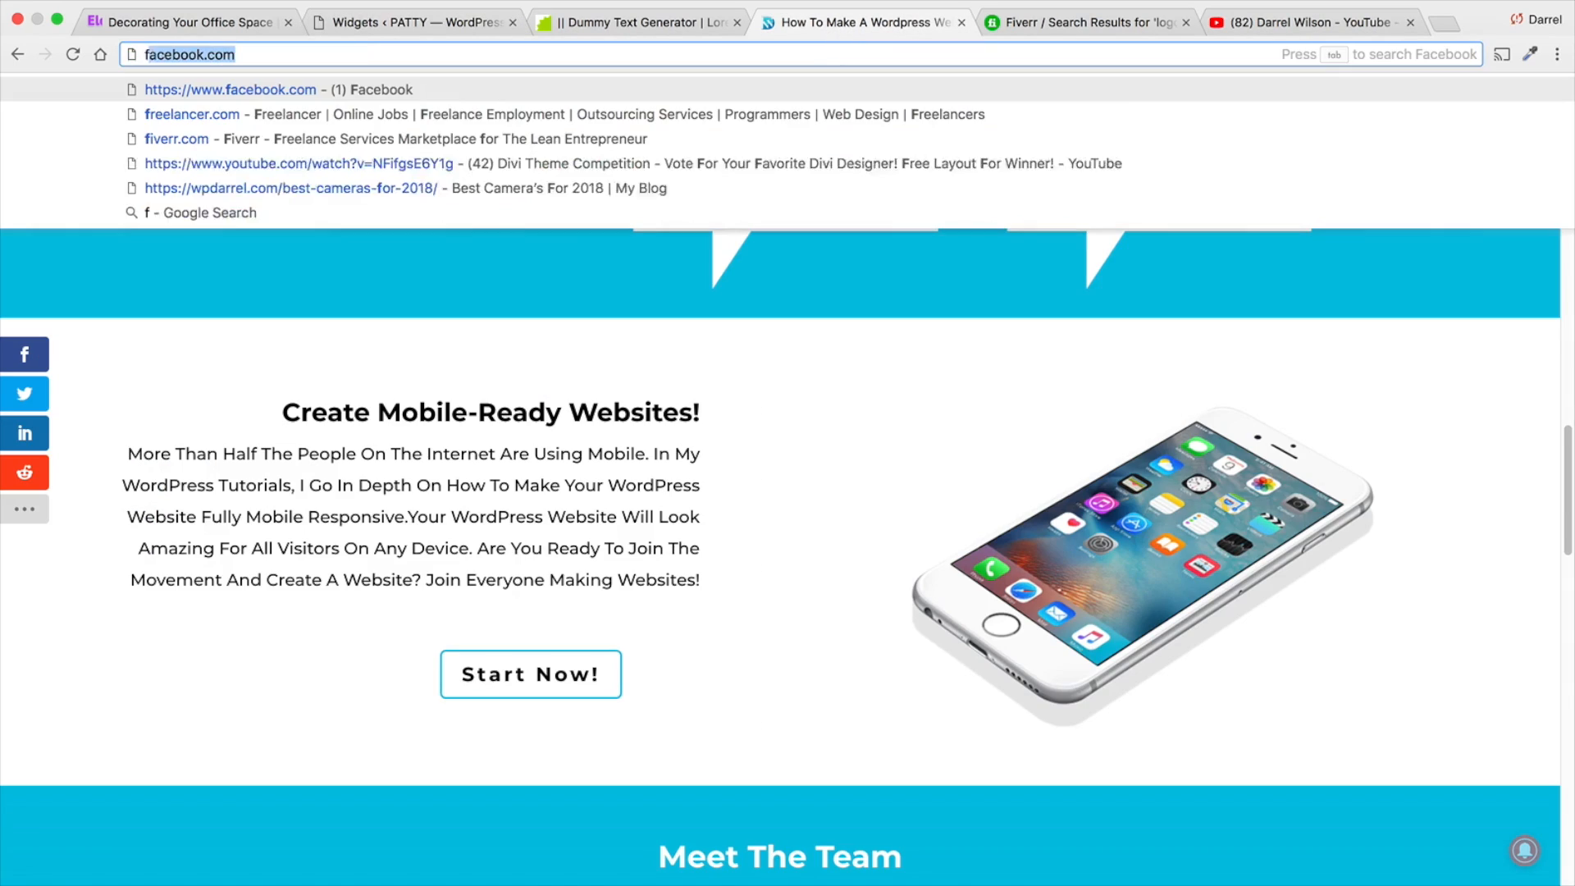
key(Return)
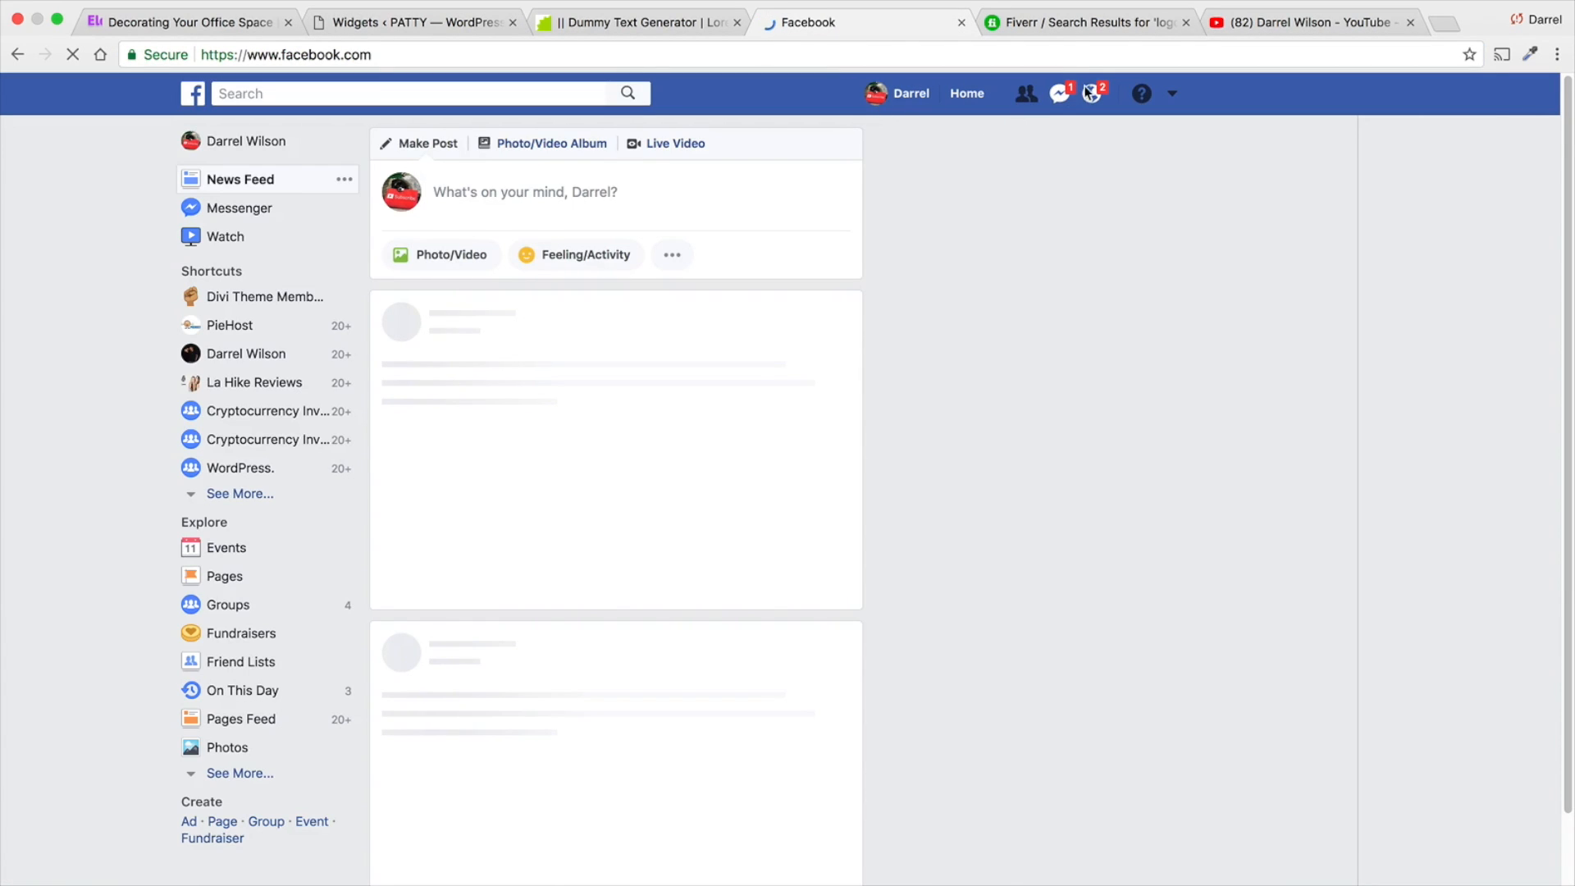
click(1171, 97)
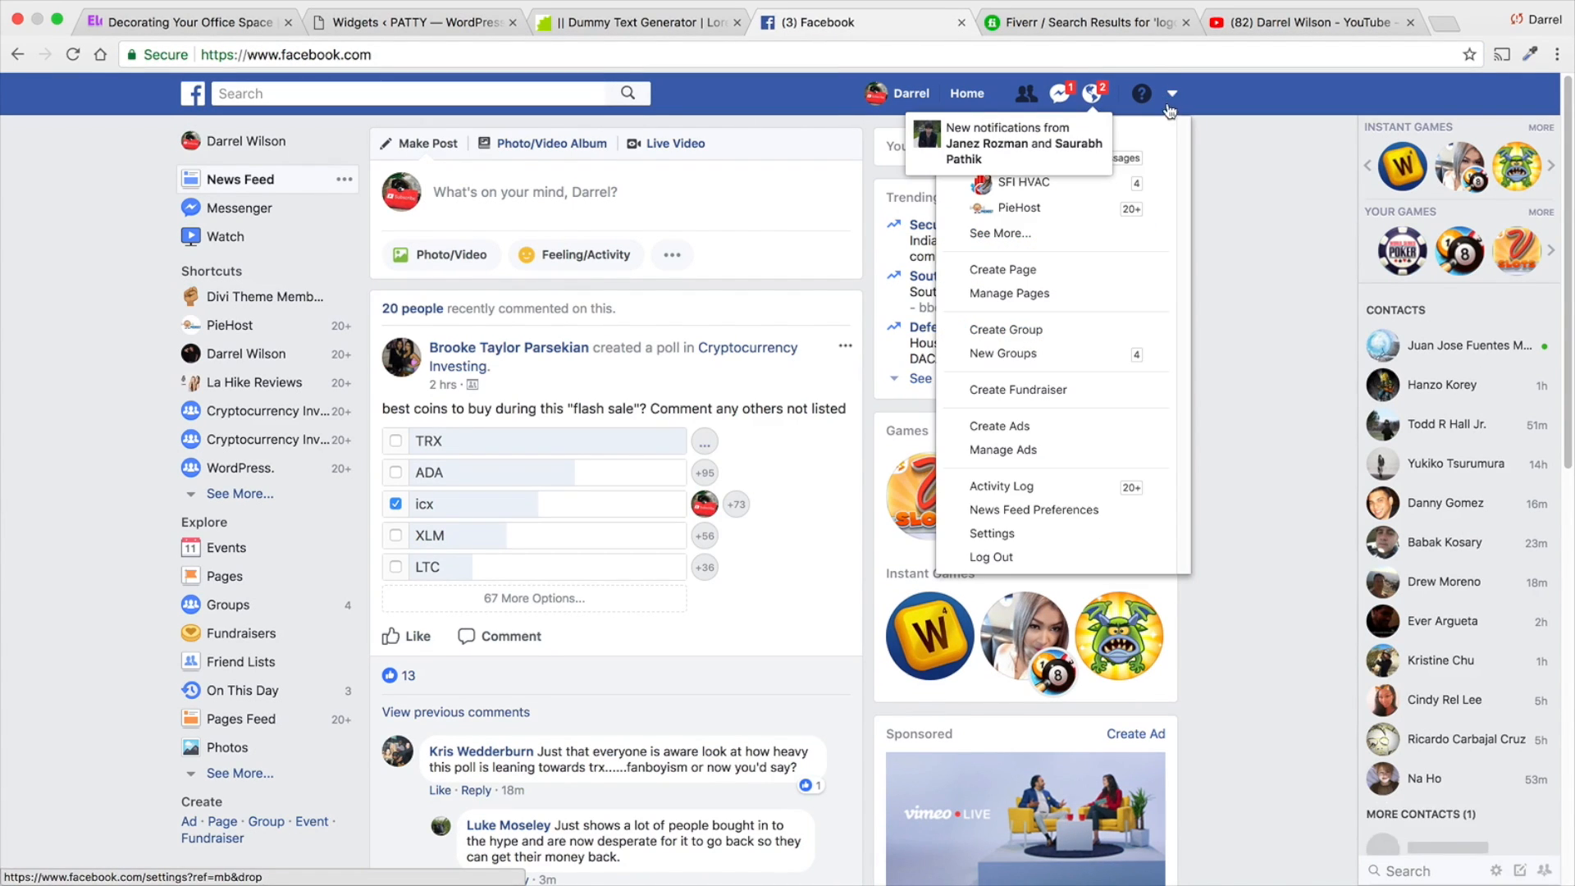
click(1128, 158)
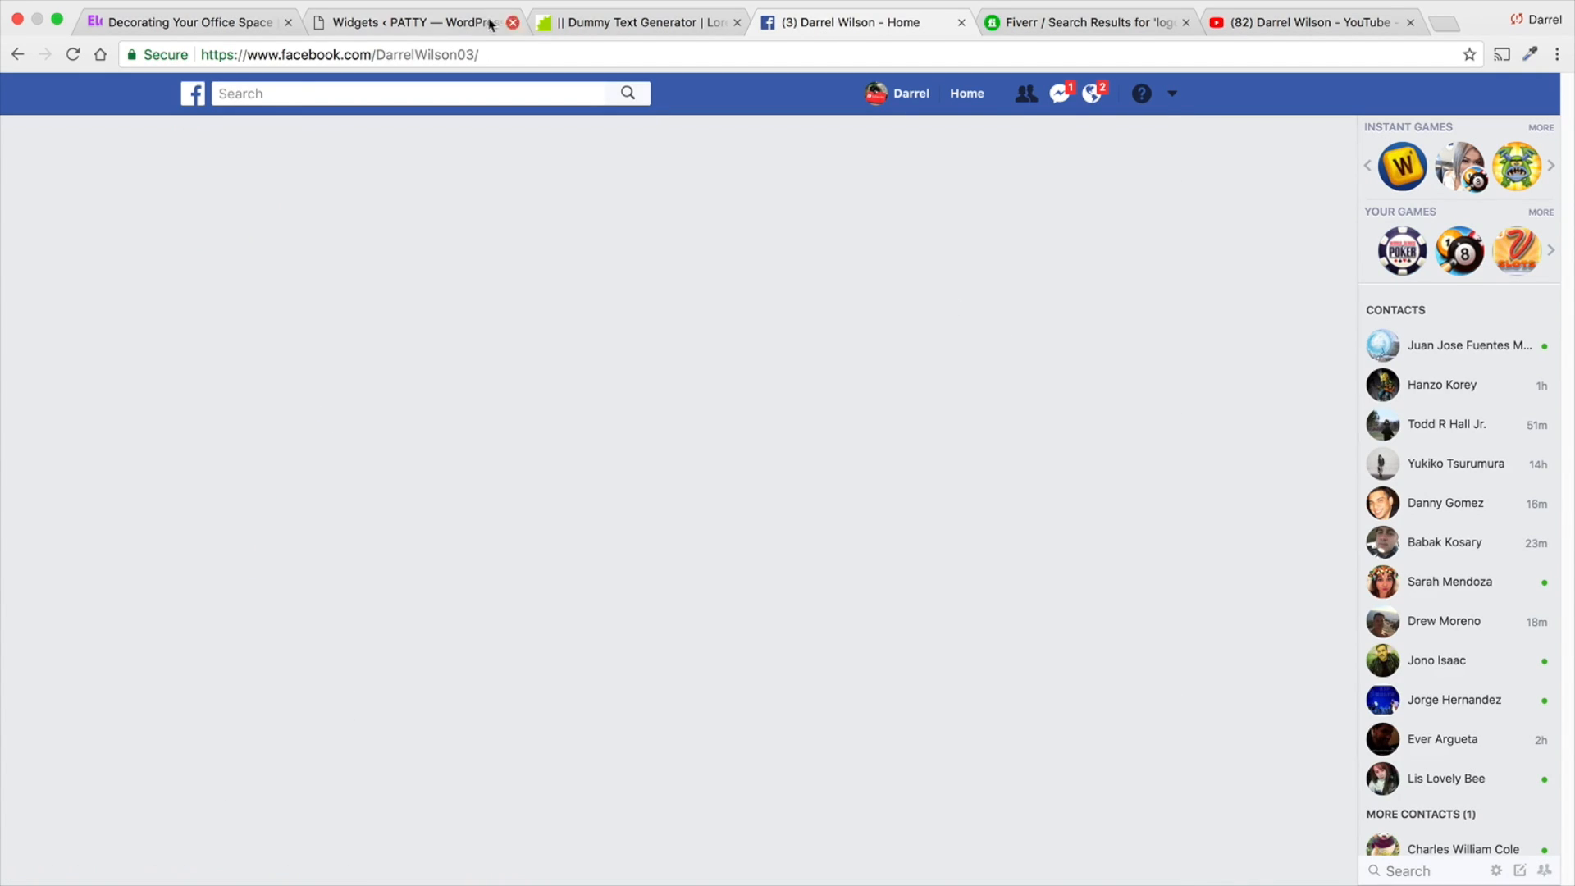
click(457, 53)
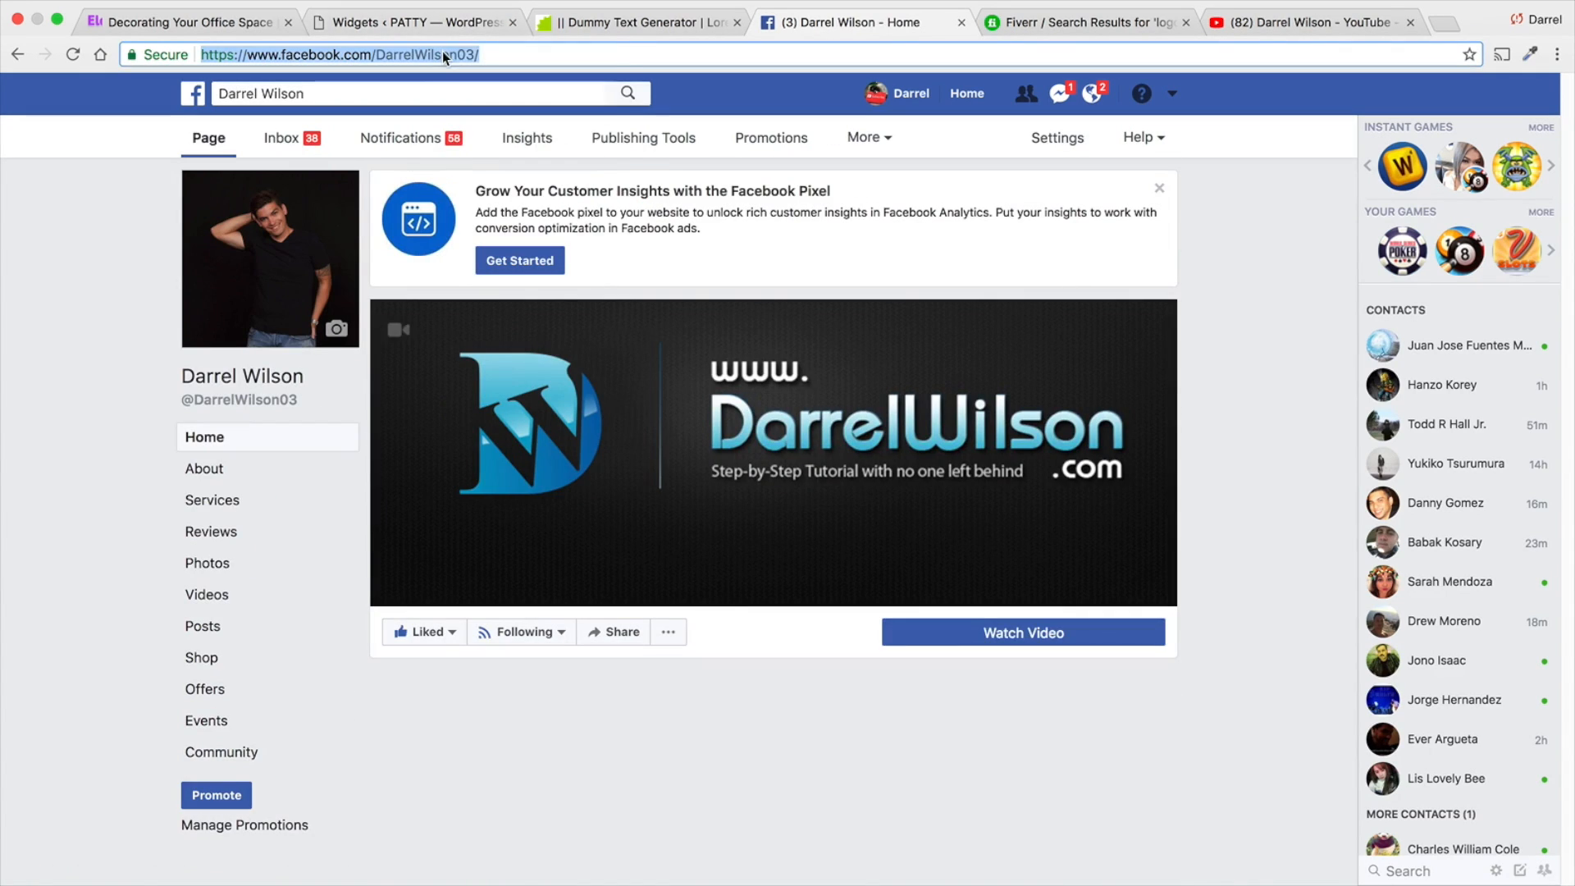
right_click(450, 52)
click(460, 77)
- Return to the Widgets settings, paste the Facebook page address as the like box's Page ID and save the widget
click(400, 24)
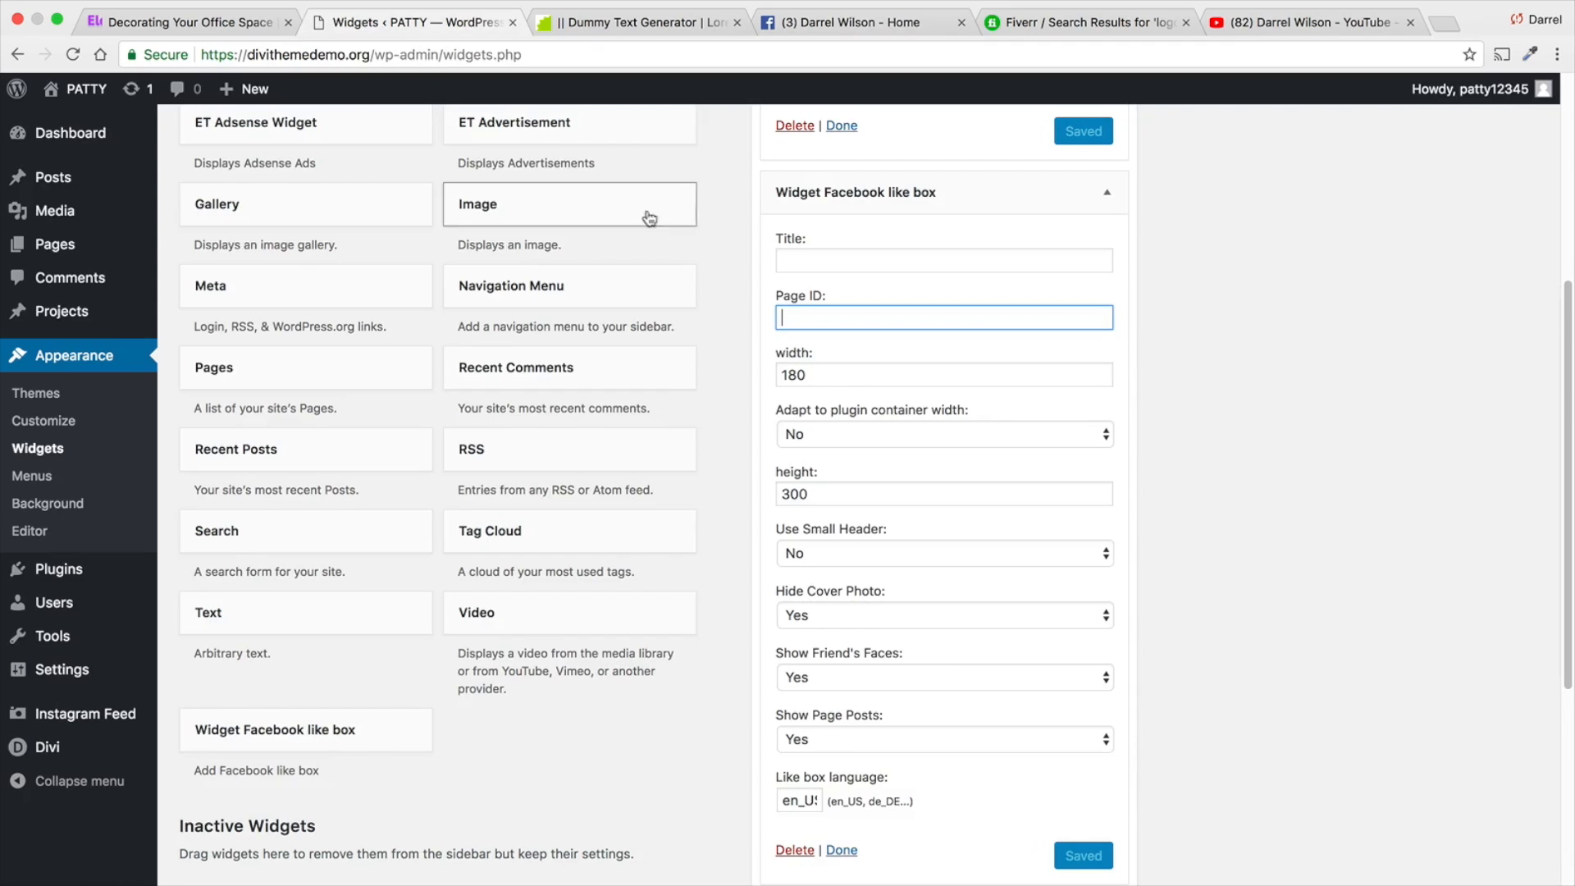
click(785, 318)
right_click(794, 314)
click(850, 408)
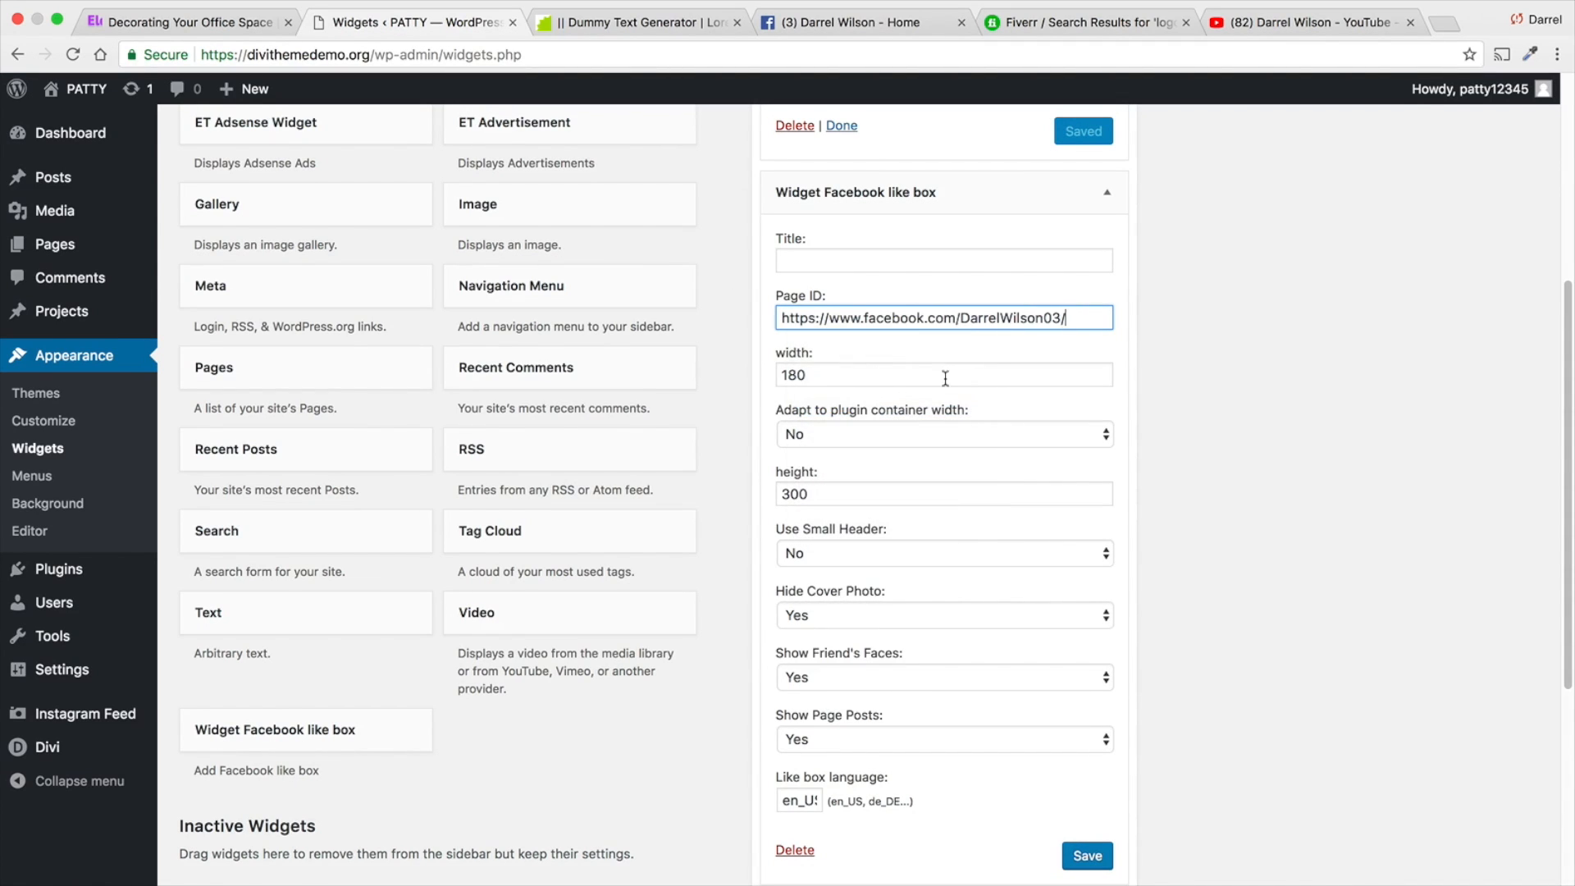
scroll(1153, 560, down, 1)
click(1091, 795)
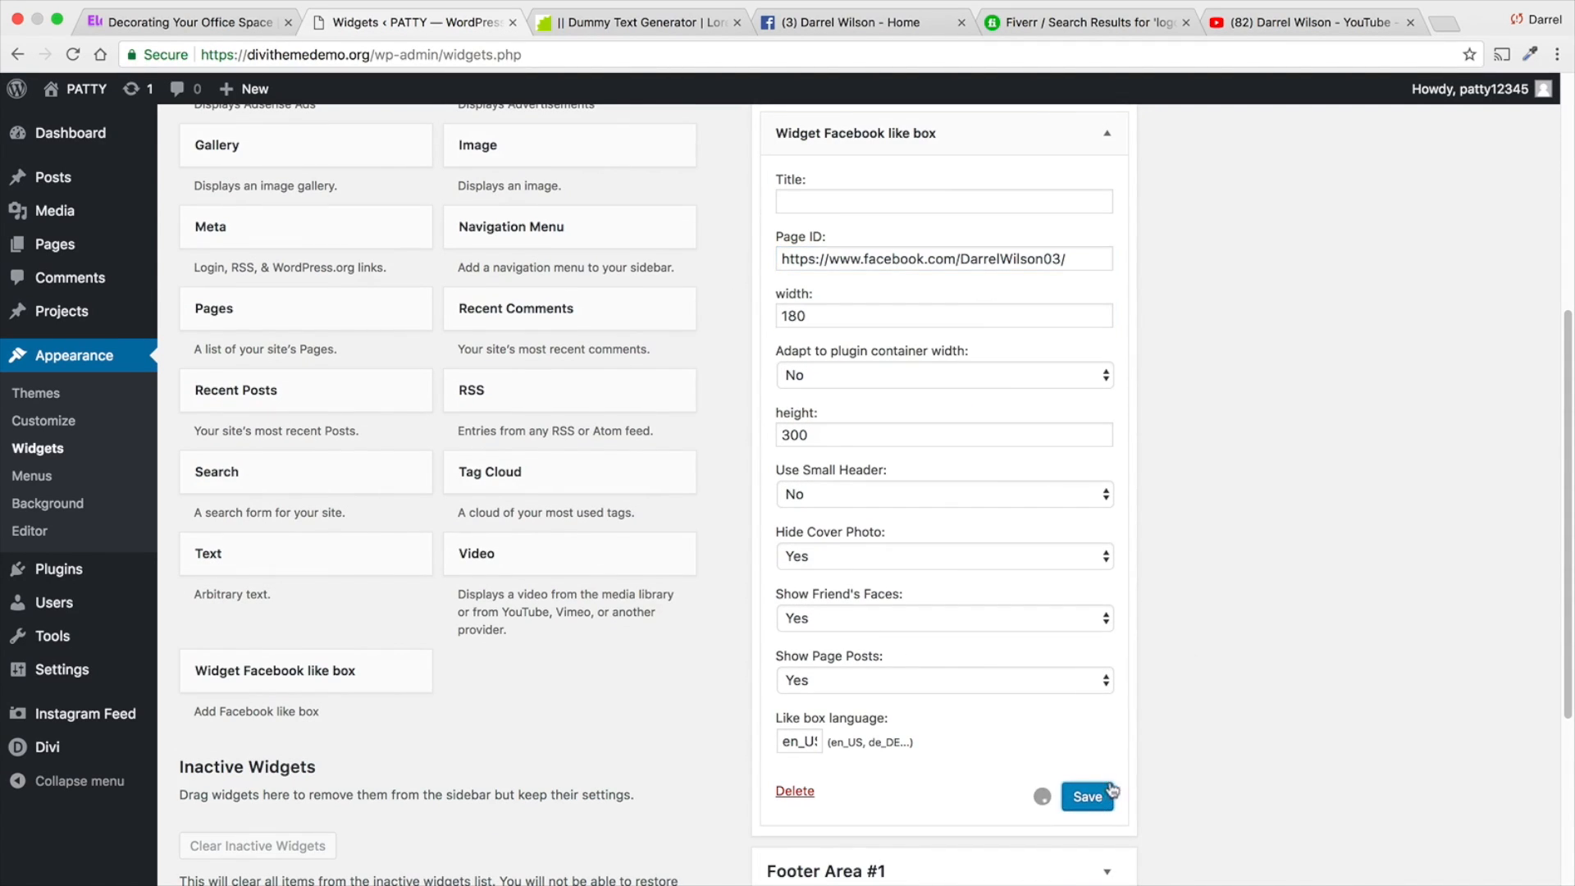
- Title the Facebook like box widget Follow Us, save it and collapse its settings, closing the Facebook page
scroll(1190, 687, up, 3)
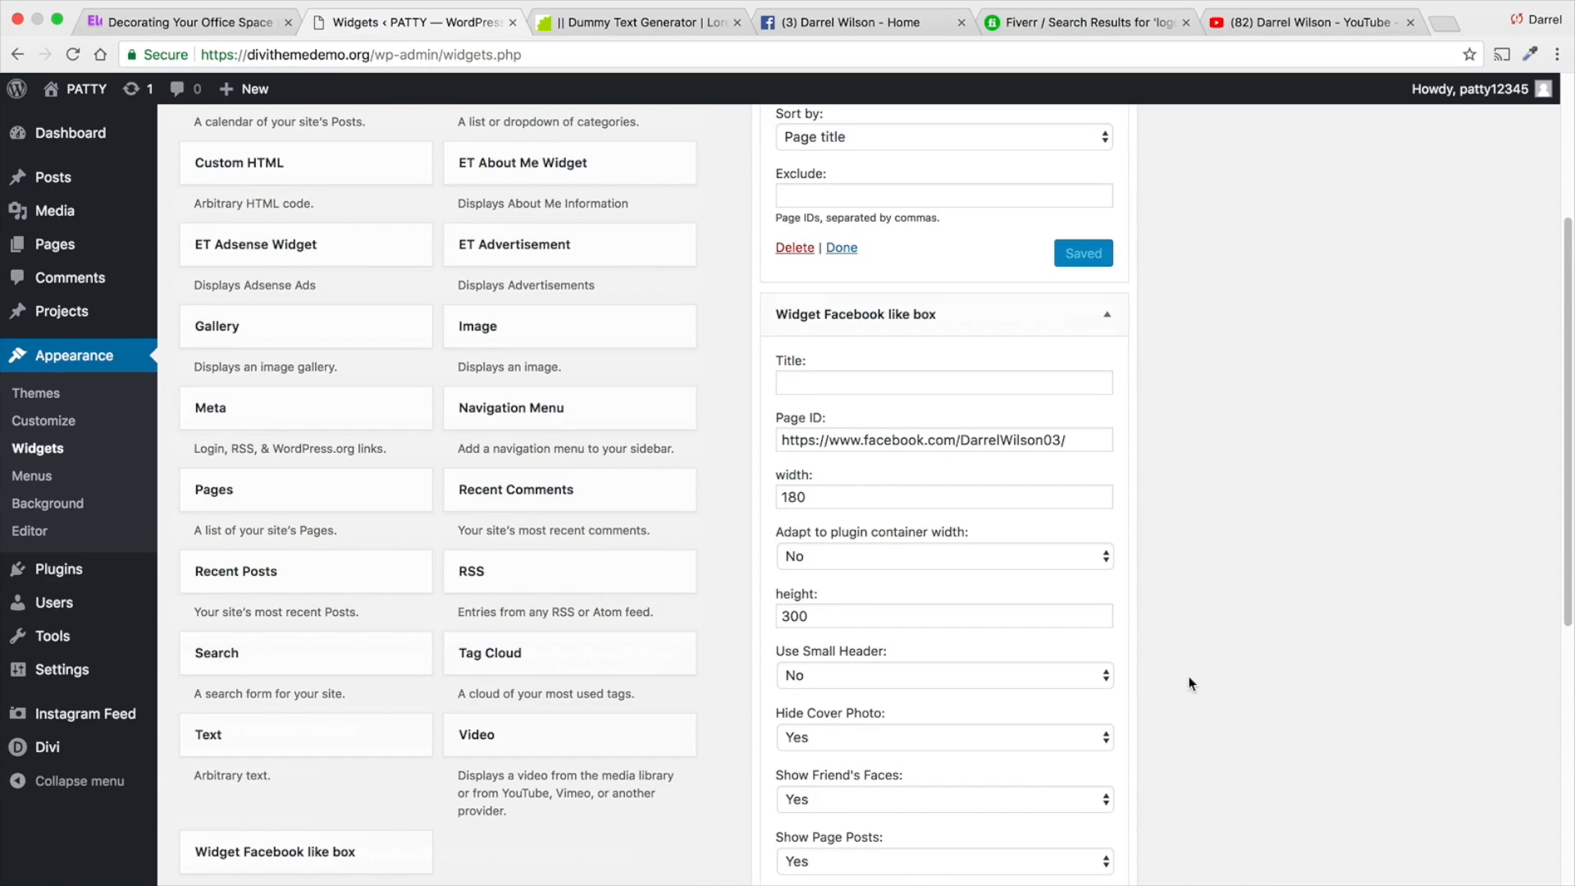
click(961, 387)
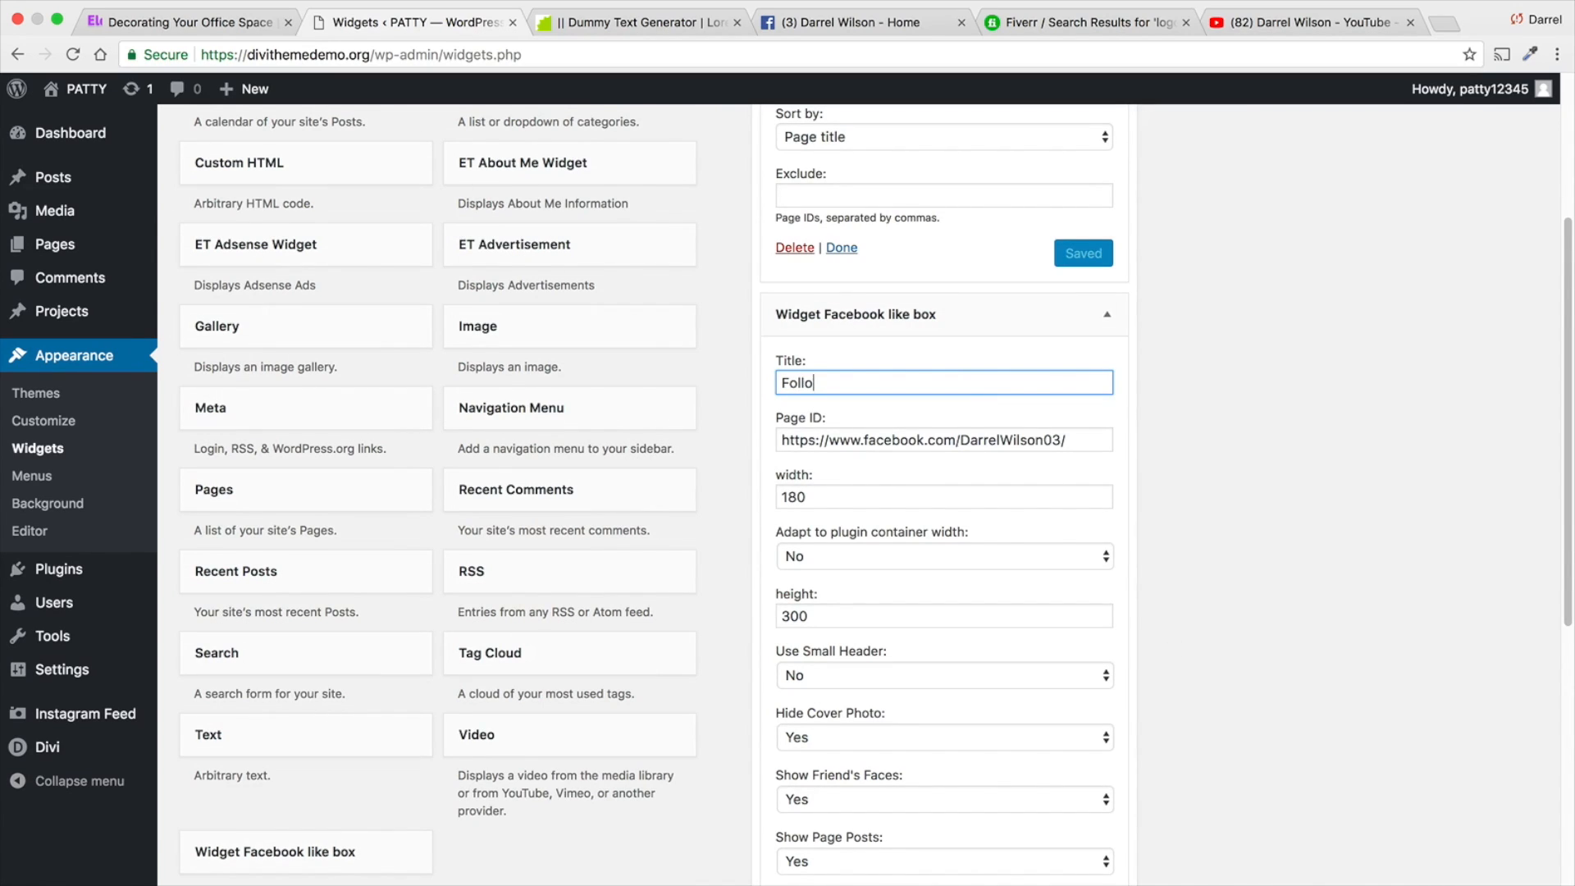
scroll(962, 386, down, 4)
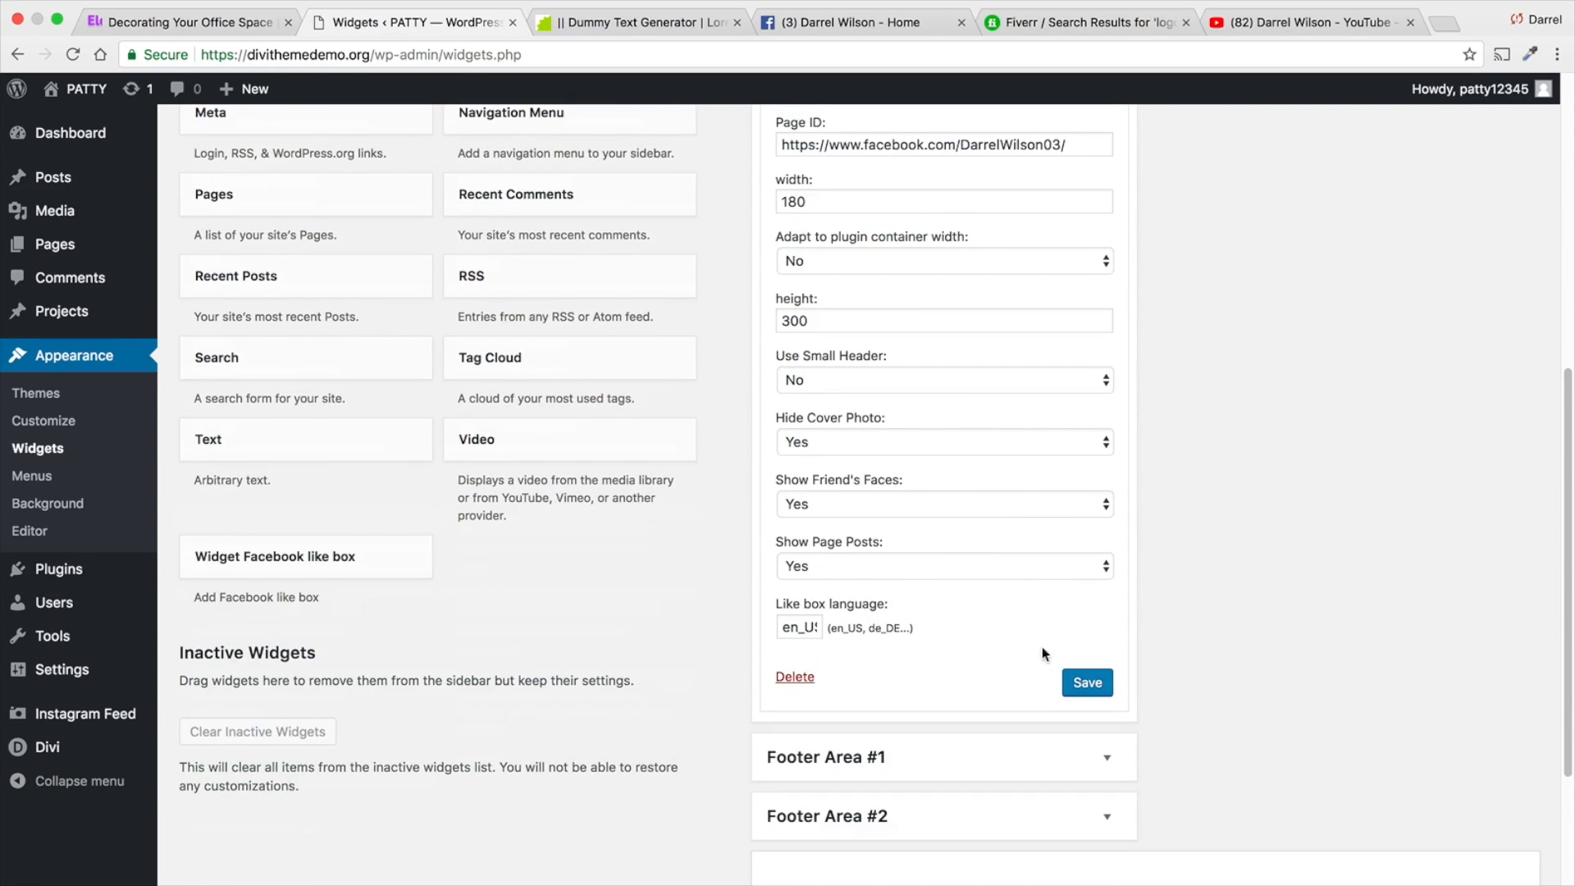
click(1080, 686)
click(961, 23)
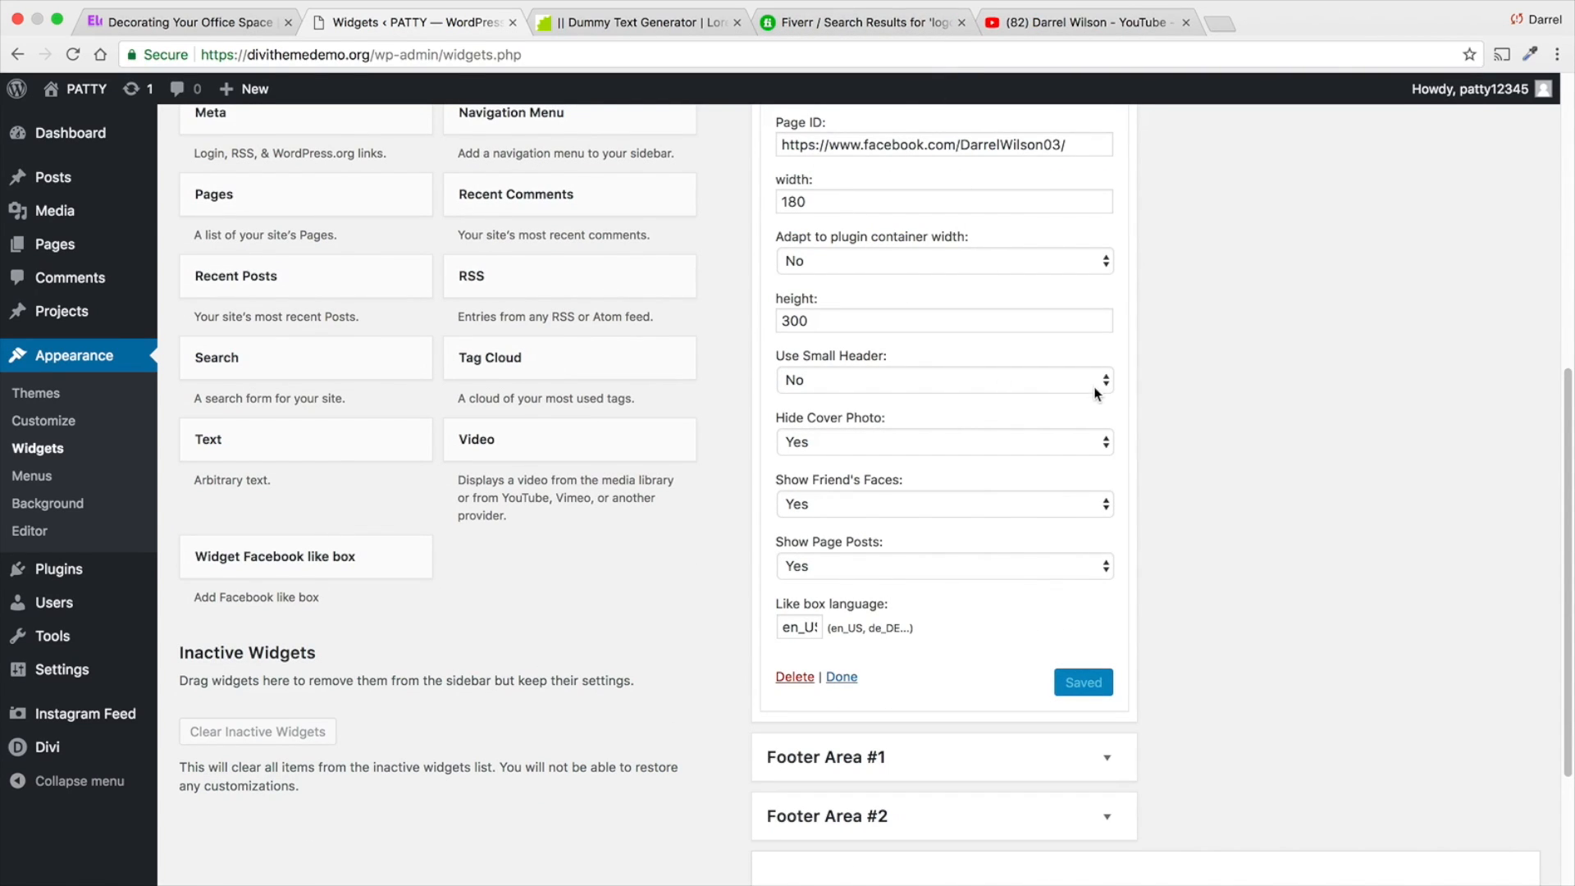
click(840, 677)
scroll(849, 633, up, 7)
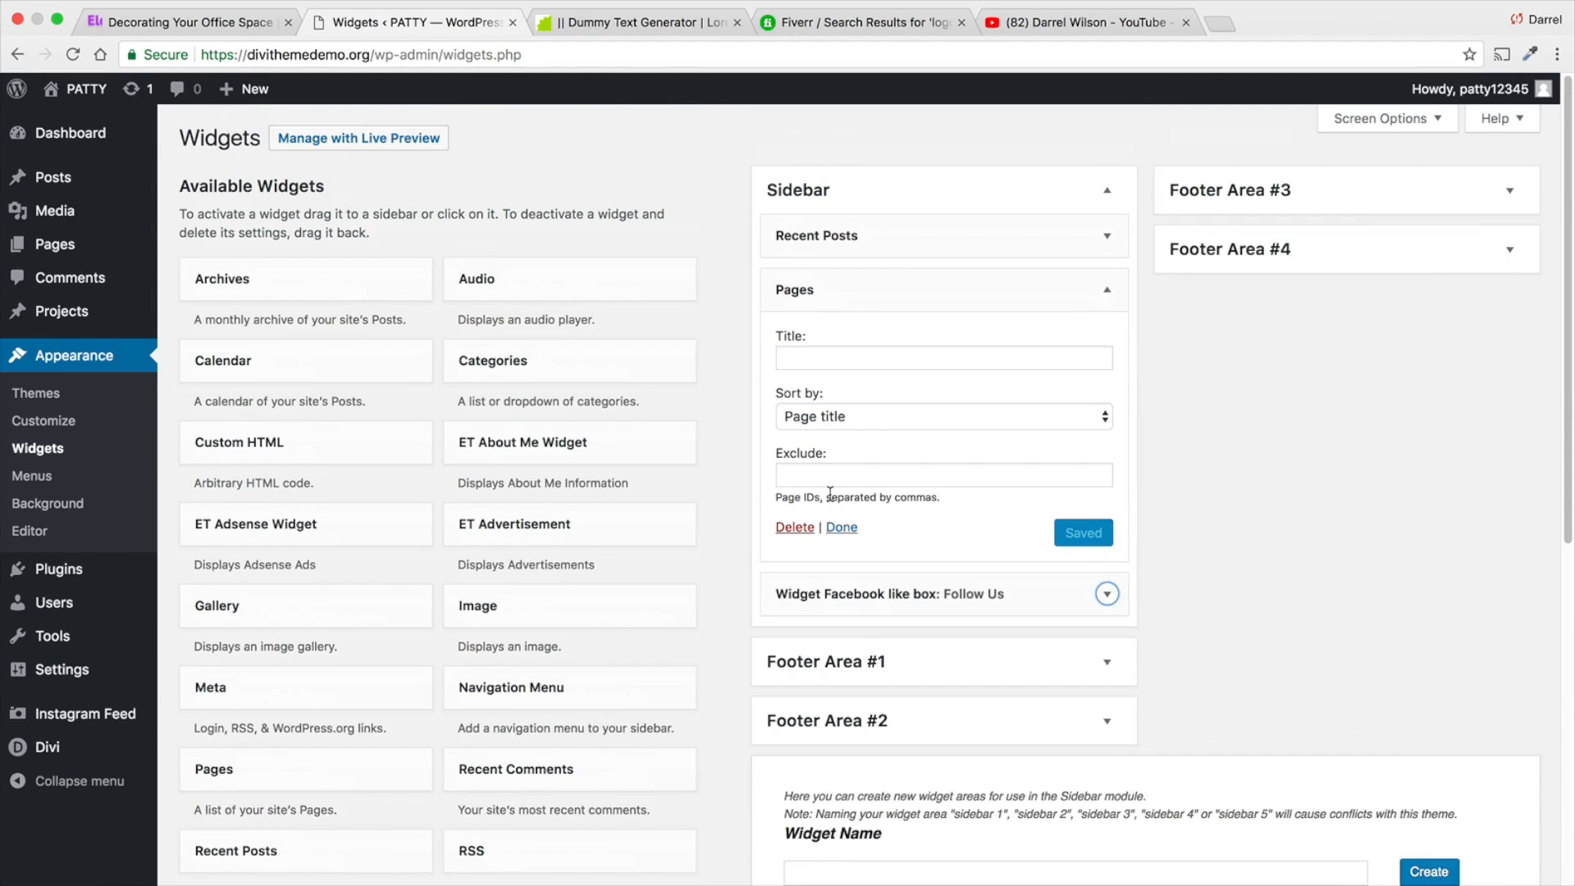
- Open the post The Best Iphone To Get on the live site and examine its sidebar widgets
mouse_move(78, 89)
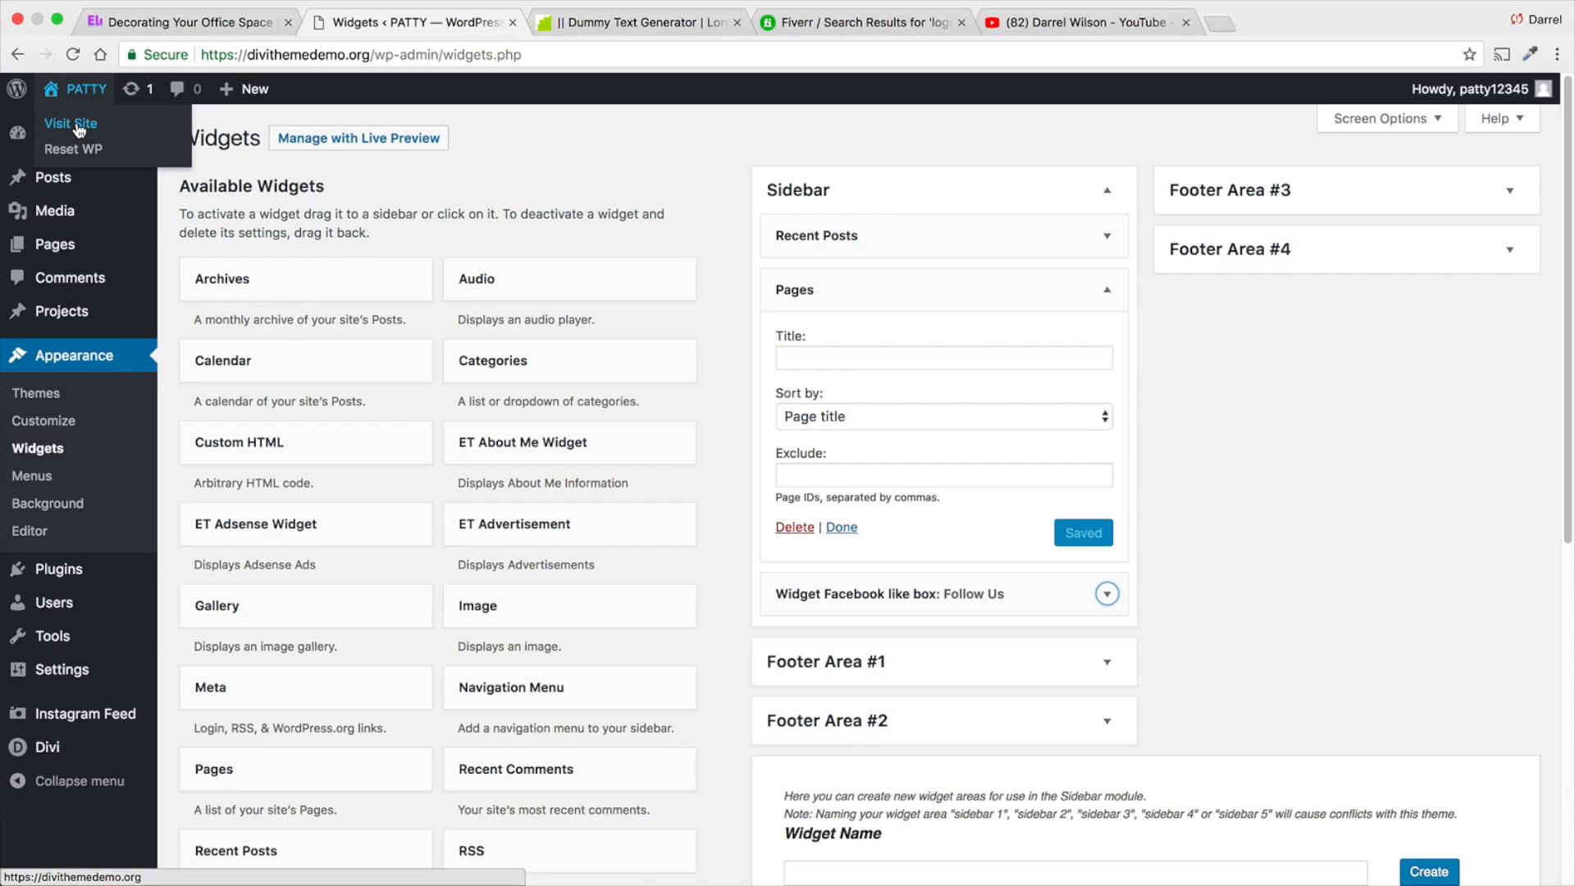
click(78, 127)
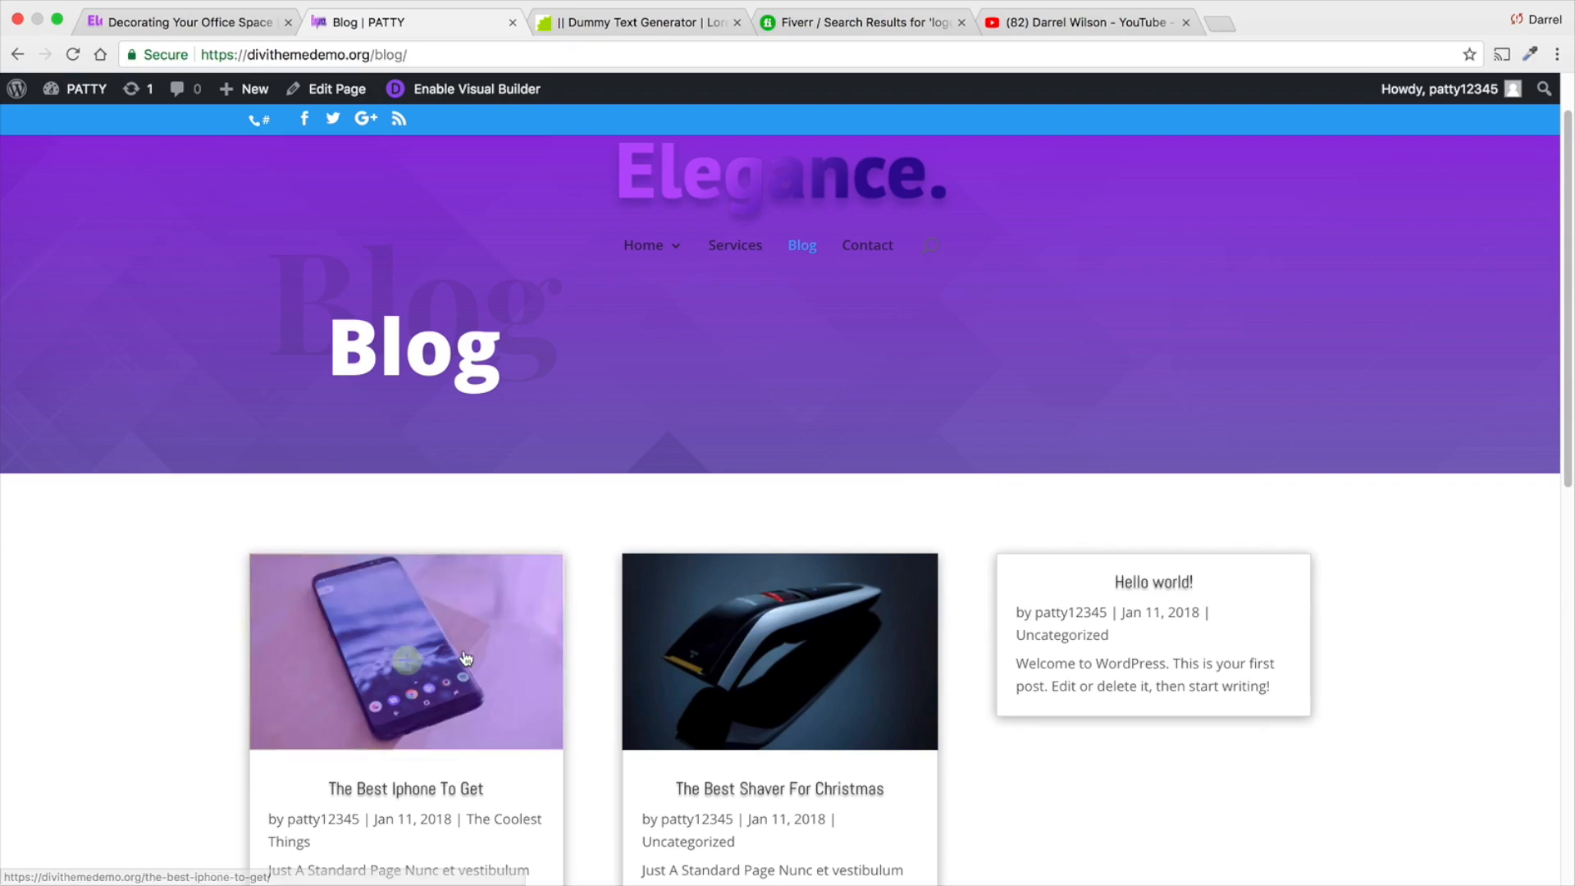
click(466, 658)
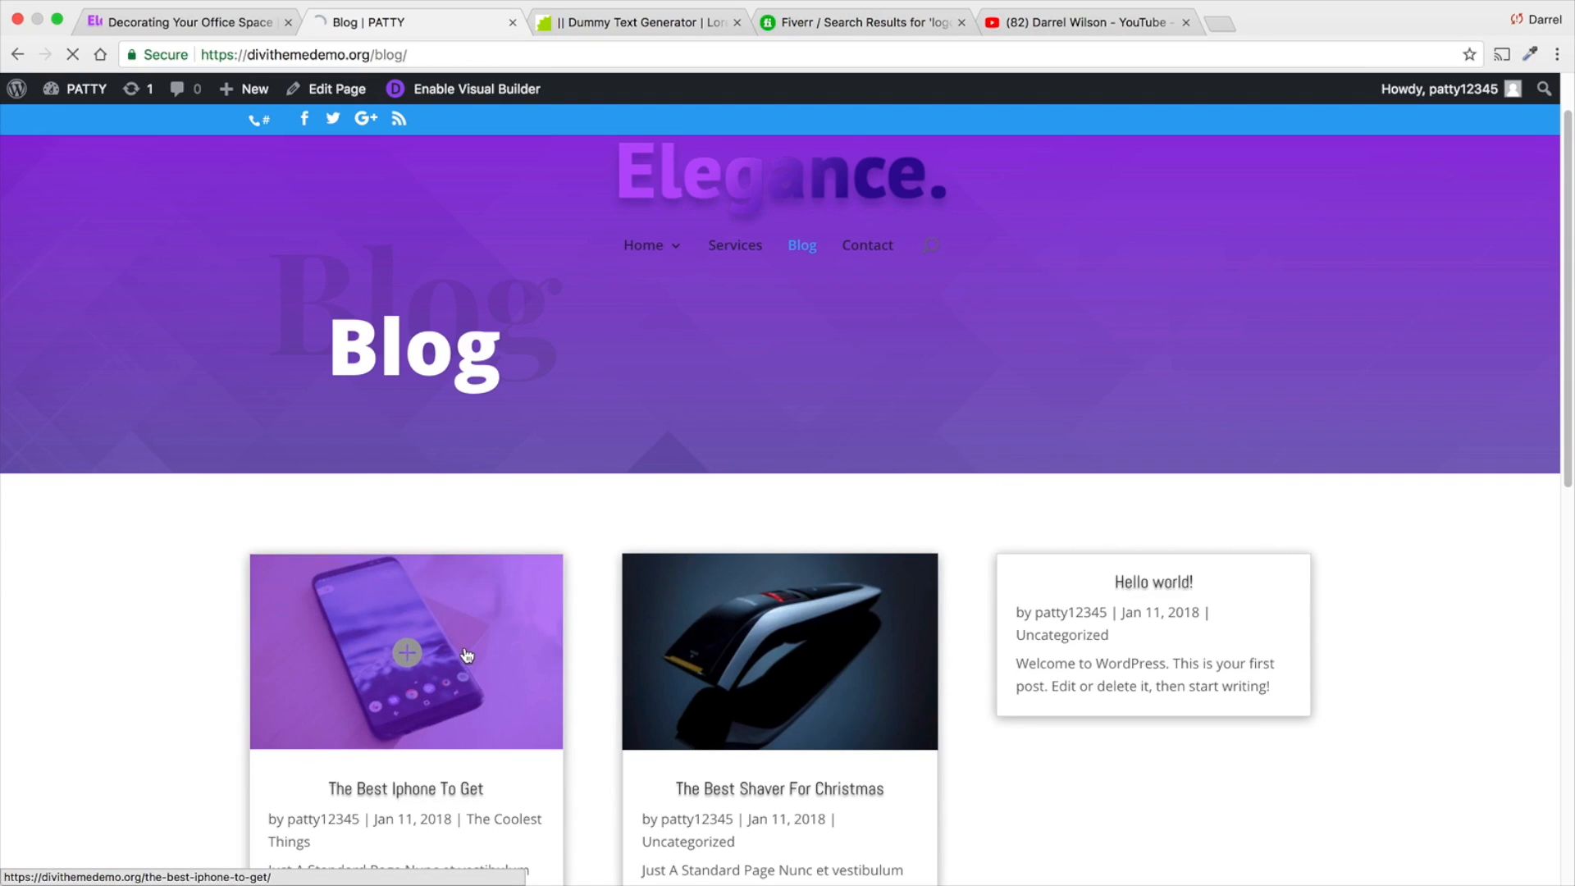
scroll(1096, 599, down, 4)
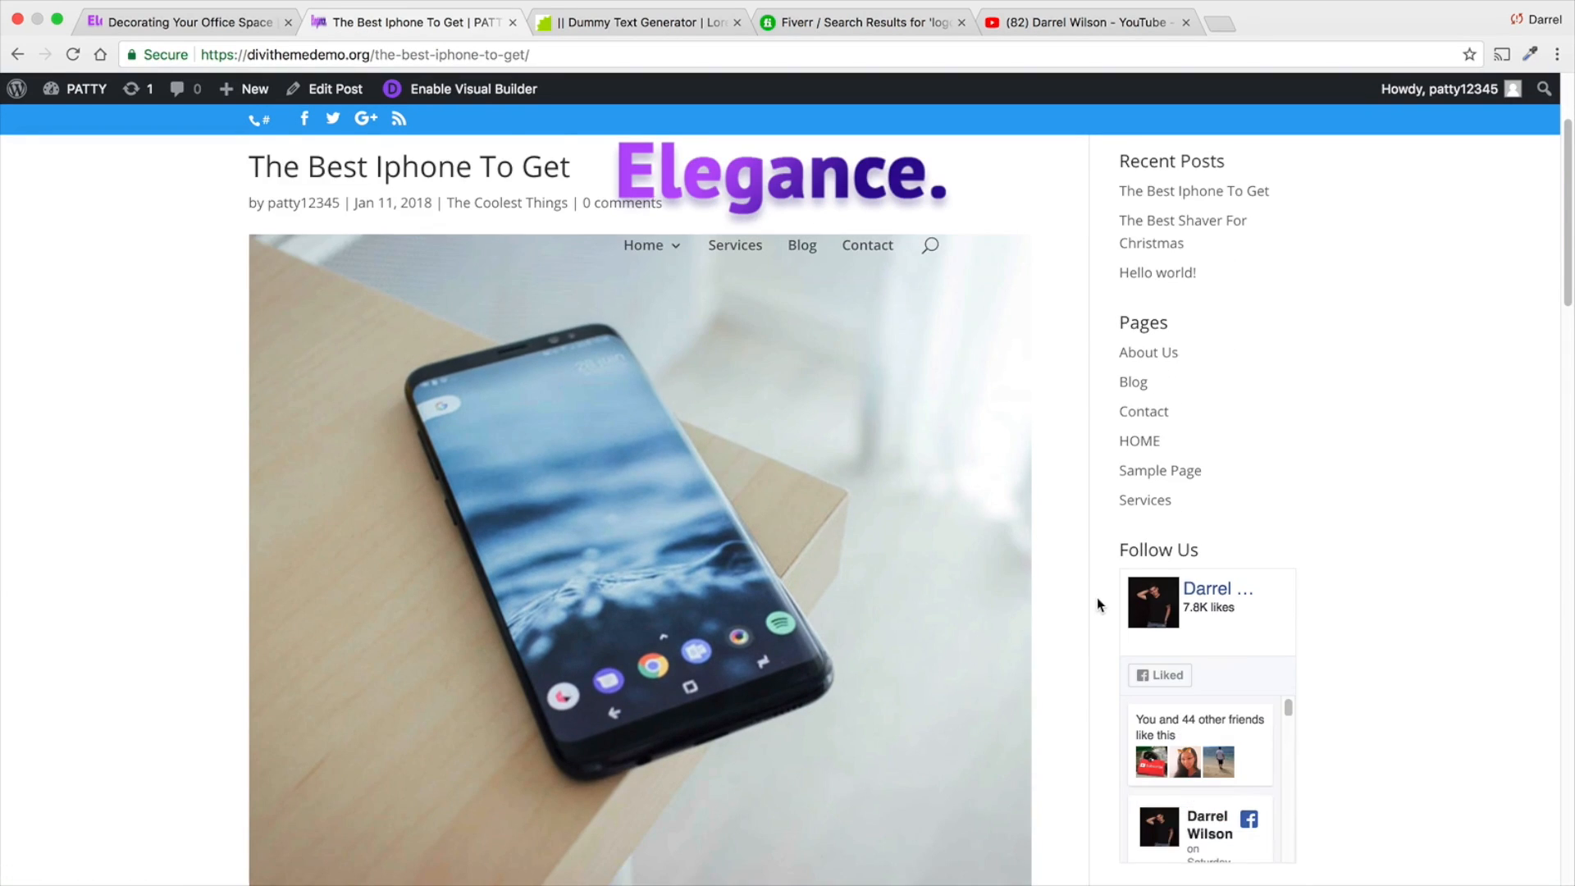
scroll(1225, 626, down, 3)
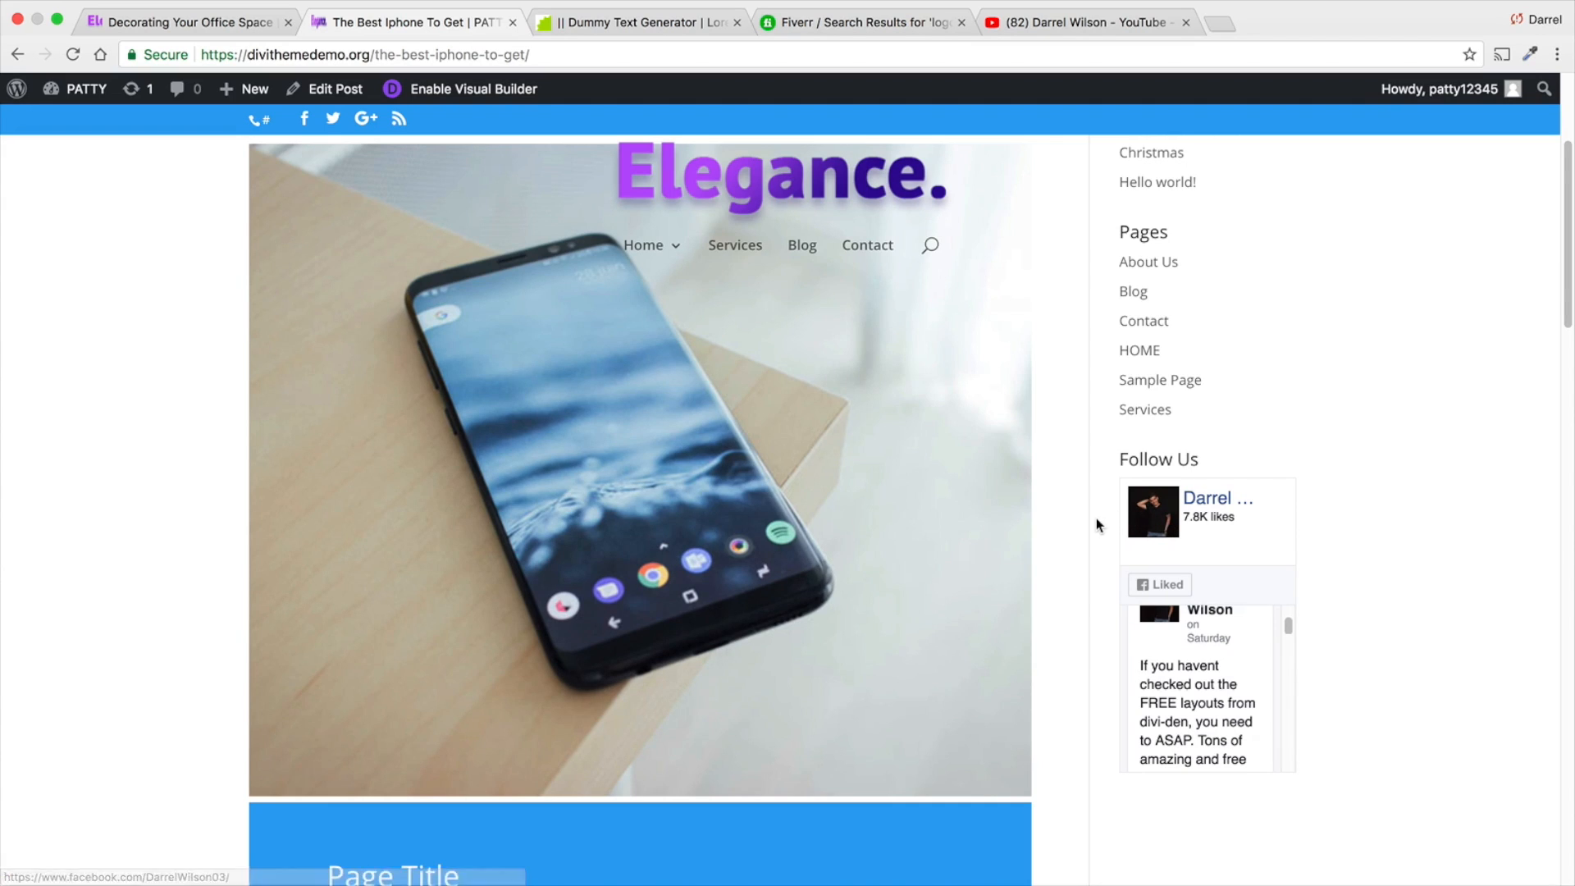
scroll(1096, 518, up, 5)
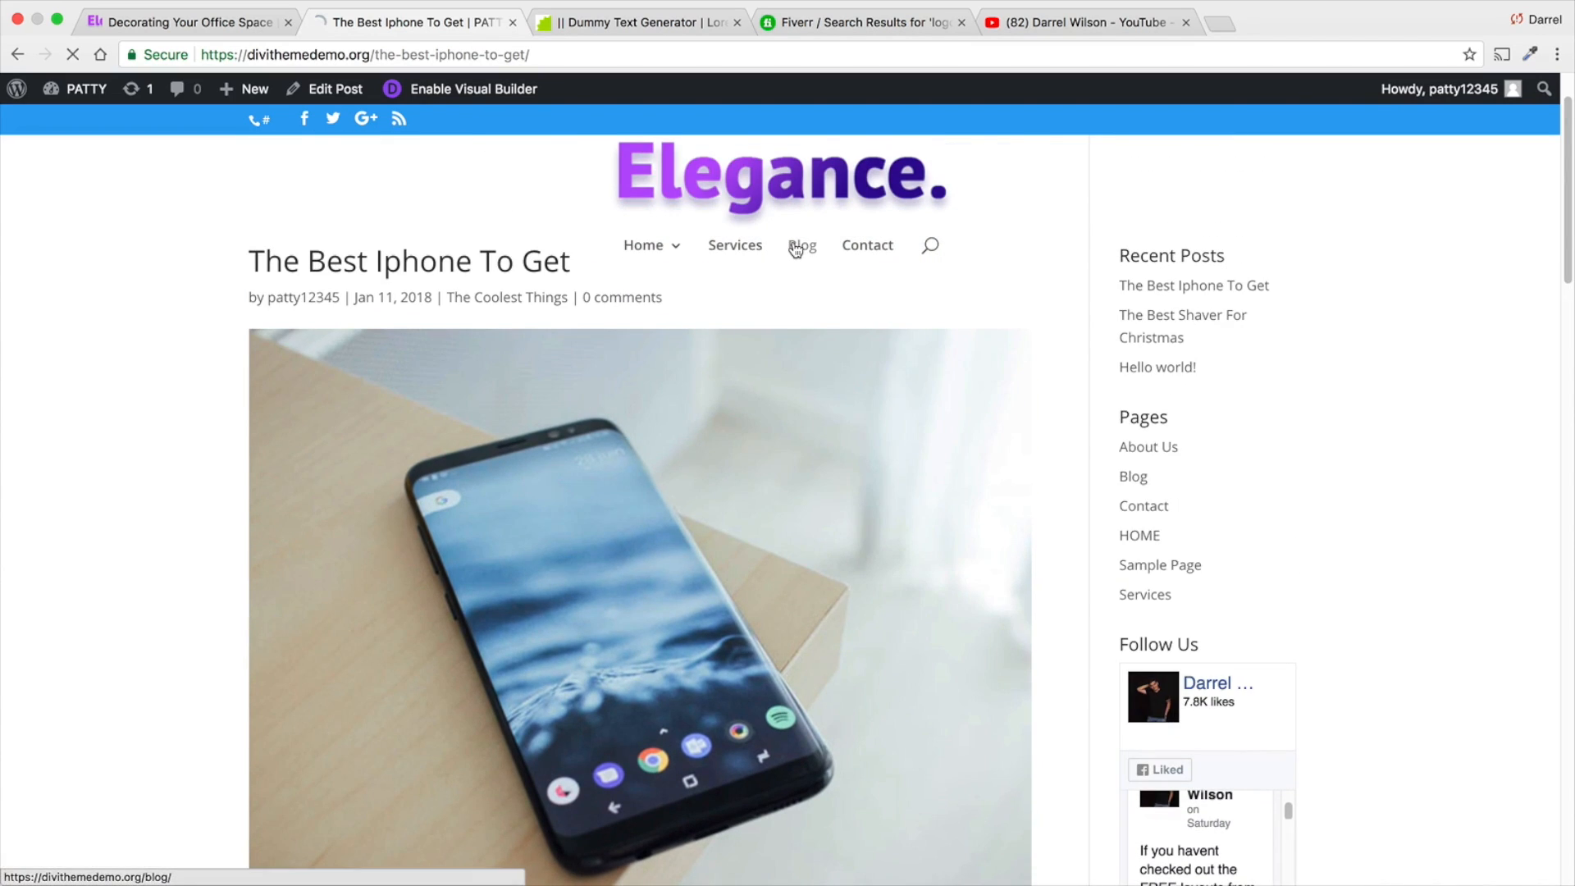
- Return to the live Blog page and look over the post grid
click(800, 250)
scroll(816, 519, down, 3)
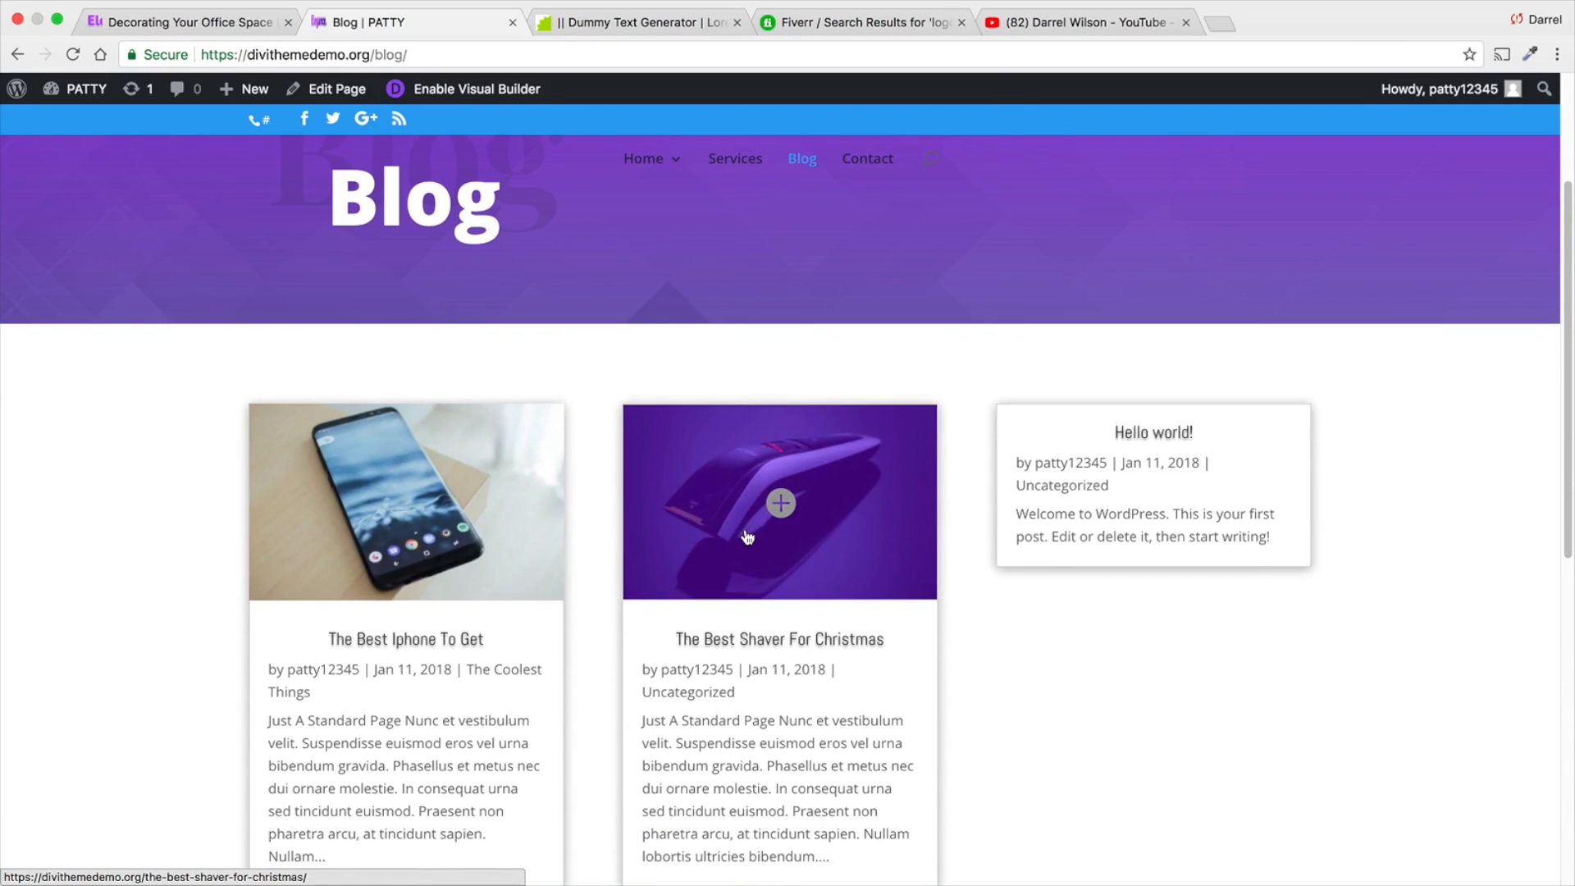
scroll(775, 508, up, 4)
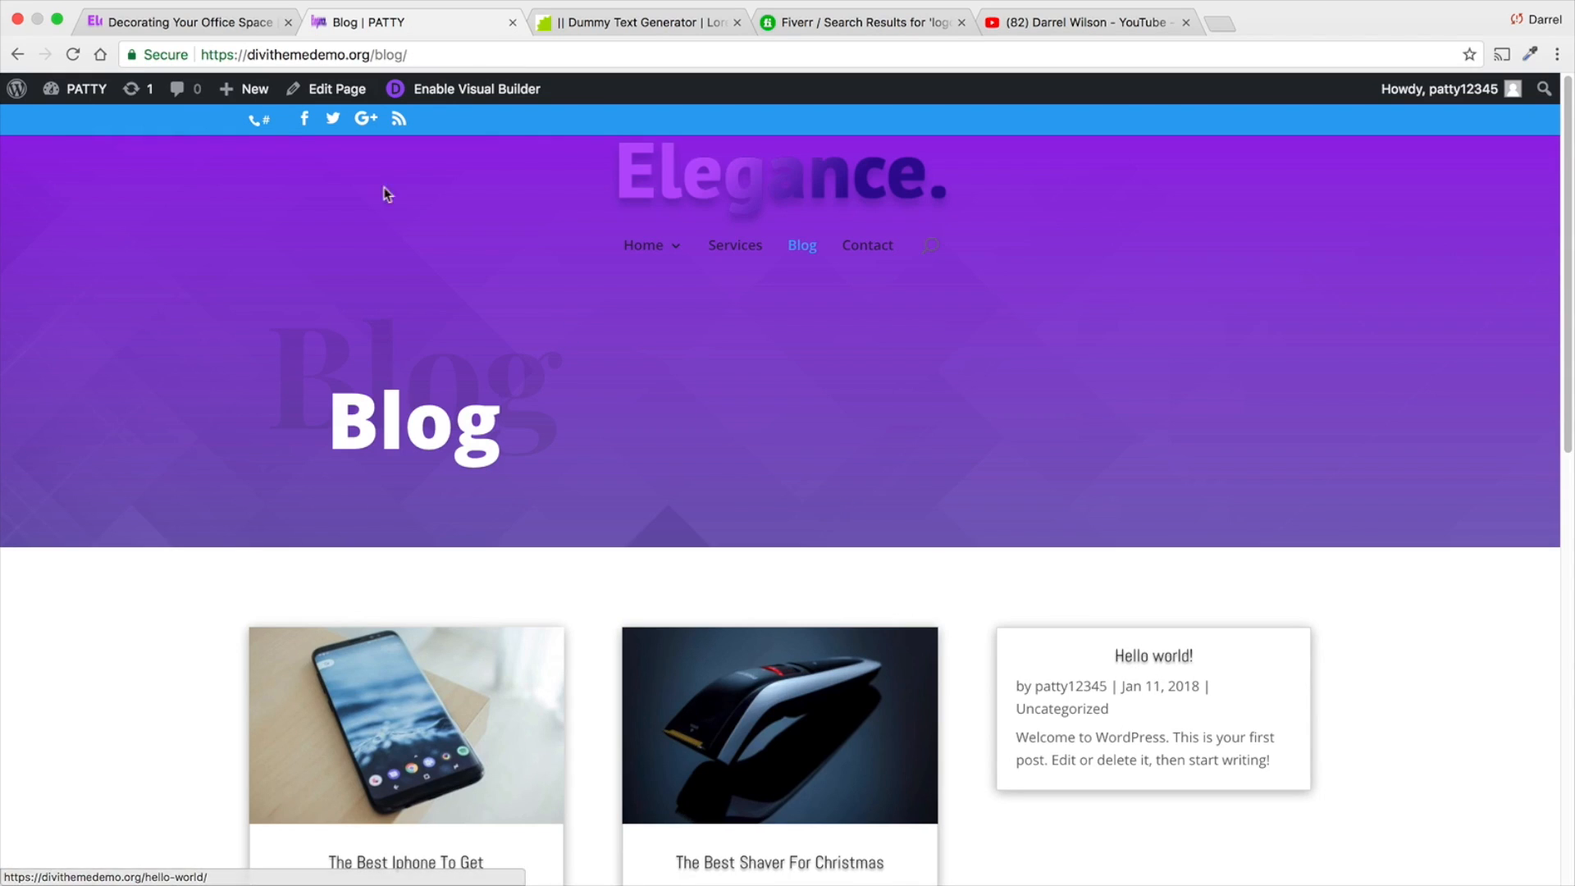
- Go to the list of all posts in the dashboard and move the Hello world! post to the trash
mouse_move(78, 89)
click(84, 124)
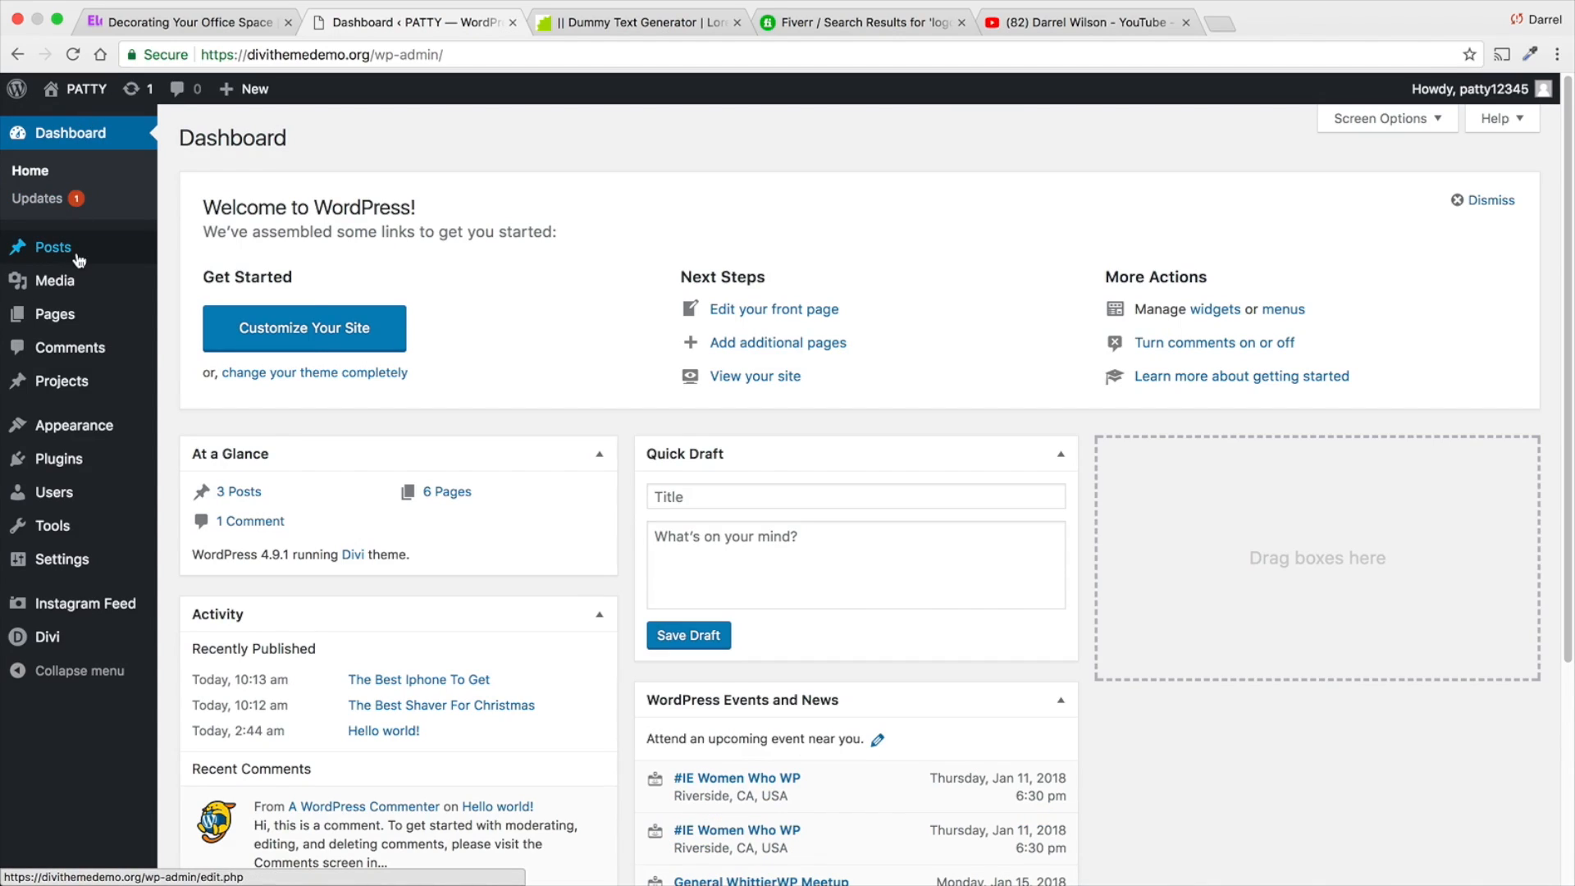
mouse_move(84, 252)
click(190, 250)
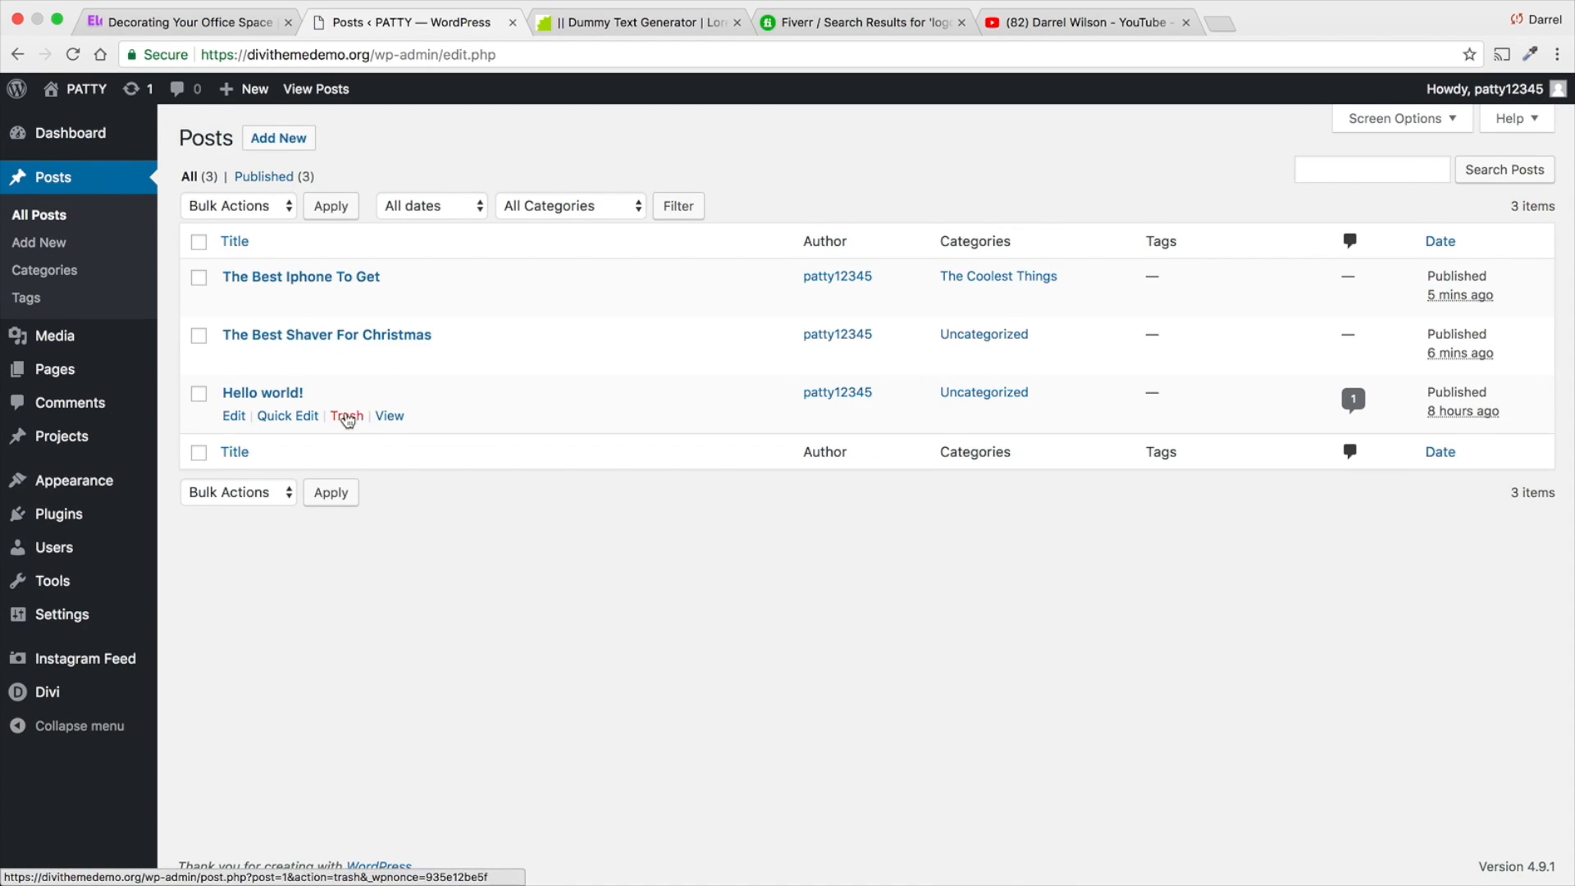
click(346, 416)
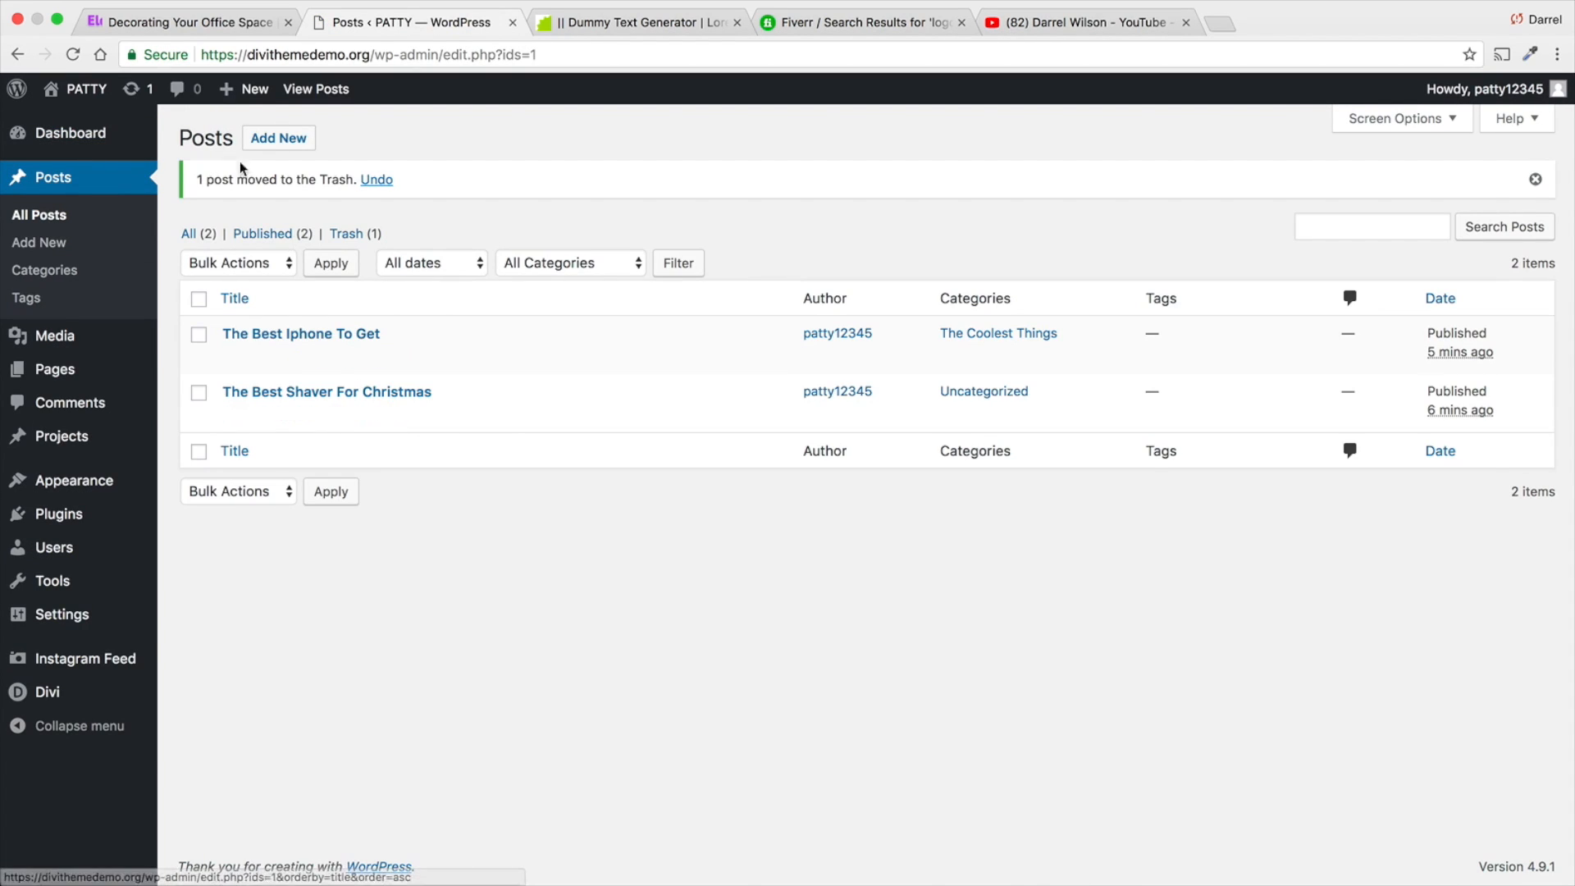
- Visit the live site's Blog page and check the remaining posts in the grid
mouse_move(86, 90)
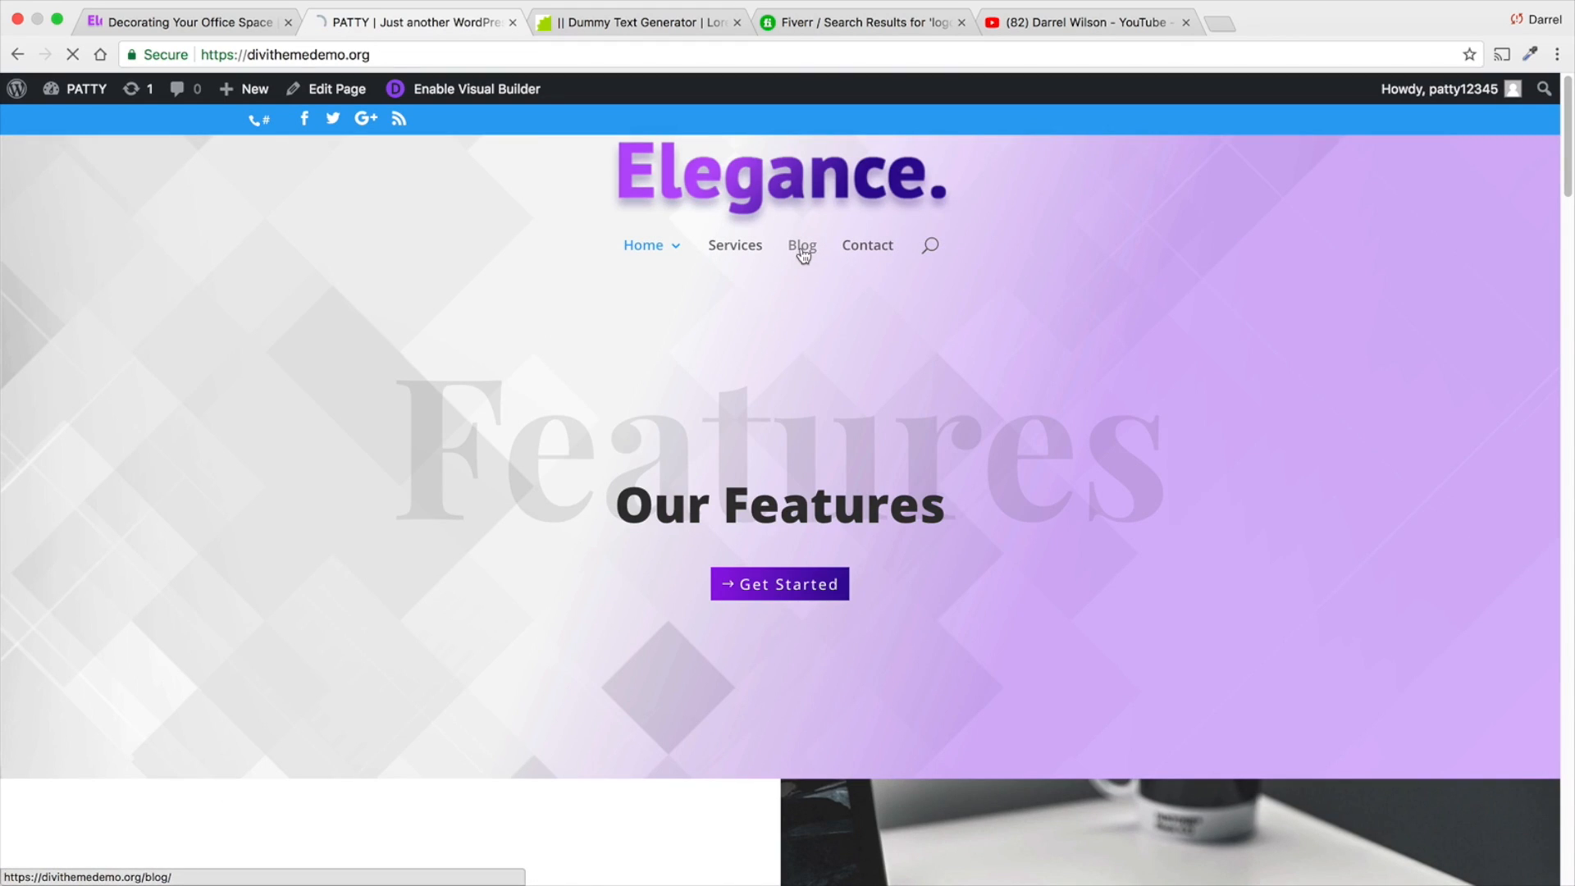
click(802, 248)
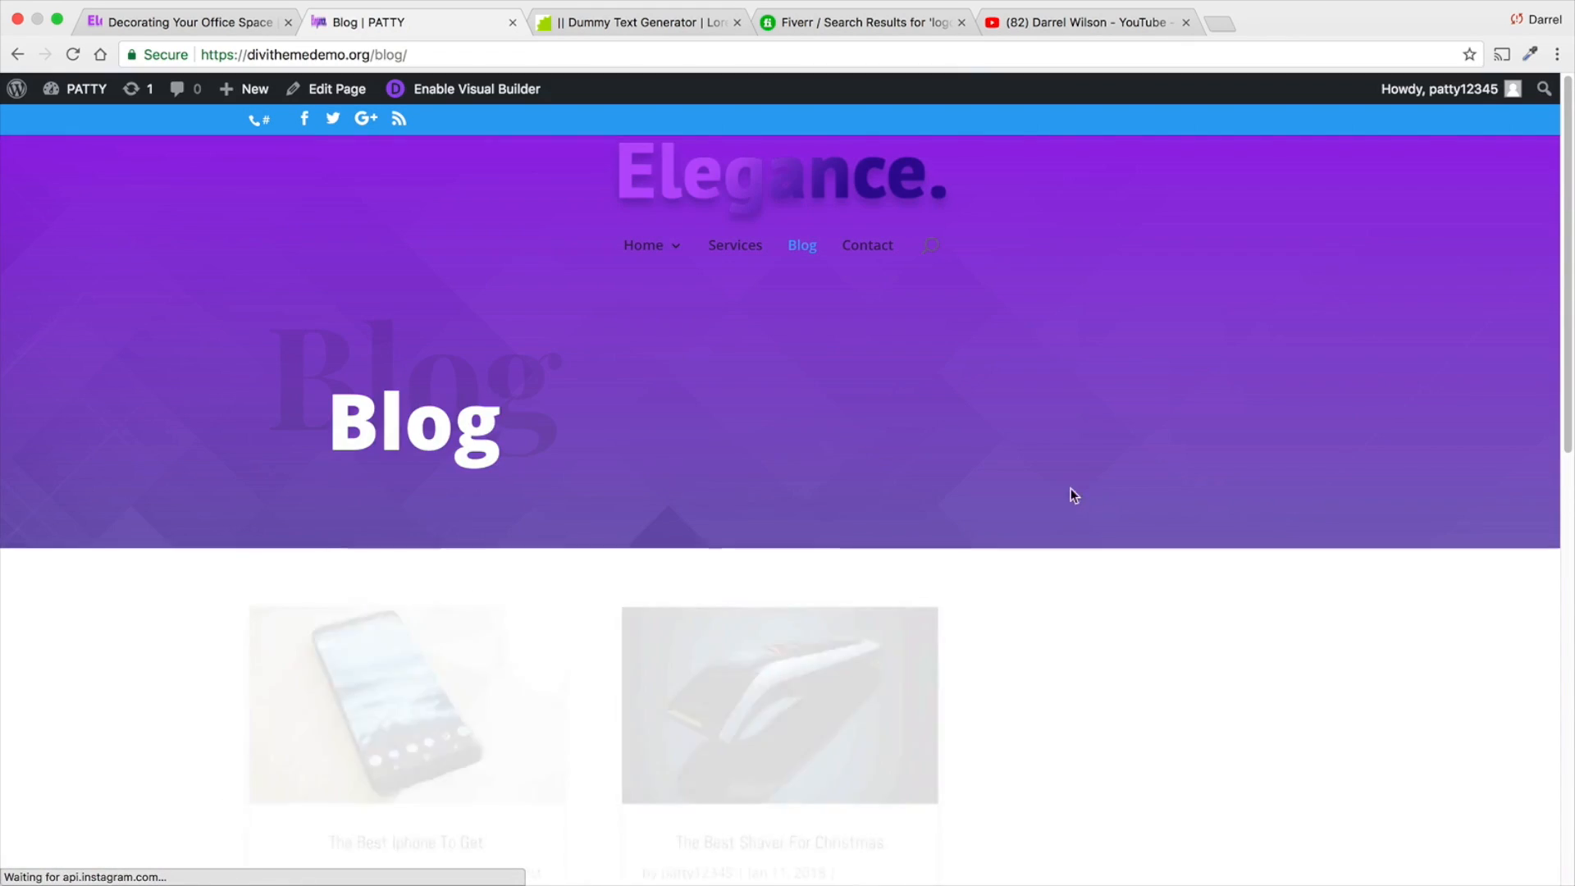
scroll(968, 514, down, 3)
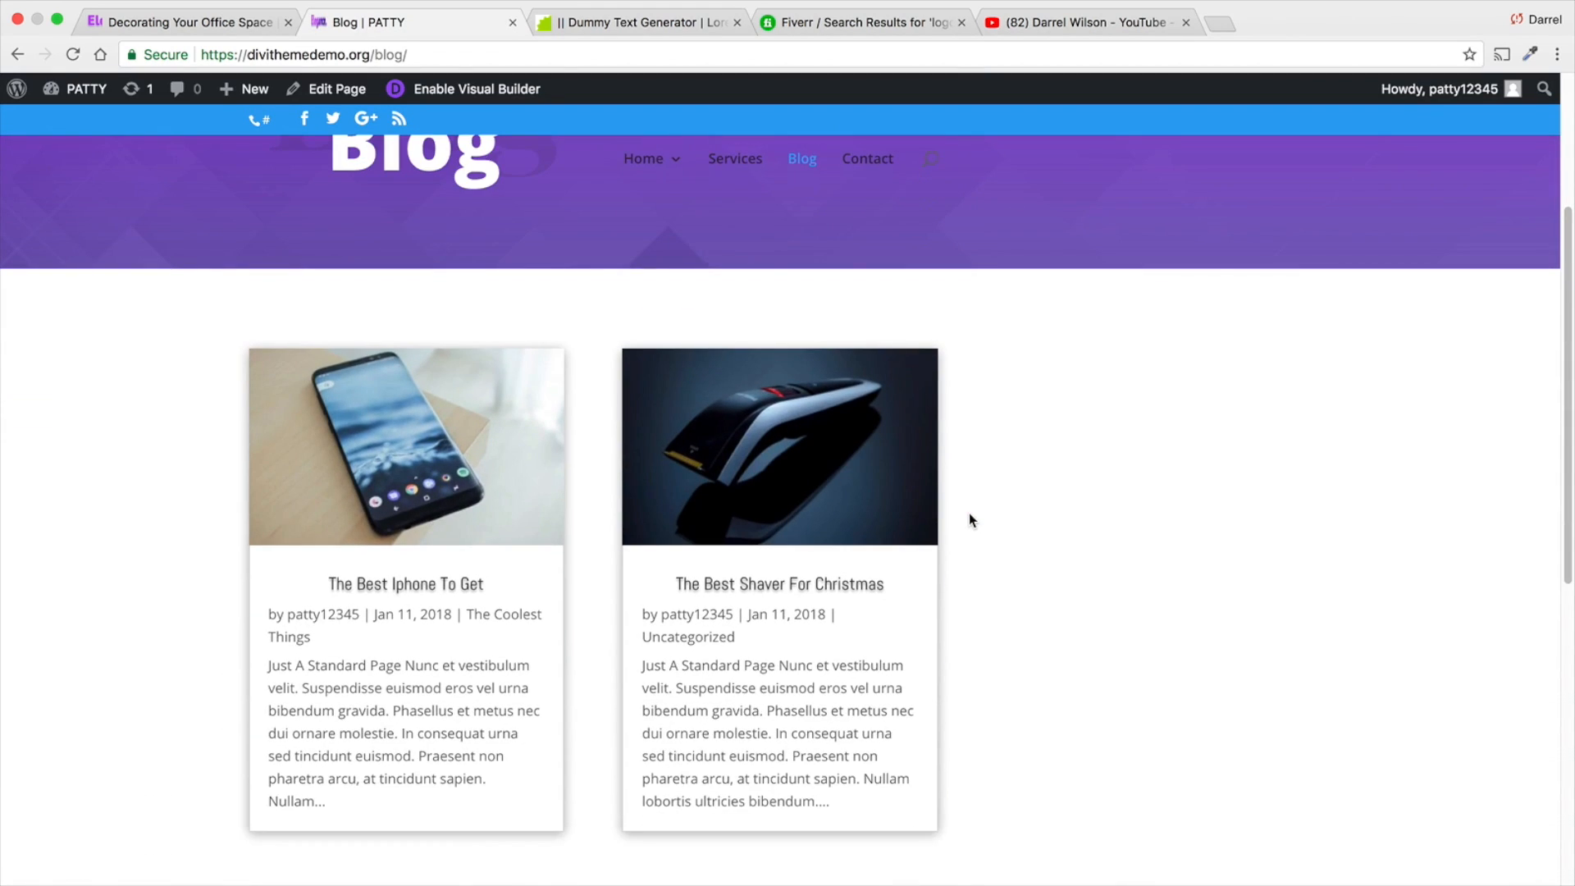
- Open the live site's Contact page in the Visual Builder and insert the saved Header For Pages section from the library
scroll(968, 513, up, 3)
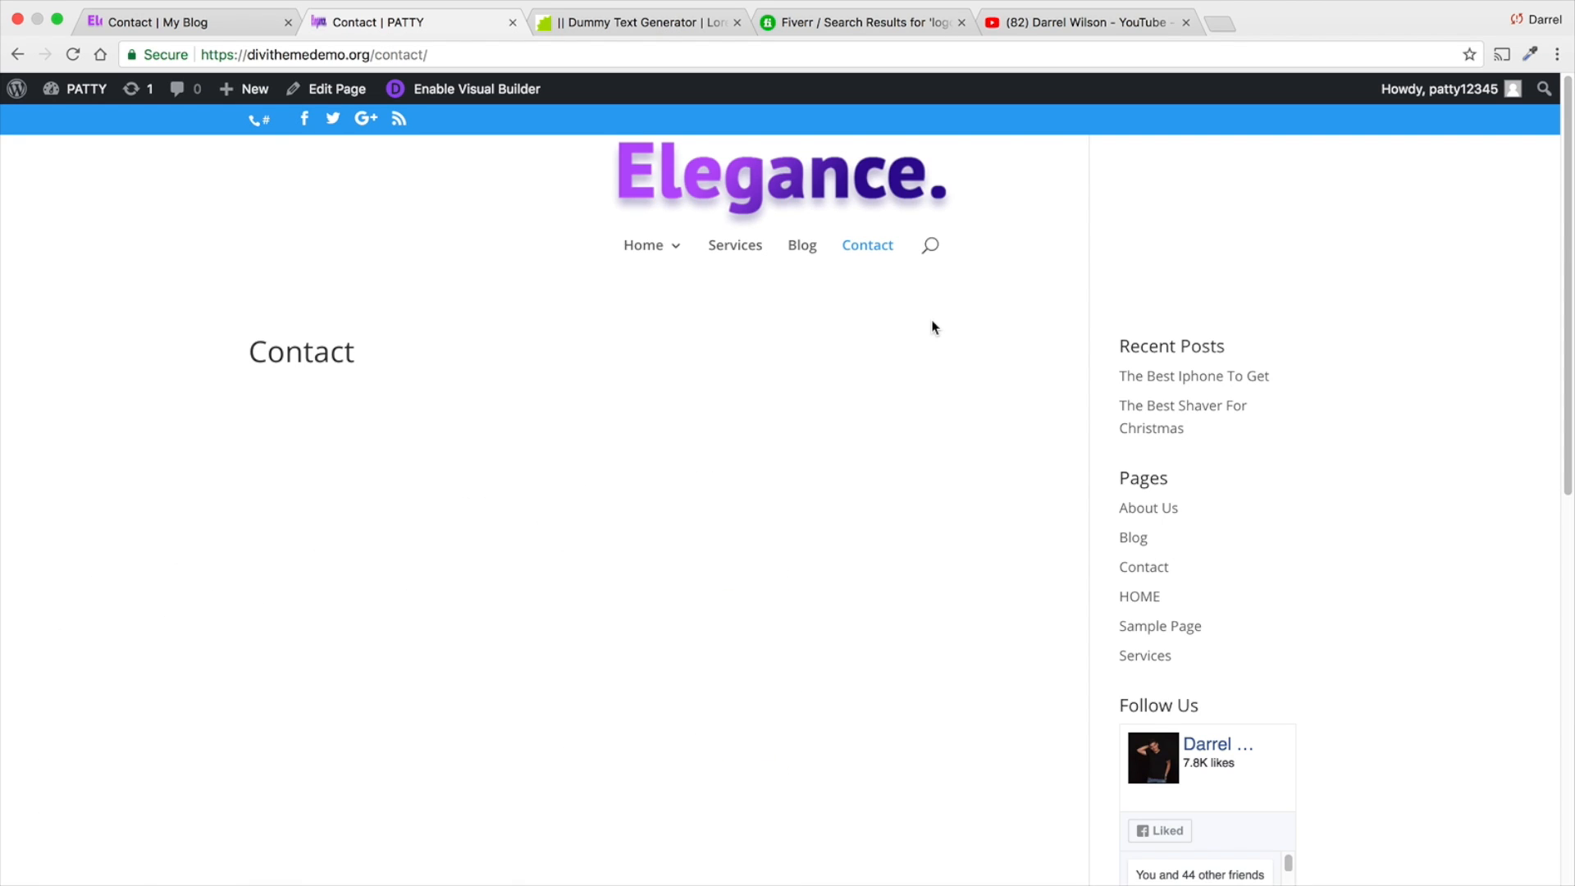
click(503, 91)
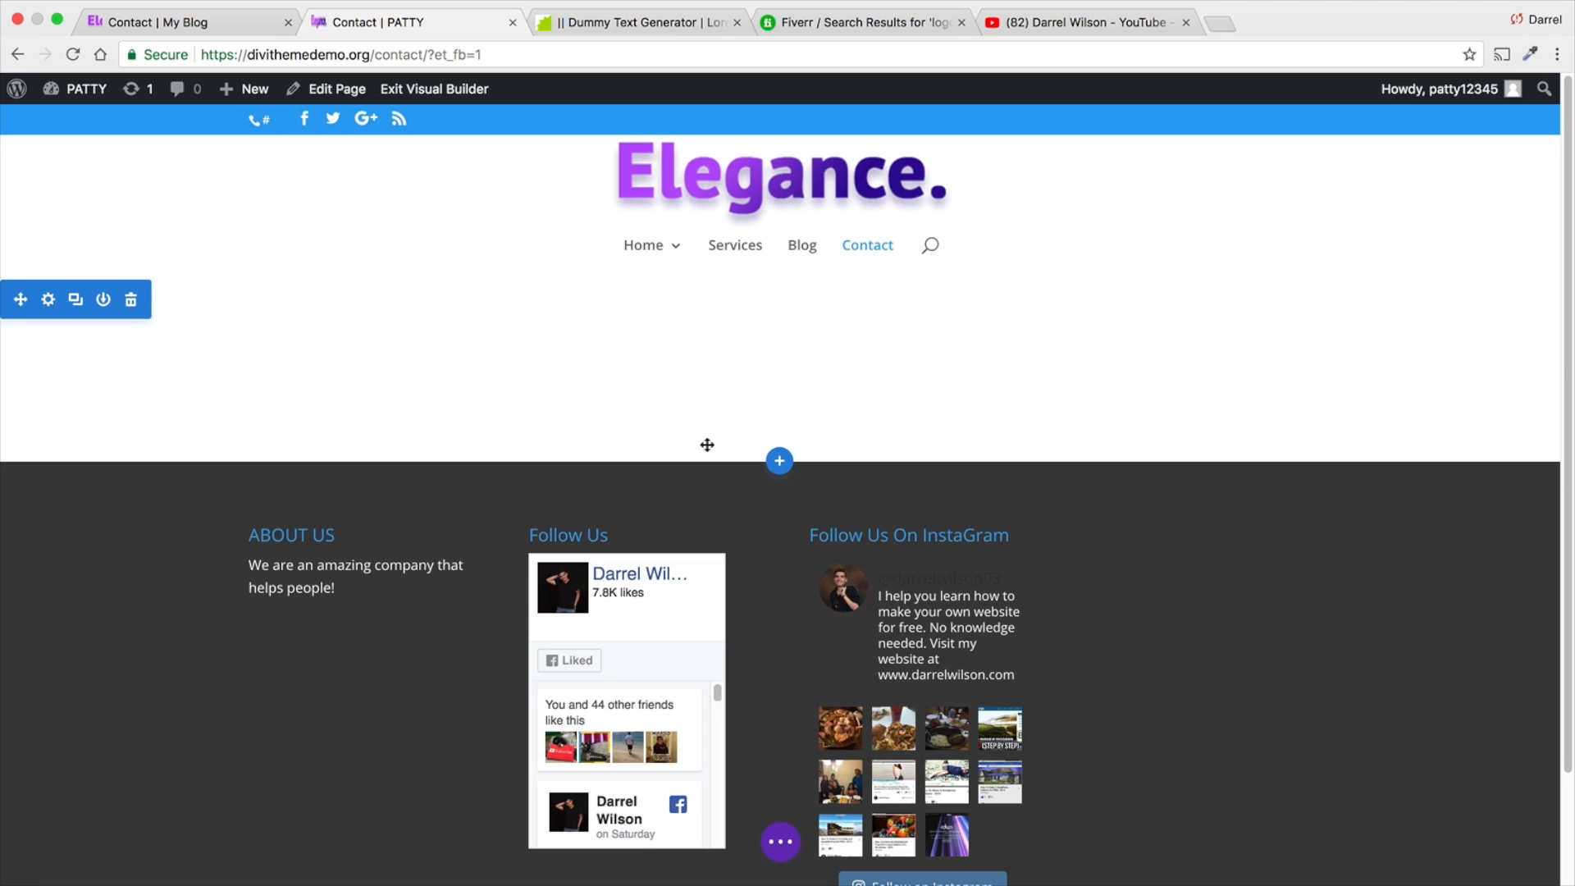
click(775, 462)
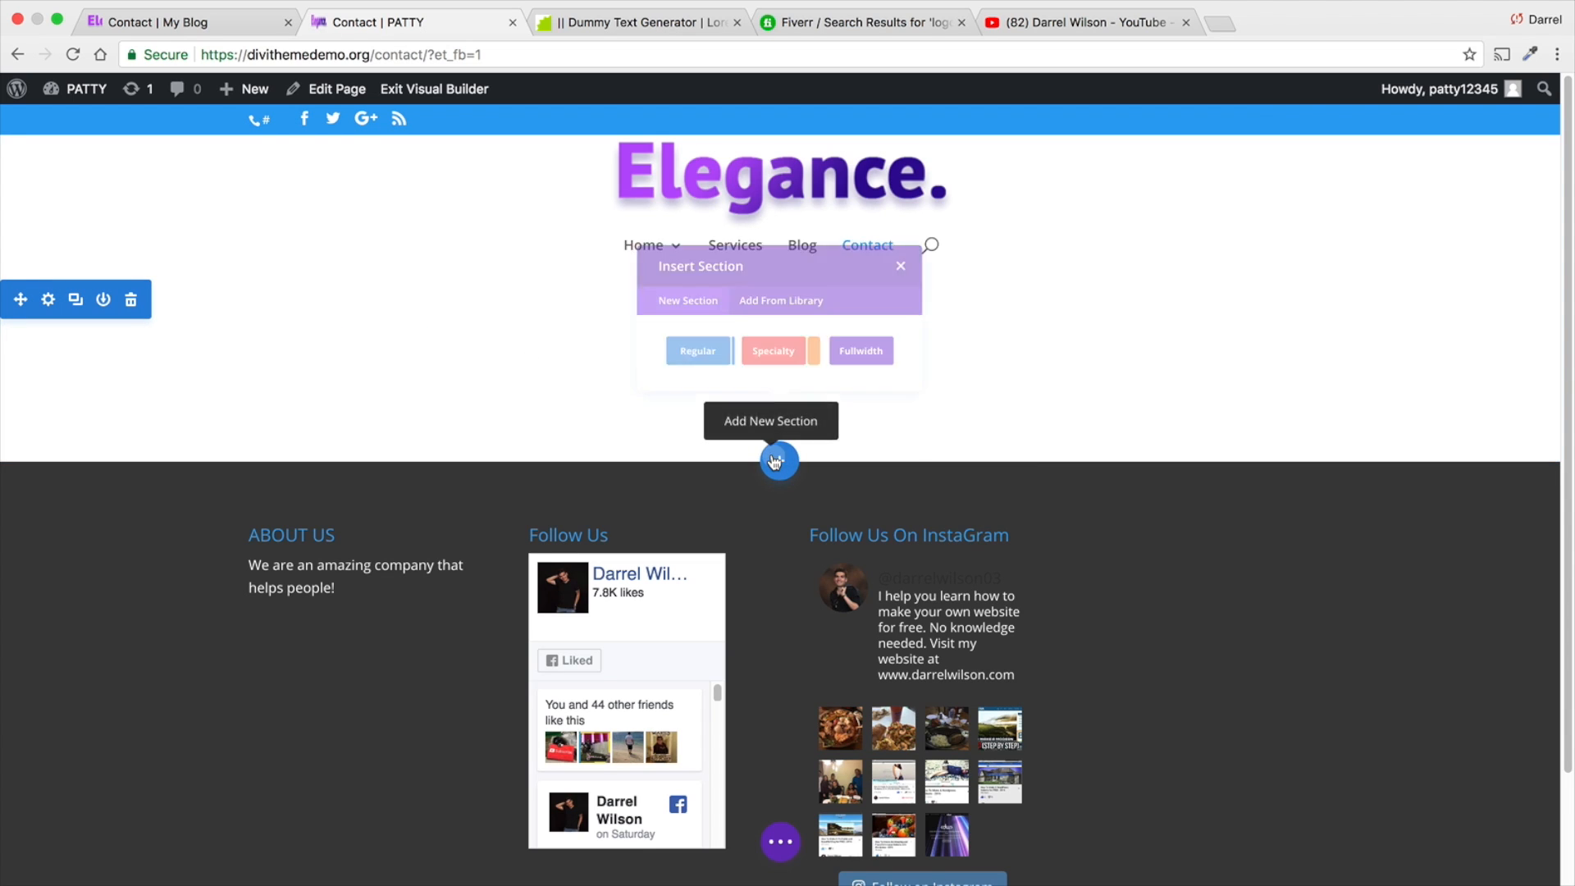
click(773, 344)
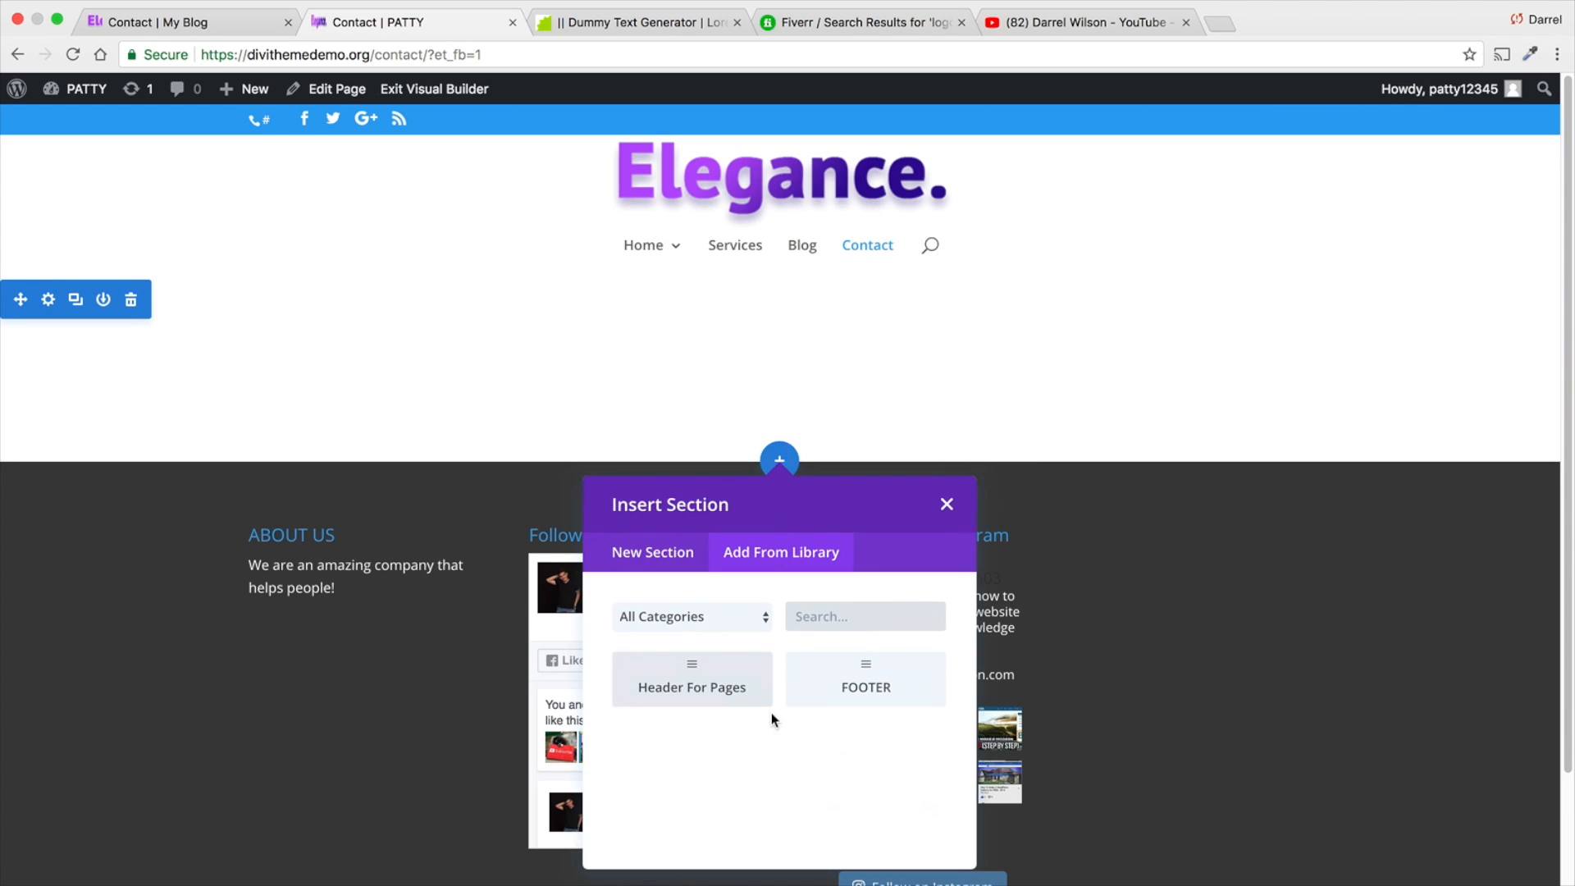
click(707, 689)
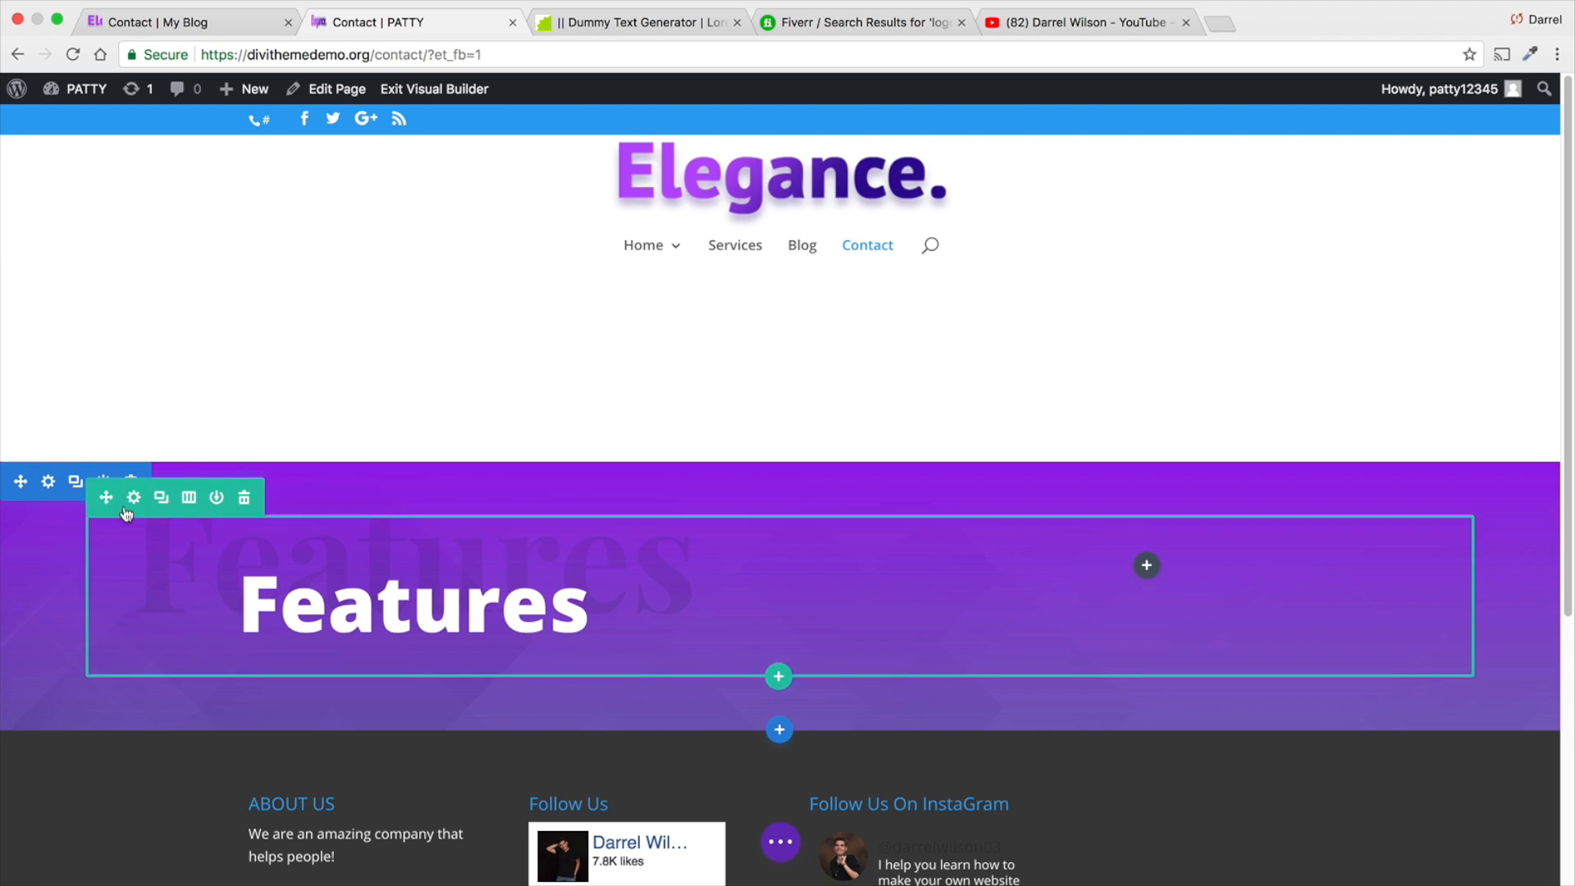
- Move the purple header section to the beginning of the Contact page and delete the empty section beneath it
drag(20, 433, 59, 185)
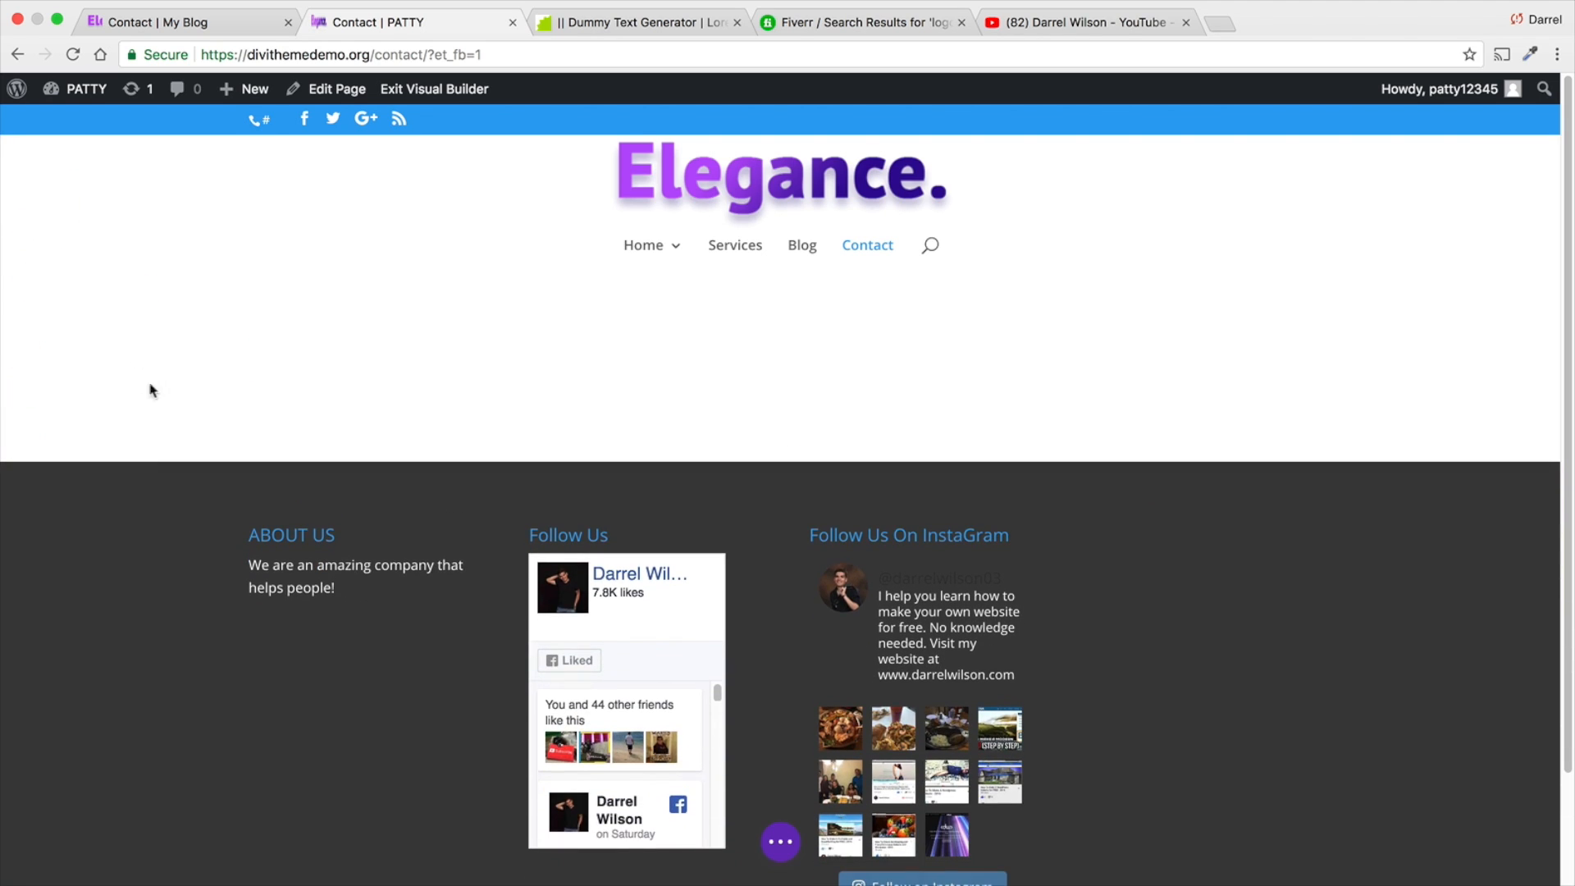
drag(150, 390, 222, 450)
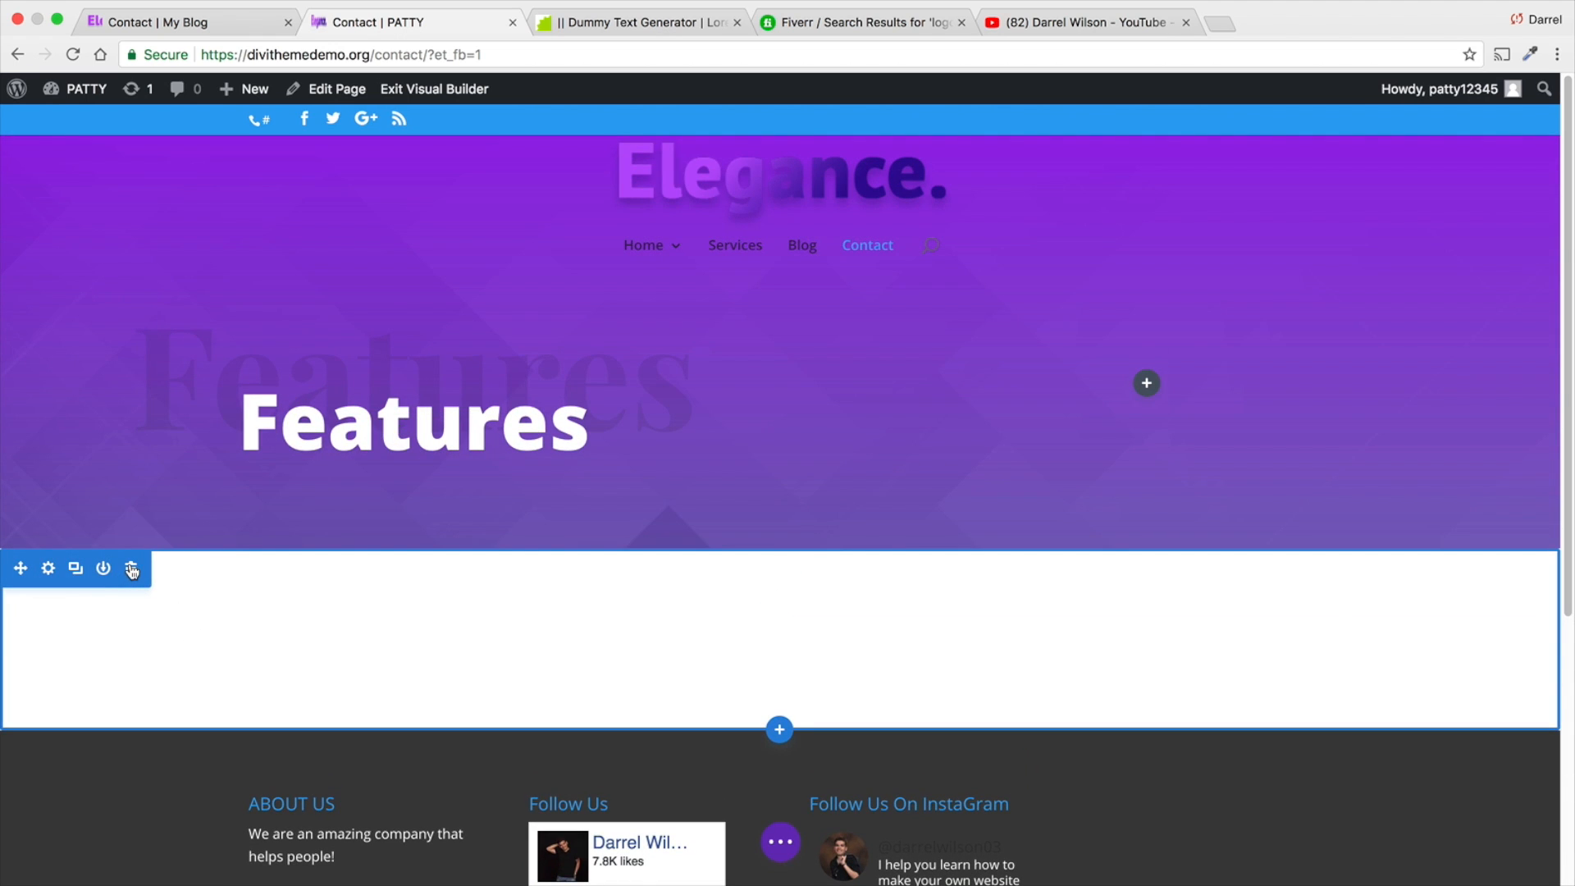
click(134, 571)
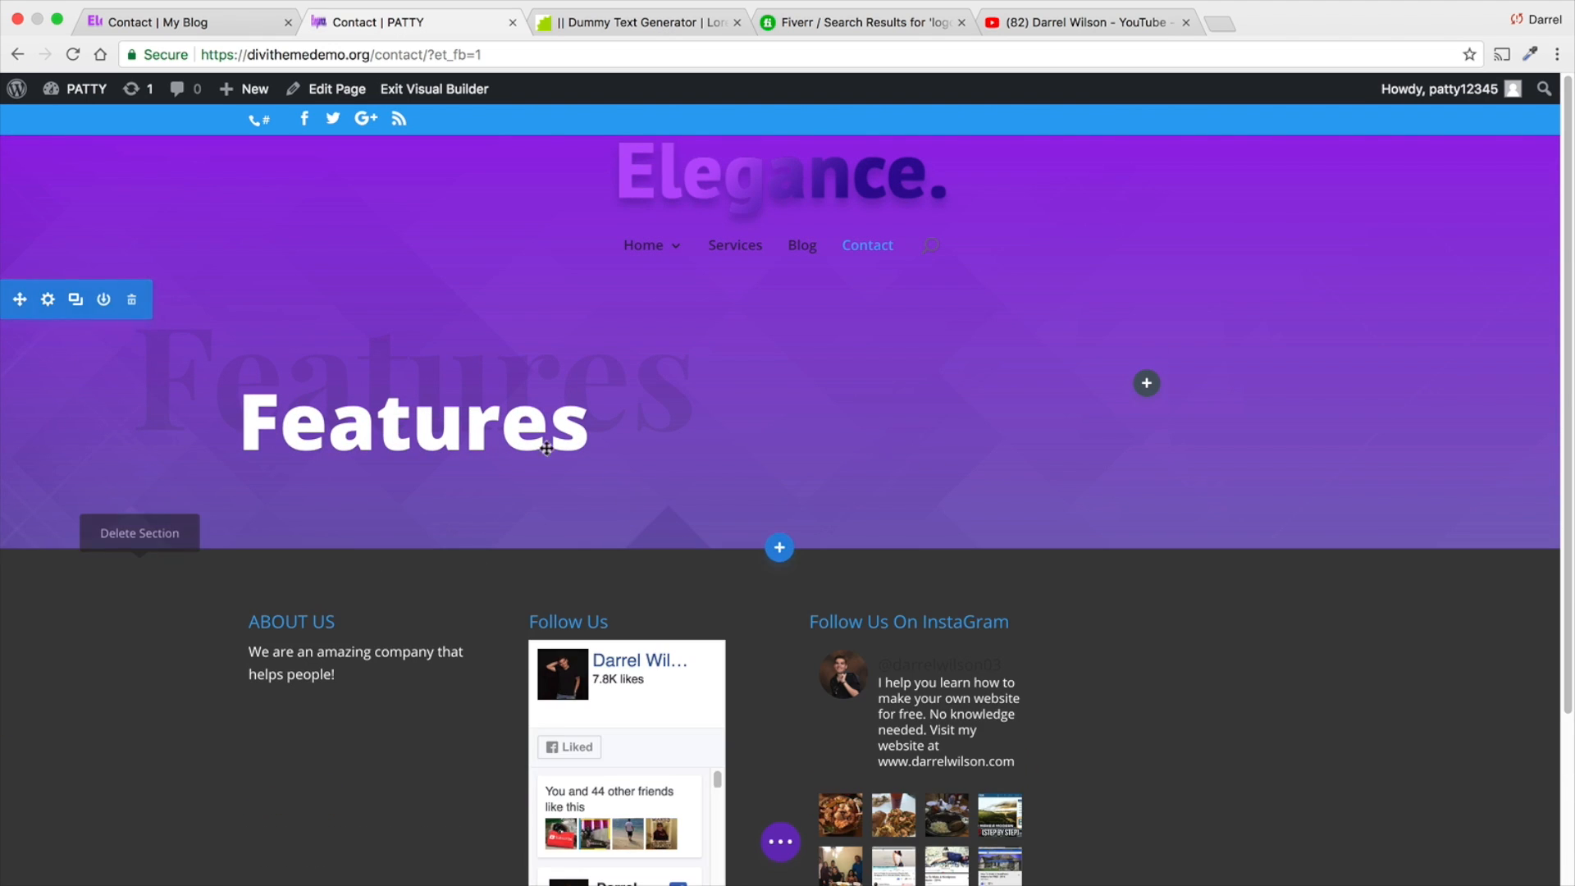
- Change the header's white foreground heading from Features to Contact
click(609, 424)
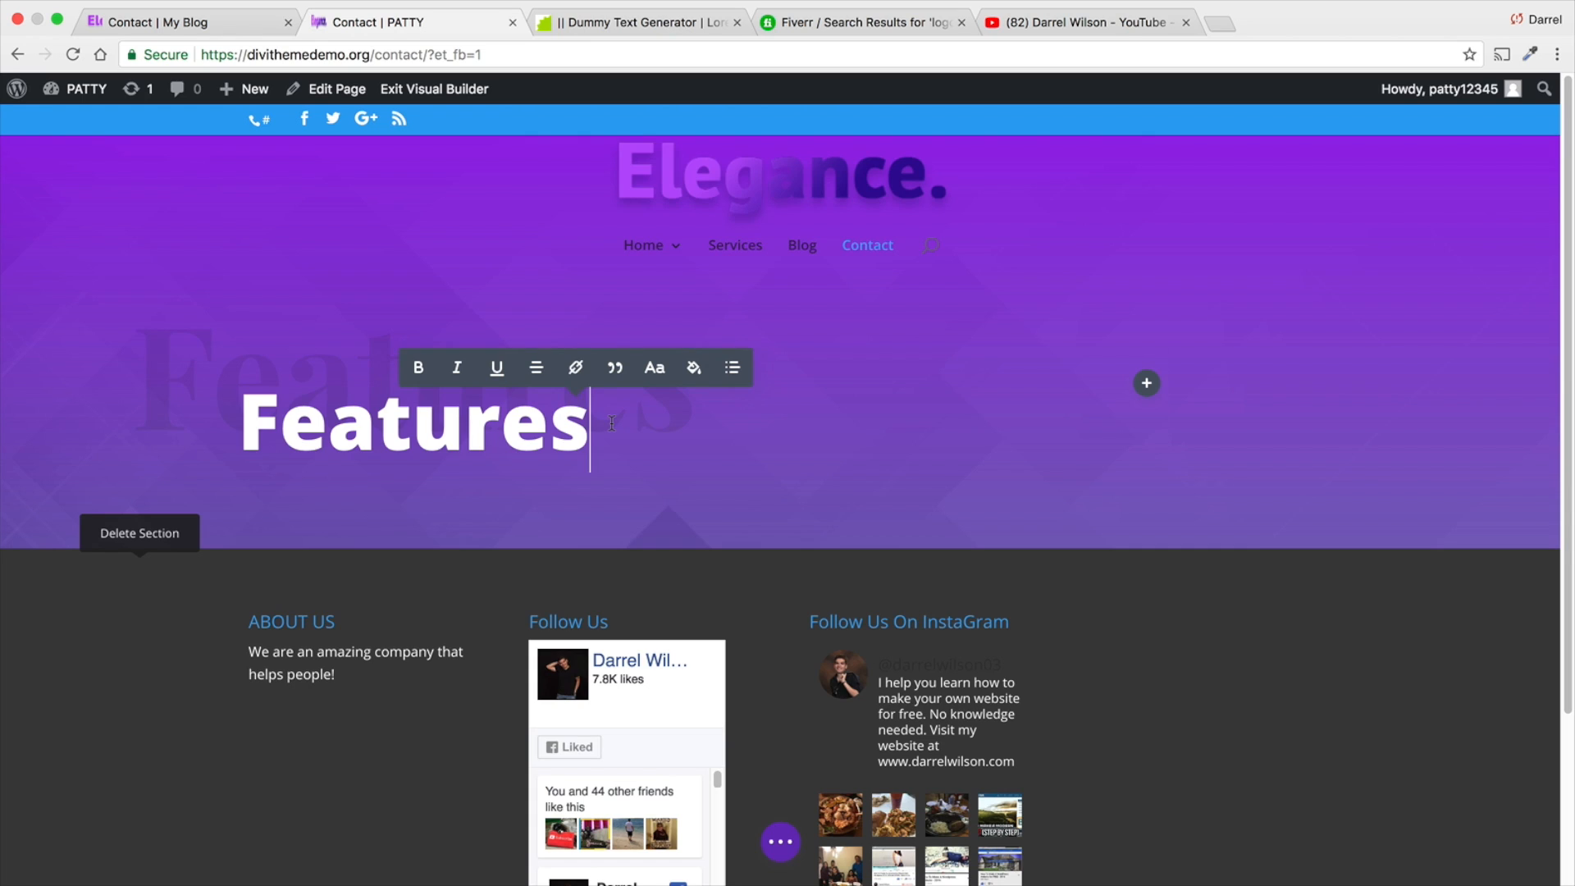
key(BackSpace)
key(BackSpace)
key(BackSpace)
key(BackSpace)
key(BackSpace)
key(BackSpace)
key(BackSpace)
key(BackSpace)
text(co)
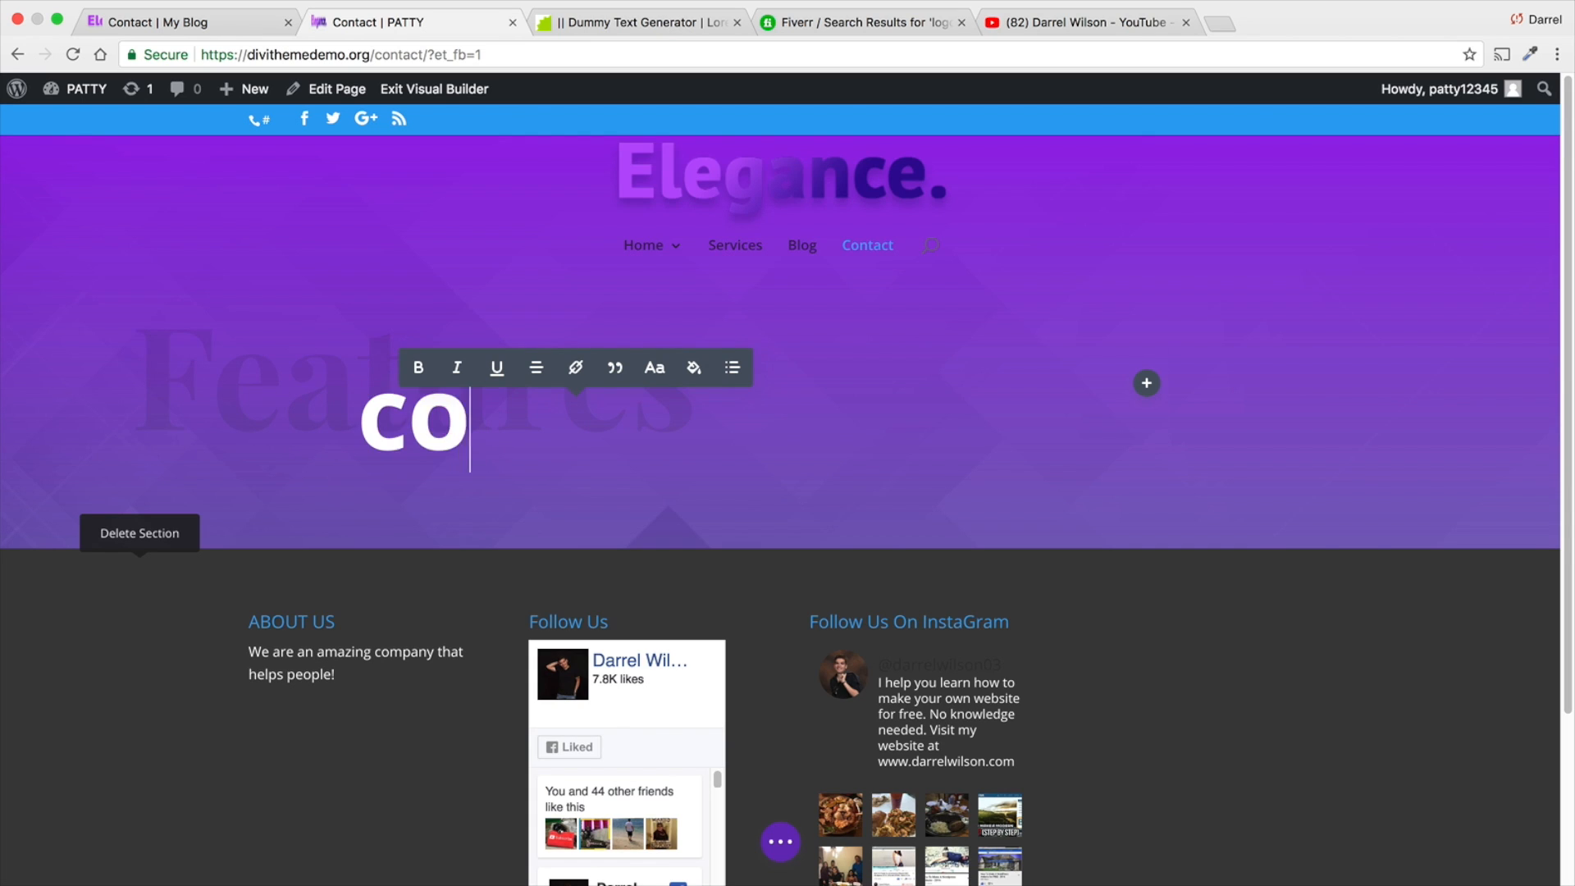
text(ntact)
key(BackSpace)
key(BackSpace)
key(BackSpace)
key(BackSpace)
key(BackSpace)
key(BackSpace)
key(BackSpace)
text(Contact)
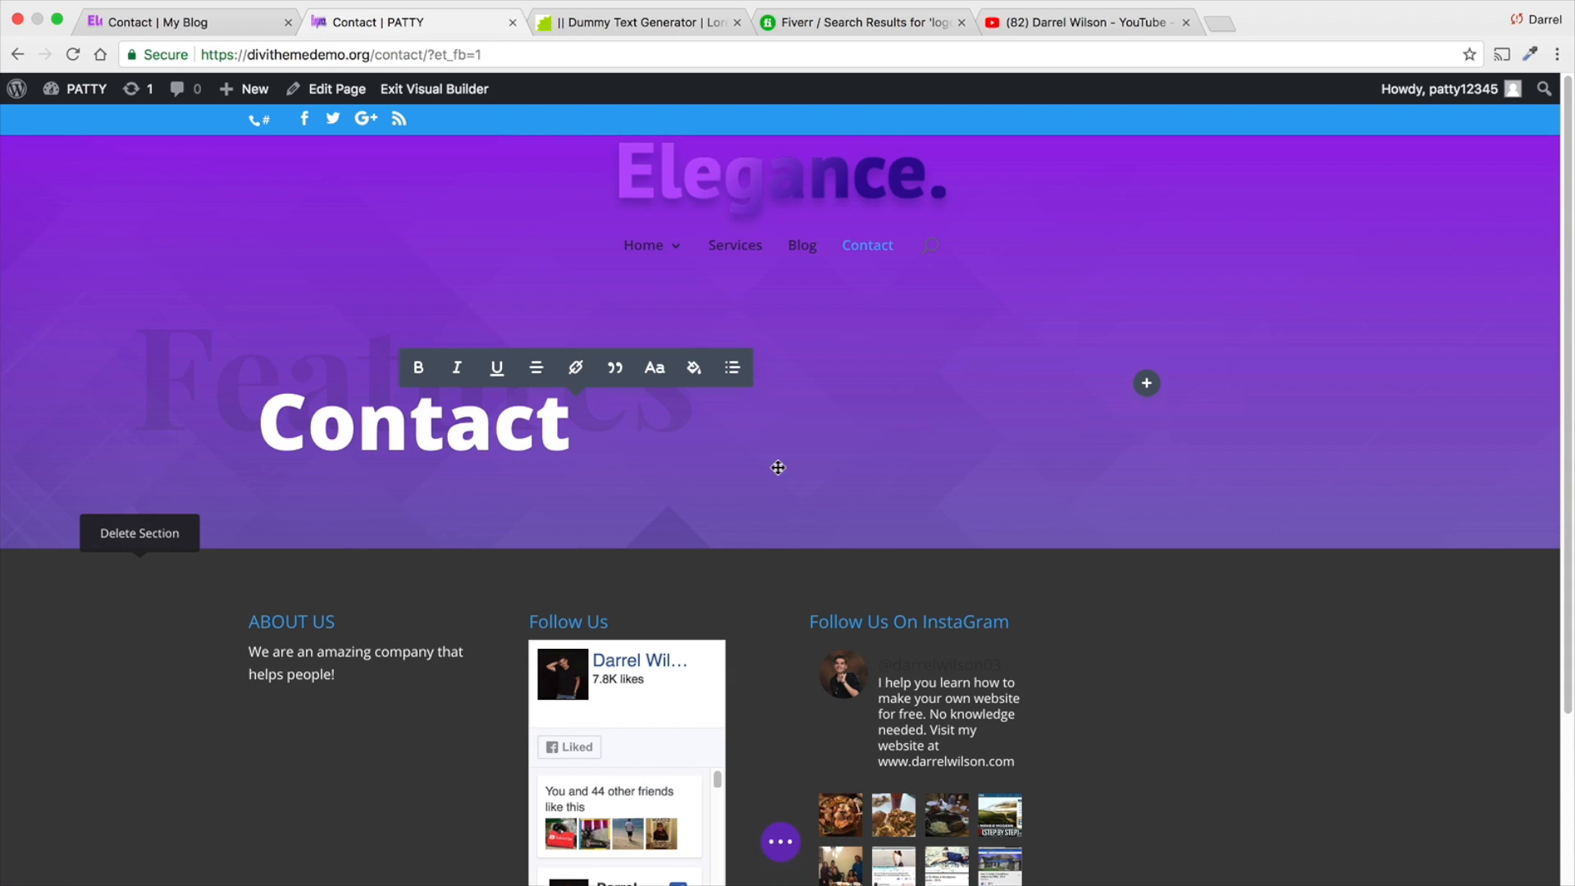
- Change the faded background heading to Contact and move both heading texts into the header row's second column
click(692, 385)
key(BackSpace)
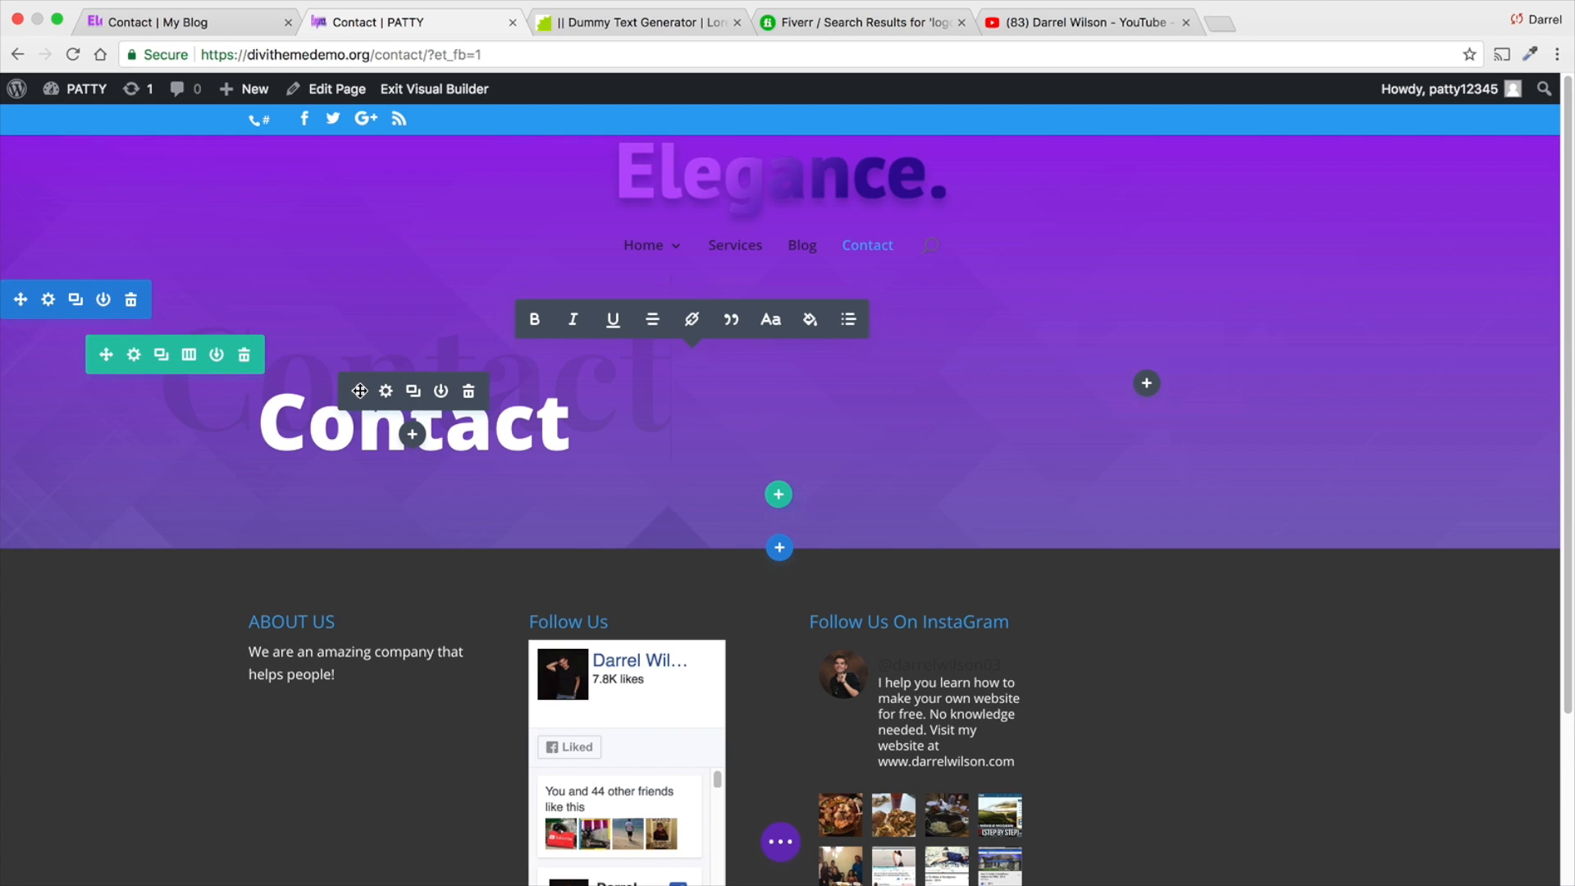
drag(360, 391, 981, 435)
drag(392, 368, 1142, 366)
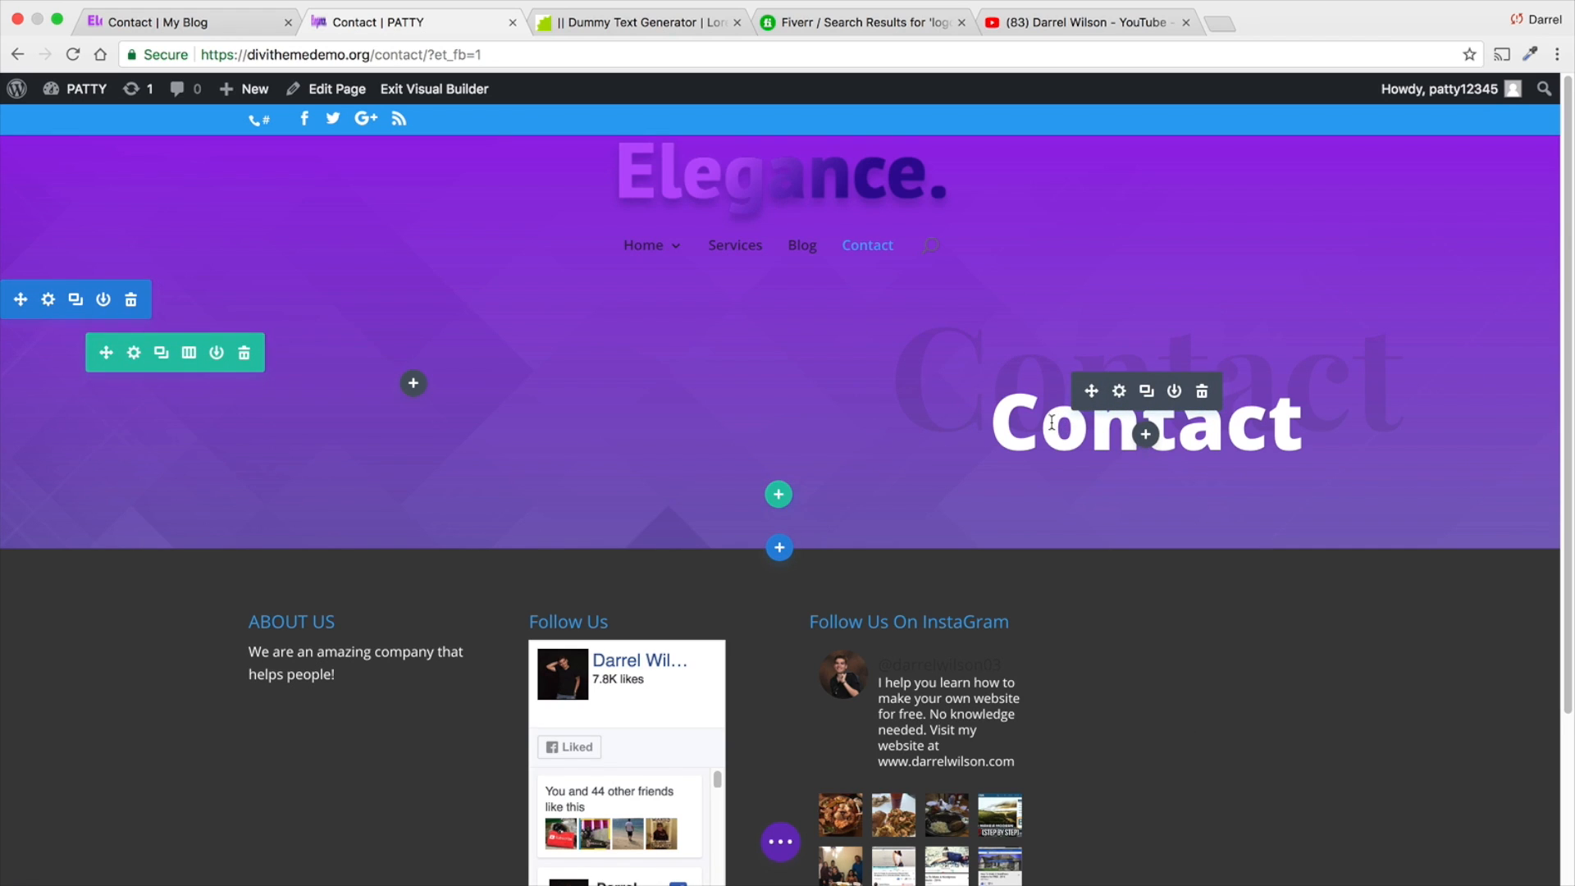
- Add a regular section with a three-column row beneath the header, following the contact details layout of the reference Contact page
click(781, 547)
click(688, 481)
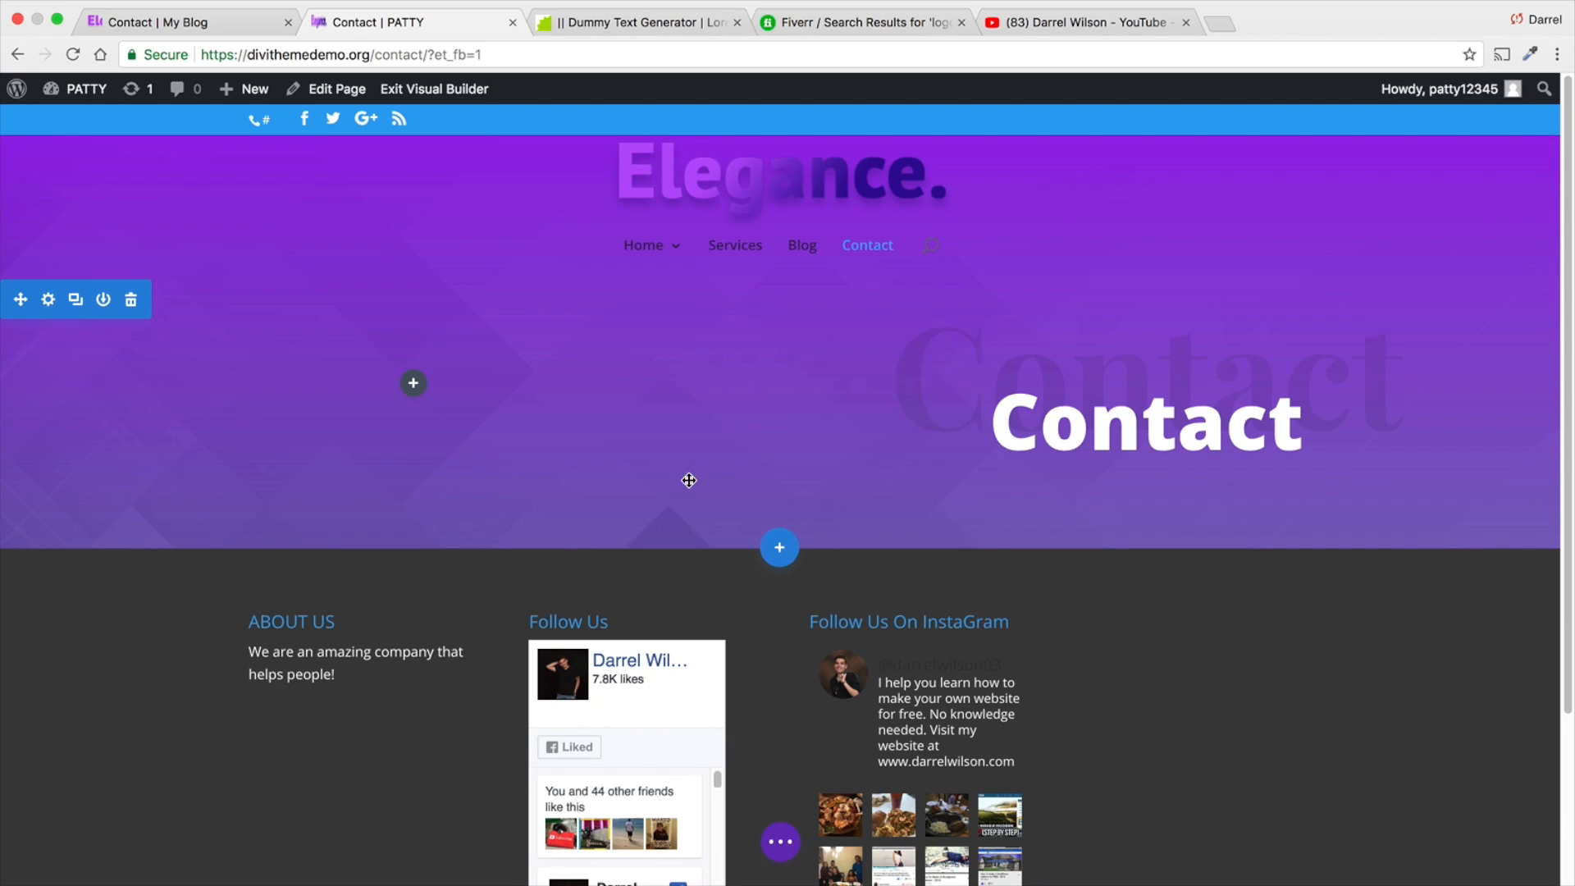
click(220, 24)
scroll(510, 421, down, 5)
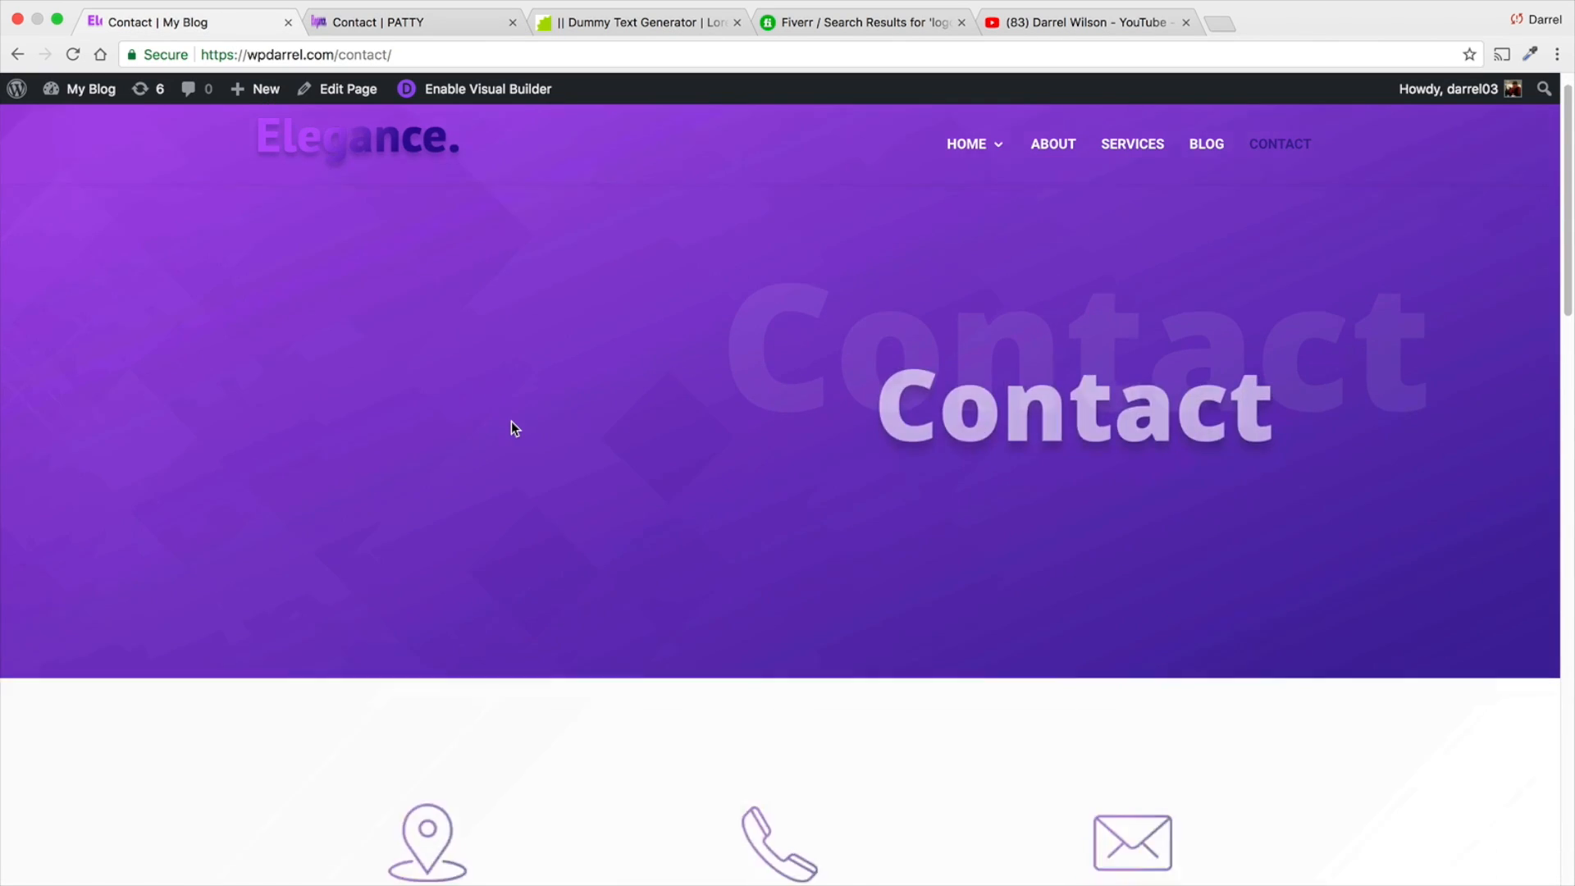
scroll(510, 428, down, 2)
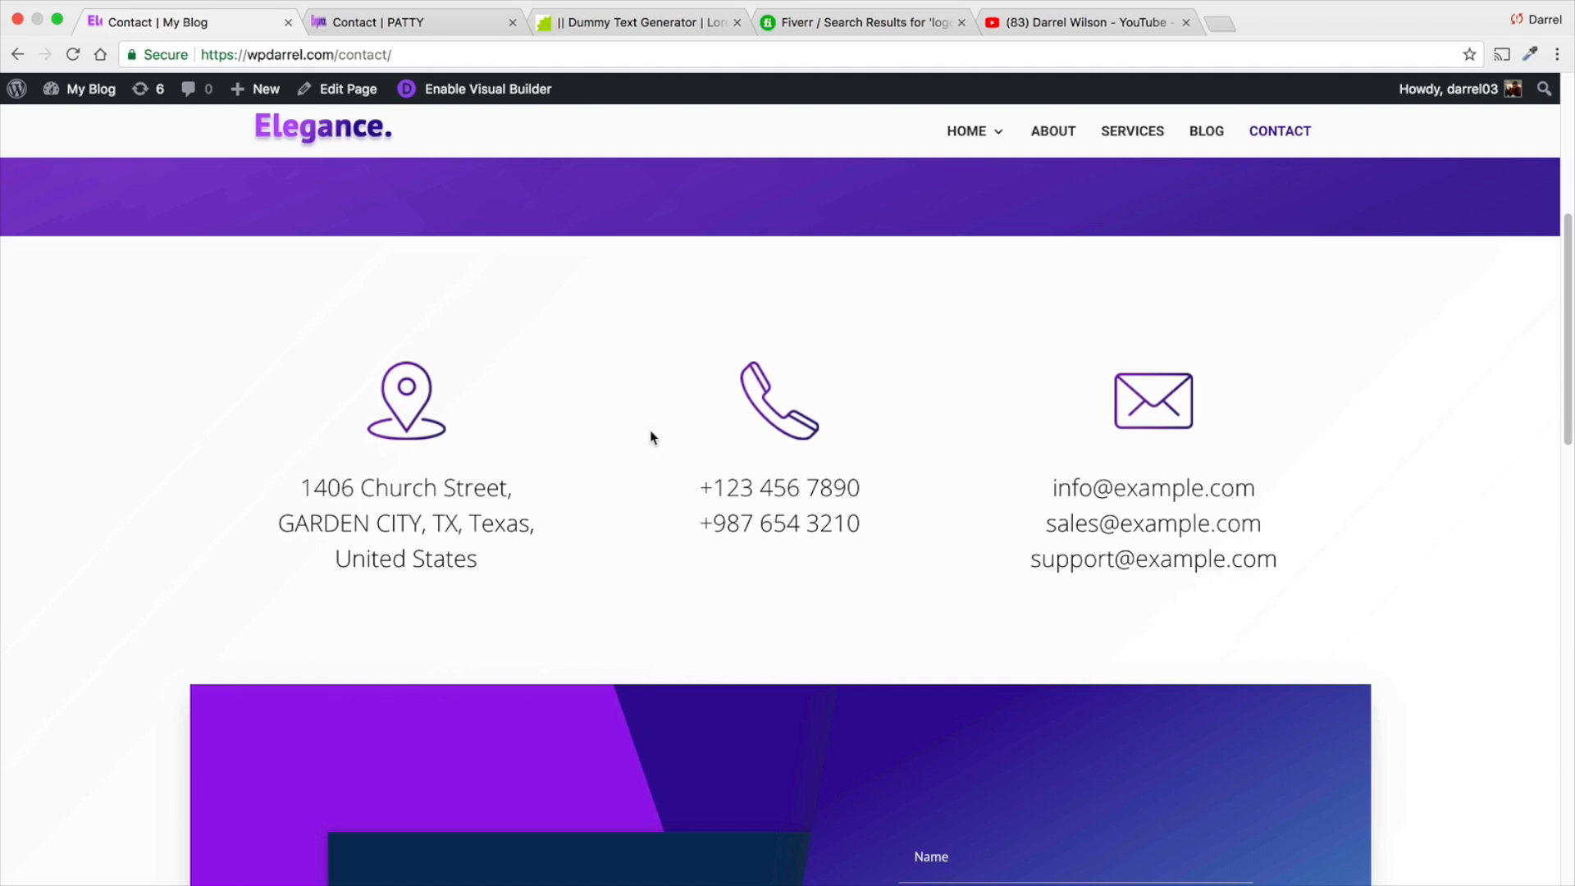
click(336, 25)
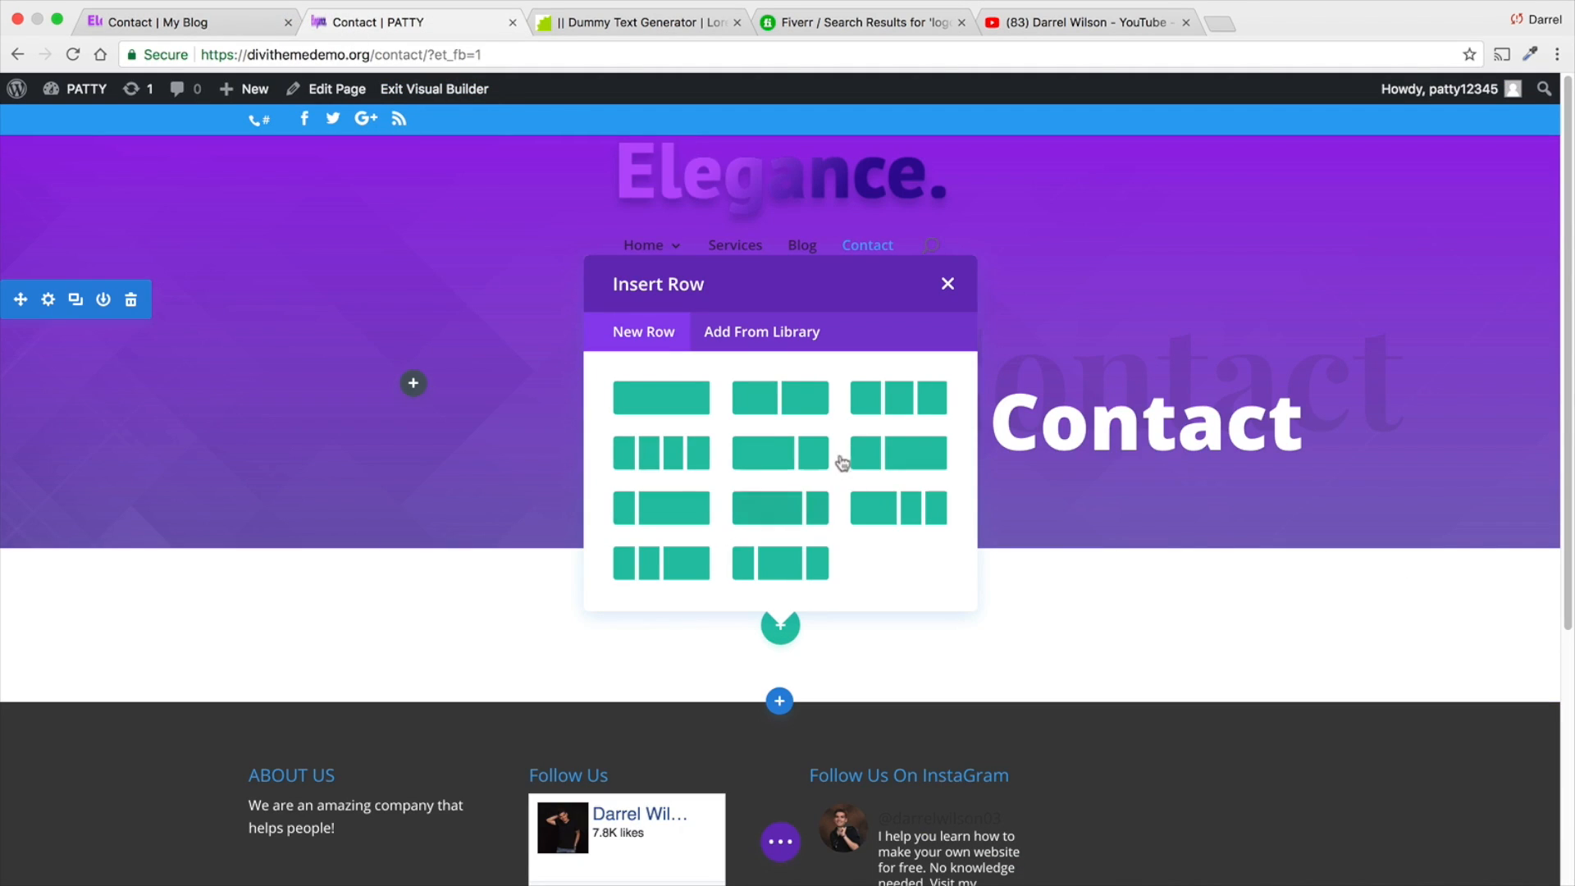
click(900, 403)
scroll(830, 437, down, 2)
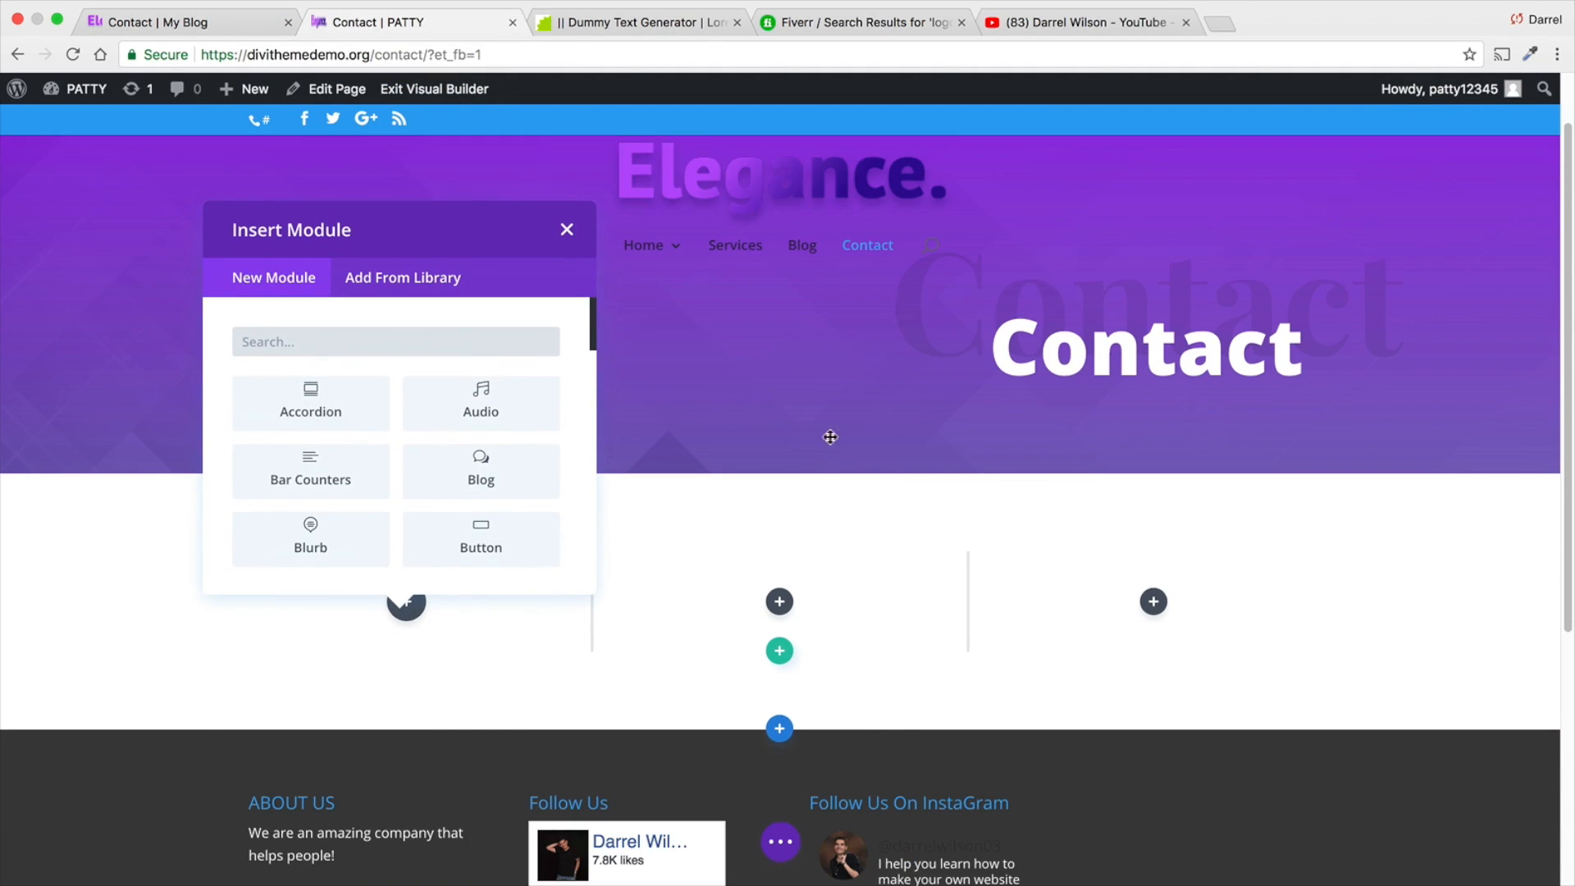
- Add a Blurb module to the first column and paste the street address from the reference Contact page as its content
click(320, 531)
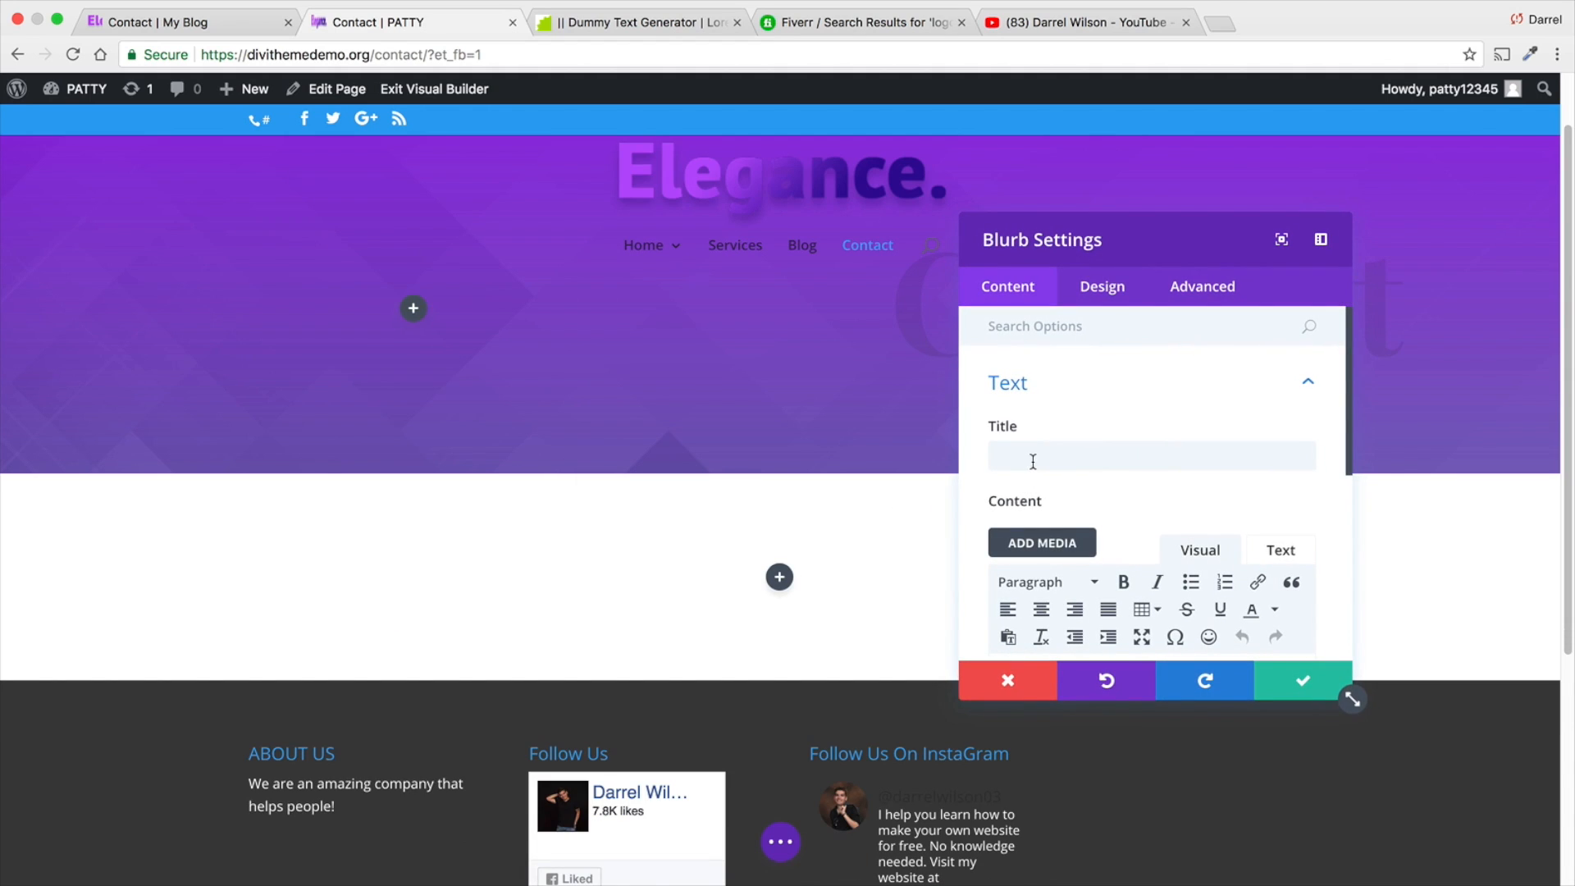
click(1112, 458)
scroll(1112, 460, down, 3)
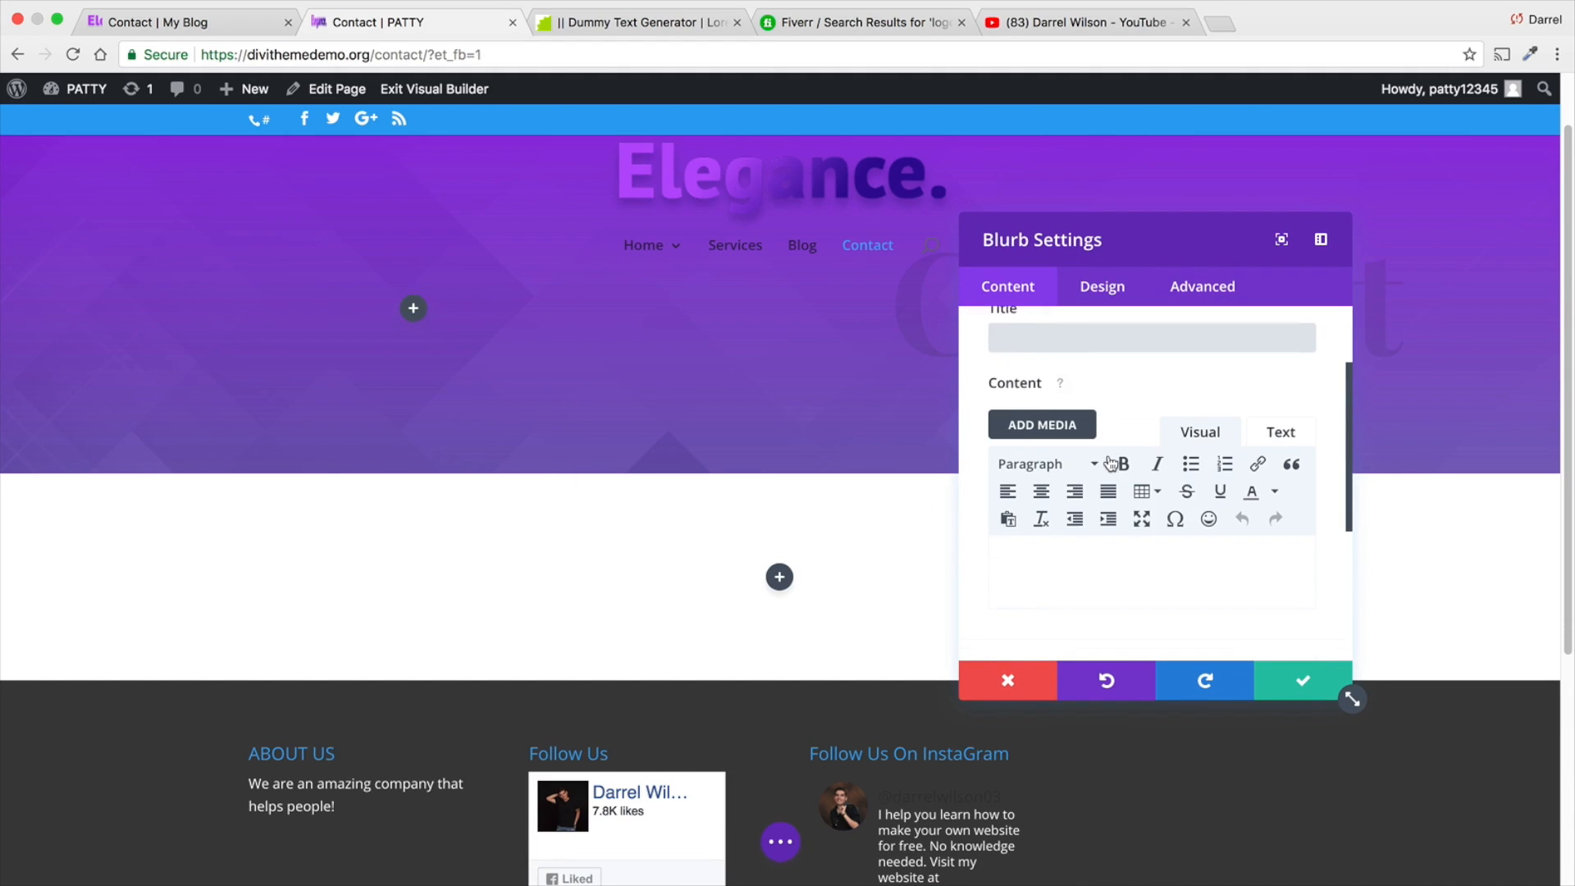
click(202, 28)
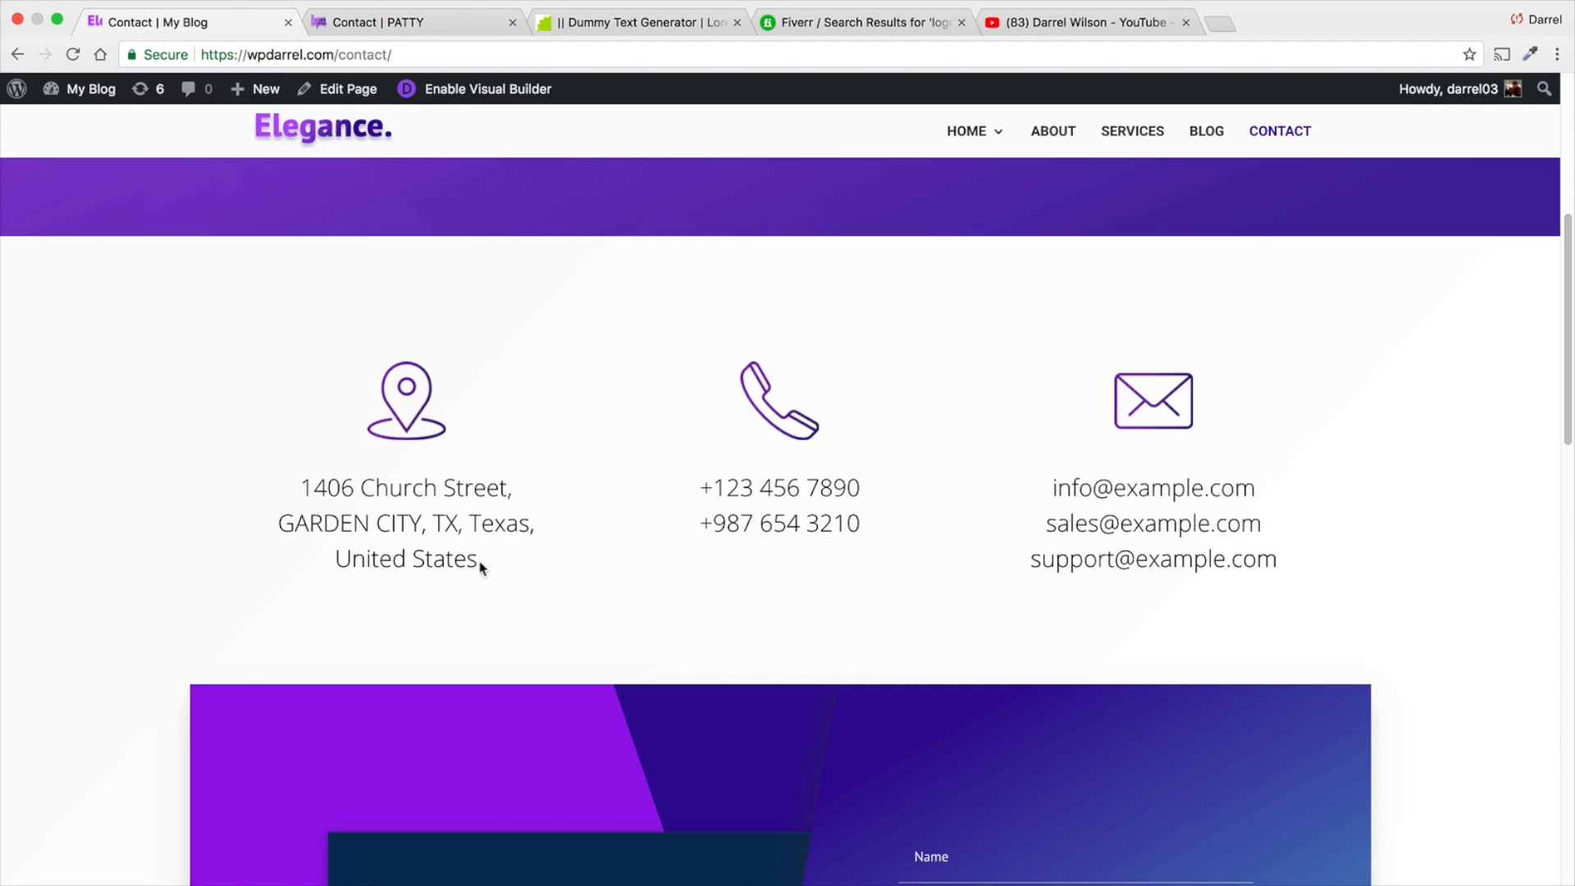
drag(481, 568, 300, 482)
right_click(318, 484)
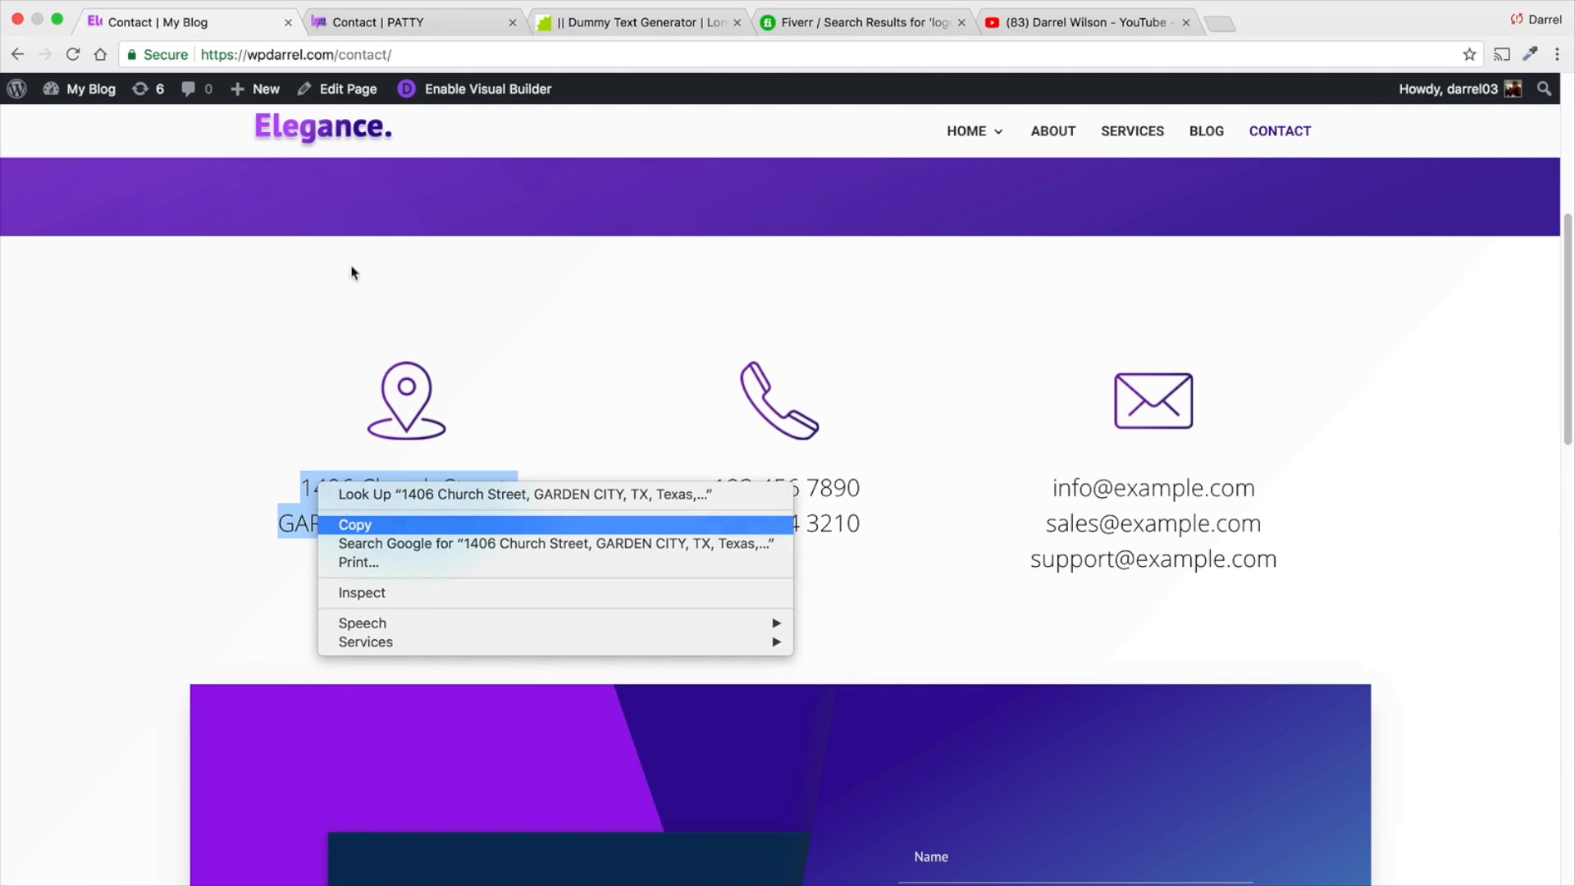
click(355, 524)
click(352, 27)
right_click(1013, 509)
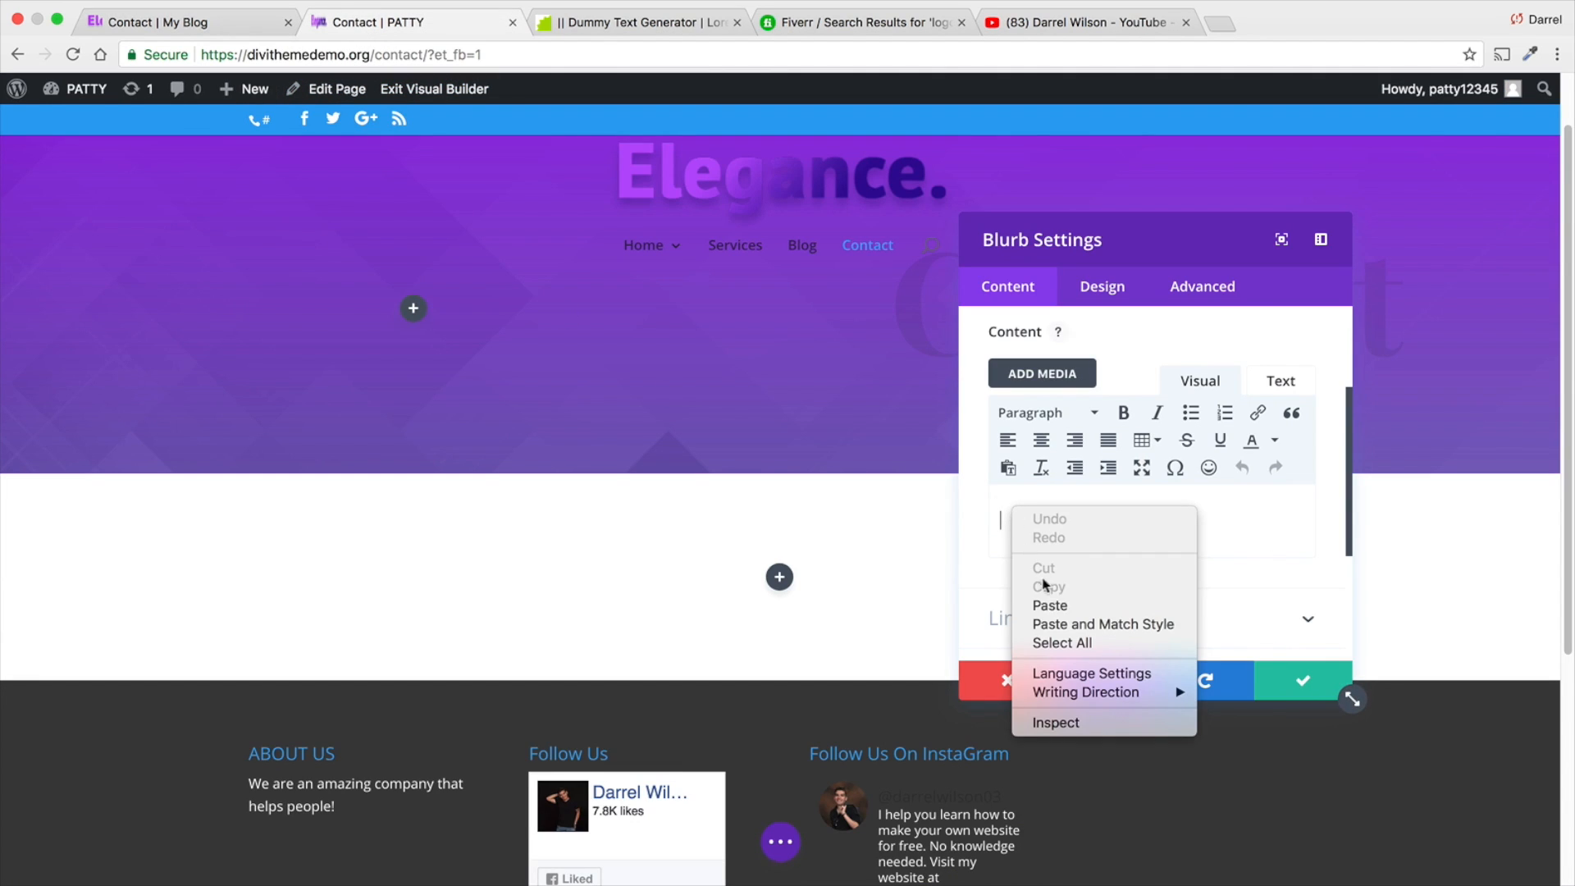
click(1050, 605)
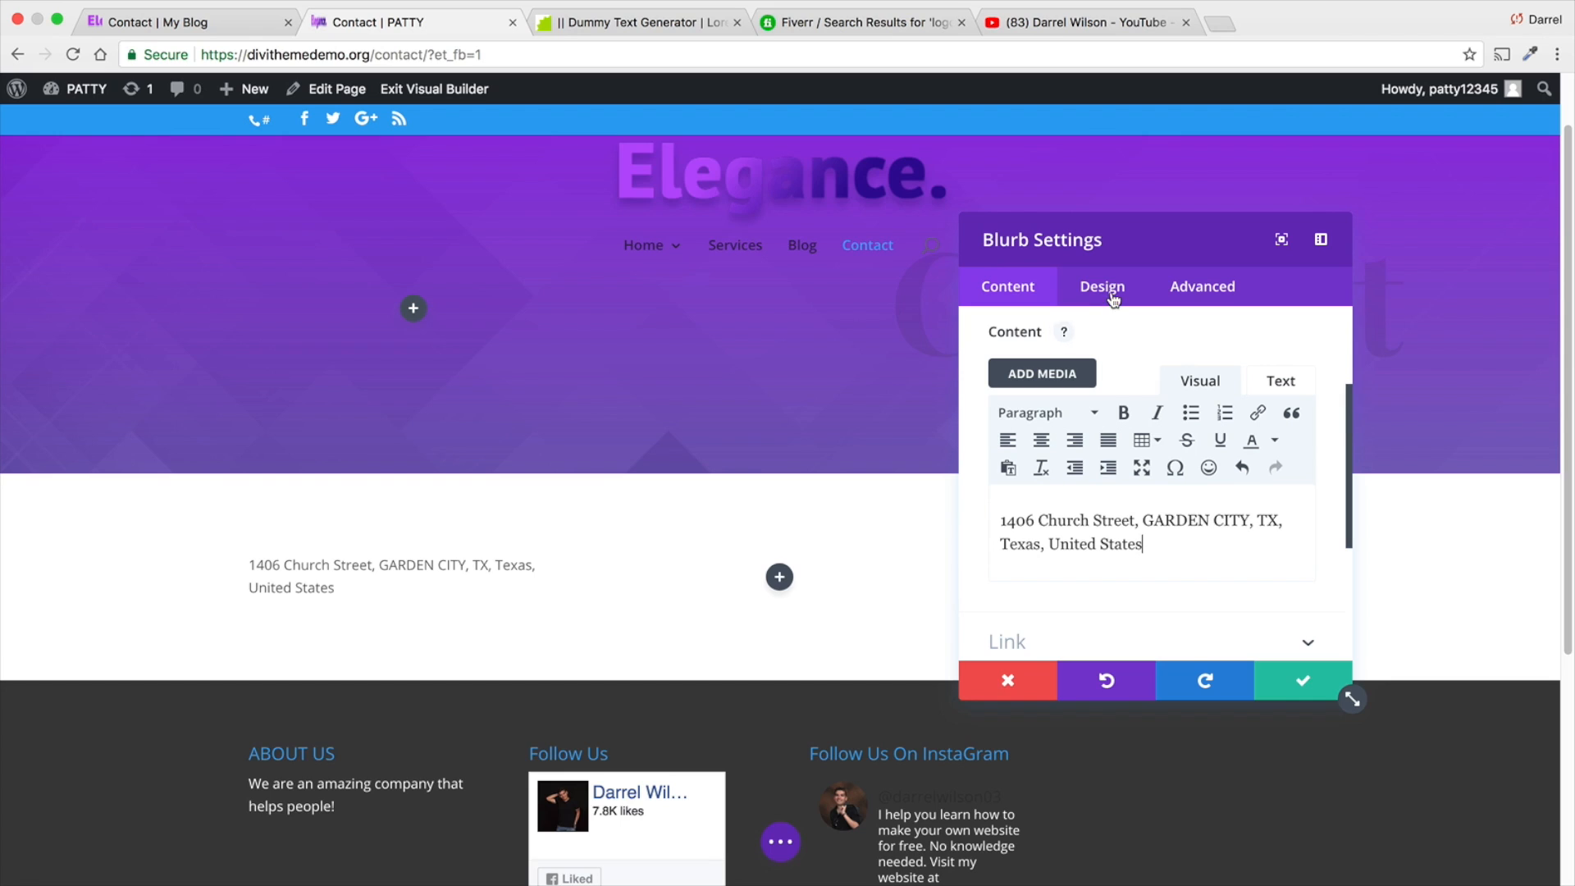
- Set the address blurb's image to the location pin placeholder-2.png from the media library
scroll(1165, 492, down, 4)
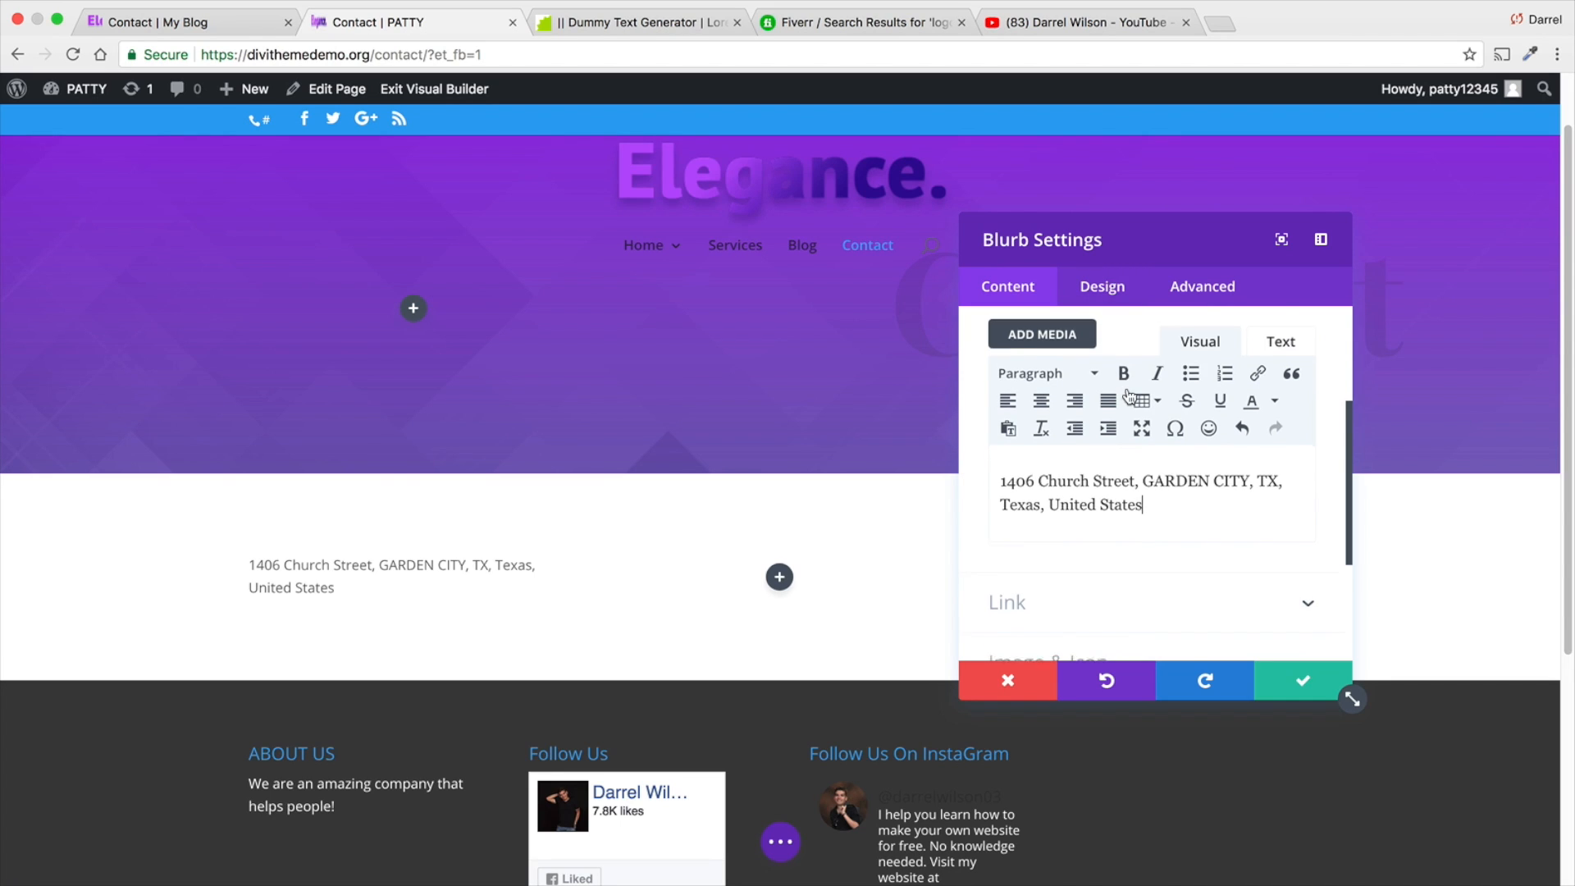
click(1234, 588)
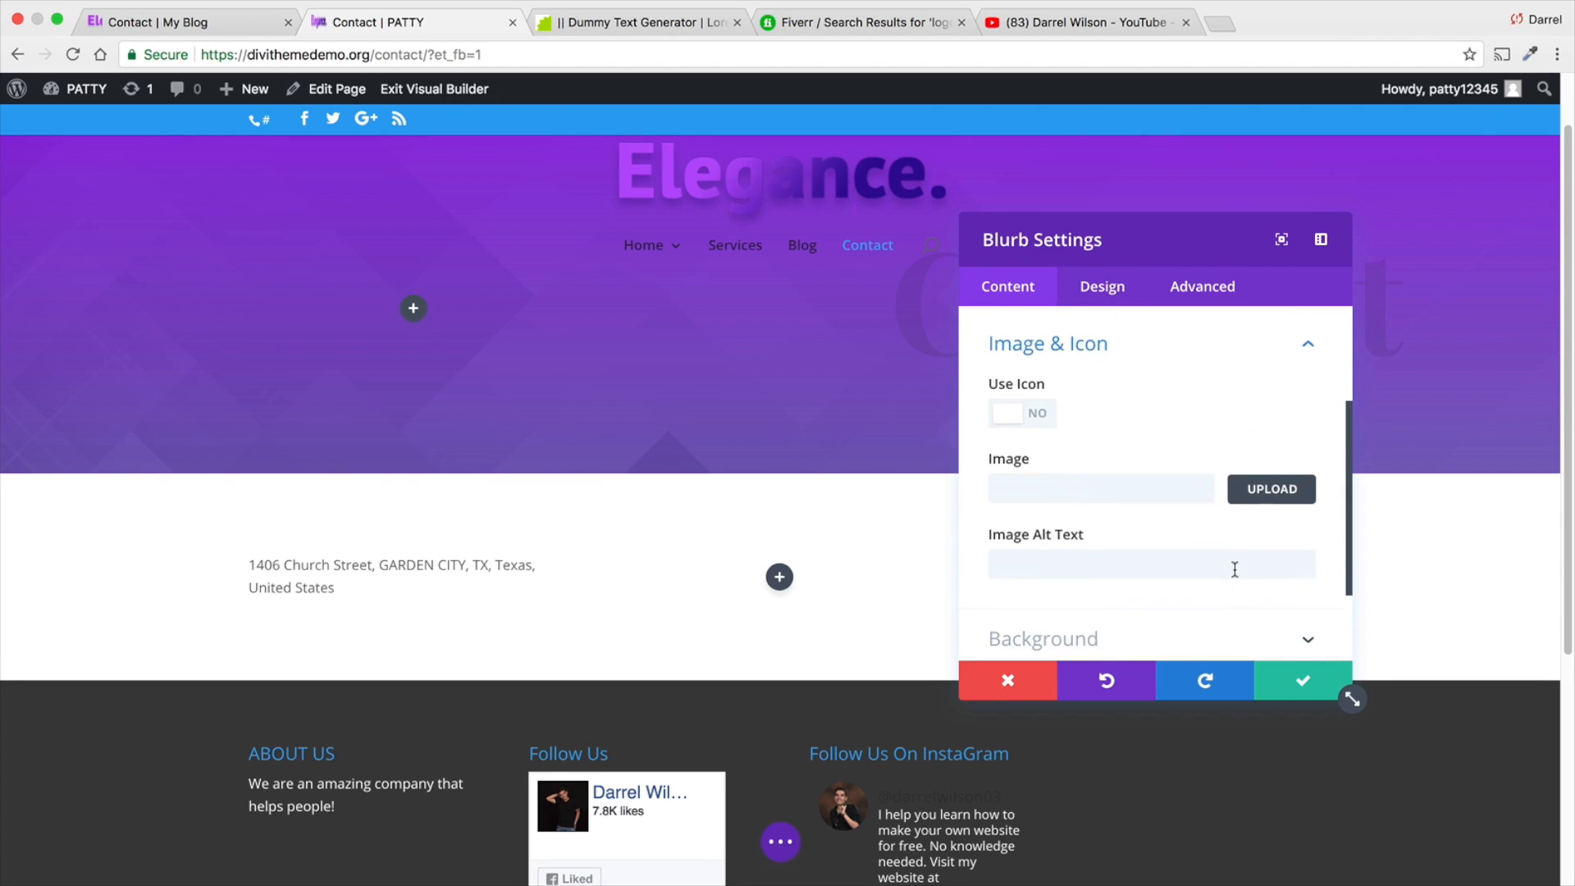
click(1271, 492)
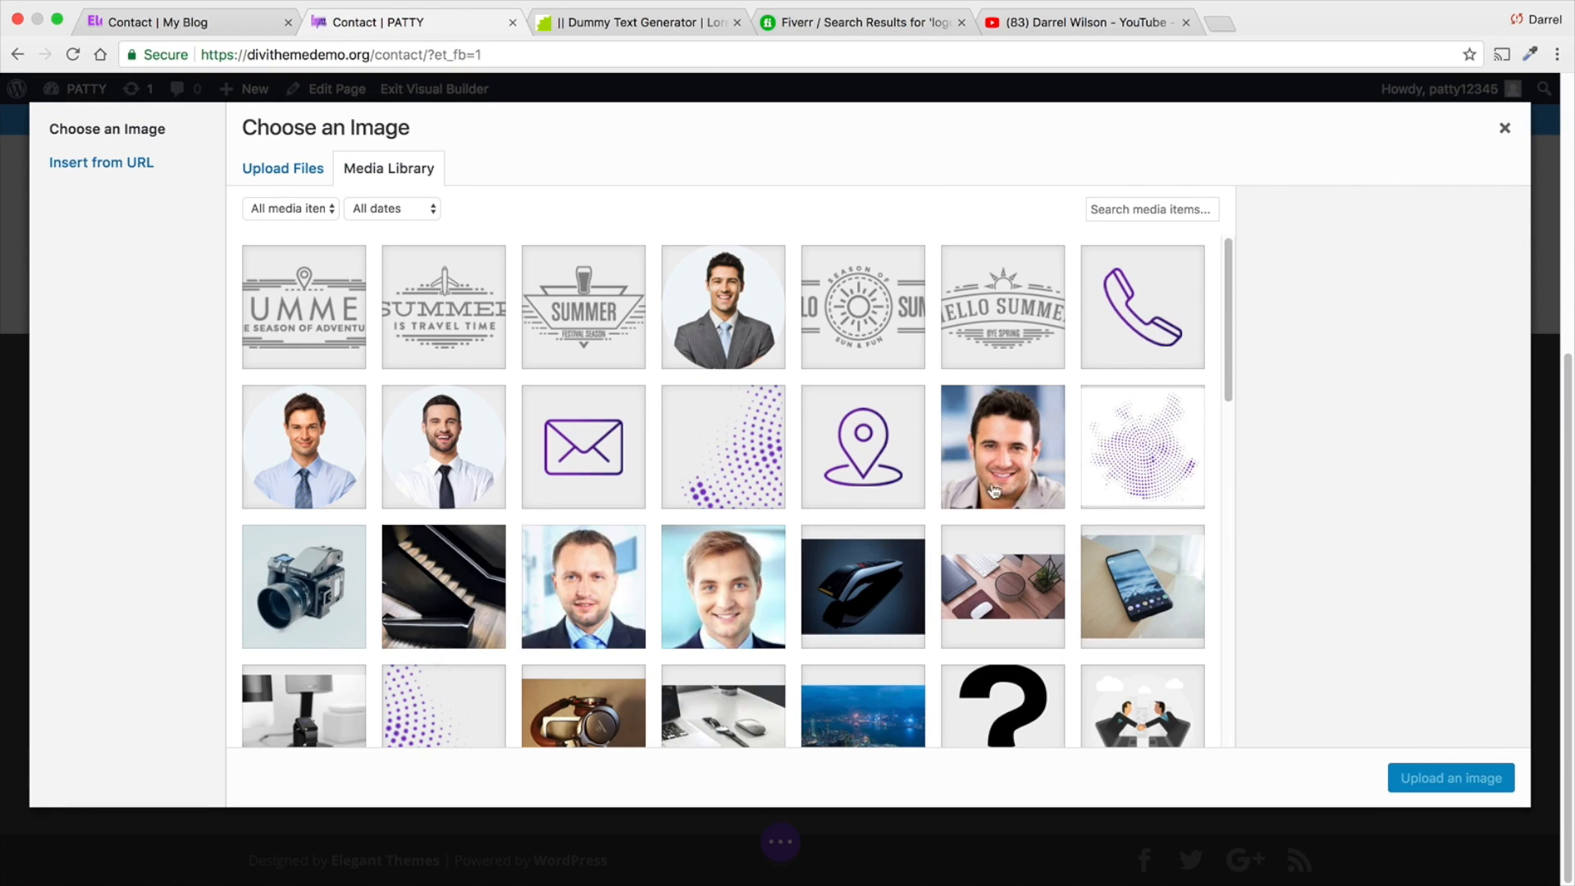
click(871, 451)
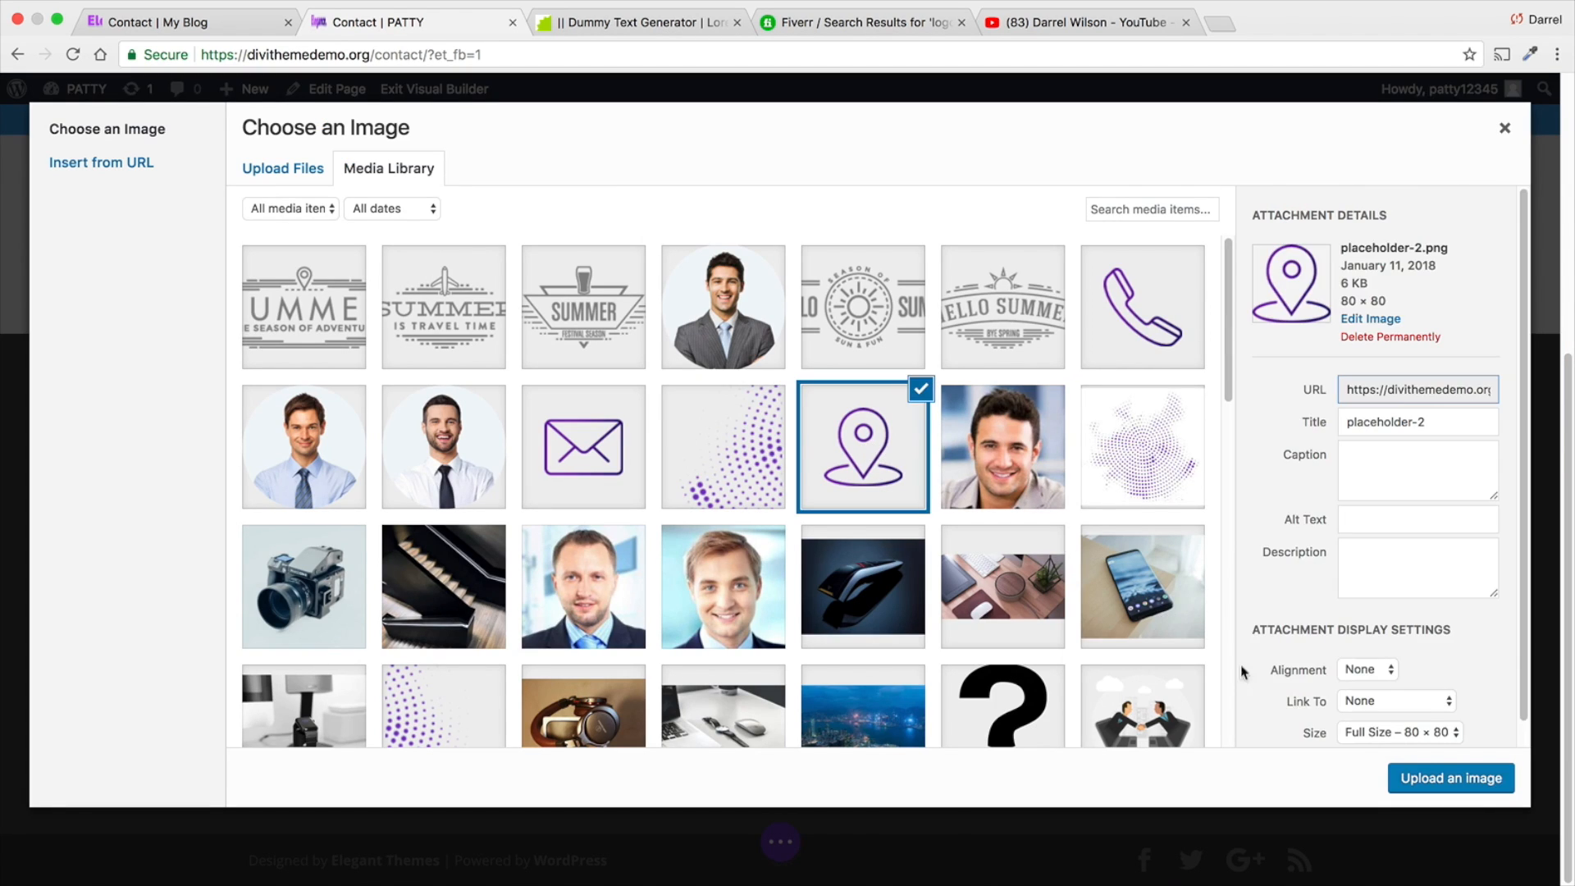
click(1481, 786)
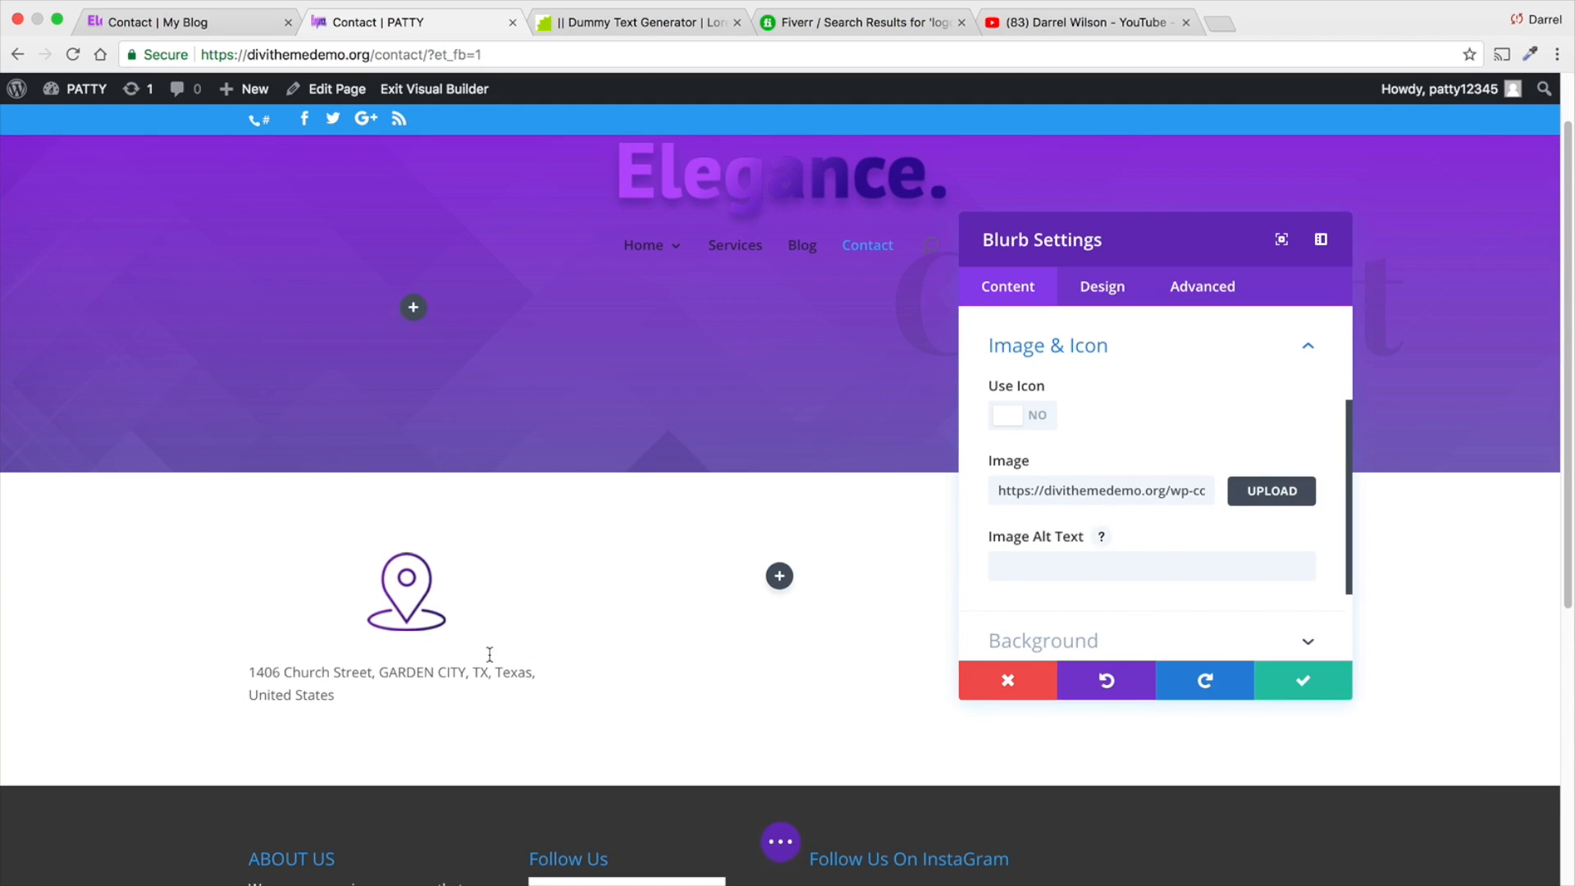
- Try the Left image placement in the address blurb's design settings, and set it back to Top
scroll(1034, 611, down, 3)
click(1104, 289)
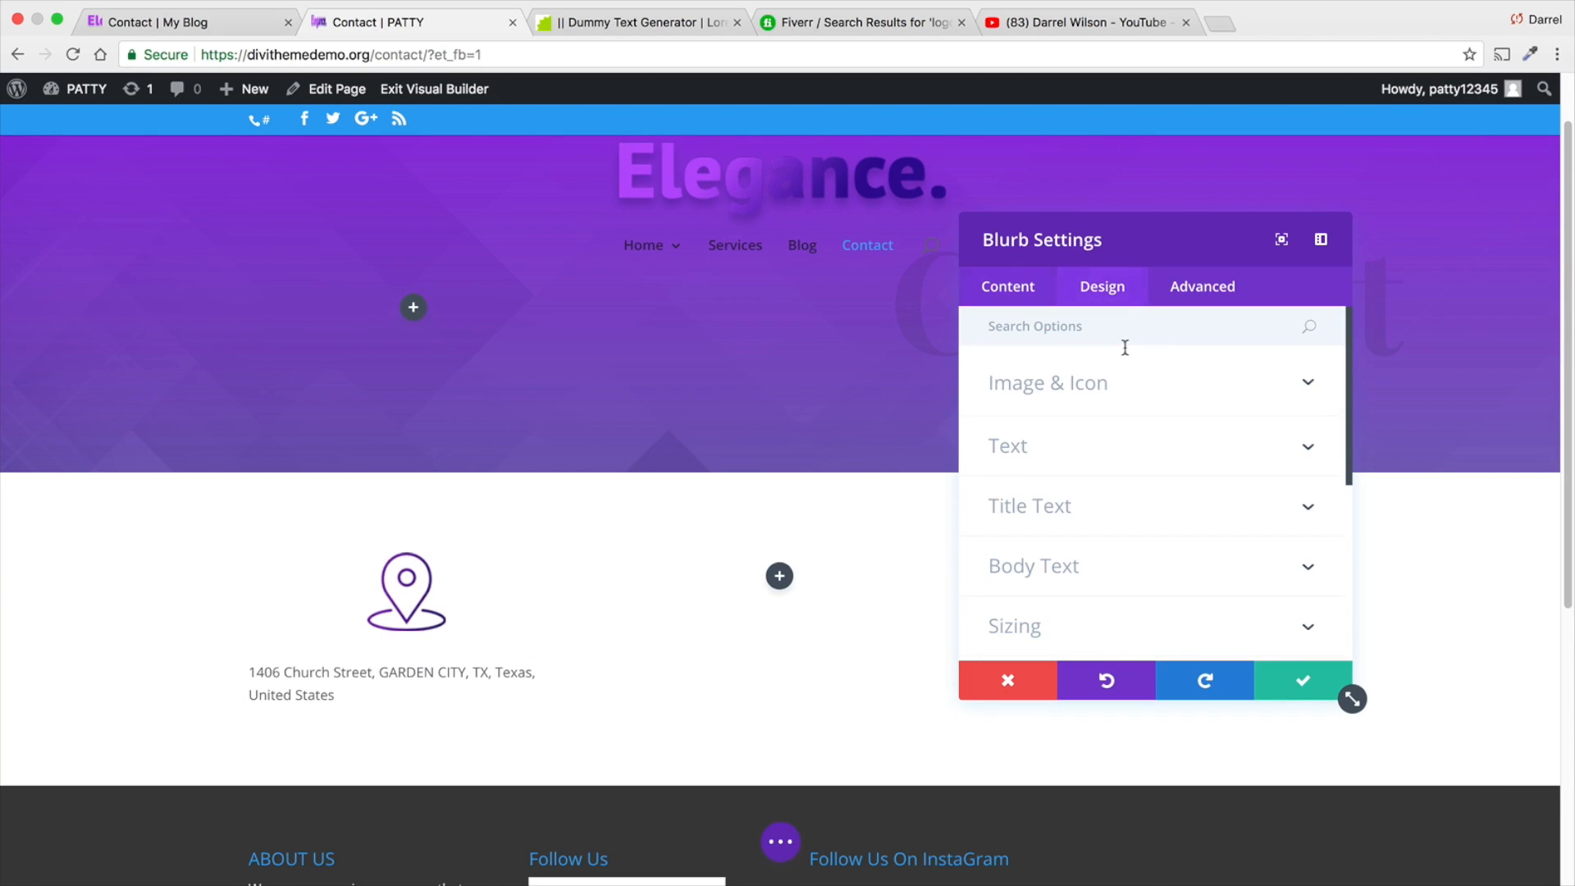
click(1143, 389)
scroll(1145, 428, down, 1)
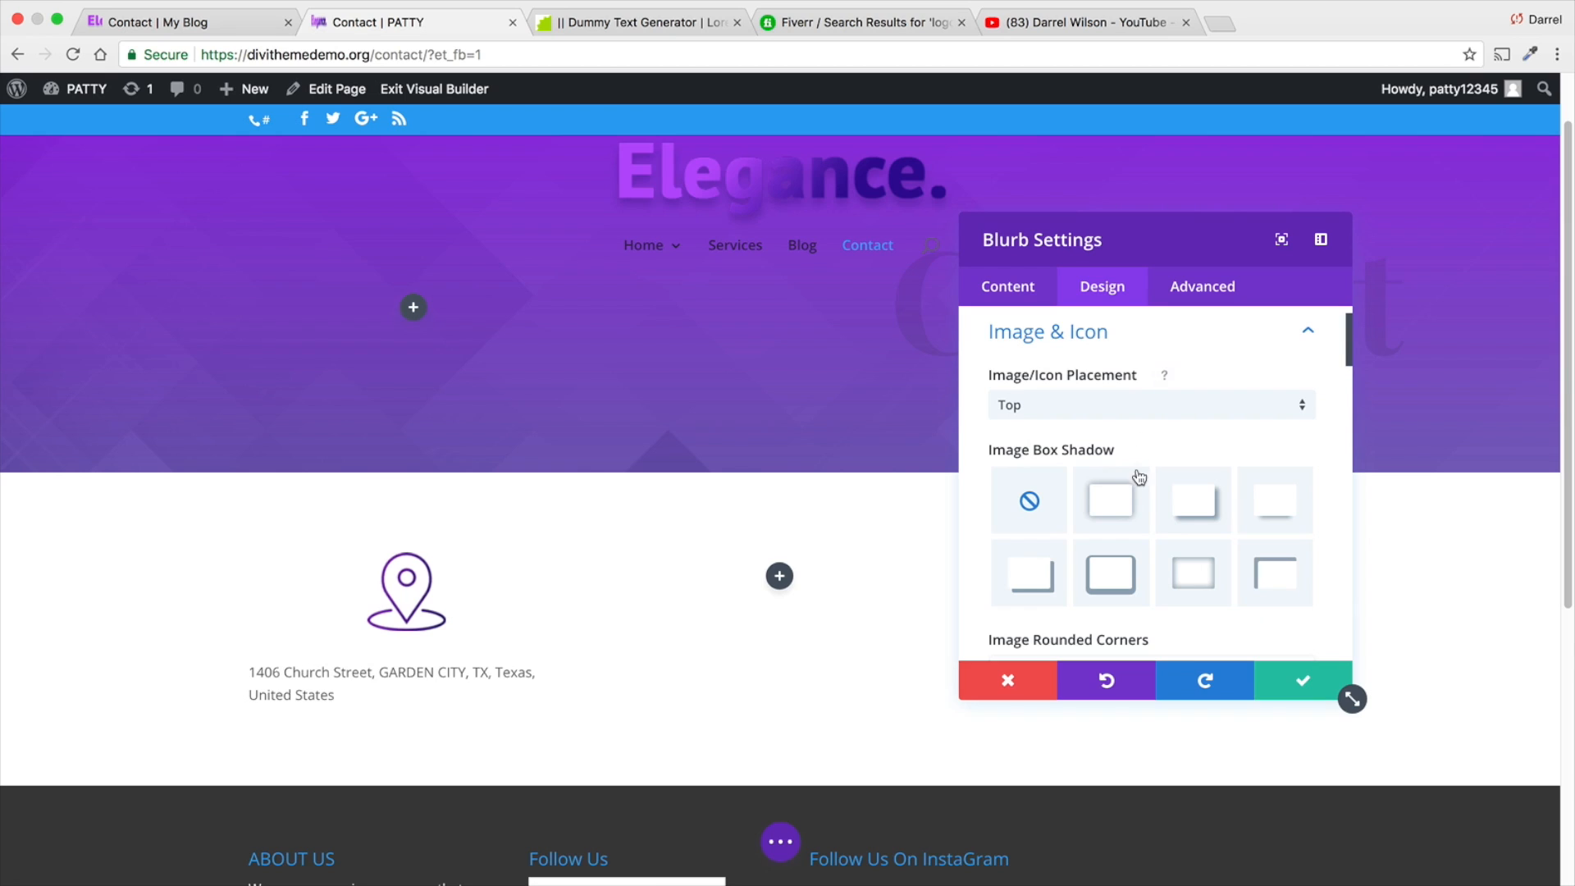
click(1118, 407)
click(1112, 451)
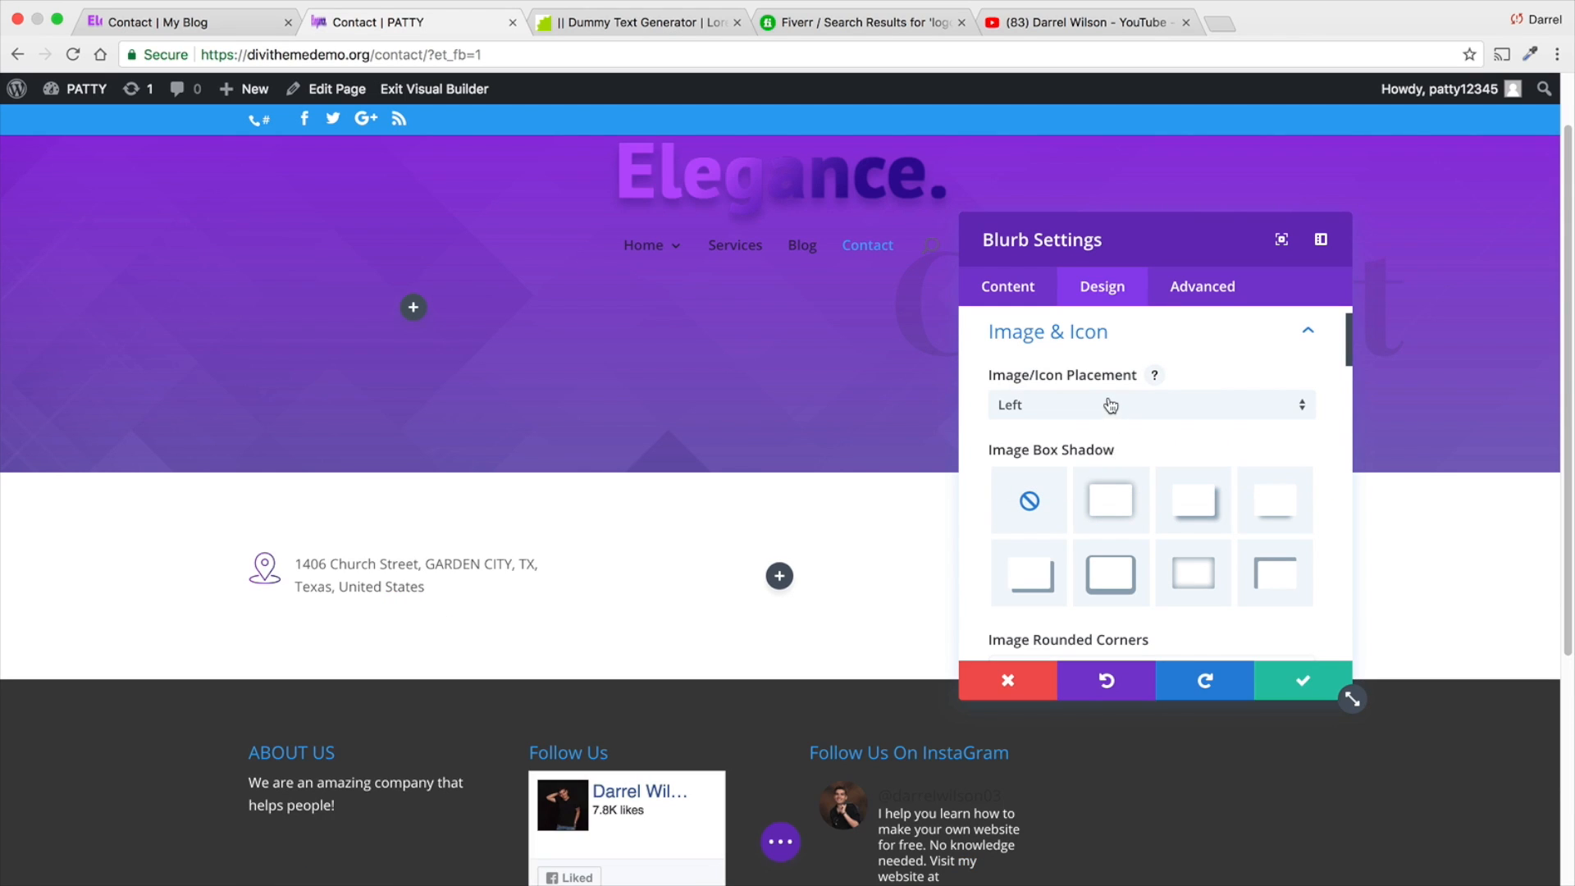
click(1110, 405)
click(1115, 420)
- Look through the image shadow, rounded corner, border and filter options in the address blurb's Image & Icon design settings
scroll(1151, 499, down, 2)
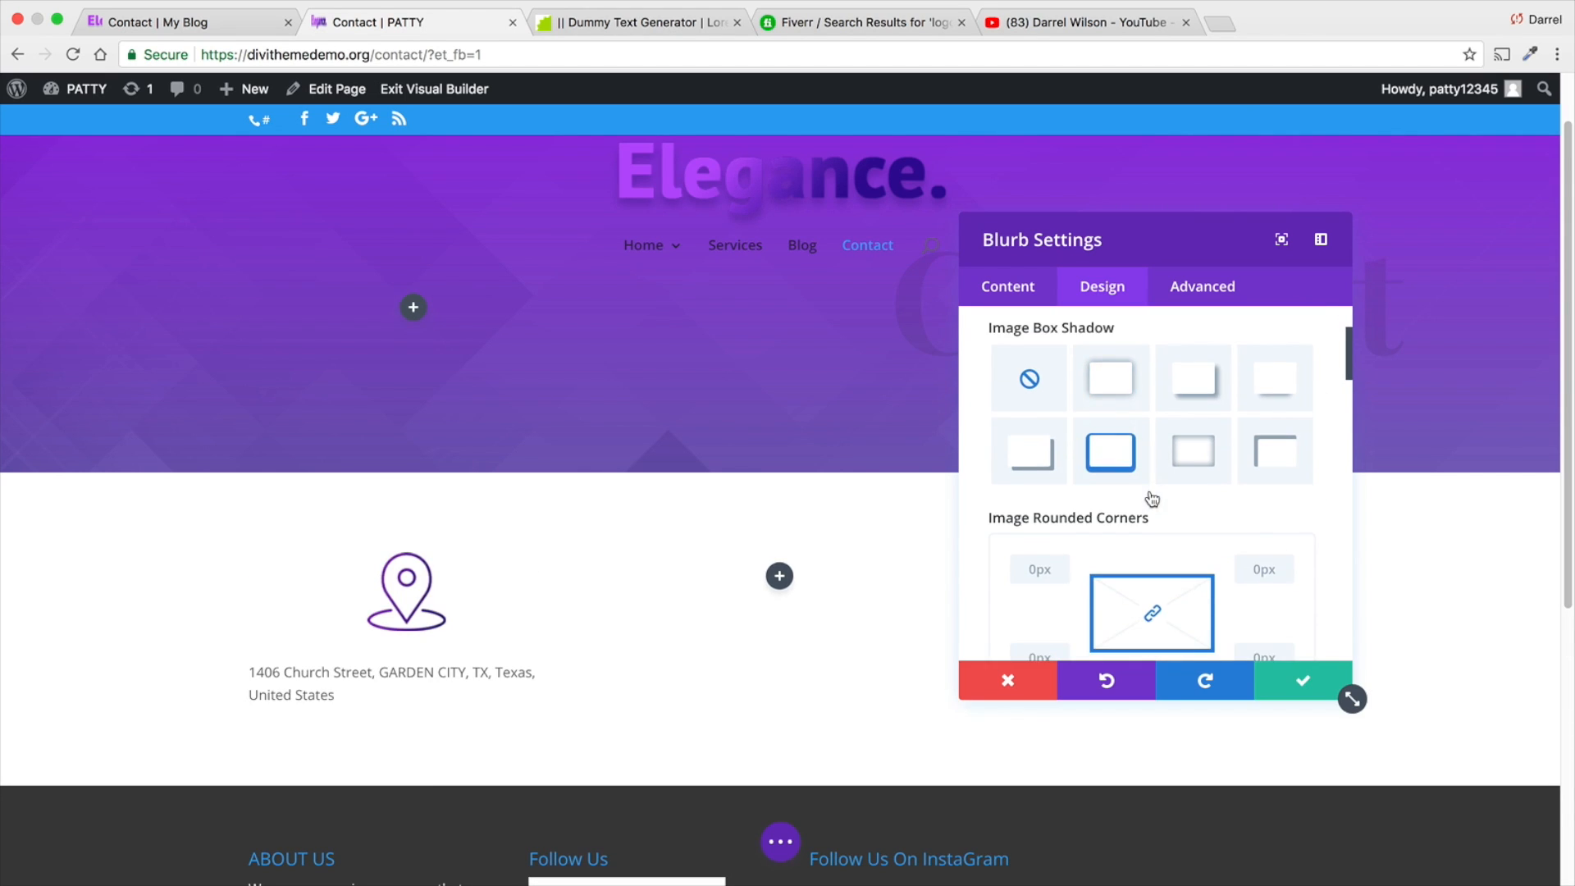
scroll(1152, 499, down, 5)
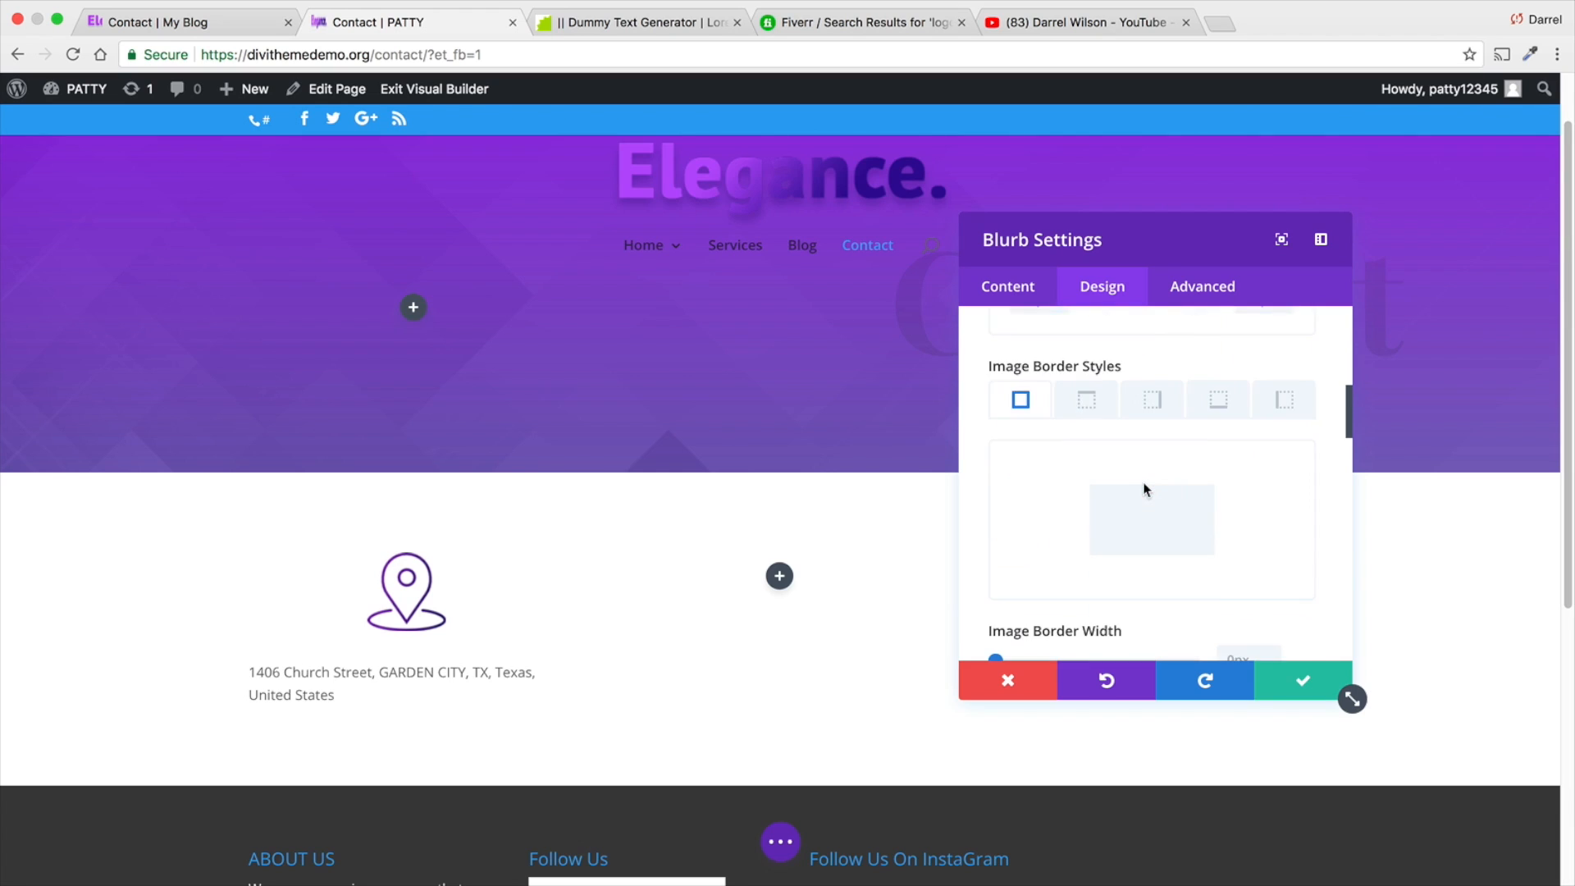
scroll(1146, 489, down, 3)
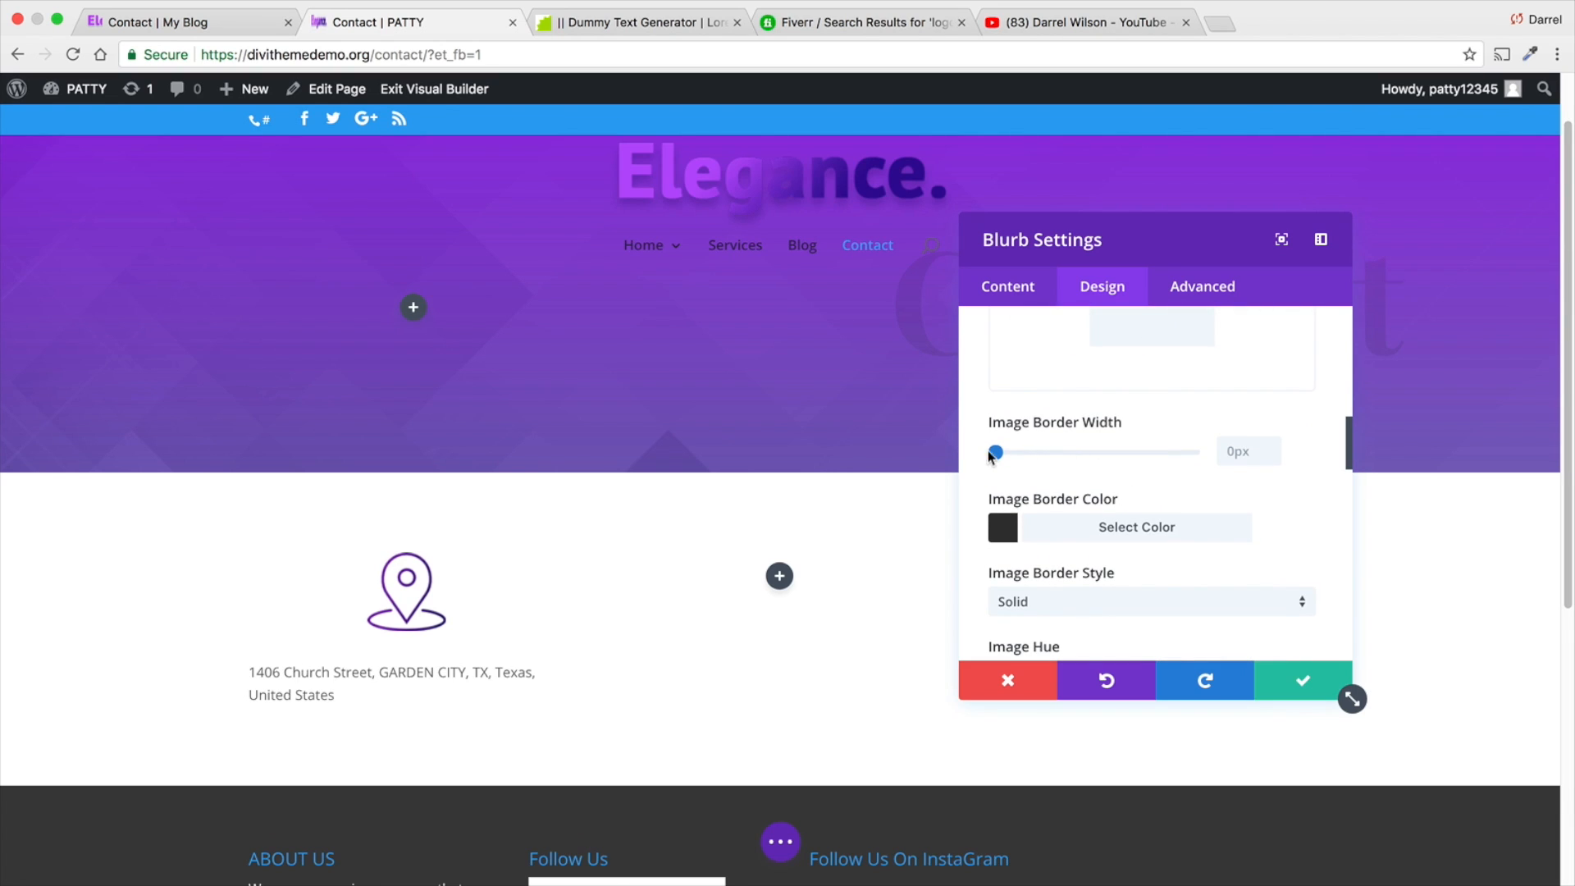
mouse_move(990, 456)
mouse_down()
mouse_move(1018, 453)
mouse_move(992, 454)
mouse_up()
scroll(1036, 534, down, 2)
mouse_move(995, 603)
mouse_down()
mouse_move(1150, 603)
mouse_move(995, 603)
mouse_up()
scroll(1178, 562, down, 5)
scroll(1182, 550, up, 10)
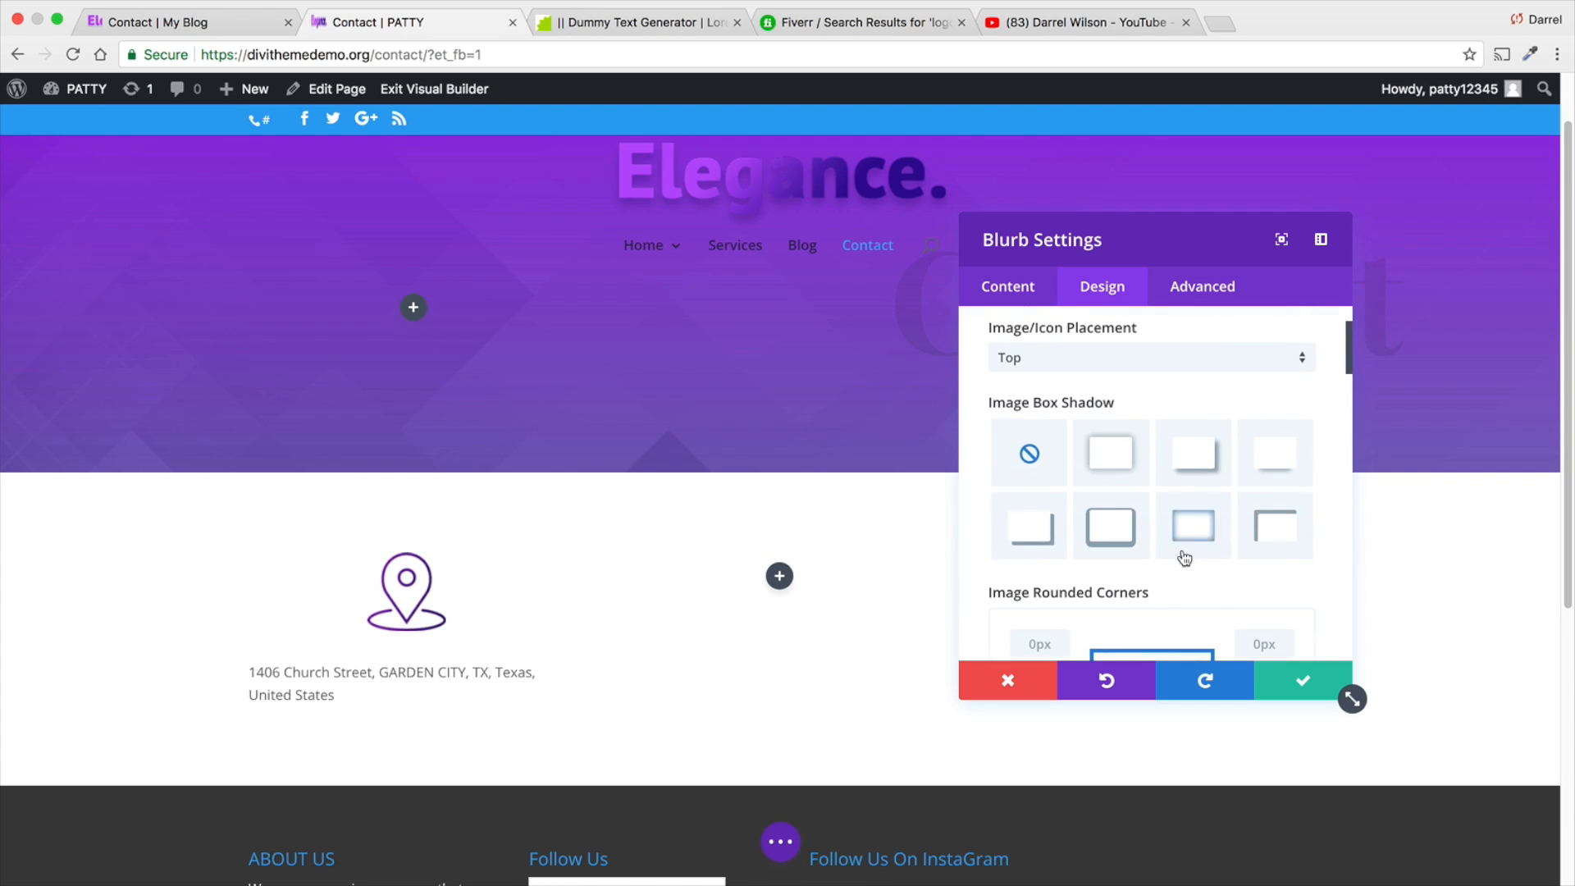
scroll(1182, 550, up, 2)
click(1306, 359)
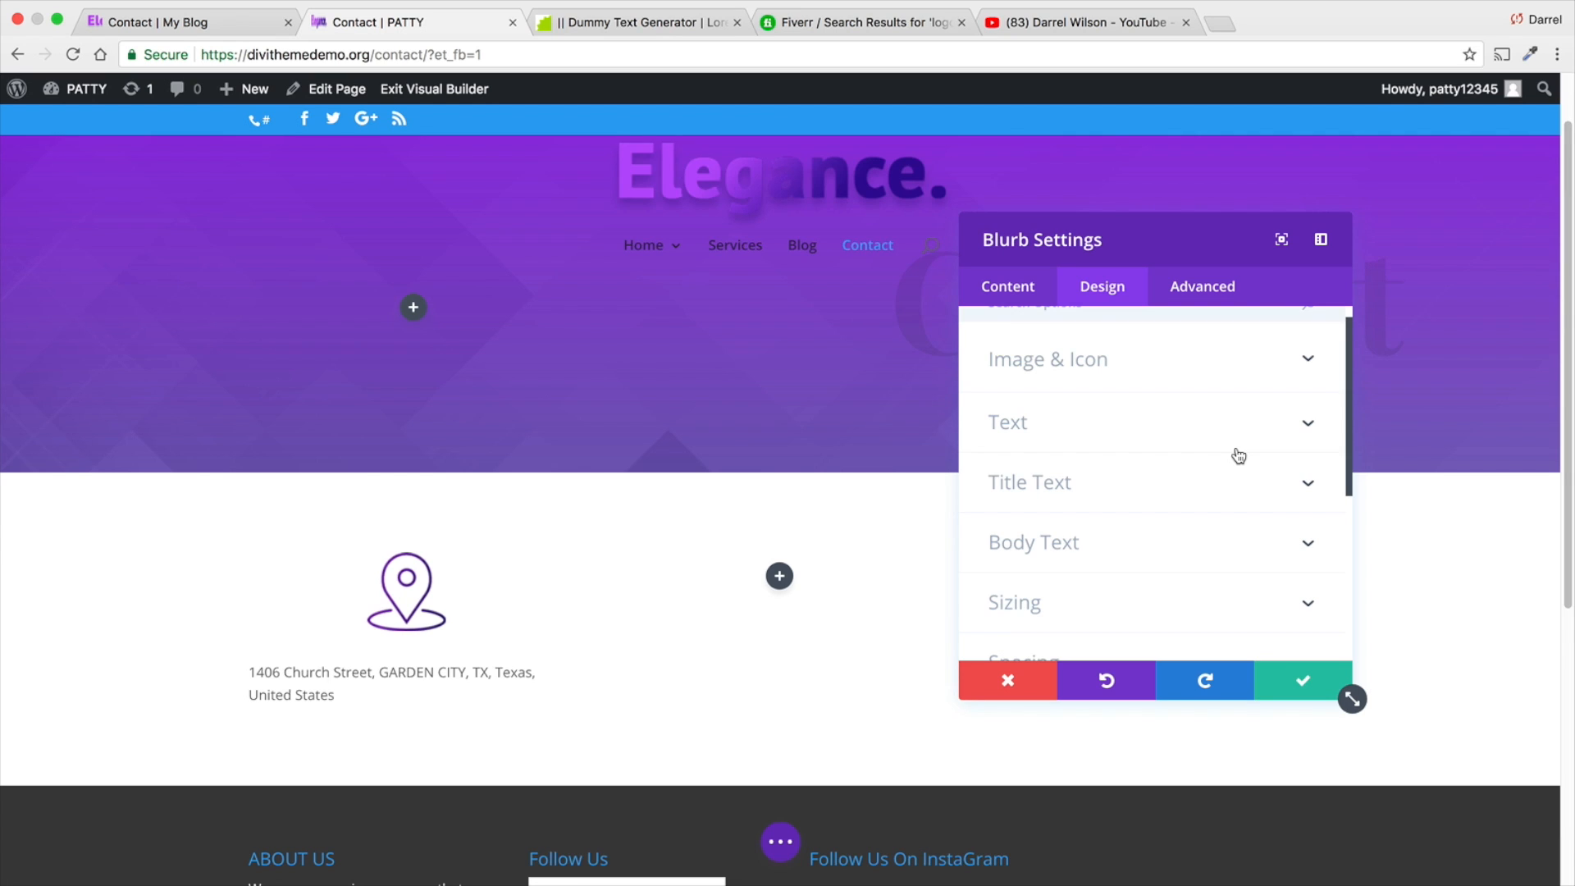
- Center the text orientation of the address blurb
scroll(1161, 432, down, 1)
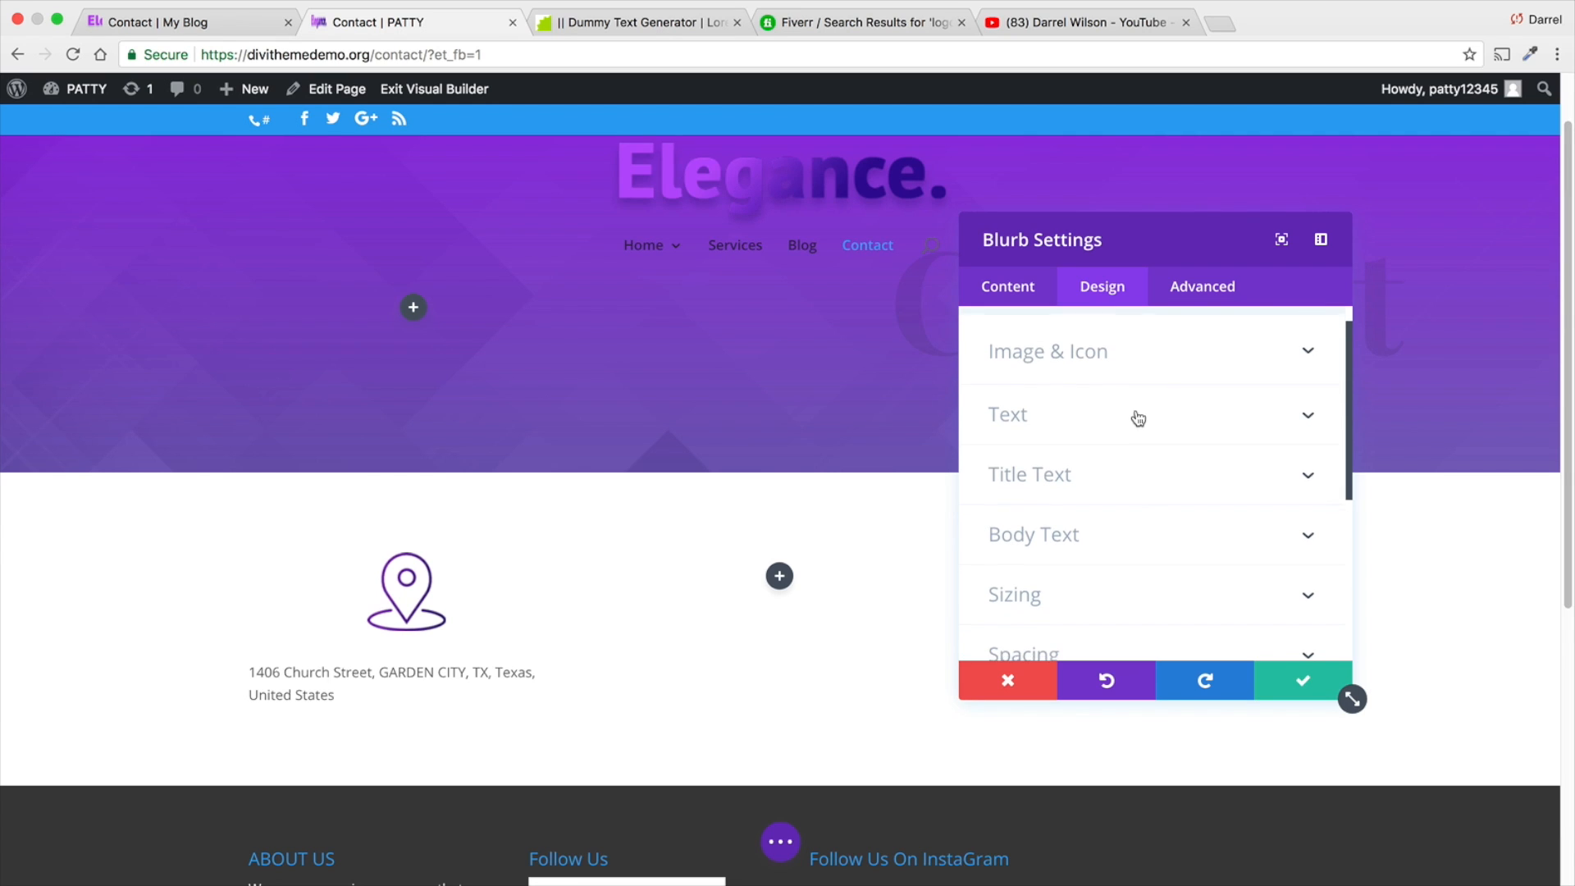
click(1057, 482)
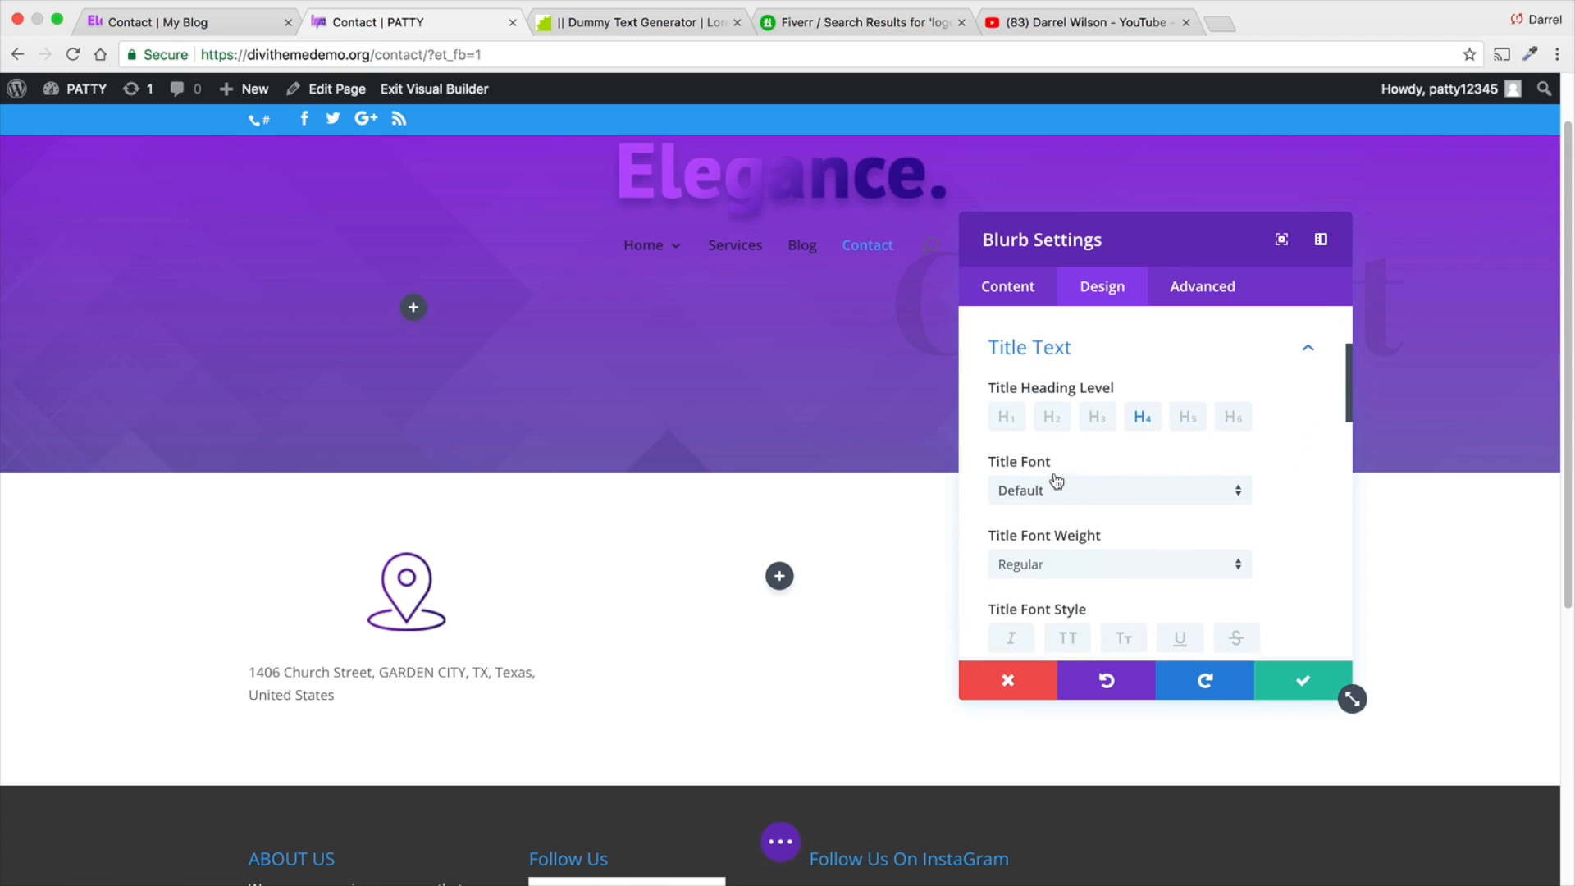
scroll(1129, 443, up, 1)
click(1083, 335)
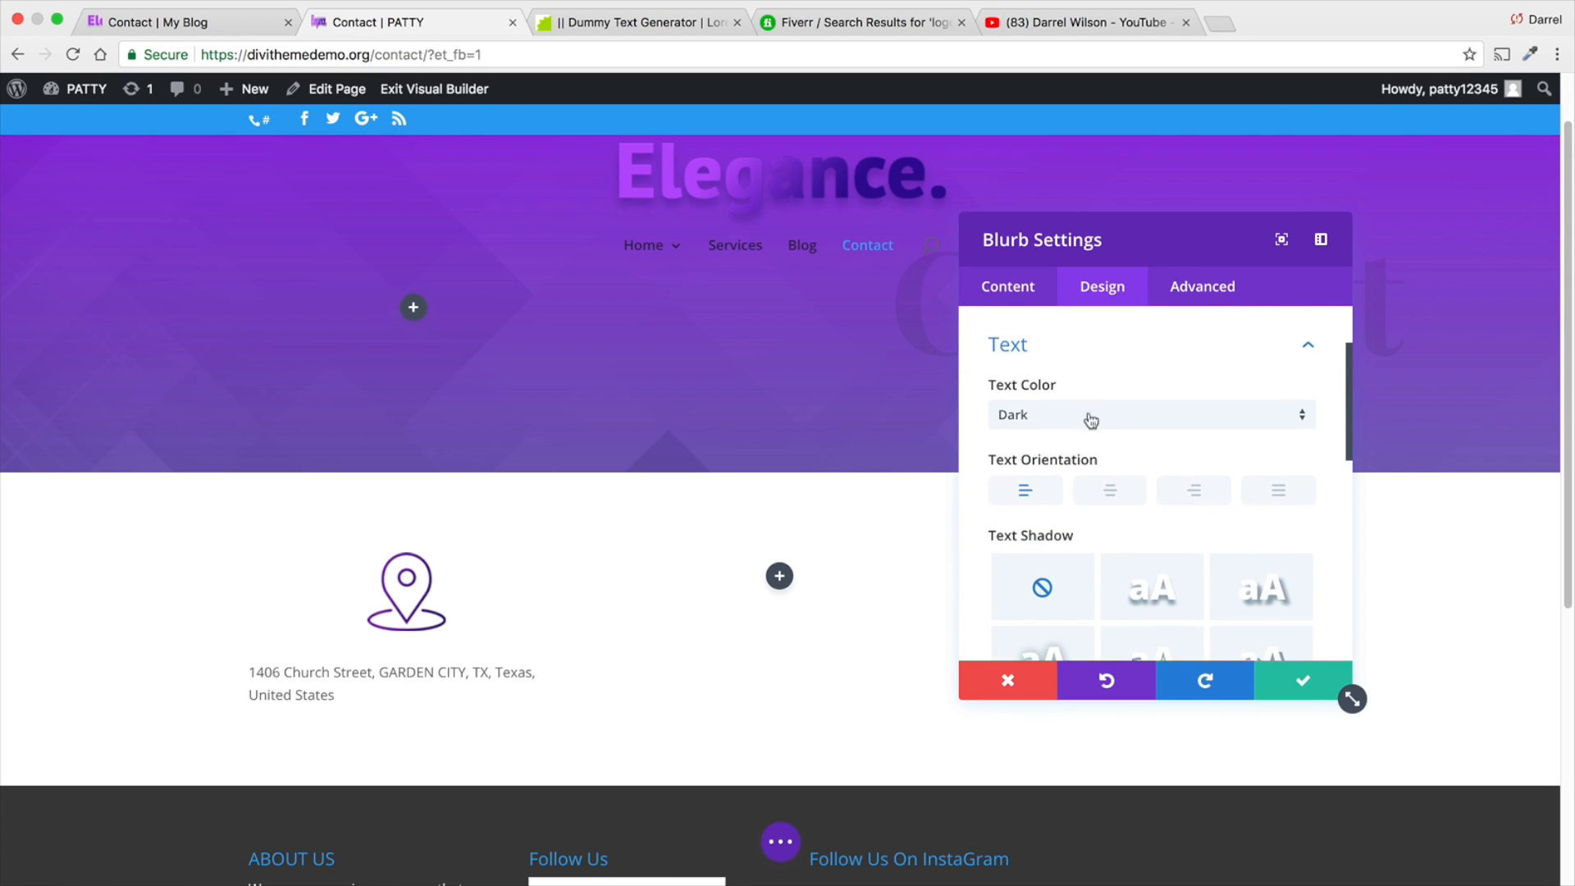
scroll(1054, 451, down, 1)
click(1114, 458)
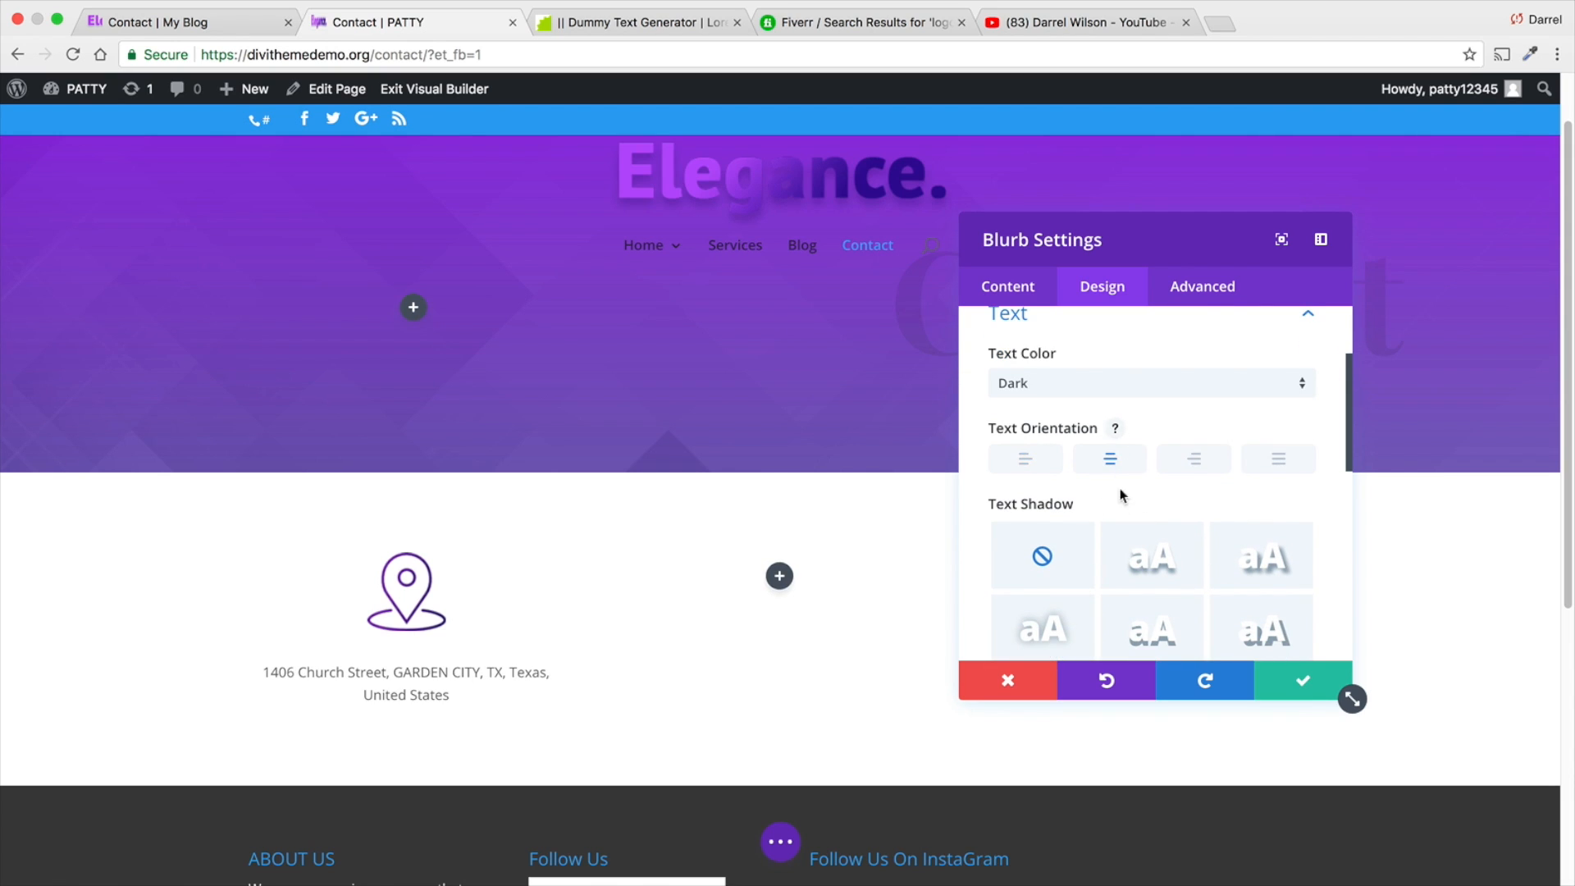
- Apply the first text shadow preset to the address blurb's text
scroll(1120, 496, down, 5)
scroll(1122, 508, down, 1)
scroll(1121, 509, up, 3)
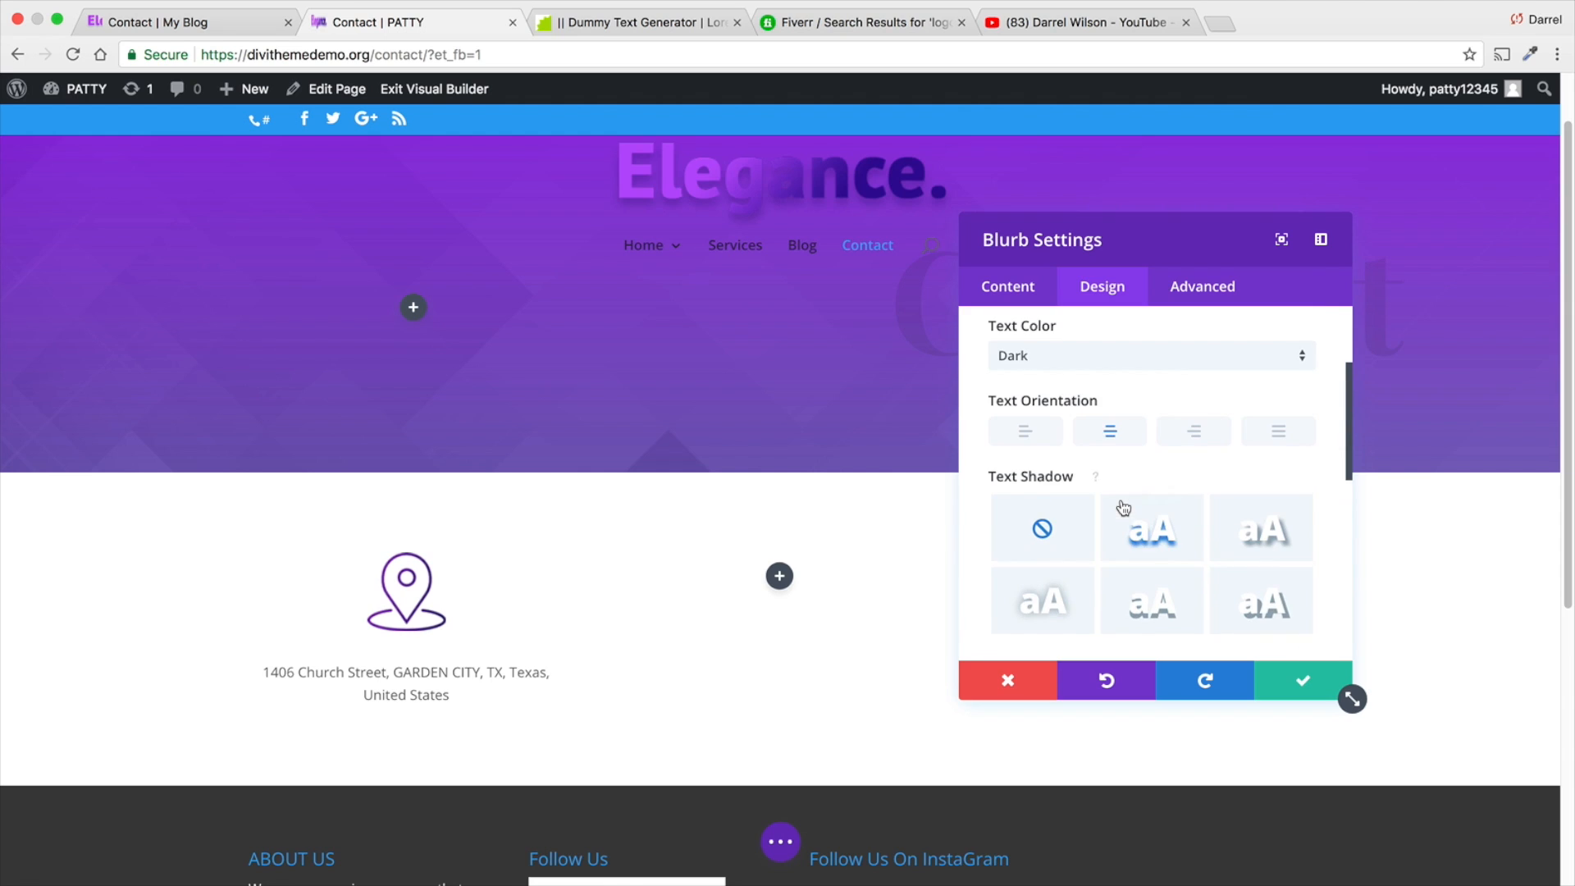
scroll(1099, 426, up, 1)
click(1156, 584)
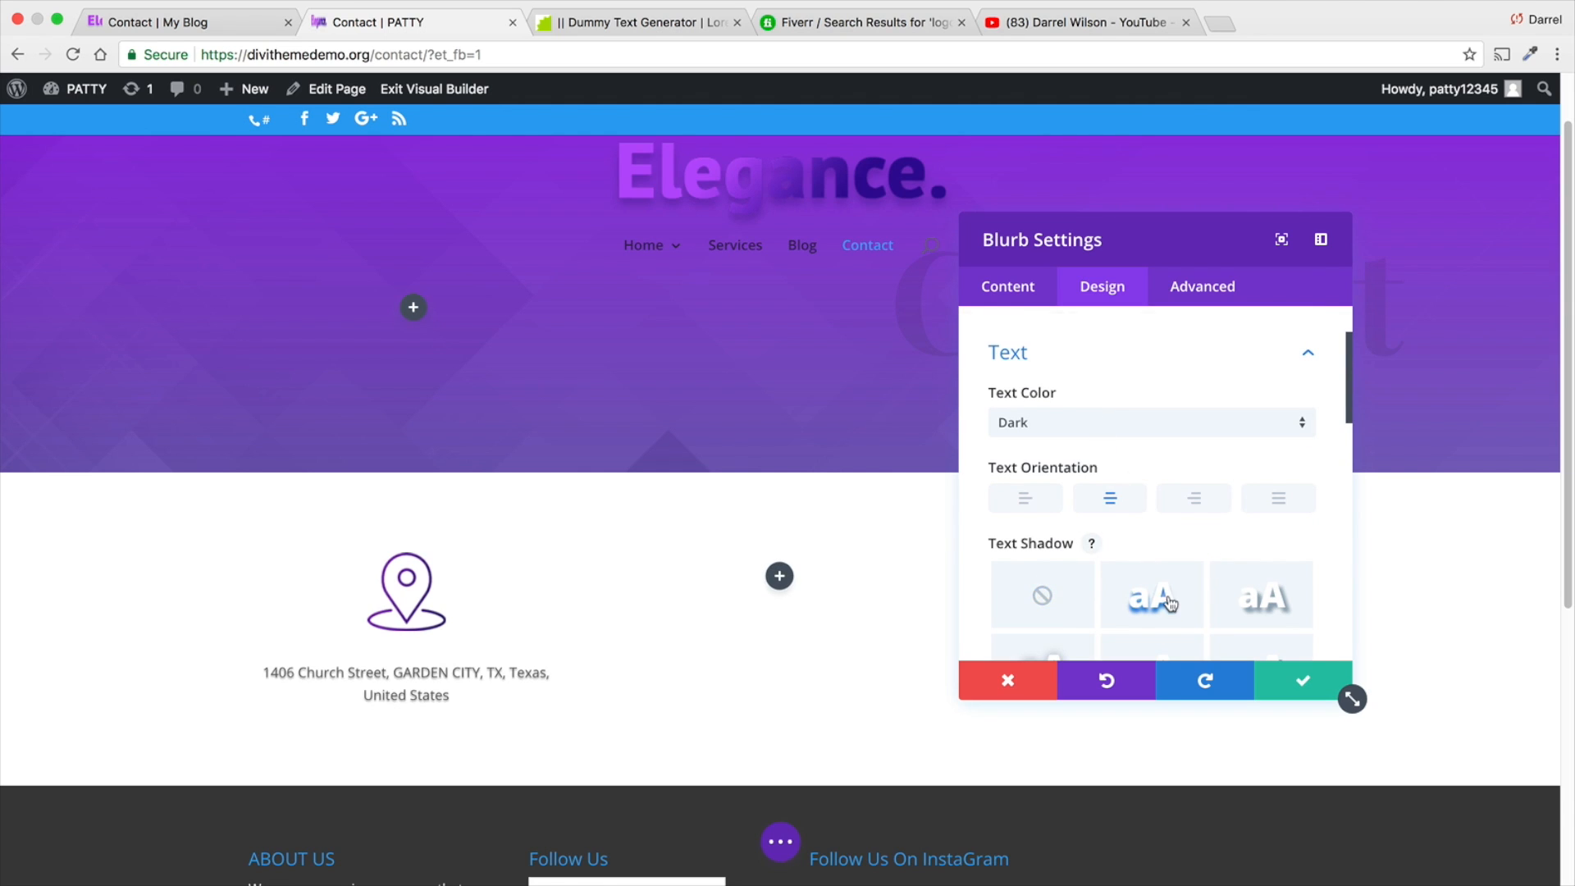
scroll(1165, 575, down, 3)
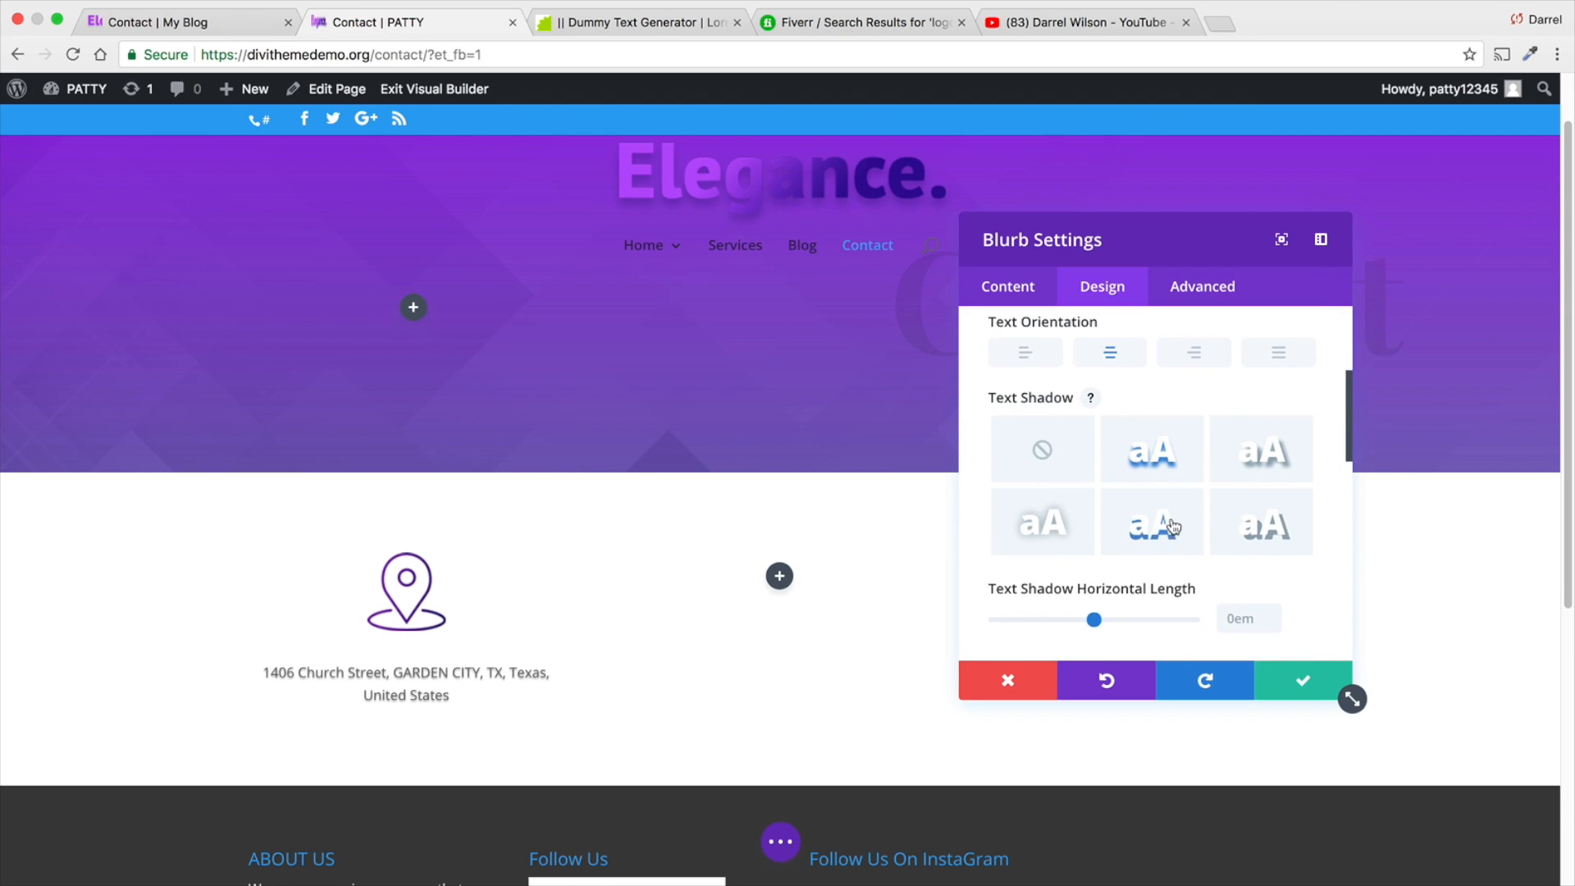
scroll(1180, 533, down, 3)
scroll(1235, 451, up, 5)
click(1309, 393)
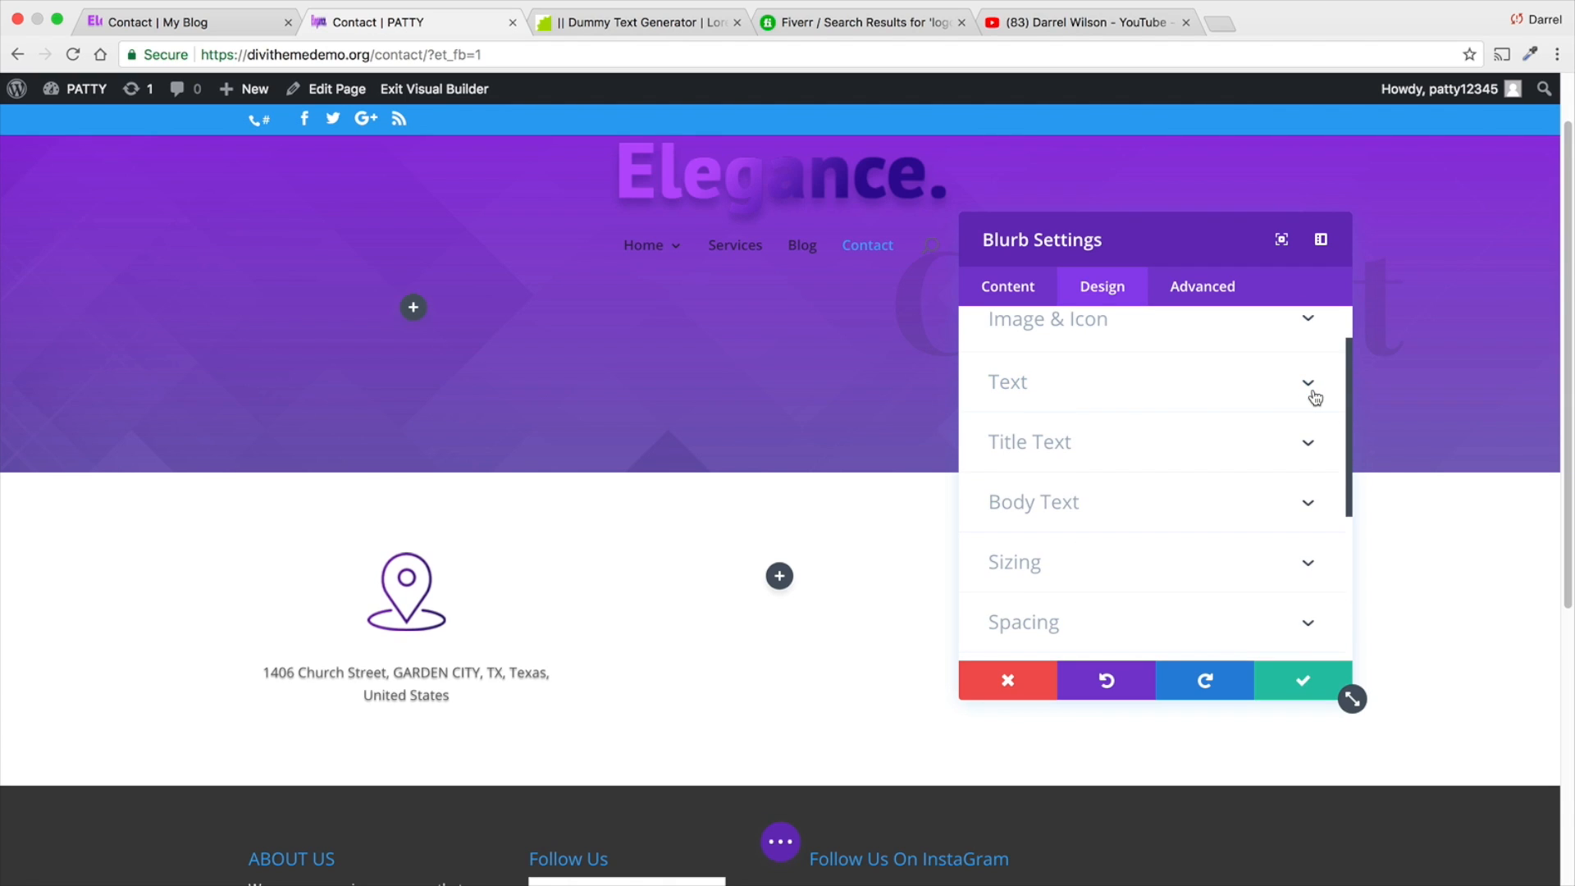
- Set the address blurb's body text to the Lato font with Light weight
click(1313, 498)
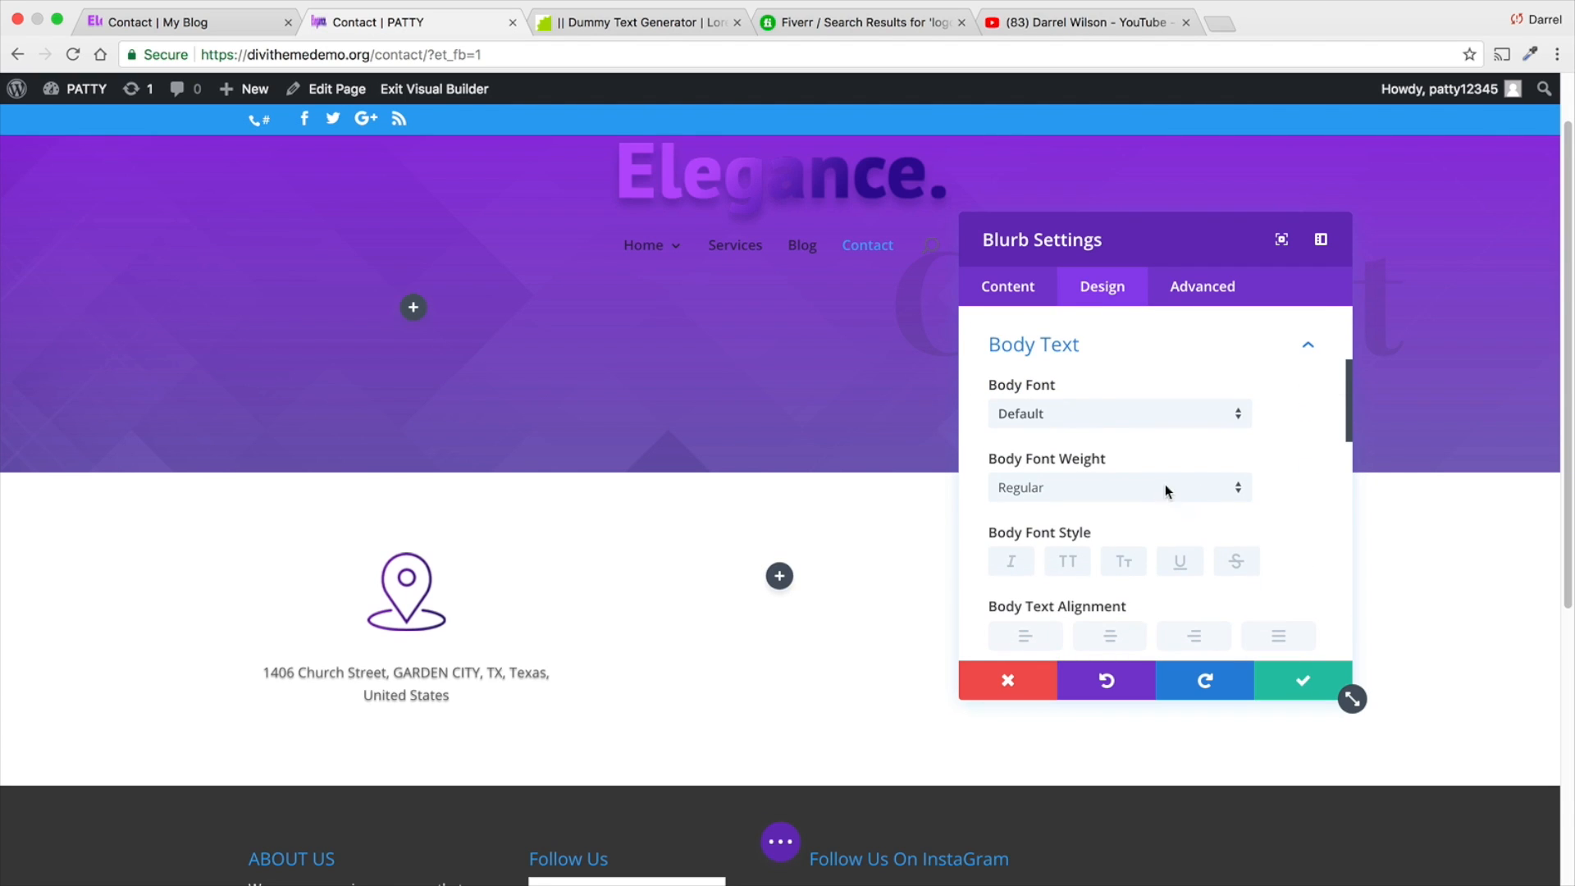
click(1167, 486)
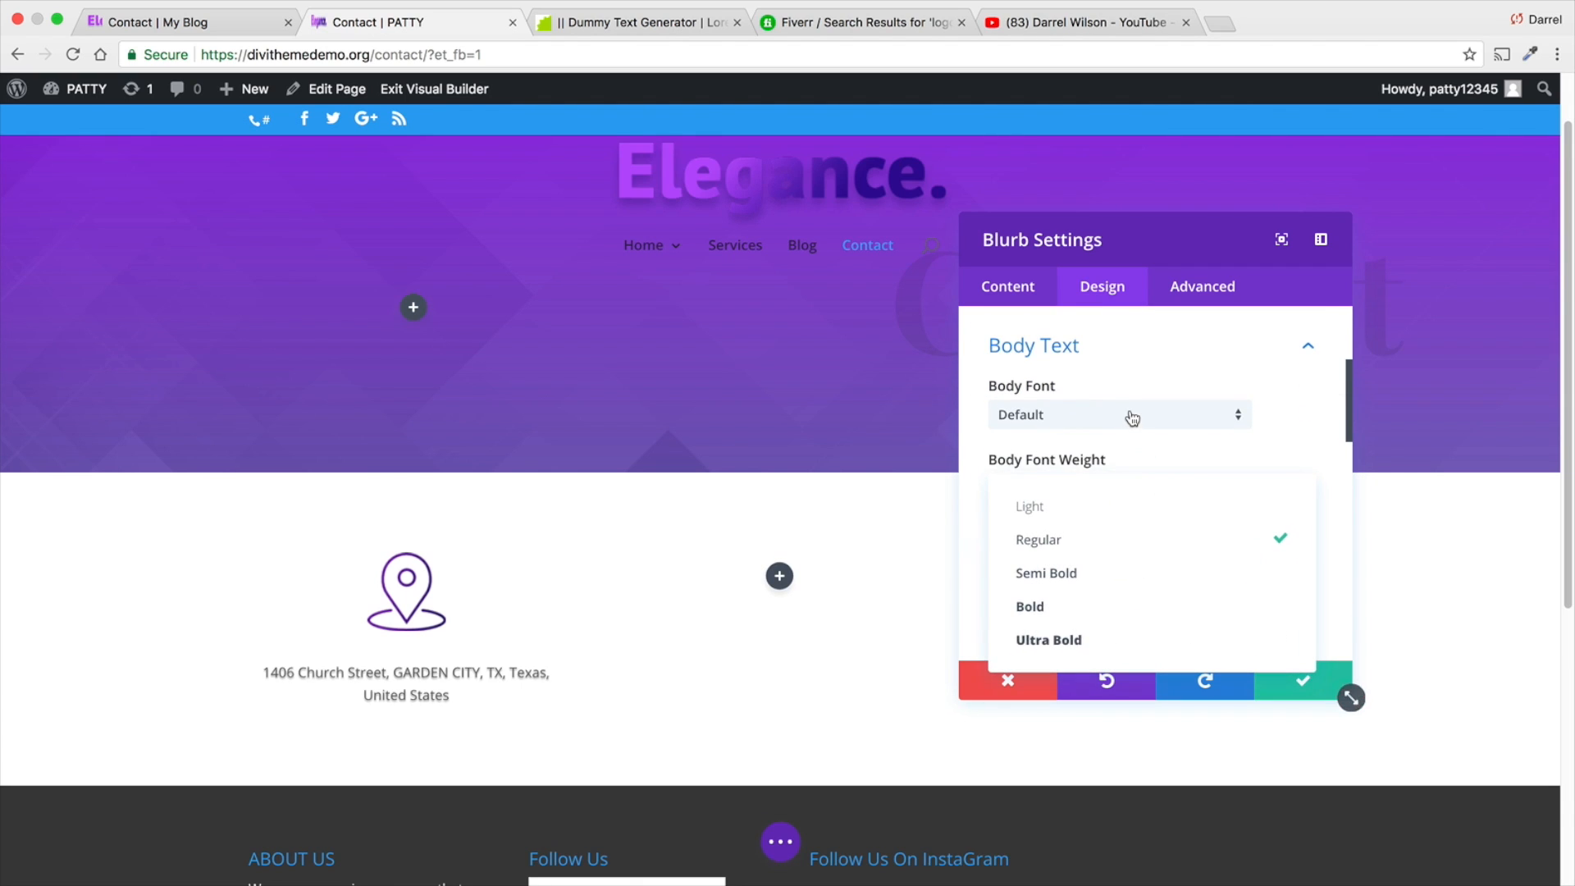
click(1132, 507)
click(1132, 416)
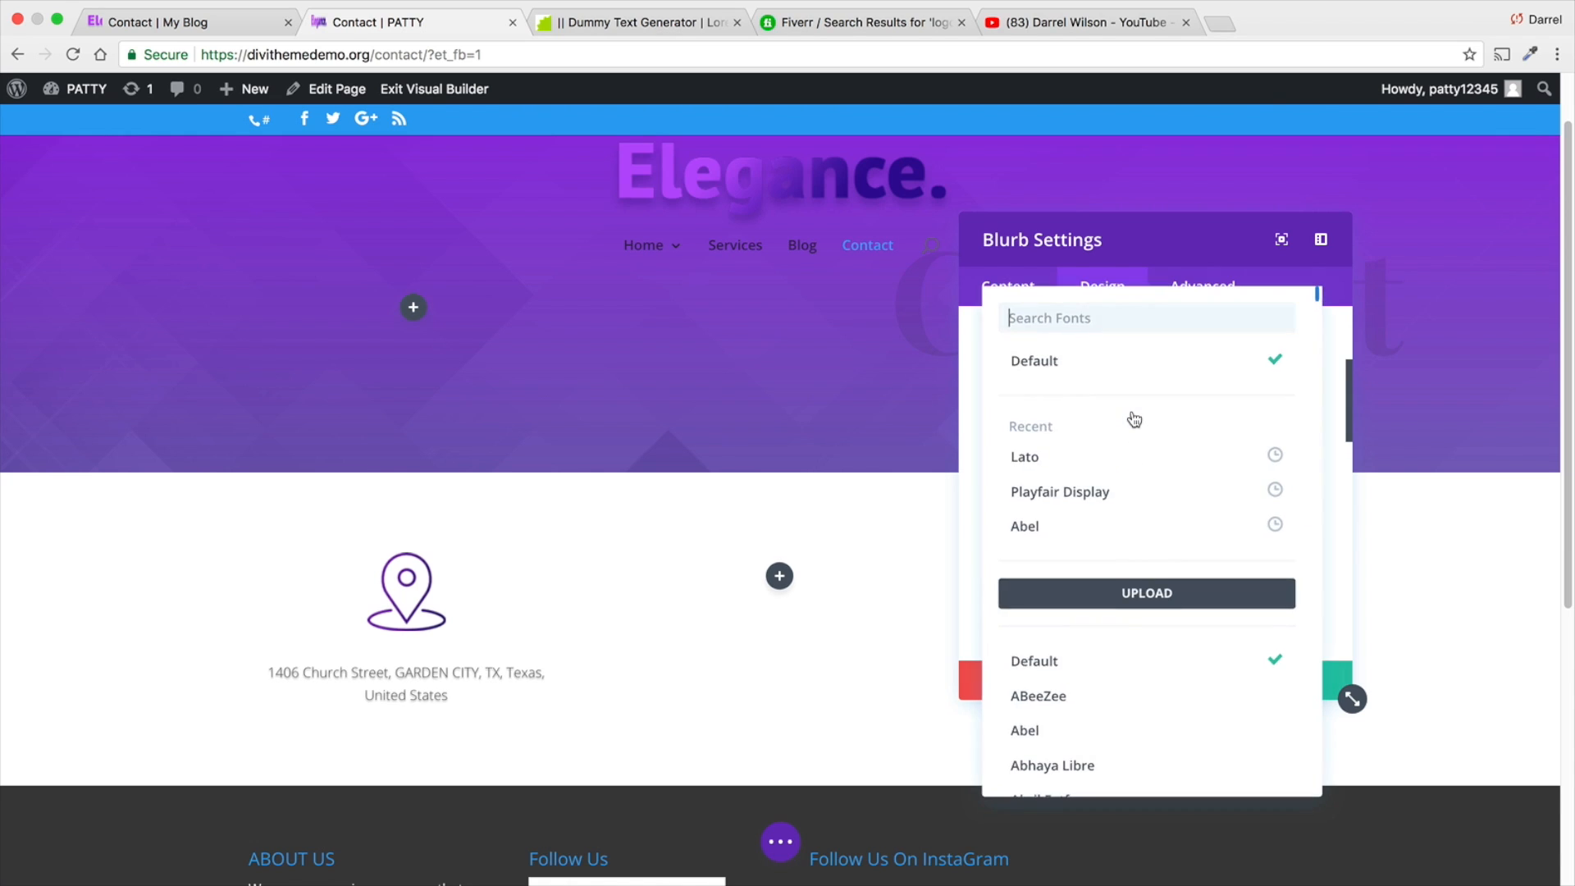
click(1131, 459)
- Try a 46px body text size with a 1em line height on the address blurb
scroll(1153, 513, down, 3)
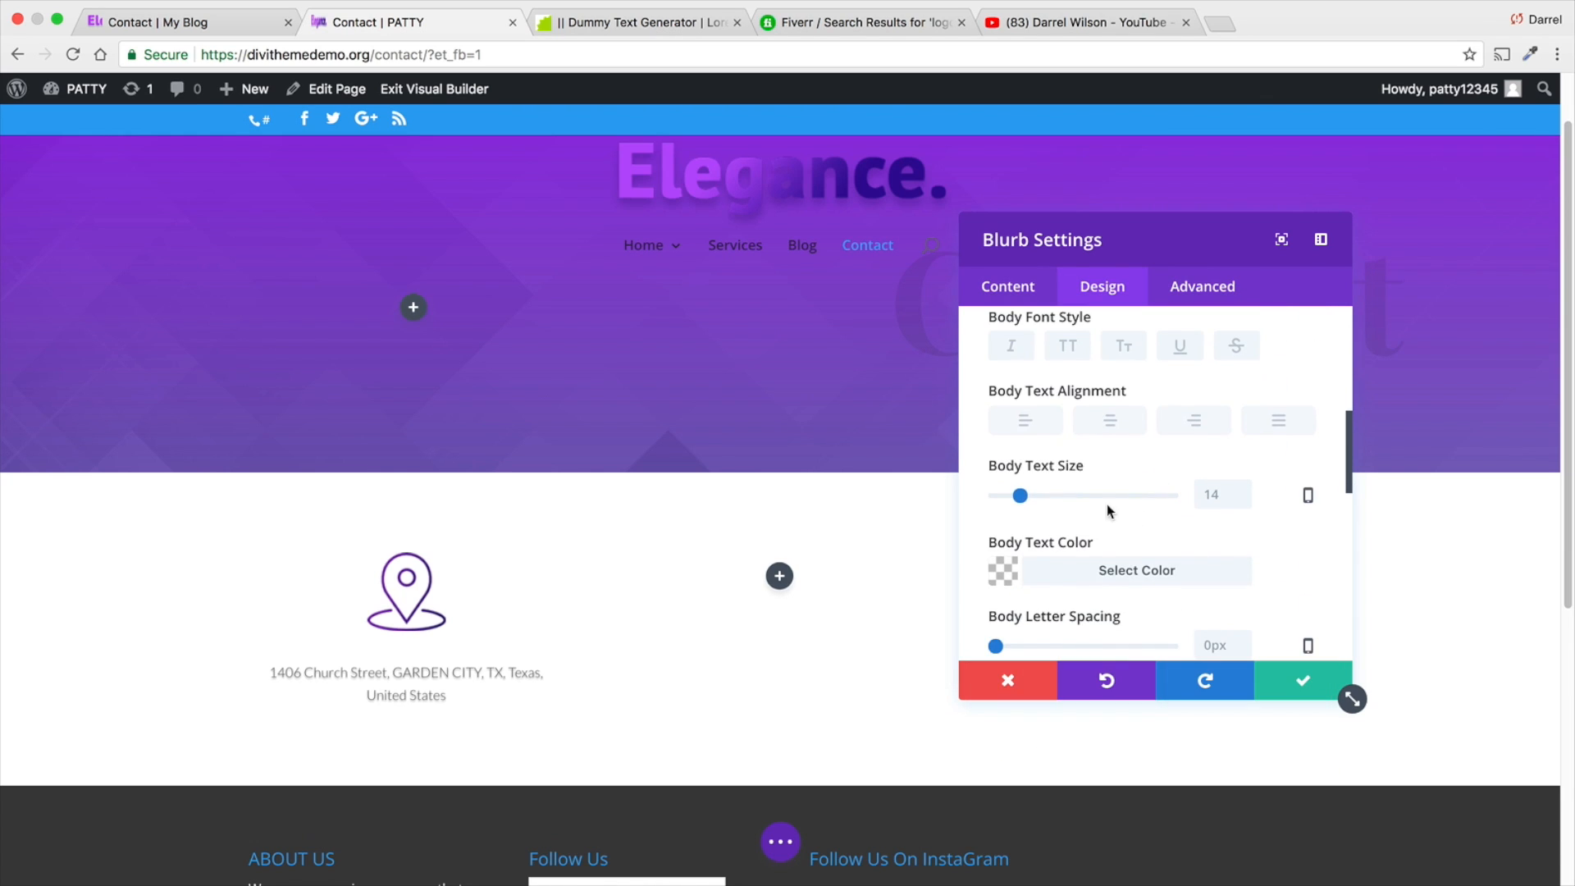
drag(1022, 497, 1077, 500)
scroll(470, 680, down, 1)
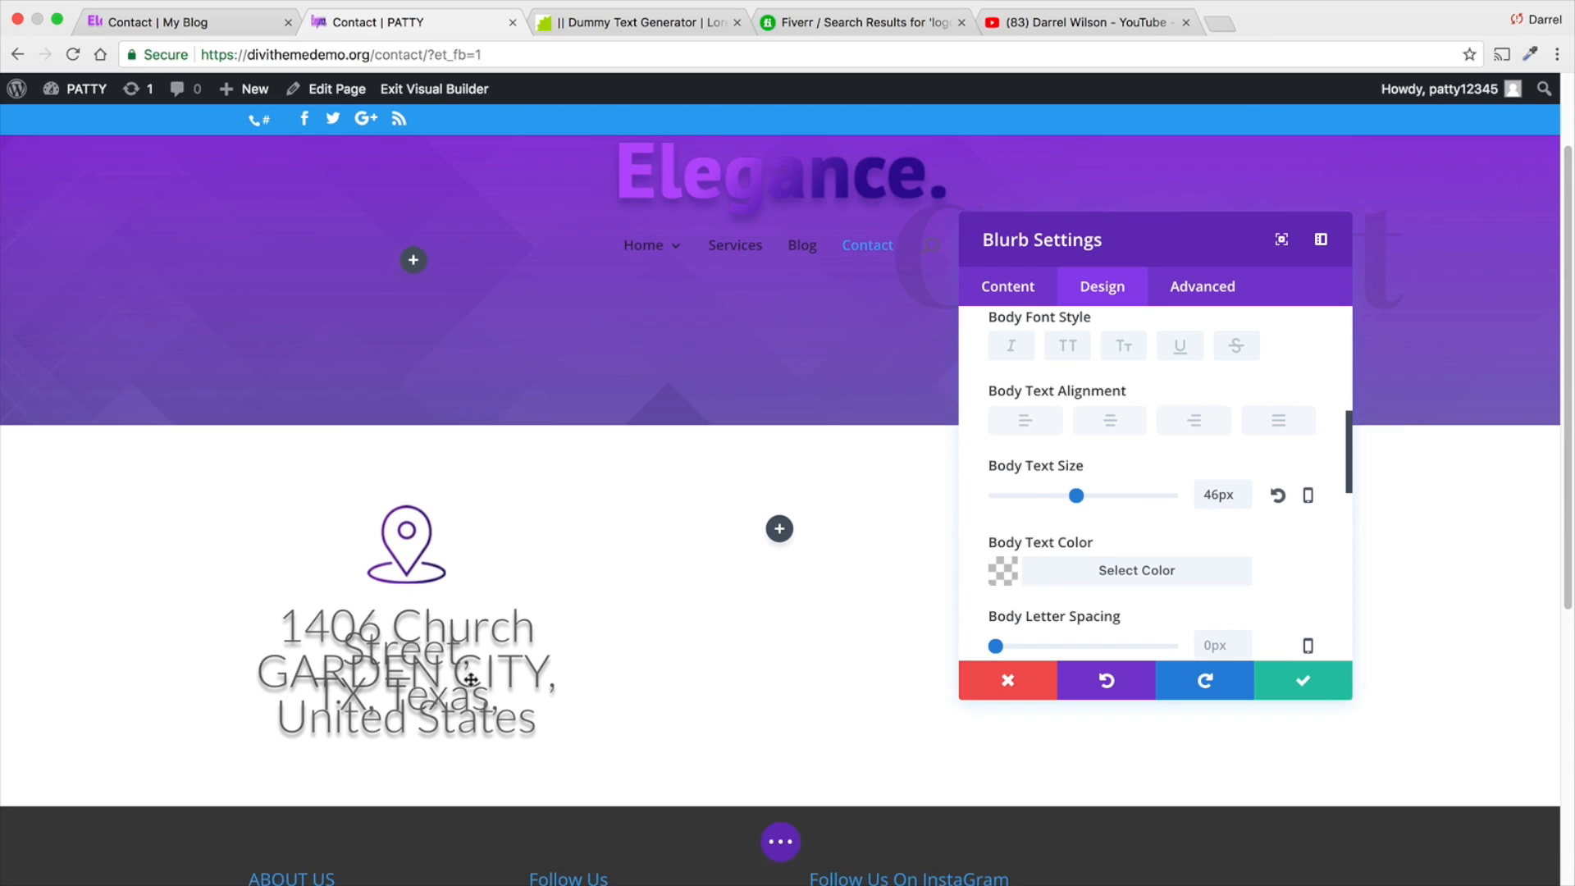
scroll(903, 624, down, 1)
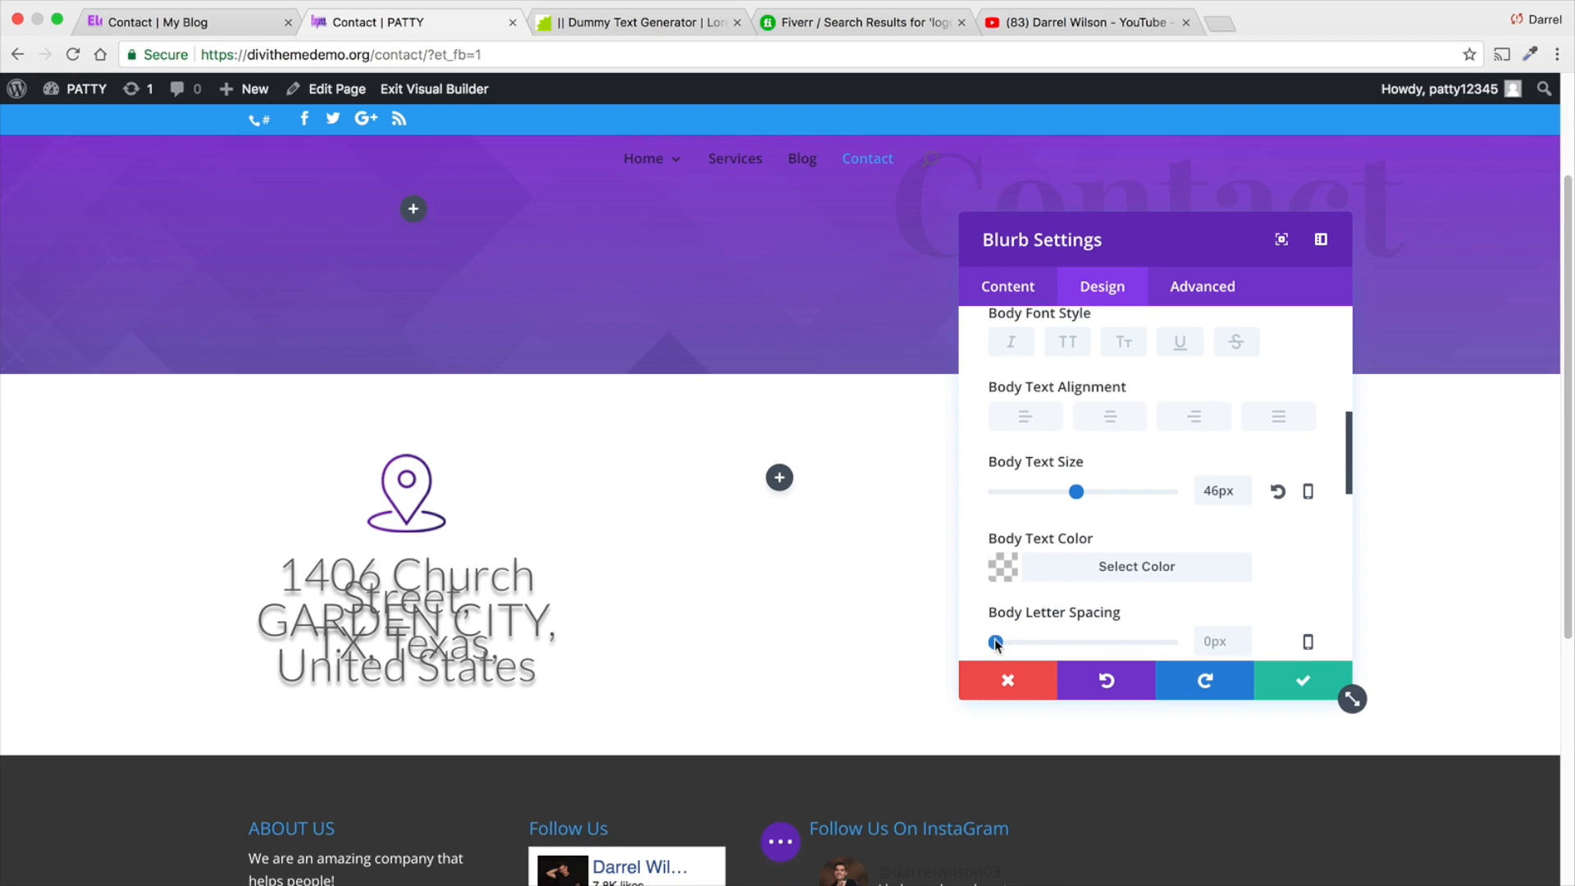
scroll(1000, 607, down, 4)
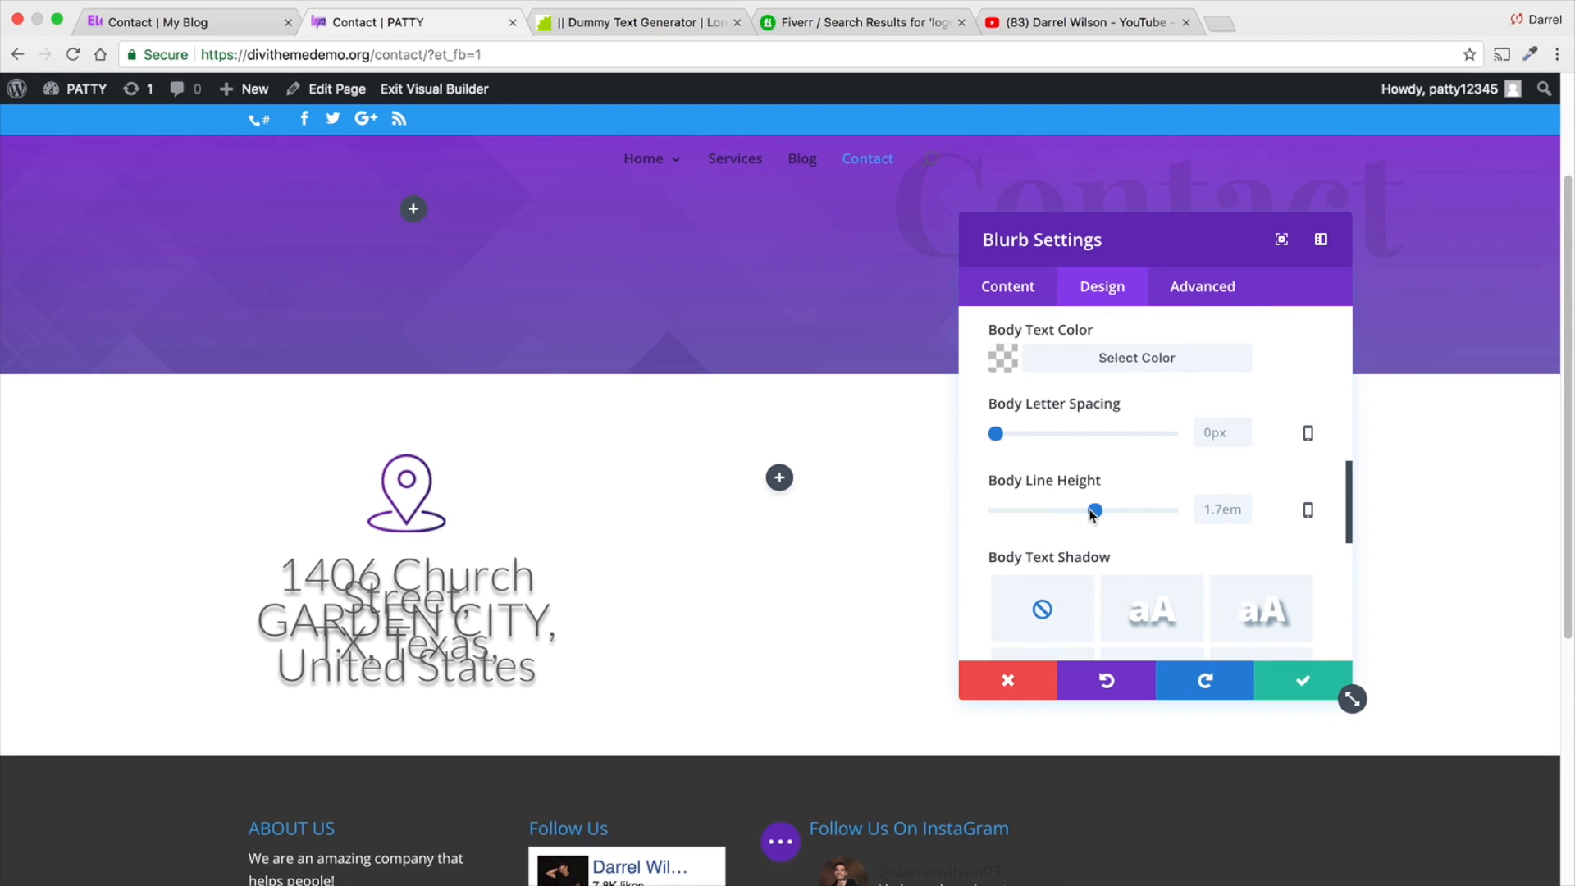
drag(1094, 510, 1054, 510)
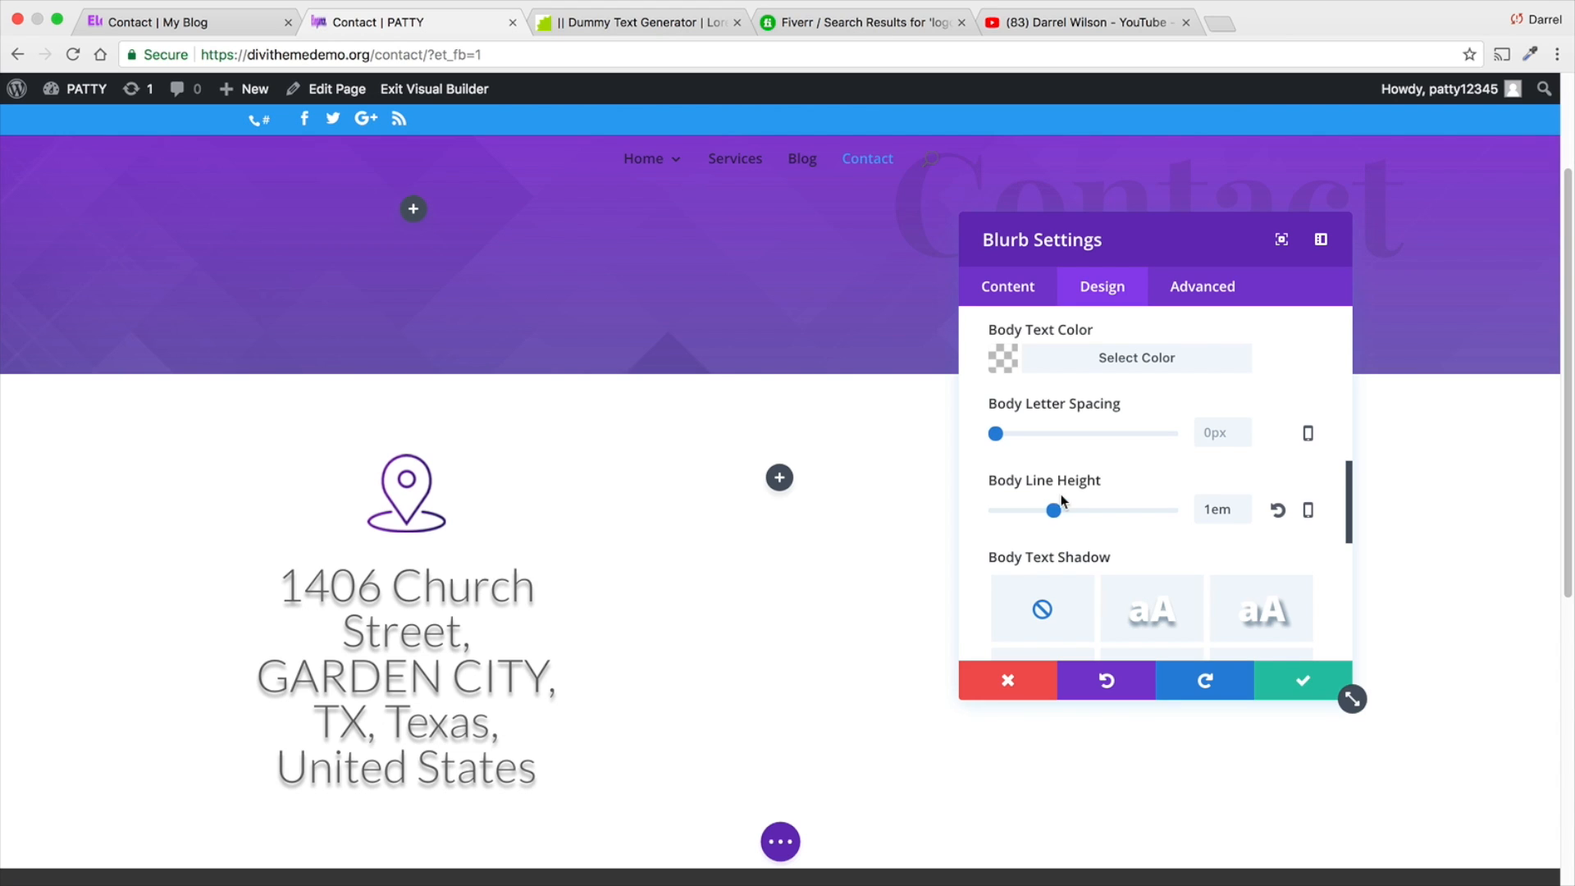
- Set the address blurb's body text size to 27px, line height to 1.2em and letter spacing to 2px, and save the module
scroll(1062, 492, up, 2)
drag(1071, 379, 1043, 380)
scroll(1061, 568, down, 1)
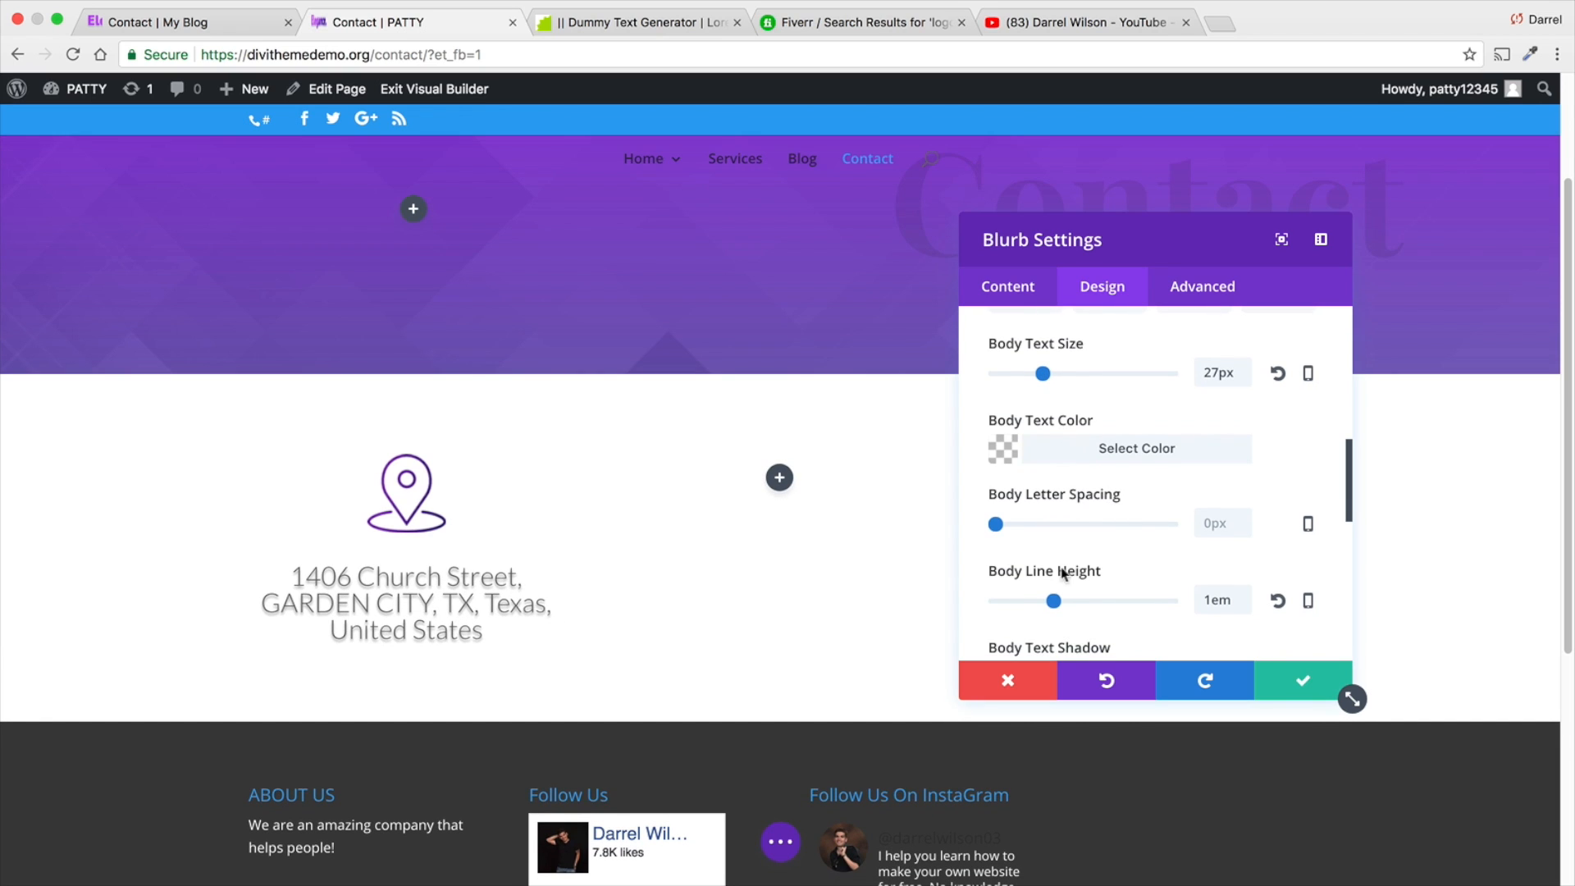
drag(1056, 601, 1065, 601)
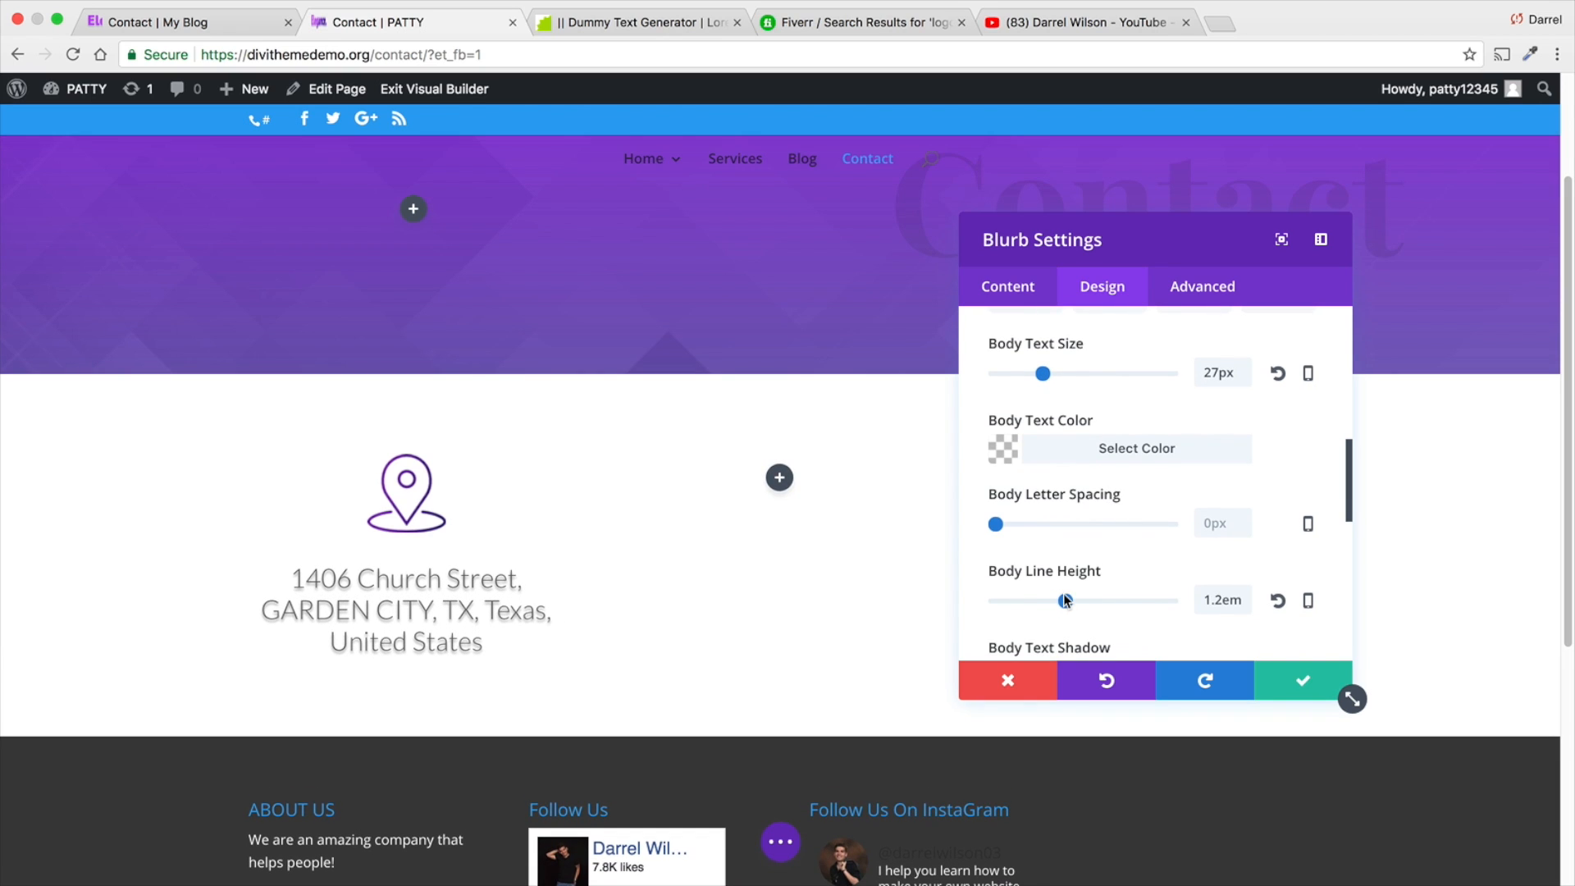
drag(996, 525, 997, 525)
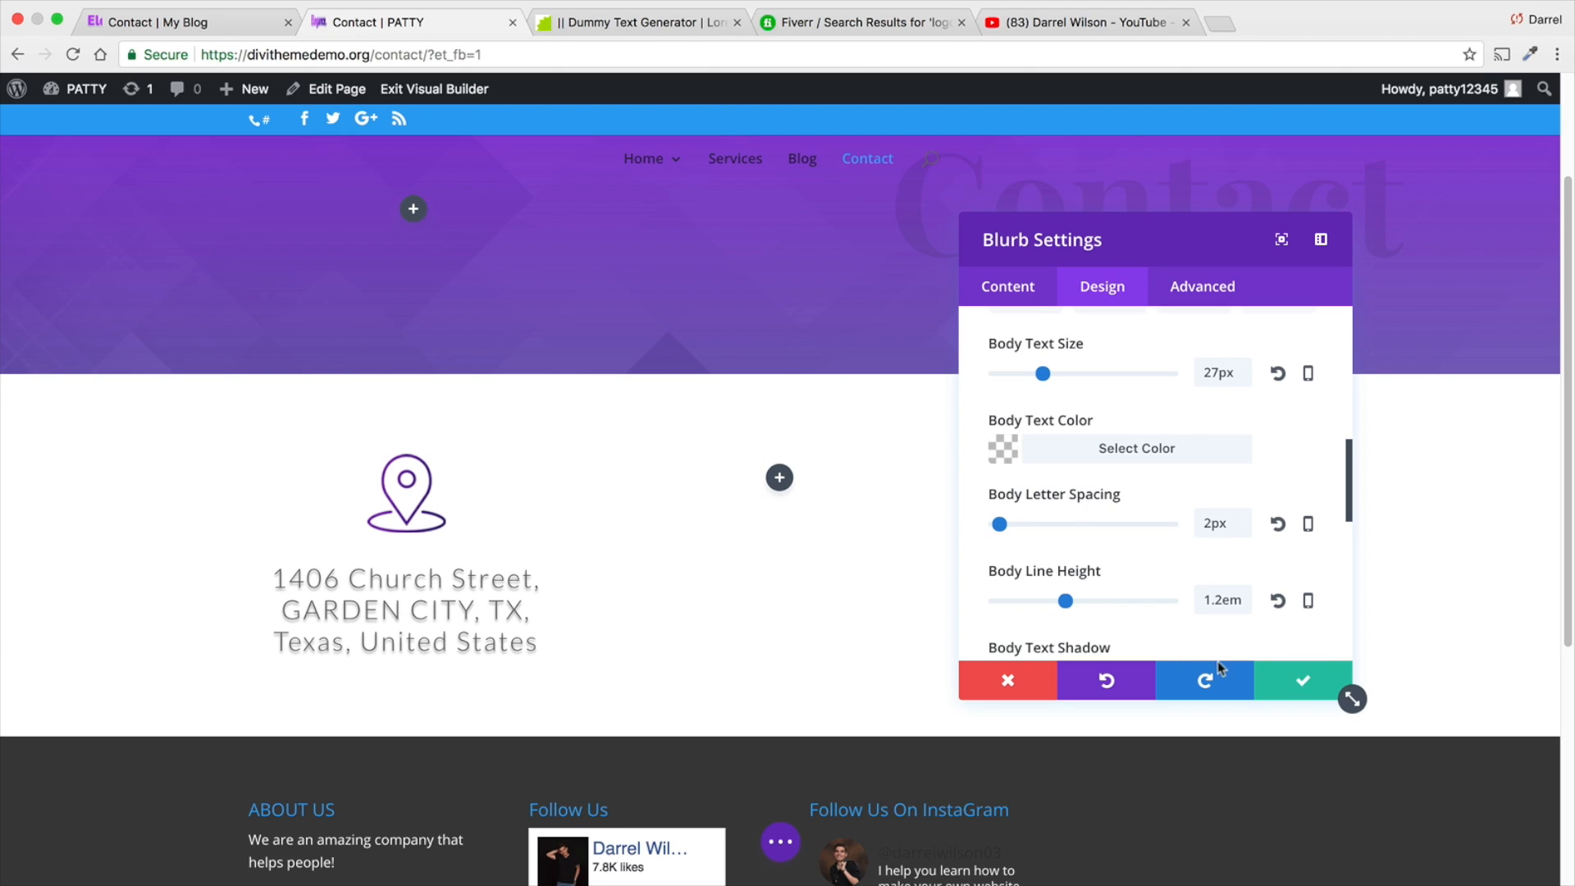
click(1300, 680)
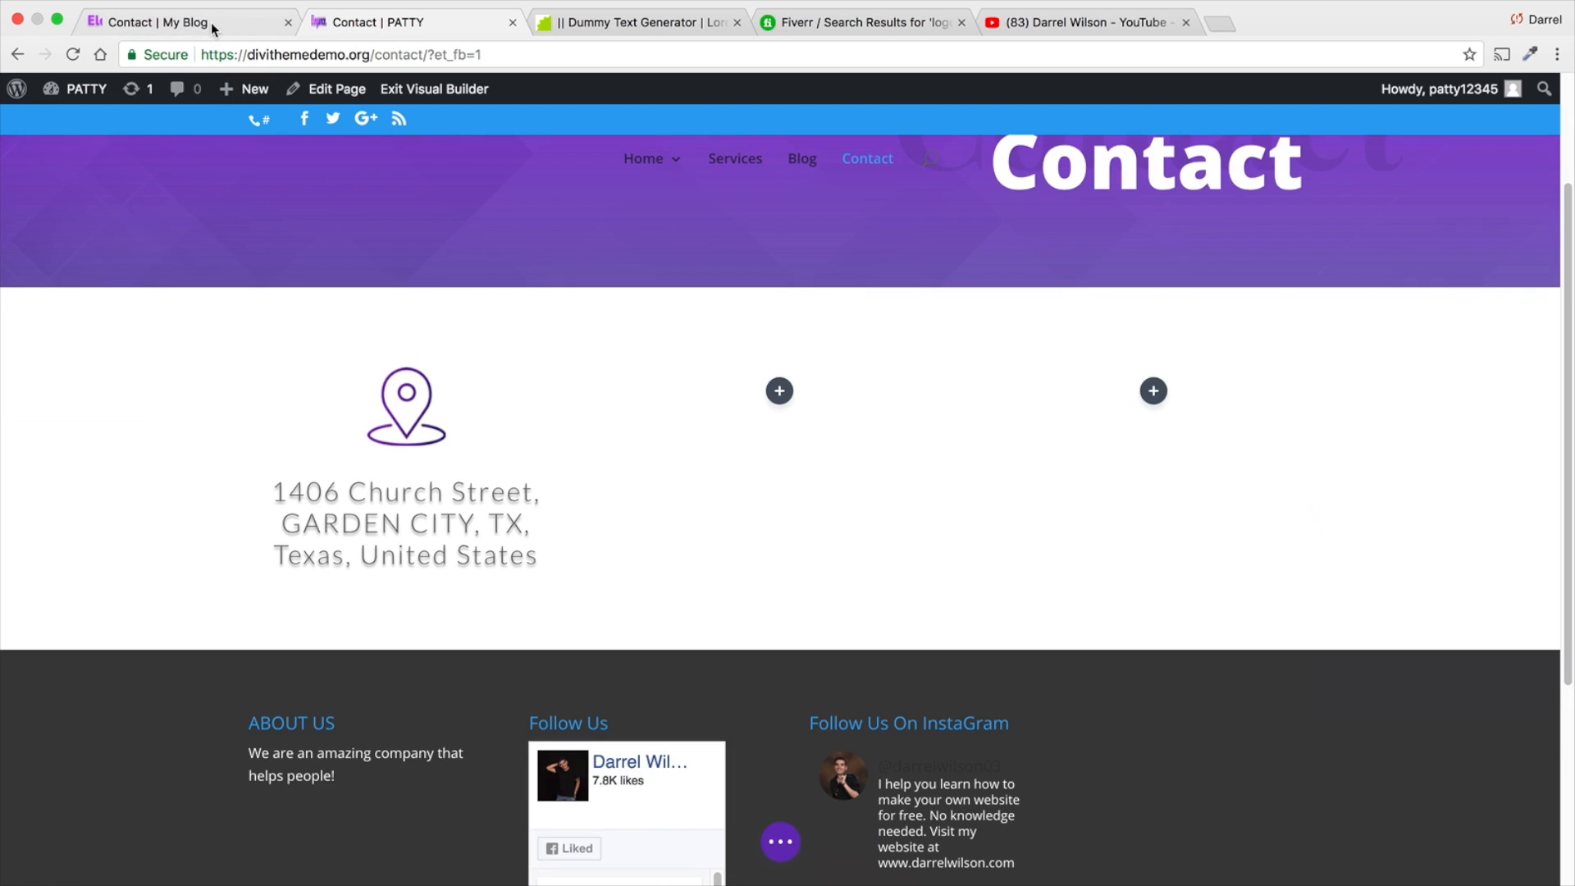
- Check the three contact detail blurbs on the reference Contact page against the page being built
click(210, 22)
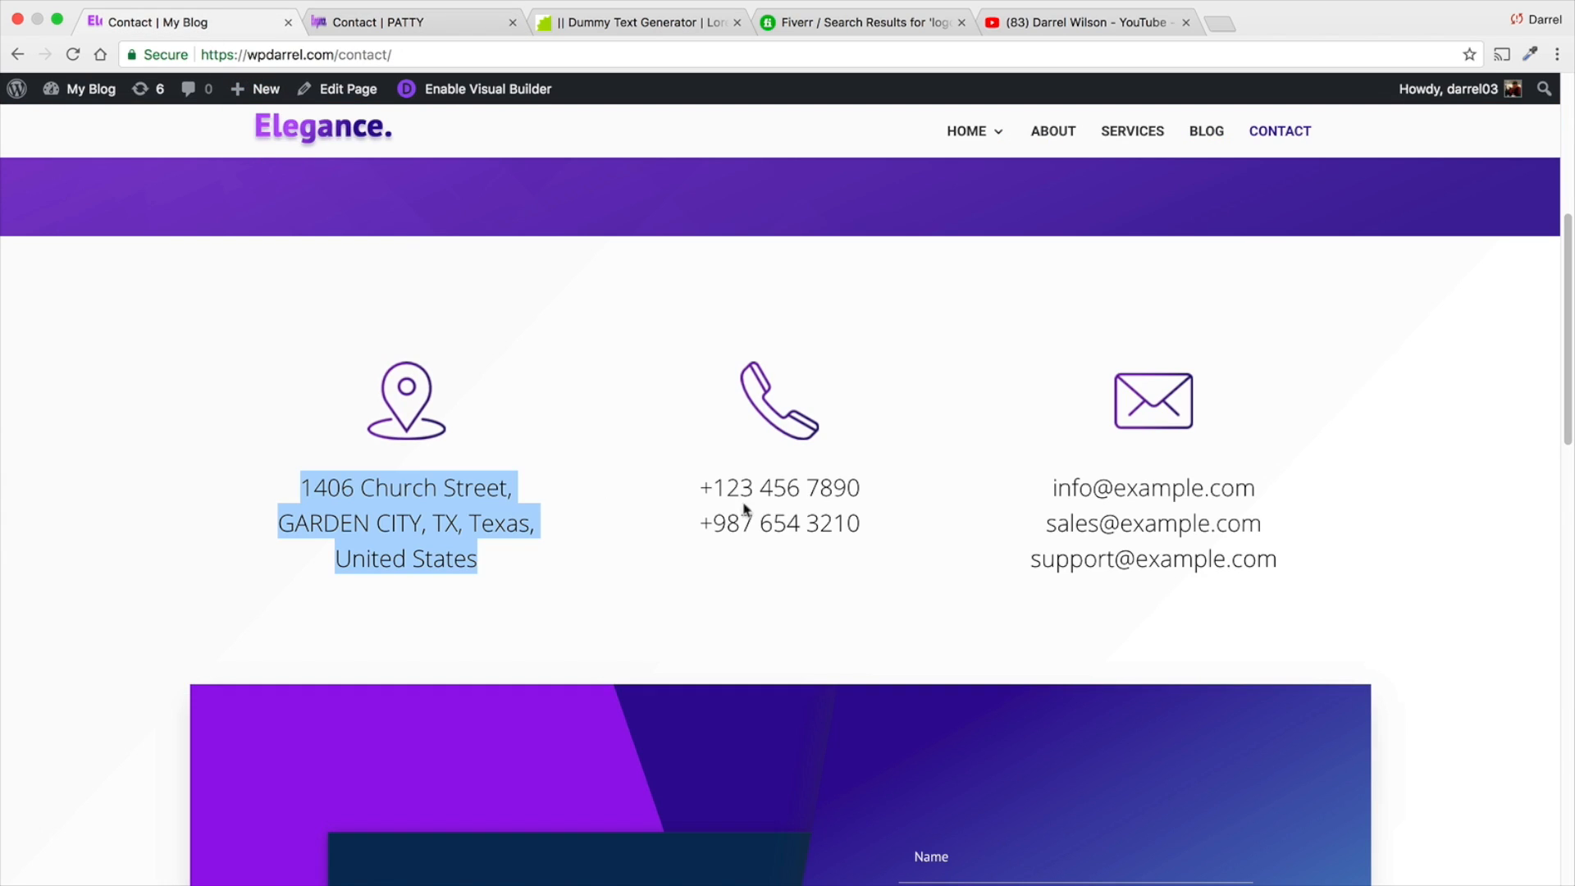
click(412, 24)
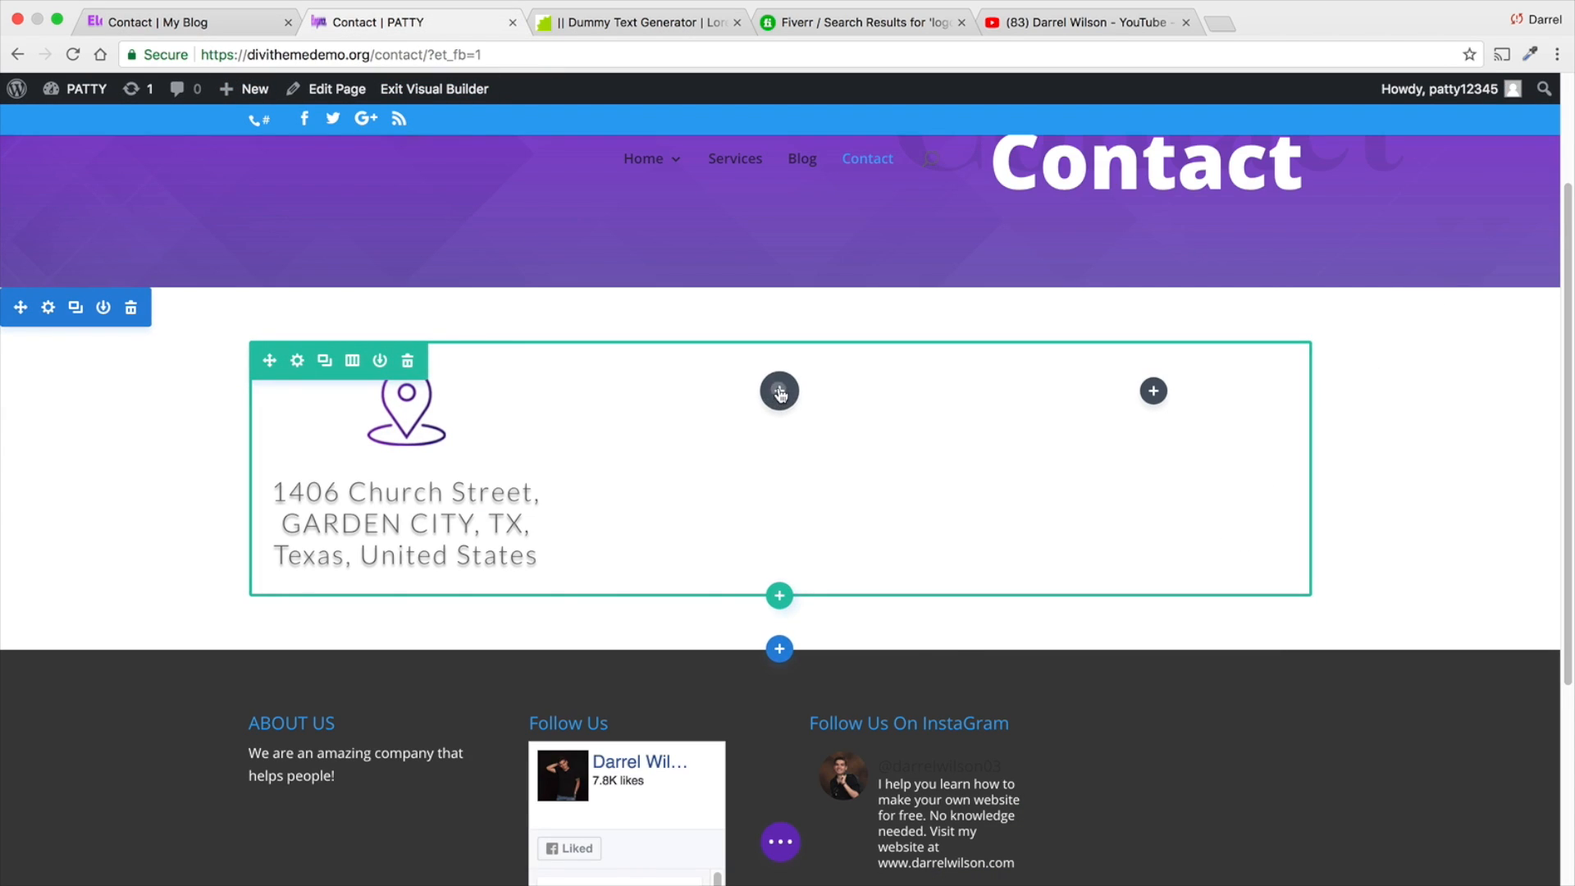
click(779, 390)
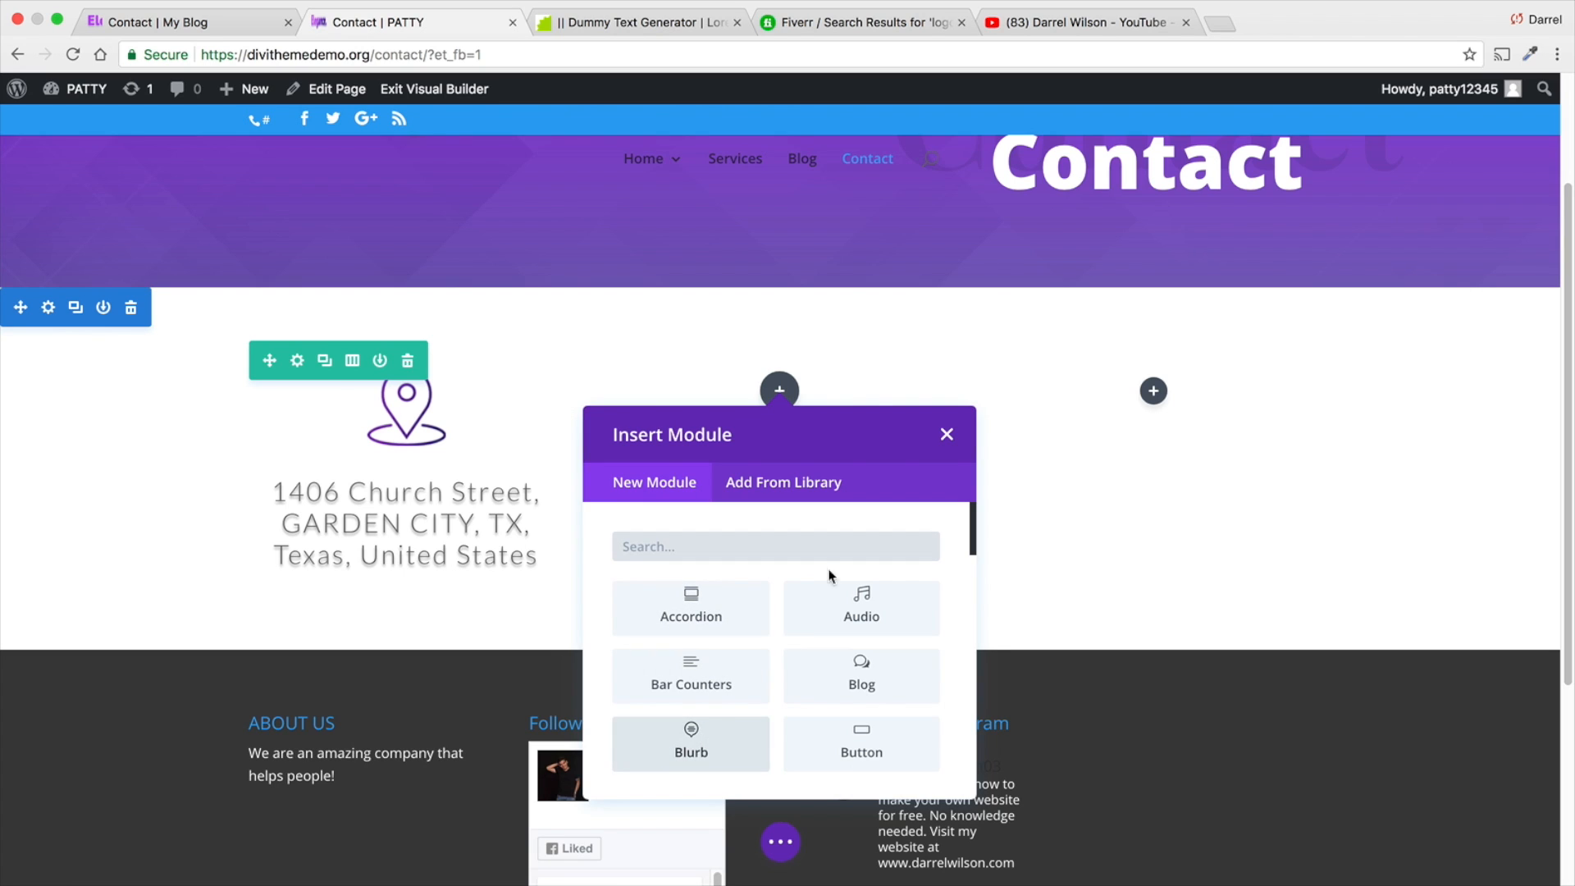
click(947, 435)
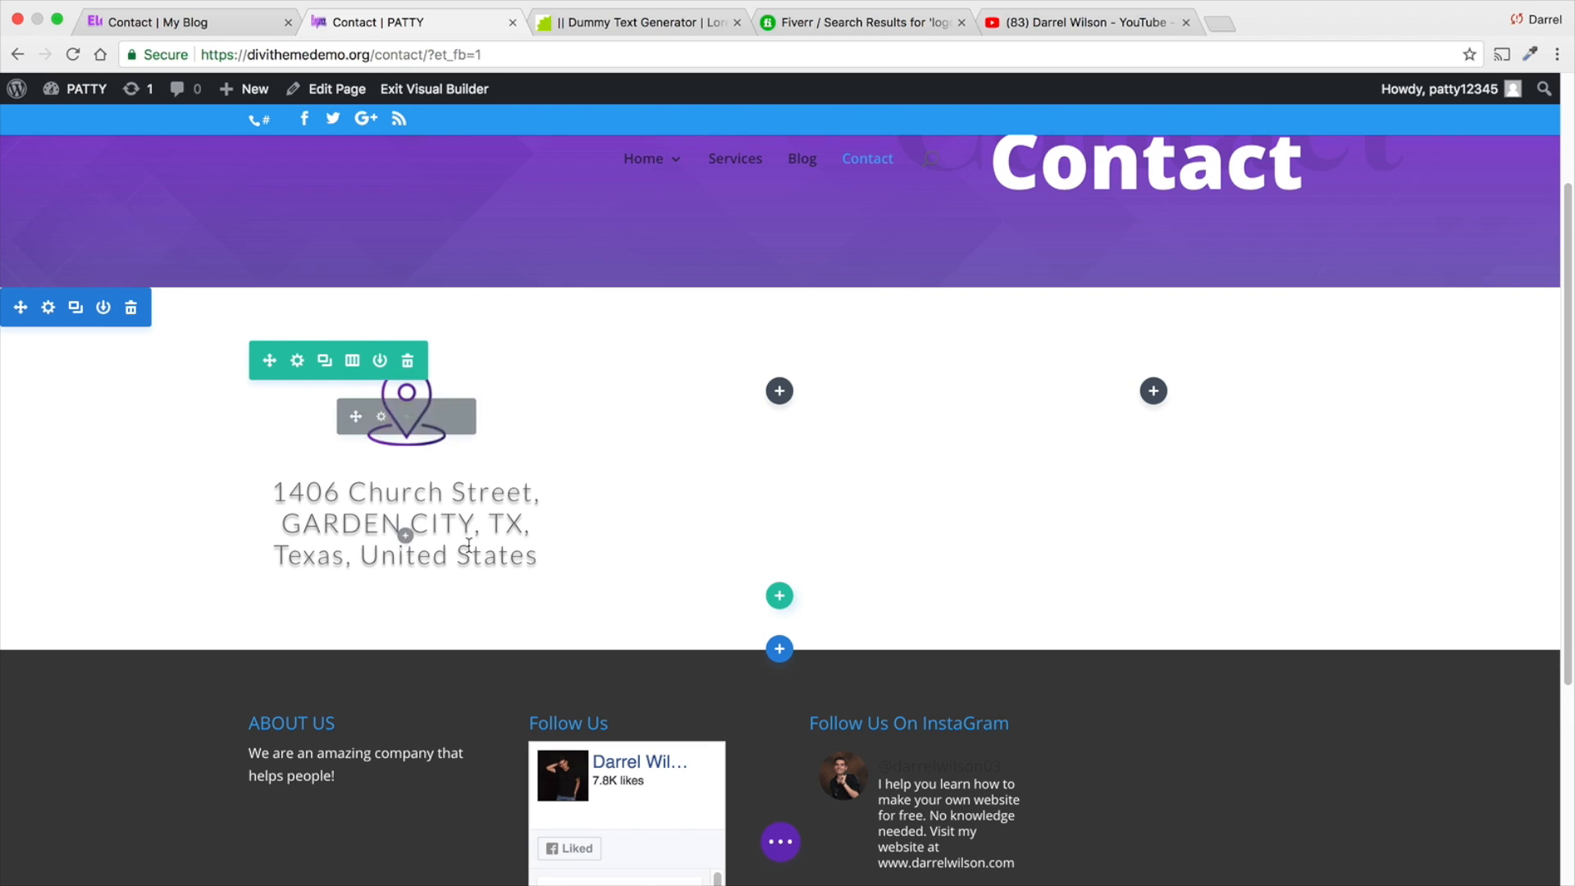
- Duplicate the address blurb twice and place one copy in the second column and one in the third
click(406, 418)
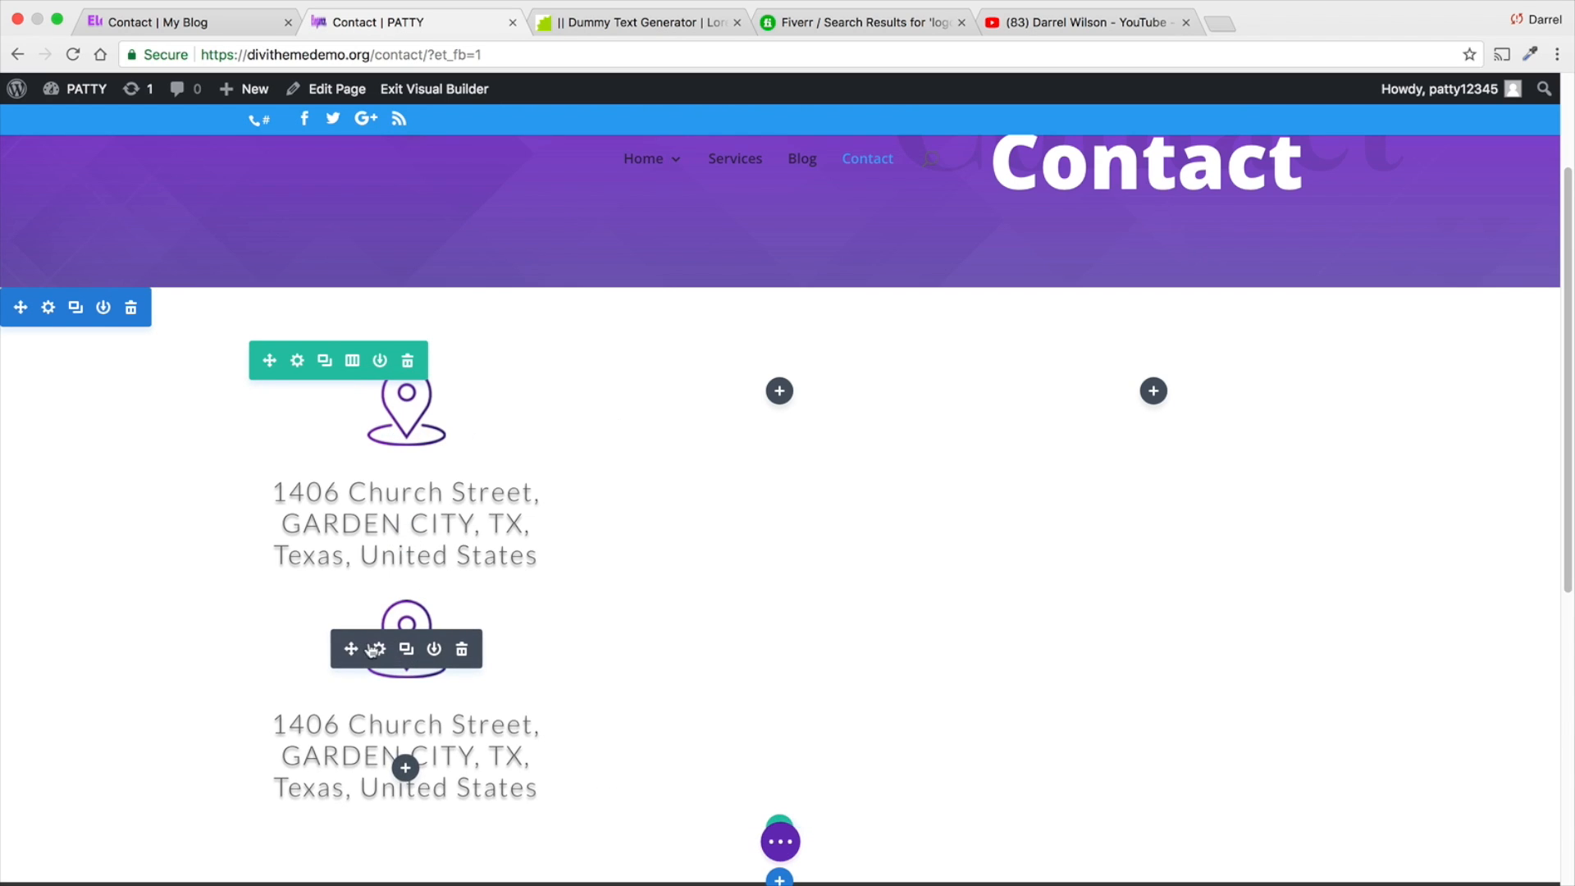
drag(354, 649, 796, 429)
click(779, 378)
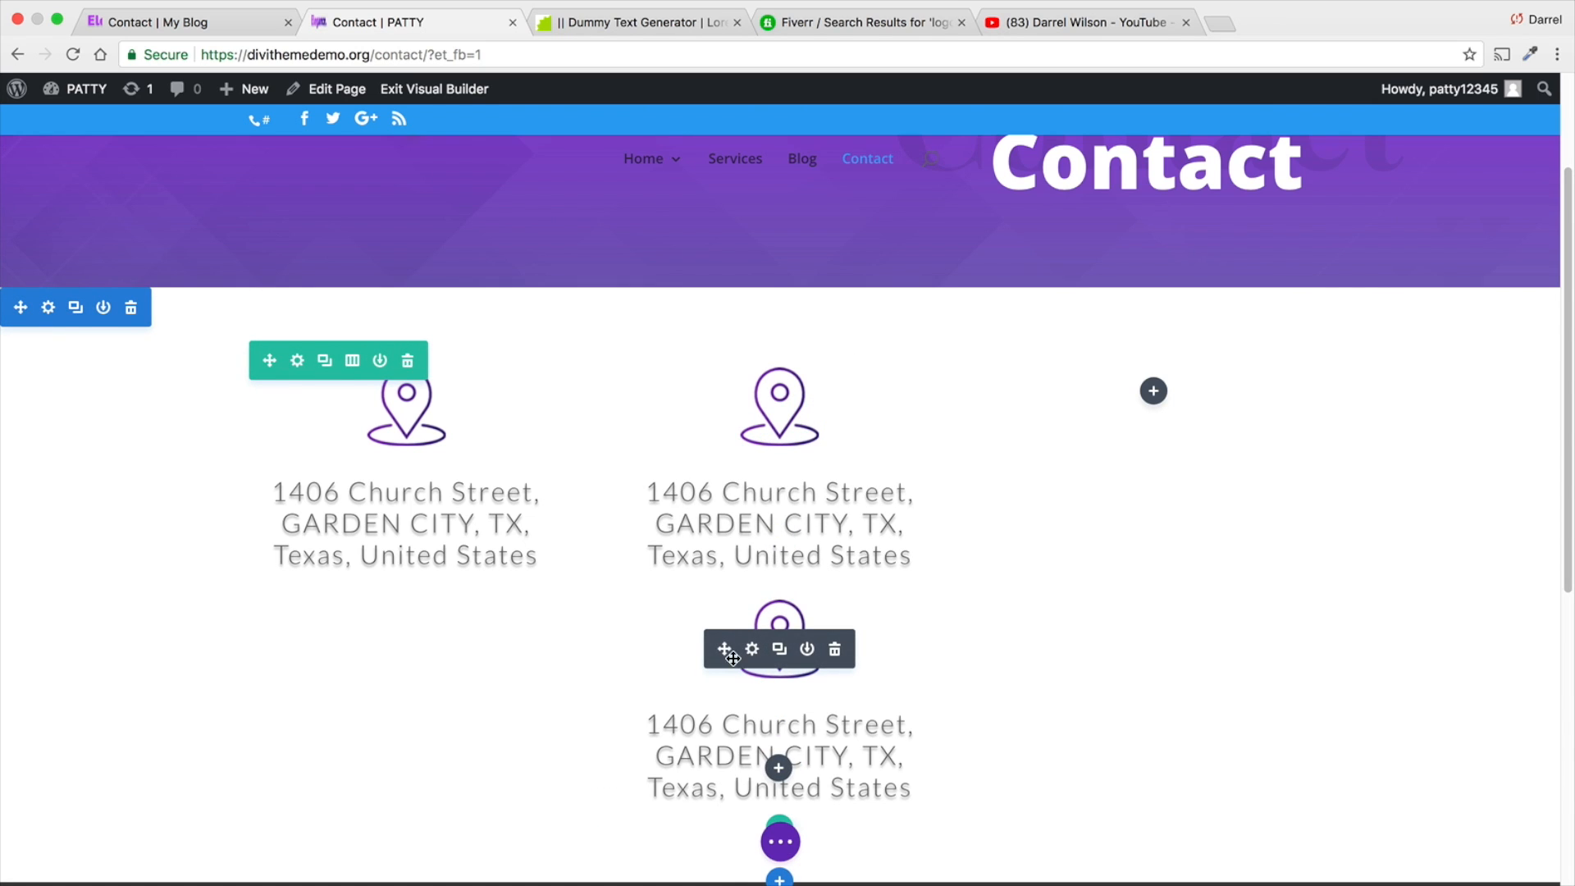
drag(1001, 432, 1148, 401)
- Replace the second column blurb's image with the purple phone handset icon from the media library
click(750, 420)
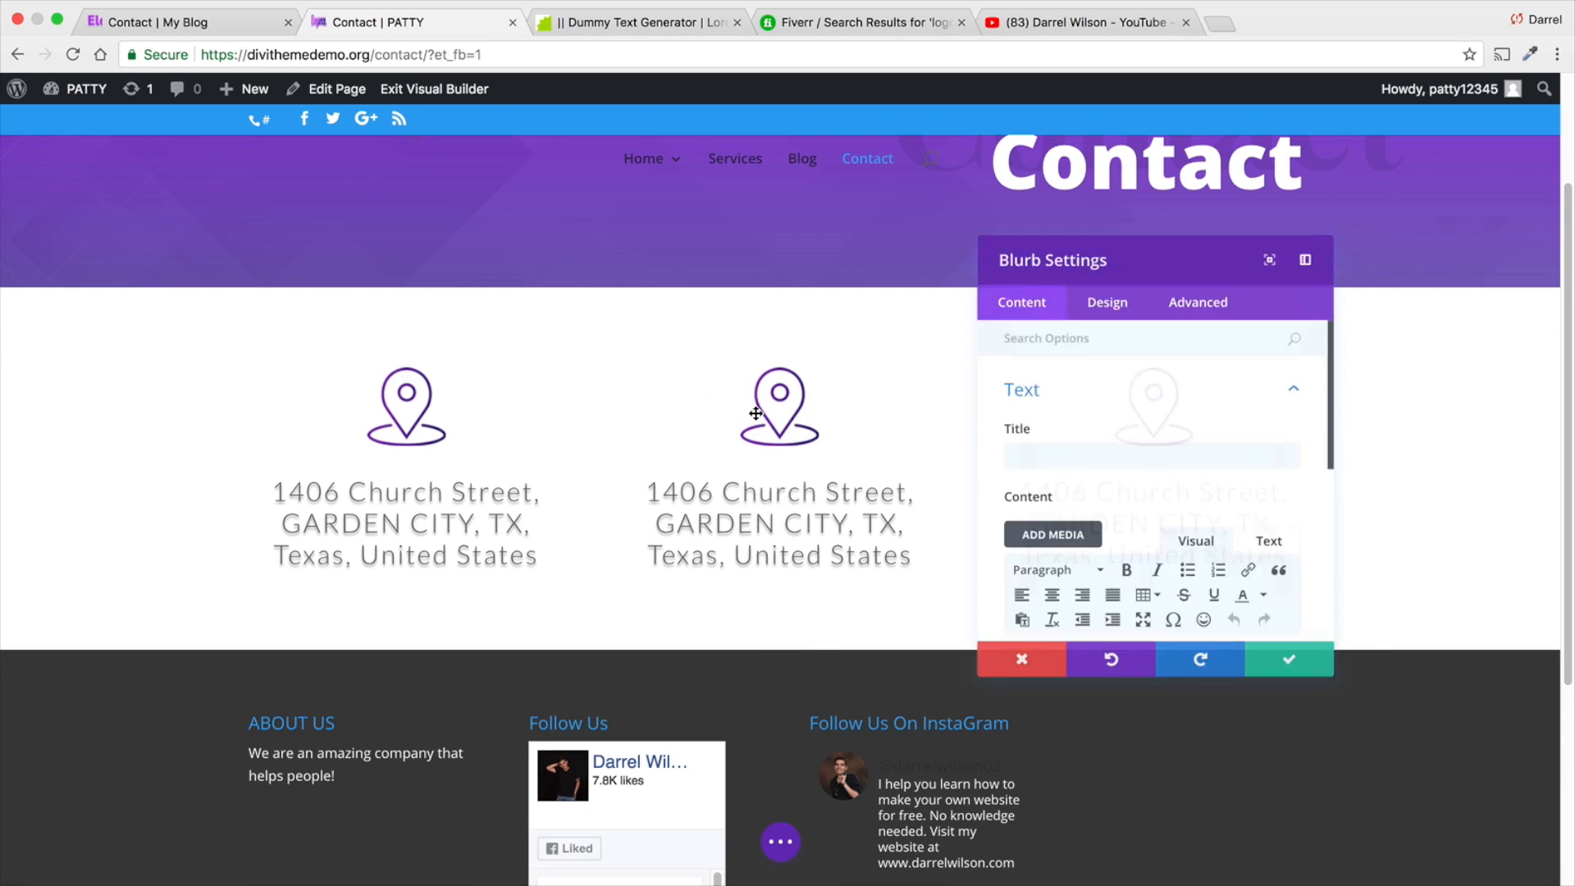
scroll(1072, 388, down, 10)
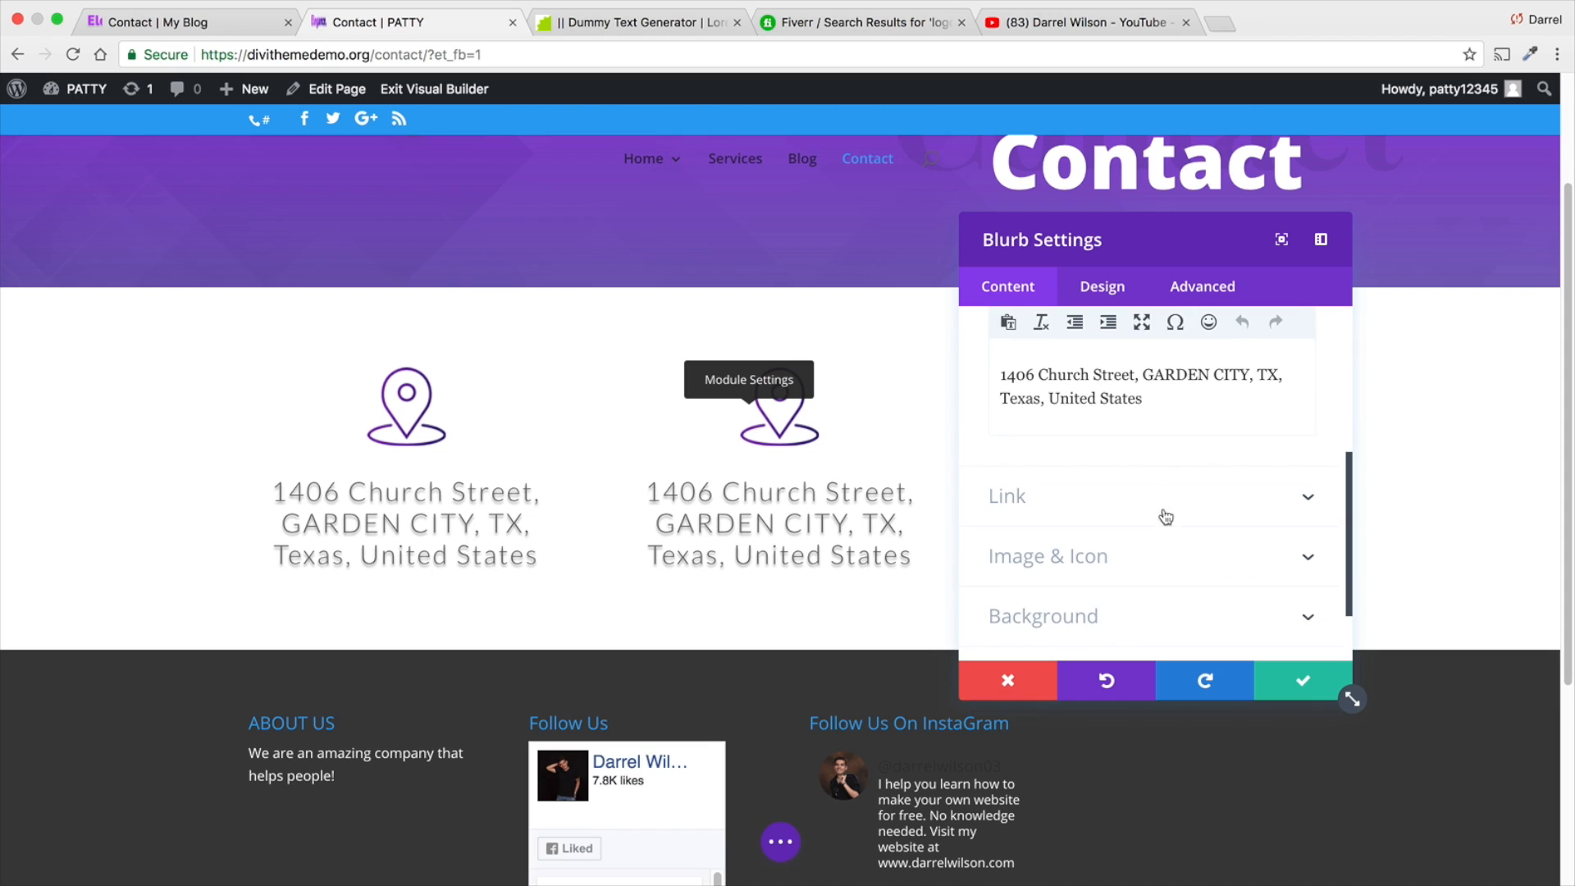
scroll(1167, 563, up, 5)
click(1266, 491)
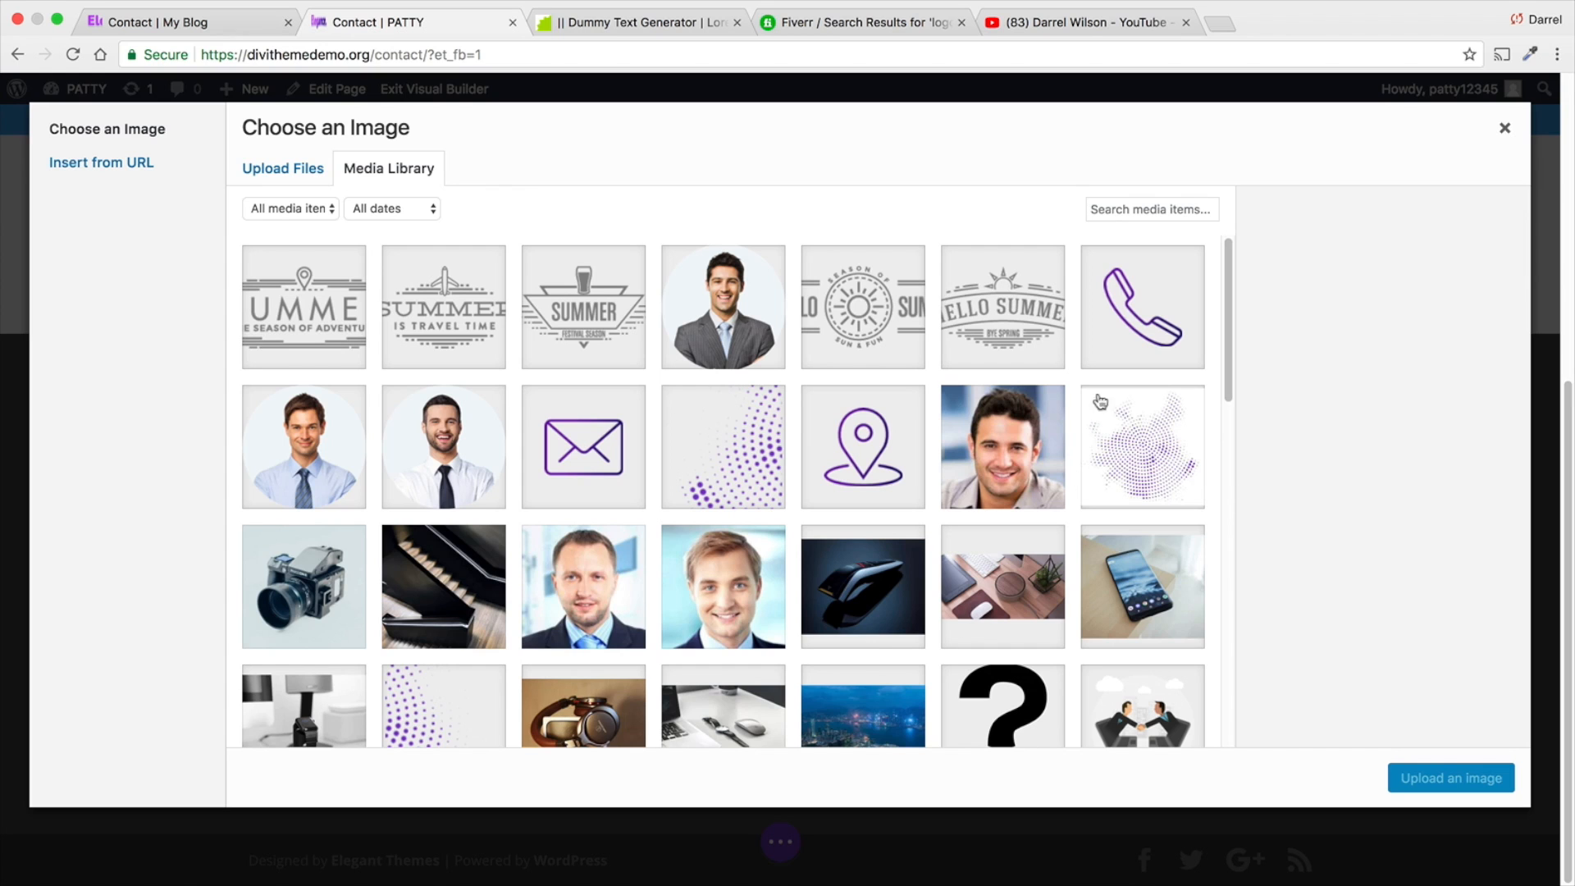
click(1452, 778)
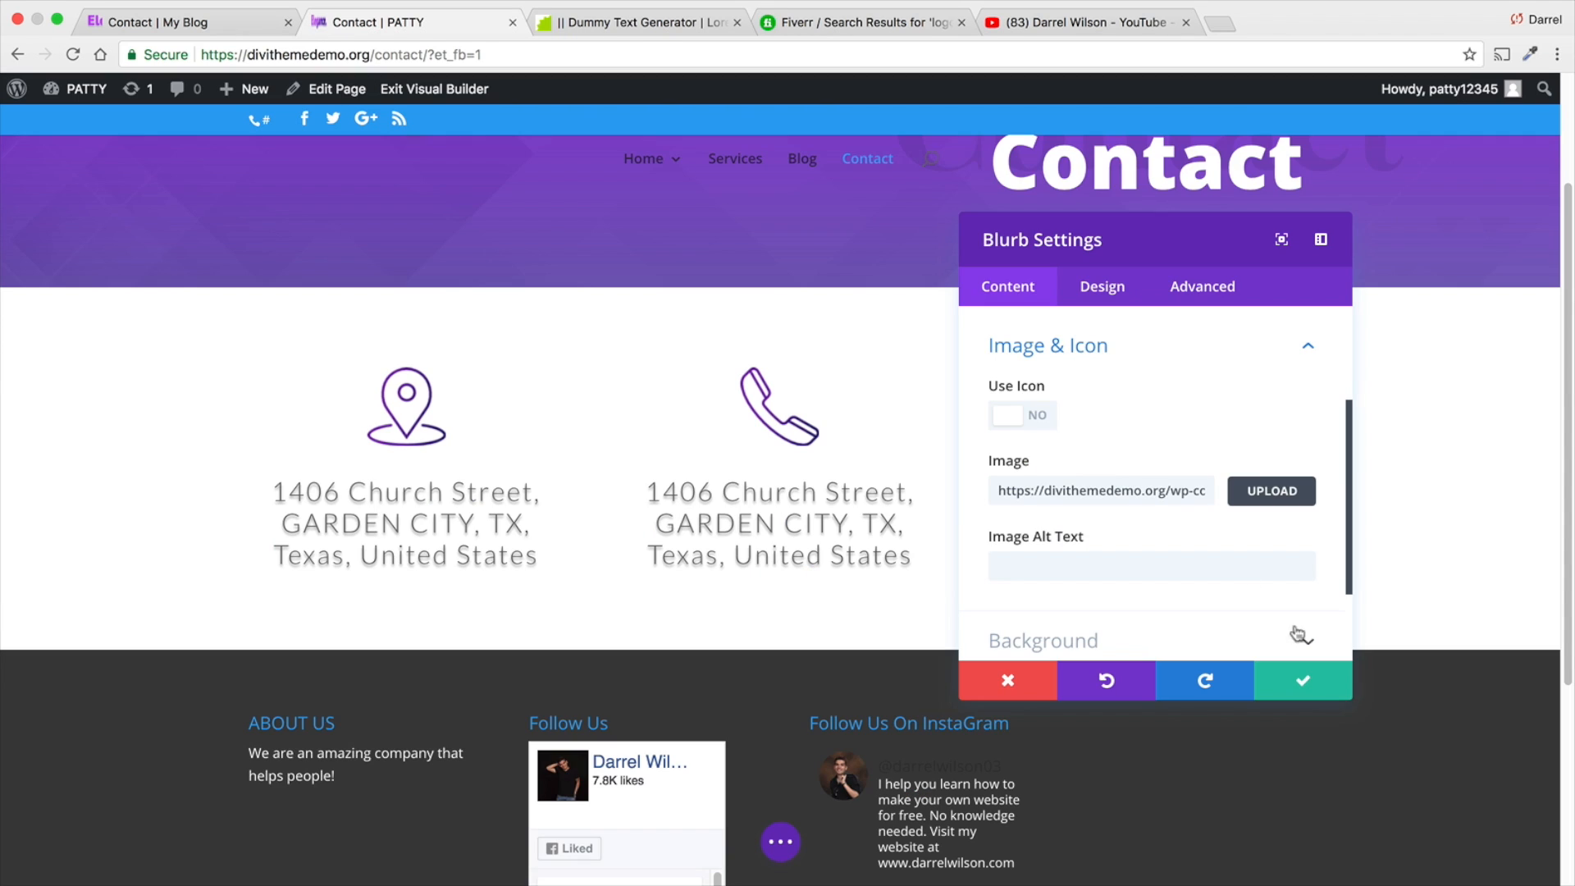
- Save the second column blurb, and replace the third column blurb's image with the purple envelope icon from the media library
click(1297, 681)
click(1126, 417)
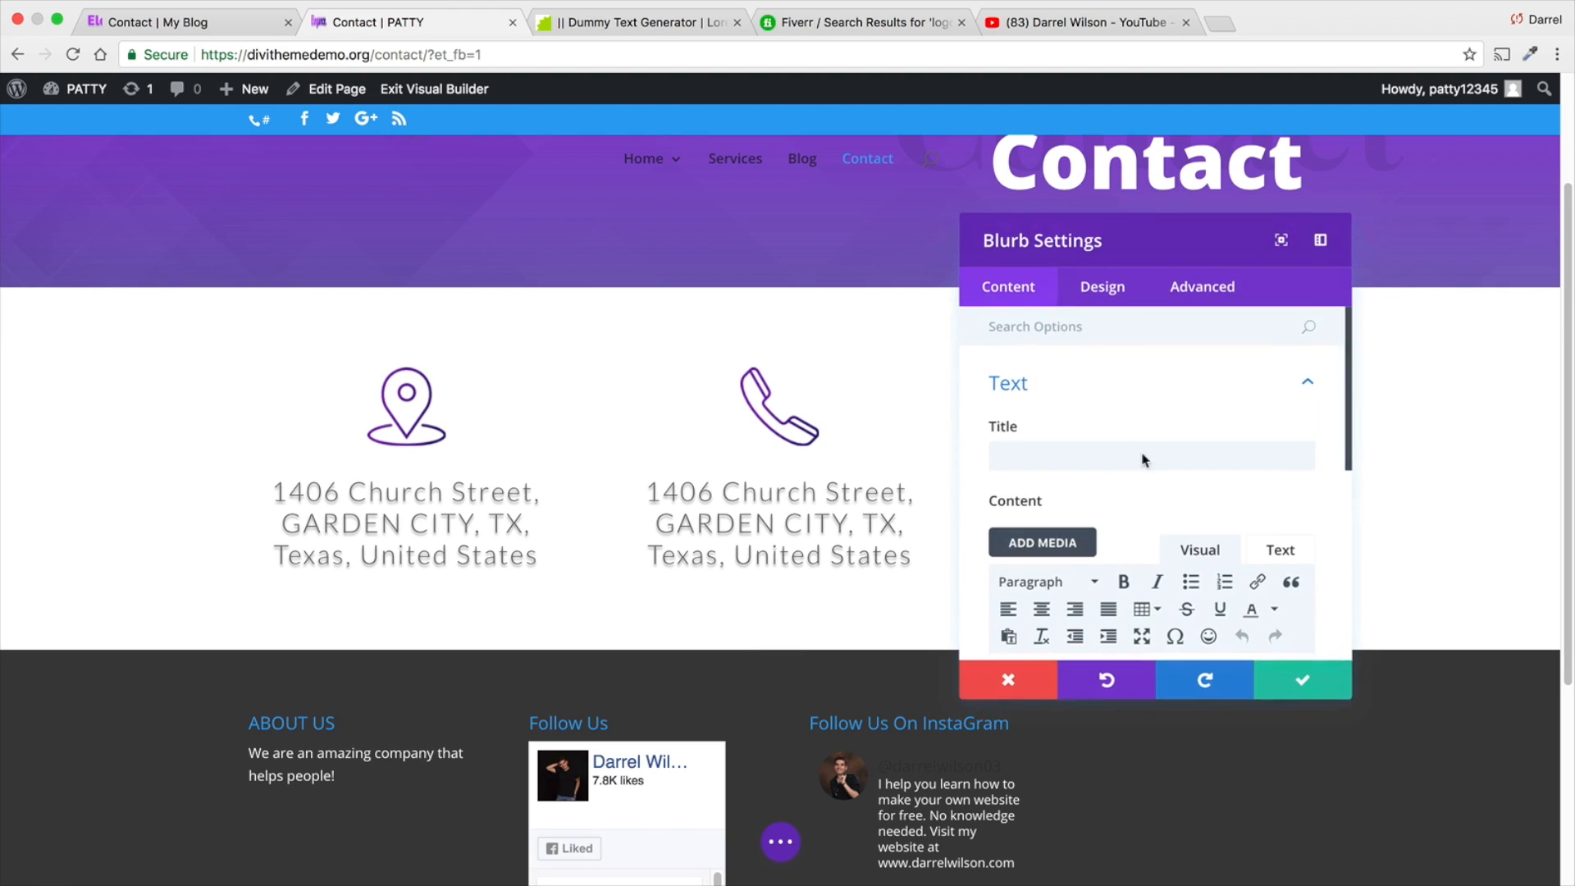
click(1102, 287)
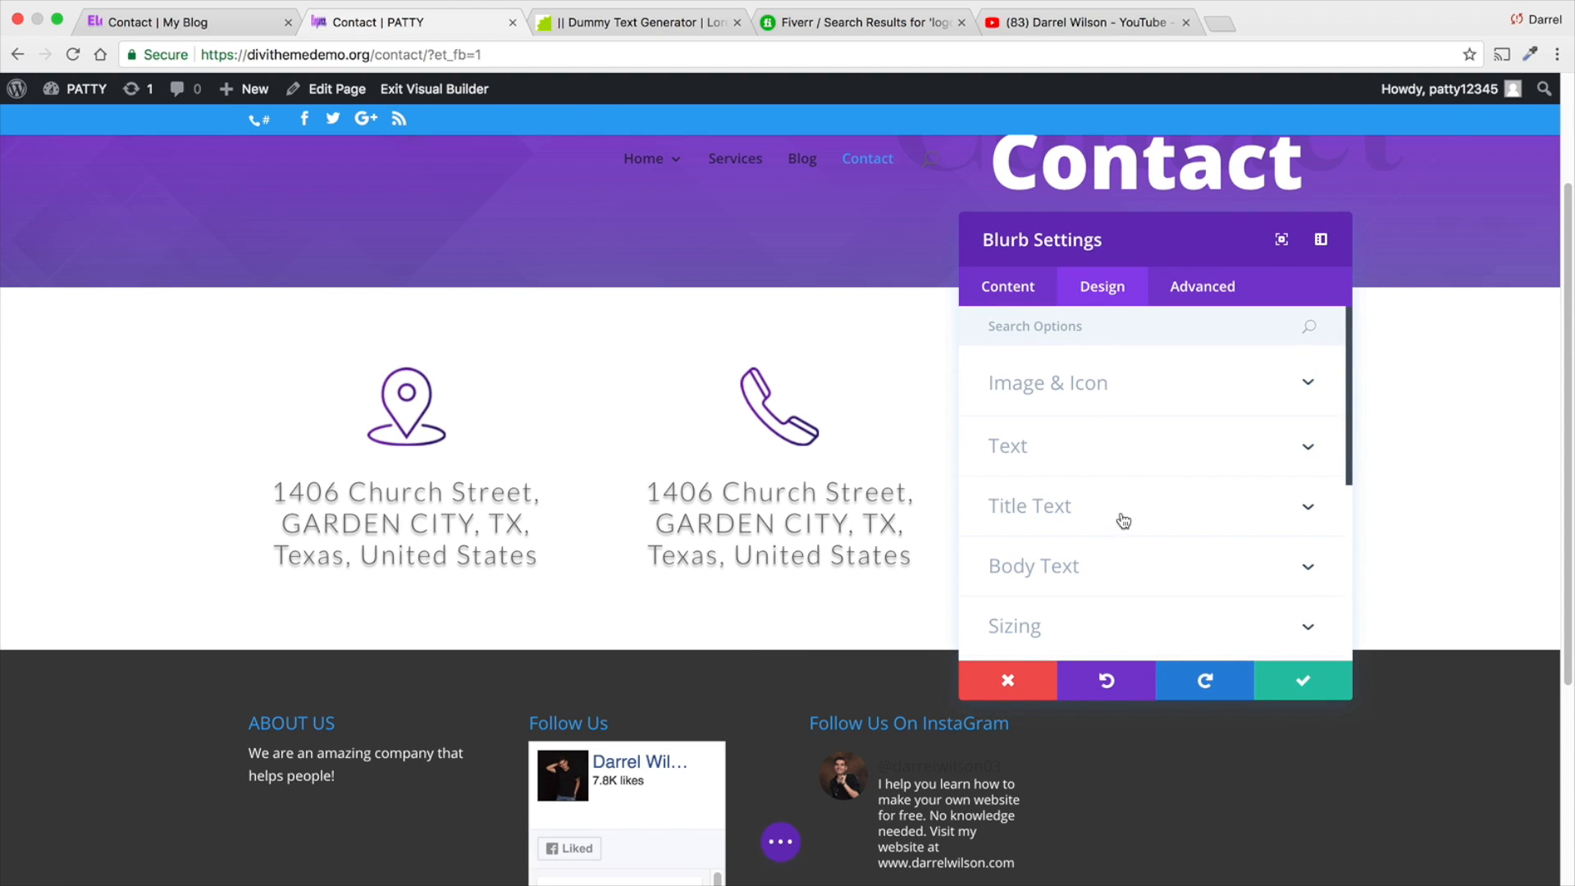
scroll(1137, 558, down, 2)
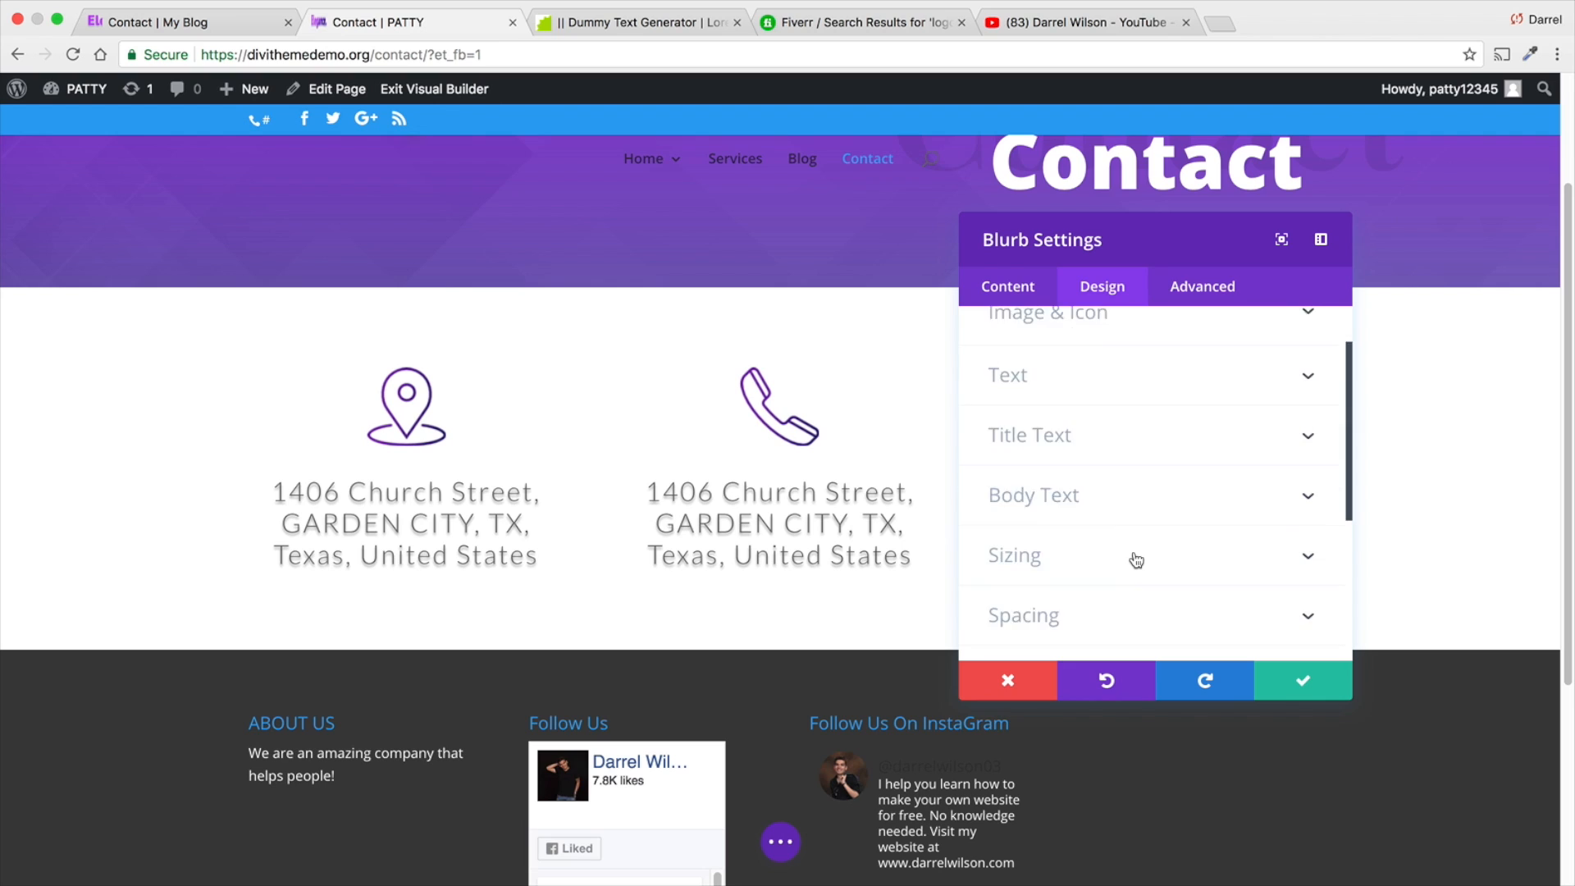
click(1116, 326)
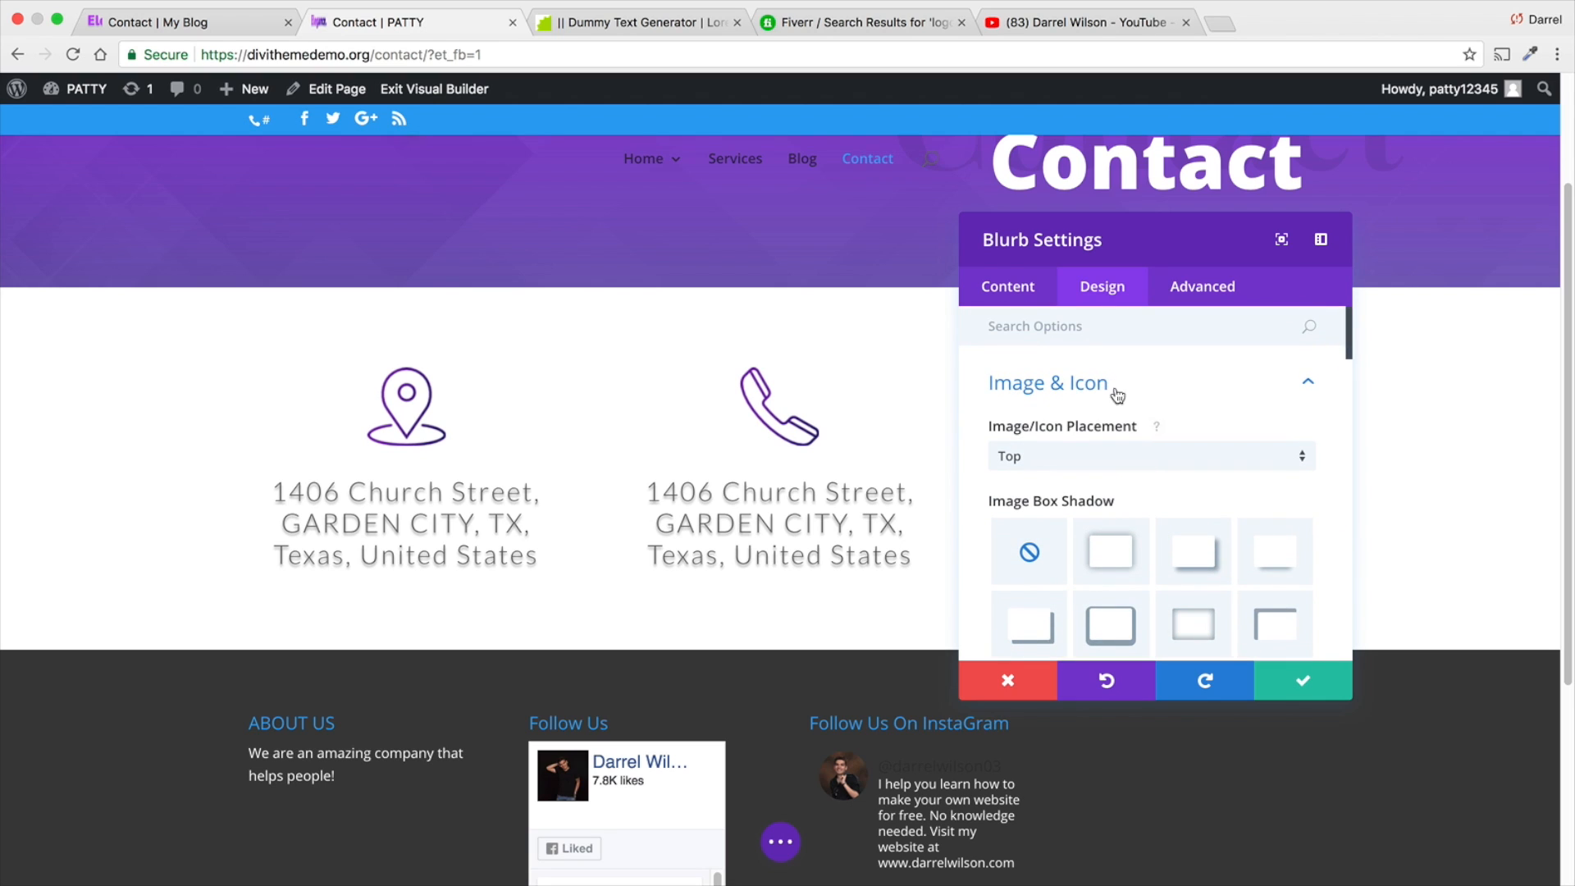
click(998, 294)
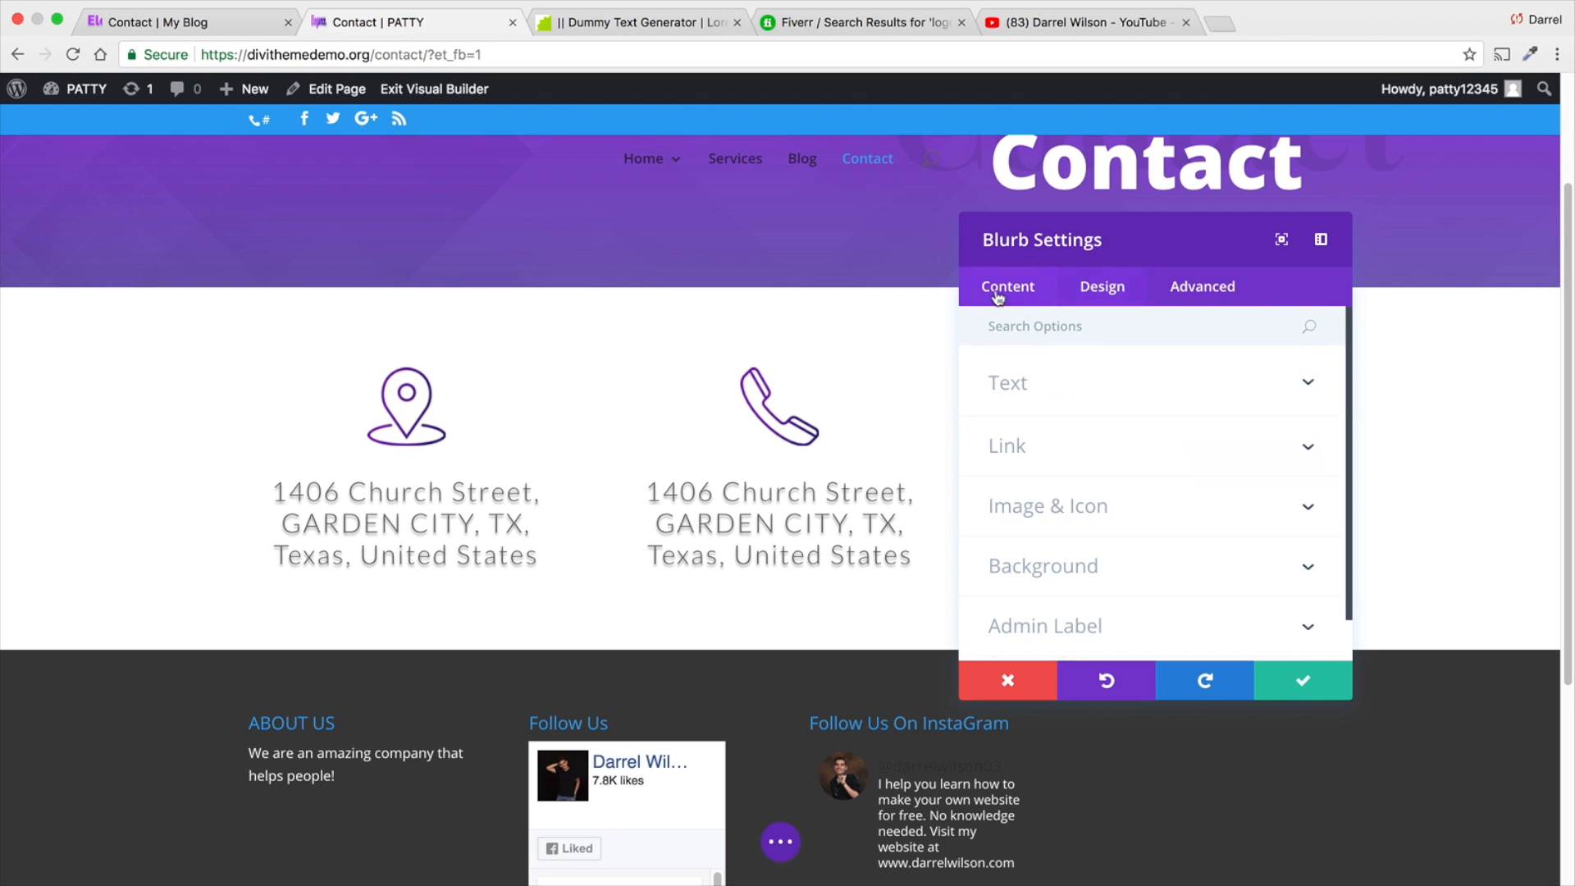
click(1102, 515)
click(1267, 490)
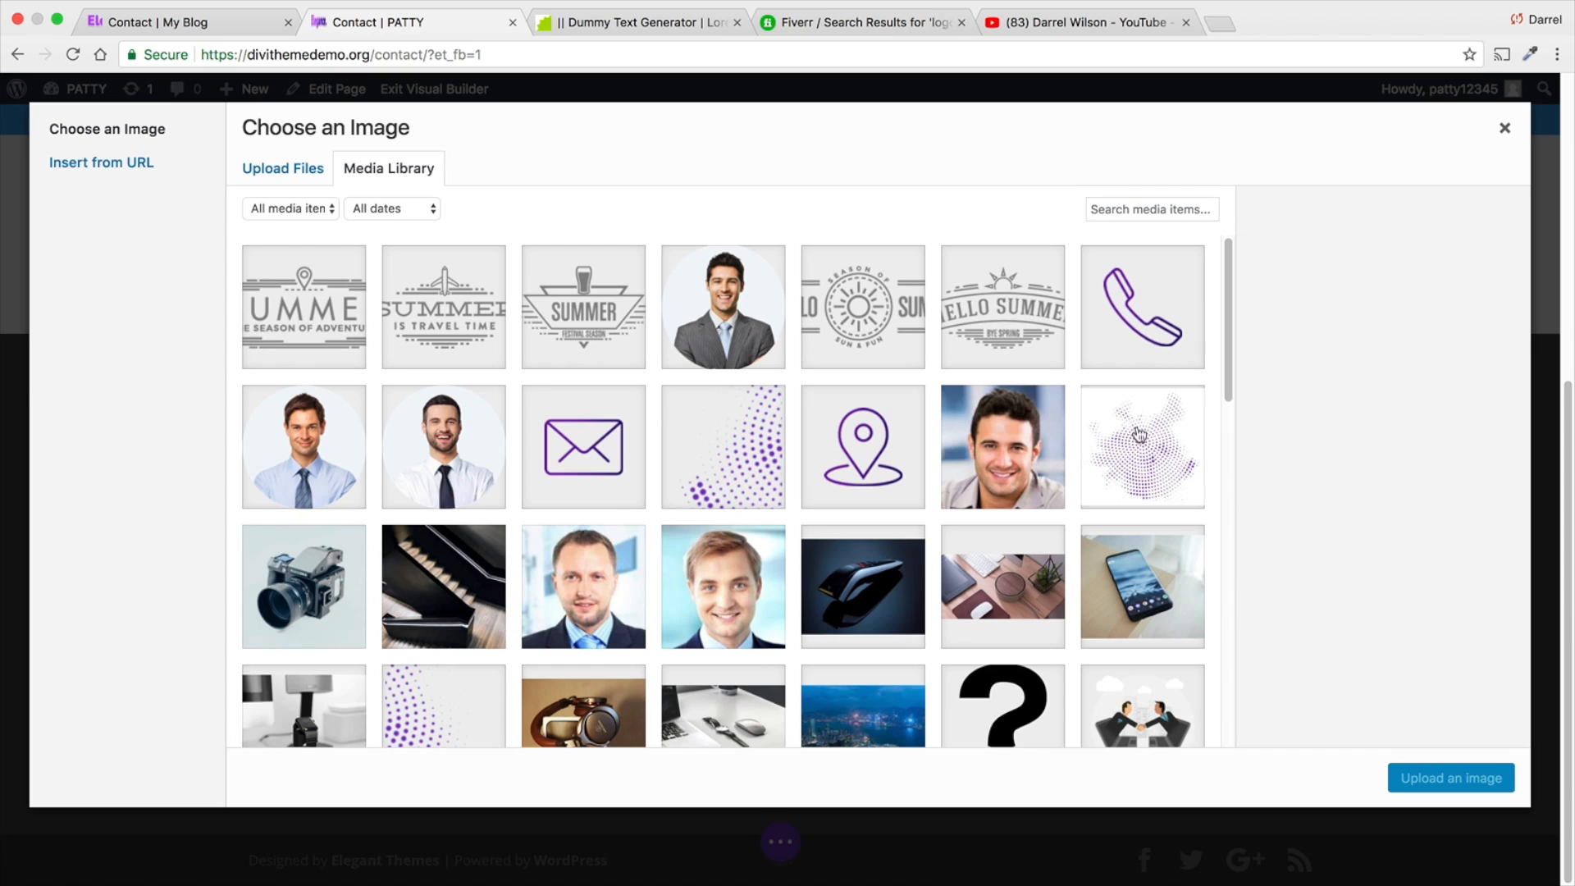
click(613, 425)
click(1449, 779)
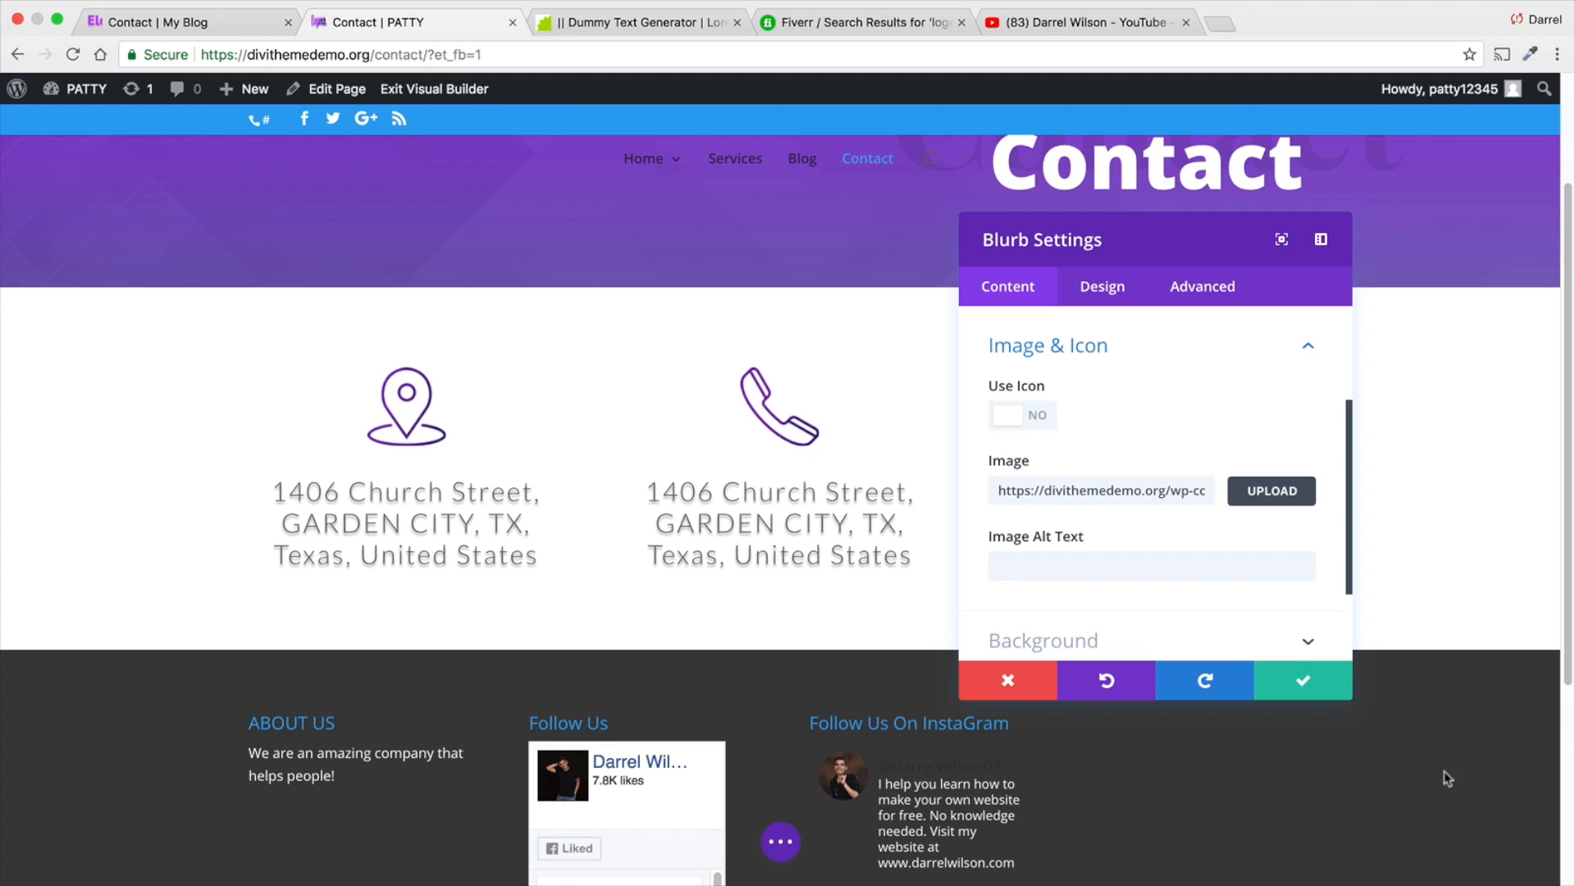
click(1295, 693)
scroll(780, 482, down, 1)
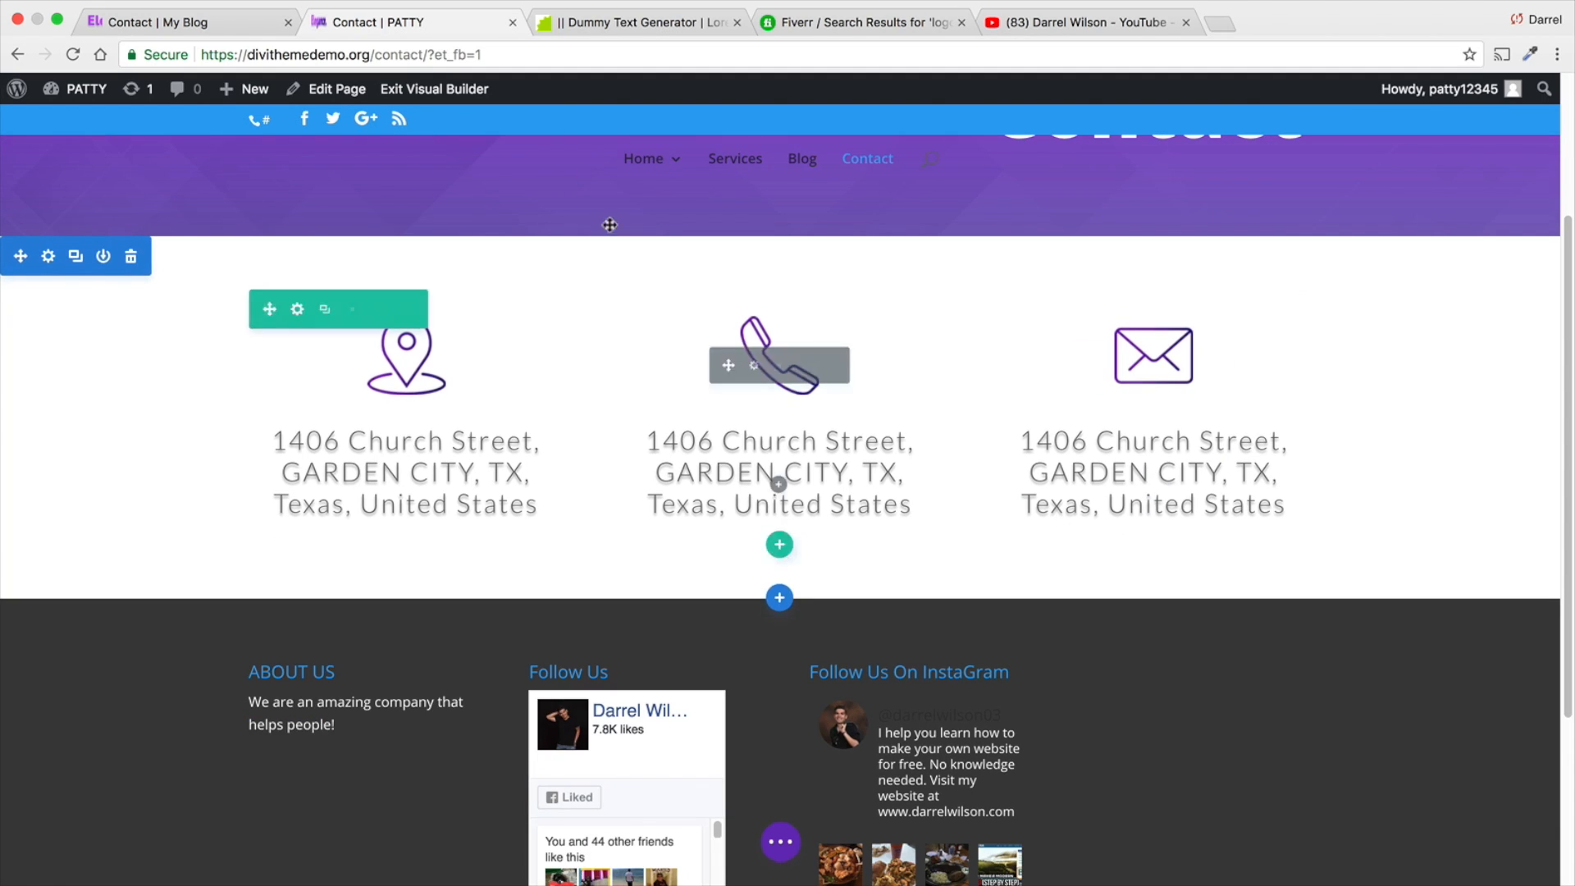
- Examine the layout of the "Send a message" contact form section on the reference Contact page
click(220, 31)
scroll(556, 450, down, 5)
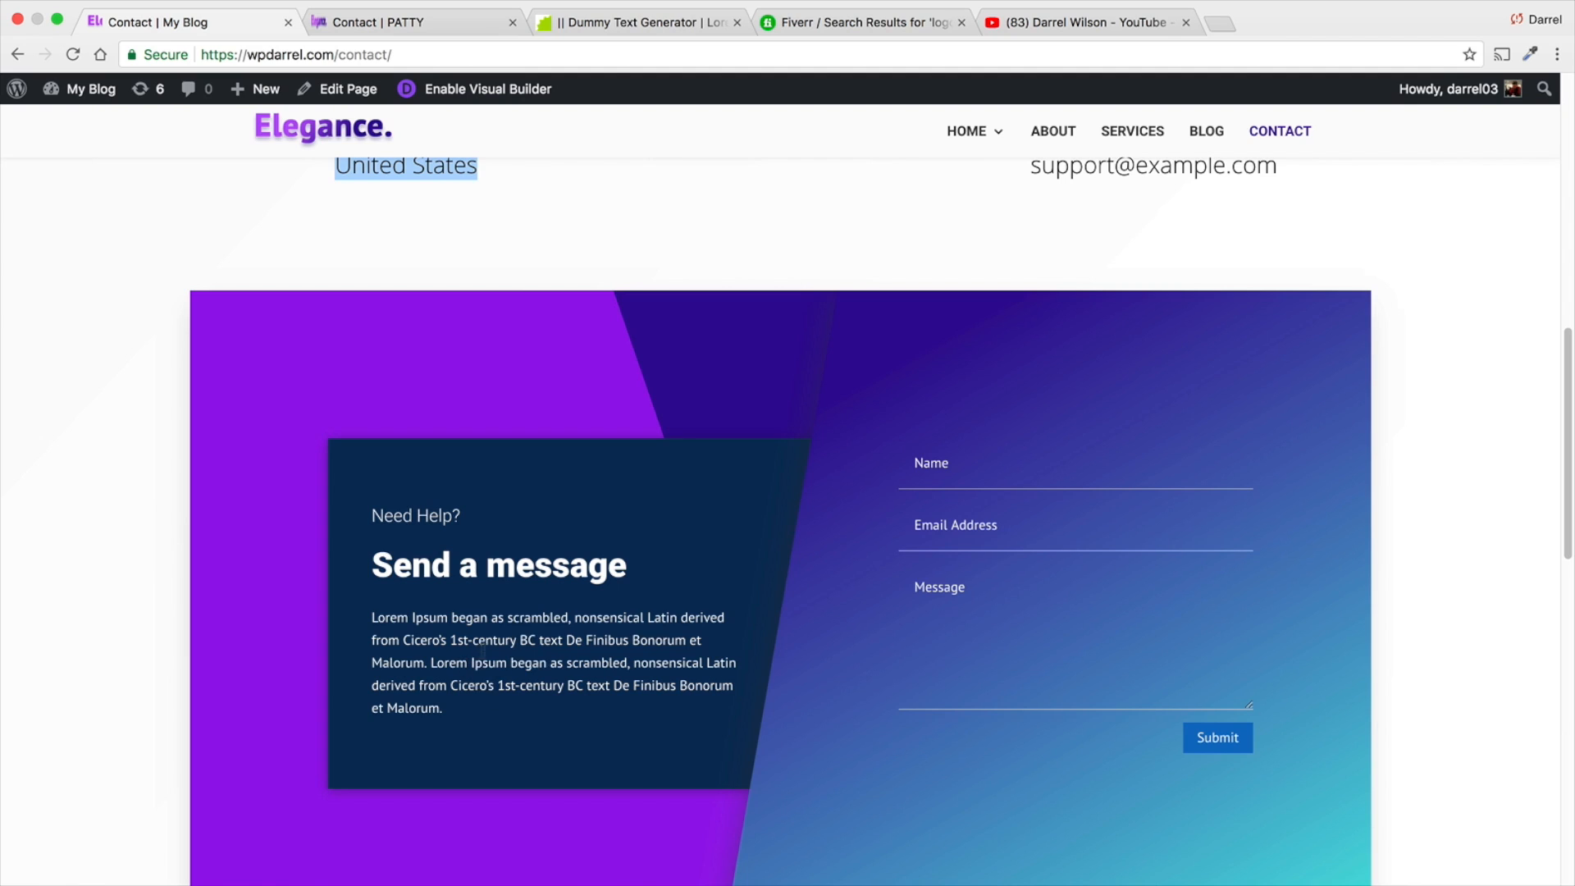
click(437, 24)
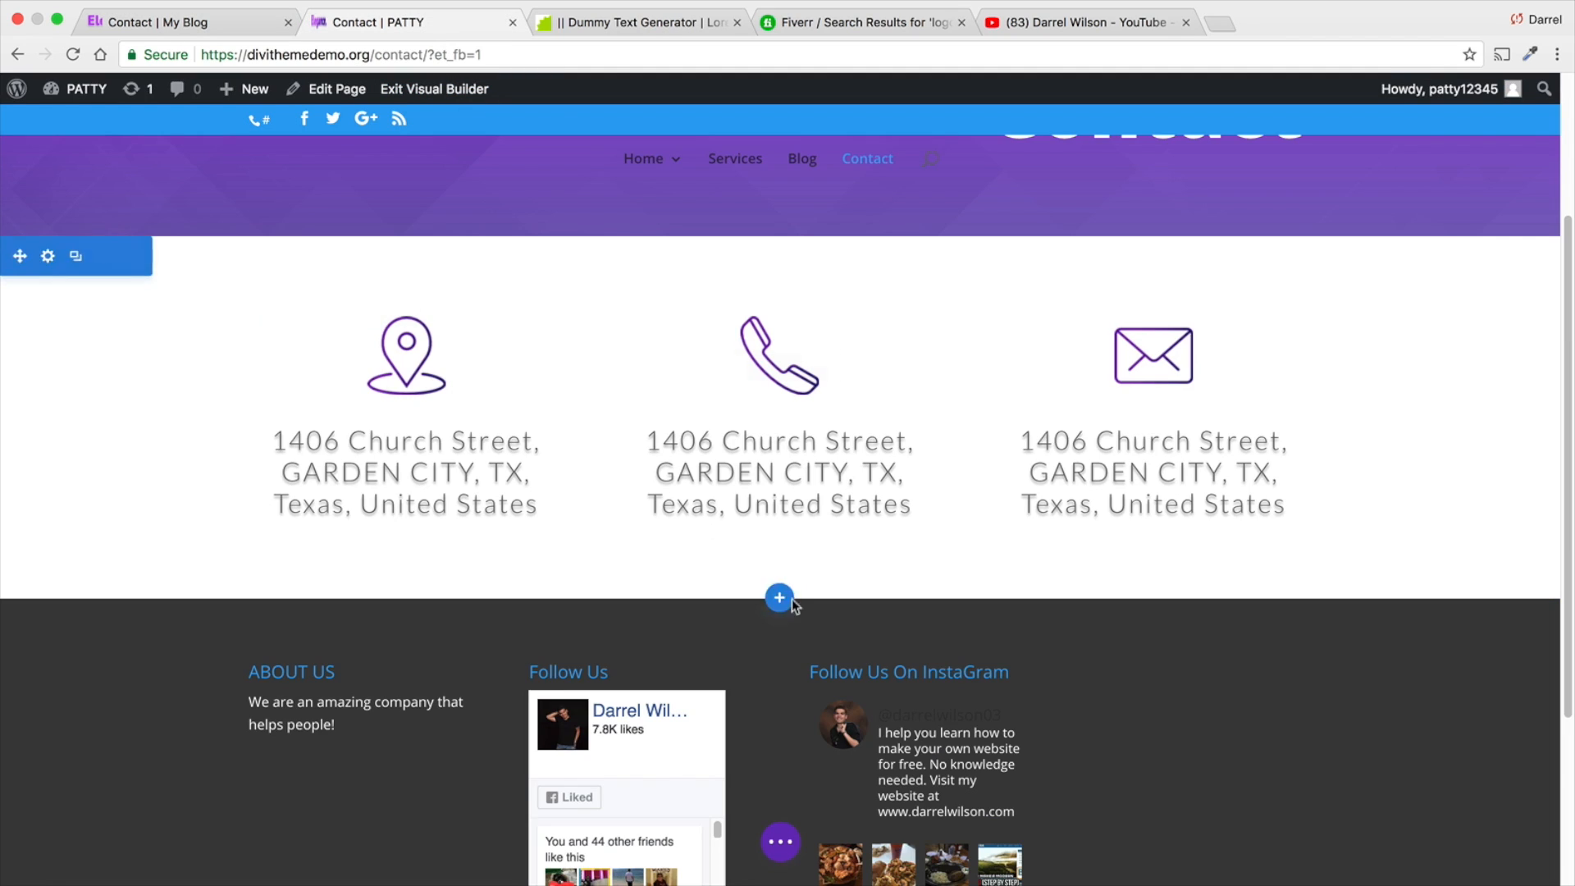
click(780, 599)
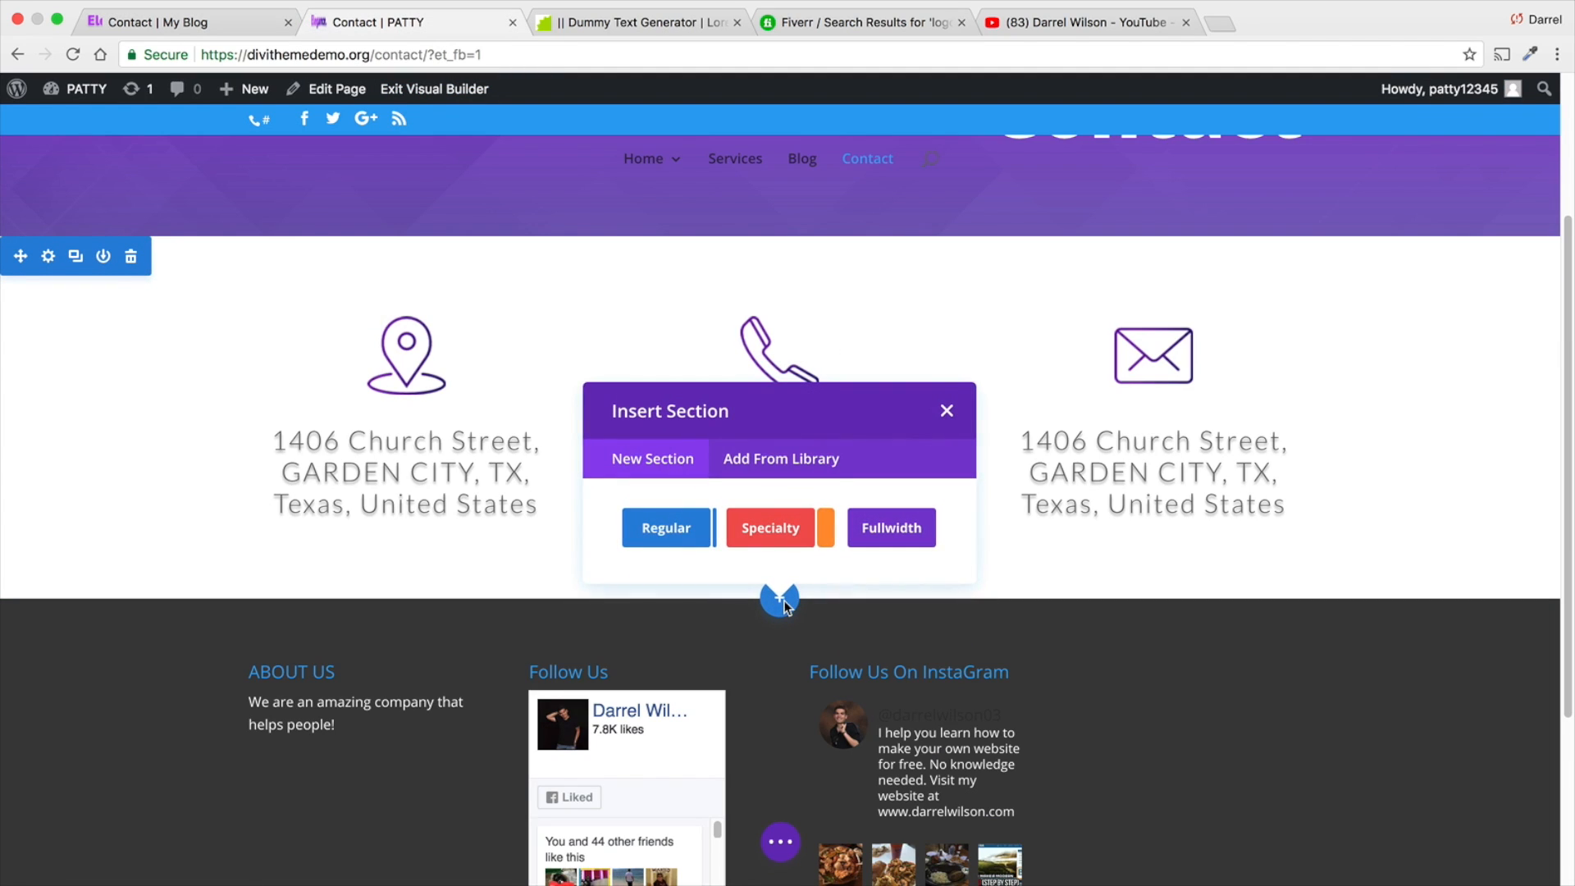
click(946, 411)
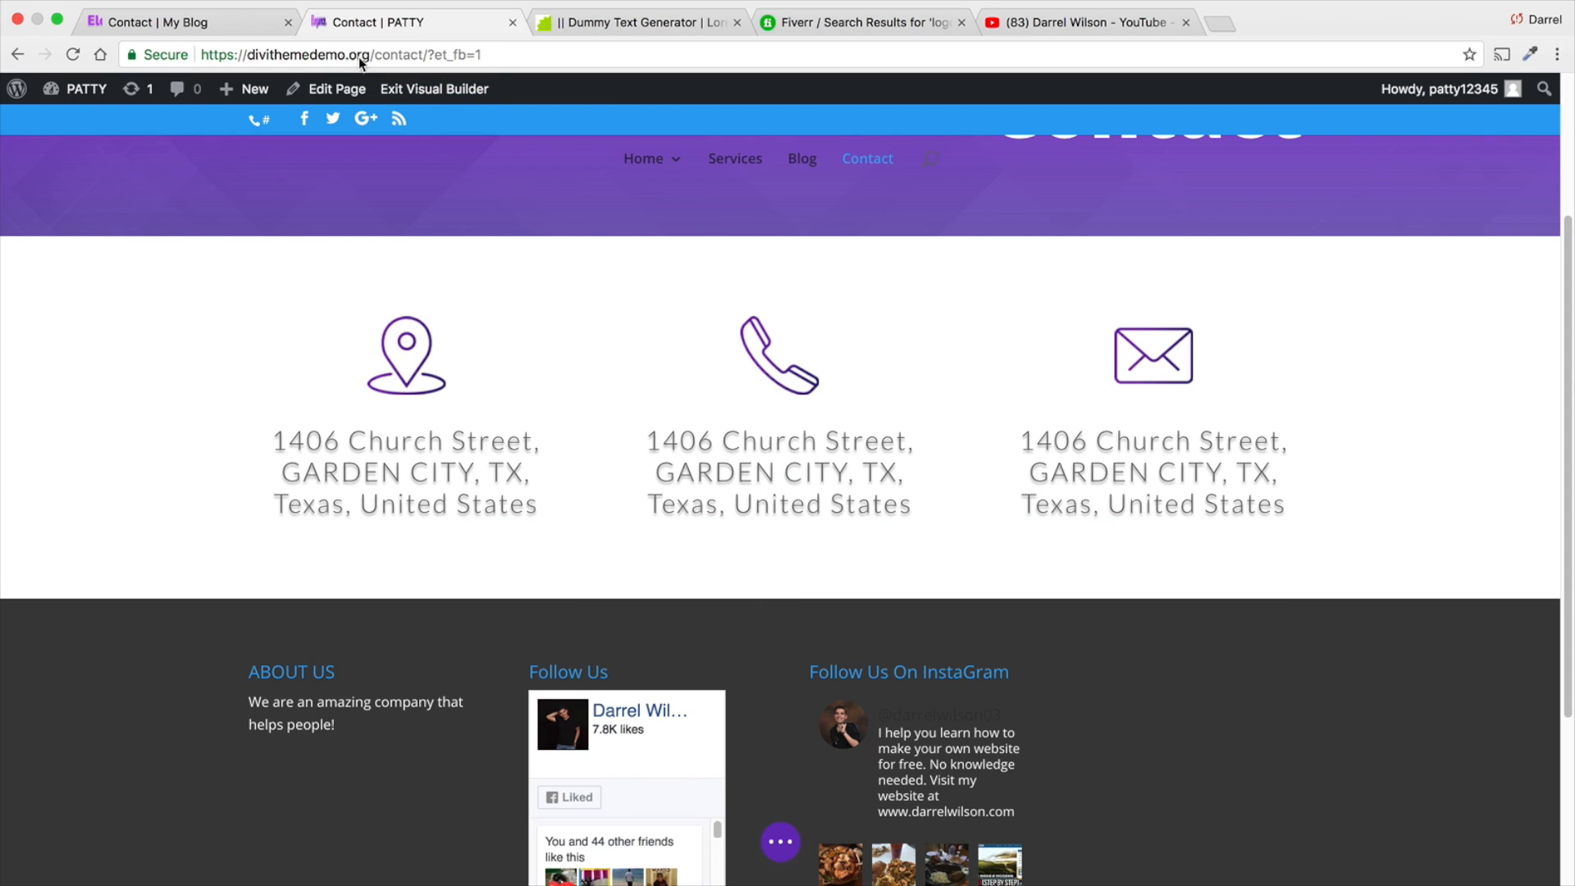
click(258, 23)
scroll(363, 453, down, 2)
scroll(363, 452, down, 2)
scroll(312, 443, up, 4)
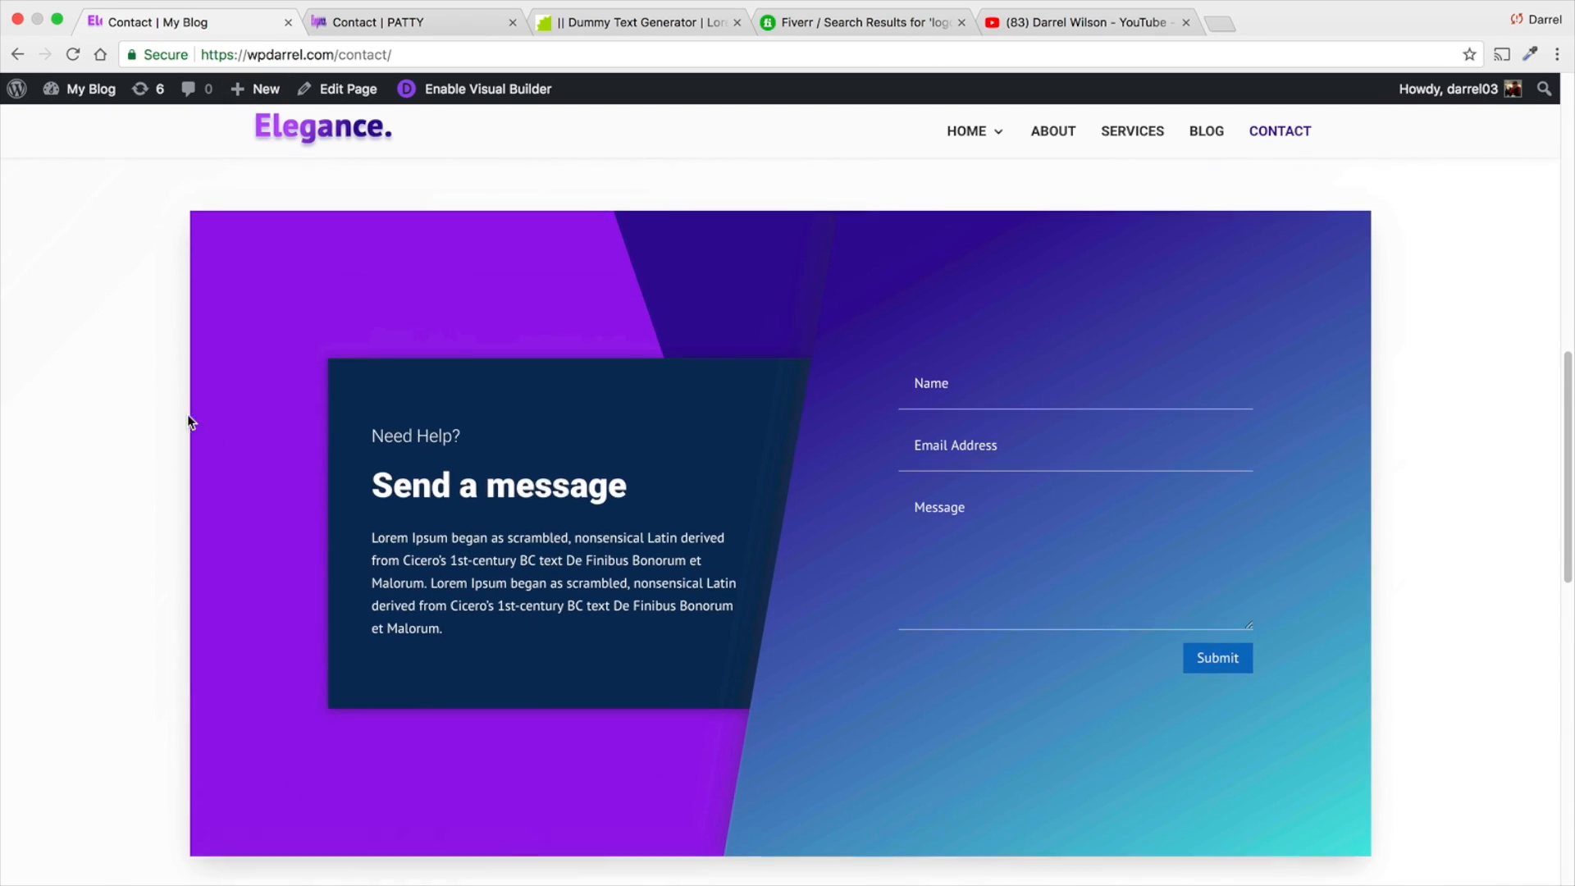
- Insert a row with two equal columns below the contact detail blurbs on the page being built
click(342, 27)
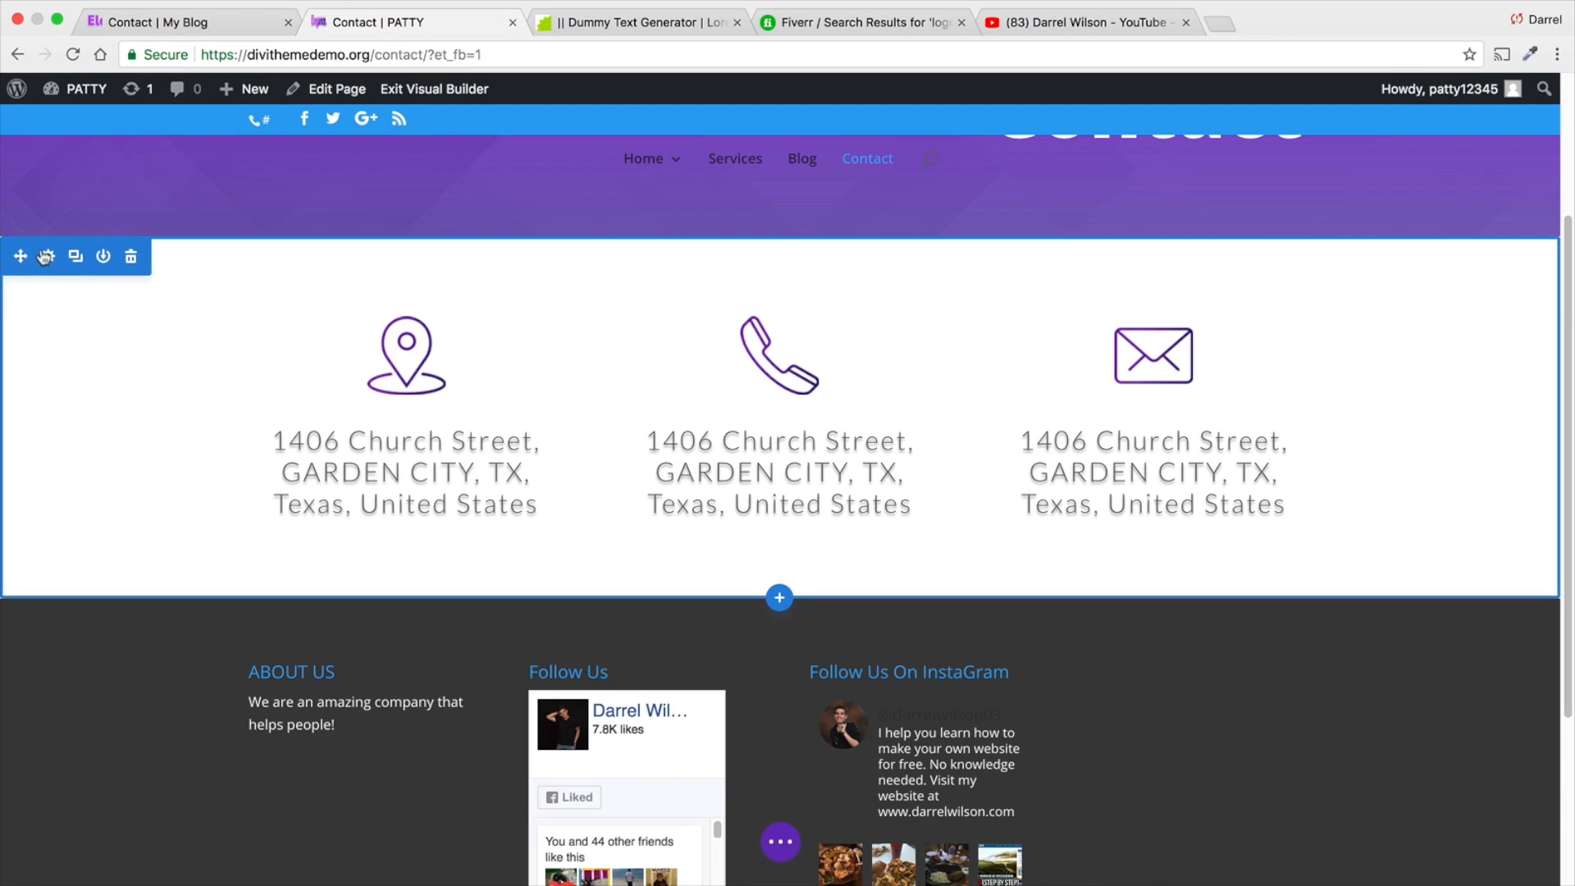
click(781, 550)
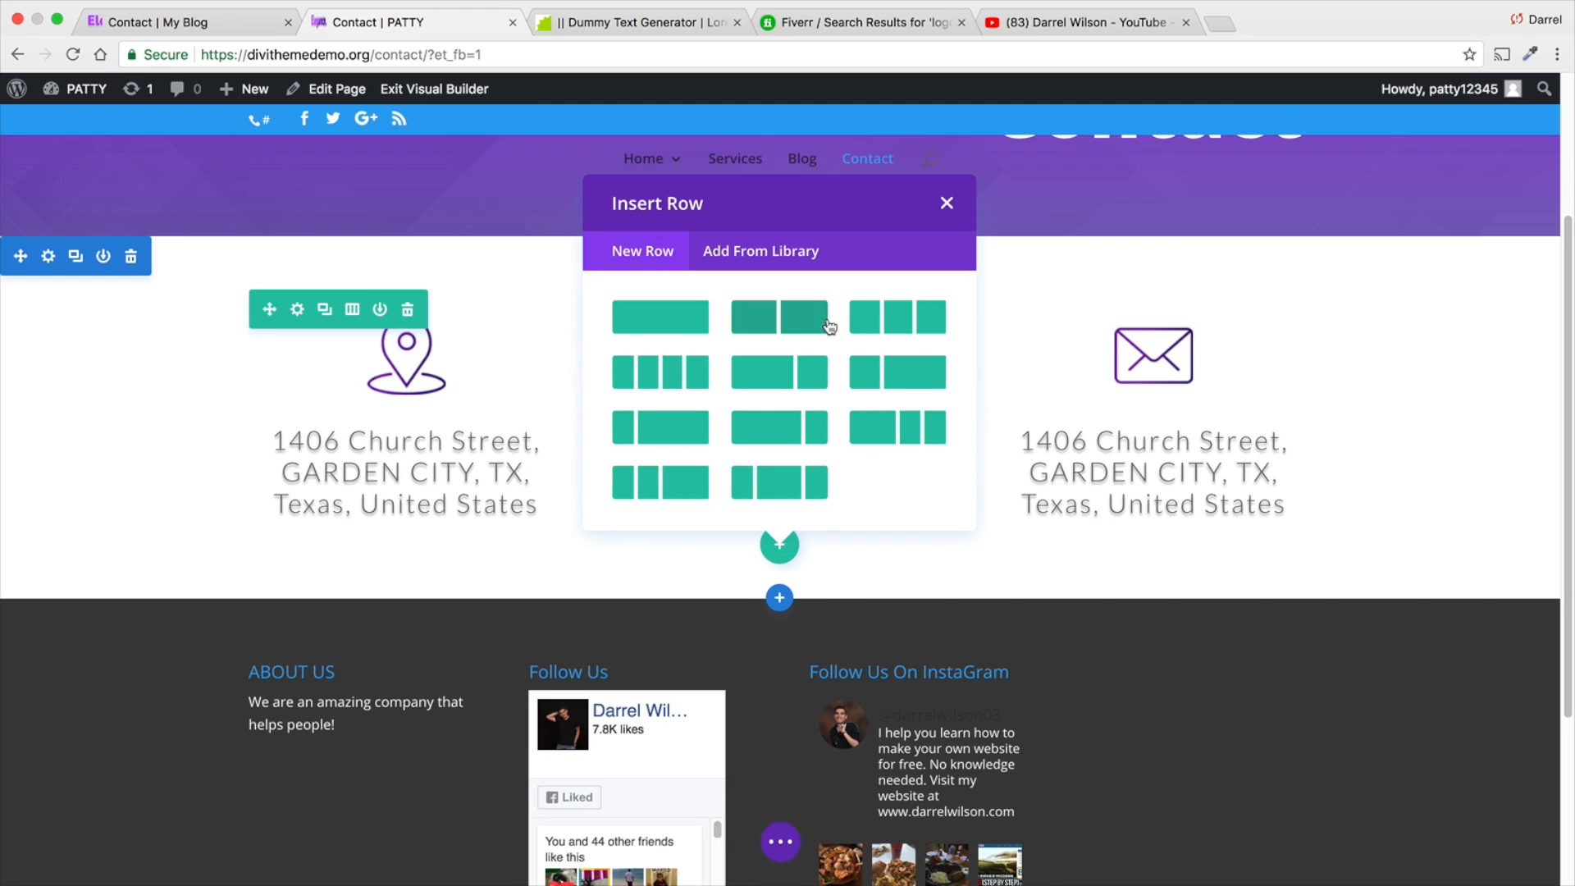
click(824, 321)
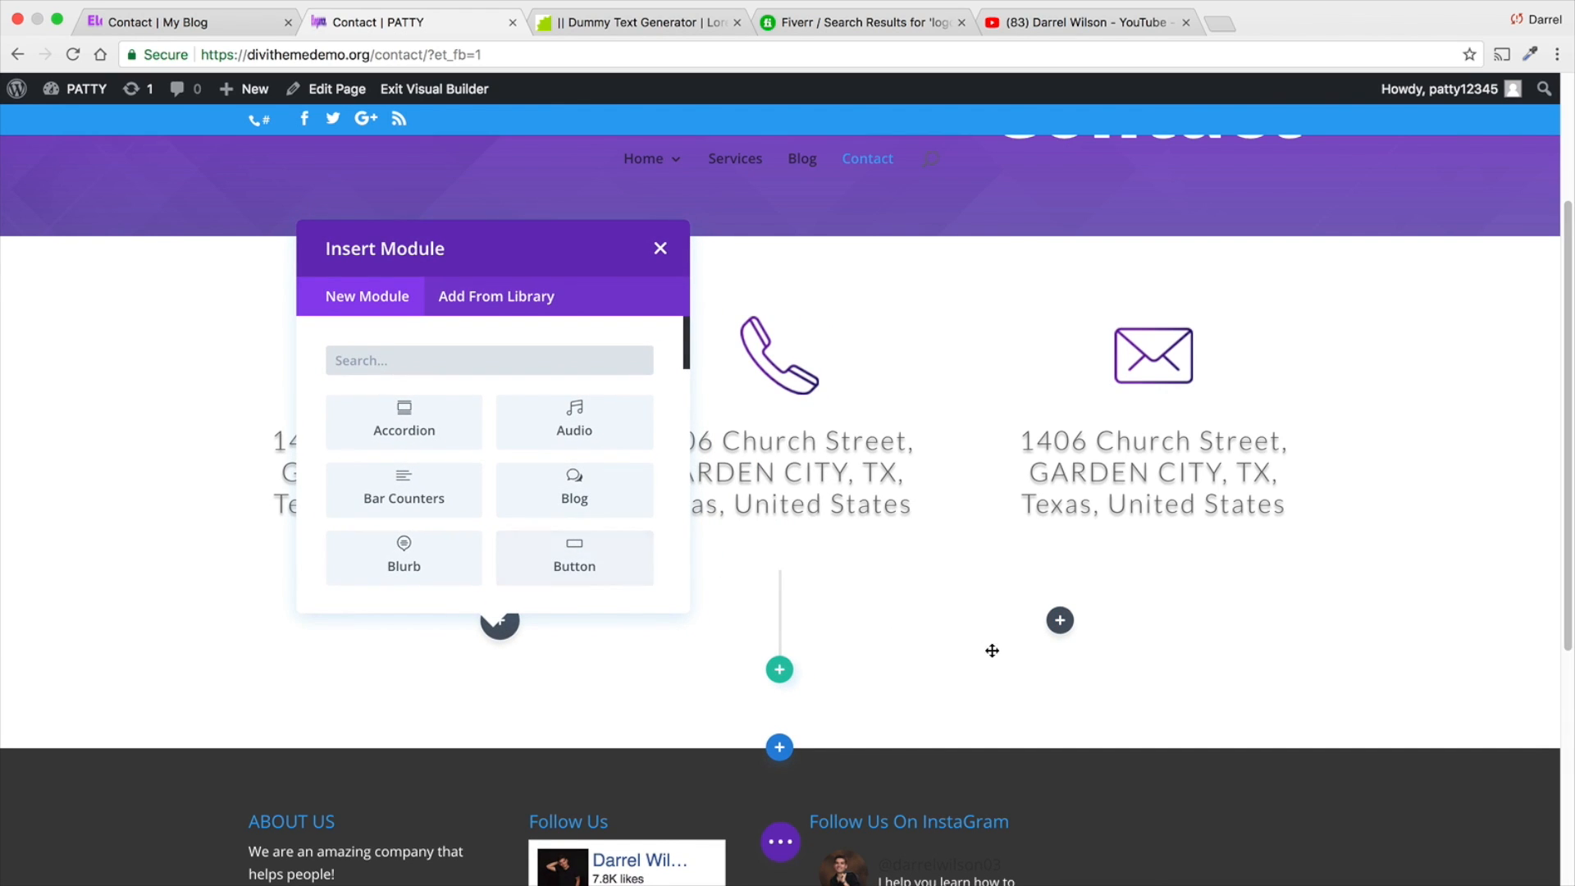
- Add a Contact Form module to the new row's second column and save it with its default fields
click(1060, 620)
scroll(1061, 499, down, 3)
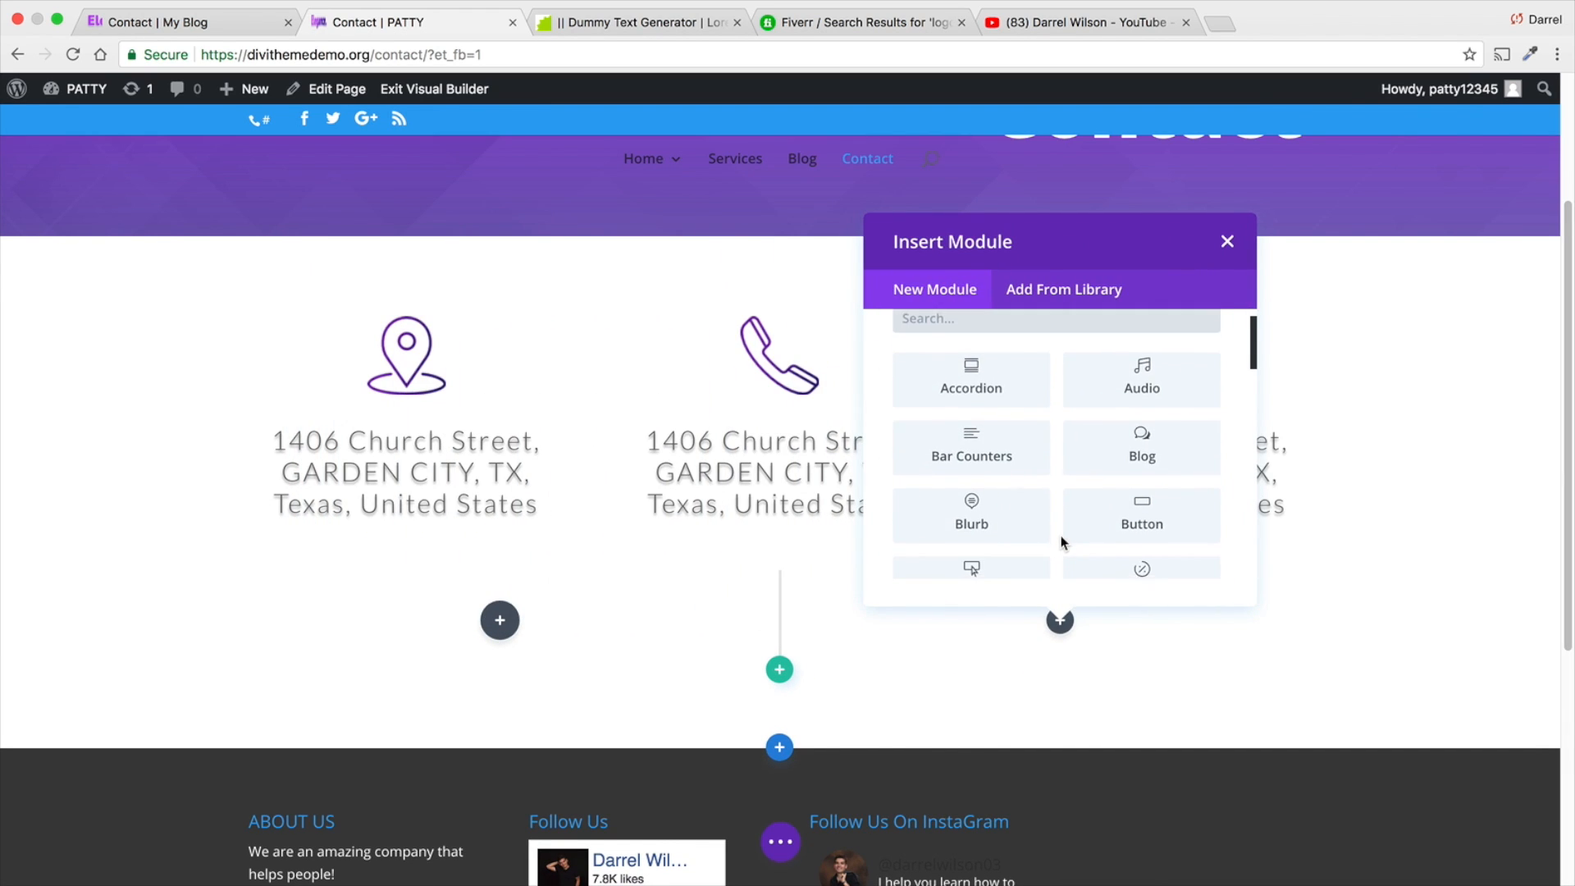
scroll(1065, 541, down, 5)
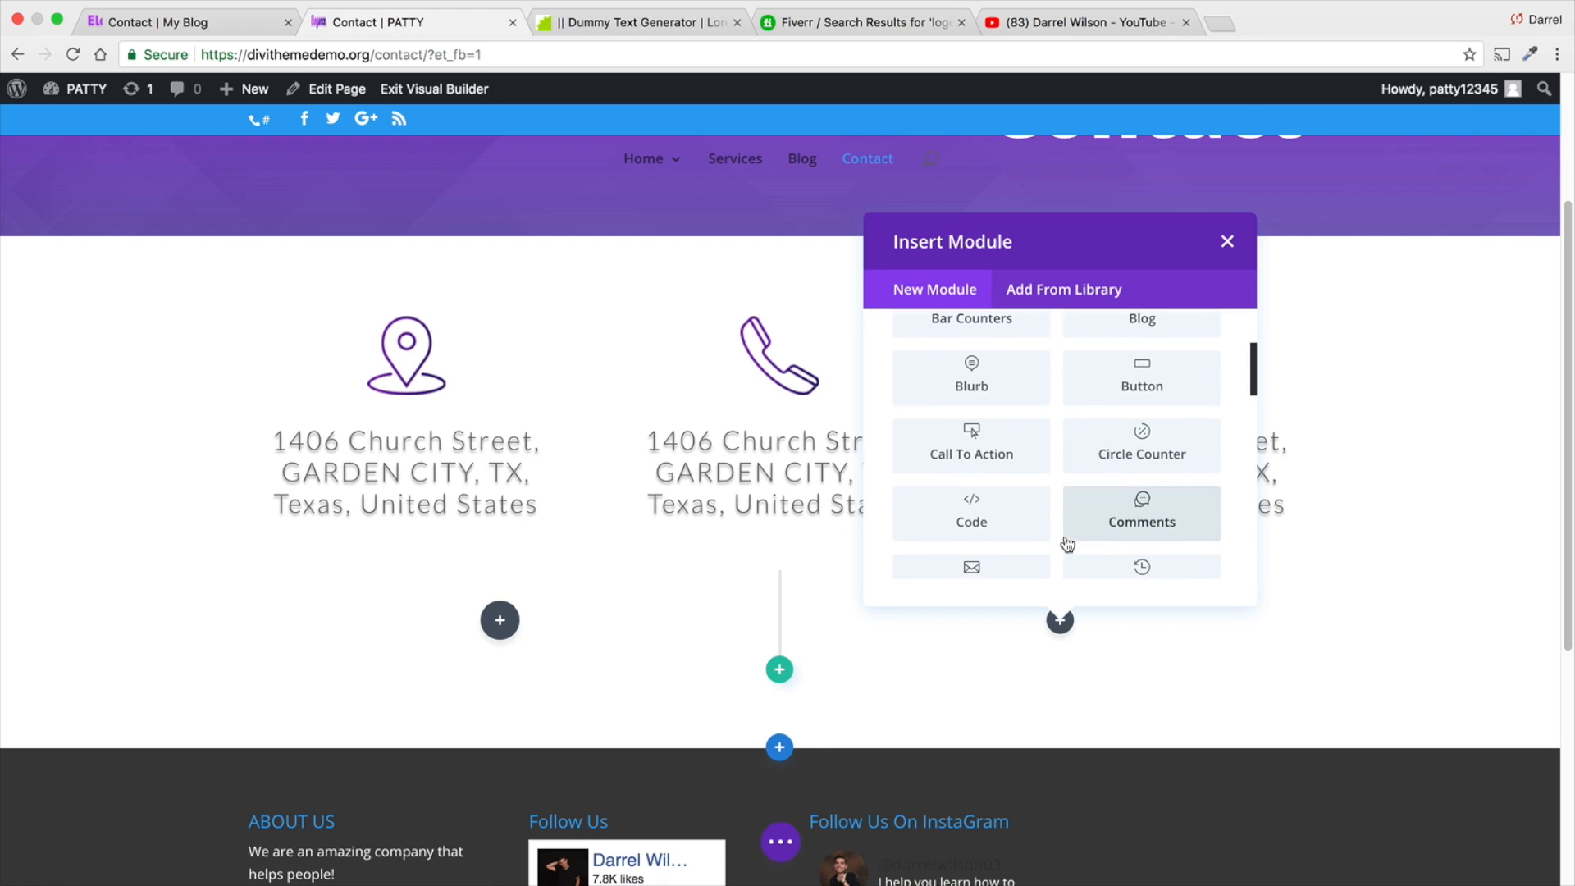
click(971, 420)
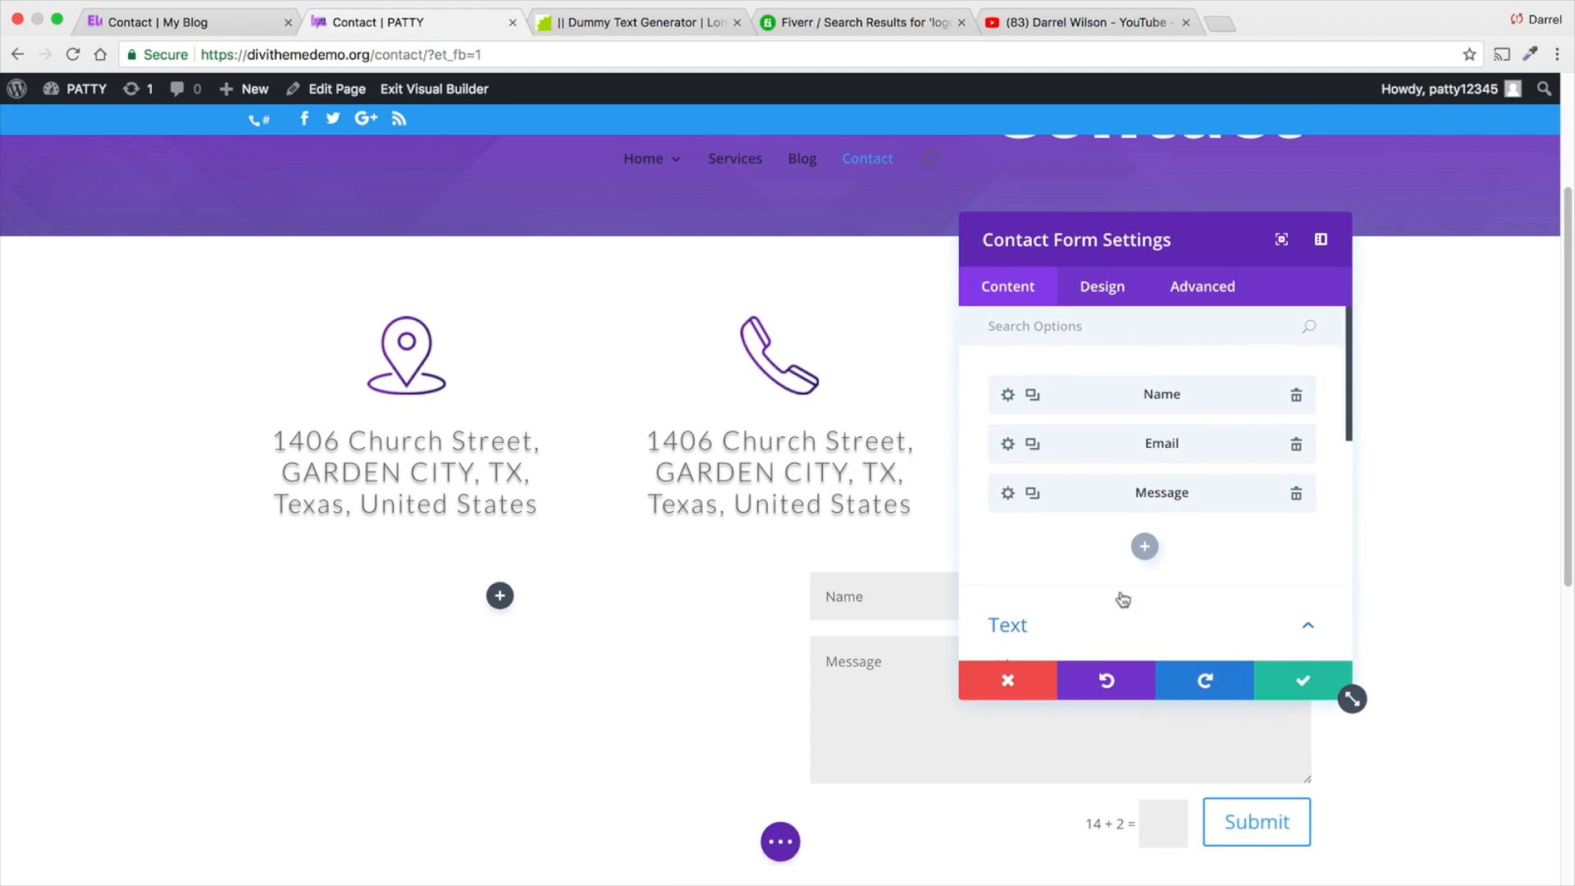
click(1303, 680)
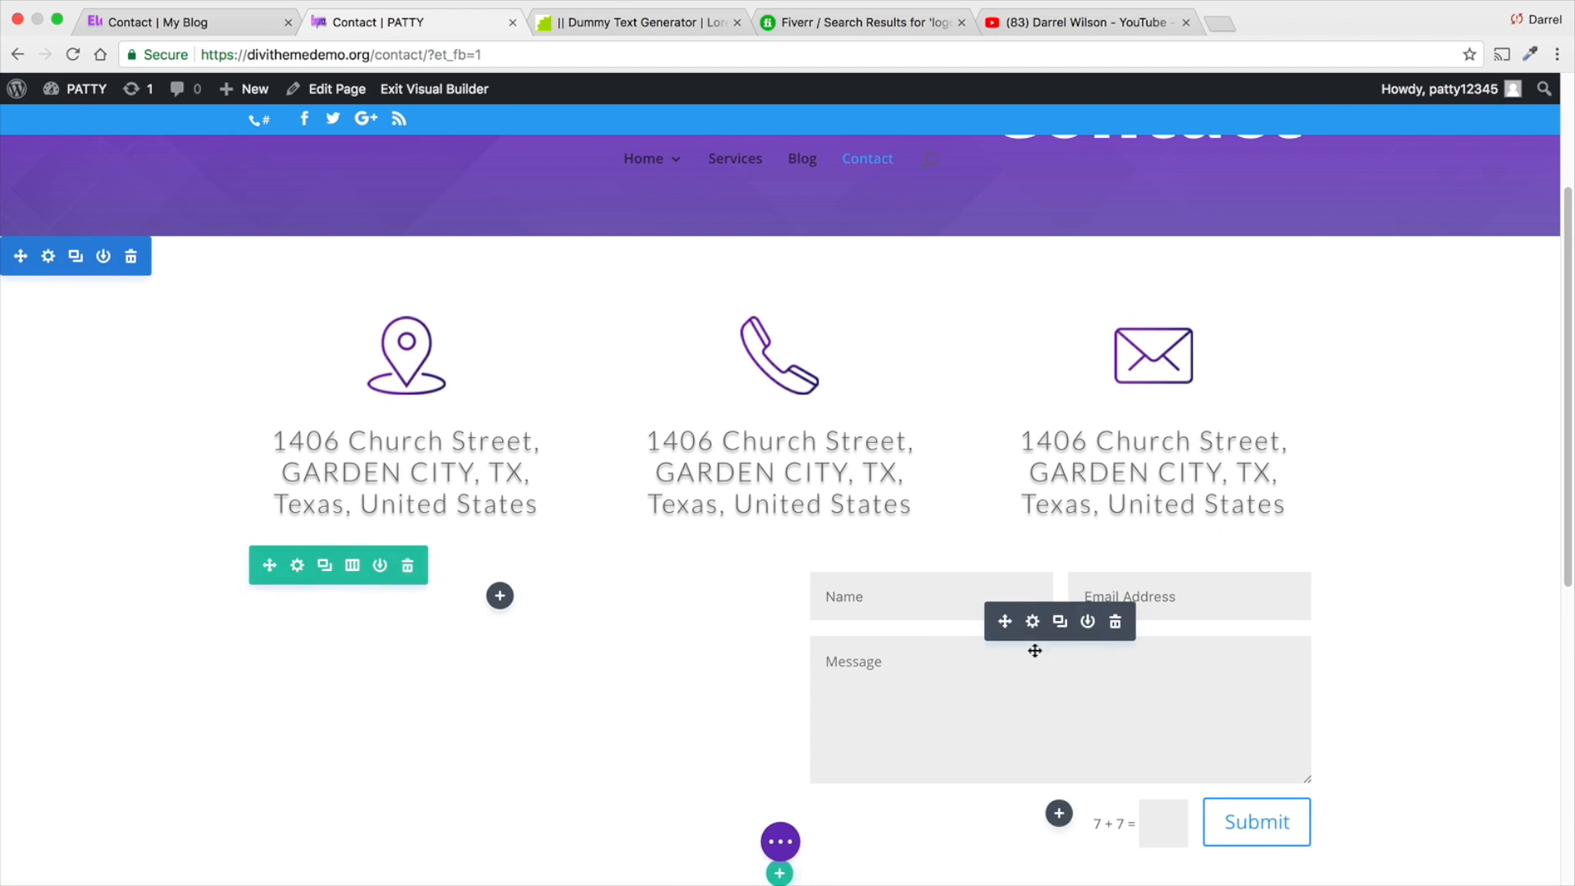
- Add a Call To Action module to the new row's first column with the title "Ready To Talk?"
click(495, 599)
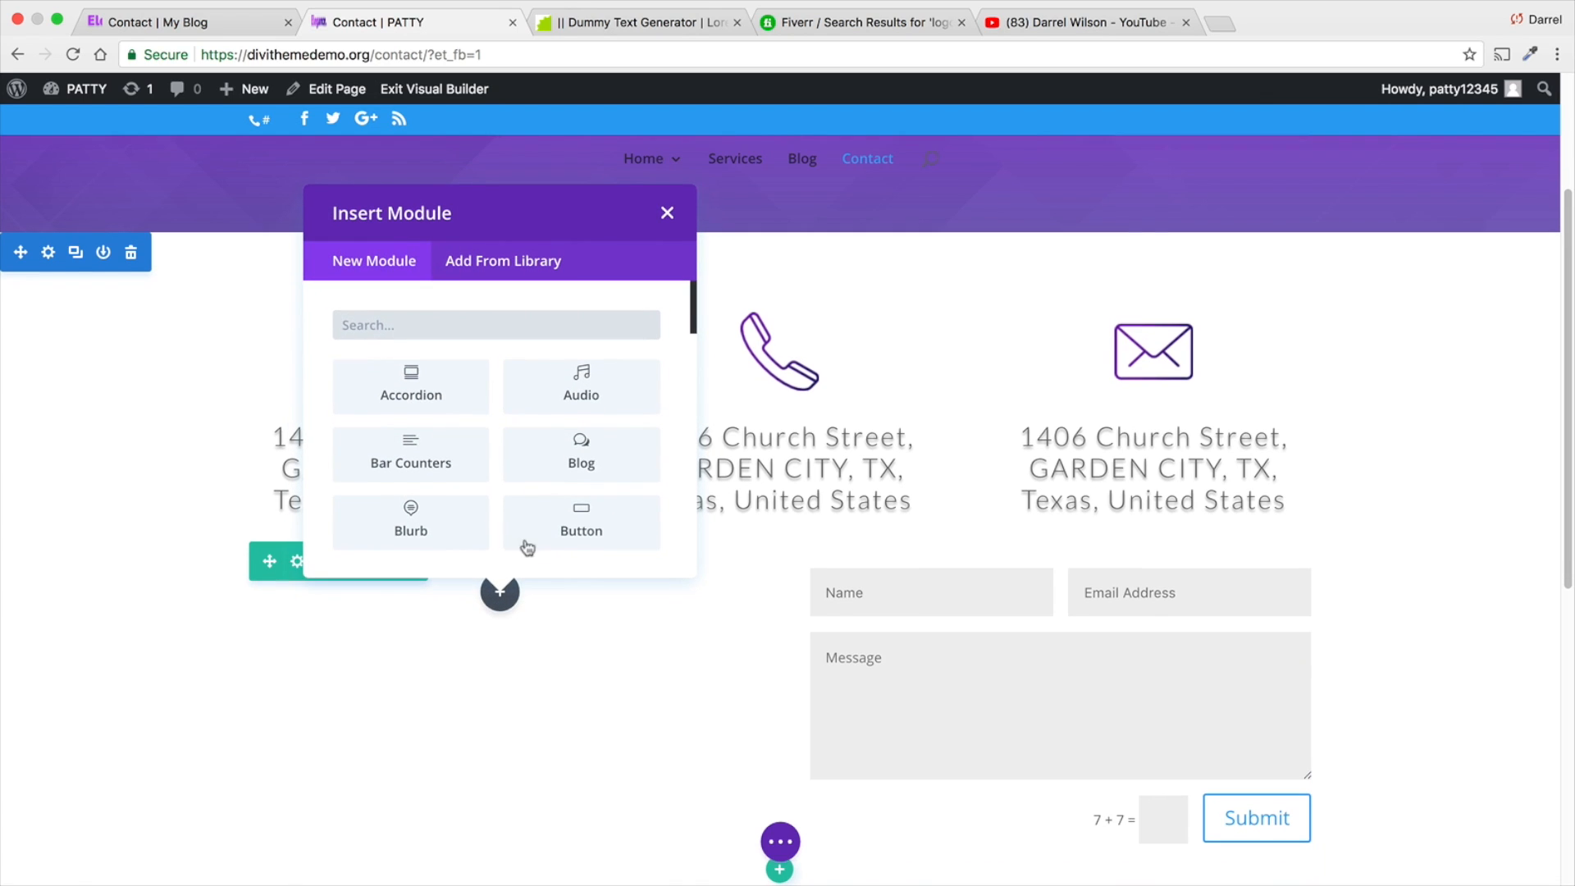
scroll(525, 548, down, 3)
scroll(522, 504, down, 1)
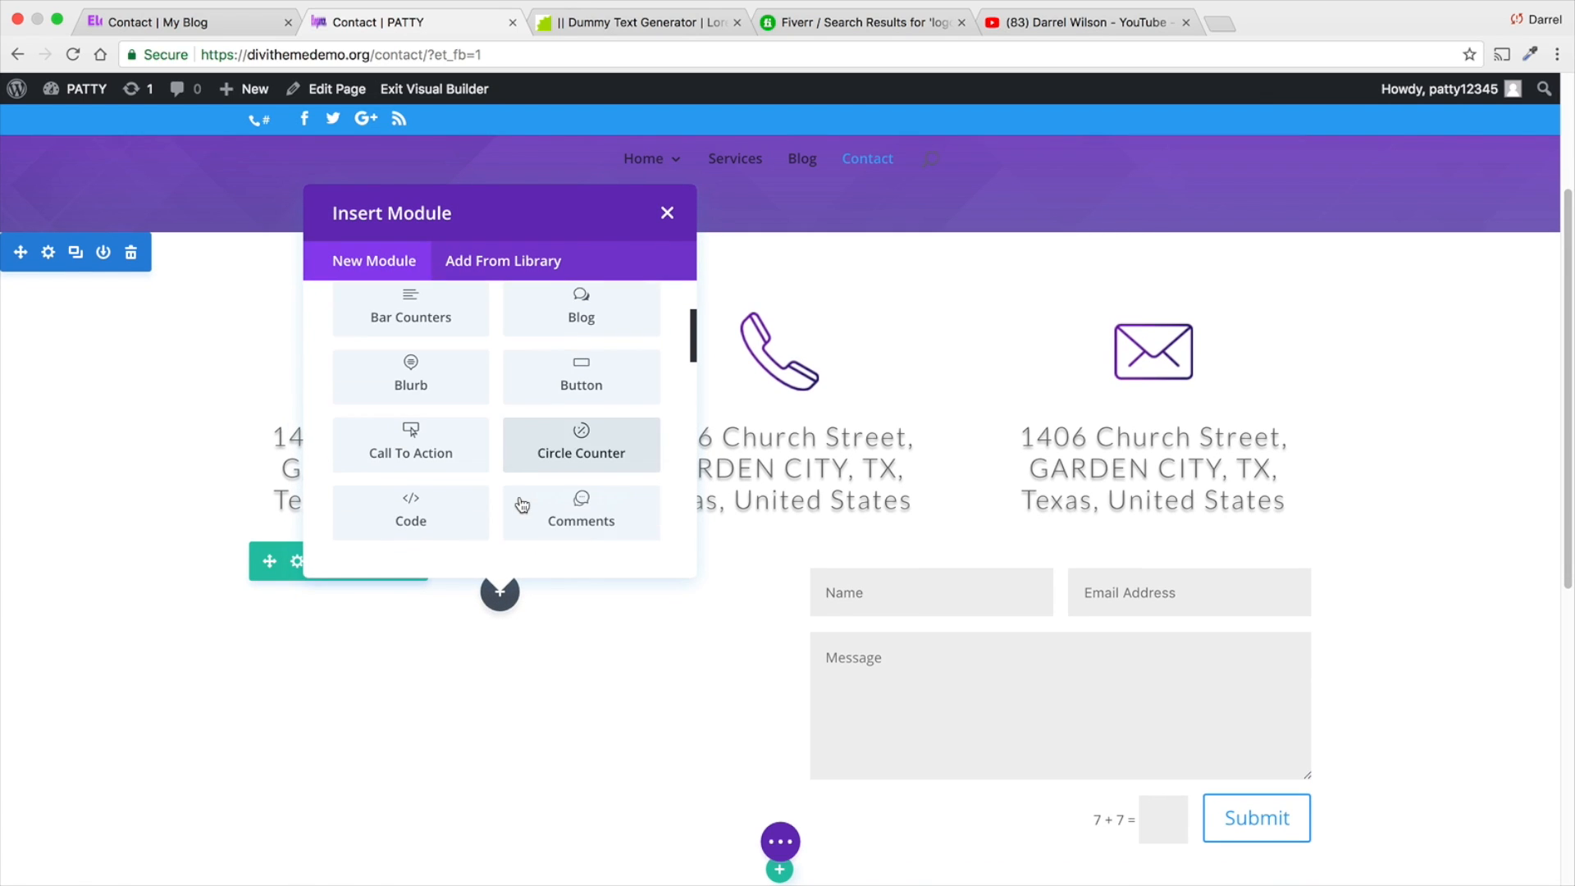
click(417, 447)
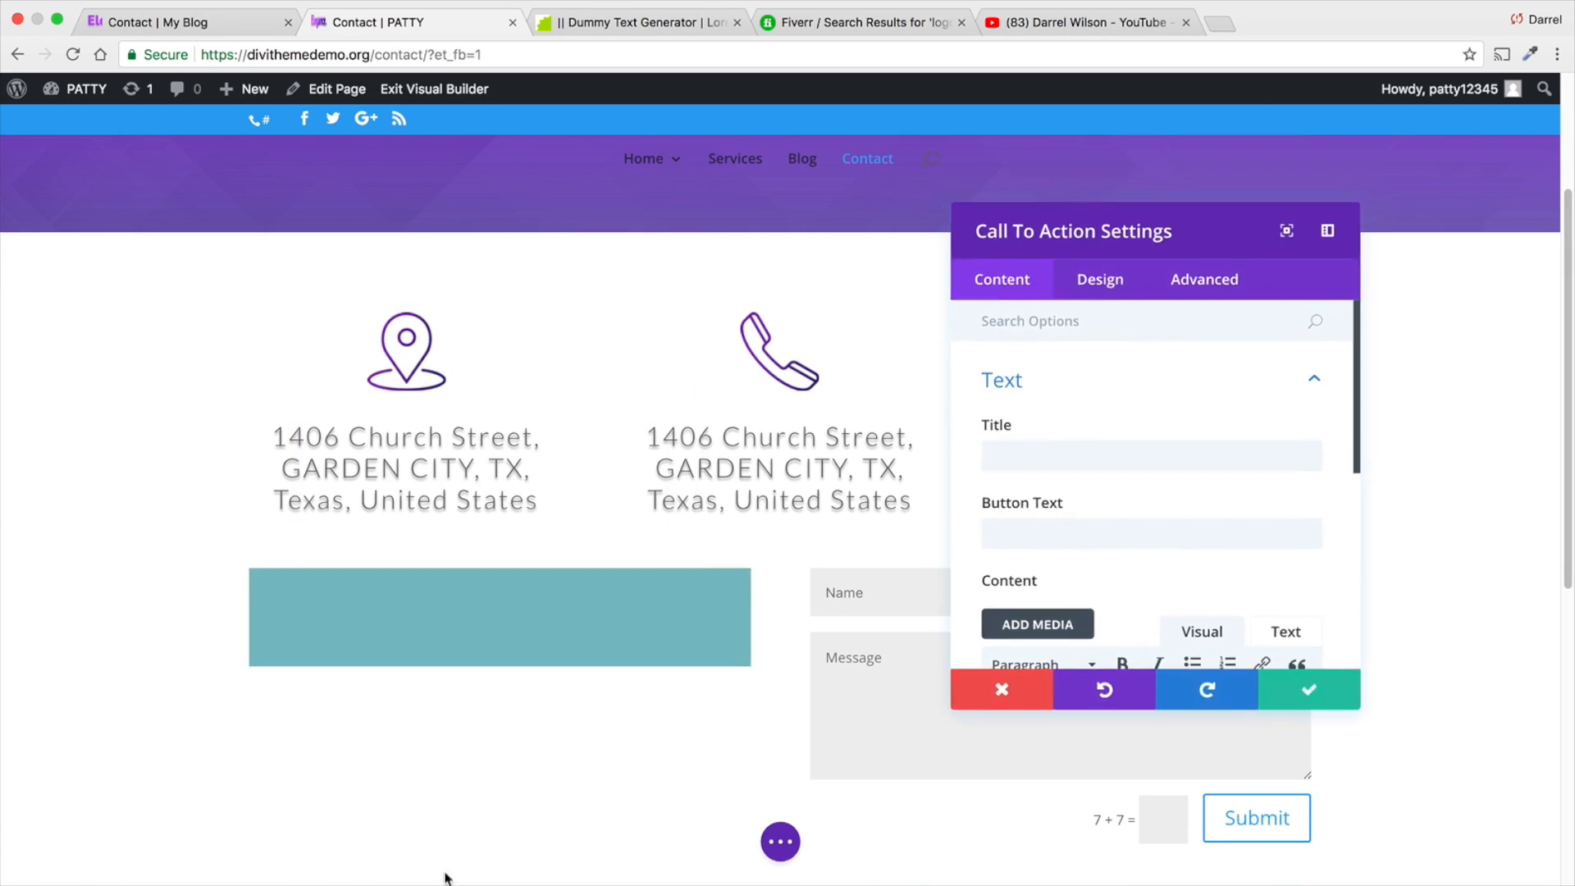
click(1094, 457)
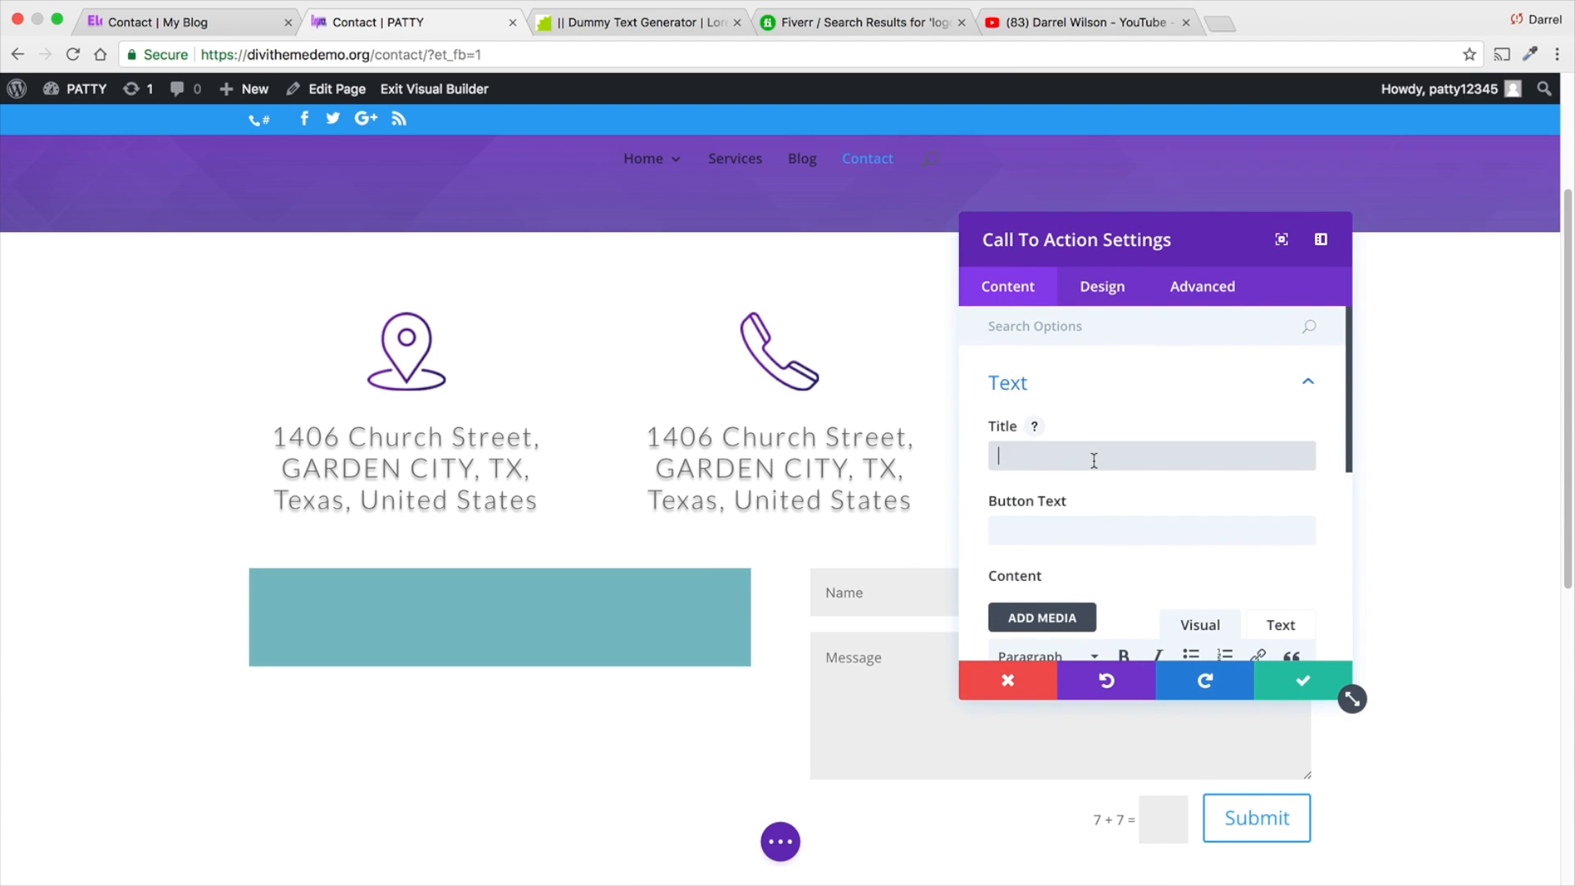
text(Ready To Talk)
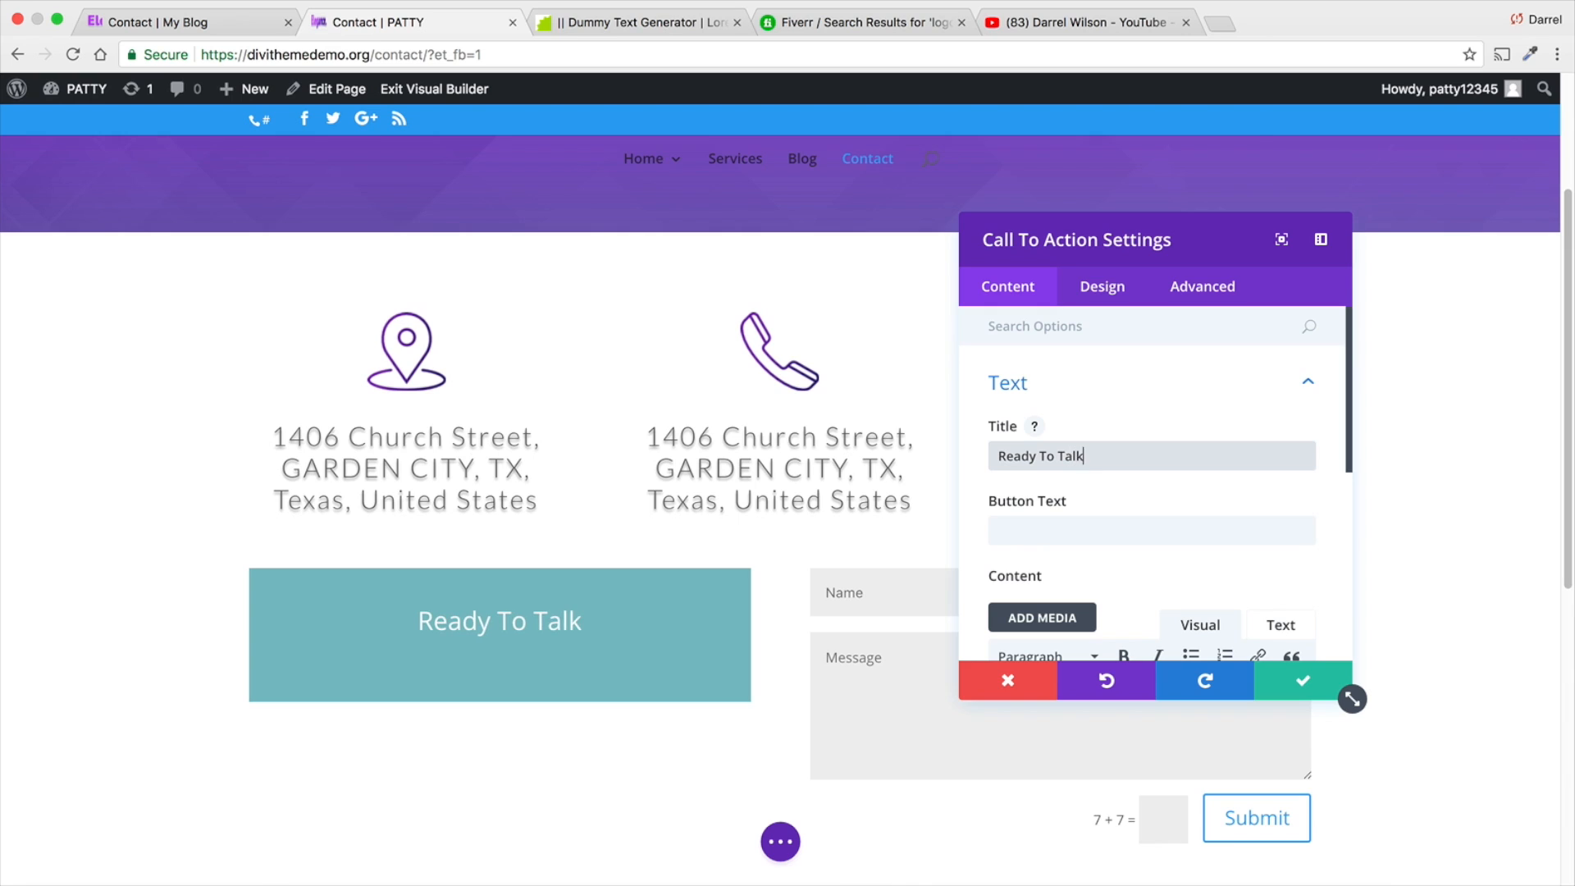
text(?)
- Copy the selected Lorem ipsum passage from the dummy text generator into the Call To Action's content
scroll(1100, 468, down, 5)
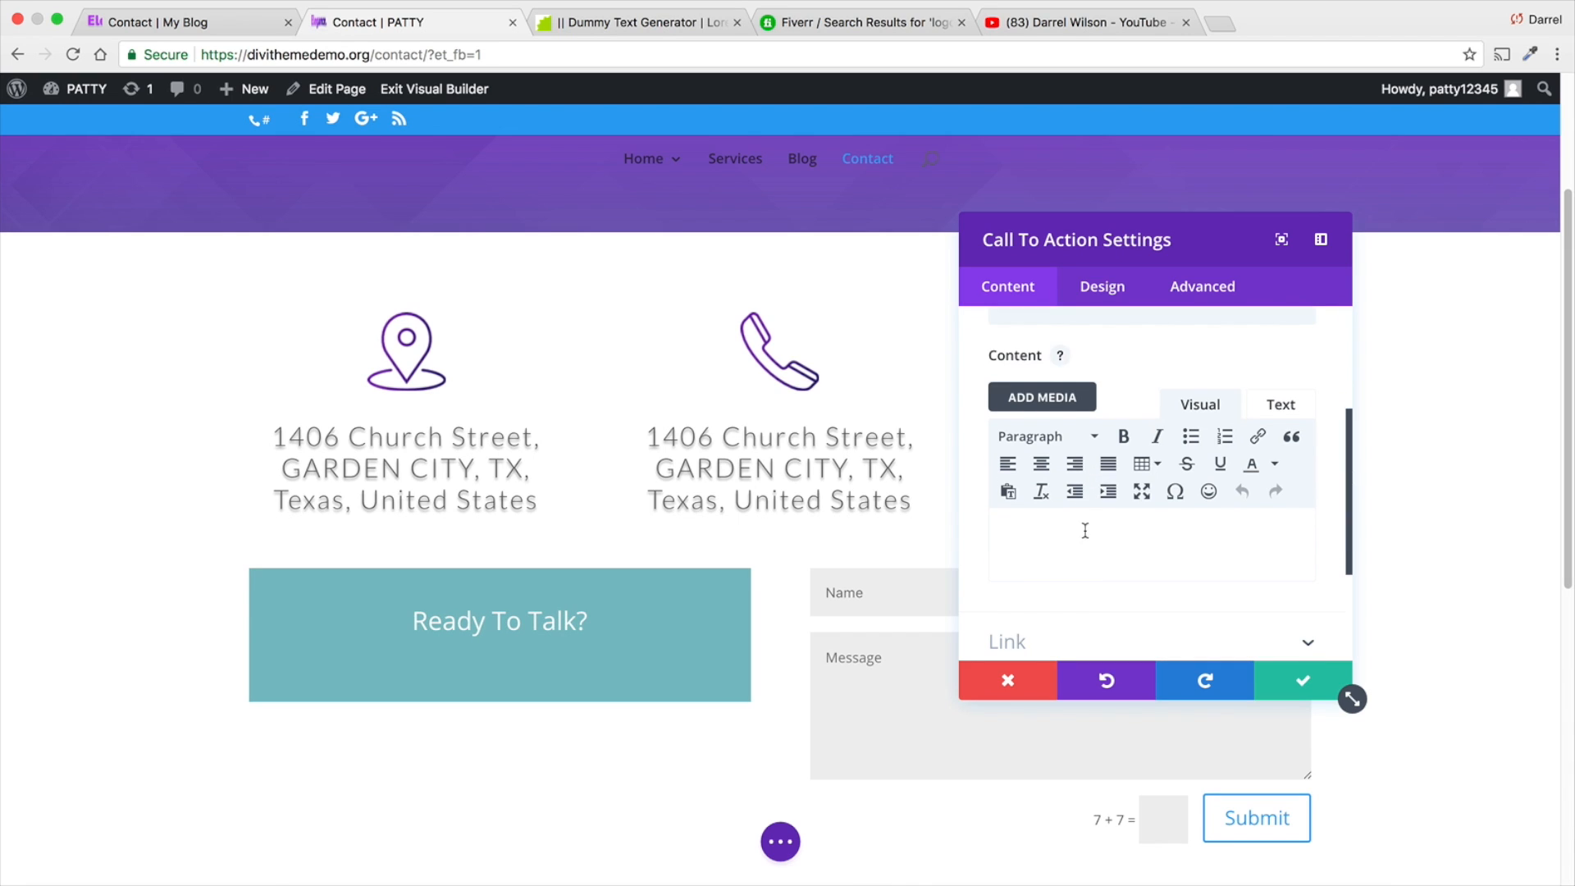
click(632, 22)
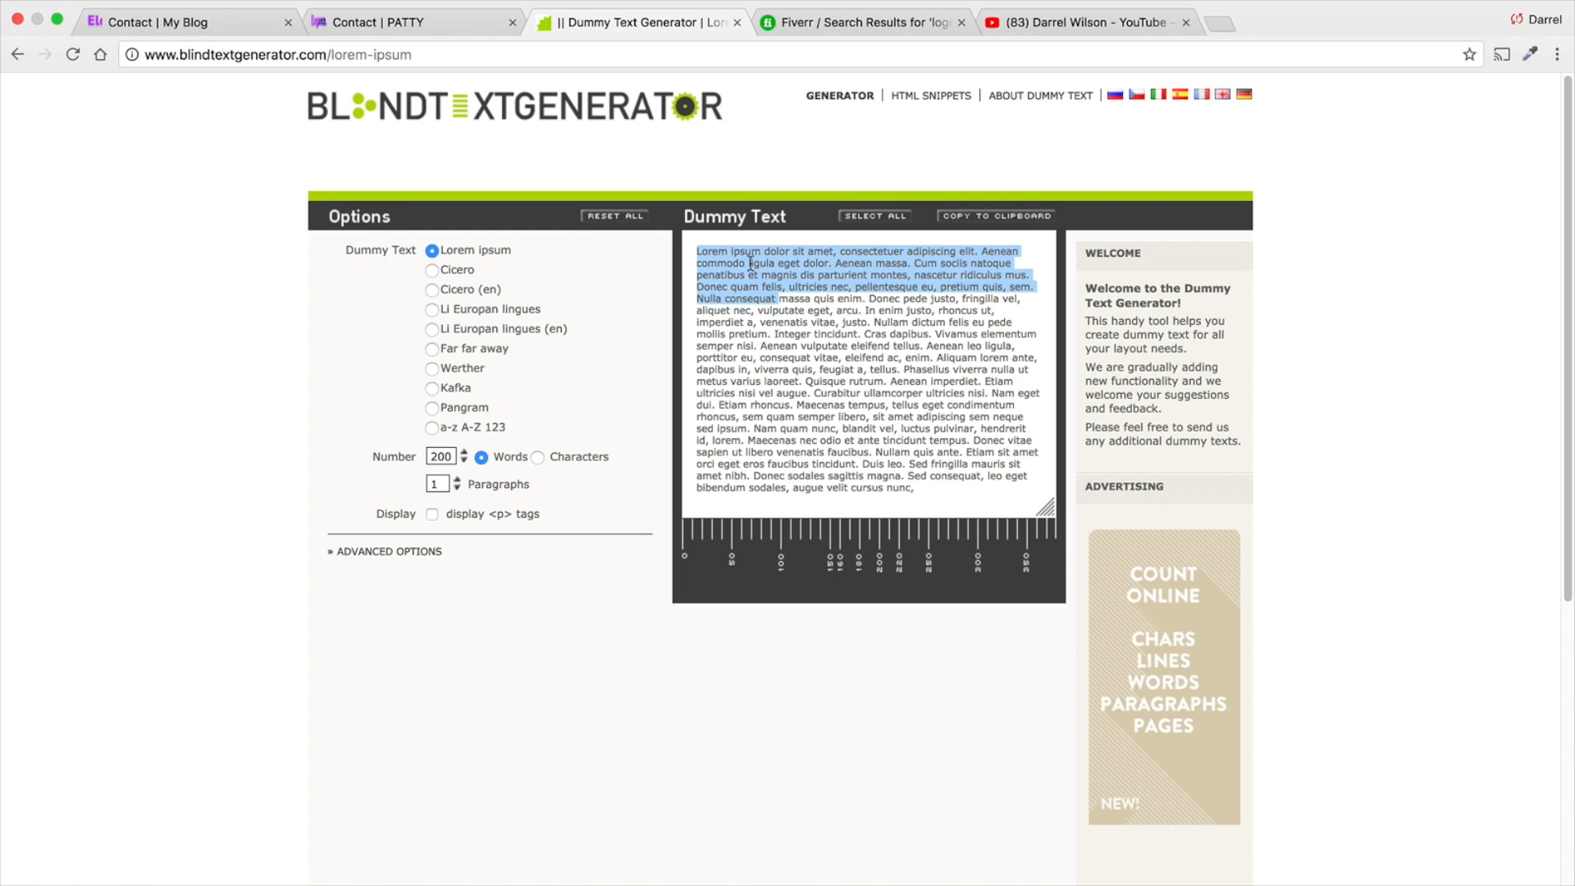
right_click(764, 277)
click(789, 319)
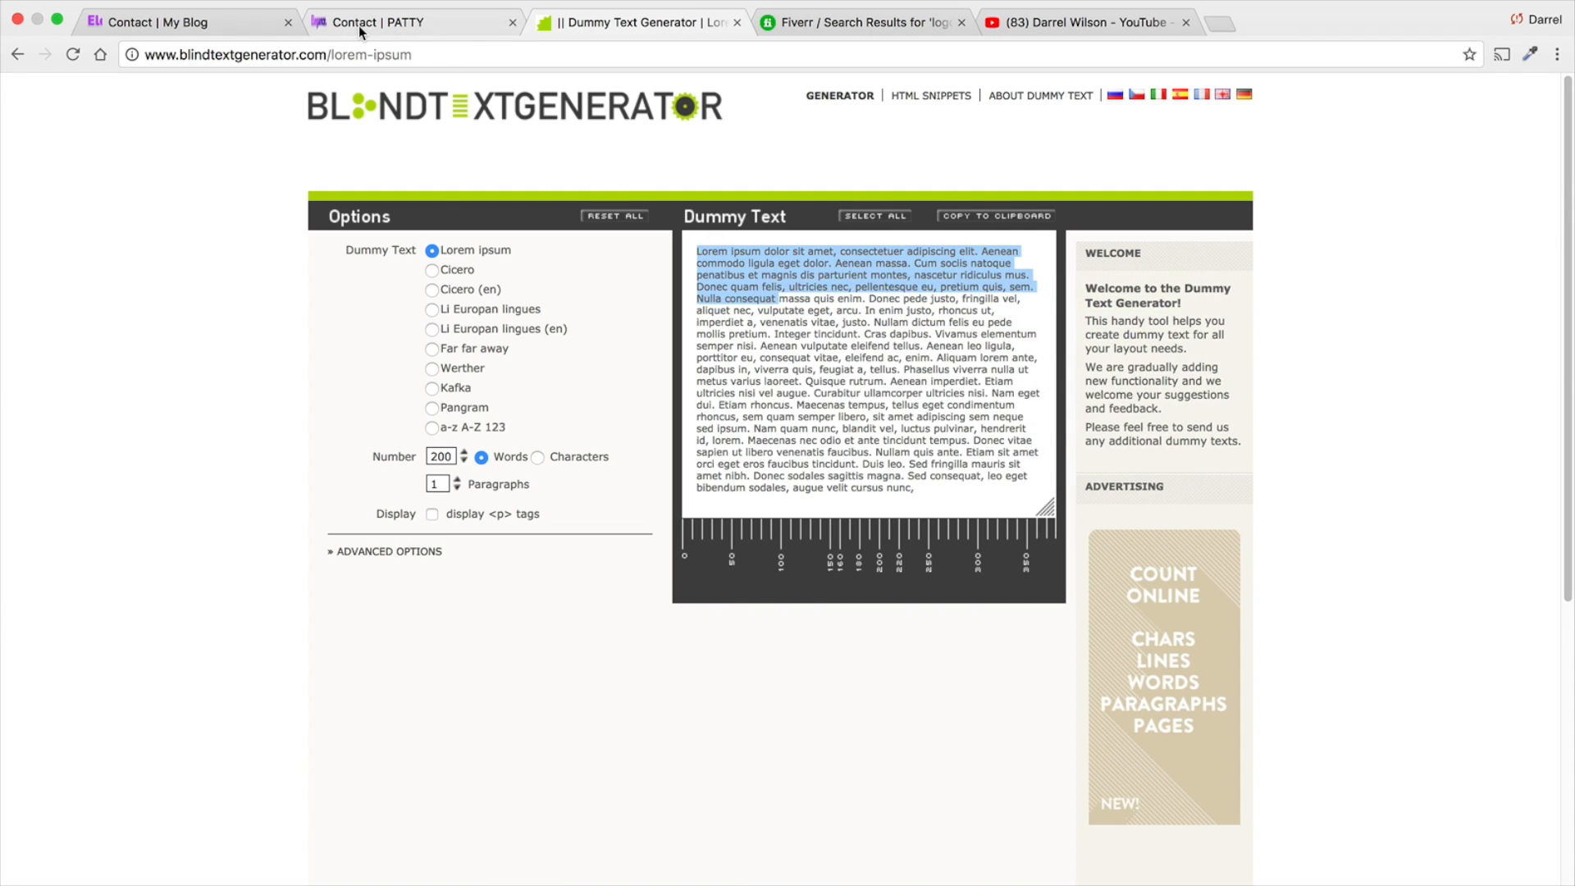
click(357, 23)
right_click(1023, 534)
click(1058, 626)
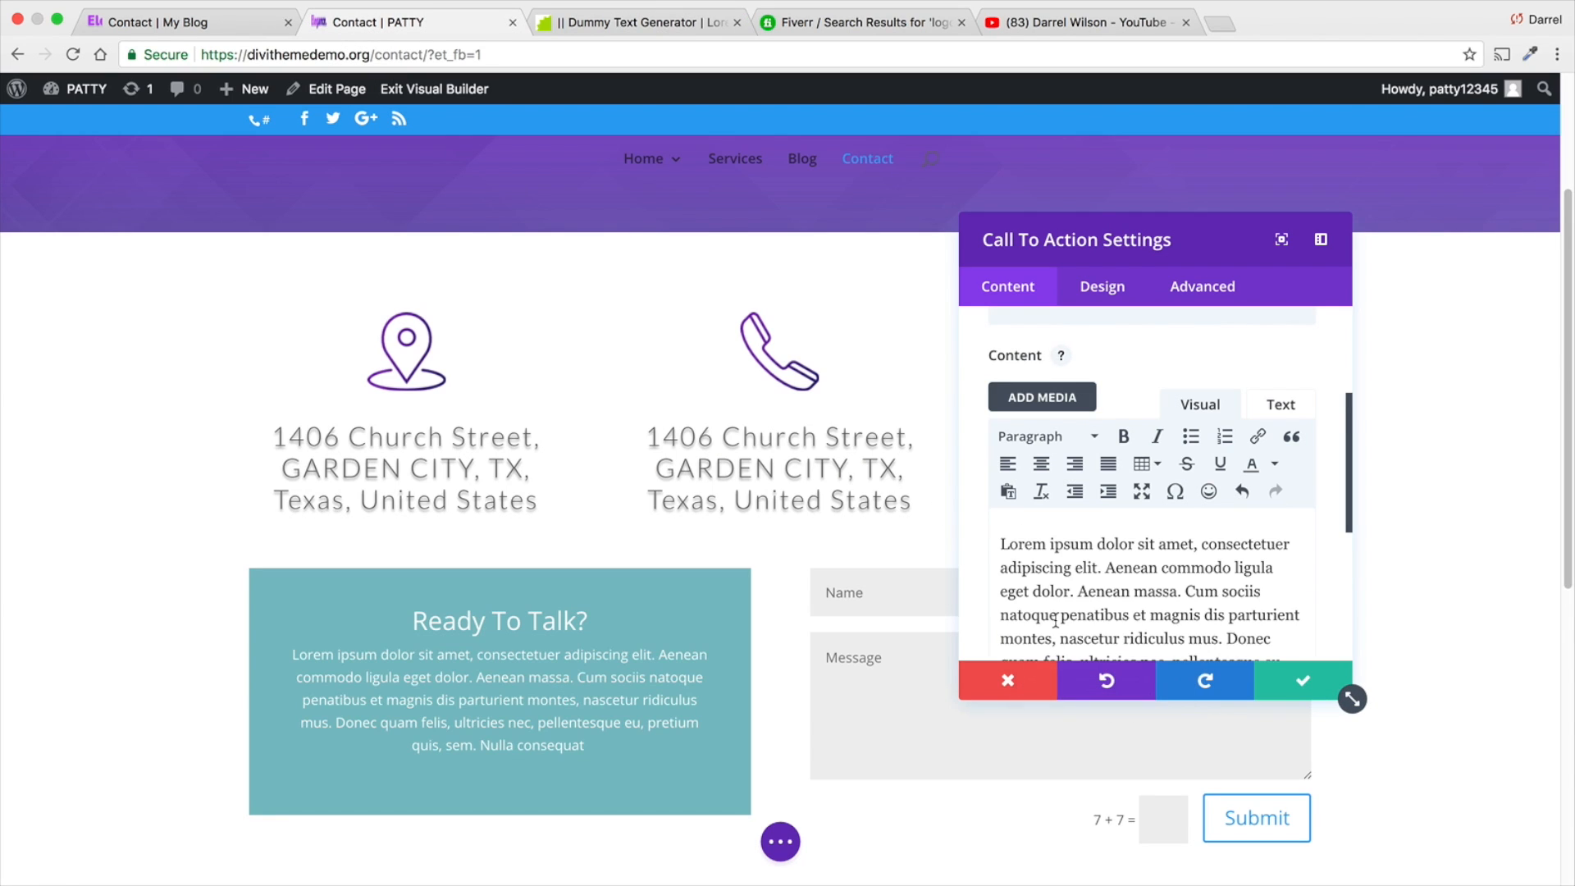
scroll(1061, 564, down, 4)
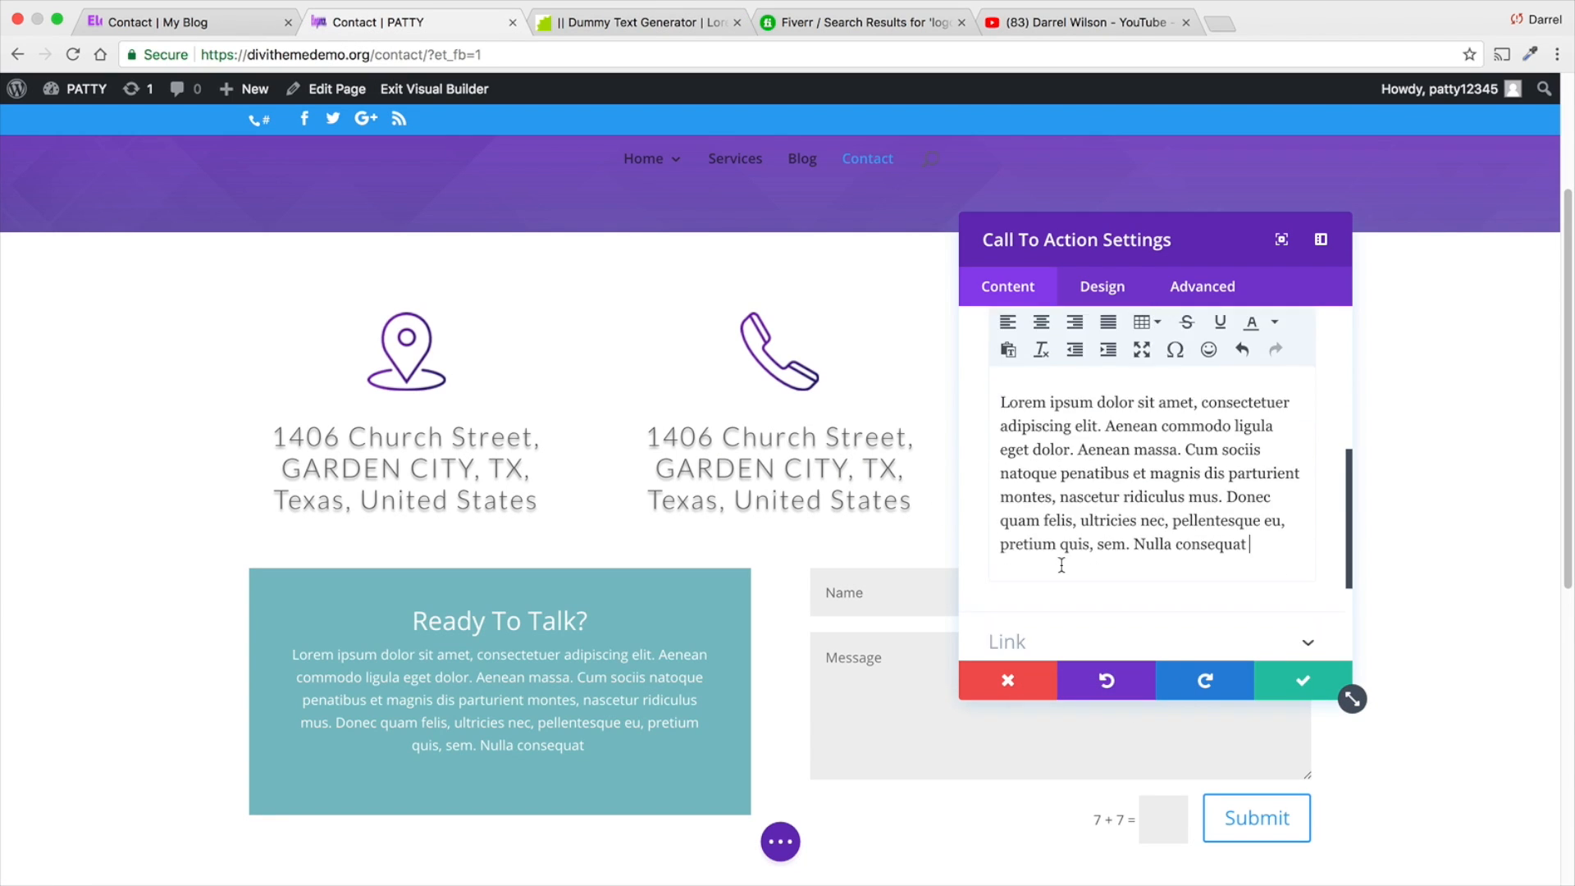
click(1062, 570)
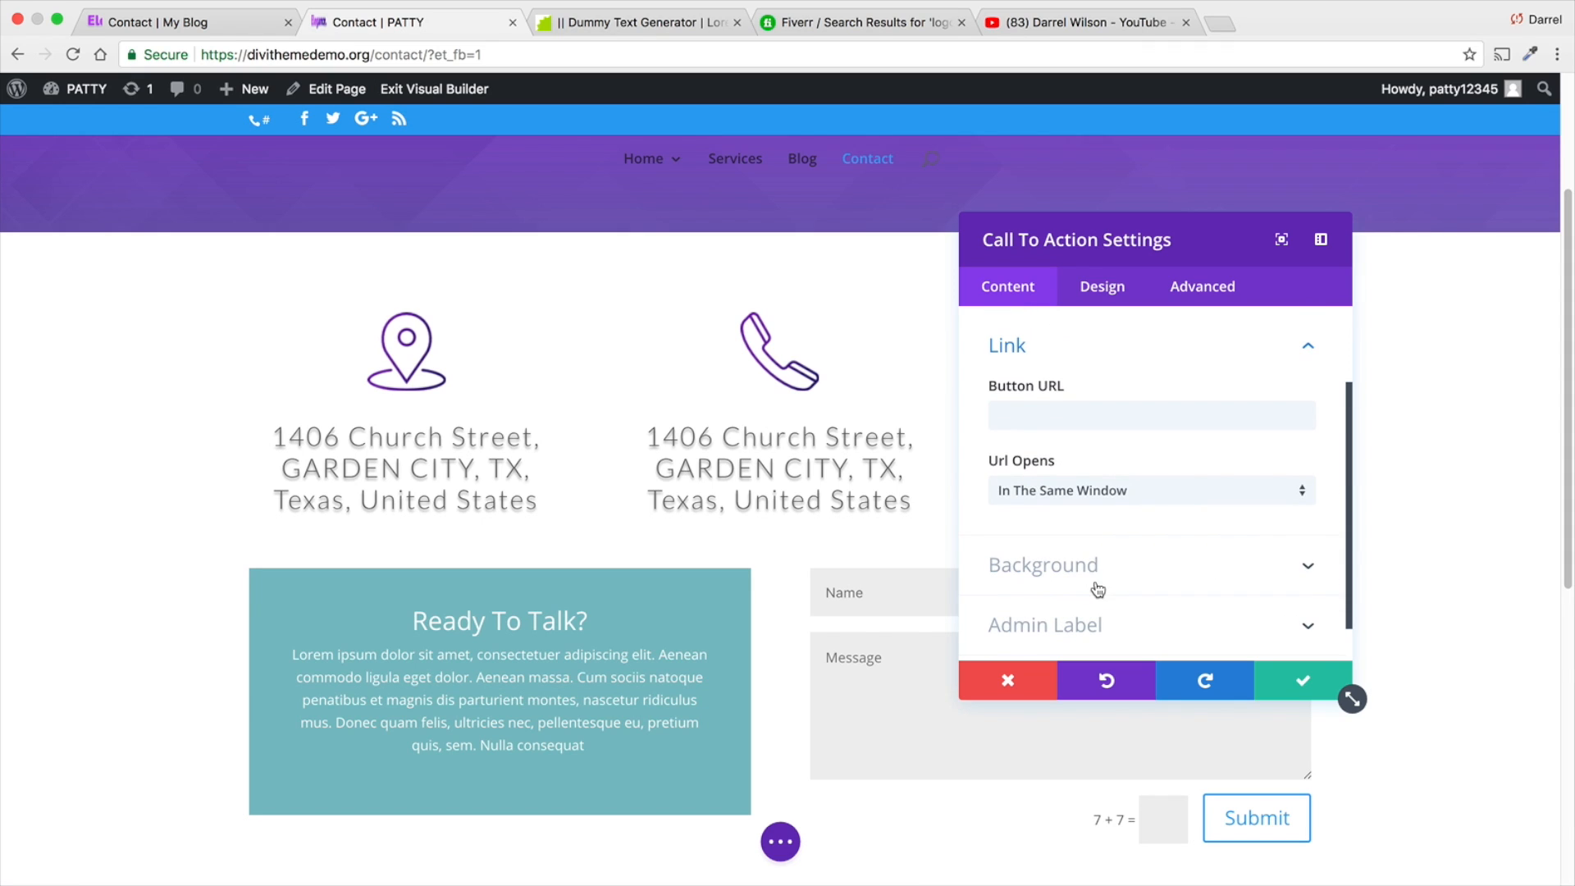
click(1080, 405)
text(#)
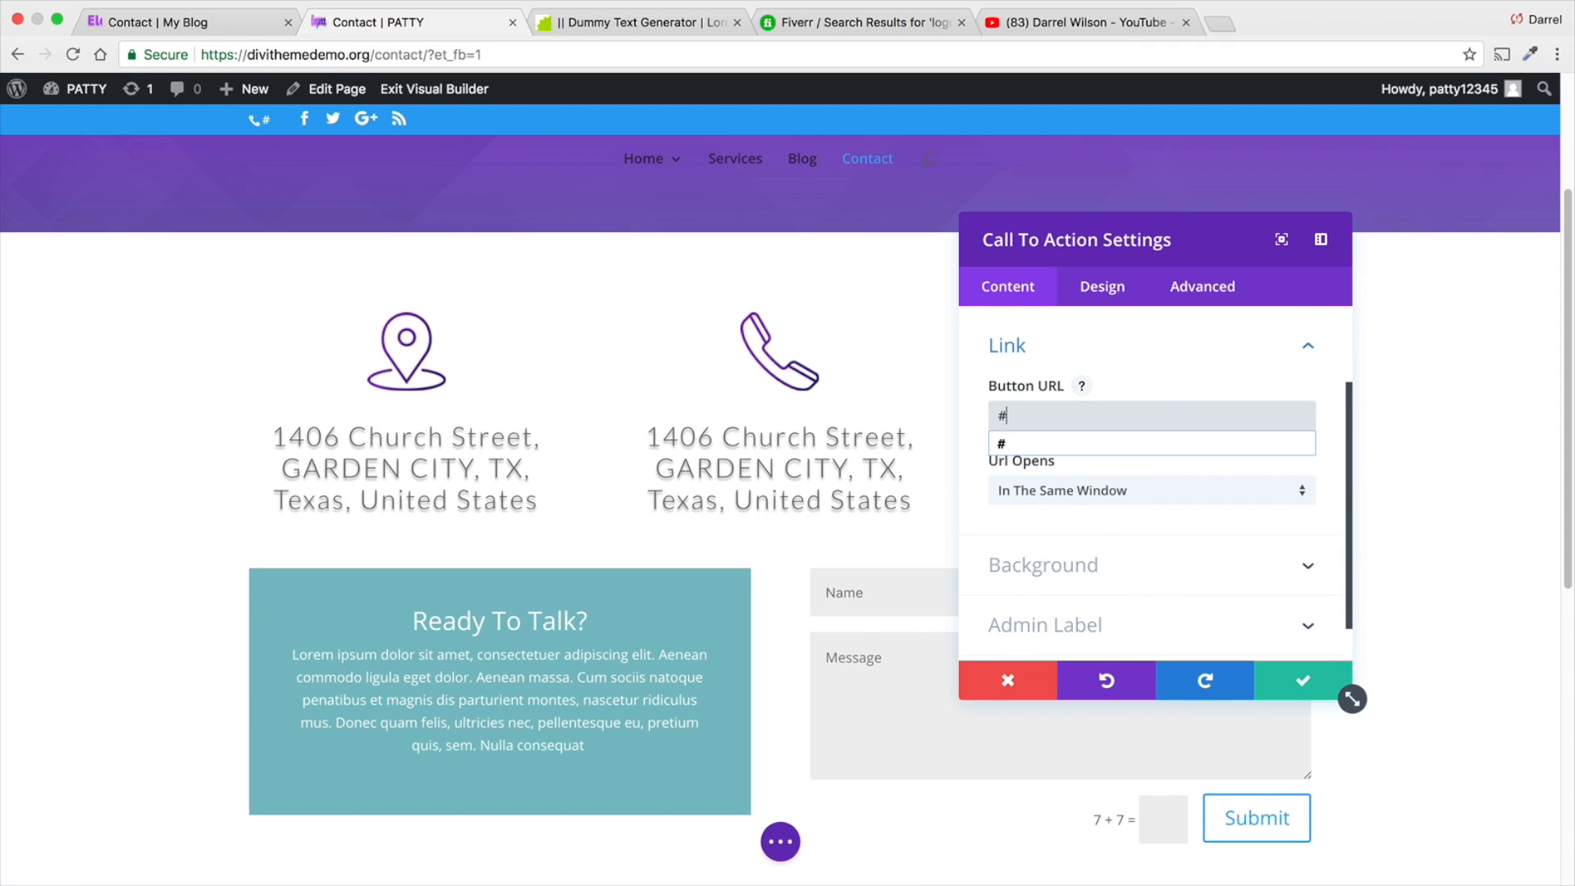
click(1073, 444)
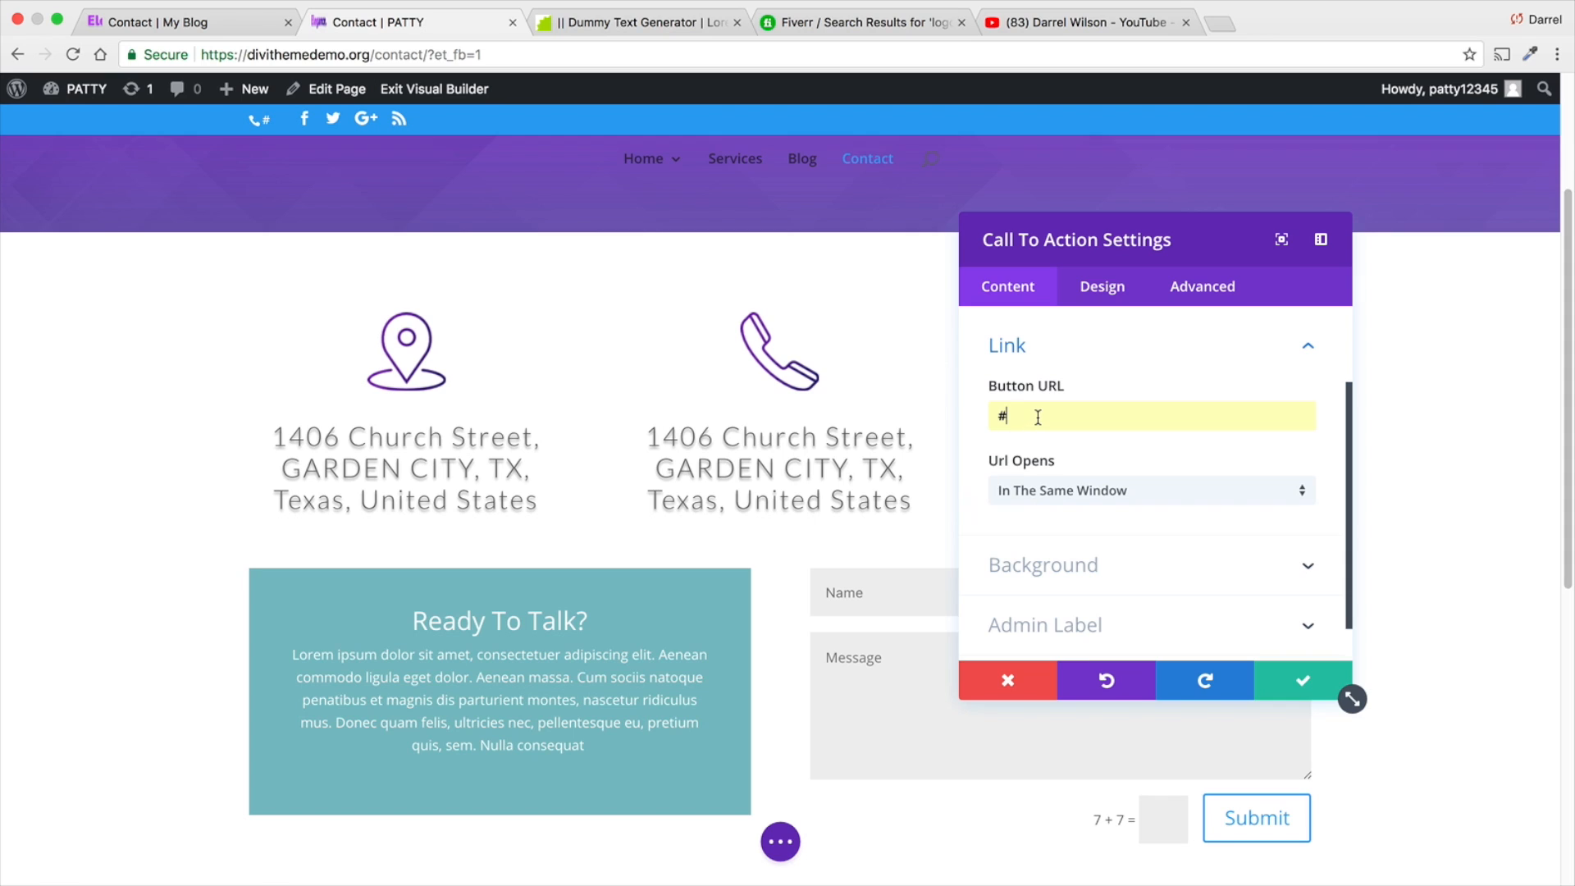
key(BackSpace)
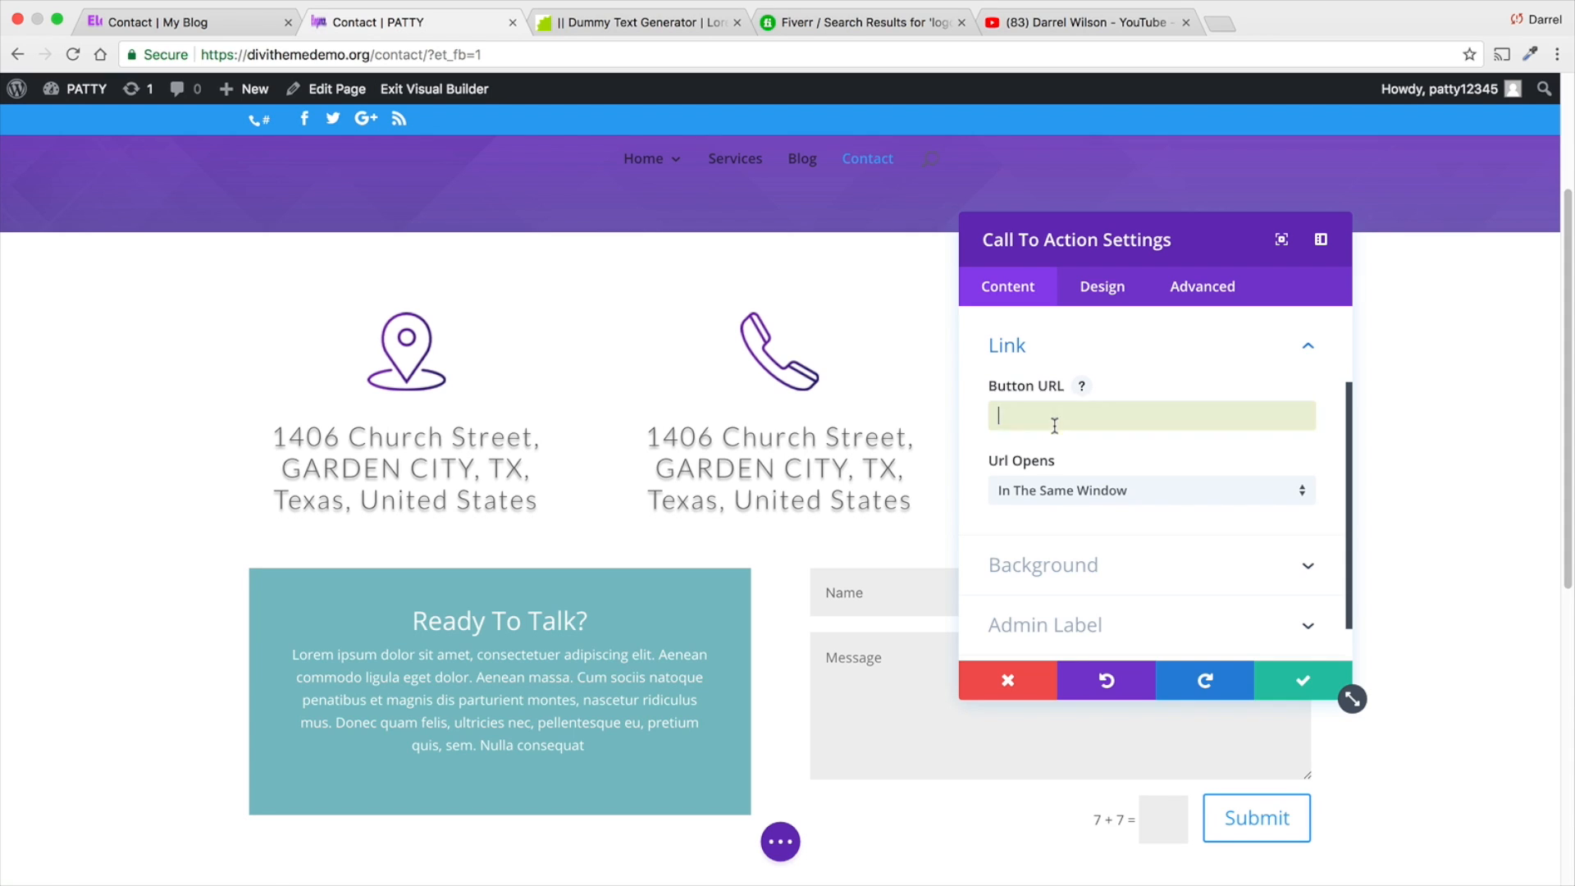
scroll(1071, 431, up, 3)
click(1089, 390)
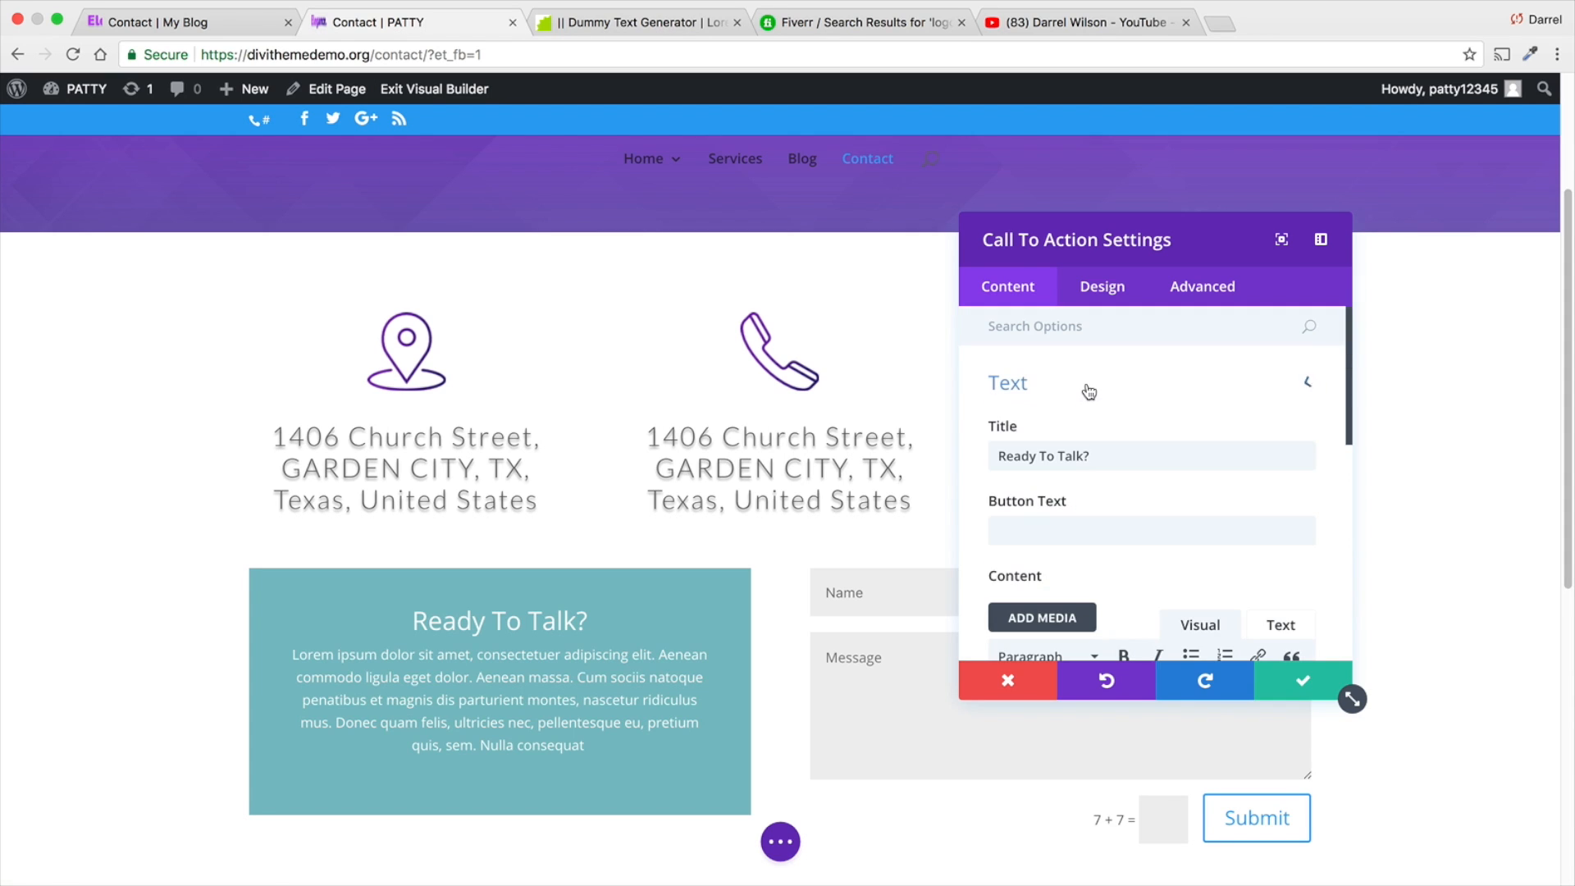
- Enter 323 as the button text of the "Ready To Talk?" Call To Action
click(1088, 529)
scroll(1092, 460, down, 8)
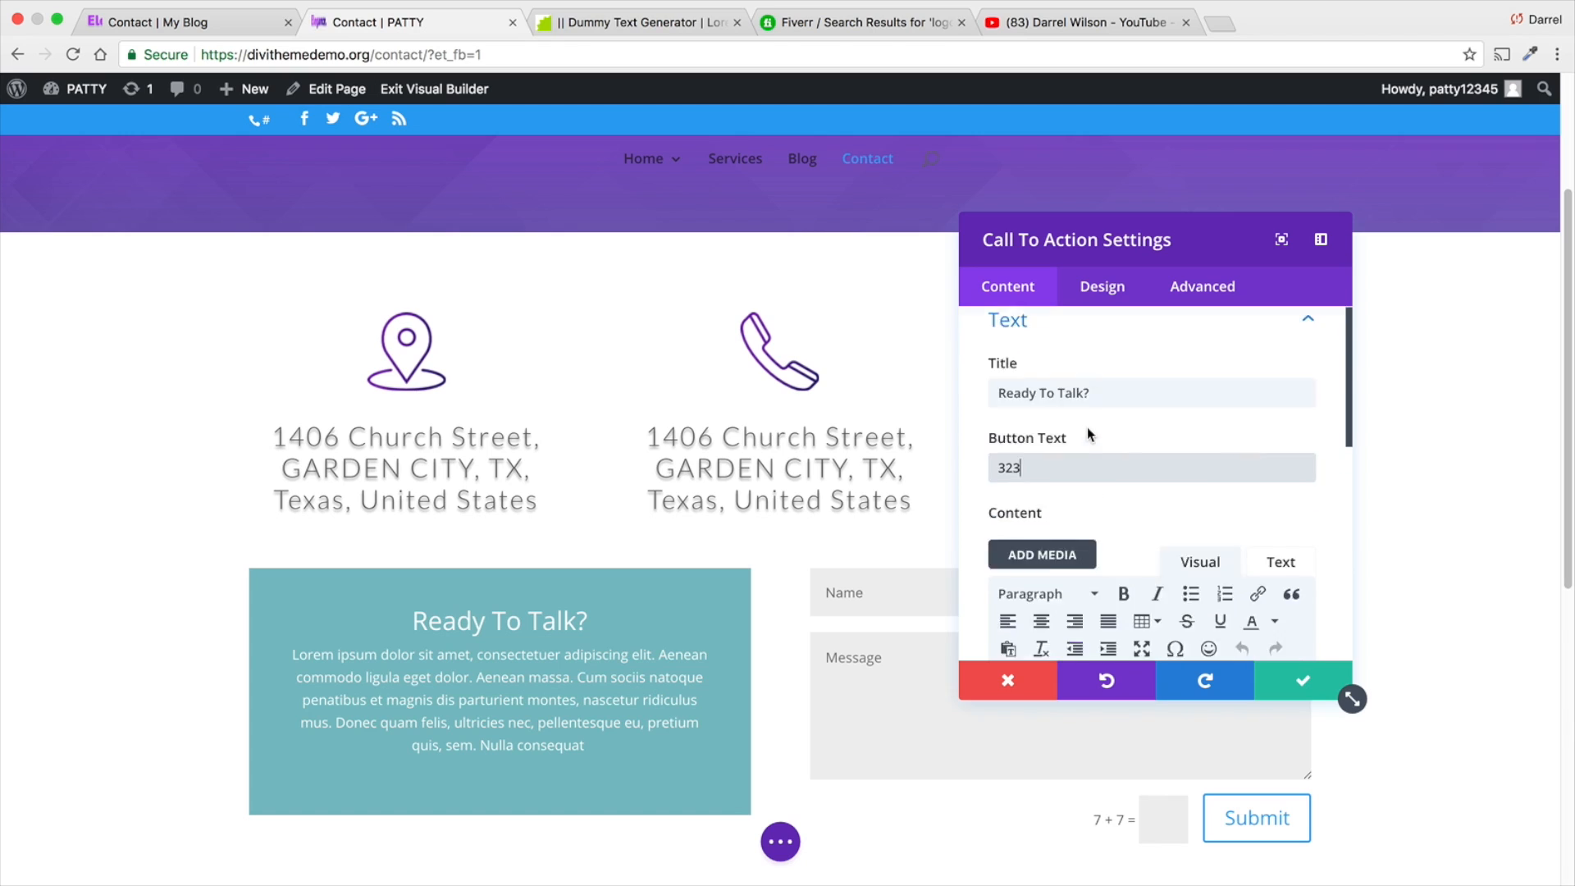
click(1092, 464)
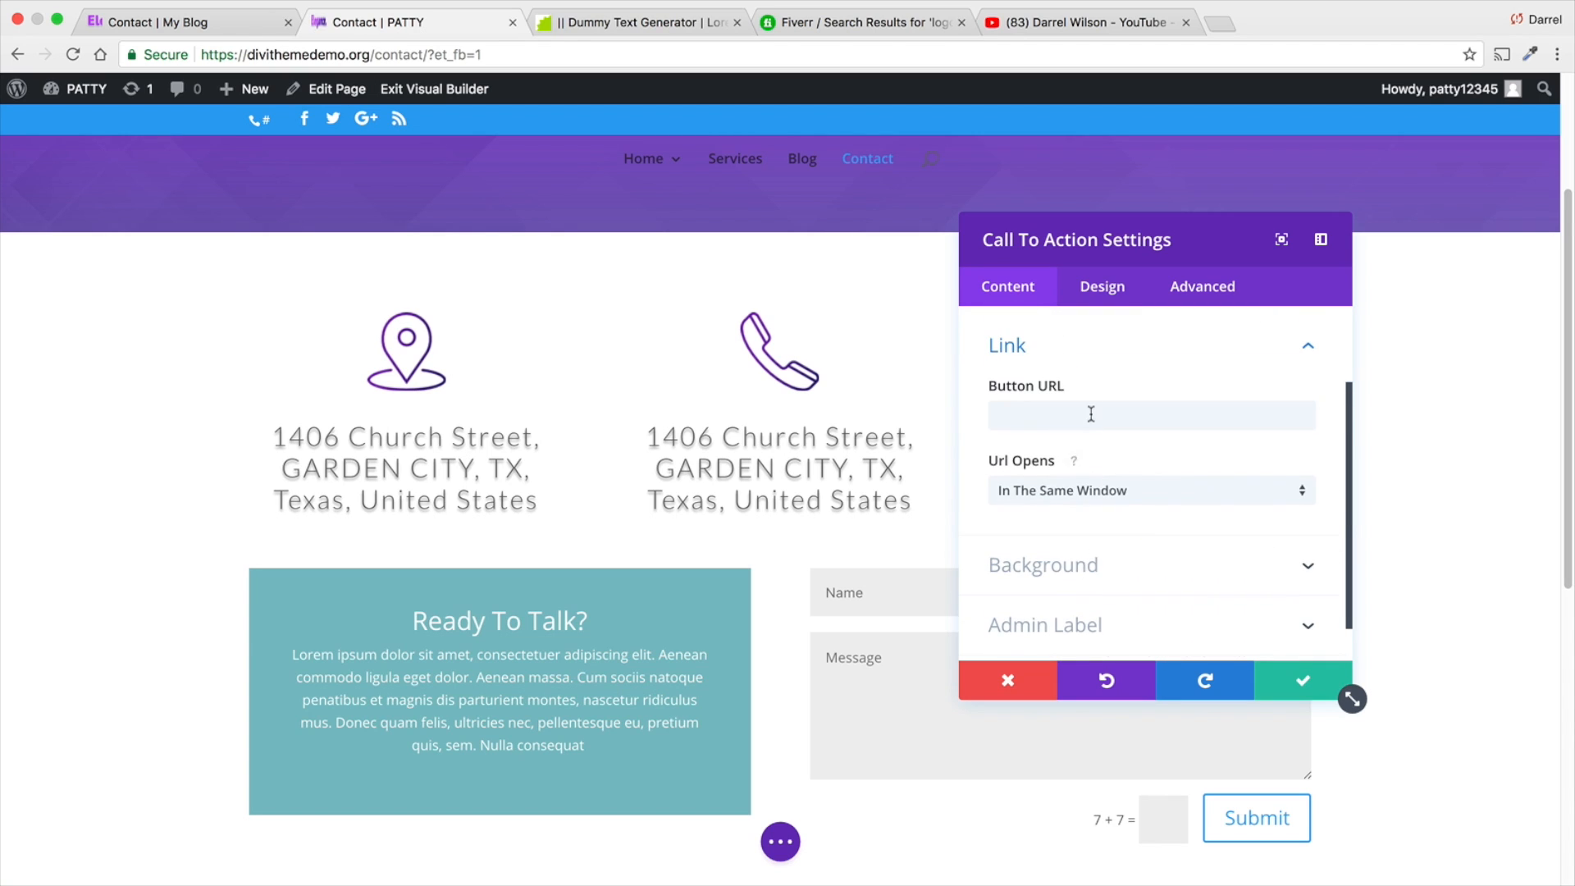
click(1091, 418)
text(#)
key(BackSpace)
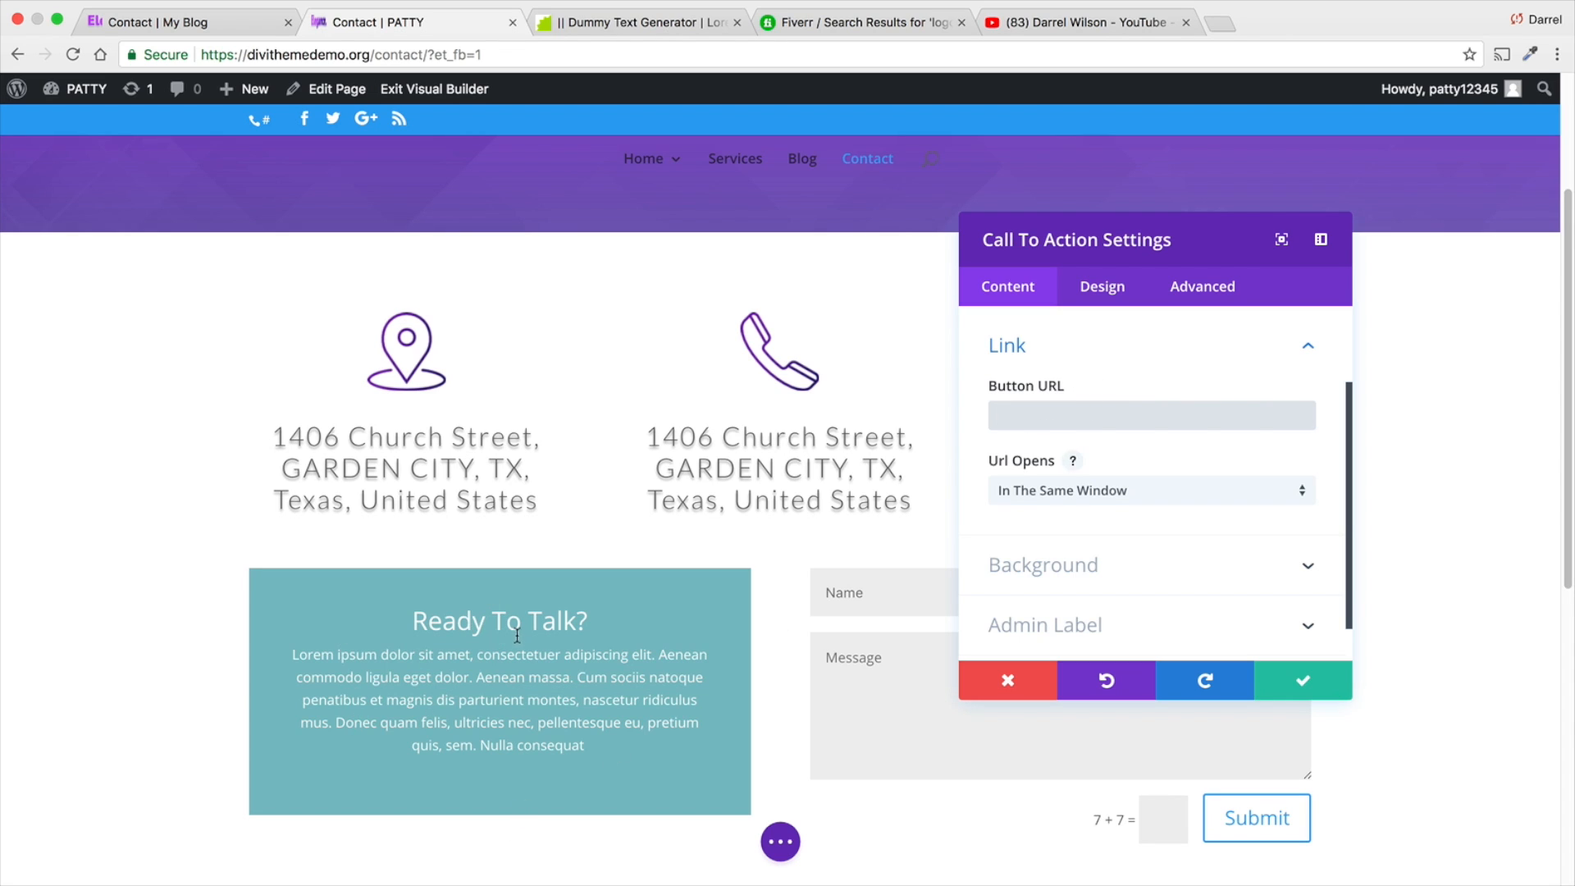
- Open the design settings of the "Ready To Talk?" Call To Action module
drag(584, 623, 543, 619)
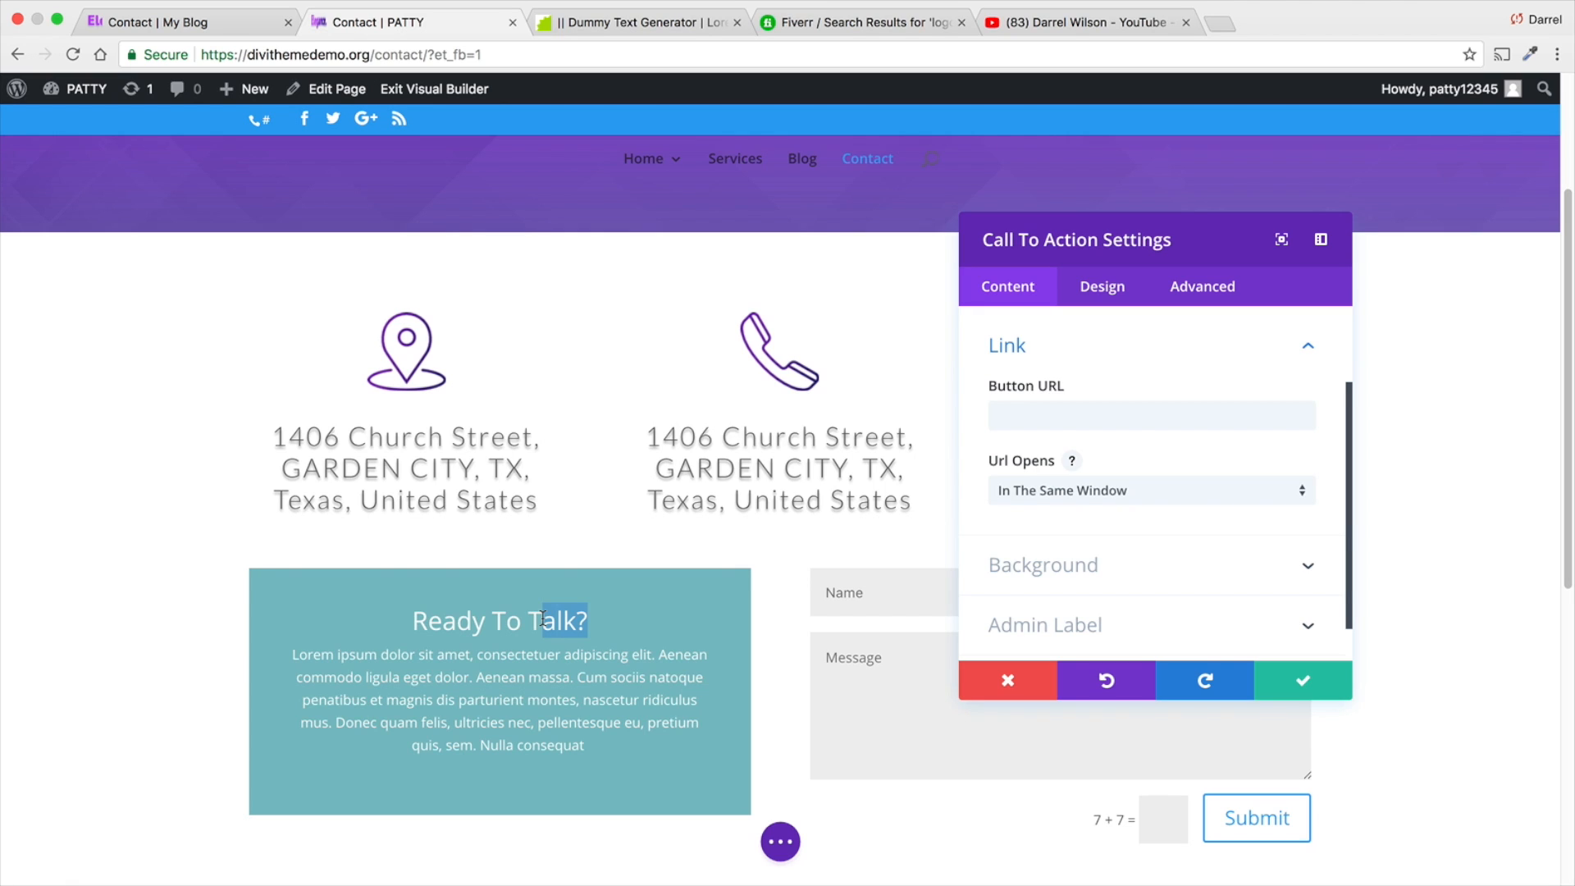
click(356, 627)
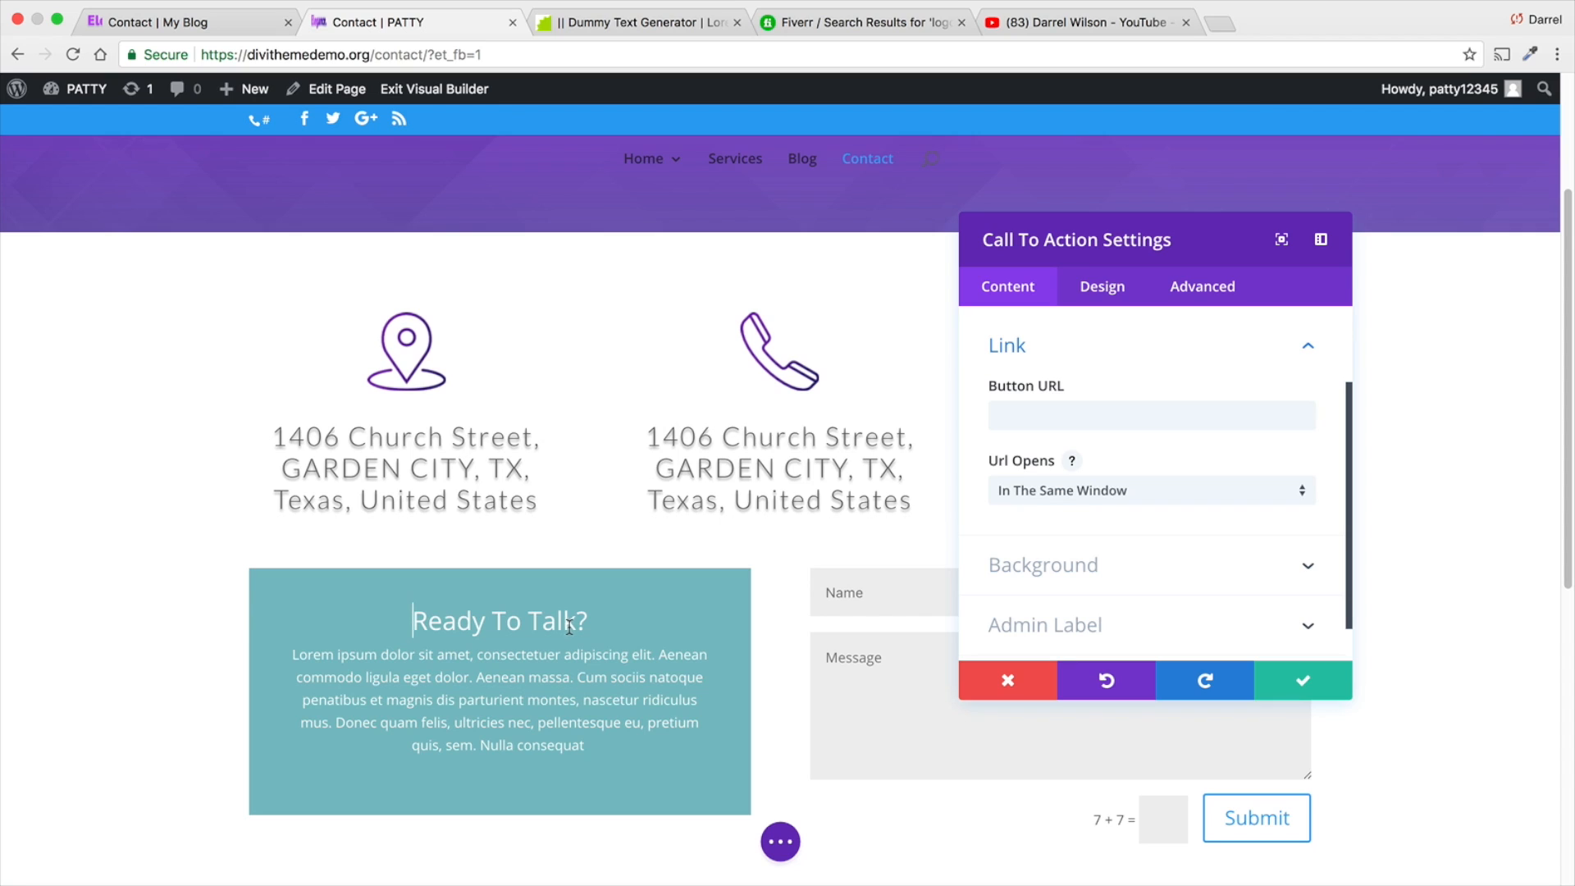
click(1083, 289)
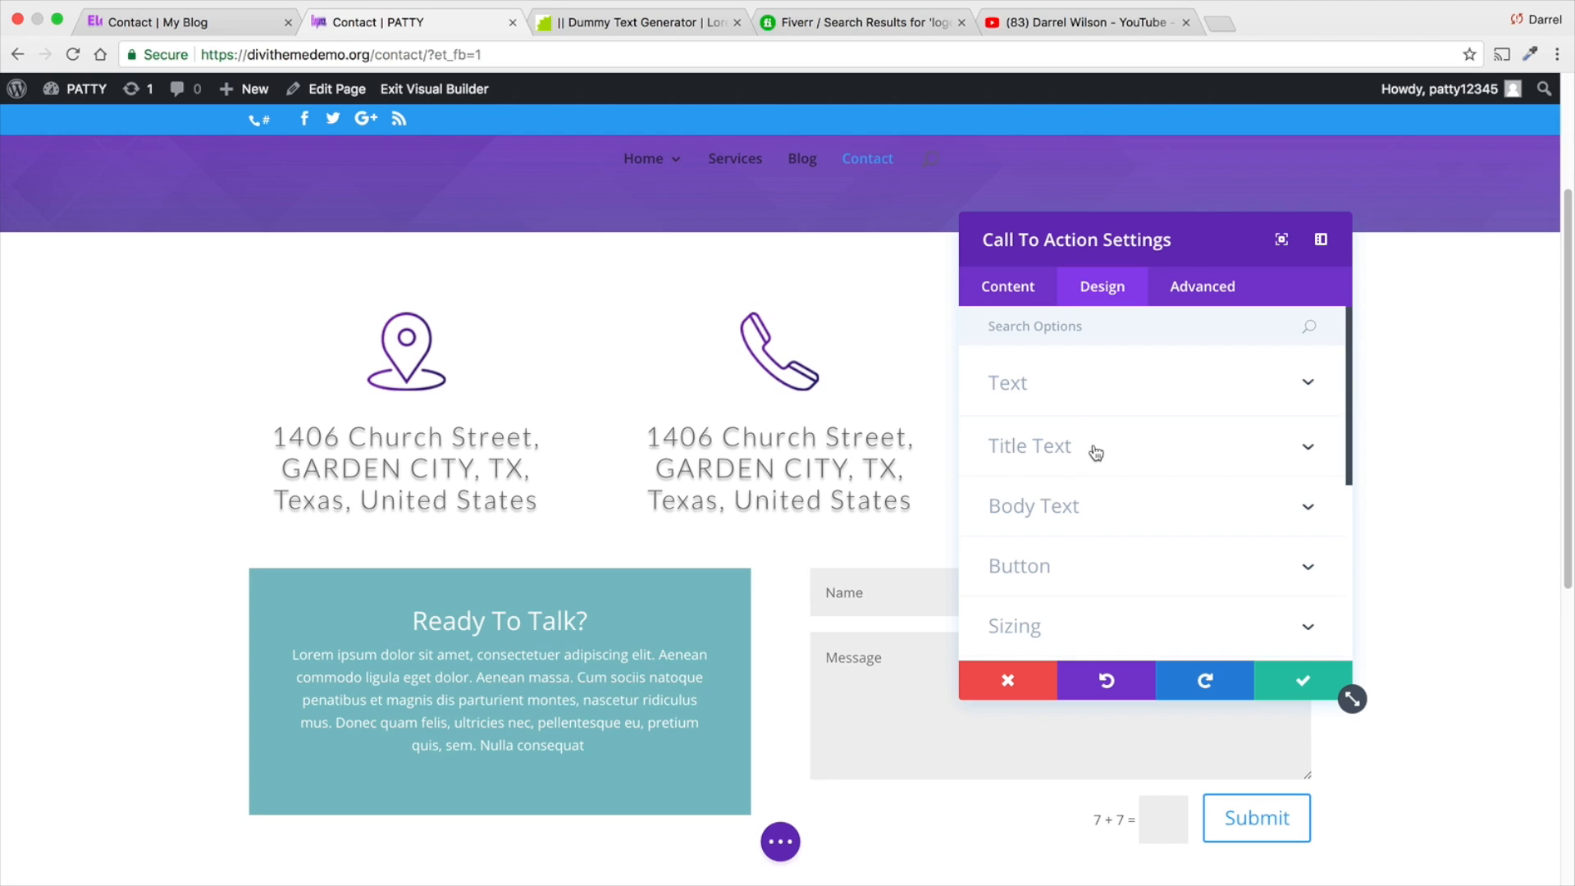
- Set the title text color of the "Ready To Talk?" Call To Action to black (#000000)
click(1096, 453)
scroll(1087, 508, down, 4)
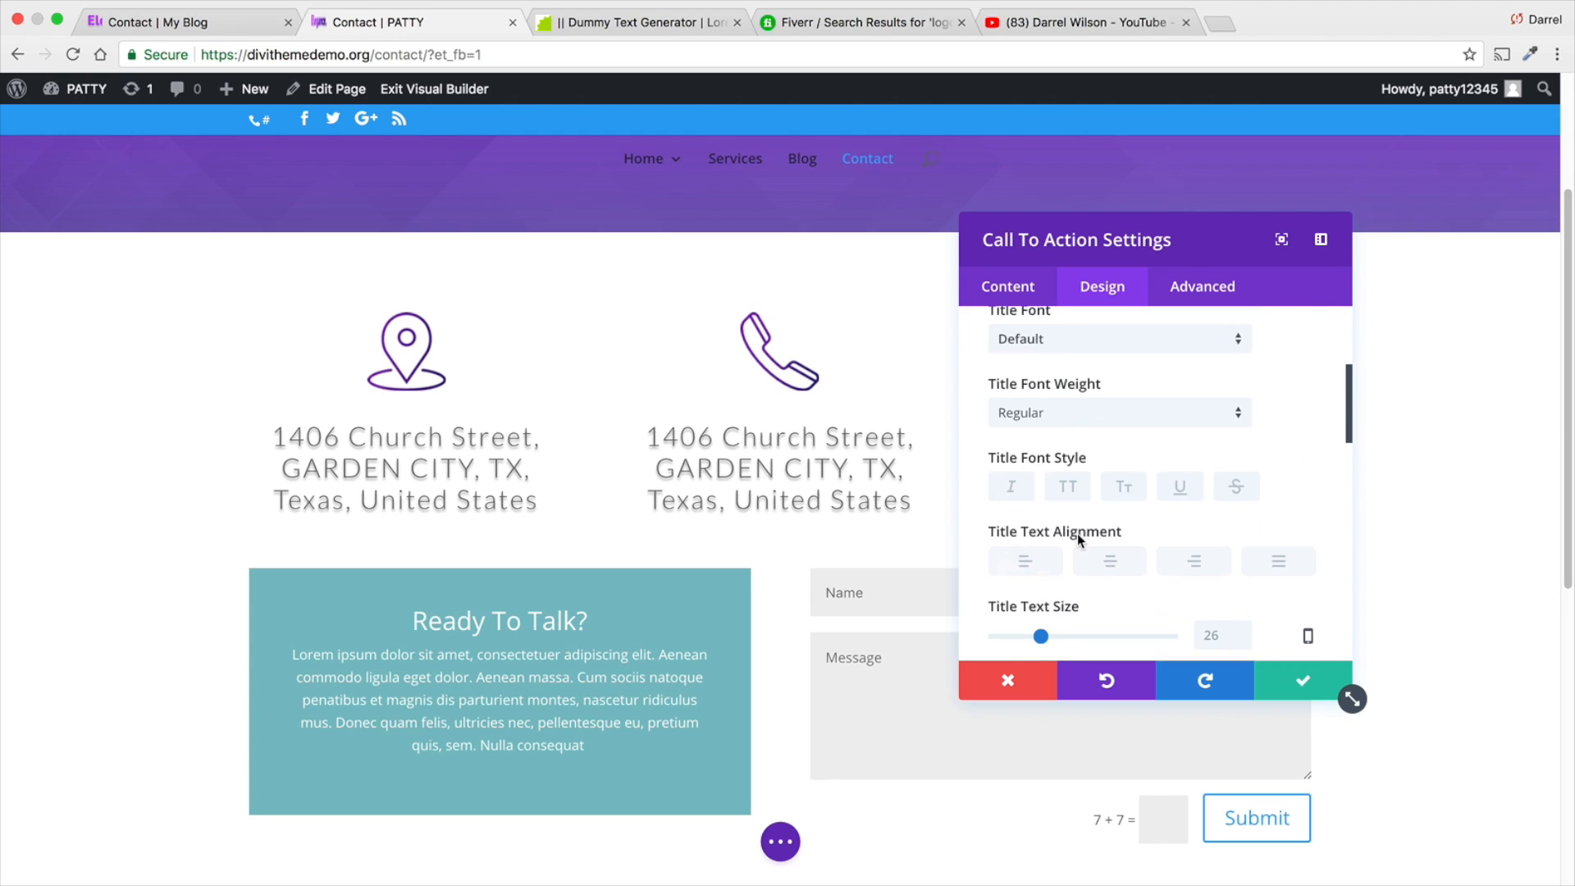
scroll(1076, 533, down, 3)
click(1019, 563)
scroll(1041, 586, down, 2)
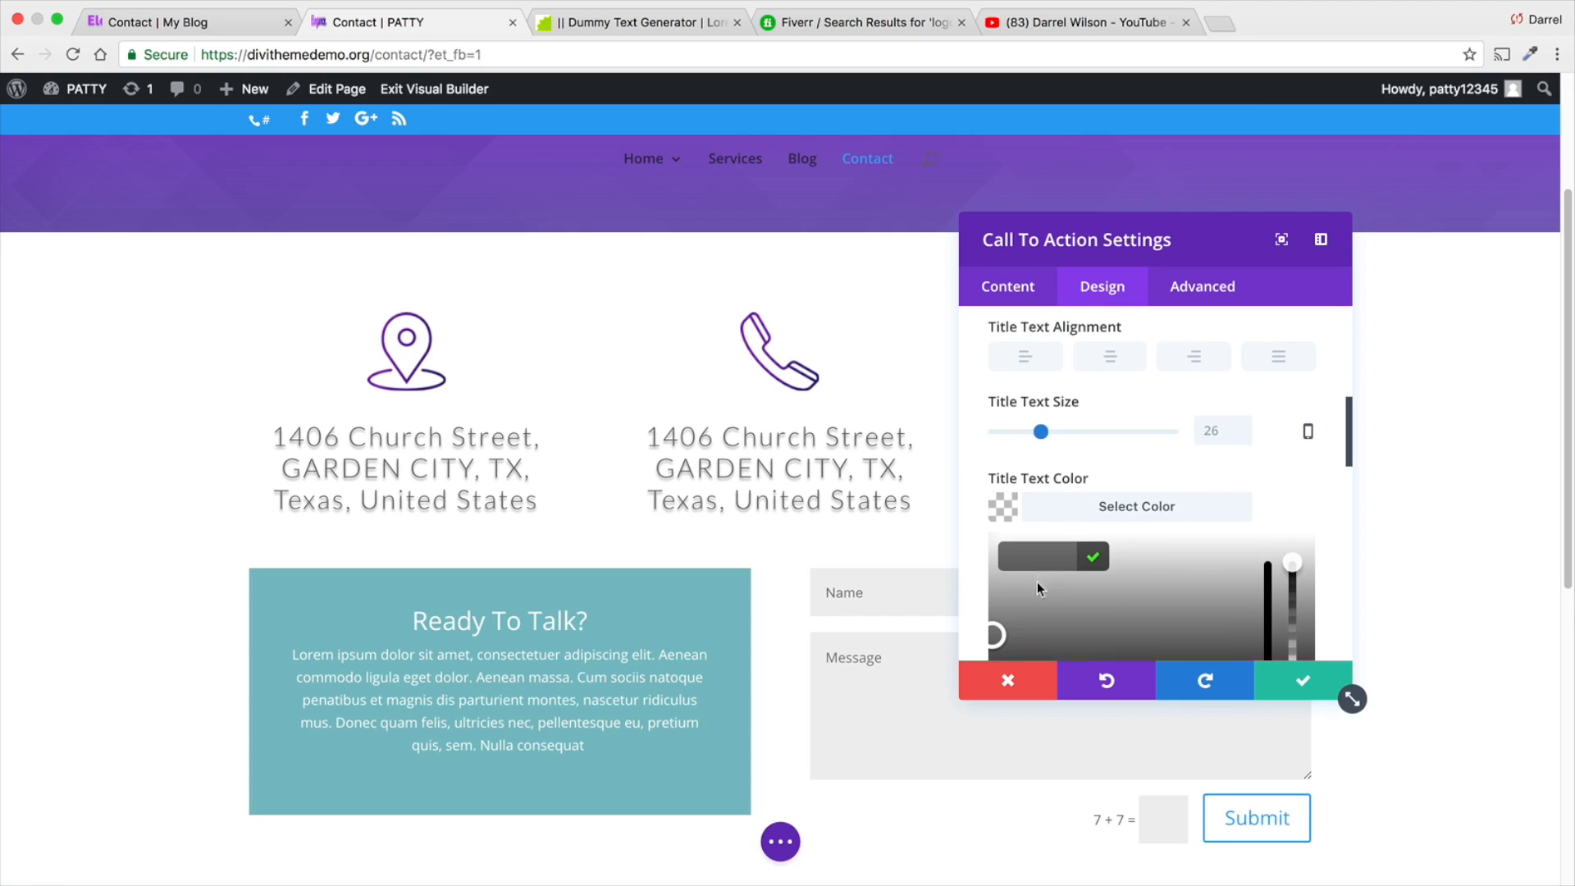
scroll(1037, 584, down, 1)
click(1017, 650)
- Try the right and left alignments on the Call To Action's title text, finishing with center alignment
scroll(1055, 448, up, 2)
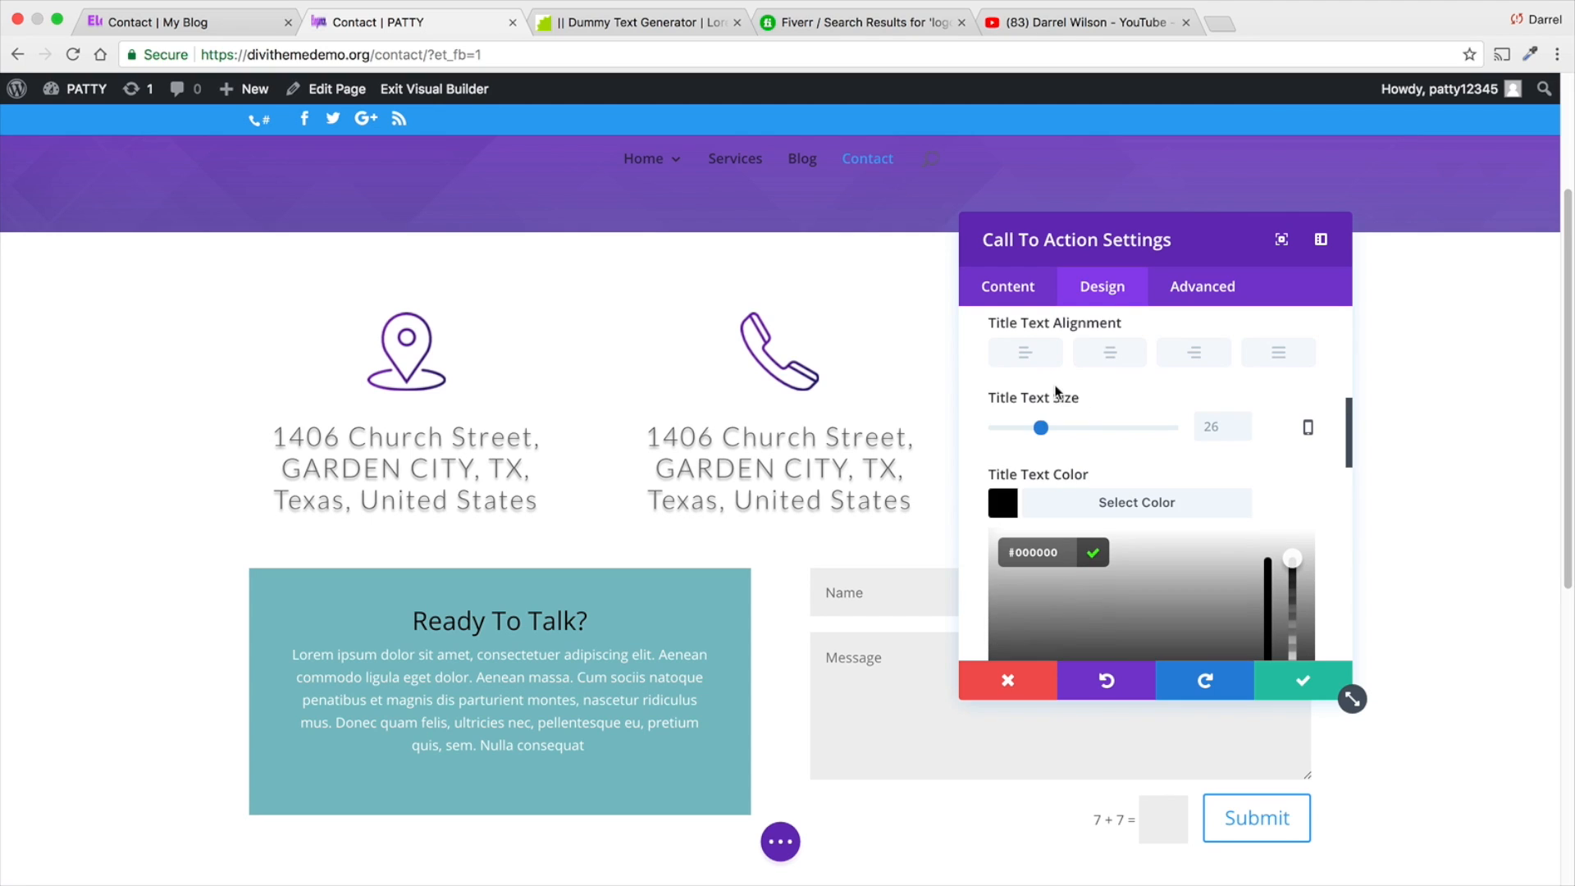
click(1113, 423)
click(1194, 420)
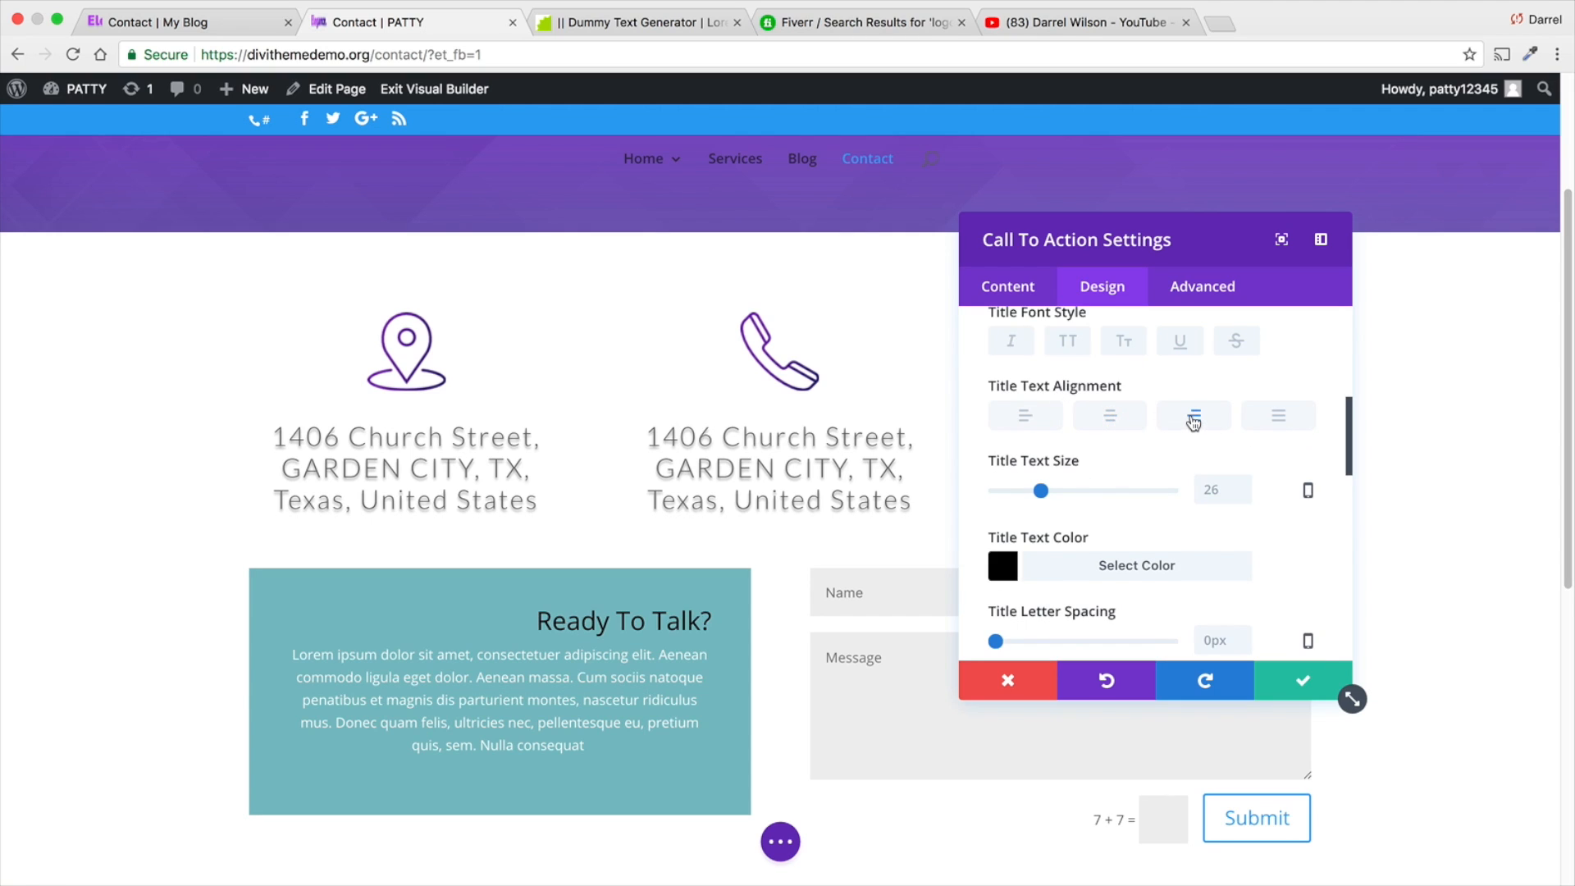
click(1034, 418)
click(1111, 420)
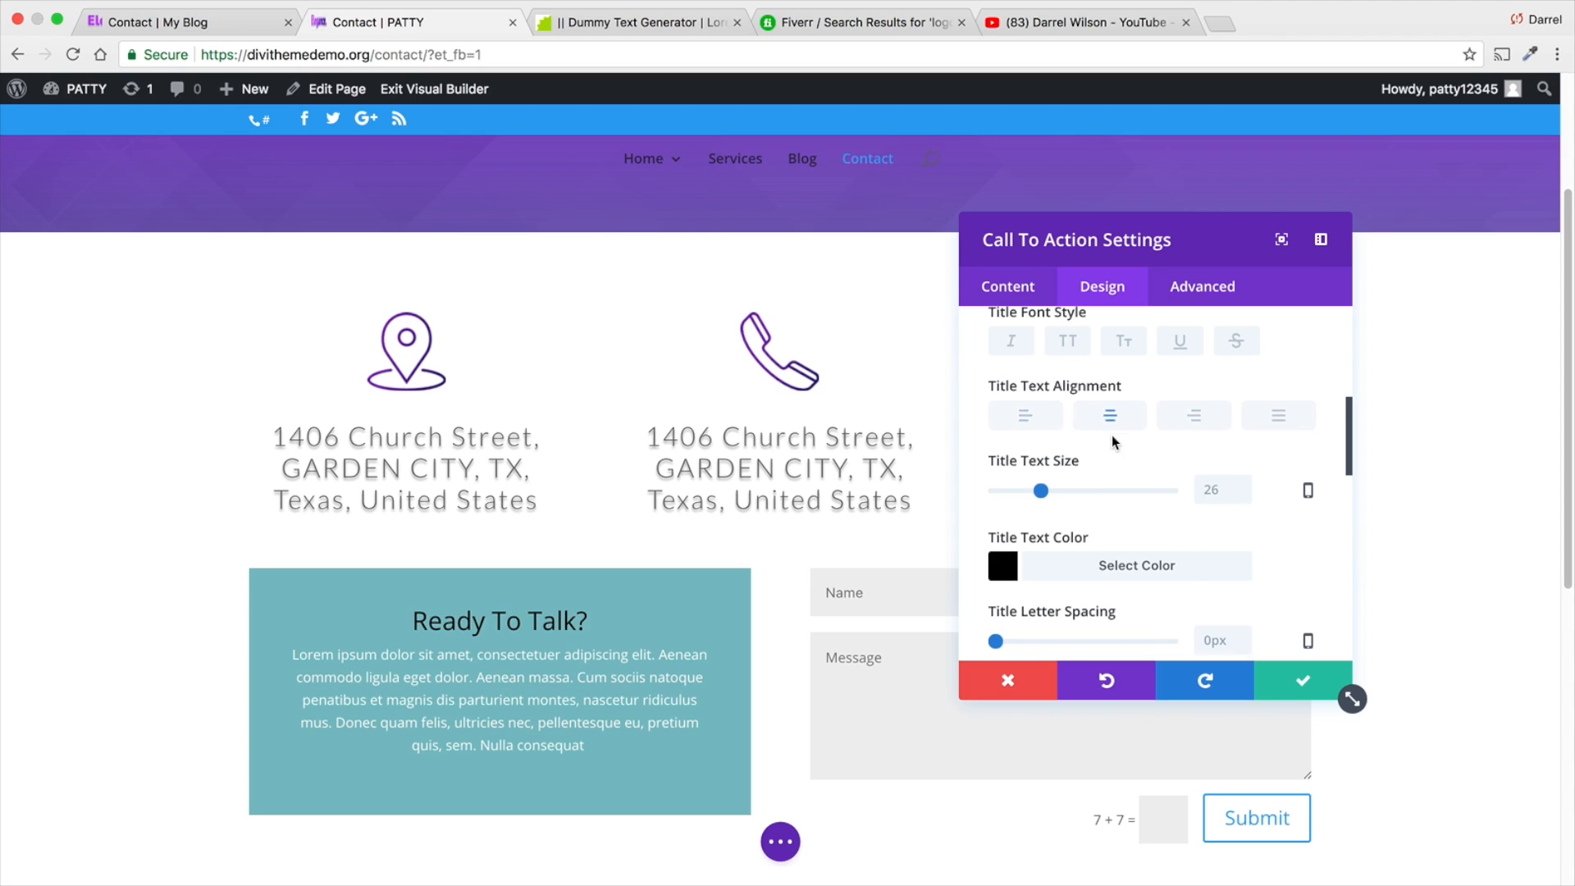
- Set the Call To Action's title font weight to Light and its title font to Lato
scroll(1110, 430, up, 3)
click(1091, 457)
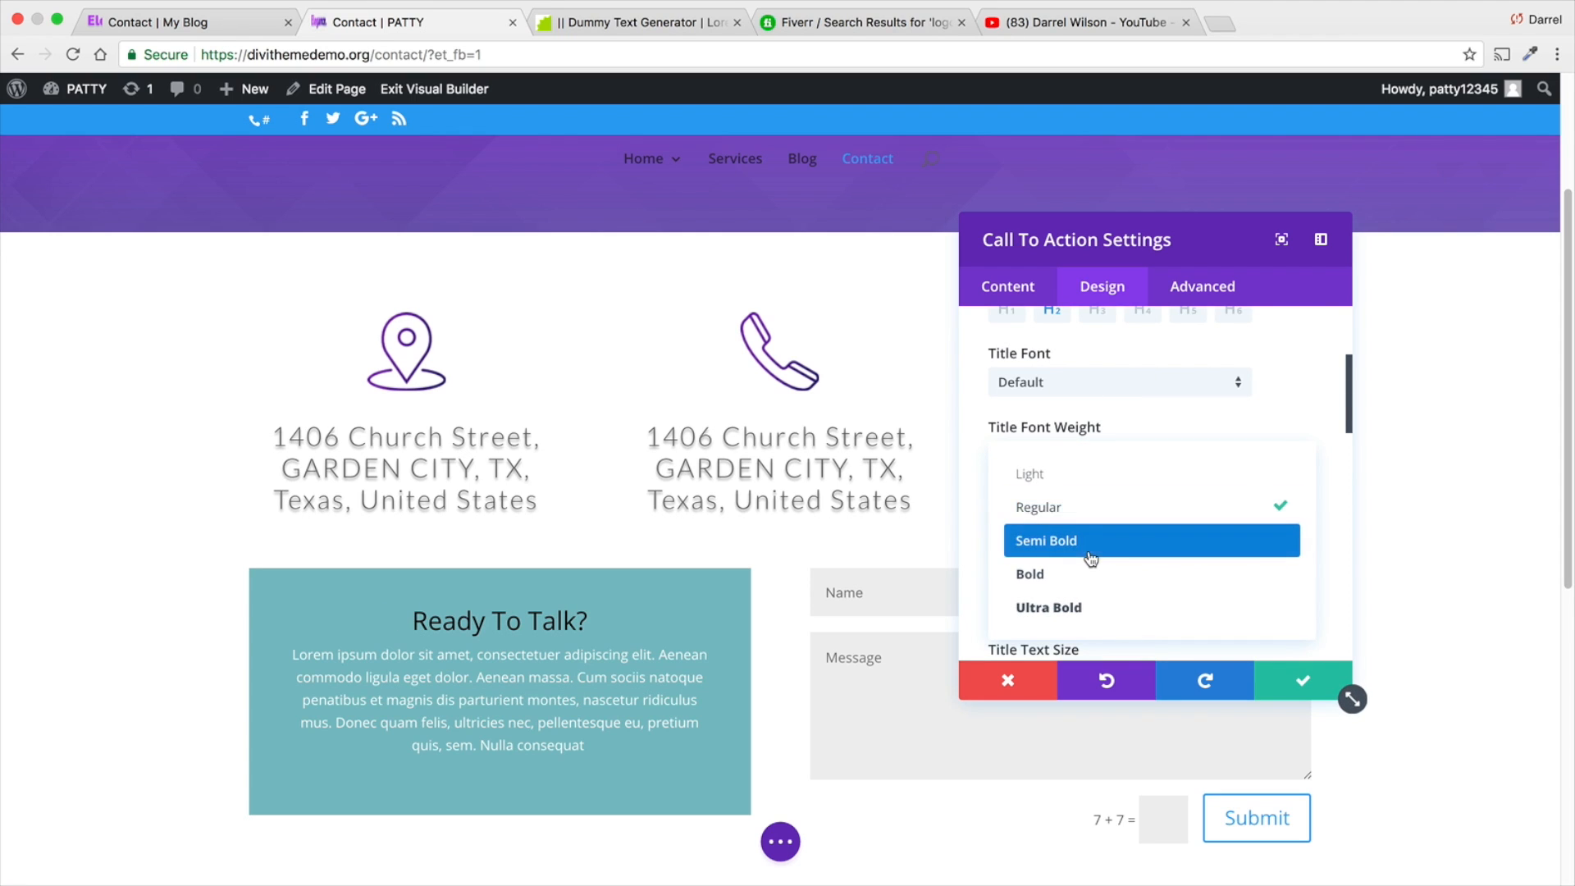
click(1091, 474)
click(1093, 391)
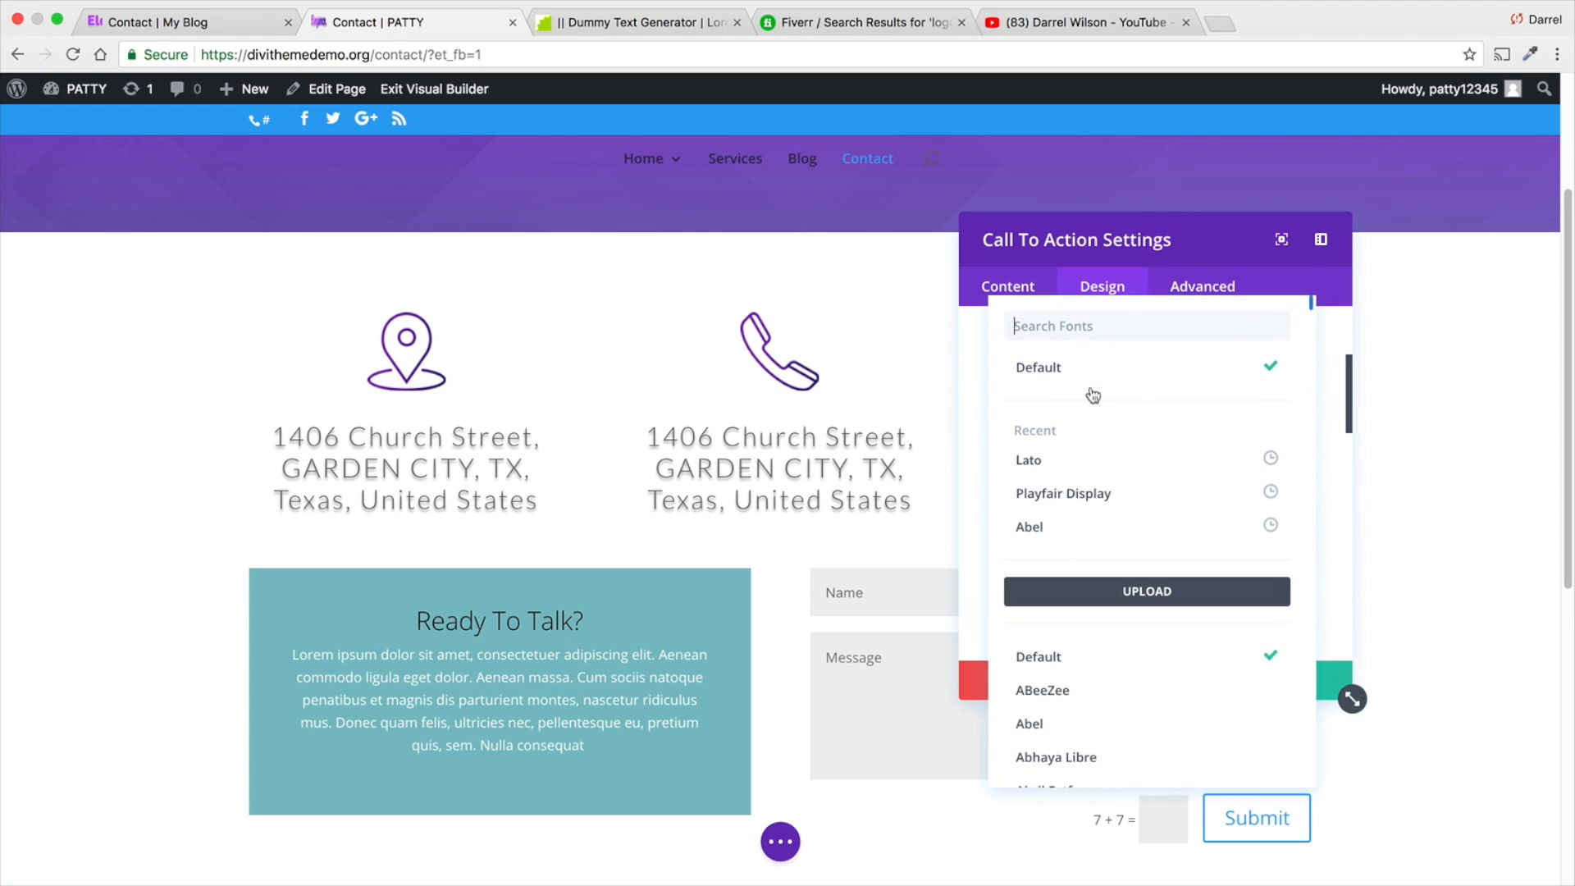
click(1079, 462)
scroll(1080, 466, up, 1)
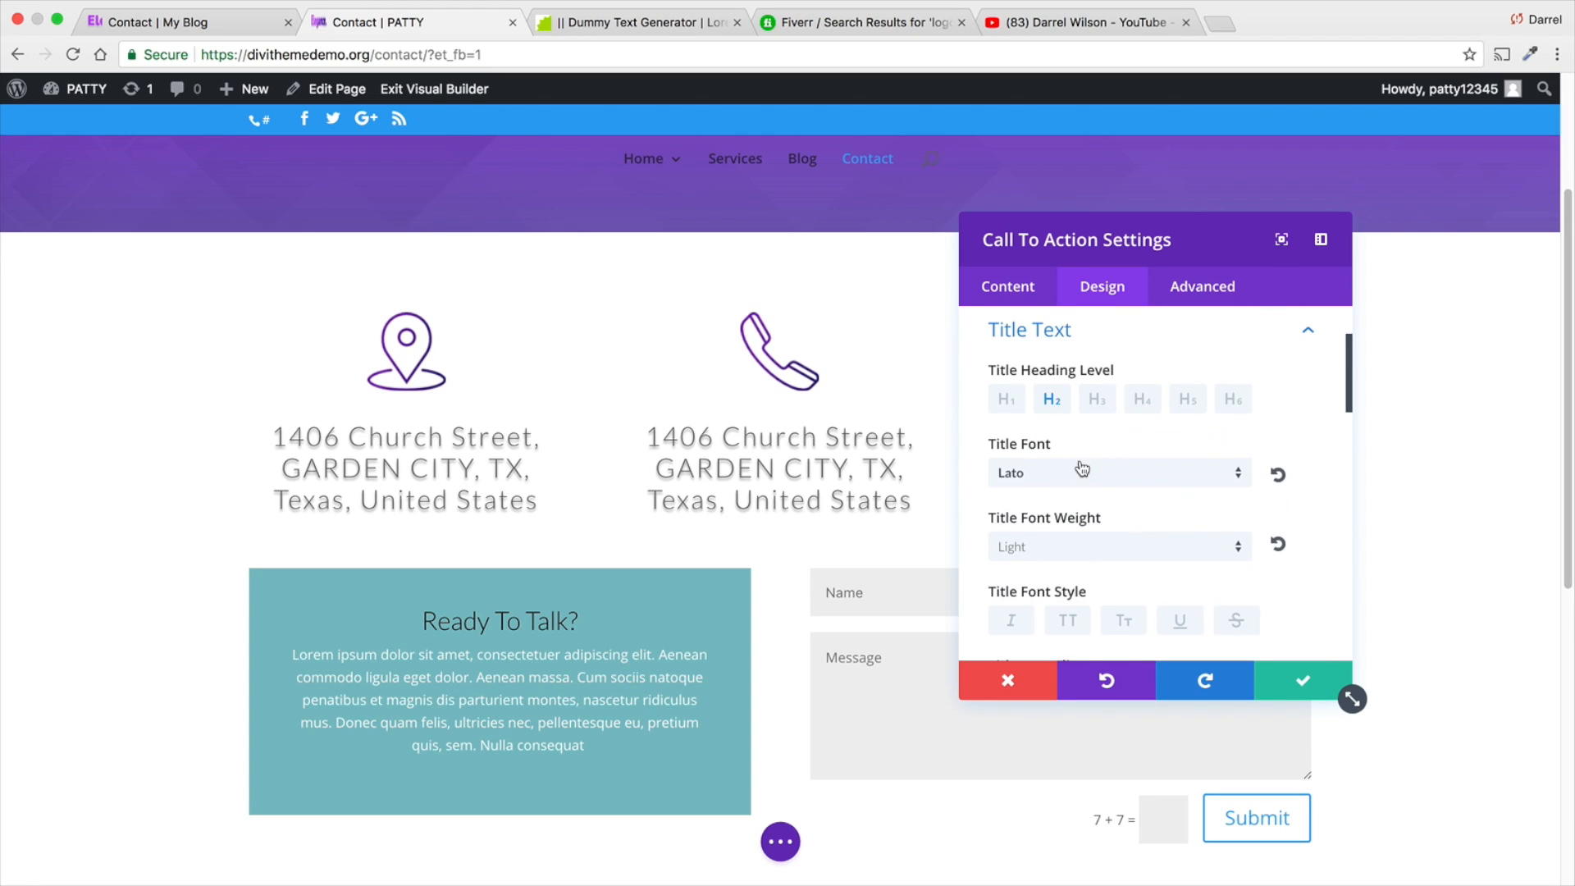
- Increase the Call To Action's title text size to 53px
scroll(1075, 472, down, 5)
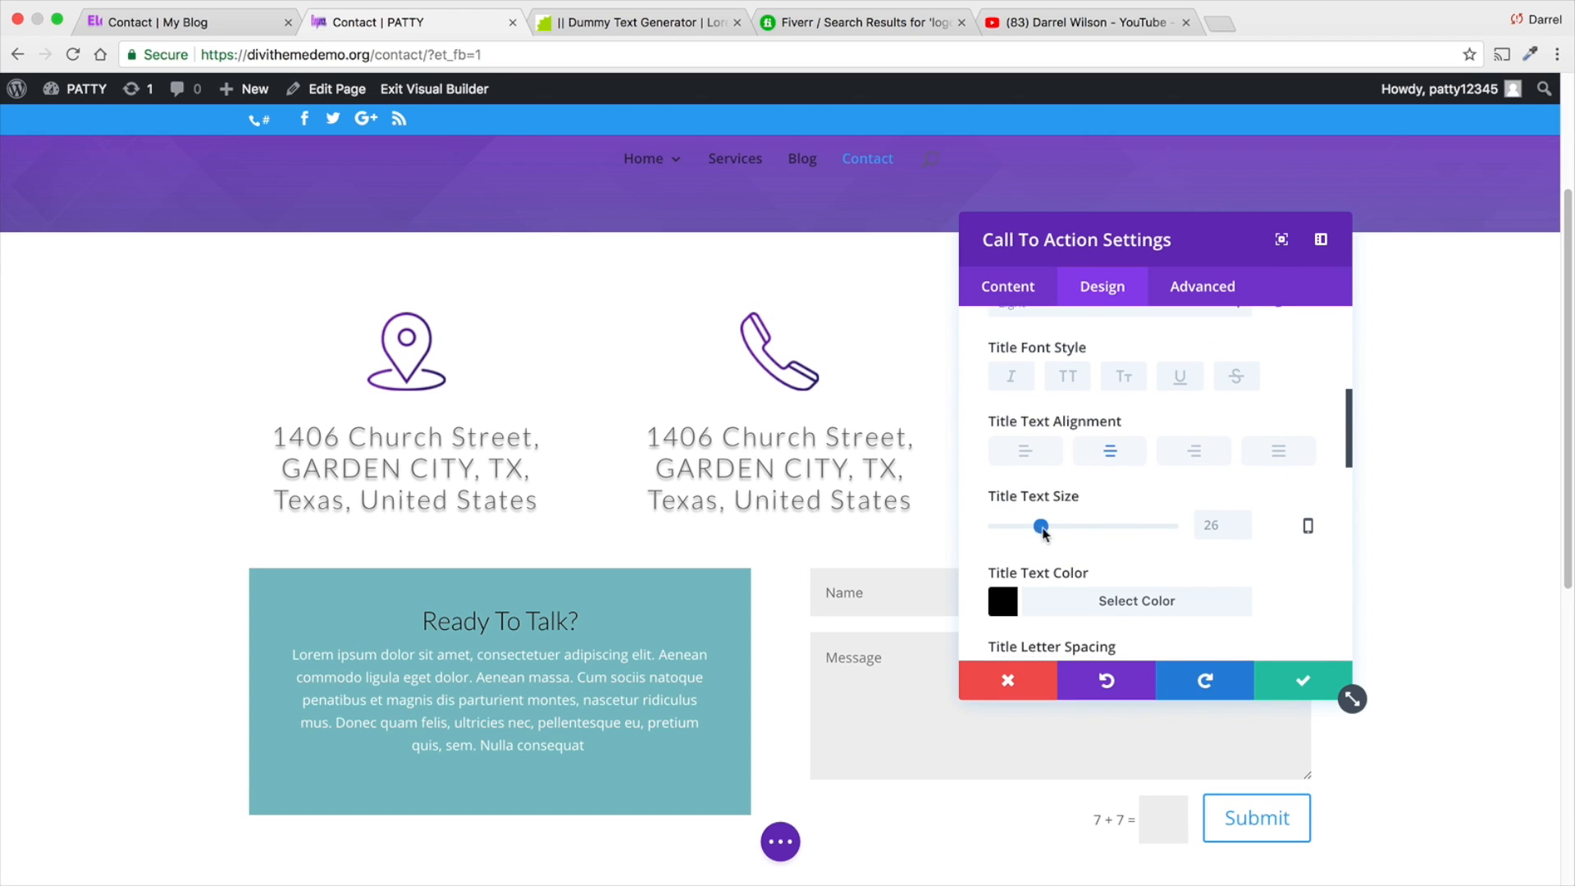
drag(1042, 531, 1089, 531)
scroll(1065, 518, down, 3)
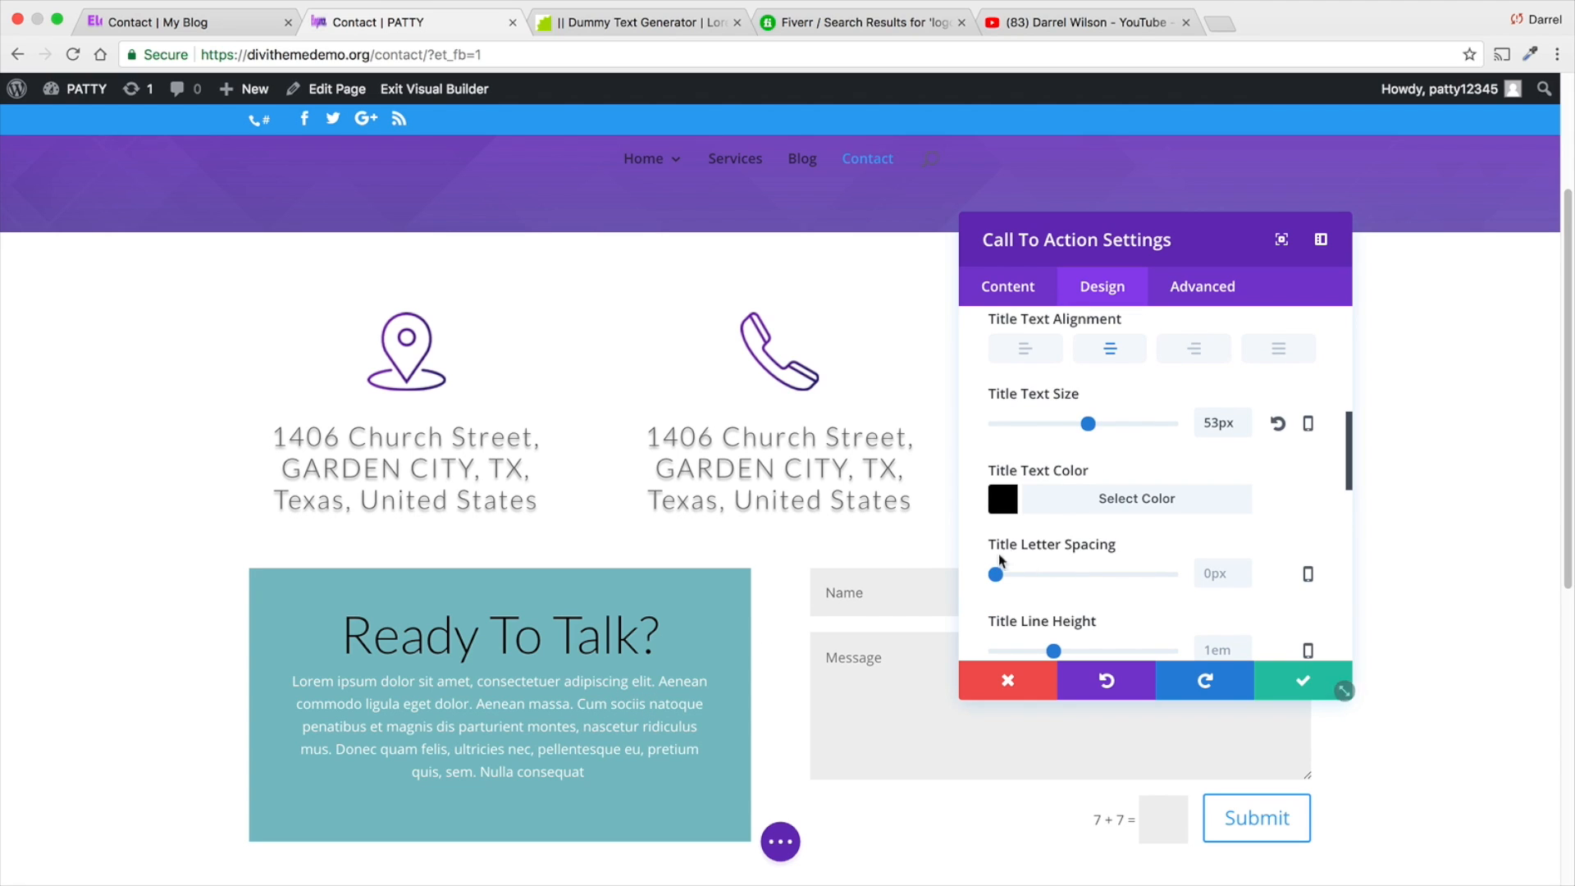
scroll(1258, 455, up, 6)
click(1309, 404)
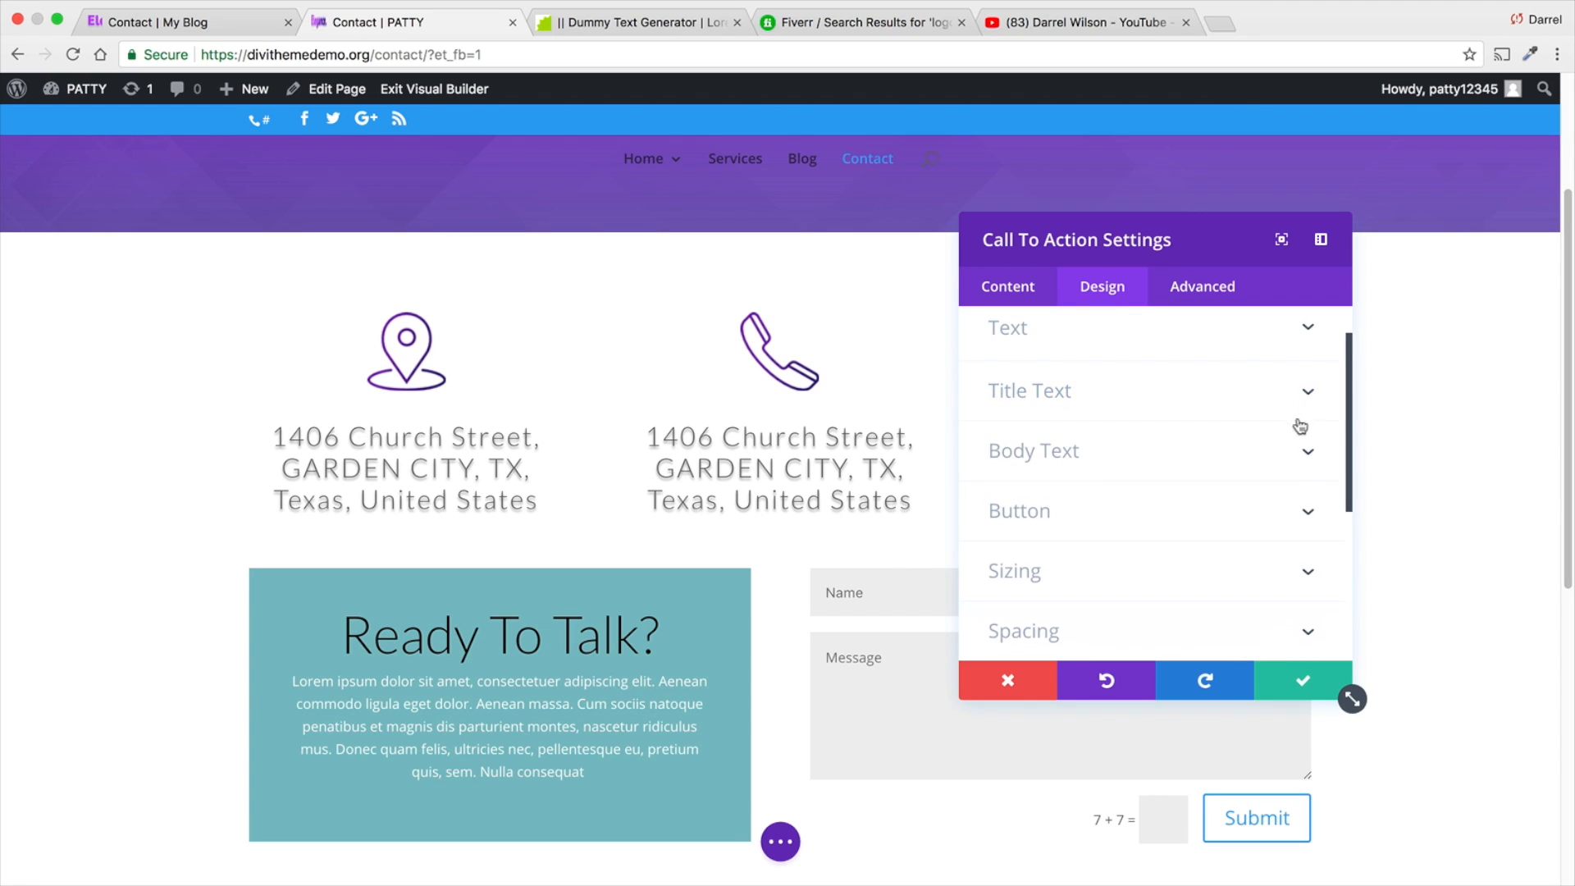
- Set the Call To Action's body font to Lato
click(1308, 451)
click(1116, 416)
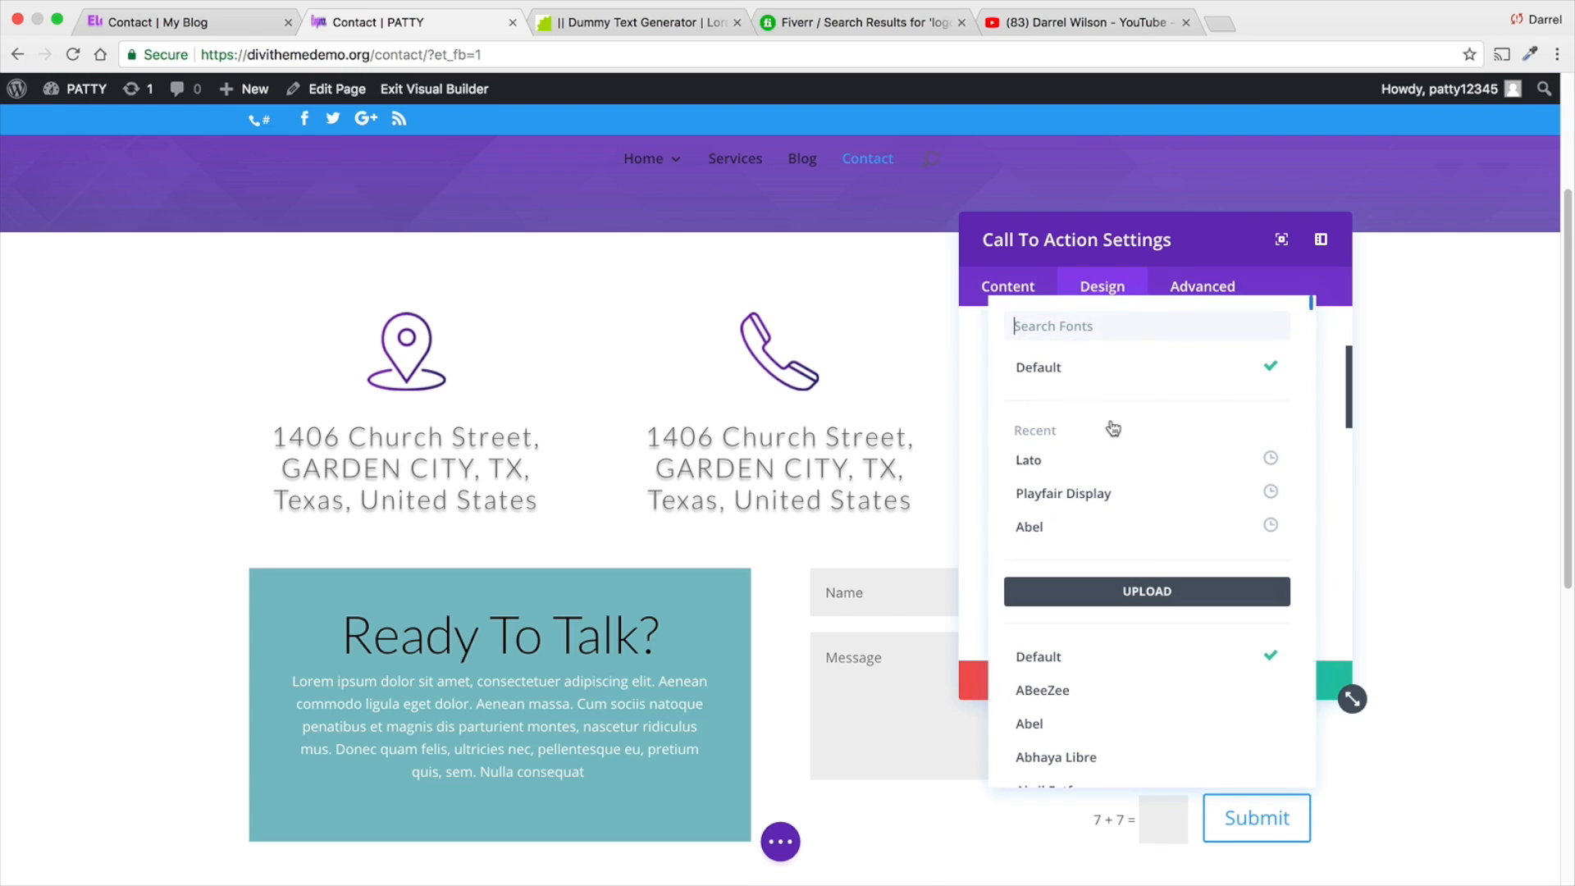
click(1104, 454)
- Set the Call To Action's body text color to black (#000000) and save the module settings
scroll(1106, 499, down, 2)
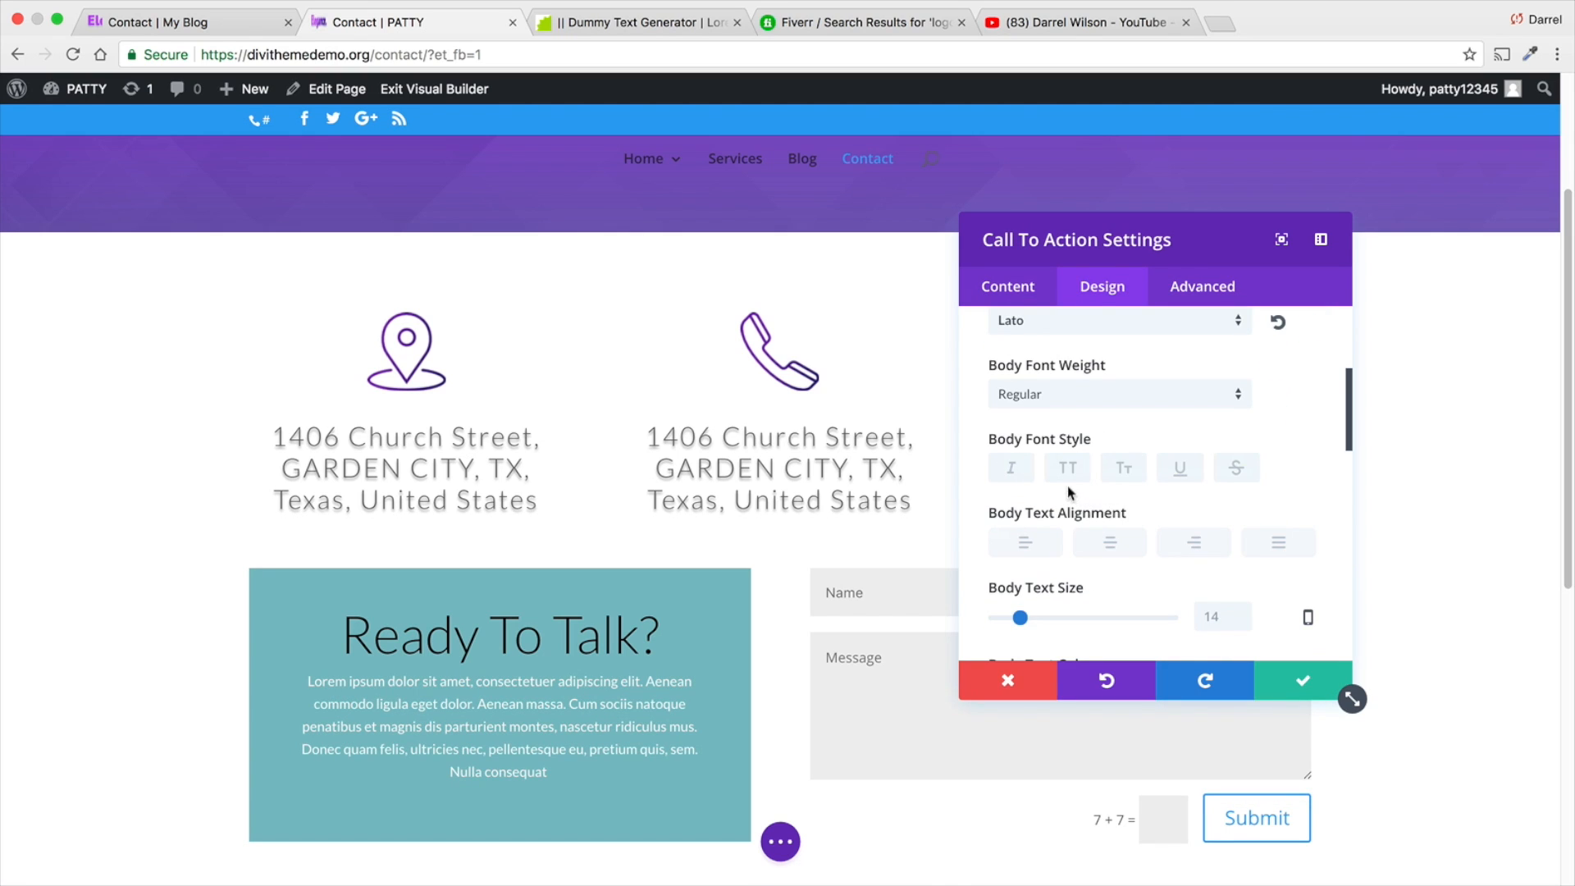
scroll(1071, 495, down, 2)
click(1007, 561)
scroll(1040, 546, down, 2)
scroll(1041, 545, down, 1)
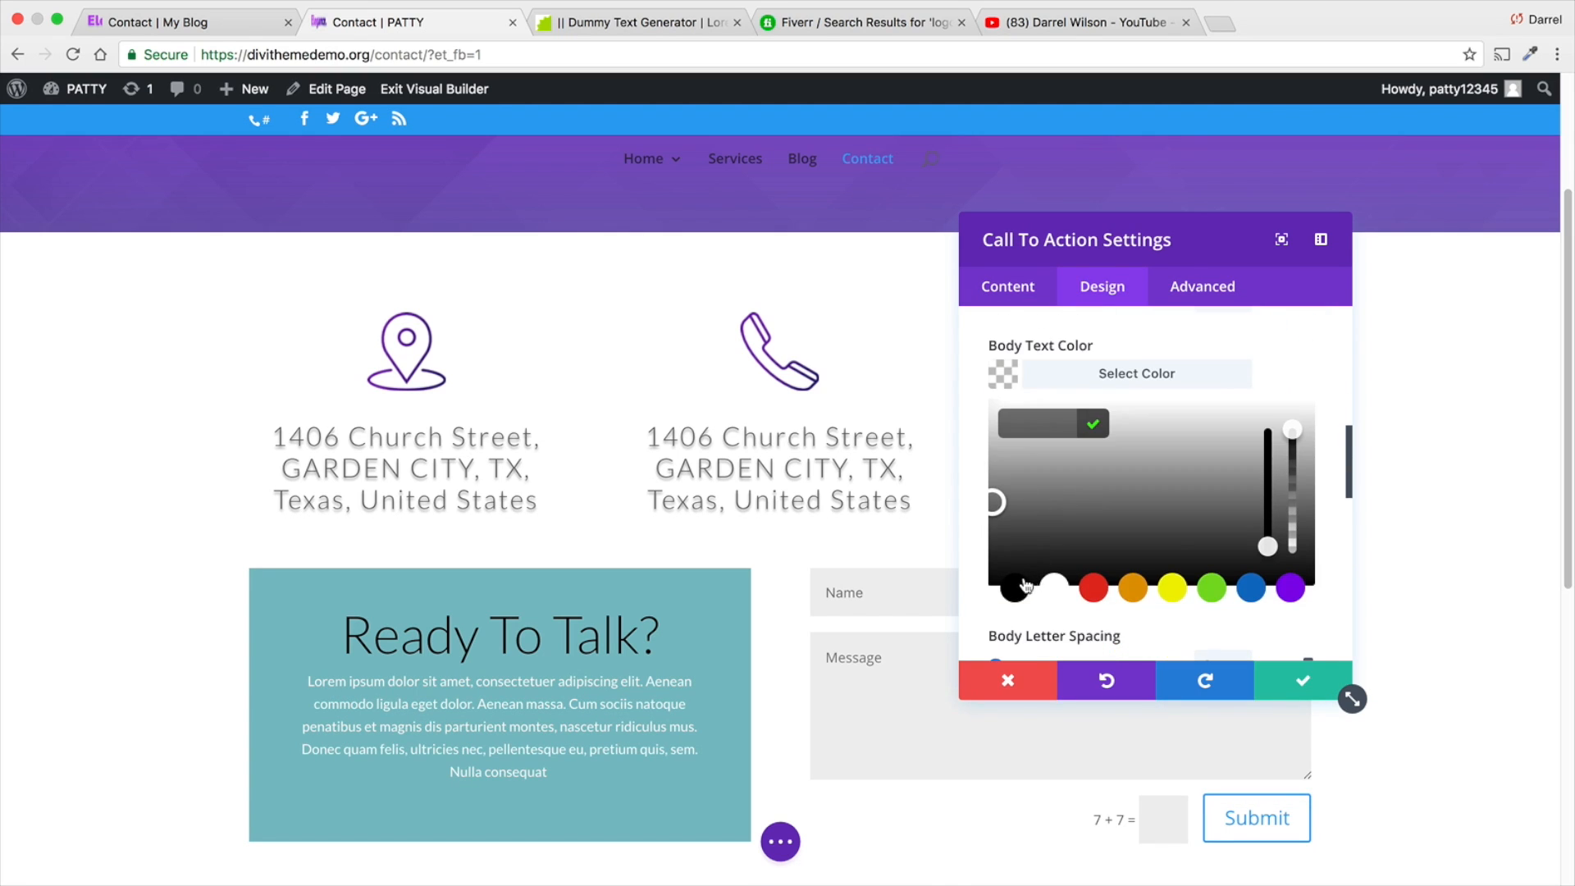
click(1015, 588)
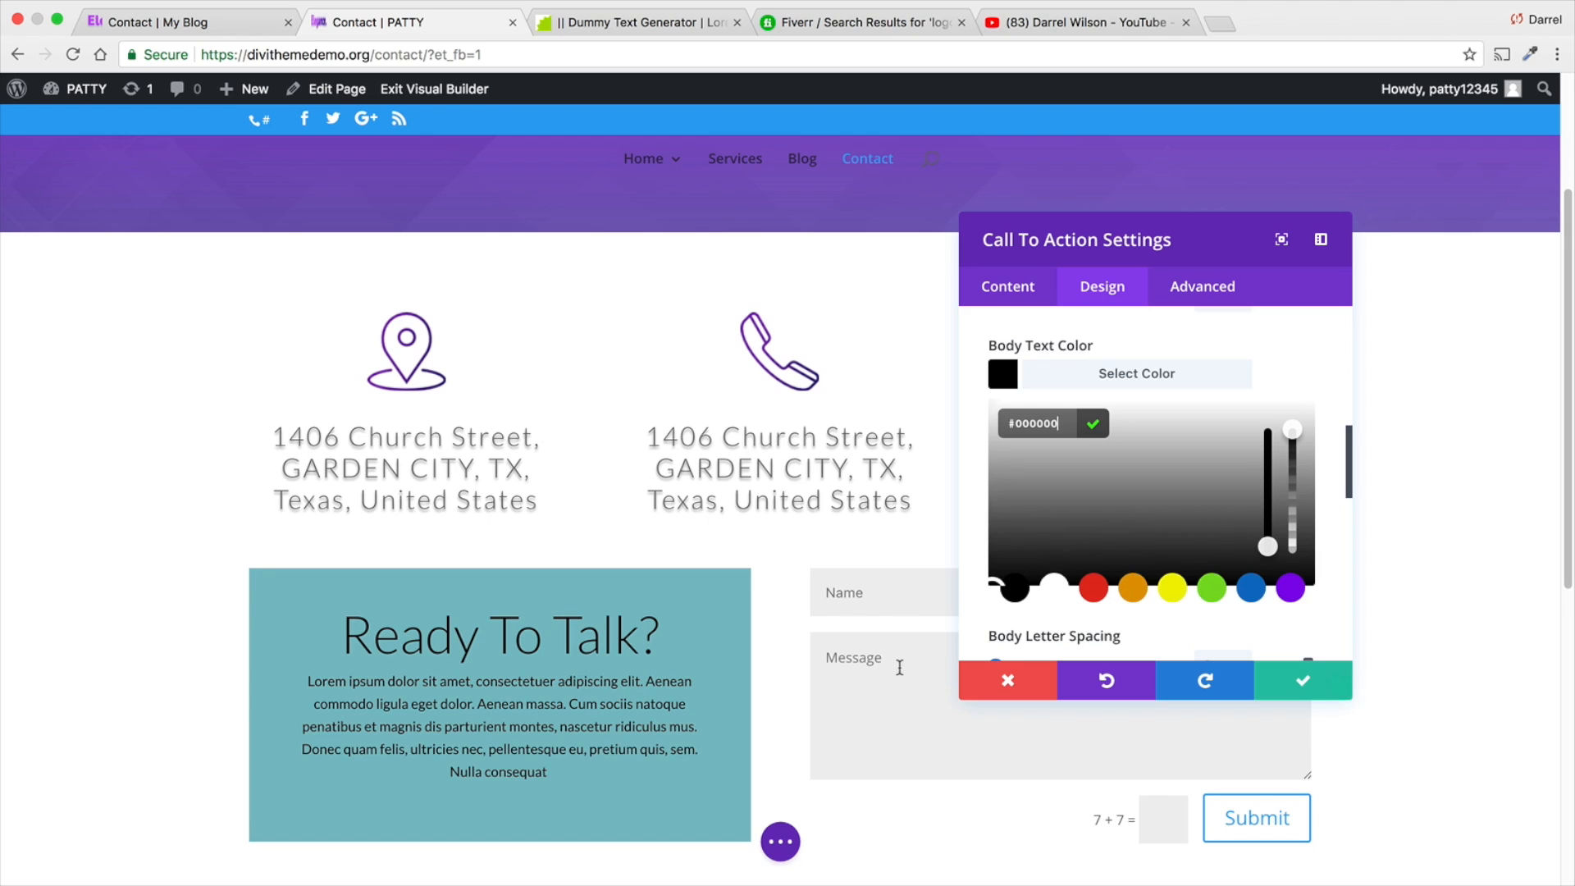
scroll(1107, 513, down, 3)
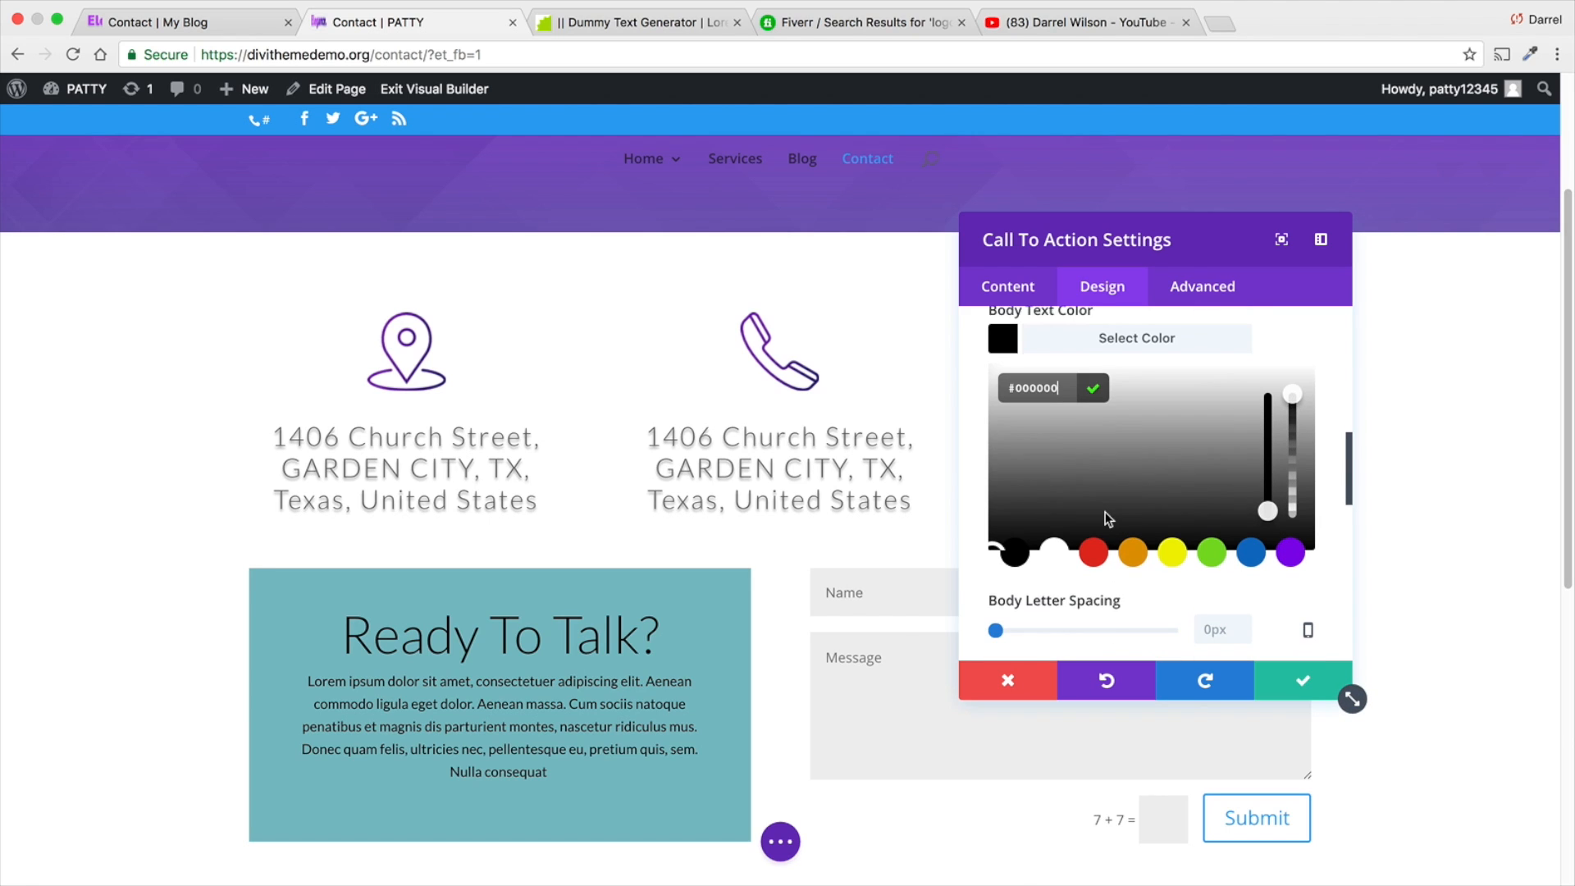
scroll(1106, 526, down, 5)
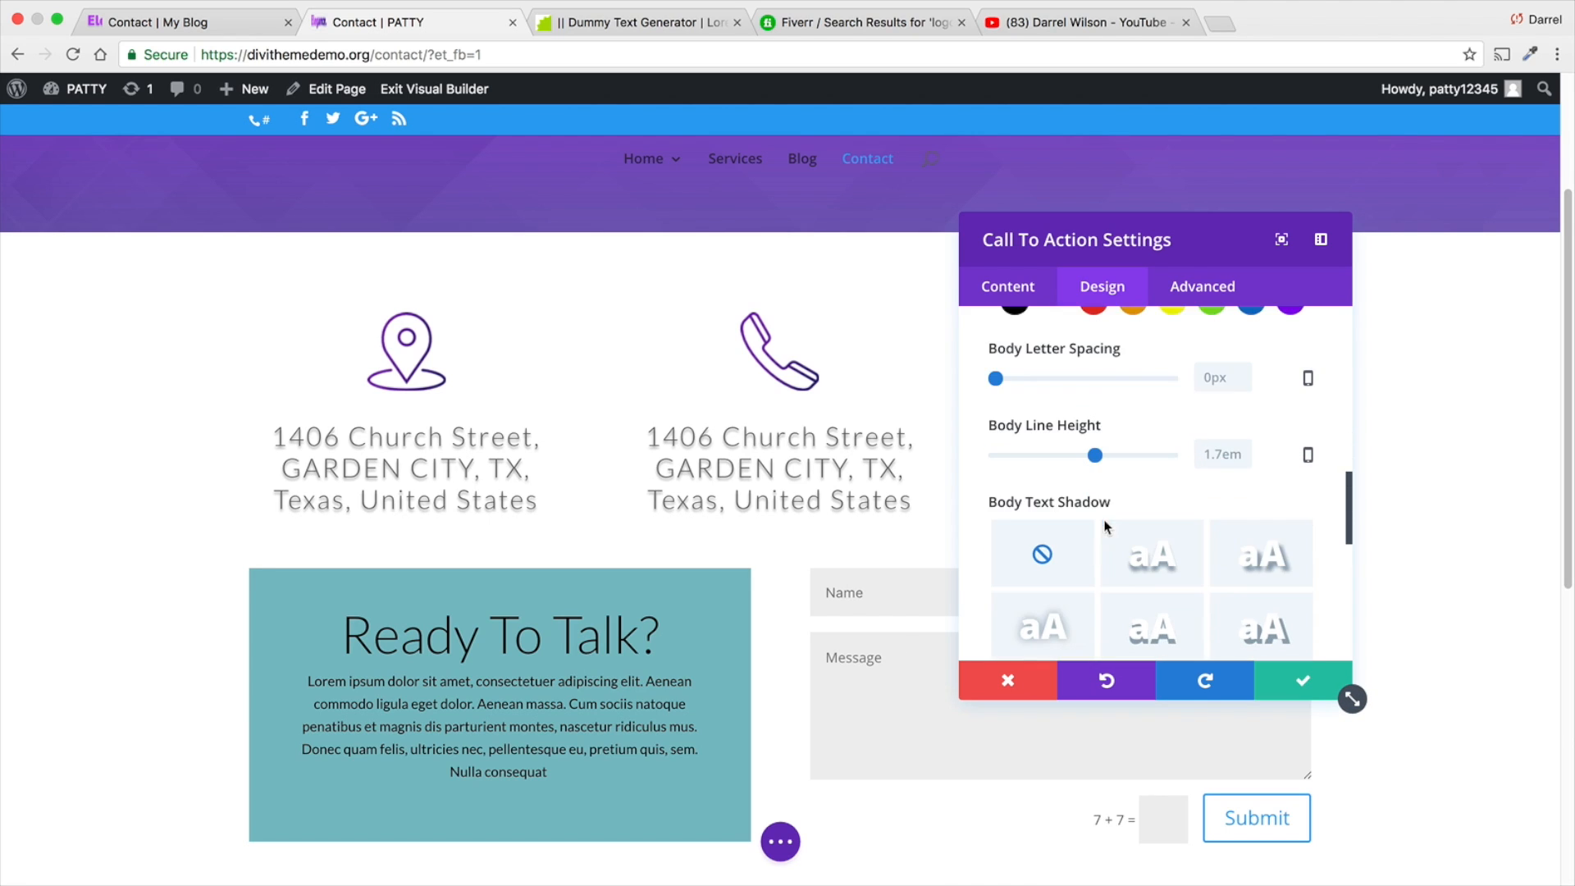
click(1274, 681)
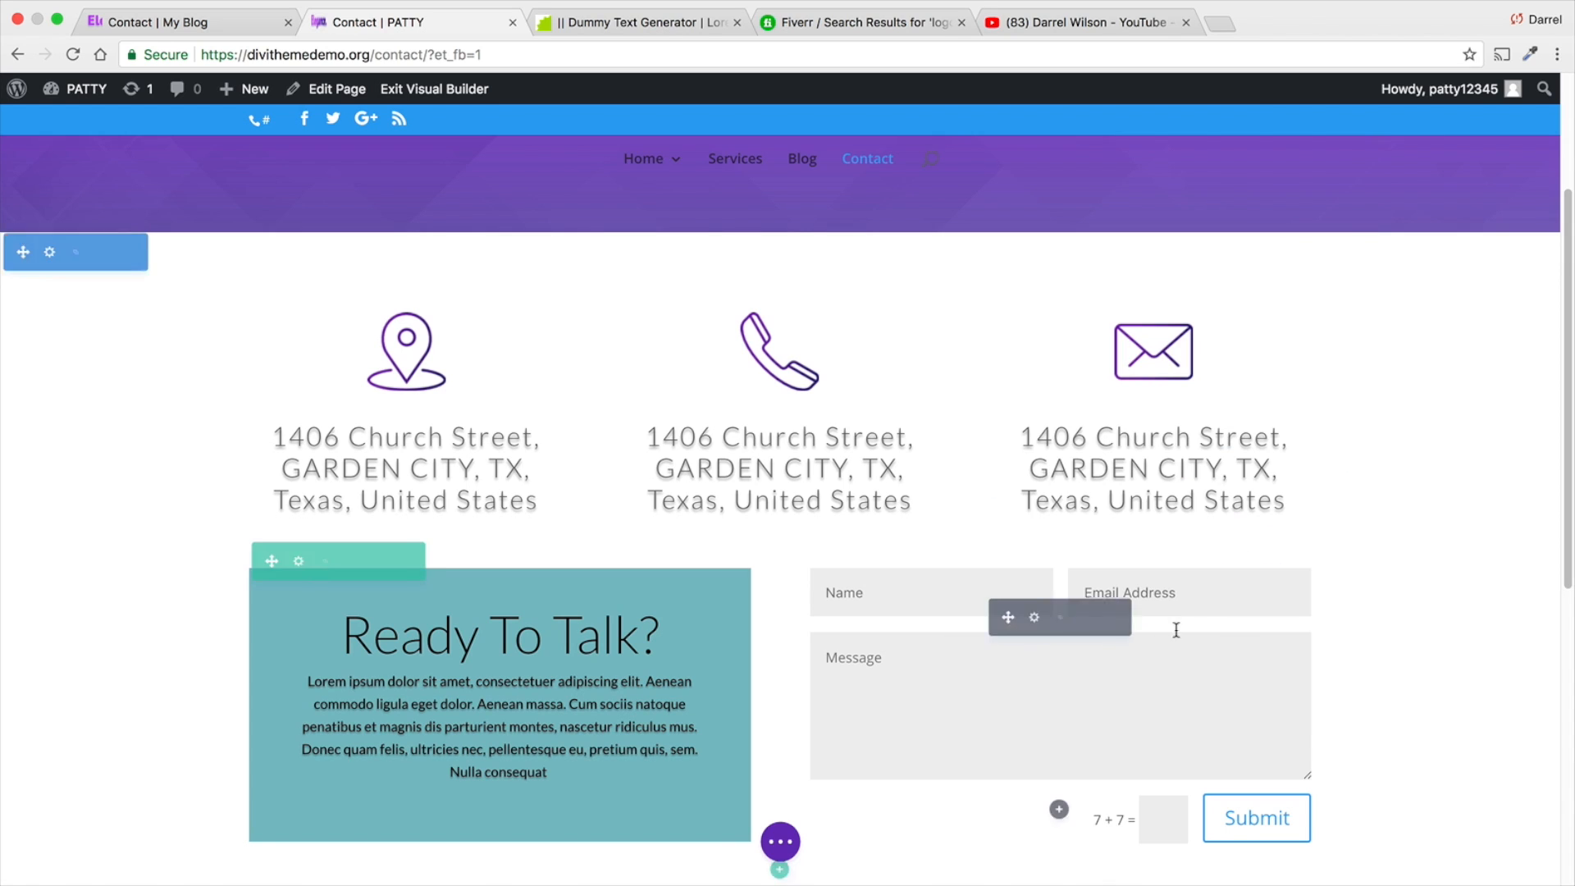
- Turn off the background color of the "Ready To Talk?" Call To Action and save the module
click(473, 617)
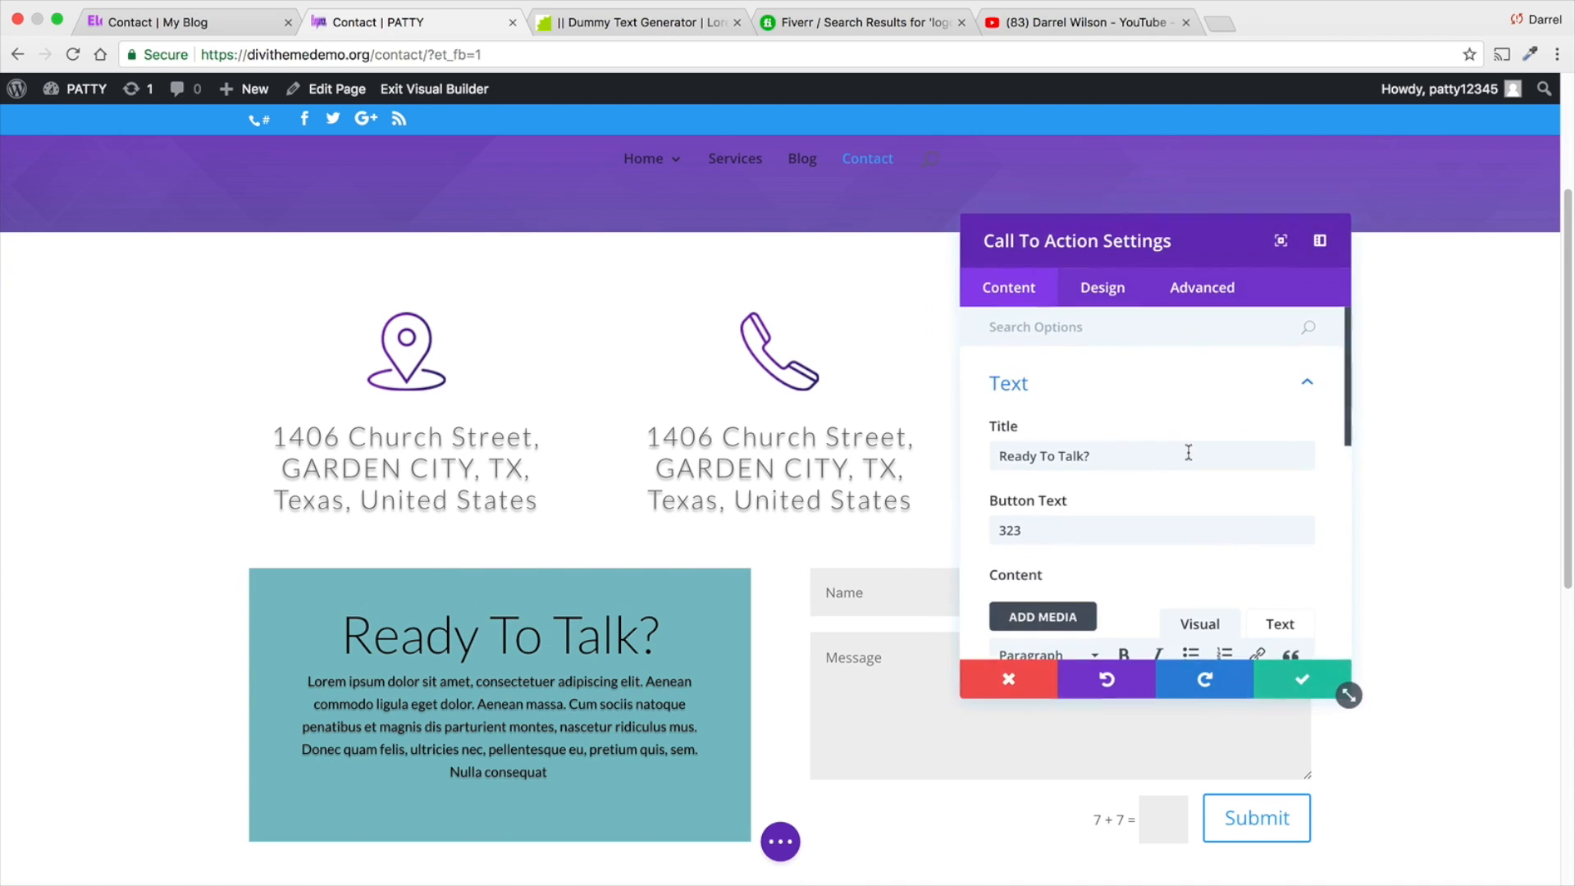
scroll(1134, 469, down, 5)
click(1170, 537)
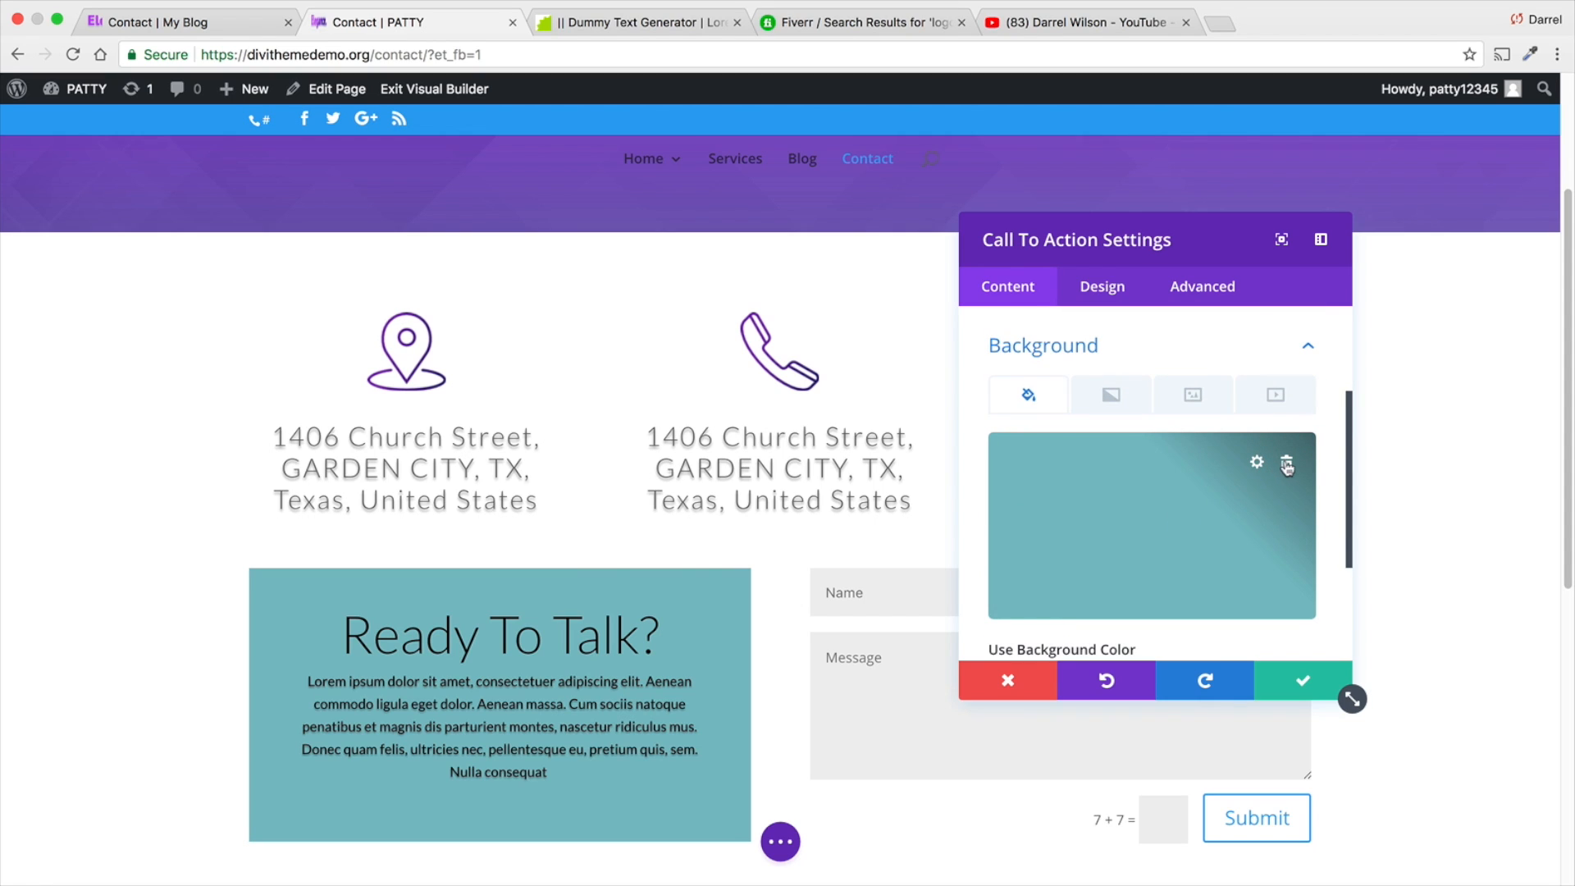
click(1147, 537)
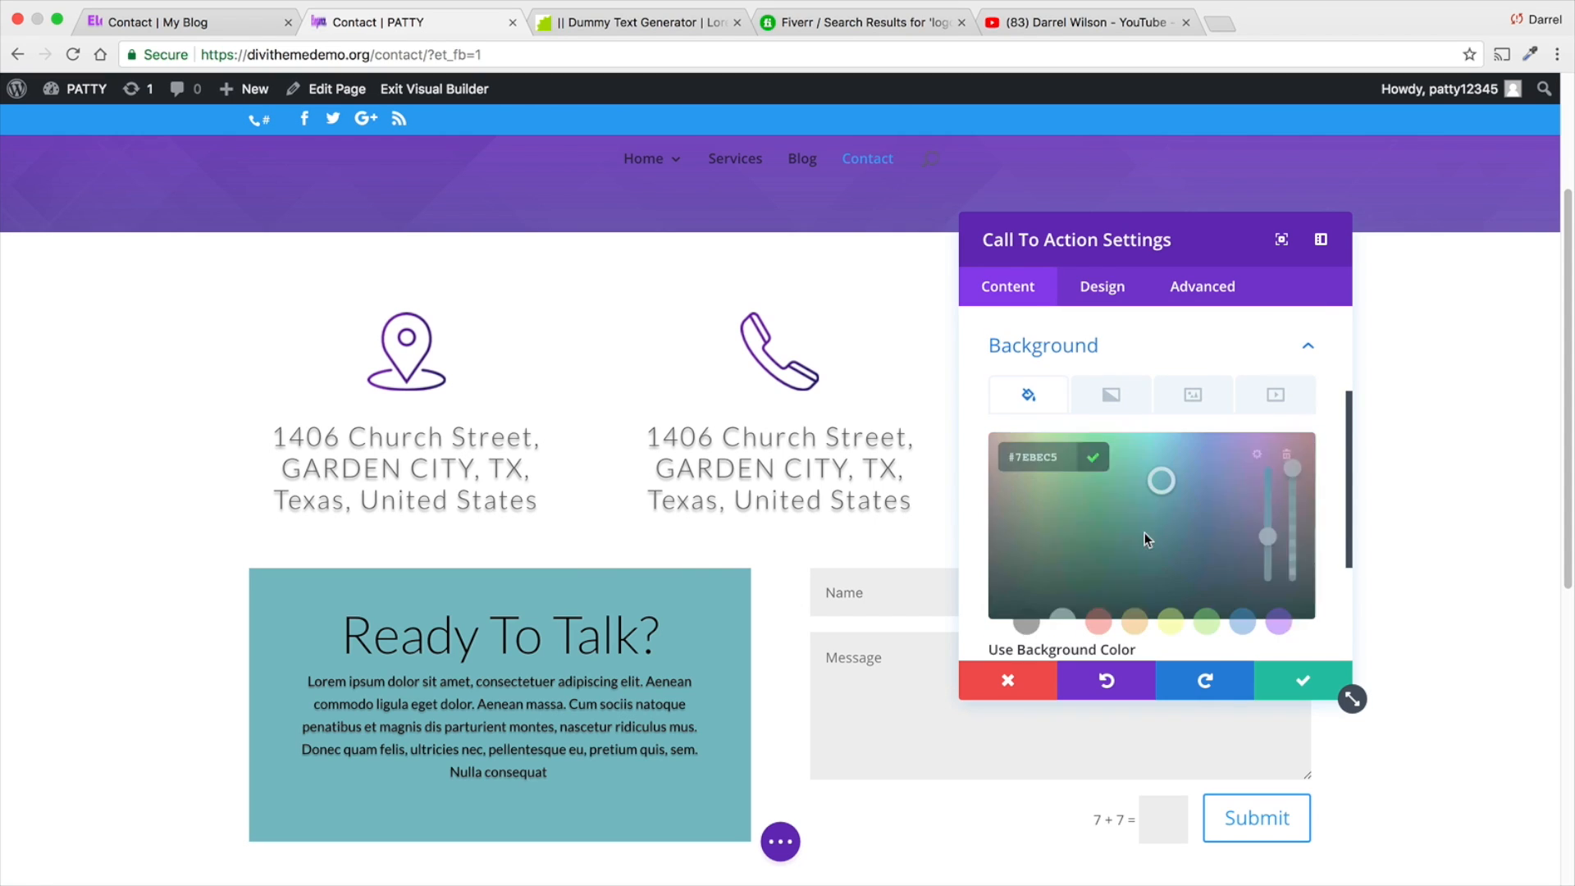
click(1053, 410)
mouse_move(1192, 513)
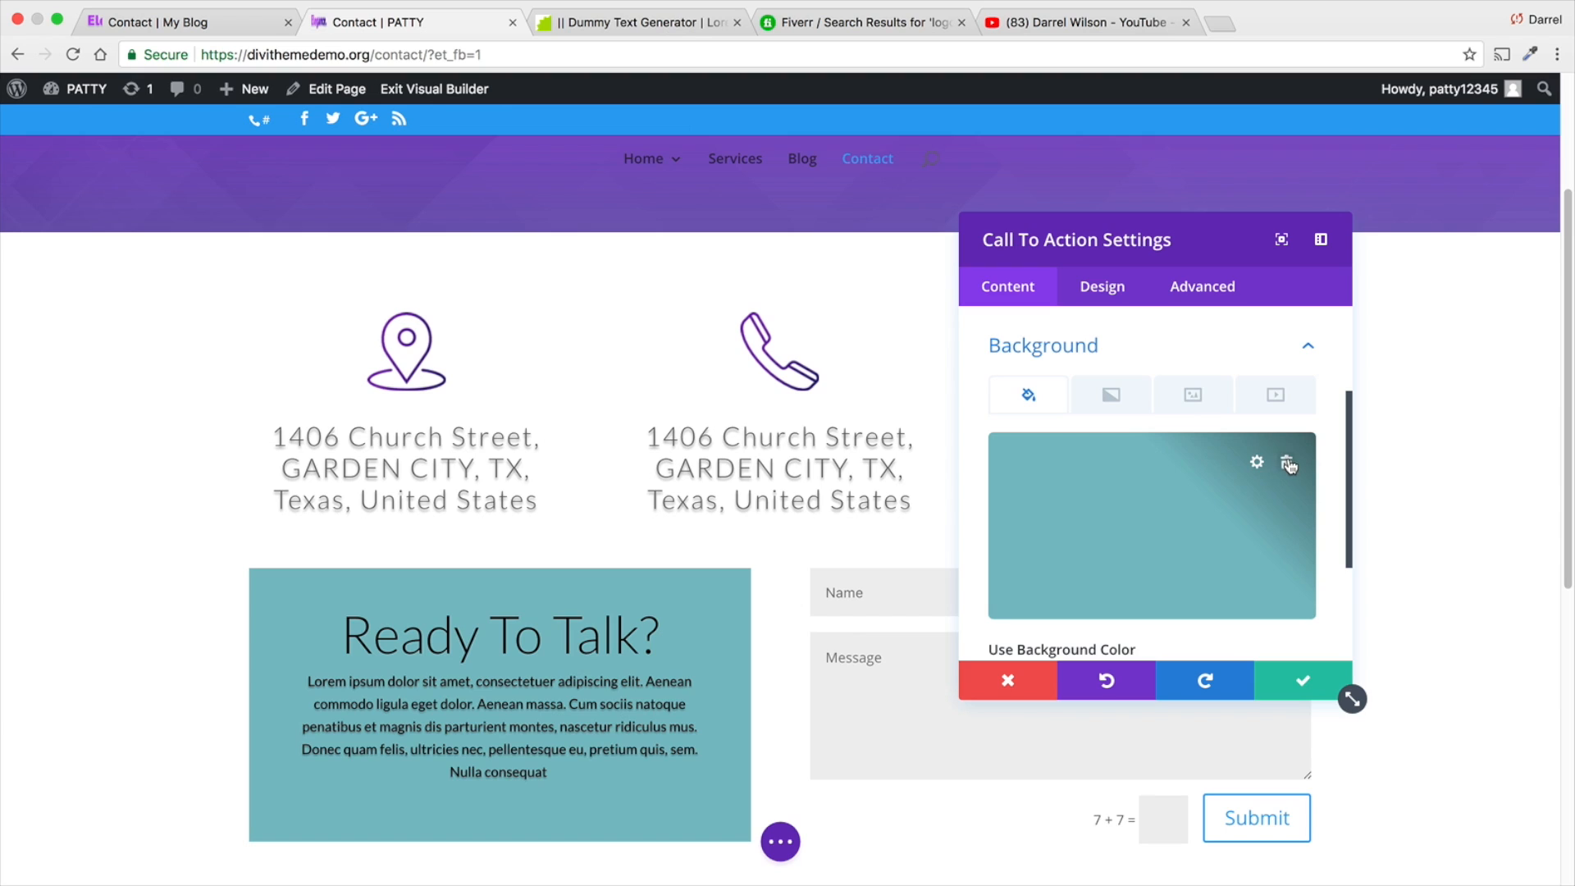
scroll(1165, 525, down, 1)
click(1040, 630)
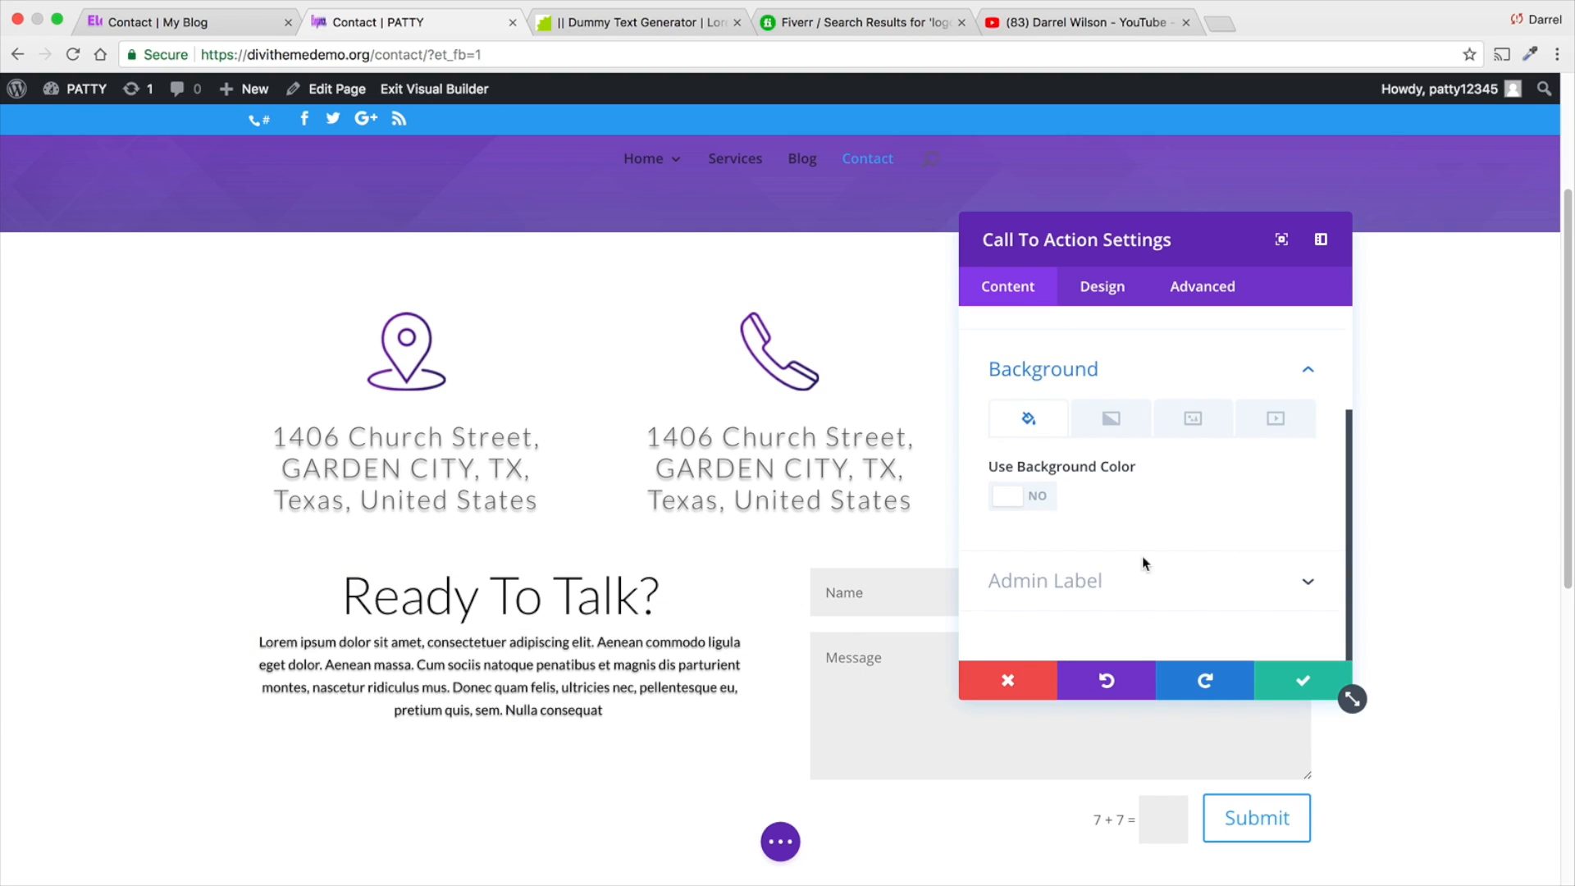
click(1305, 687)
- Open the contact form's module settings and set its success message to "sucesss!"
scroll(509, 623, down, 3)
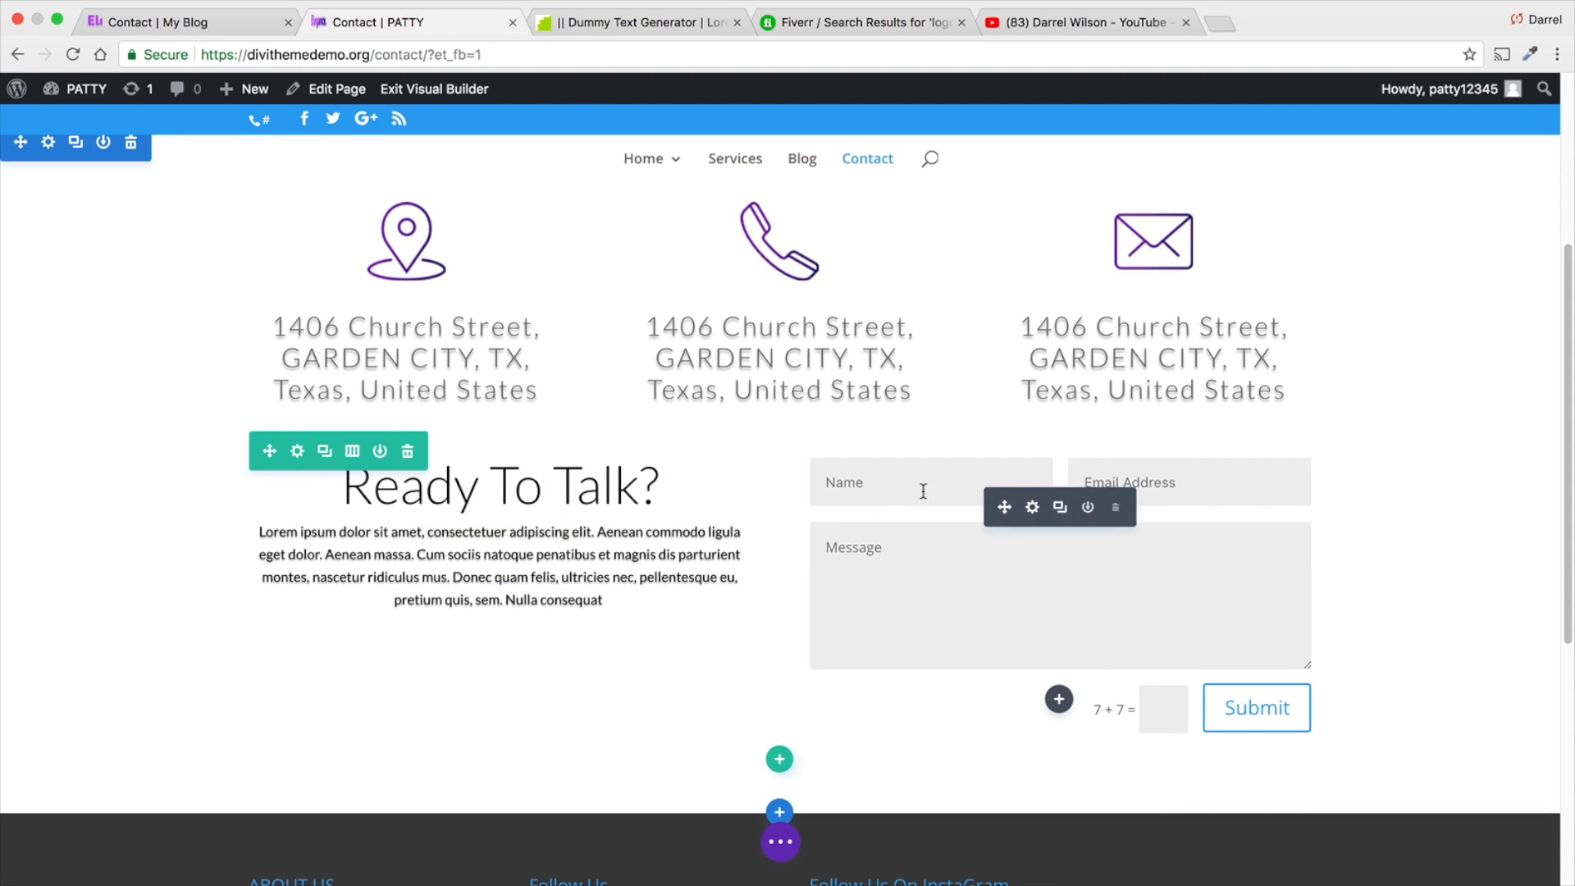
click(1033, 508)
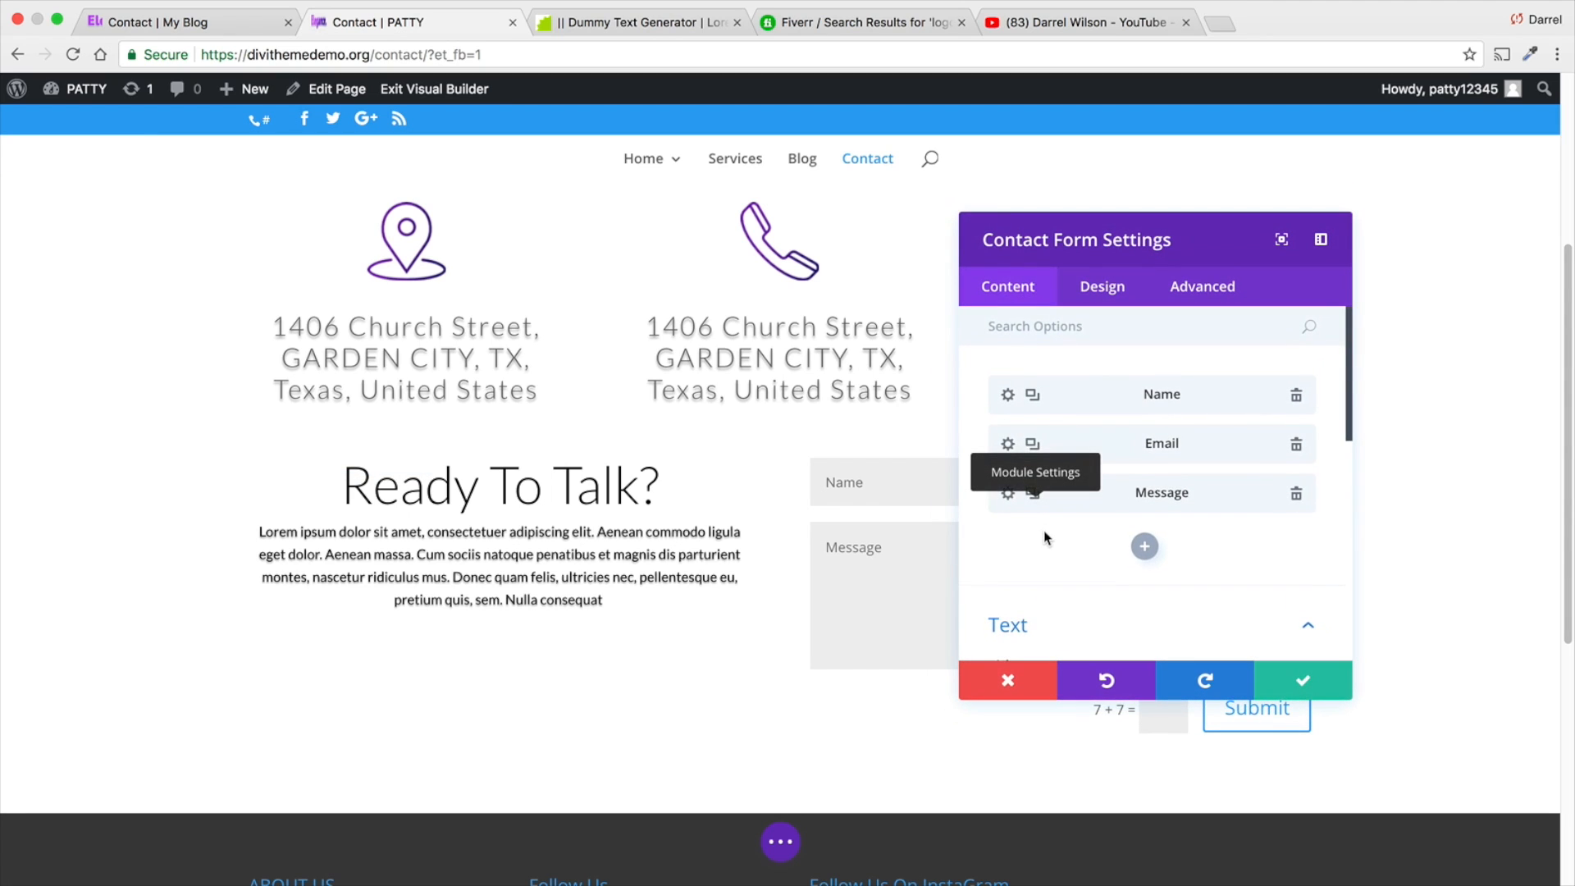
scroll(1042, 521, down, 3)
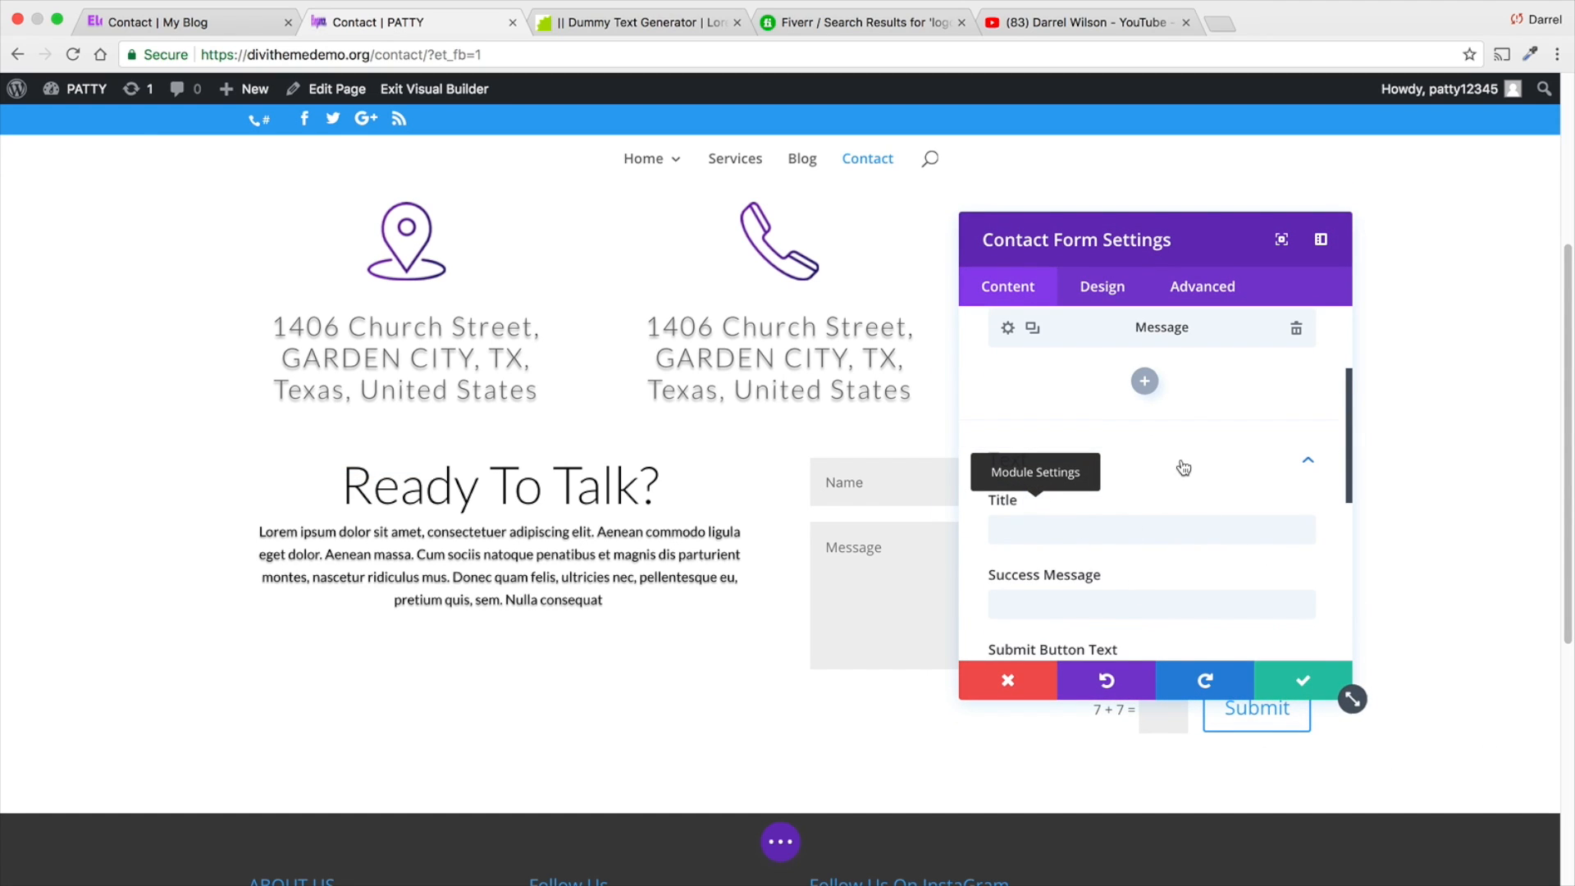
scroll(1184, 464, up, 2)
scroll(1220, 527, down, 3)
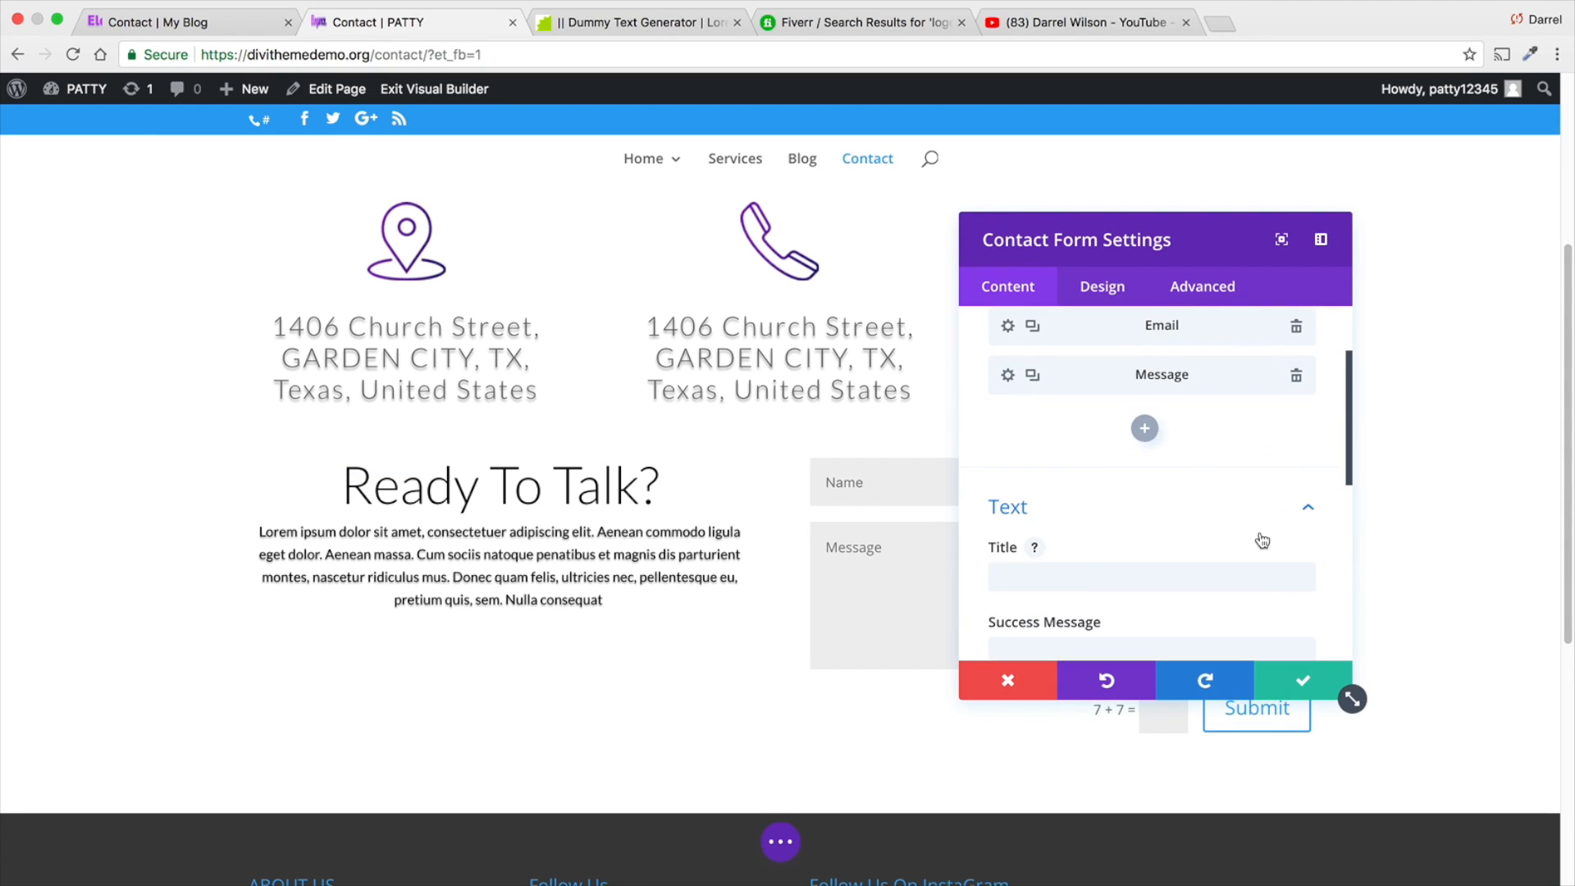
click(1260, 515)
scroll(1255, 515, down, 1)
click(1230, 548)
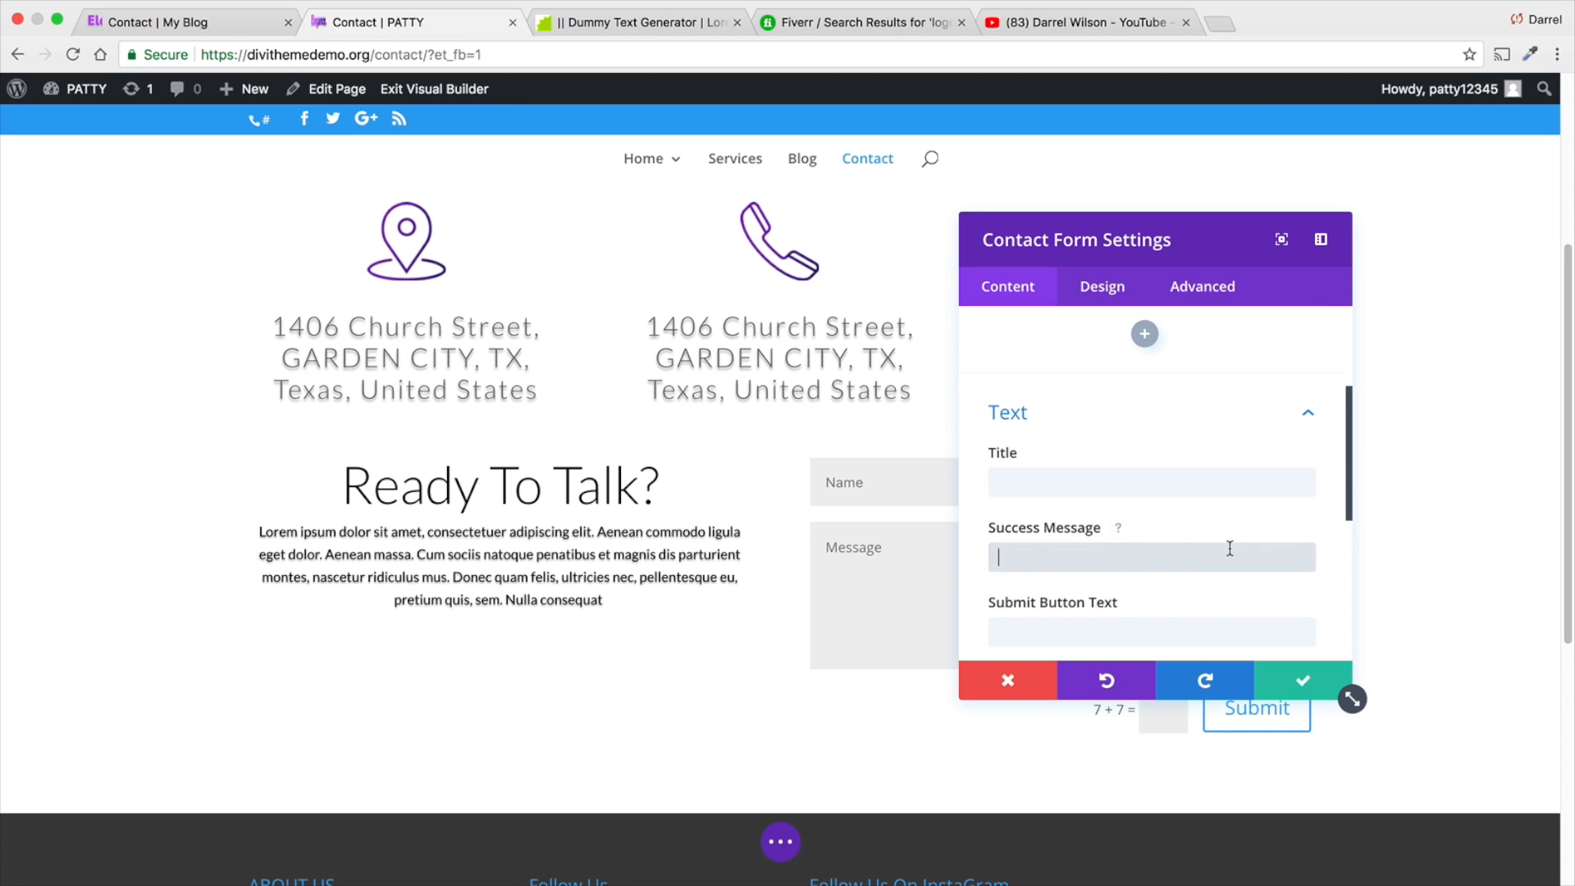
click(1117, 530)
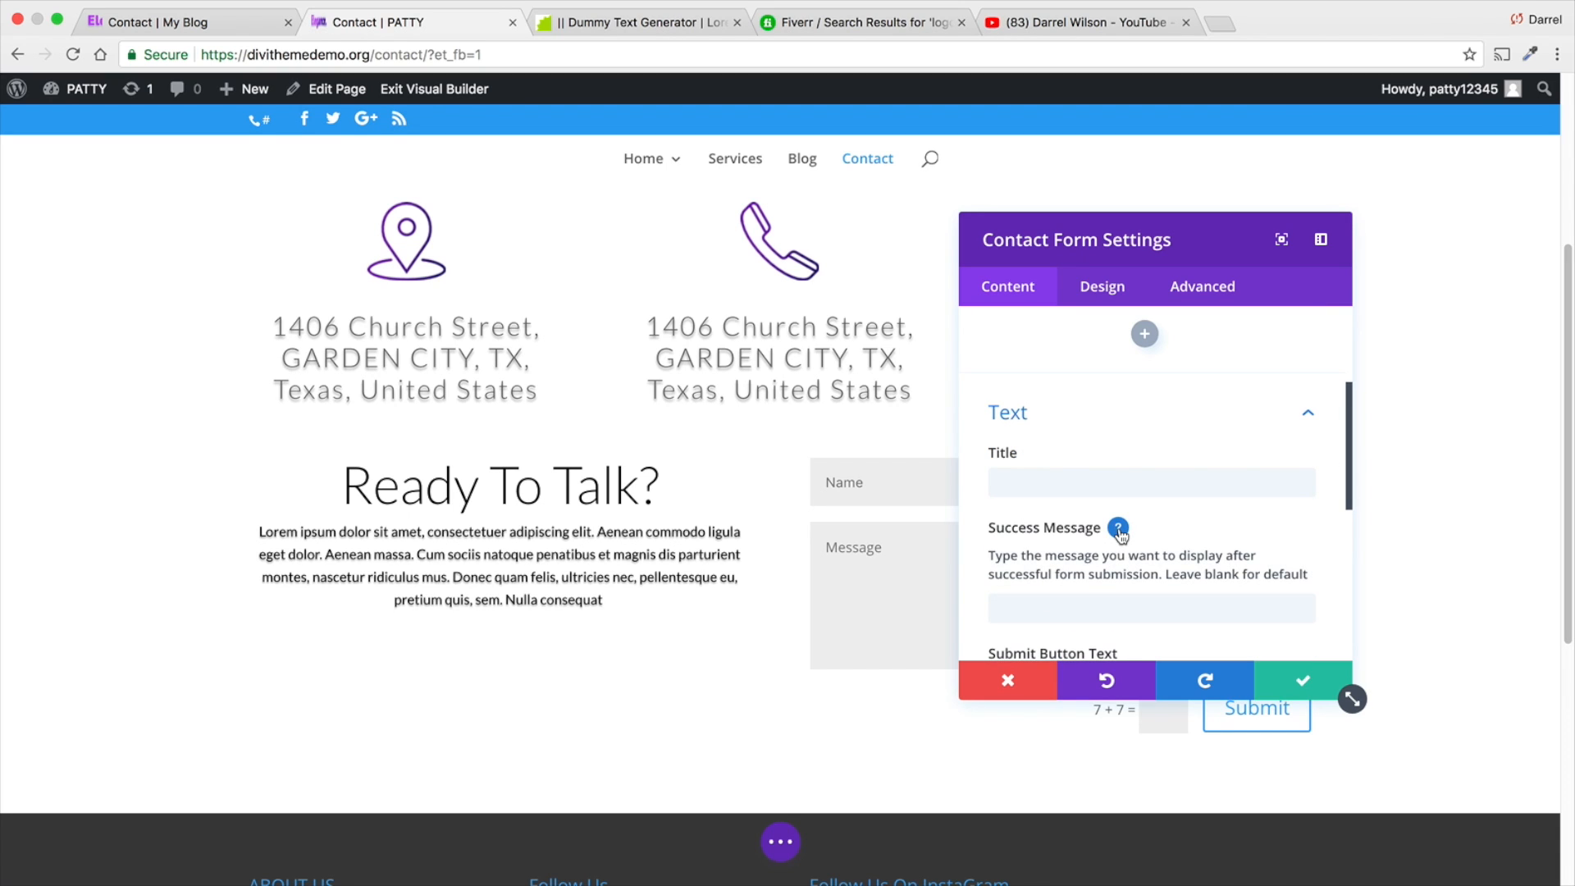
click(1119, 530)
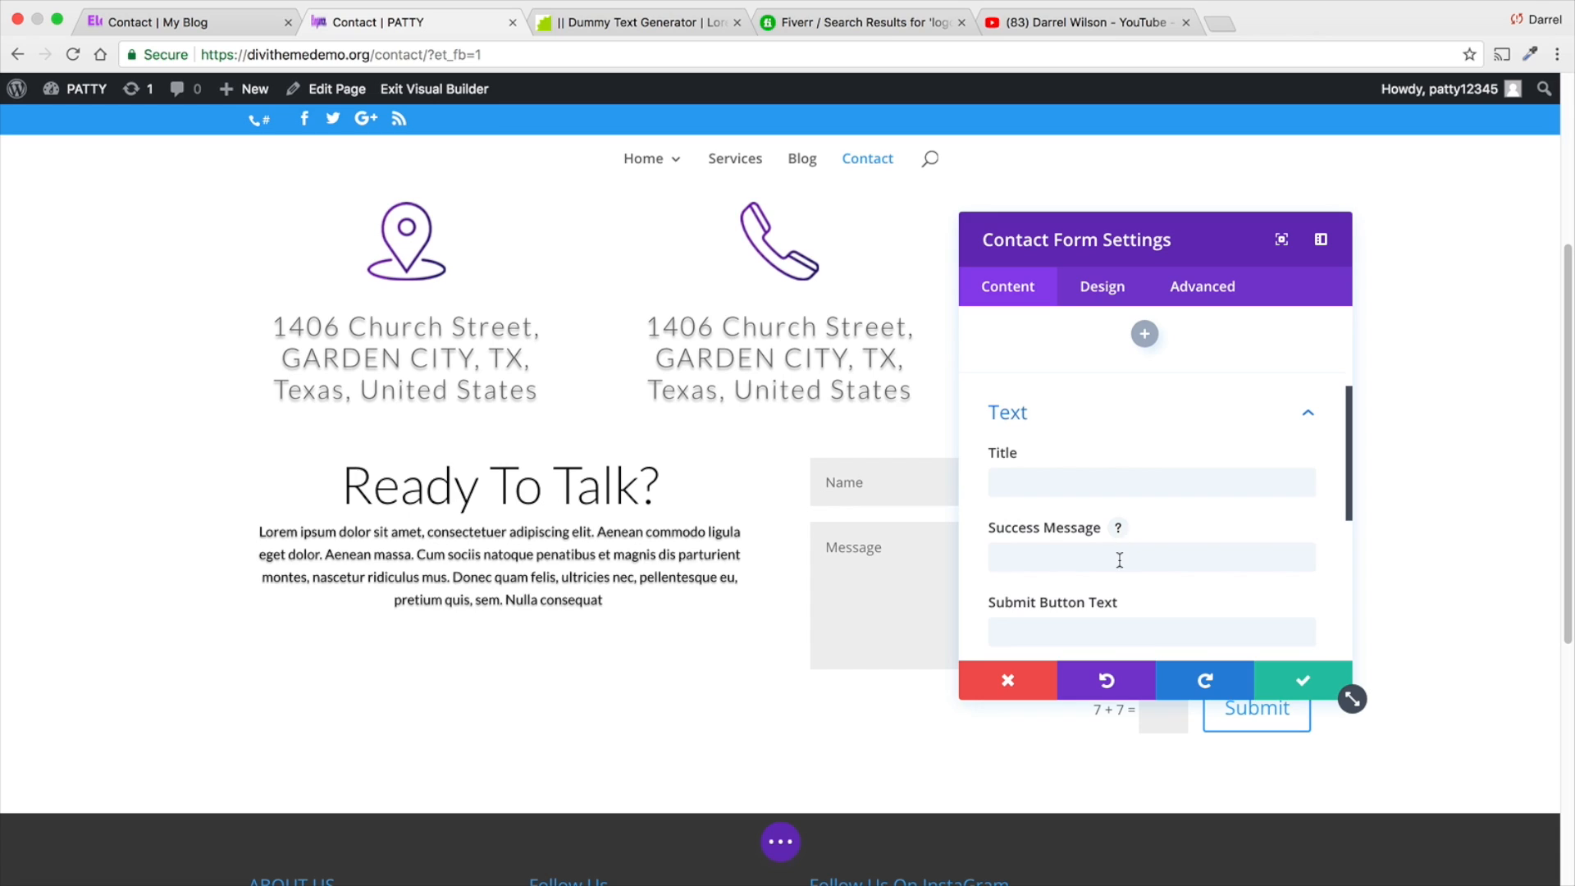
click(1119, 560)
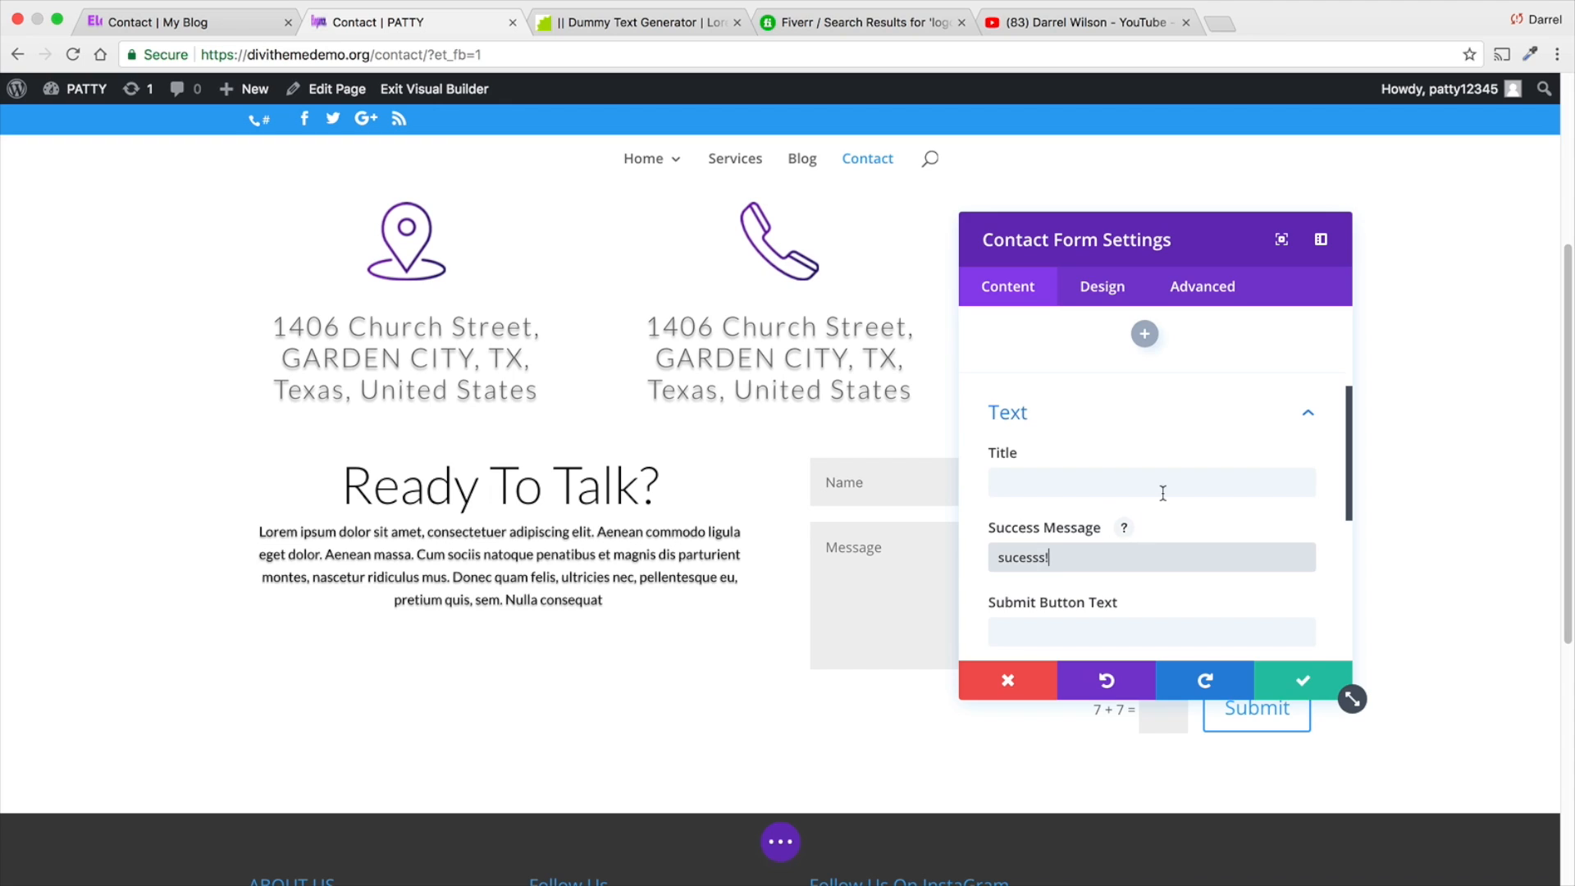
- Open the contact form's Email options and show the help for the recipient email field
scroll(1163, 492, down, 1)
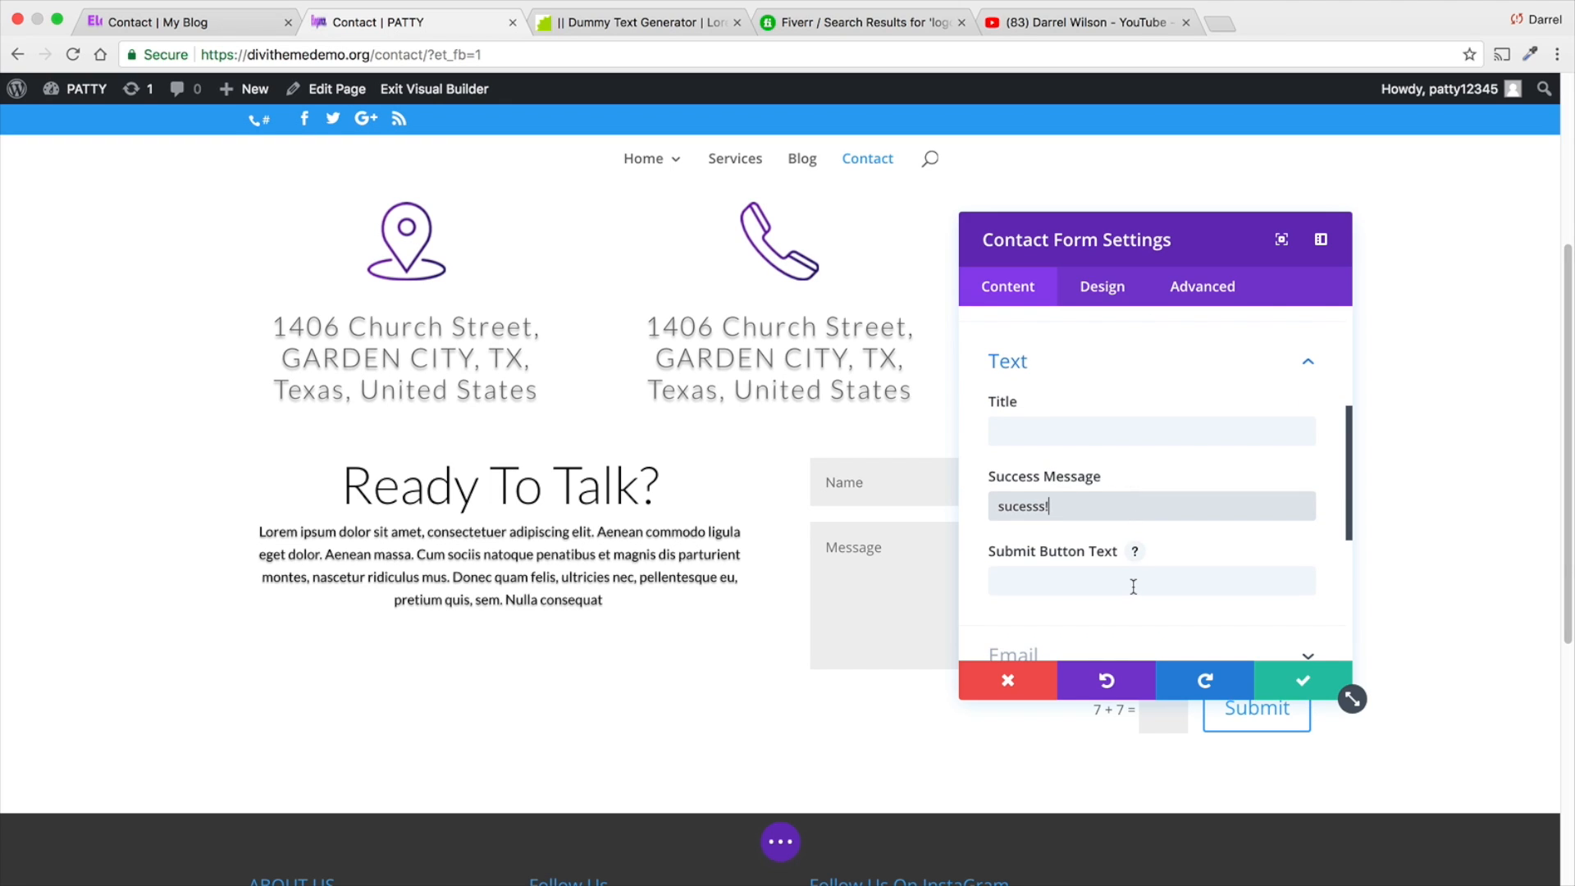
scroll(1133, 587, down, 3)
click(1296, 557)
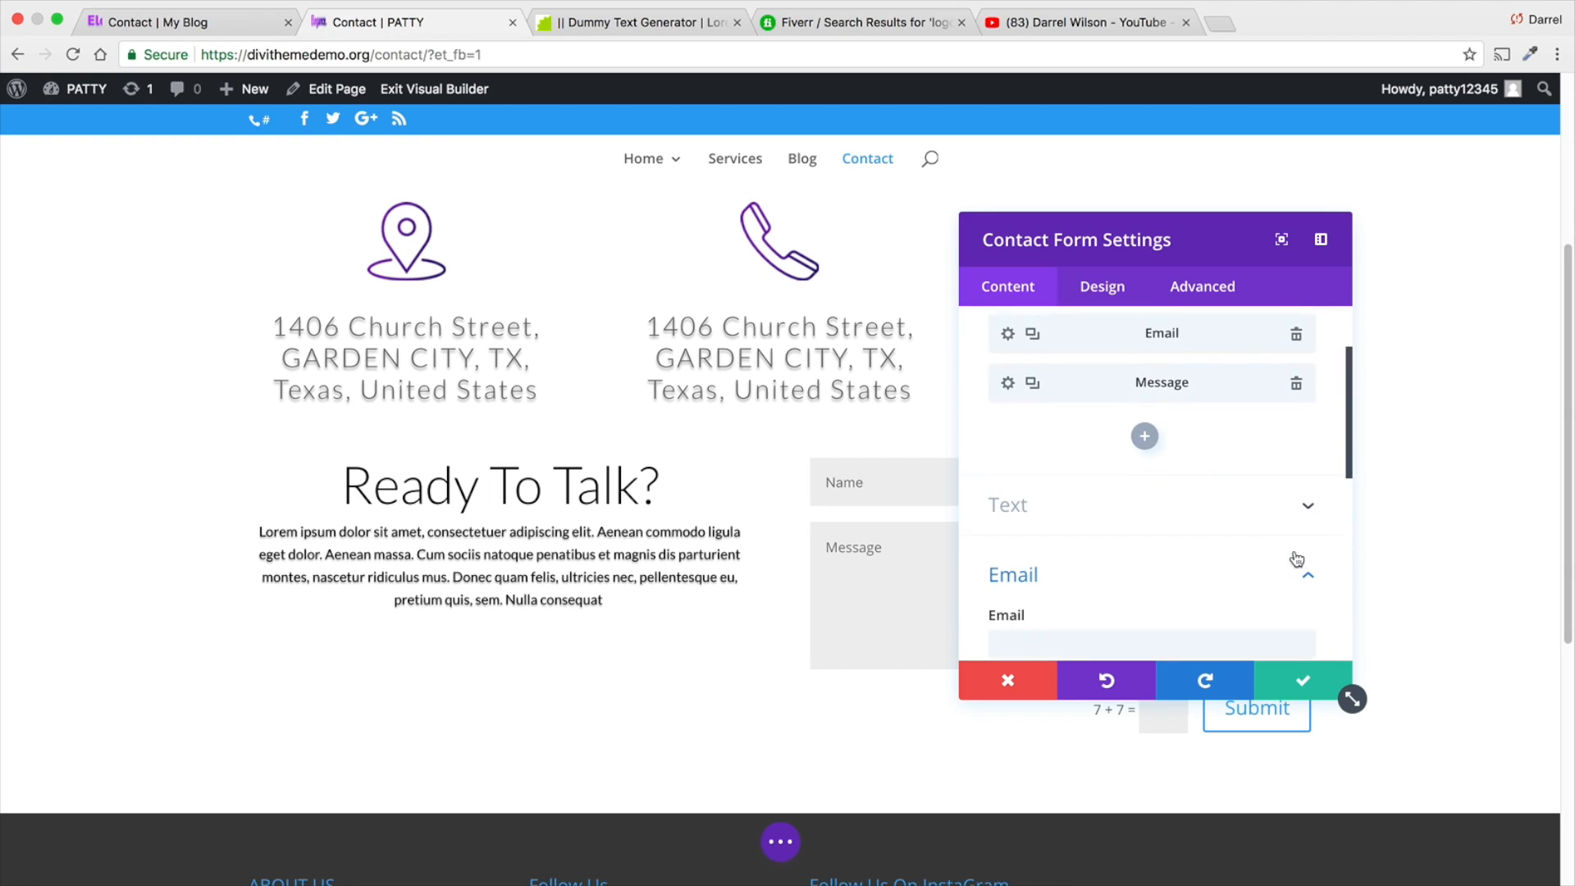
scroll(1162, 557, down, 4)
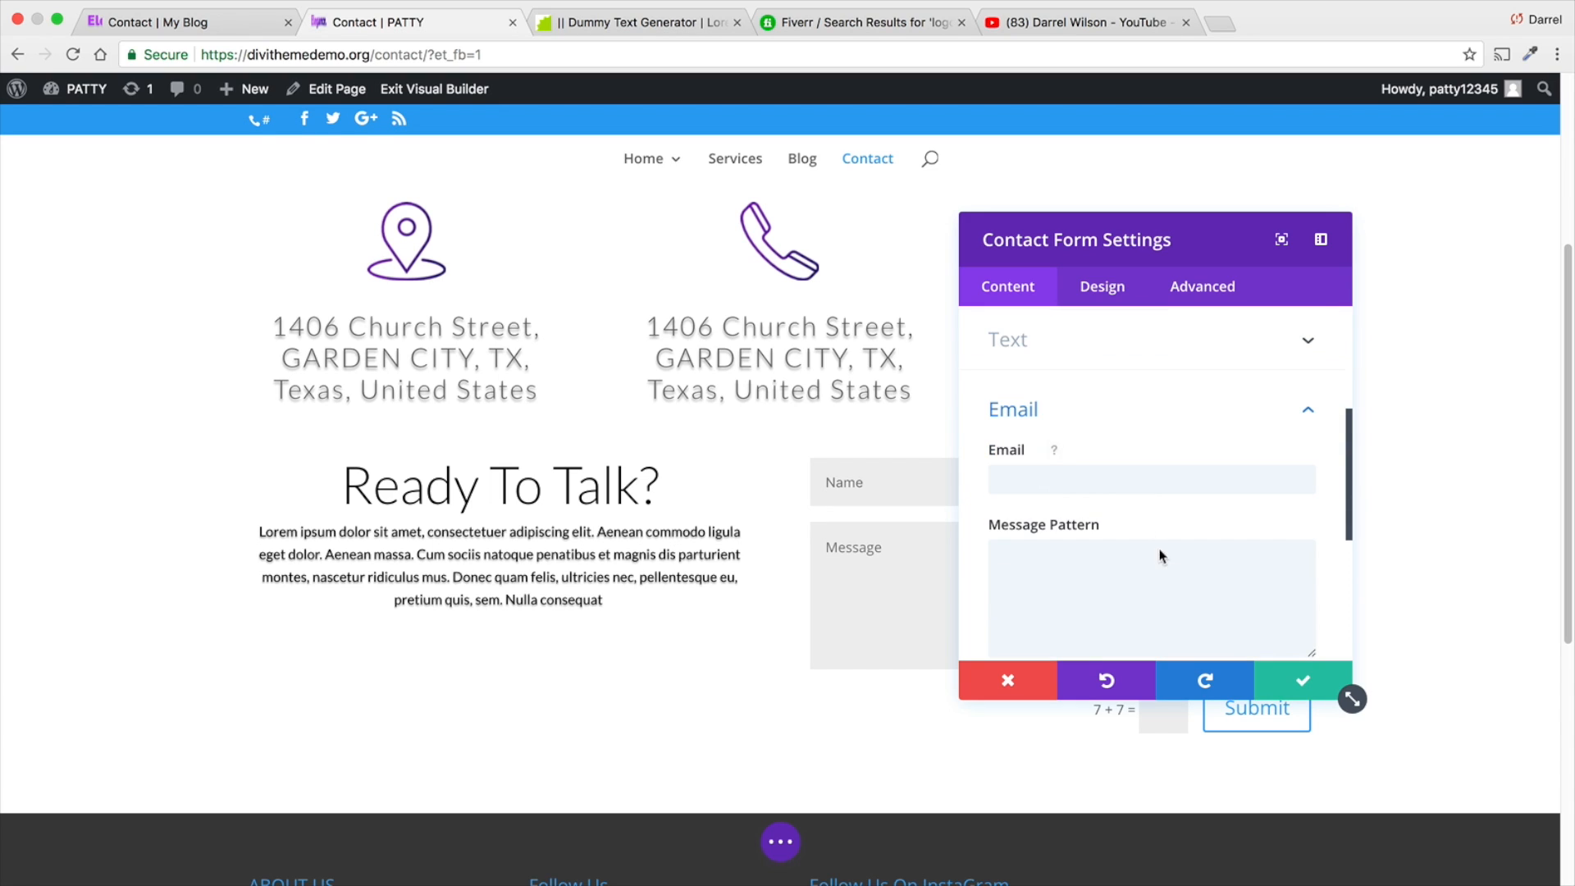
click(1044, 451)
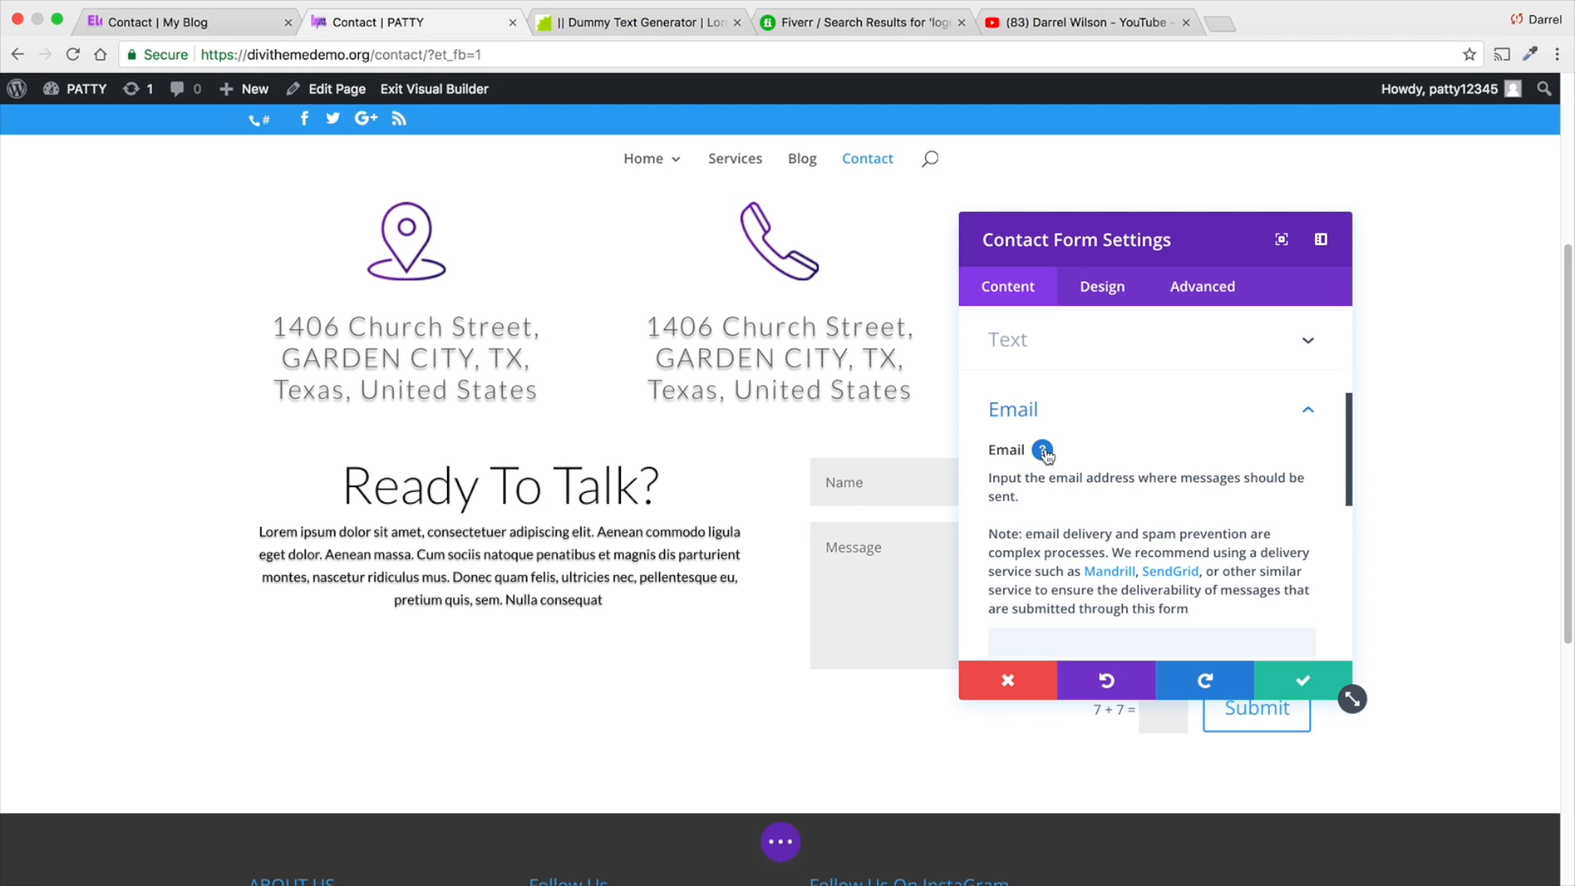
- Fill in the email address that should receive the contact form's messages
click(1043, 451)
click(1052, 479)
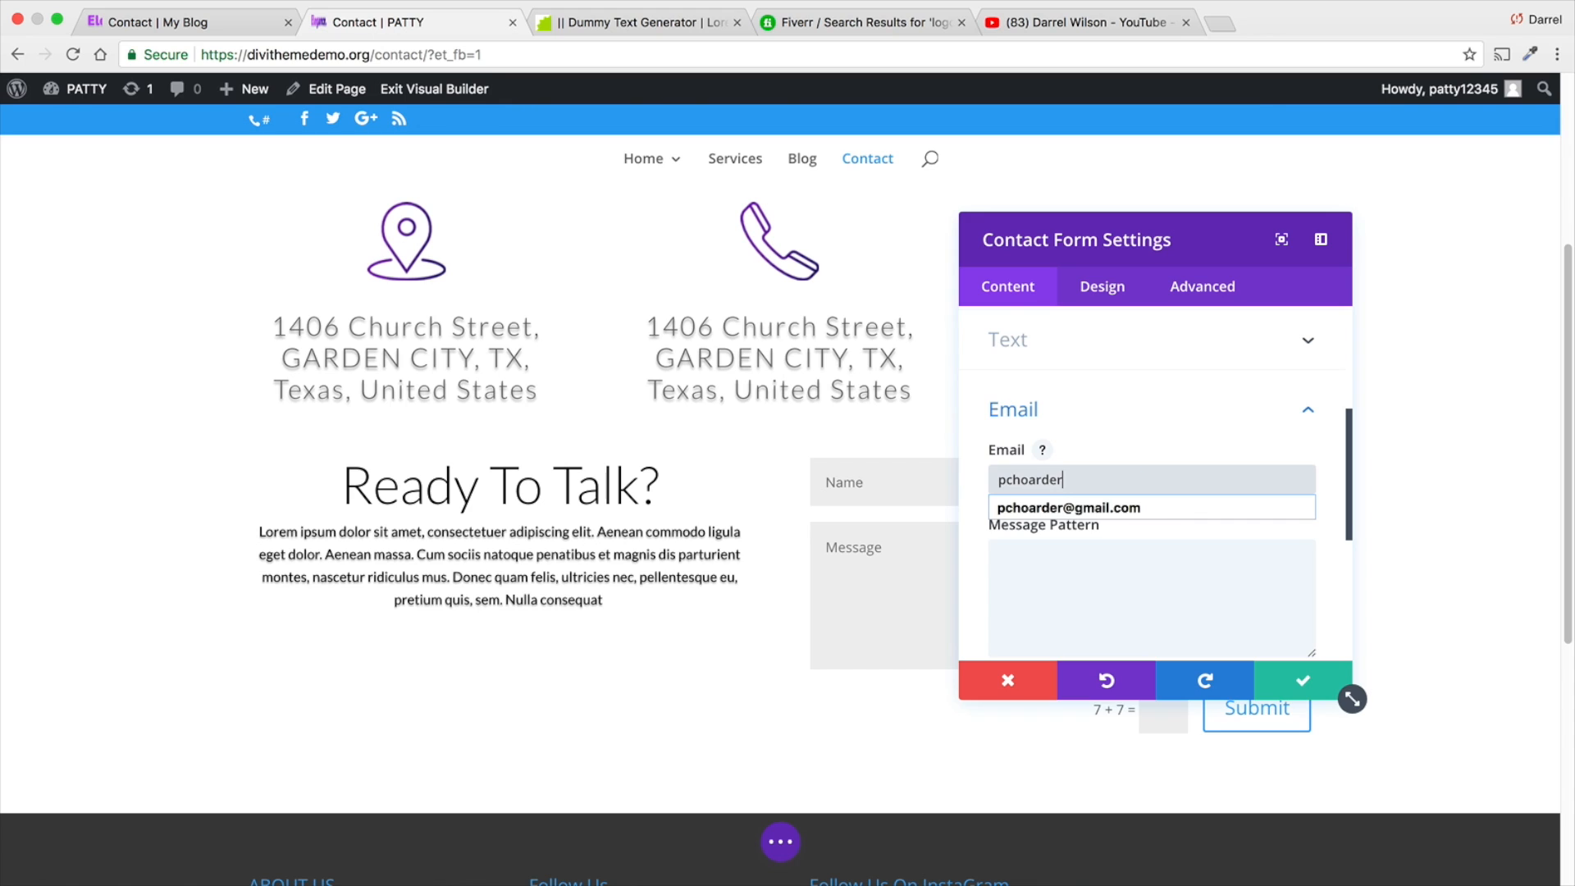
key(Down)
key(Return)
- Show the help for the contact form's message pattern, leaving the pattern blank
scroll(1051, 484, down, 2)
click(1080, 466)
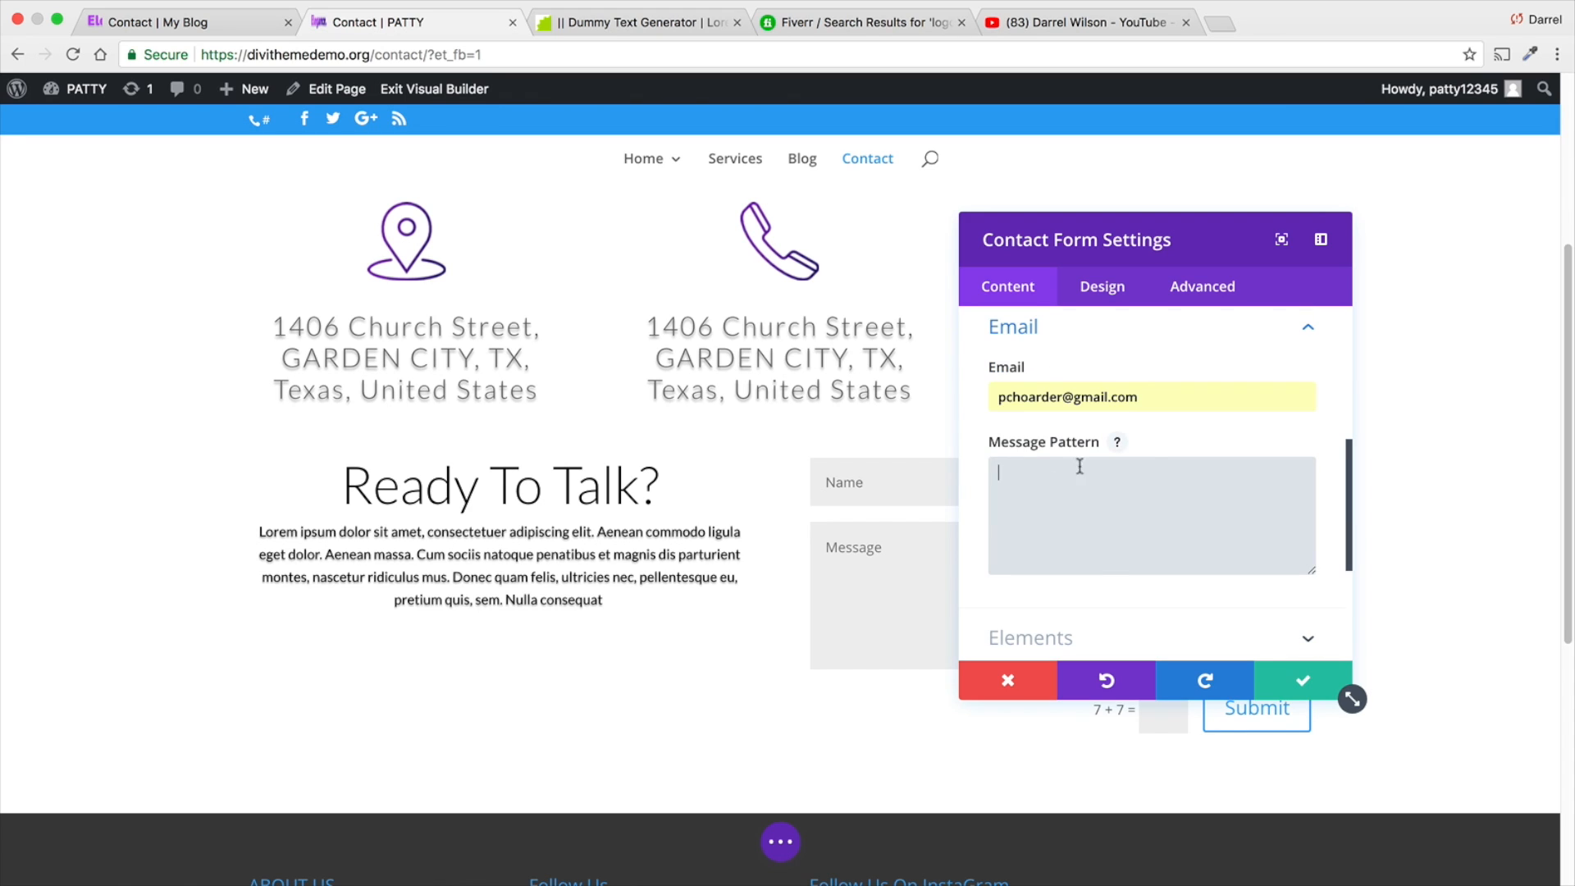
click(1116, 444)
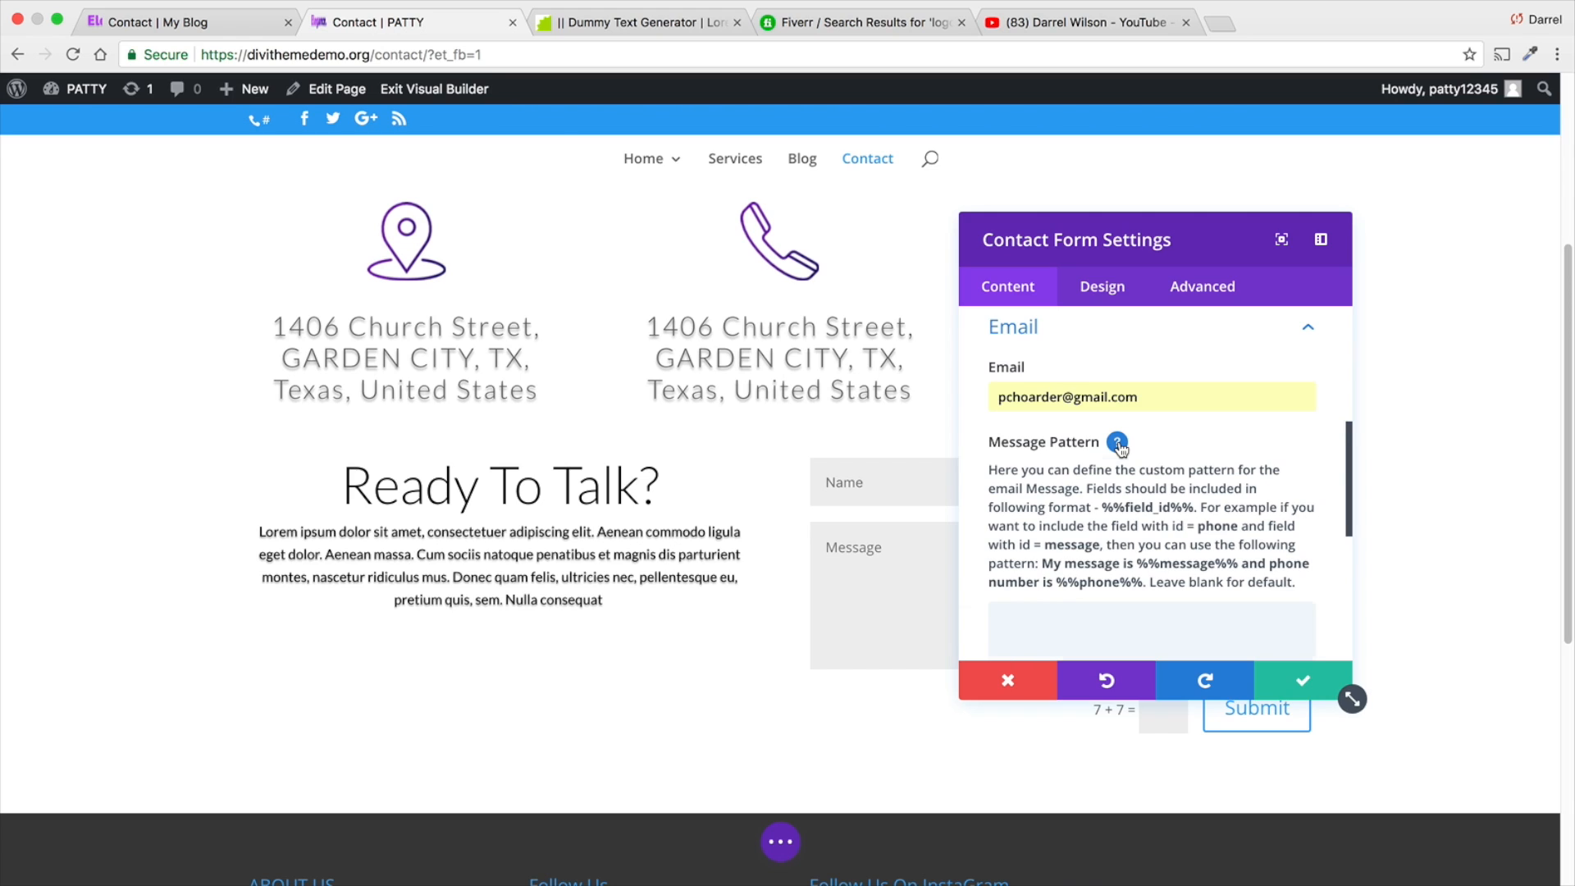
click(1117, 444)
scroll(1127, 484, down, 4)
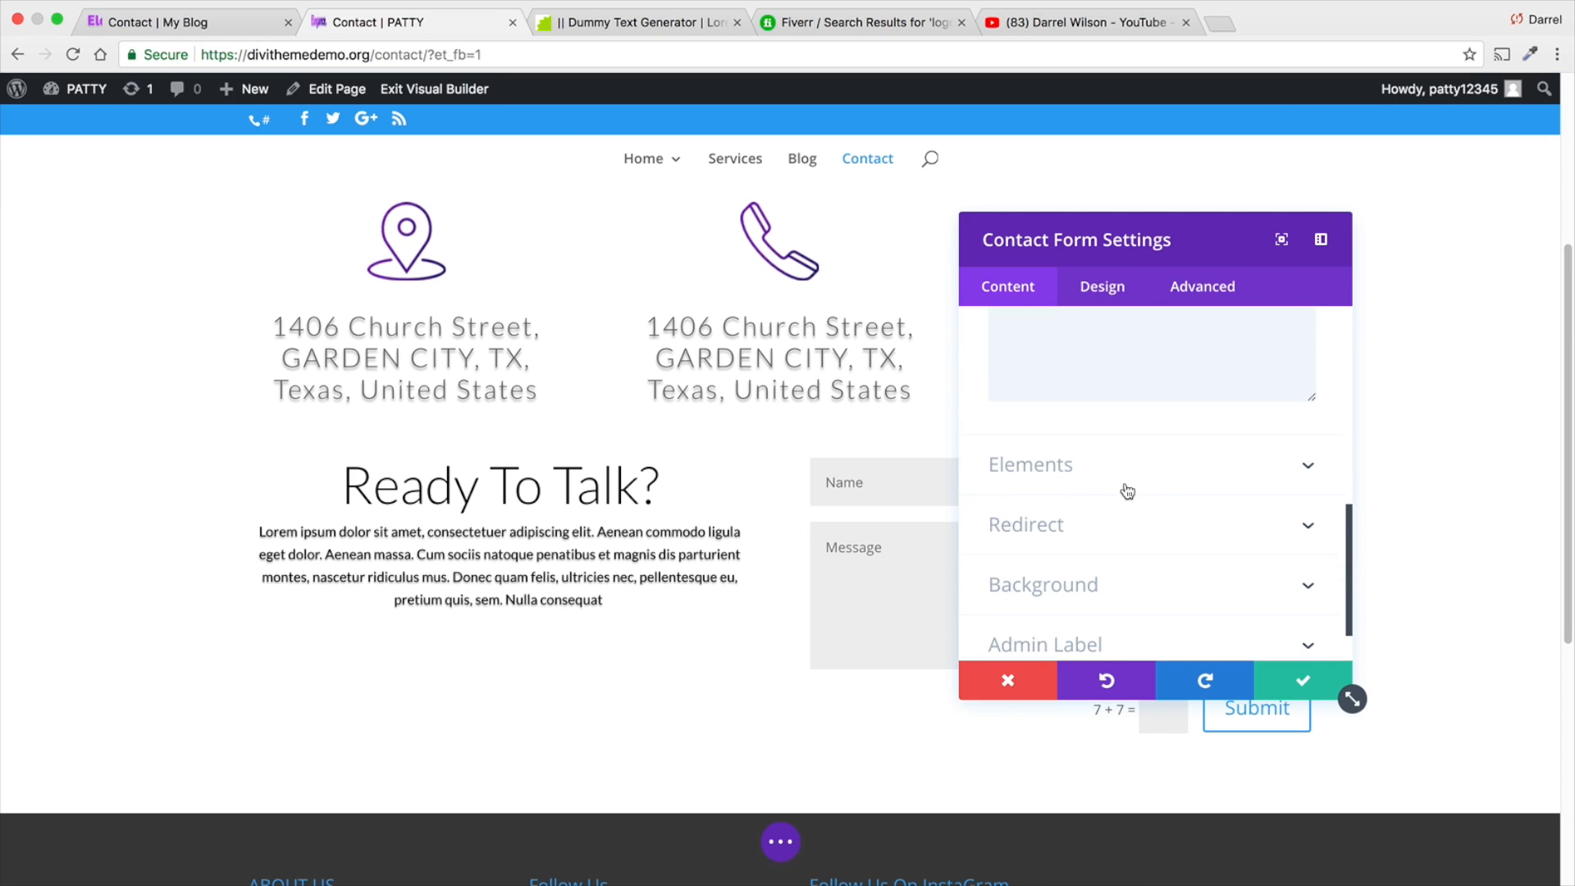
- Enable the contact form's redirect and set its redirect URL to the site owner's personal website, using https
click(1132, 525)
scroll(1145, 566, down, 2)
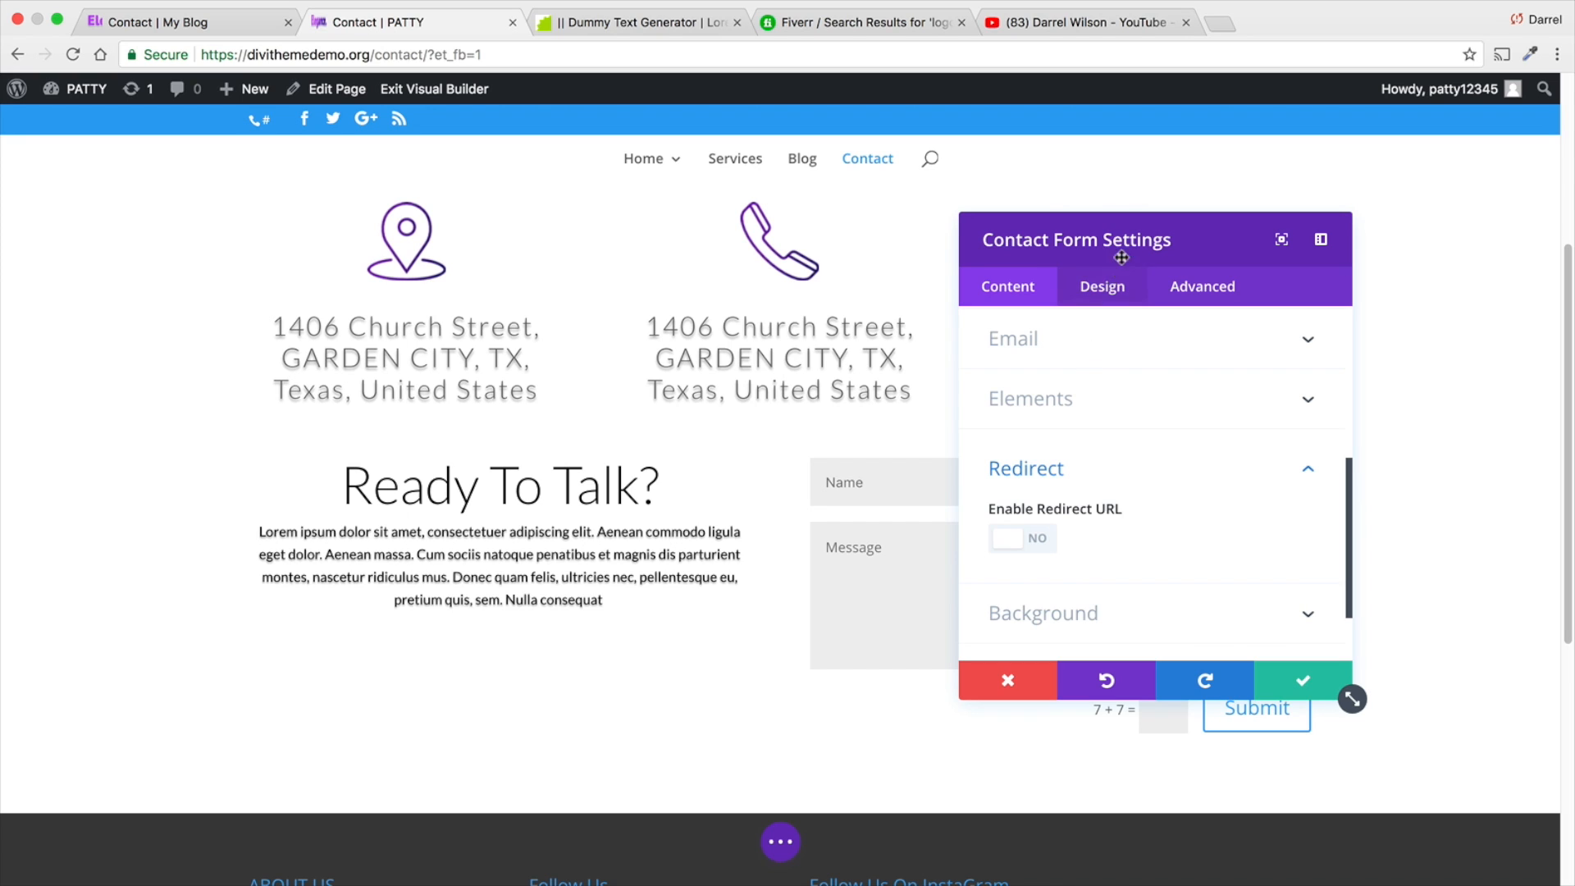
drag(1128, 246, 488, 246)
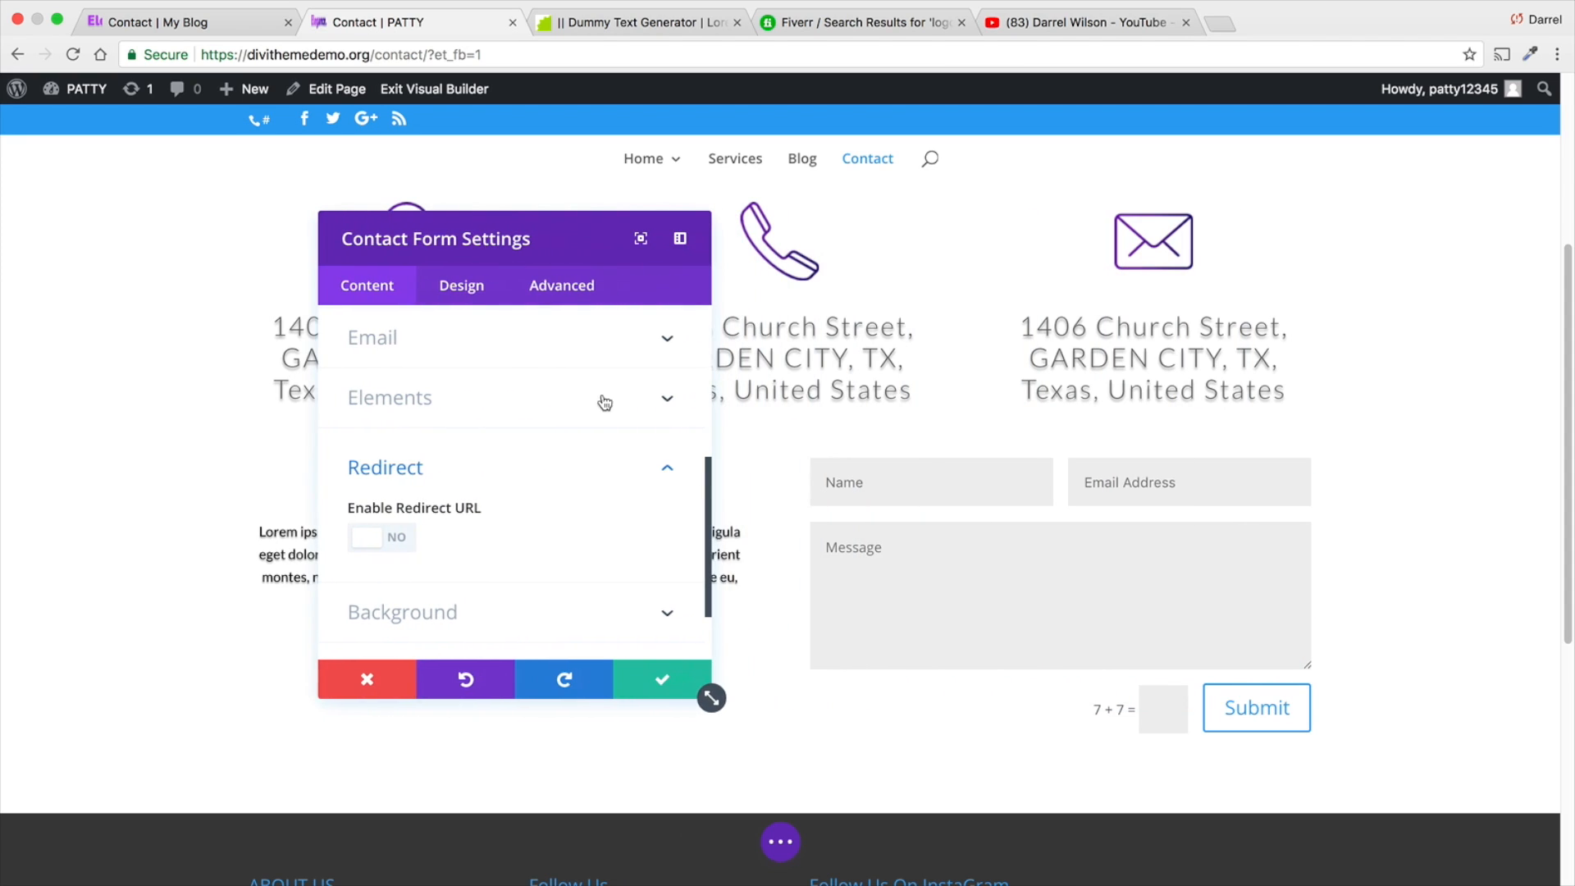
click(396, 540)
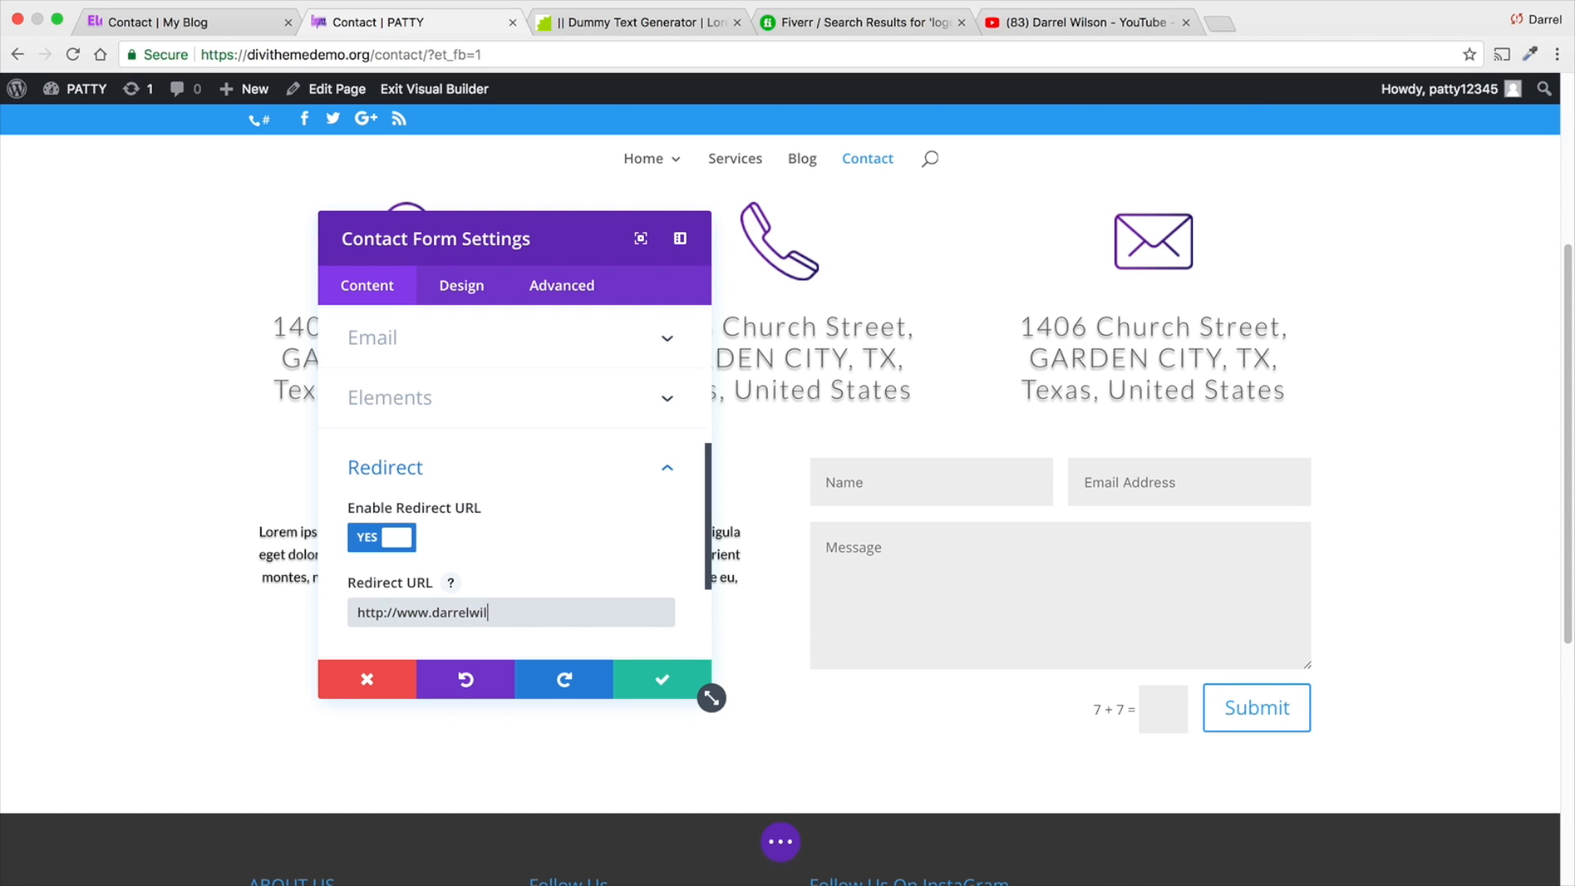
click(384, 612)
text(s)
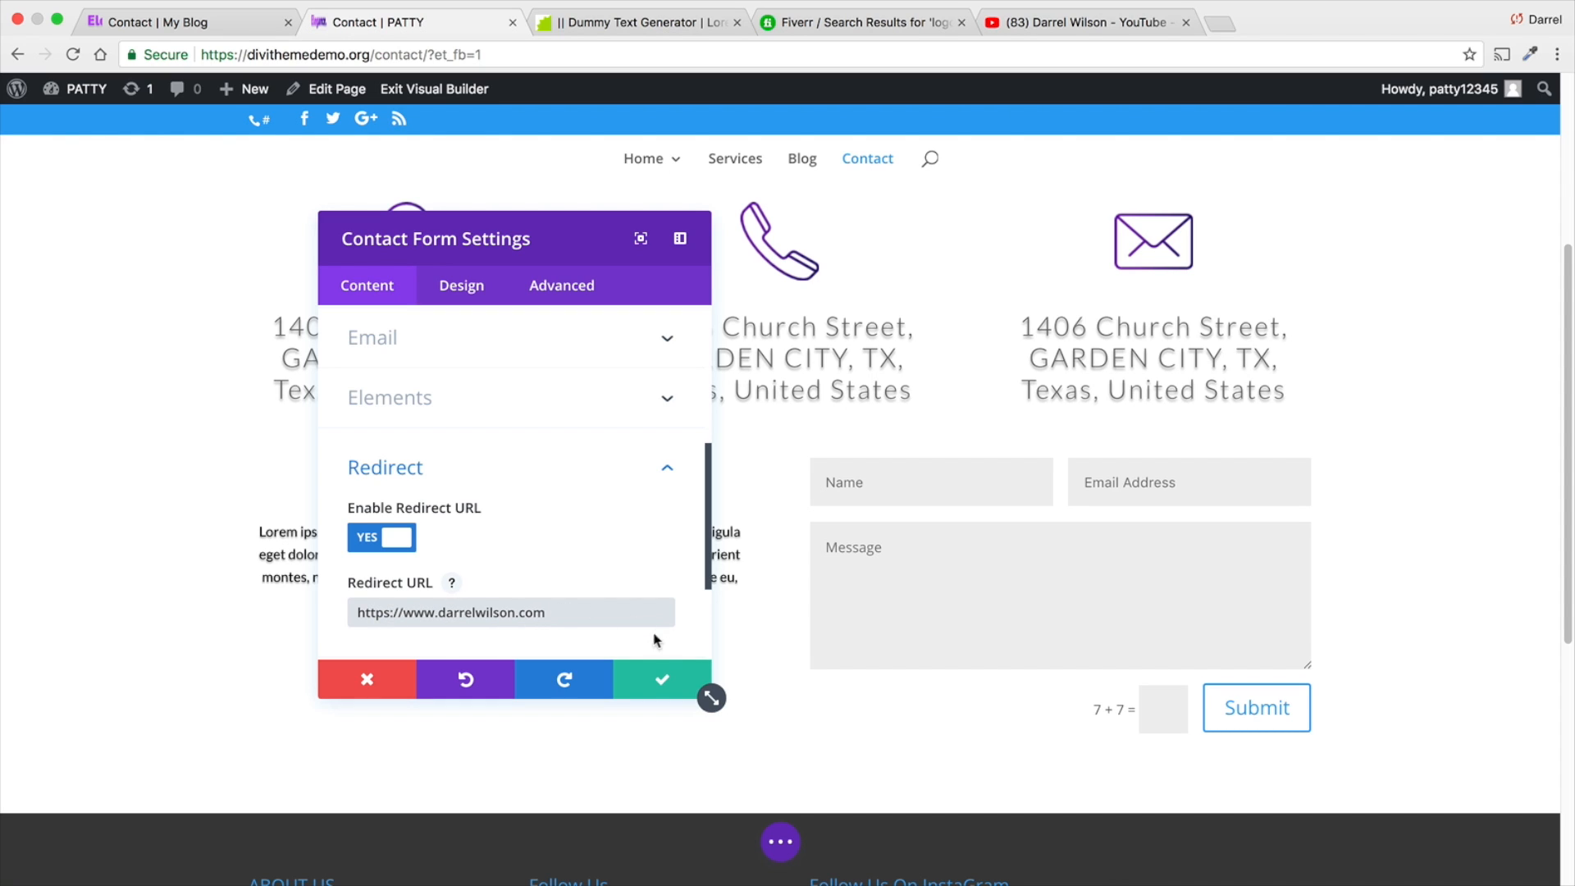
scroll(634, 548, down, 3)
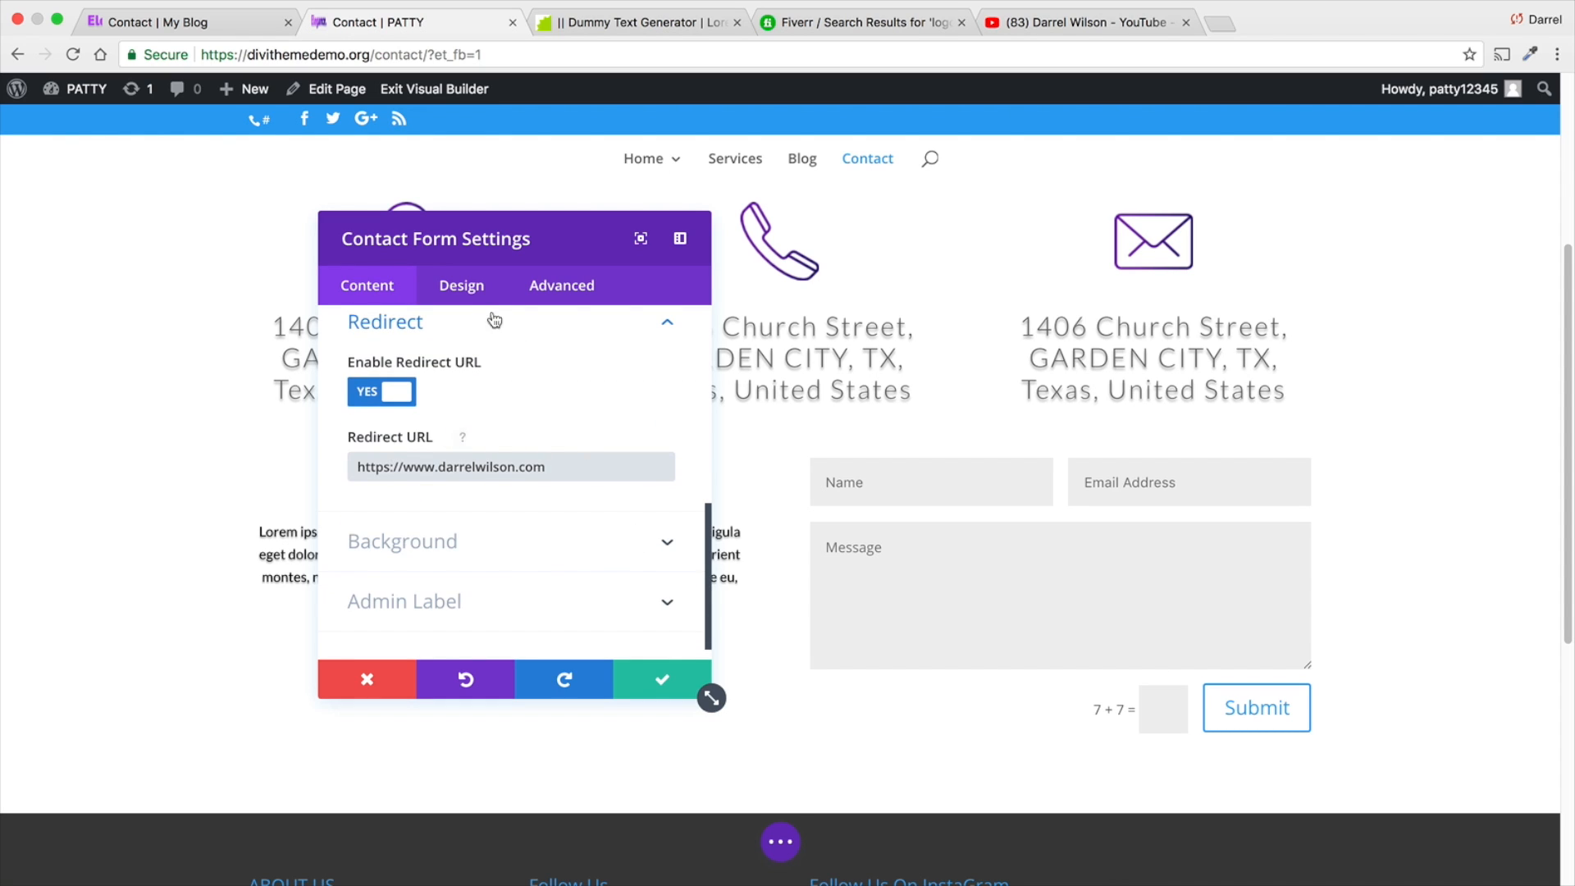
- Examine the contact form's design options, including its form field text and title text settings
click(463, 285)
scroll(547, 493, down, 1)
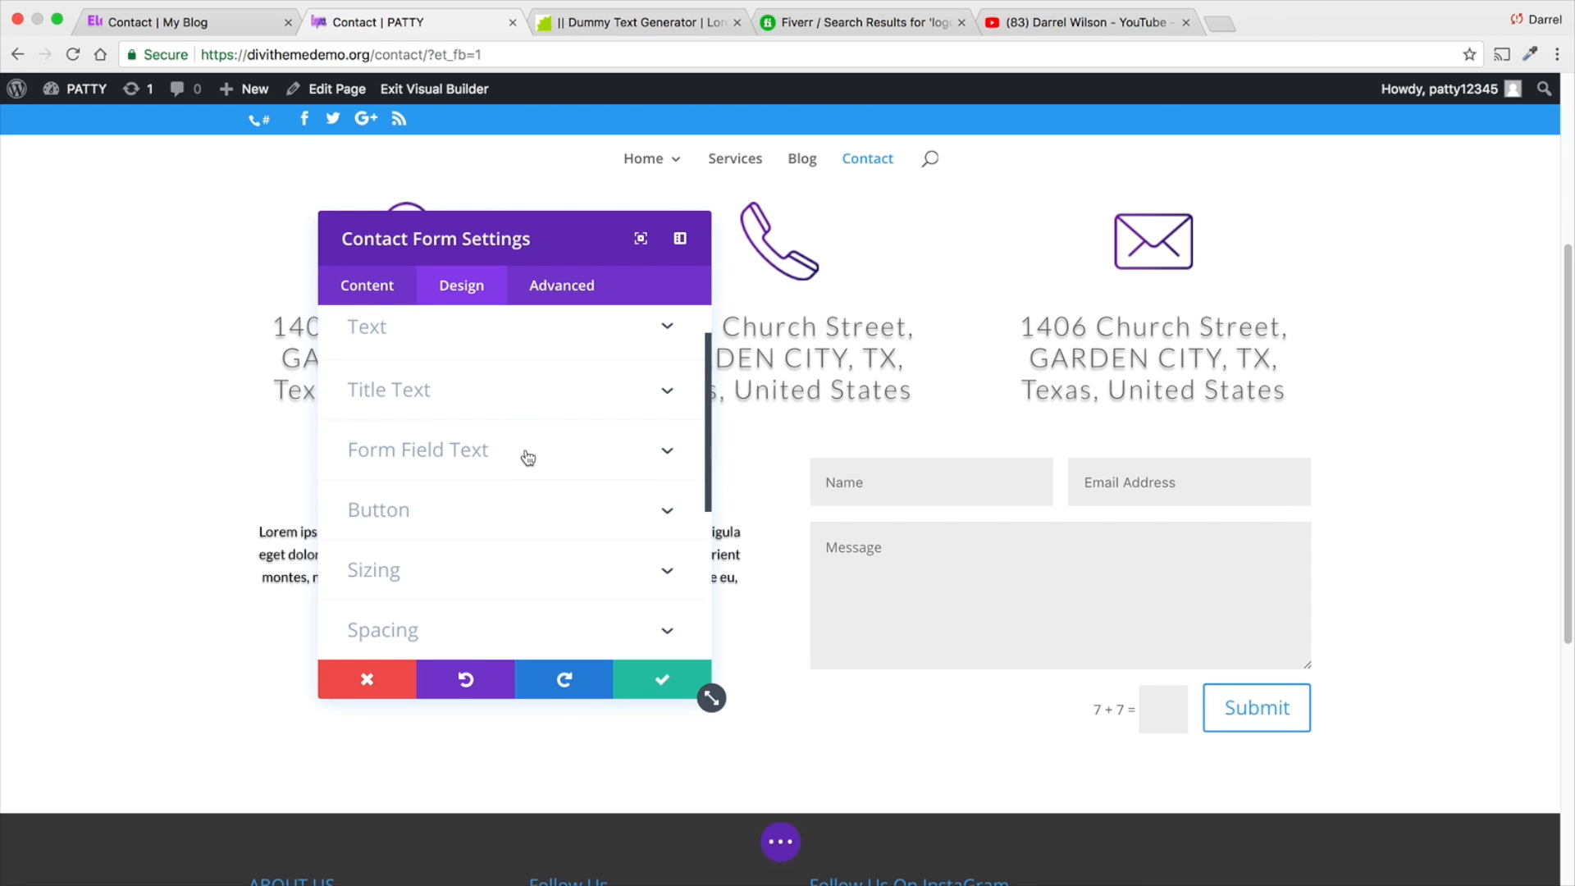
click(525, 451)
click(496, 415)
click(519, 544)
drag(523, 525, 538, 451)
scroll(540, 452, up, 2)
click(539, 435)
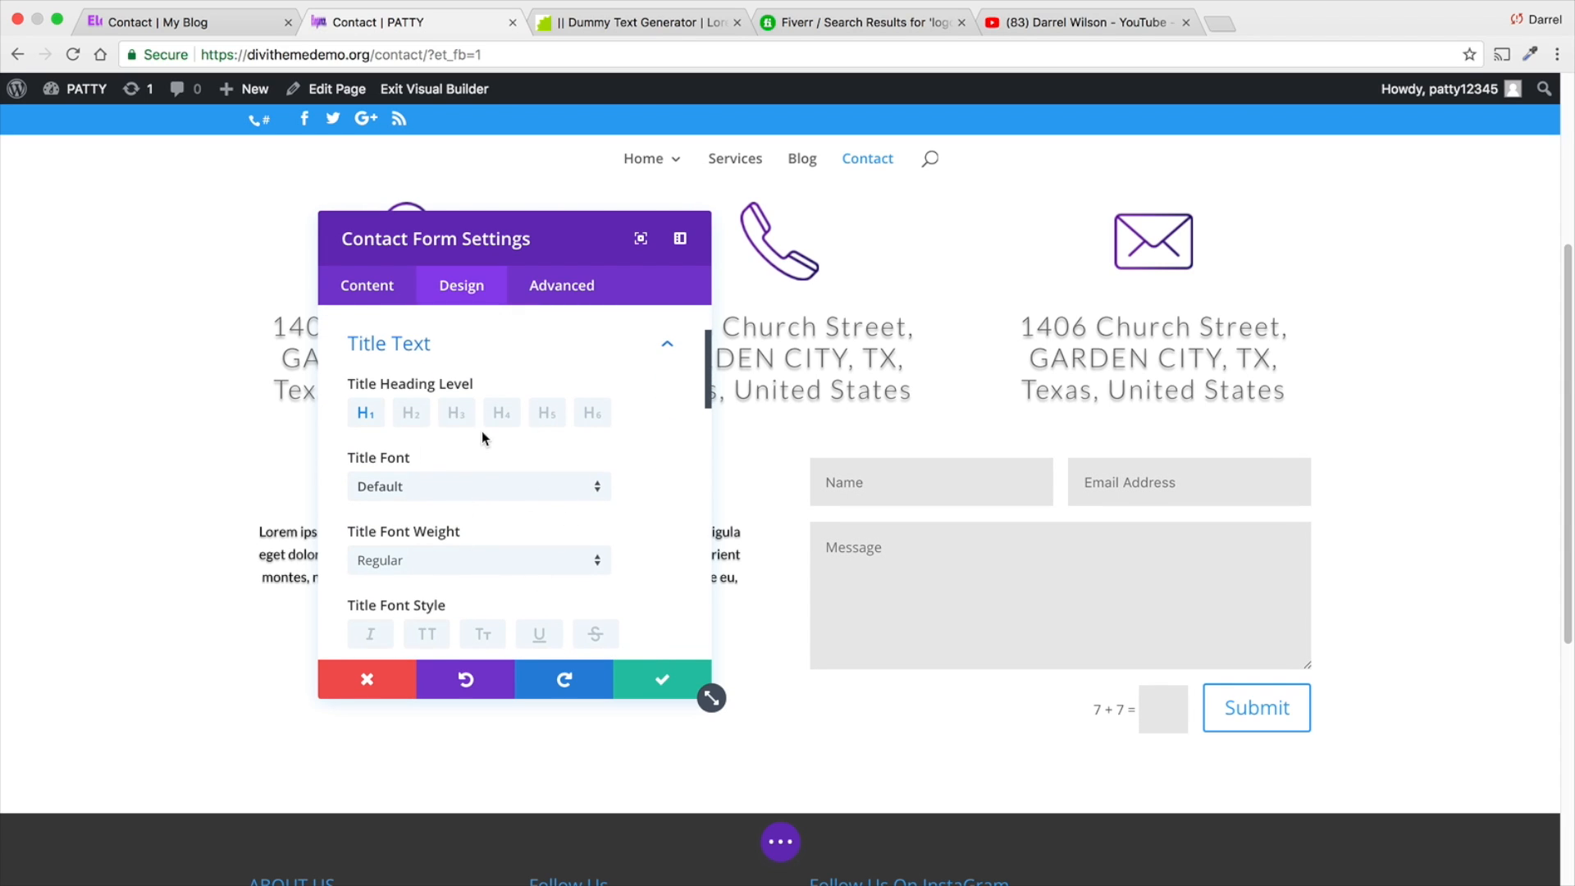
- Preview the center, right and justified text orientations on the contact form and choose left
scroll(481, 436, up, 1)
click(478, 344)
click(492, 458)
click(553, 455)
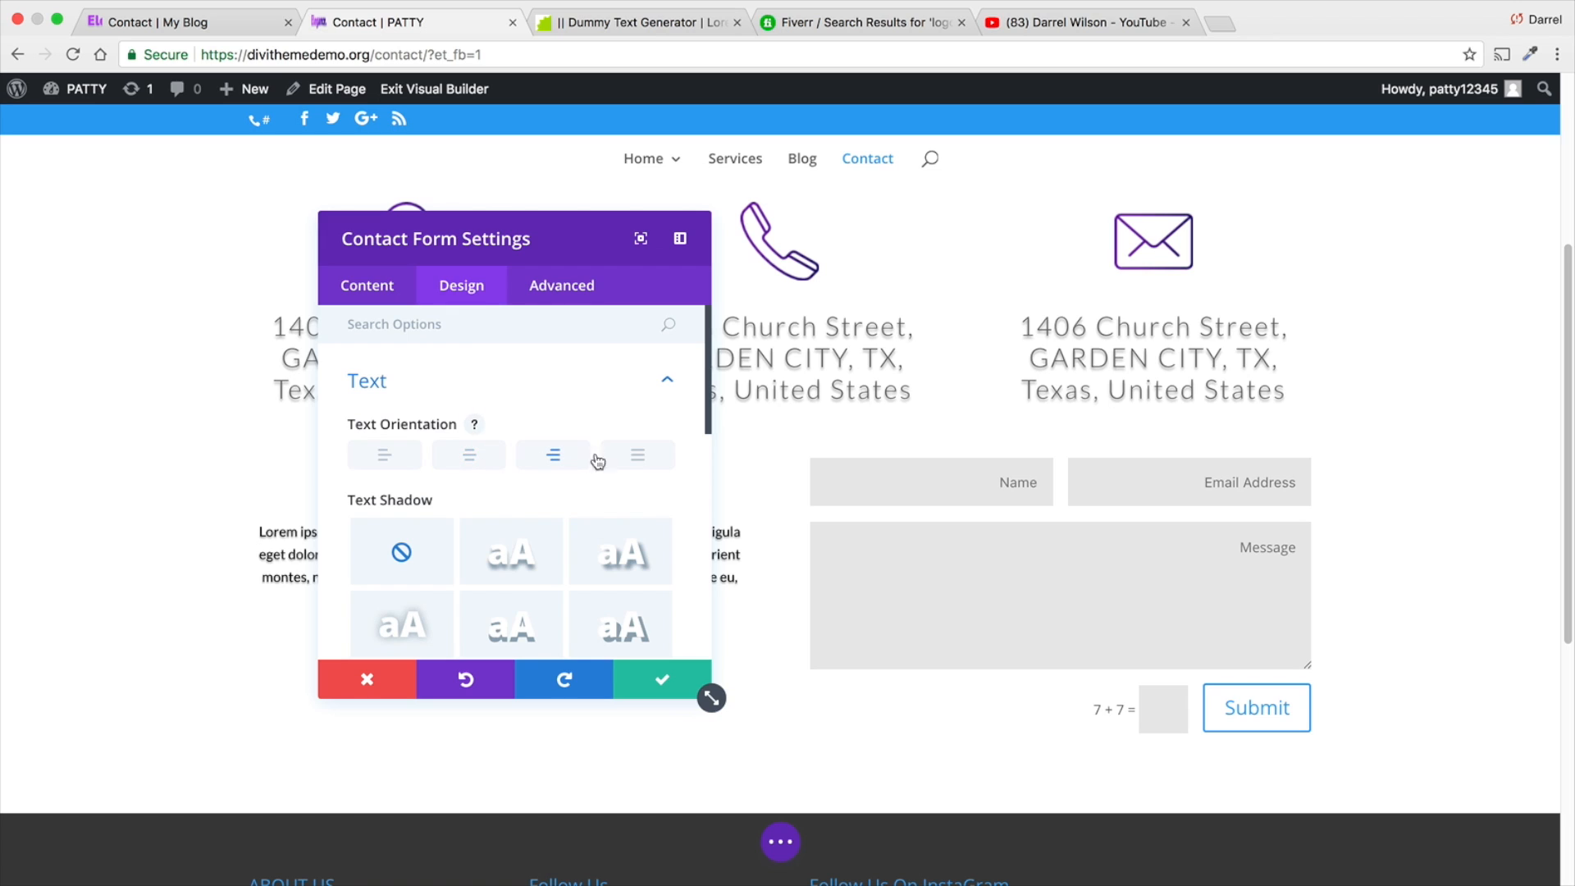
click(637, 455)
click(552, 457)
click(469, 456)
click(386, 454)
scroll(503, 487, down, 10)
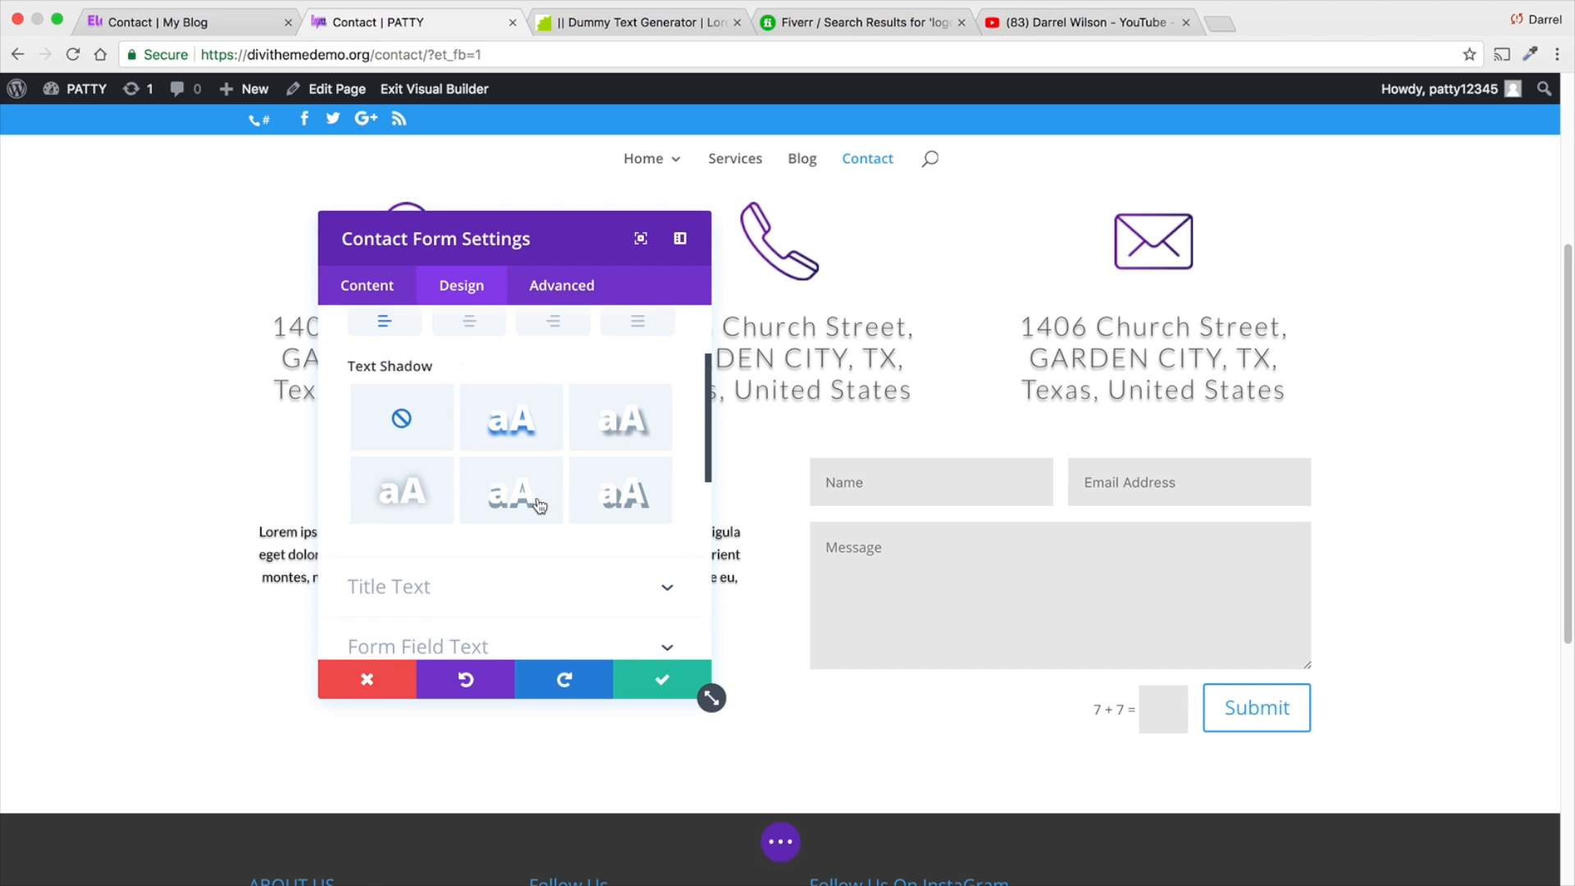
scroll(540, 509, down, 3)
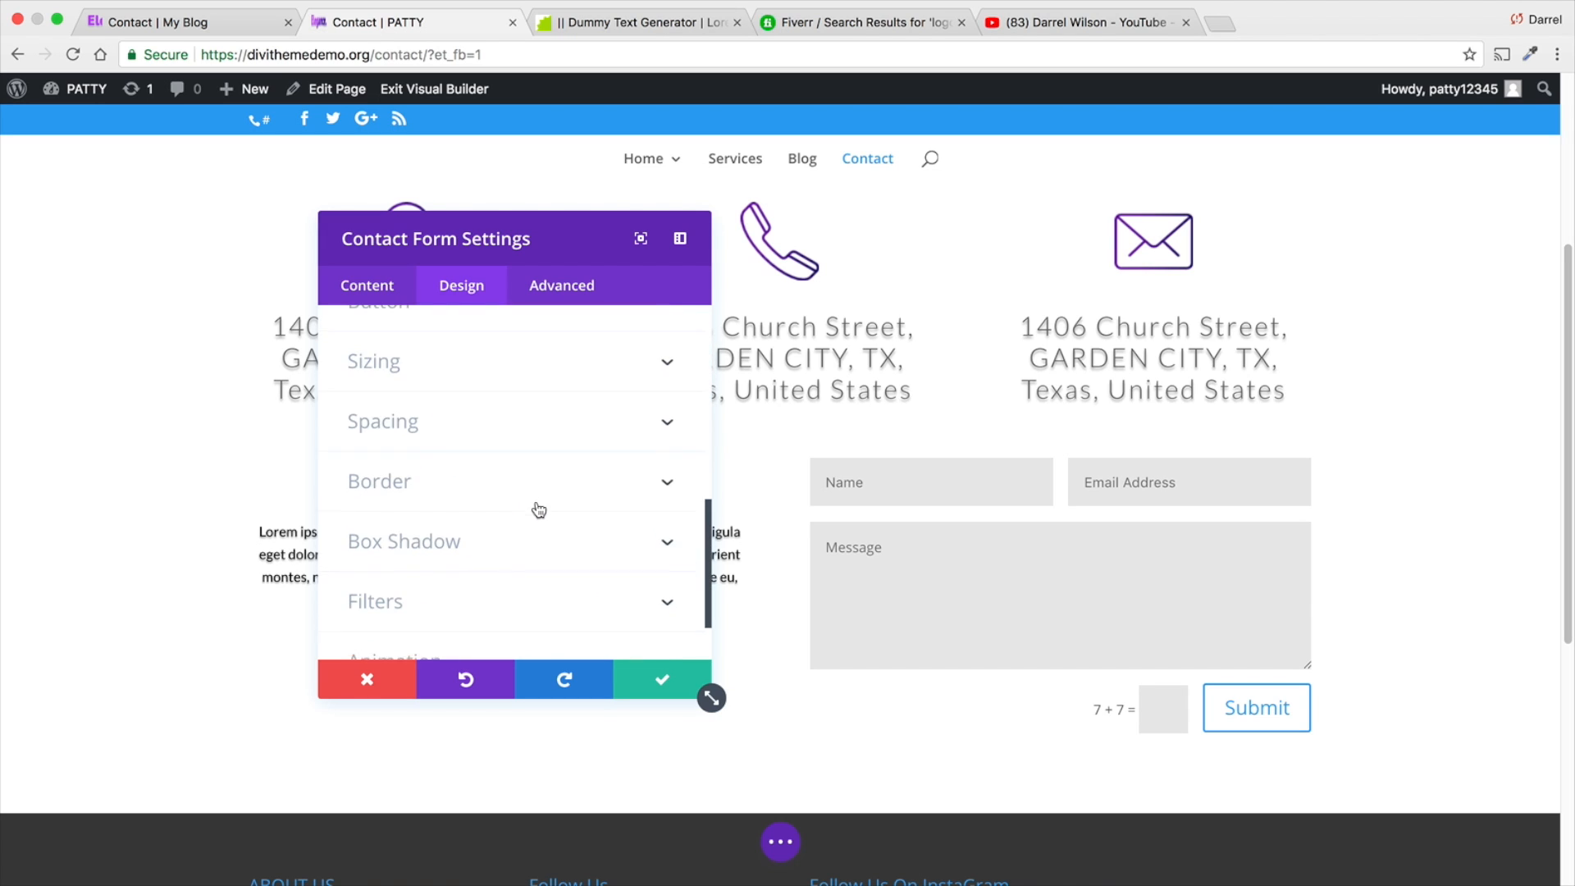
- Open the settings of the form's Email field and show the help for its conditional logic
click(359, 285)
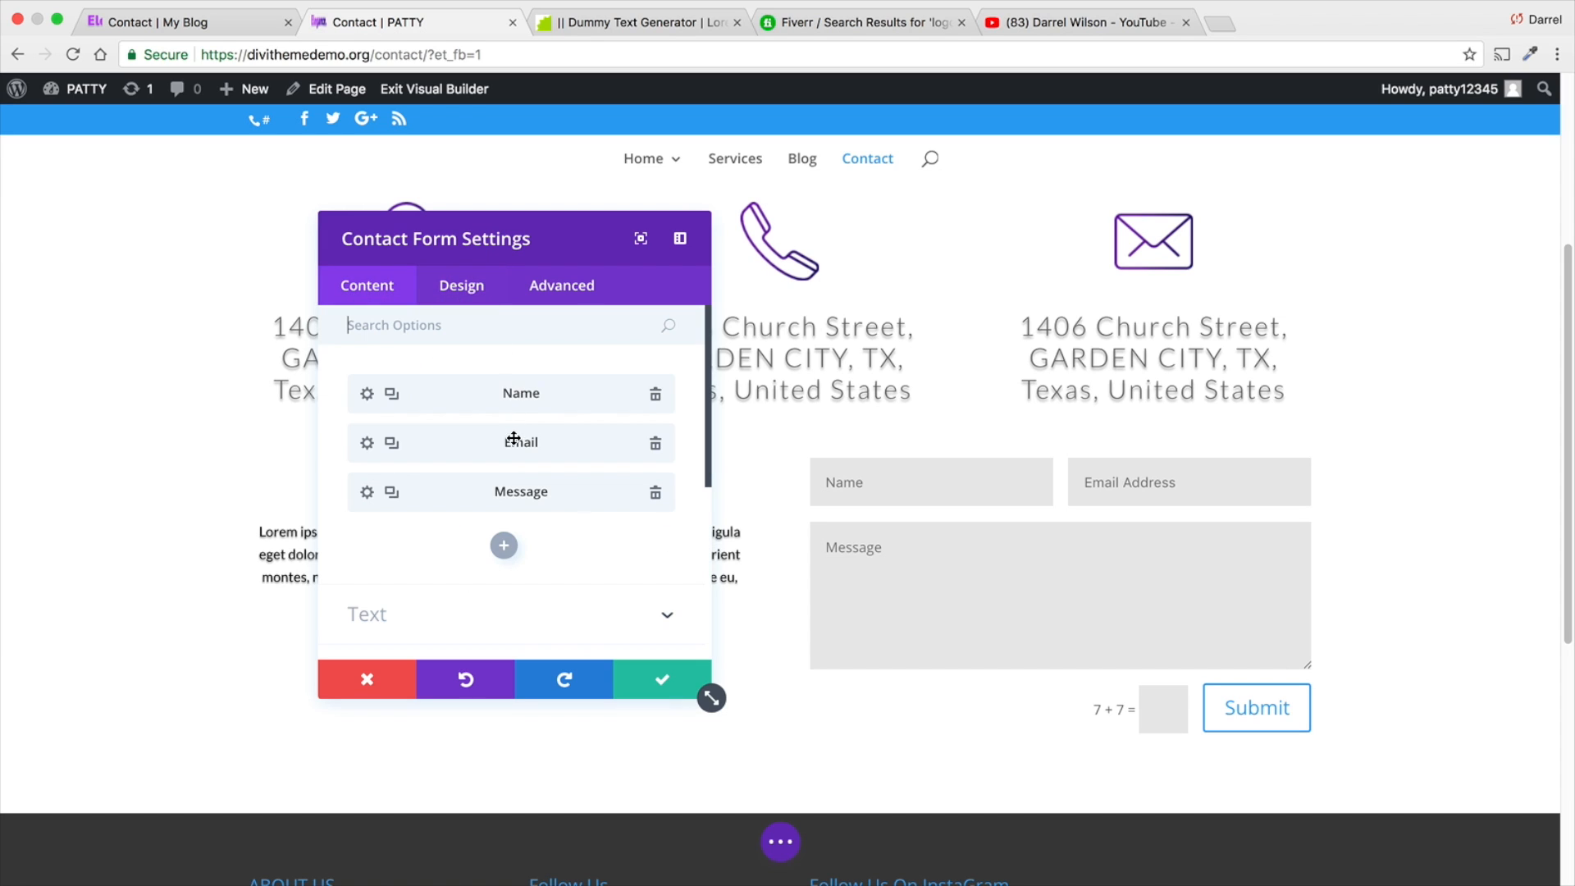
scroll(485, 450, down, 3)
scroll(499, 437, up, 3)
click(366, 443)
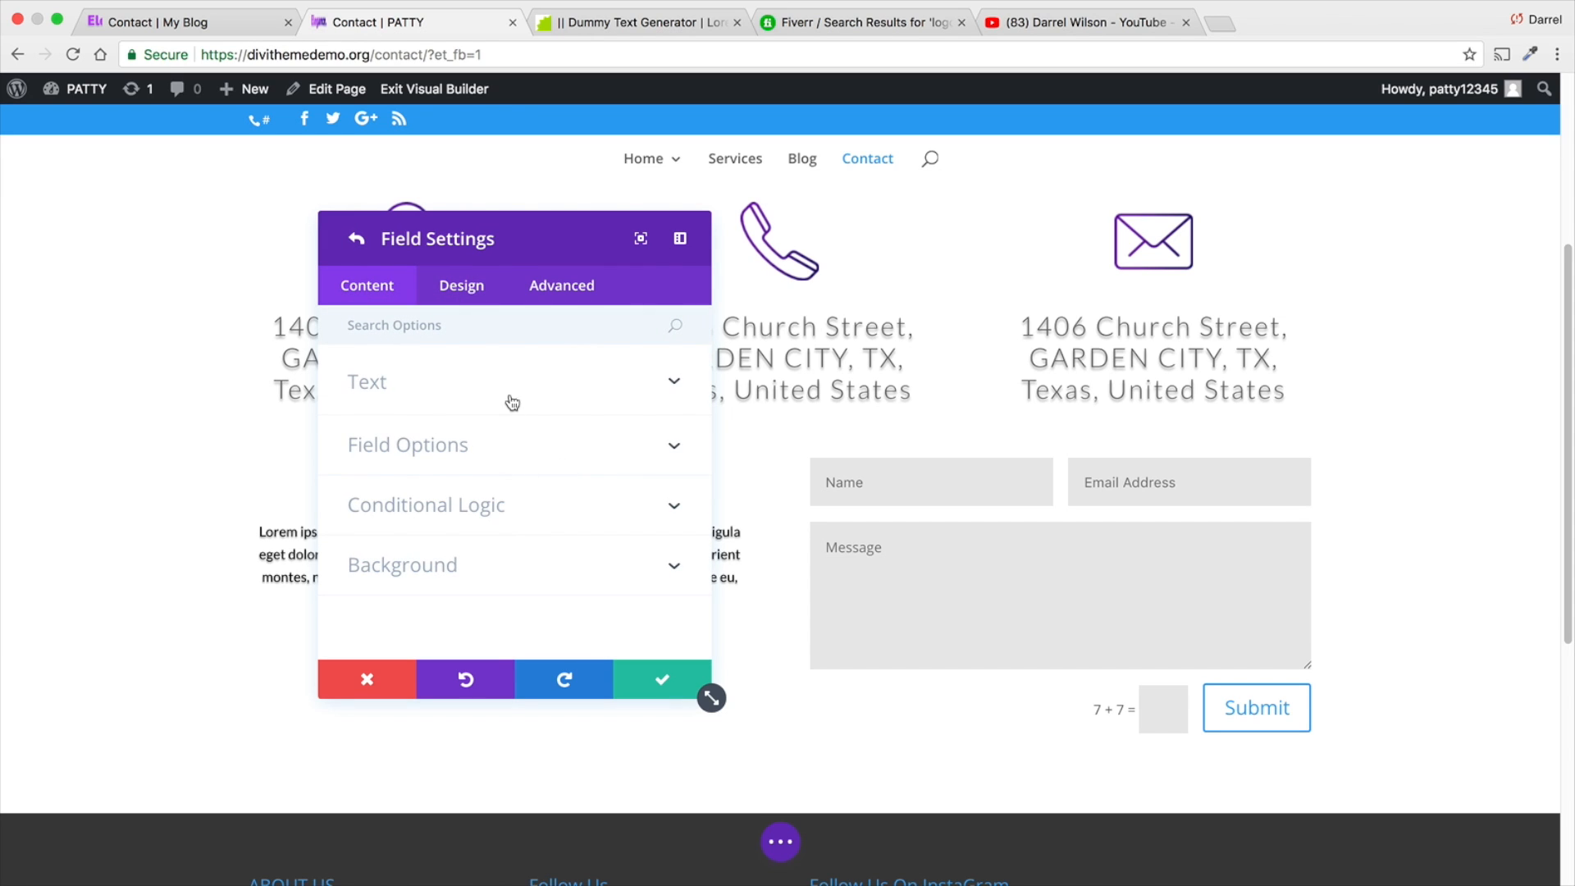
click(540, 509)
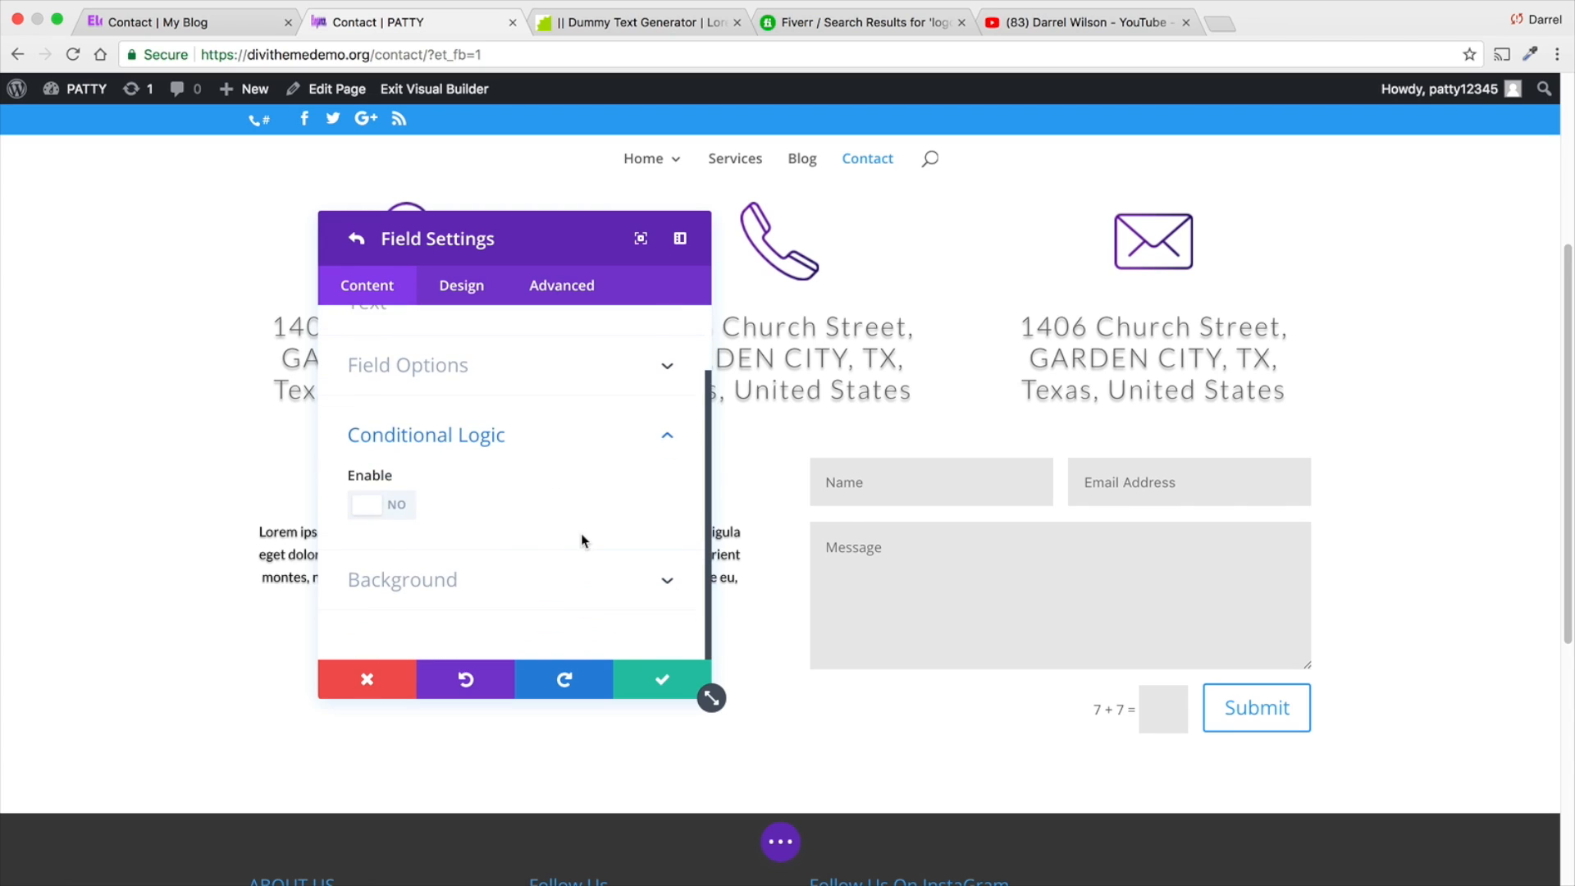
click(410, 476)
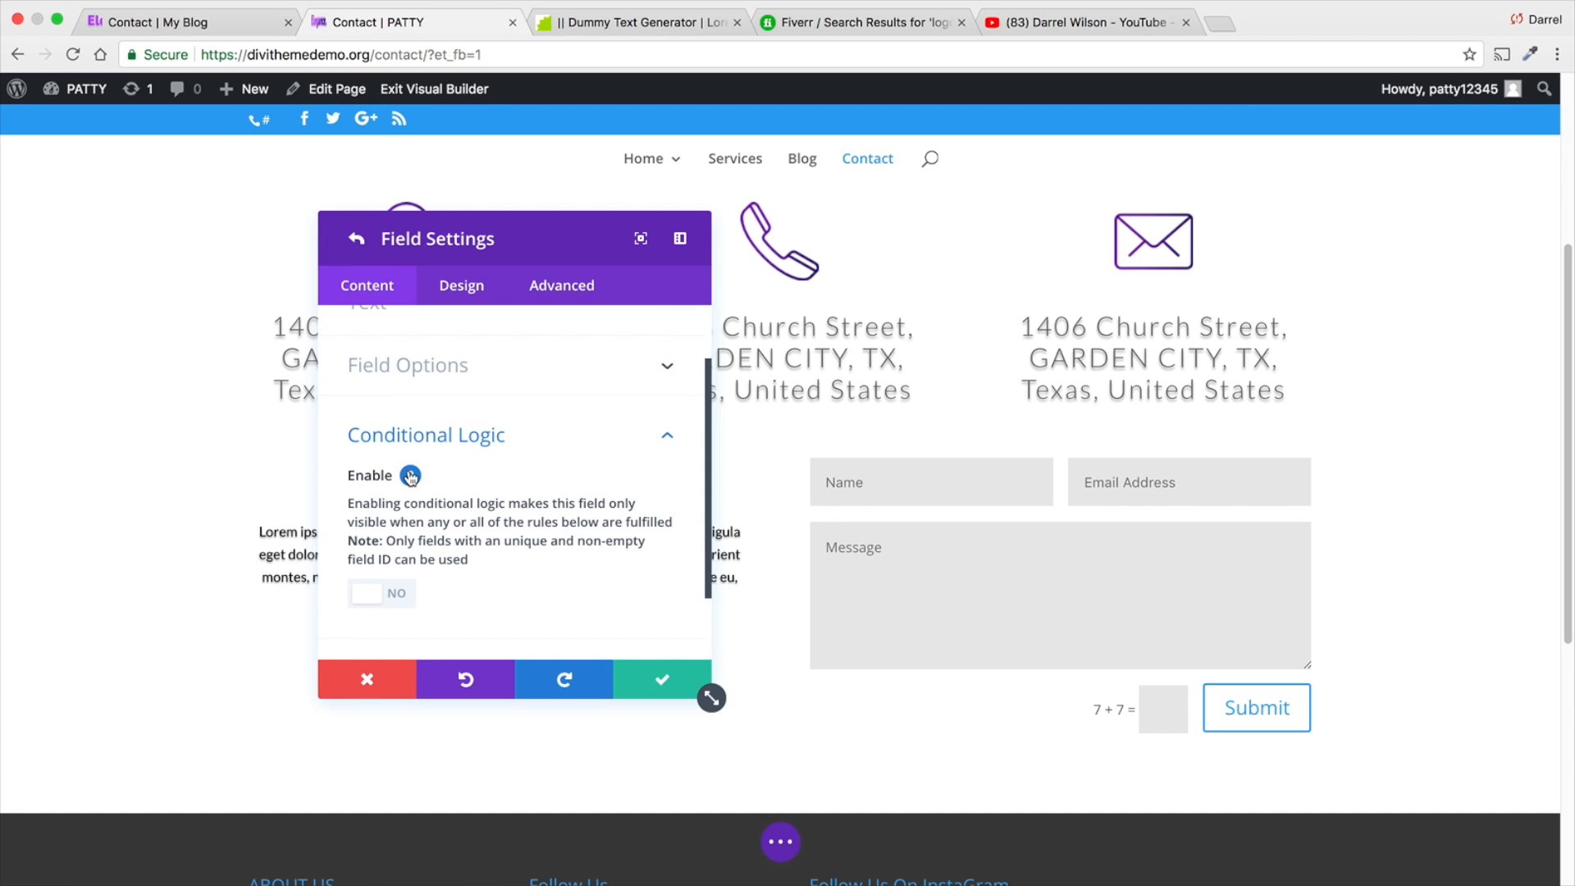
click(410, 476)
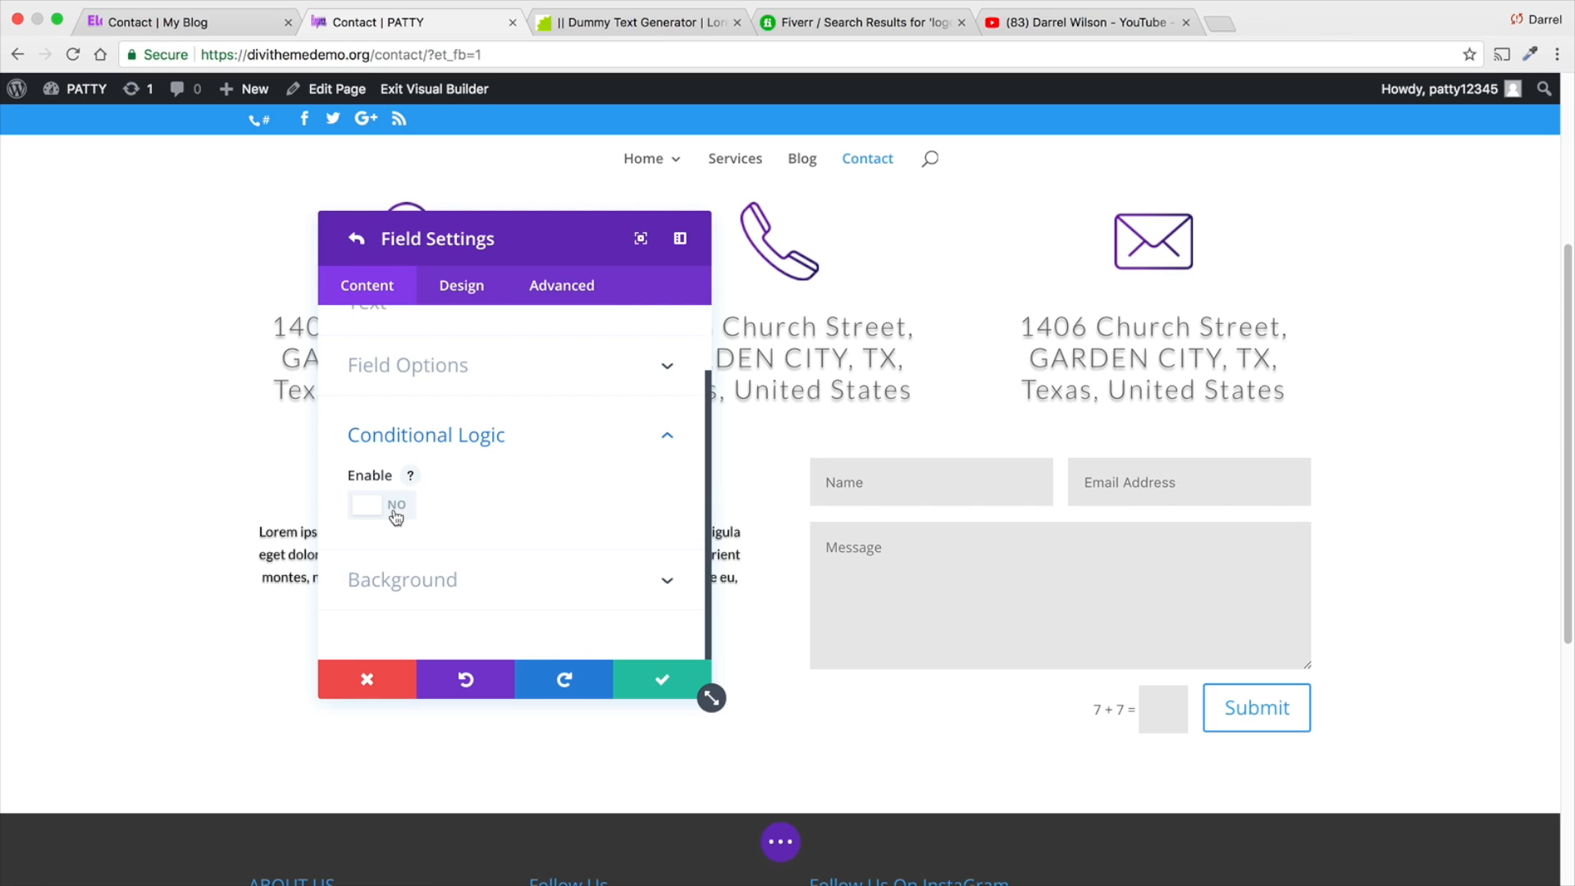
- Try enabling conditional logic for the Email field, turn it off, and view the field options
click(396, 512)
scroll(397, 514, down, 1)
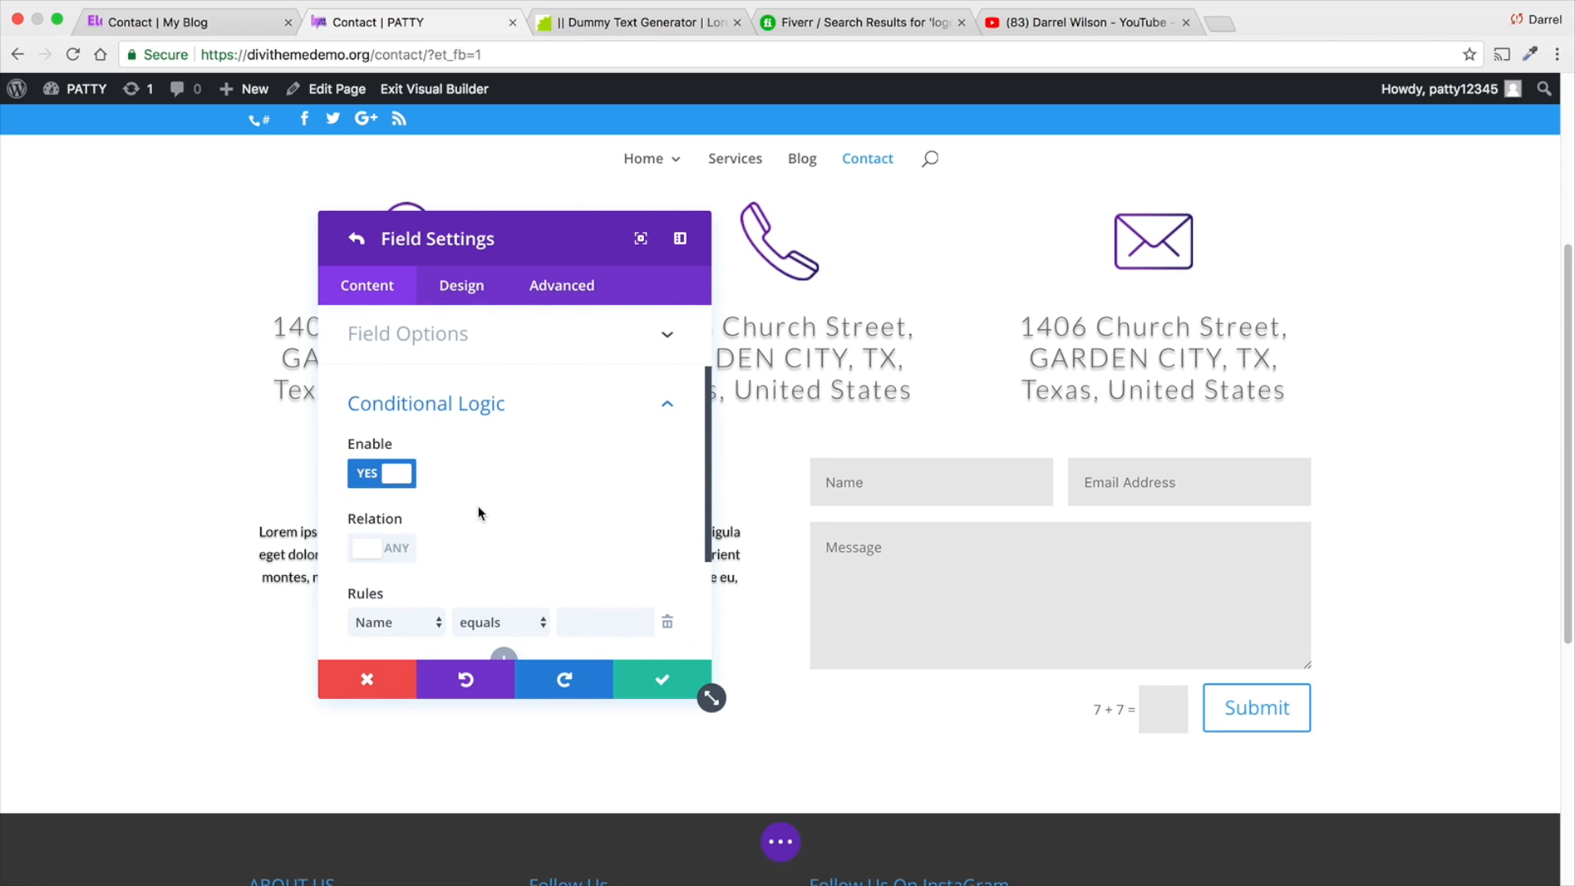
click(393, 479)
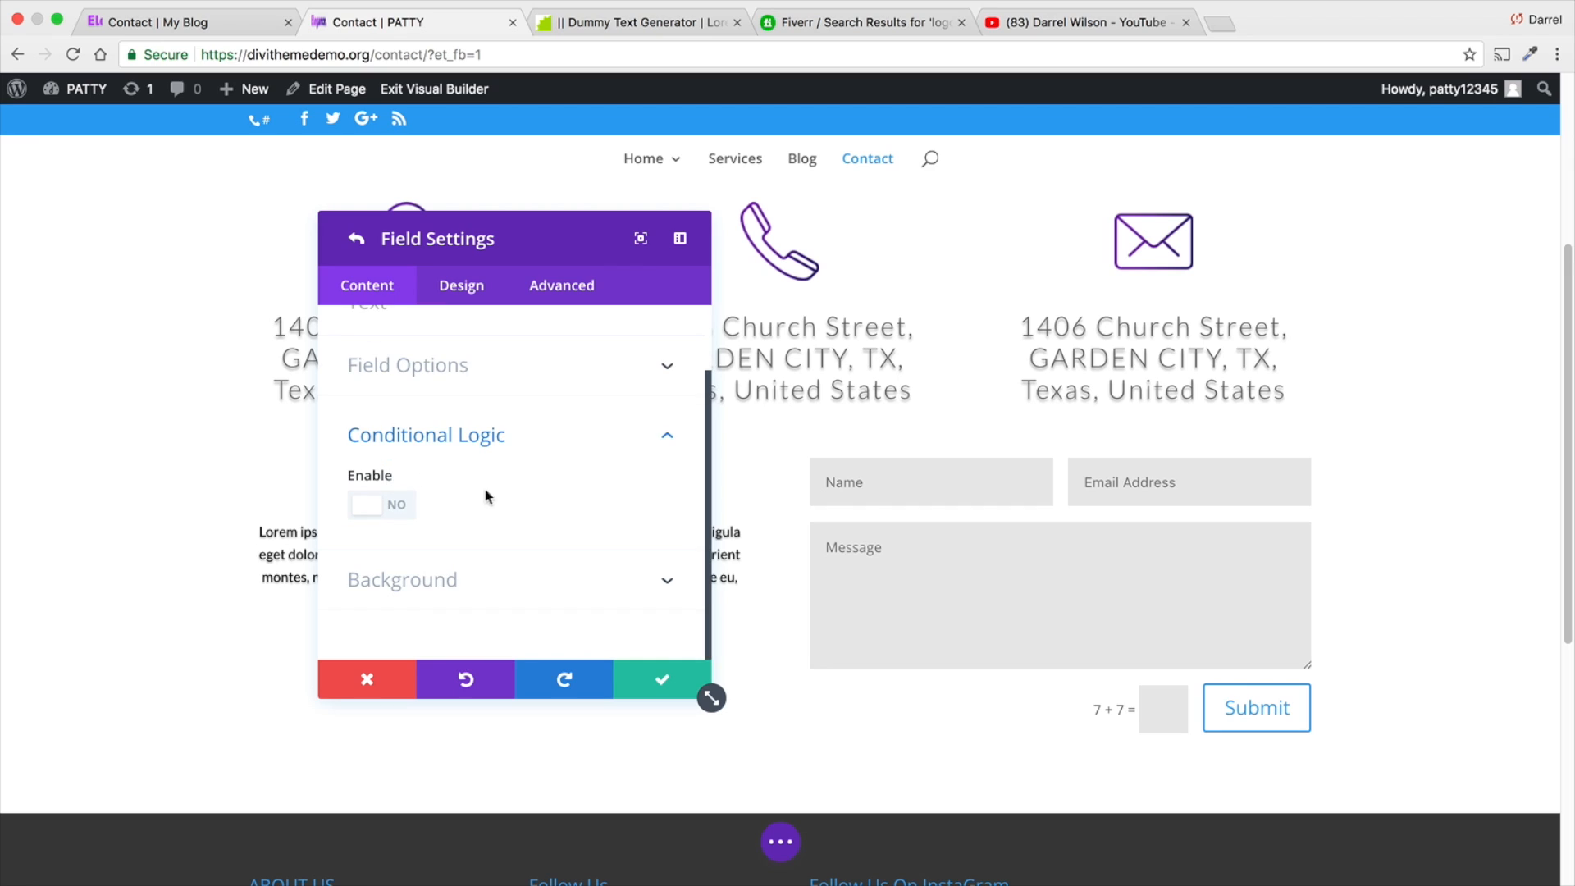
scroll(473, 474, up, 2)
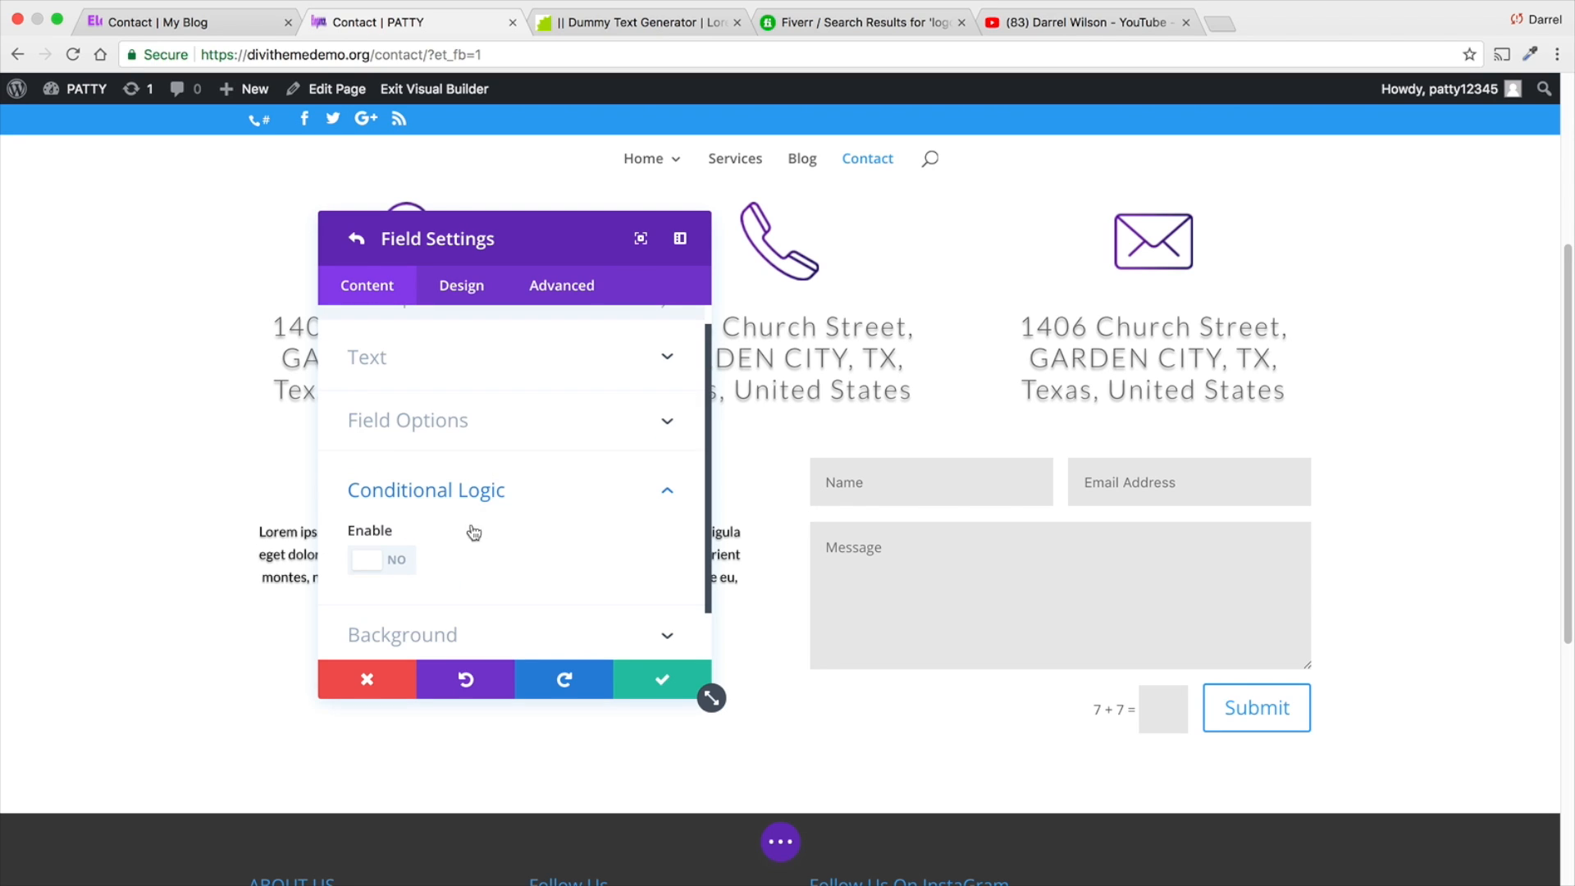
click(520, 418)
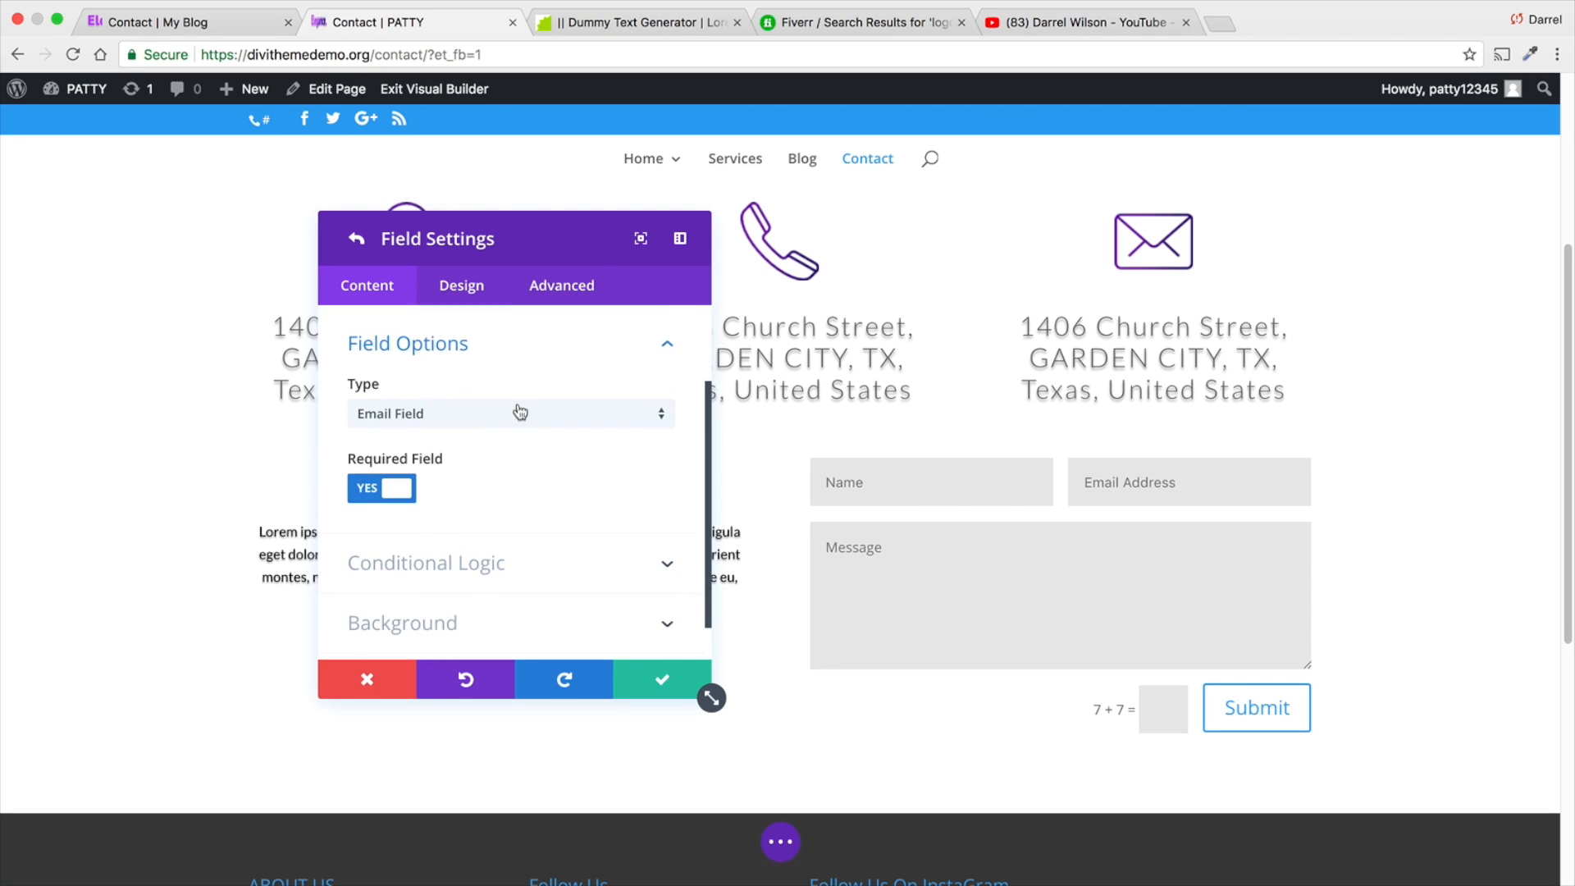
click(517, 343)
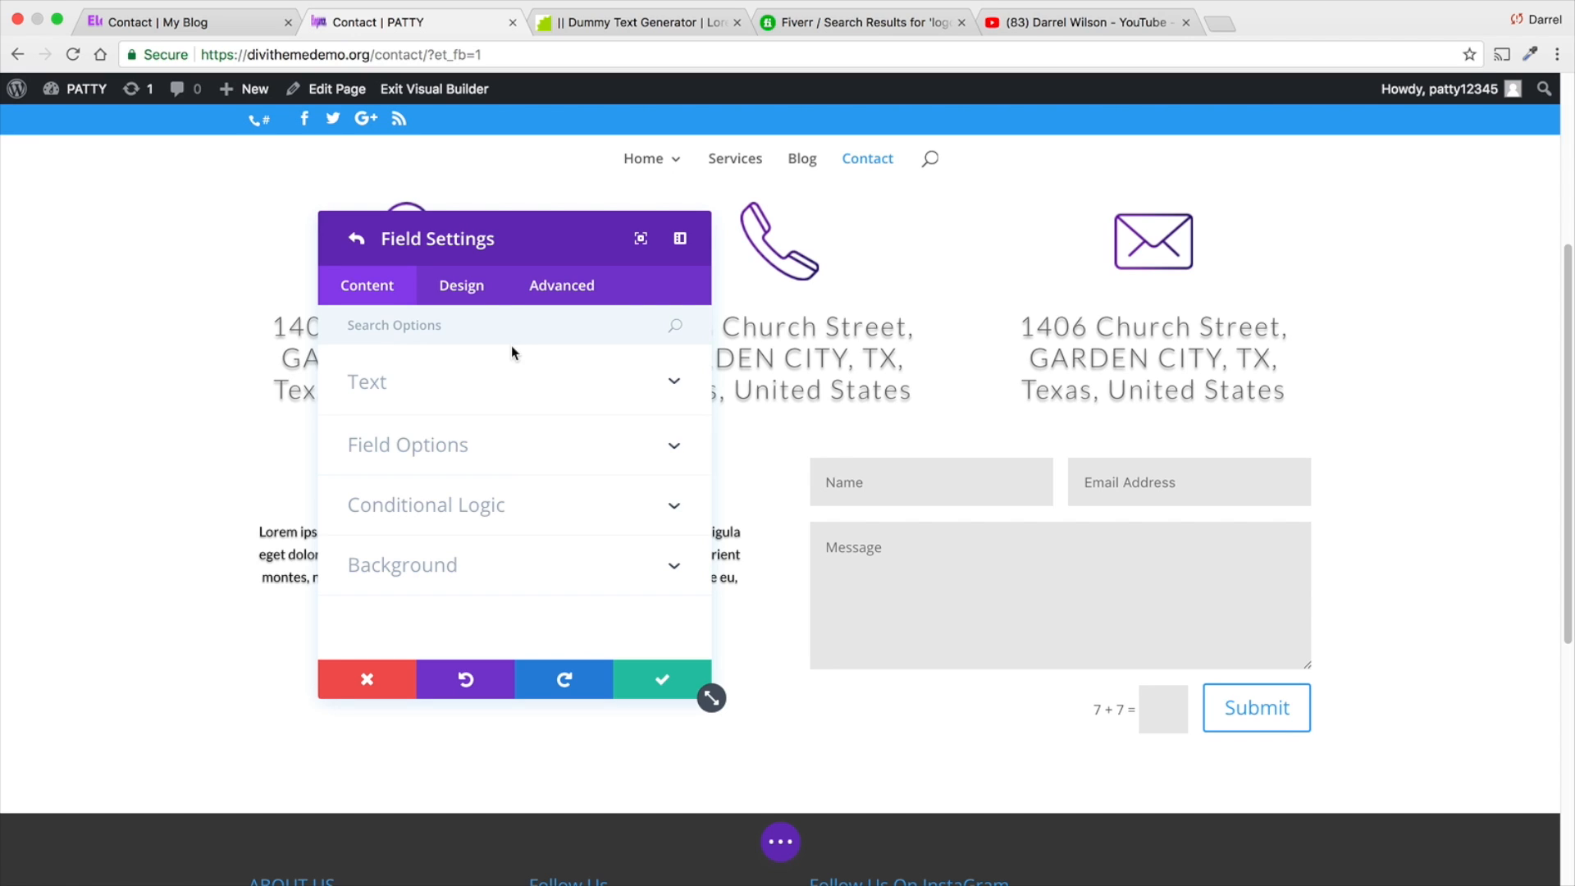
- Try conditional logic on the Email field with two extra rules, delete those rules and disable the logic
click(509, 504)
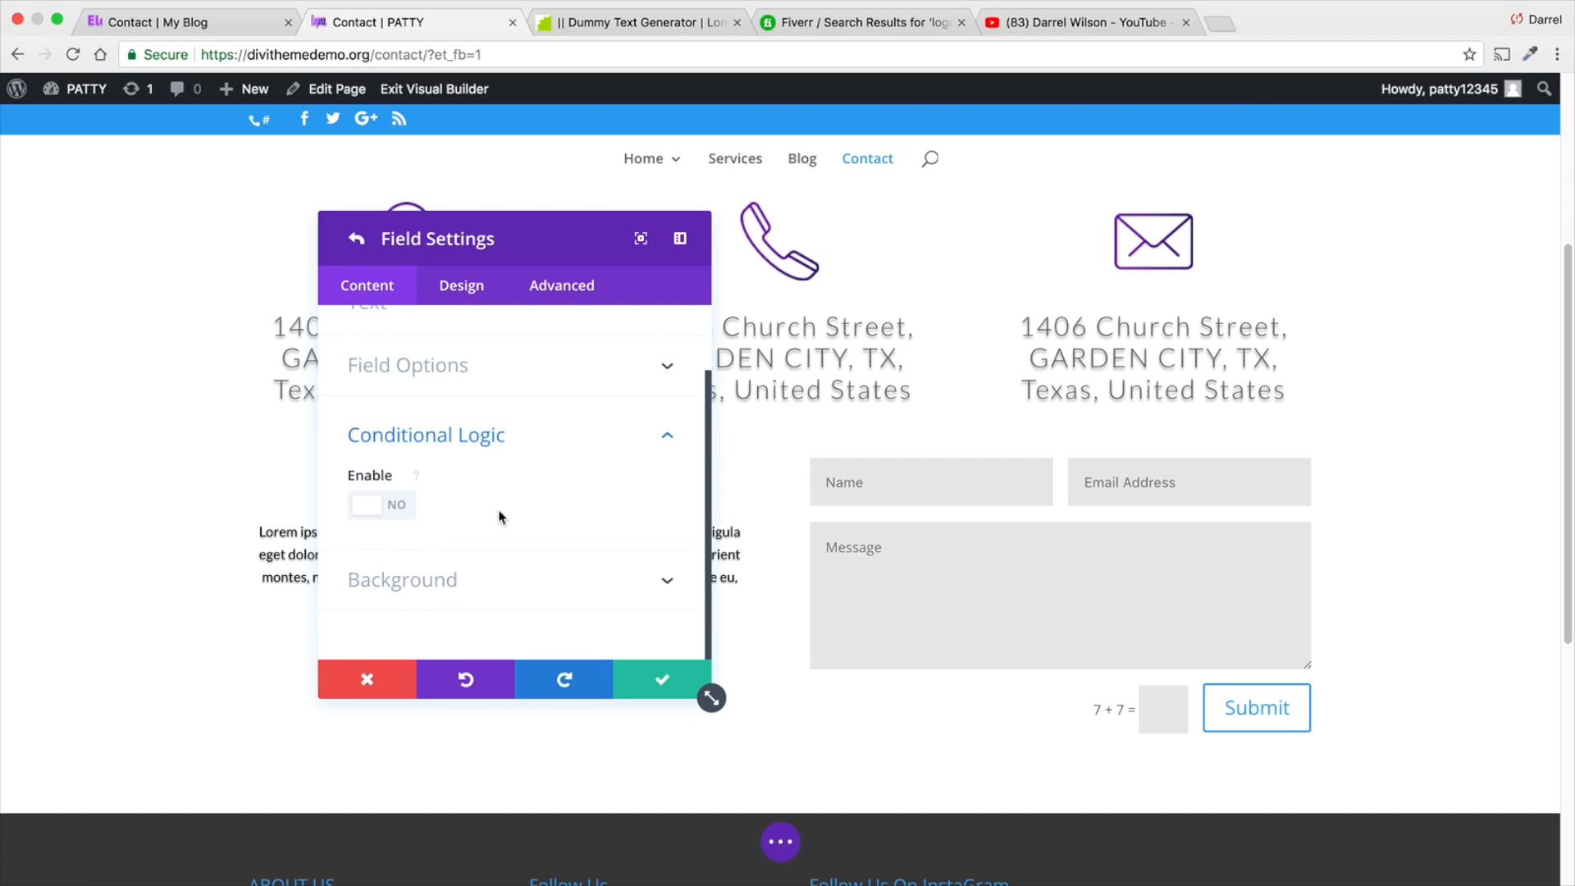
click(386, 504)
scroll(448, 515, down, 4)
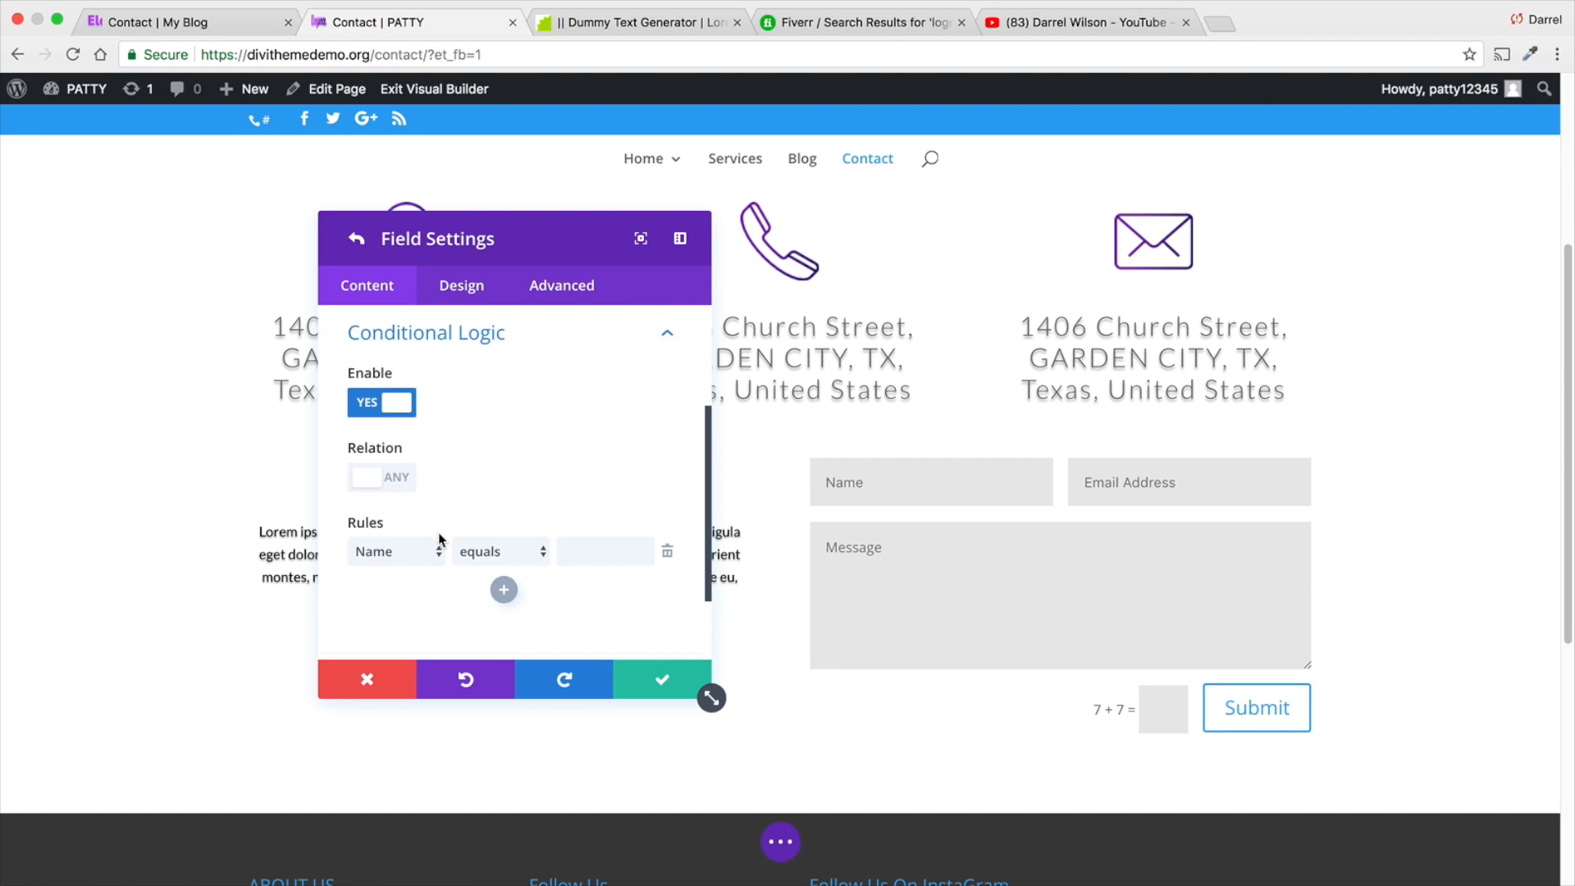
click(503, 591)
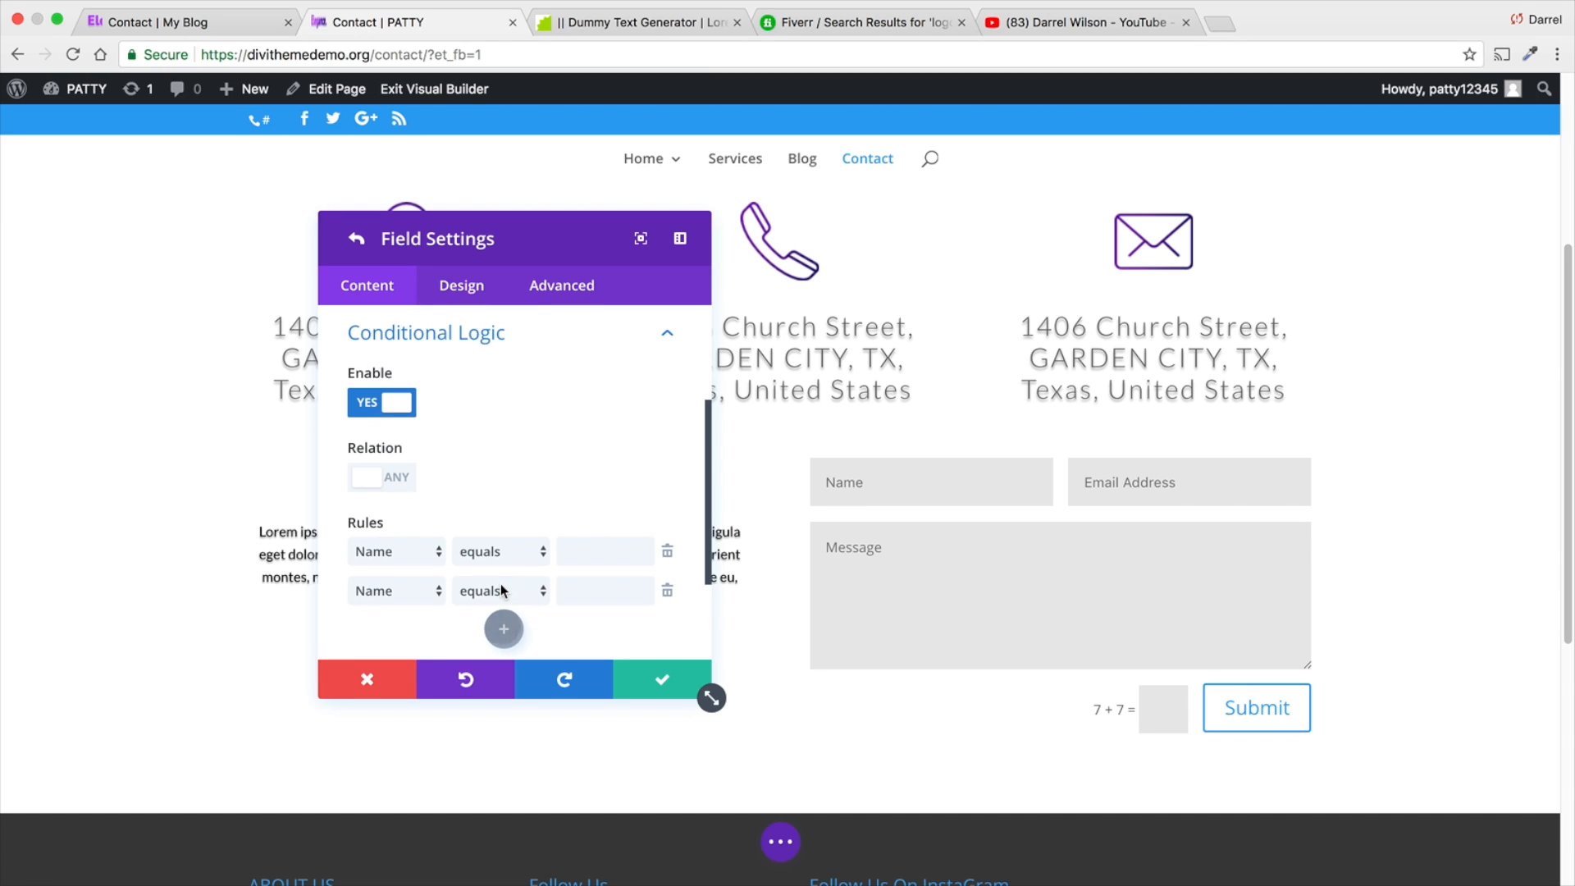
click(504, 630)
scroll(574, 607, down, 1)
click(667, 594)
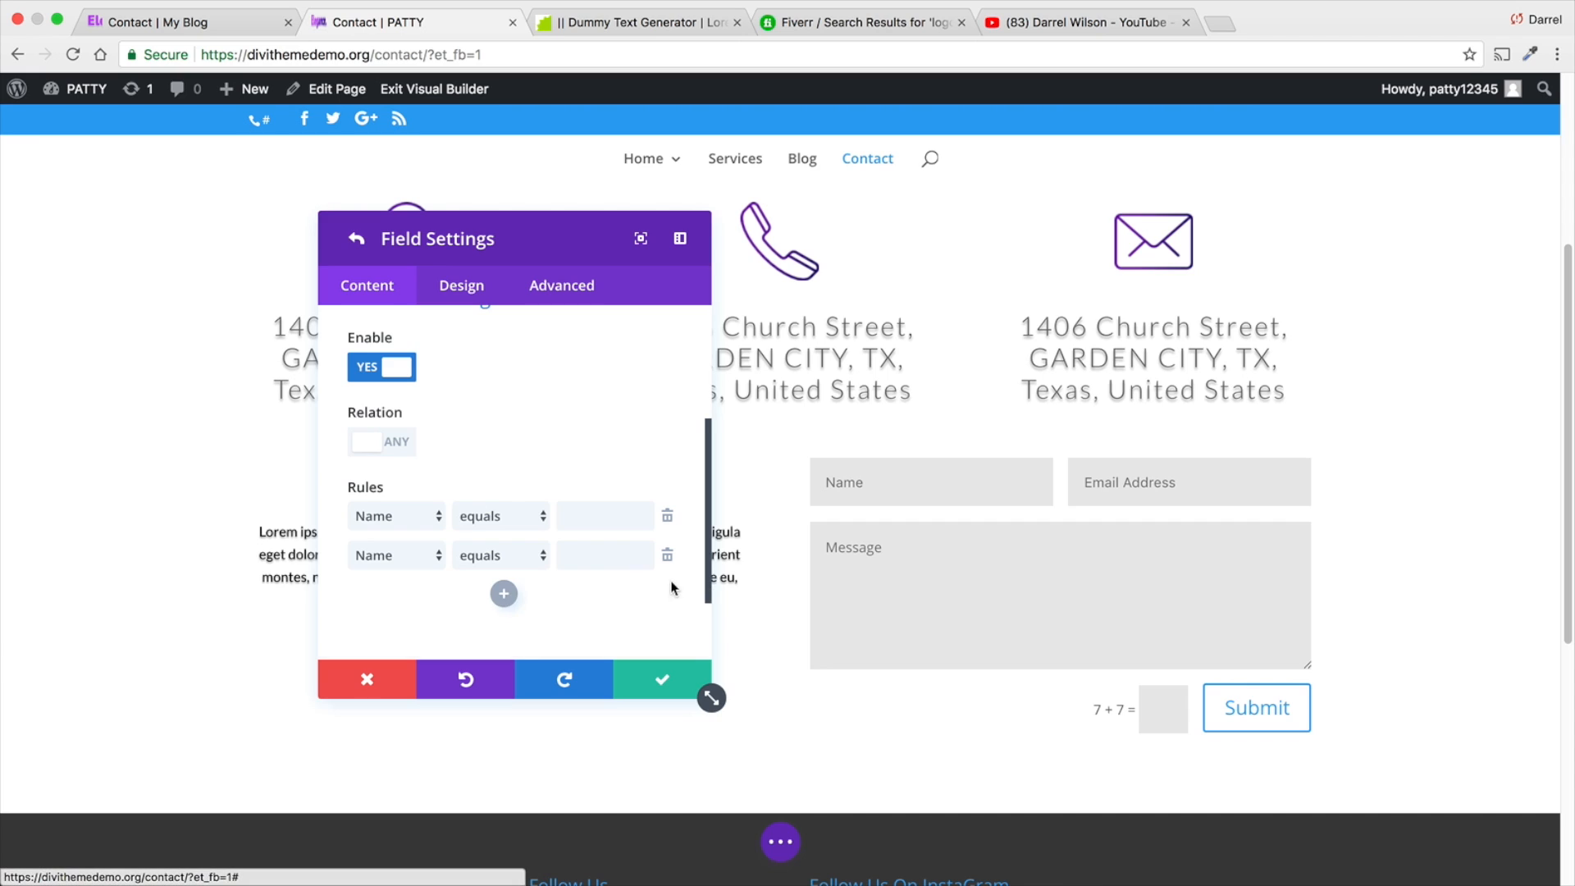
click(667, 554)
click(381, 366)
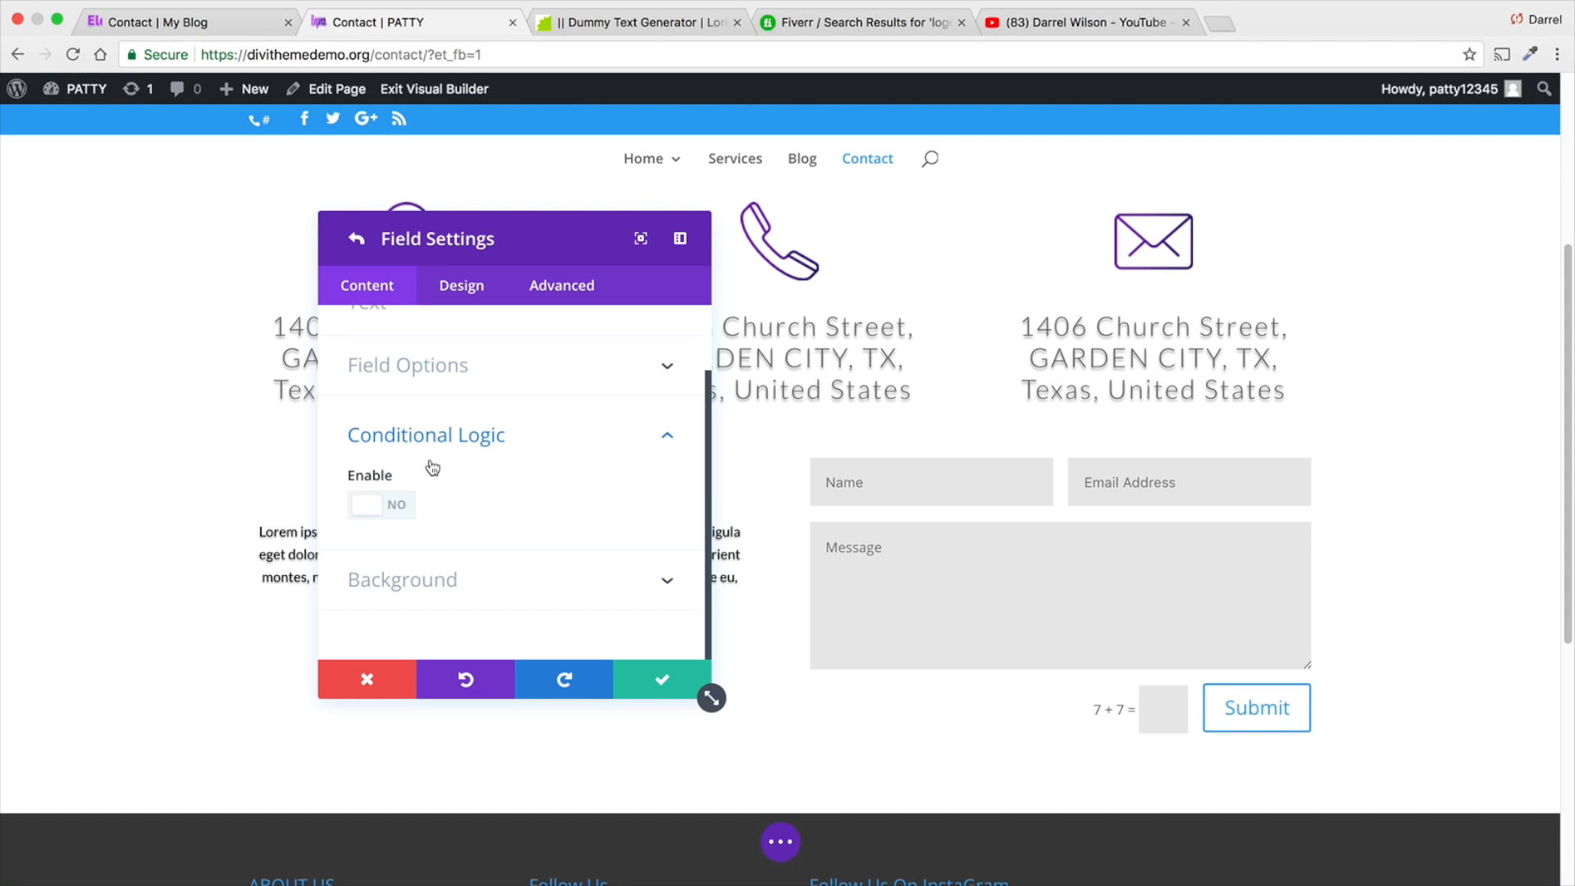
- Examine the Email field's type choices, background settings, and field ID and title
click(628, 450)
click(581, 453)
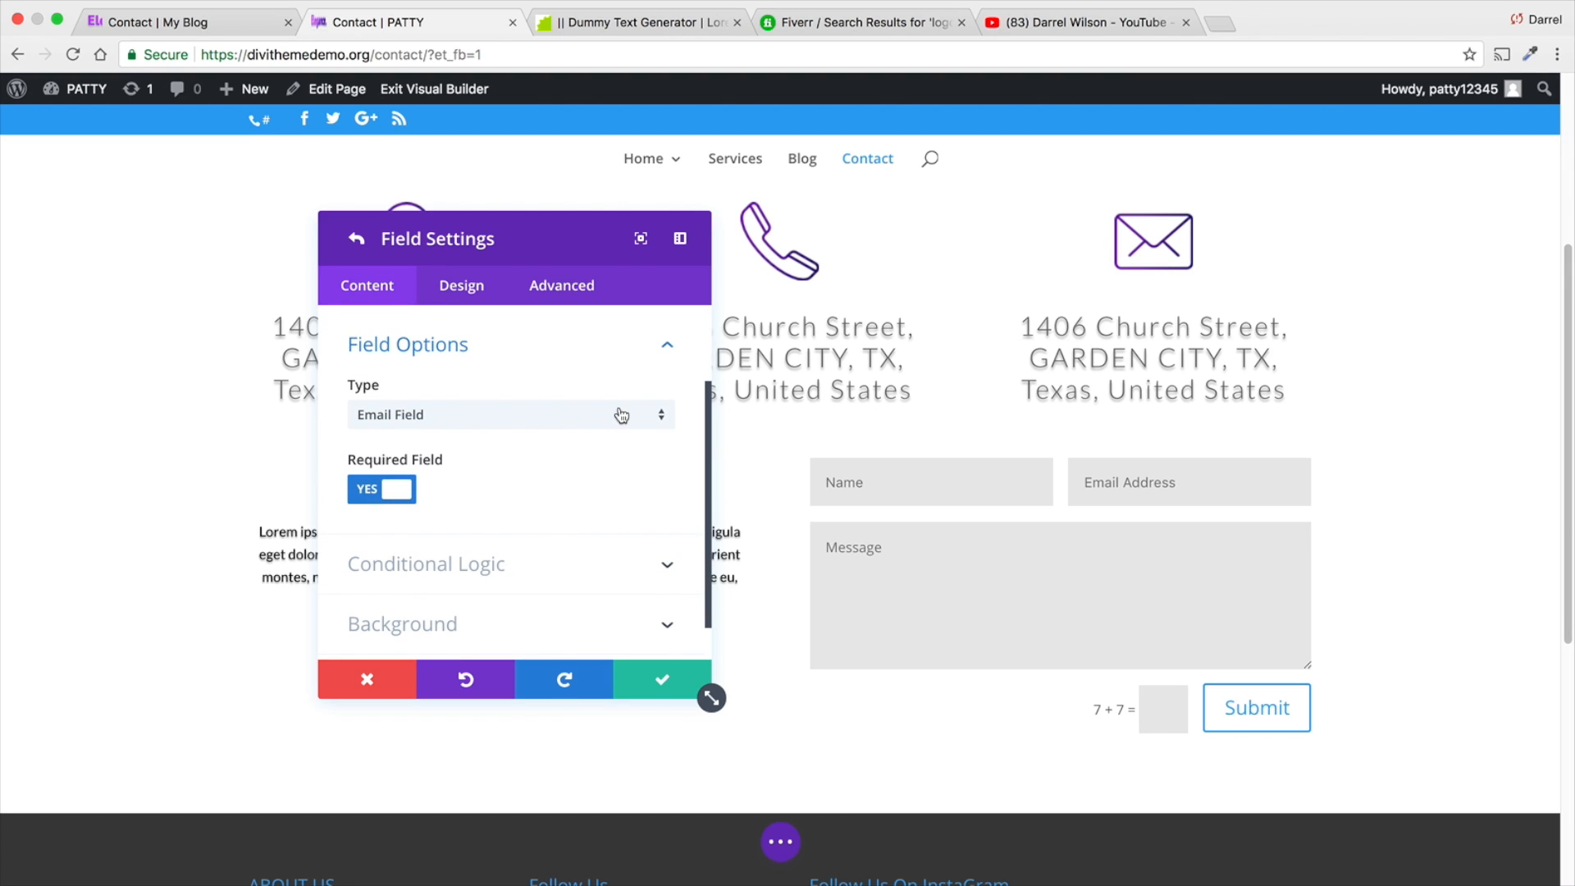
click(621, 414)
click(595, 463)
scroll(490, 488, up, 1)
scroll(538, 476, down, 2)
click(540, 575)
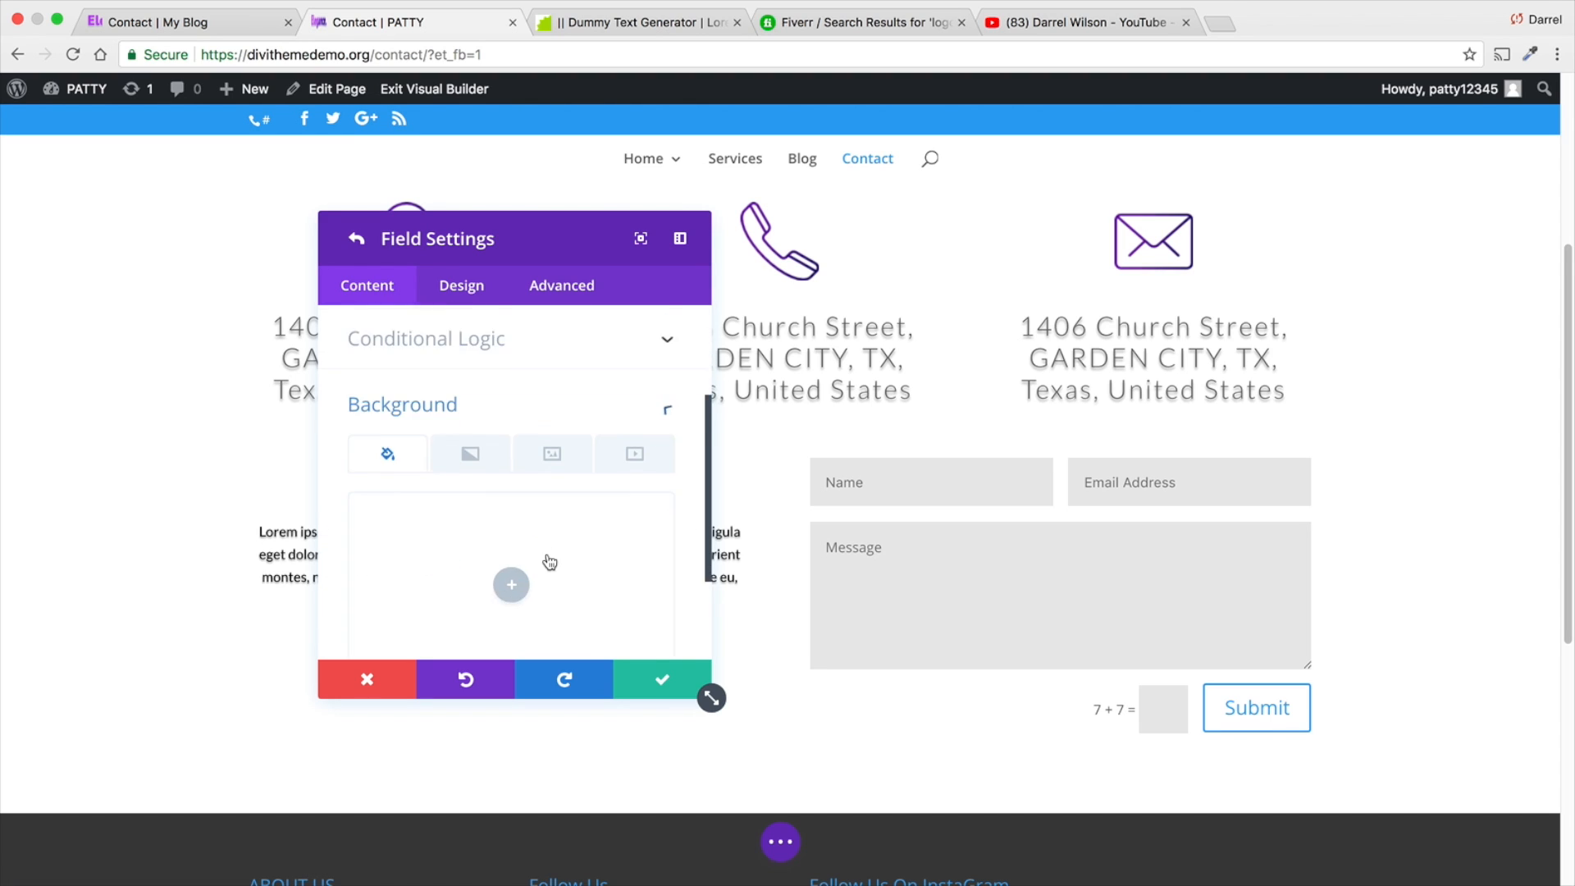
scroll(549, 561, up, 3)
click(552, 386)
scroll(549, 425, down, 2)
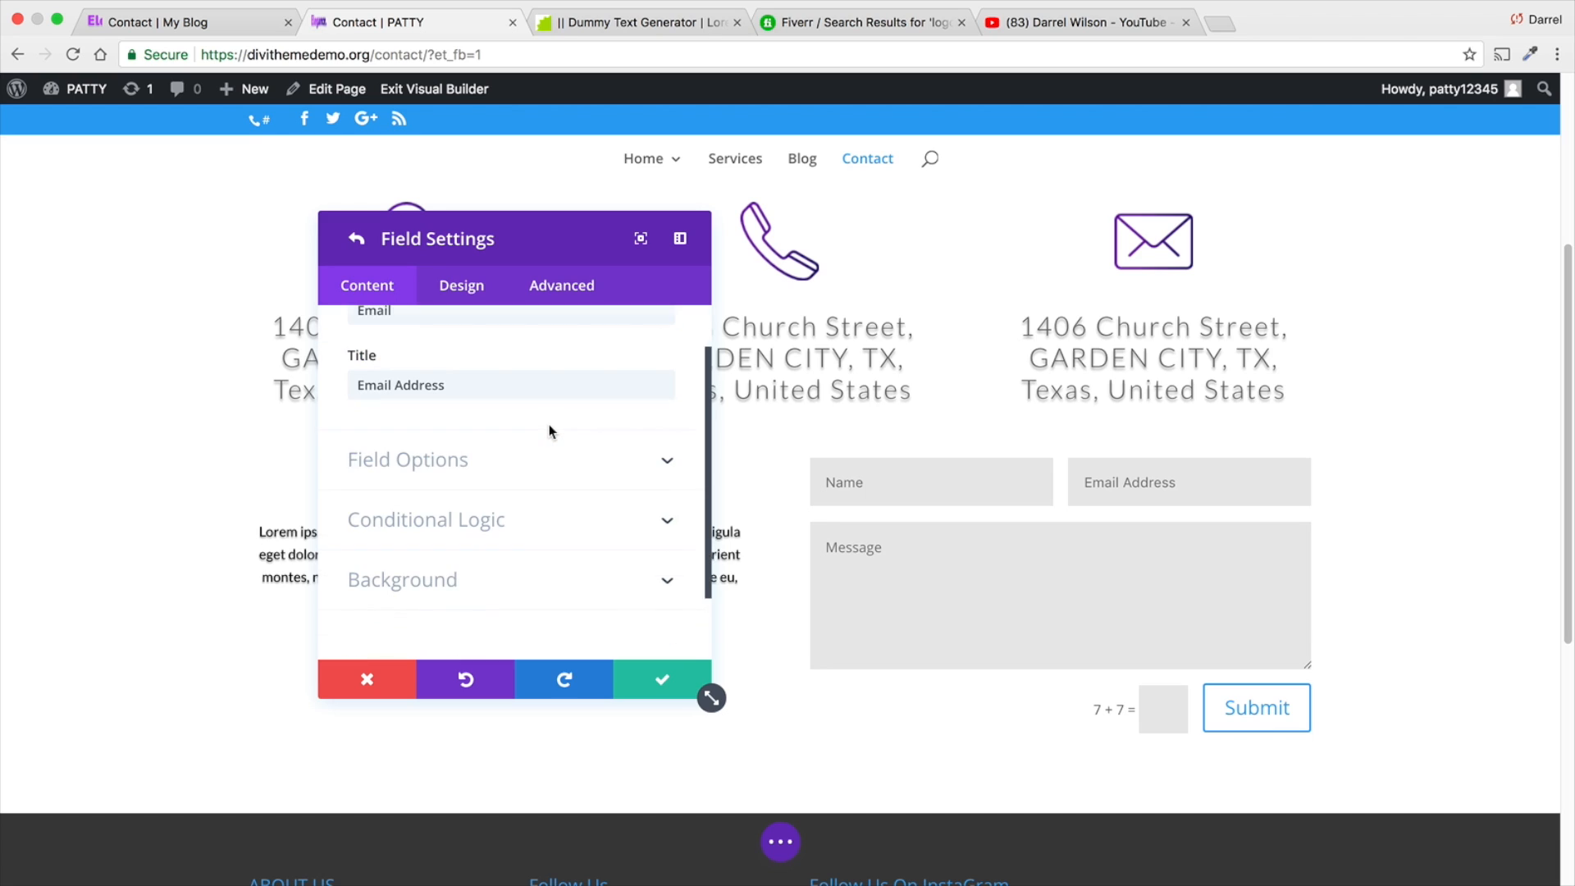
scroll(548, 425, up, 2)
- Browse the Email field's design options and return to its content options, collapsing the text settings
click(461, 285)
scroll(520, 411, down, 3)
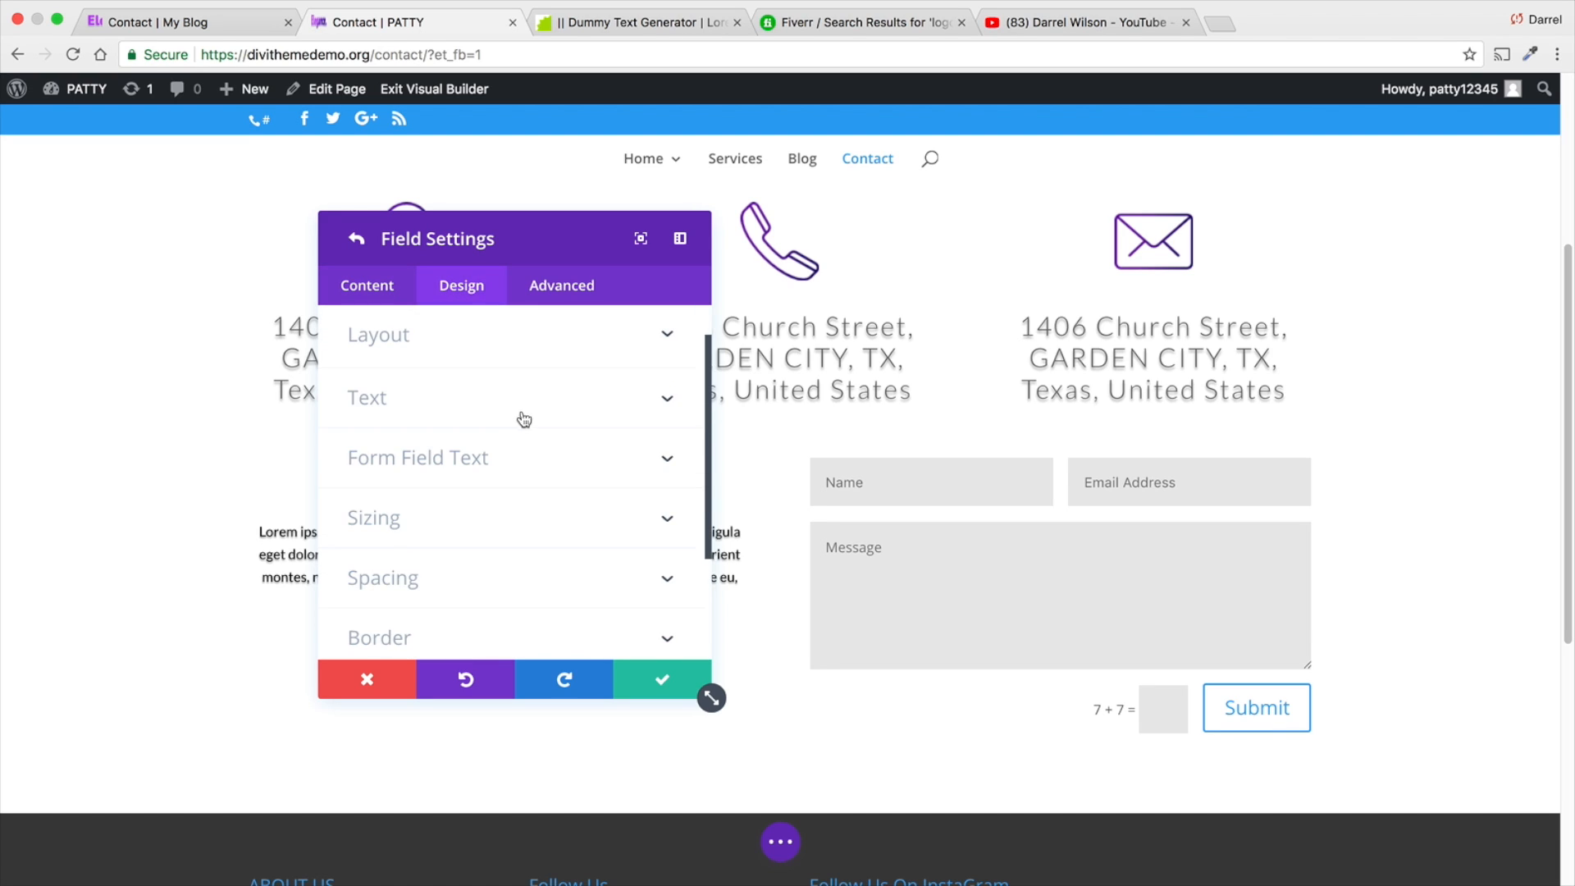
scroll(489, 480, up, 2)
click(368, 285)
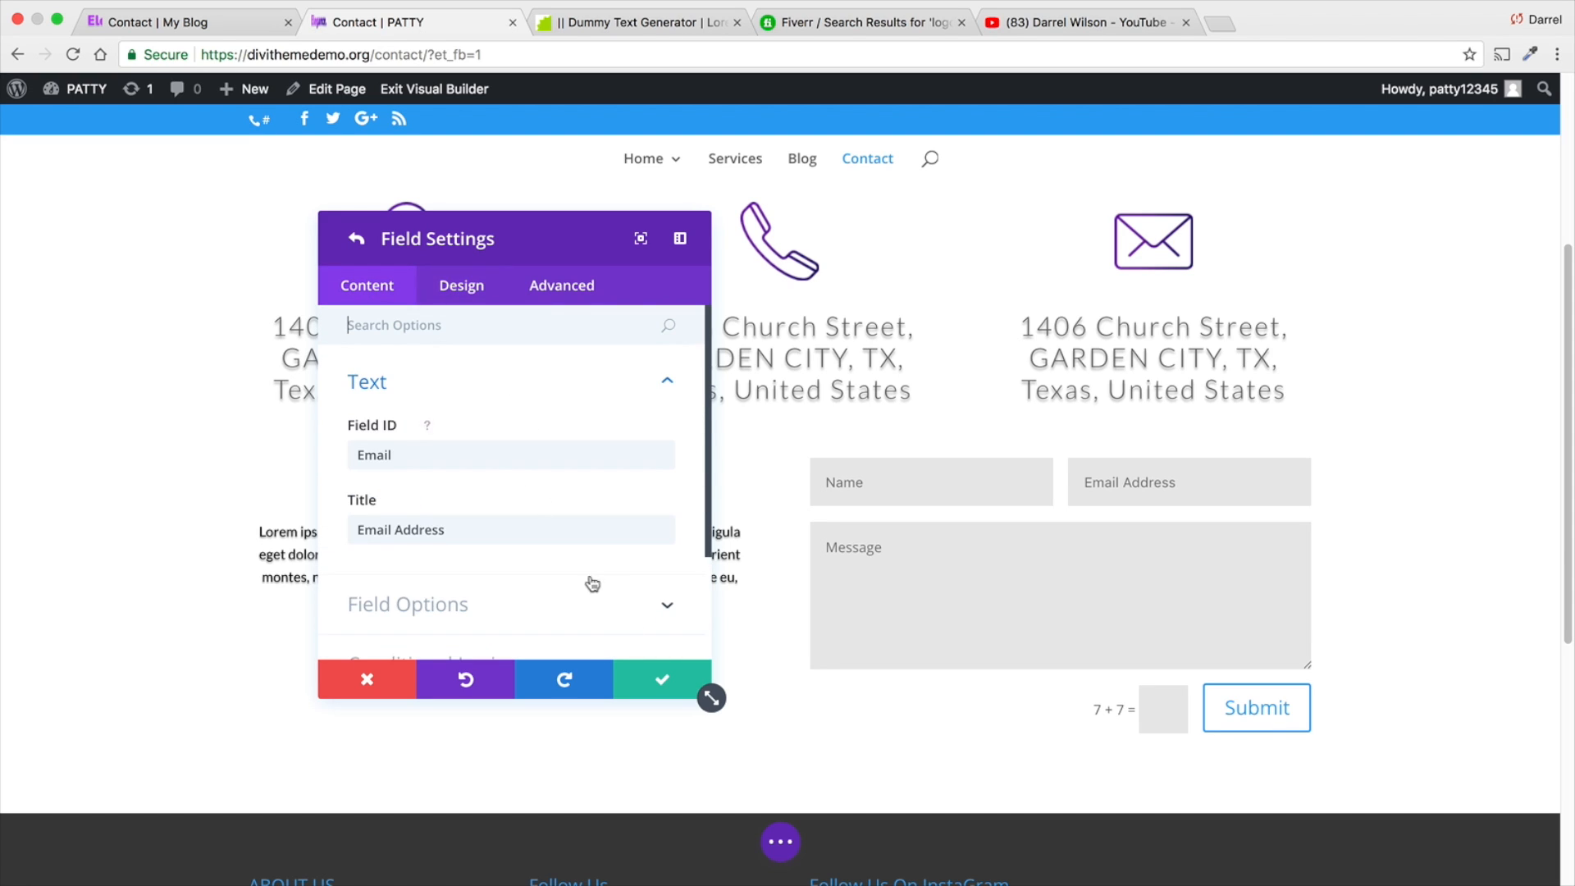
scroll(586, 584, down, 2)
scroll(574, 563, up, 3)
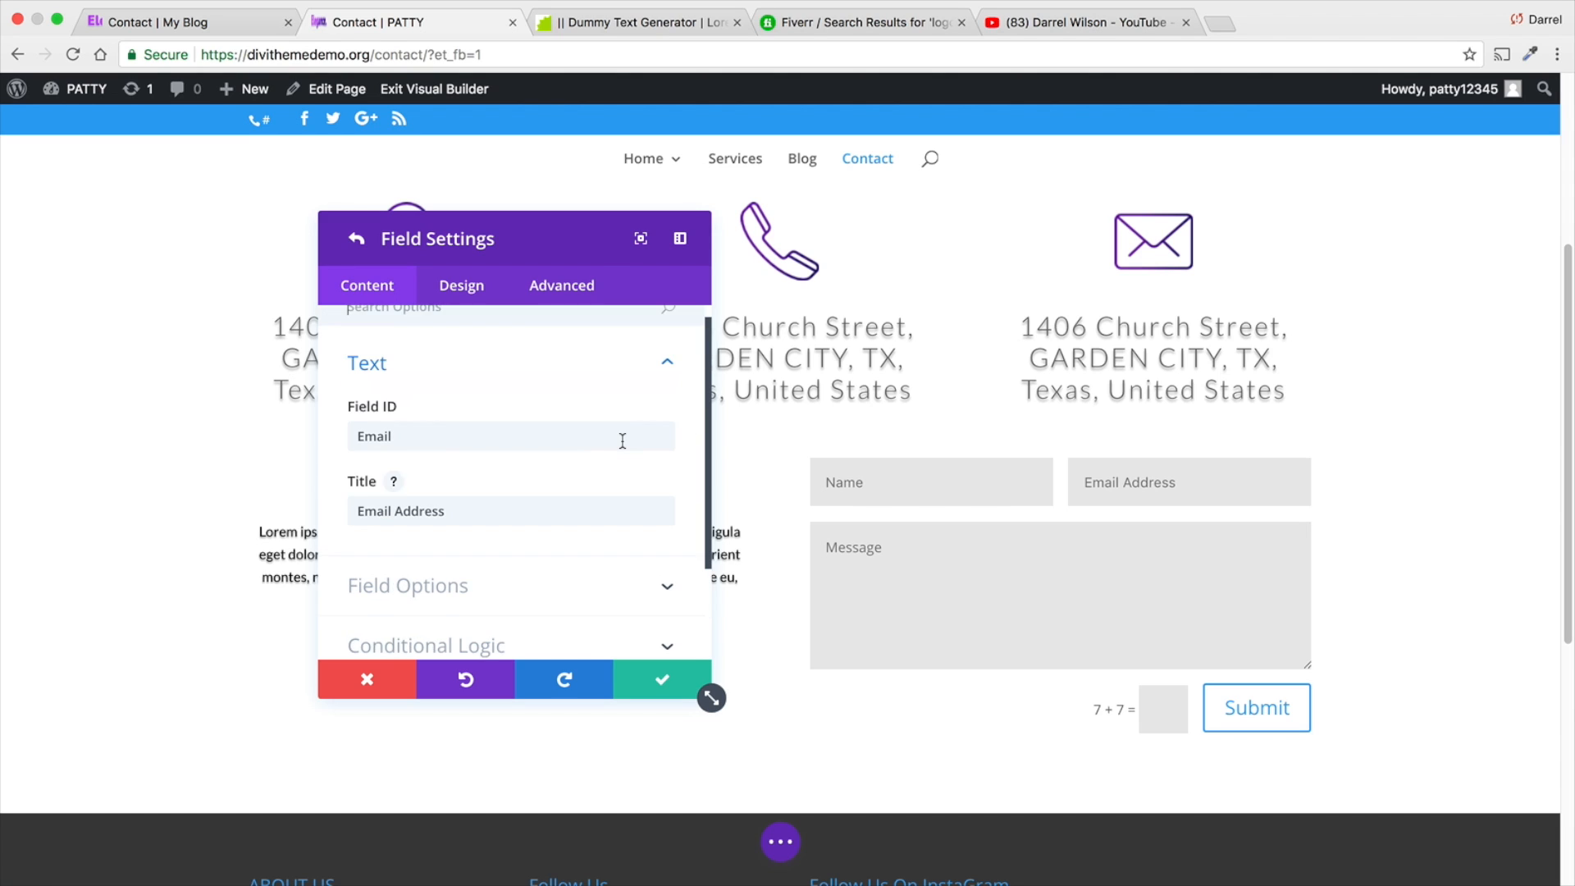
click(665, 392)
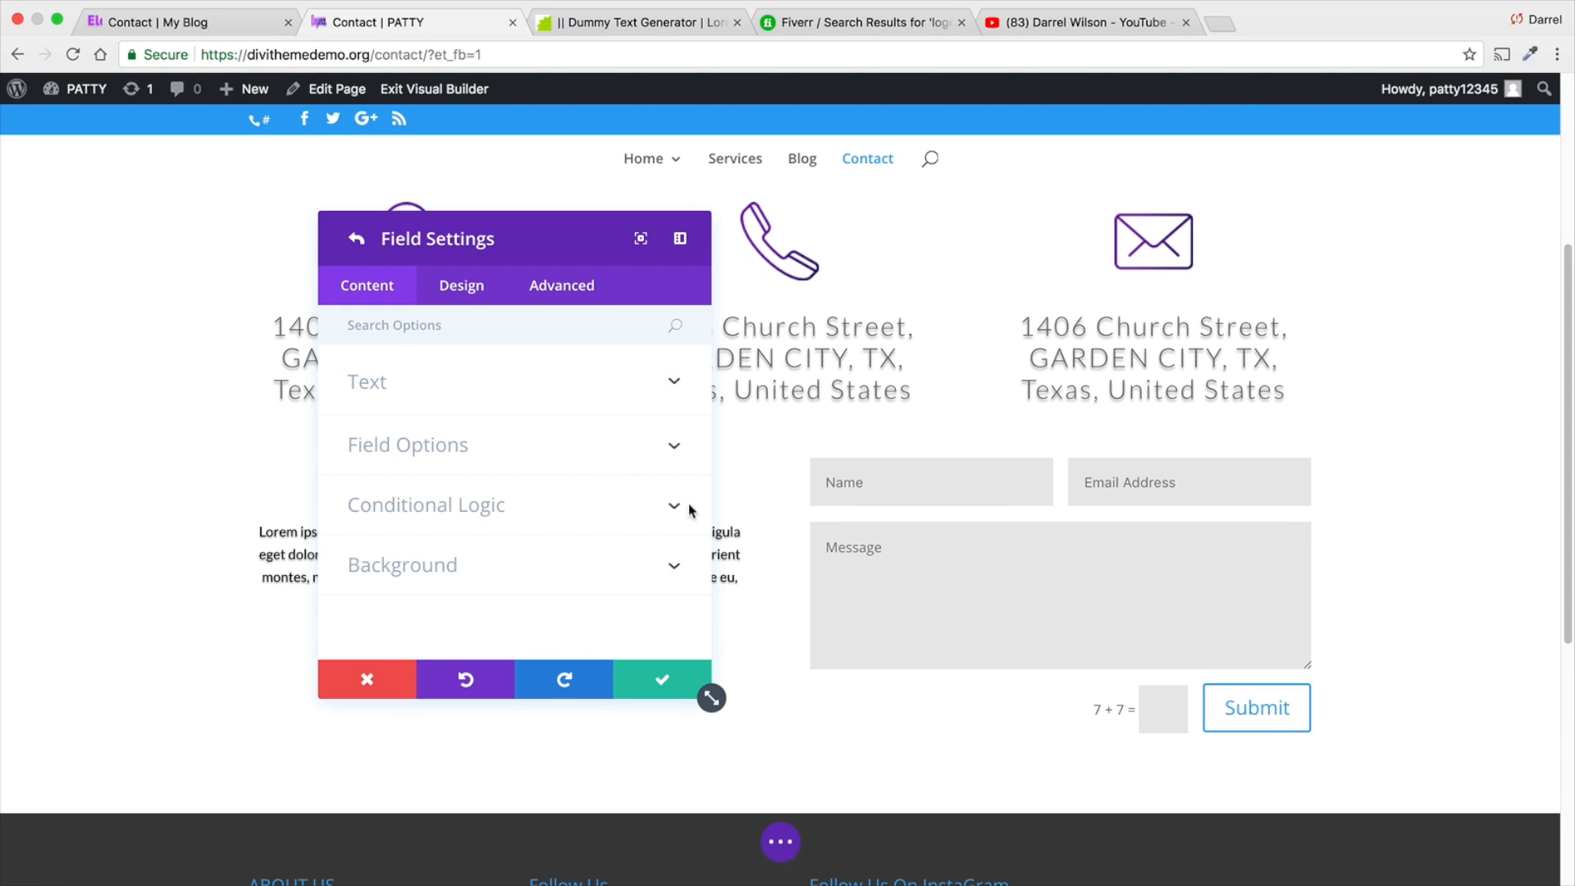
- Try turning off the Email field's required setting in its field options, and turn it back on
click(673, 444)
scroll(604, 477, down, 3)
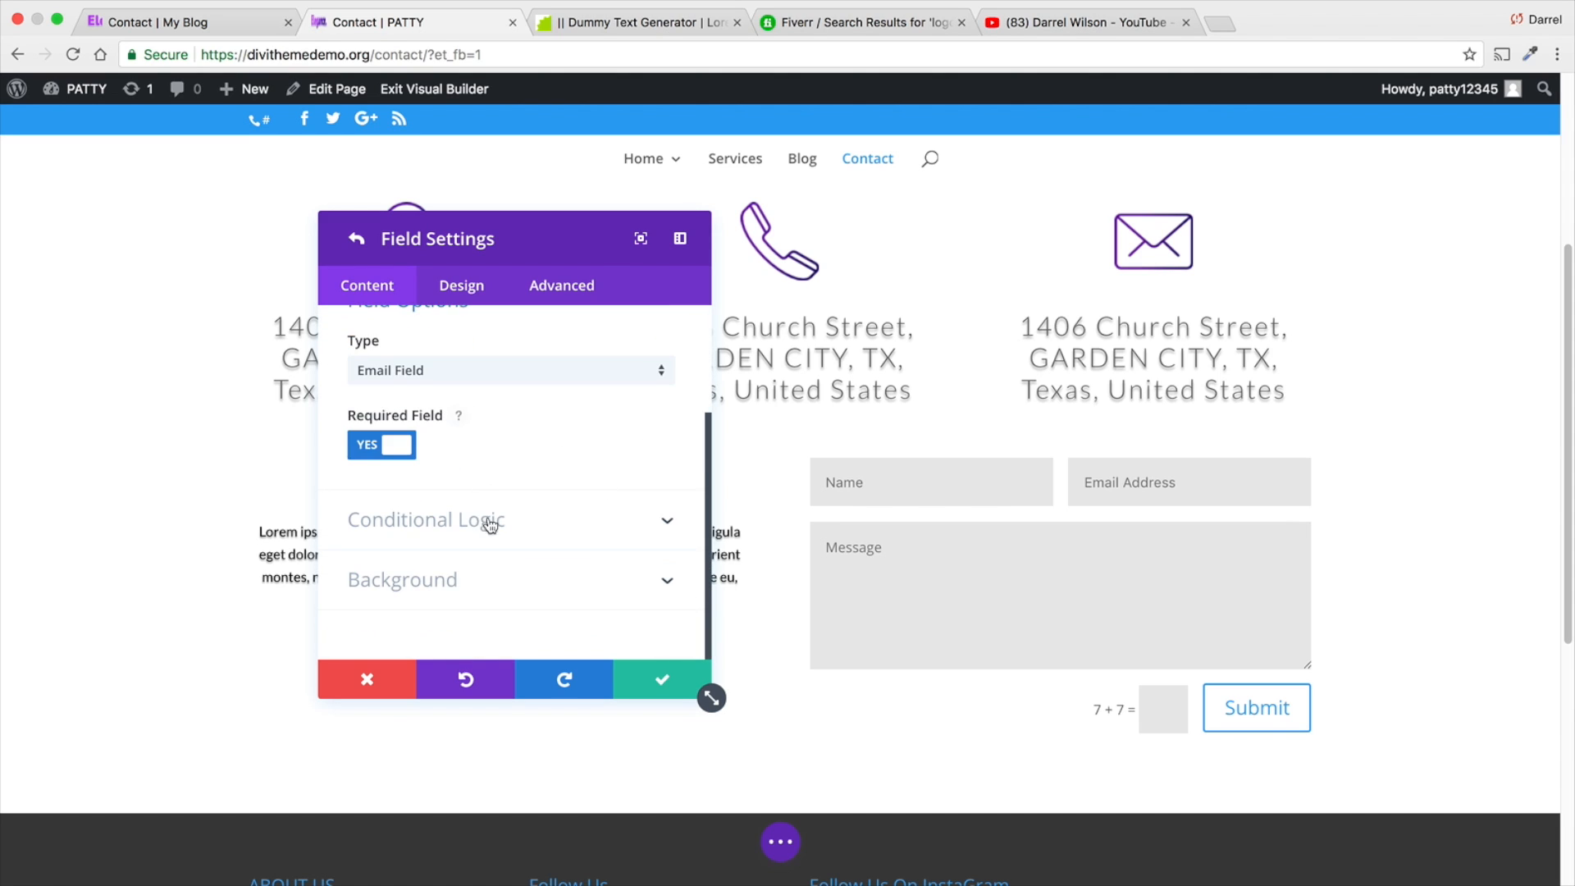
click(404, 449)
click(414, 449)
- Examine the Email field's background options and save the field settings
click(591, 526)
click(624, 570)
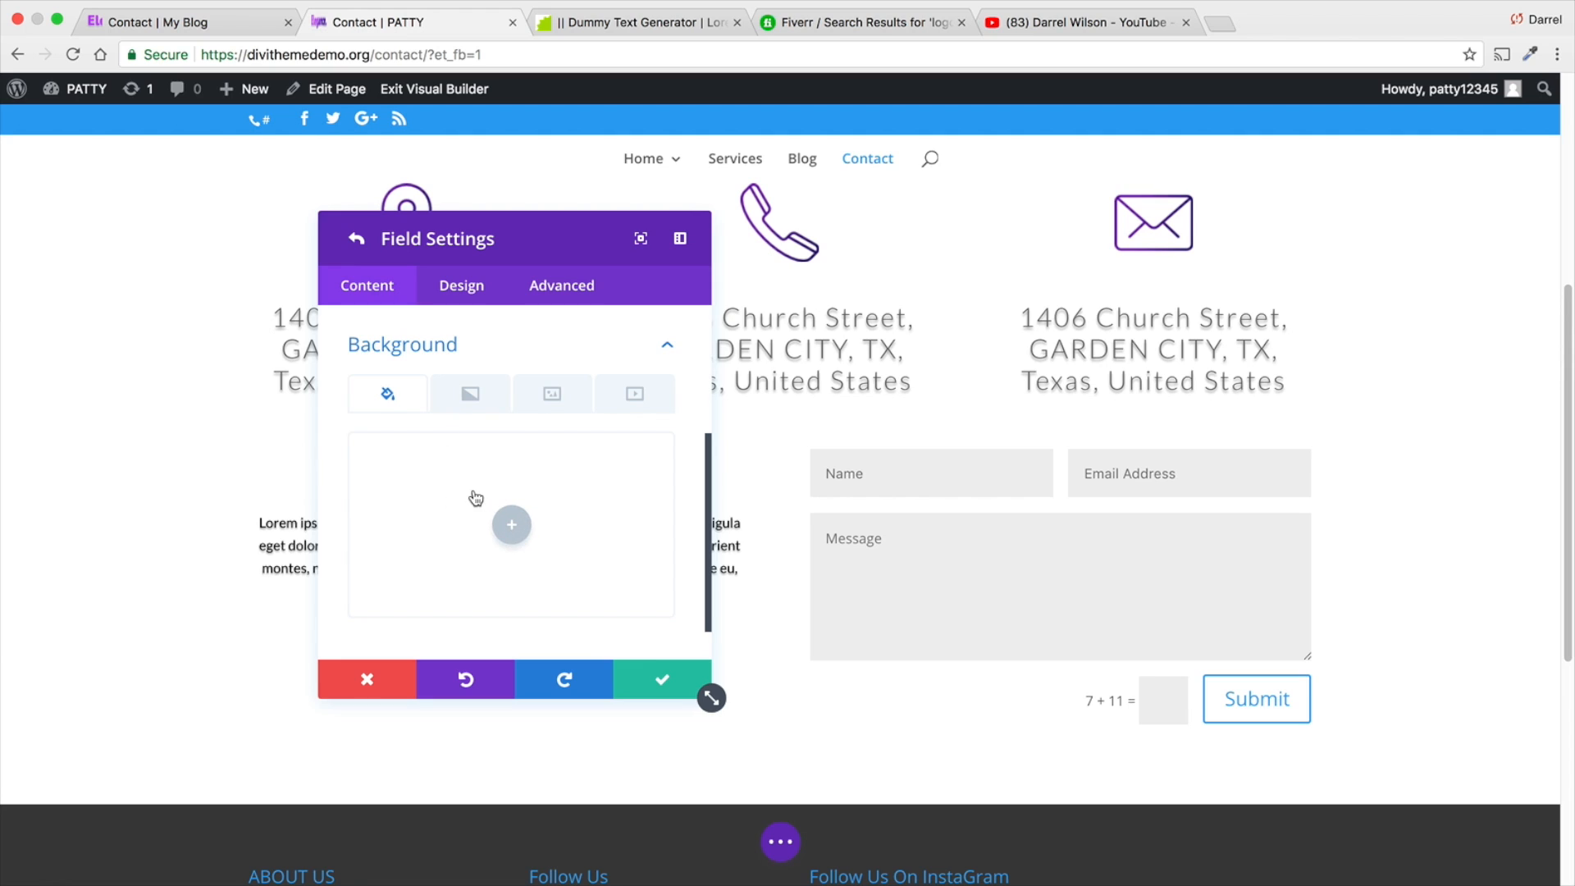
scroll(453, 516, down, 1)
scroll(538, 497, down, 1)
scroll(533, 488, down, 1)
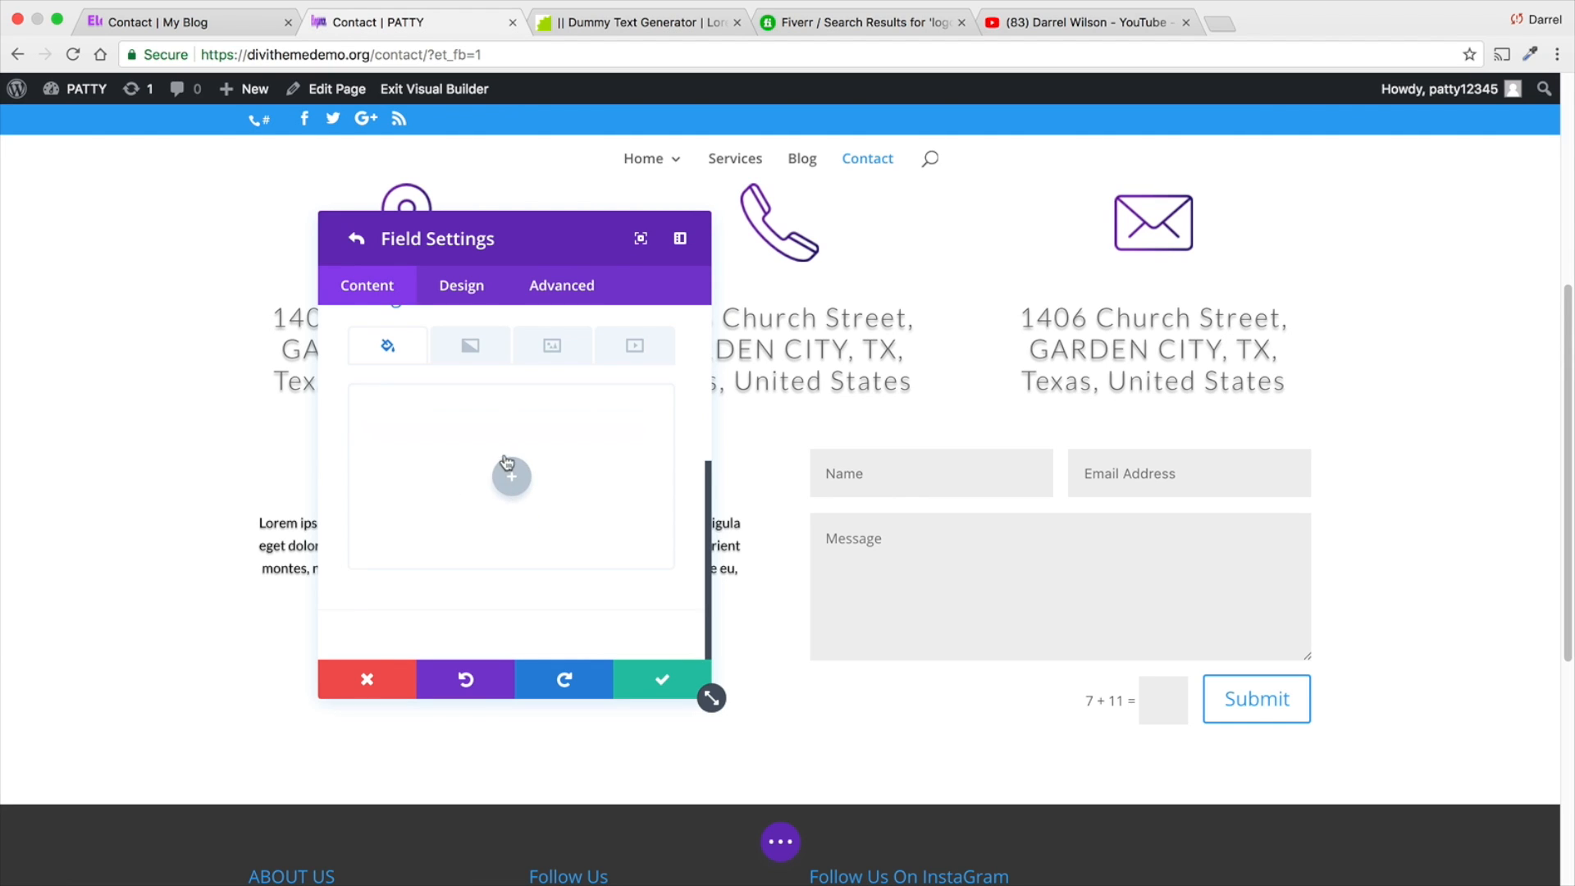
scroll(508, 475, up, 3)
scroll(477, 493, up, 3)
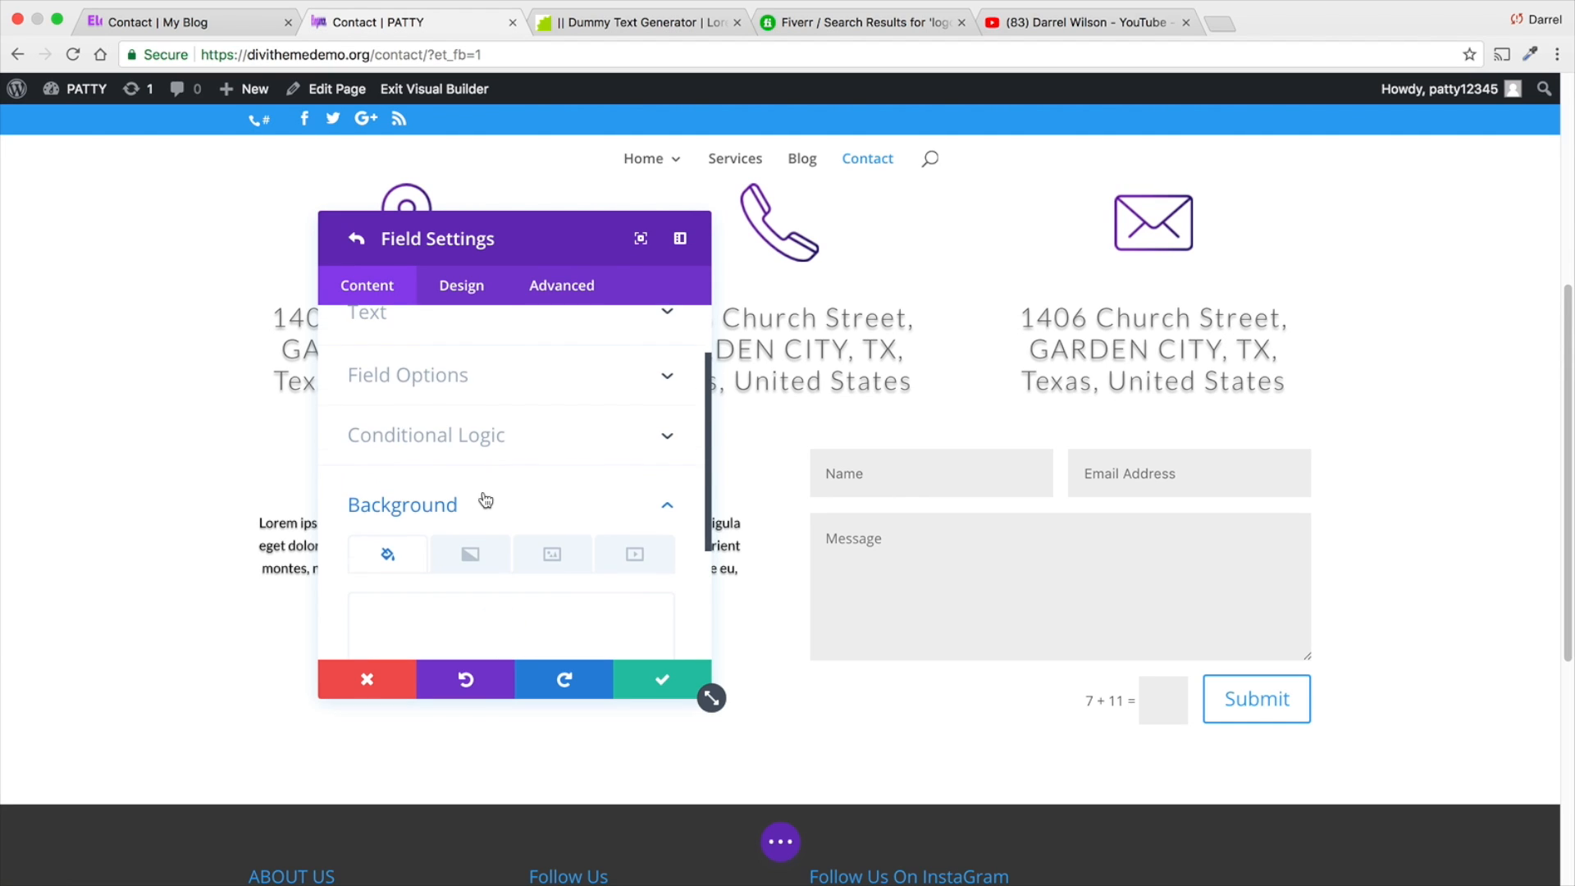
click(680, 504)
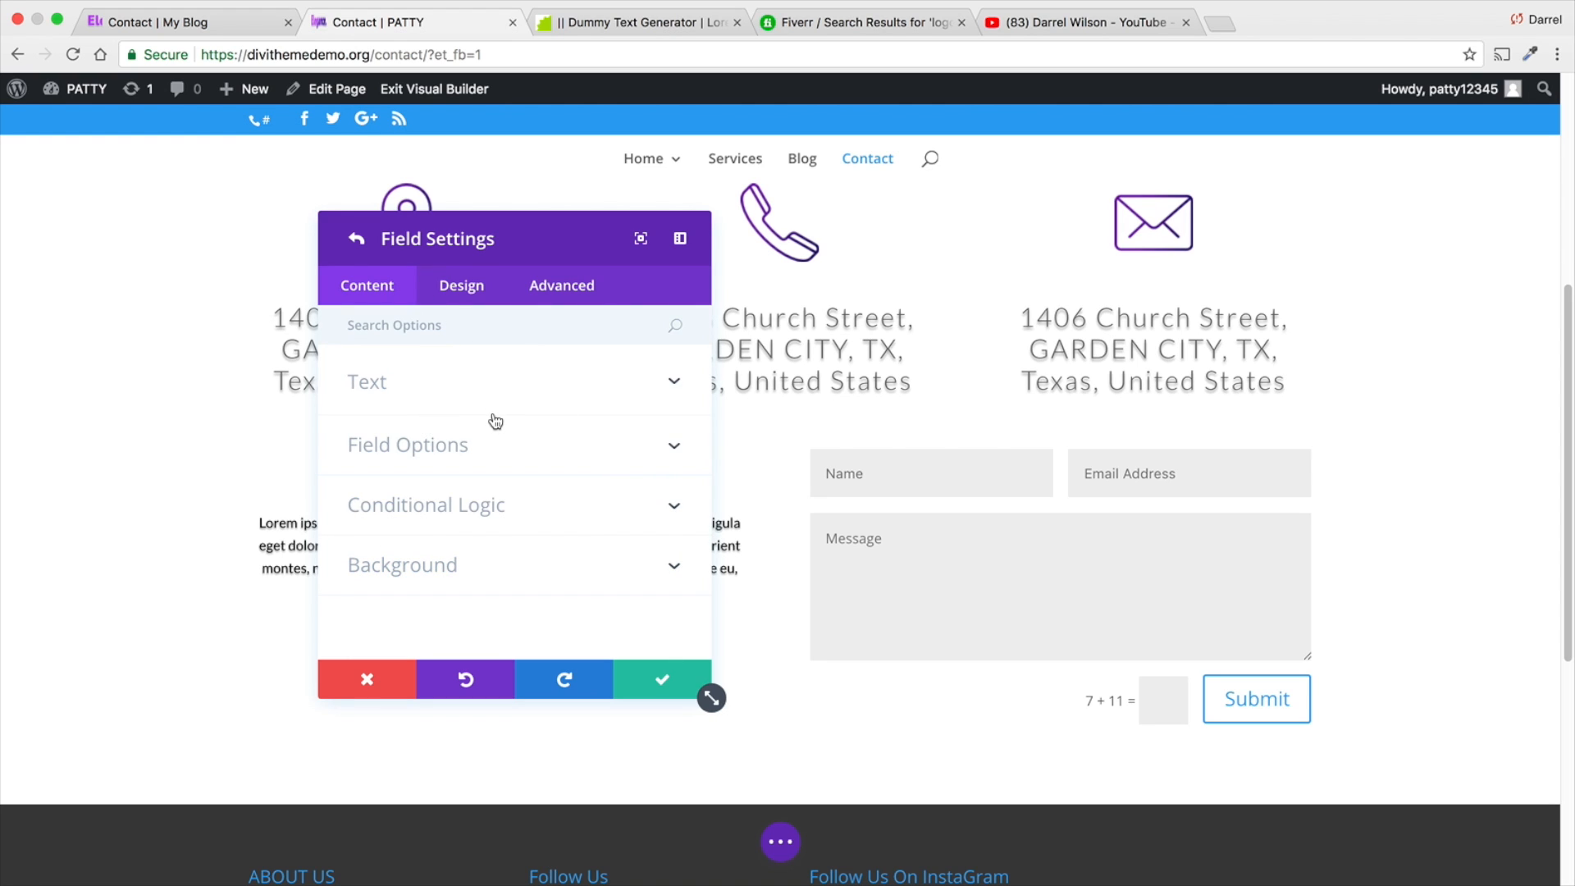
click(665, 687)
- Review the contact form's recipient email, message pattern and redirect URL, and save the form settings
scroll(504, 534, down, 2)
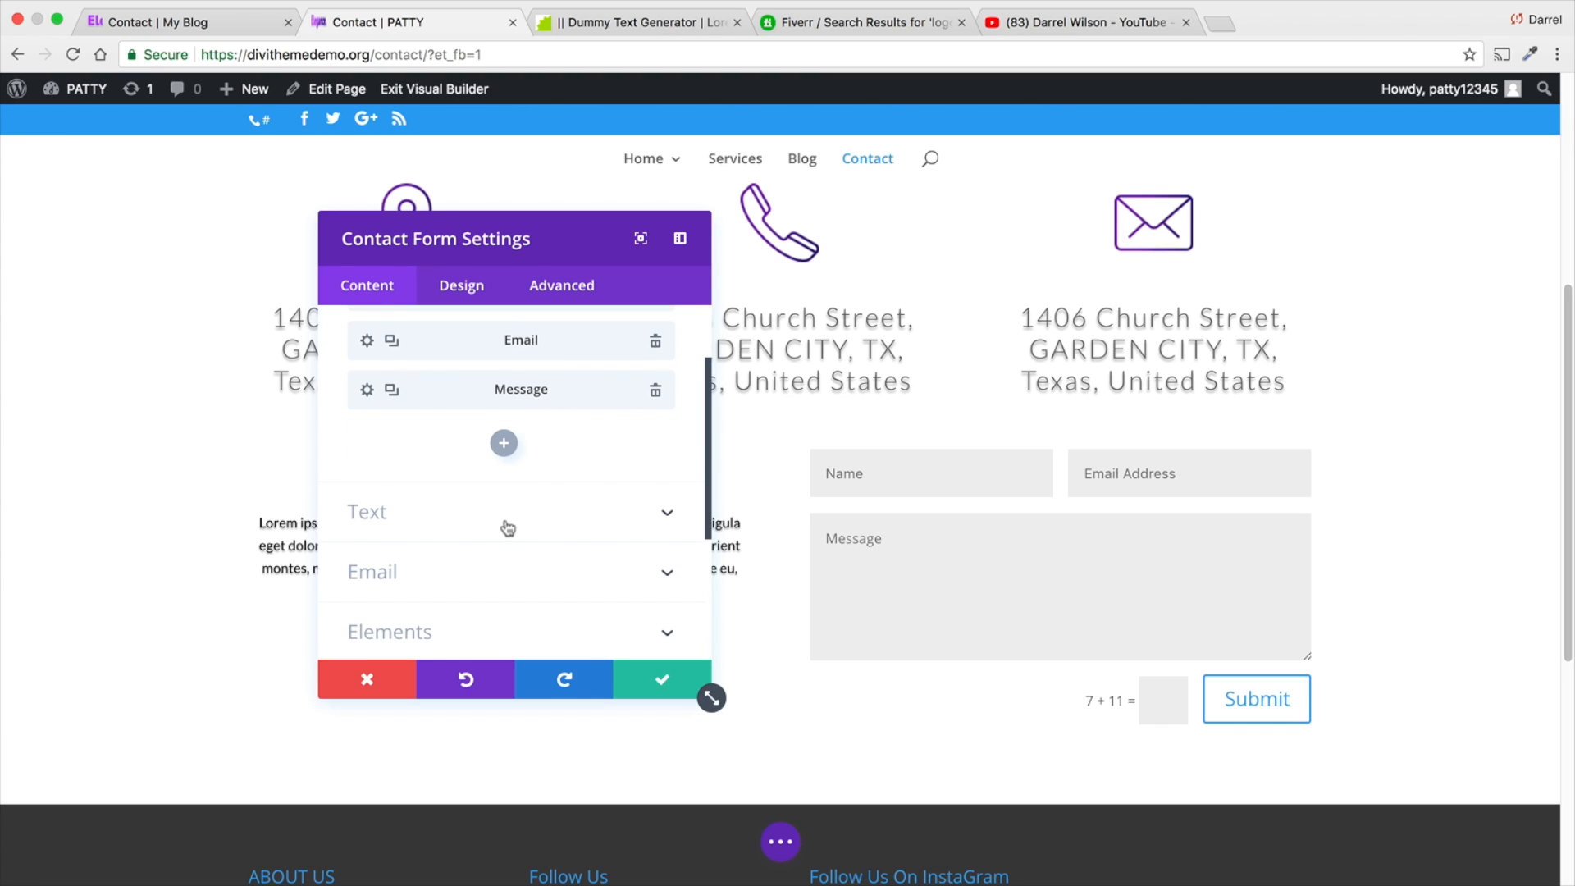
scroll(581, 574, down, 2)
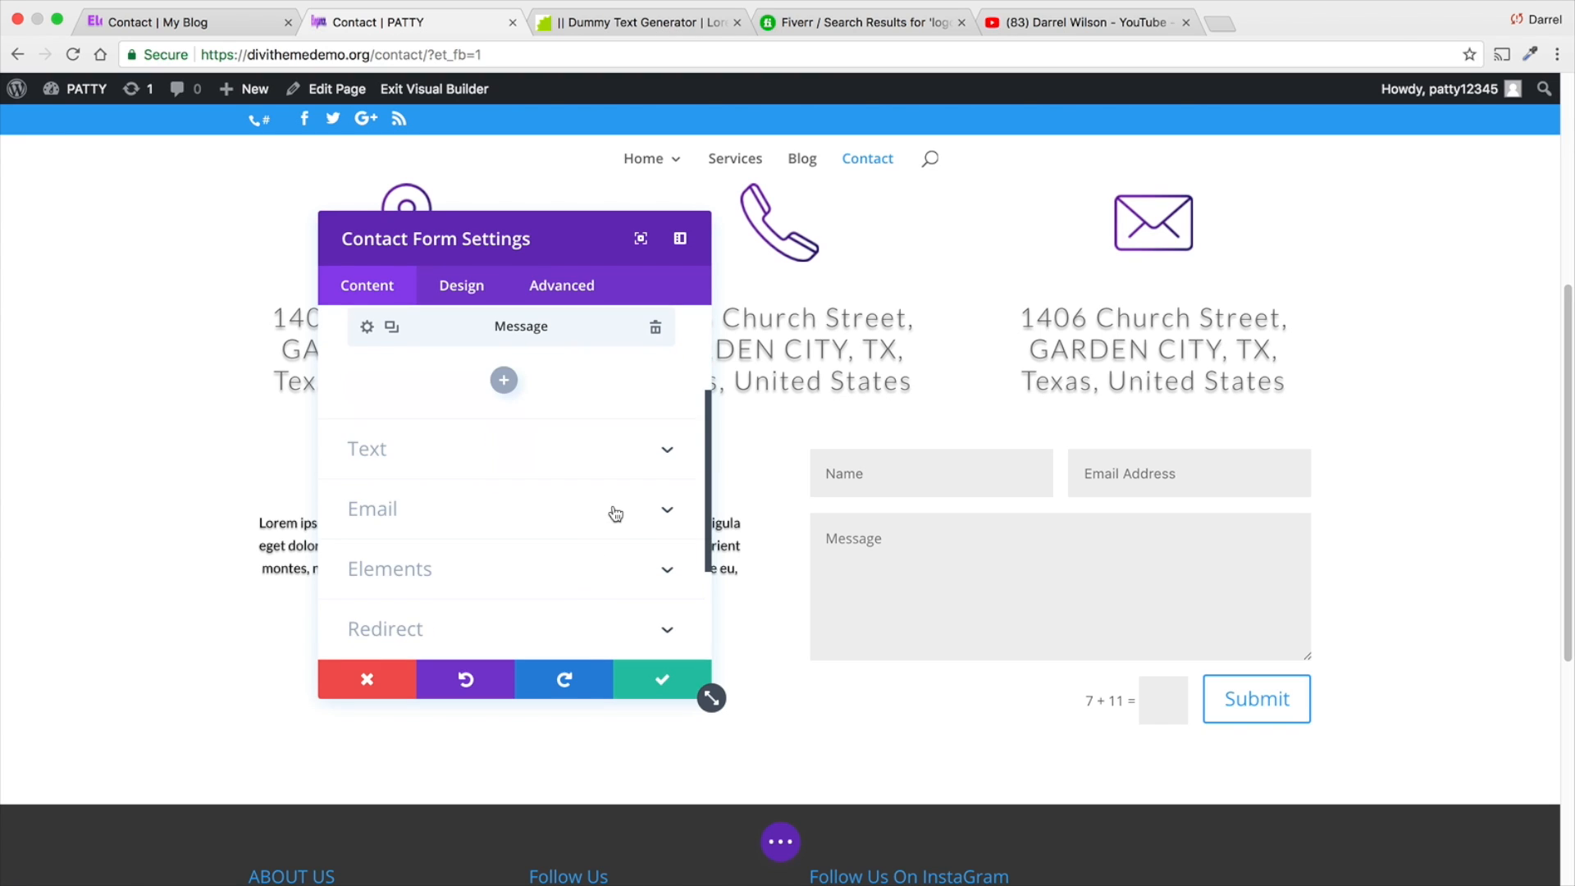
click(520, 552)
scroll(516, 558, down, 1)
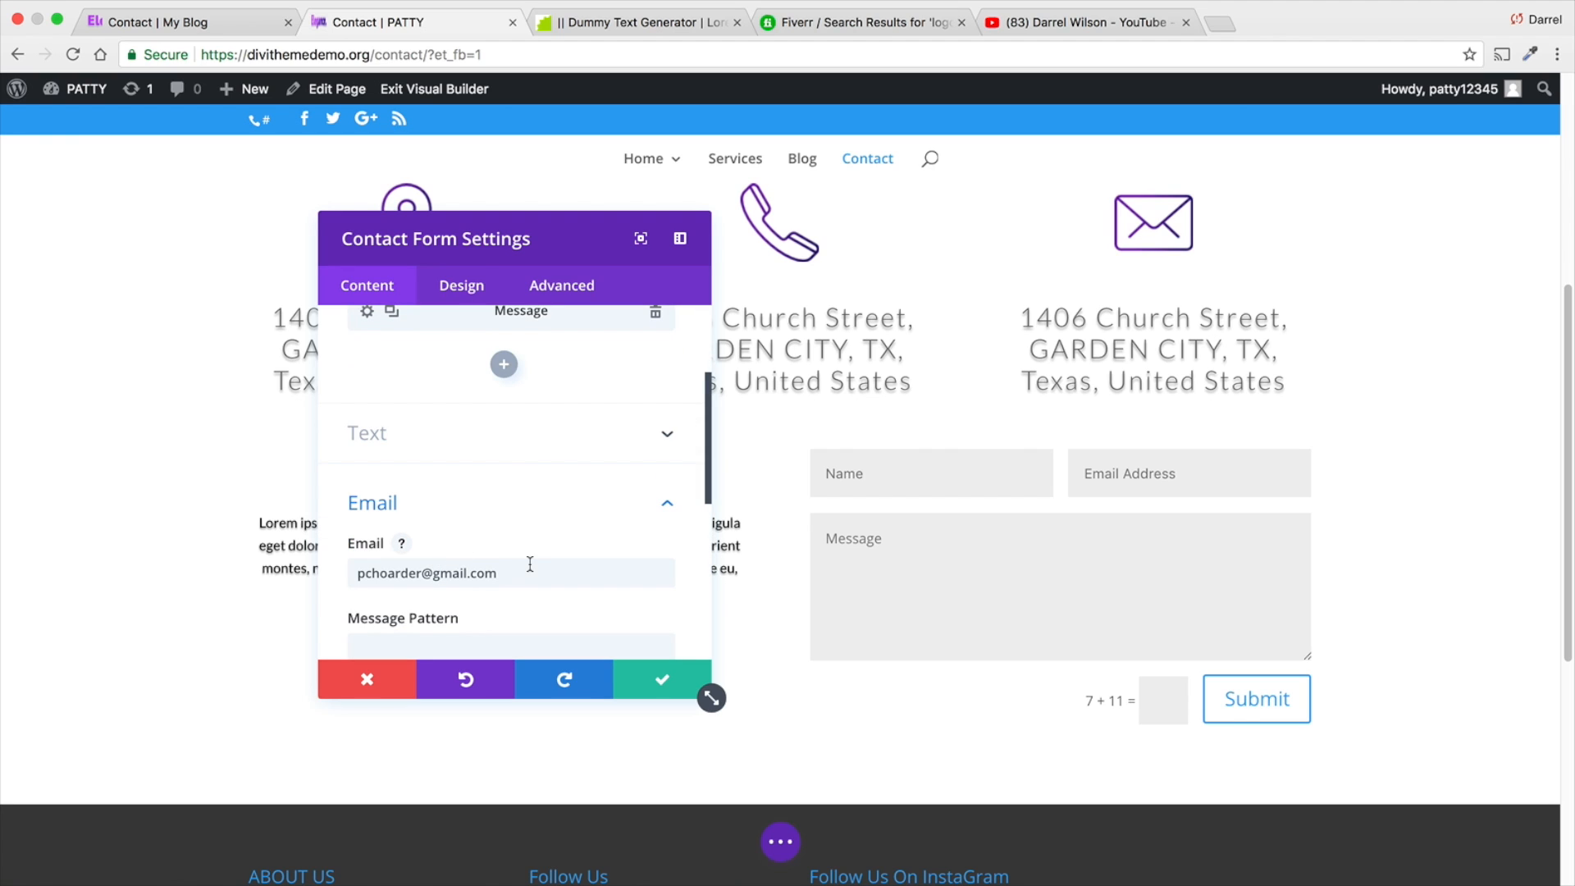
scroll(530, 565, down, 7)
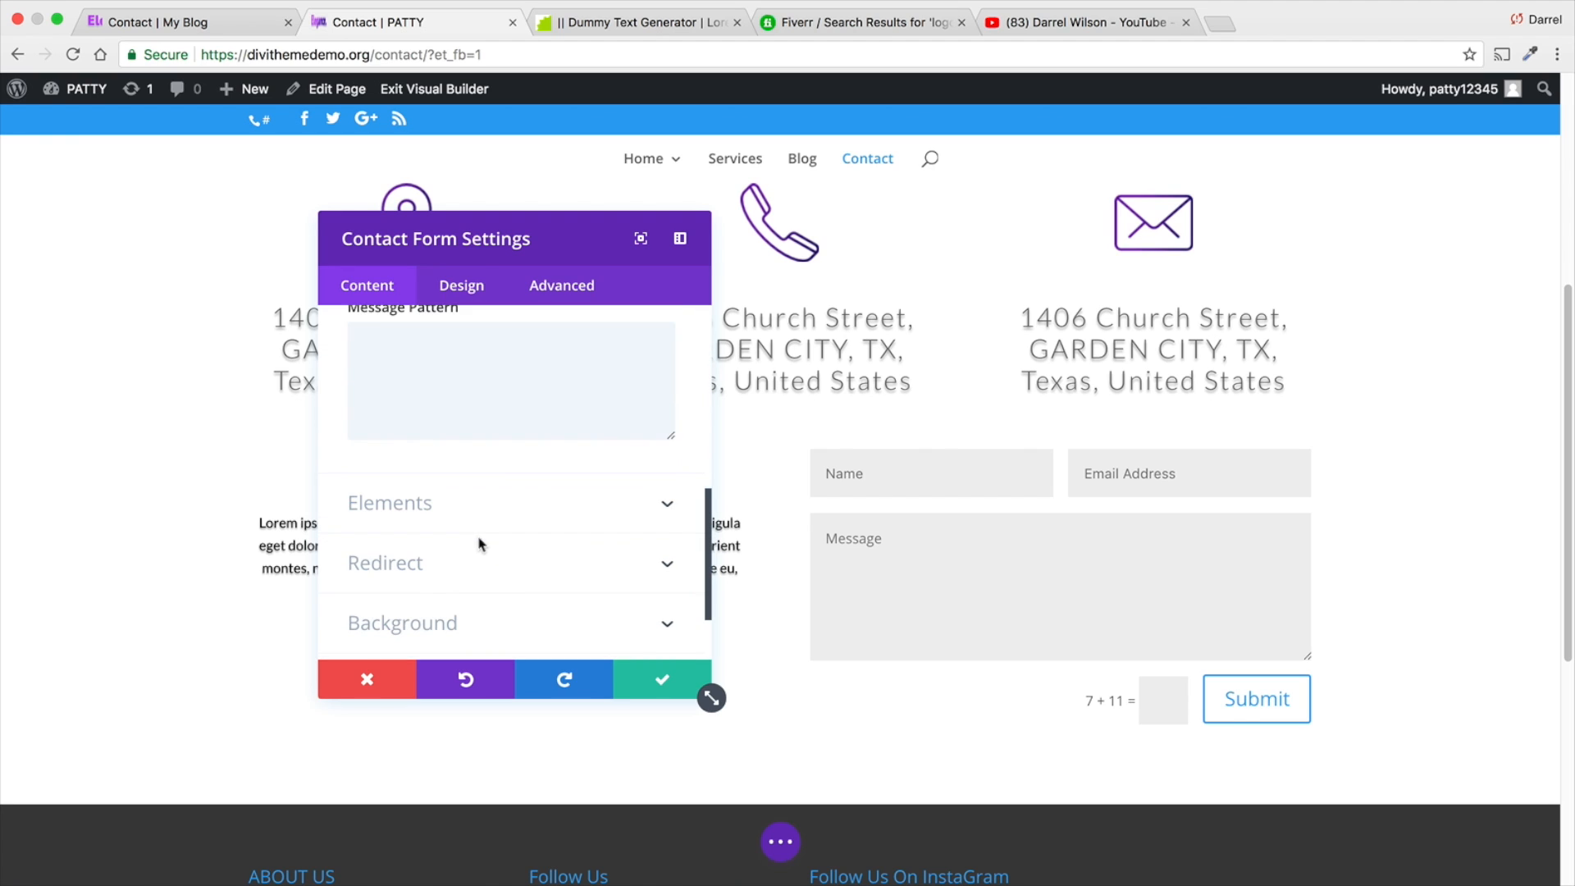
click(482, 548)
scroll(485, 552, down, 2)
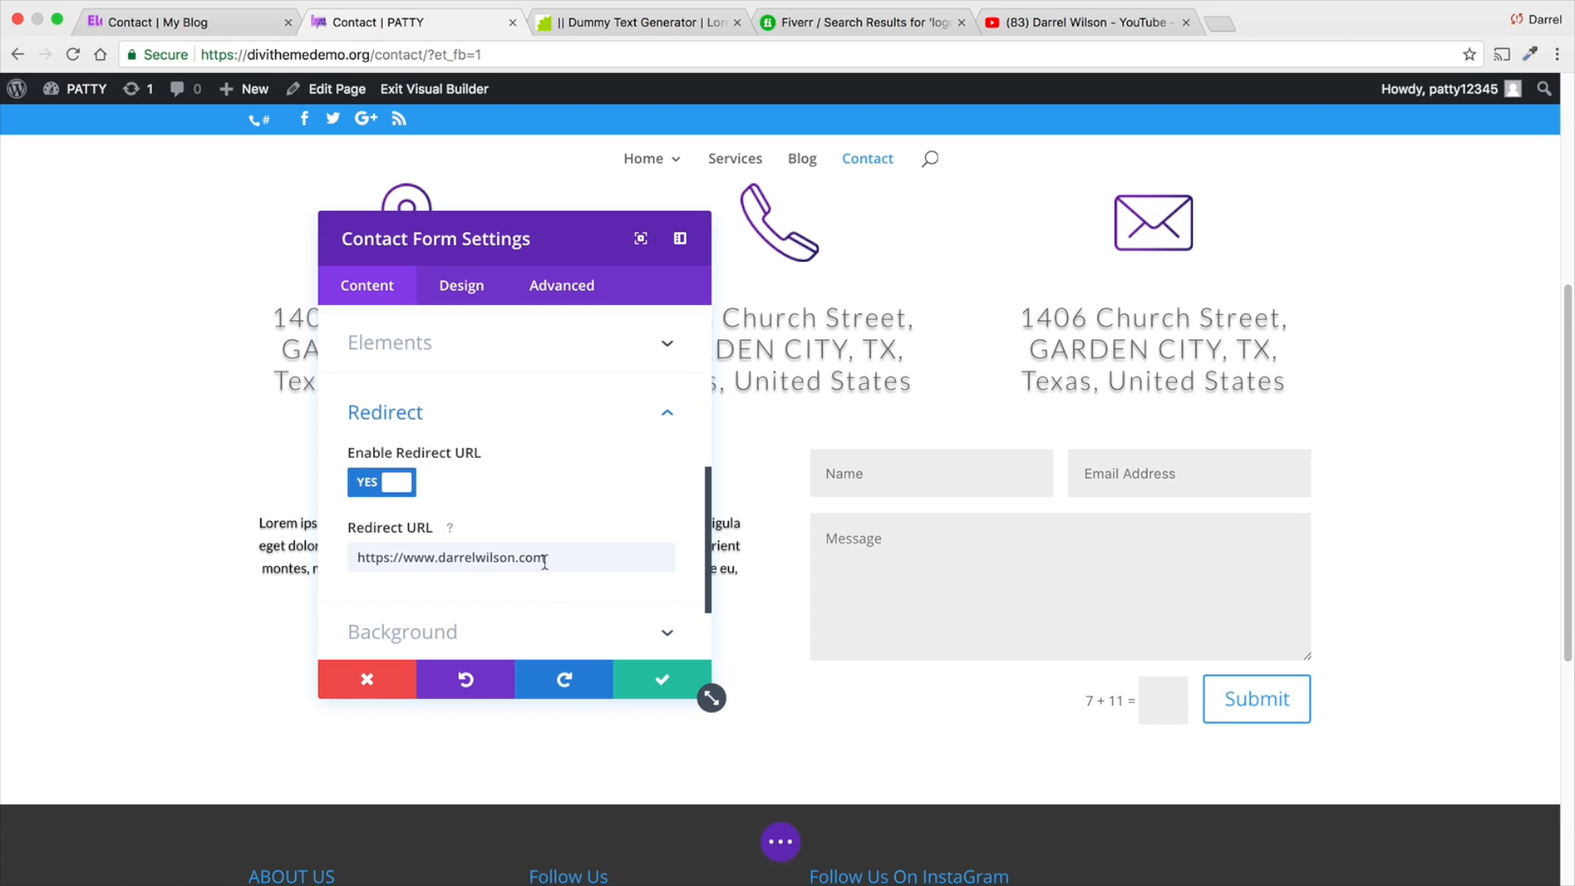
click(665, 679)
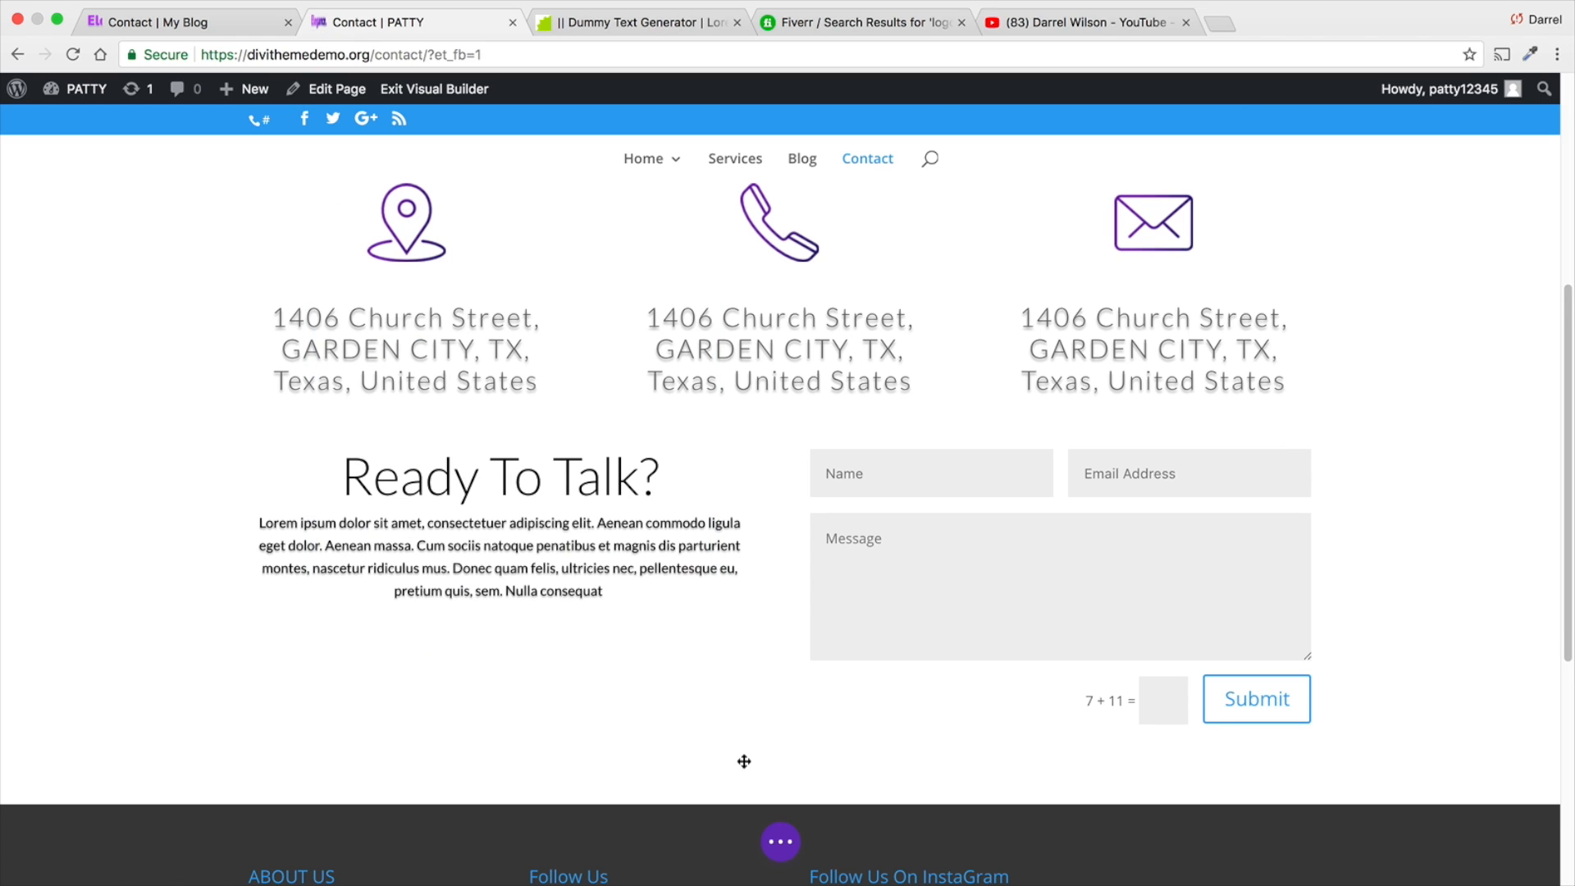
- Save the Contact page and exit the Visual Builder
click(780, 842)
click(1492, 841)
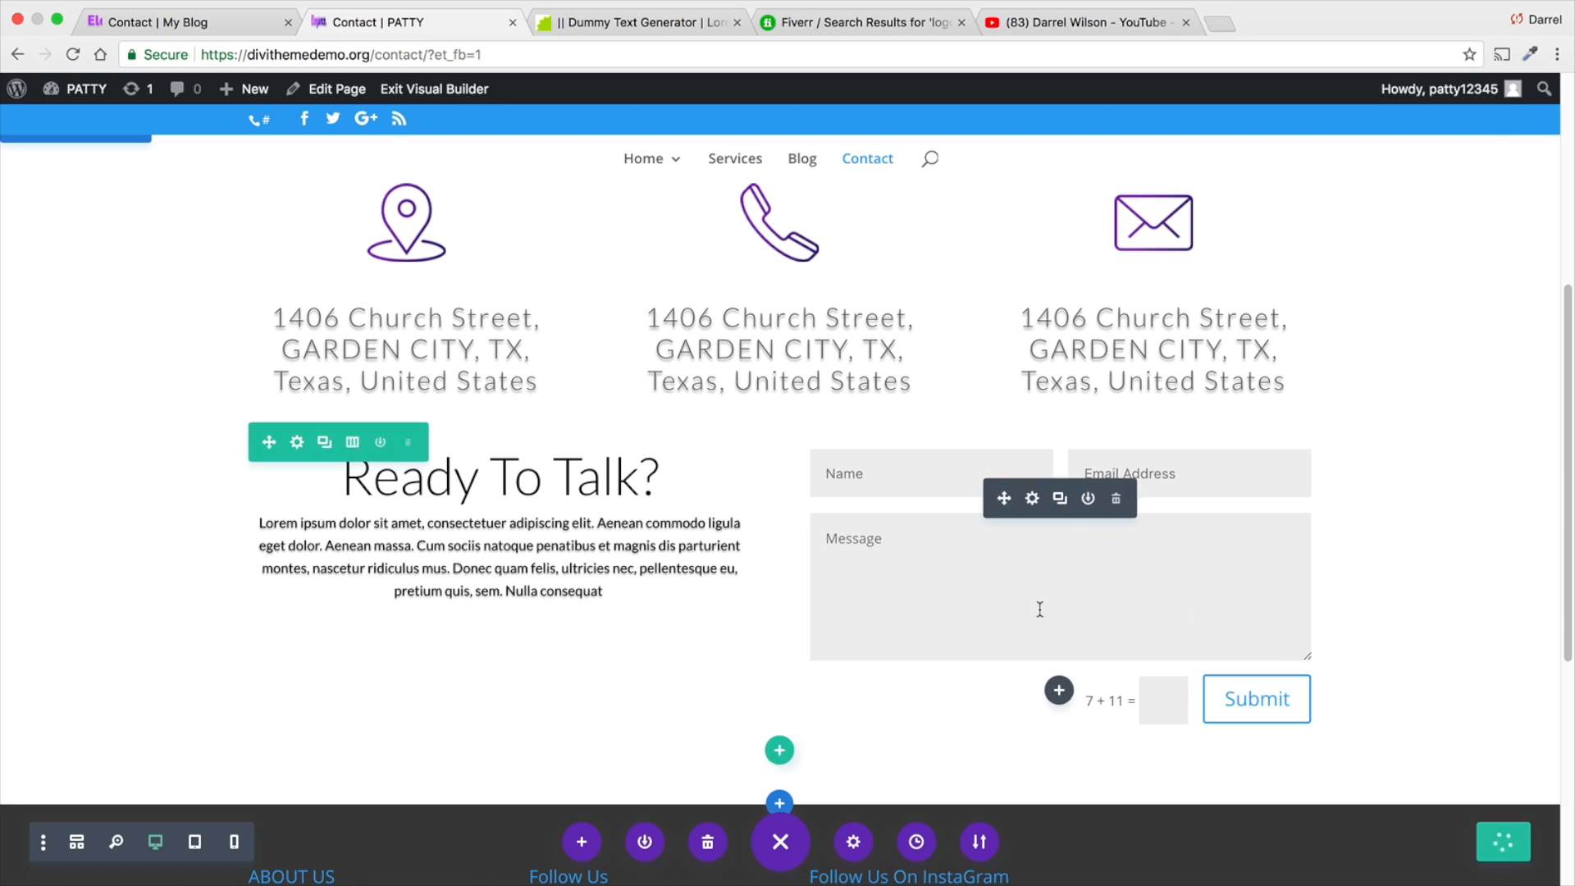
click(444, 90)
- Fill in the sender's full name in the live contact form using an autofill suggestion
scroll(668, 433, down, 5)
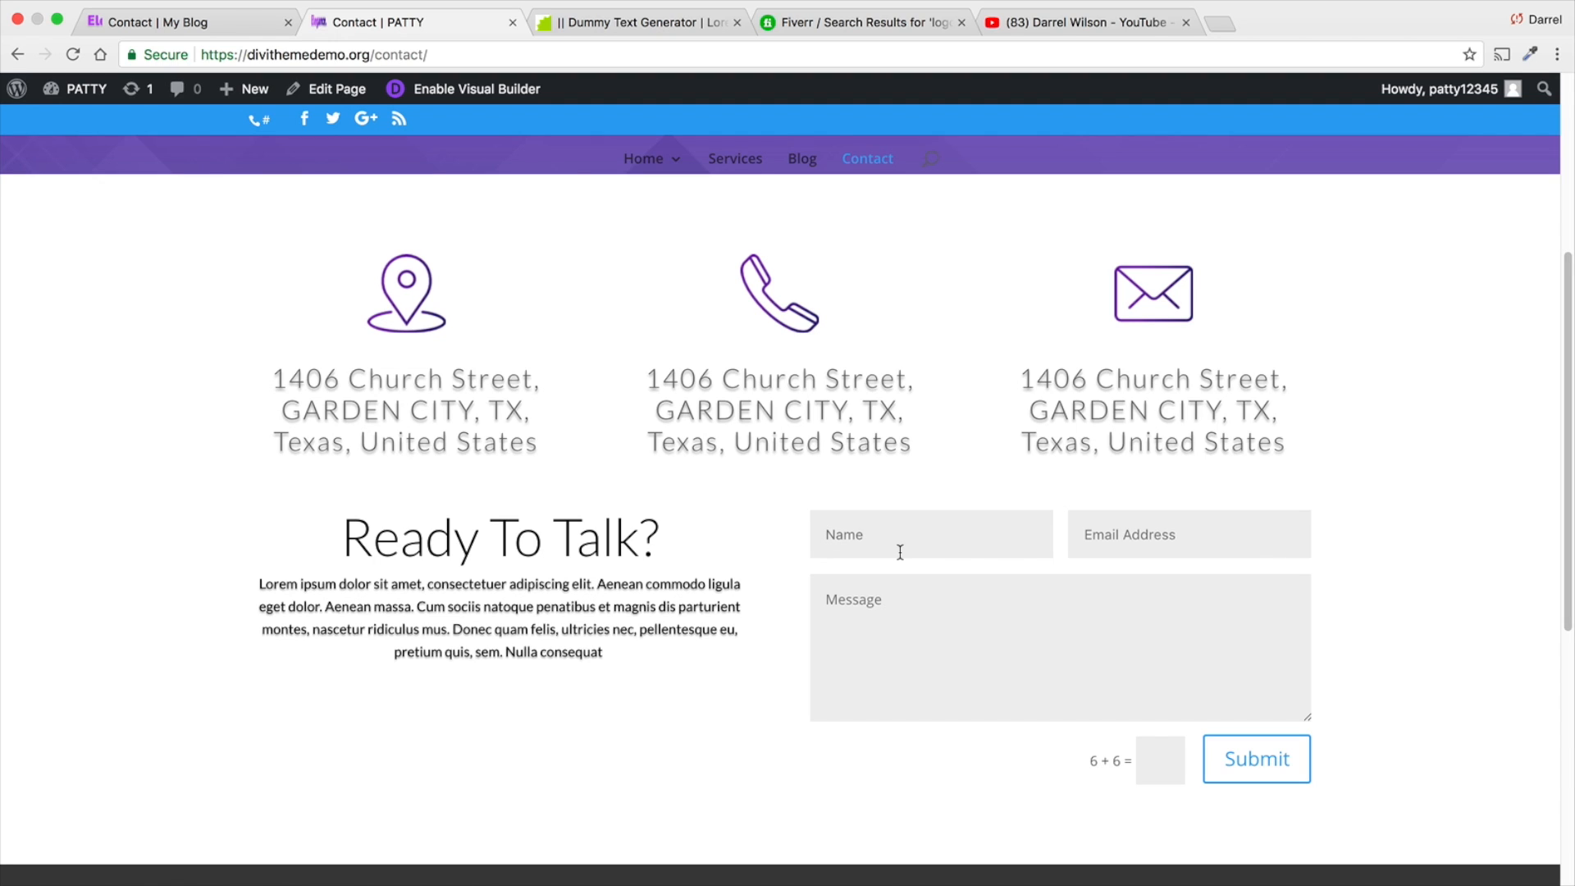
click(900, 552)
text(darrel)
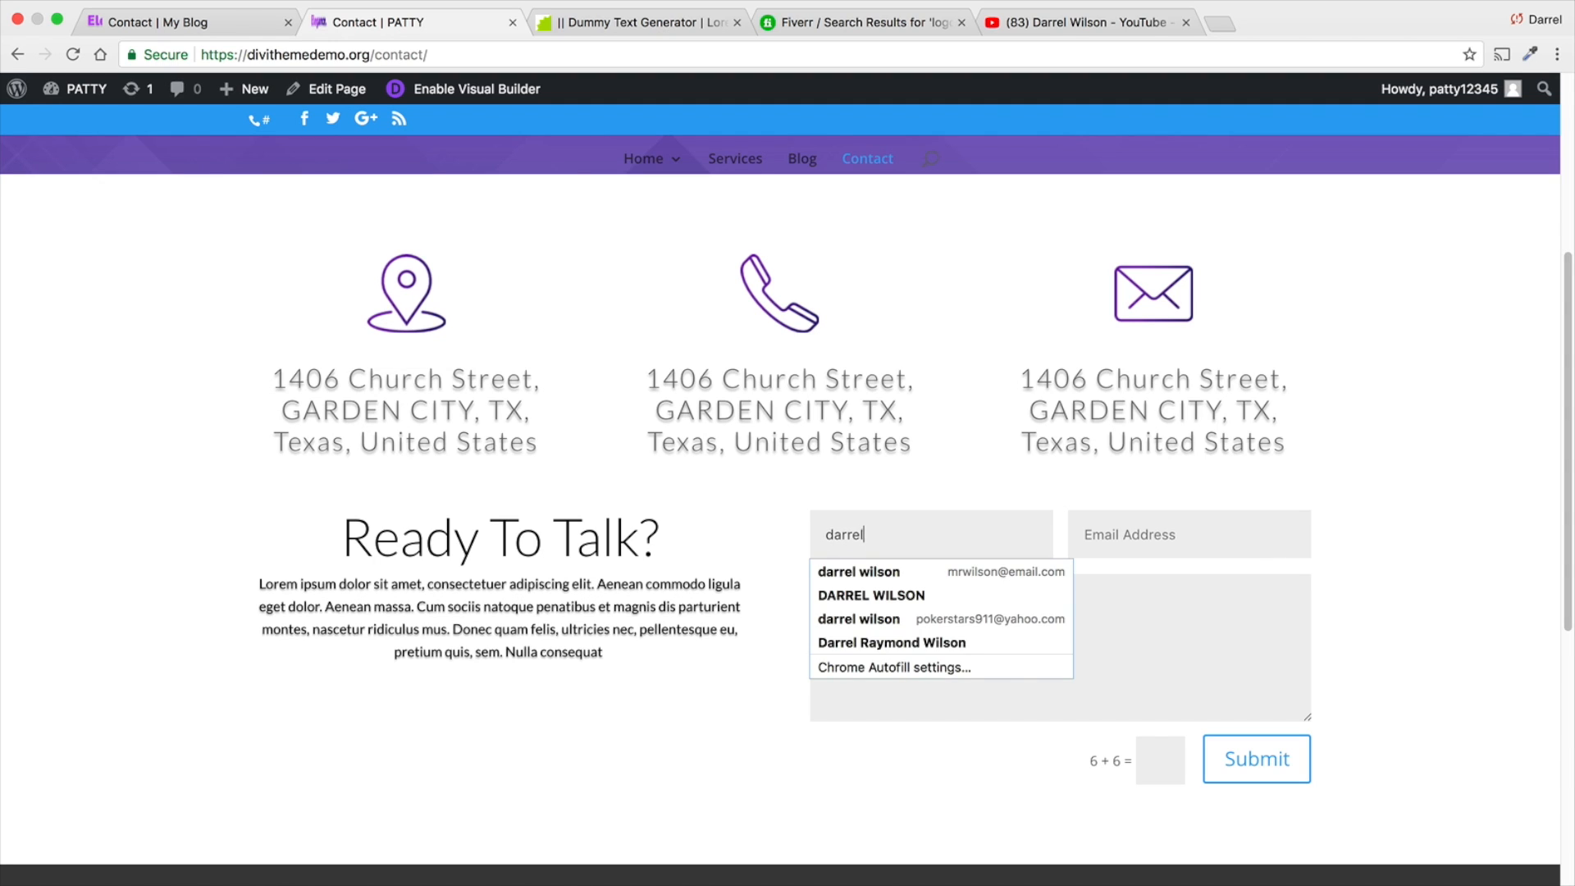
text( wilson)
key(Down)
key(Down)
key(Down)
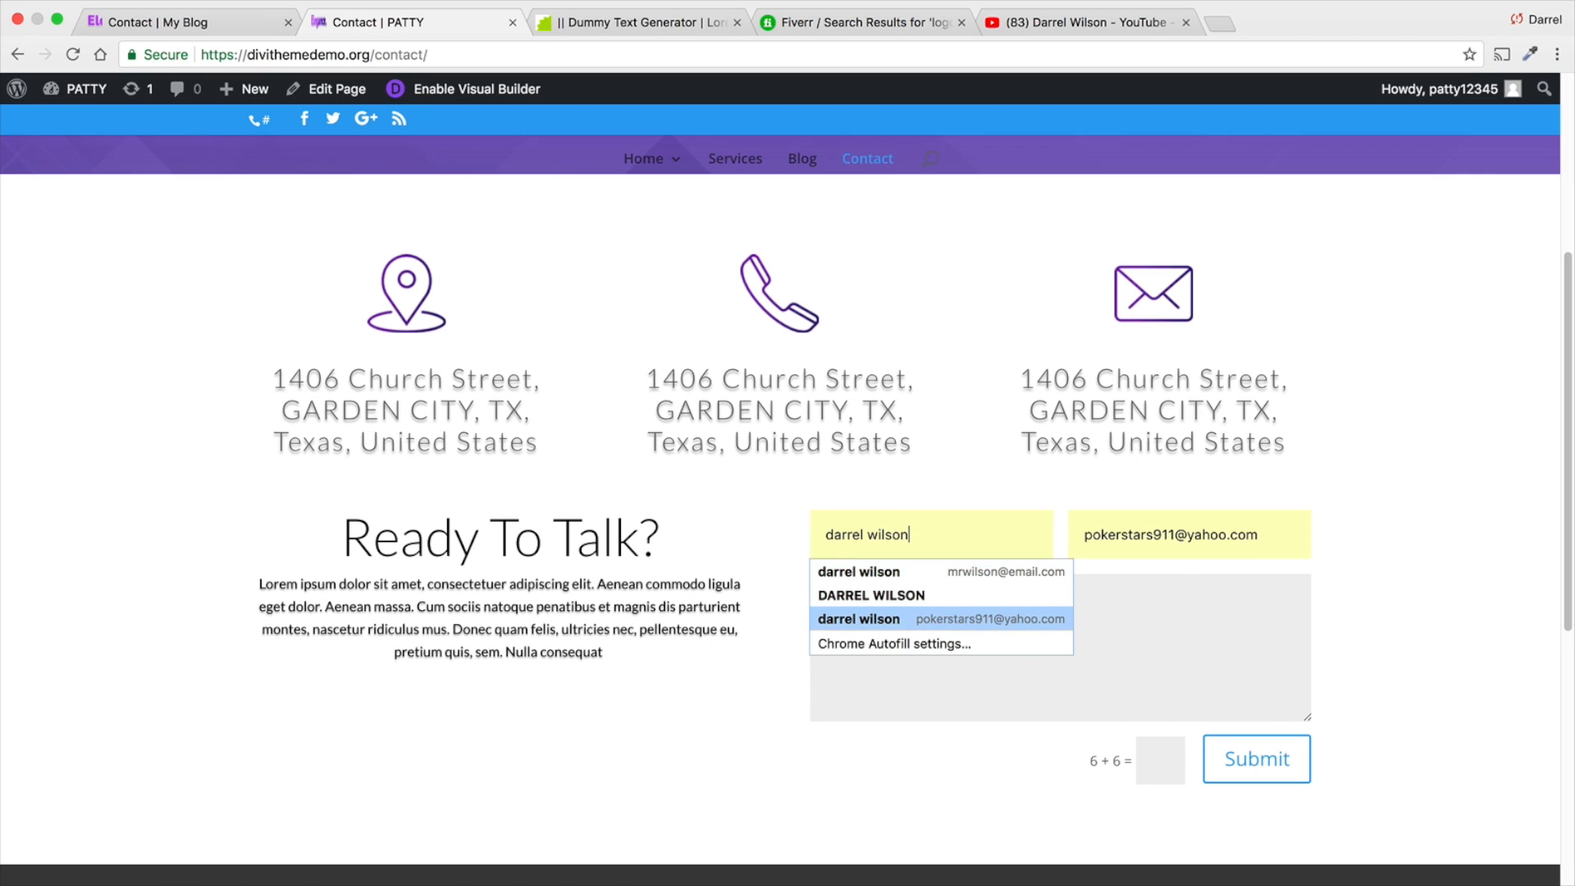
key(Return)
- Replace the autofilled email address in the contact form with the recipient's own email address
double_click(1096, 541)
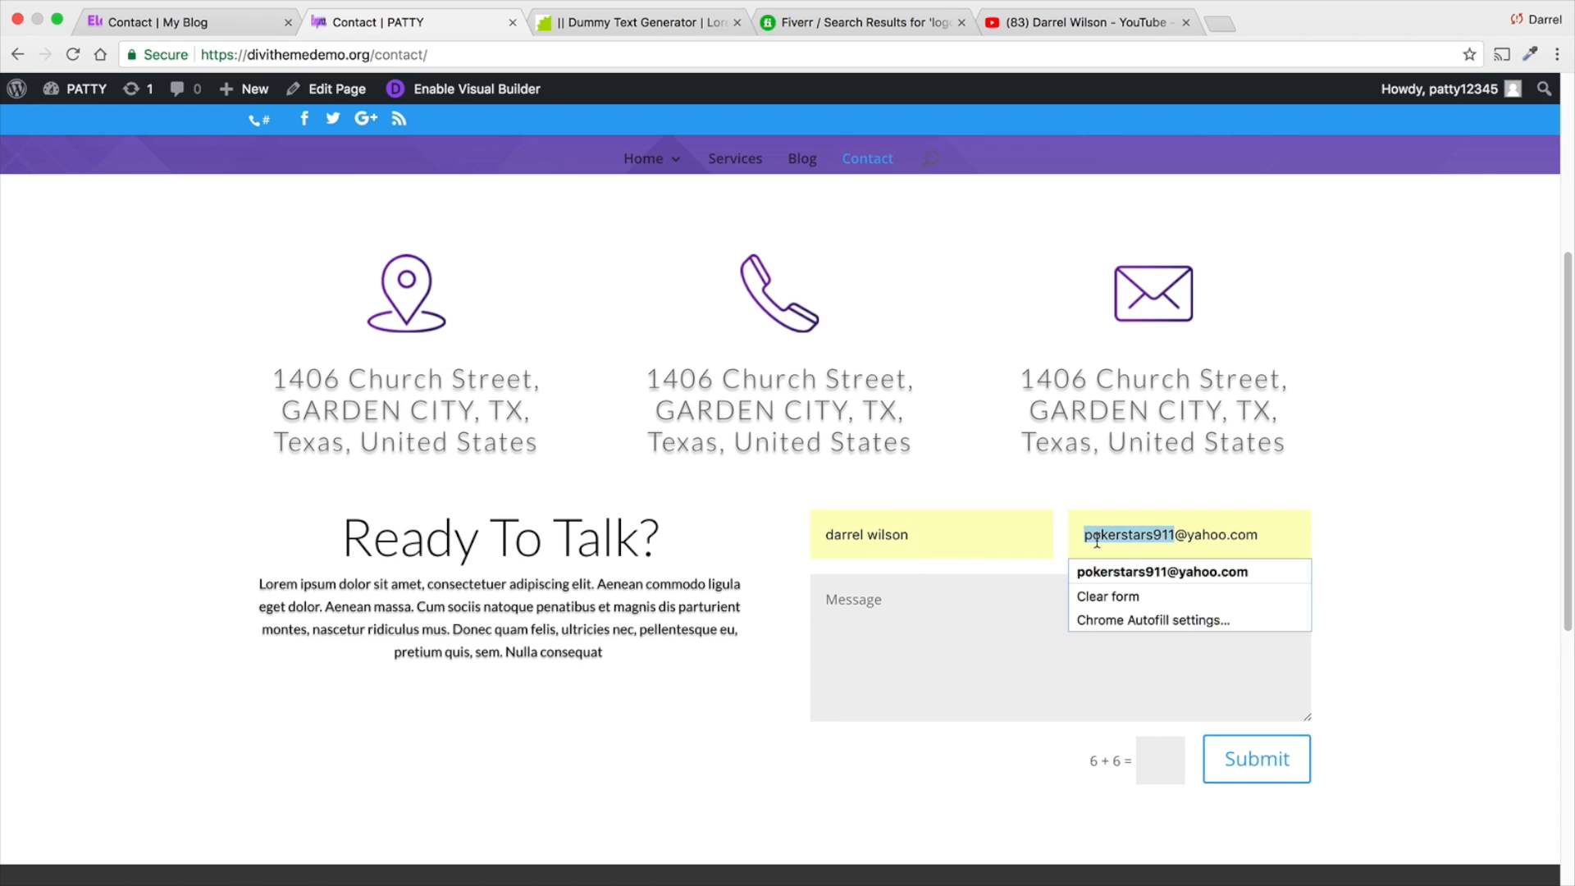
triple_click(1096, 540)
text(pchoa)
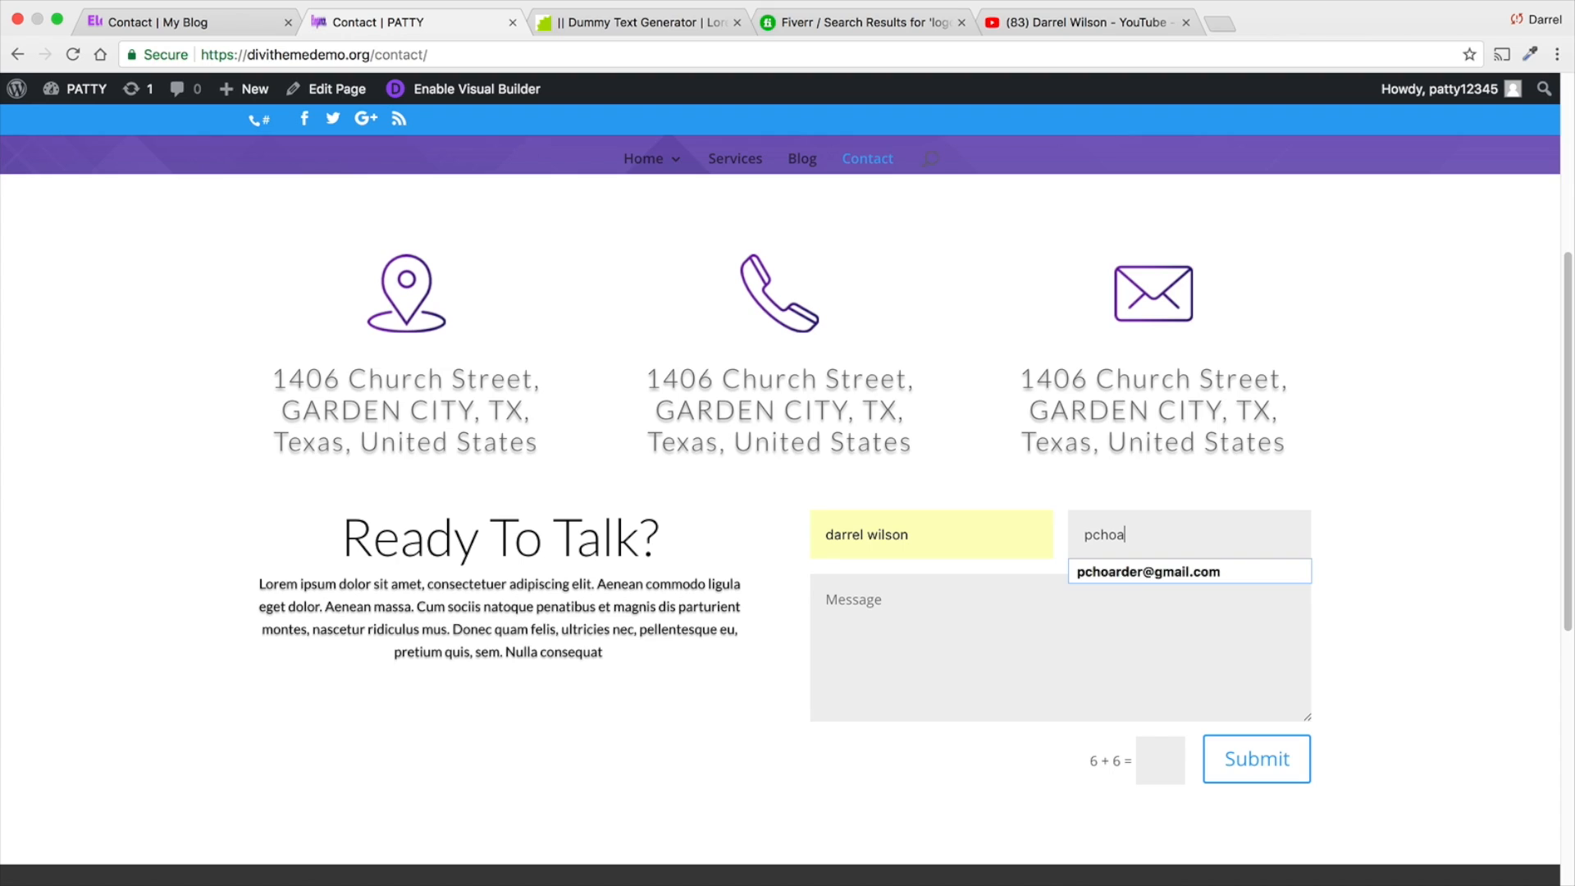
key(Down)
key(Return)
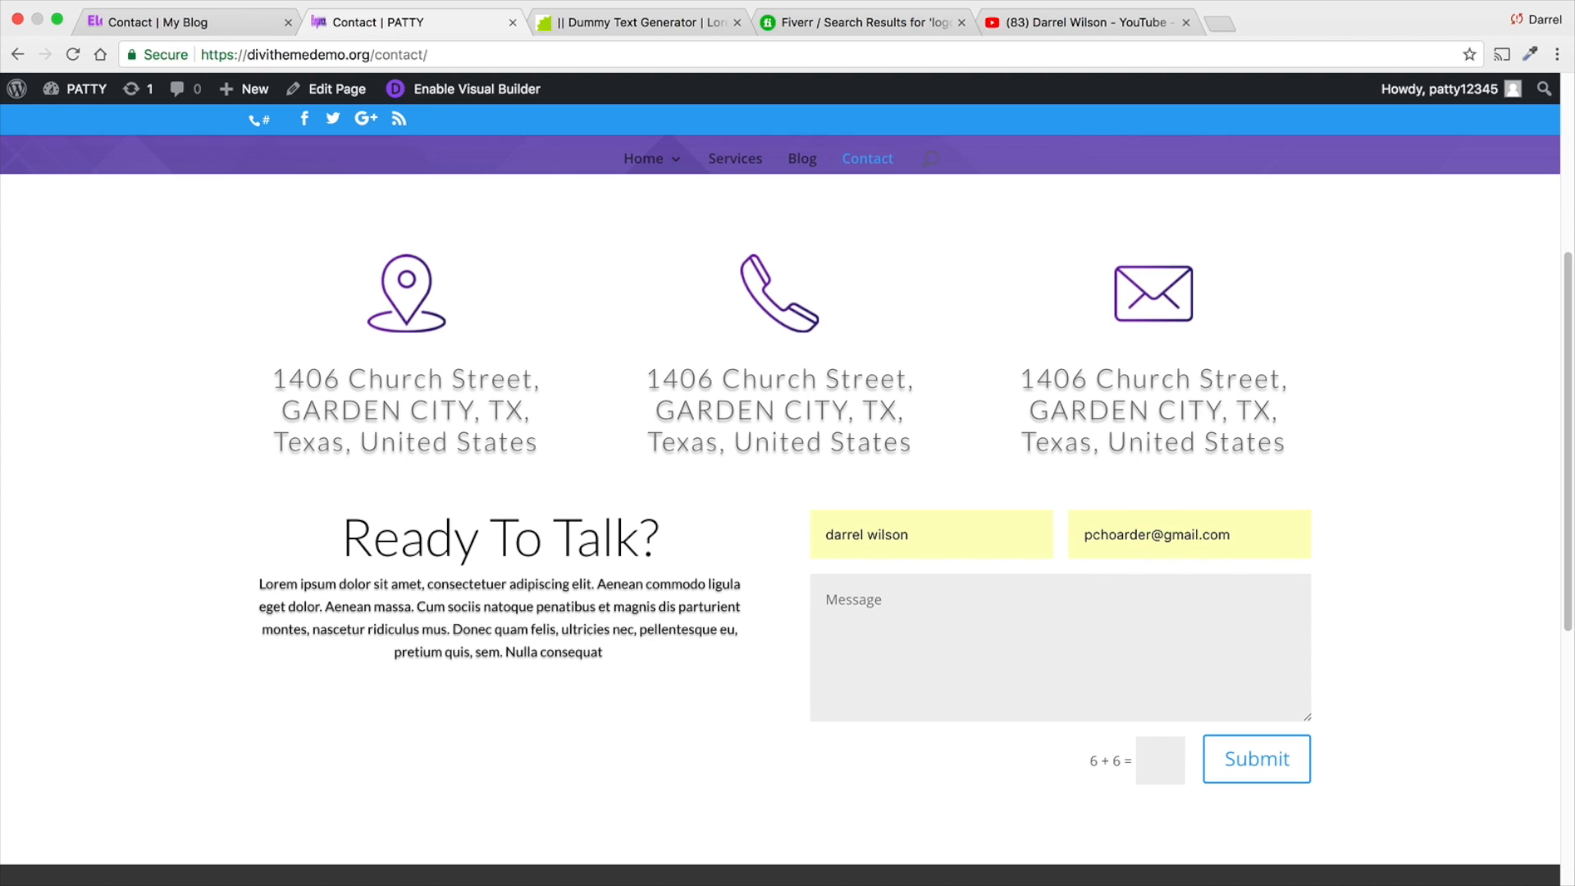
- Enter the message "hey whats up man! great tutorial", answer the sum with 12, and submit the contact form
key(Tab)
text(hey )
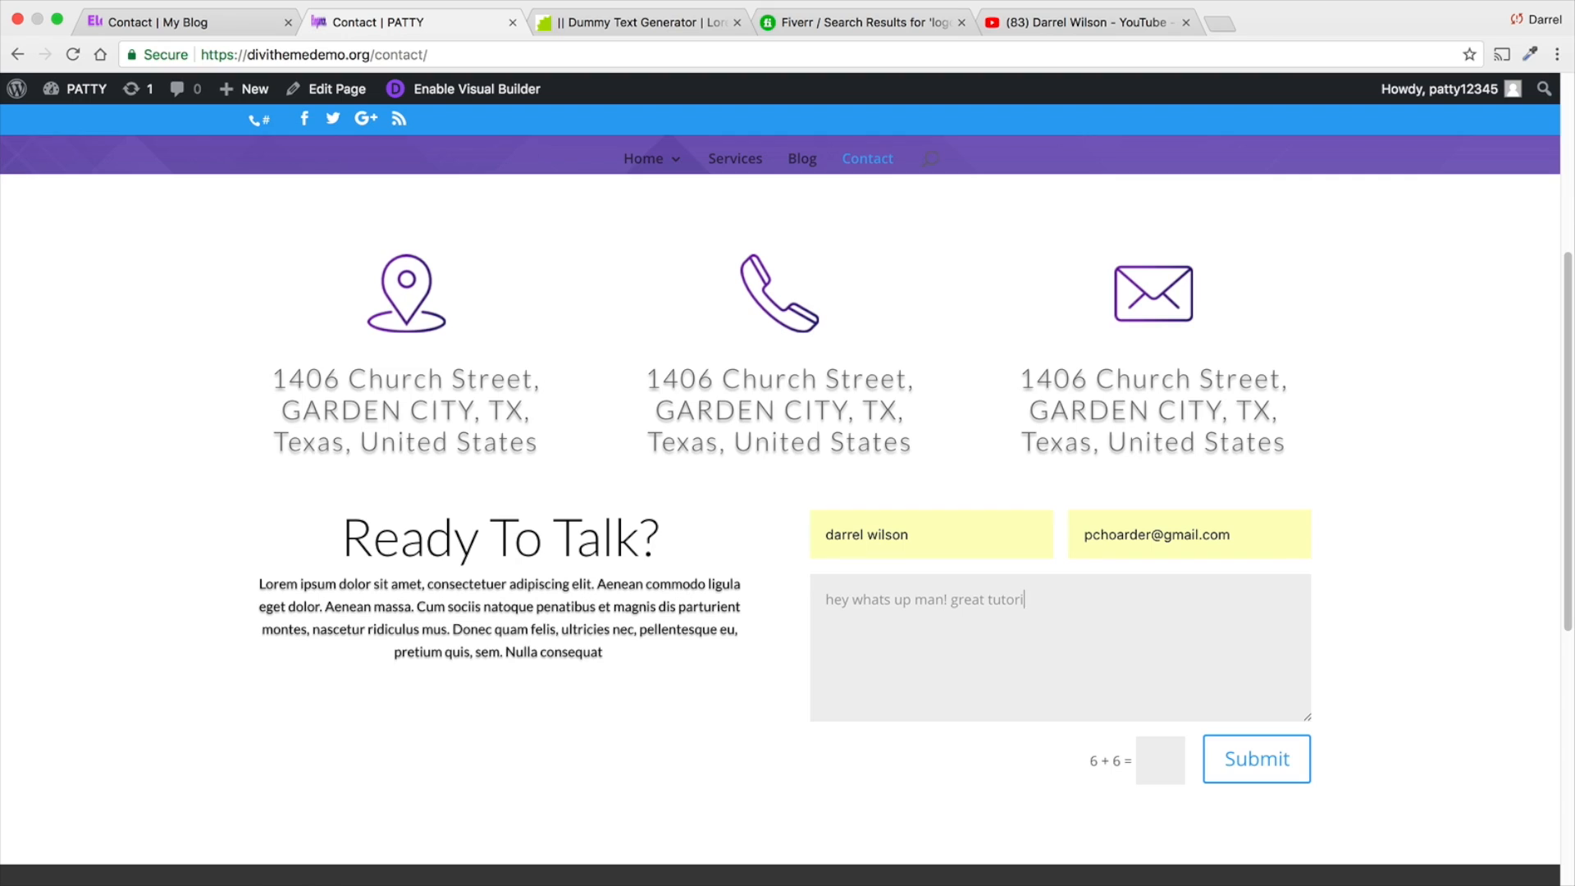
text(12)
click(1252, 767)
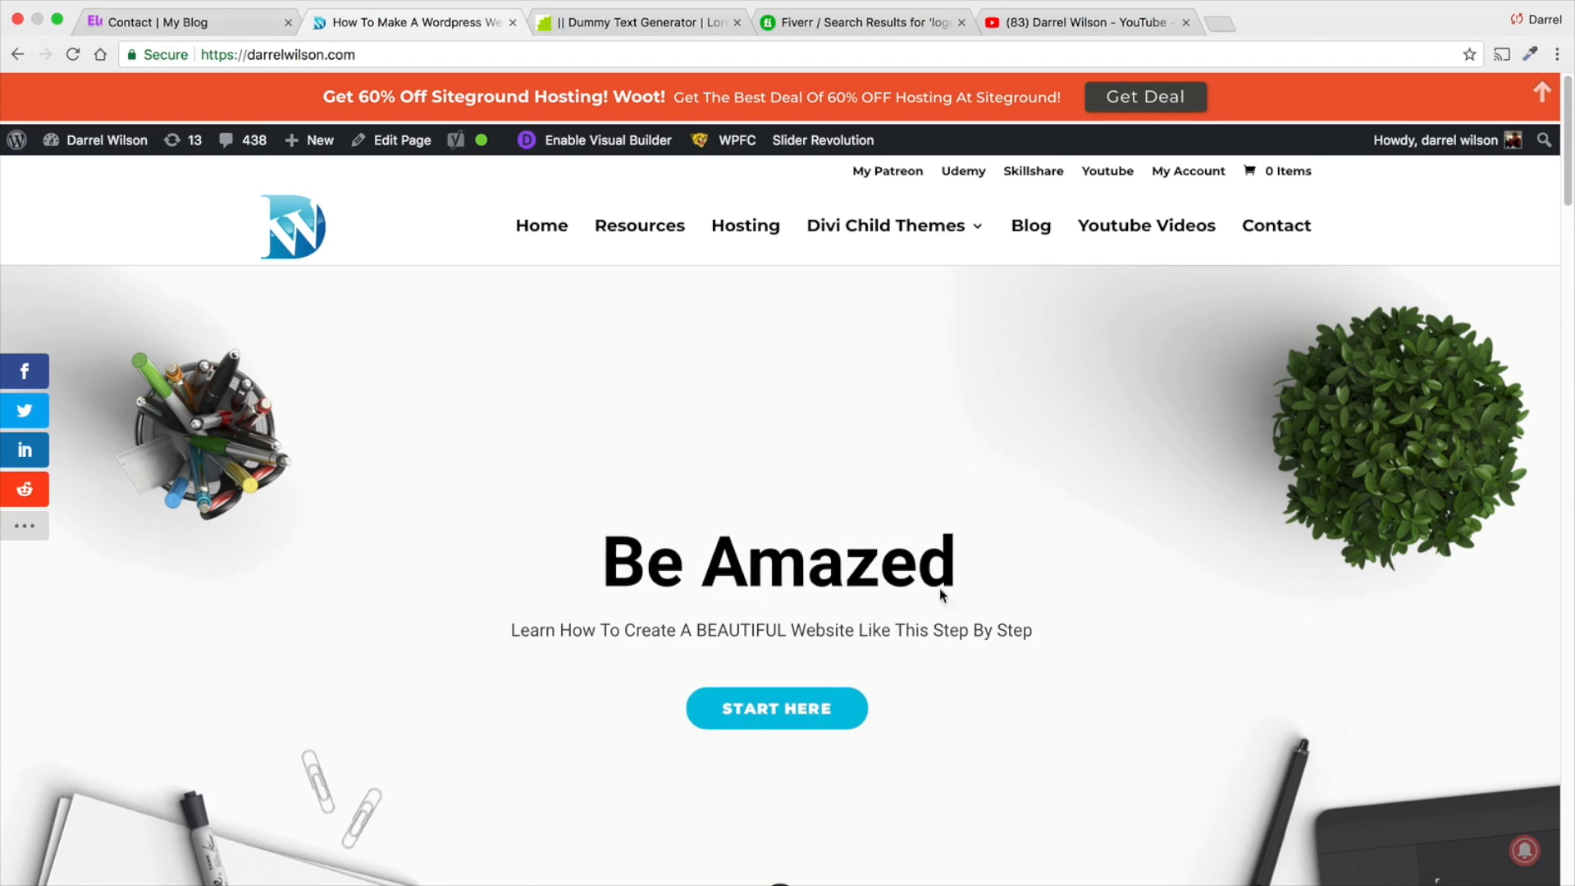
- Open Gmail in a new tab, read the "New Message From PATTY" email, and return to the inbox
click(1211, 24)
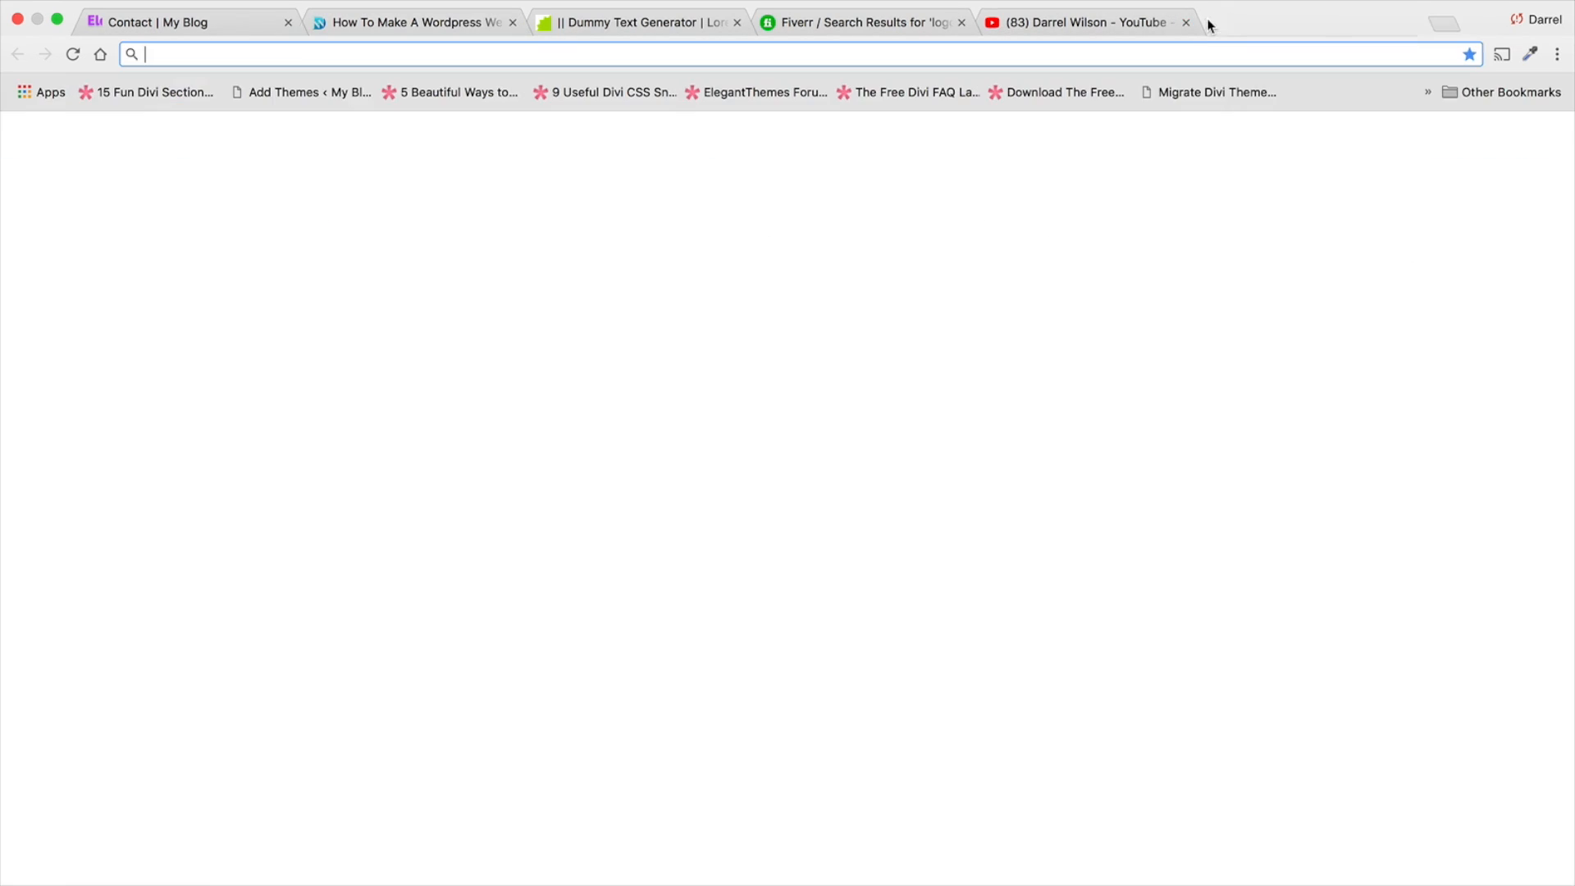
text(gmail.com)
key(Return)
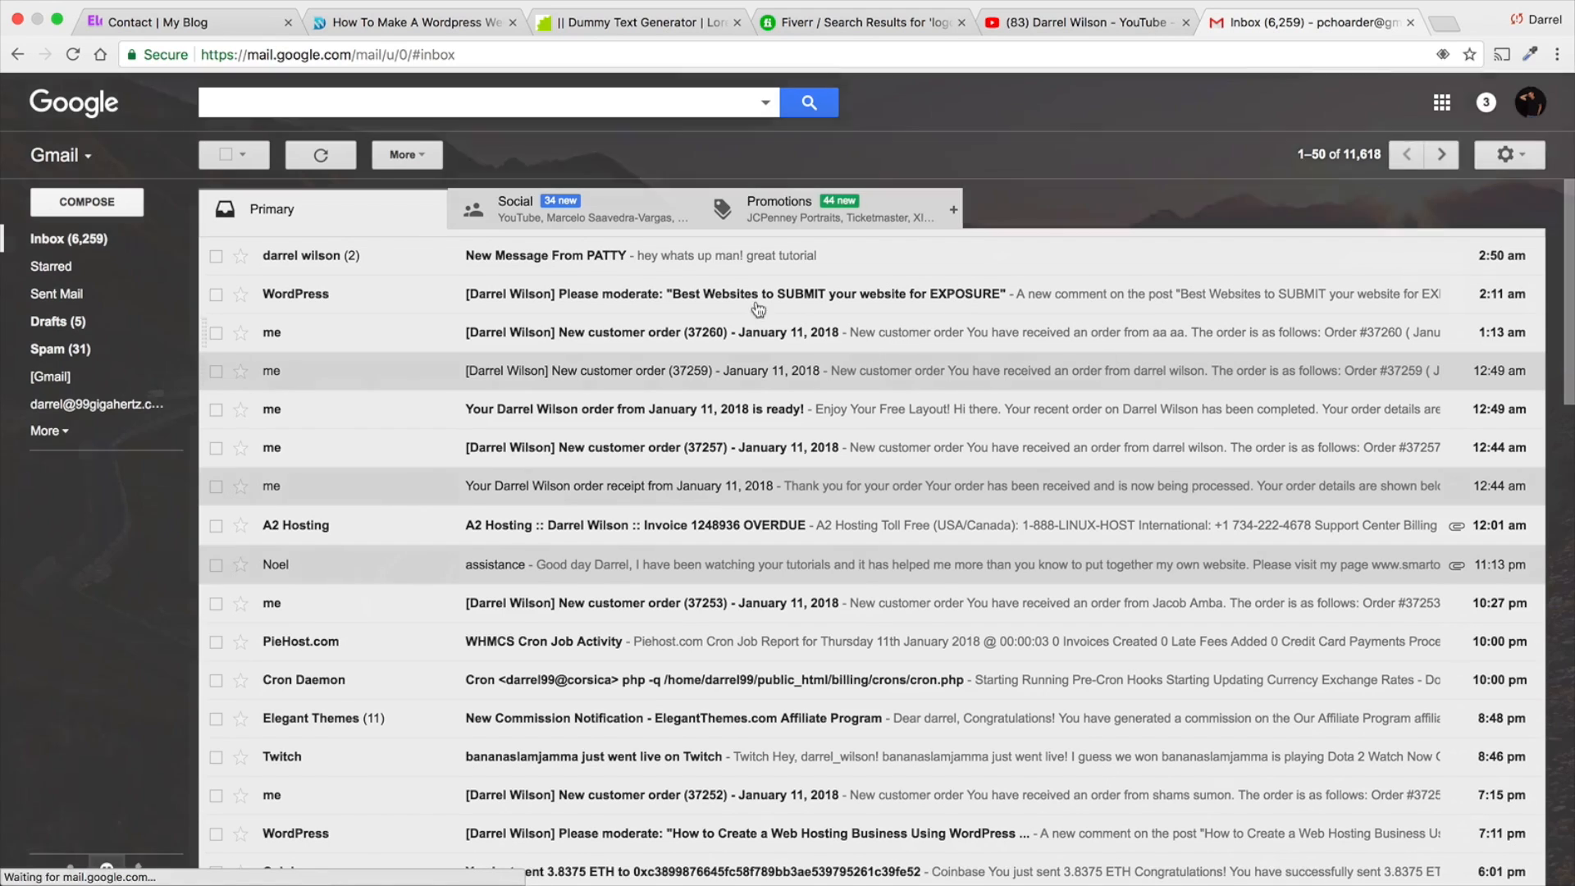
click(554, 261)
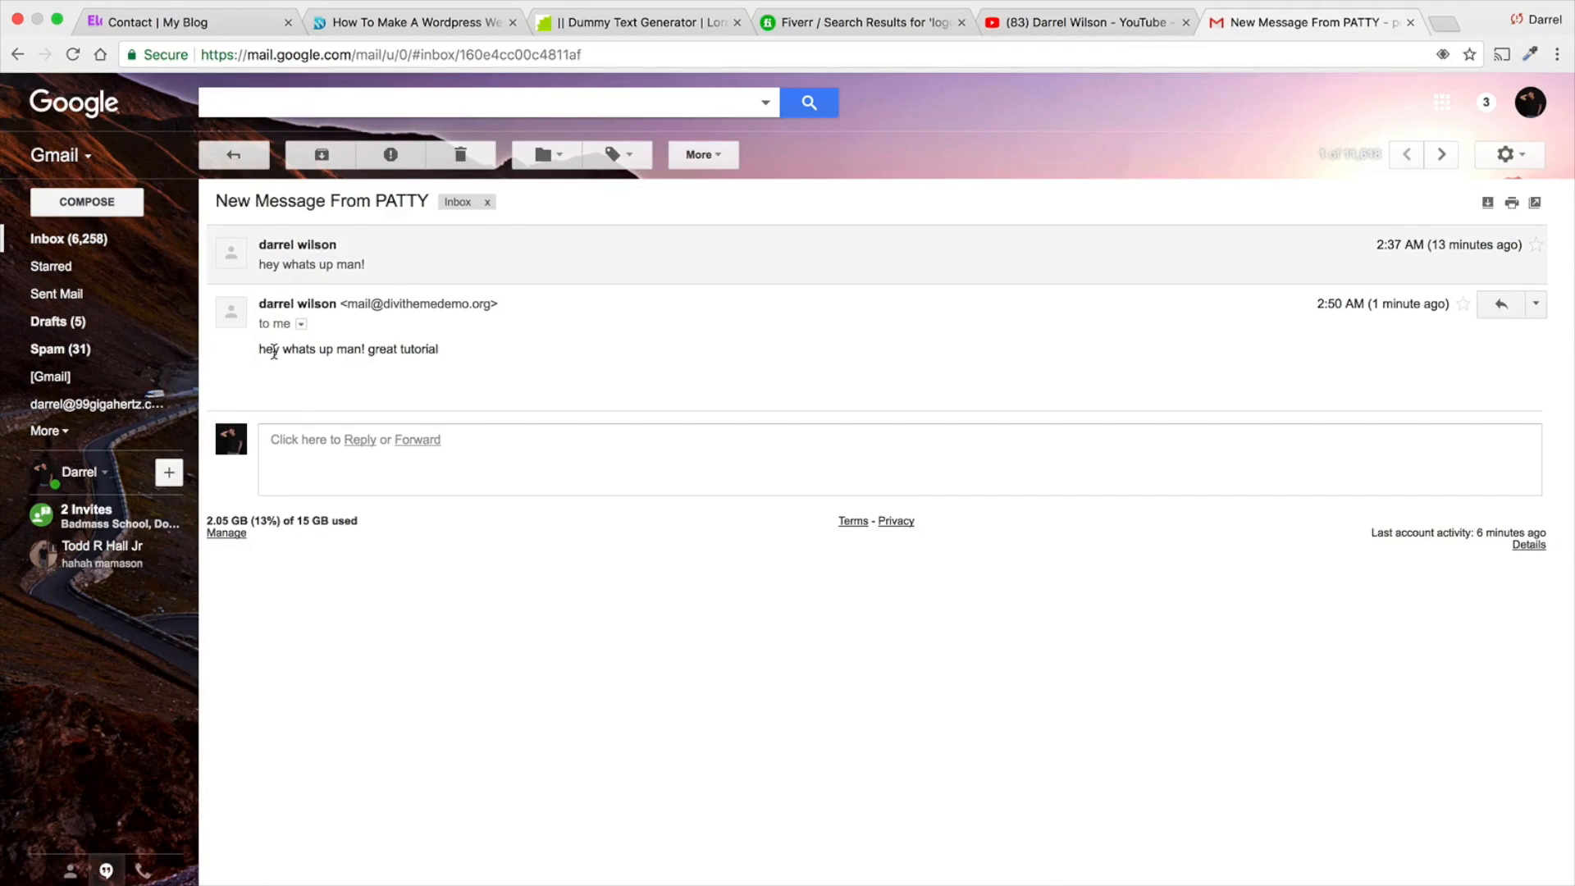
drag(289, 351, 415, 349)
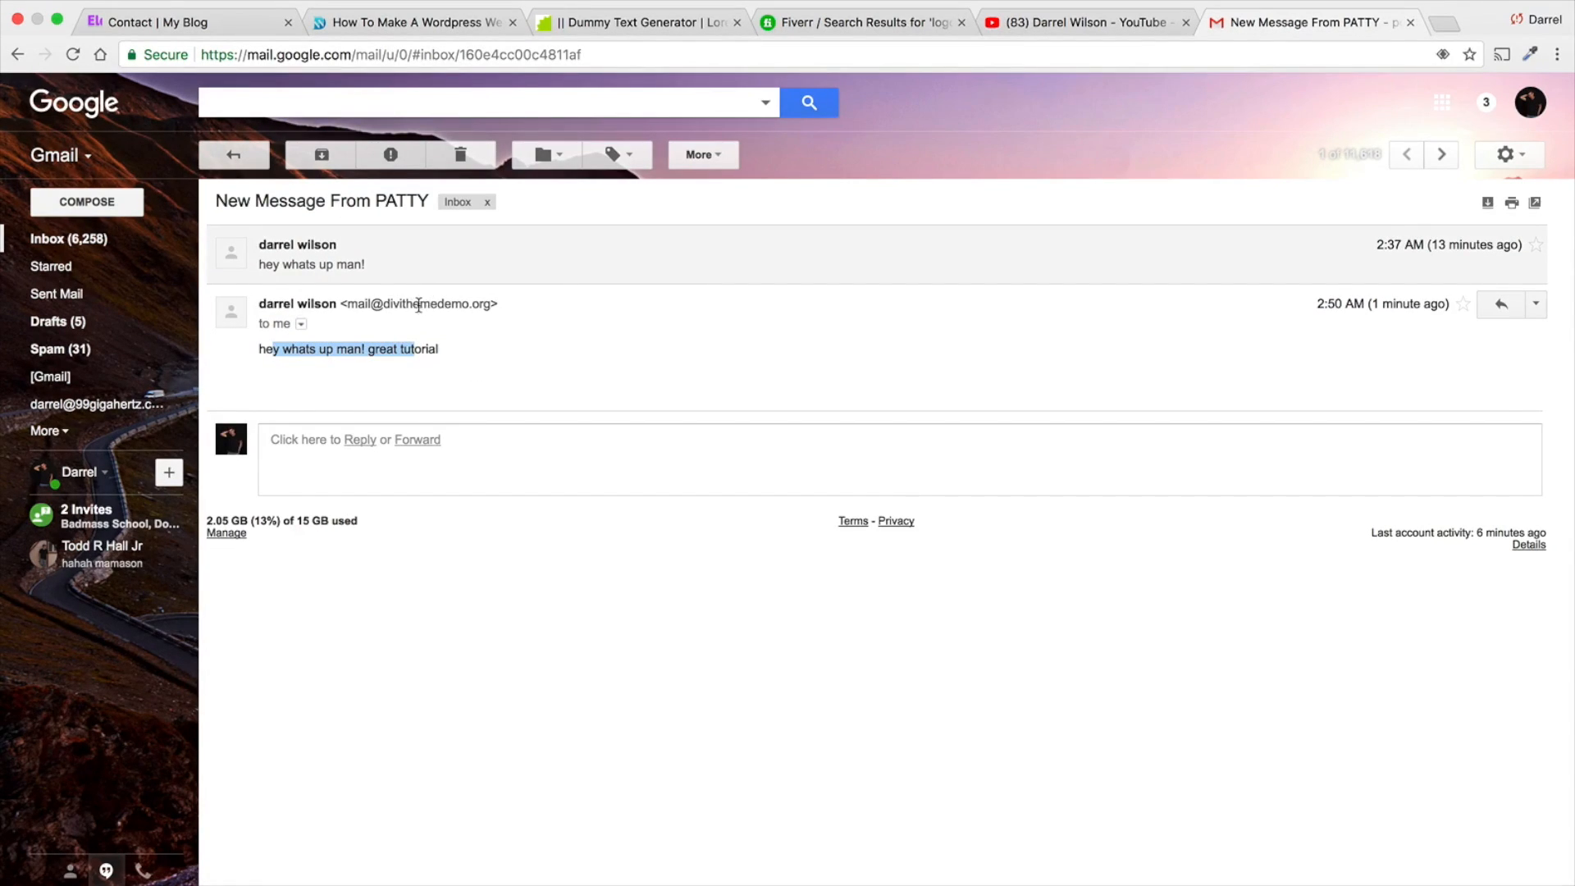
click(233, 155)
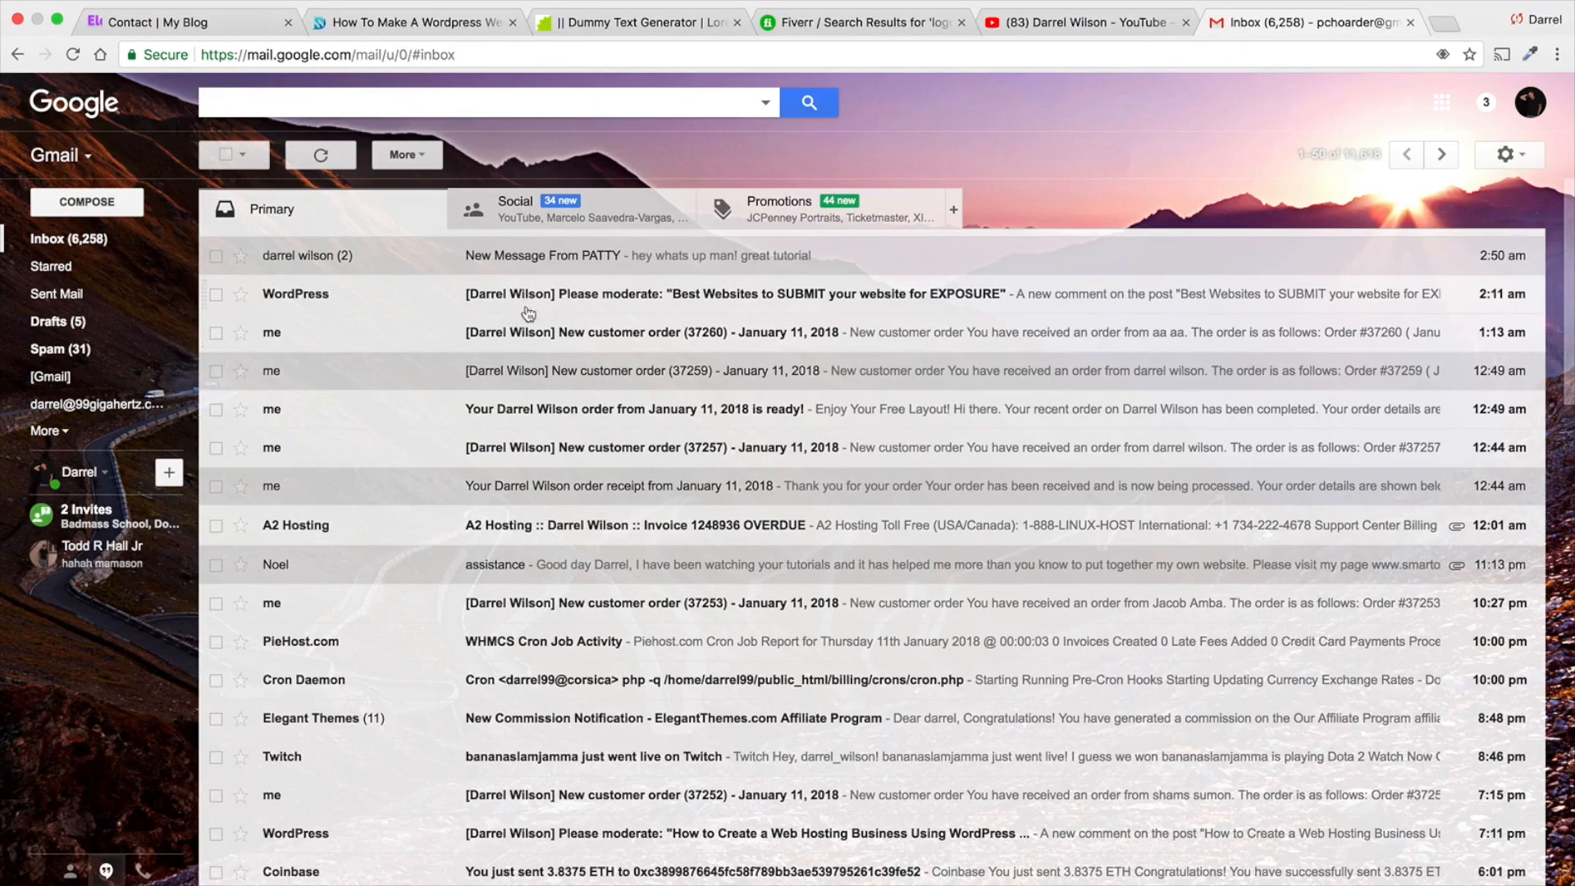
- Return to the redirected site's tab, load divithemedemo.org there, and go to its Contact page
click(437, 24)
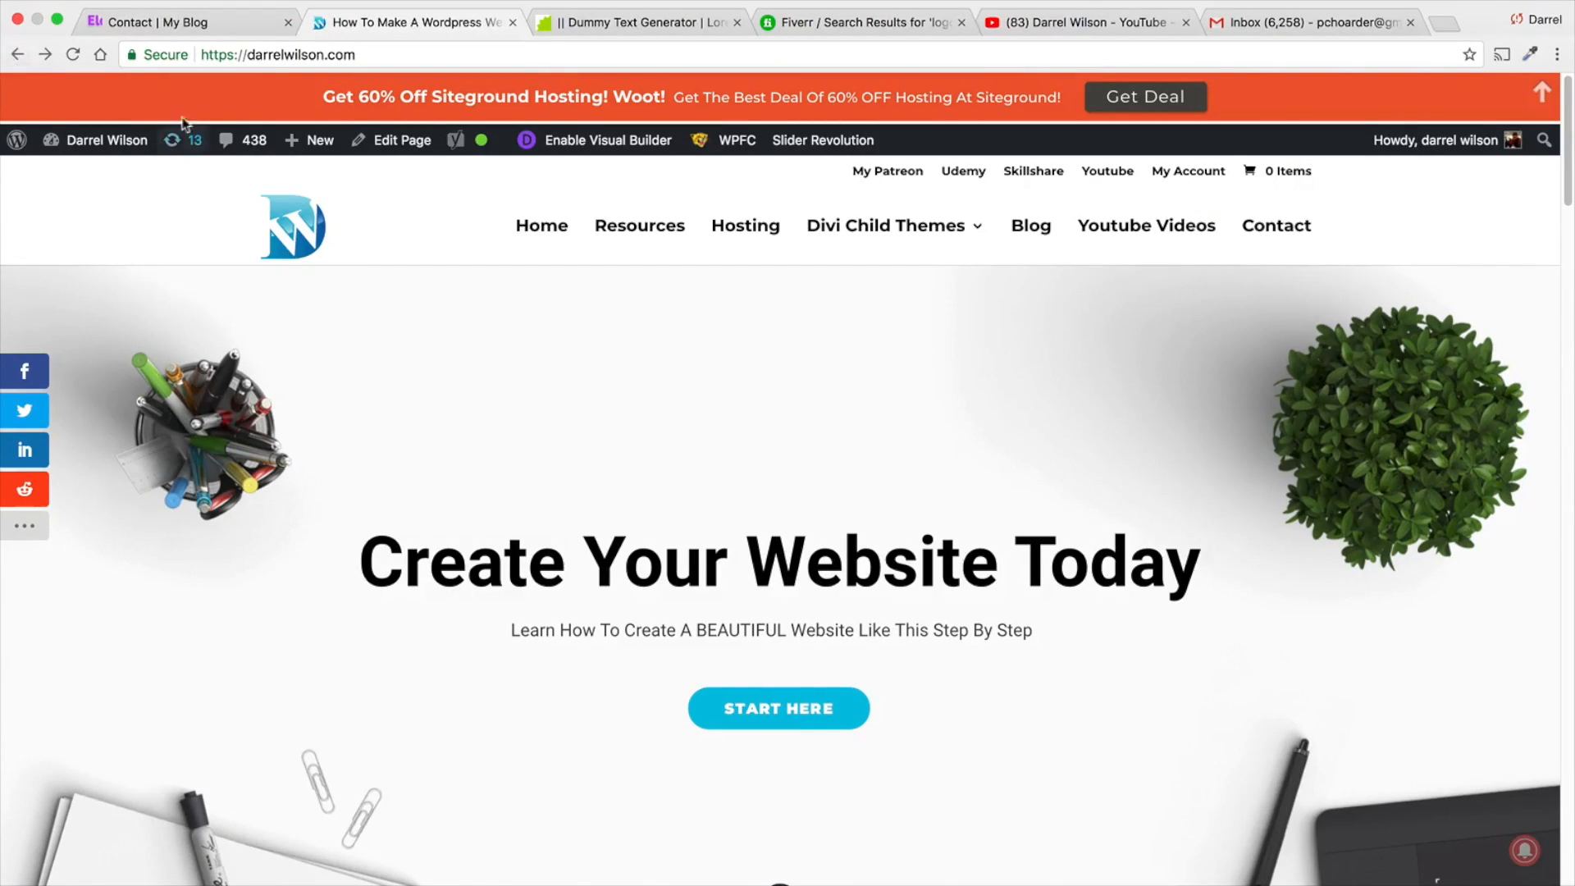
click(317, 60)
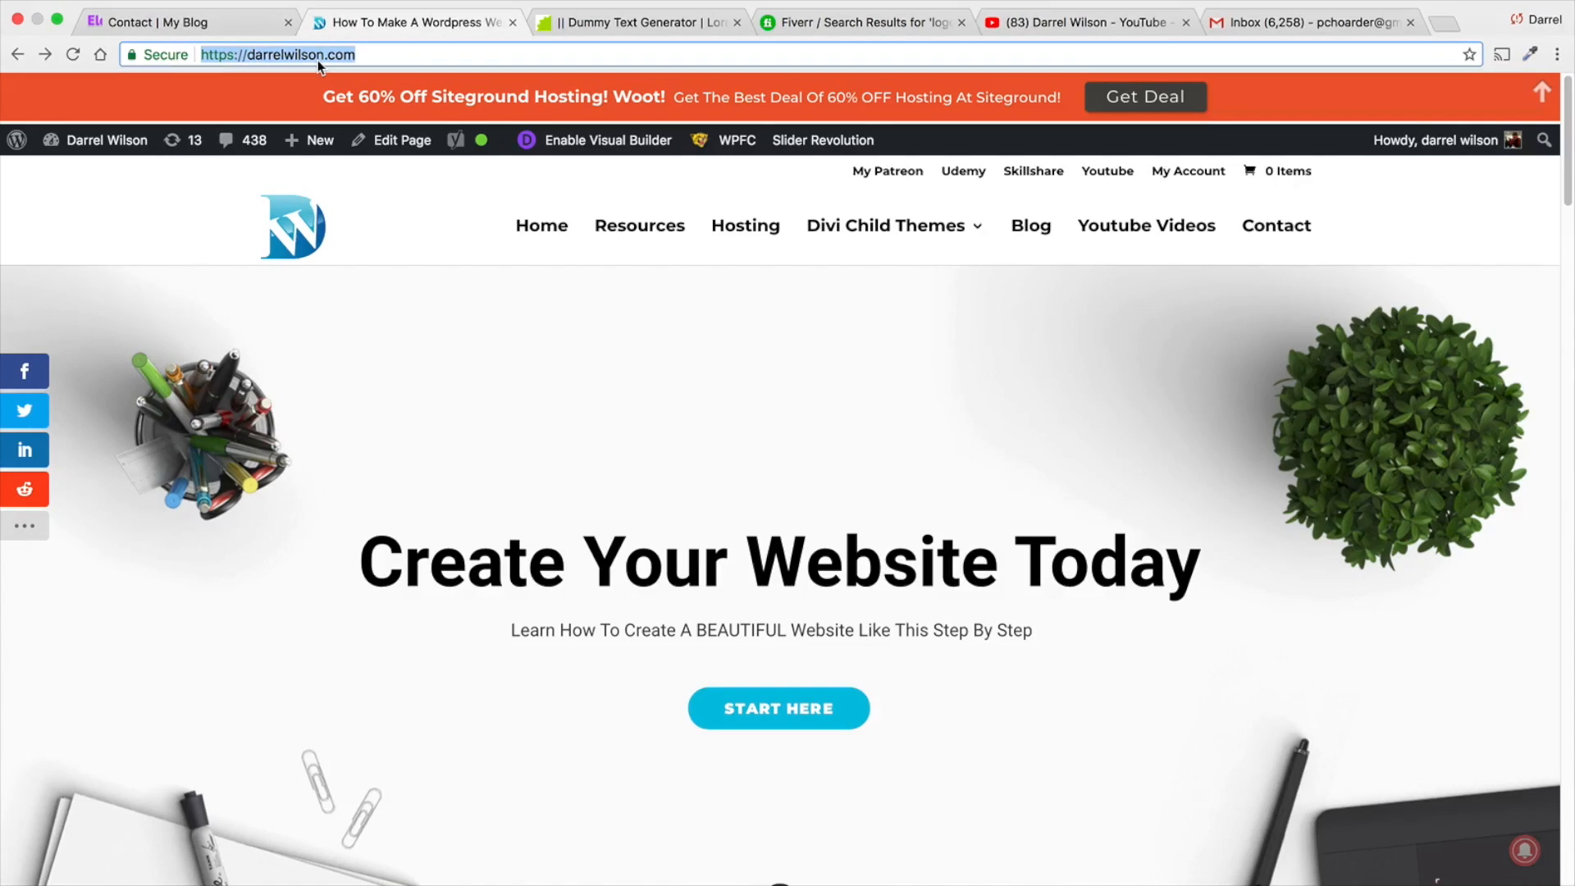
text(divitheme)
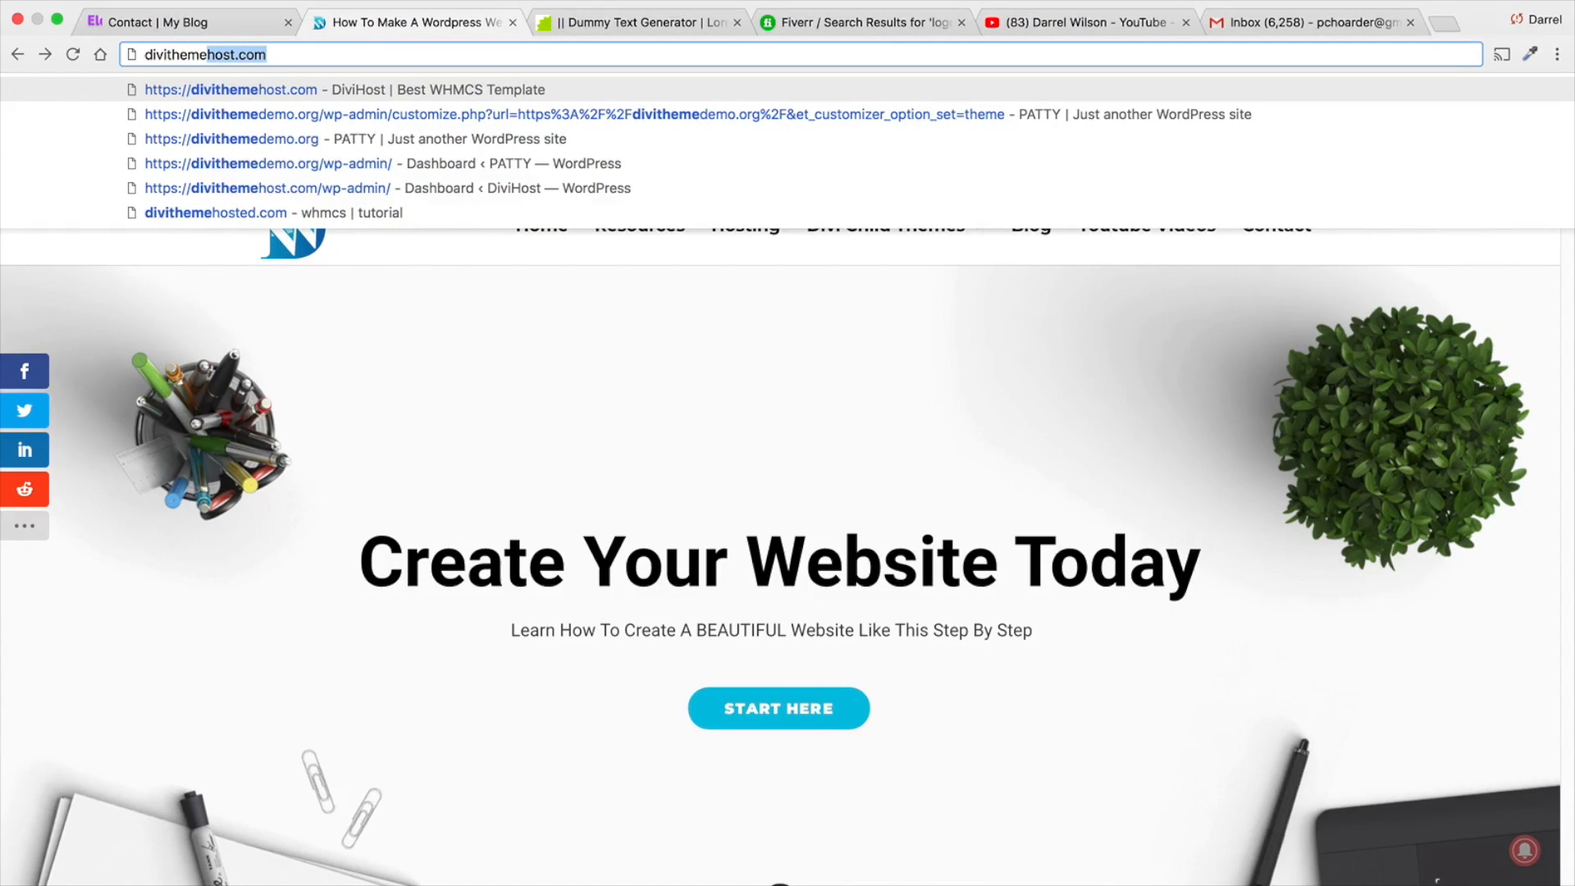
key(Down)
key(Down)
key(Down)
key(Up)
key(Return)
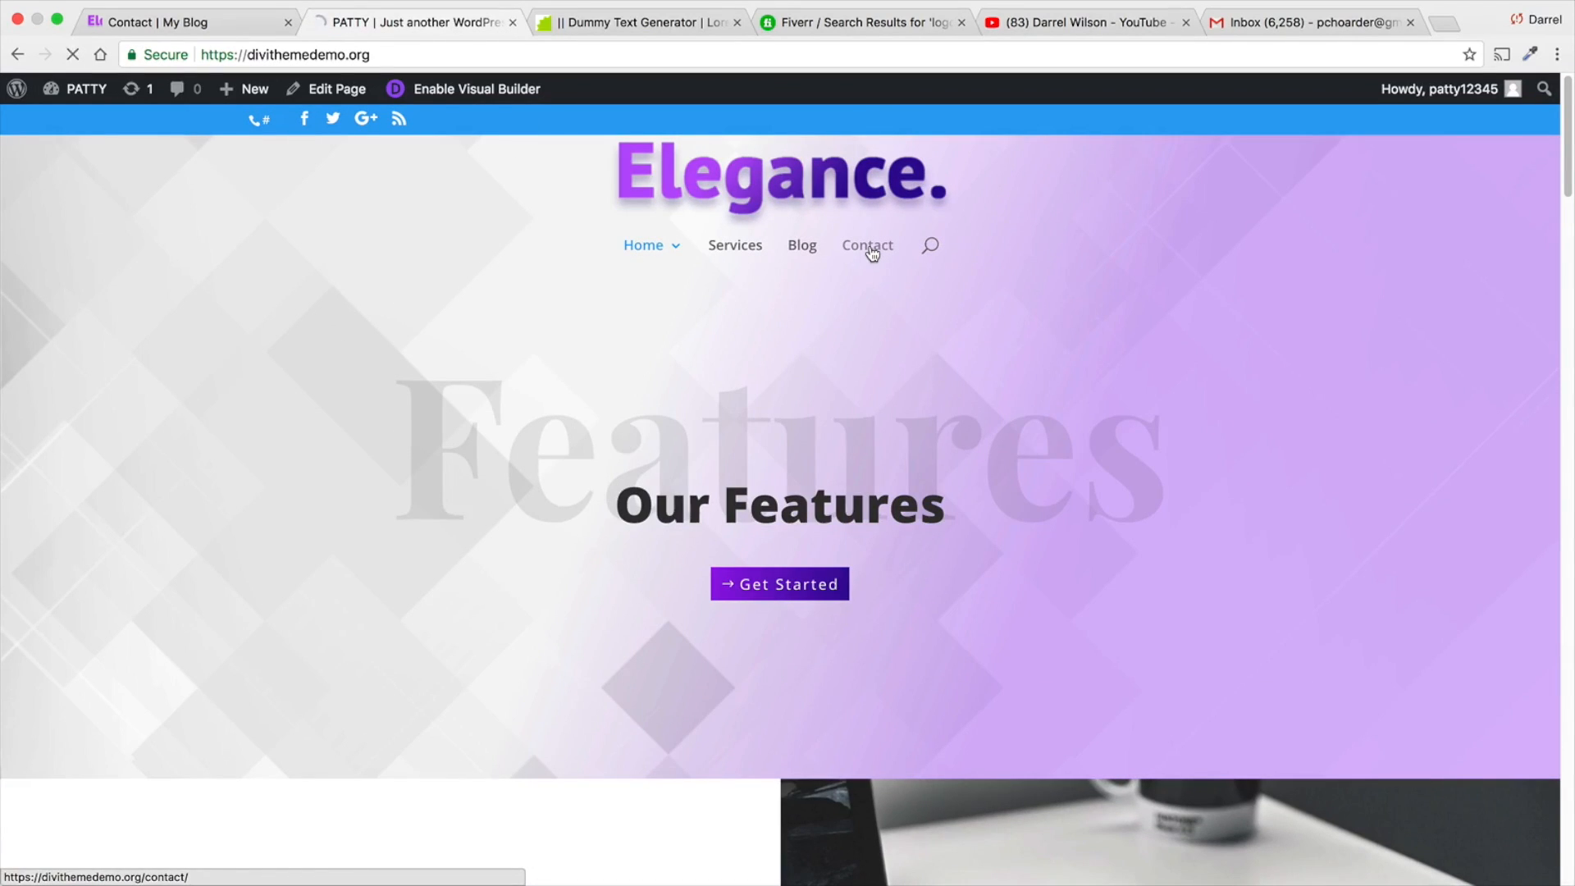
click(871, 248)
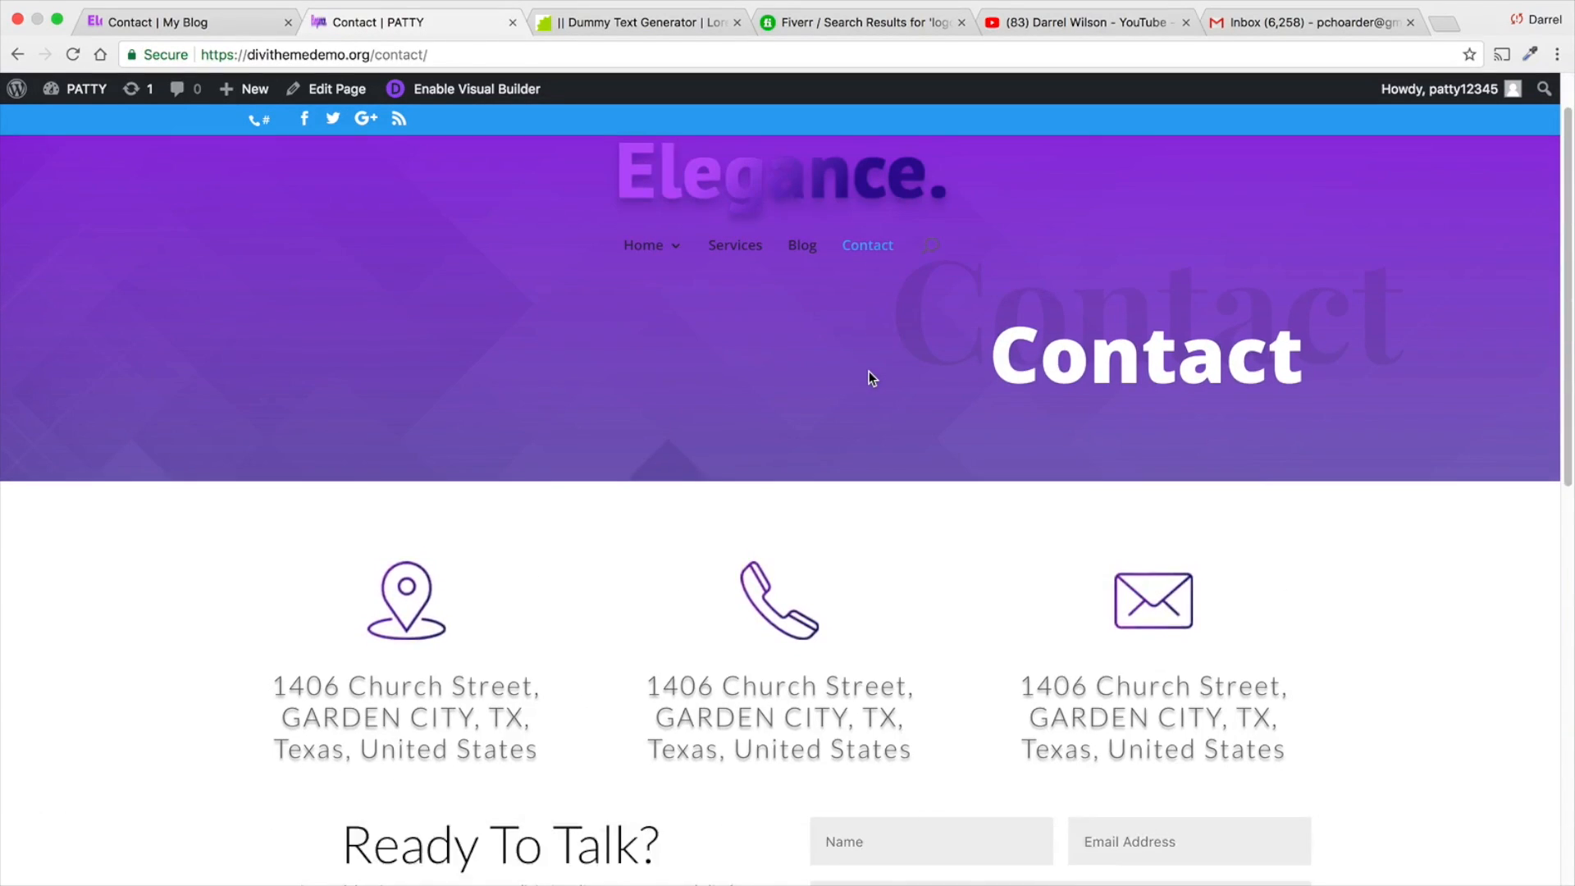
- Open the Contact page in the Visual Builder and locate where a new section can be added below the contact form
scroll(868, 379, down, 8)
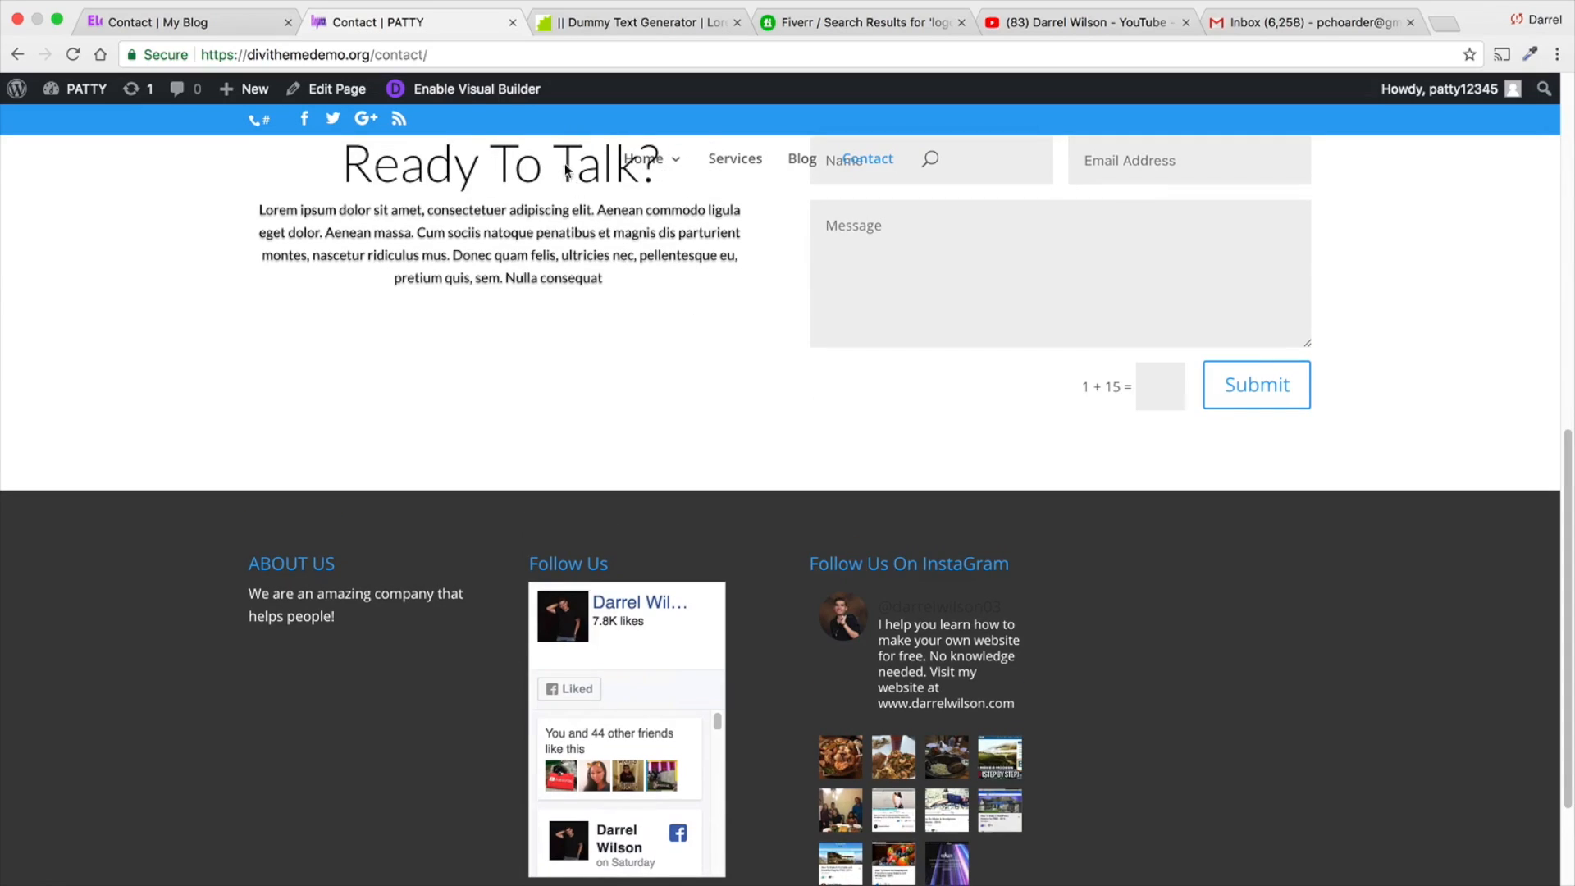
click(426, 87)
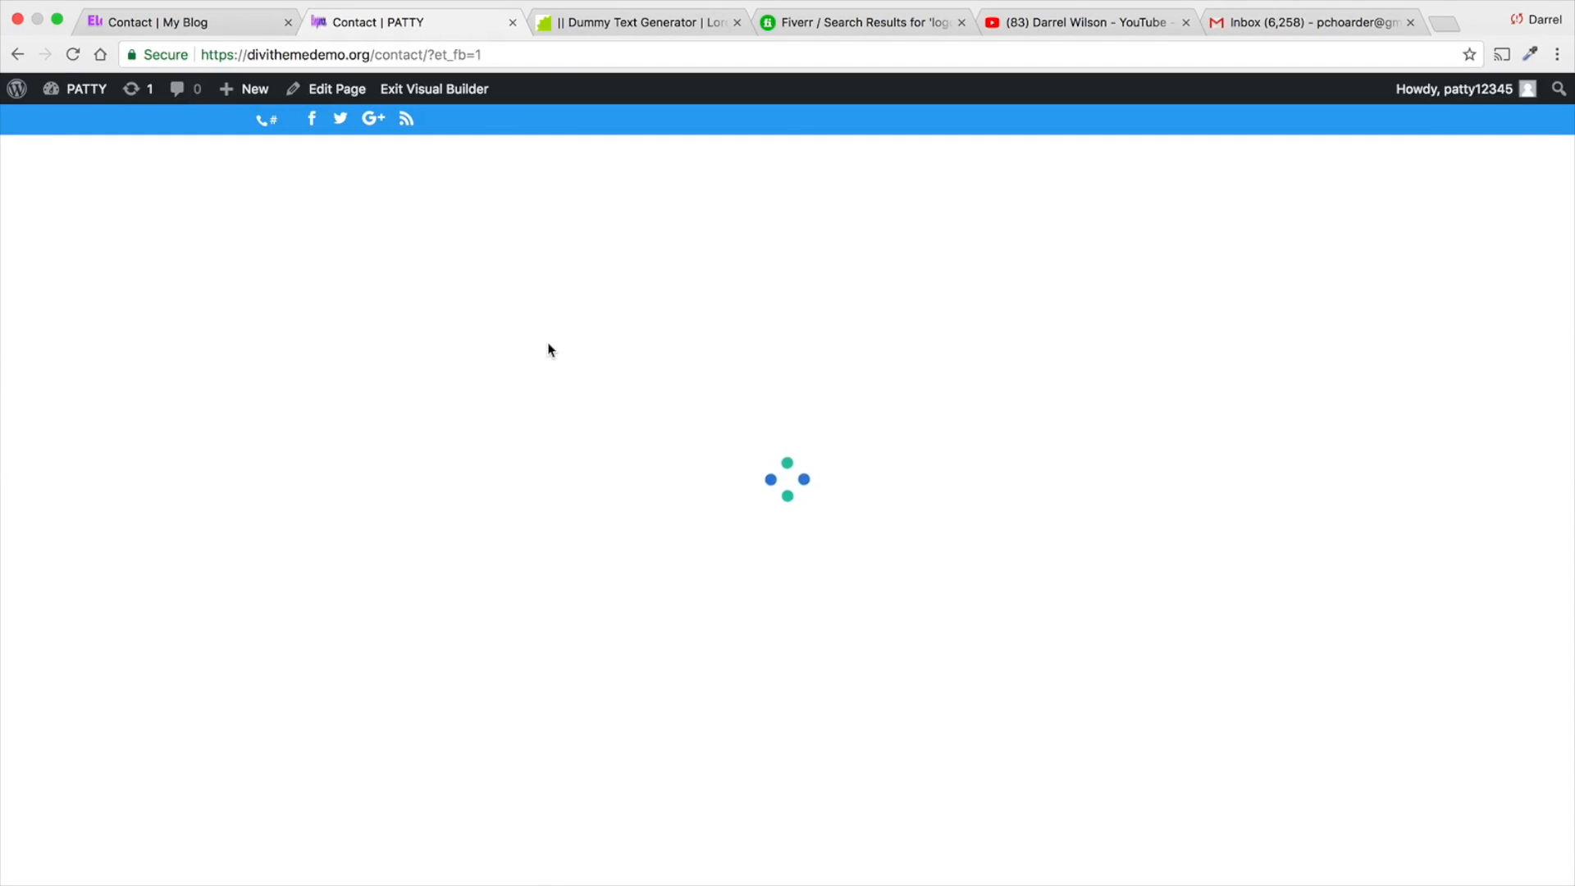
scroll(753, 503, down, 3)
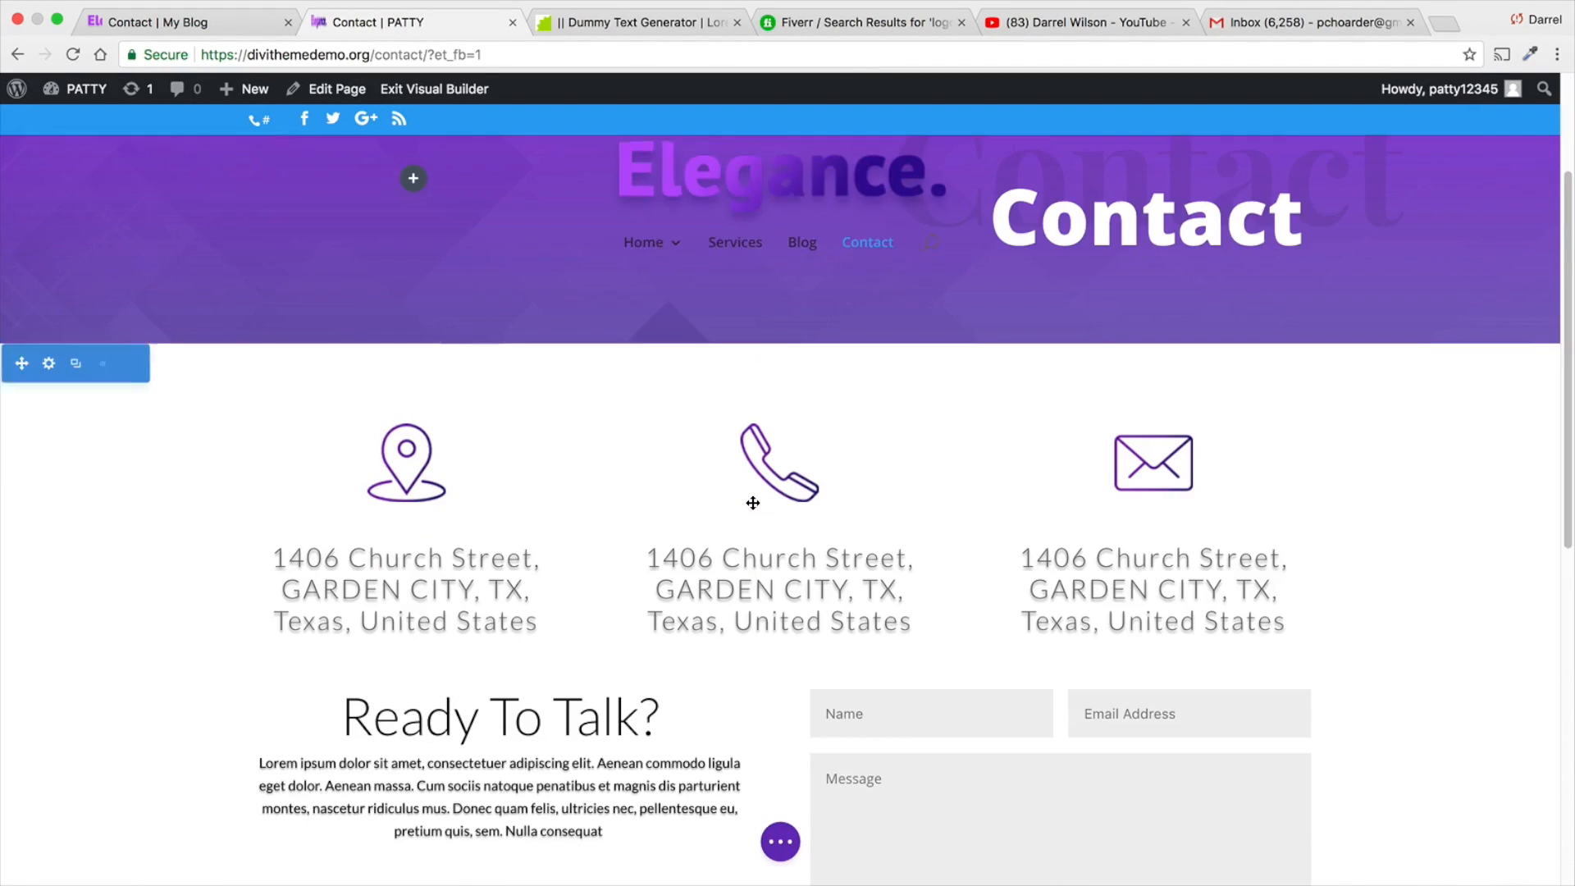
scroll(753, 503, down, 5)
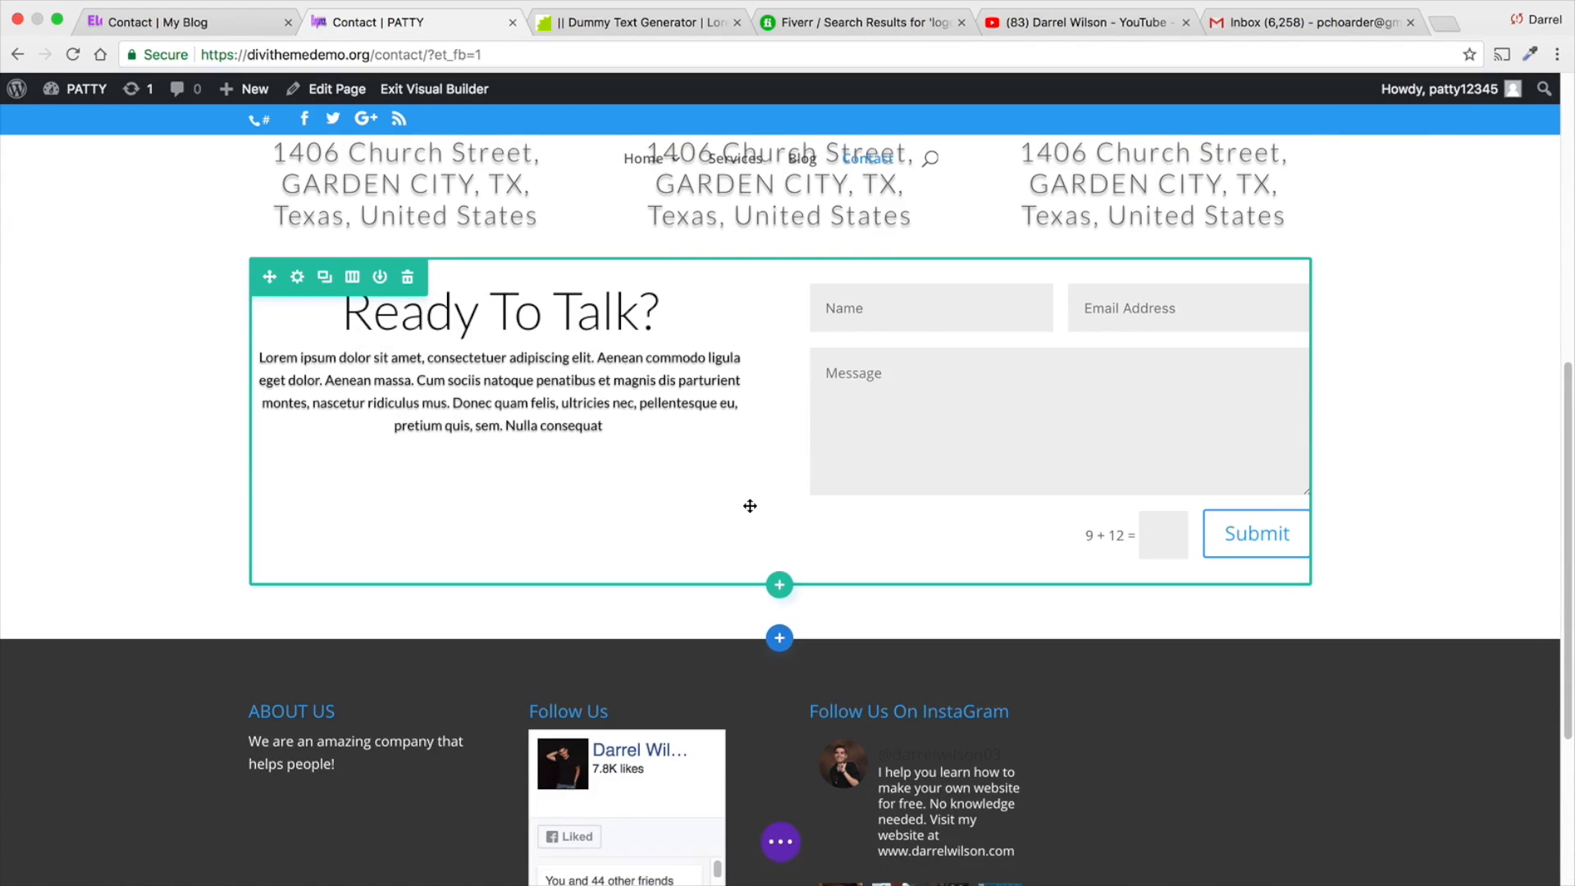
scroll(750, 505, down, 1)
scroll(742, 509, down, 1)
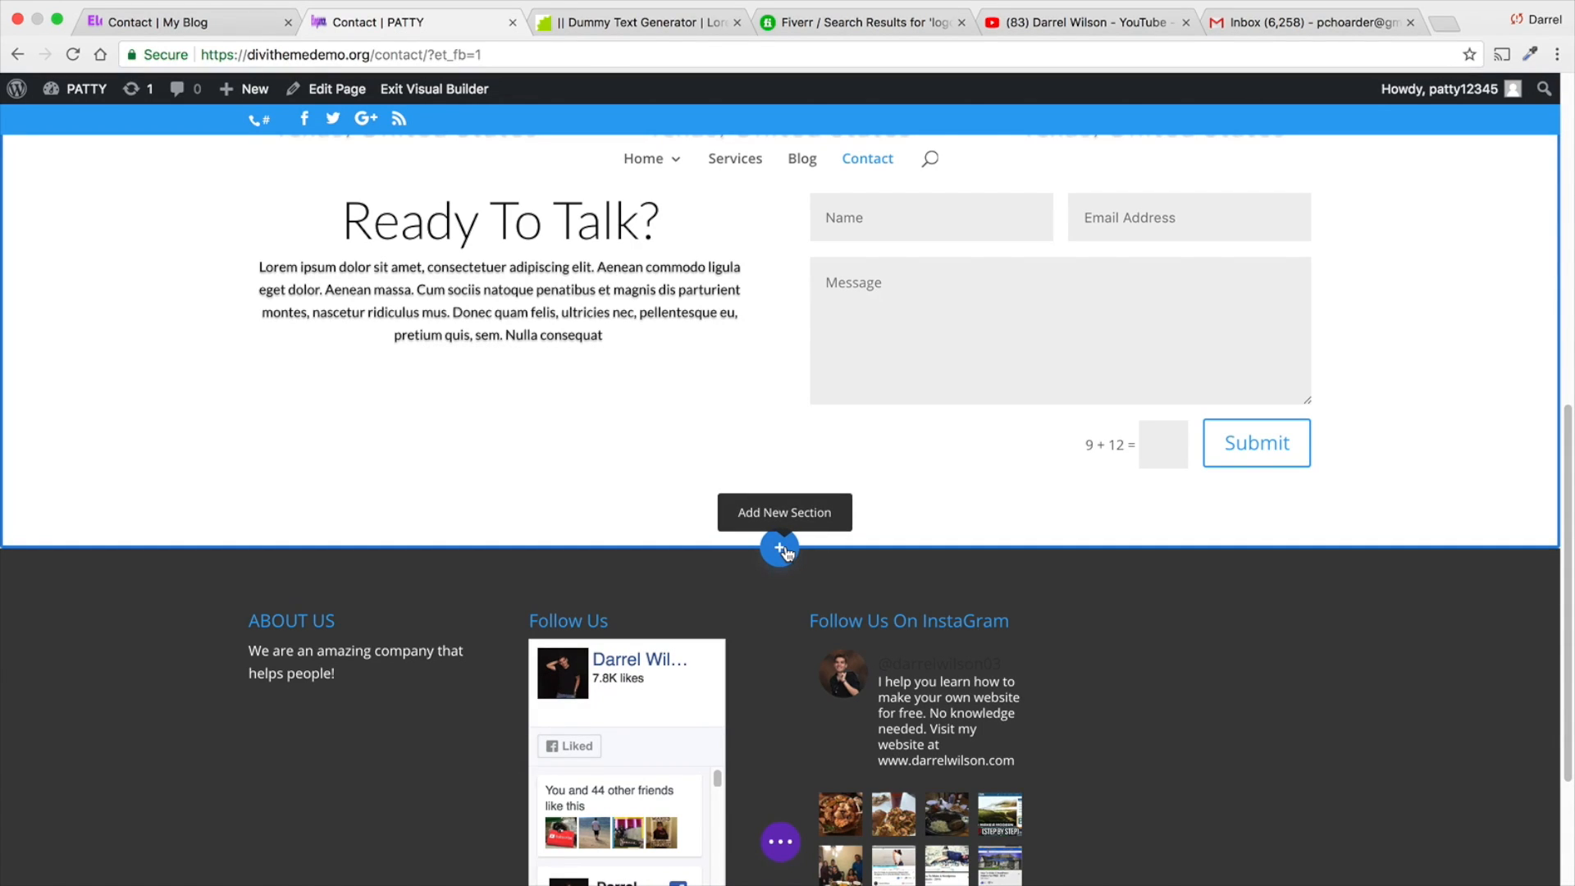
- Add a fullwidth section below the contact form and insert a Fullwidth Map module in it
click(781, 546)
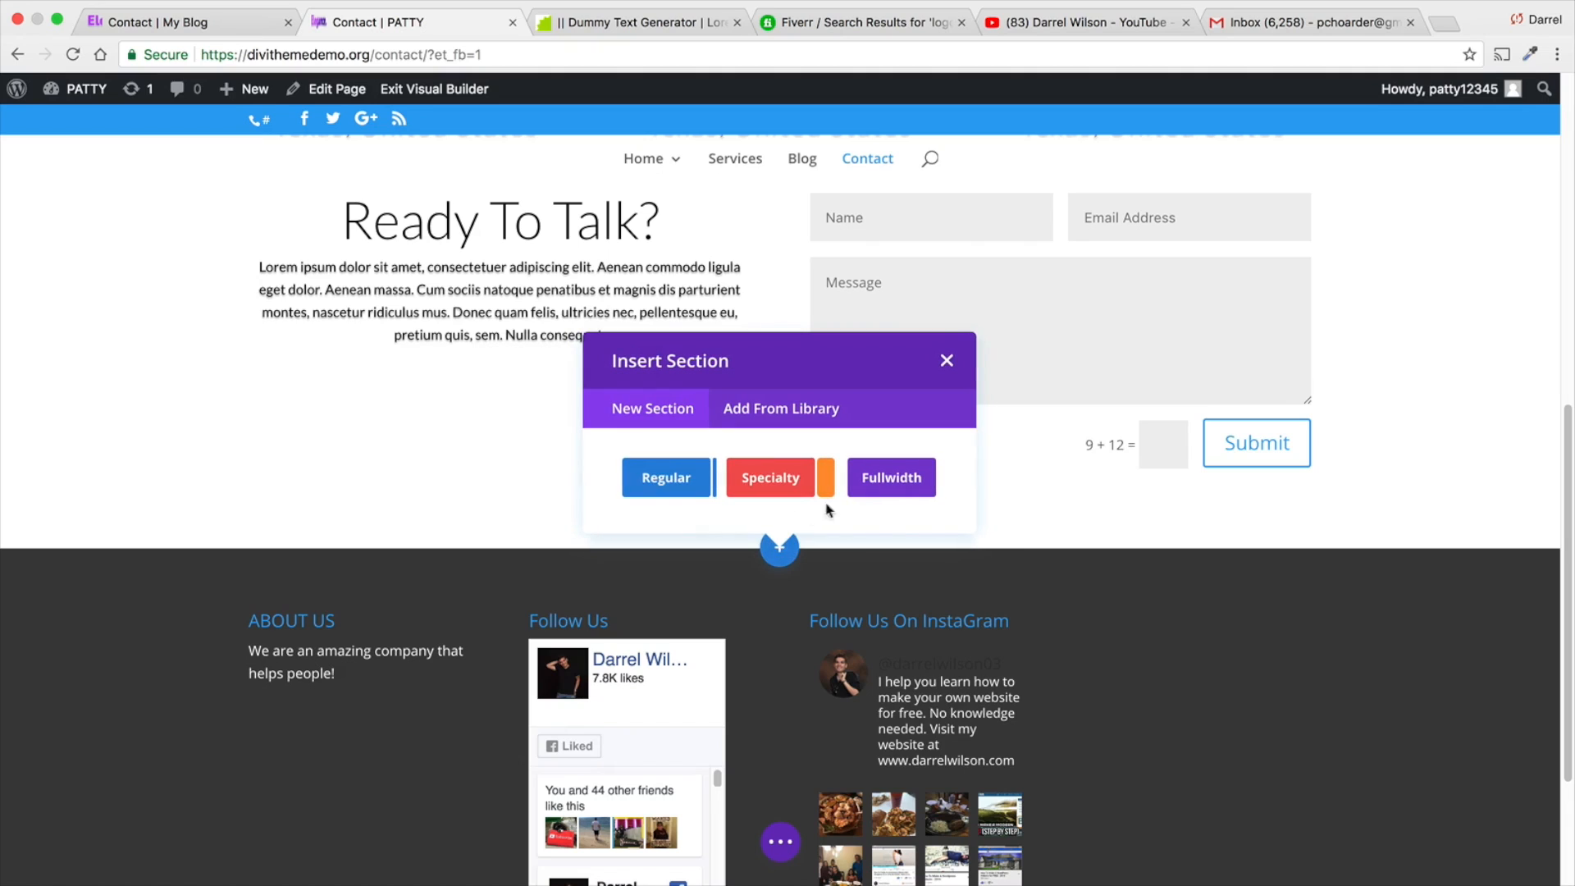
click(890, 484)
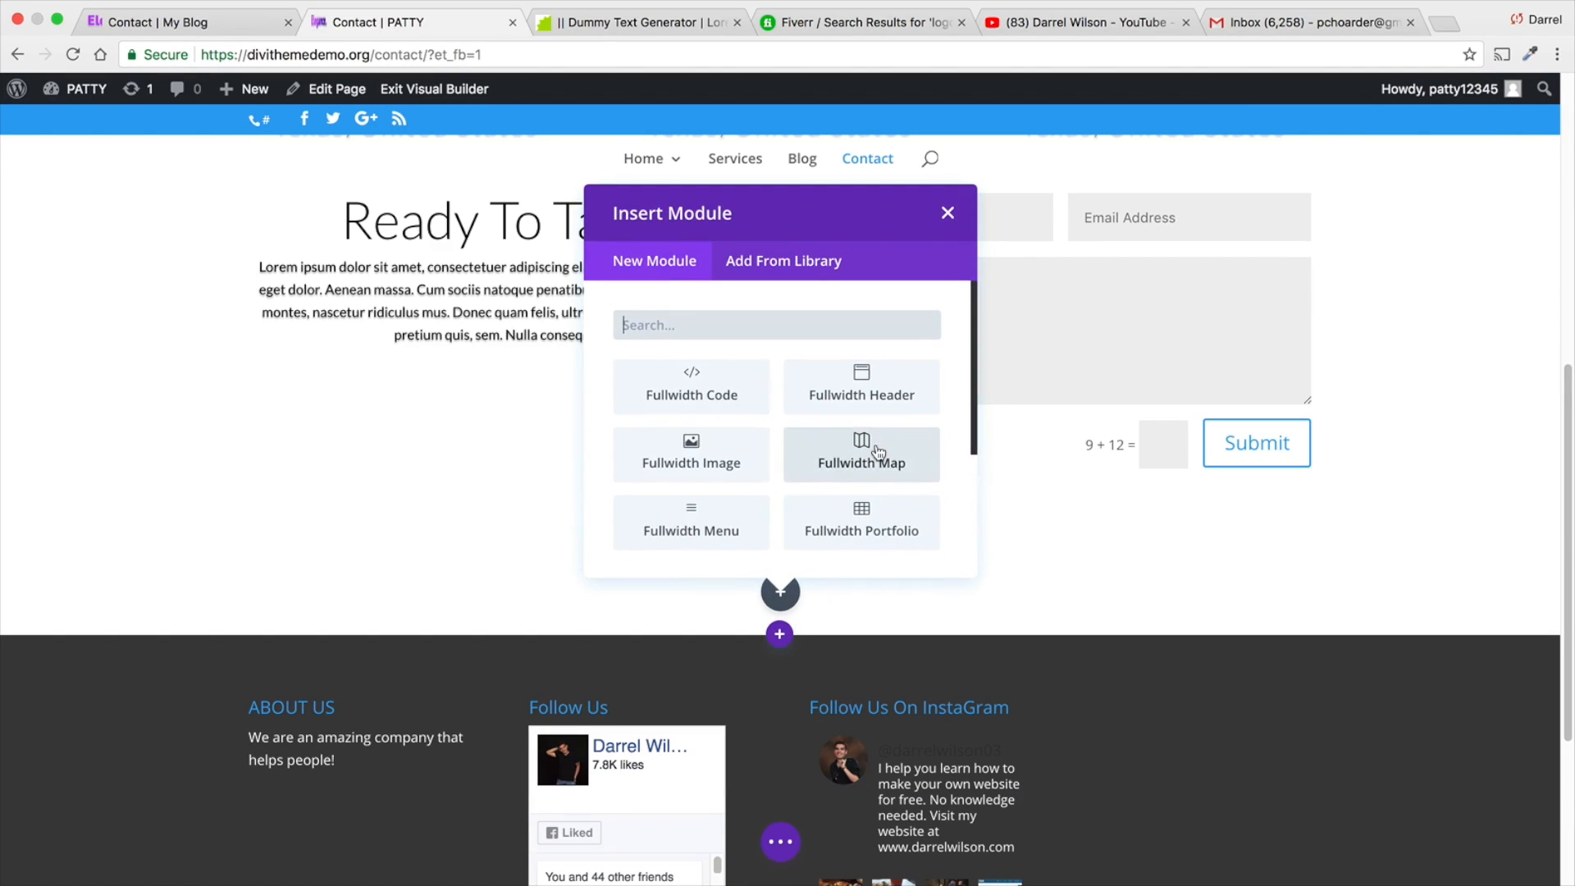
click(876, 447)
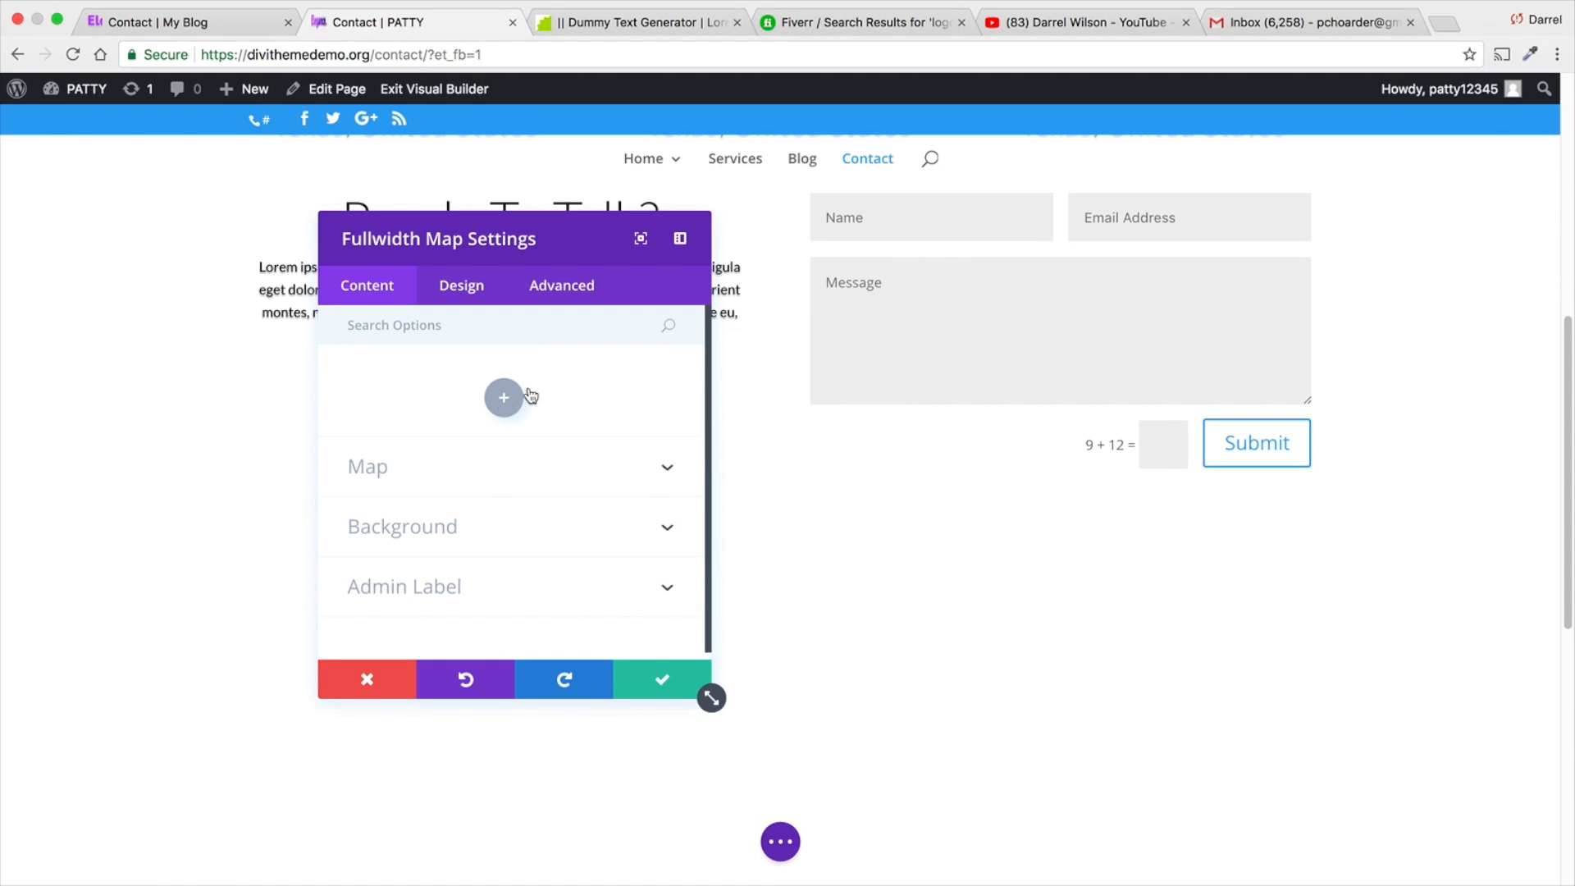
- Load google.com in a new tab, search for "google api key", and open the Google Maps JavaScript API Get API Key page
click(1445, 25)
text(google.com)
key(Return)
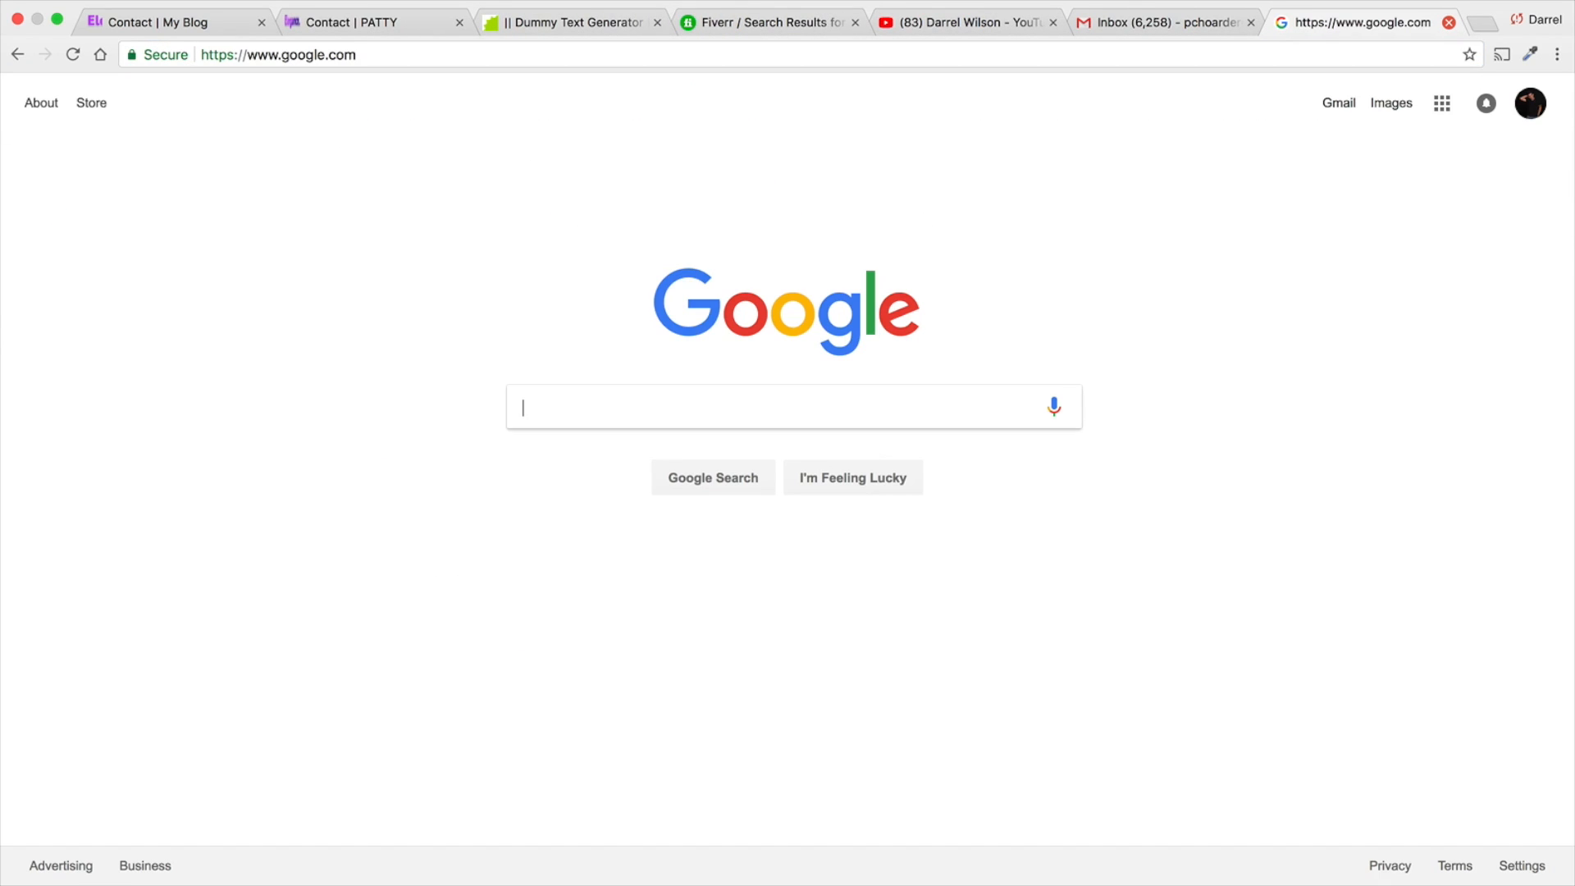
text(go)
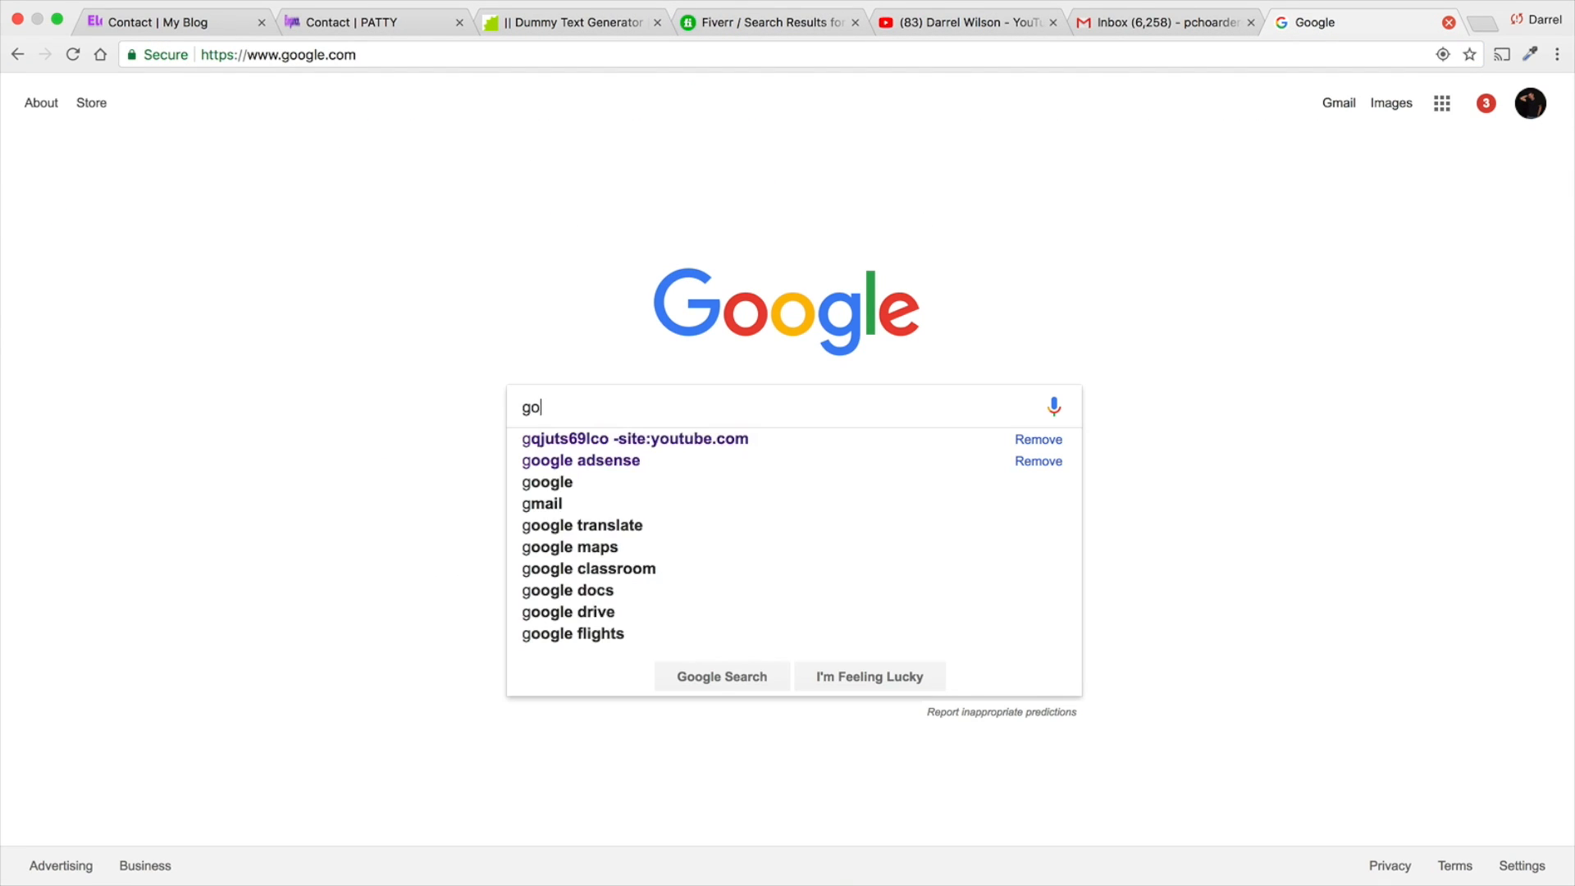
text(ogle api key)
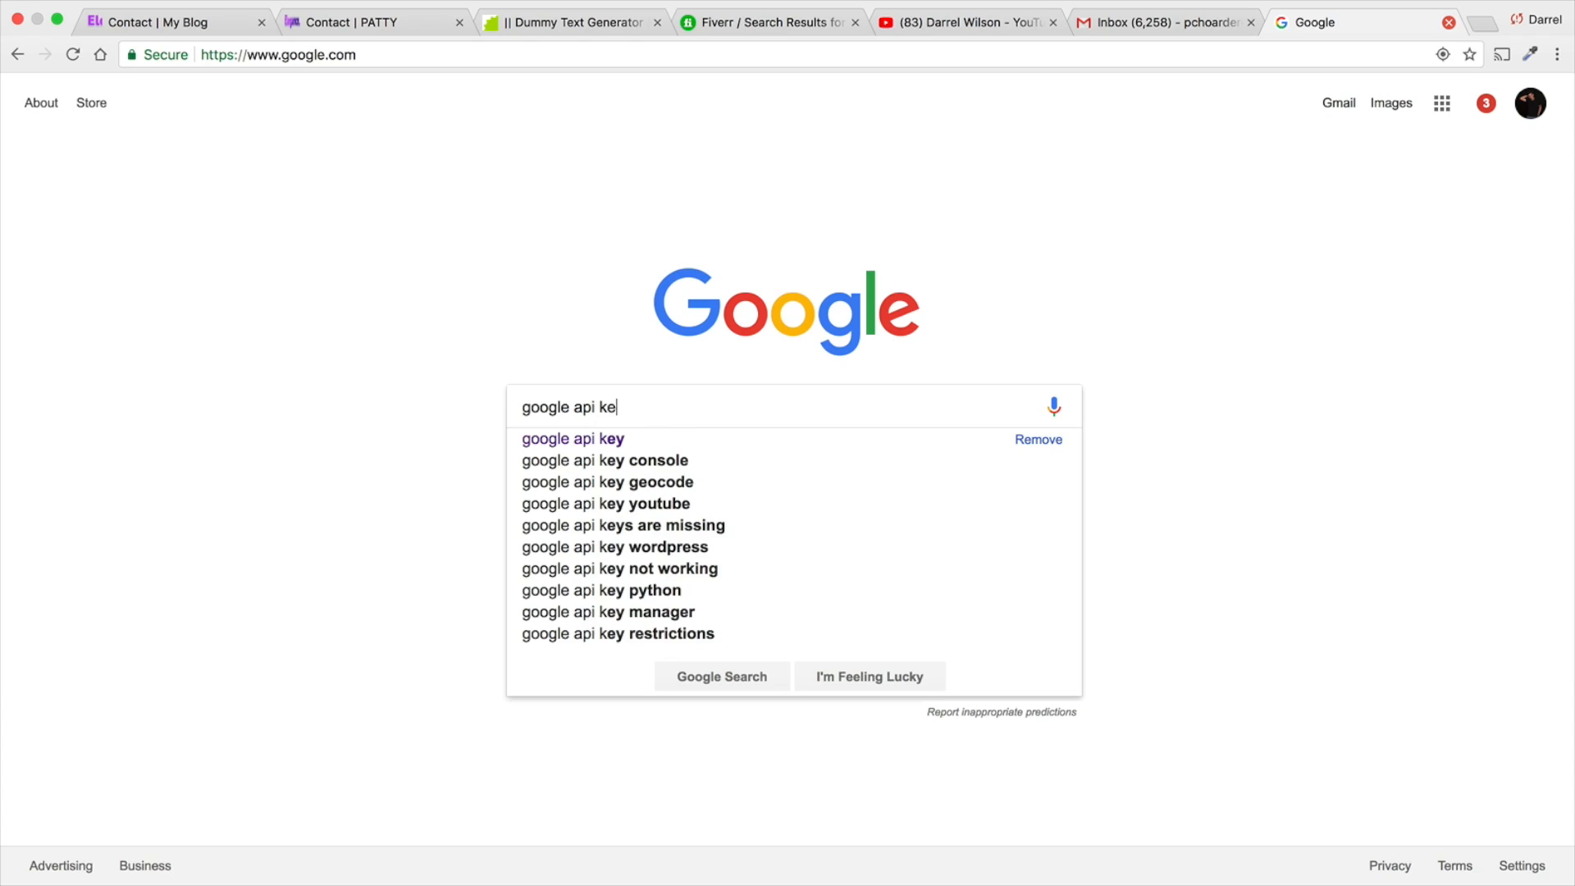
key(Return)
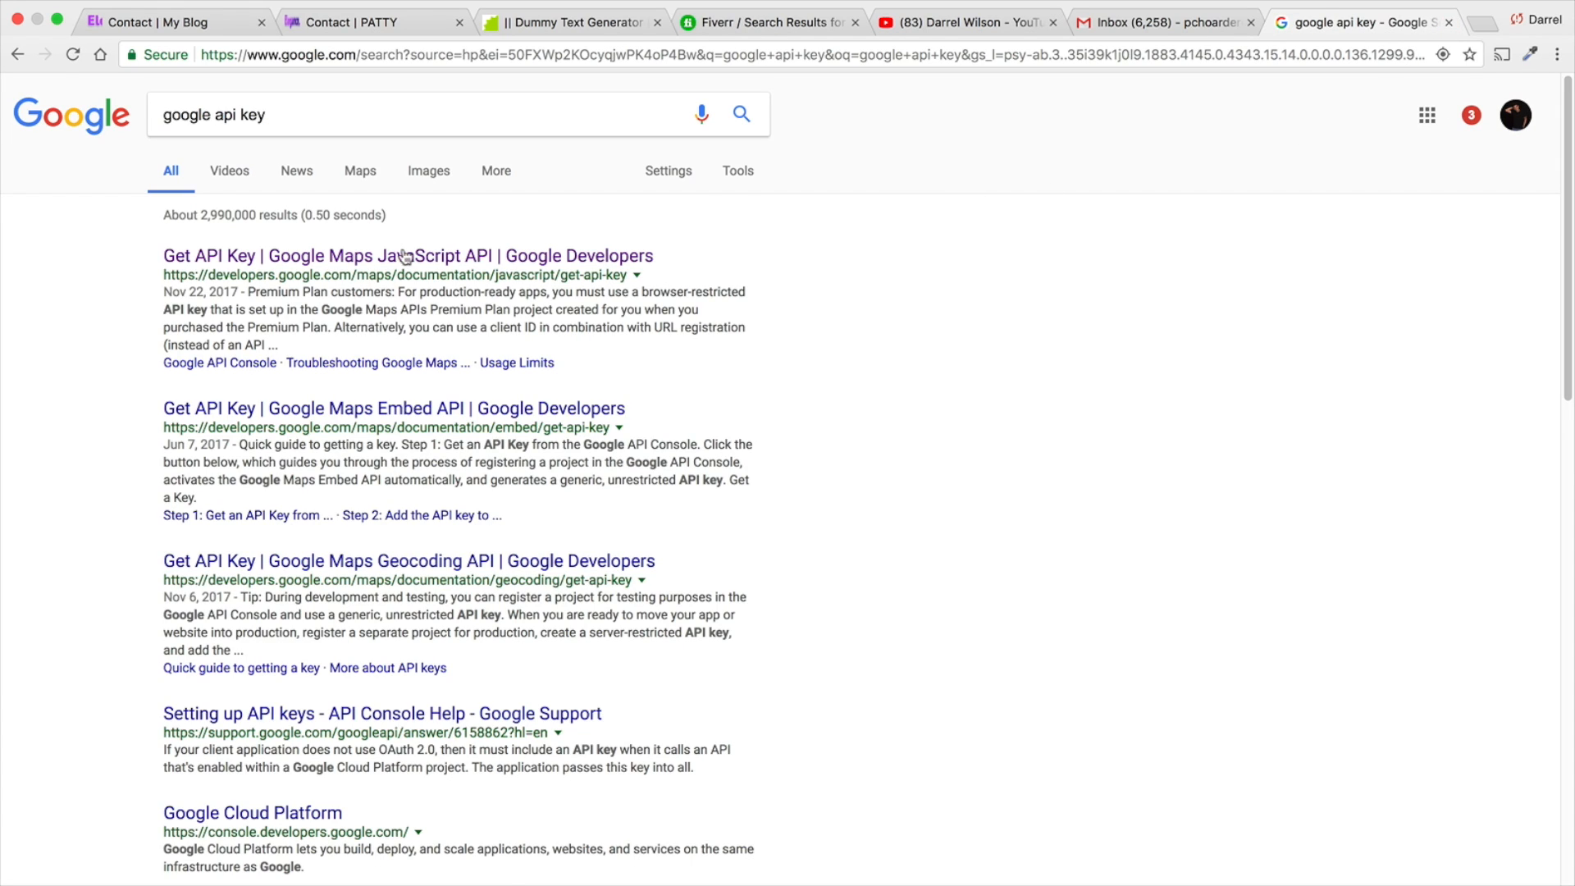
click(302, 261)
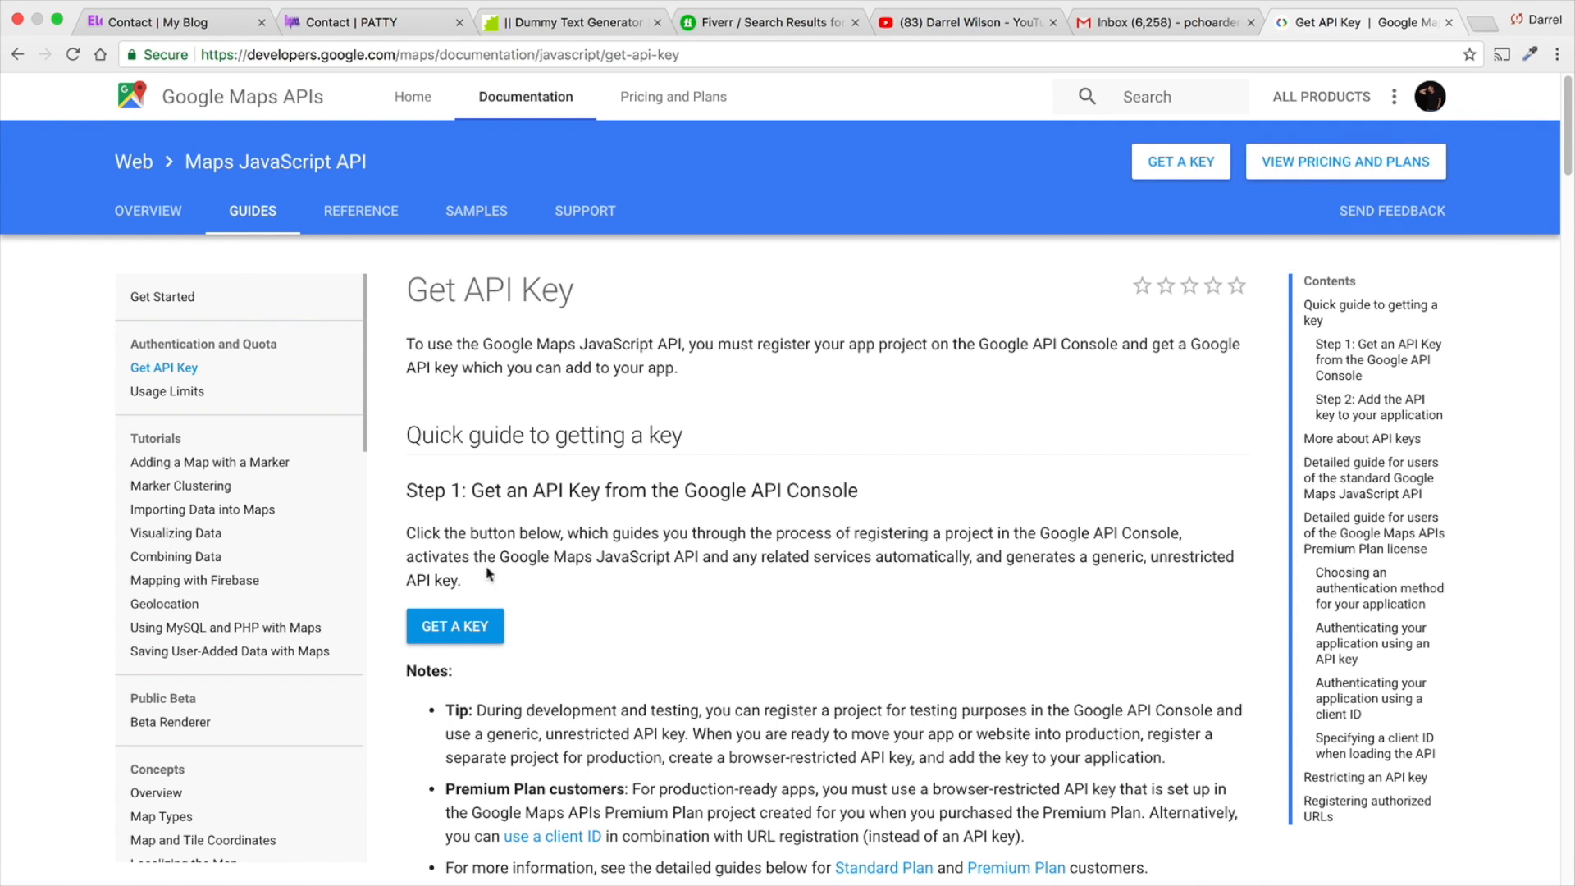
- Request an API key that enables the Google Maps JavaScript API for the first existing project
click(464, 628)
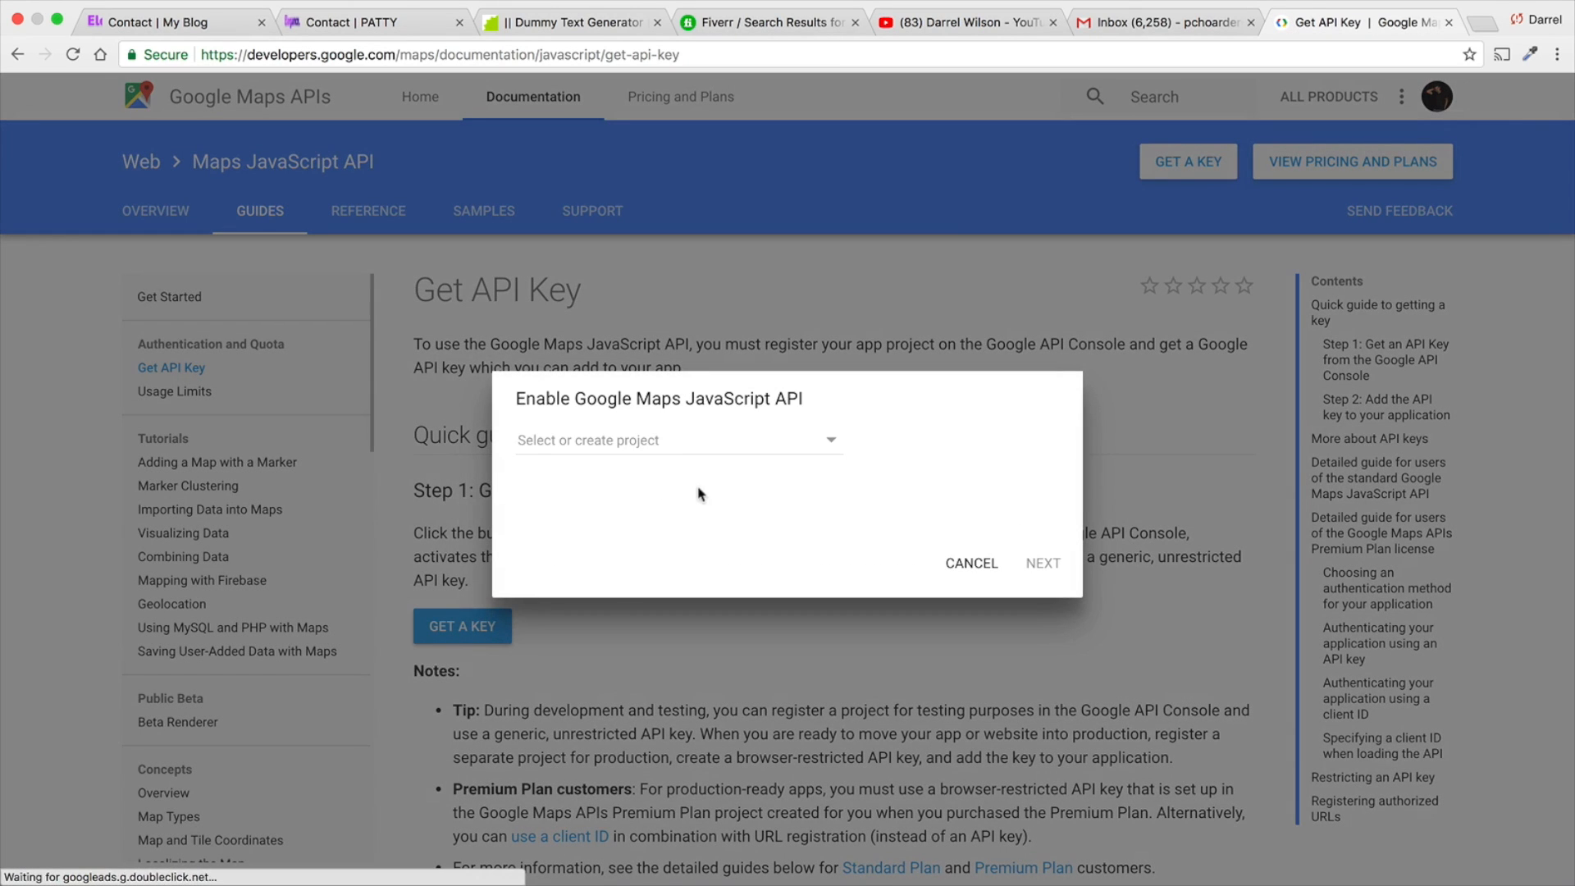
click(762, 443)
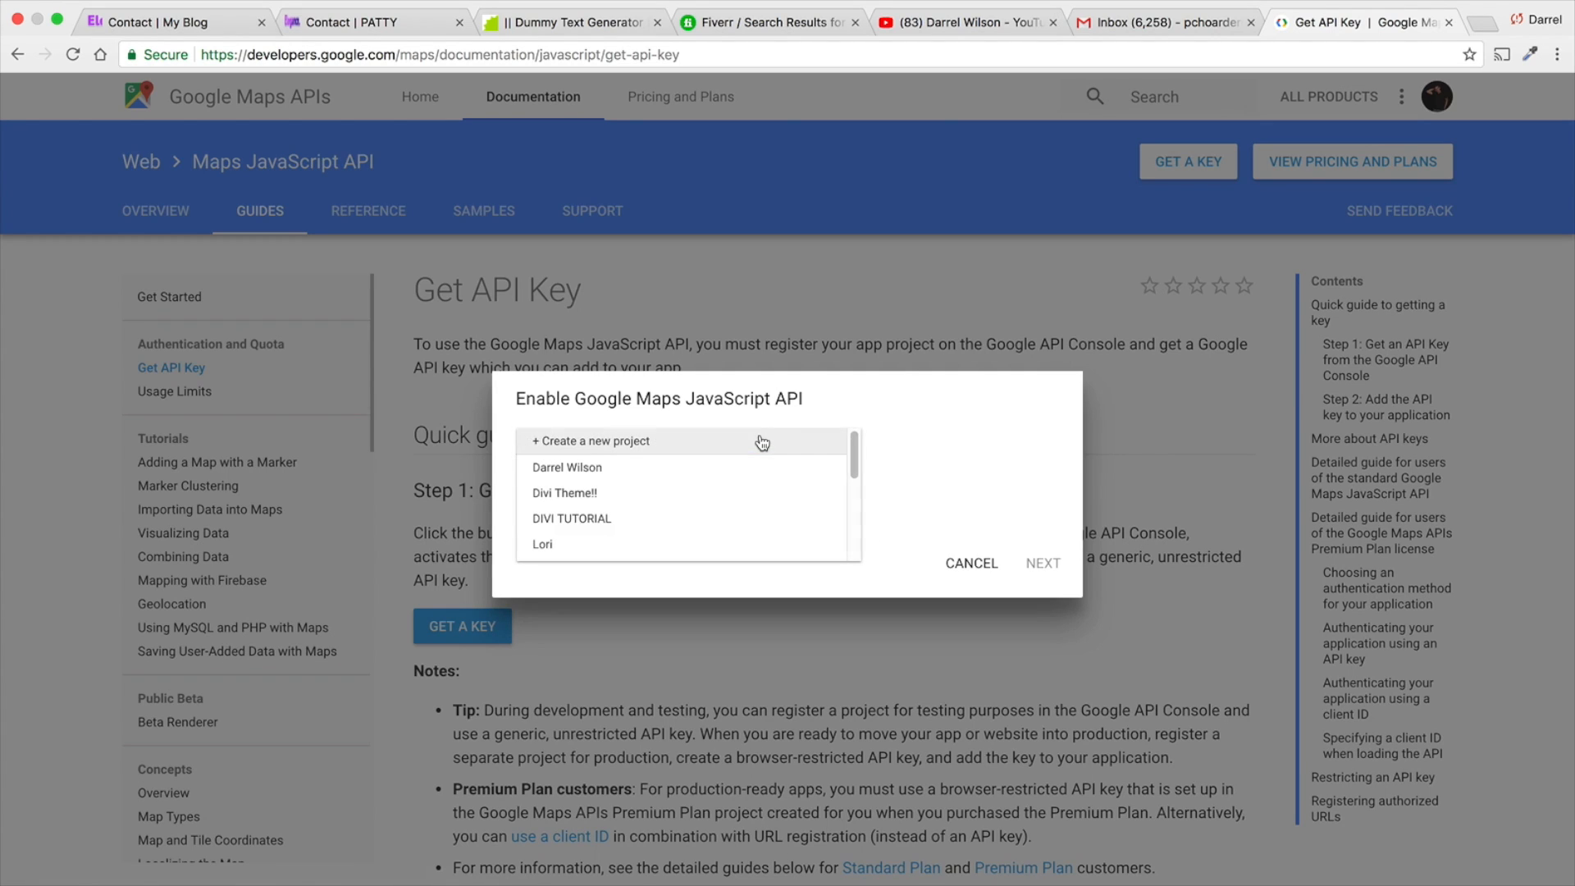
click(762, 469)
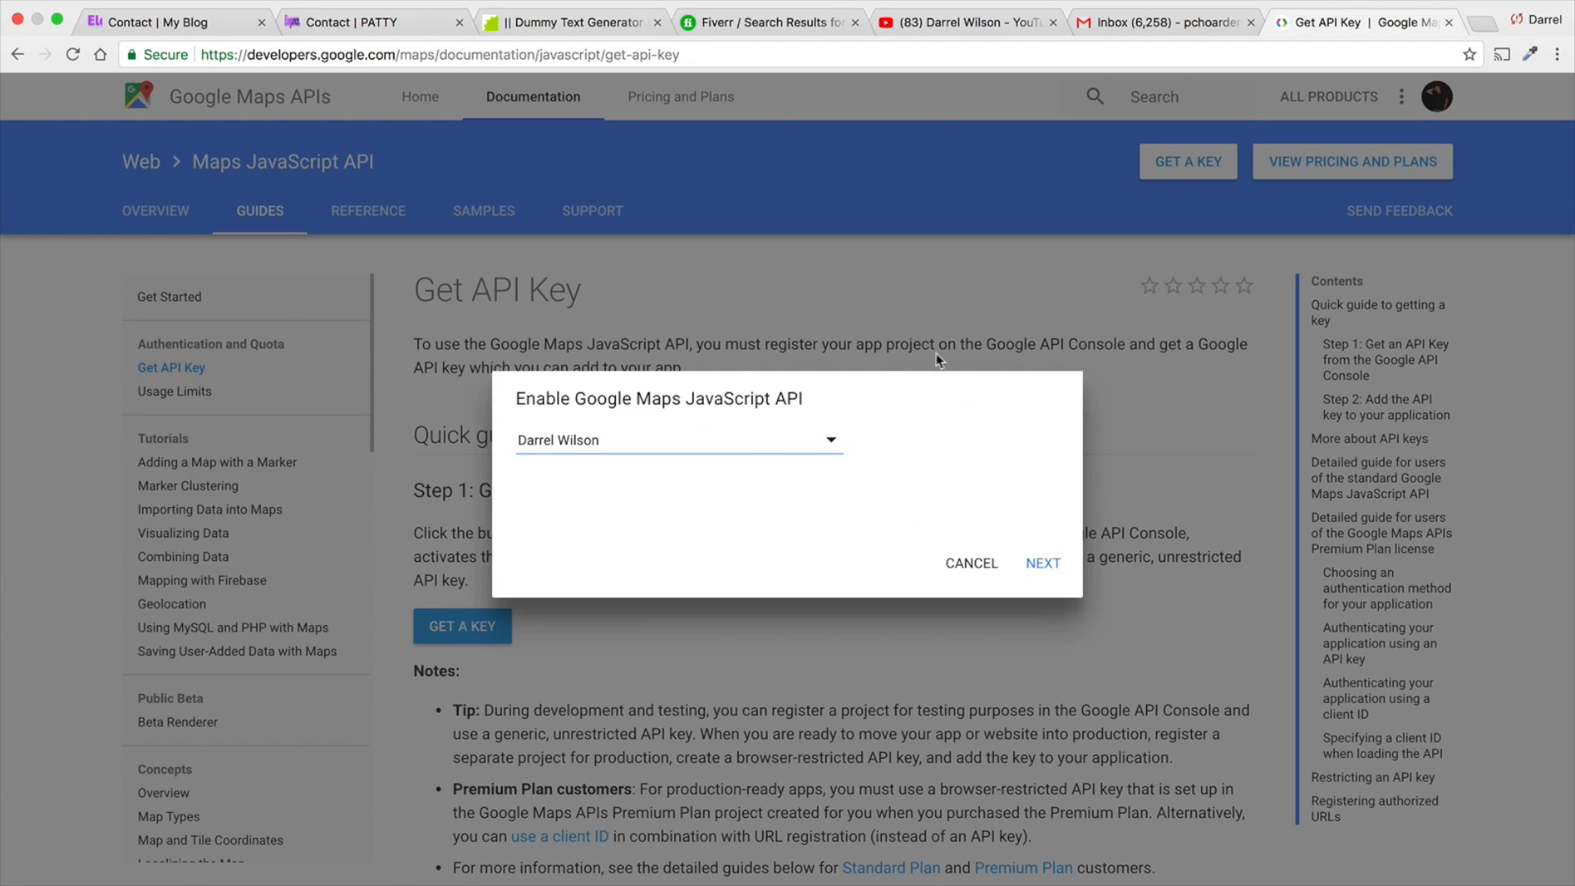
click(1052, 566)
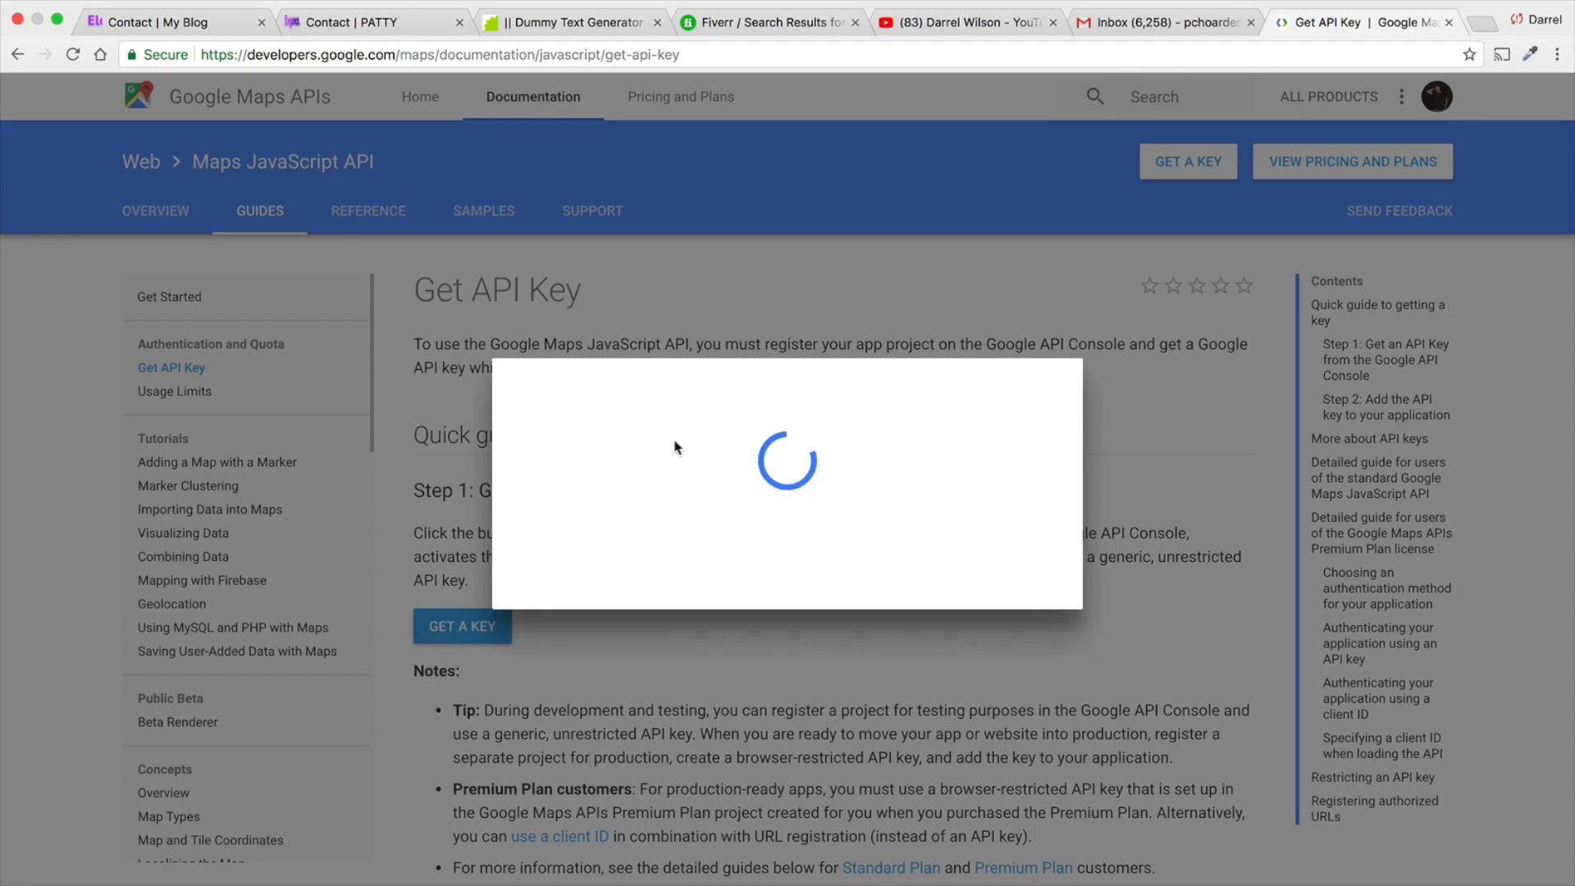
- Copy the generated API key and close the key dialog
double_click(674, 462)
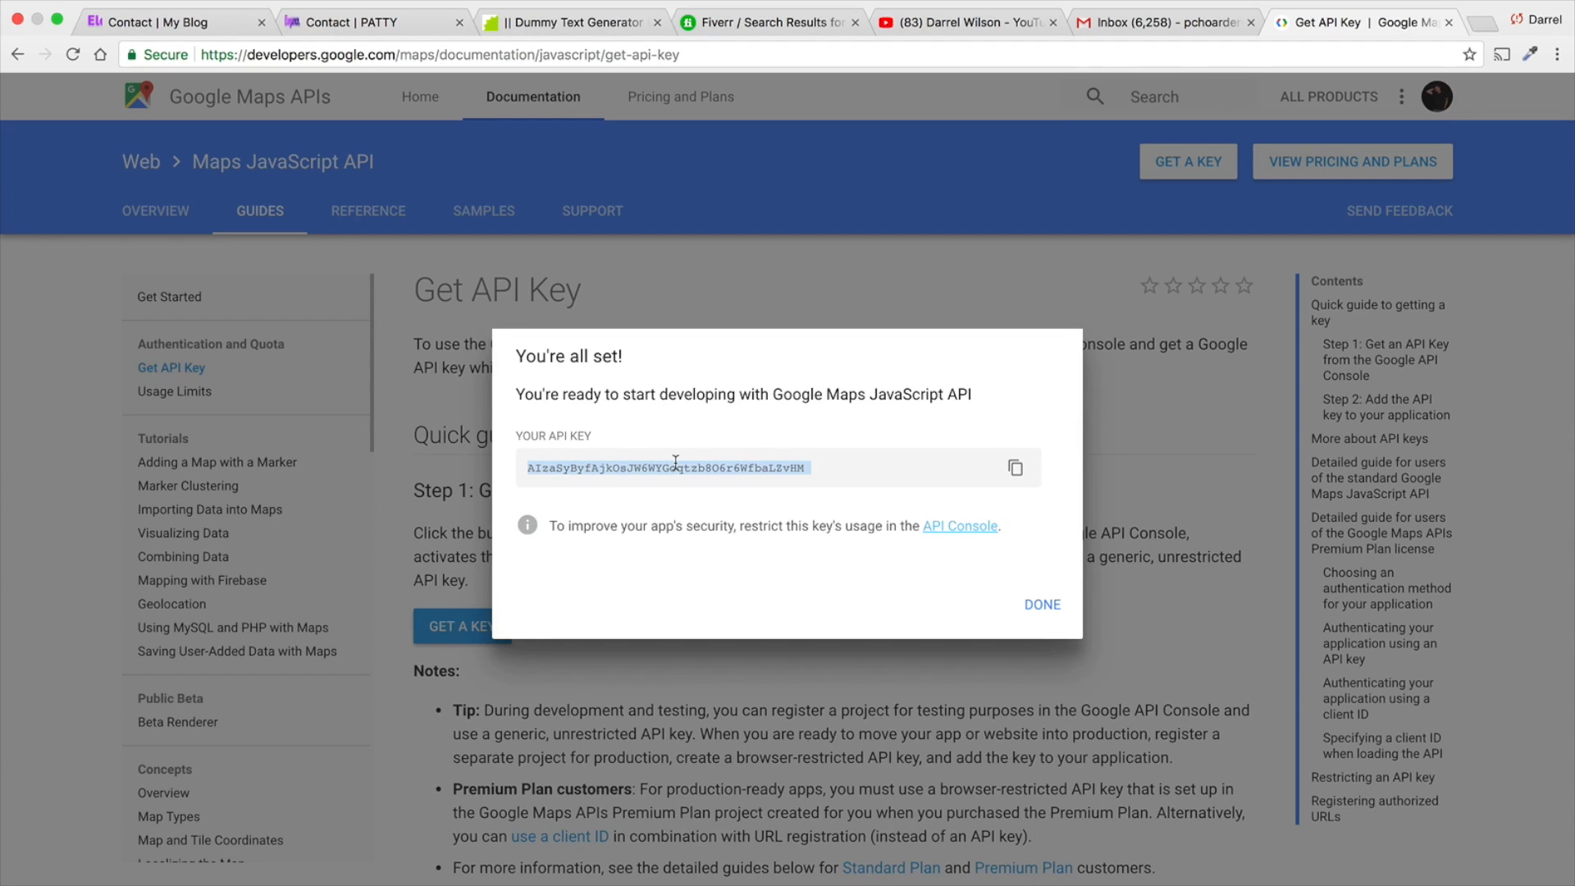
right_click(674, 461)
click(708, 502)
click(1043, 606)
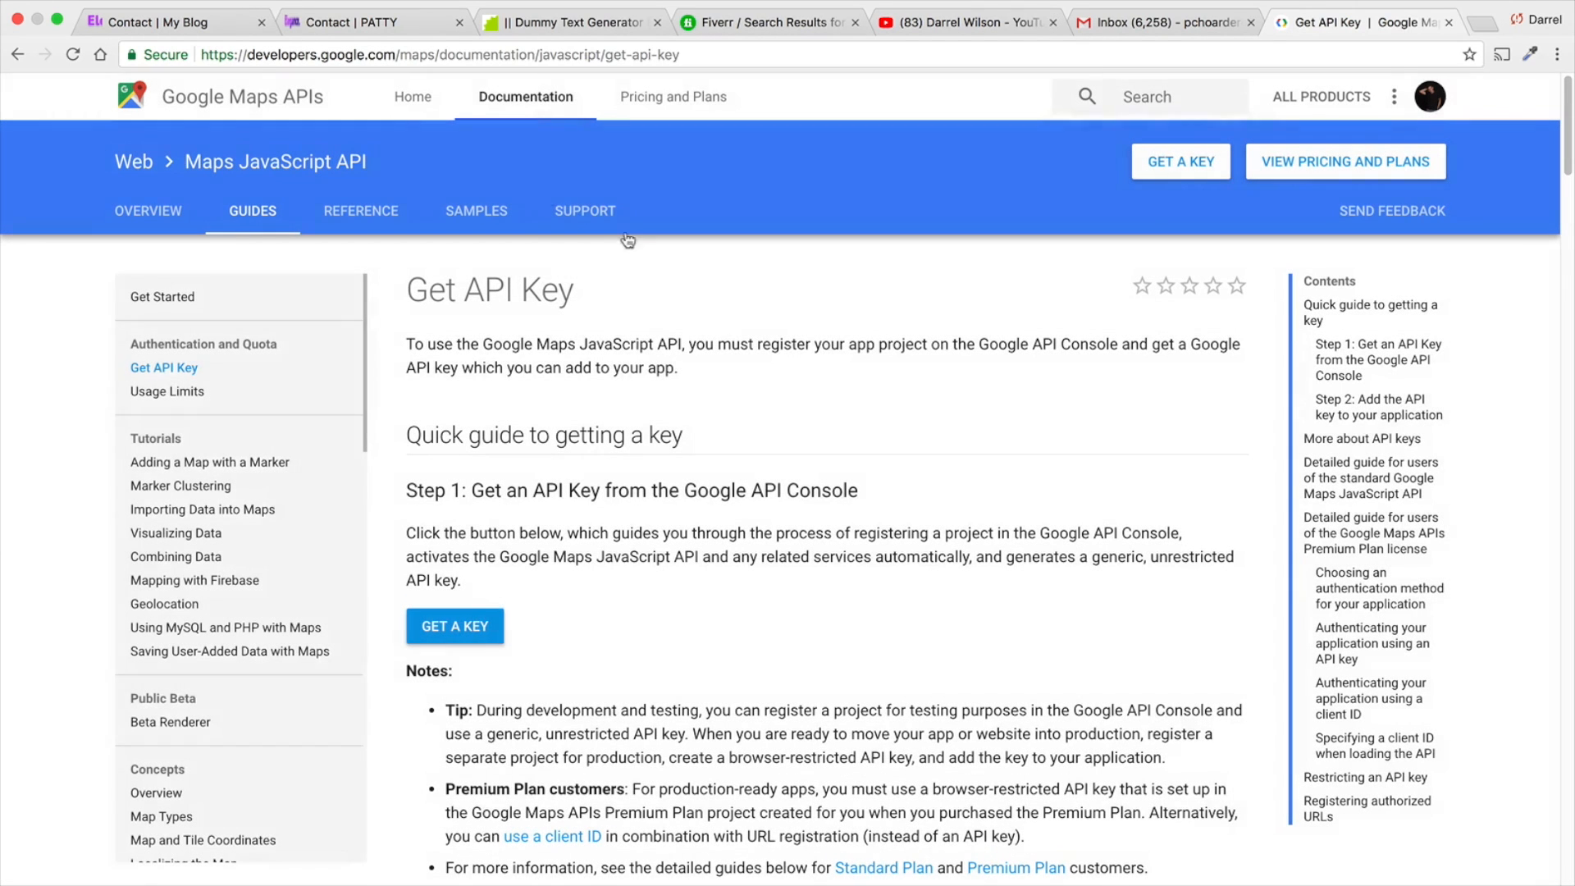
- Return to the Contact page's builder tab, accept the Fullwidth Map settings, and save the page
click(381, 25)
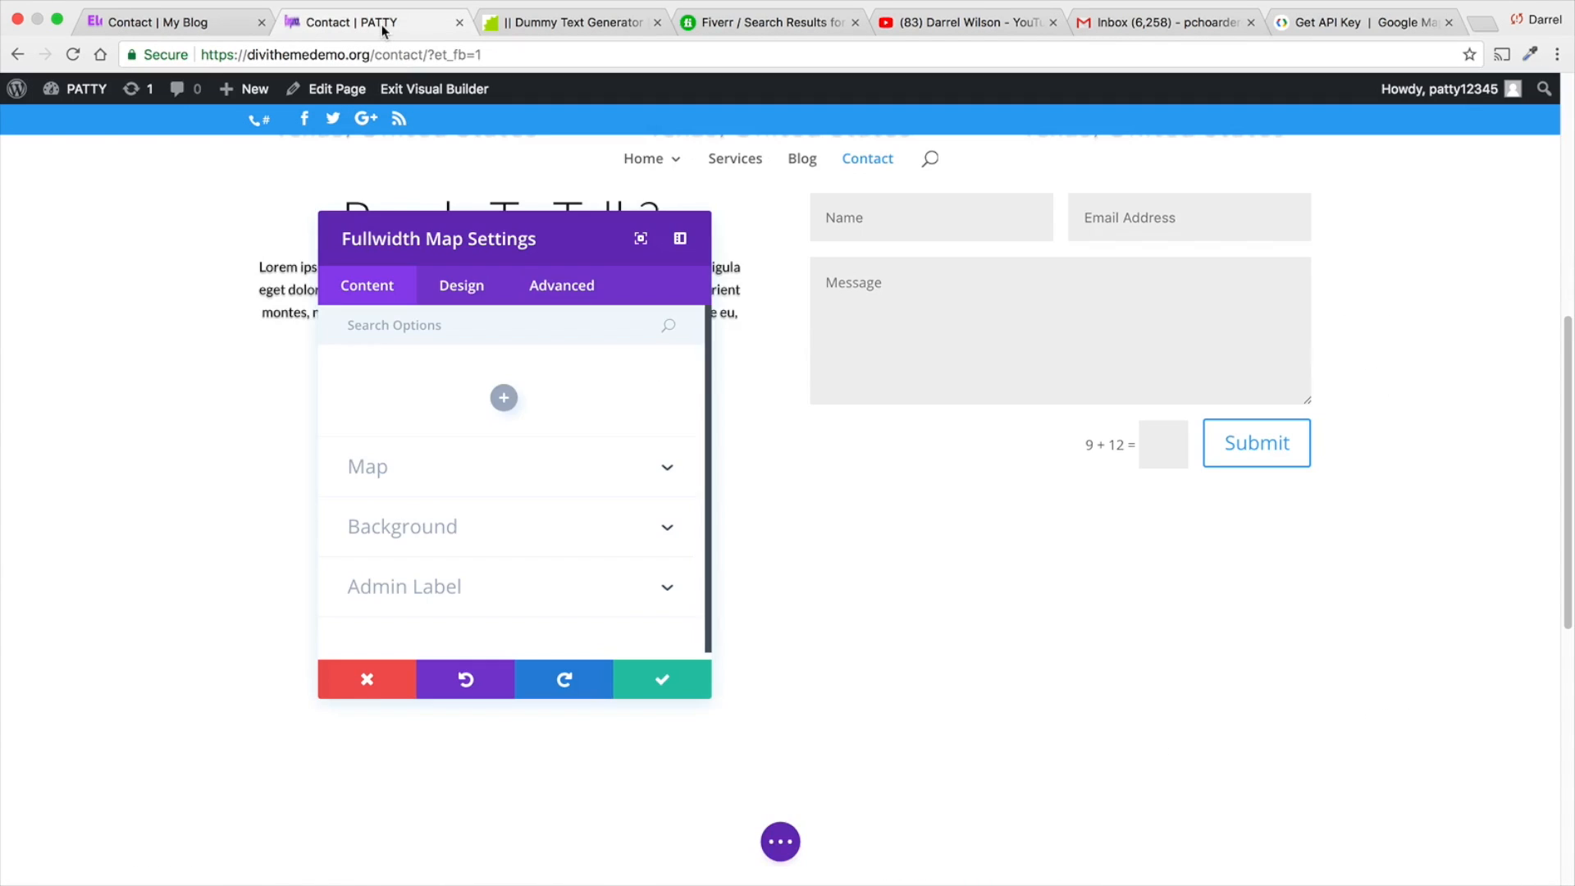
click(666, 682)
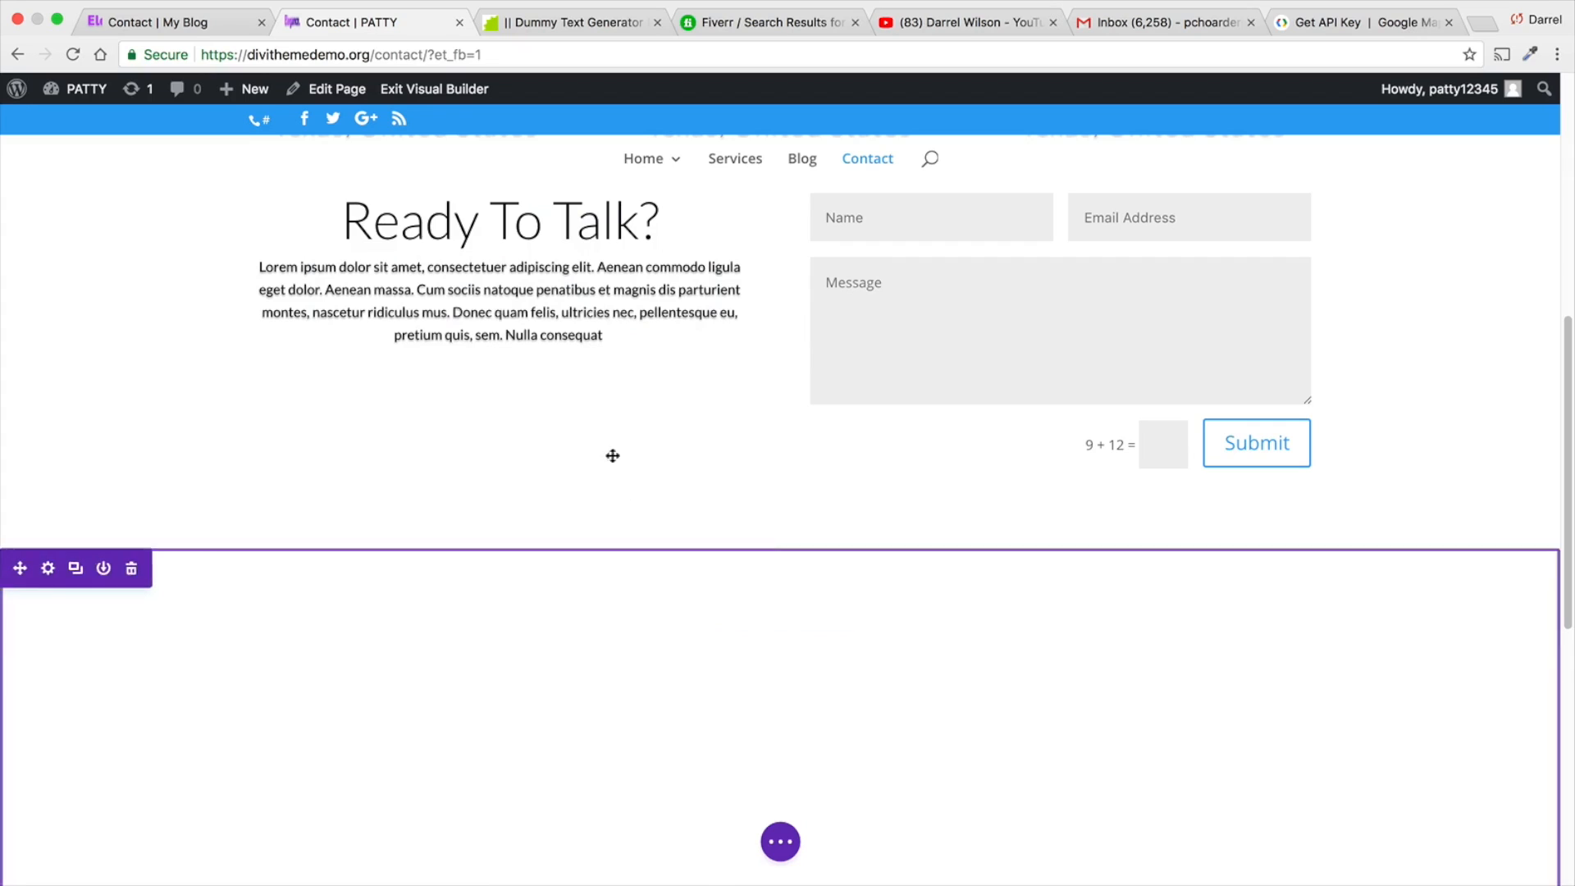
click(775, 857)
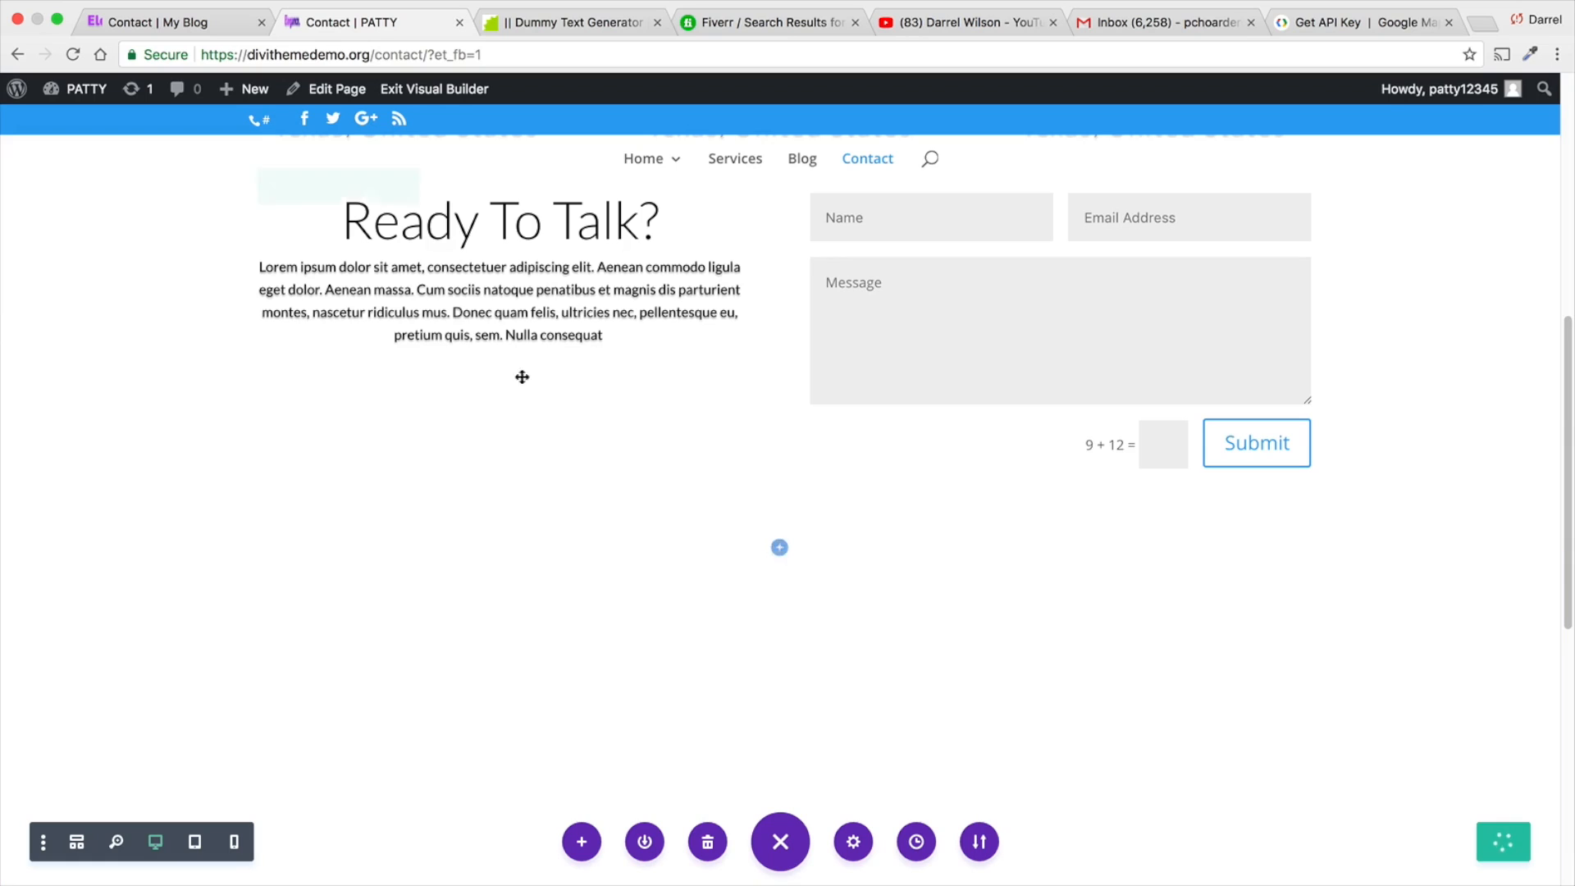
- Open Divi's Theme Options from the WordPress dashboard and paste the copied key as the Google API Key
mouse_move(97, 92)
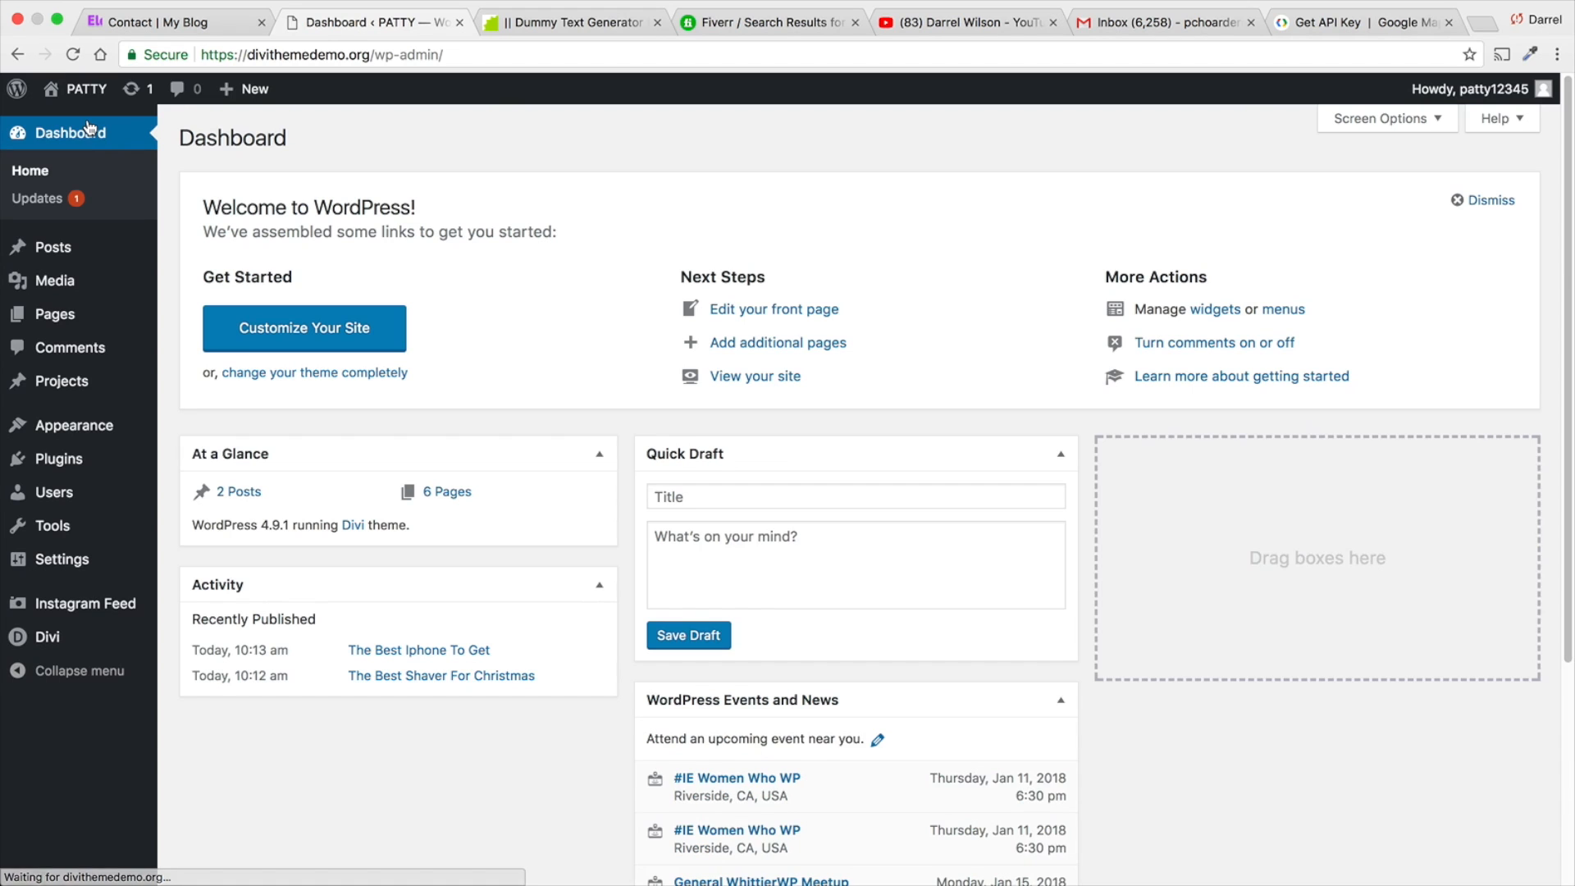
mouse_move(88, 632)
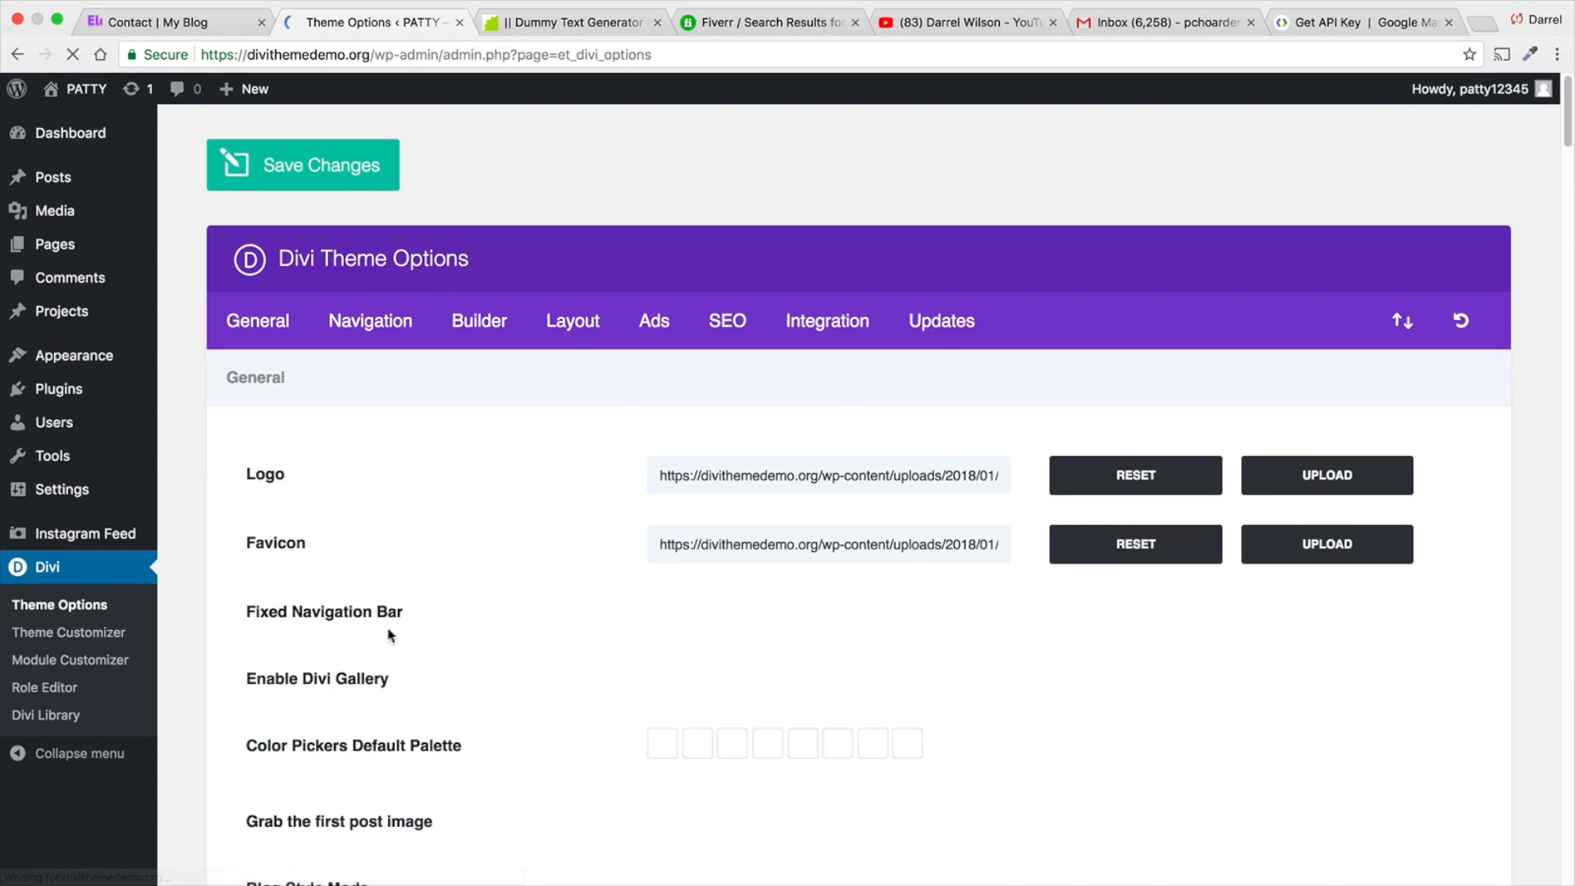
scroll(414, 631, down, 5)
scroll(415, 622, down, 2)
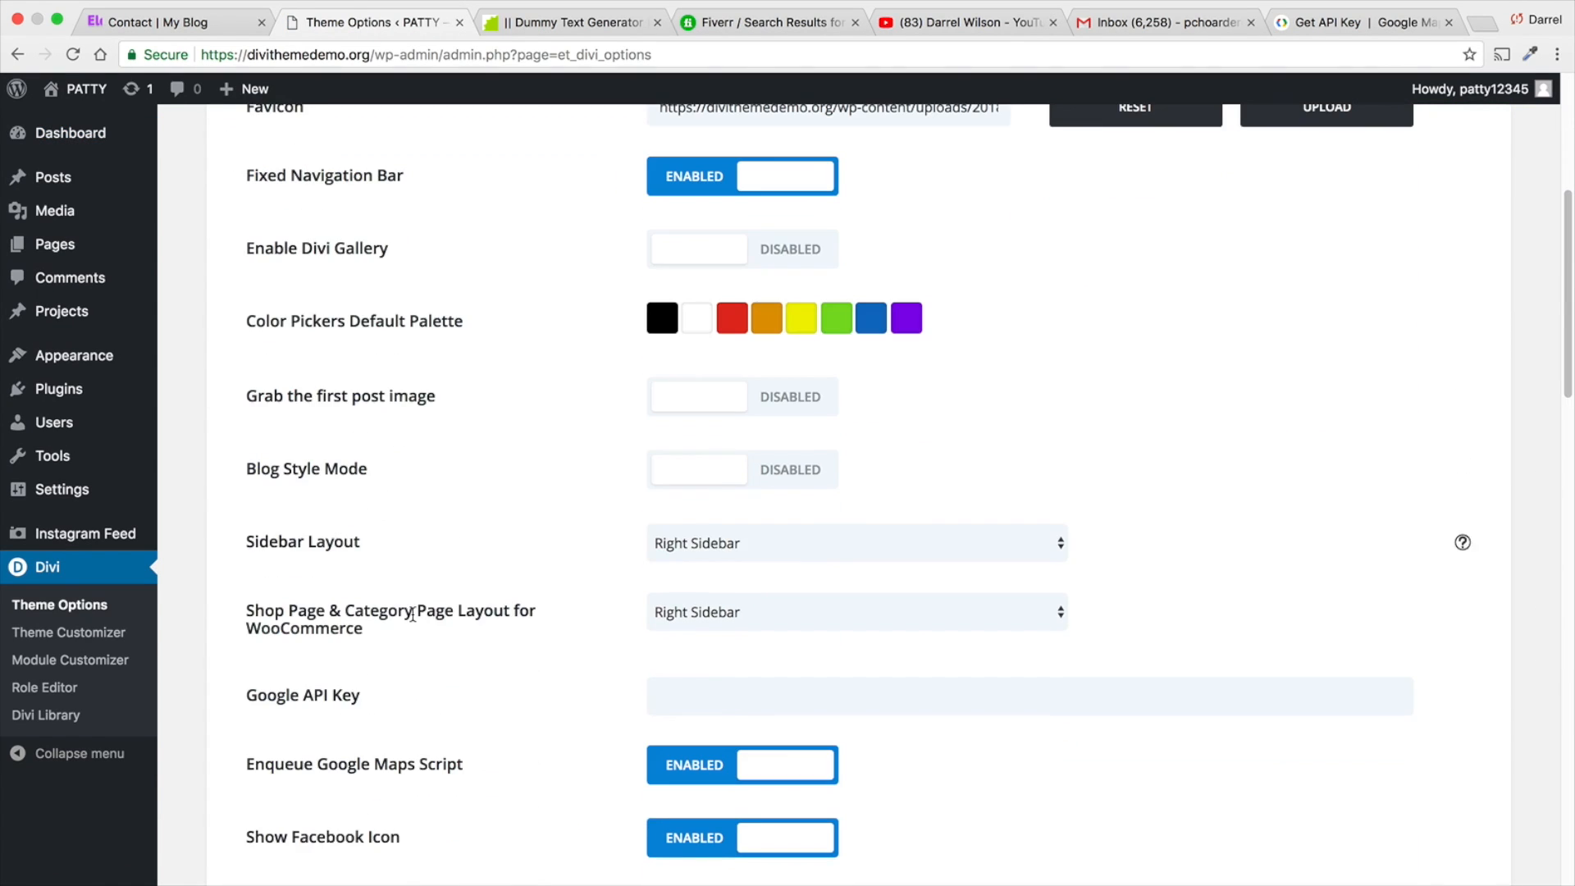
click(680, 697)
right_click(681, 697)
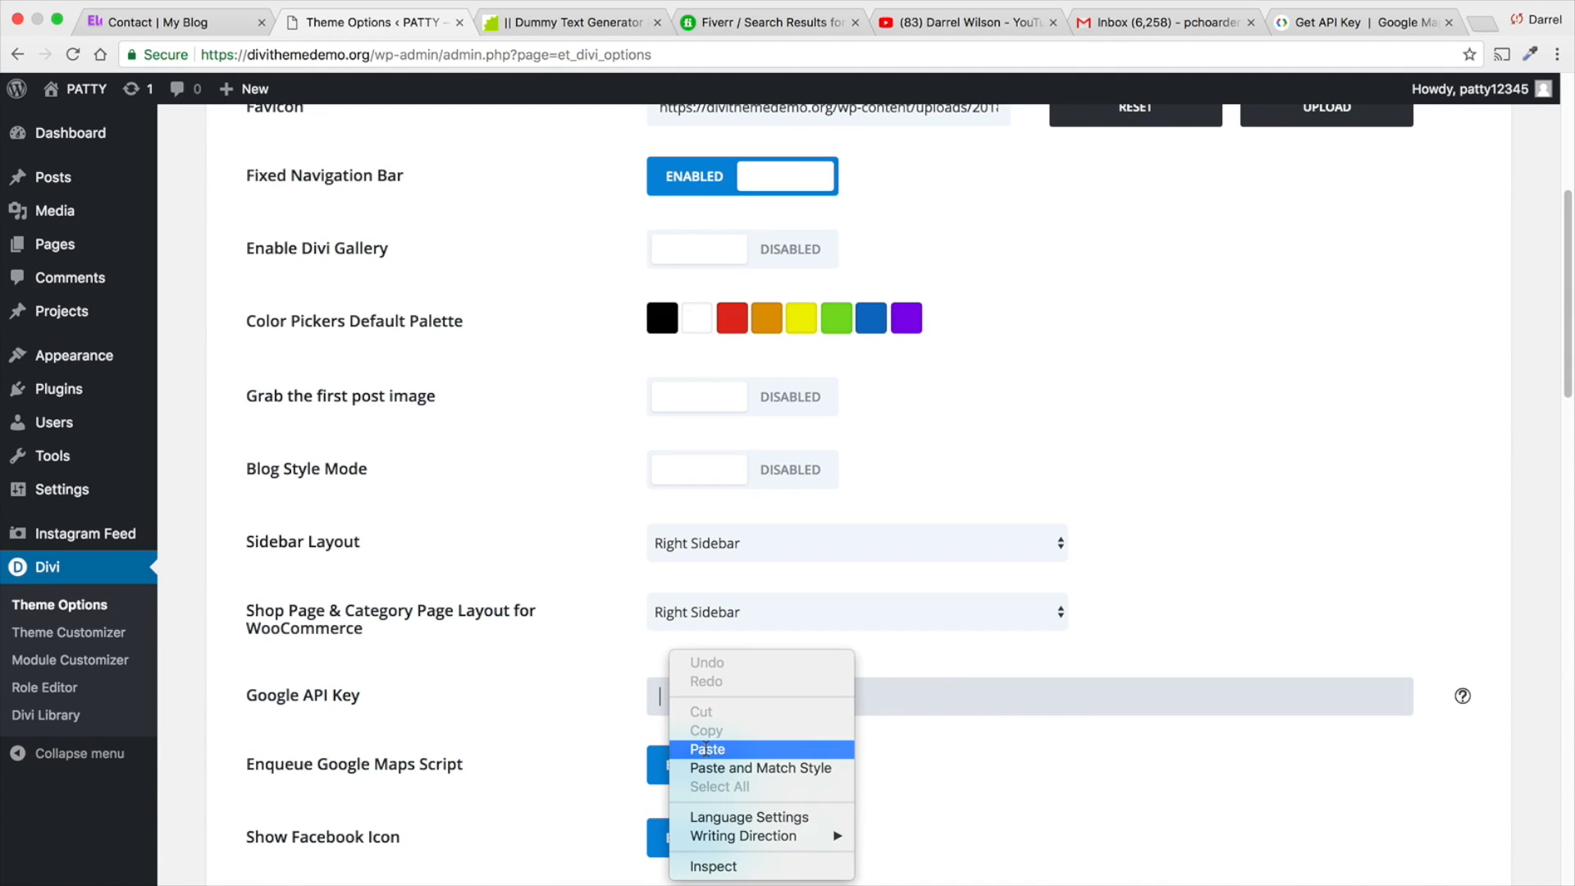
click(707, 749)
- Remove the stray "content_copy" text after the Google API key and save the theme options
scroll(612, 685, down, 2)
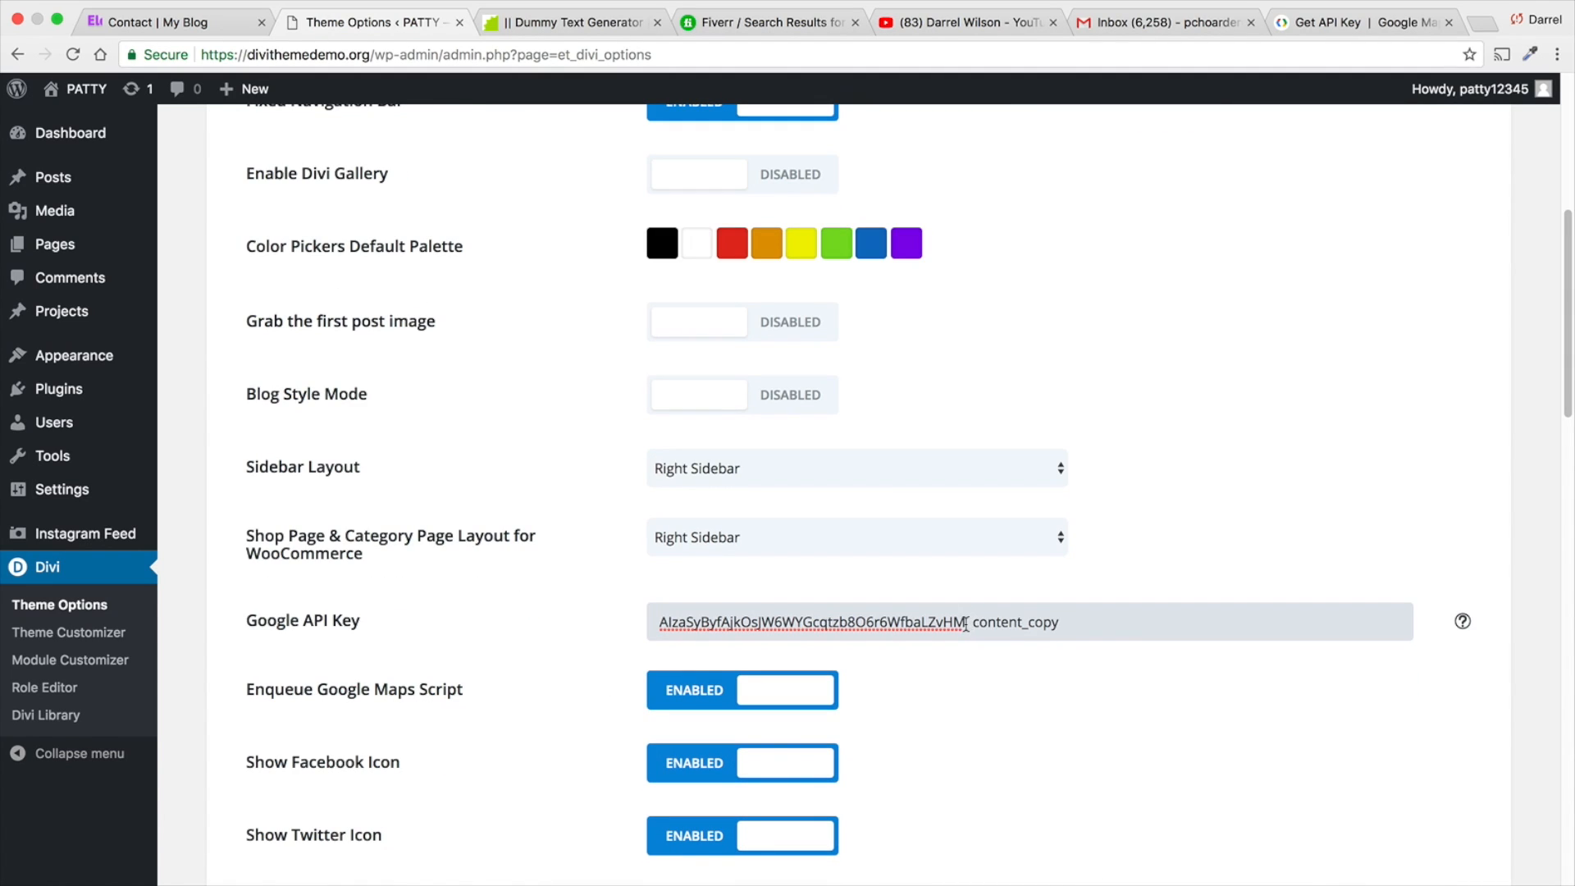
drag(966, 624, 1132, 623)
key(BackSpace)
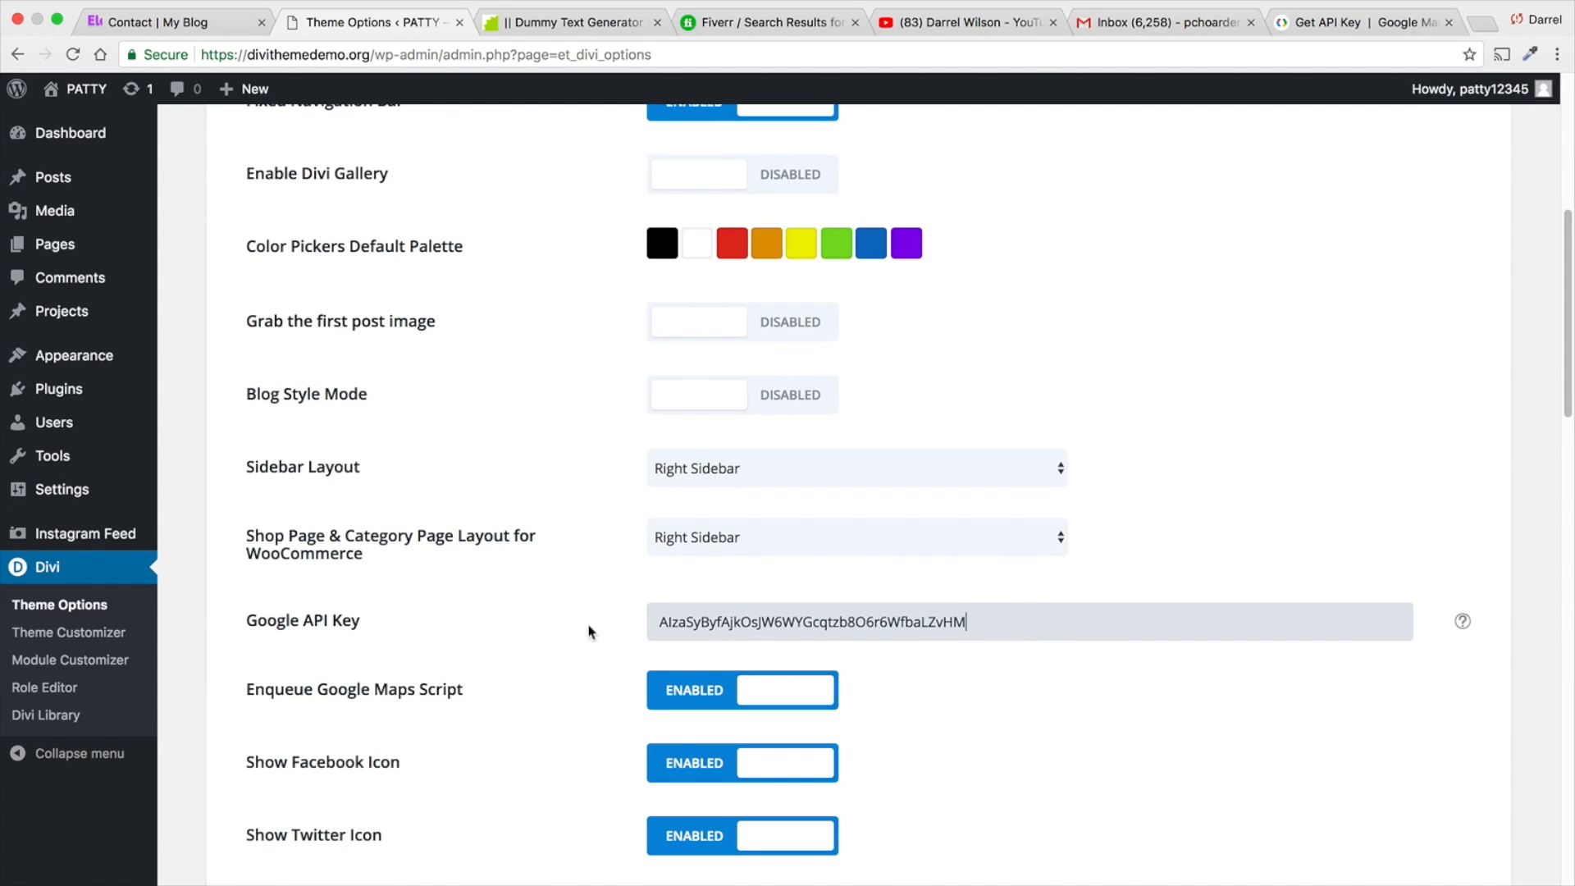
scroll(587, 636, down, 2)
scroll(564, 630, down, 10)
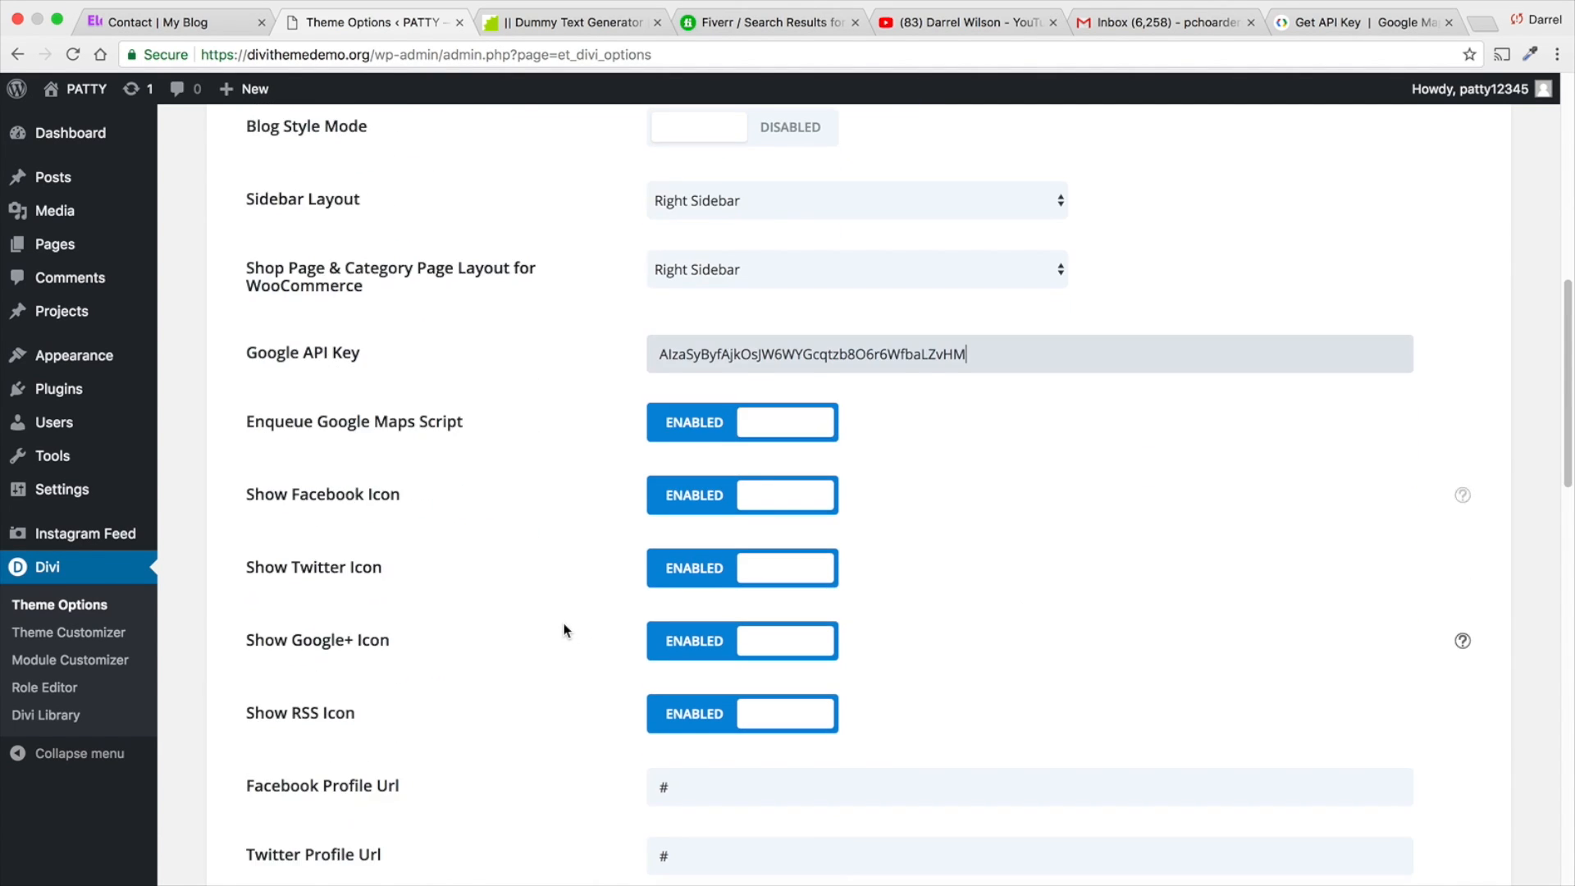
scroll(563, 622, down, 20)
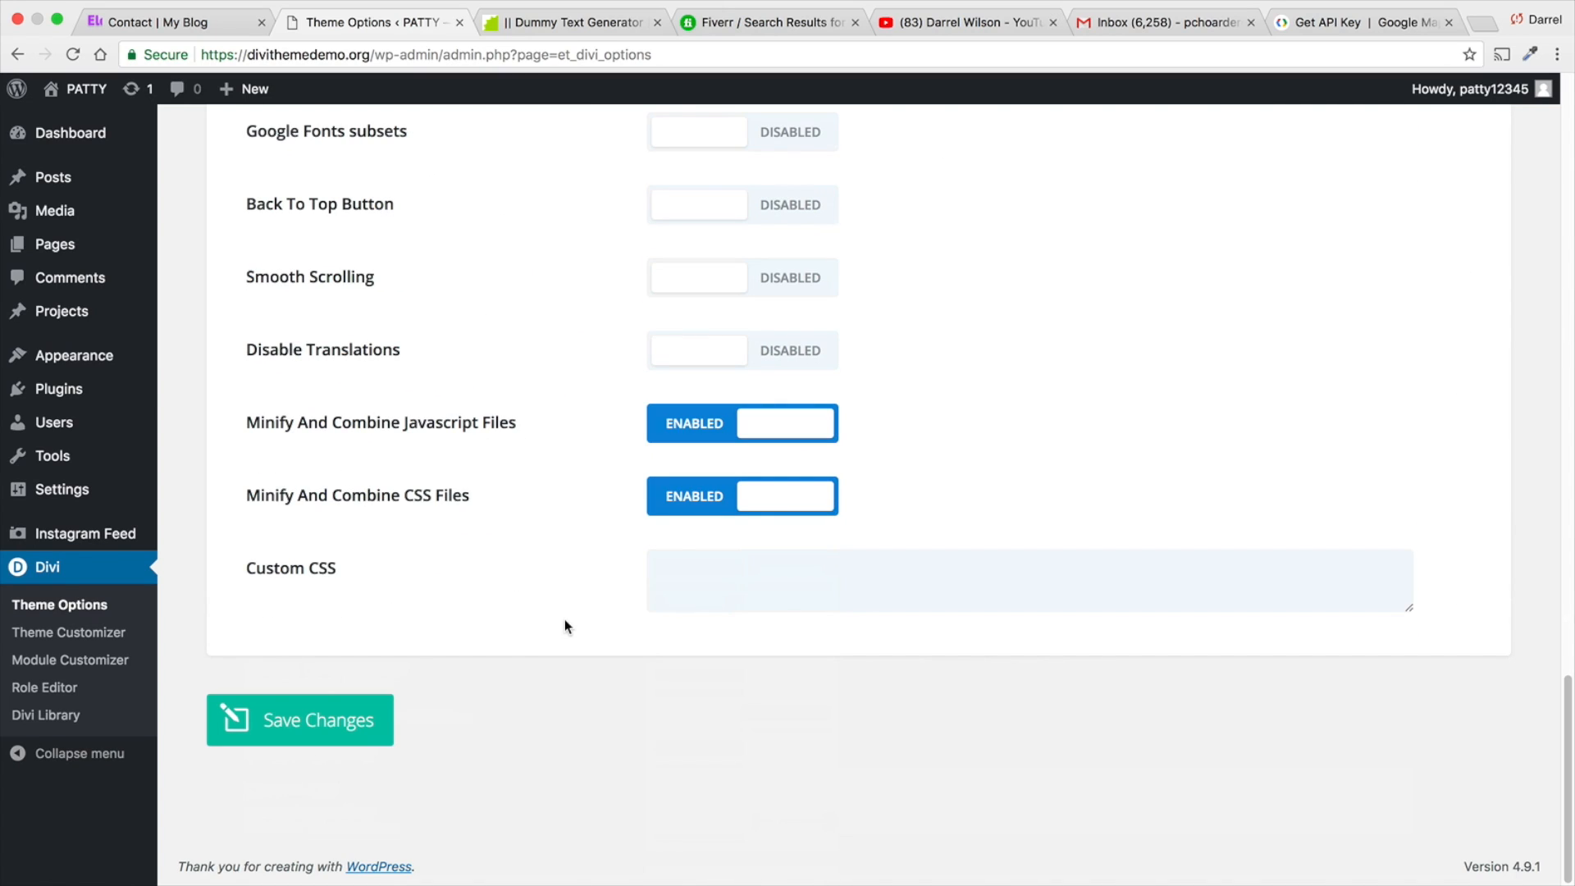
click(328, 722)
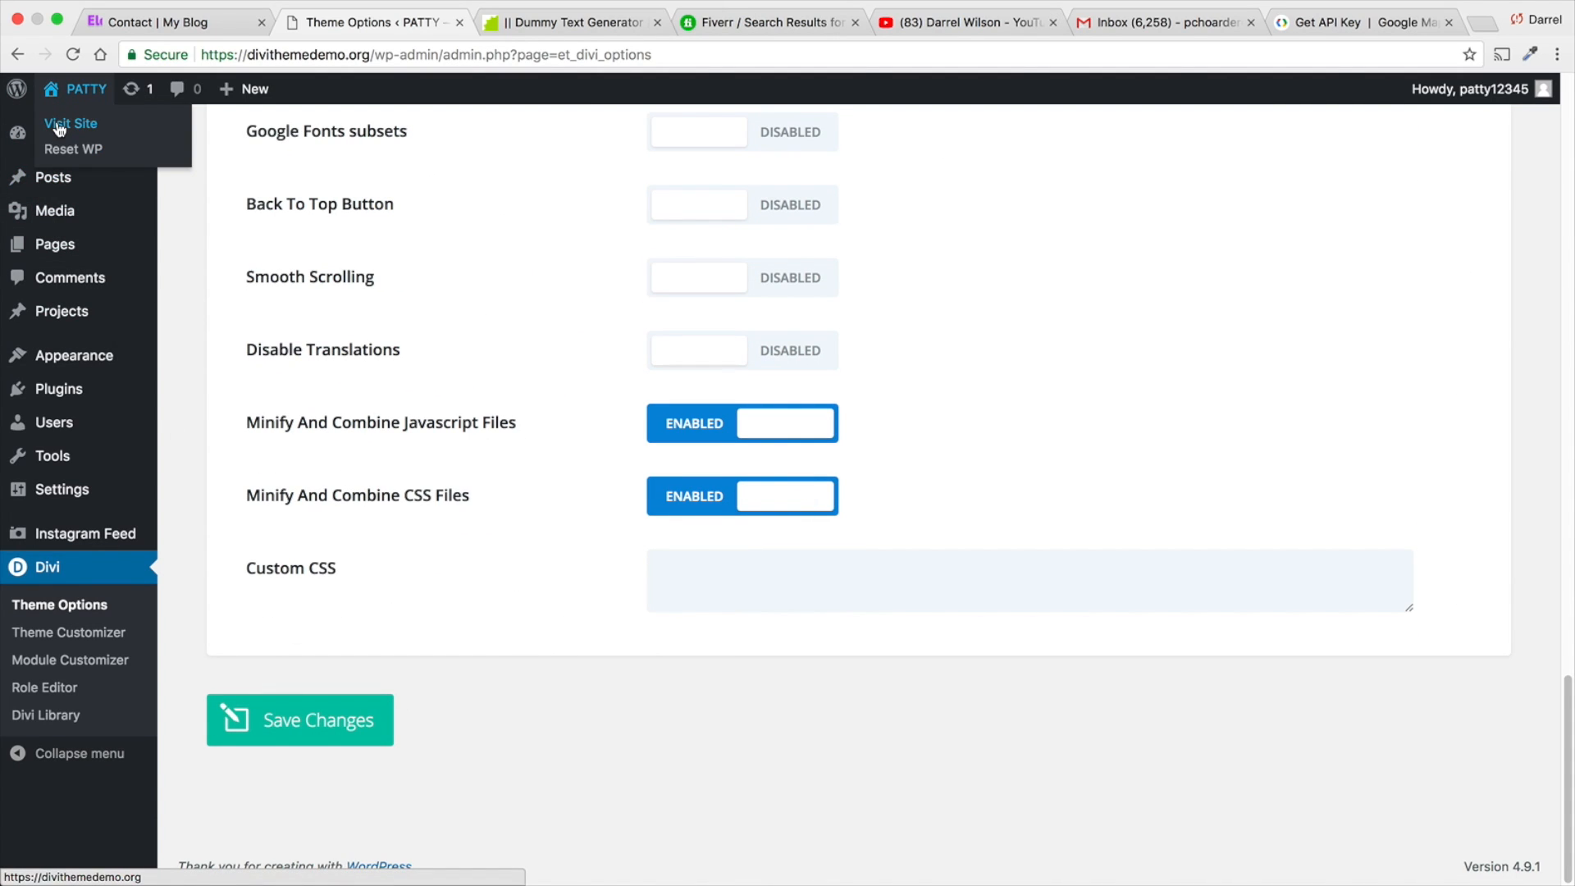
- Visit the live site, go to its Contact page, and enable the Visual Builder
click(72, 130)
mouse_move(123, 175)
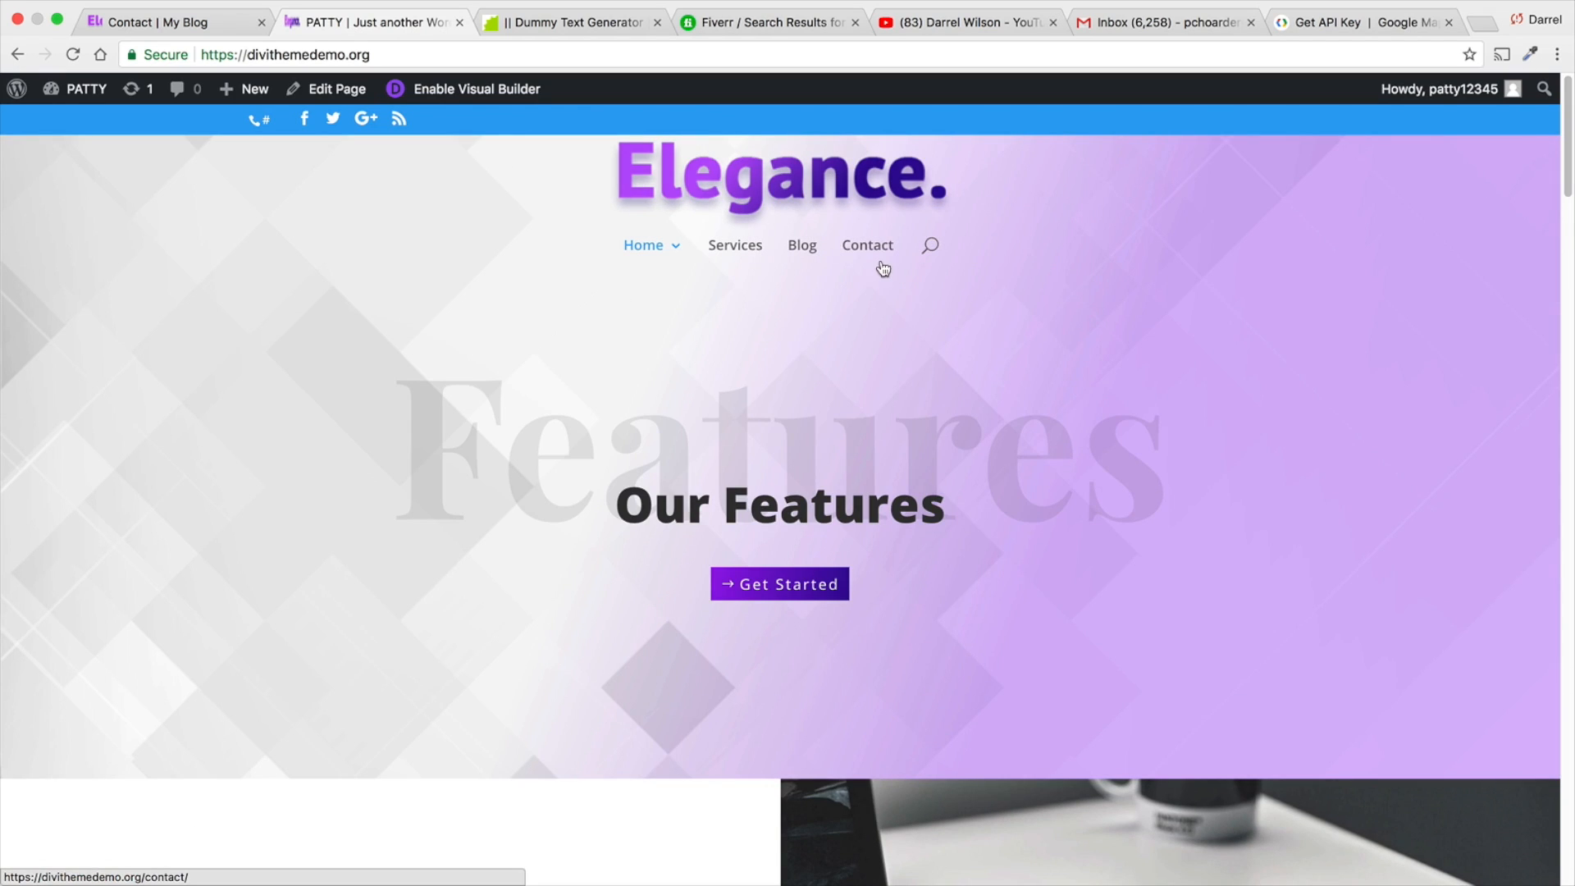
click(872, 256)
scroll(933, 427, down, 10)
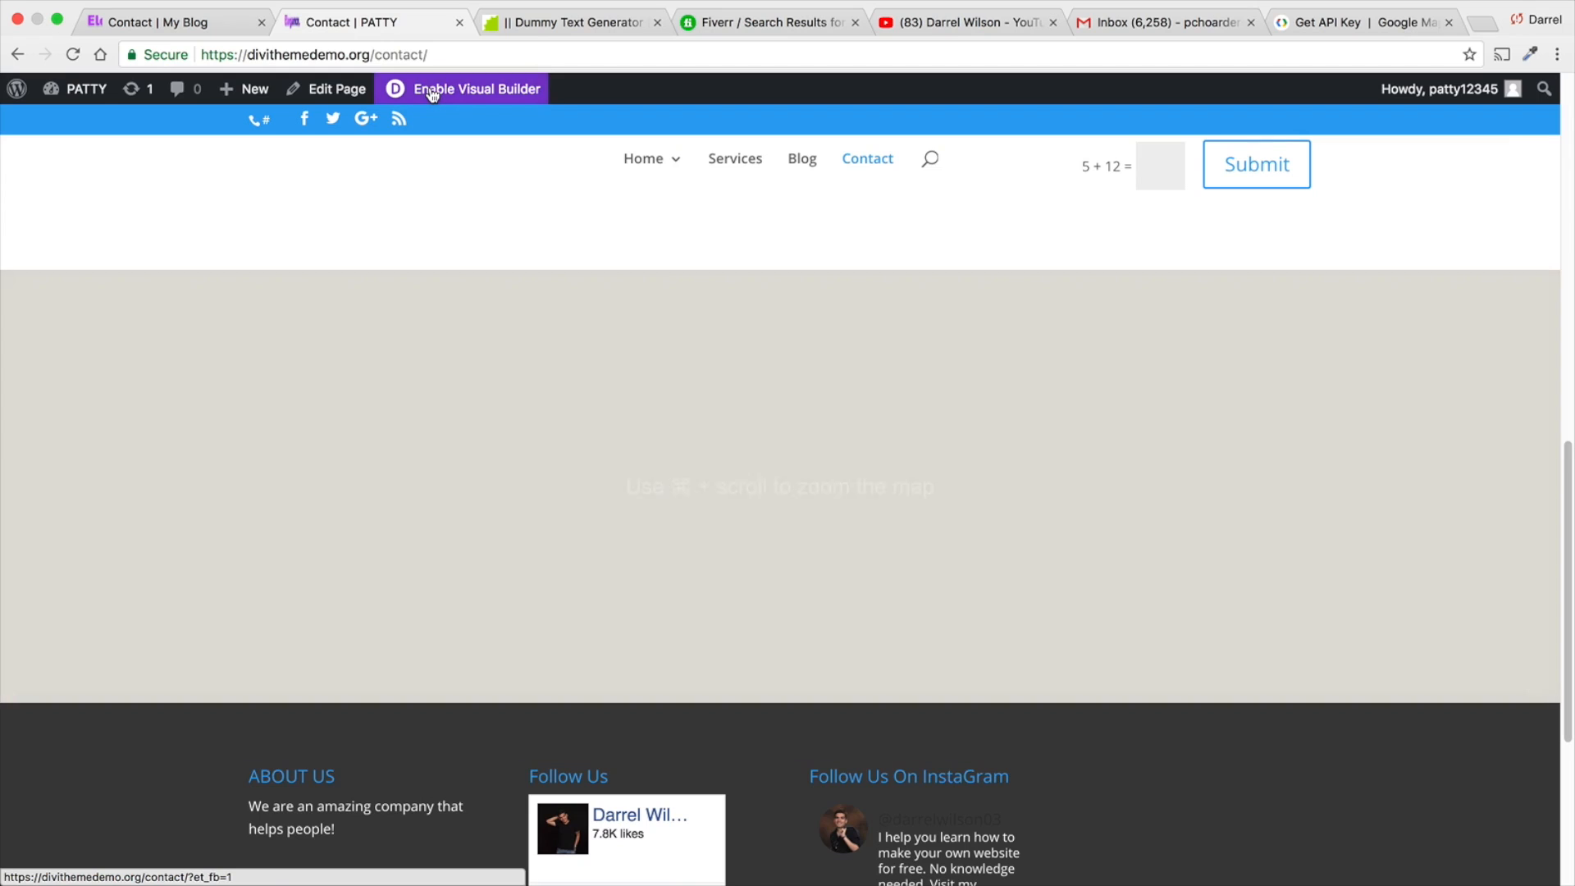
click(459, 88)
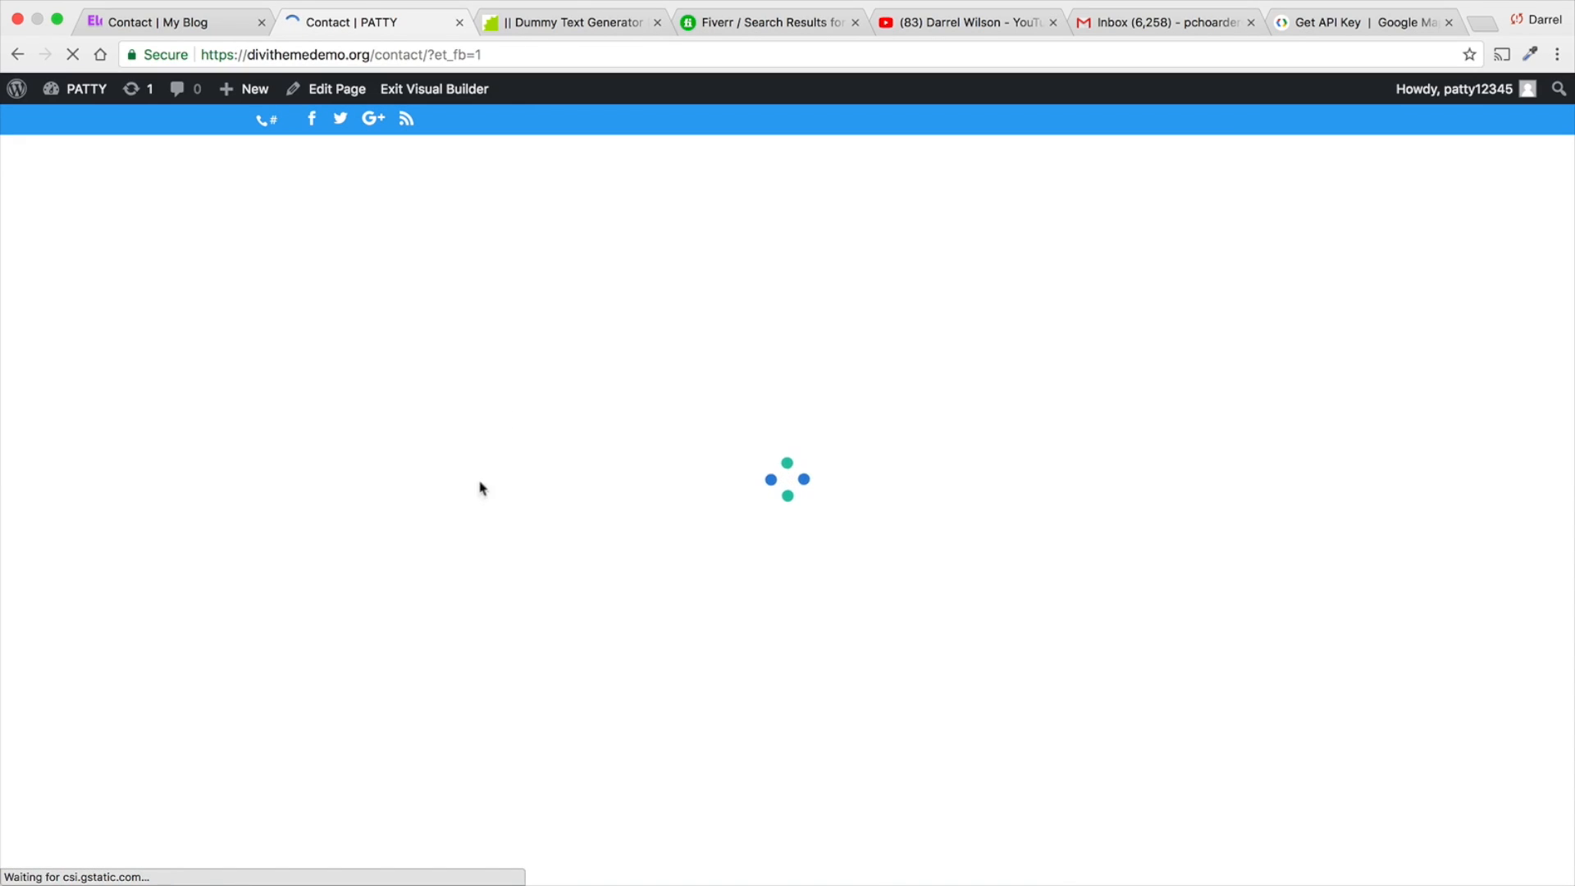
- Add another fullwidth section below the map, look through the available fullwidth modules, and close the module list
scroll(340, 627, down, 15)
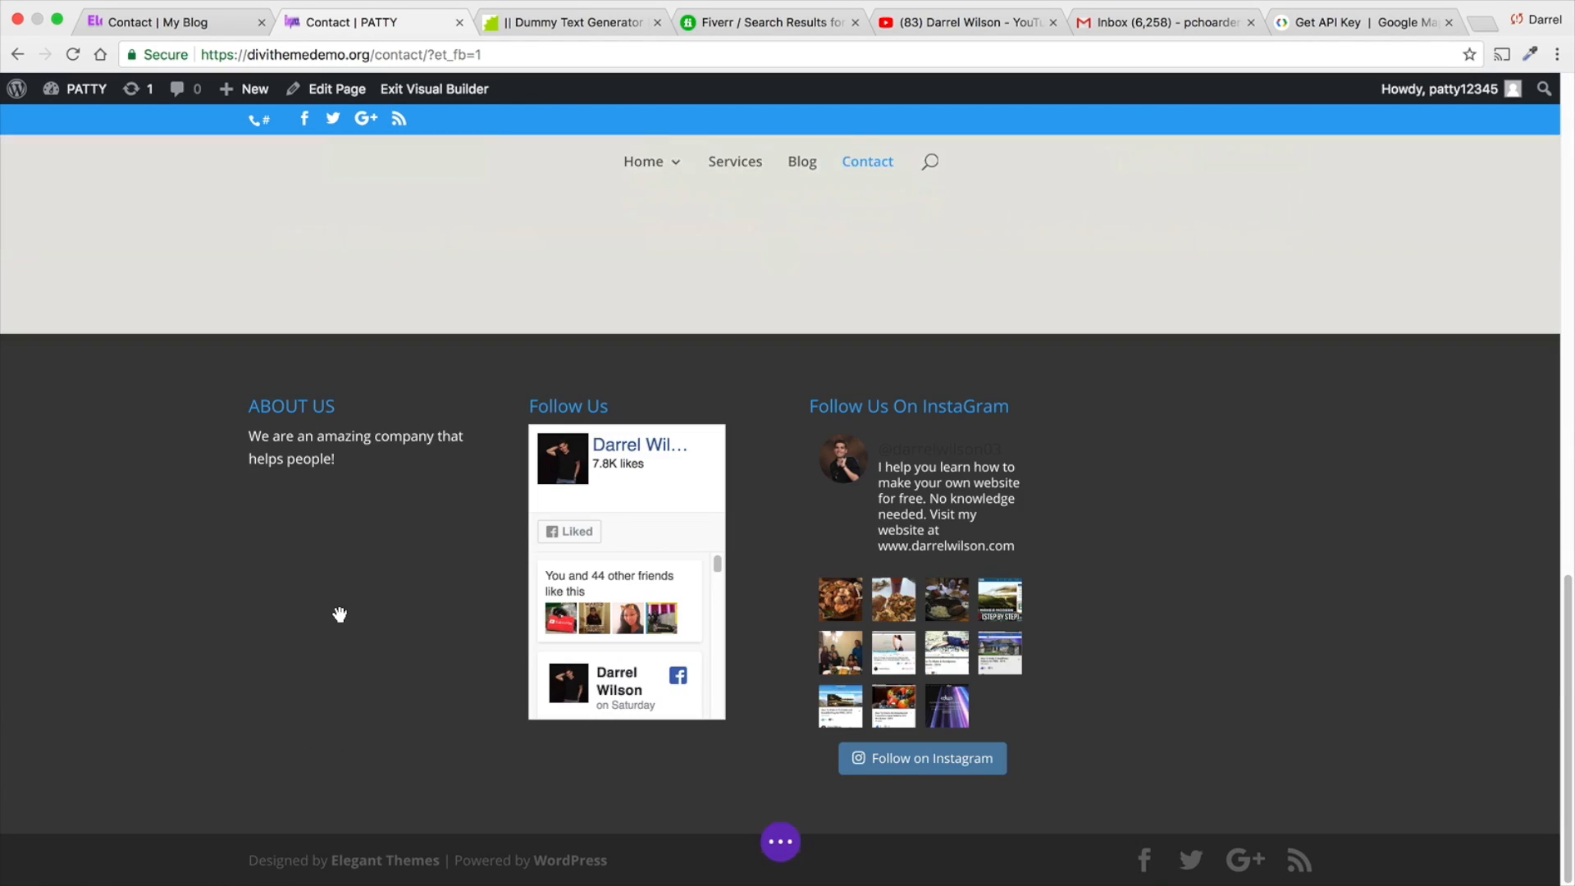
scroll(340, 604, up, 5)
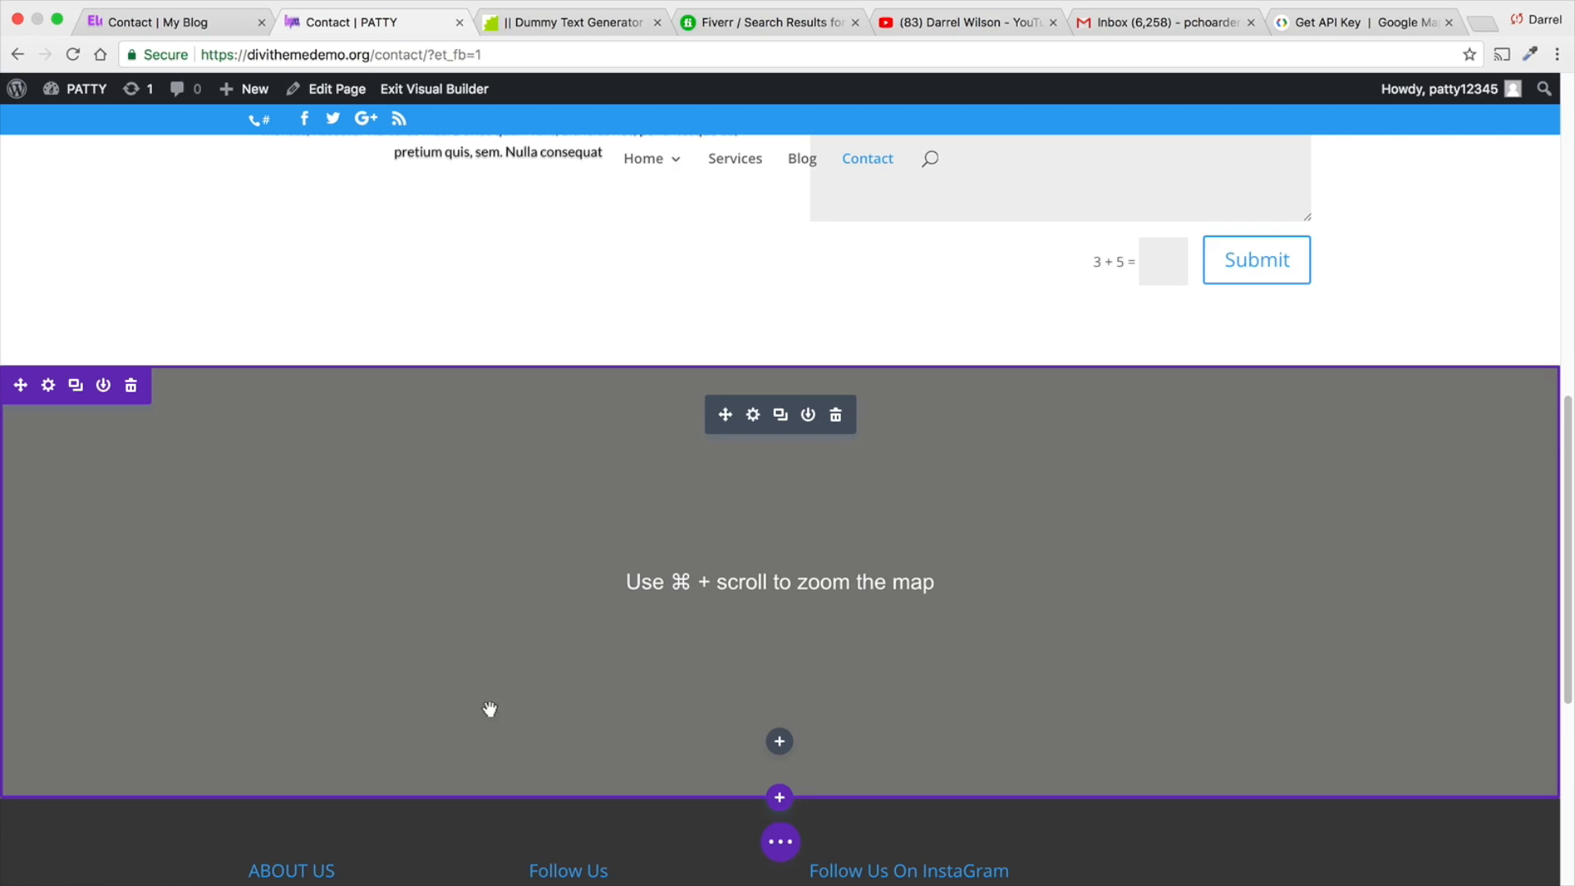
click(780, 797)
click(876, 732)
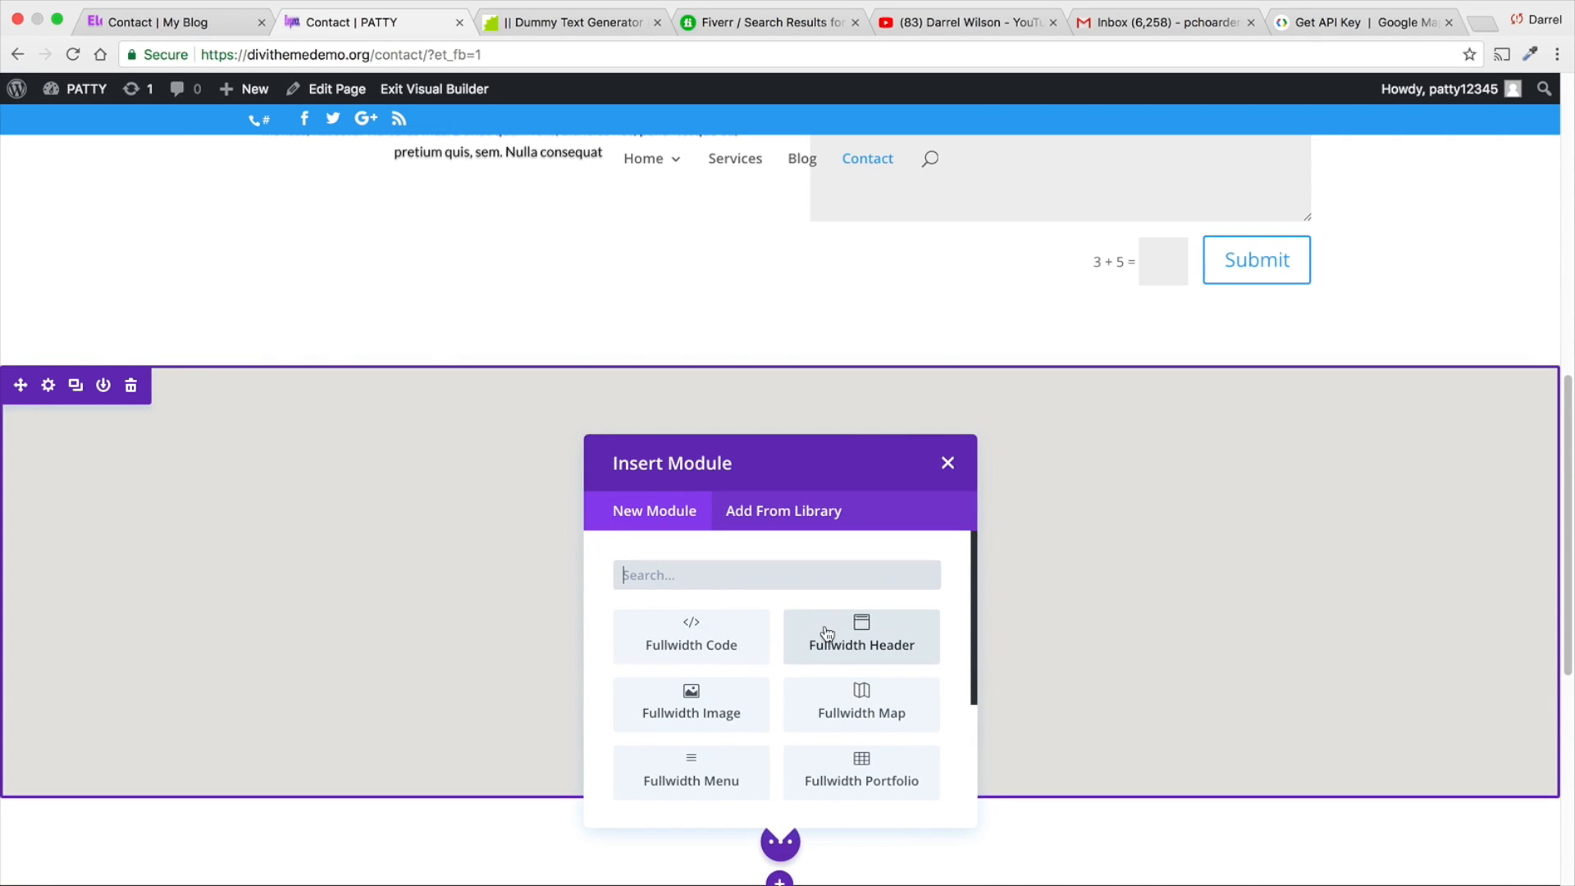
scroll(742, 722, down, 2)
scroll(730, 710, down, 1)
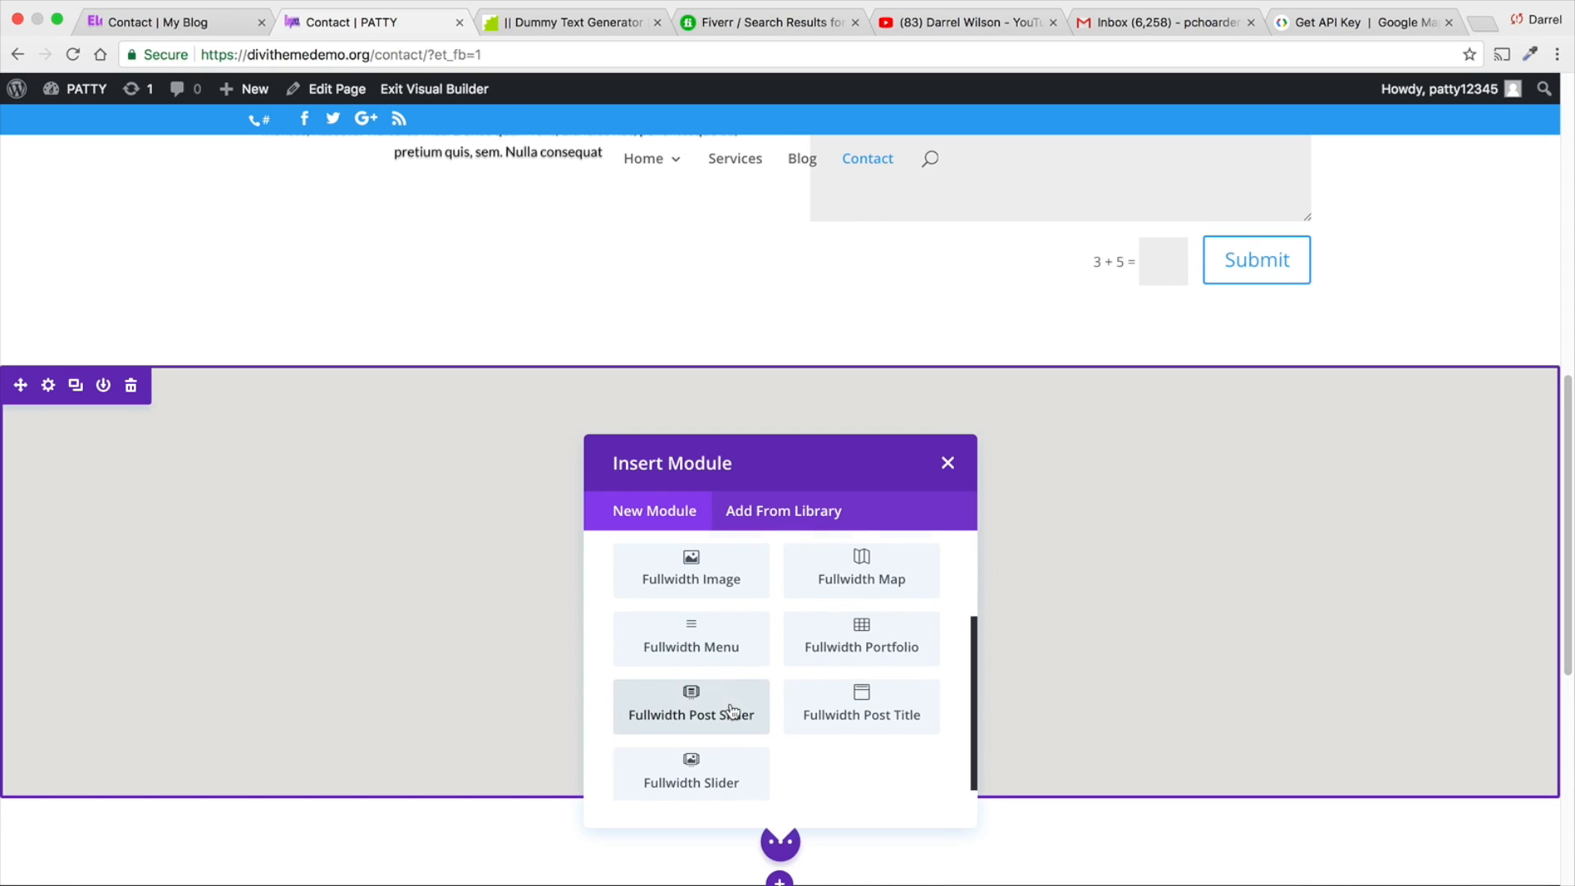
scroll(742, 743, up, 2)
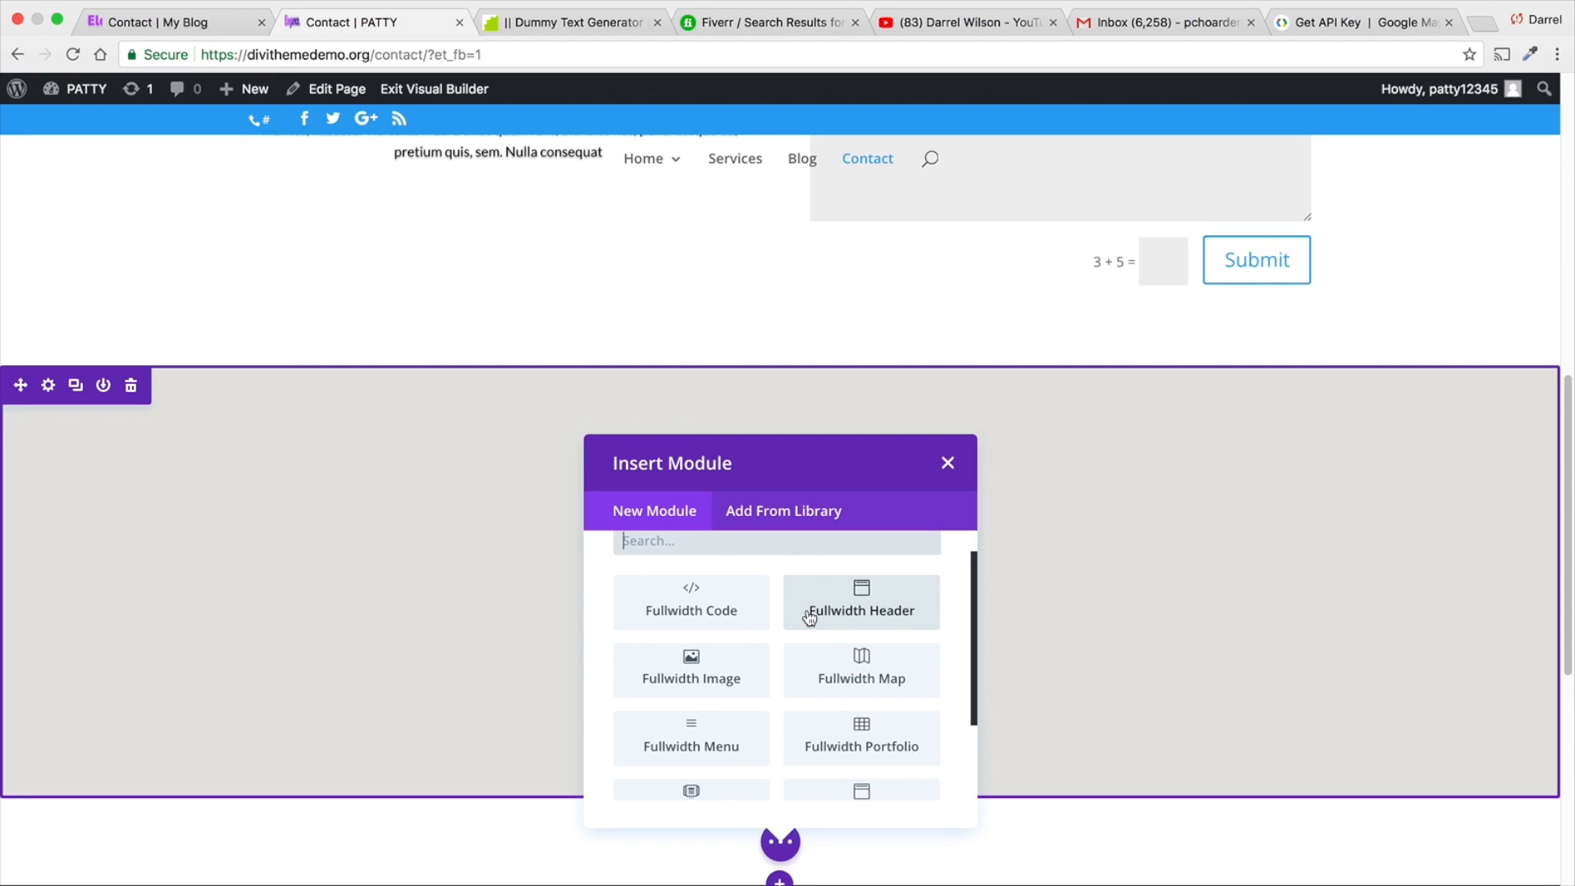
click(948, 464)
- Add a pin to the fullwidth map titled "Our Company" with the content "This is our company"
click(753, 416)
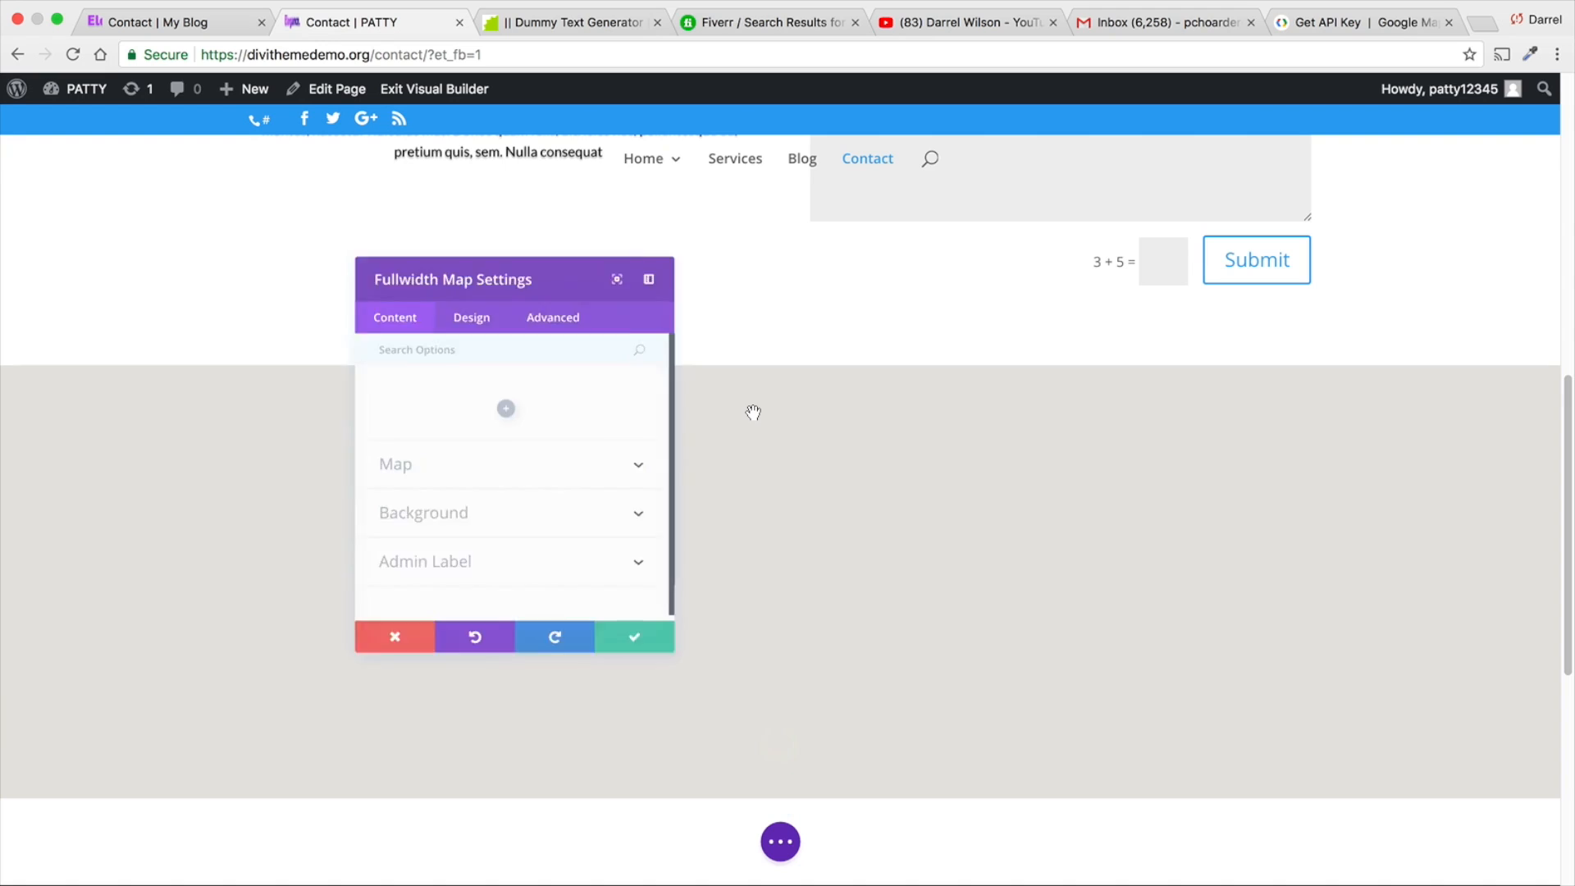
click(505, 399)
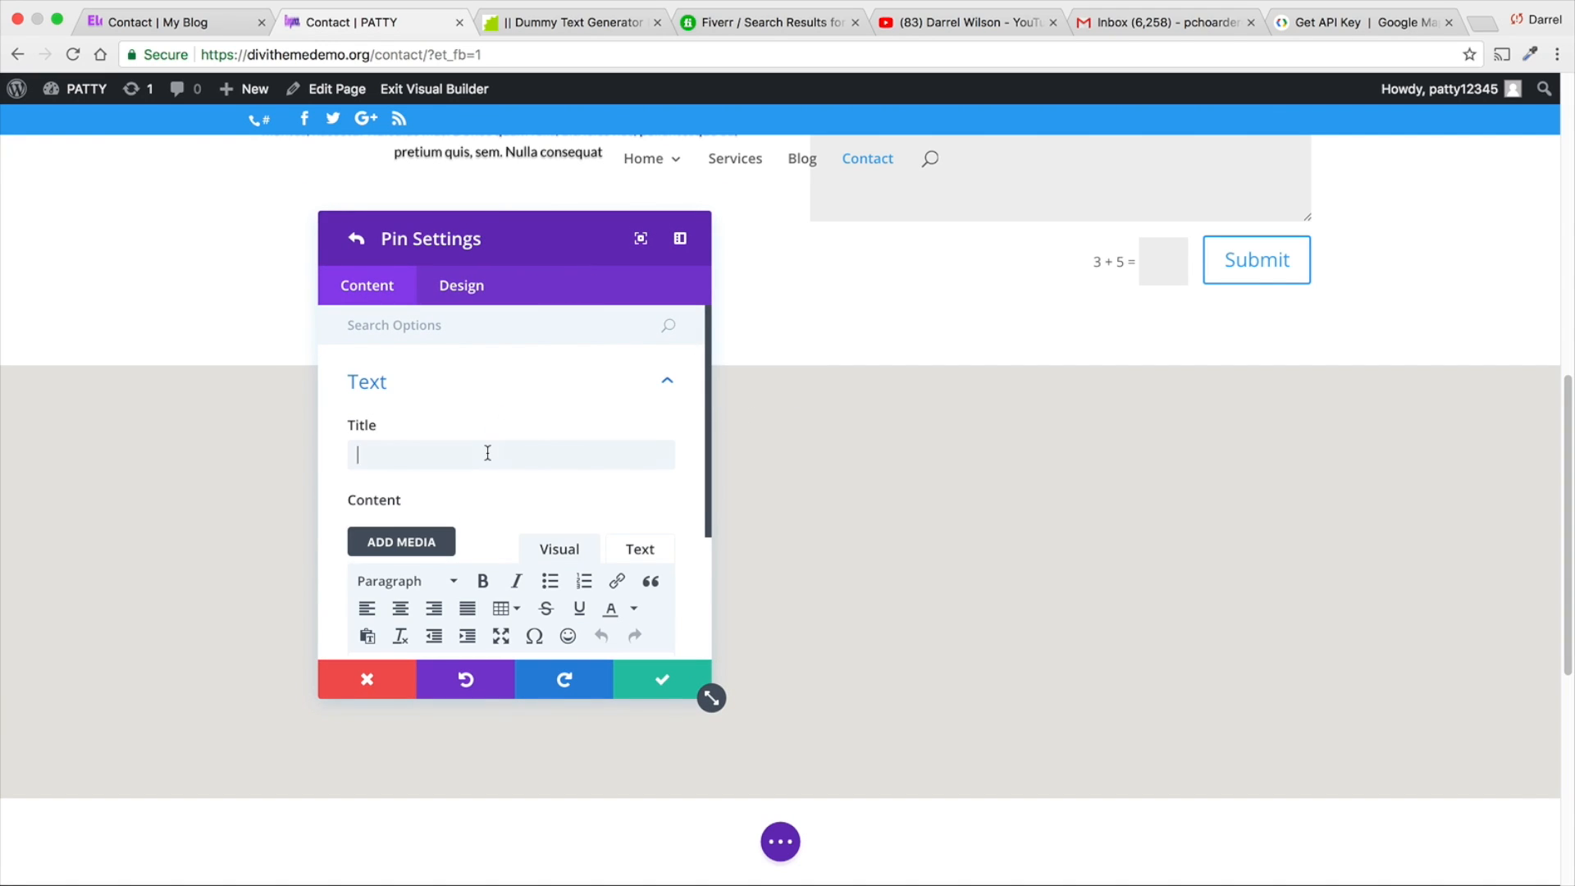
text(O)
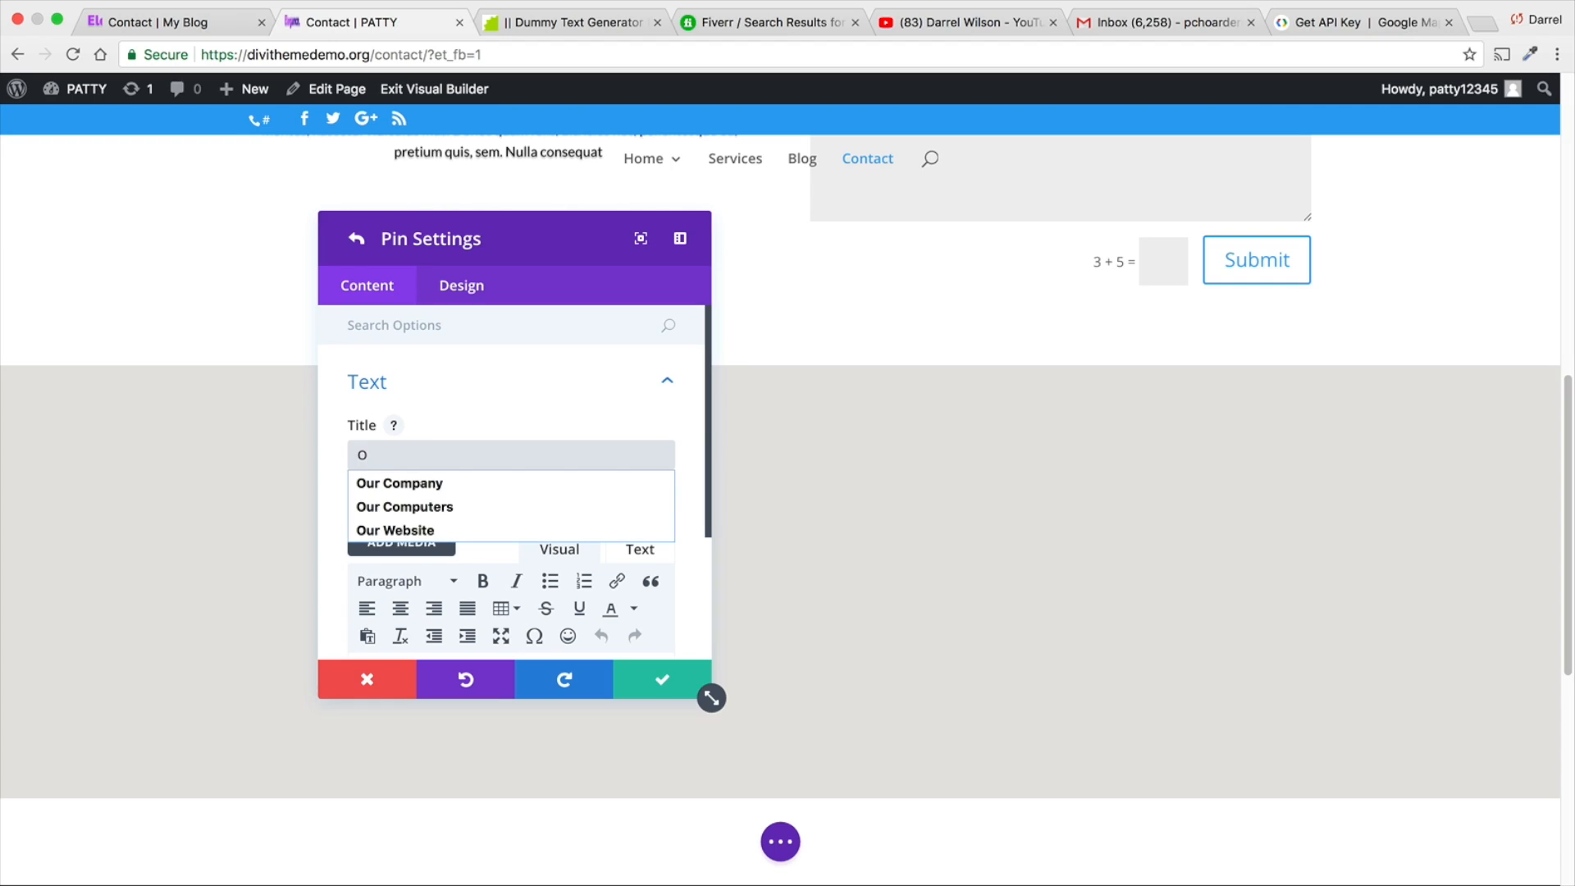
text(ur Company)
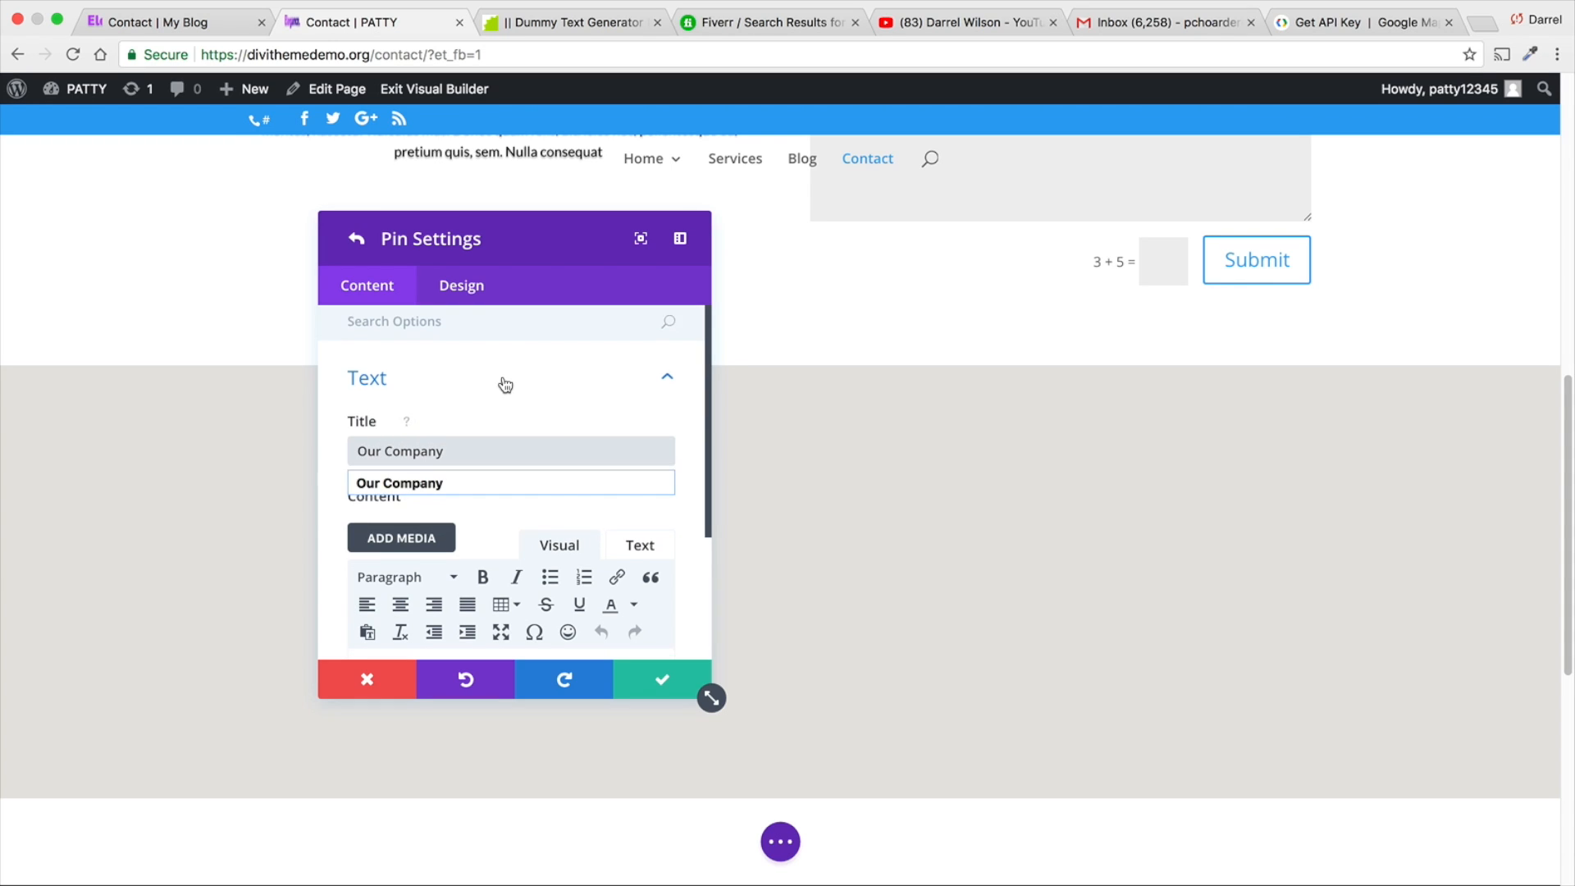
scroll(507, 555, down, 2)
click(506, 582)
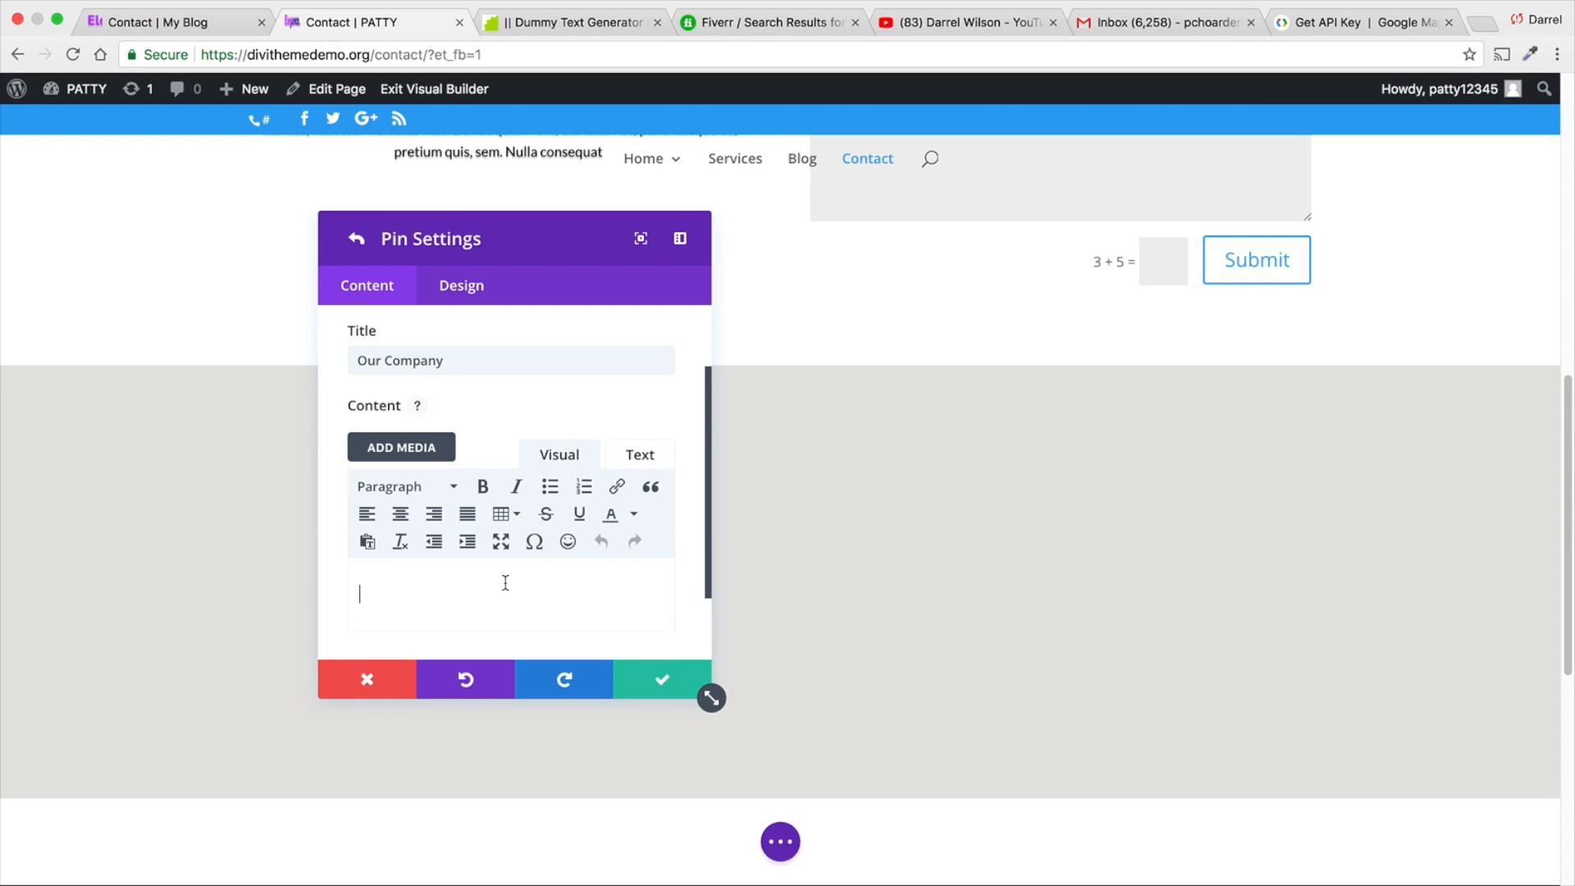
text(This is our company)
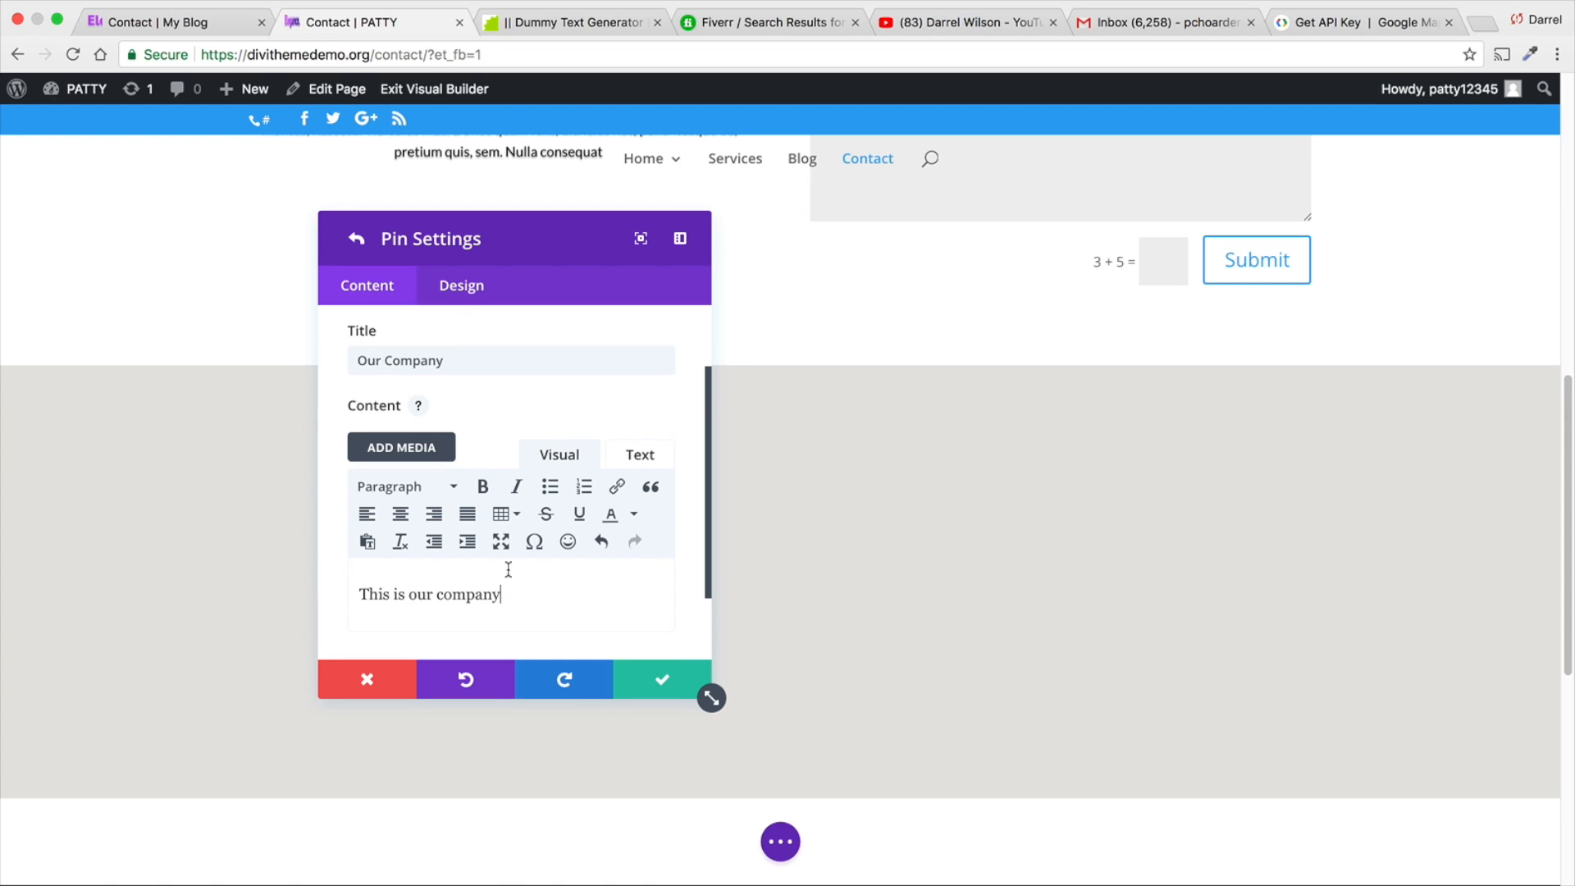
- Set the pin's map address to hollywood, look it up on the map, and save the pin settings
scroll(509, 569, down, 2)
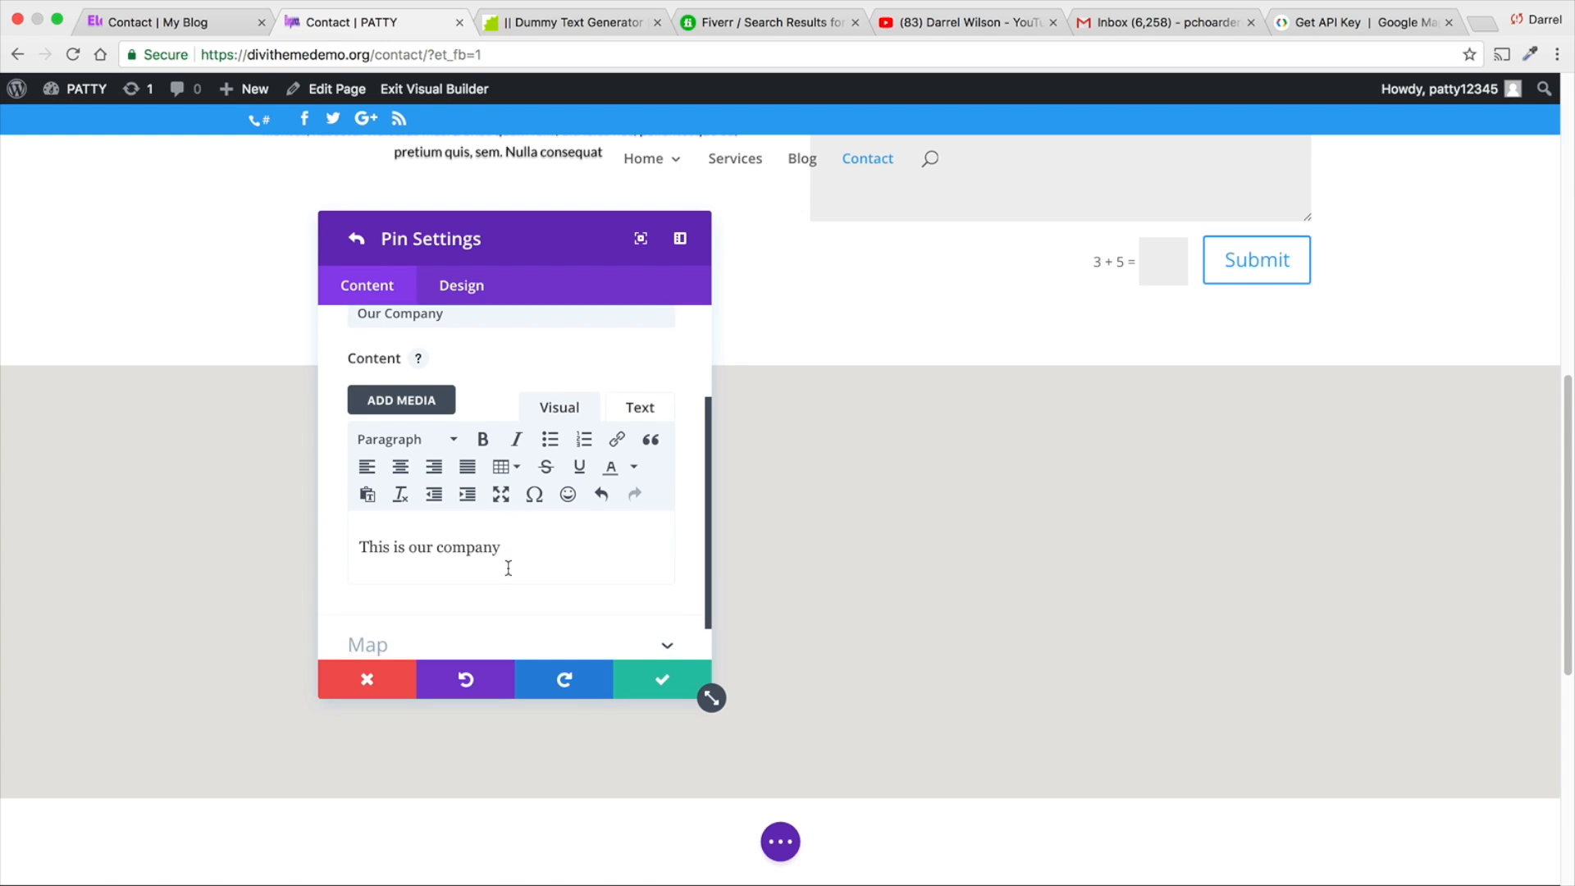
click(507, 601)
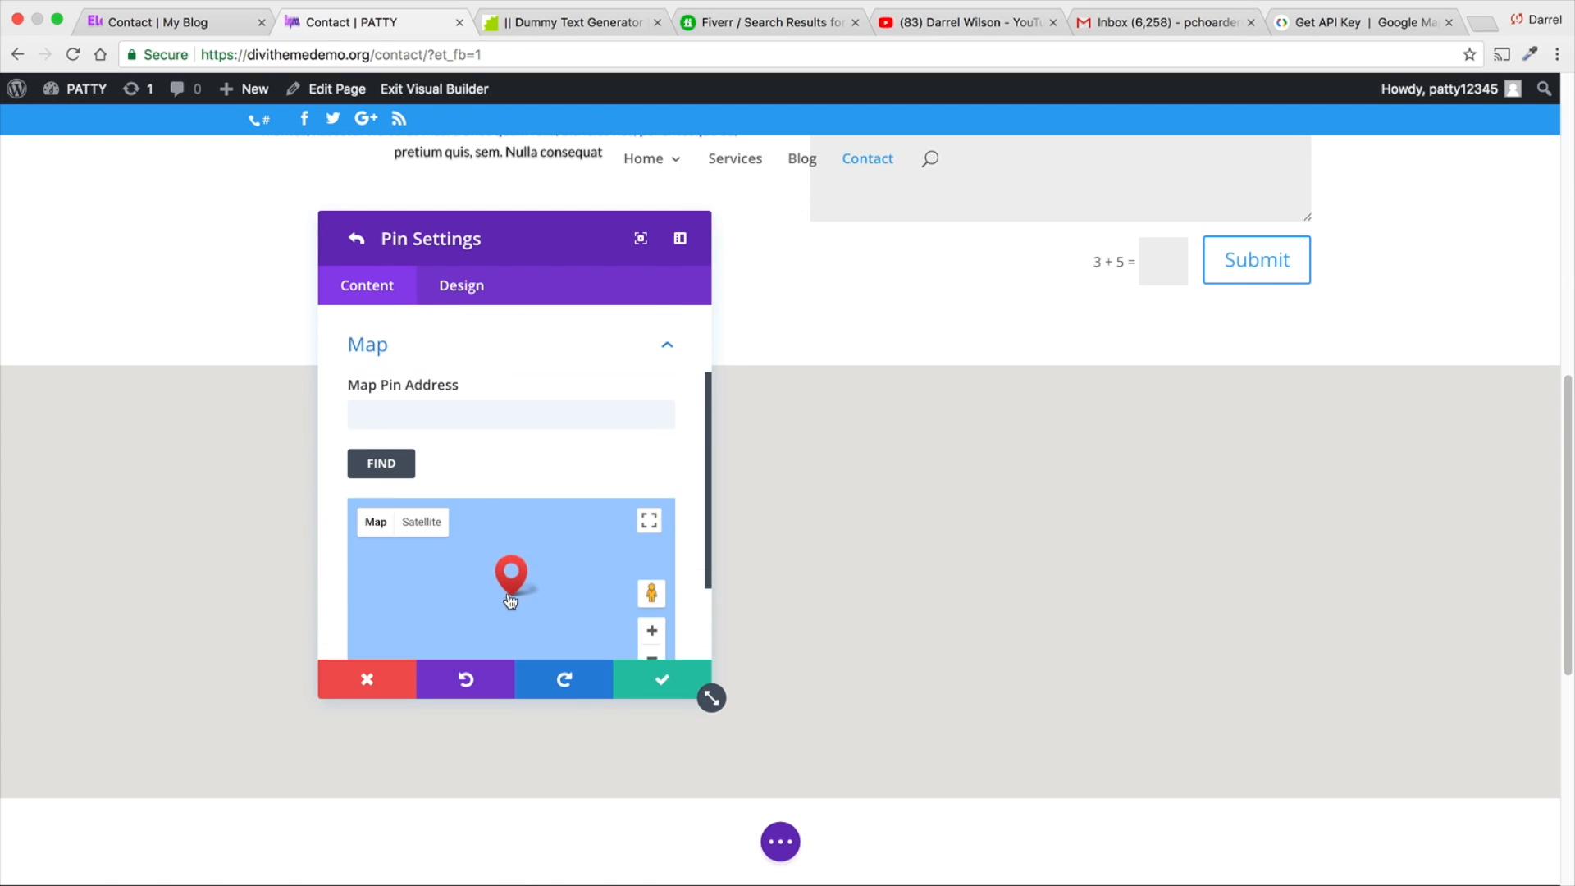
click(479, 407)
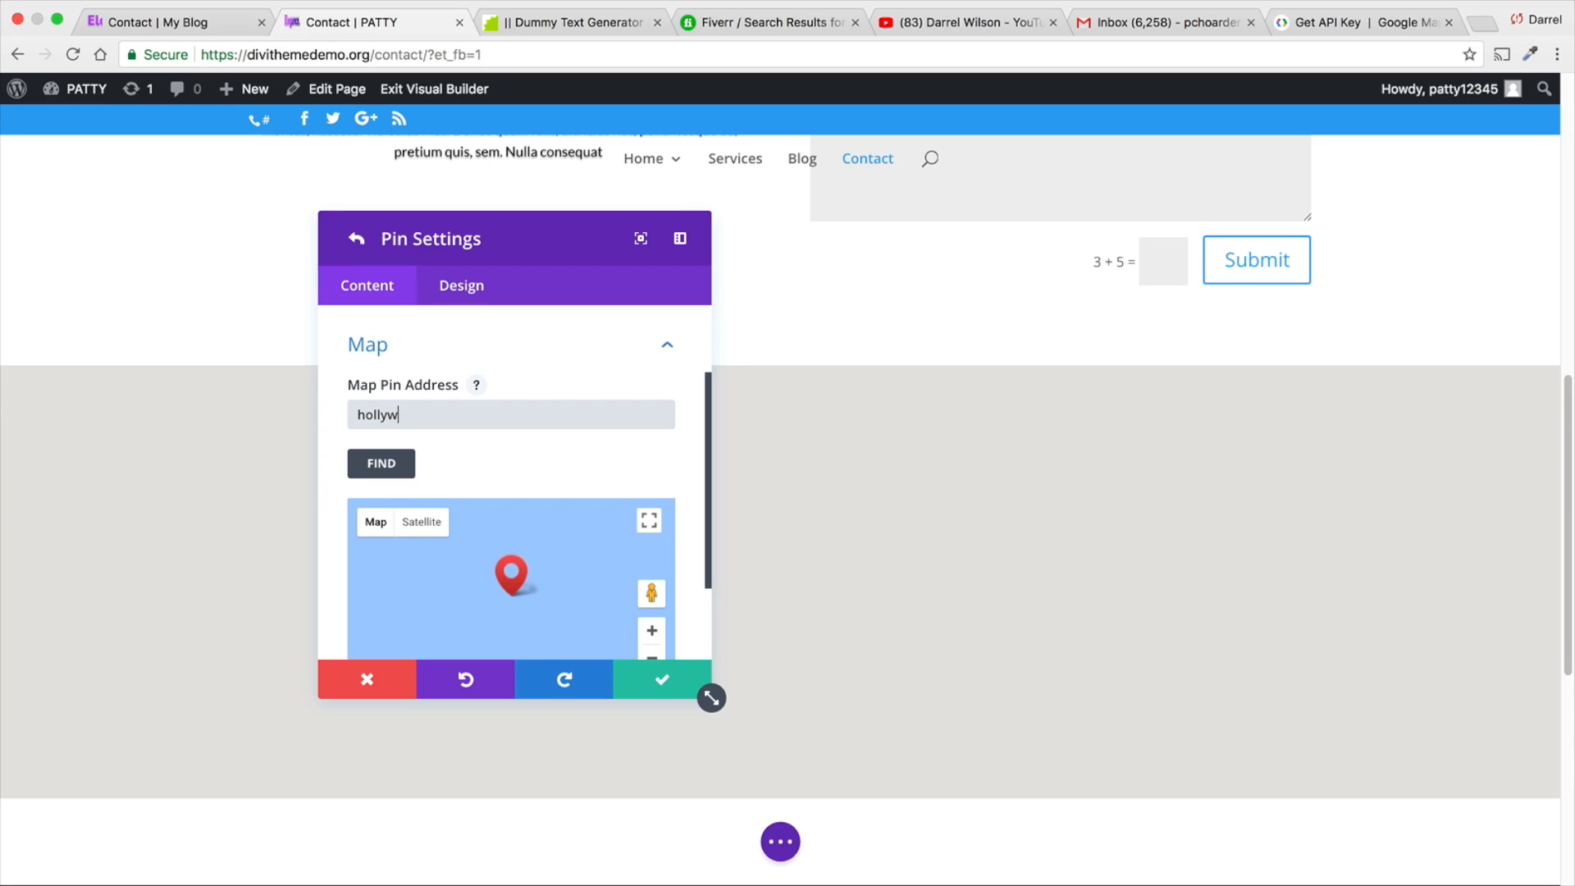
click(406, 464)
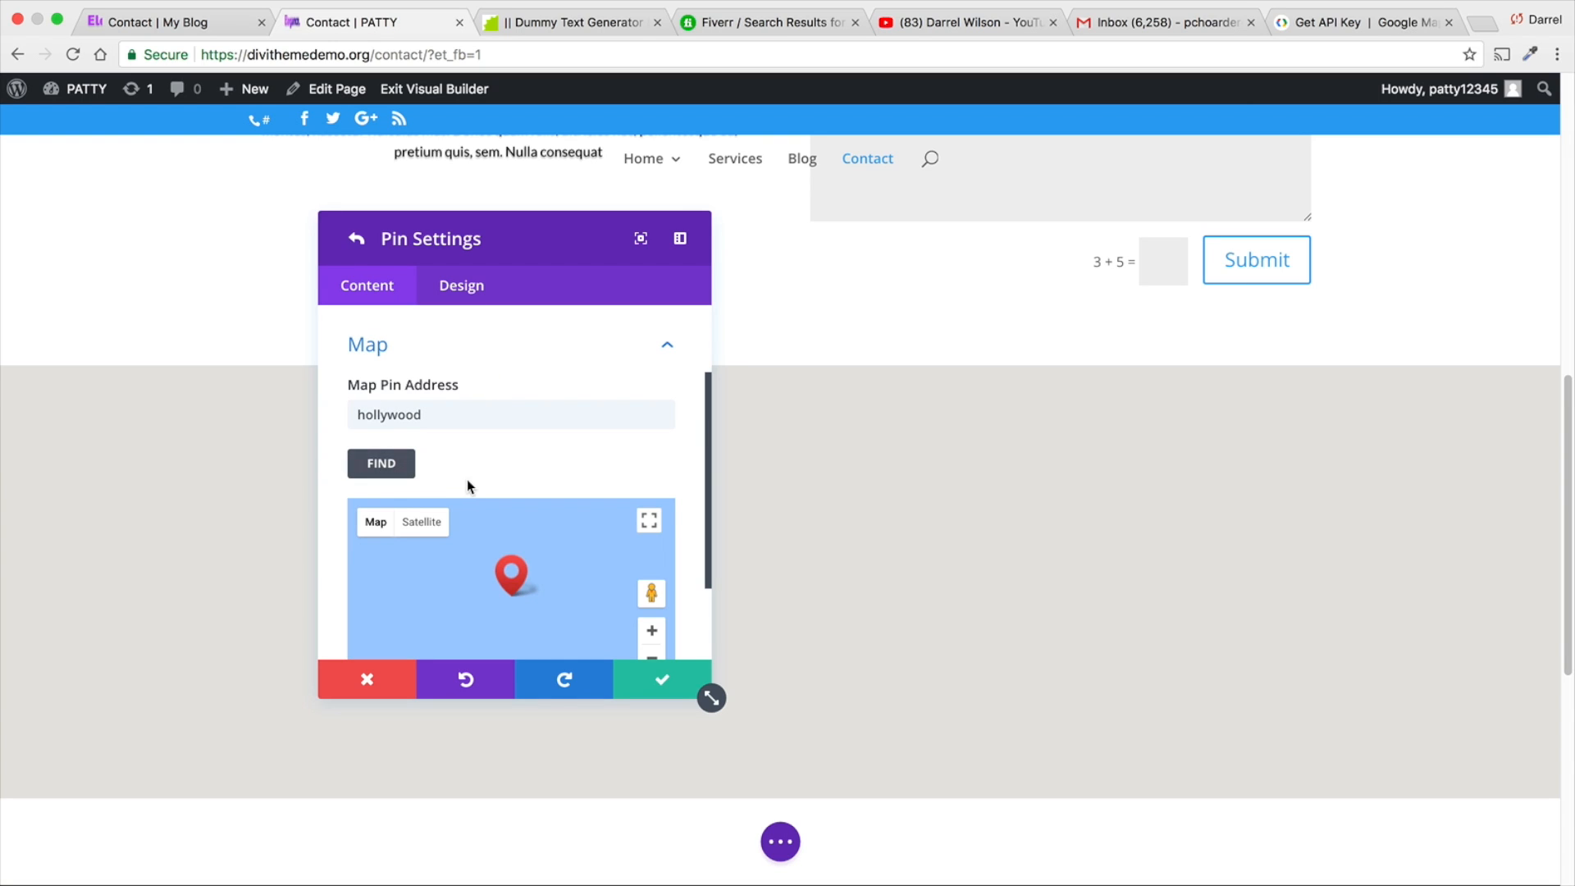
scroll(558, 443, down, 1)
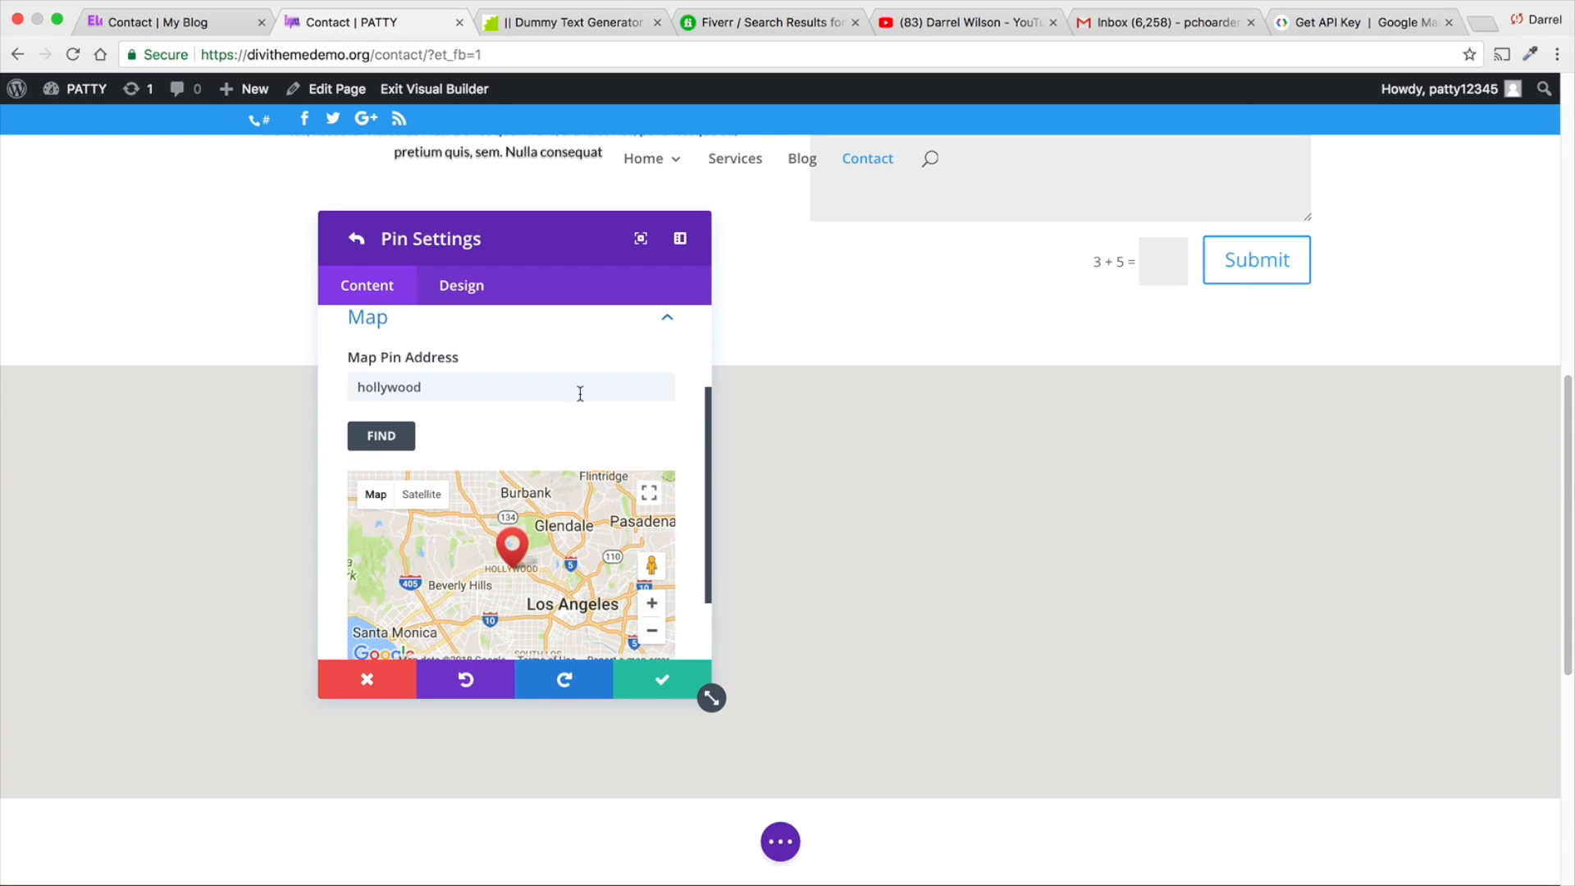
scroll(327, 452, down, 3)
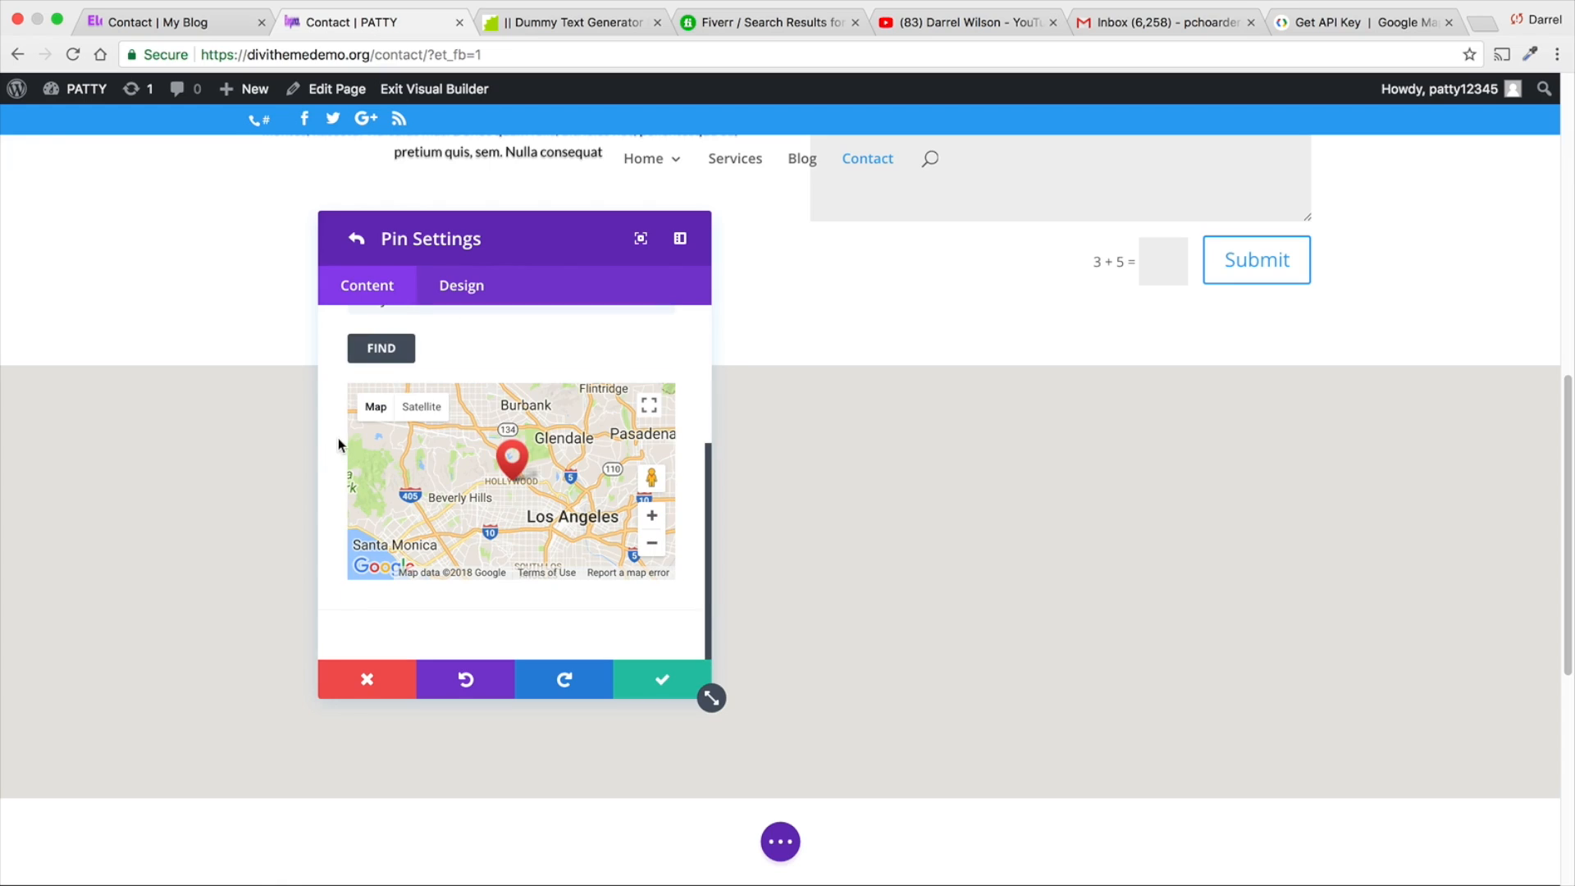
scroll(338, 443, up, 4)
click(666, 411)
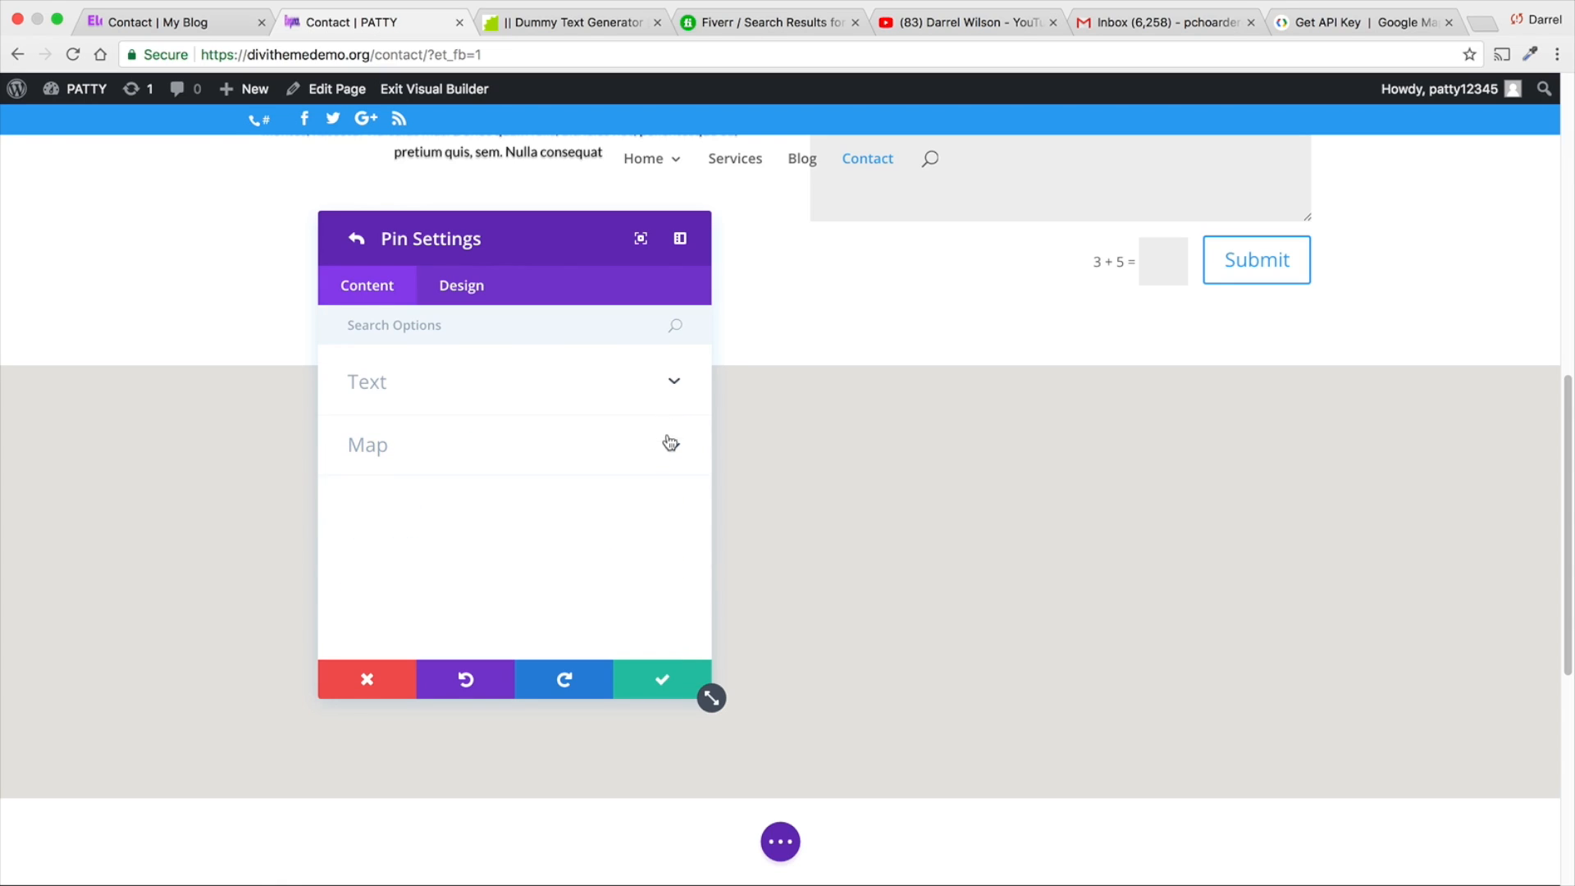
click(669, 385)
click(669, 391)
click(658, 677)
- Set the map's center address to hollywood, save the module, and open the pin's pop-up on the map
scroll(598, 591, down, 1)
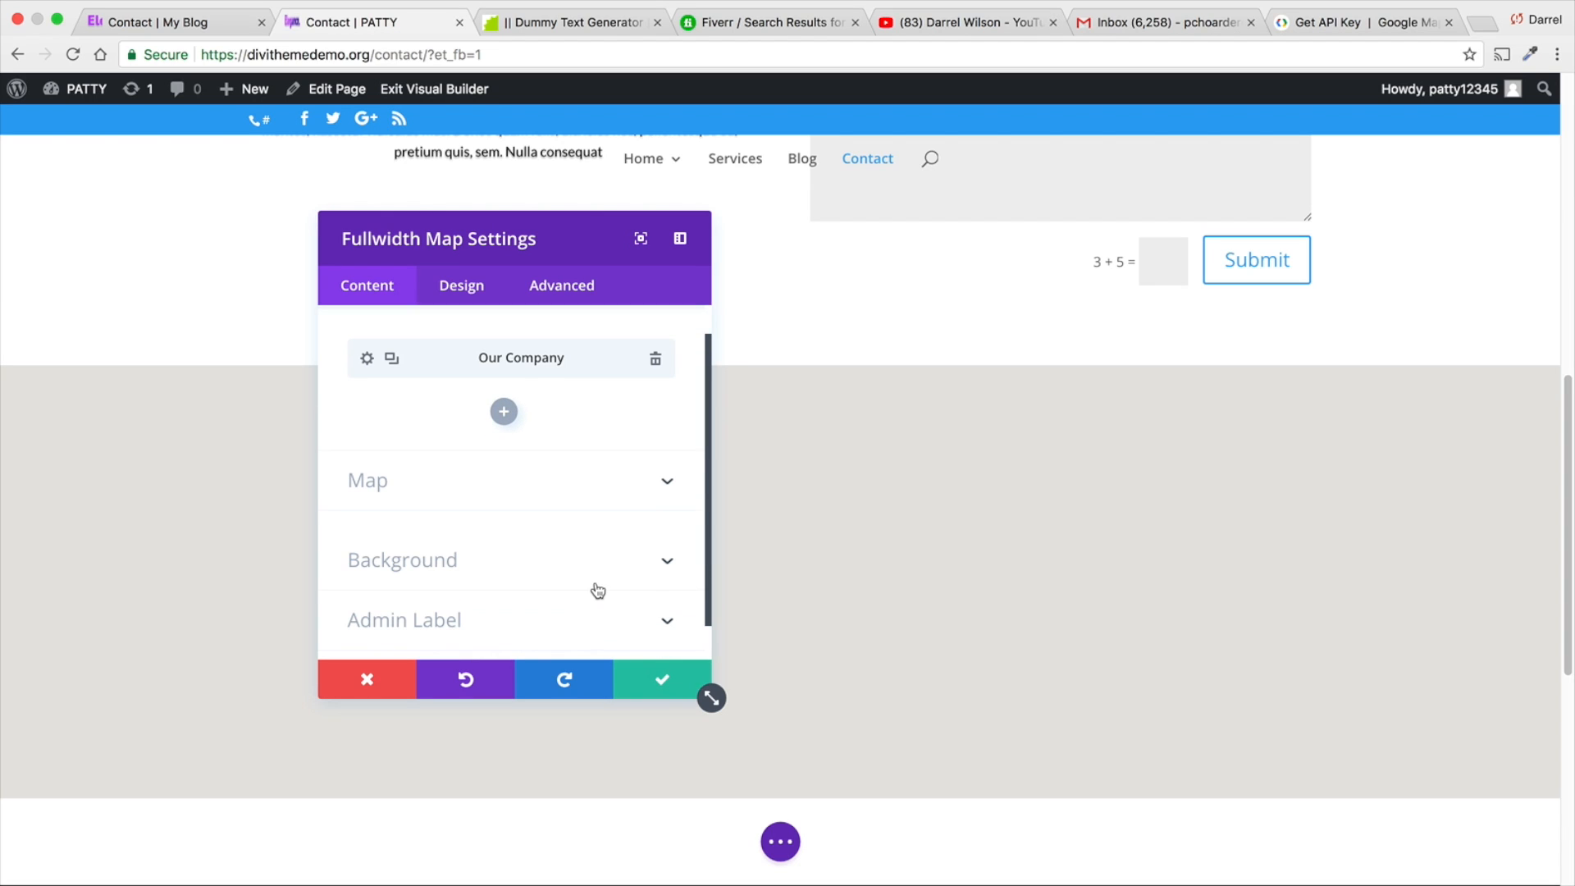
click(669, 488)
scroll(596, 515, down, 3)
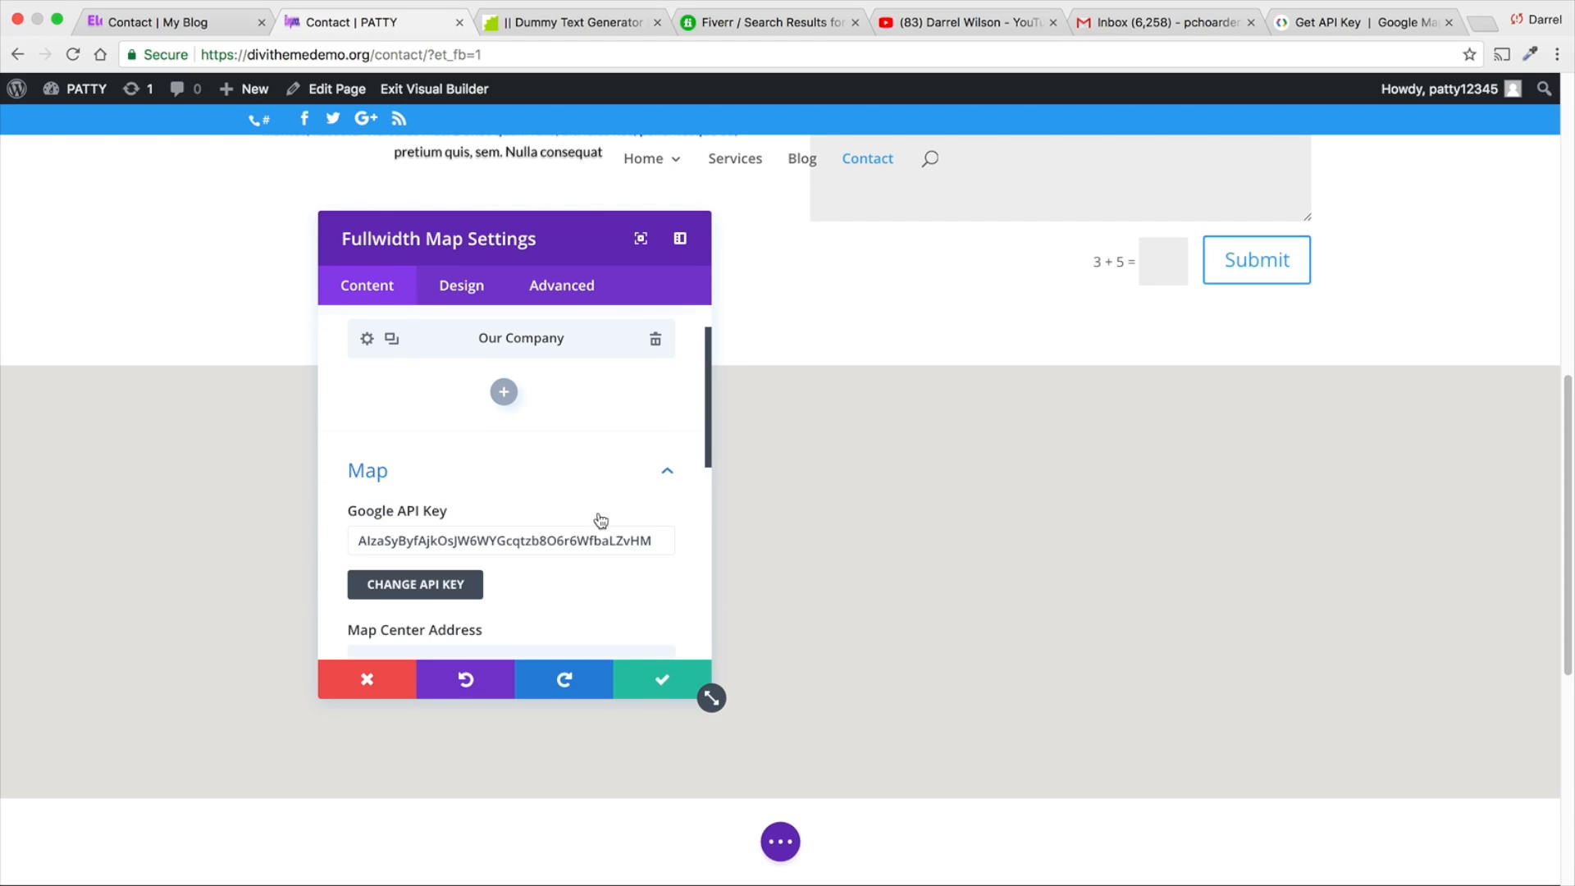
click(561, 567)
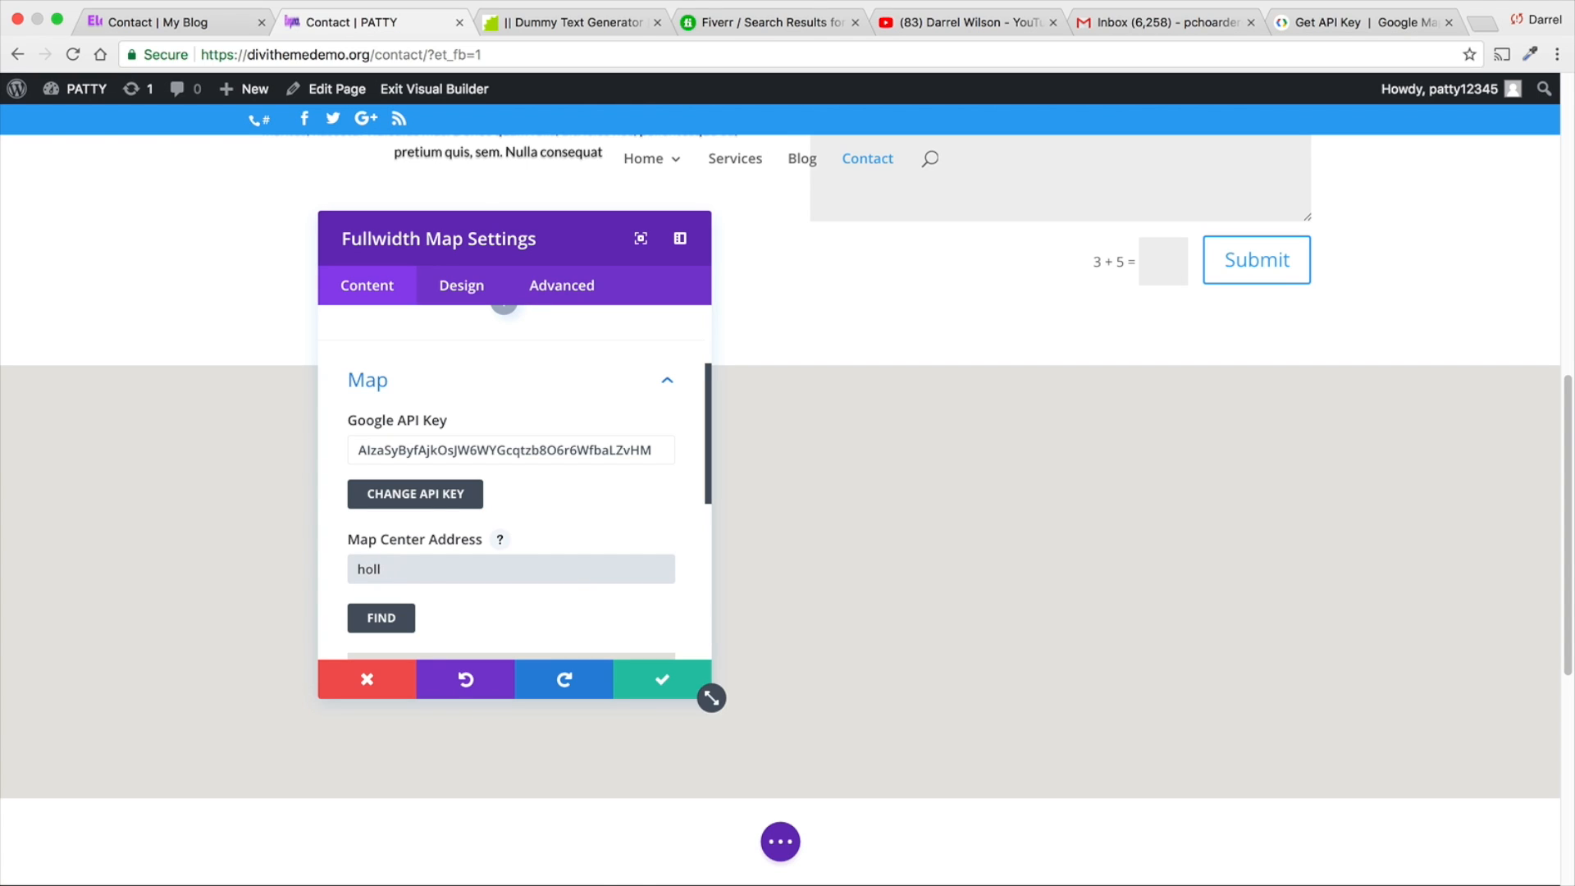
text(hollywood)
click(383, 618)
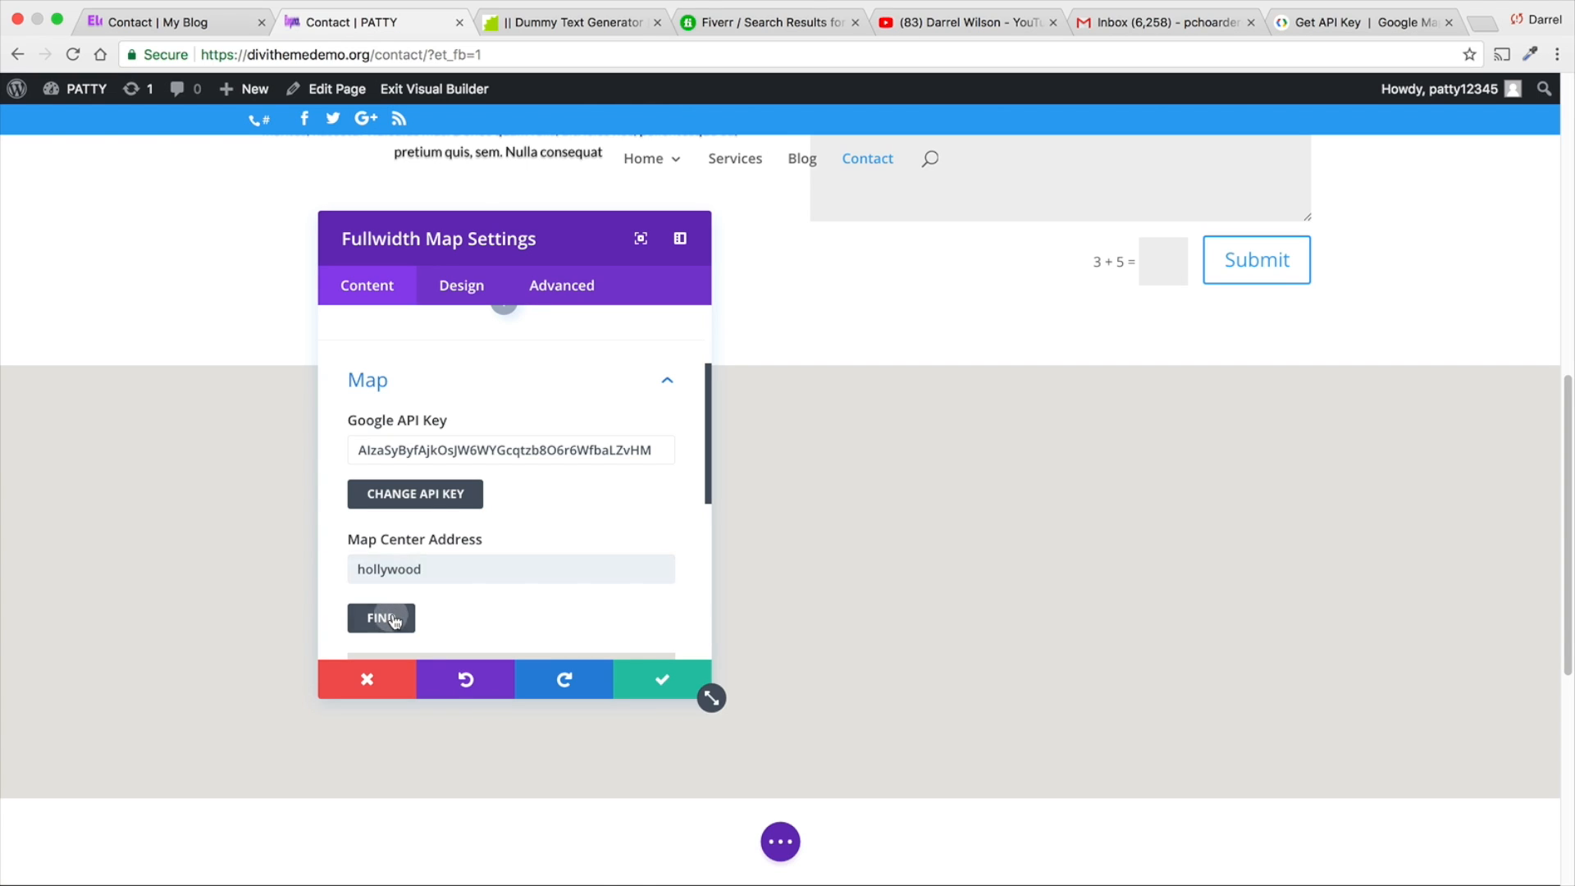
scroll(353, 560, down, 1)
scroll(329, 534, down, 5)
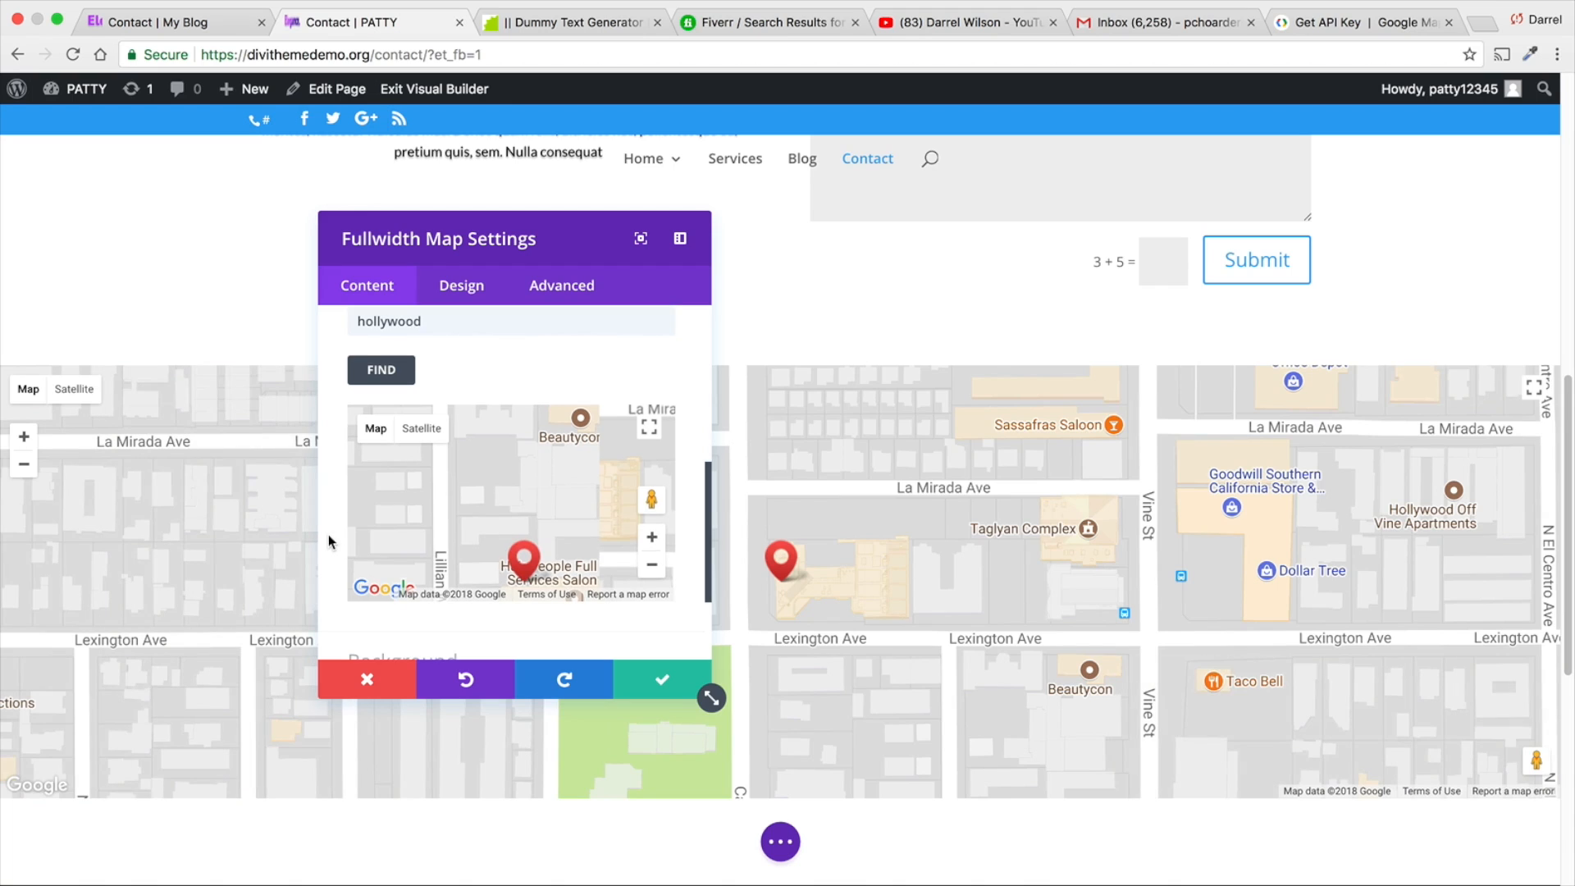
scroll(578, 619, down, 4)
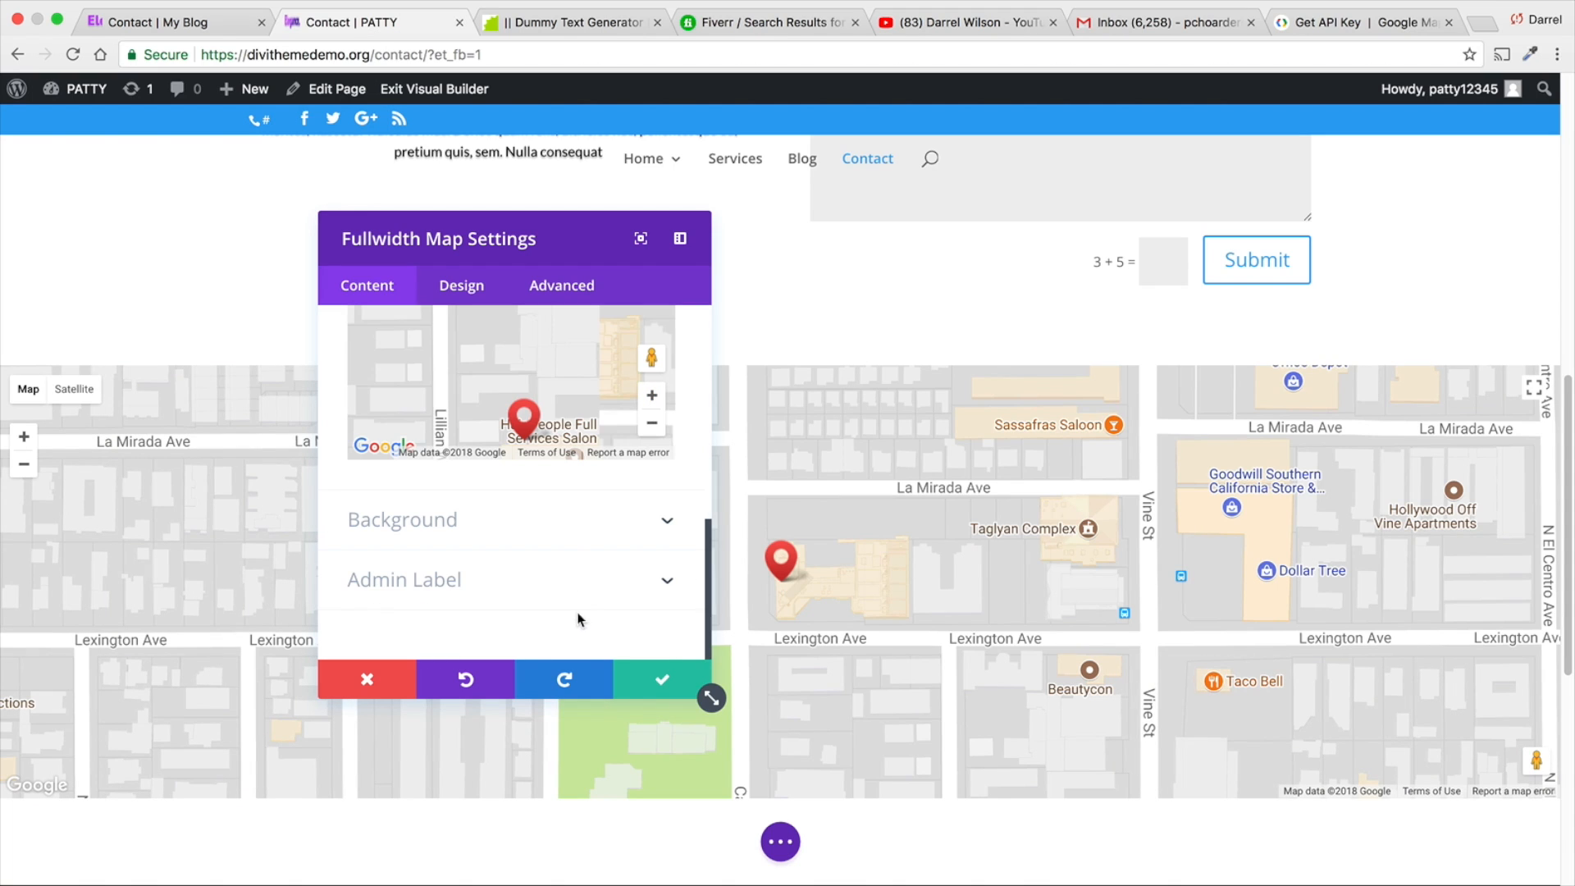
click(664, 682)
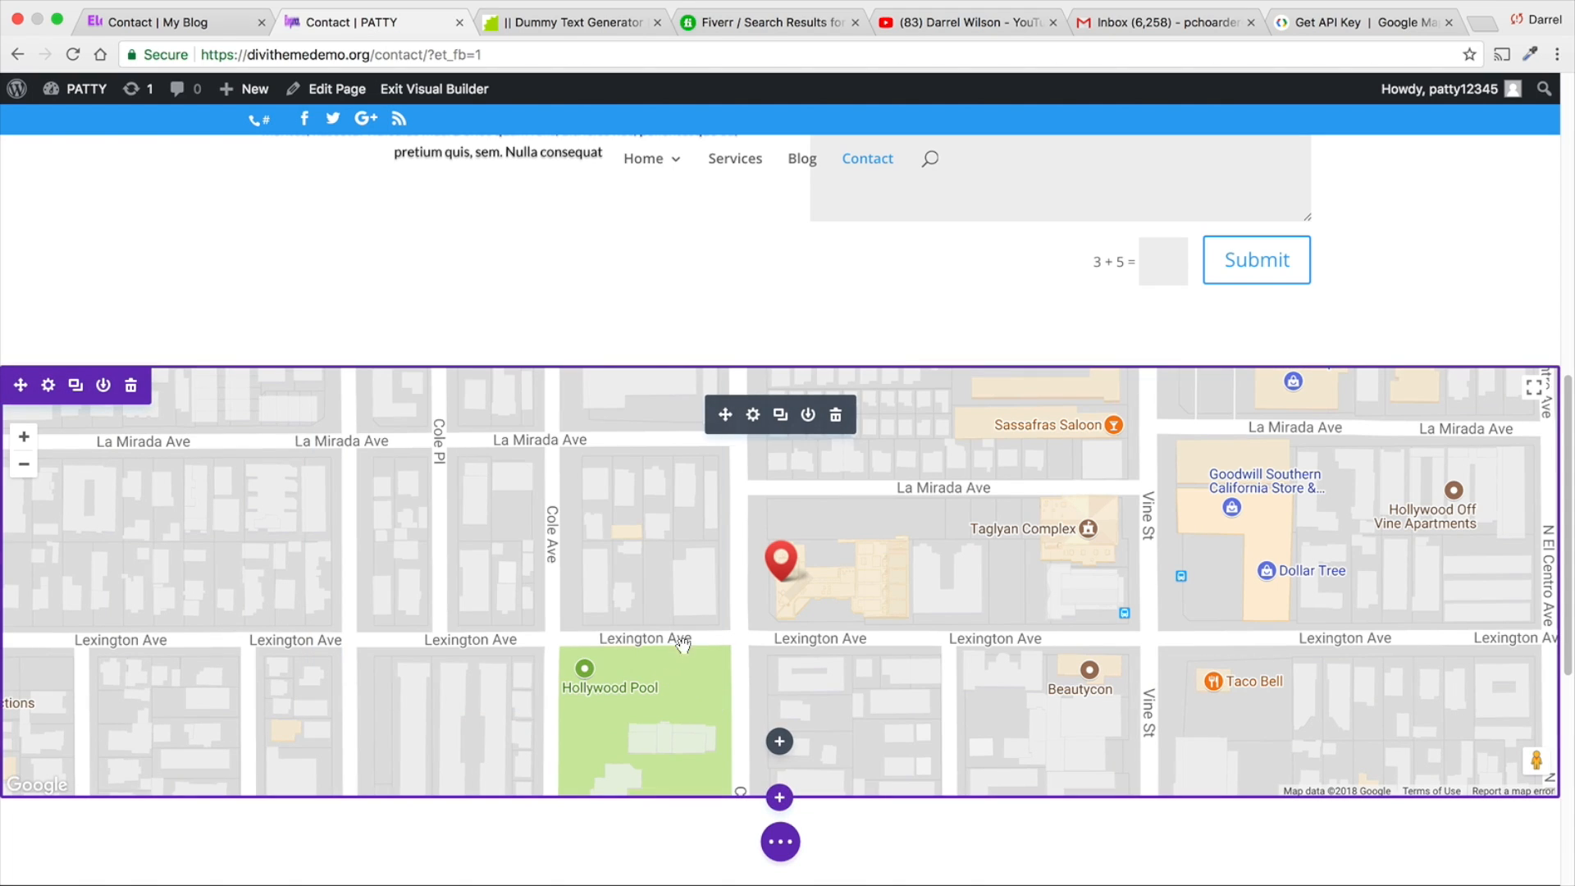
scroll(783, 560, down, 1)
click(783, 559)
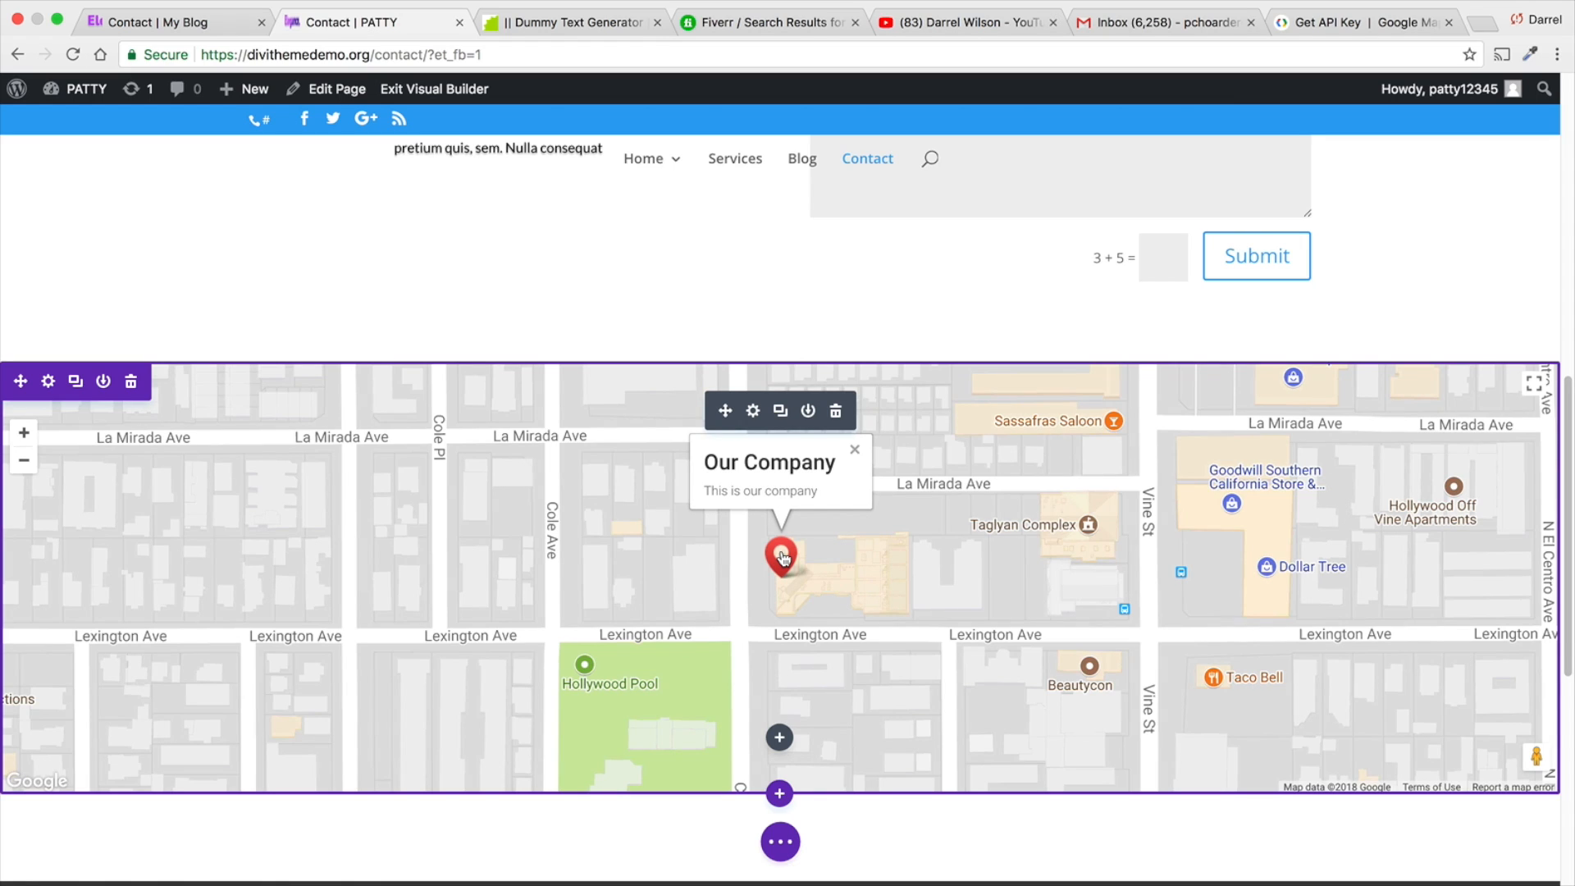
- In the fullwidth map's design settings, set the image hue to 300deg, saturation to 79% and brightness to 89%
click(753, 411)
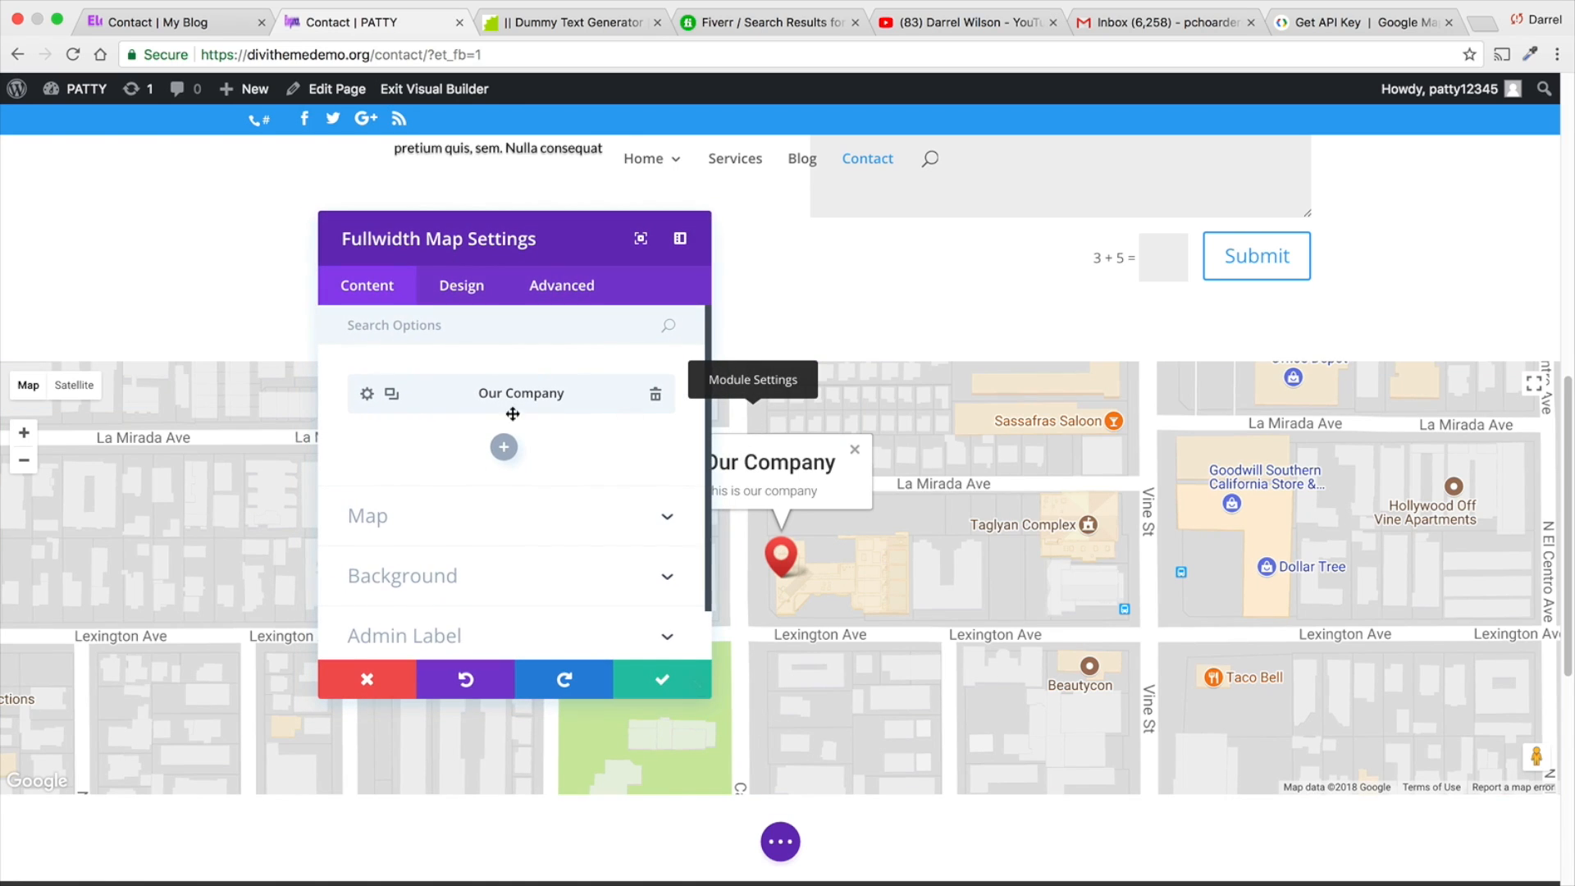
click(486, 293)
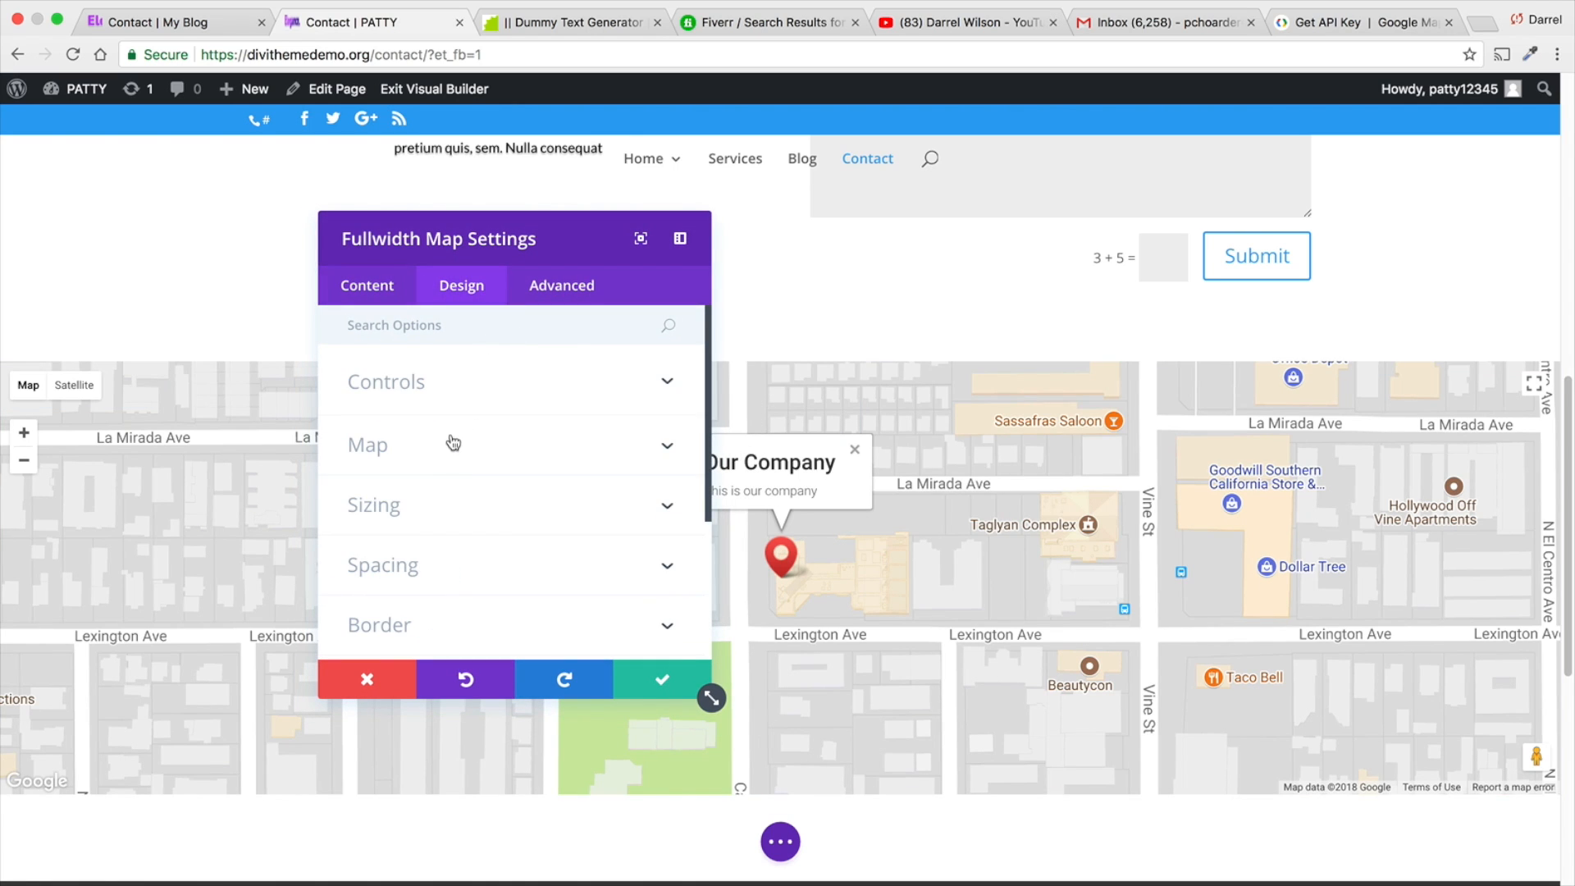
click(450, 443)
click(416, 417)
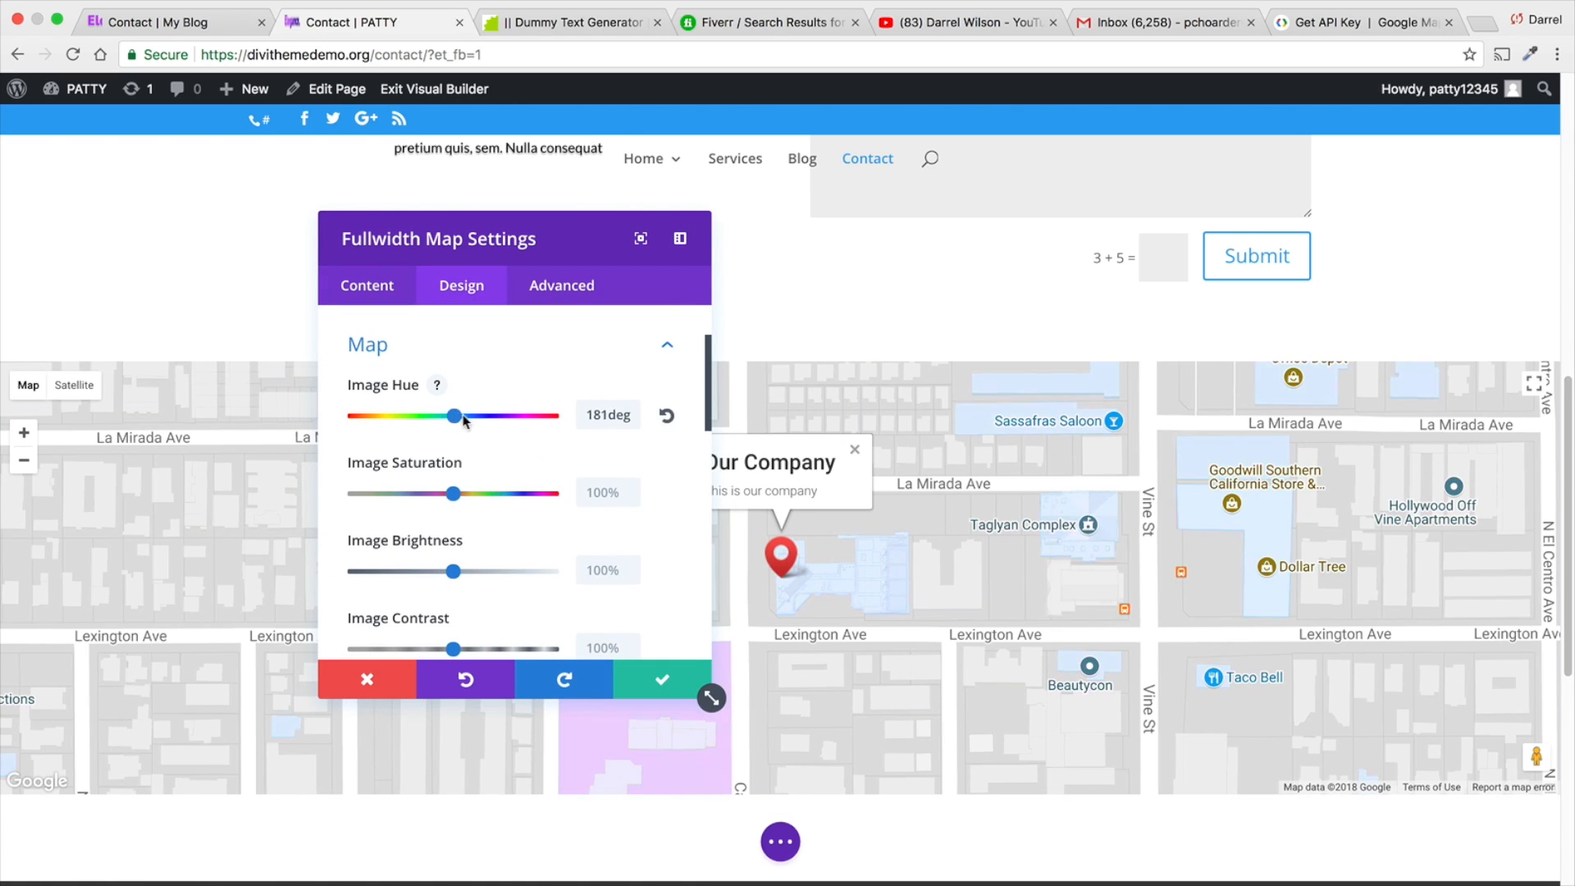
drag(509, 416, 520, 416)
mouse_move(453, 493)
mouse_down()
mouse_move(535, 493)
mouse_move(432, 493)
mouse_up()
mouse_move(453, 572)
mouse_down()
mouse_move(510, 572)
mouse_move(409, 572)
mouse_move(442, 572)
mouse_up()
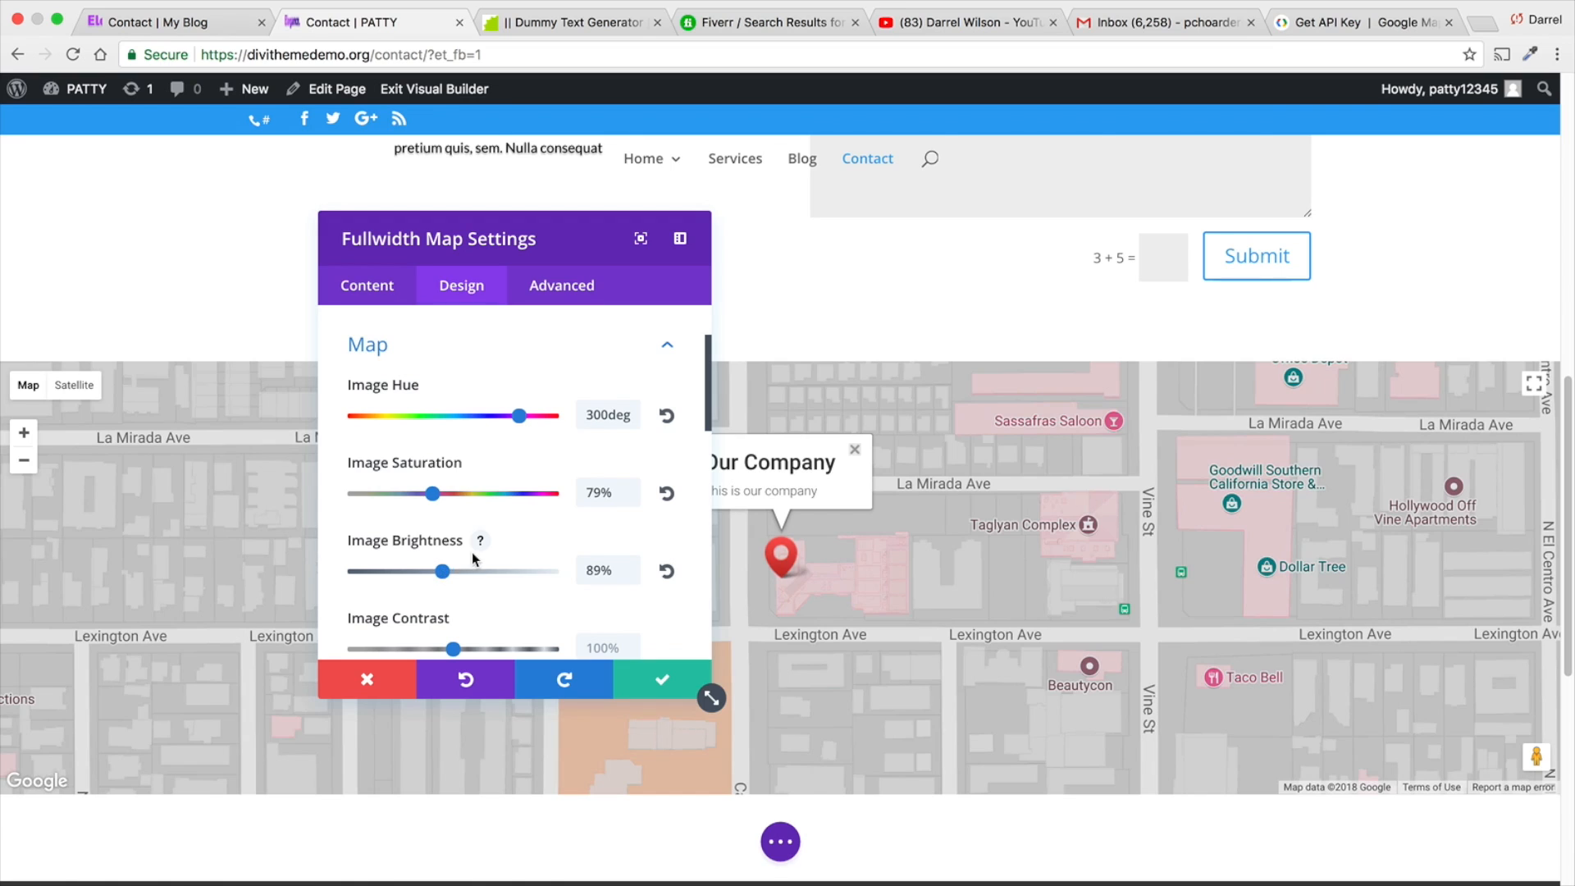
- Raise the map's image sepia to roughly two thirds of its range and look through the remaining design options
scroll(472, 548, down, 3)
scroll(472, 544, down, 3)
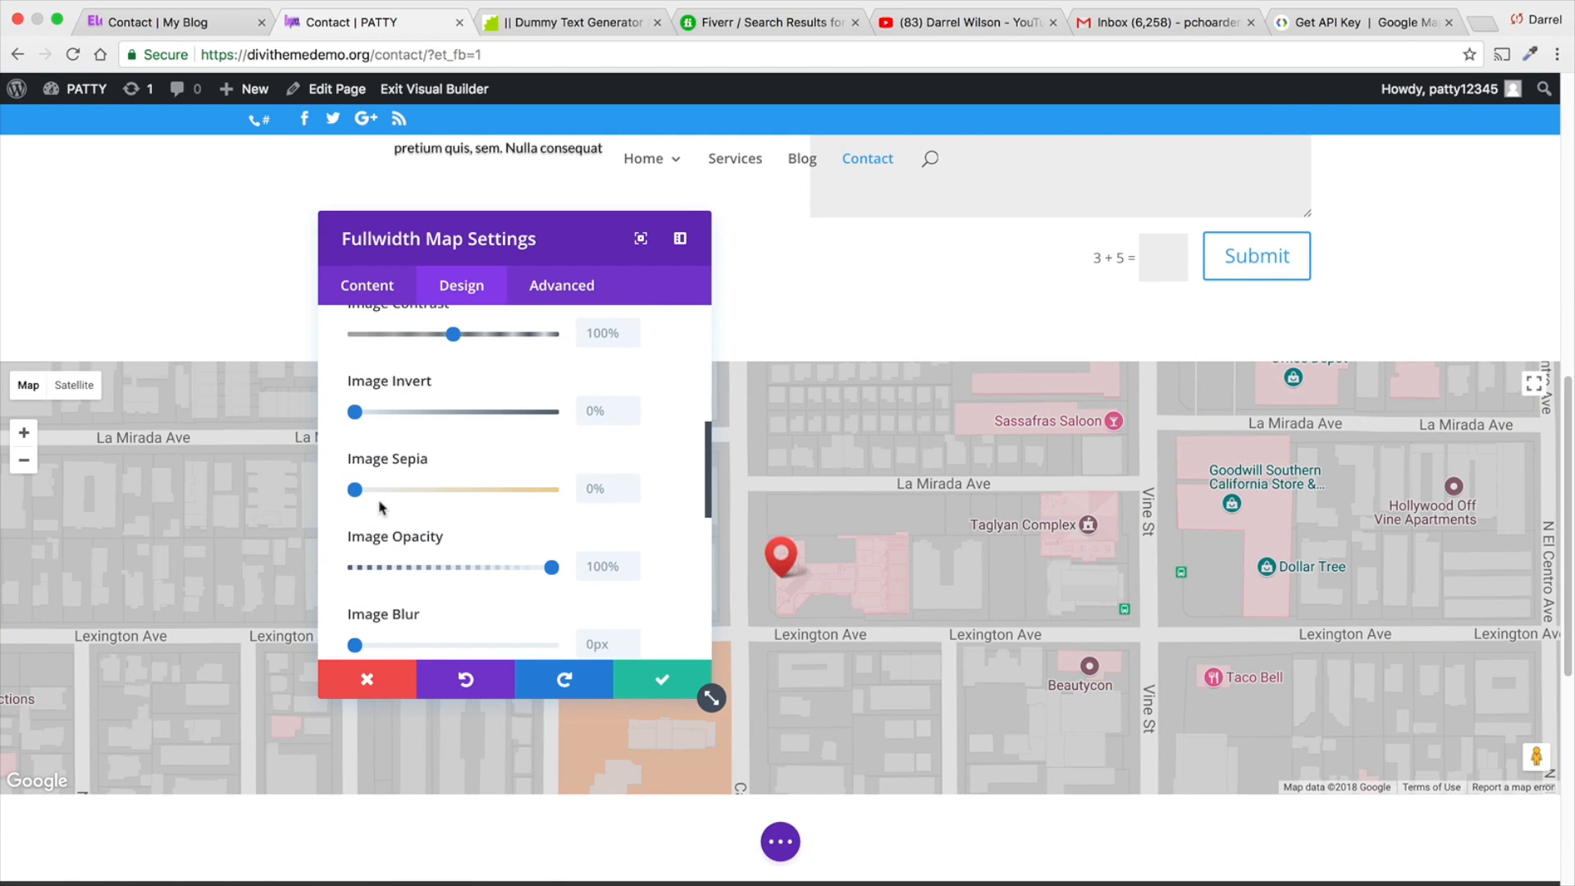
drag(355, 490, 481, 491)
scroll(479, 496, down, 4)
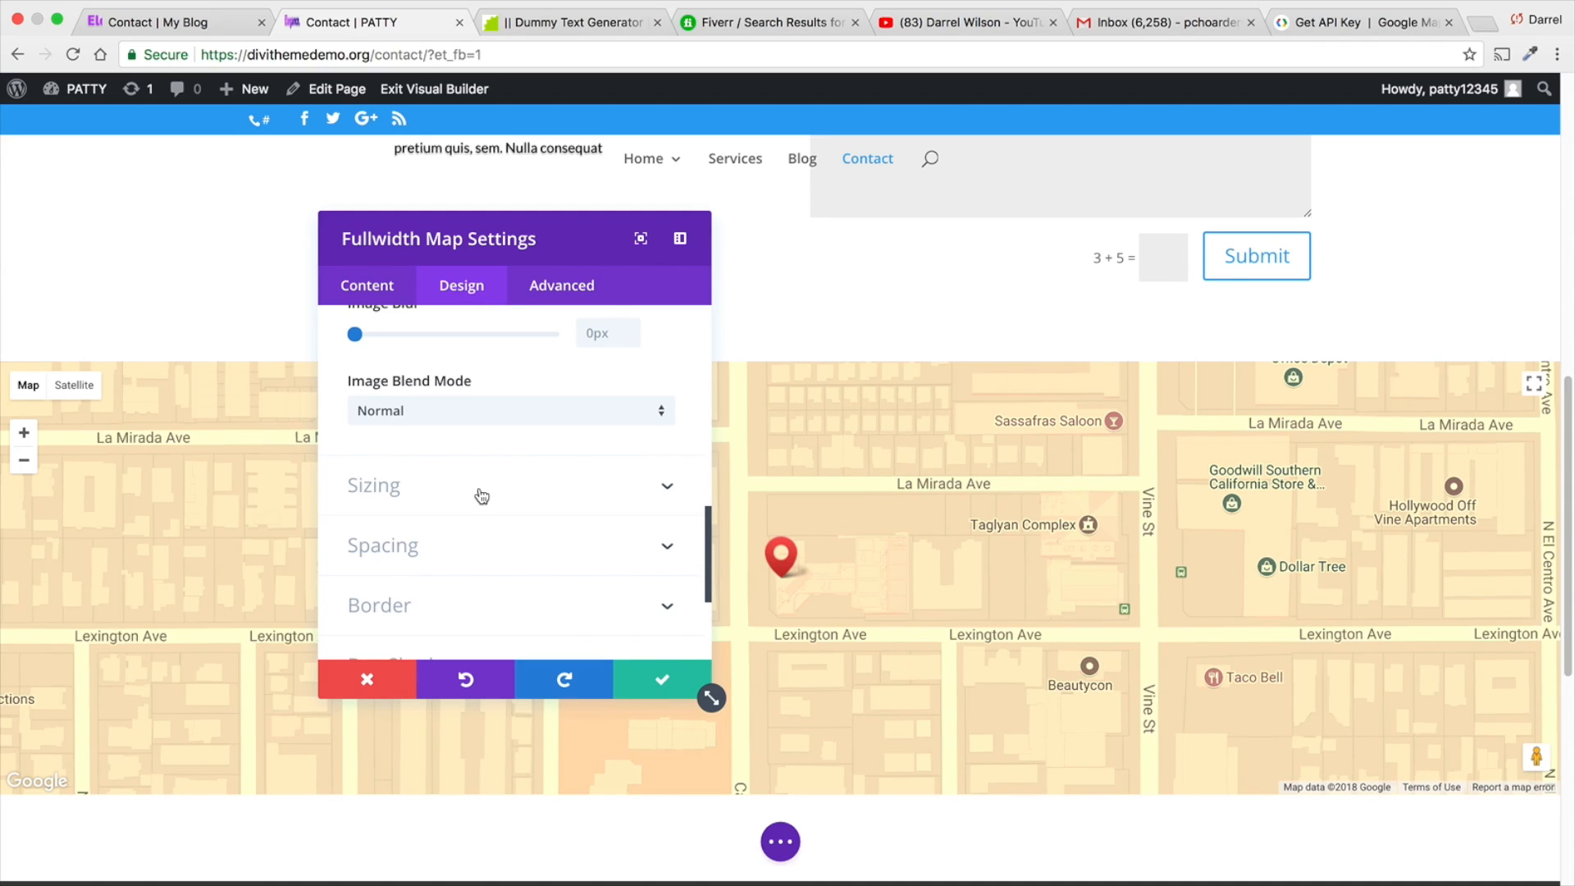
scroll(482, 496, down, 1)
scroll(481, 496, down, 3)
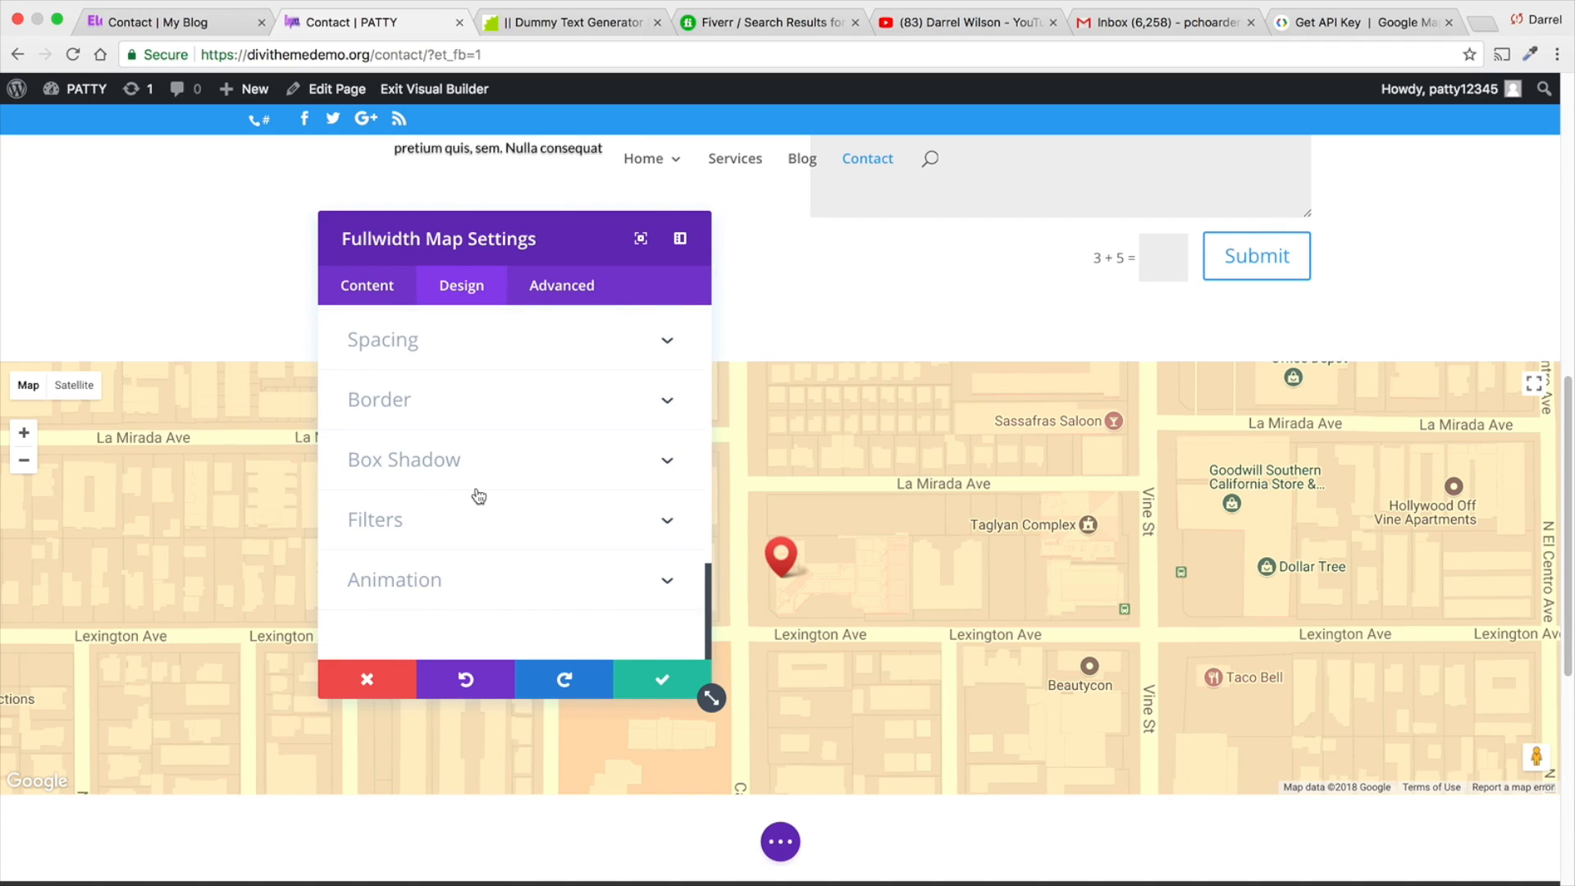
- Add a default background gradient starting with #2b87da to the map module and save its settings
click(375, 284)
scroll(493, 551, down, 1)
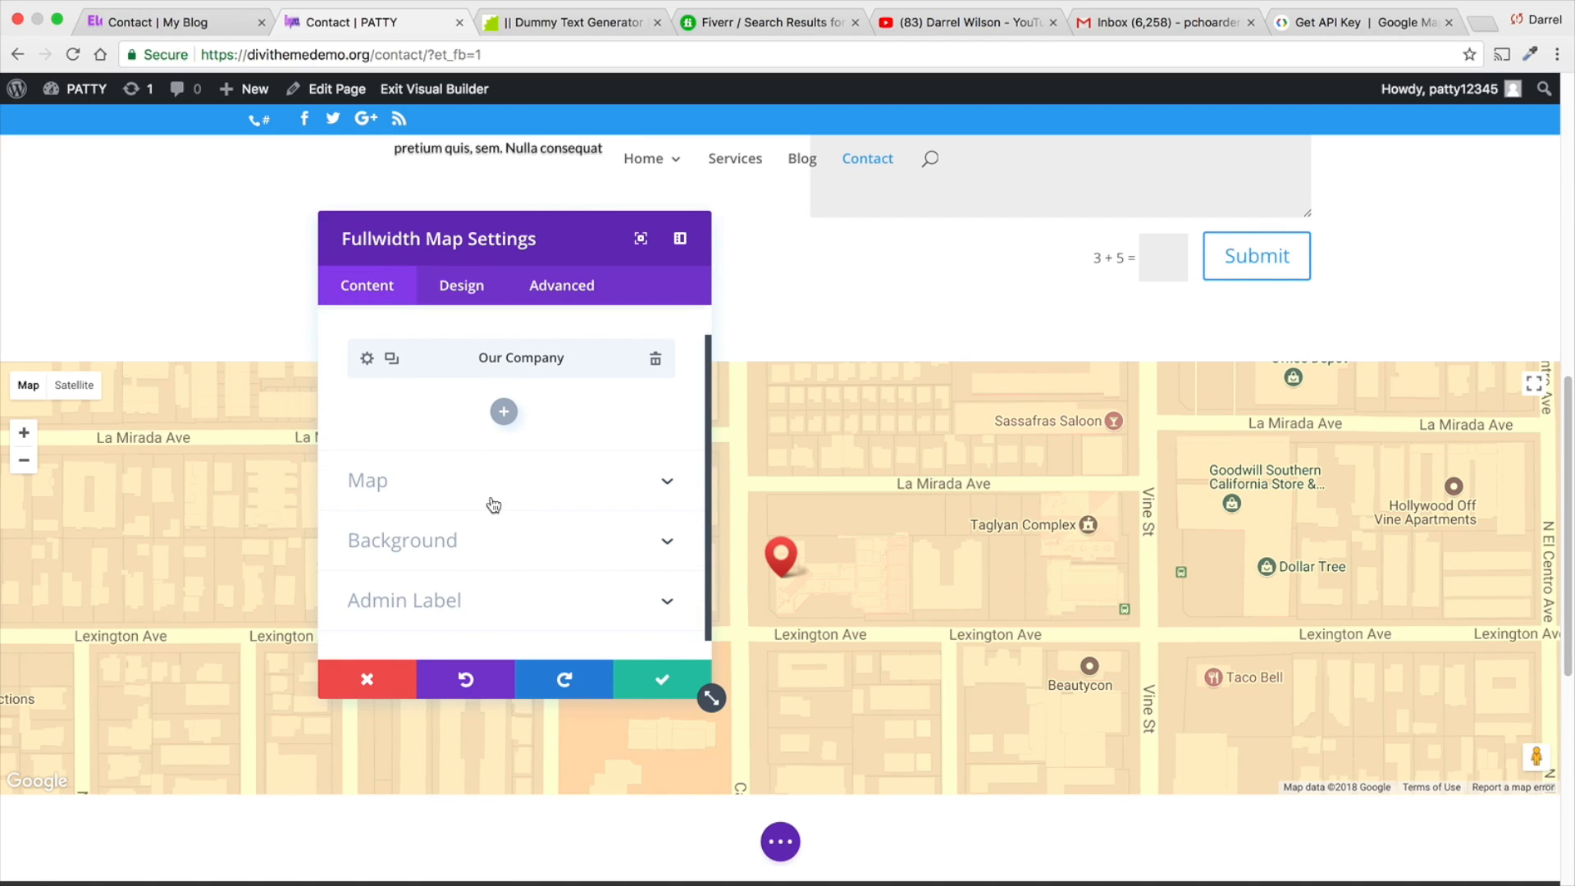
click(495, 540)
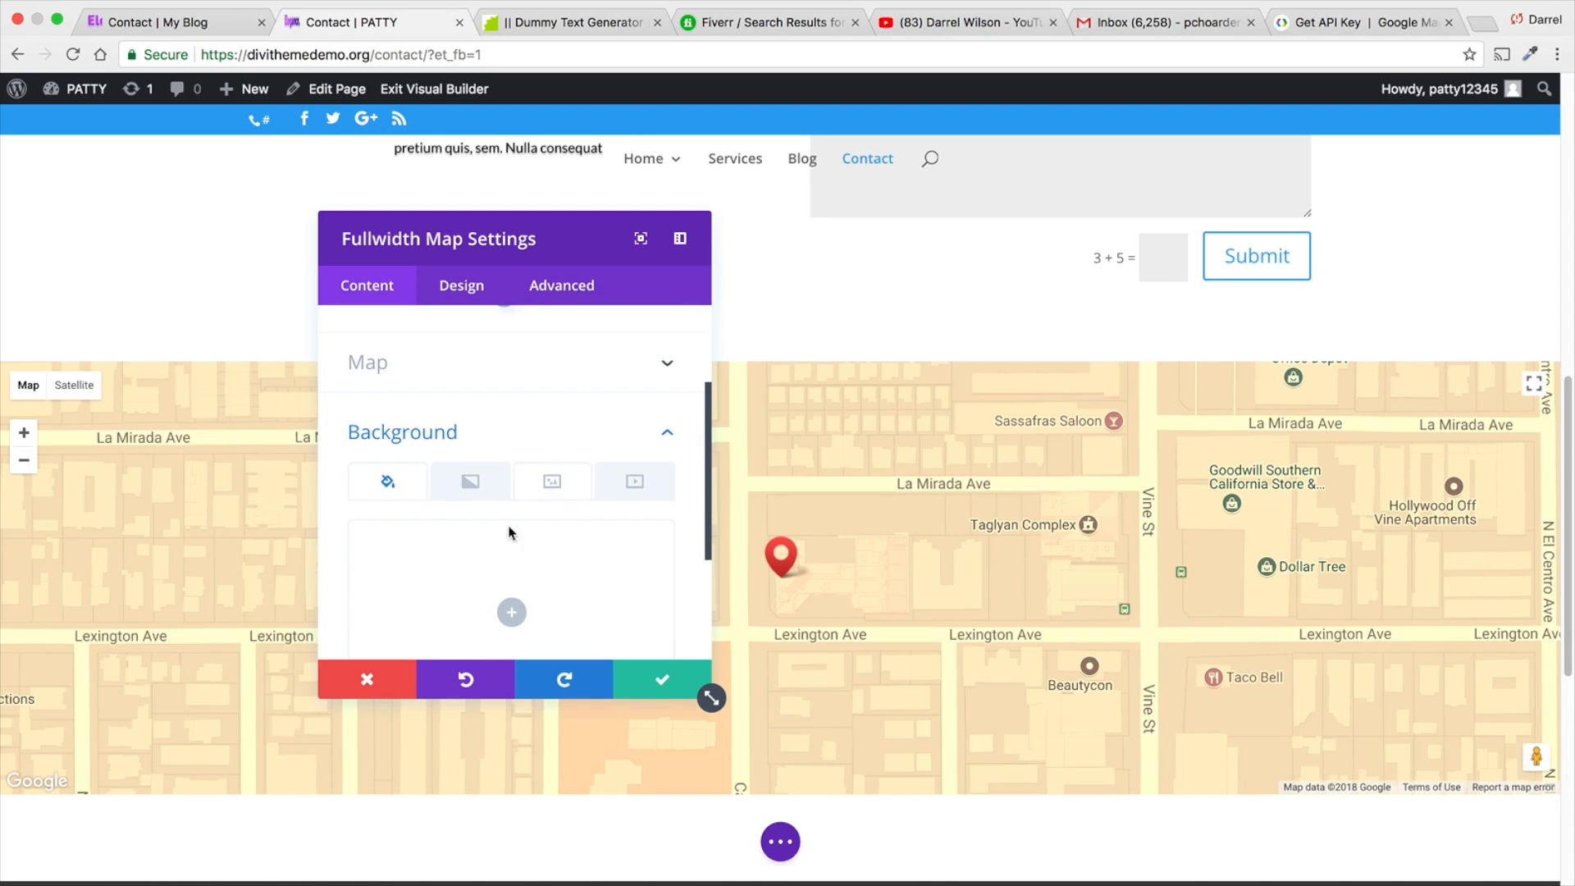
click(470, 480)
click(597, 578)
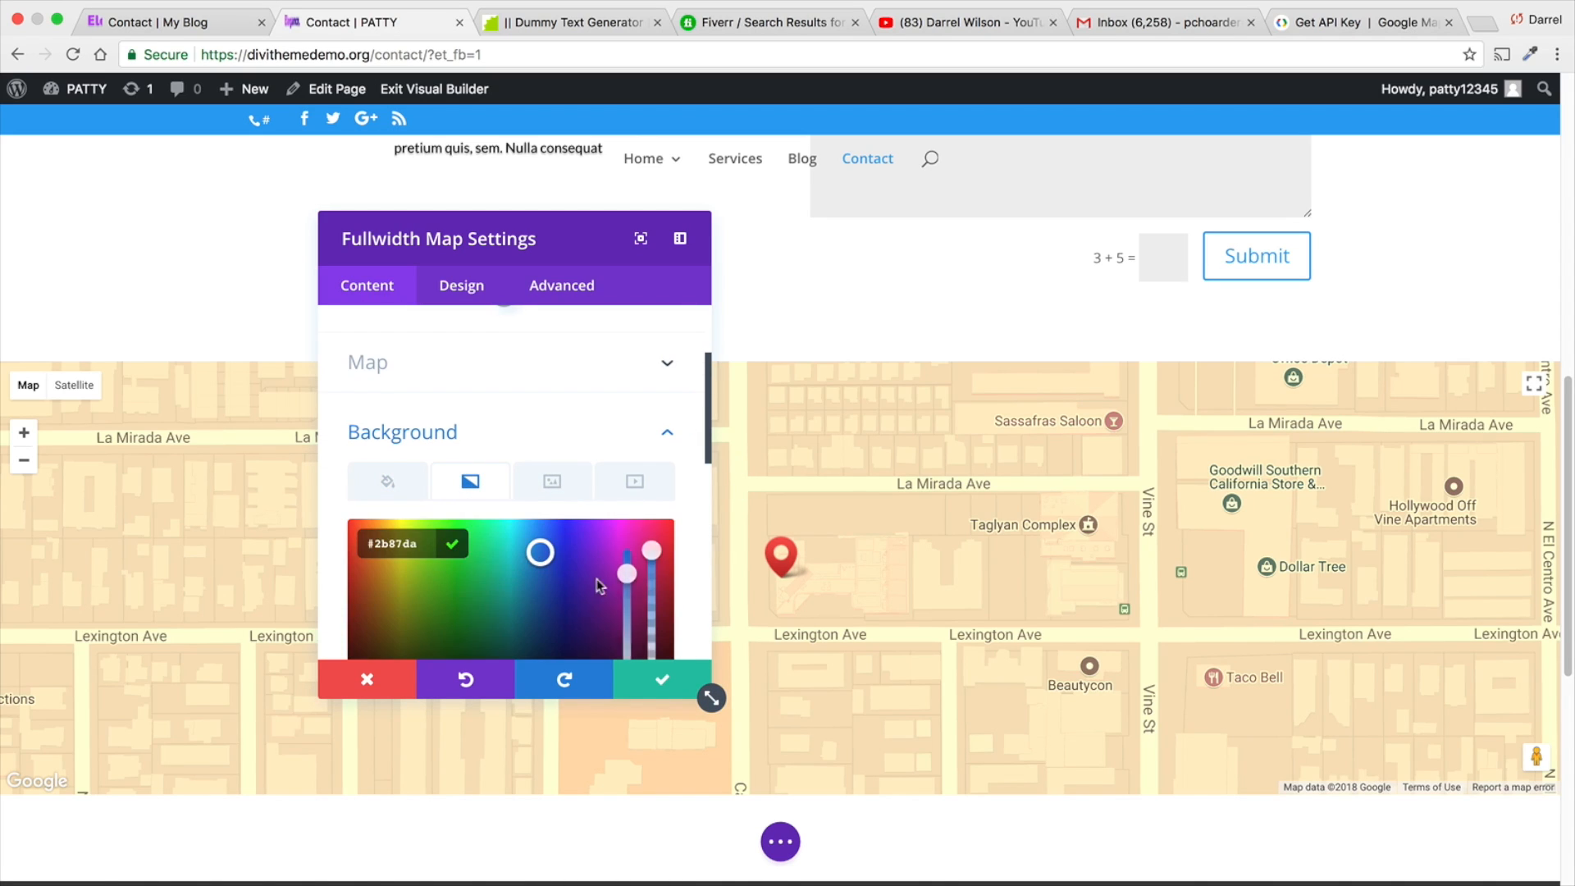
scroll(530, 602, down, 2)
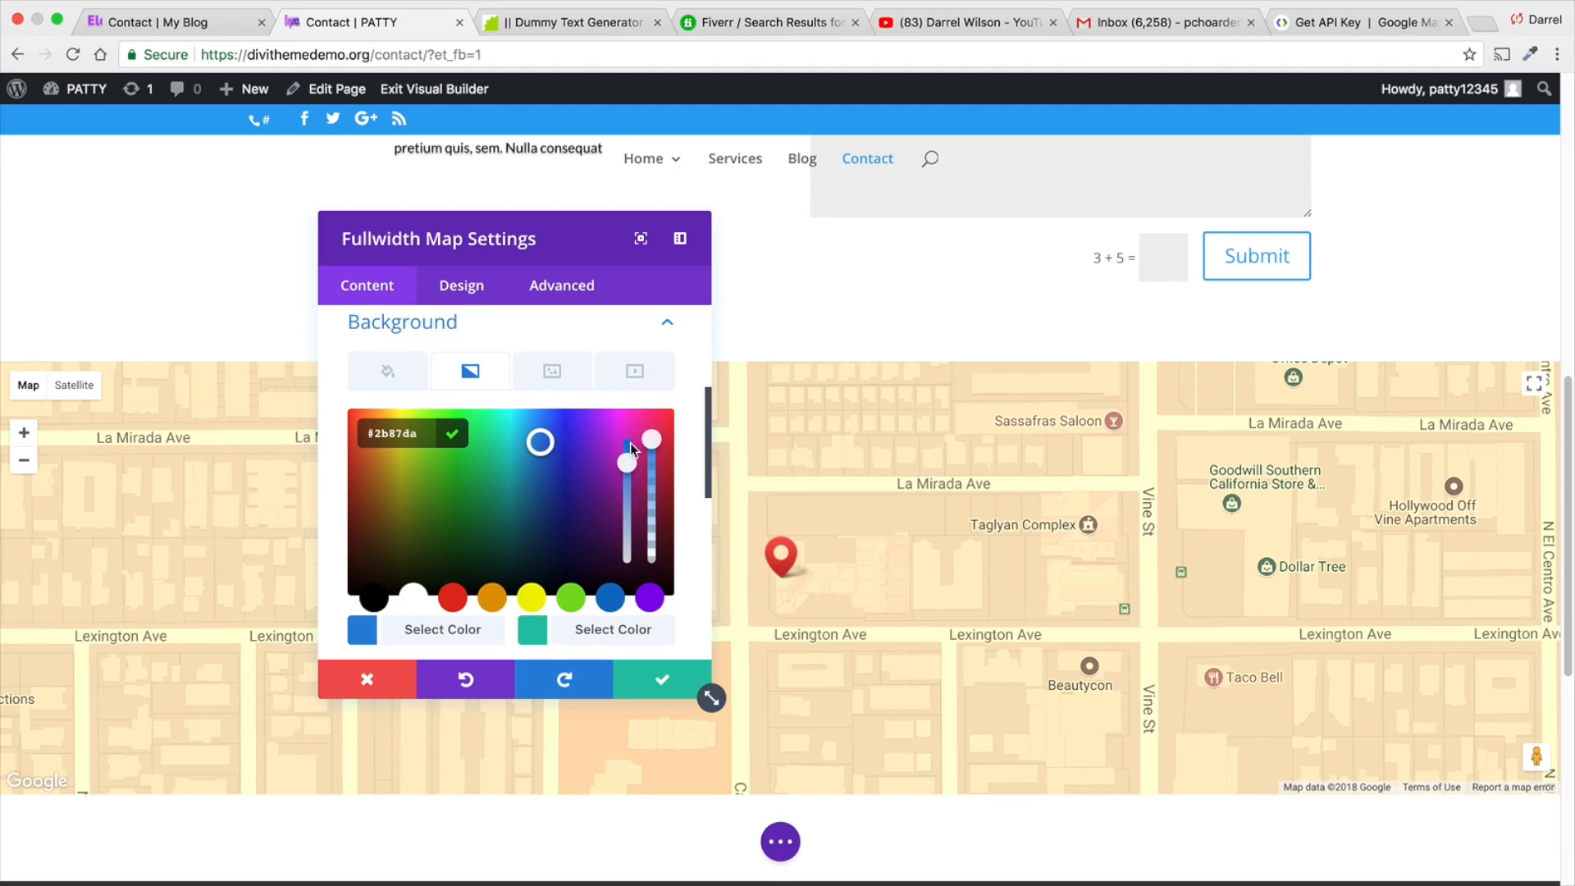
click(395, 376)
scroll(515, 406, up, 3)
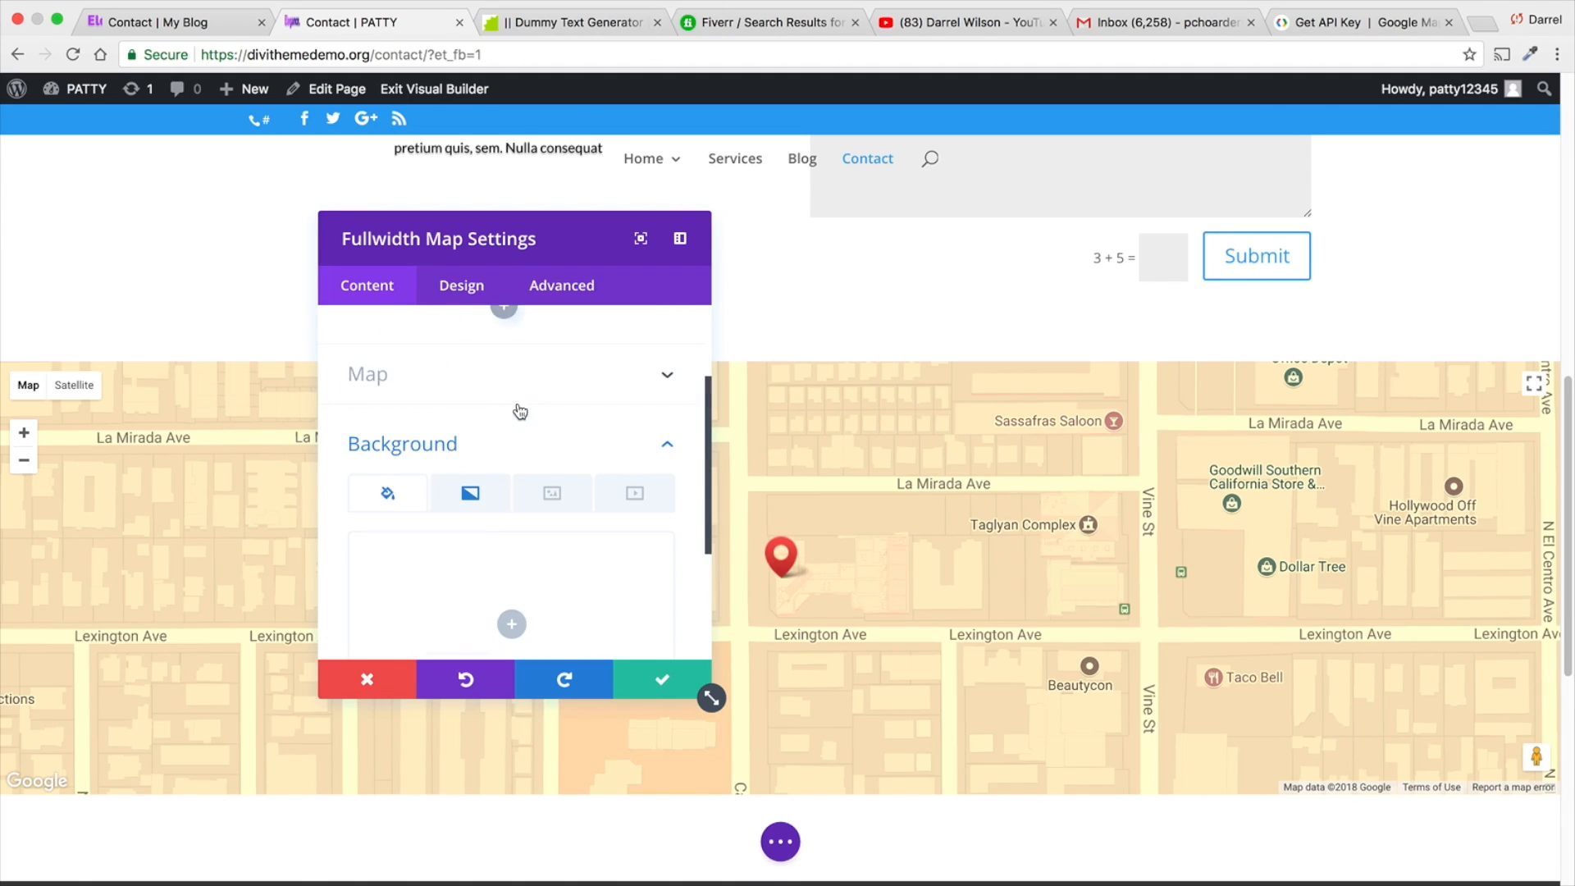
scroll(517, 408, up, 2)
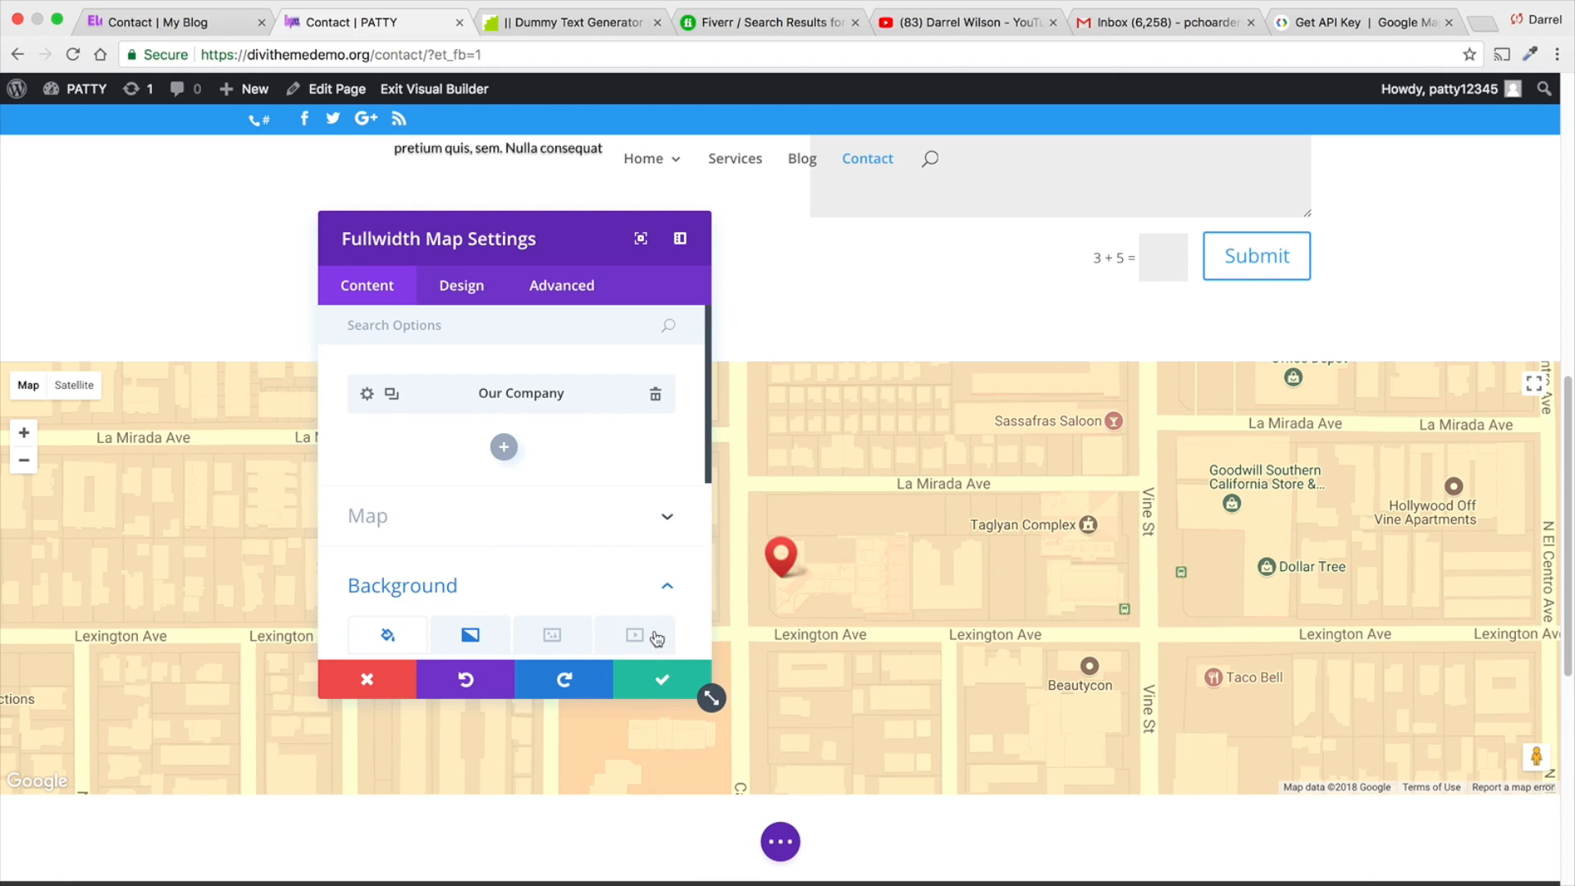
click(661, 683)
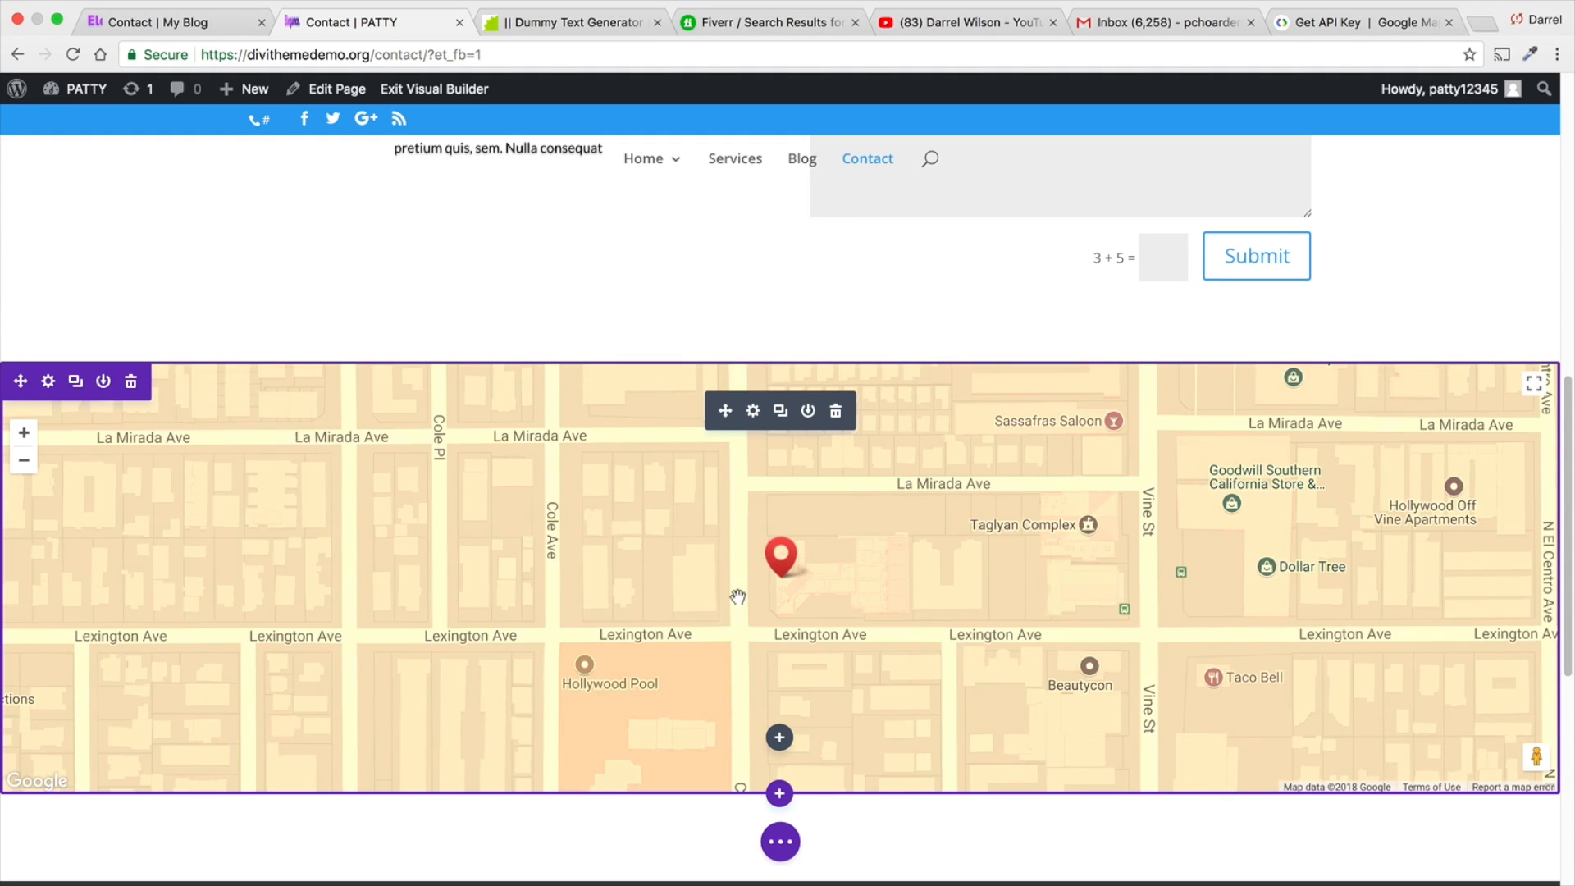
- Save the Contact page and compare it with the reference site's Contact page, from its map back up to the header
scroll(712, 599, down, 3)
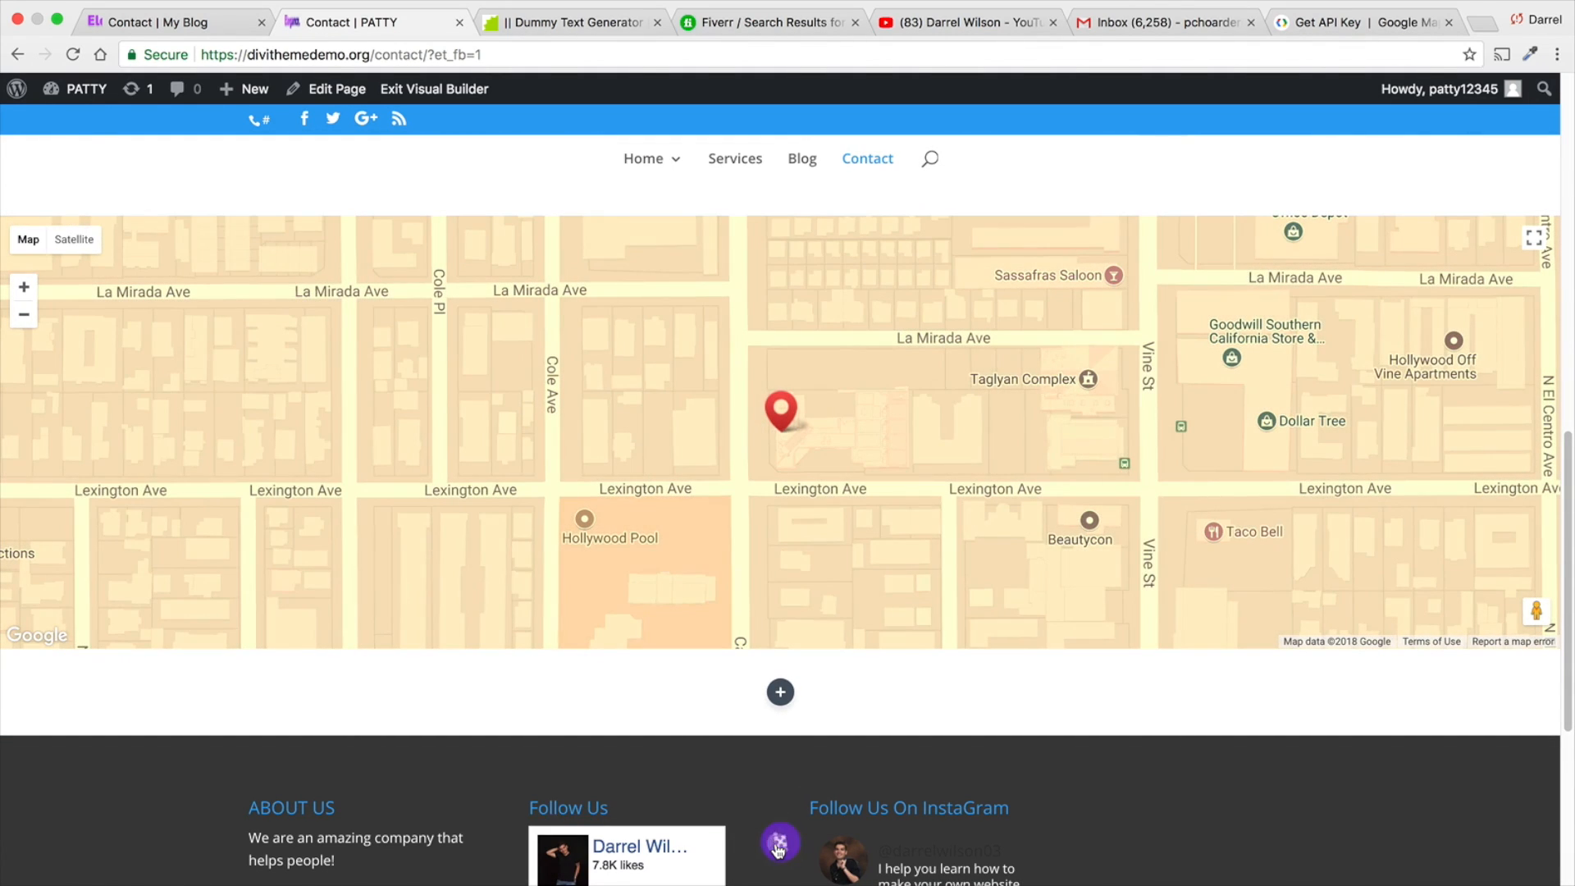
click(777, 845)
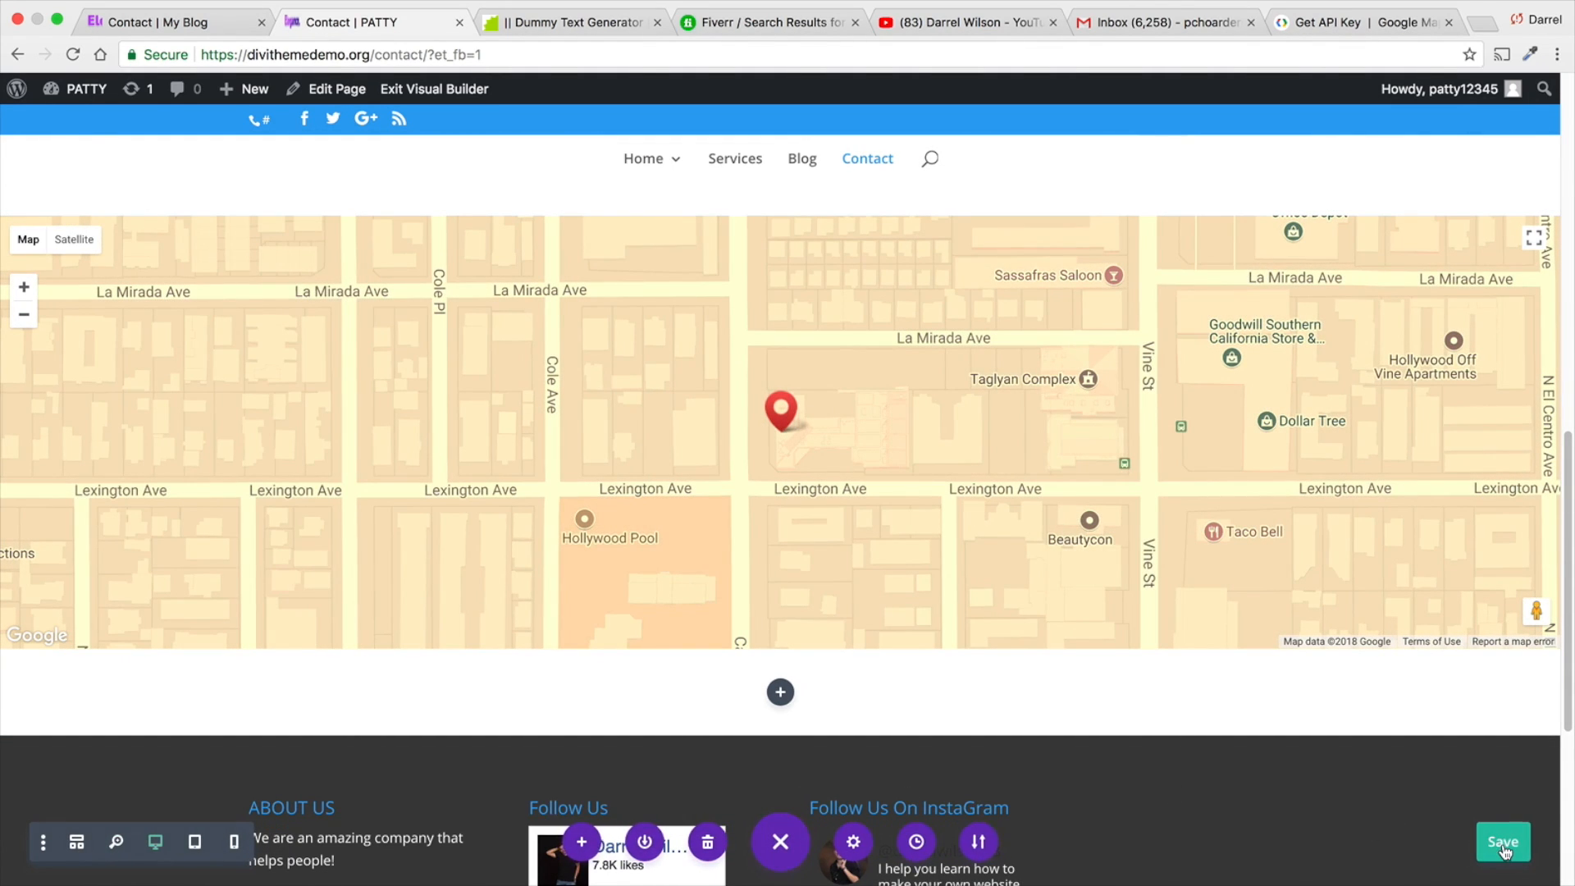
click(194, 25)
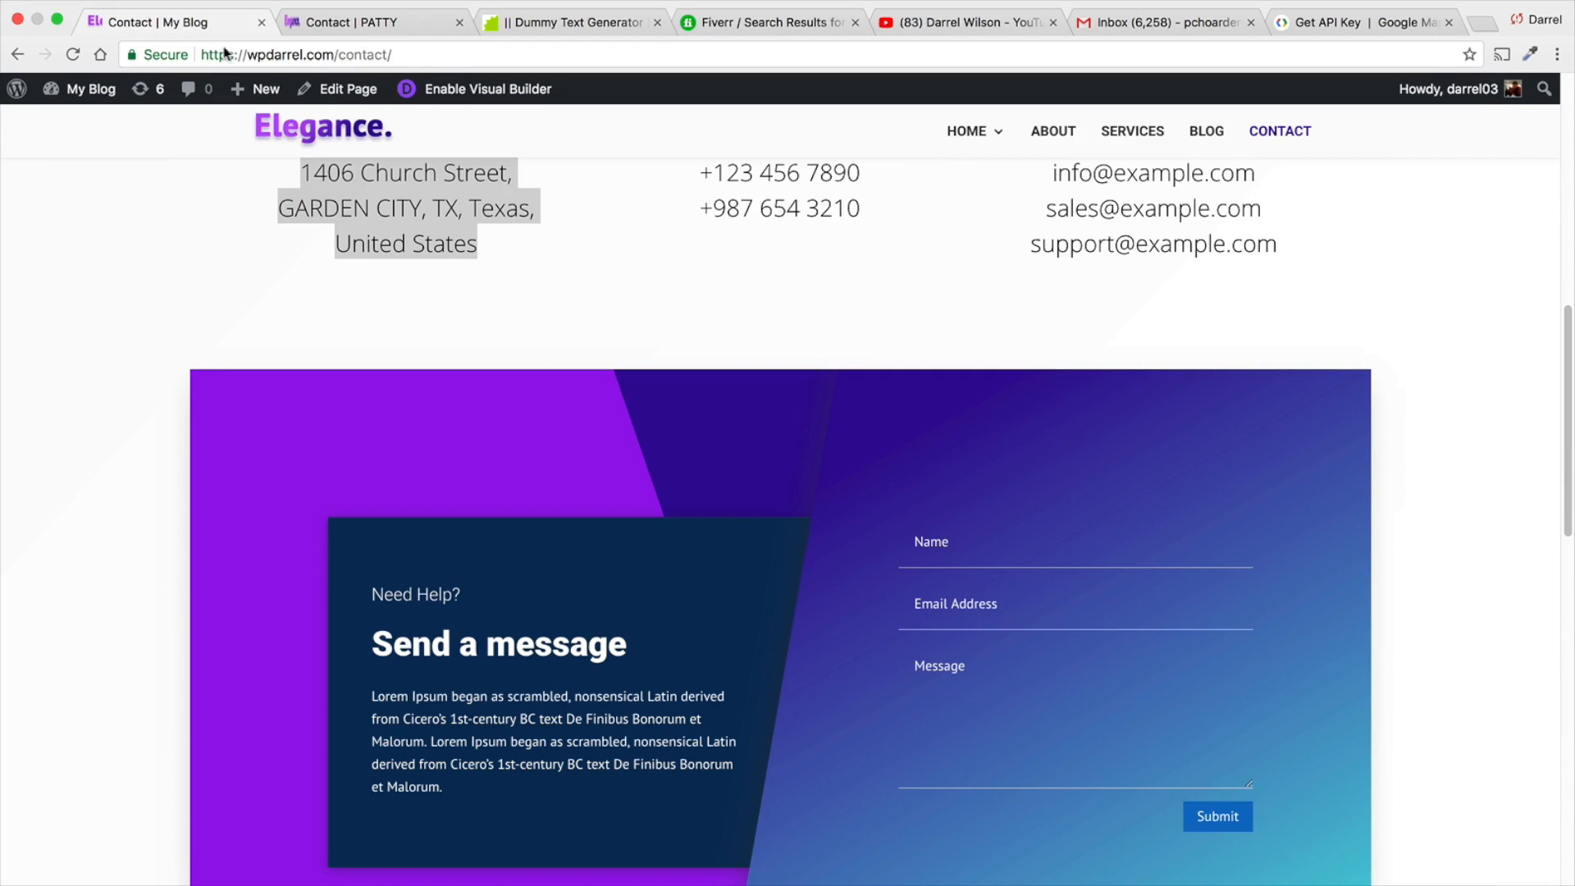
scroll(655, 443, down, 10)
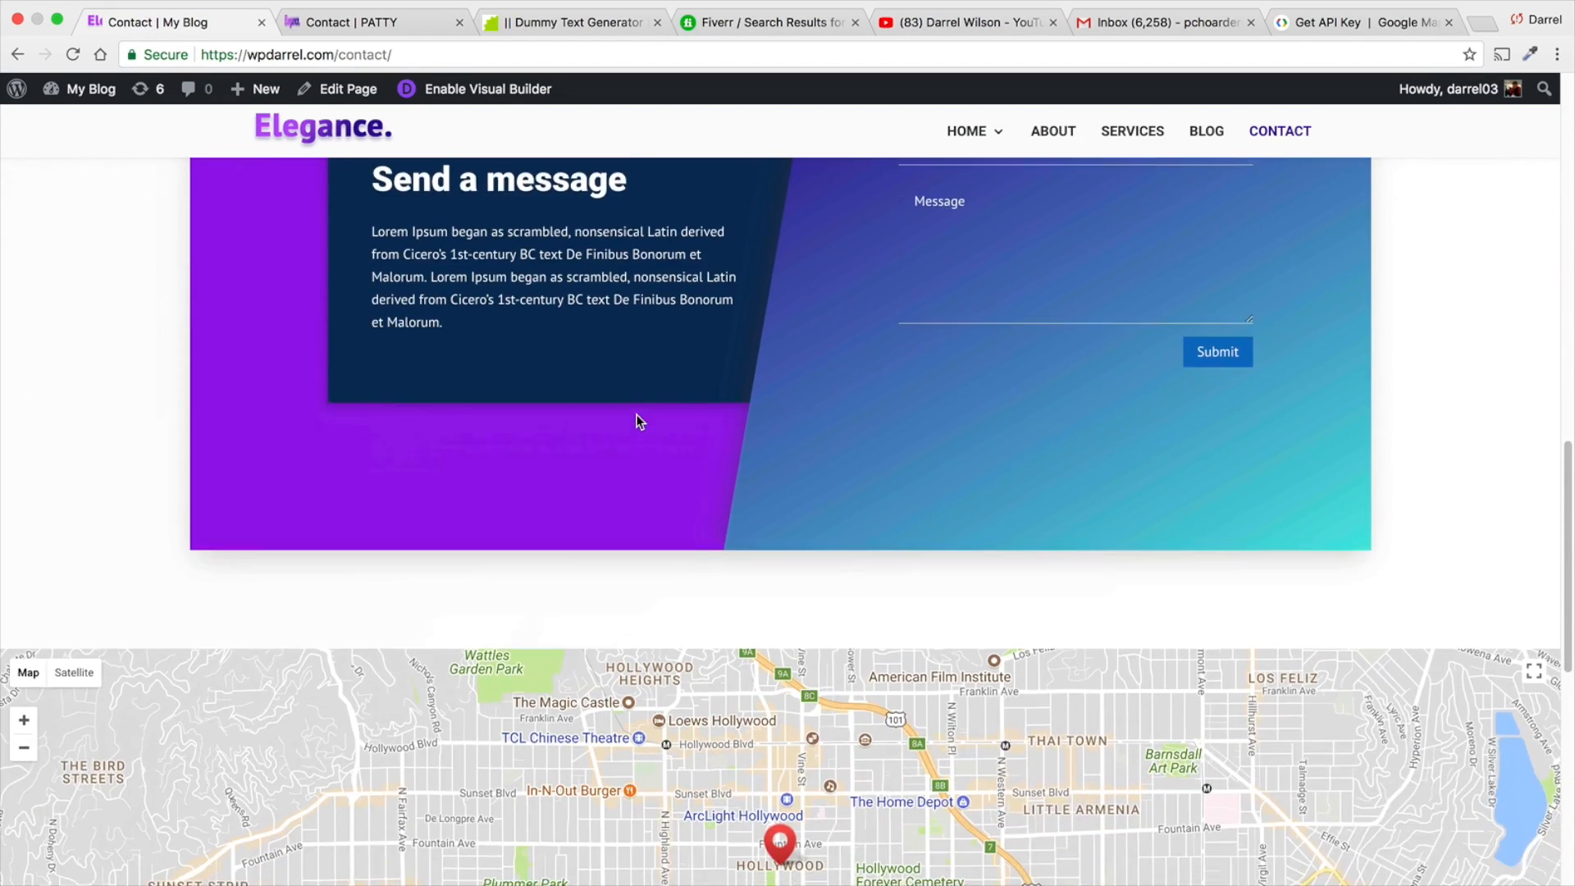
scroll(639, 421, down, 4)
scroll(675, 522, up, 10)
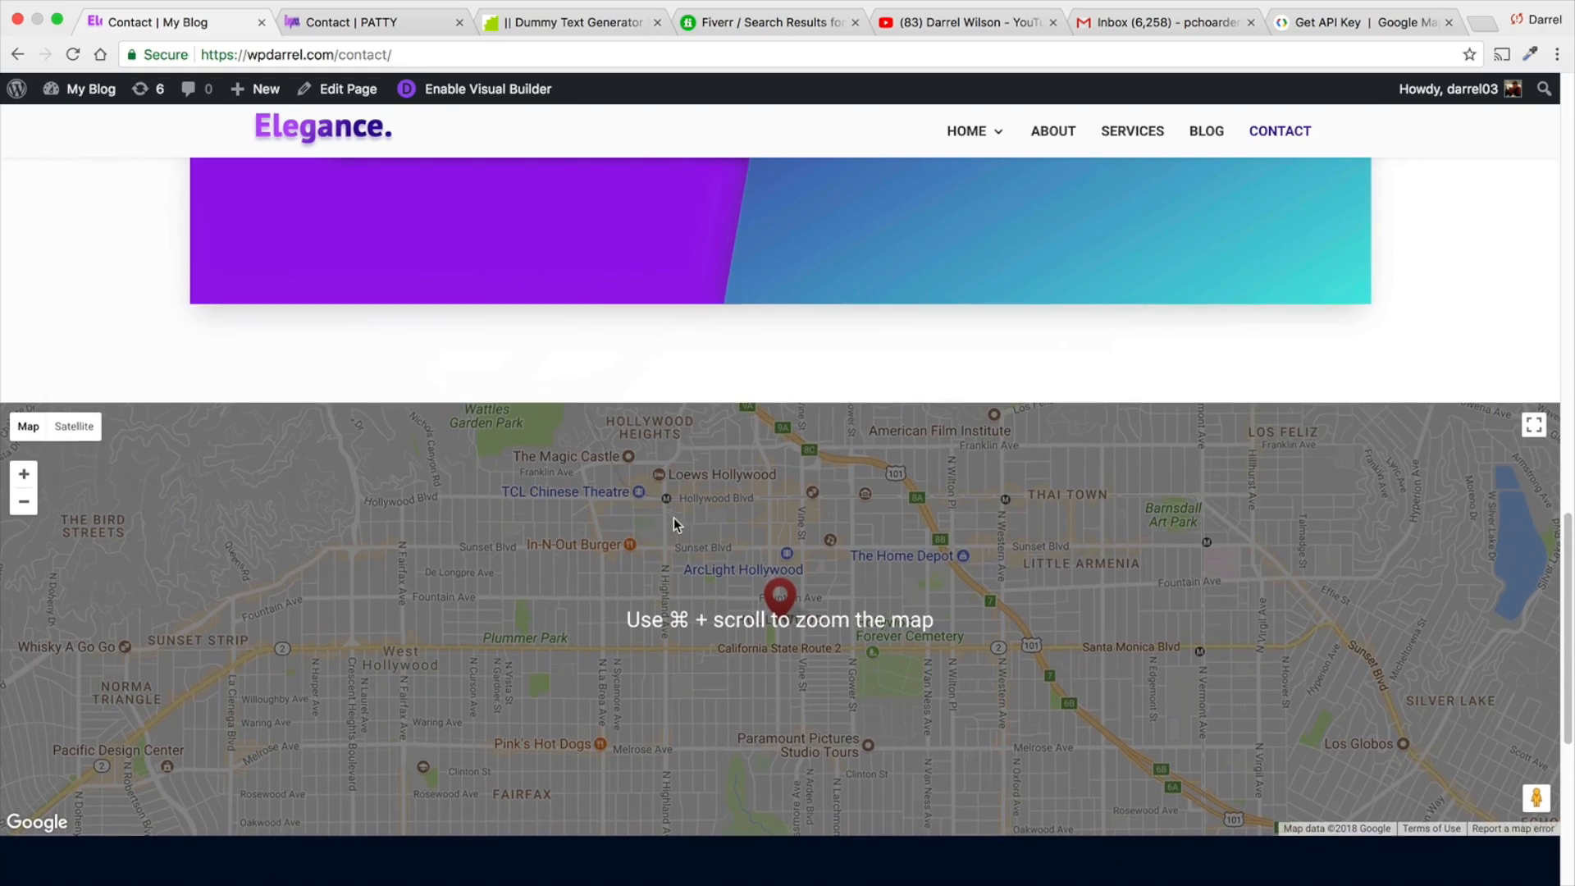
scroll(672, 522, up, 8)
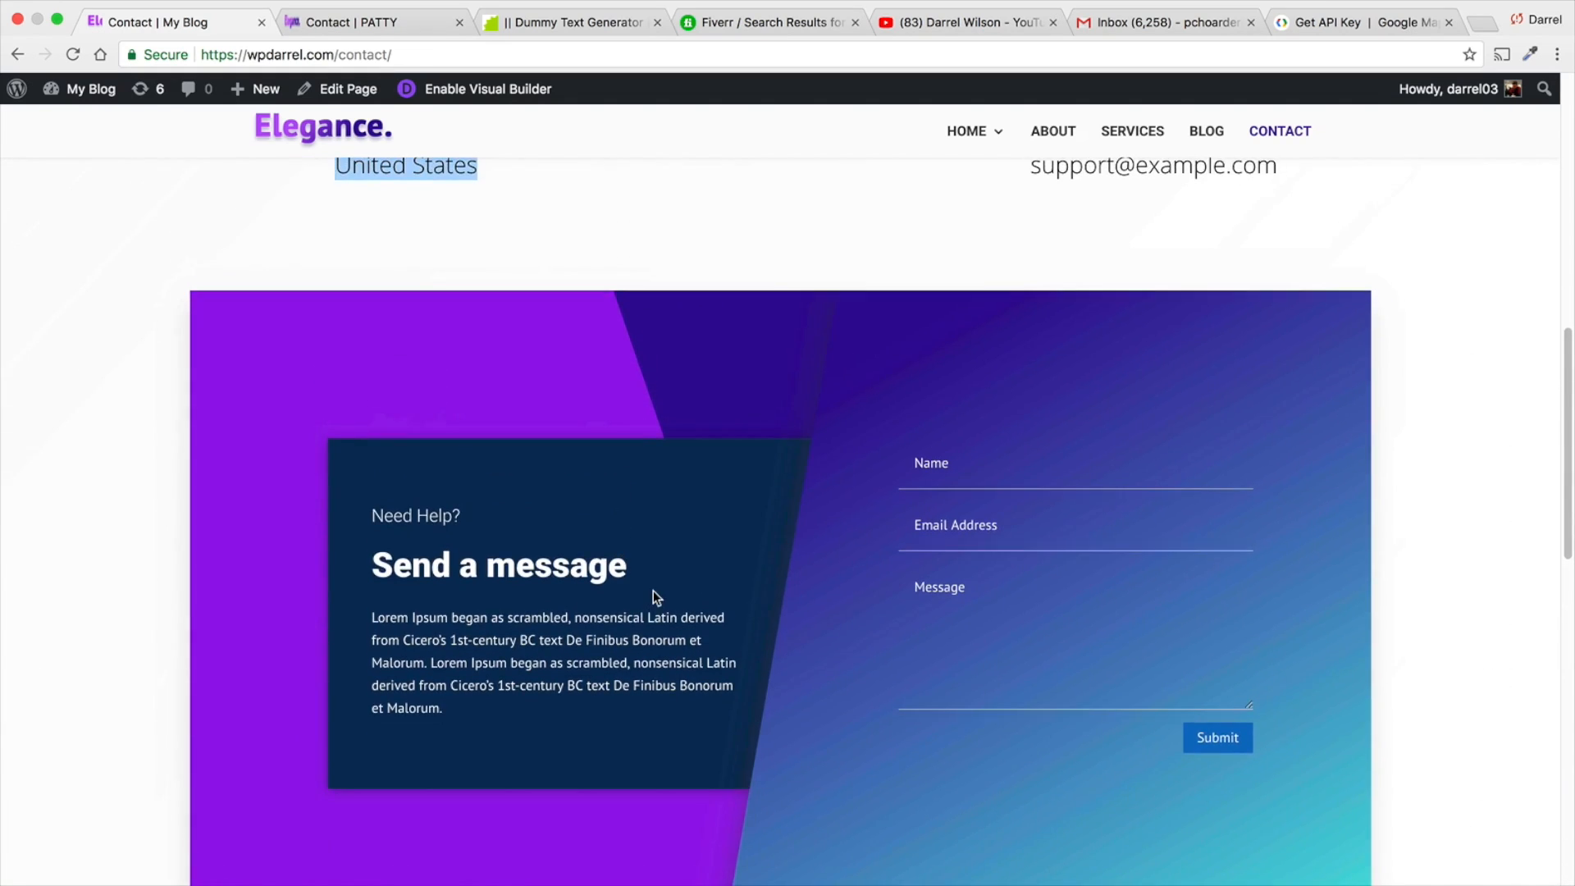
scroll(653, 597, up, 4)
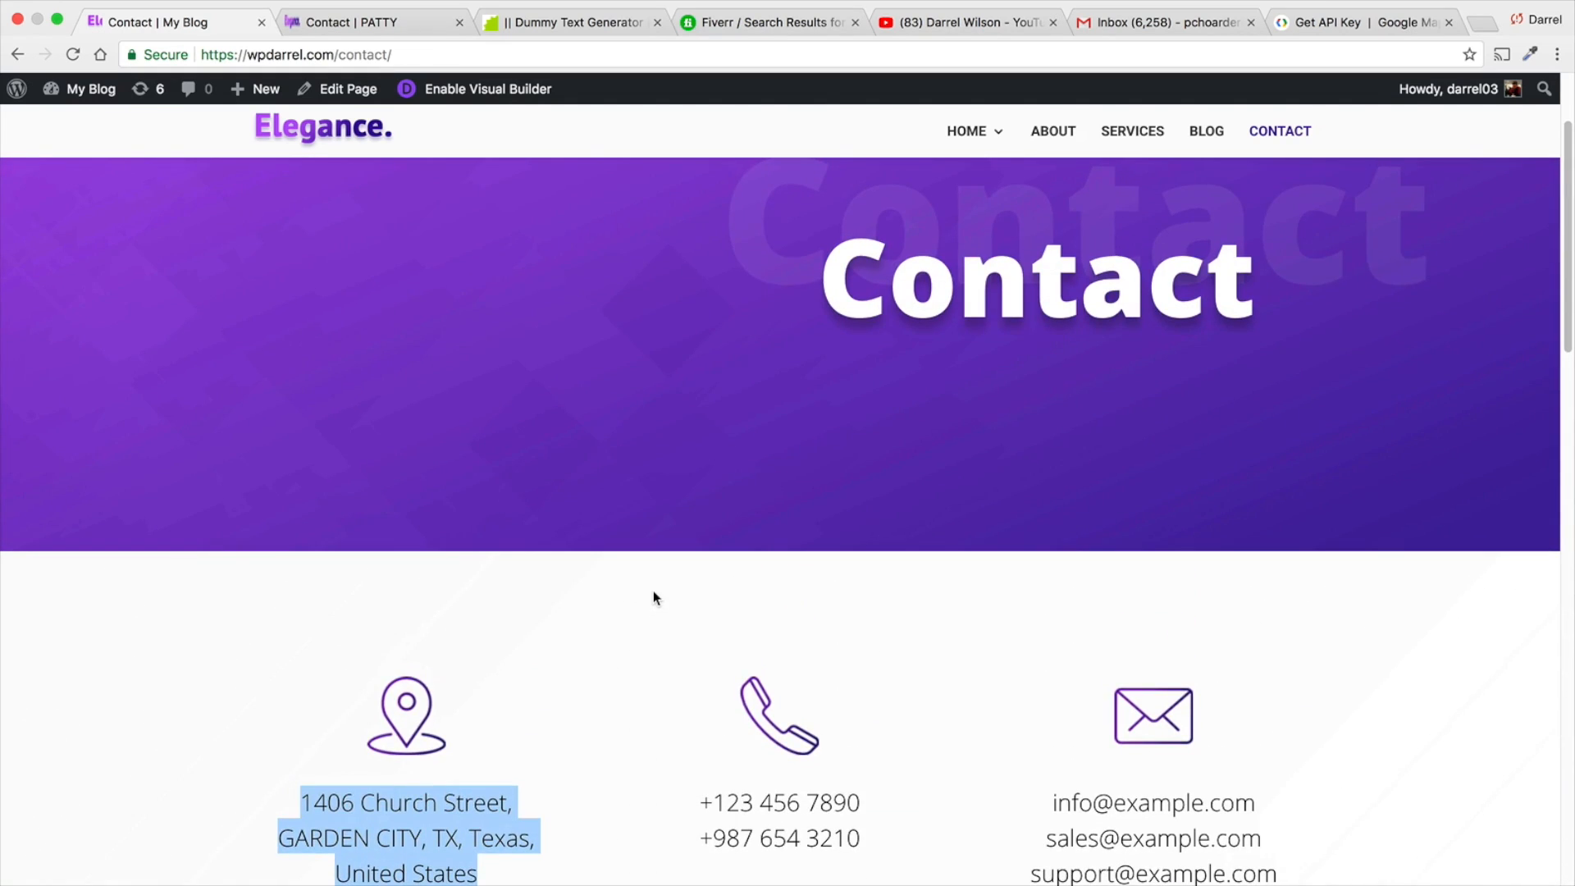
- Return to the demo site and open its Services page in the Visual Builder
click(380, 30)
scroll(685, 263, up, 5)
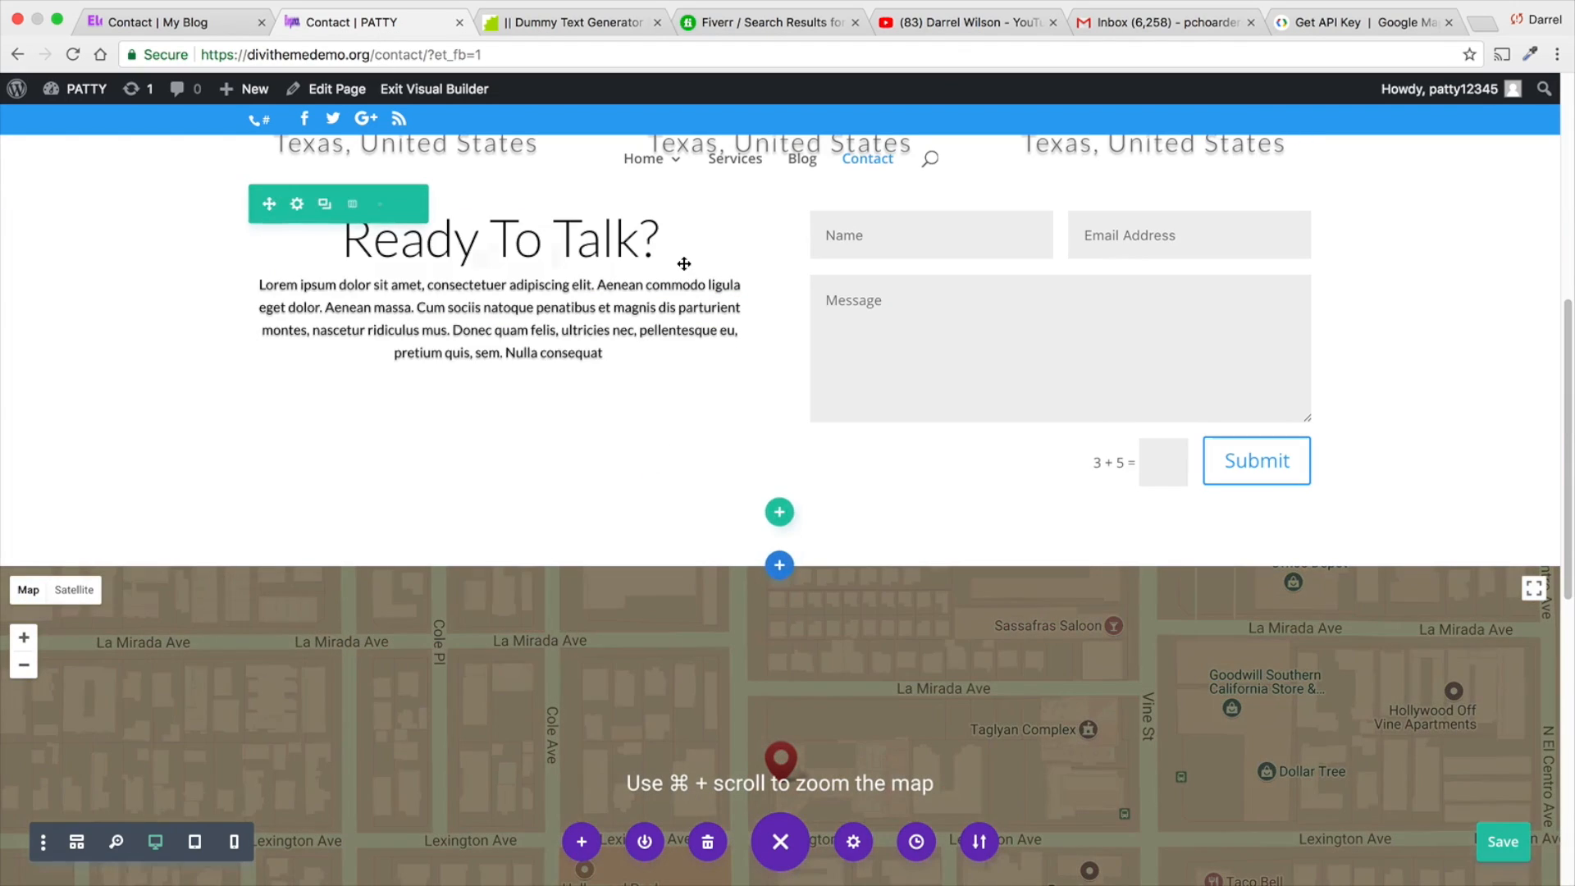
click(734, 163)
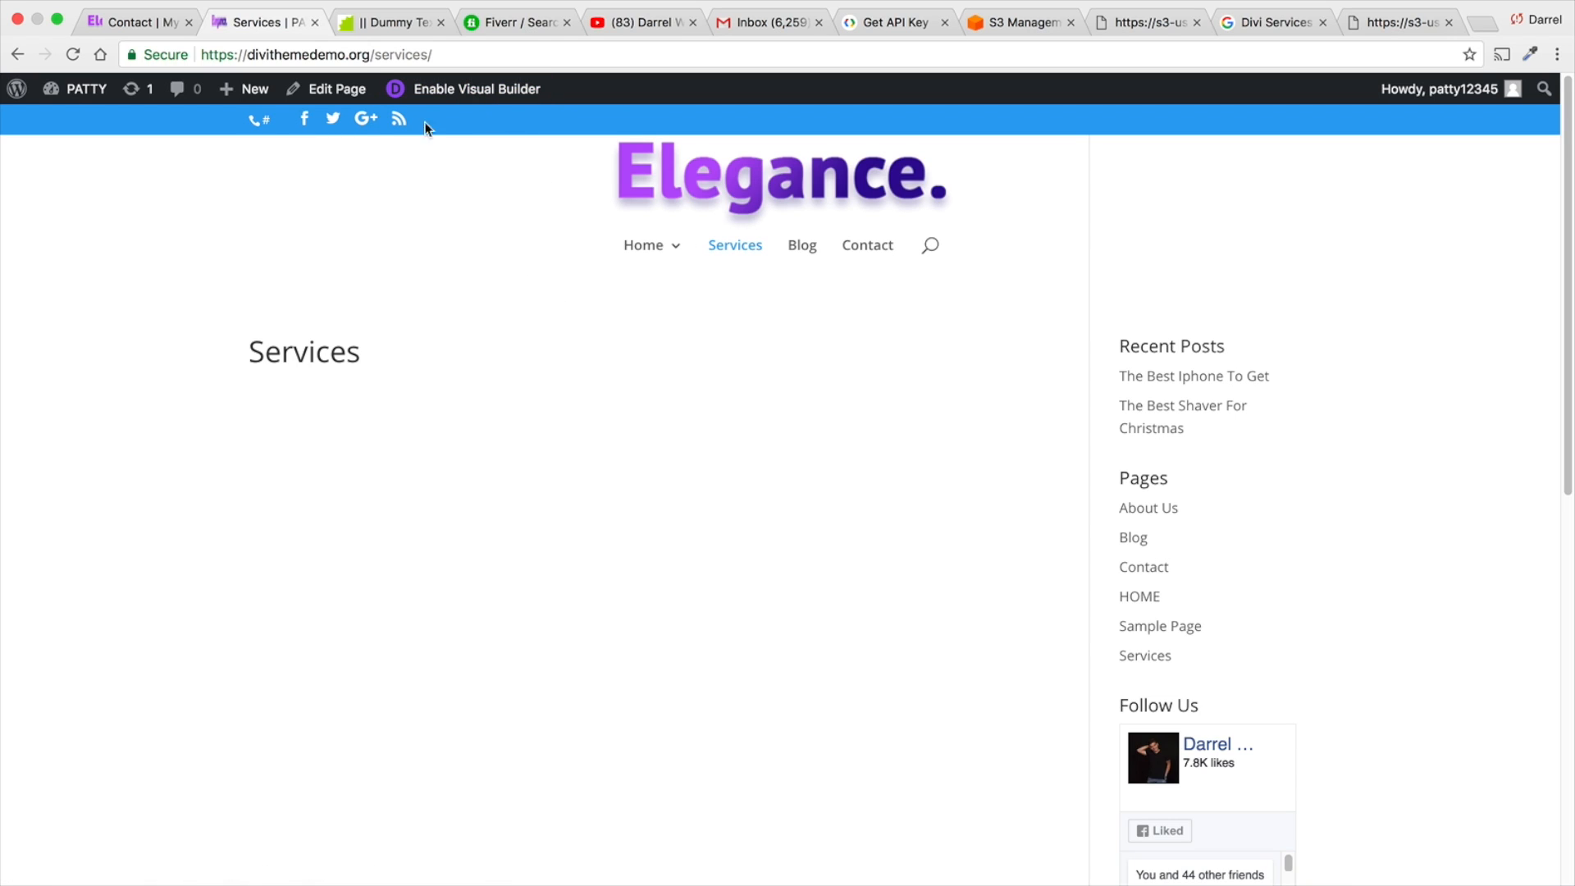
click(450, 98)
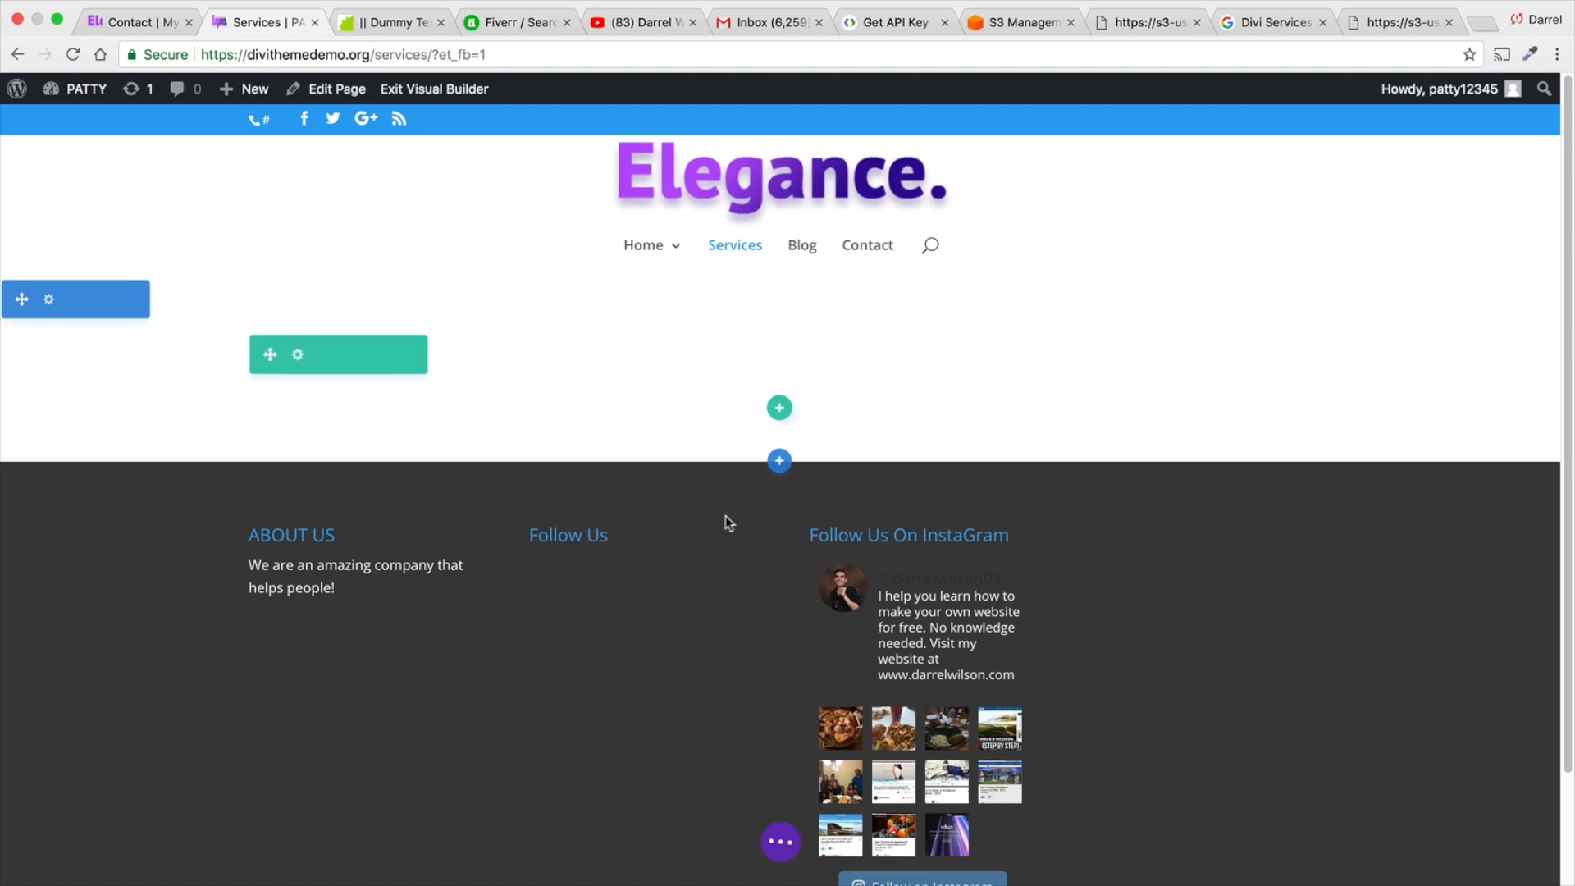
- Try to import Elegance_Services.json into the Services page through the builder's Portability options, and close the dialog
click(778, 842)
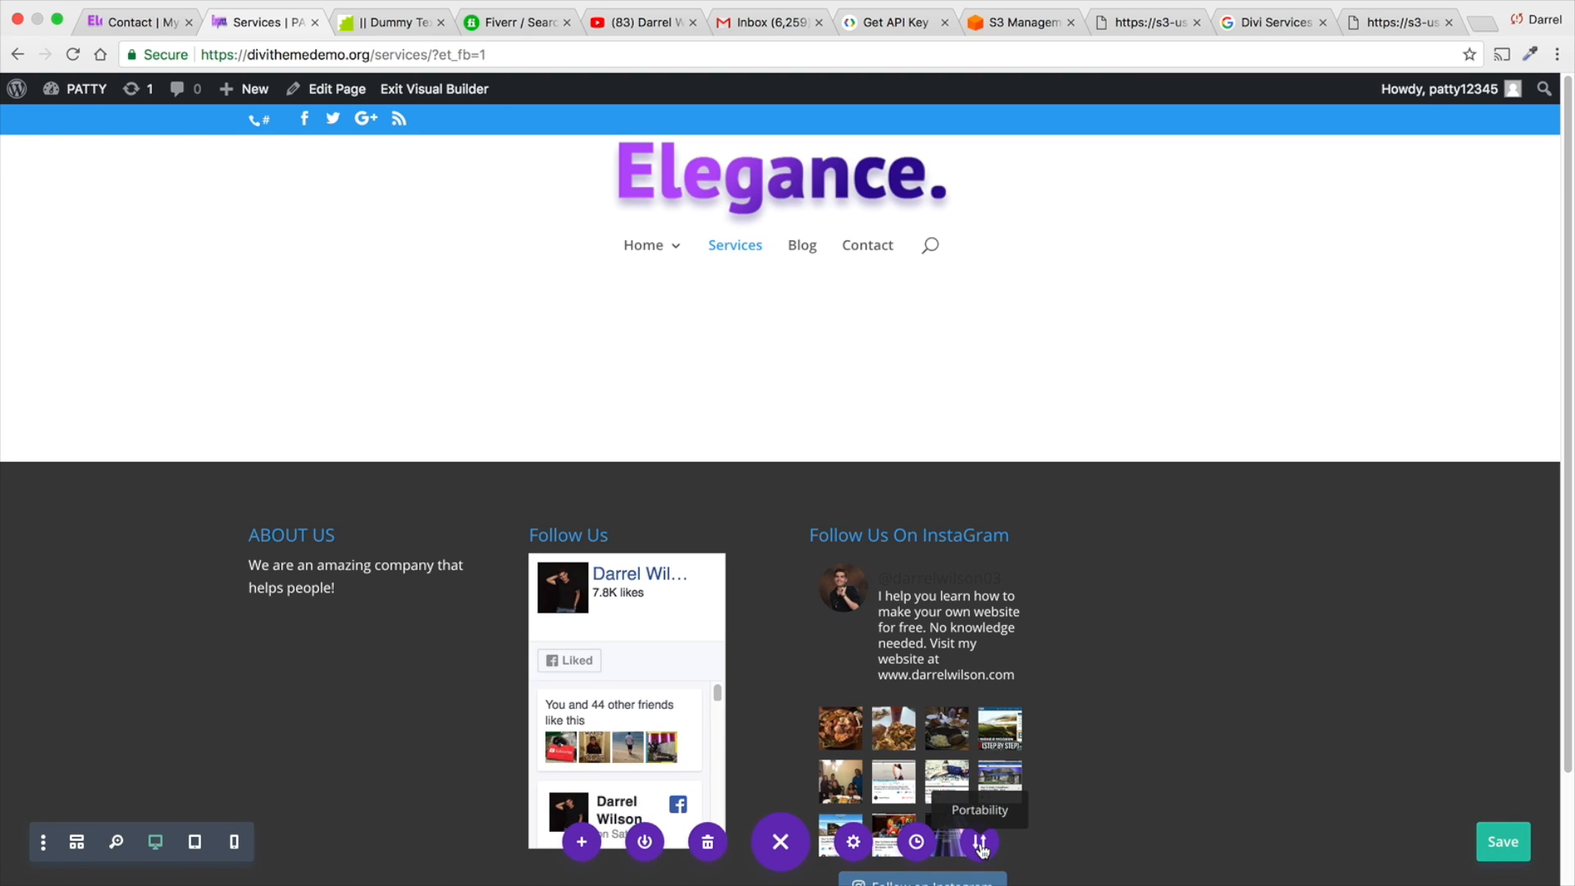
click(978, 845)
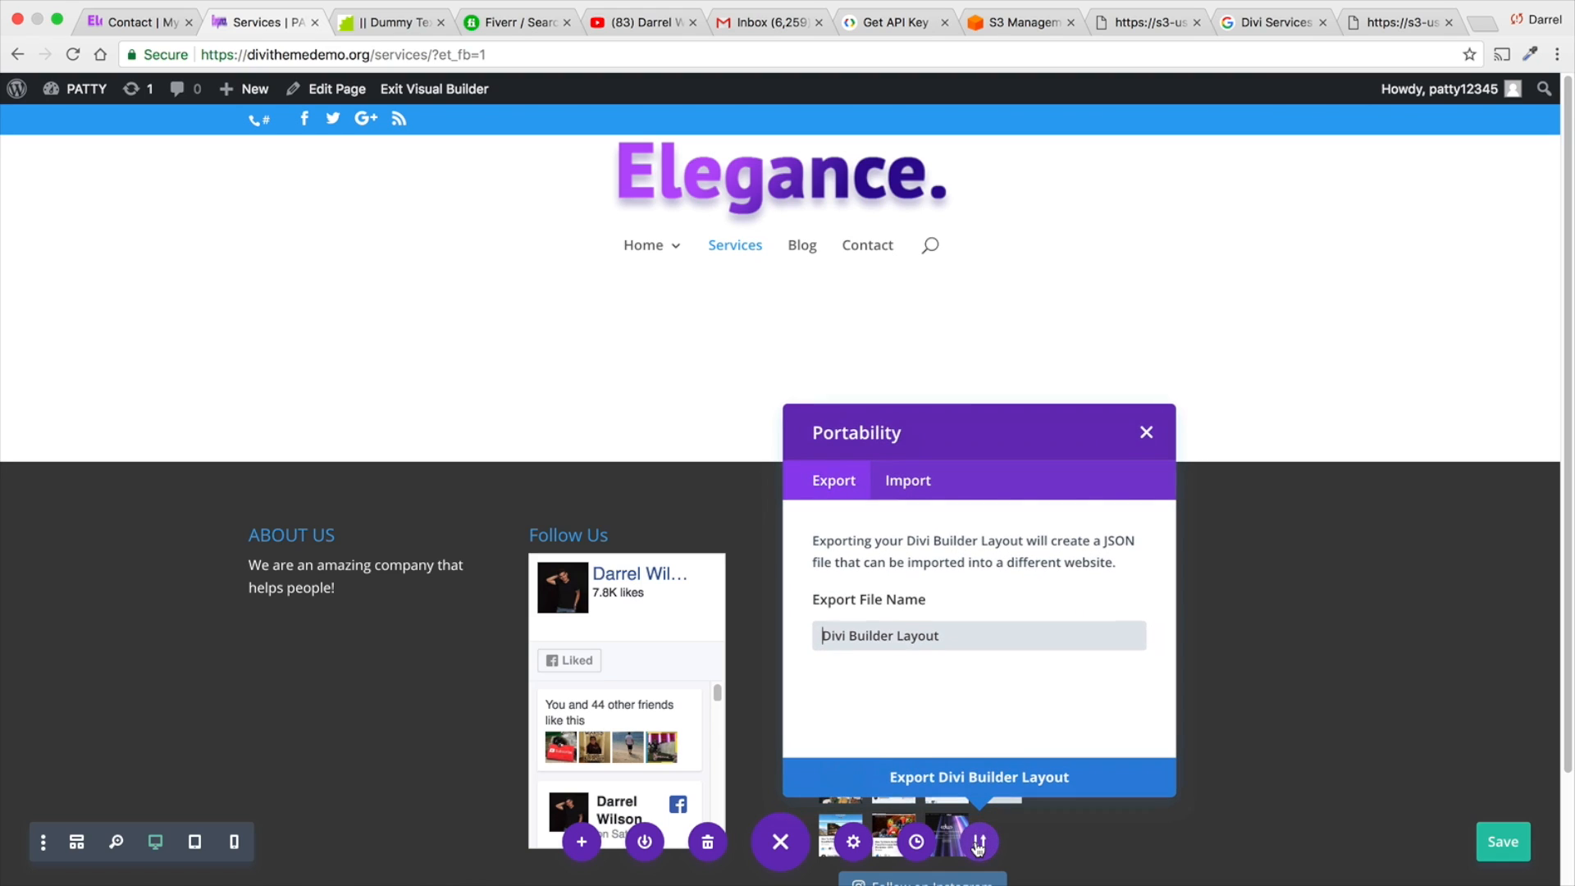
click(907, 481)
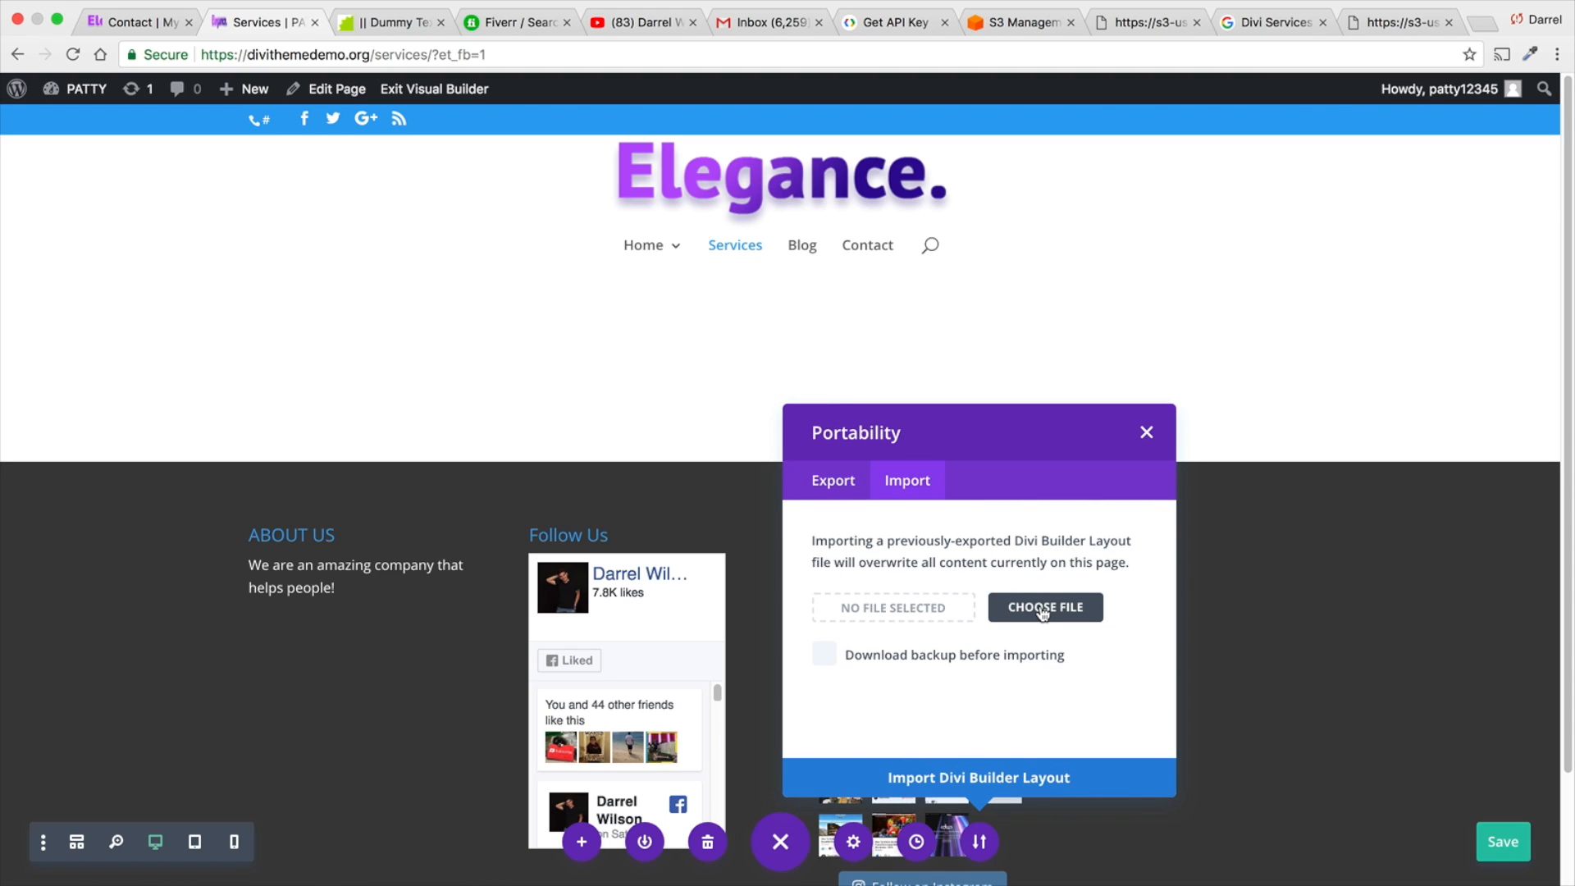
click(1037, 606)
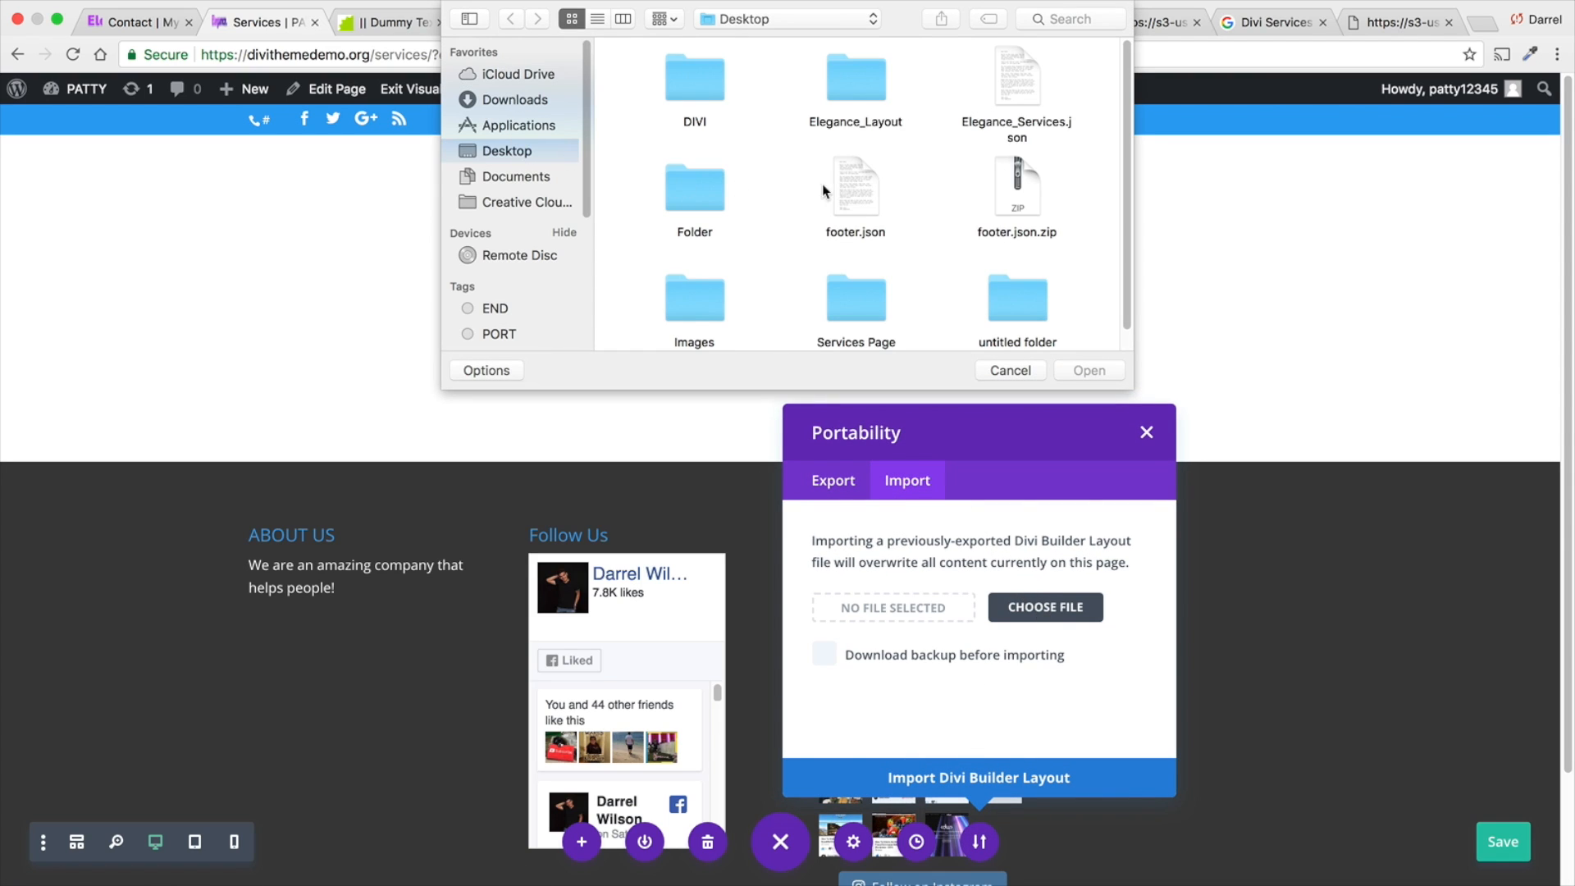
double_click(1017, 123)
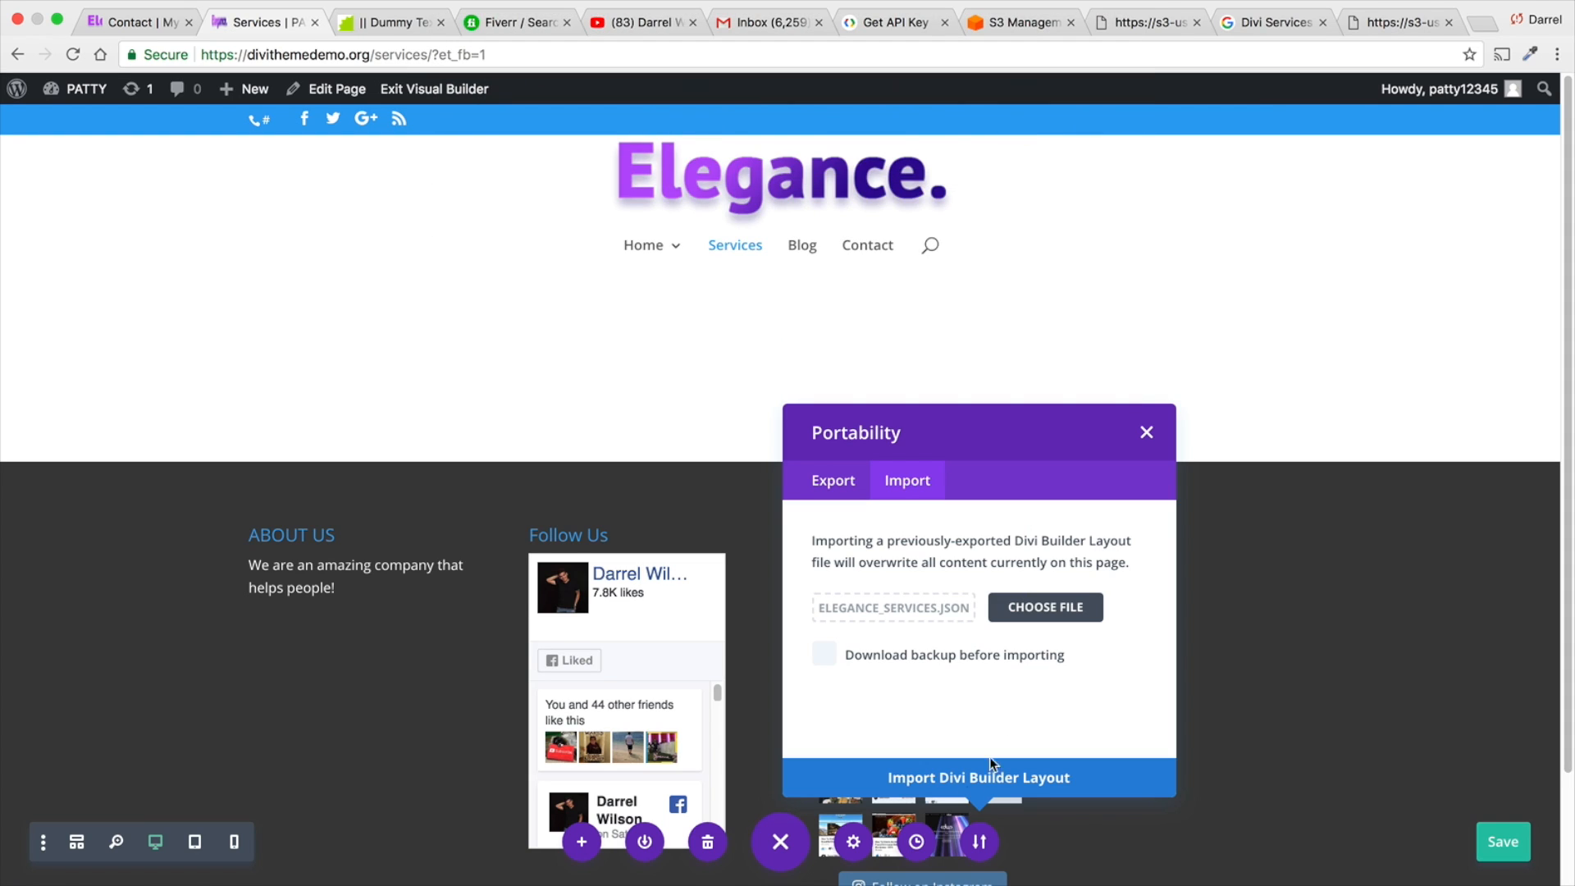
click(1040, 759)
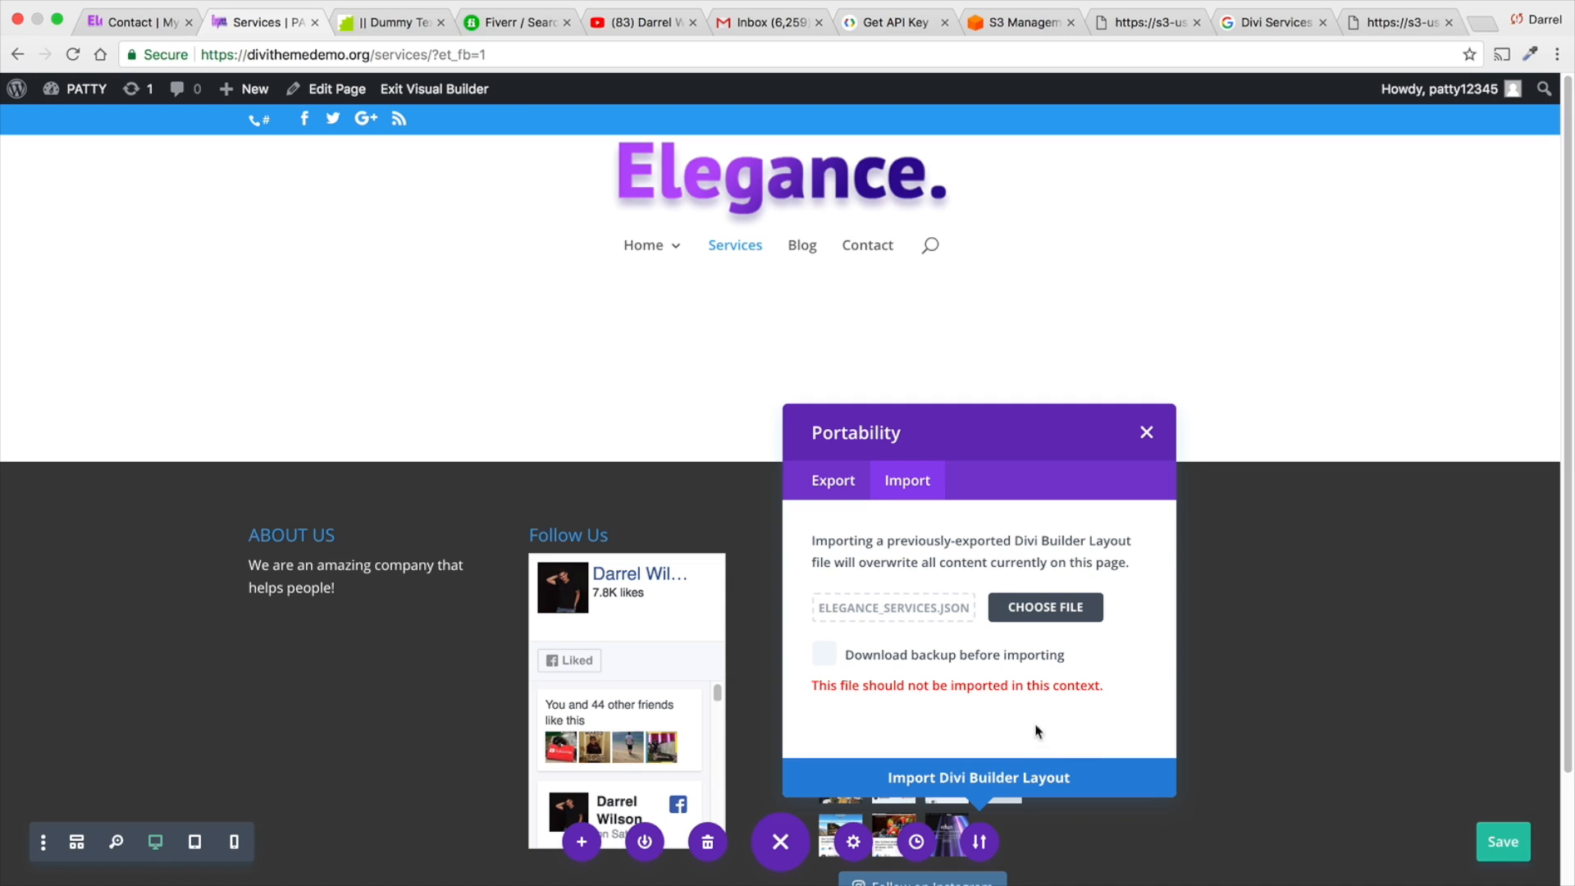
drag(1100, 685, 843, 682)
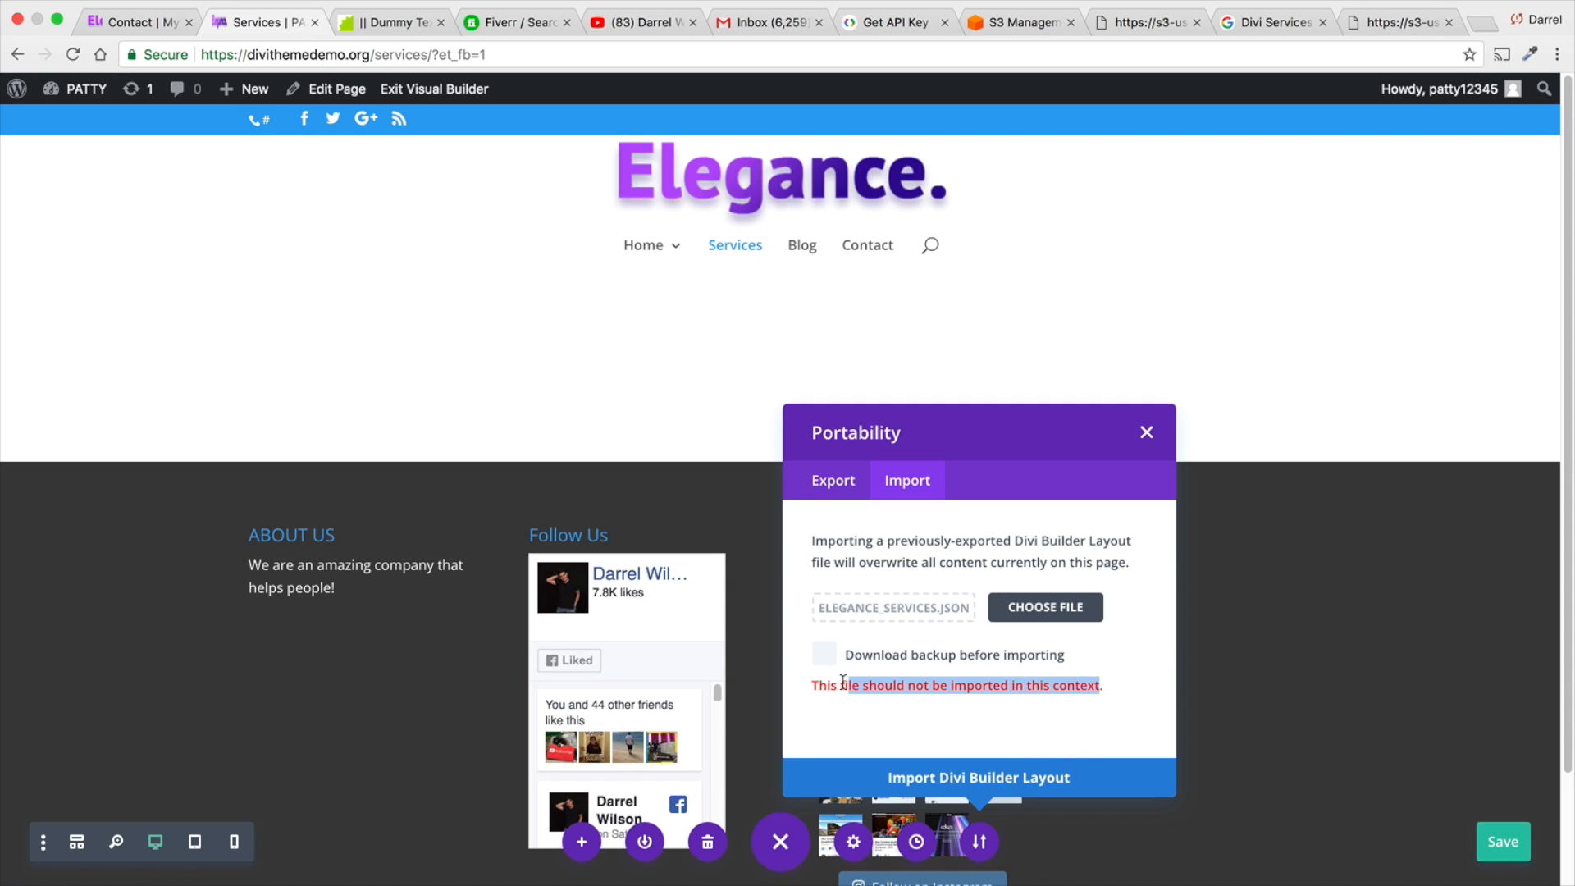
click(1147, 433)
- Go to the WordPress dashboard and open the Divi Library's list of layouts
mouse_move(82, 91)
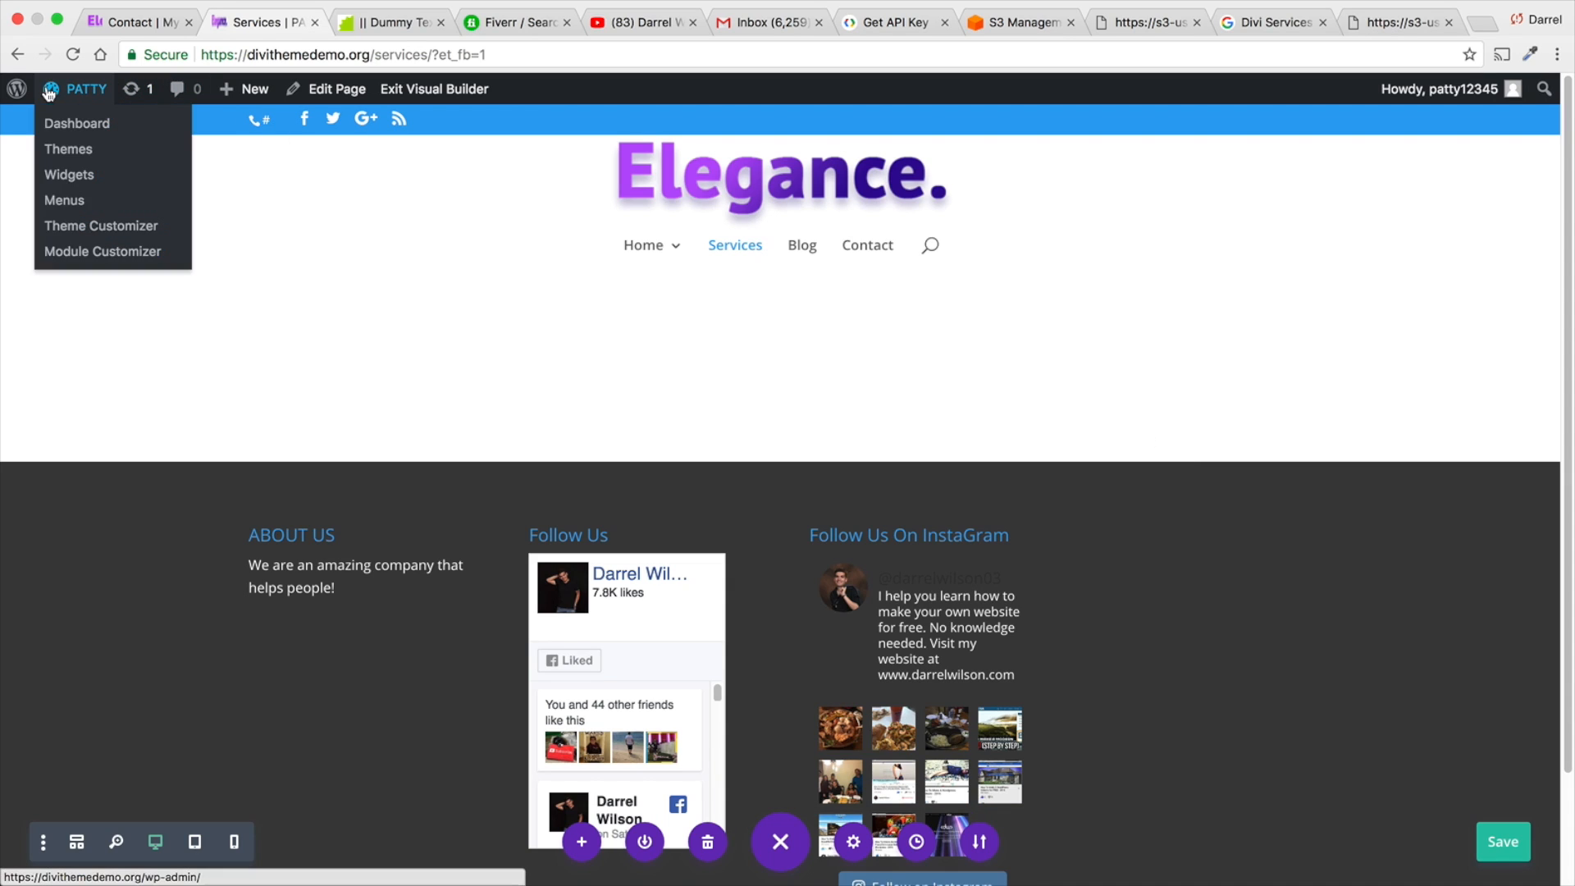
click(75, 125)
mouse_move(103, 640)
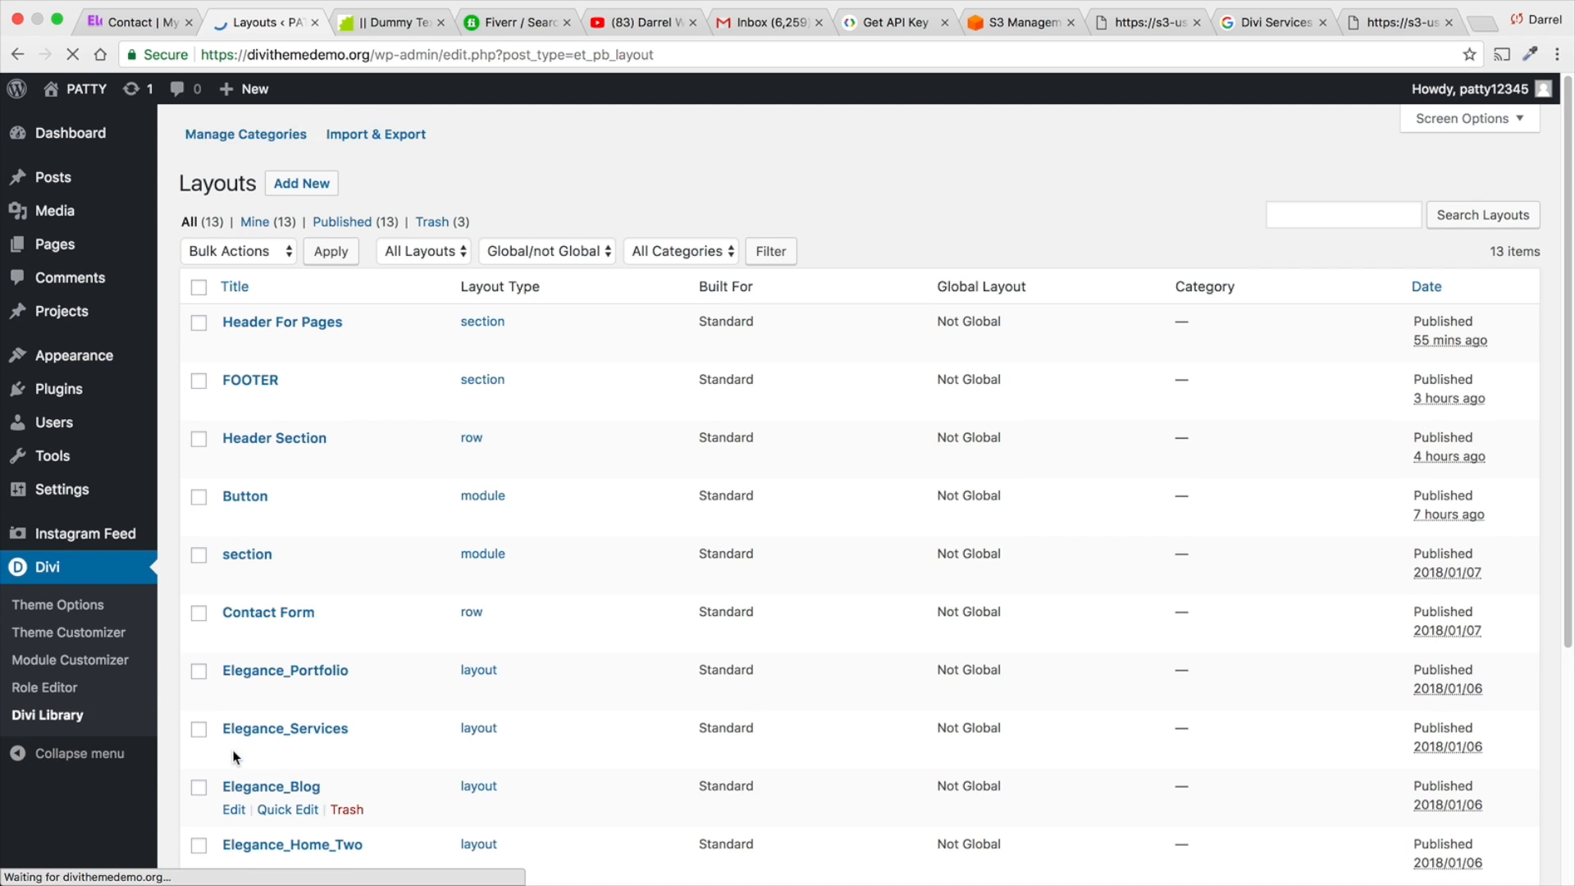
click(299, 185)
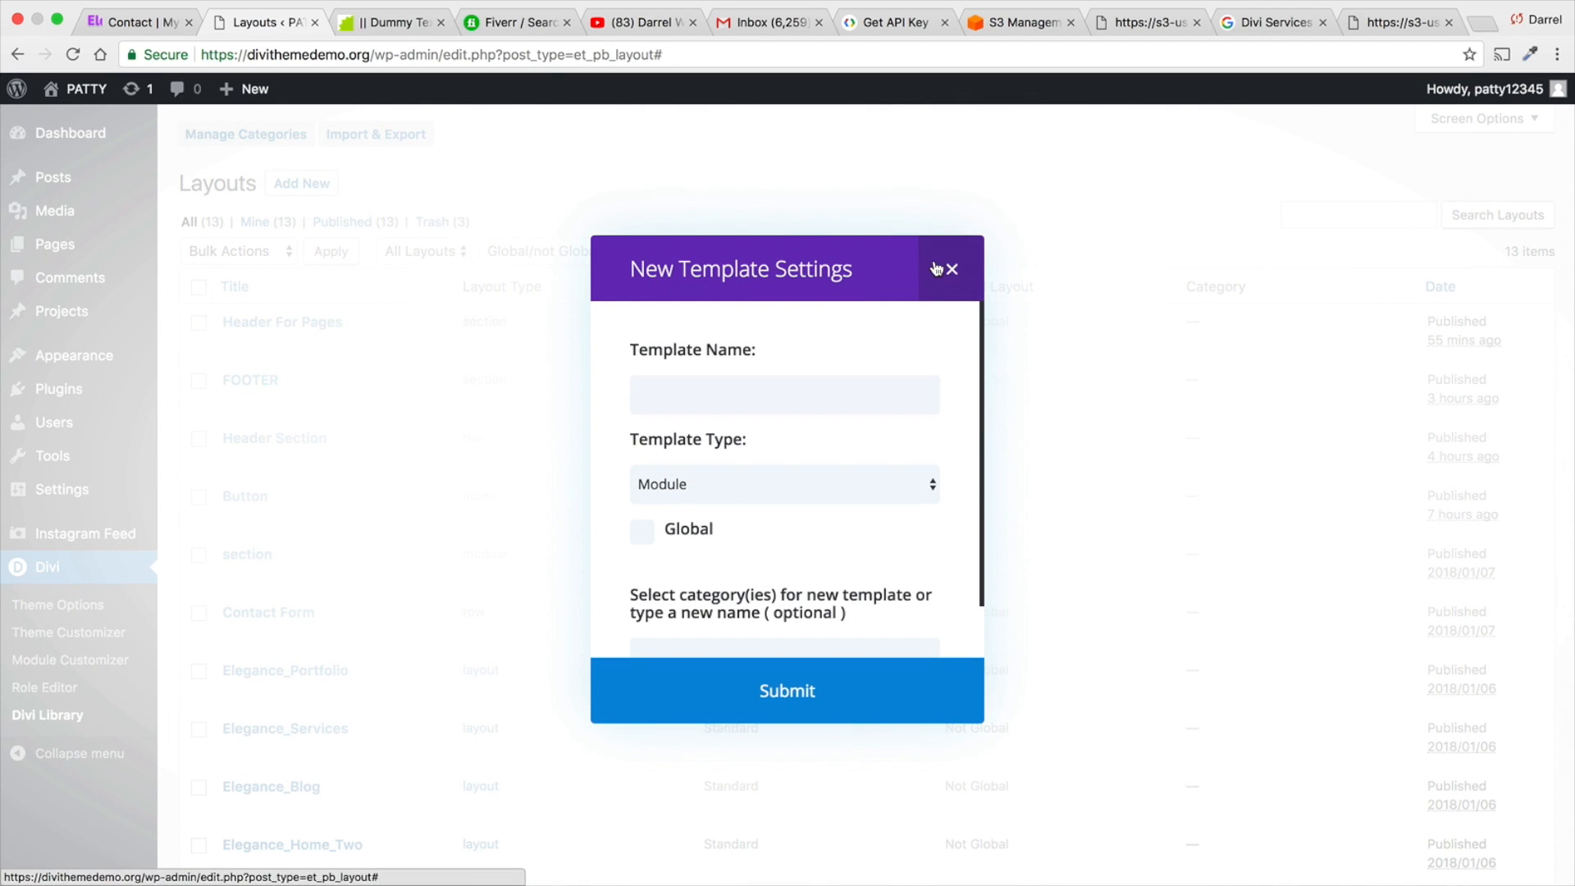
click(950, 269)
- Import the Elegance_Services.json file from the Desktop into the Divi Library and reload the layouts list
click(379, 135)
click(783, 341)
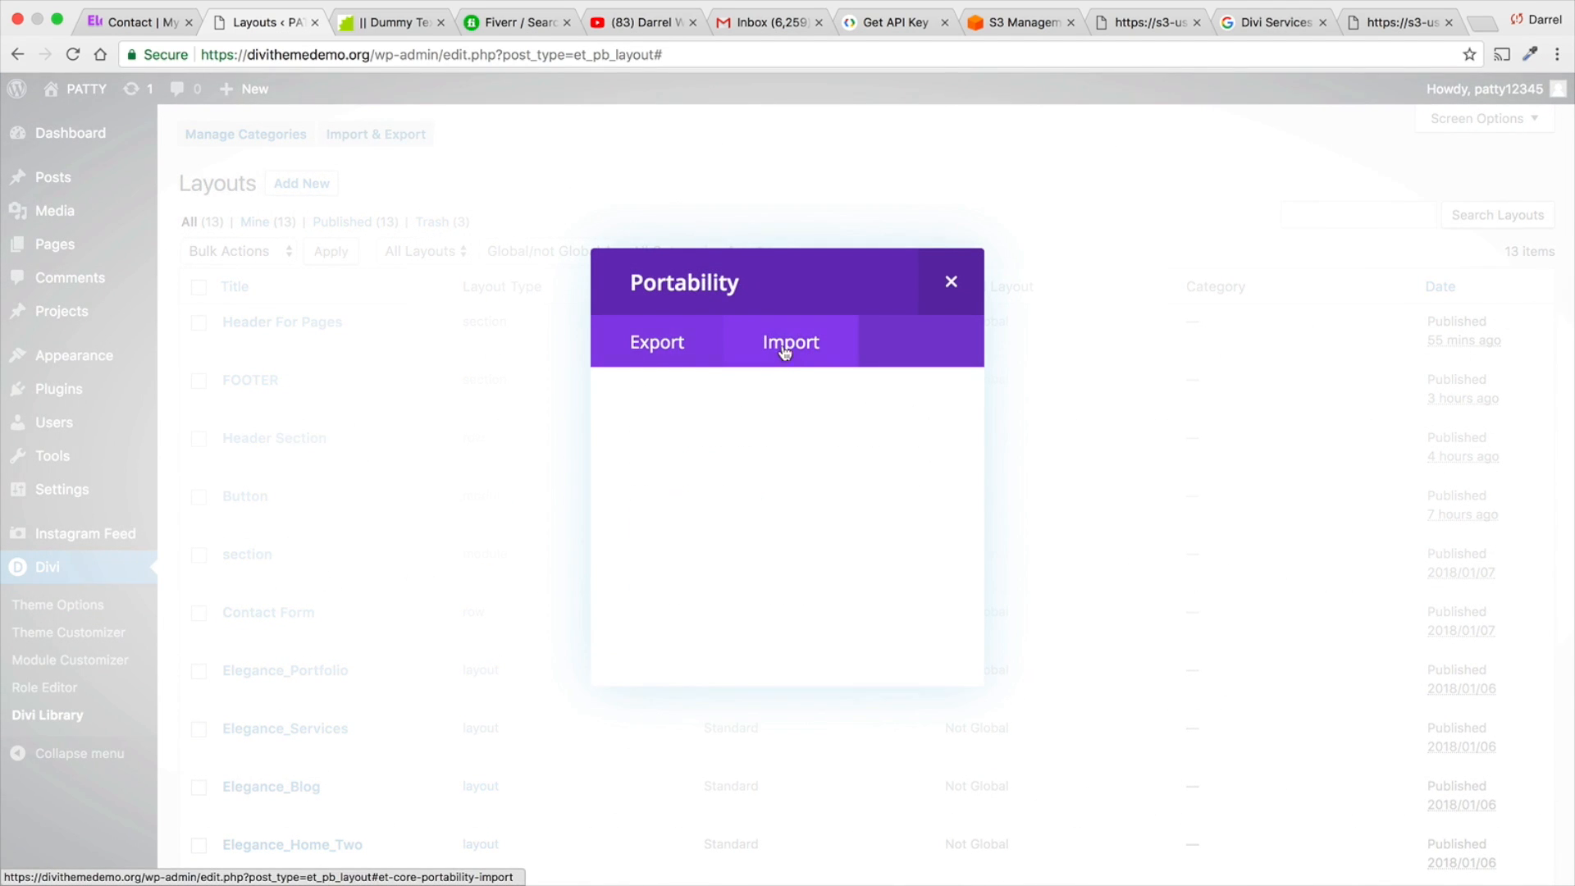
click(863, 566)
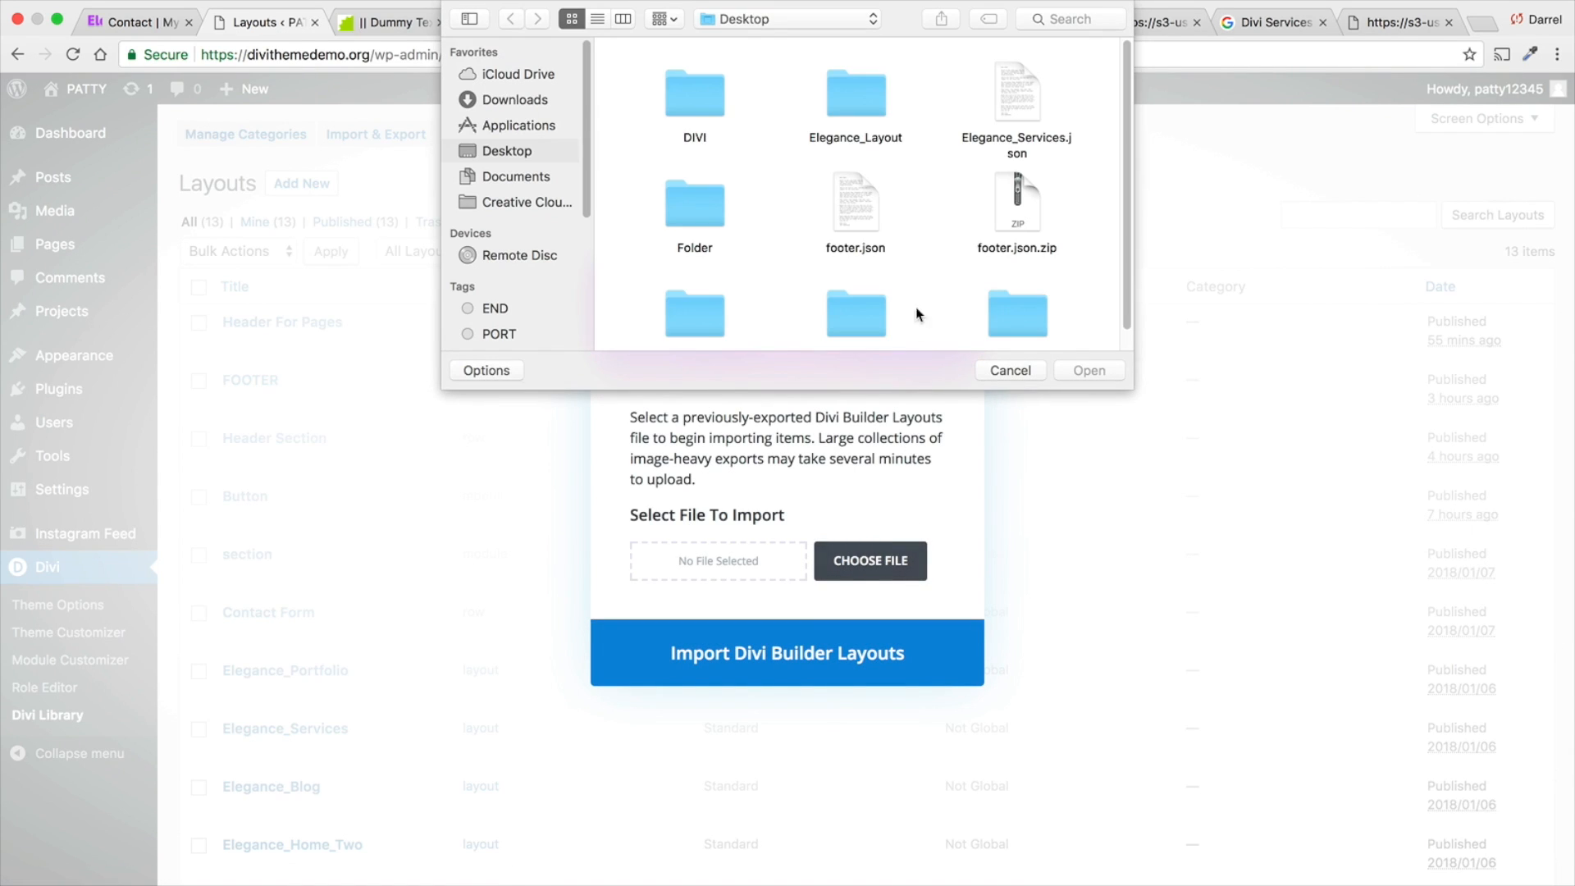
scroll(1032, 117, down, 1)
double_click(1026, 123)
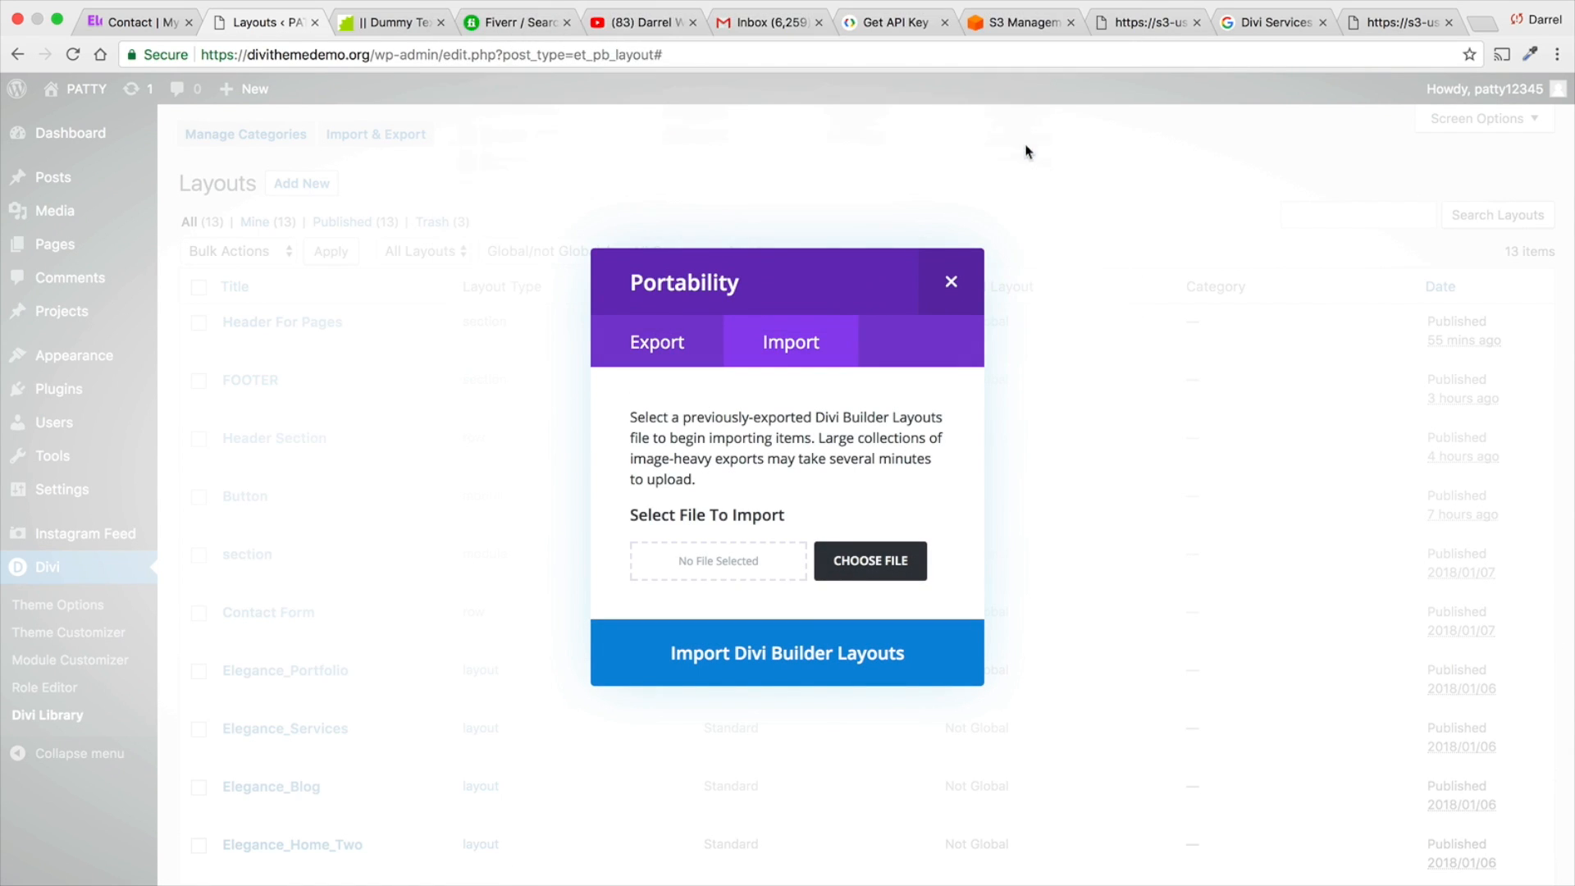
click(878, 656)
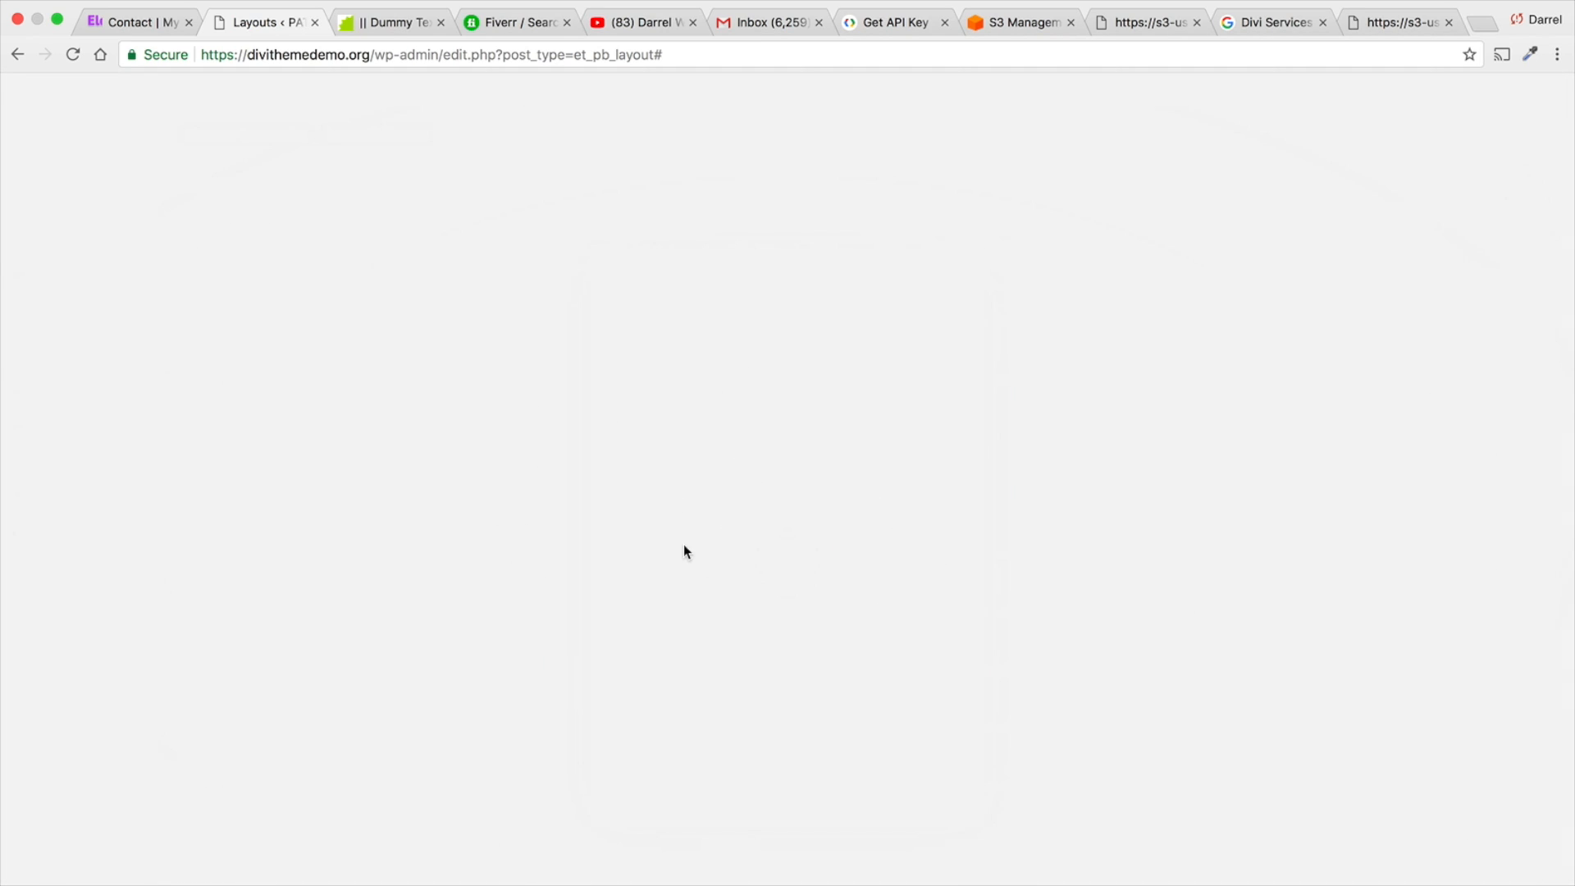
click(73, 54)
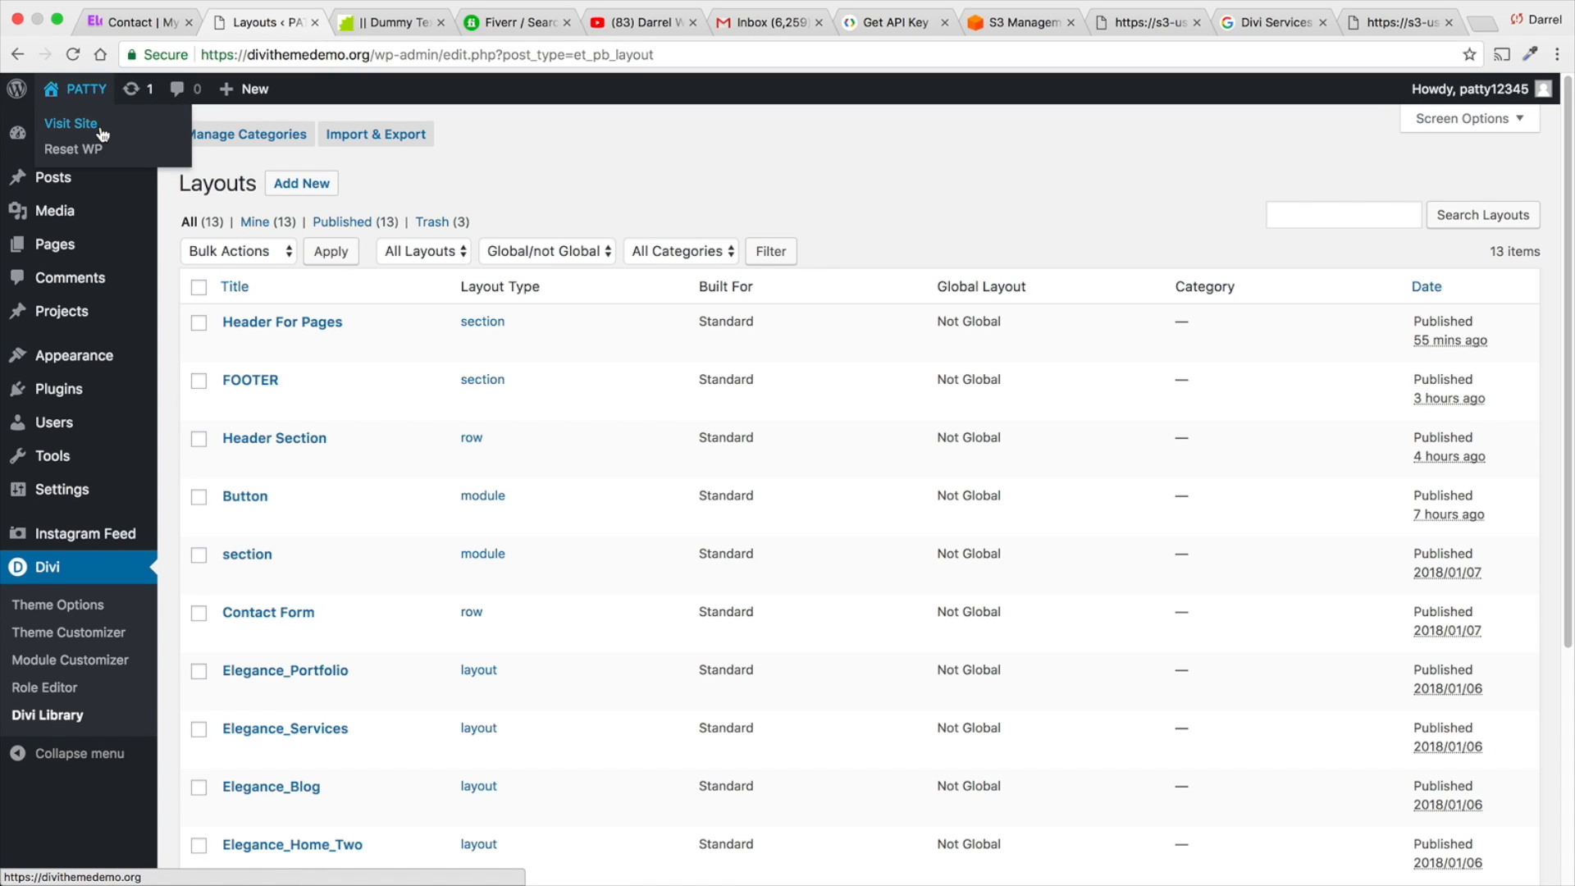
- Visit the site's Services page and open it in the backend page editor
click(110, 122)
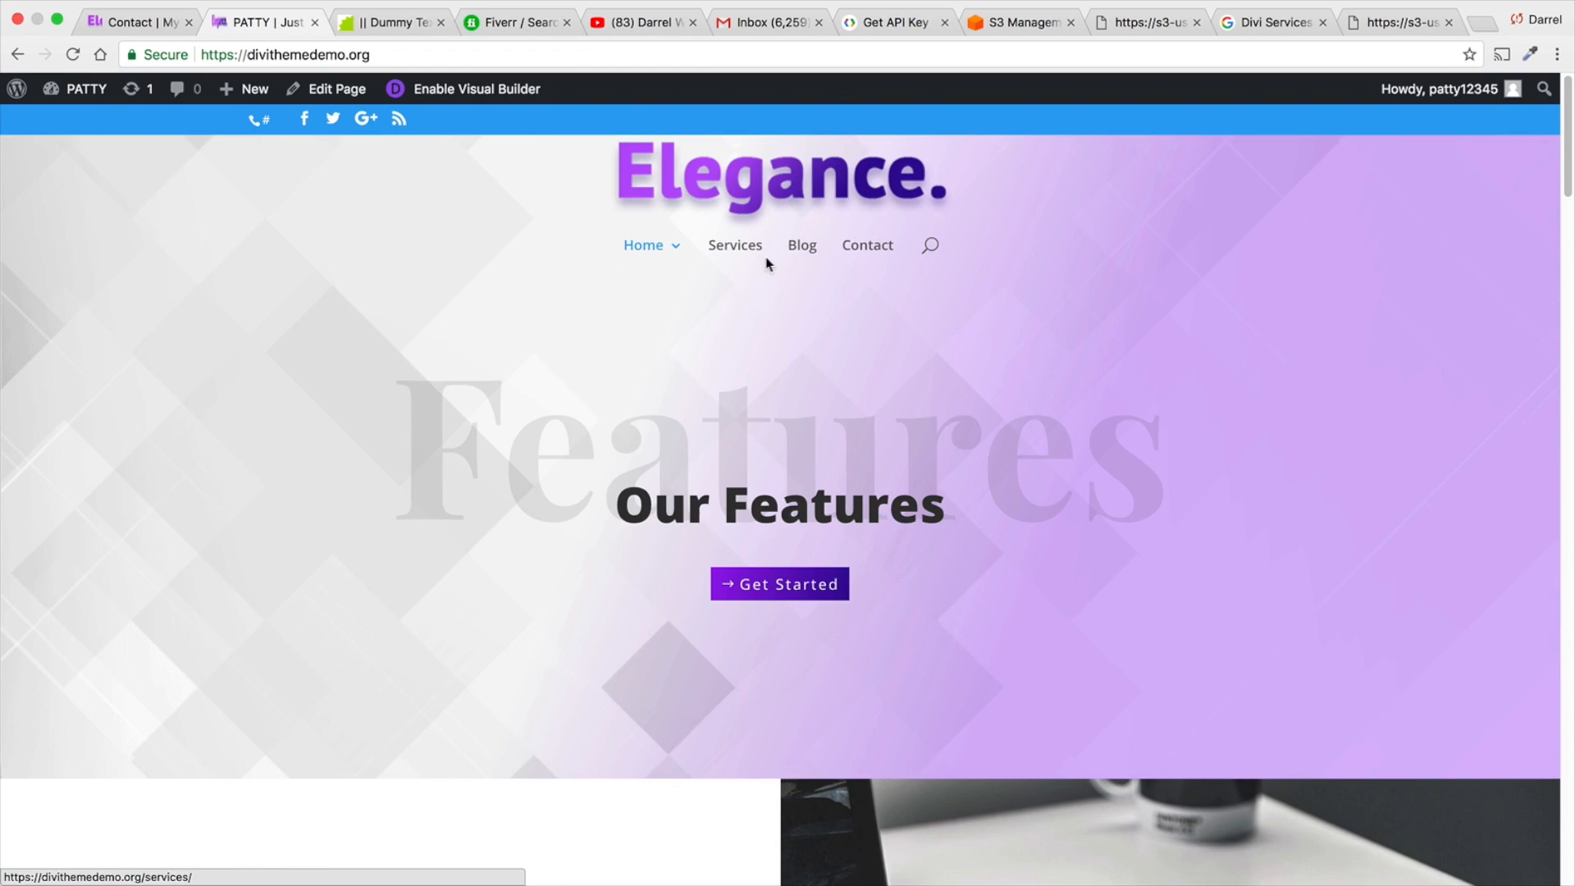
click(752, 260)
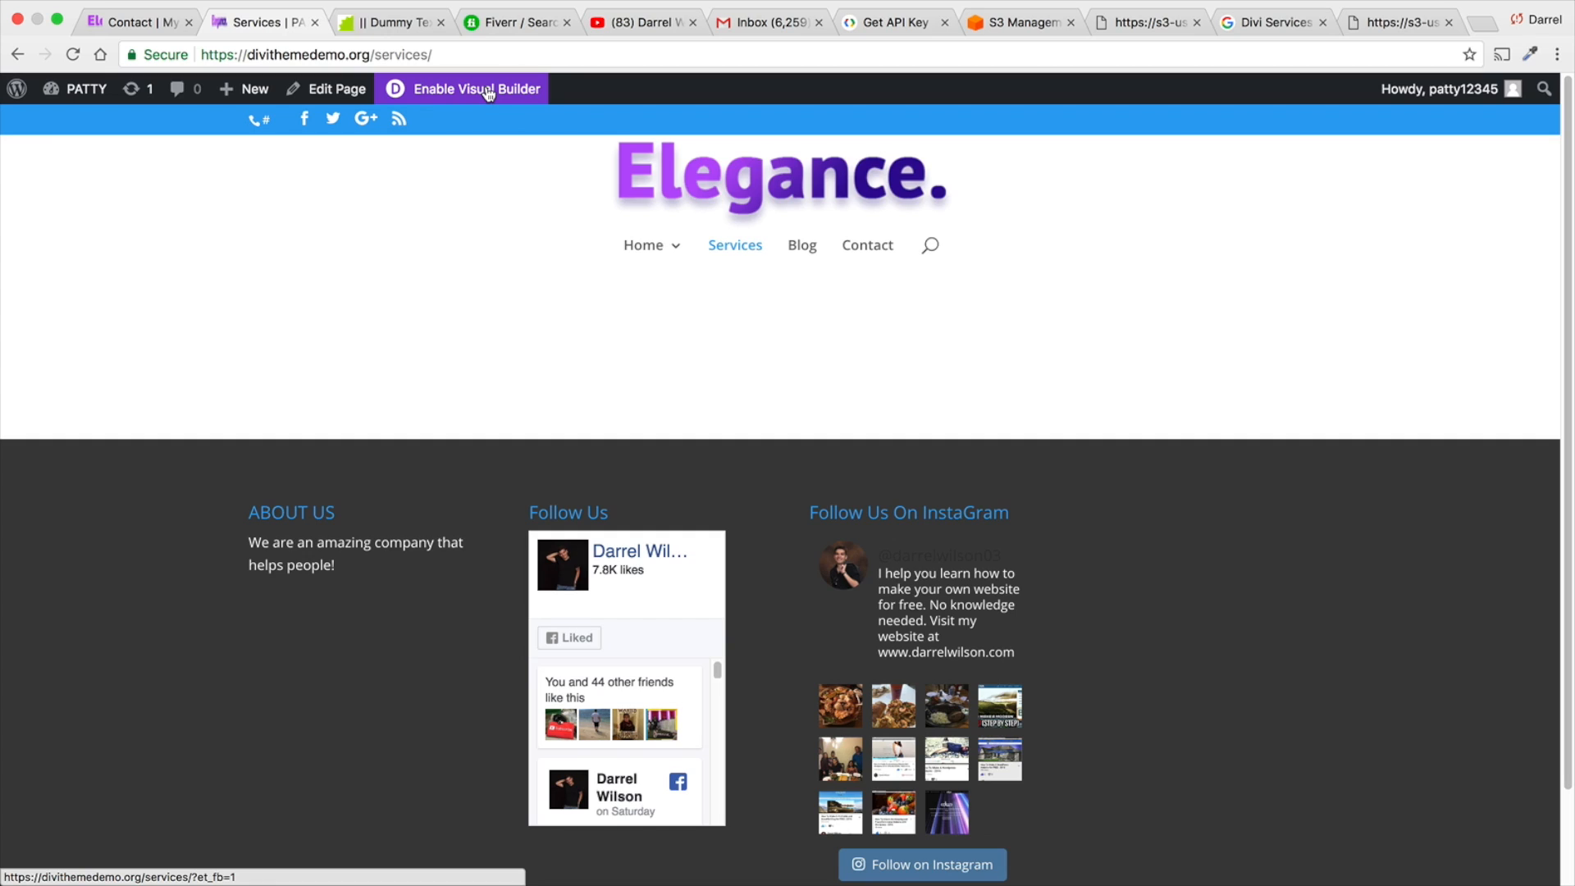
click(343, 97)
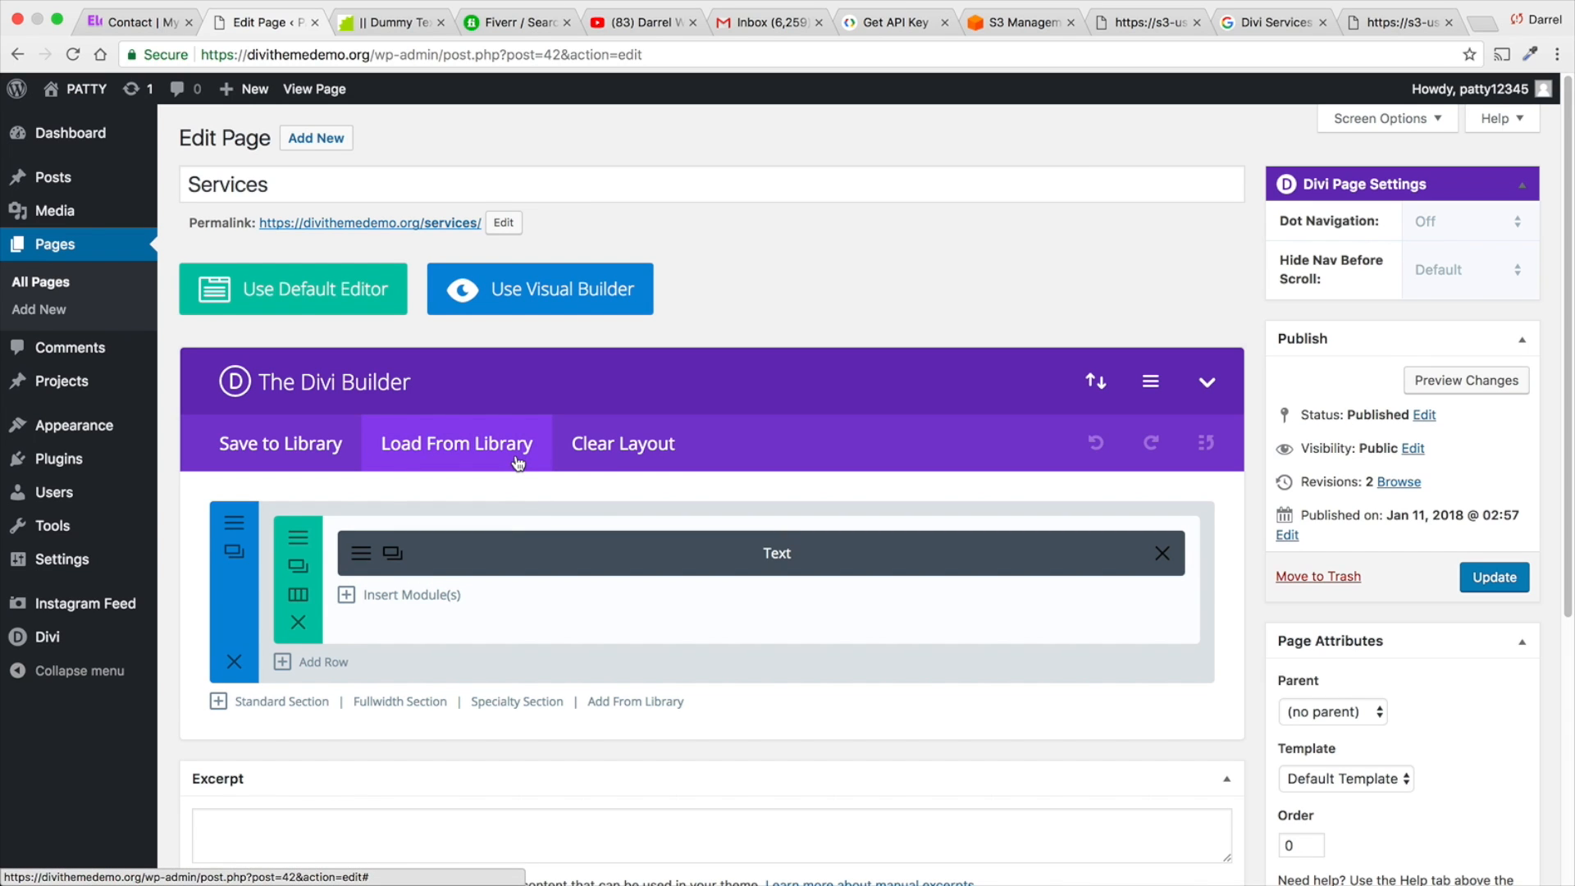
- Load the Elegance_Services layout from the library, replacing the Services page's existing content
click(512, 447)
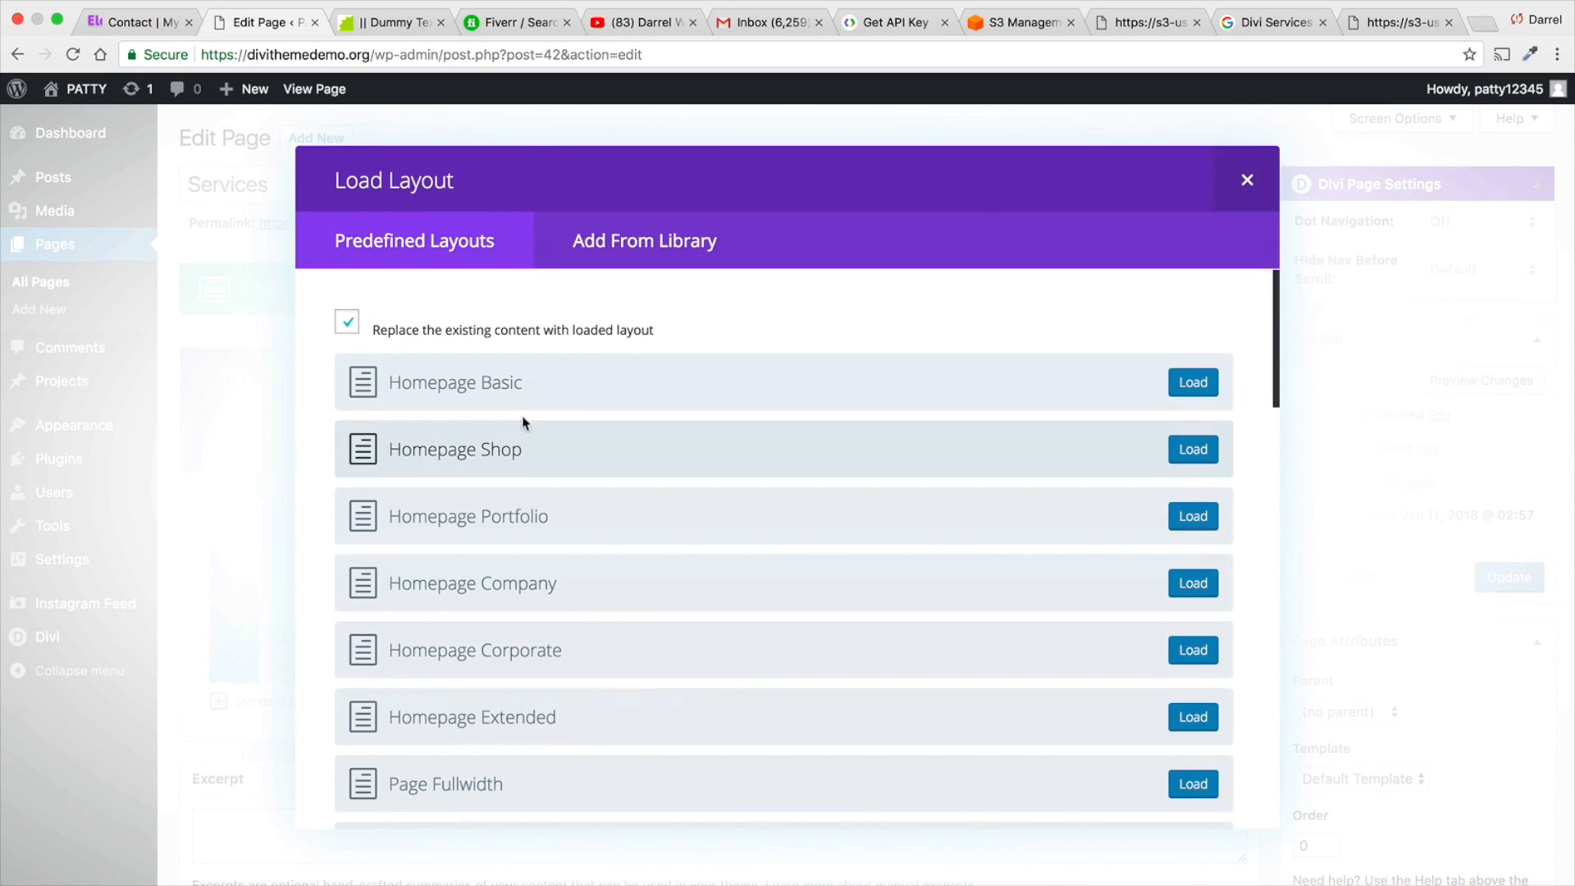
click(630, 252)
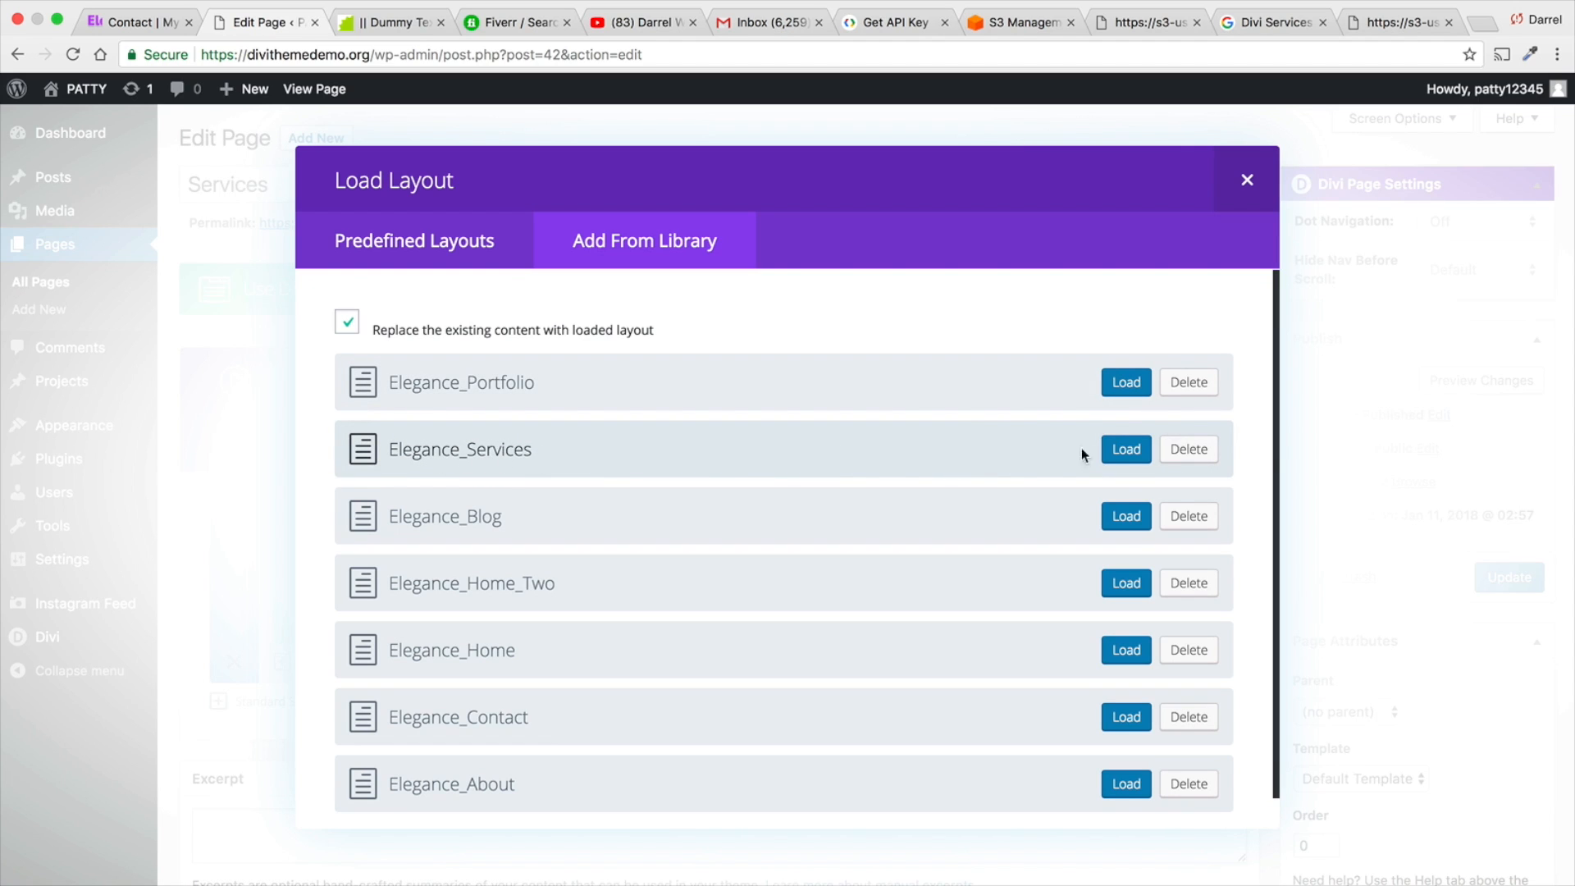
click(1126, 449)
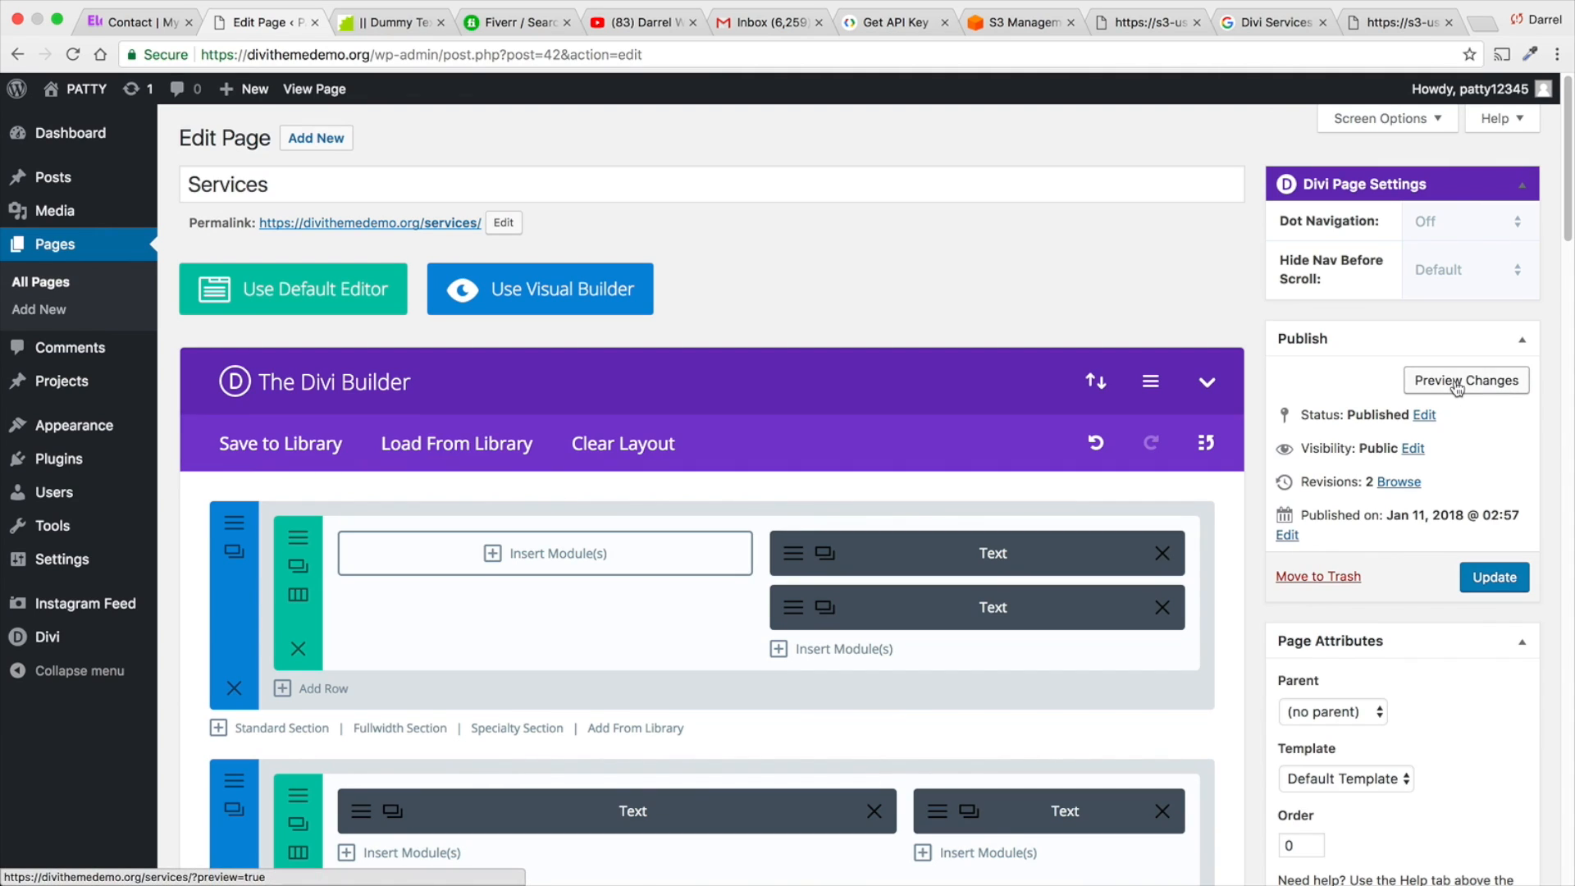
- Preview the Services page's changes and update the page
click(1457, 382)
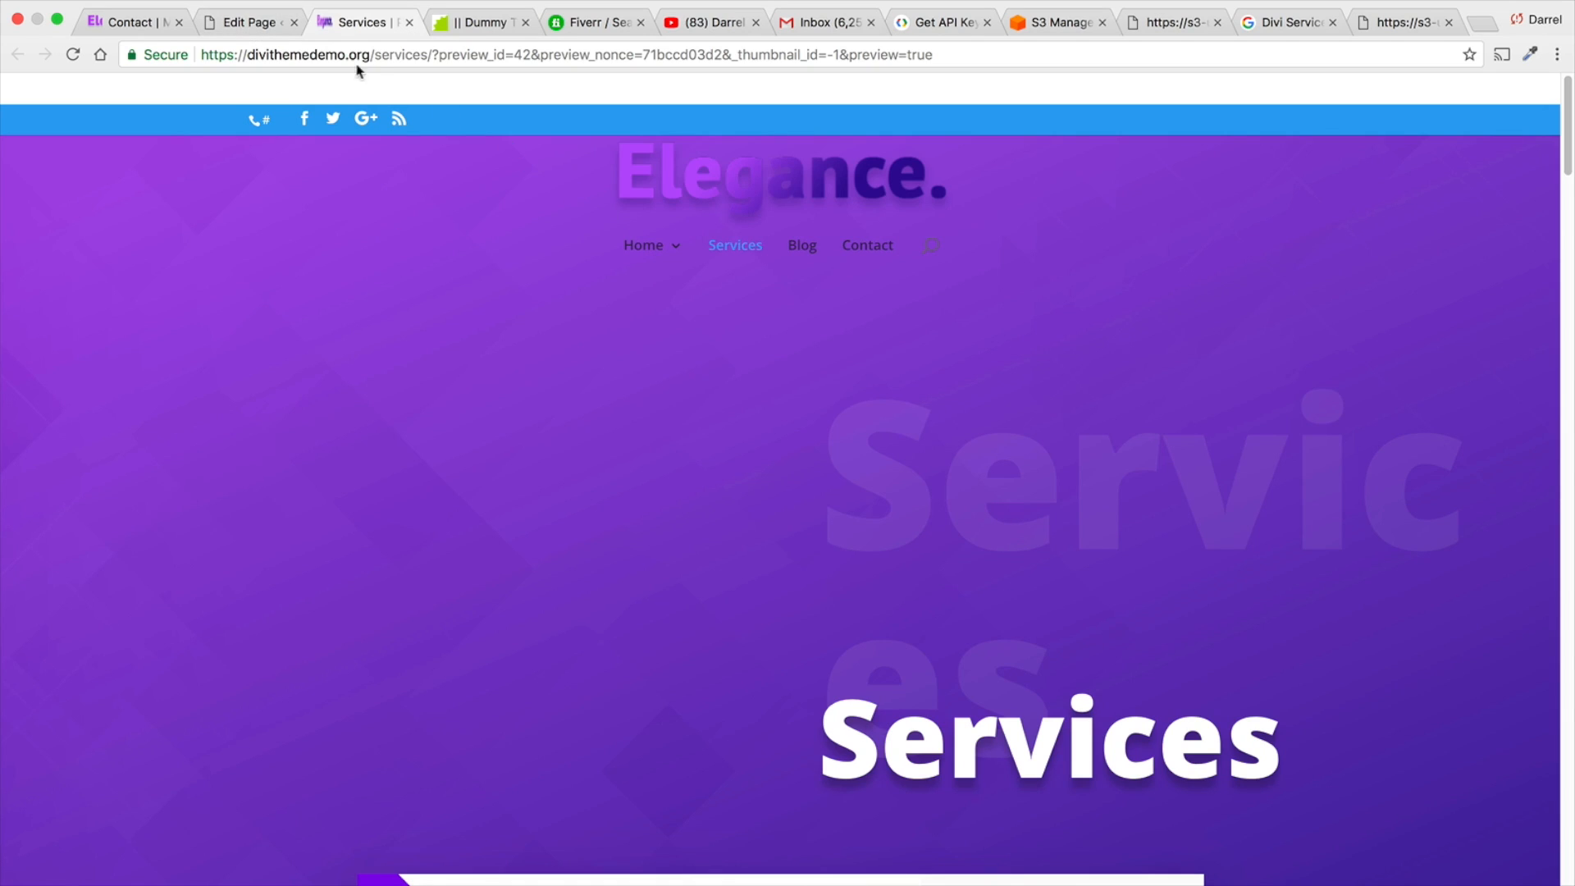
click(267, 24)
click(1491, 579)
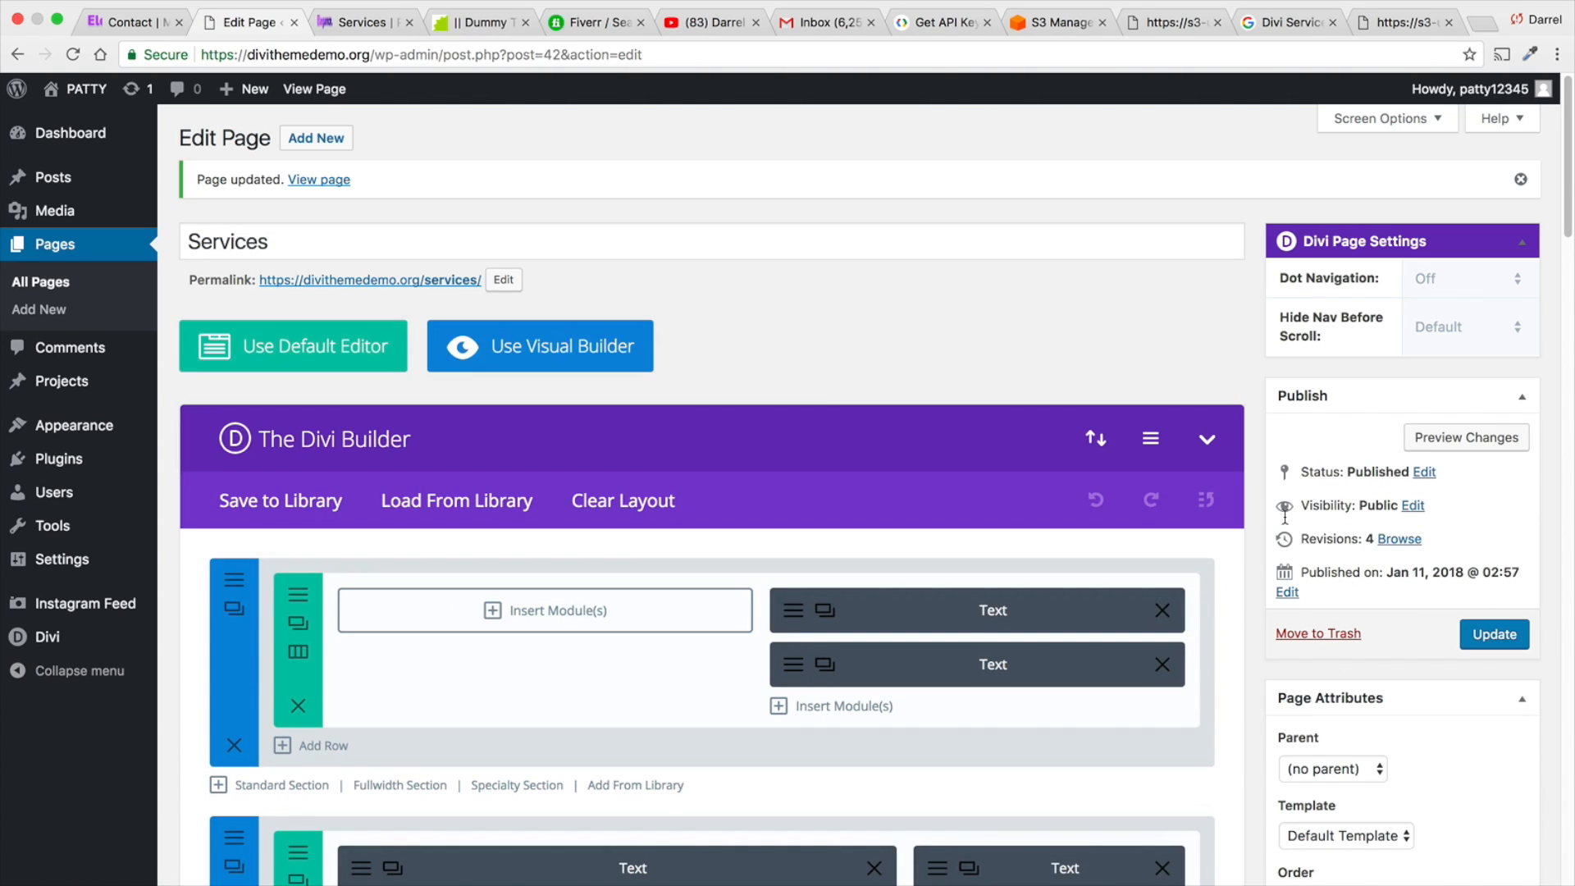
- View the published Services page and examine its header title and the content starting below it
click(303, 95)
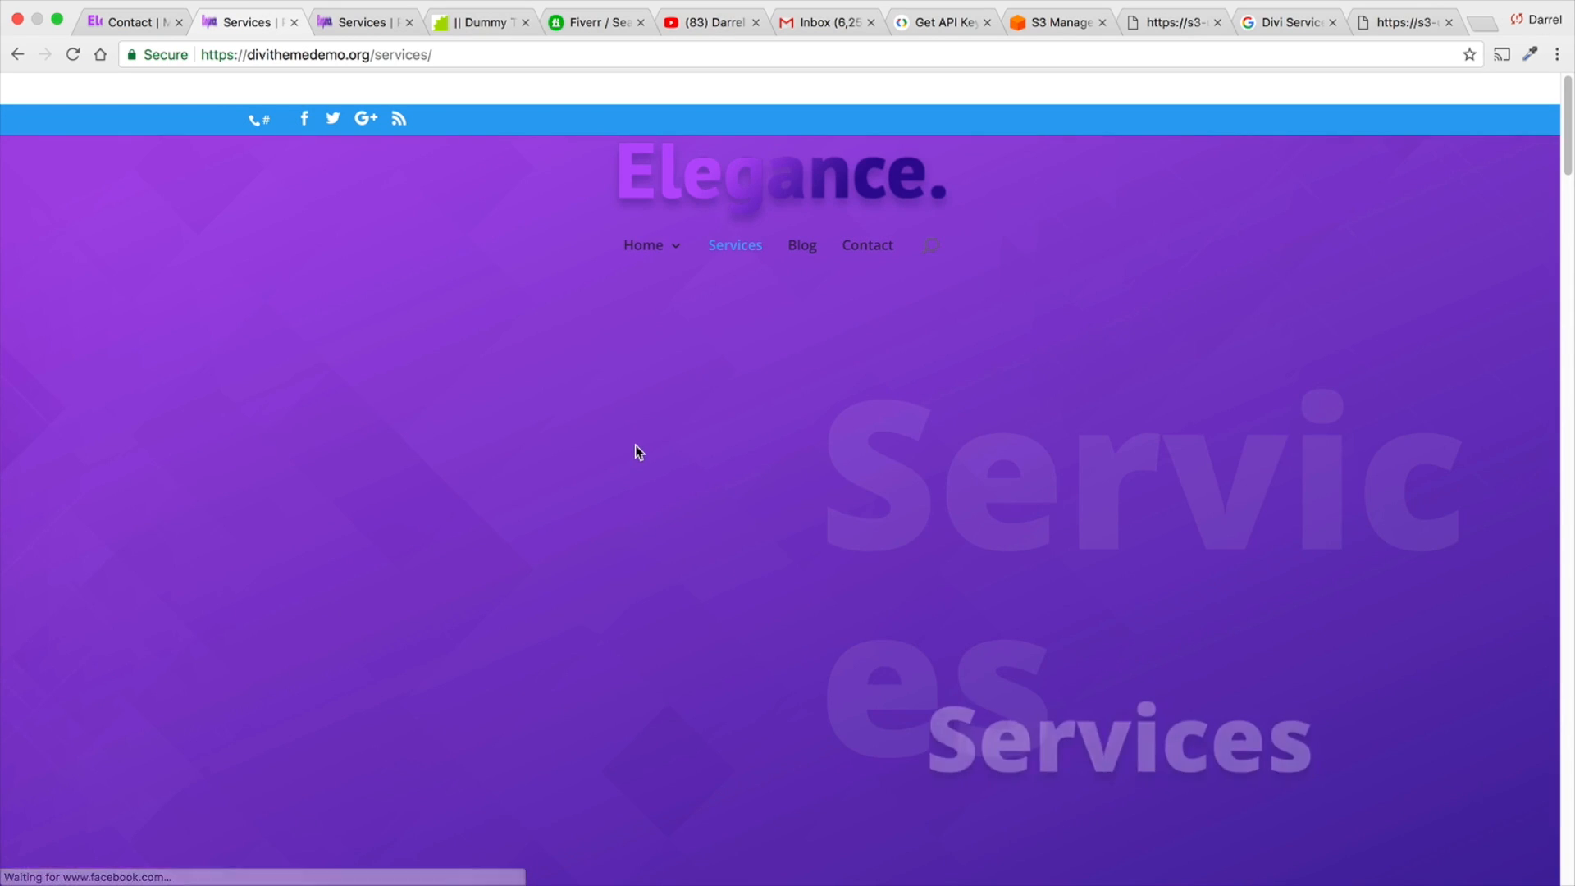
drag(1056, 601, 869, 489)
click(865, 488)
scroll(845, 489, down, 3)
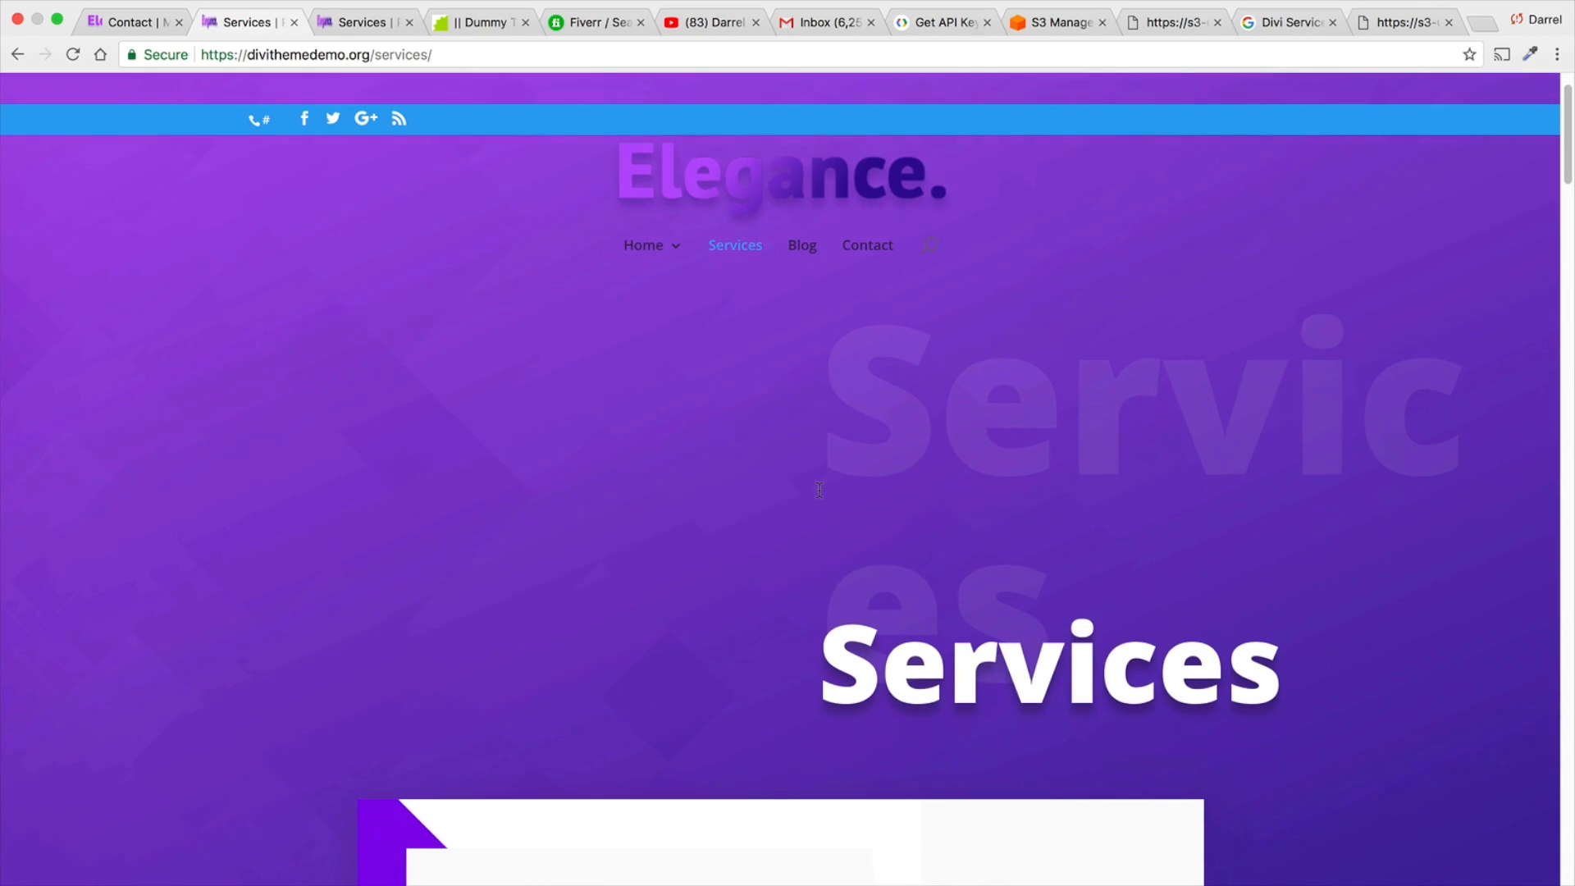
- Examine the published Services page from the What we offer block through services, pricing and FAQ sections
scroll(821, 488, down, 8)
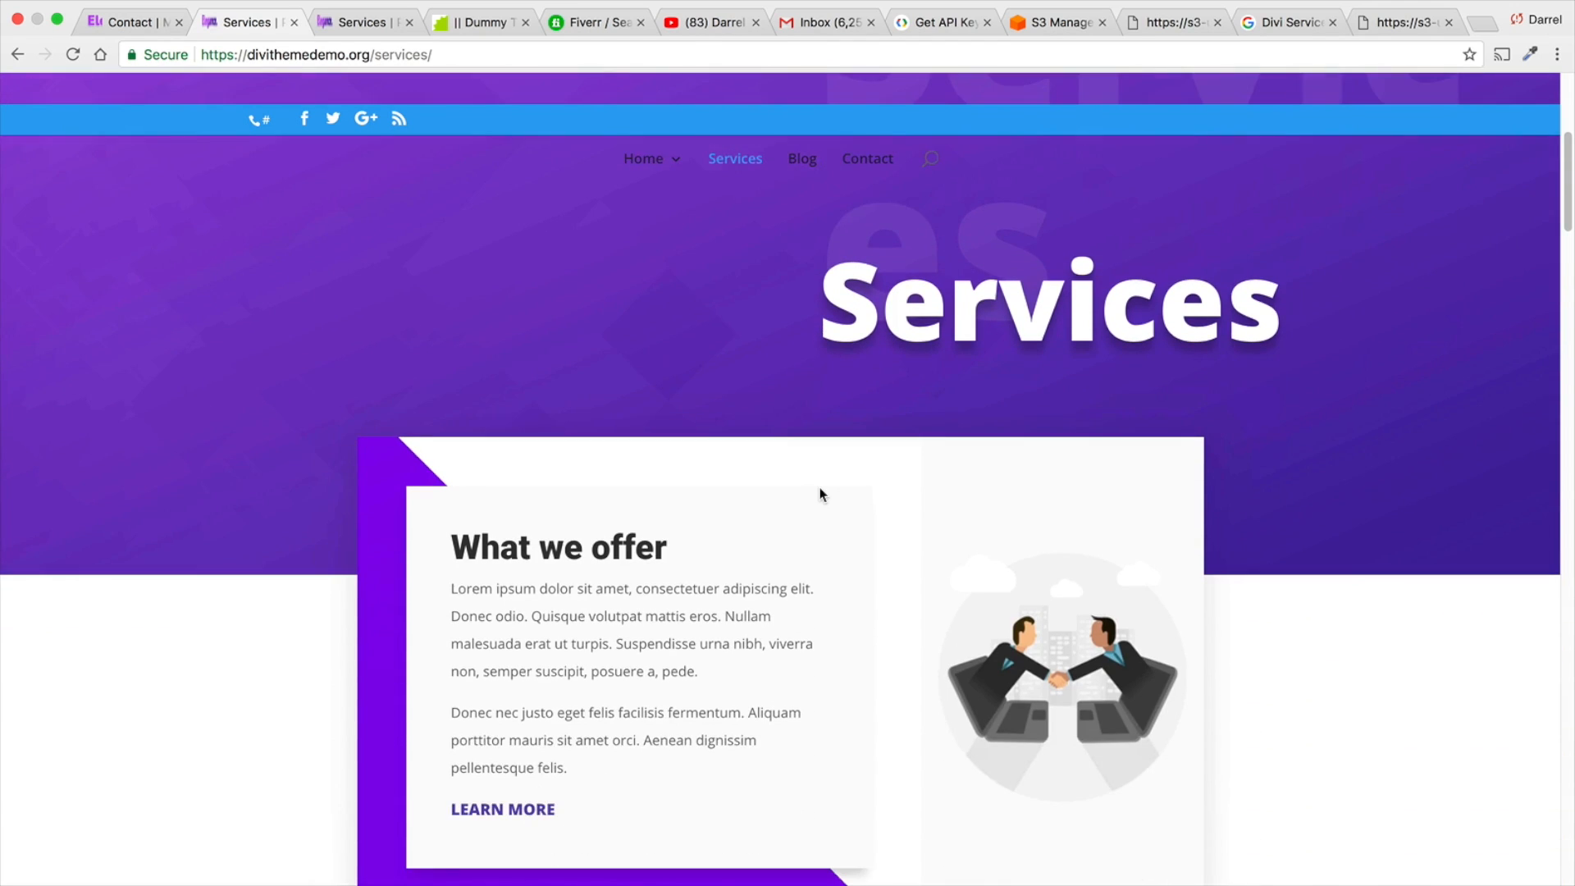
scroll(819, 487, down, 8)
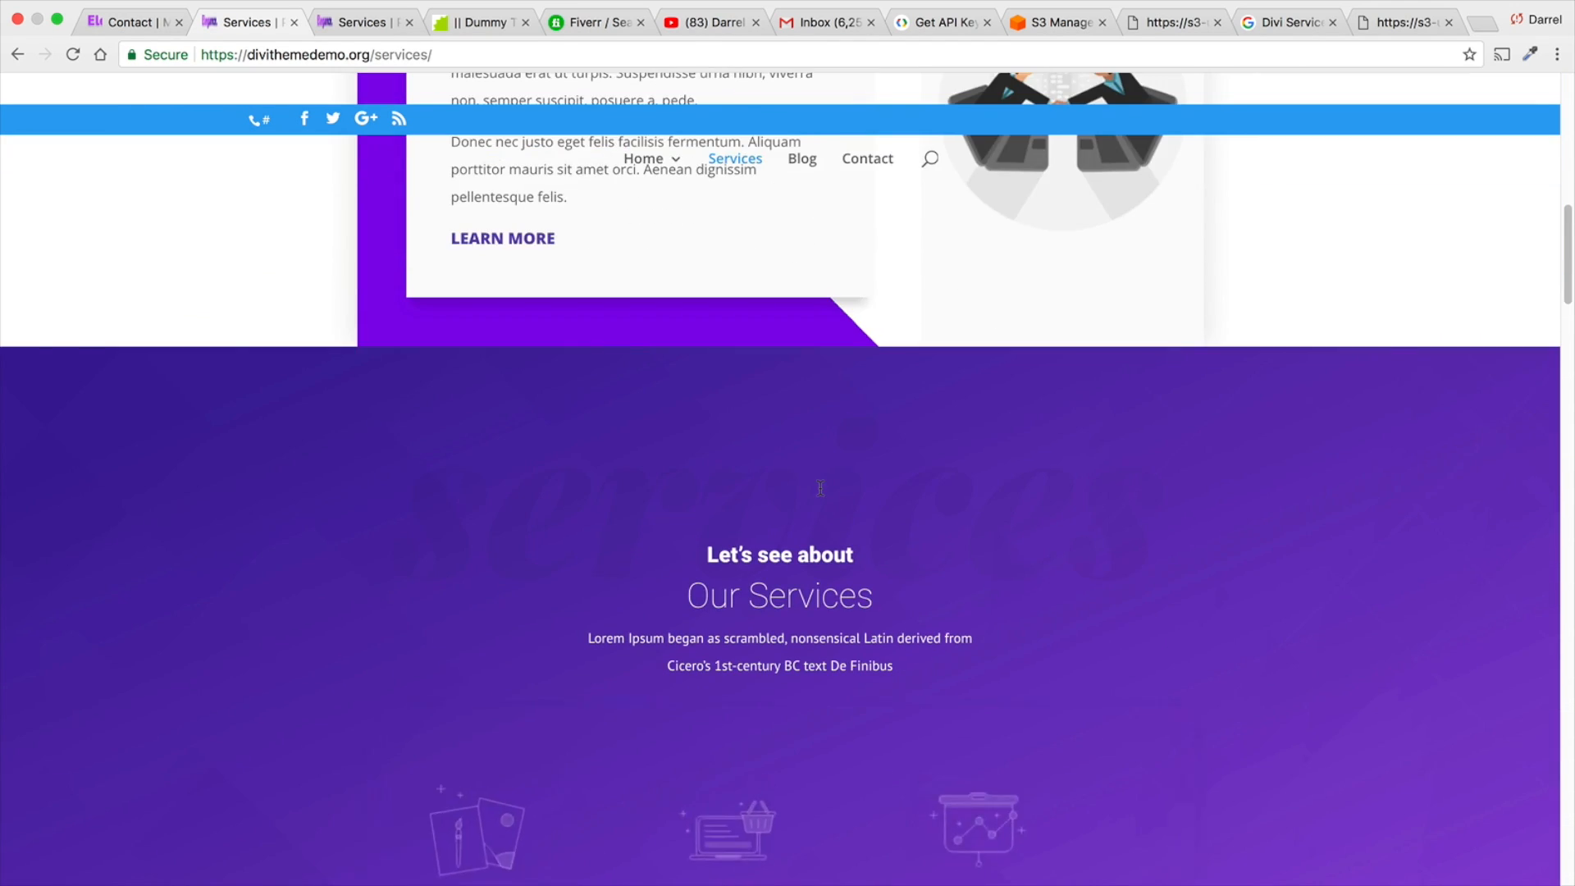
scroll(949, 479, down, 5)
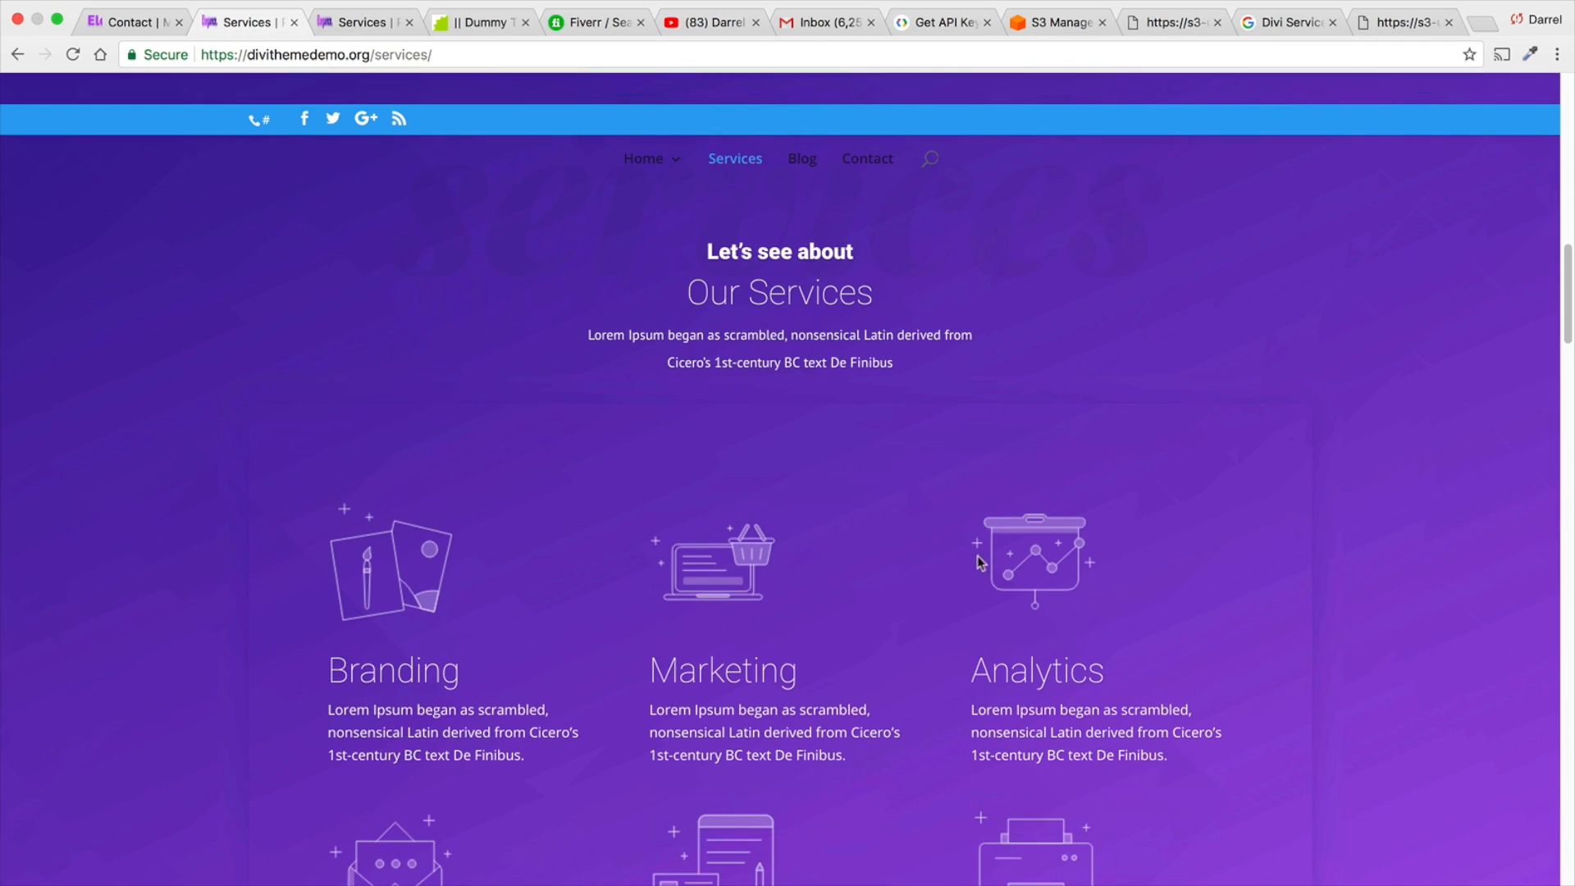
scroll(966, 520, down, 9)
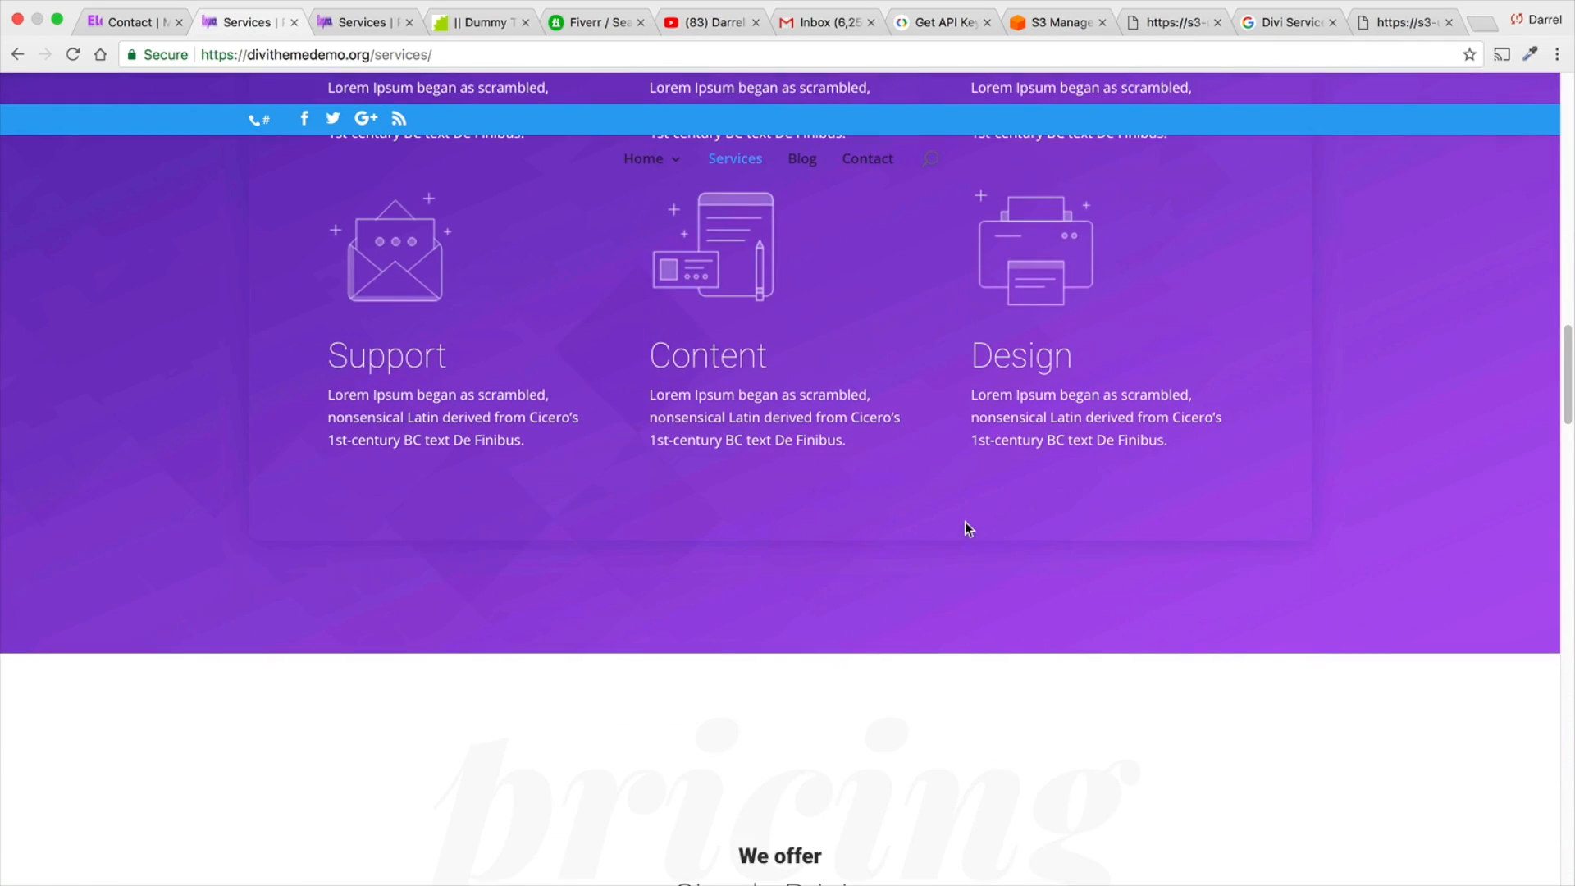
scroll(966, 525, down, 10)
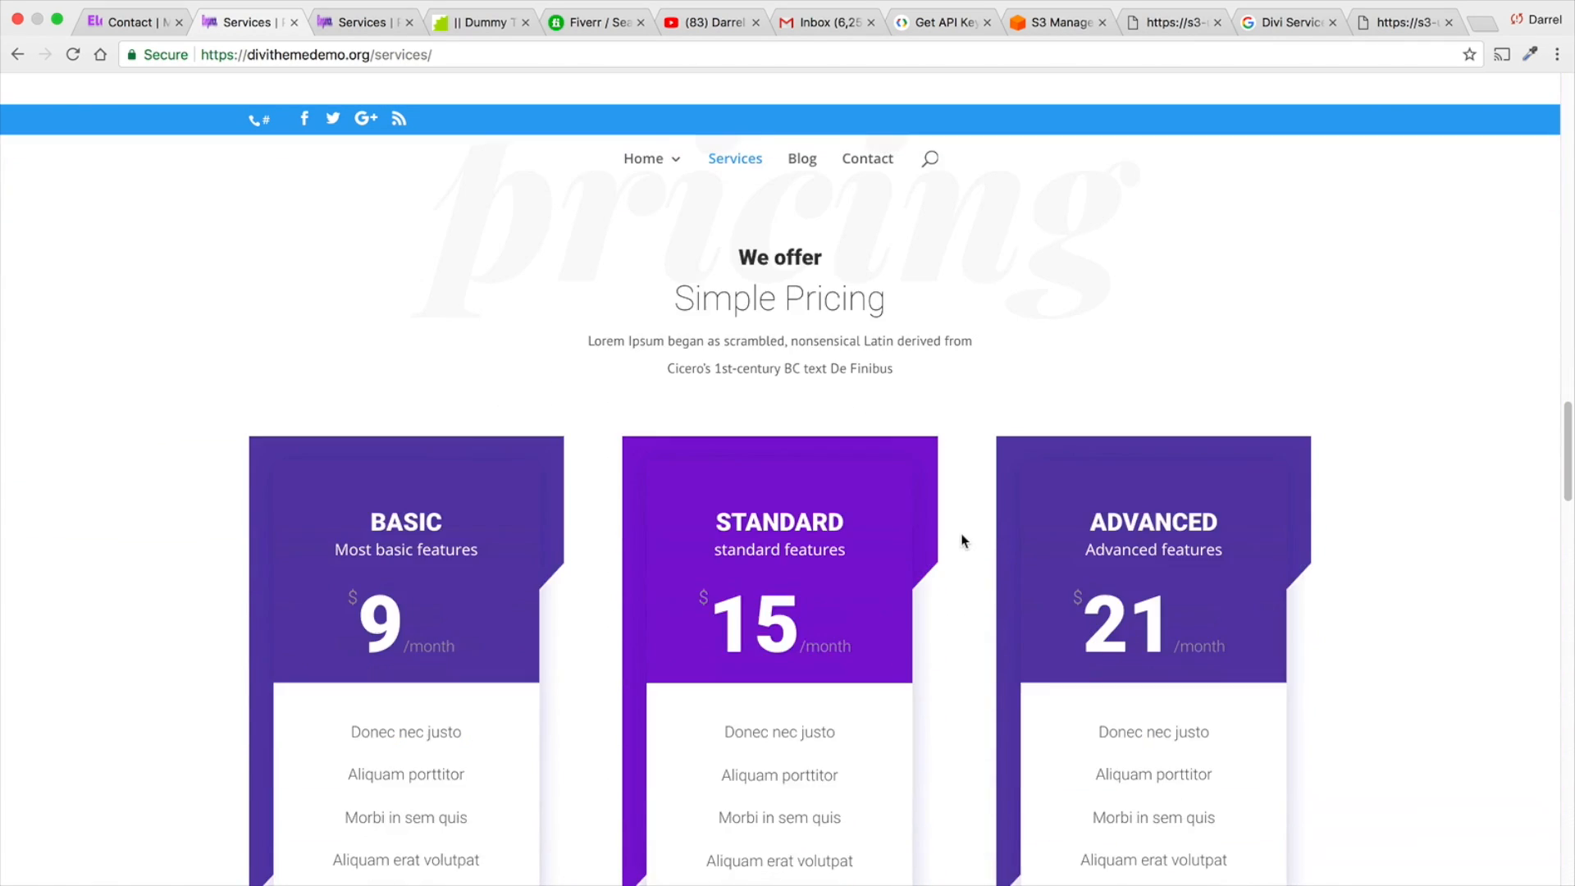
scroll(960, 542, down, 10)
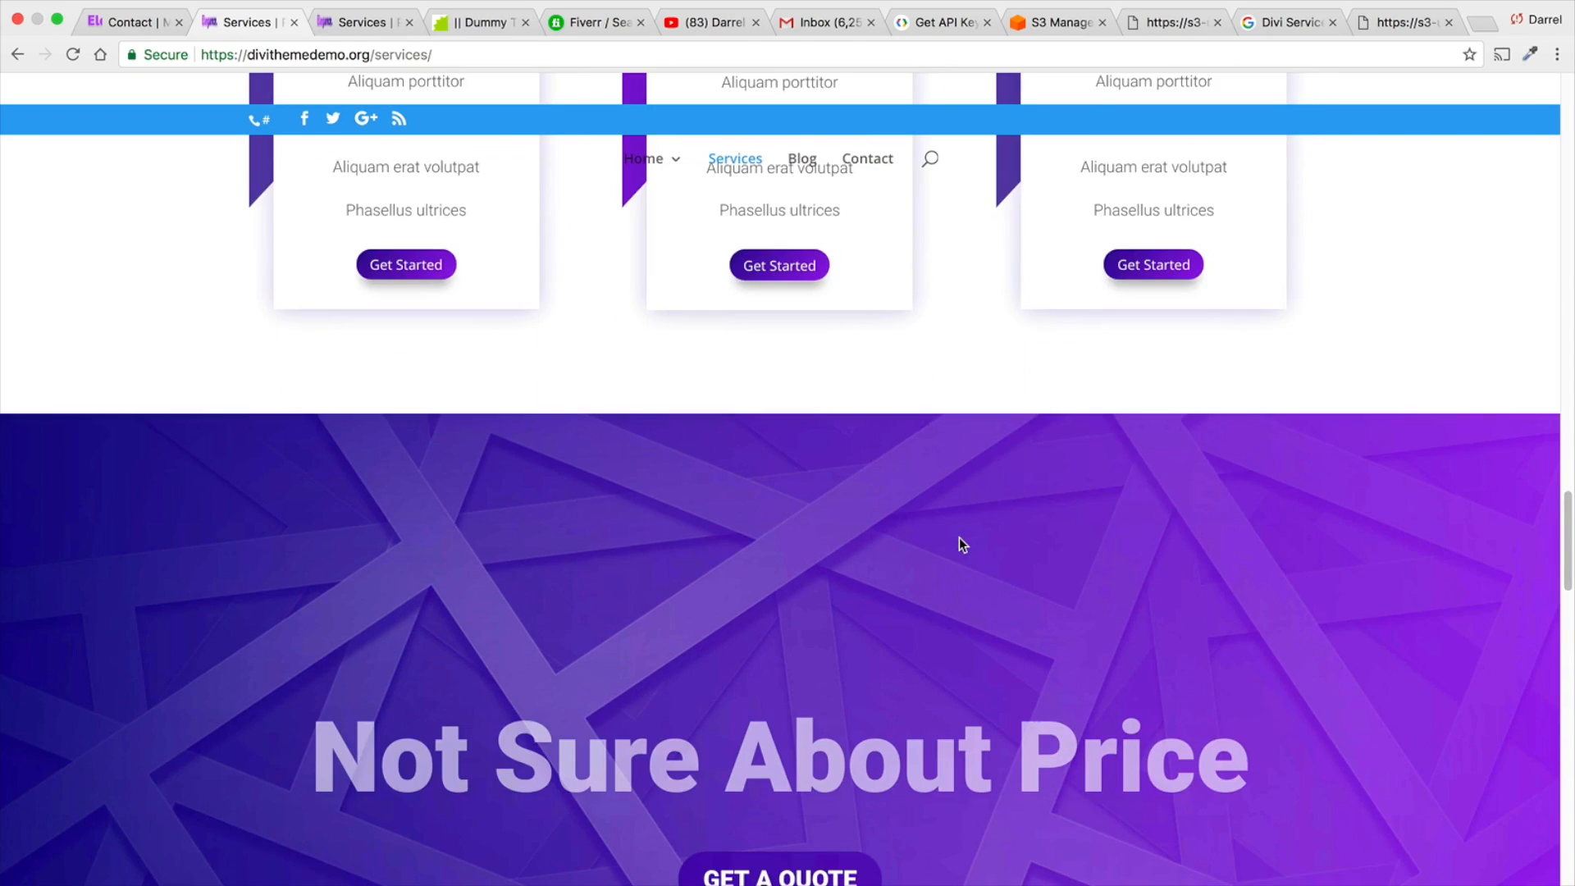
scroll(960, 545, down, 10)
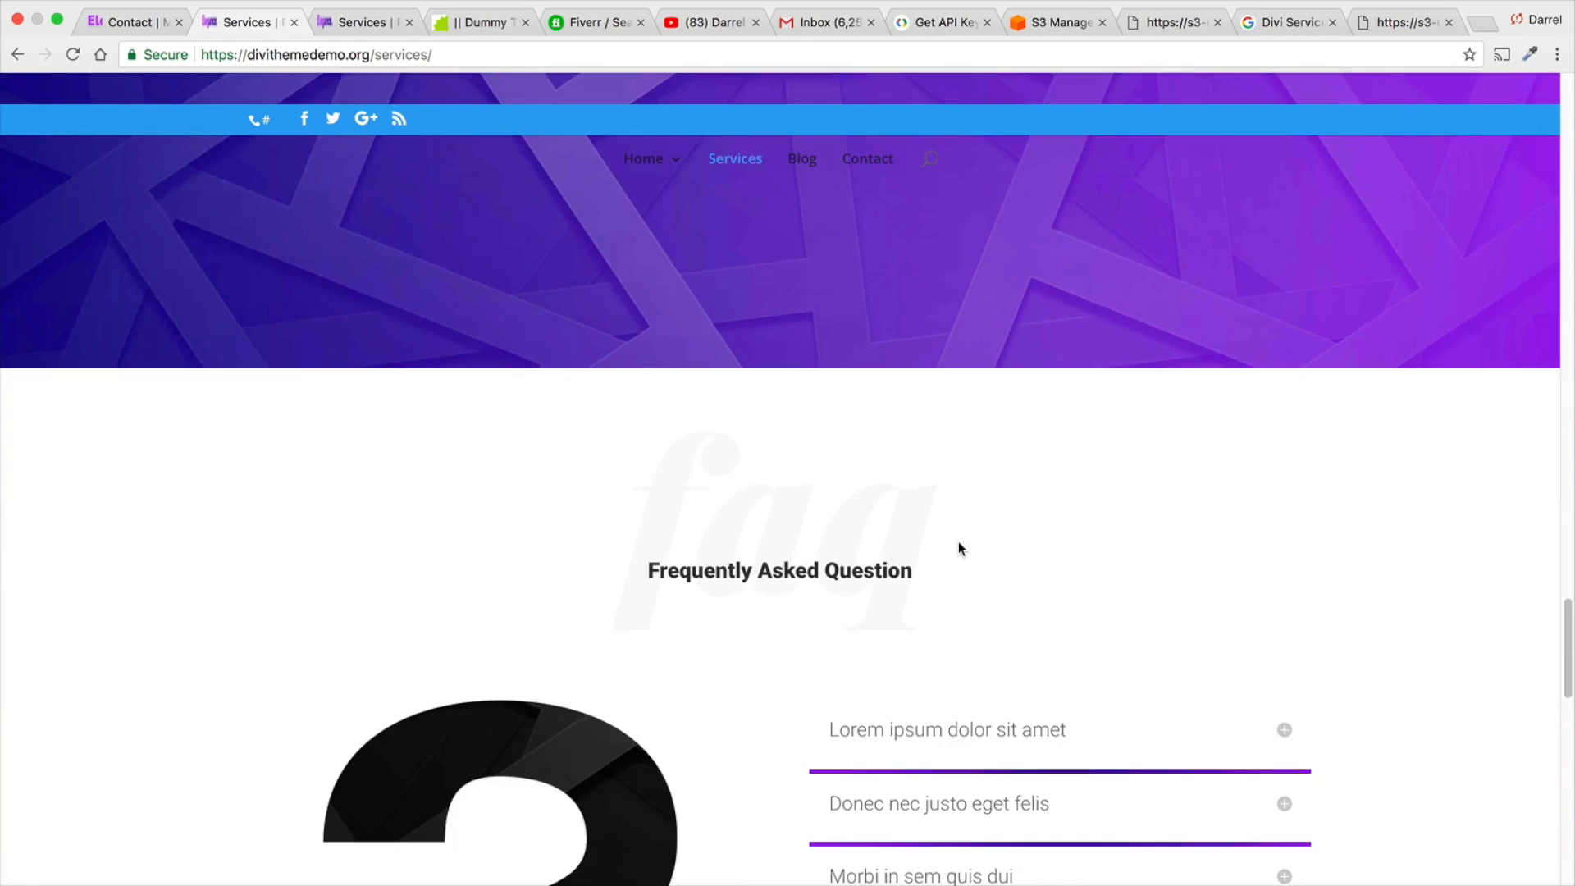
scroll(955, 545, up, 20)
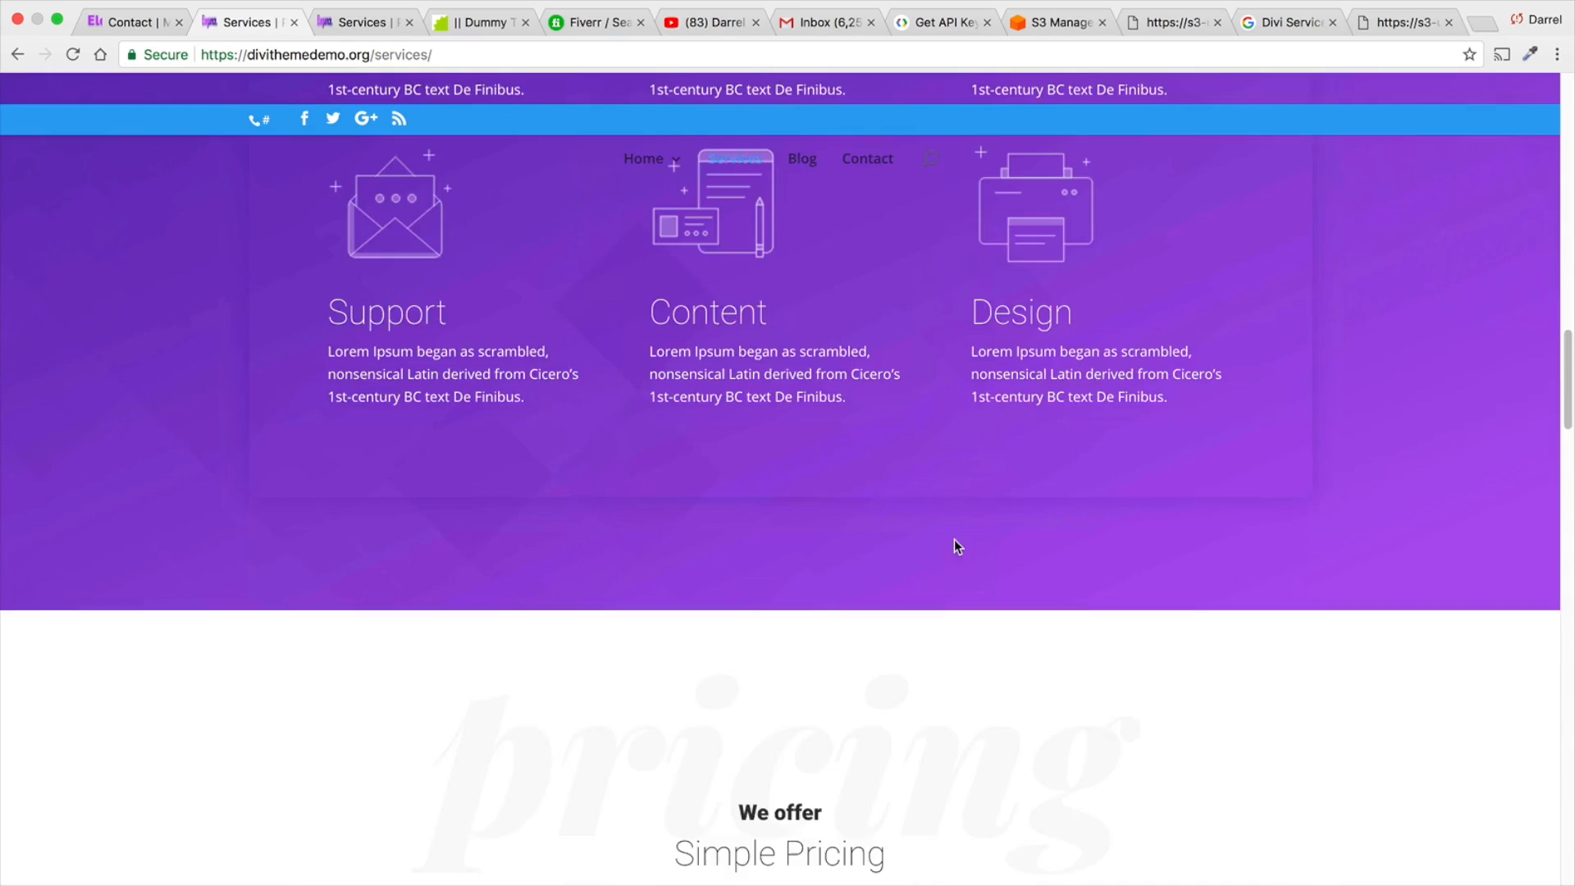
- Enable the Visual Builder on the Services page and go to the Frequently Asked Question section
click(421, 89)
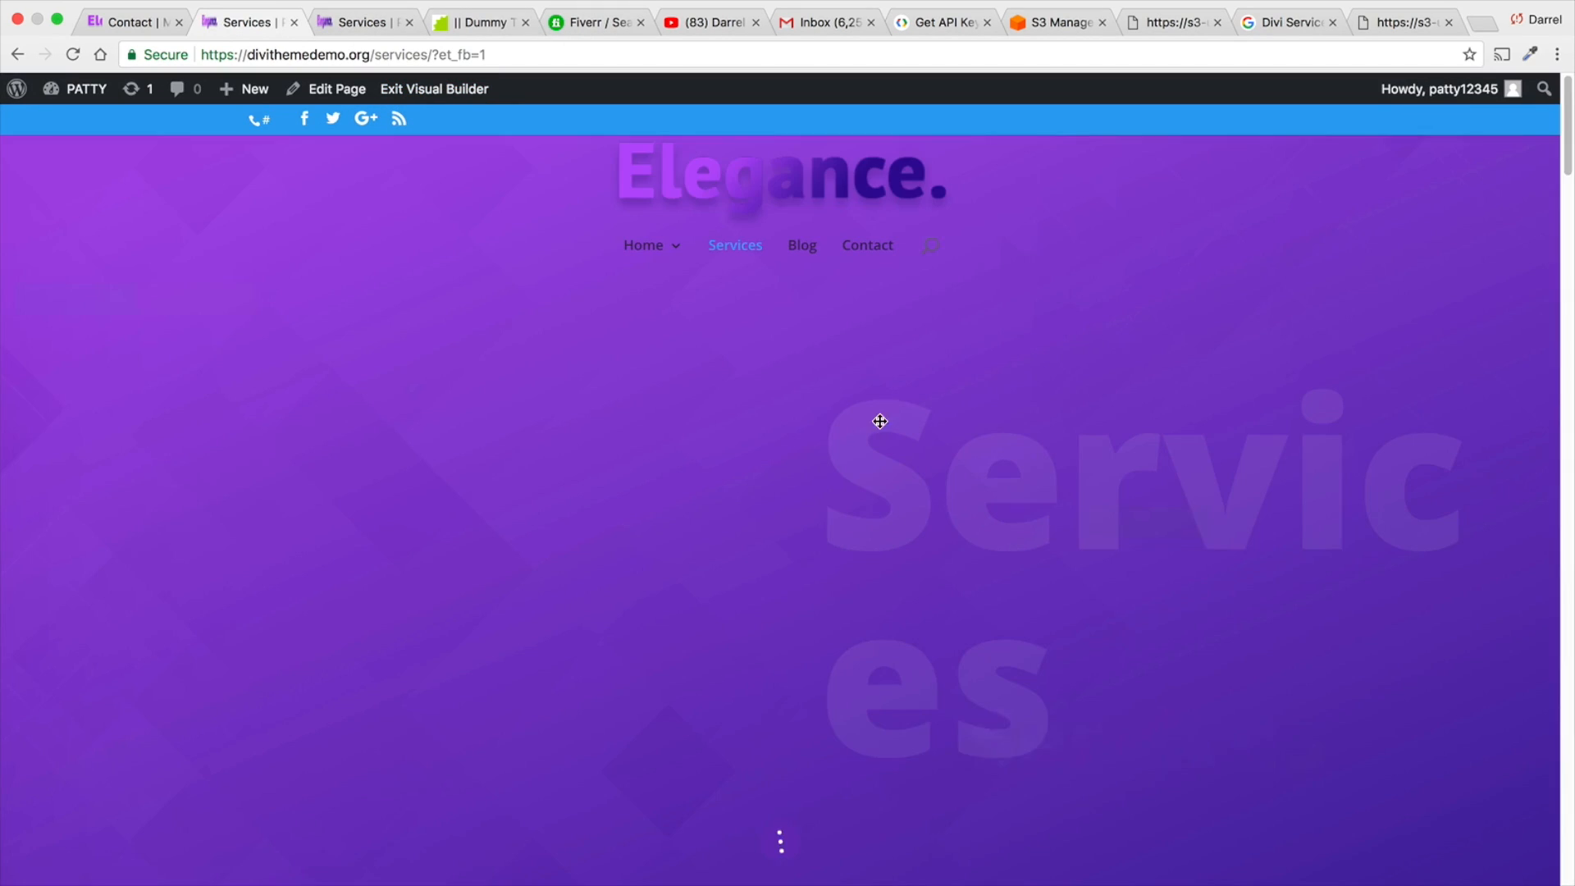
scroll(877, 424, down, 20)
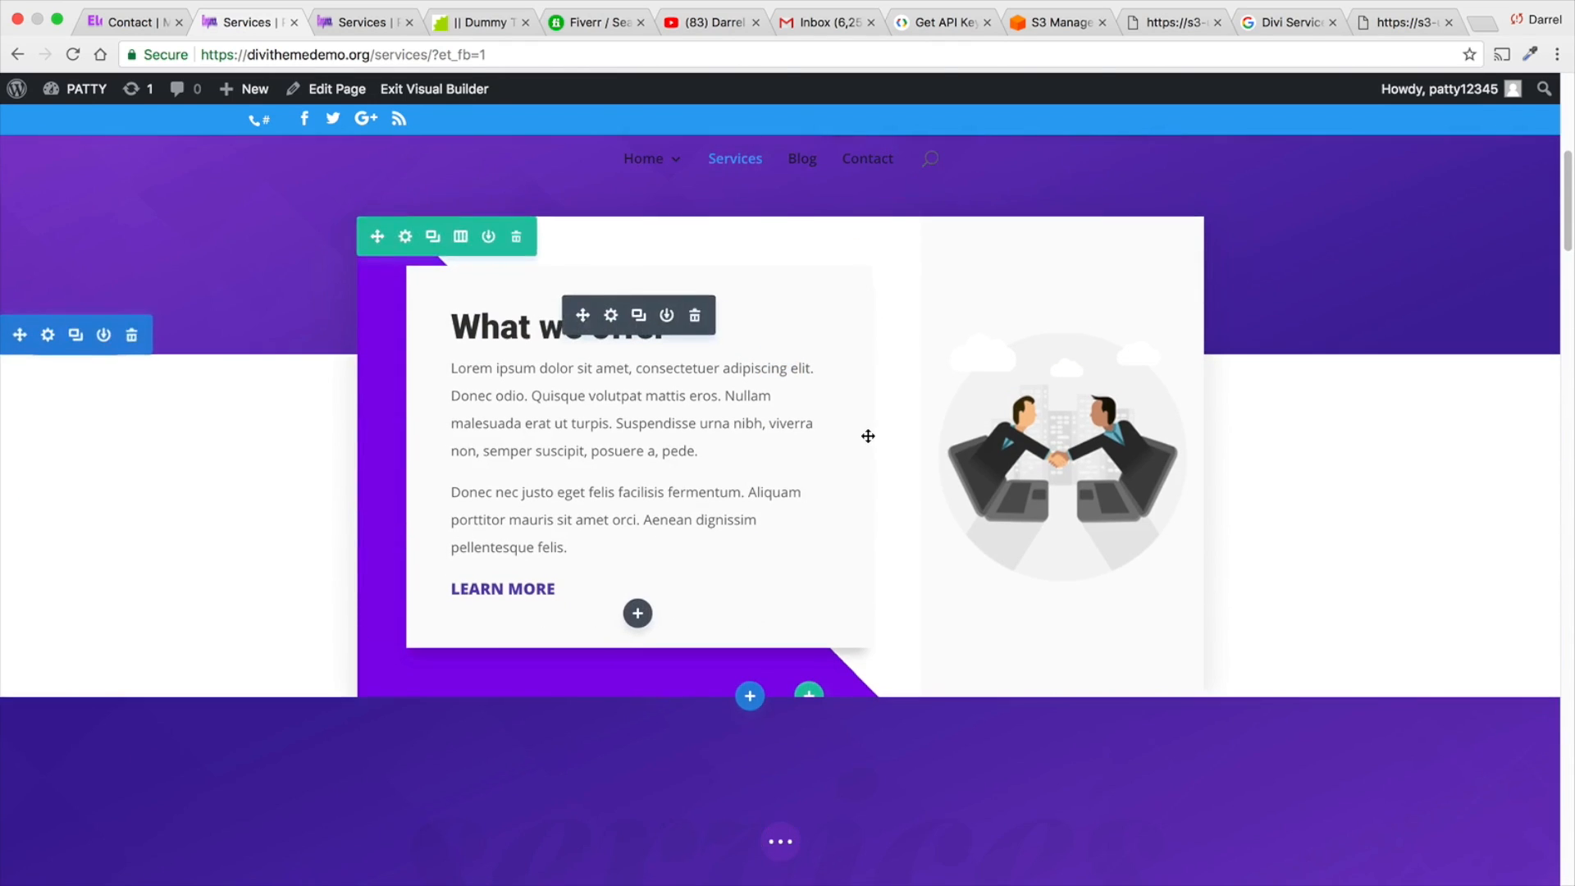
scroll(868, 436, down, 14)
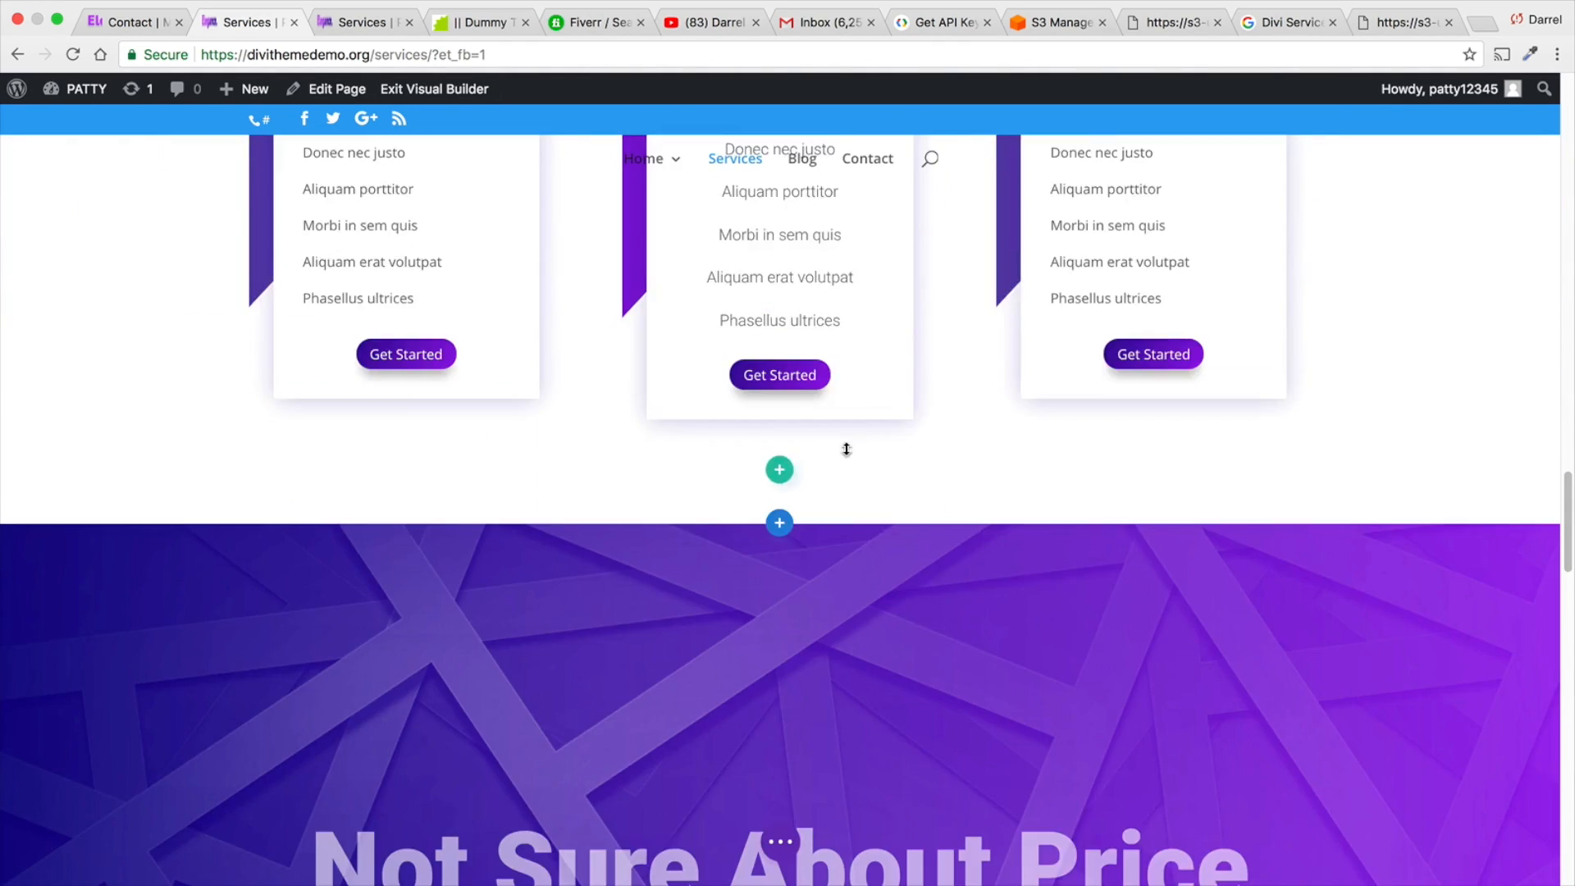
scroll(829, 460, down, 10)
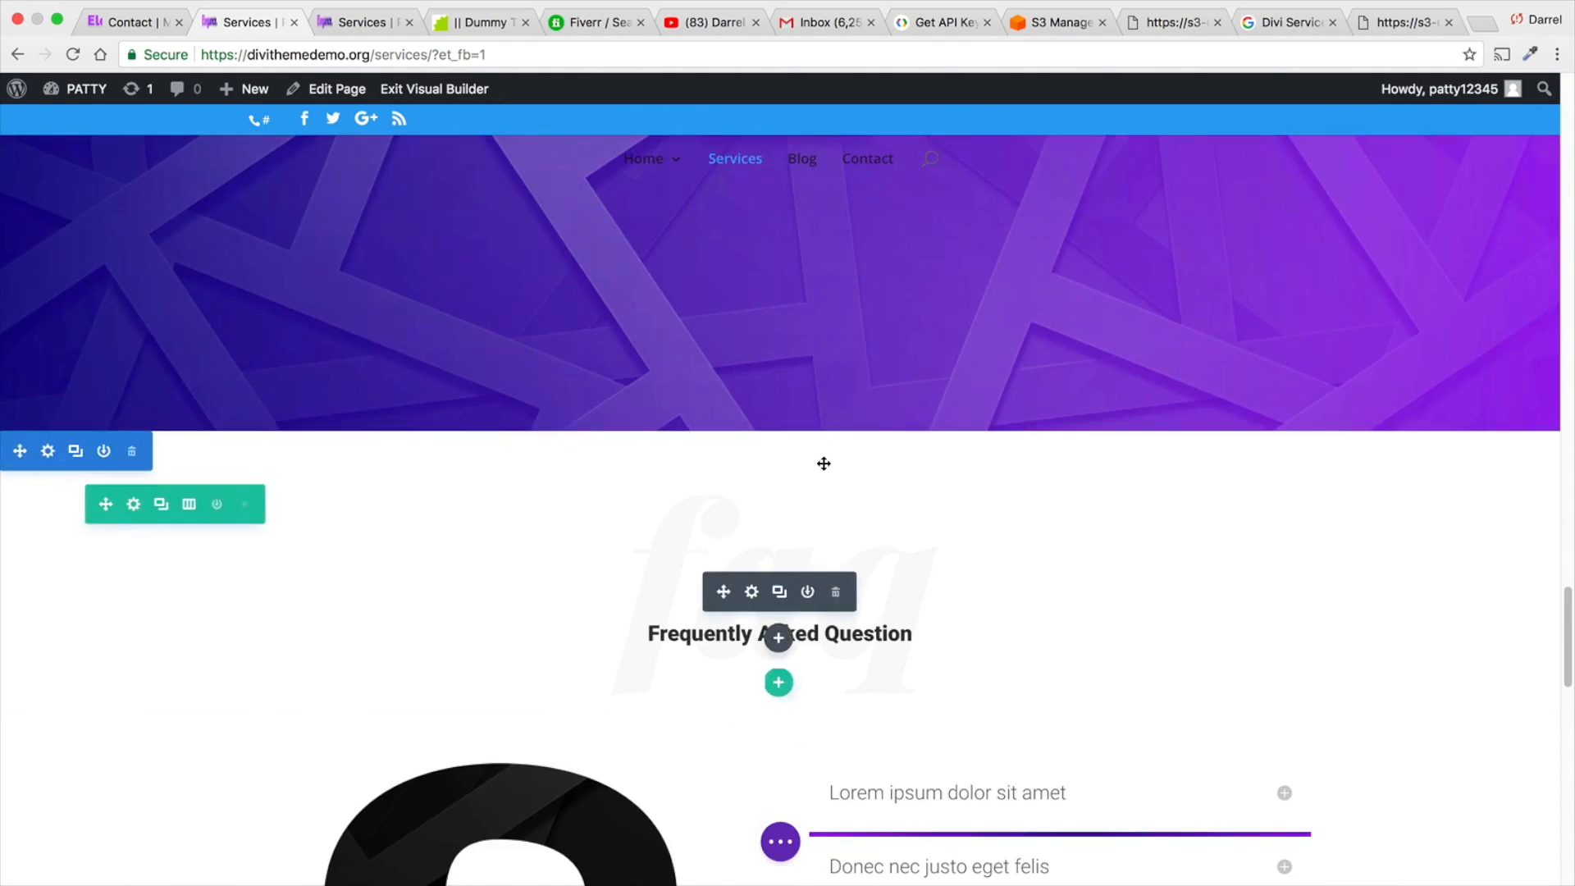
scroll(797, 472, down, 2)
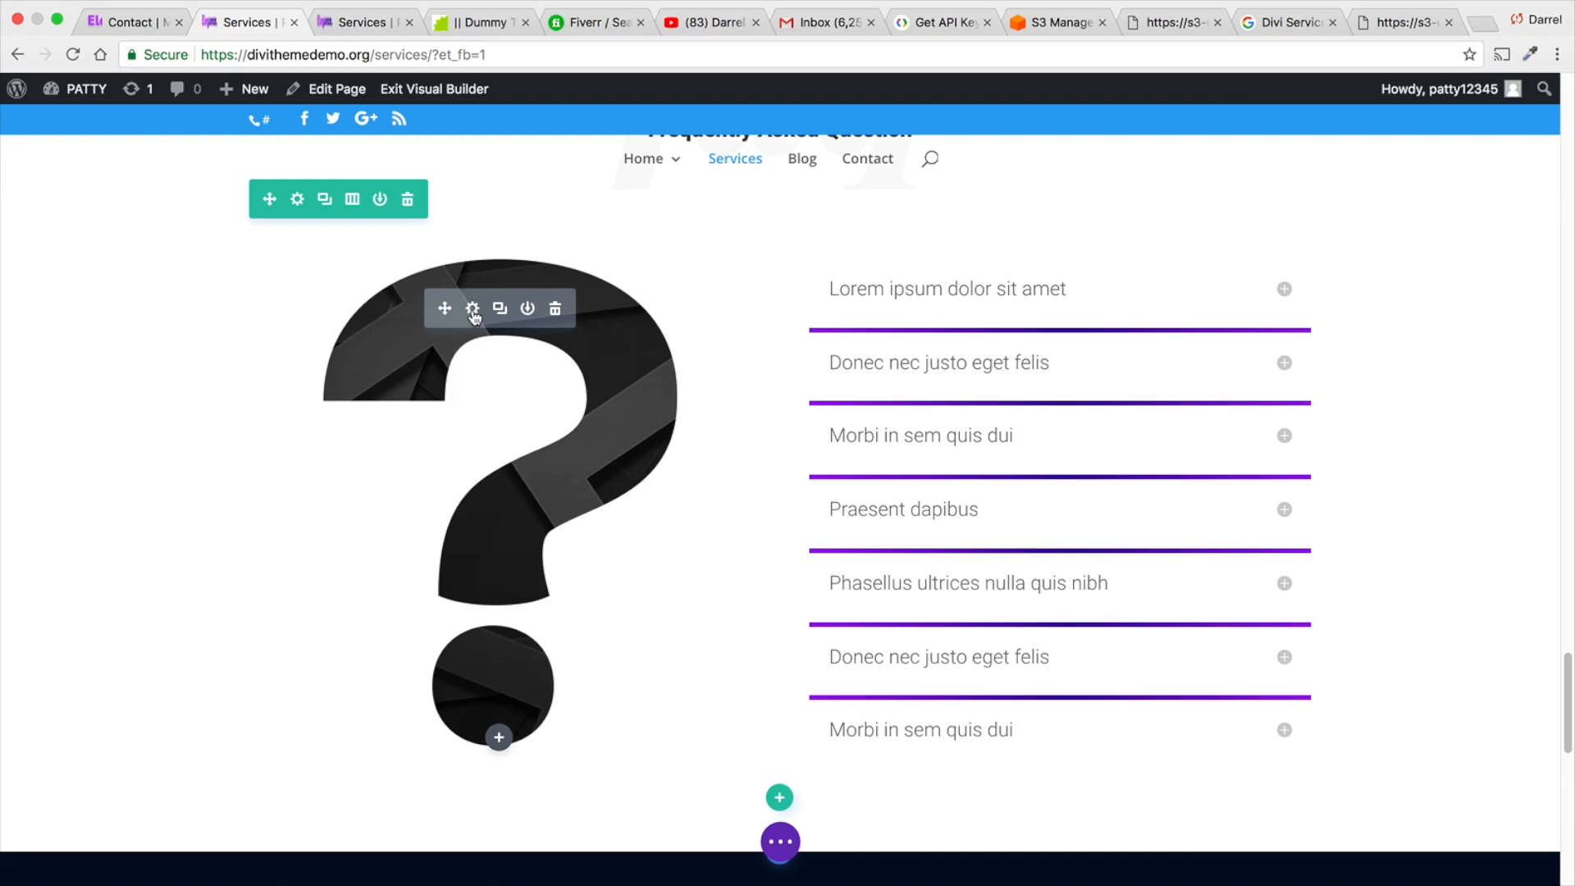
- Inspect the FAQ question mark module's image in the media library and close its settings
click(473, 315)
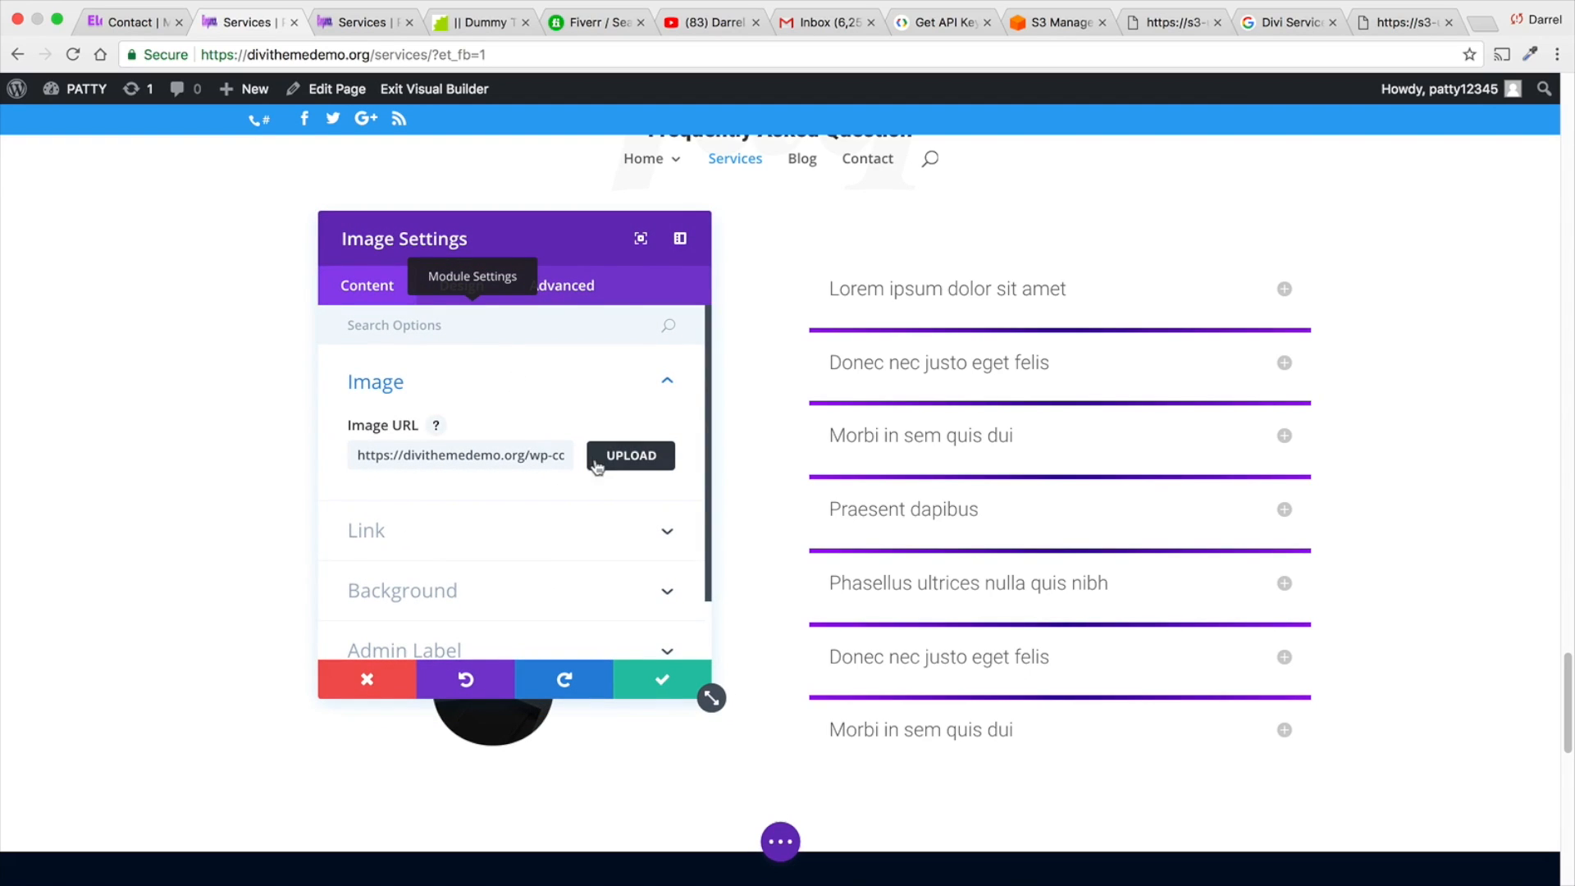
click(611, 456)
click(348, 295)
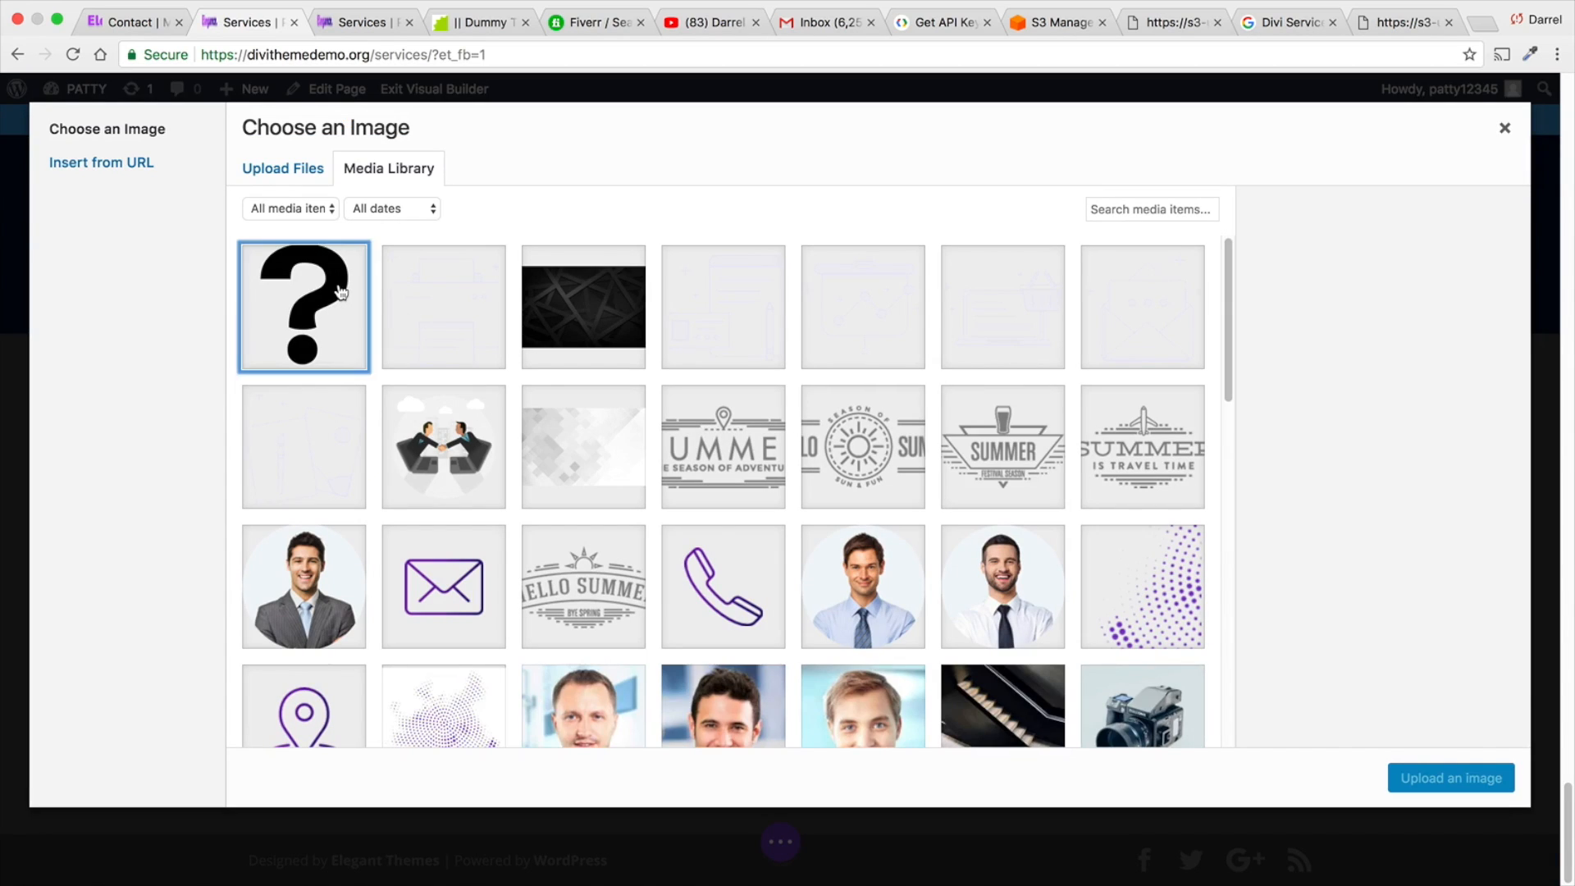
click(1506, 129)
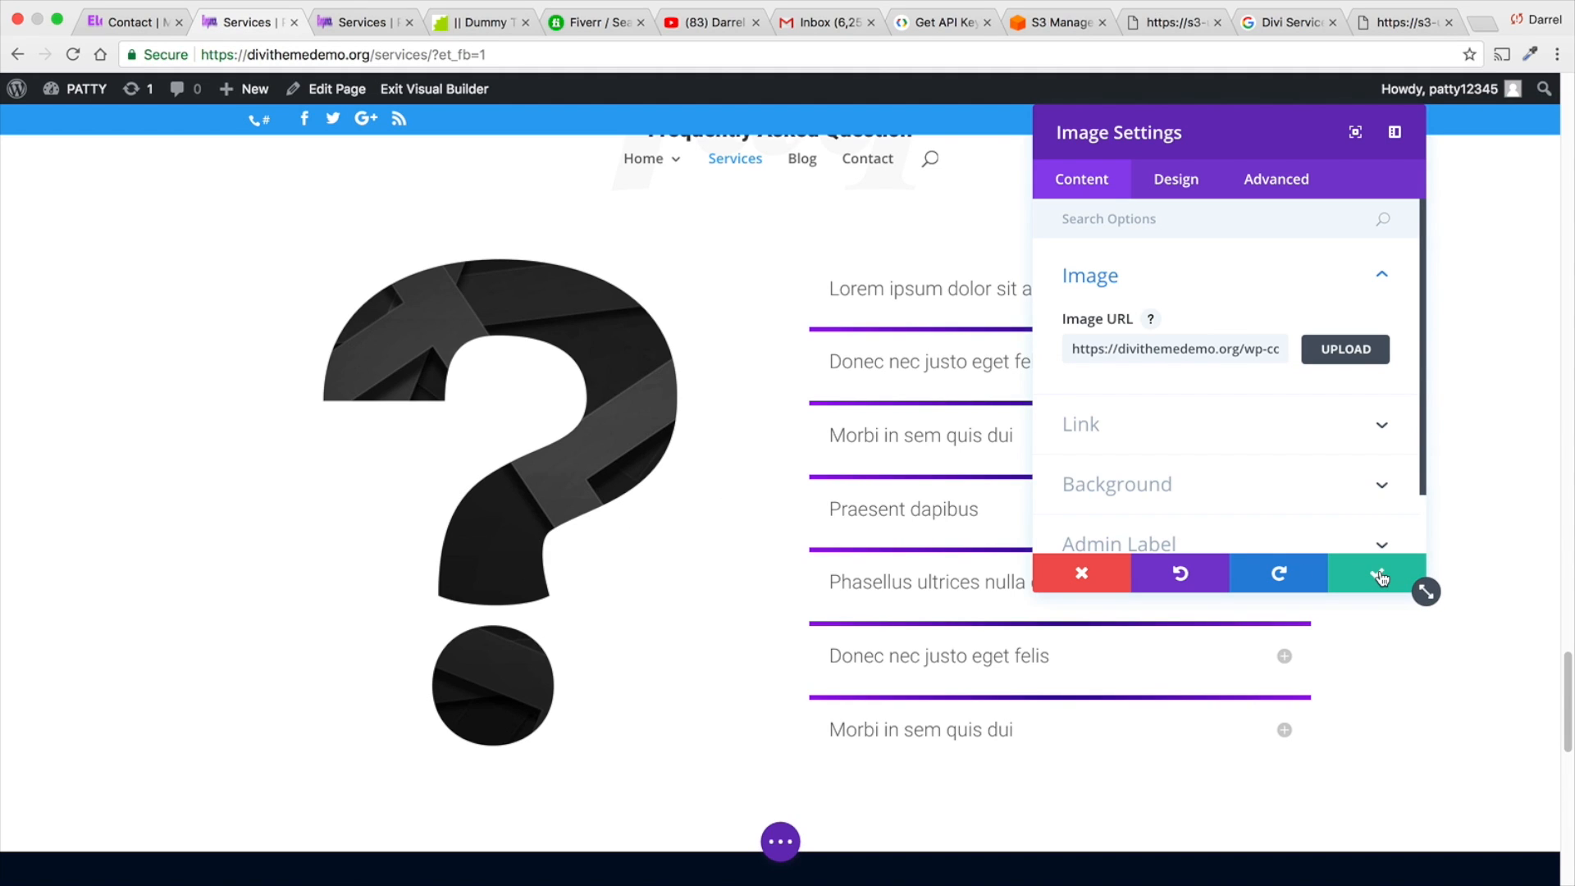
click(1378, 573)
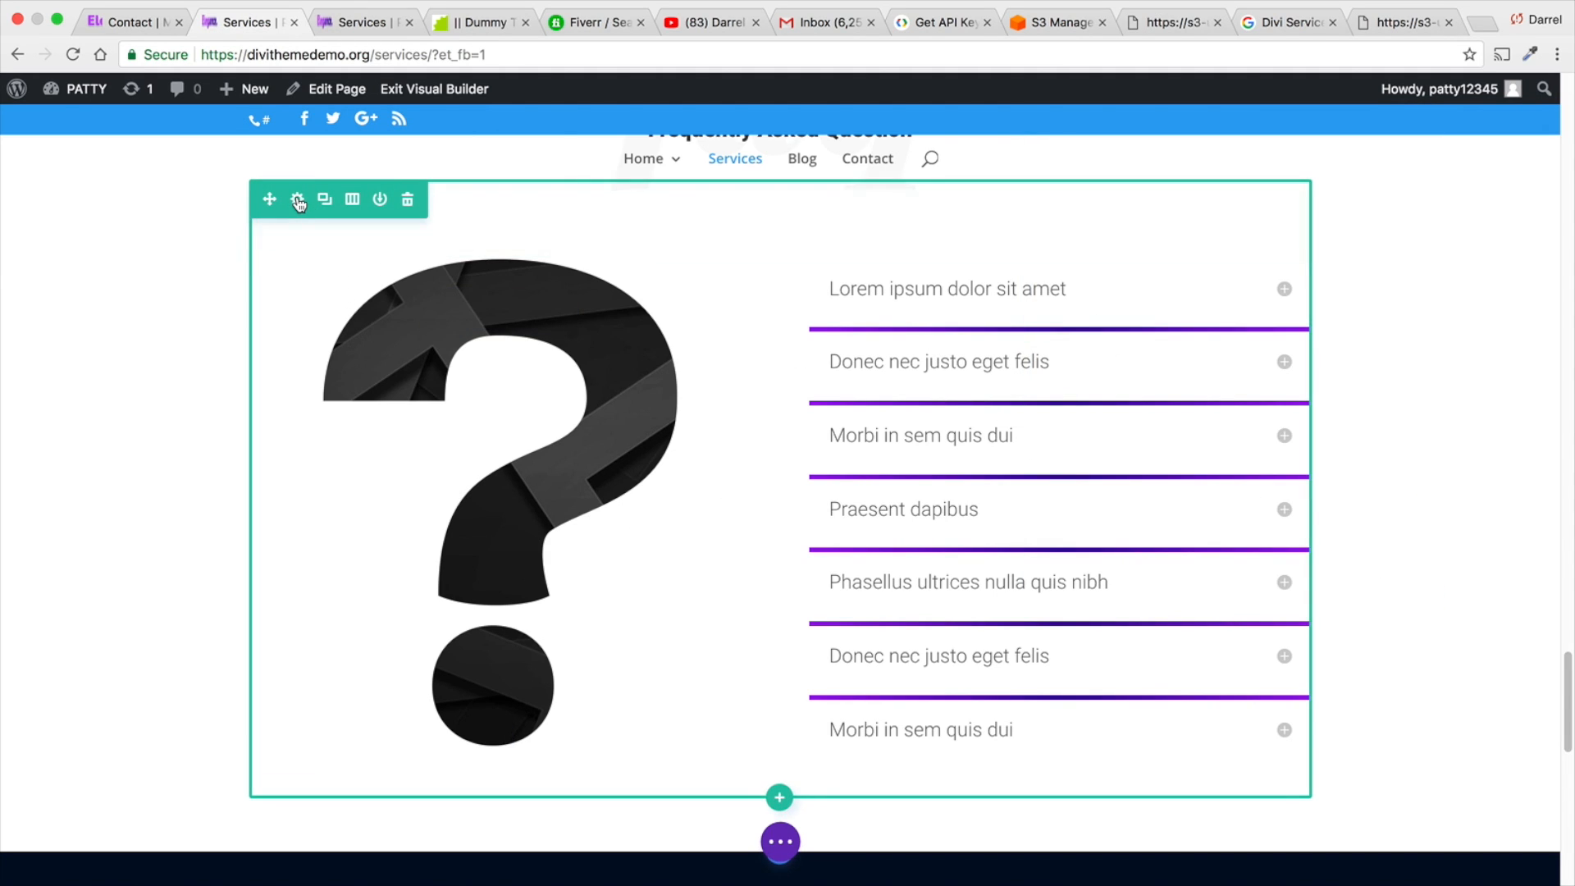
- Replace the FAQ row's Column 1 background image with the hair clipper photo from the media library
click(297, 199)
click(1096, 275)
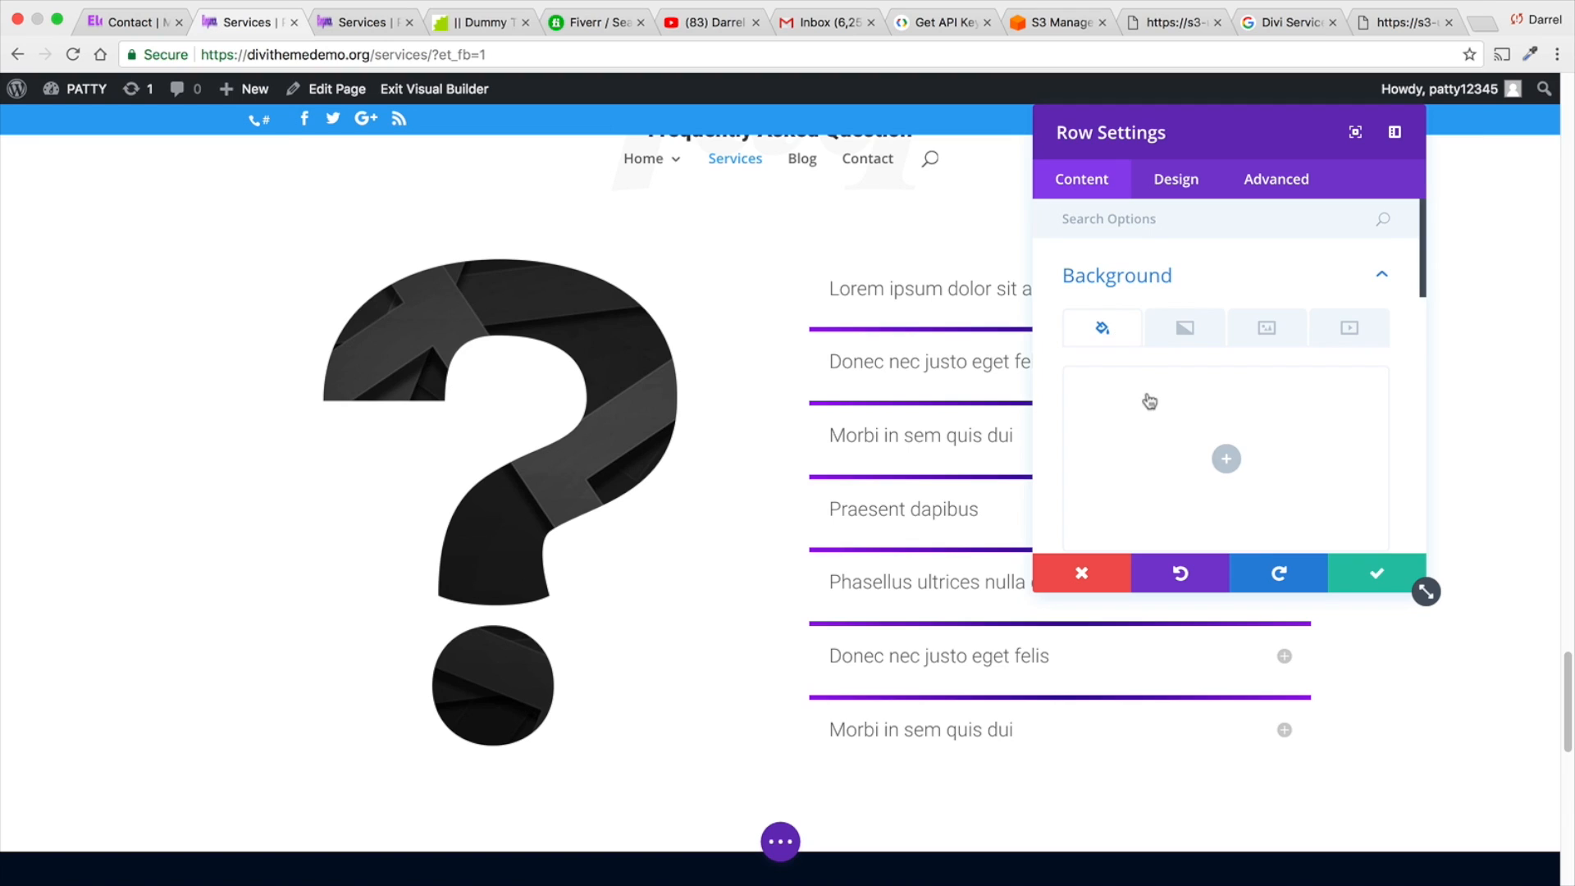
scroll(1151, 402, down, 3)
scroll(1150, 402, down, 4)
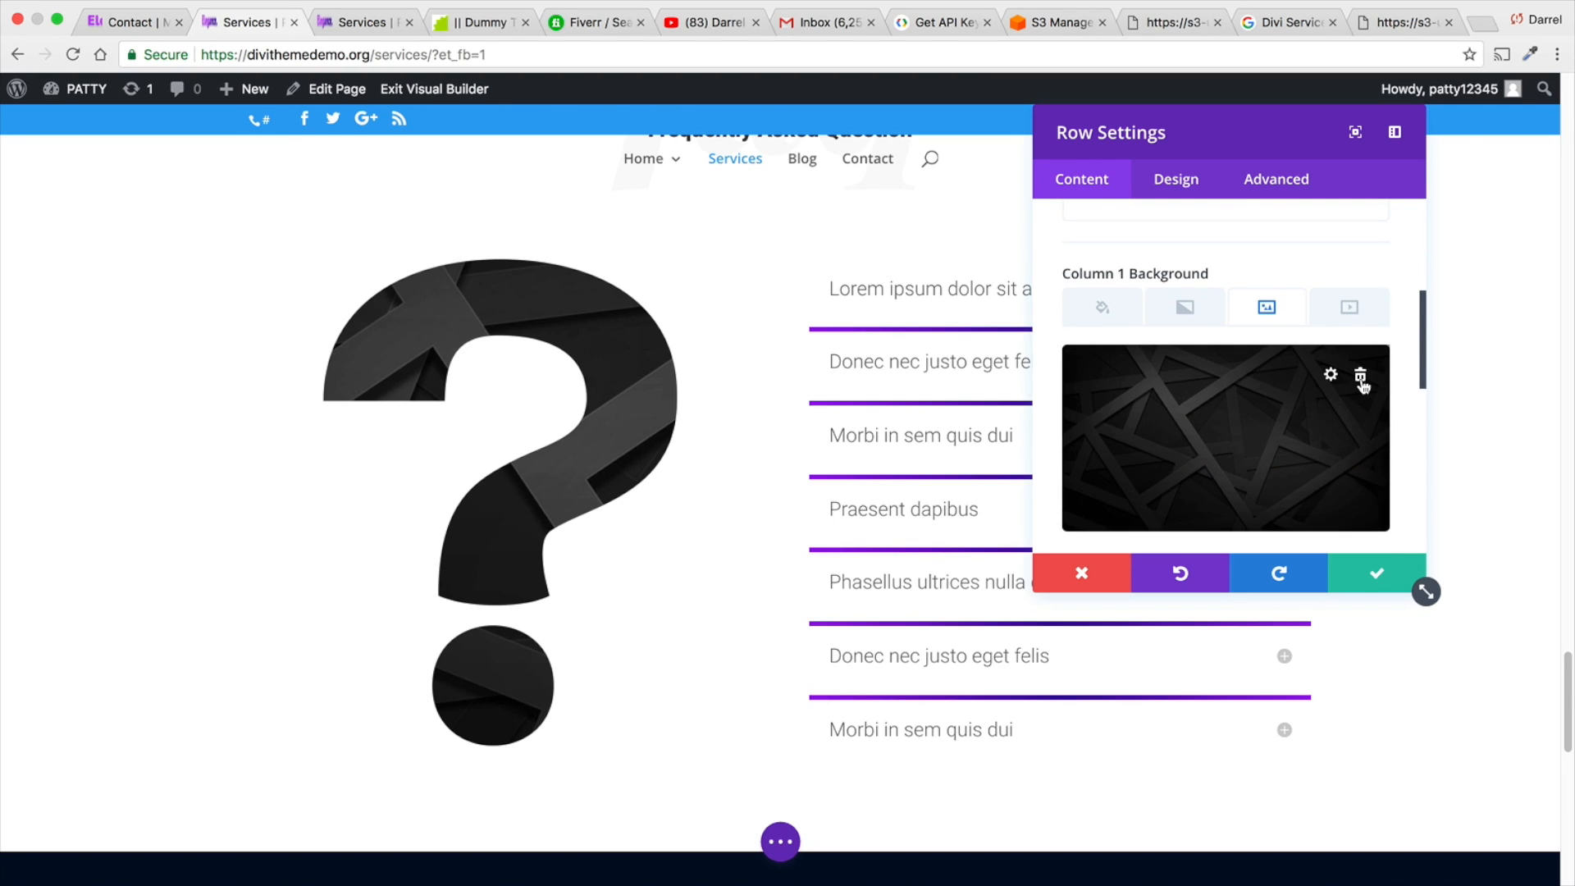
click(1361, 380)
click(1229, 441)
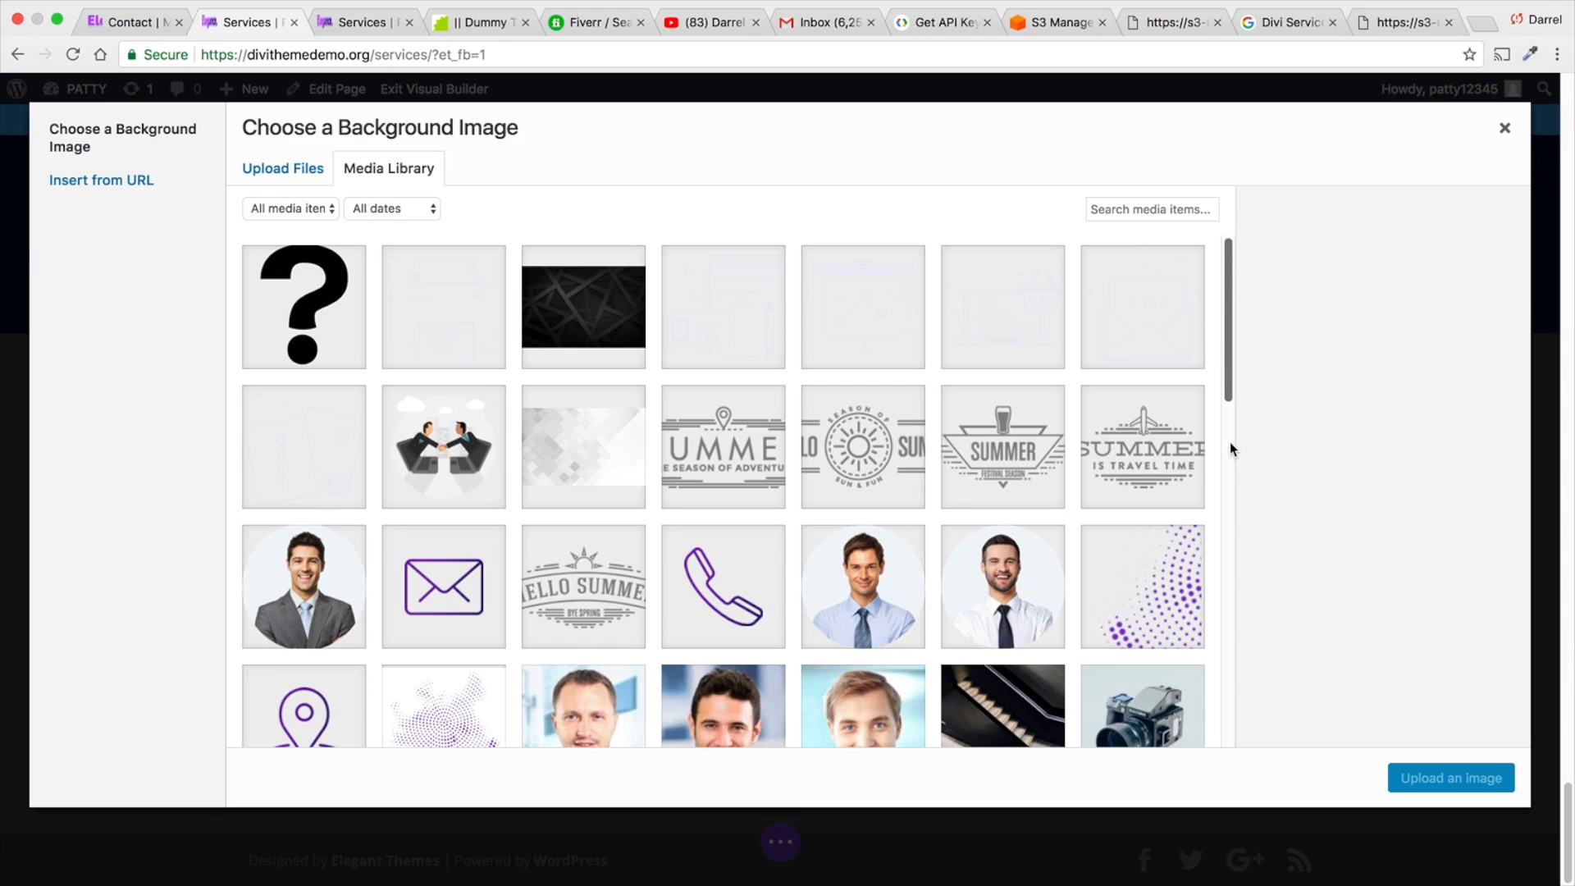
scroll(919, 537, down, 3)
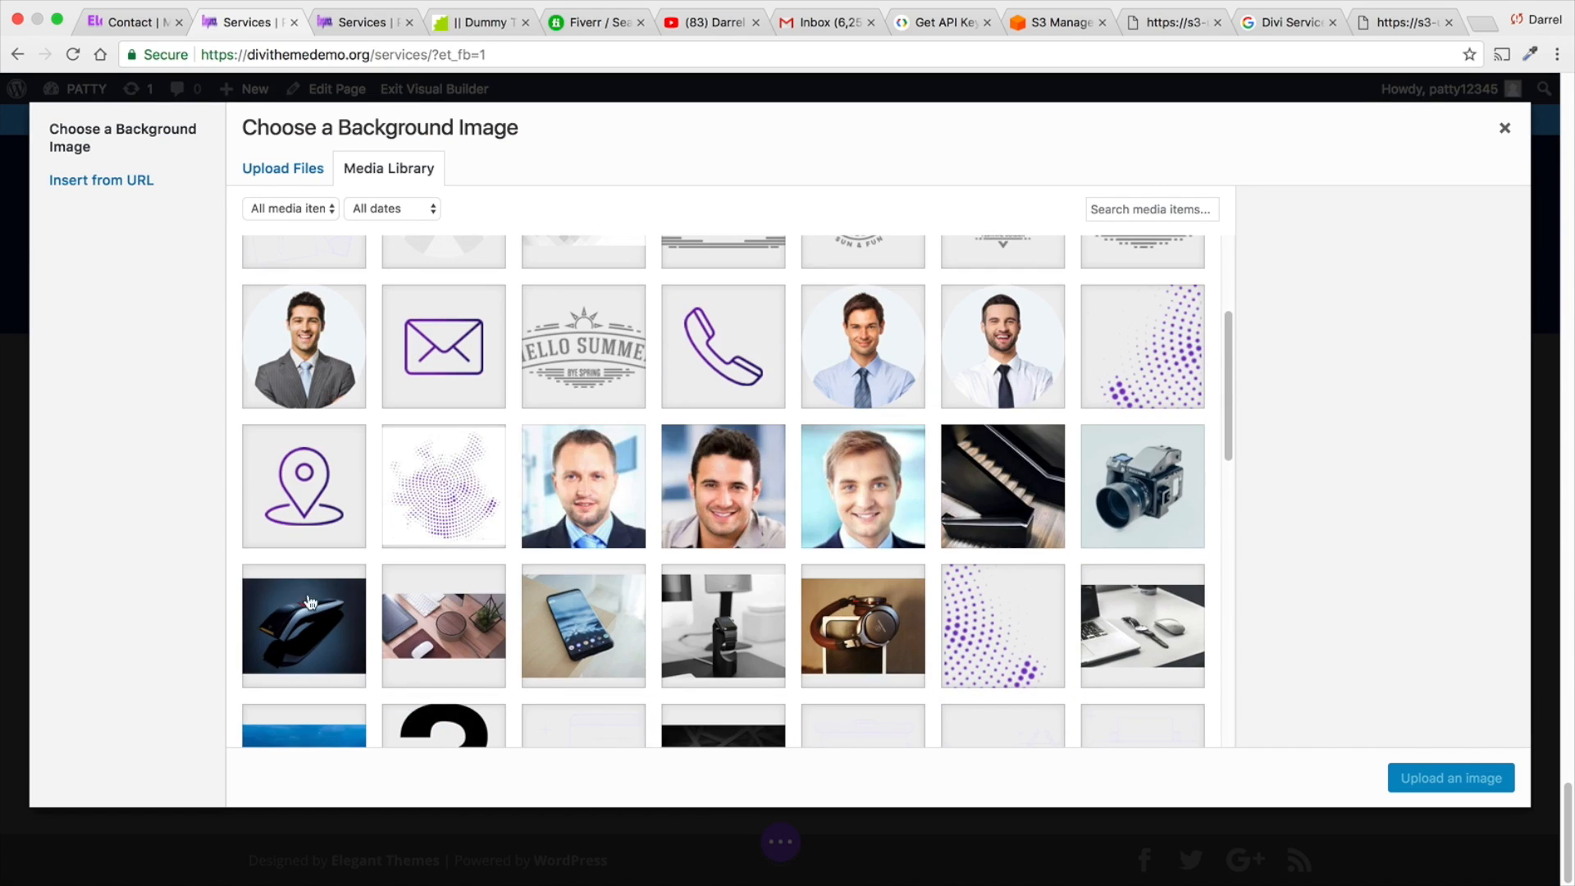
click(310, 603)
click(1460, 777)
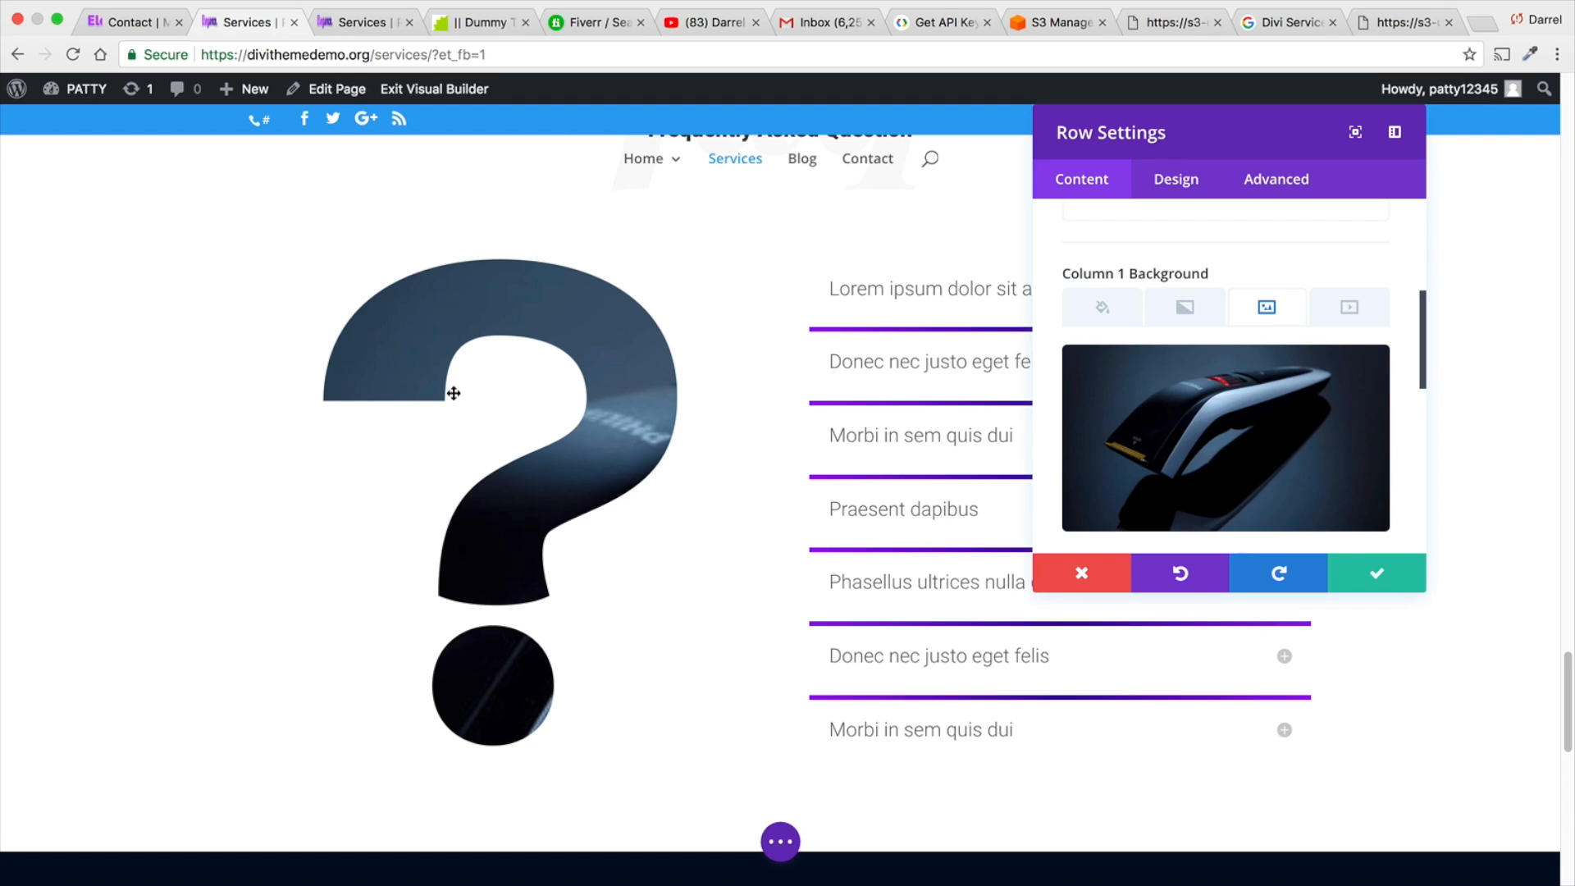
- Set the FAQ row's Column 1 background image back to pattern-02-3.jpg and save the row settings
click(1361, 369)
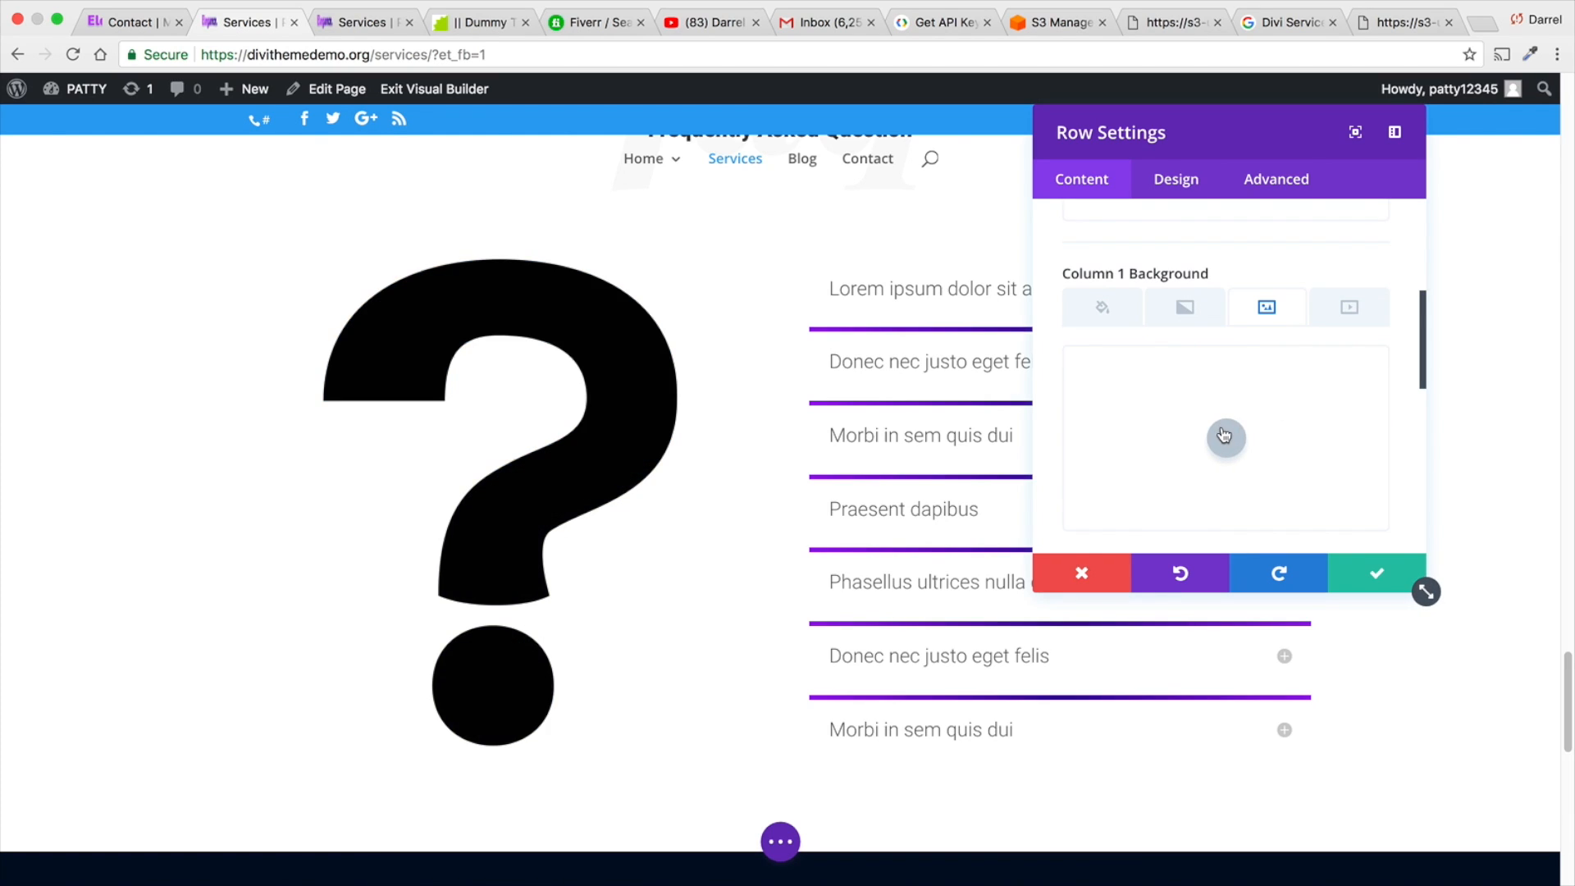
click(1224, 435)
click(627, 317)
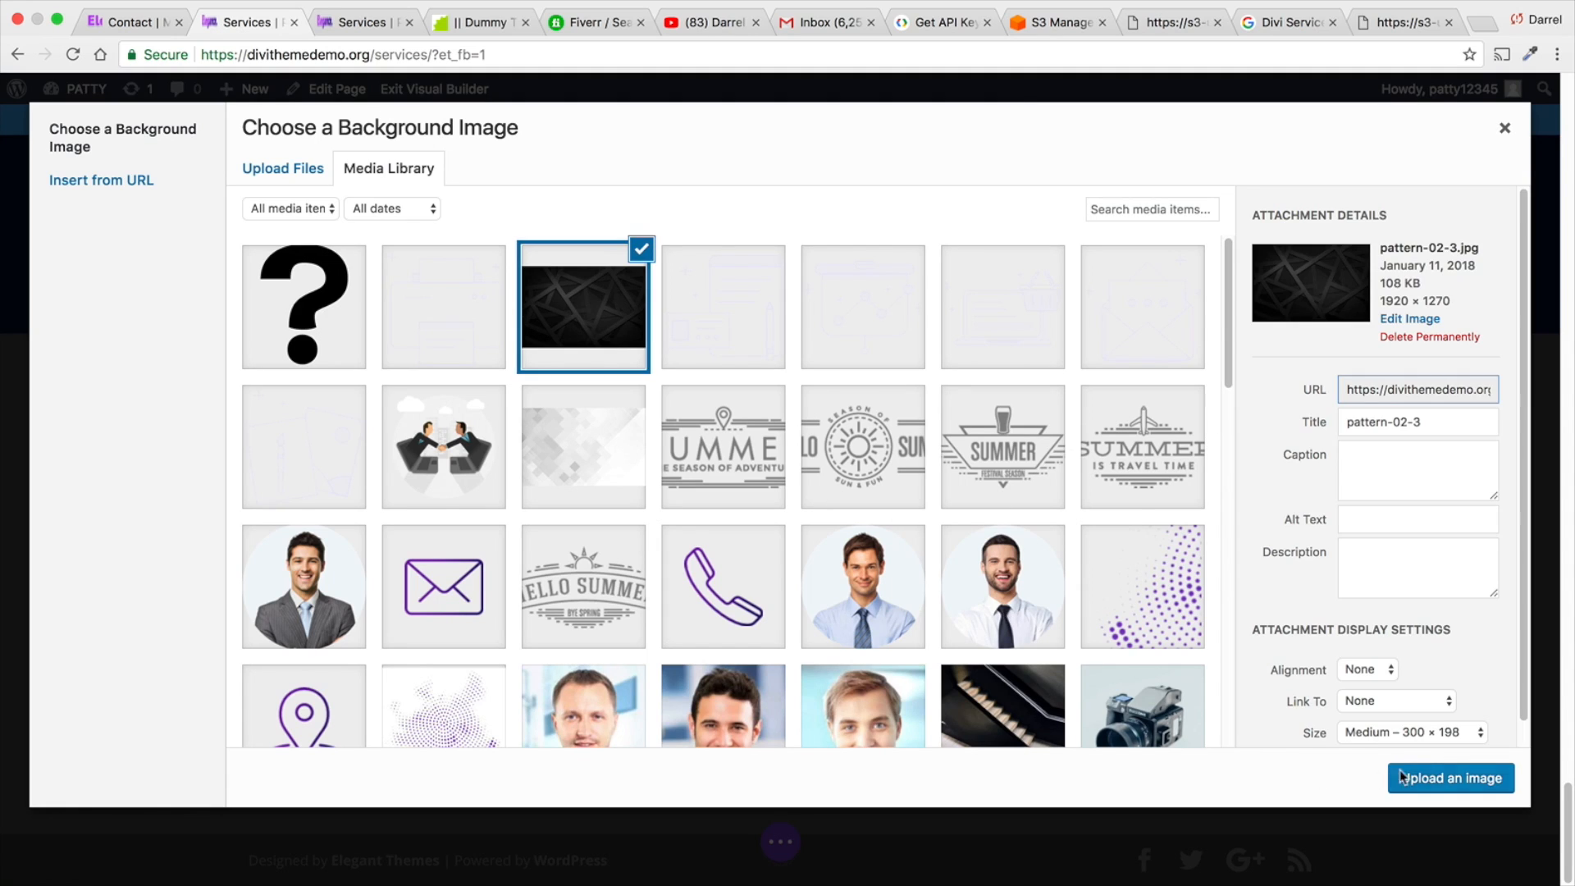
click(1465, 778)
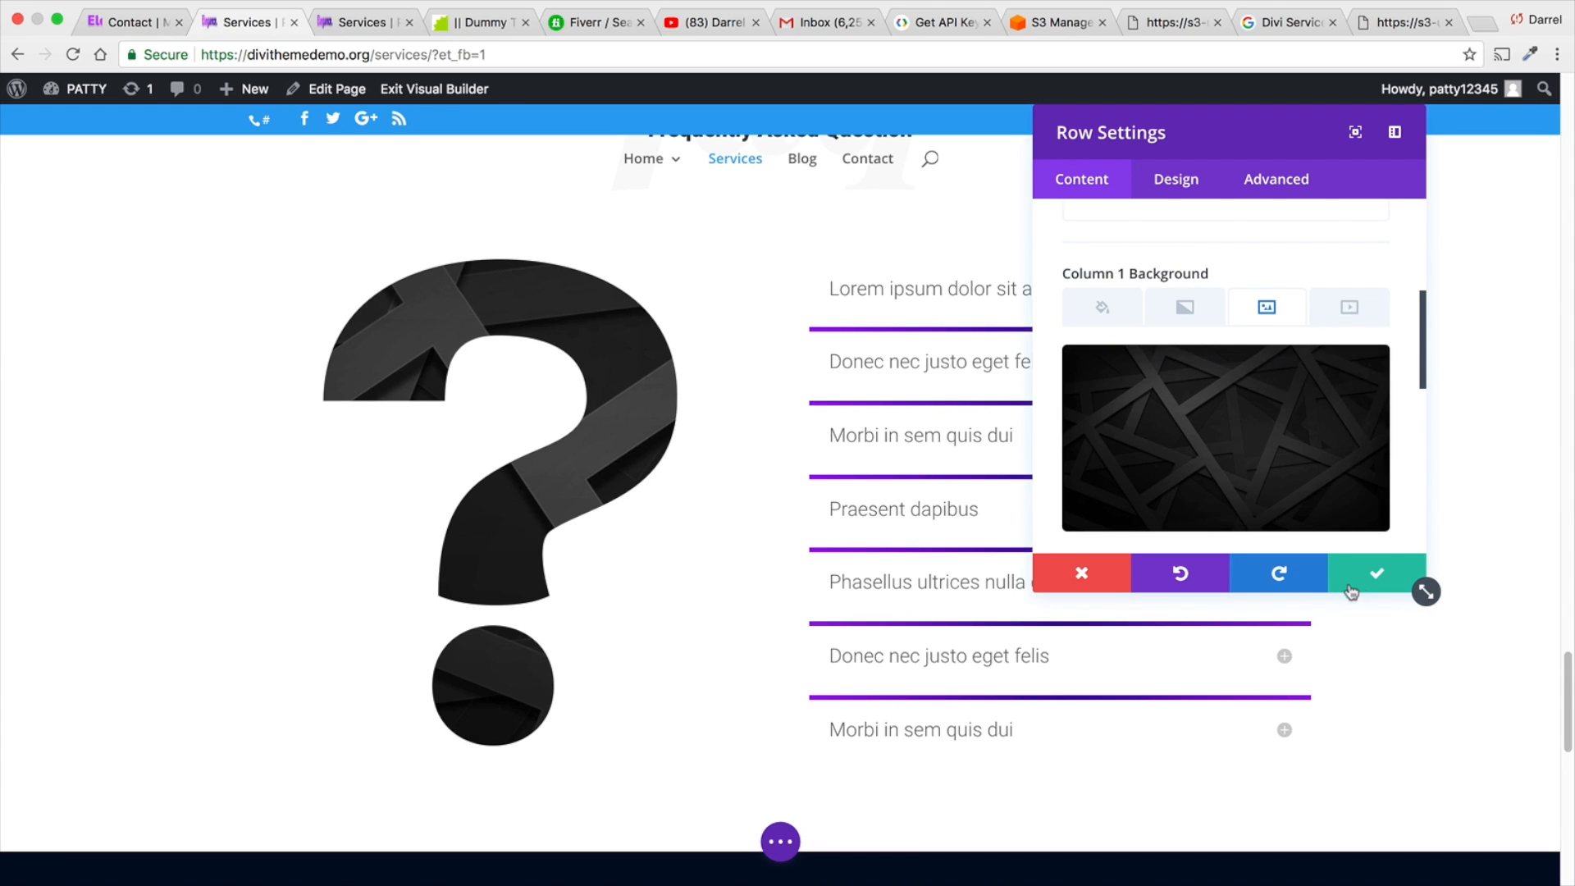
click(1351, 589)
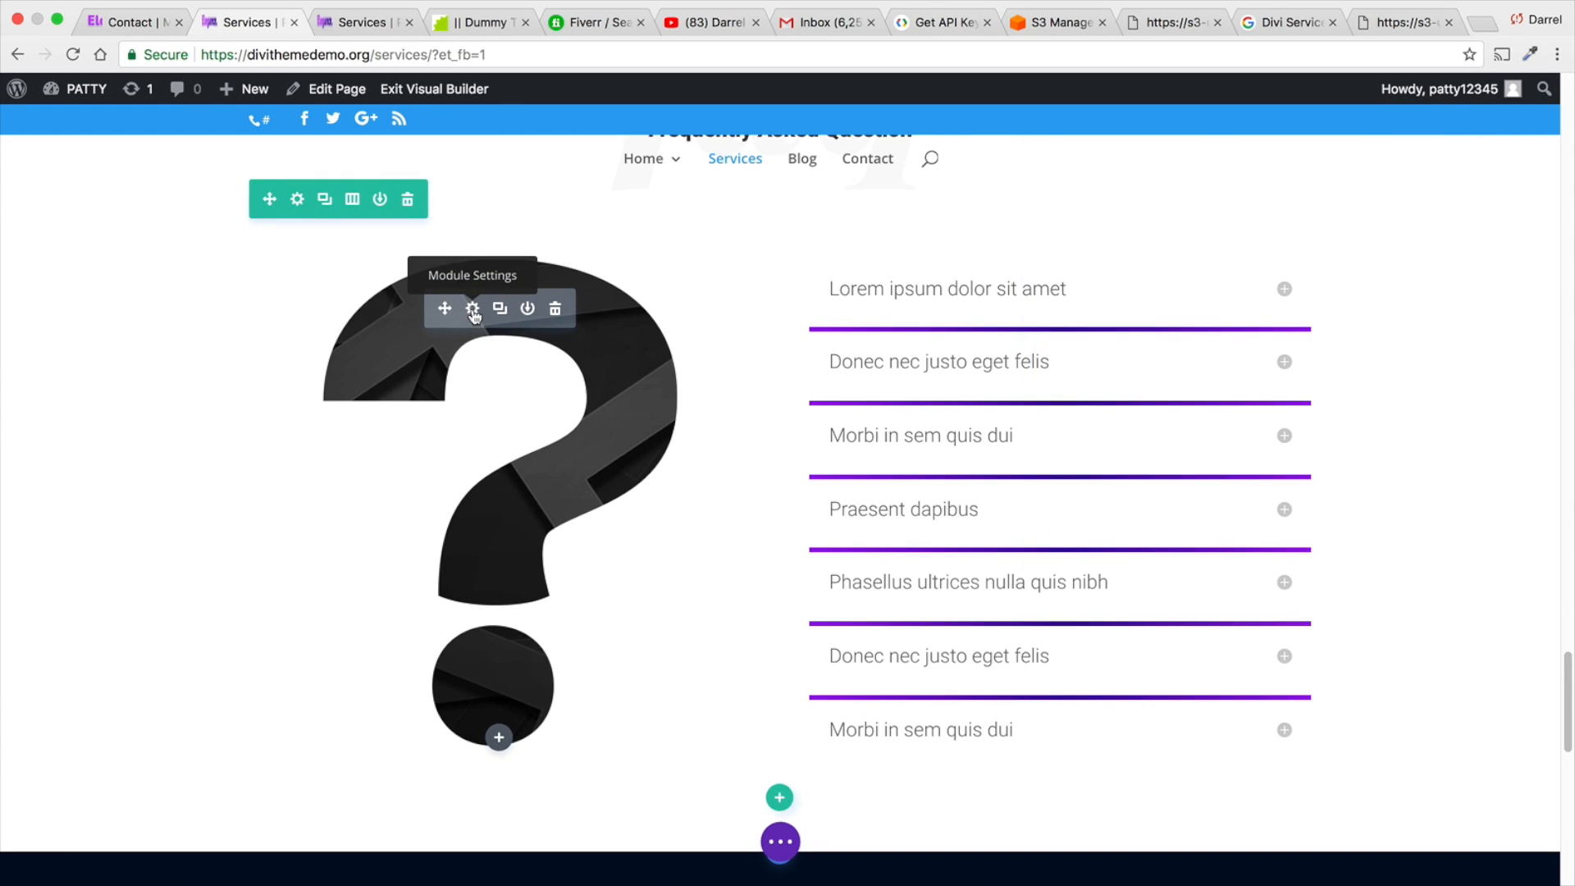
- Set the Invert filter of the FAQ question mark image to 100%
click(473, 309)
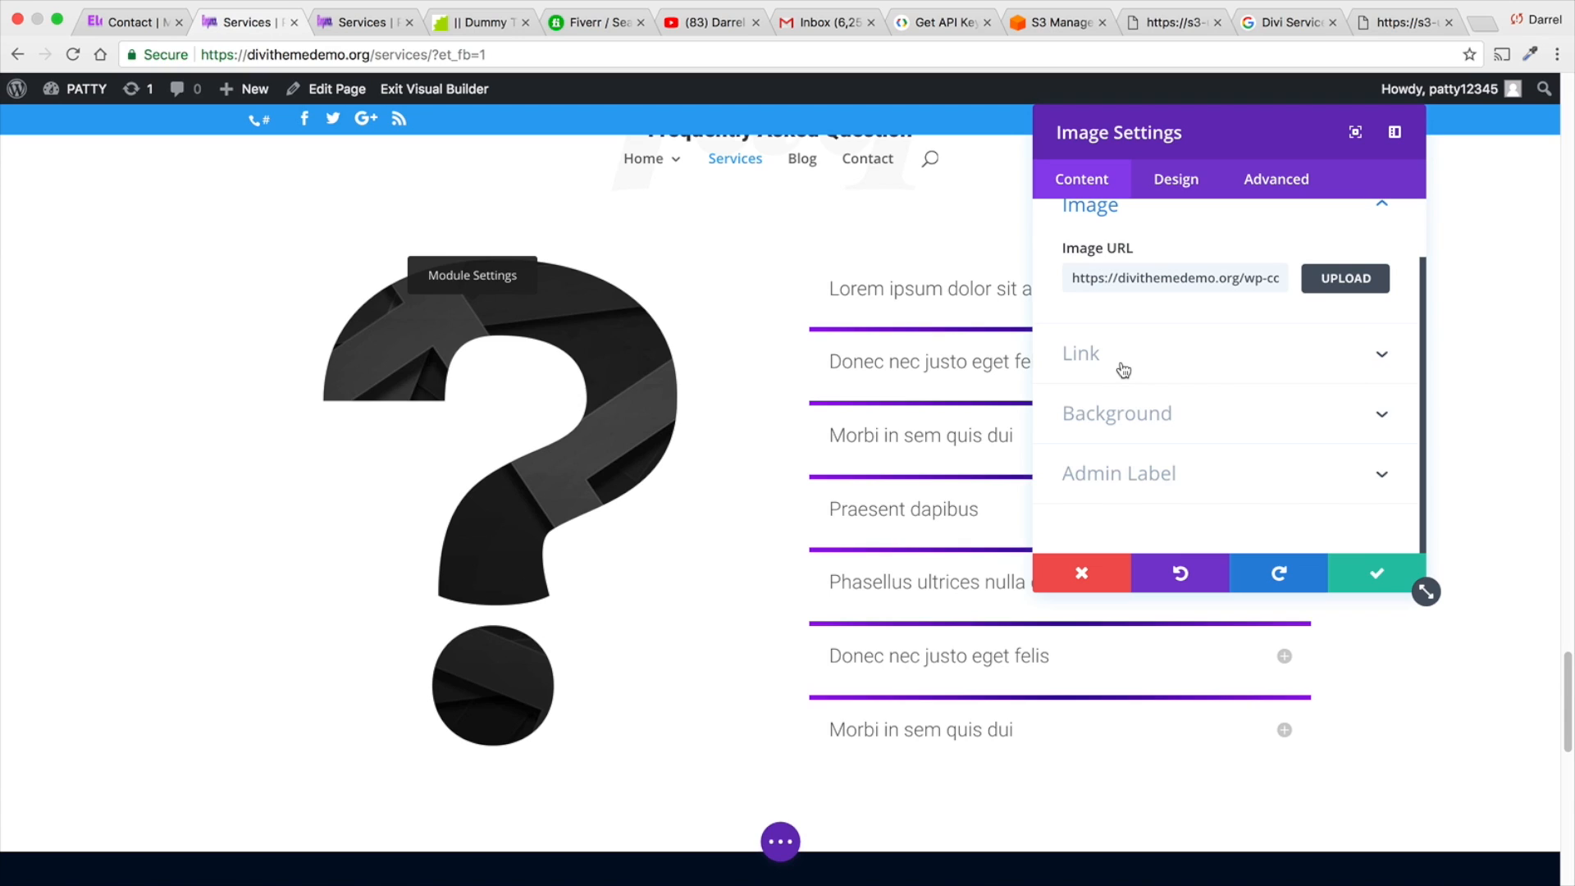
scroll(1123, 370, up, 2)
click(1178, 195)
scroll(1179, 325, down, 3)
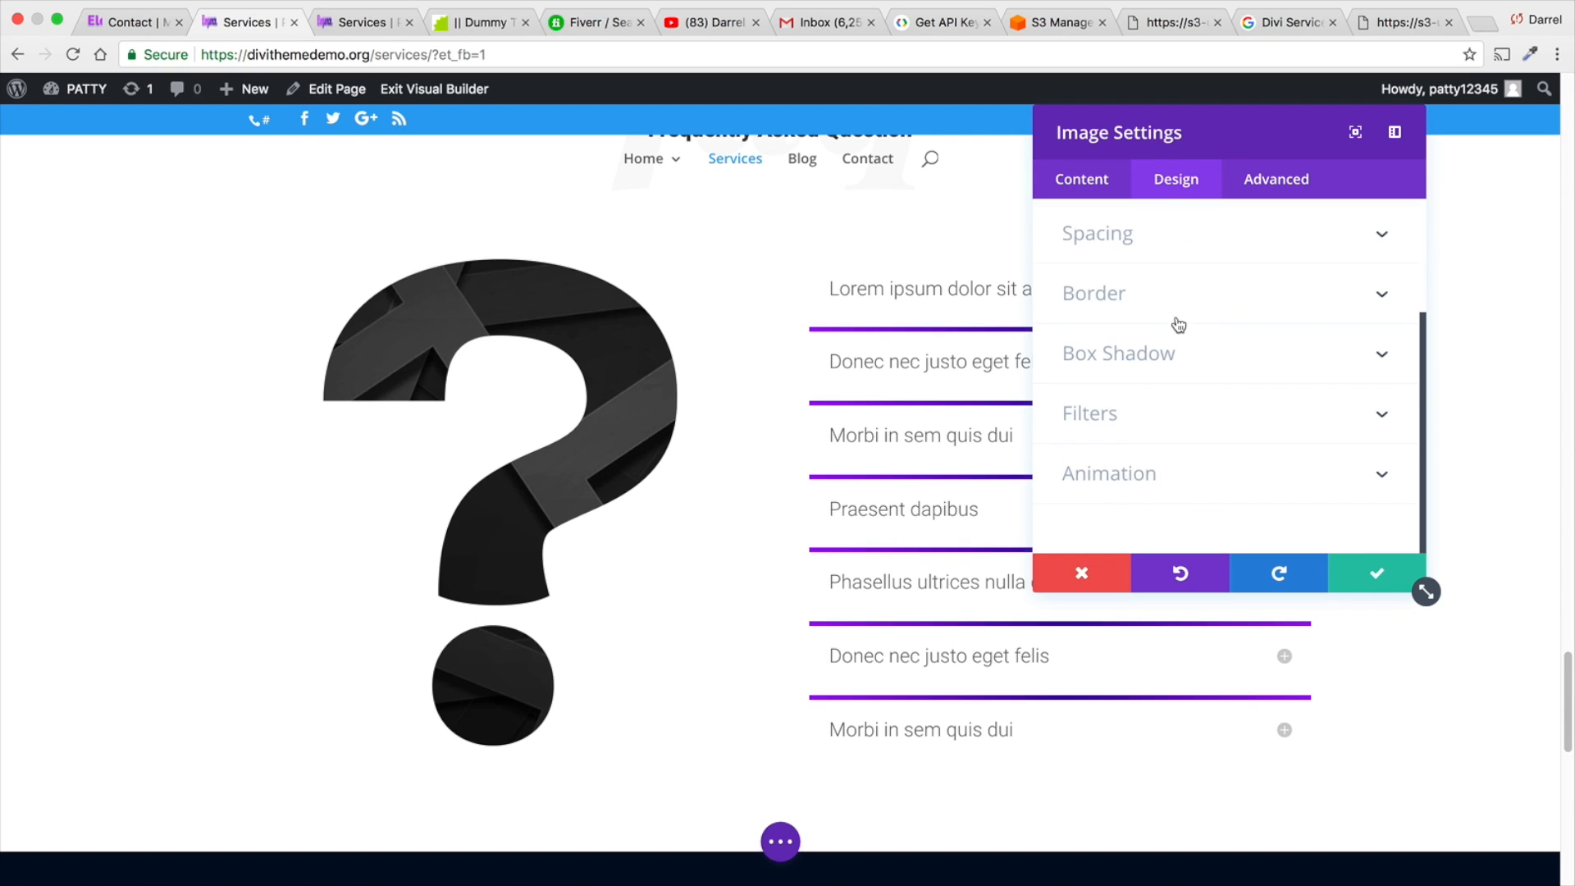
click(1178, 422)
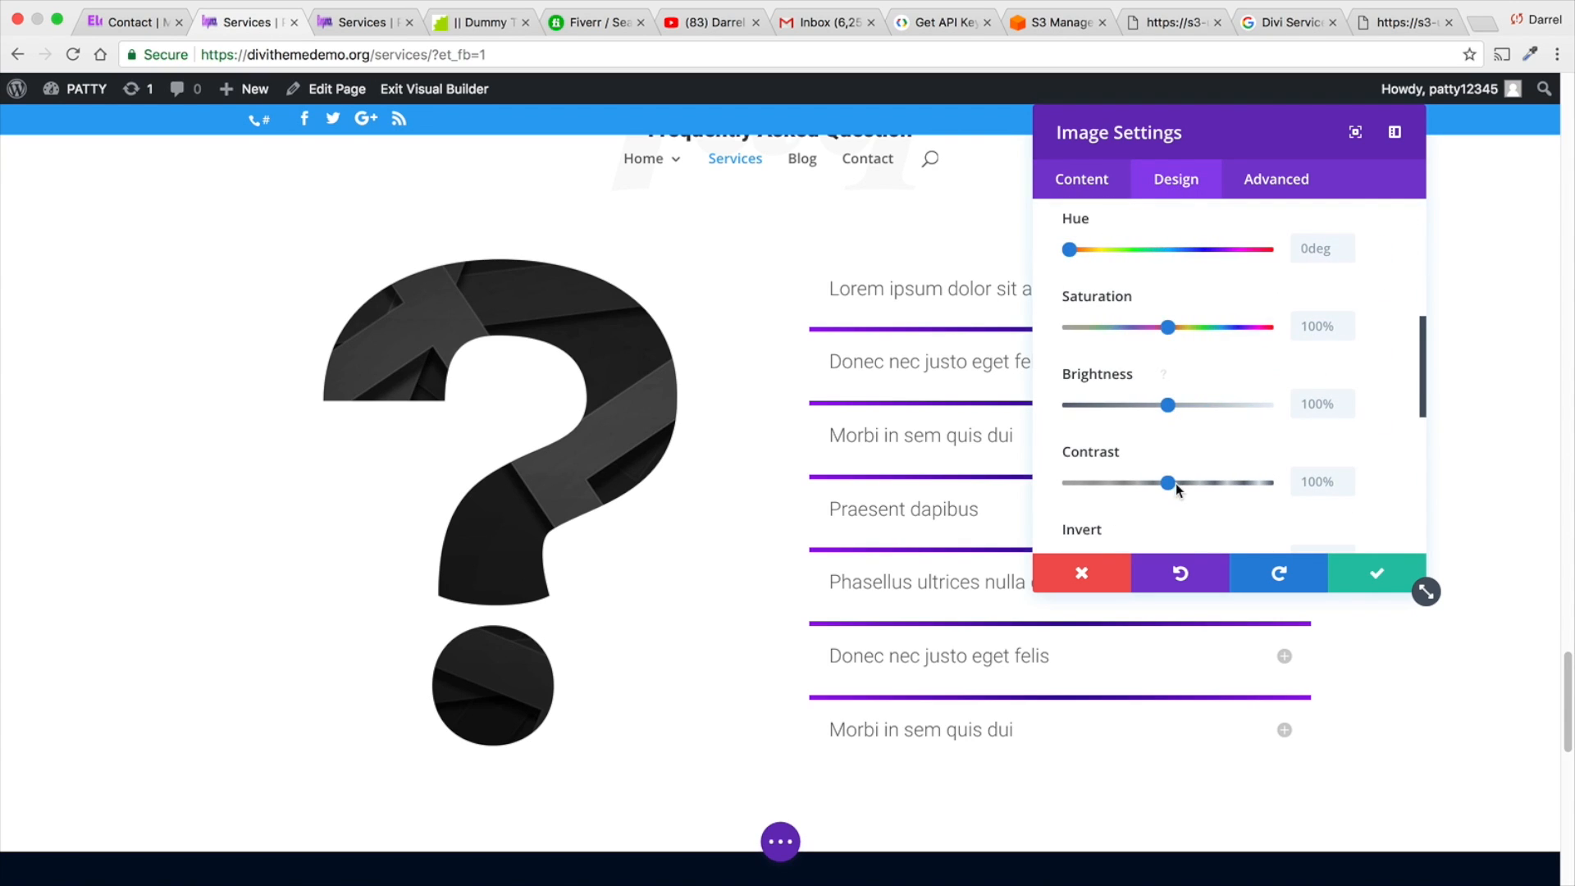
scroll(1175, 459, down, 1)
scroll(1148, 443, down, 1)
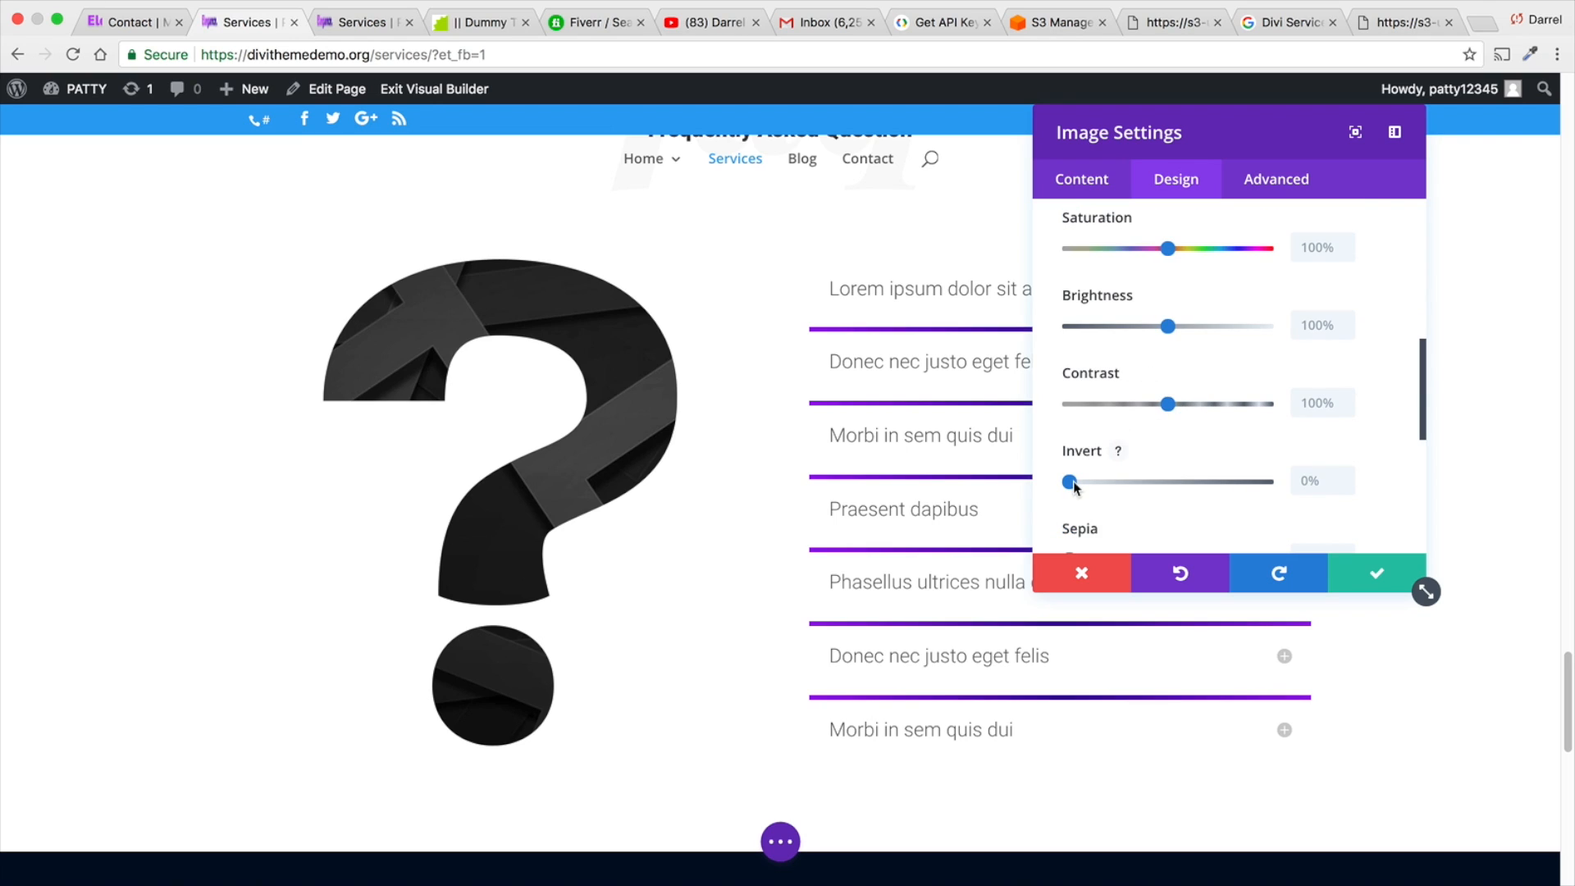
drag(1075, 486, 1295, 488)
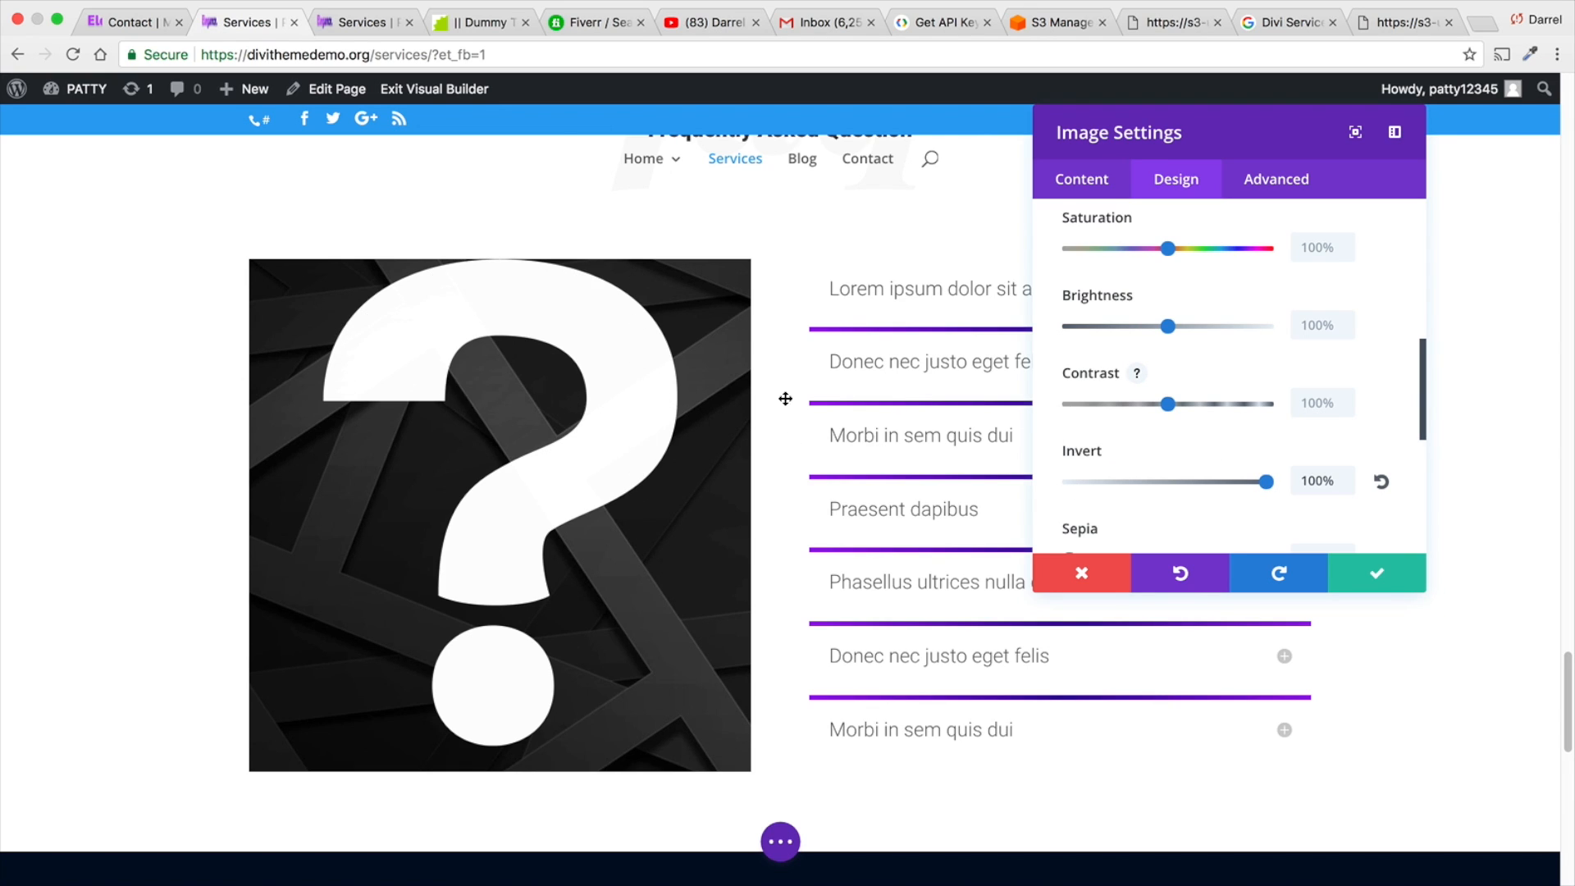
- Return the question mark image's Invert filter to 0% and save the image settings
drag(1265, 482, 1067, 486)
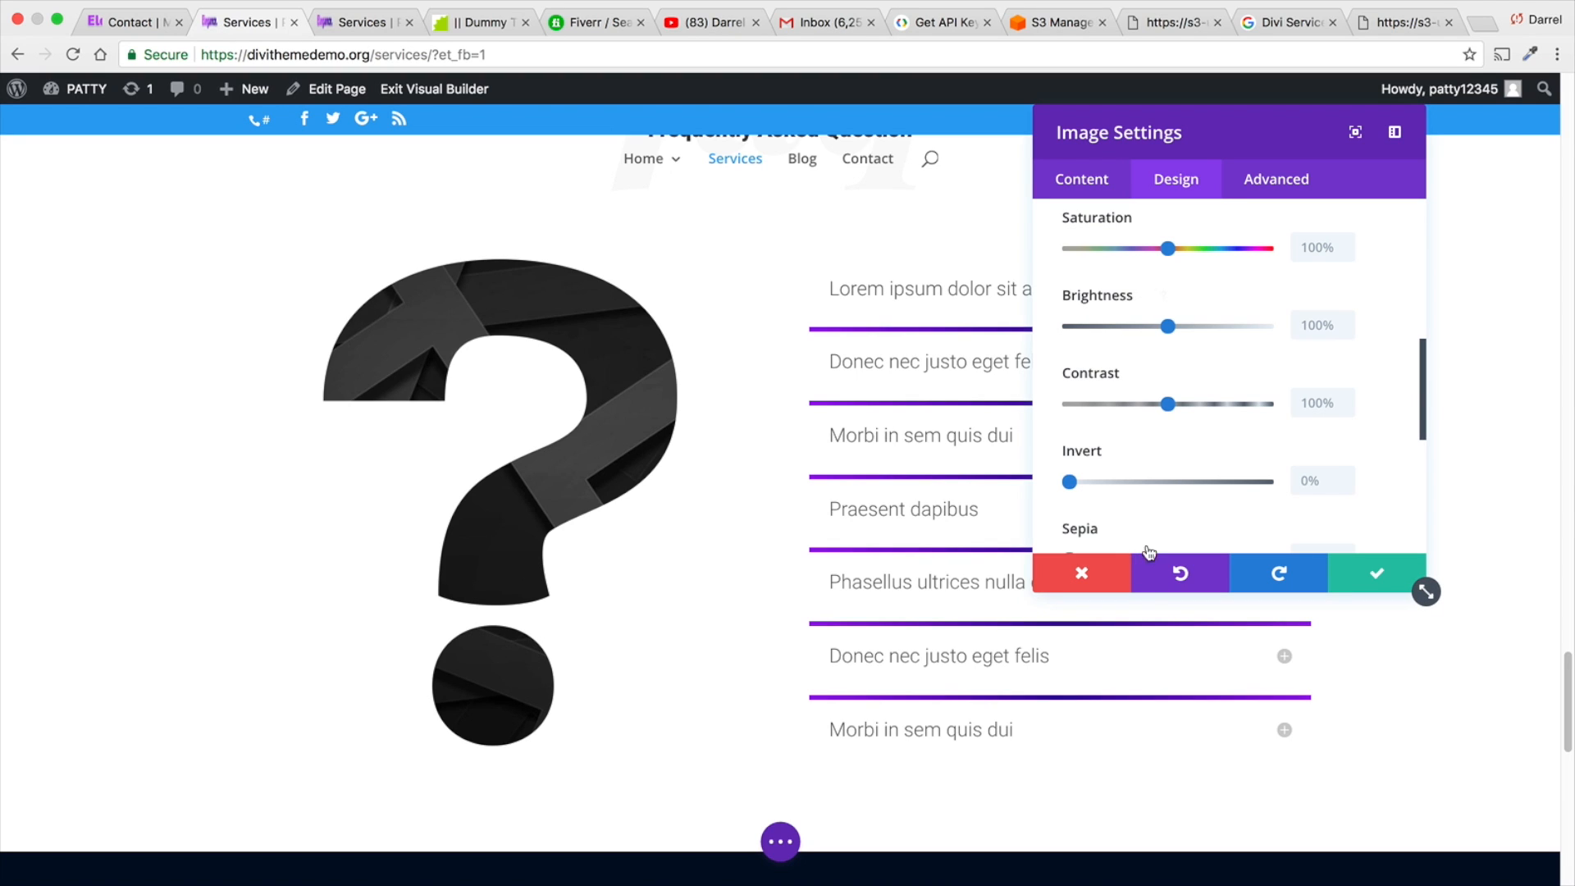
scroll(1127, 506, down, 3)
click(1370, 578)
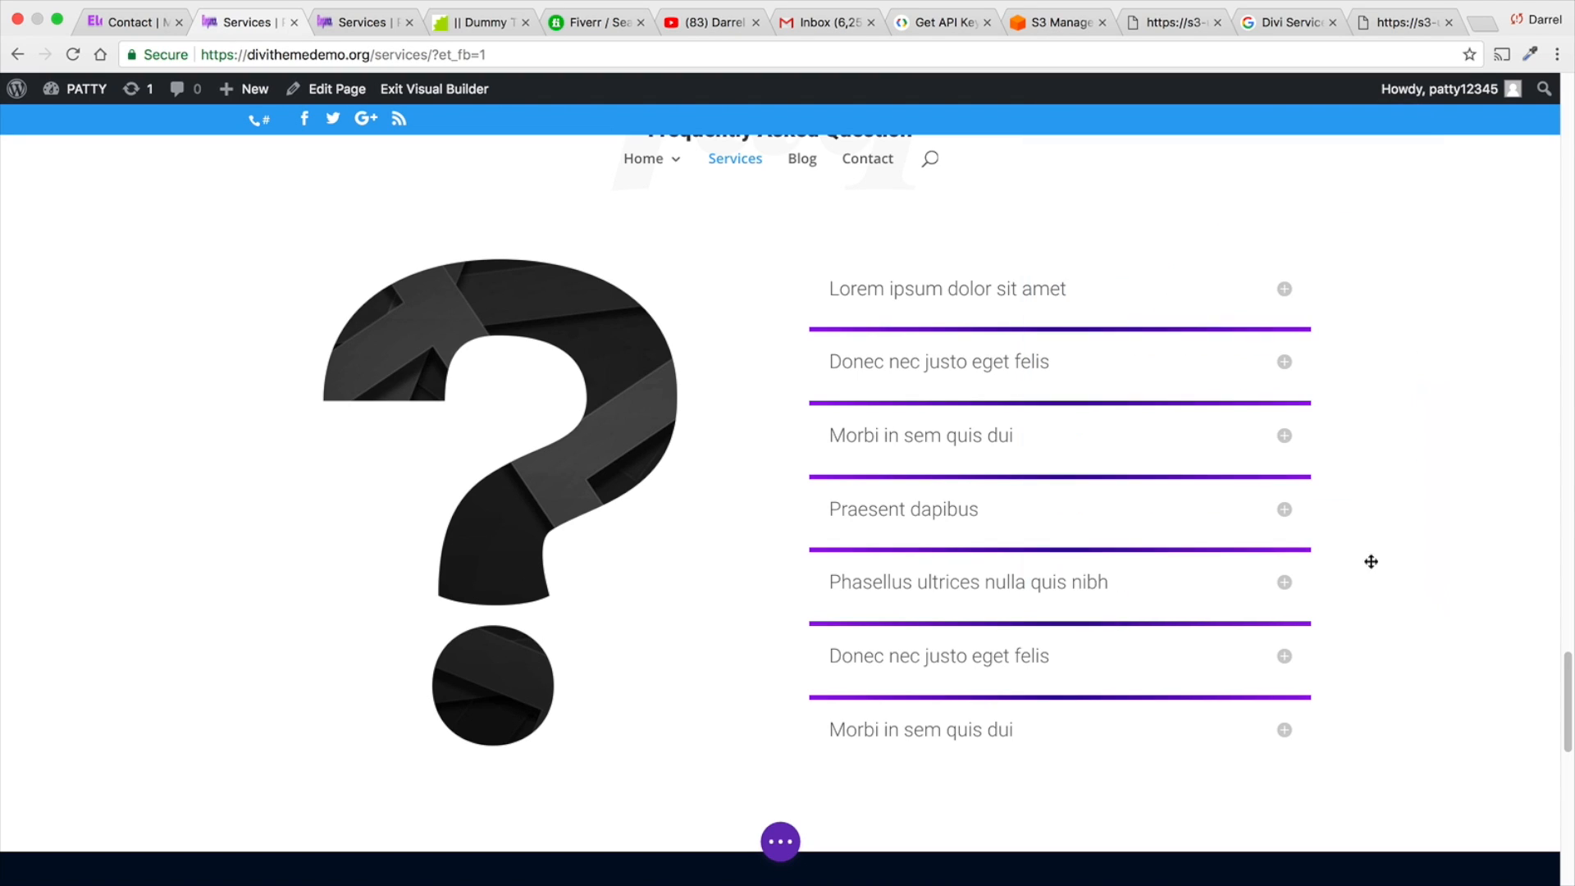
- Open the copied Elegant Themes Divi filters preview address in a new browser tab
click(1479, 24)
right_click(1417, 53)
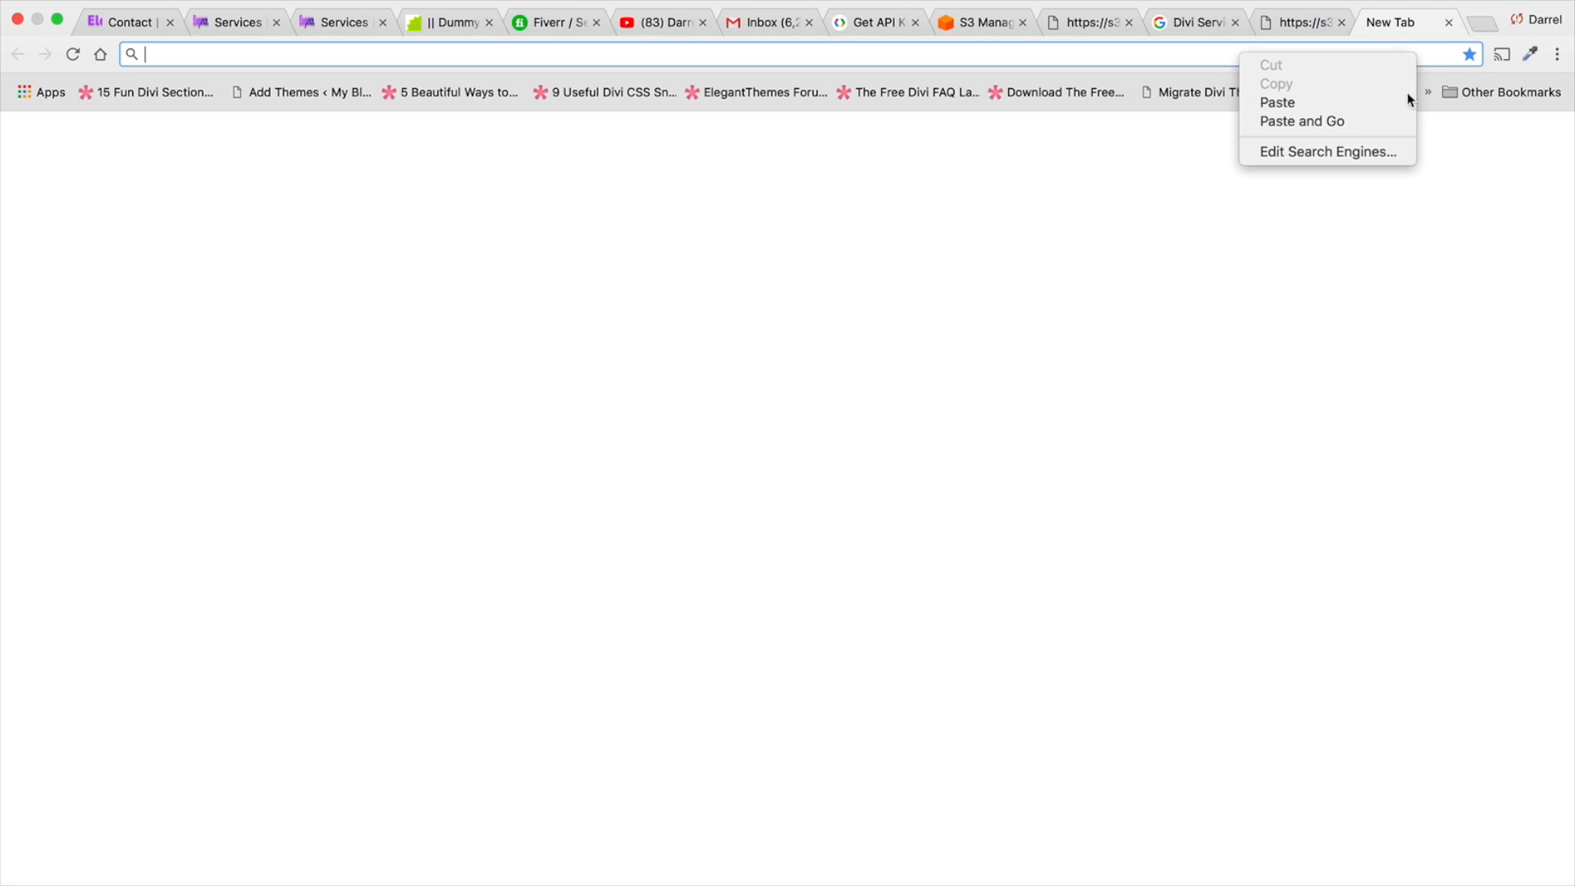
click(1396, 102)
key(Return)
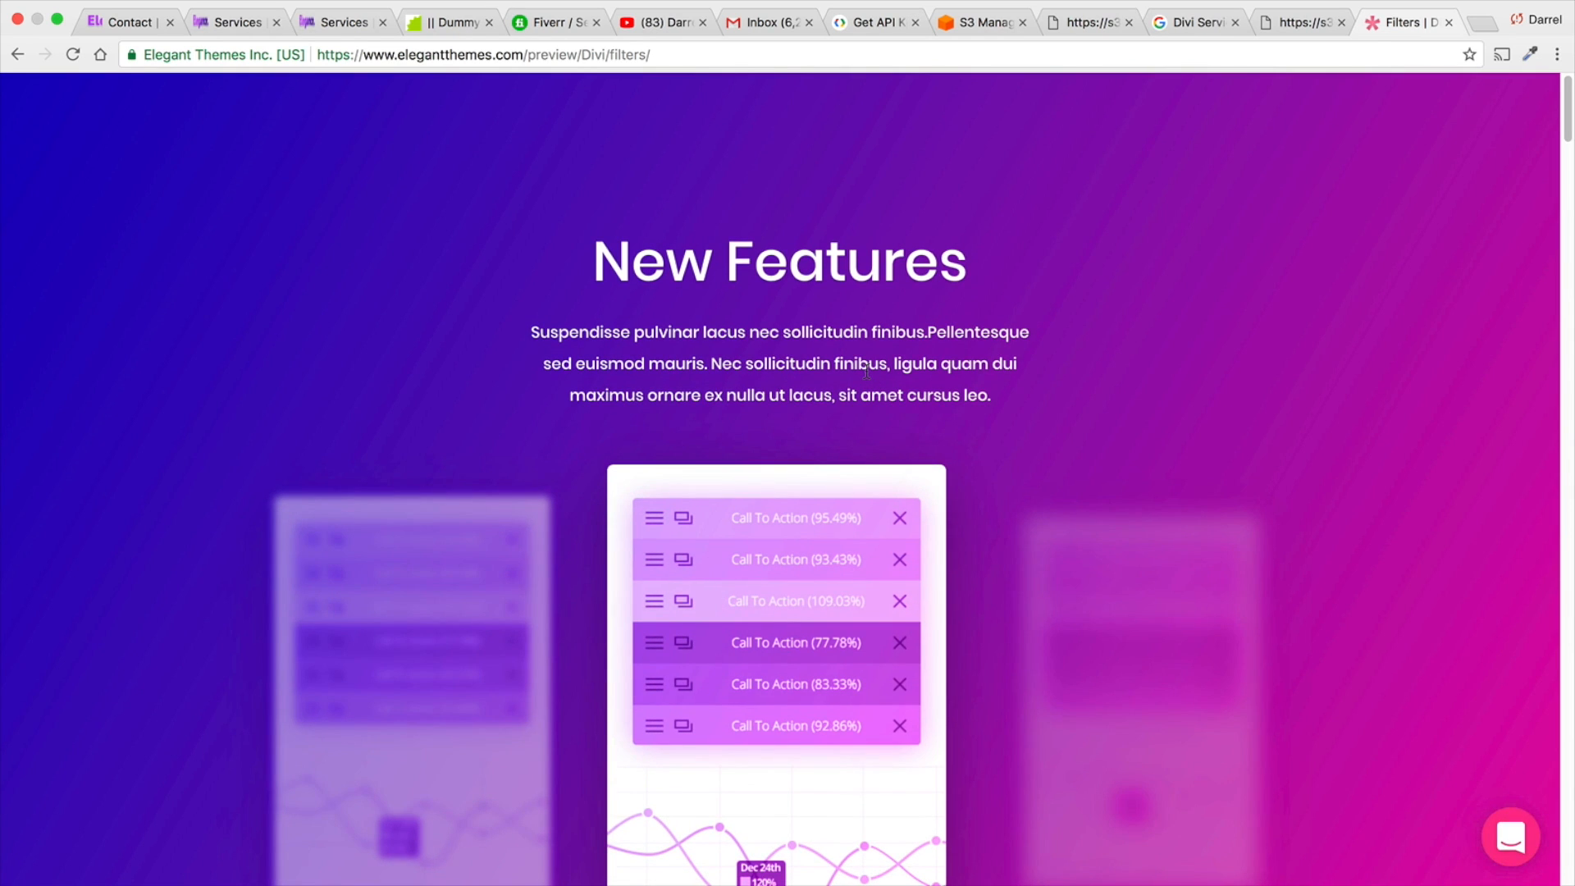
- Examine the filter demo sections on the Divi filters preview page, from New Features down to the grid of filtered portraits
scroll(865, 375, down, 2)
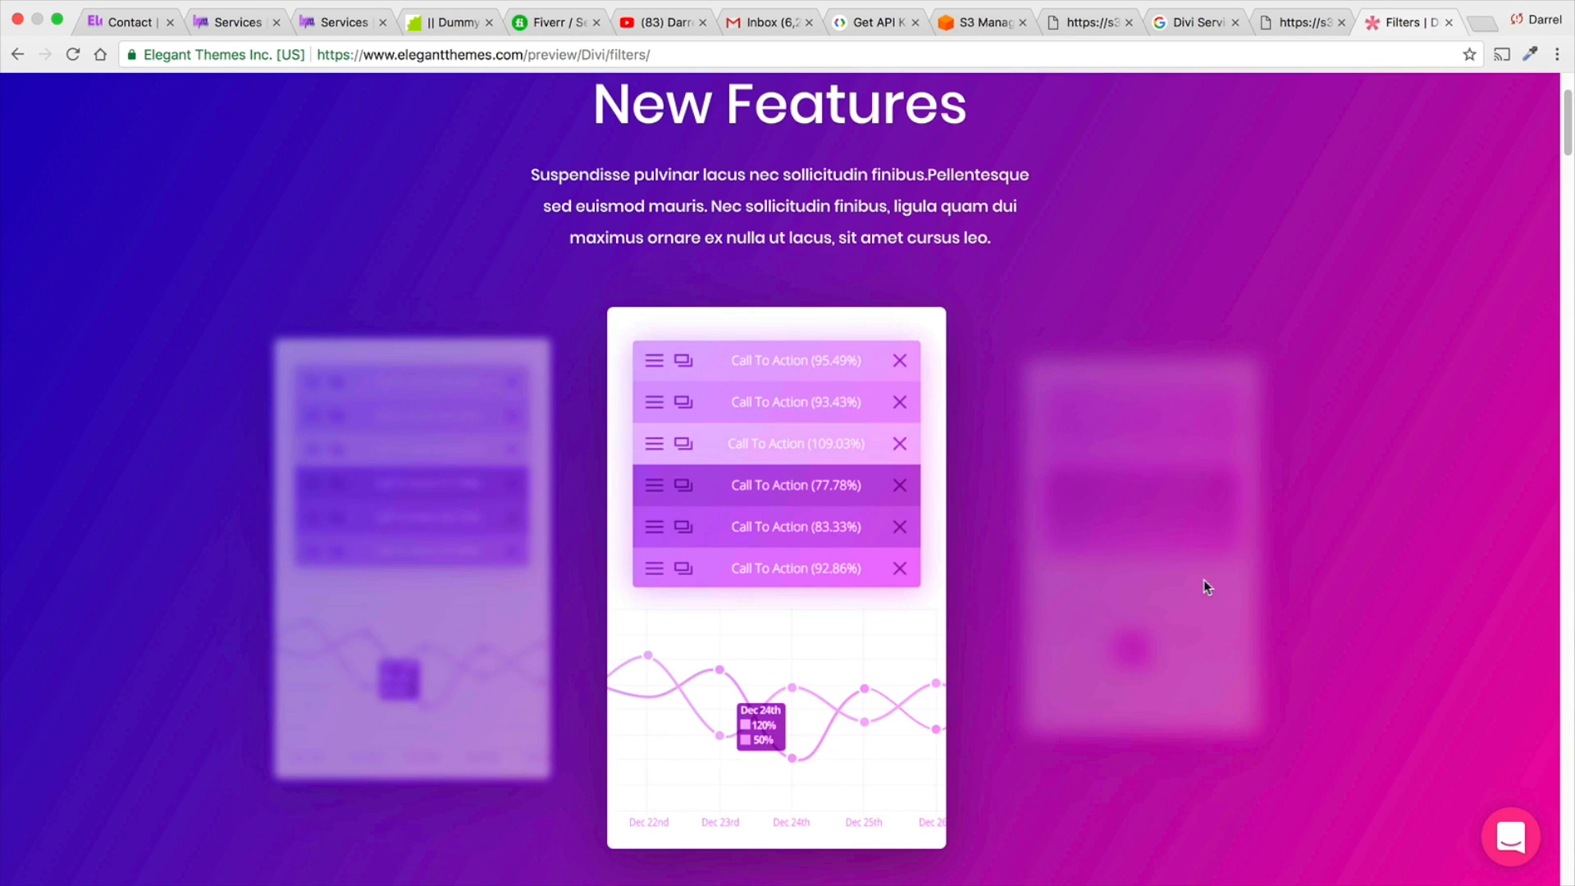
scroll(1125, 543, down, 1)
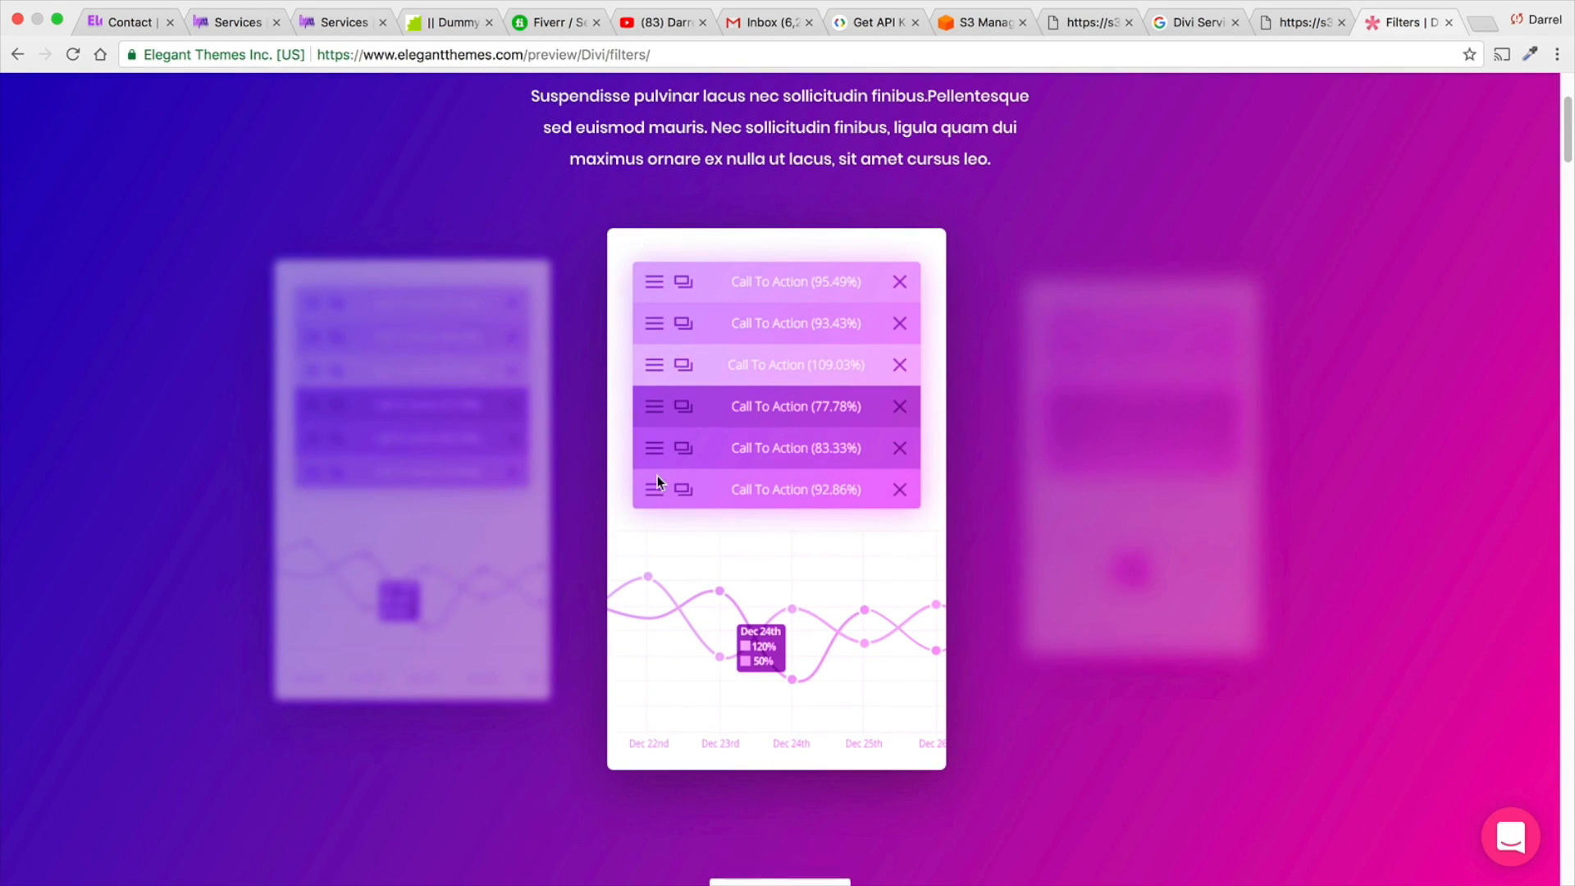
scroll(657, 476, down, 10)
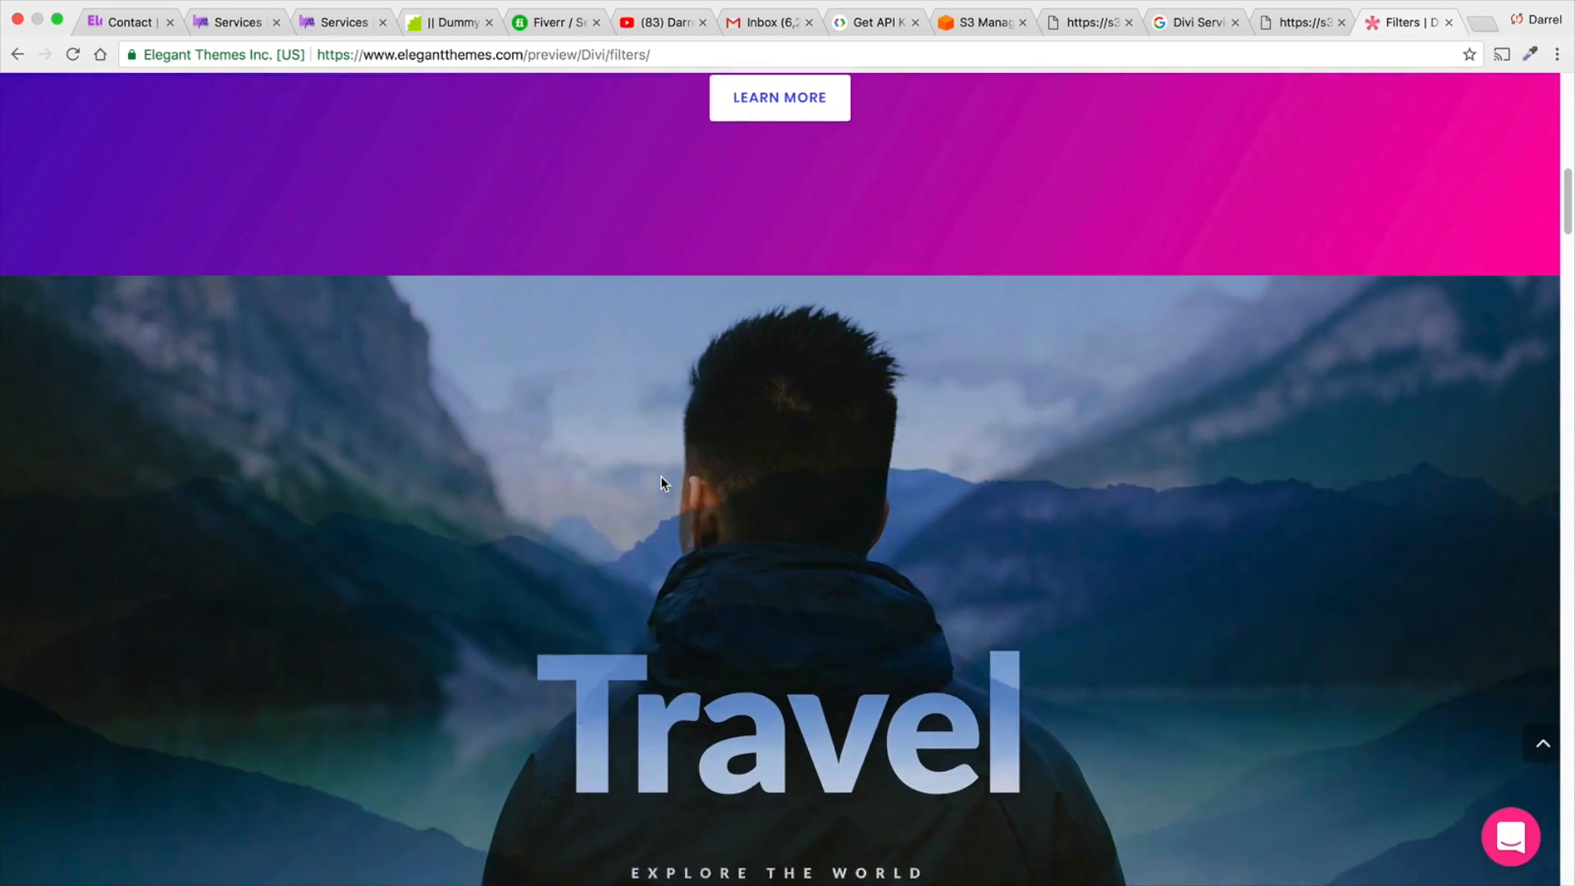
scroll(662, 476, down, 3)
drag(1007, 517, 574, 518)
click(574, 518)
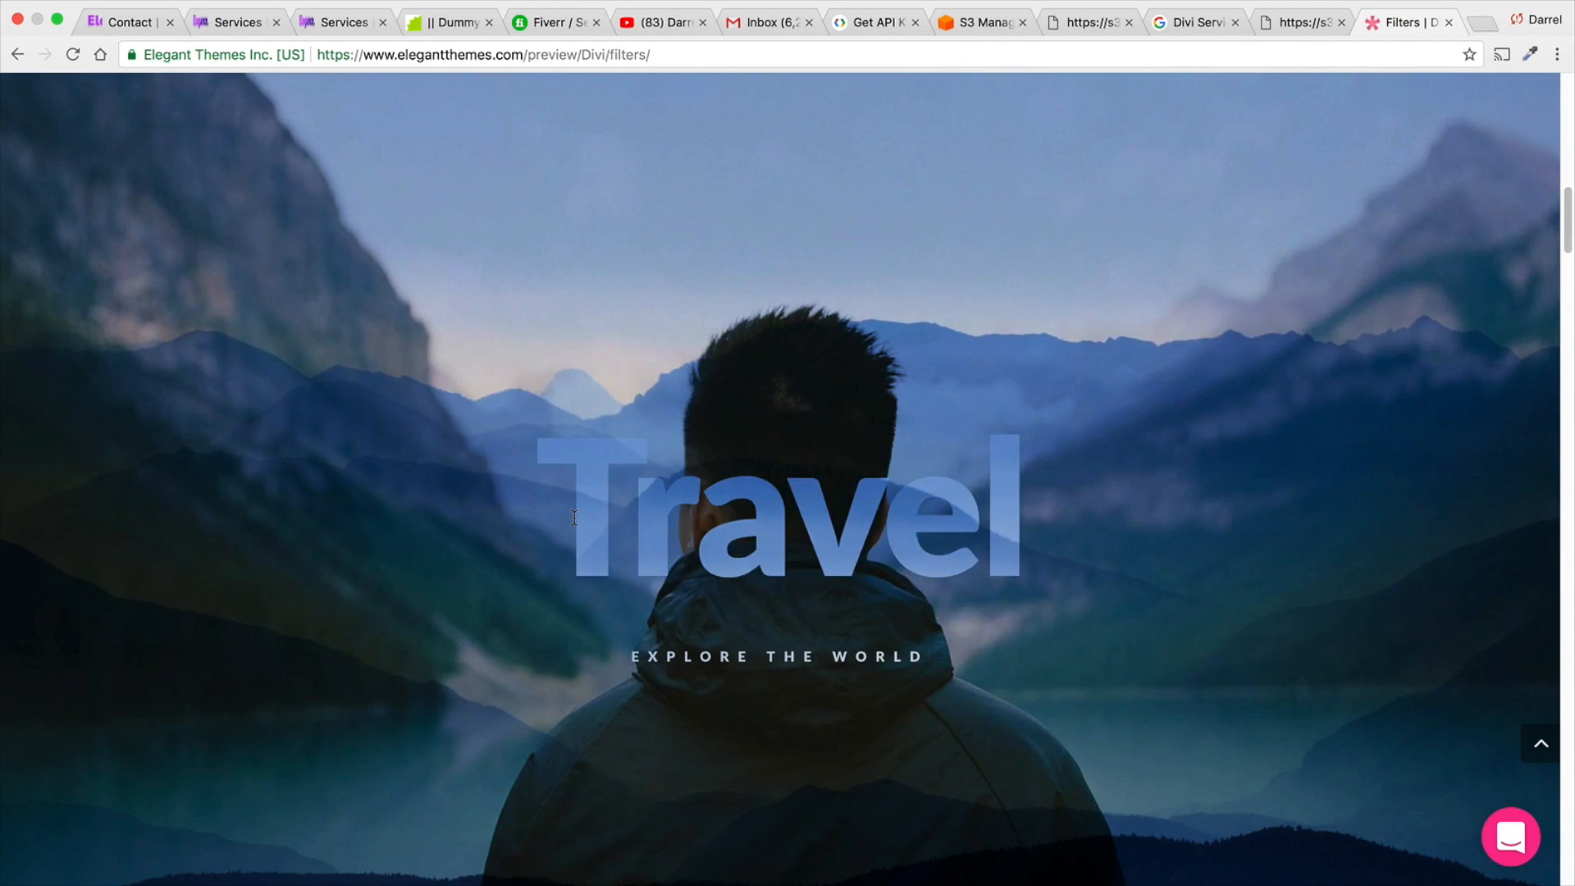
scroll(574, 492, down, 8)
scroll(574, 486, down, 2)
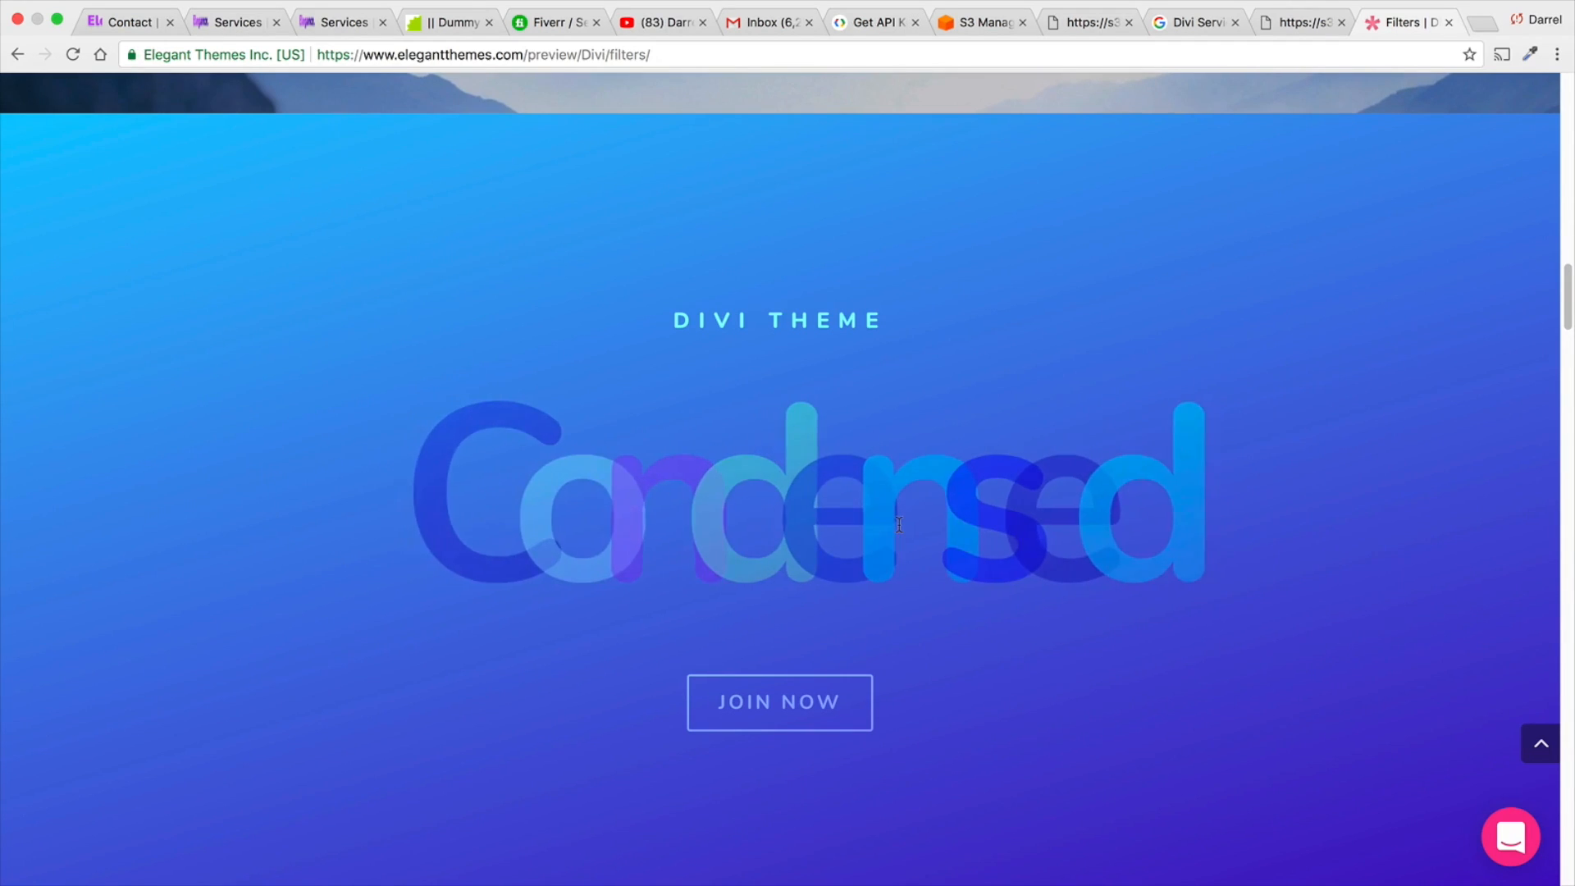
scroll(900, 525, down, 10)
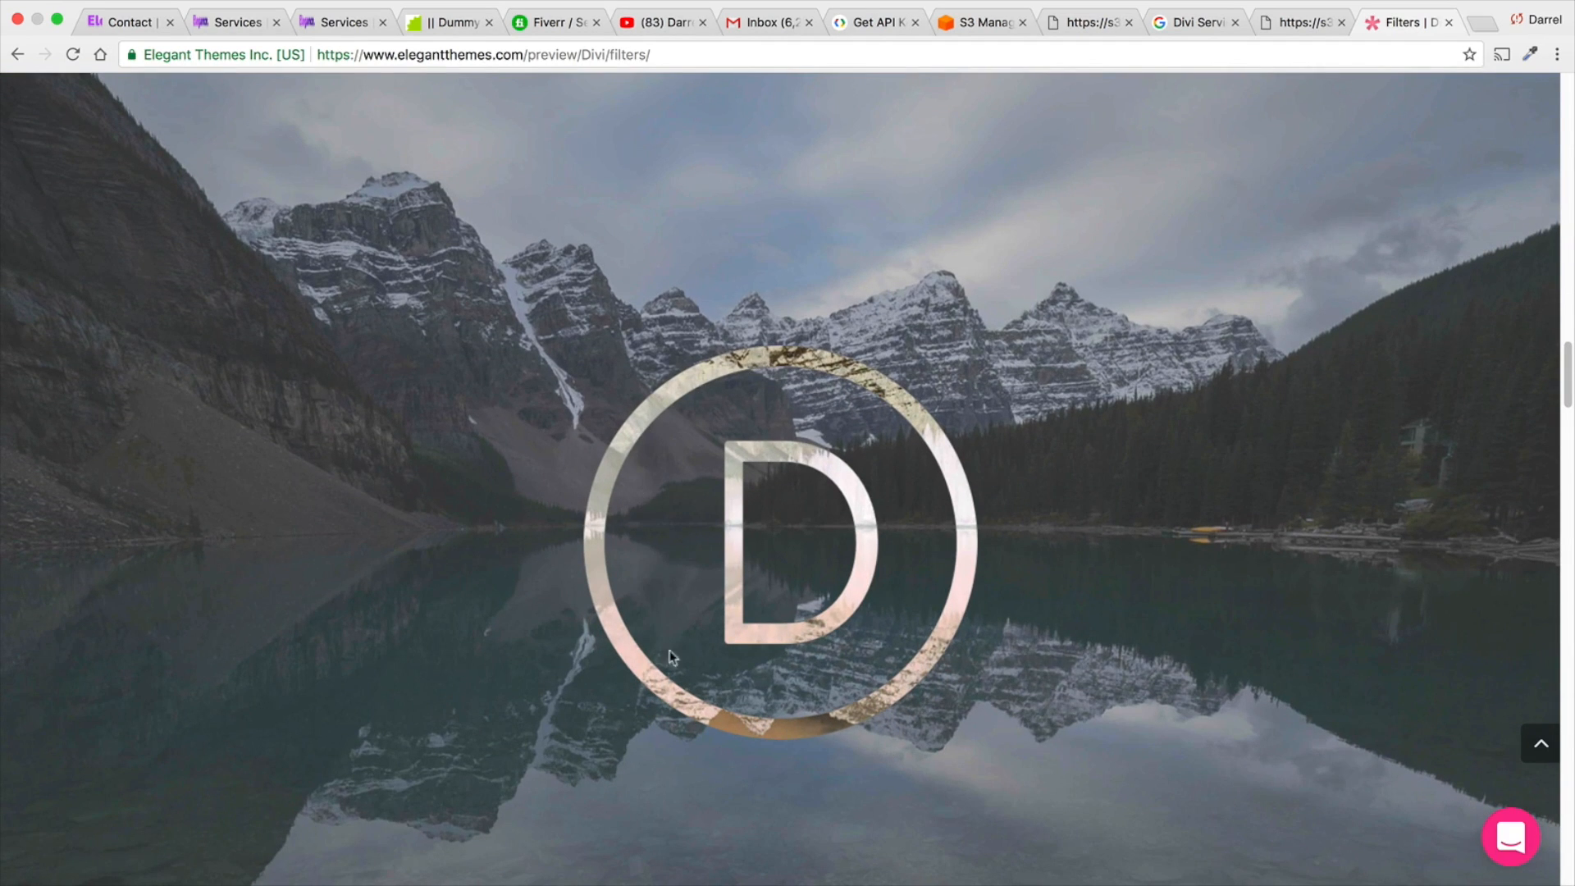
scroll(899, 568, down, 10)
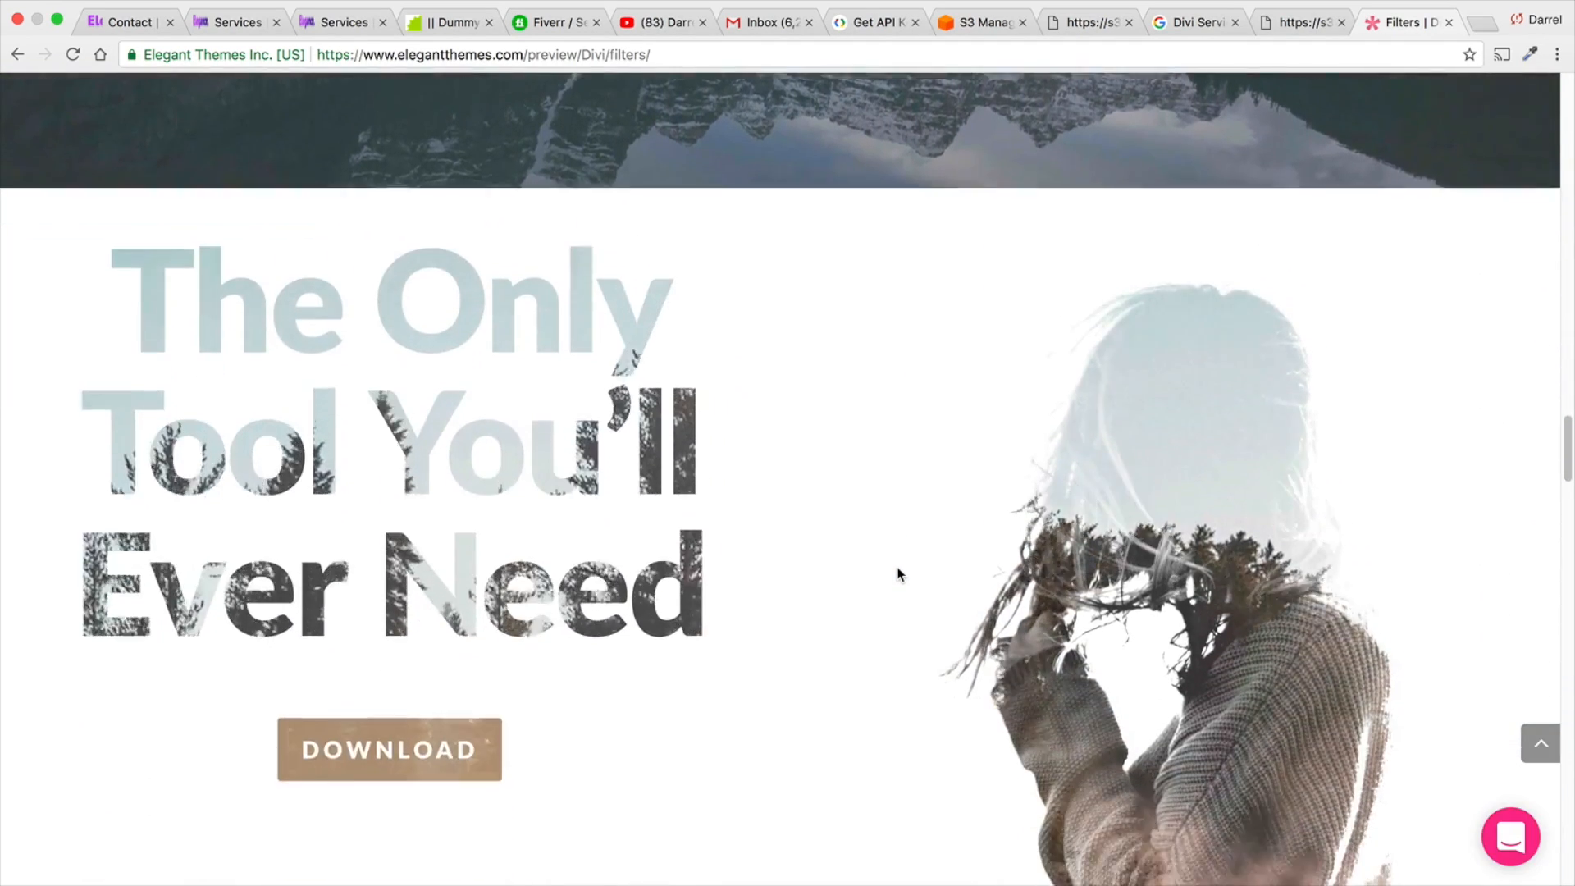
scroll(900, 574, down, 1)
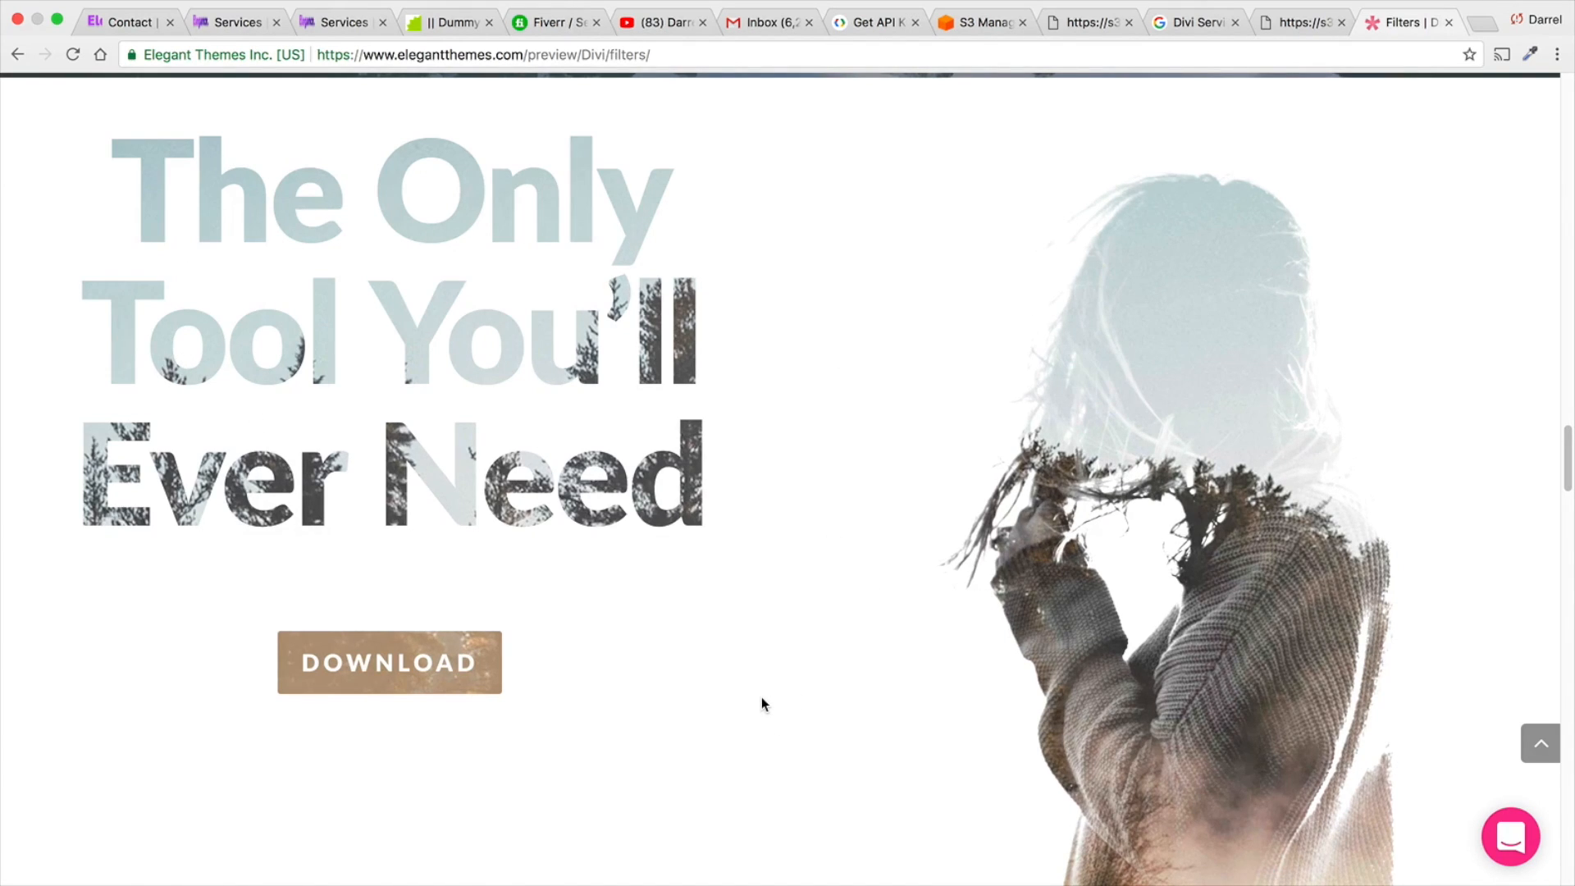
scroll(761, 696, down, 9)
scroll(762, 686, down, 4)
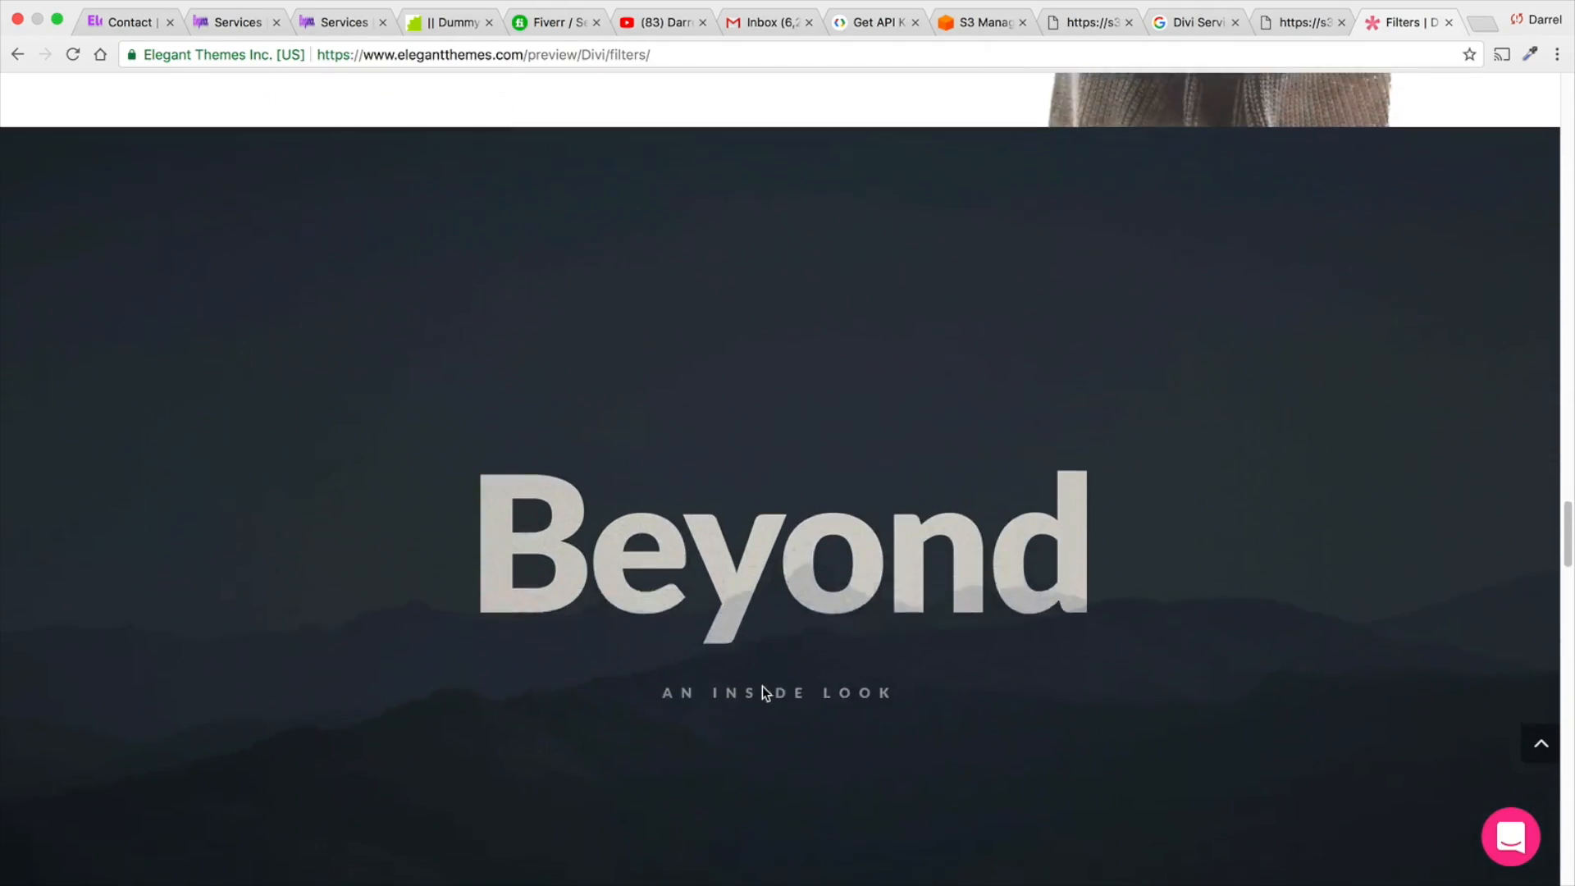
scroll(771, 668, up, 1)
scroll(802, 637, down, 9)
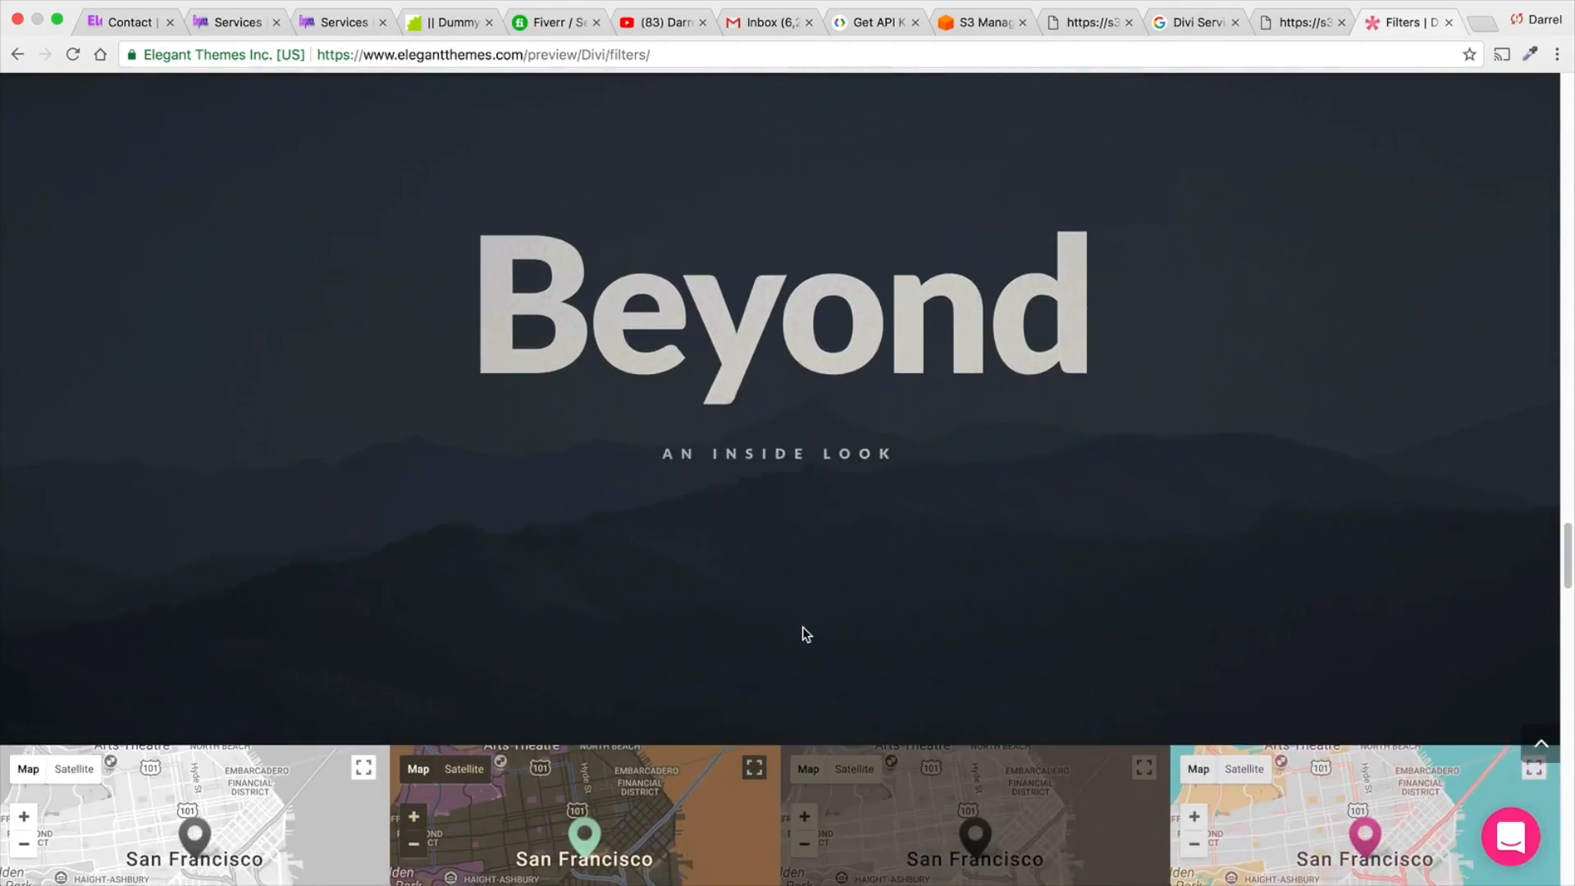
scroll(779, 603, down, 2)
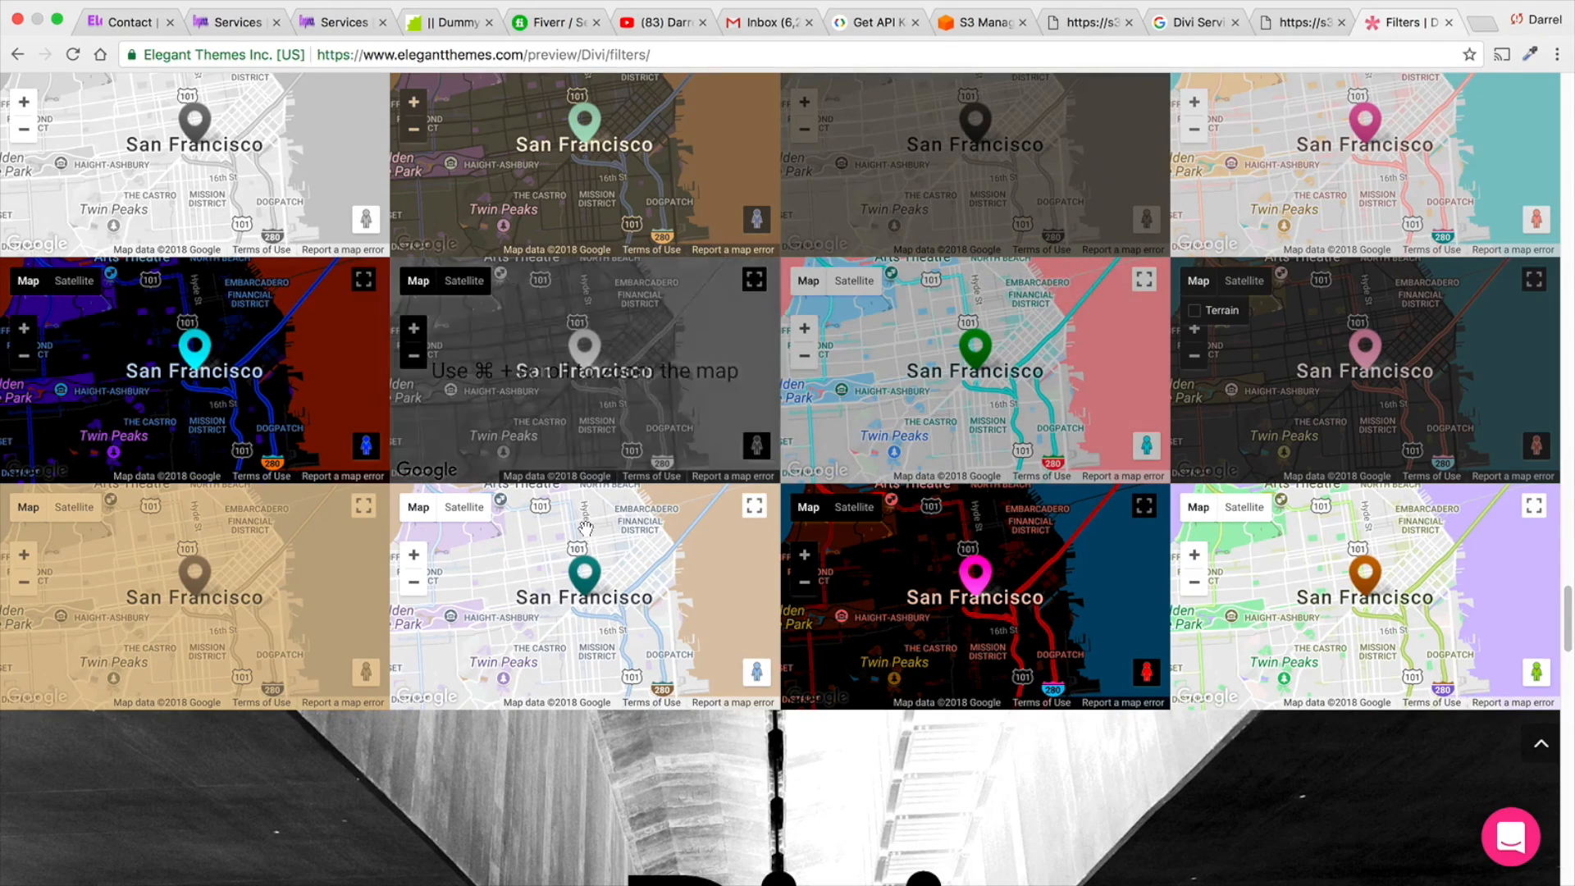
scroll(785, 400, down, 8)
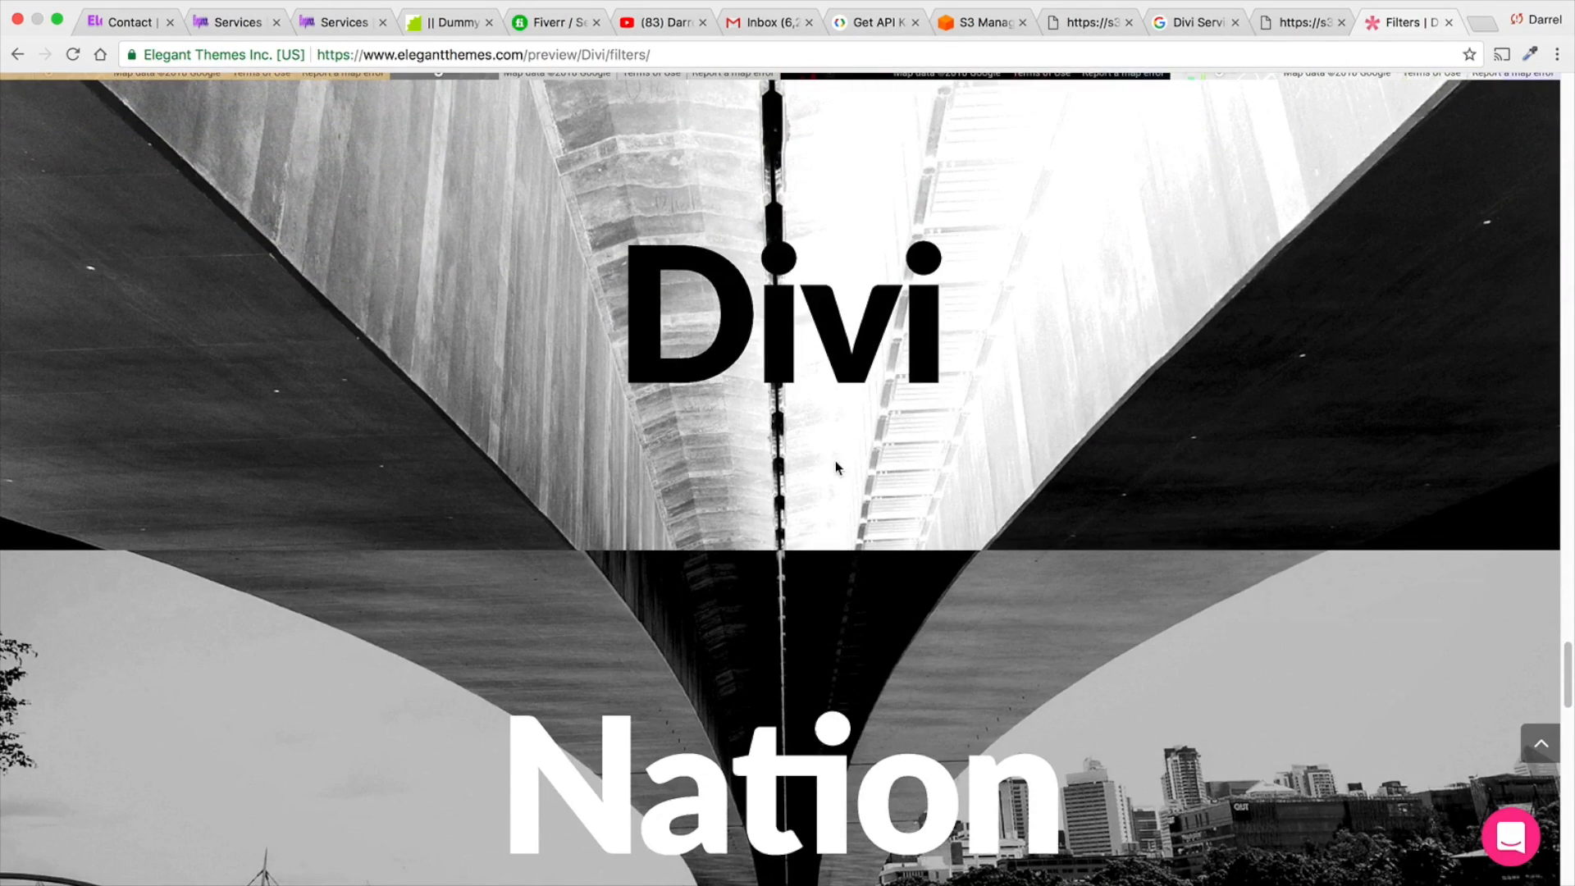
scroll(869, 344, down, 1)
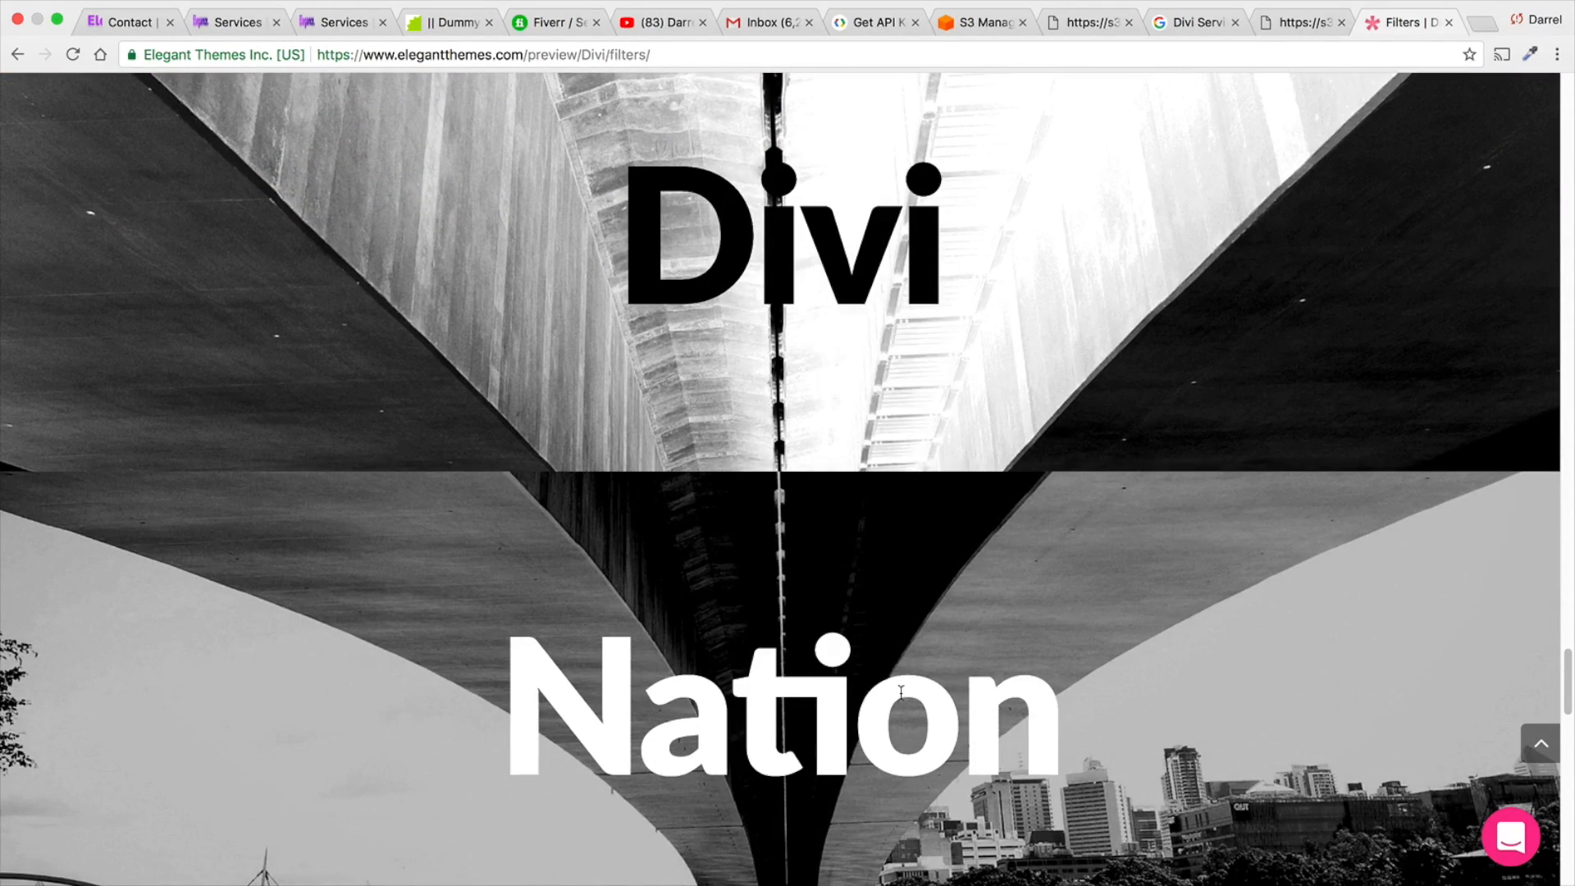
scroll(874, 680, down, 6)
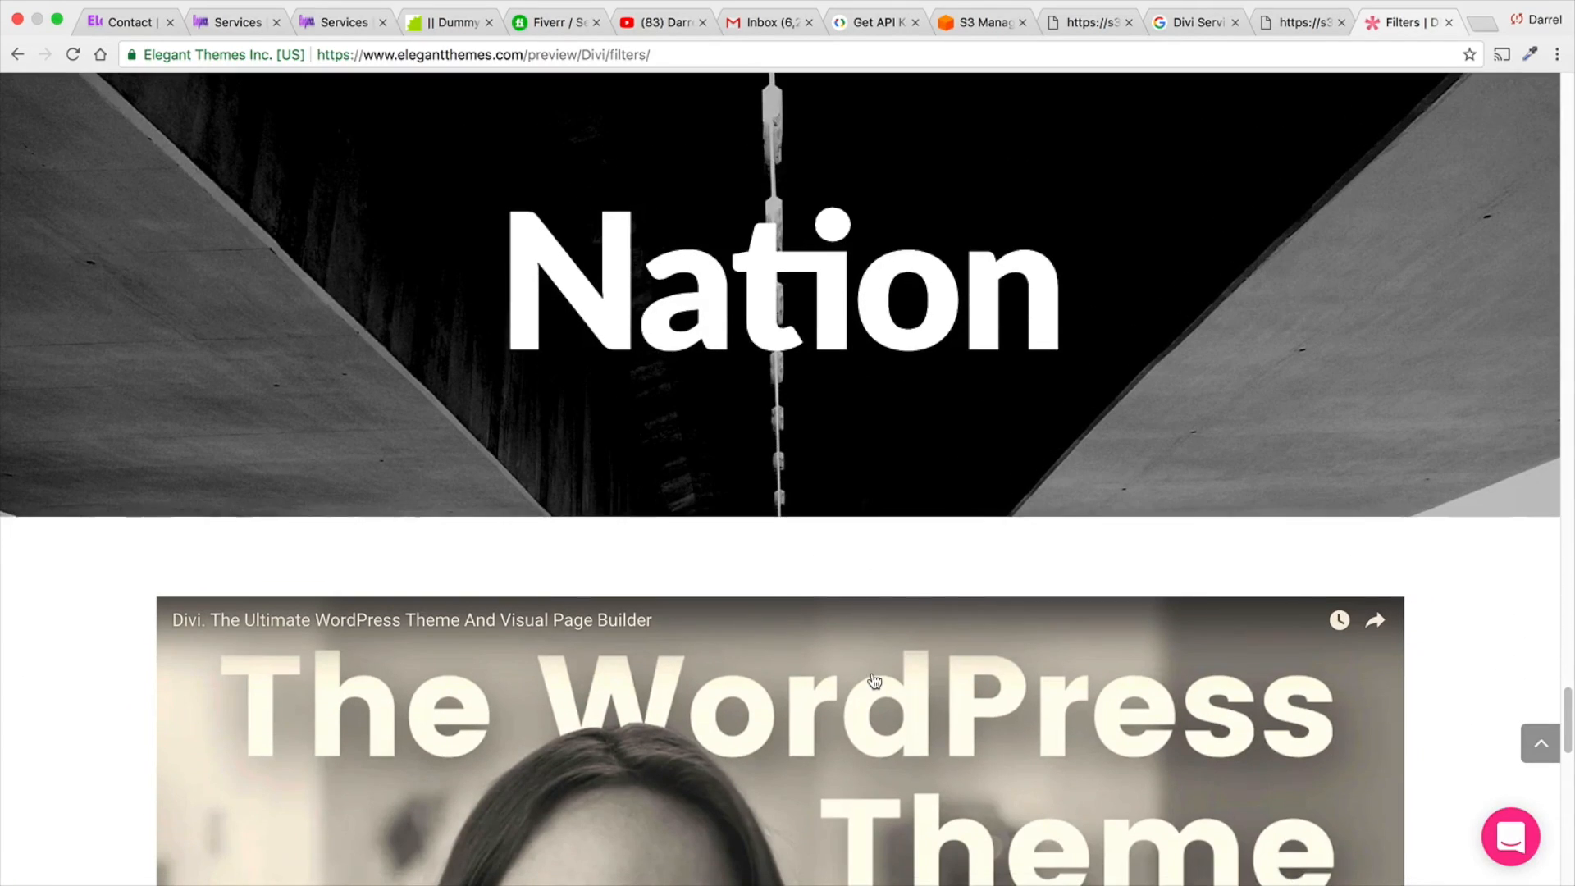
scroll(874, 681, down, 9)
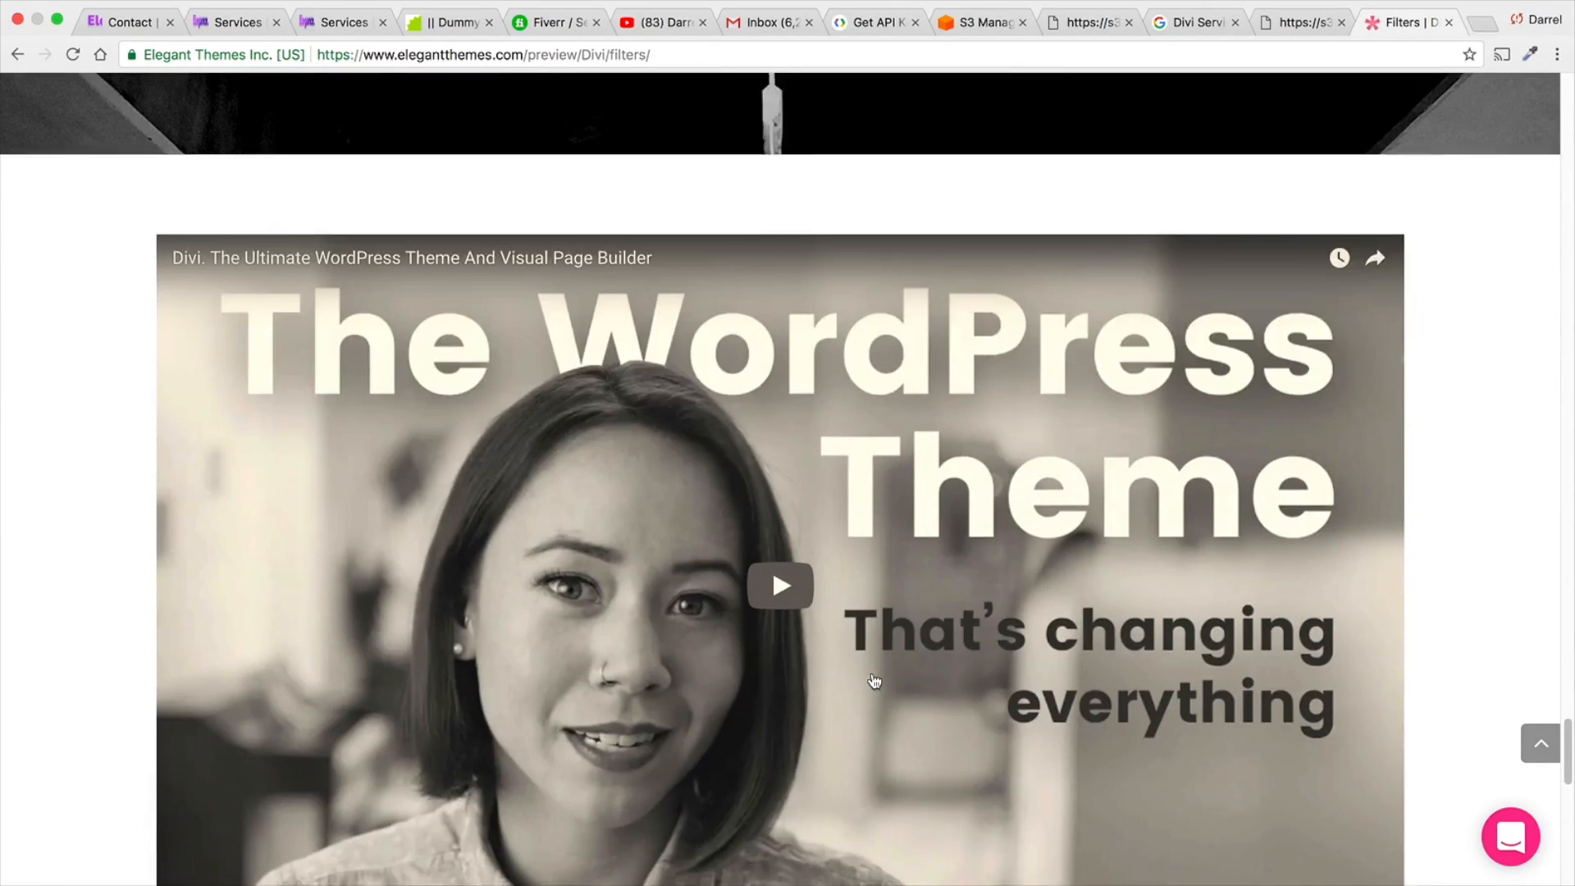
scroll(875, 681, down, 8)
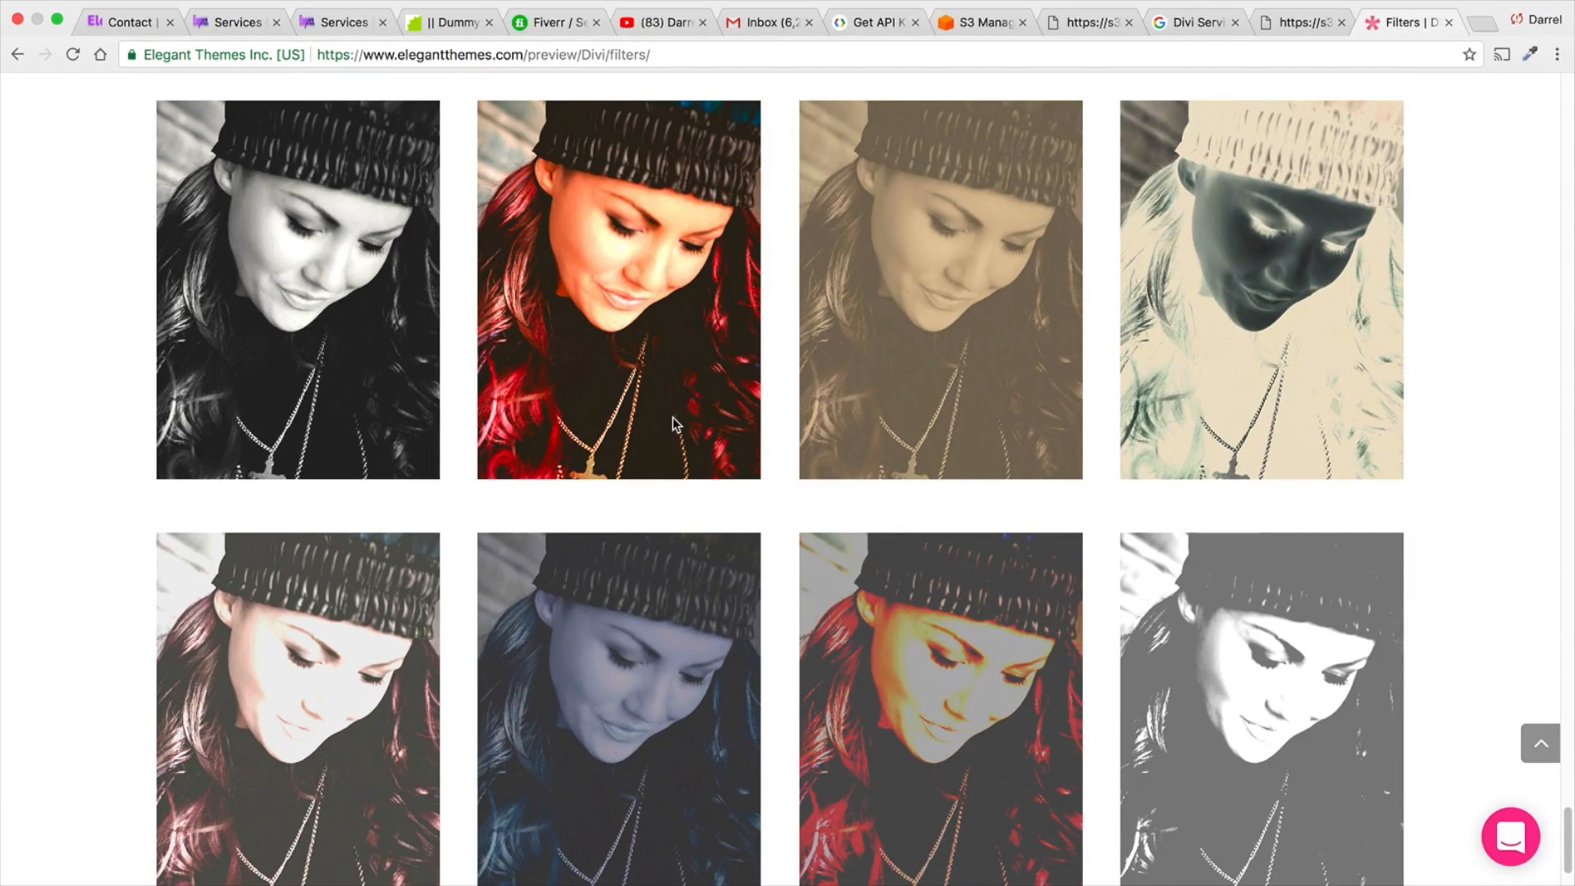
scroll(672, 417, down, 2)
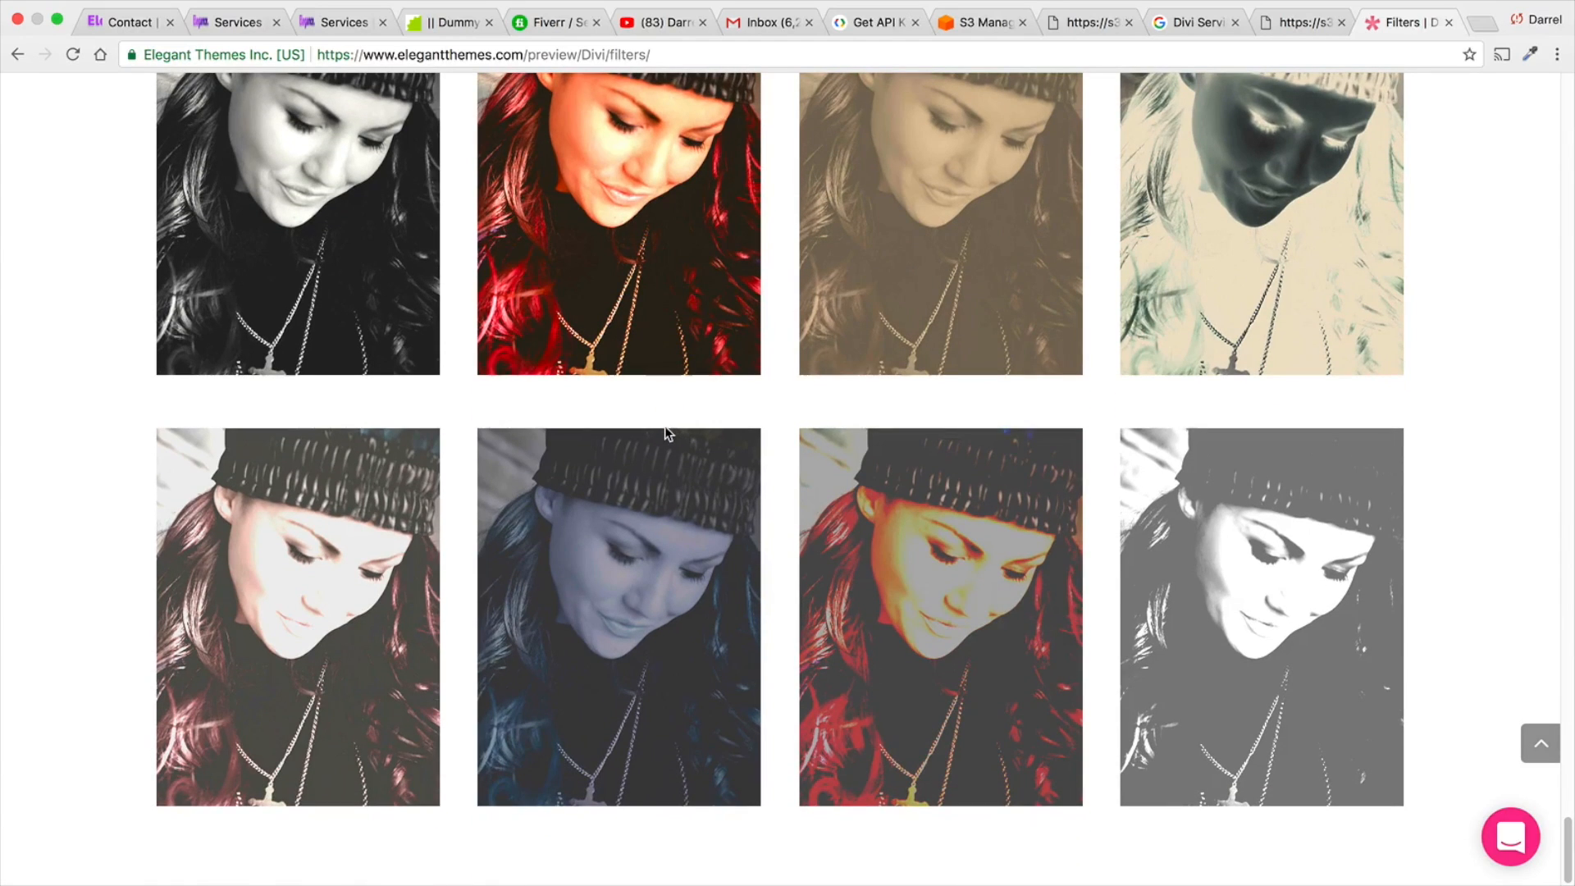
- Review the filter demos in reverse order, from the portrait grid back up to the New Features header
scroll(667, 426, up, 5)
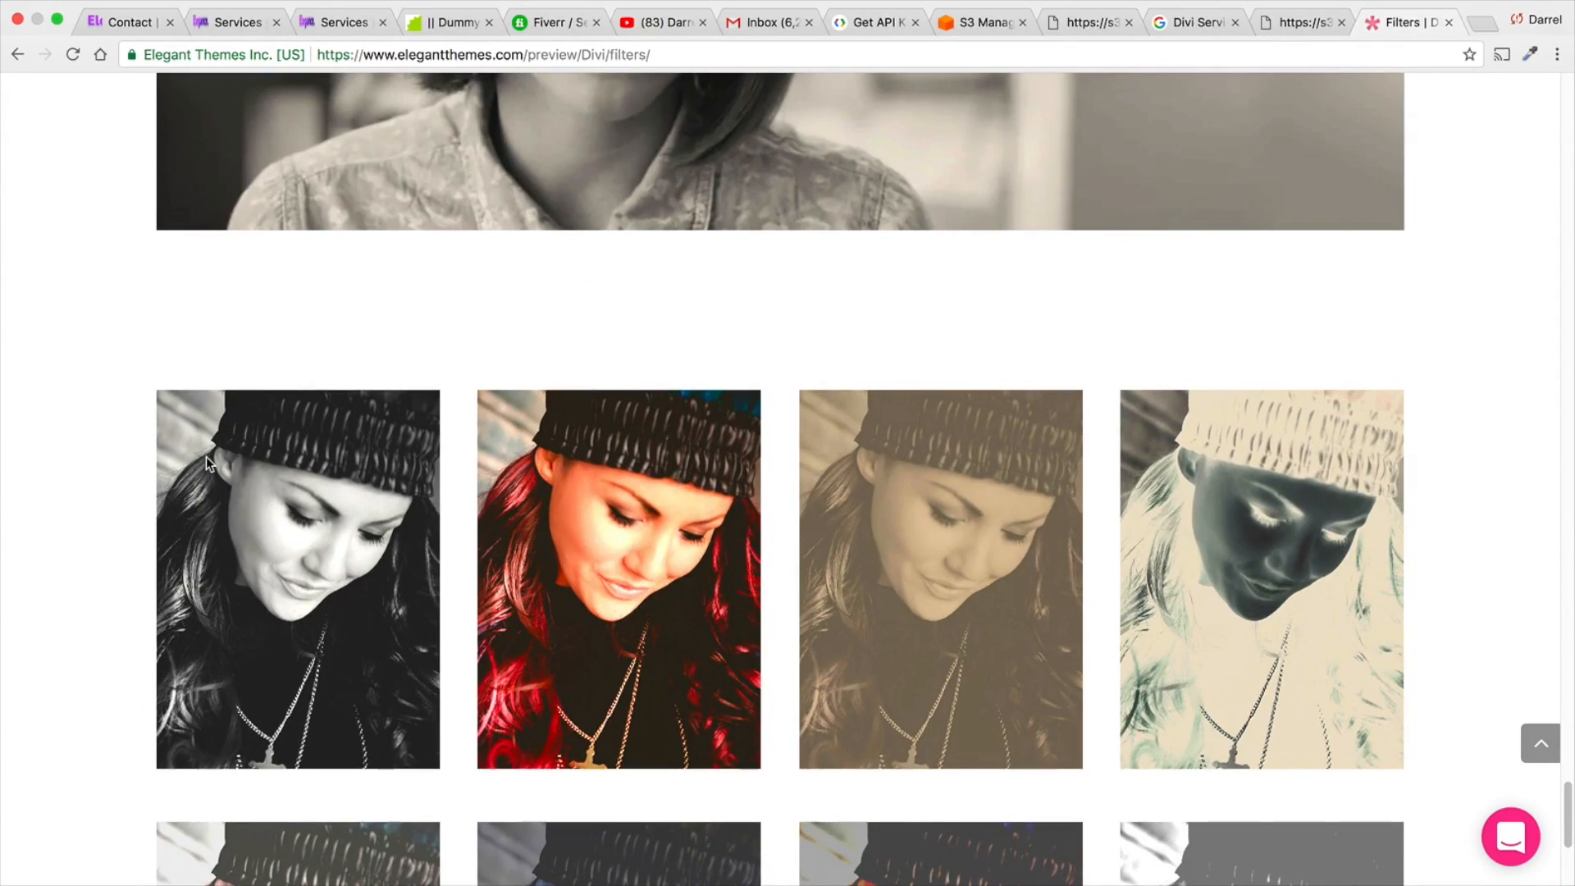
scroll(206, 455, up, 5)
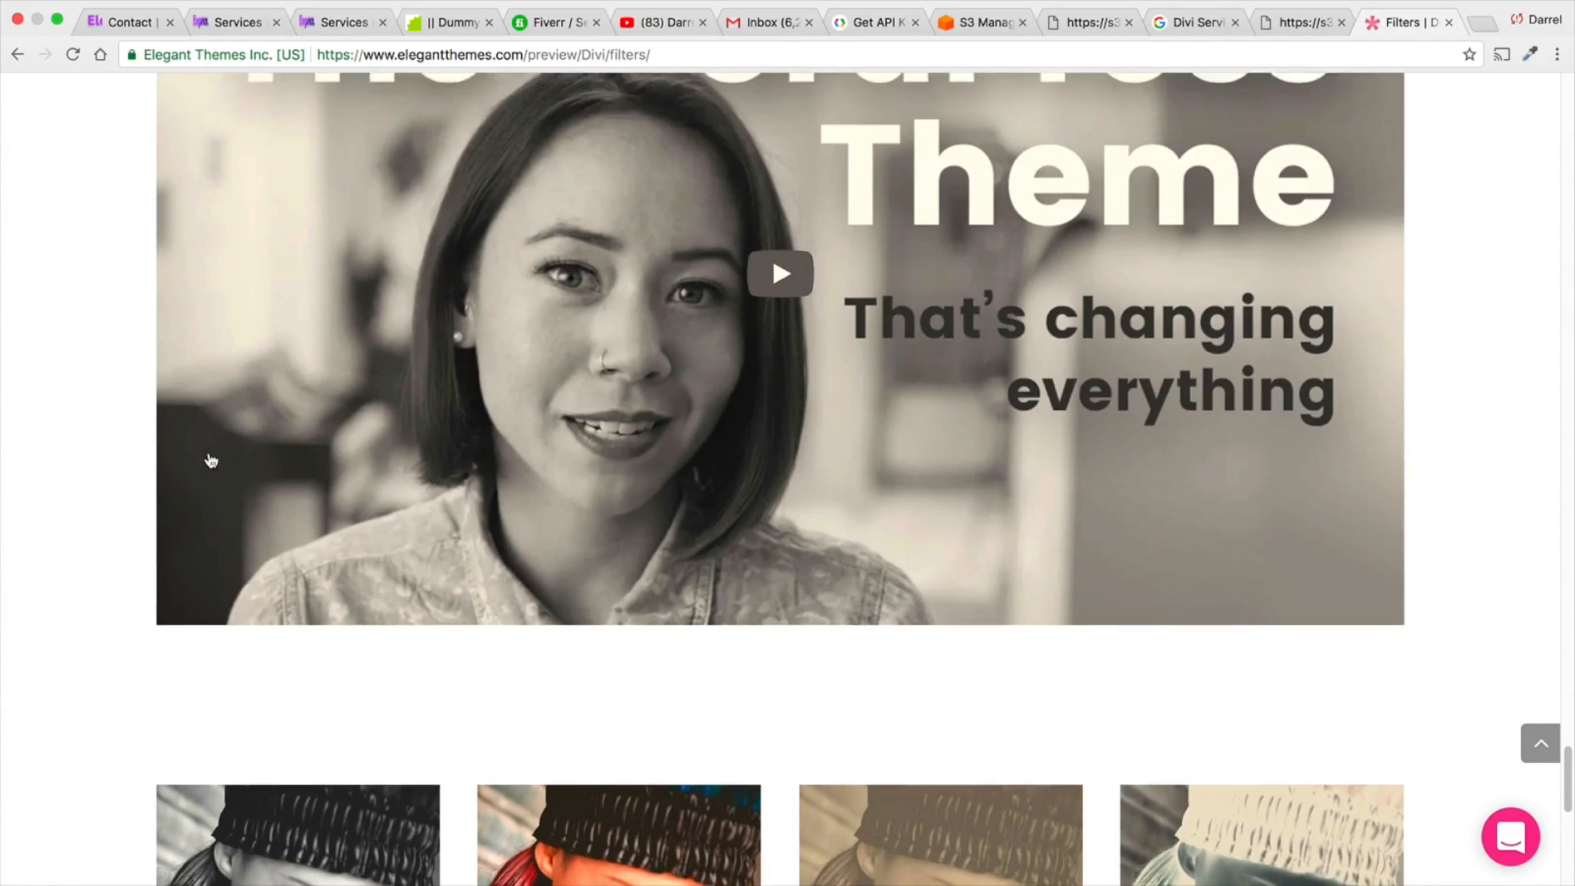
scroll(211, 460, up, 5)
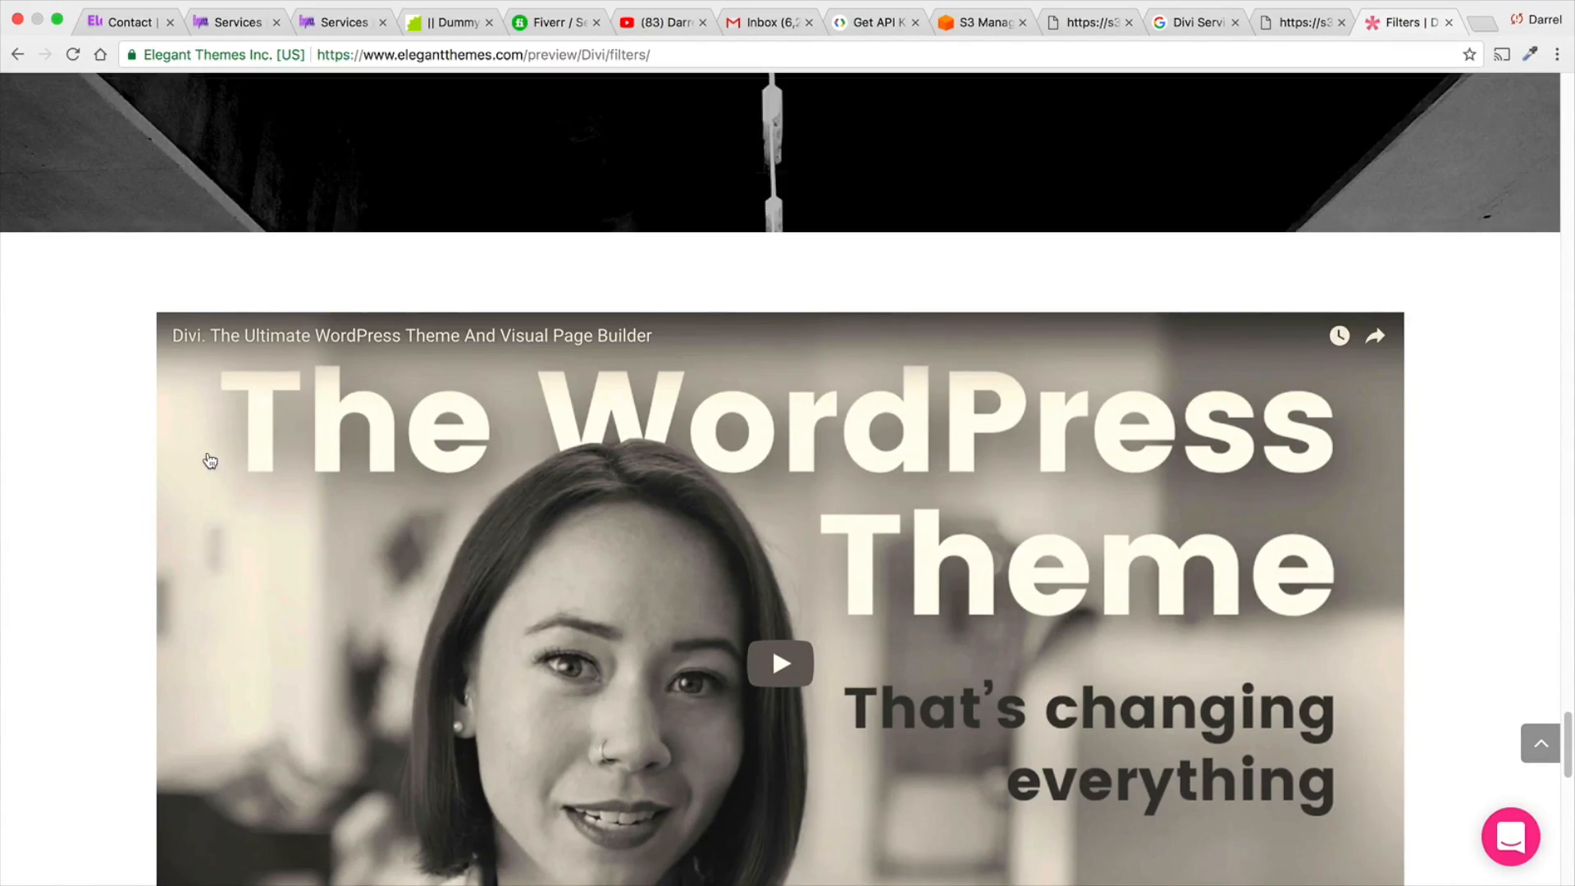
scroll(210, 462, up, 15)
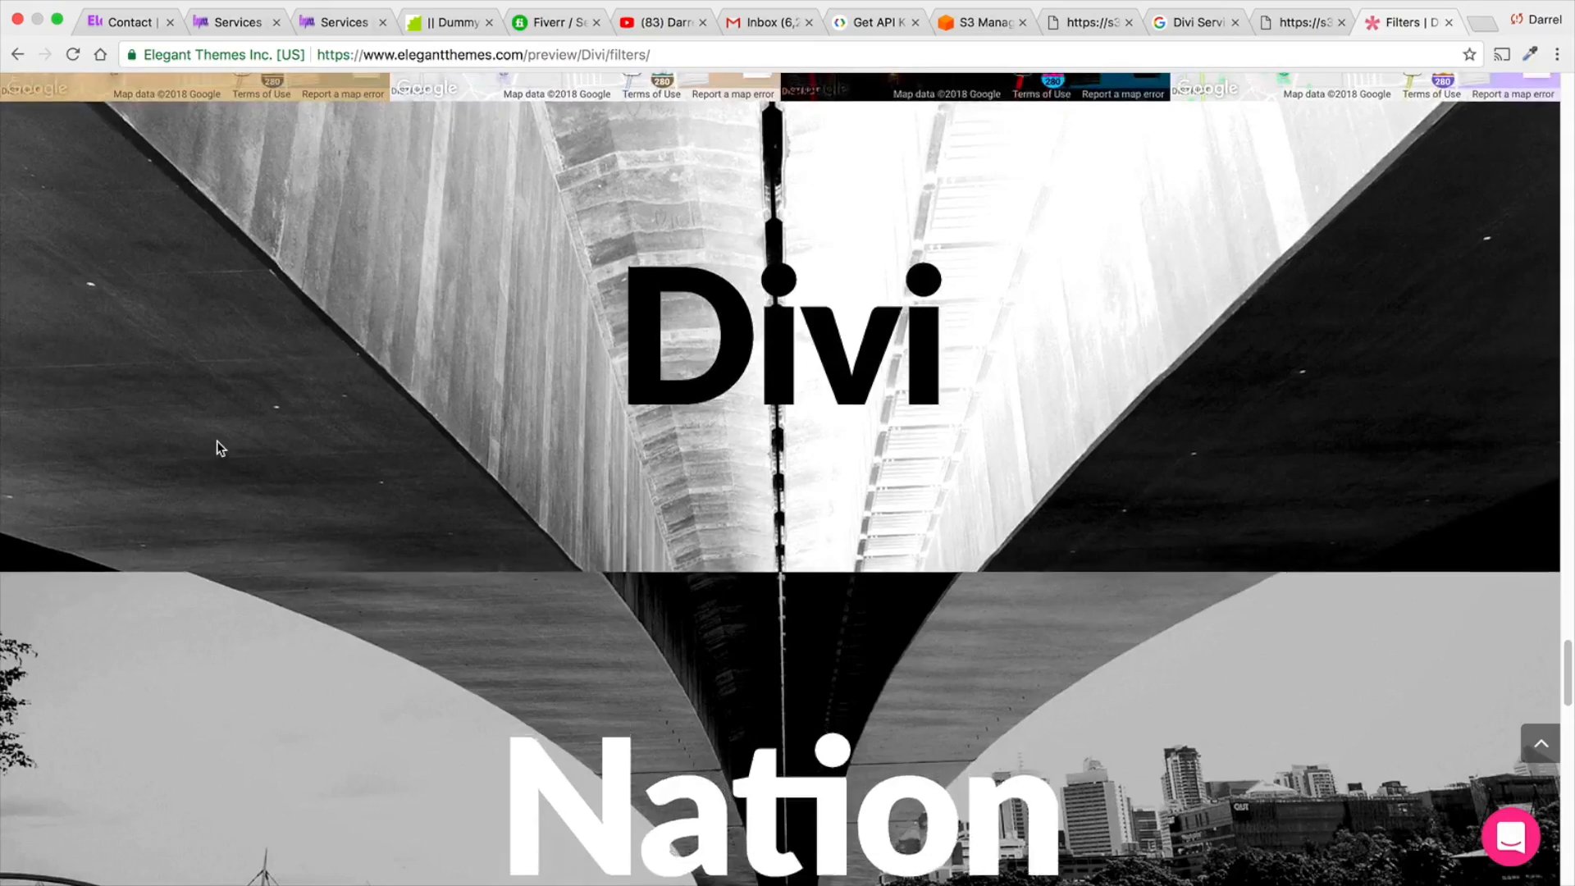
scroll(225, 430, up, 15)
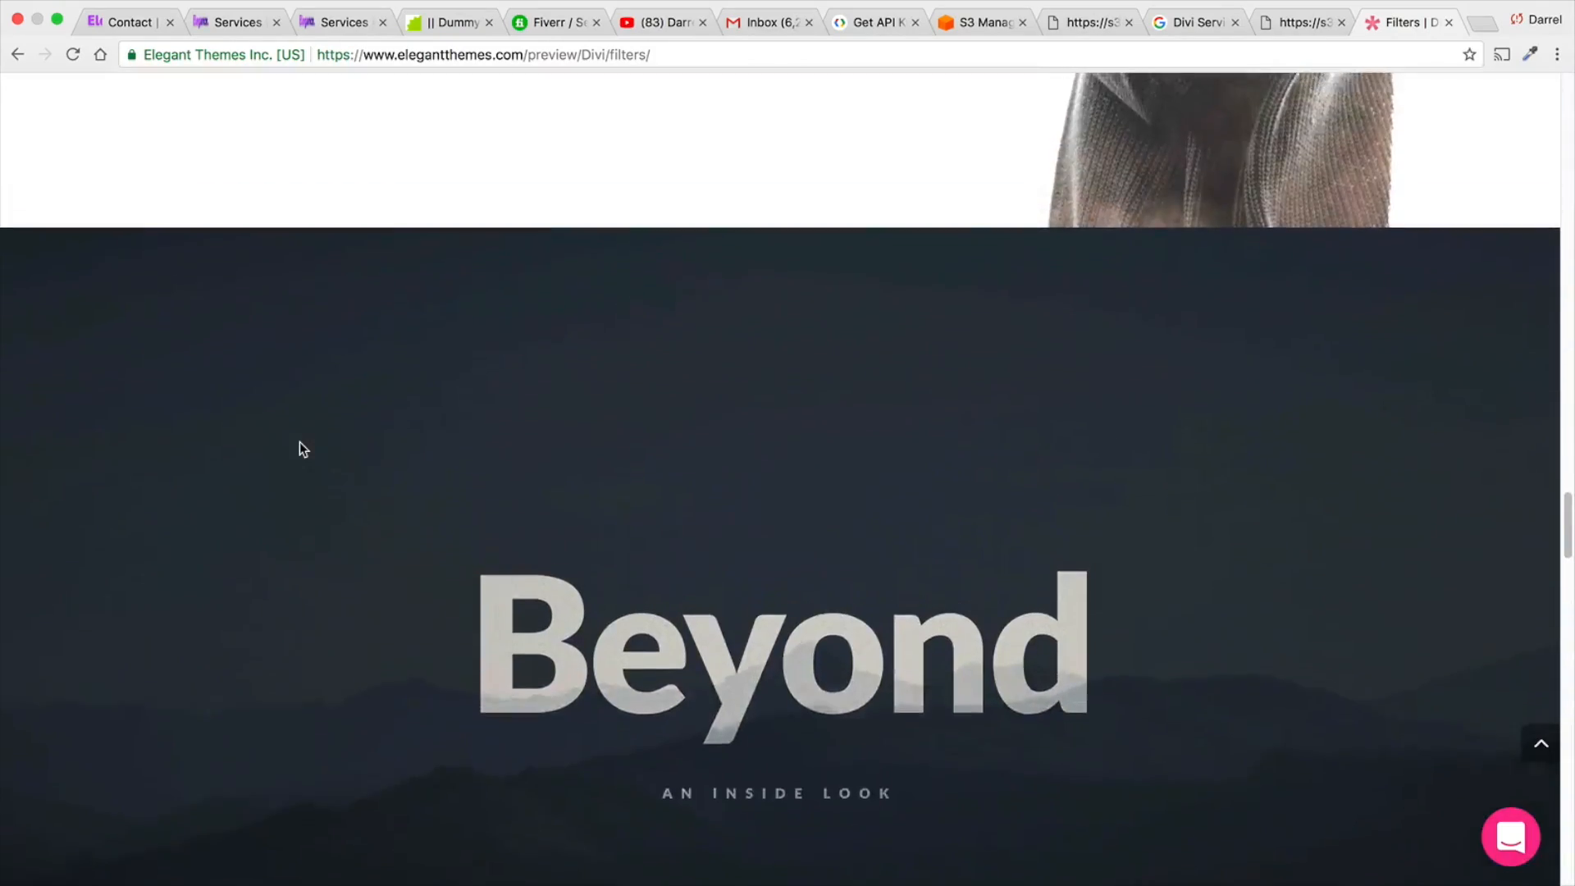
scroll(300, 448, up, 4)
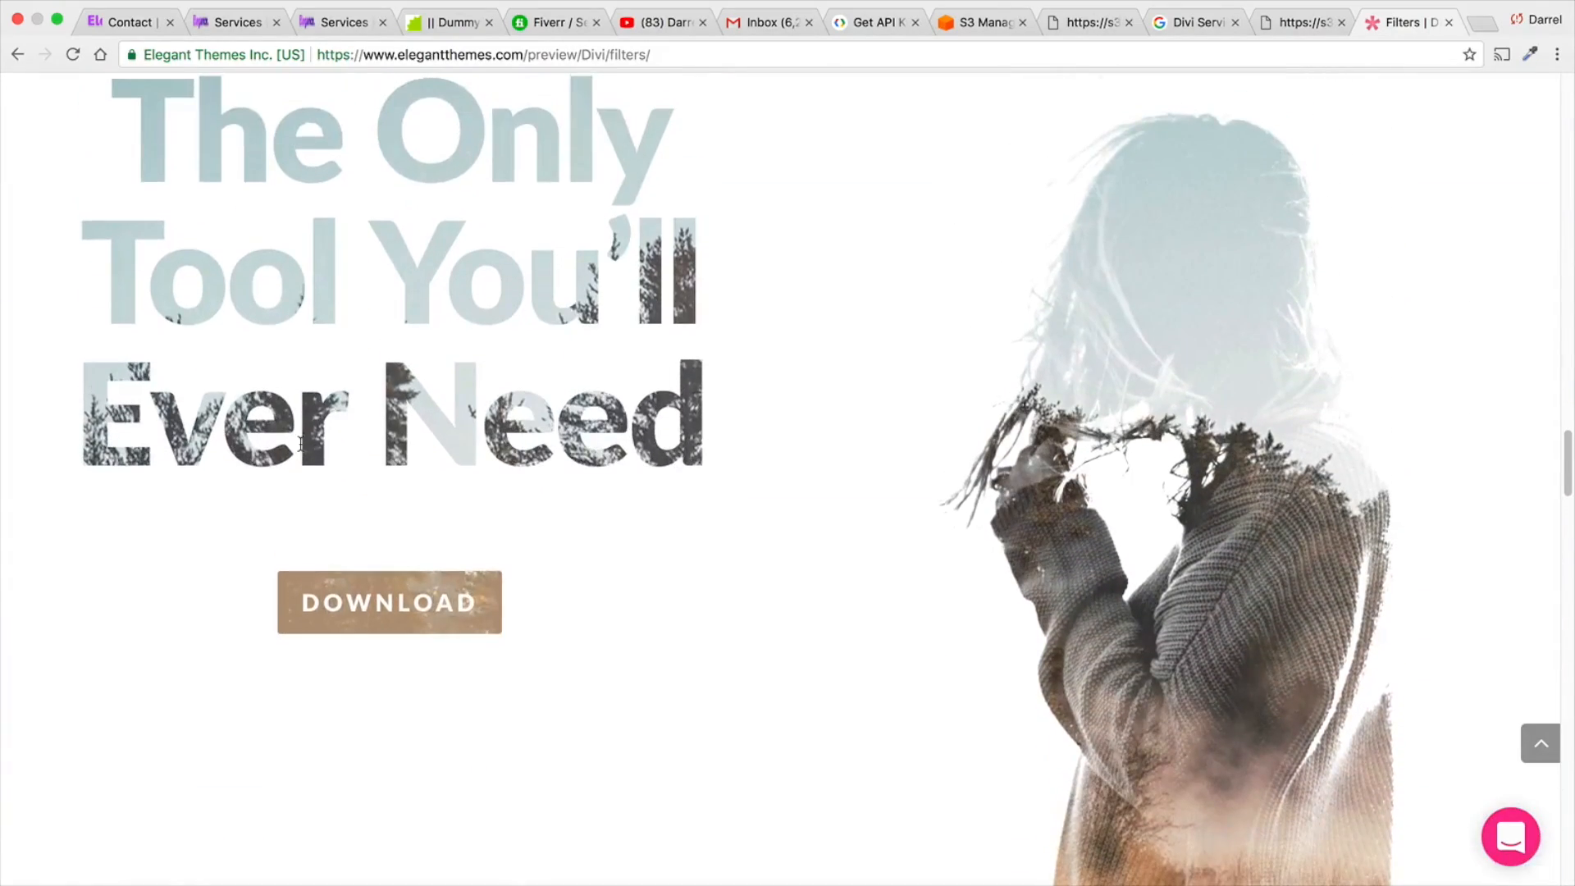
scroll(300, 445, up, 1)
scroll(303, 246, down, 1)
scroll(324, 246, up, 1)
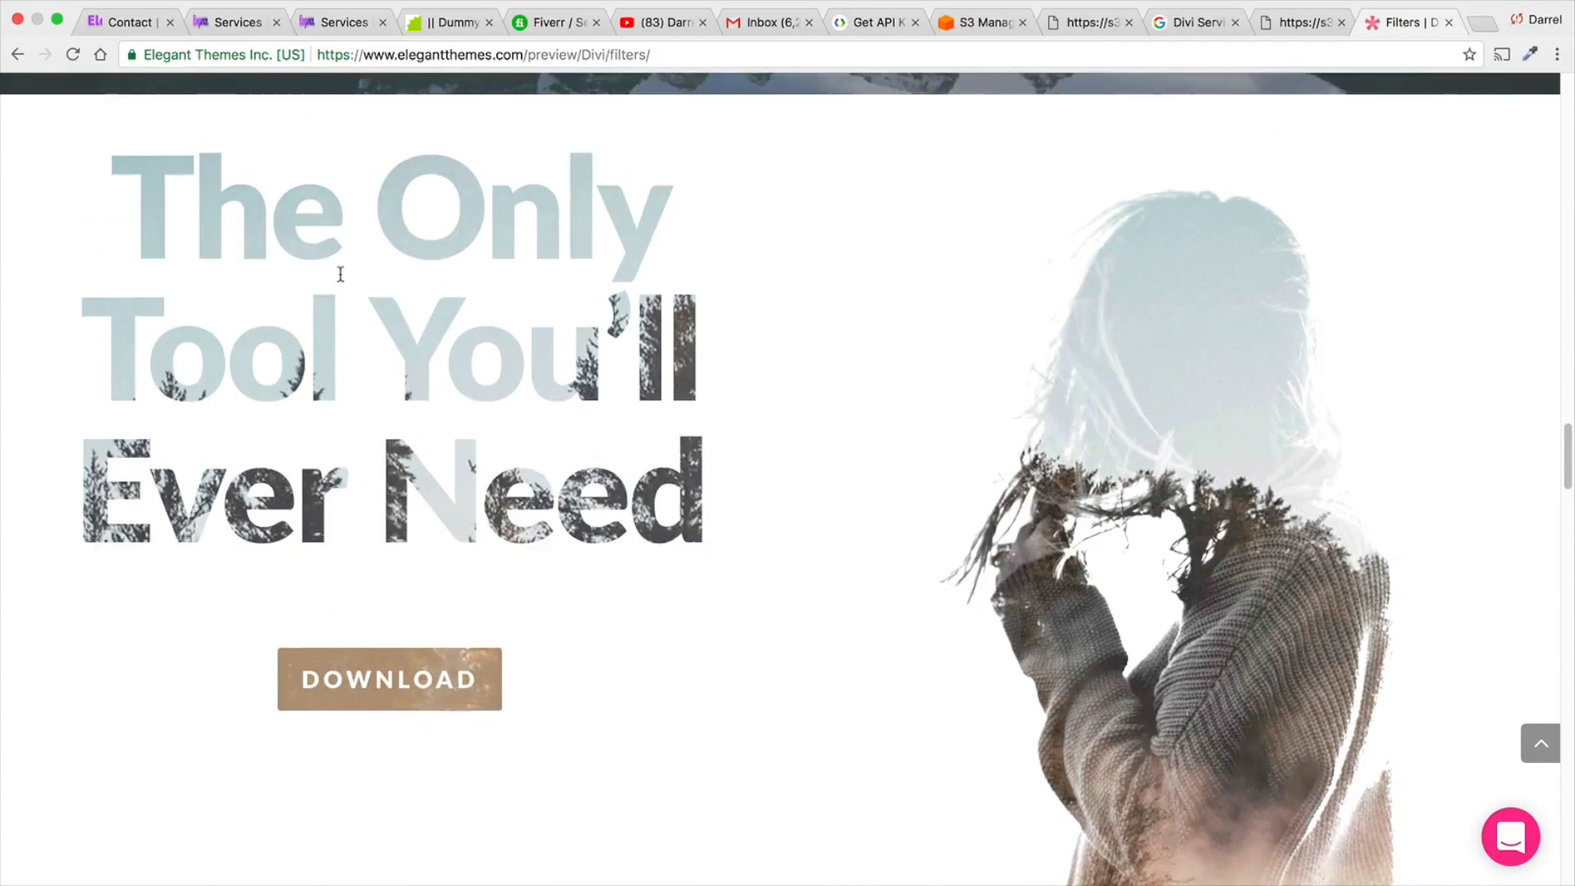
scroll(345, 275, up, 2)
scroll(347, 283, up, 10)
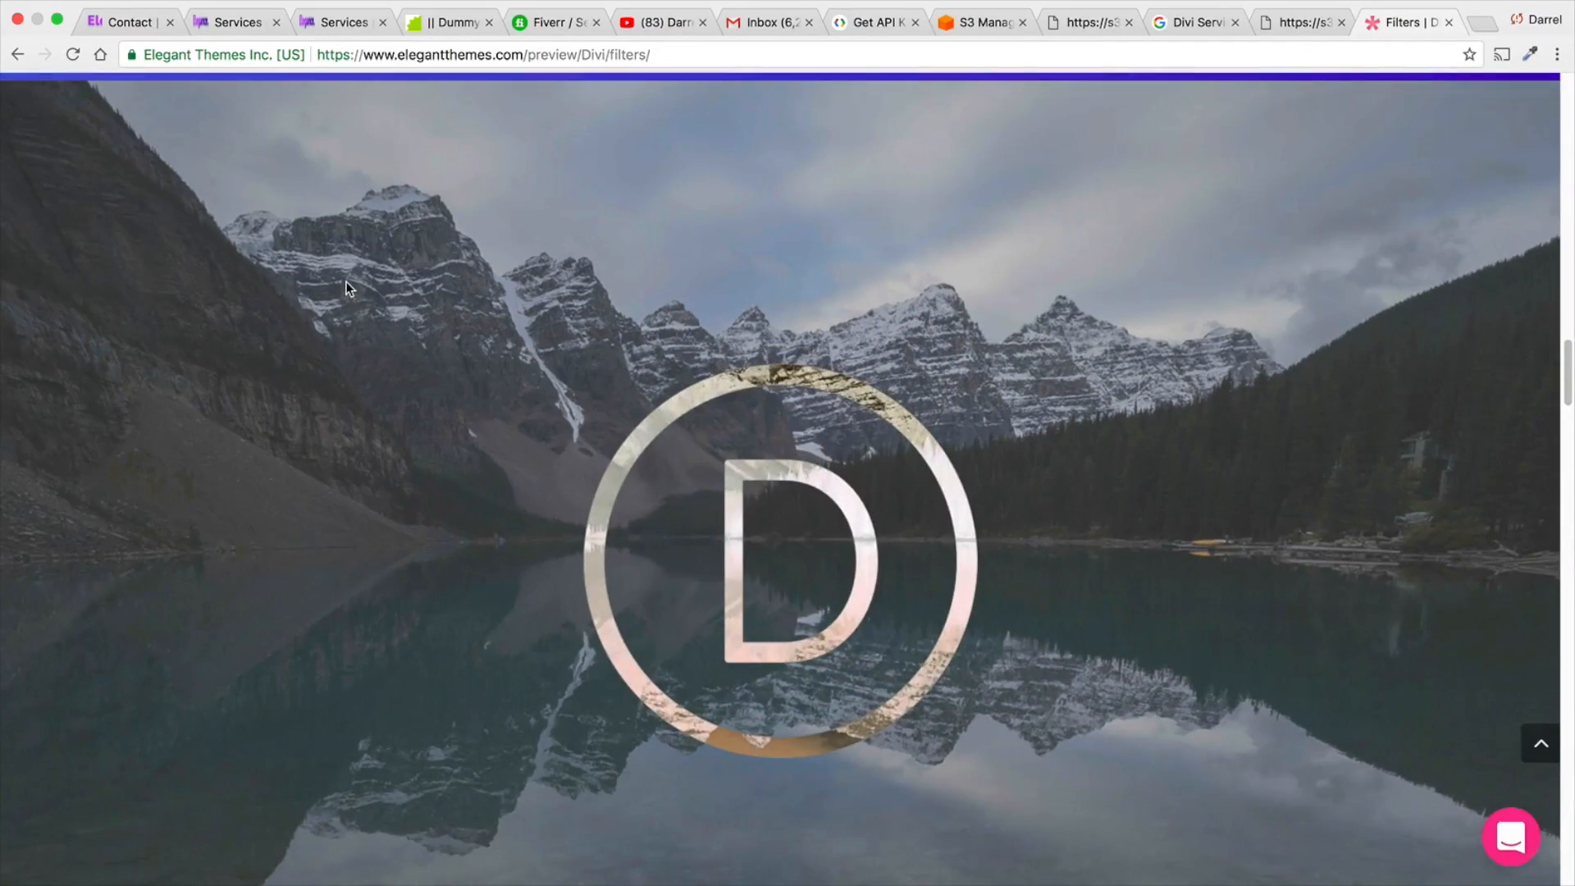
scroll(346, 289, up, 12)
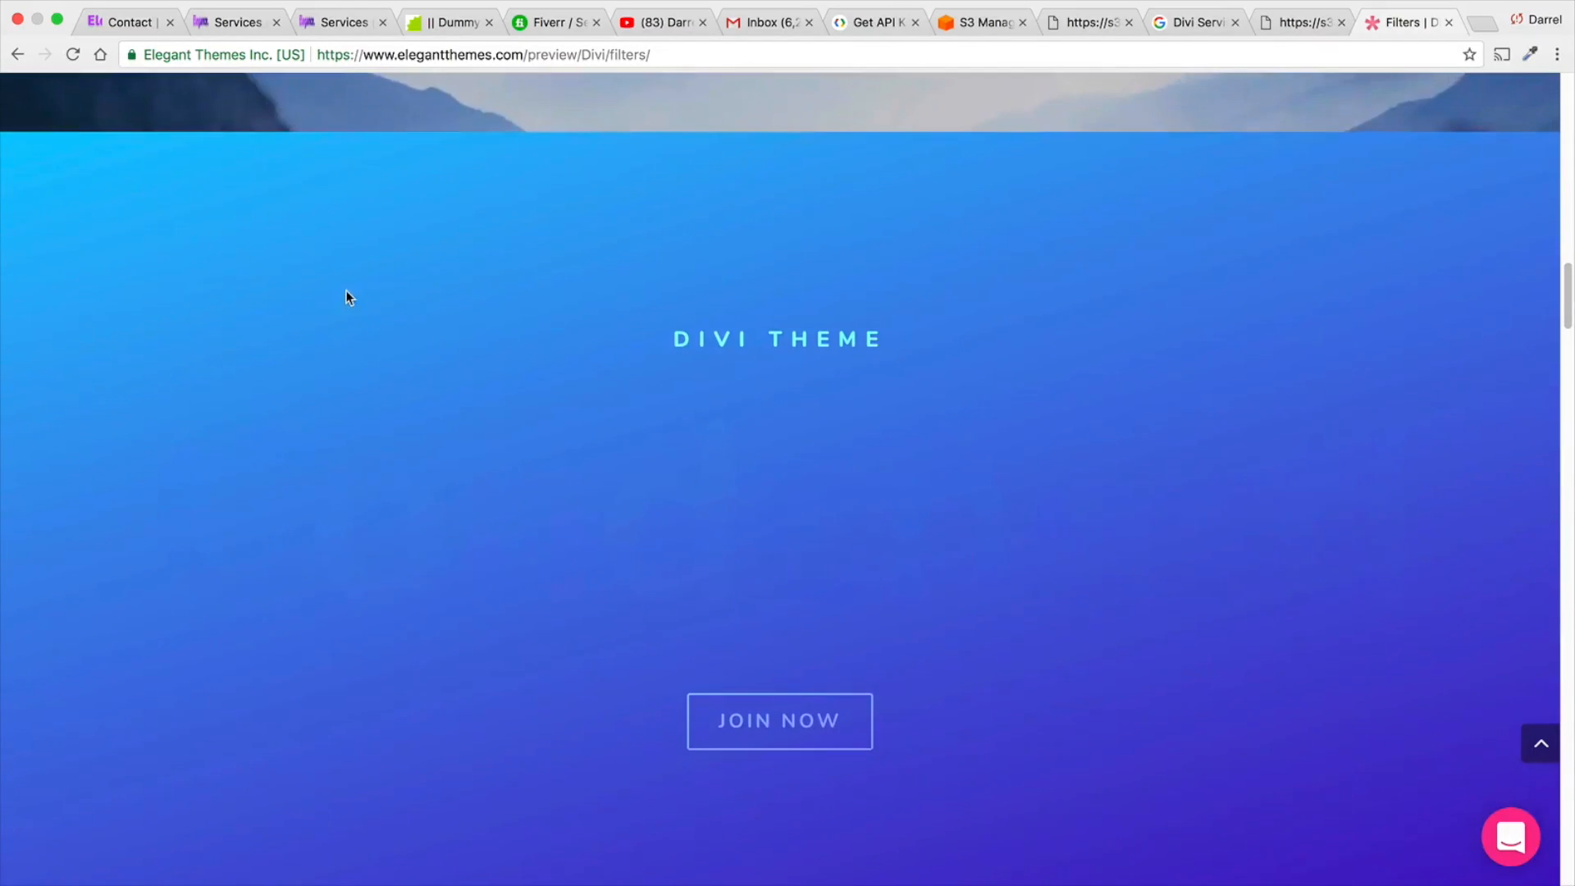
scroll(346, 296, up, 15)
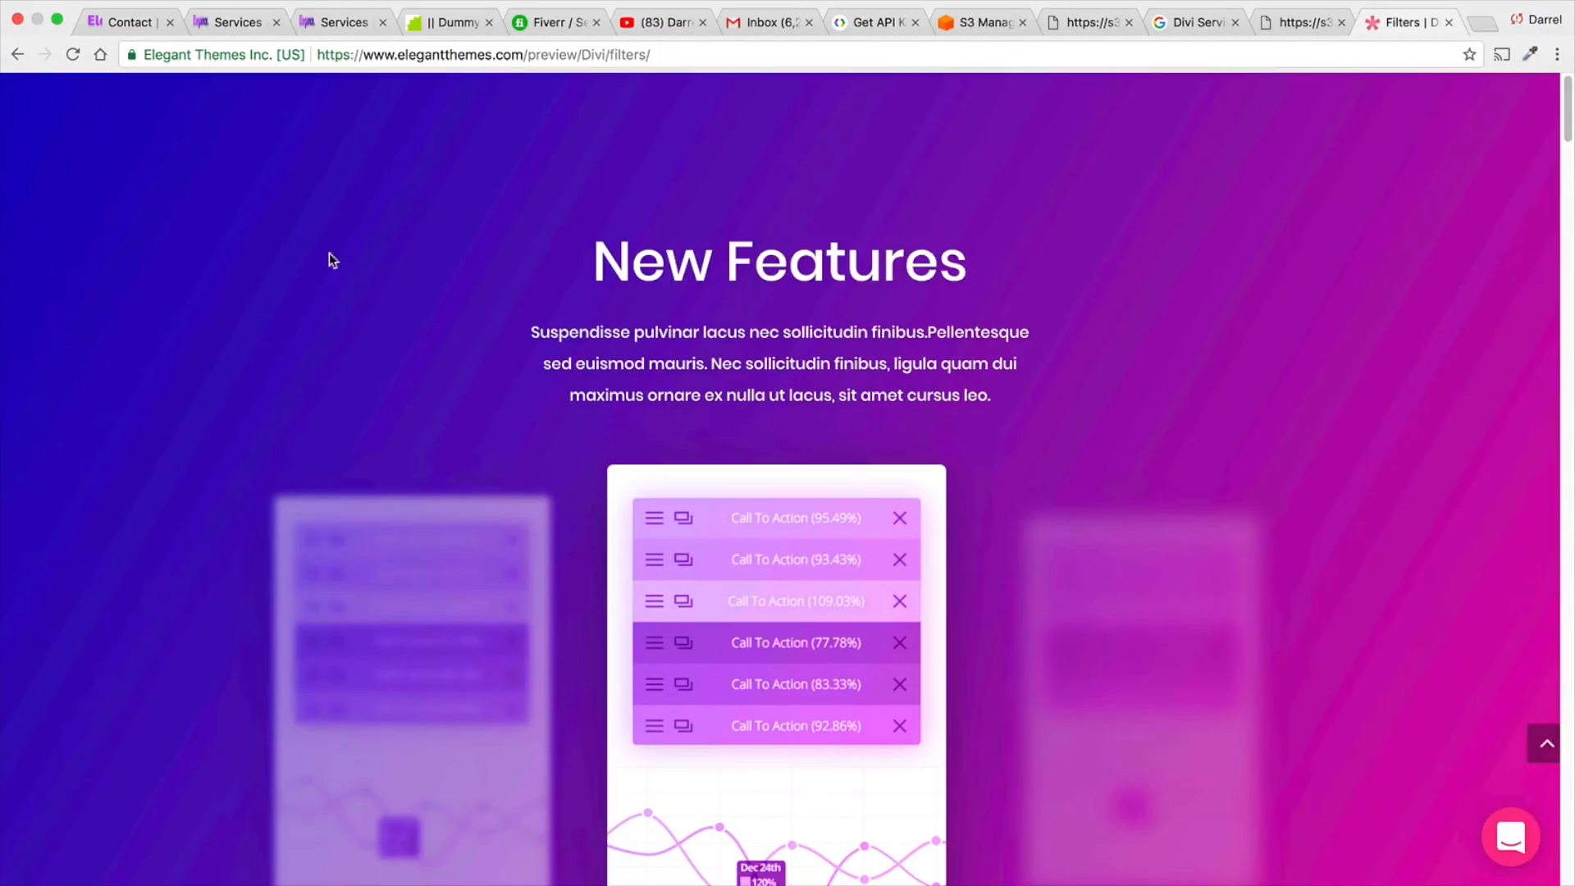
- Return to the Services page preview, open it in the Visual Builder and look over its header and What we offer sections
click(331, 25)
scroll(426, 391, down, 2)
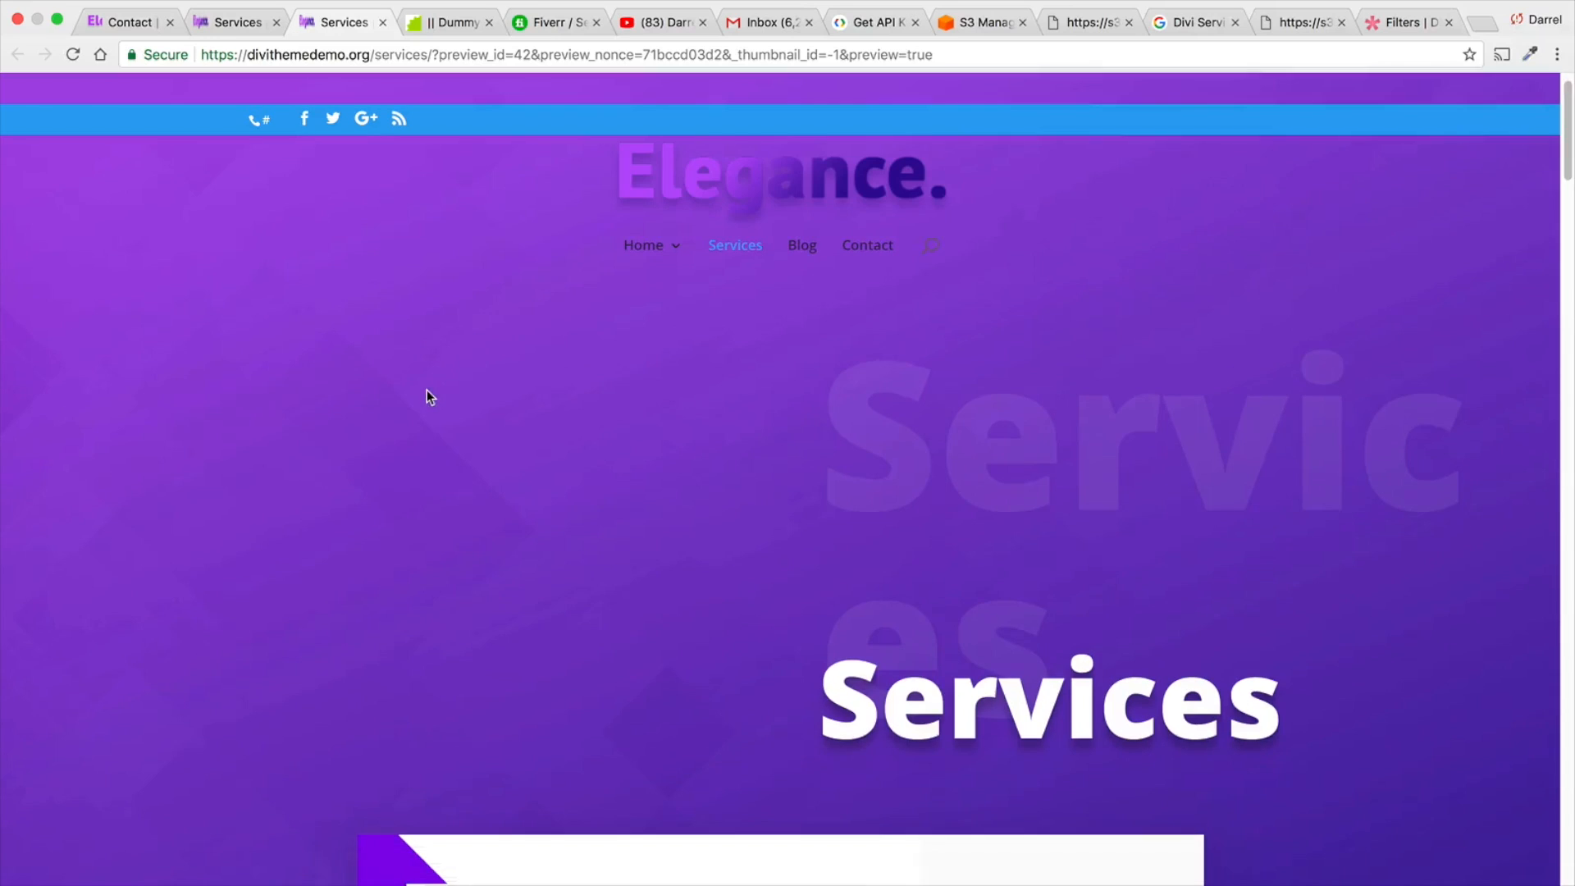
scroll(509, 394, up, 2)
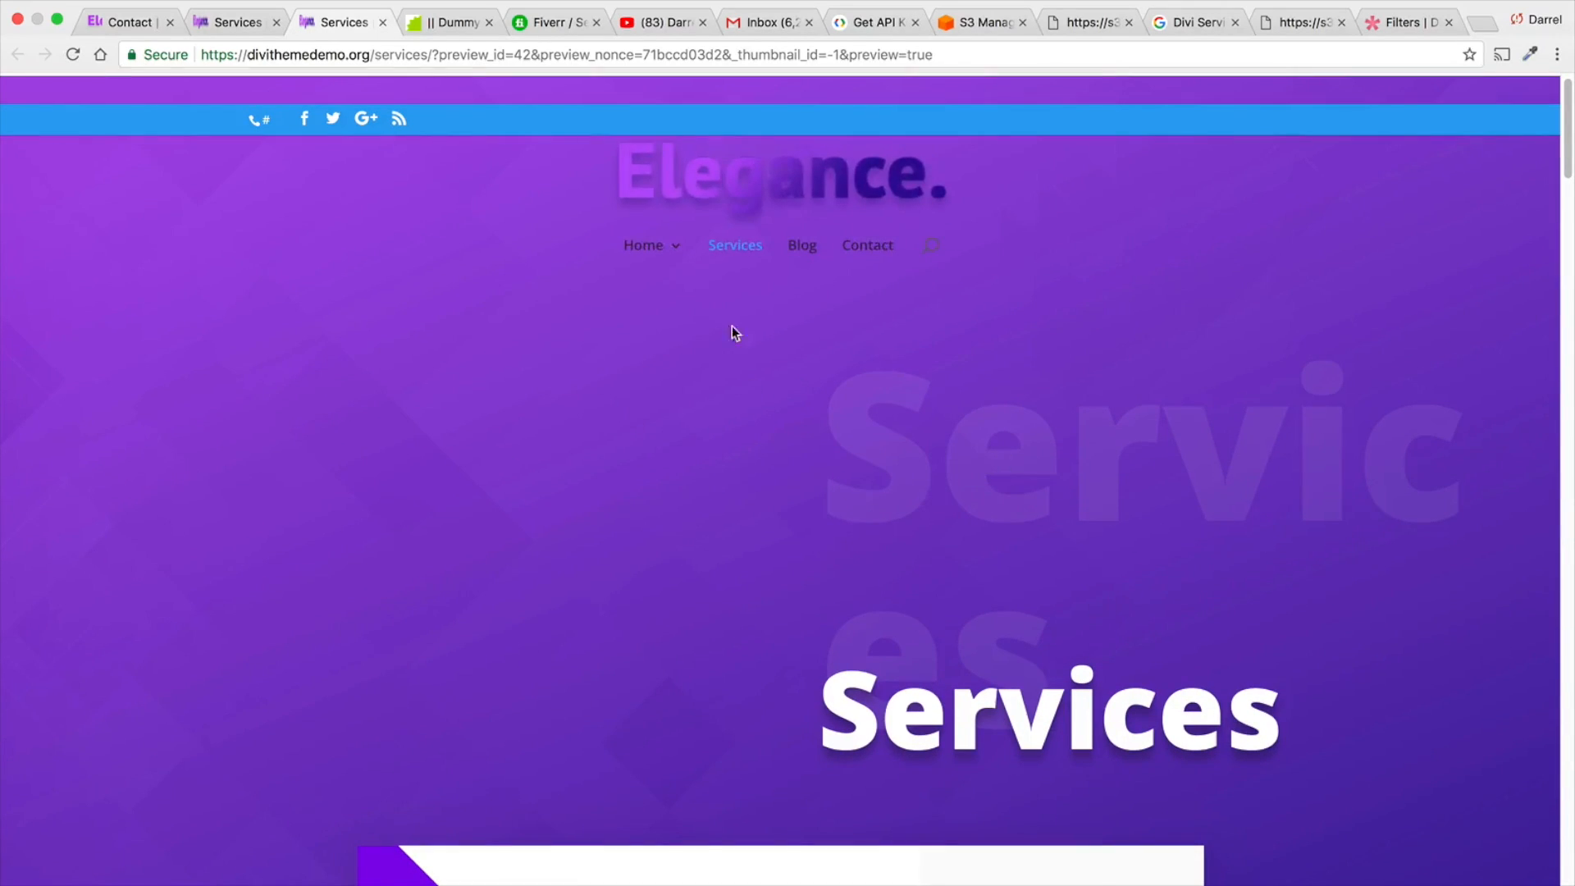
click(429, 88)
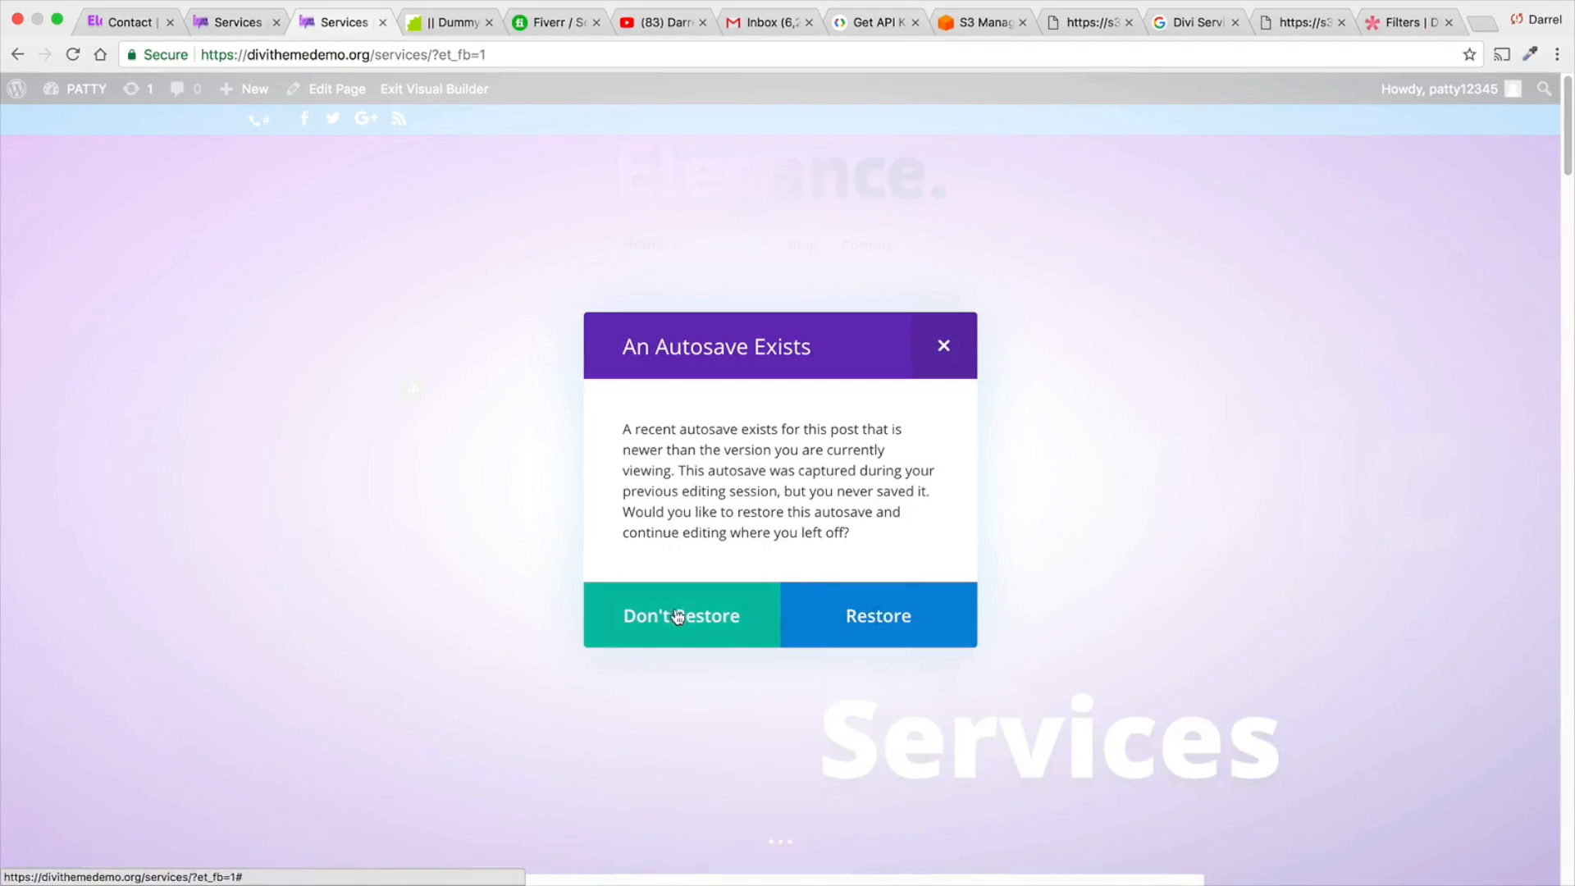
click(677, 617)
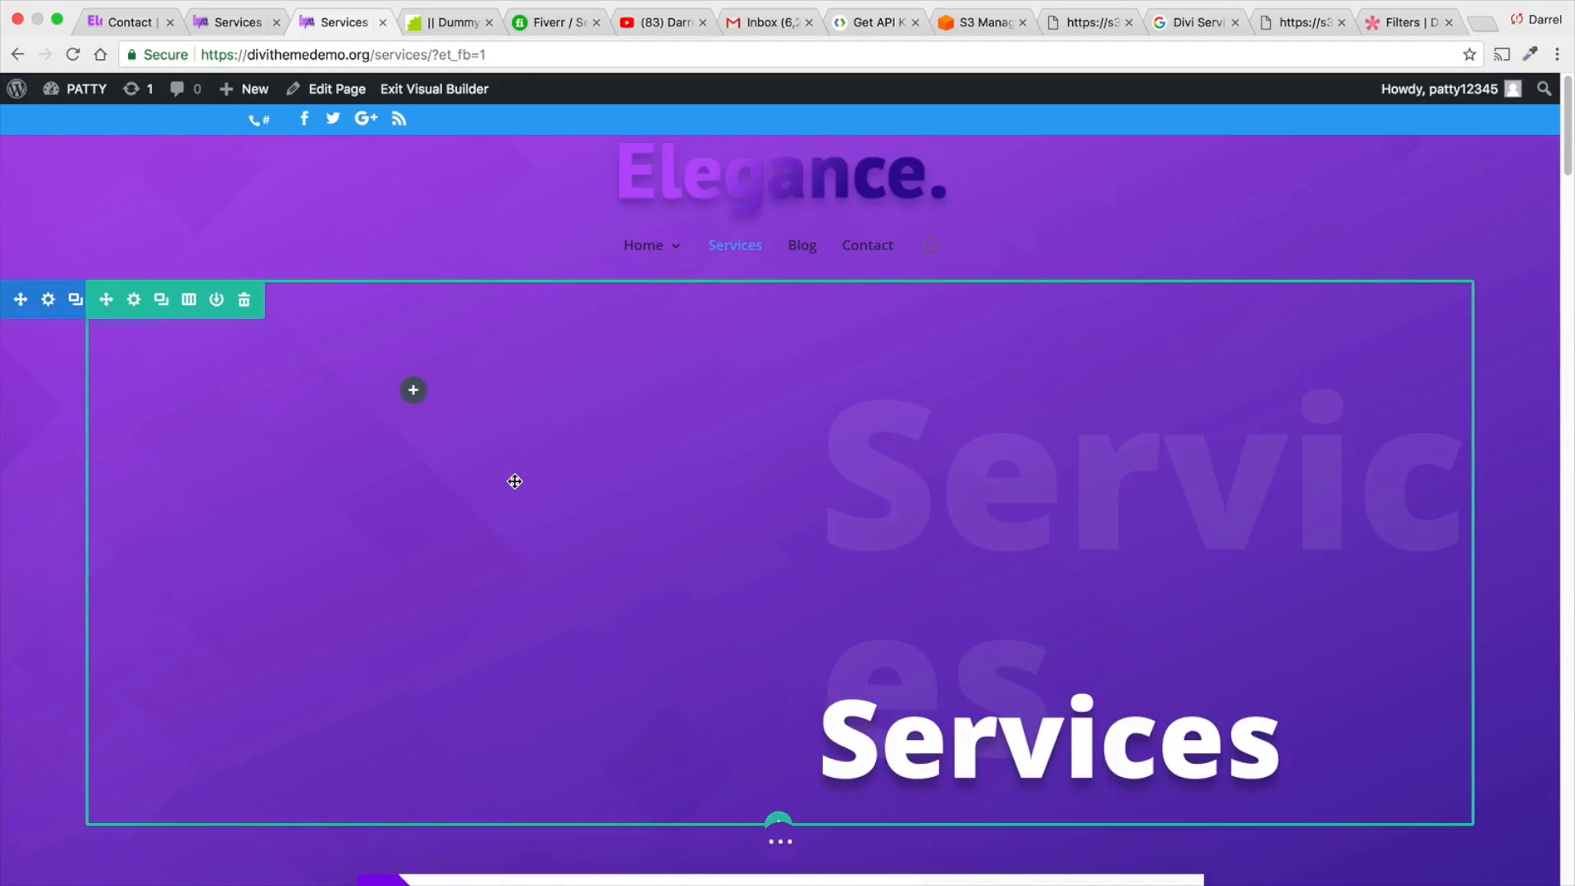
scroll(514, 482, down, 7)
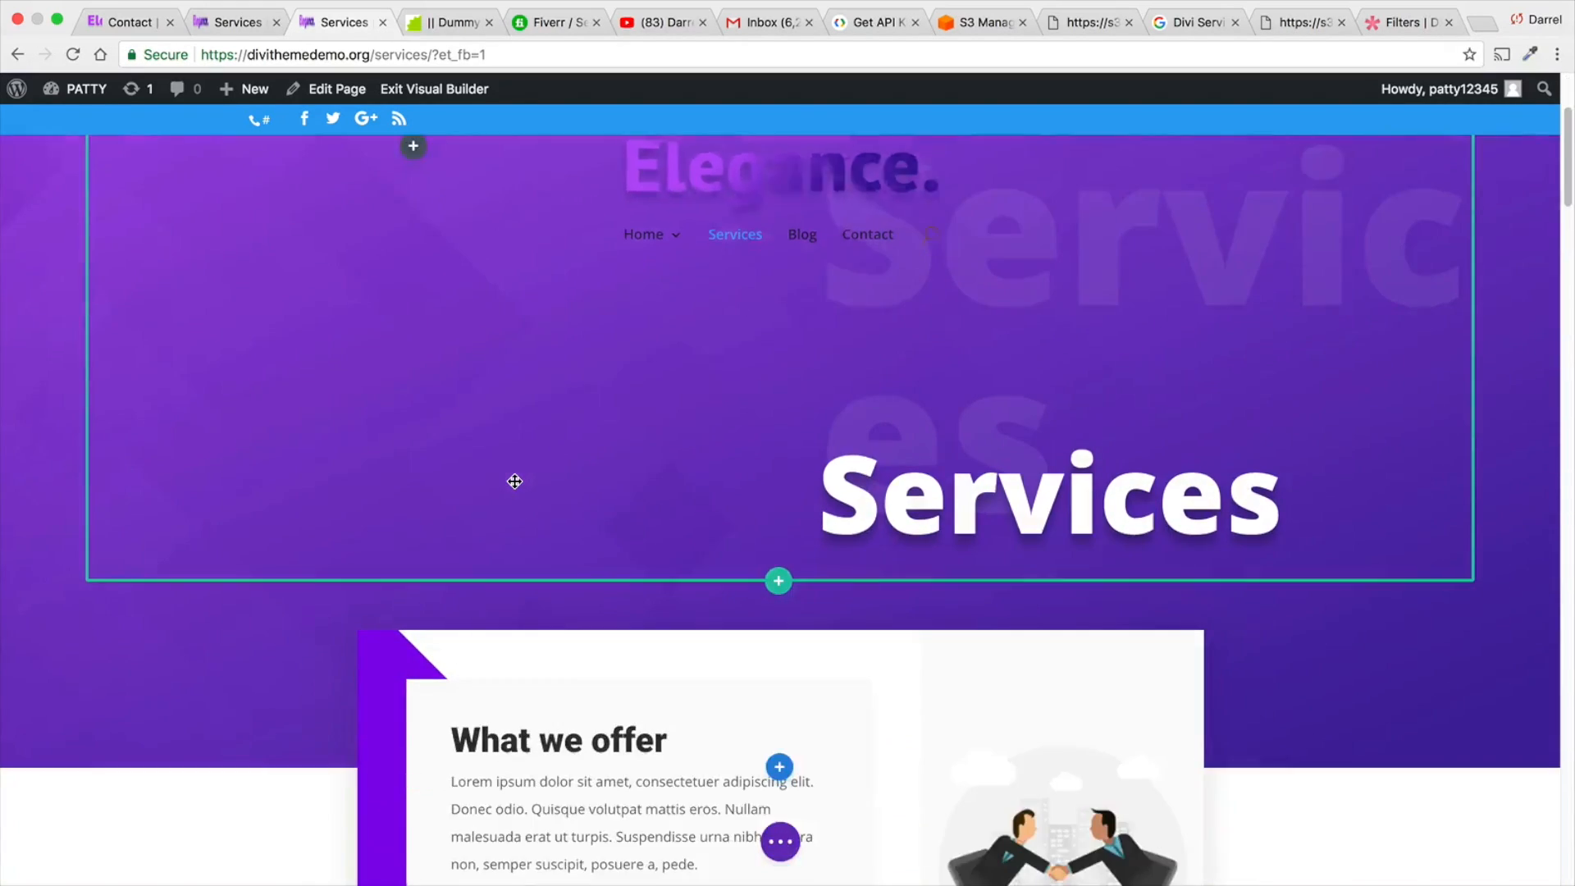
scroll(514, 479, up, 7)
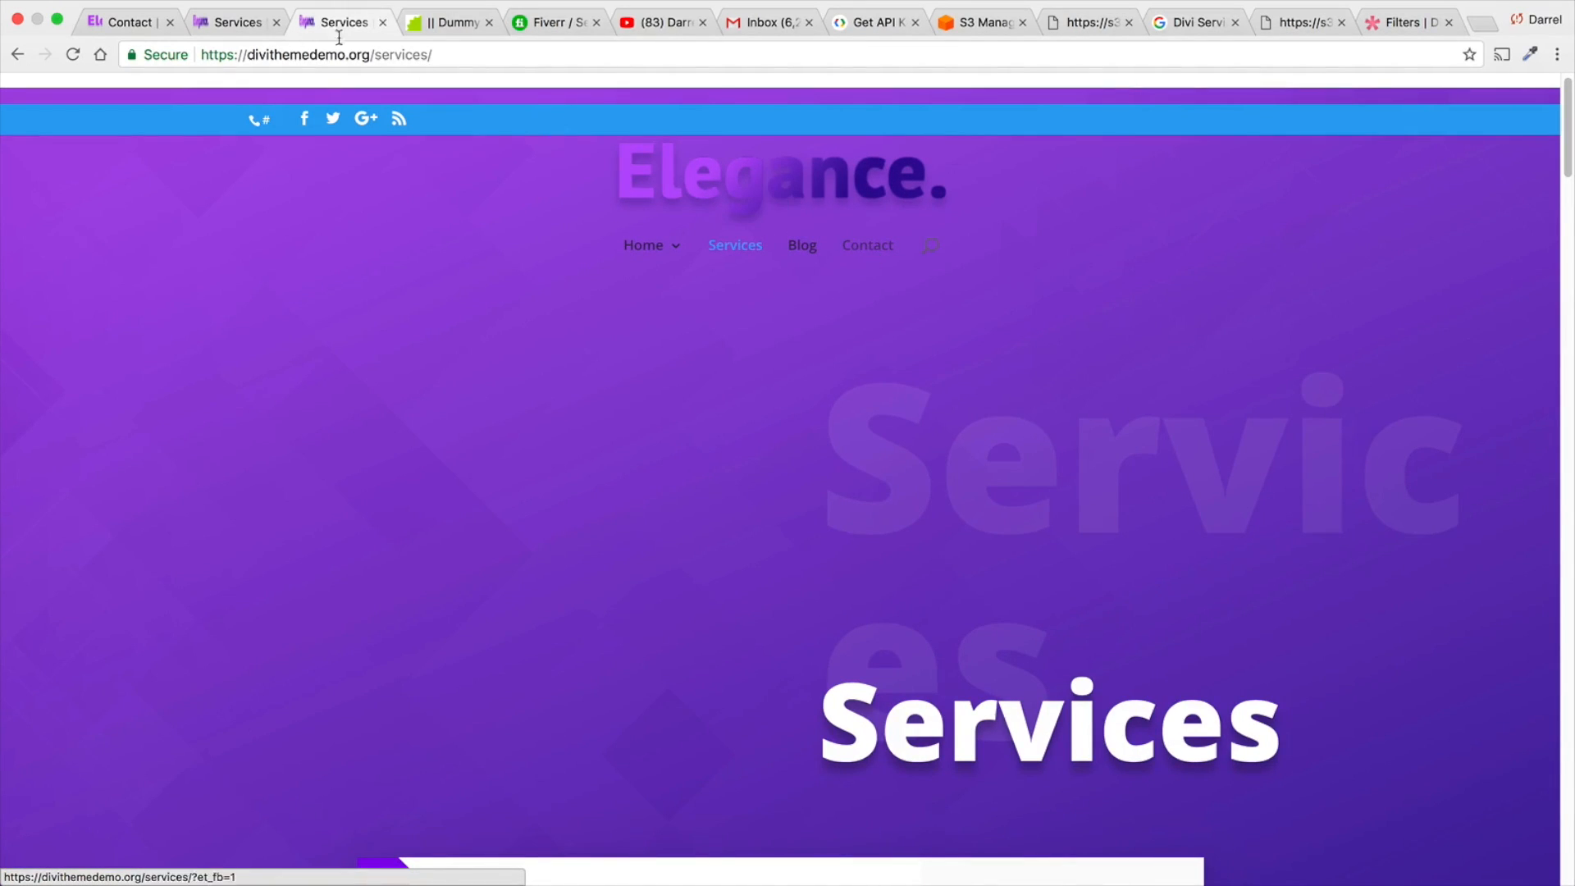
- Switch to the reference Elegance site and open its home page
click(143, 26)
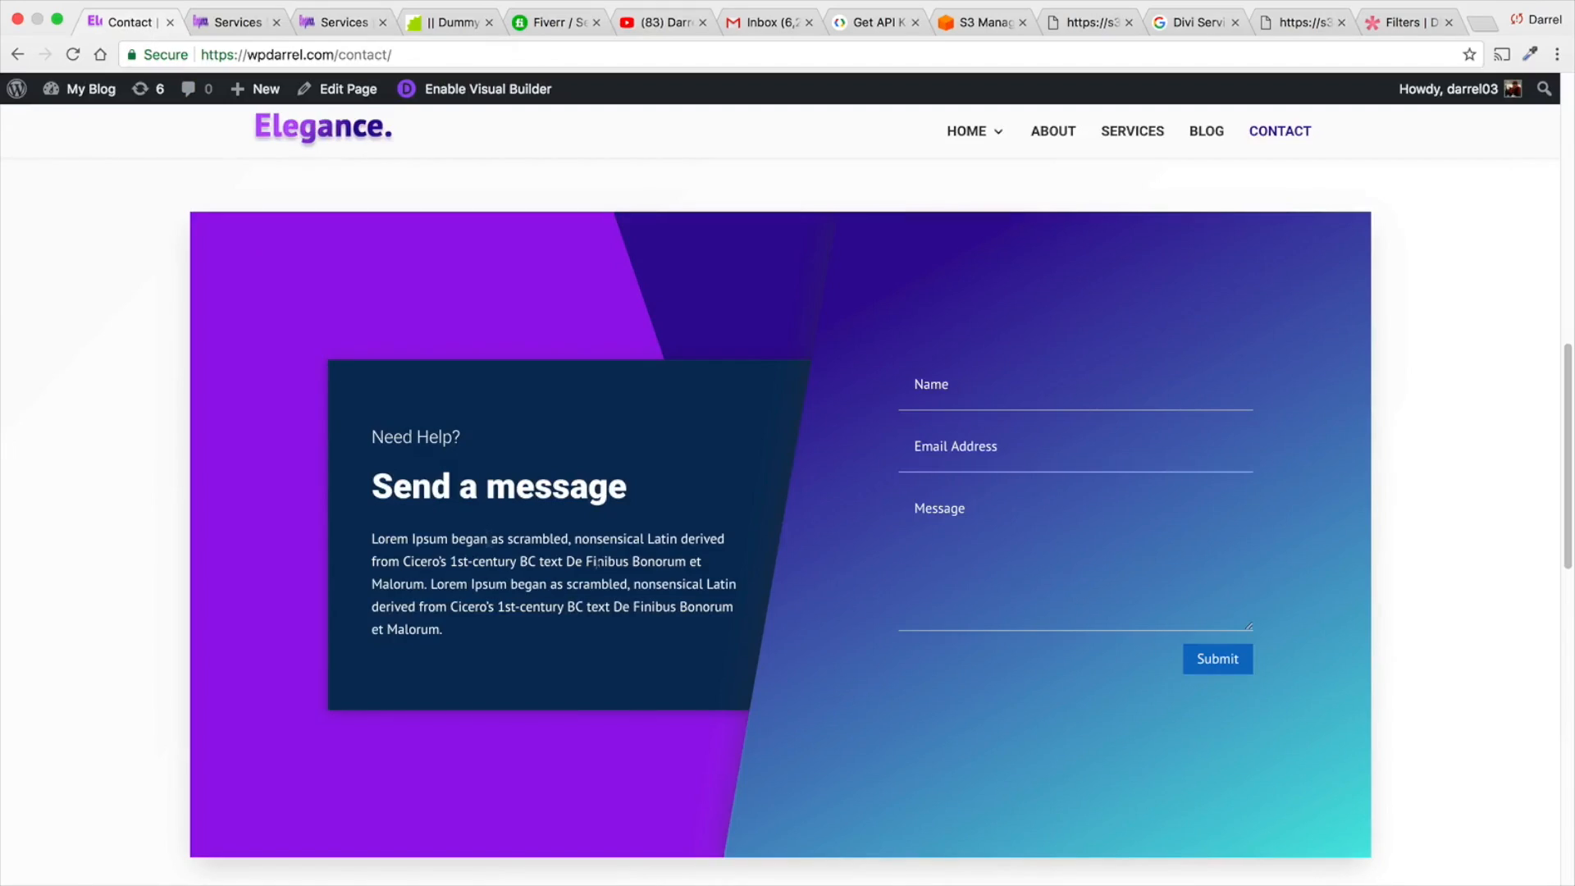
click(959, 140)
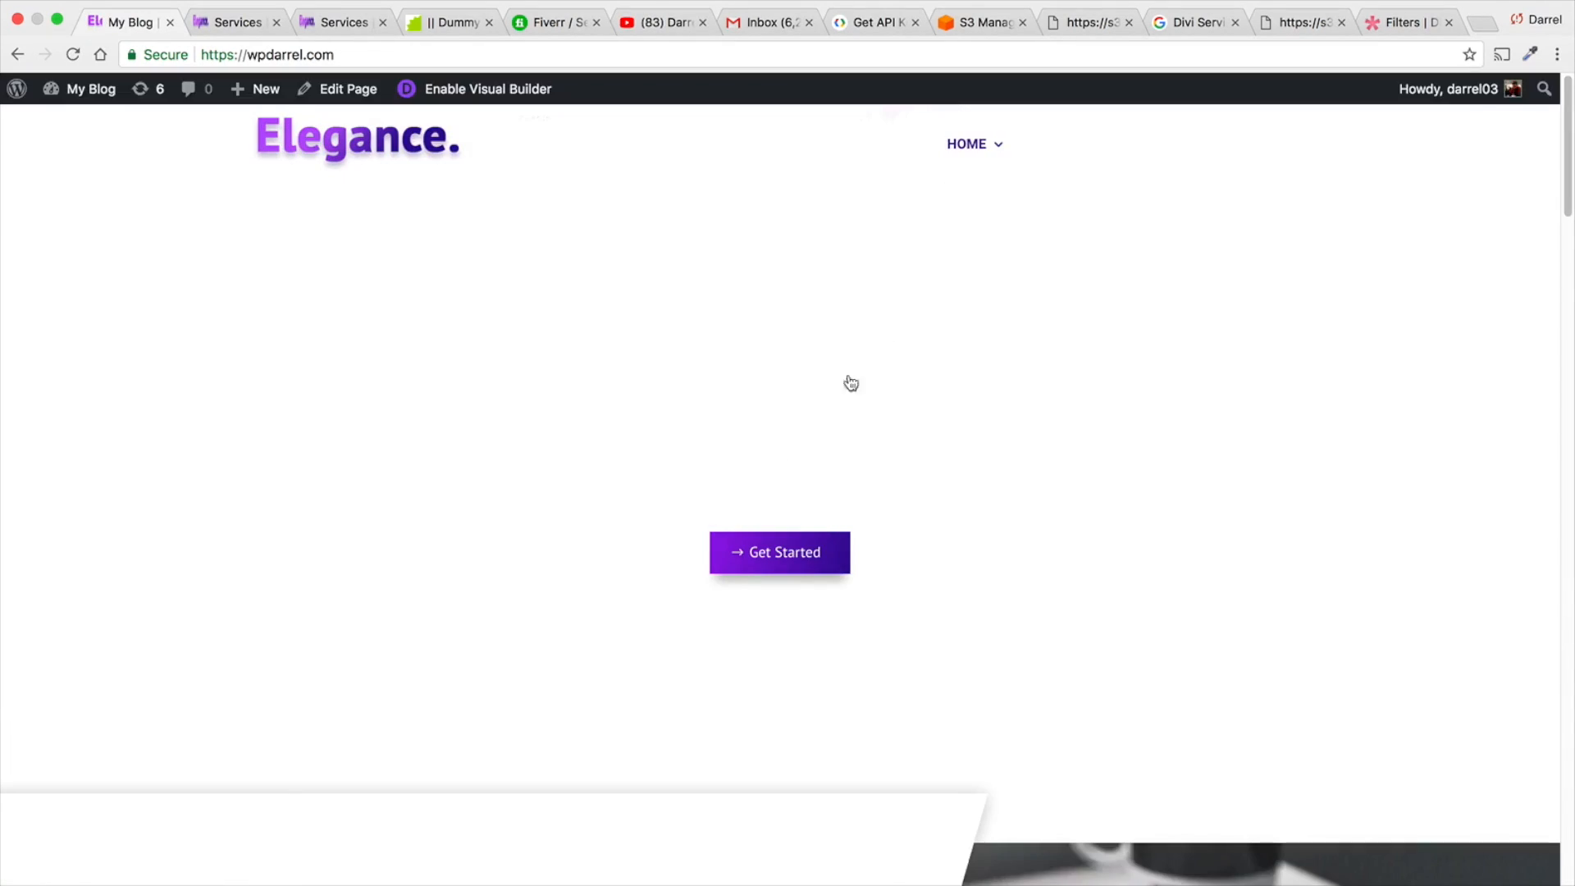
- Look over the What We Do section of the reference home page and open the Home 2 page
scroll(786, 589, down, 6)
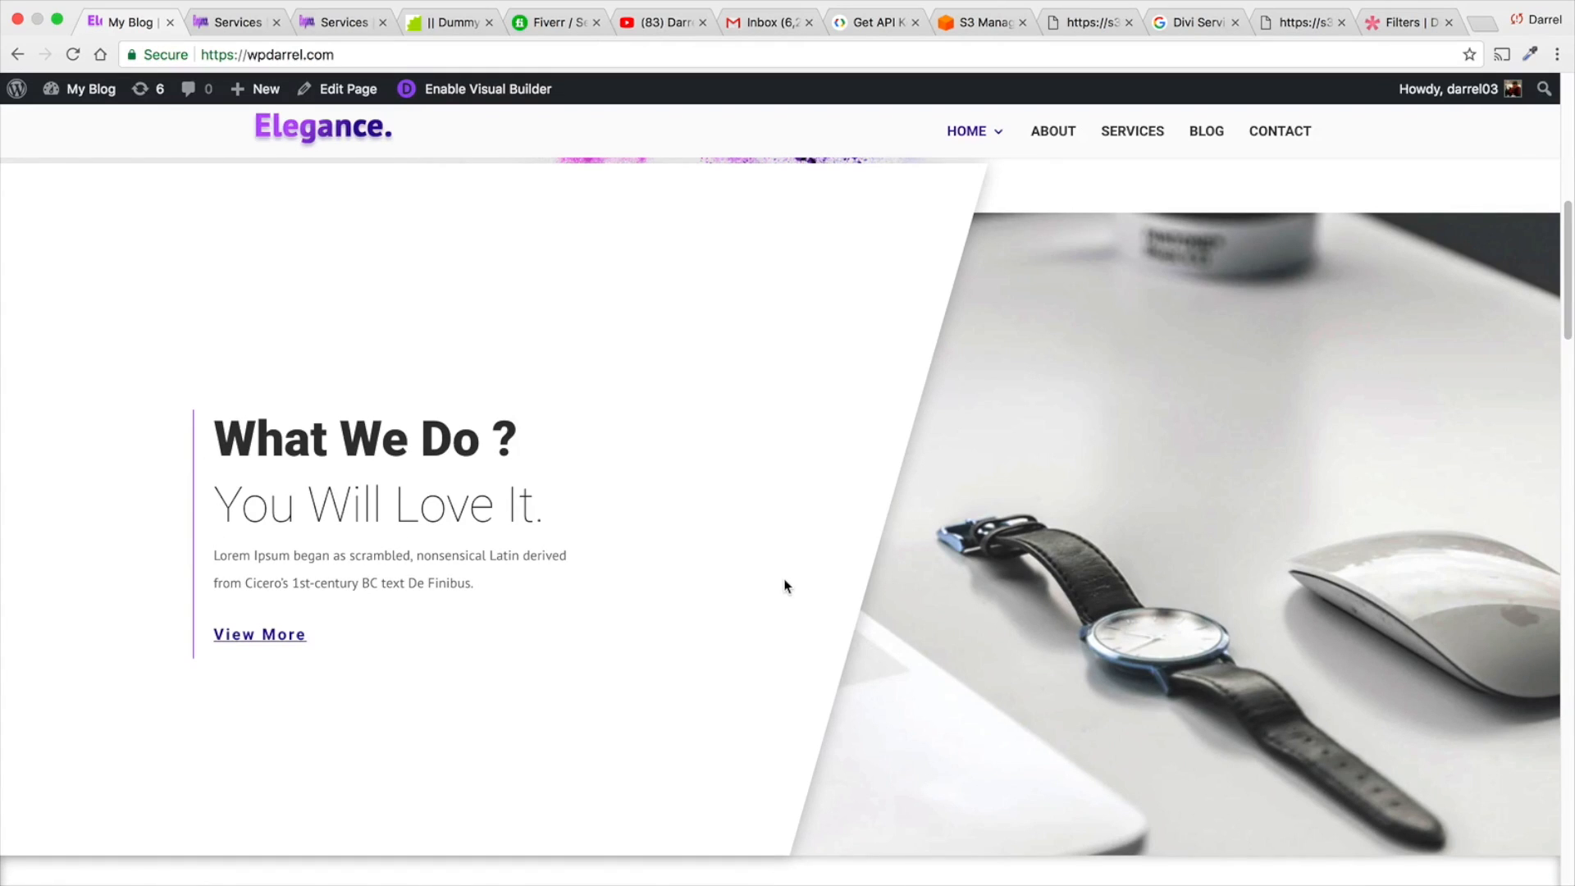
scroll(968, 396, up, 2)
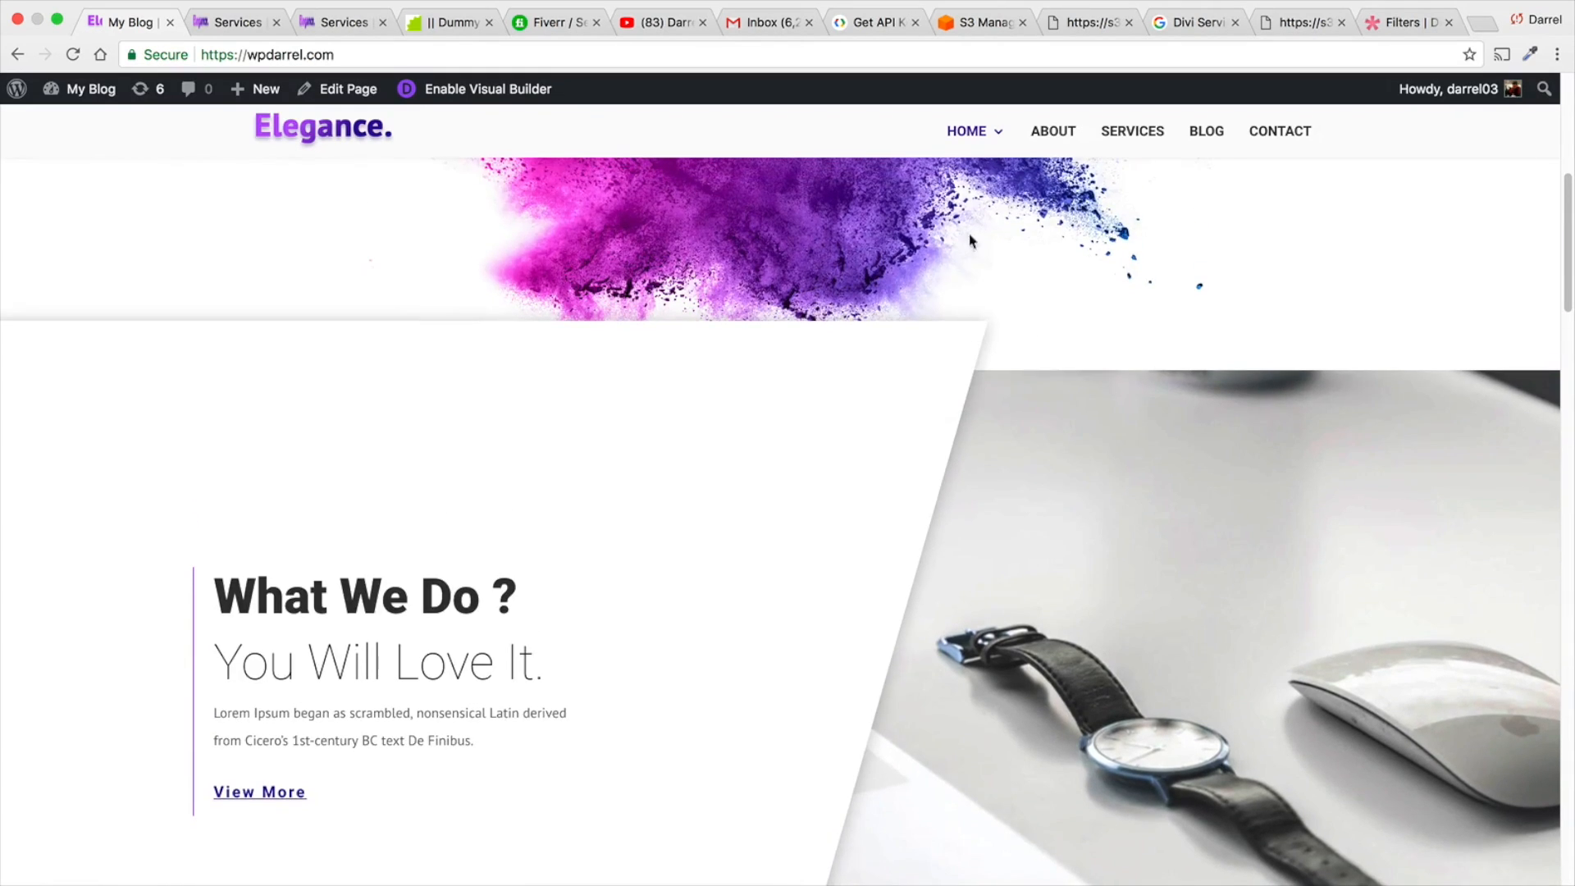
mouse_move(972, 149)
click(1009, 203)
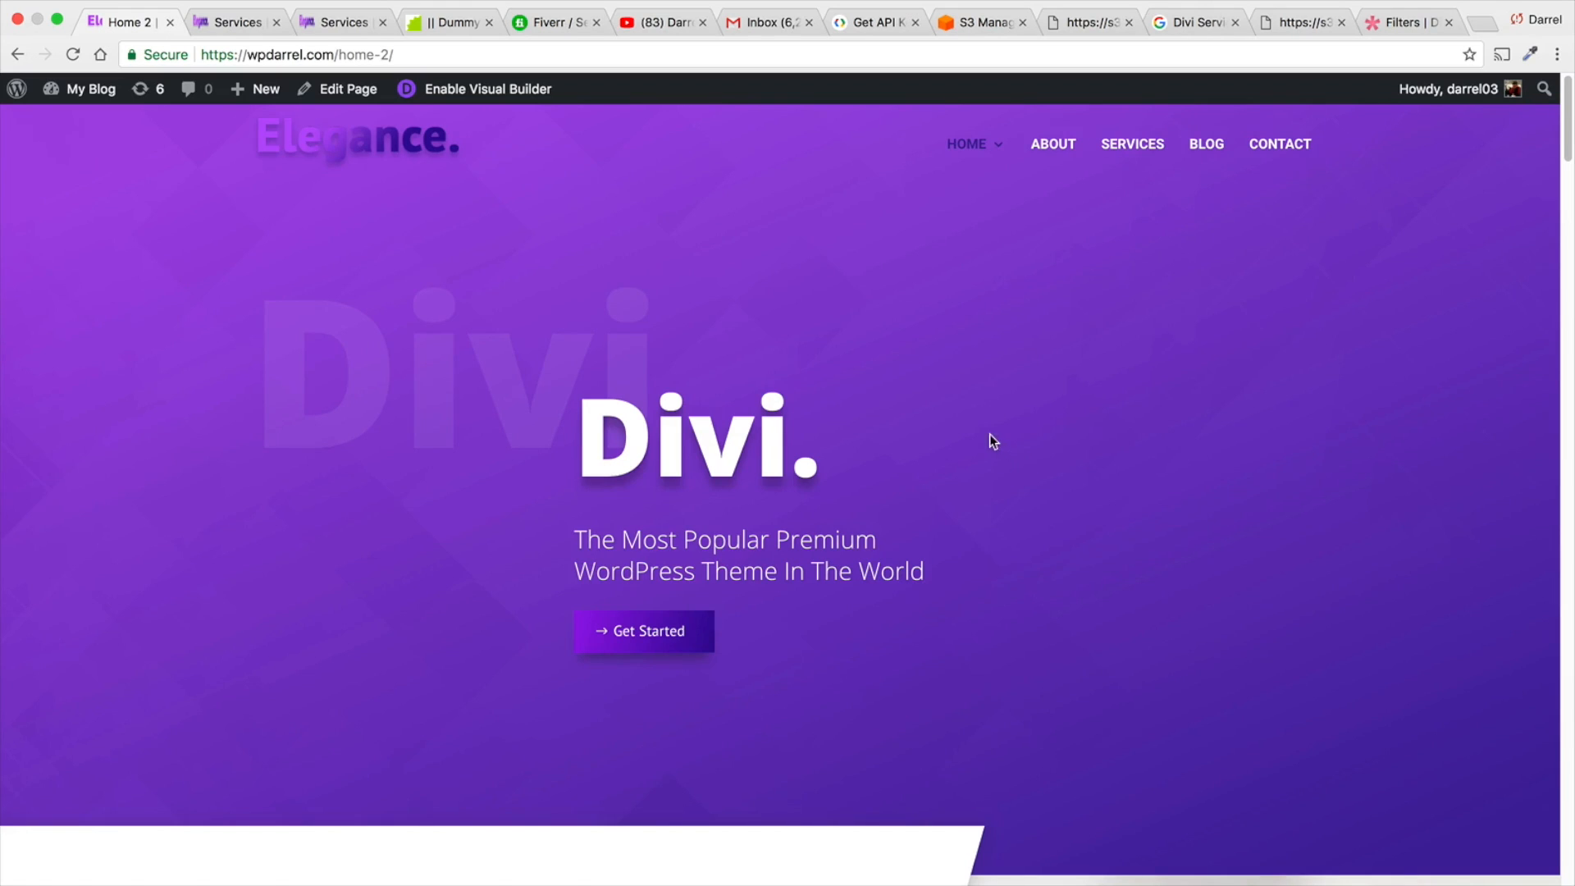
- Examine the Home 2 page's layout from the Divi header through the features, portfolio and testimonial sections to the Need Help box, and return toward its header
scroll(989, 434, down, 6)
scroll(977, 423, down, 6)
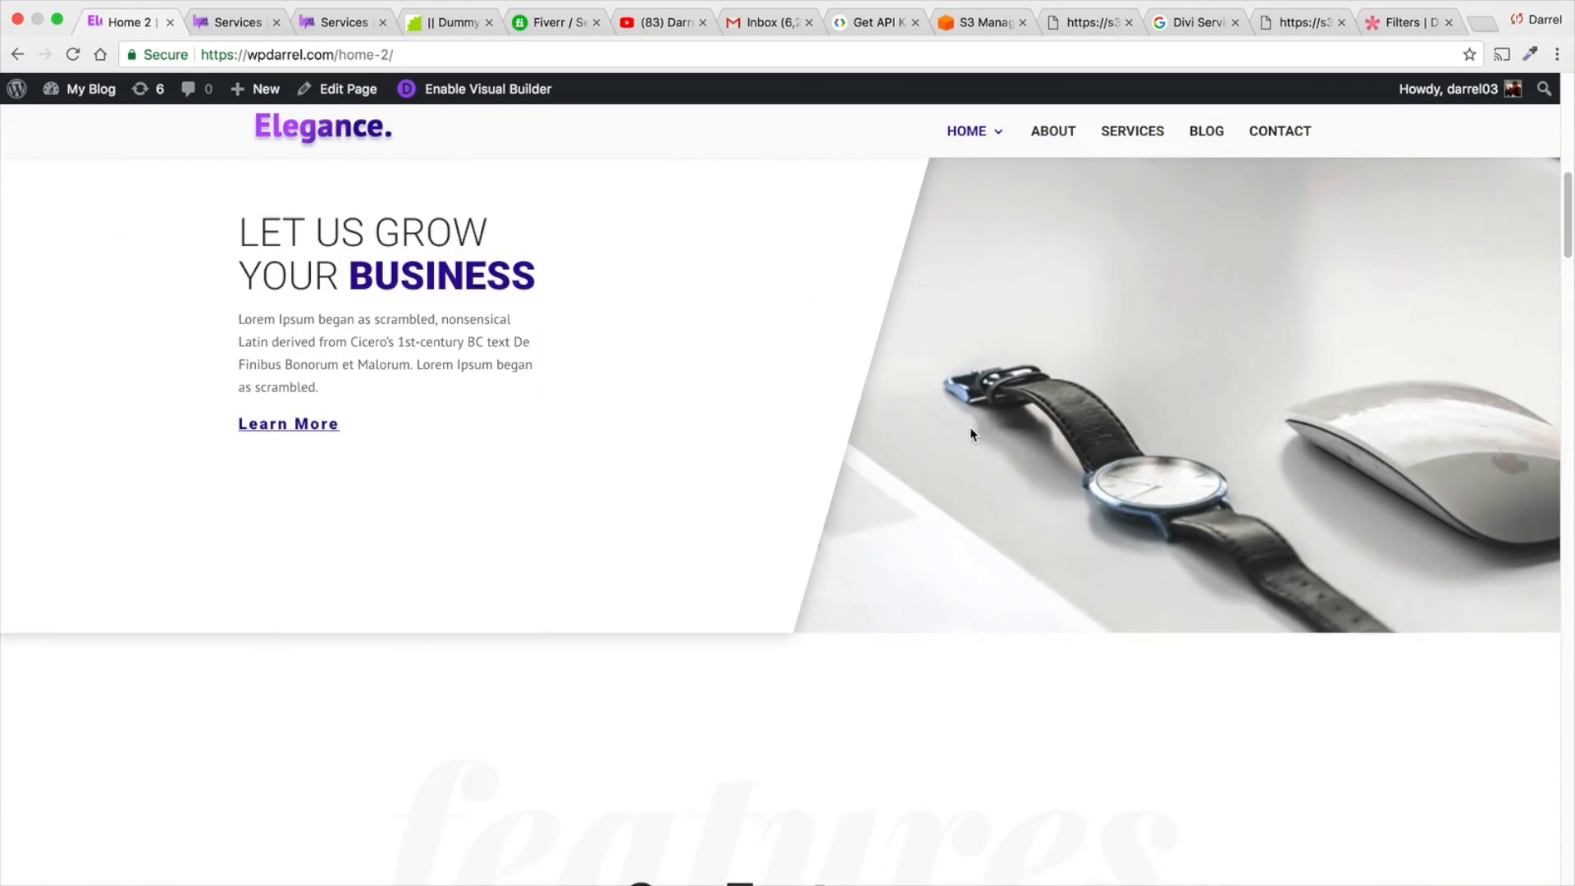
scroll(952, 438, down, 12)
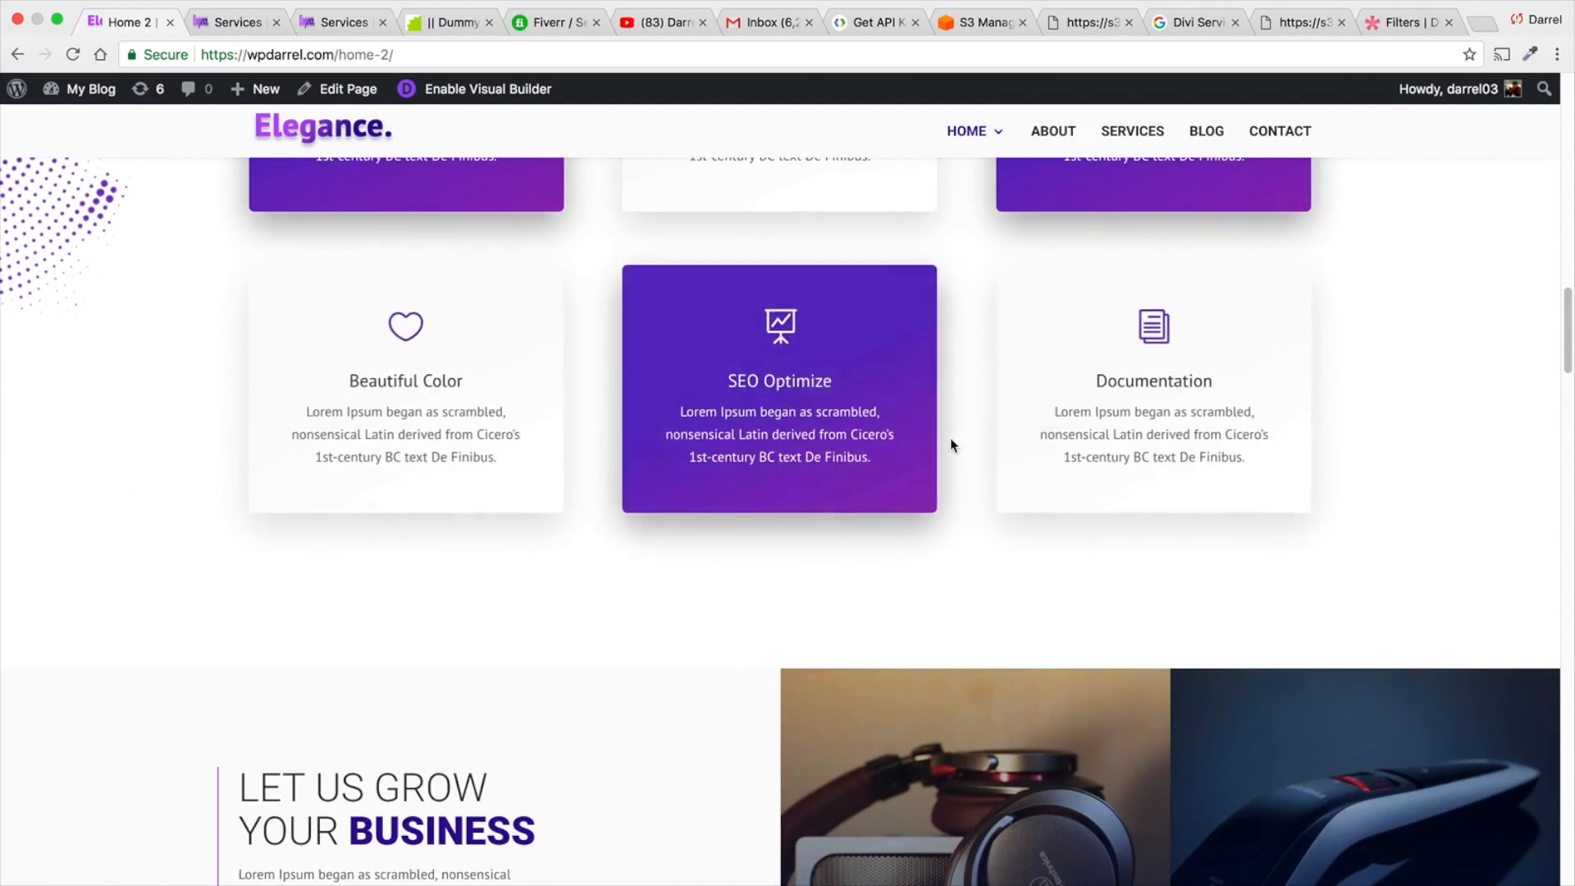
scroll(924, 456, down, 20)
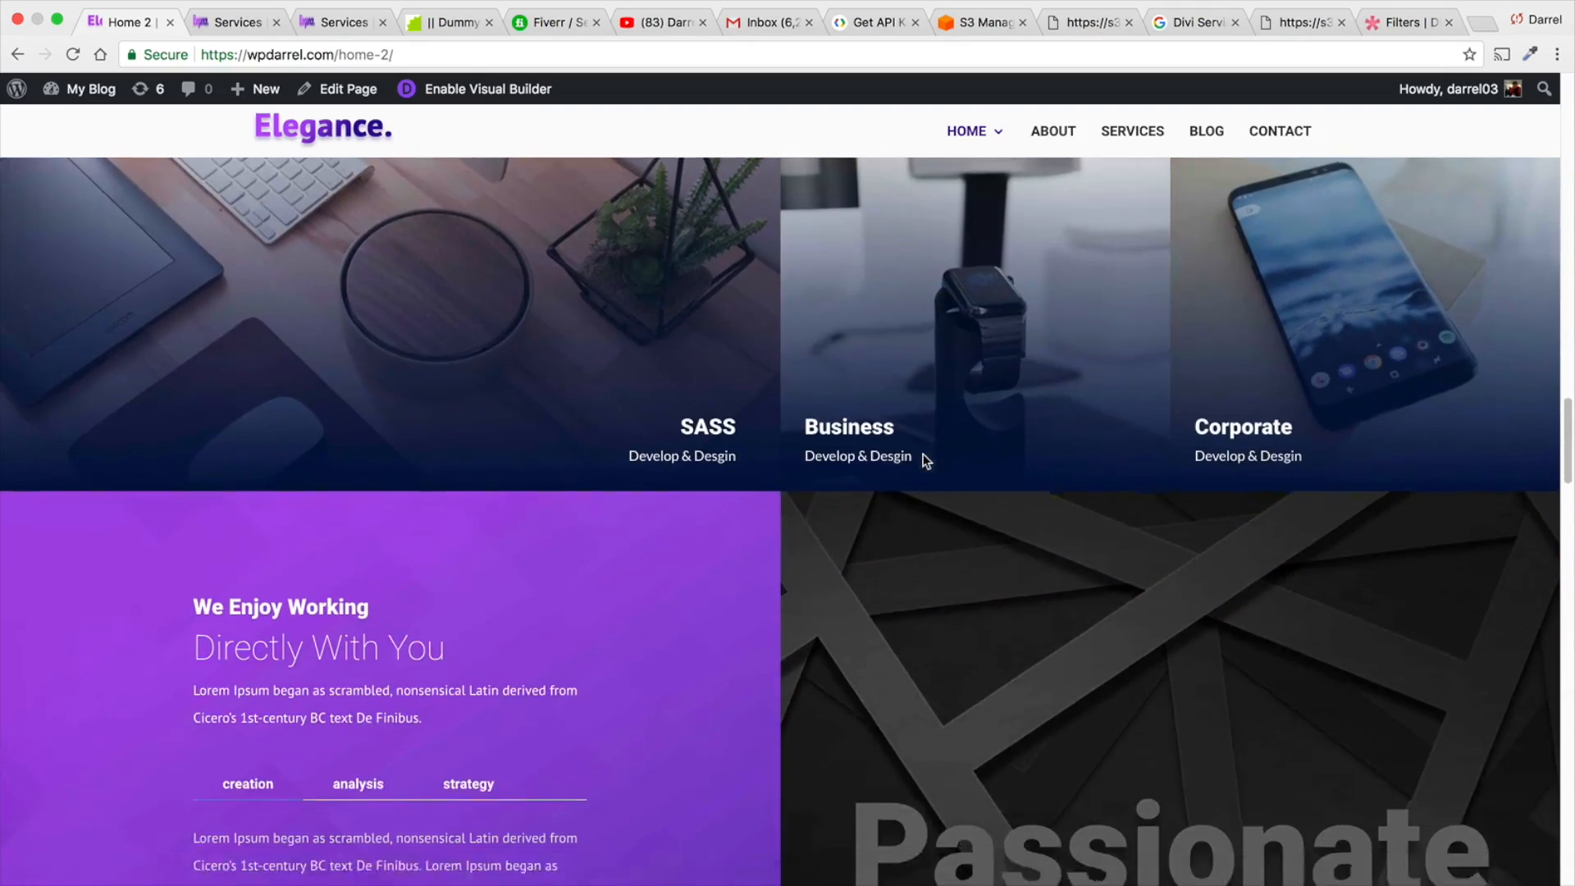
scroll(919, 462, down, 16)
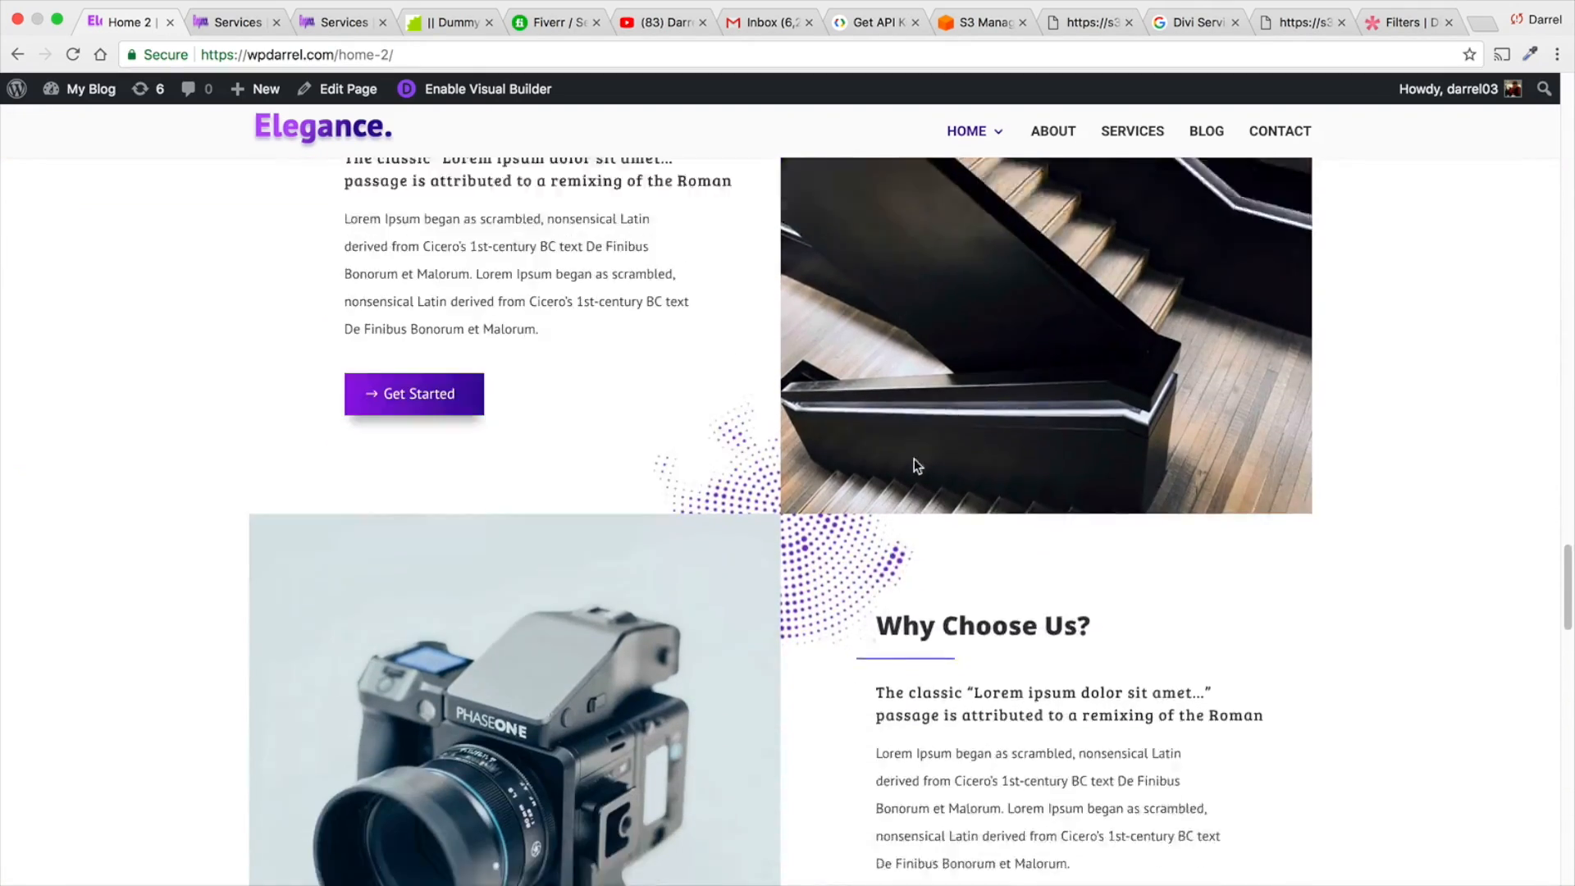
scroll(916, 457, down, 16)
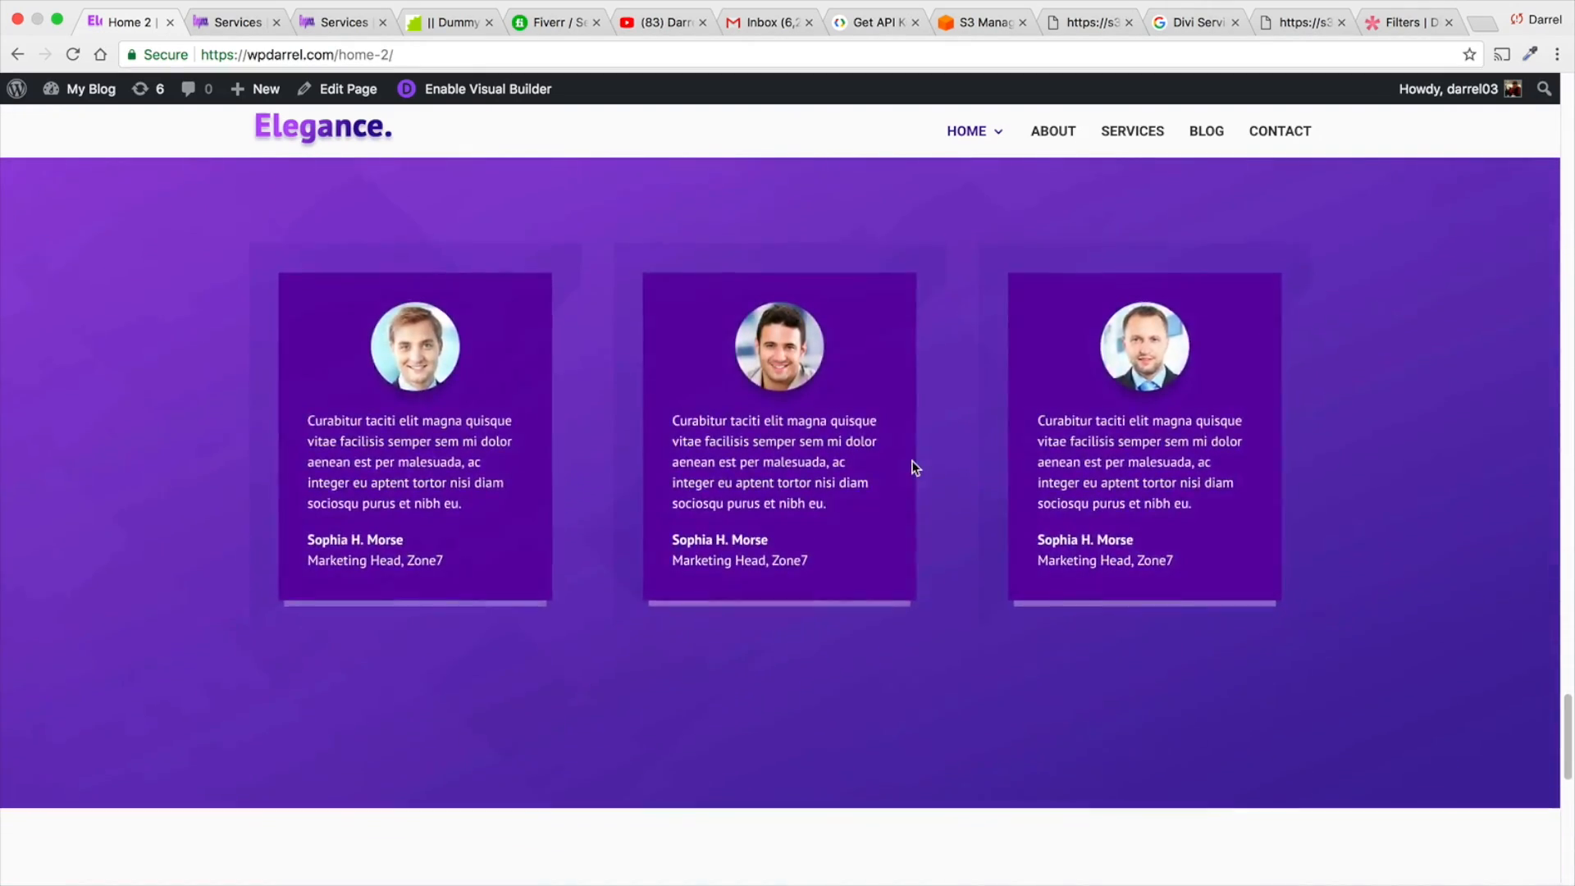
scroll(910, 464, down, 3)
scroll(910, 462, up, 20)
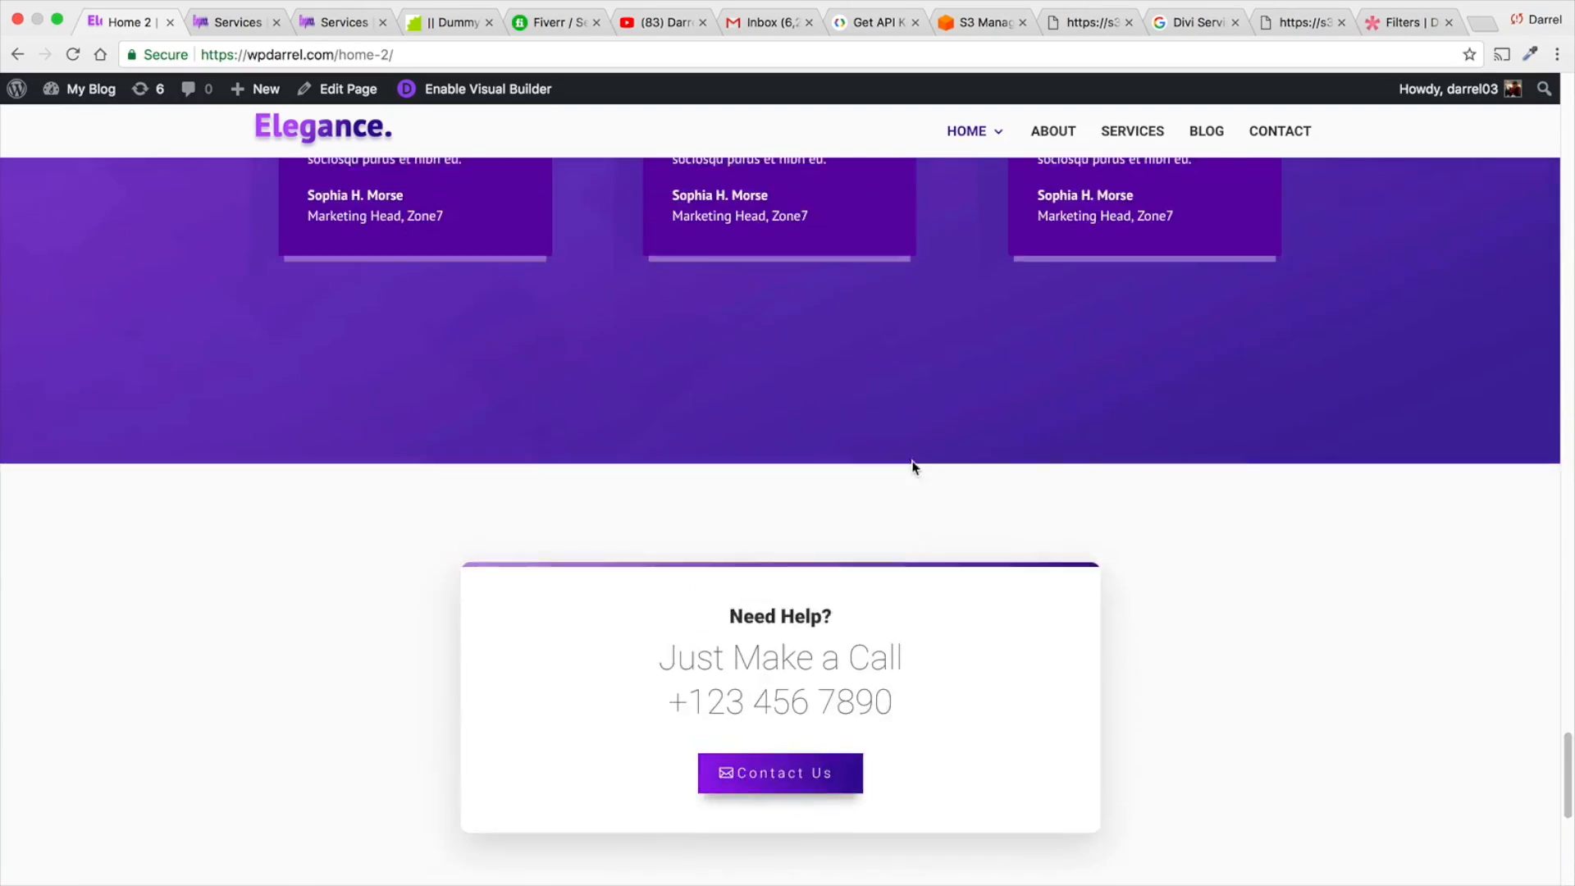
scroll(913, 457, up, 20)
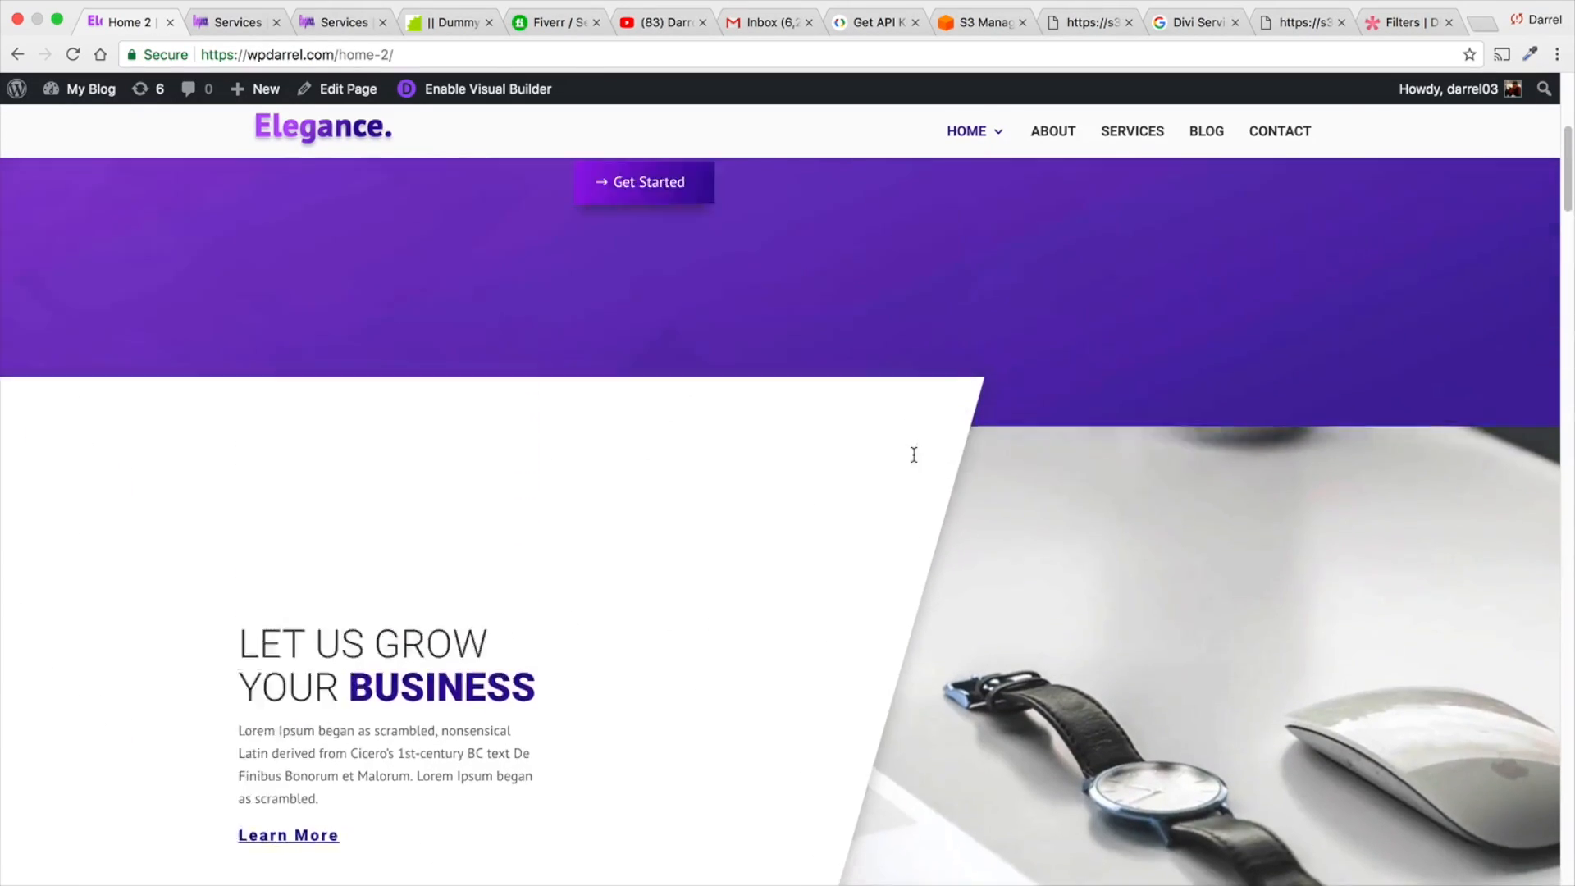
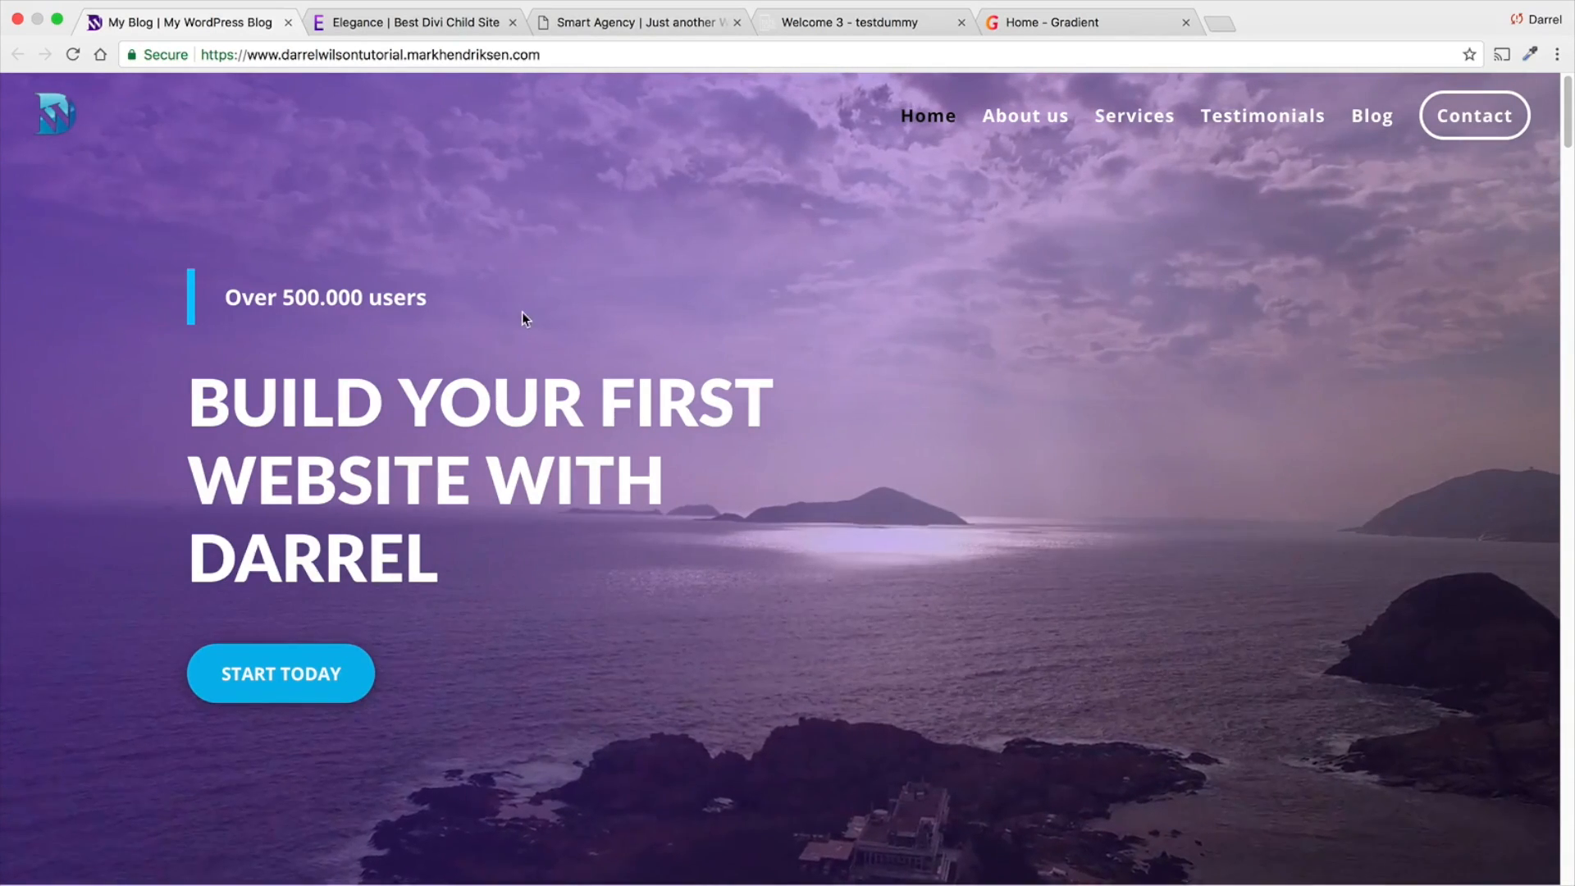
- Review the finished WordPress home page from the hero banner to the "Divi the #1 theme" section, then return to its start
scroll(523, 312, down, 1)
scroll(524, 311, down, 4)
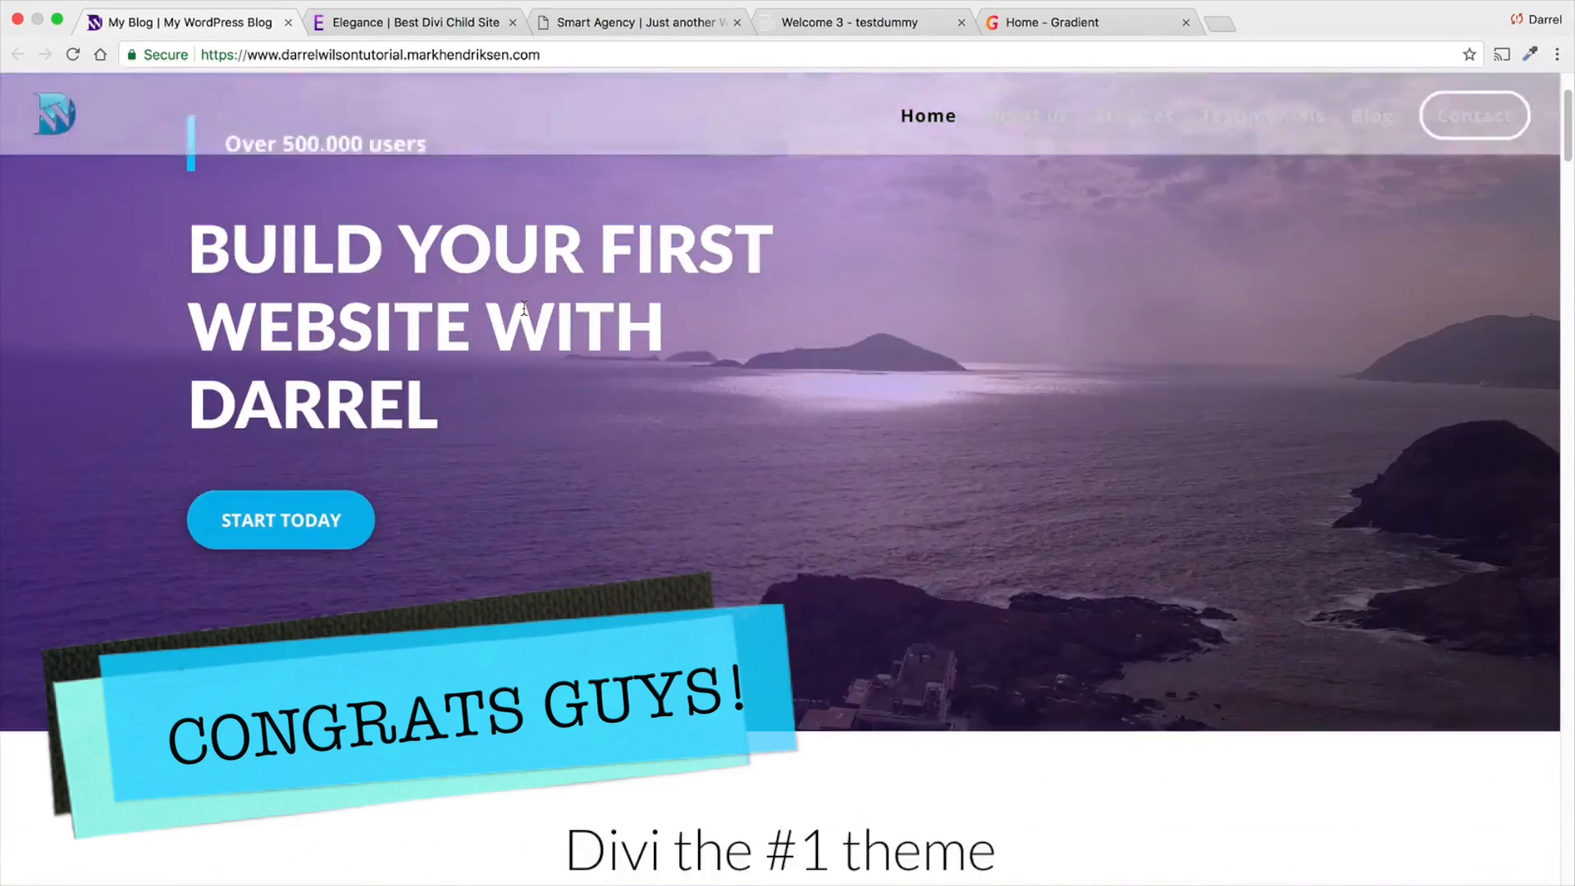
scroll(519, 320, down, 3)
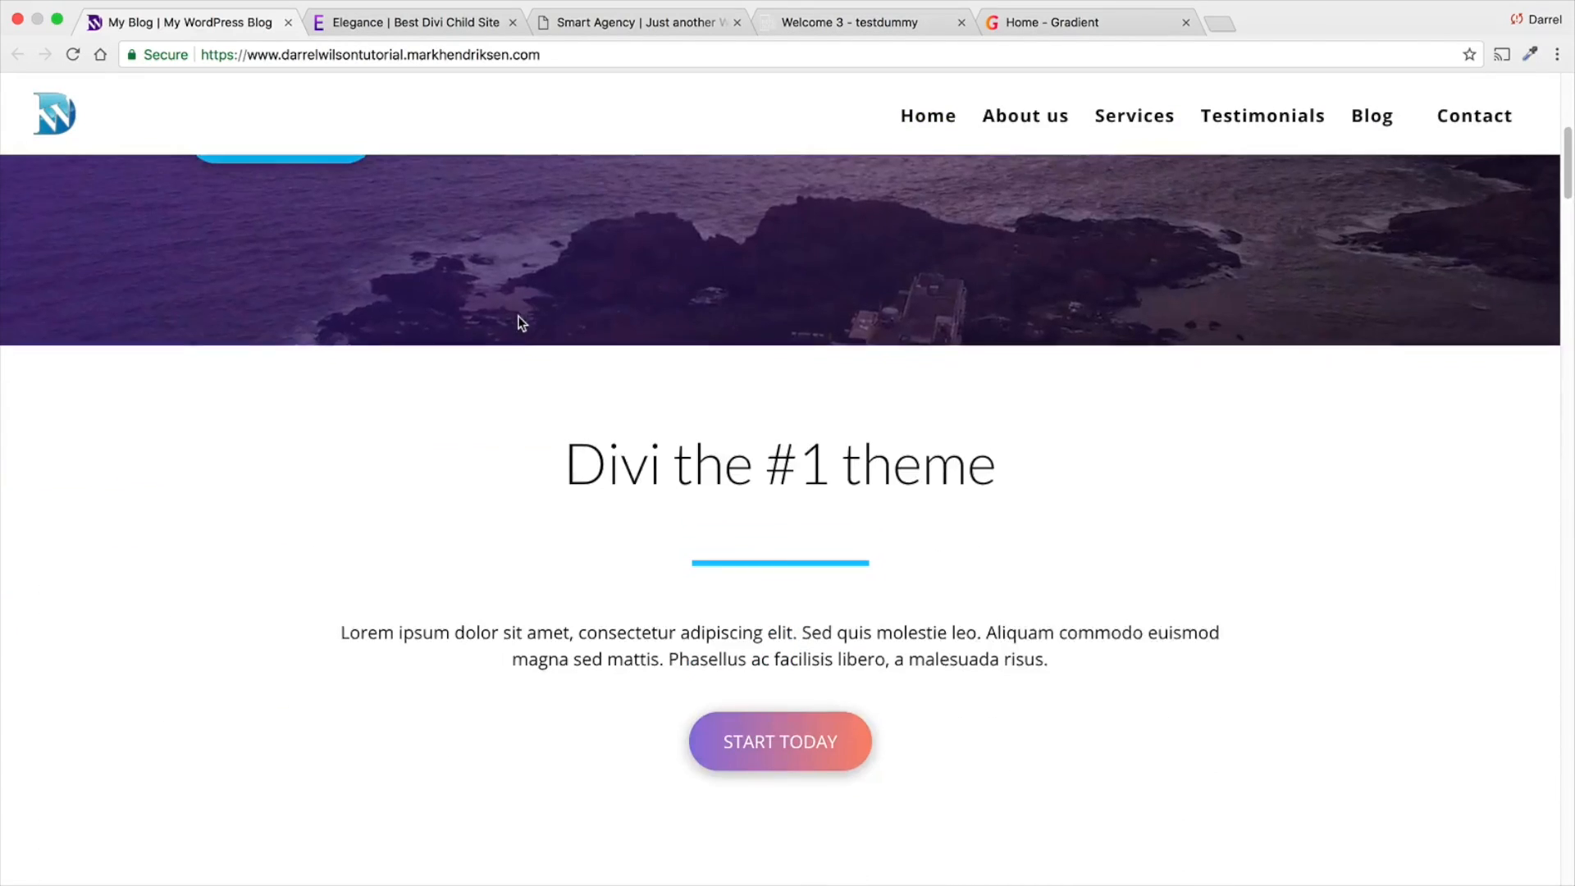
drag(1567, 198, 1564, 70)
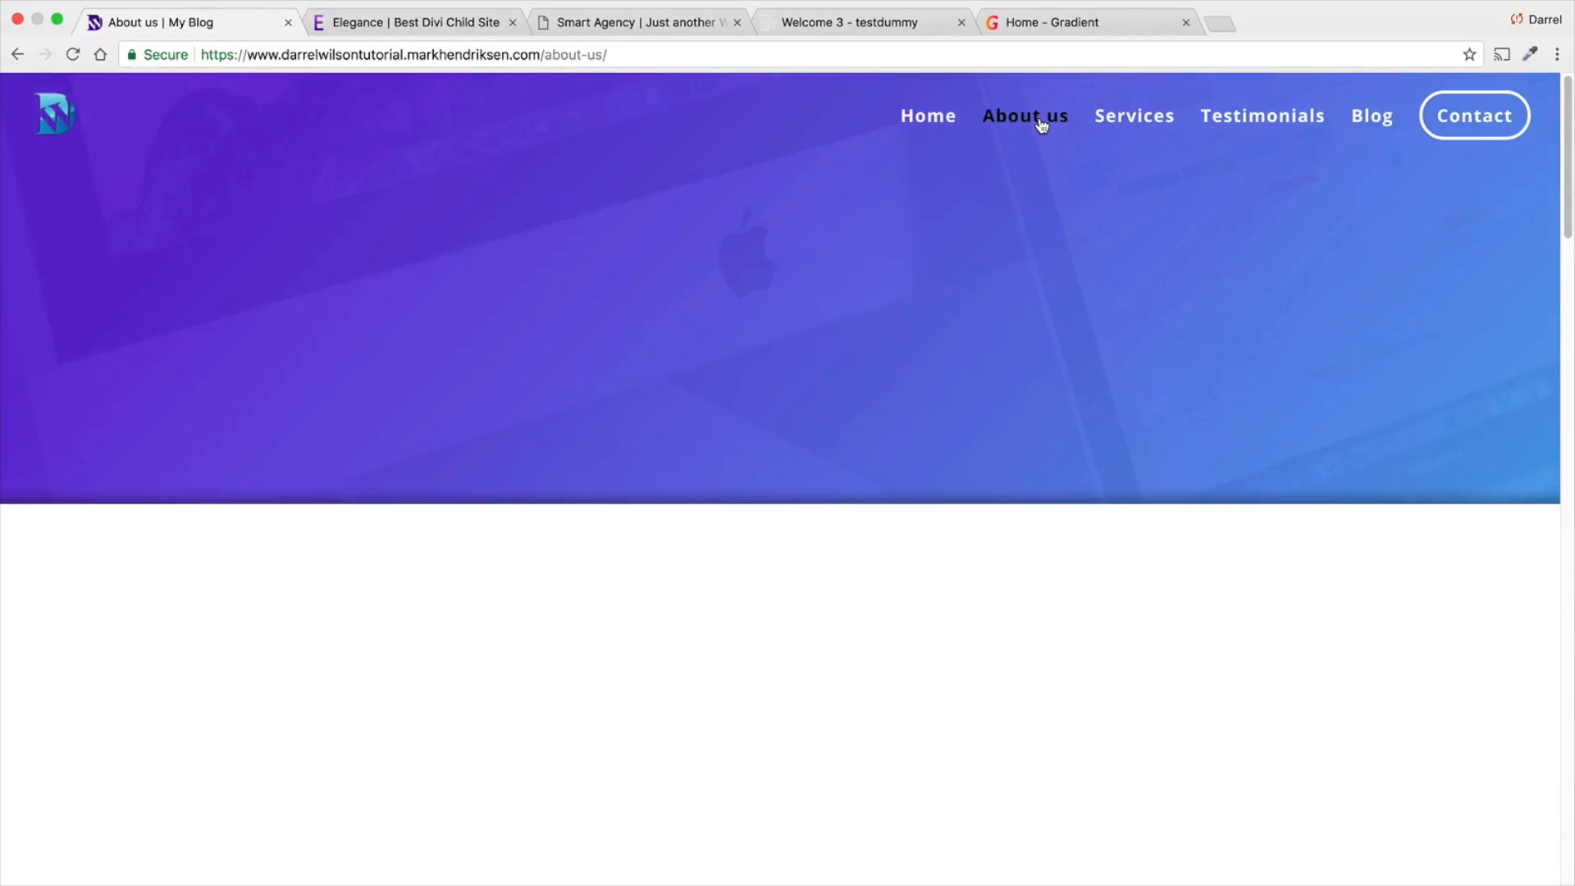
- Examine the site's About us page, from the "Who we are" section through the mission and team sections to the footer
scroll(1030, 279, down, 5)
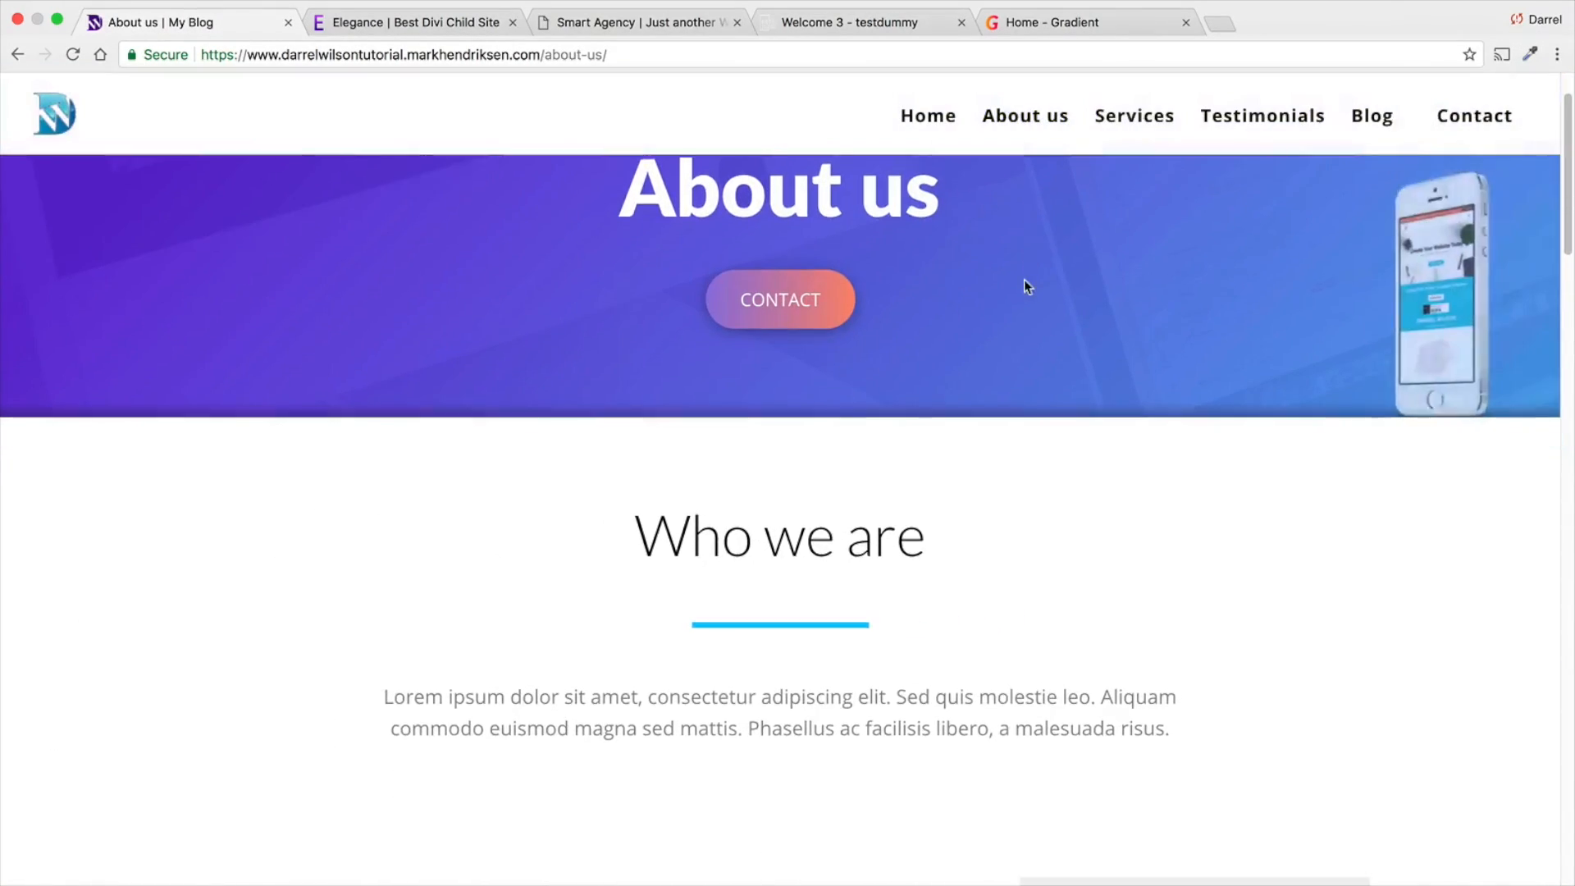
scroll(1023, 283, down, 6)
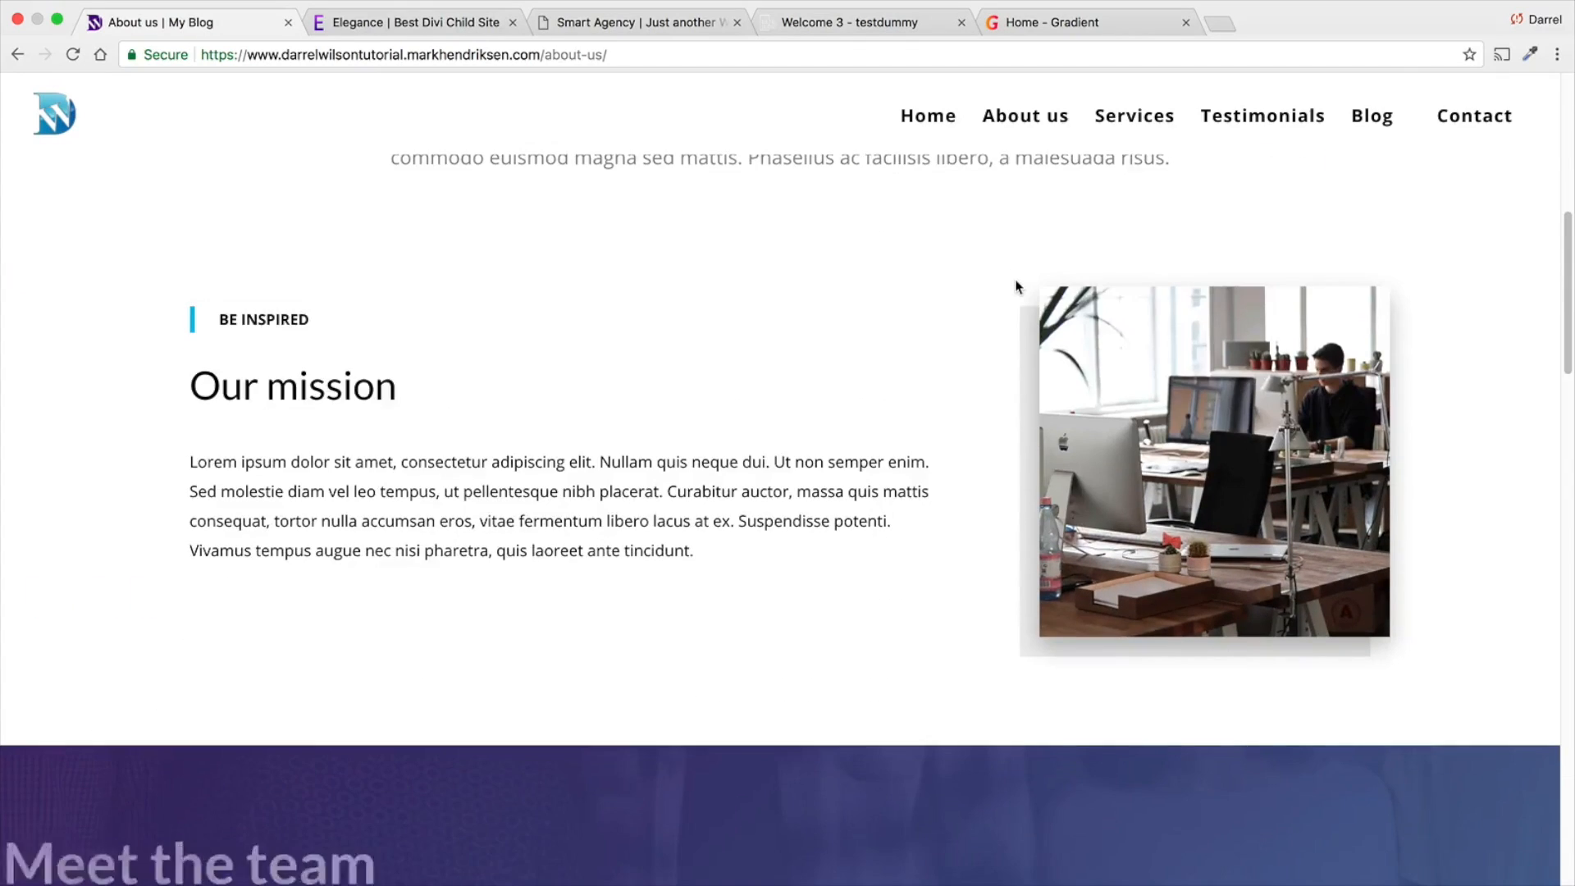
scroll(1017, 286, down, 7)
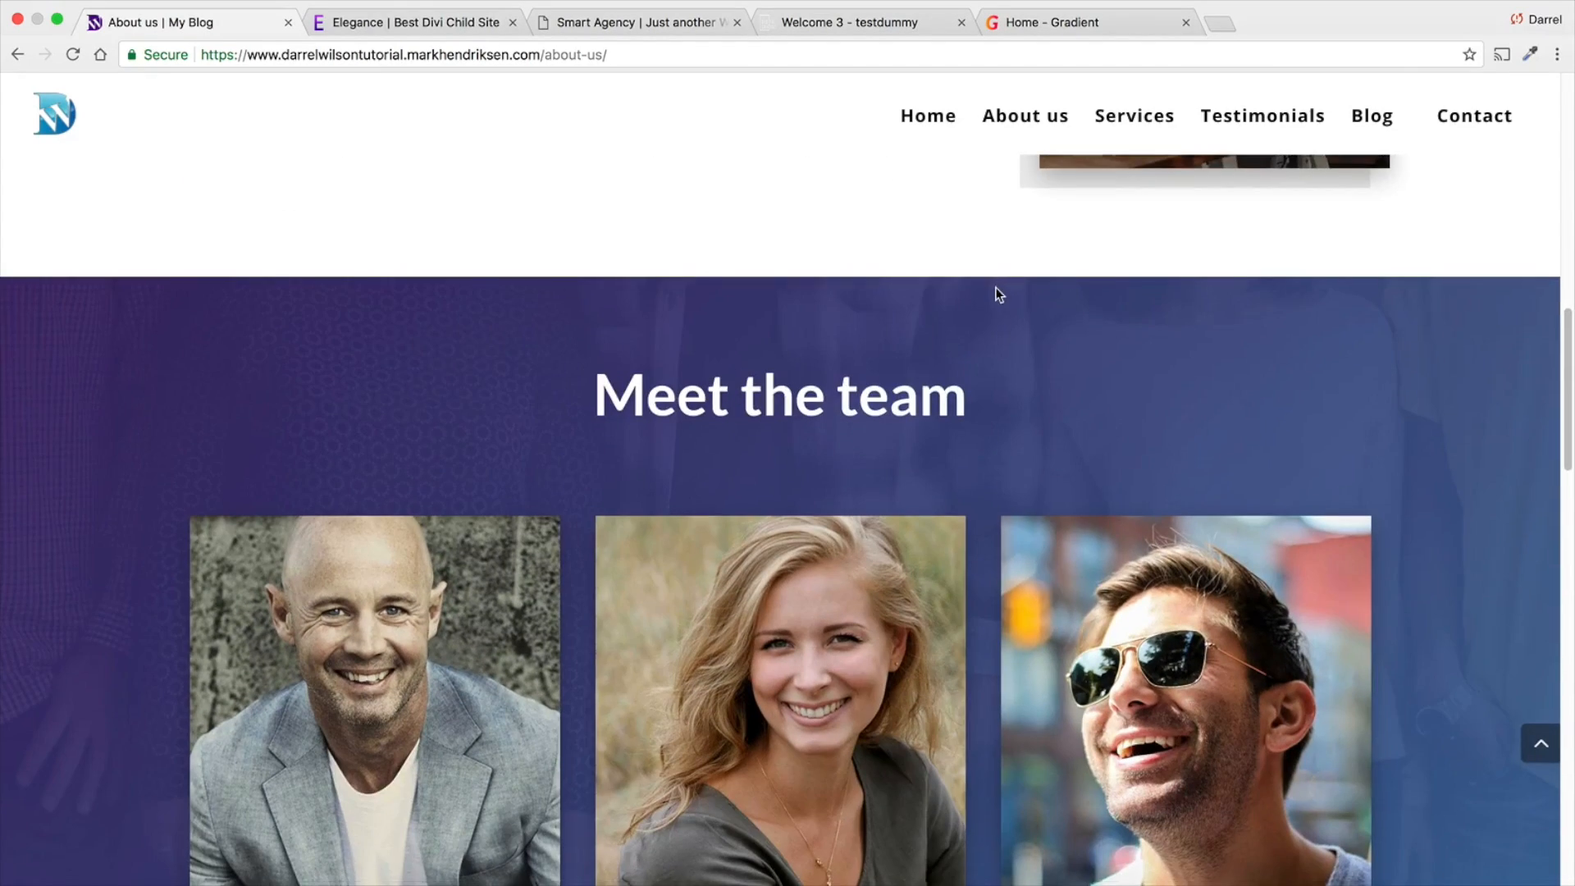
scroll(985, 297, down, 7)
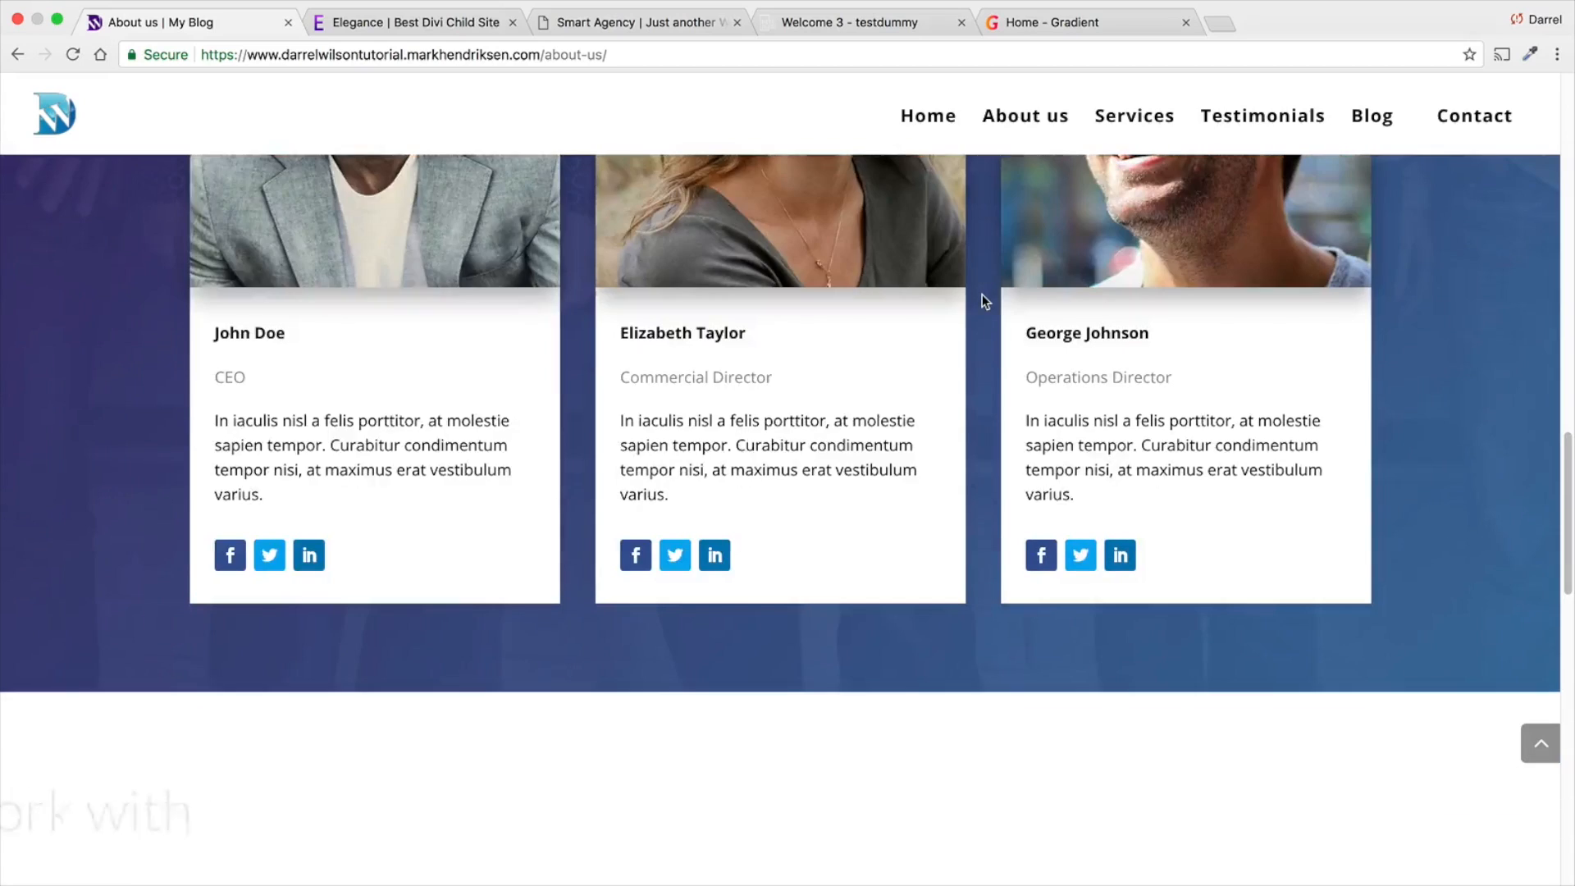
scroll(978, 308, down, 15)
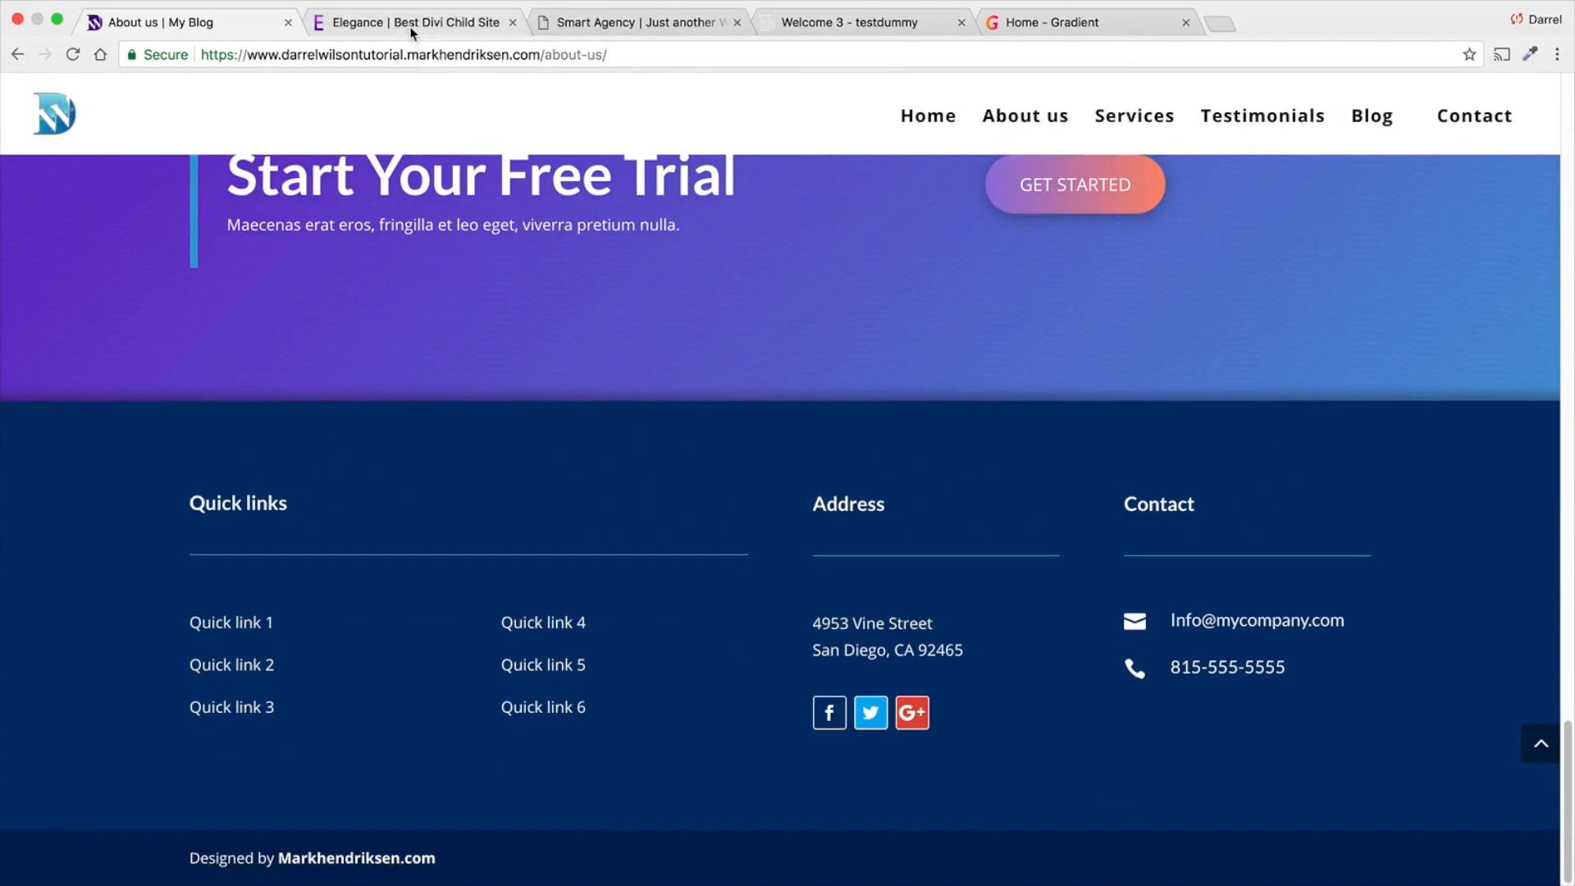
- Switch to the Elegance Divi child theme demo and examine its home page sections, including features, portfolio, and client testimonials
click(412, 33)
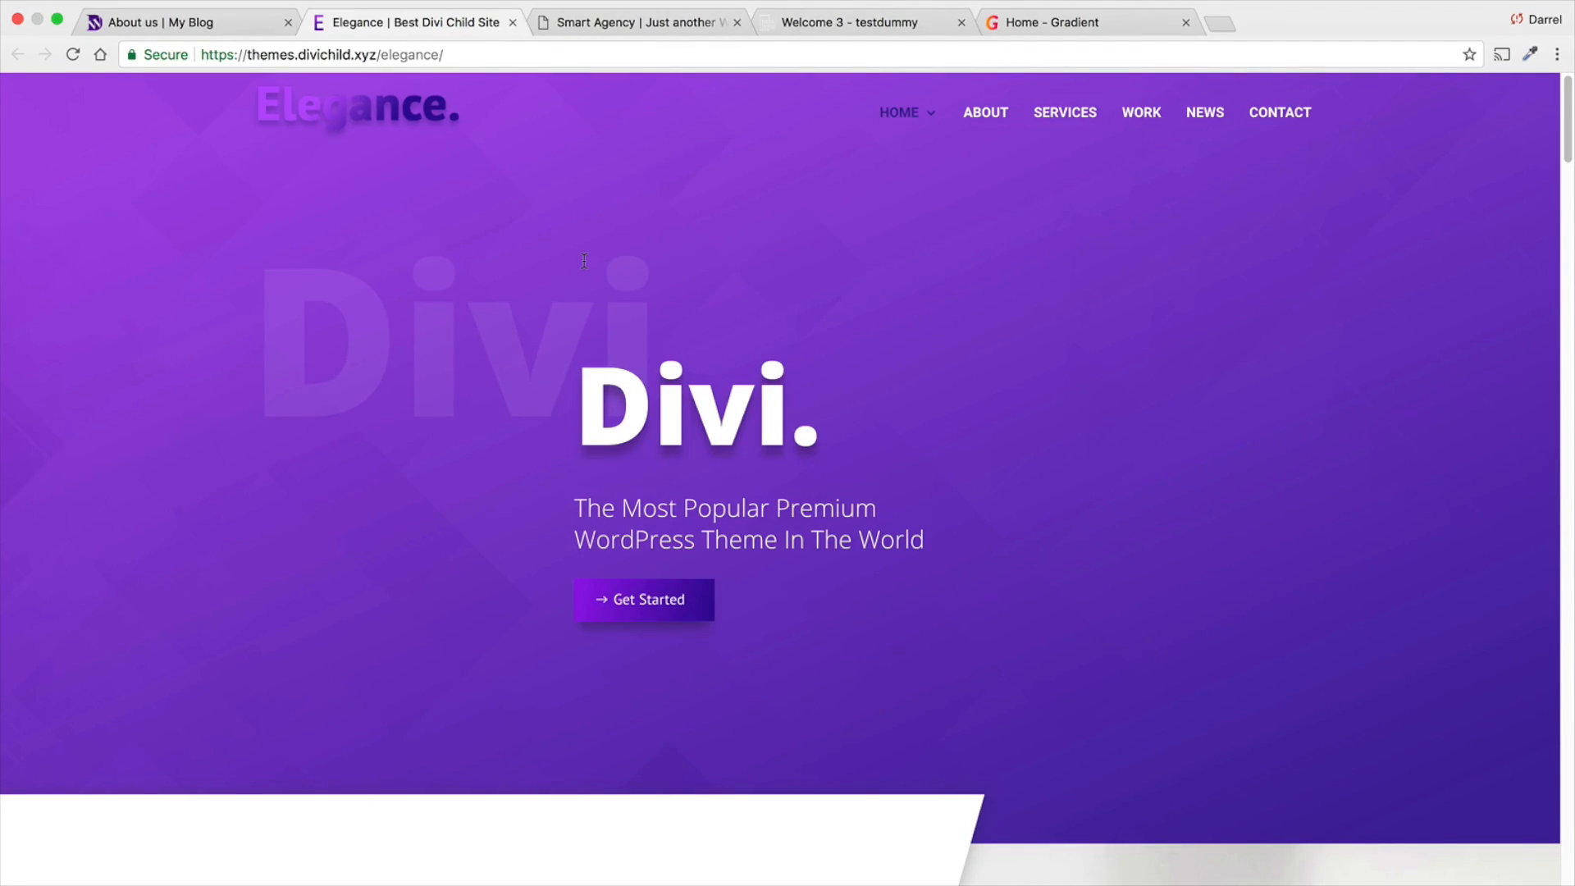
scroll(584, 260, down, 12)
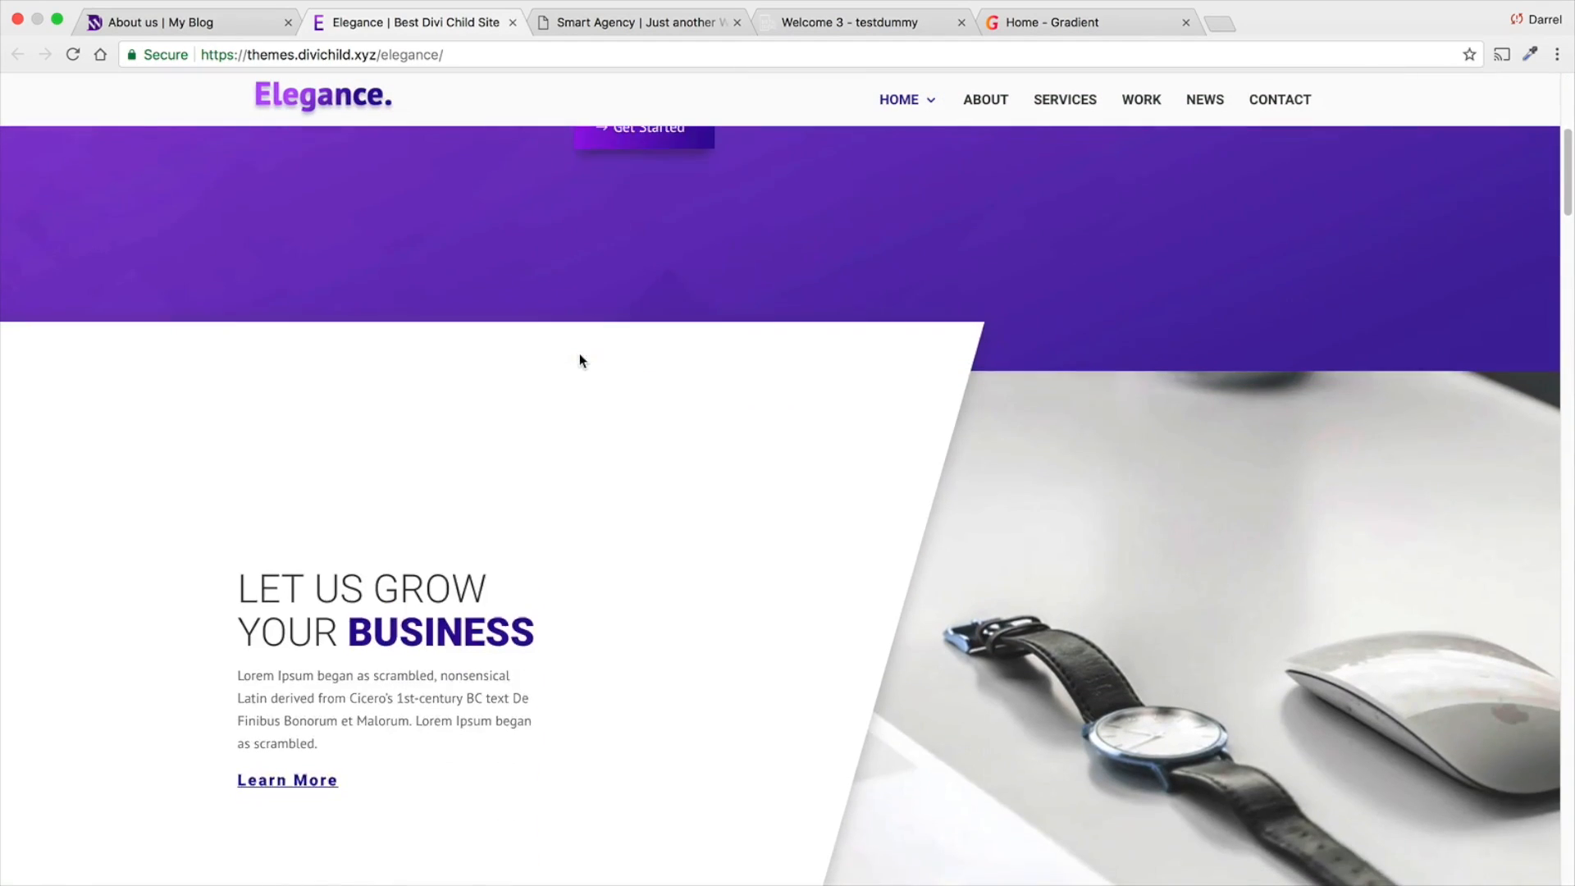
scroll(572, 373, down, 12)
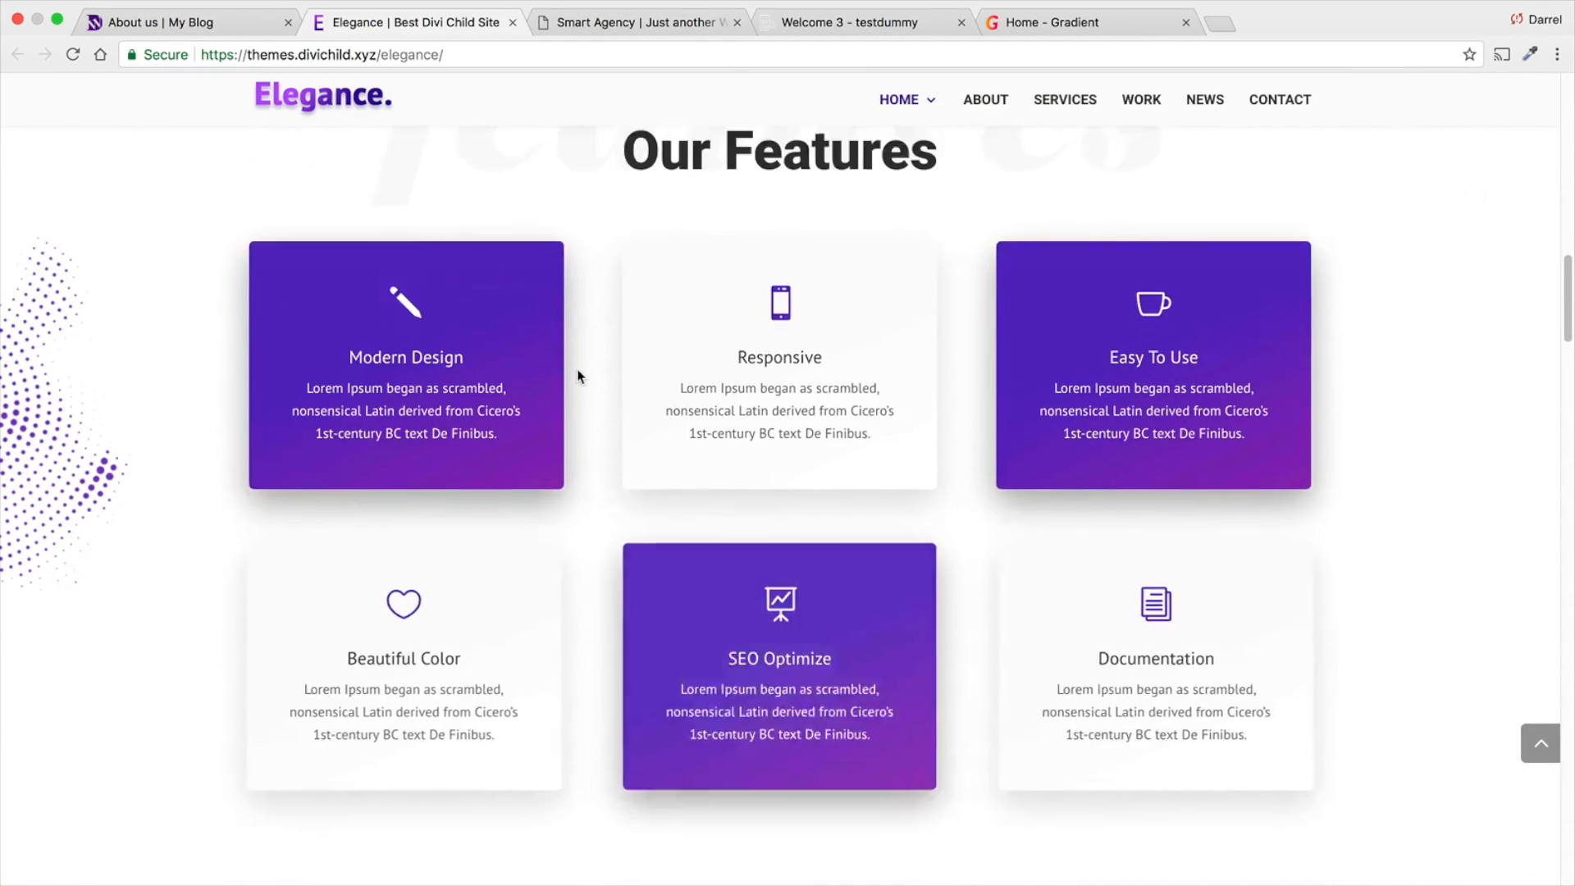
scroll(559, 387, down, 6)
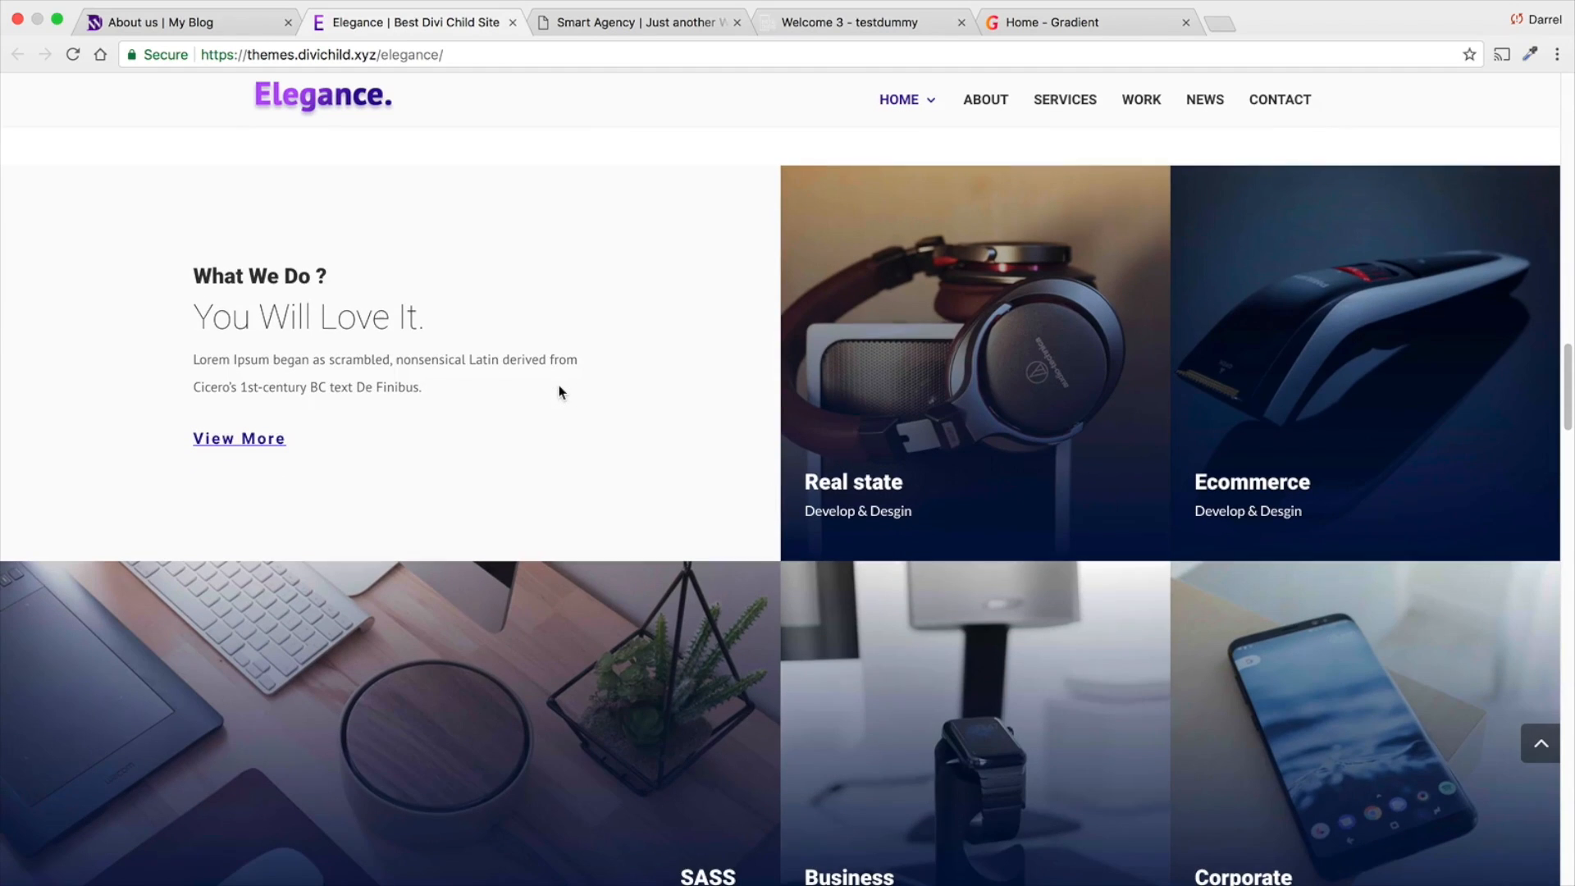
scroll(886, 344, down, 9)
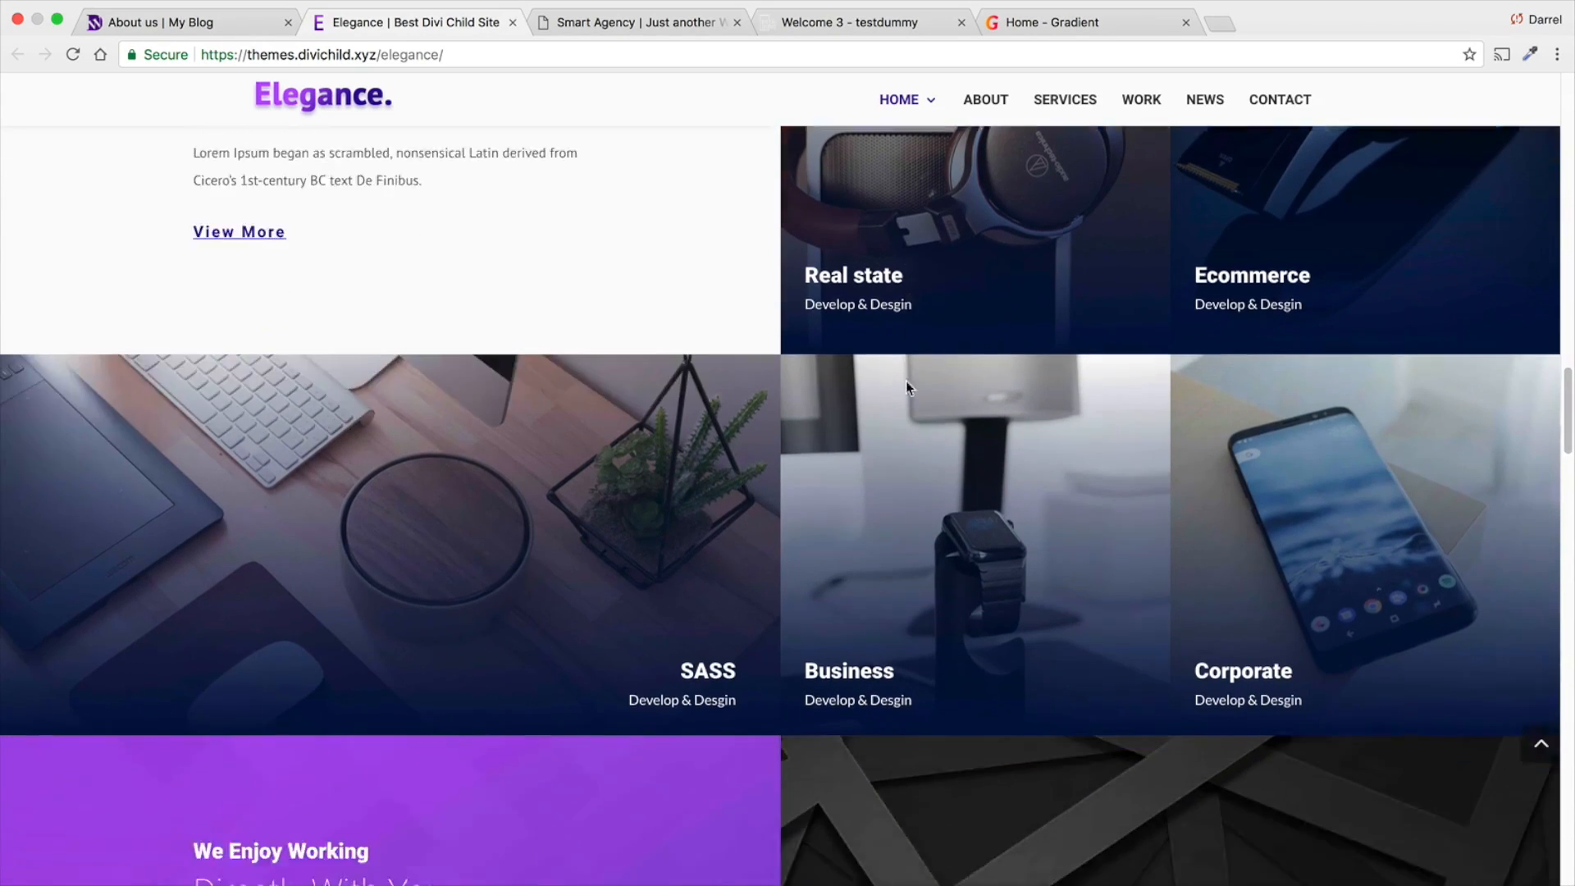
scroll(696, 435, down, 8)
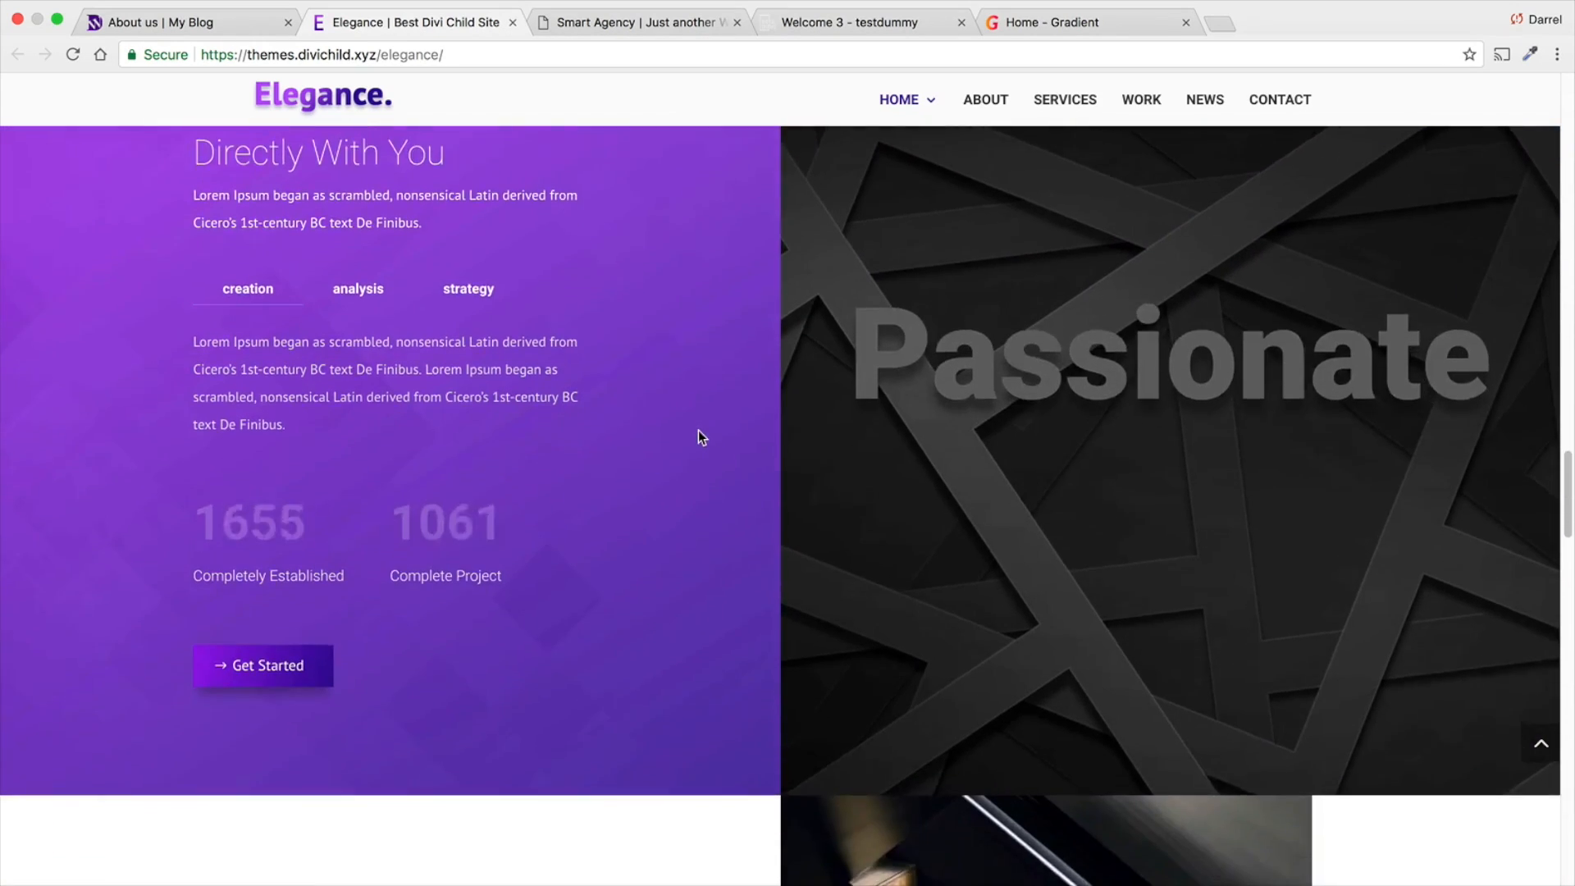
scroll(699, 428, down, 10)
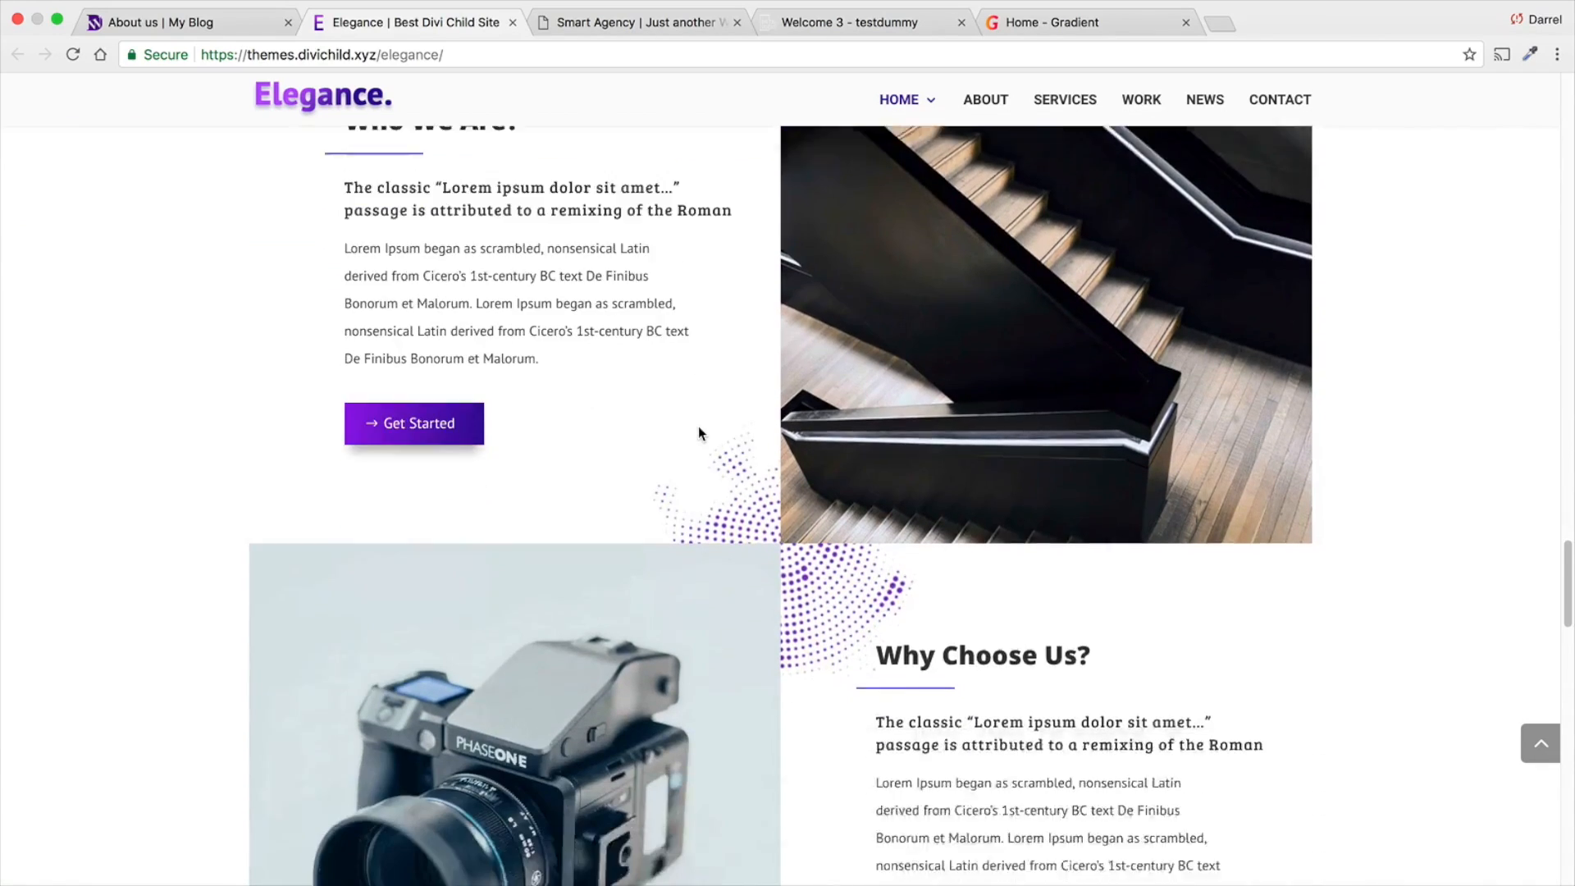
scroll(698, 428, down, 10)
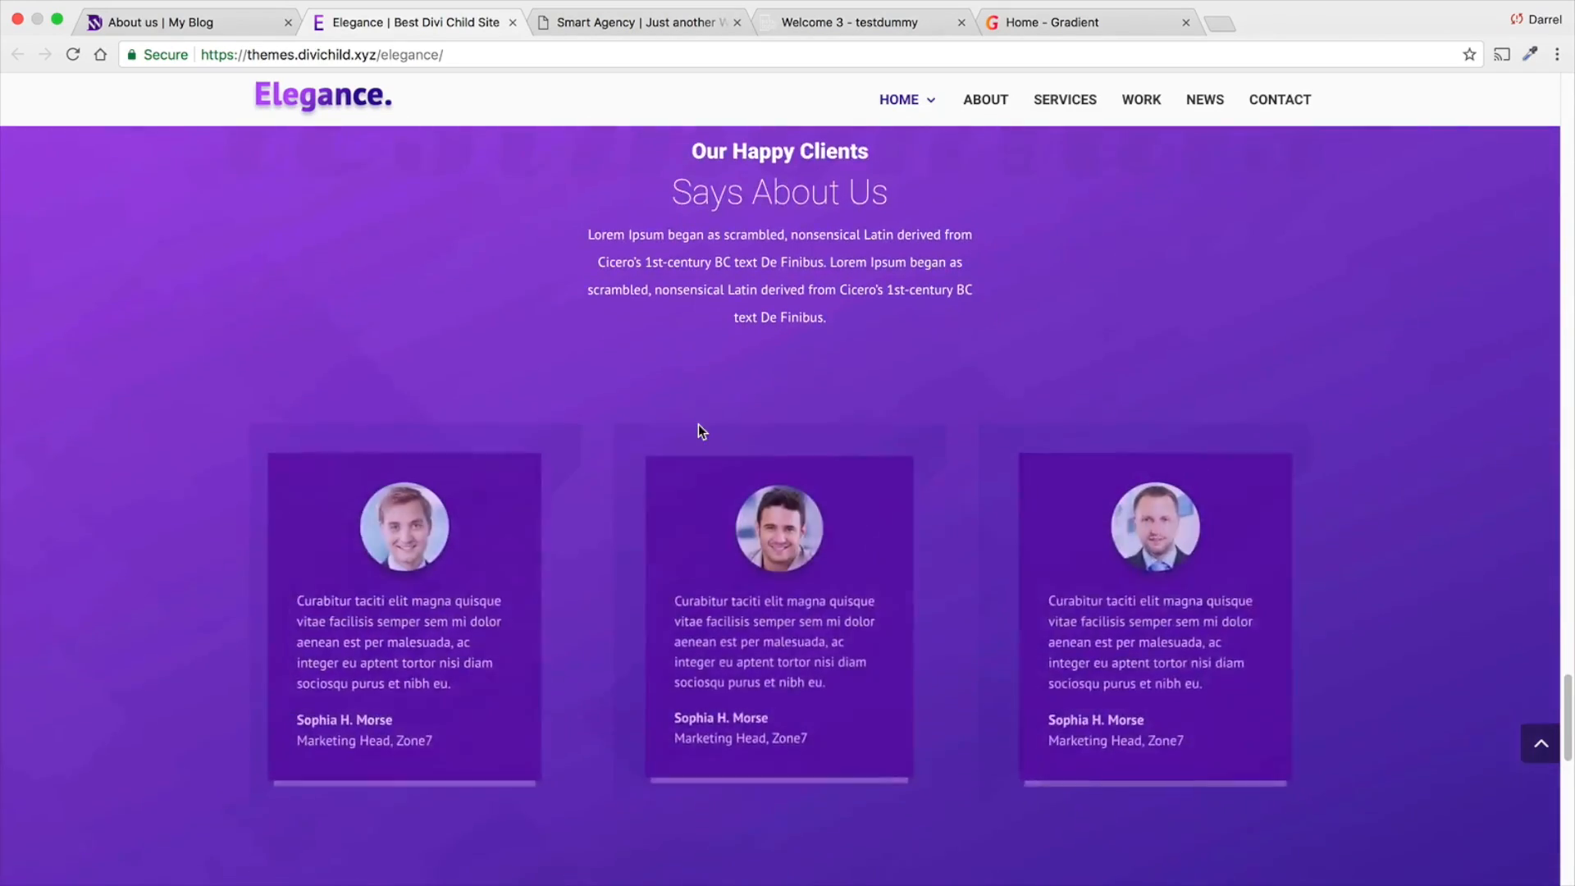
scroll(699, 427, up, 10)
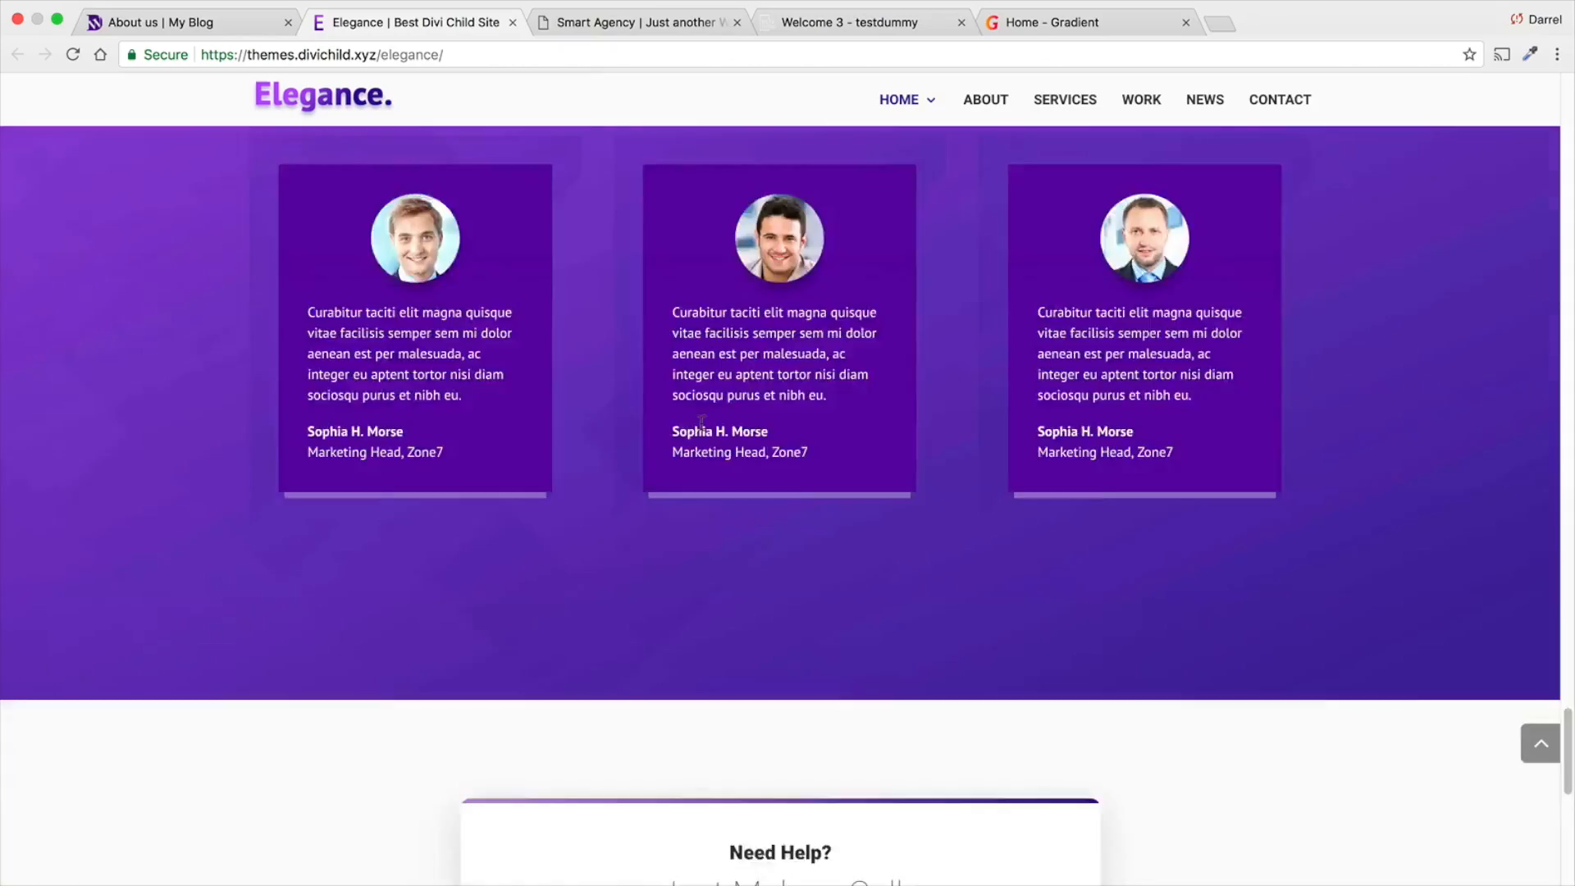
scroll(702, 423, up, 6)
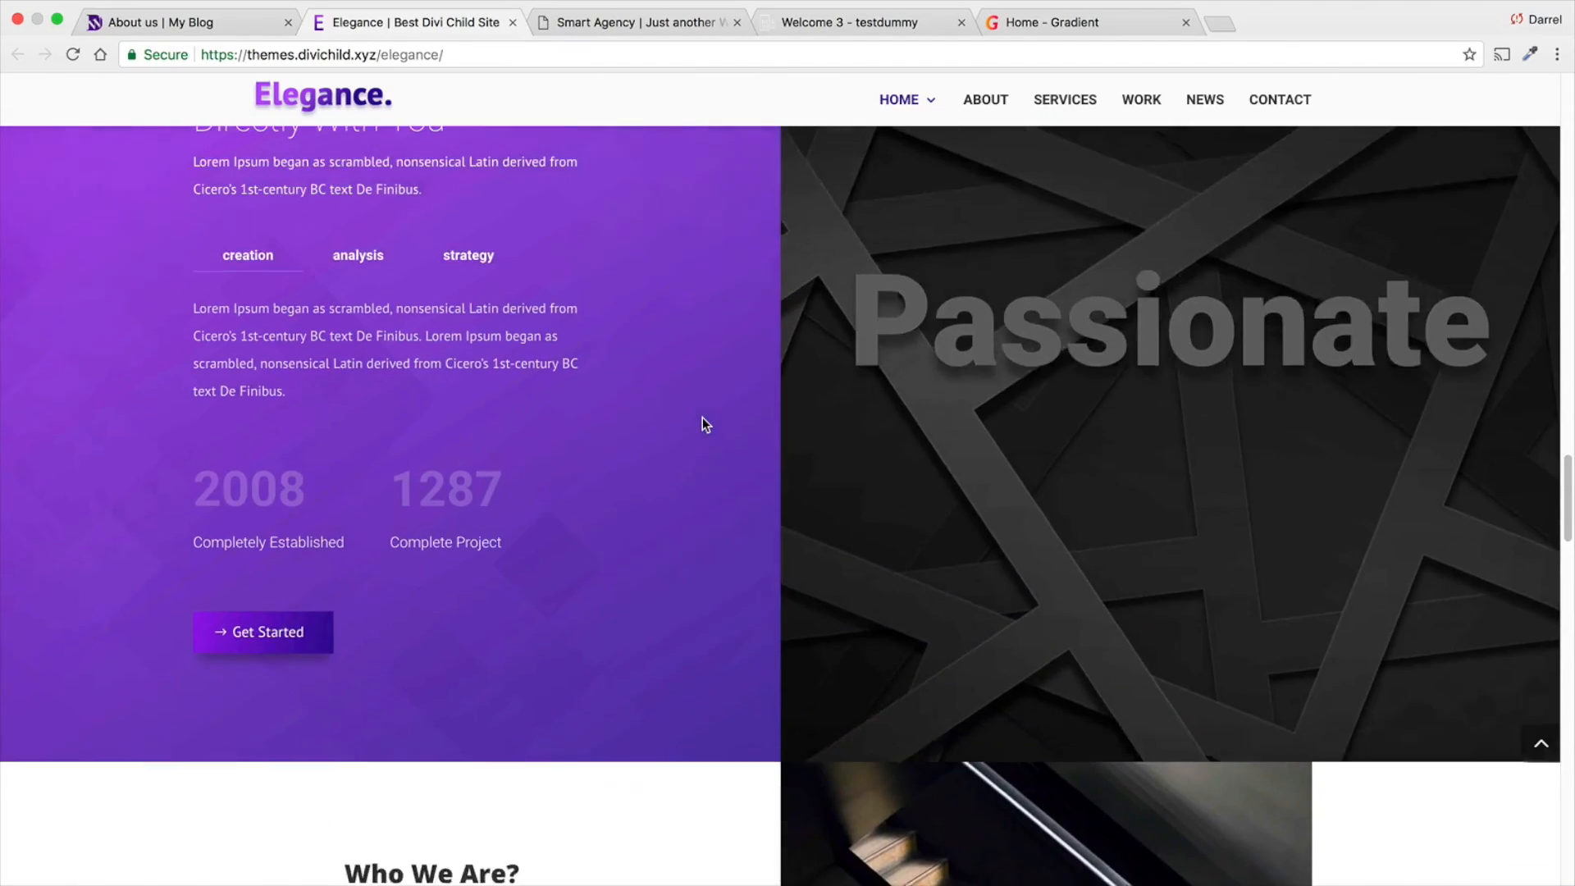
scroll(788, 544, up, 12)
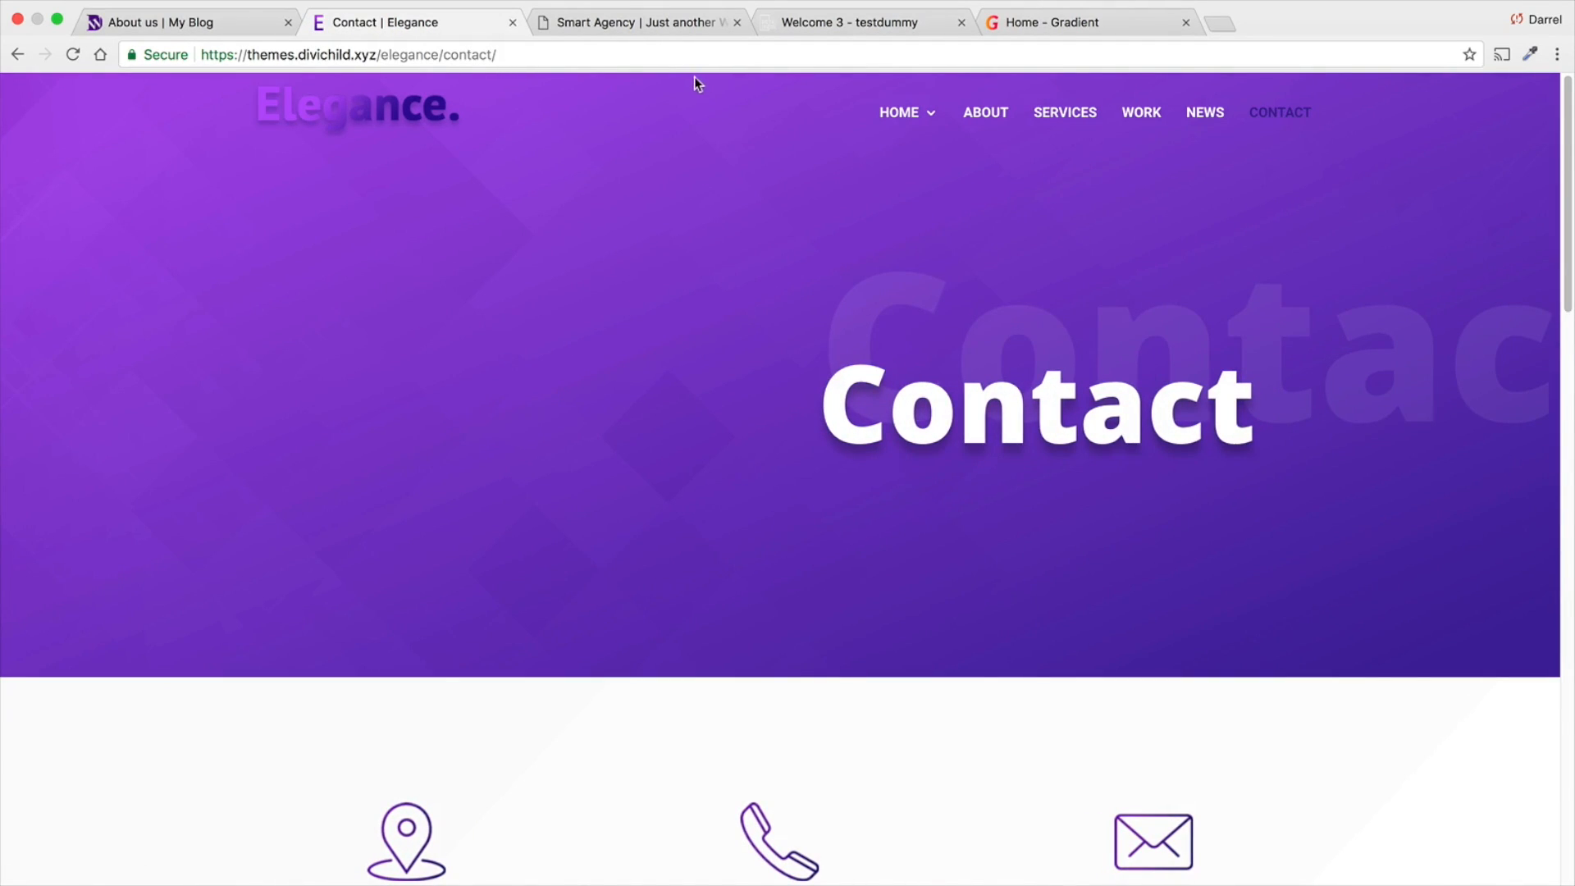
- Examine the Elegance demo's Contact page, including the message form, the map and the footer
scroll(685, 312, down, 12)
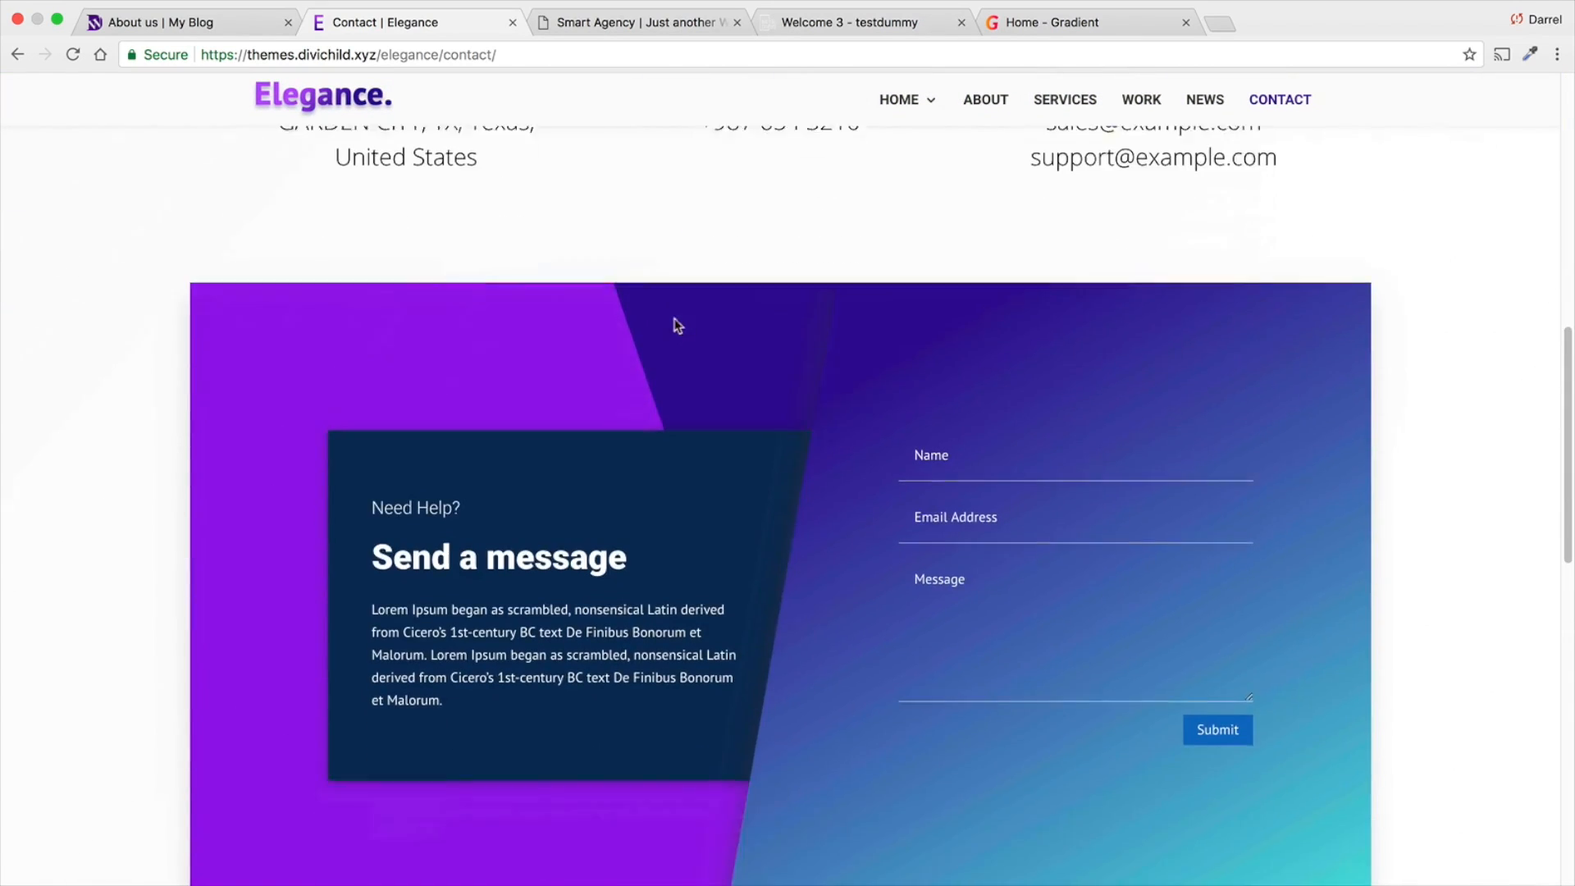
scroll(657, 327, down, 10)
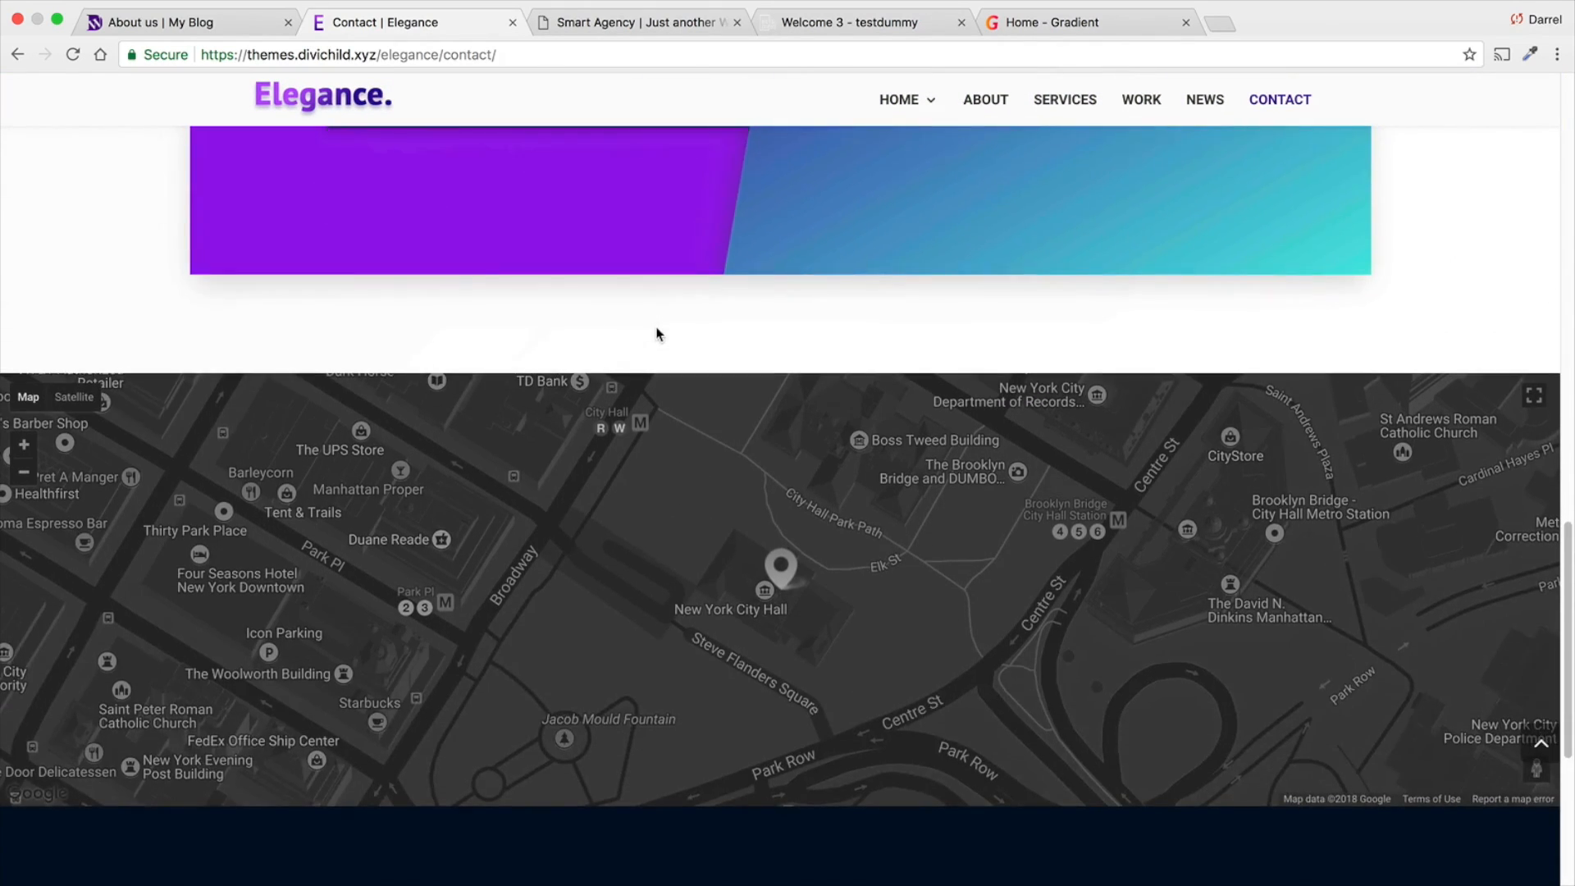
scroll(656, 338, up, 20)
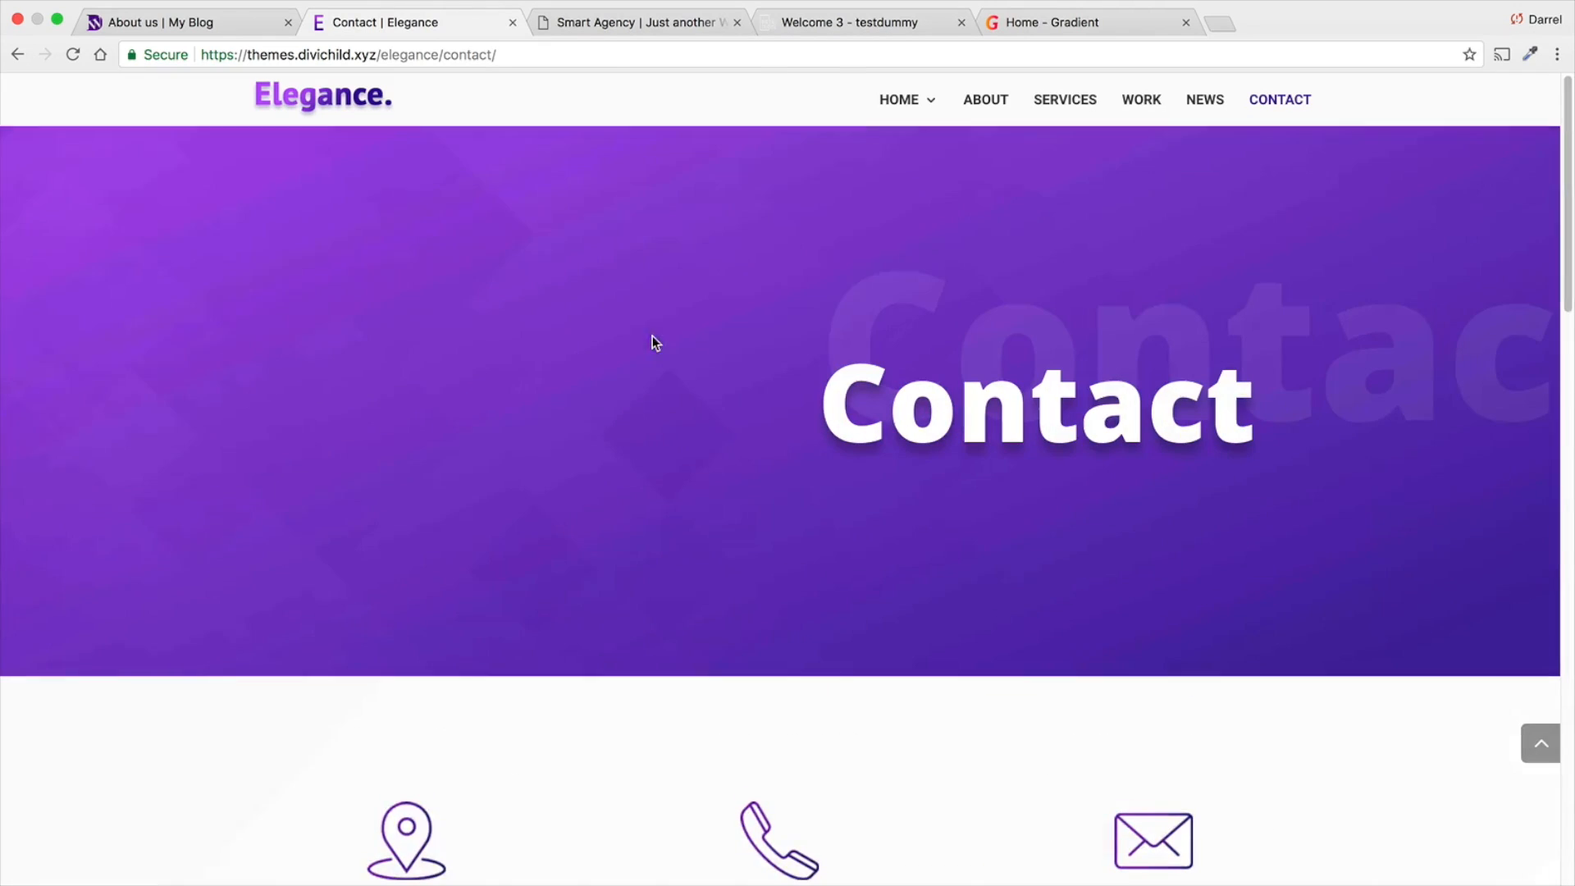
- Switch to the Smart Agency demo and look over its home page, including the service cards and the "What We Do" section
click(636, 28)
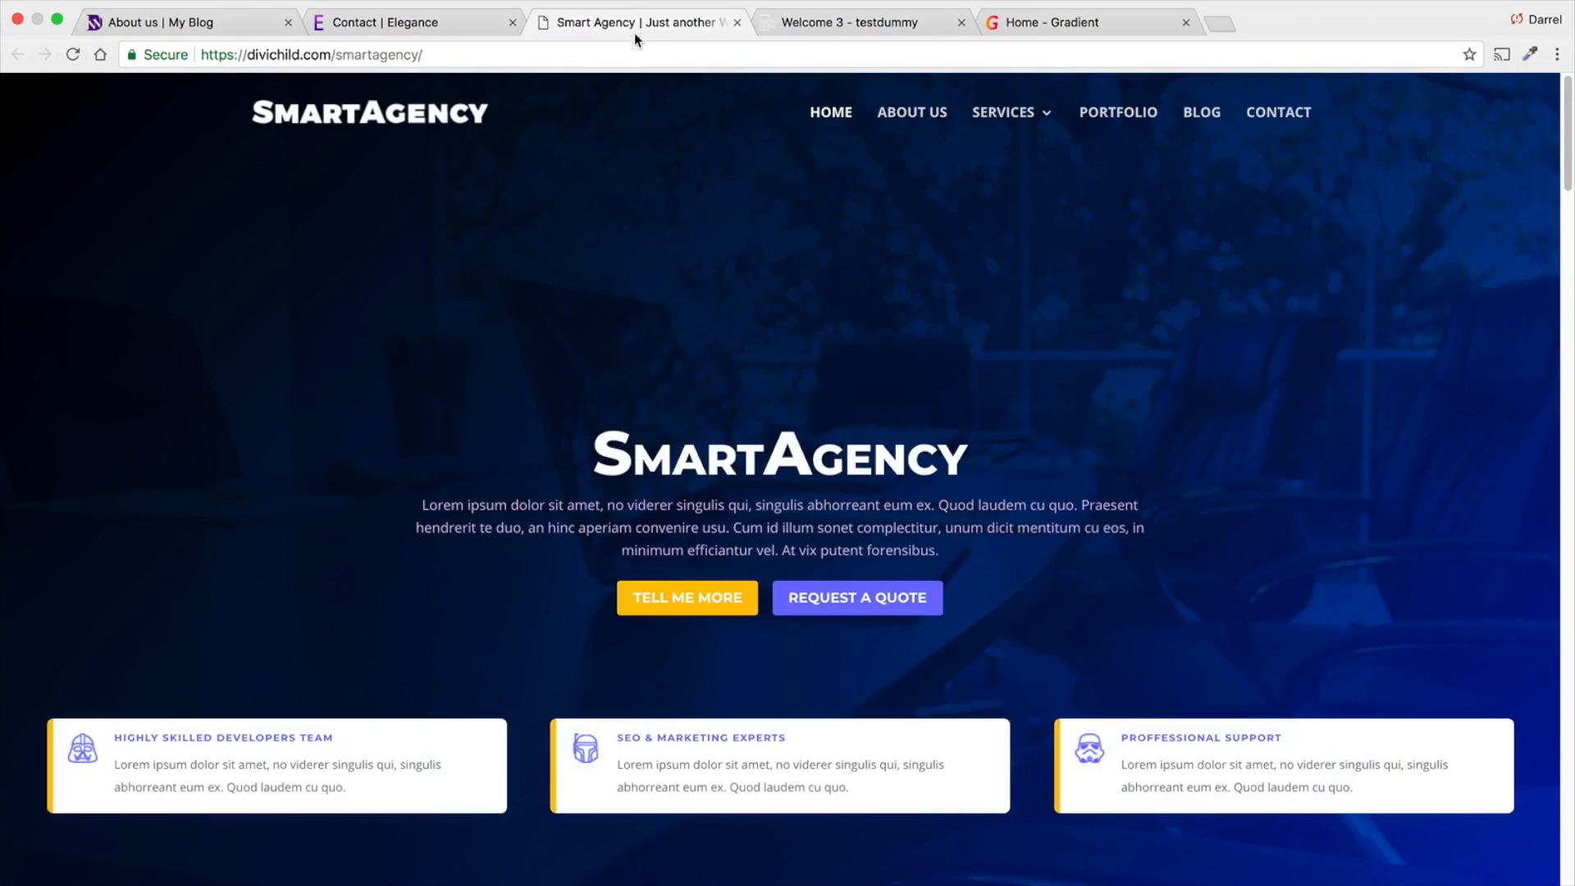
scroll(689, 370, down, 5)
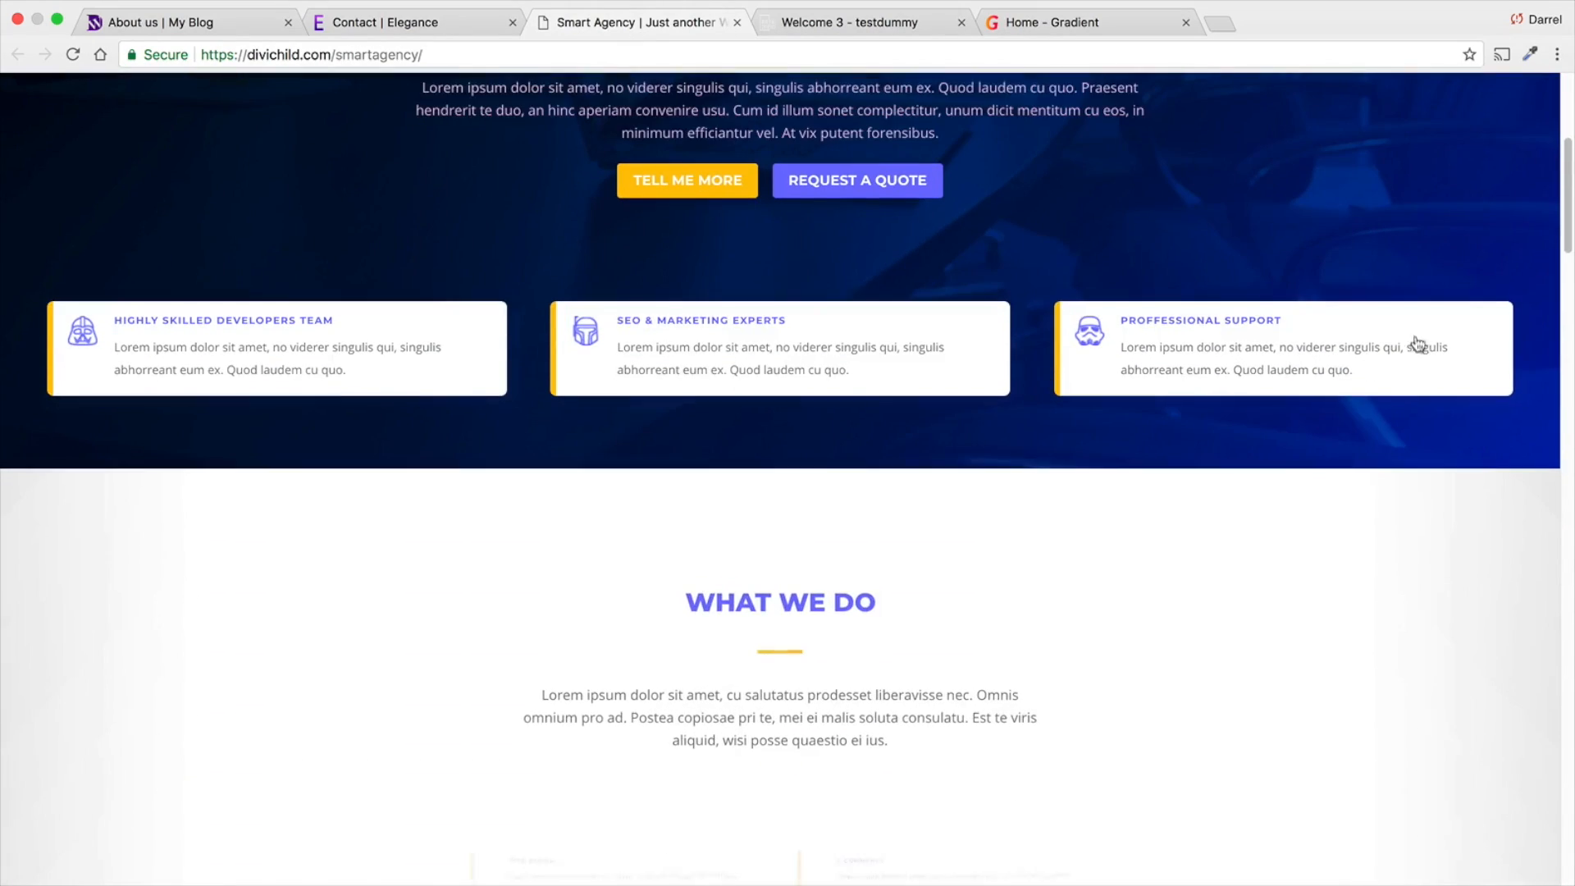
drag(1571, 199, 1571, 131)
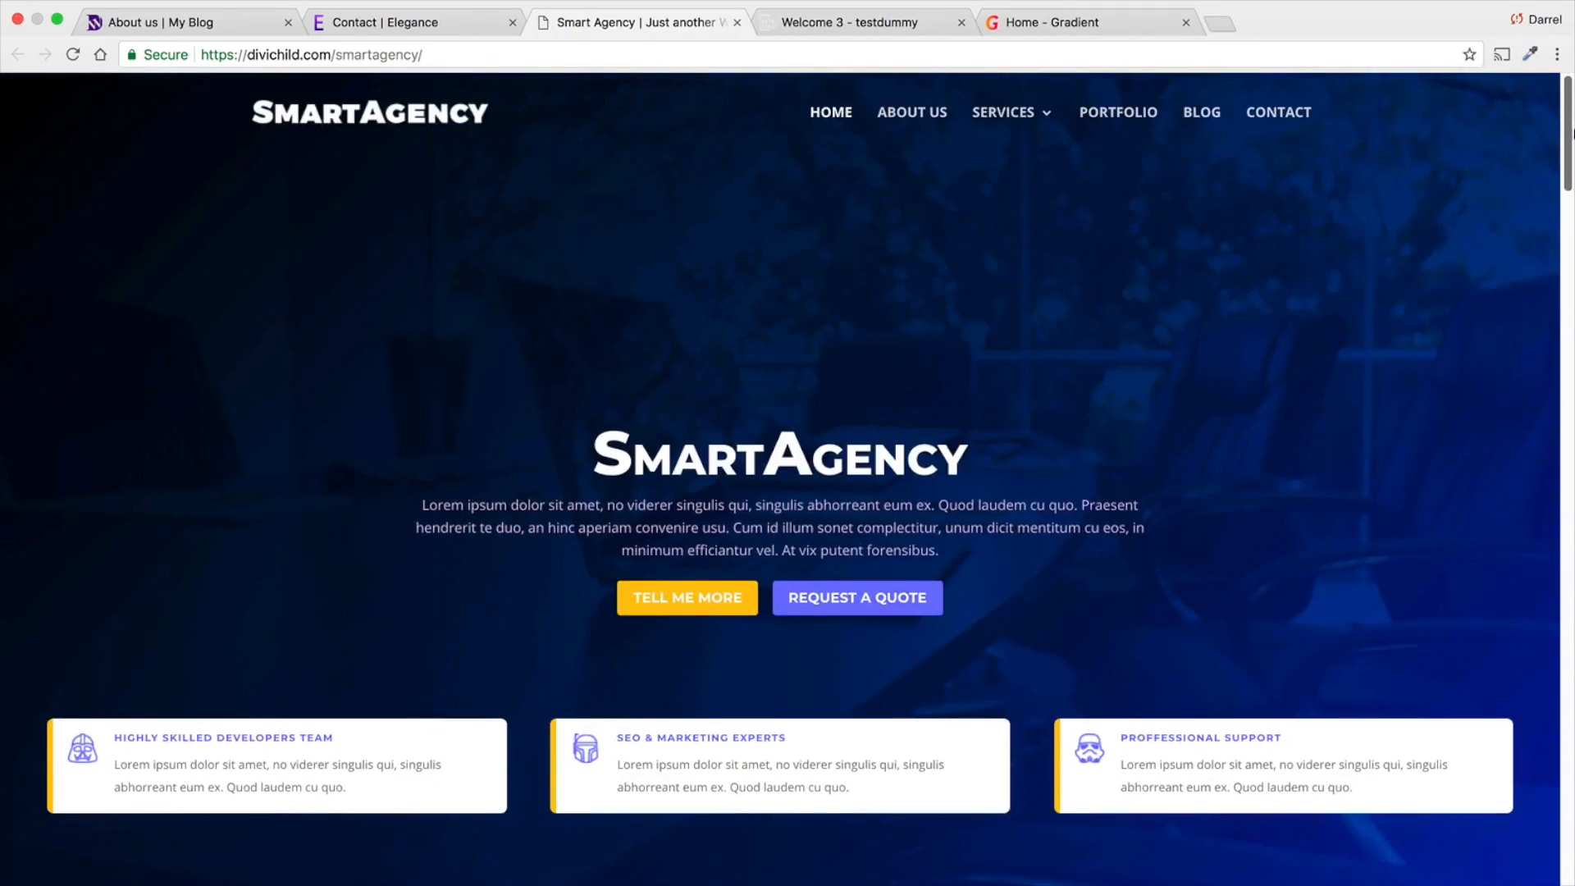
- Open the Digital Creatives demo and examine its home page from the hero through projects, newsletter and reviews to the contact form
click(886, 26)
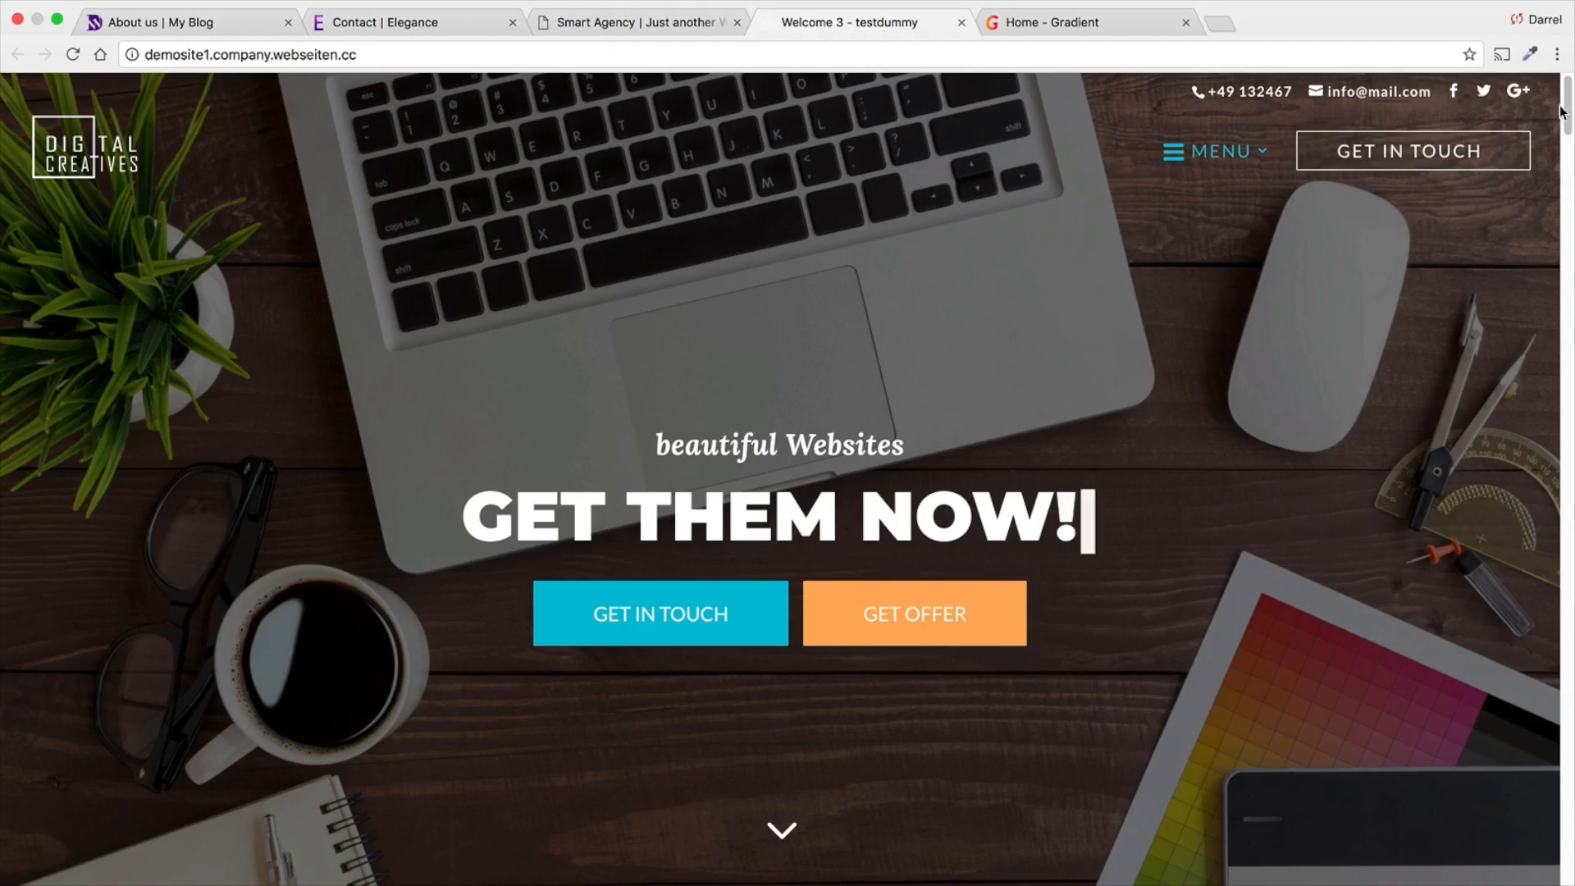
drag(1567, 119, 1549, 269)
scroll(1385, 351, down, 3)
scroll(1325, 345, down, 7)
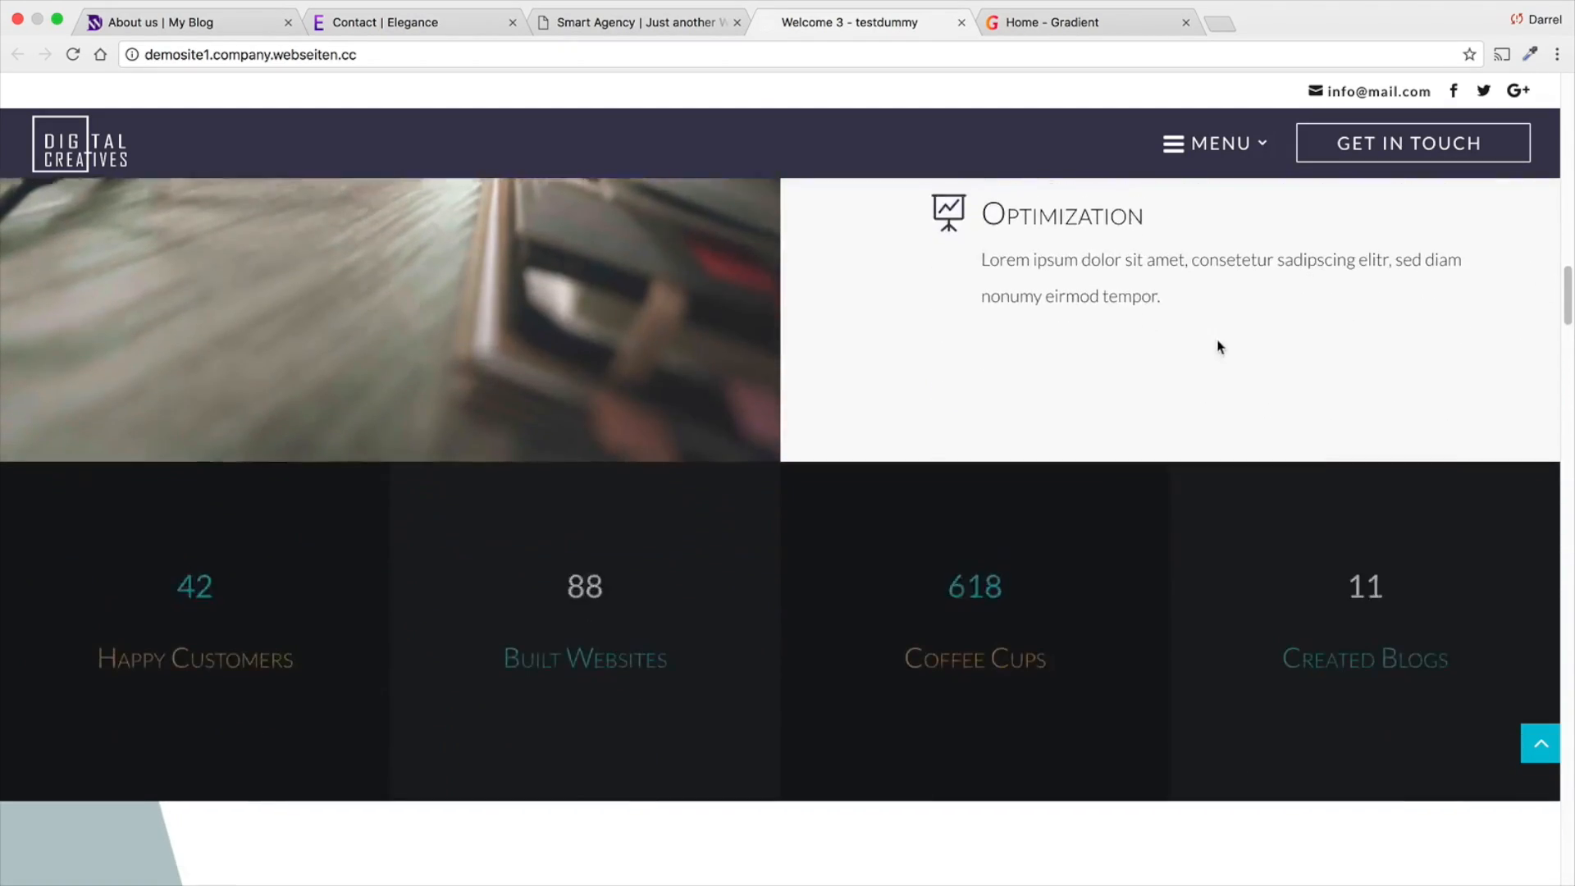
scroll(1042, 332, down, 9)
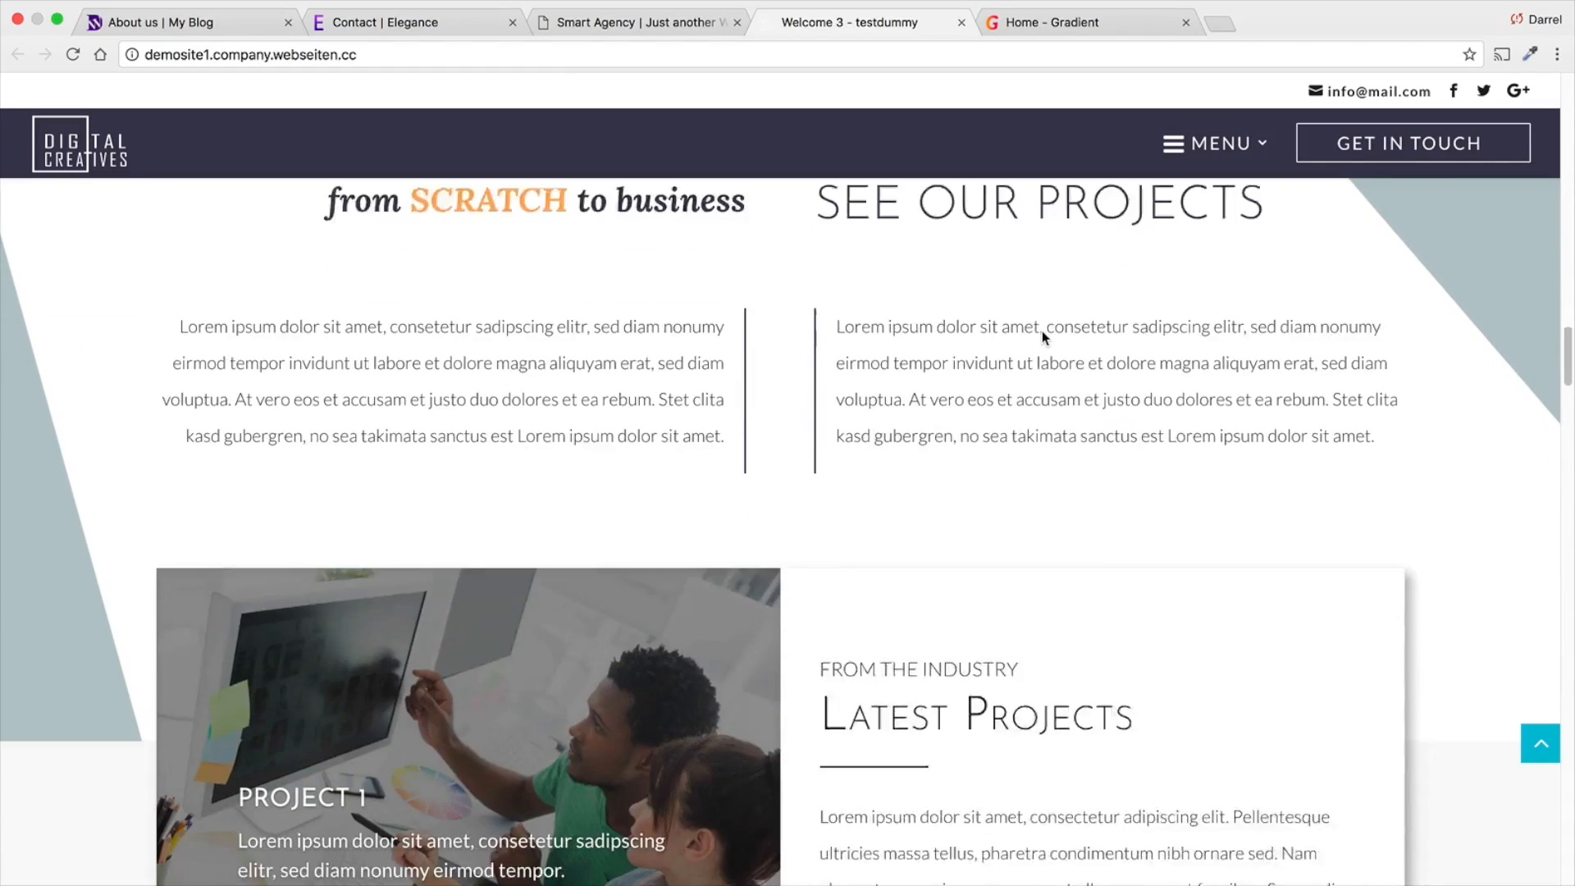
scroll(1033, 328, down, 8)
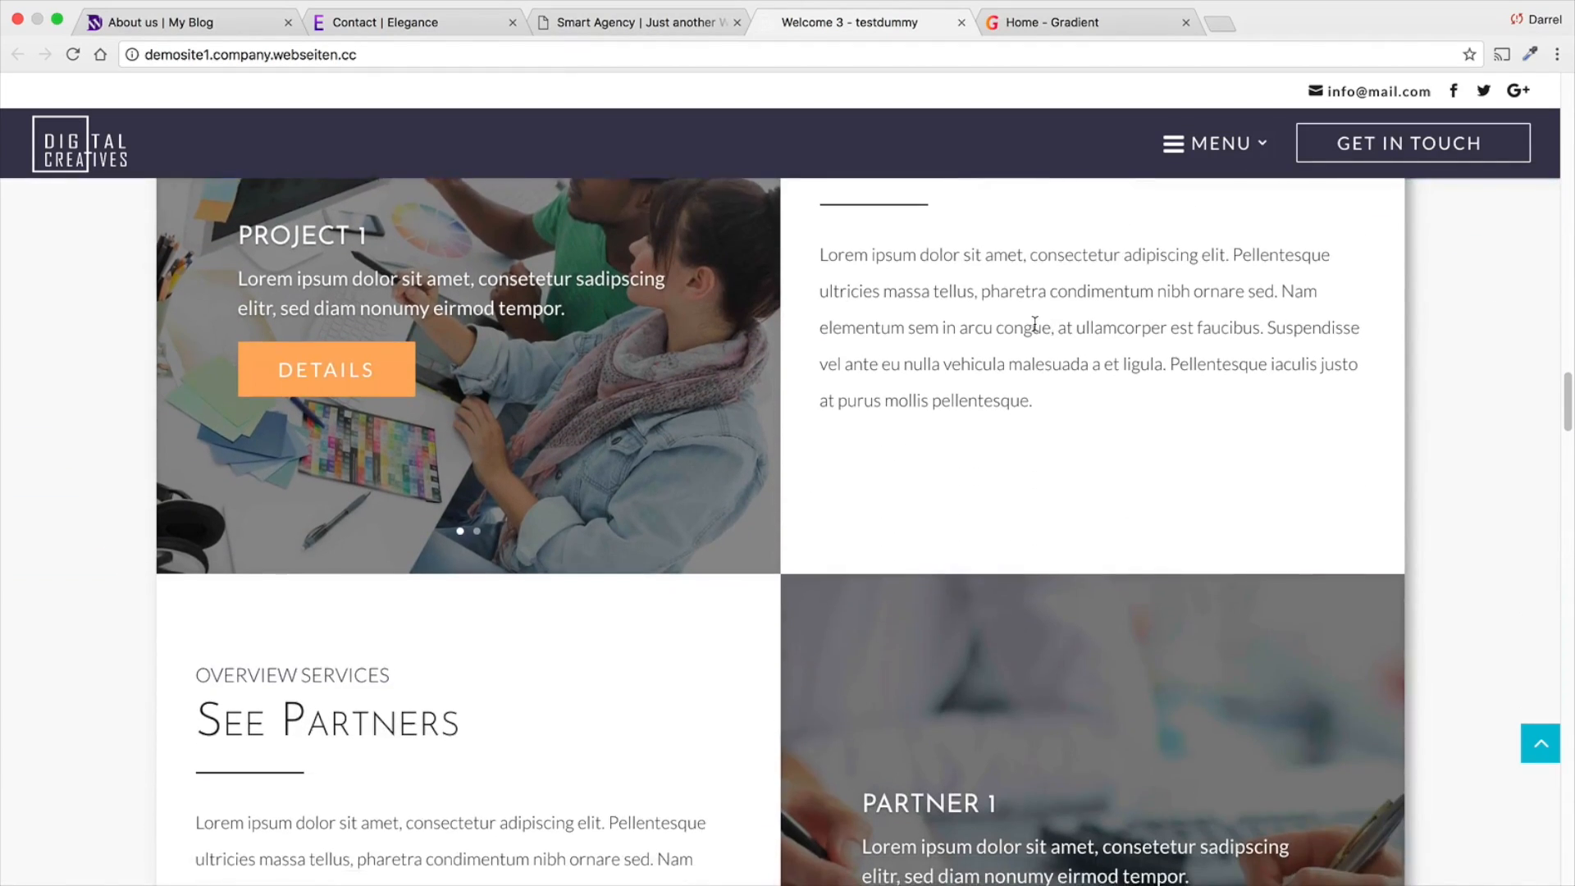
scroll(1029, 329, down, 8)
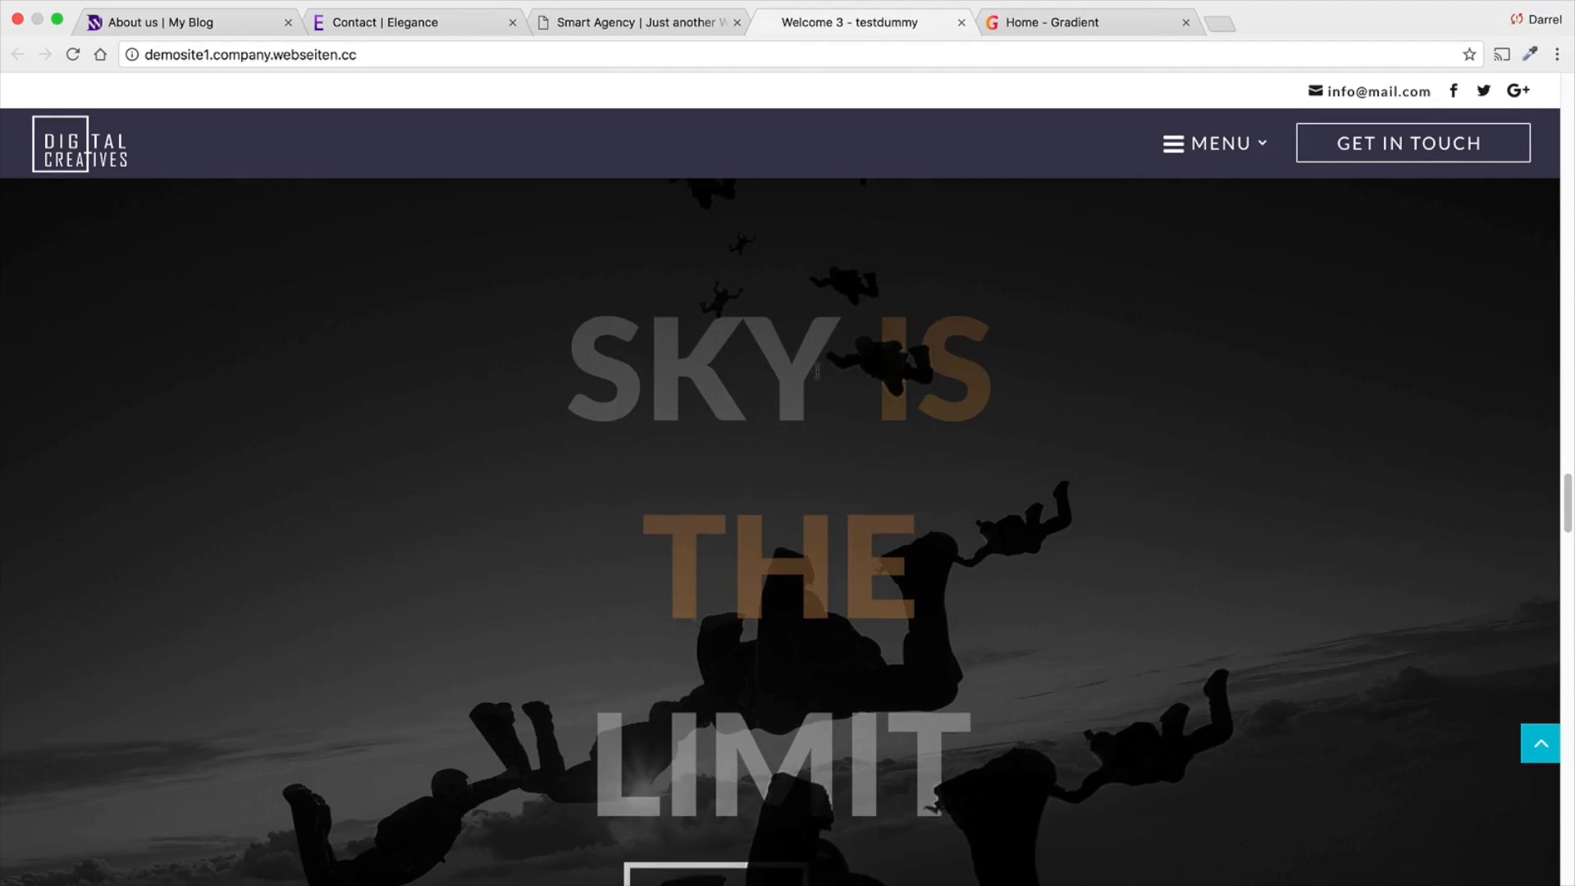
scroll(767, 386, down, 3)
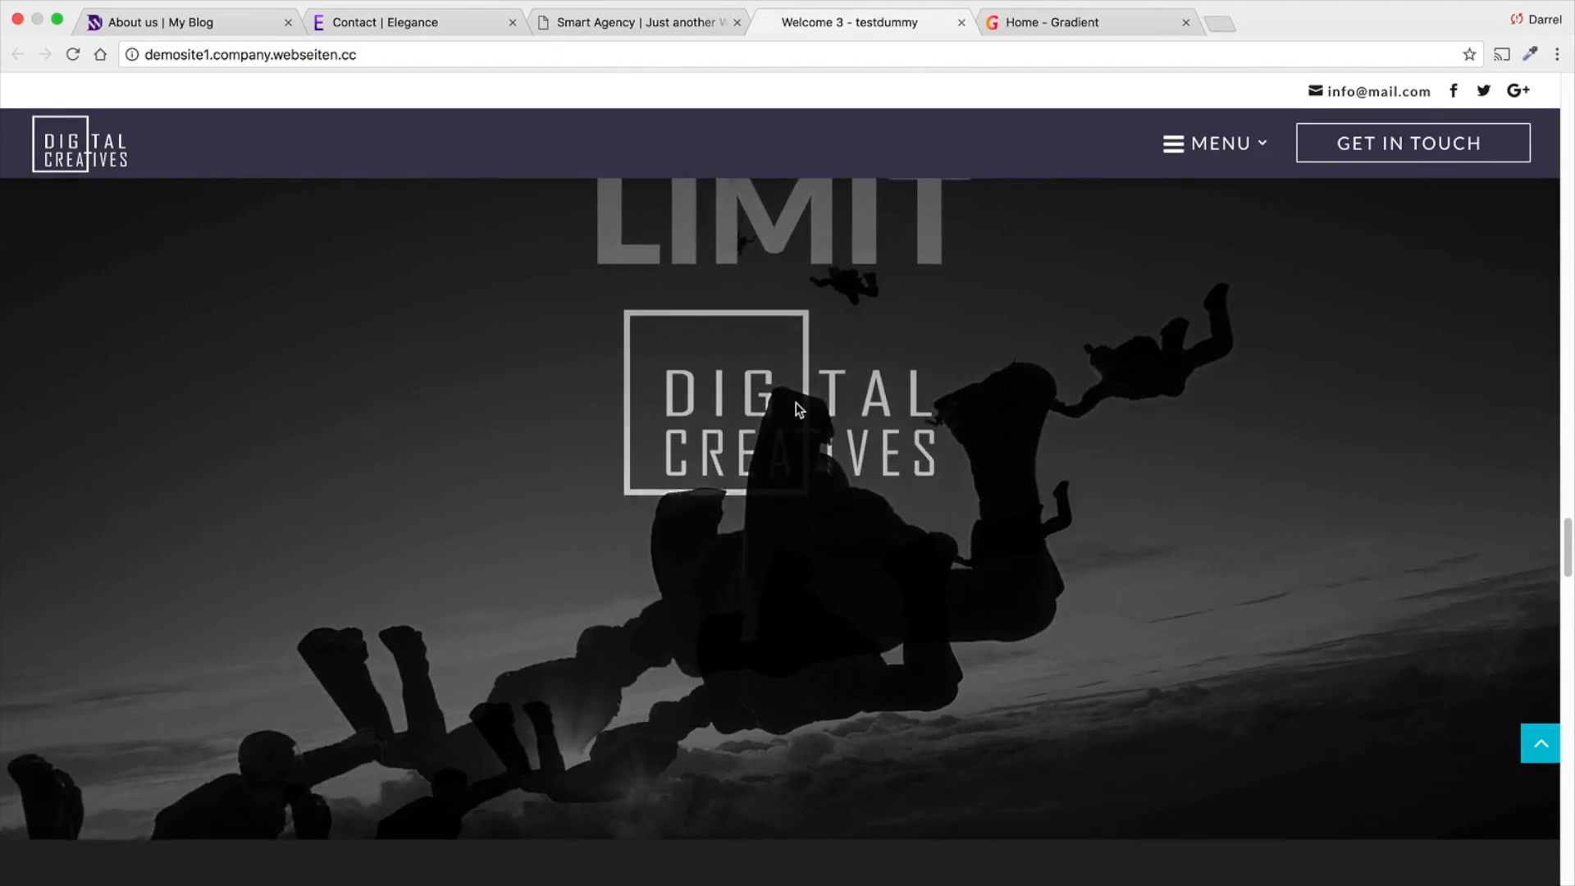
scroll(796, 402, down, 7)
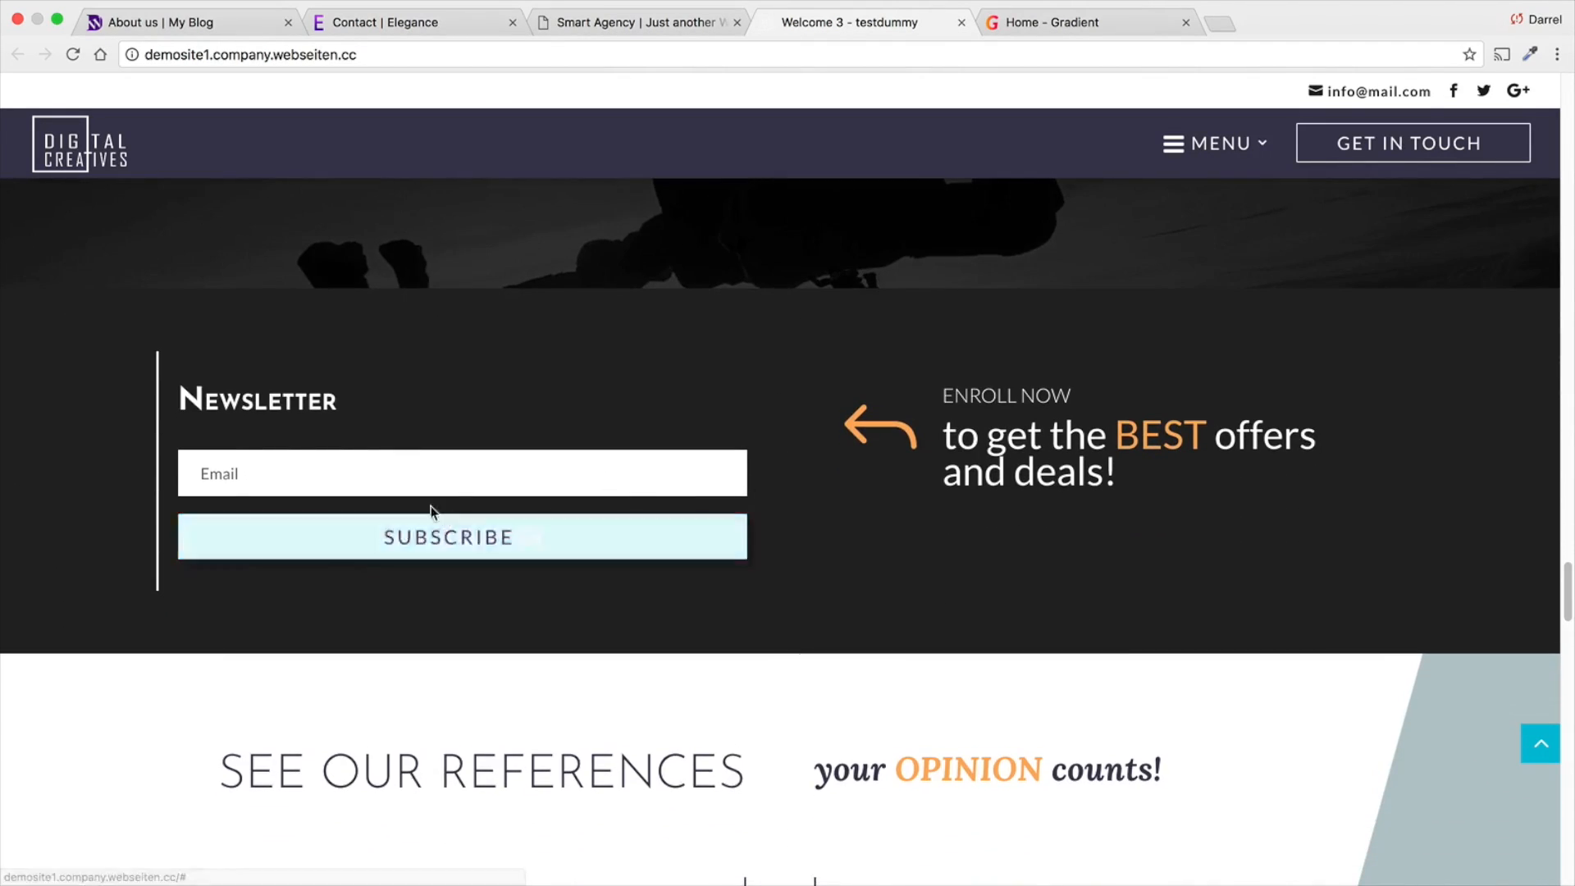
scroll(666, 478, down, 4)
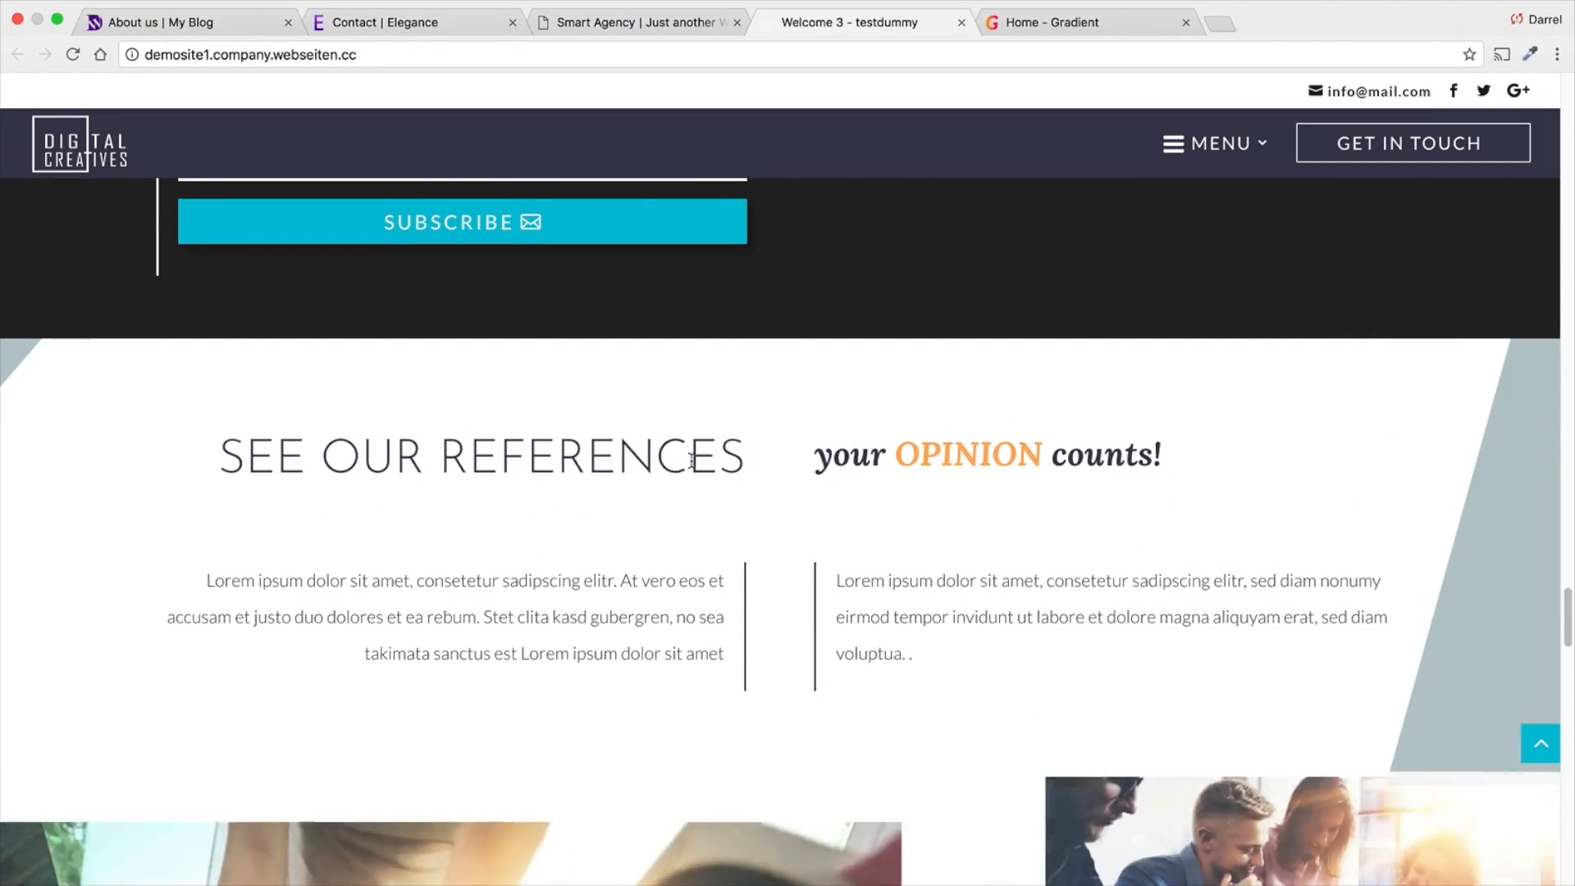
scroll(691, 461, down, 15)
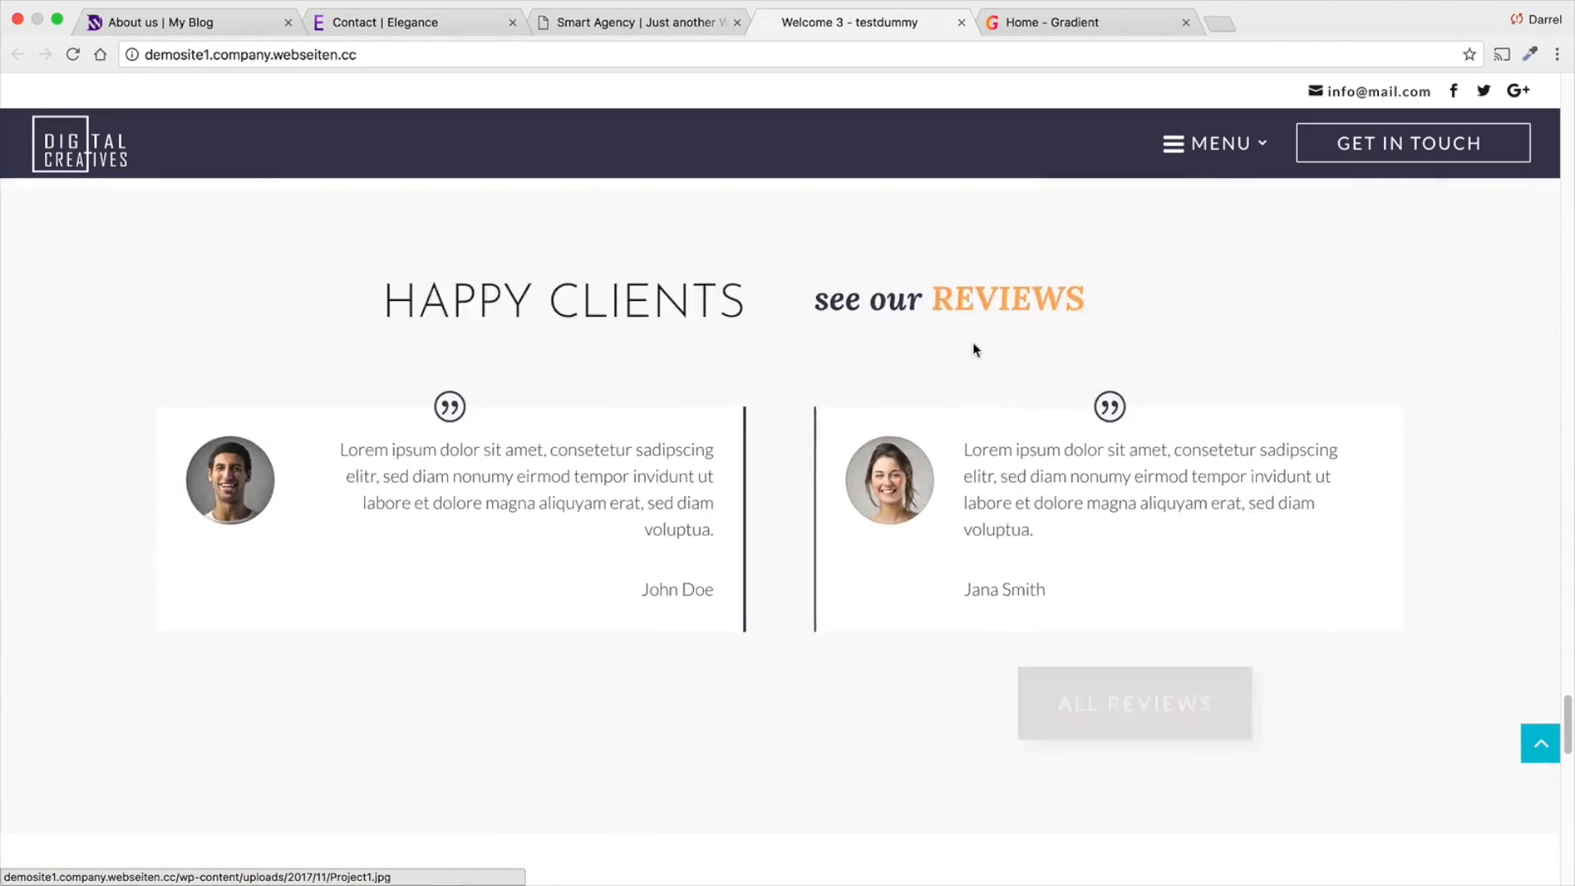
scroll(973, 351, down, 14)
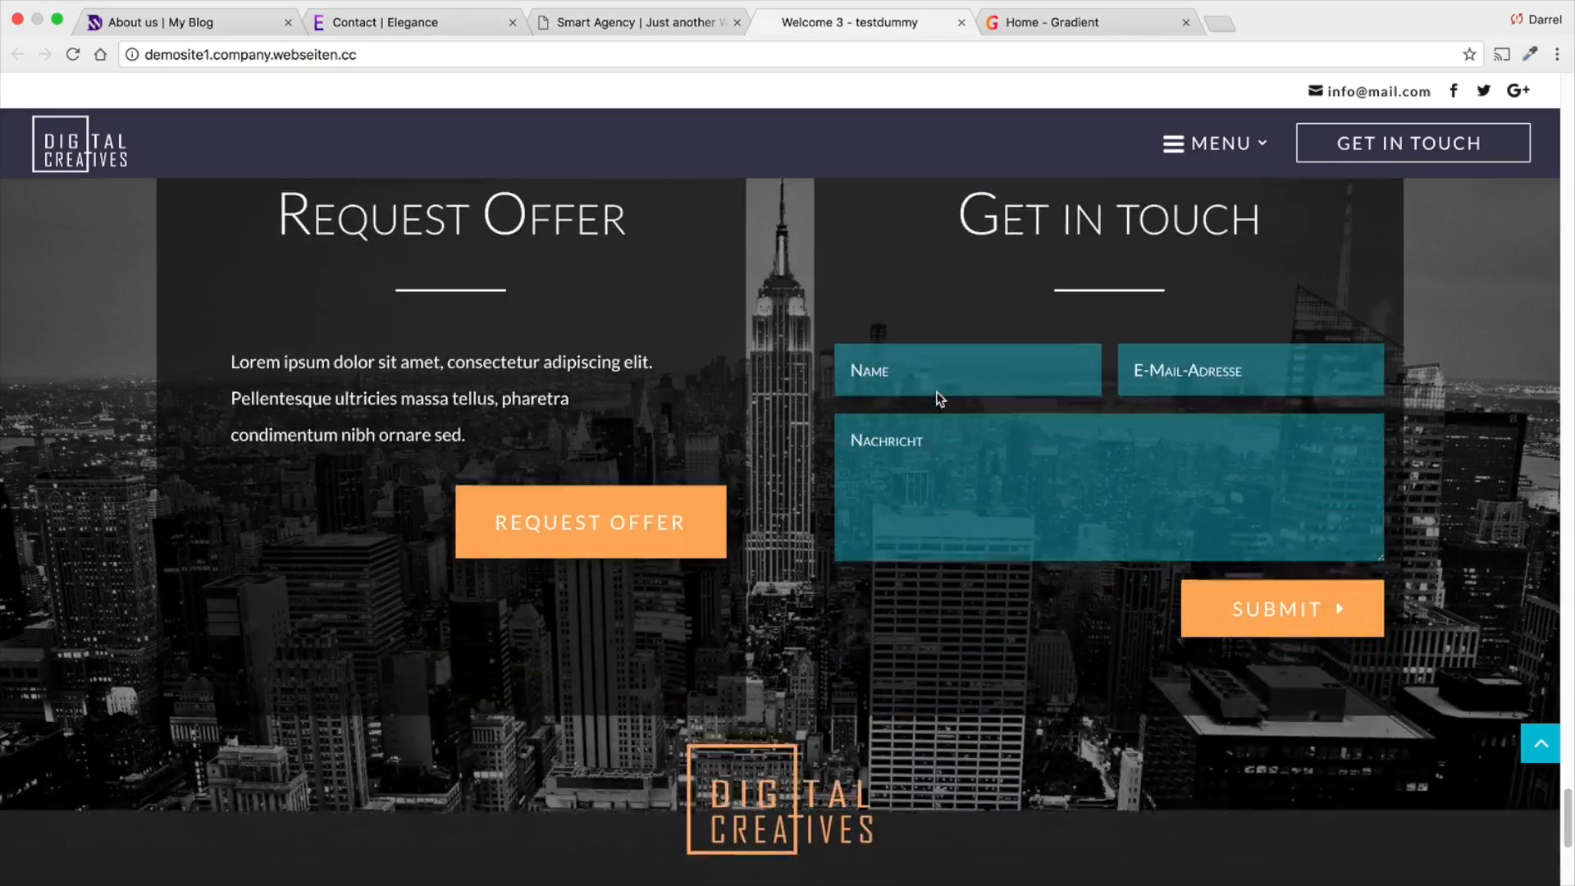
- Open the Digital Creatives demo's About Us page and examine it from the intro through skill bars and team profiles to the quote and footer
scroll(935, 393, down, 2)
scroll(938, 397, up, 20)
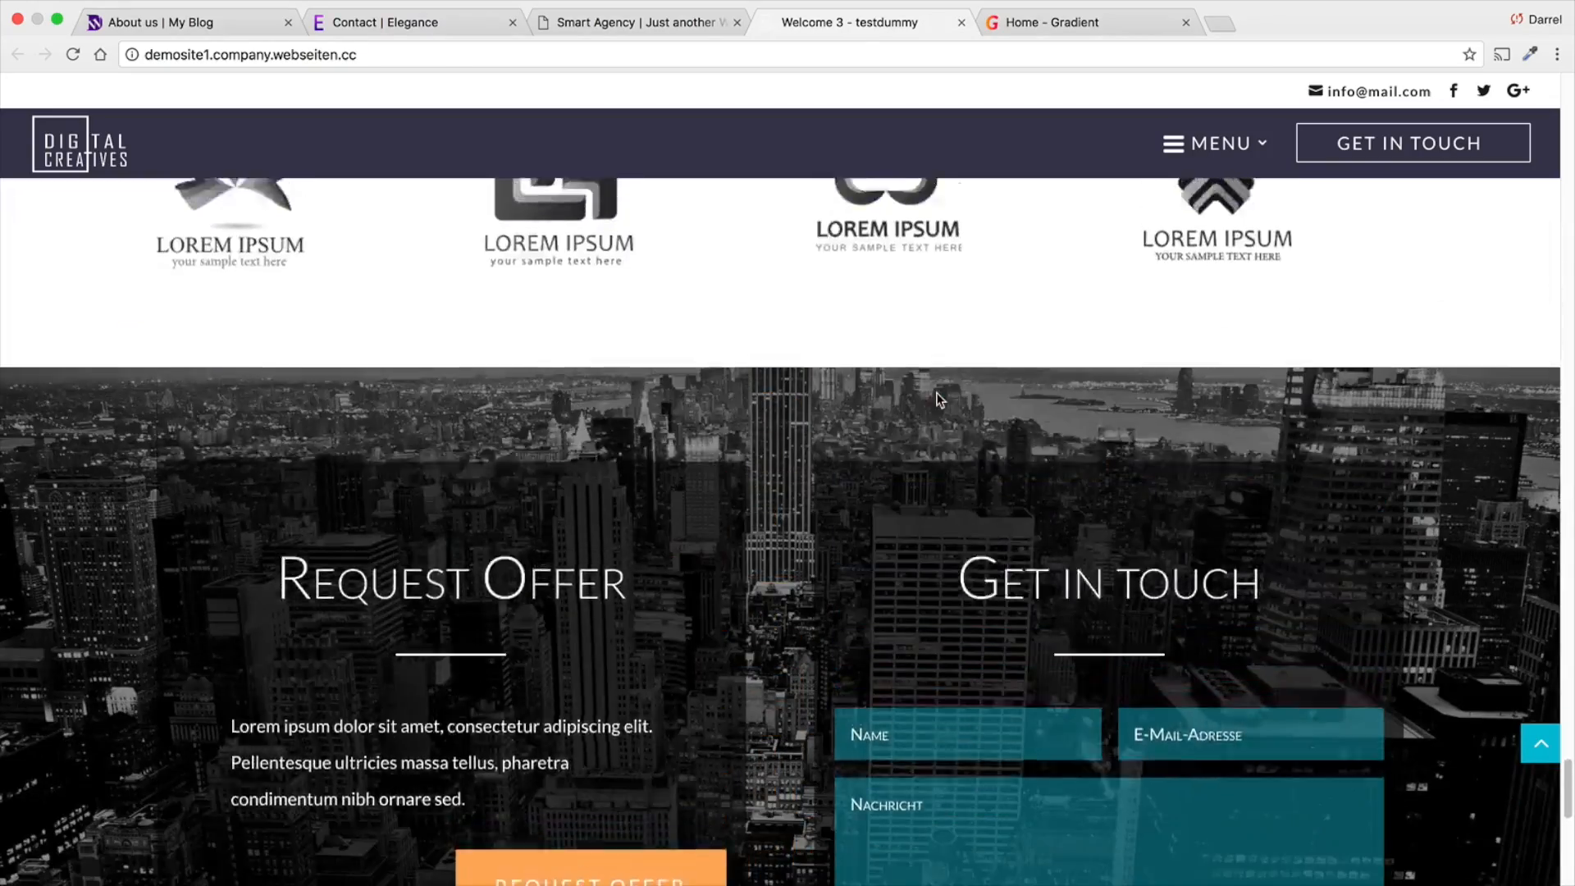
scroll(937, 394, up, 20)
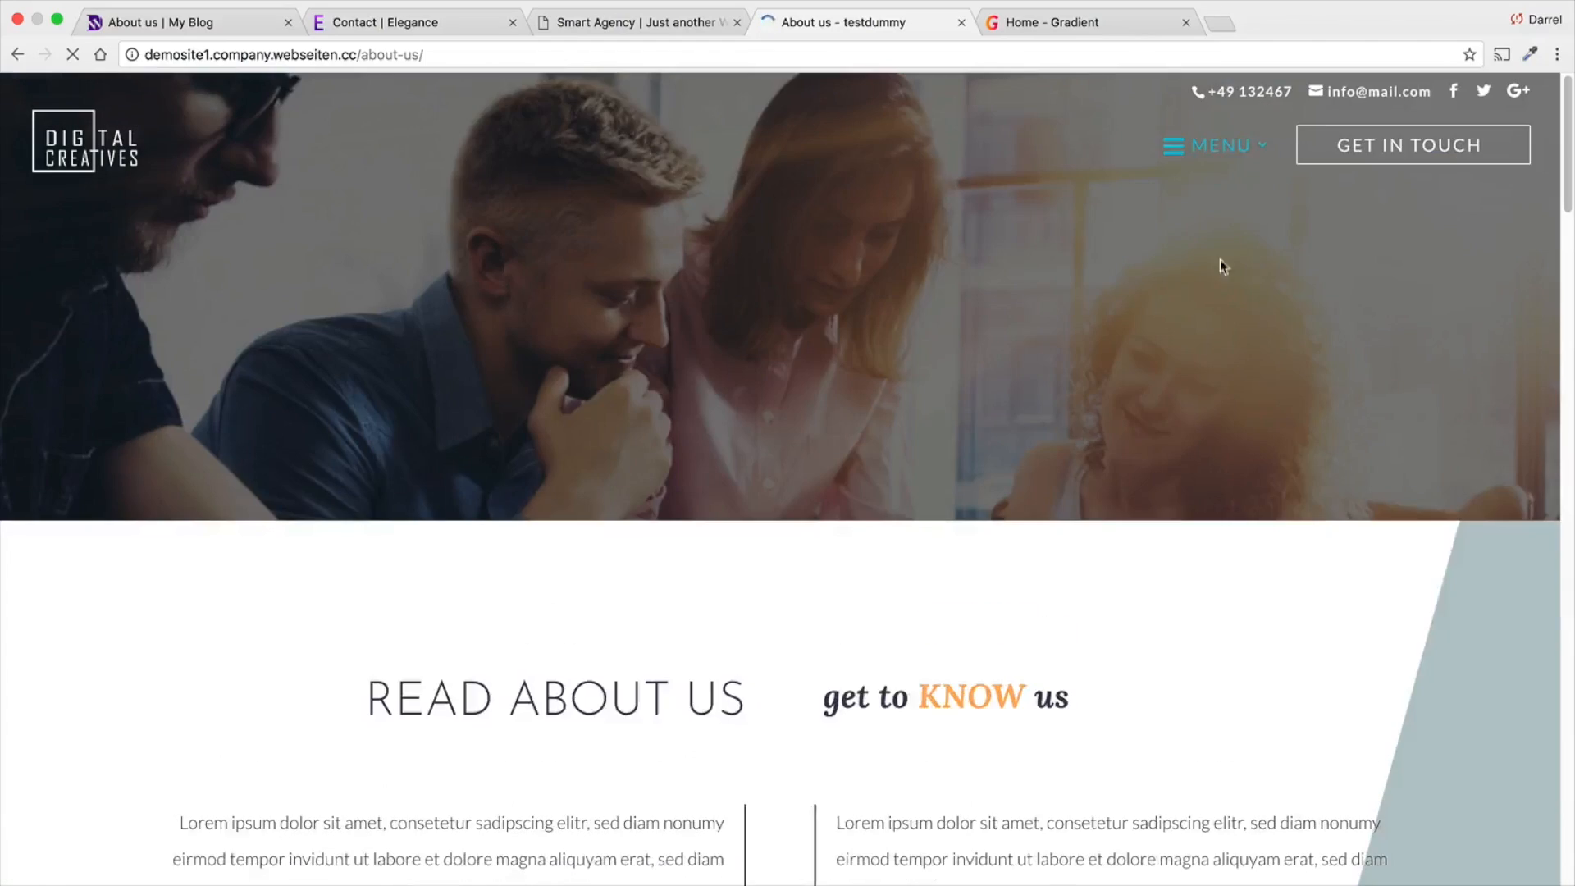
scroll(768, 344, down, 9)
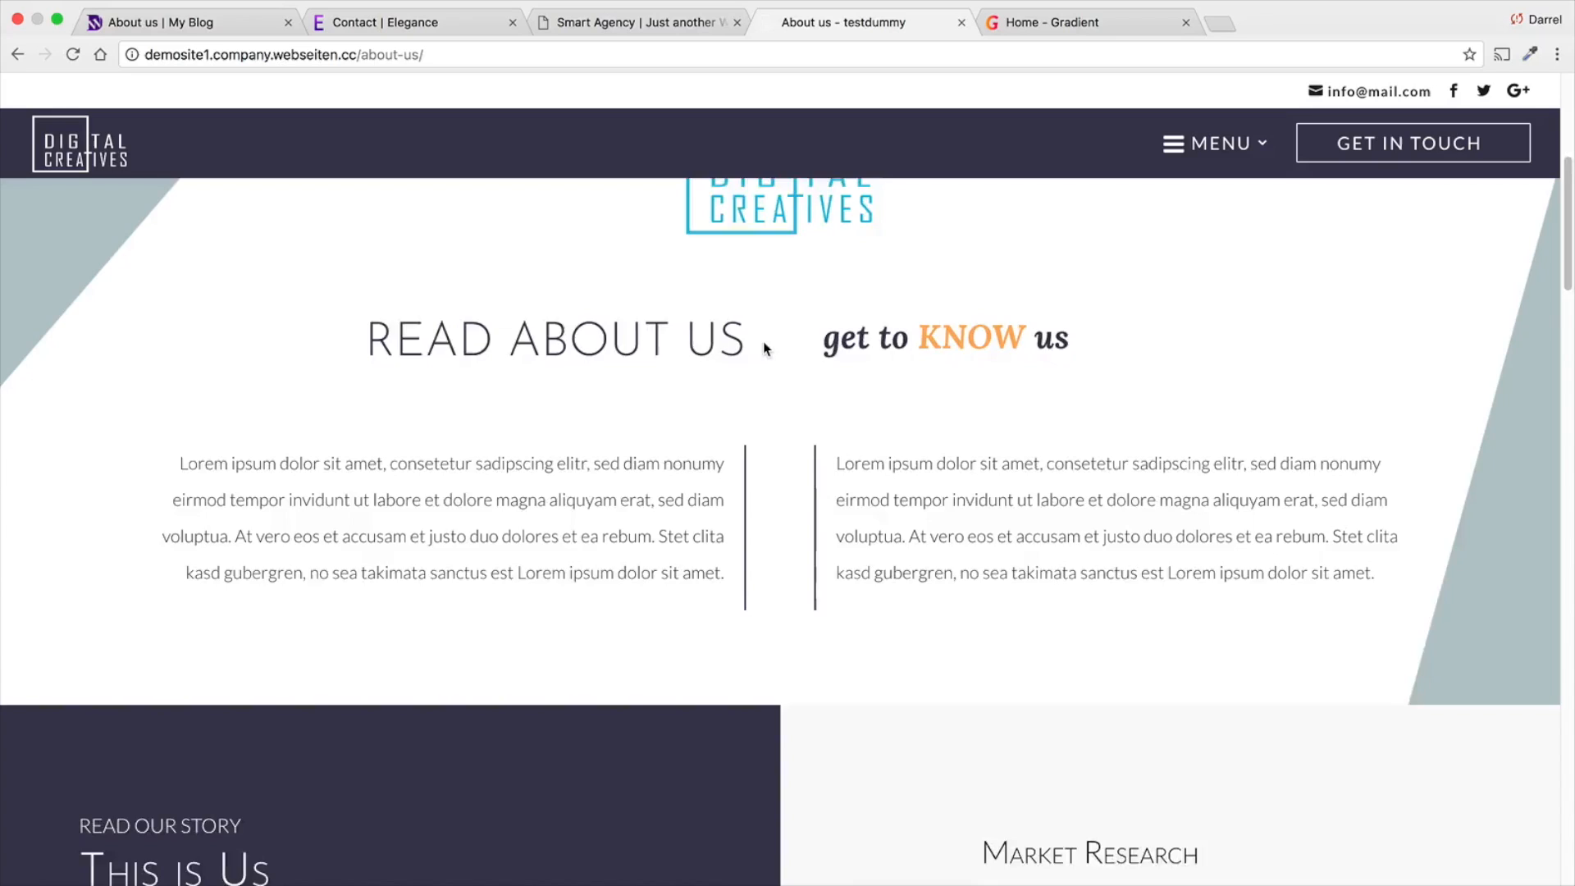
scroll(761, 342, down, 10)
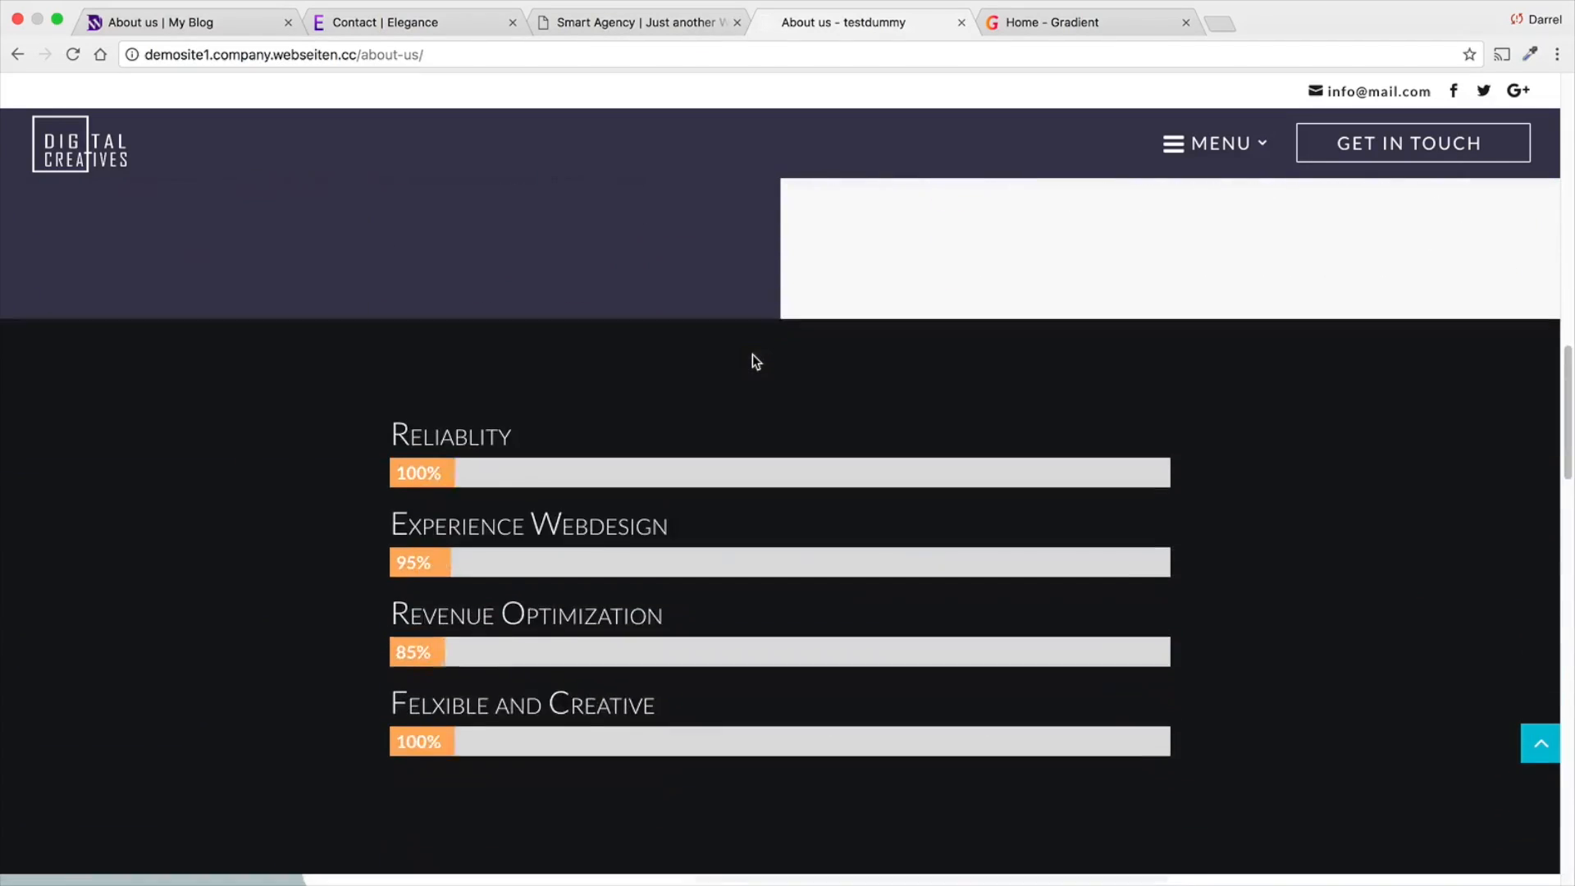
scroll(751, 354, down, 10)
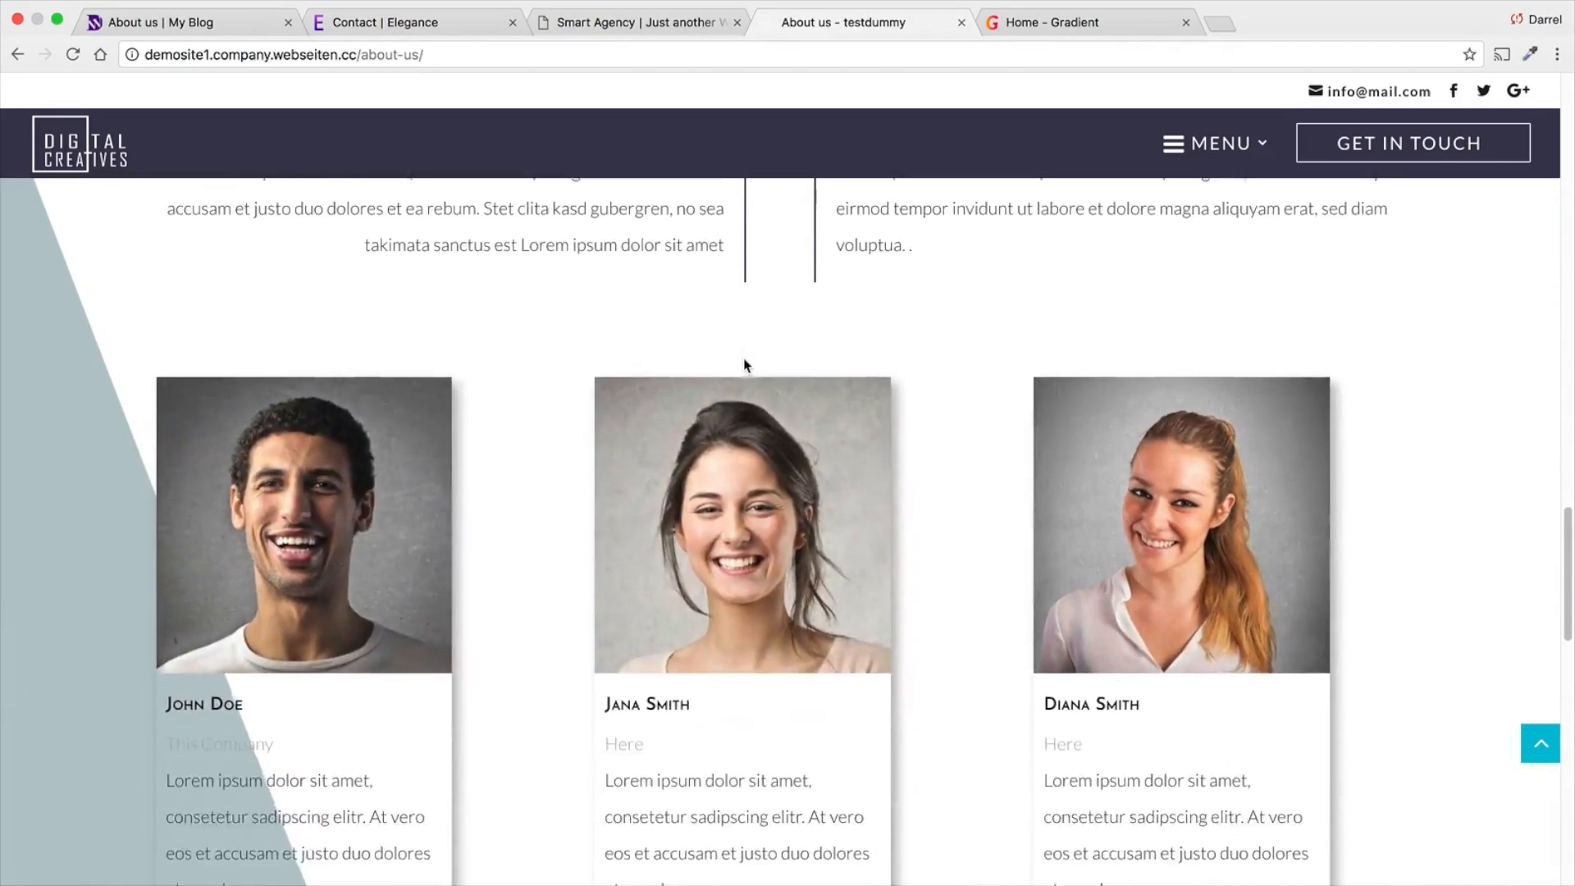
scroll(865, 412, down, 7)
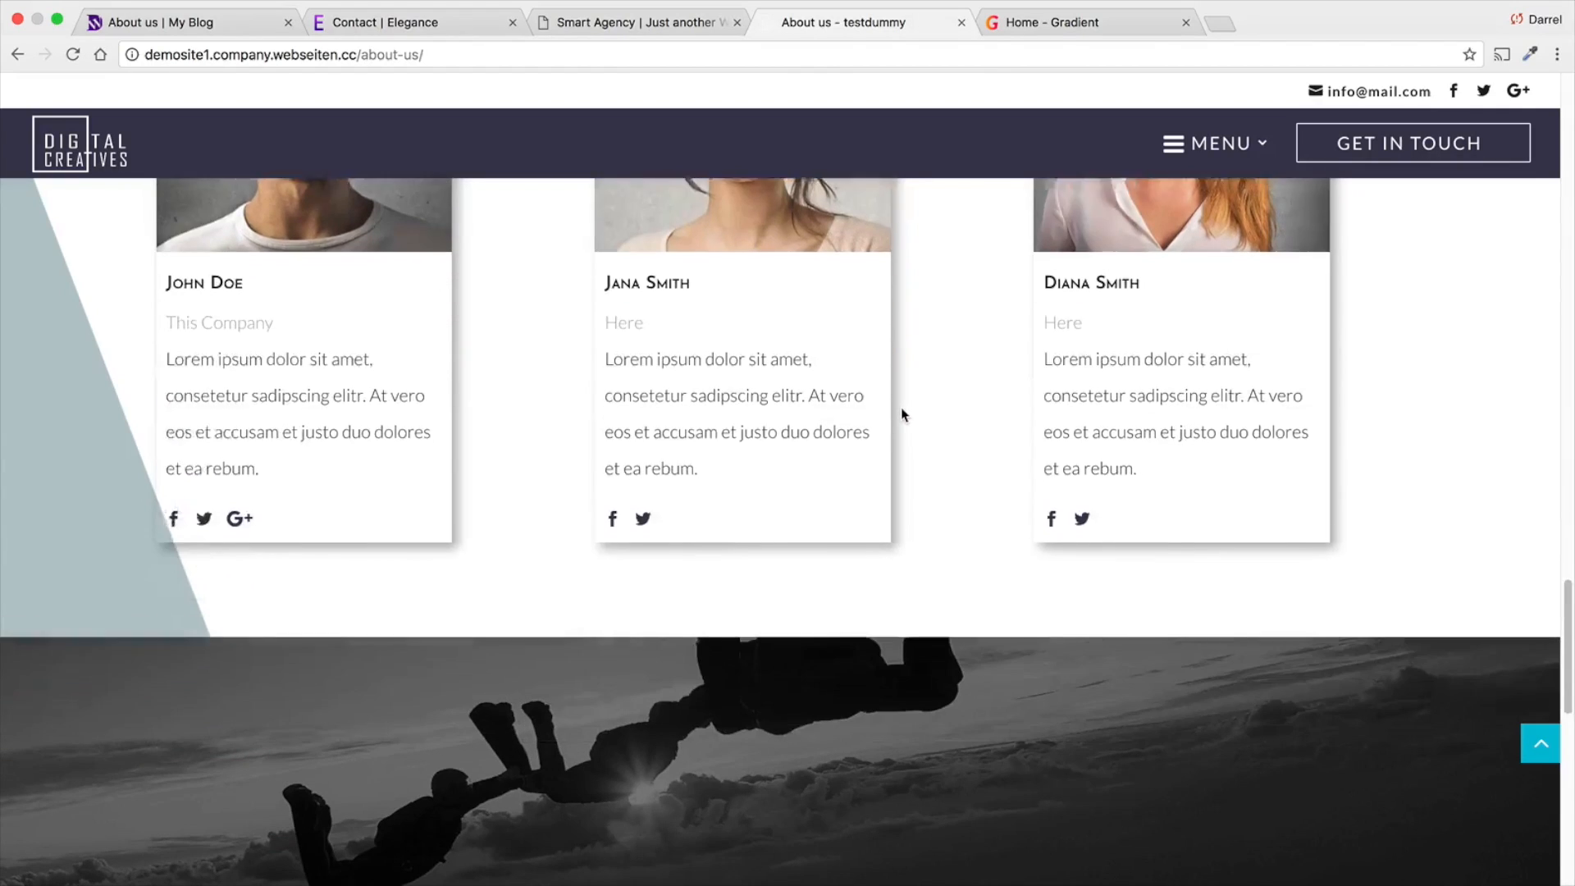
scroll(900, 416, down, 8)
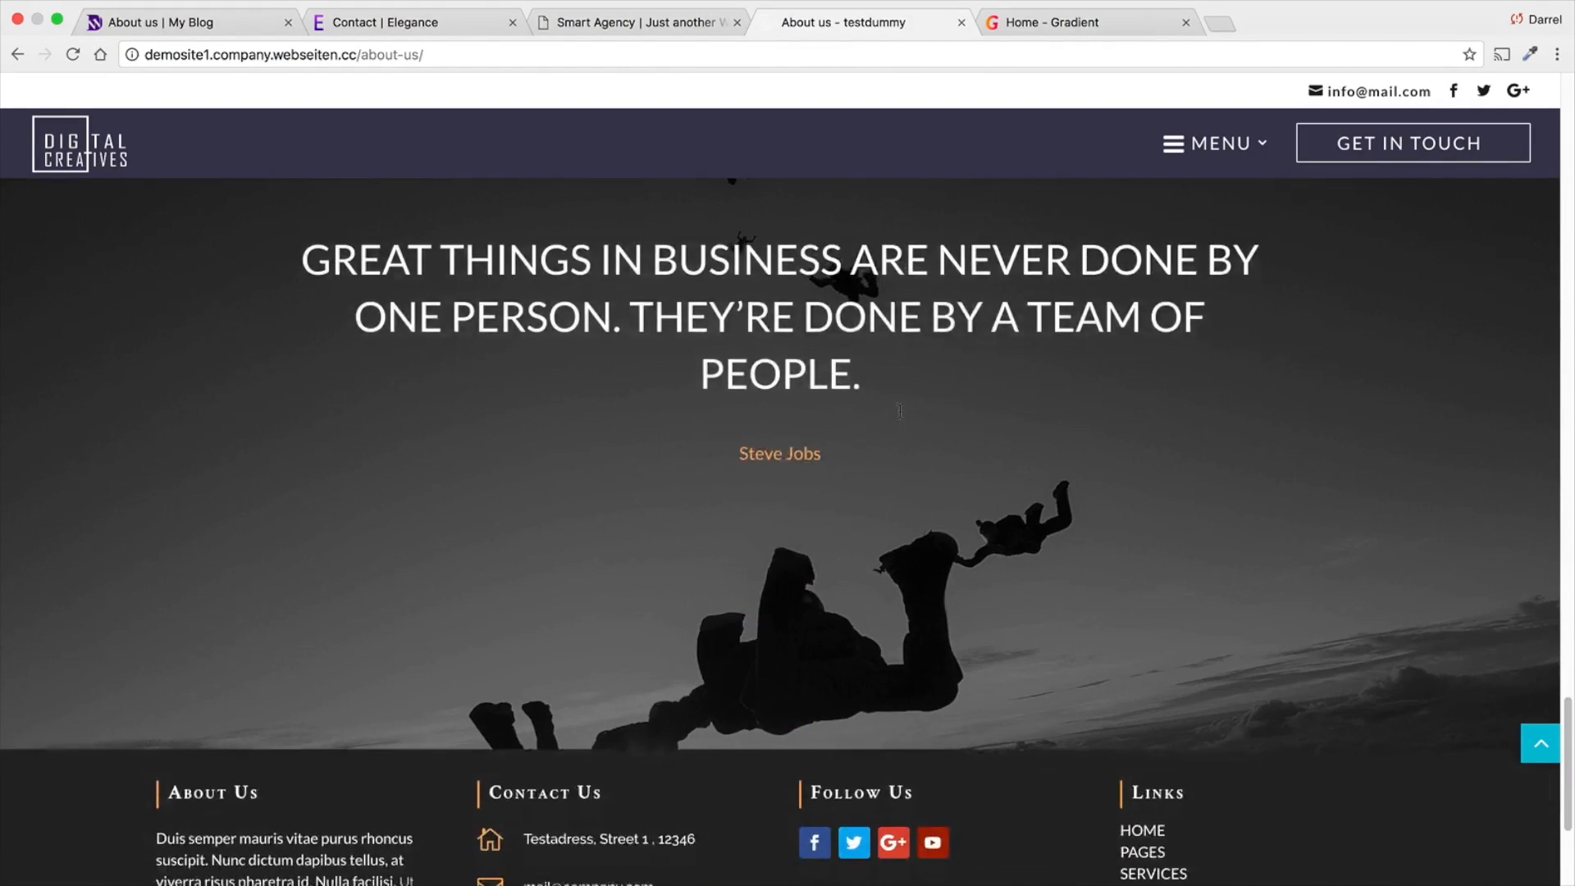
scroll(901, 416, down, 2)
scroll(906, 423, up, 20)
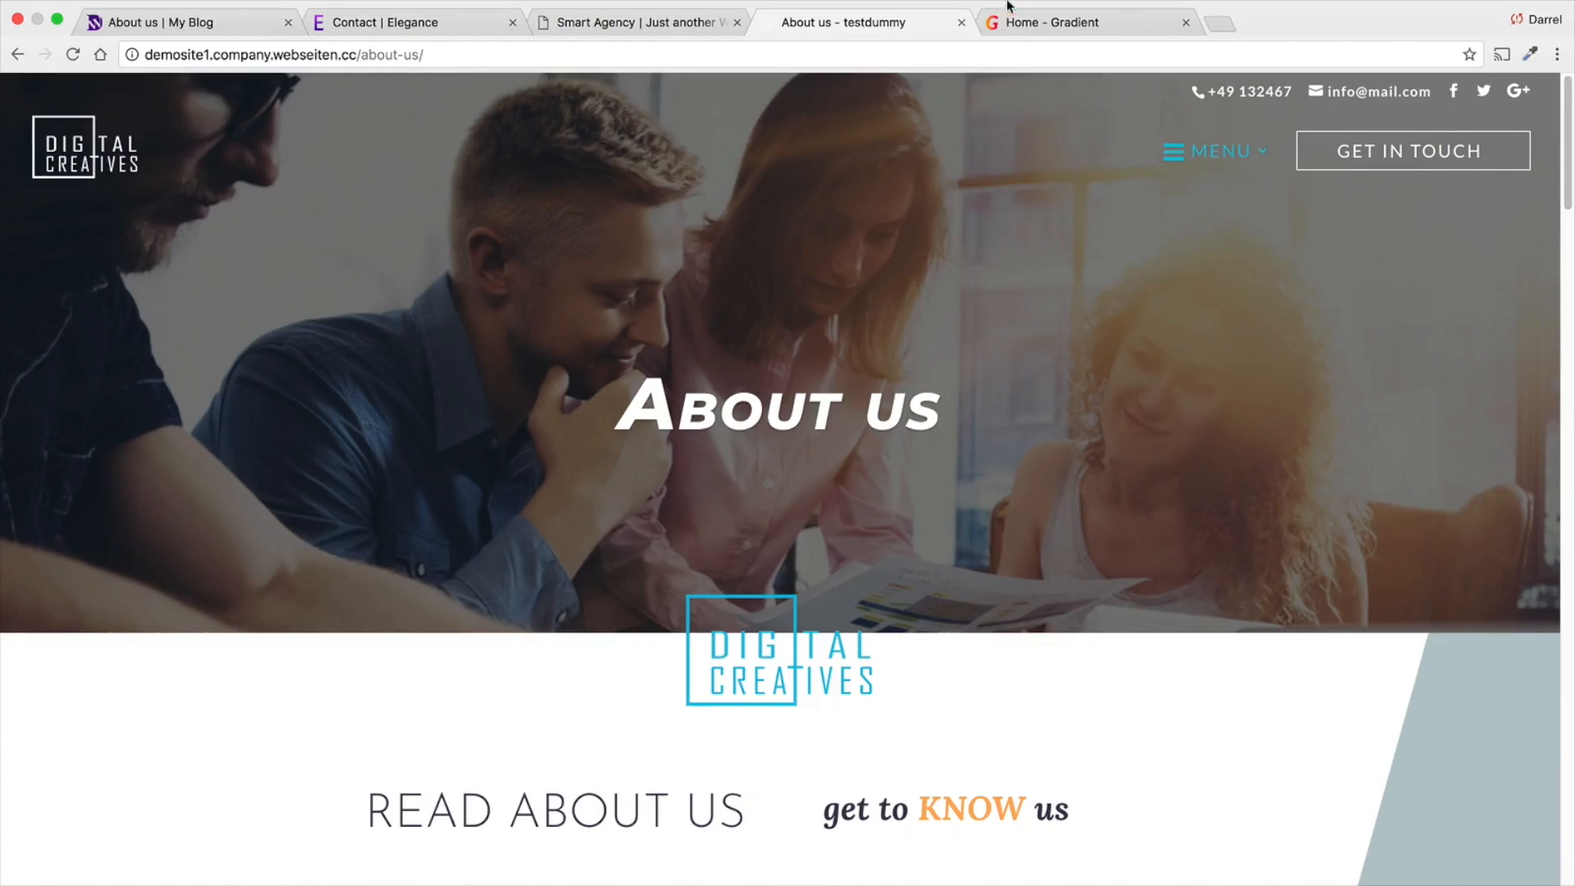
- Switch between the Gradient, Digital Creatives and Smart Agency demos to compare their hero sections
click(1036, 27)
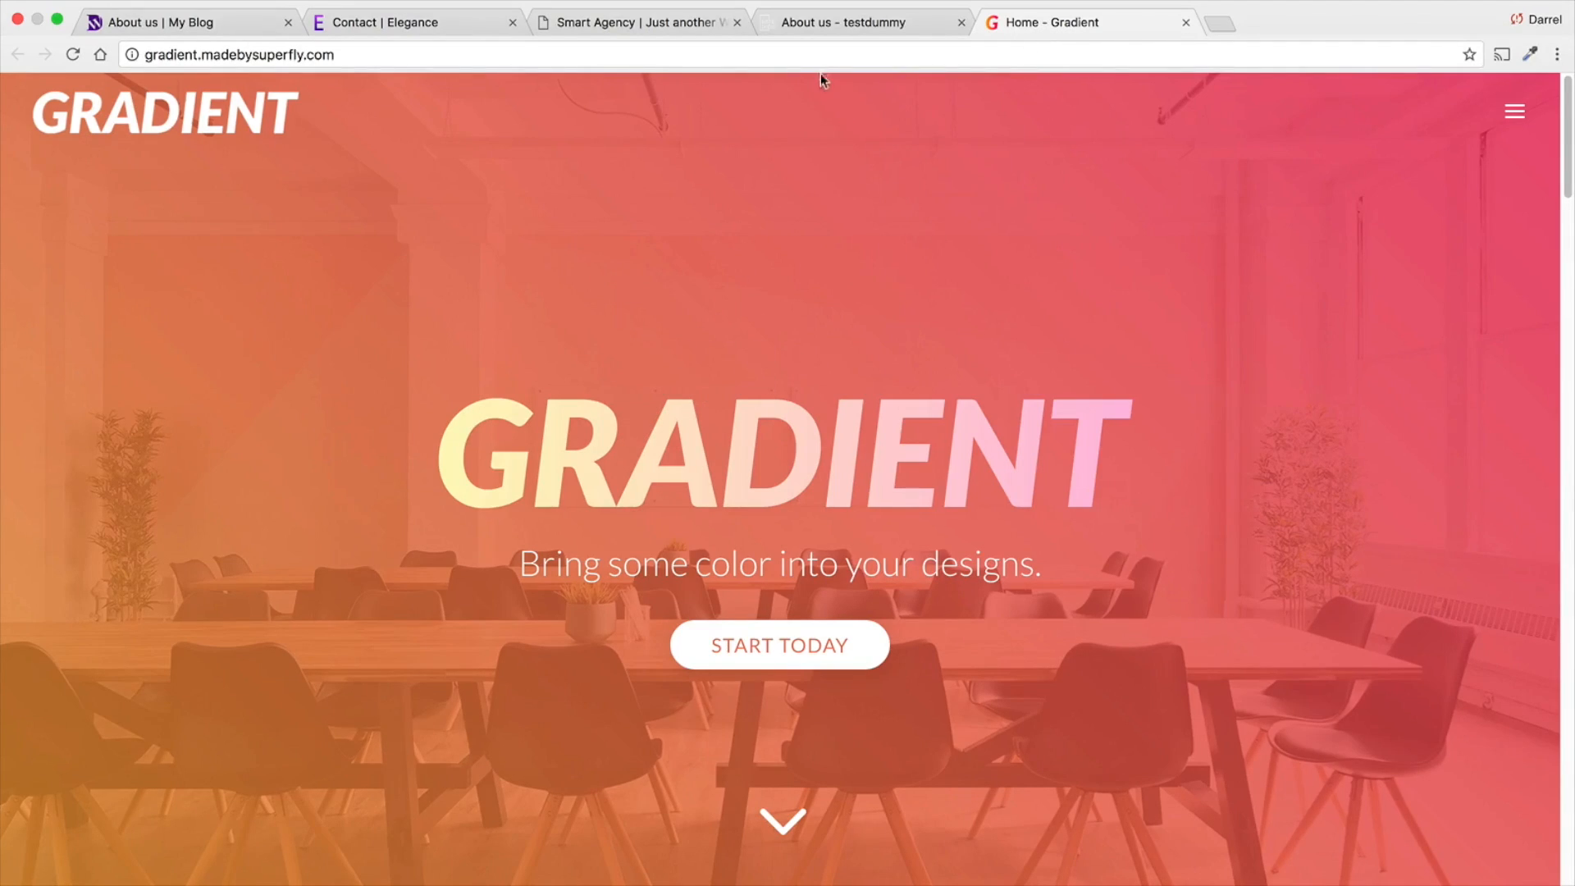
click(818, 30)
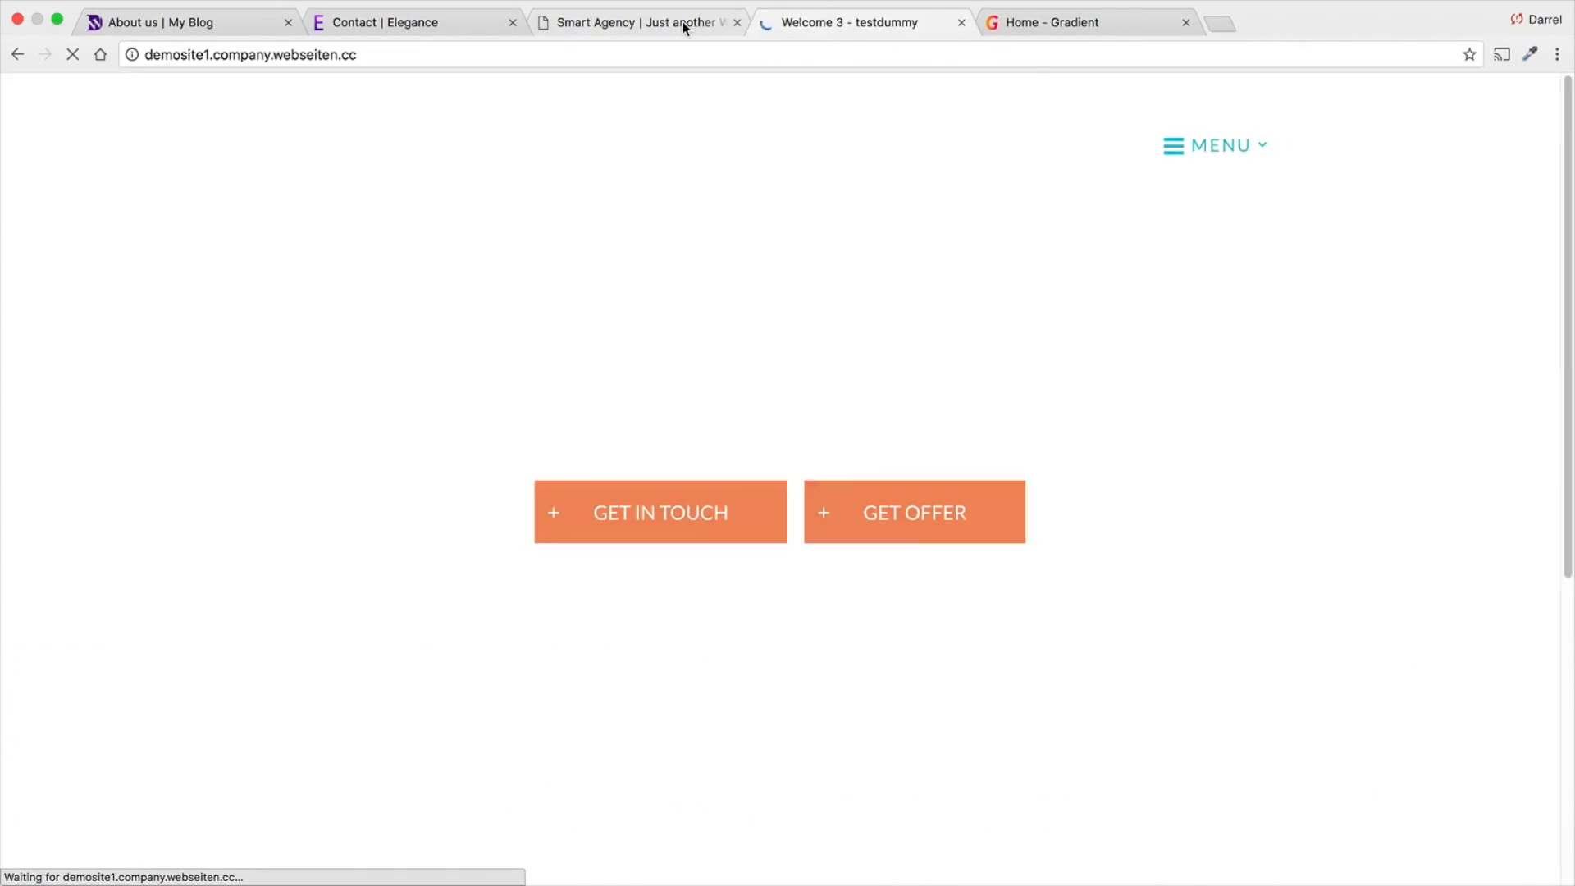
click(682, 21)
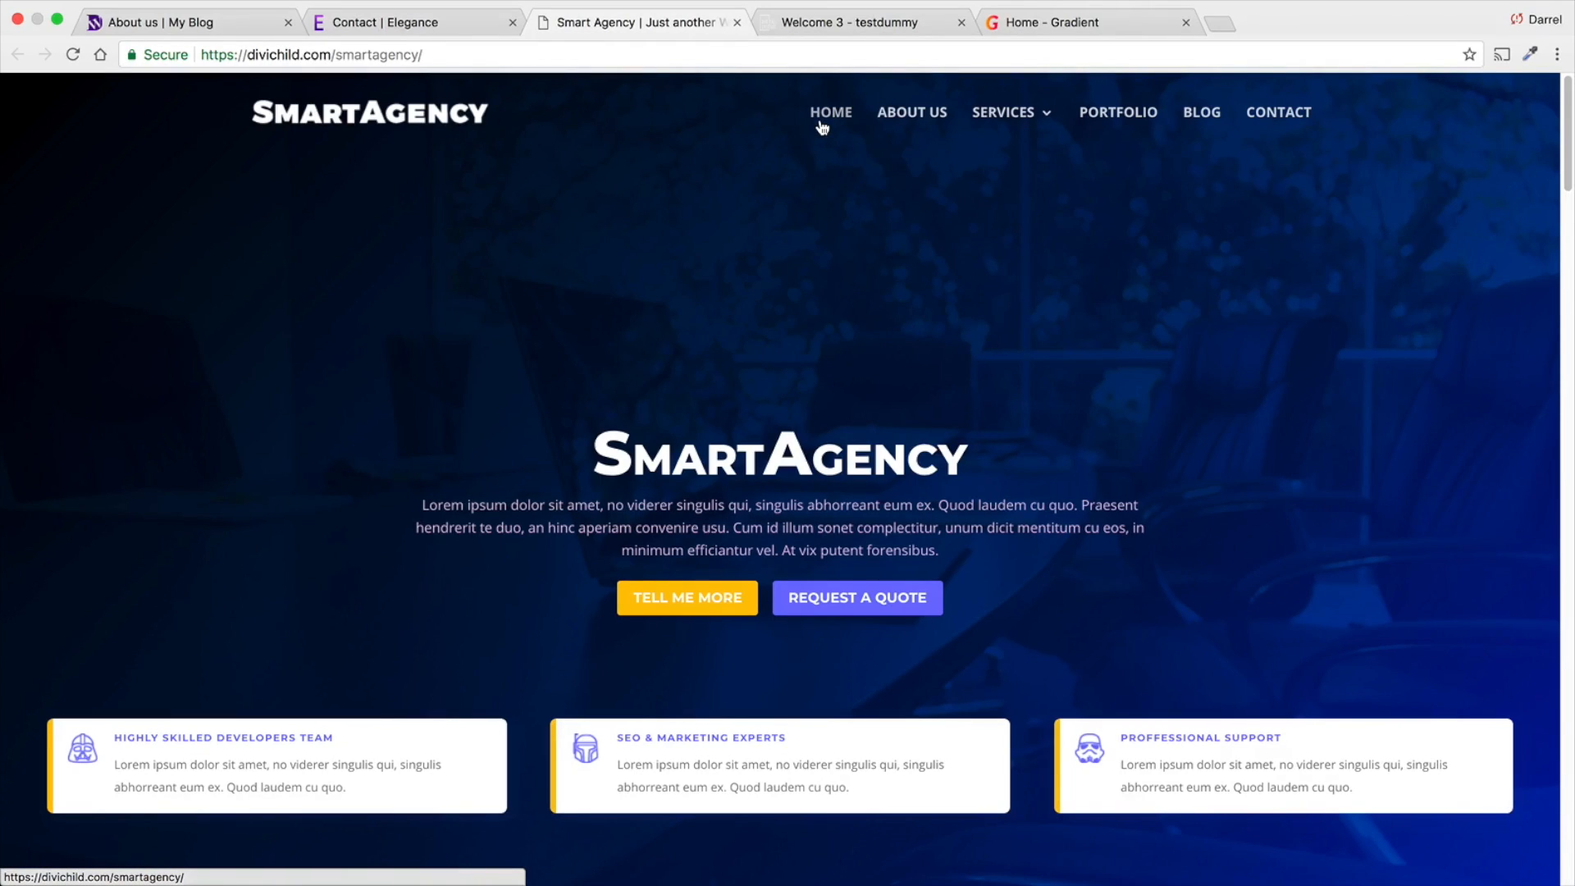
- Switch to the Gradient demo and look over its home page, including the "It's Time" and Features sections
click(1032, 25)
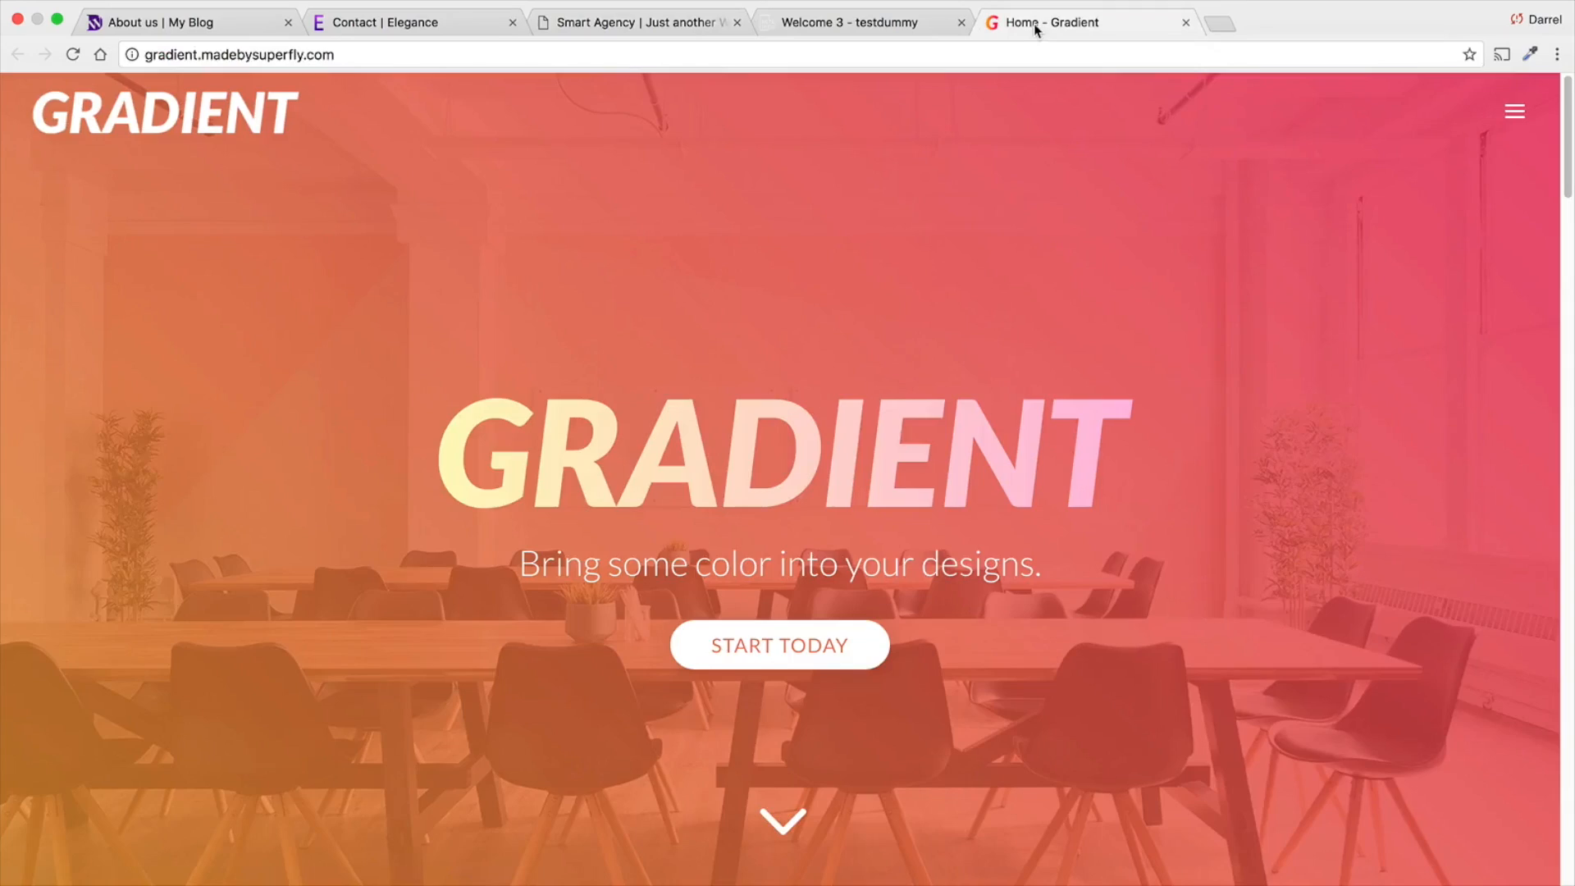
scroll(1028, 362, down, 3)
scroll(1028, 362, down, 6)
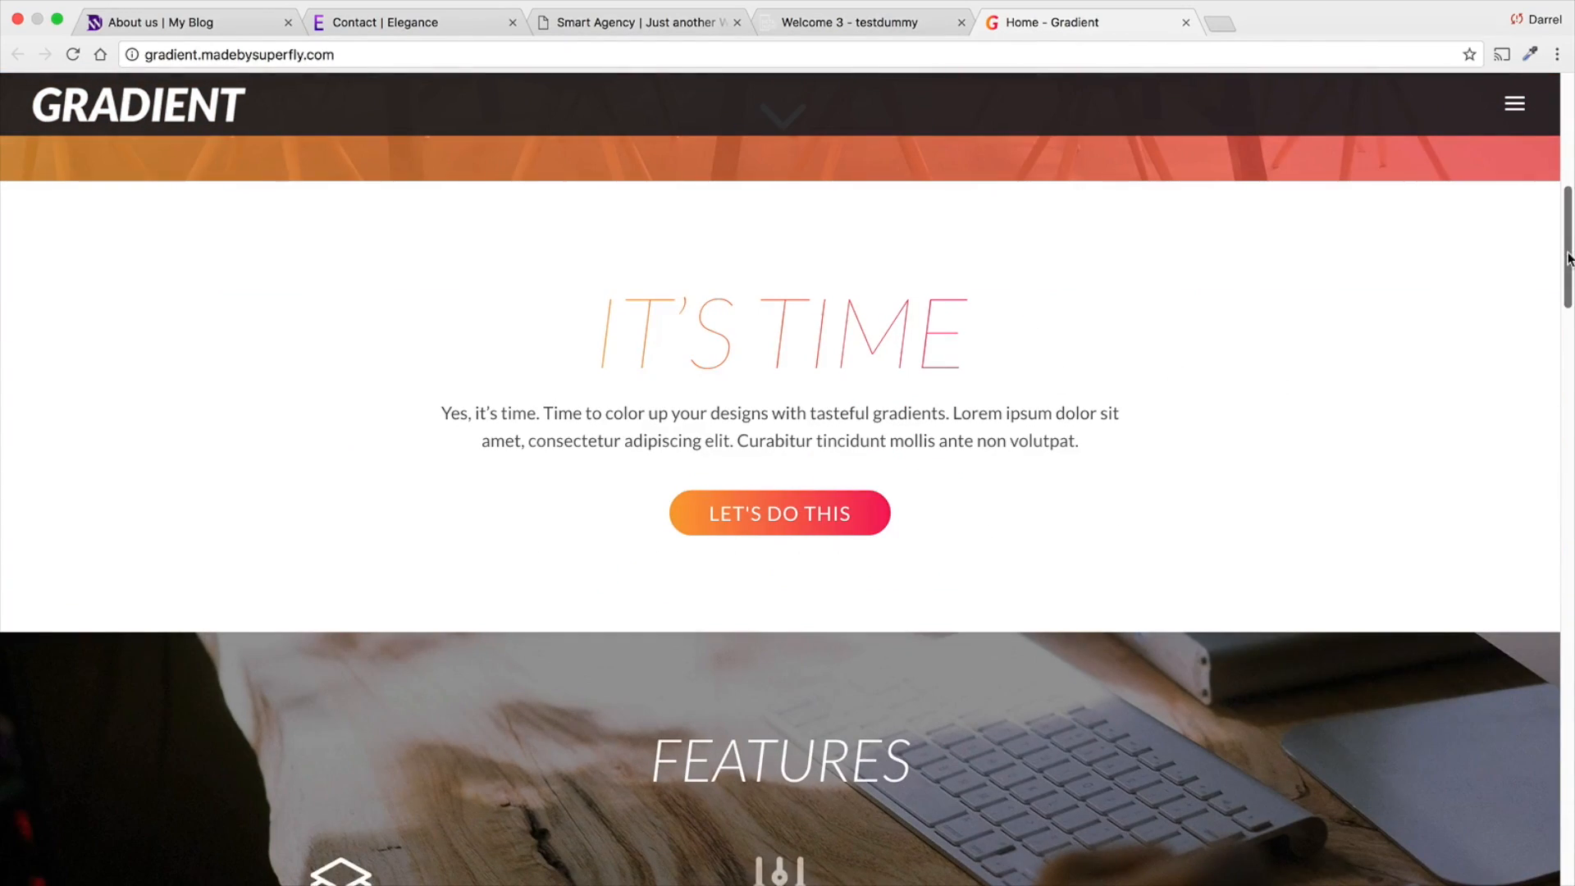
drag(1568, 259, 1571, 131)
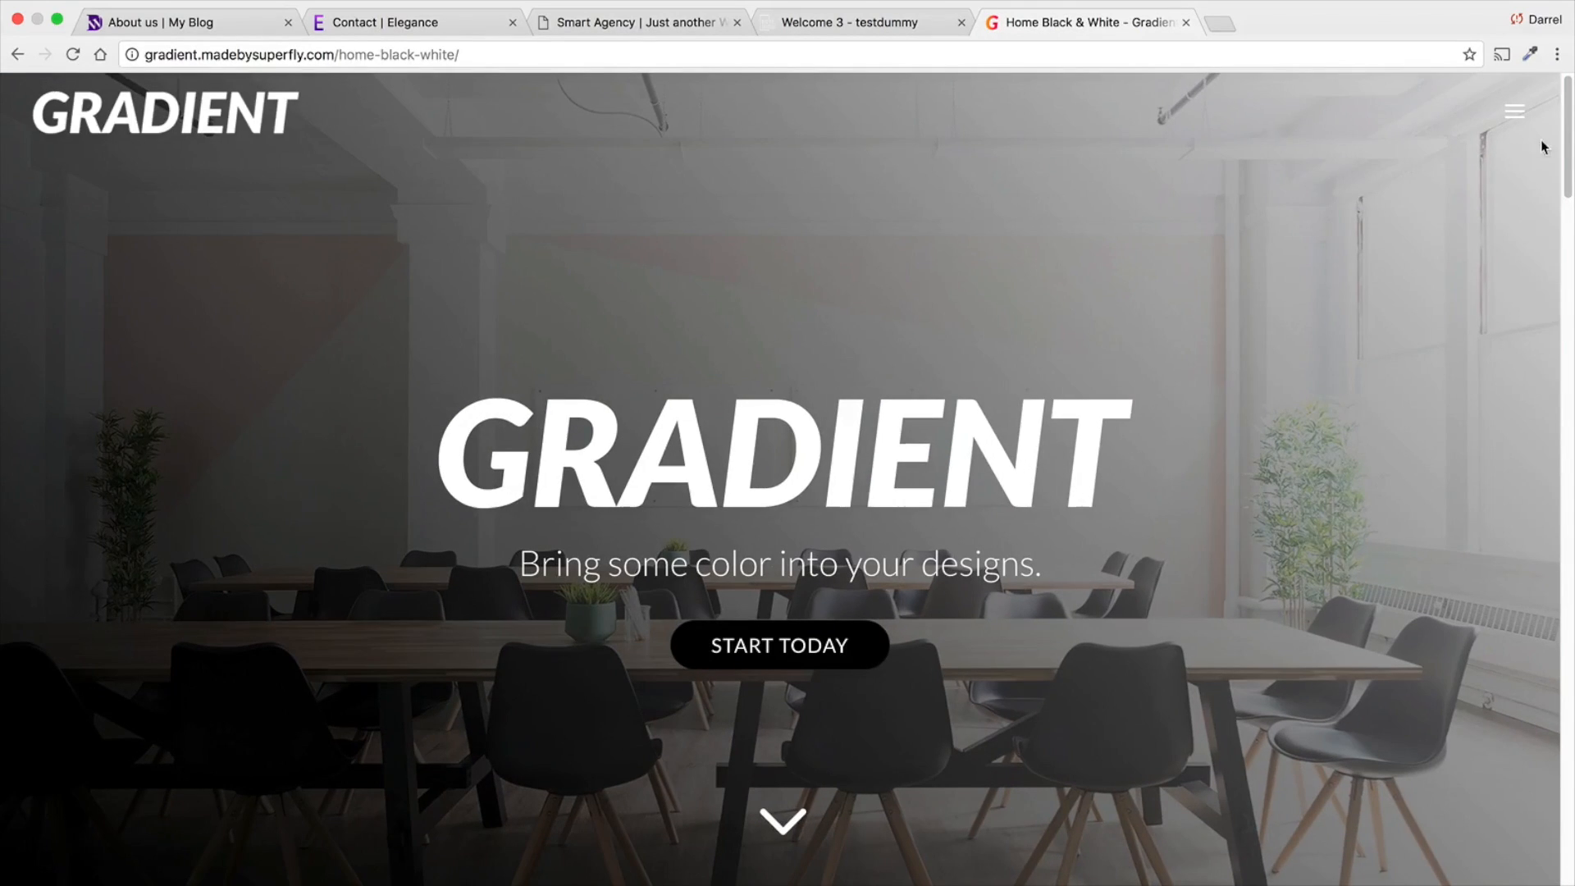
- View the Gradient demo's black-and-white home page variant and its Services page
mouse_move(1568, 100)
mouse_down()
mouse_move(1568, 269)
mouse_move(1566, 92)
mouse_up()
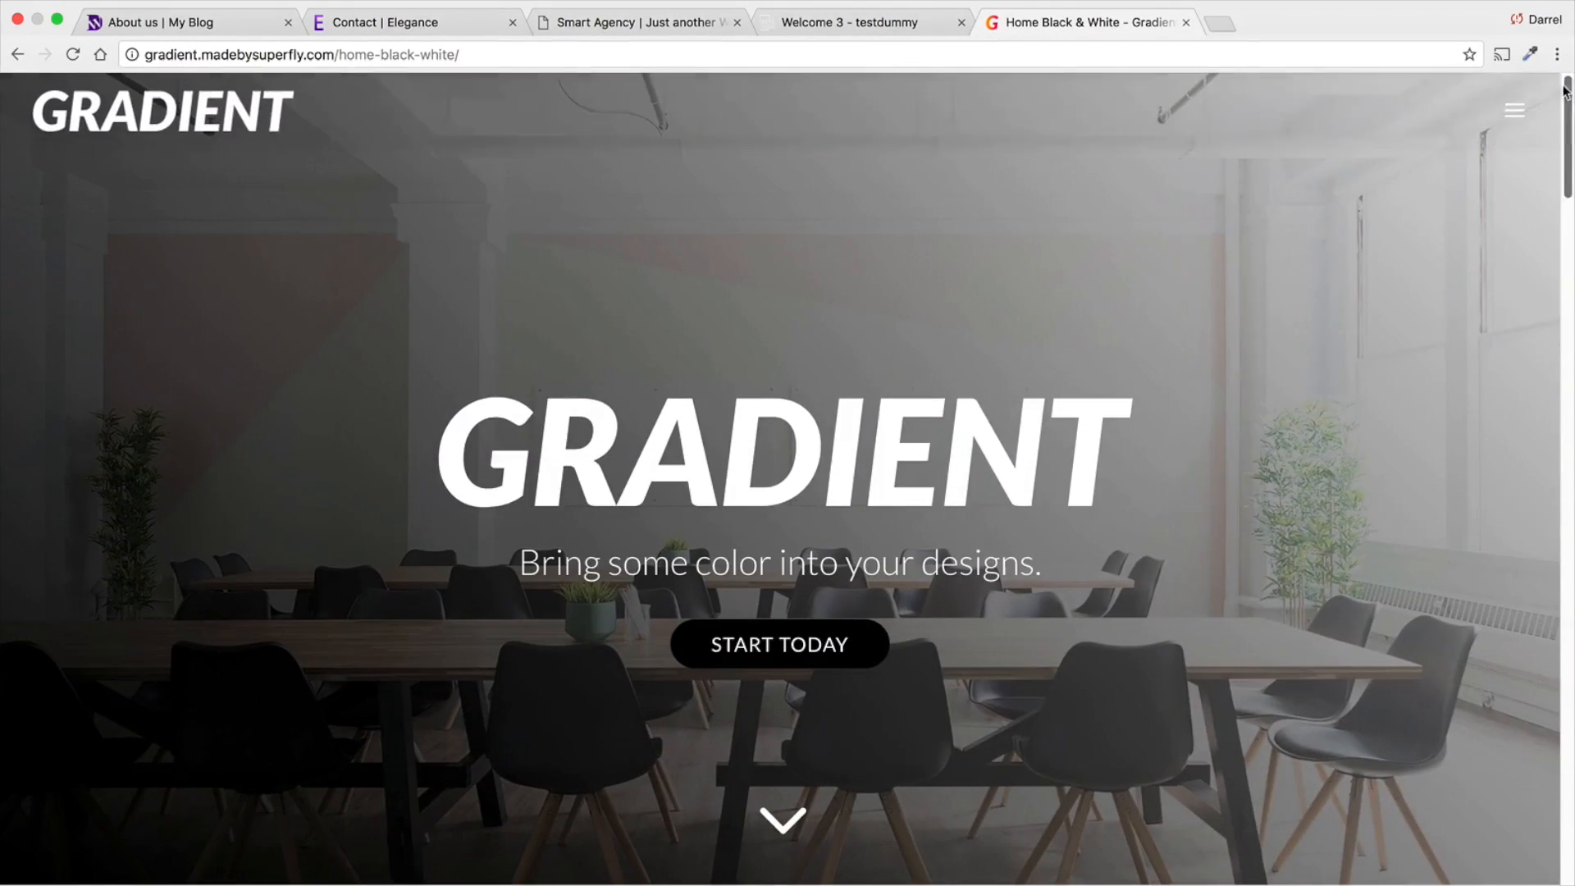
click(1518, 119)
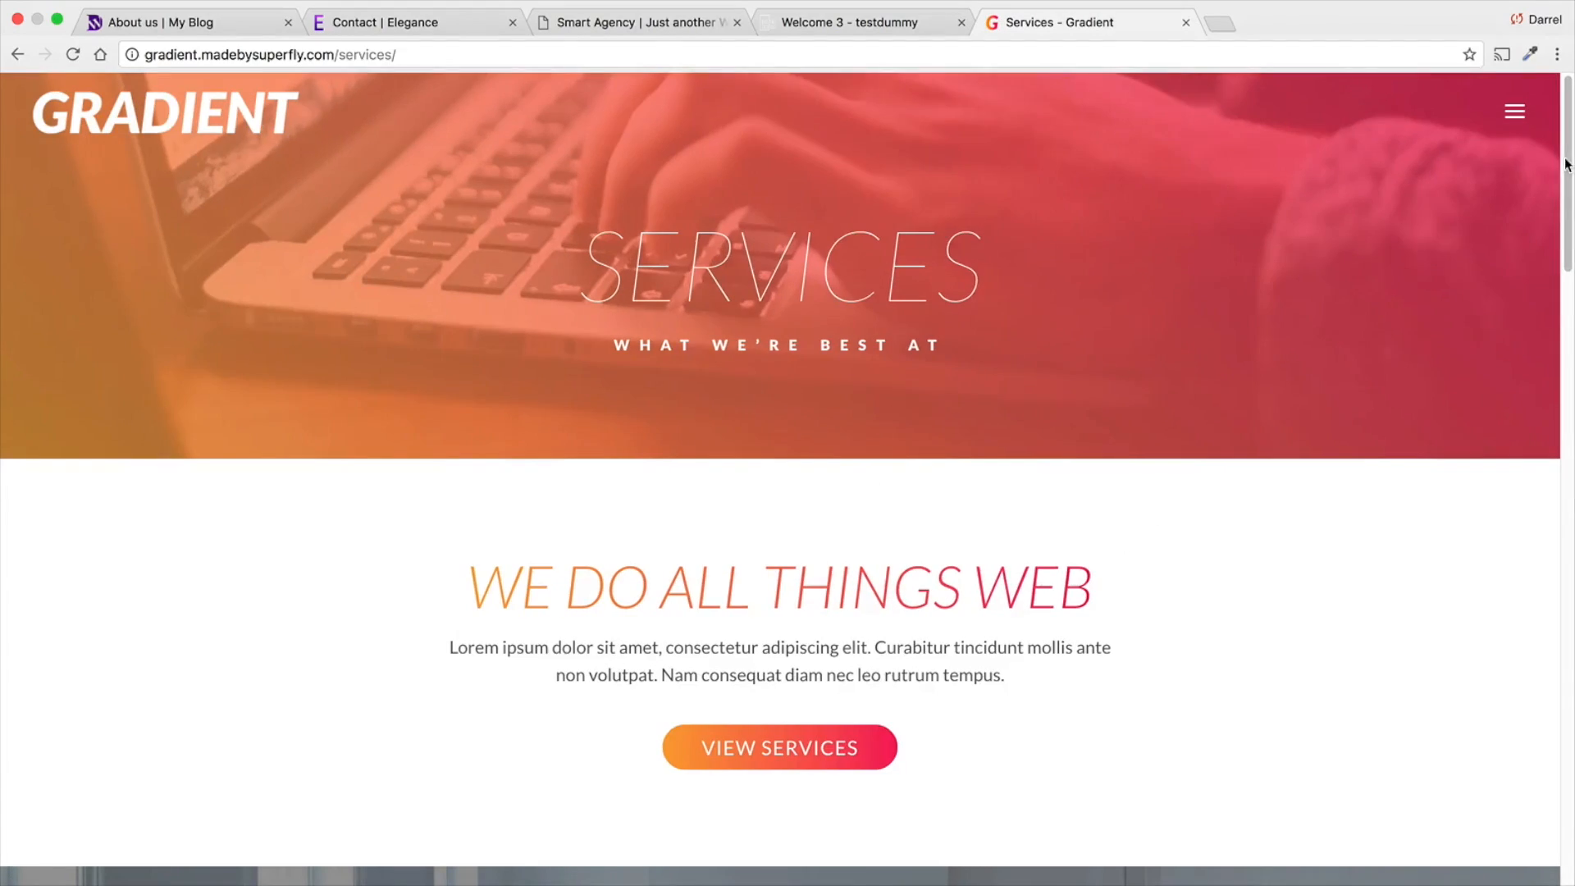
mouse_move(1568, 164)
mouse_down()
mouse_move(1568, 793)
mouse_move(1566, 160)
mouse_up()
- Return to the Gradient demo's Home page and open a new blank browser tab
click(1529, 118)
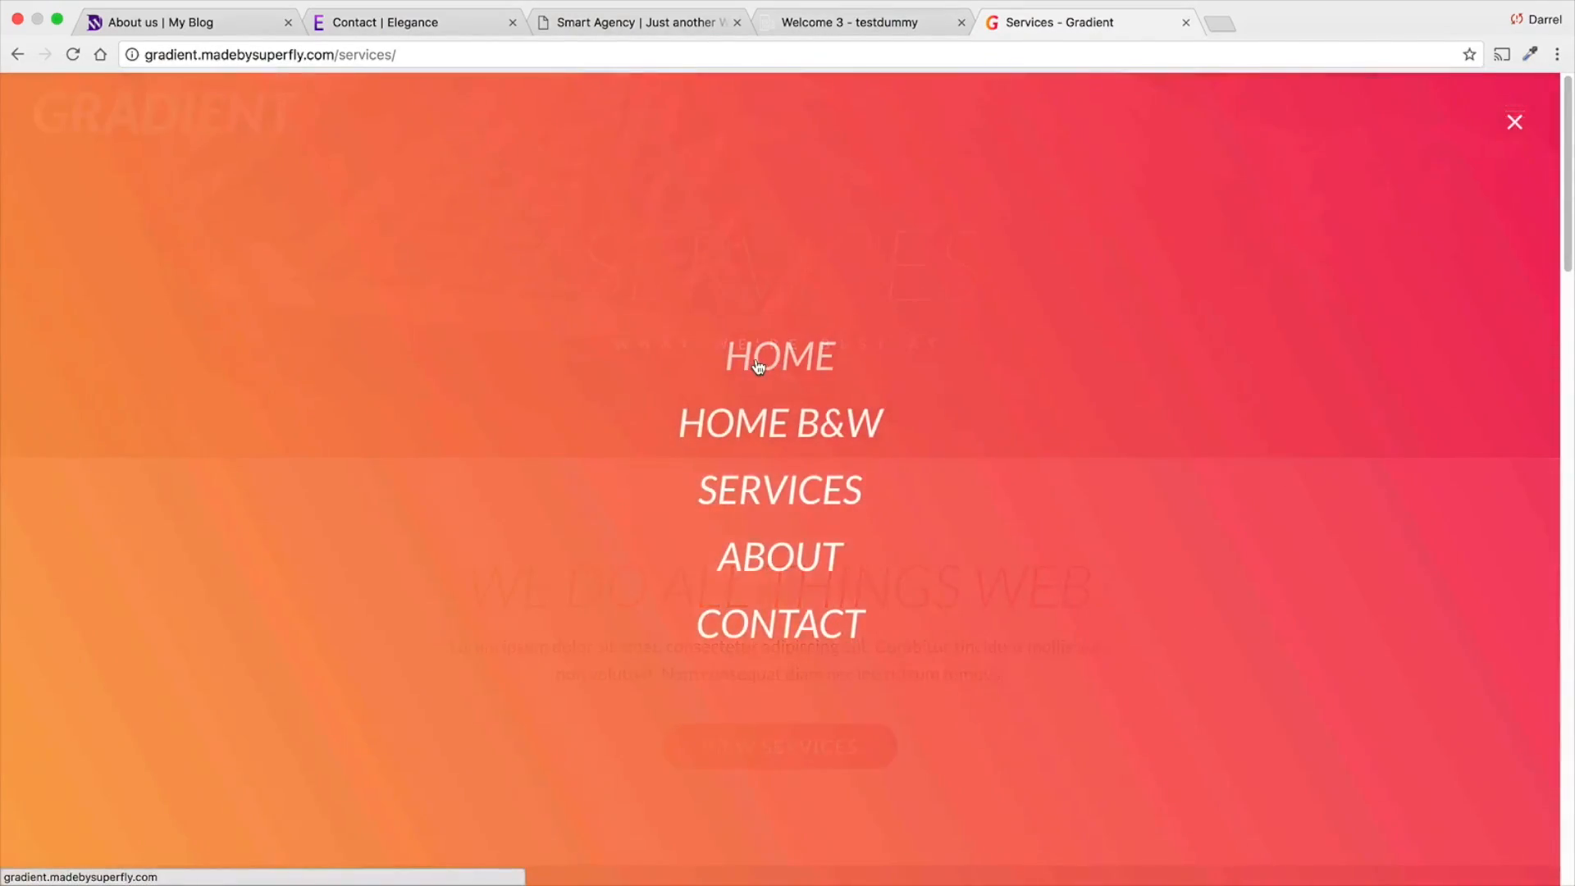
click(759, 364)
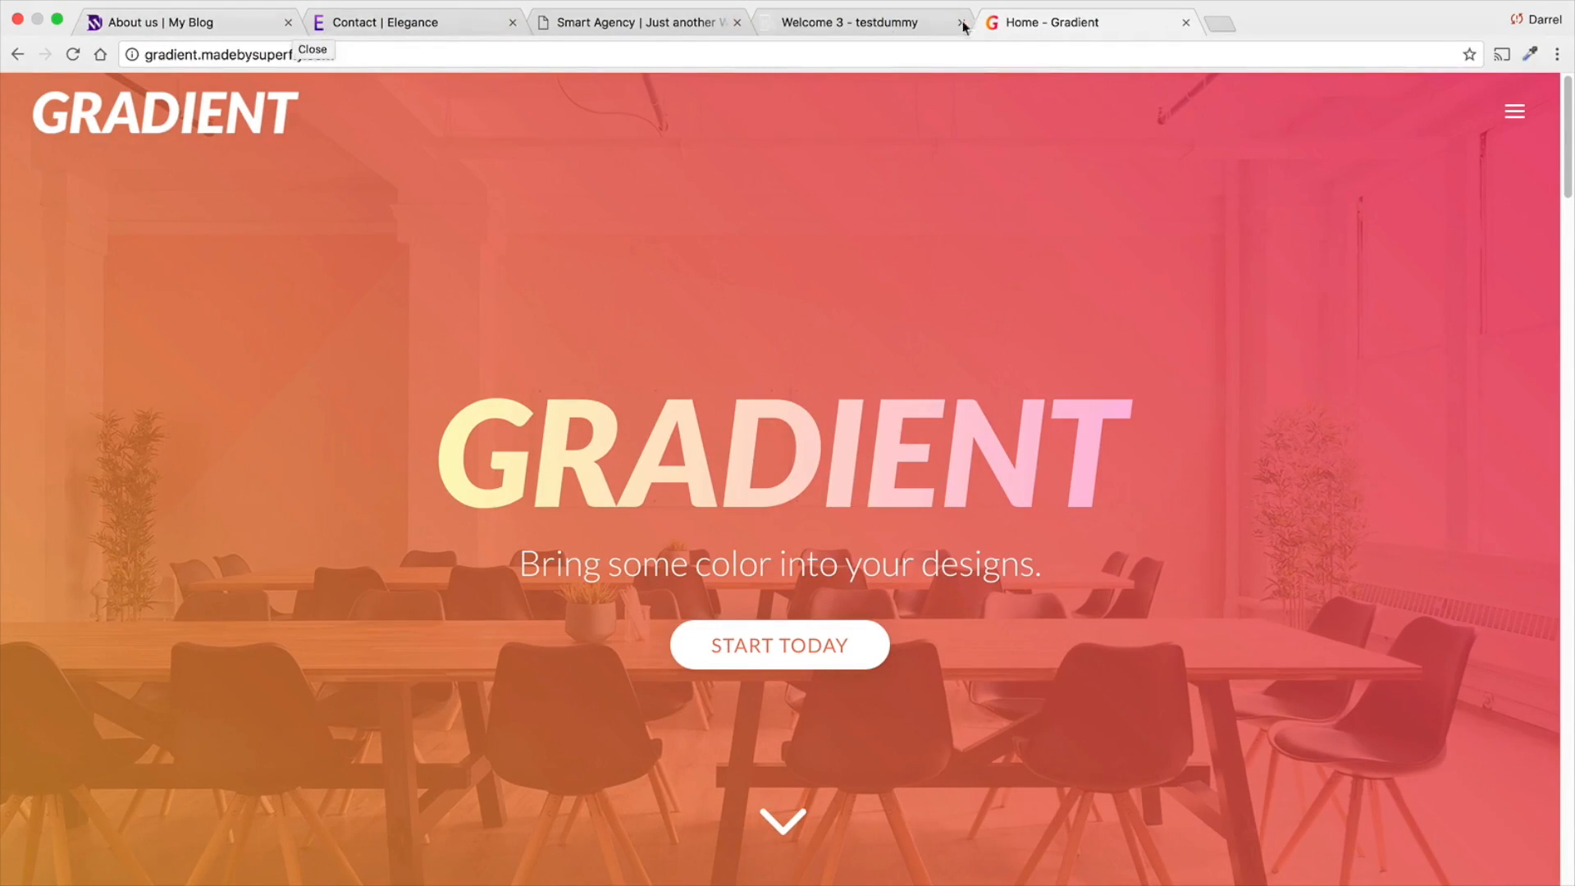
click(1221, 25)
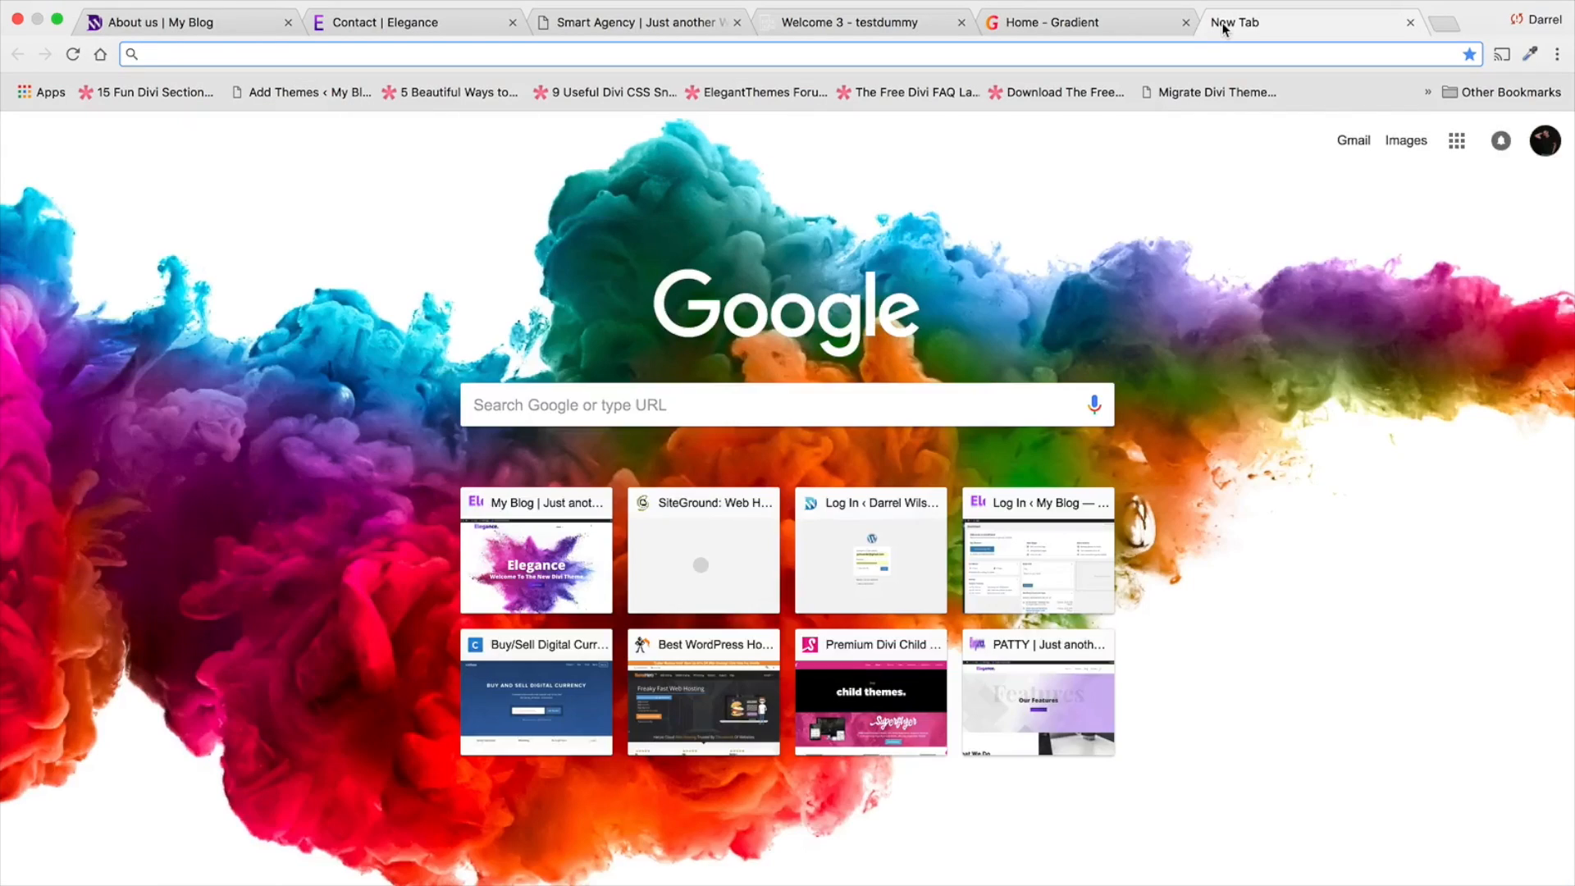